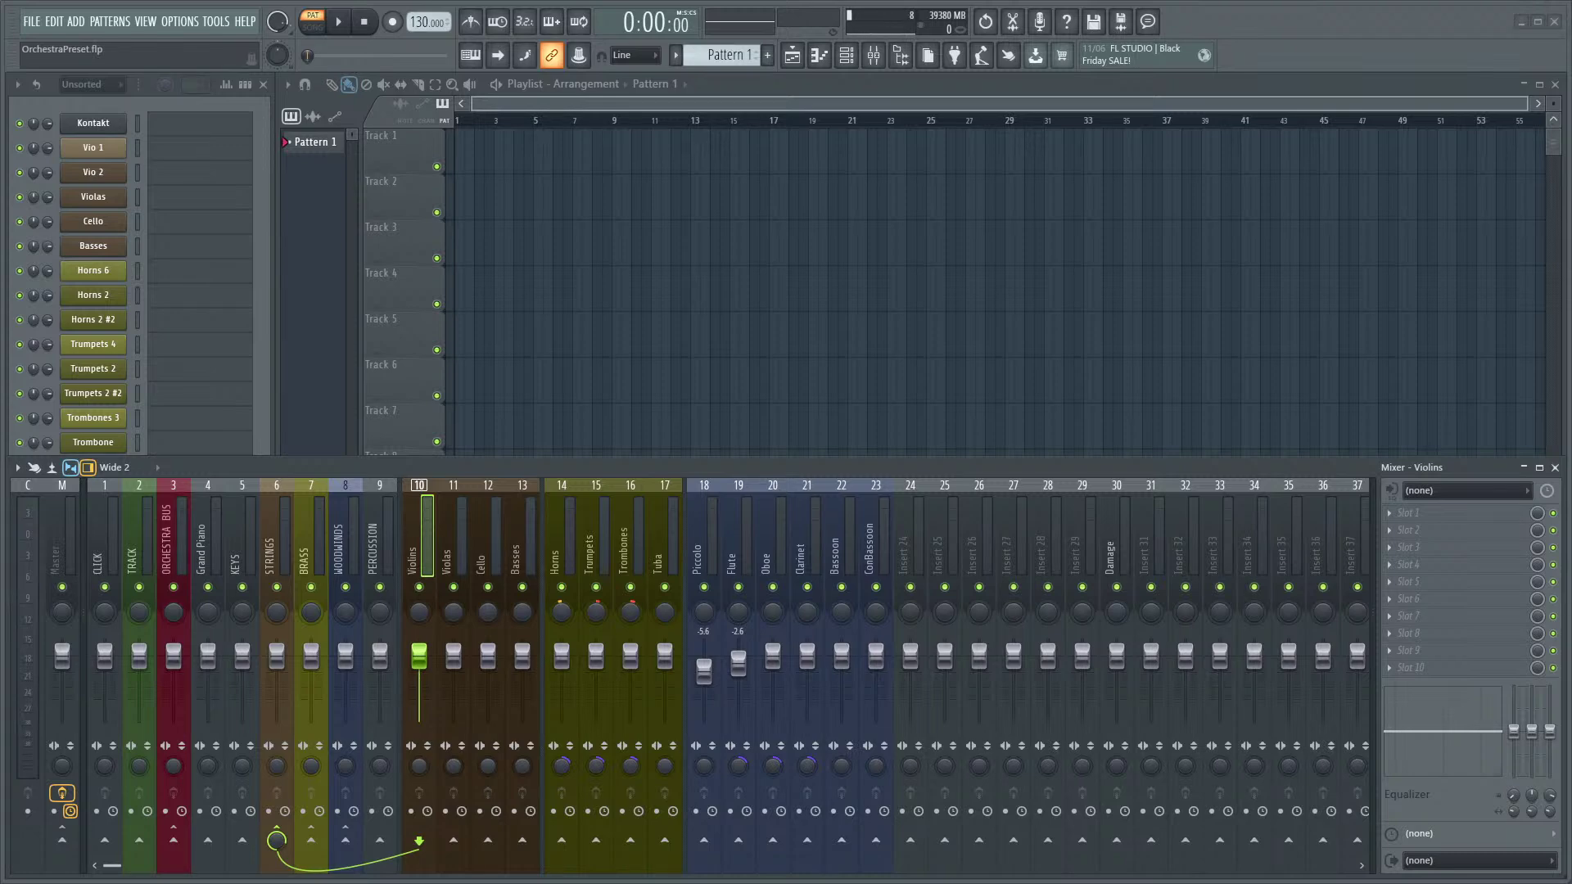
- Place the rescue_cat_Nov5RIP audio clip on an enlarged Track 1 and set the song position to the clip's start
drag(483, 145, 433, 387)
scroll(582, 470, up, 3)
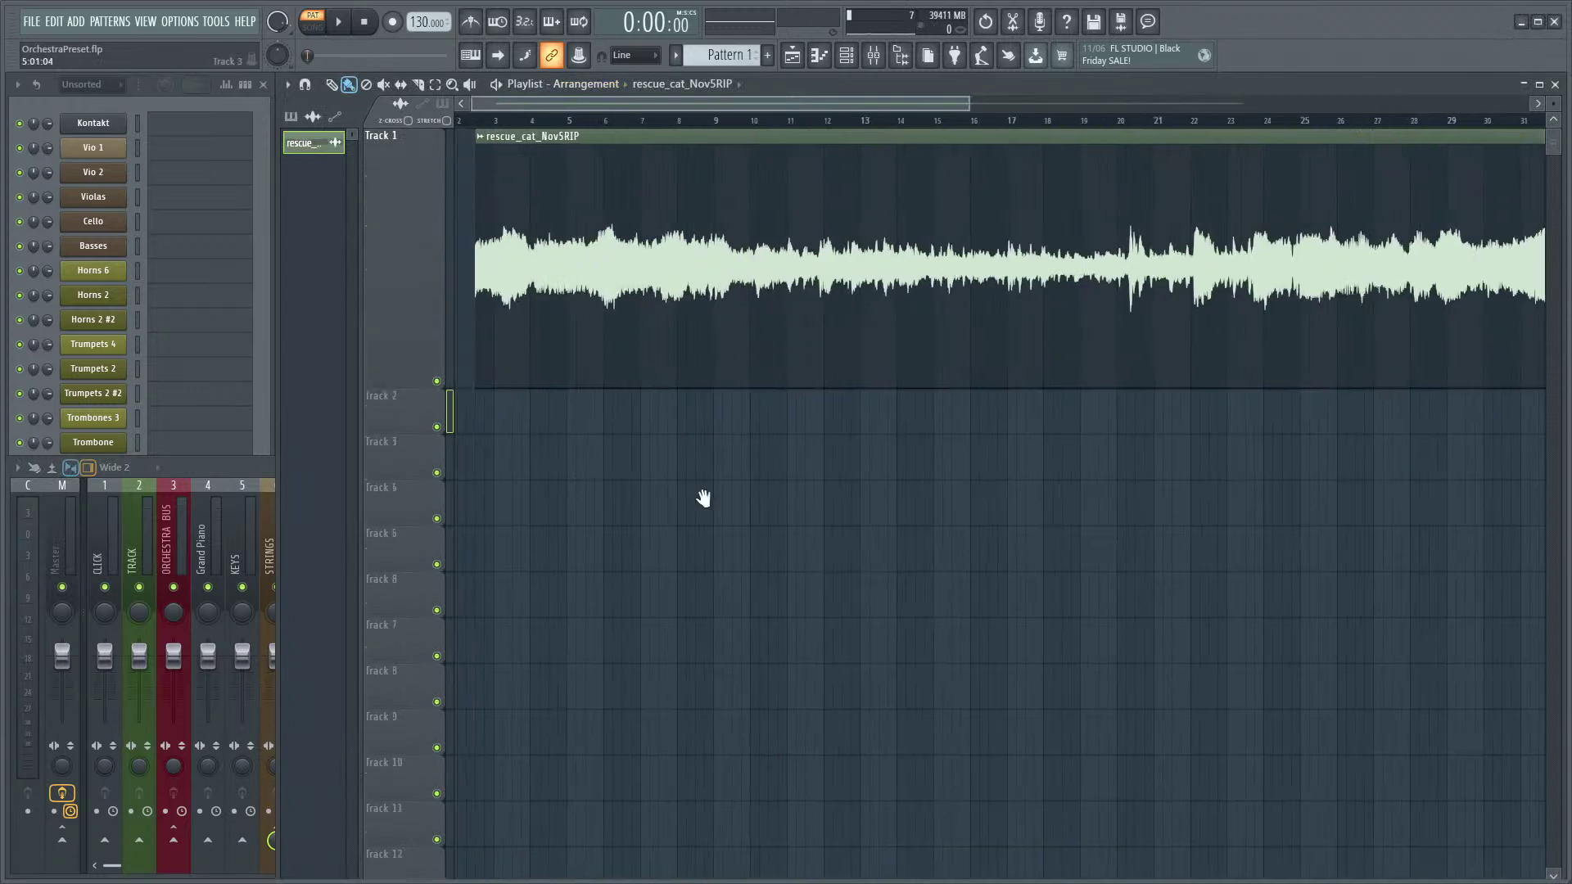
drag(581, 471, 632, 470)
click(511, 121)
- Show all channels and route the rescue_cat_Nov5RIP audio clip to mixer track 2, TRACK
key(F9)
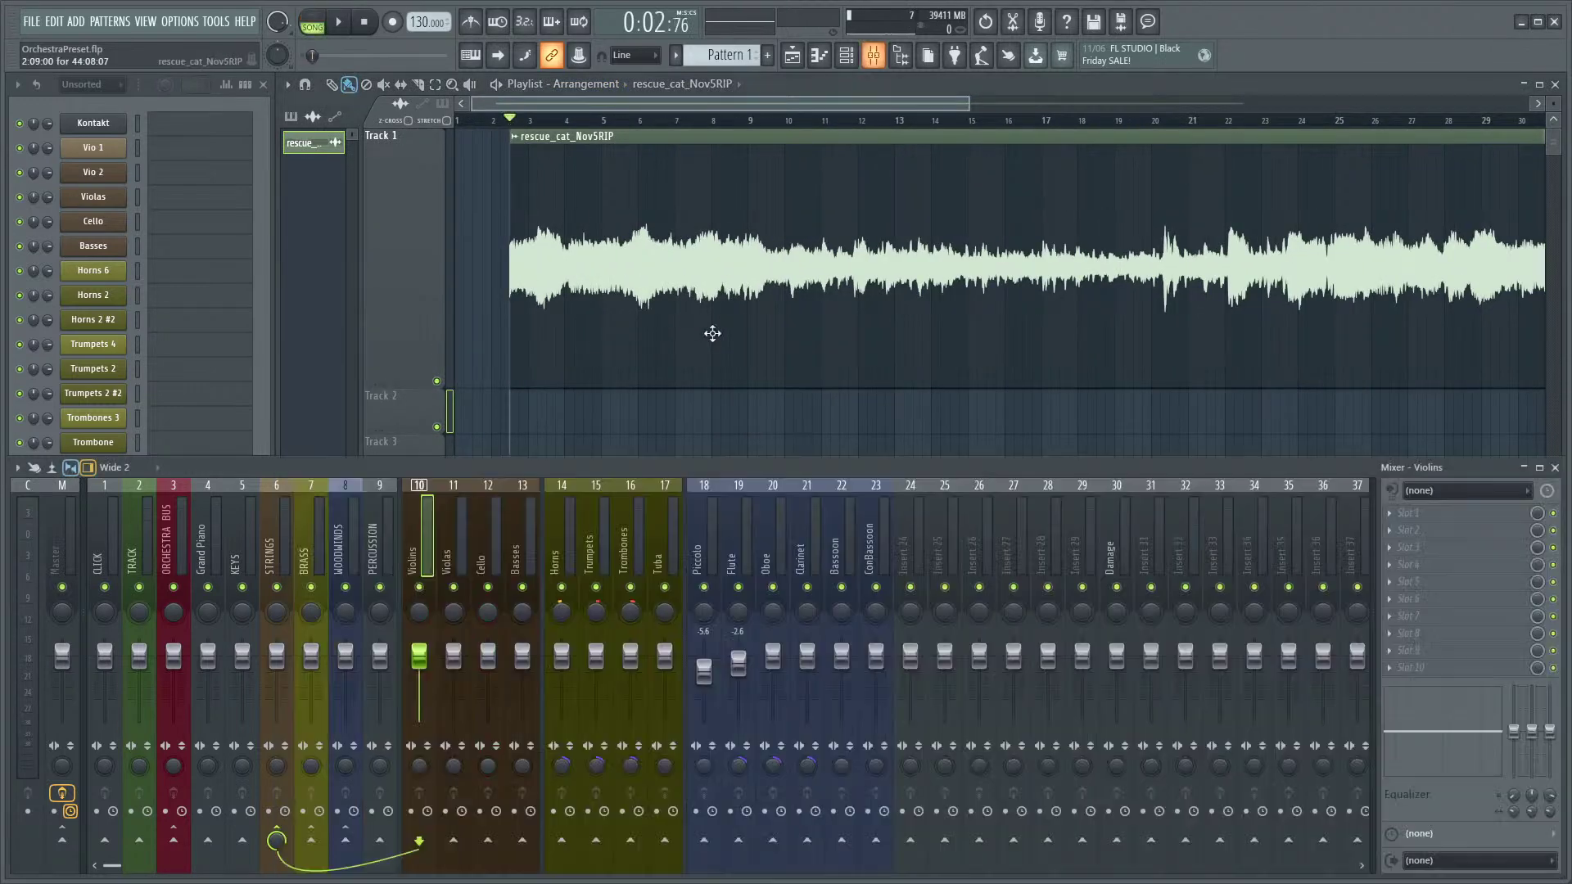
click(256, 253)
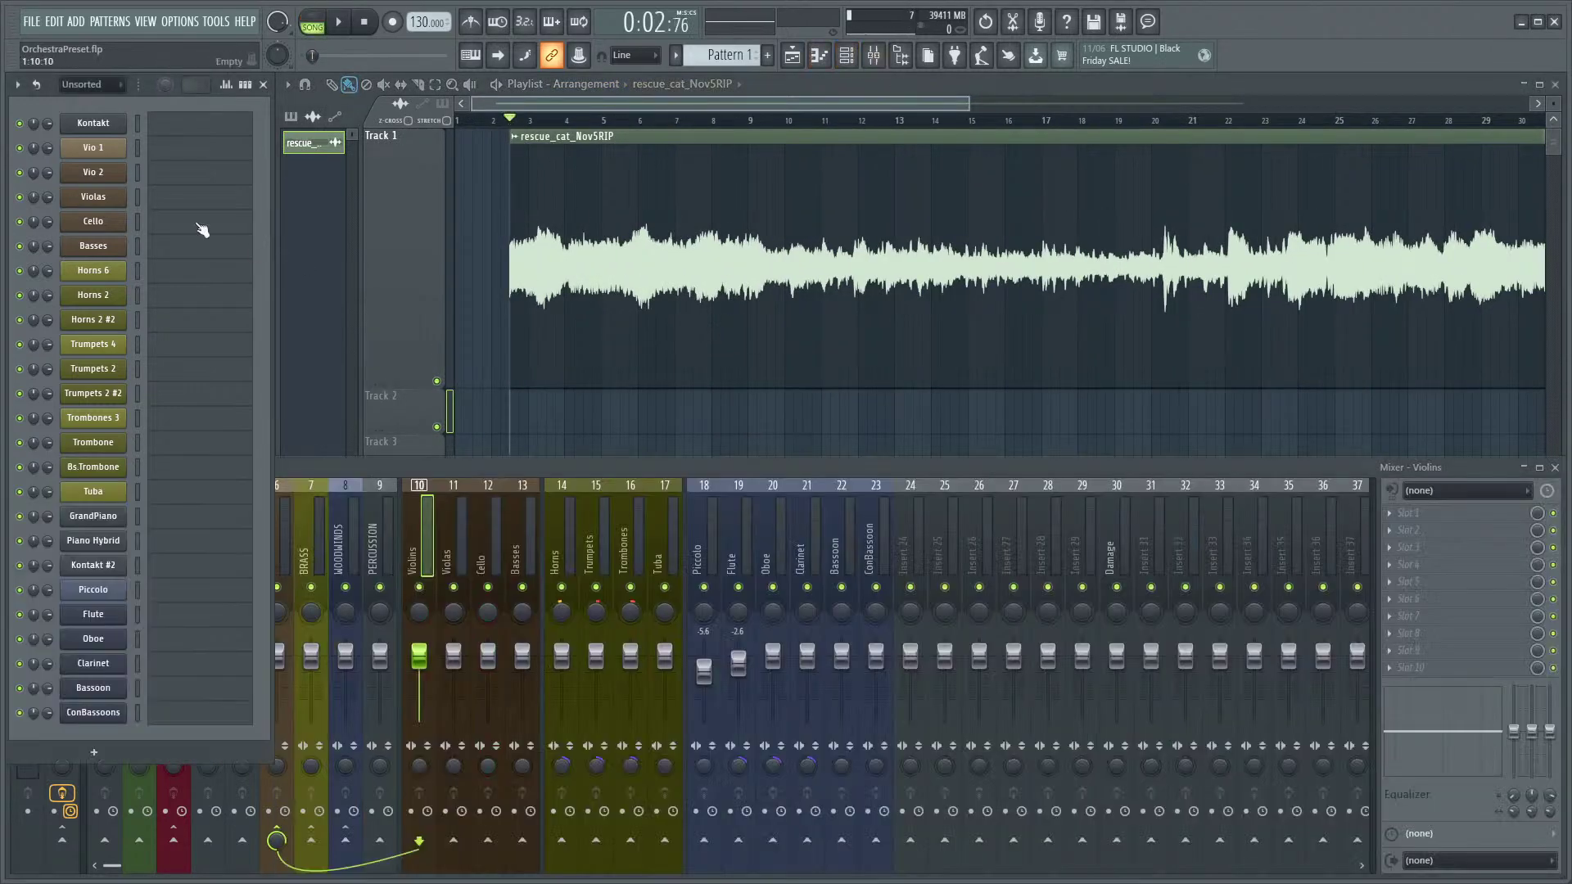
click(90, 84)
click(90, 140)
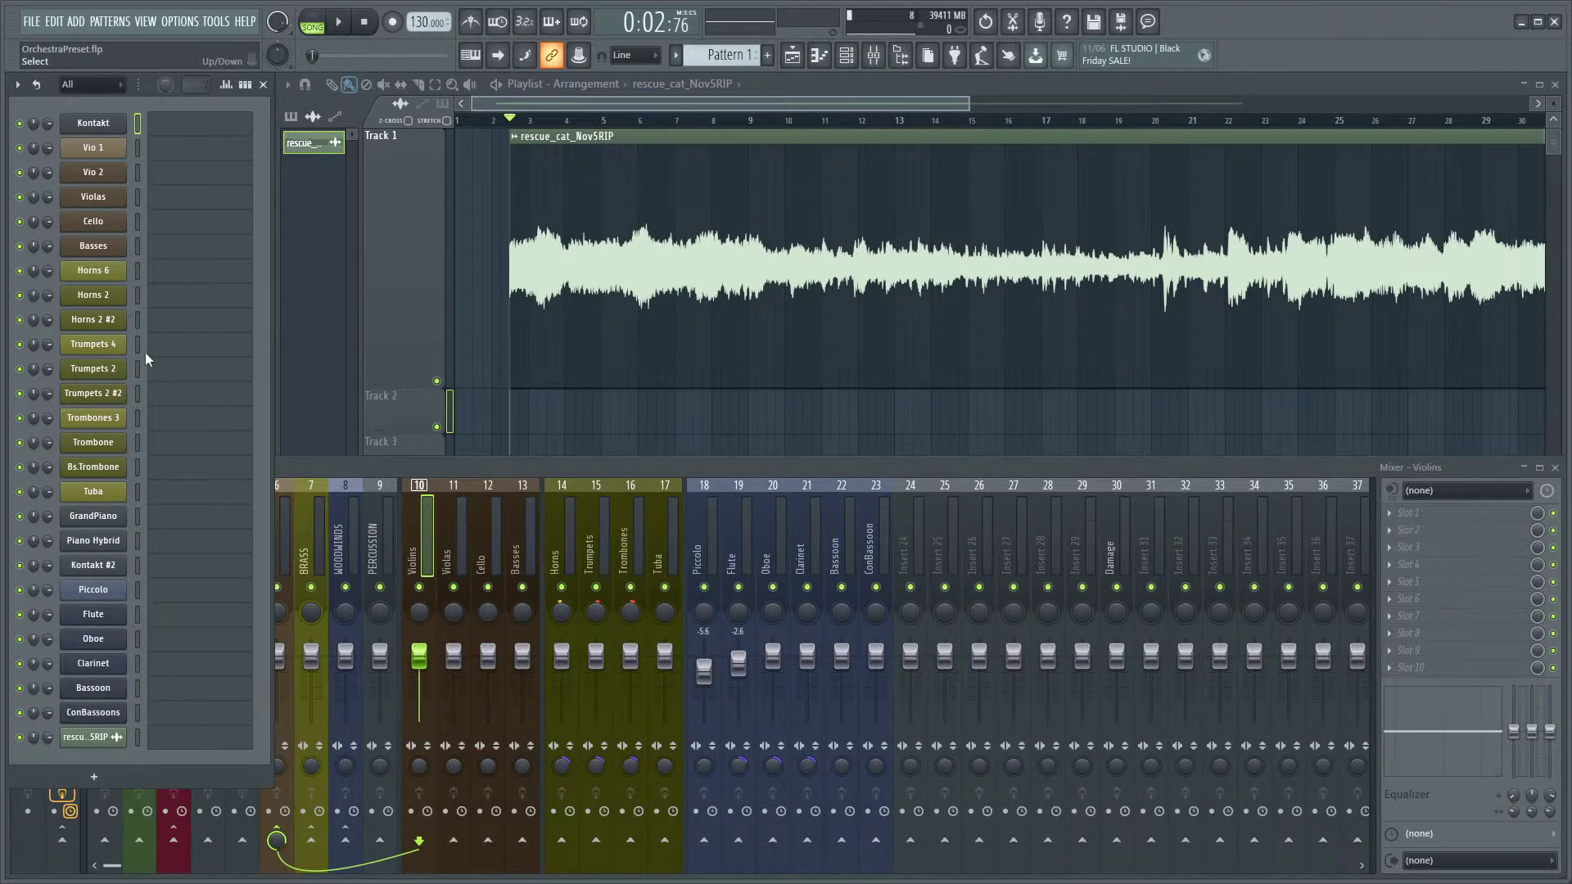
click(98, 737)
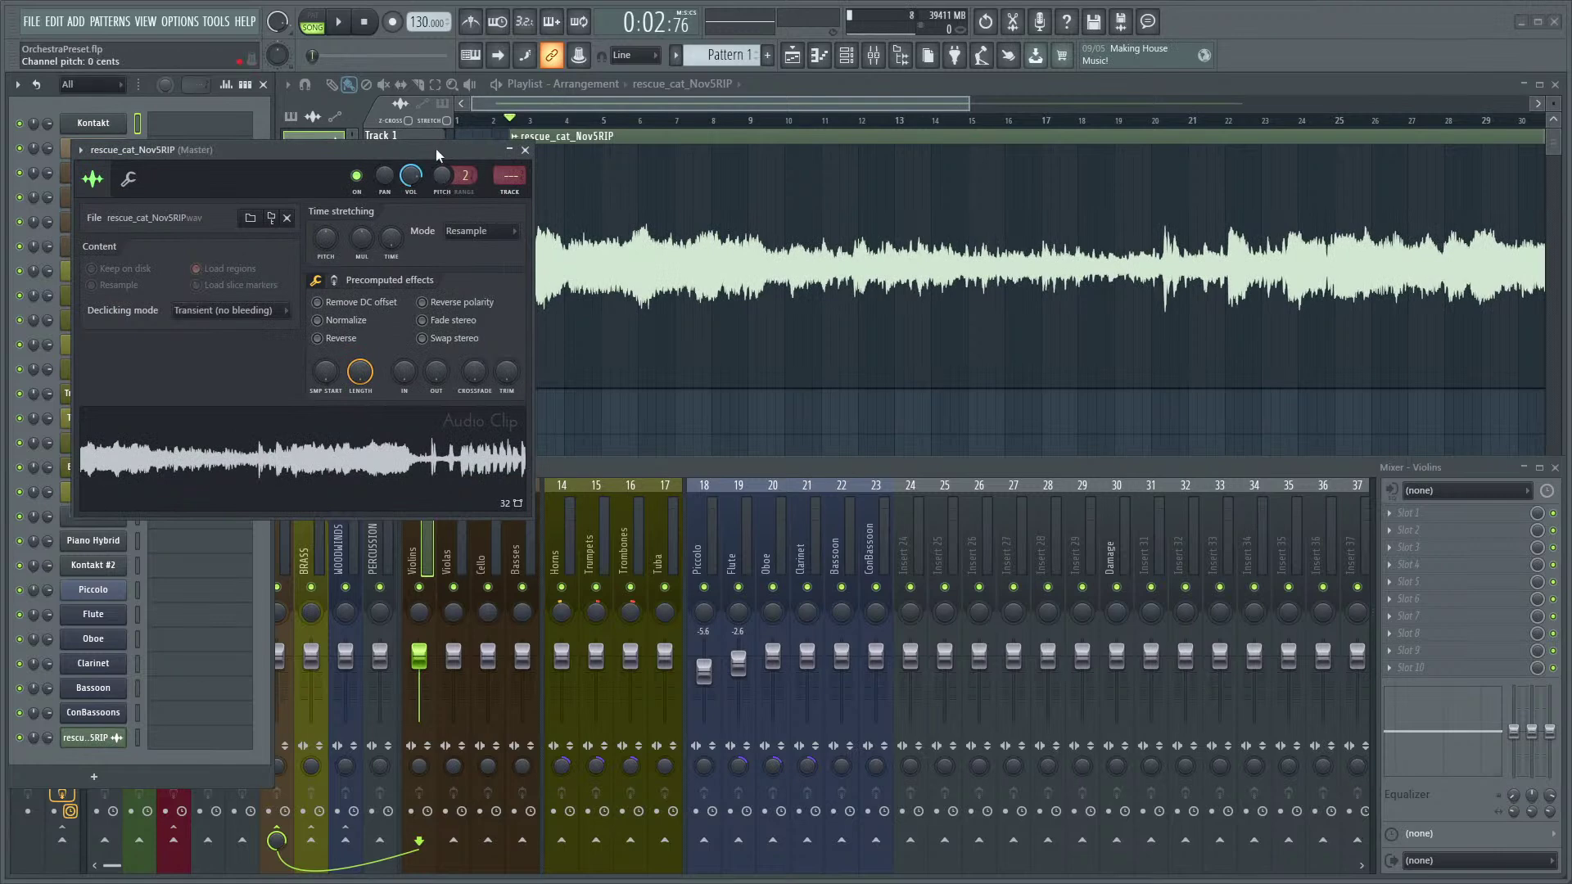
drag(436, 149, 1226, 183)
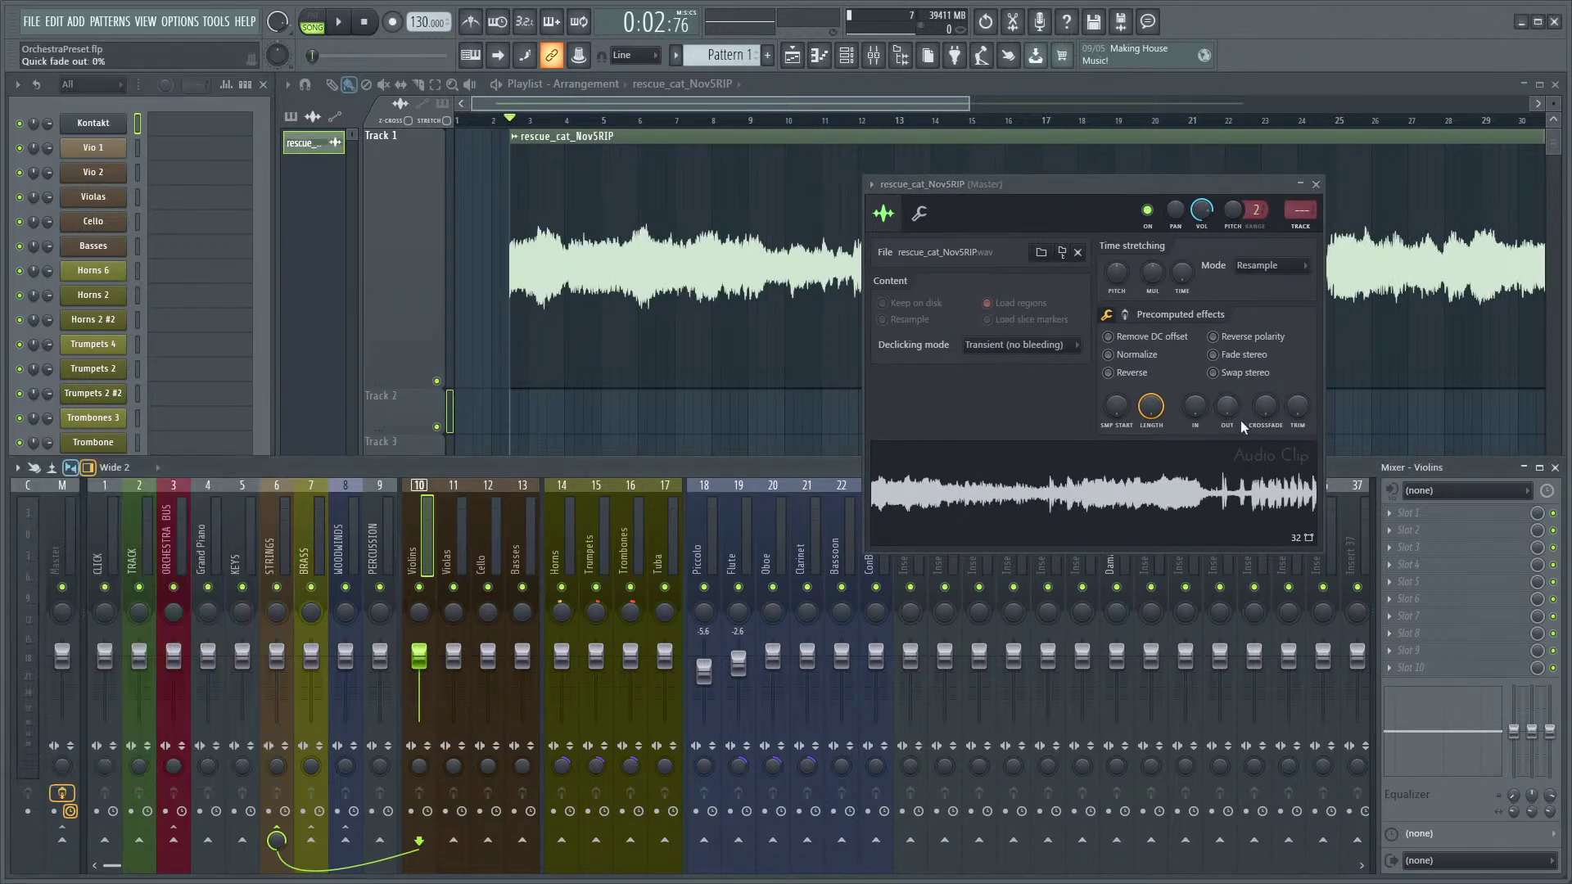
drag(1301, 211, 1301, 200)
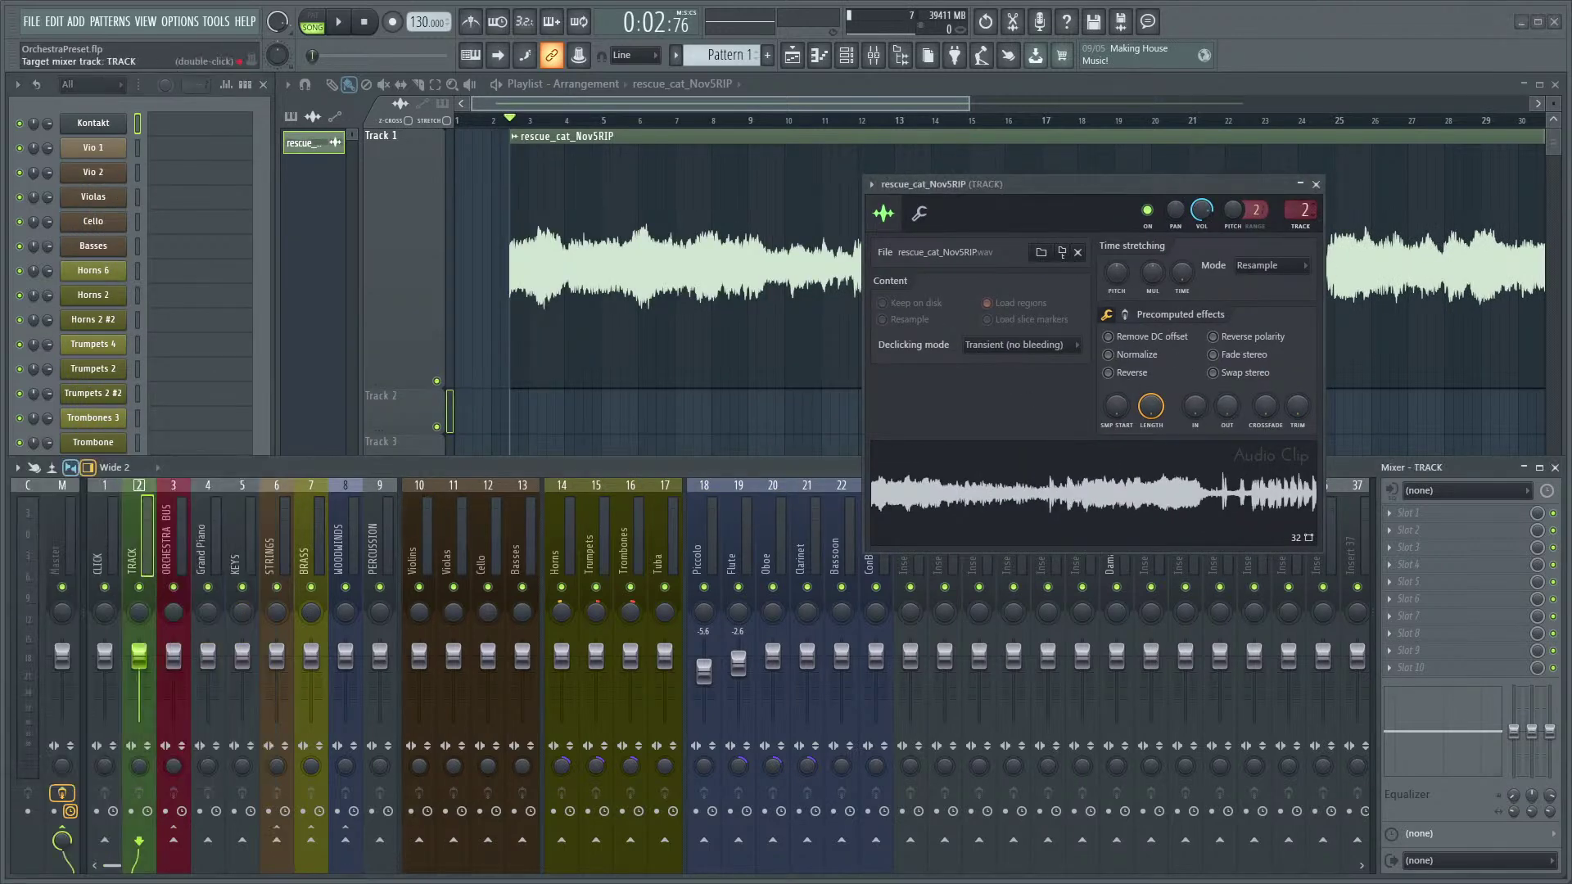
- Play the song from the clip's start and make Track 1 taller in the playlist
click(524, 112)
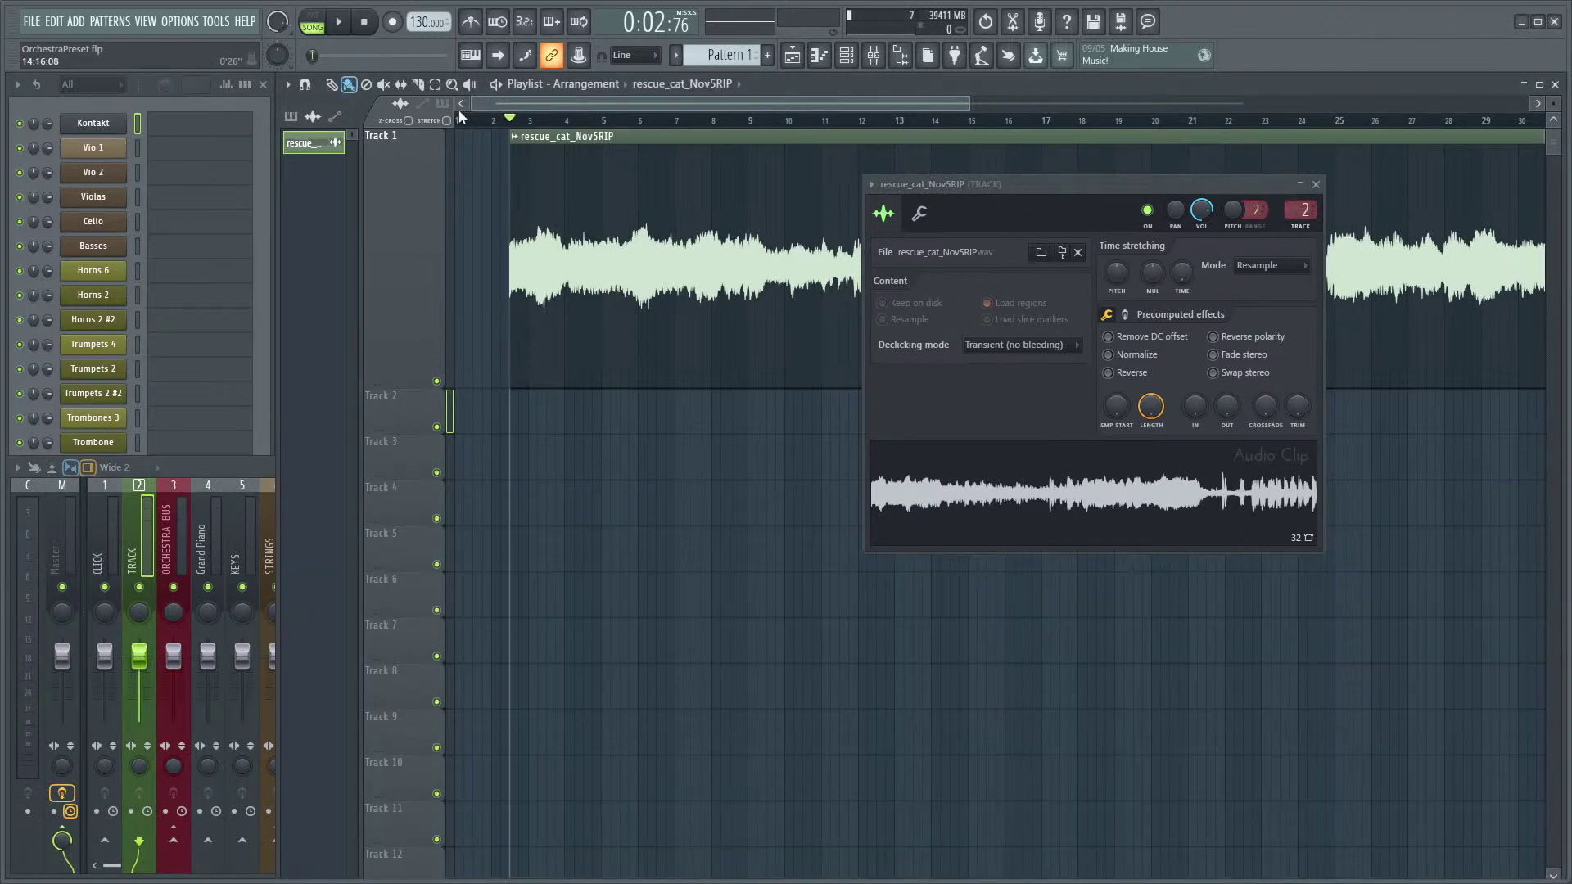
key(space)
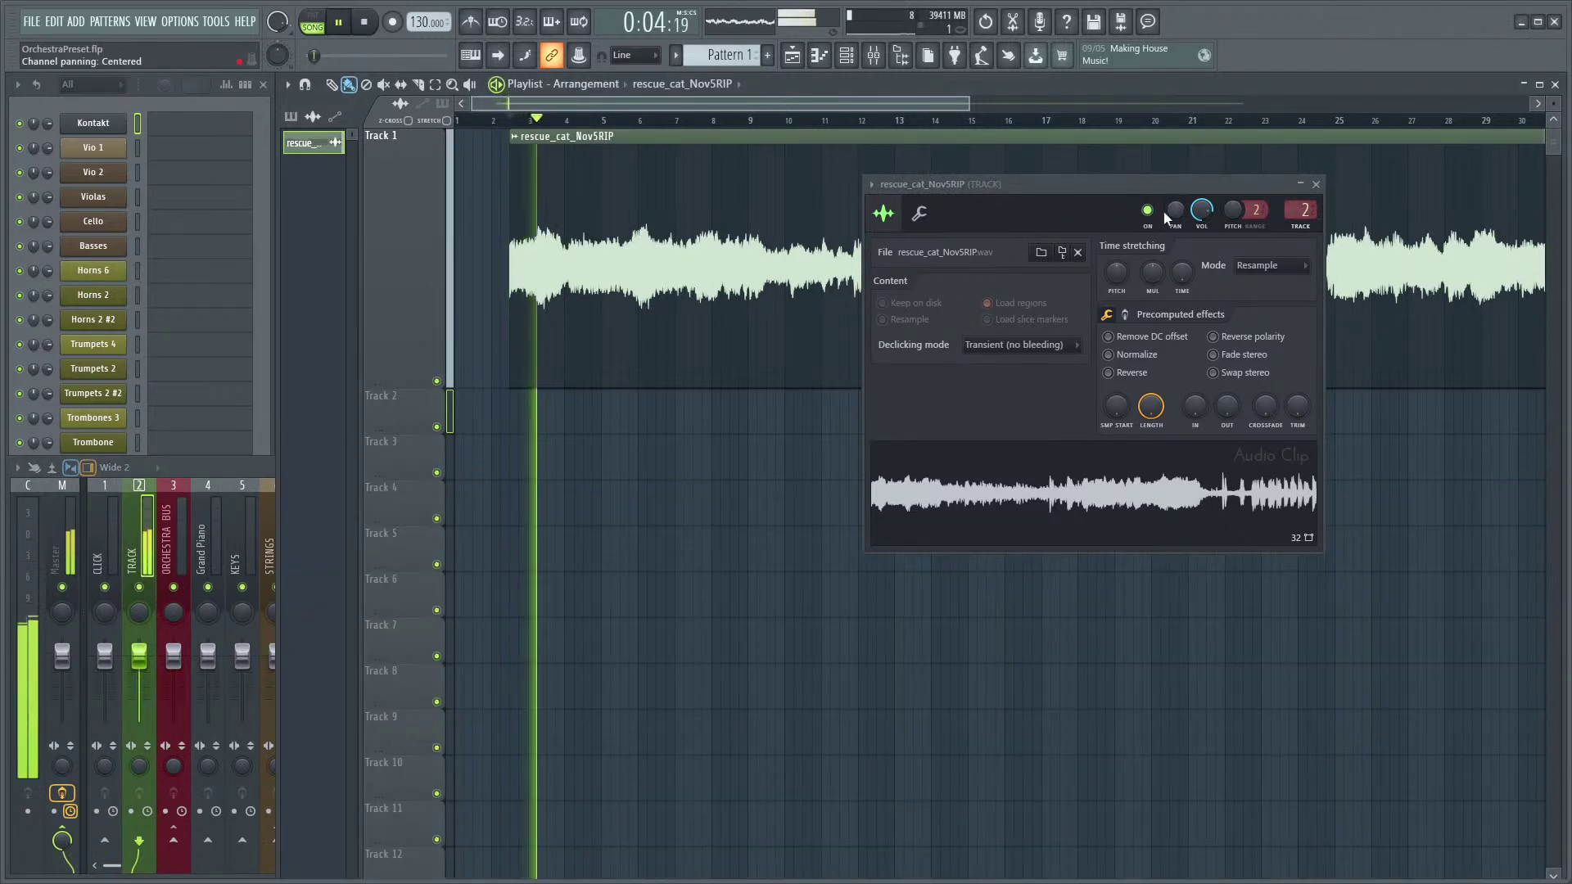
drag(1140, 183, 1028, 513)
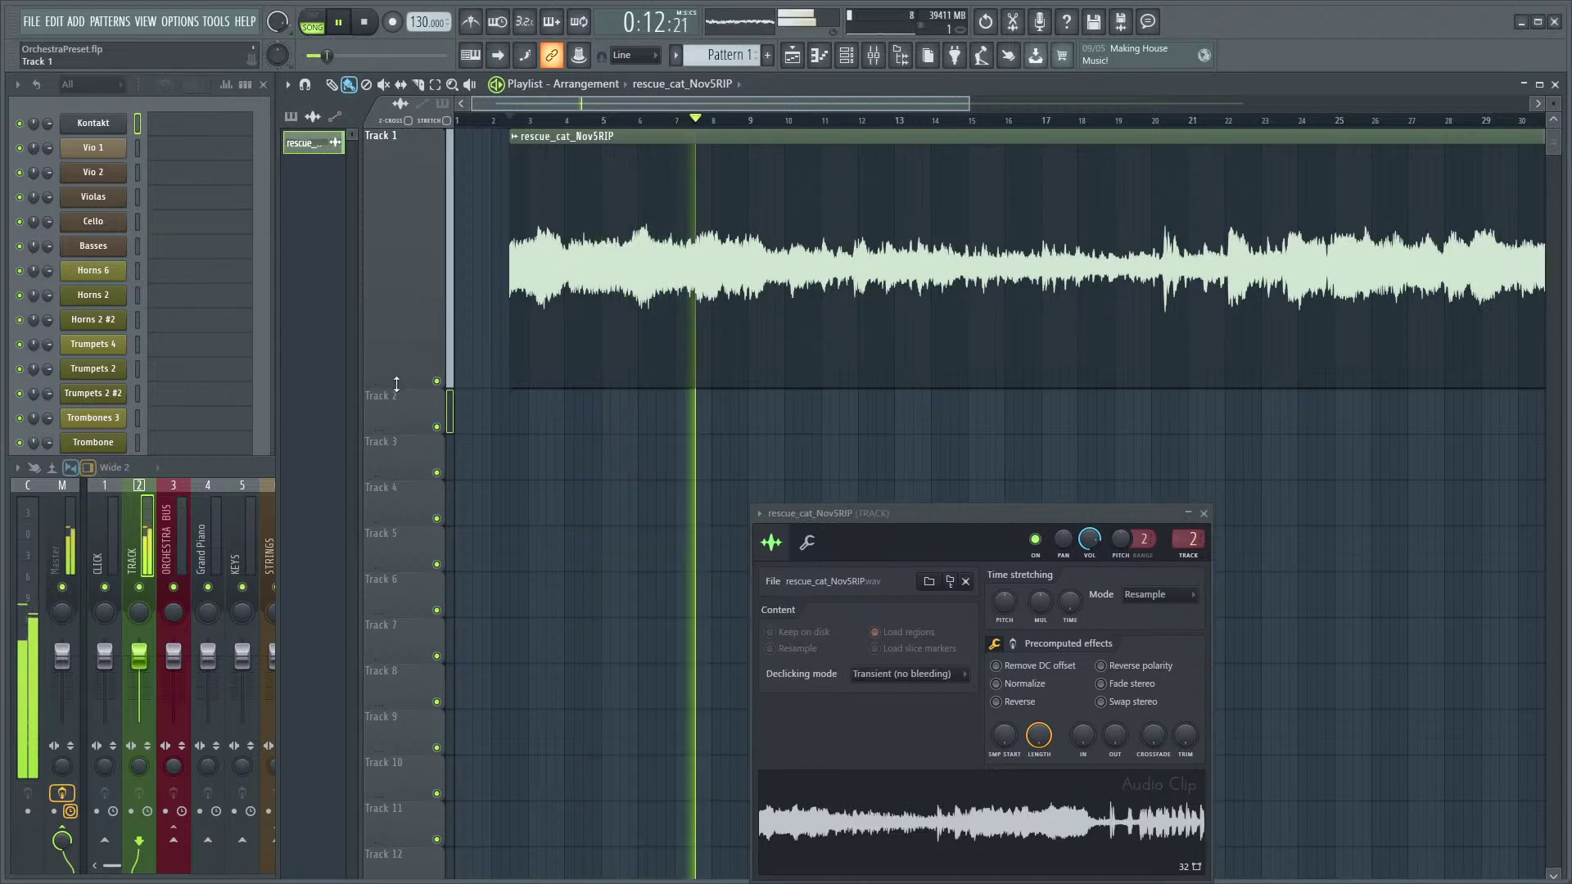
drag(396, 383, 419, 457)
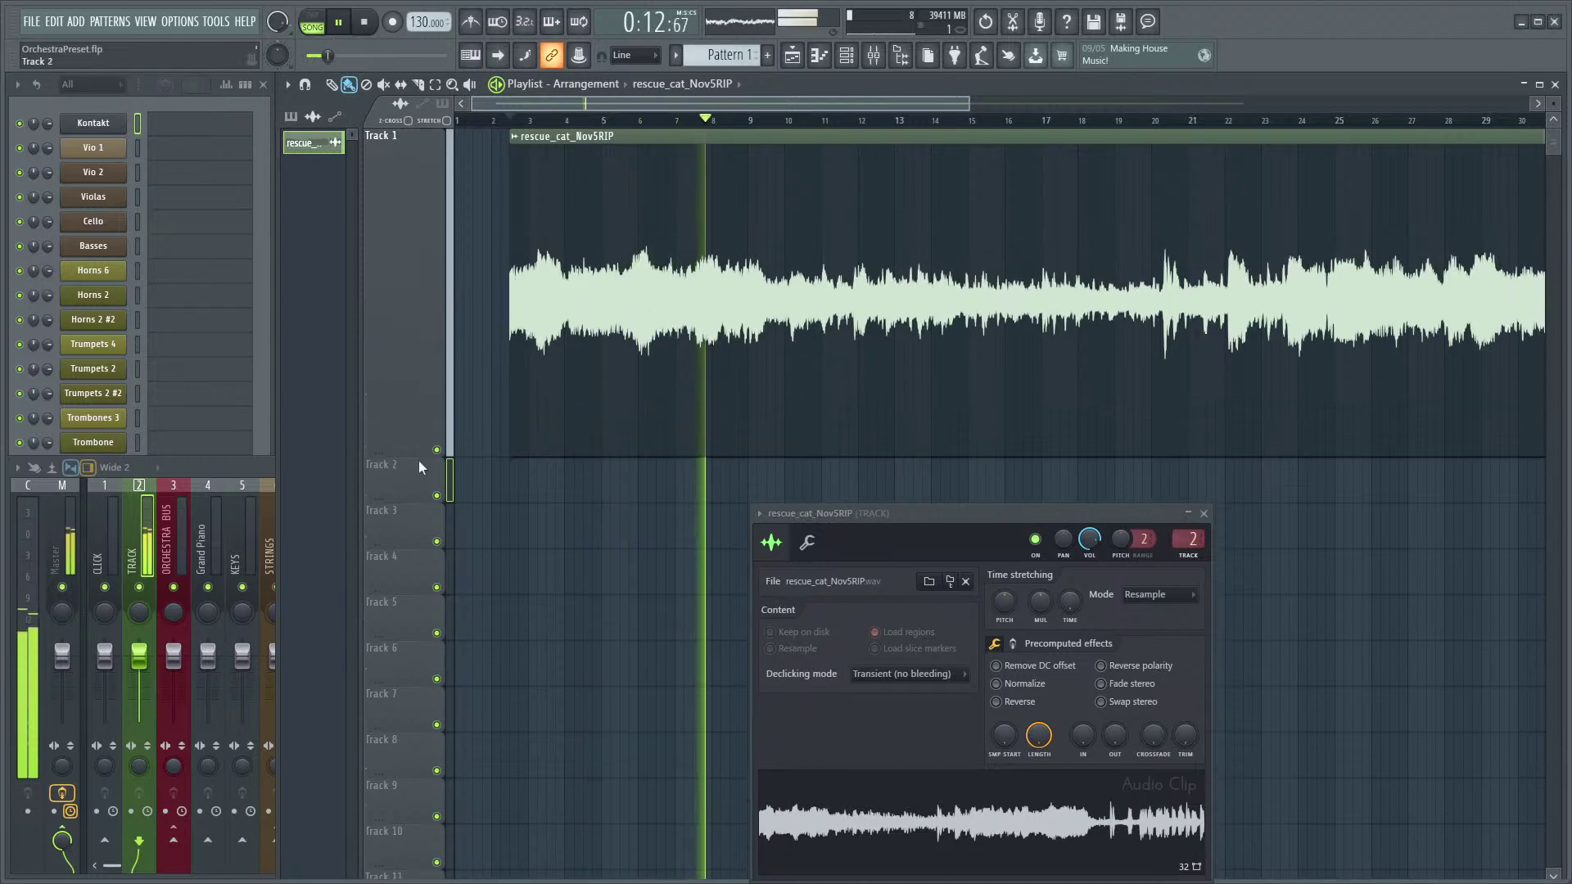
- Close the audio clip's settings and raise the TRACK mixer fader slightly during playback
click(1203, 513)
ctrl+scroll(740, 396, up, 2)
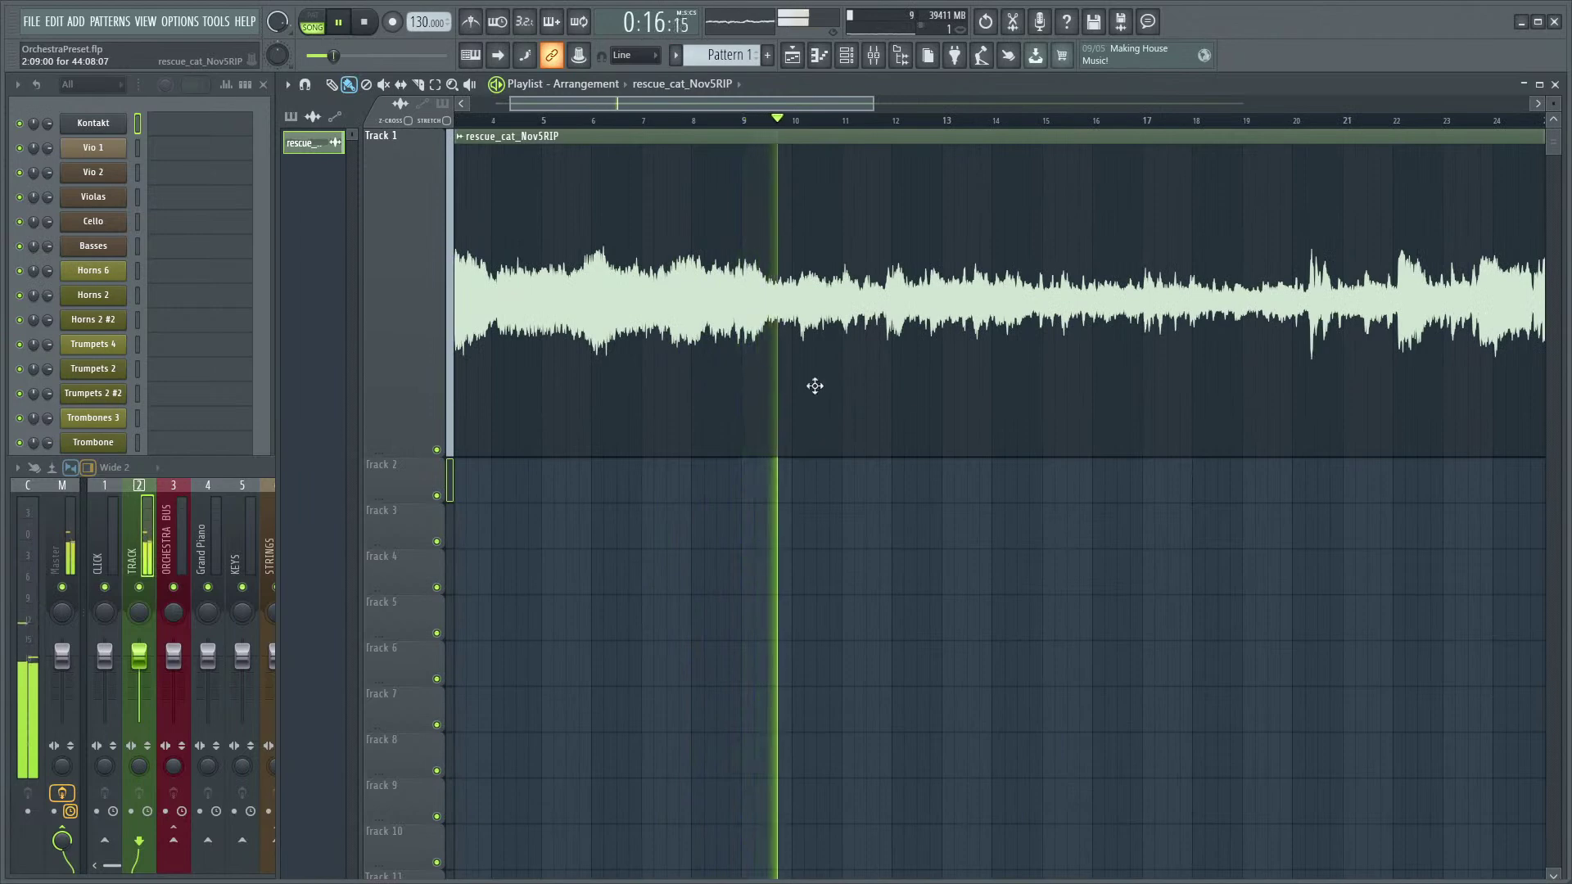
key(F9)
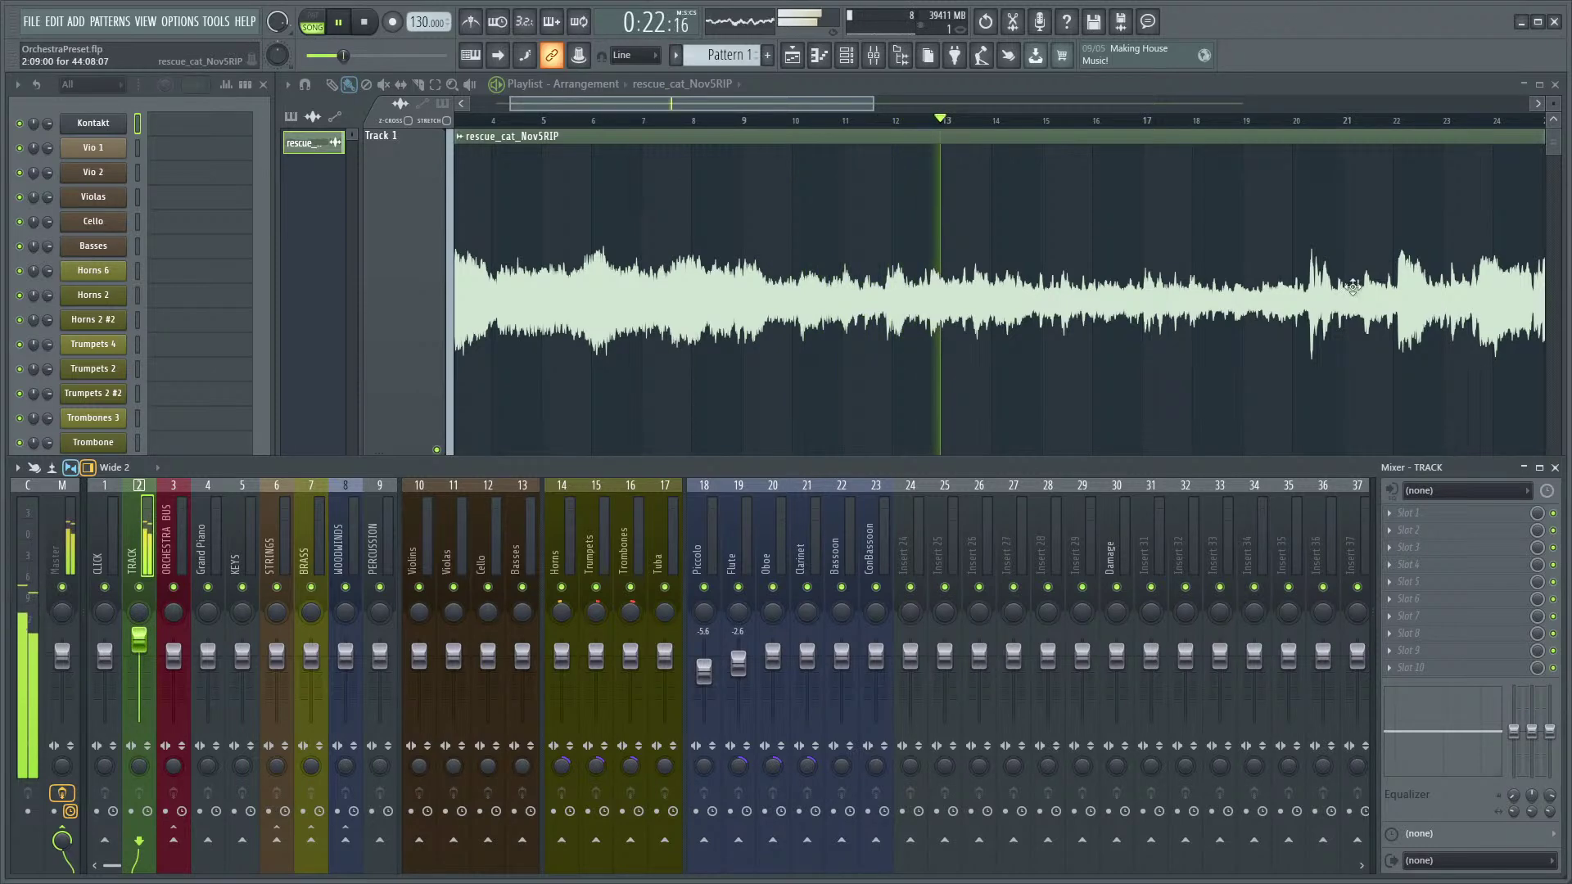
key(F9)
- Listen through the audio clip up to the quiet passage around bar 36 and stop playback
drag(873, 105, 937, 120)
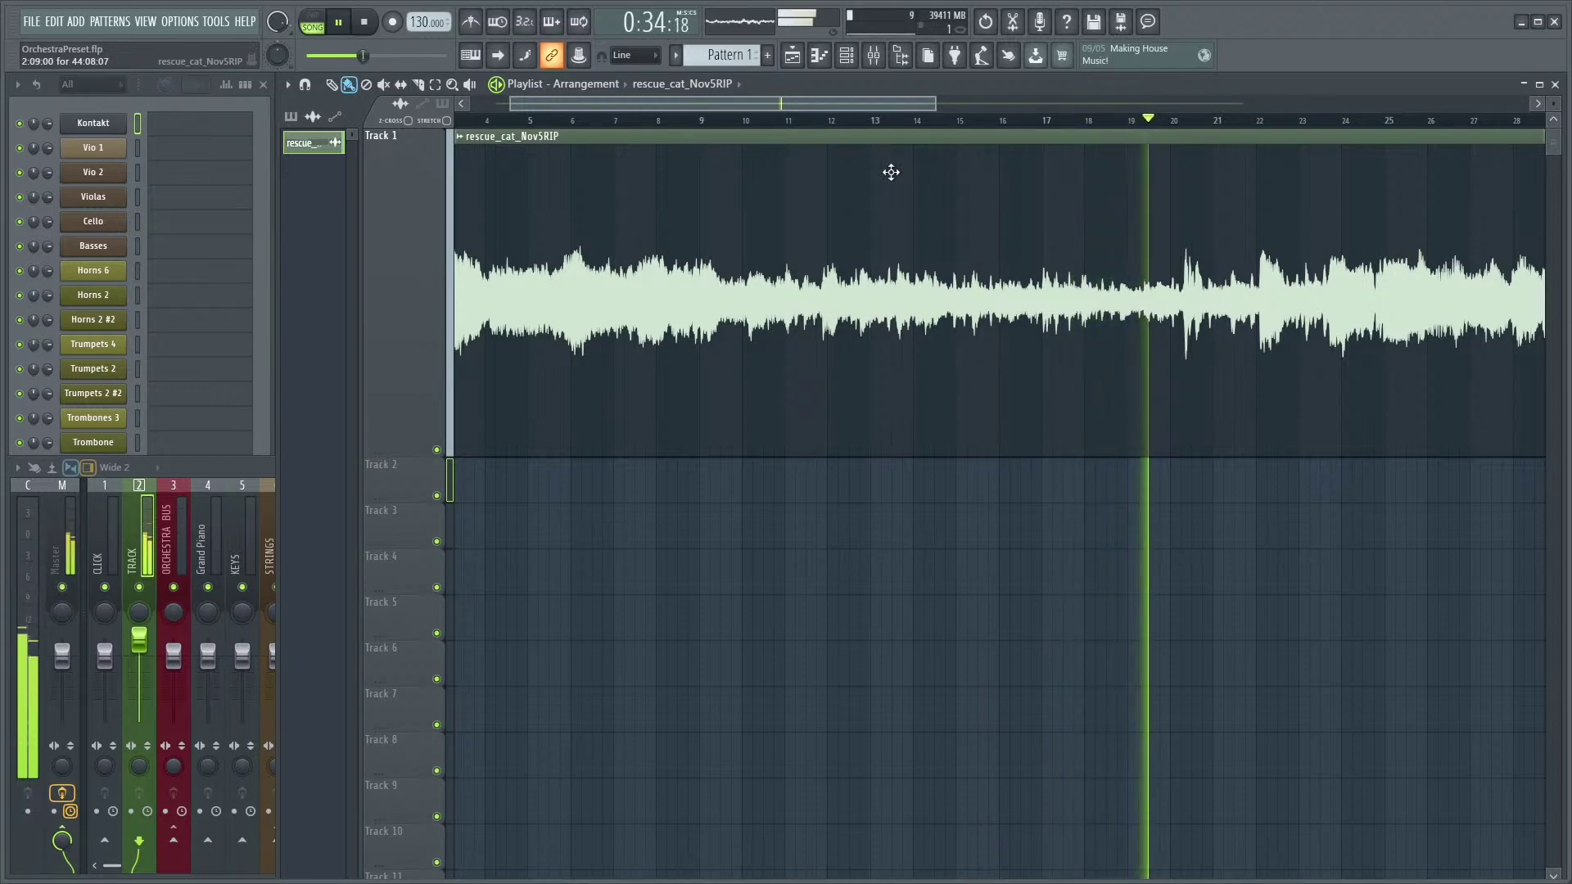
scroll(931, 546, down, 1)
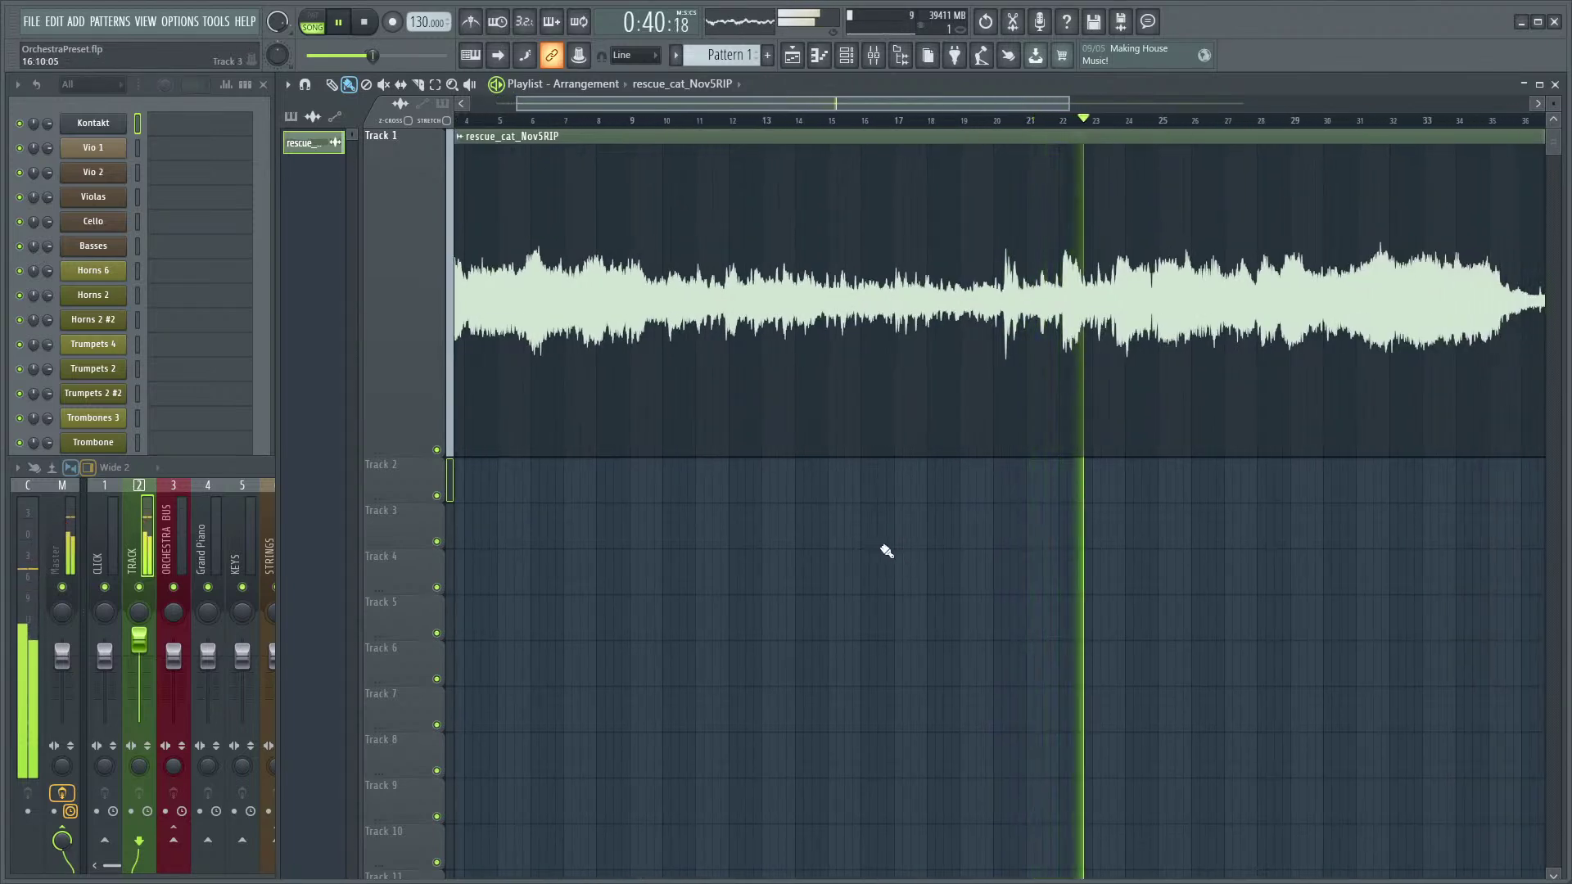
scroll(939, 568, left, 2)
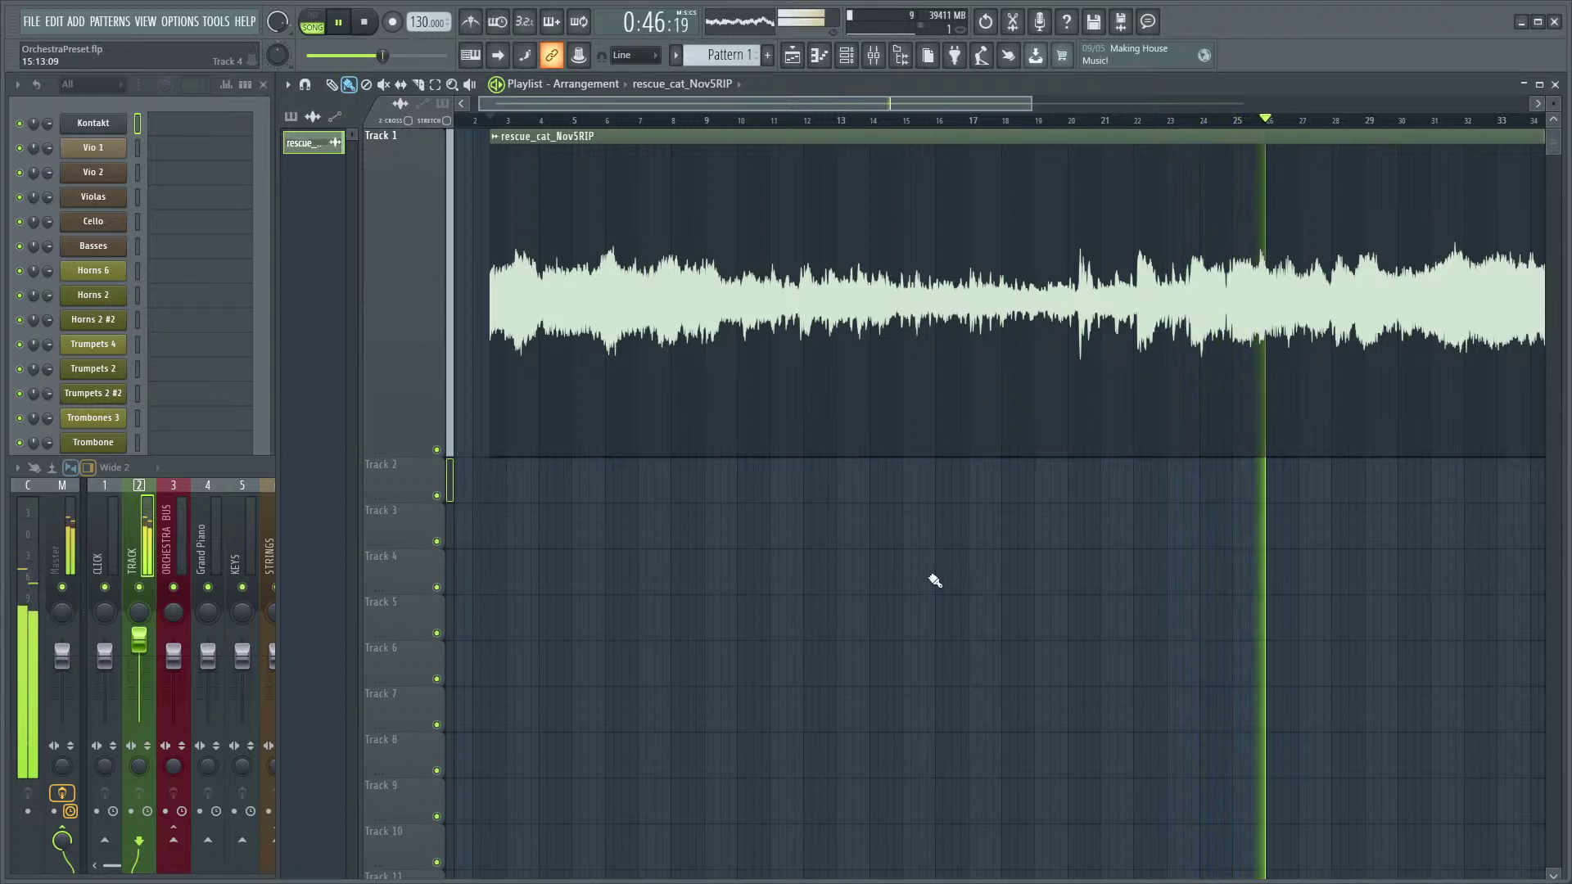
scroll(1126, 518, down, 2)
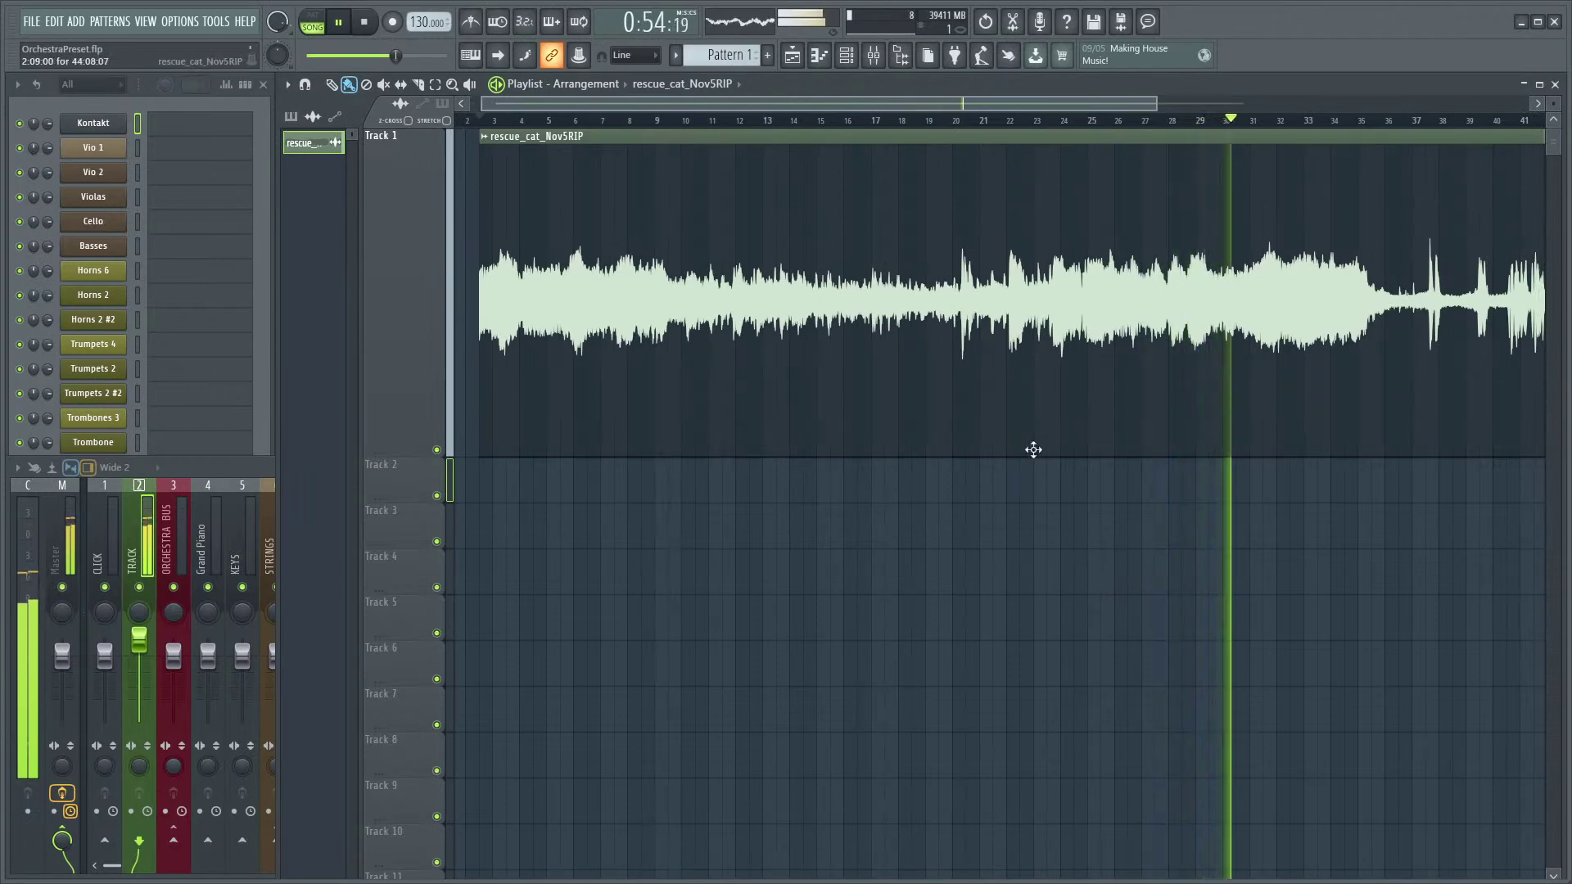
scroll(1093, 533, down, 2)
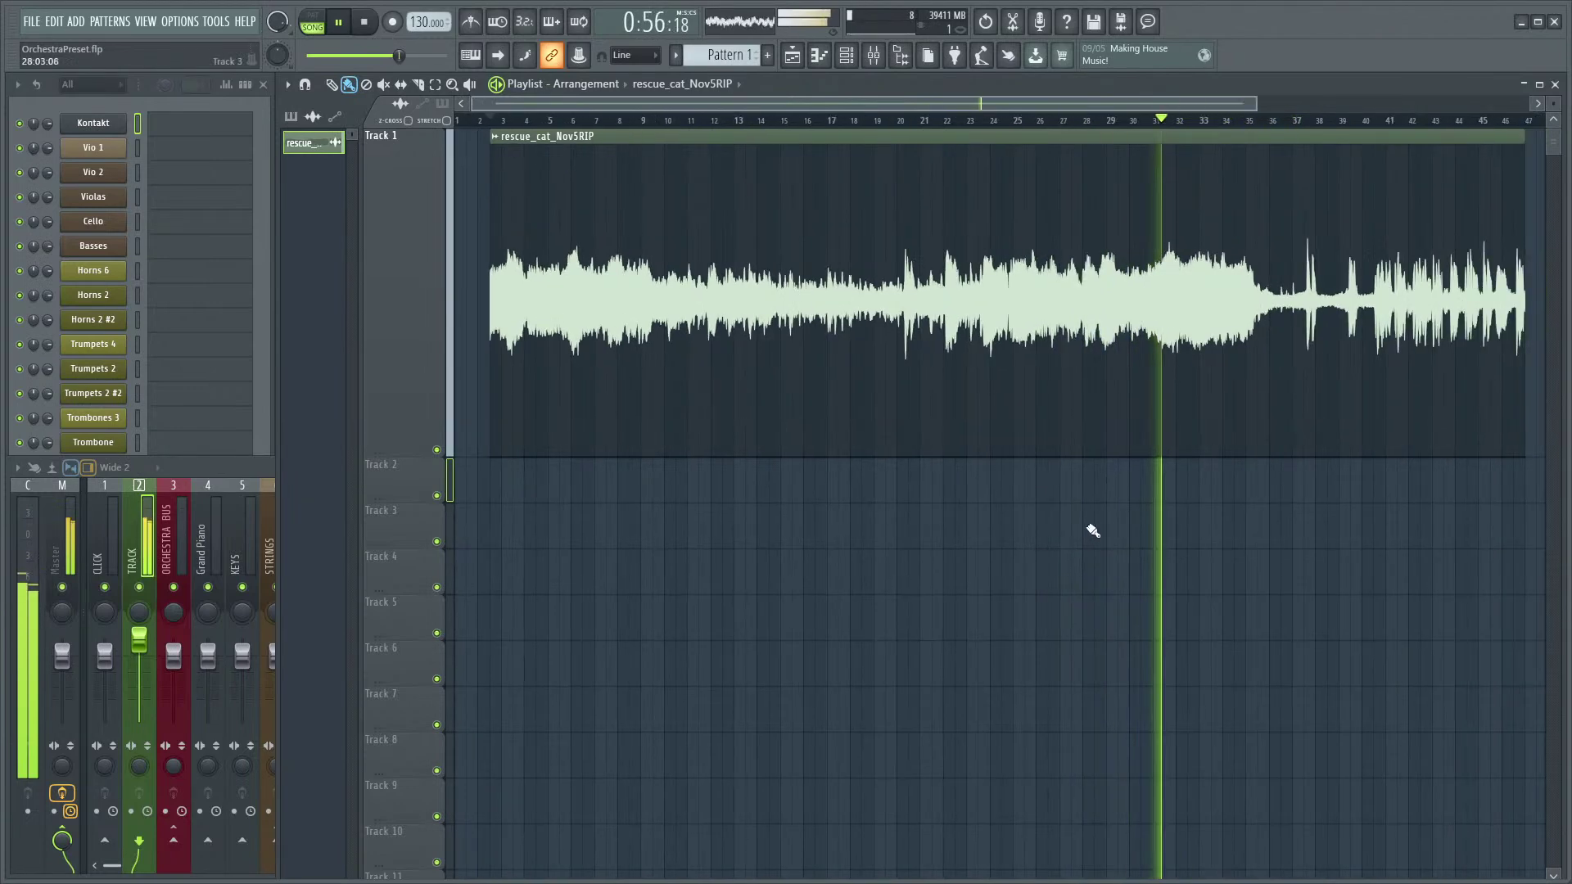
drag(1089, 527, 1067, 537)
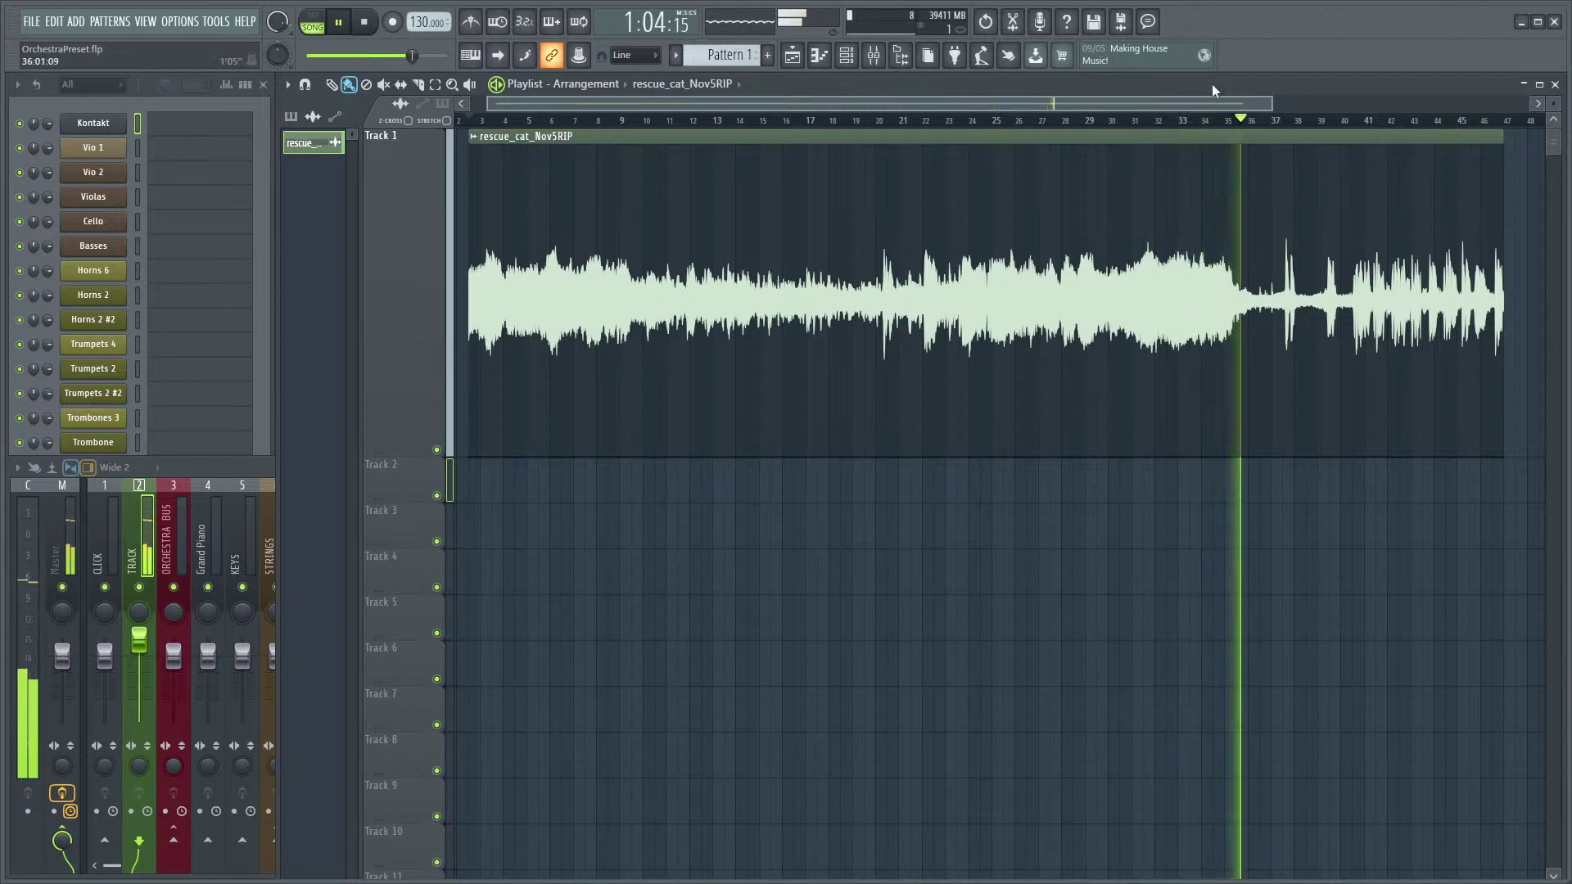
key(space)
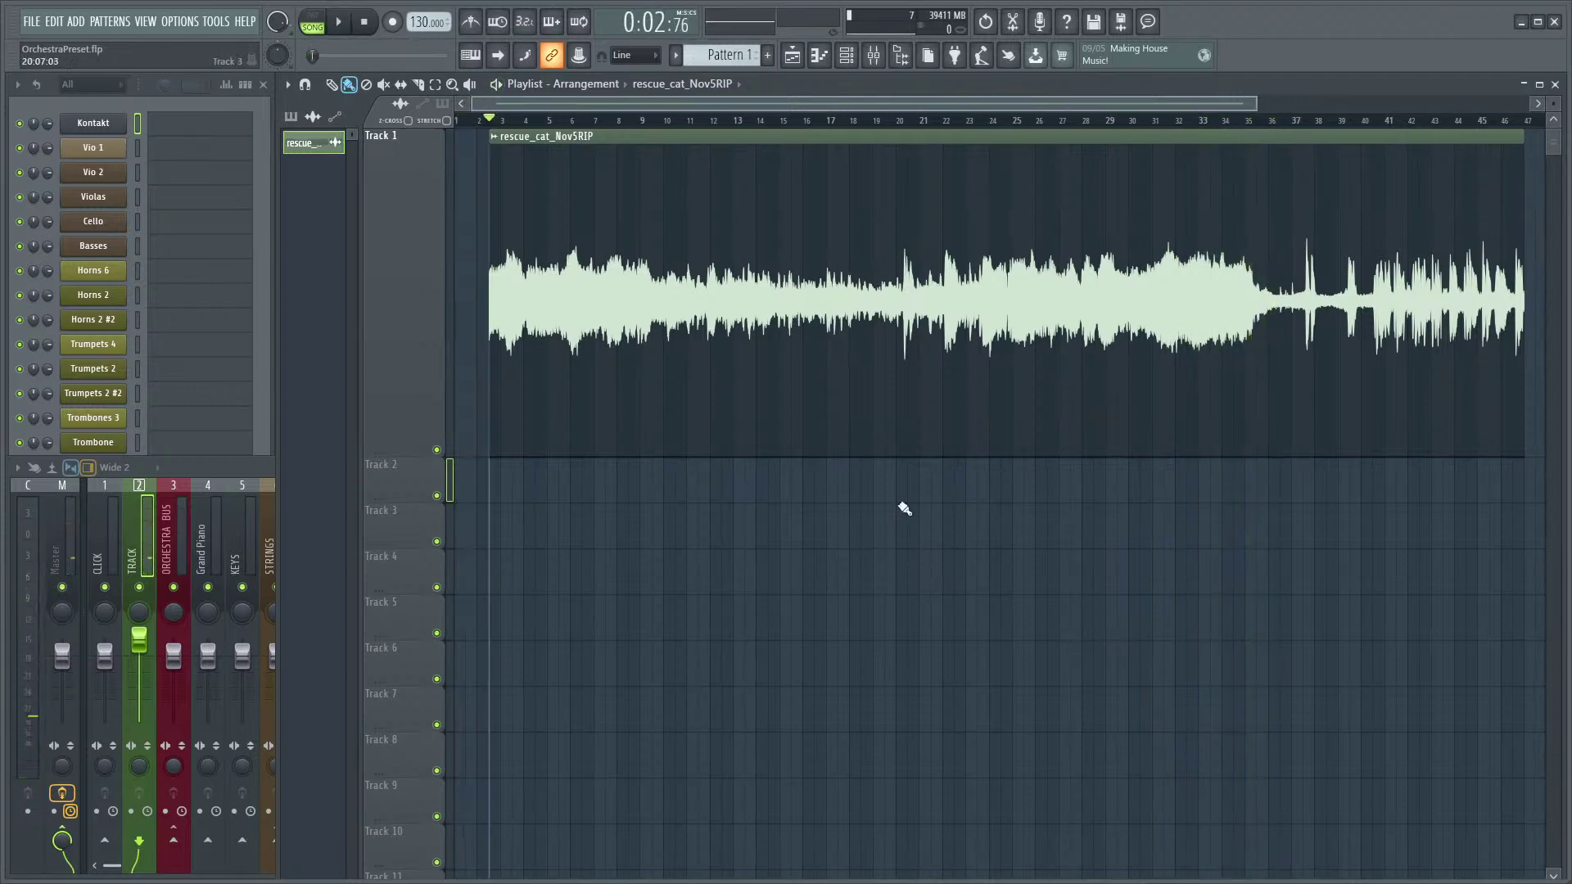
- Compare the clip's opening with the section starting around bar 9 by playing from each point, ending on the latter
click(664, 120)
key(space)
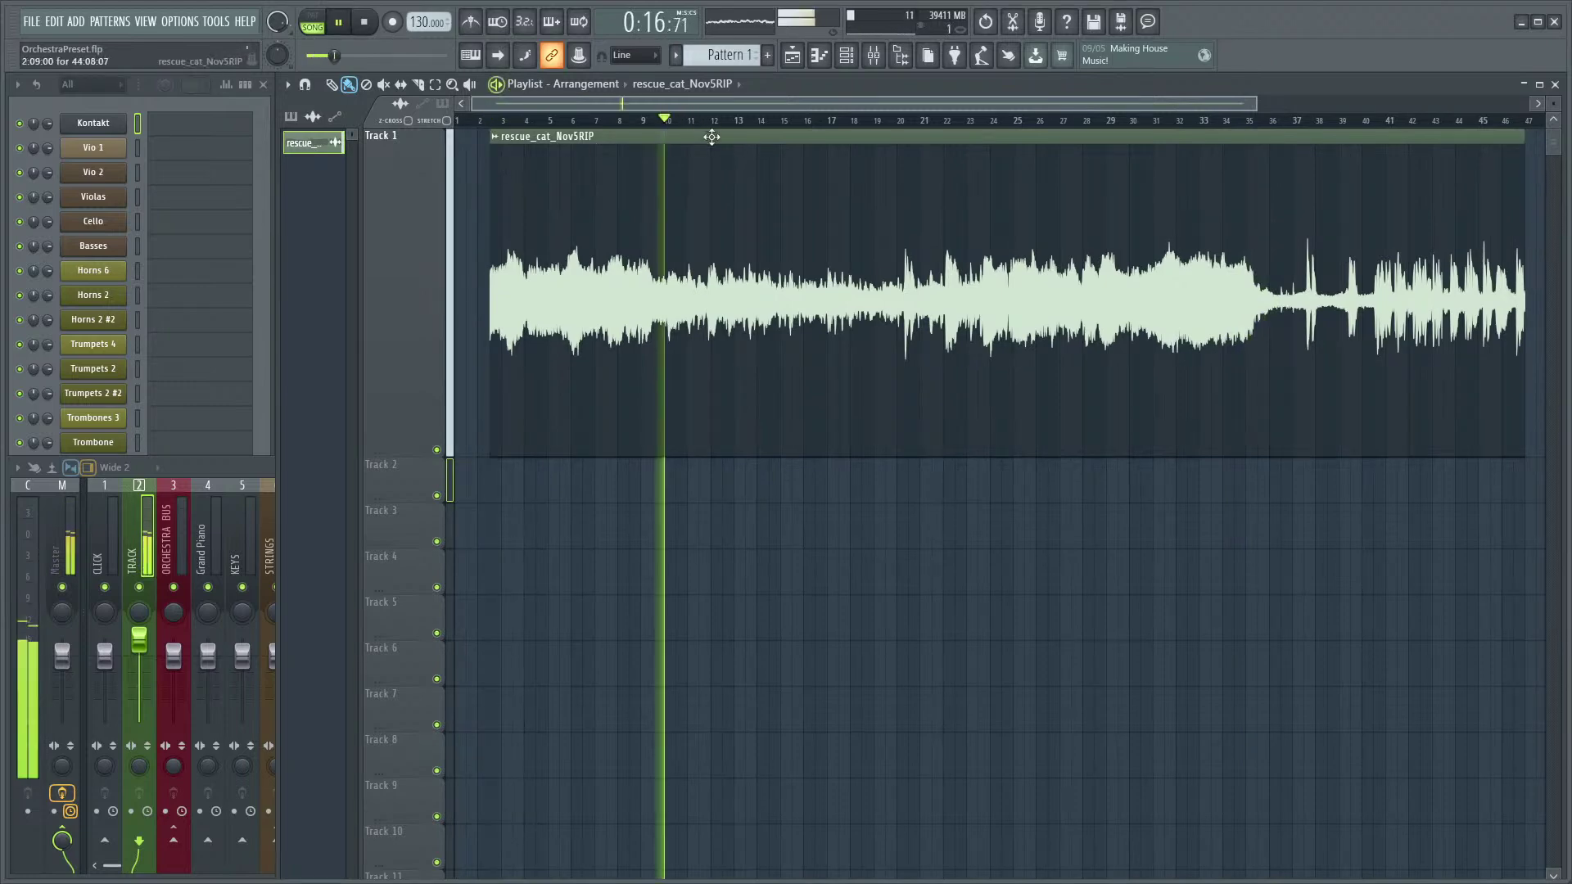
click(491, 119)
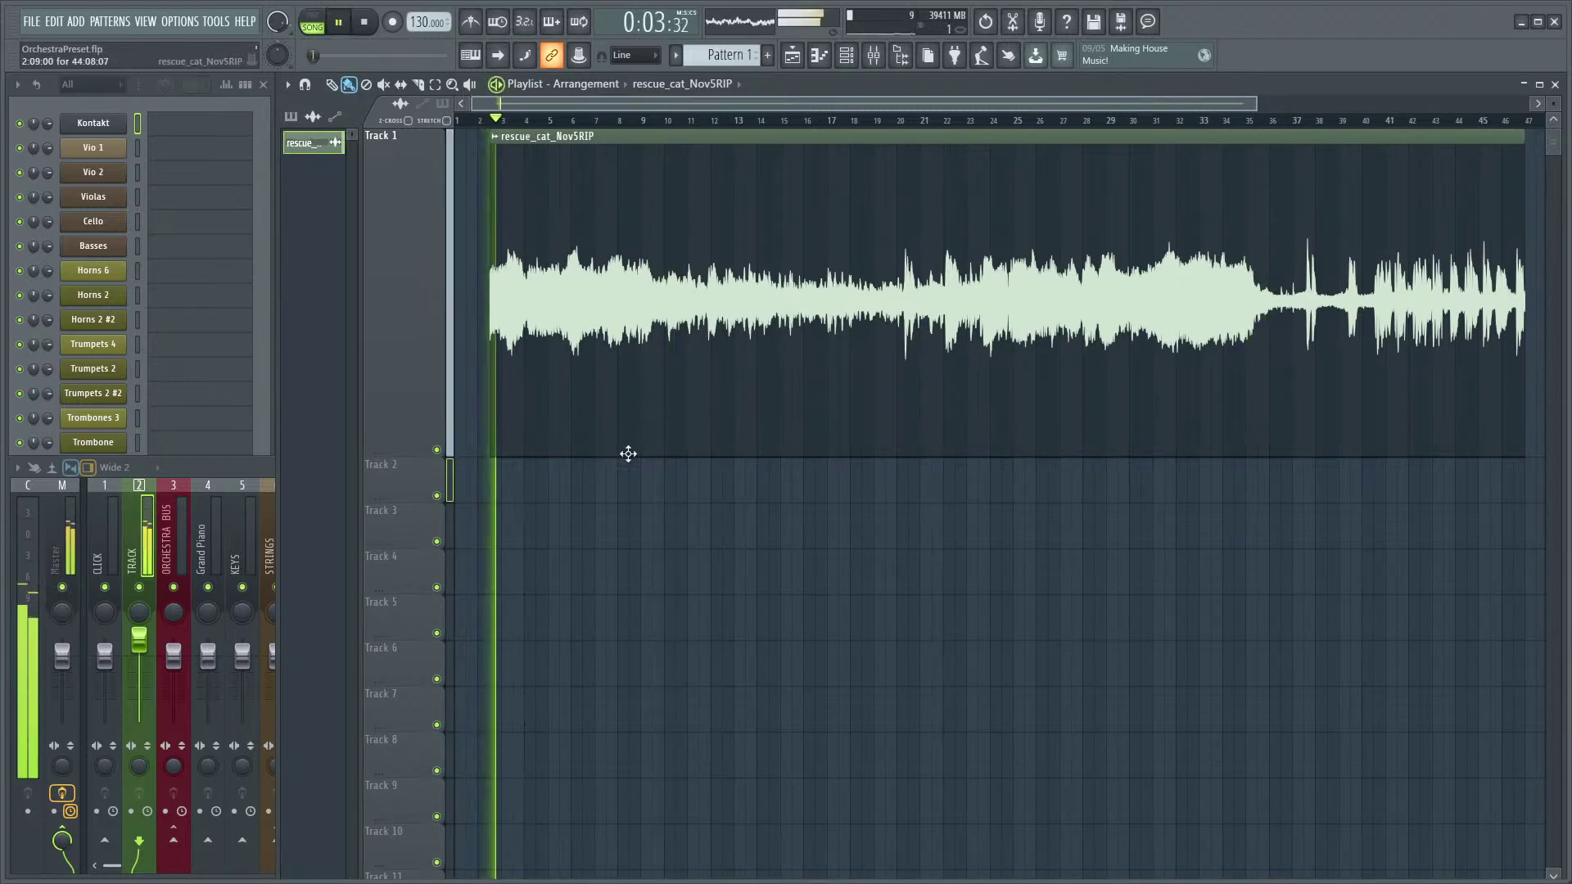
click(658, 120)
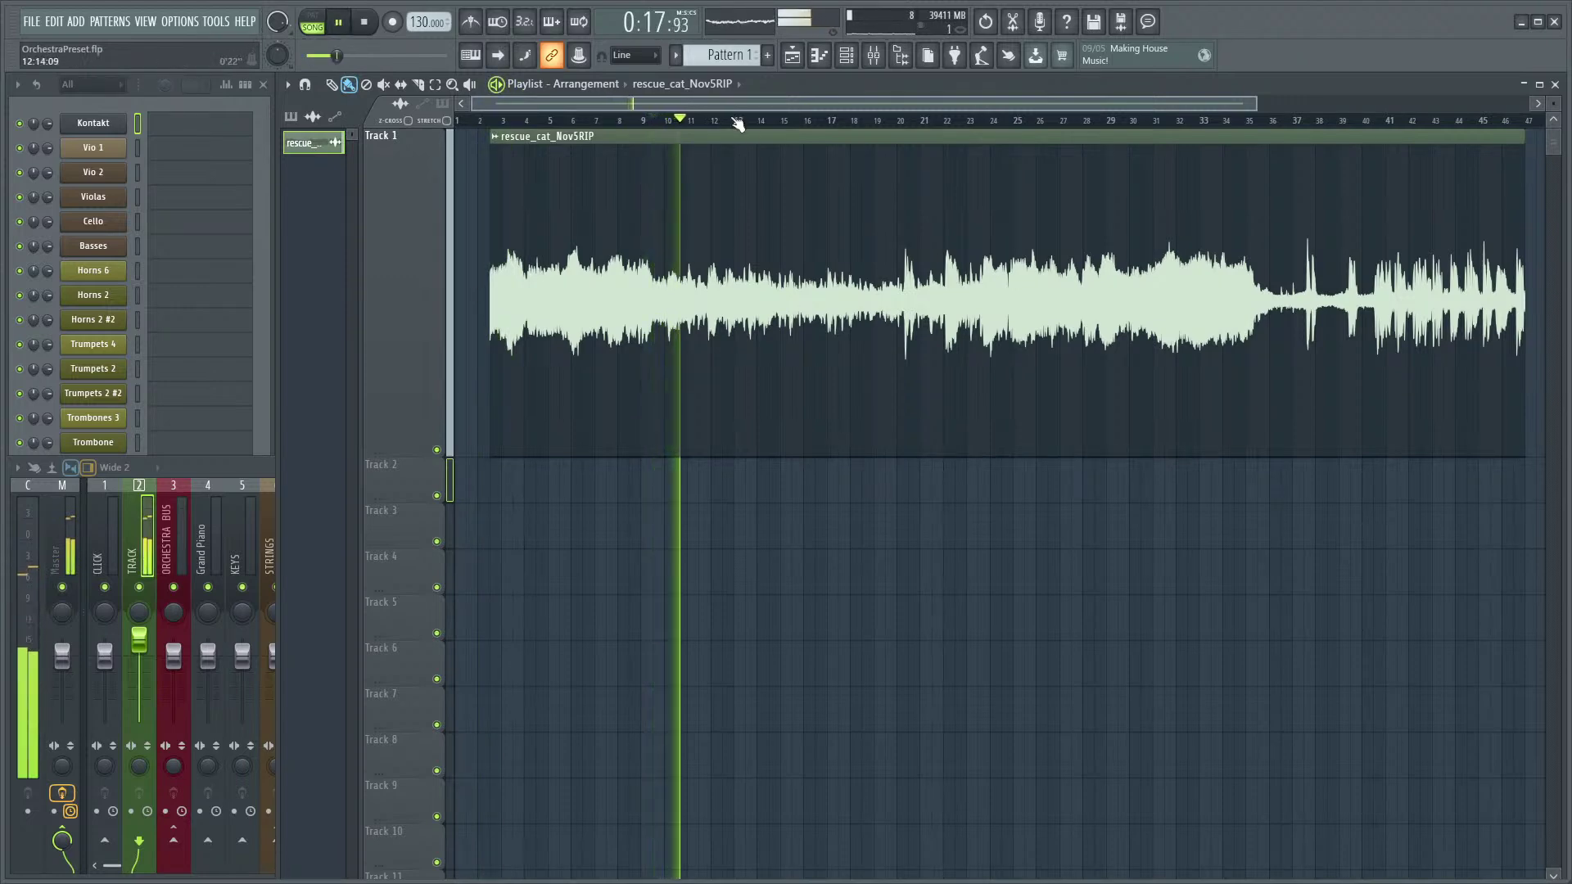
key(space)
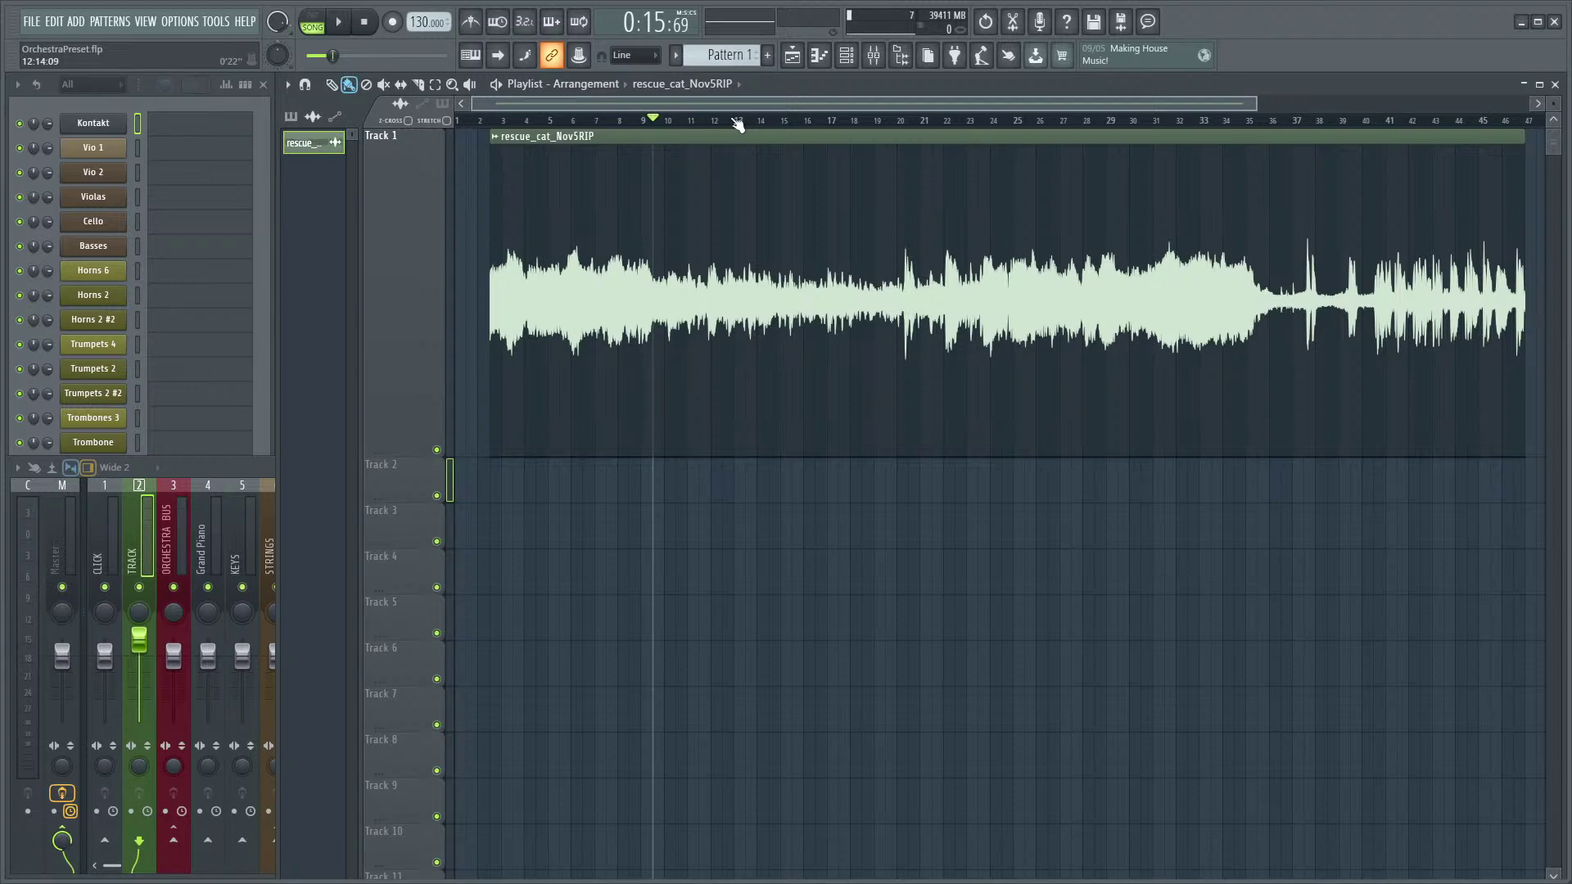
- Load Fruity Stereo Shaper into the first effect slot of the TRACK mixer channel
click(230, 465)
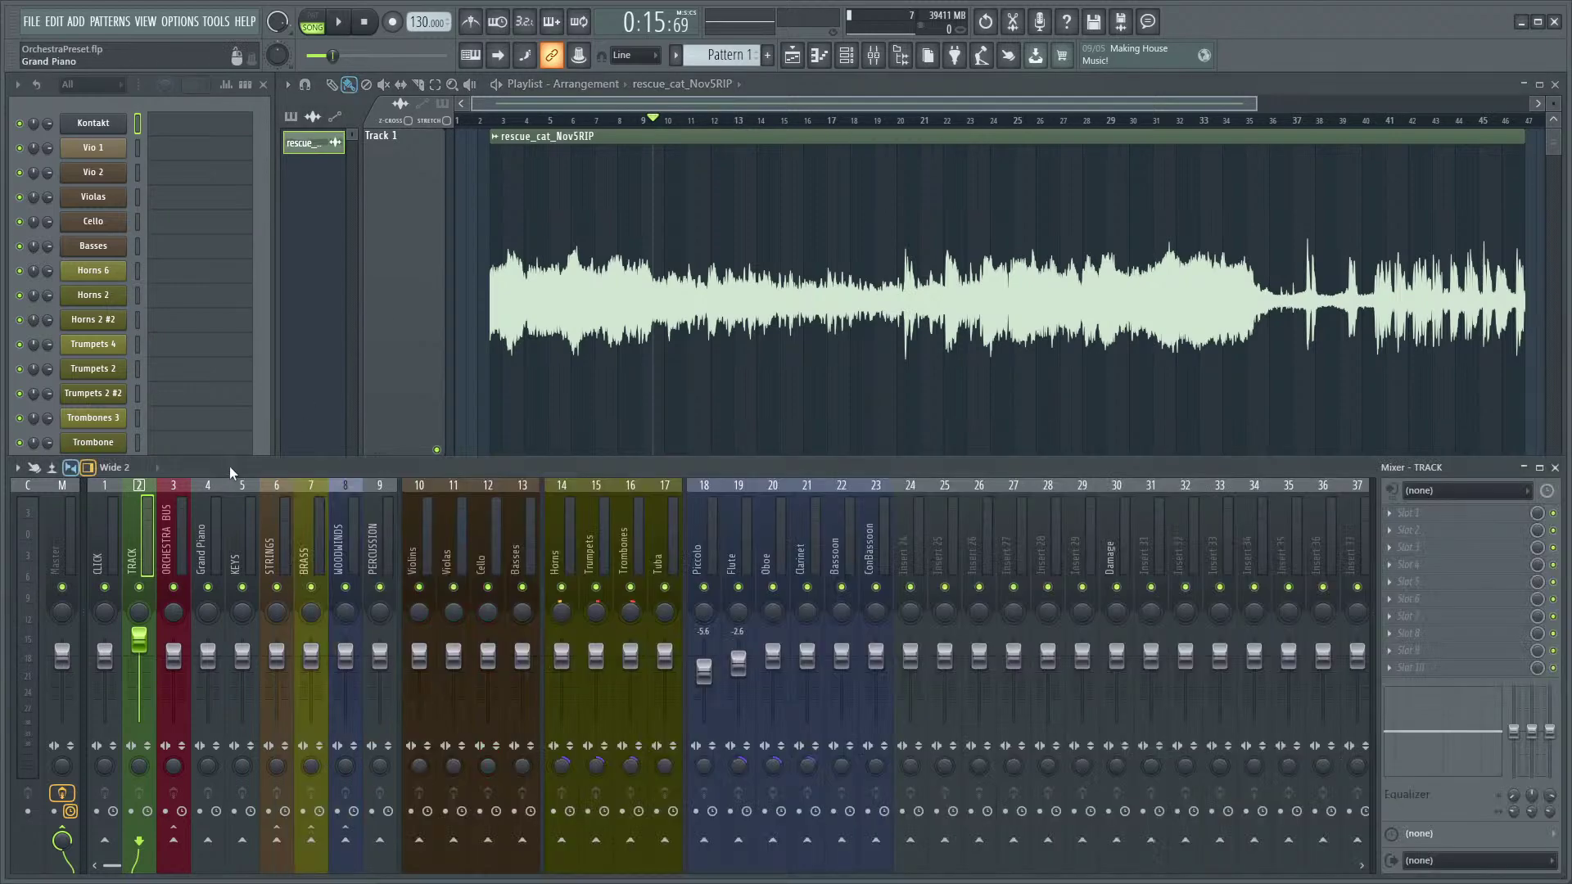
click(1394, 514)
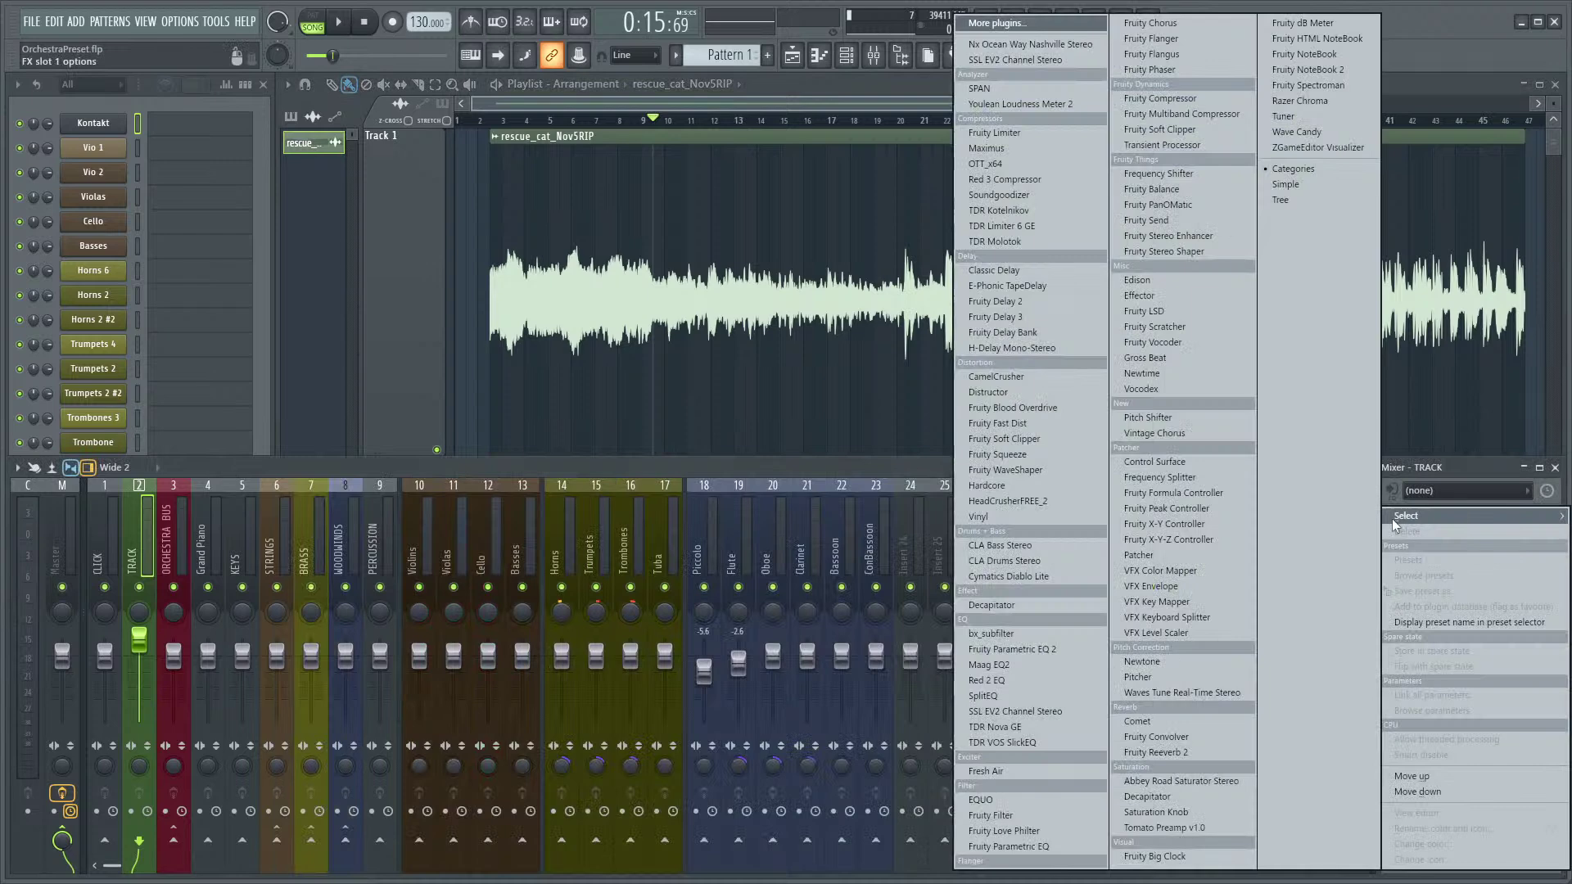
click(1211, 248)
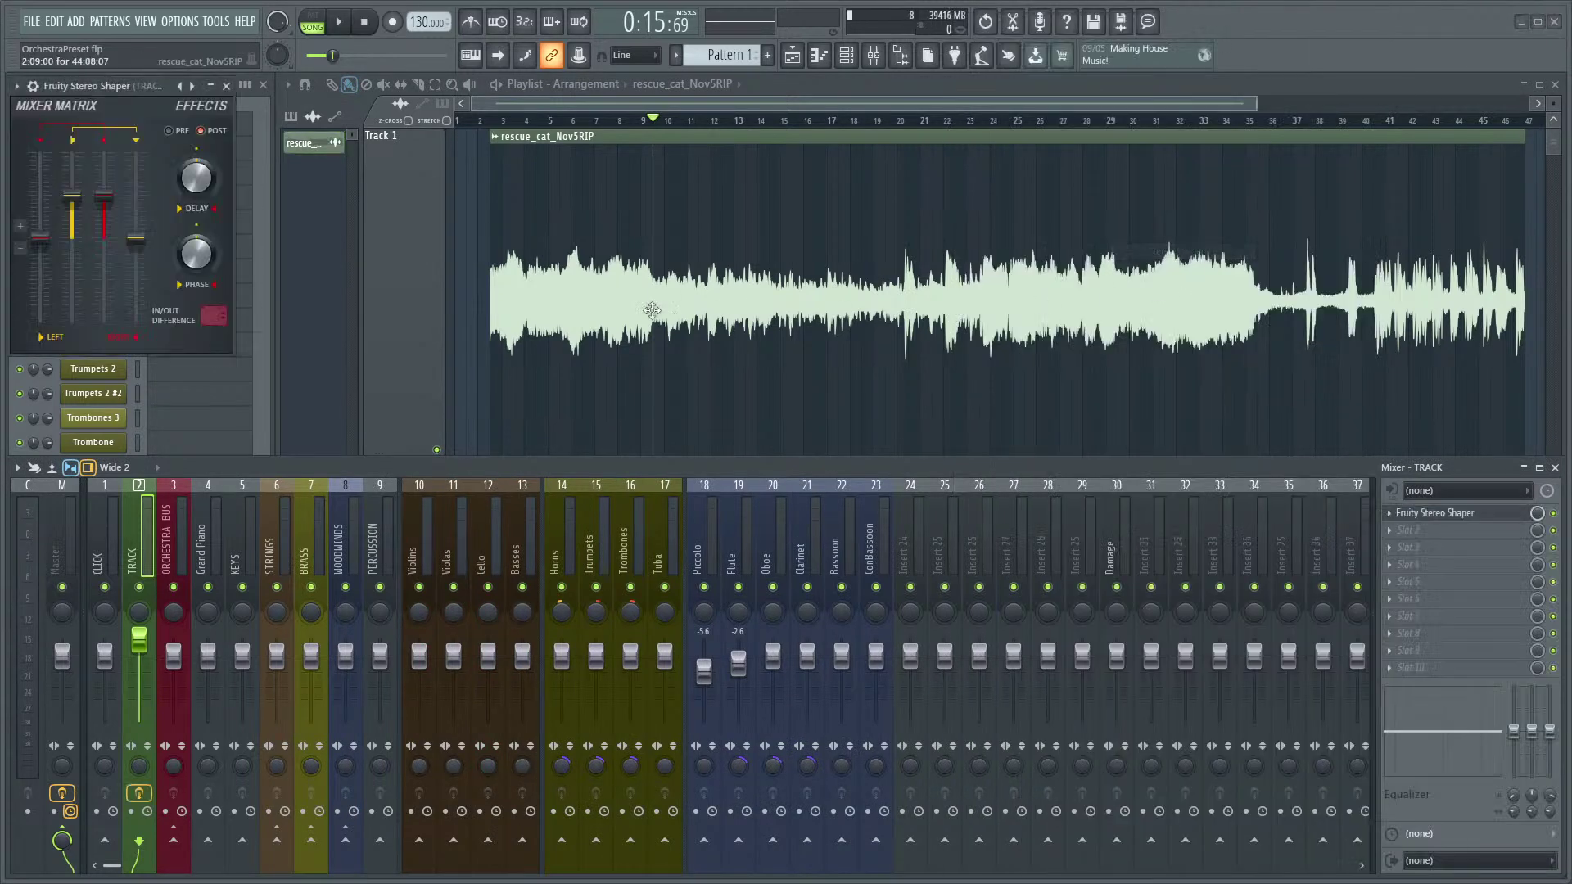
- Lower the Stereo Shaper's right-into-left and left-into-right sliders equally below their centre positions to invert the crossed channels
drag(129, 101, 852, 414)
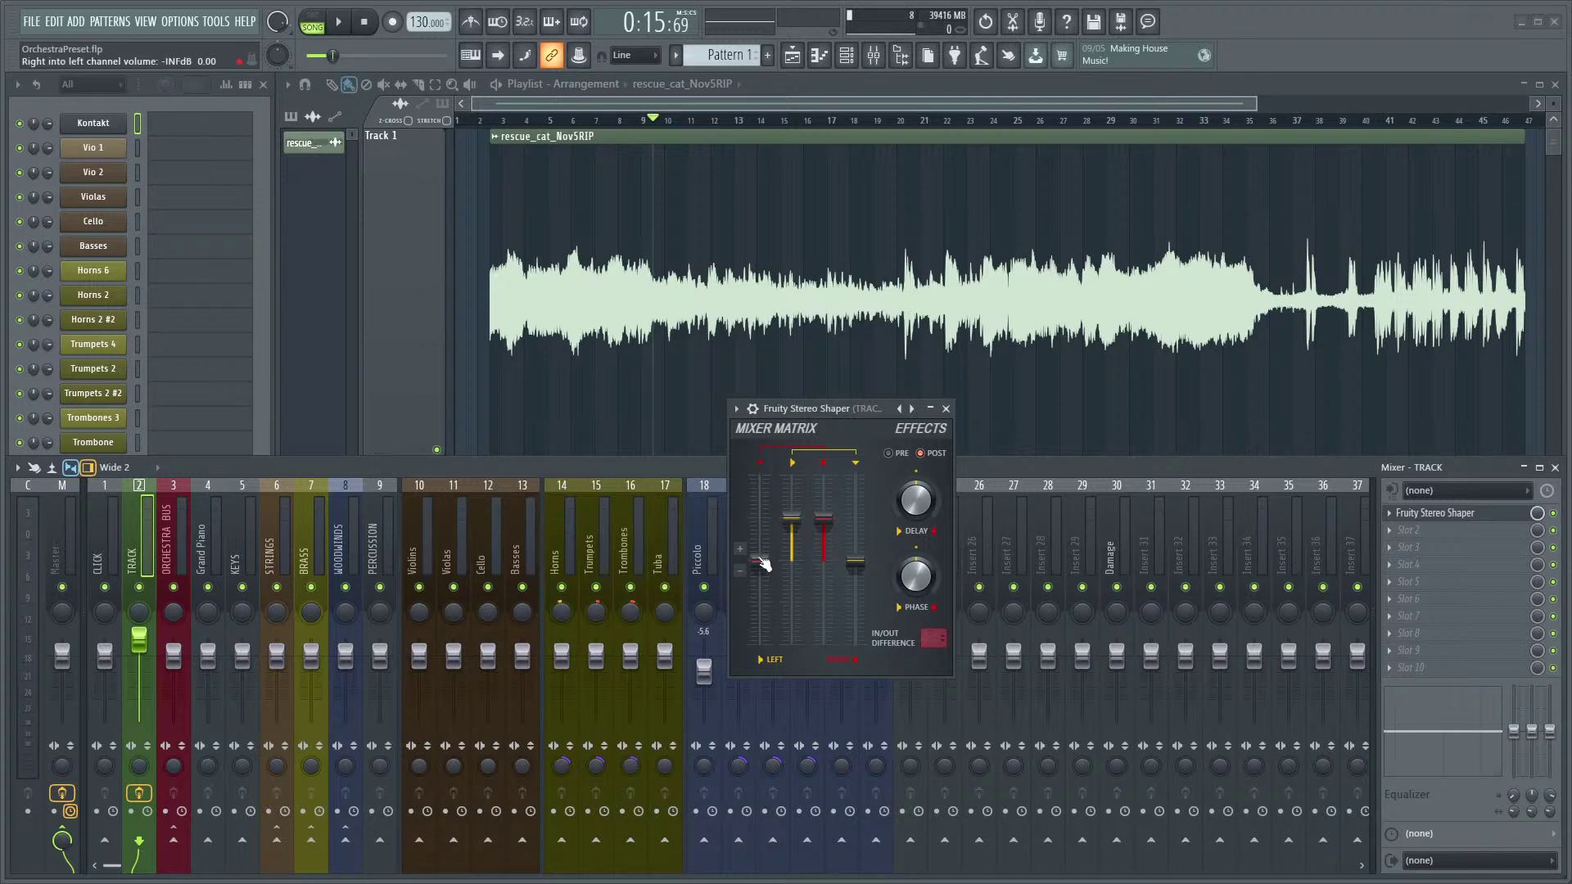
drag(852, 411, 940, 357)
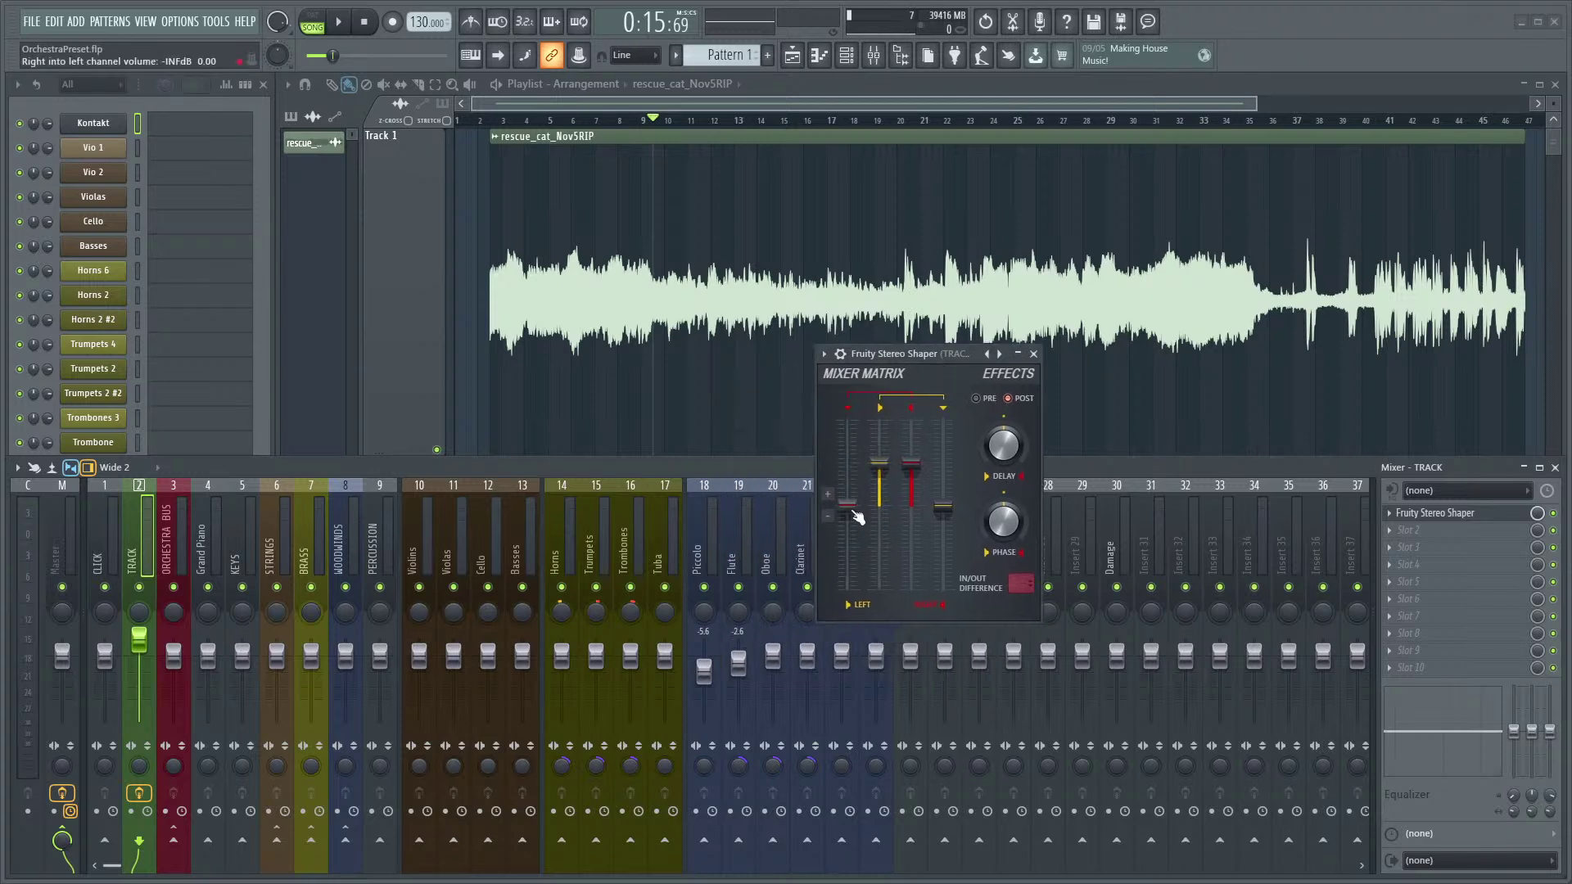
drag(855, 509, 849, 547)
drag(945, 509, 943, 547)
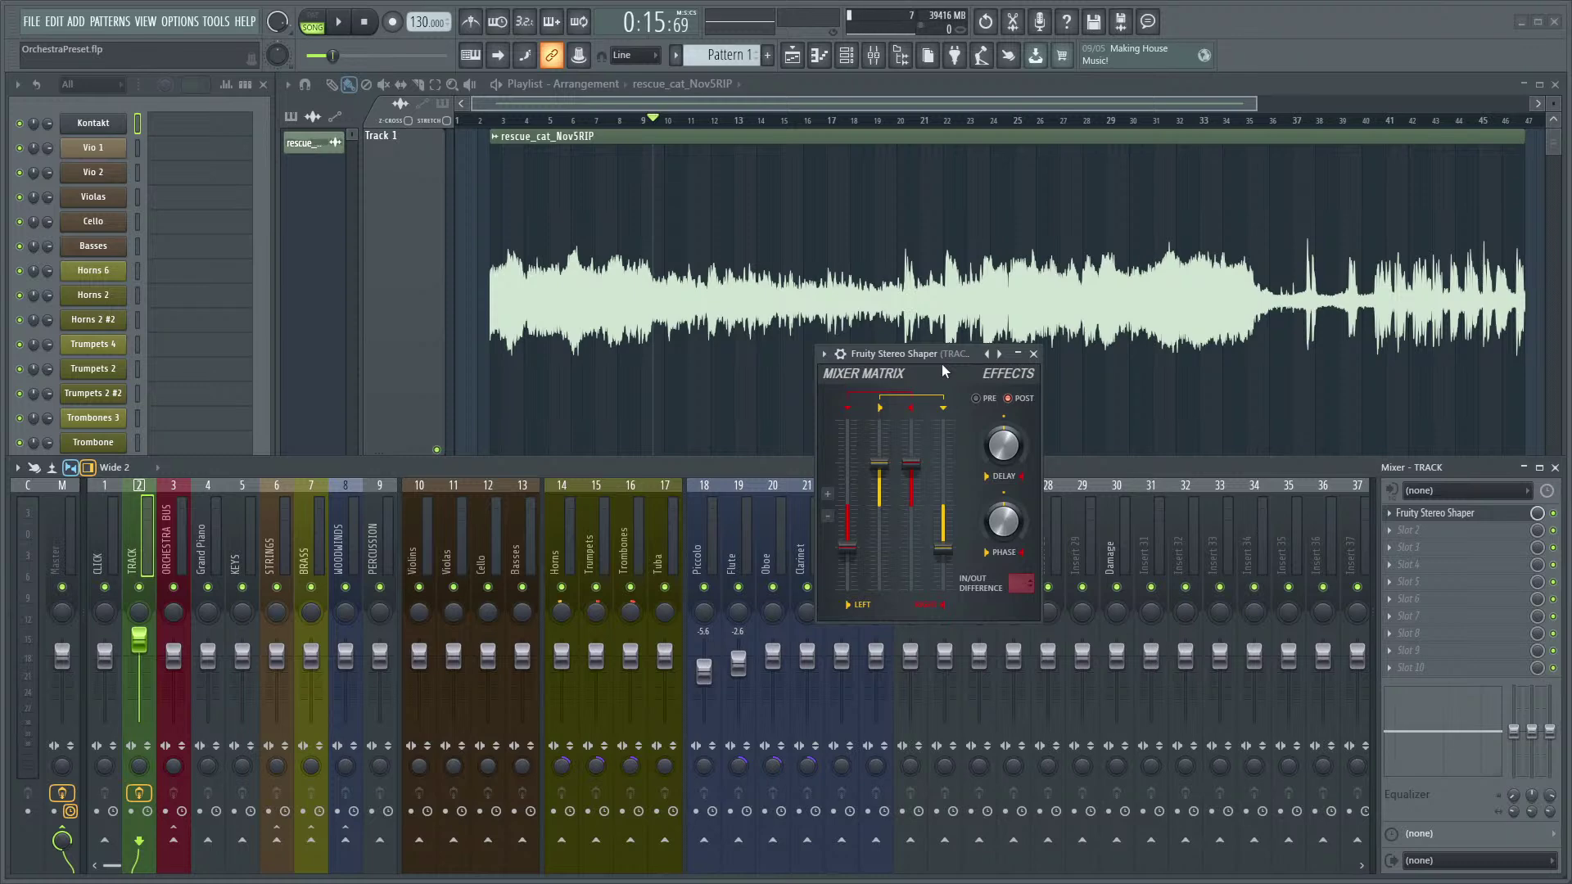
- Play the section from around bar 9 repeatedly to judge the Stereo Shaper's effect on the audio clip
click(925, 101)
key(space)
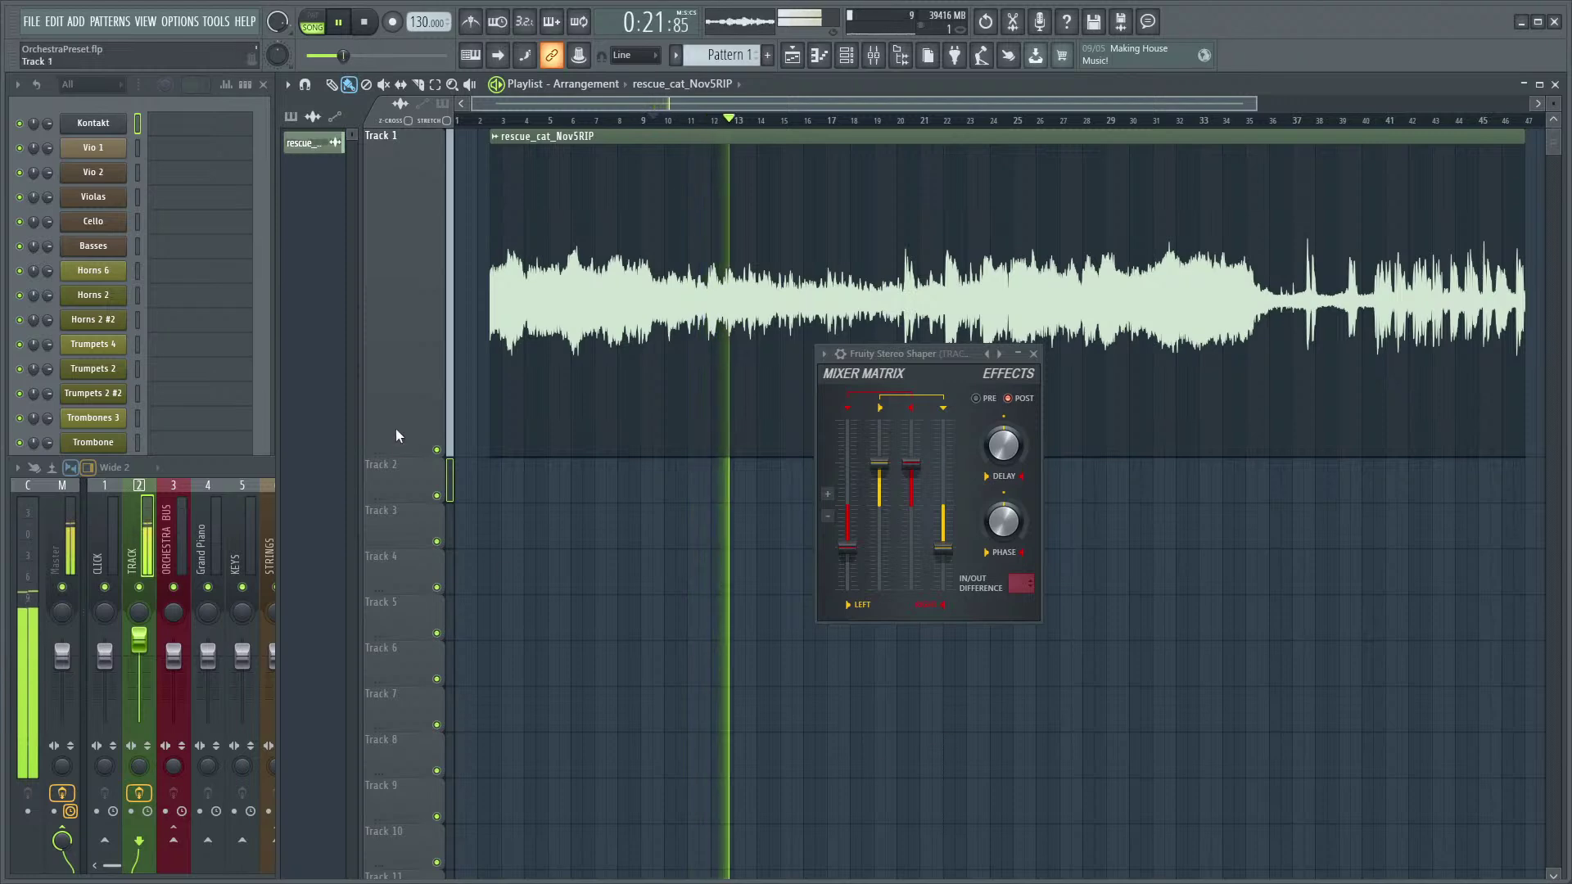
click(286, 469)
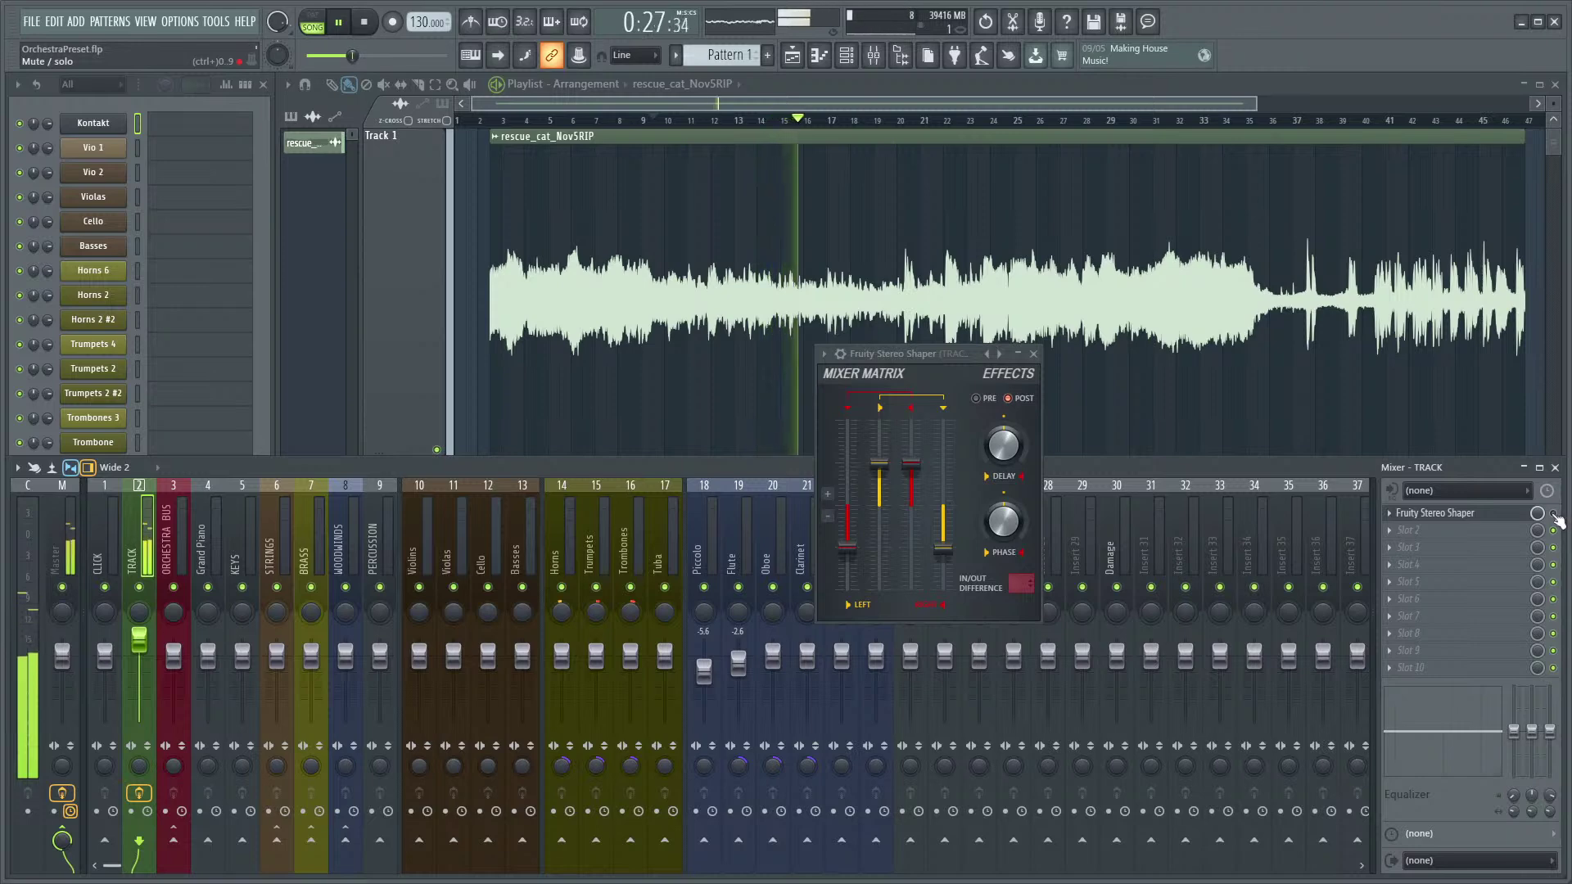
key(space)
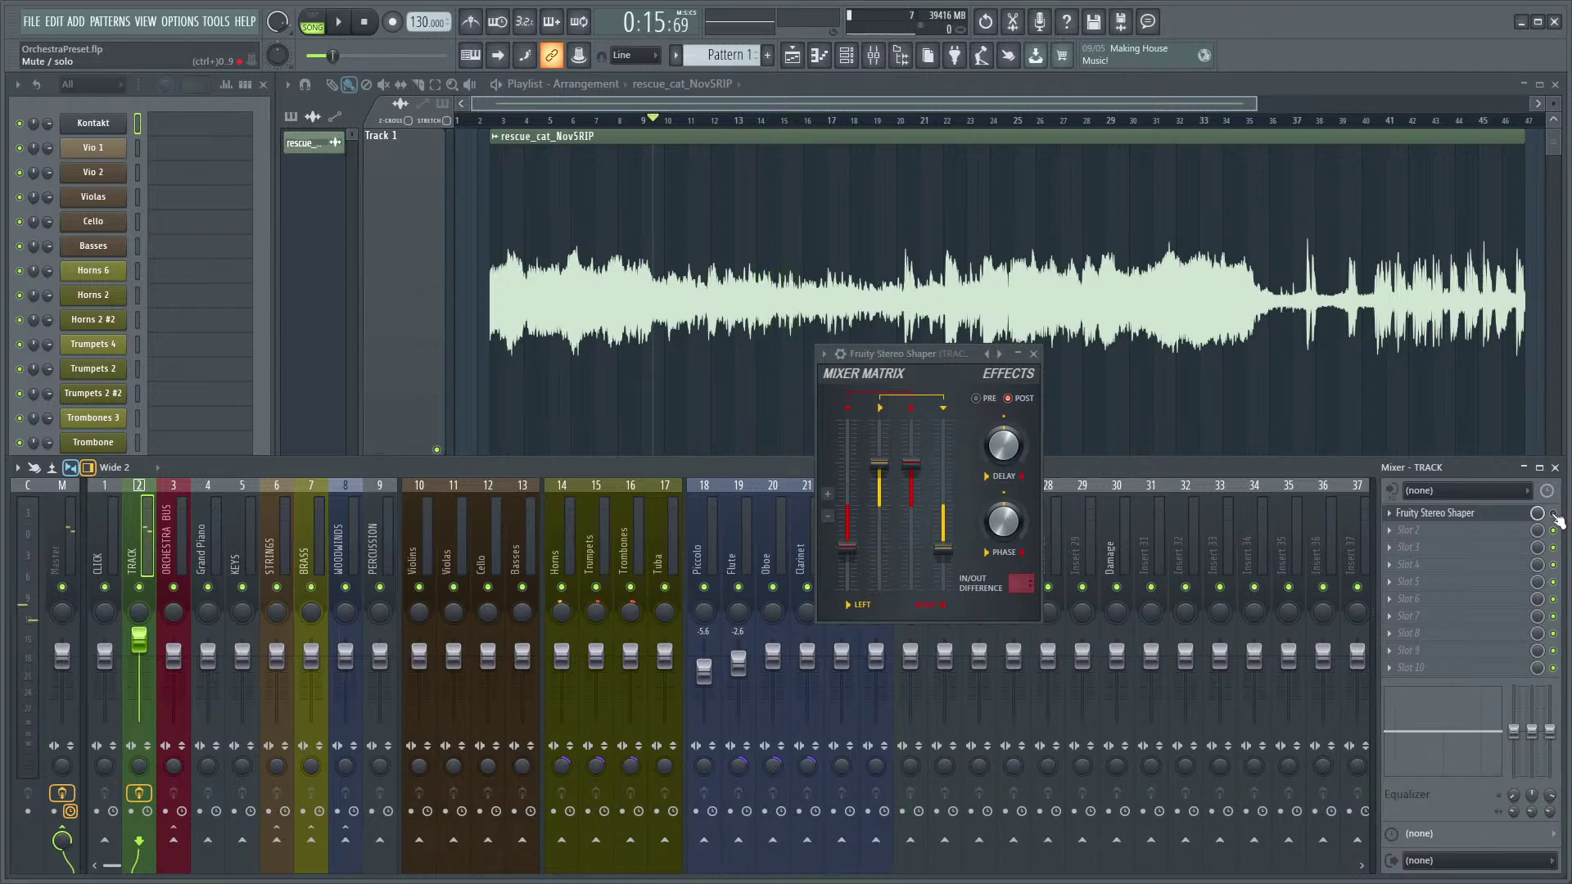
key(space)
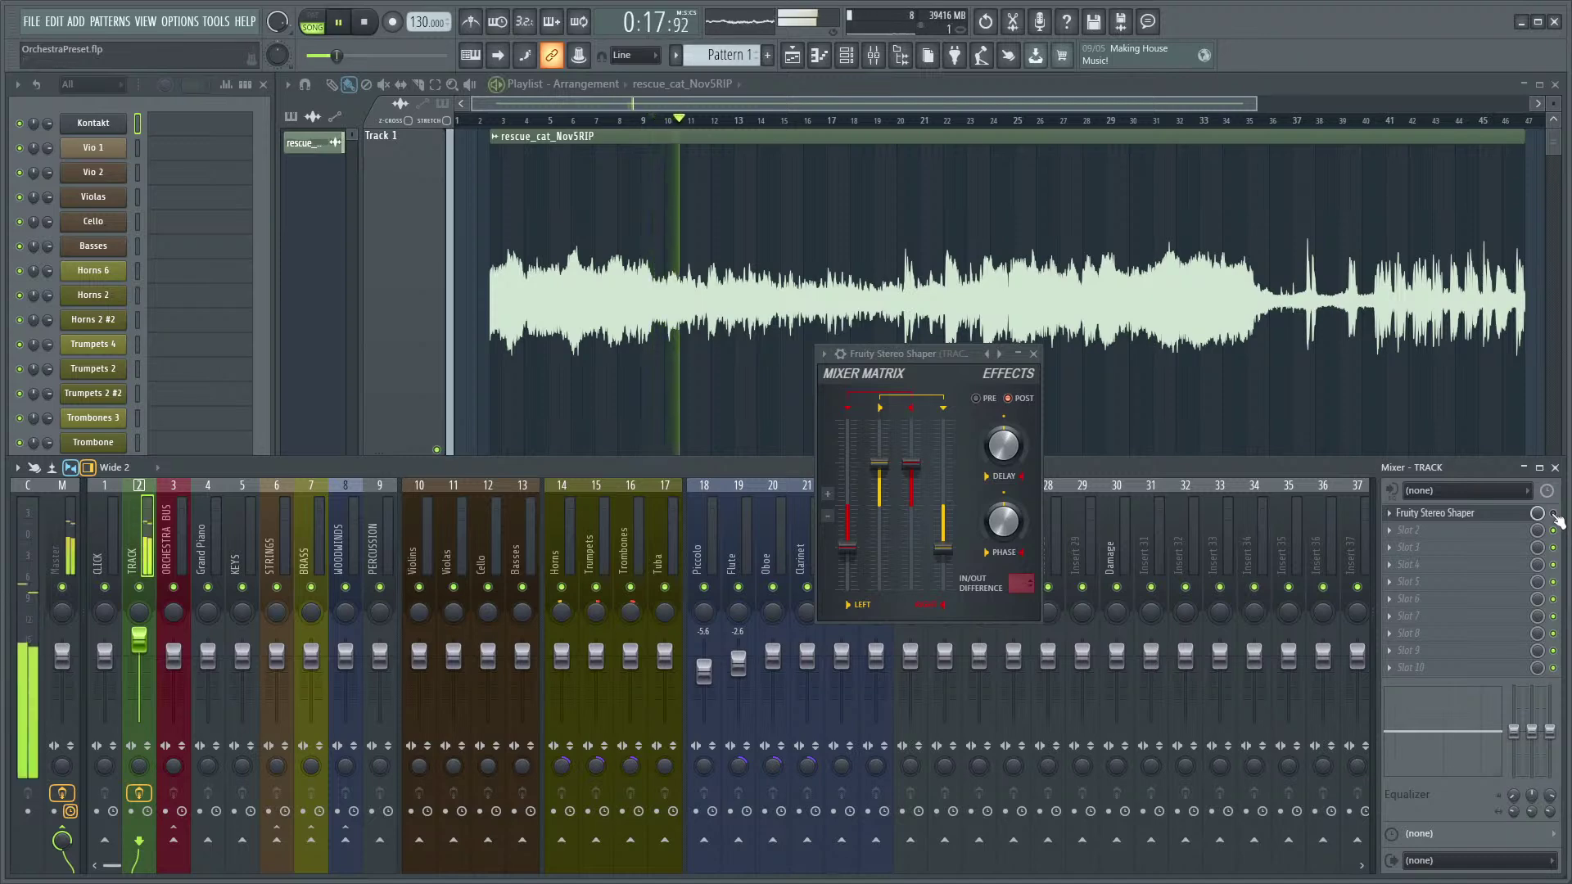
key(space)
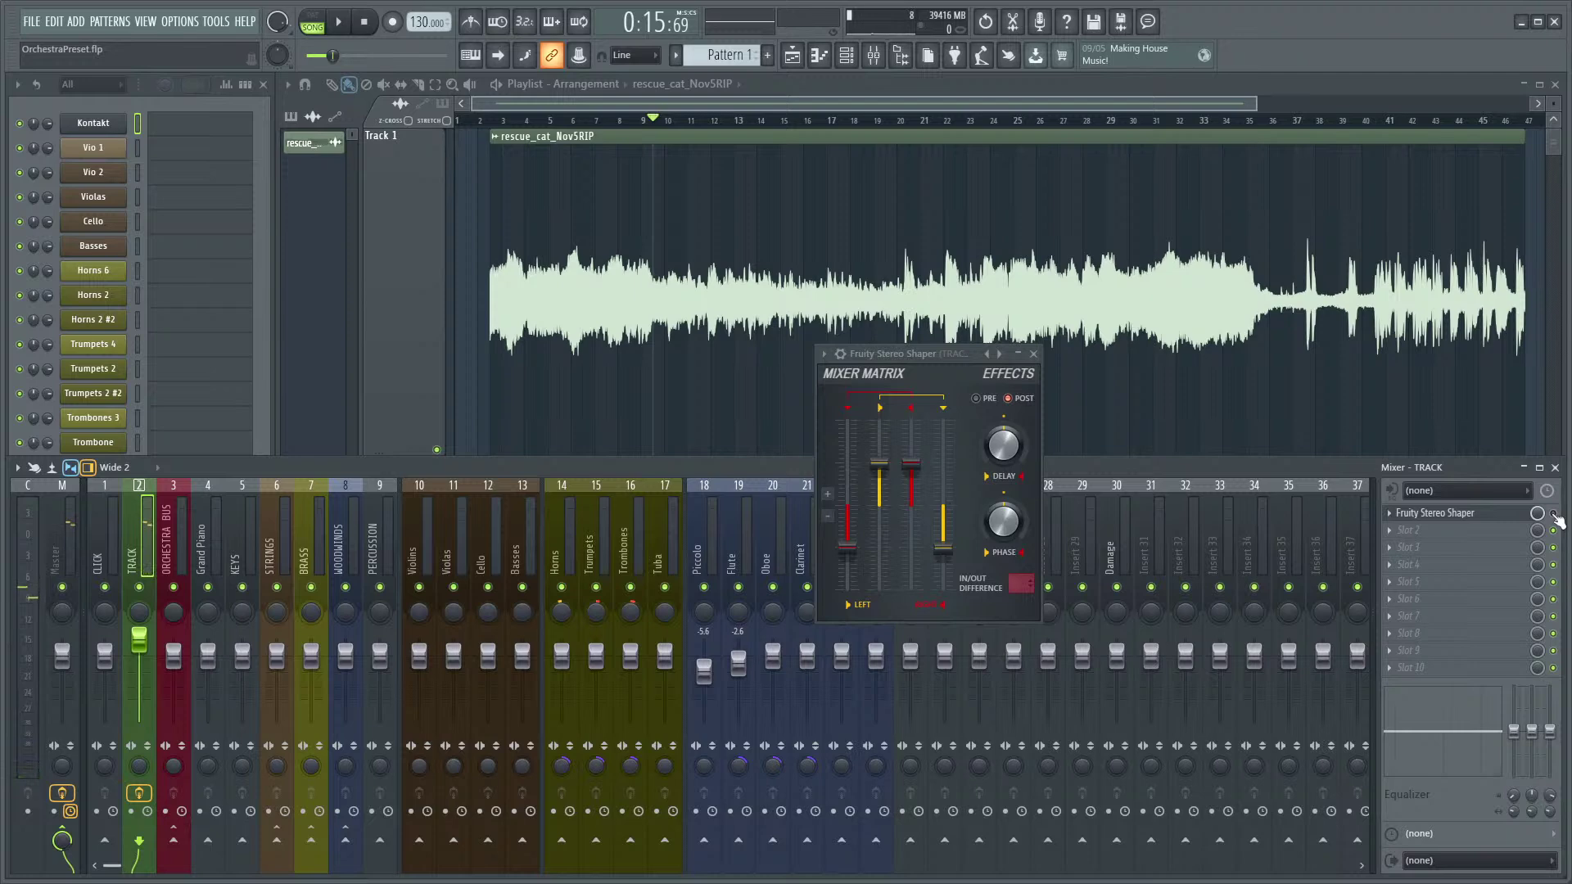
- Play the section around bars 9 to 20 repeatedly to judge what the Stereo Shaper does to the TRACK channel
key(space)
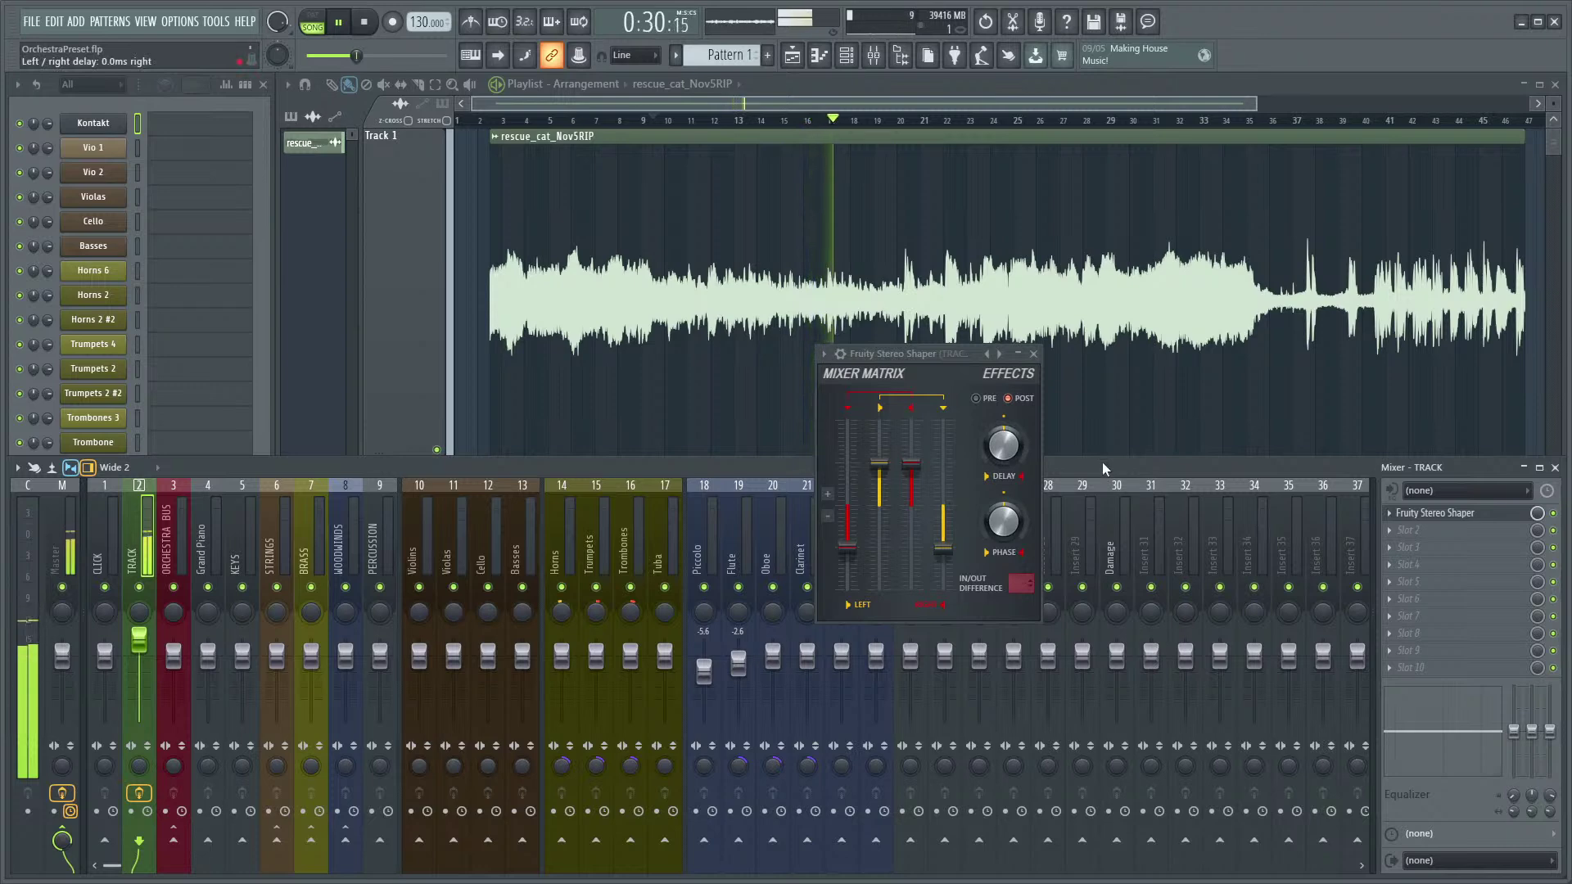
key(space)
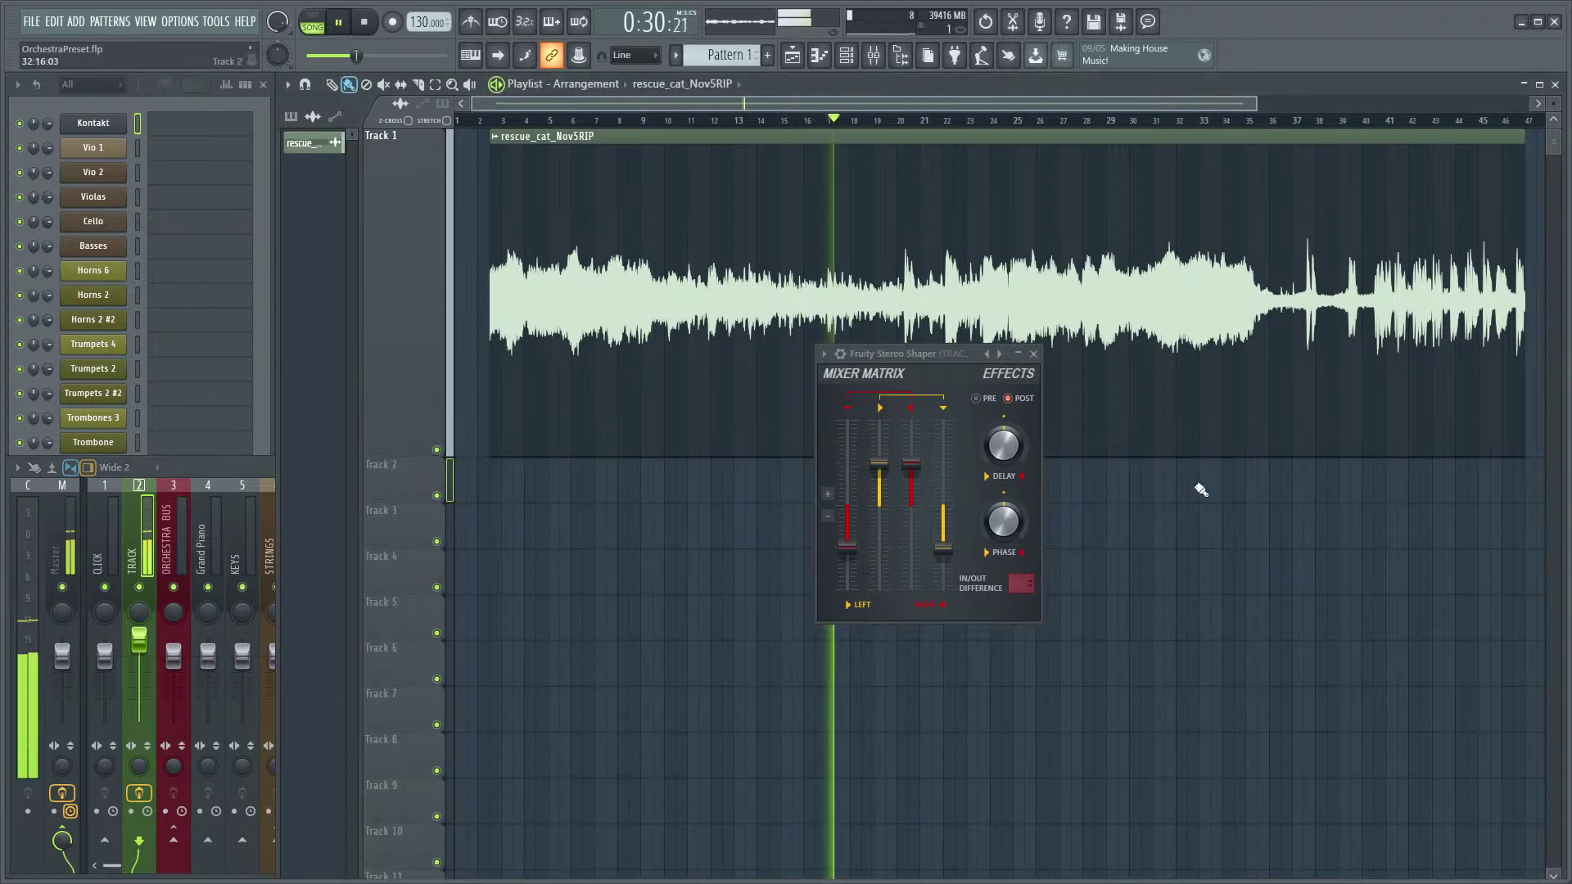
key(space)
double_click(267, 469)
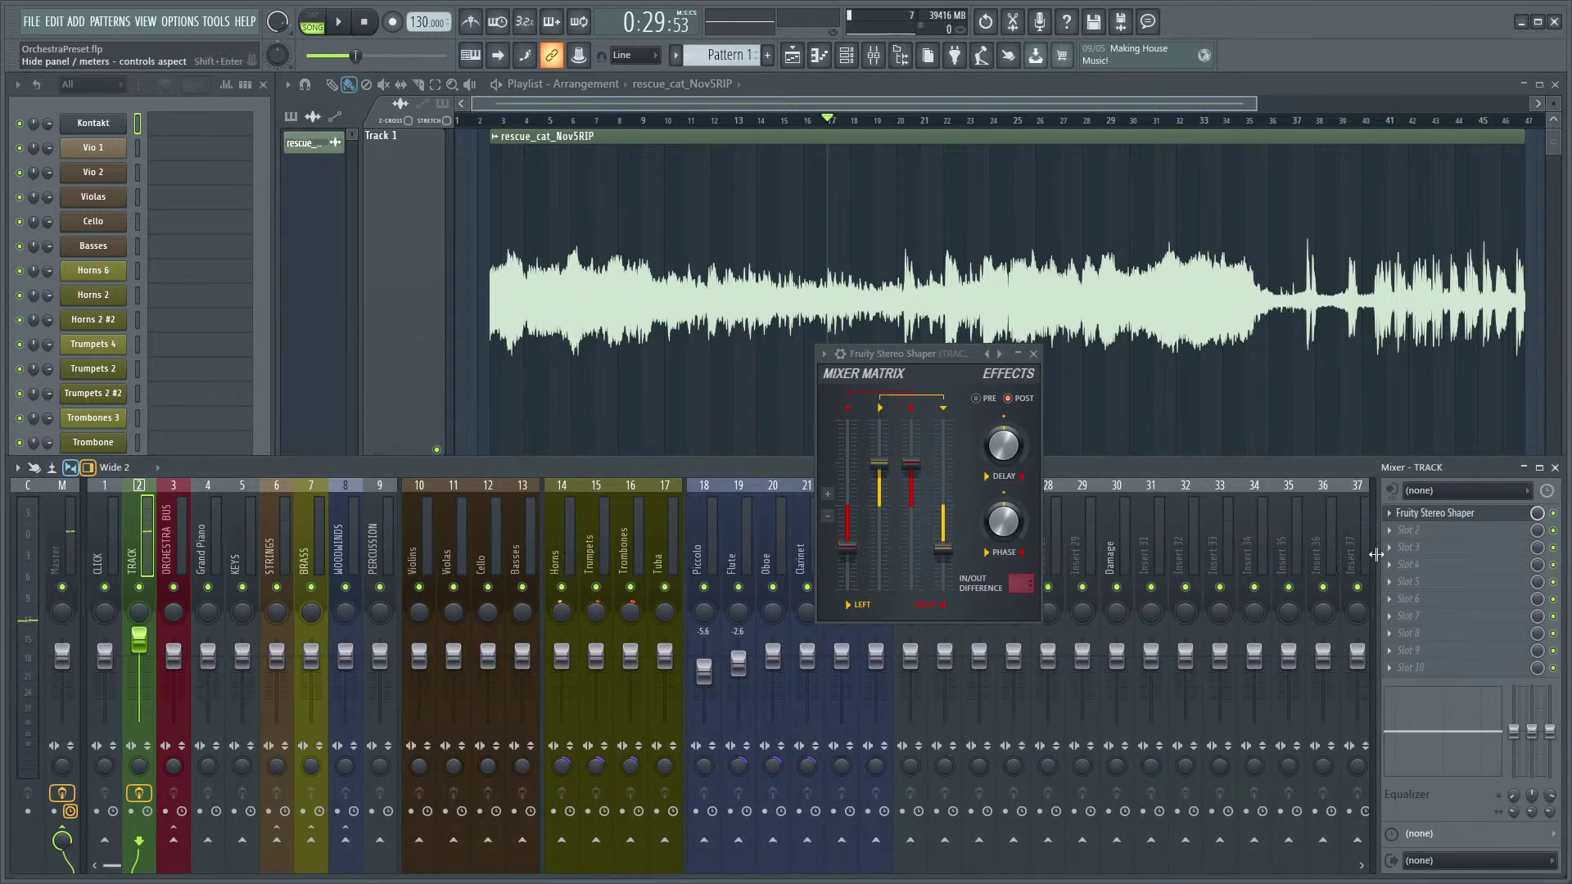
key(space)
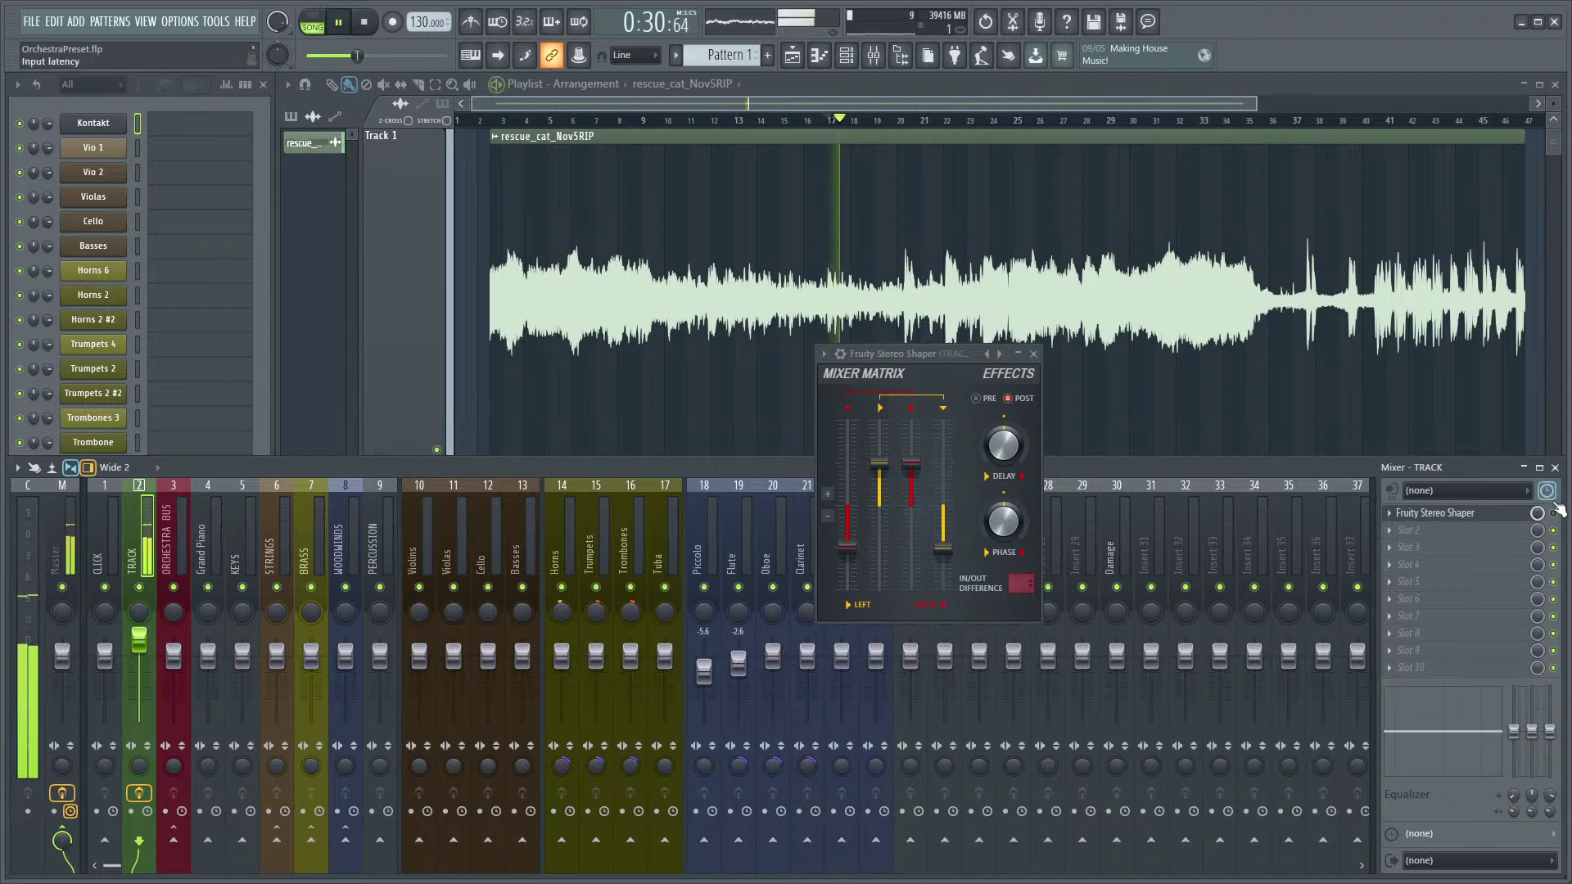
key(space)
key(space)
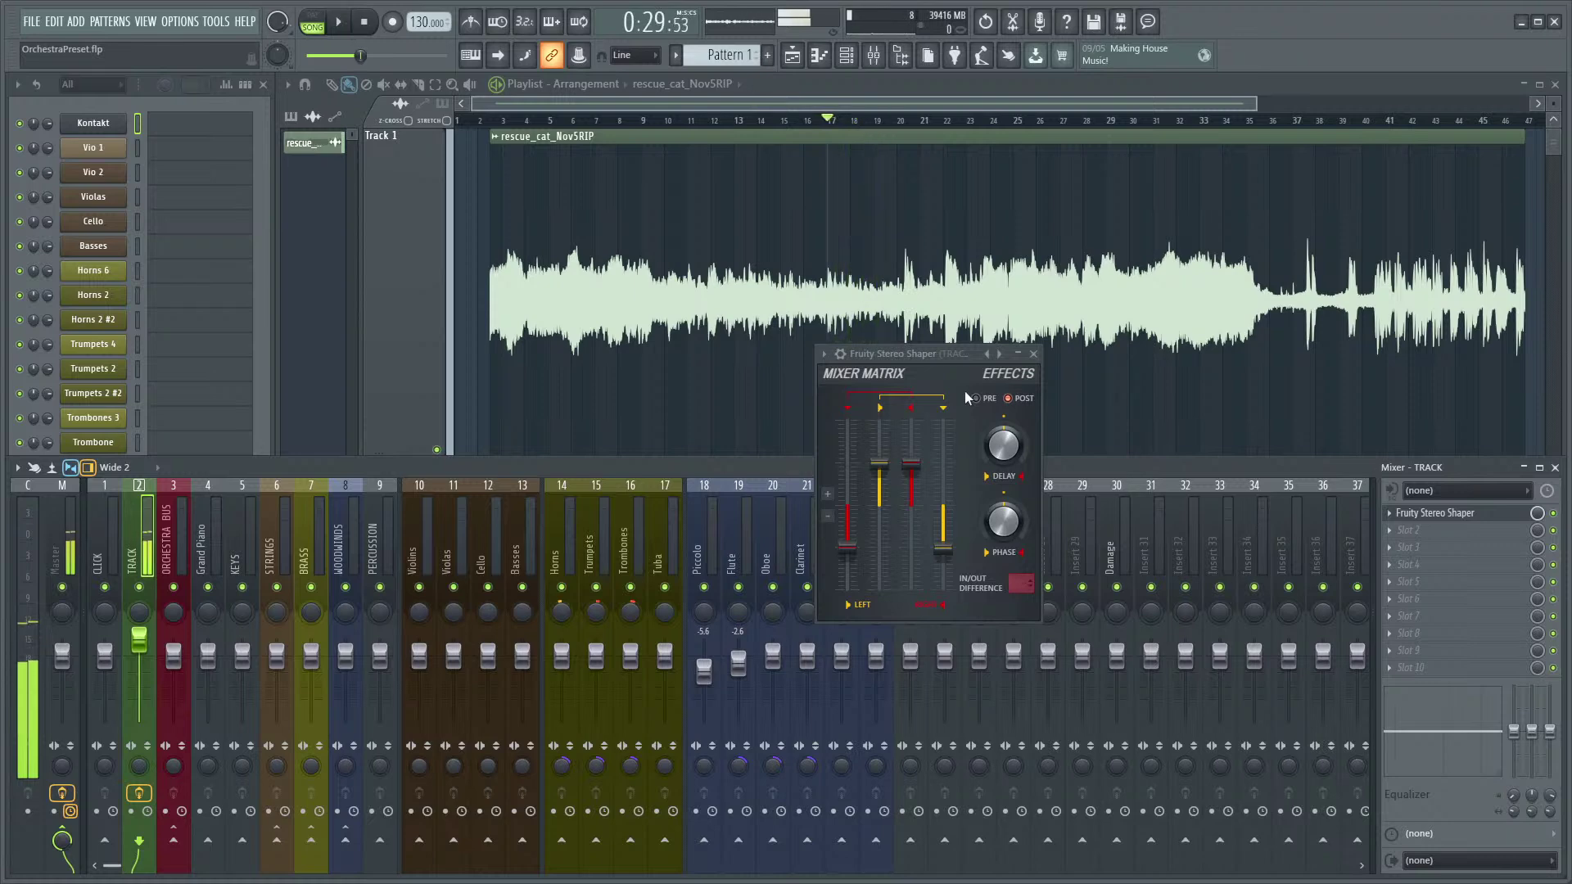
key(space)
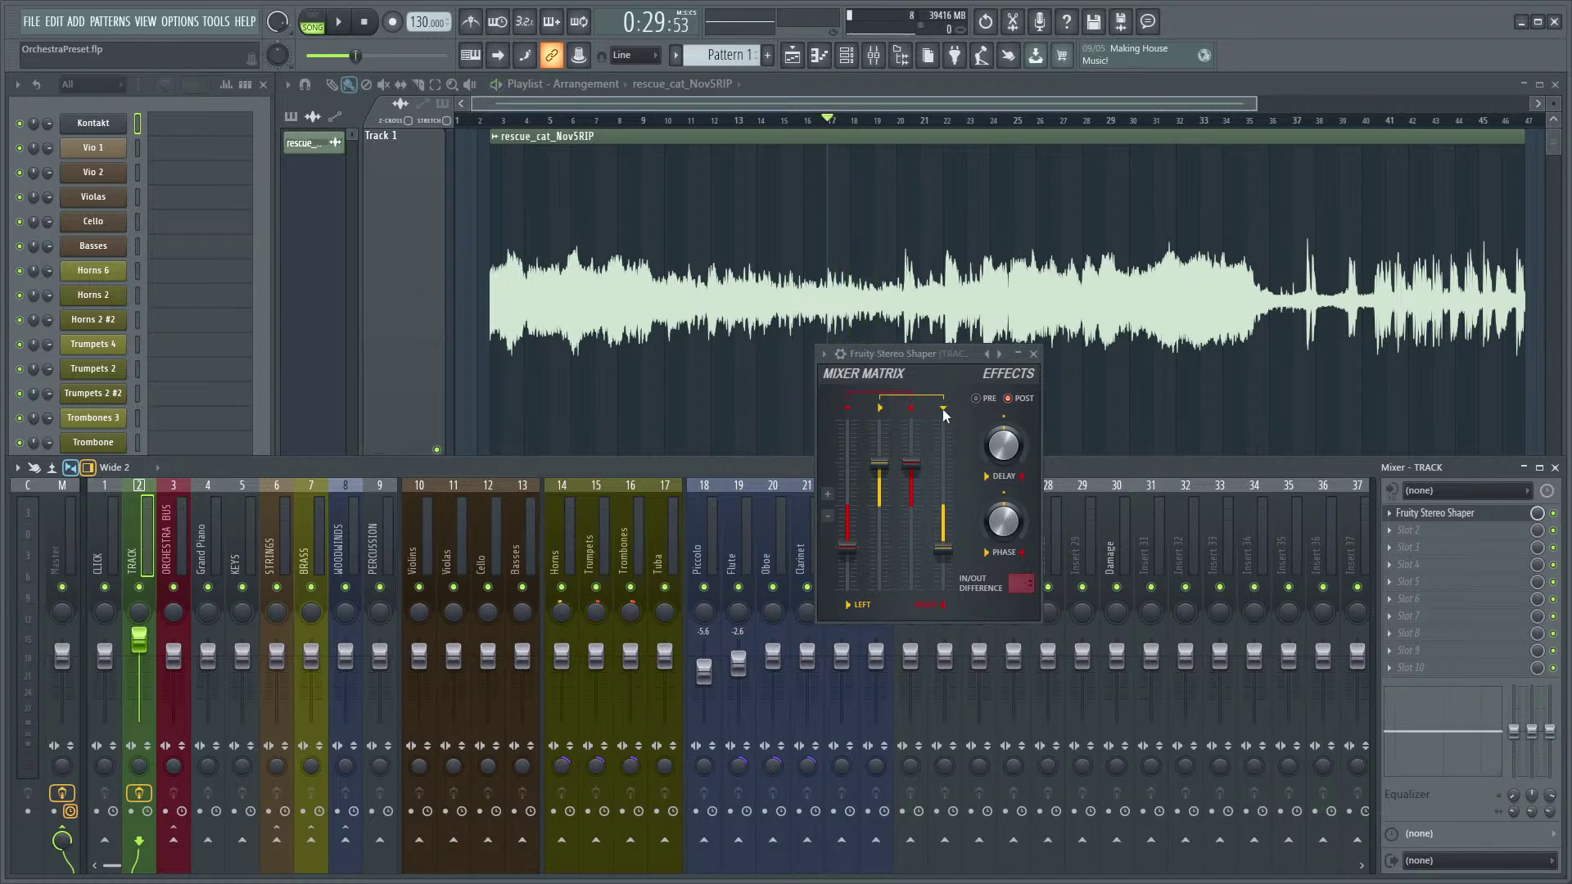
key(space)
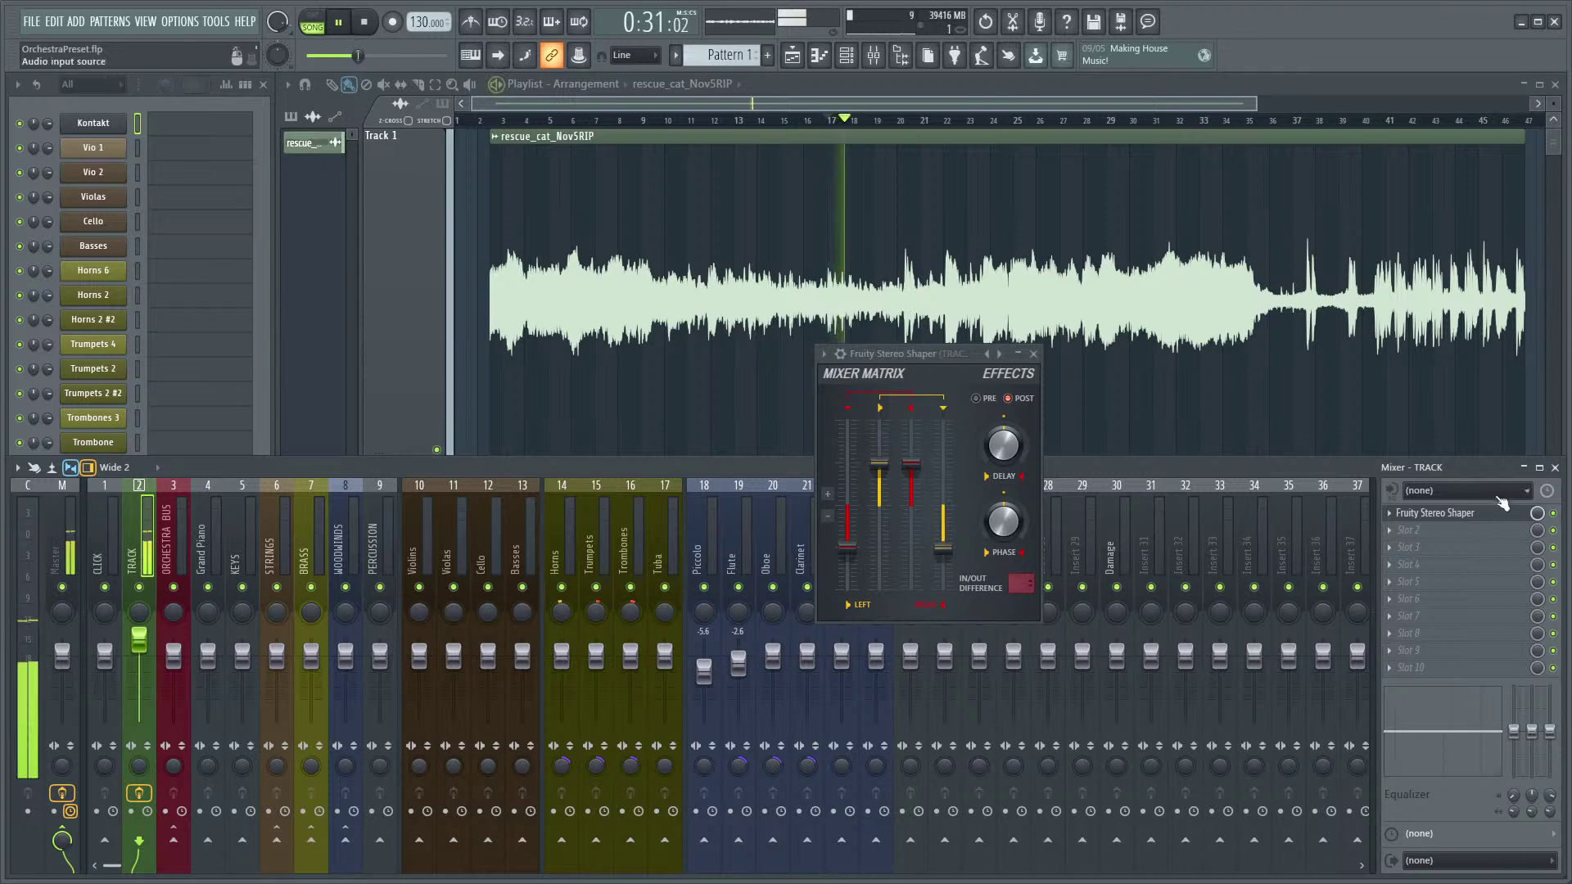
key(space)
key(space)
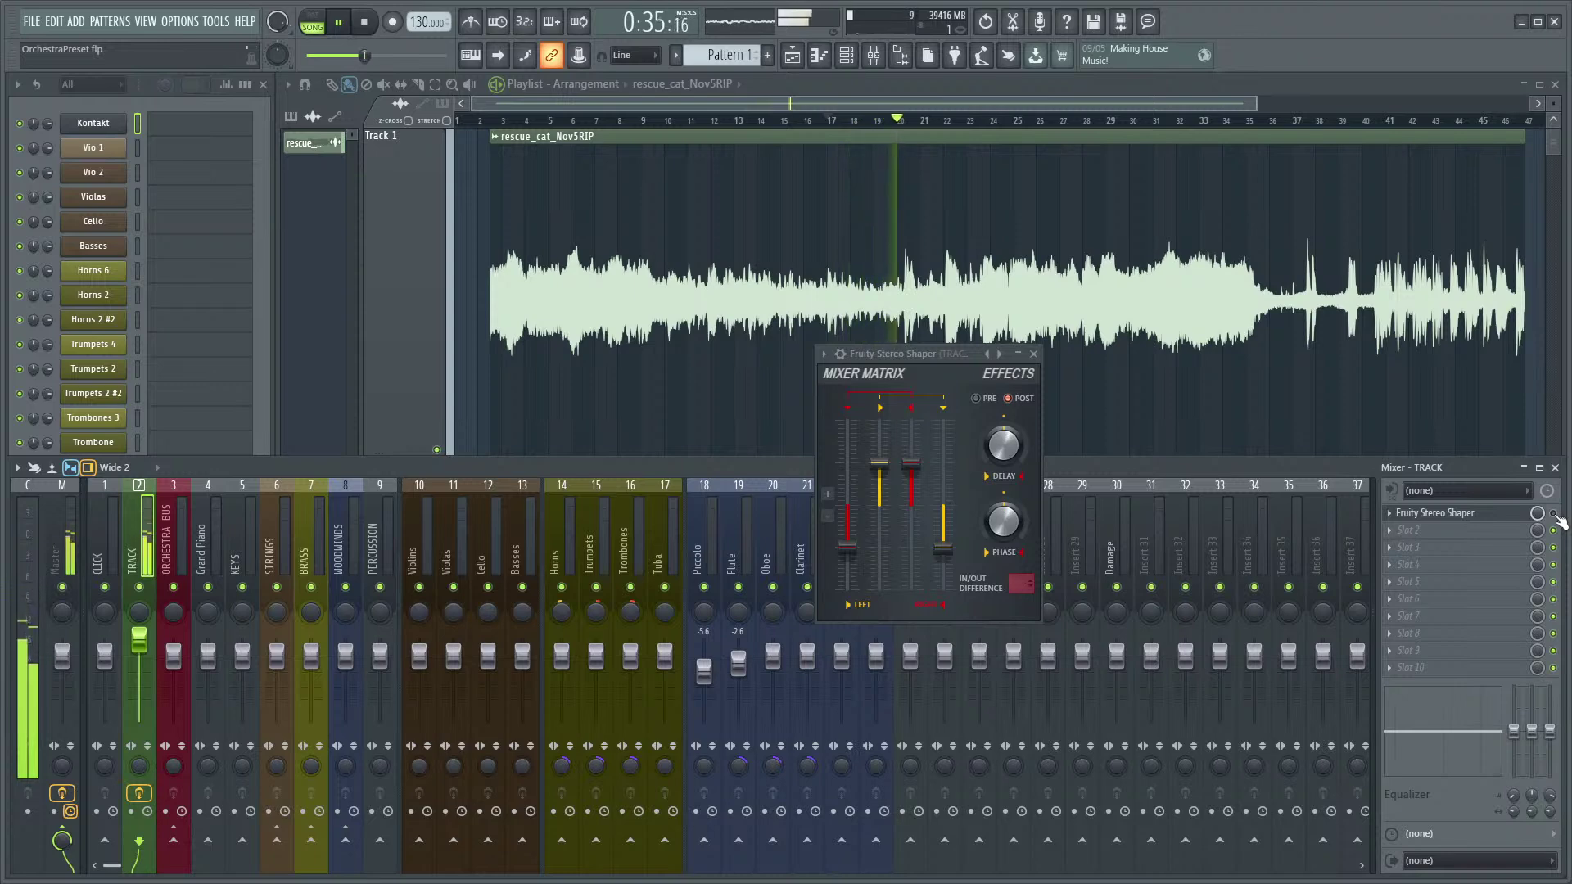
key(space)
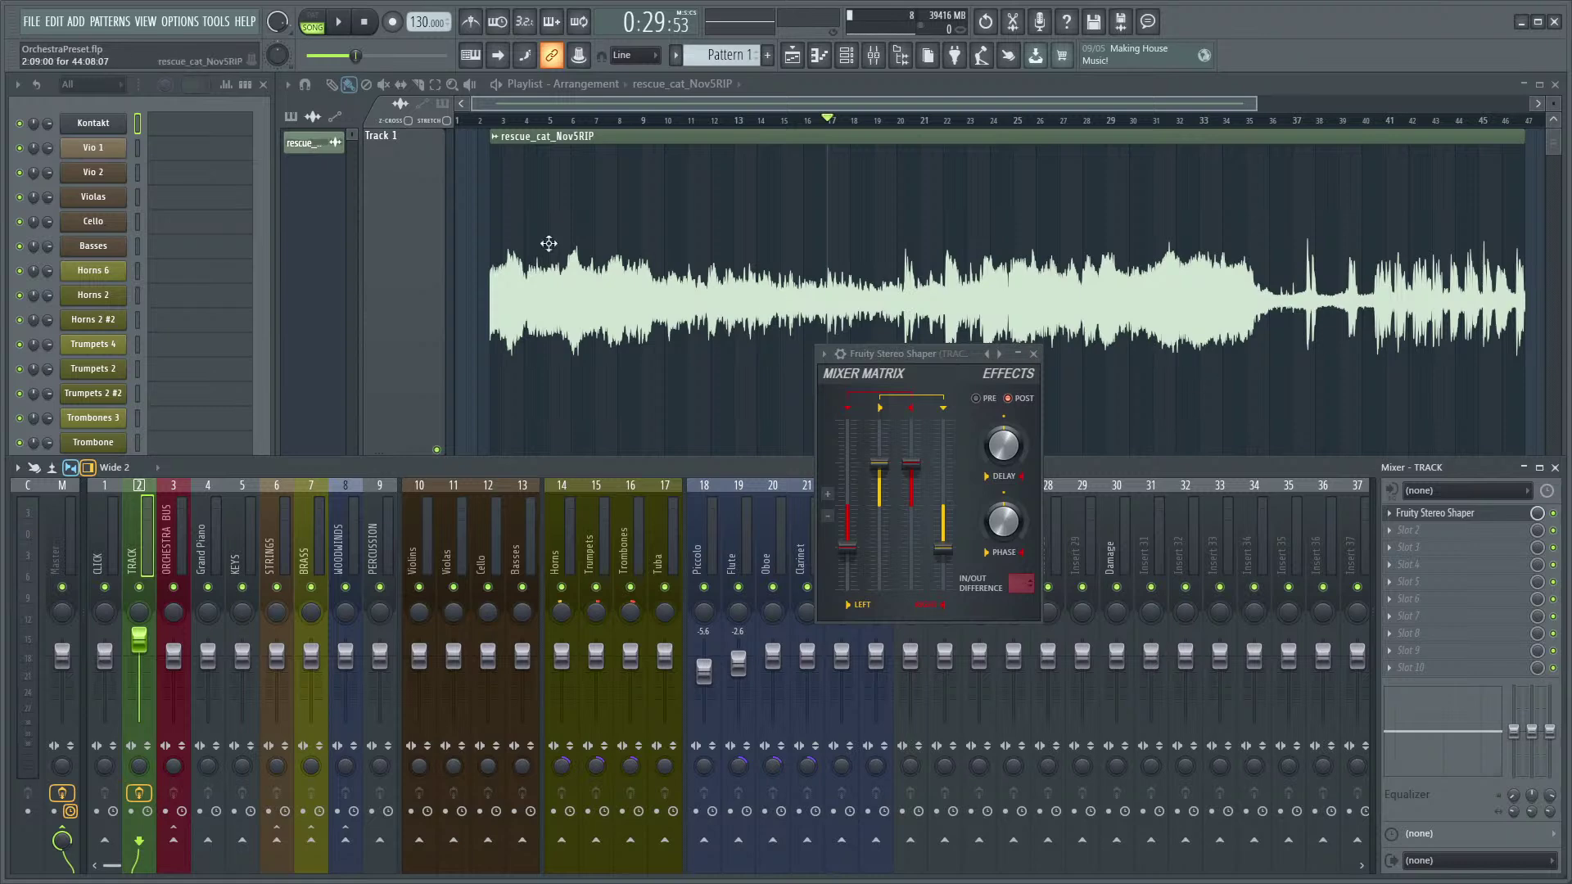
click(56, 97)
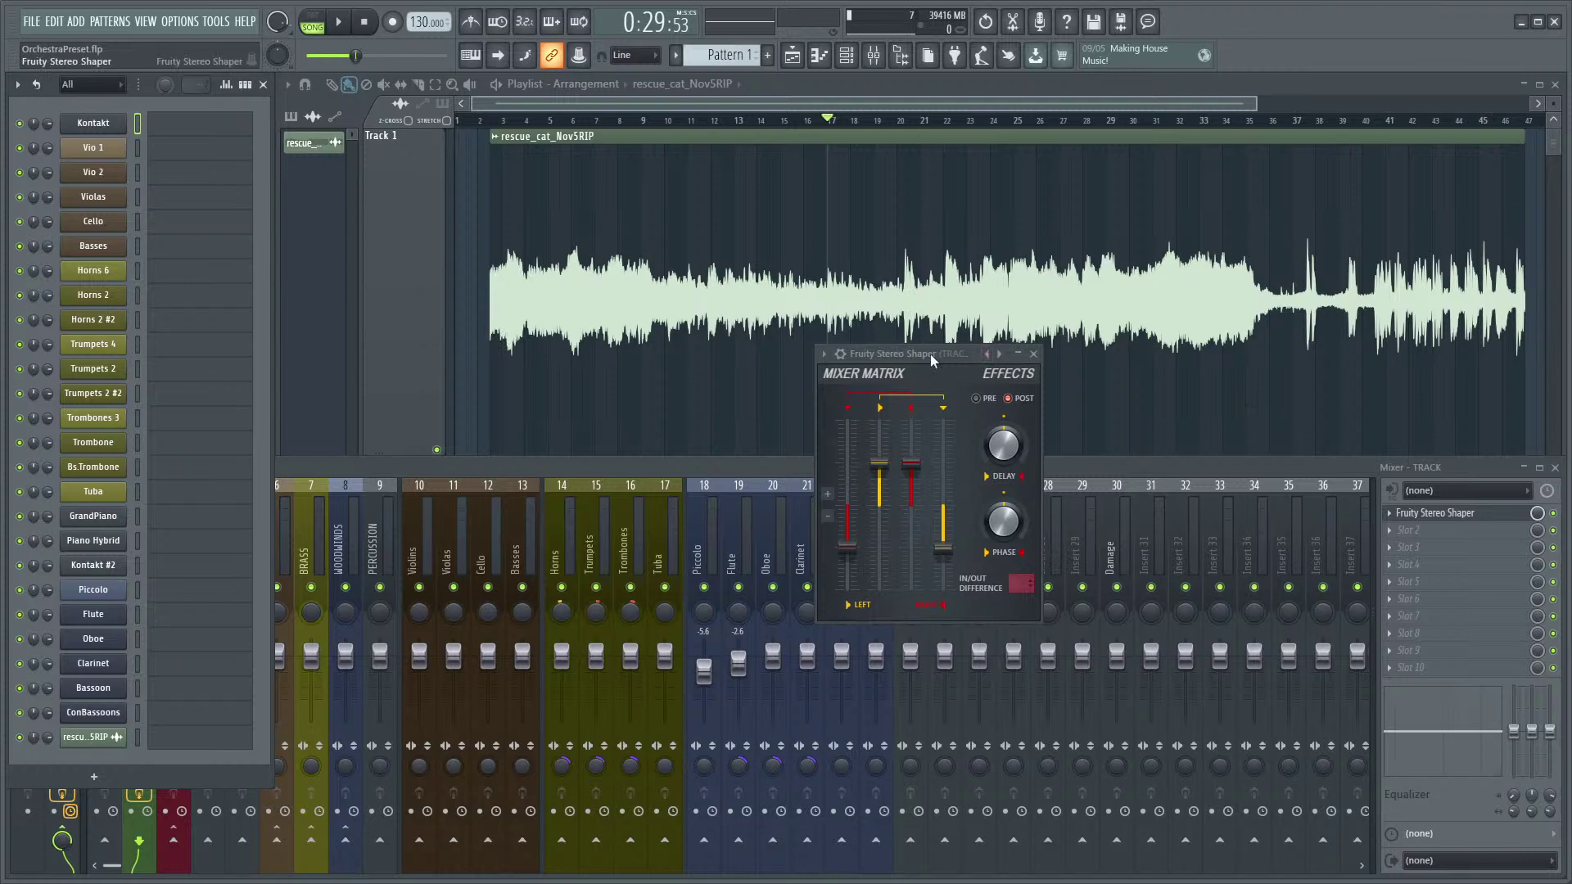
drag(929, 353, 913, 355)
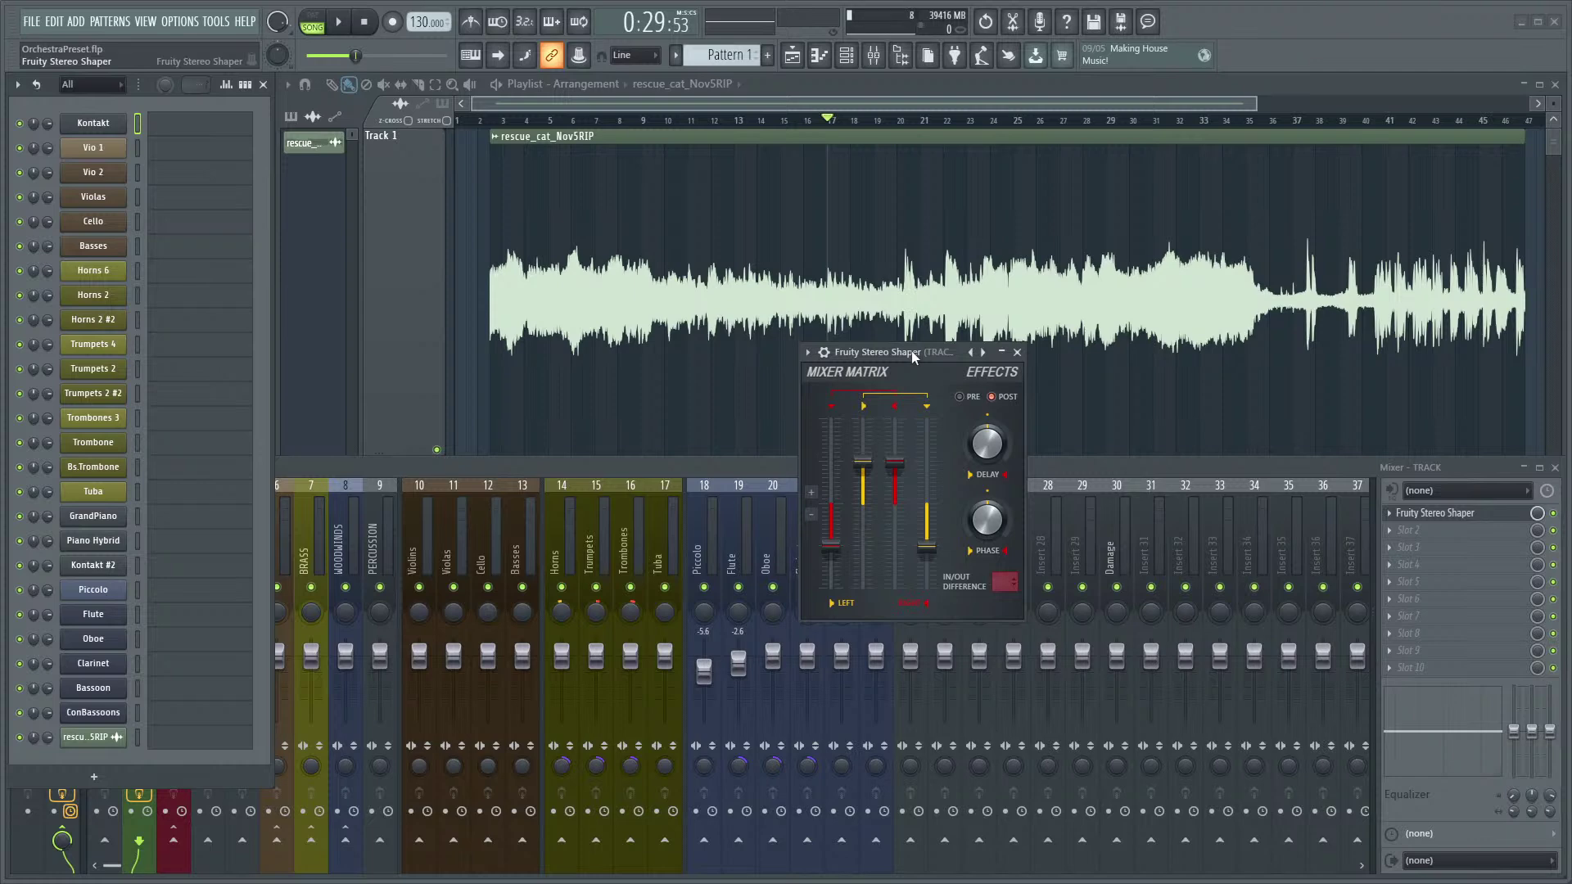
click(1140, 465)
key(F9)
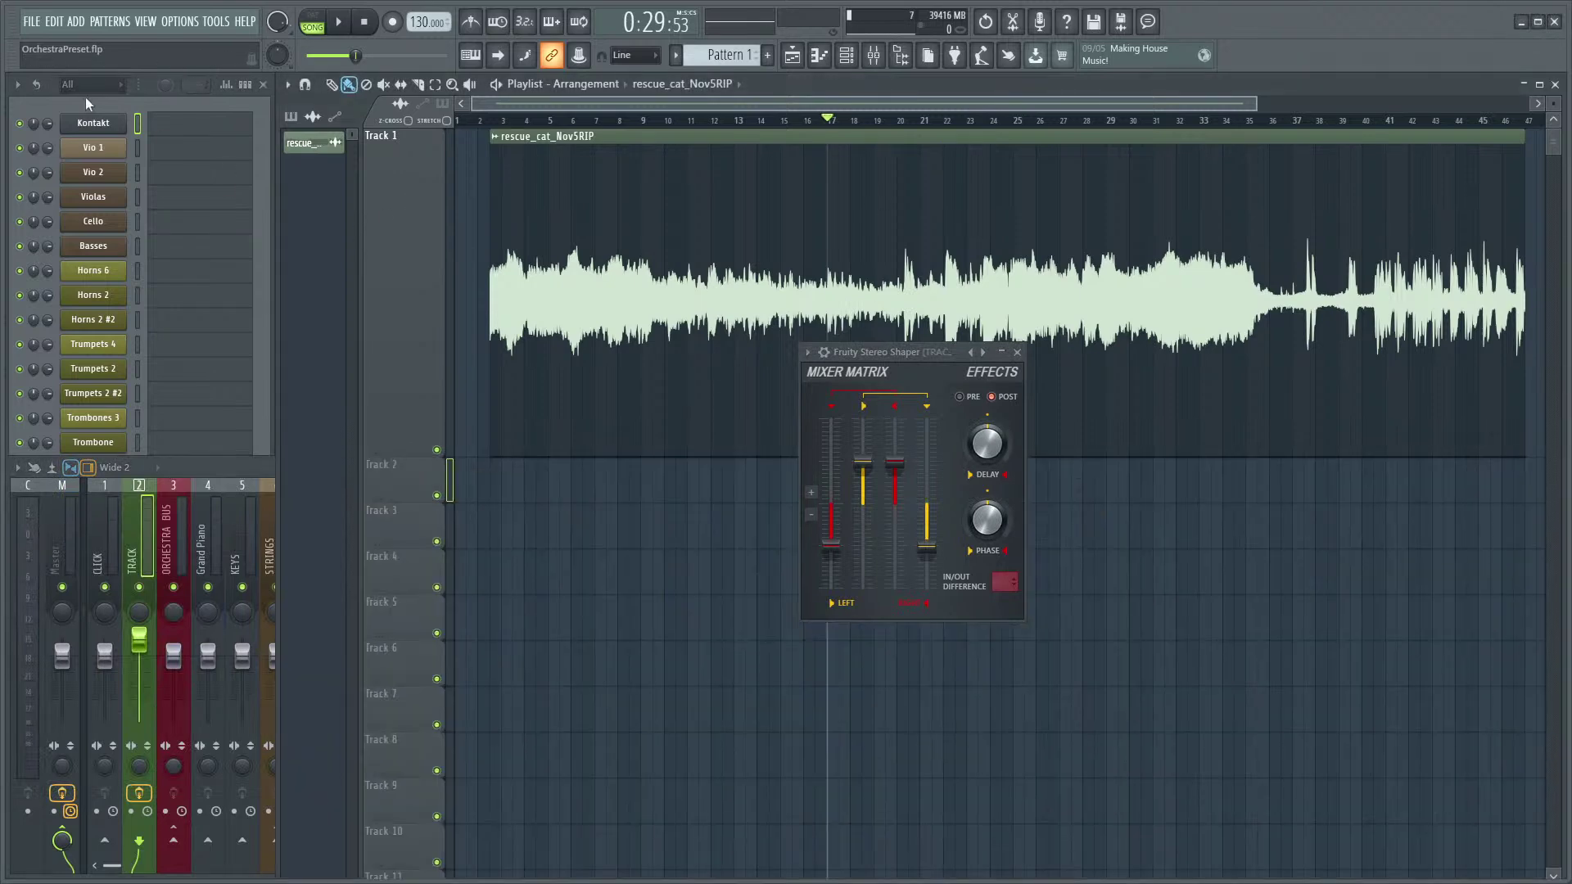
- Audition the audio clip from several playhead positions between bars 9 and 15
drag(807, 122, 667, 123)
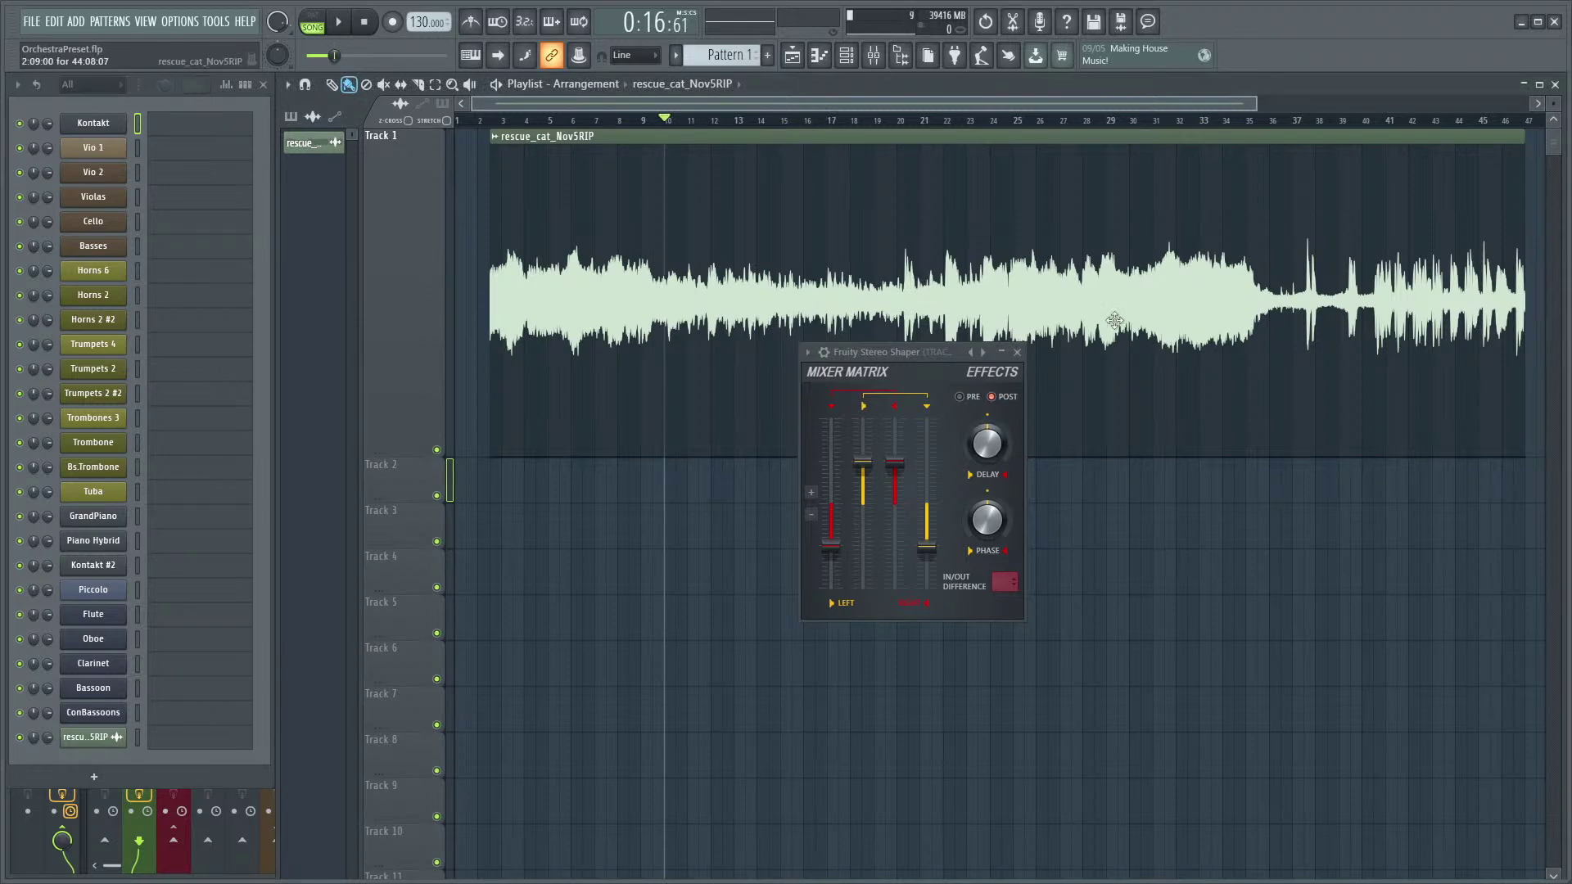
key(F9)
key(F9)
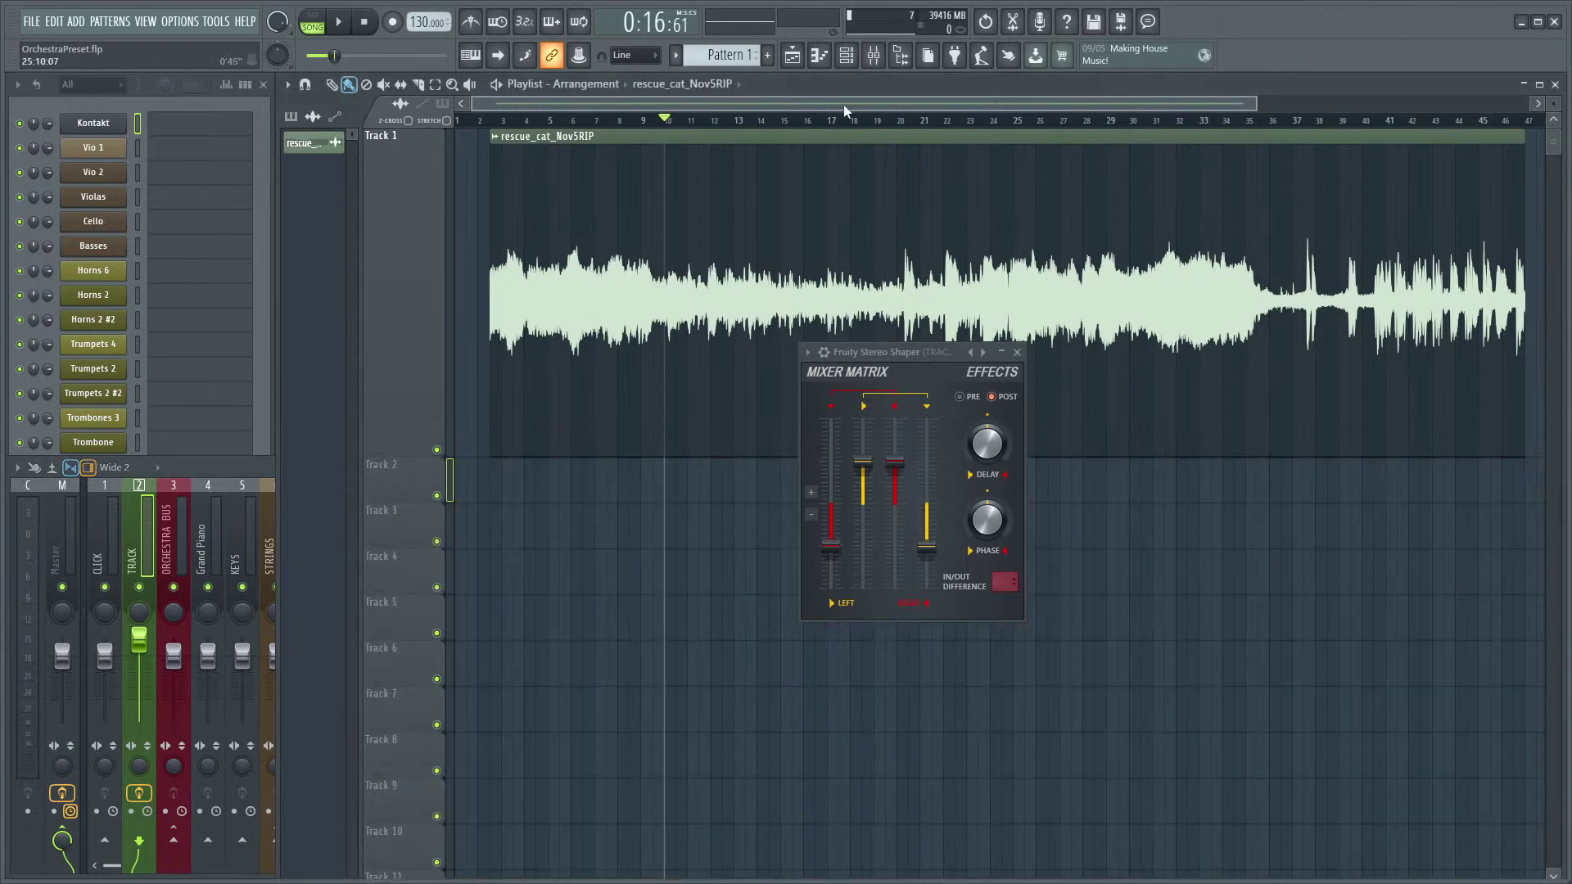
key(space)
click(747, 120)
click(781, 121)
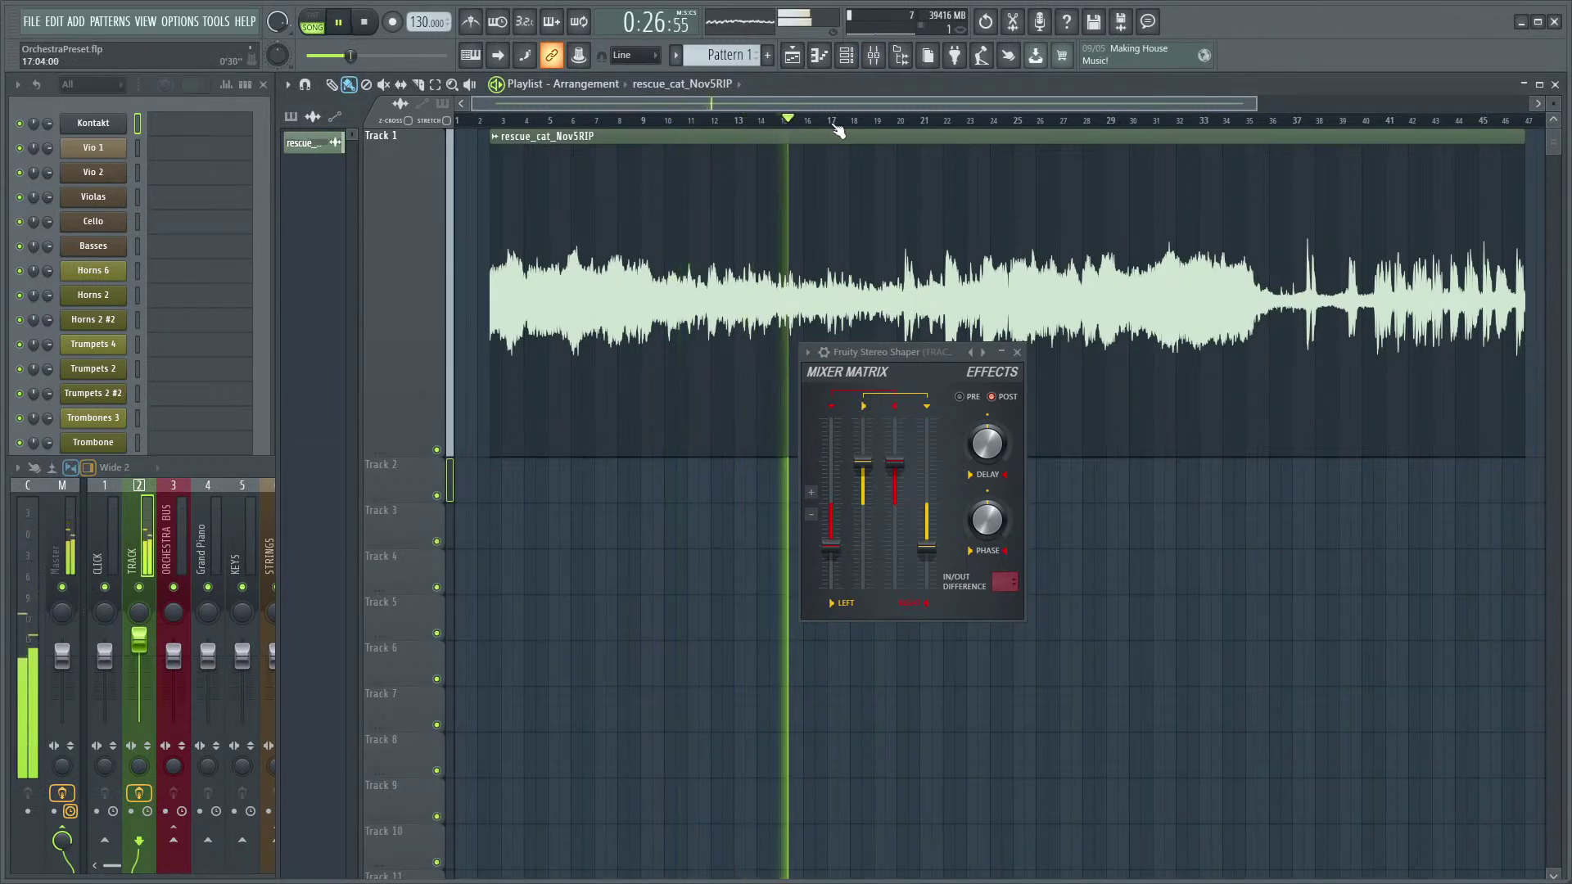
key(space)
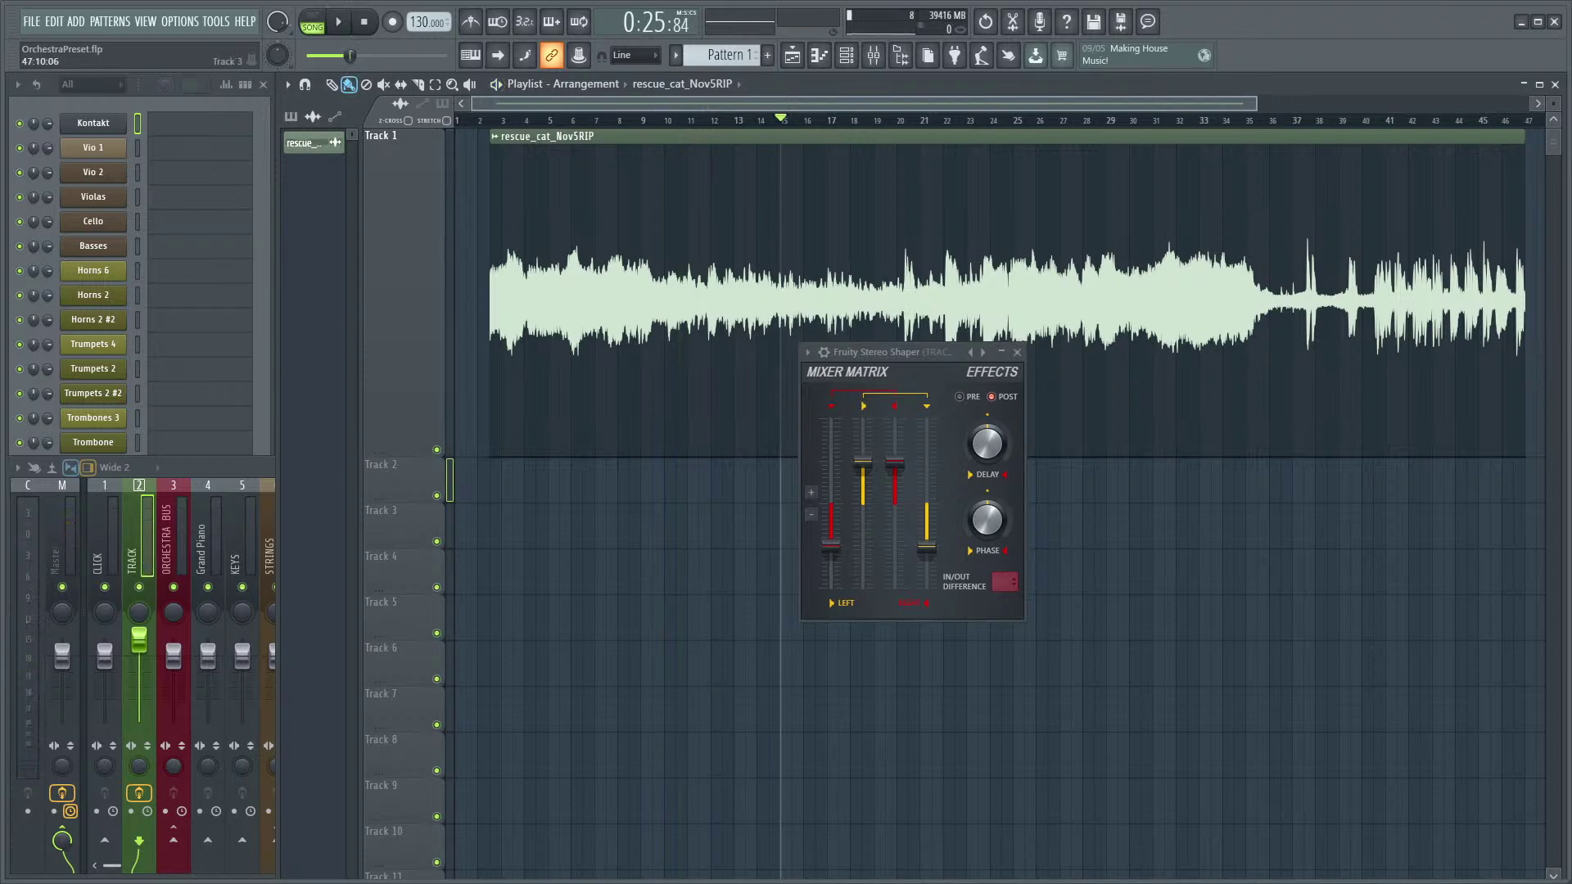
- Play the passage from around bar 14 repeatedly to listen for instruments in the stereo-shaped signal
click(760, 120)
key(space)
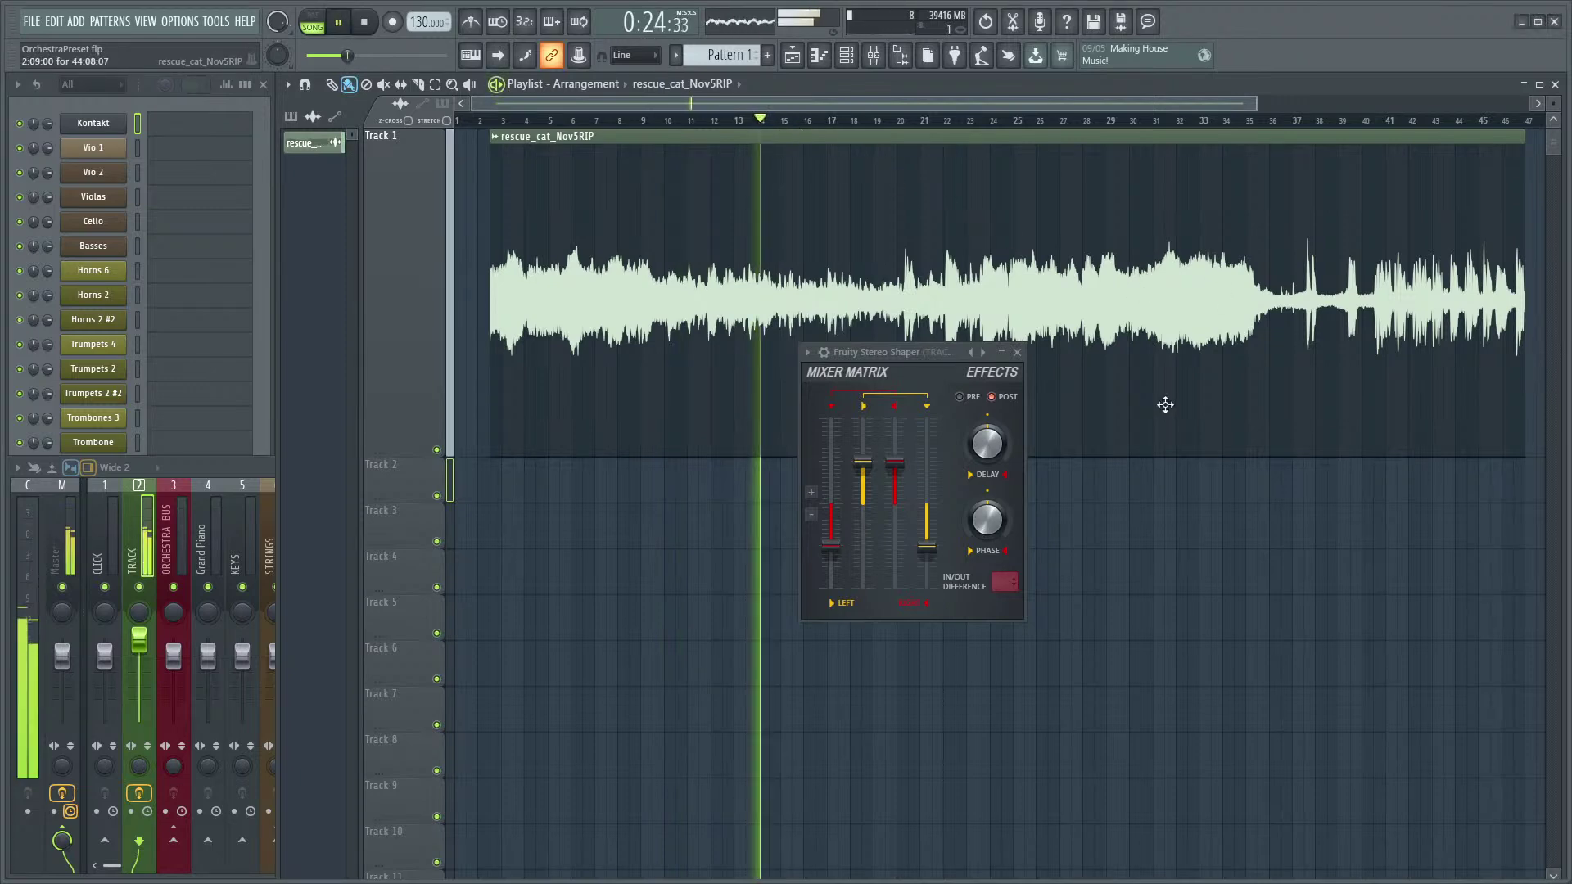
key(F9)
key(space)
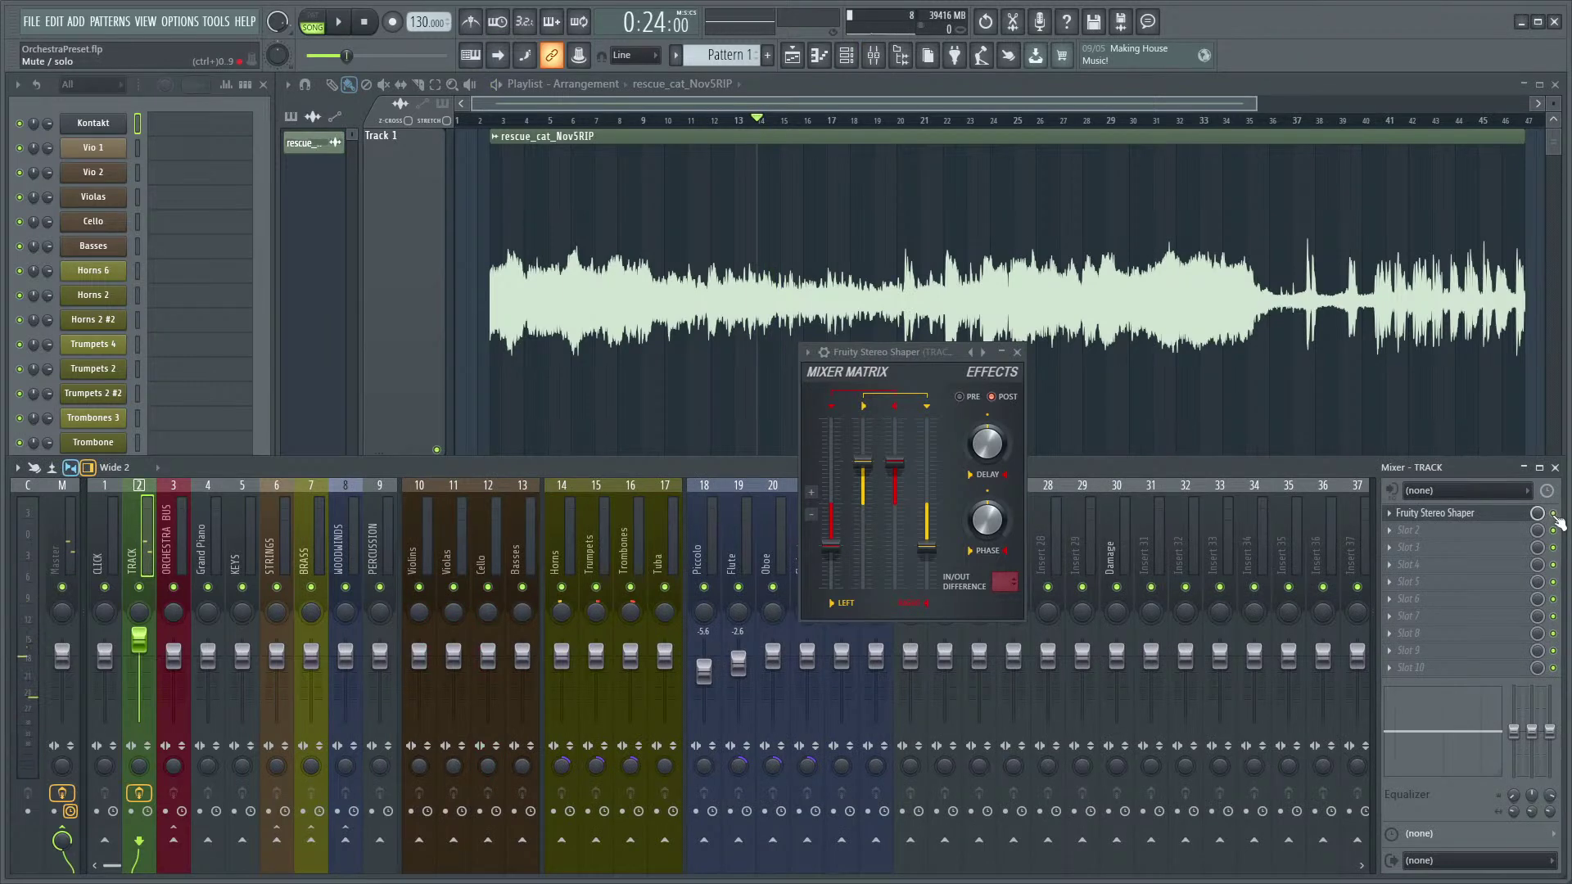
click(943, 99)
key(space)
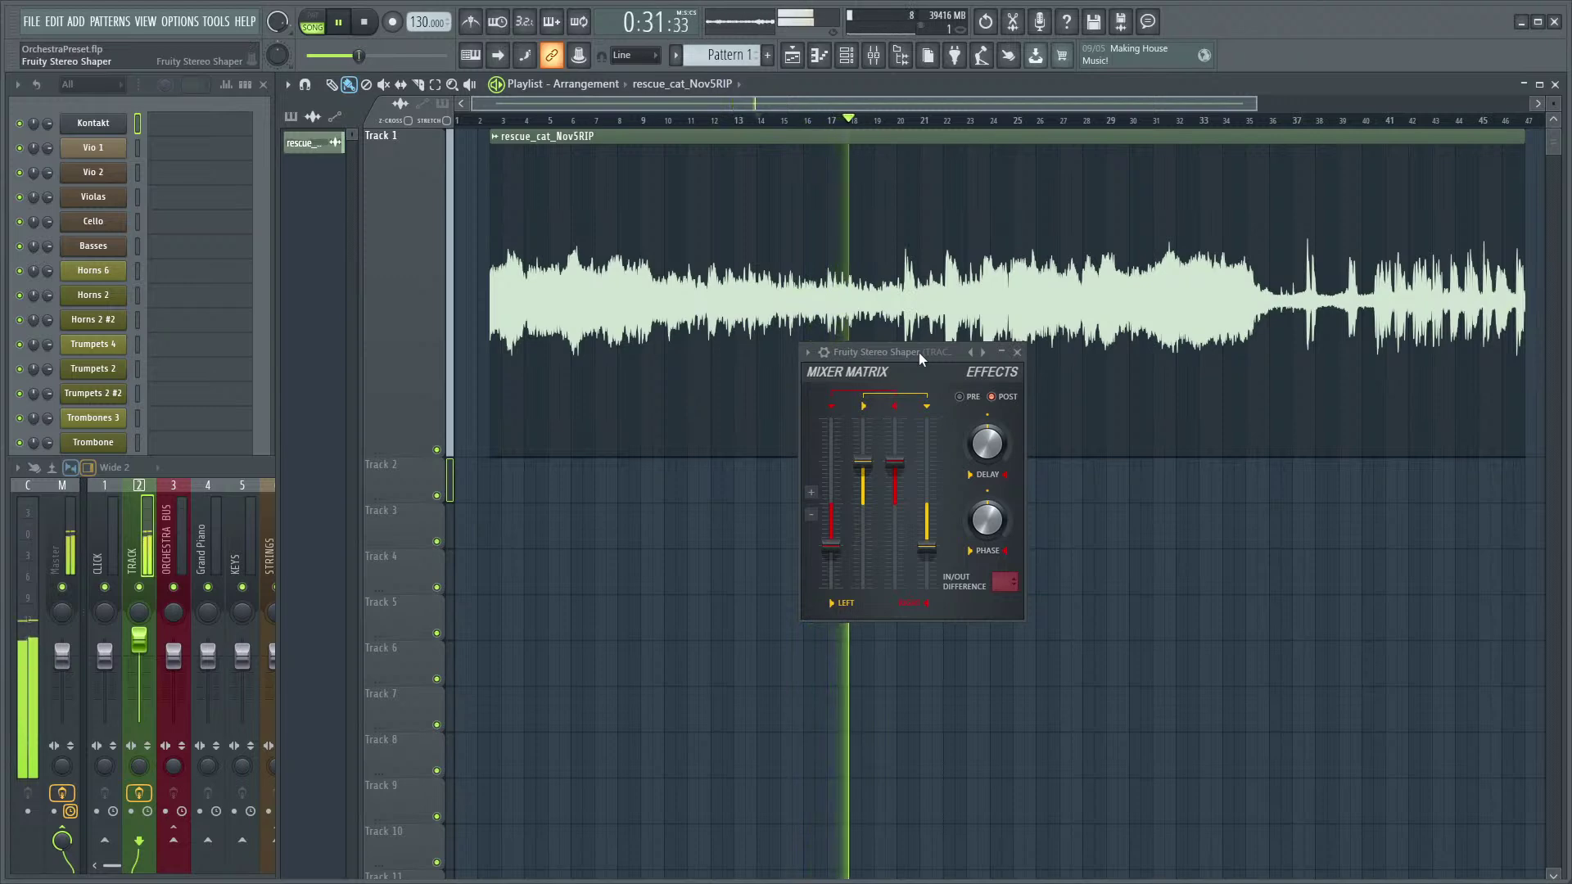
key(space)
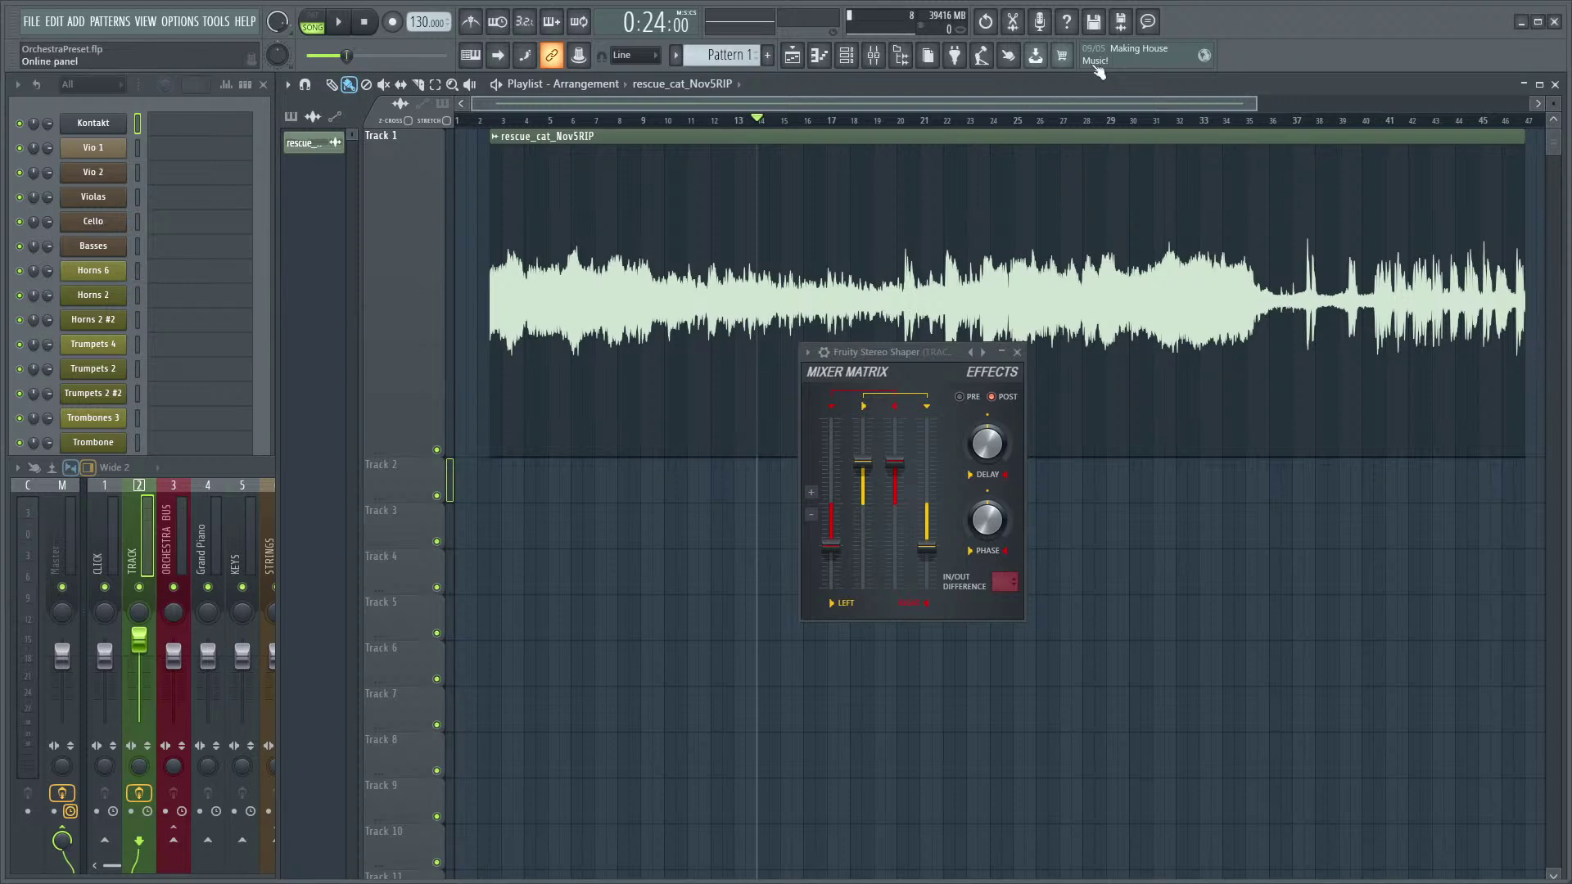
- Lower the TRACK mixer fader level with the neighbouring channels and close the Stereo Shaper window
click(232, 456)
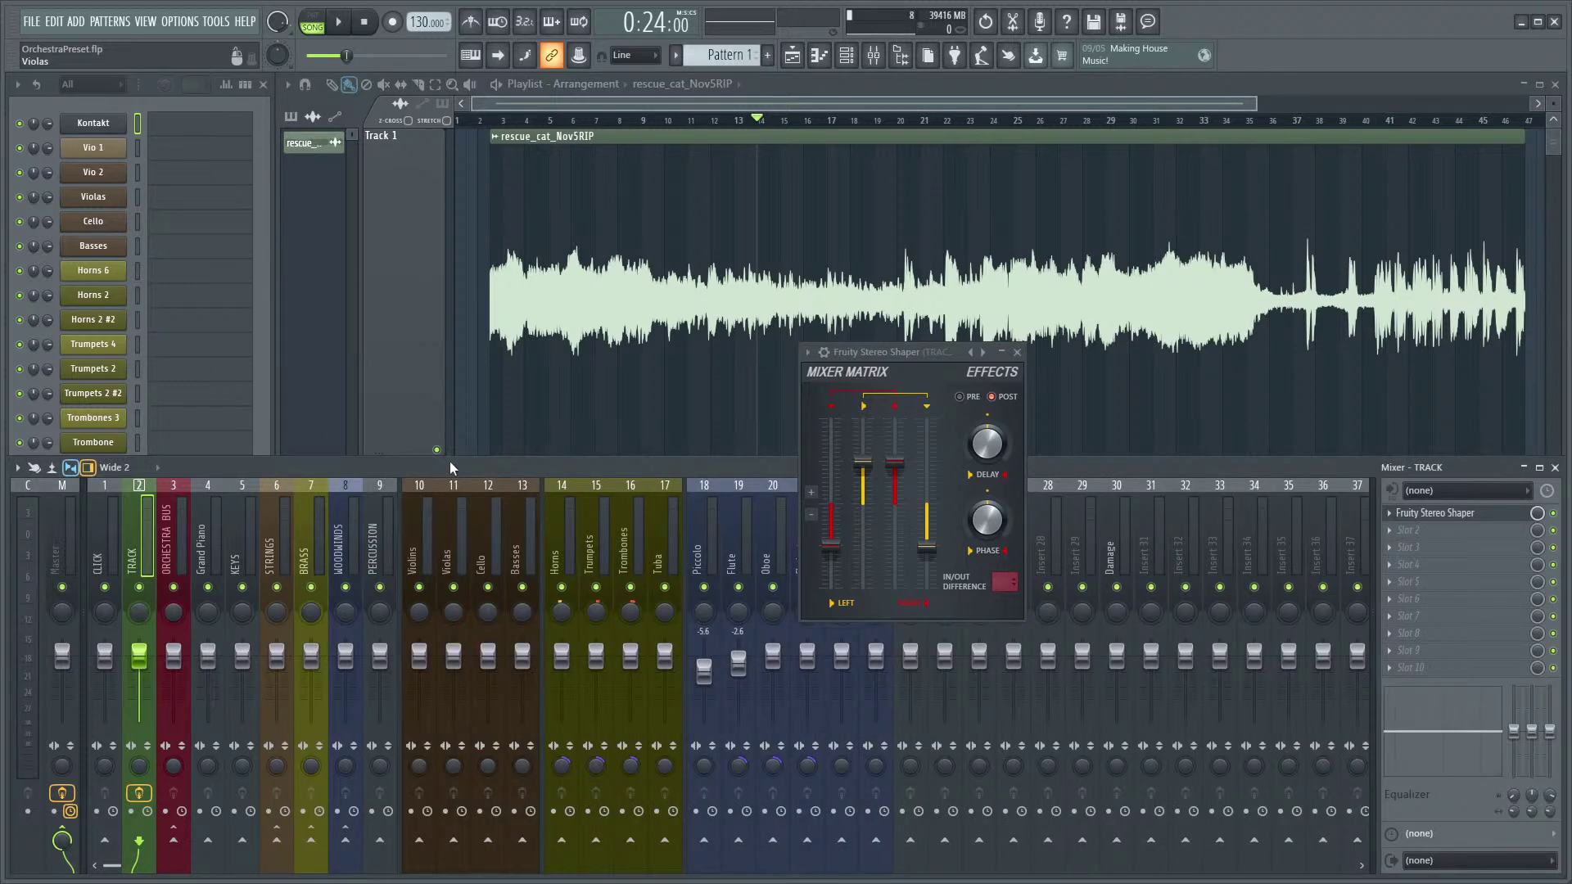
click(893, 85)
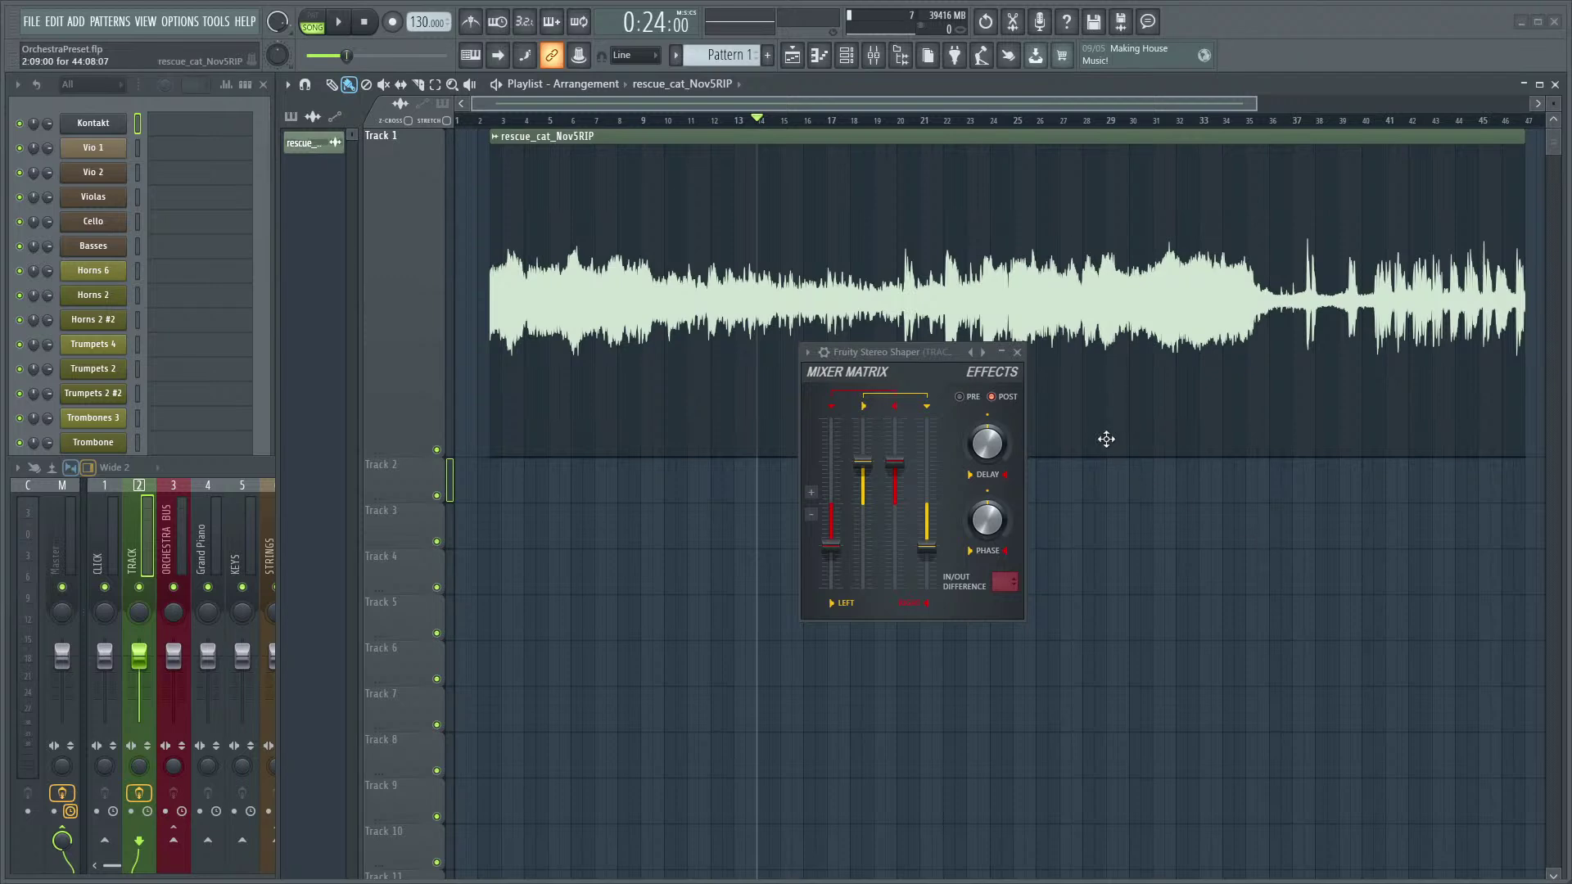
drag(925, 353, 1035, 449)
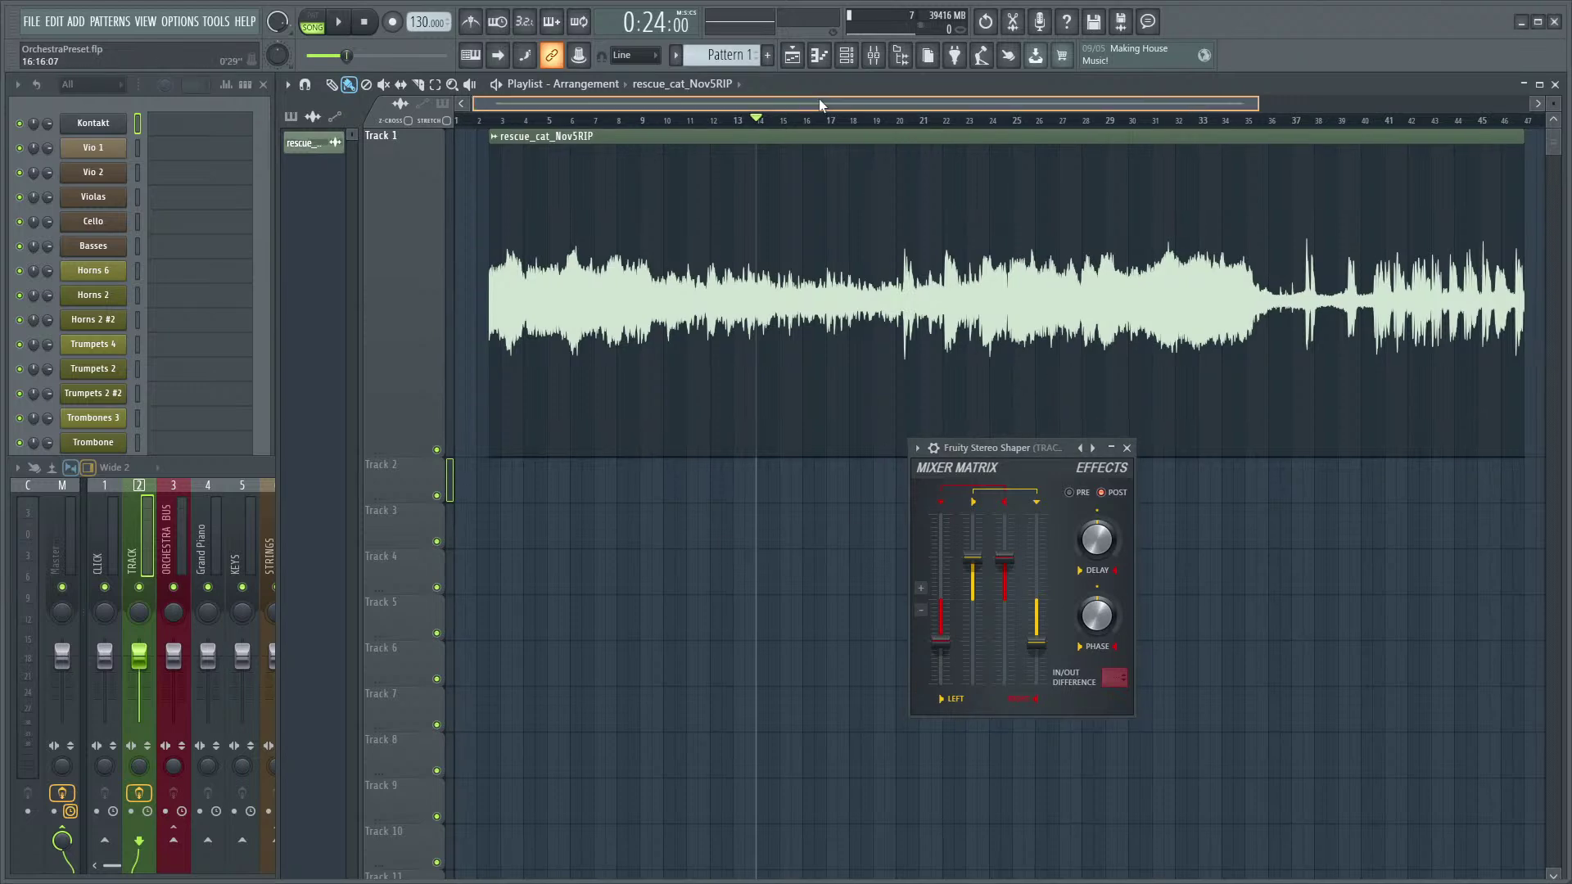
key(F9)
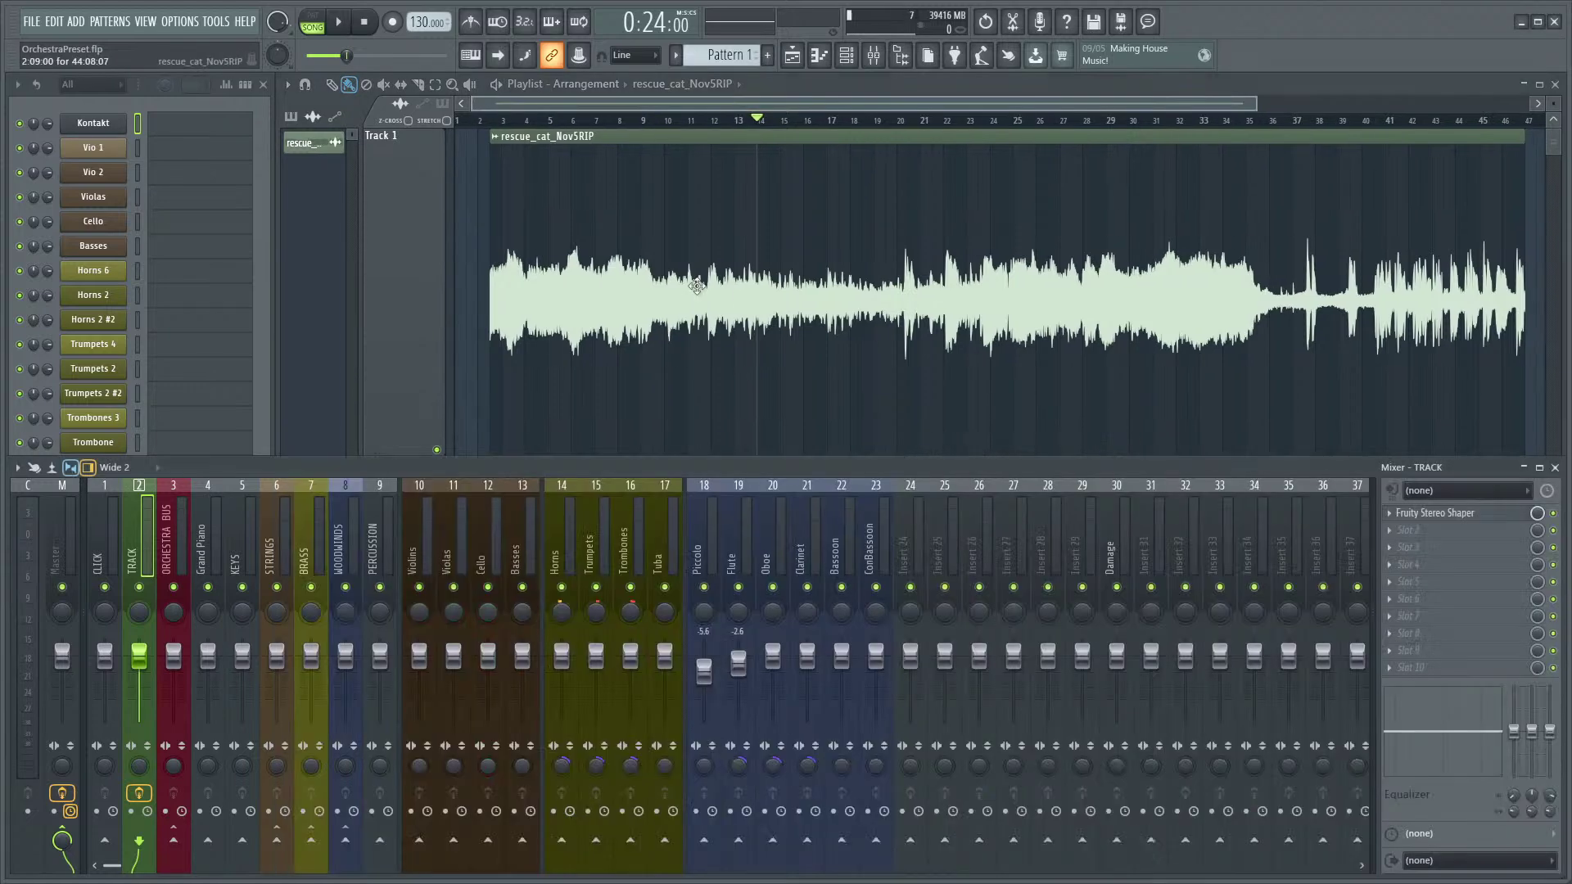
click(842, 80)
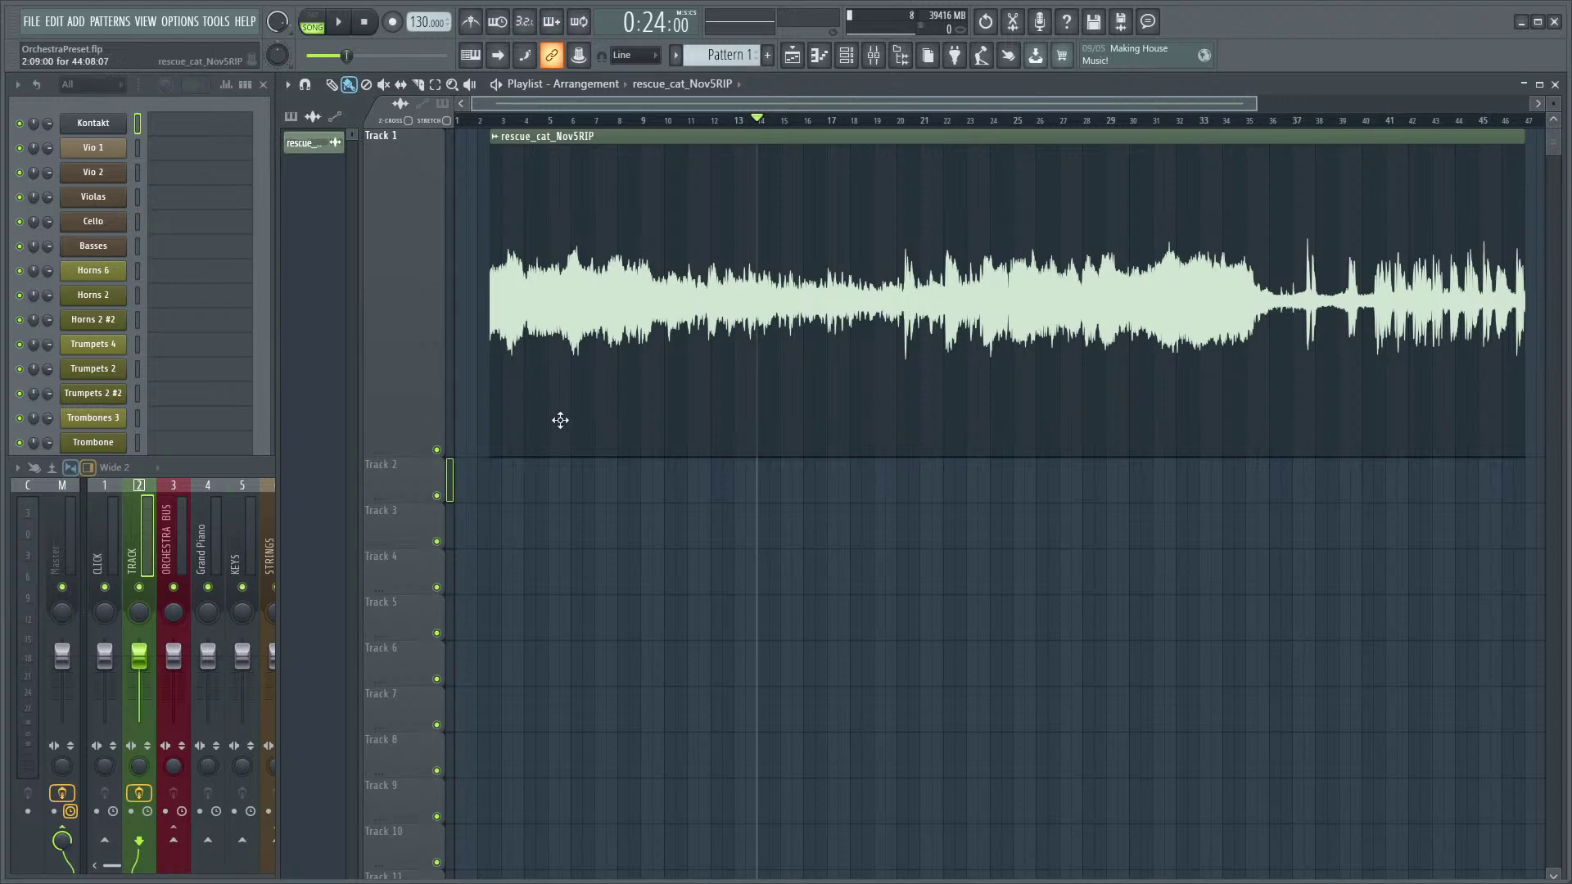
- Locate the start of the section around bar 9 by repositioning the playhead and playing the audio clip
scroll(559, 420, up, 2)
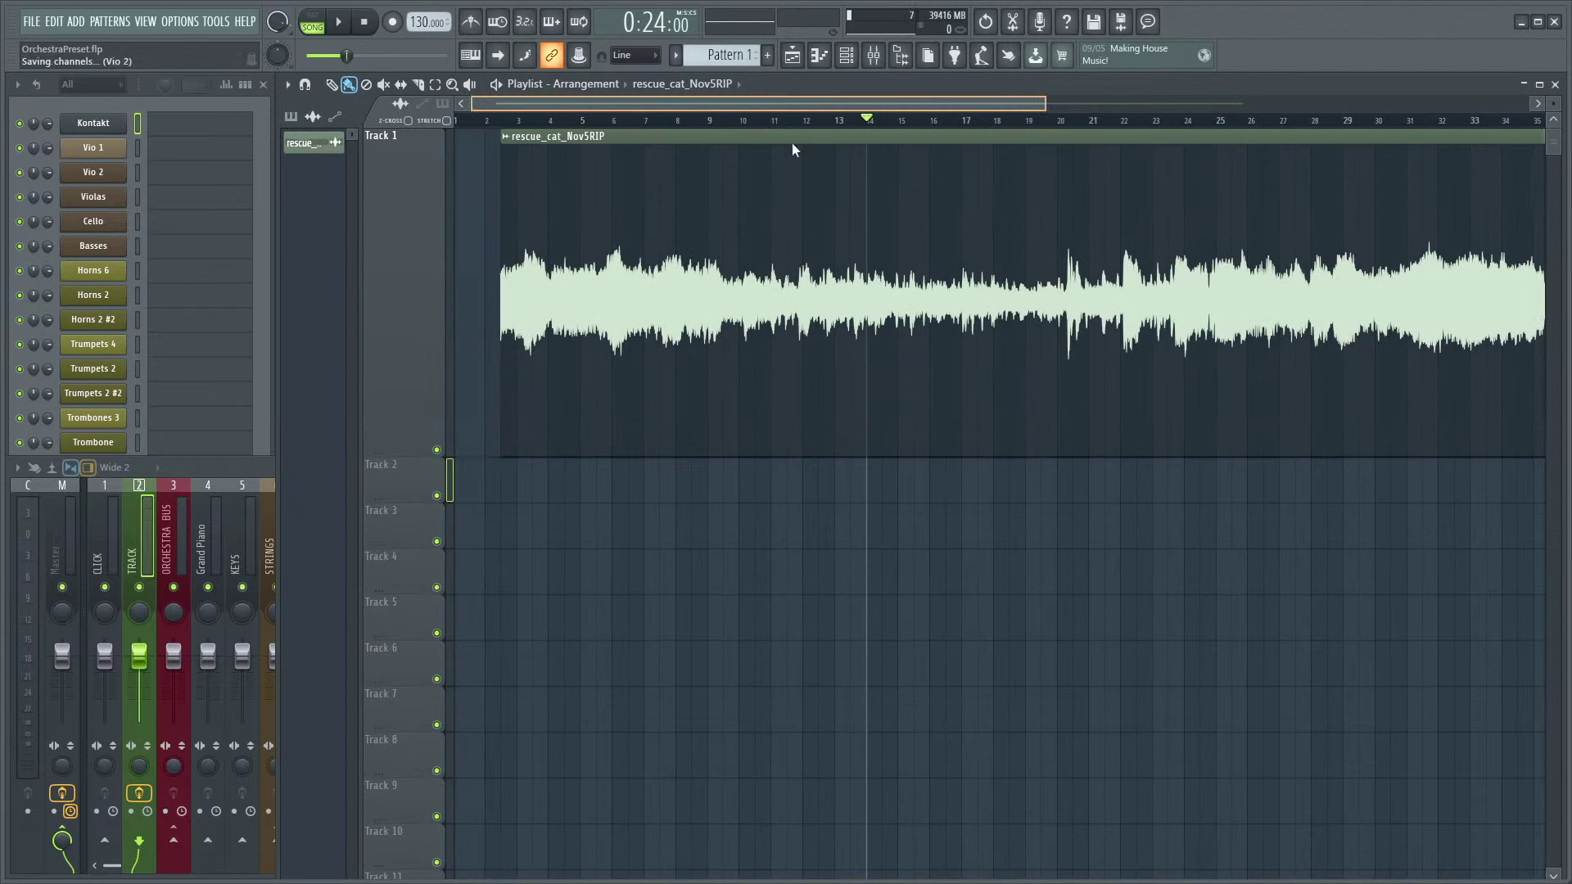
click(708, 122)
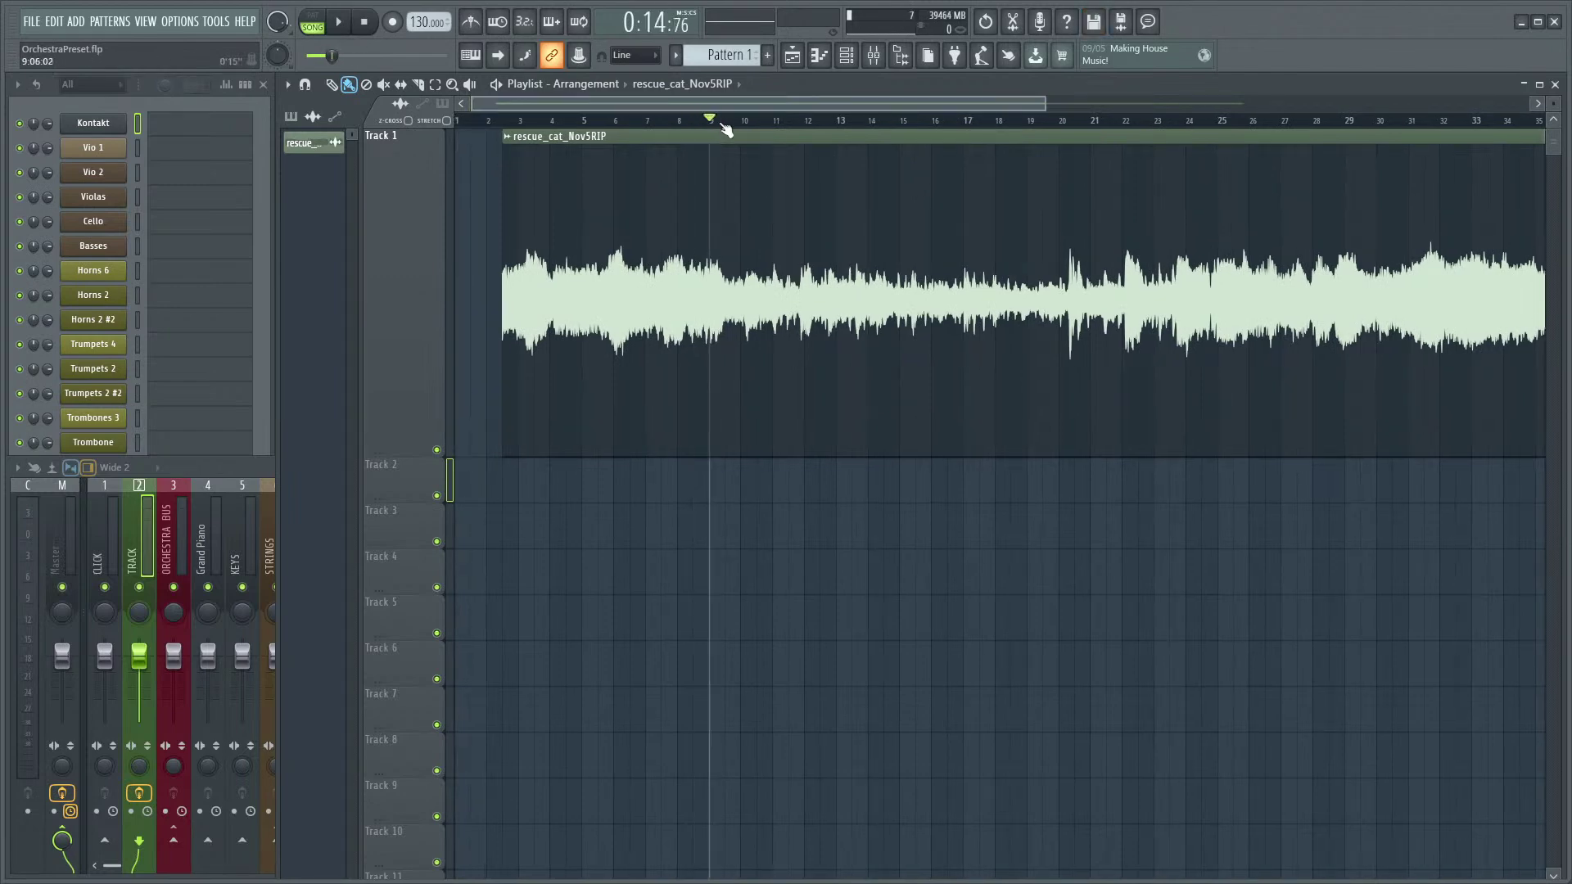
scroll(779, 196, down, 3)
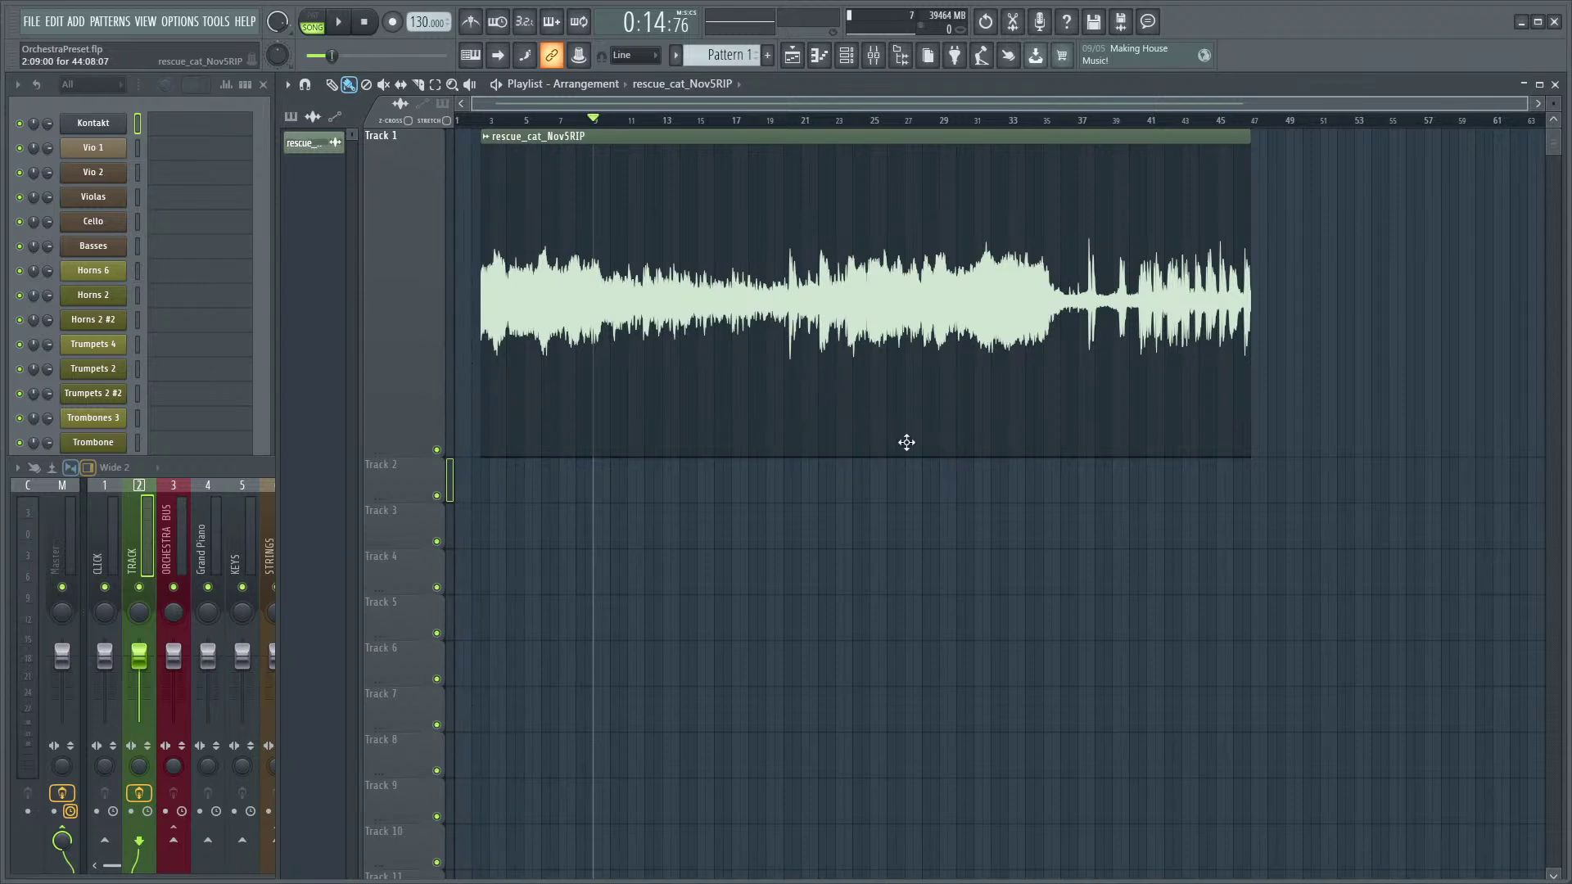
drag(596, 120, 481, 120)
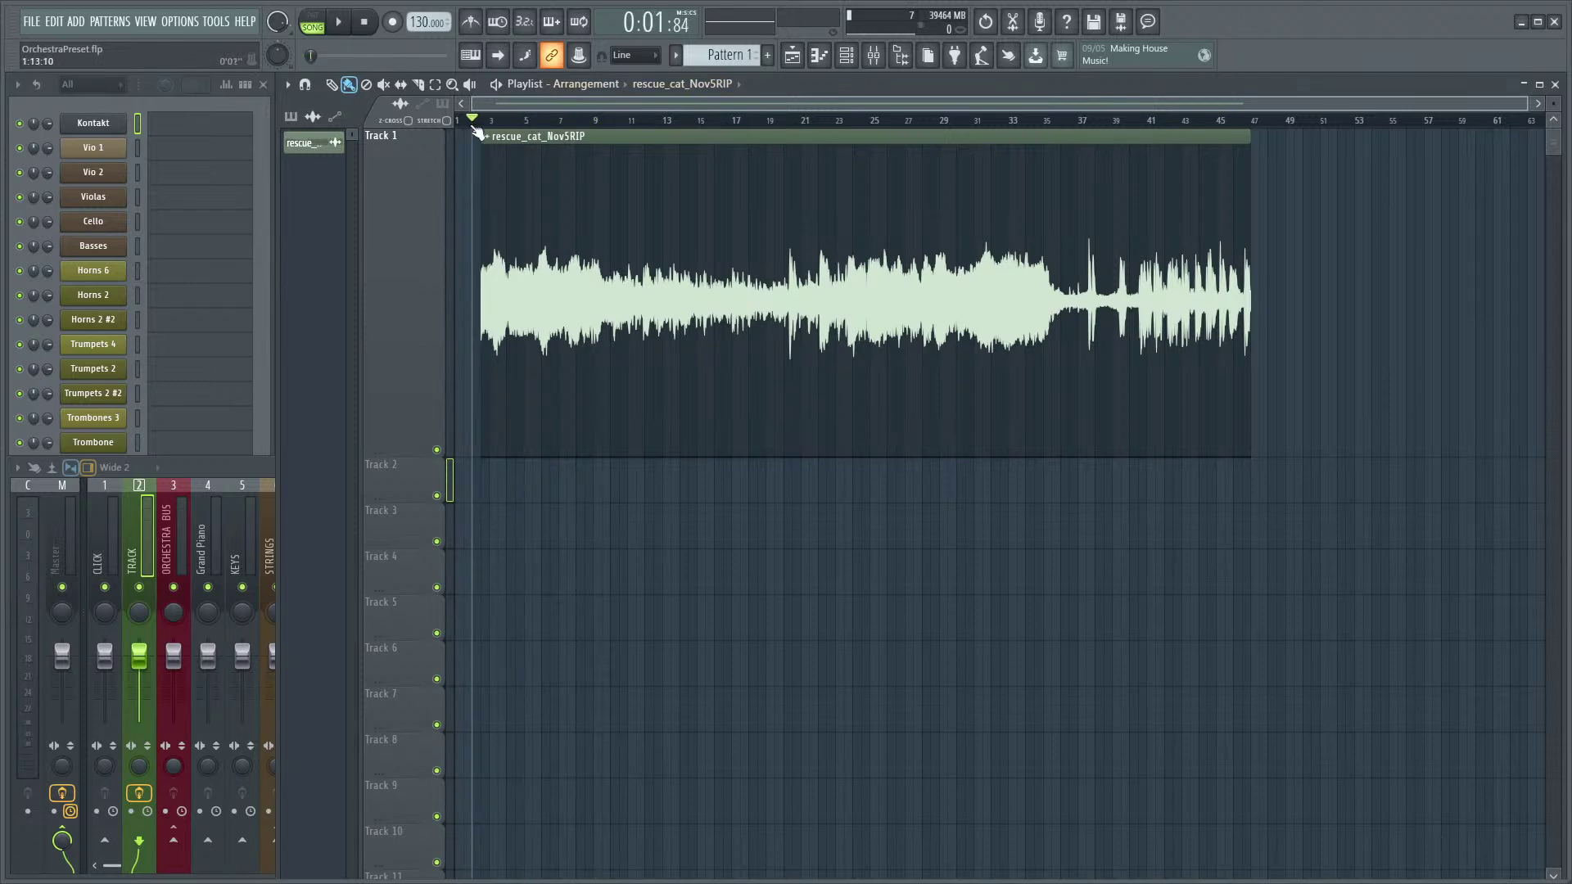
scroll(575, 392, up, 3)
double_click(500, 347)
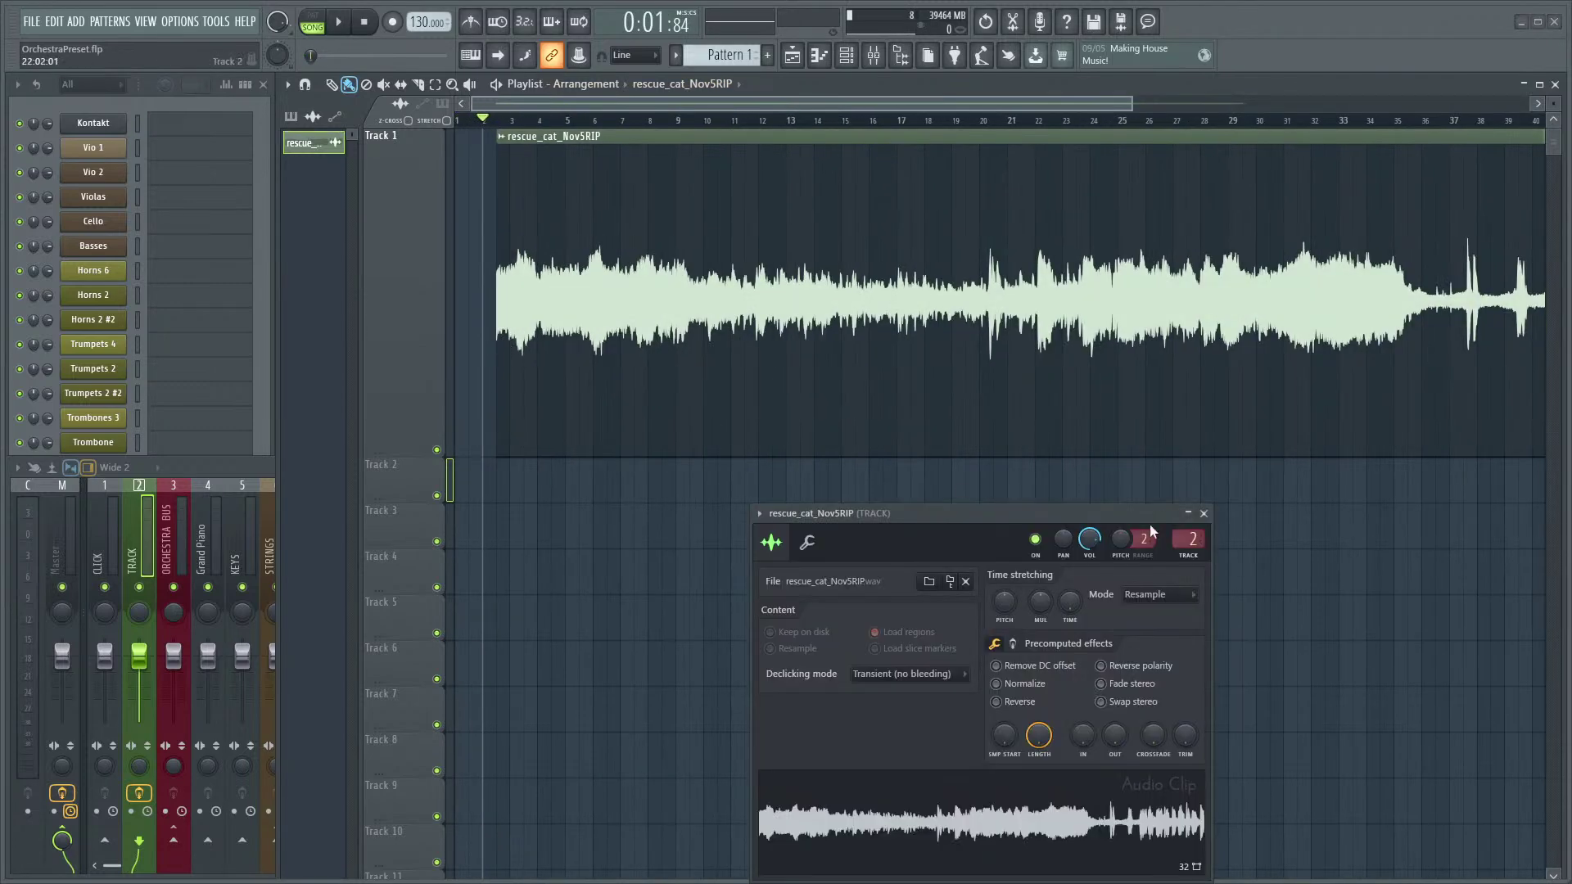
click(1203, 514)
key(space)
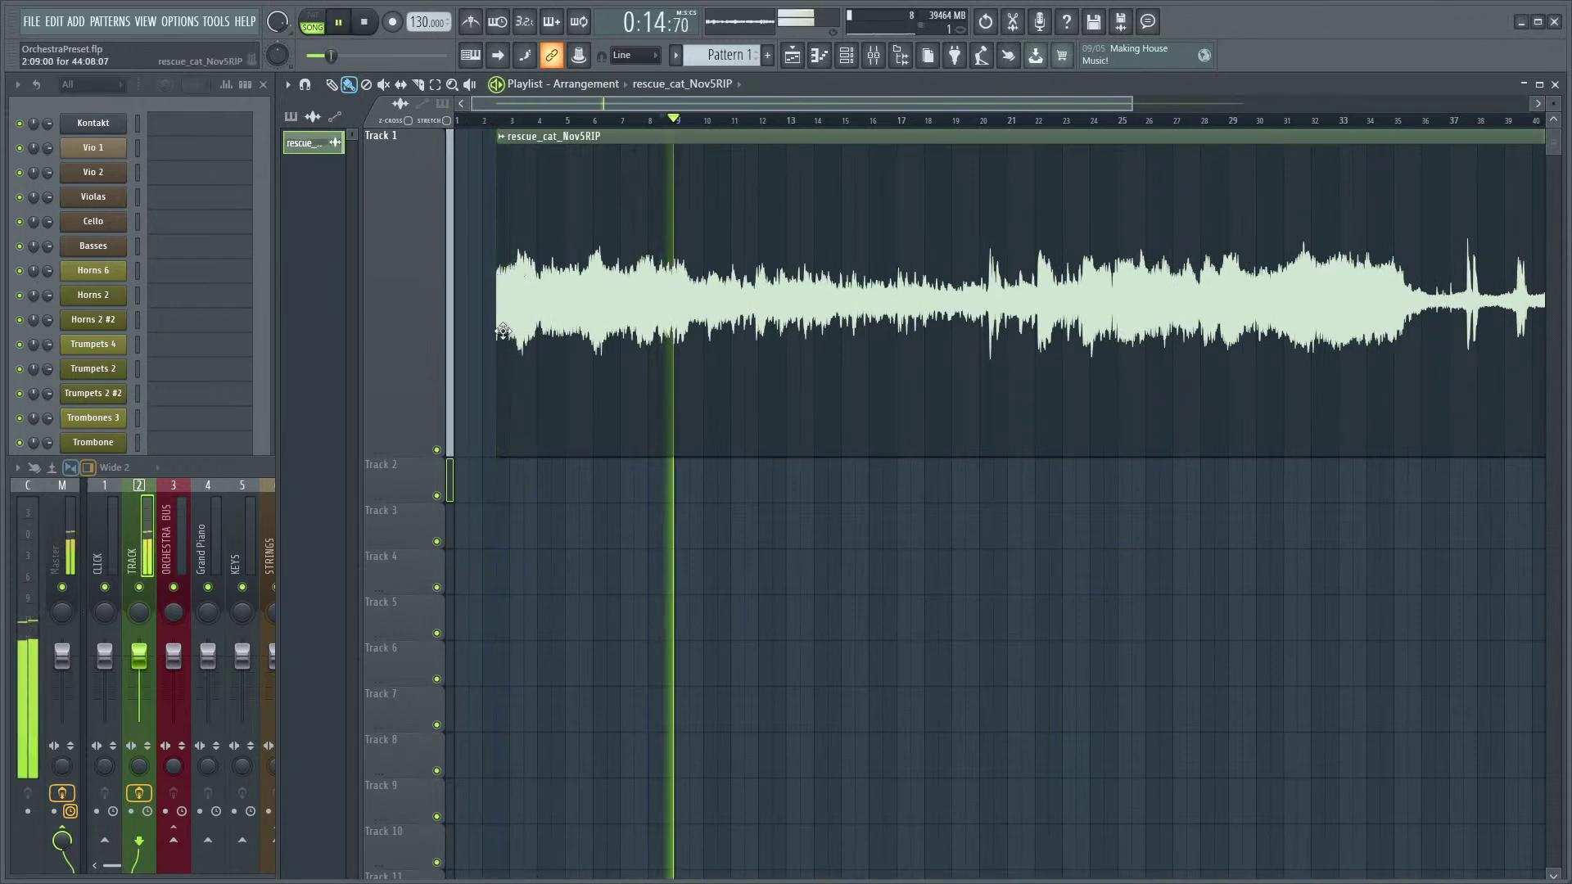
key(space)
- Trim the beginning of the reference audio clip in stages to bar 9, step 6, checking the start by playback
drag(499, 338, 661, 343)
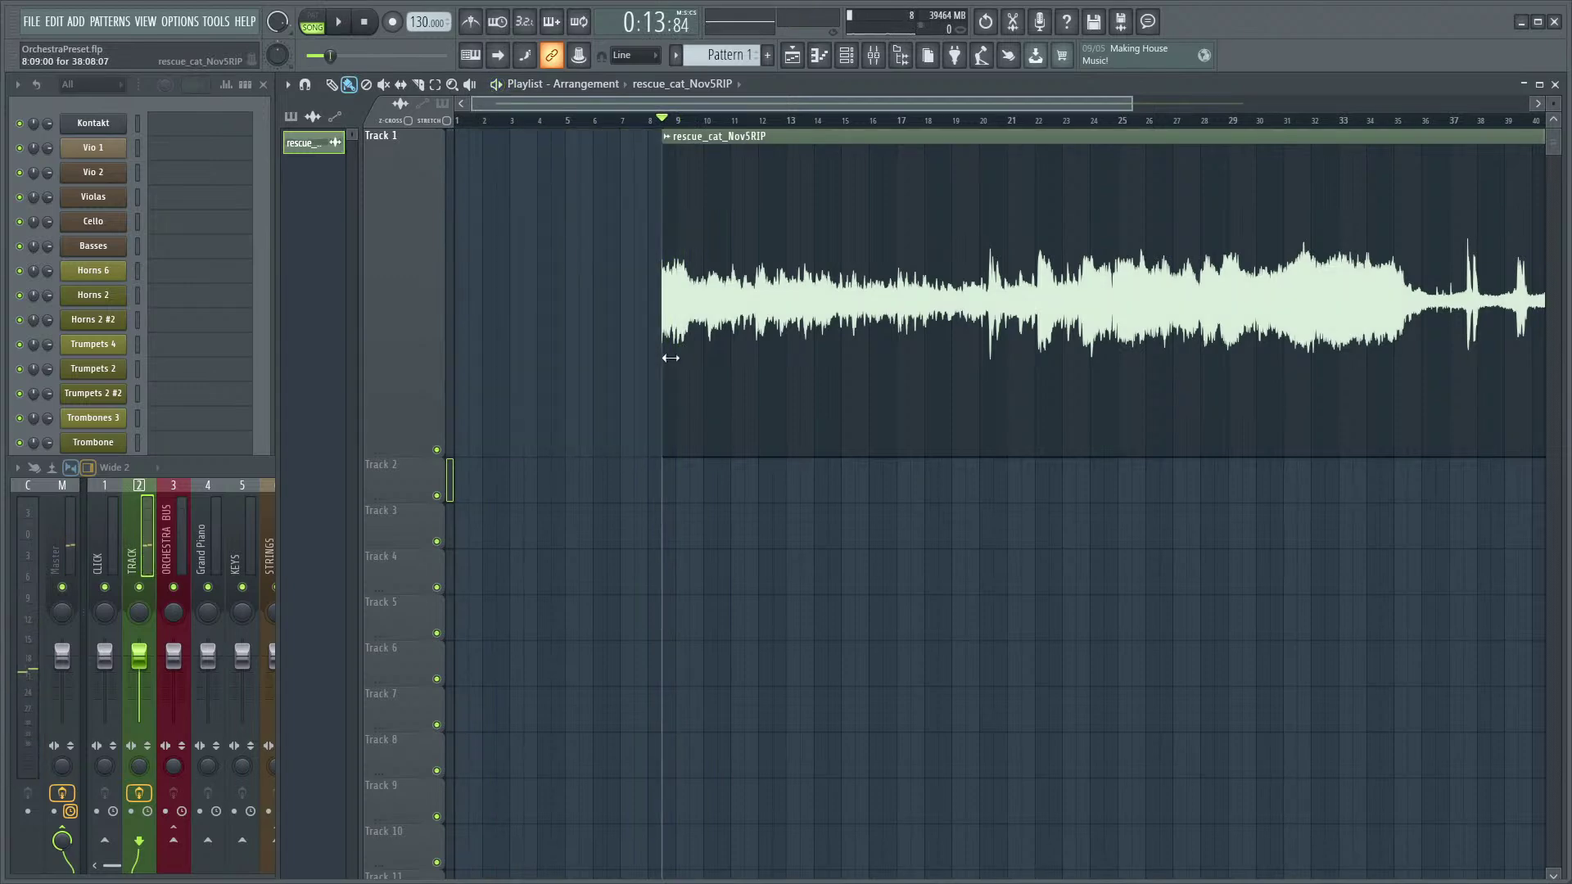
scroll(647, 328, up, 5)
drag(587, 306, 663, 309)
key(space)
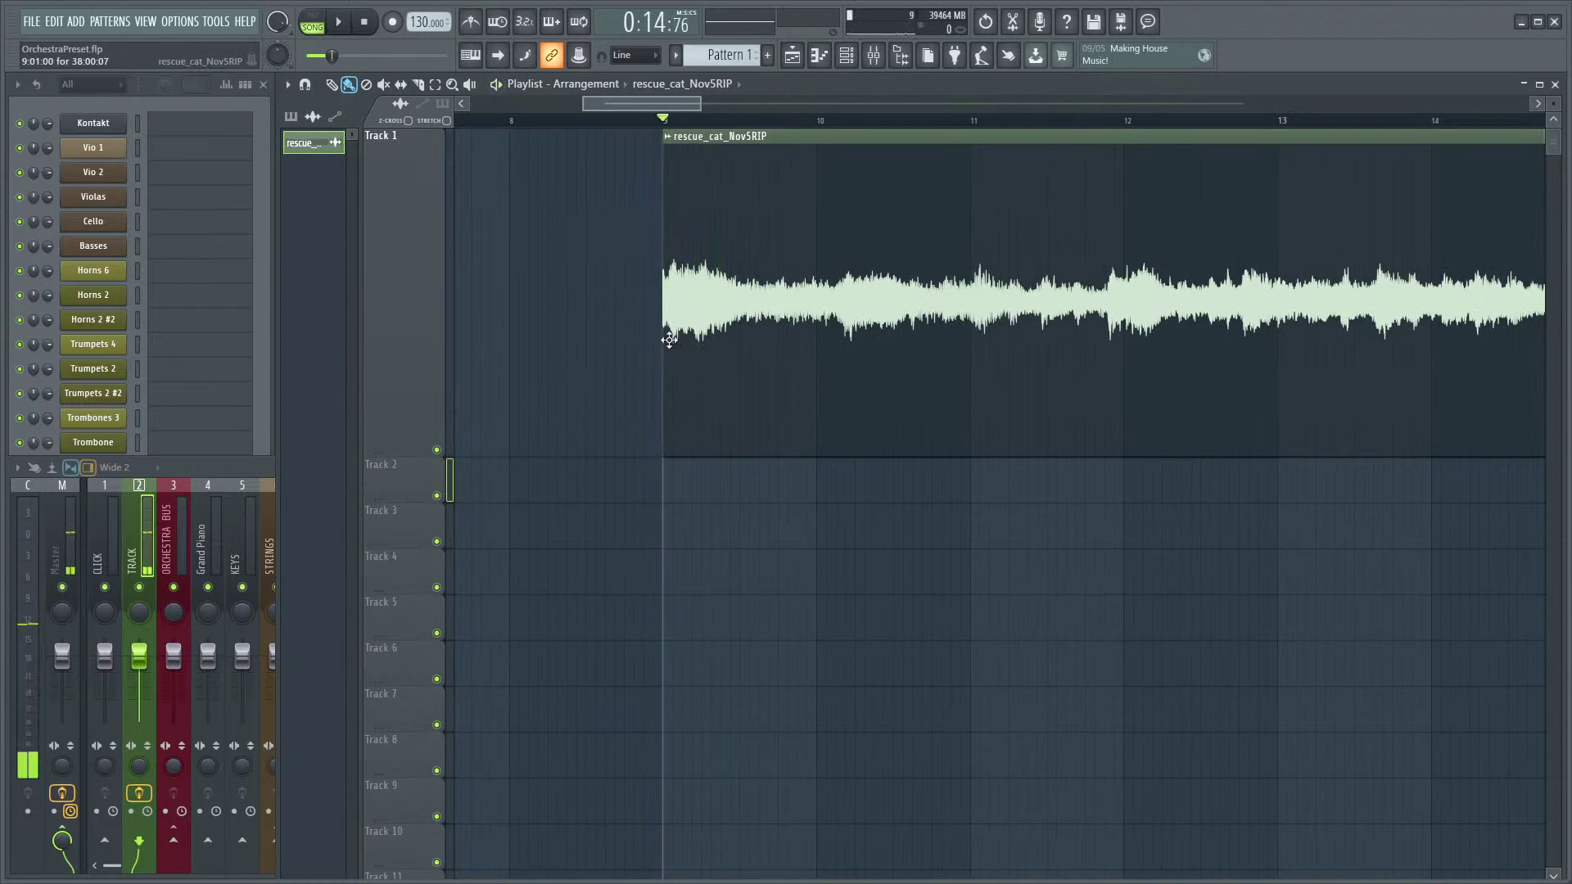
drag(664, 342, 716, 346)
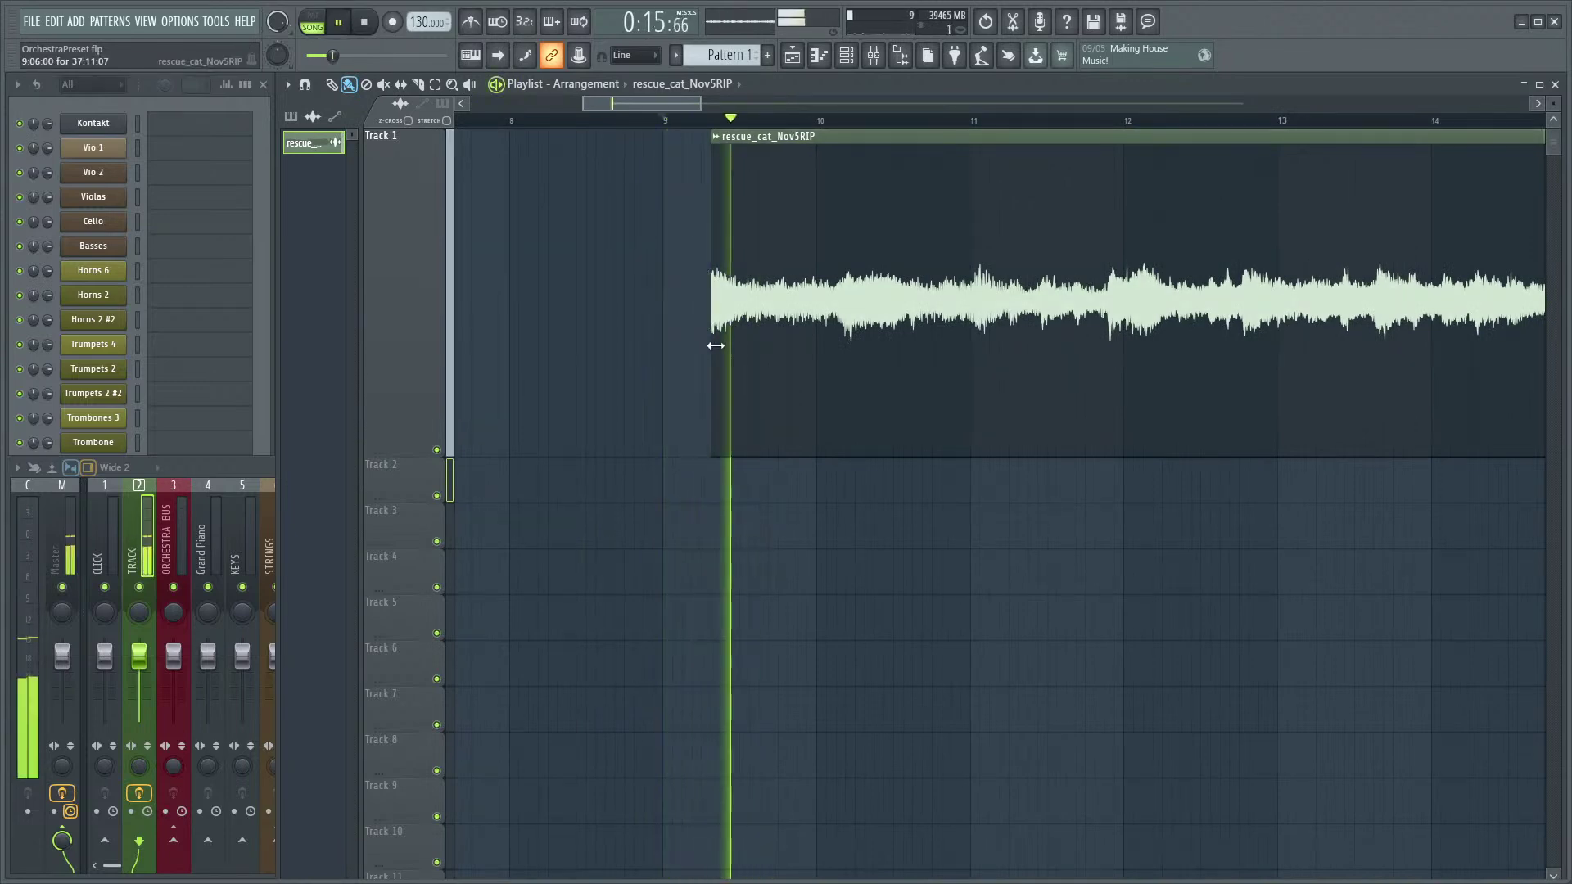
ctrl+scroll(695, 351, up, 4)
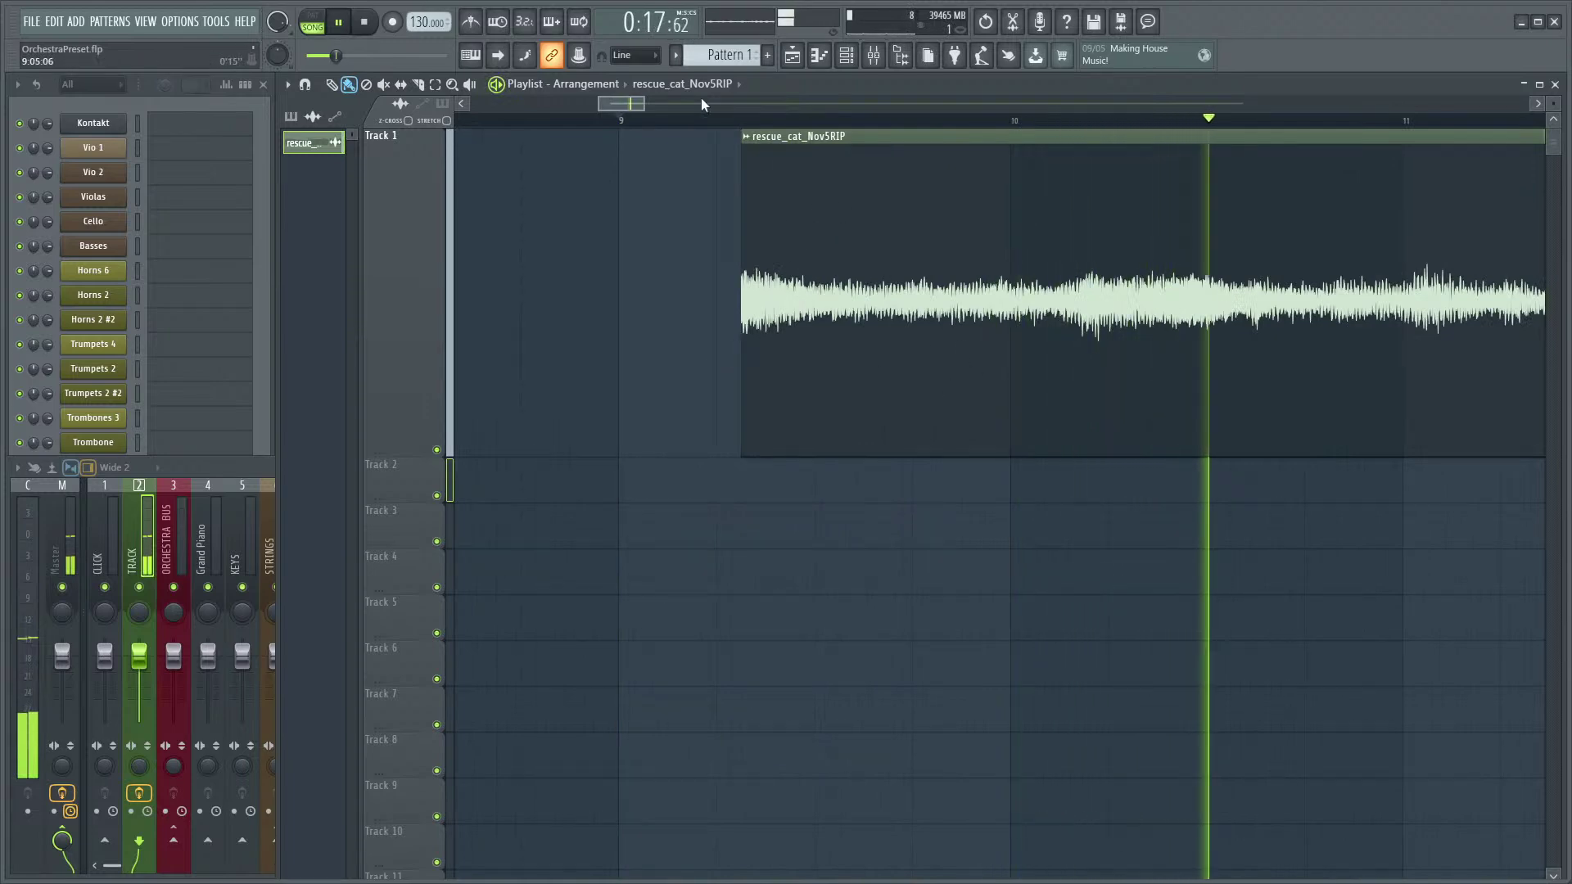
- Move the reference audio clip earlier on Track 1 so that it starts at bar 3, checking by playback
key(space)
ctrl+scroll(667, 239, down, 8)
drag(881, 354, 681, 355)
key(space)
ctrl+scroll(490, 127, up, 8)
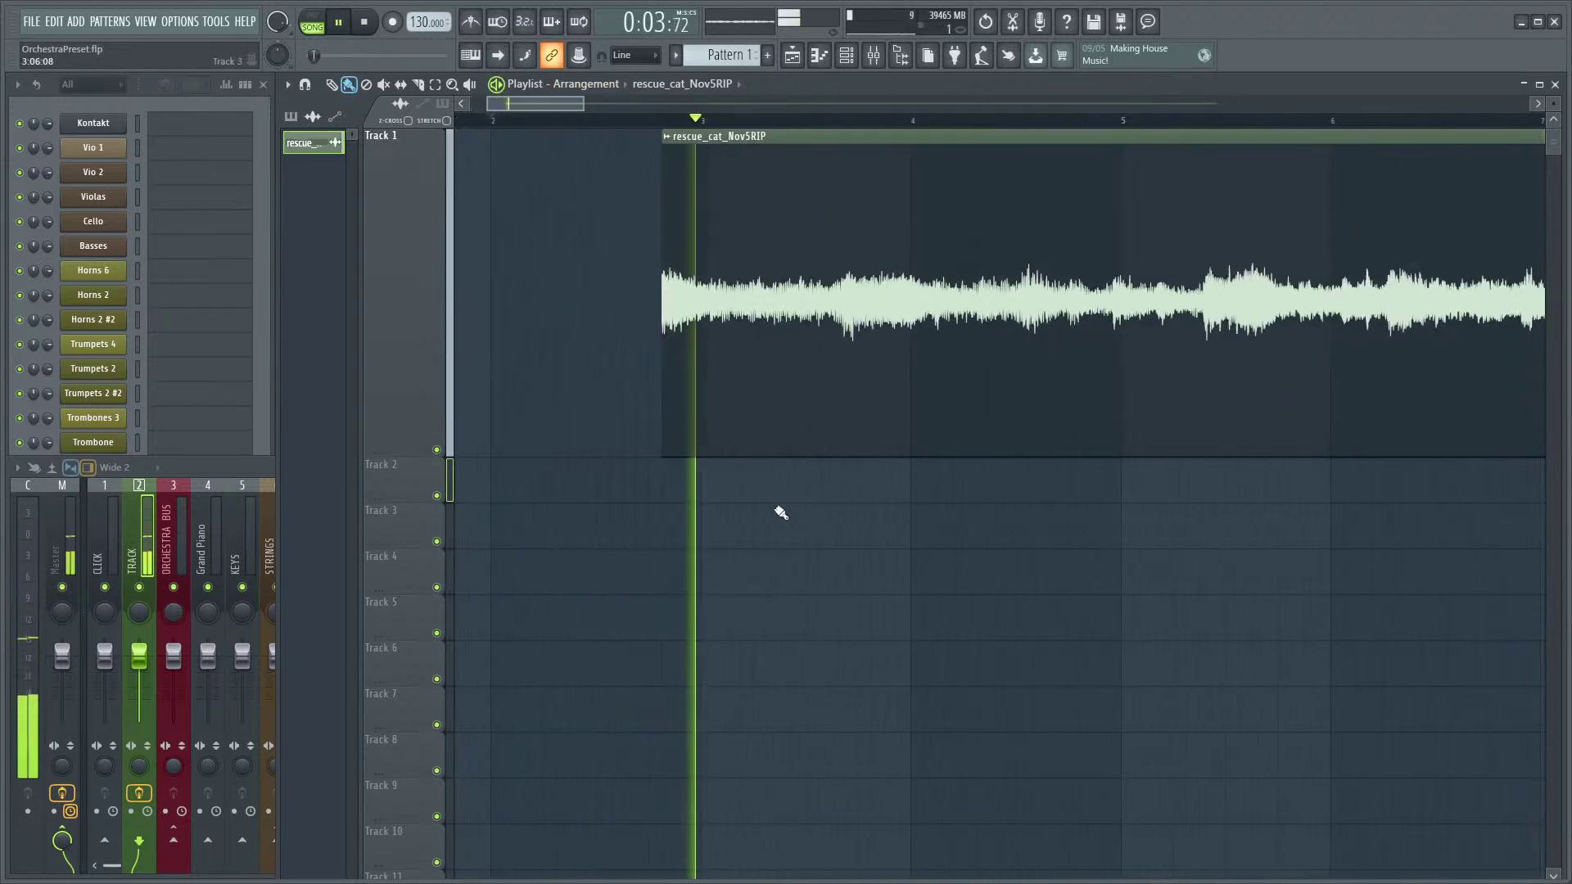
drag(754, 361, 792, 361)
key(space)
- Turn on the metronome and raise the project tempo to 151 BPM, playing the clip against the click
click(470, 22)
key(space)
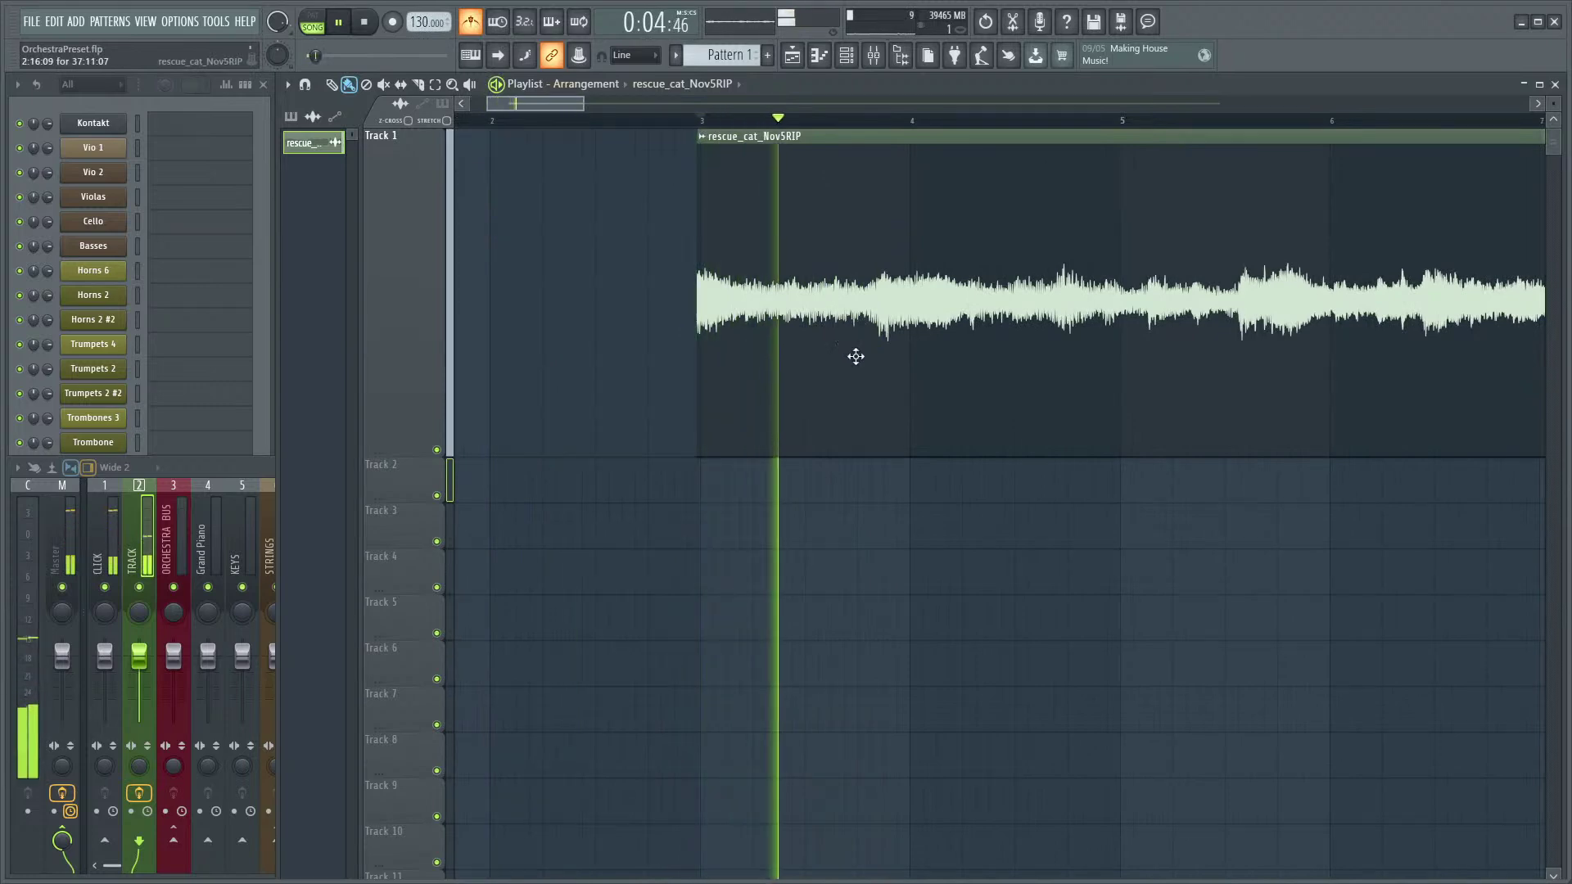
key(space)
scroll(426, 22, up, 20)
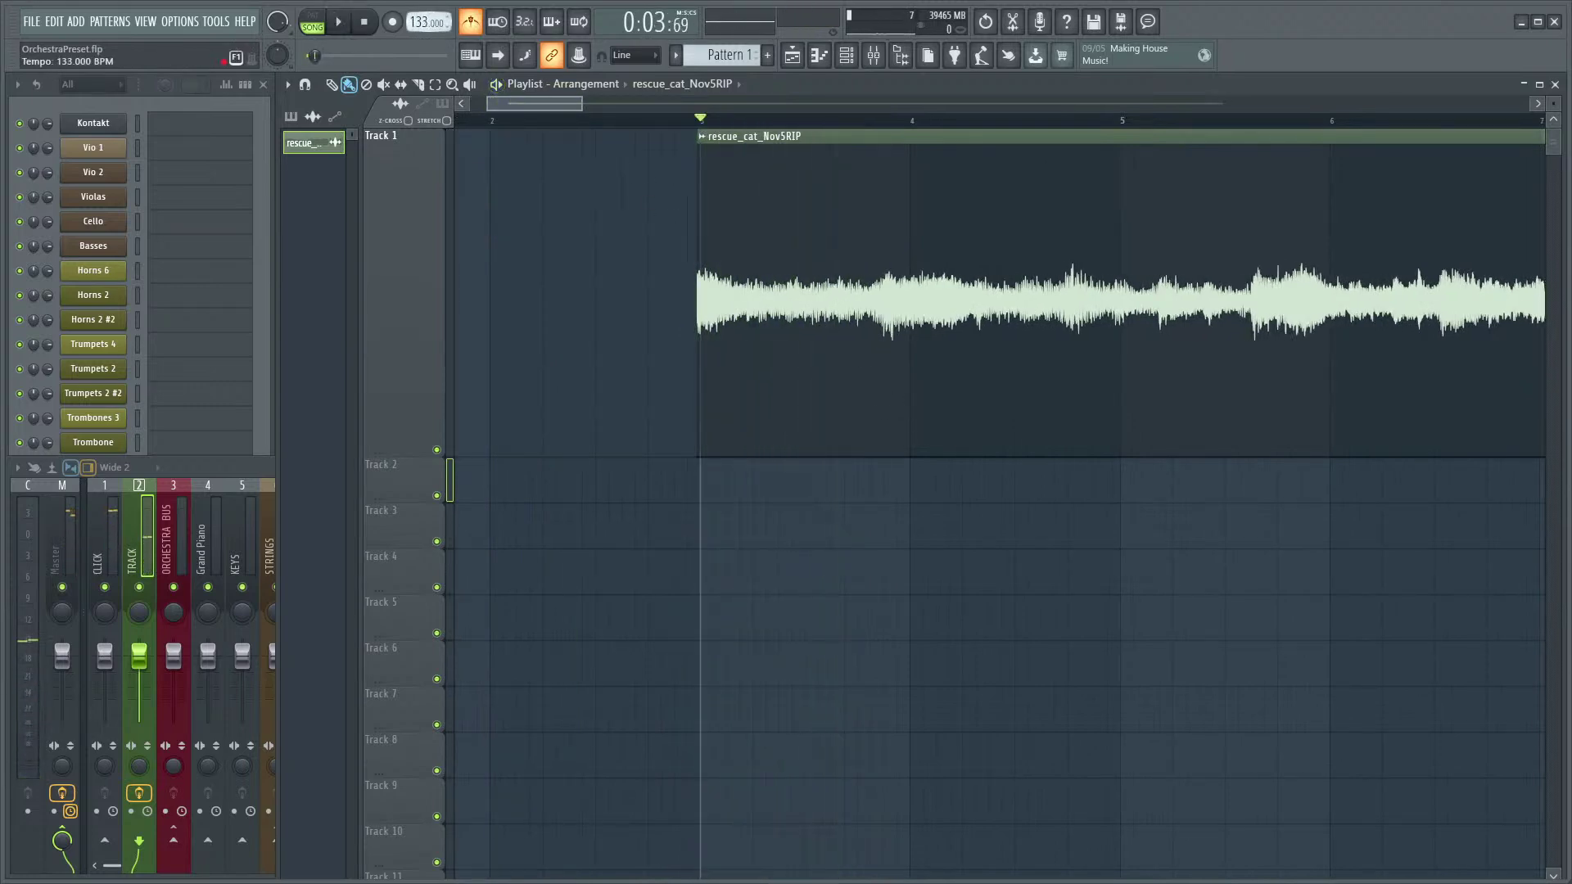
key(space)
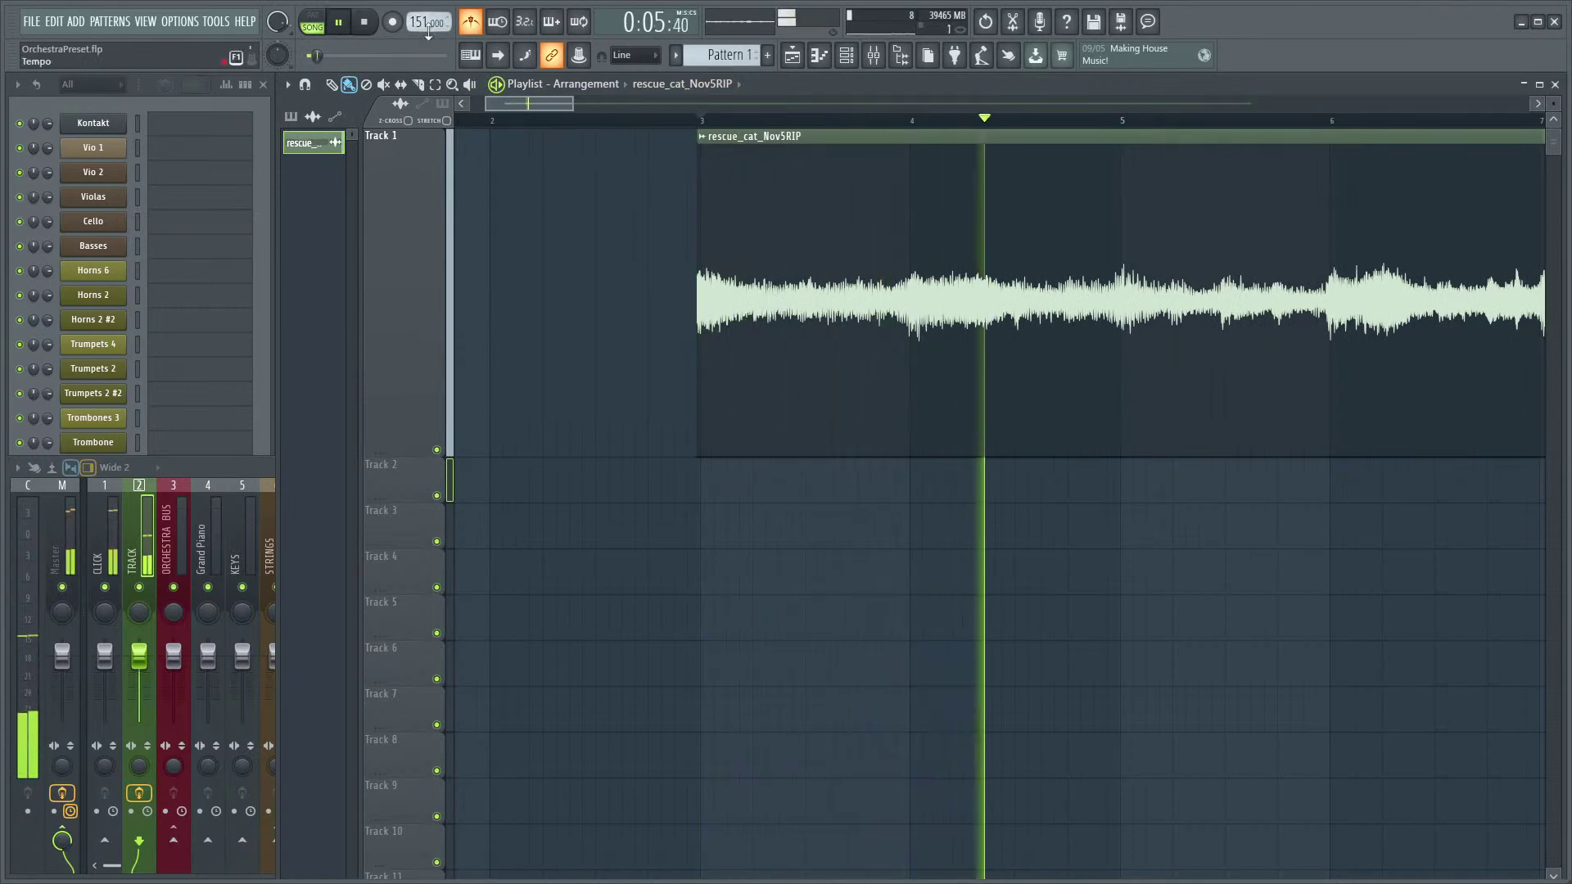
scroll(589, 267, down, 3)
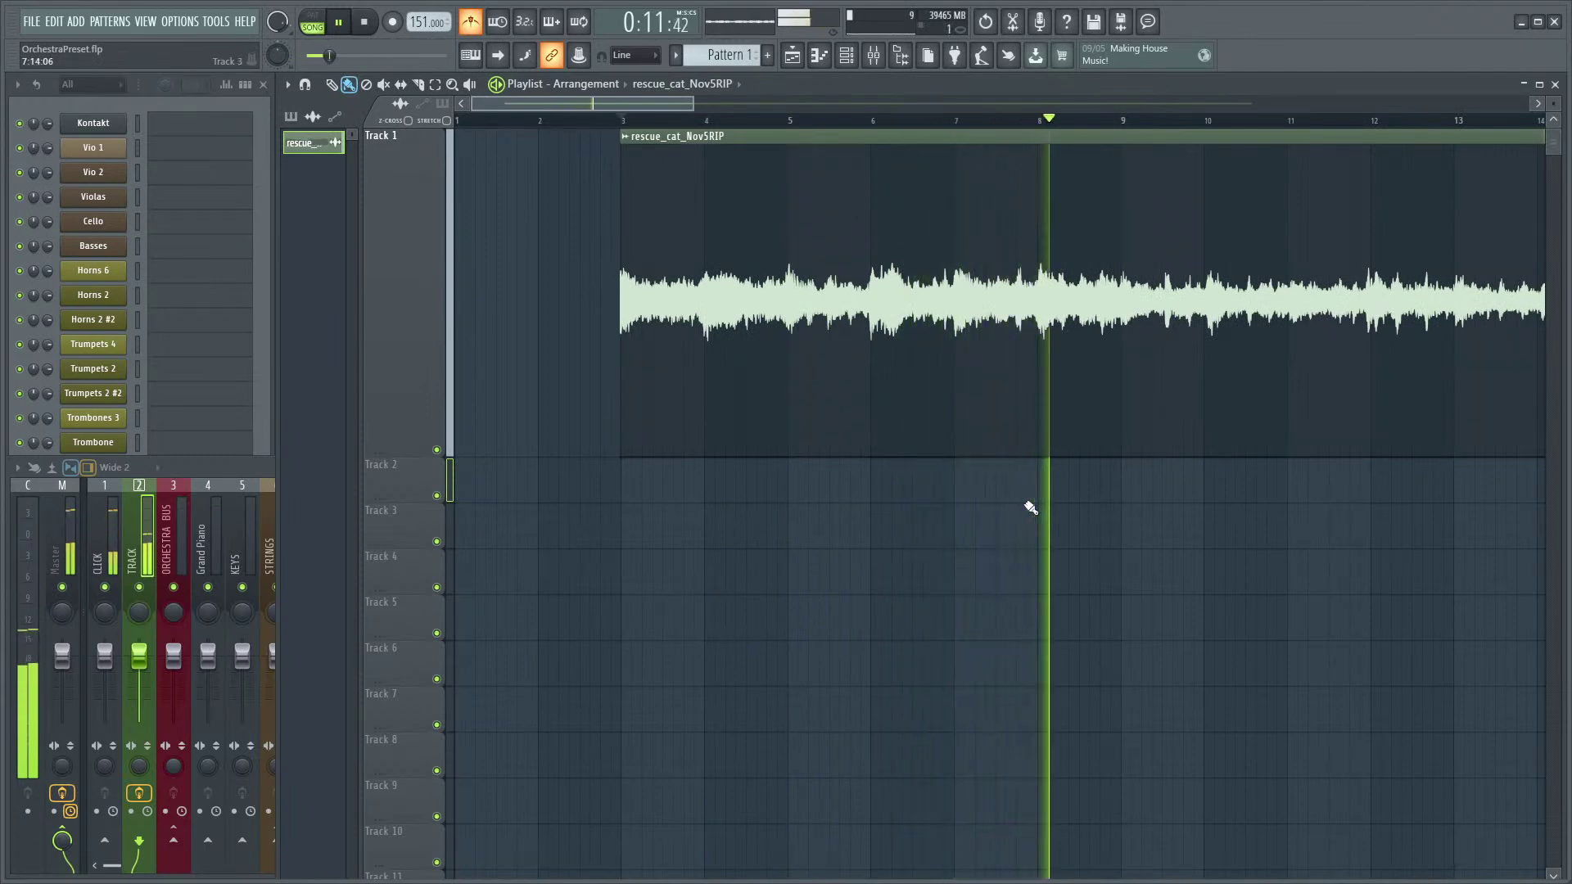
drag(1122, 533, 1059, 550)
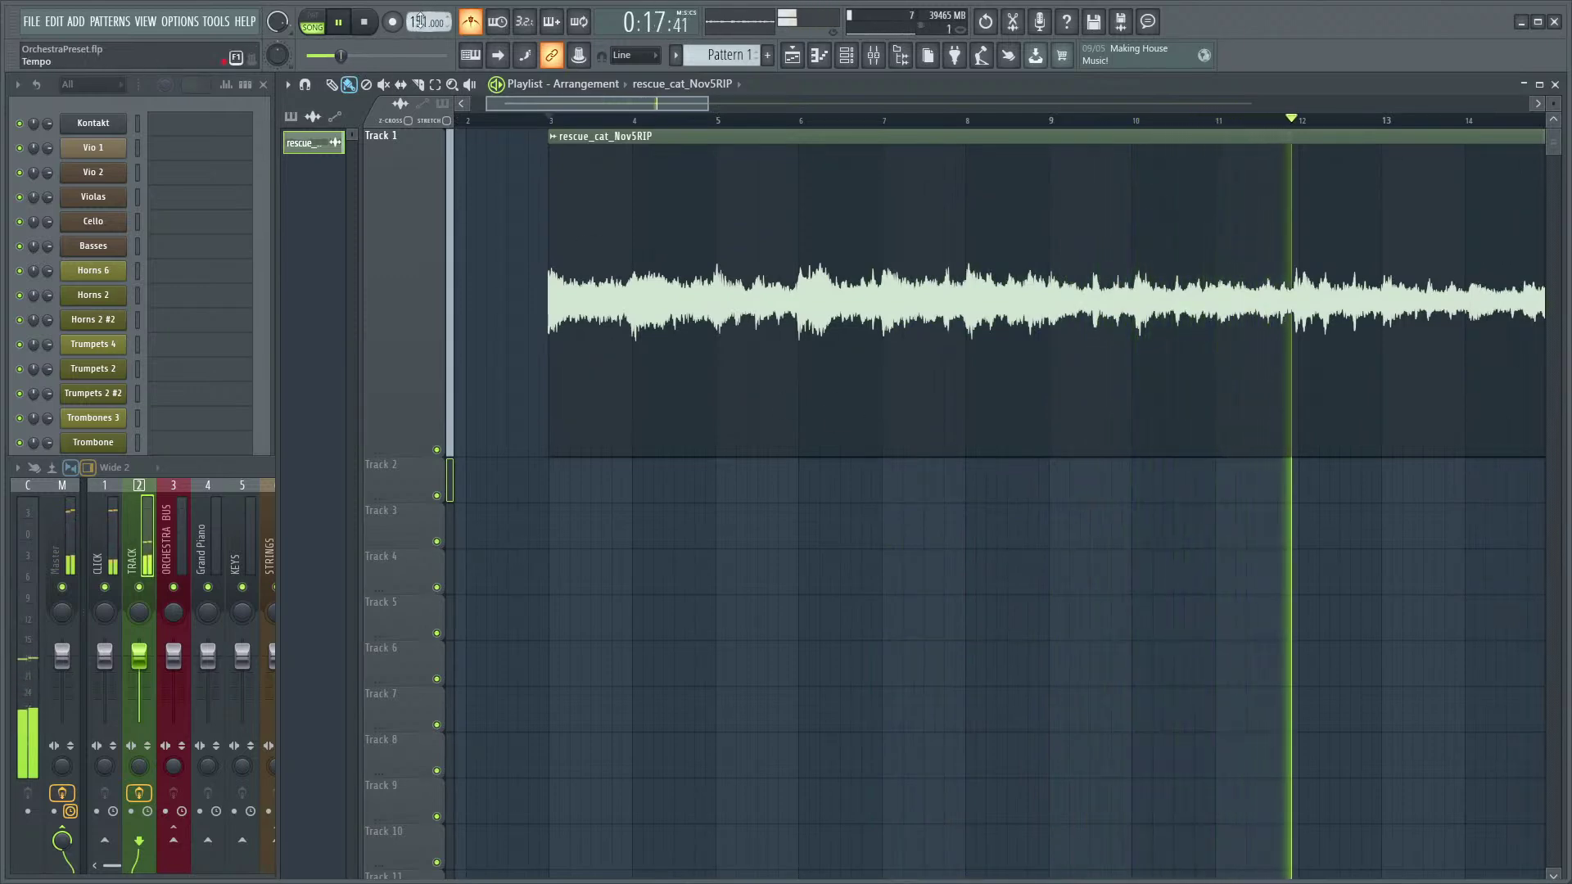
- Fine-tune the project tempo to 150 BPM and restart playback from bar 3
key(space)
scroll(428, 22, down, 2)
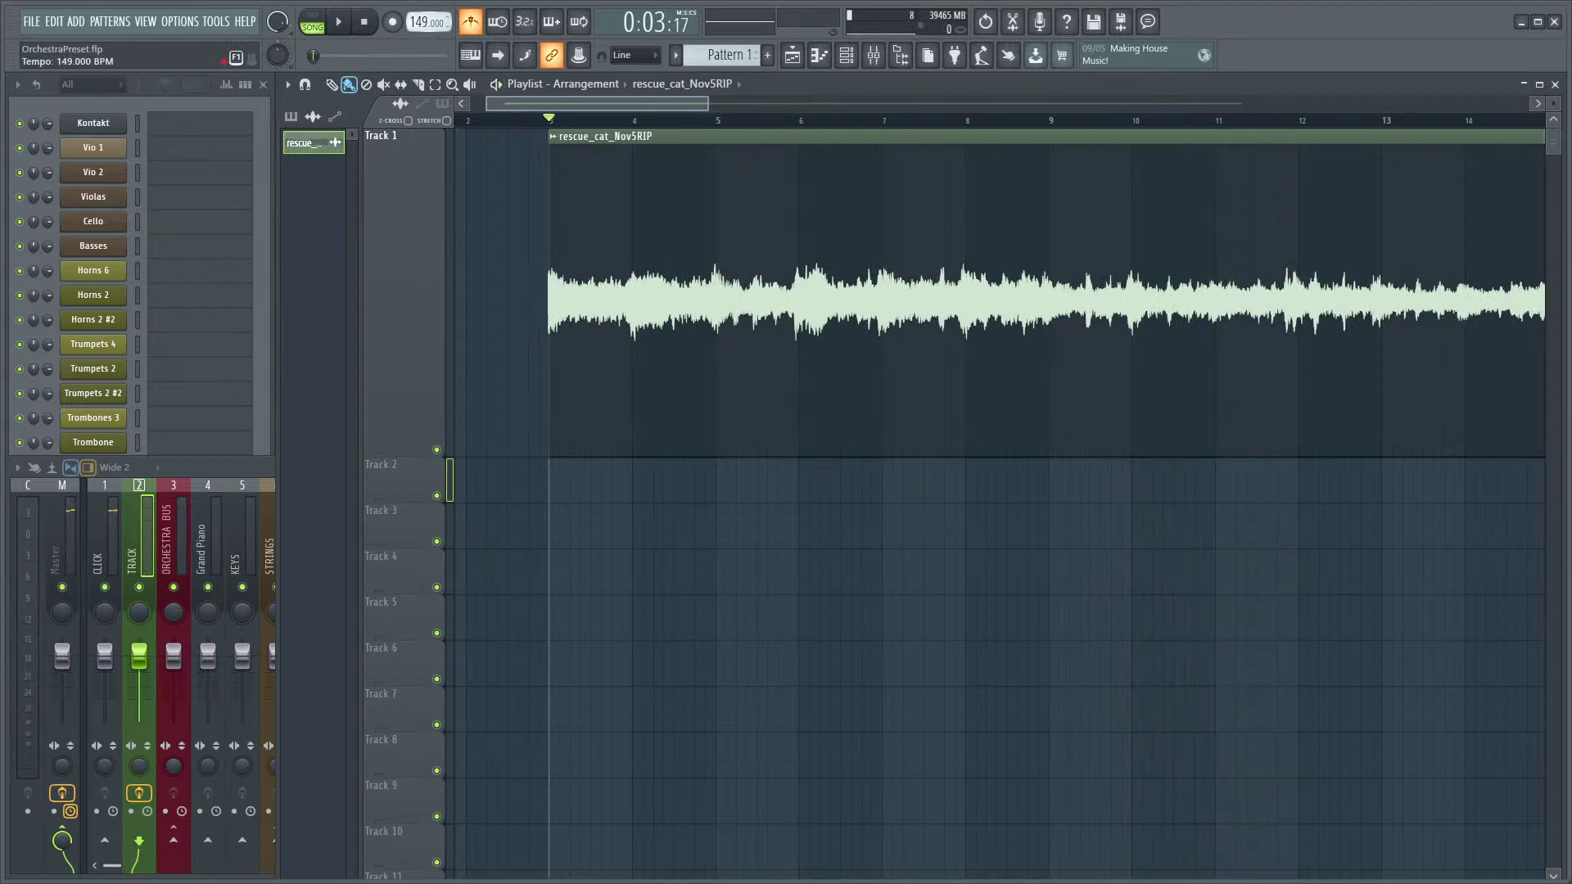
scroll(427, 22, up, 1)
key(space)
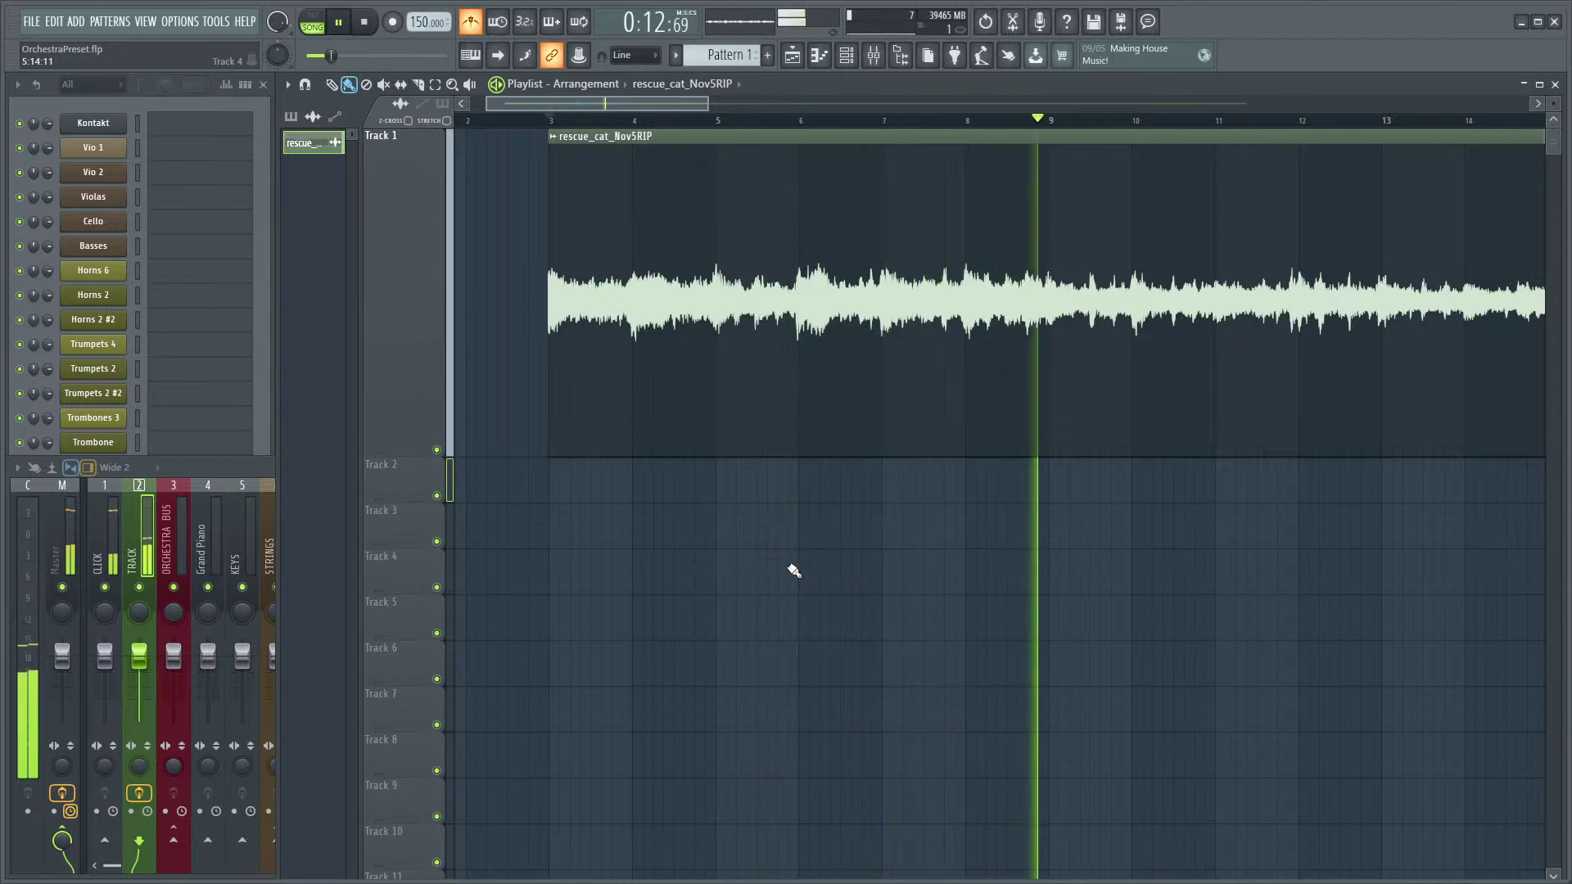
- Follow playback of the clip to about bar 26 and compare the metronome click with the waveform, then stop
scroll(989, 347, up, 3)
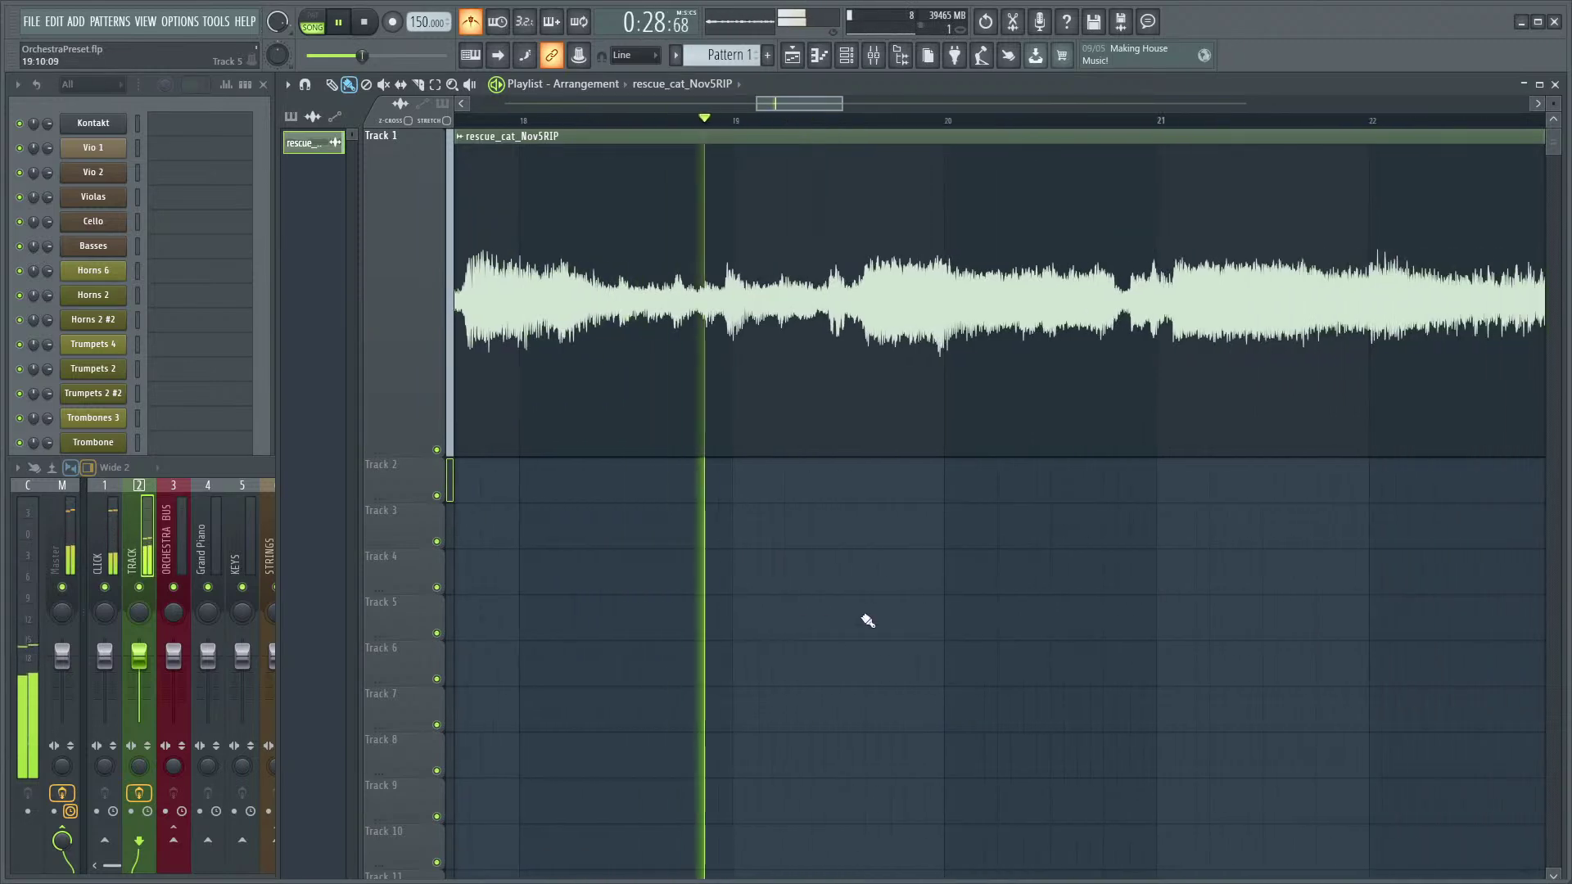
scroll(837, 571, down, 1)
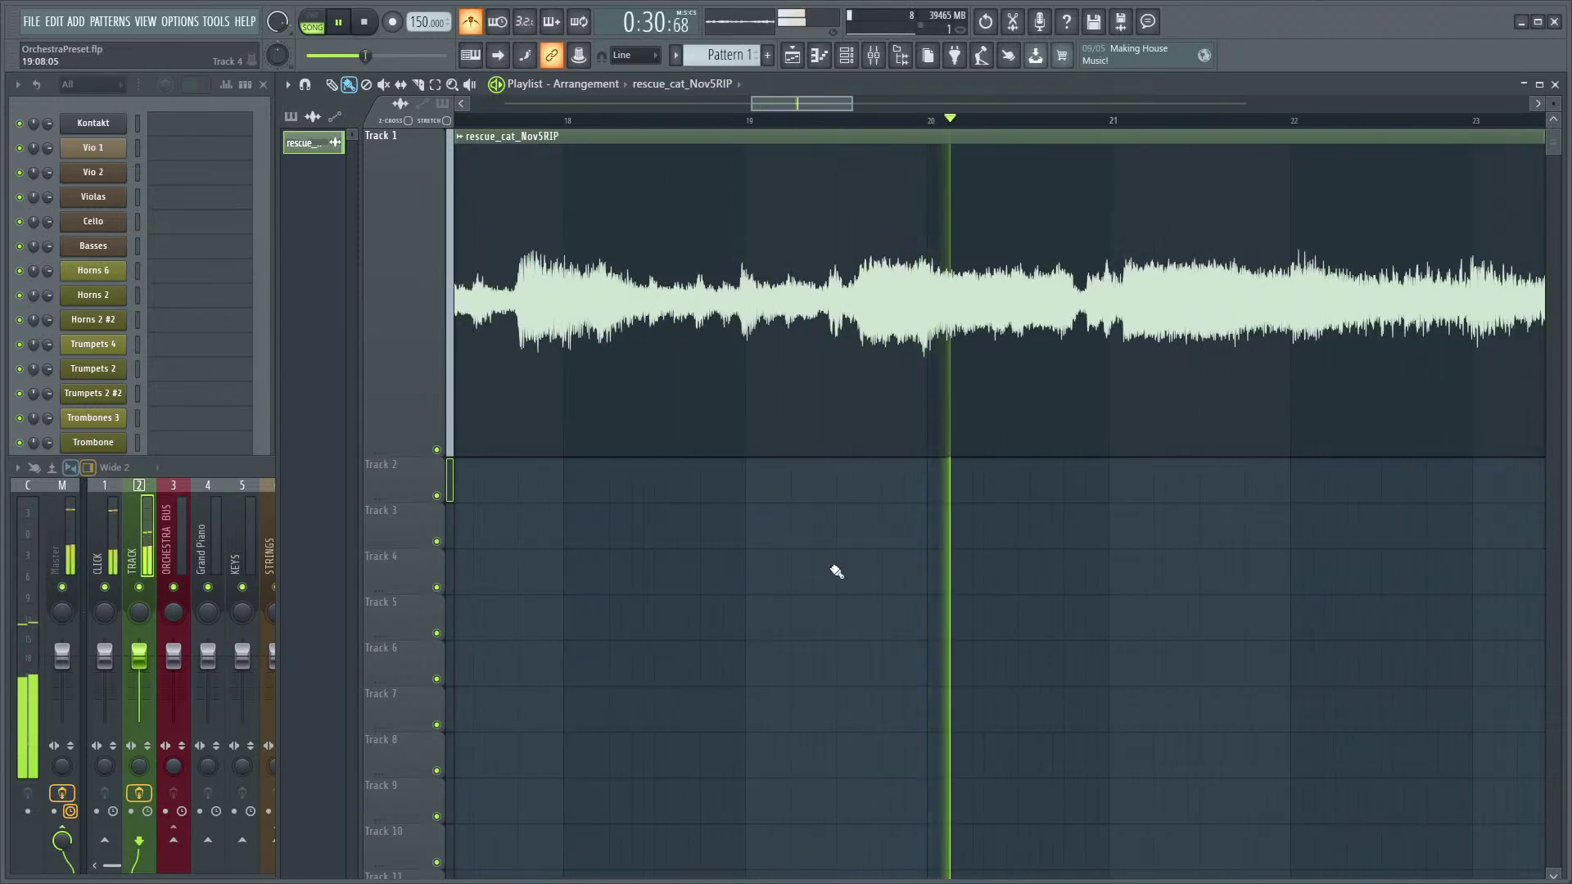
scroll(843, 570, down, 2)
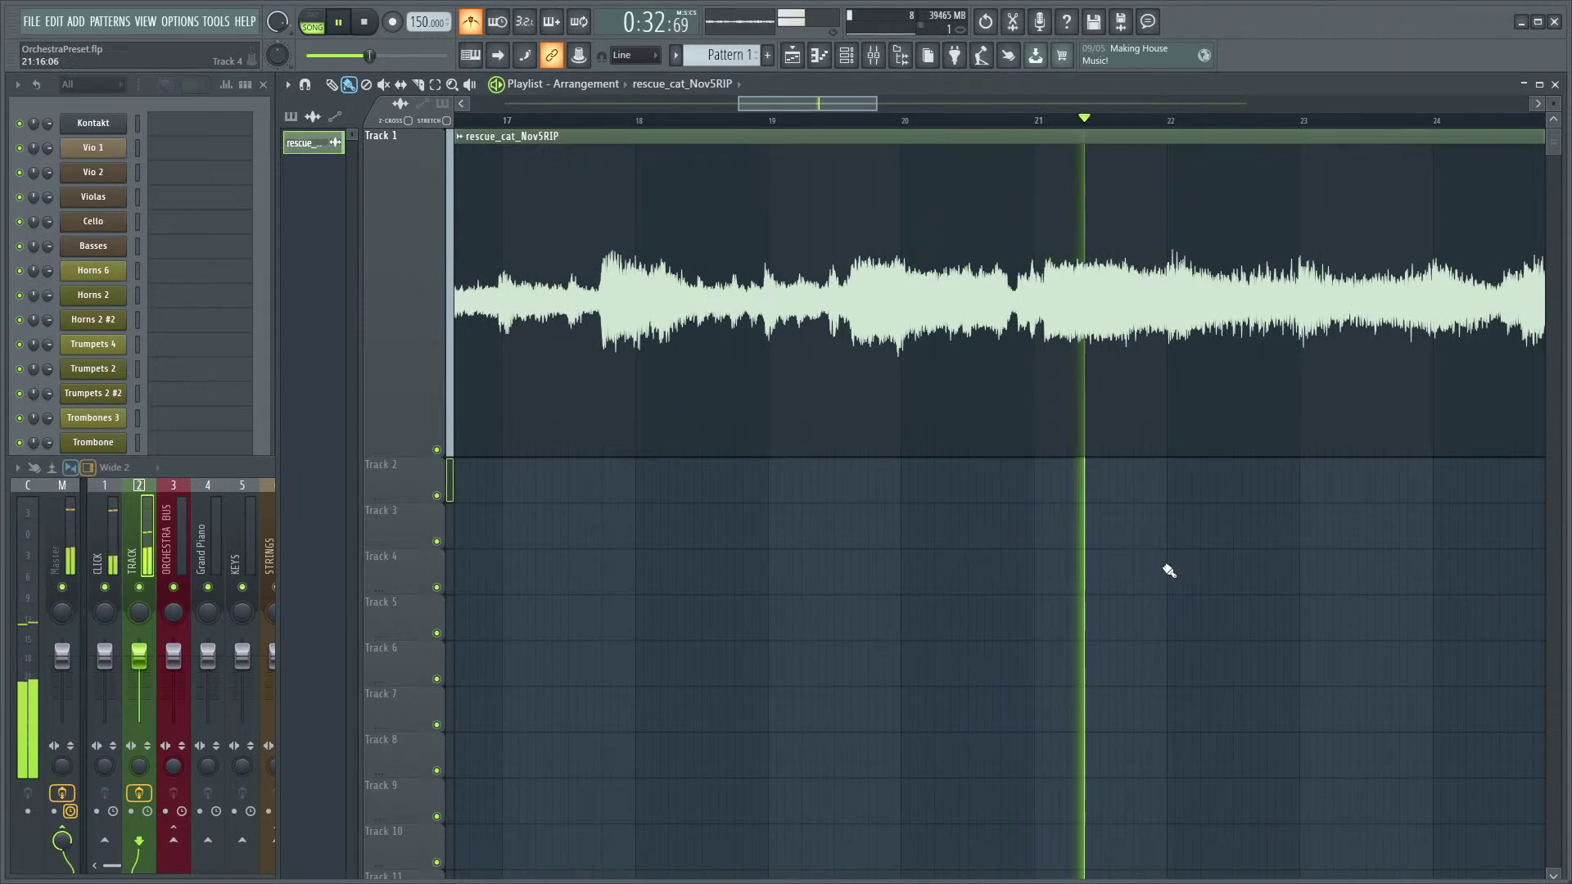
scroll(1043, 558, up, 3)
drag(1059, 565, 919, 622)
drag(1081, 607, 807, 618)
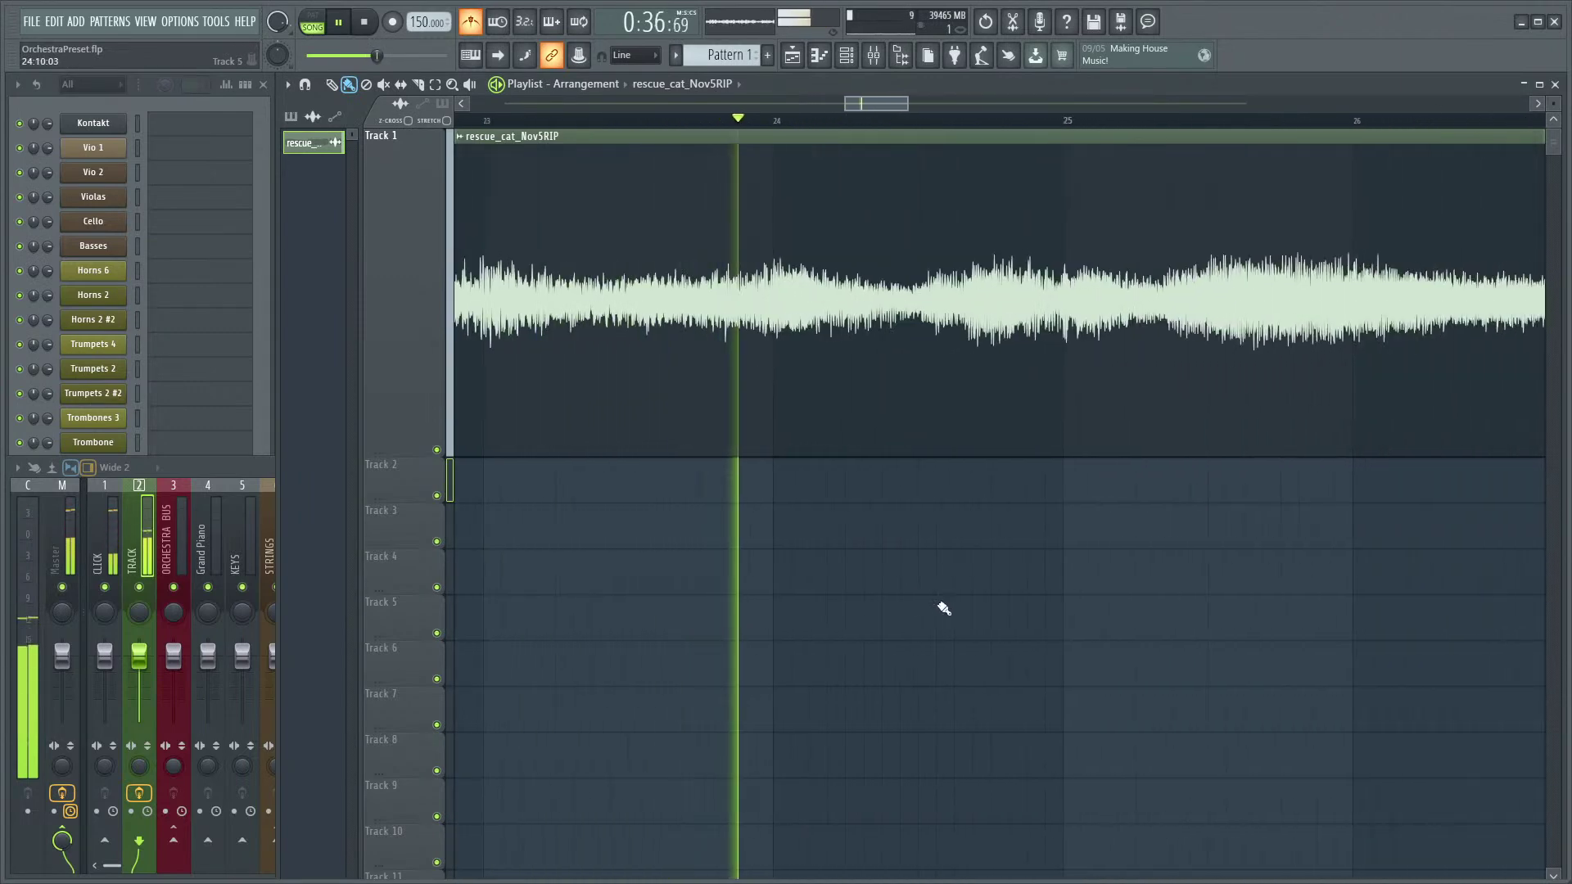
drag(1094, 597, 886, 622)
drag(1099, 616, 594, 642)
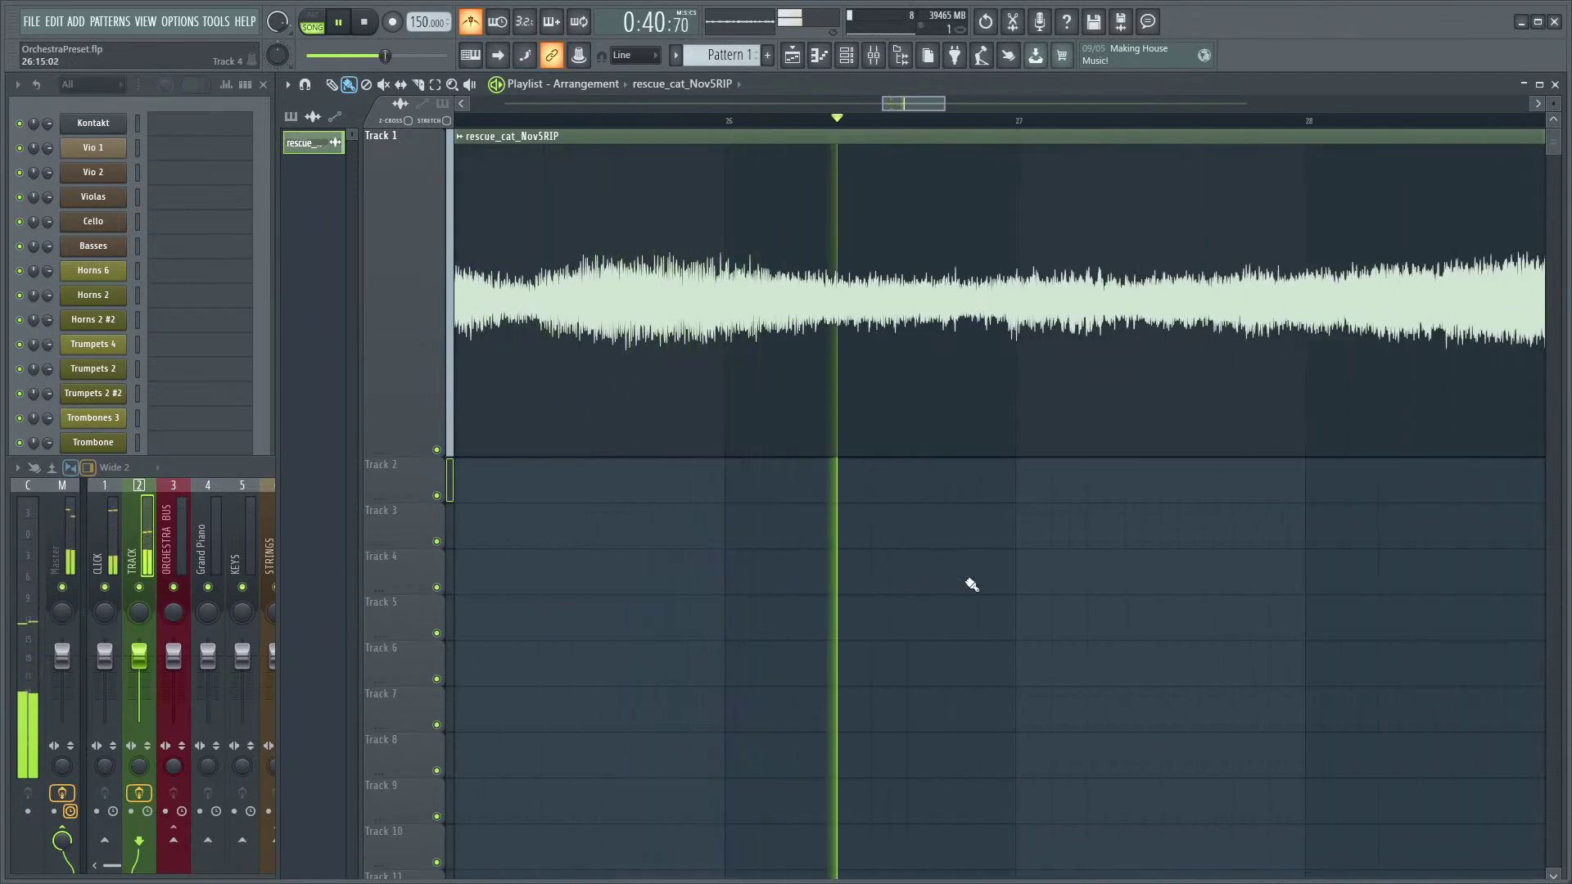
scroll(765, 597, down, 3)
key(space)
- Replay the clip's opening bars from bar 3 and check their beats against the metronome and grid
scroll(761, 588, down, 1)
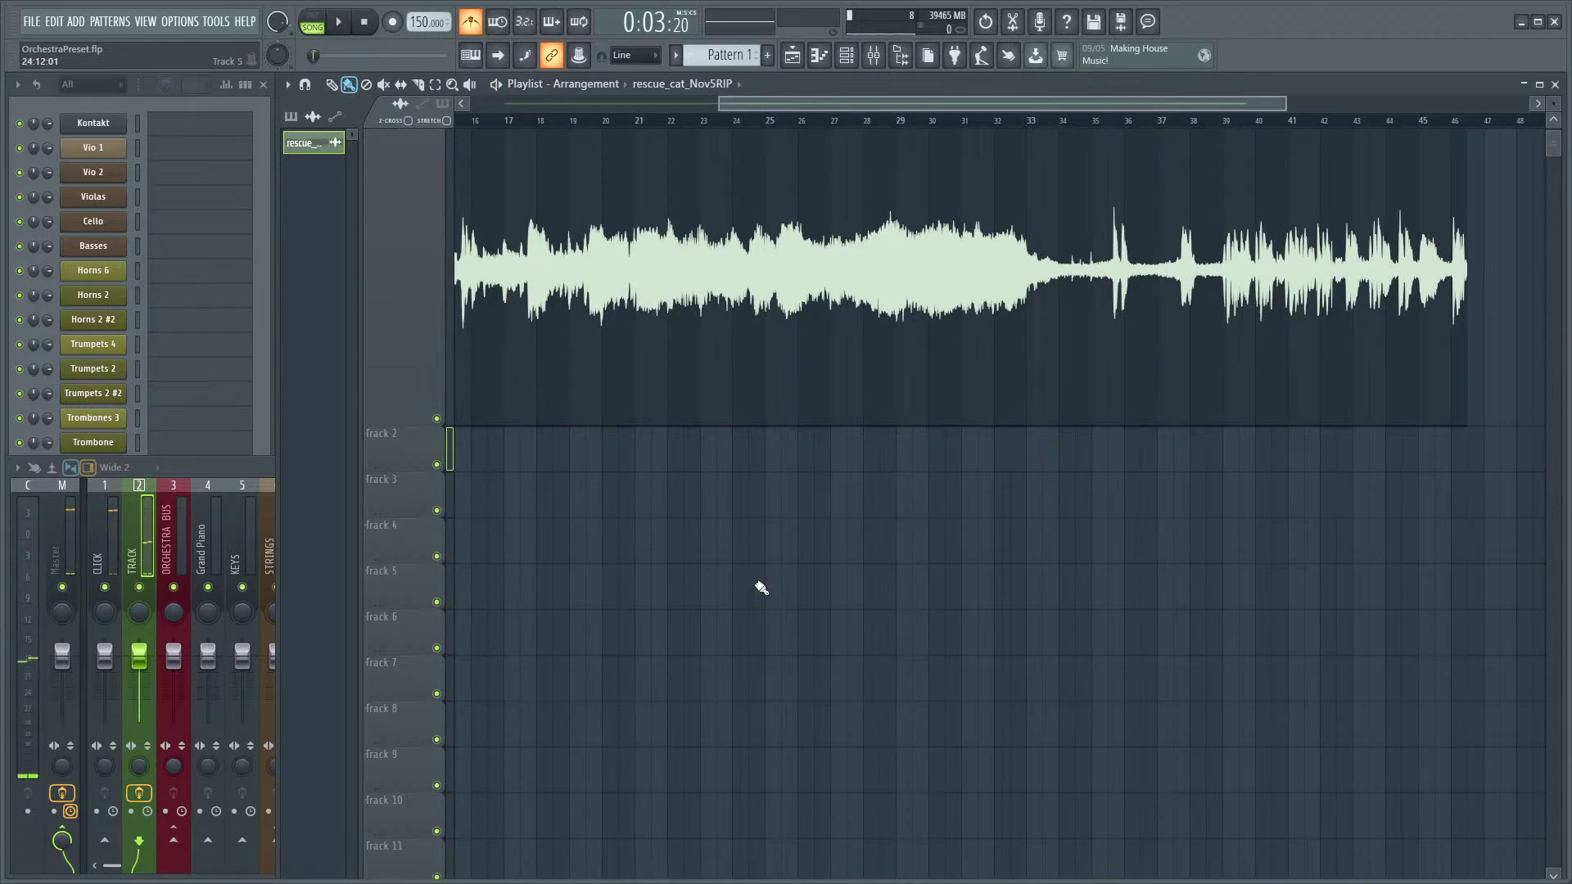
scroll(780, 556, up, 1)
scroll(798, 577, left, 5)
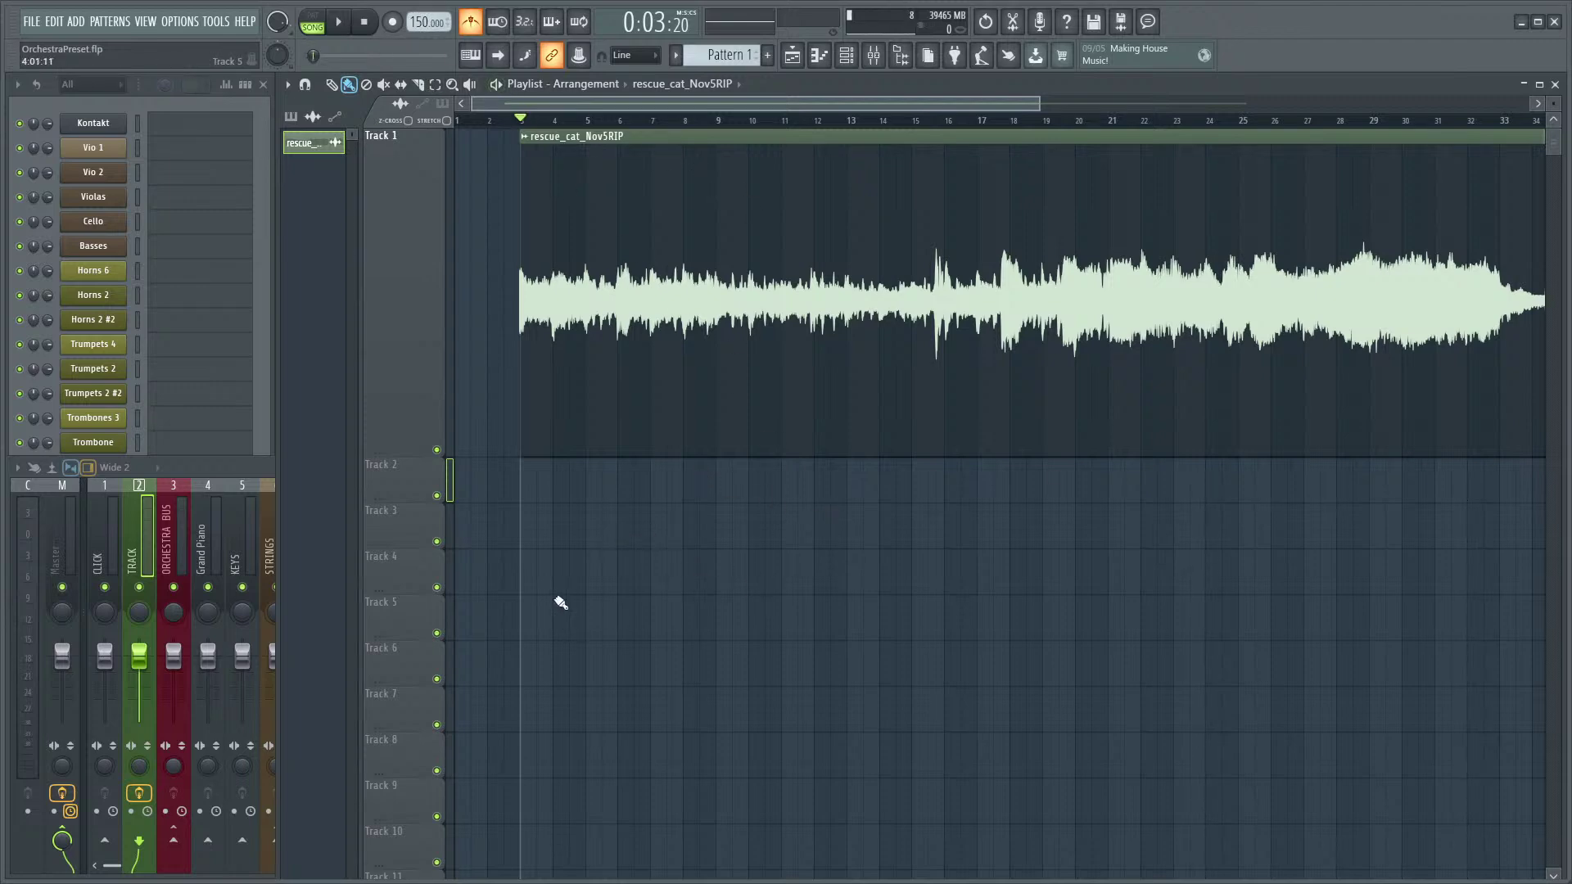
ctrl+scroll(891, 600, up, 3)
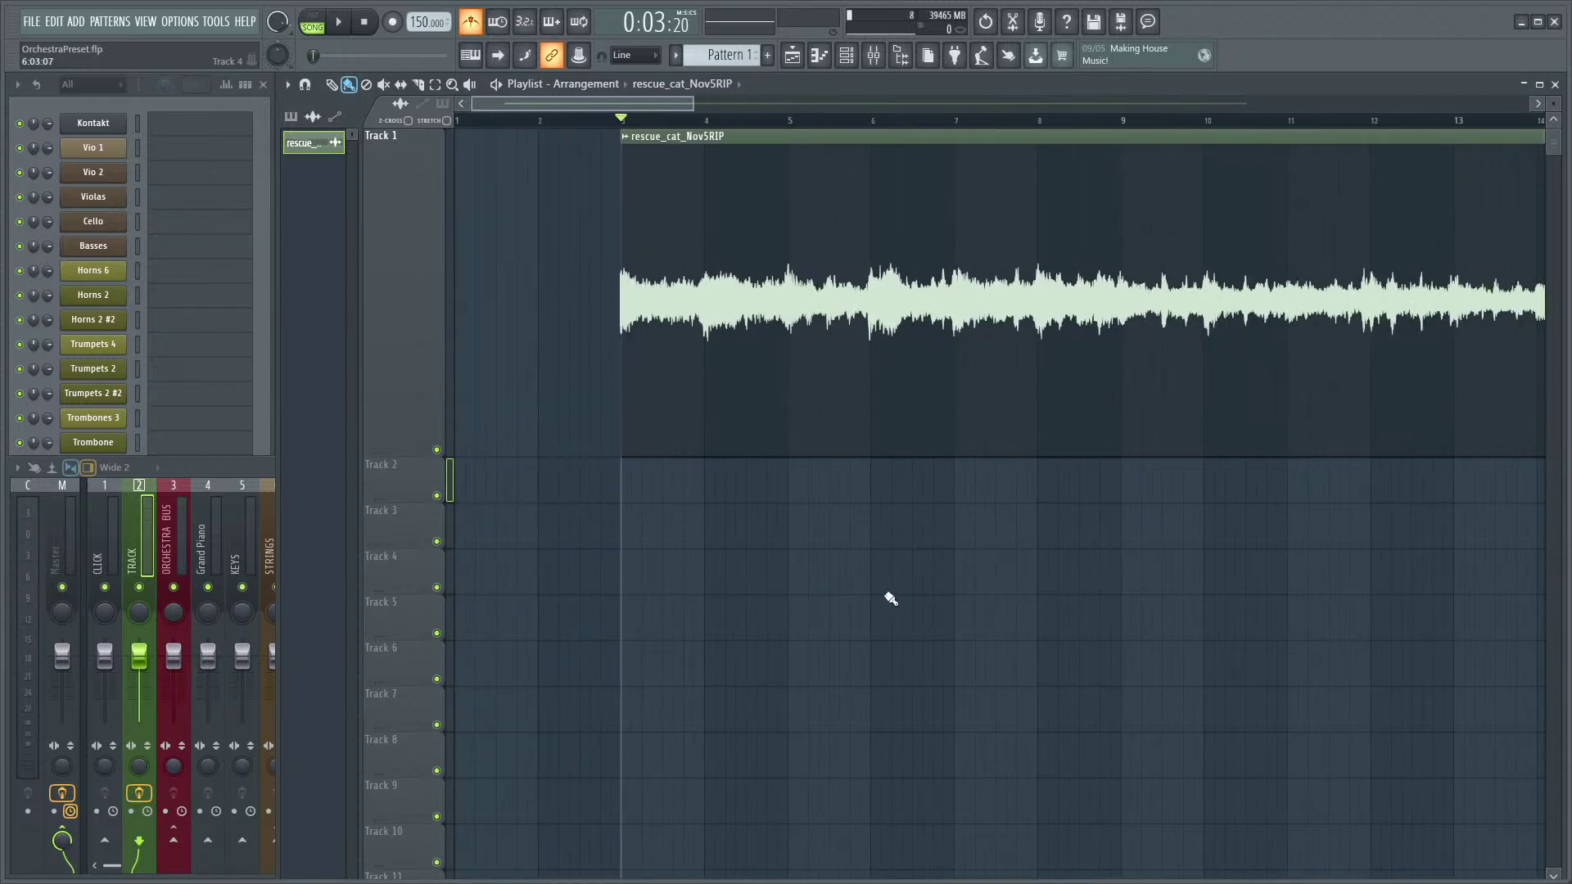
key(space)
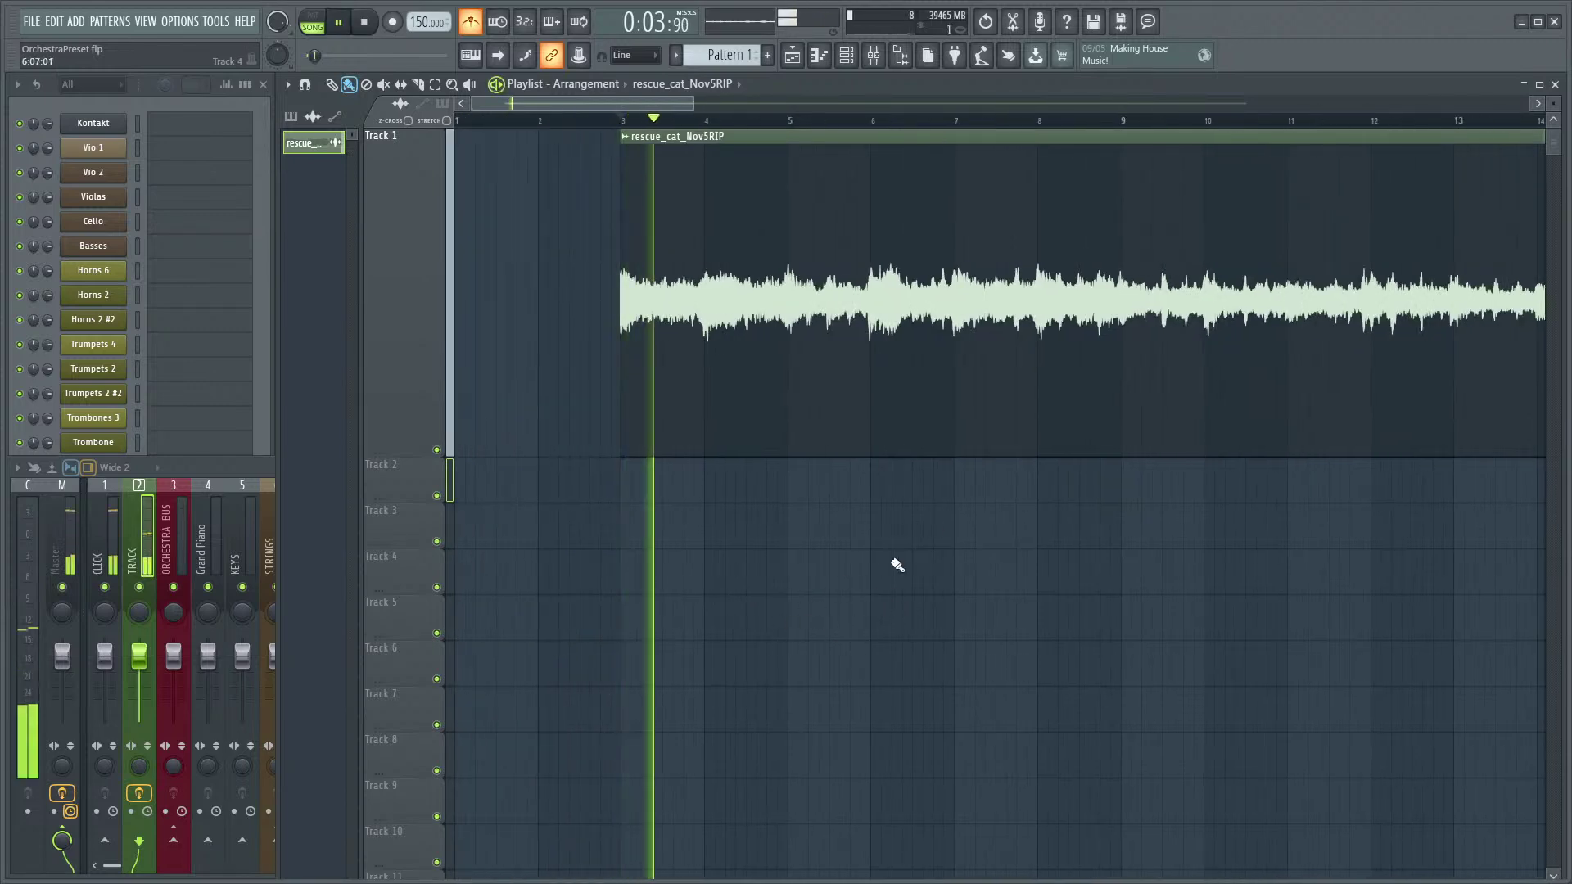
ctrl+scroll(608, 502, up, 3)
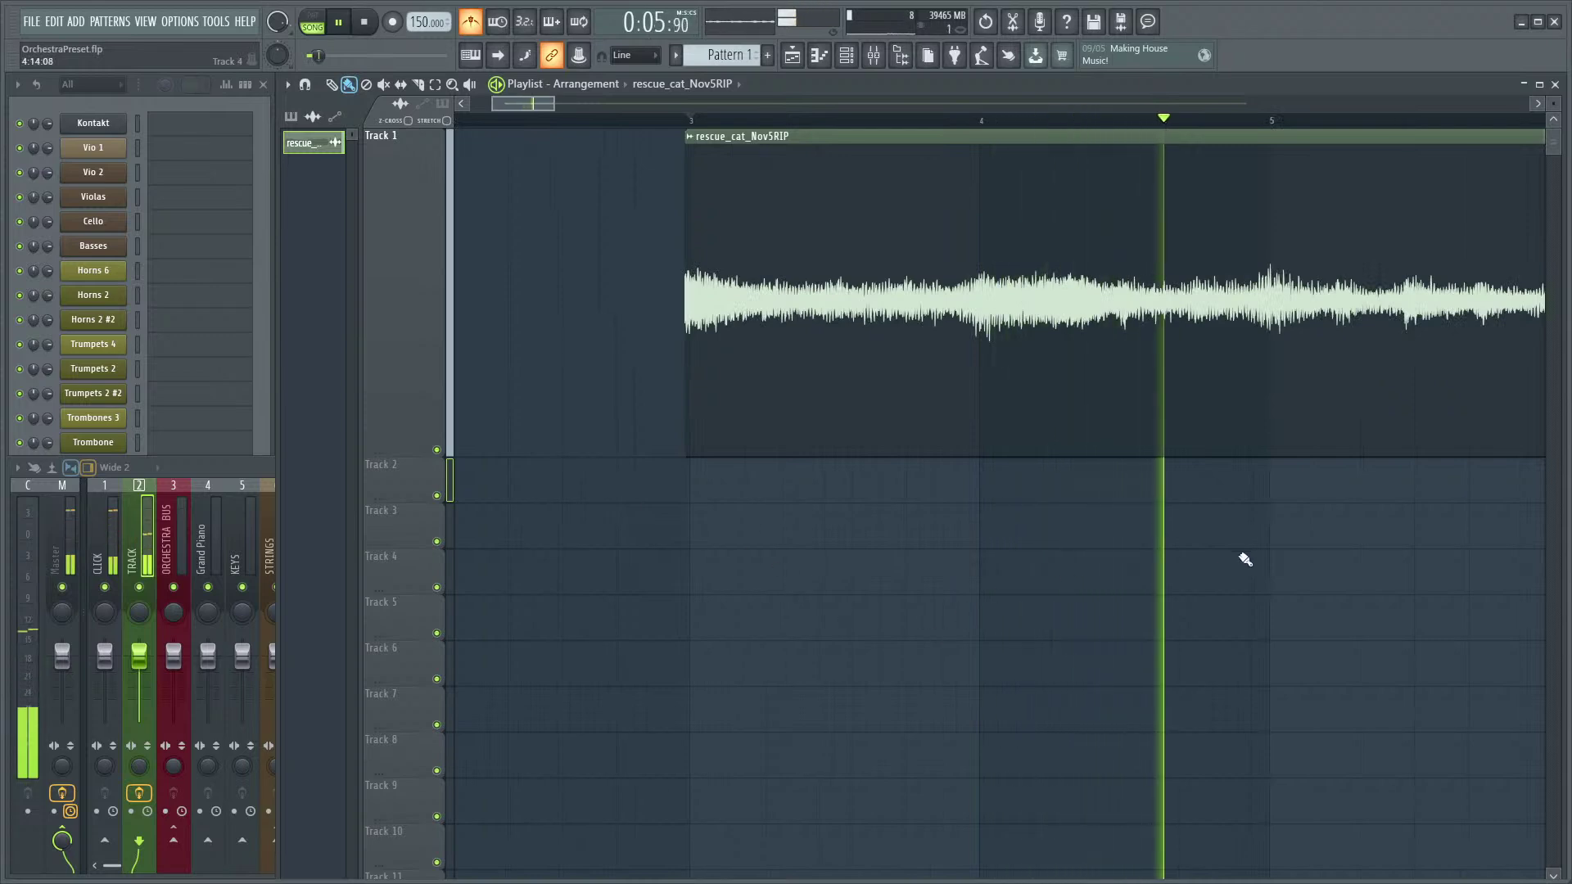
scroll(1239, 572, right, 2)
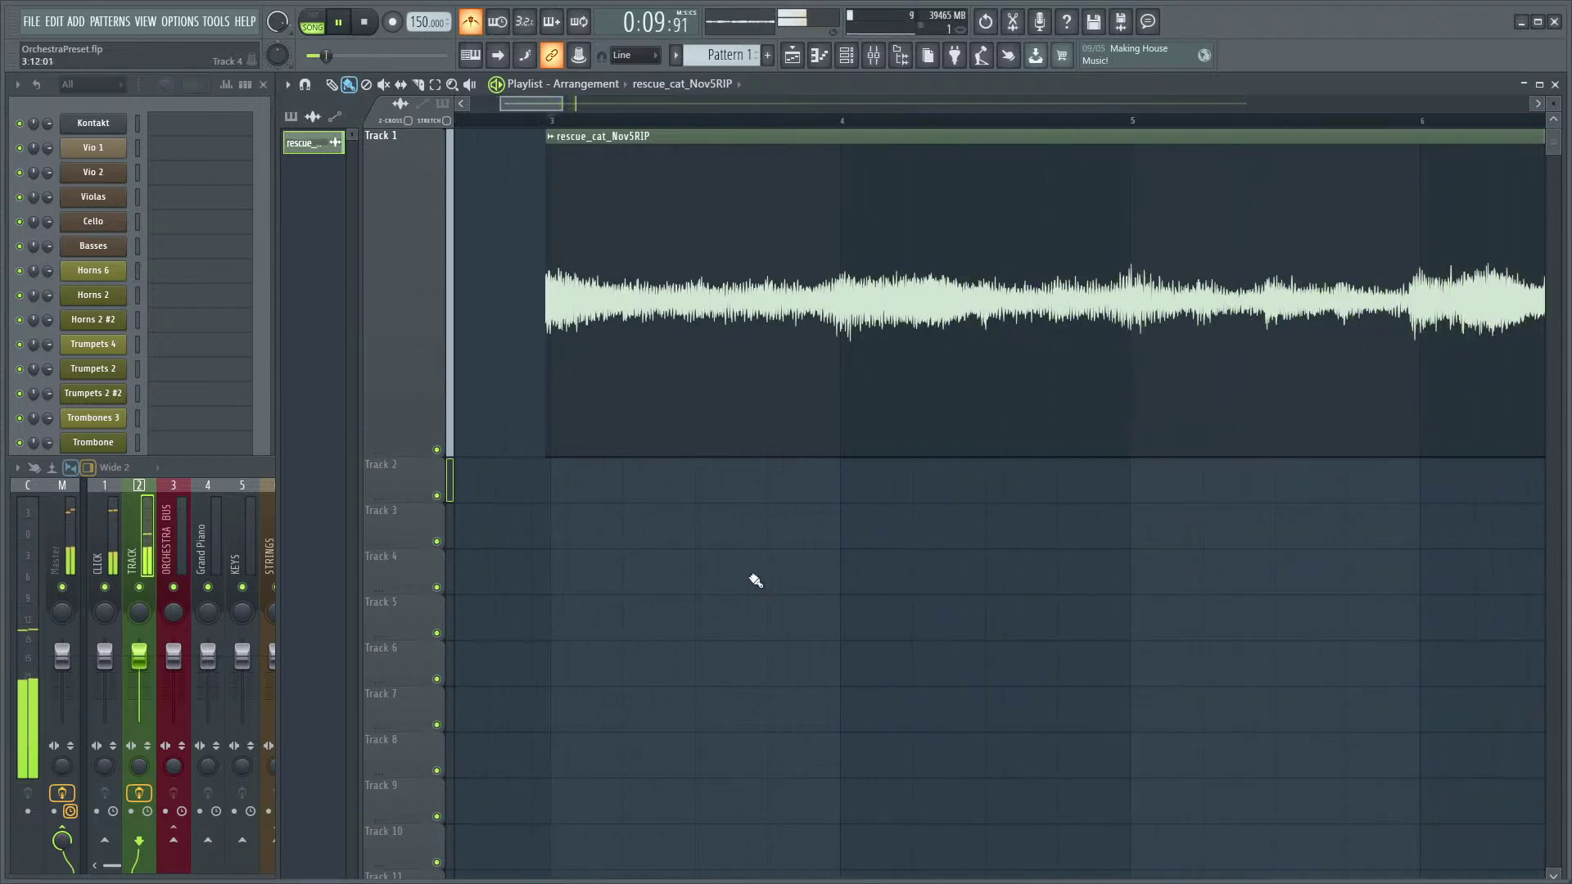
ctrl+scroll(523, 415, up, 2)
key(space)
- Play the clip's last section from about bar 35 and turn off the metronome
ctrl+scroll(983, 554, down, 6)
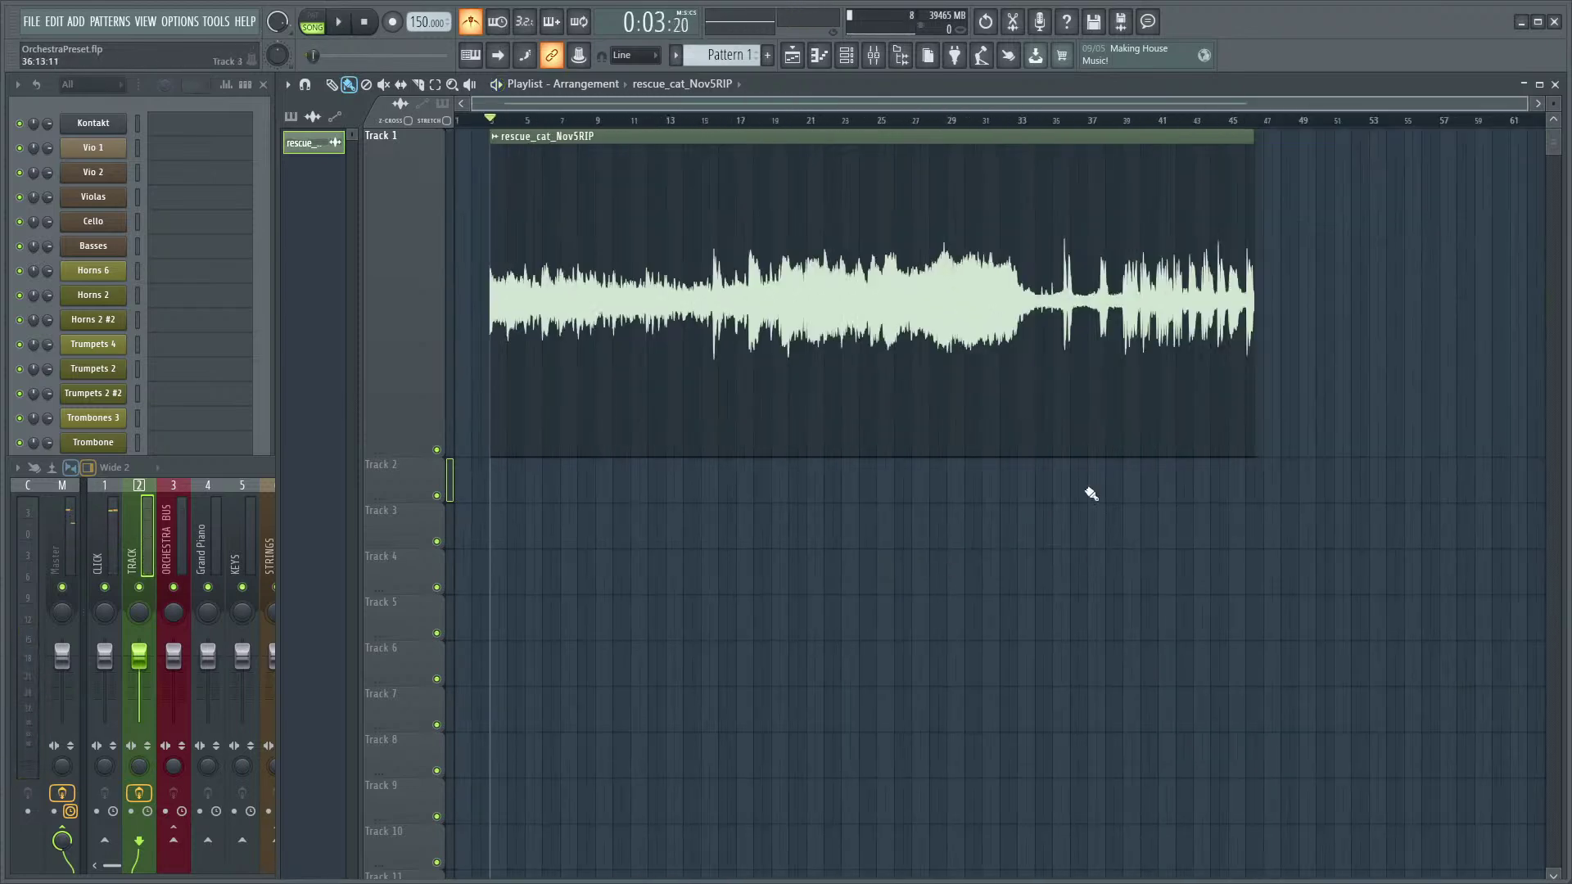
click(1067, 129)
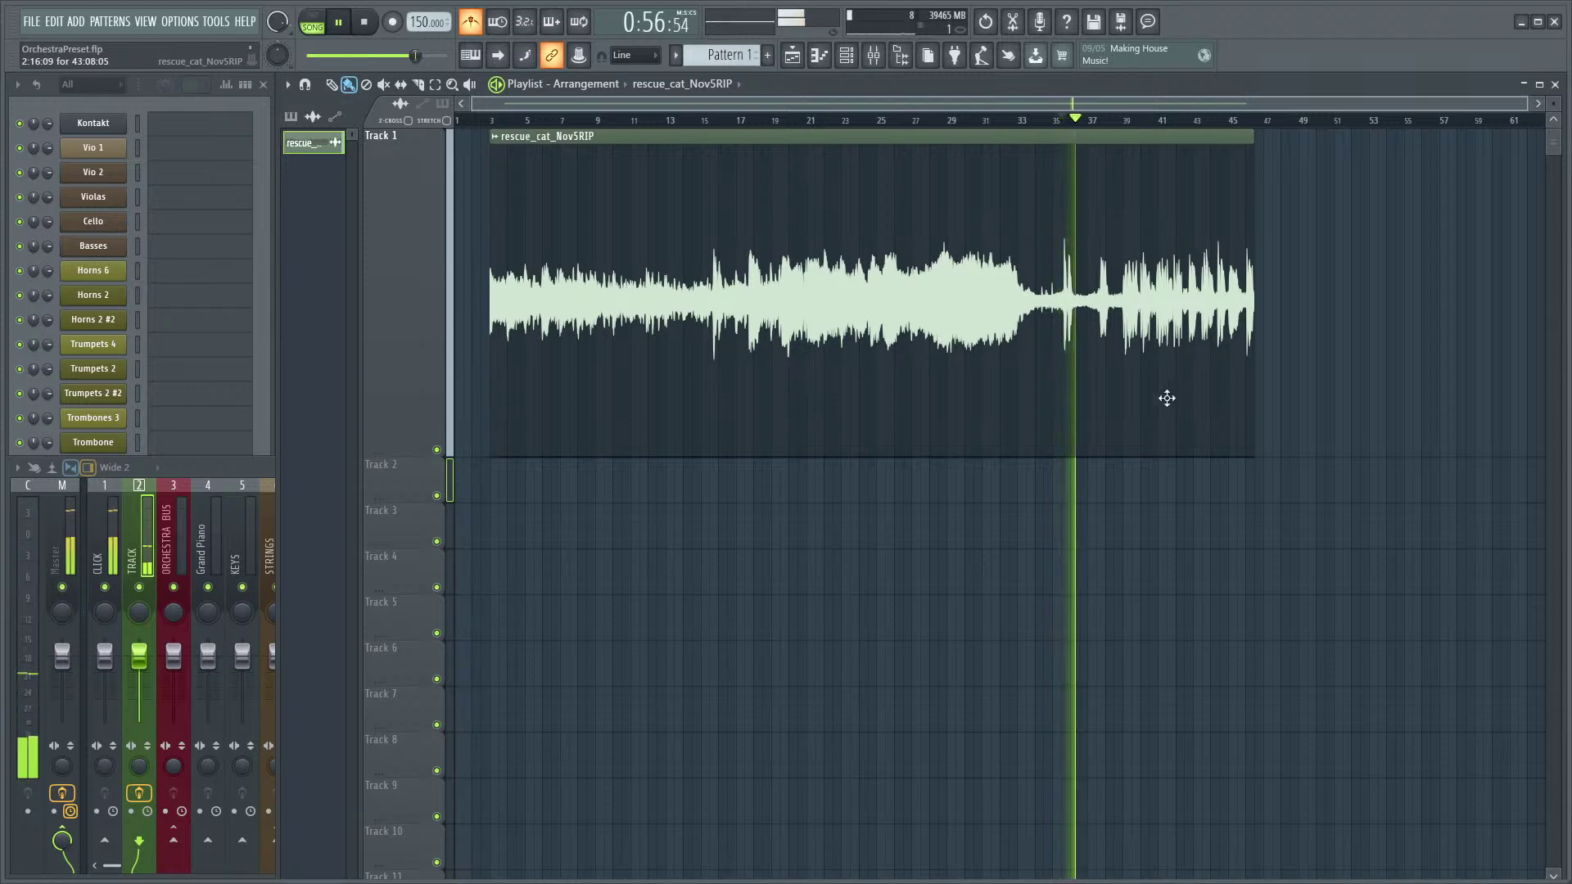
ctrl+scroll(1139, 385, up, 2)
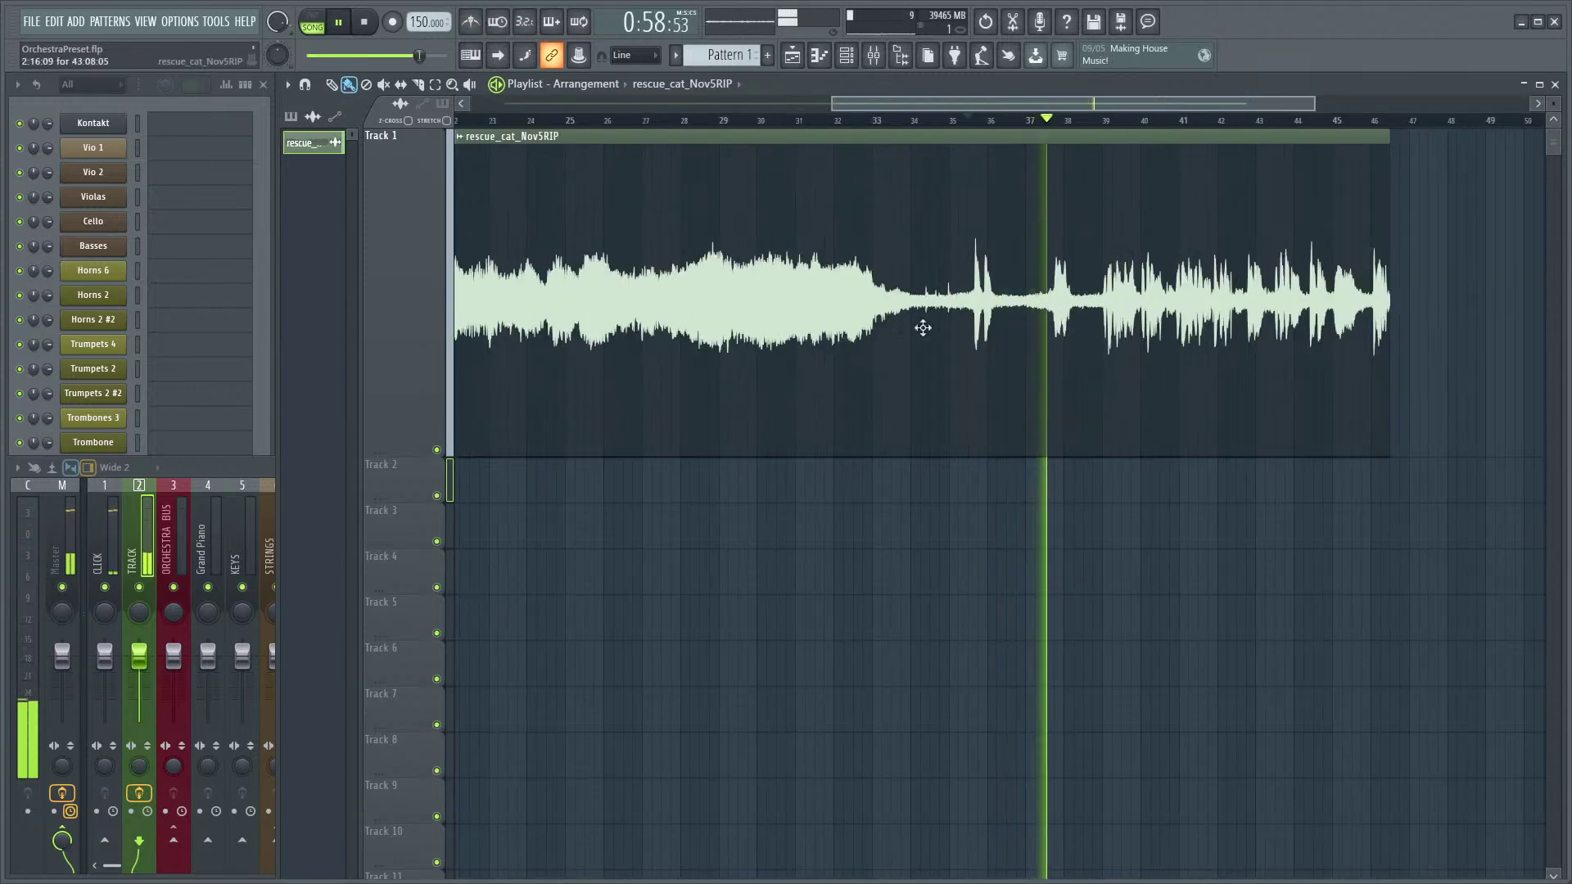
scroll(995, 596, right, 3)
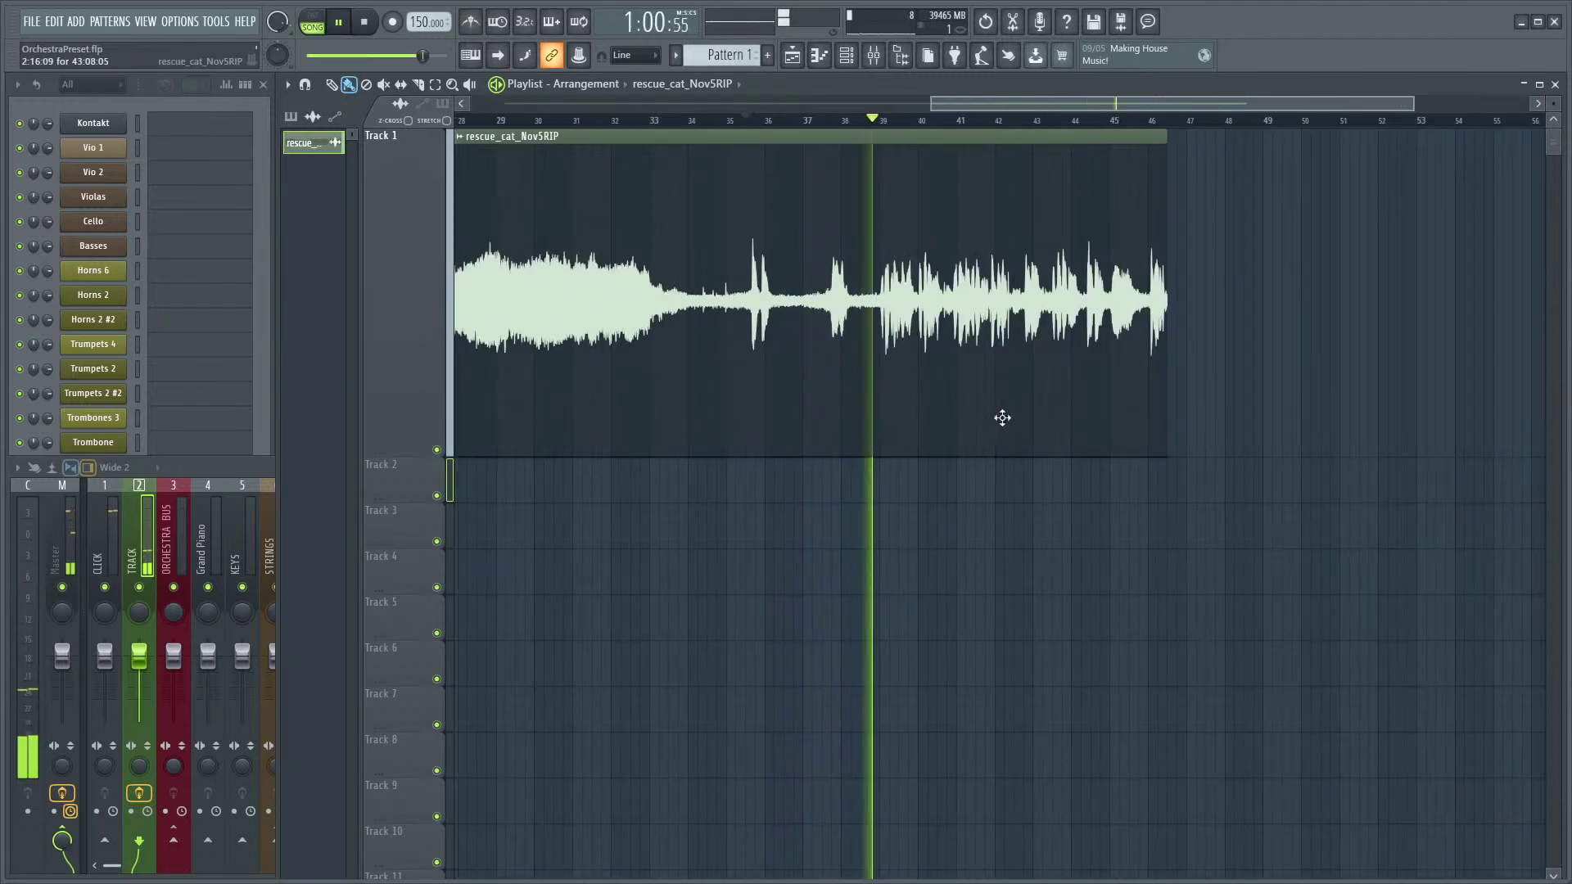
ctrl+scroll(1208, 305, down, 3)
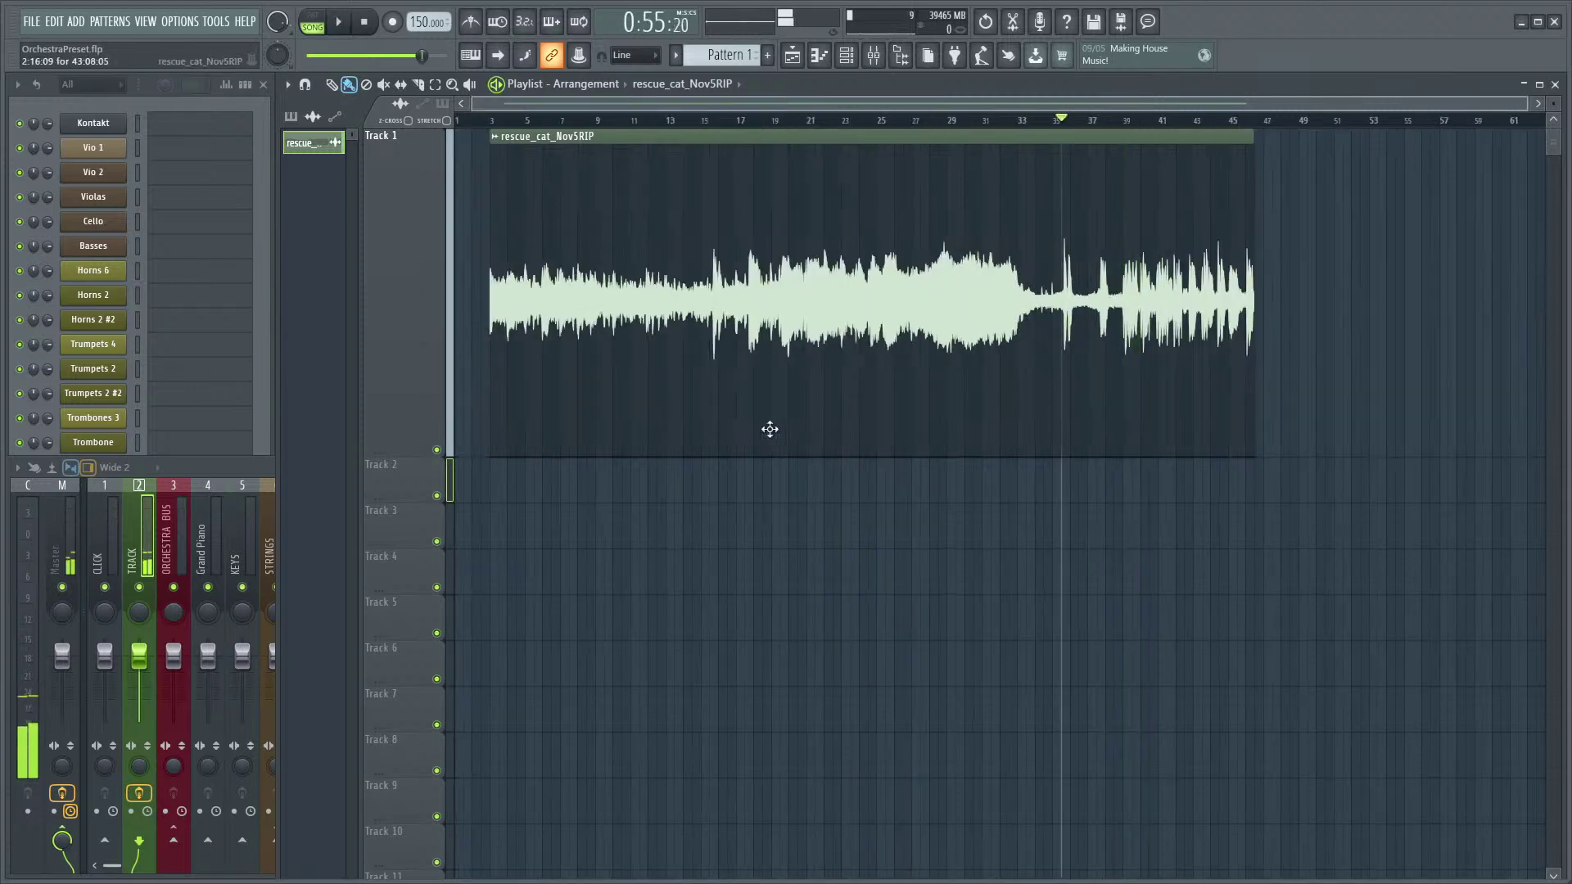
key(space)
- Clone the rescue_cat_Nov5RIP audio clip channel in the Channel rack
click(164, 100)
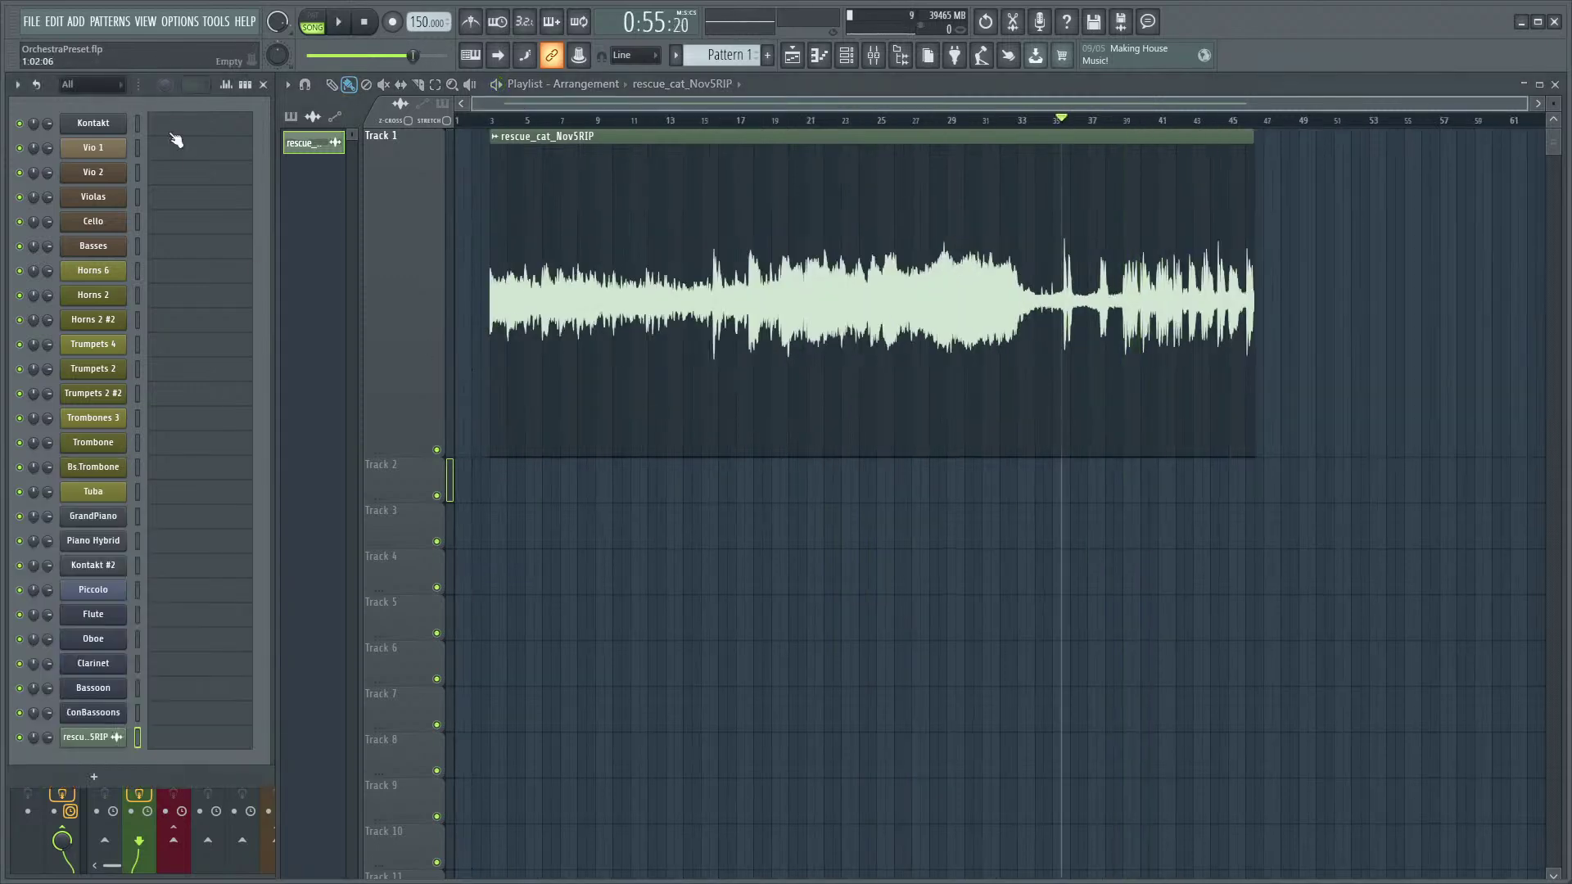
right_click(98, 739)
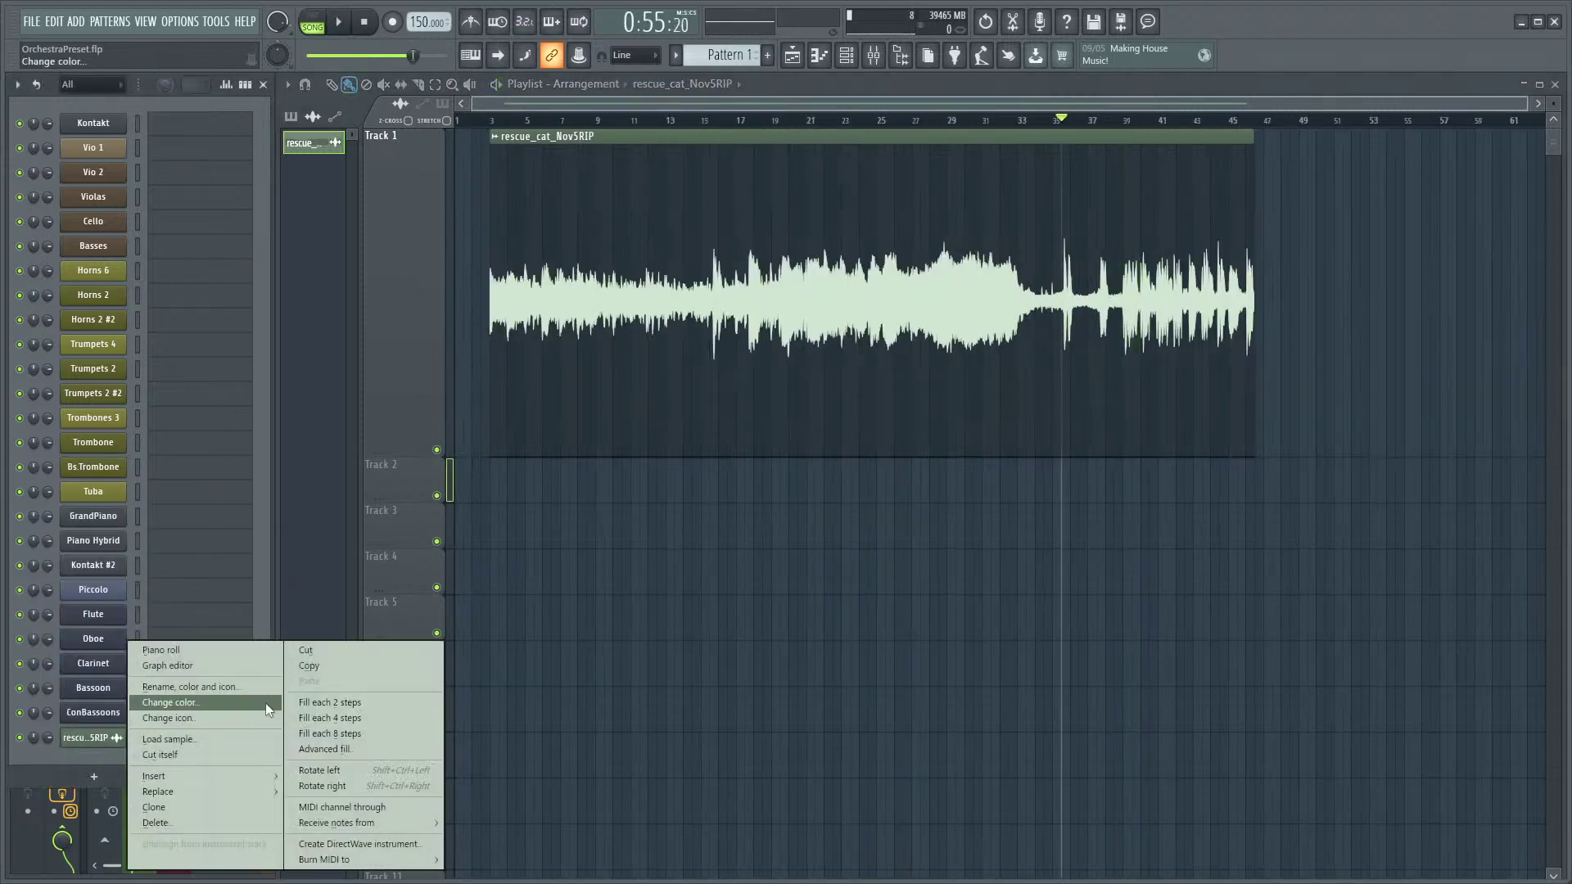
click(203, 806)
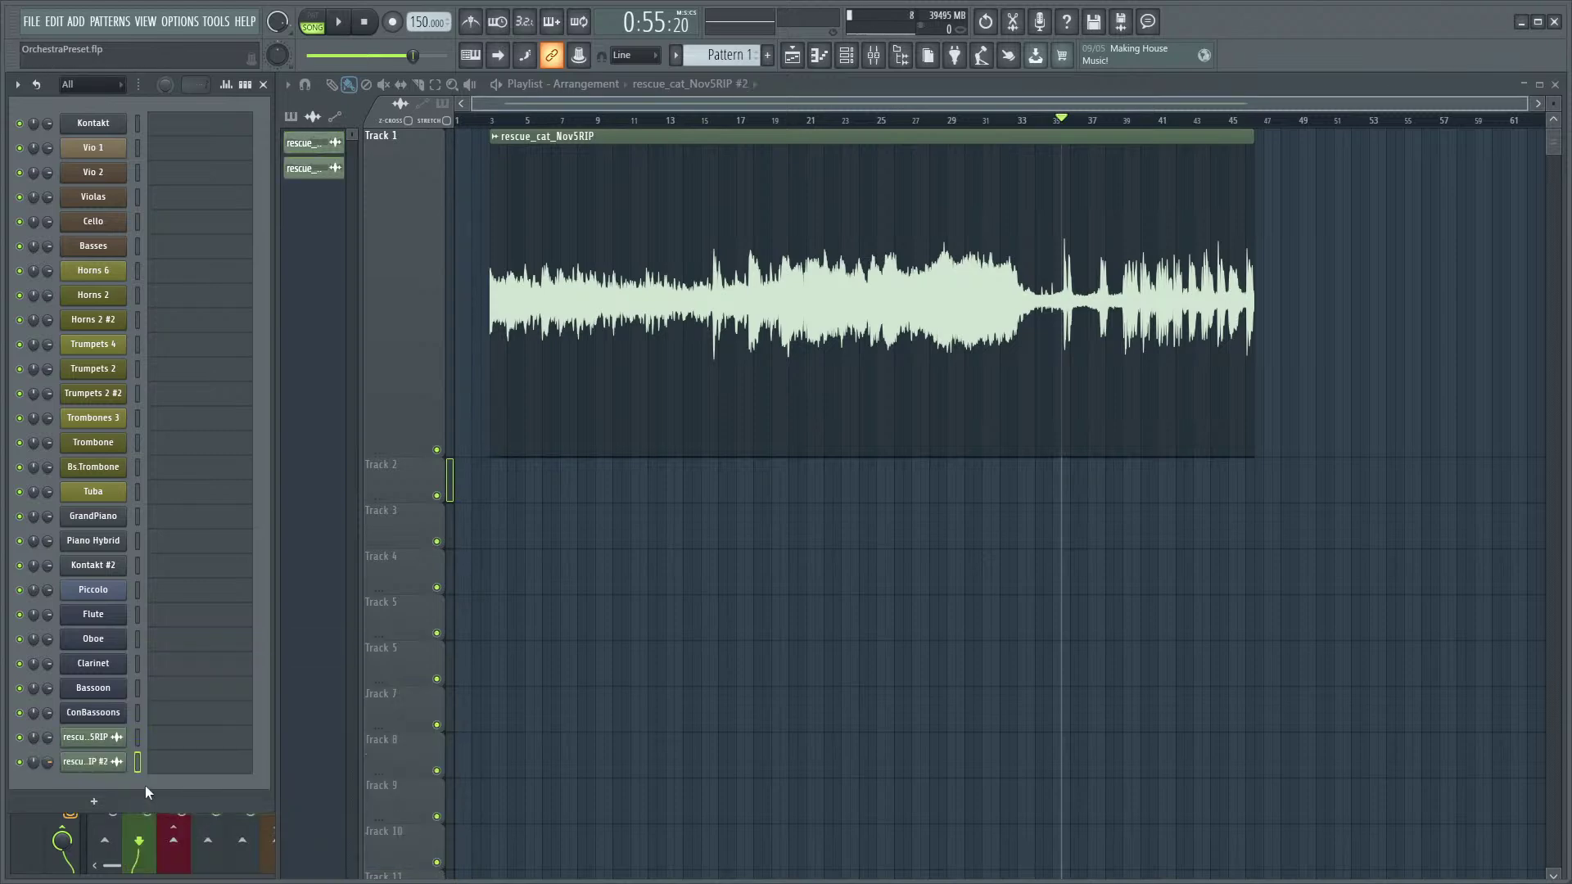
- Set the cloned audio clip's time-stretching mode to Stretch and close its channel settings
click(103, 765)
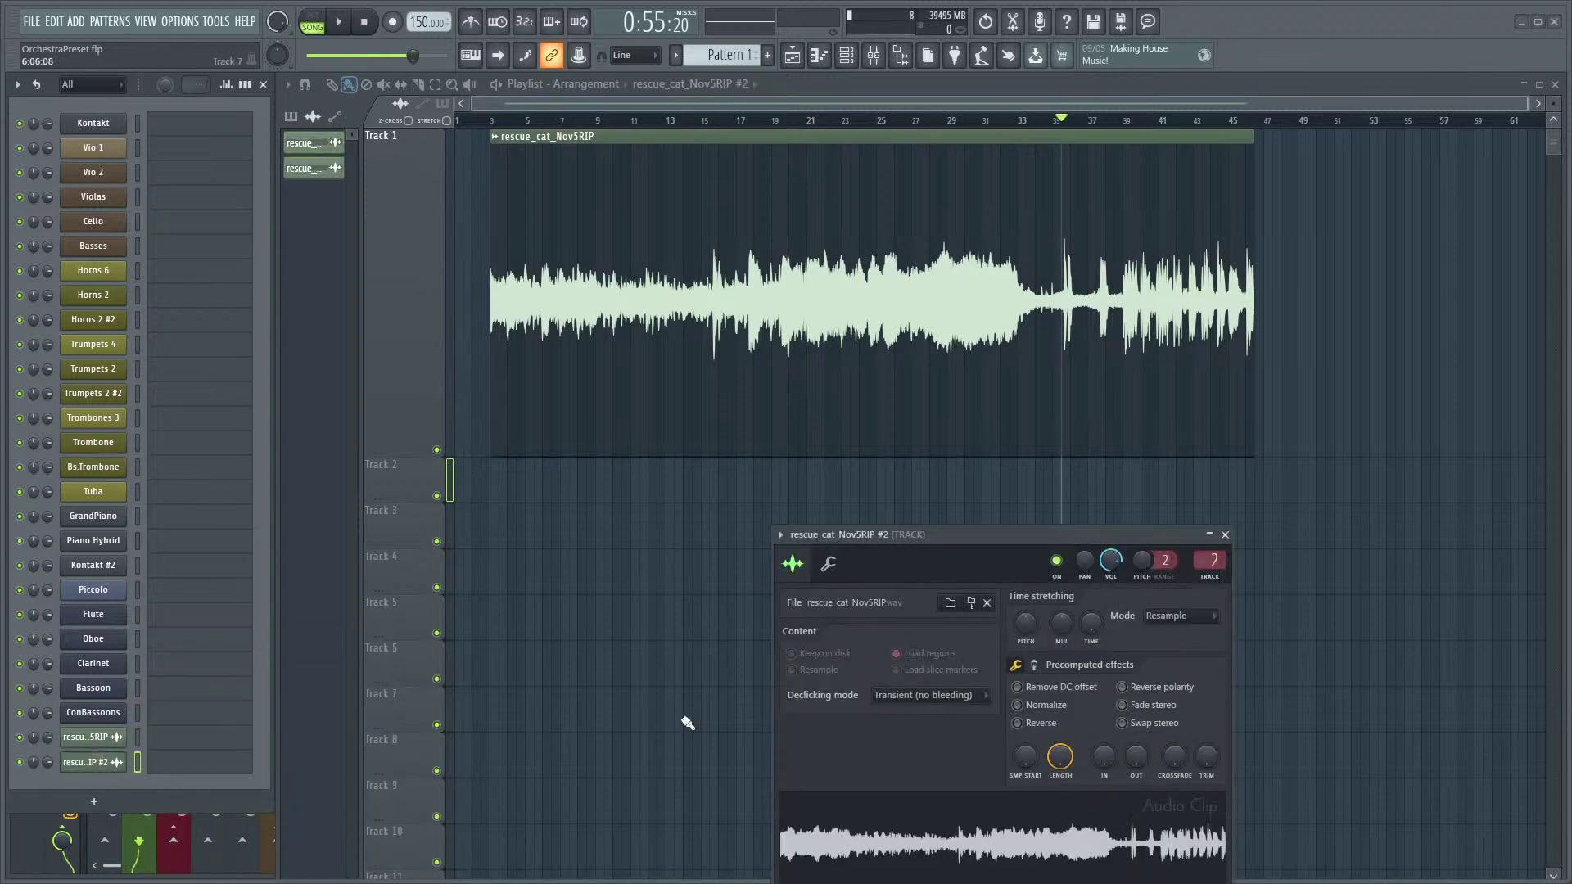
click(1195, 624)
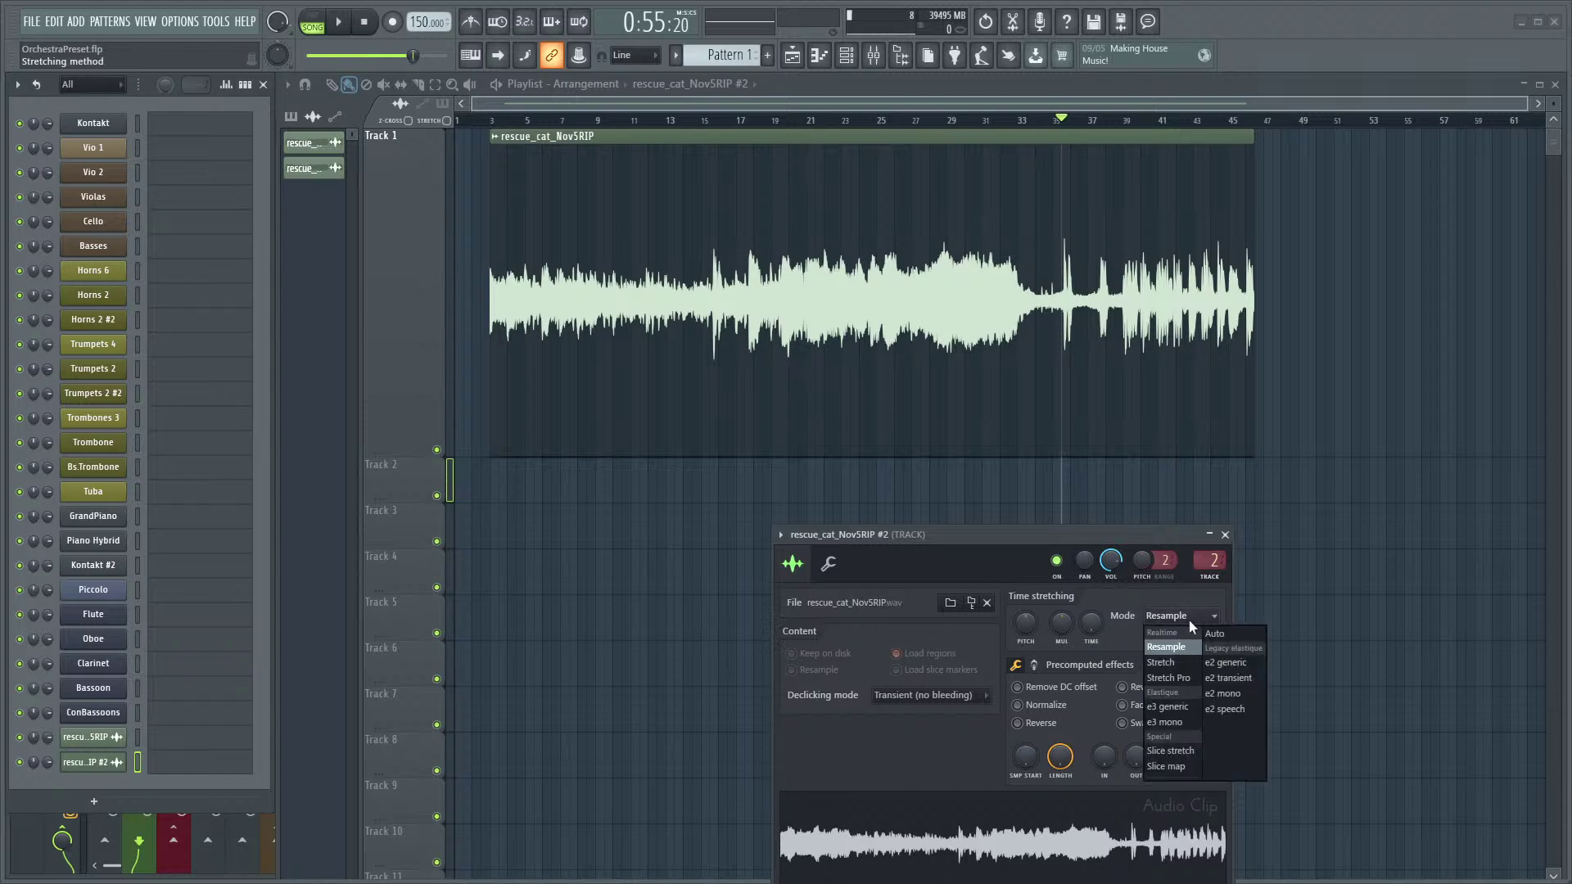
click(1179, 665)
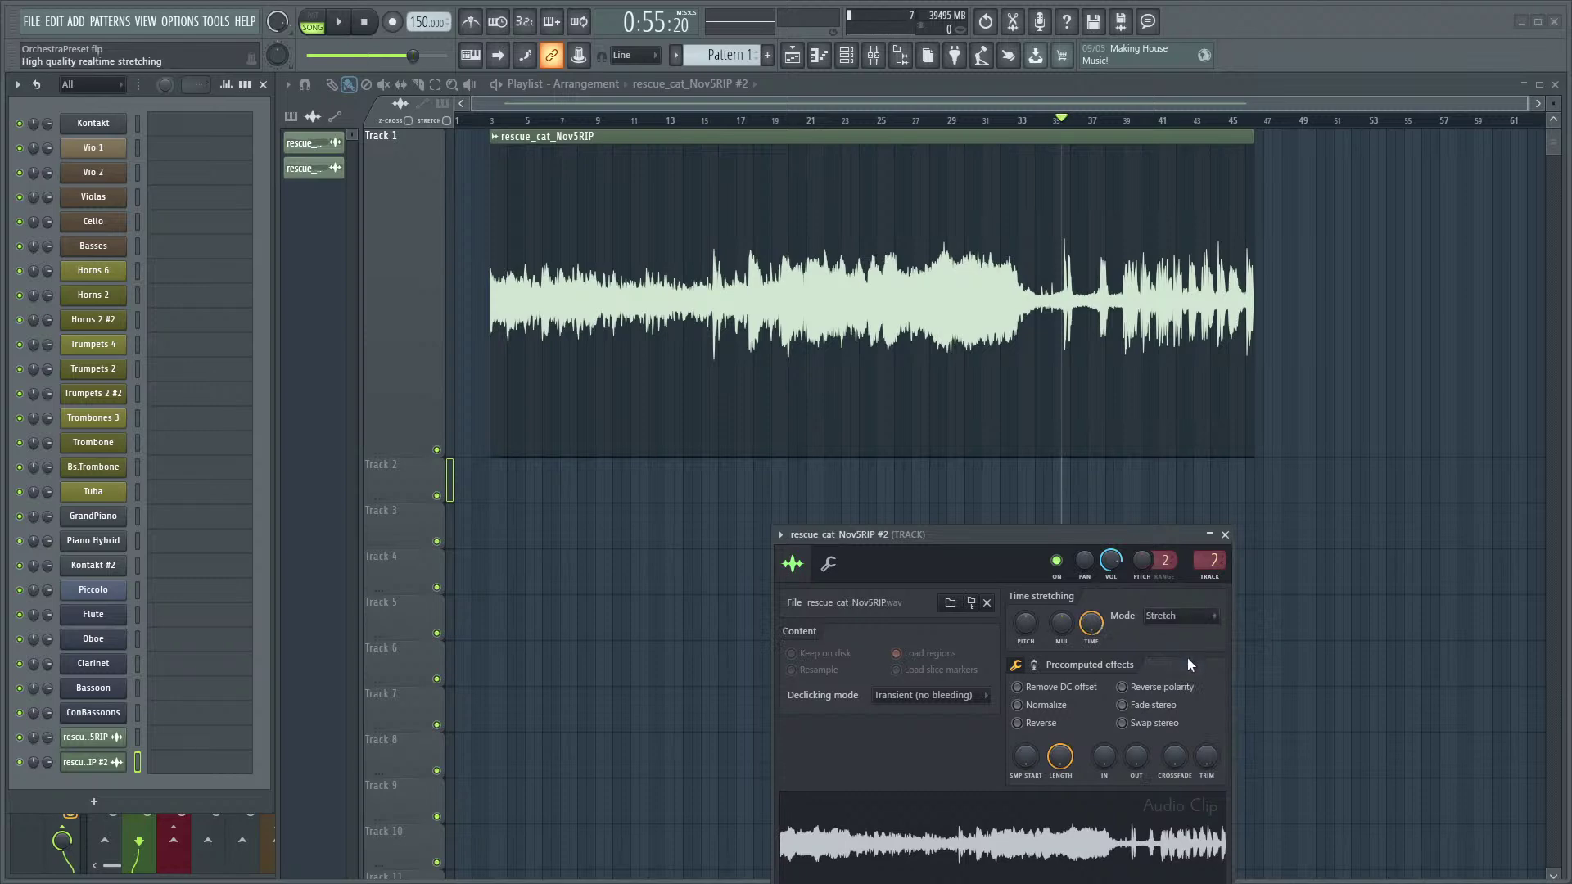
click(1225, 535)
- Place the cloned audio clip on Track 2 at about bar 53 and enlarge that track's height
scroll(1269, 554, right, 5)
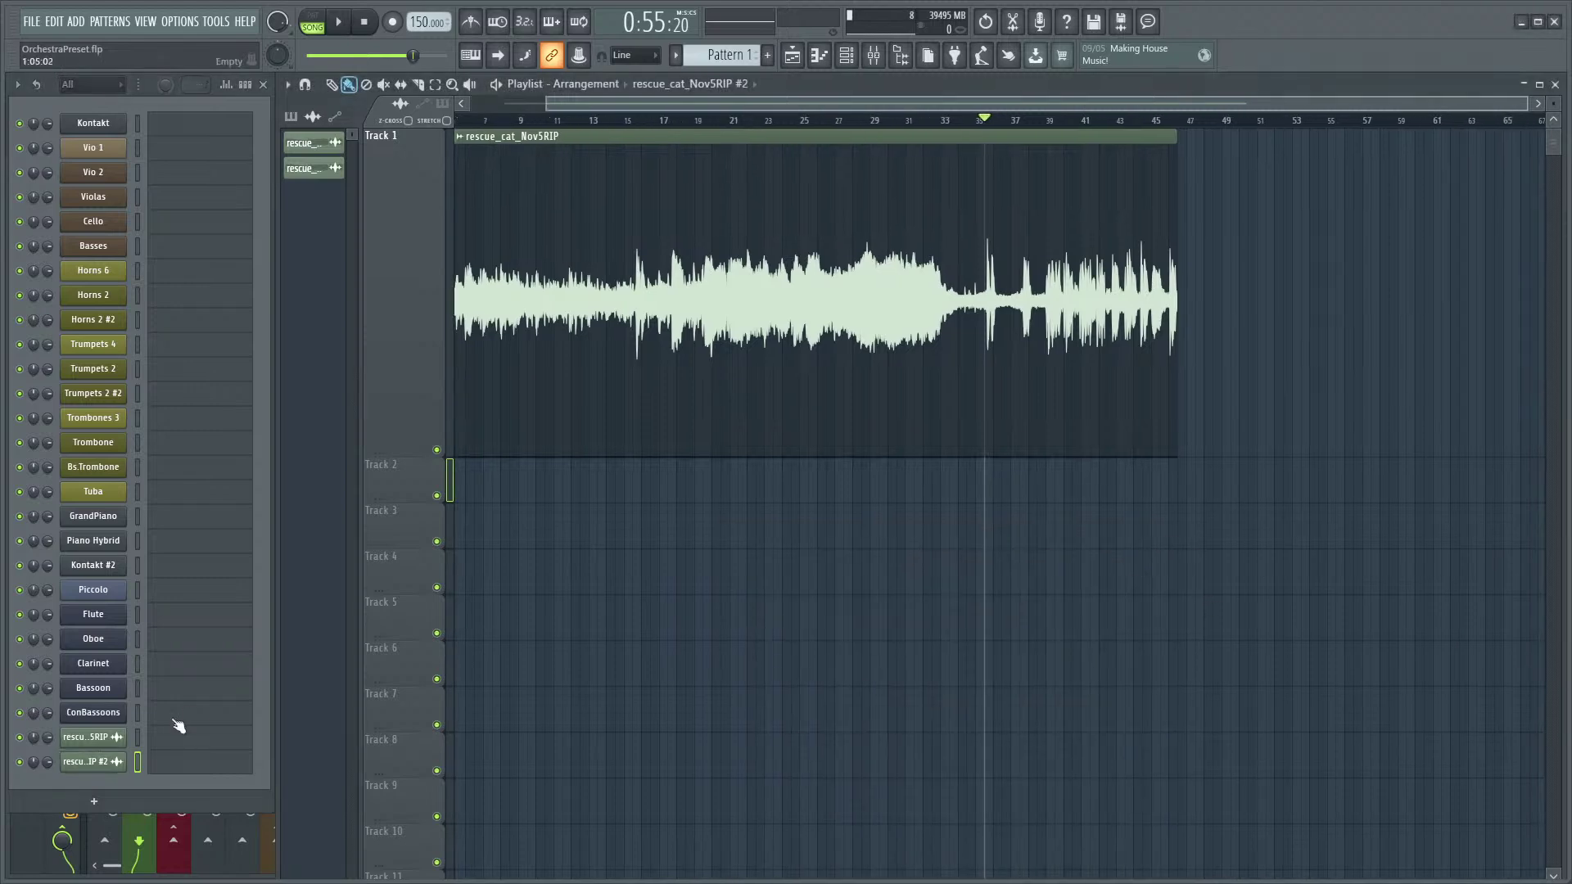
scroll(880, 620, down, 1)
drag(313, 168, 1056, 463)
scroll(1045, 586, down, 2)
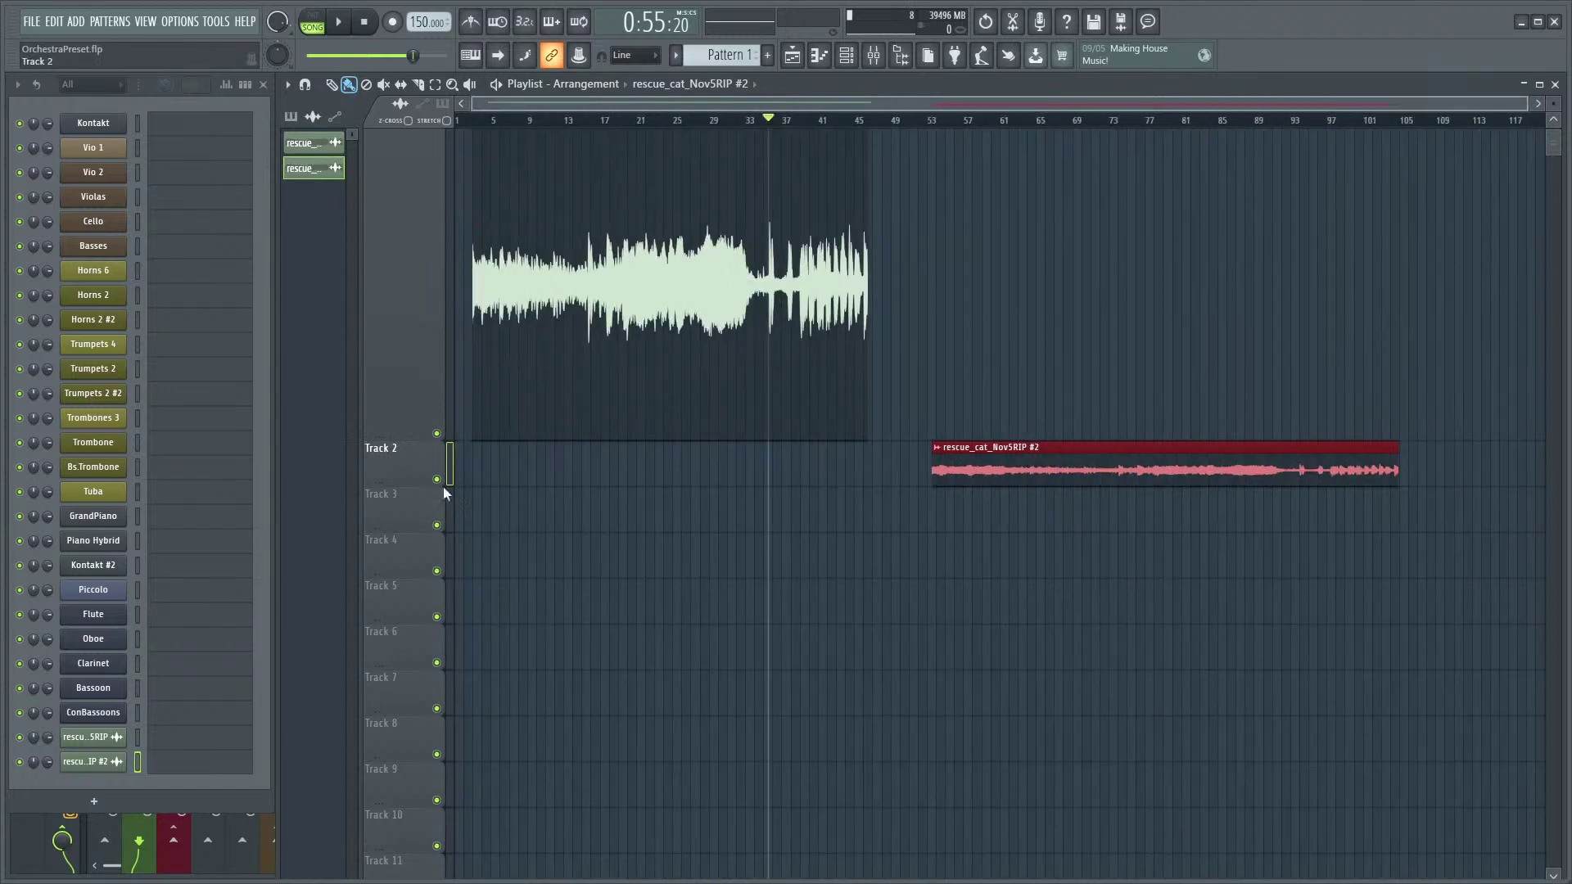
drag(411, 484, 442, 671)
scroll(944, 717, up, 2)
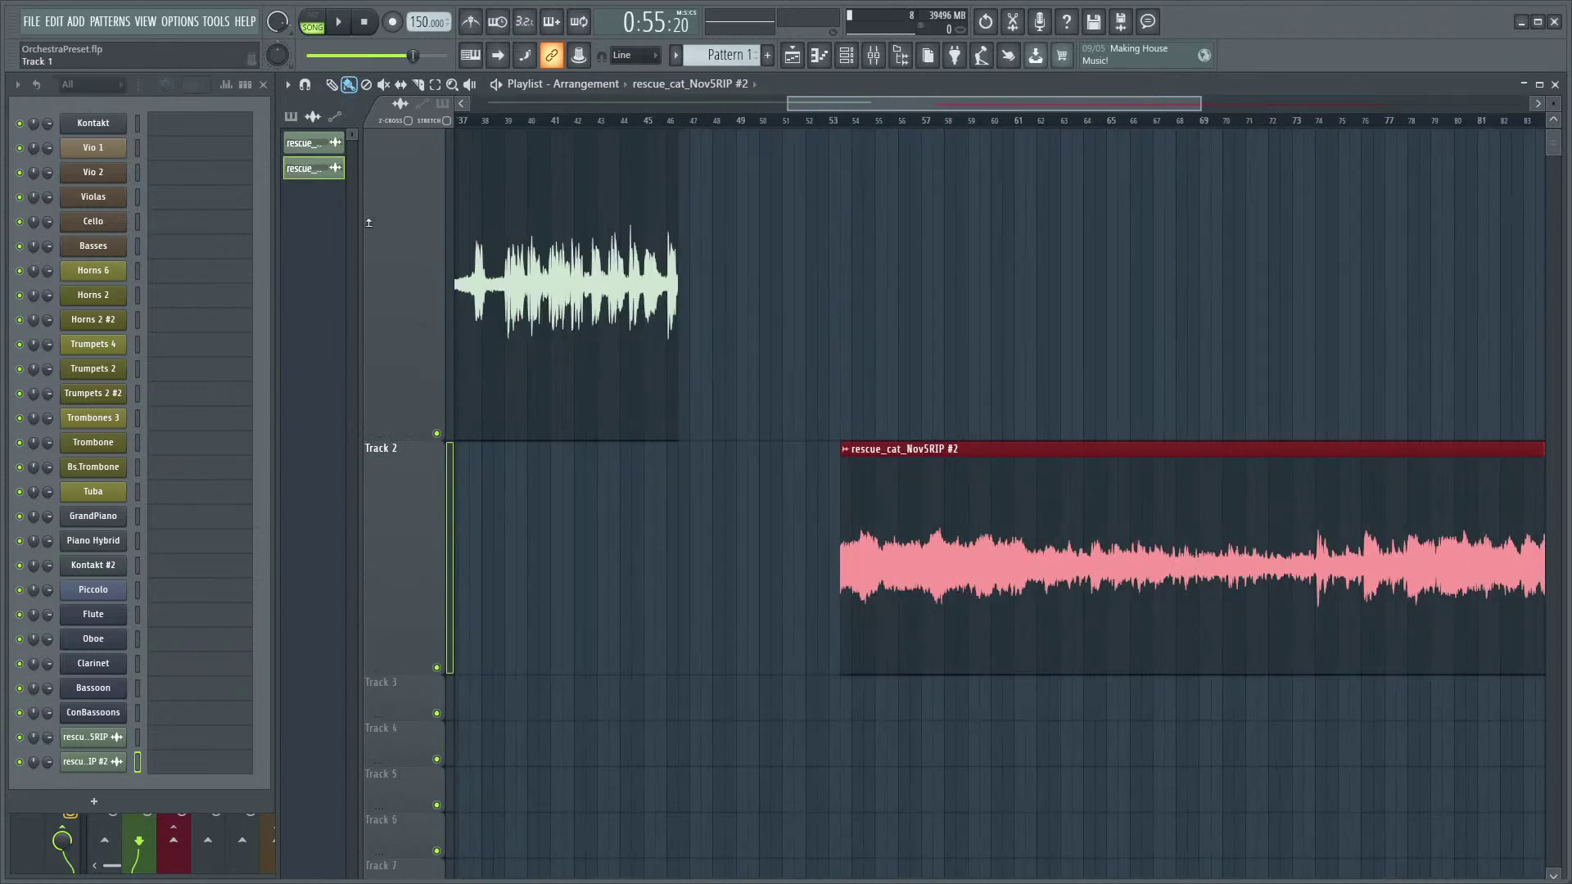
scroll(726, 572, down, 2)
scroll(1123, 719, down, 1)
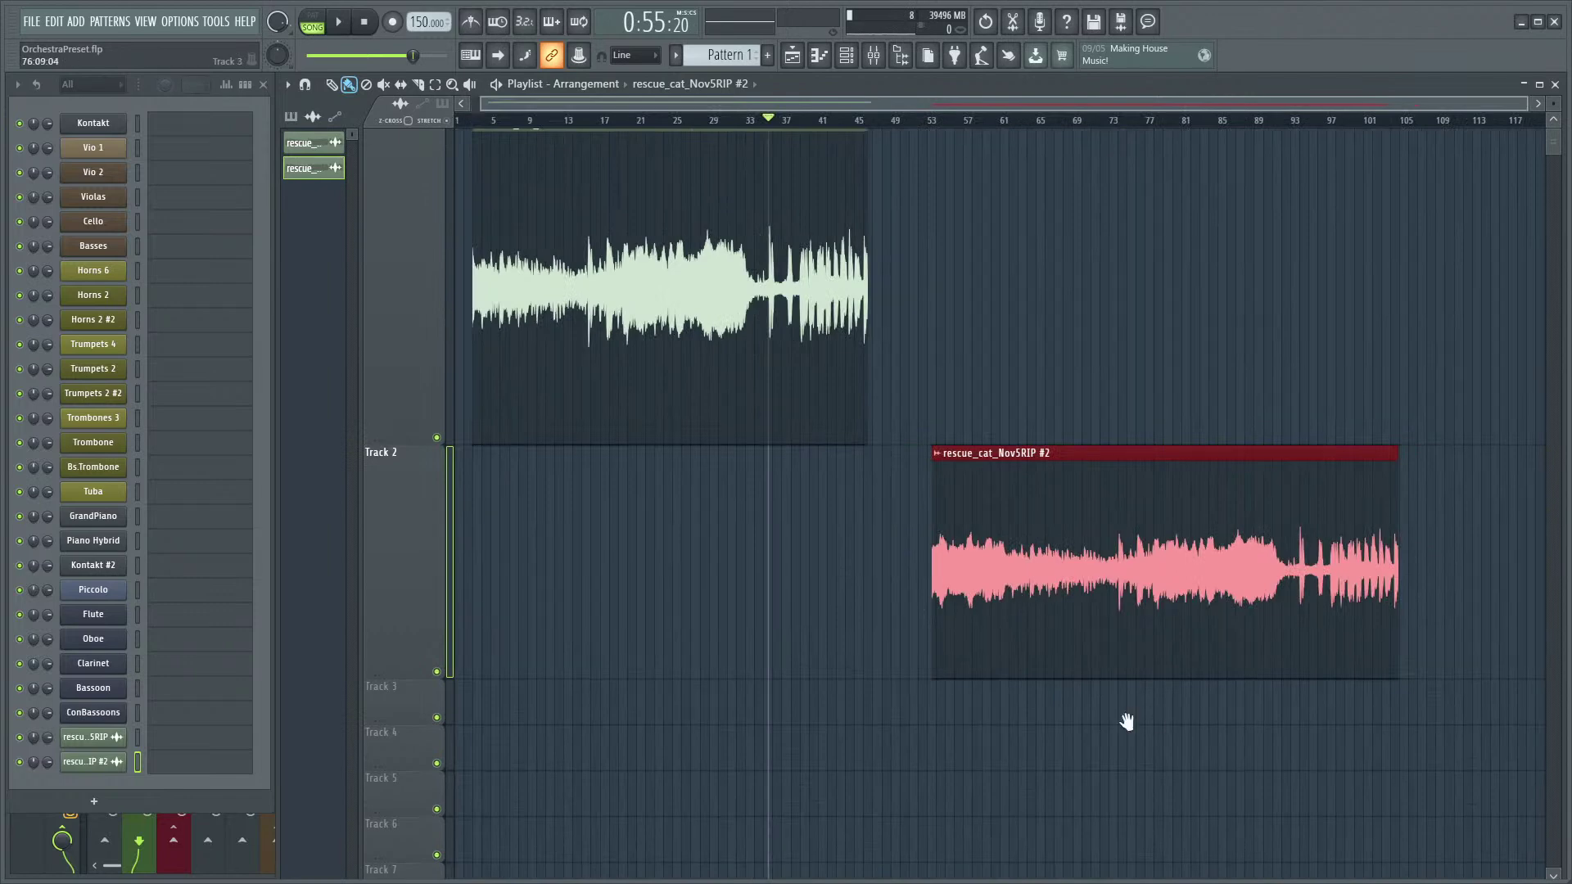
scroll(843, 606, right, 5)
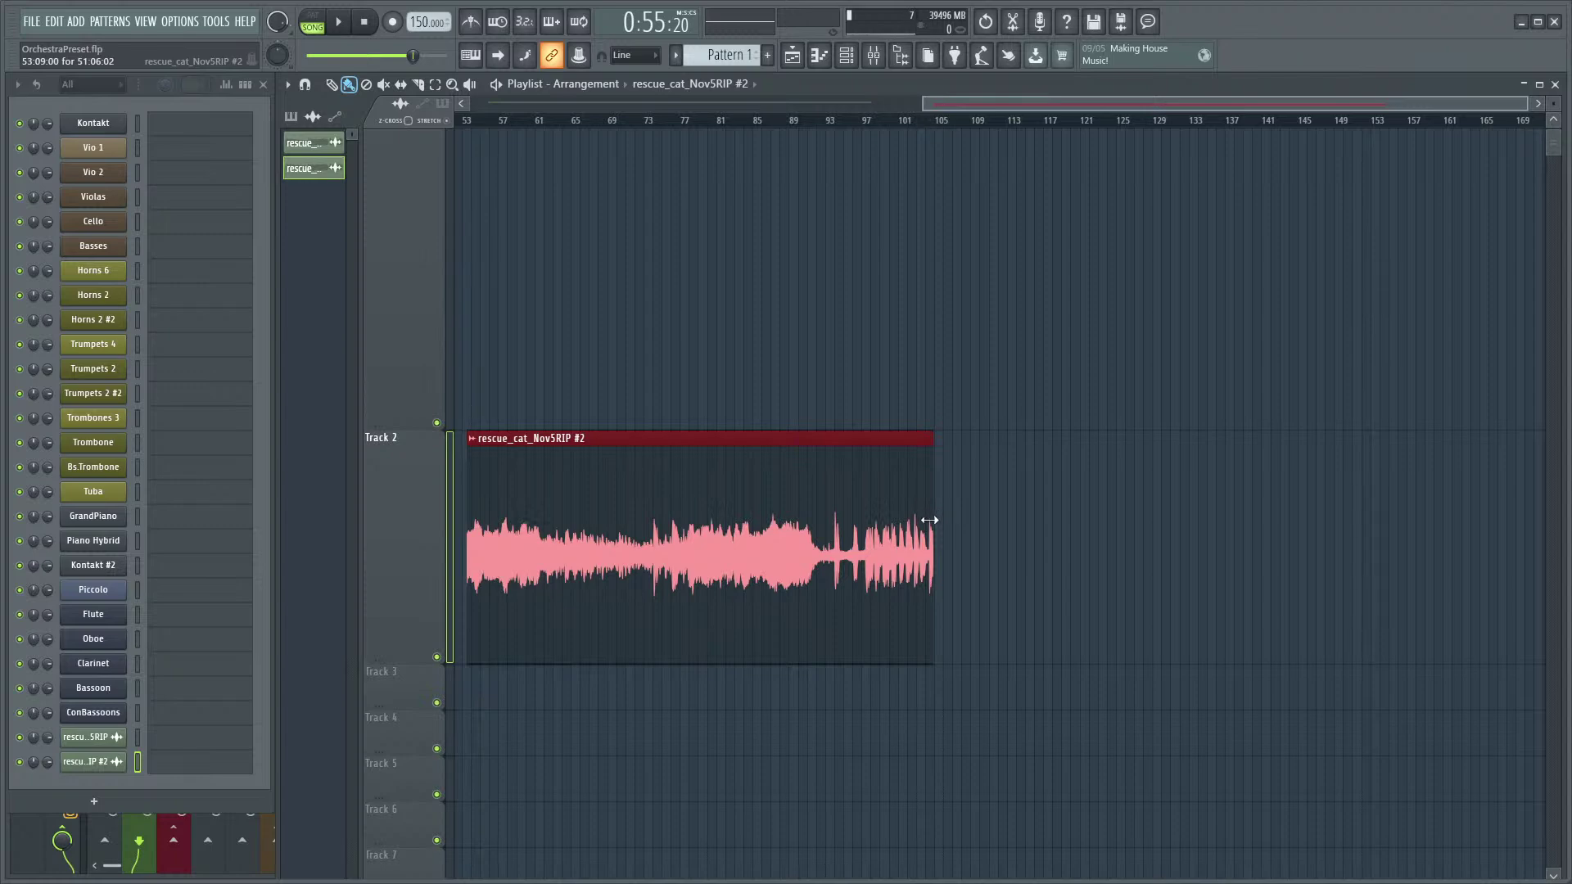
- Stretch the cloned audio clip on Track 2 until it ends at about bar 166 and play it from about bar 112
drag(932, 516, 1496, 516)
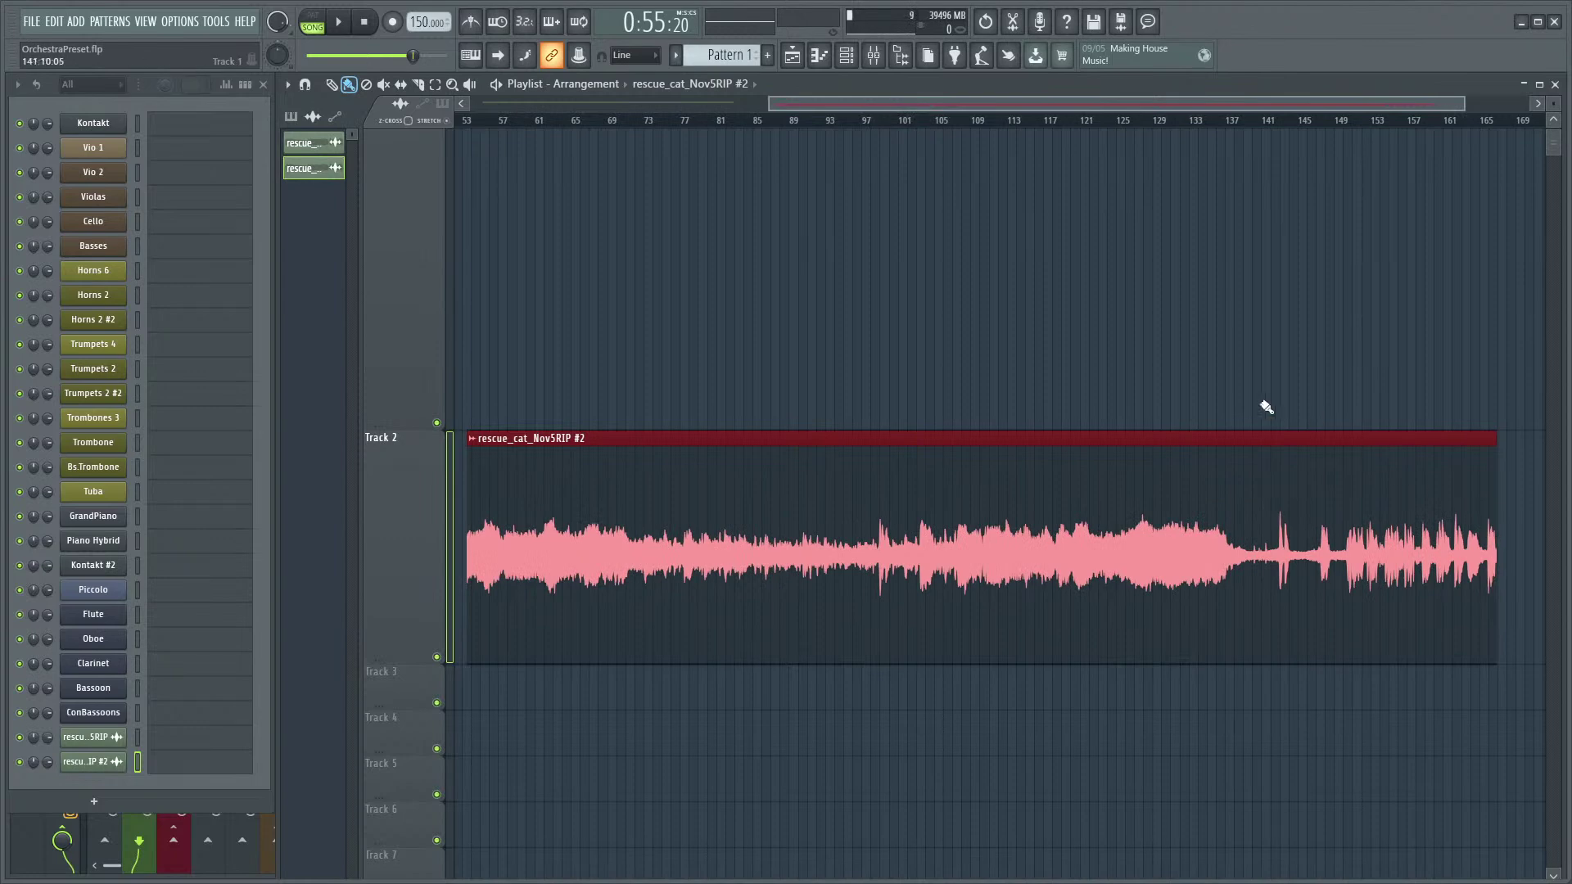
scroll(1186, 393, down, 2)
click(1070, 120)
key(space)
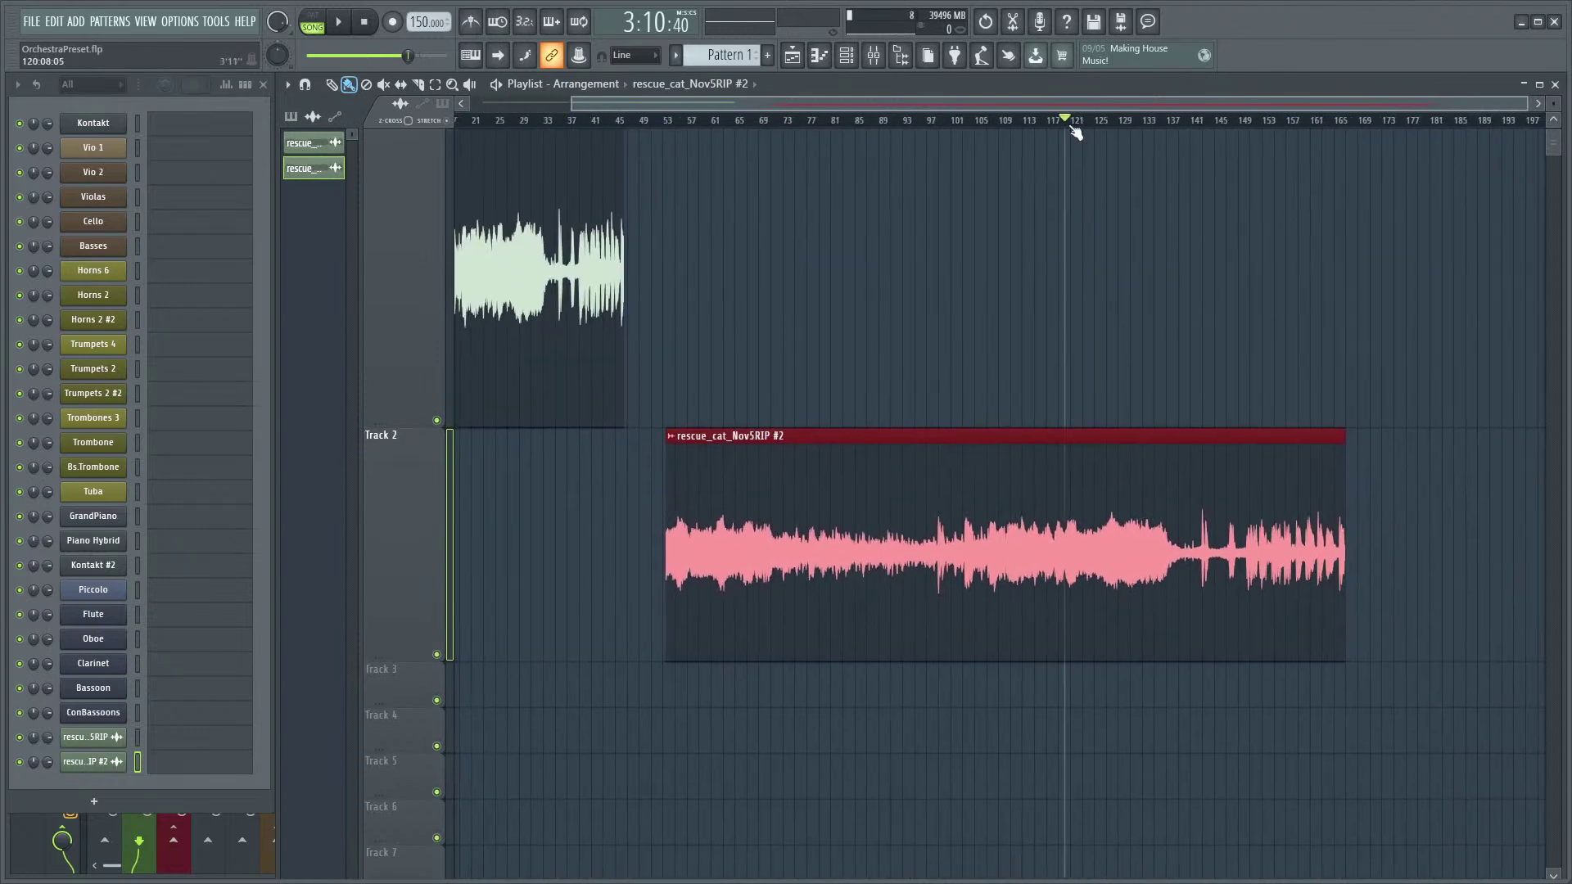
click(1022, 123)
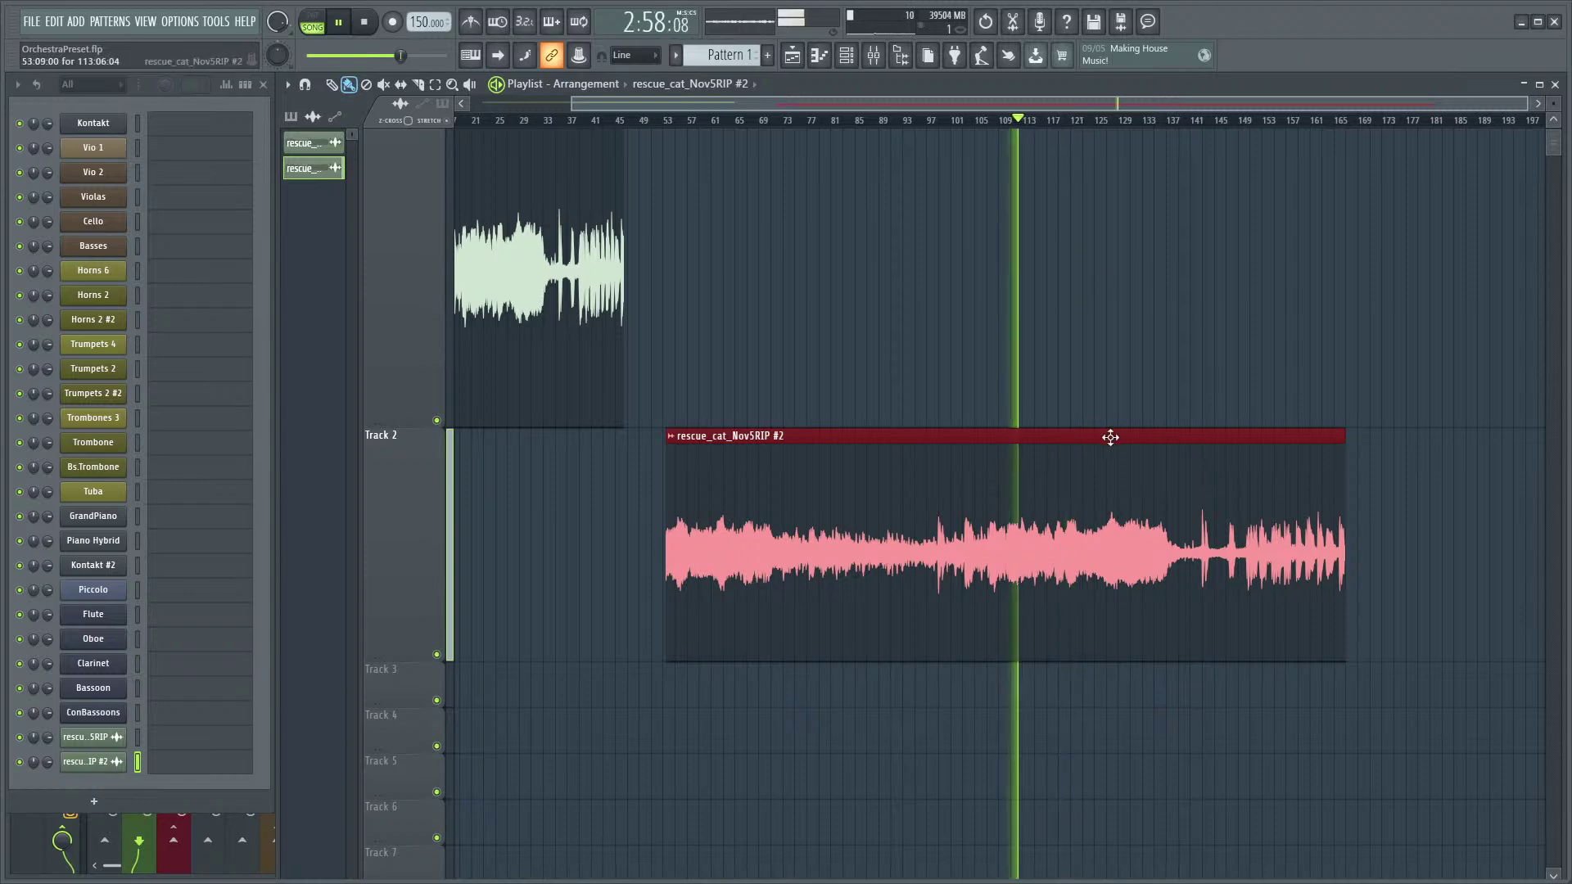
scroll(1097, 409, up, 3)
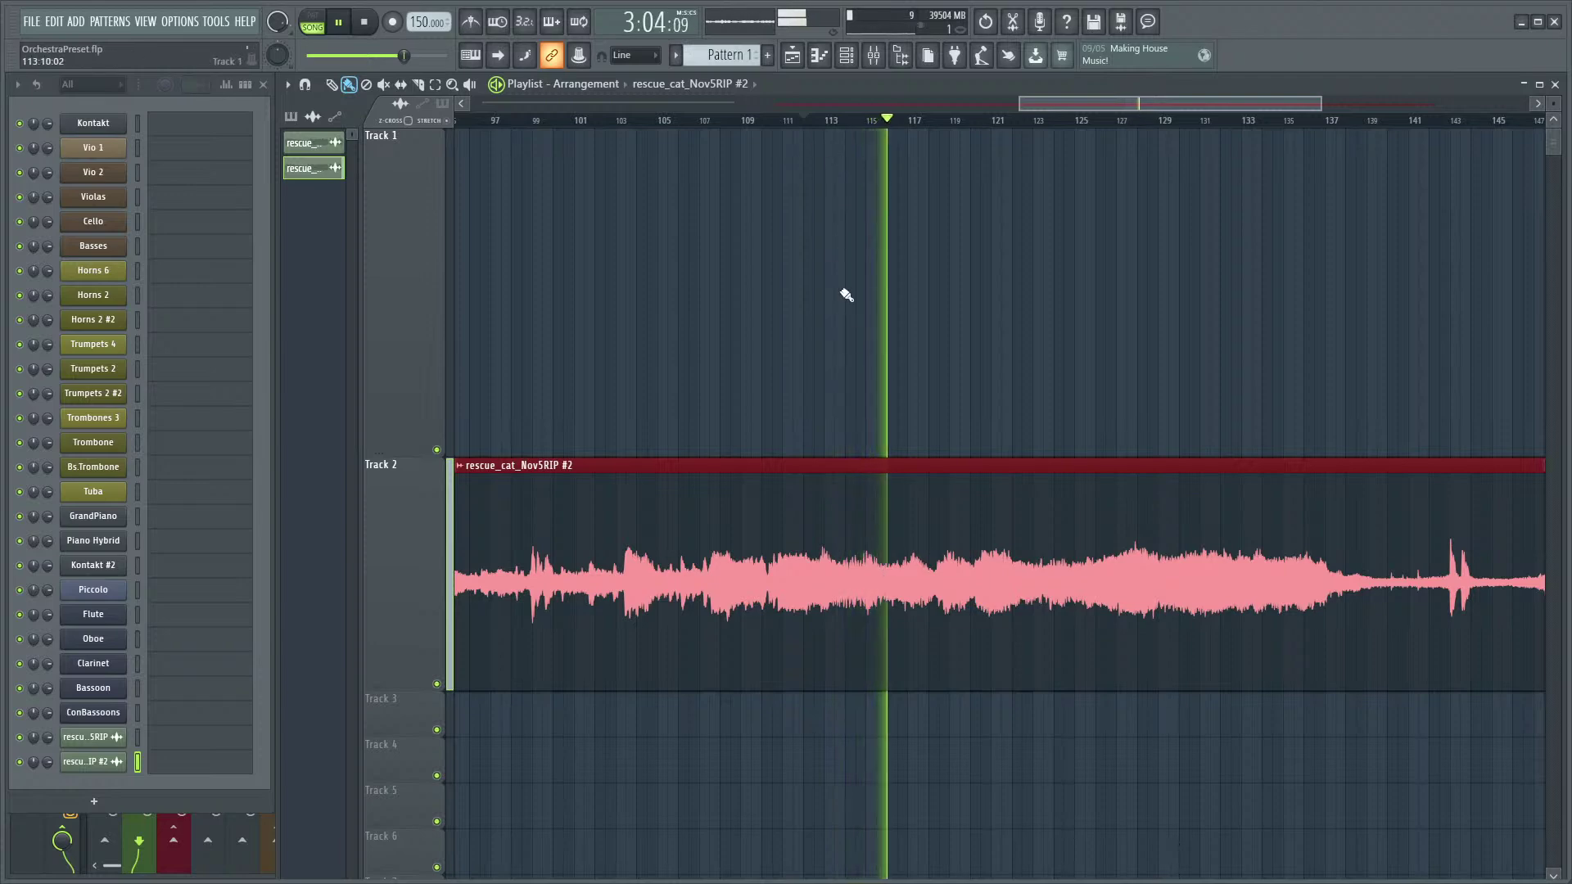
scroll(818, 352, down, 3)
key(space)
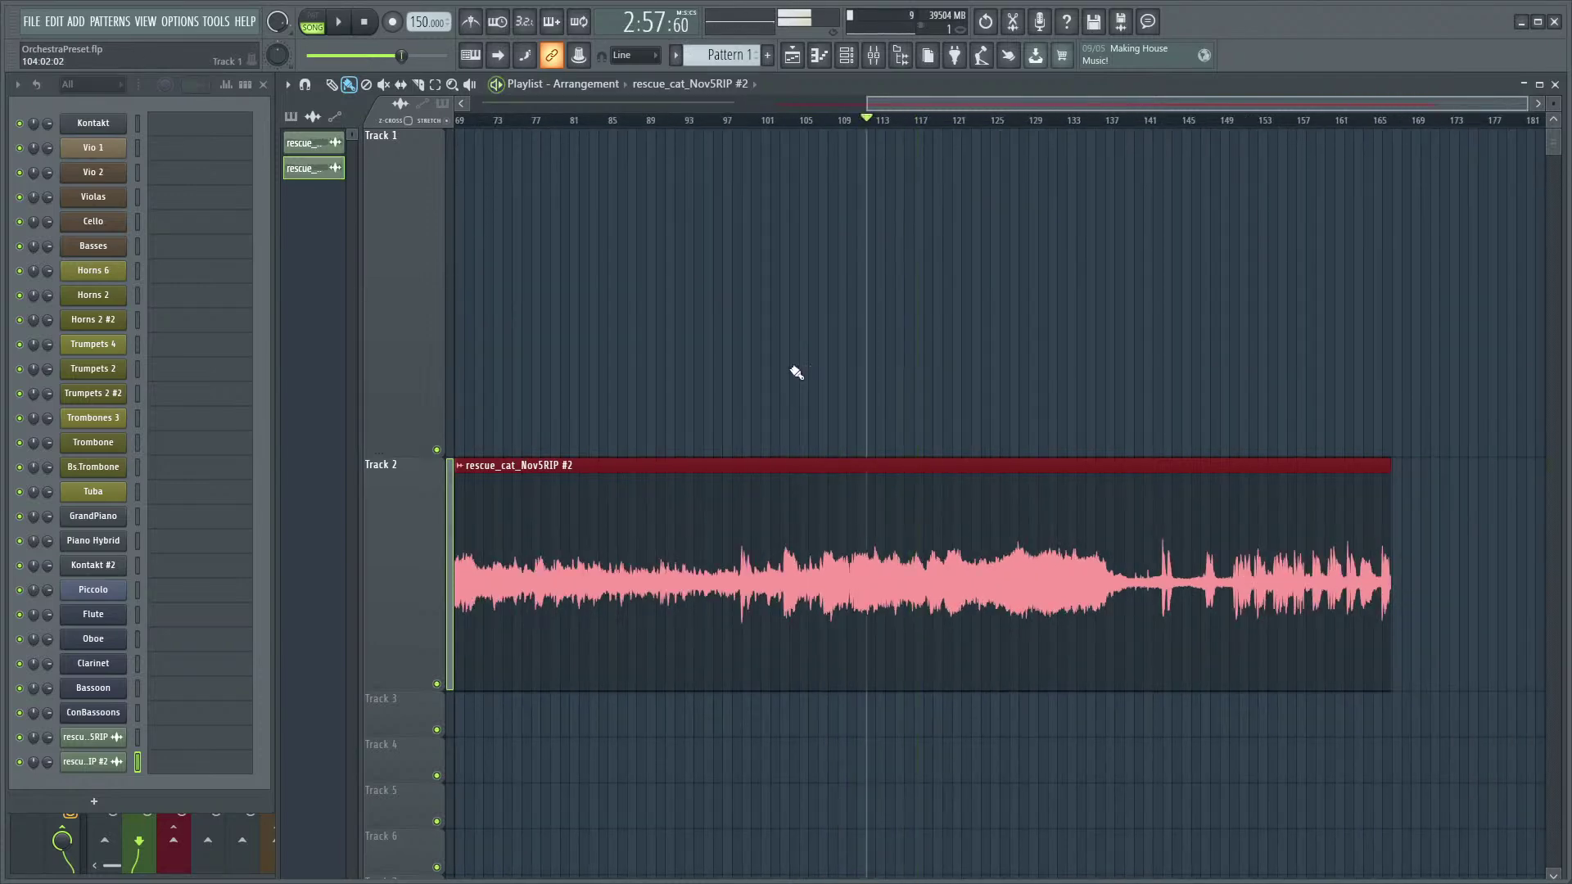
scroll(965, 373, down, 2)
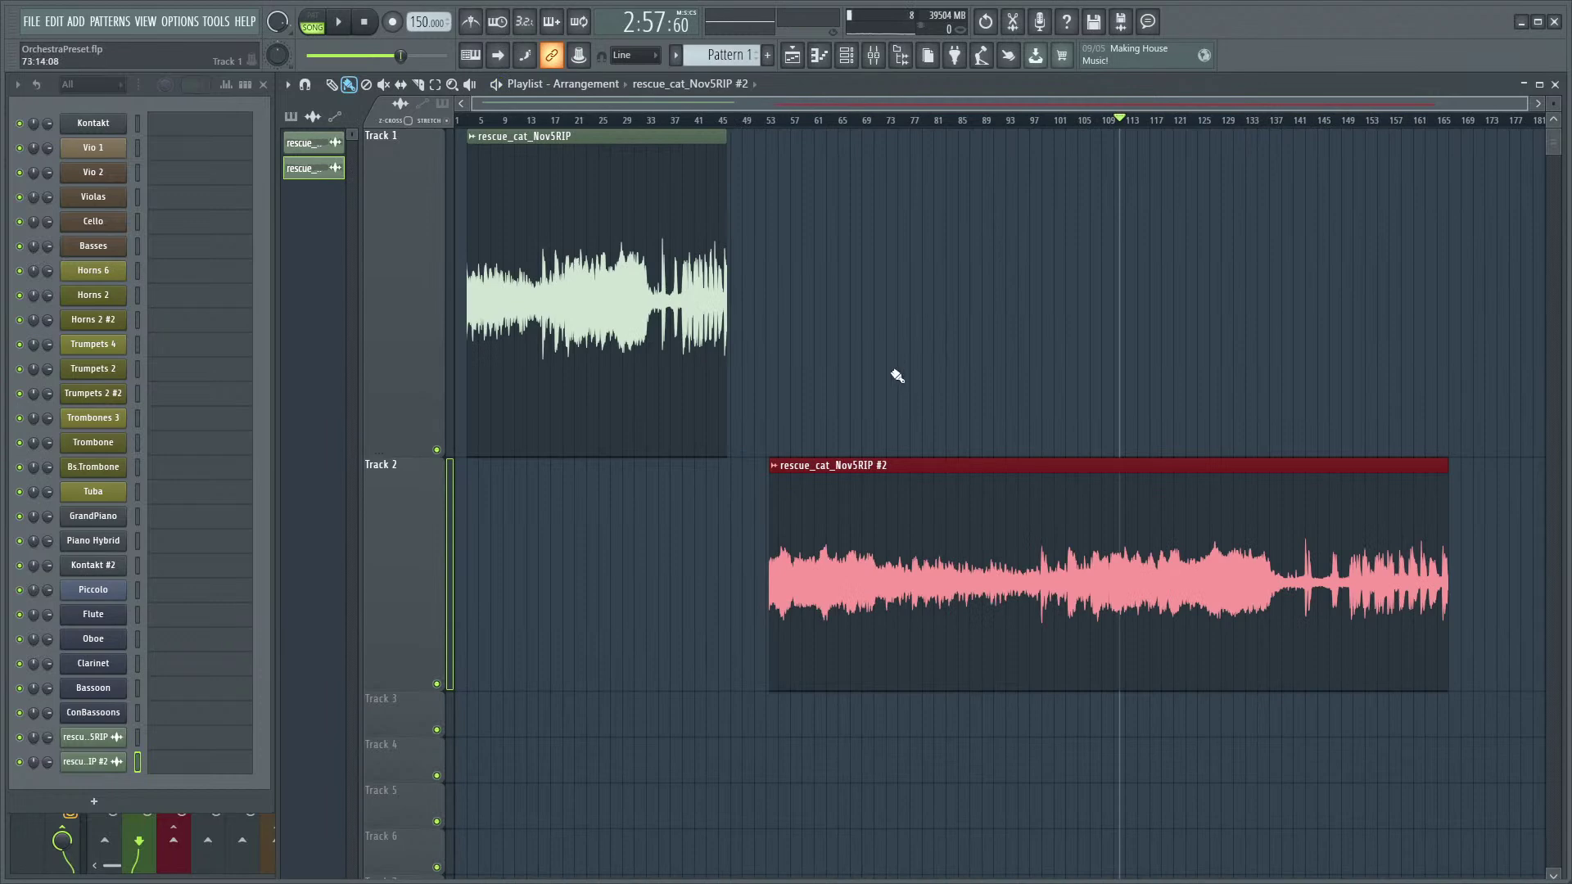
scroll(551, 578, up, 4)
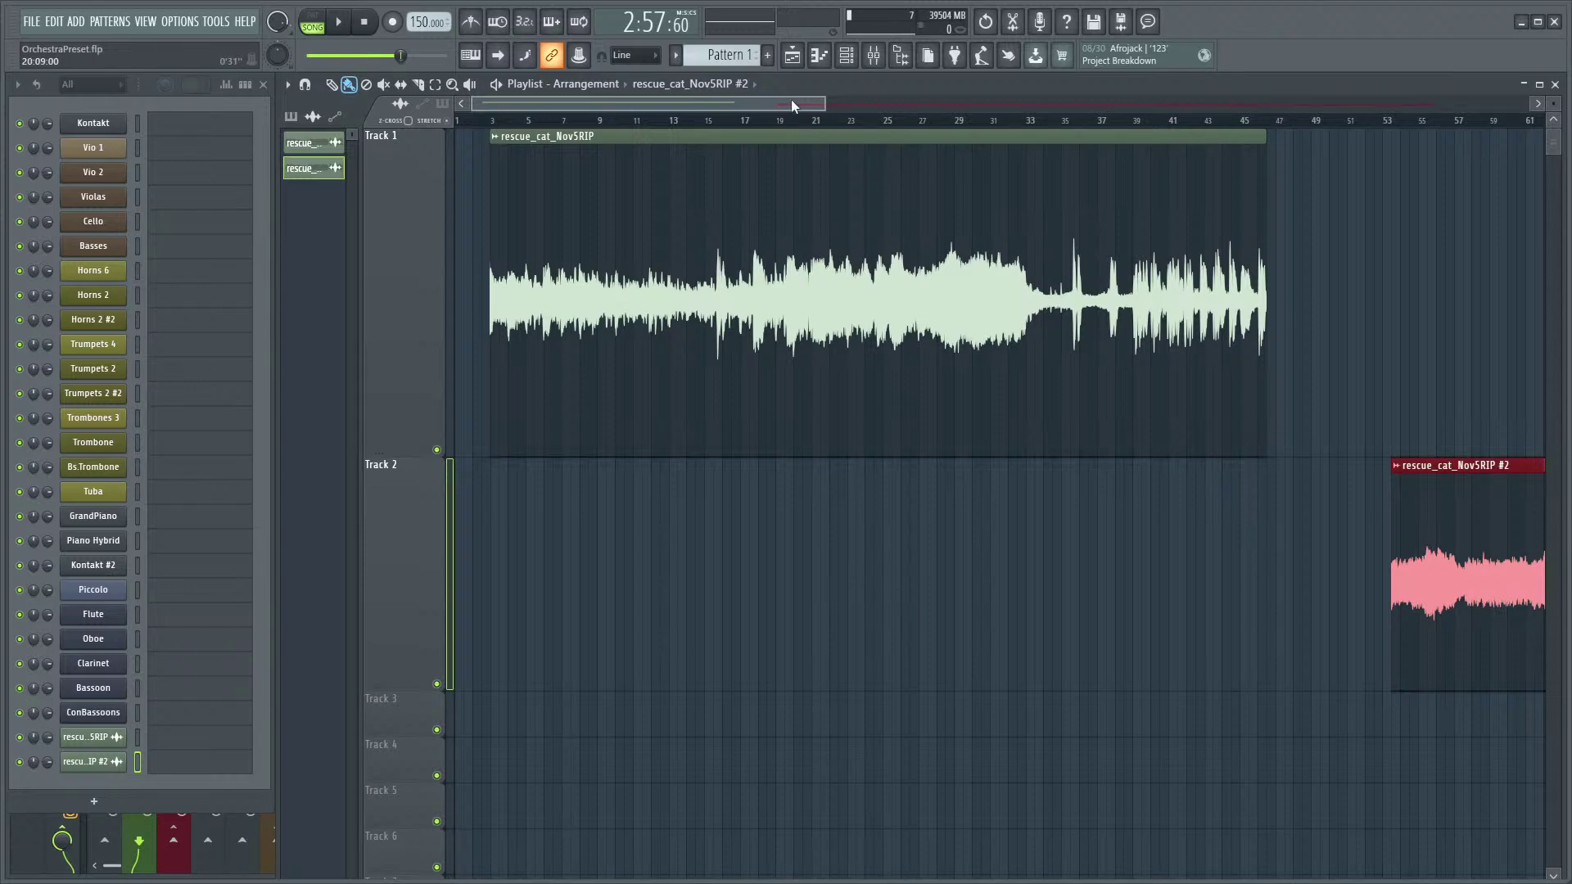
scroll(836, 538, down, 2)
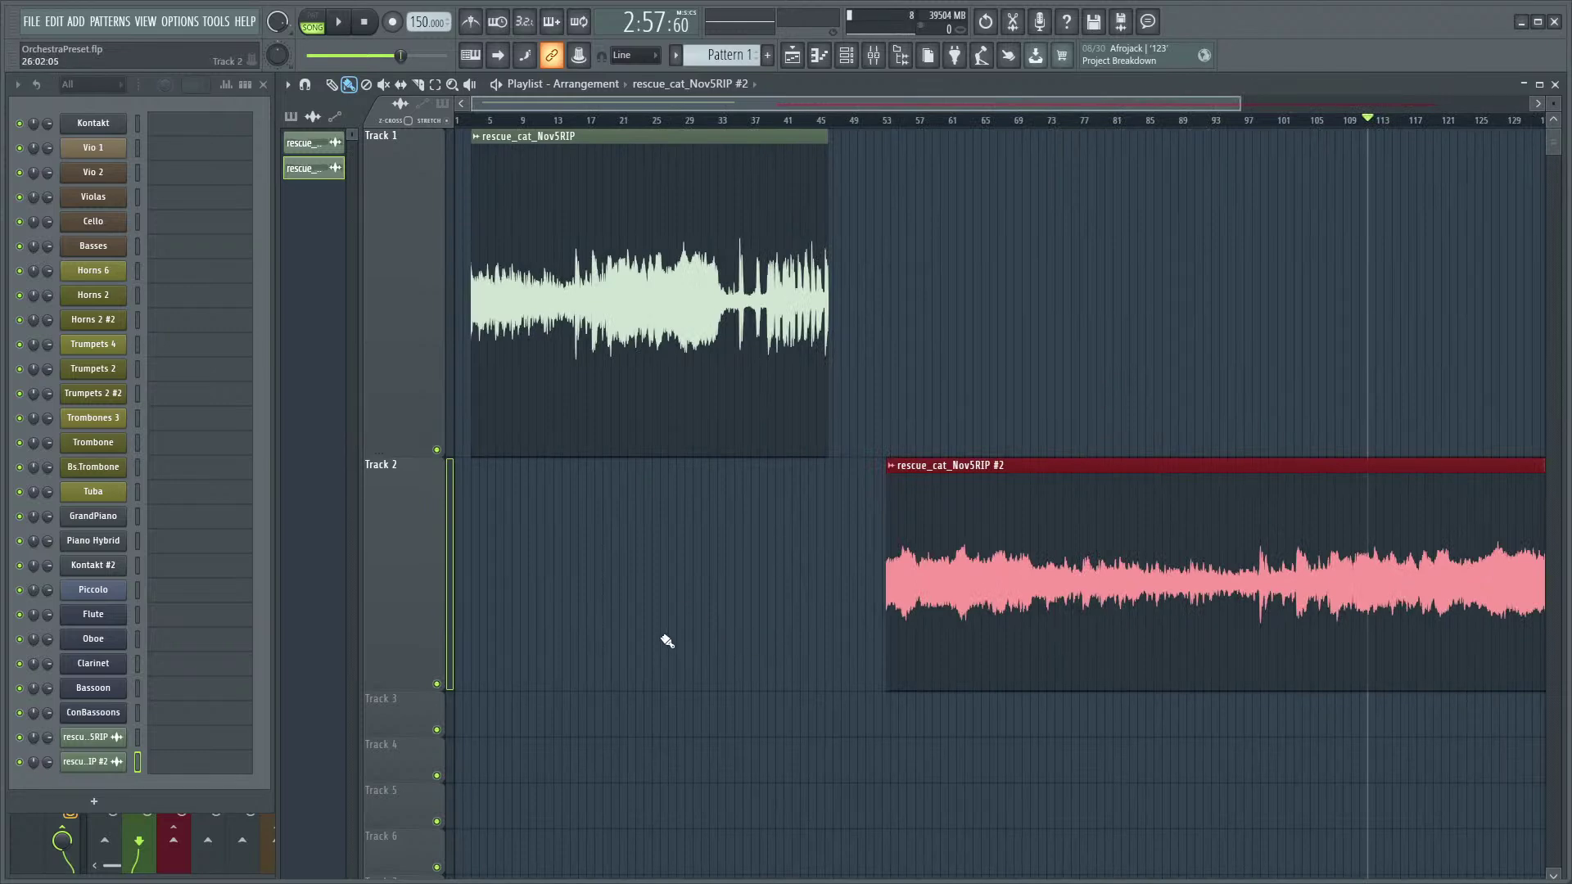
scroll(965, 652, up, 2)
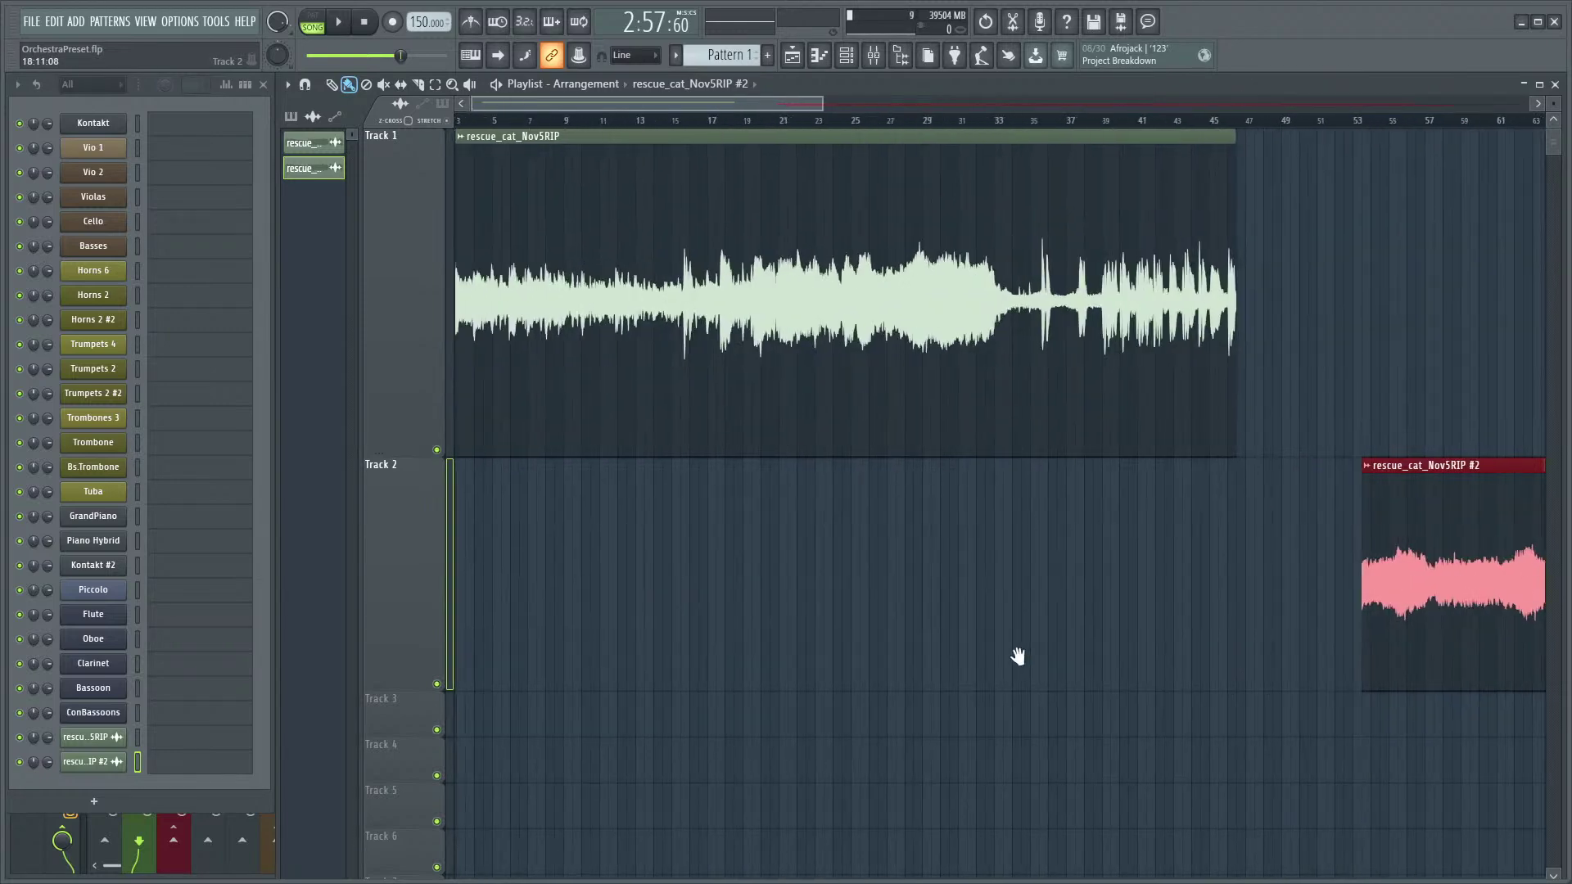
scroll(628, 573, up, 2)
scroll(898, 572, left, 1)
scroll(863, 641, down, 3)
scroll(1095, 563, down, 1)
- Play the stretched clip from about bar 115 and move it to Track 1 so it starts at about bar 73
click(1093, 125)
click(1154, 129)
key(space)
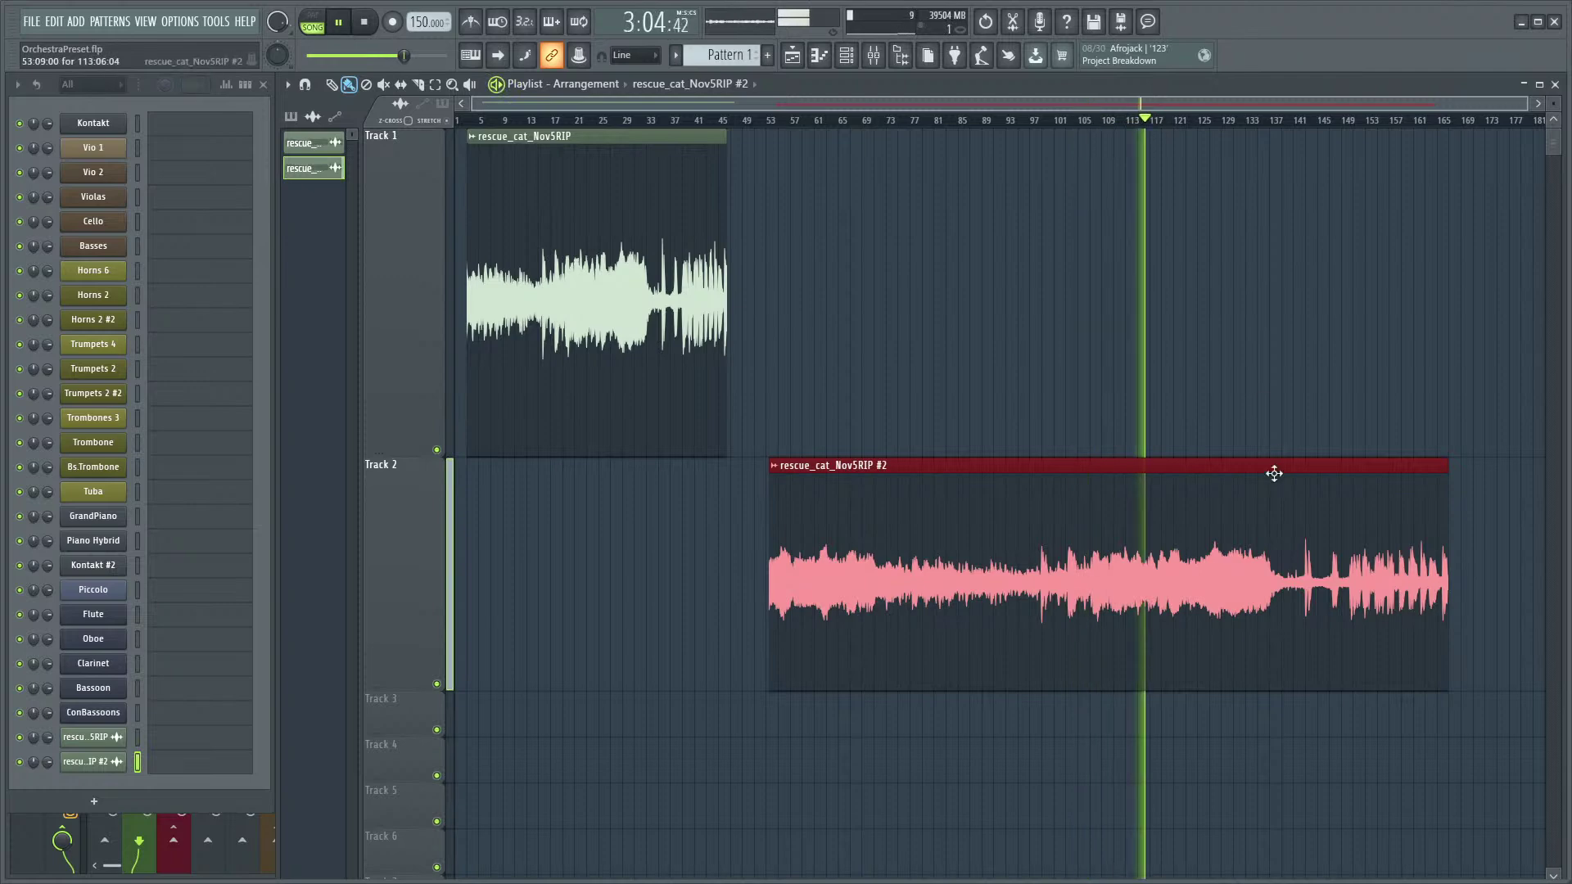
scroll(526, 488, up, 3)
drag(594, 599, 821, 617)
scroll(1133, 581, down, 3)
drag(1133, 581, 1255, 210)
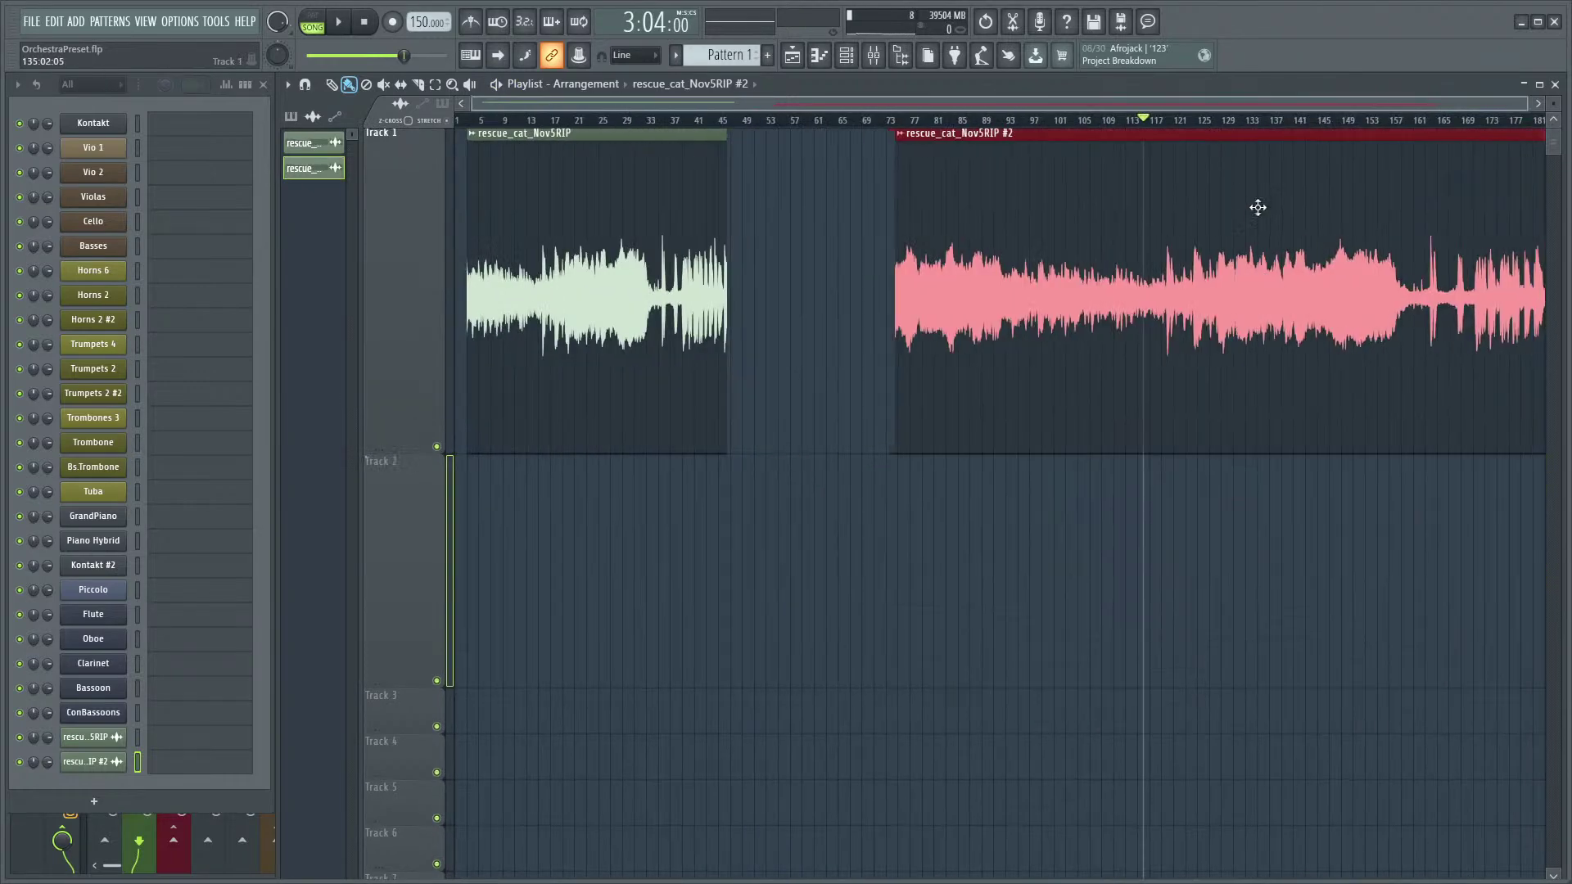
- Play the original reference clip on Track 1 from its start at about bar 3
scroll(1067, 629, up, 3)
click(507, 123)
key(space)
scroll(609, 582, up, 2)
drag(609, 582, 841, 589)
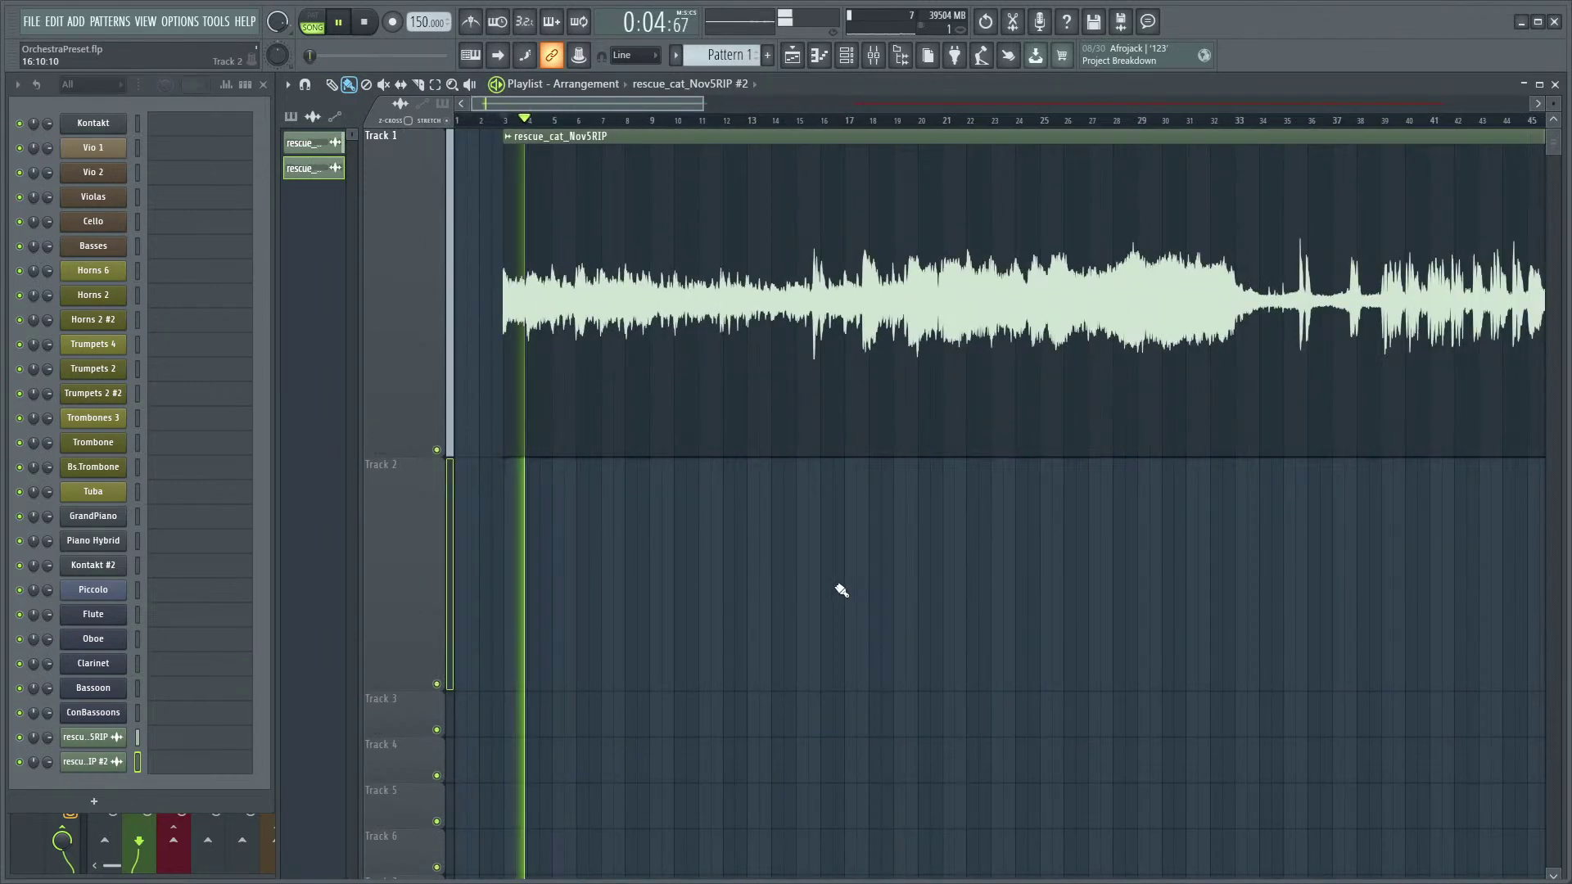
scroll(608, 587, up, 2)
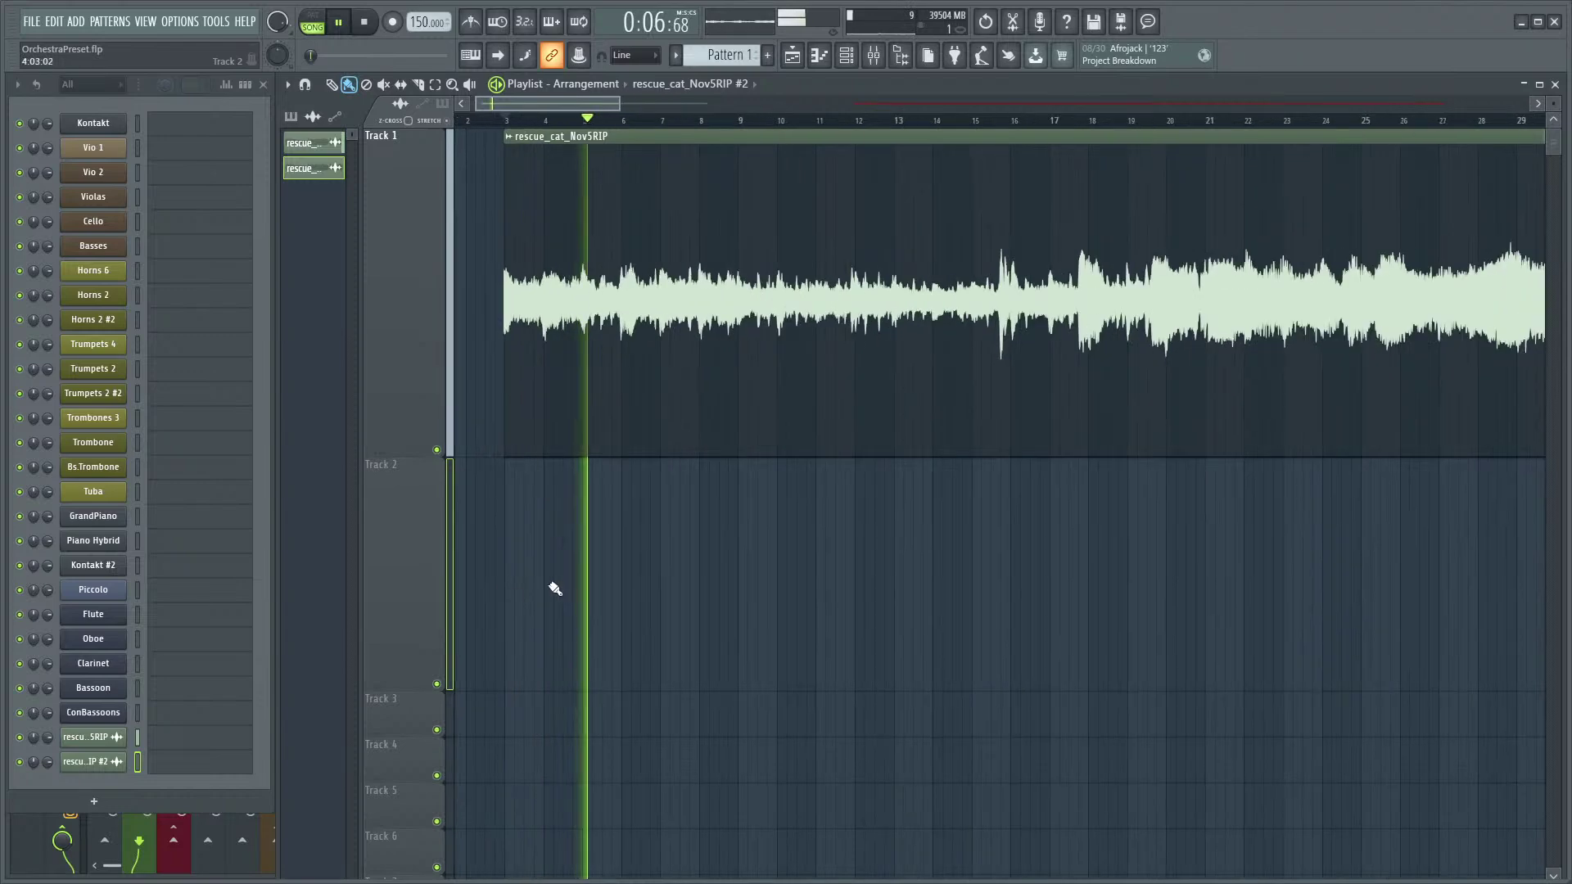
key(space)
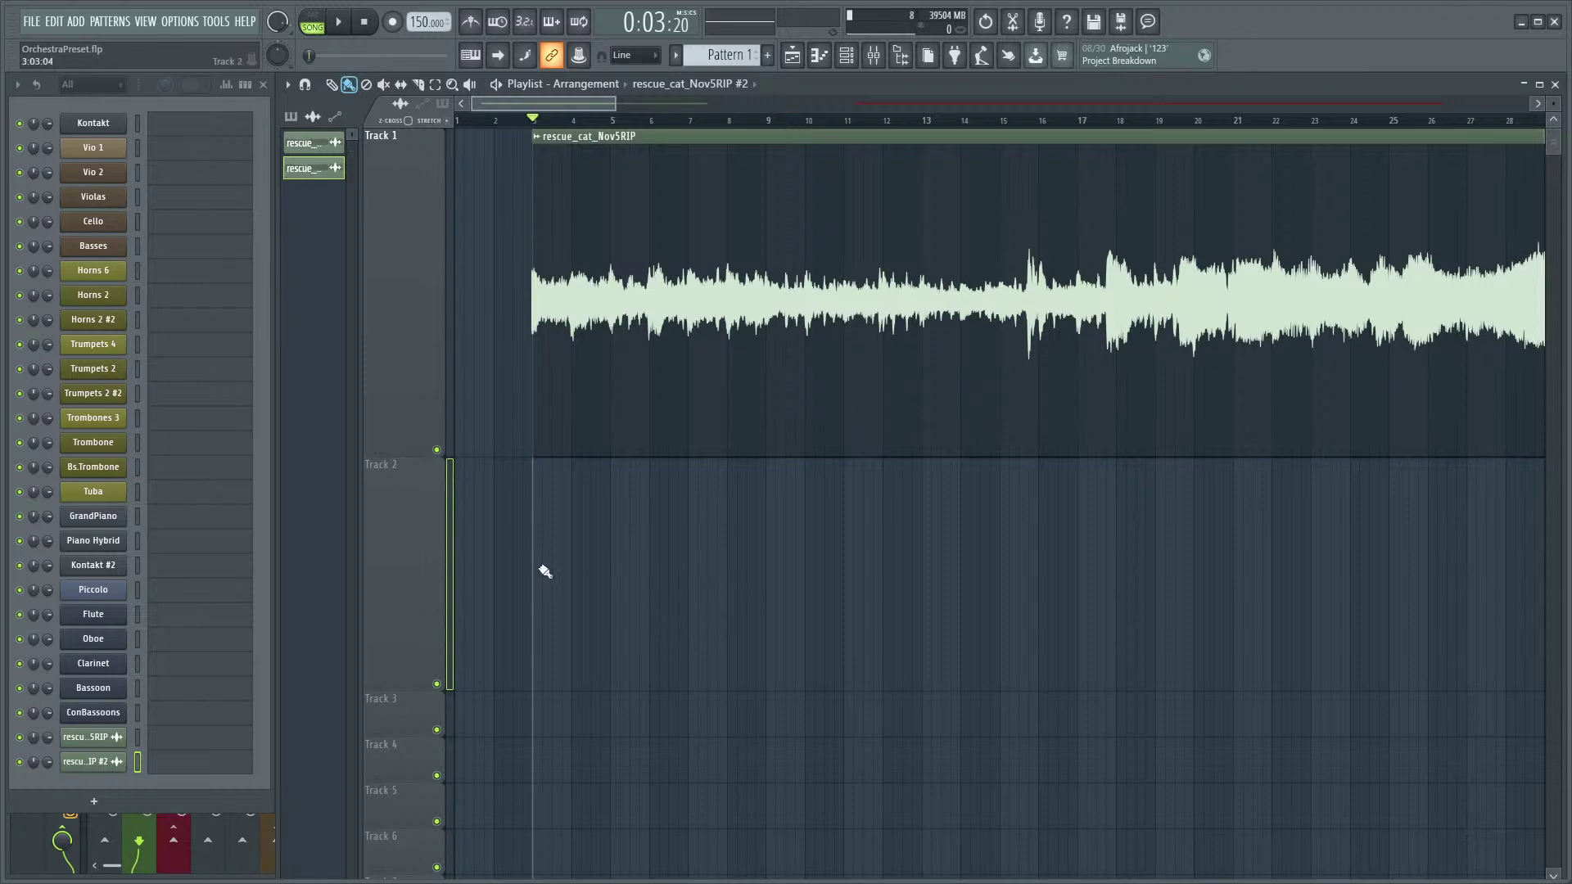
- Place Pattern 1 on Track 2 at bar 3, beneath the start of the original reference clip
scroll(532, 578, up, 1)
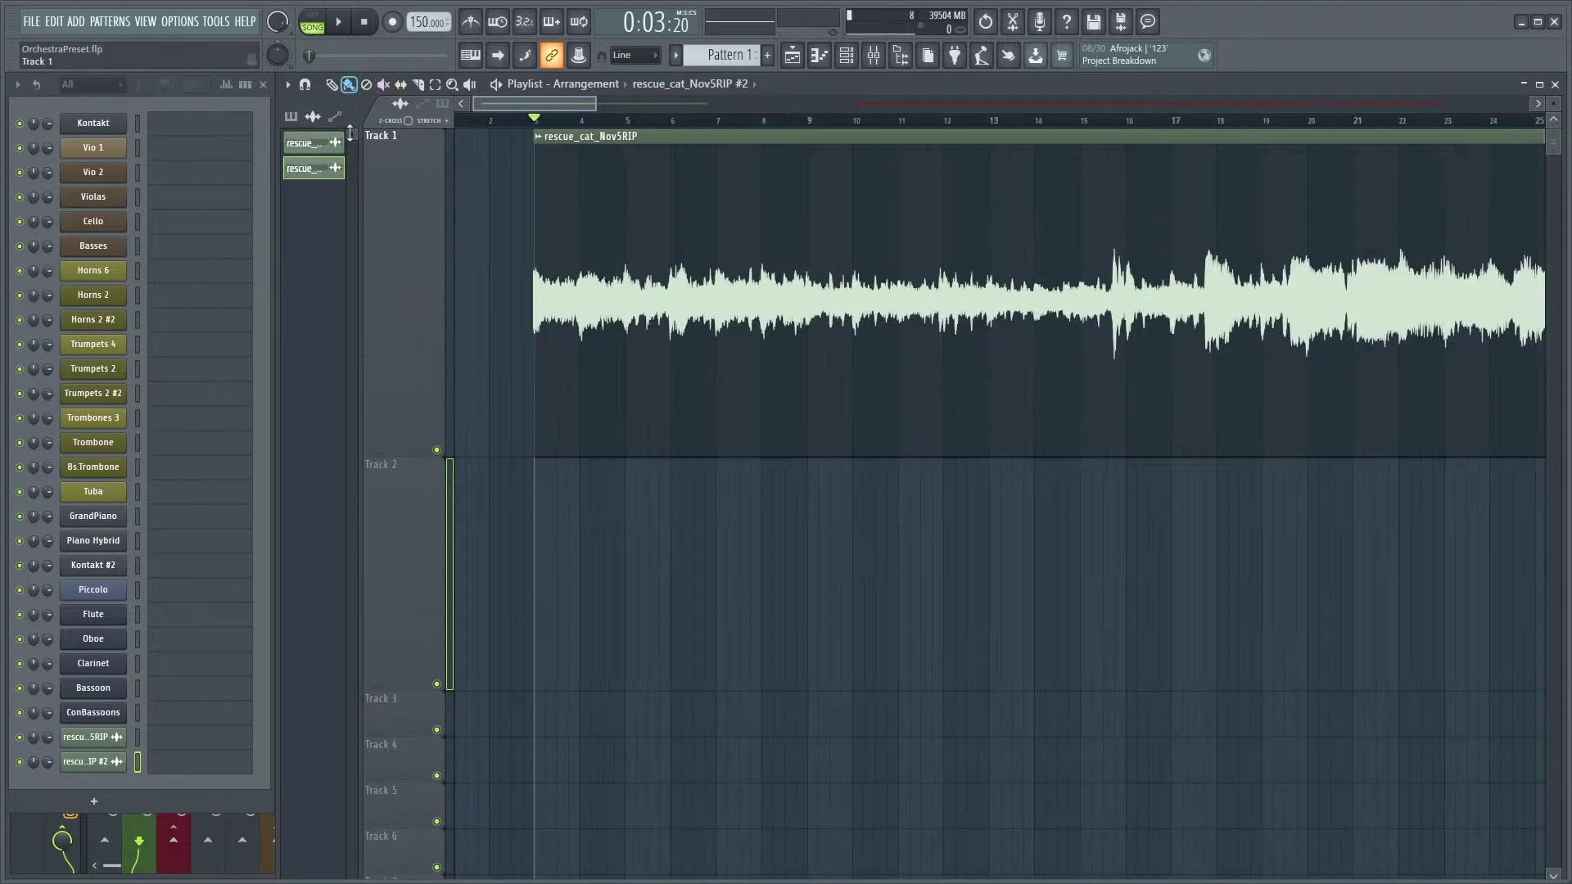
click(290, 116)
click(568, 502)
right_click(603, 536)
click(326, 144)
click(582, 554)
drag(598, 573, 554, 568)
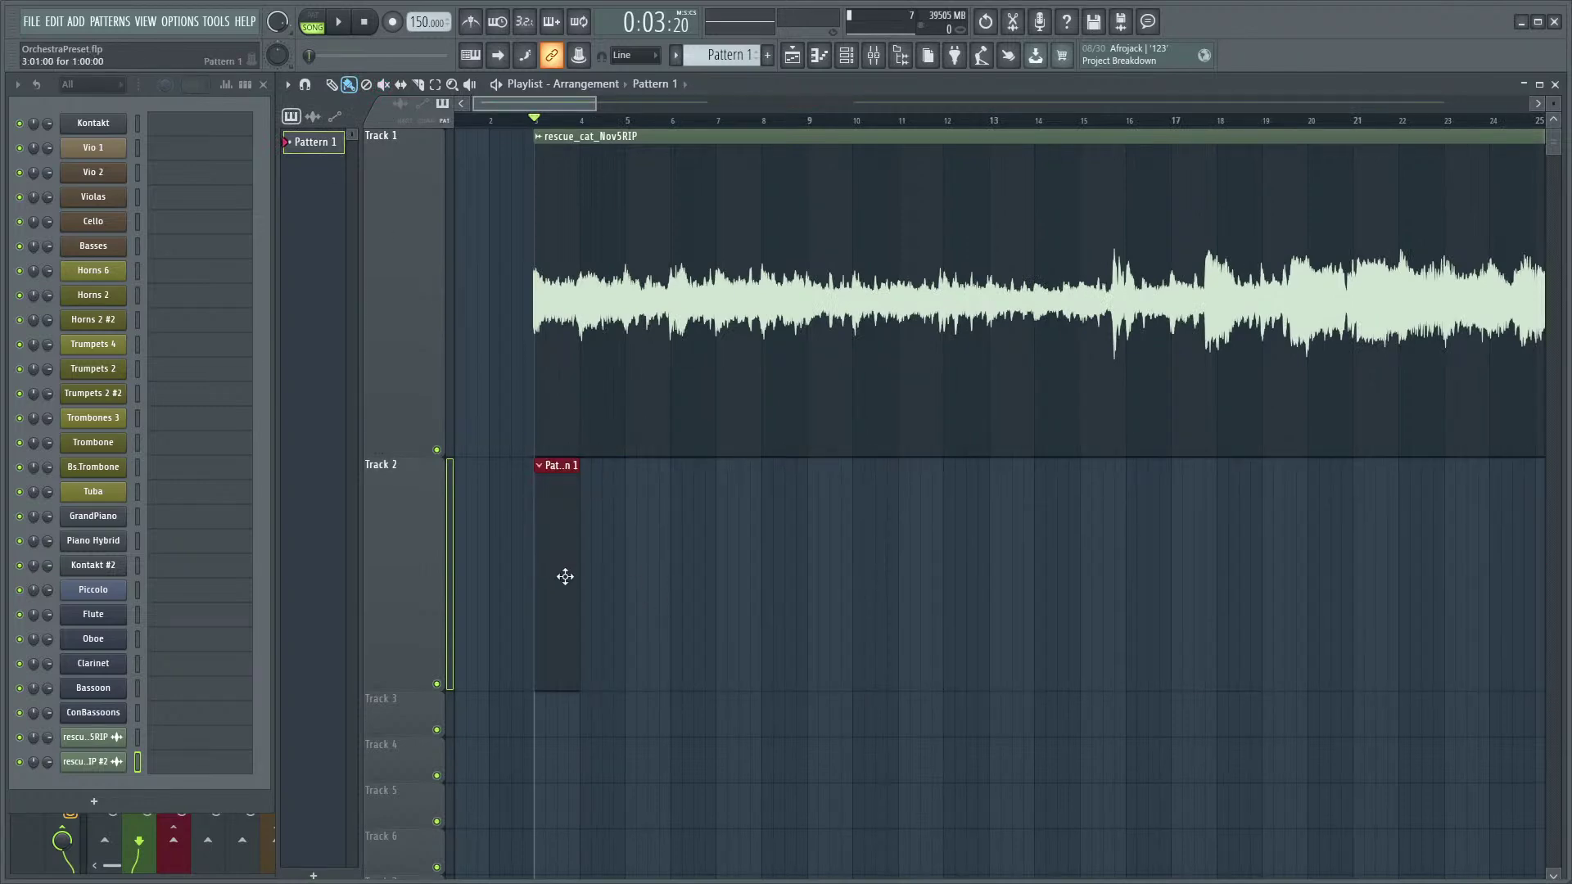
- Play the start of the reference clip briefly and open the Vio 1 channel's Piano roll at its higher octaves
scroll(555, 569, up, 4)
key(space)
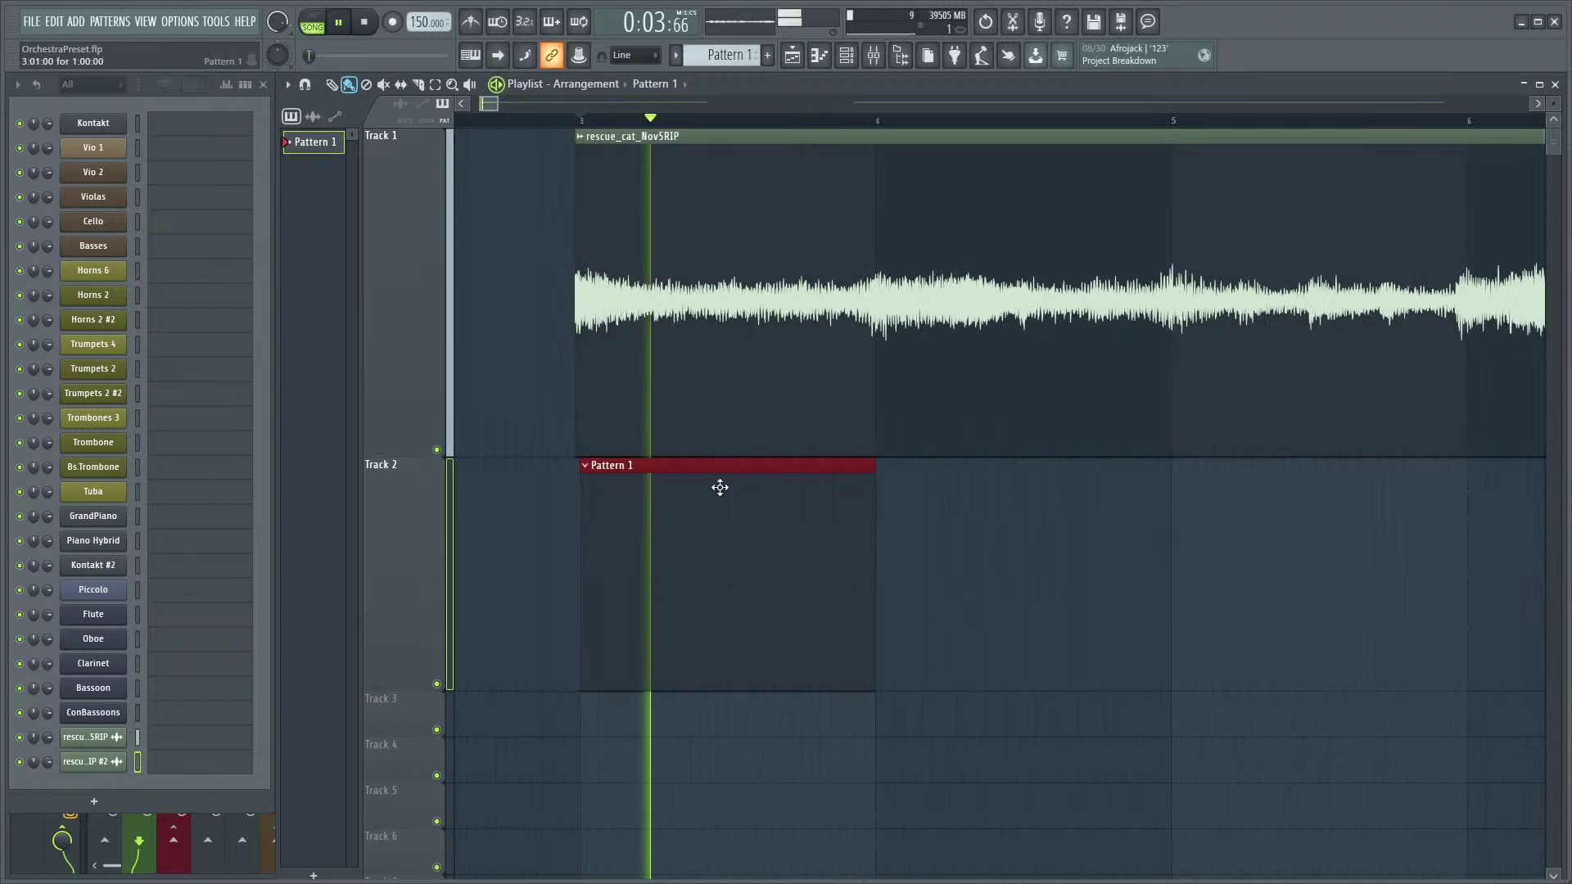
key(space)
click(193, 150)
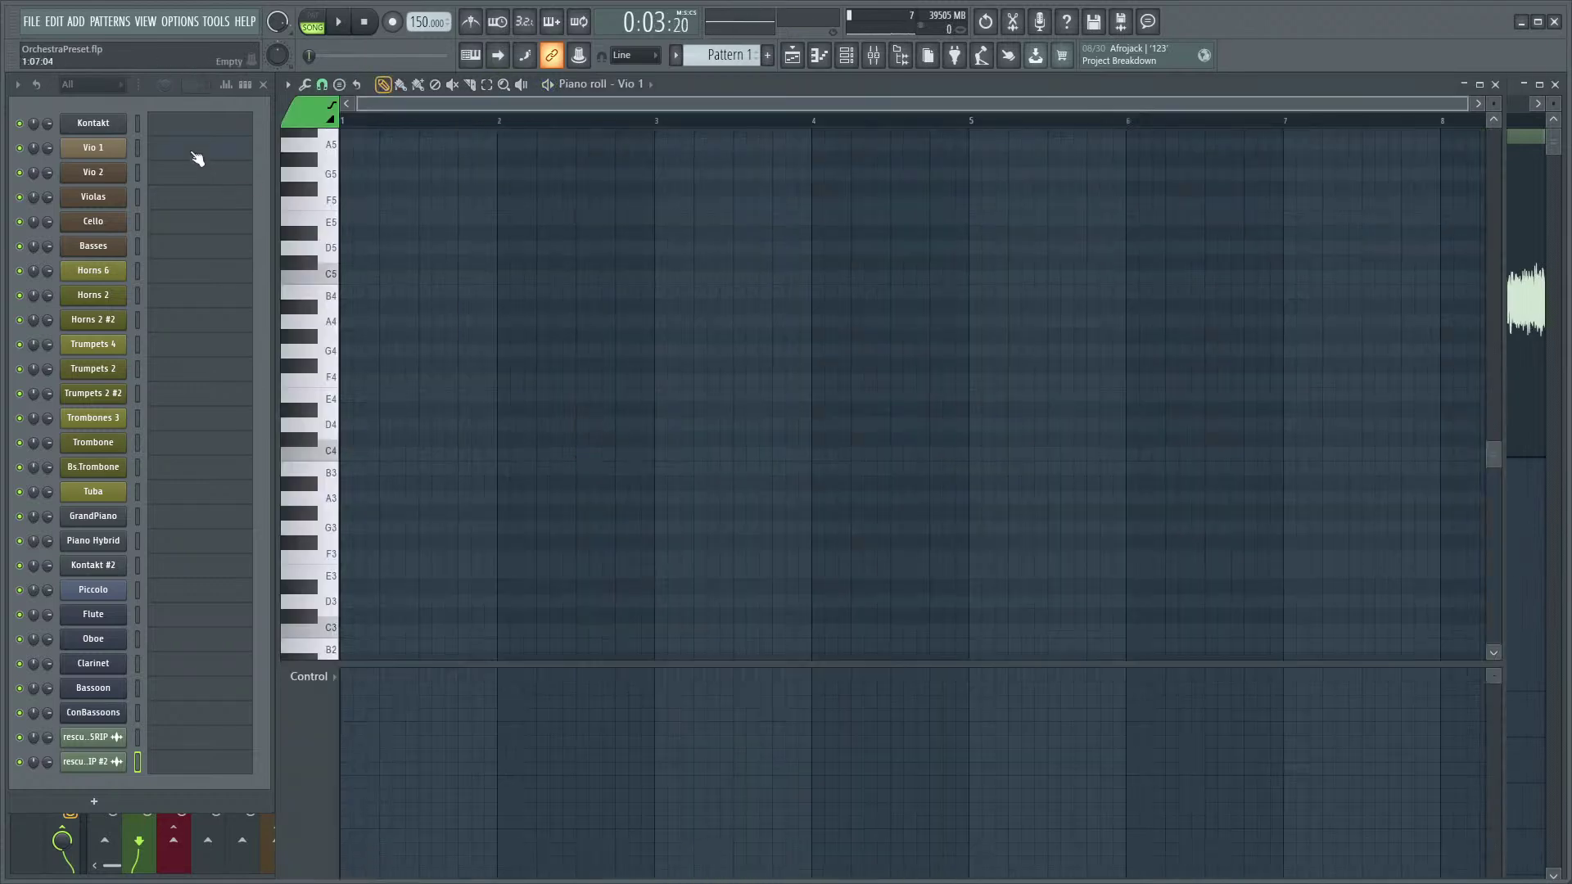
scroll(471, 414, up, 6)
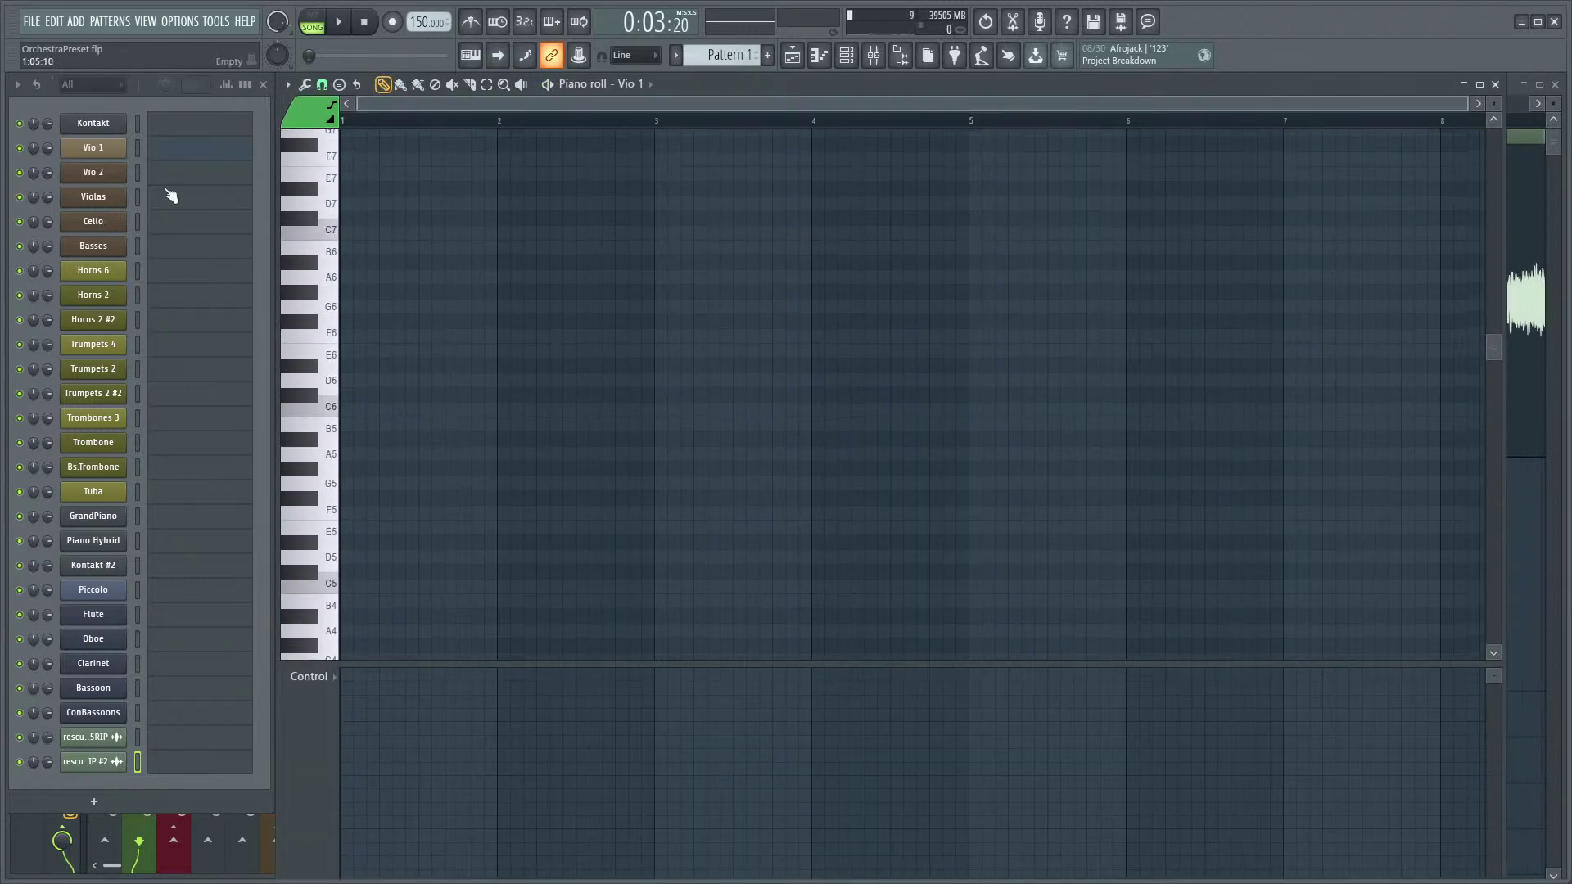
- Open the Vio 1 Kontakt instrument, show its Files browser, examine the Violins 1 articulations and close the plugin
click(94, 147)
drag(338, 122, 695, 48)
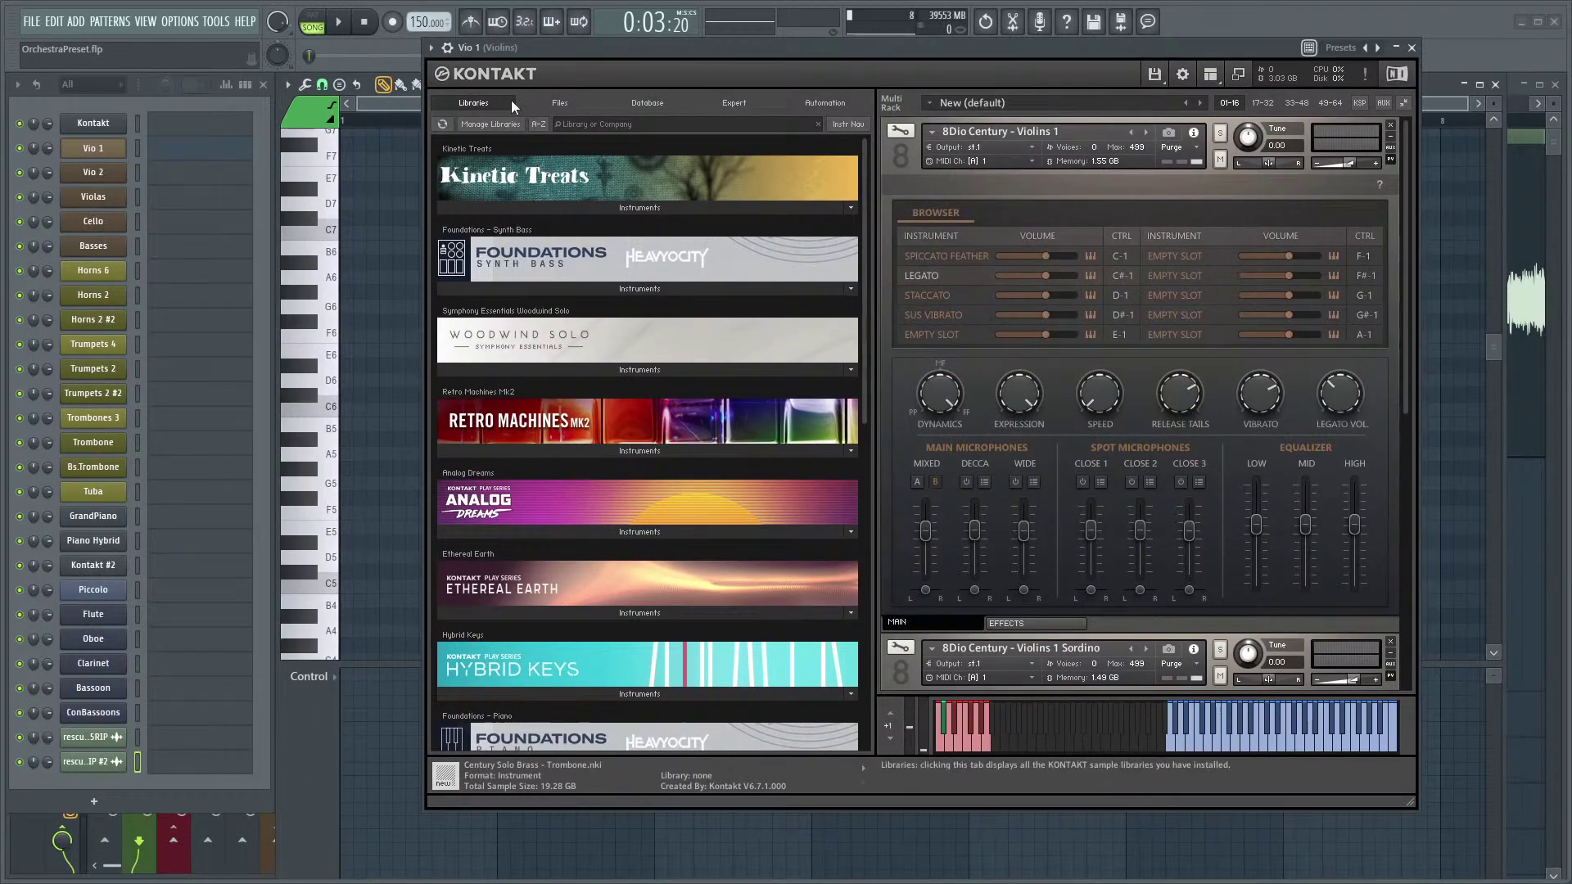
click(550, 103)
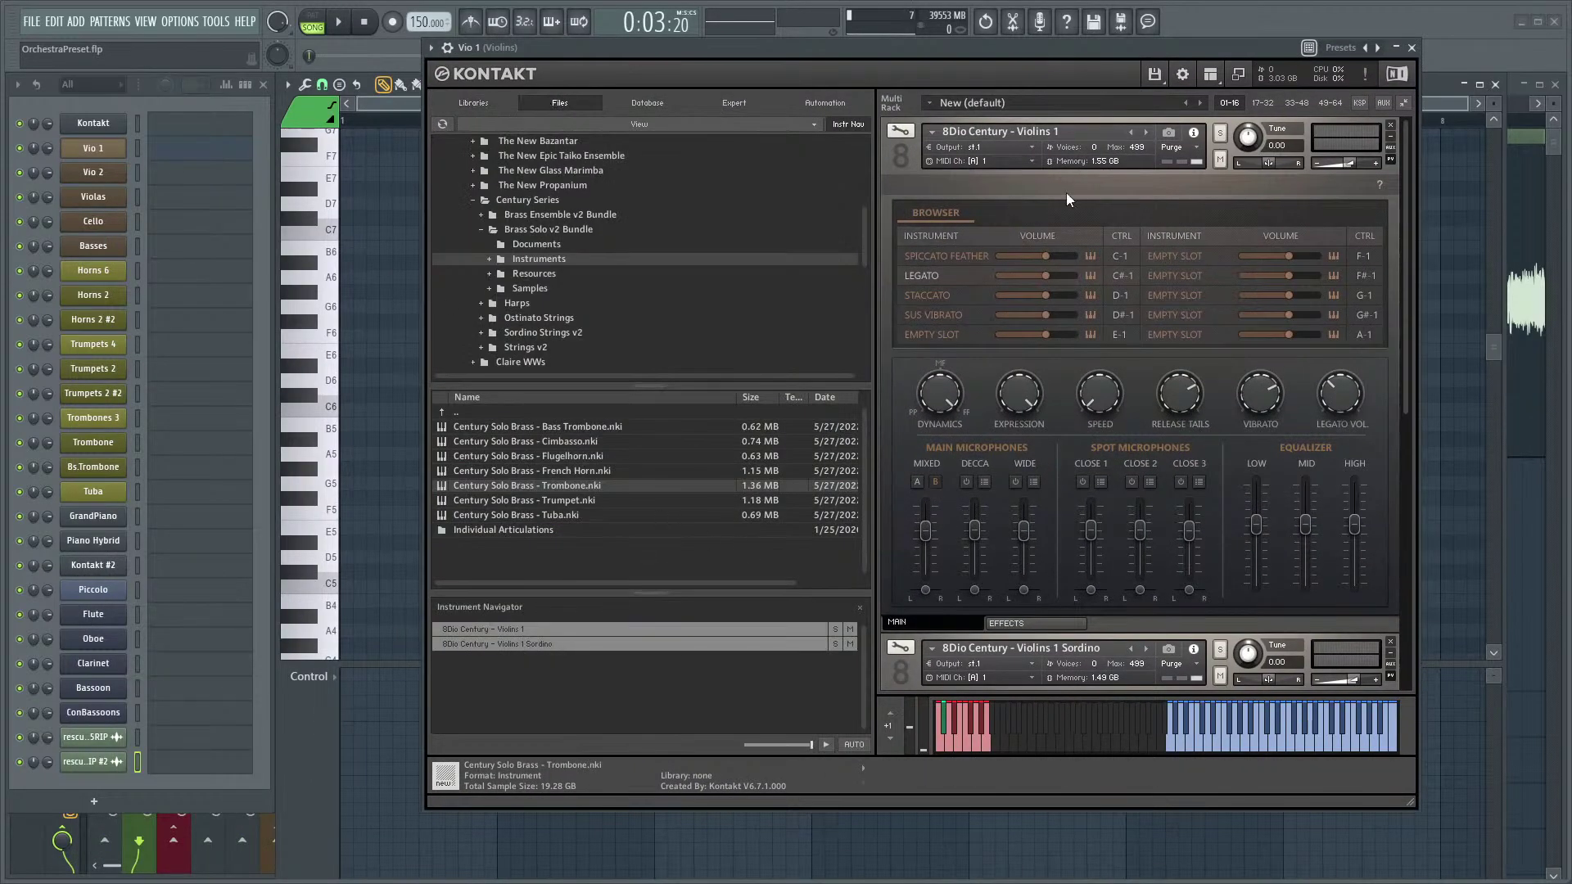
drag(994, 47, 925, 86)
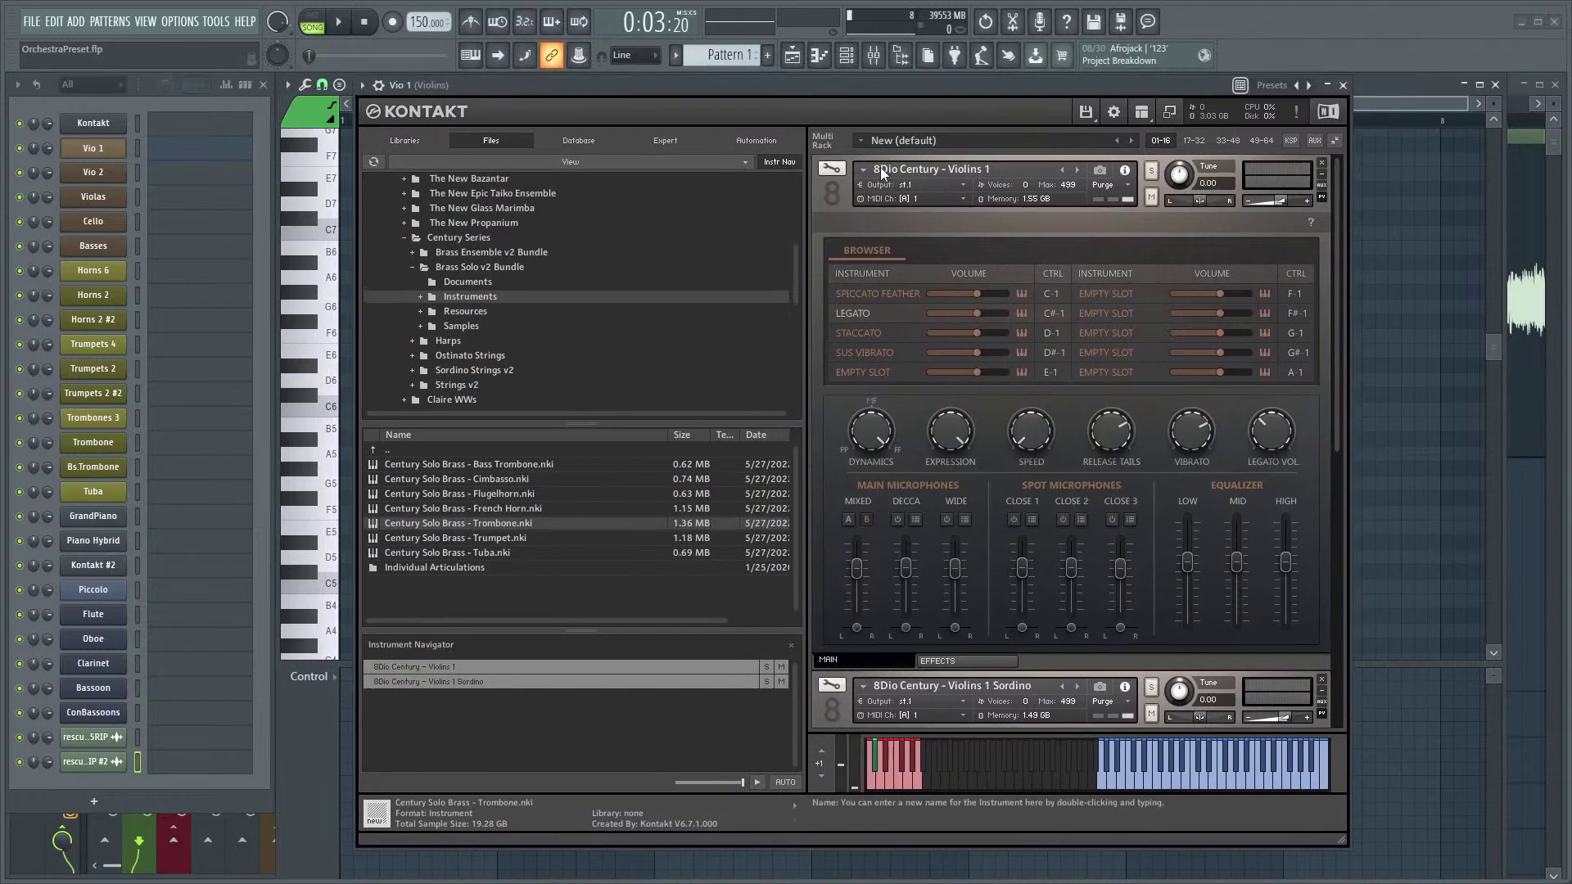
mouse_move(953, 90)
mouse_down()
mouse_move(949, 107)
mouse_move(981, 115)
mouse_move(931, 118)
mouse_move(1167, 114)
mouse_move(1182, 130)
mouse_move(954, 106)
mouse_up()
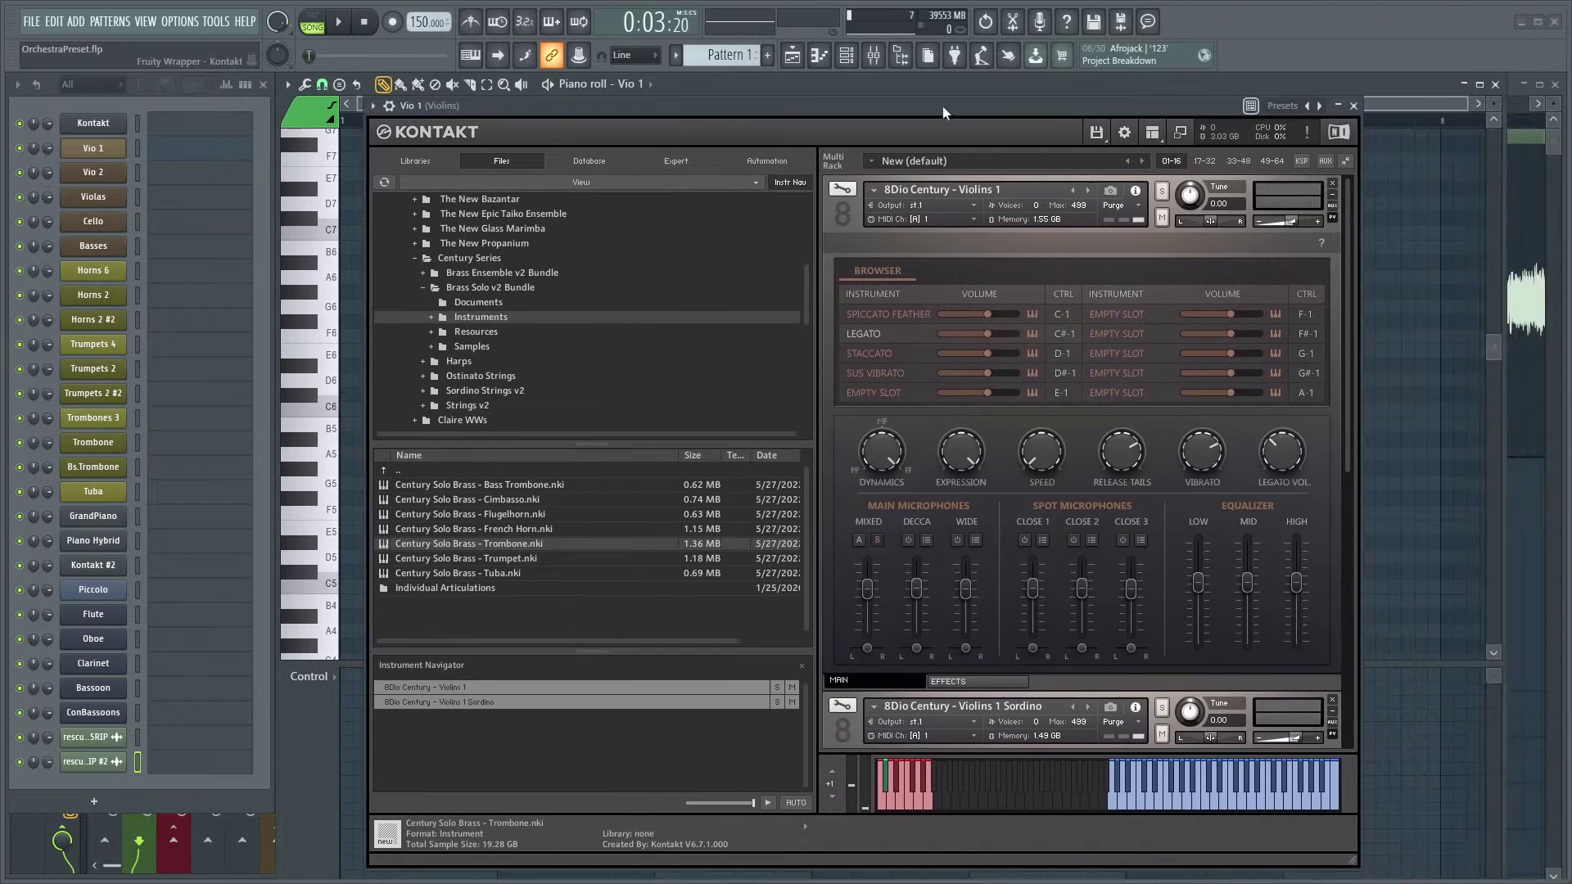
drag(784, 109, 424, 121)
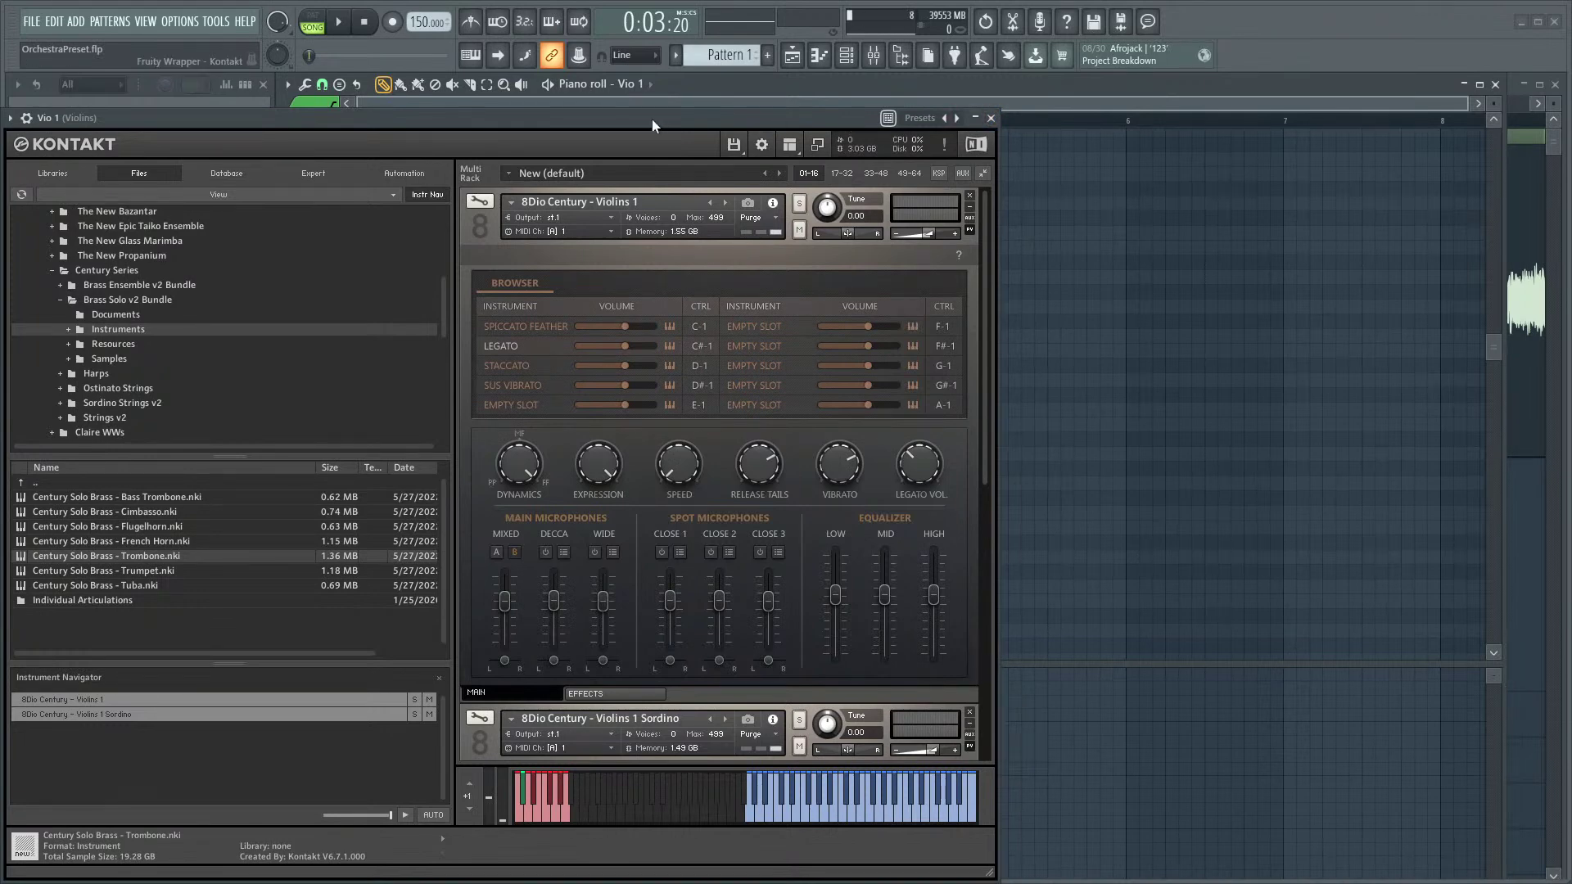
drag(651, 120, 866, 125)
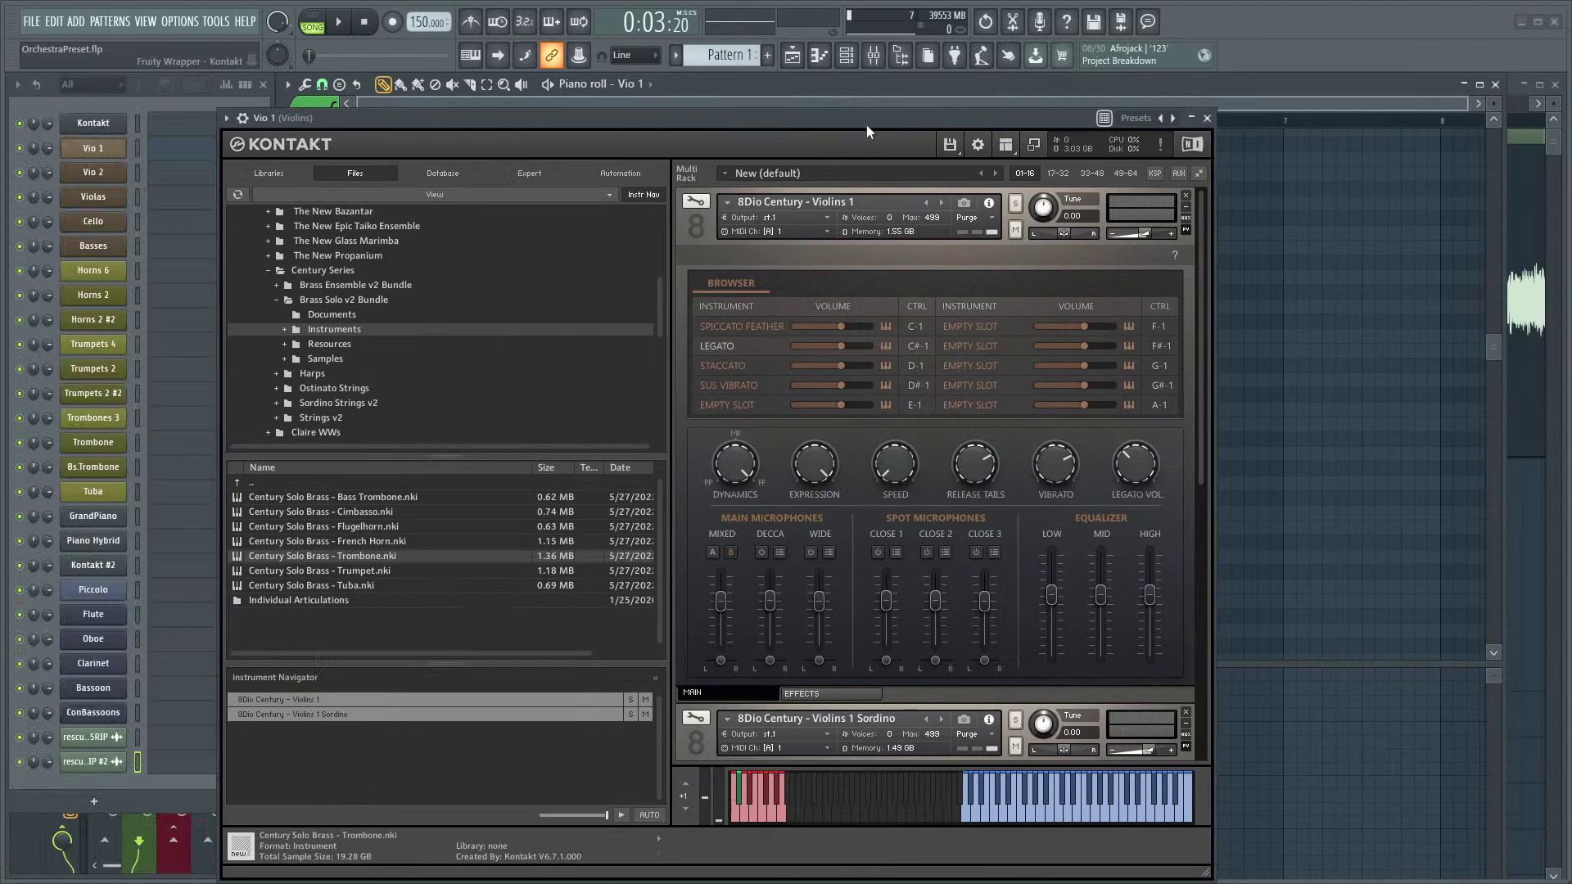
click(1207, 118)
- Select the Kontakt channel and play the reference clip's opening repeatedly while working out the melody's notes on it
key(space)
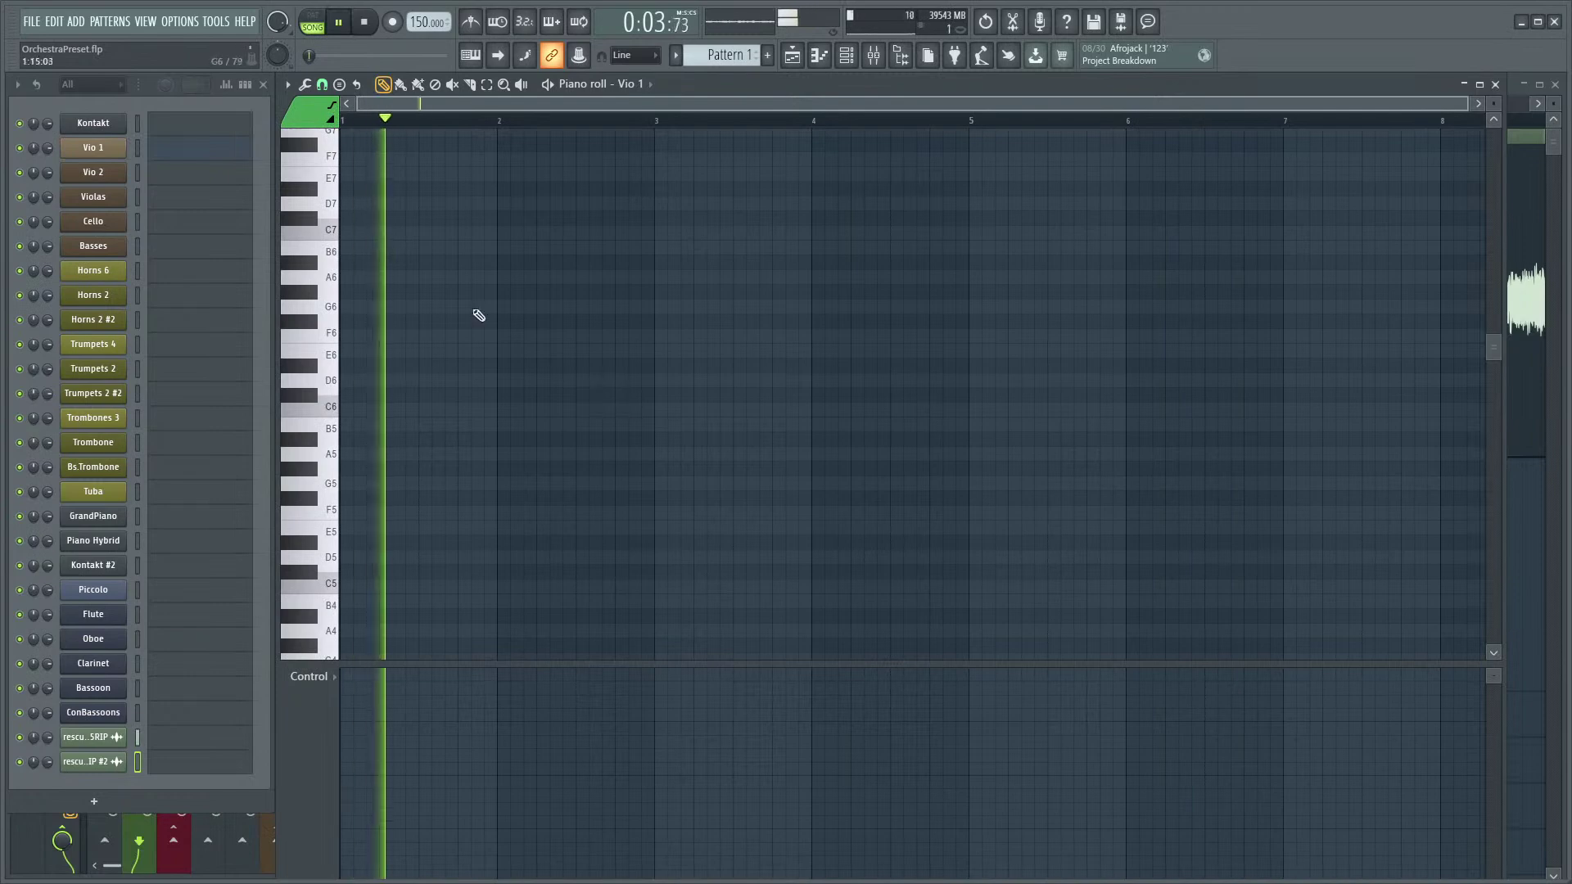
key(space)
click(144, 126)
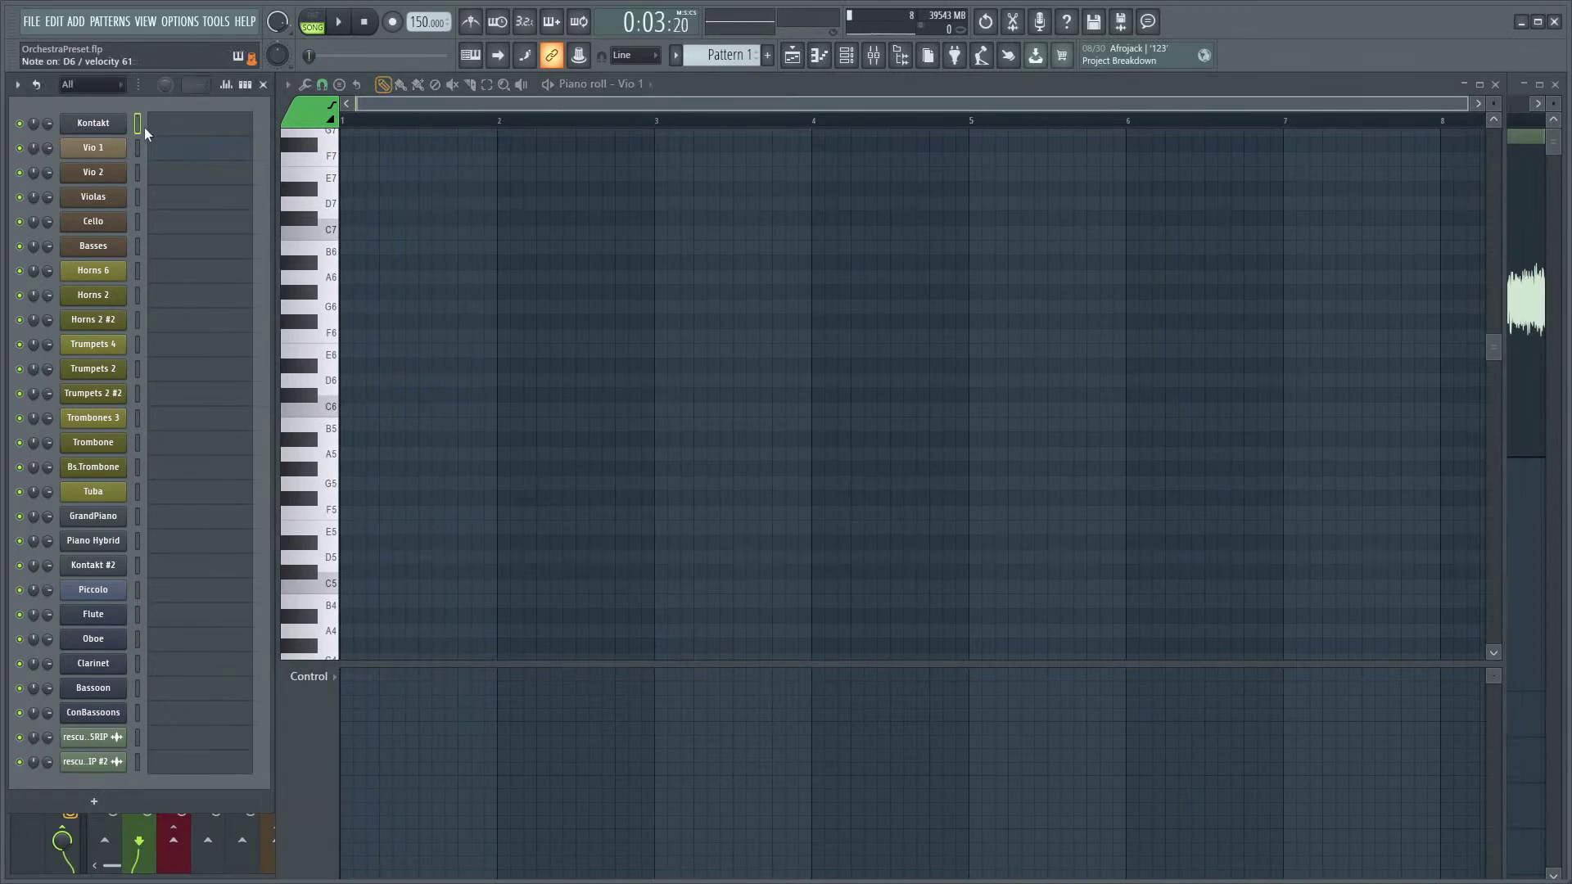
key(space)
key(space)
key(space)
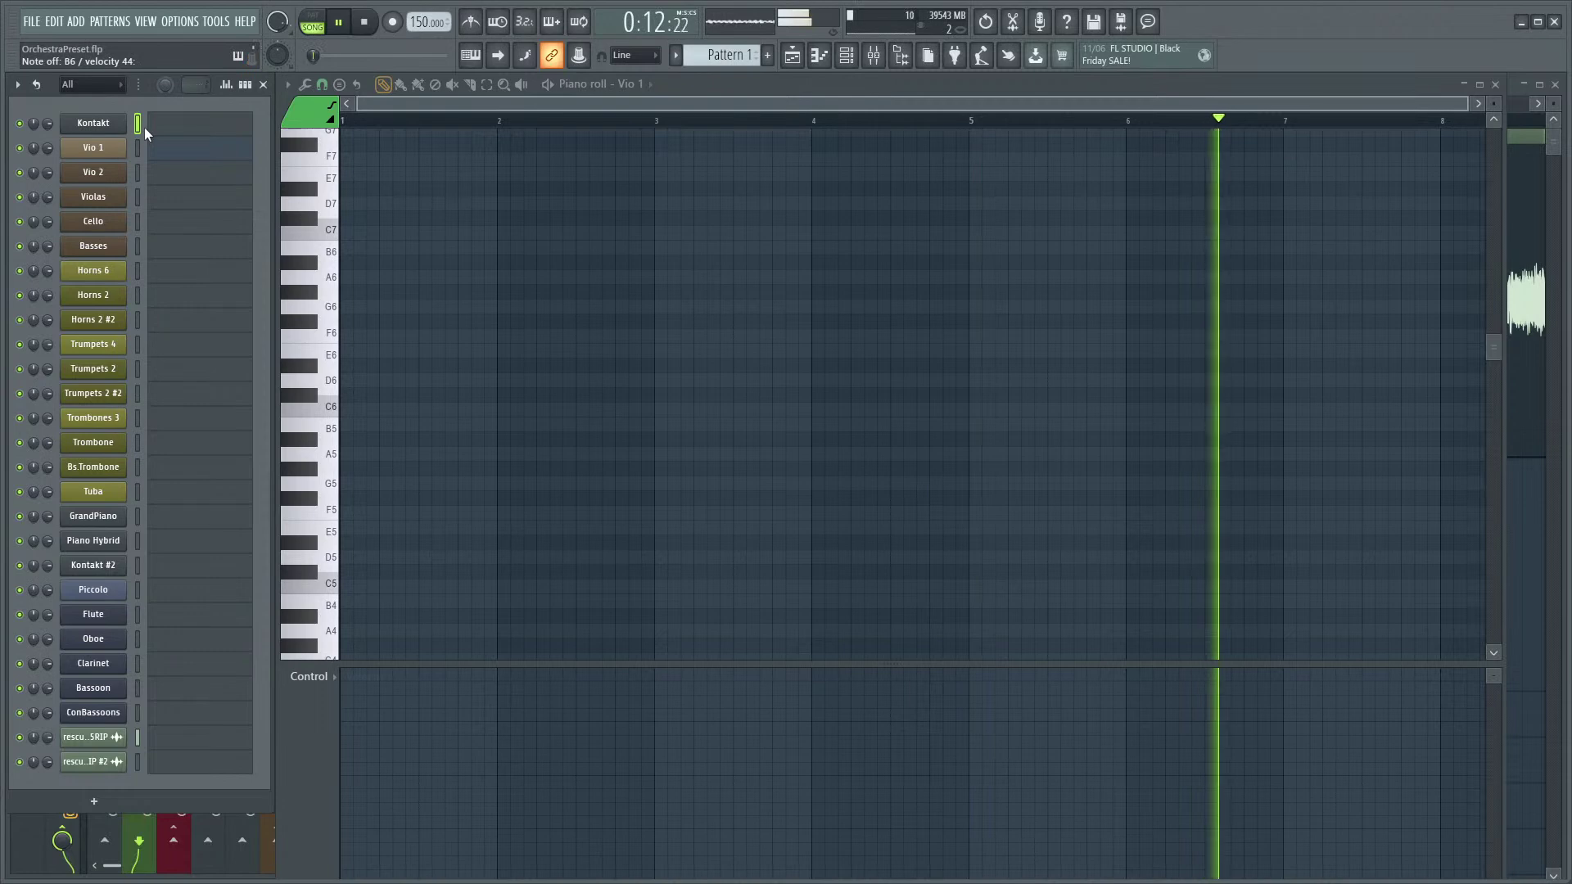
key(space)
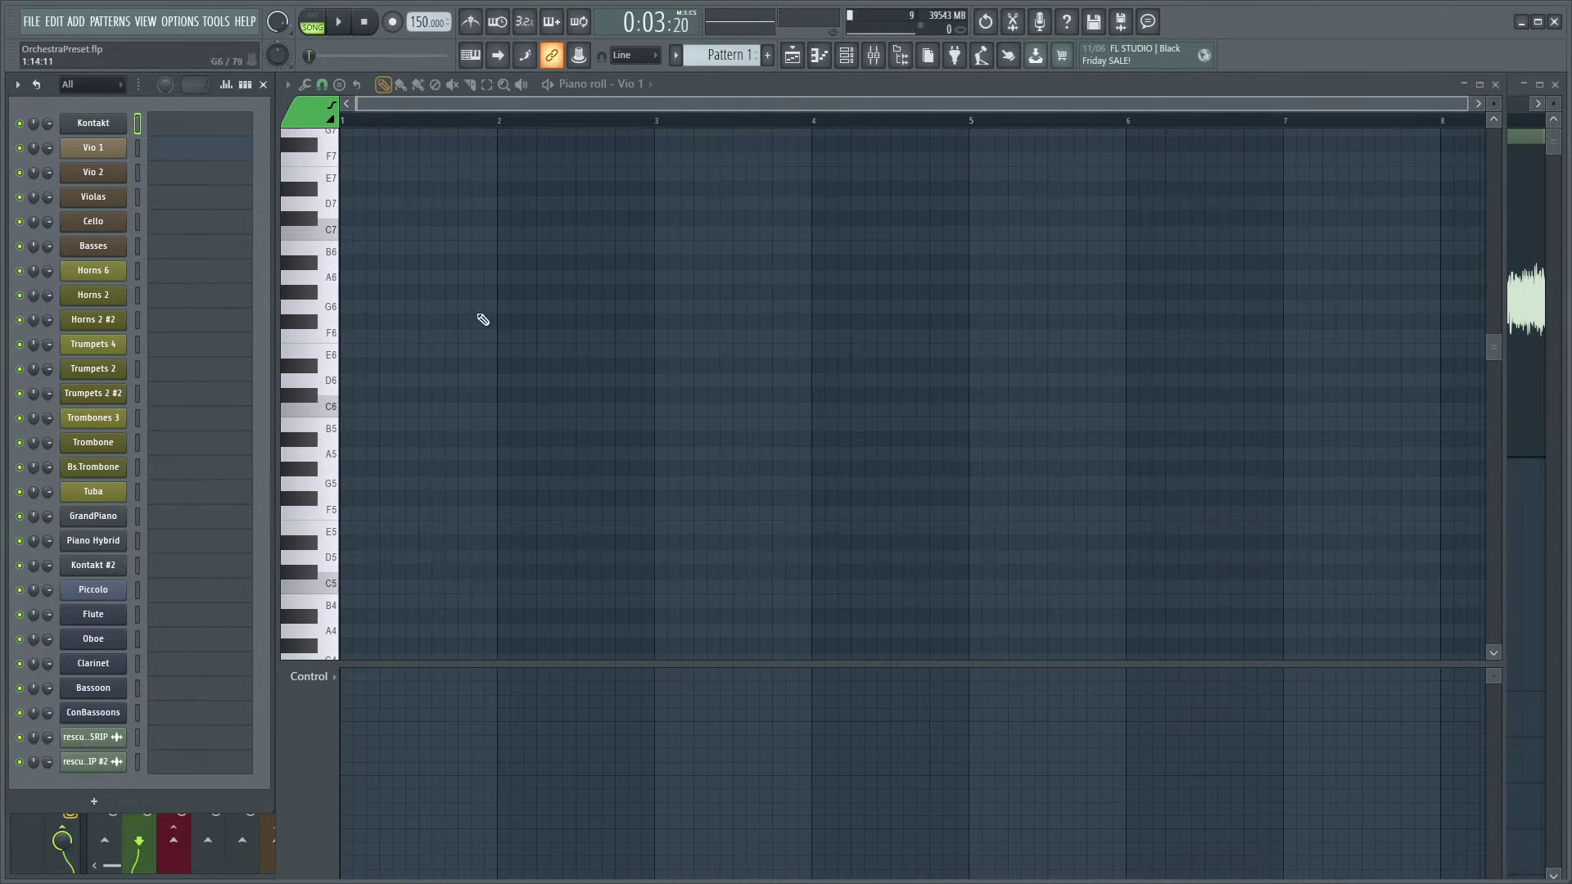
- Add a short C1 keyswitch note at the start of Vio 1's Piano roll
key(F5)
key(F7)
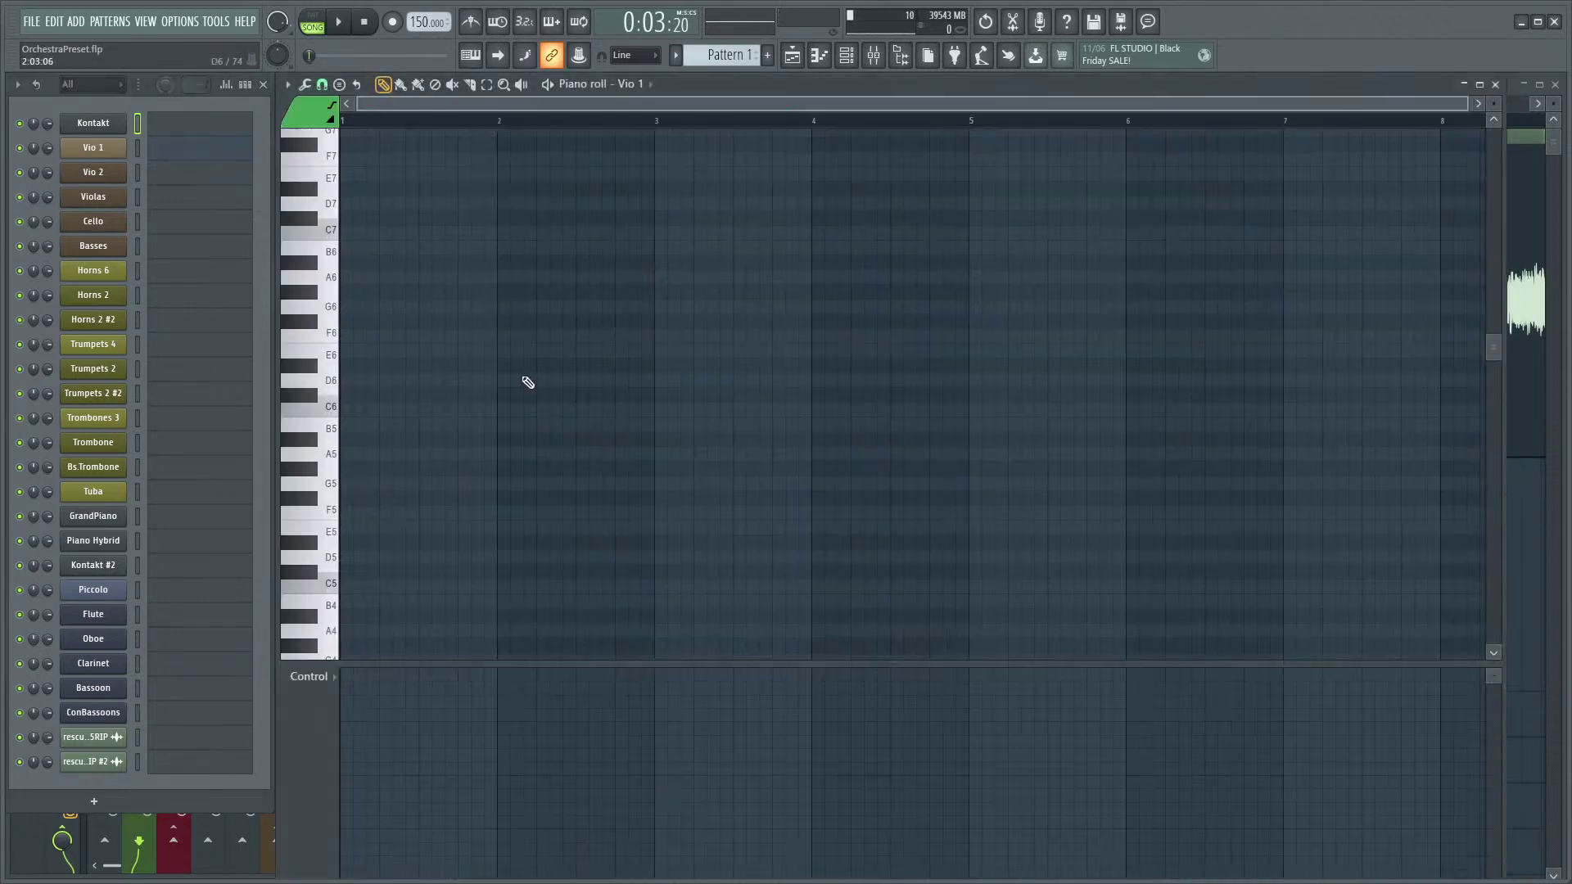
click(347, 472)
scroll(459, 533, up, 3)
scroll(459, 533, down, 2)
- Reopen the Vio 1 Kontakt instrument beside the Piano roll and examine the articulation keyswitches of Violins 1
click(90, 156)
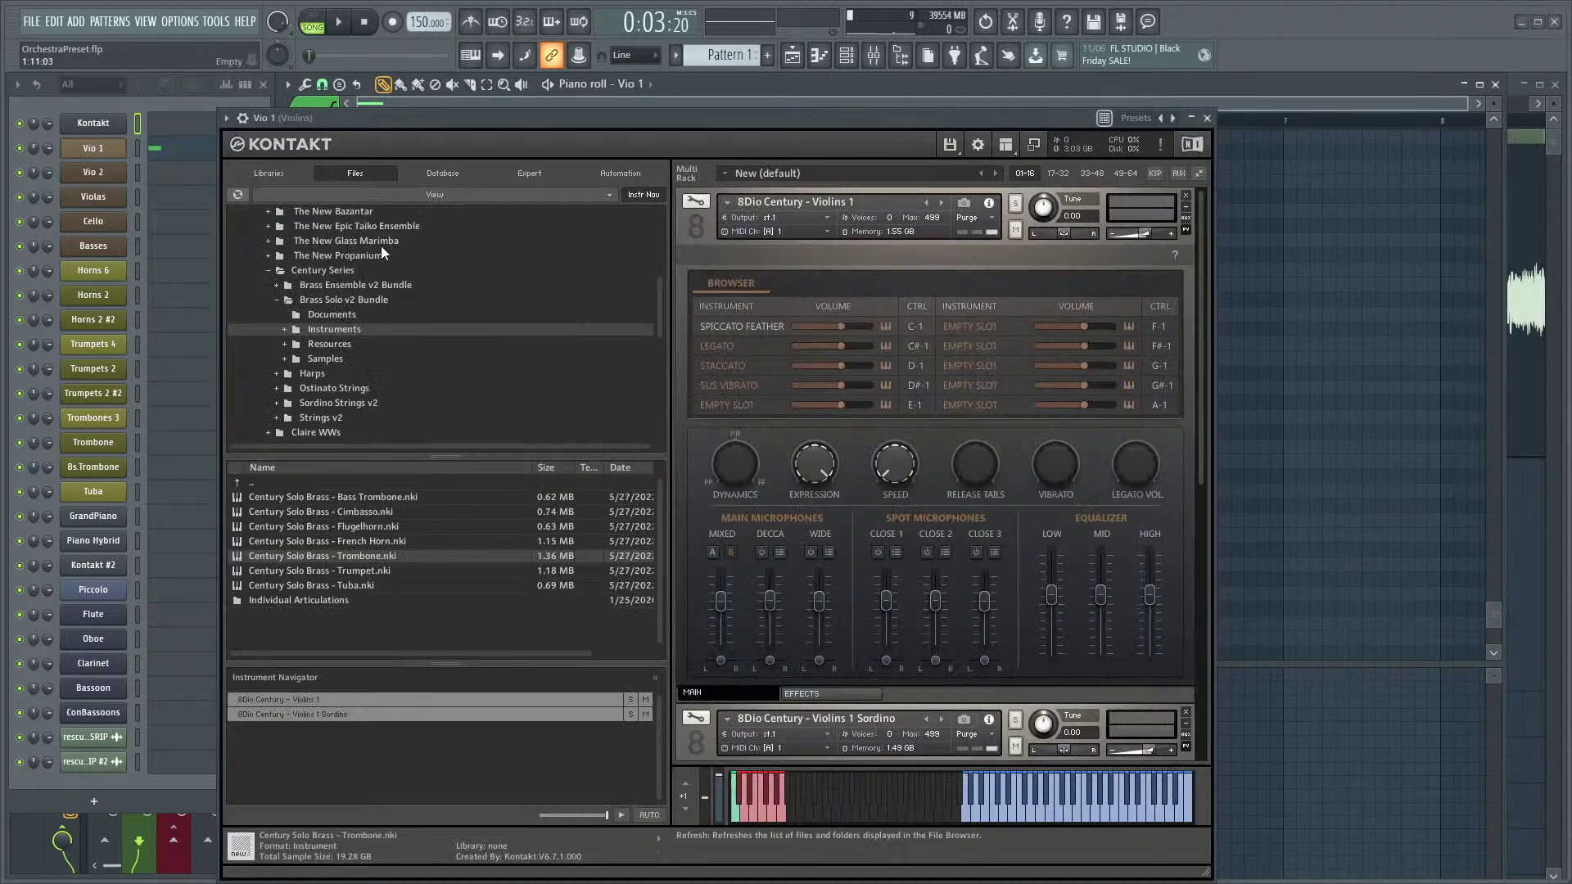
drag(999, 101, 957, 90)
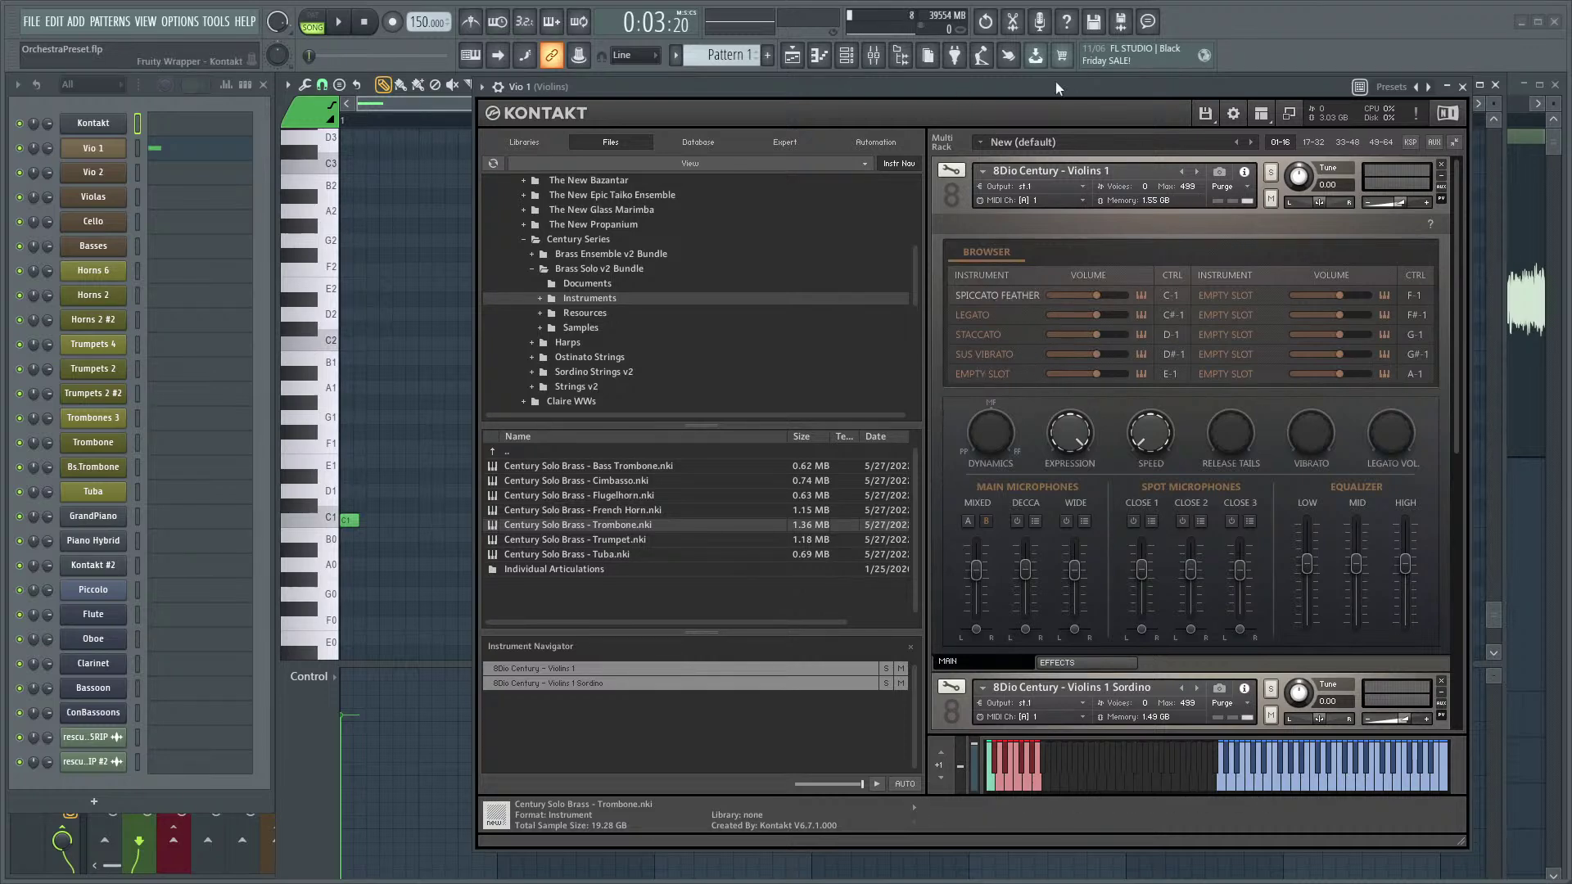
drag(969, 88, 967, 104)
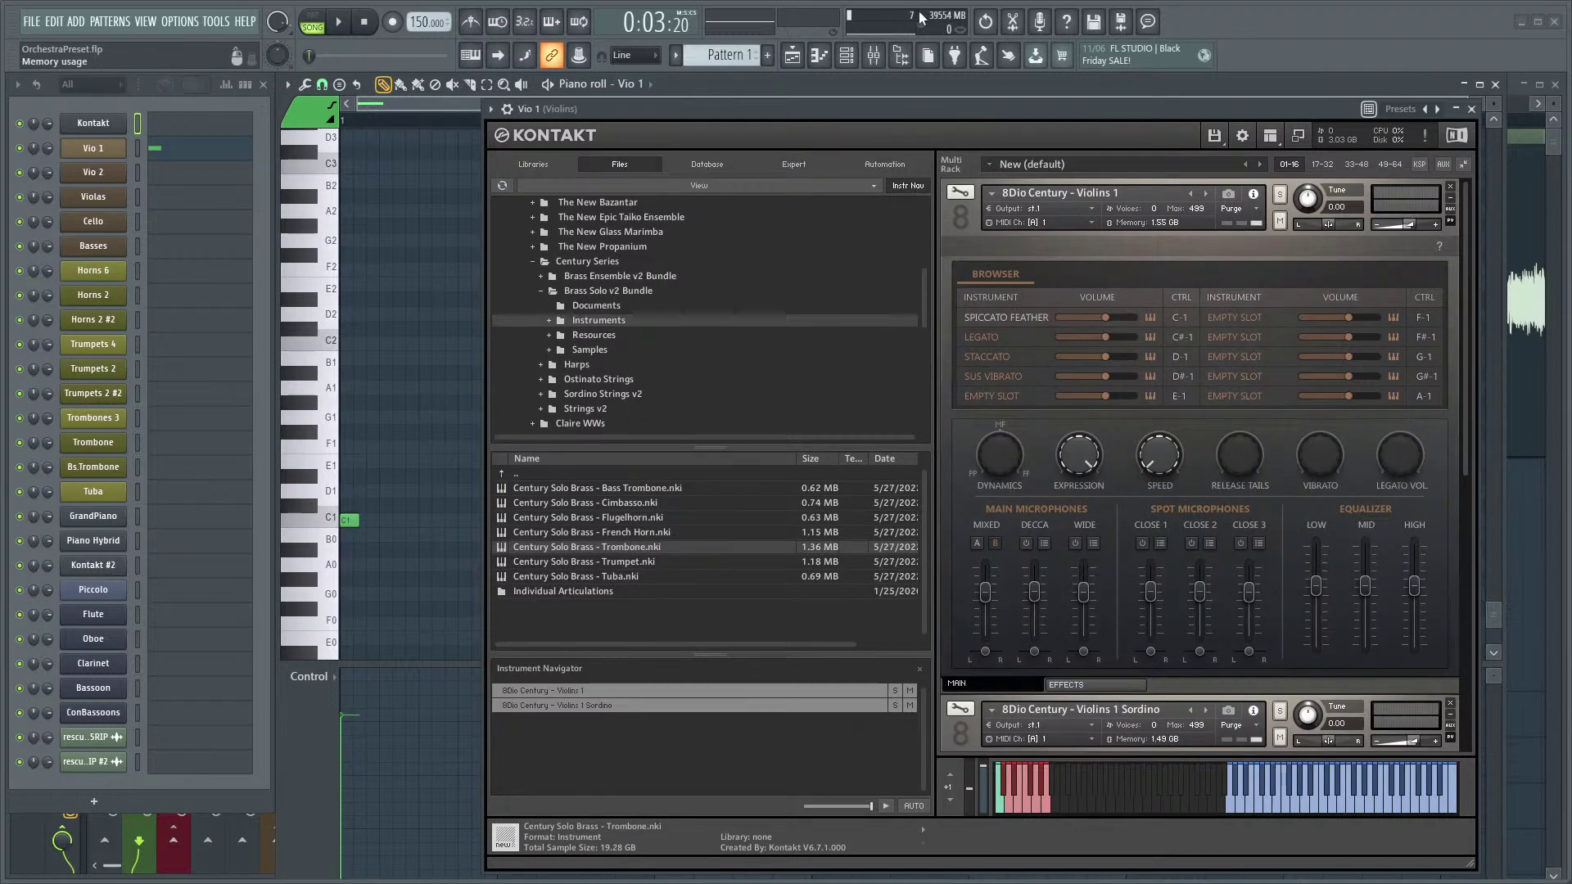
mouse_move(931, 106)
mouse_down()
mouse_move(926, 89)
mouse_move(949, 95)
mouse_up()
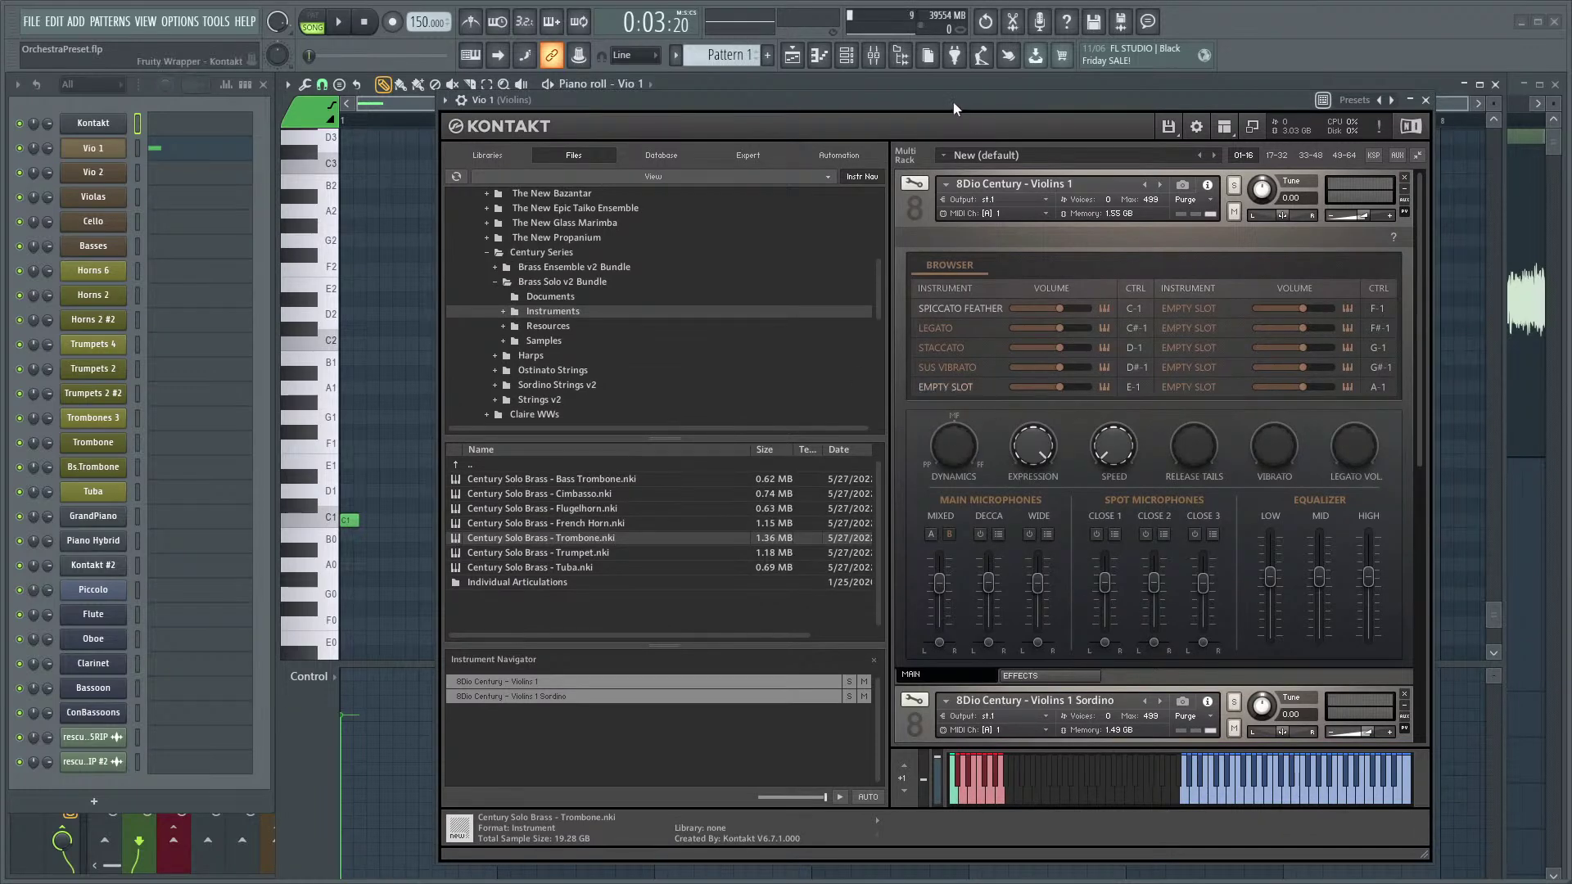
drag(953, 102, 920, 98)
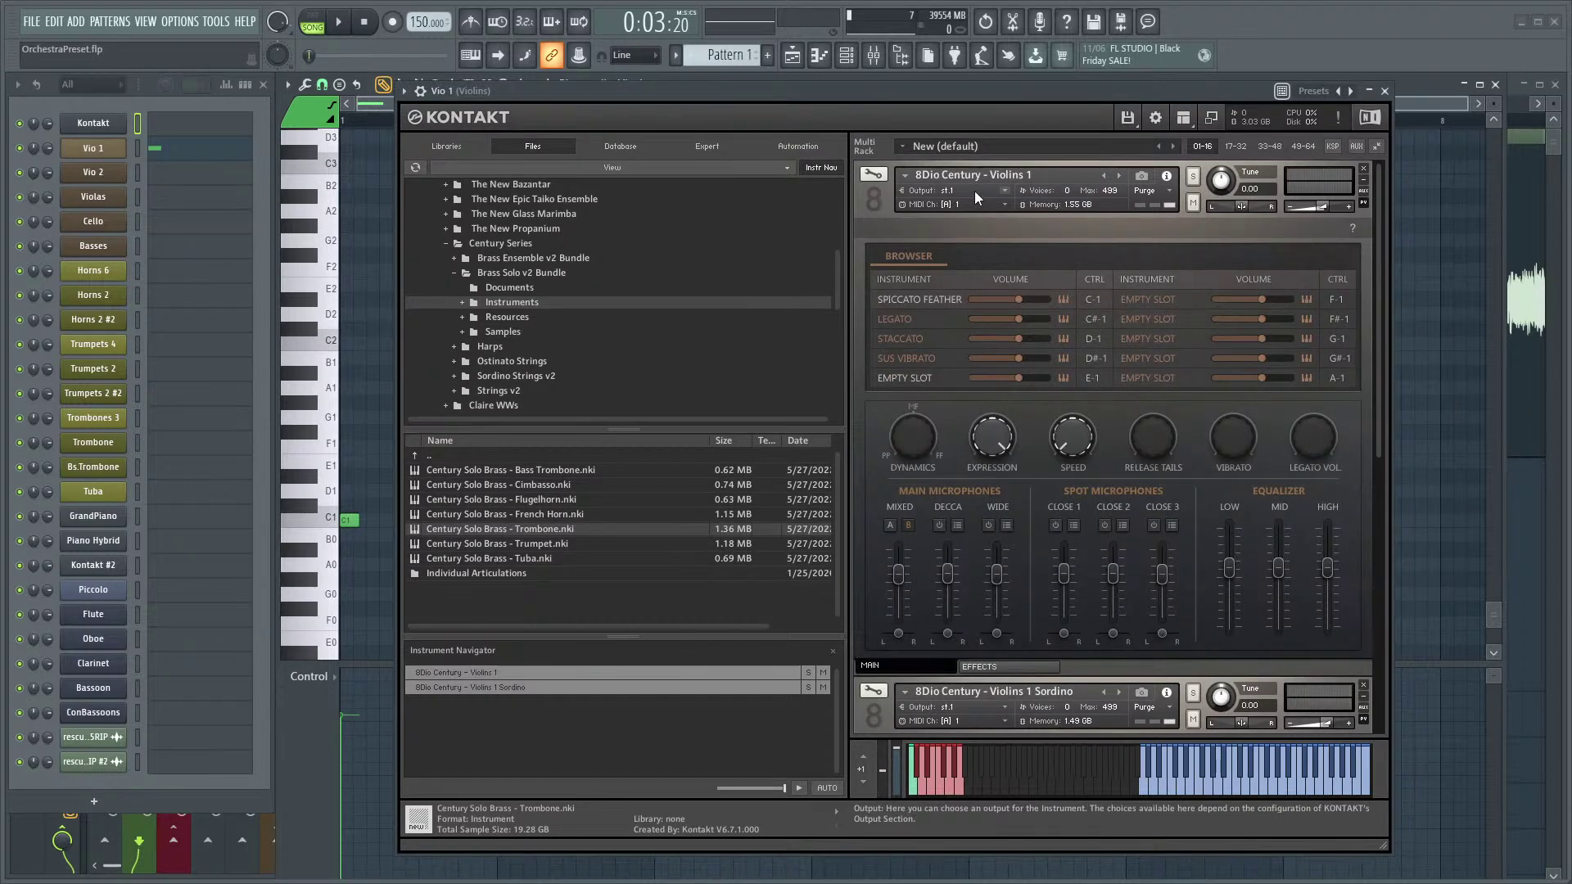
- Move Vio 1's opening keyswitch note up to C#1 to select the Legato articulation, and close the Kontakt window
drag(955, 115, 1079, 123)
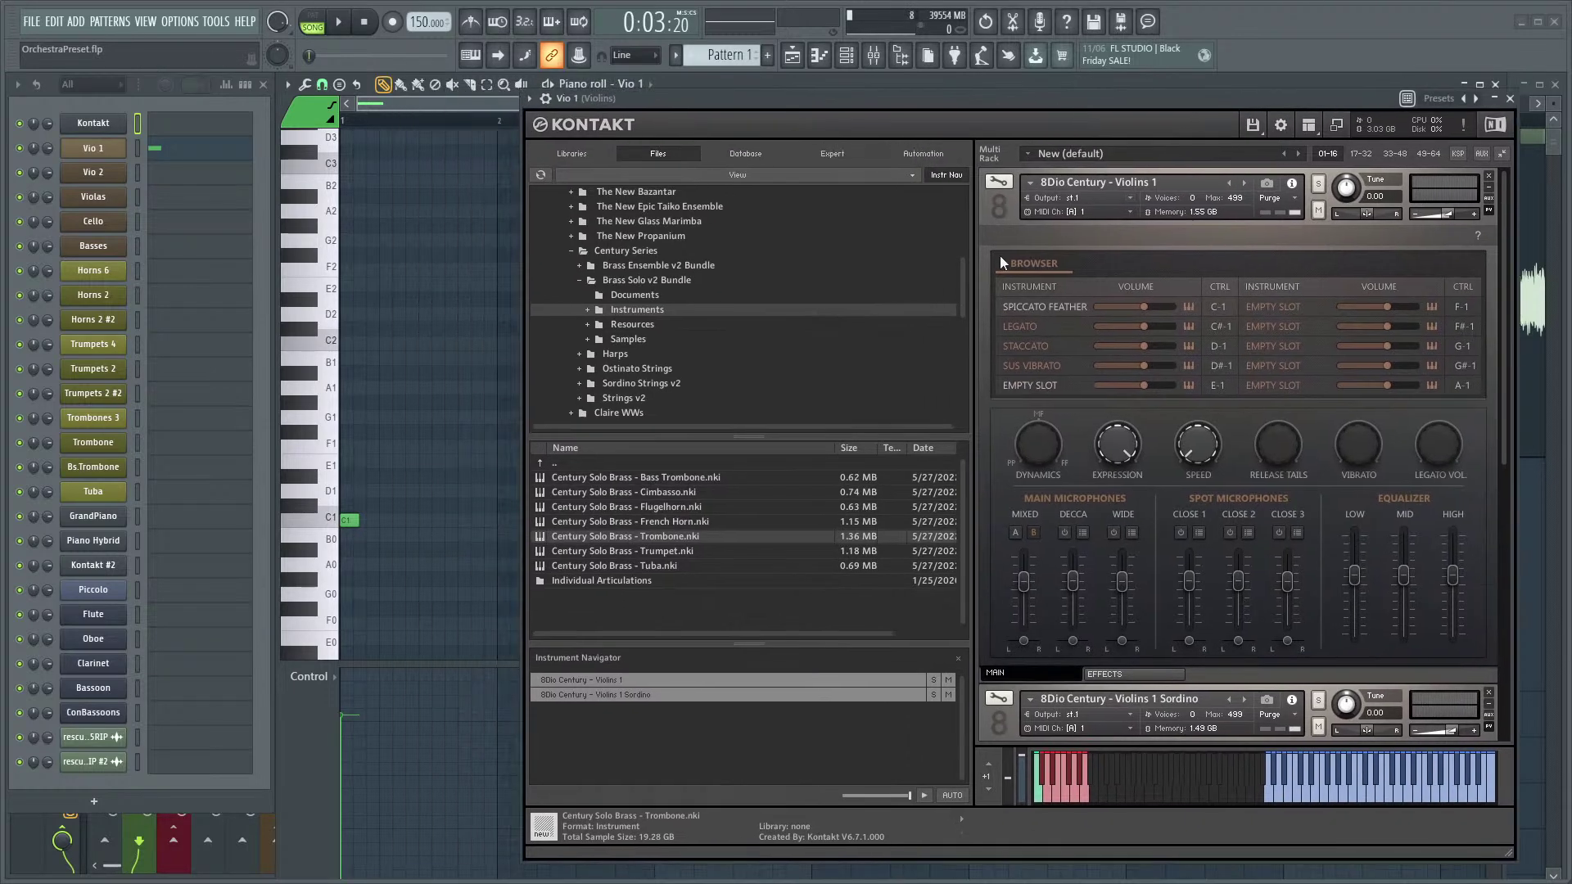
click(345, 520)
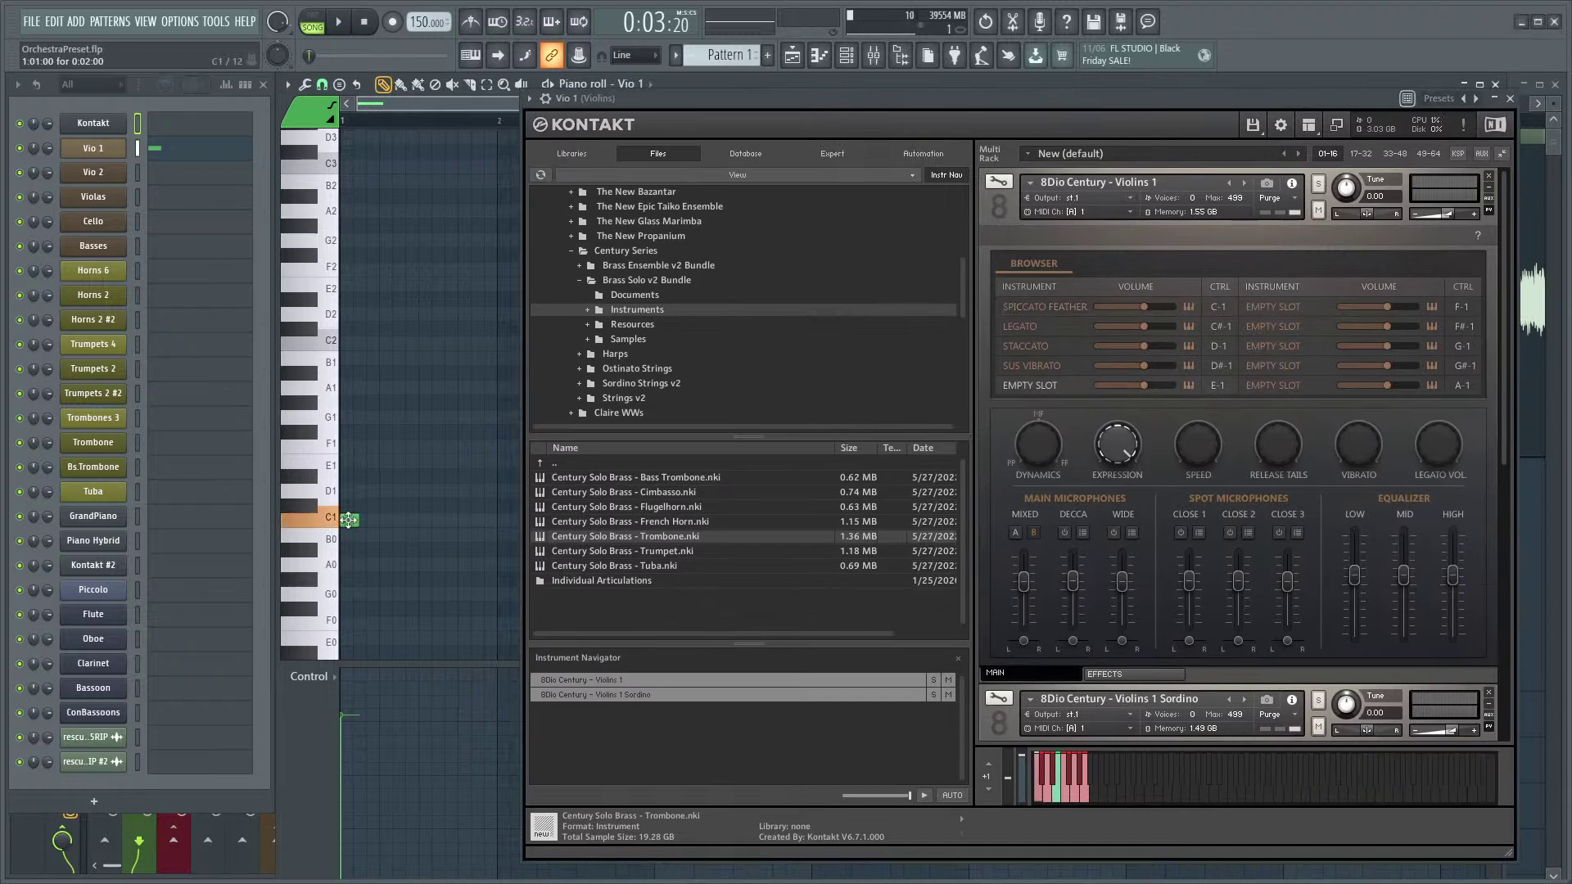
click(351, 519)
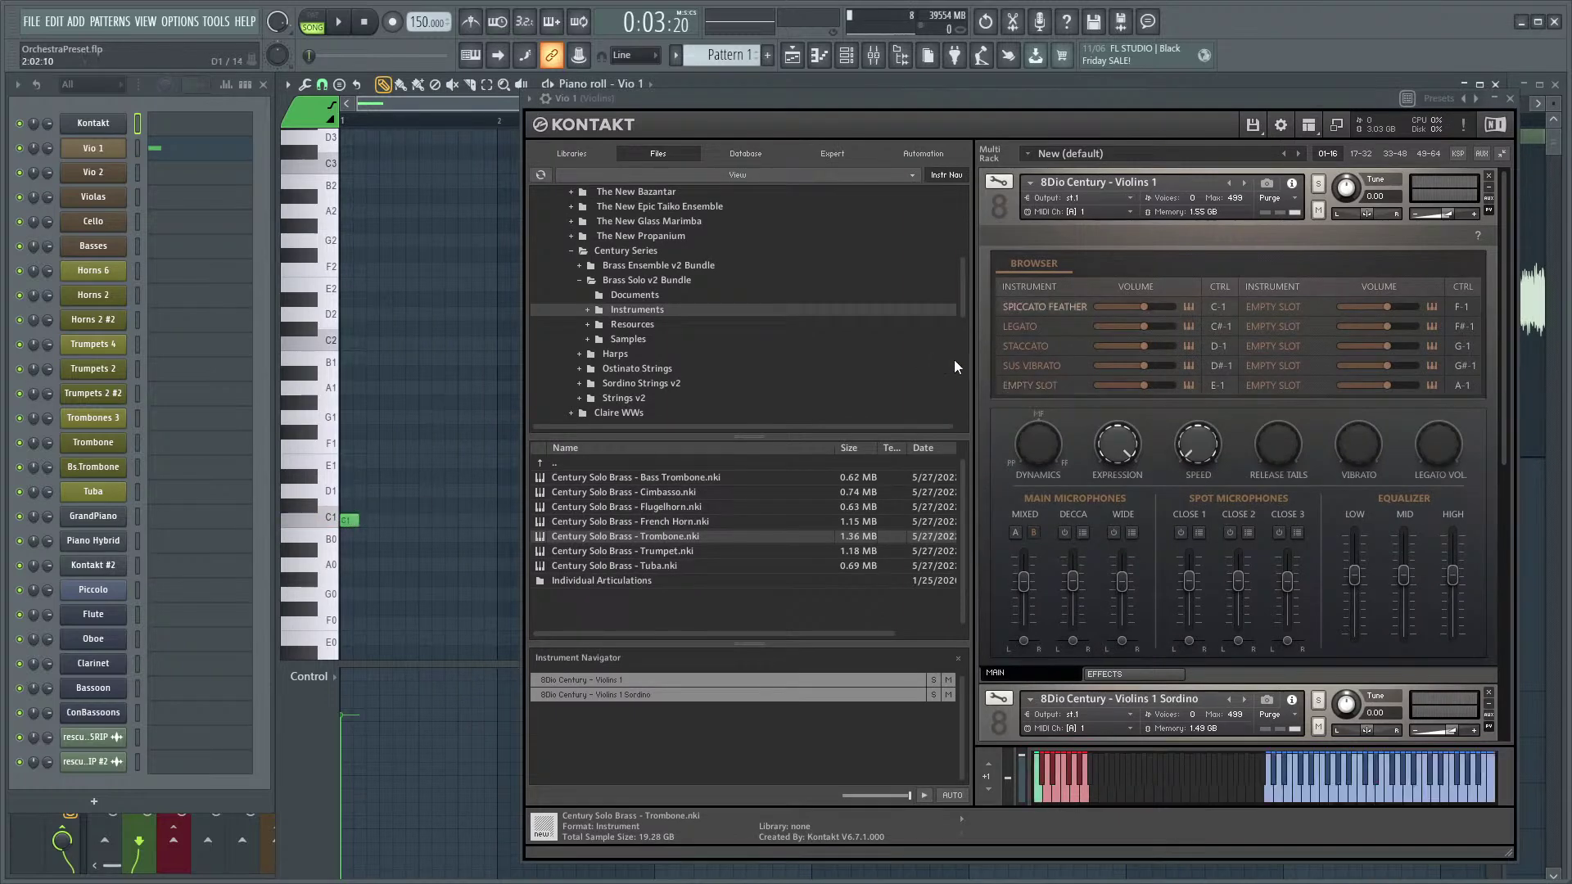
mouse_move(350, 510)
mouse_down()
mouse_move(355, 434)
mouse_move(350, 527)
mouse_up()
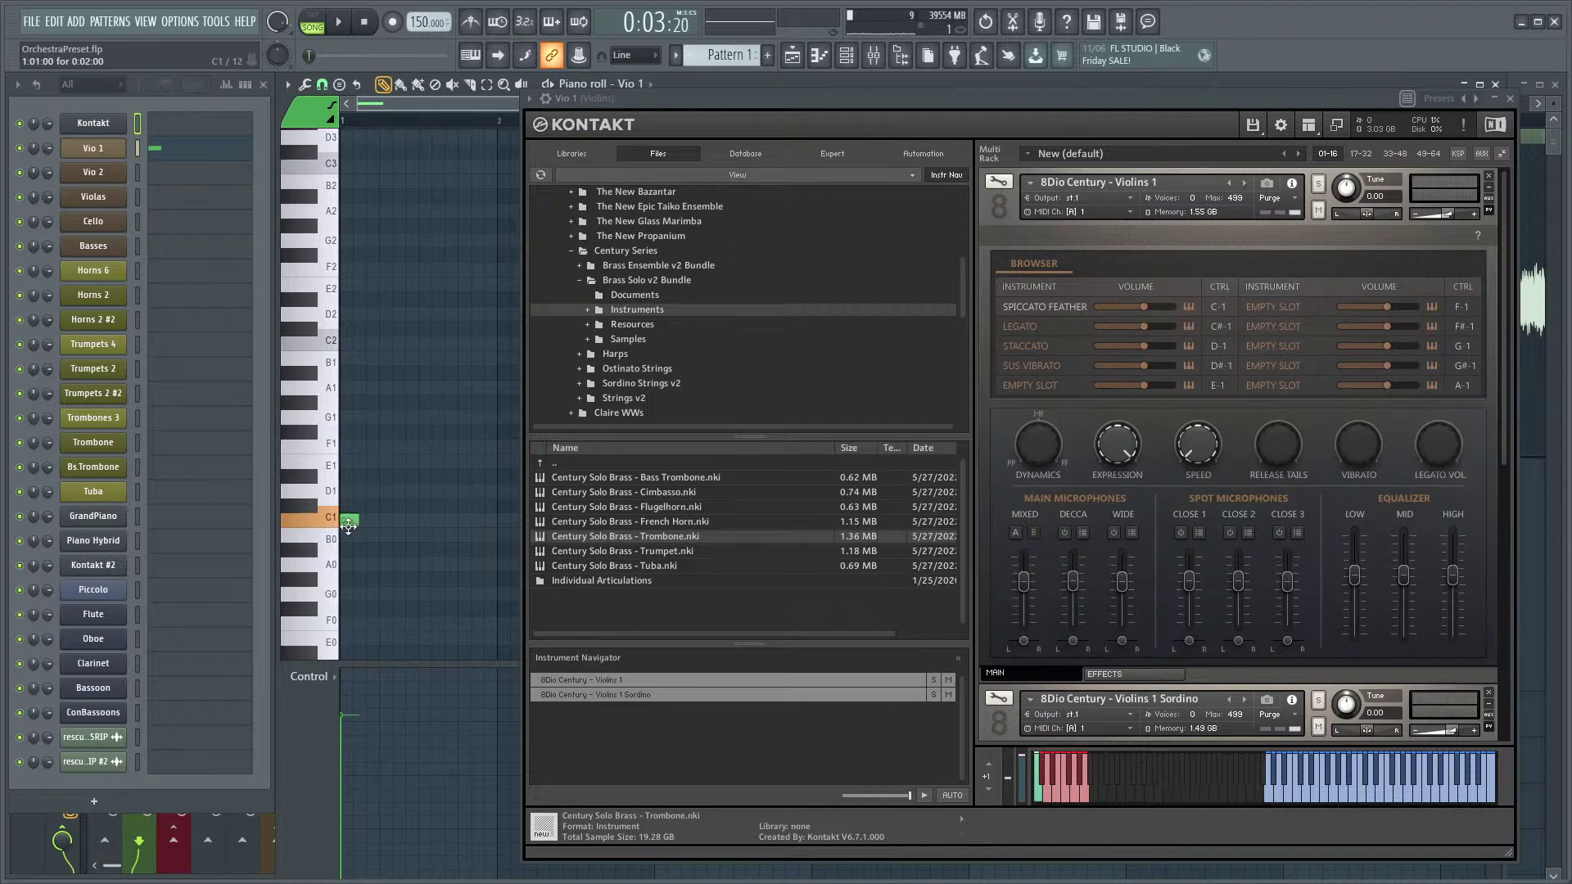
scroll(401, 484, down, 2)
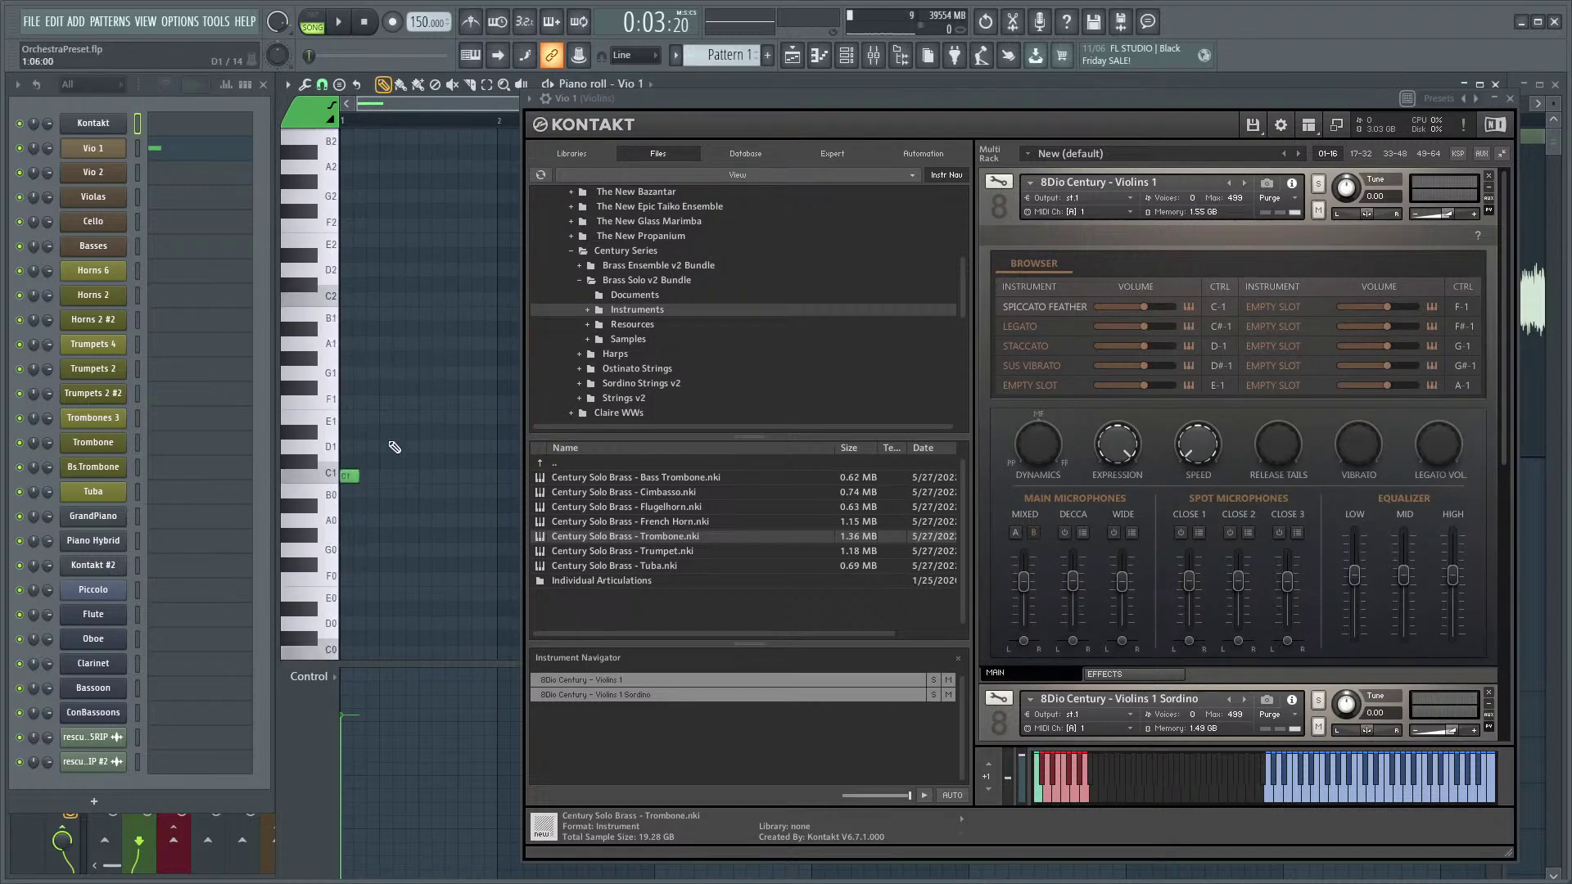
drag(348, 473, 355, 456)
scroll(444, 433, up, 12)
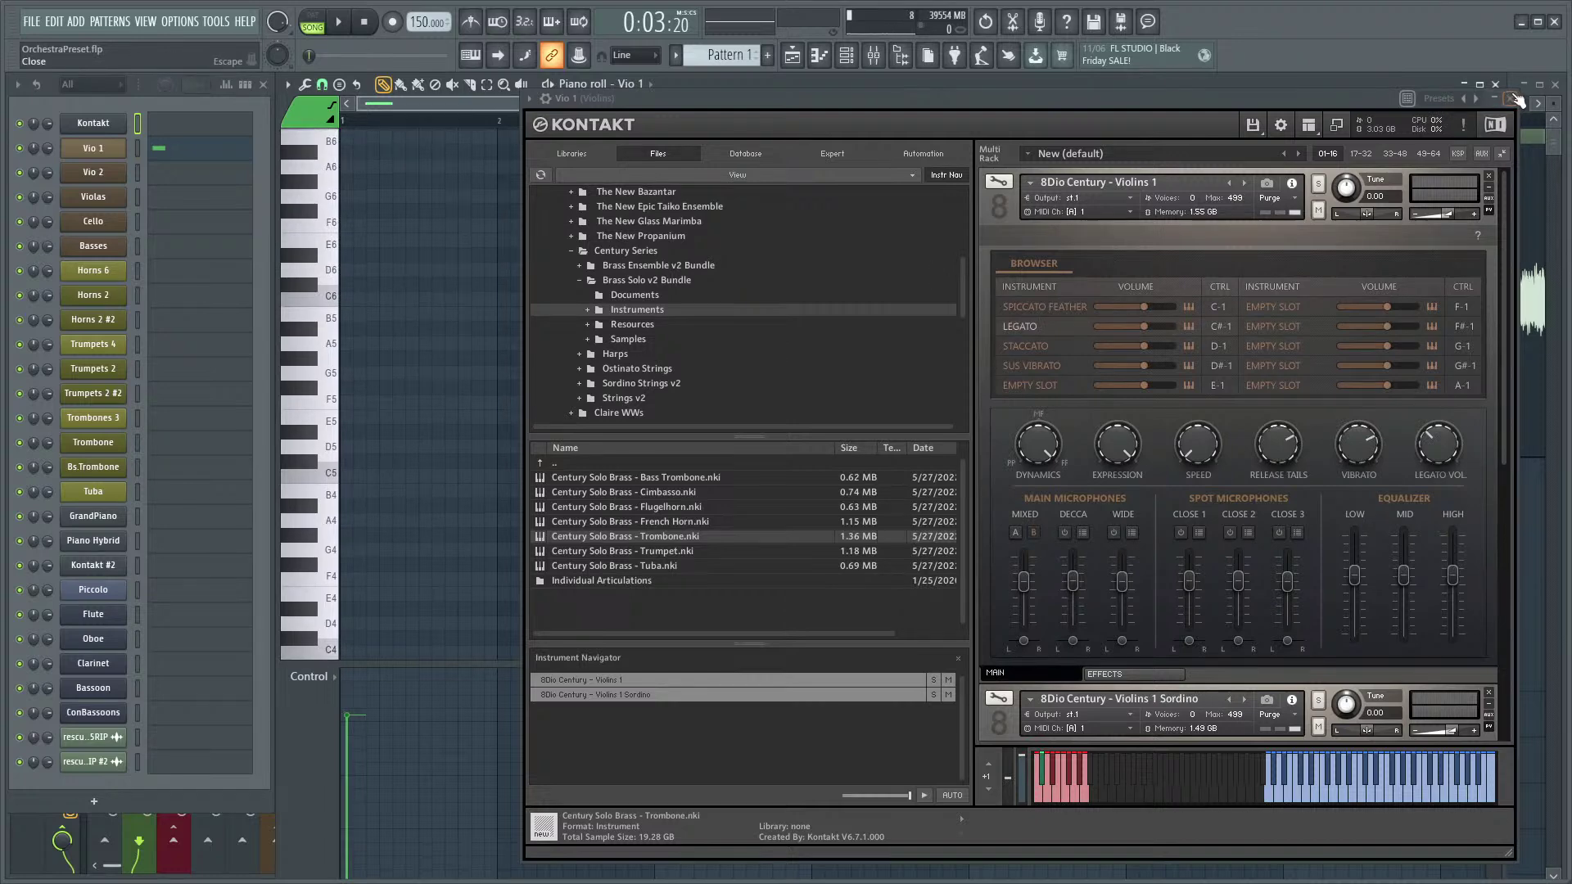
click(1516, 99)
- Enter the opening quarter notes A6, G#6, A6 in bar 1 and check them against the reference by briefly muting Vio 1
scroll(492, 404, up, 7)
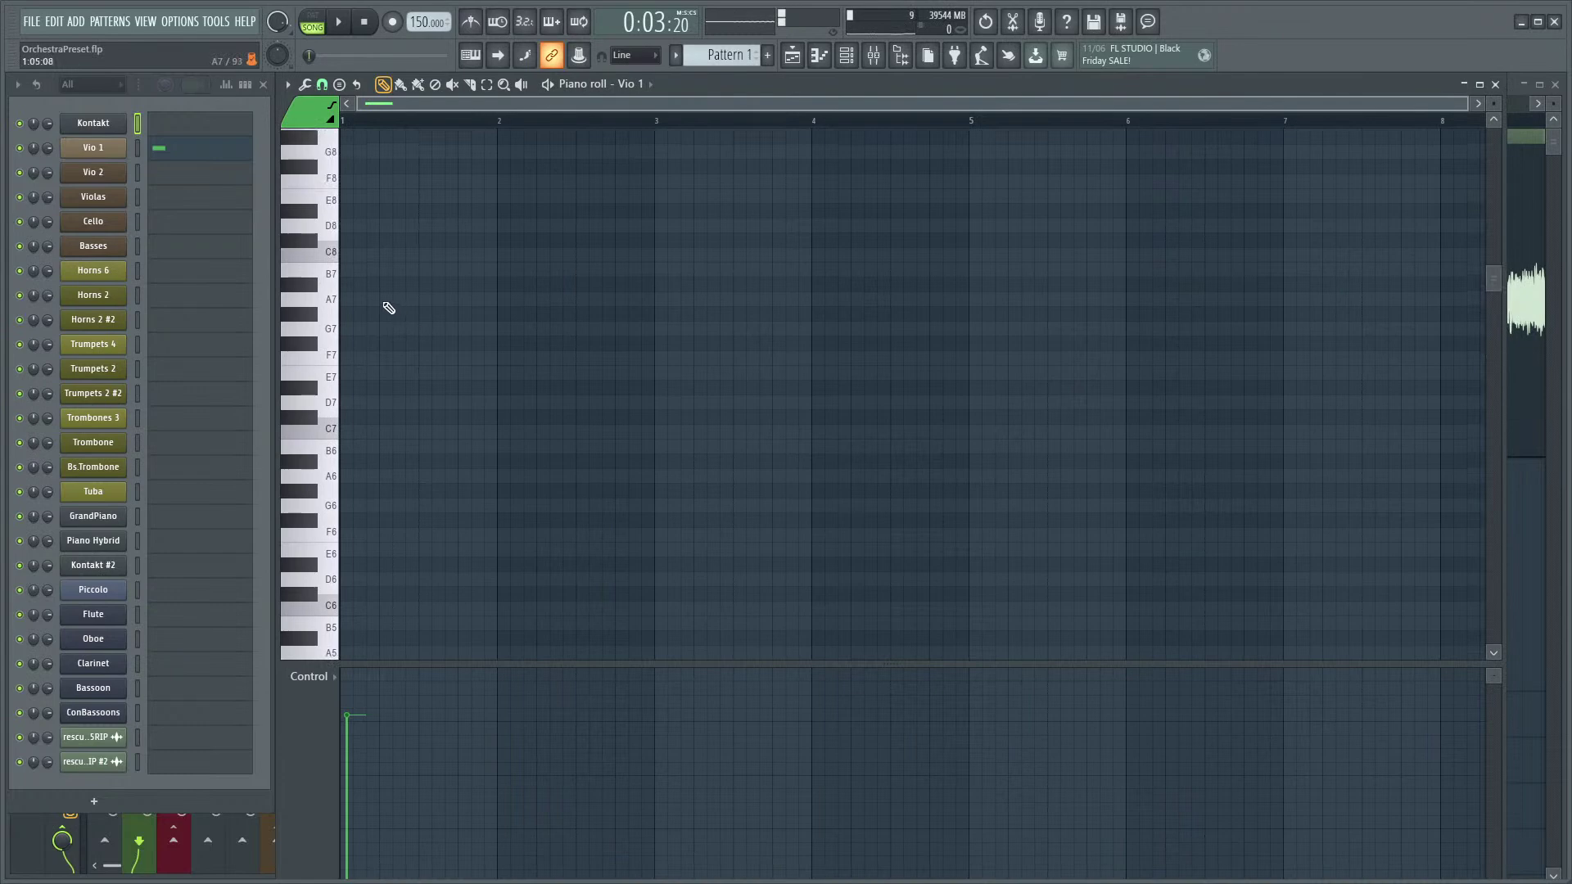
scroll(694, 350, down, 1)
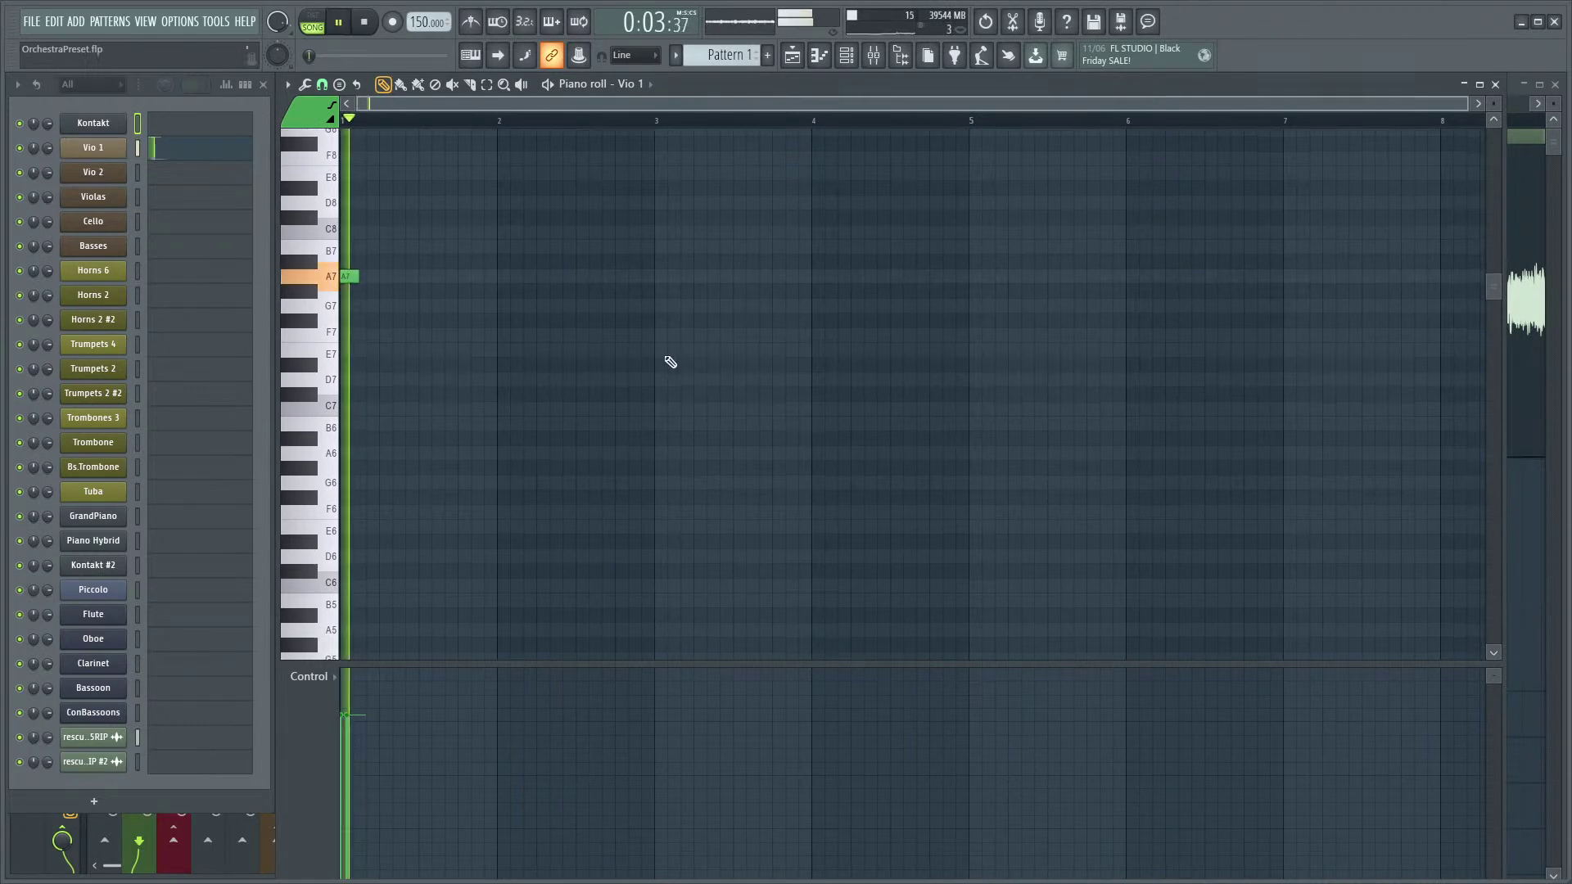
scroll(368, 341, up, 3)
drag(373, 324, 378, 362)
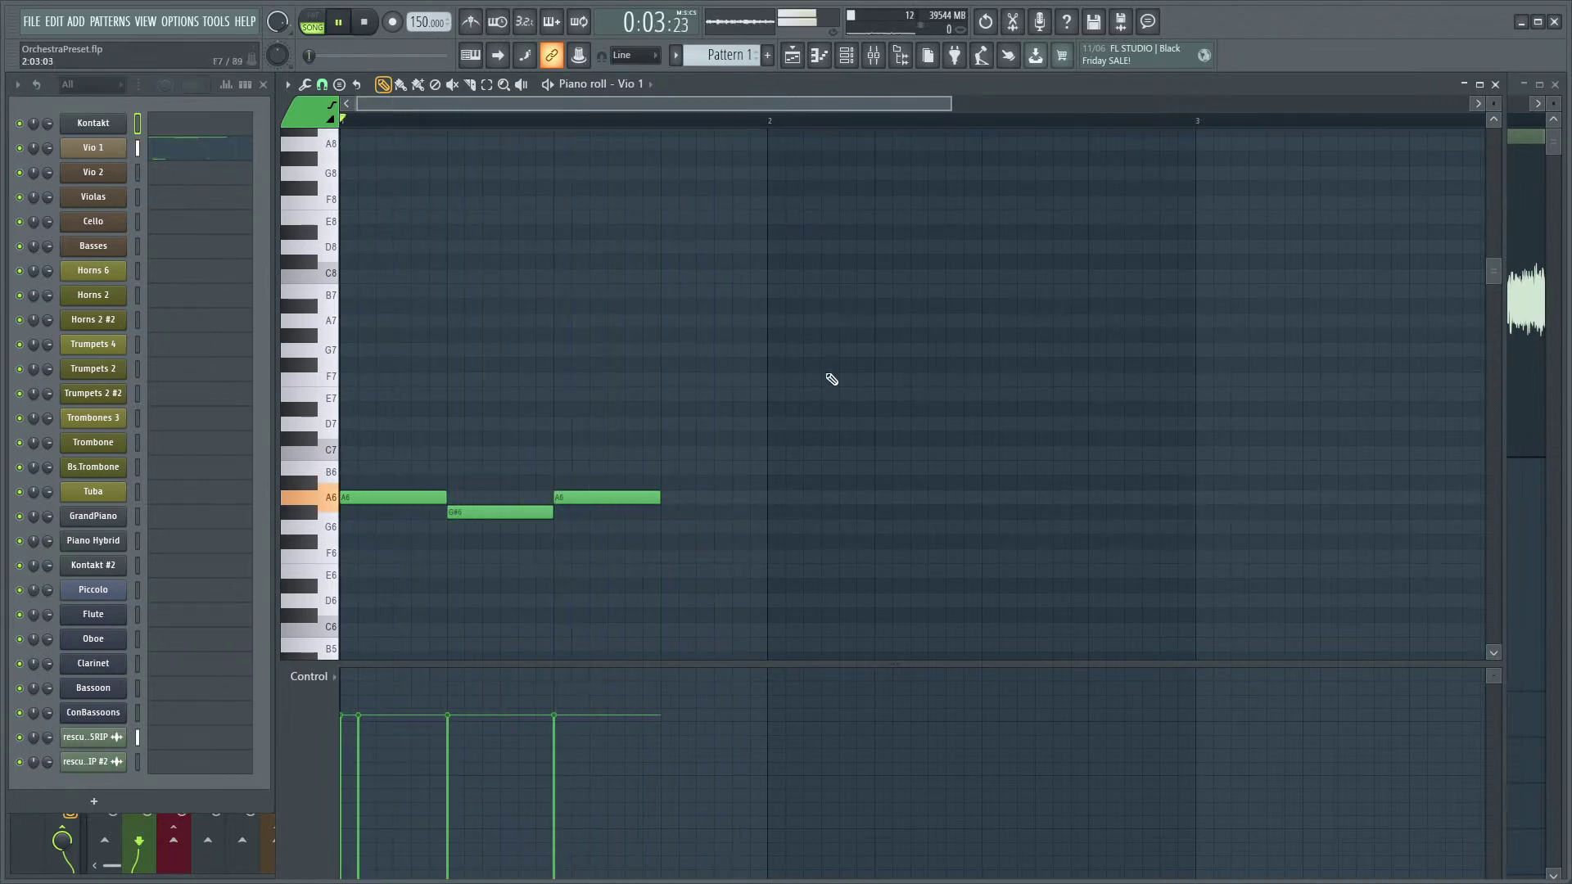
click(20, 147)
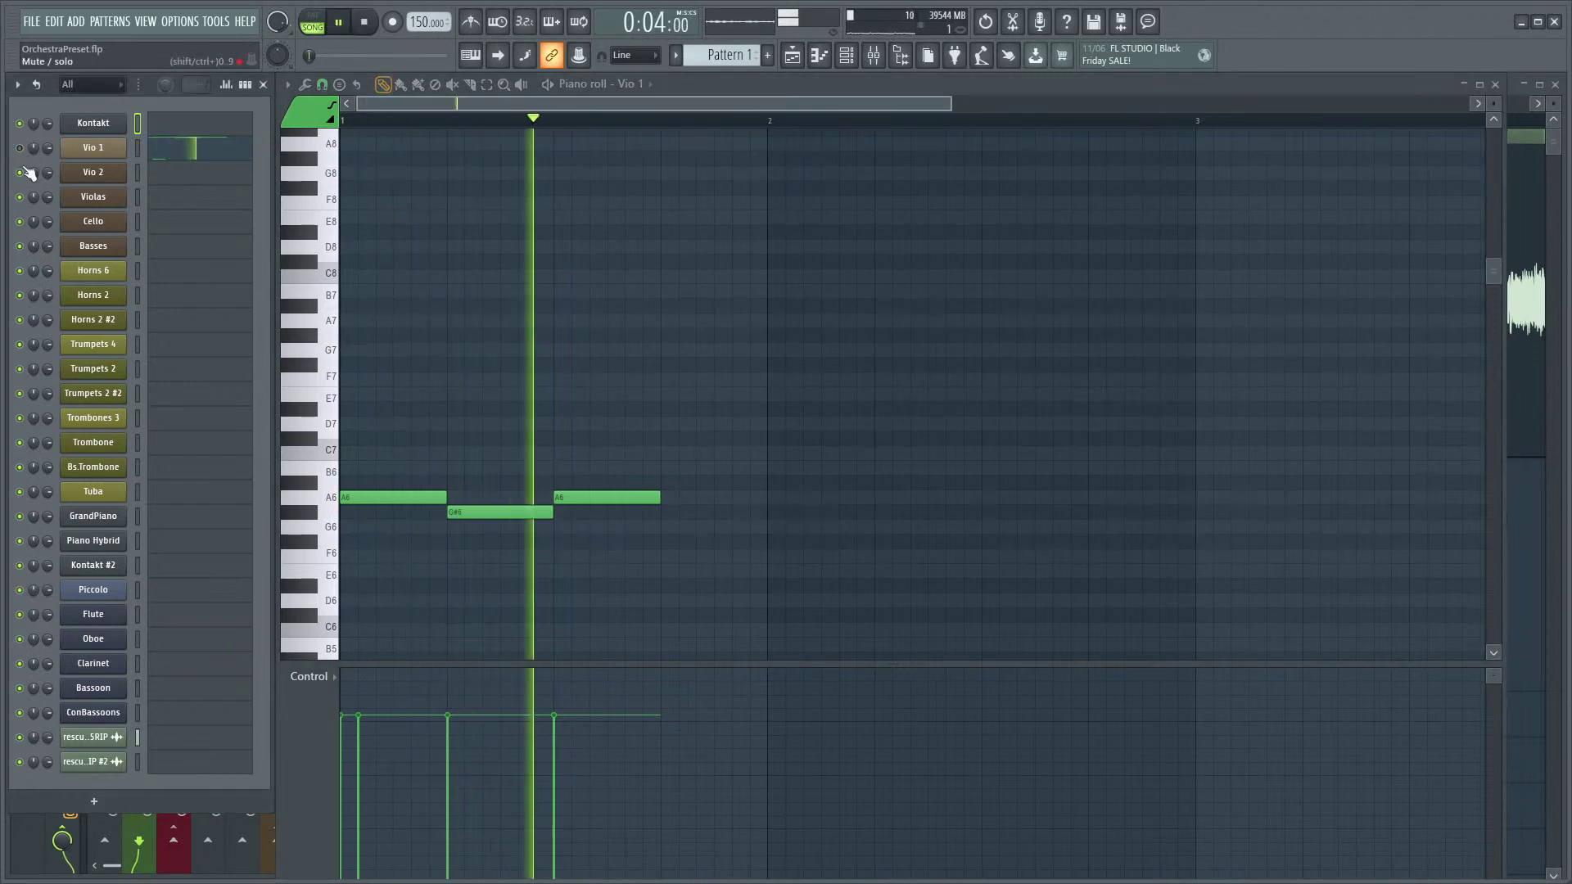
click(21, 148)
- Complete the two-bar phrase with quarter notes G#6, A6, G#6, A6, B6, and duplicate it into bars 3 and 4
click(709, 514)
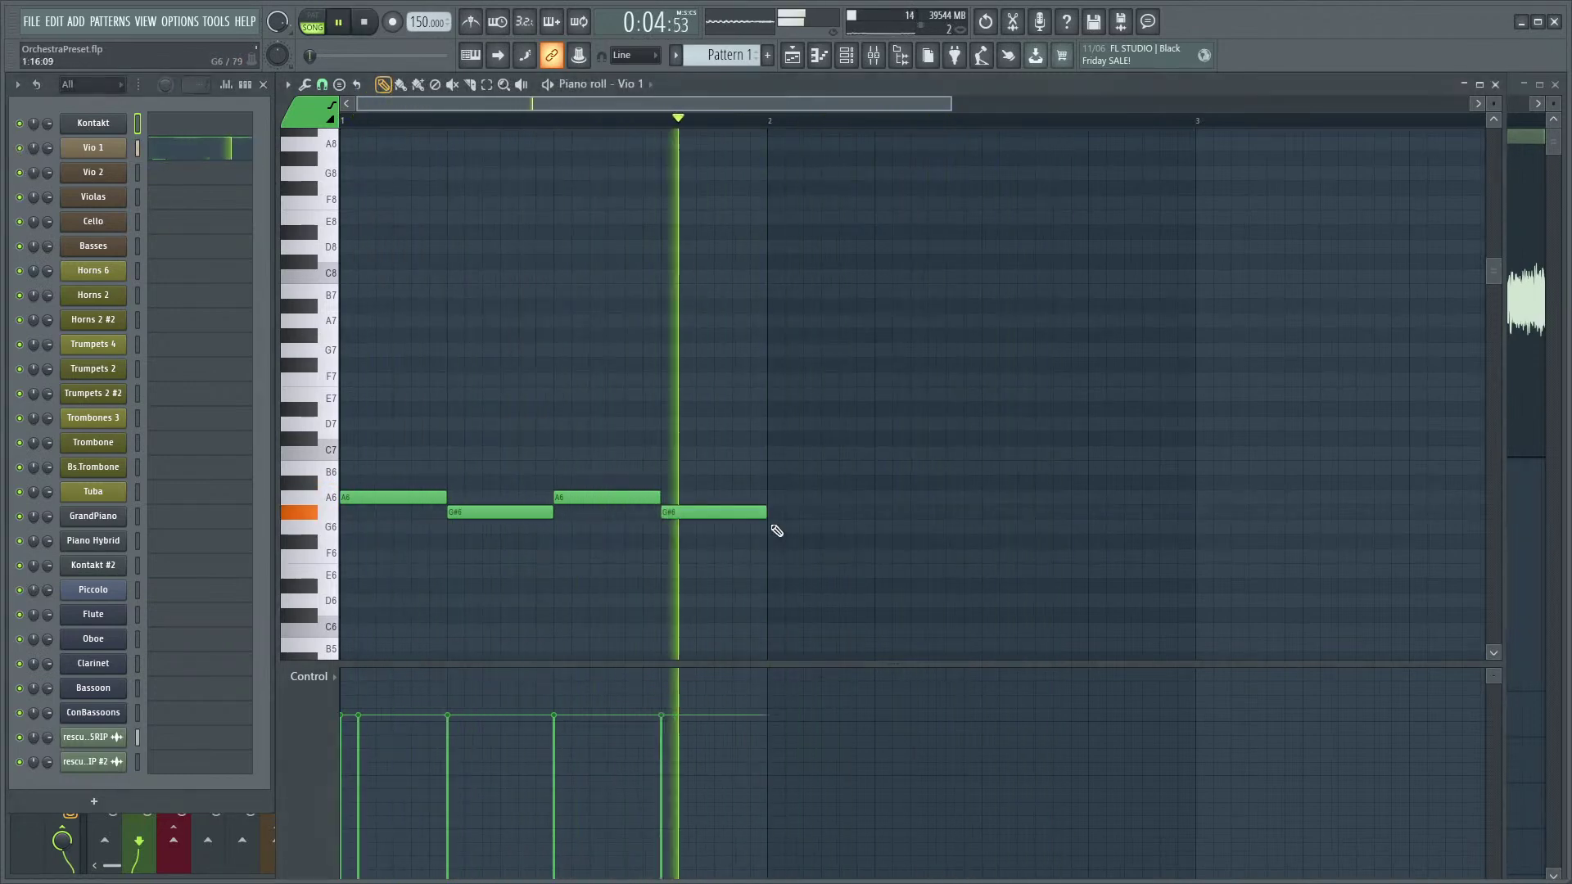
click(772, 496)
key(space)
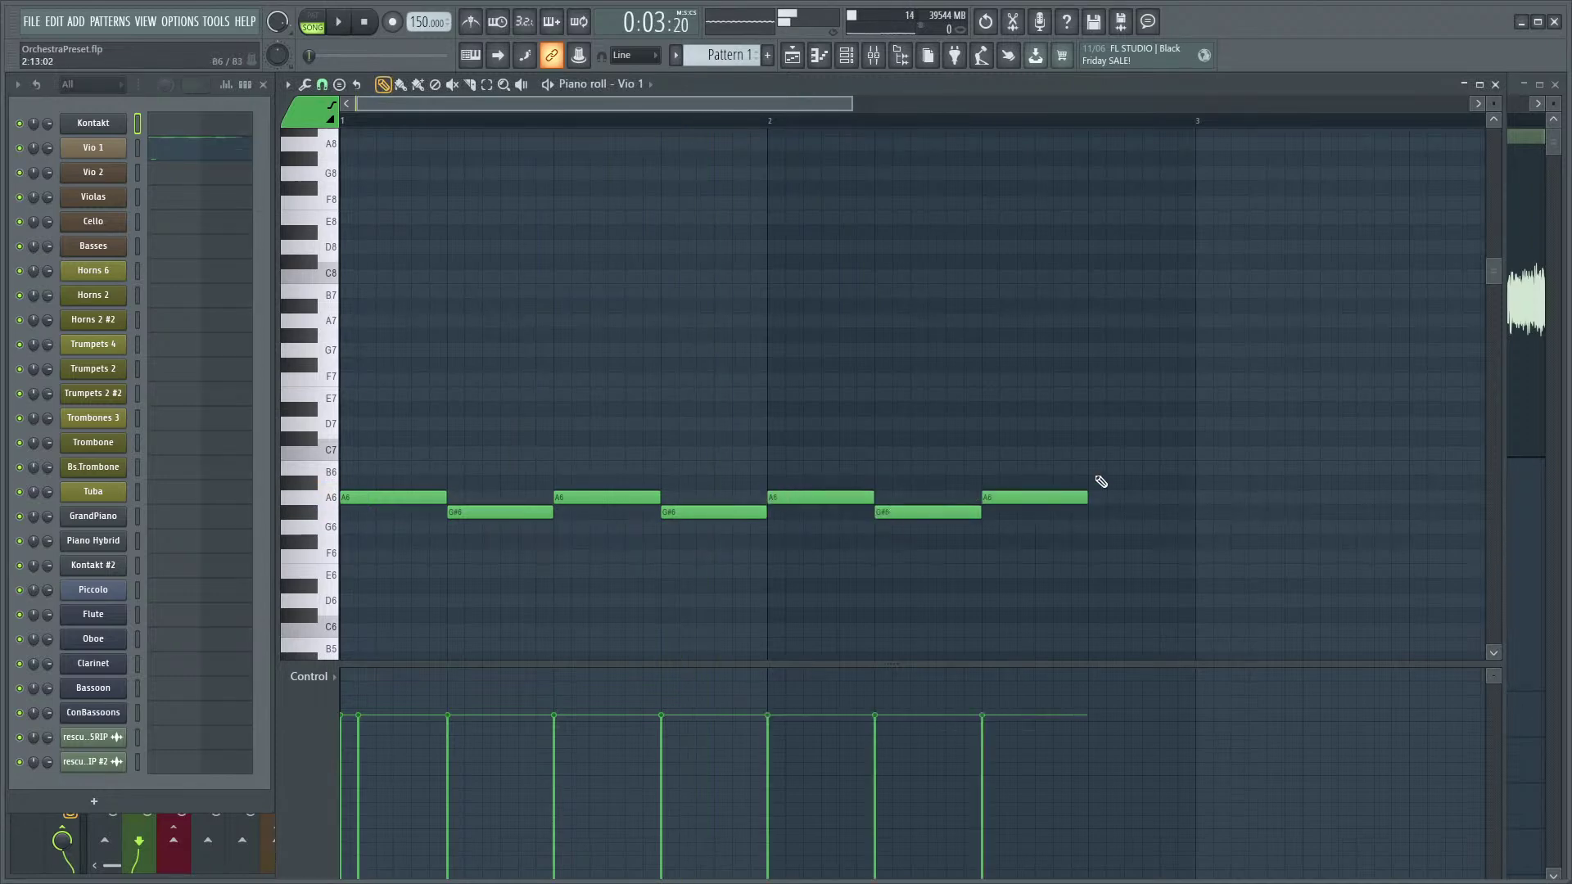
scroll(1162, 515, down, 2)
key(ctrl+a)
key(ctrl+b)
key(space)
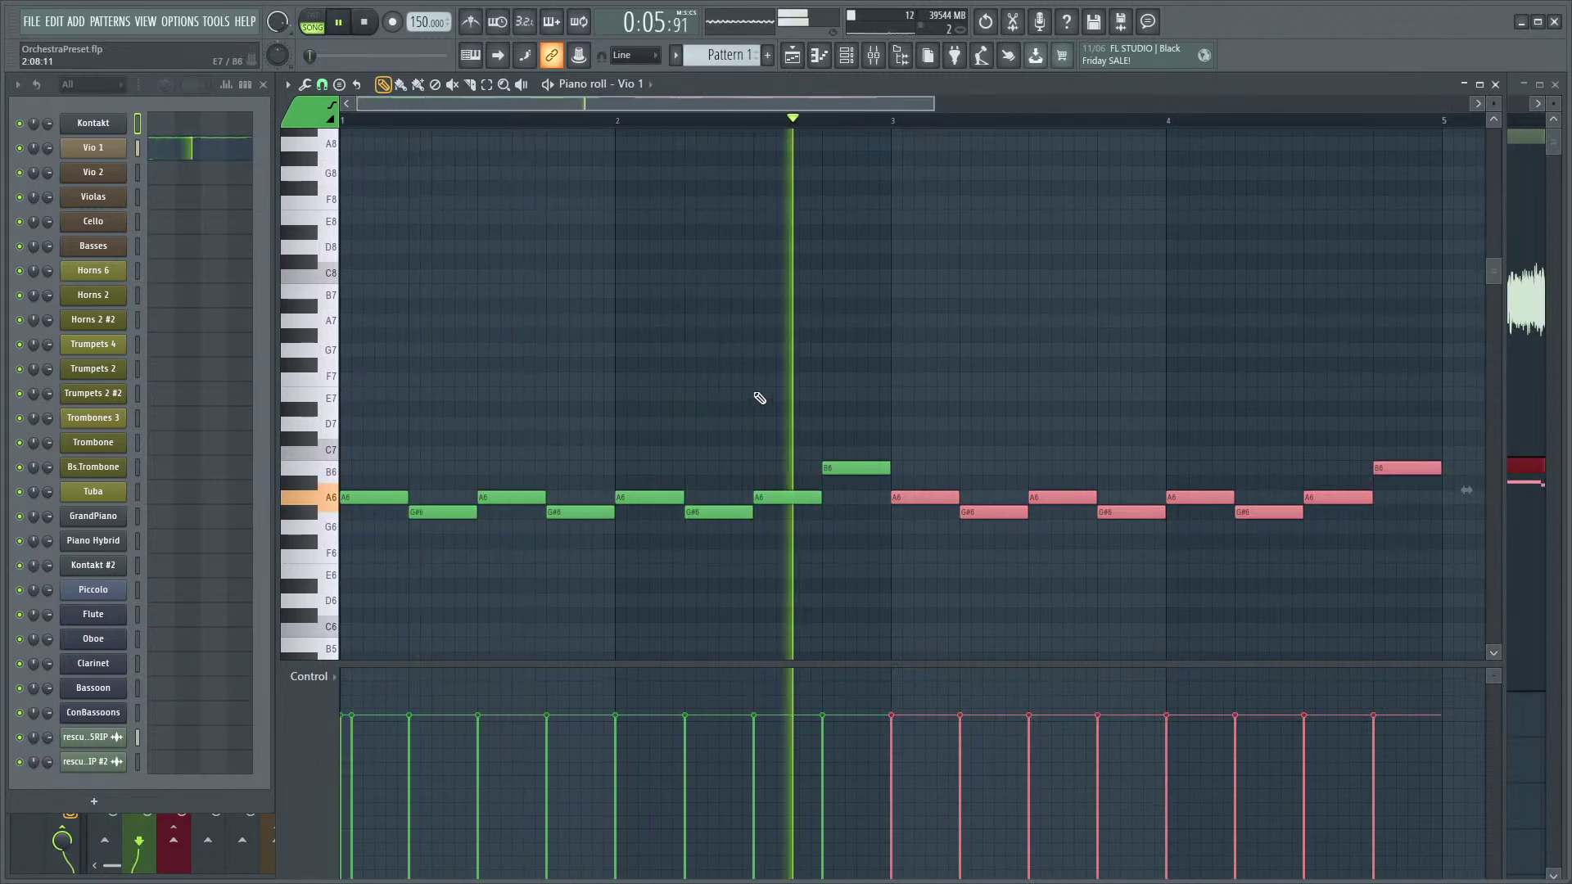
- Continue the melody through bars 5 and 6 with quarter notes A6, G#6, A6, B6, C#7, B6, A6, G#6
scroll(870, 366, down, 1)
scroll(892, 373, down, 1)
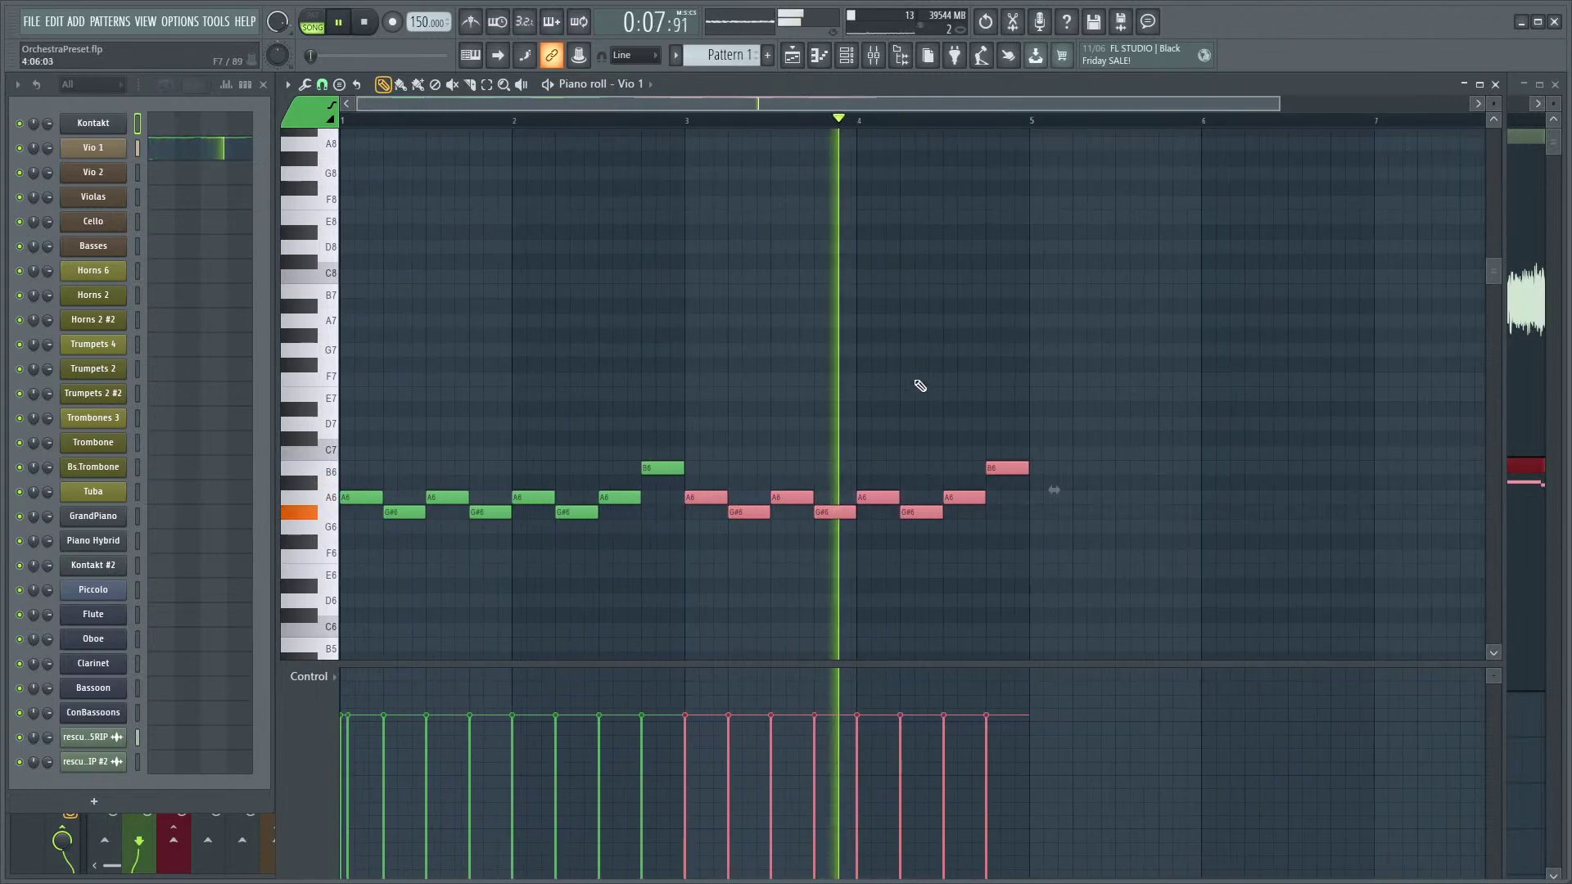
click(1039, 449)
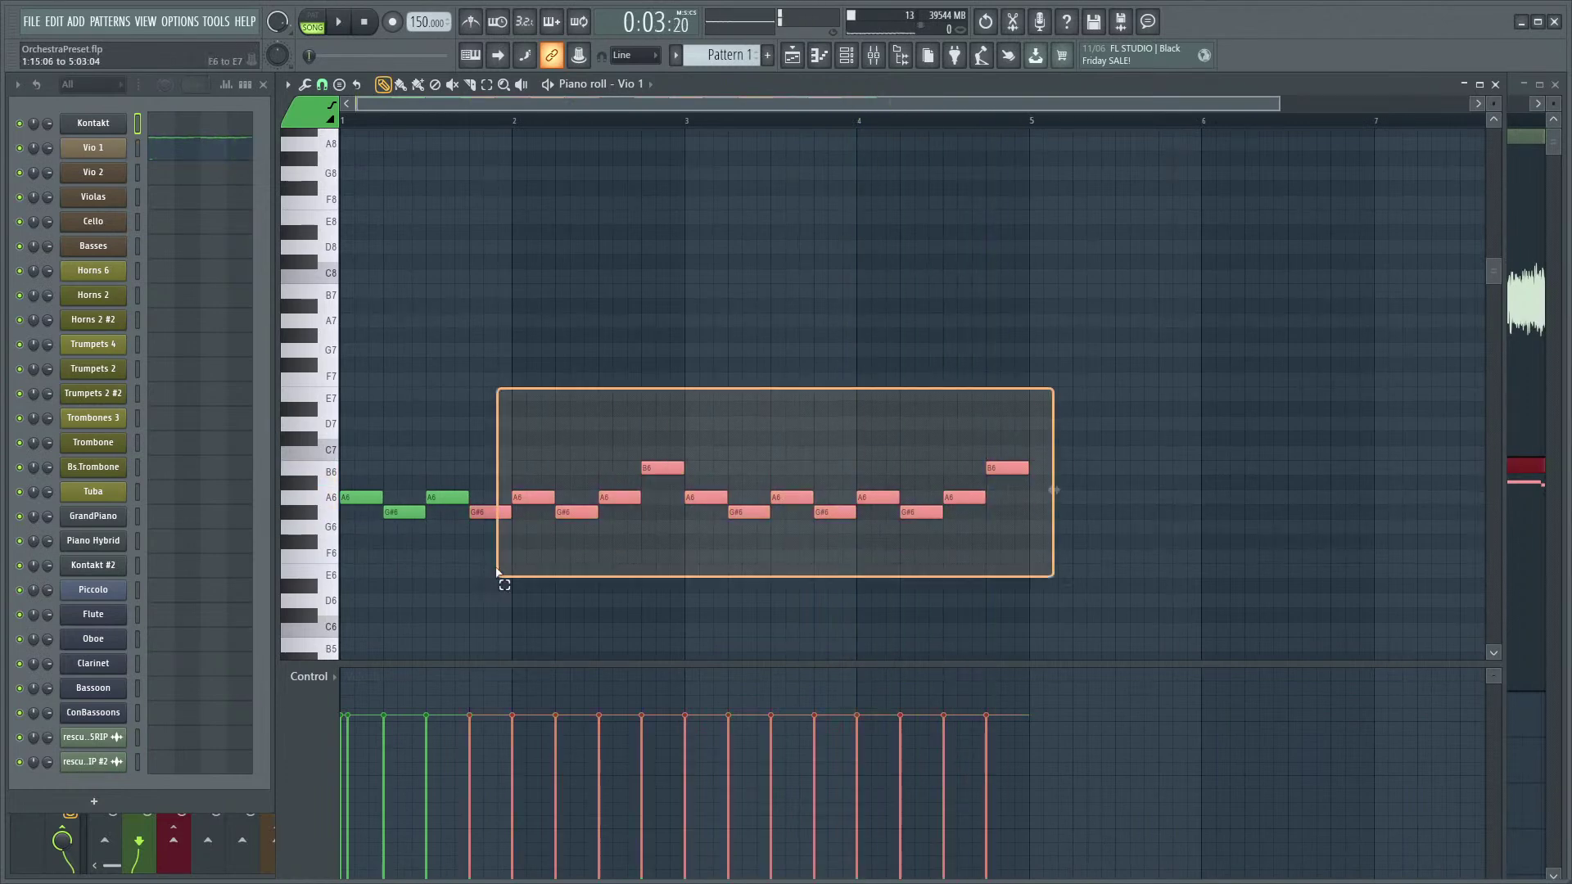
click(1048, 547)
scroll(1161, 550, up, 2)
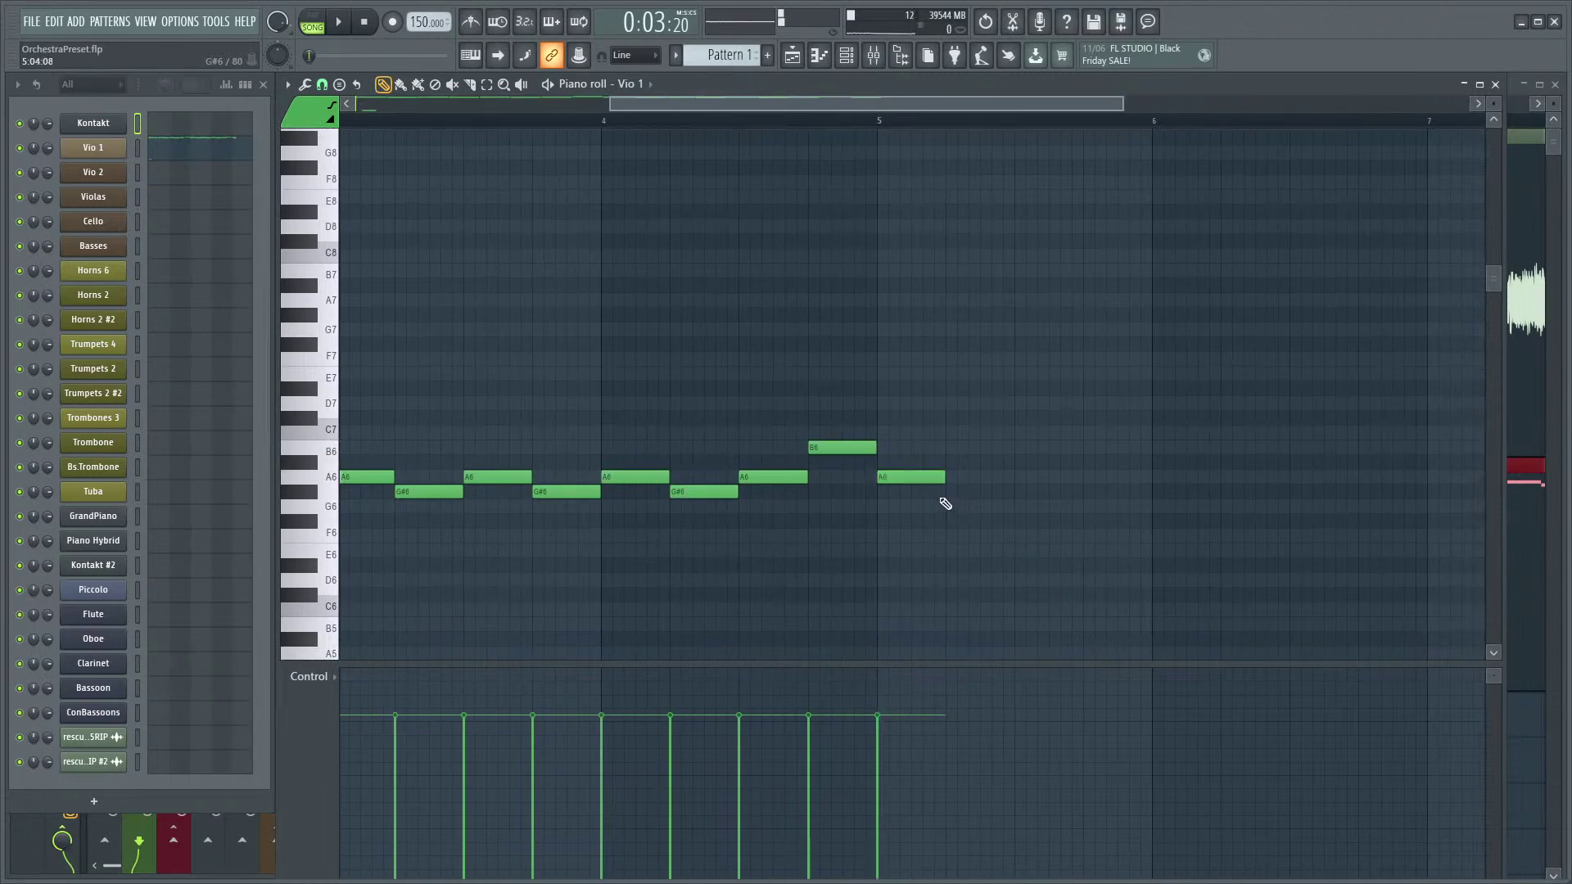
scroll(979, 495, up, 2)
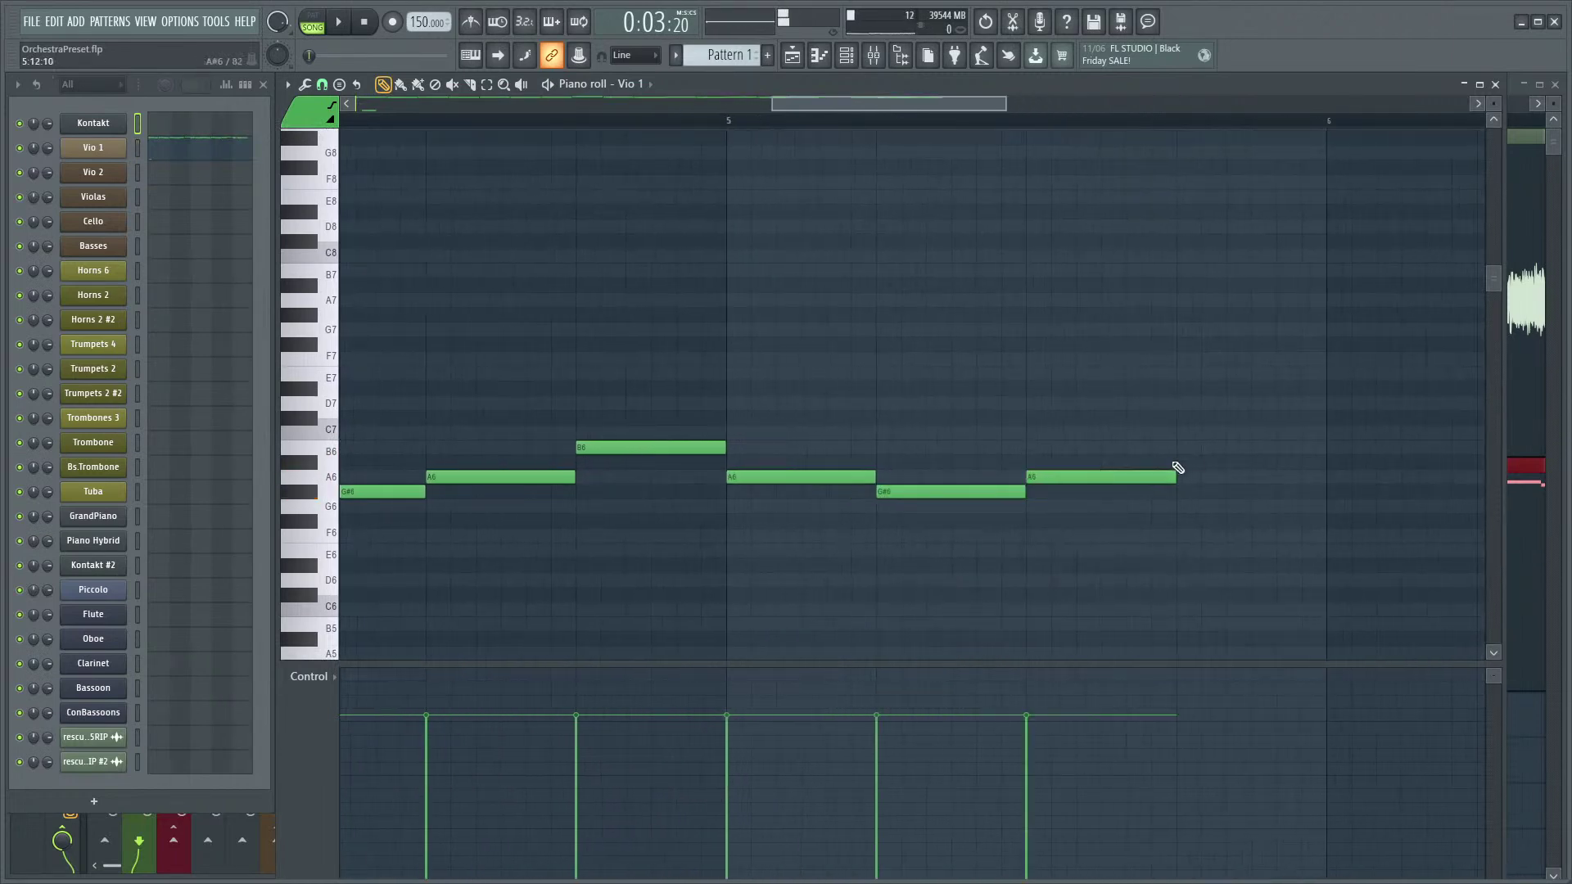
scroll(789, 540, right, 4)
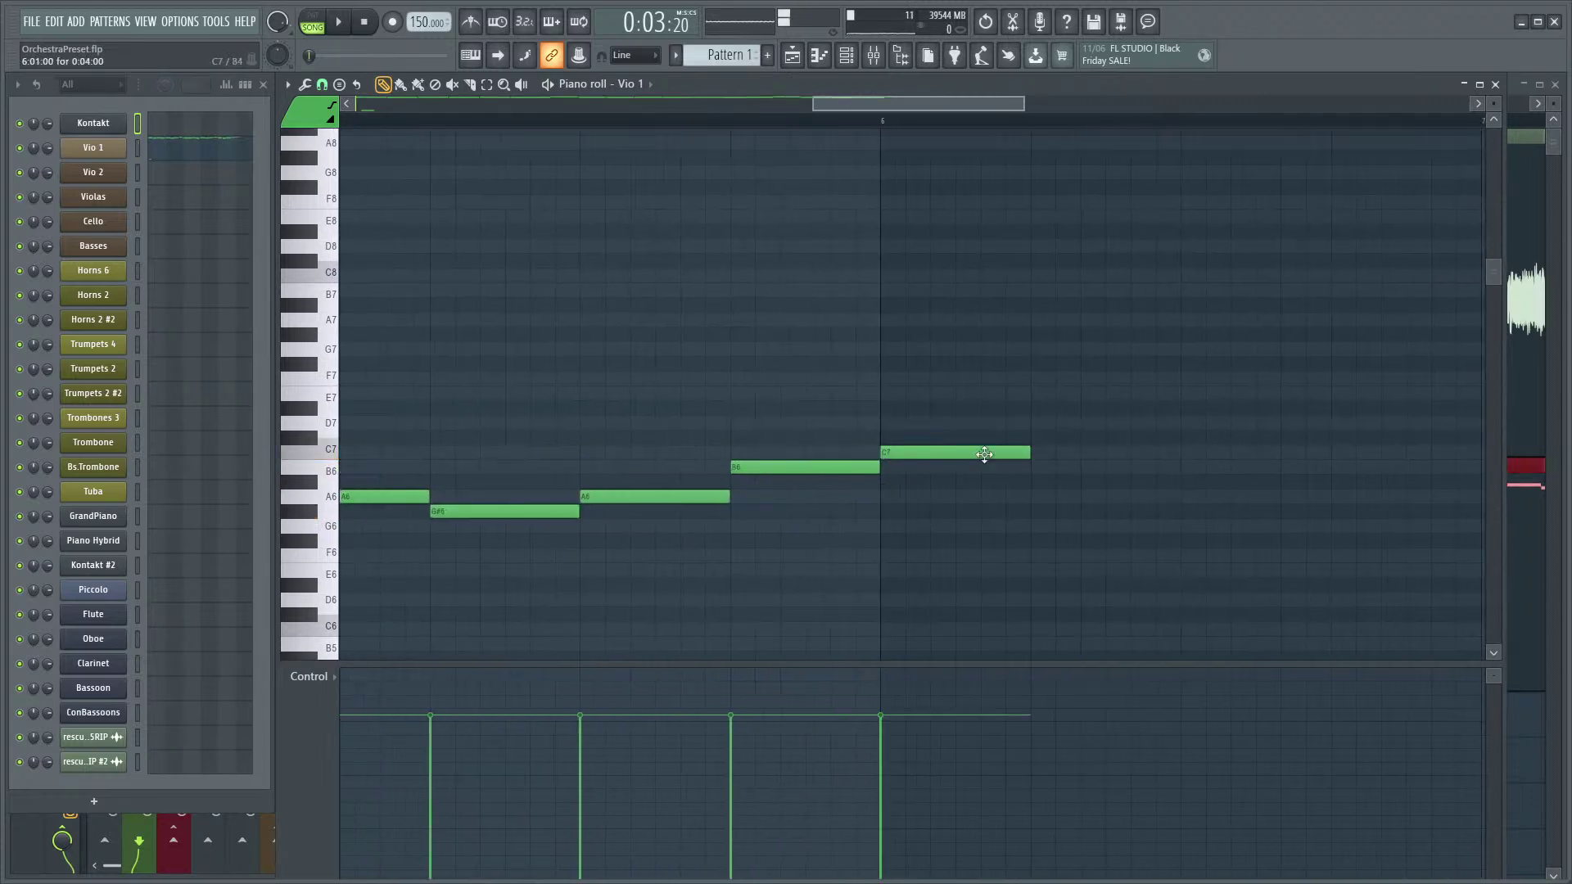
scroll(1366, 559, right, 2)
click(1067, 505)
scroll(652, 512, down, 5)
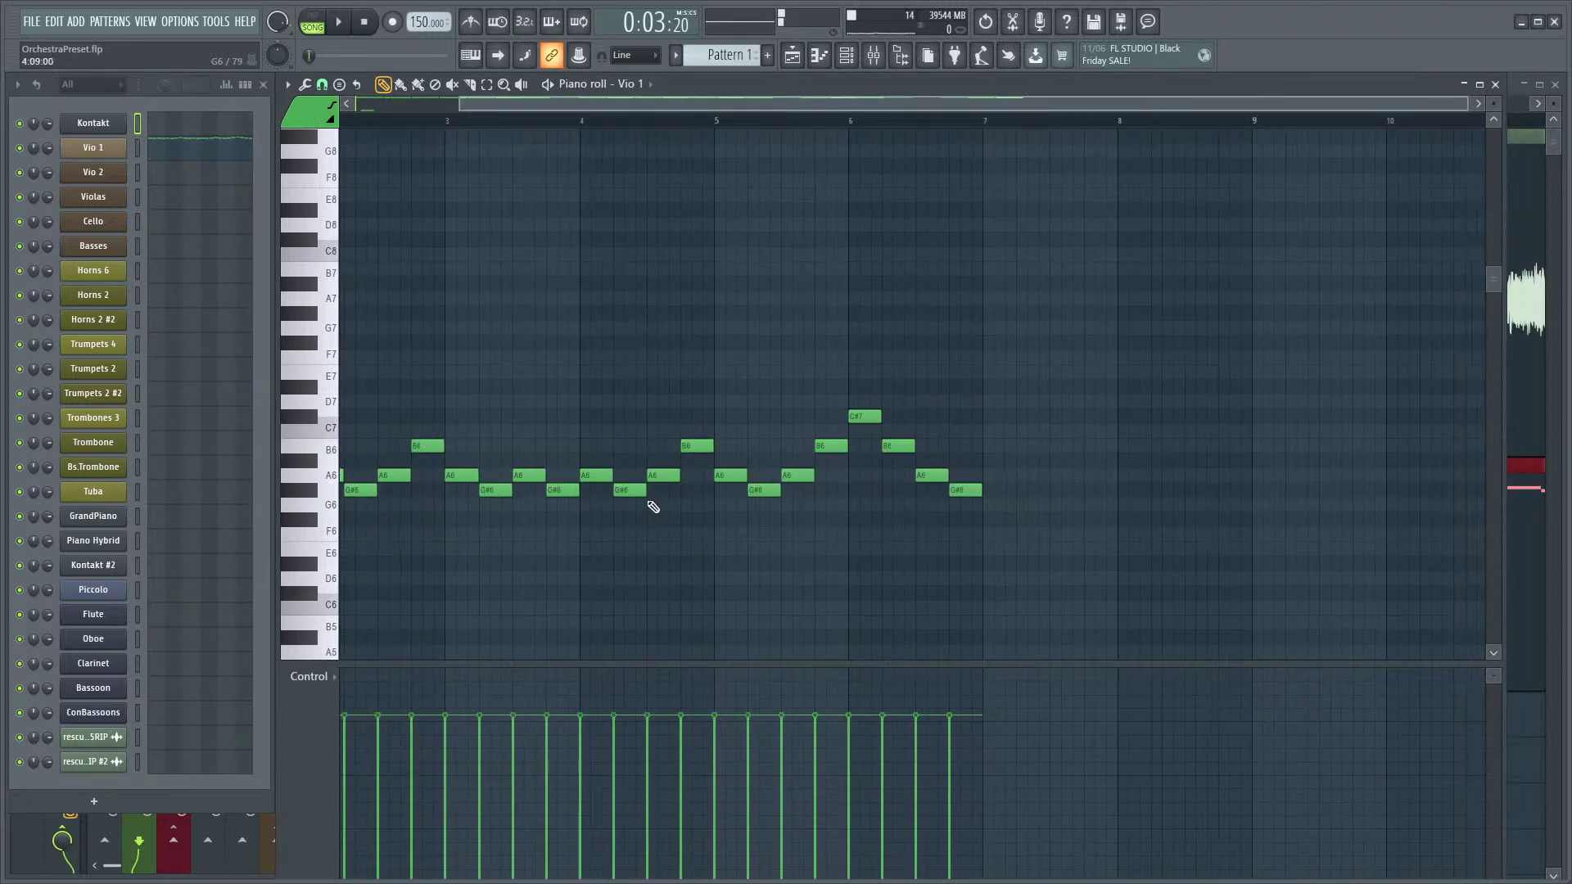
- Play the melody with the reference and lower the STRINGS mixer track to -1.4 dB
key(space)
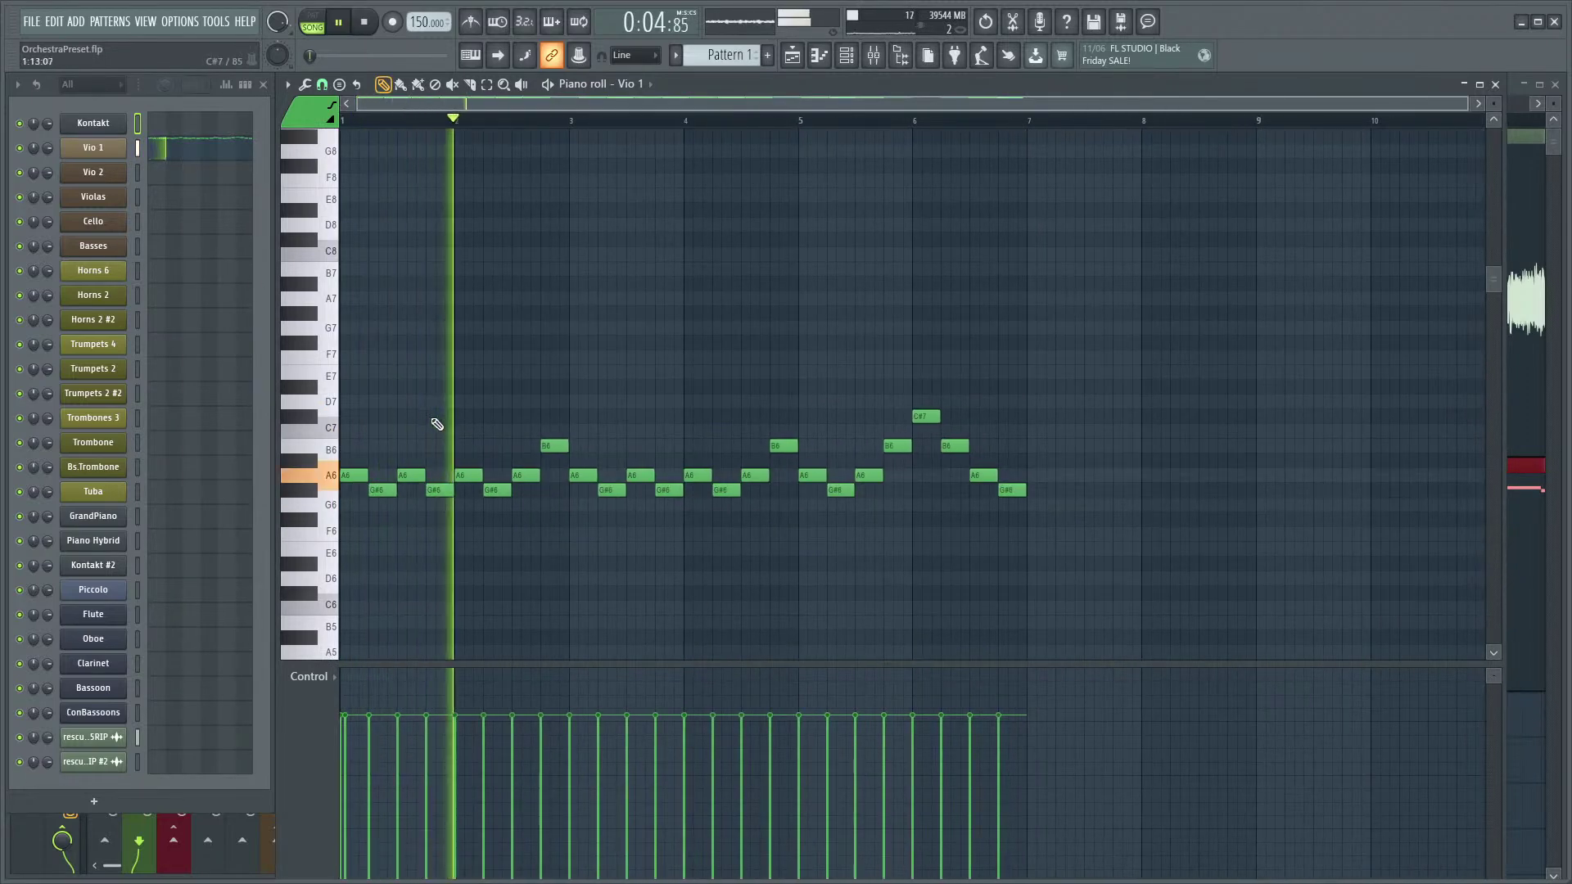
key(F9)
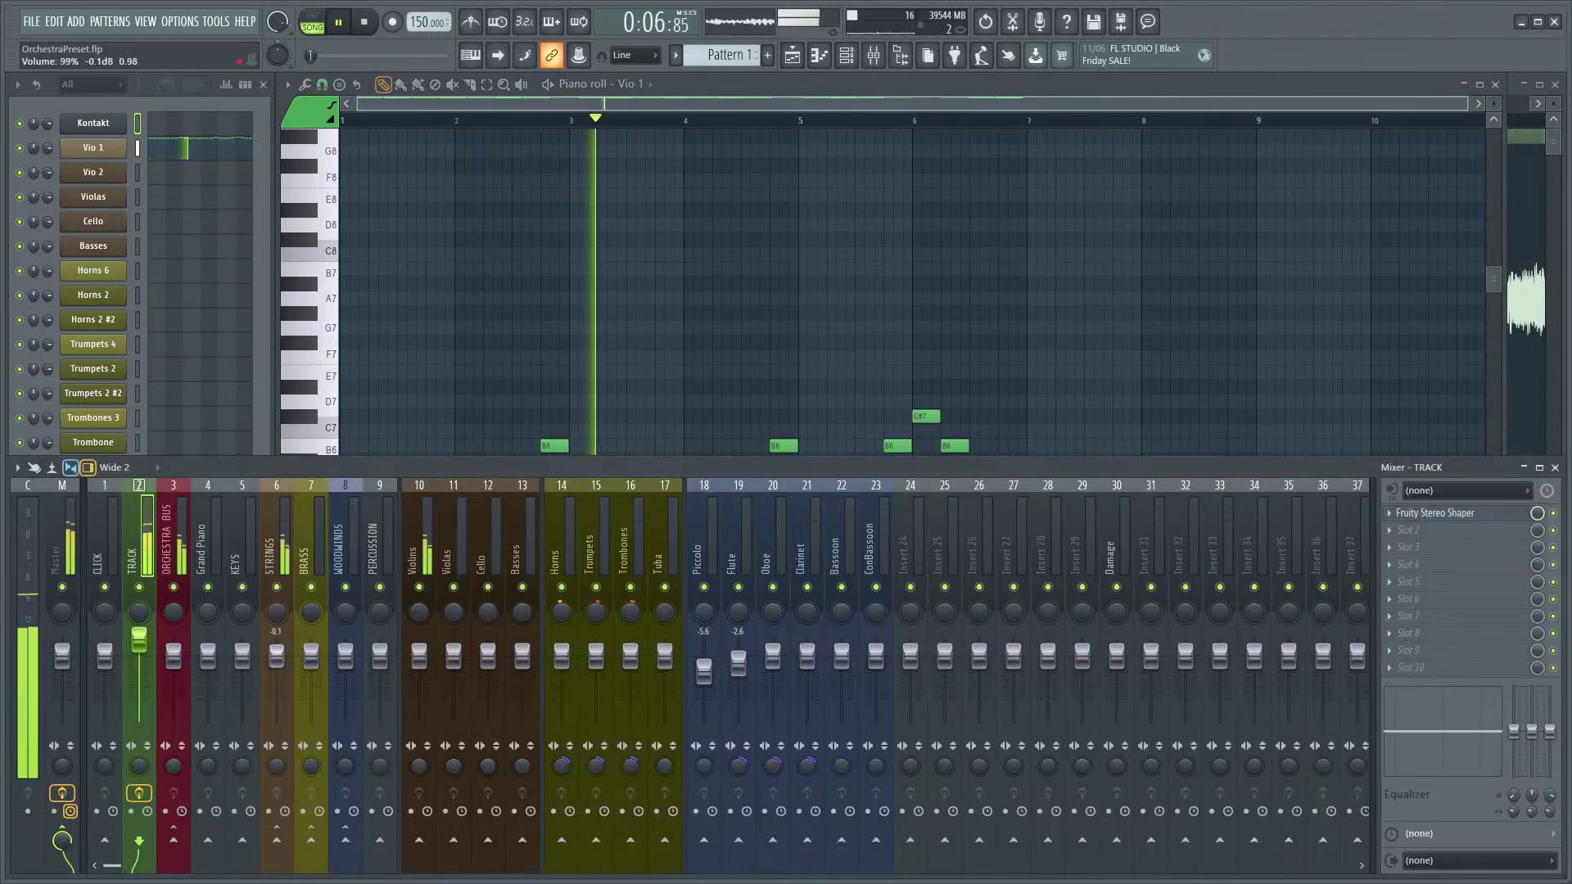
drag(279, 654, 289, 667)
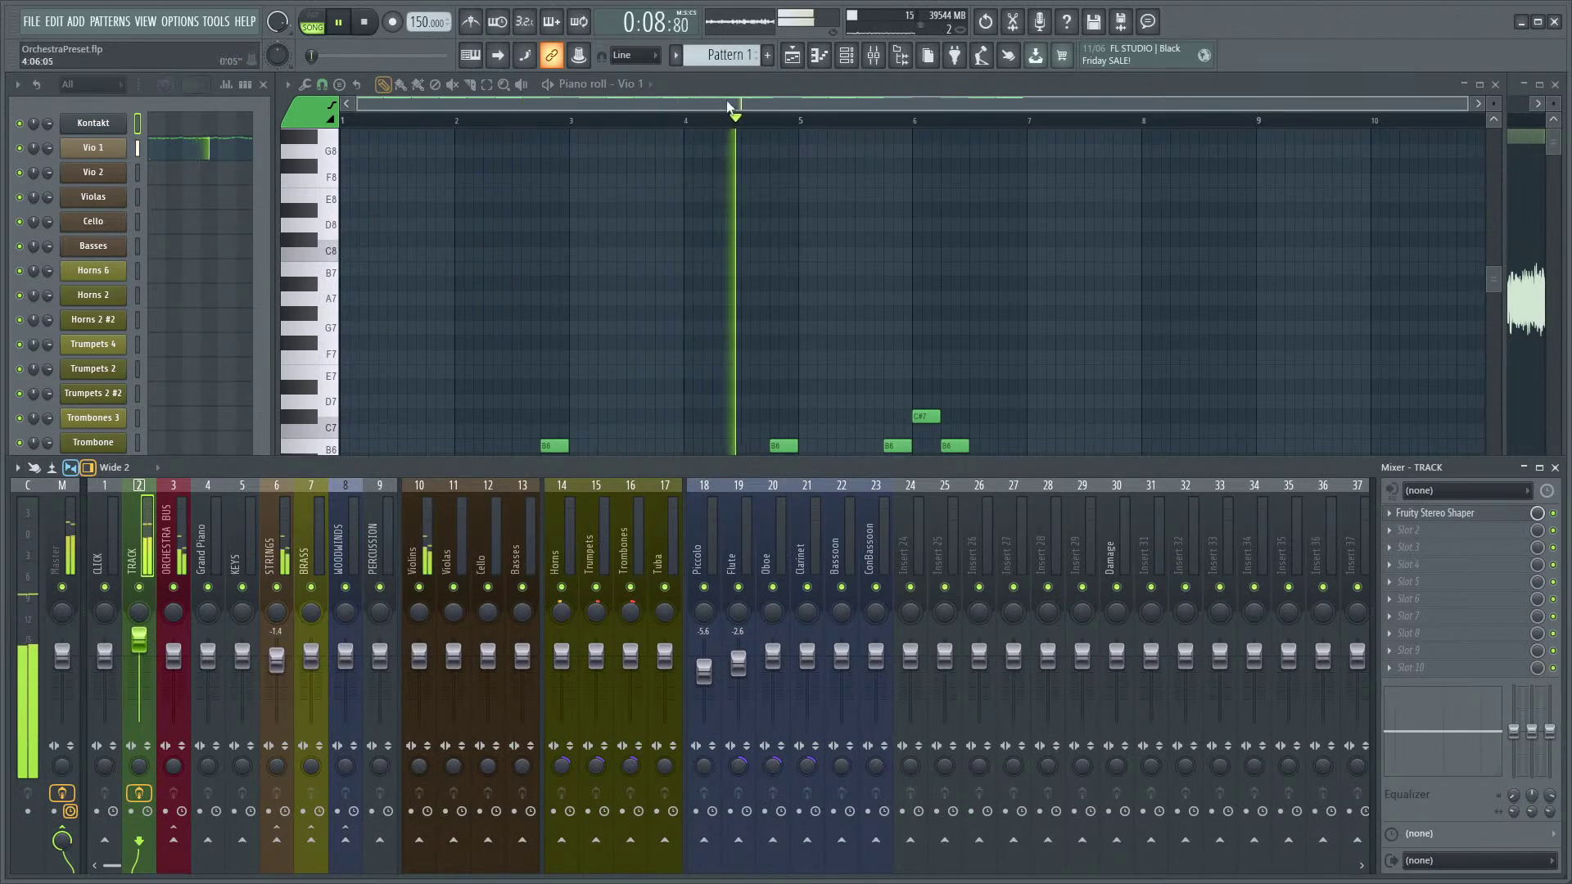
key(F7)
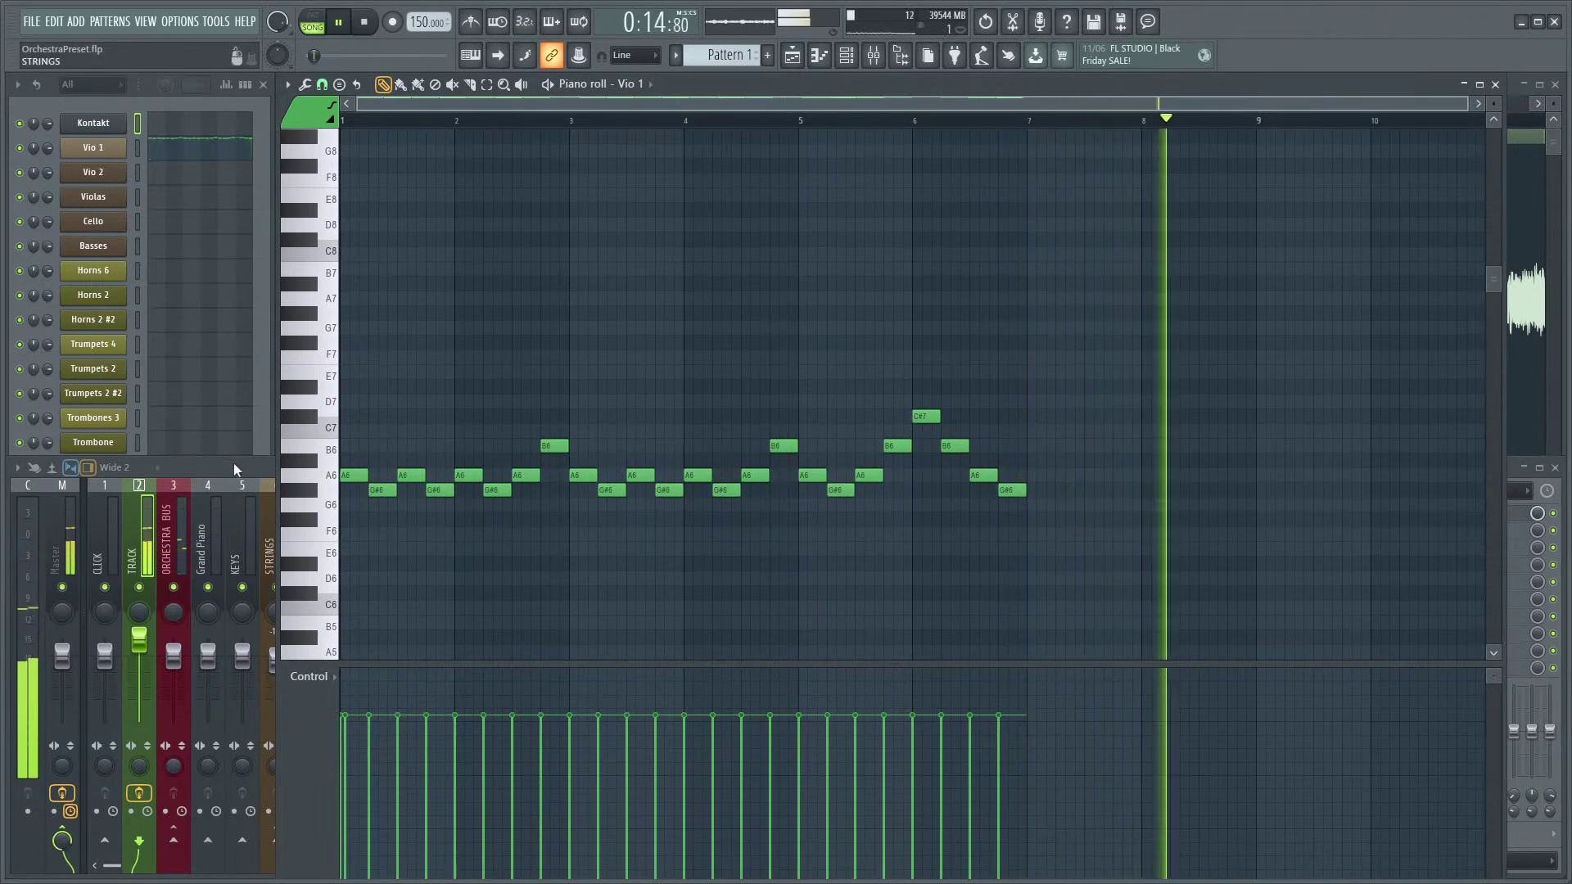
key(space)
- Duplicate the six-bar melody into bars 7 to 12, clear the selection and play it back
drag(1115, 349, 339, 587)
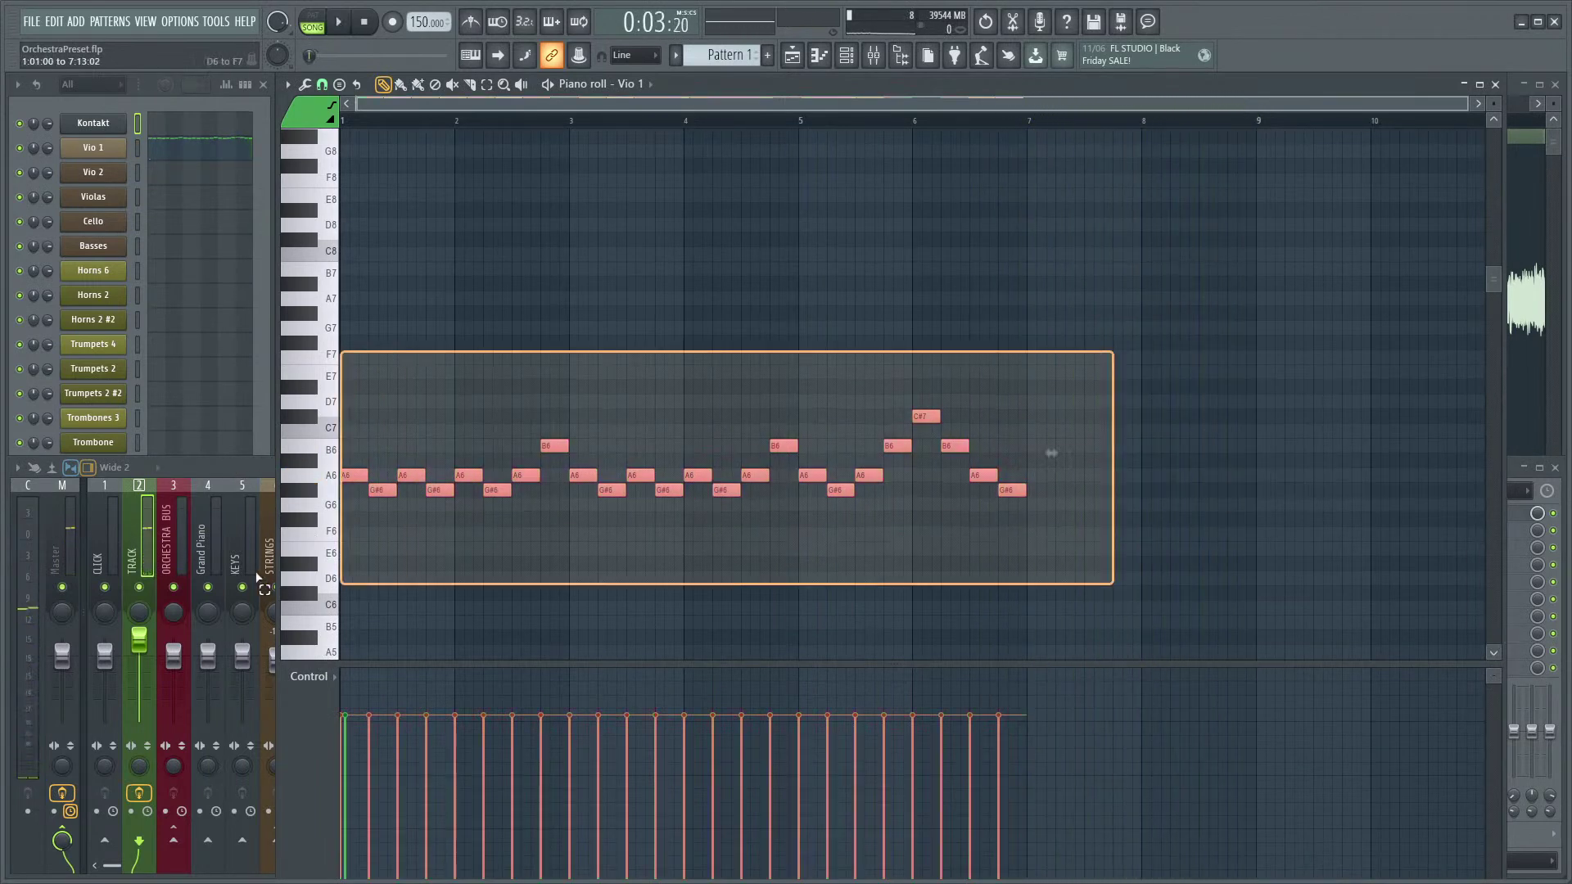
key(ctrl+b)
ctrl+scroll(516, 414, down, 3)
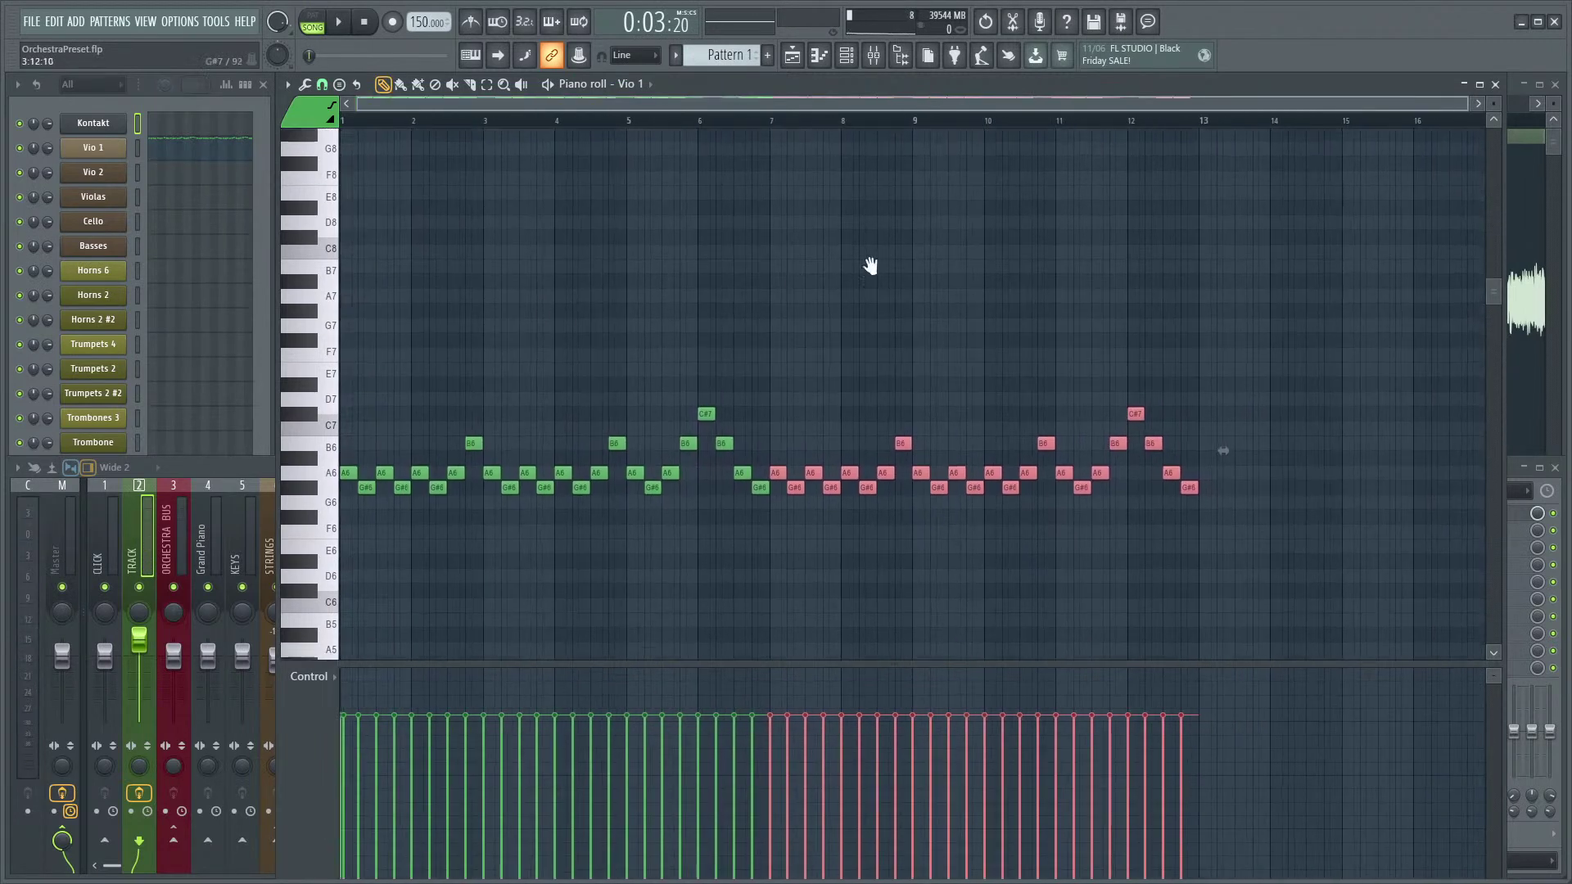
scroll(483, 172, down, 3)
key(ctrl+d)
key(space)
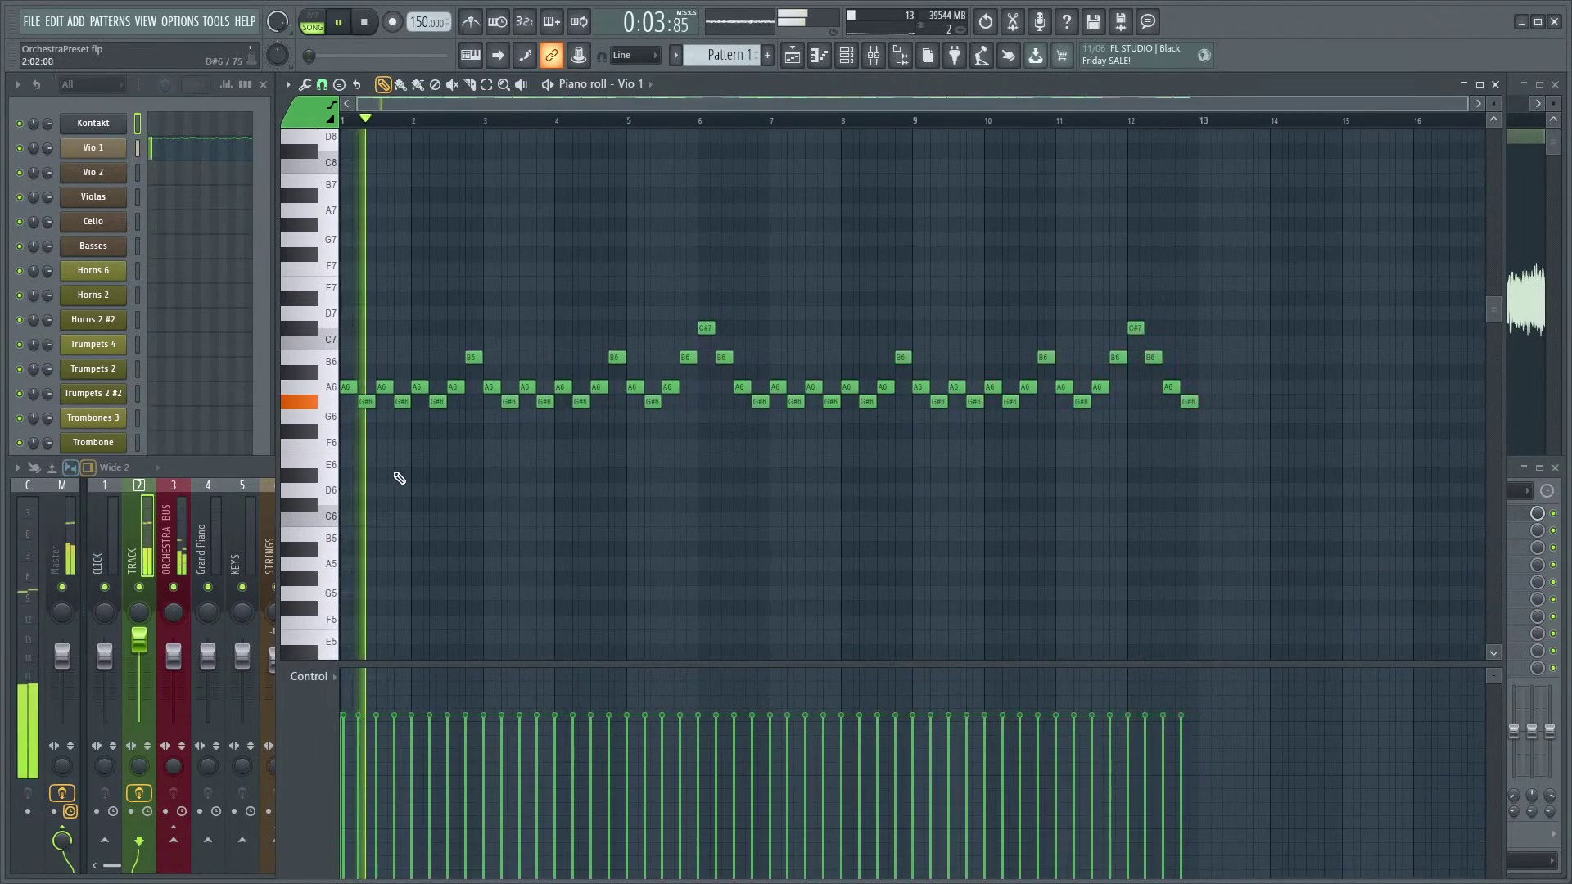
- Open the Vio 1 Kontakt instrument and examine the Violins 1 and Violins 1 Sordino controls while replaying the melody
click(213, 466)
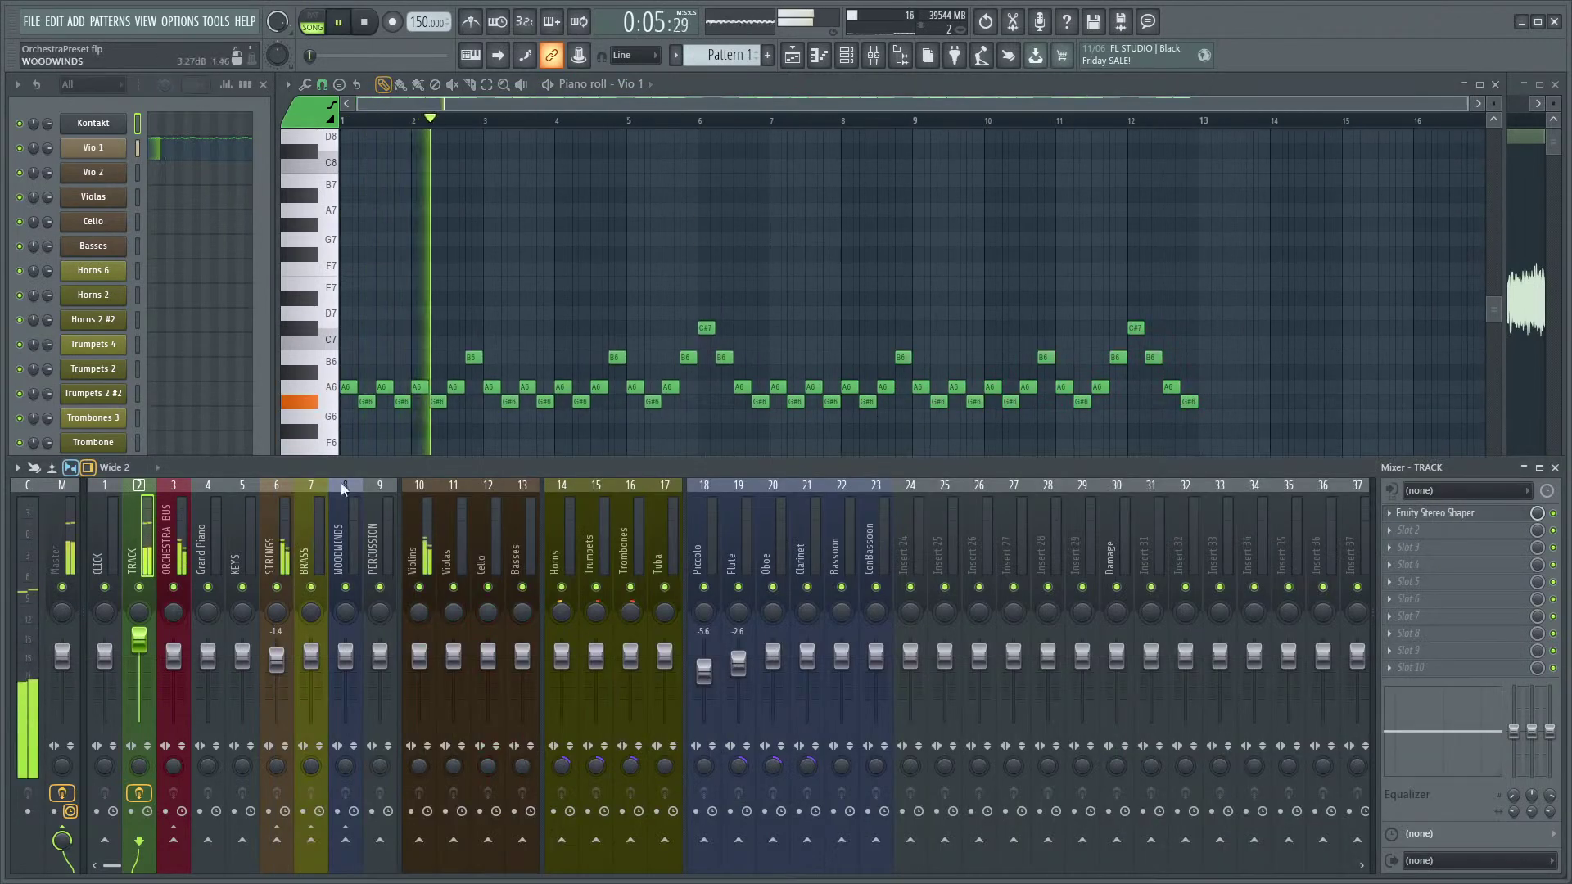
click(114, 148)
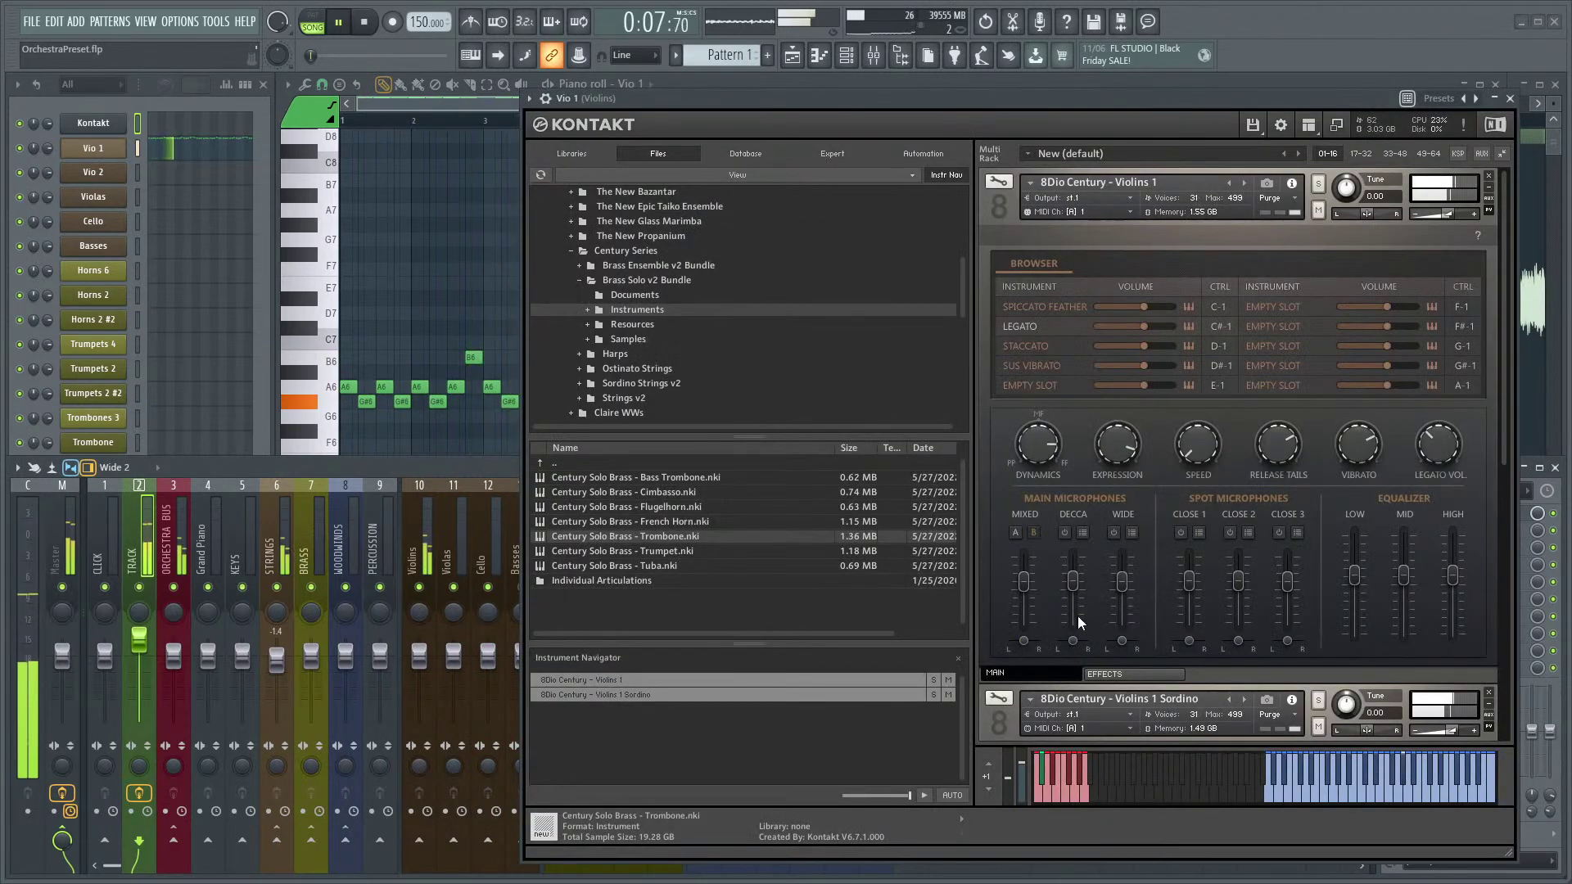
drag(1035, 480, 1055, 503)
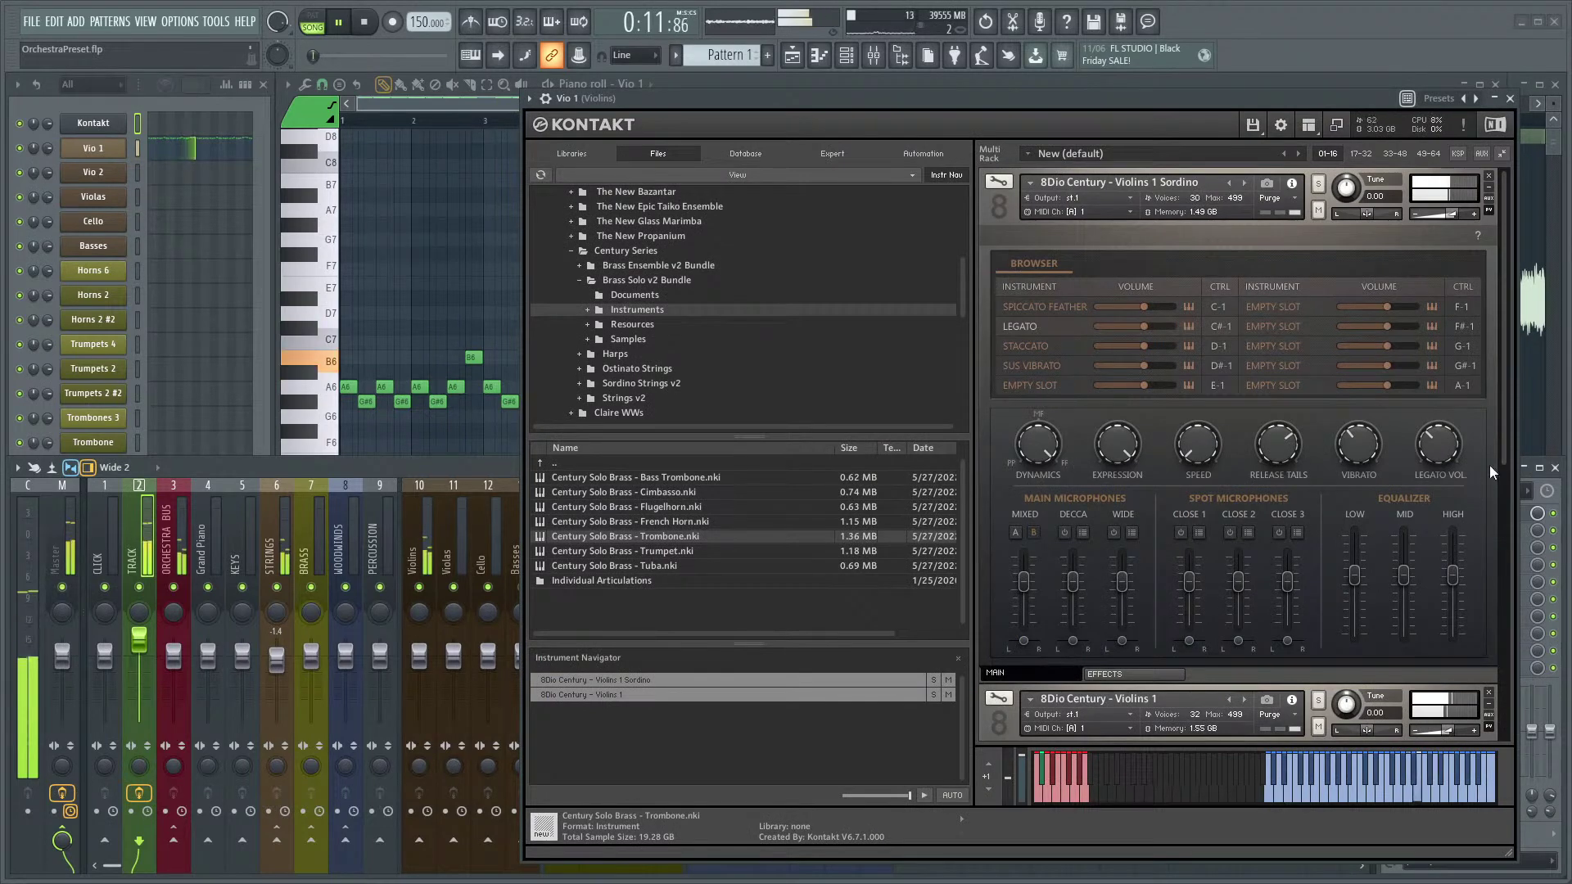
scroll(1482, 479, down, 5)
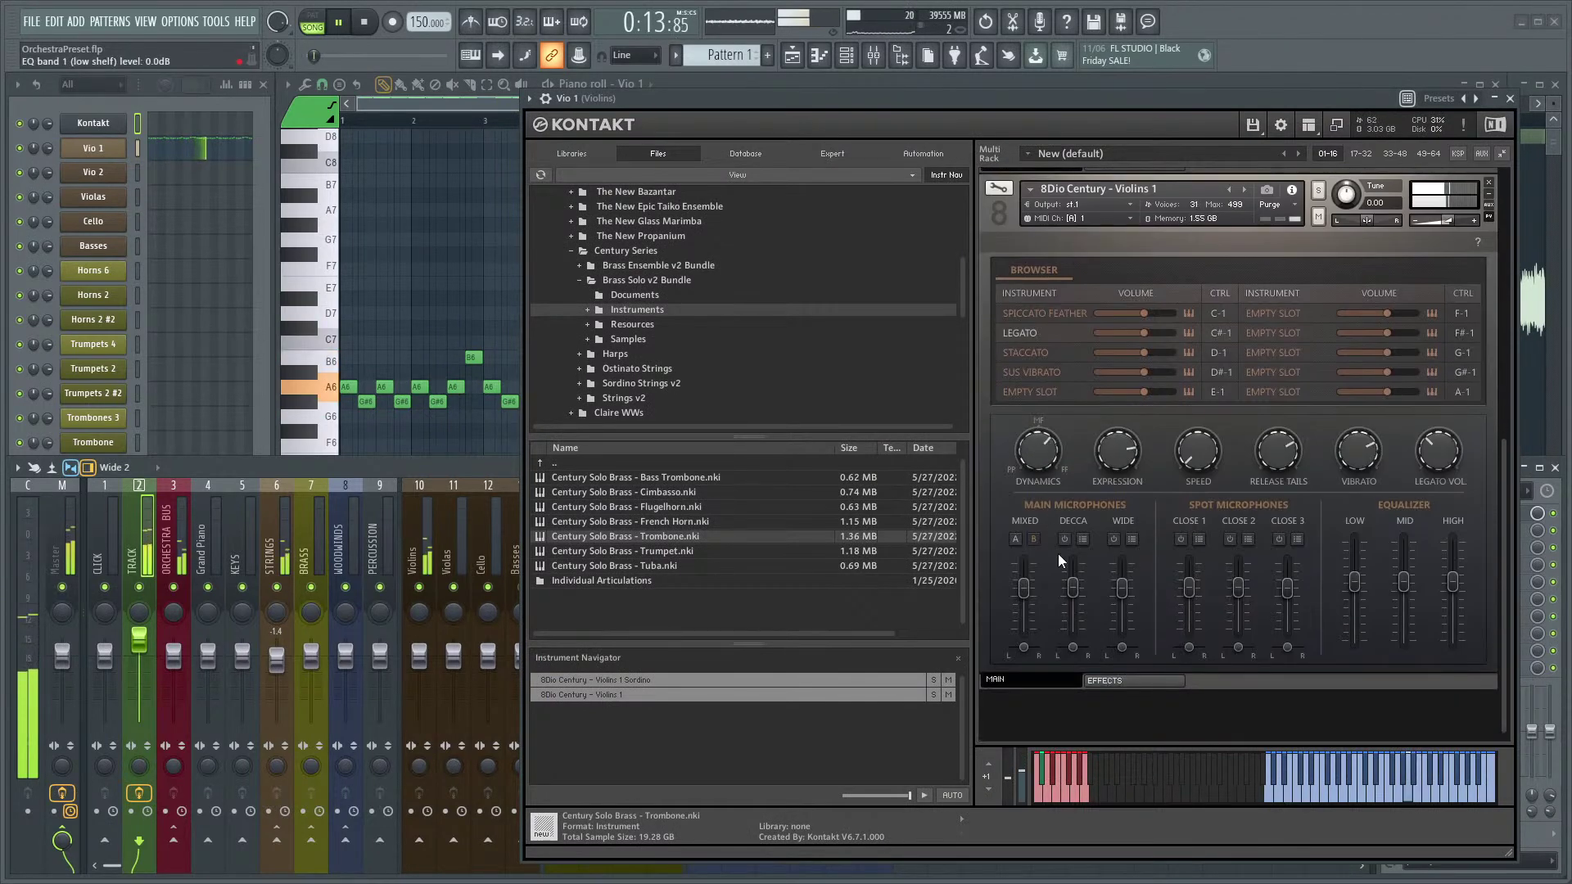
drag(1505, 509, 1516, 336)
key(space)
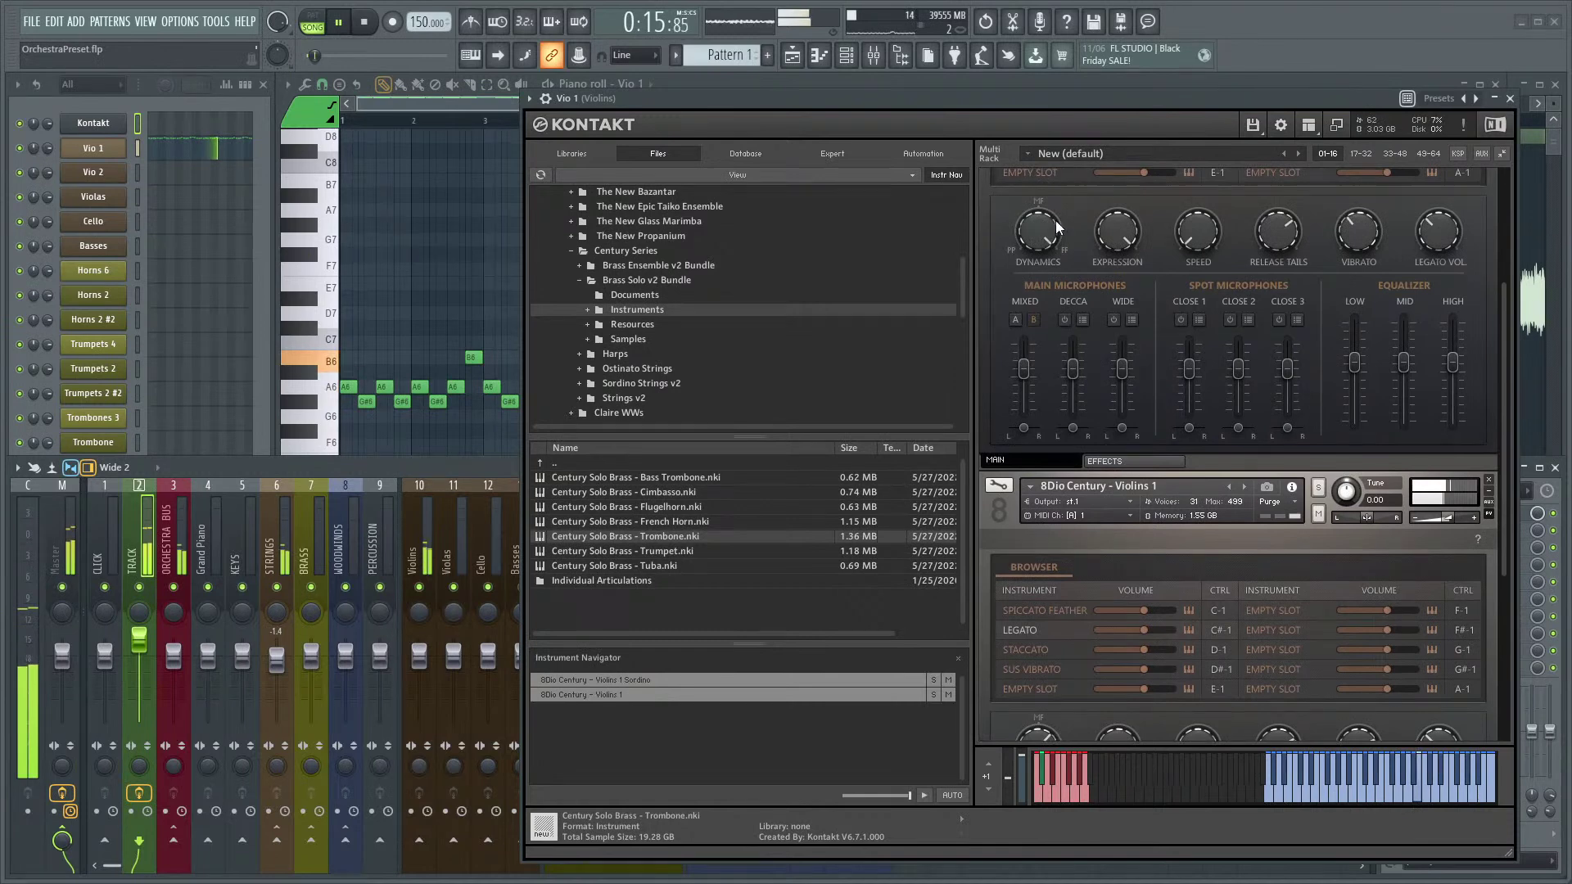
click(448, 123)
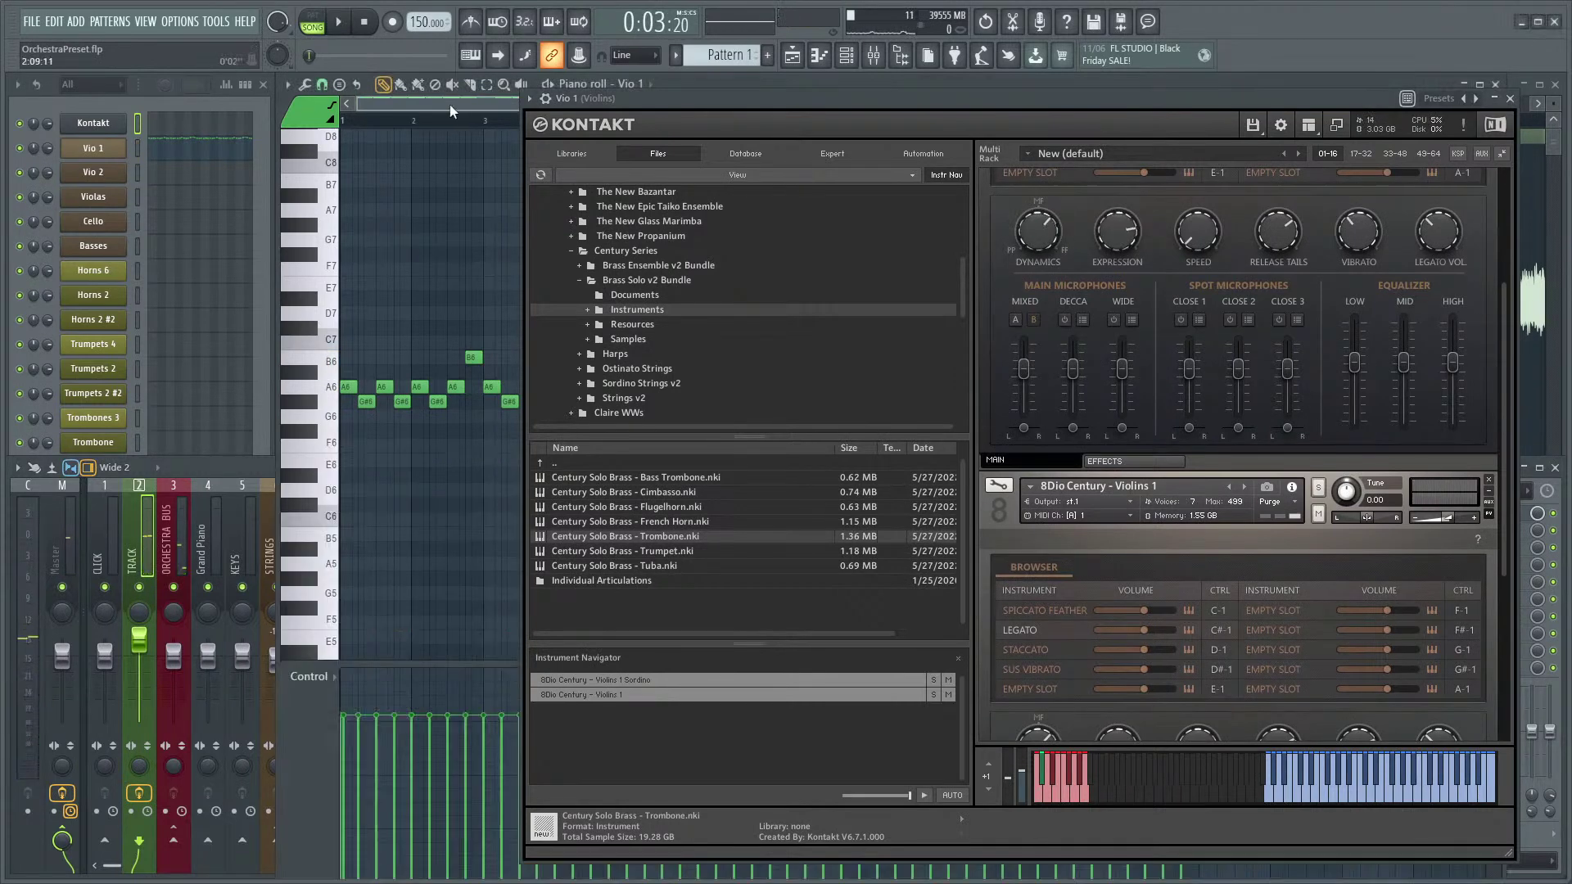
key(space)
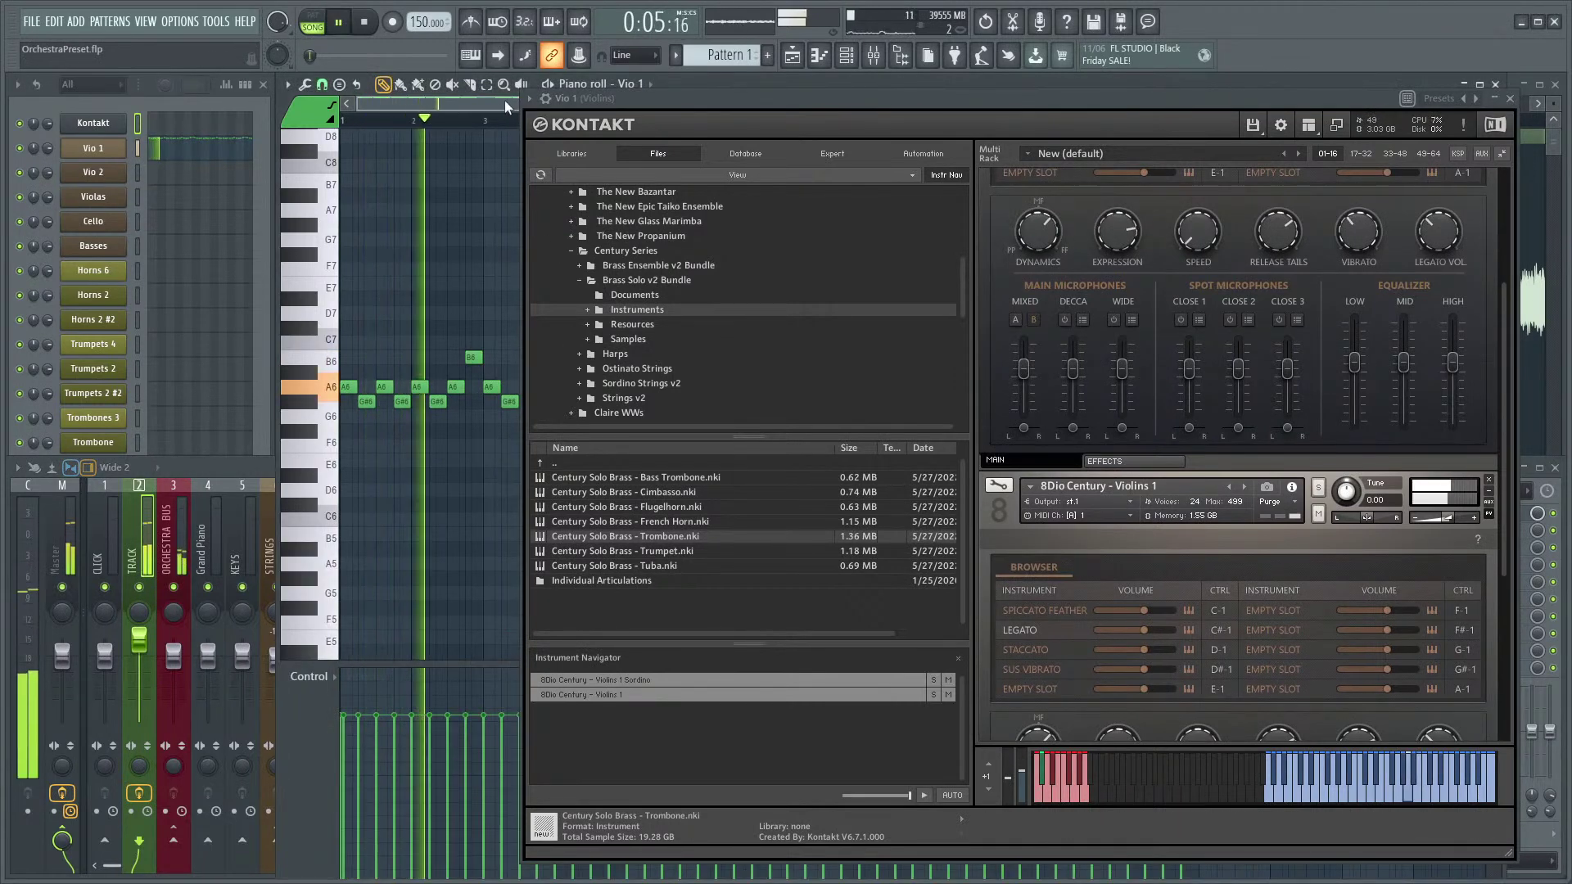
- Mute the STRINGS mixer track and replay the reference clip from the start without the programmed violins
click(308, 600)
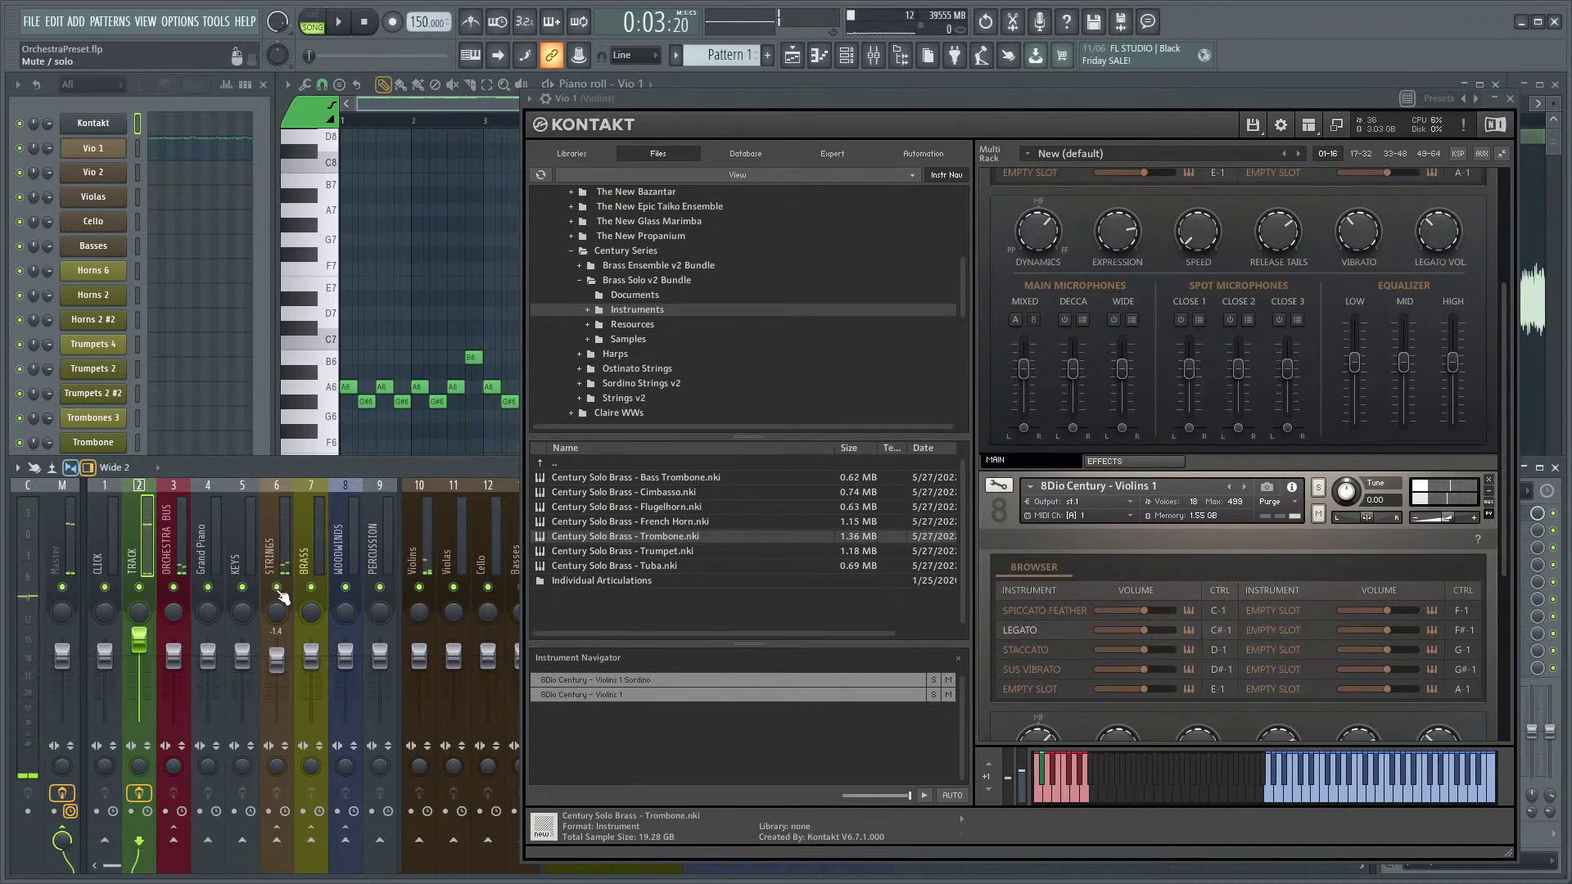
key(space)
key(space)
click(277, 589)
key(space)
key(space)
click(439, 109)
key(space)
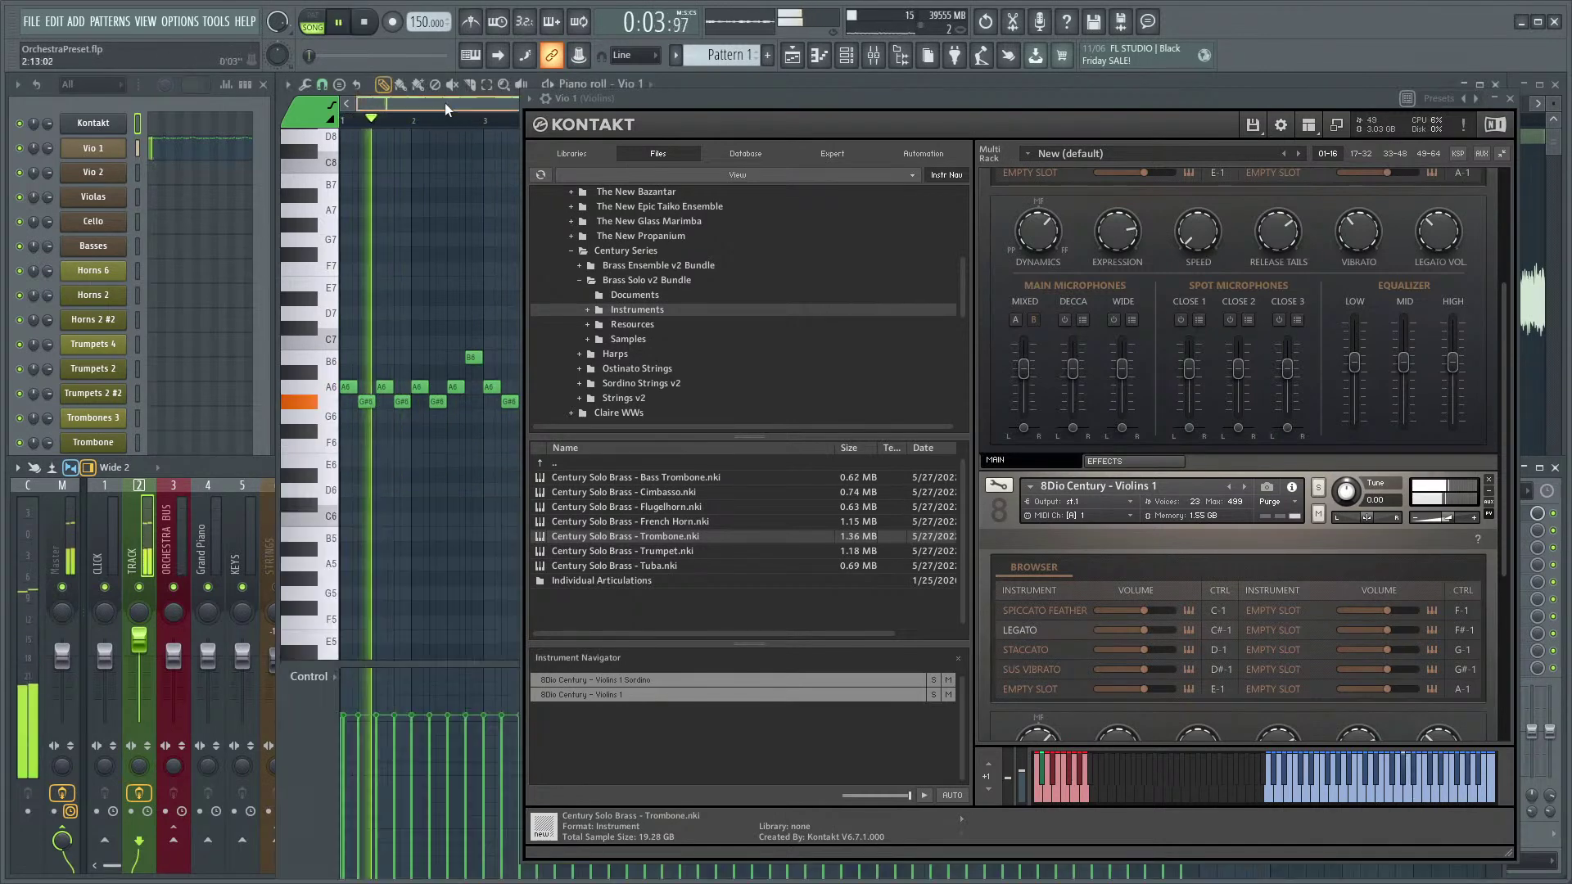
- Close the Kontakt window, try the whole Vio 1 melody one octave lower and play it with the reference
click(1511, 98)
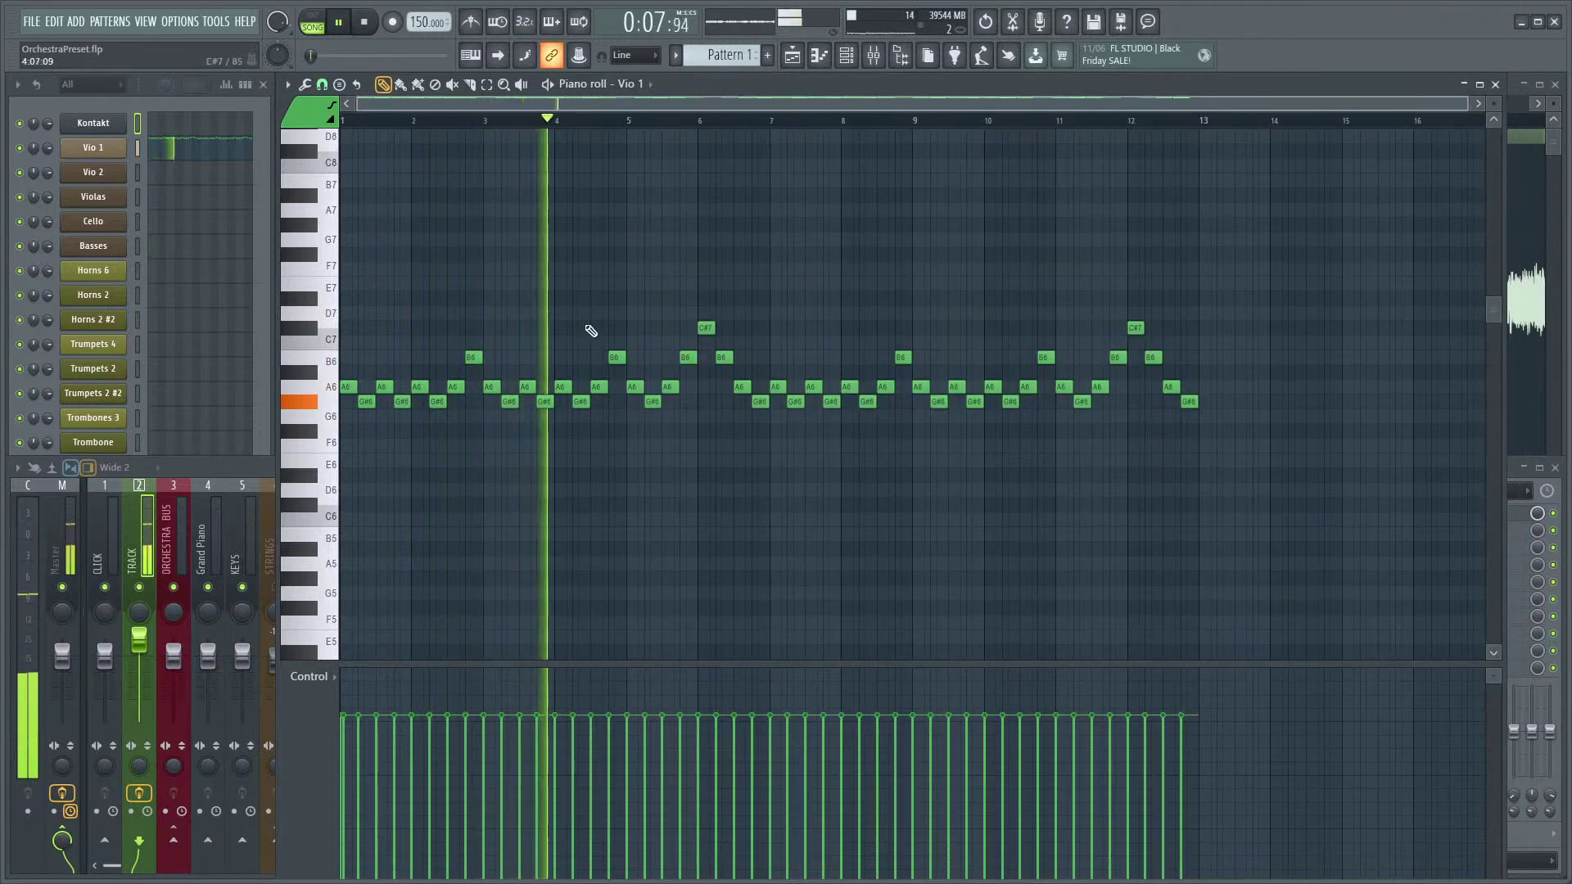
key(space)
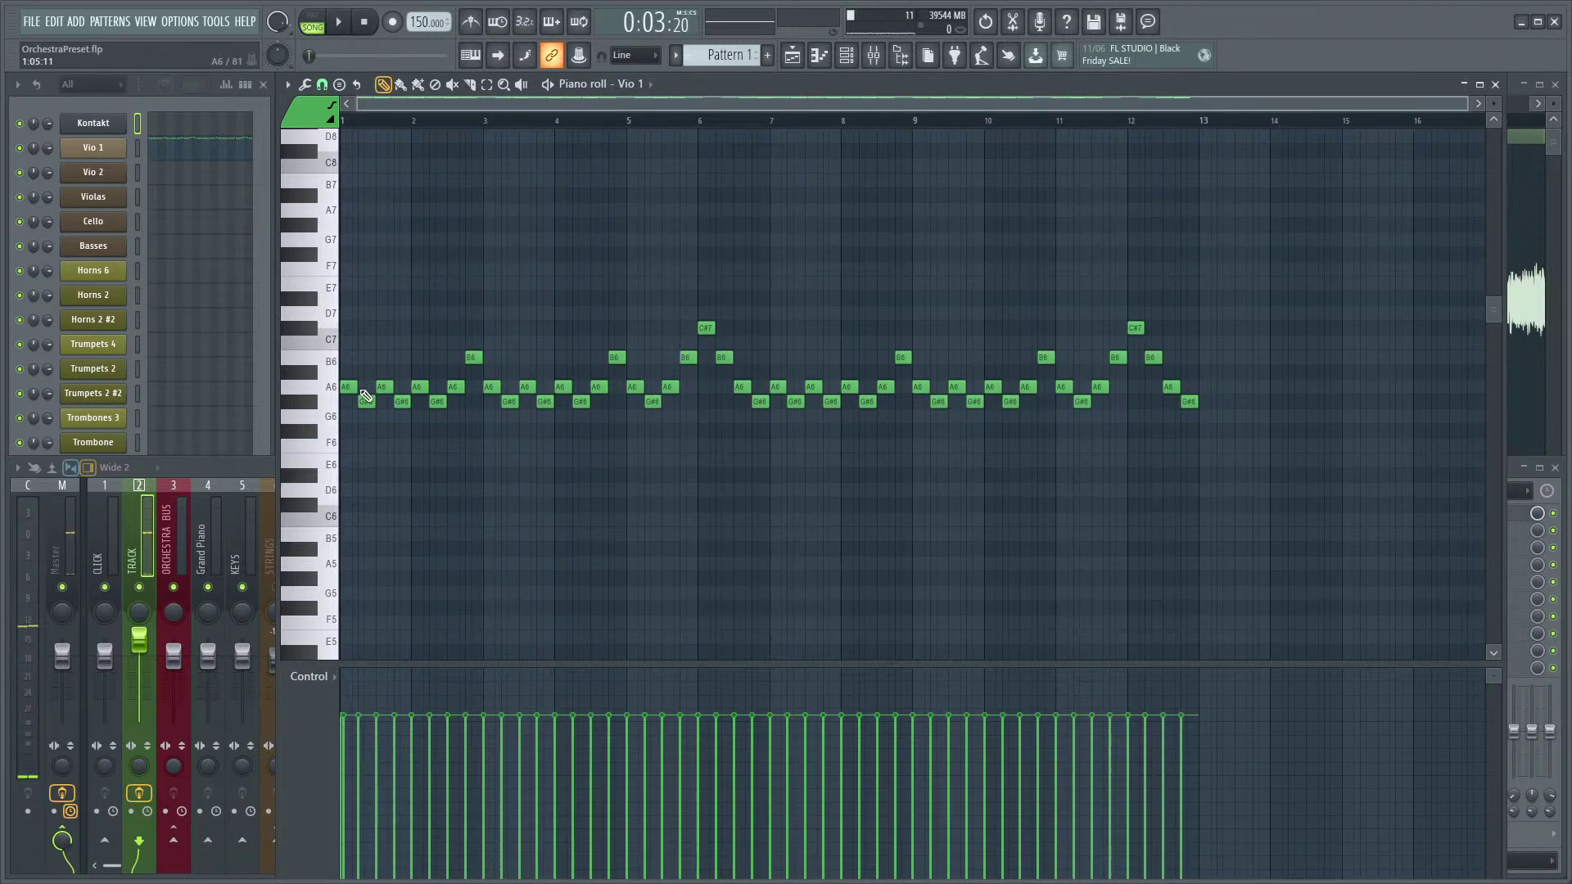
key(ctrl+a)
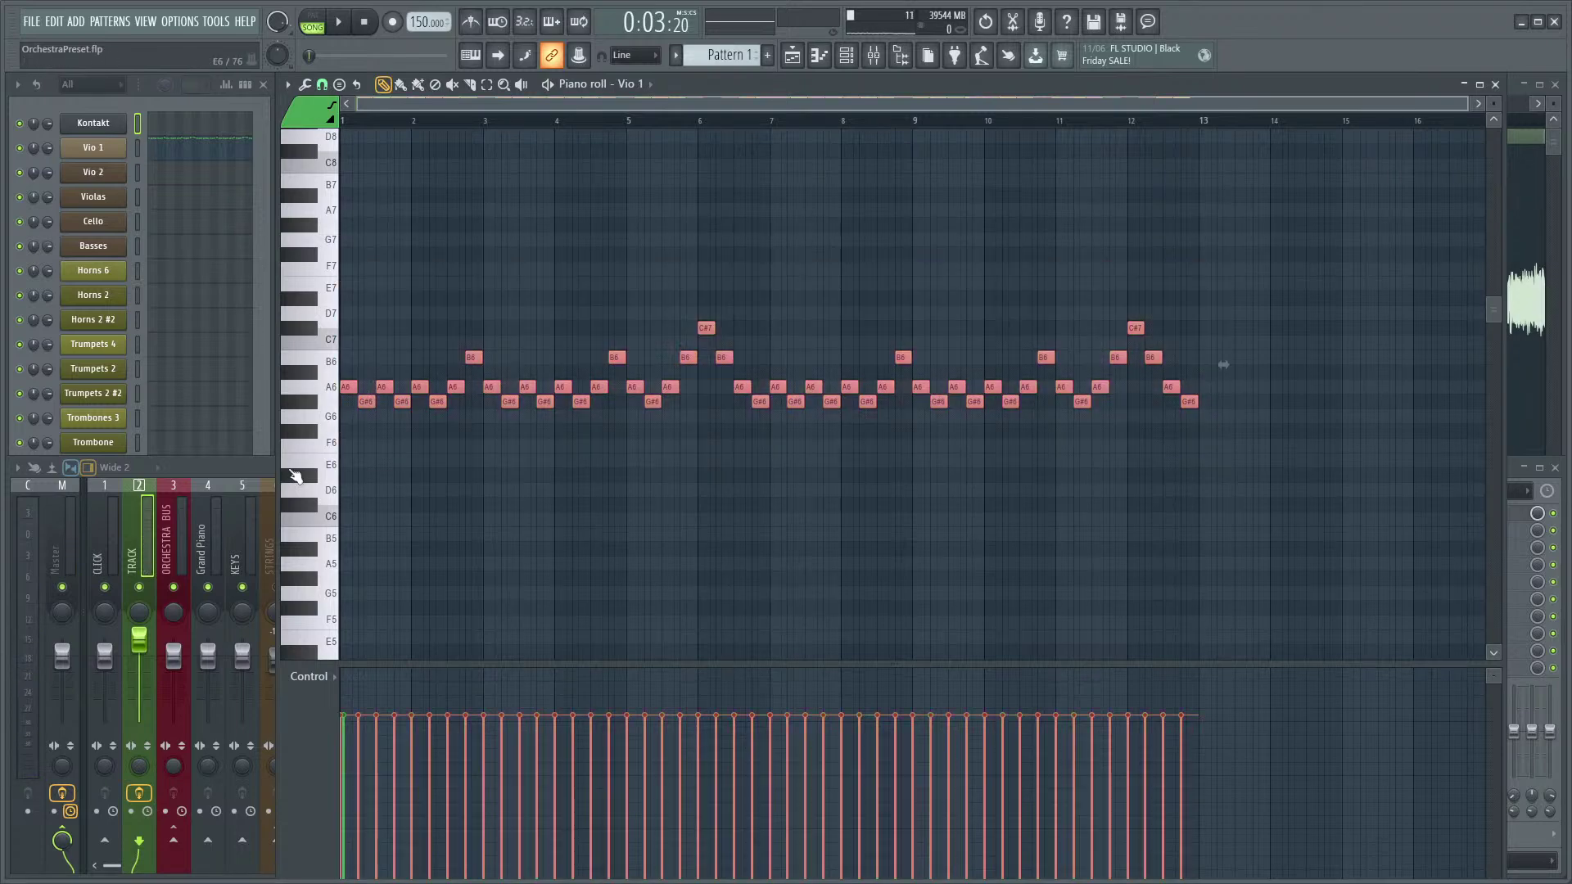
key(ctrl+Down)
key(space)
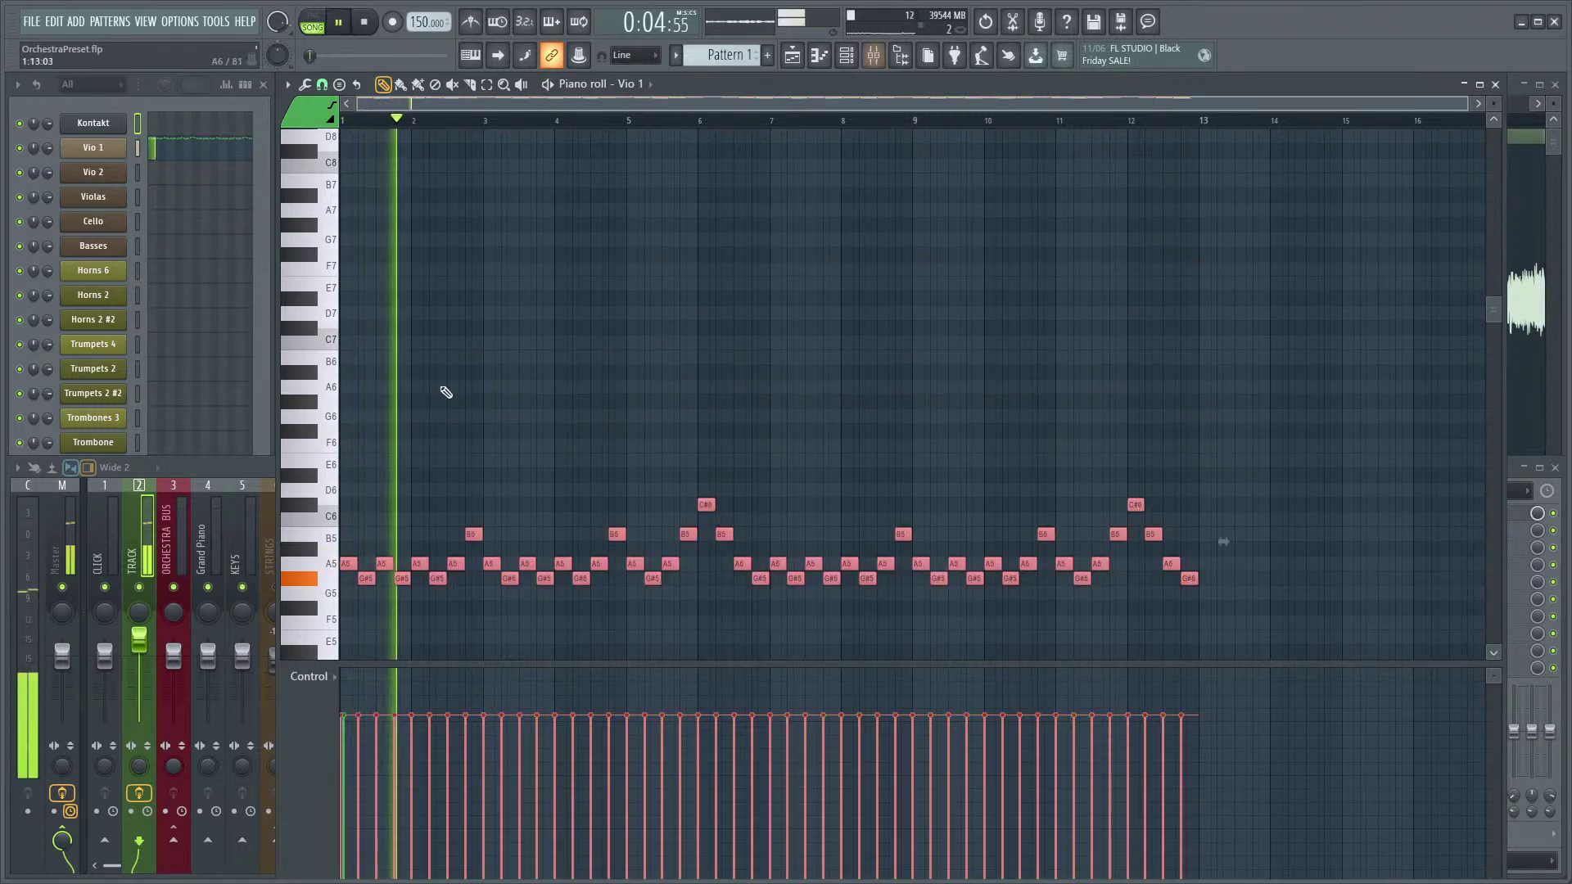
key(F9)
key(F9)
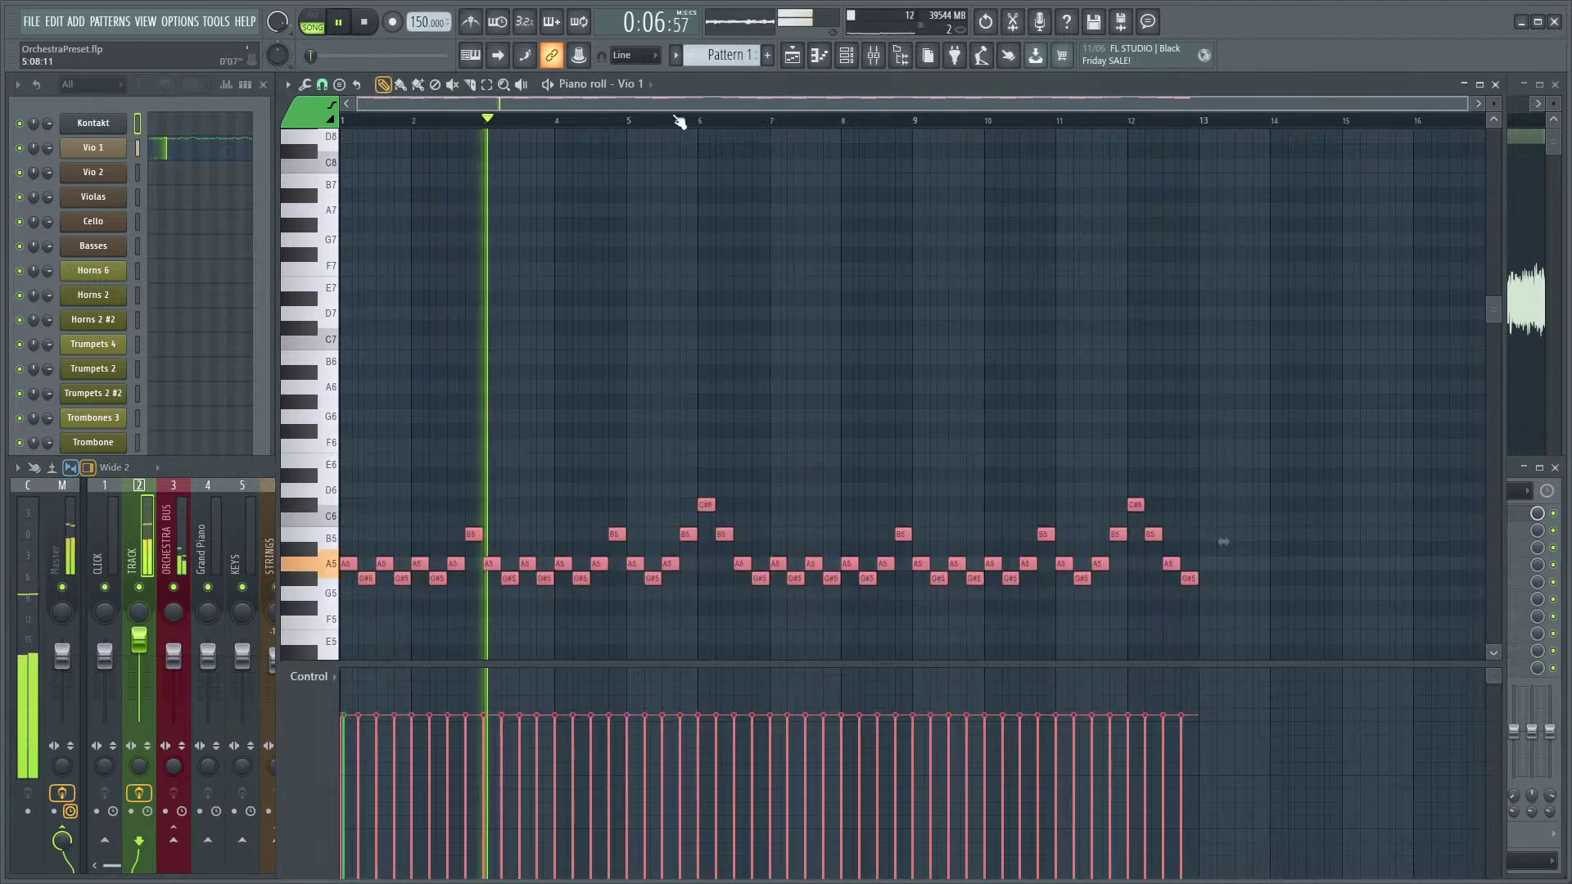
scroll(720, 369, down, 3)
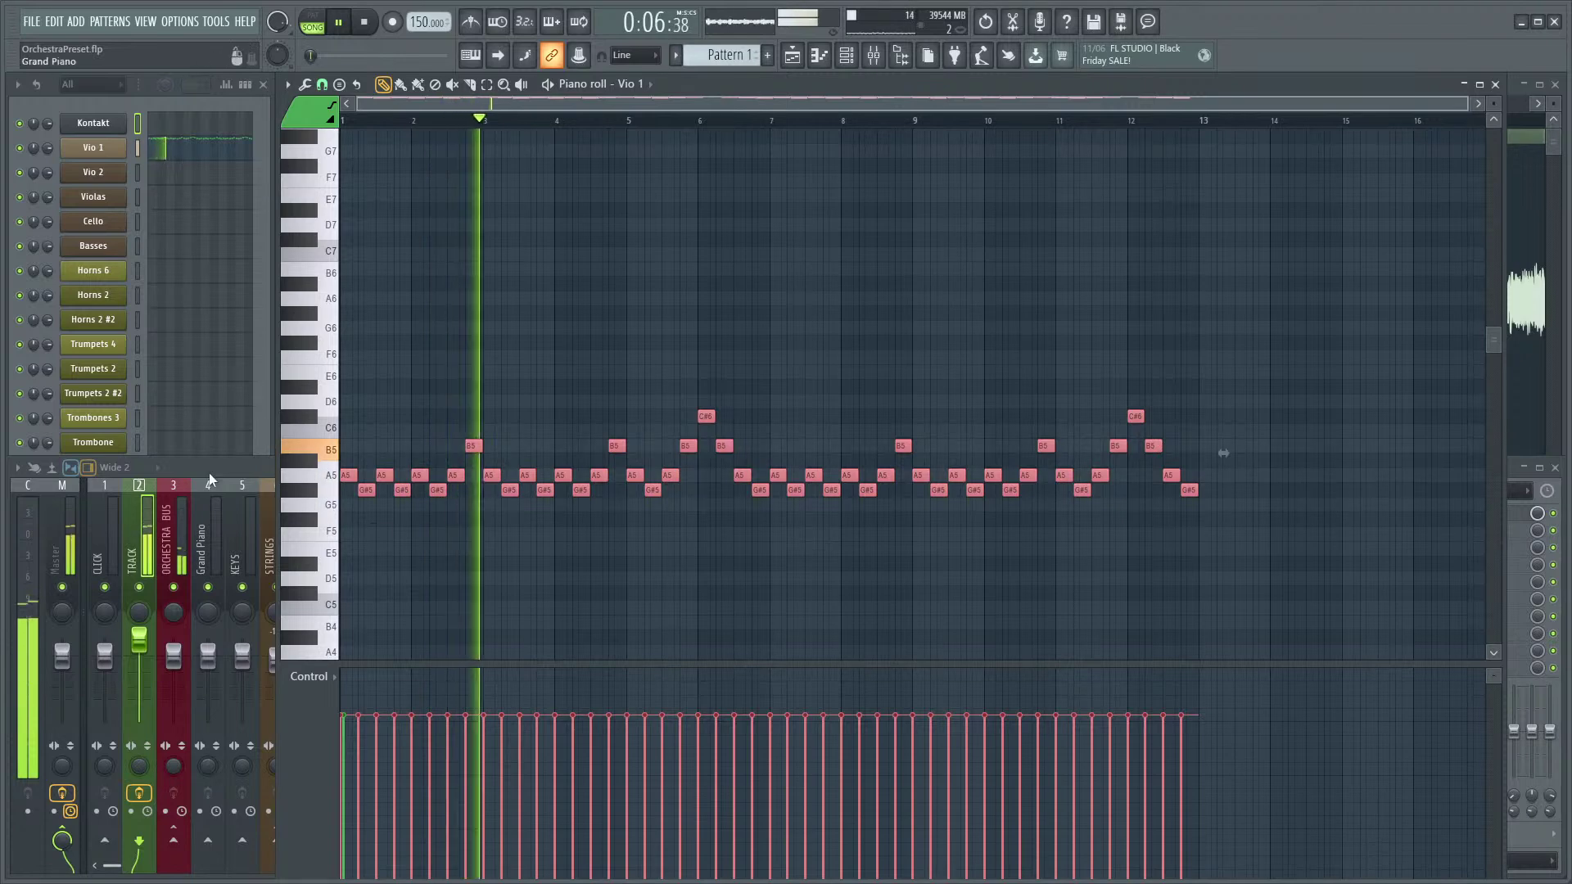
- Mute the Vio 1 channel and replay the reference clip without the programmed melody
click(111, 107)
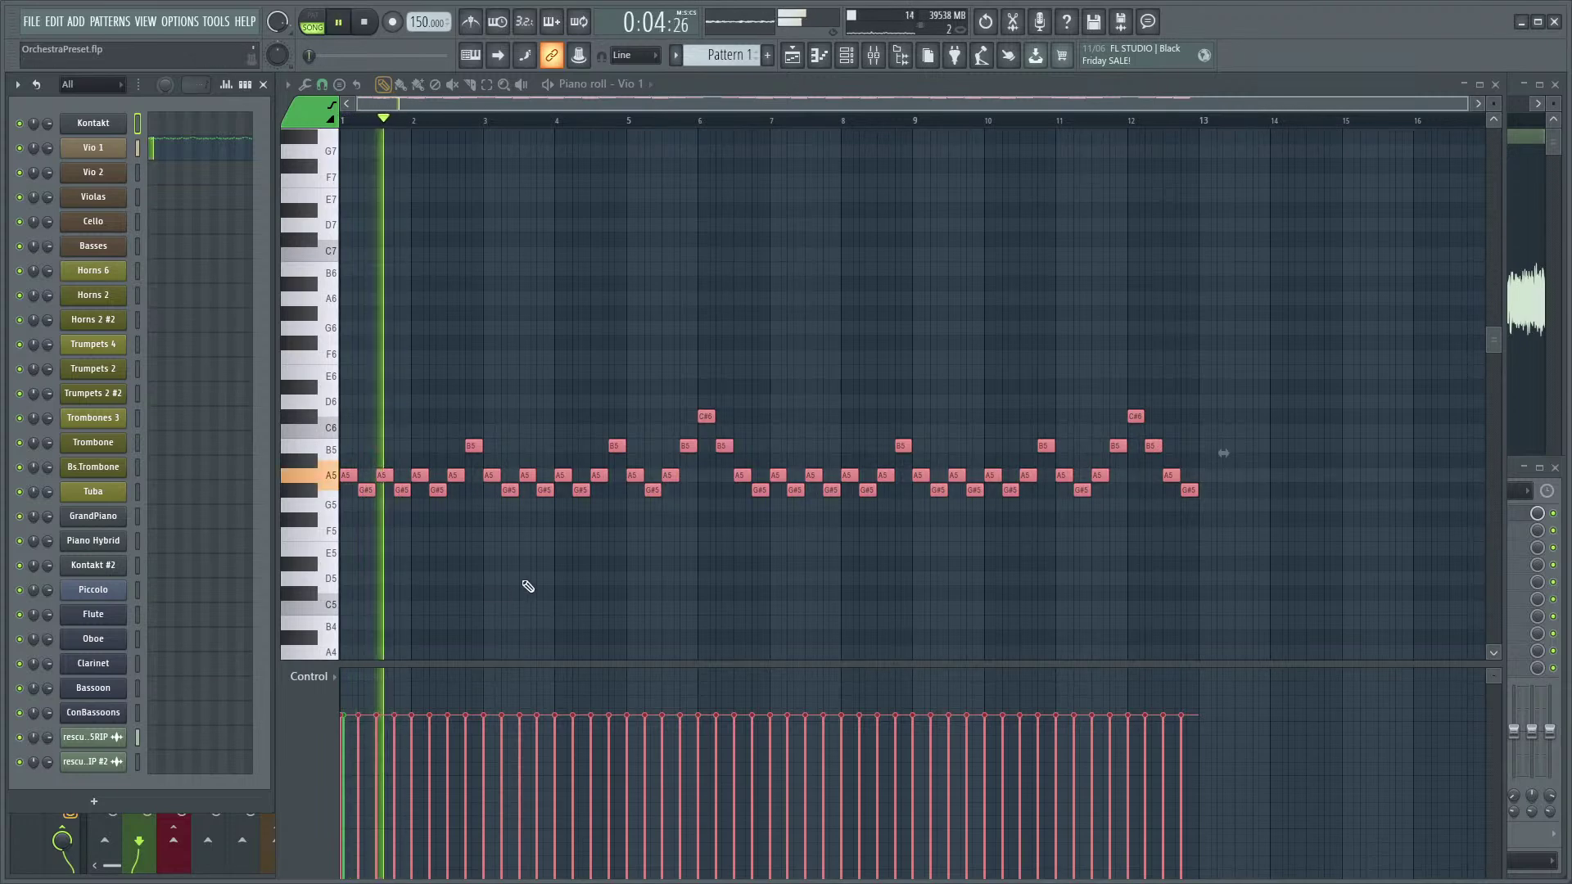
key(space)
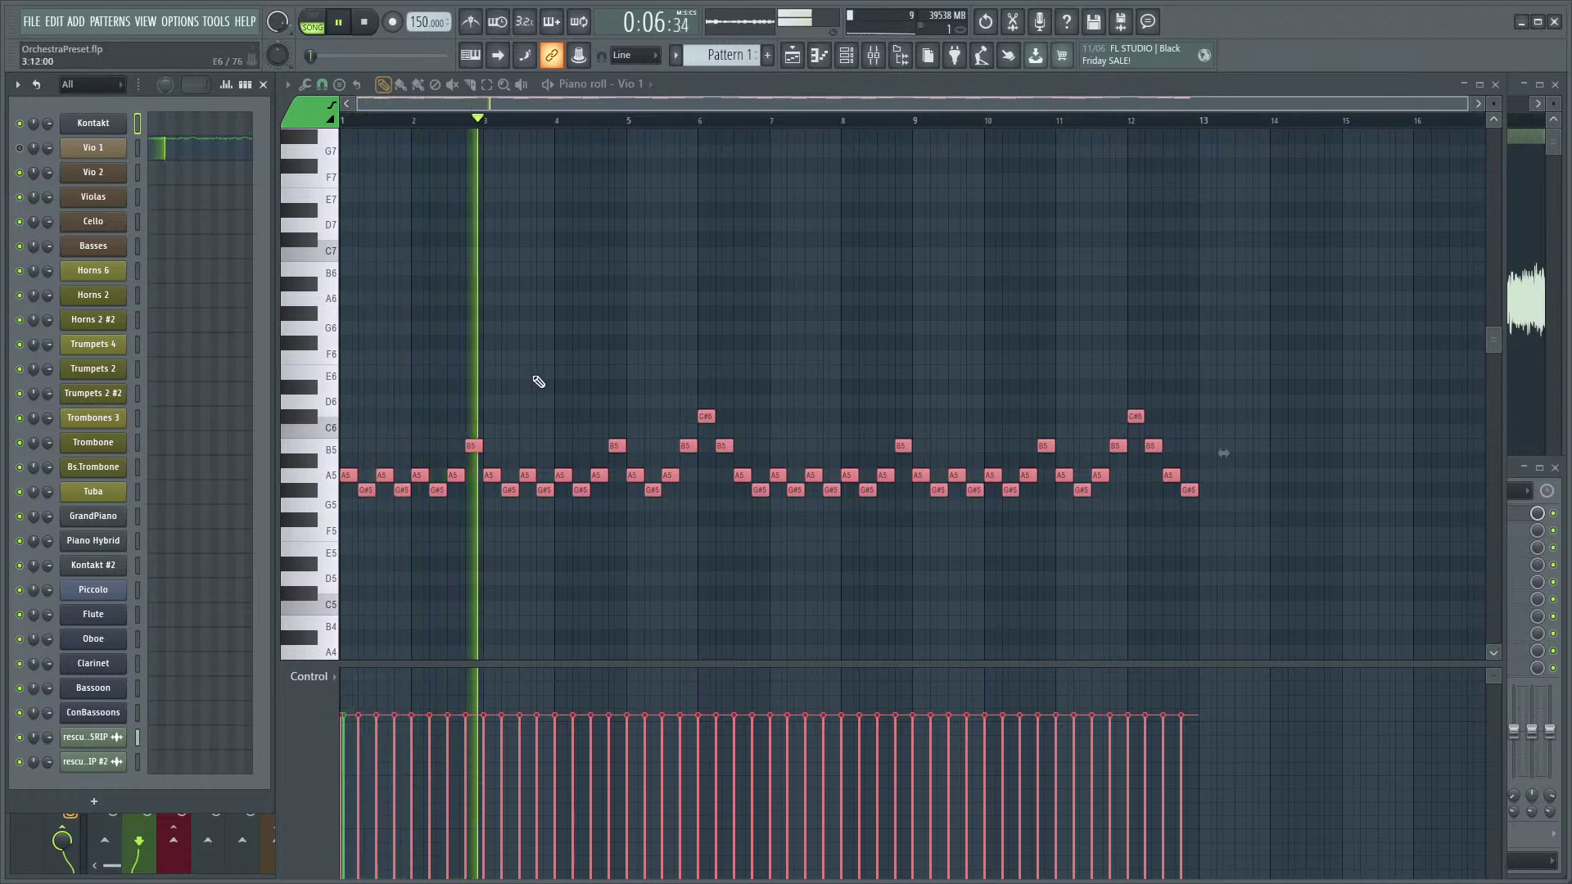
key(space)
- Raise the Vio 1 melody one octave and copy it into the Violas channel an octave lower
key(ctrl+a)
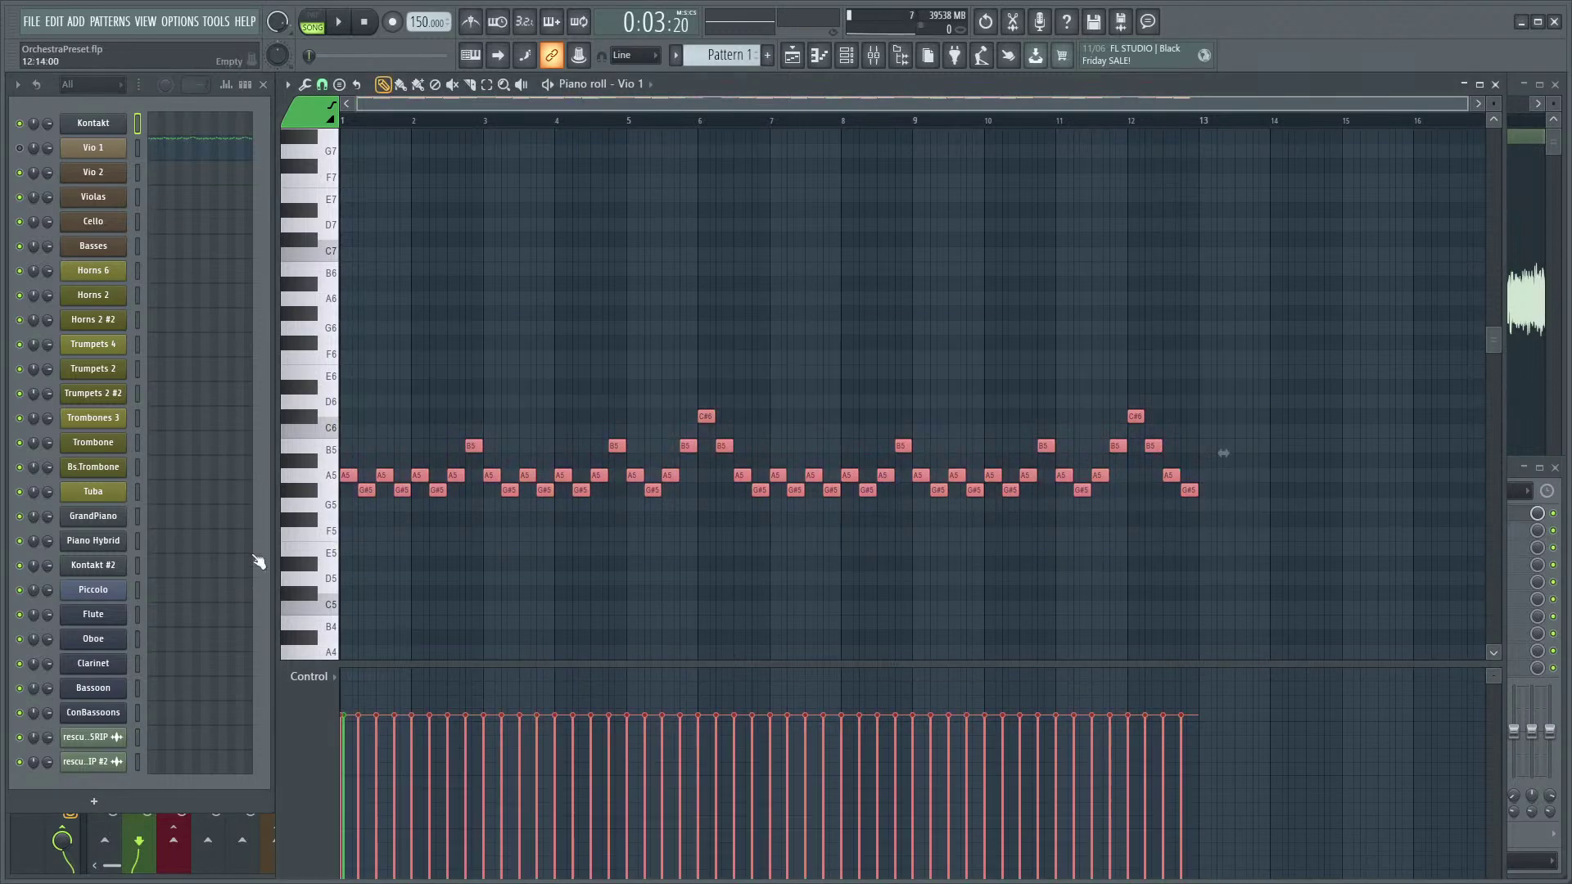
key(ctrl+Up)
key(ctrl+c)
click(193, 201)
key(ctrl+v)
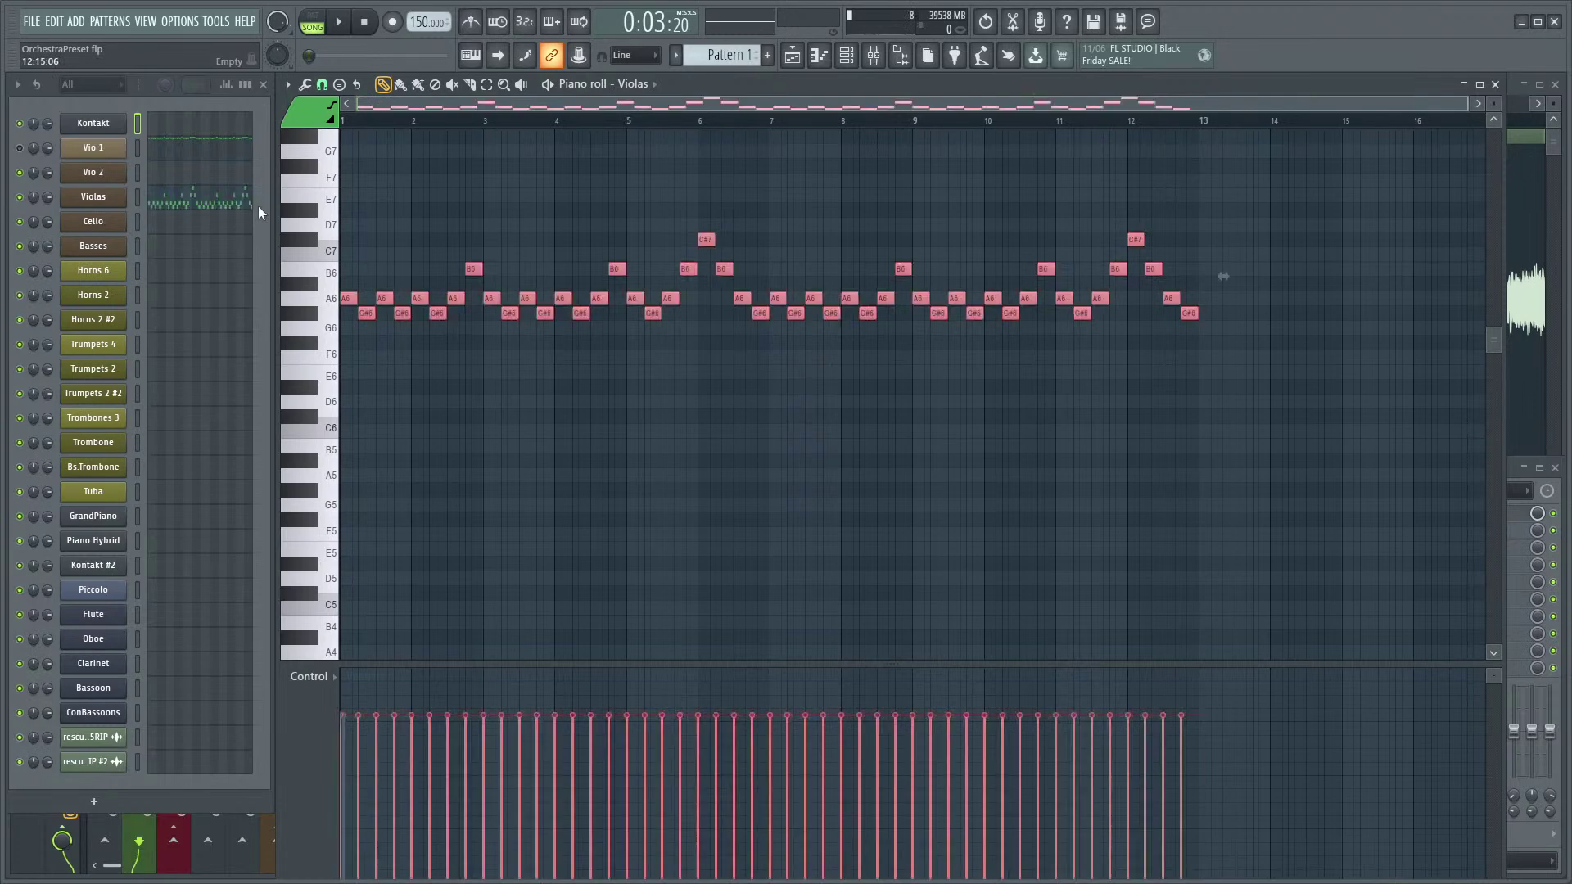
key(ctrl+Down)
click(418, 283)
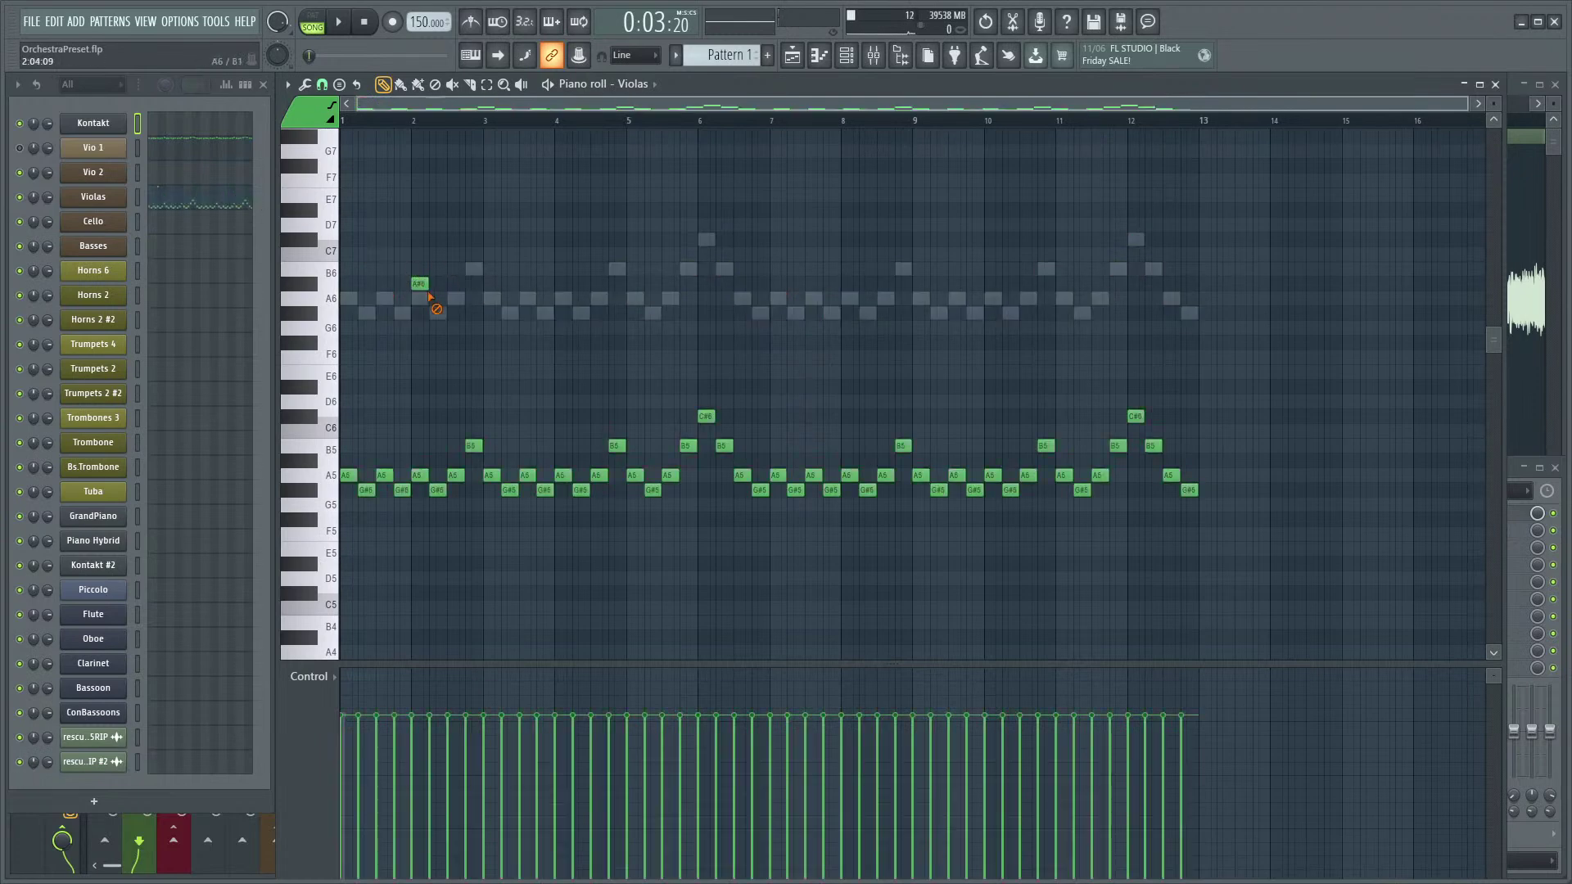
- Add a C#1 keyswitch note at the start of the Violas part and check the articulations in its Kontakt instrument
scroll(524, 460, down, 15)
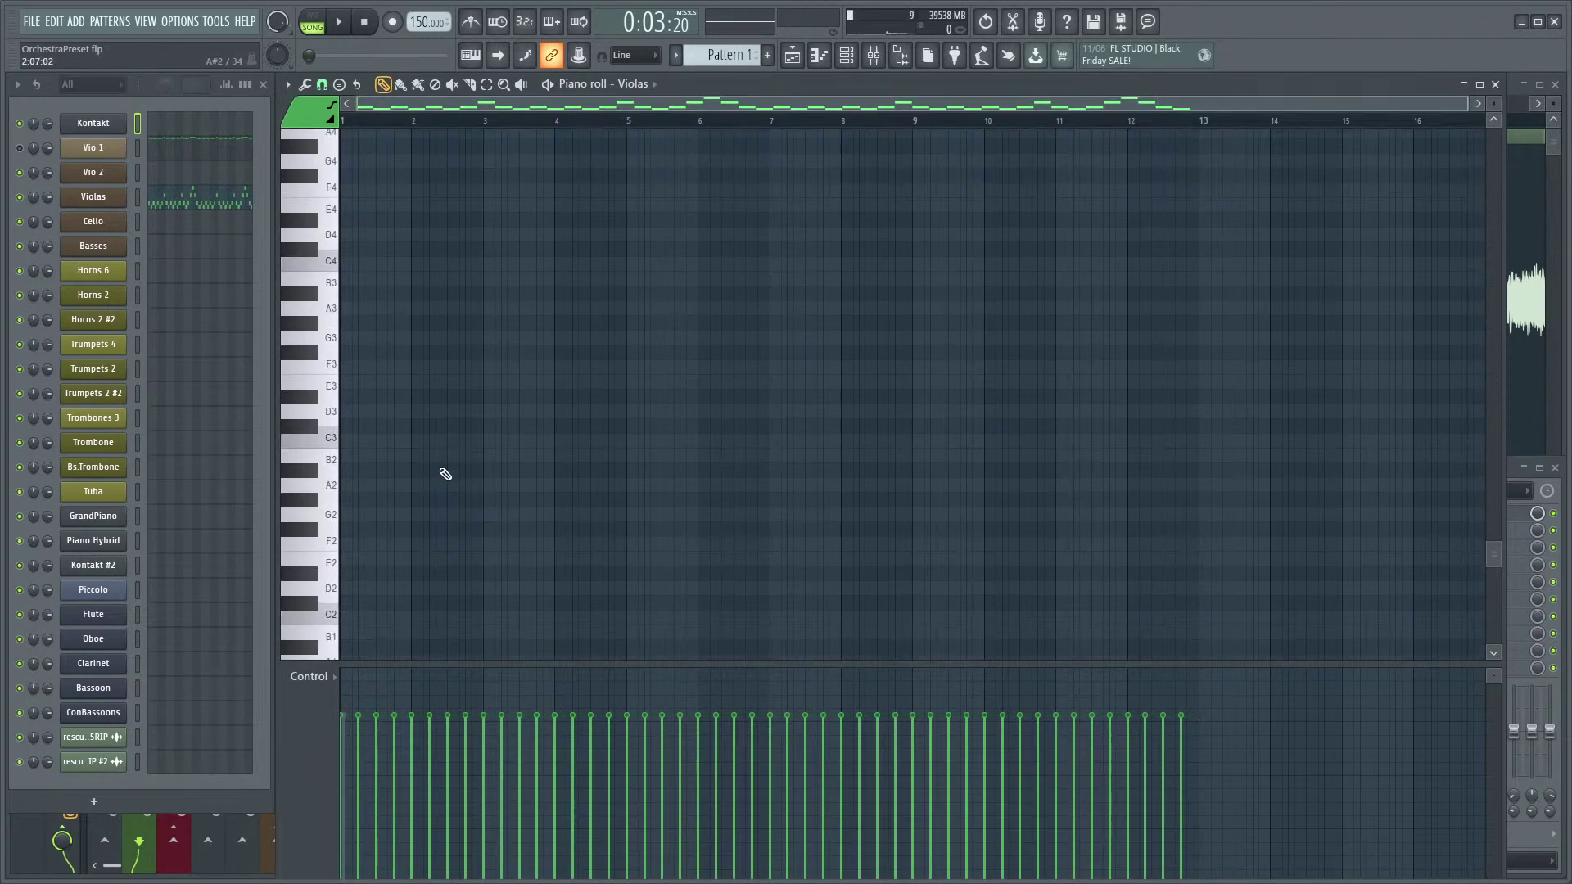
scroll(361, 499, up, 3)
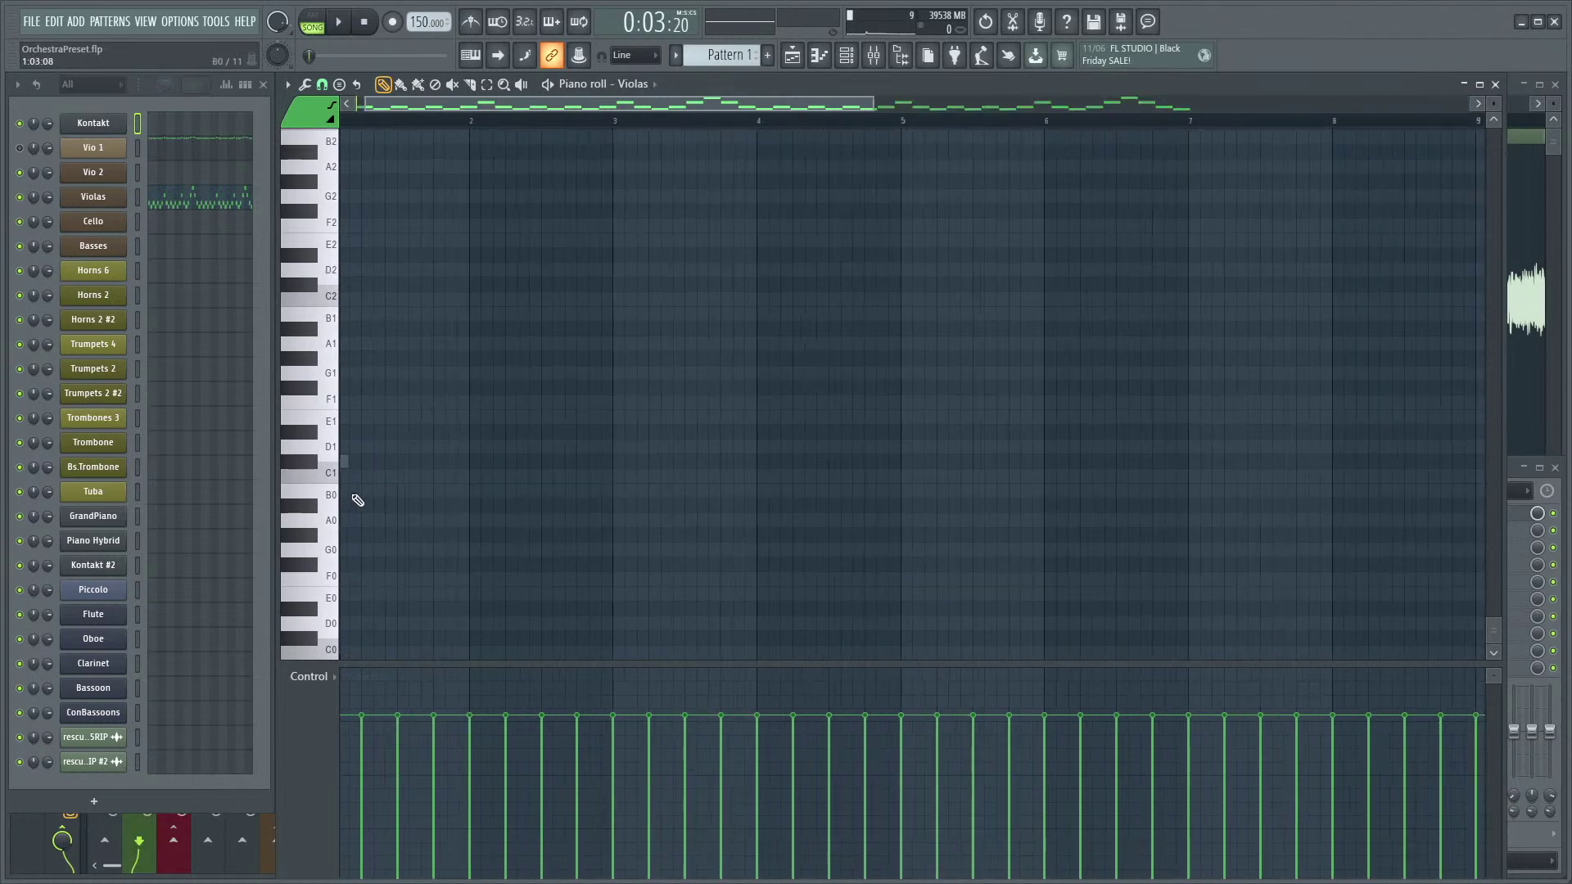
click(357, 462)
scroll(462, 432, up, 7)
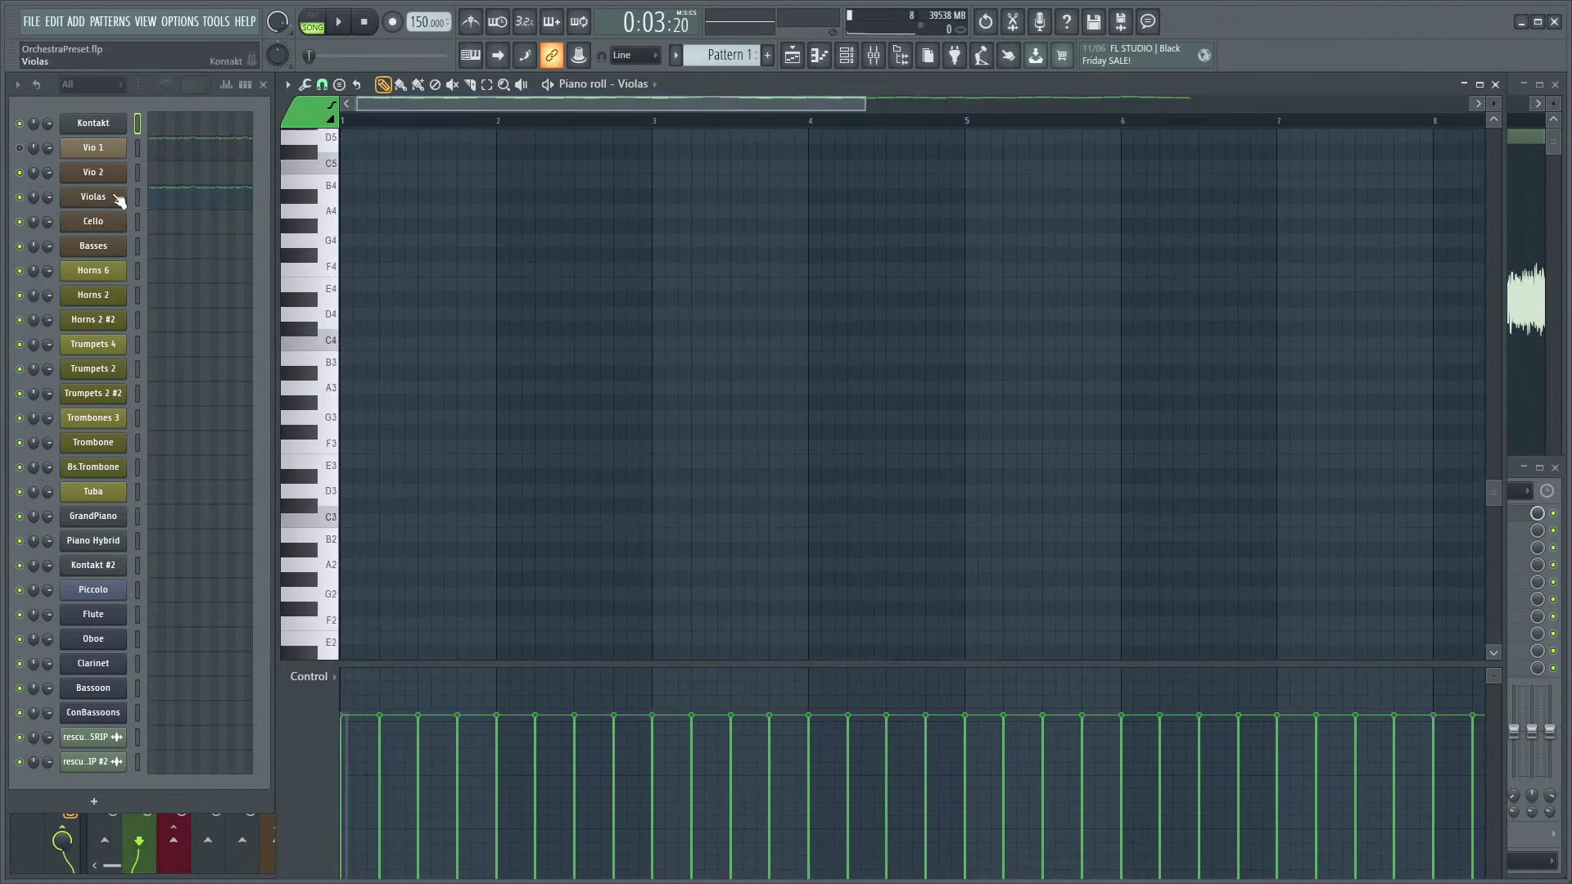
click(115, 200)
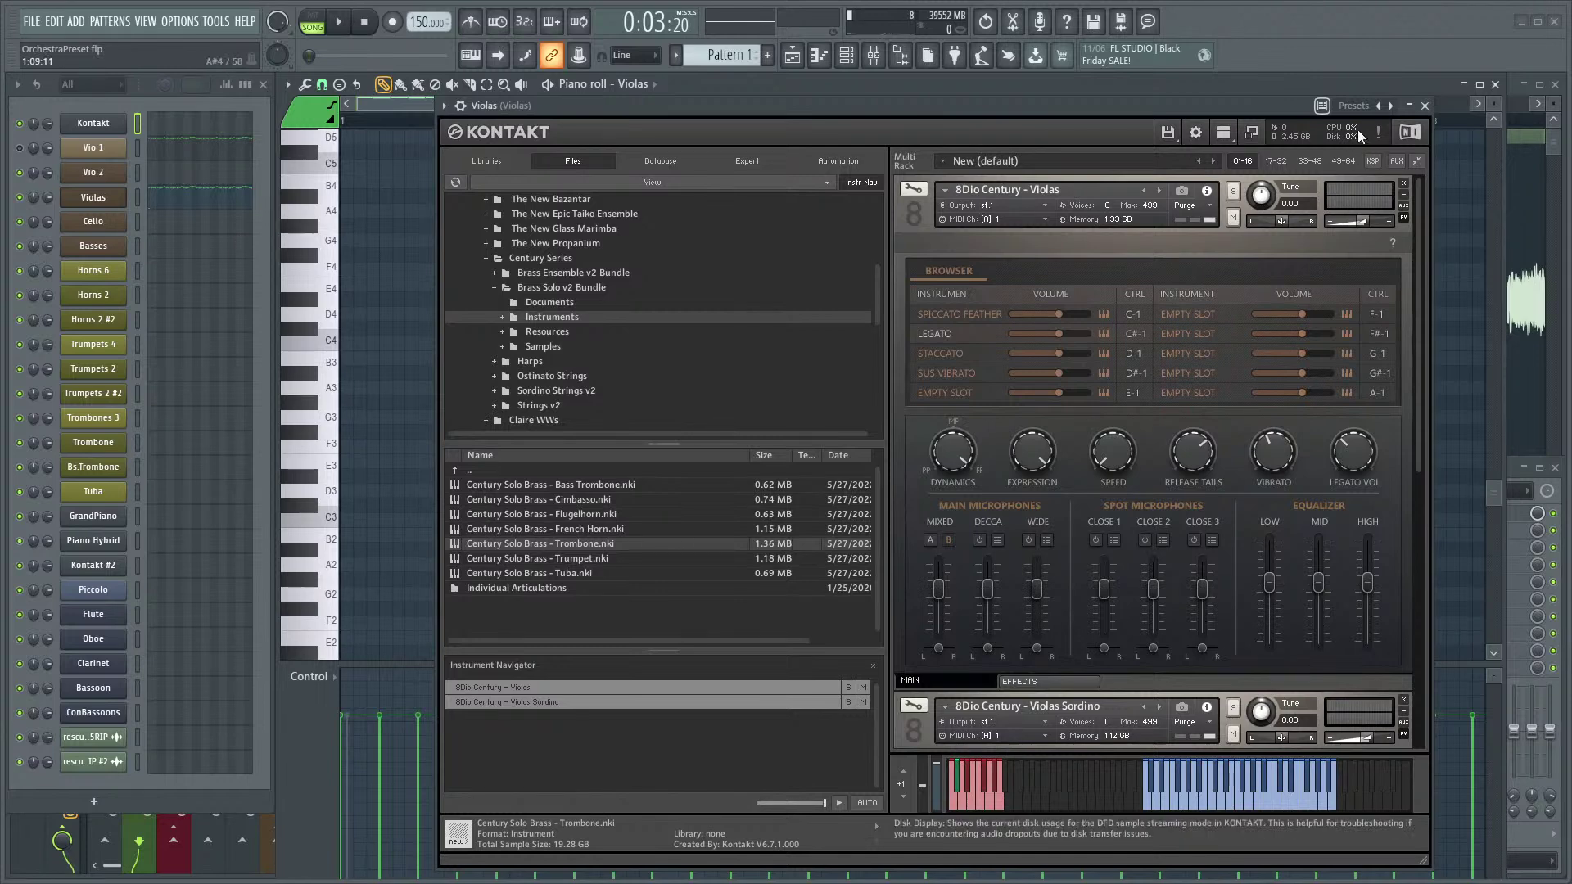
click(1425, 107)
- Unmute Vio 1, select the Violas channel and play both parts together with the reference
click(20, 147)
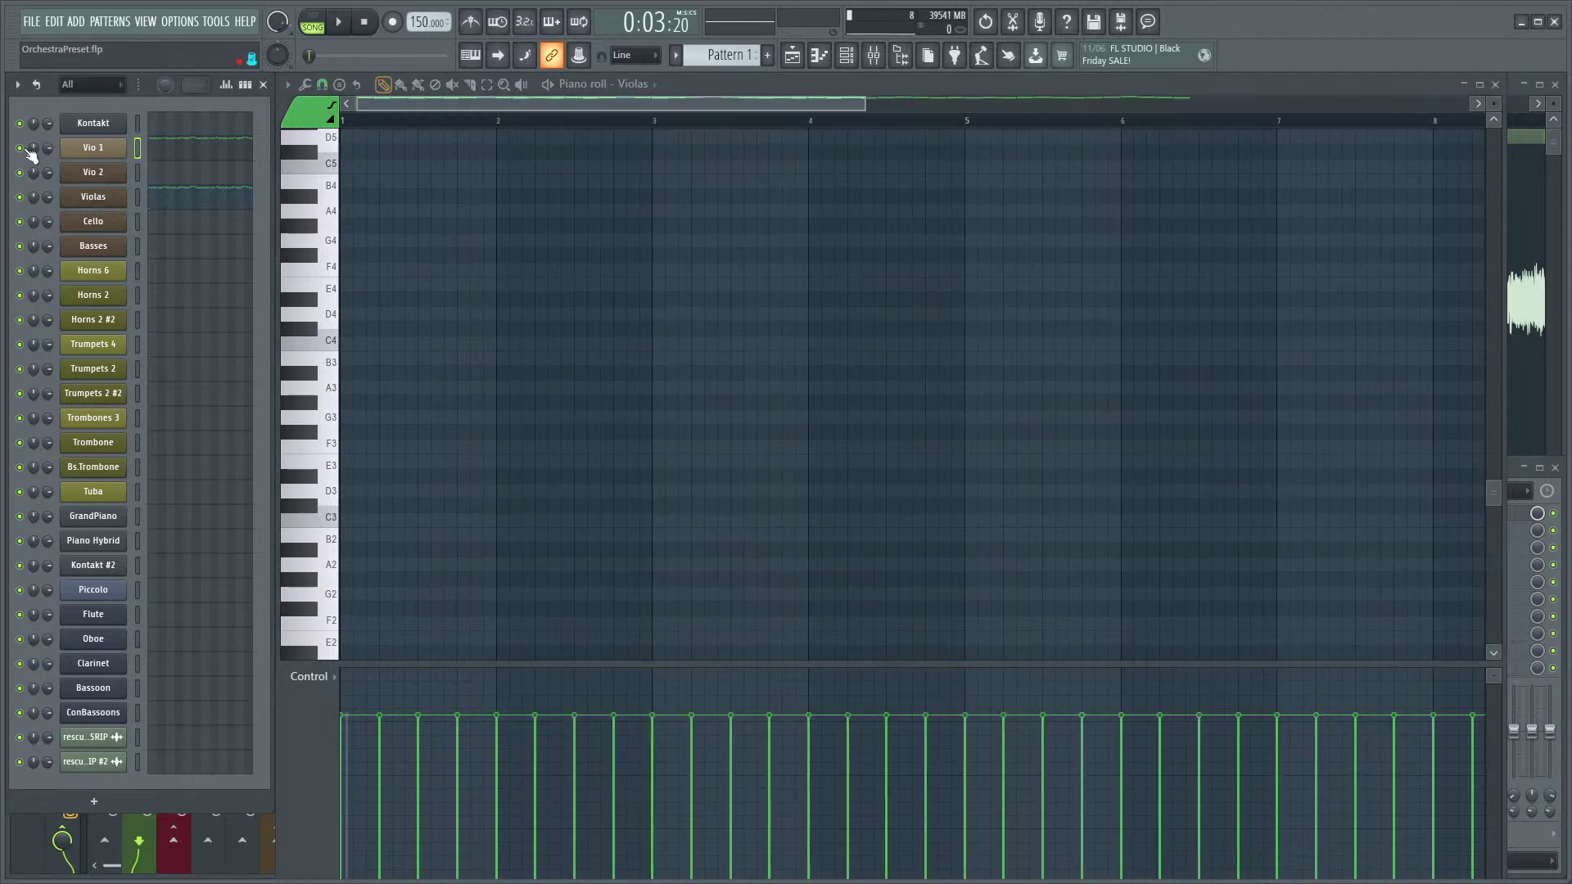
click(136, 198)
key(space)
scroll(677, 271, up, 5)
scroll(704, 352, down, 3)
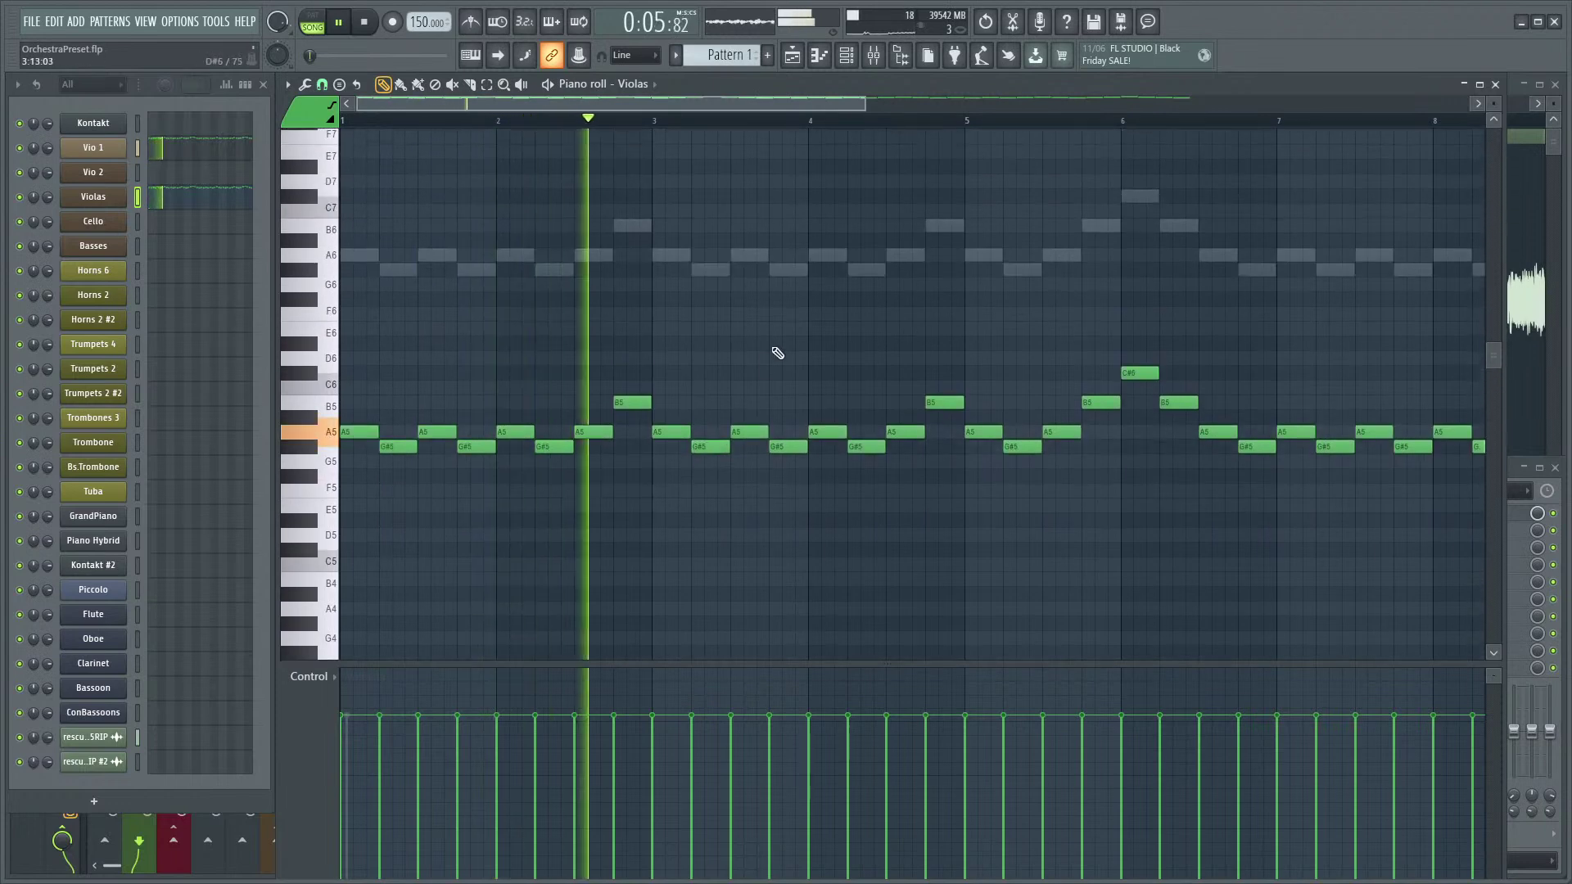
scroll(807, 344, up, 1)
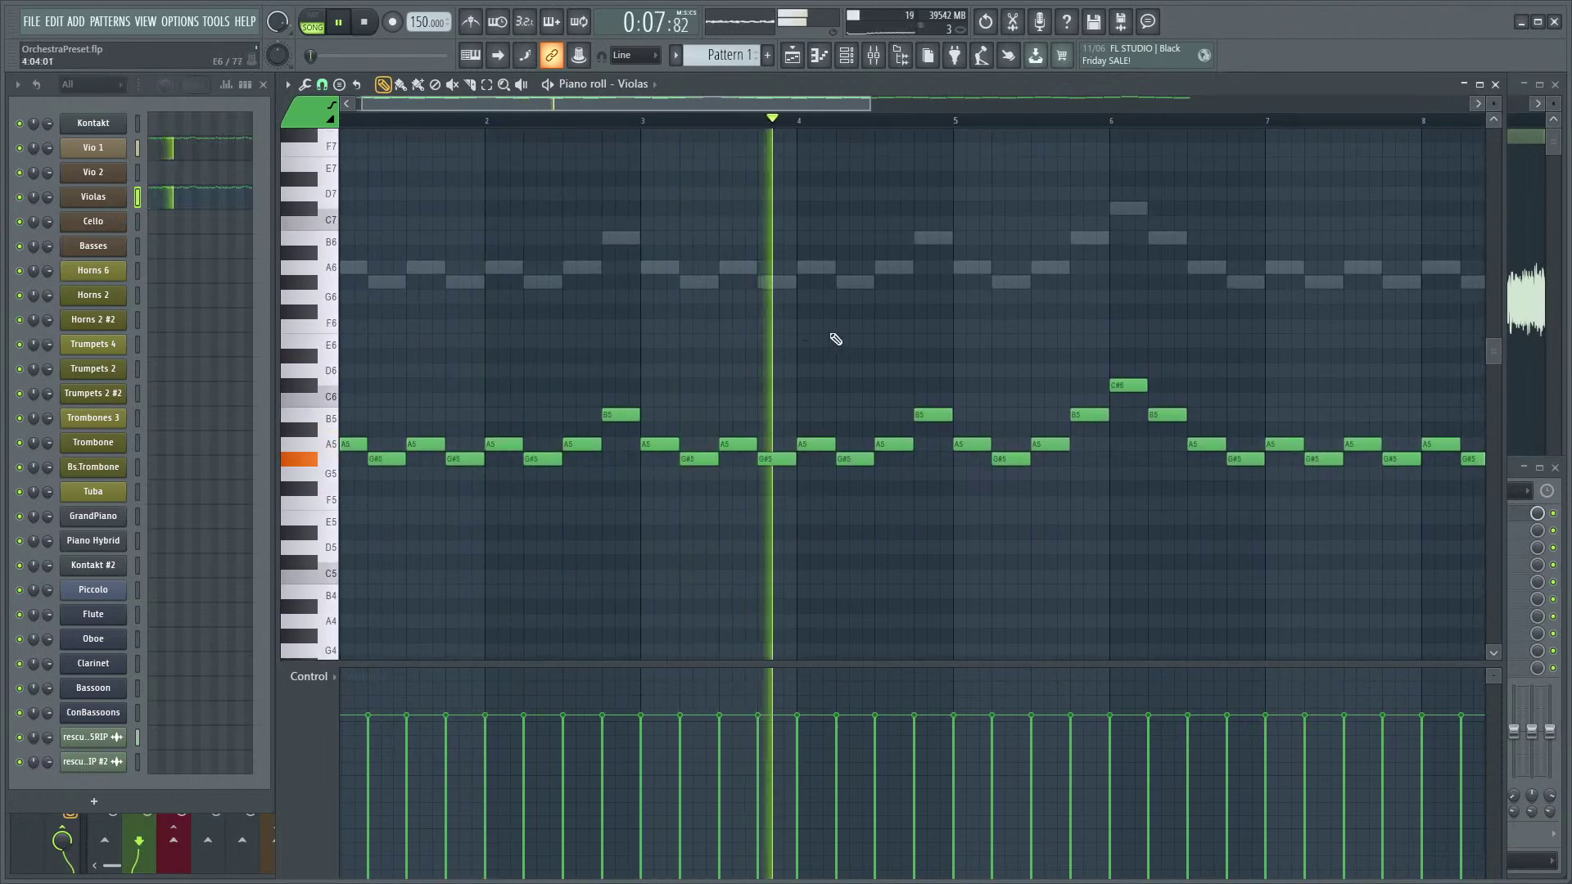
scroll(779, 354, down, 3)
scroll(745, 328, down, 1)
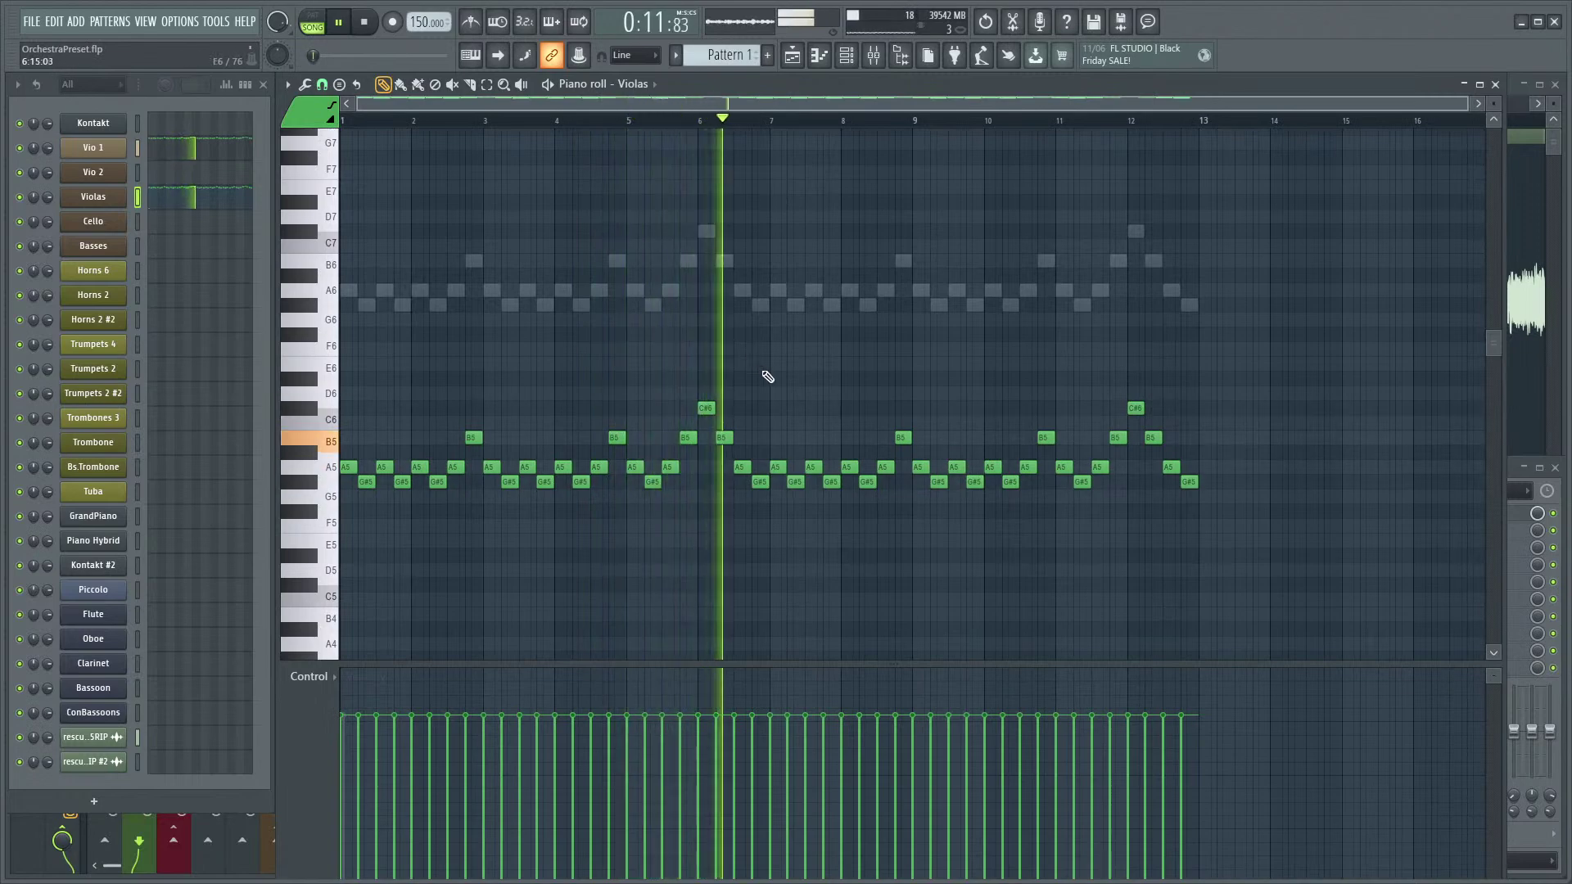
key(space)
scroll(772, 352, up, 3)
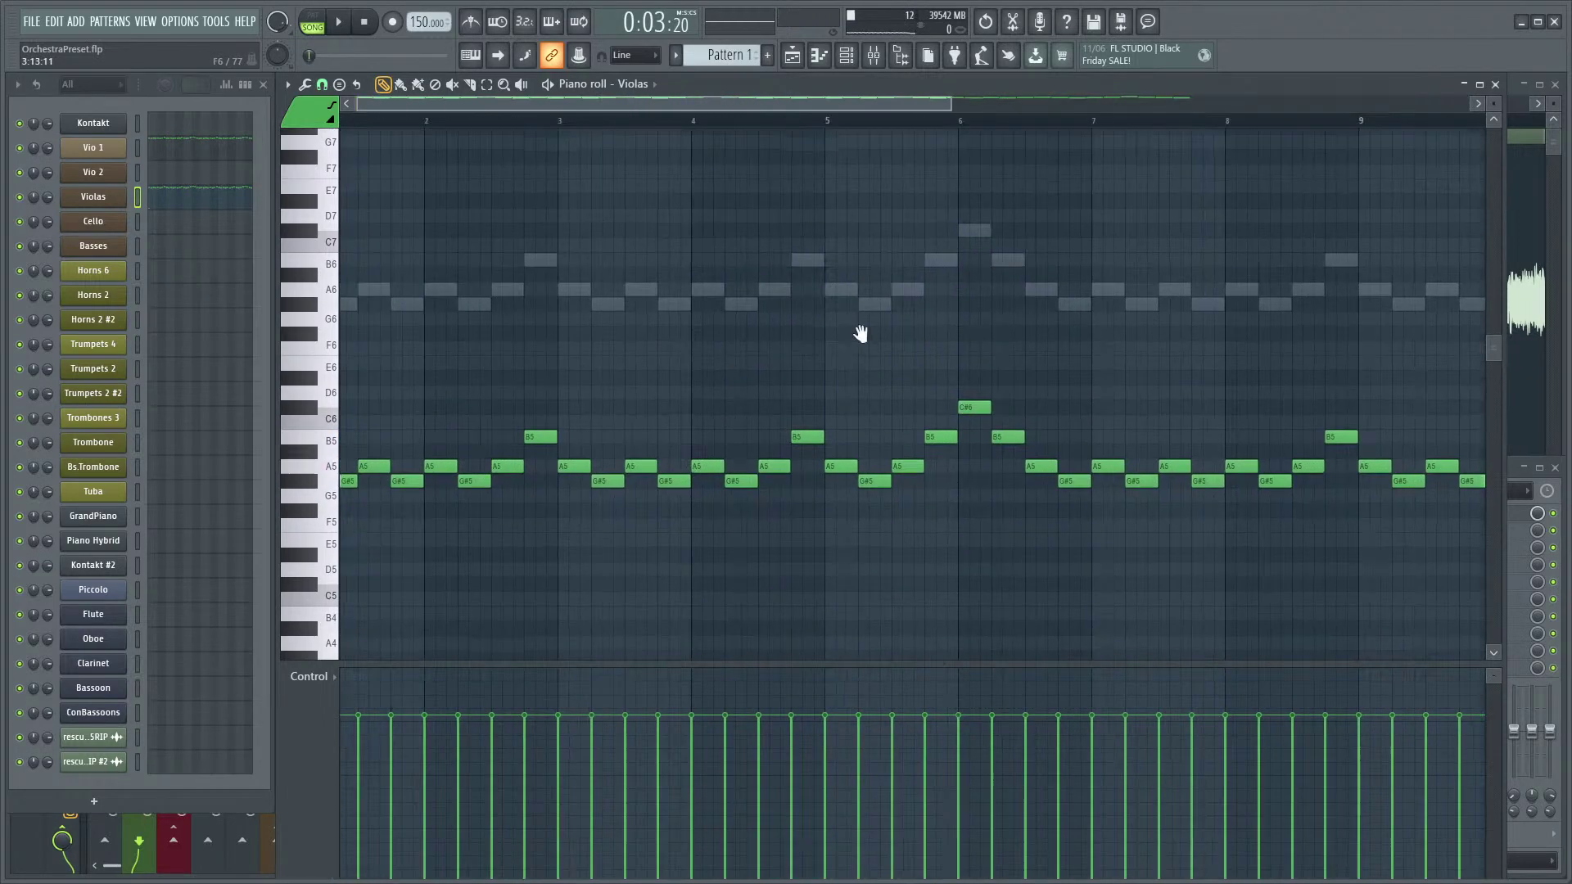
- Open the Vio 2 piano roll and add the matching legato keyswitch note at the start of bar 1
click(151, 170)
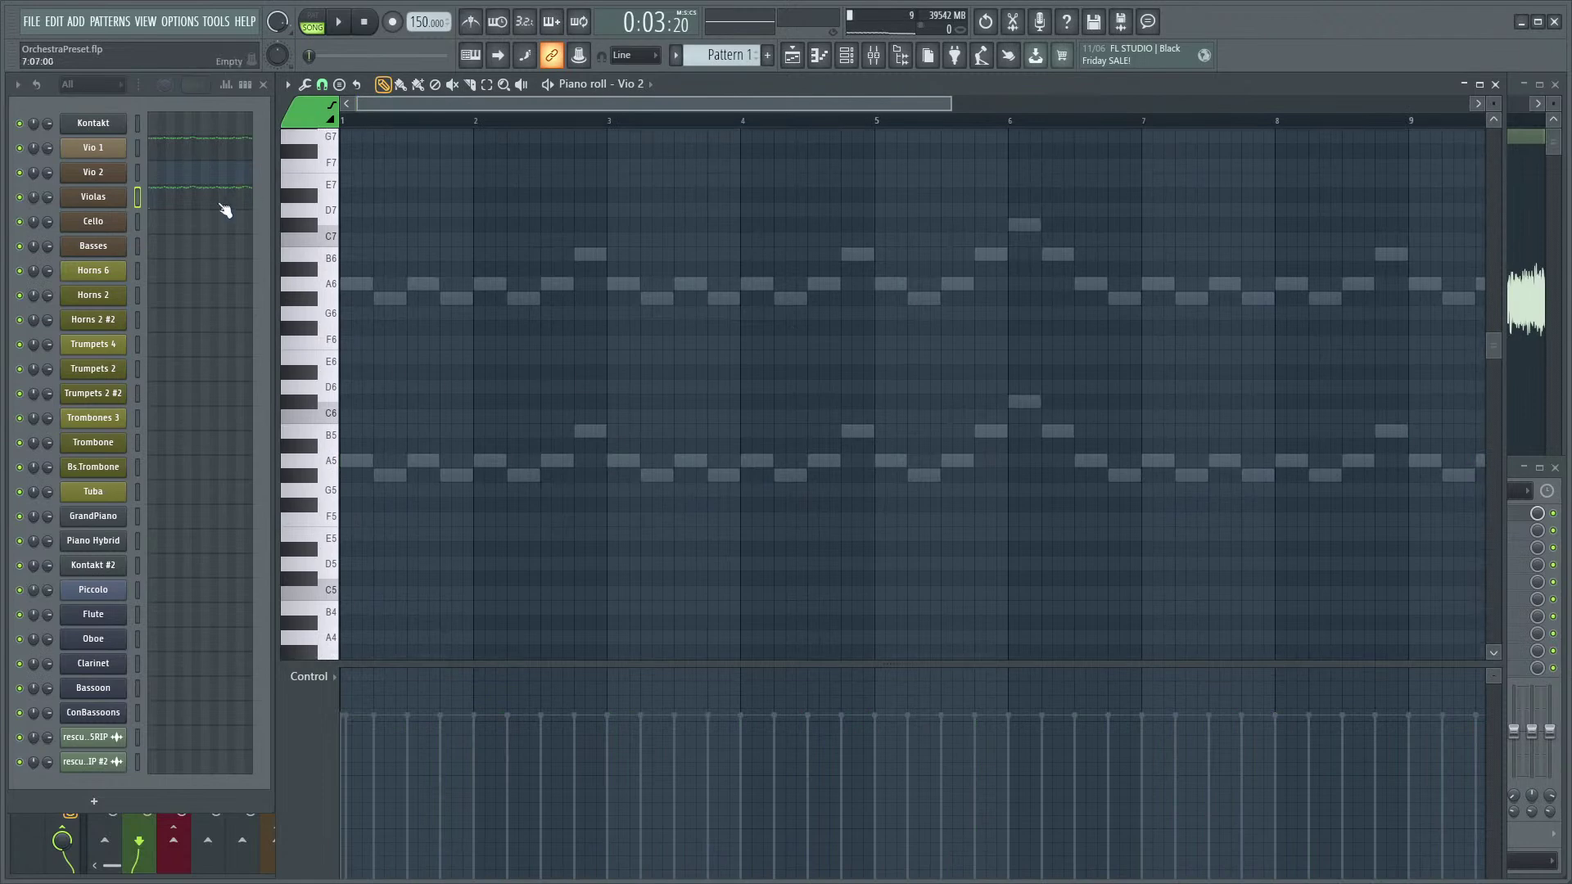
click(193, 162)
scroll(446, 501, down, 1)
click(356, 459)
scroll(484, 434, up, 15)
scroll(491, 341, up, 3)
- Mute Vio 1 and Violas and replay the reference to pick out the Vio 2 line
key(space)
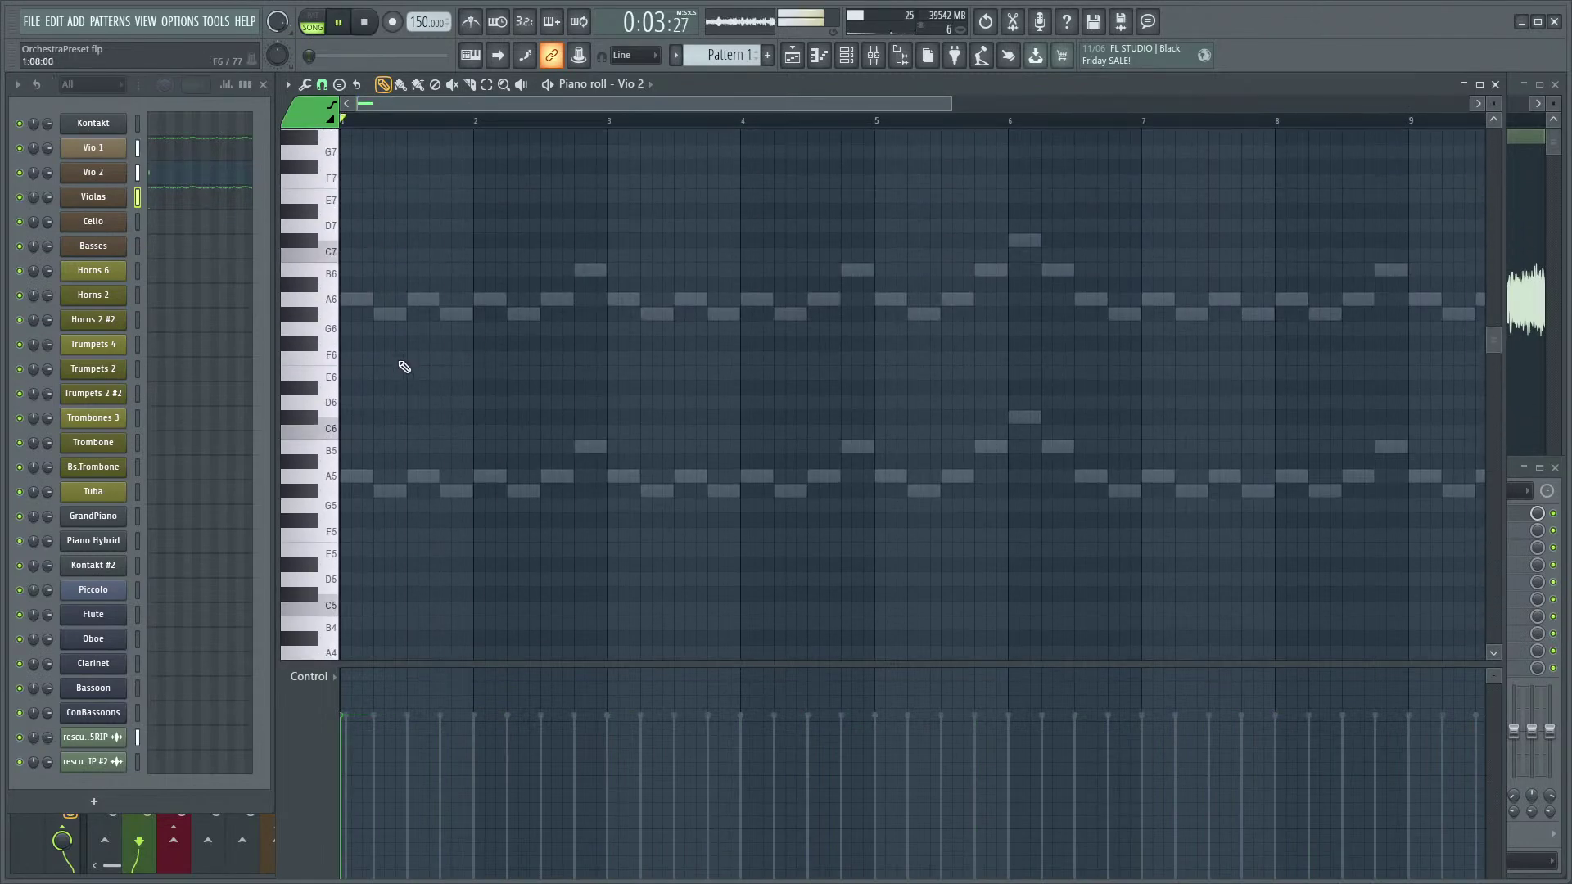
click(19, 197)
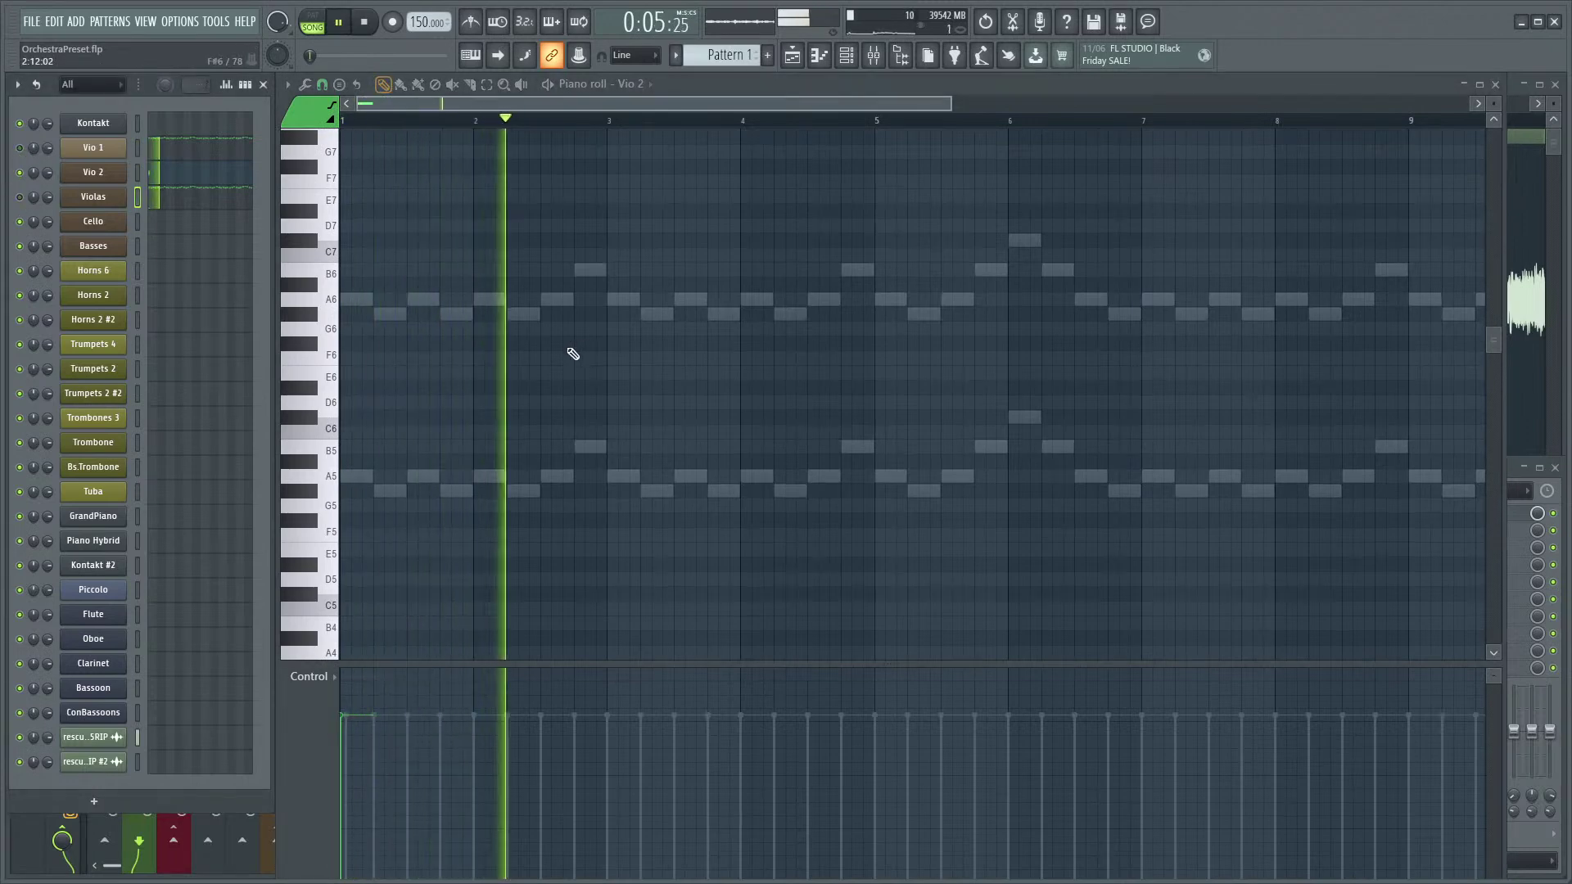
key(space)
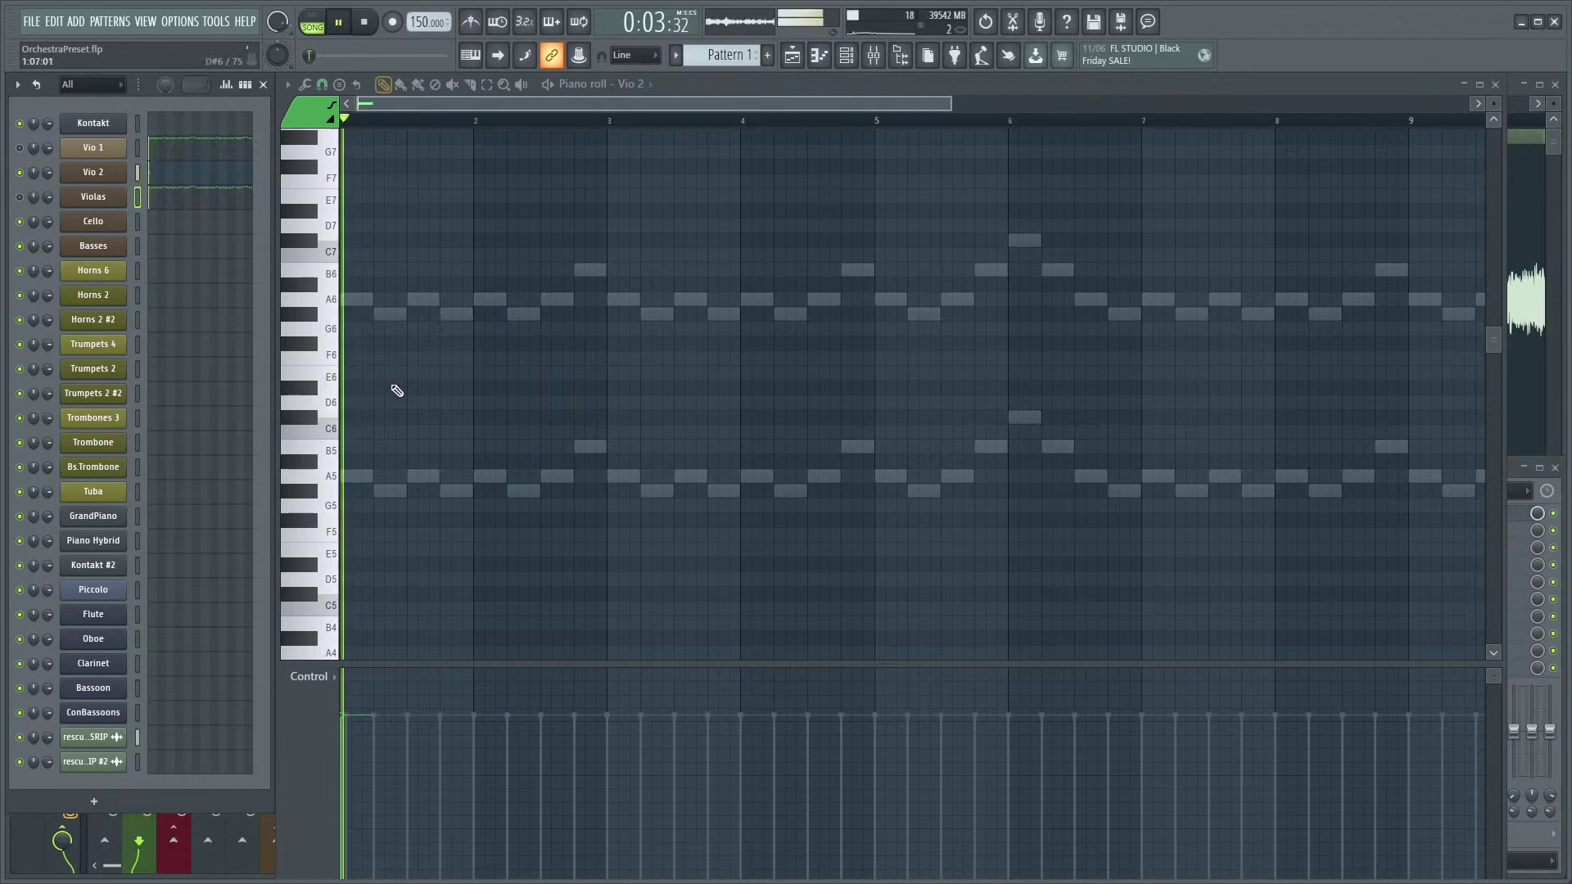
- Place an F#6 note at the start of bar 1 in Vio 2 and check it against the reference
click(347, 359)
right_click(354, 361)
click(347, 344)
click(361, 344)
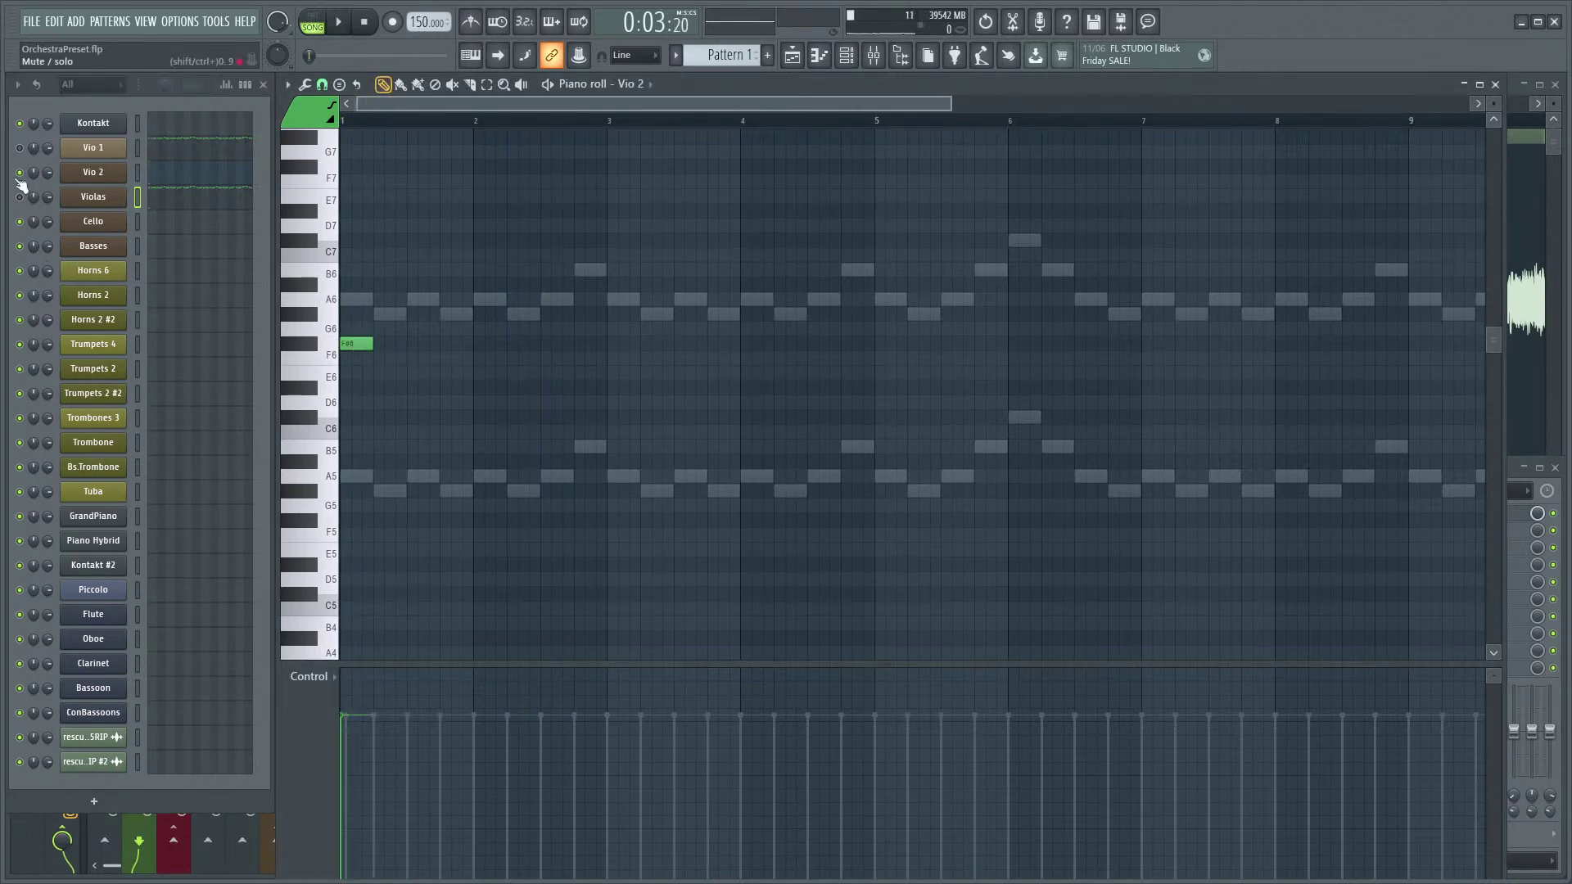
key(space)
ctrl+scroll(405, 388, up, 1)
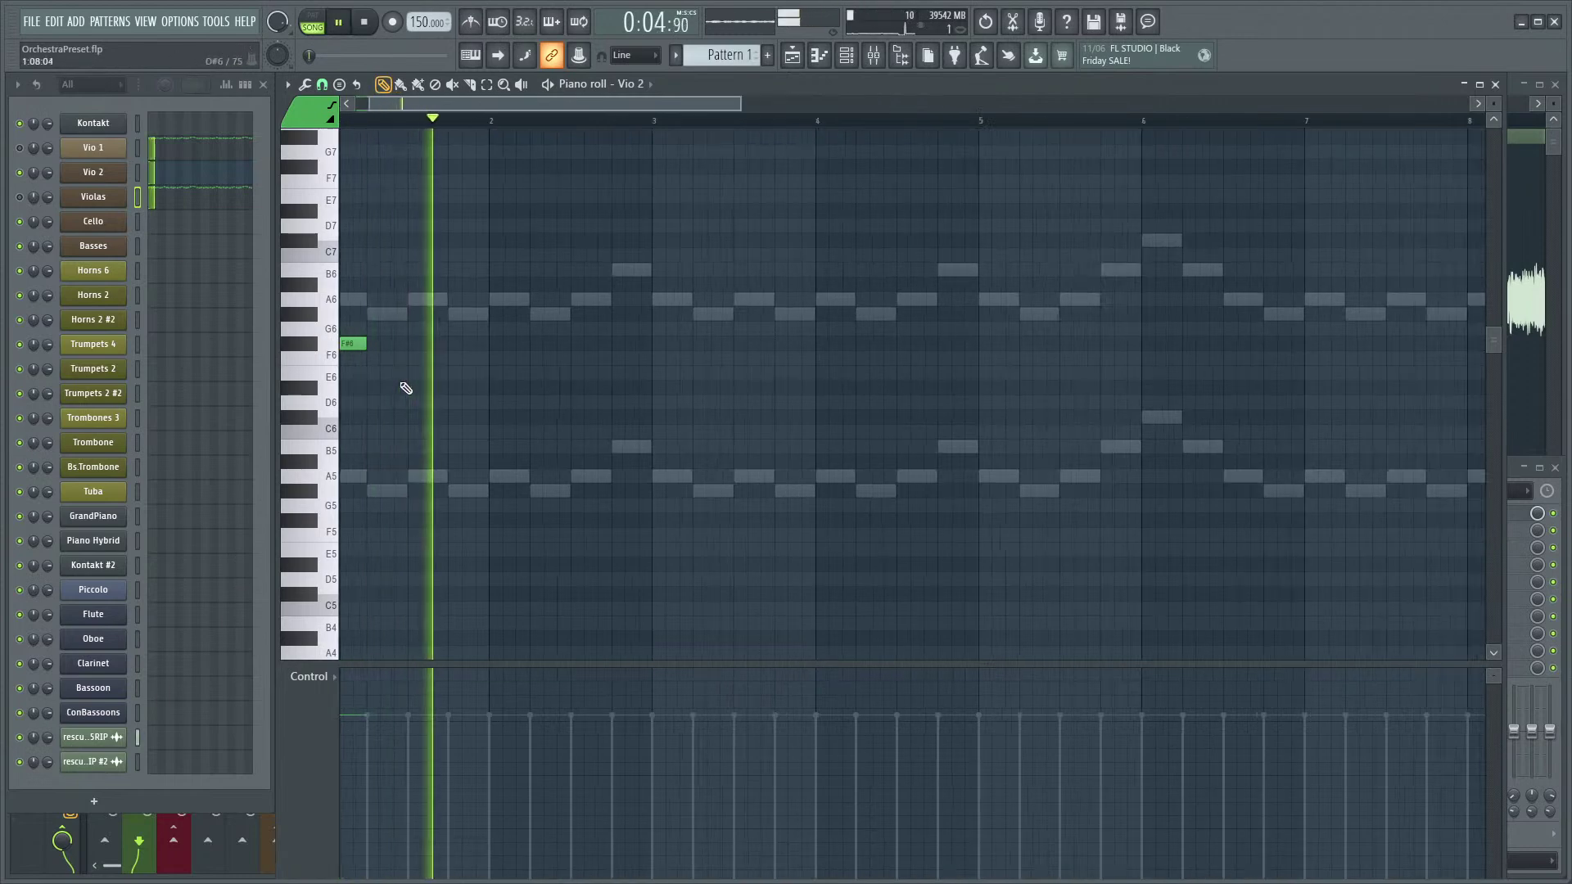
key(space)
- Write the rest of Vio 2's bars 1 and 2 by alternating E6 and F#6 and ending on G#6
ctrl+scroll(544, 379, up, 1)
click(352, 344)
click(363, 342)
click(400, 372)
click(456, 344)
click(503, 373)
click(558, 344)
click(608, 374)
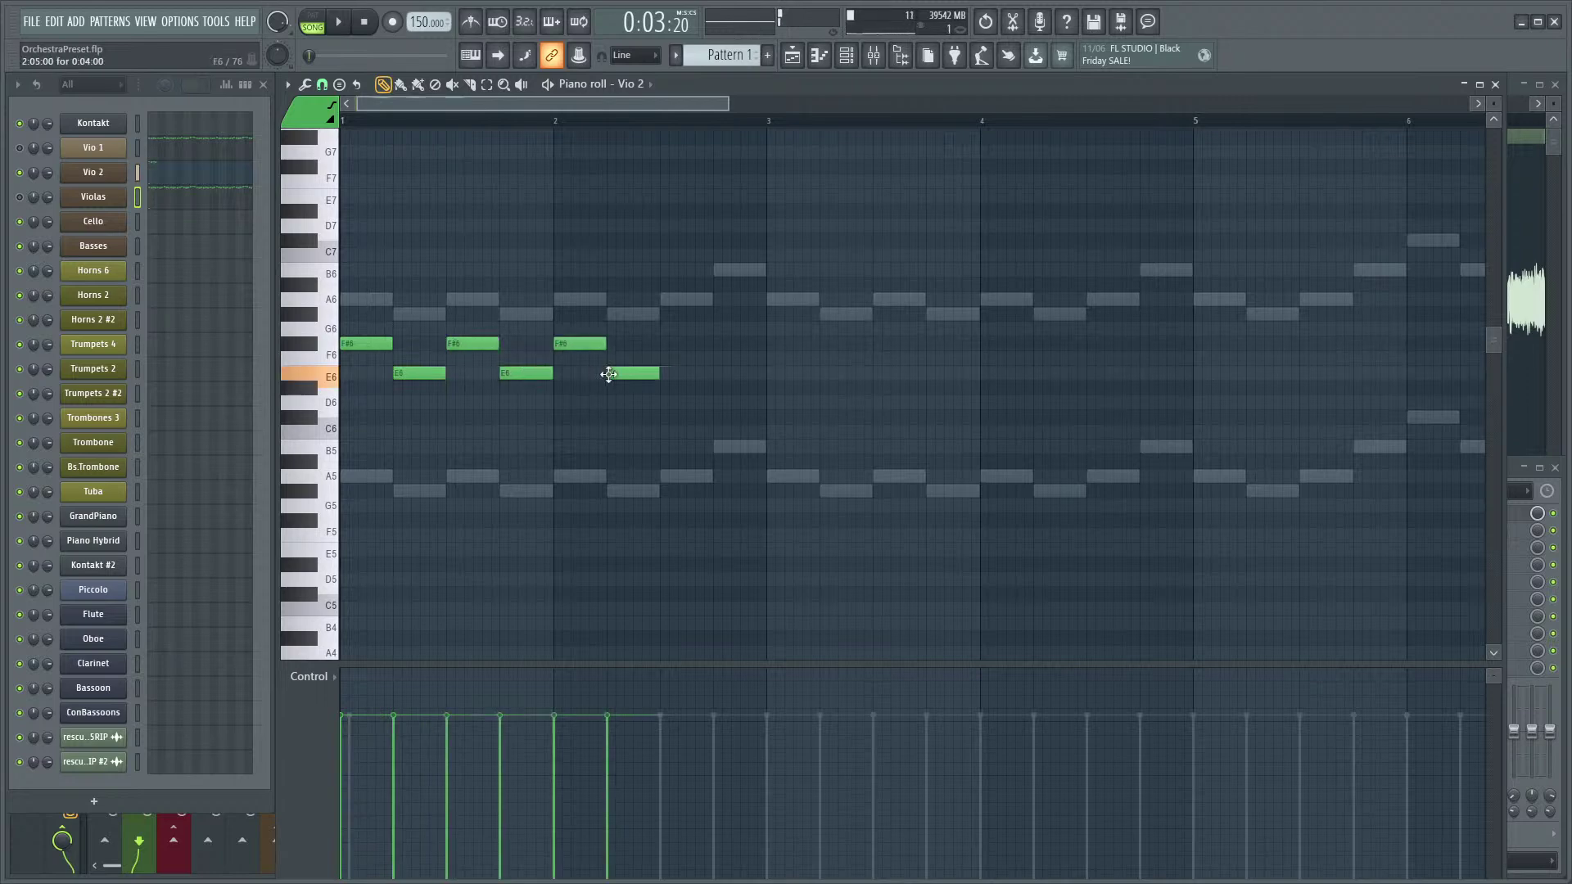
click(665, 344)
drag(714, 331, 717, 314)
- Replay the two-bar Vio 2 phrase with the reference and look over the mixer
key(space)
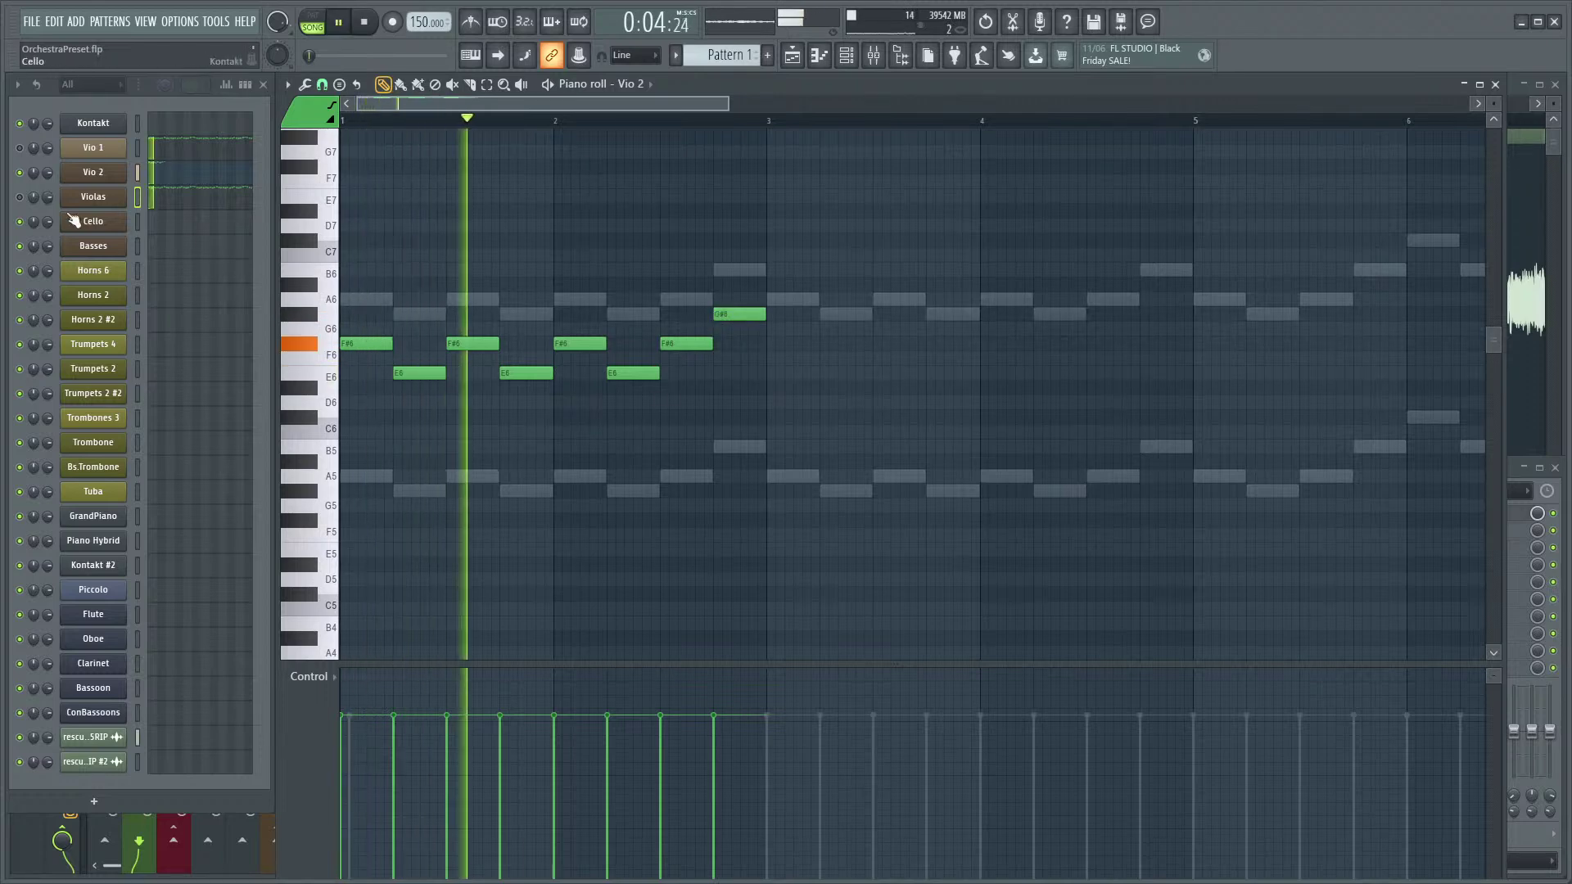
key(space)
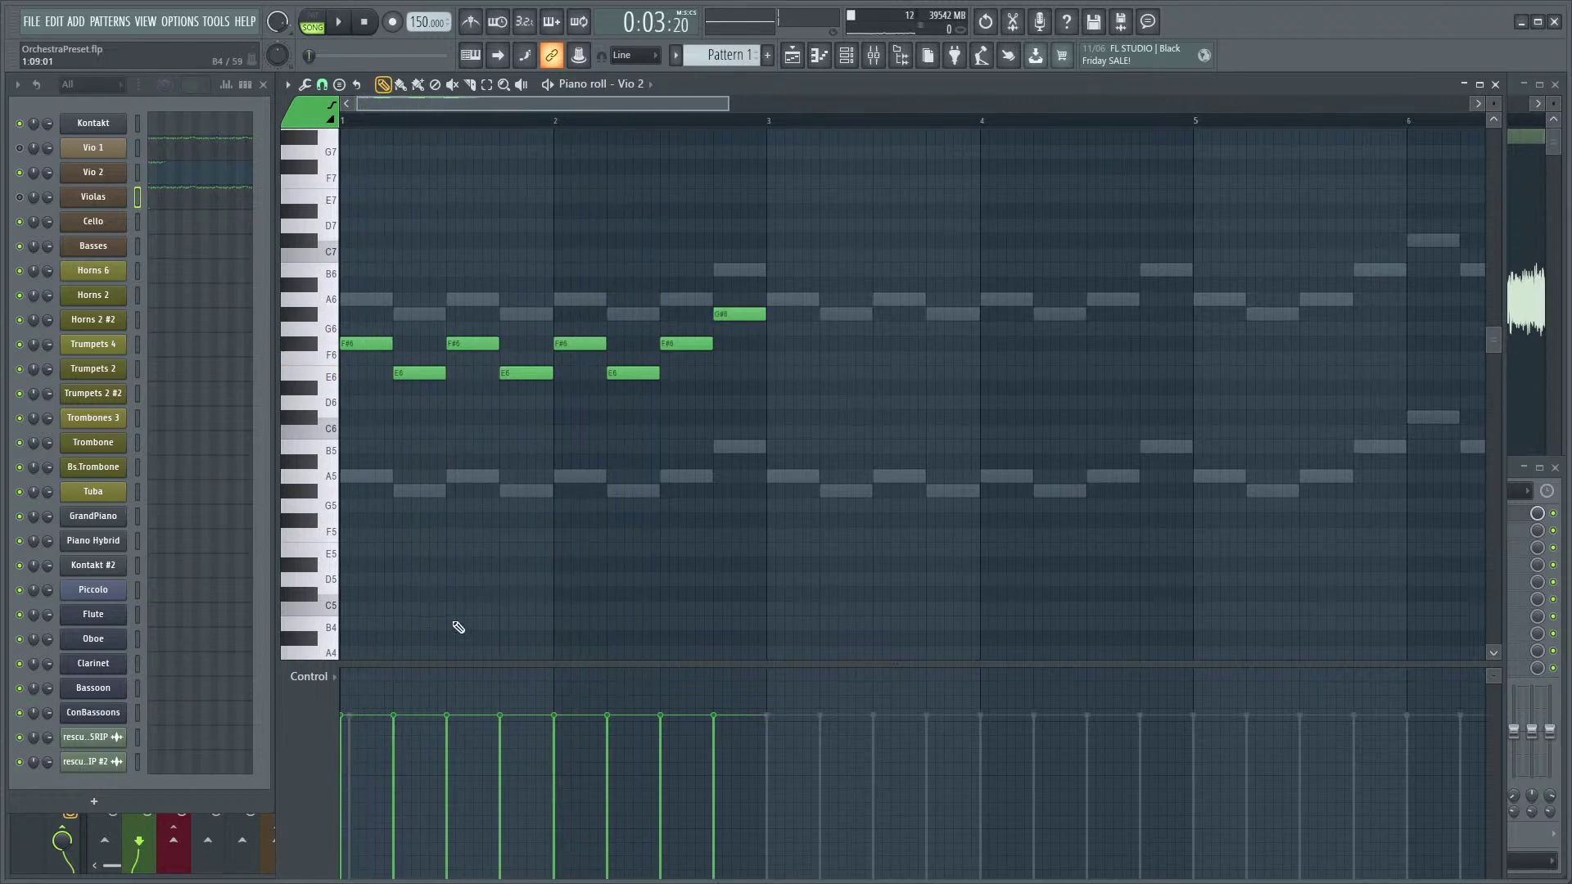
key(F9)
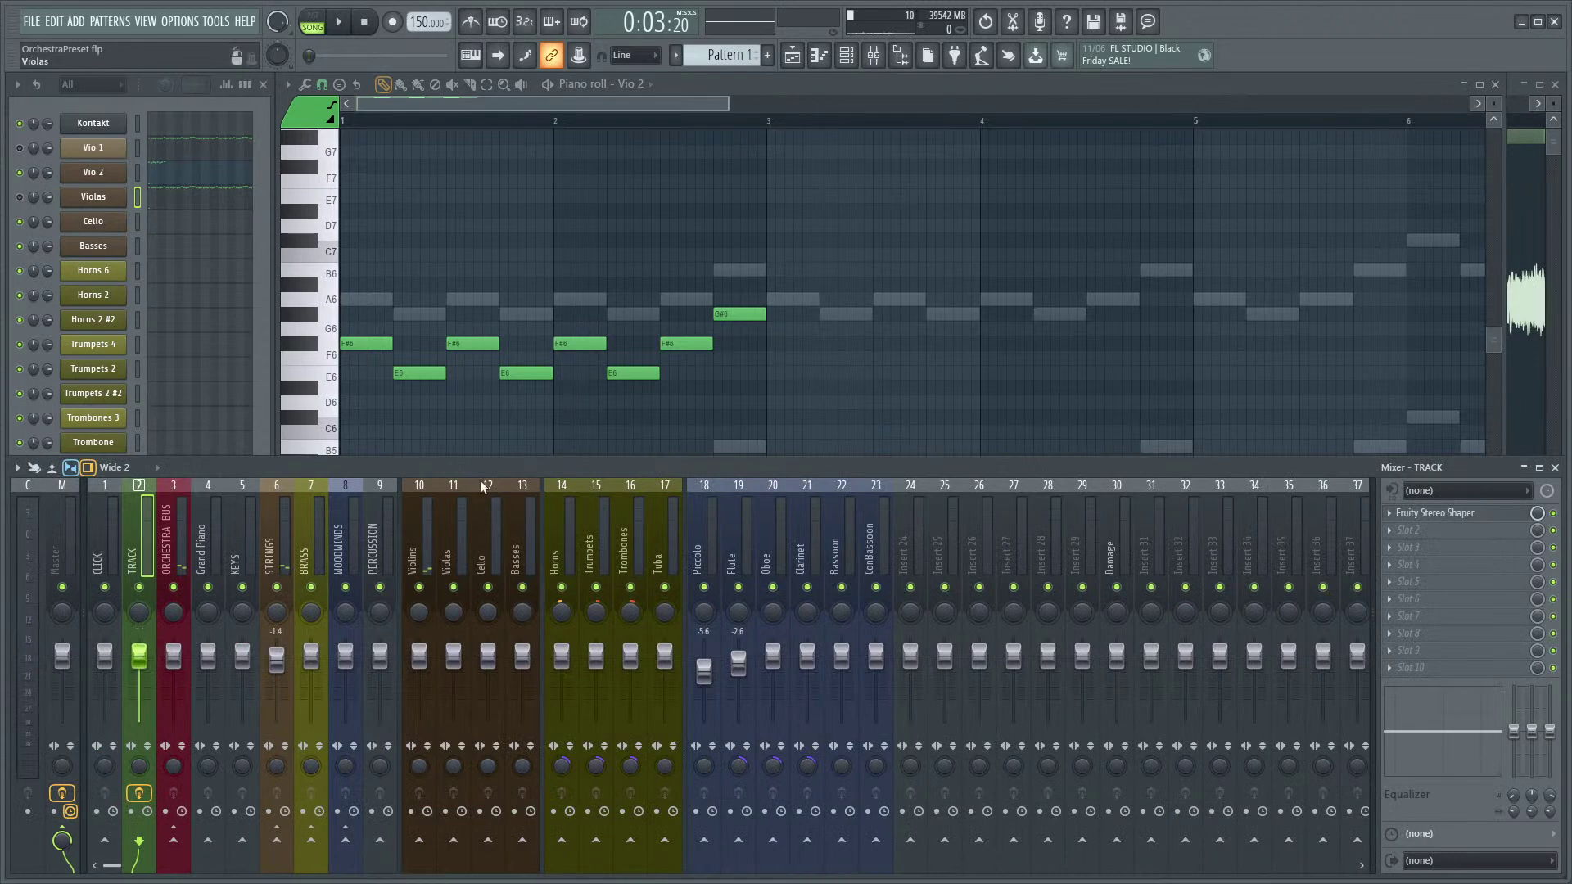
click(717, 88)
key(space)
key(space)
- Check the Violins 2 articulations in the Vio 2 Kontakt instrument, select the Vio 2 channel and replay the phrase
click(93, 172)
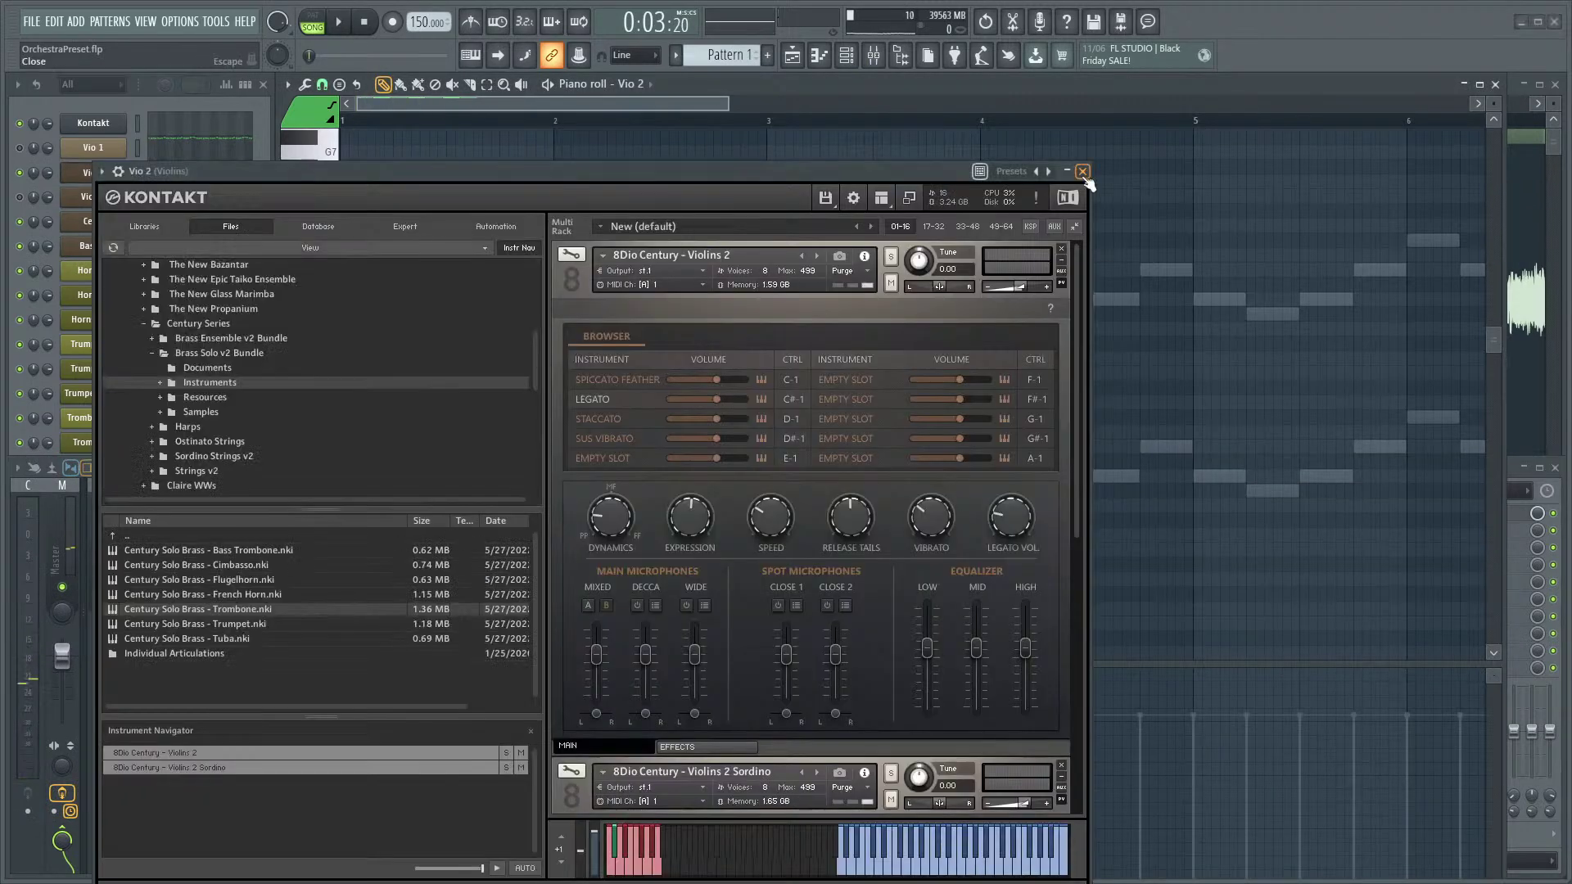
click(1082, 171)
click(132, 186)
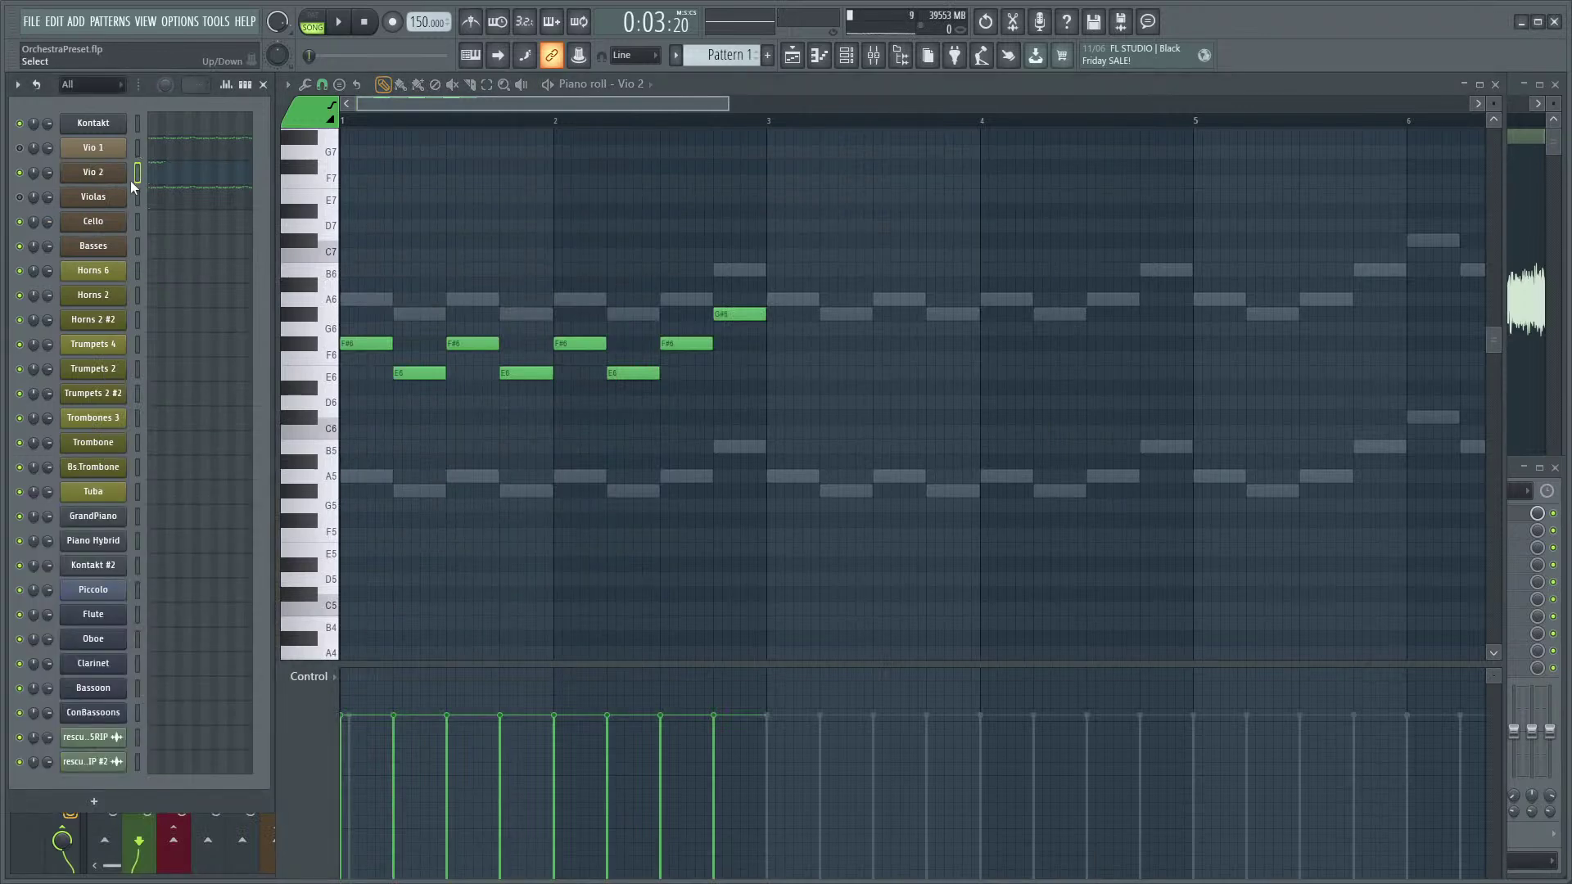
key(space)
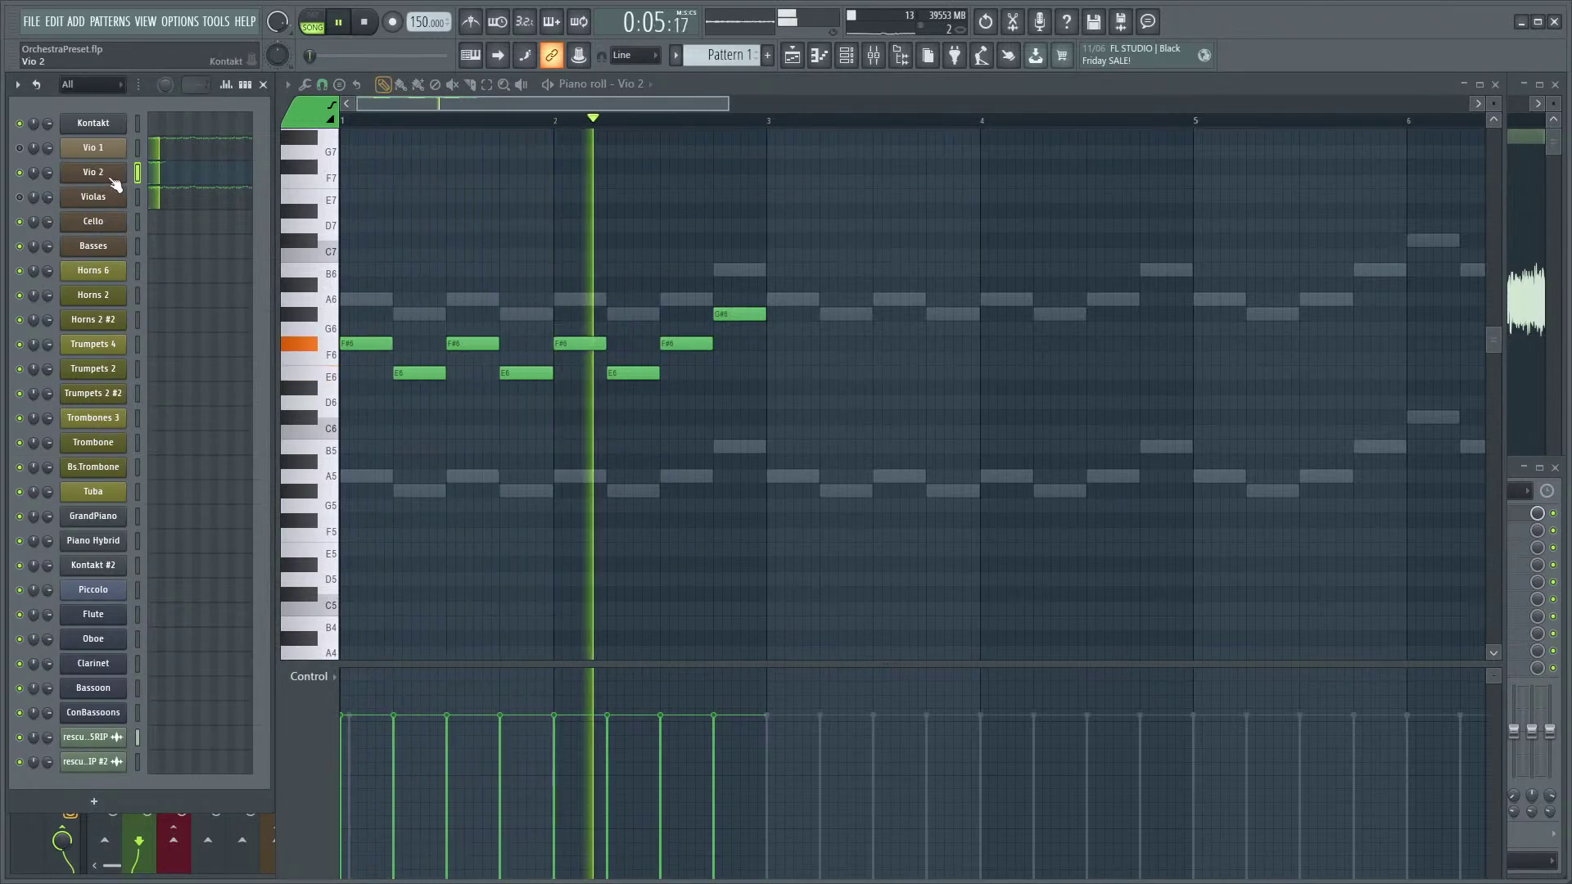
key(space)
click(770, 345)
click(827, 372)
click(908, 344)
key(ctrl+z)
key(ctrl+z)
key(ctrl+z)
- Duplicate the two-bar Vio 2 phrase into bars 3 and 4
key(ctrl+a)
key(ctrl+b)
scroll(1088, 419, right, 4)
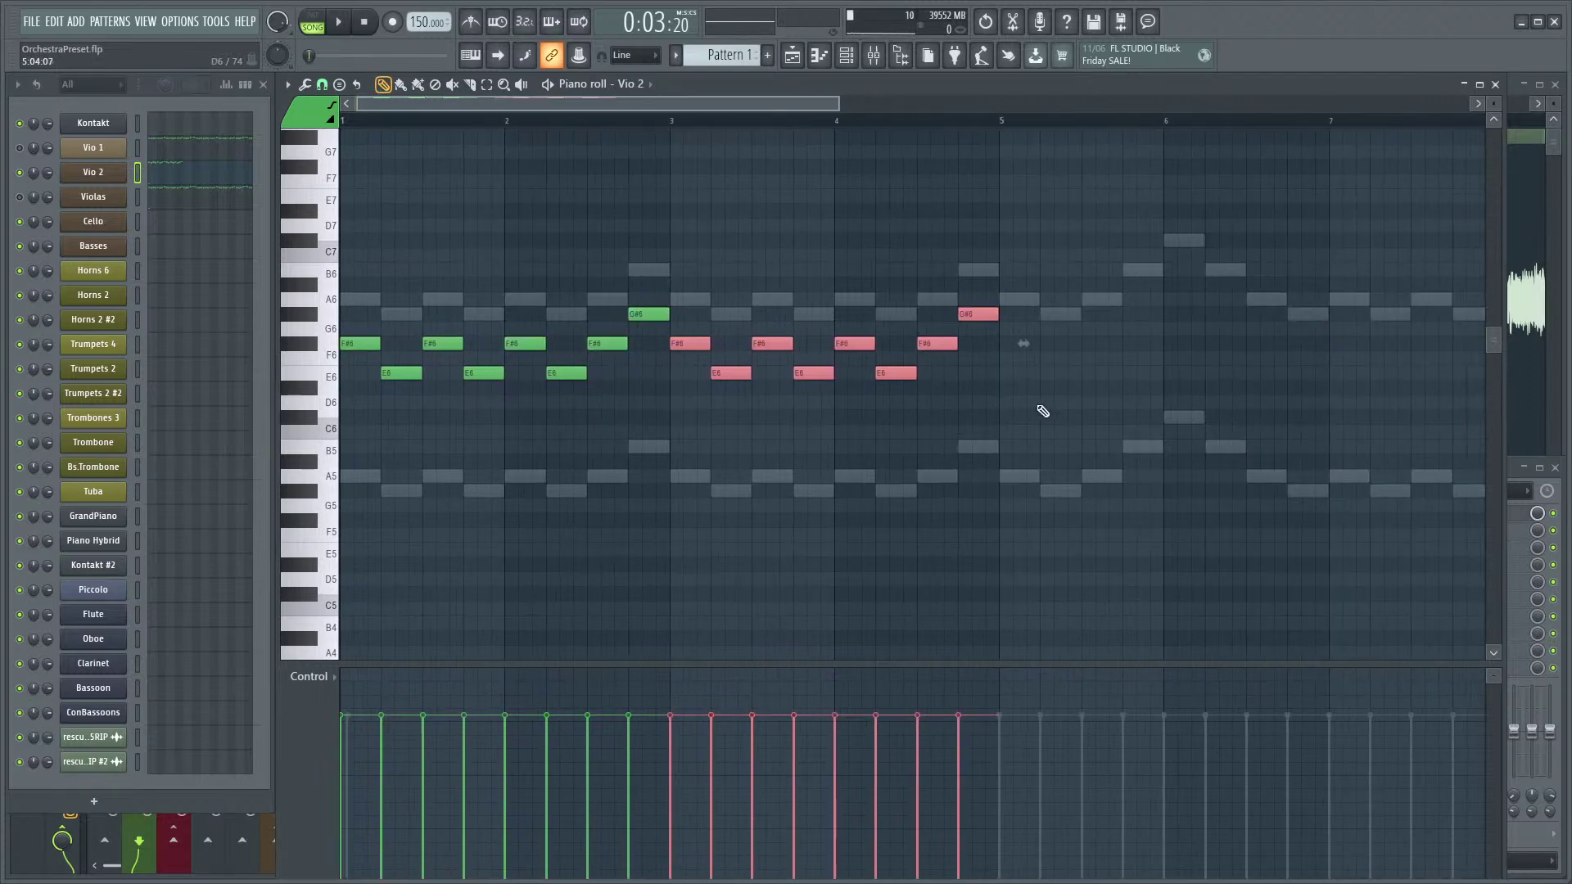
- Write Vio 2's bar 5 as F#6, E6, F#6 and G#6
click(1028, 379)
click(992, 329)
drag(992, 329, 989, 344)
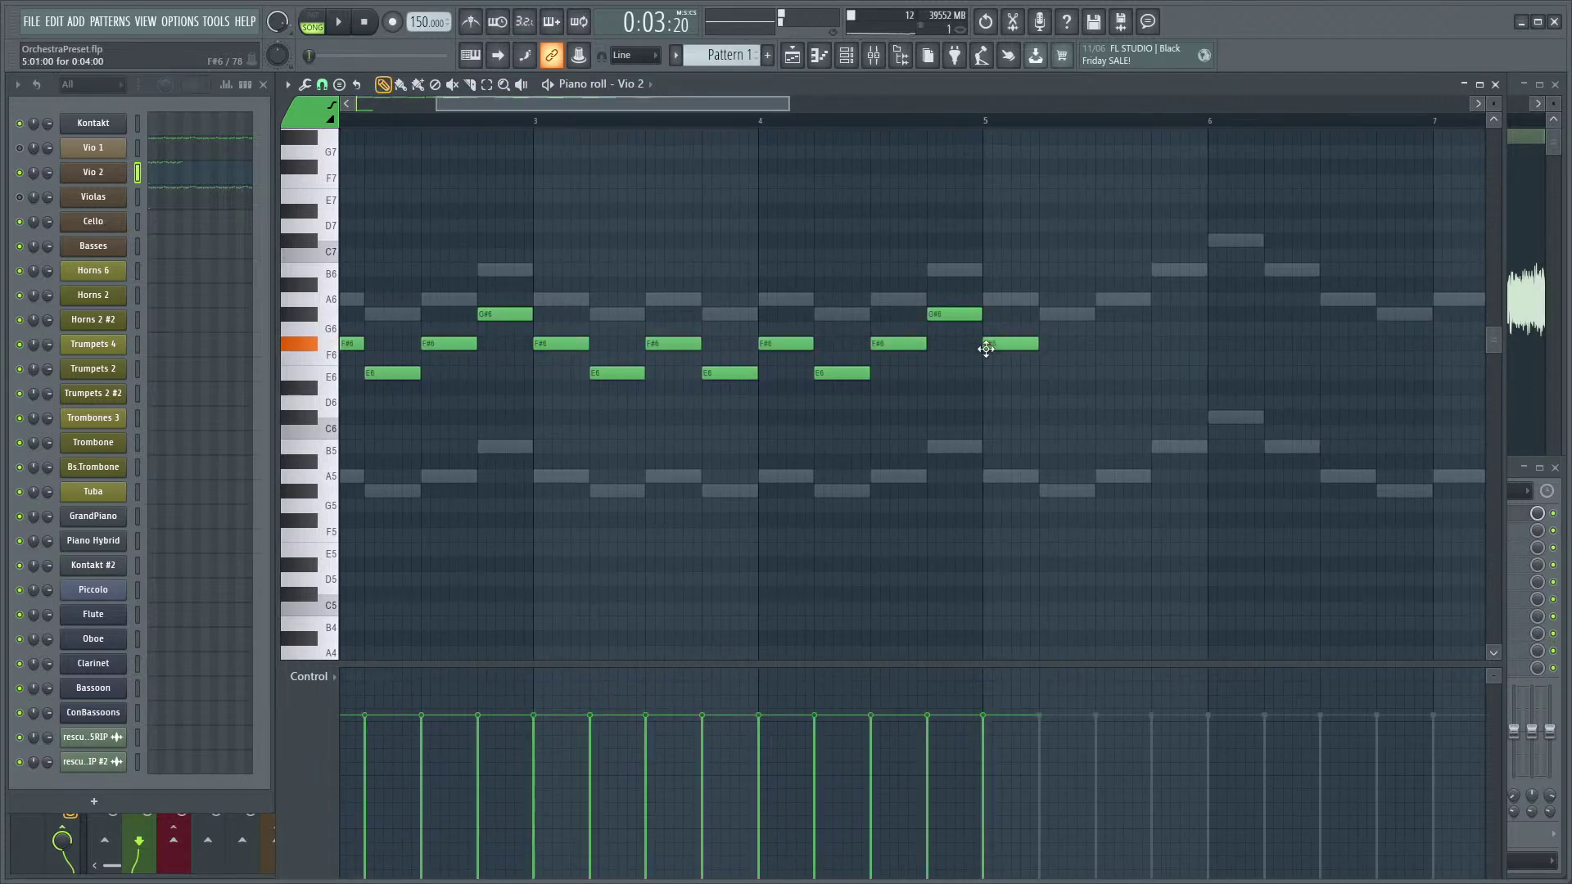
click(1042, 373)
click(1099, 344)
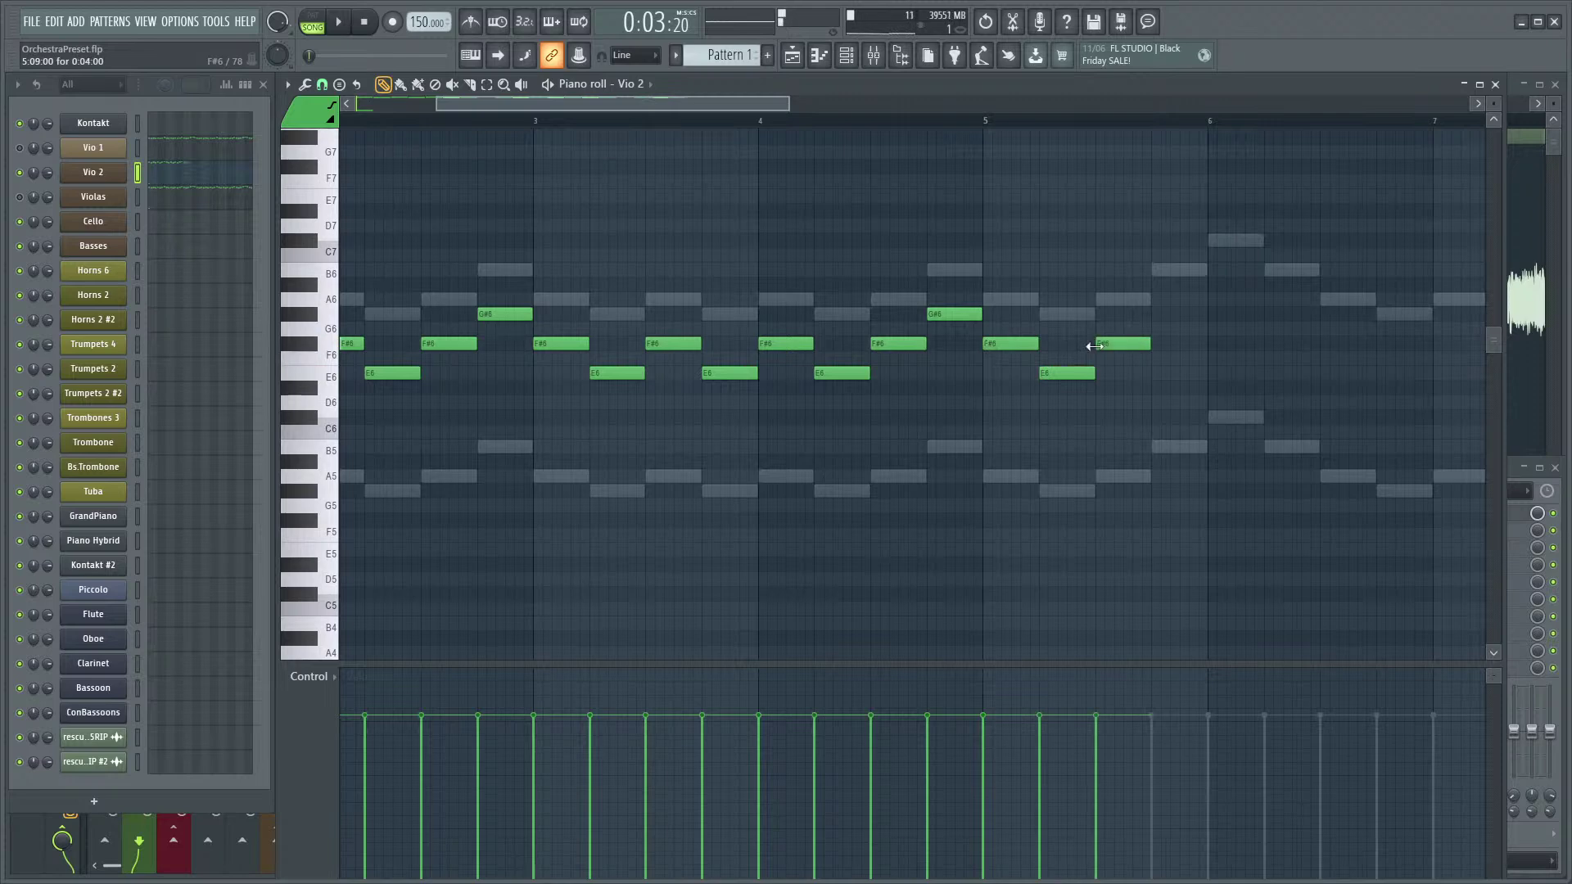
click(1160, 315)
- Write Vio 2's bar 6 as A6, G#6, F#6 and E6
drag(1220, 270, 1221, 300)
click(1270, 318)
click(1326, 341)
scroll(1178, 370, right, 3)
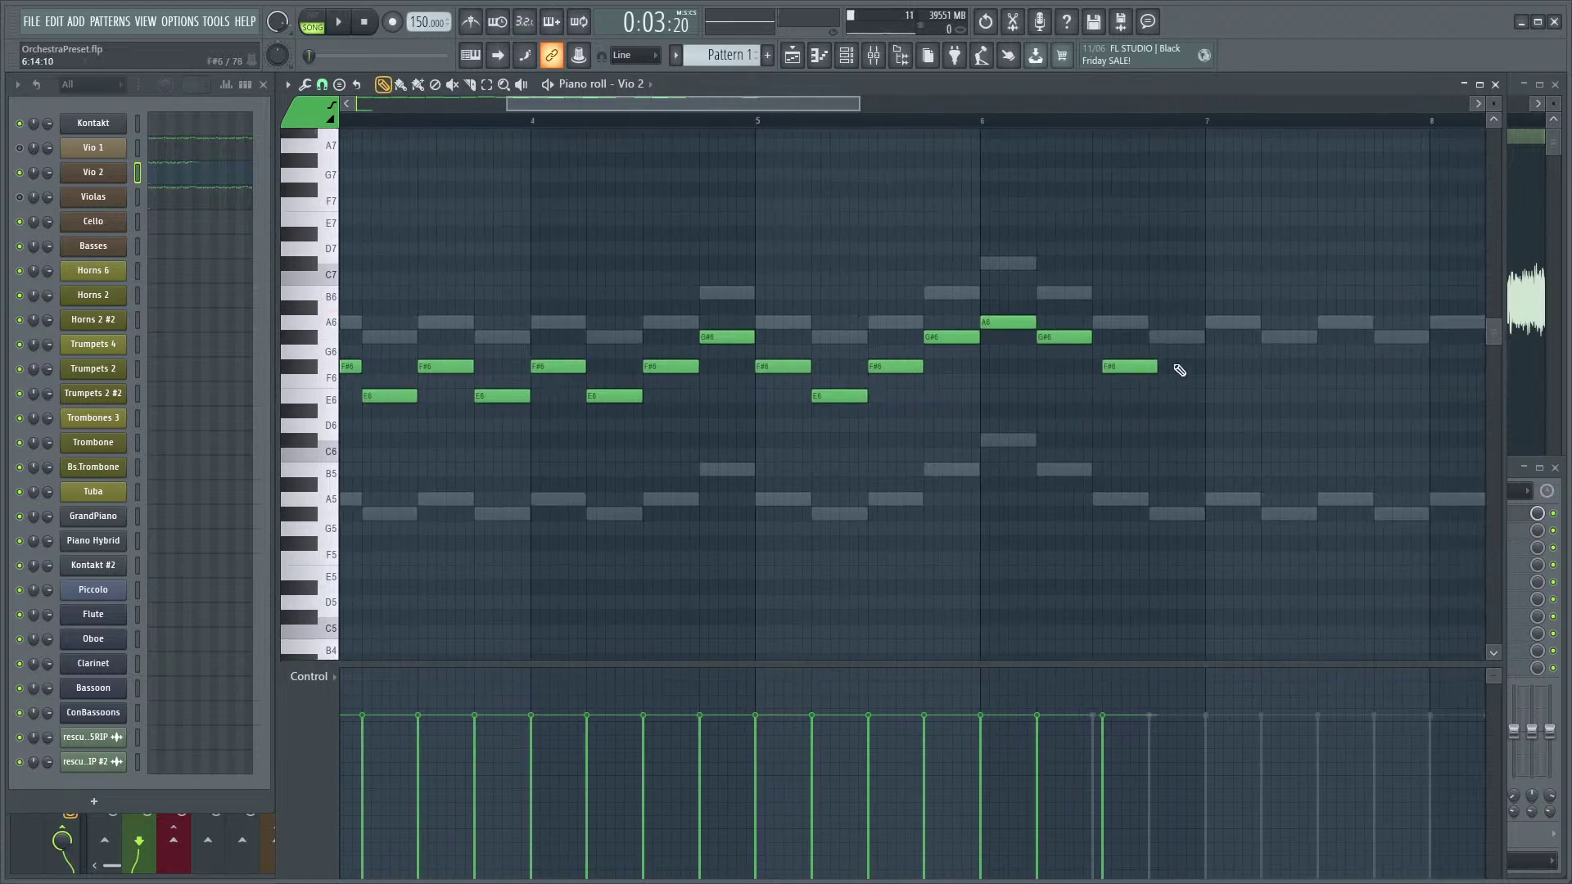
click(1150, 398)
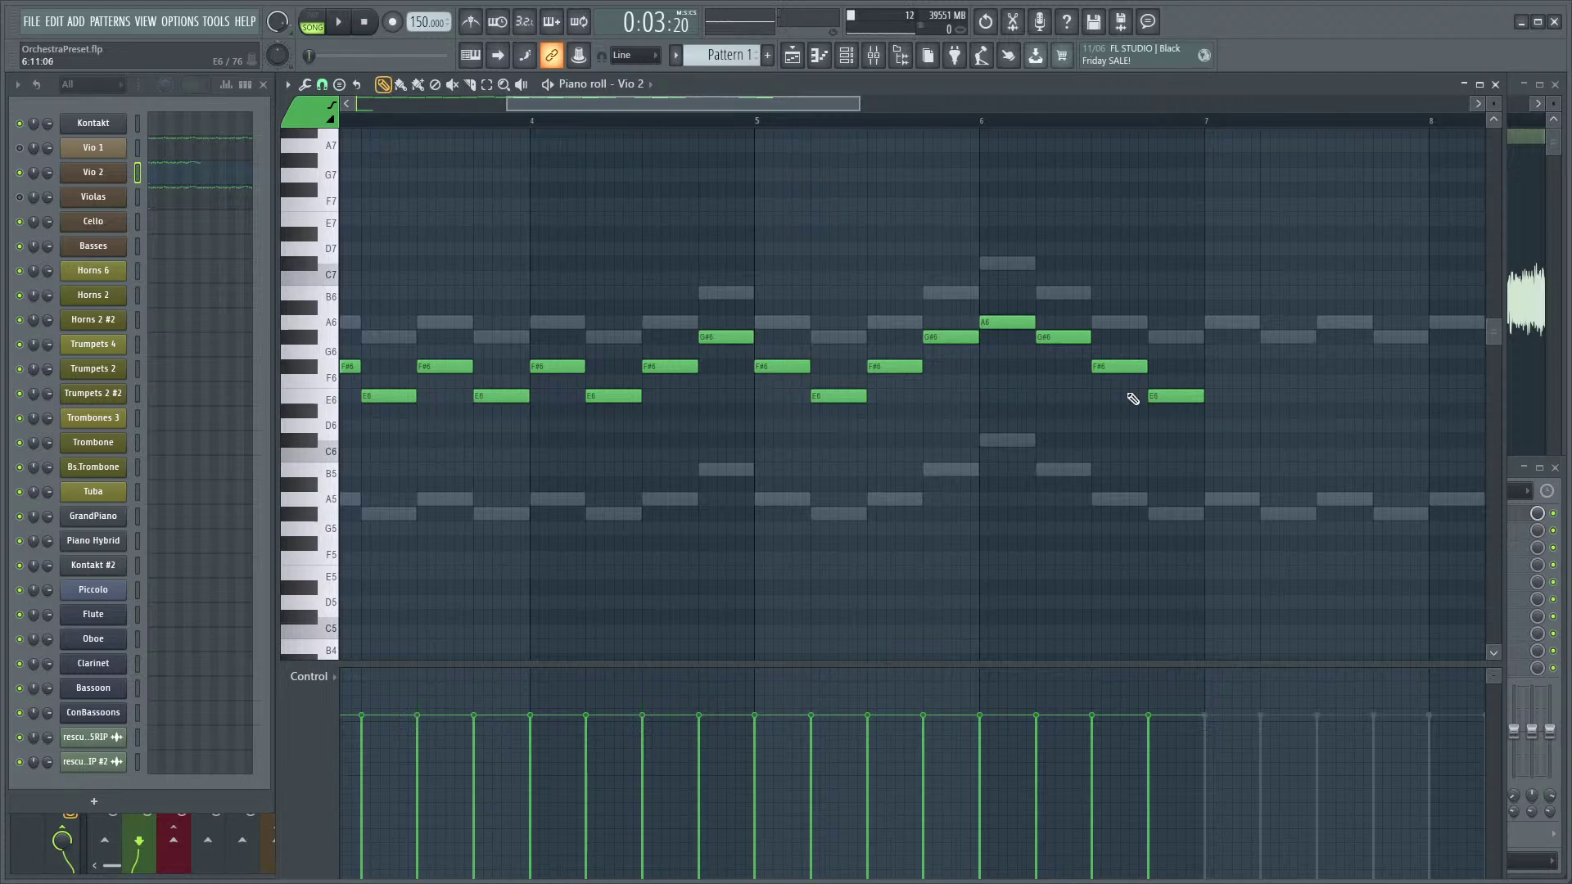
- Play the six-bar Vio 2 phrase together with the reference while Vio 1 and Violas stay muted
scroll(1092, 475, down, 5)
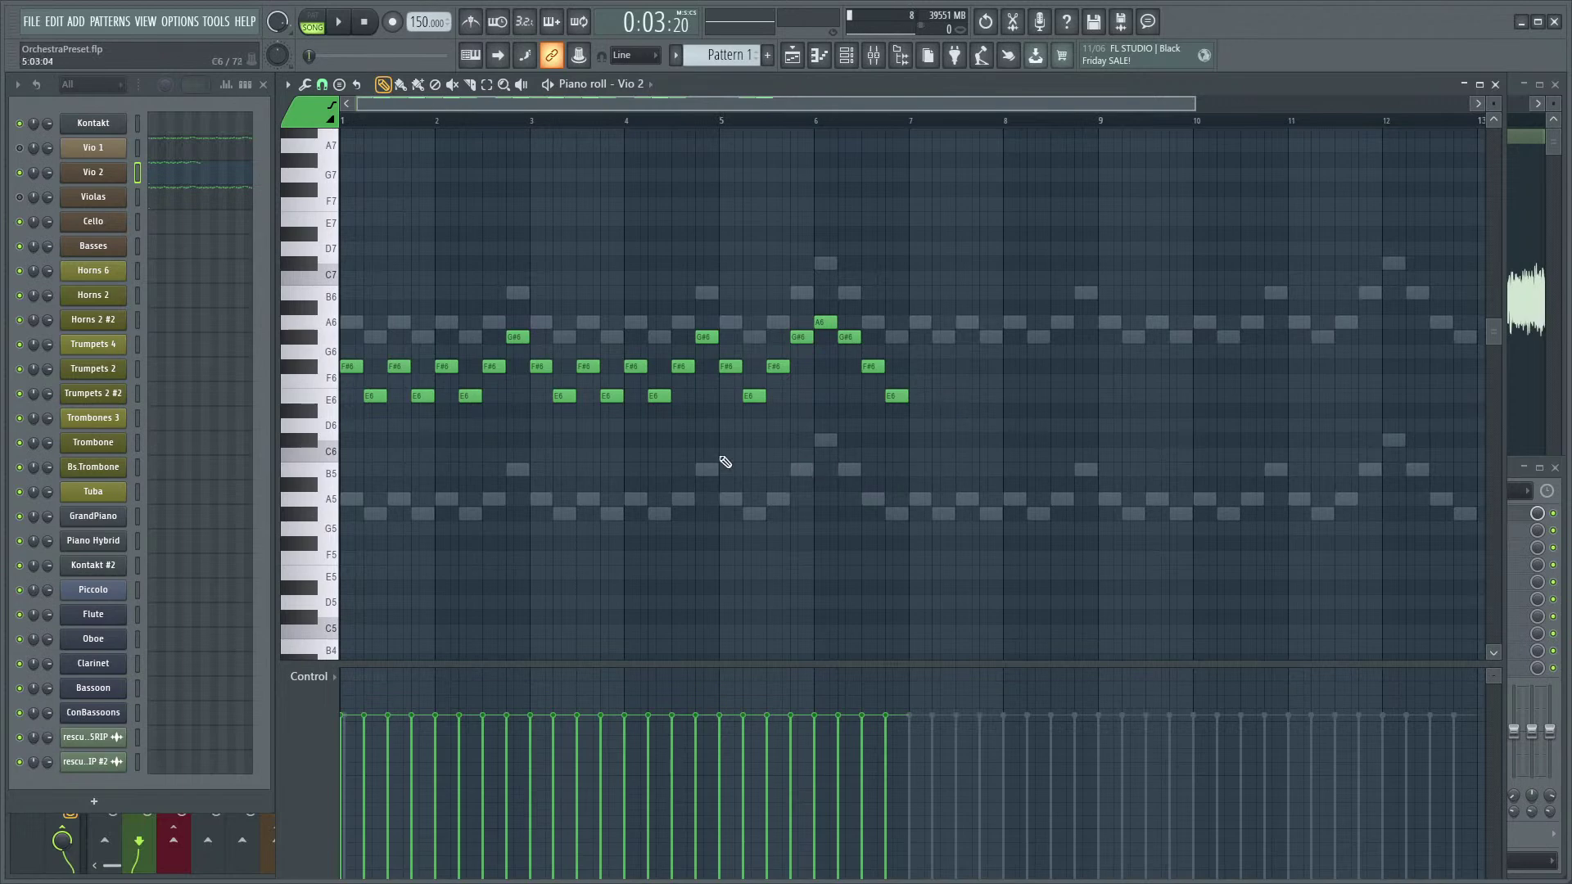
scroll(799, 464, up, 1)
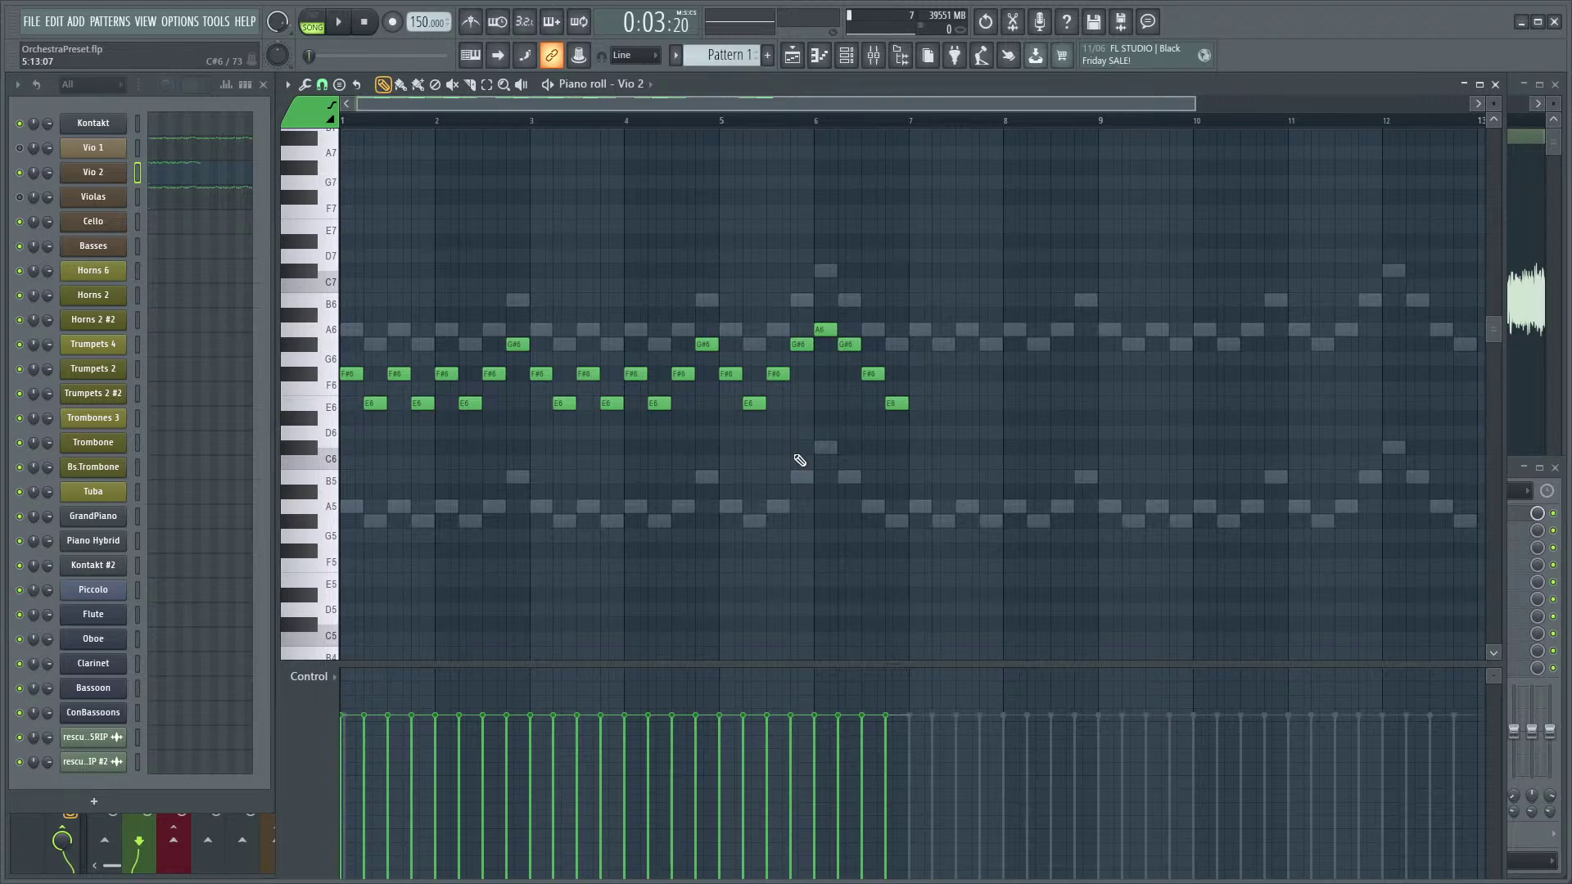
scroll(573, 569, up, 5)
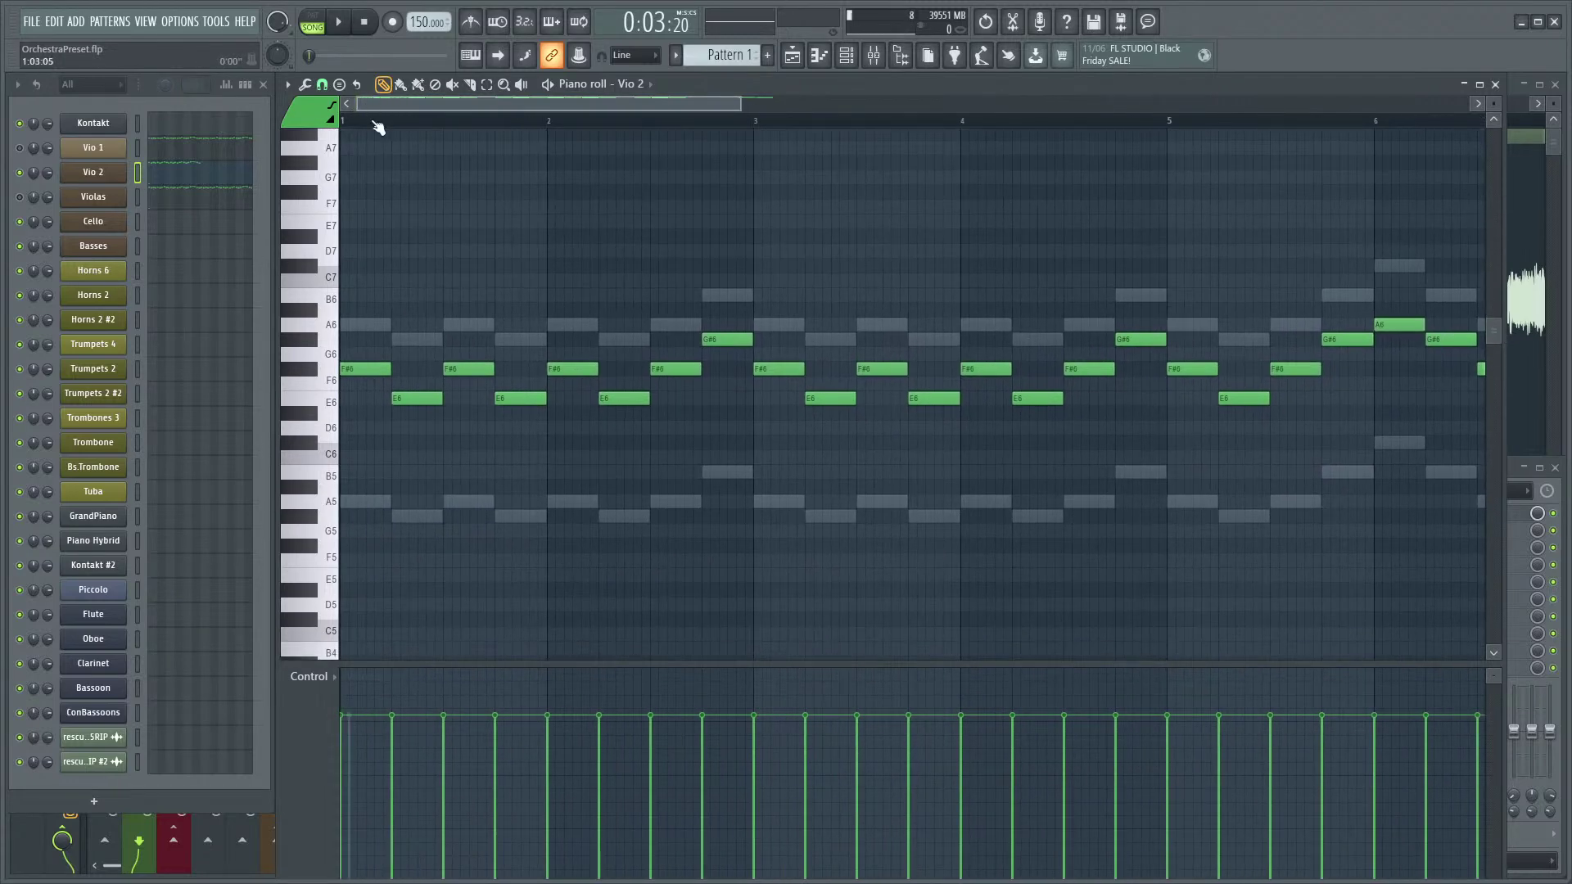
key(space)
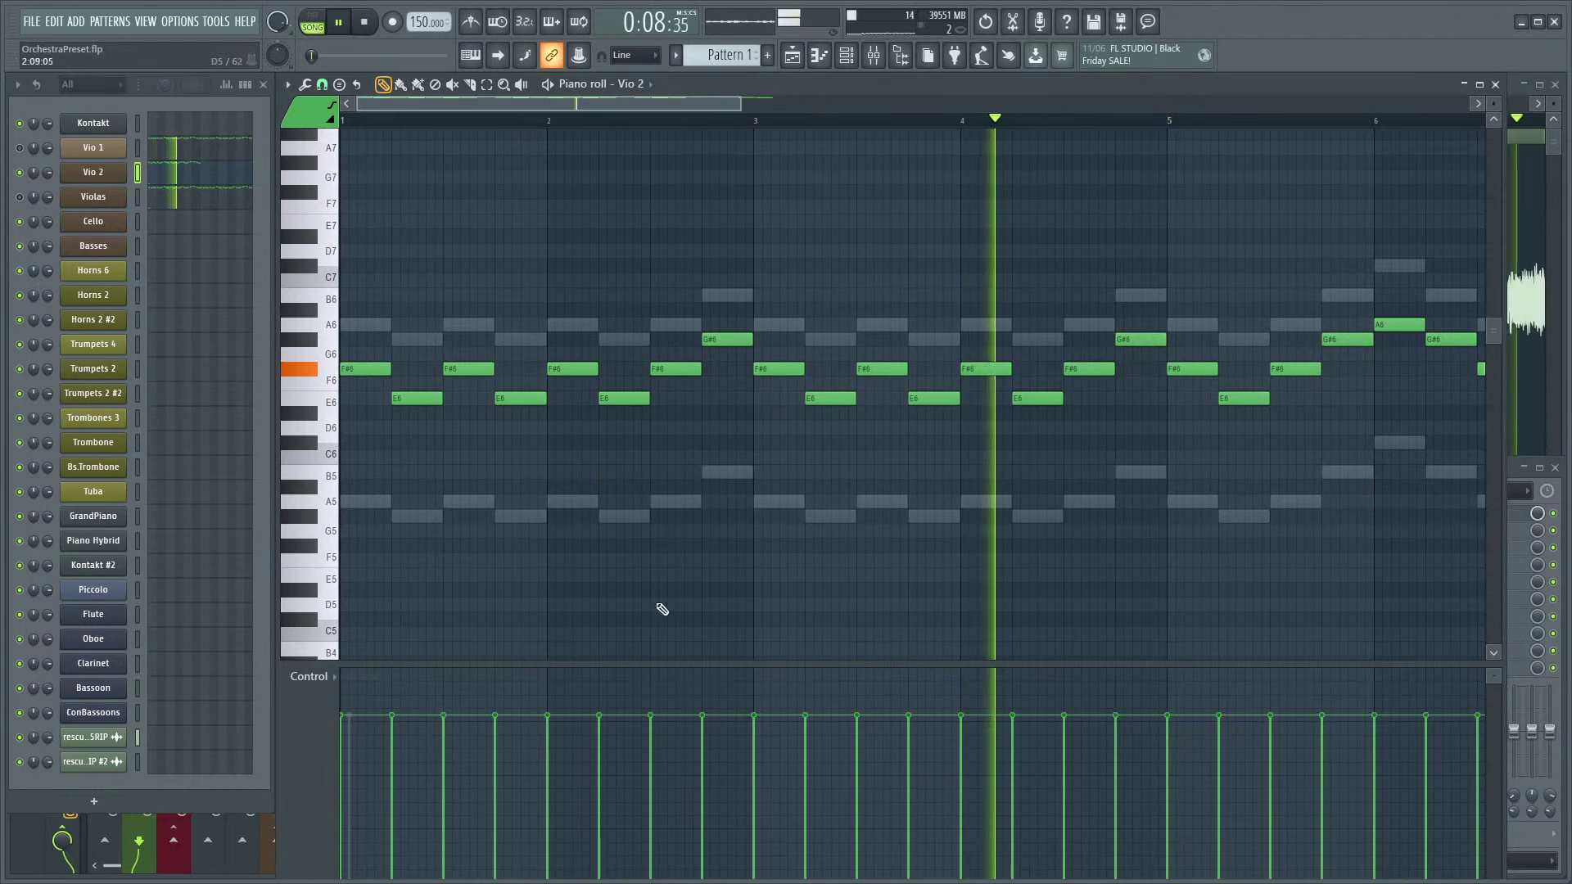
drag(935, 555, 751, 571)
drag(1117, 572, 954, 561)
key(space)
- Remove the stray bar 7 note, unmute Vio 1 and Violas, and play the three string parts without the reference
click(1150, 392)
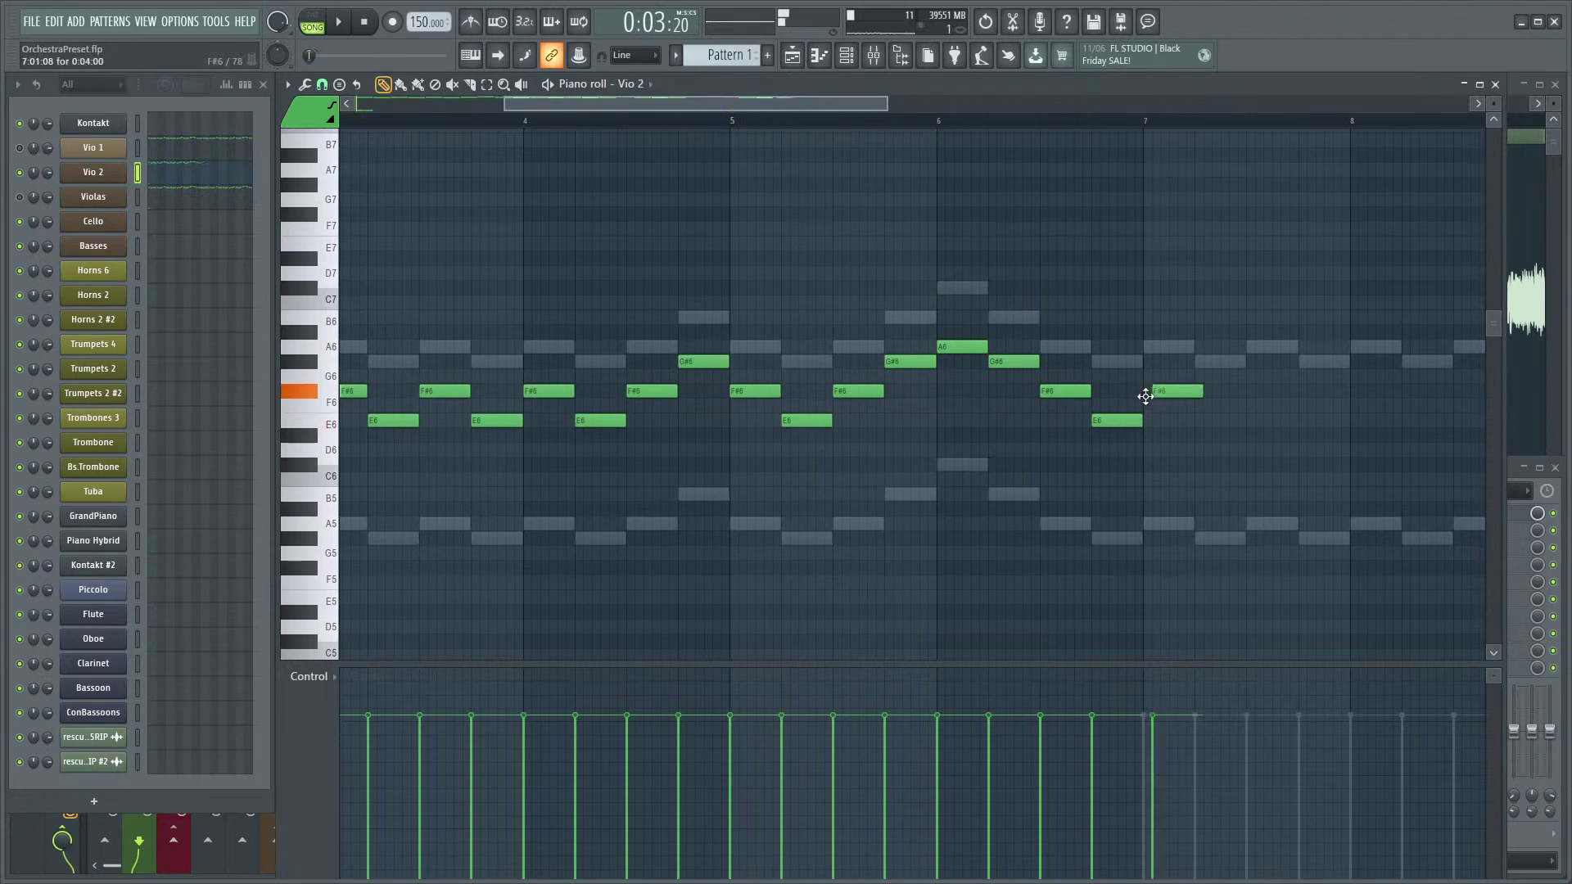
right_click(1146, 396)
scroll(947, 519, down, 4)
click(20, 147)
key(space)
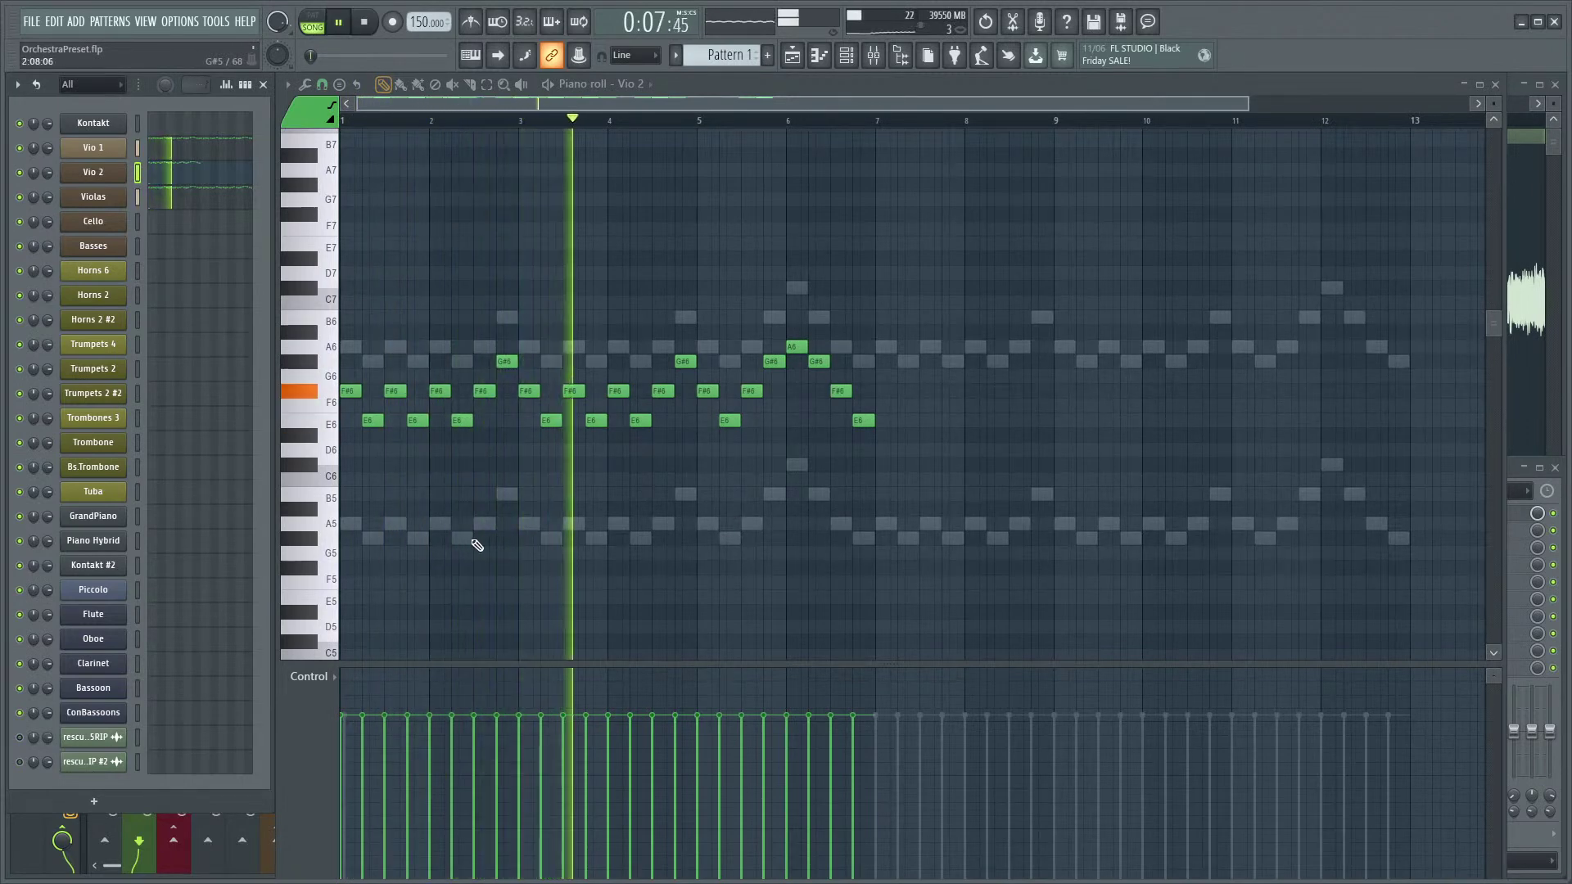
scroll(522, 528, down, 1)
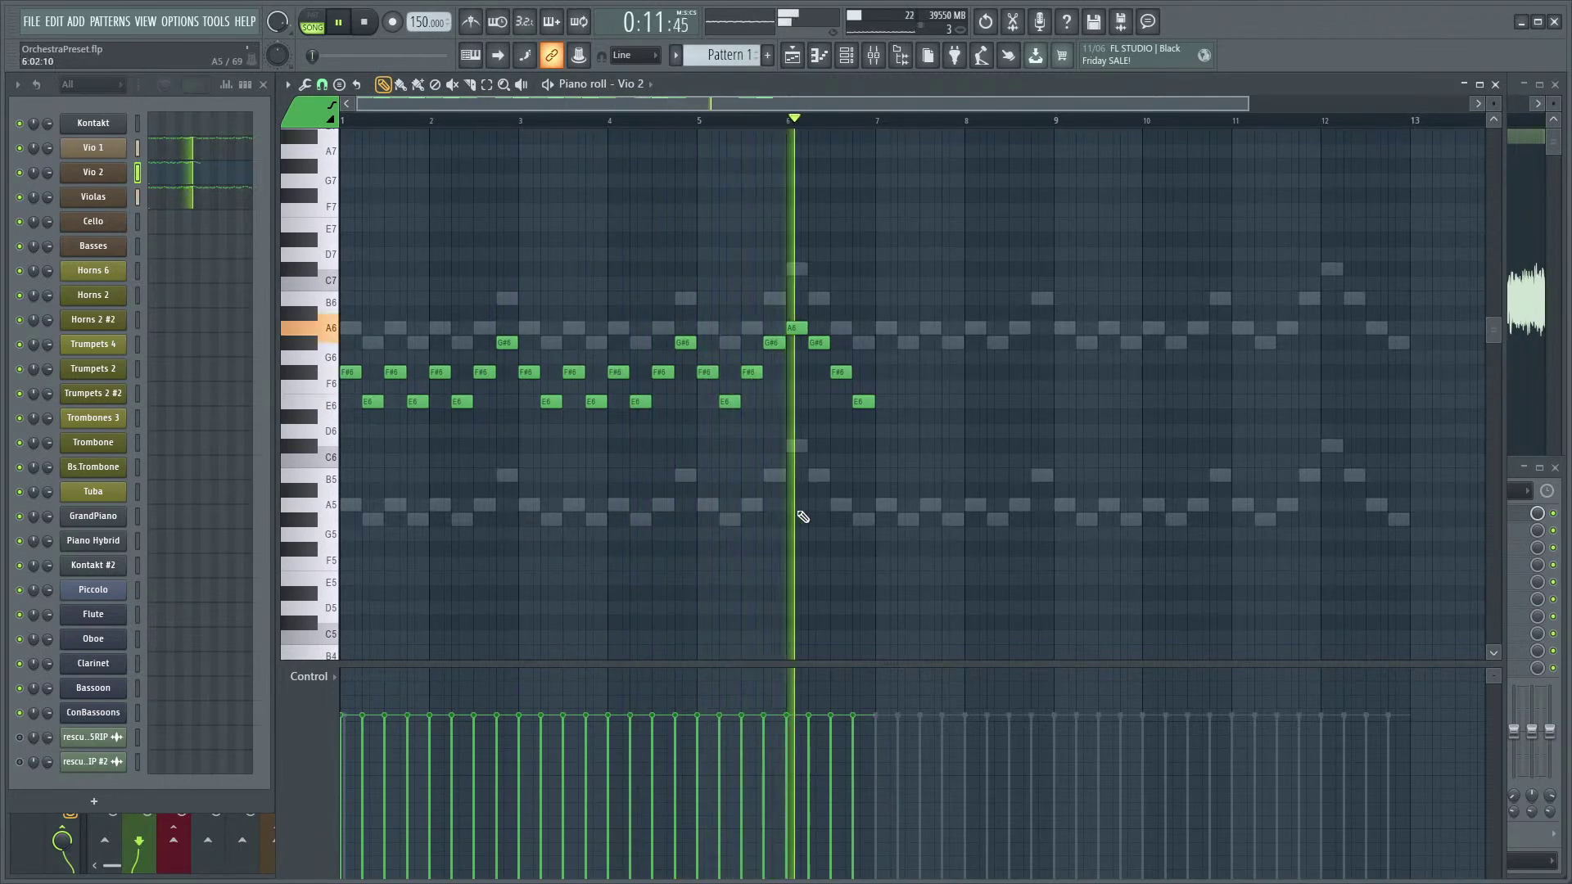
key(space)
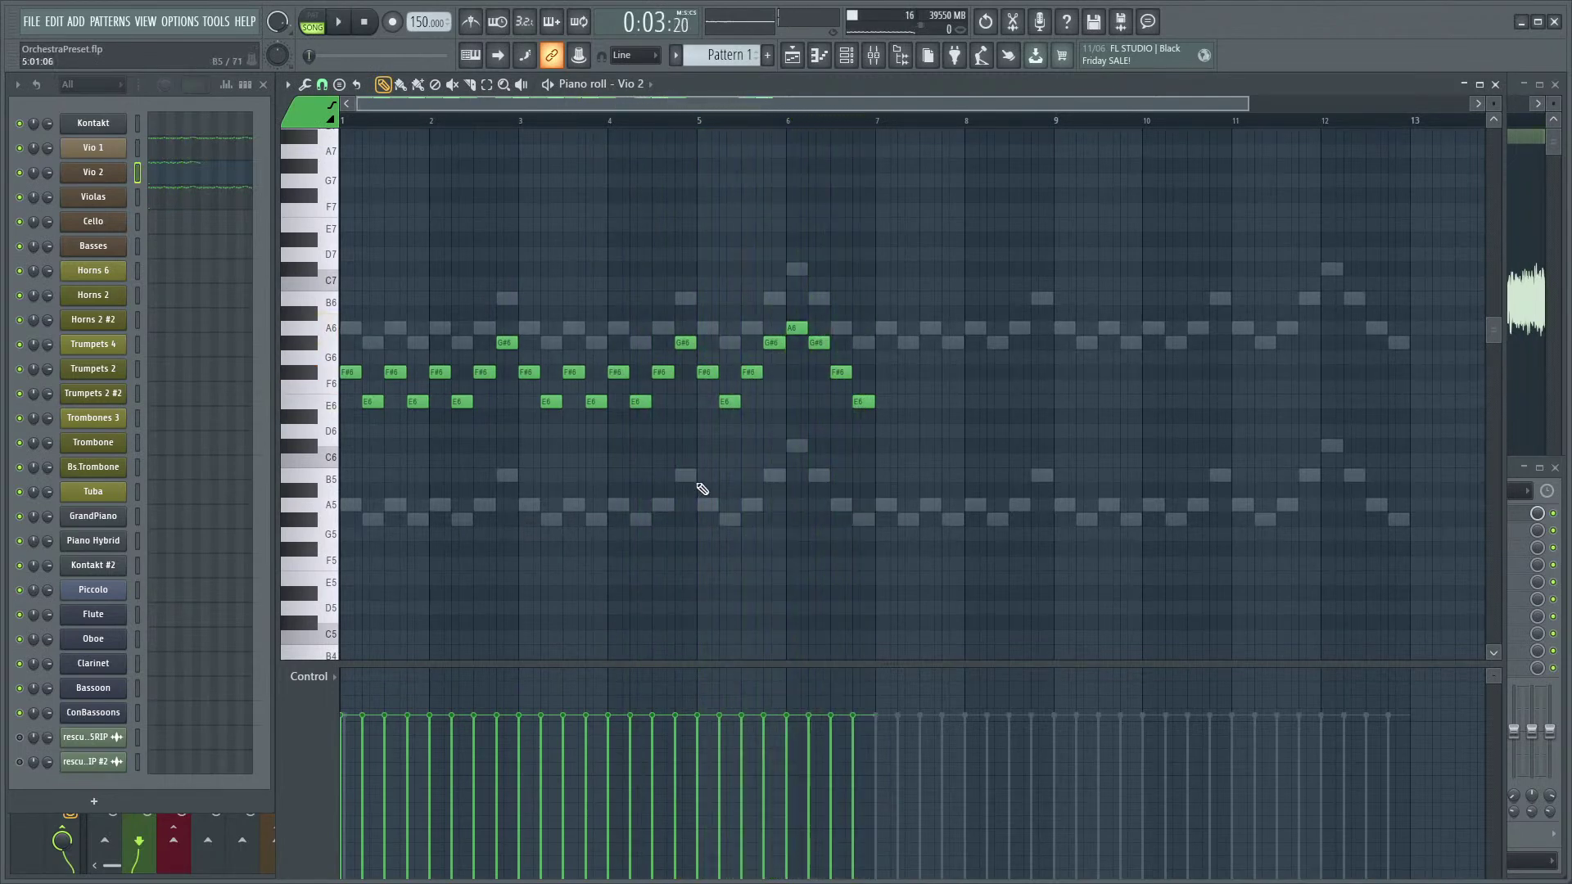
- Duplicate the whole six-bar Vio 2 phrase into bars 7 to 12
scroll(737, 451, down, 3)
scroll(456, 456, up, 2)
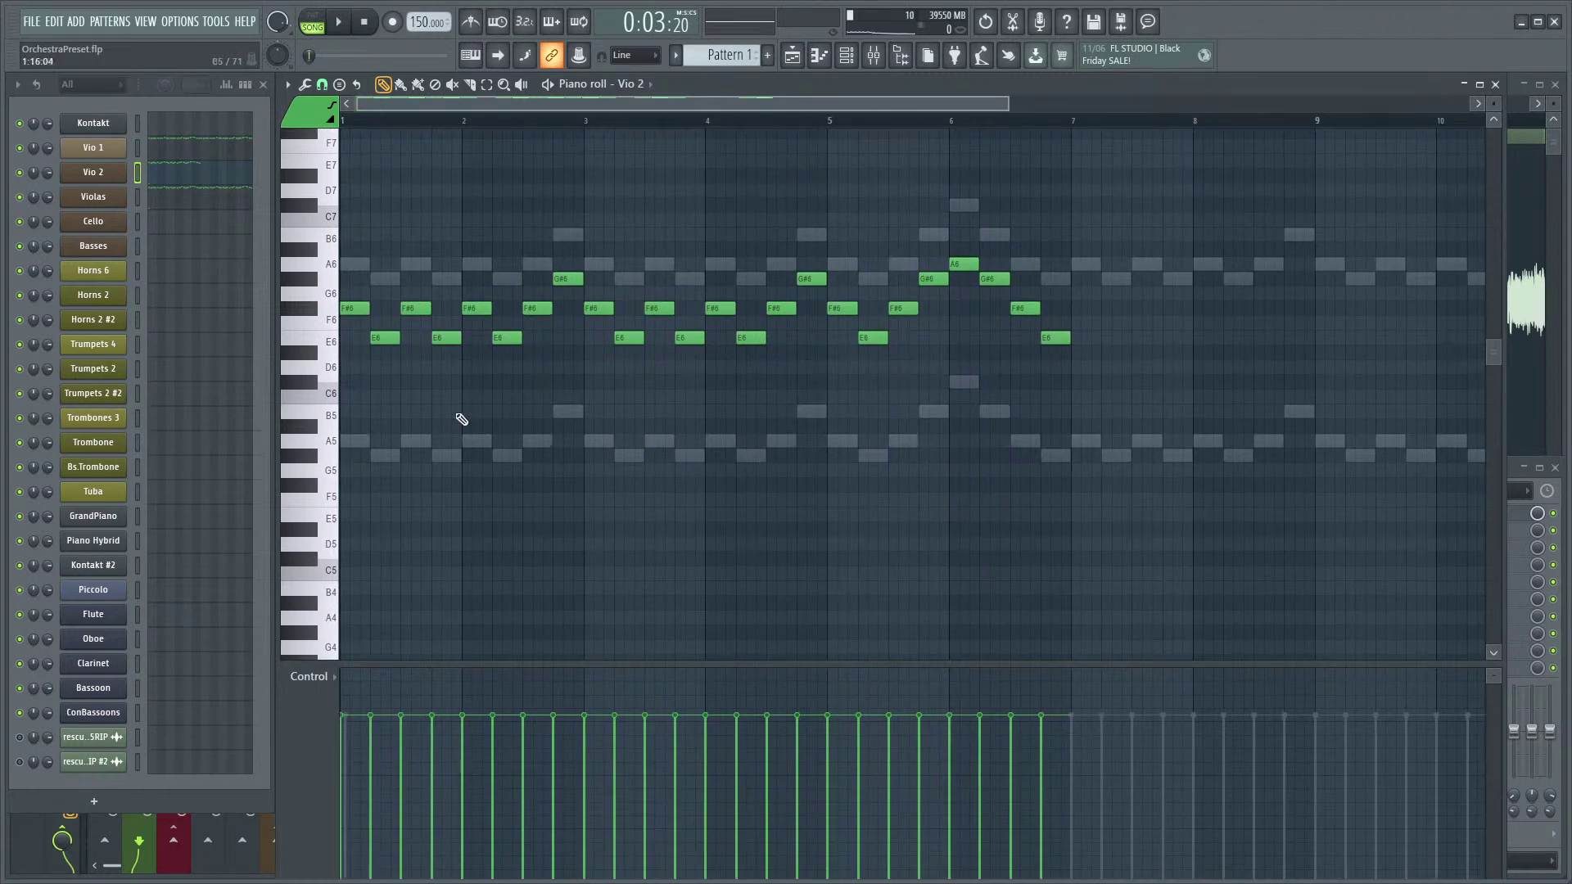
scroll(467, 456, up, 2)
scroll(551, 474, down, 2)
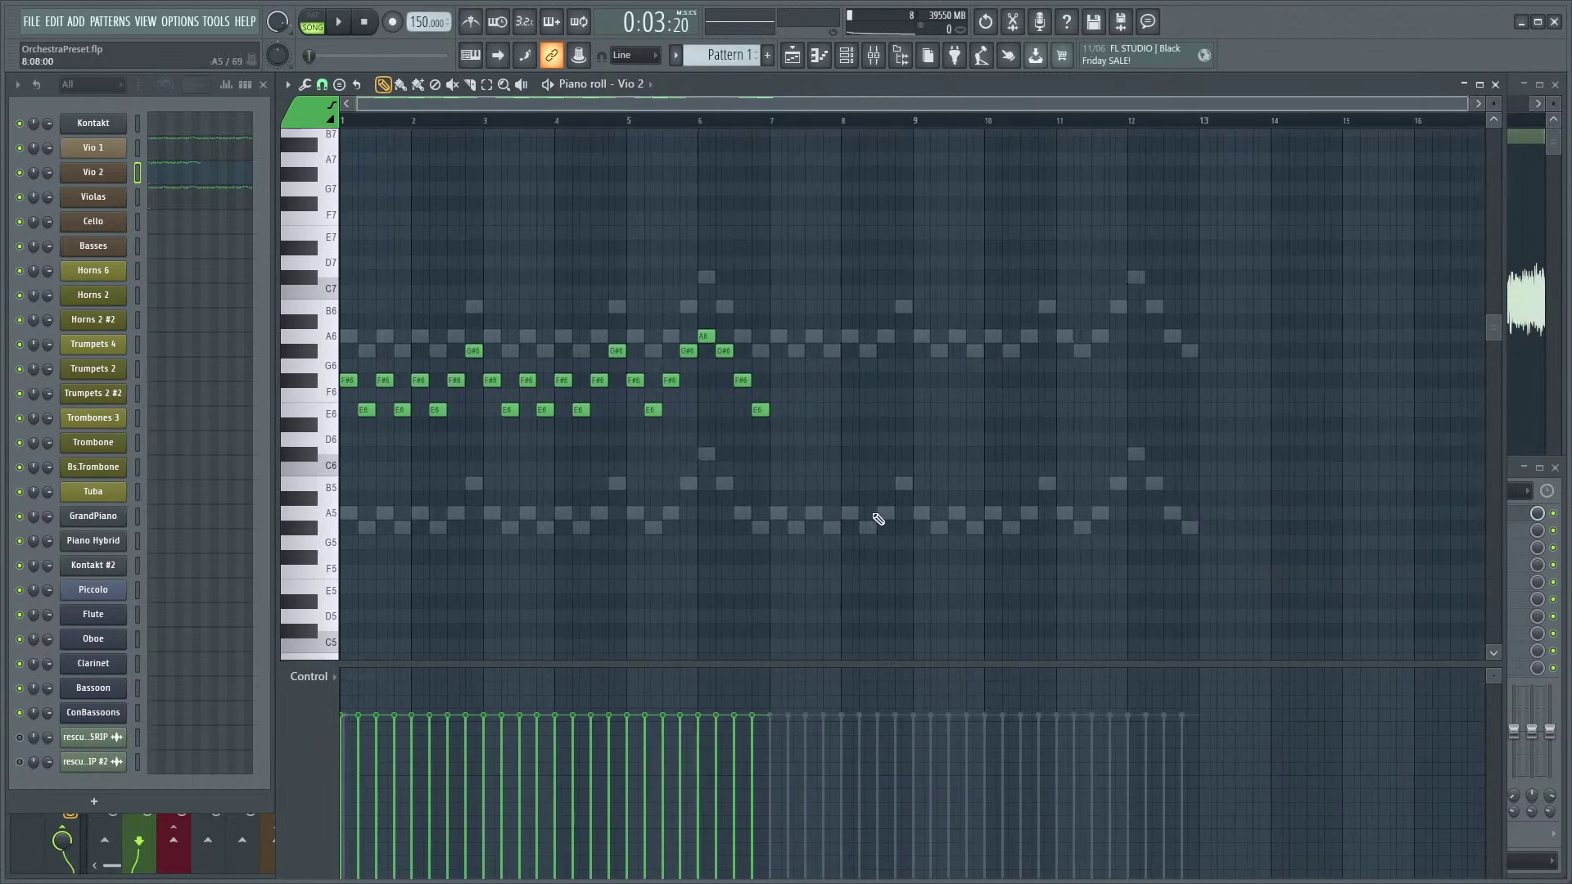
key(ctrl+a)
key(ctrl+b)
scroll(867, 491, up, 2)
scroll(898, 501, down, 4)
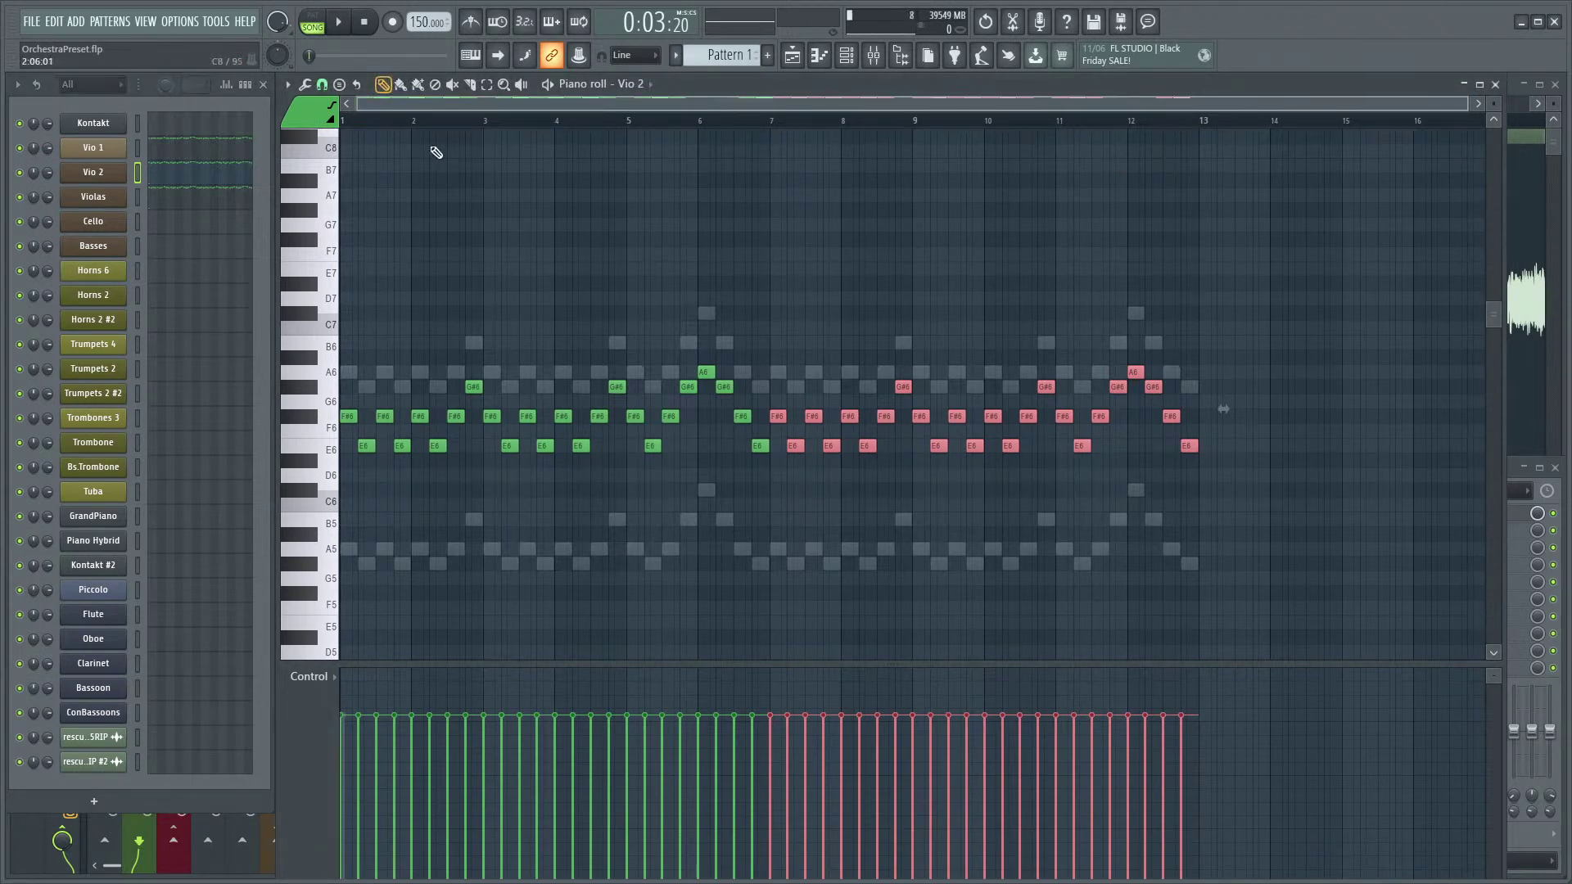
- Play all three string parts against the reference and set the TRACK mixer level to -1.3 dB
key(space)
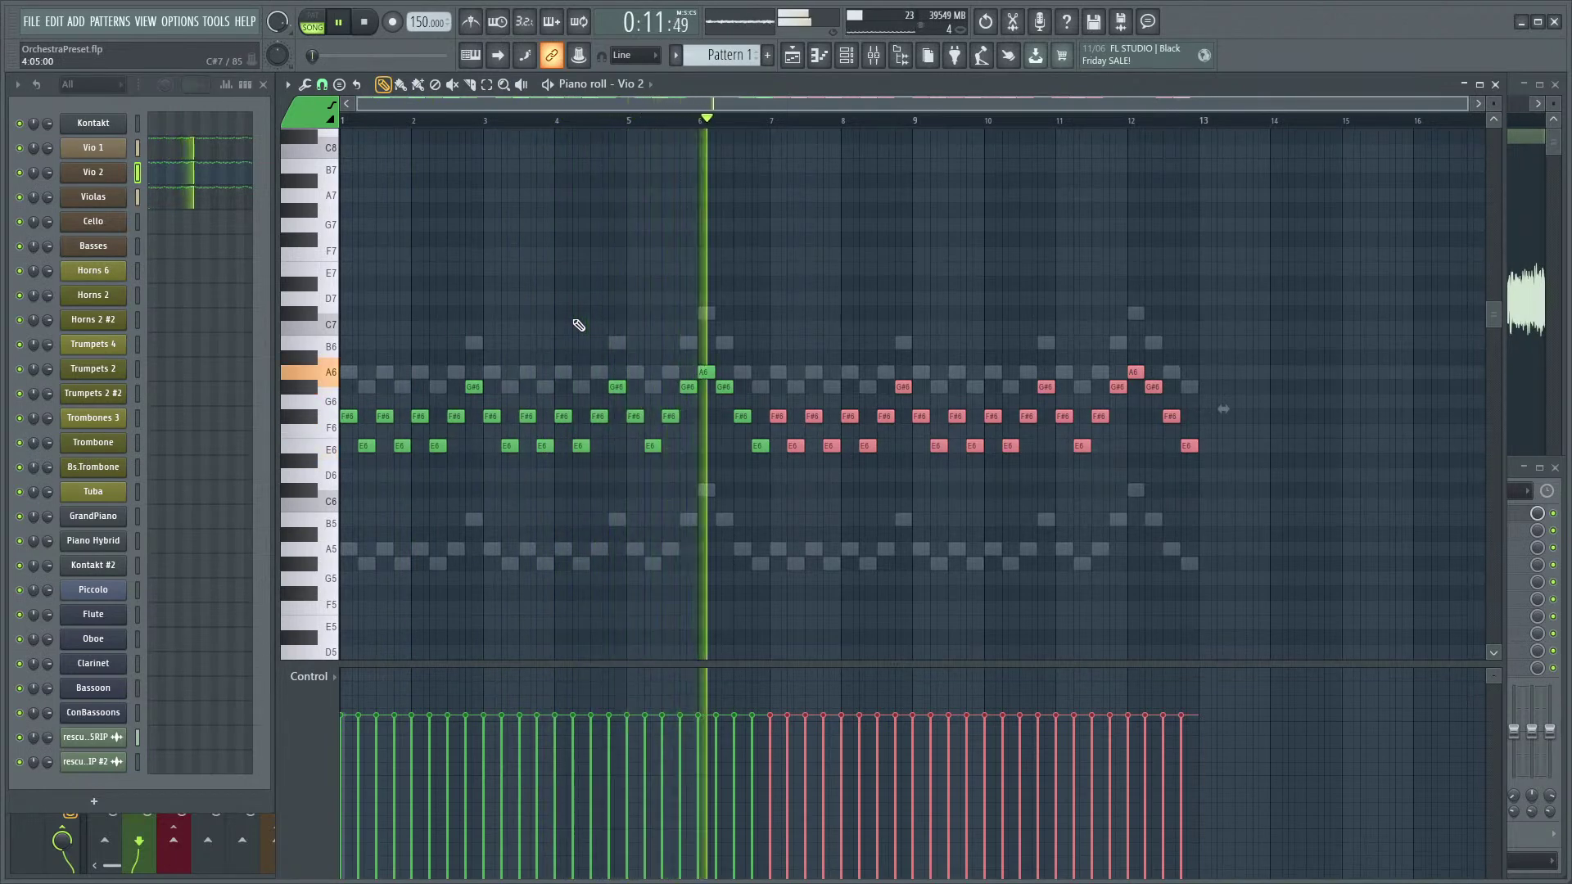
key(F9)
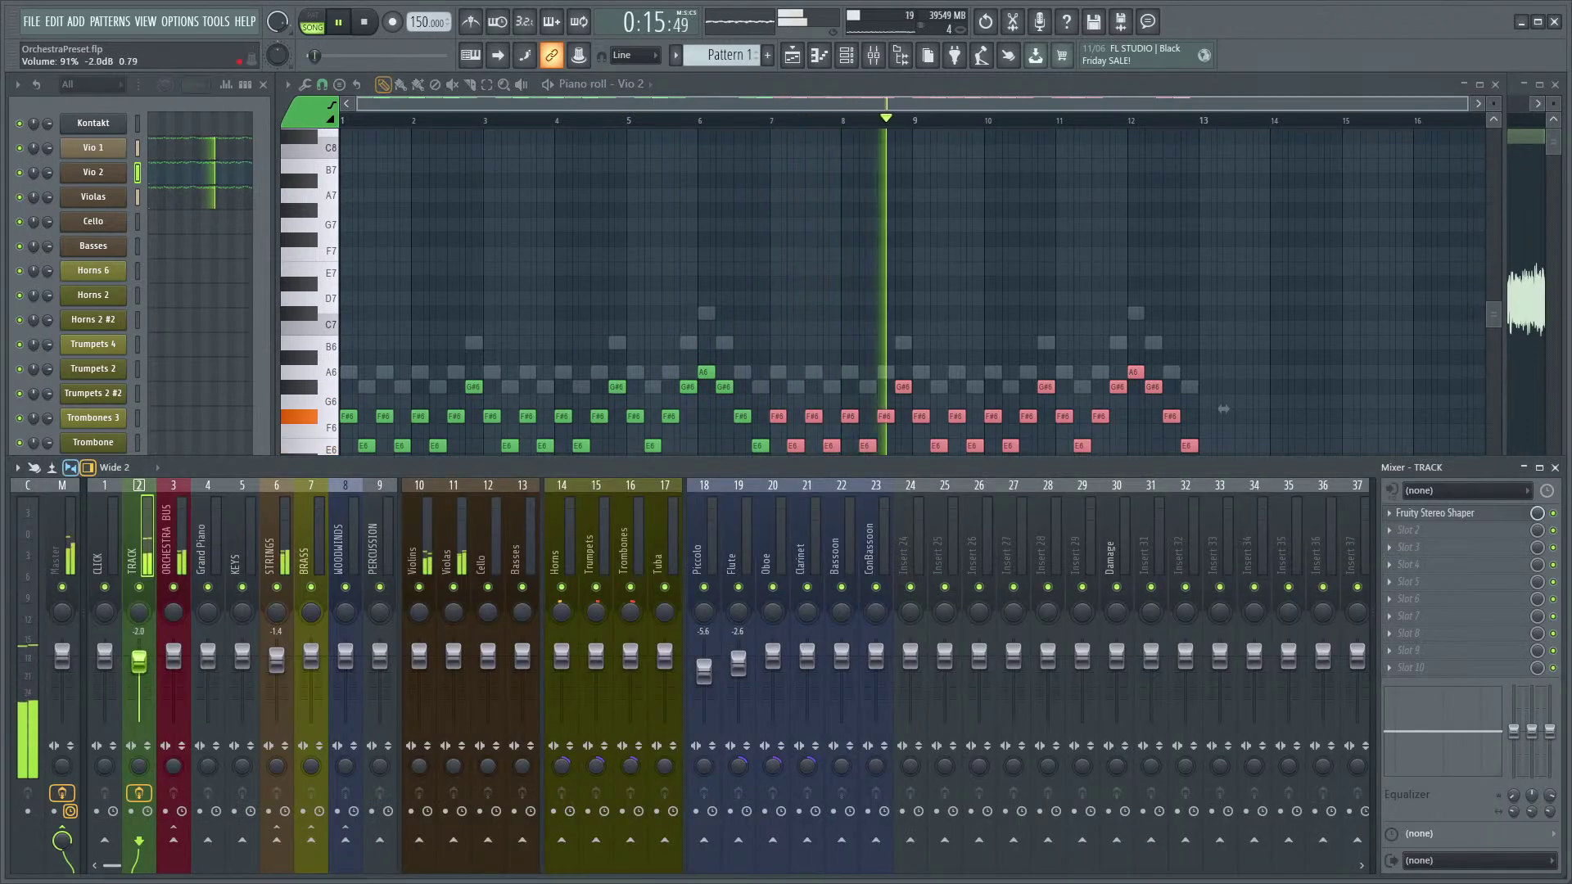
double_click(748, 96)
scroll(1088, 501, down, 2)
scroll(1097, 450, up, 2)
scroll(950, 483, up, 2)
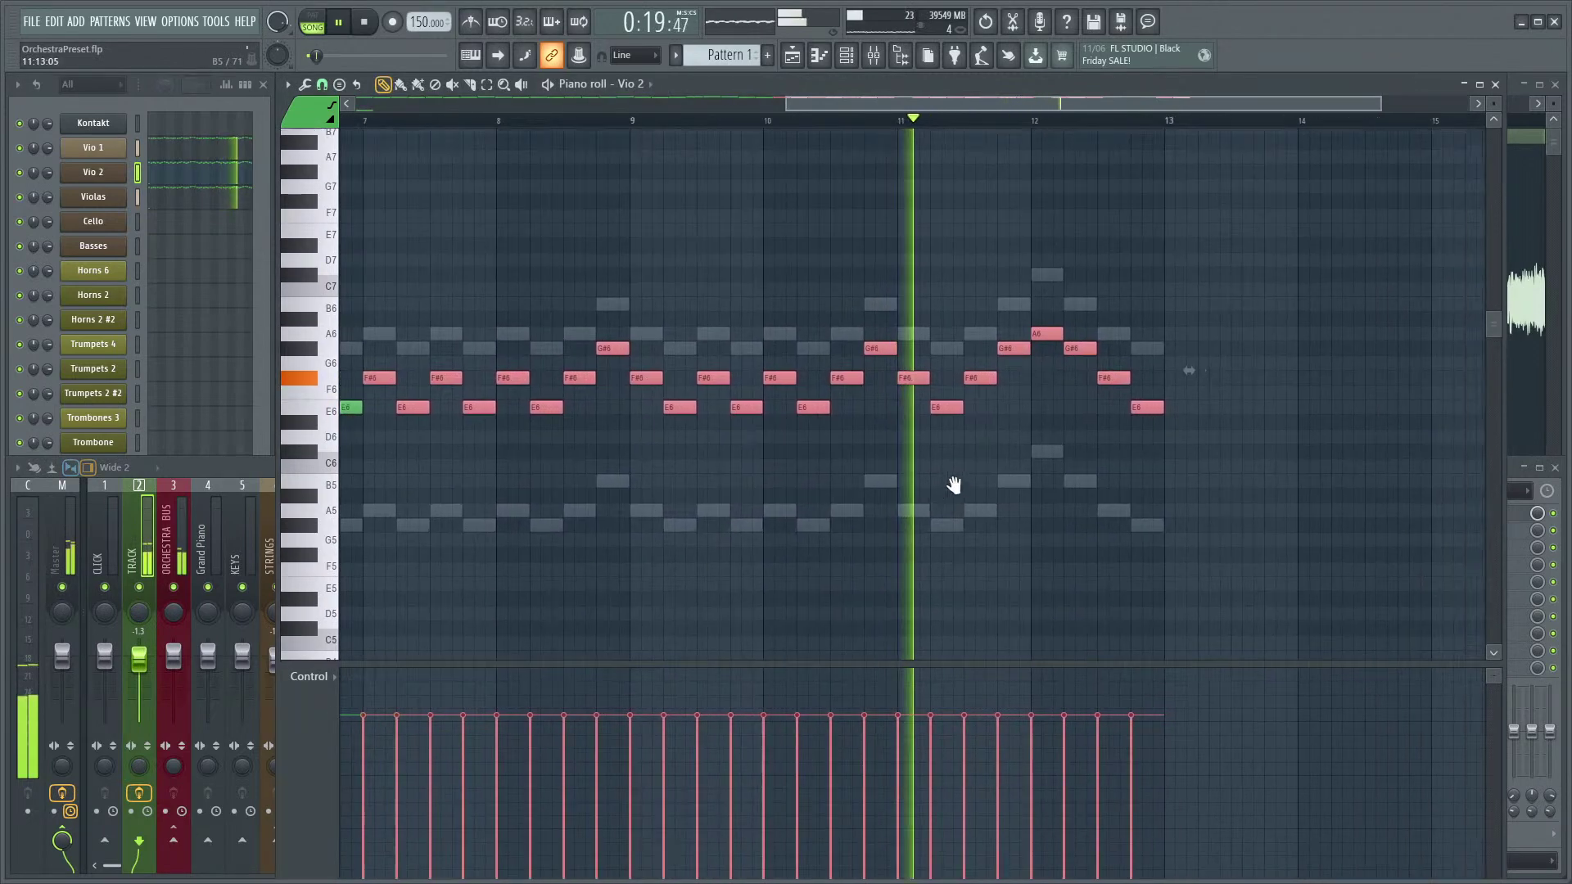
- Delete the bar 12 notes from Vio 2 and Violas and replay from bar 10
click(1055, 484)
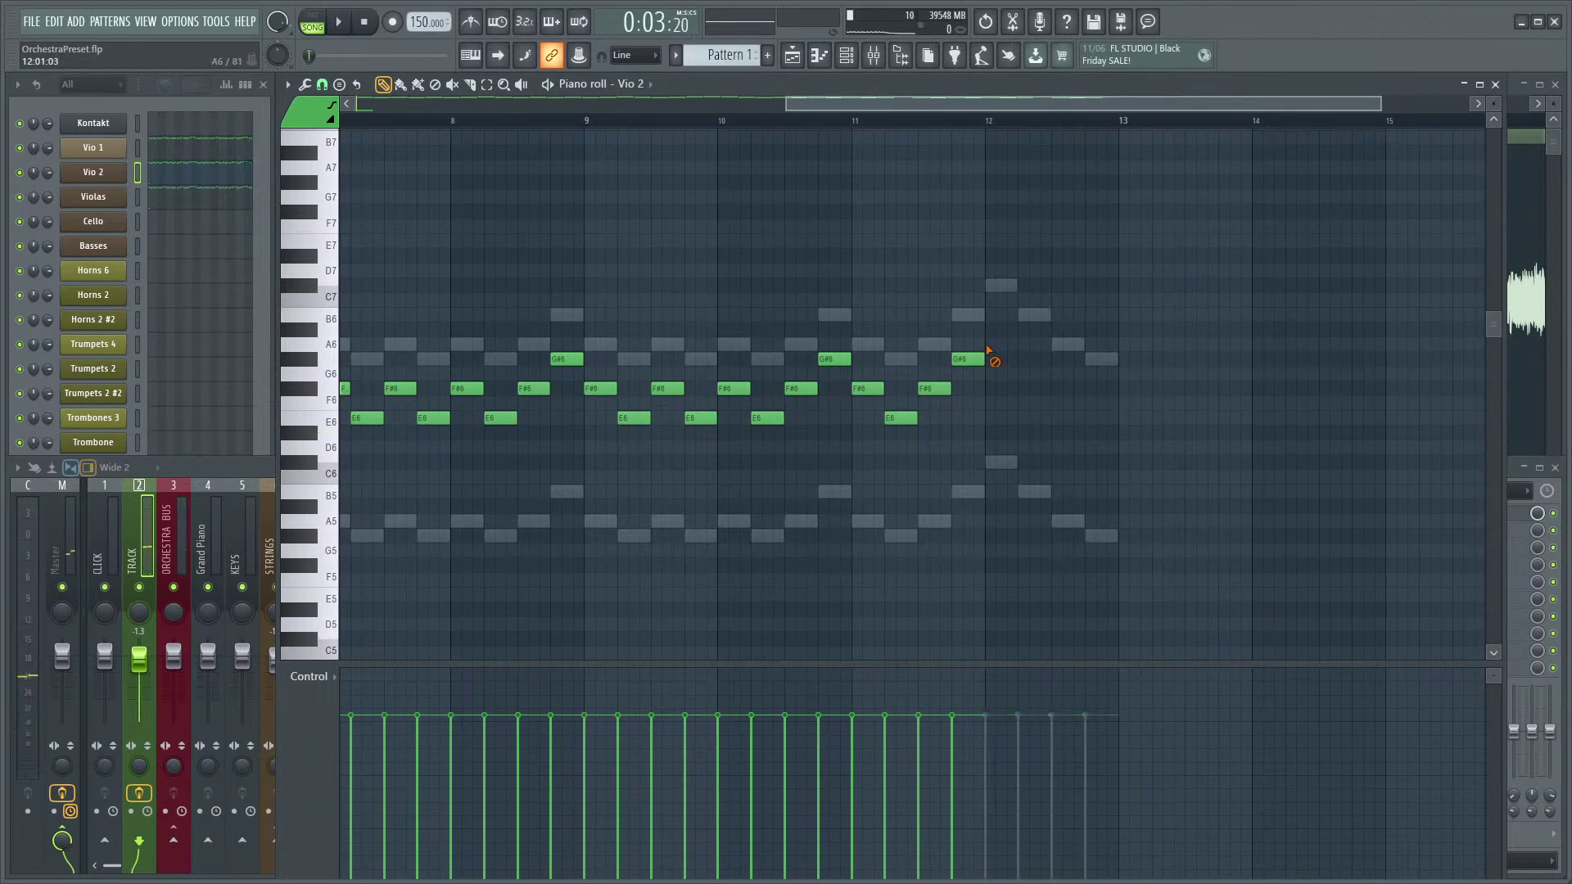
double_click(1000, 463)
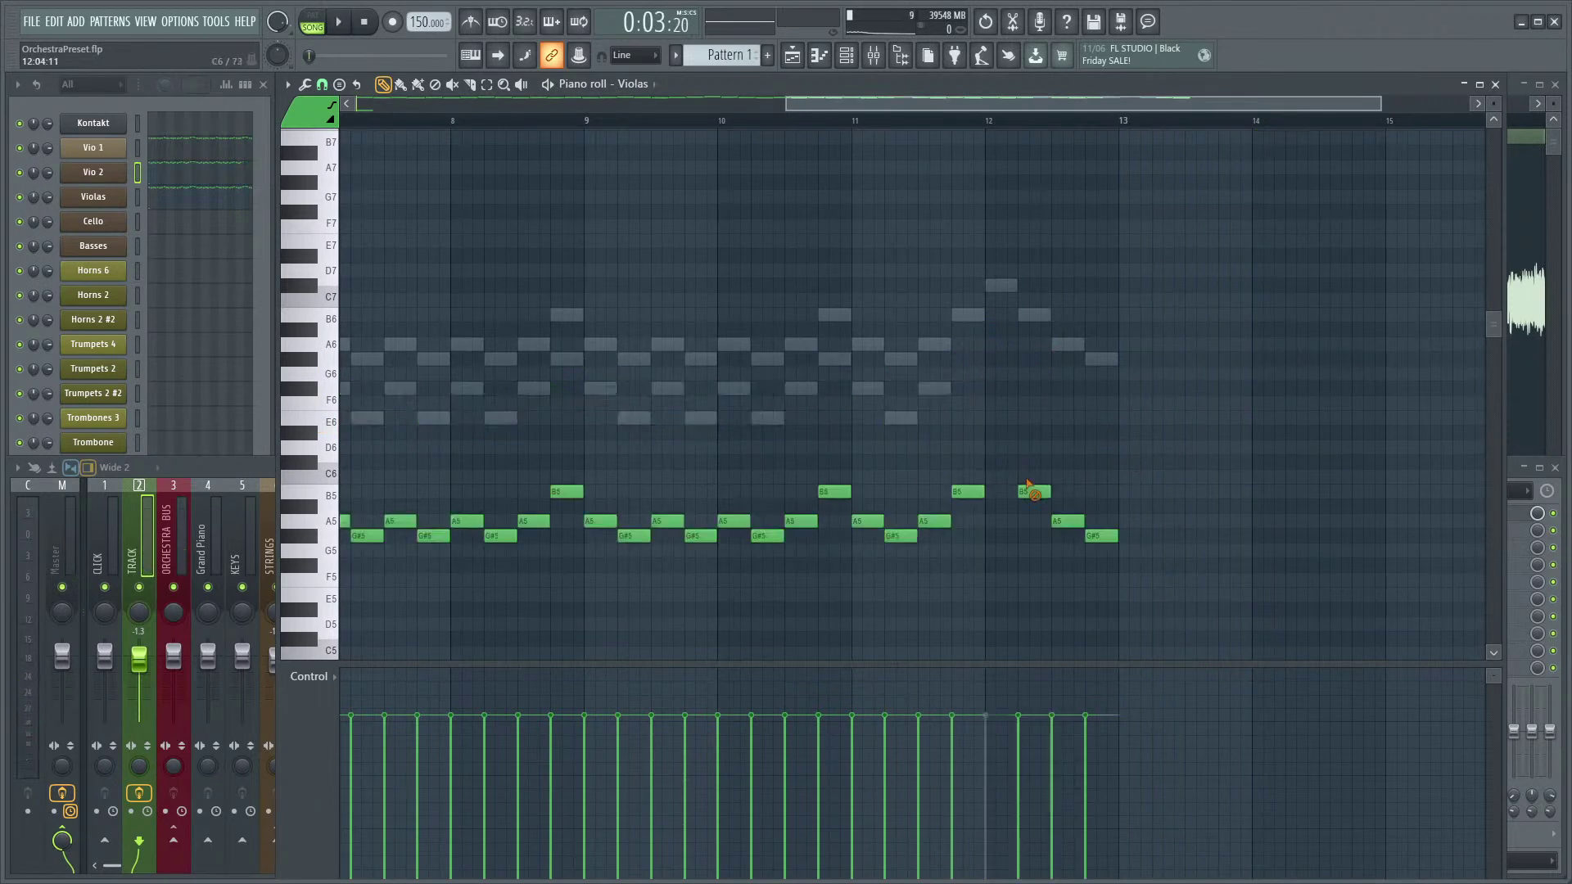
click(702, 133)
key(space)
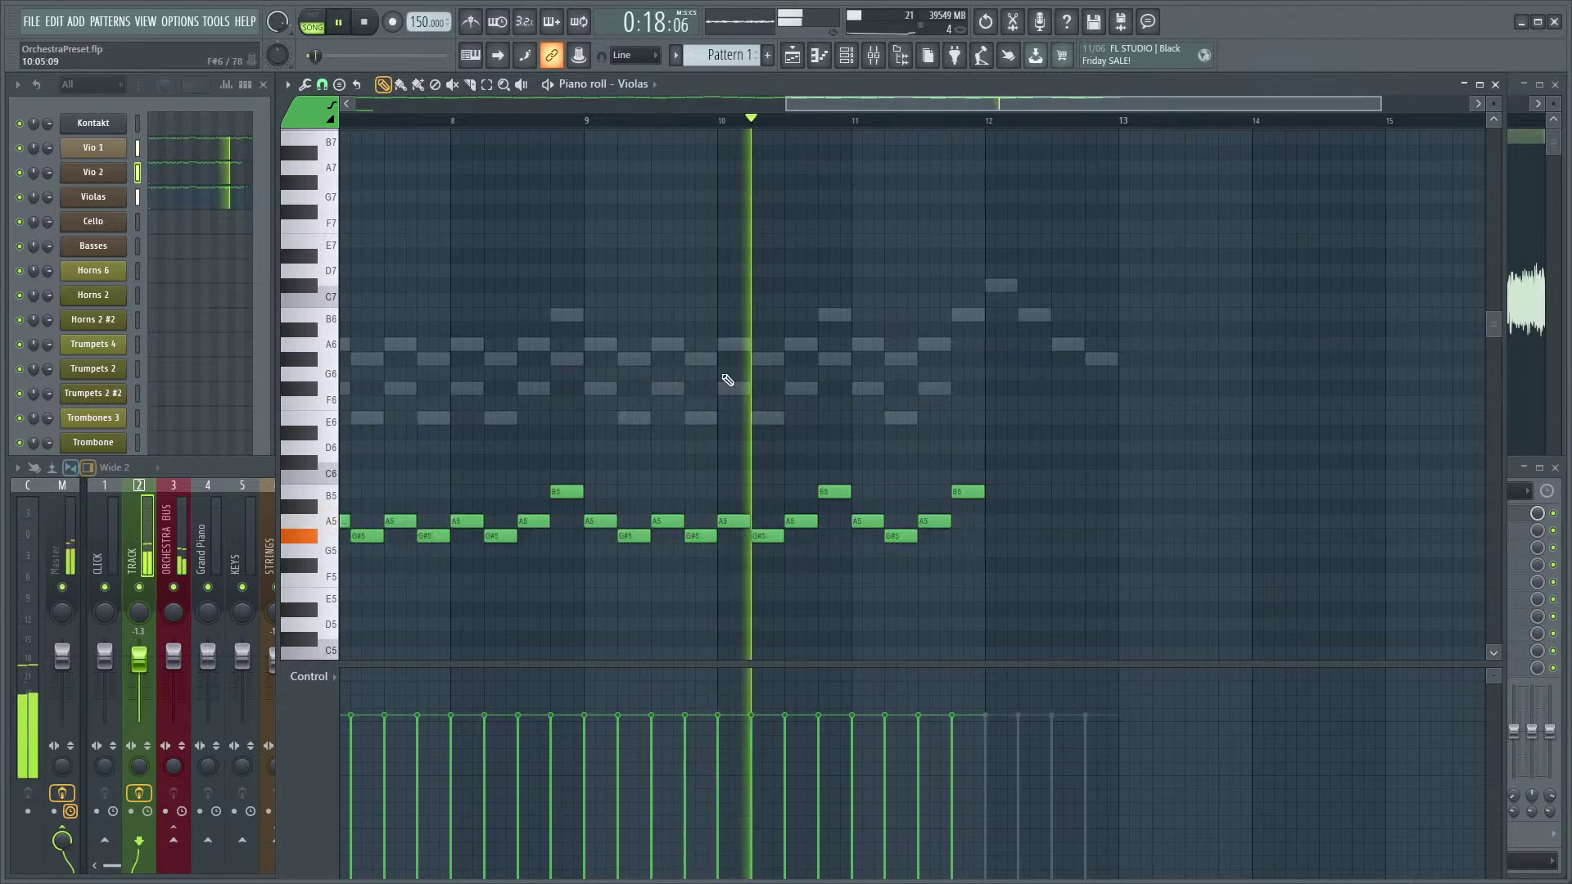
- Mute the Violas, Vio 2 and Vio 1 channels to hear the reference alone
click(20, 197)
click(20, 173)
click(20, 148)
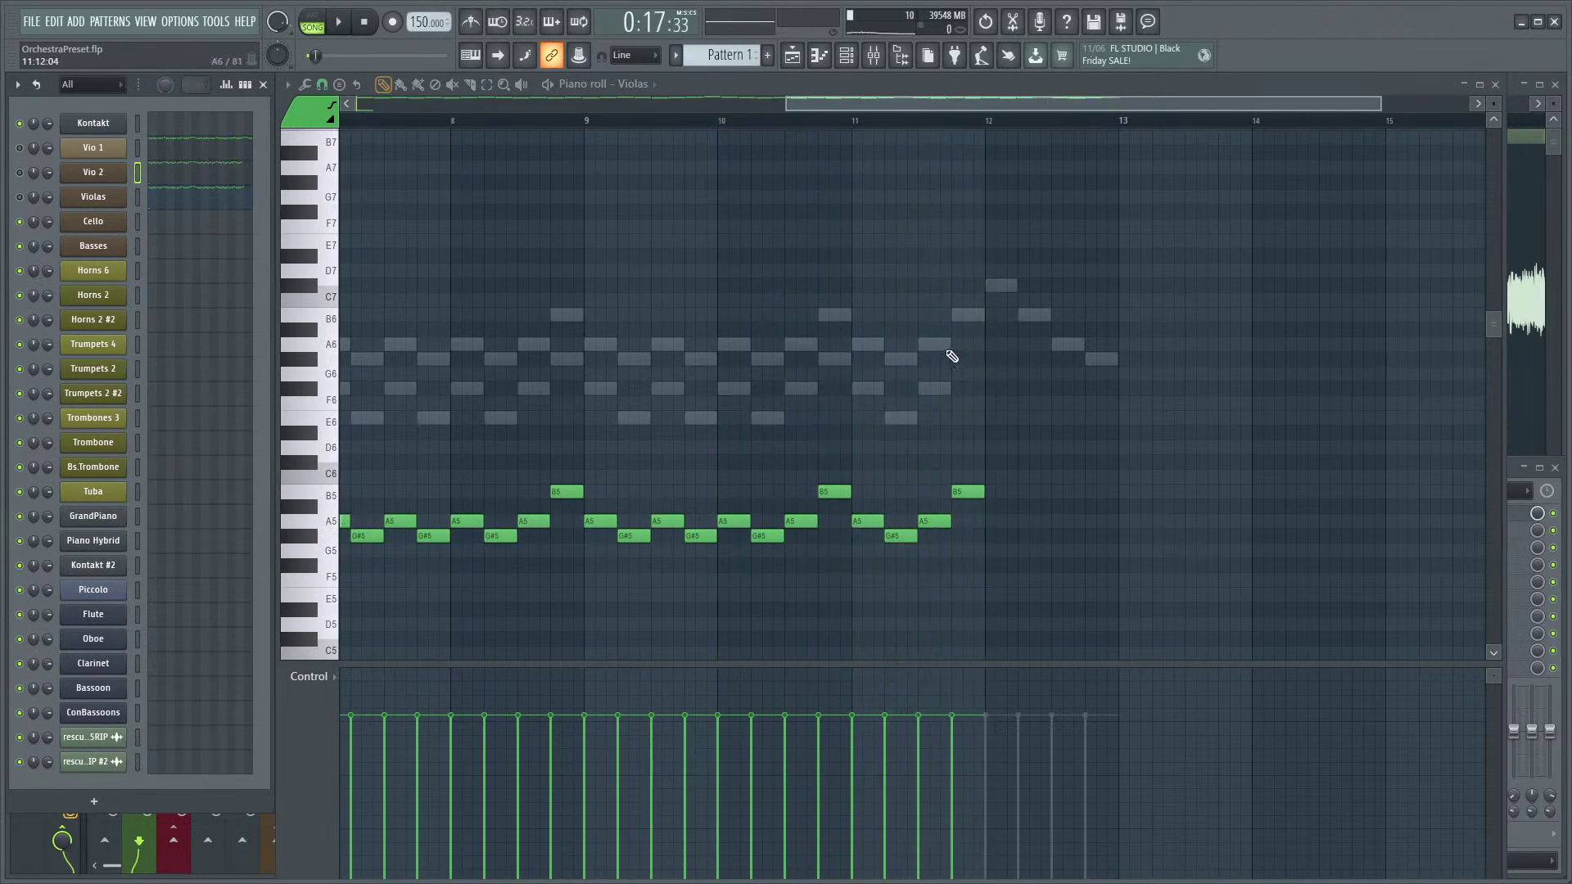
- Rewrite Vio 1 from the last note of bar 11 into bar 12 as G#6, A6, G#6 and A6
double_click(946, 348)
scroll(994, 336, up, 2)
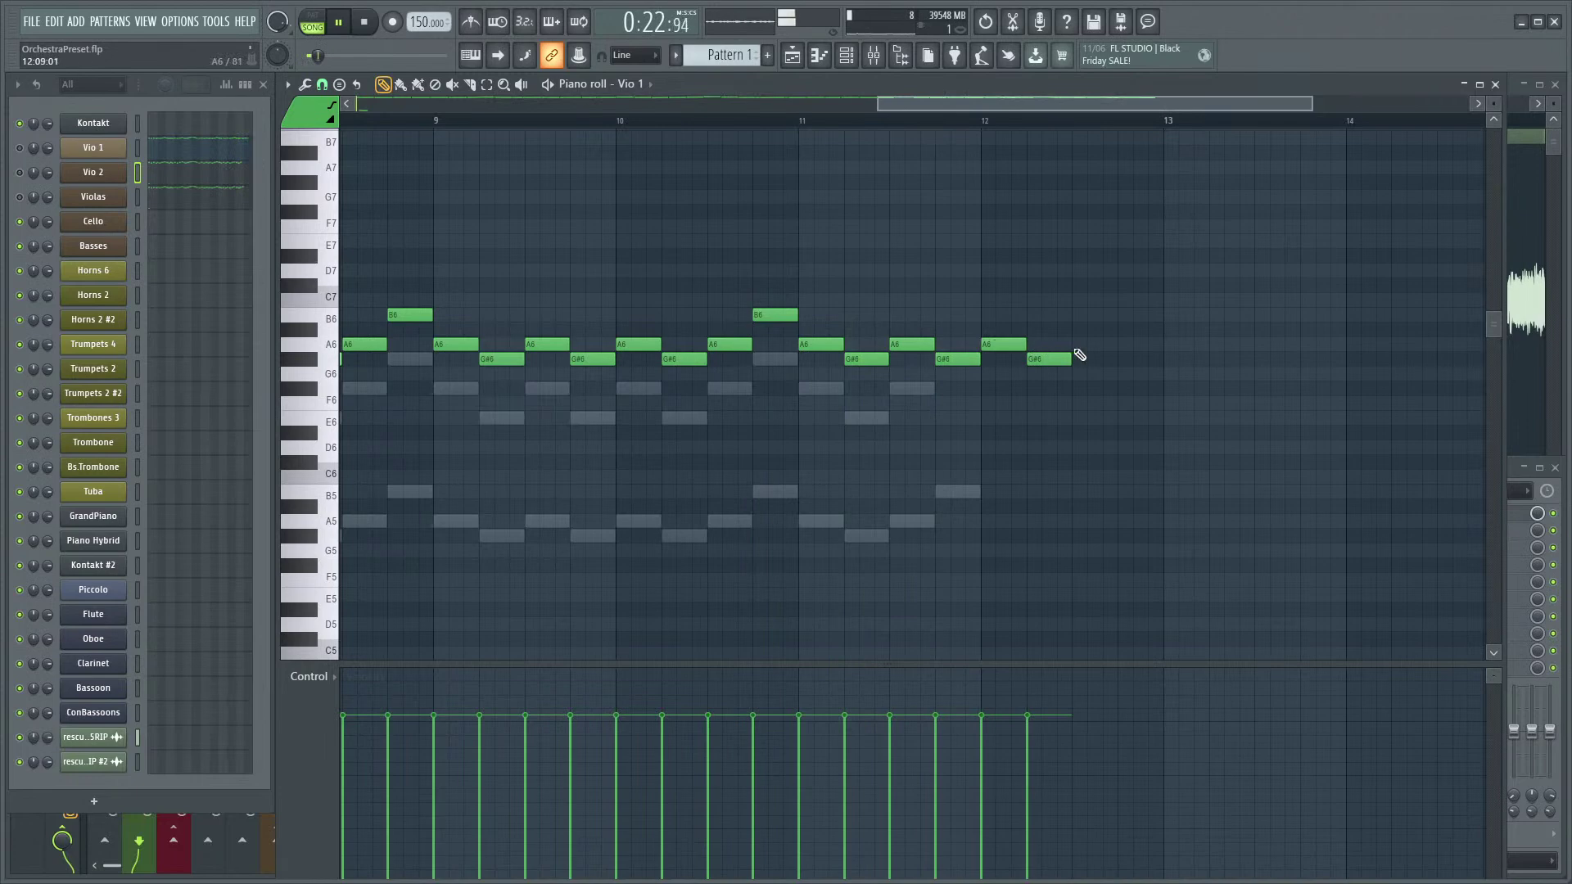
key(space)
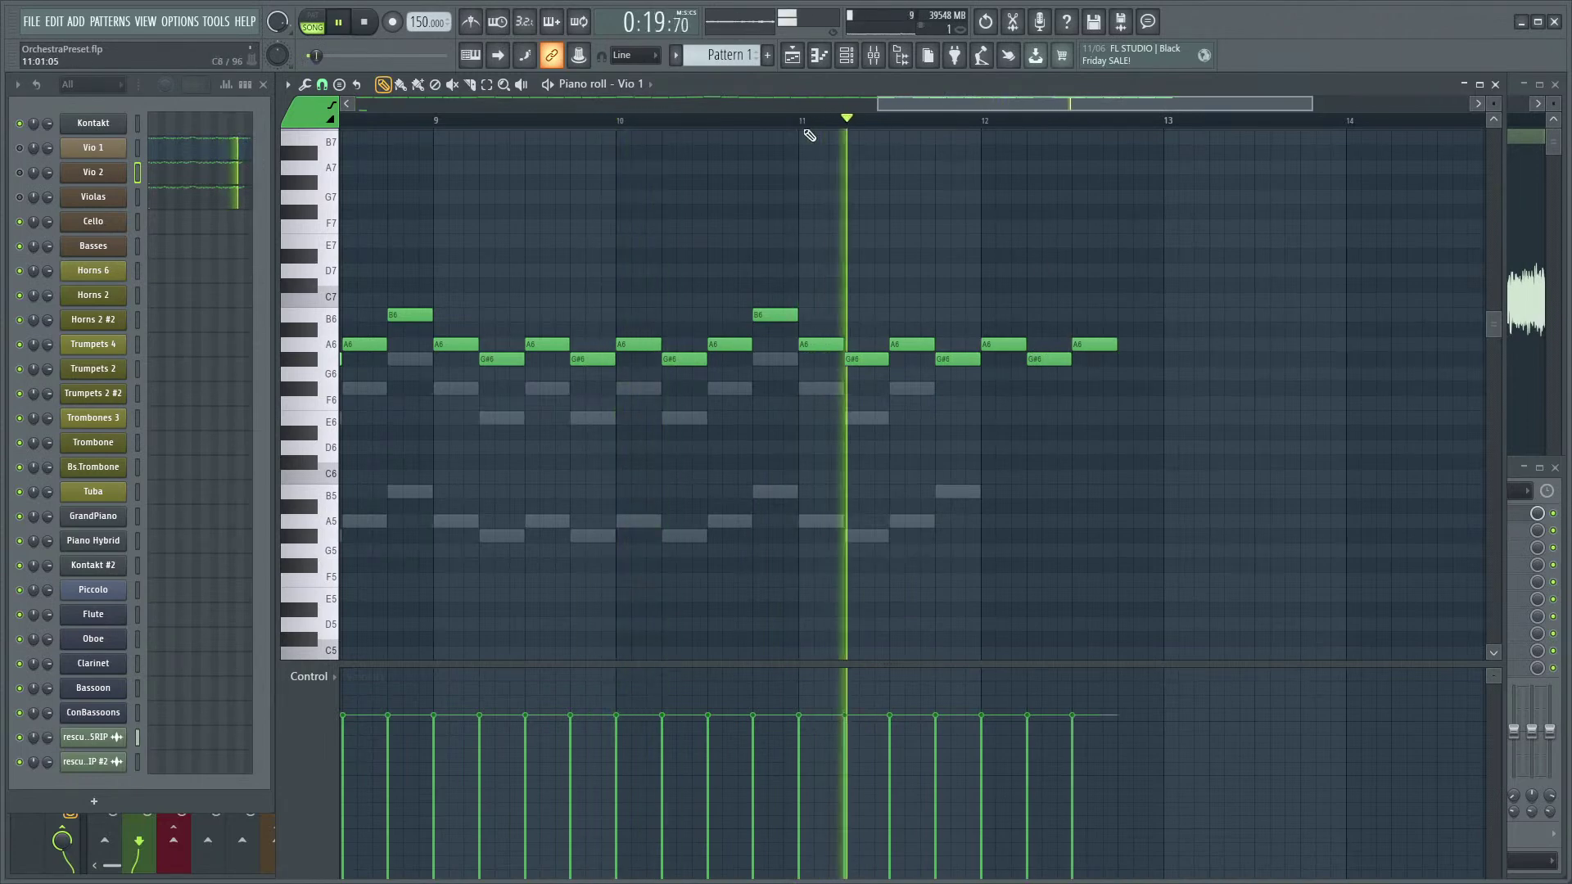
- Replay the reference around bars 11 and 12 and raise the TRACK mixer level above 0 dB
scroll(999, 311, up, 2)
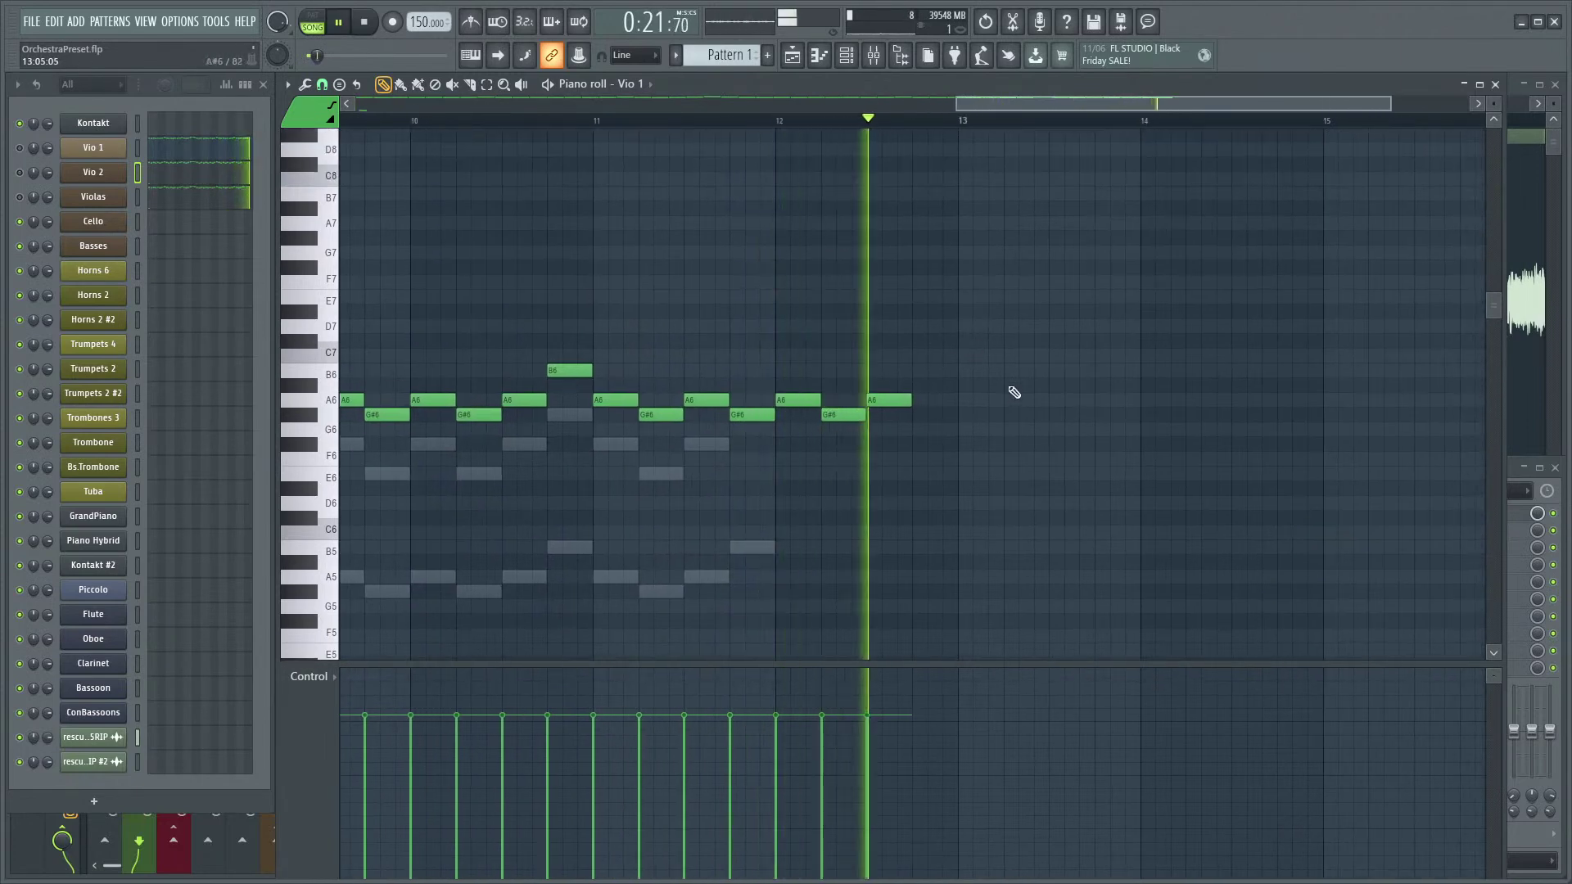
key(F9)
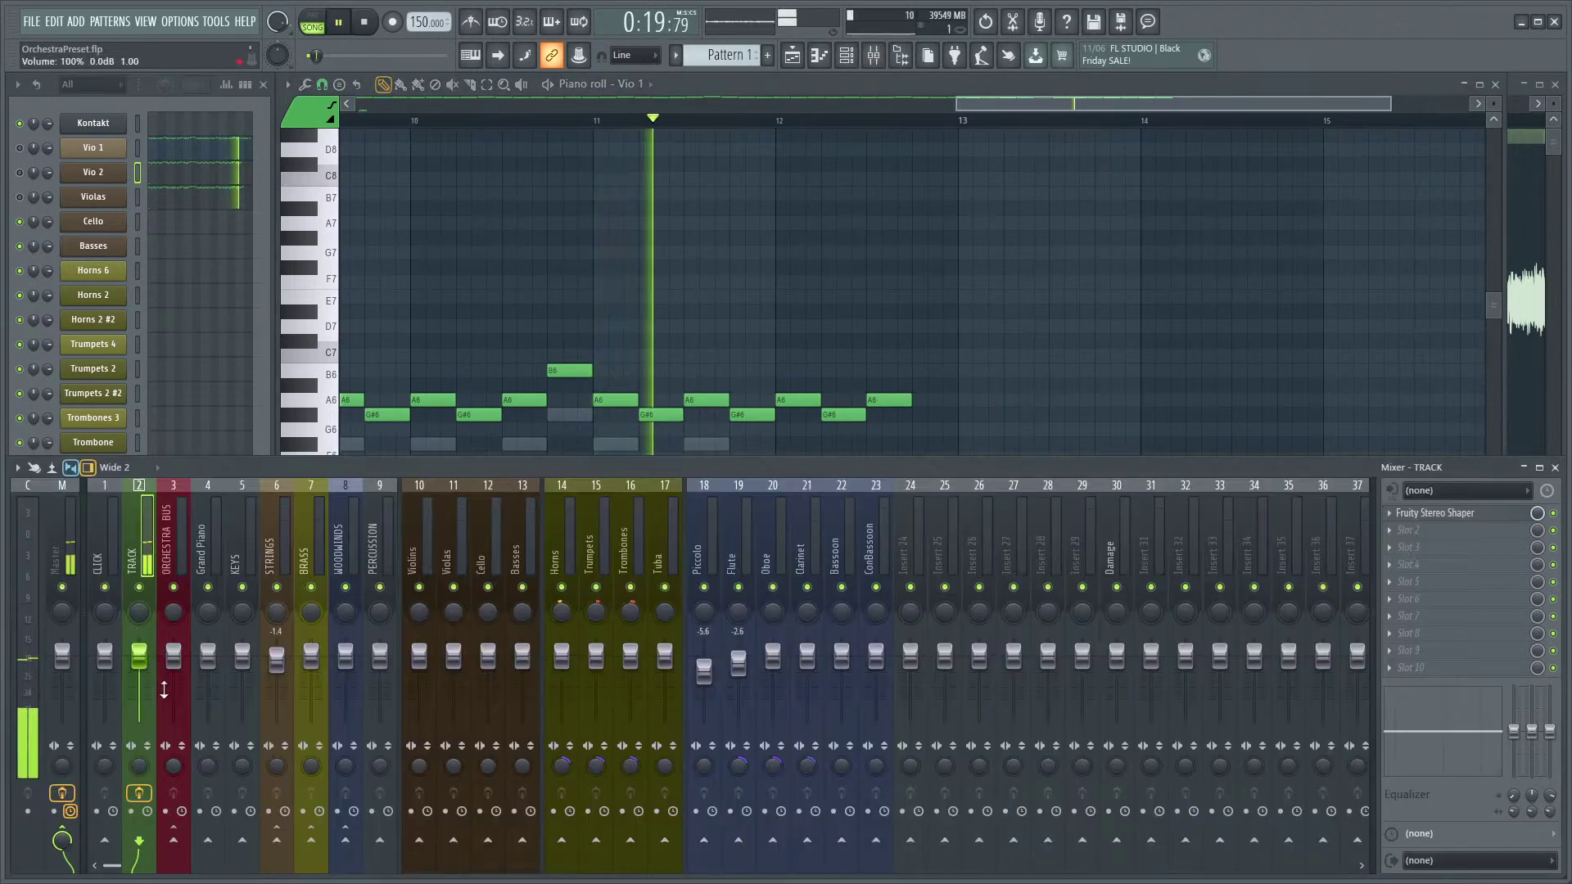
key(F9)
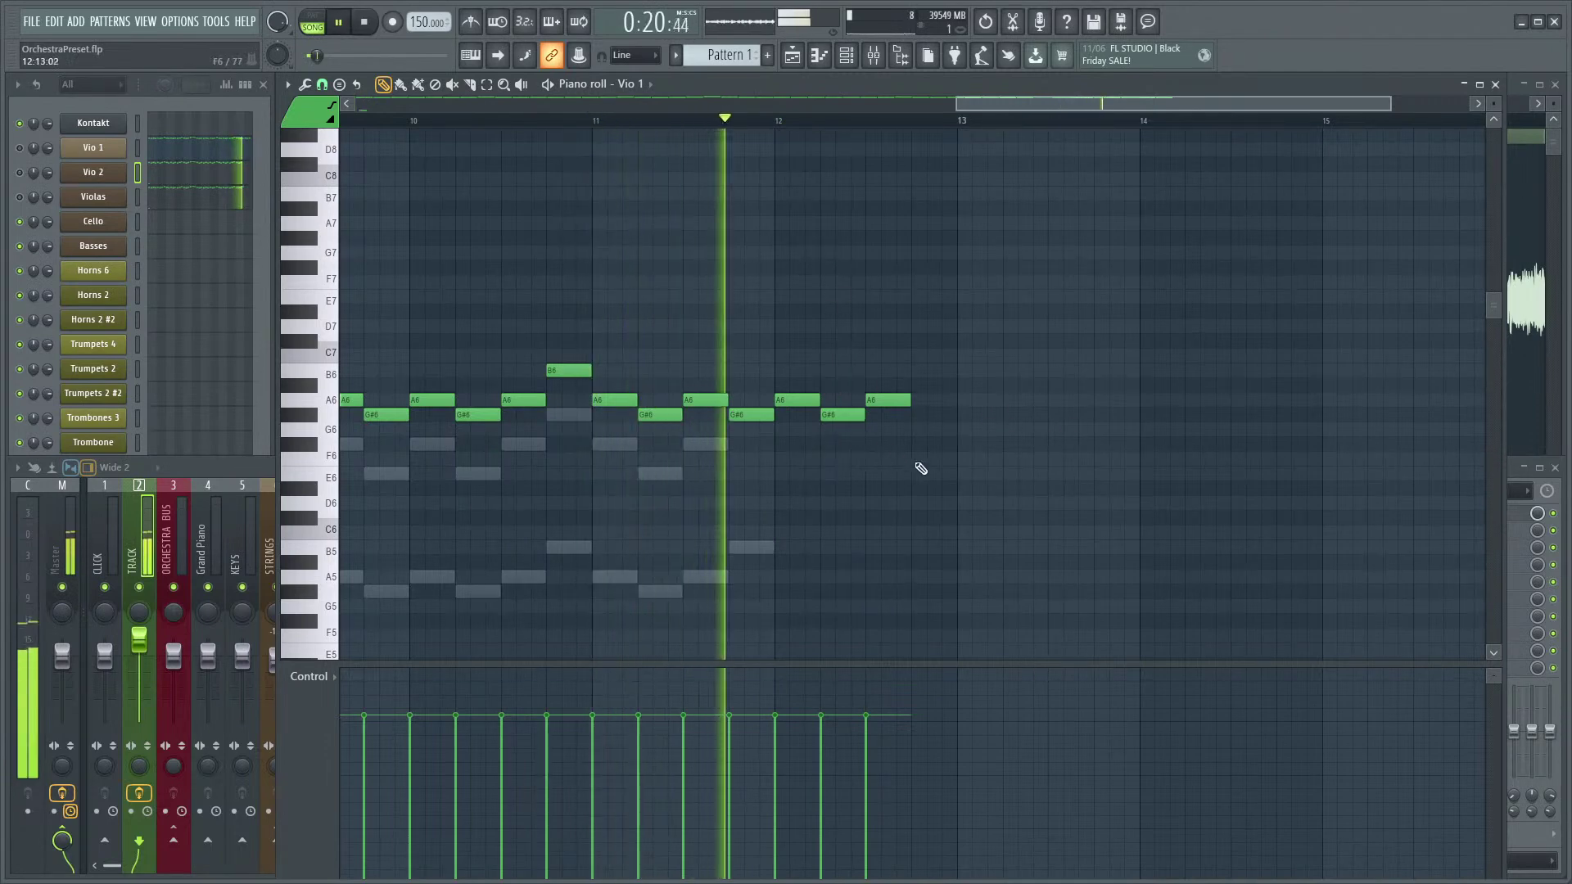
- End Vio 1's bar 12 on G#6 and draft bars 13 and 14, with bar 14 as C#7, B6, A6 and G#6
drag(961, 458, 868, 471)
key(space)
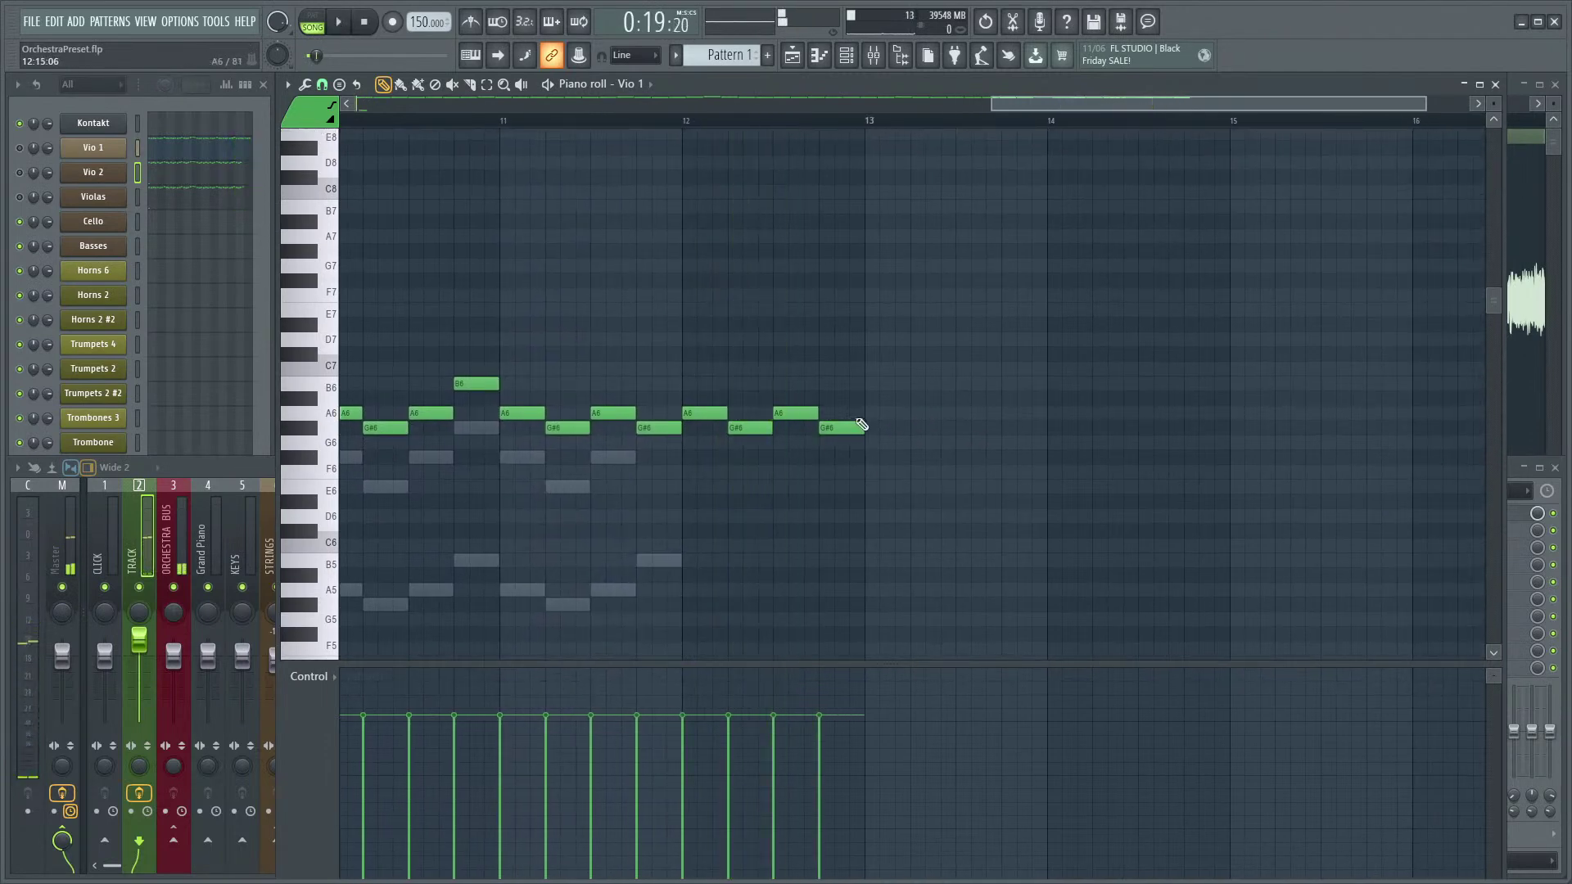
key(space)
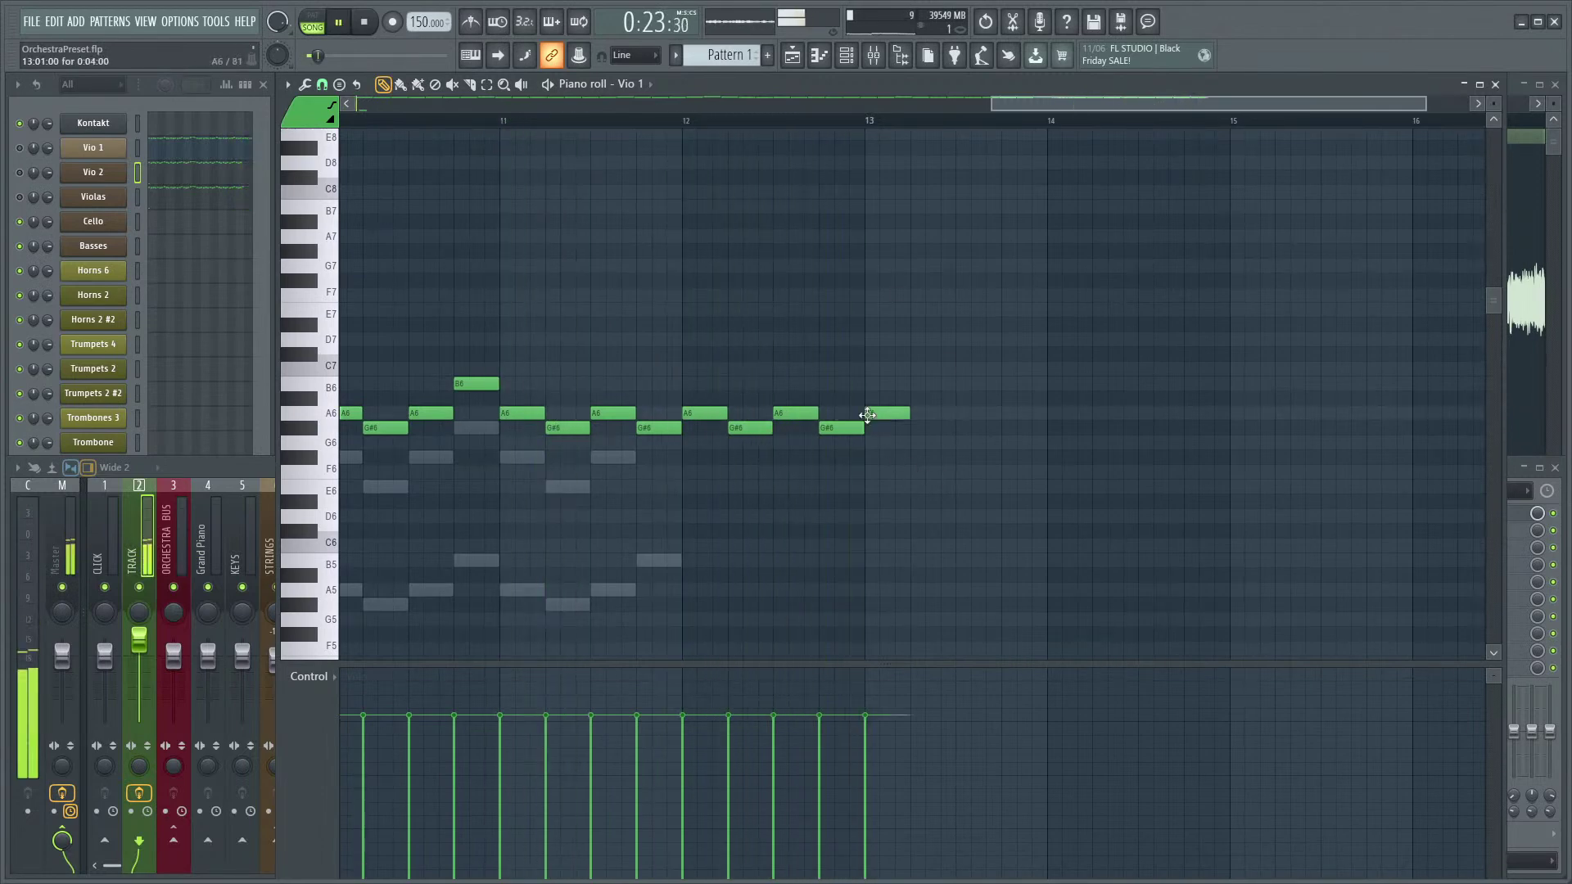
key(space)
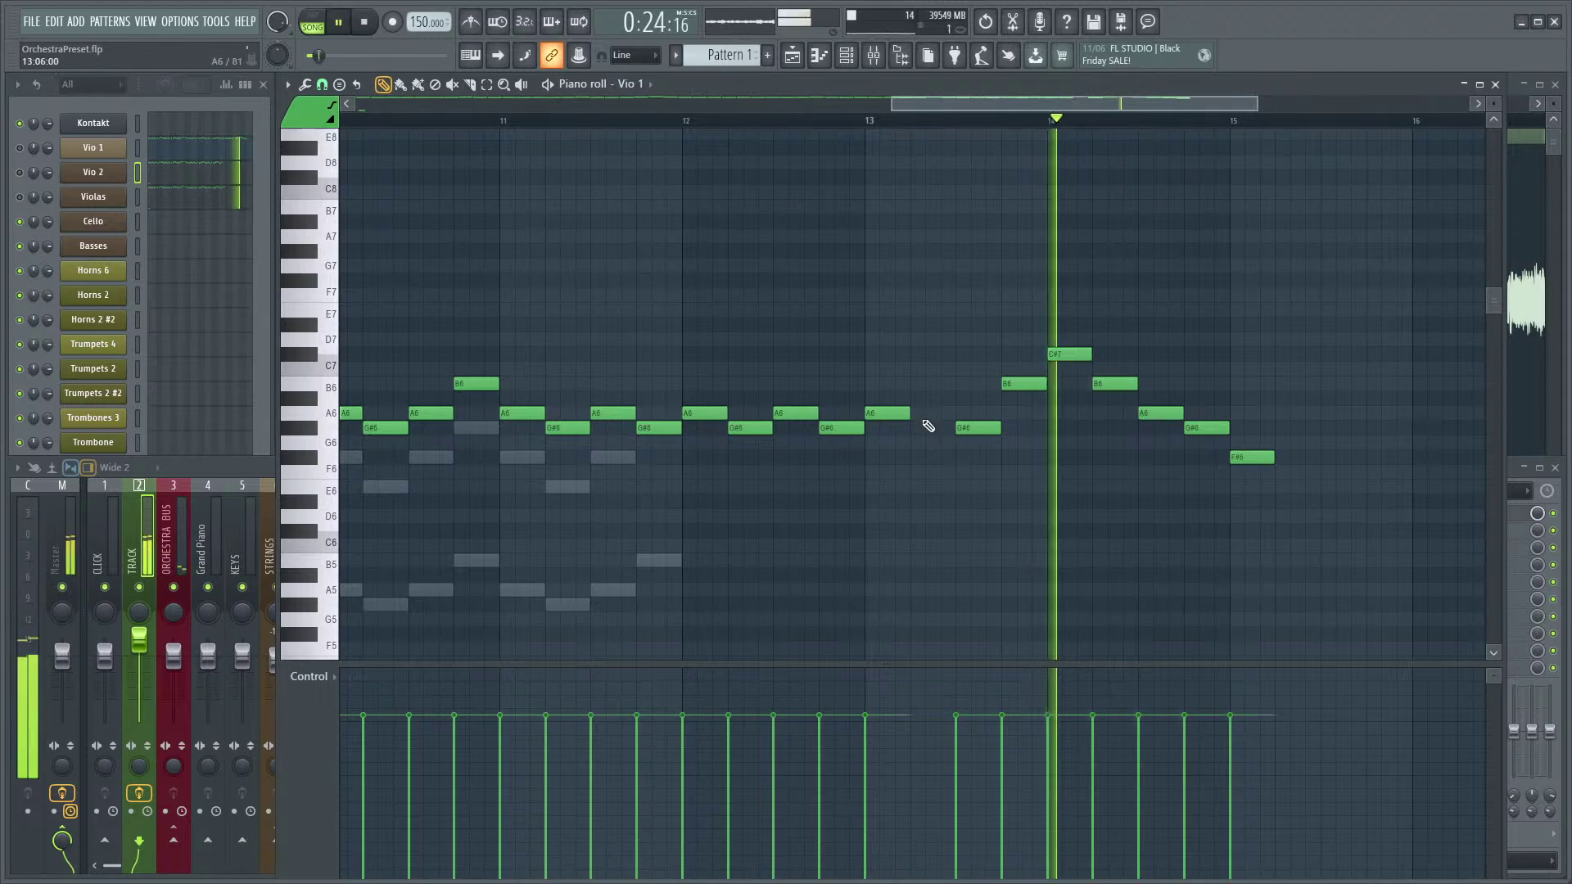
- Replay from bar 12 with the reference and correct Vio 1's bar 13 to A6, G#6, A6 and B6
click(686, 127)
key(space)
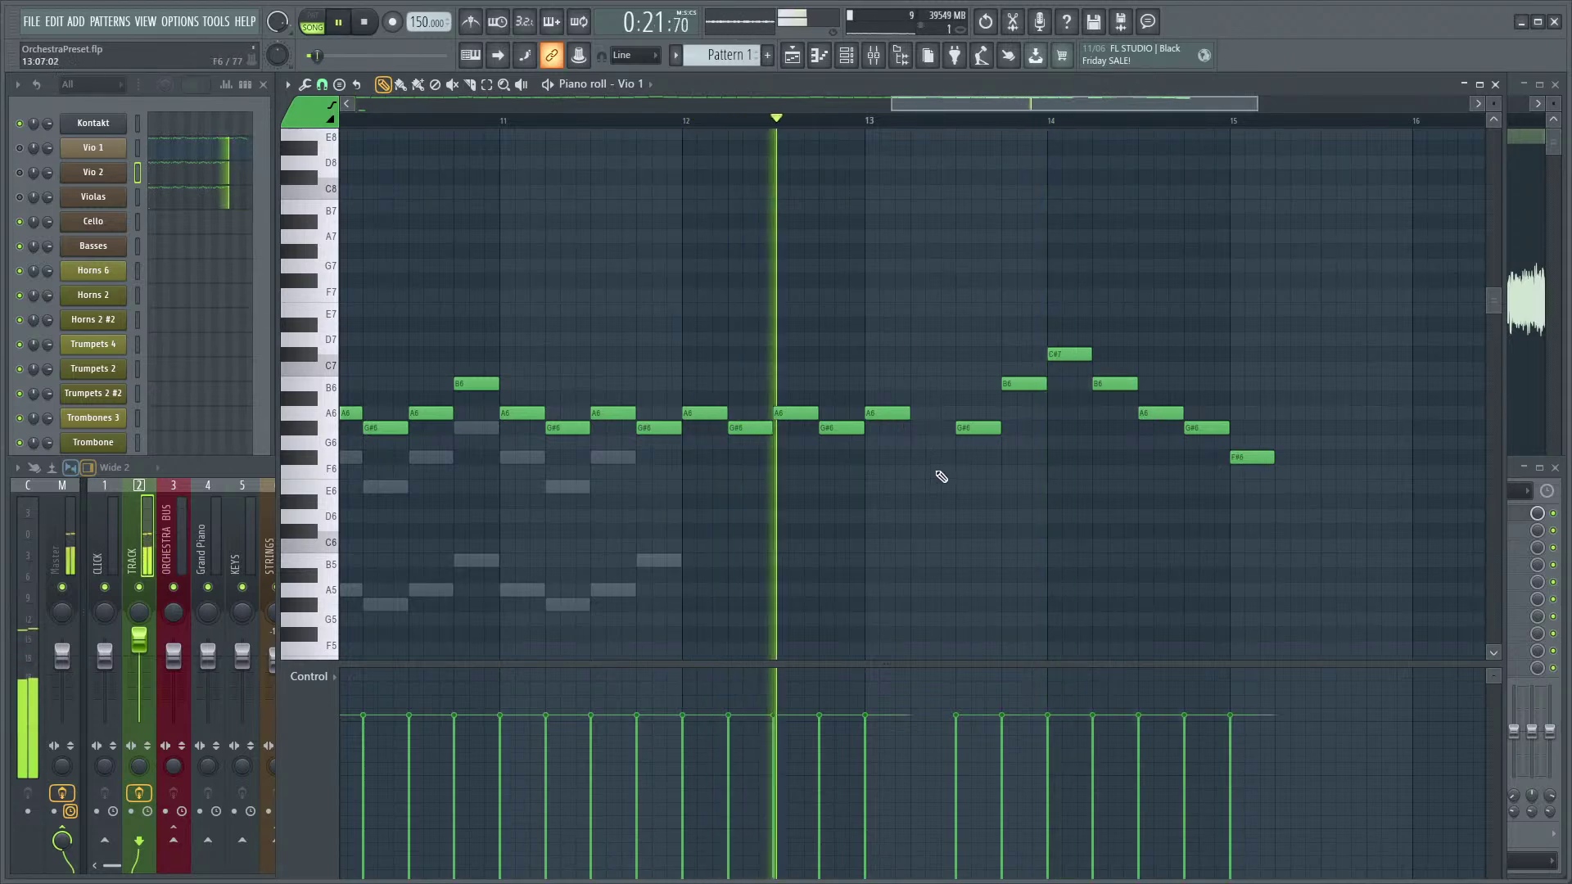
click(940, 427)
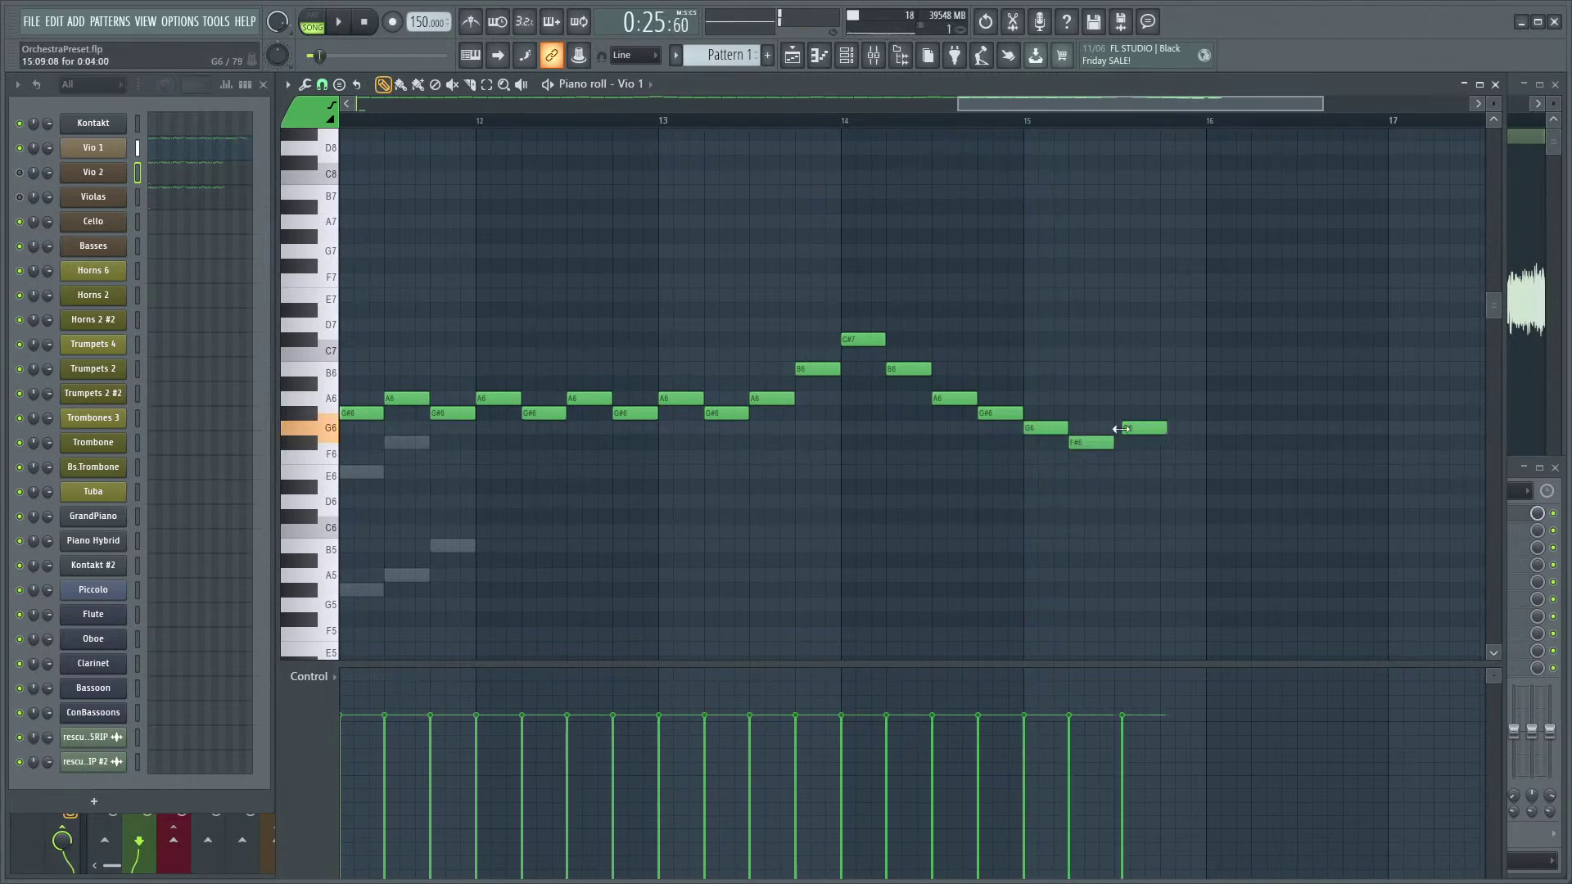
- Try alternating G6 and F#6 with a final A6 in Vio 1's bars 15 and 16, and delete those notes
key(space)
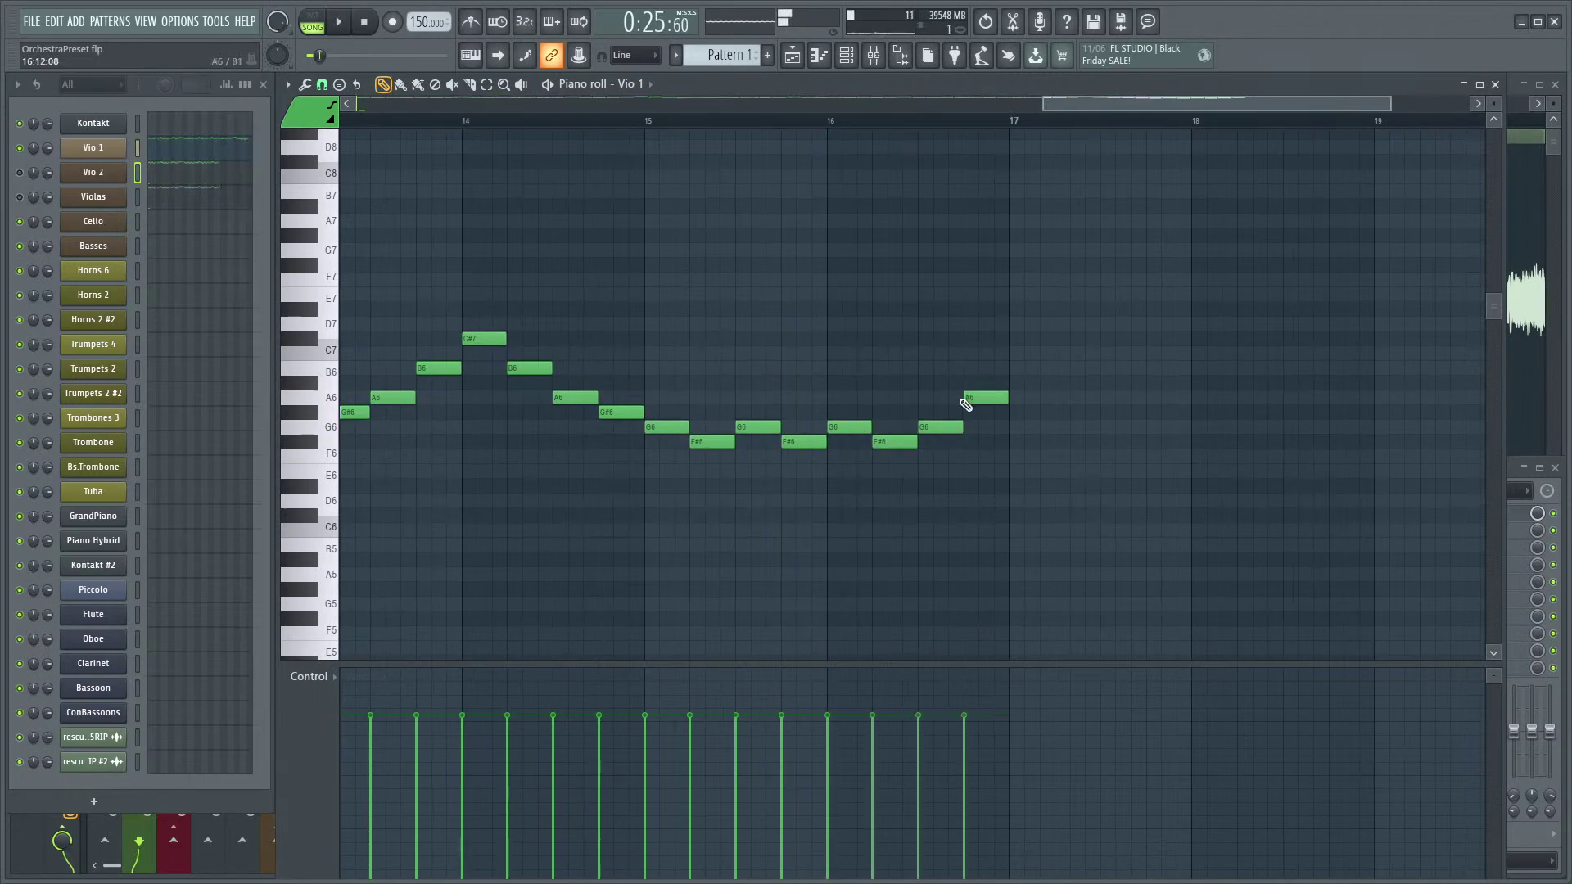
scroll(967, 402, down, 4)
scroll(1221, 485, up, 3)
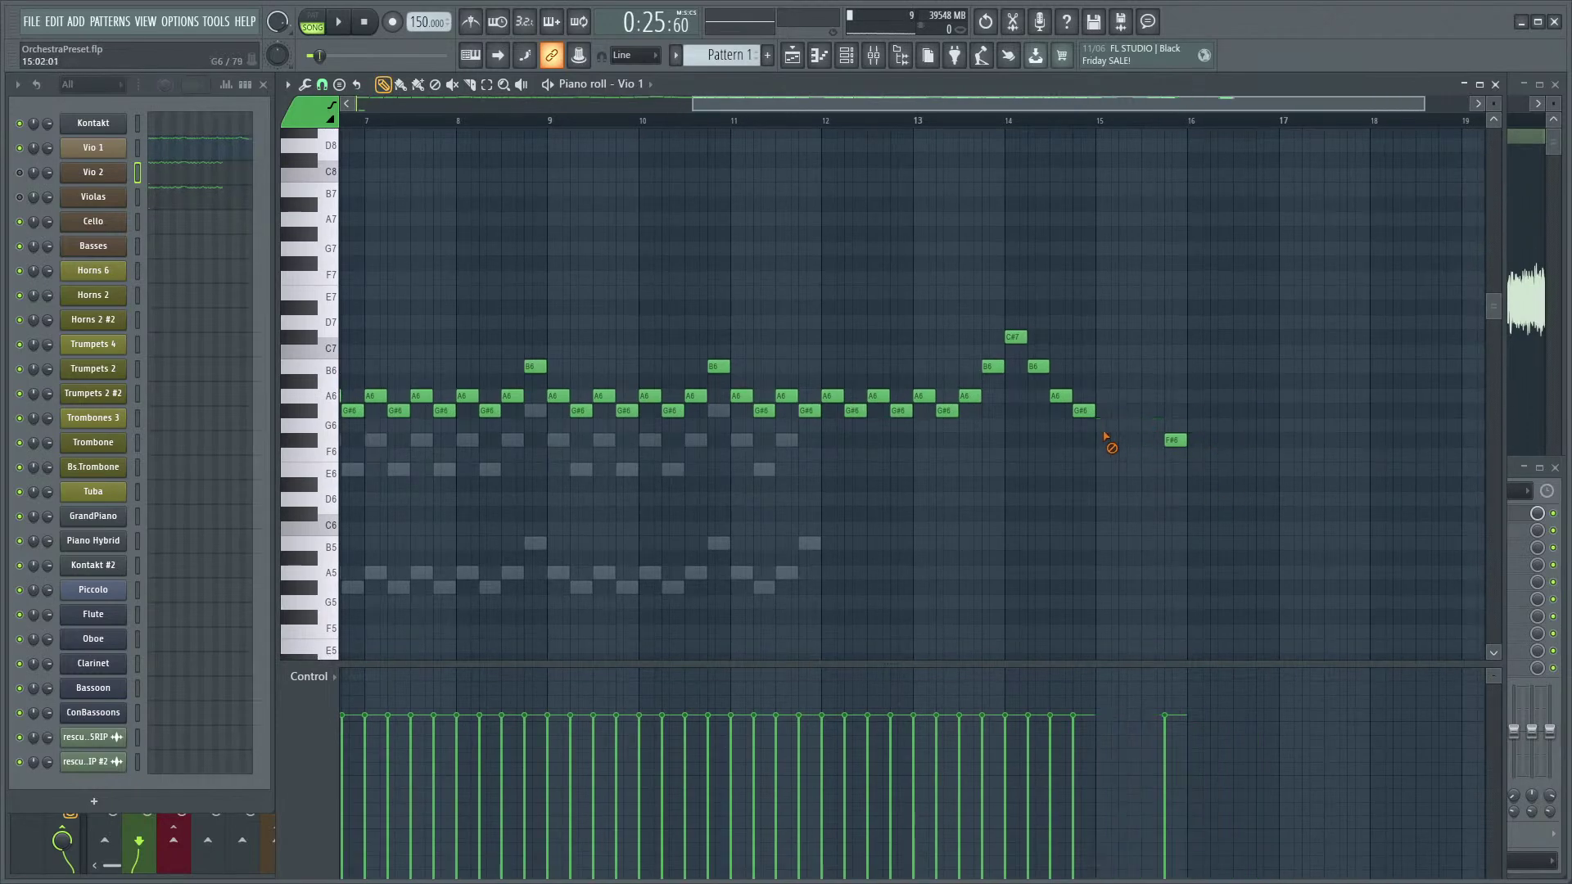
scroll(1091, 452, down, 2)
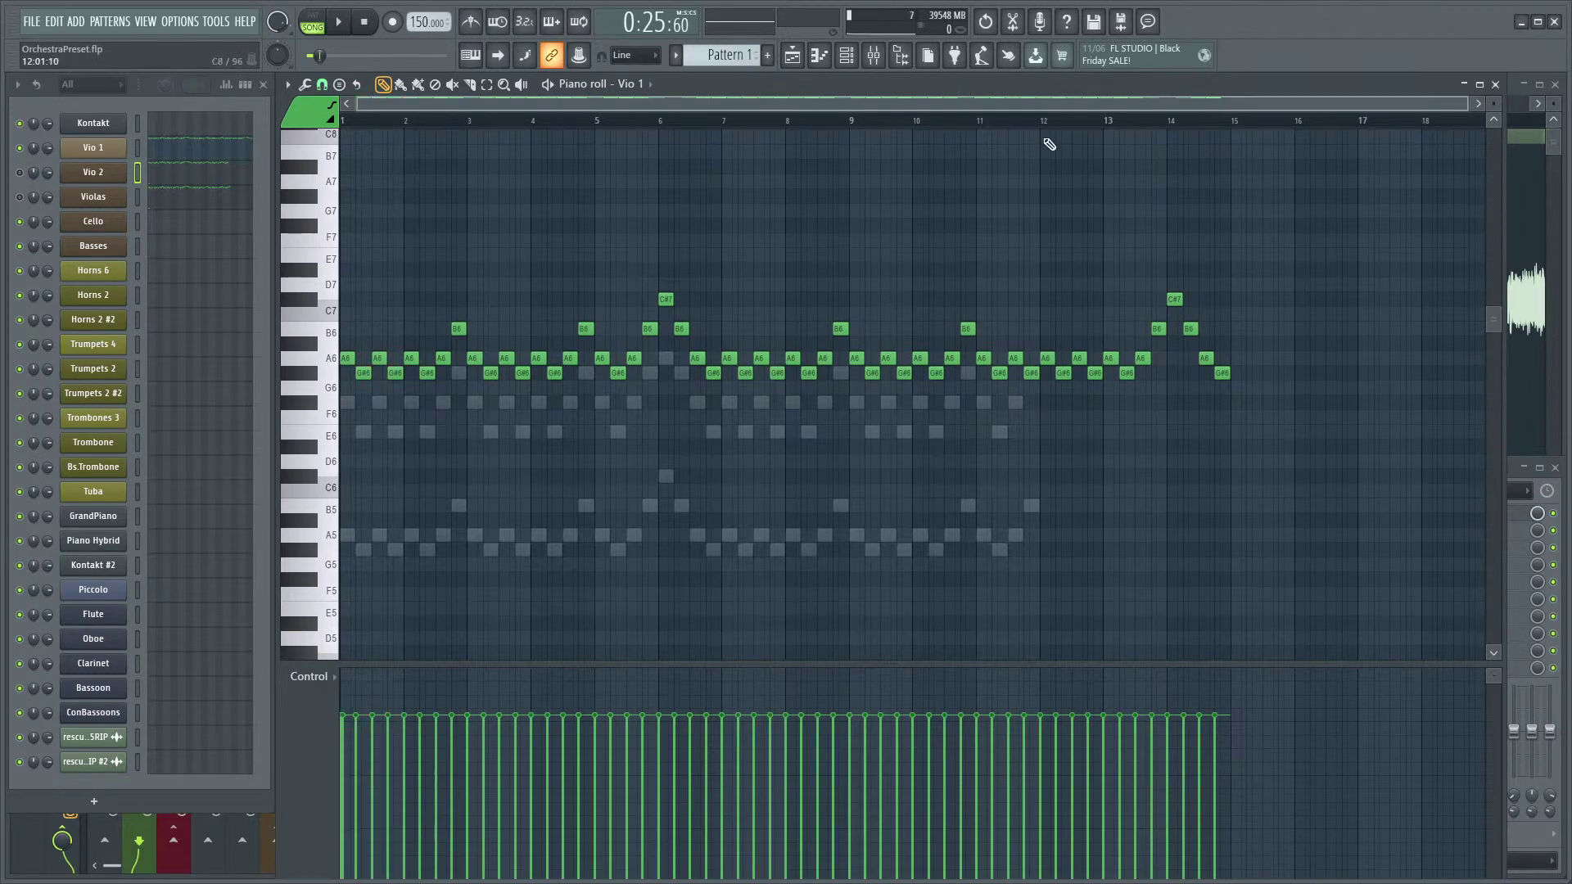
- Duplicate Vio 1's notes from bars 1 to 11 so the copy starts at bar 15, two semitones lower on G6 and F#6
drag(1037, 147, 339, 498)
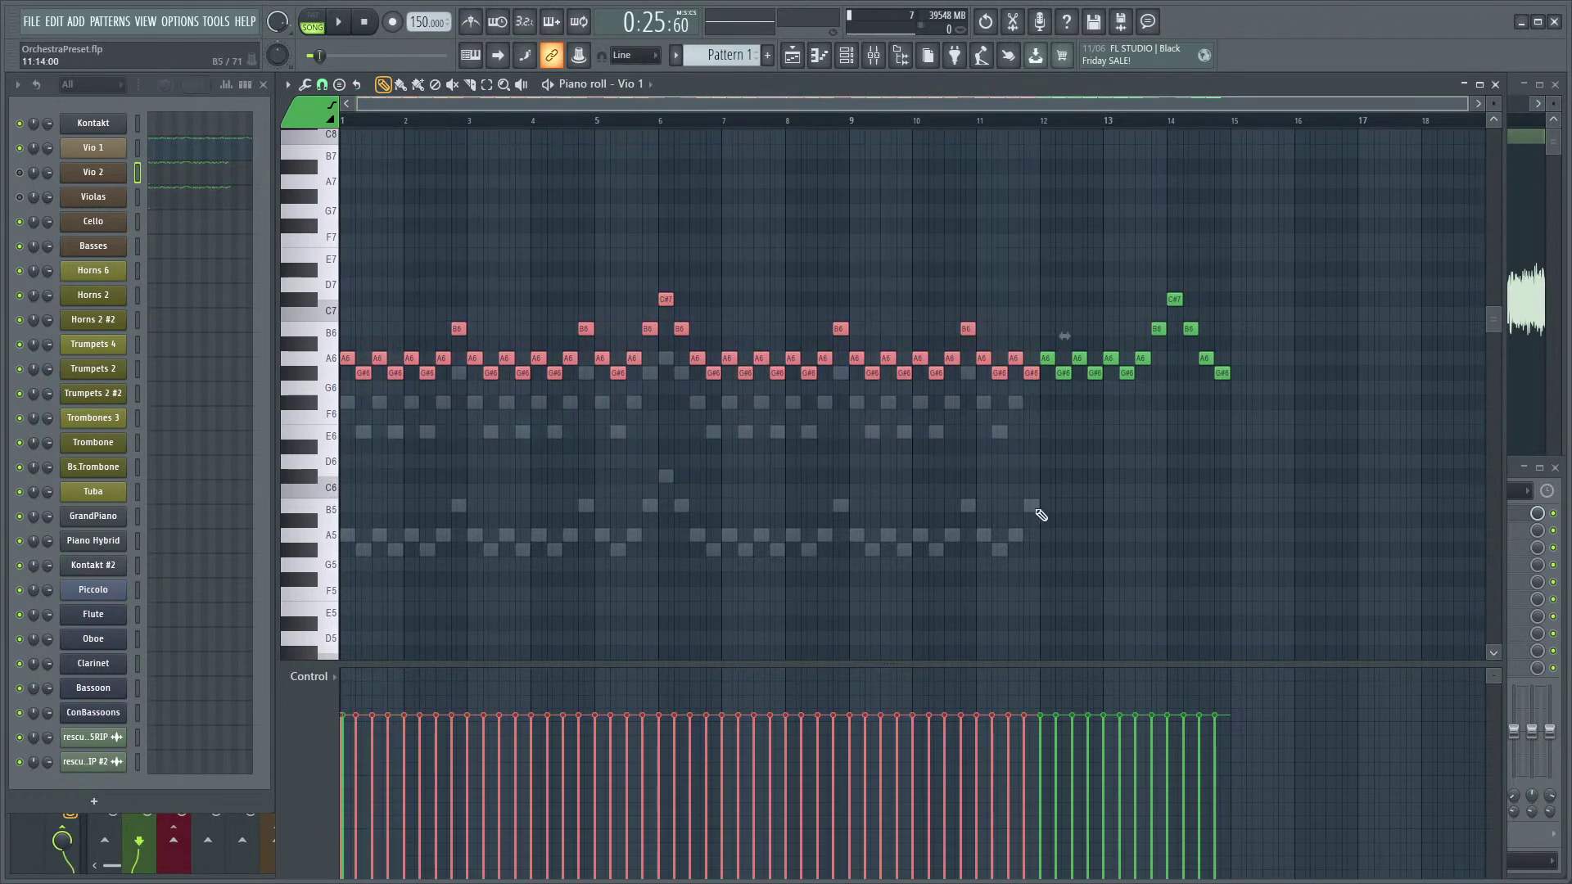
drag(1015, 500, 658, 554)
scroll(964, 537, up, 5)
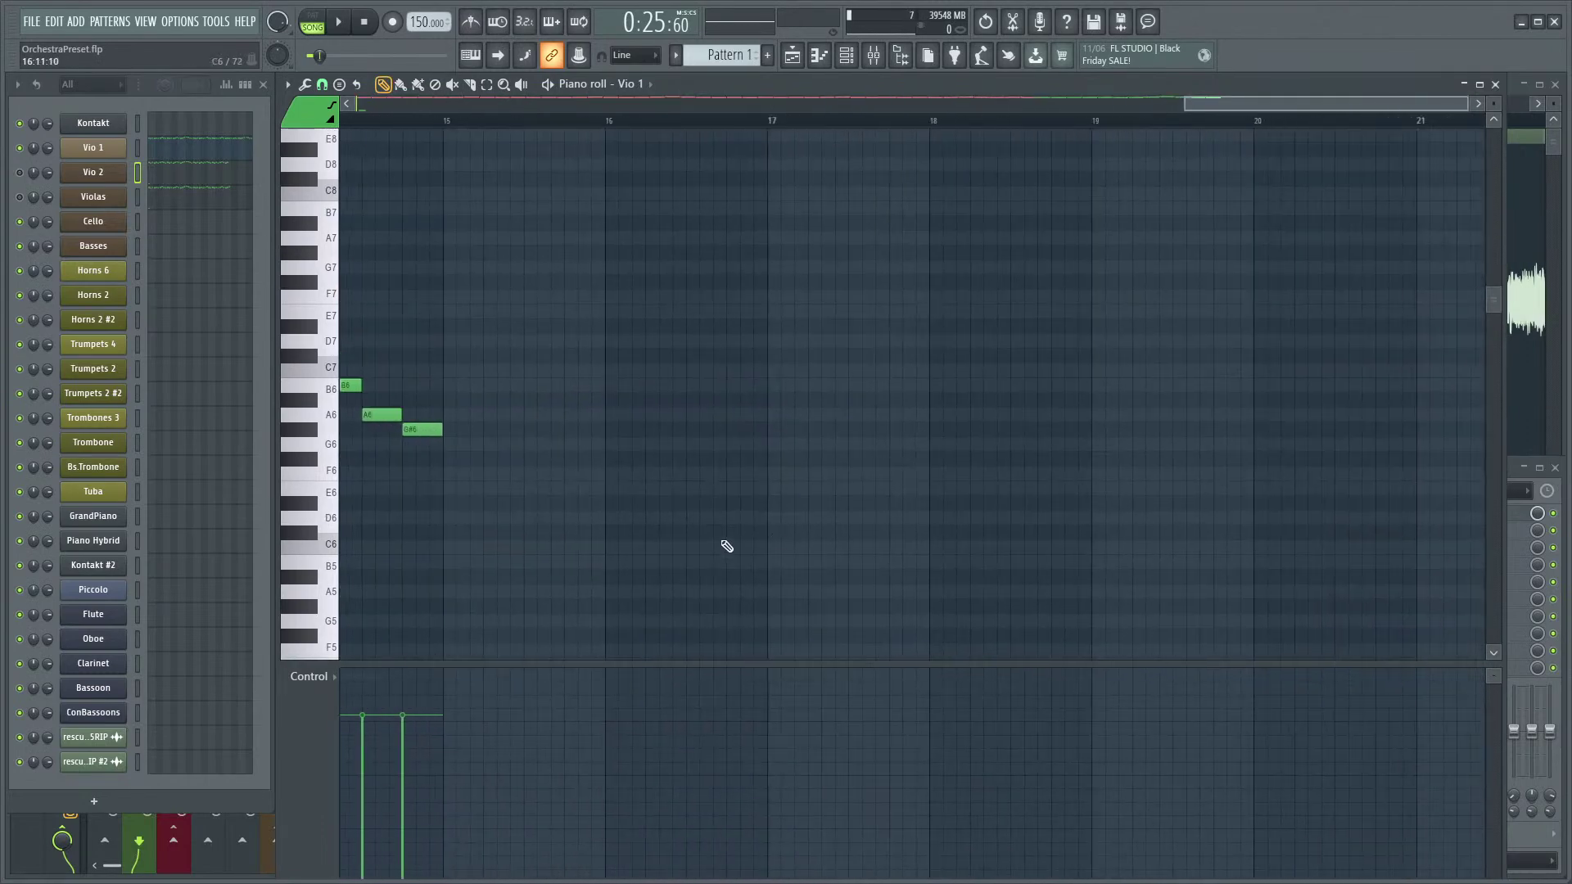
key(ctrl+b)
key(shift+Right)
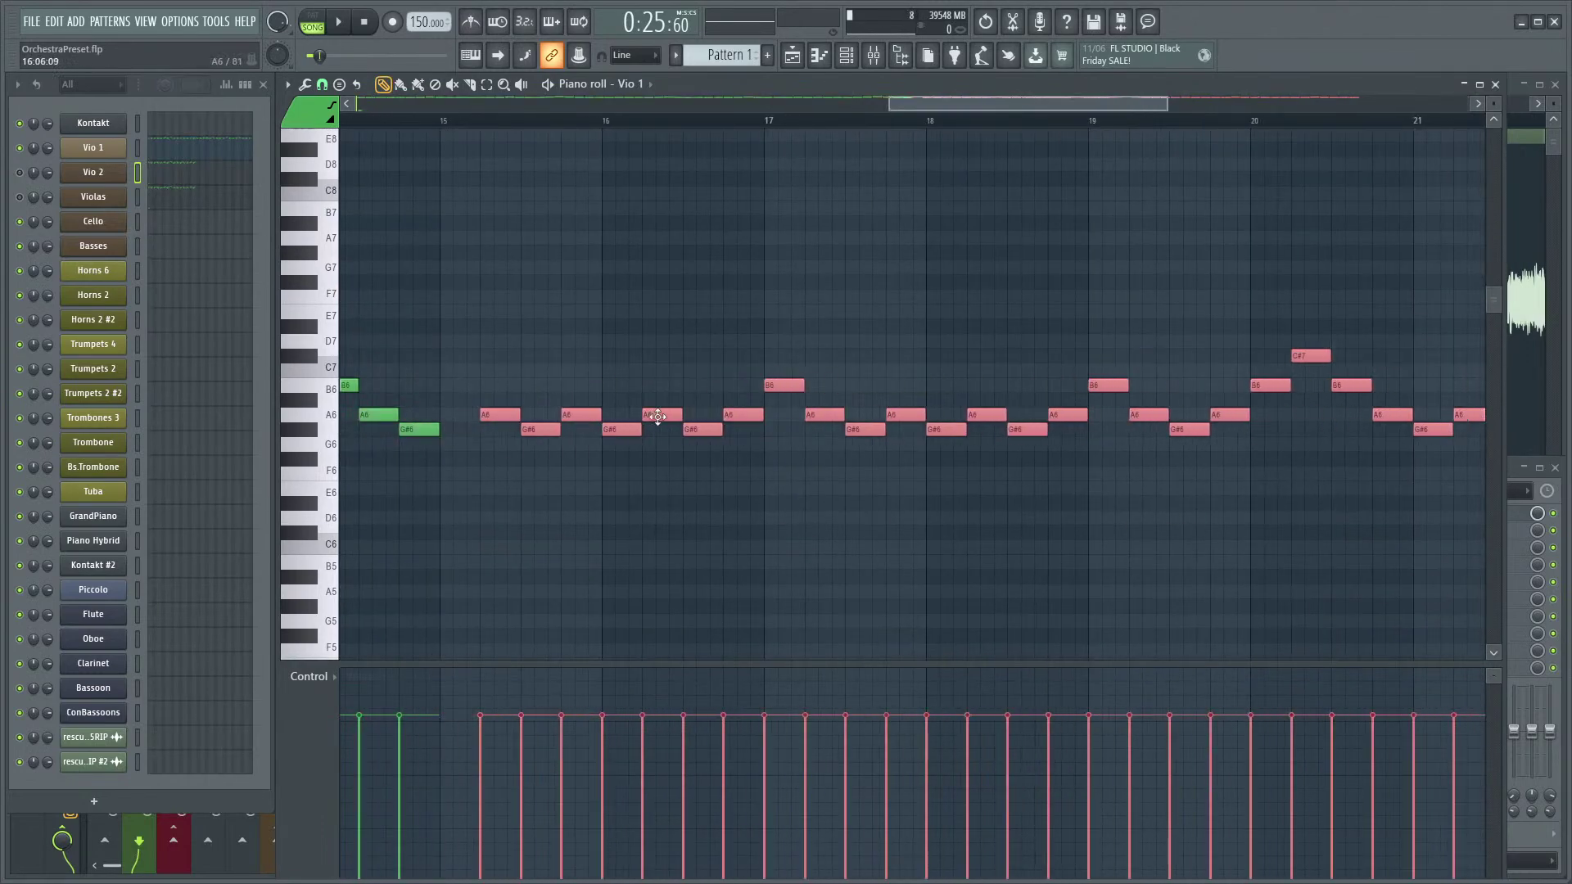
drag(452, 411, 455, 443)
scroll(524, 311, down, 6)
scroll(737, 507, down, 2)
- Copy the Violas' notes from bars 1 to 11 to bar 15 and transpose the copy down two semitones to start on G5
double_click(690, 553)
drag(911, 276, 339, 510)
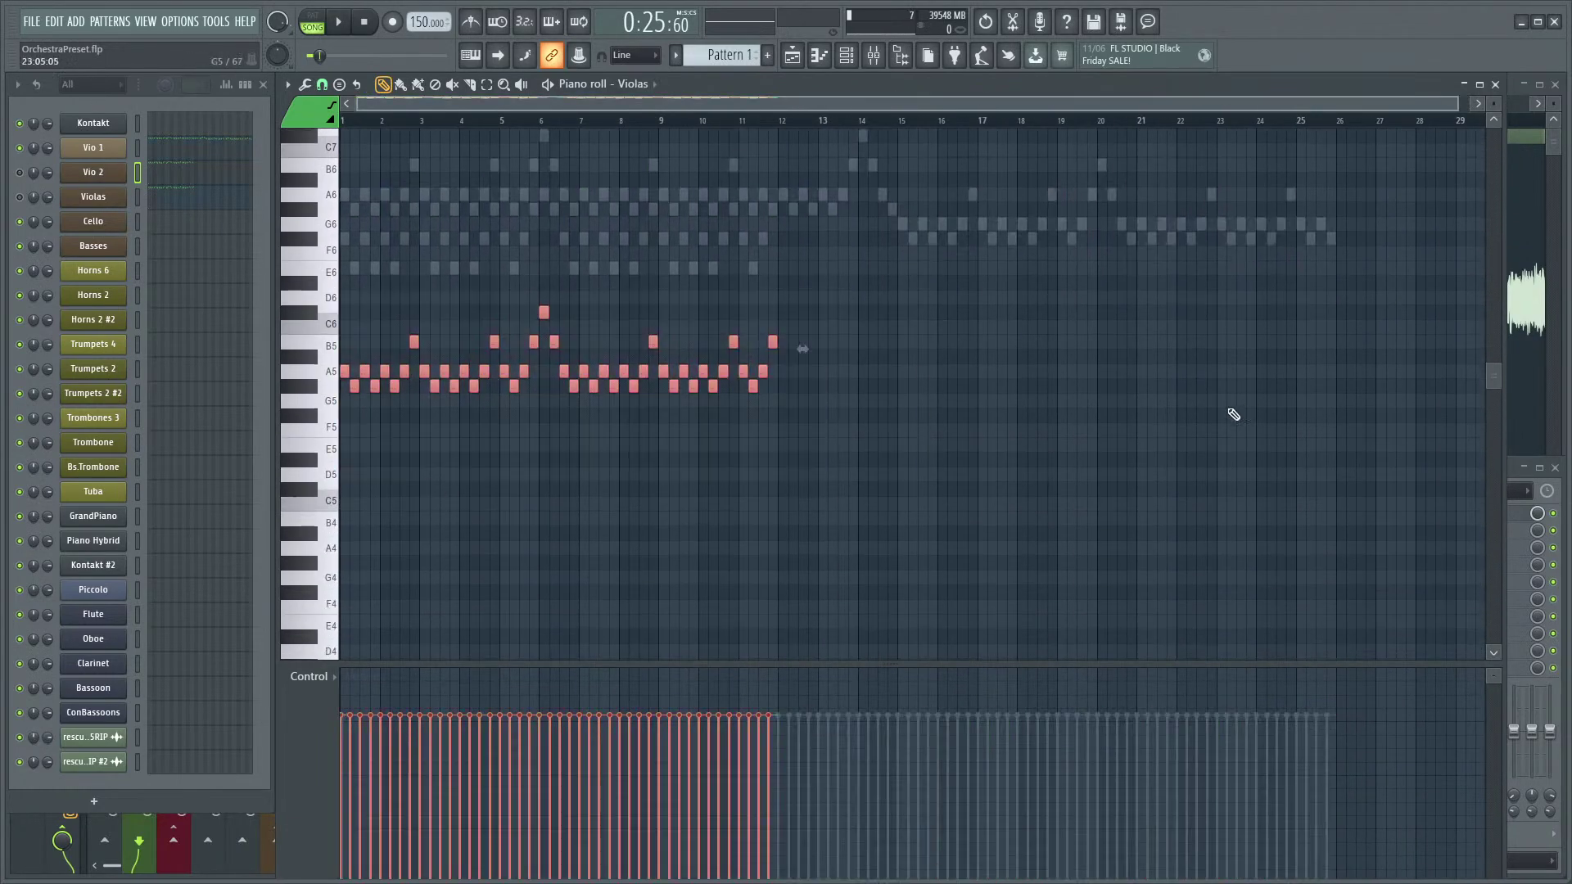
scroll(1242, 411, up, 8)
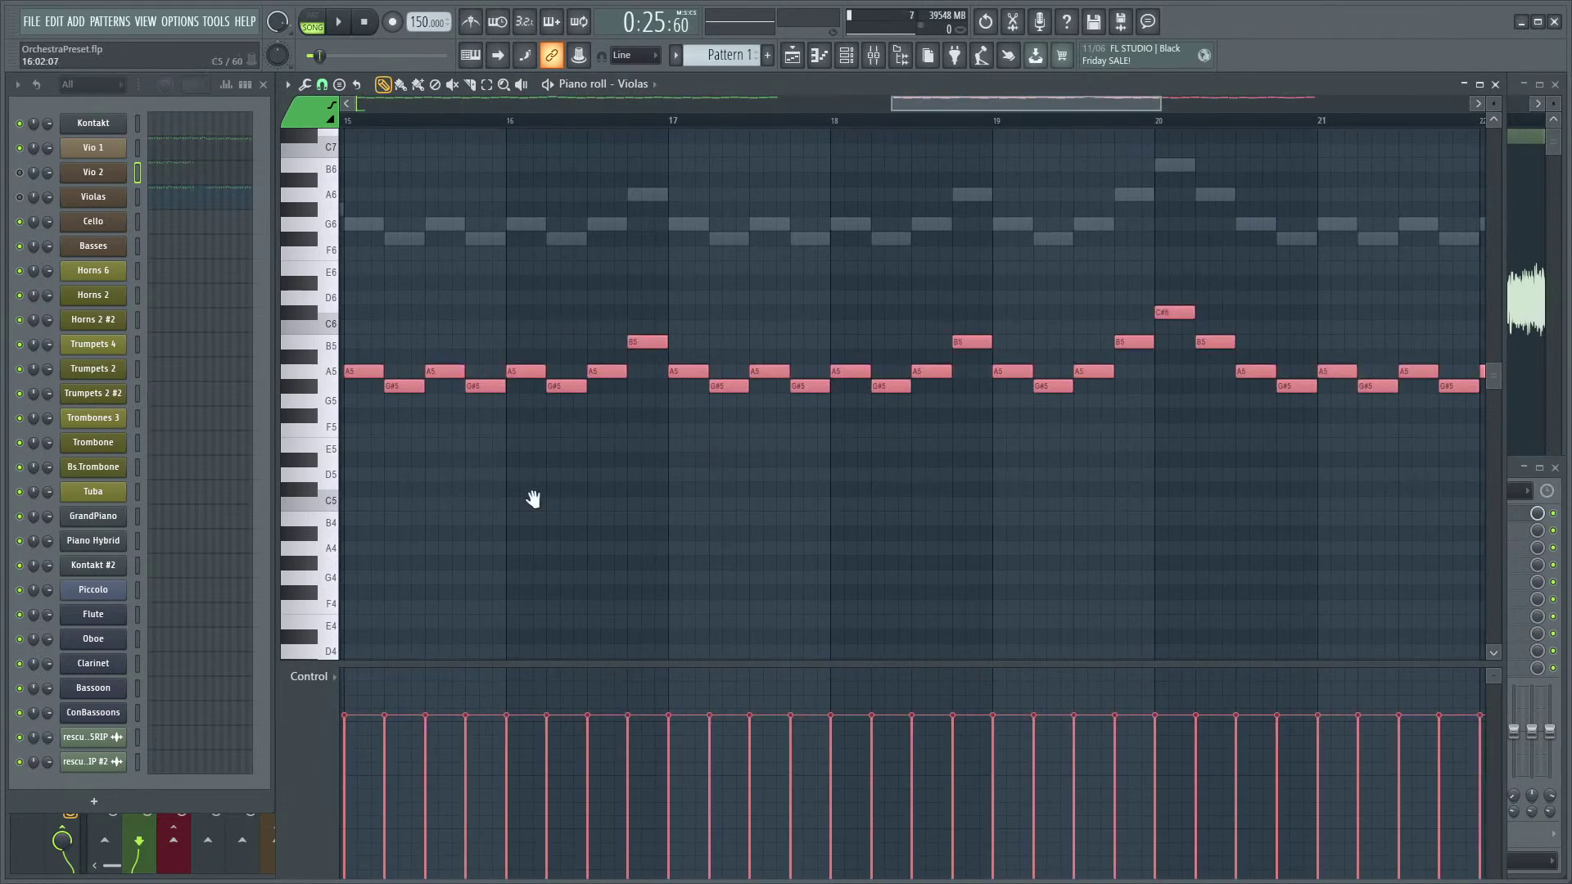
scroll(737, 404, left, 4)
drag(731, 383, 731, 413)
scroll(729, 403, down, 6)
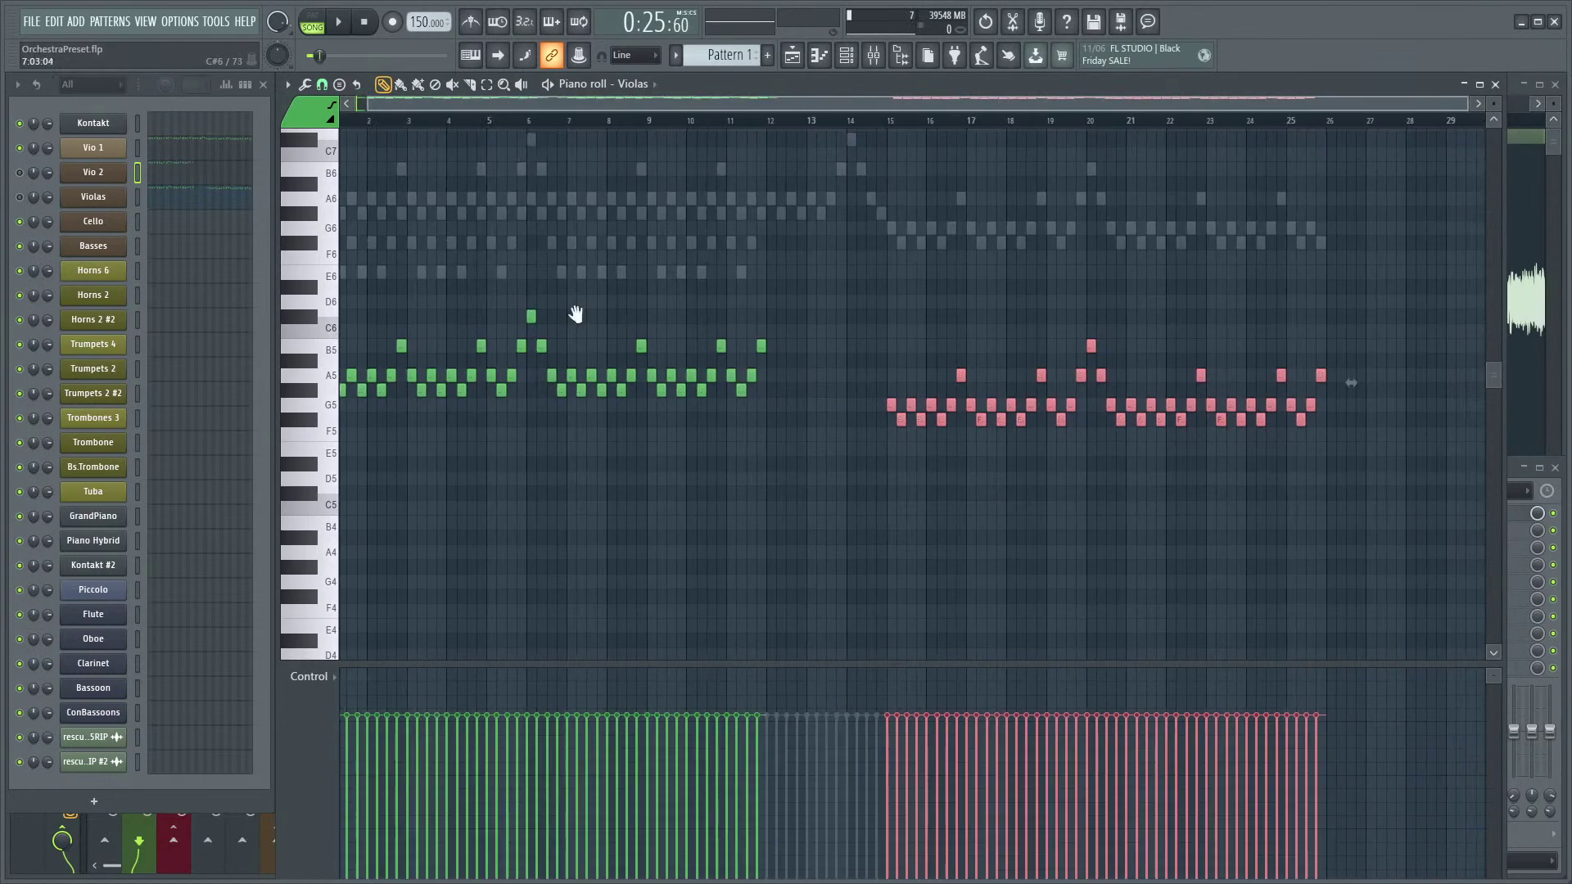
- Copy Vio 2's notes from bars 1 to 11 to bar 15 and transpose the copy down two semitones to start on E6
scroll(776, 305, up, 2)
double_click(751, 309)
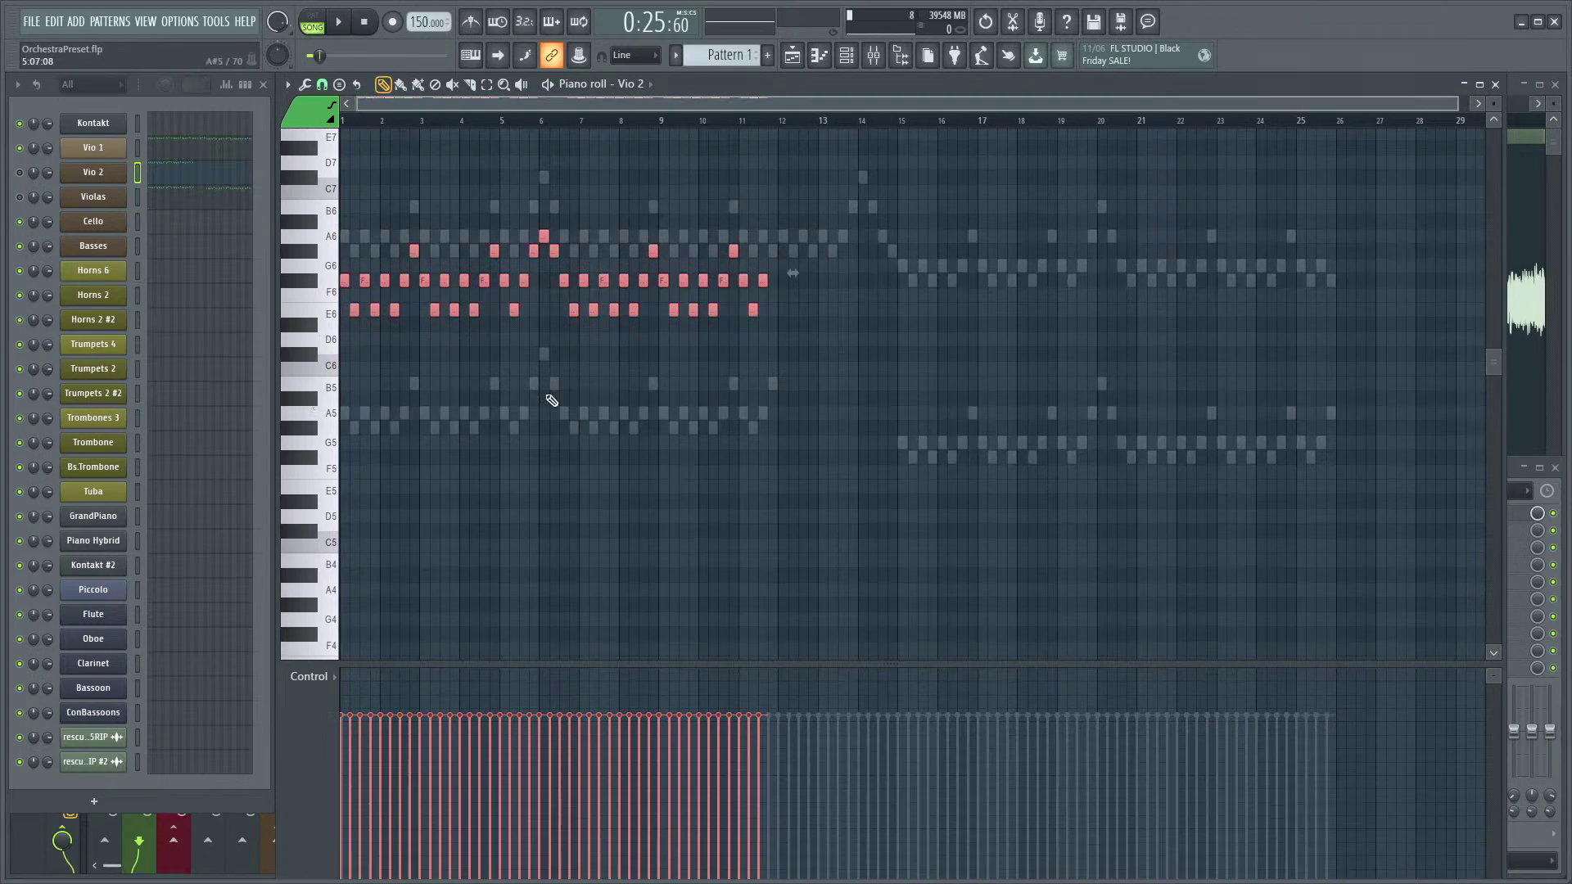
scroll(926, 467, up, 8)
key(ctrl+a)
key(shift+Down)
key(shift+Down)
scroll(573, 288, down, 8)
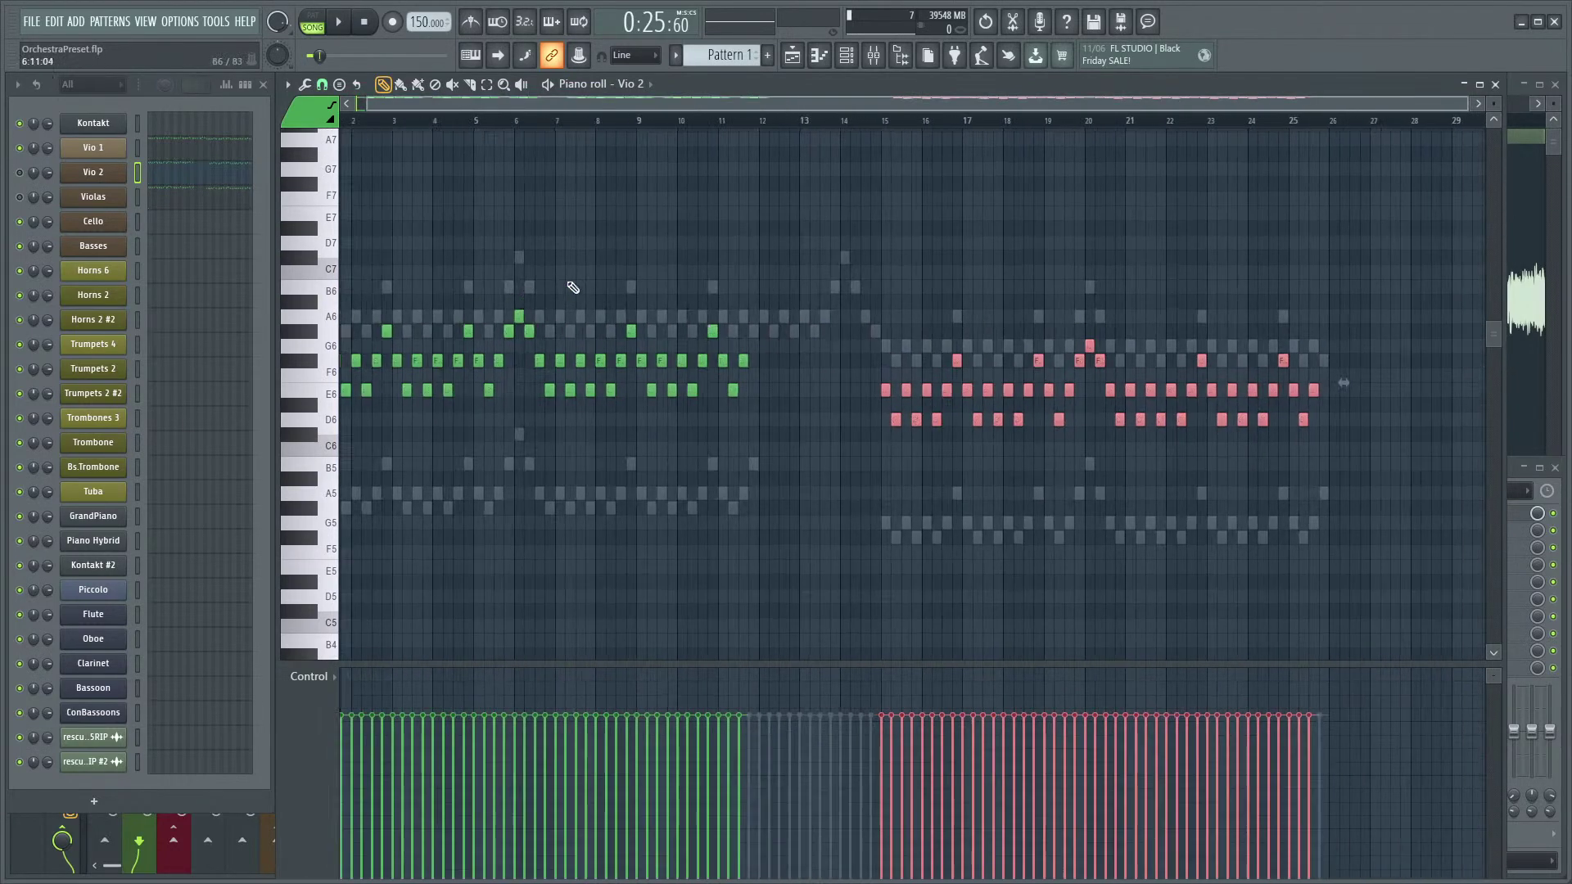
- Play the string parts through bar 20 and check the gap in bars 12 to 14 and the transposed passage from bar 15
scroll(407, 135, down, 1)
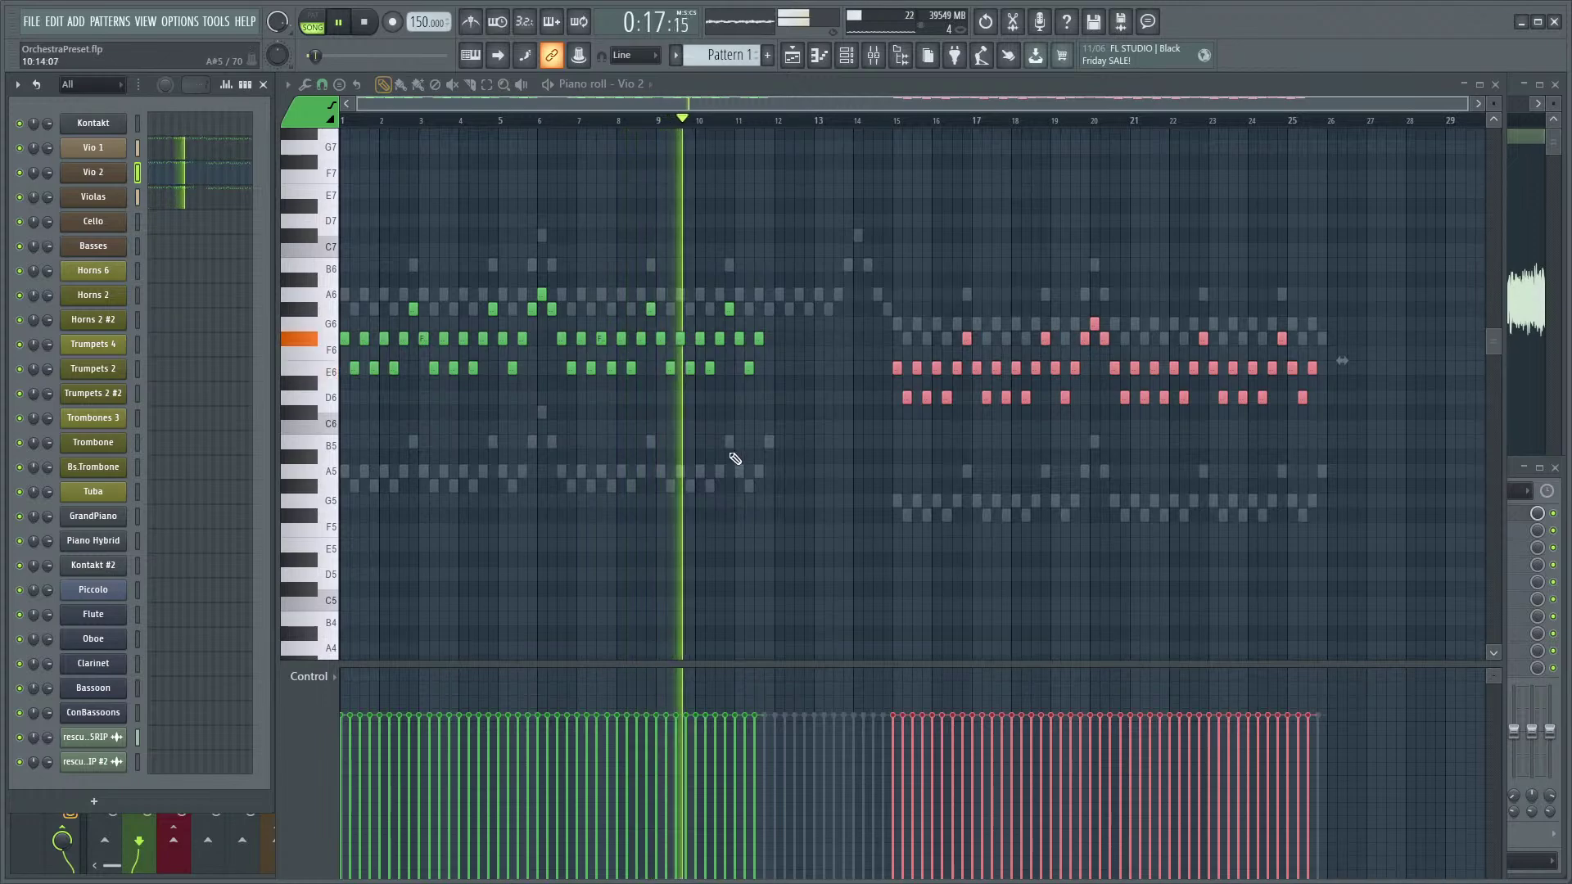
scroll(753, 438, up, 3)
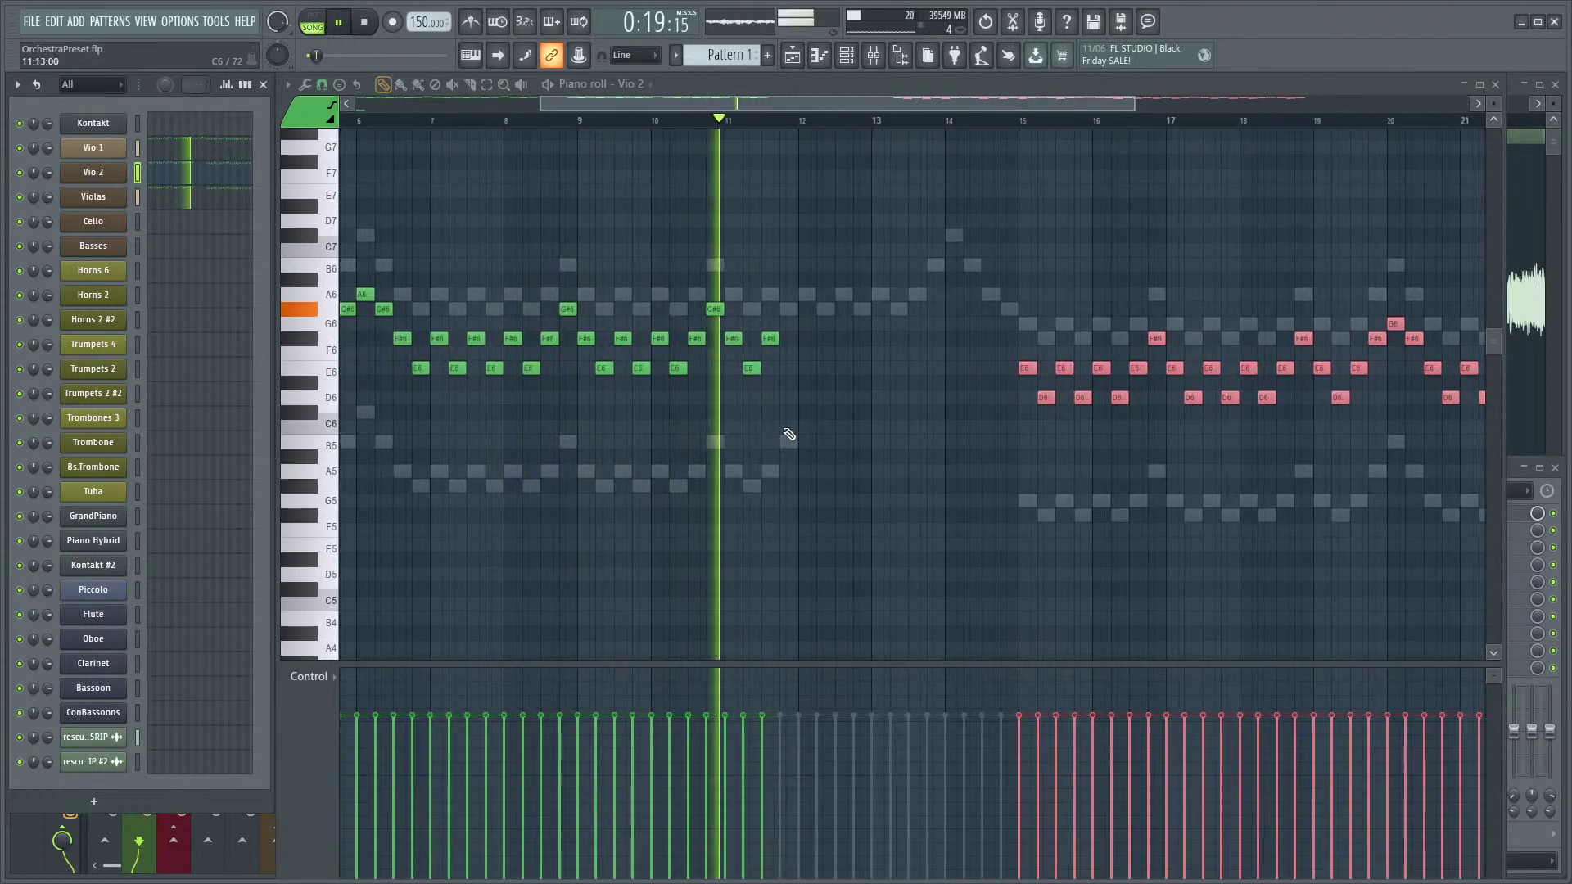
scroll(823, 388, up, 3)
scroll(835, 392, up, 2)
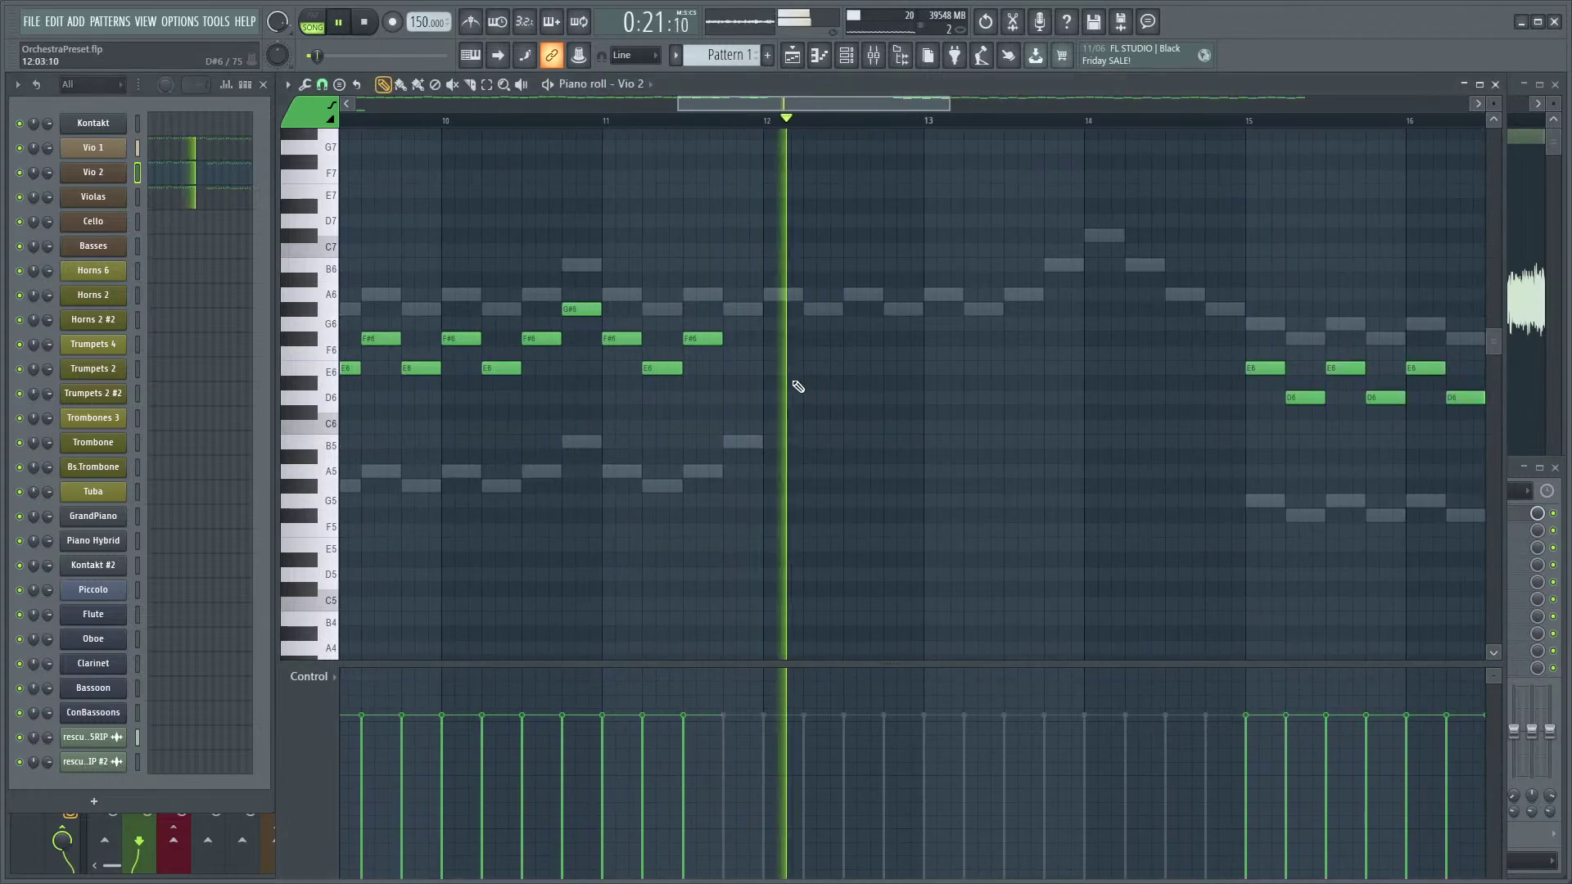
right_click(744, 442)
right_click(744, 442)
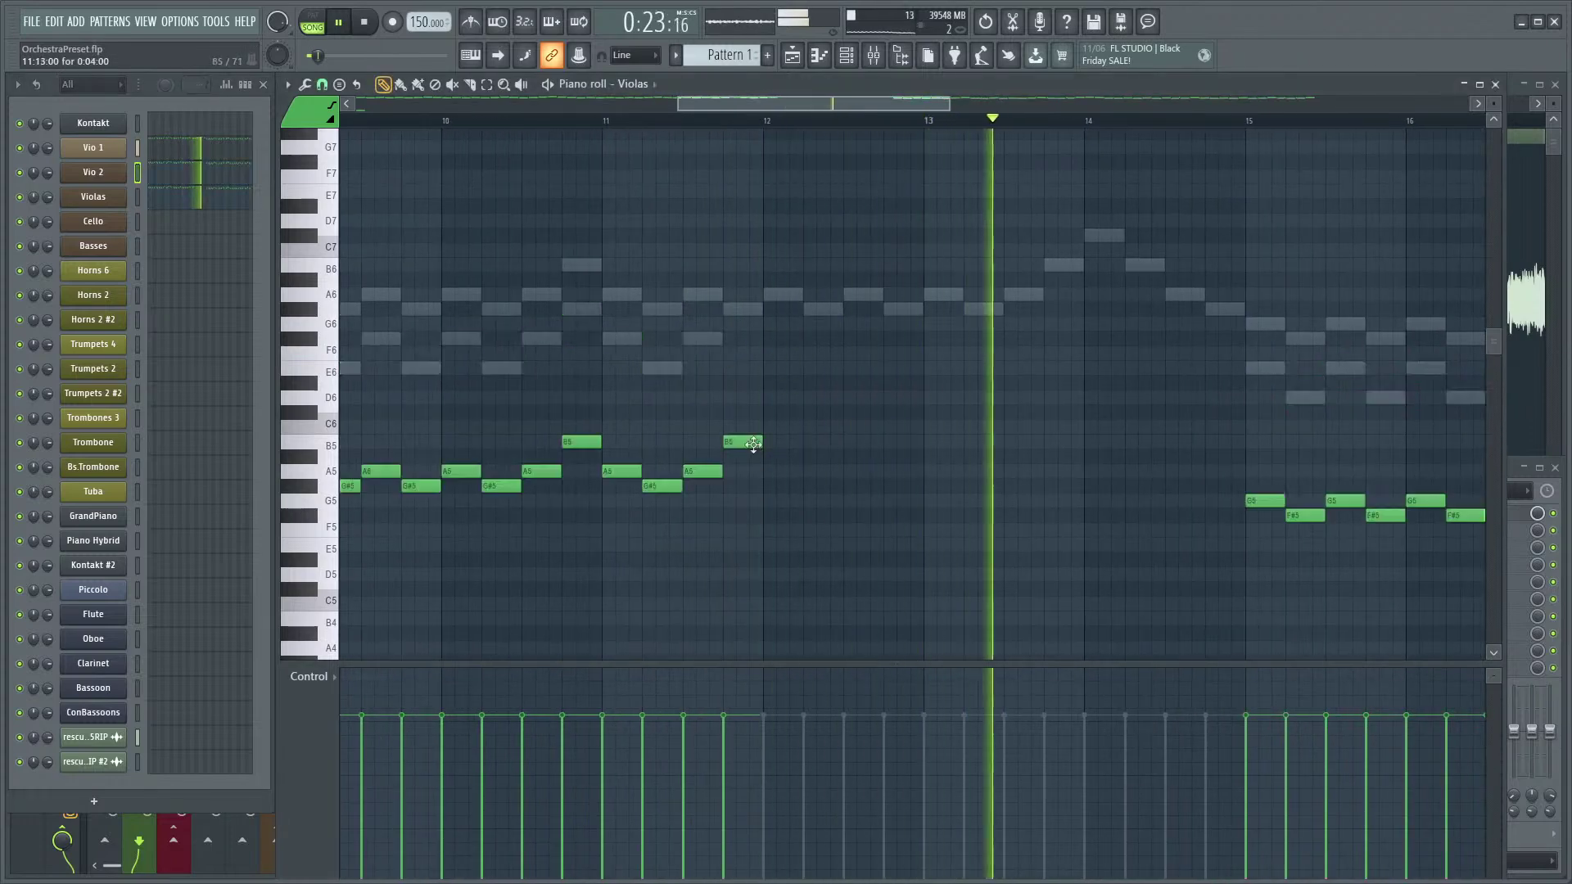
scroll(941, 479, down, 5)
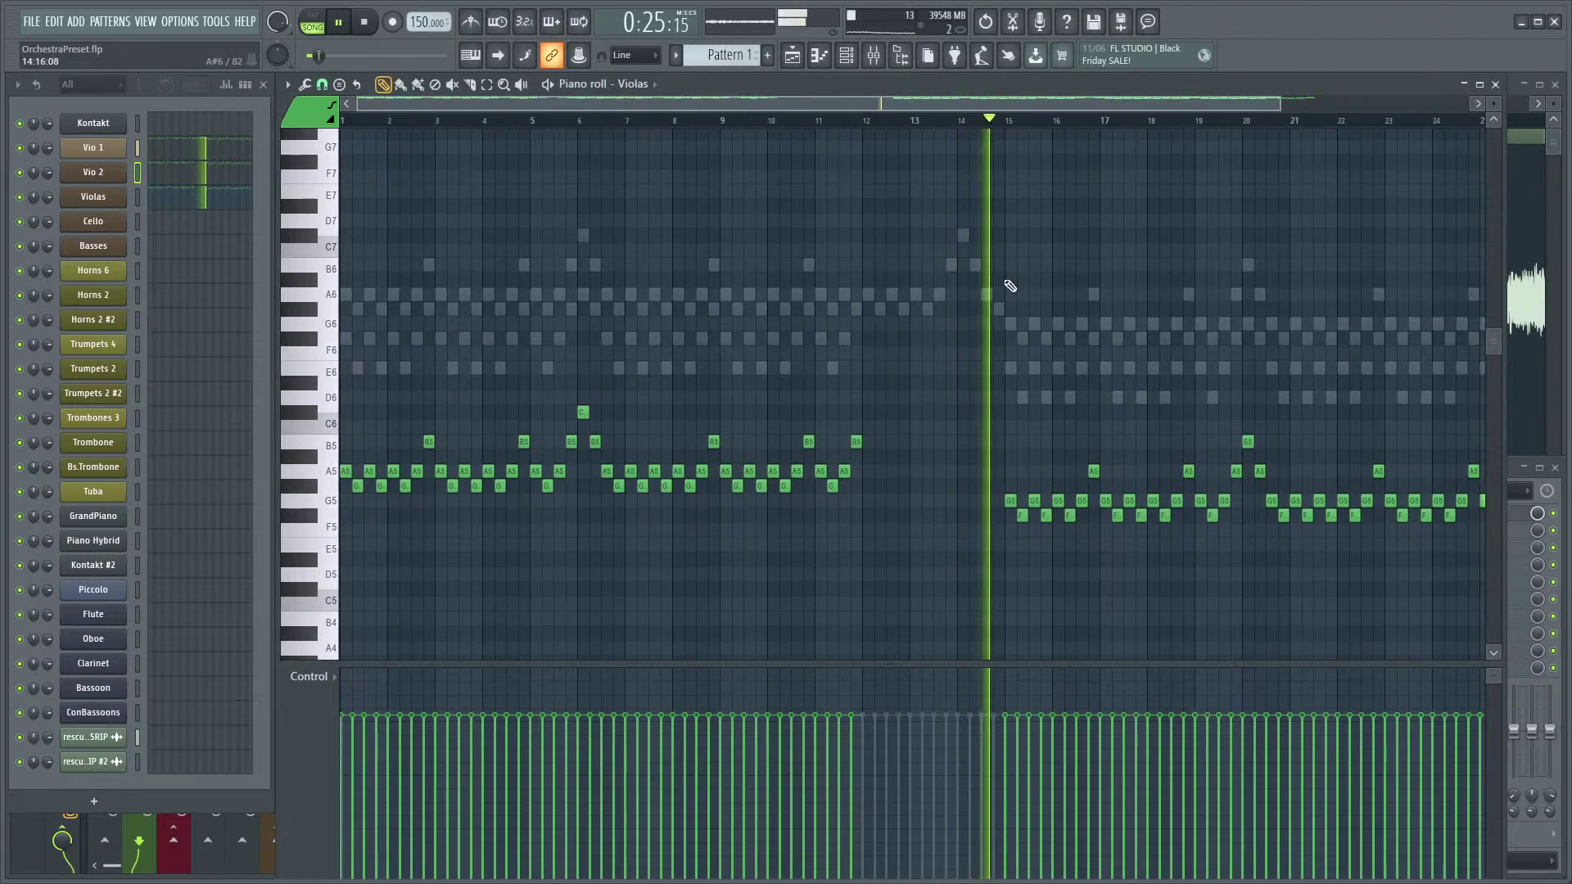
scroll(1013, 502, down, 2)
scroll(869, 390, up, 1)
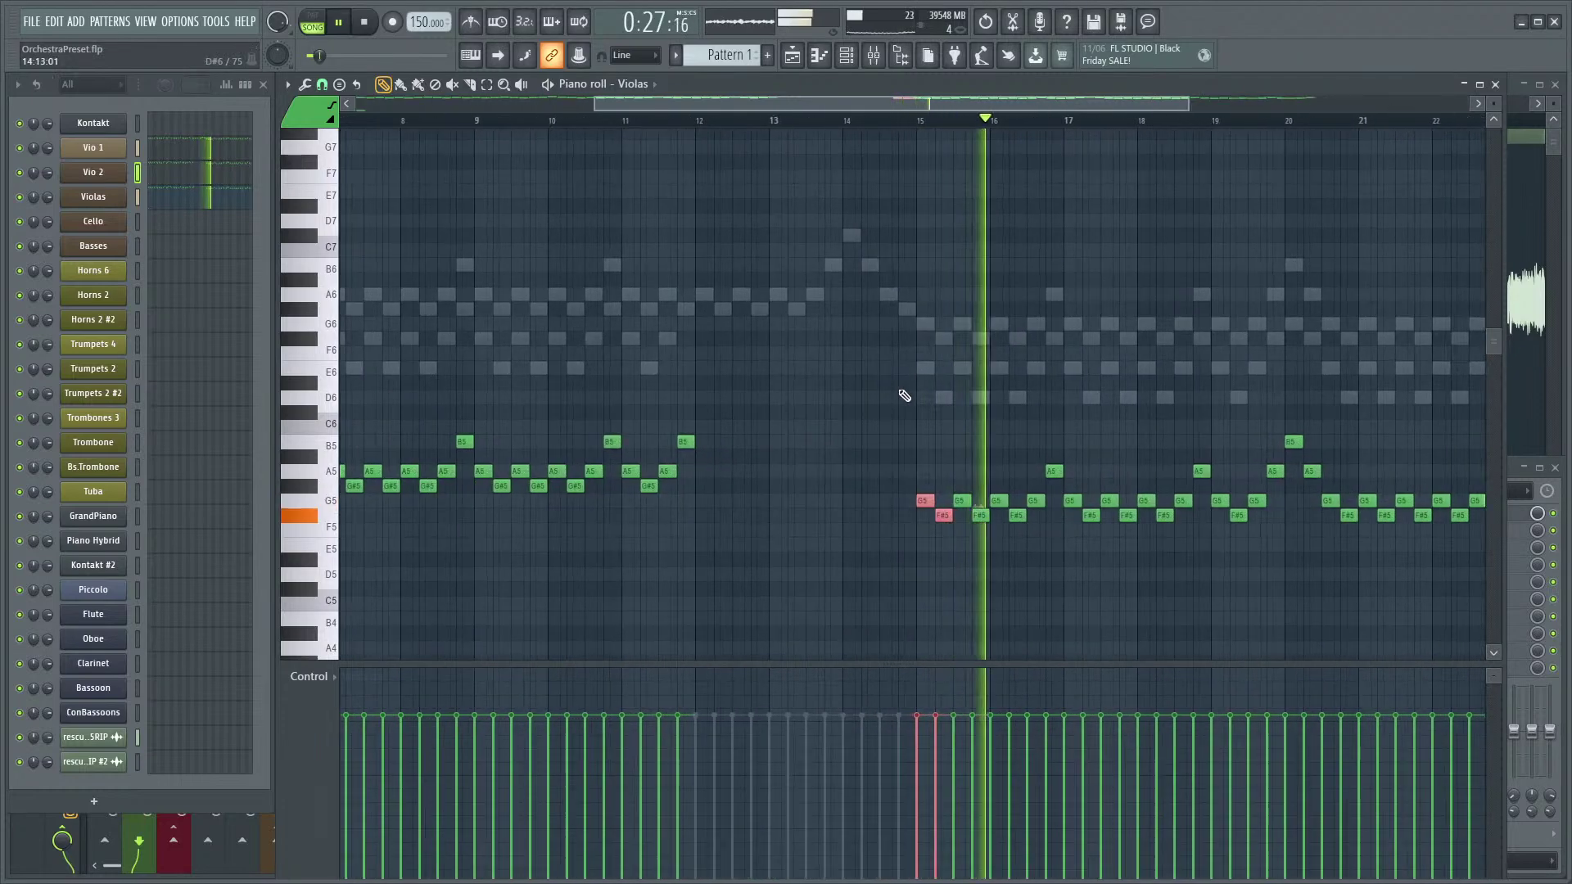
mouse_move(942, 321)
mouse_down()
mouse_move(801, 393)
mouse_move(842, 405)
mouse_up()
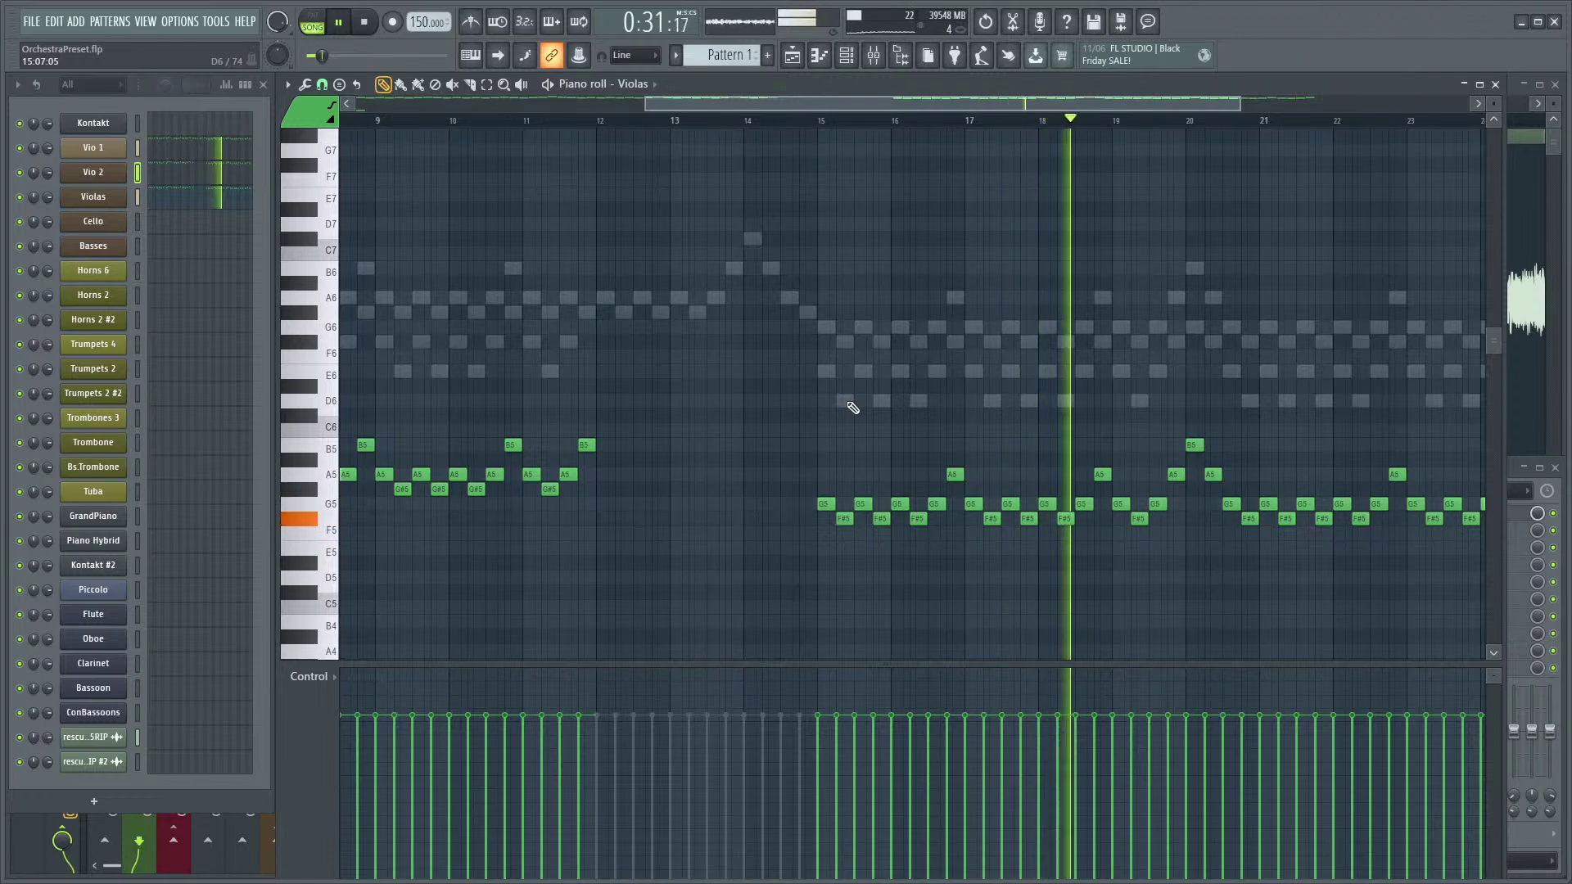
drag(1102, 376, 935, 402)
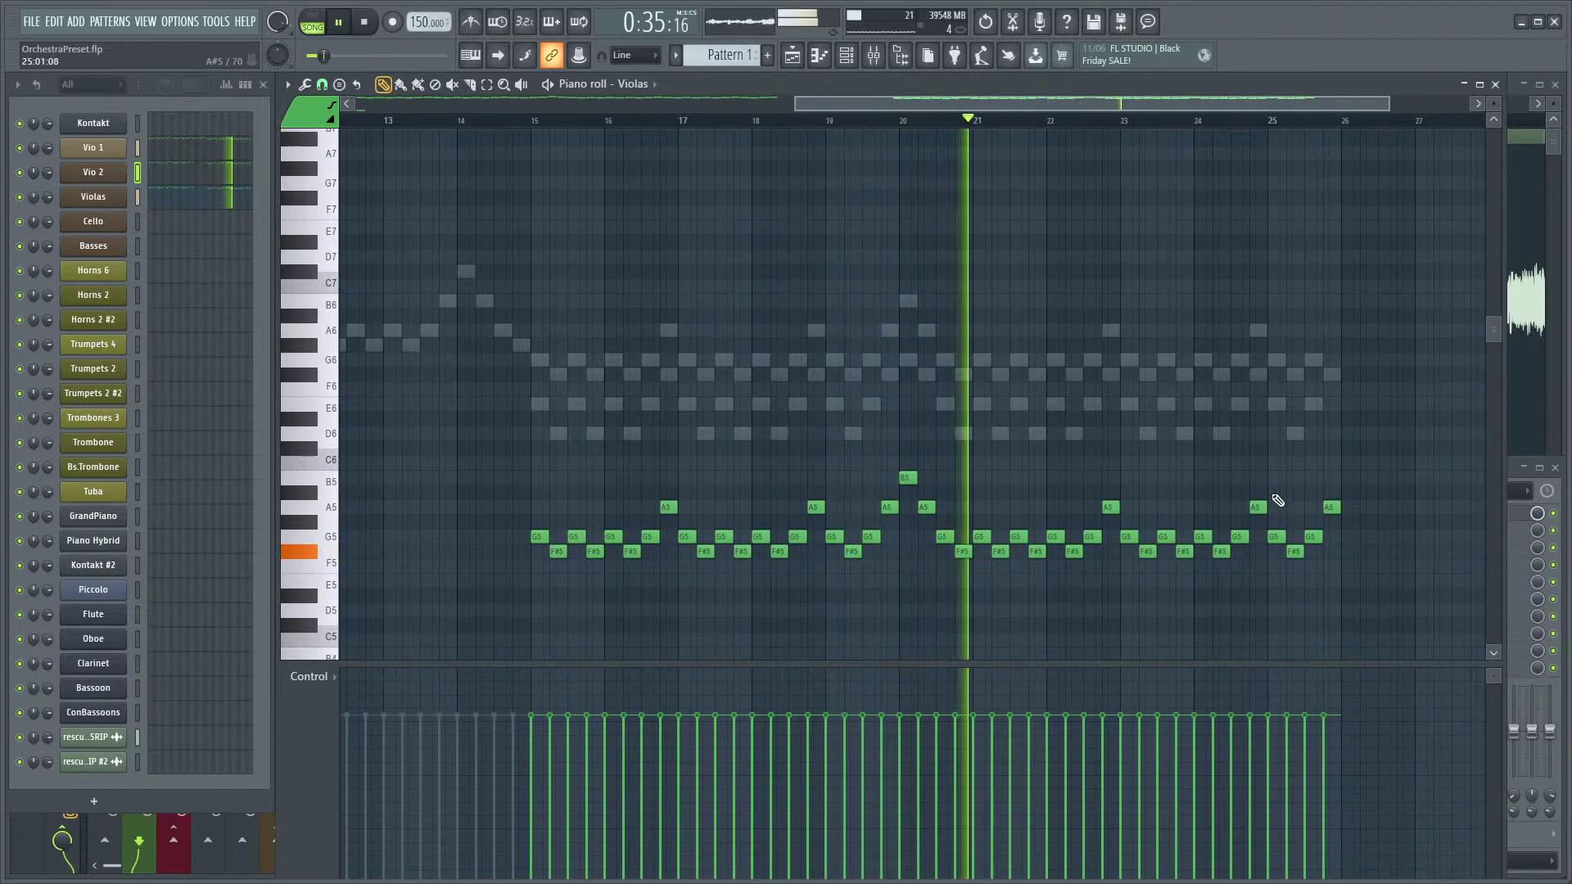
scroll(1249, 490, up, 2)
- Delete the copied notes from bar 21 onward in Violas, Vio 2 and Vio 1
drag(1461, 427, 780, 636)
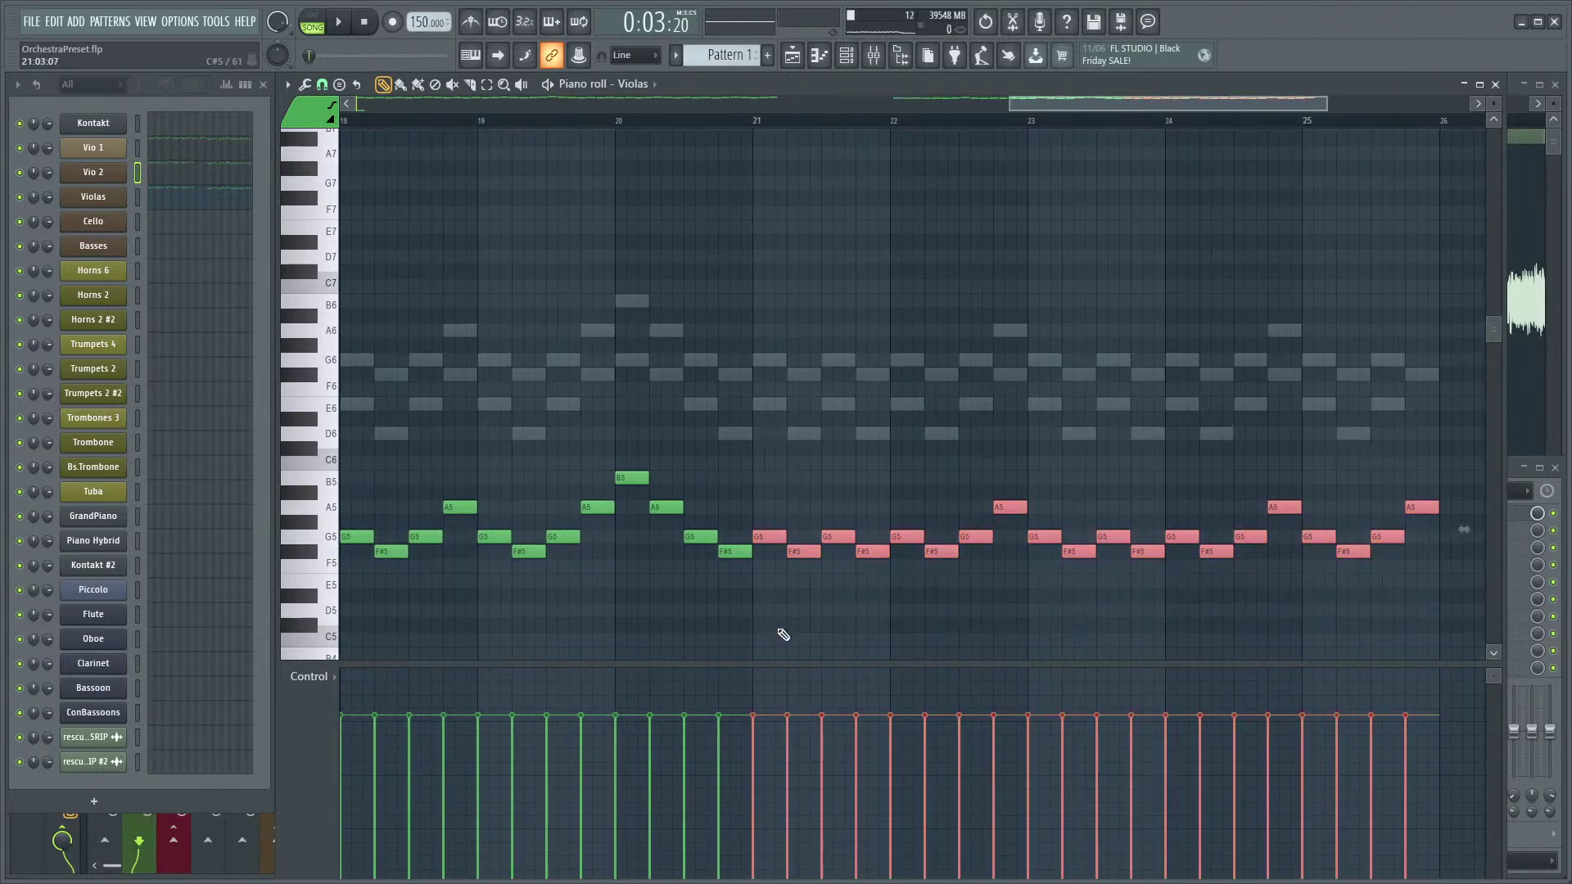
double_click(768, 404)
drag(1411, 294, 772, 551)
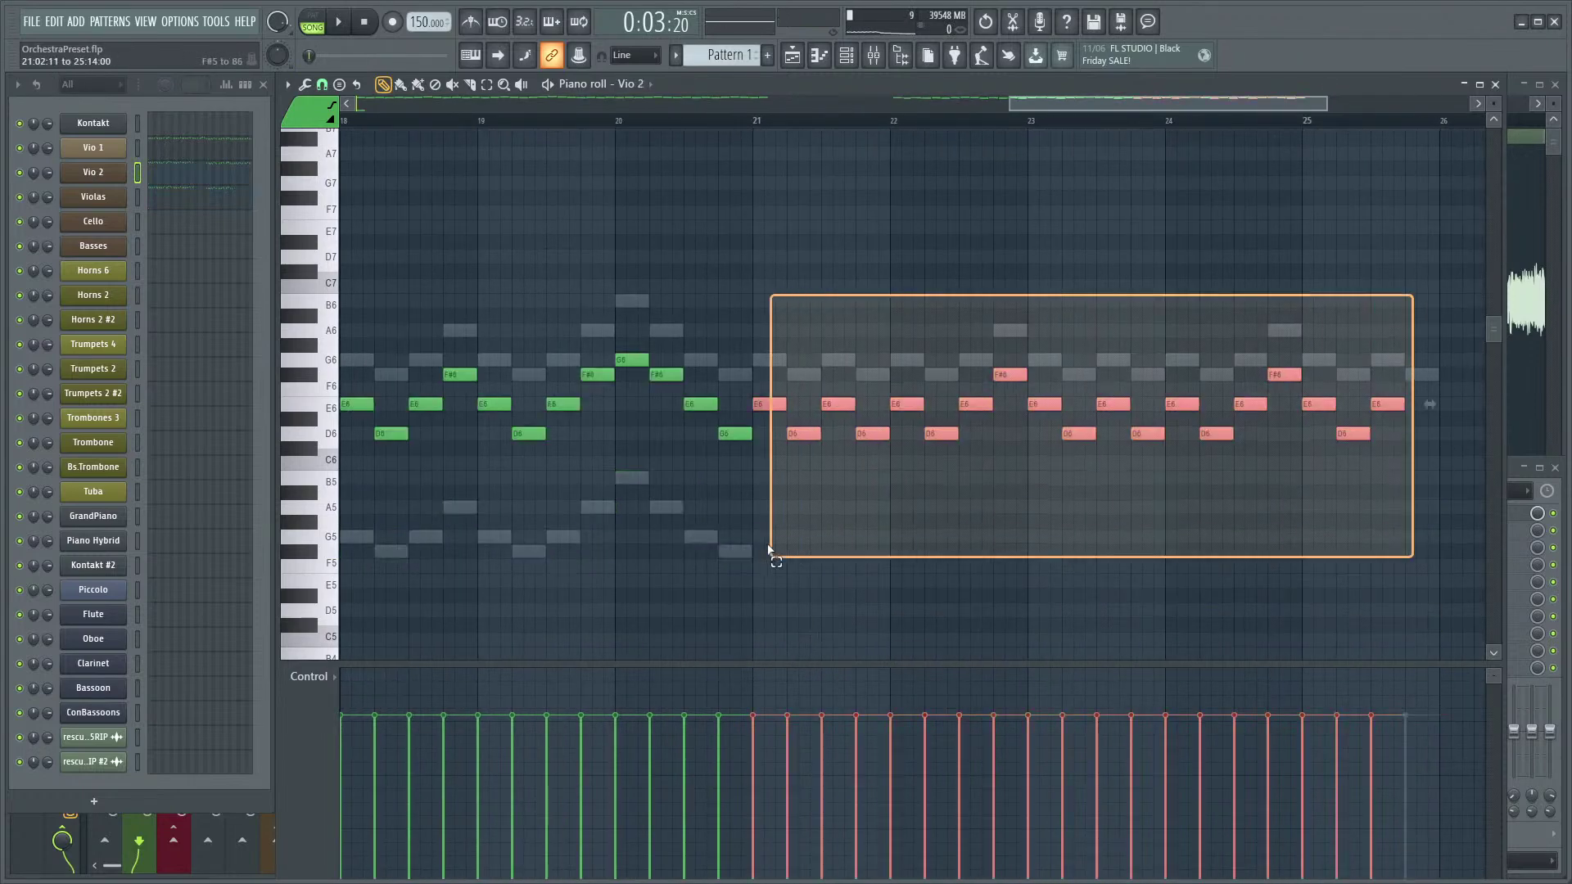
key(Delete)
double_click(771, 361)
drag(1461, 263, 778, 540)
key(Delete)
- Copy Vio 1's notes in bars 12 to 14 into the Violas part and transpose them down one octave
scroll(793, 484, down, 3)
scroll(929, 473, up, 3)
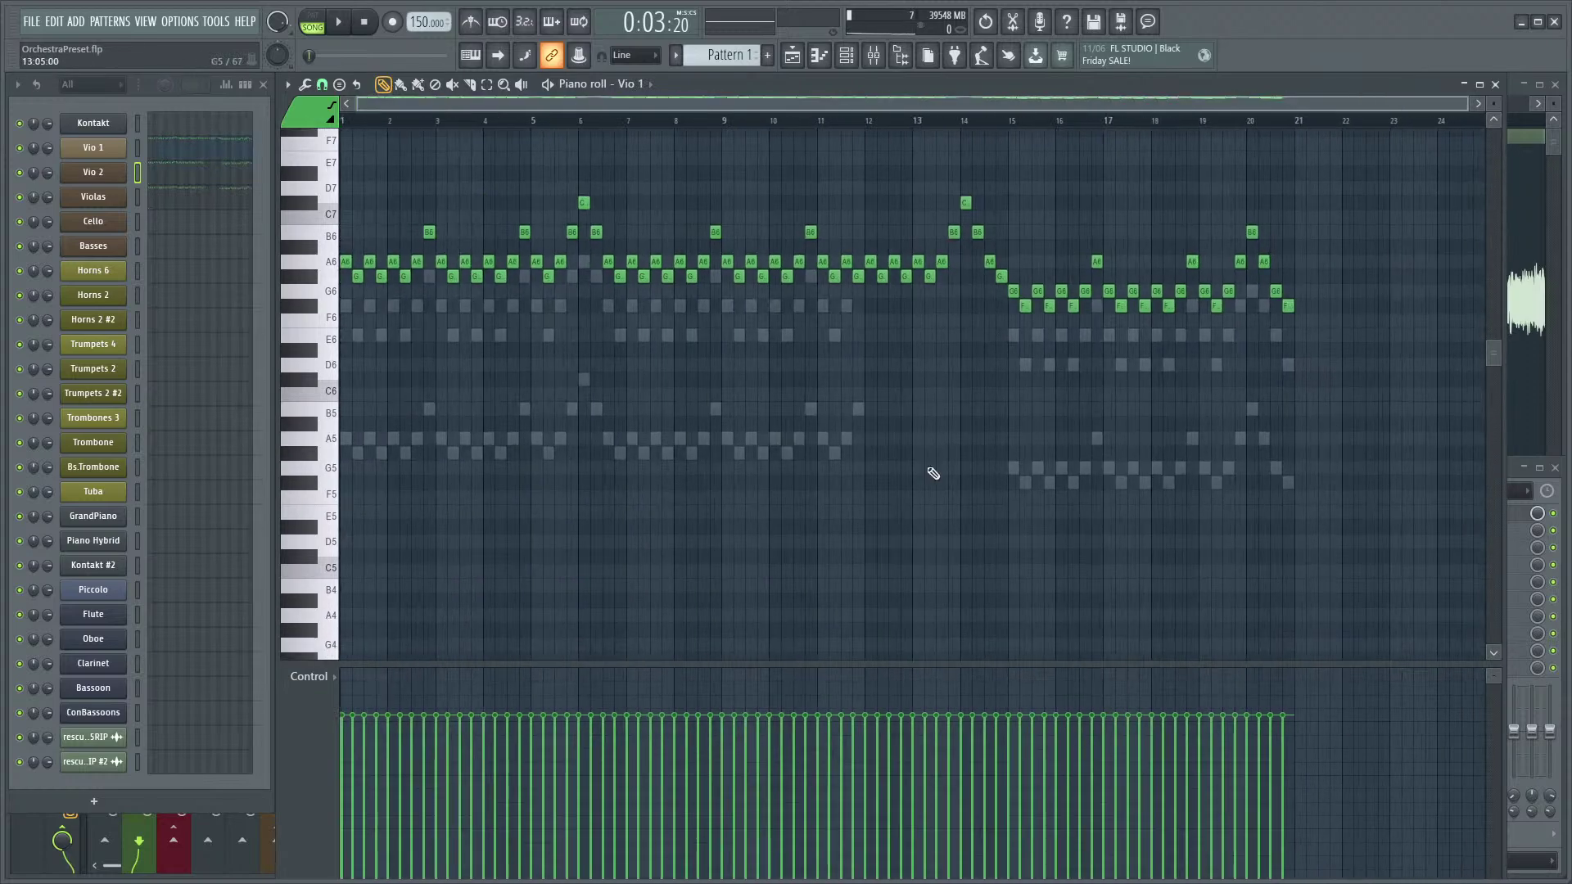
drag(1028, 287, 829, 383)
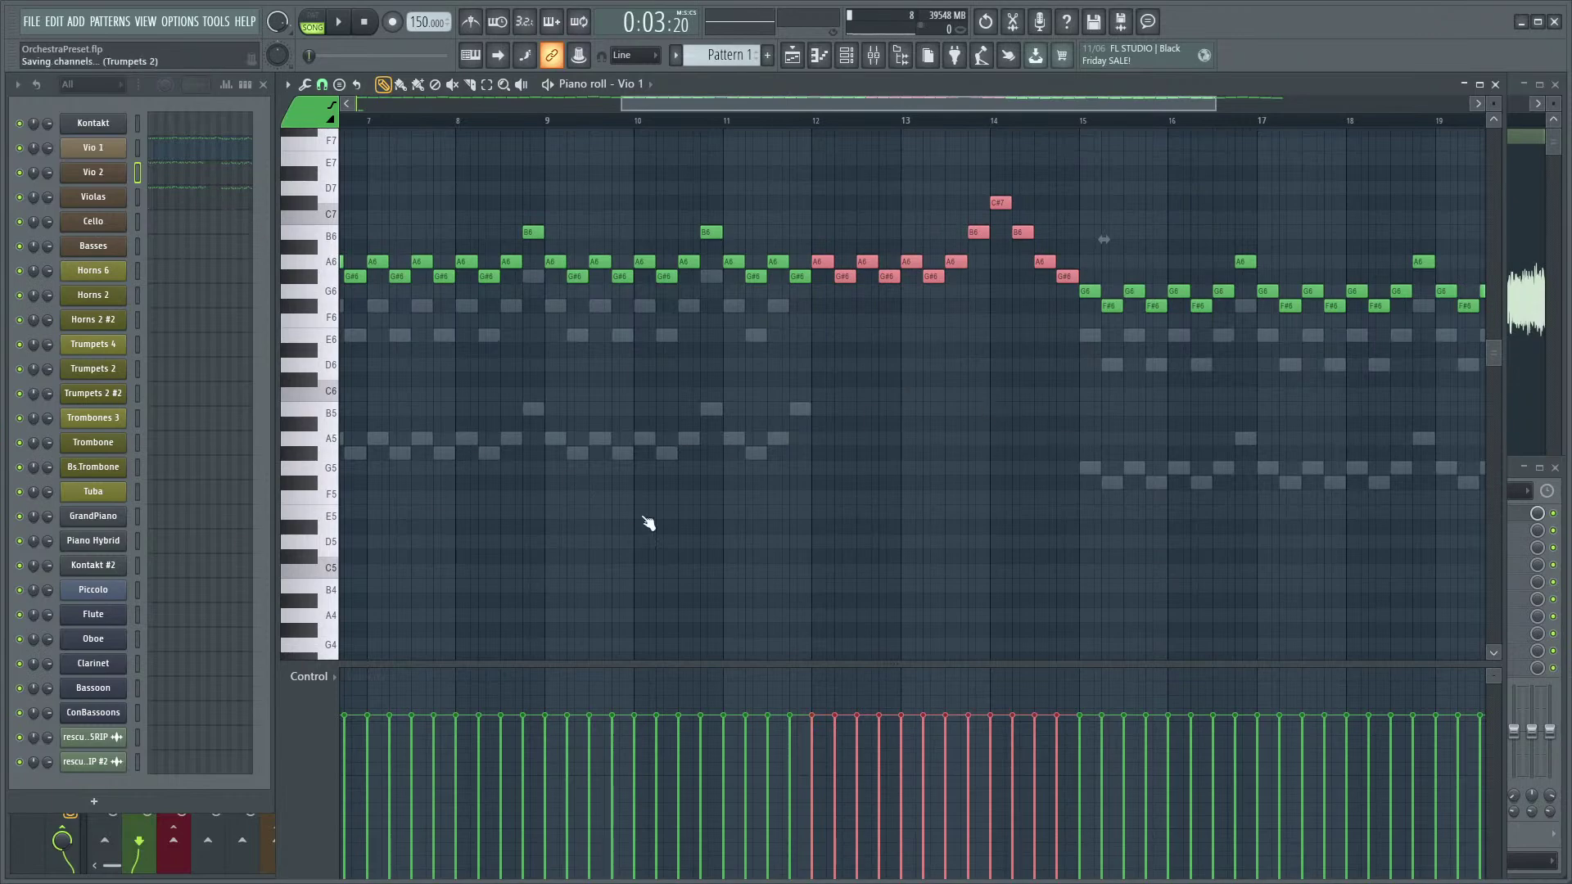
key(F7)
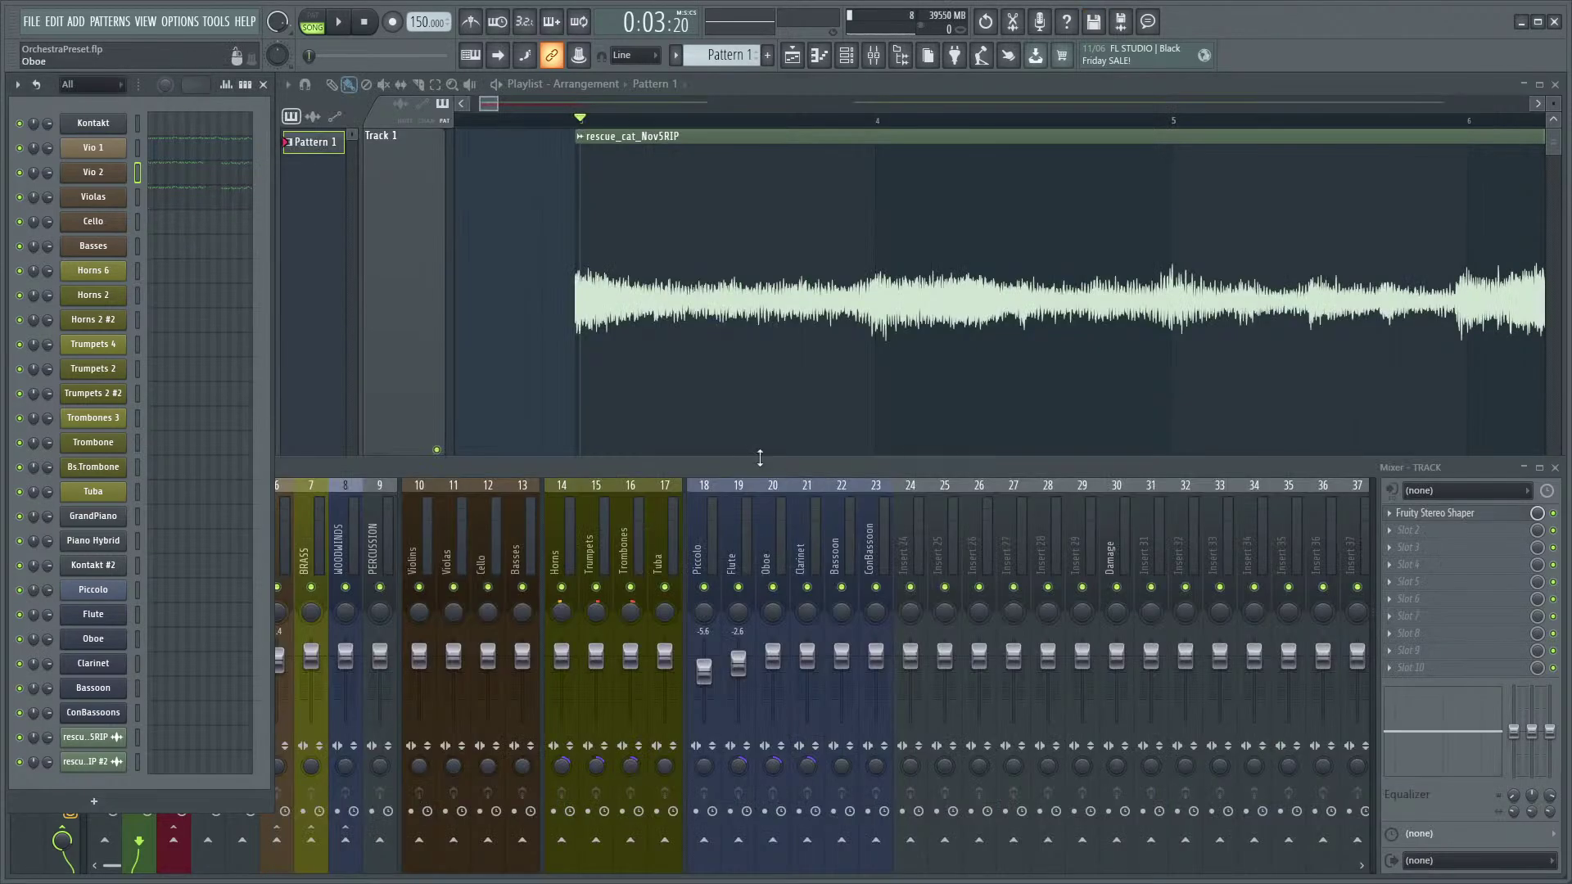
click(226, 200)
scroll(1109, 507, up, 3)
key(ctrl+v)
drag(725, 272, 1079, 264)
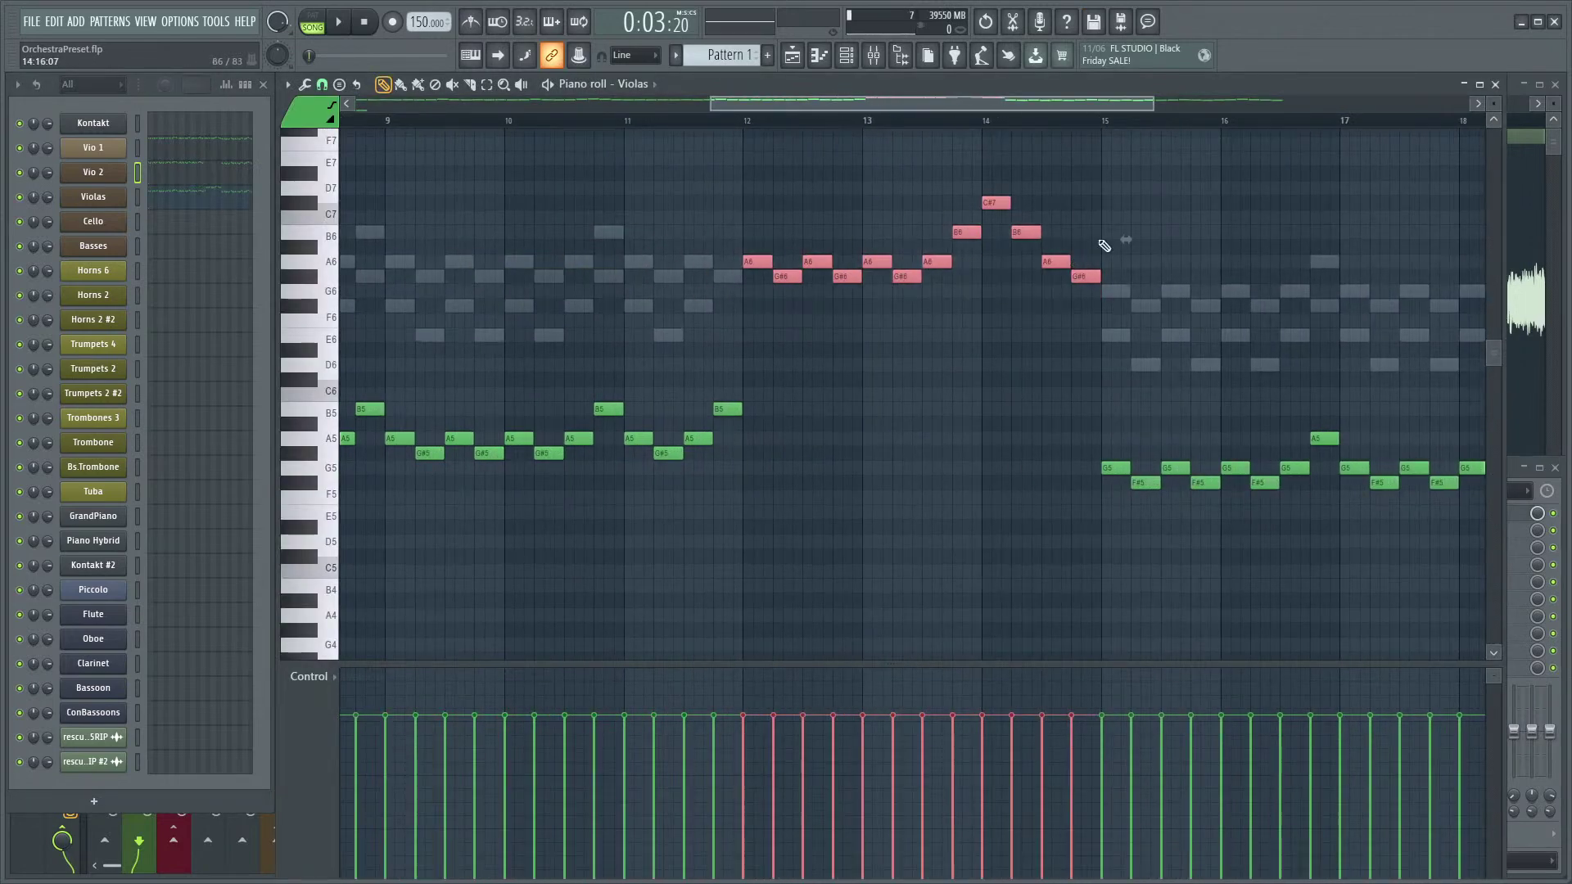
key(ctrl+Down)
- Fill Vio 2's gap through bar 14 with alternating E6 and F#6, ending on G#6, A6, G#6, F#6 and E6
double_click(701, 305)
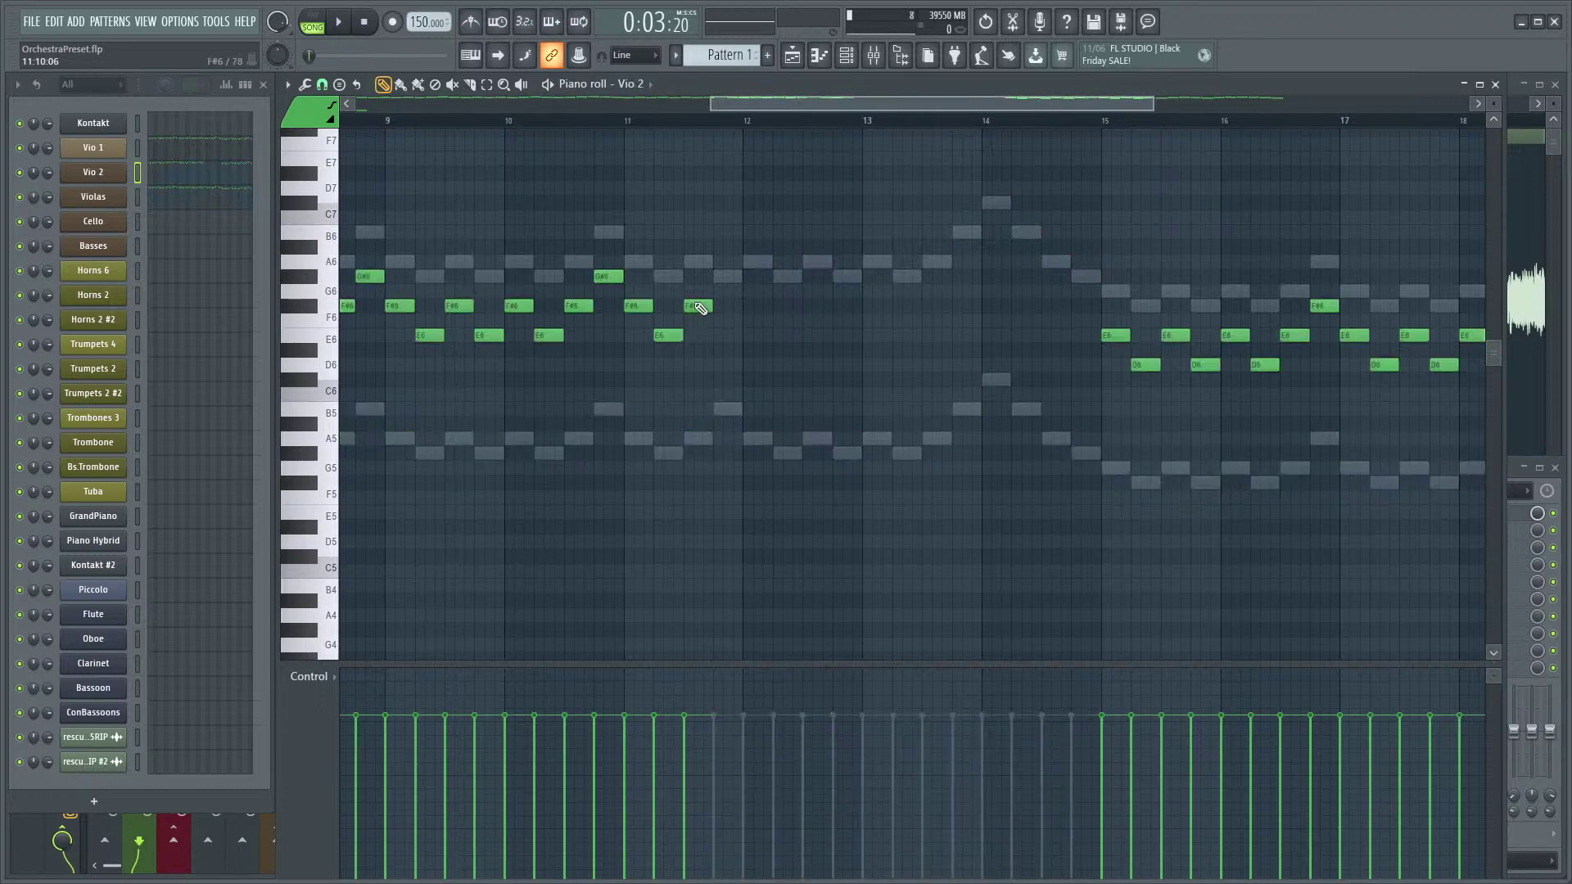
scroll(778, 320, up, 5)
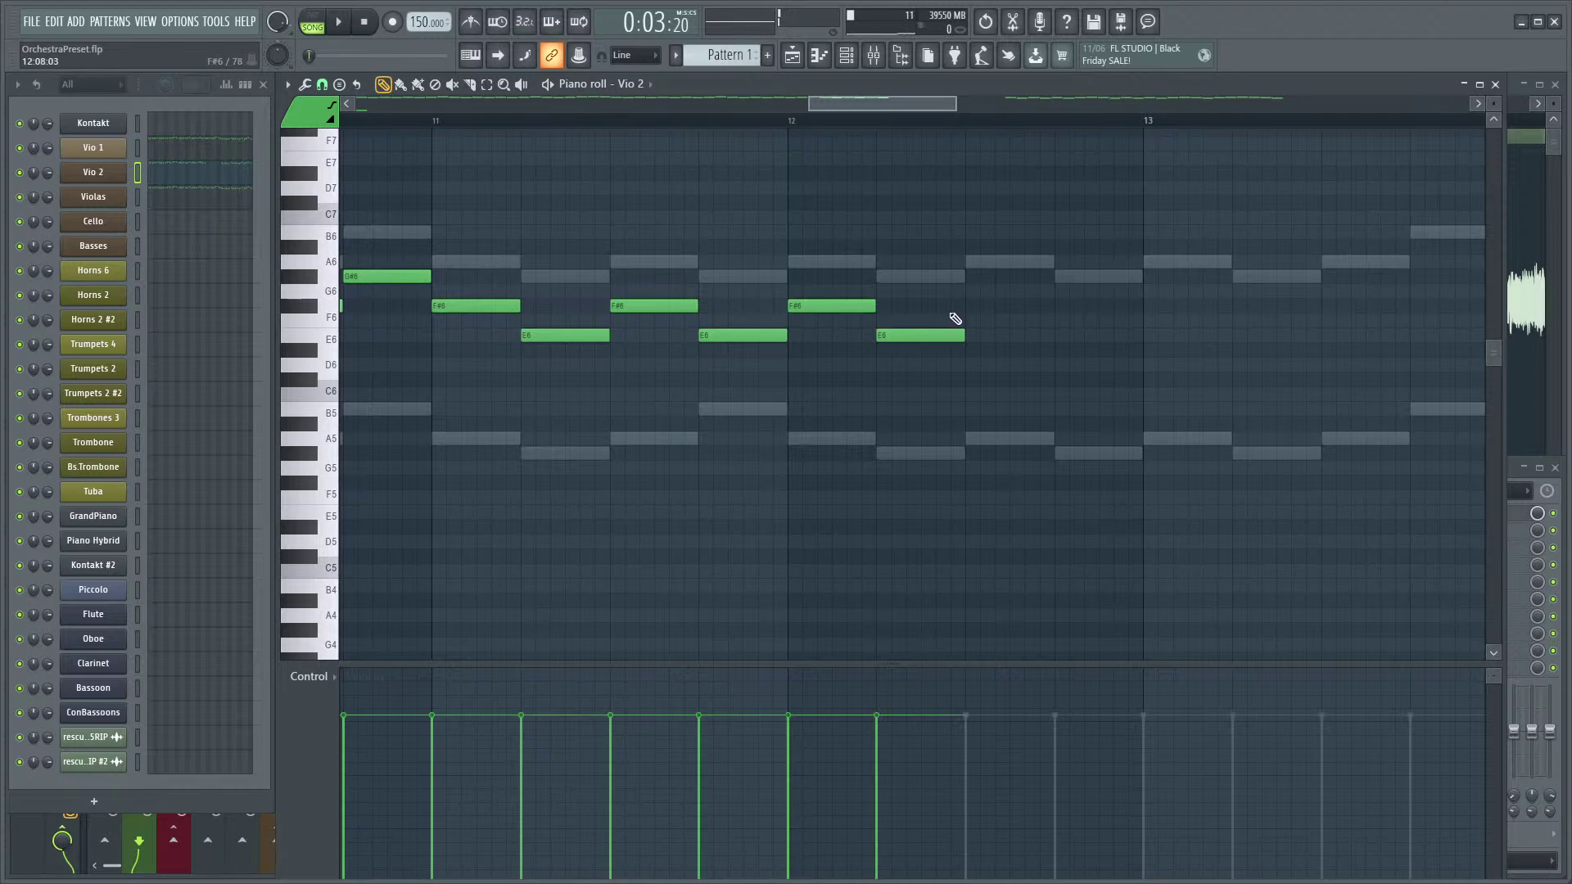
scroll(873, 361, right, 3)
click(855, 355)
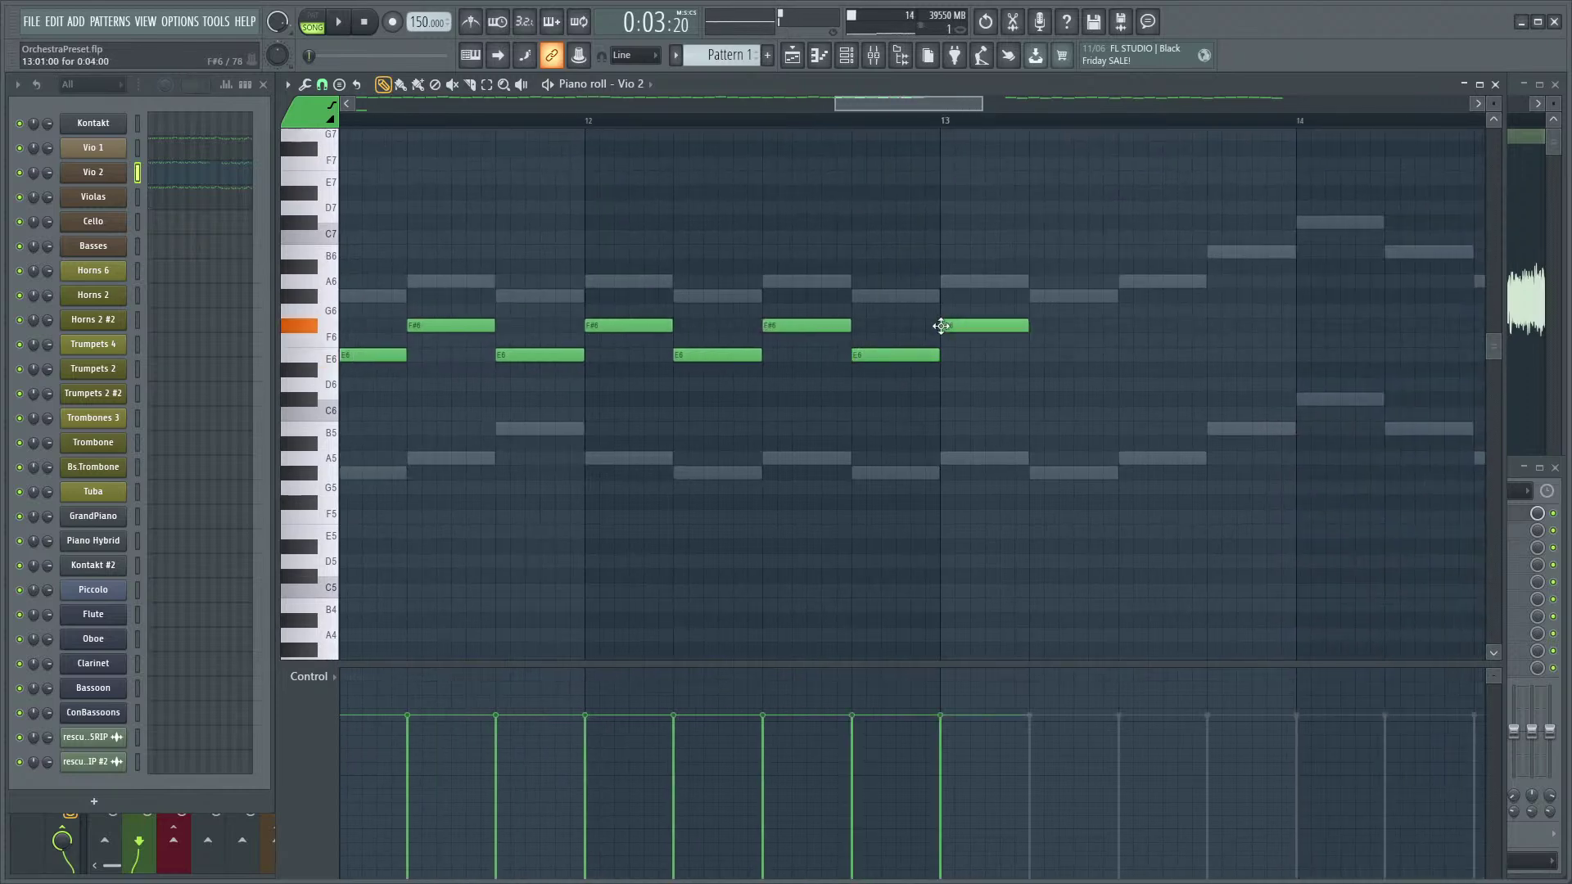
scroll(1119, 325, right, 3)
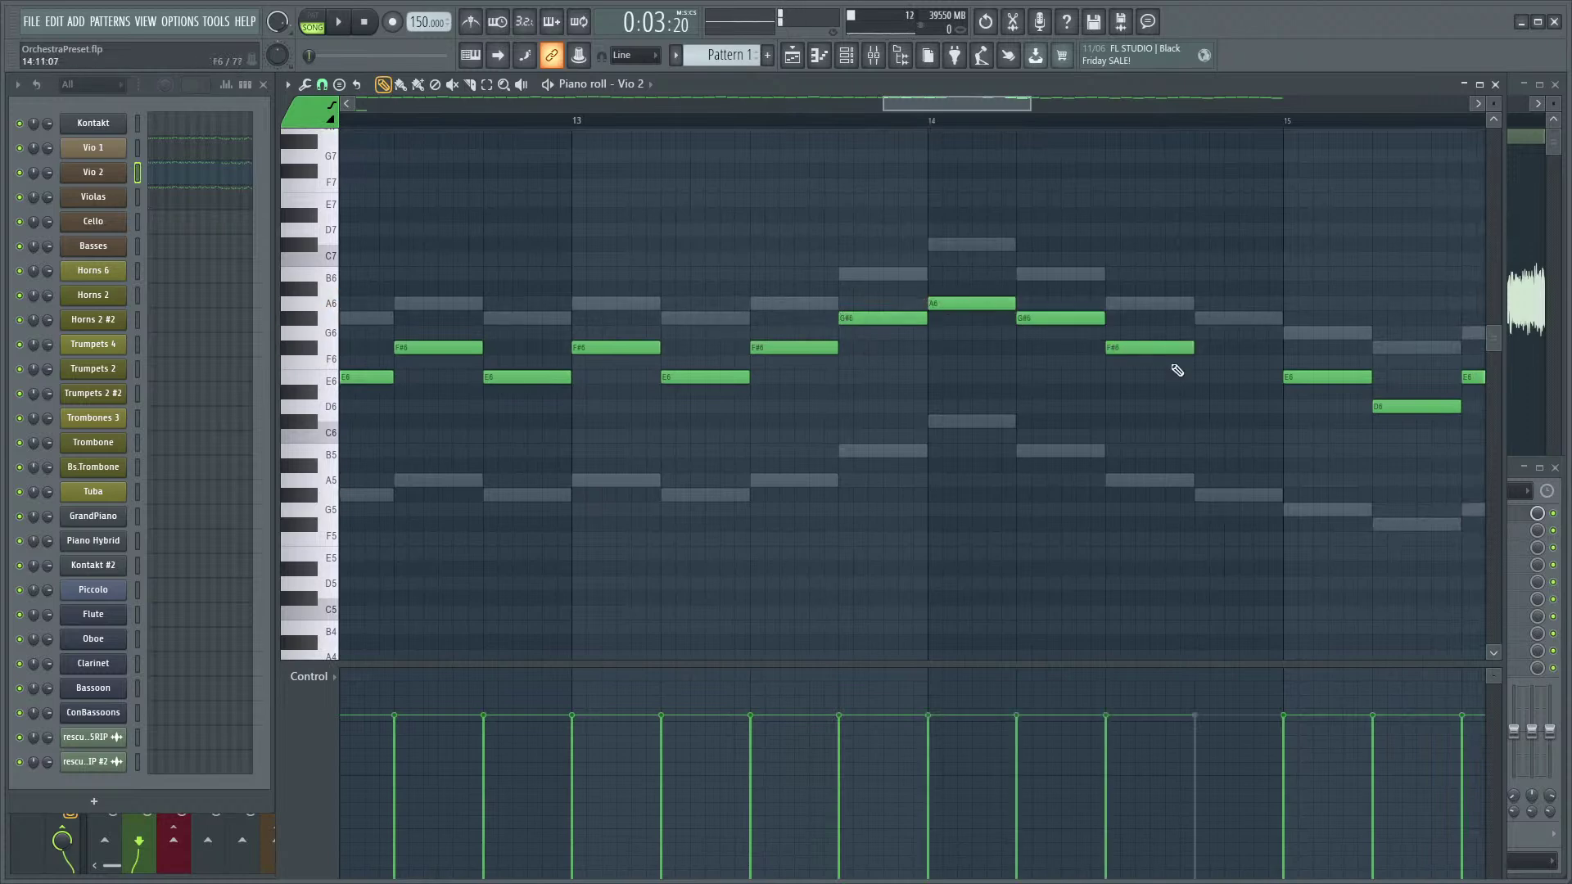
scroll(974, 411, right, 2)
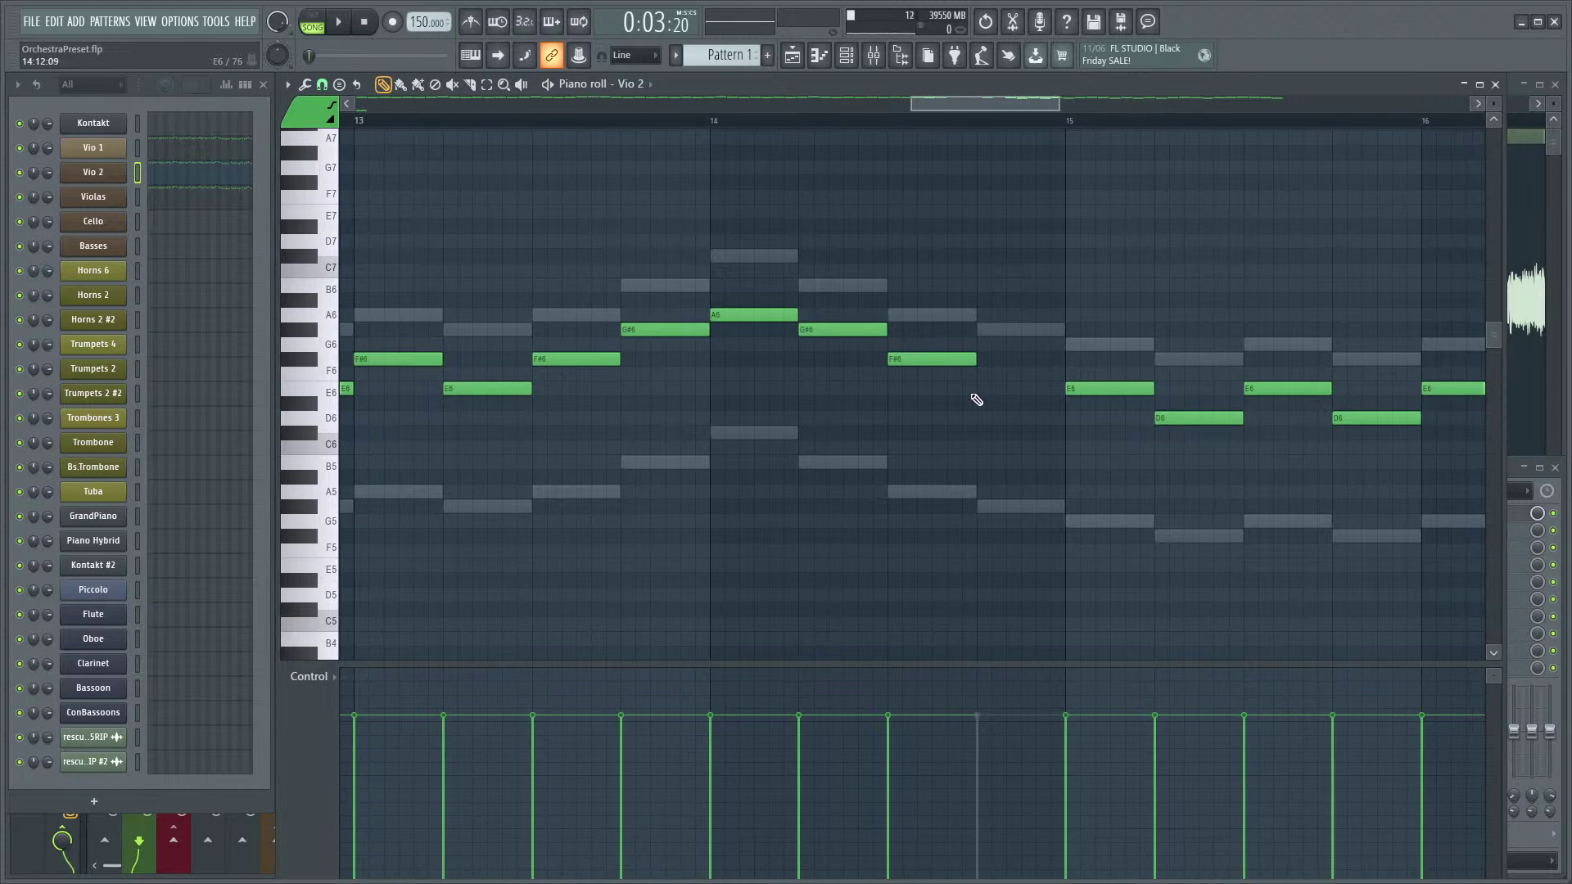
- Leave only Vio 1, Vio 2 and Violas unmuted and play them back through bars 15 to 20
key(space)
click(19, 171)
click(20, 172)
key(space)
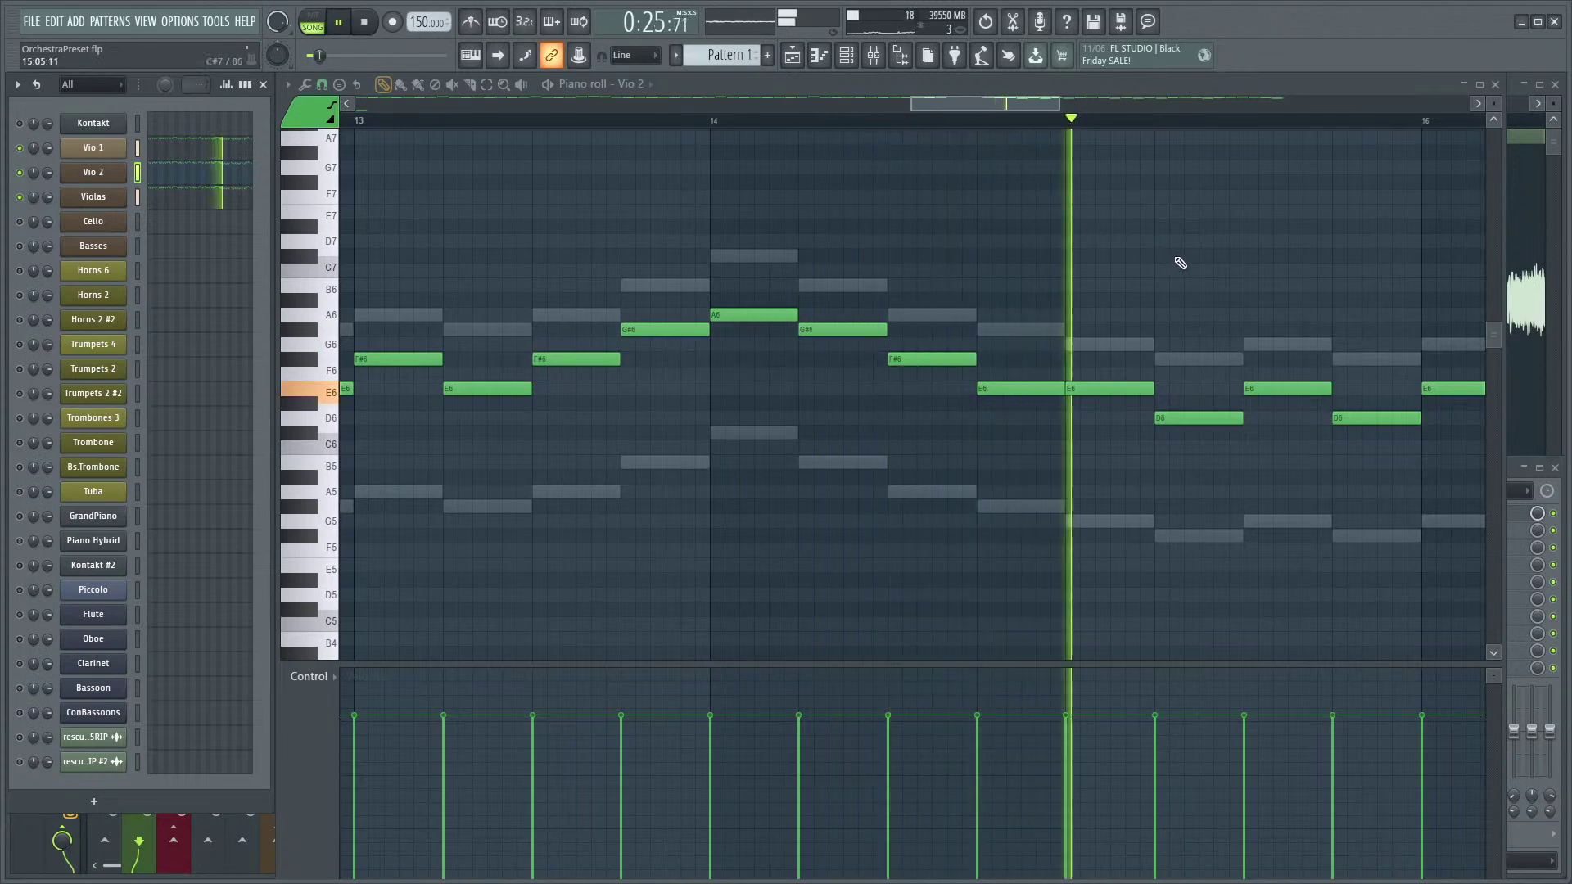
scroll(862, 294, down, 4)
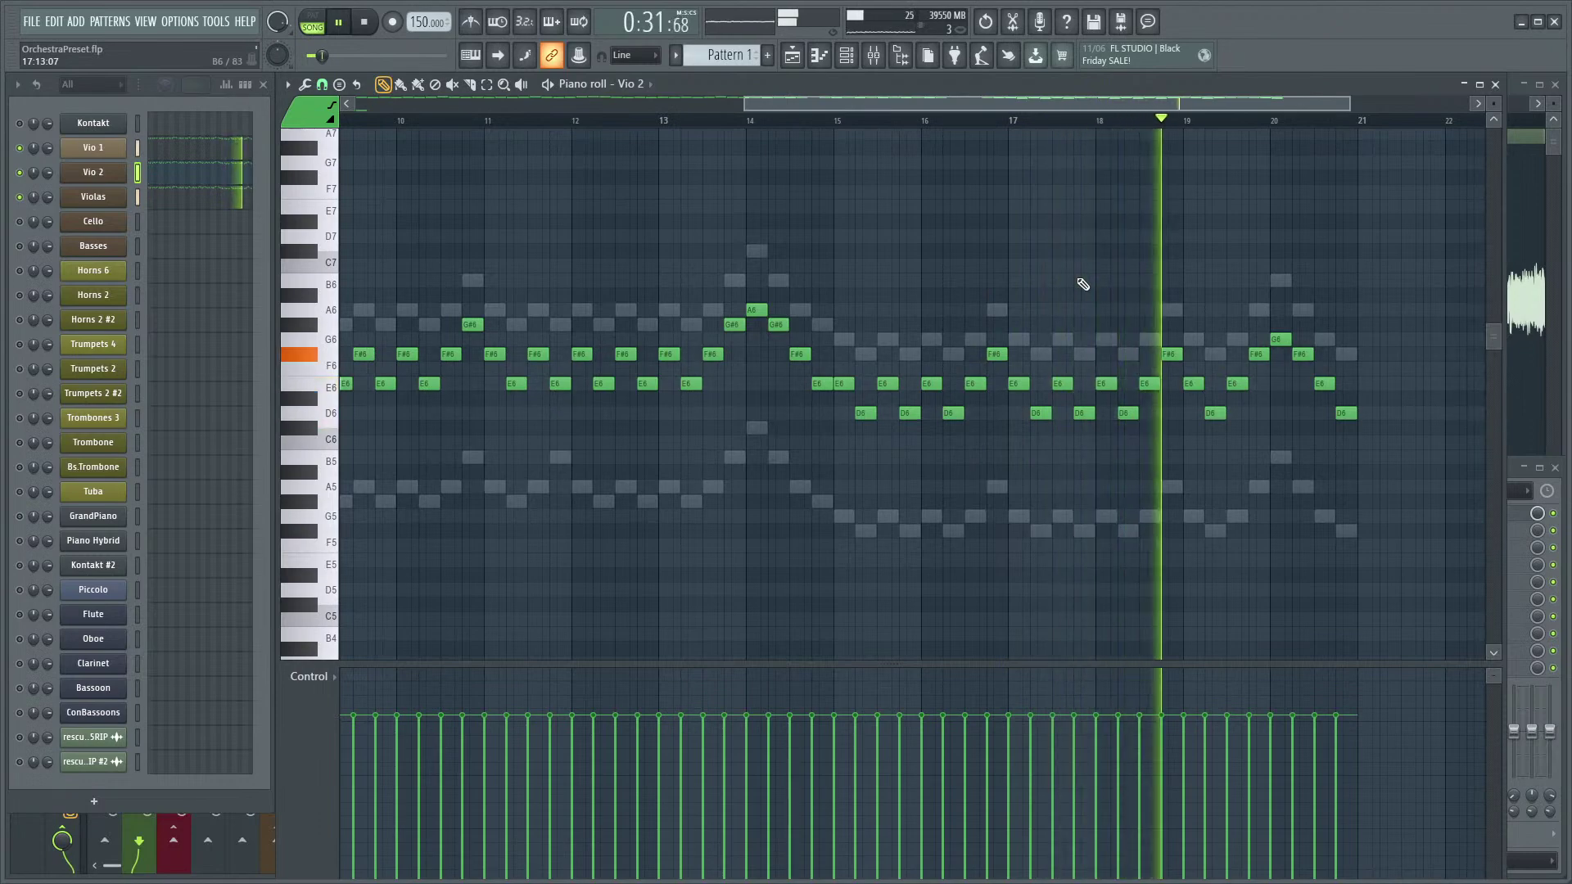
scroll(1083, 283, down, 2)
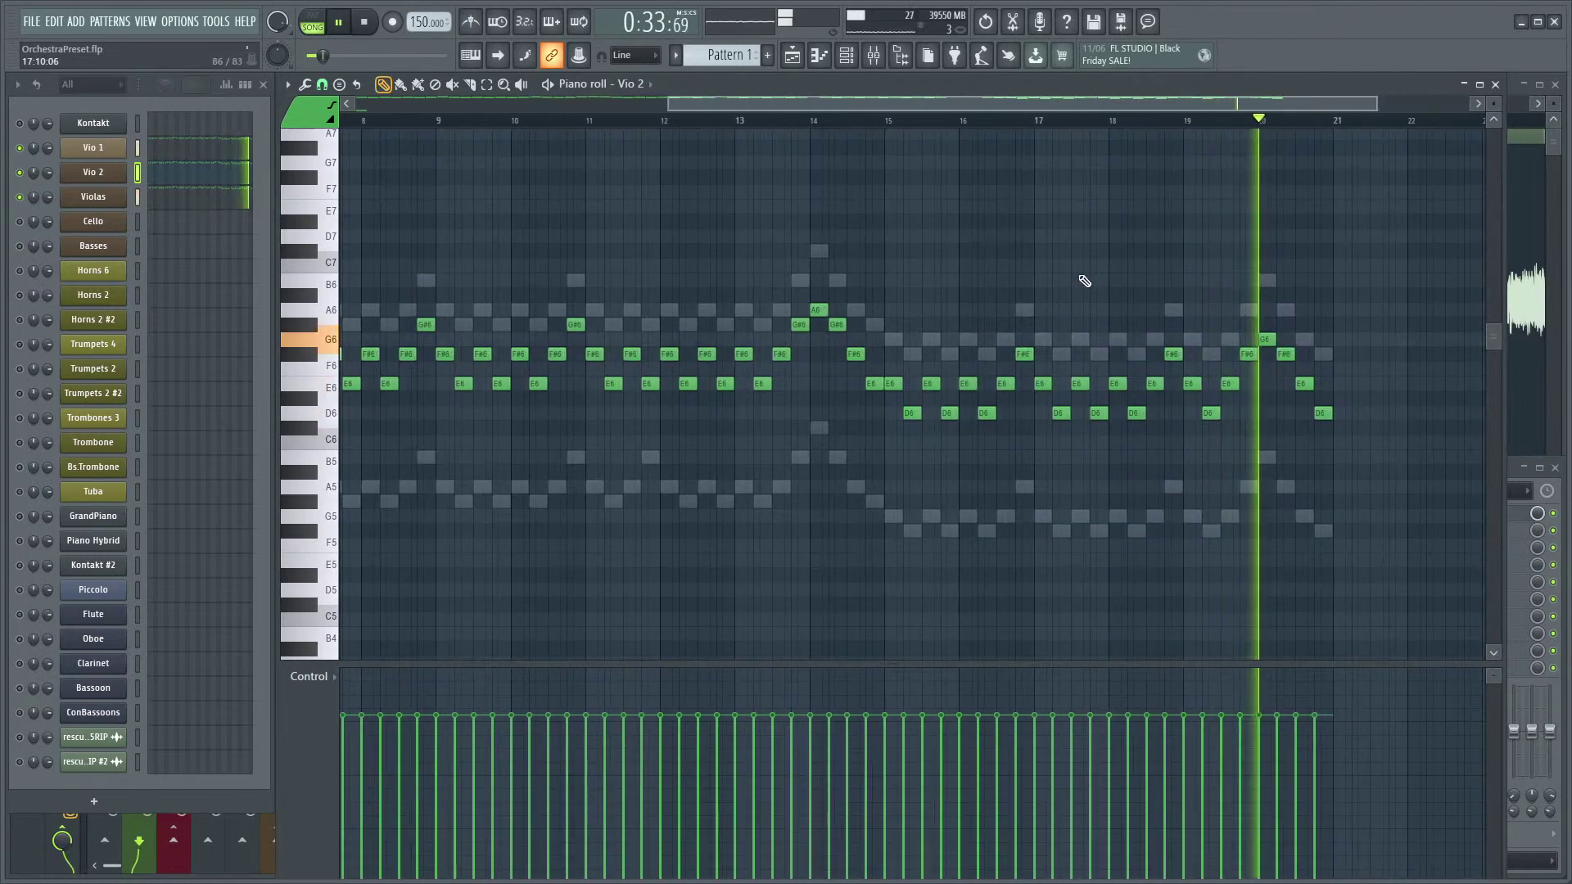
key(space)
scroll(1077, 283, right, 1)
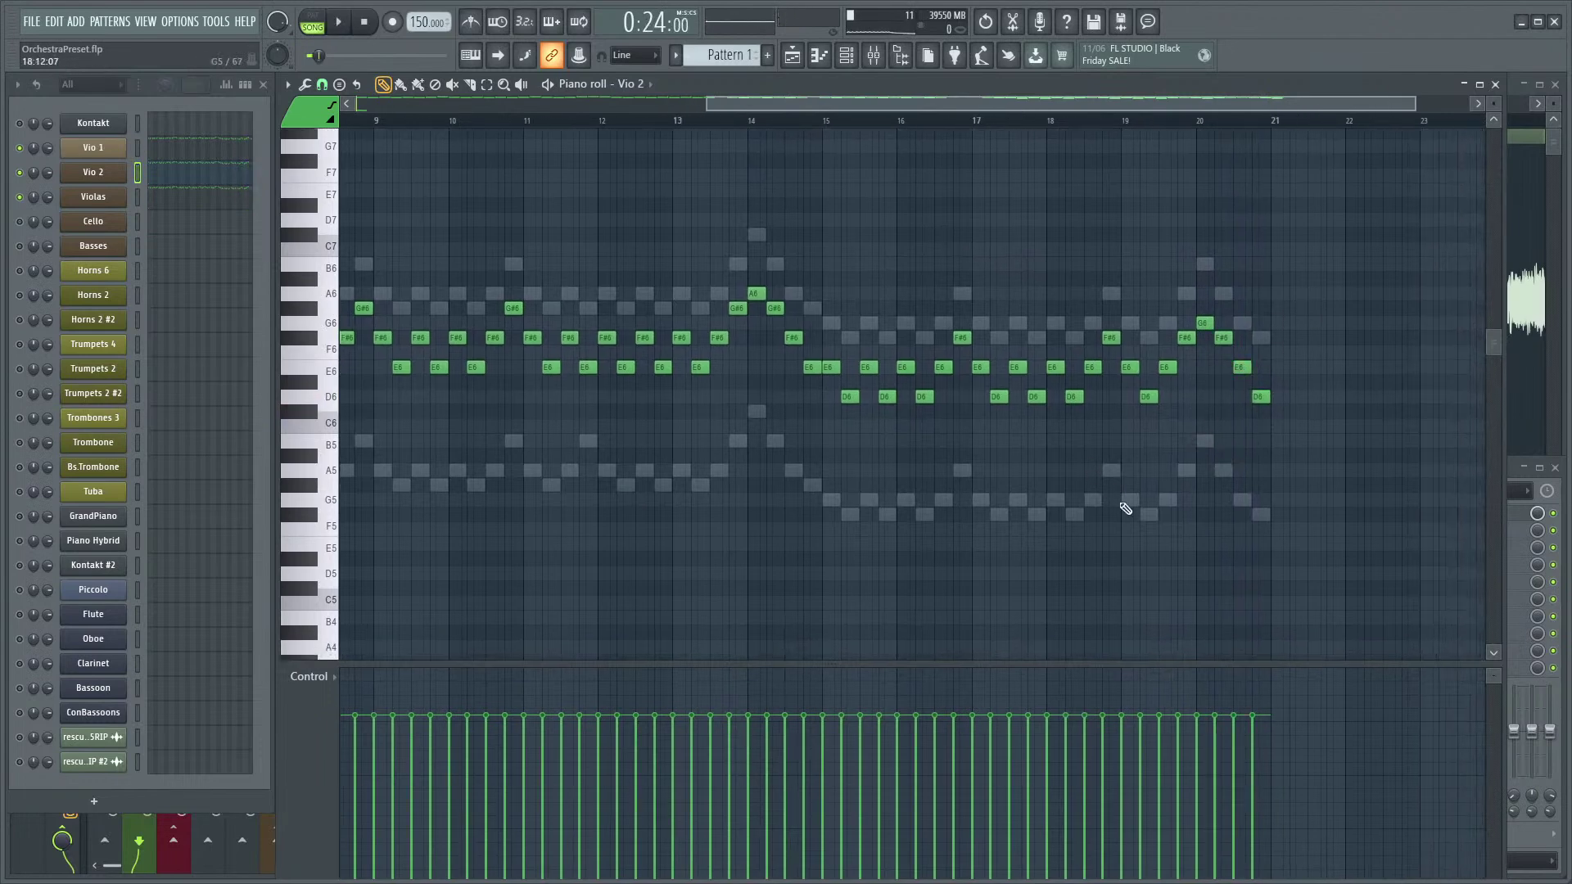
scroll(1228, 515, right, 3)
scroll(1228, 515, up, 1)
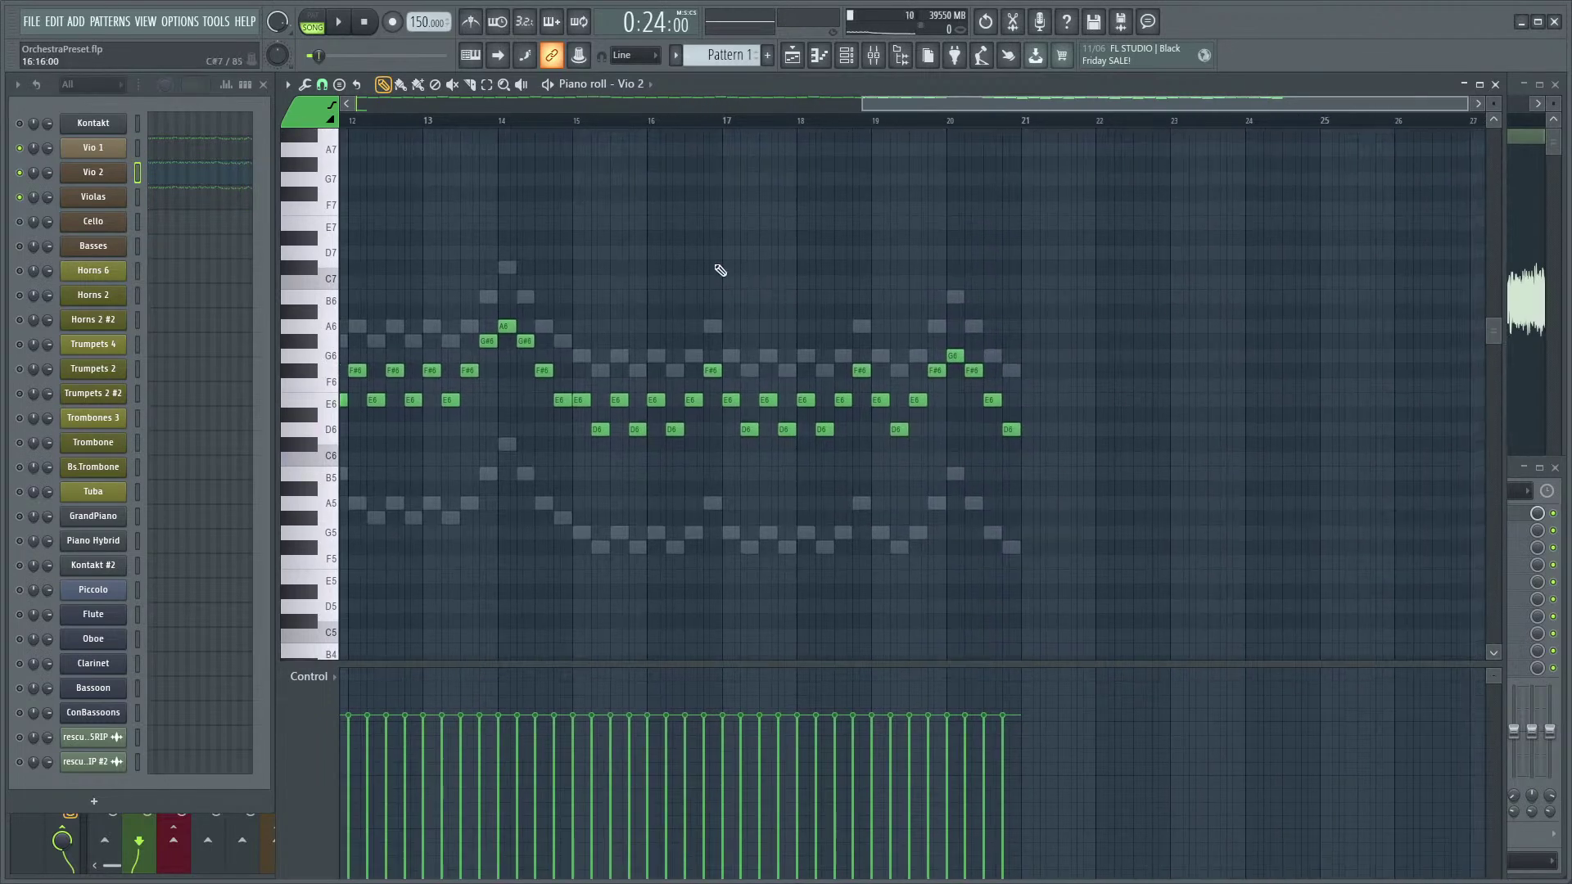
scroll(605, 245, down, 3)
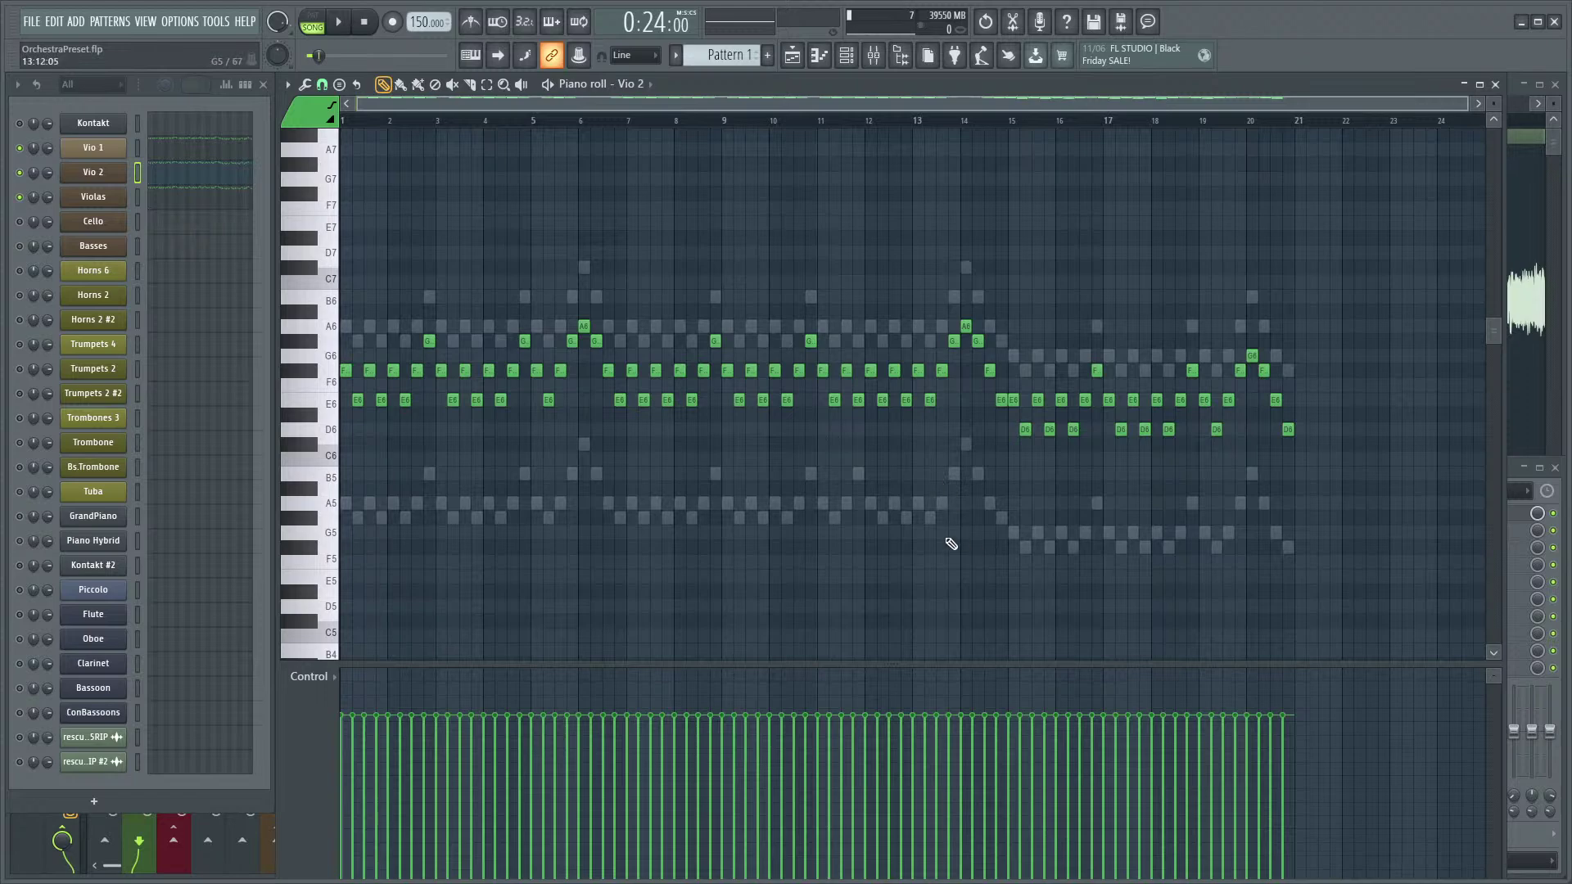
scroll(888, 537, up, 1)
scroll(724, 582, up, 2)
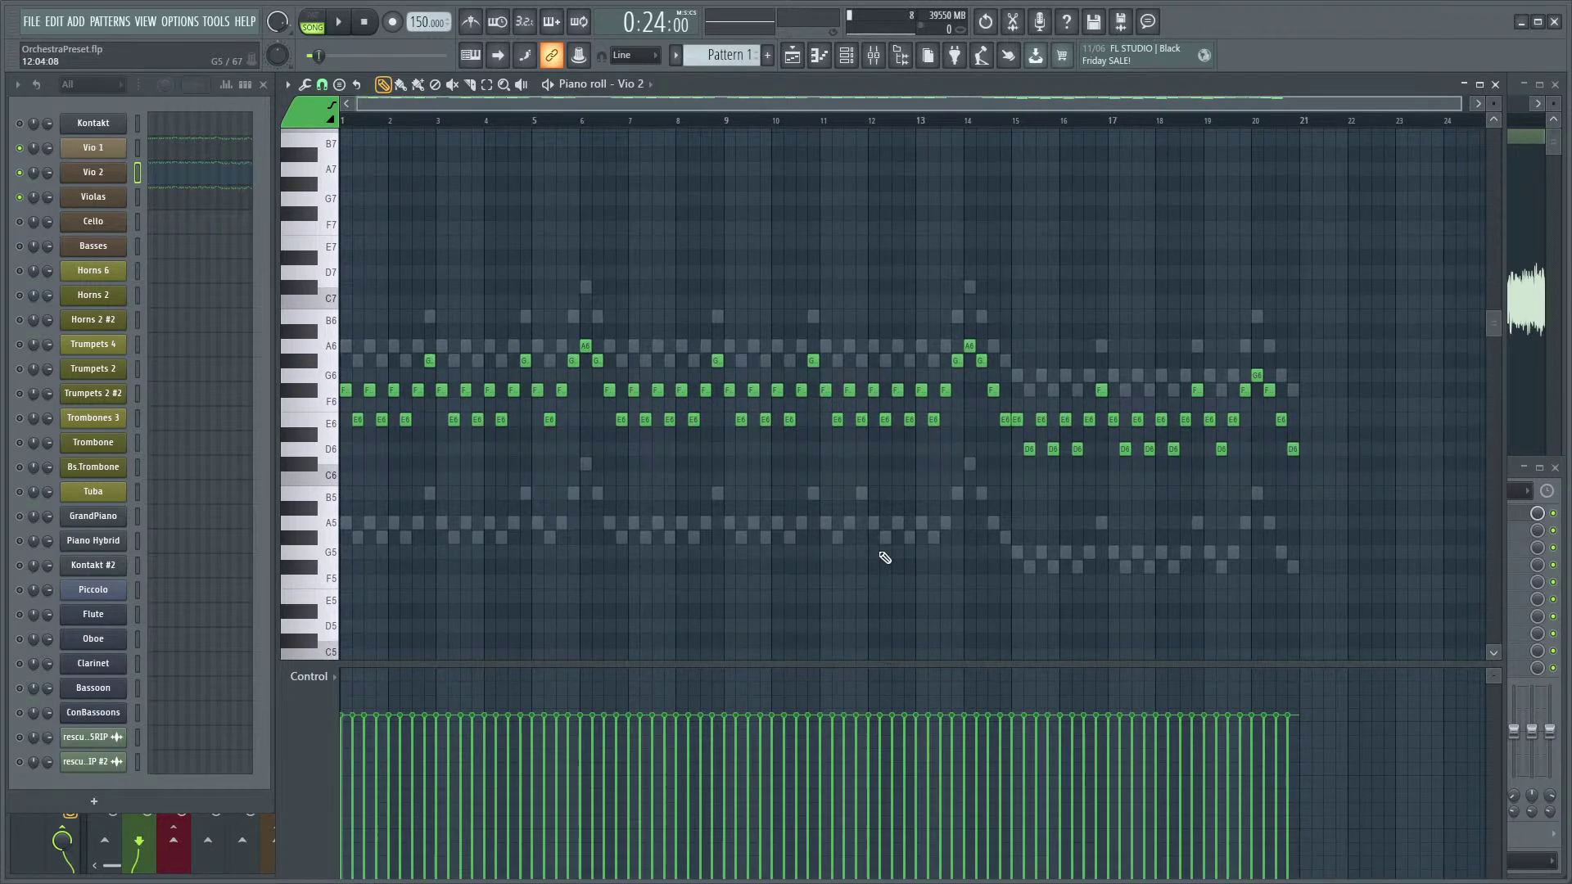
scroll(695, 548, down, 1)
scroll(649, 552, up, 1)
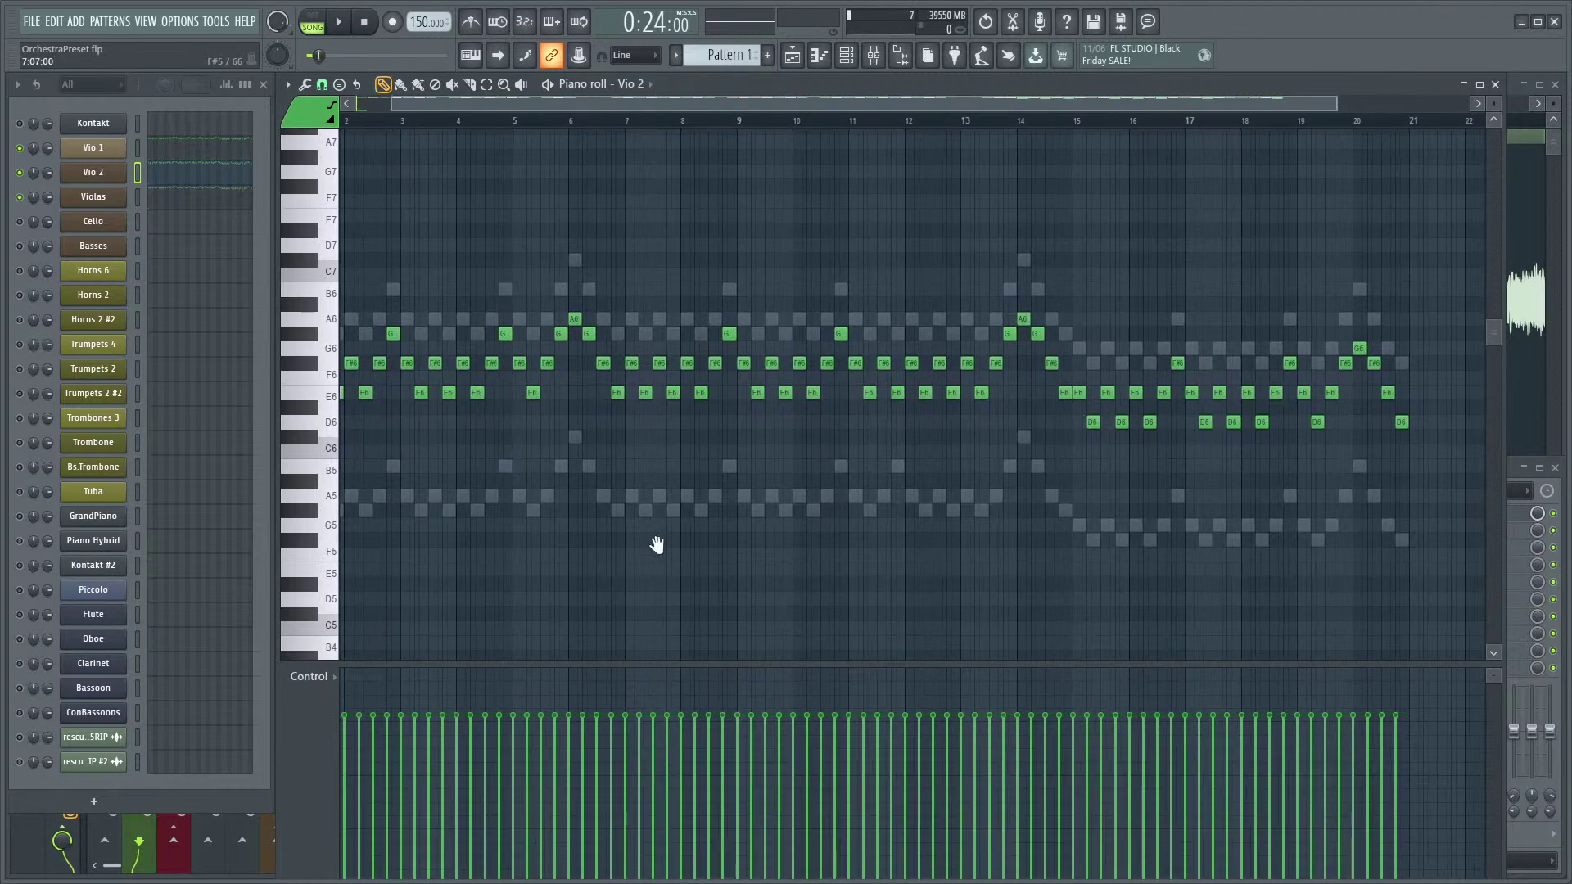
- Examine Vio 2's line in bars 1 to 20 against the ghost notes of Vio 1 and Violas
scroll(649, 553, down, 1)
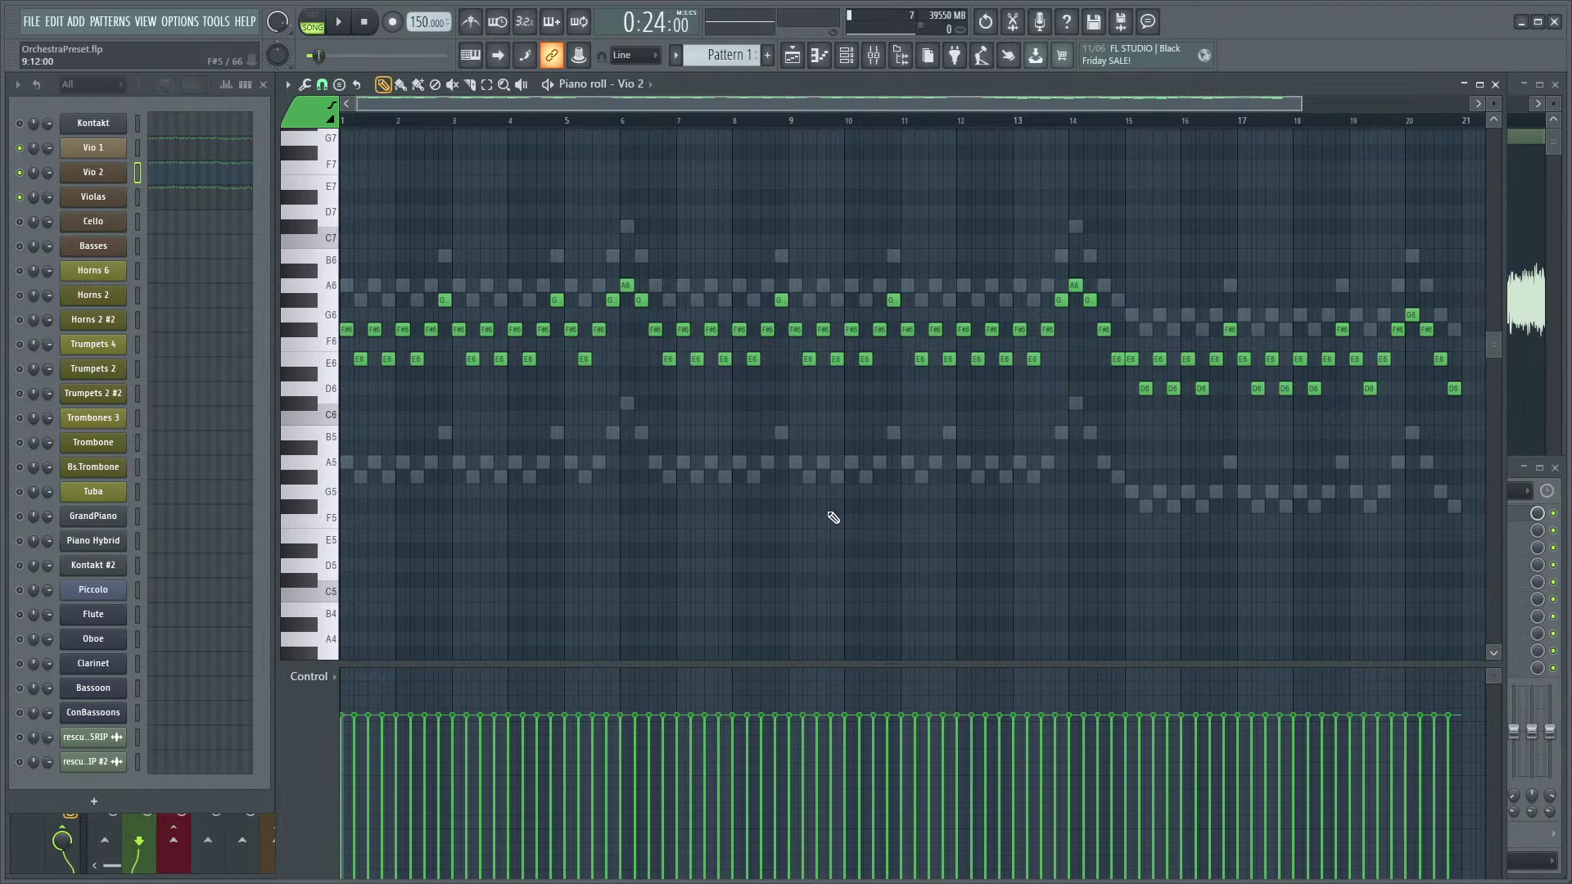
scroll(736, 470, up, 1)
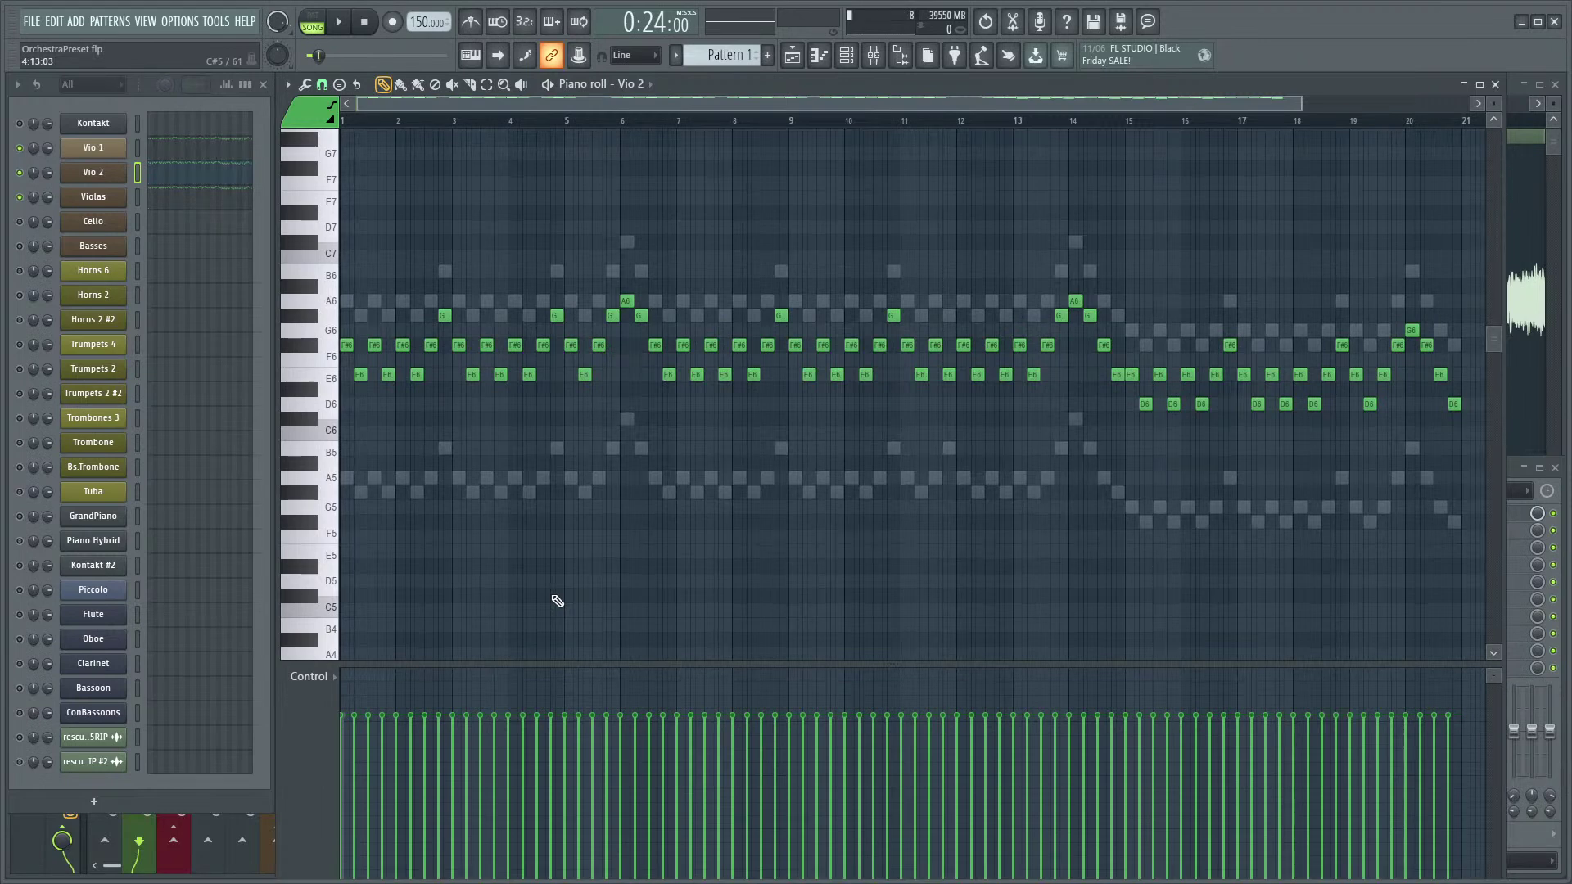
scroll(588, 564, down, 1)
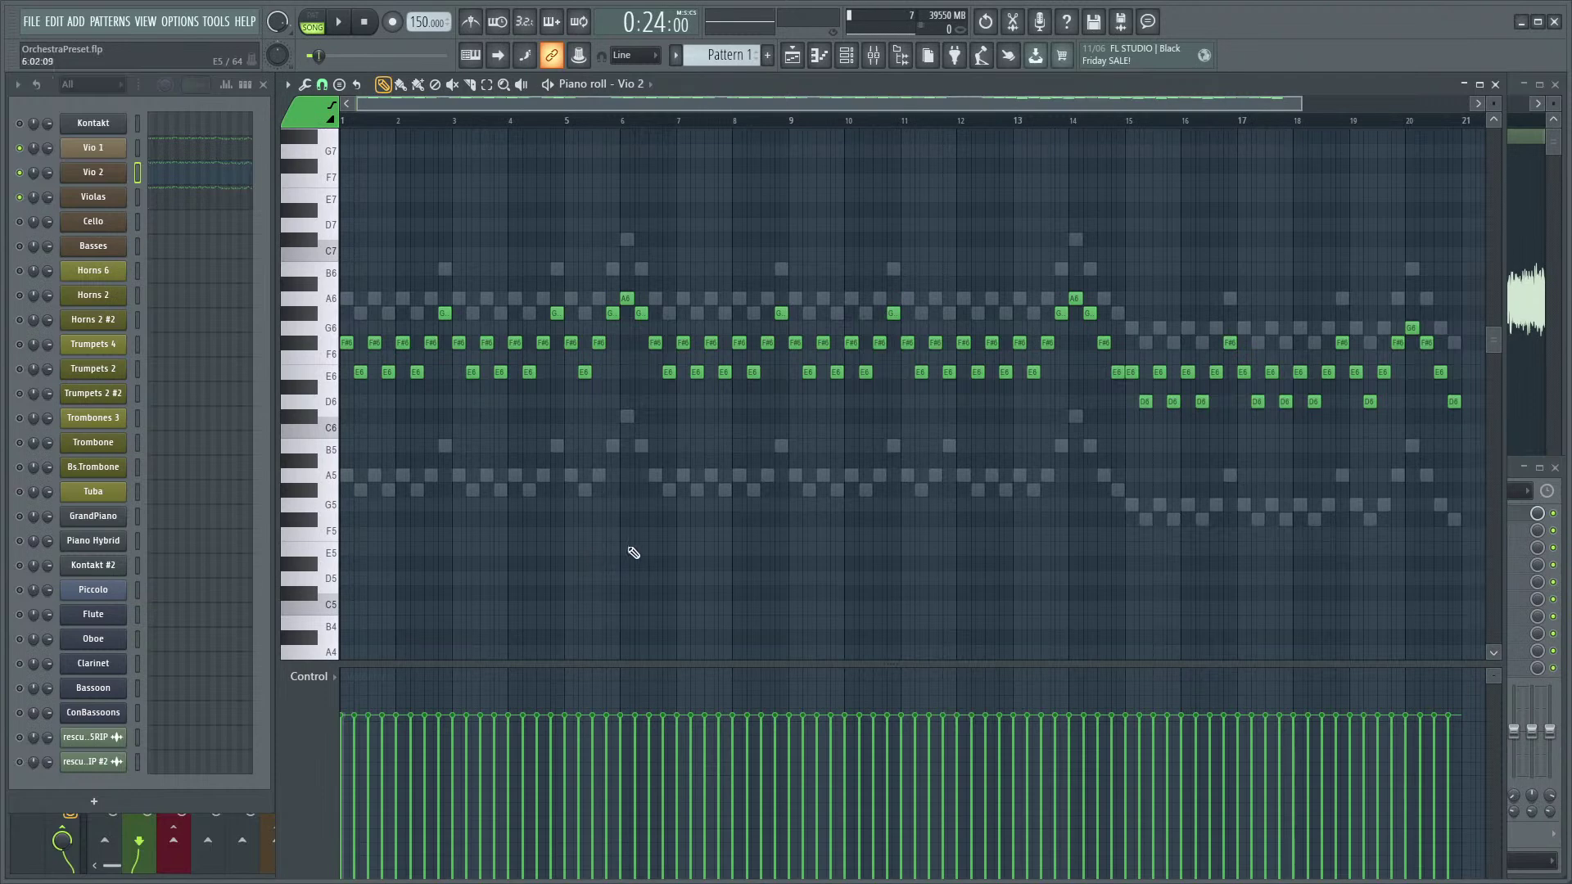
scroll(654, 540, down, 1)
scroll(881, 495, up, 2)
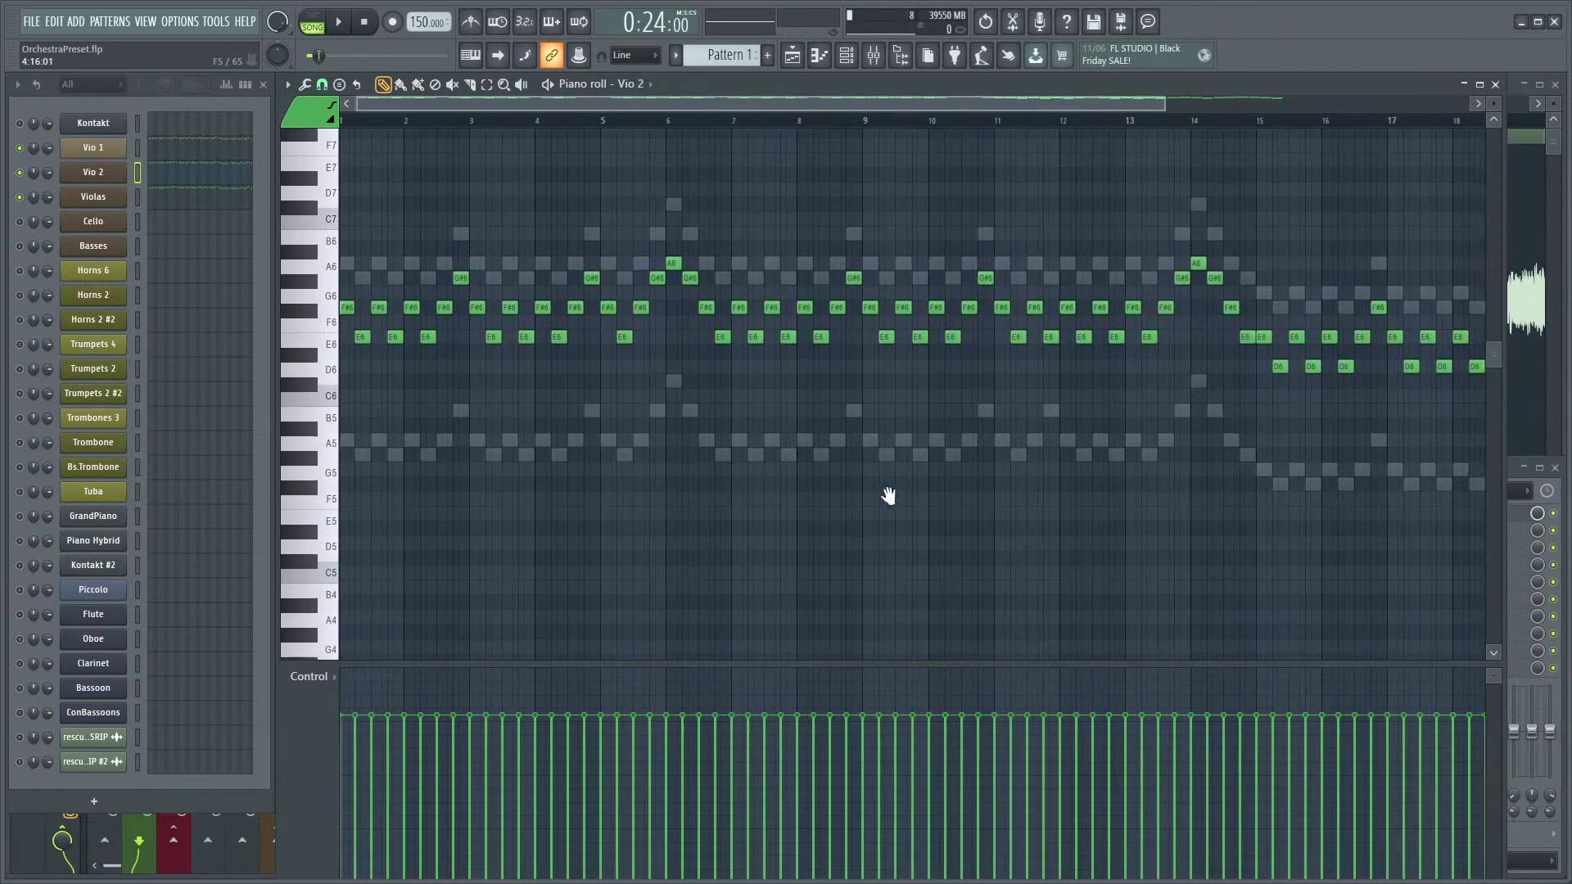
scroll(764, 459, up, 5)
scroll(805, 454, down, 6)
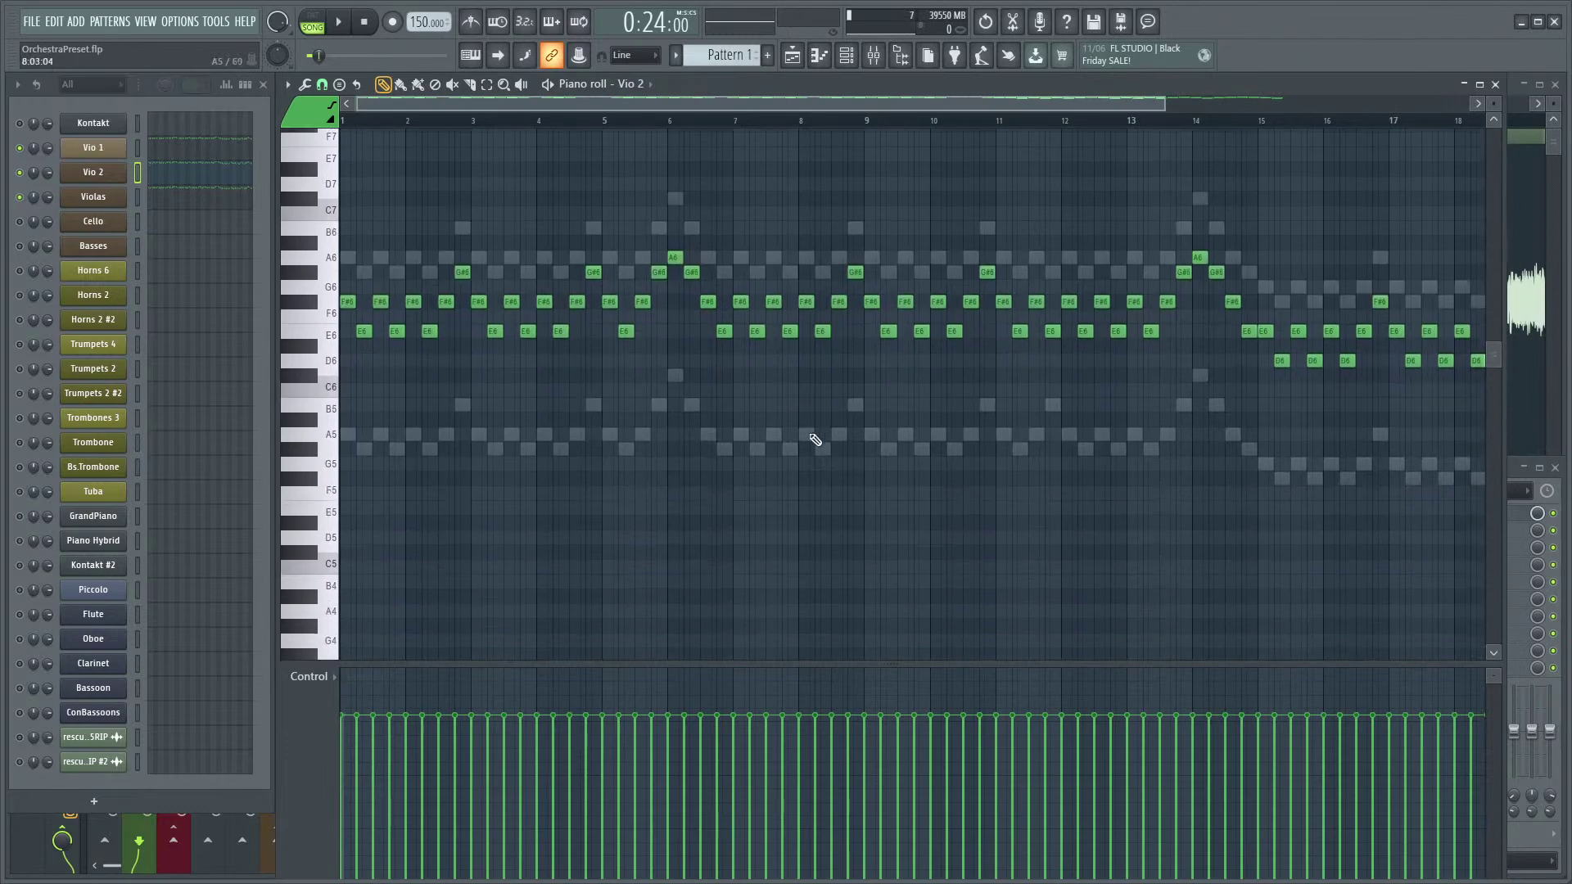
scroll(667, 483, down, 2)
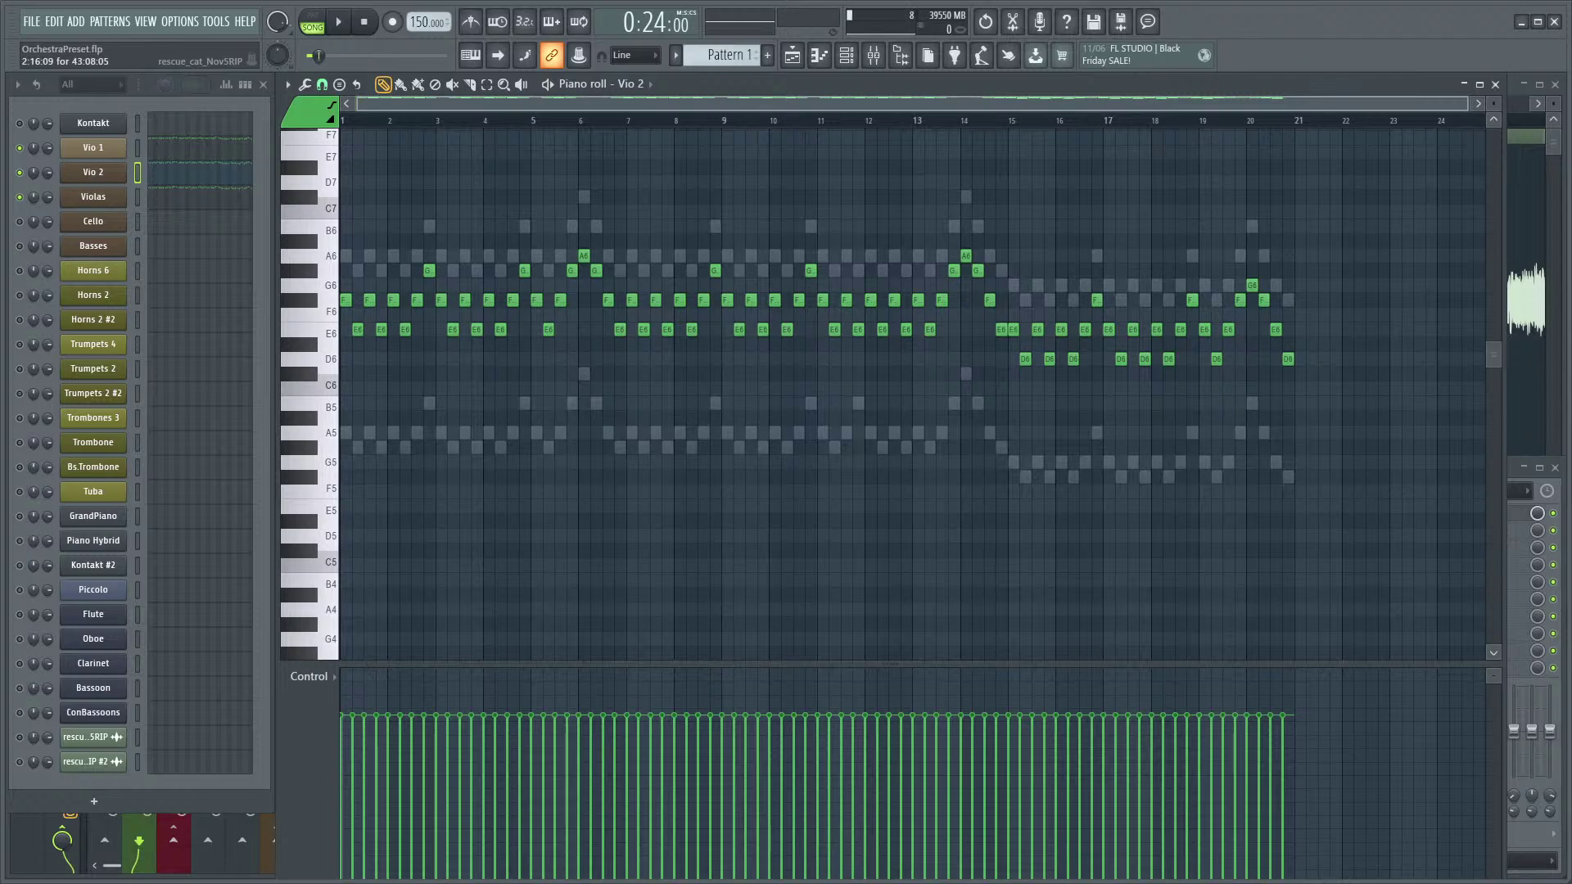
scroll(572, 484, up, 2)
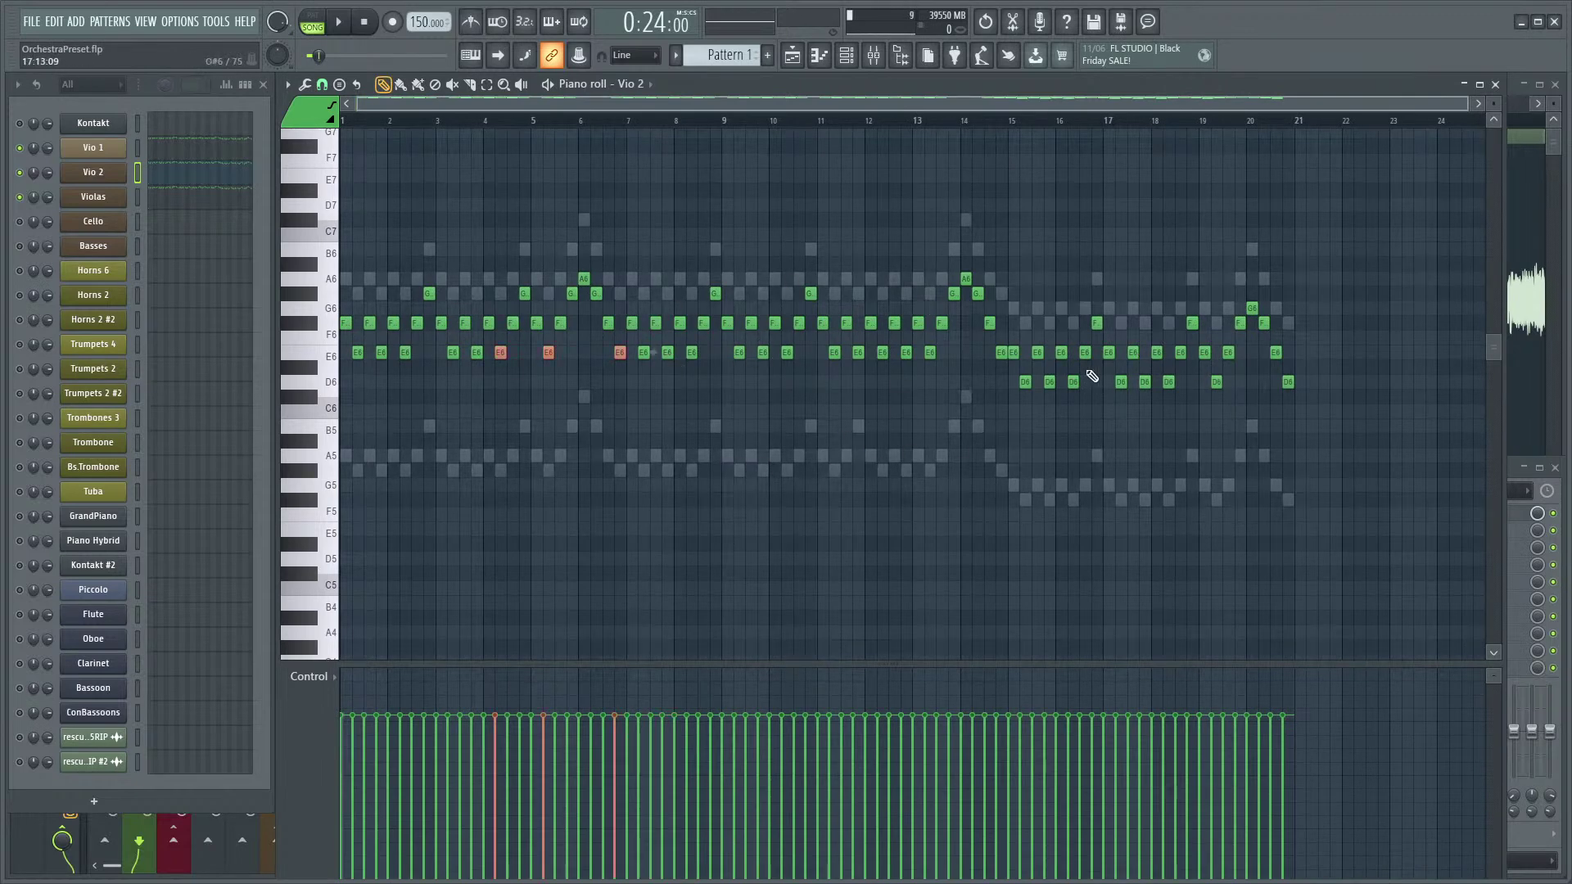
scroll(898, 427, up, 4)
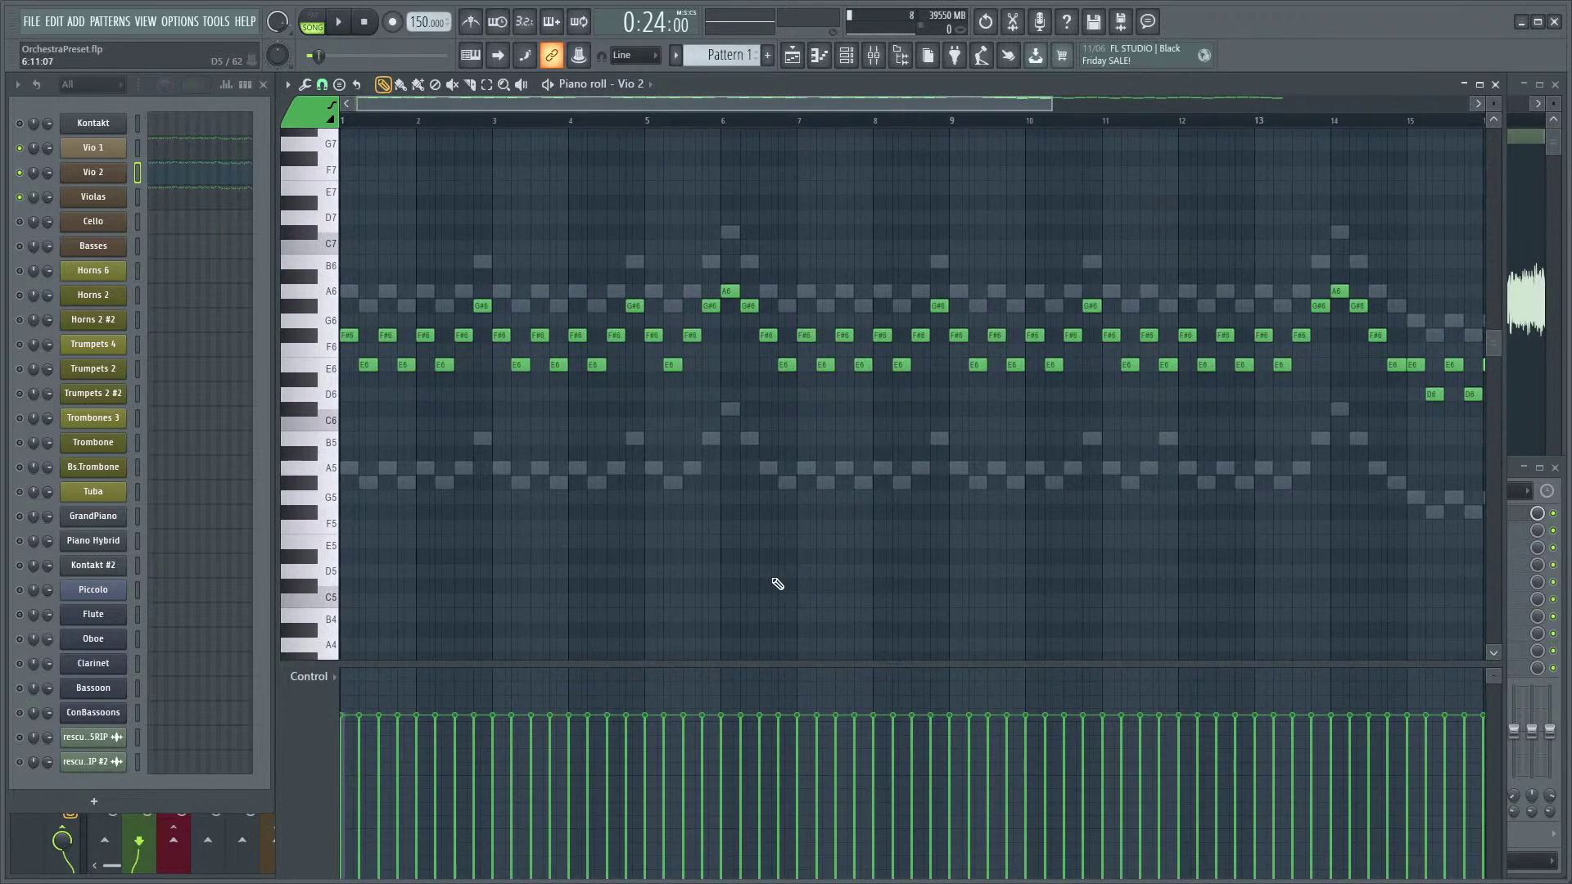
scroll(736, 524, down, 2)
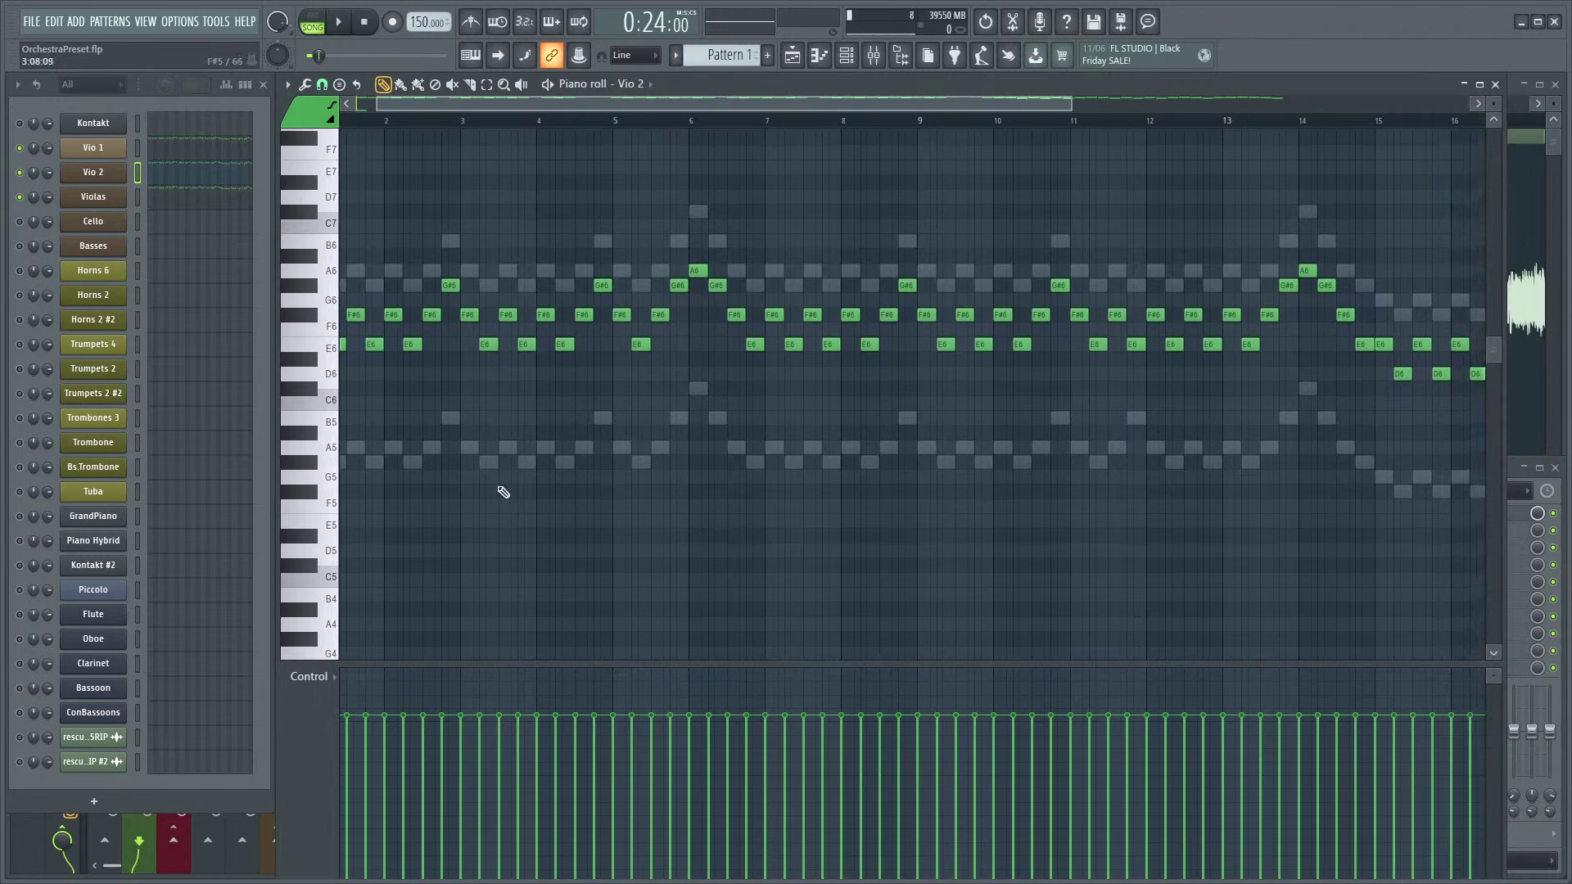
scroll(503, 492, up, 2)
scroll(1052, 449, right, 4)
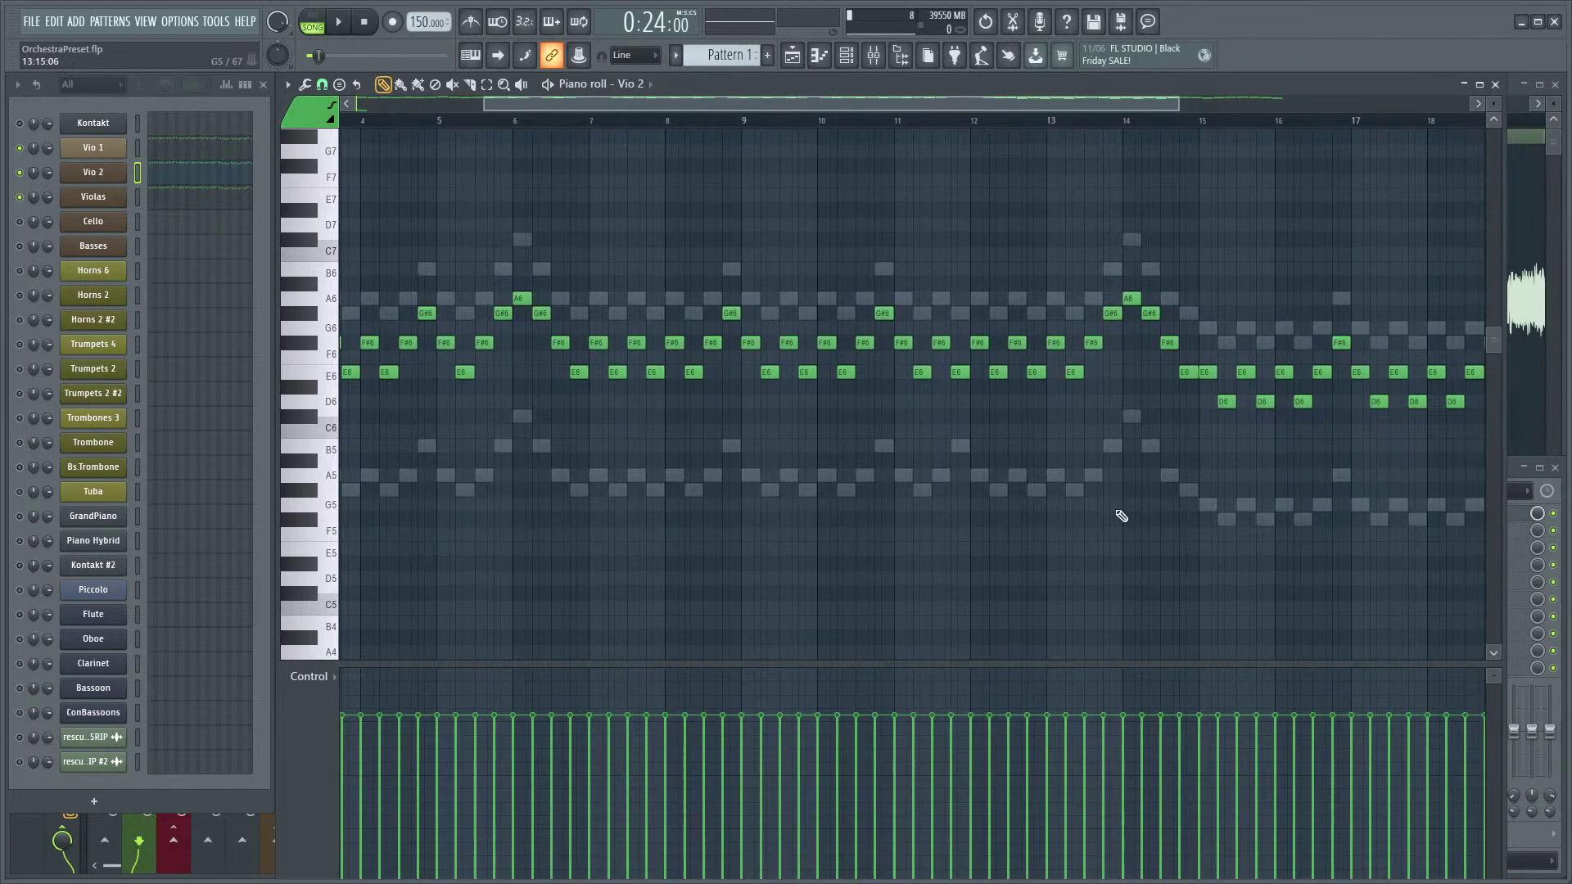
- Try lengthening Vio 2's first D6 note in bar 17 and starting the E6 note before it slightly earlier
scroll(1120, 515, right, 3)
scroll(1203, 446, up, 3)
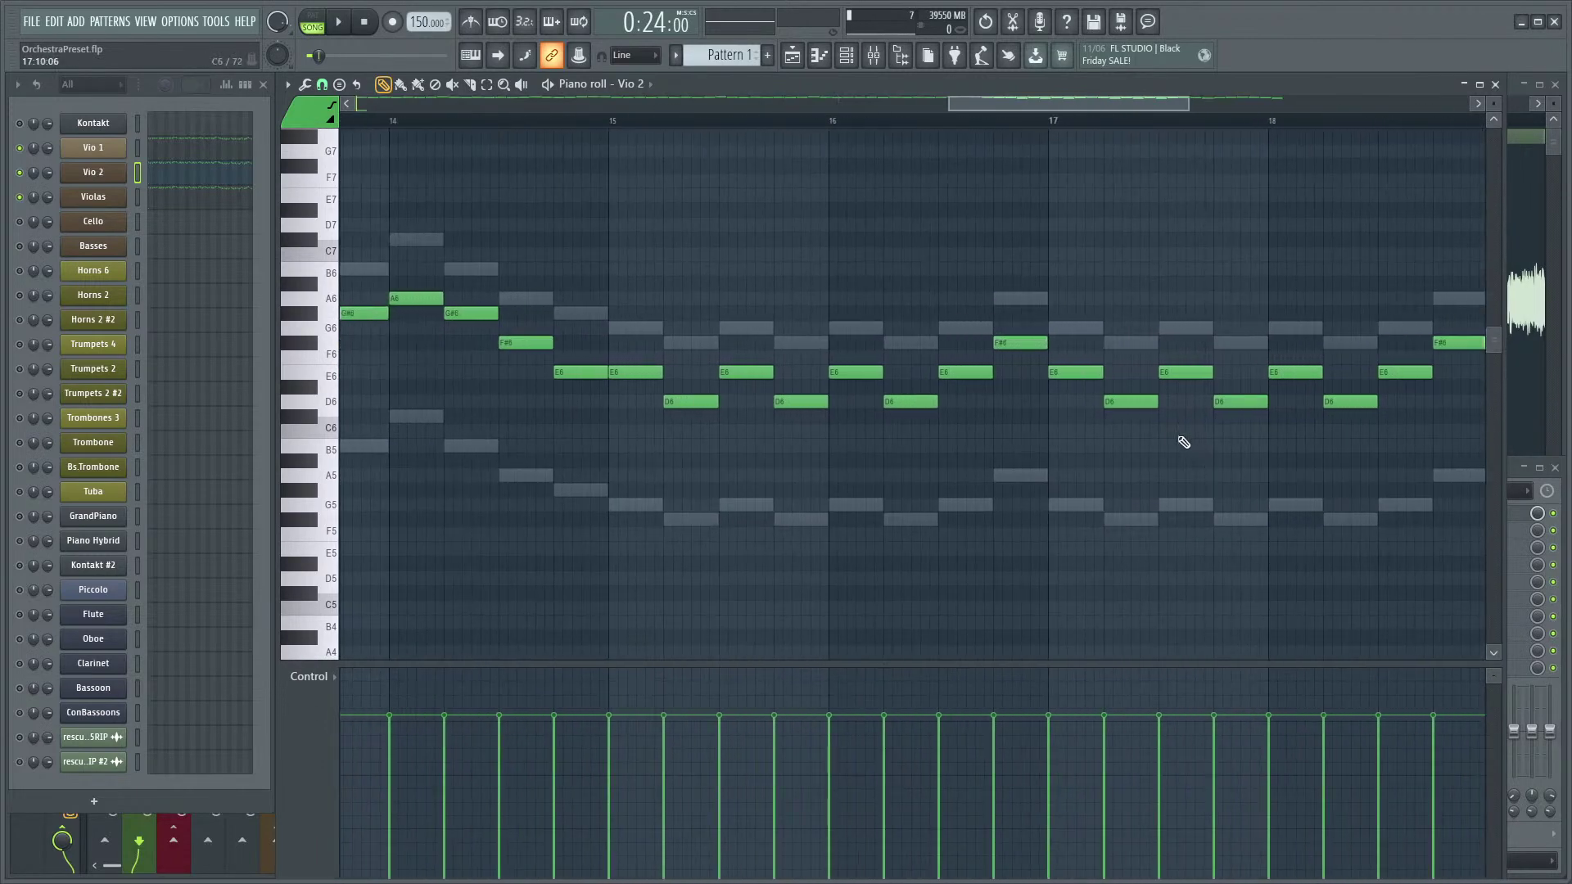
drag(1157, 401, 1176, 401)
drag(1050, 373, 1044, 376)
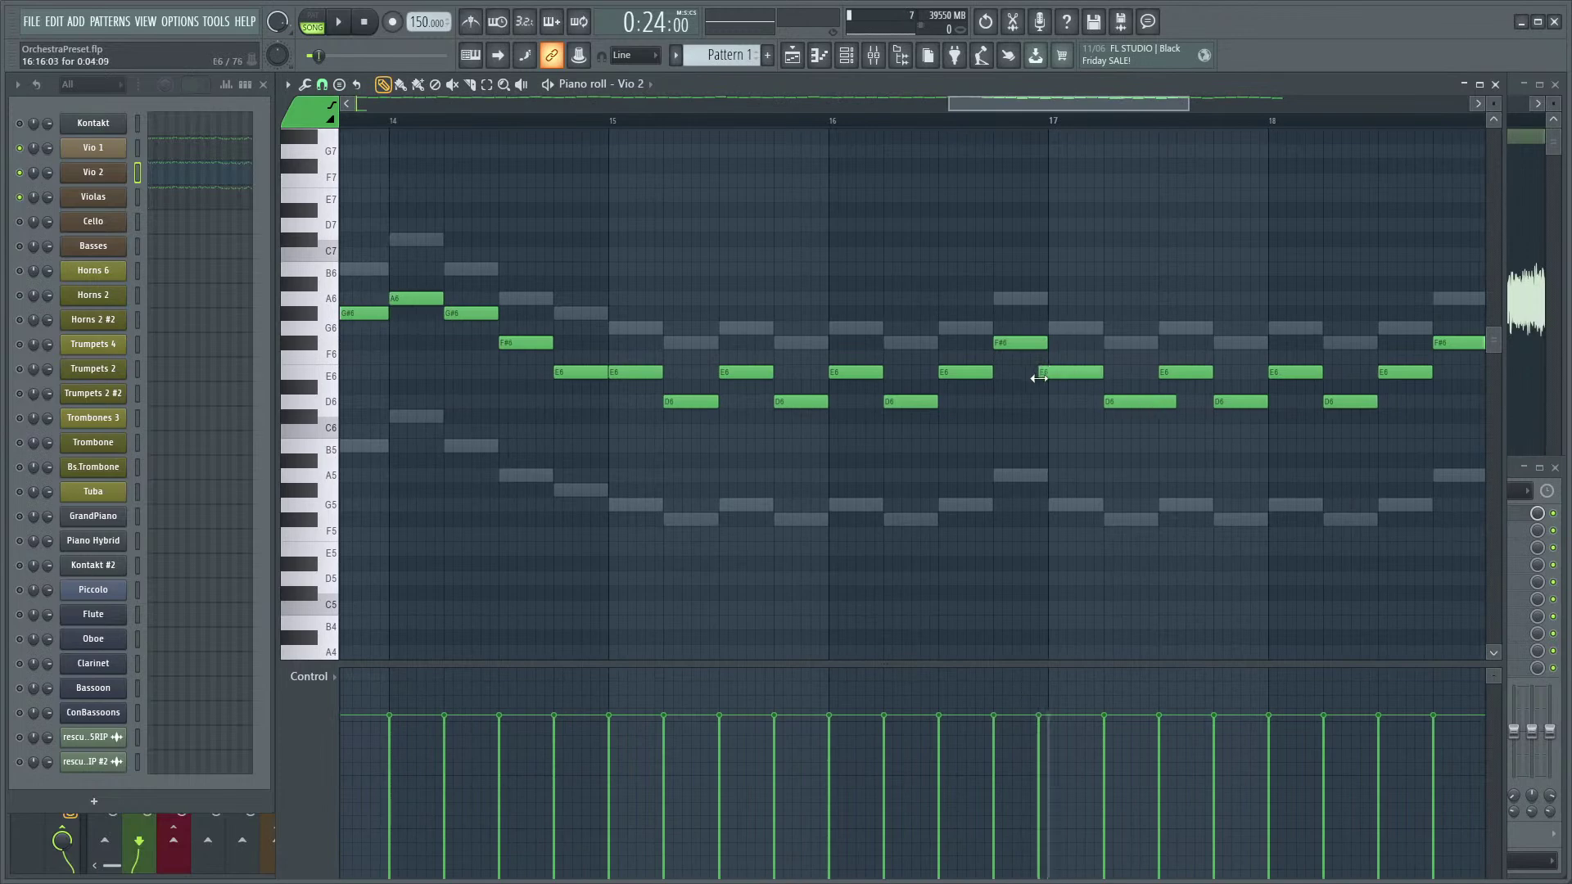
scroll(719, 572, down, 13)
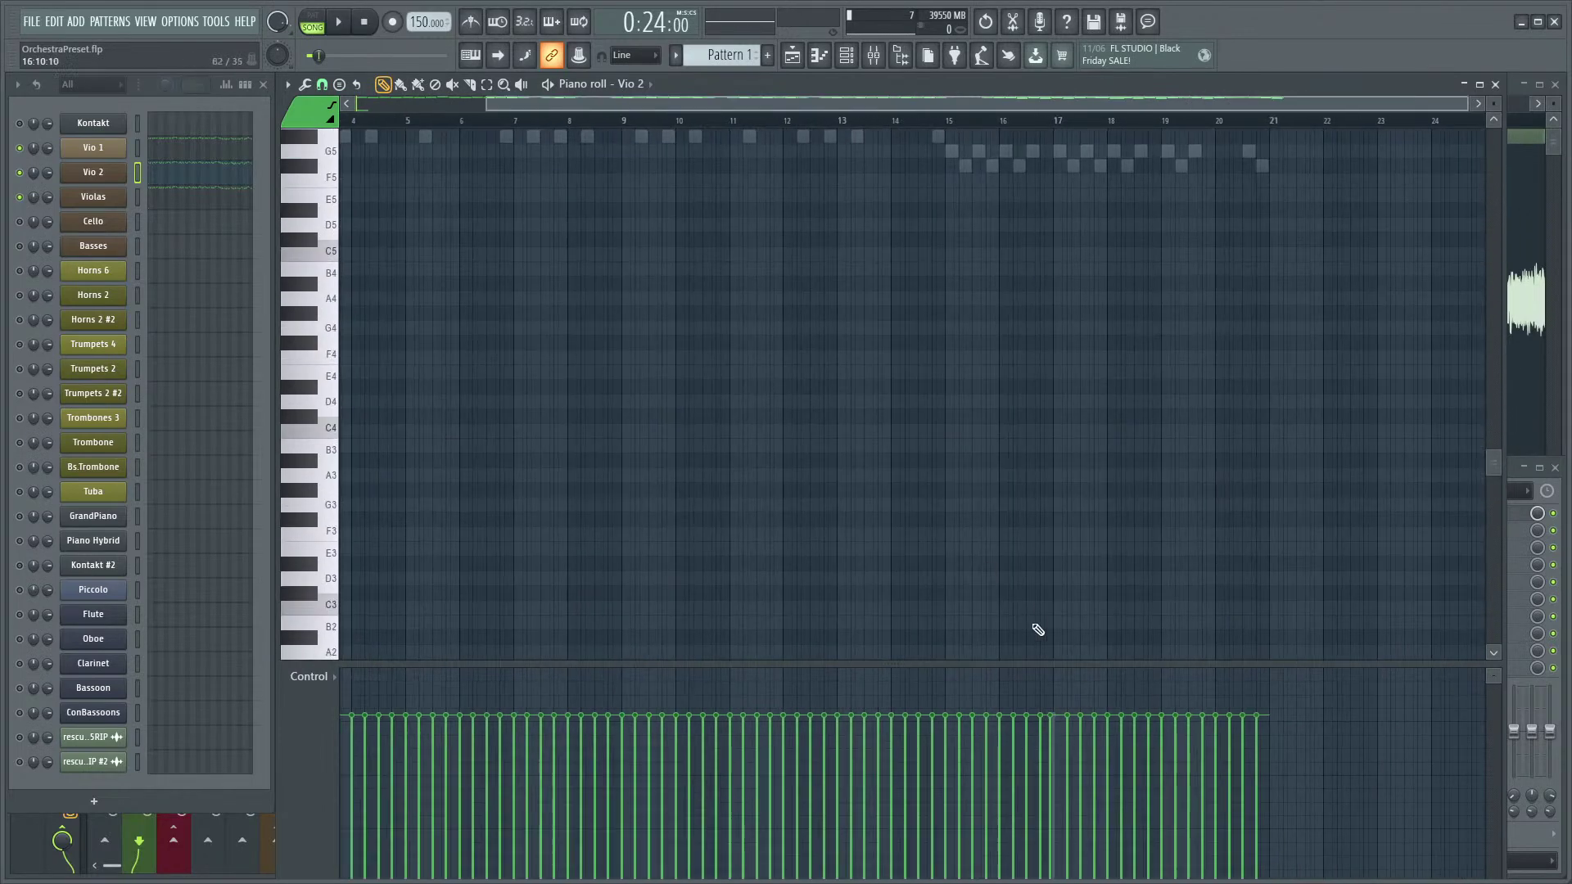
scroll(1040, 616, down, 7)
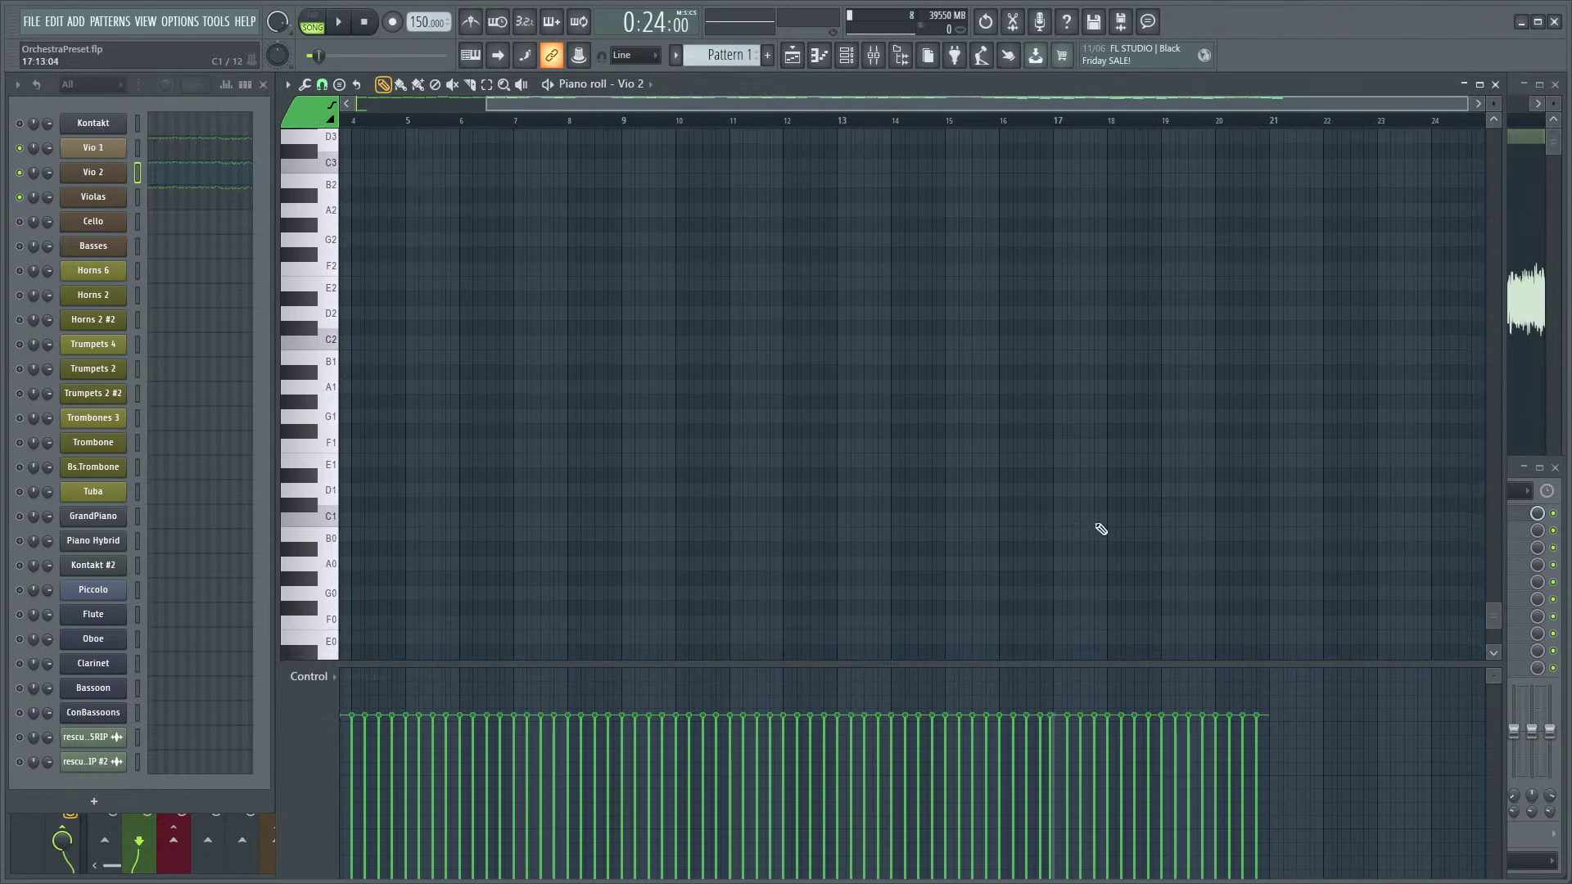
scroll(1108, 561, up, 10)
drag(870, 562, 1036, 500)
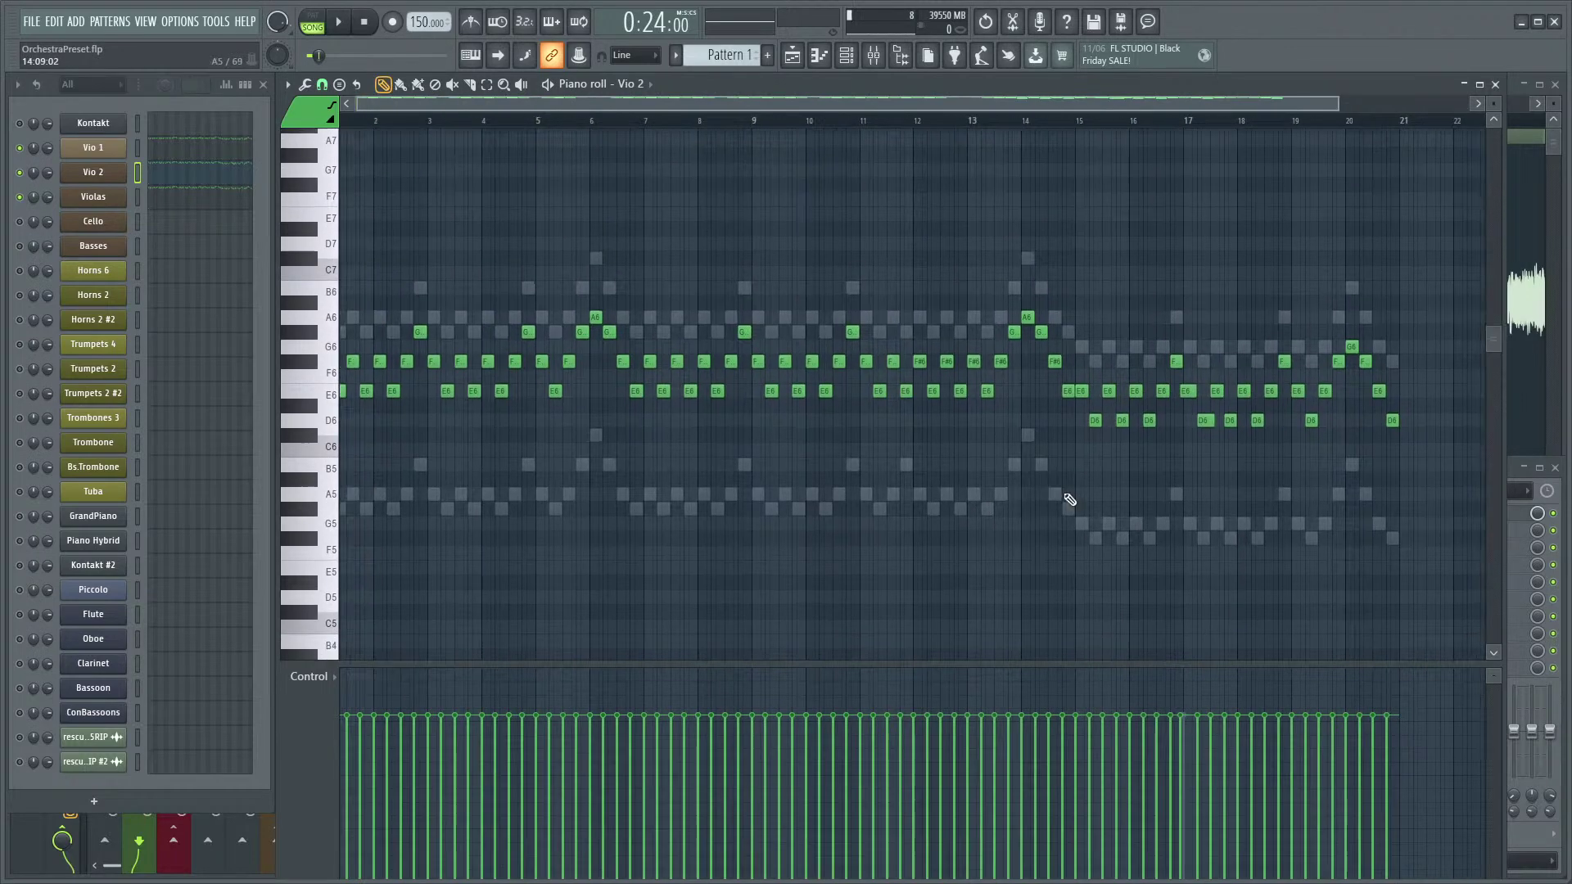
scroll(1163, 450, up, 6)
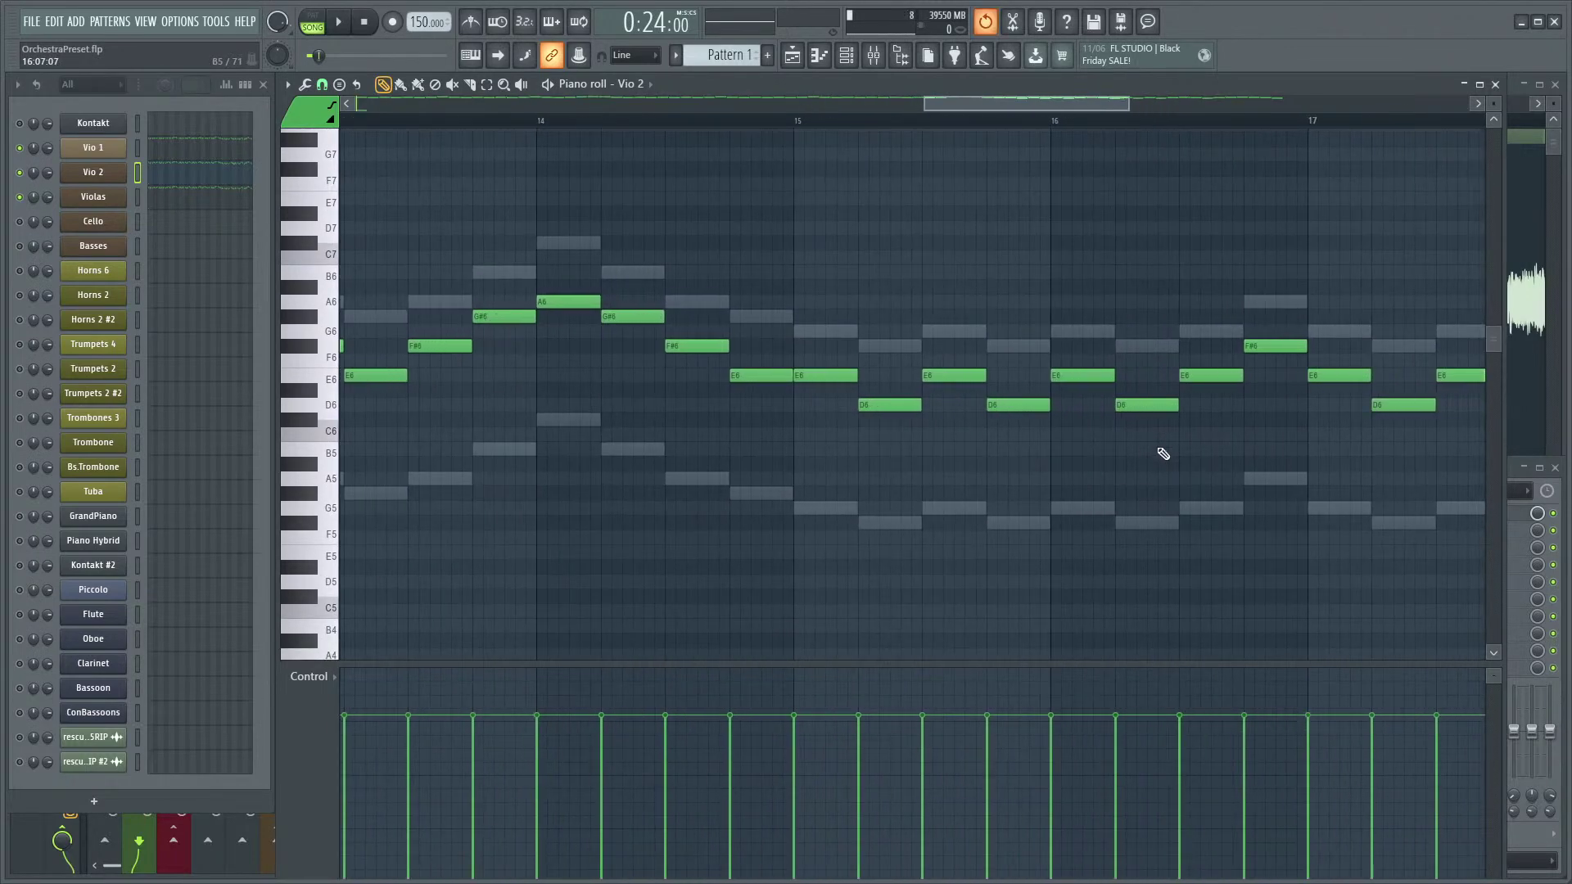
- Compare Vio 2's repeating figure and its A6 peak around bar 14 with the other string parts, leaving no notes selected
scroll(1114, 470, down, 6)
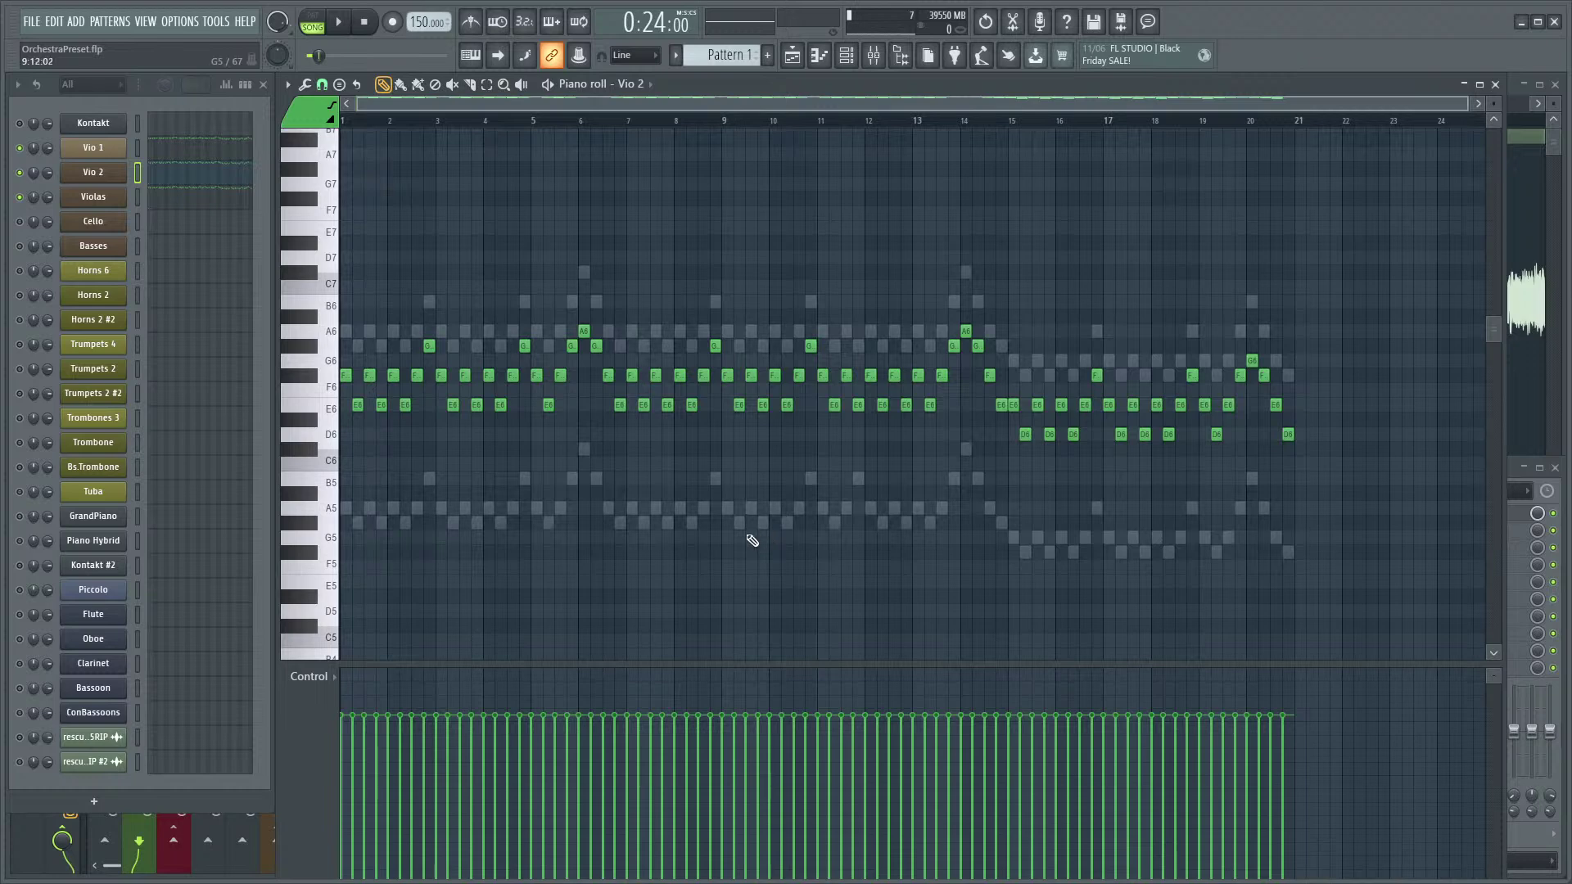
scroll(747, 537, down, 3)
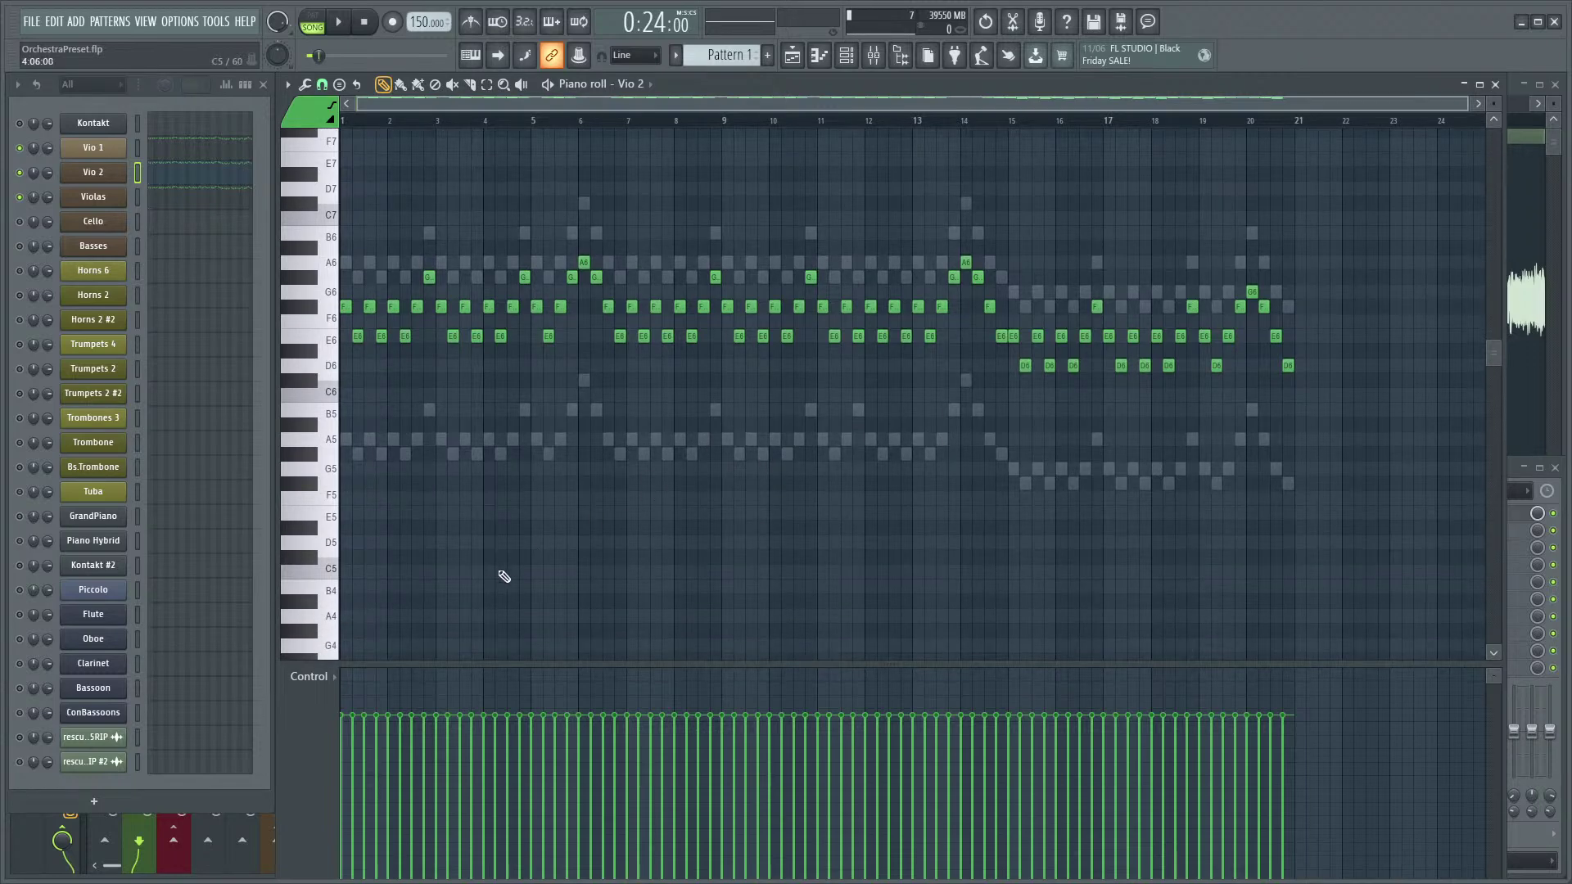
ctrl+scroll(509, 571, up, 2)
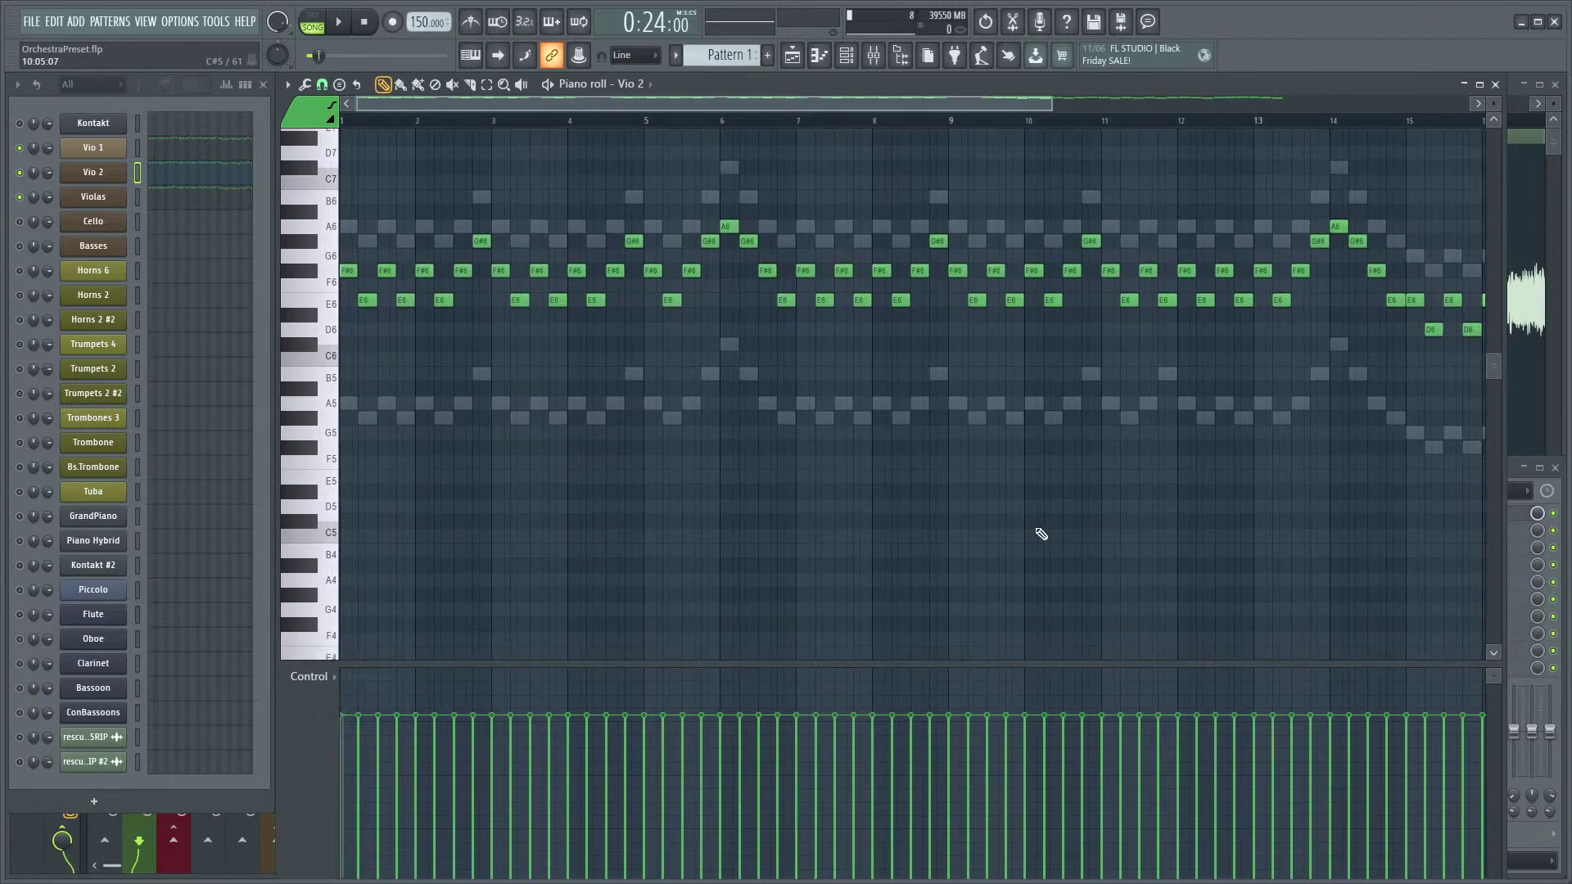
ctrl+scroll(615, 552, down, 2)
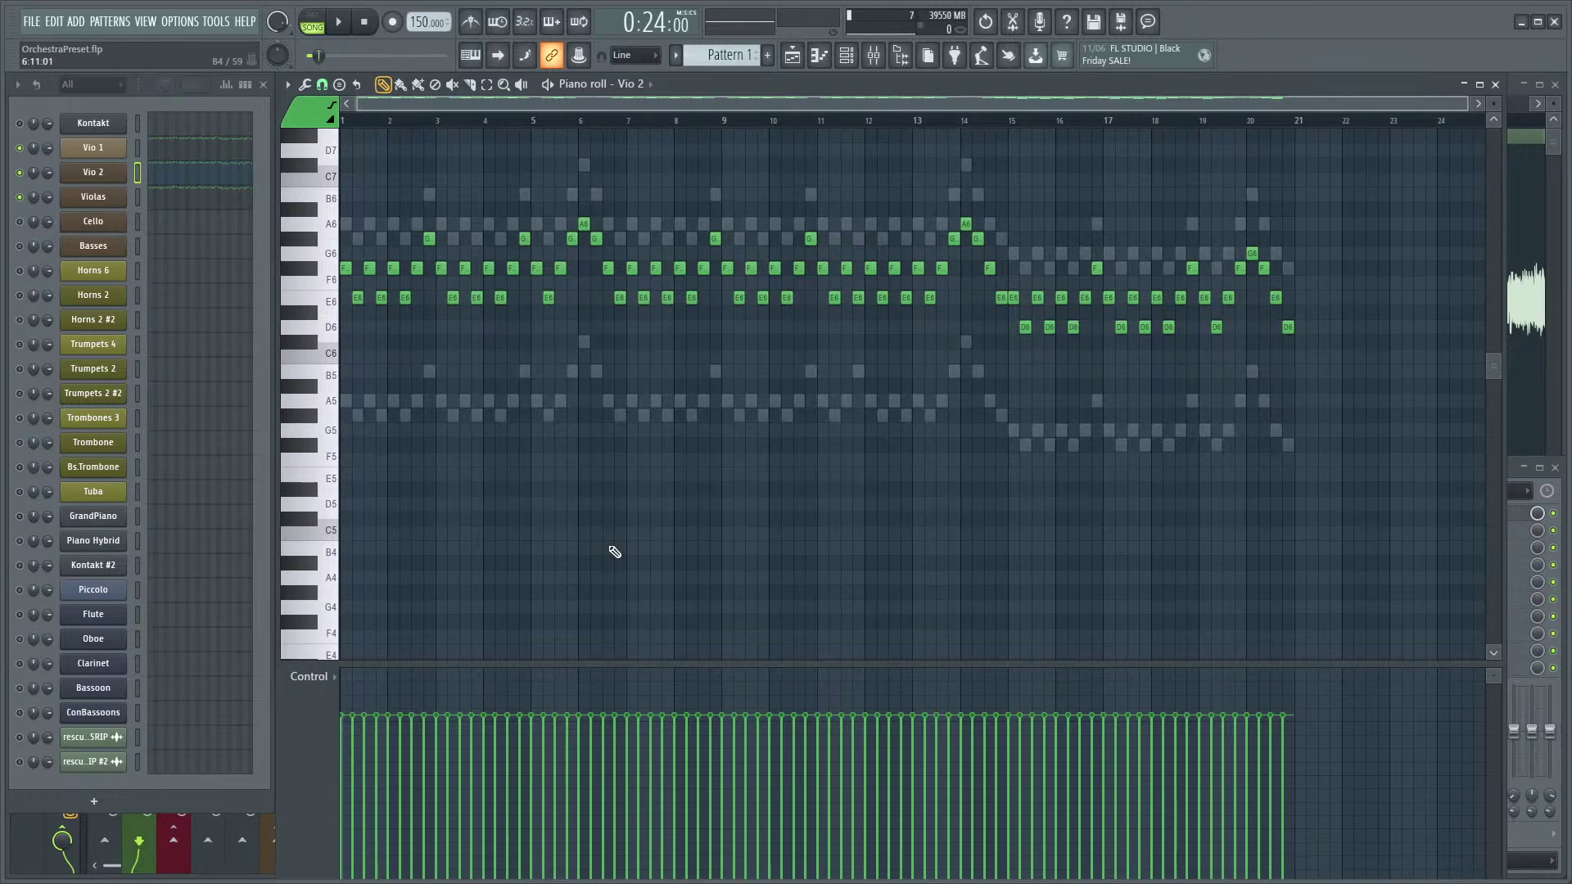
scroll(615, 552, up, 2)
ctrl+scroll(604, 551, up, 1)
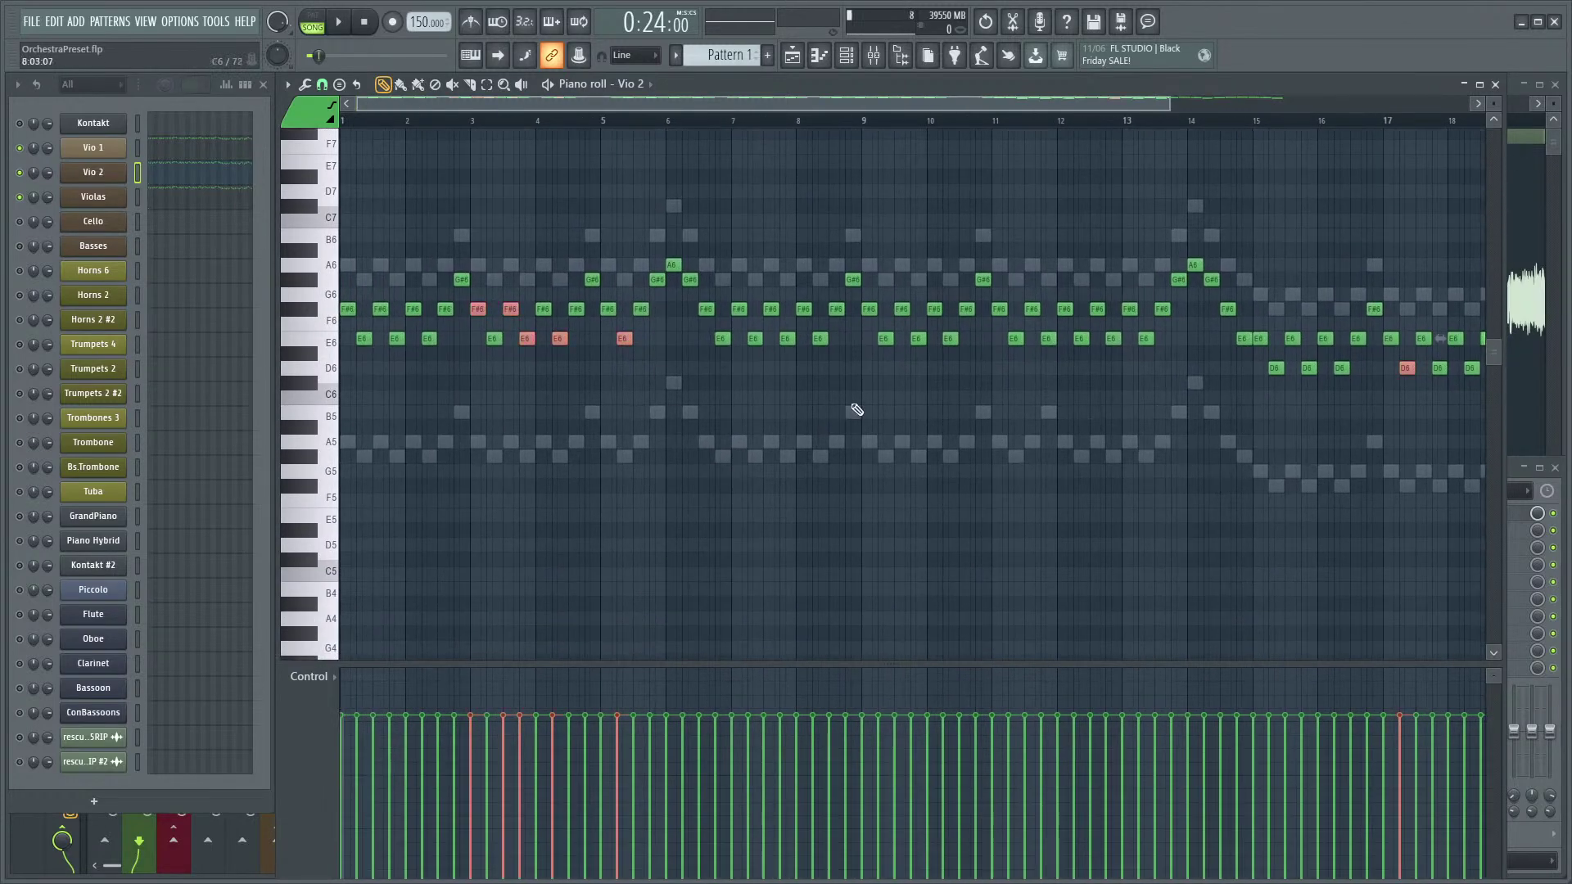
ctrl+scroll(1007, 431, down, 2)
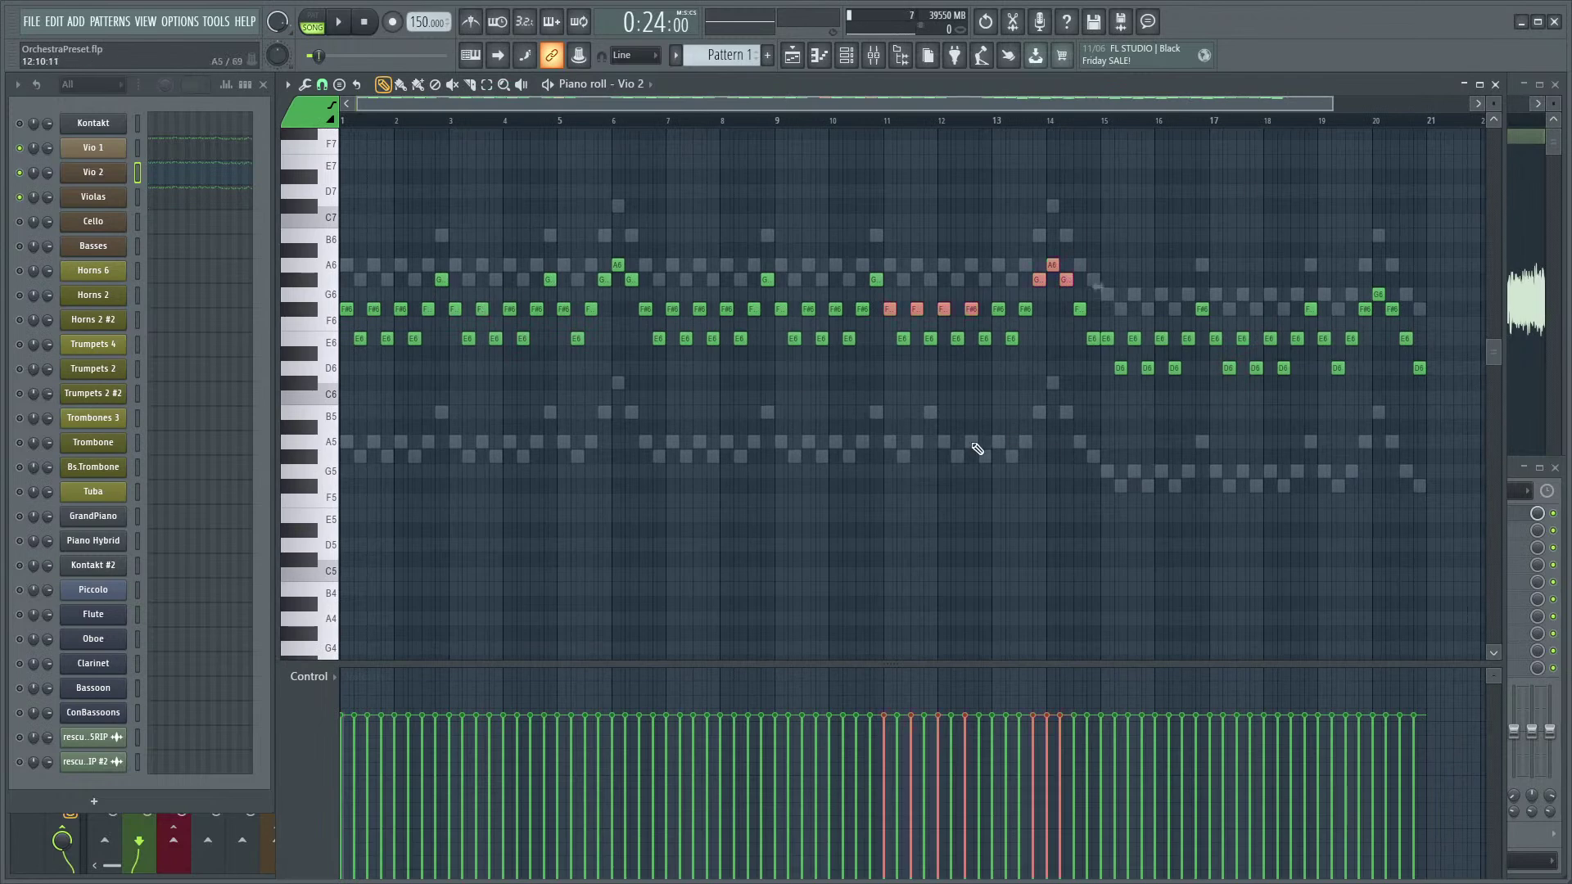
click(943, 403)
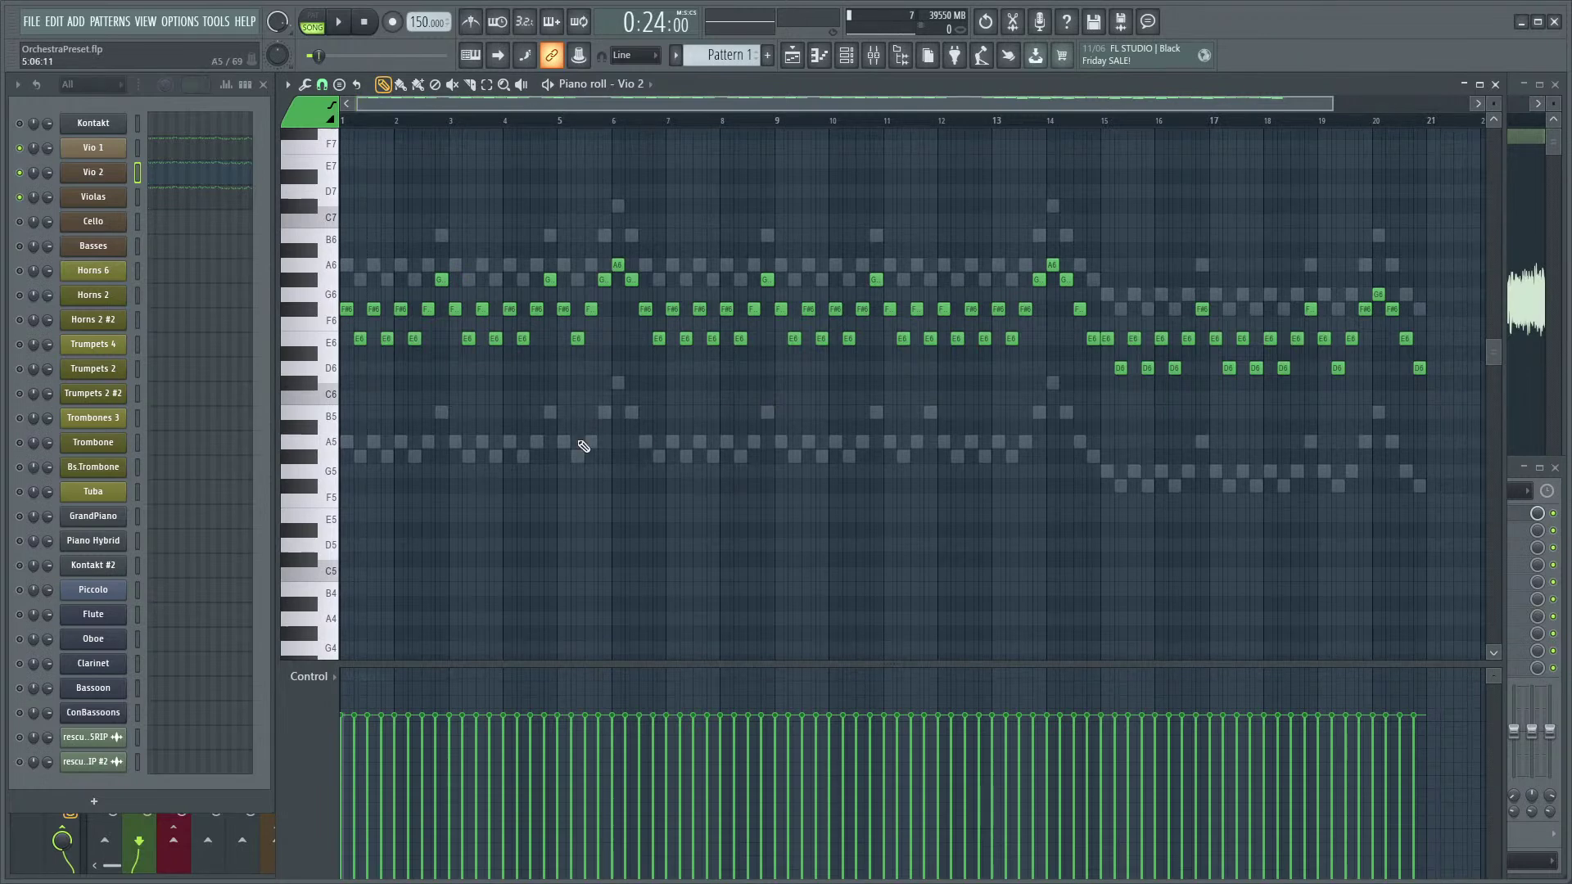
scroll(573, 447, down, 1)
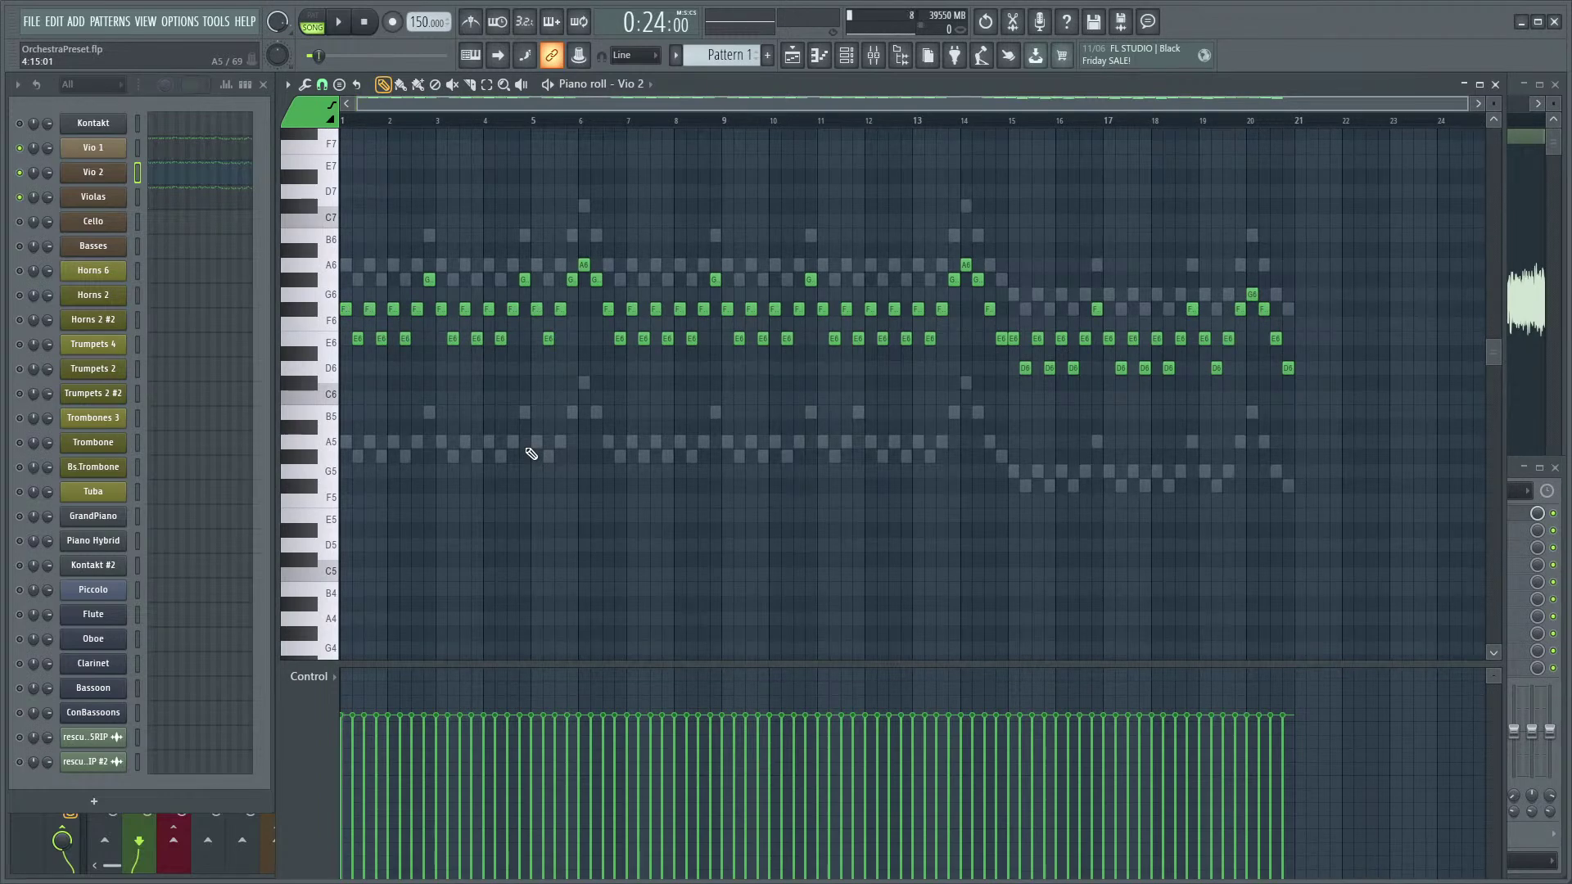
scroll(678, 516, up, 3)
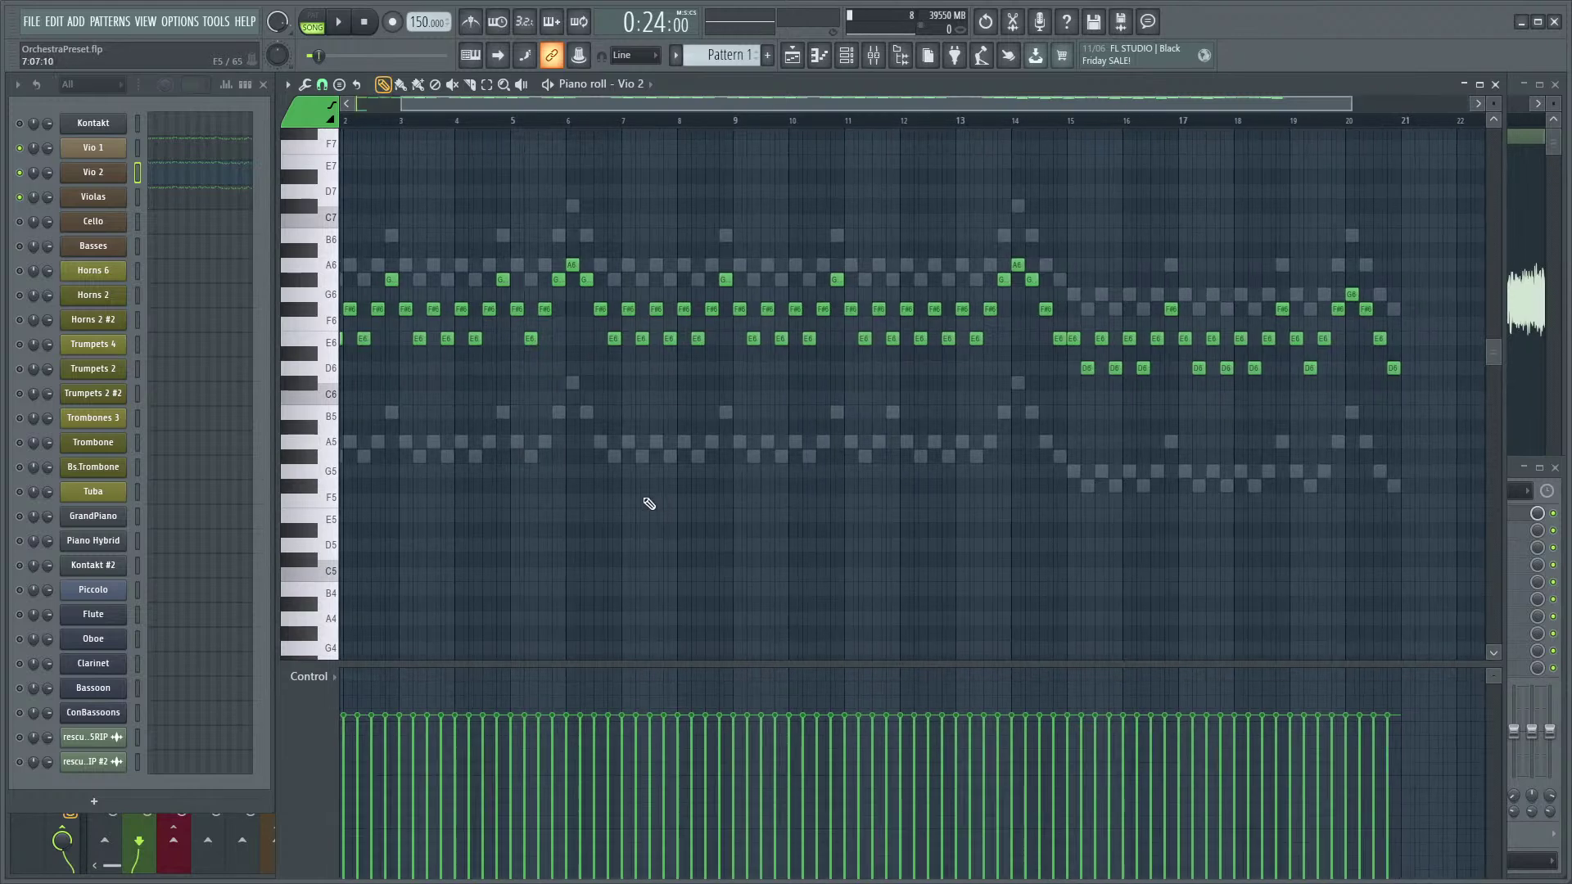
scroll(831, 520, up, 2)
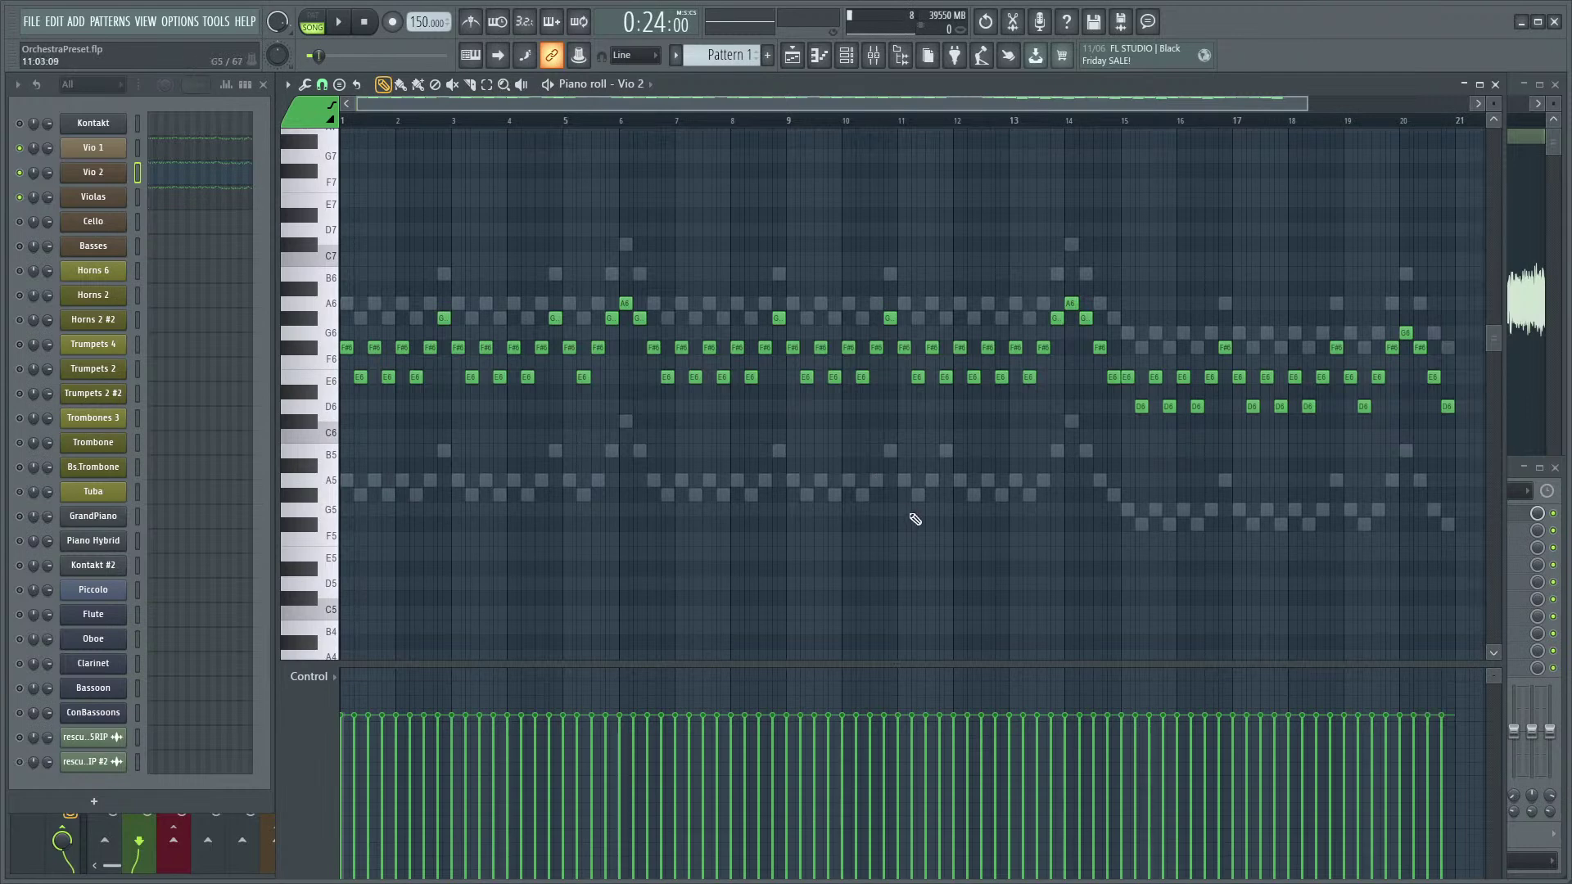
scroll(903, 514, down, 2)
scroll(1015, 454, up, 3)
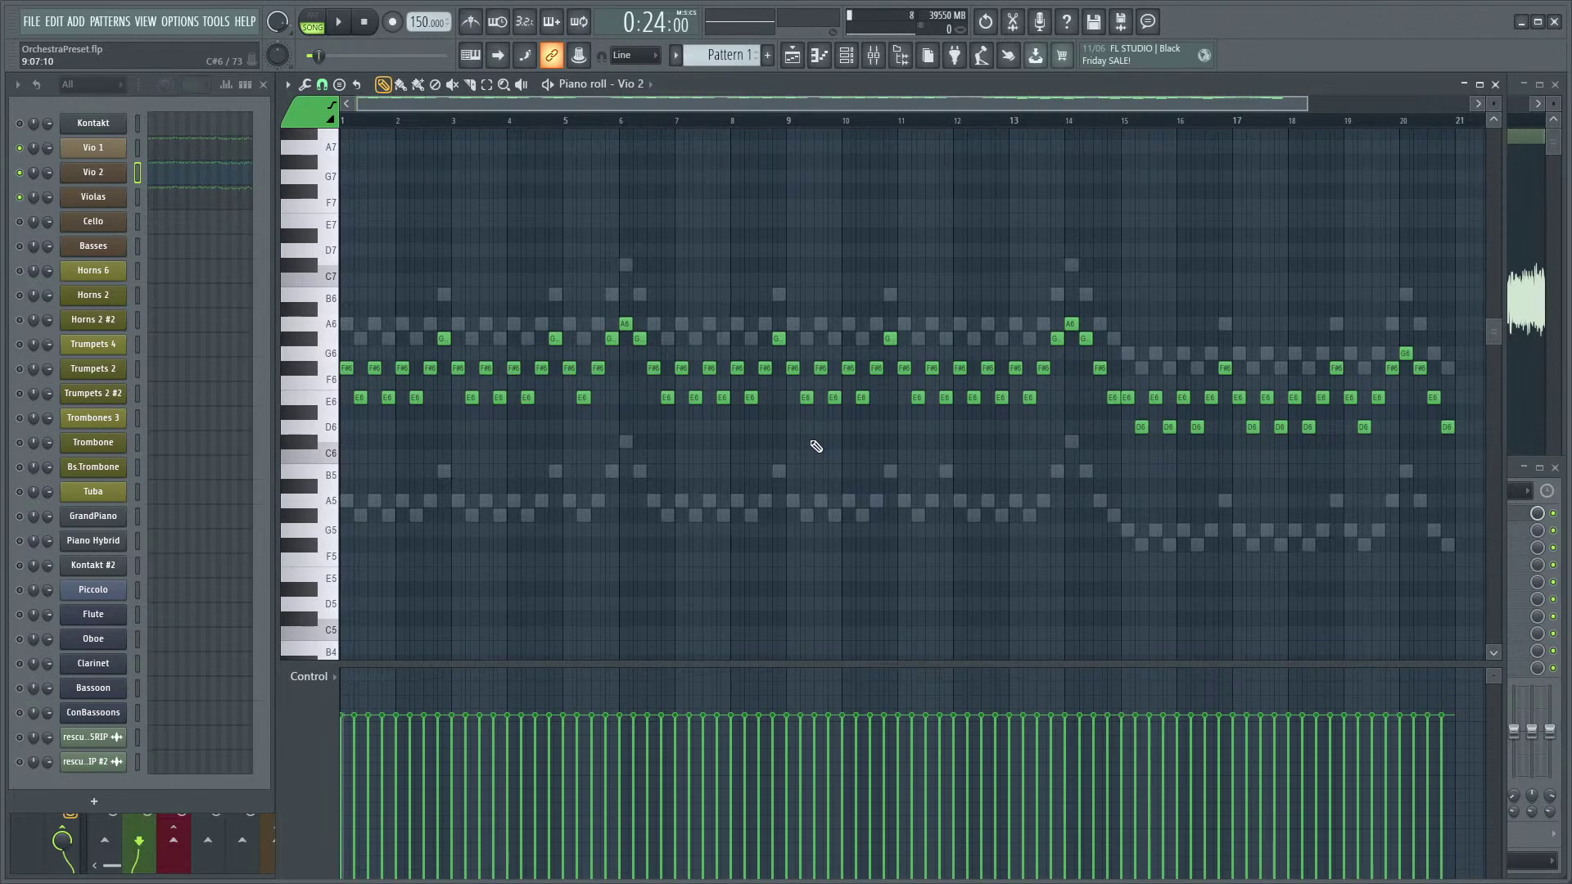
scroll(720, 483, down, 4)
scroll(585, 543, down, 1)
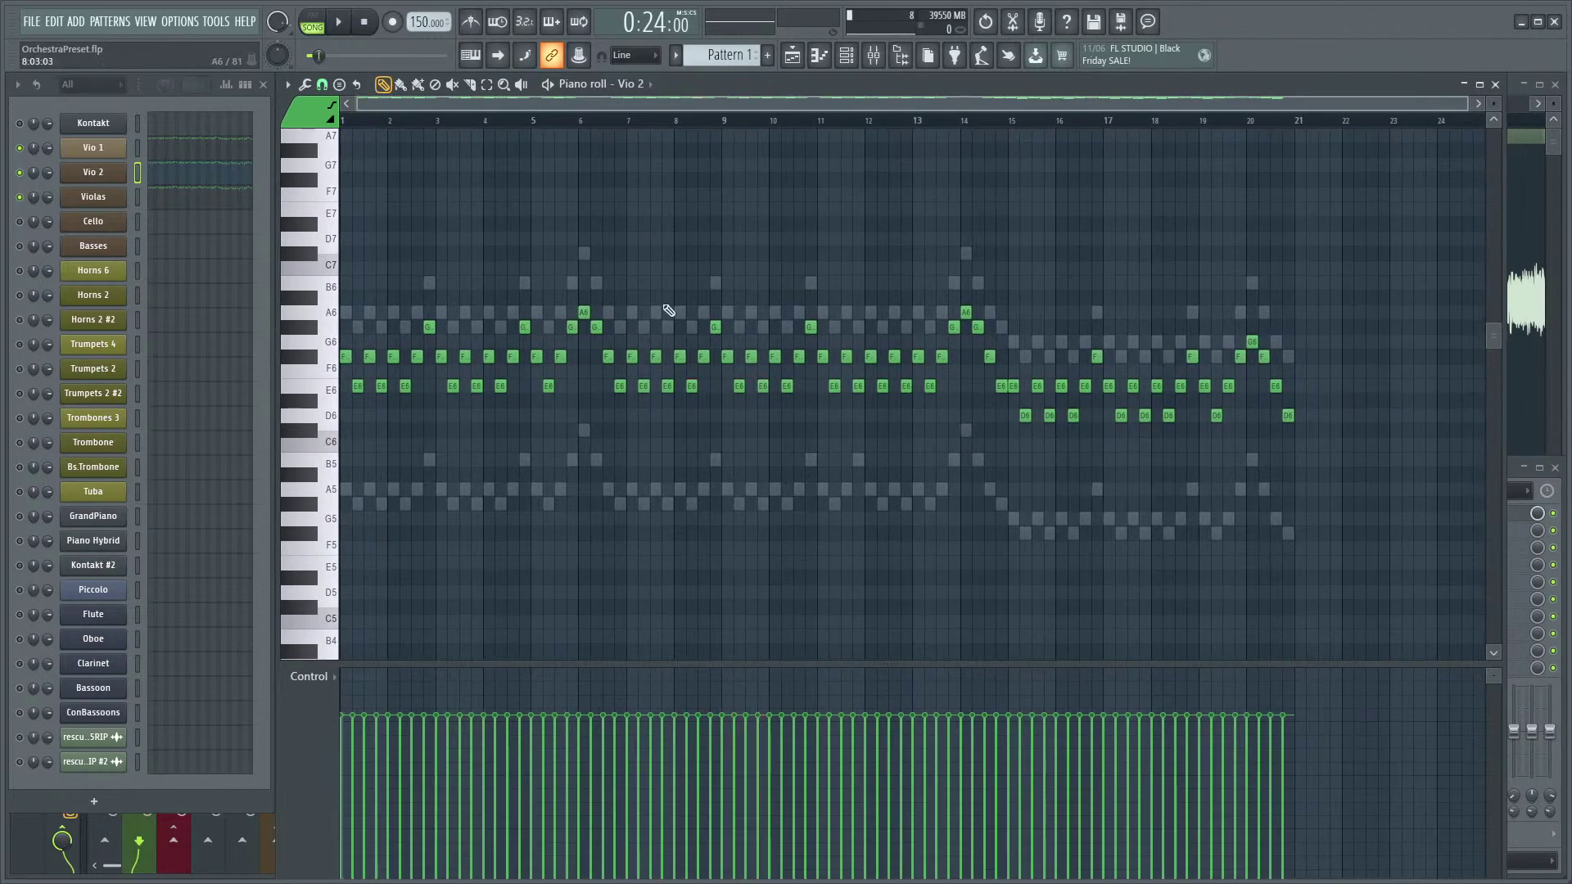
scroll(619, 396, down, 3)
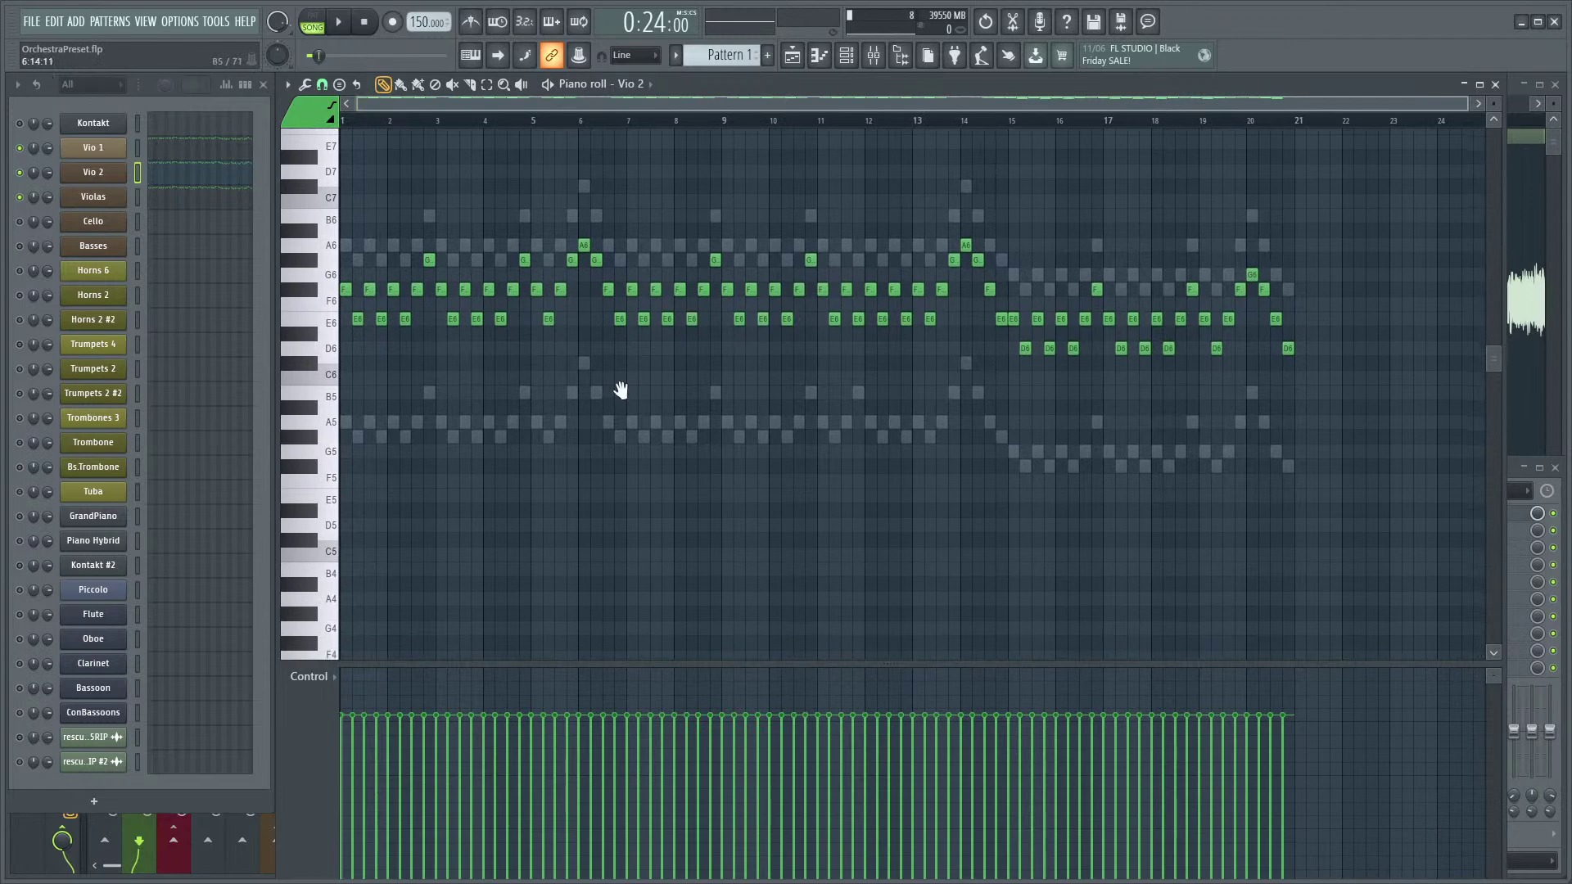
scroll(620, 395, up, 4)
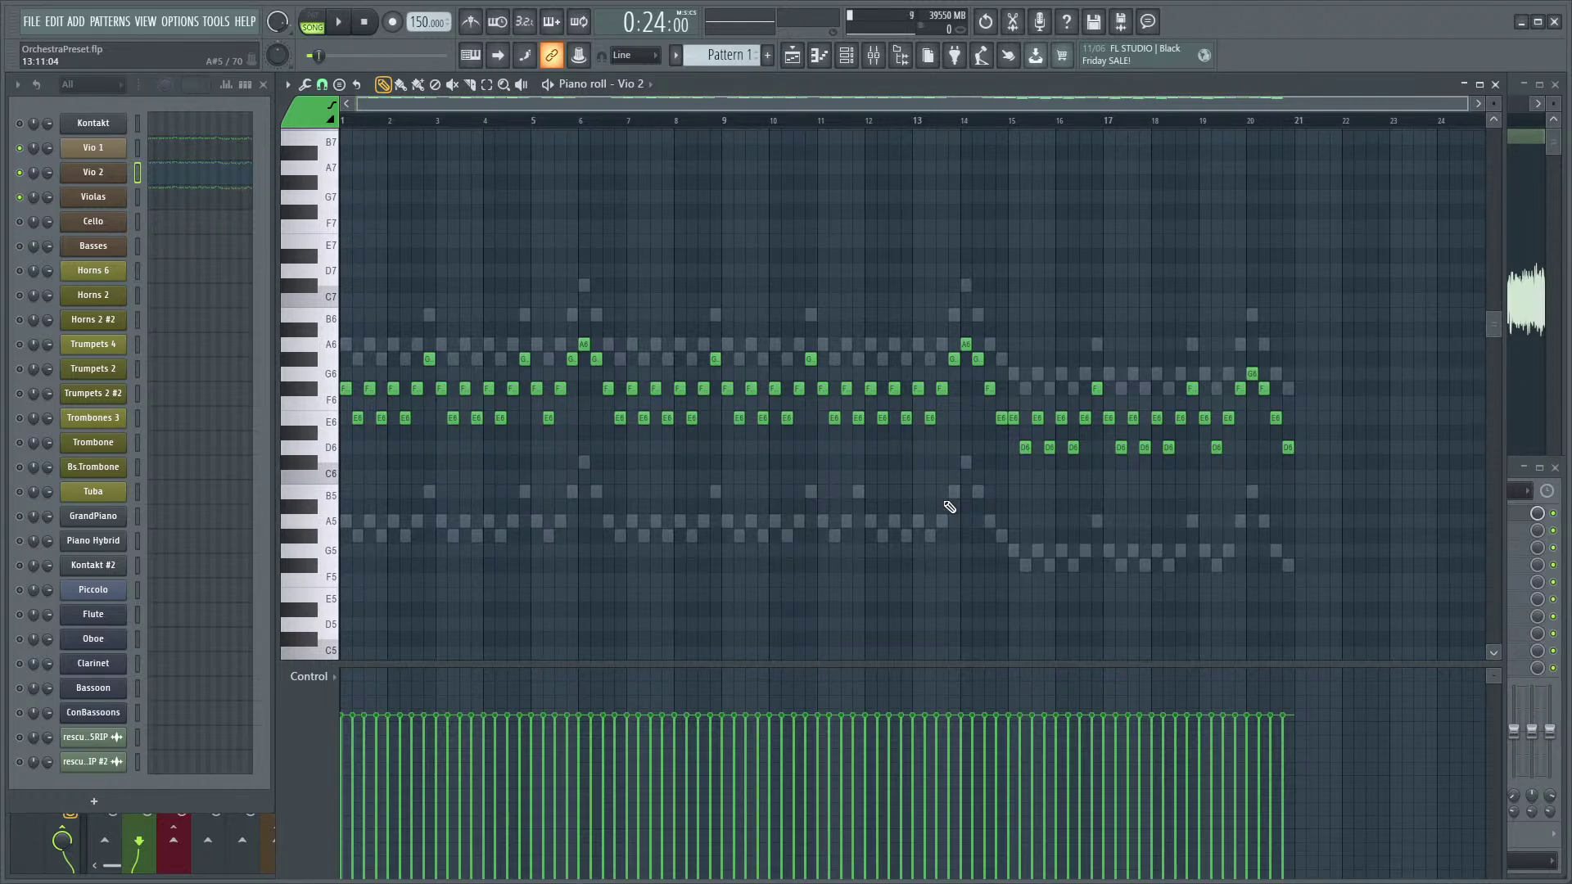
scroll(853, 586, down, 1)
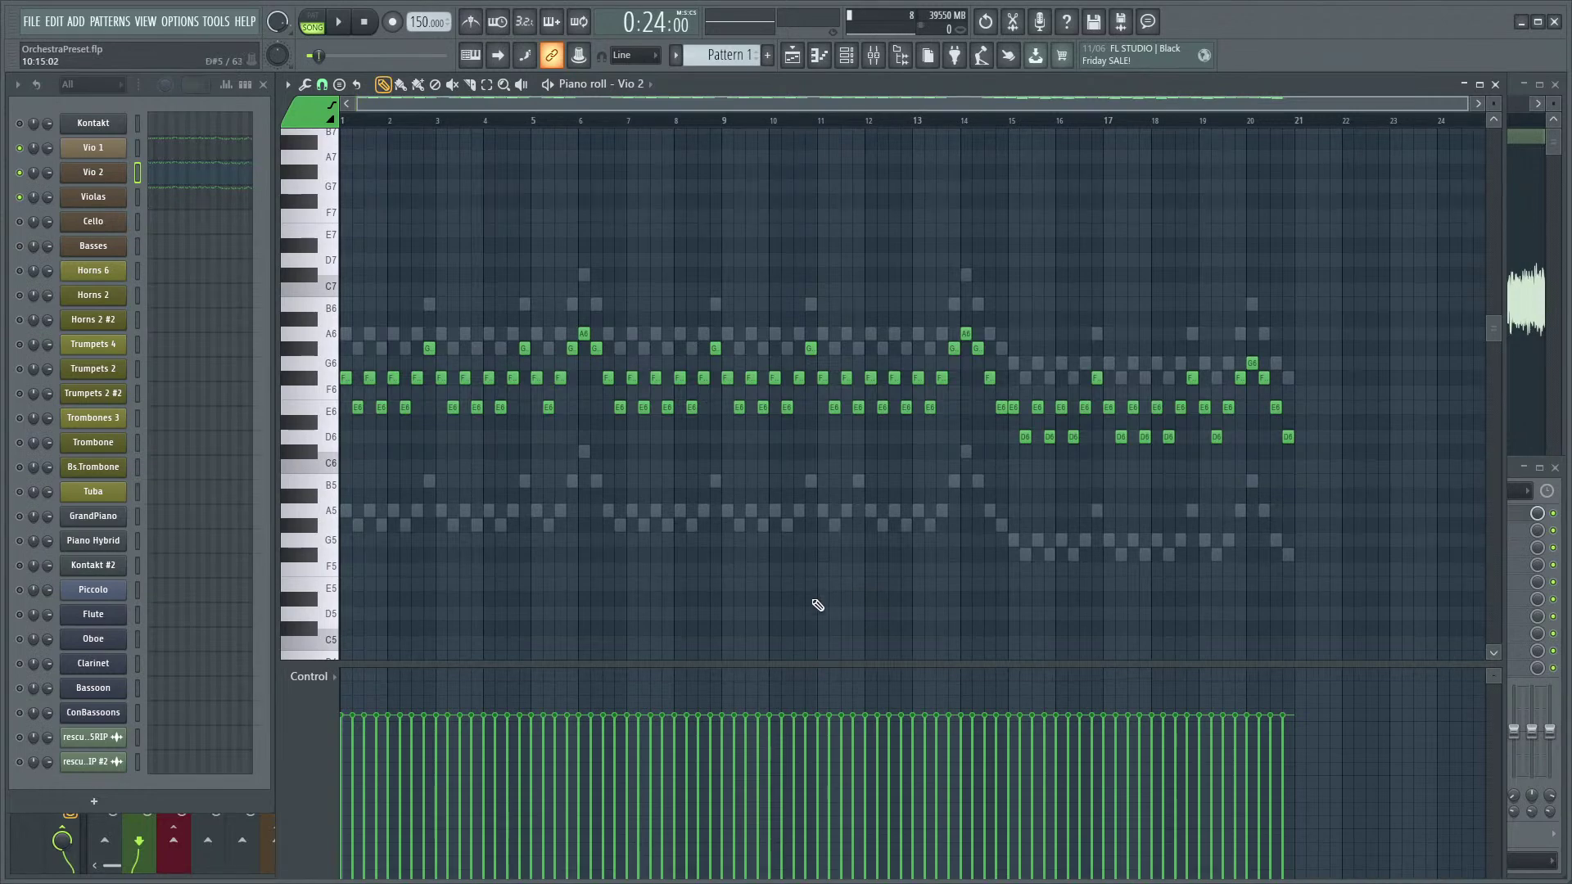
scroll(813, 613, down, 2)
ctrl+scroll(617, 586, up, 3)
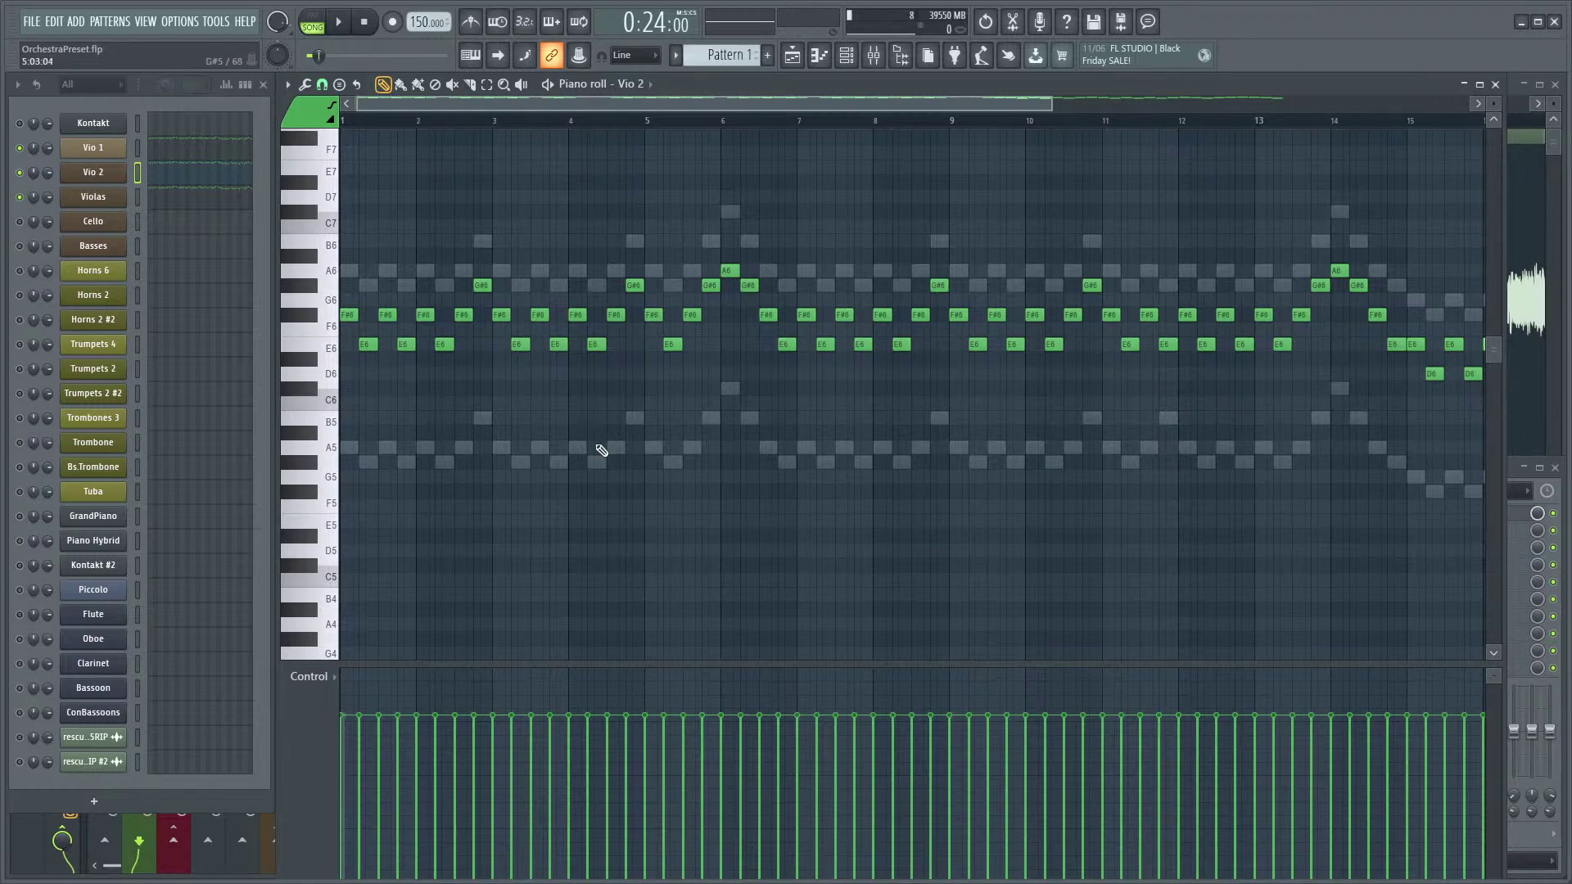
scroll(579, 509, up, 2)
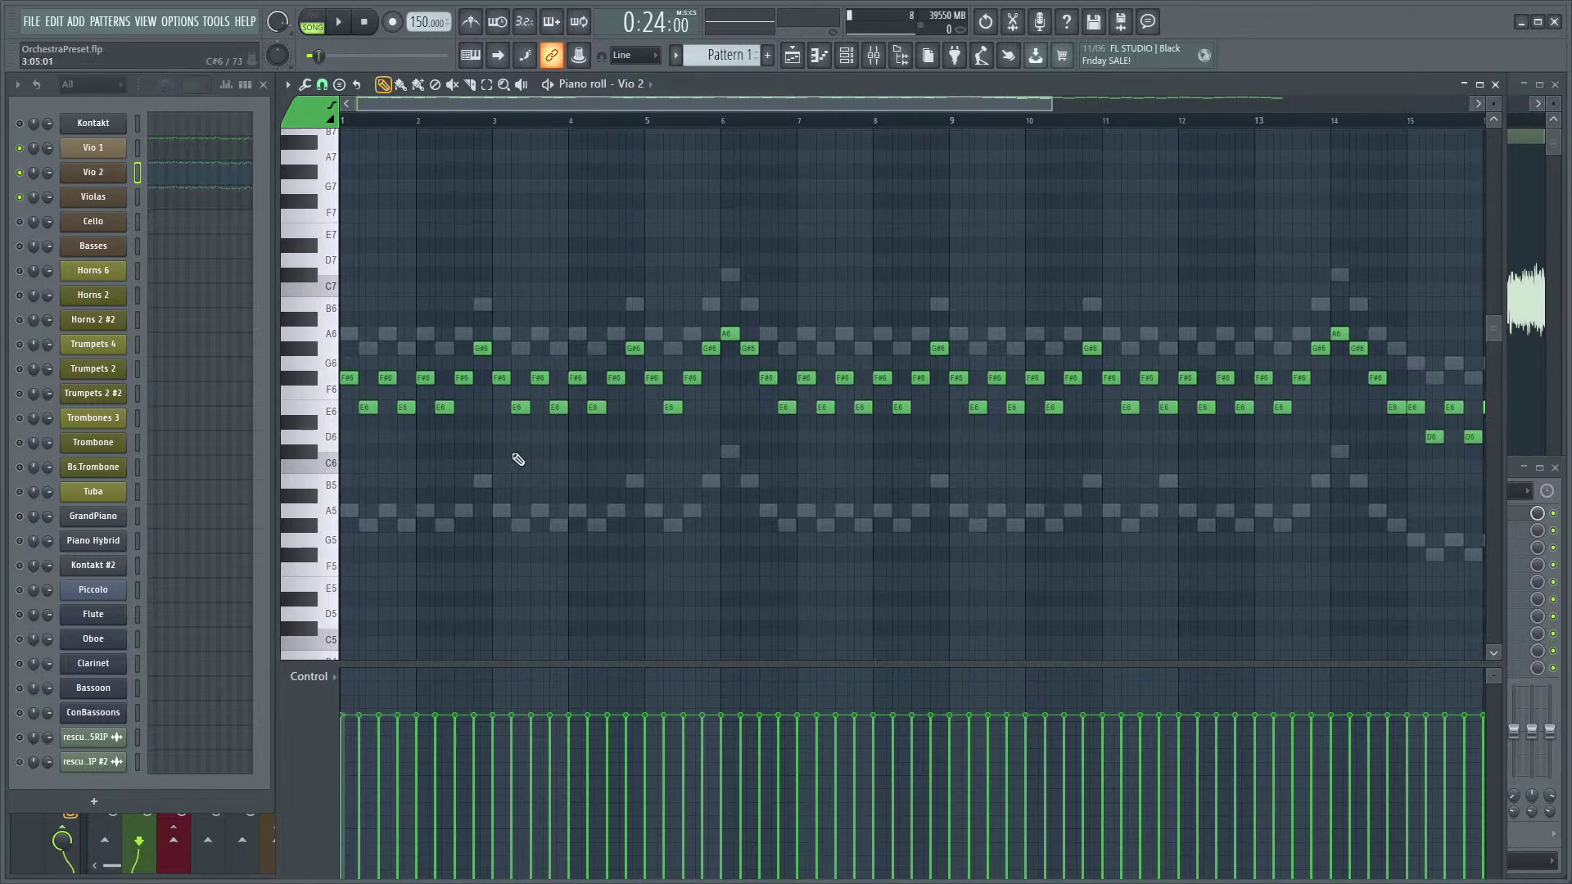
scroll(547, 463, down, 1)
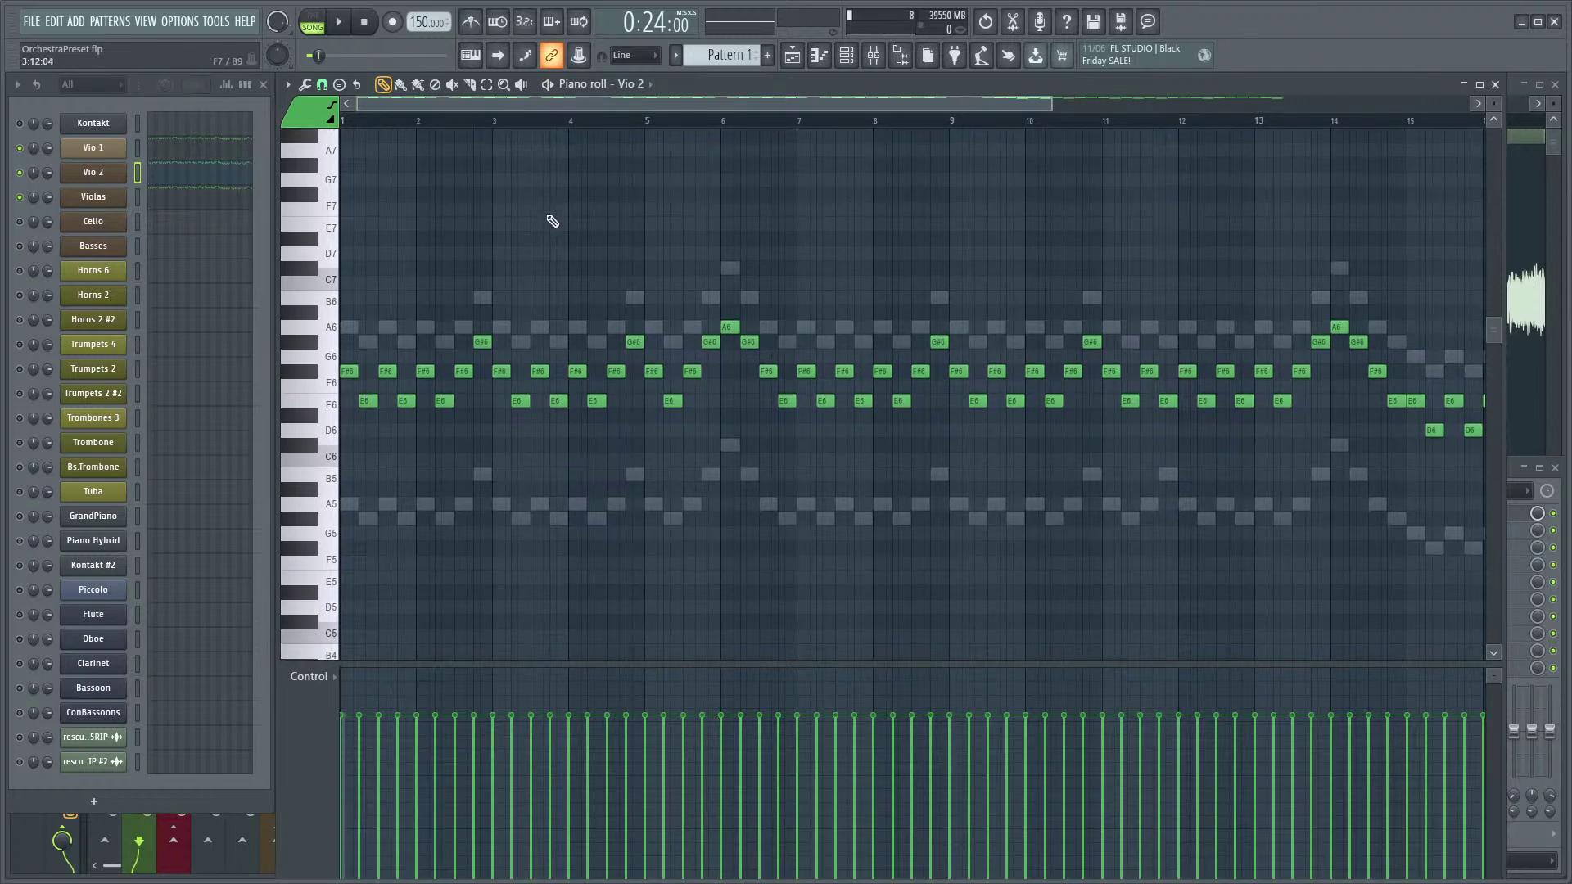
scroll(565, 226, up, 1)
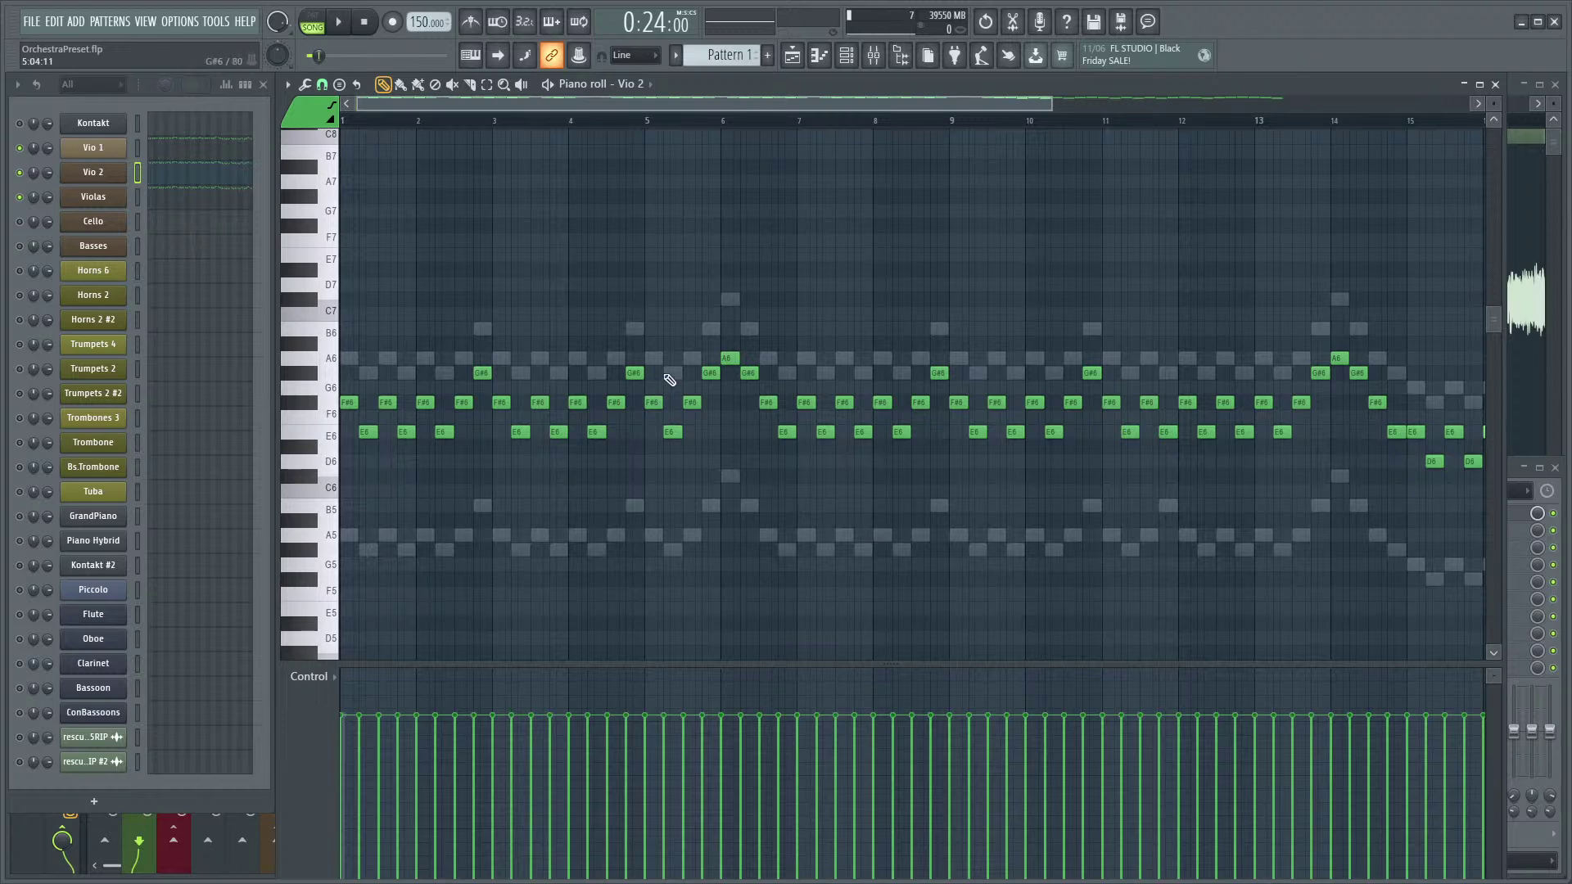
- Play back the string parts from the start of Pattern 1 while following Vio 2's opening bars against the ghost notes
scroll(688, 586, down, 2)
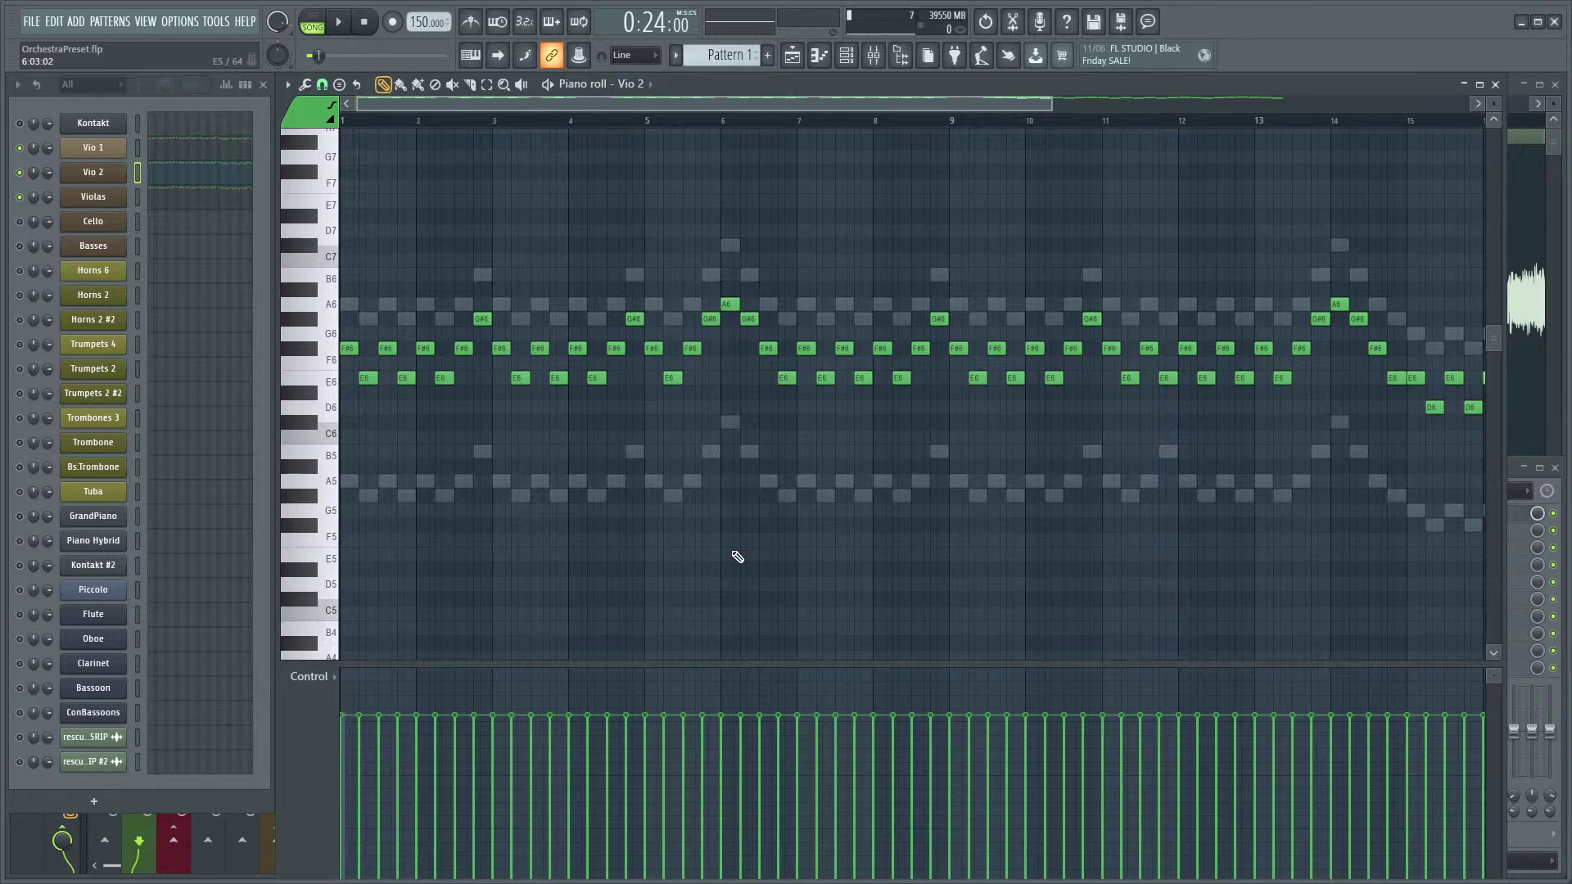
scroll(614, 421, up, 3)
key(space)
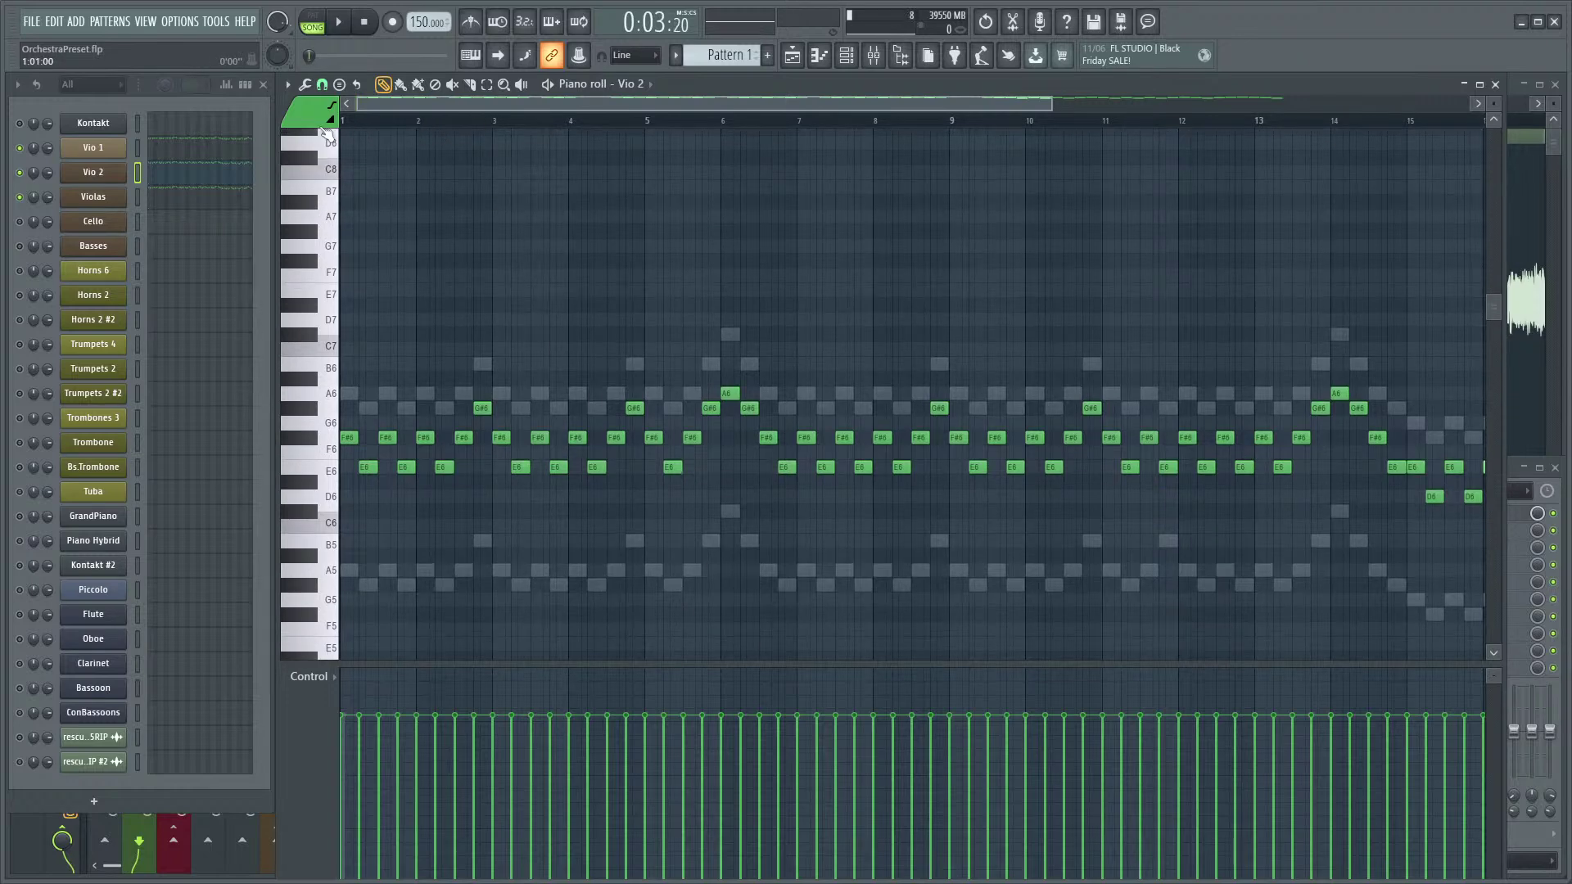
scroll(404, 569, up, 3)
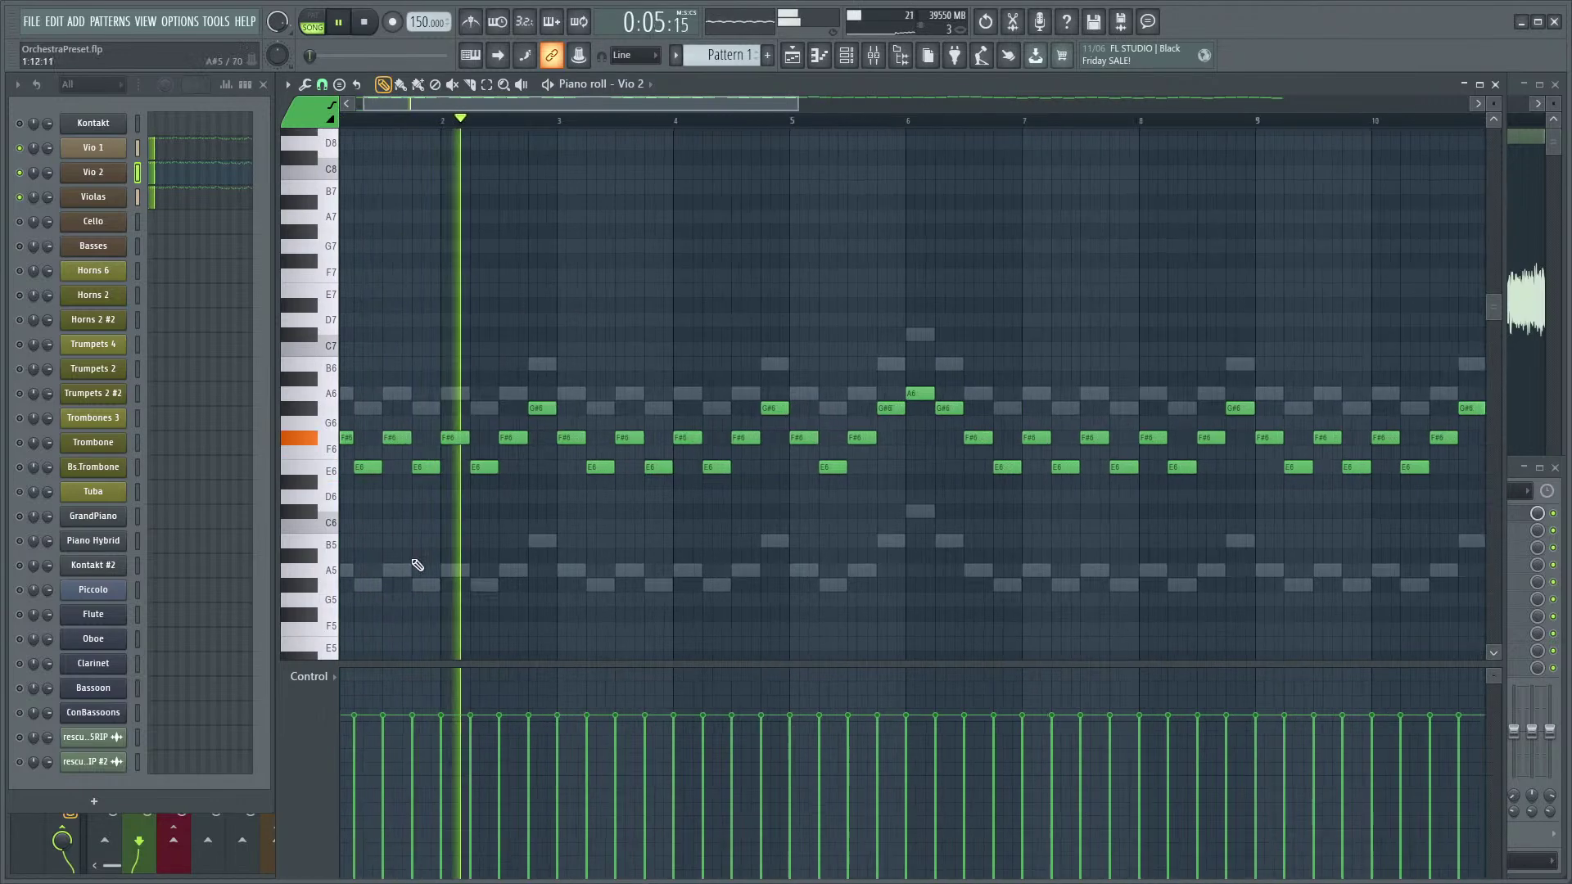
scroll(491, 519, down, 4)
scroll(589, 495, up, 2)
scroll(754, 411, down, 4)
key(space)
- Shift Vio 2's whole melodic line one bar later so its first F#6 starts at bar 2
drag(1383, 185, 396, 479)
scroll(396, 479, up, 2)
scroll(737, 431, up, 1)
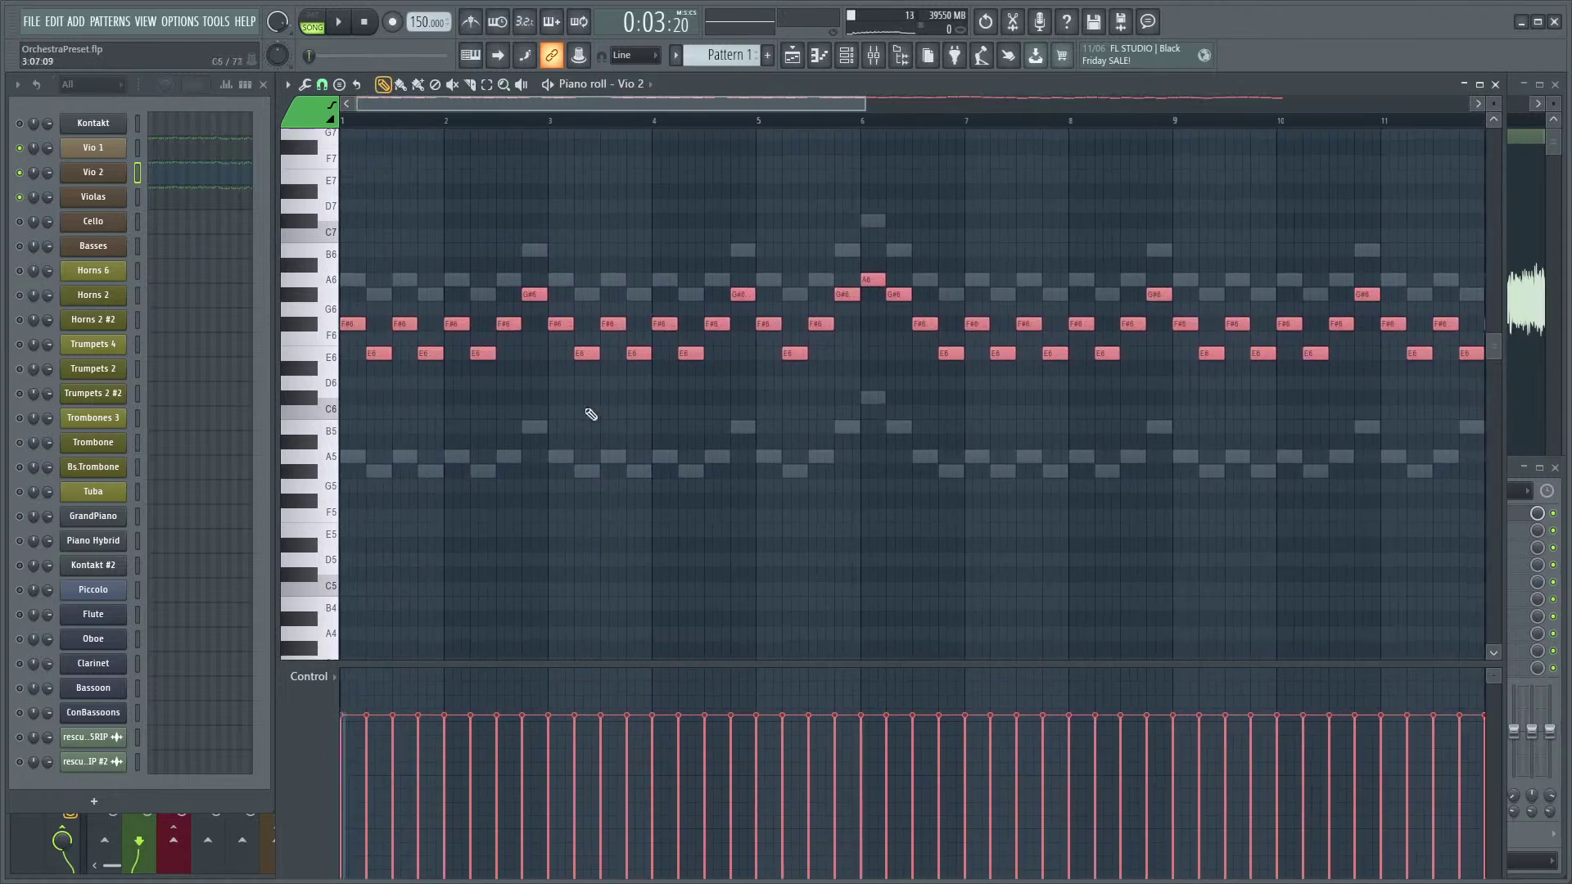
drag(356, 328, 455, 330)
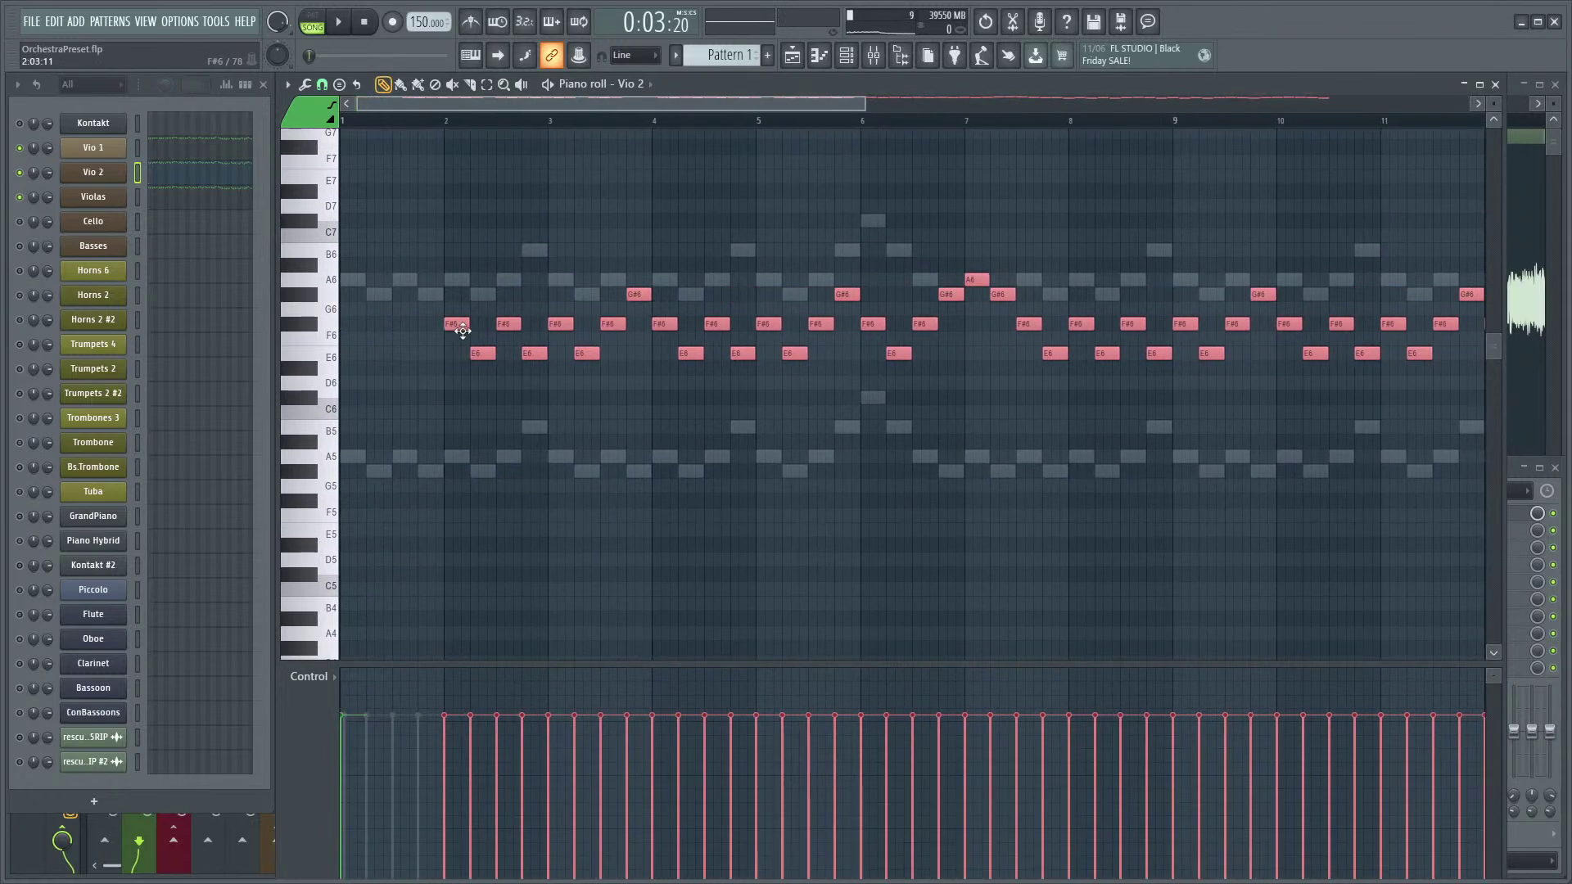
- Shift Vio 1's whole melodic line one bar later so its first A6 starts at bar 2
scroll(449, 362, down, 3)
double_click(392, 281)
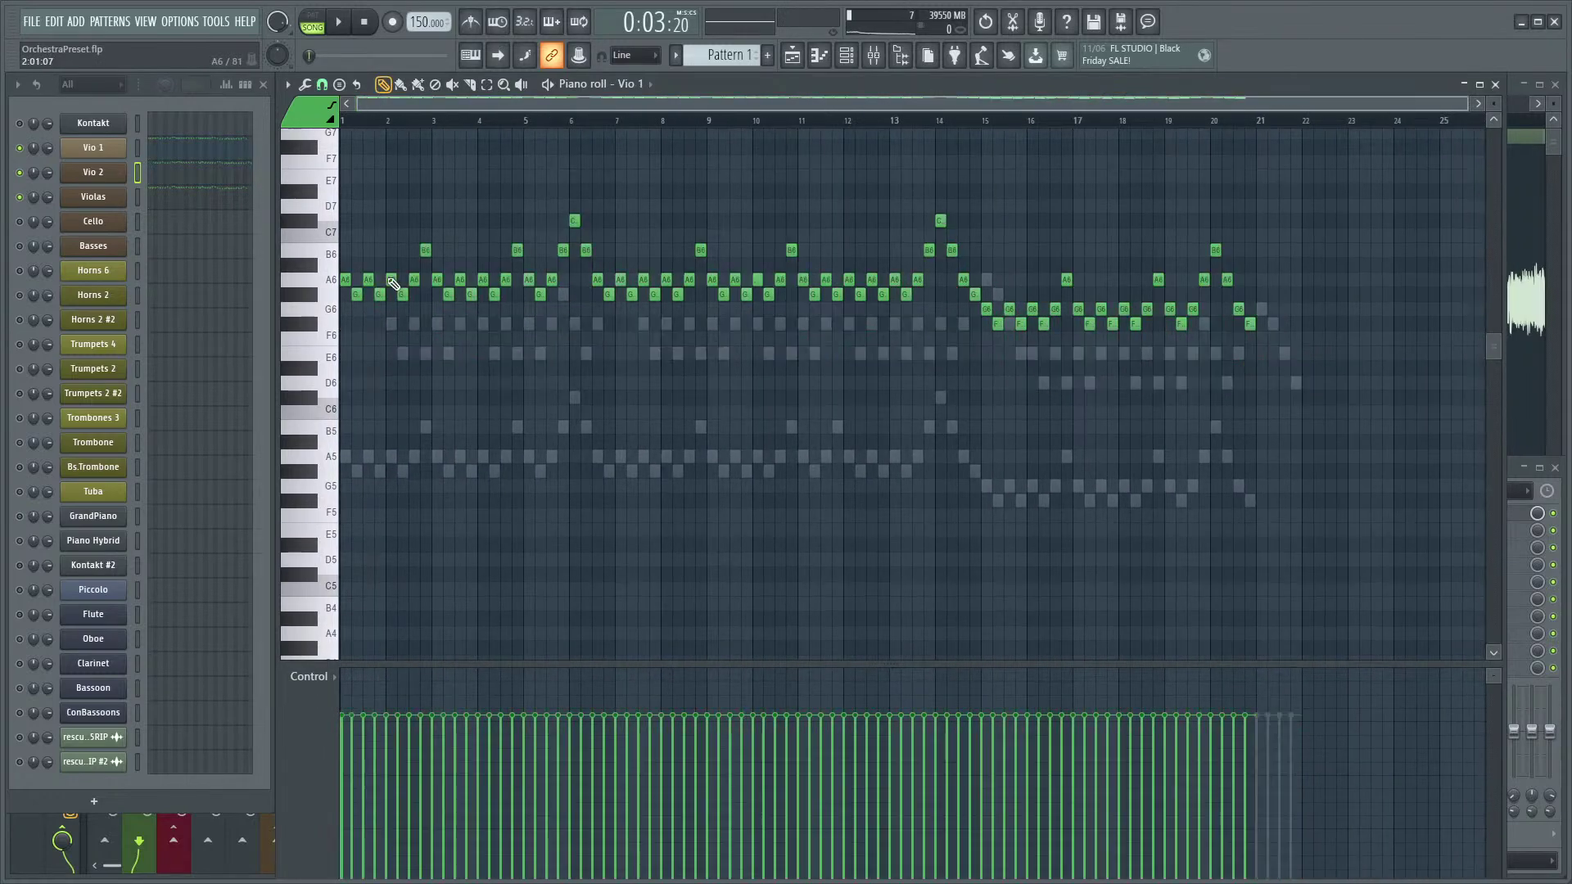
drag(1377, 189, 338, 420)
scroll(473, 360, up, 2)
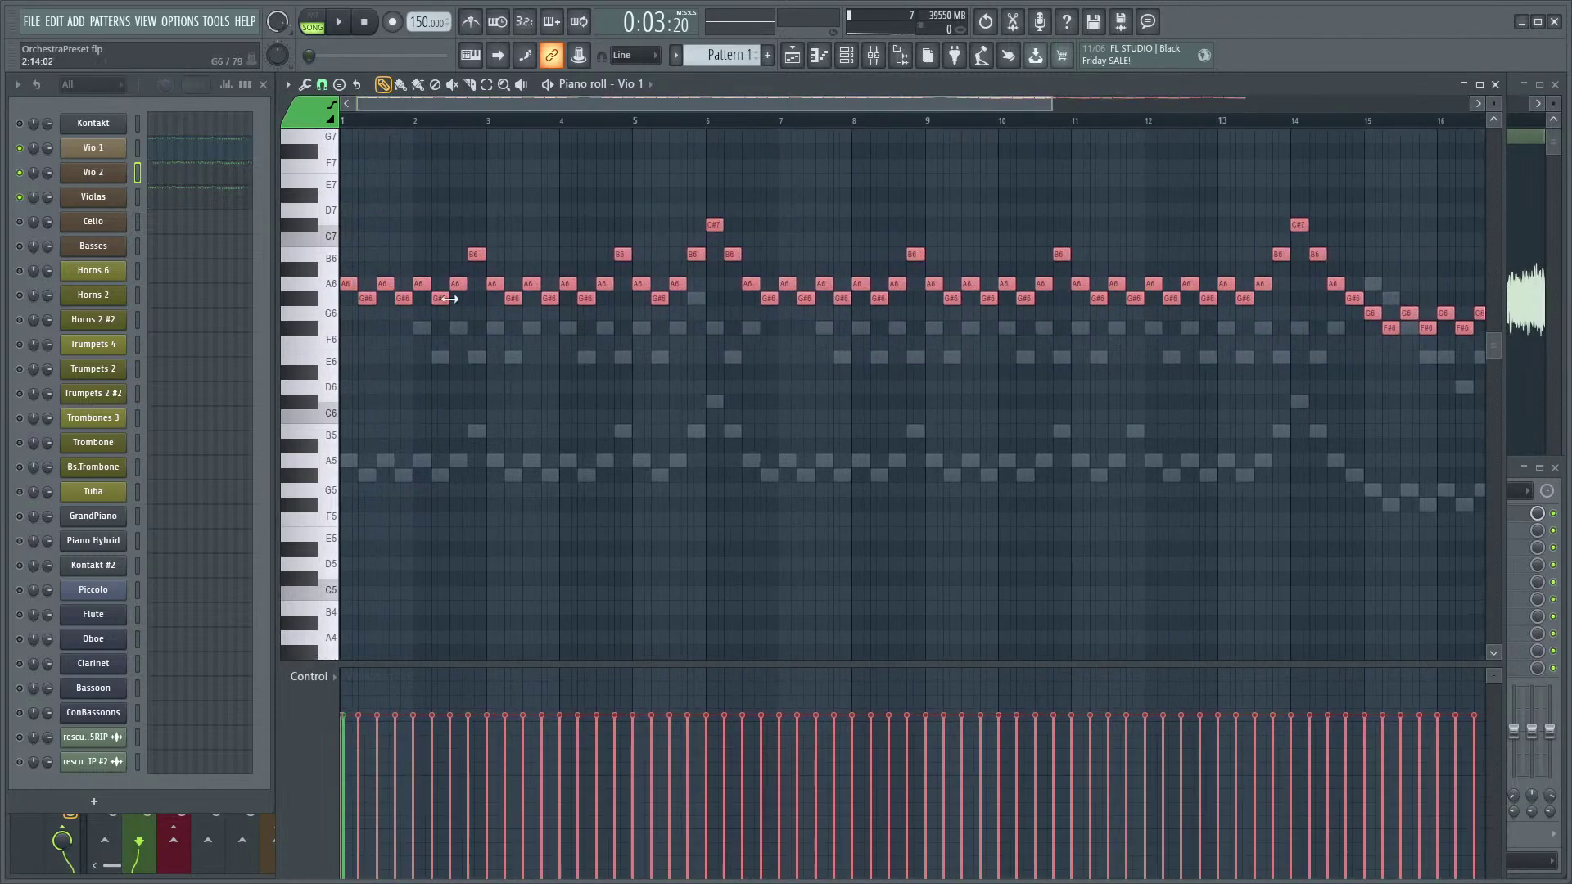
drag(383, 280, 456, 281)
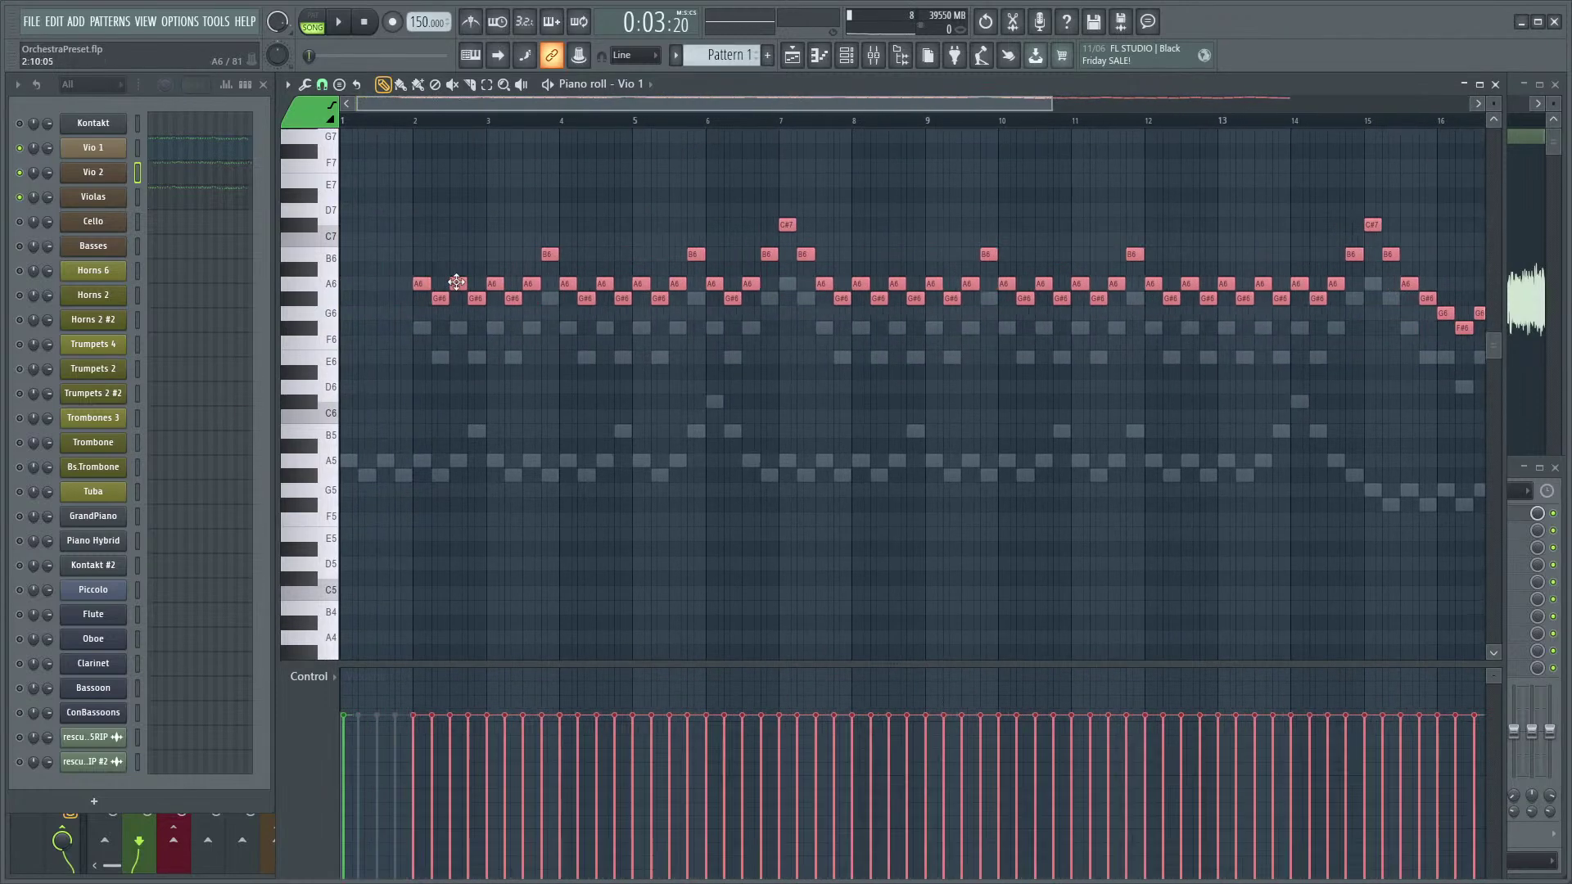
scroll(562, 375, up, 4)
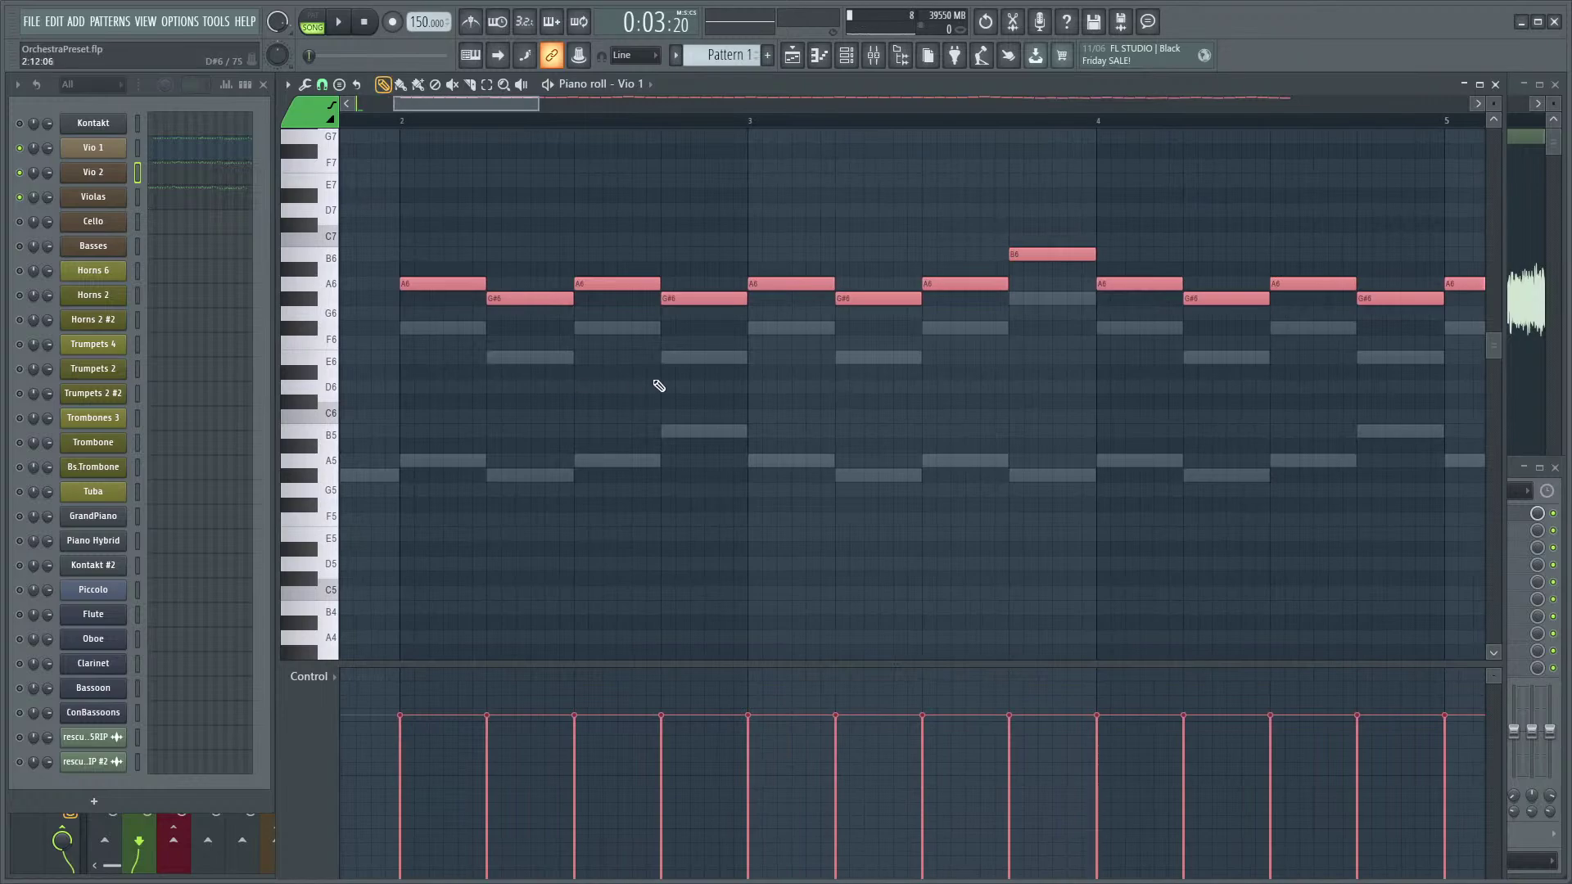
- Shift the Violas' whole melodic line one bar later to start at bar 2, leaving no notes selected
scroll(573, 434, down, 6)
double_click(370, 462)
drag(1314, 291, 353, 573)
scroll(361, 537, up, 4)
drag(356, 447, 474, 446)
click(492, 387)
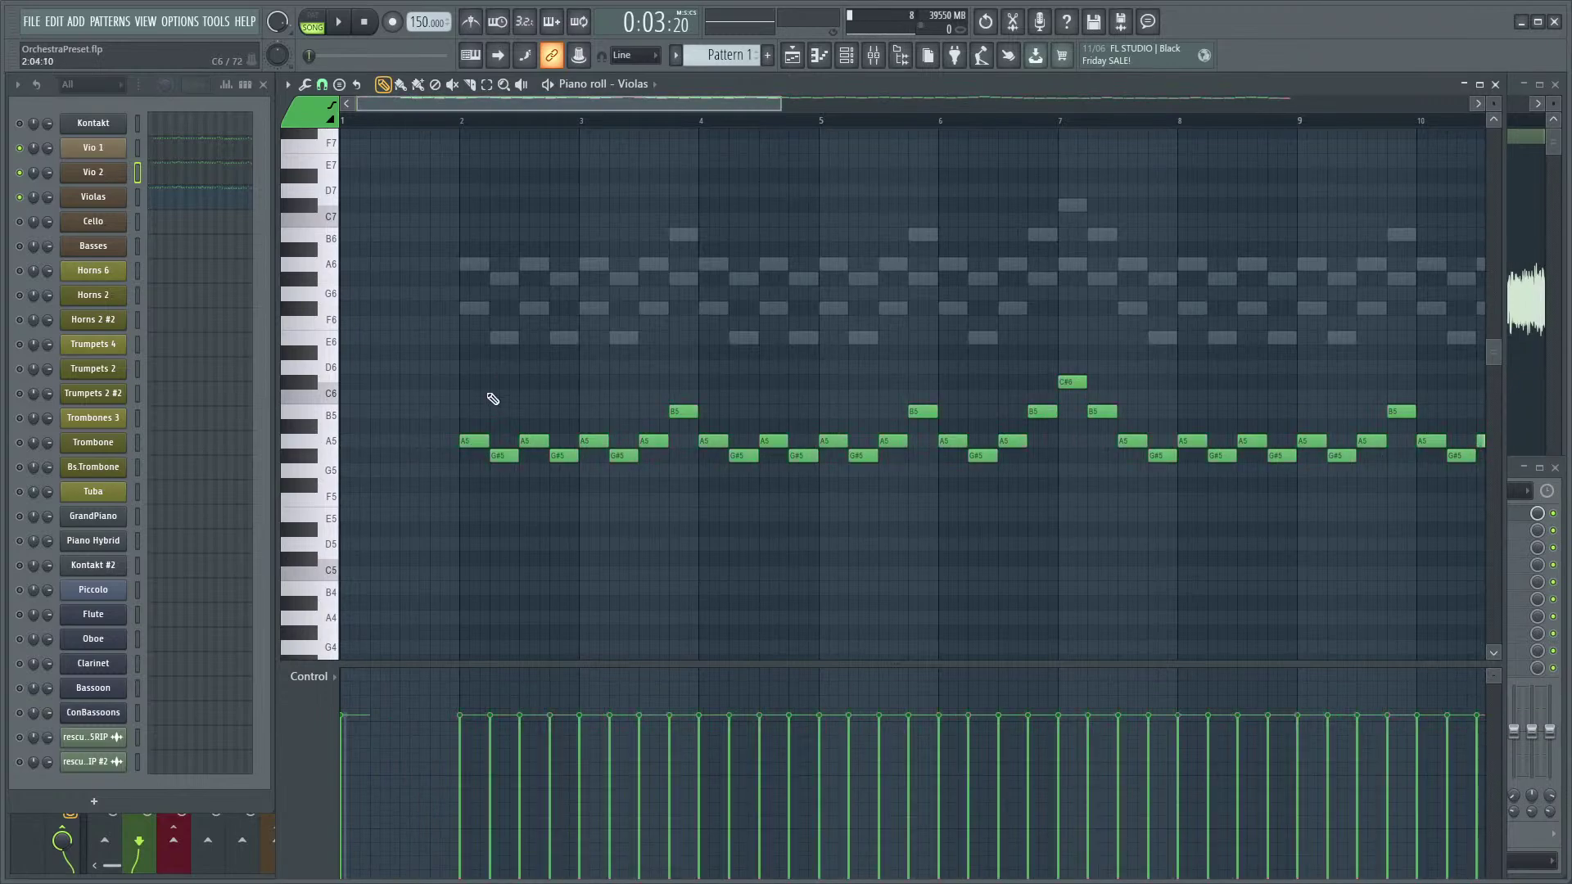
- Move the Violas' low C#1 note from bar 1 to the start of bar 2
scroll(508, 459, down, 10)
drag(359, 462, 458, 467)
scroll(477, 537, up, 5)
drag(525, 529, 689, 531)
drag(629, 463, 706, 464)
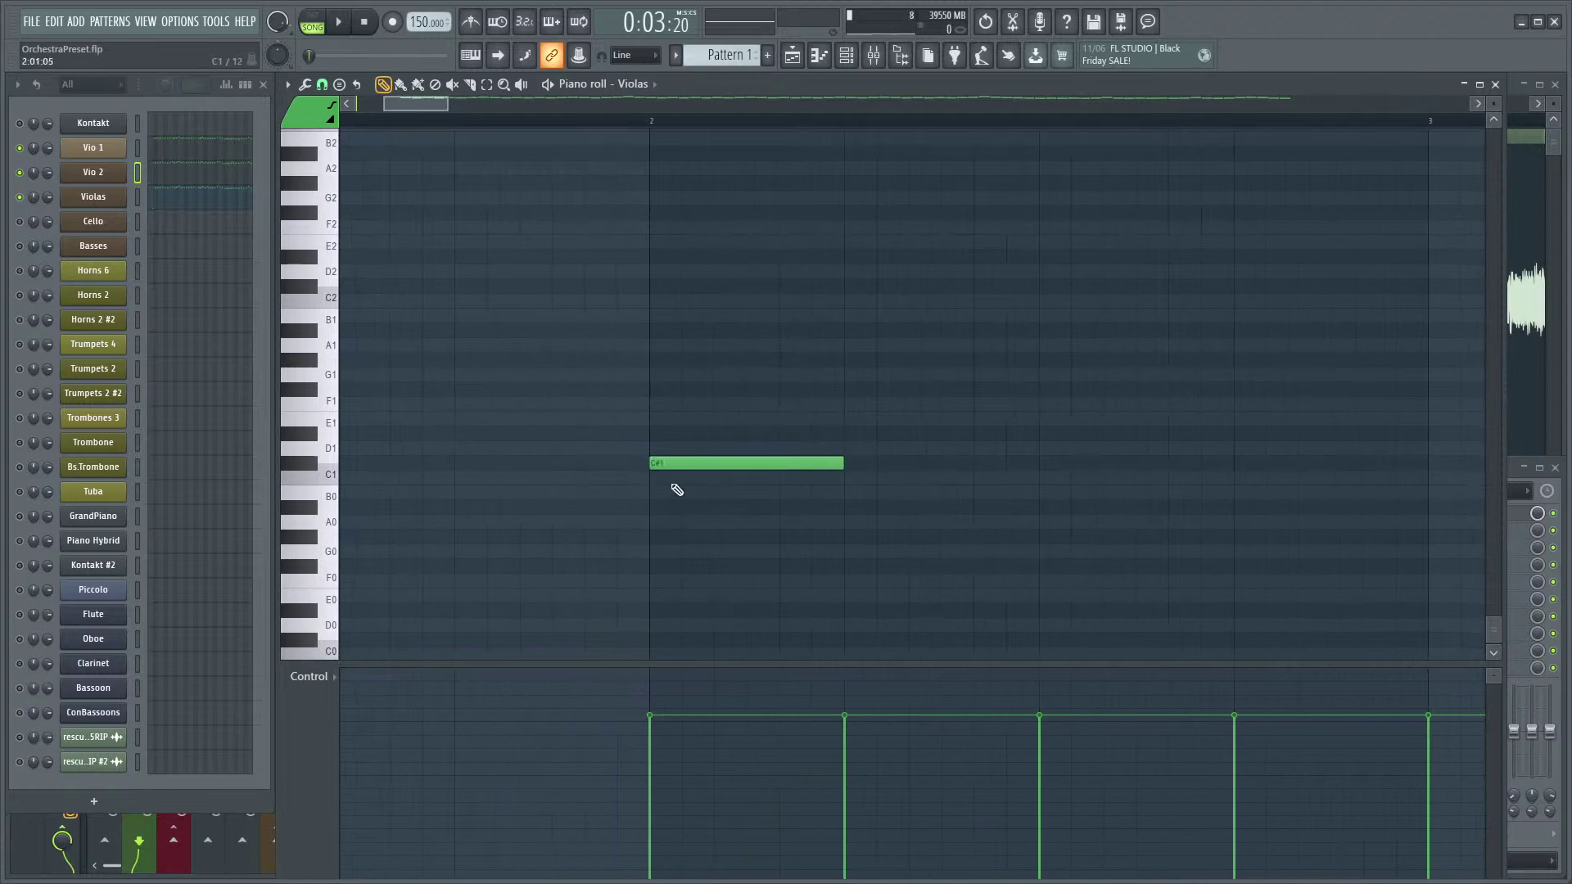
- Compare the start of the Violas' C#1 note with their first A5 note at bar 2
scroll(712, 495, up, 10)
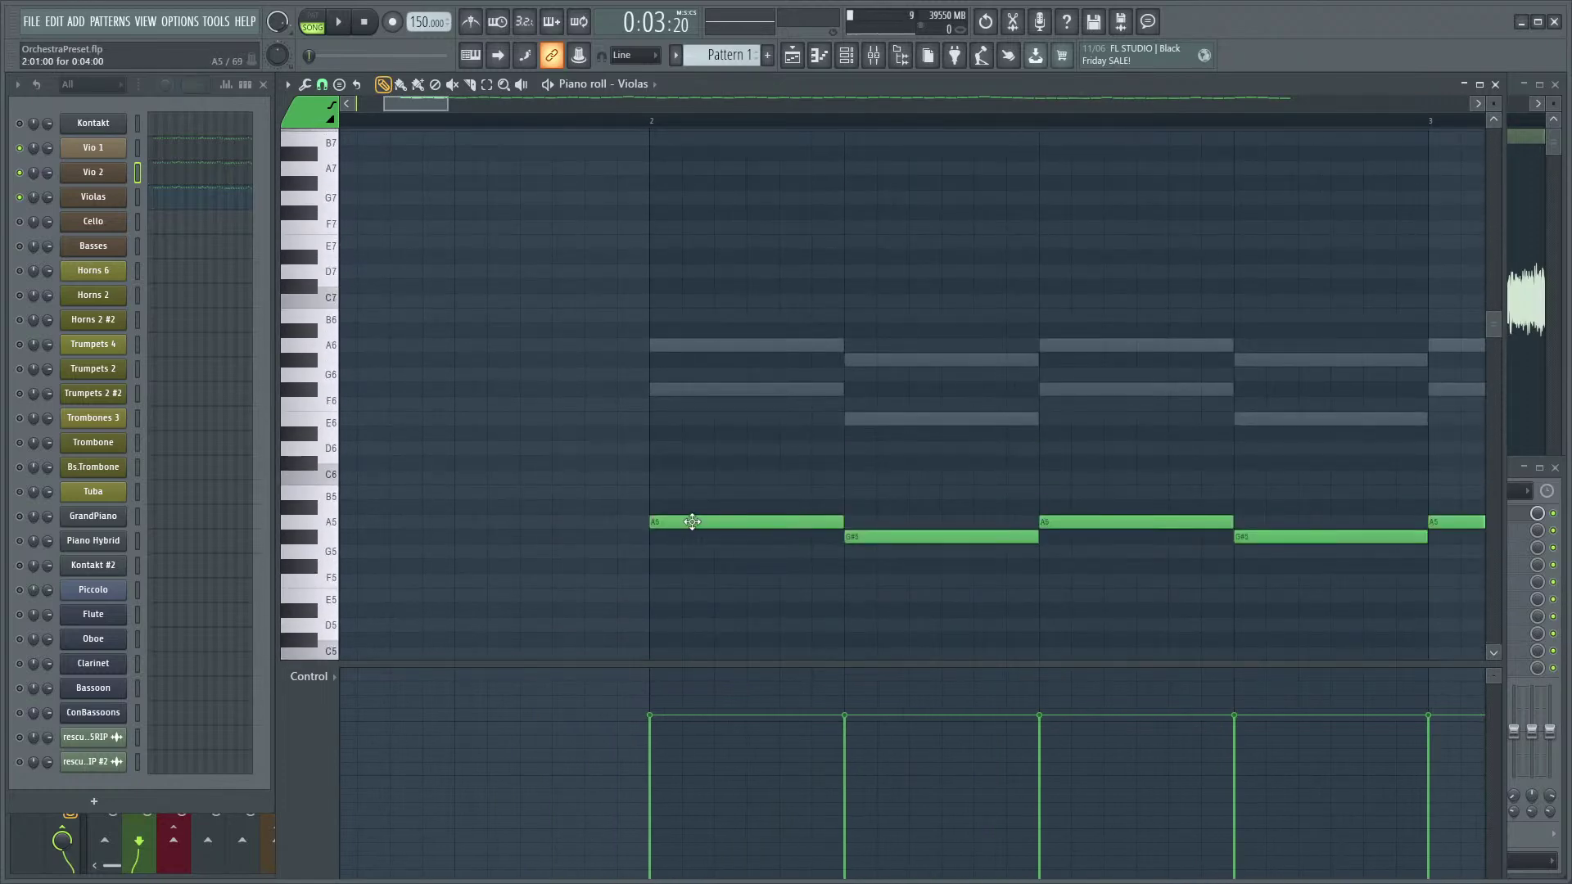
scroll(687, 557, down, 12)
scroll(900, 450, down, 4)
ctrl+scroll(966, 393, down, 2)
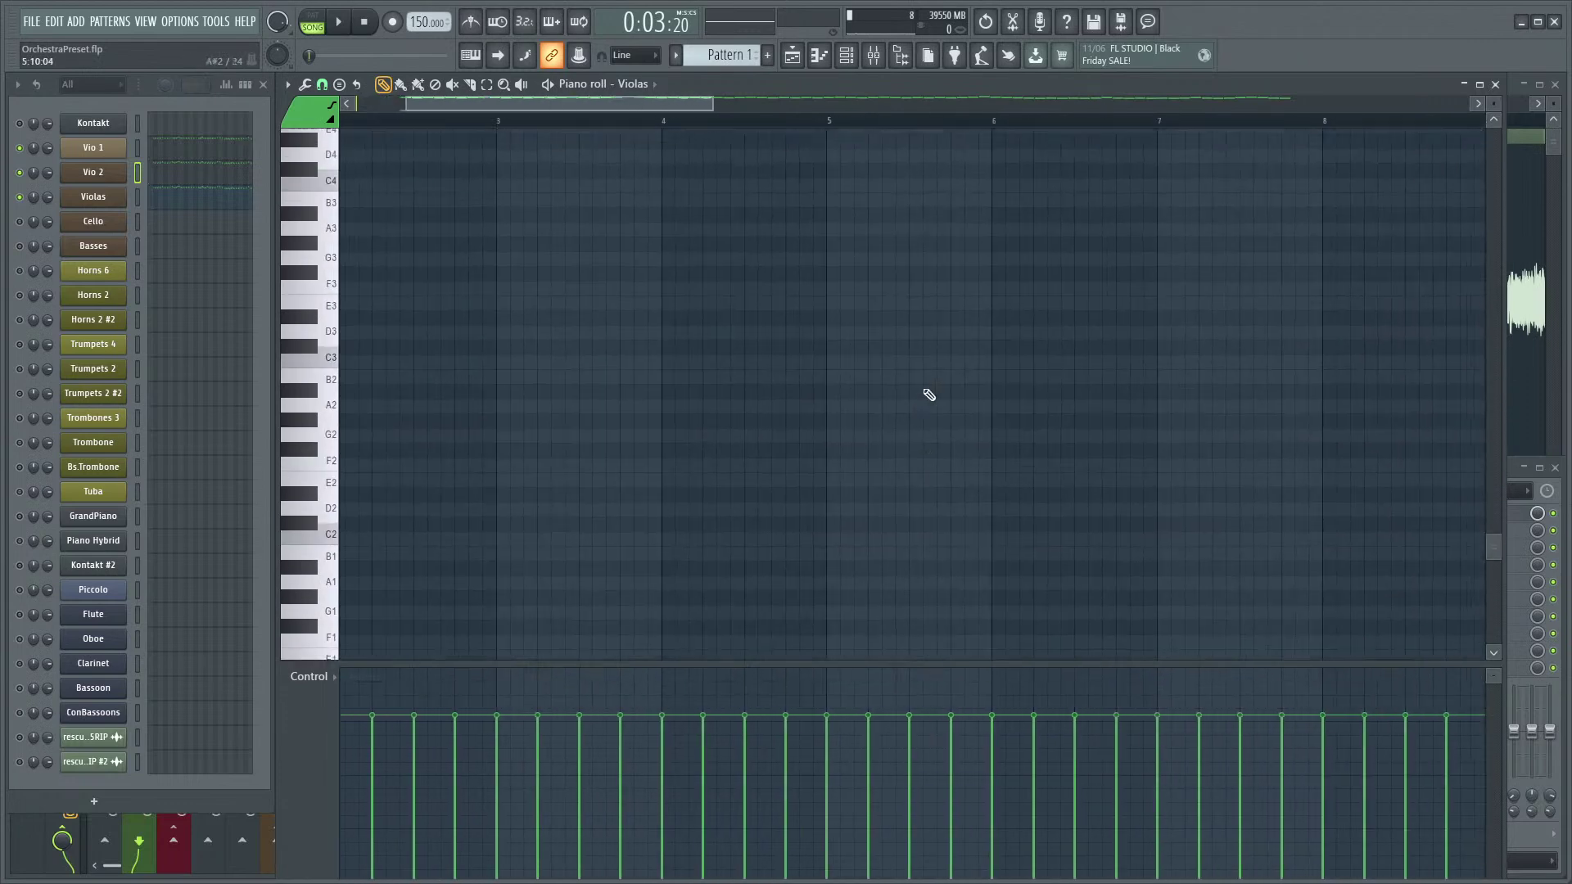
scroll(1064, 368, up, 8)
scroll(737, 442, up, 4)
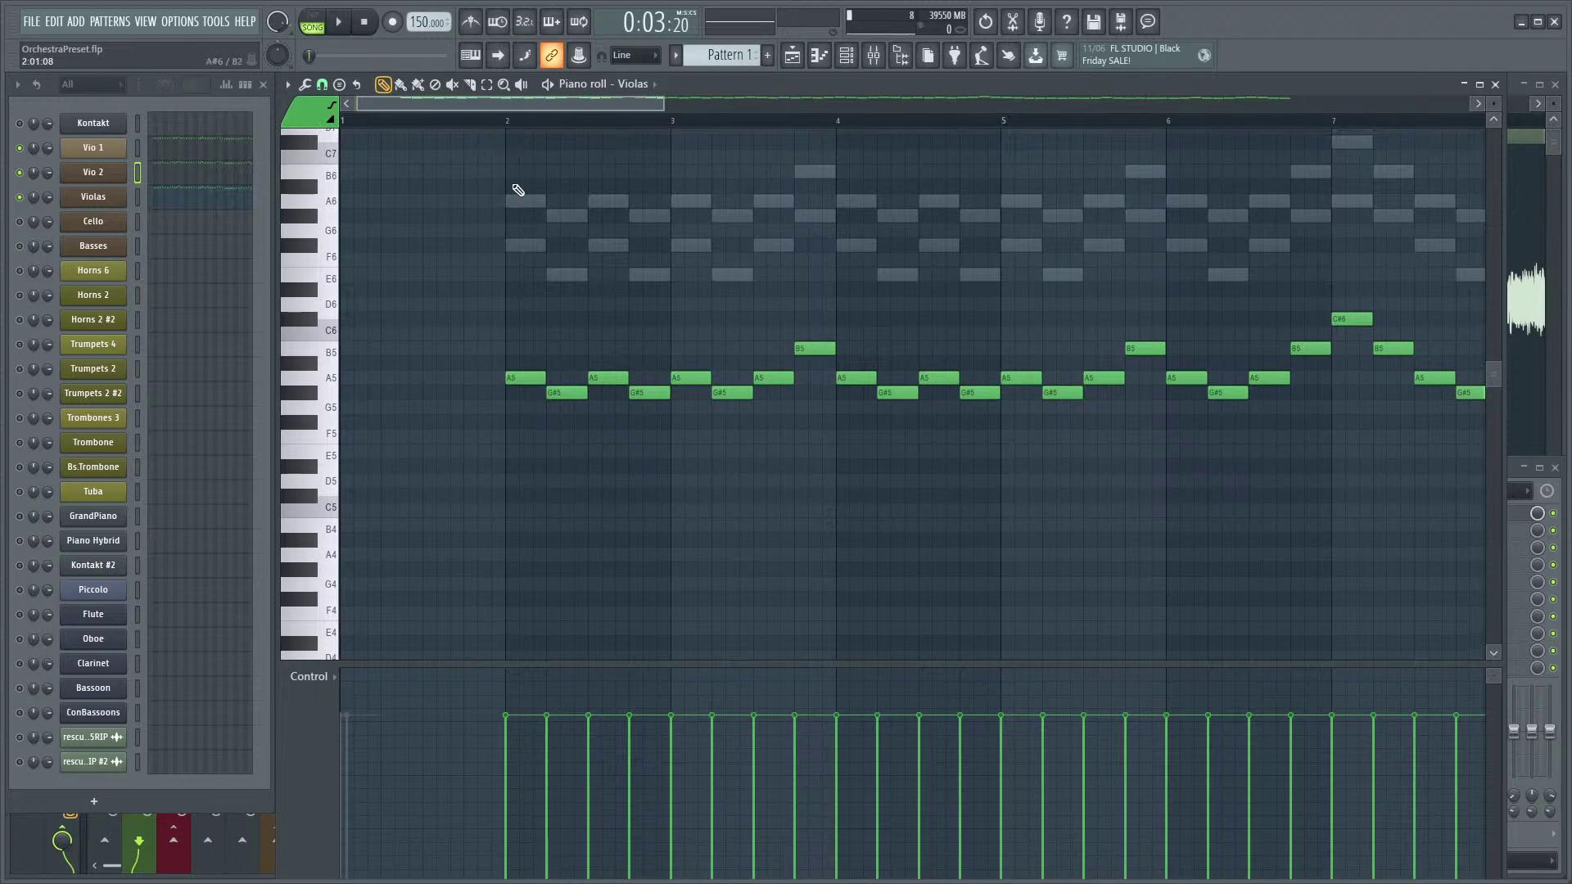
ctrl+scroll(499, 416, up, 4)
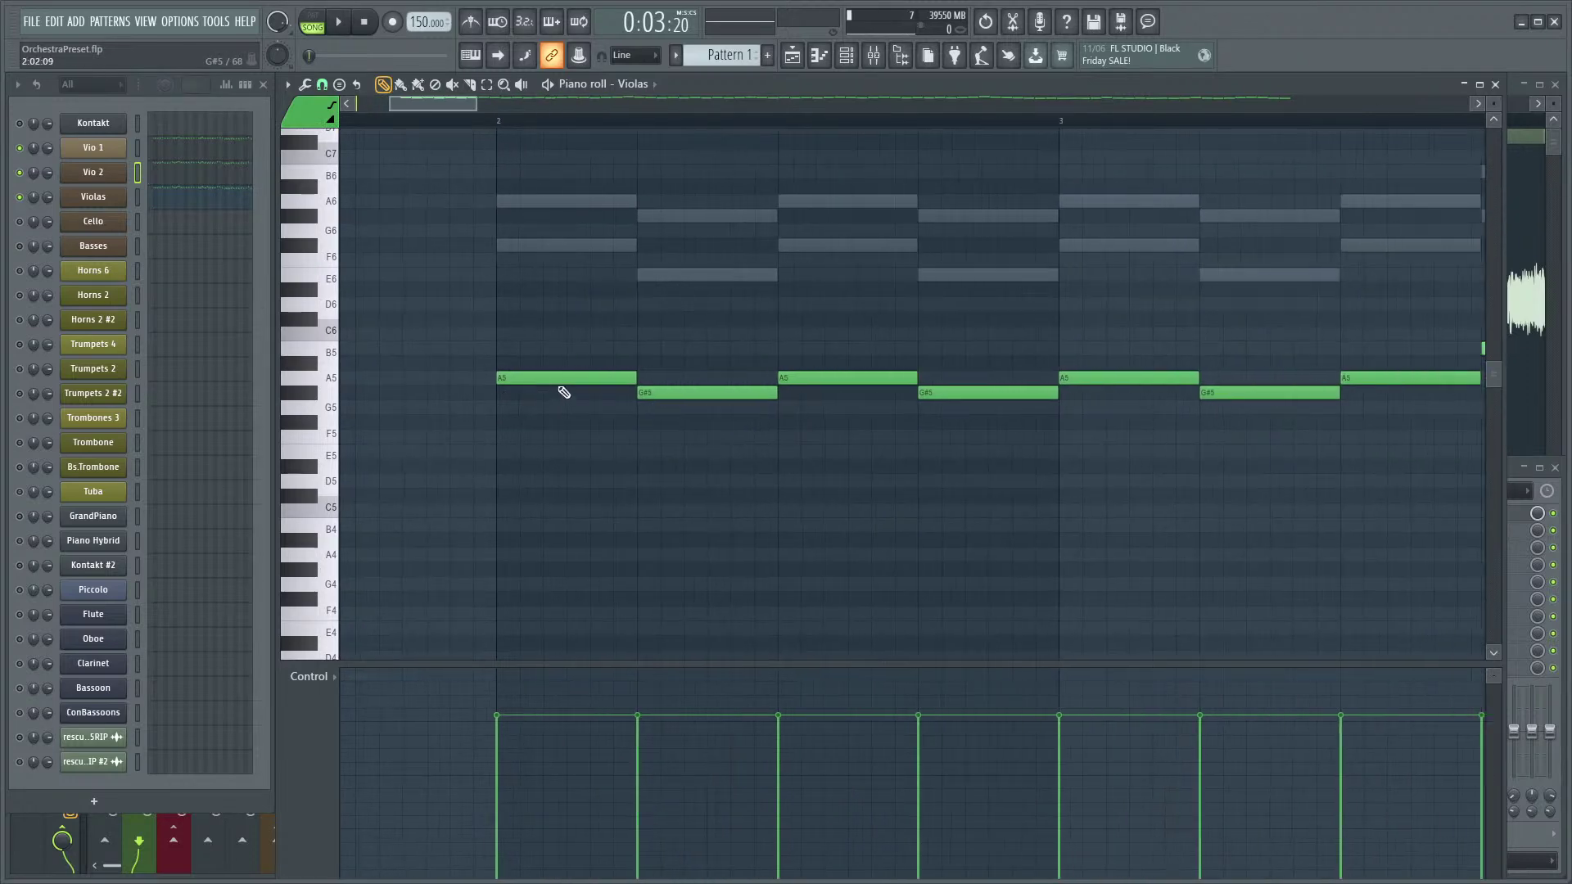
scroll(633, 502, down, 6)
scroll(633, 503, up, 1)
click(543, 461)
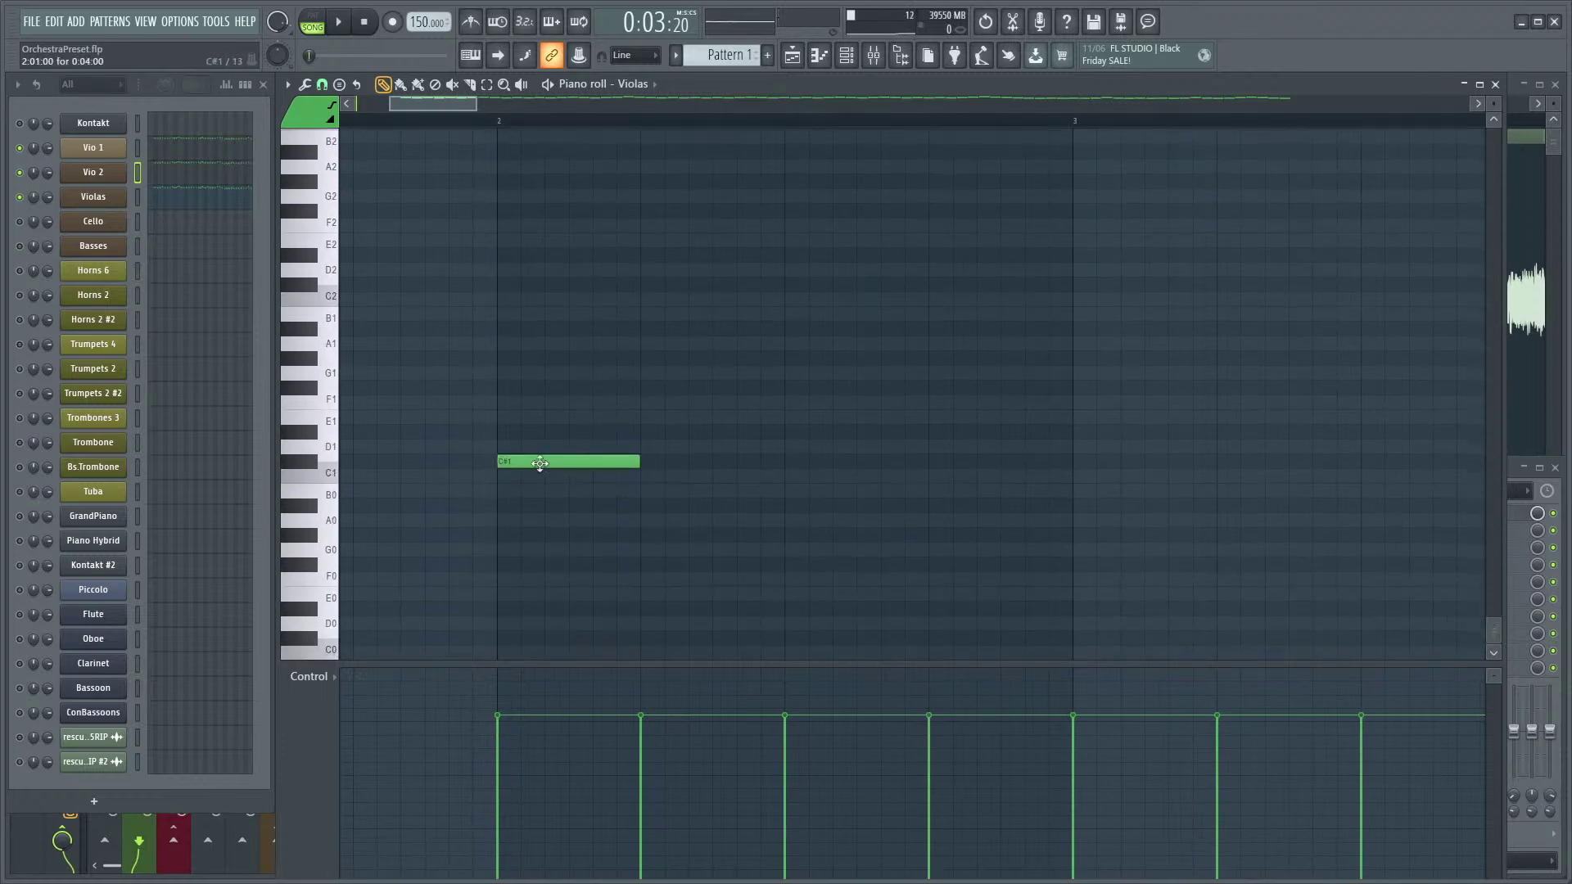
right_click(573, 457)
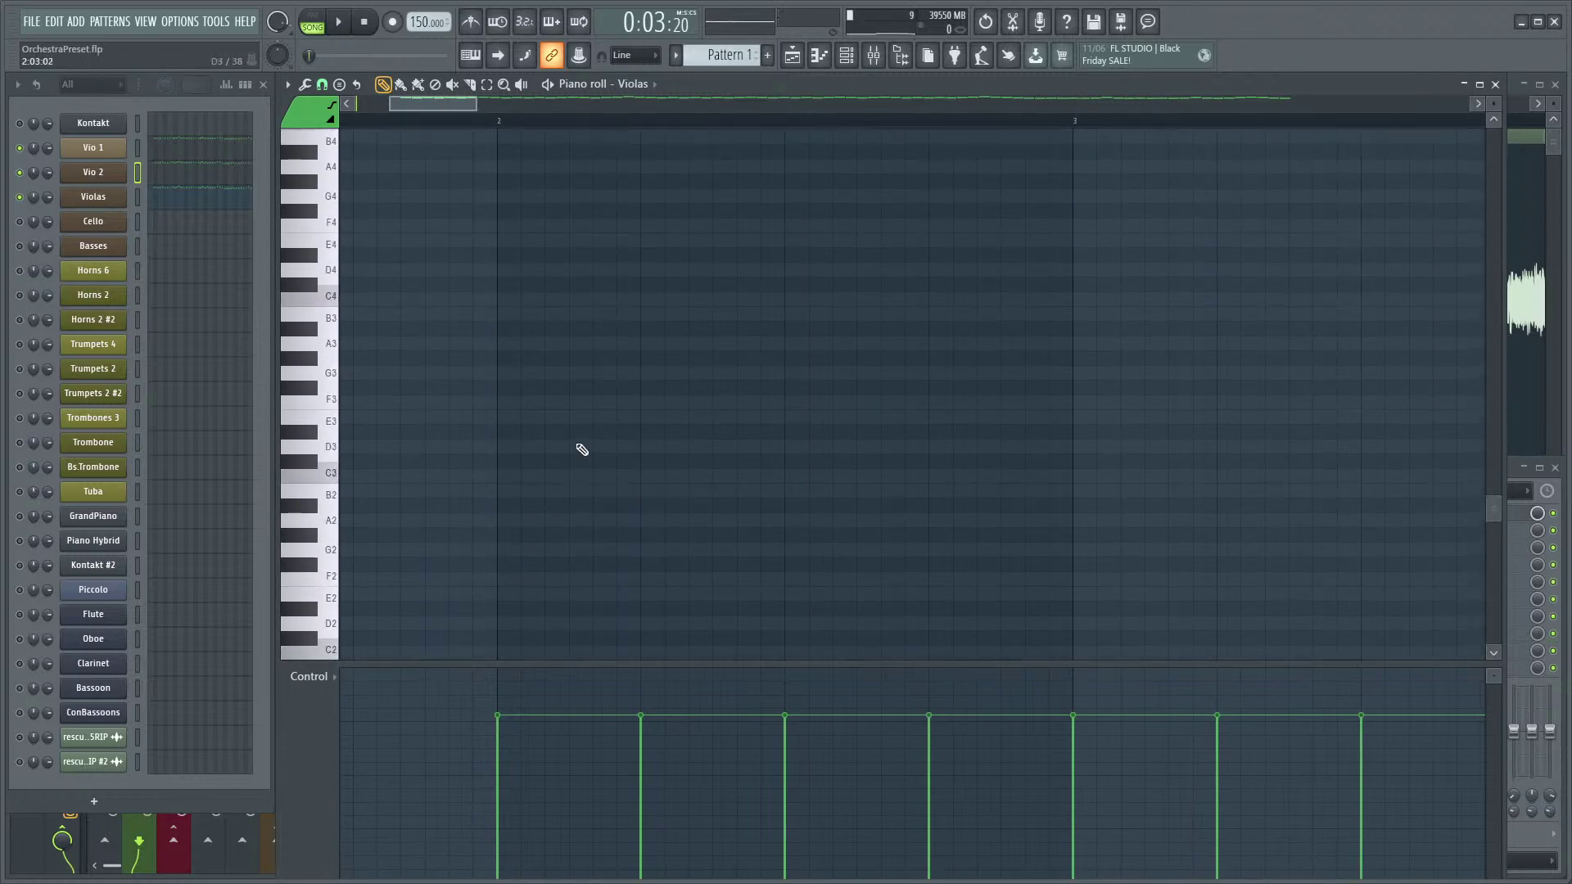
scroll(577, 451, up, 6)
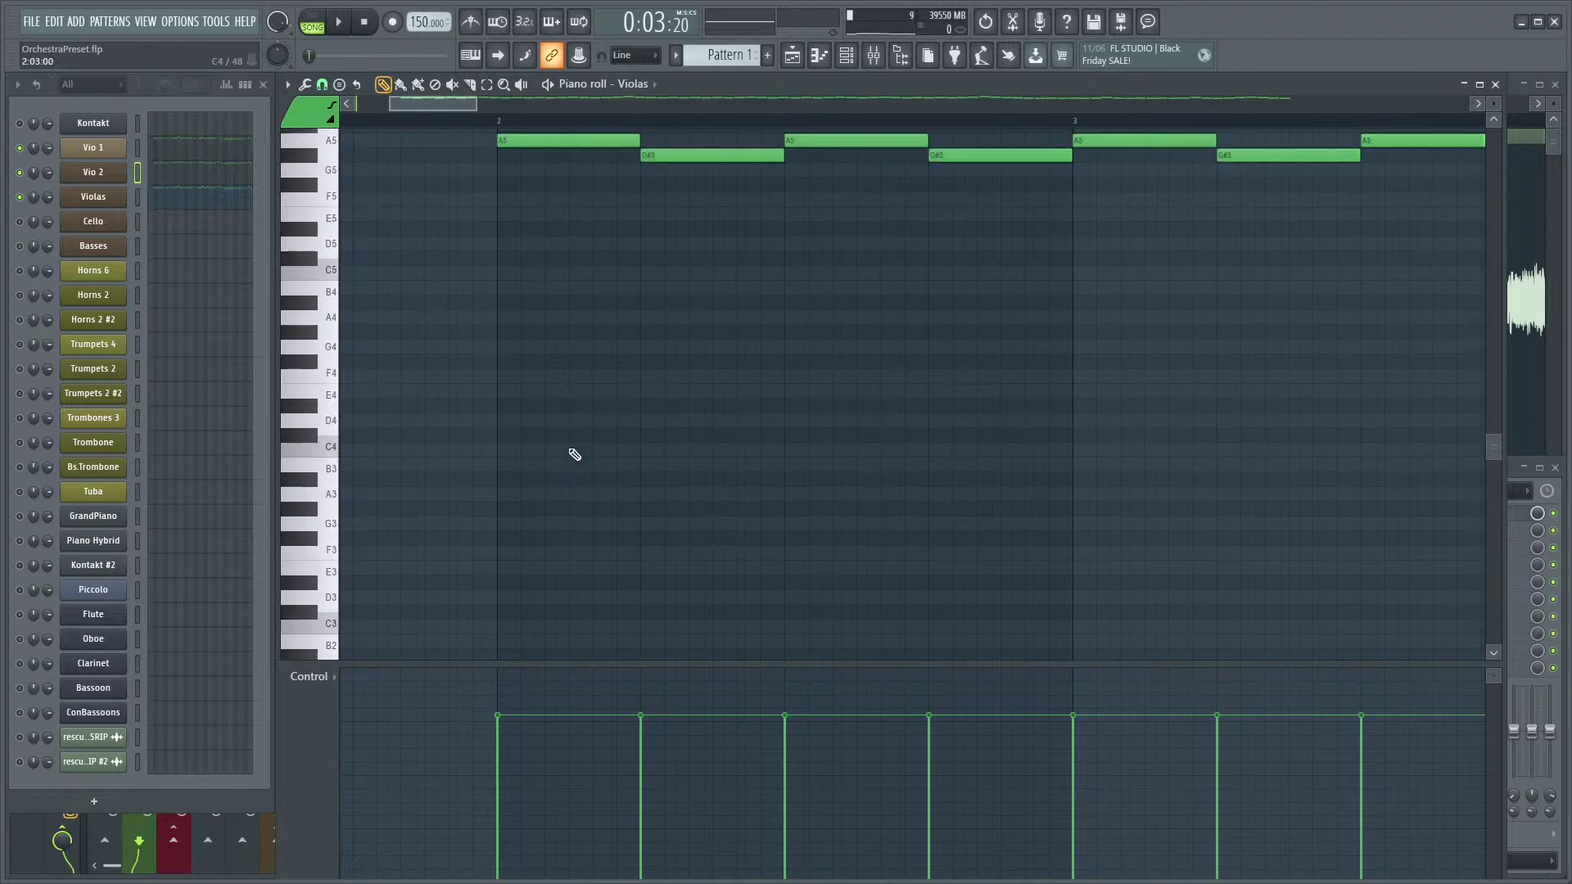
ctrl+scroll(551, 432, down, 2)
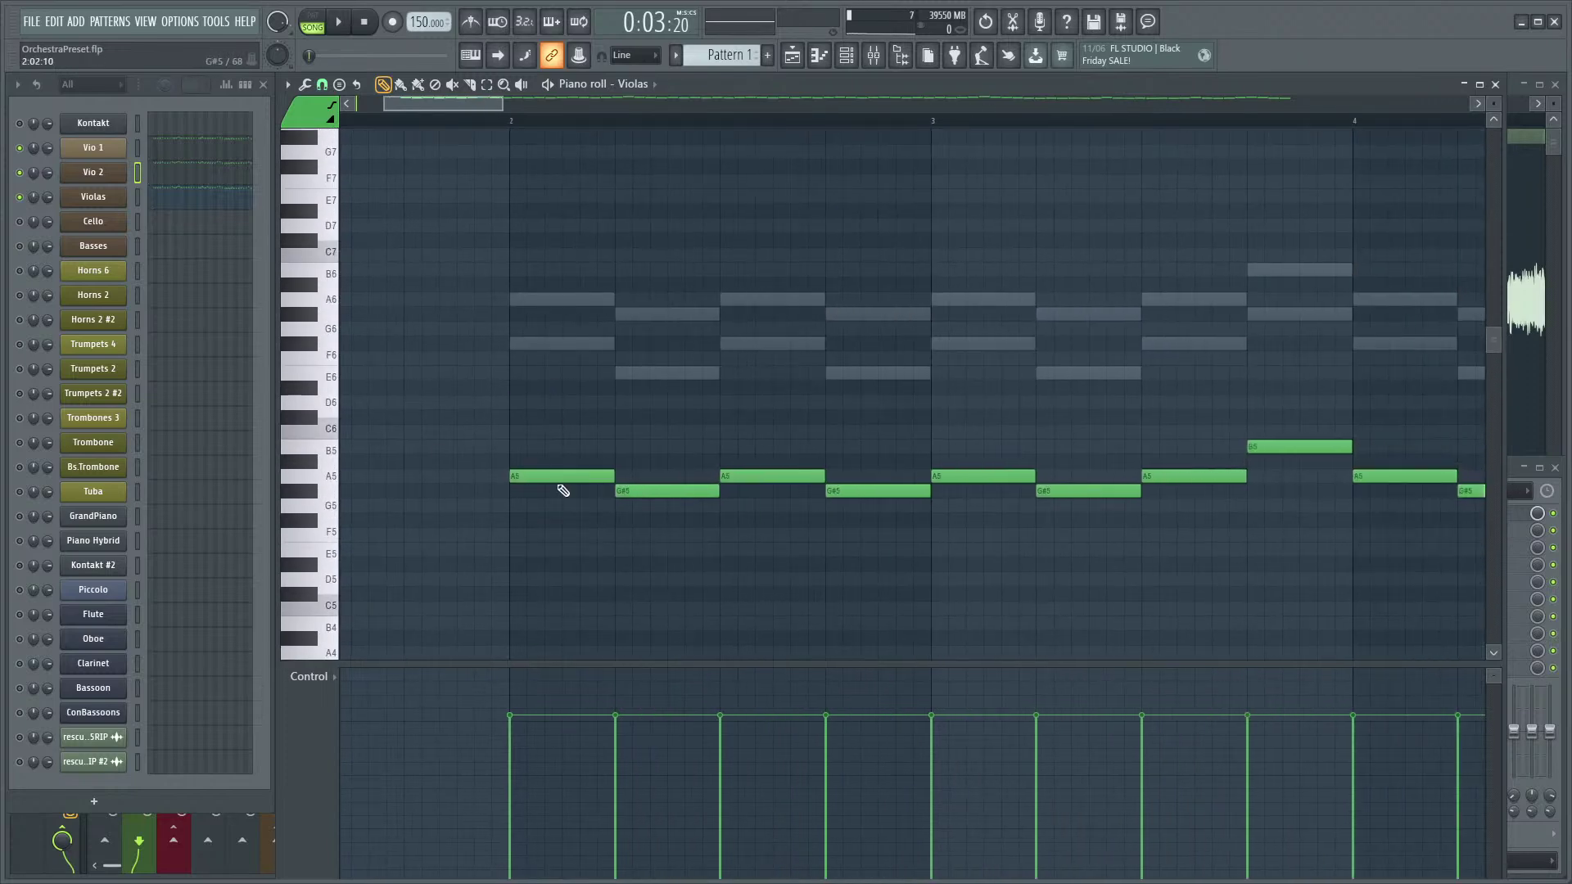
- Try starting the Violas' first A5 note slightly after the beginning of bar 2
ctrl+scroll(507, 500, up, 3)
drag(512, 477, 571, 466)
scroll(540, 562, down, 10)
key(ctrl+z)
scroll(564, 465, up, 10)
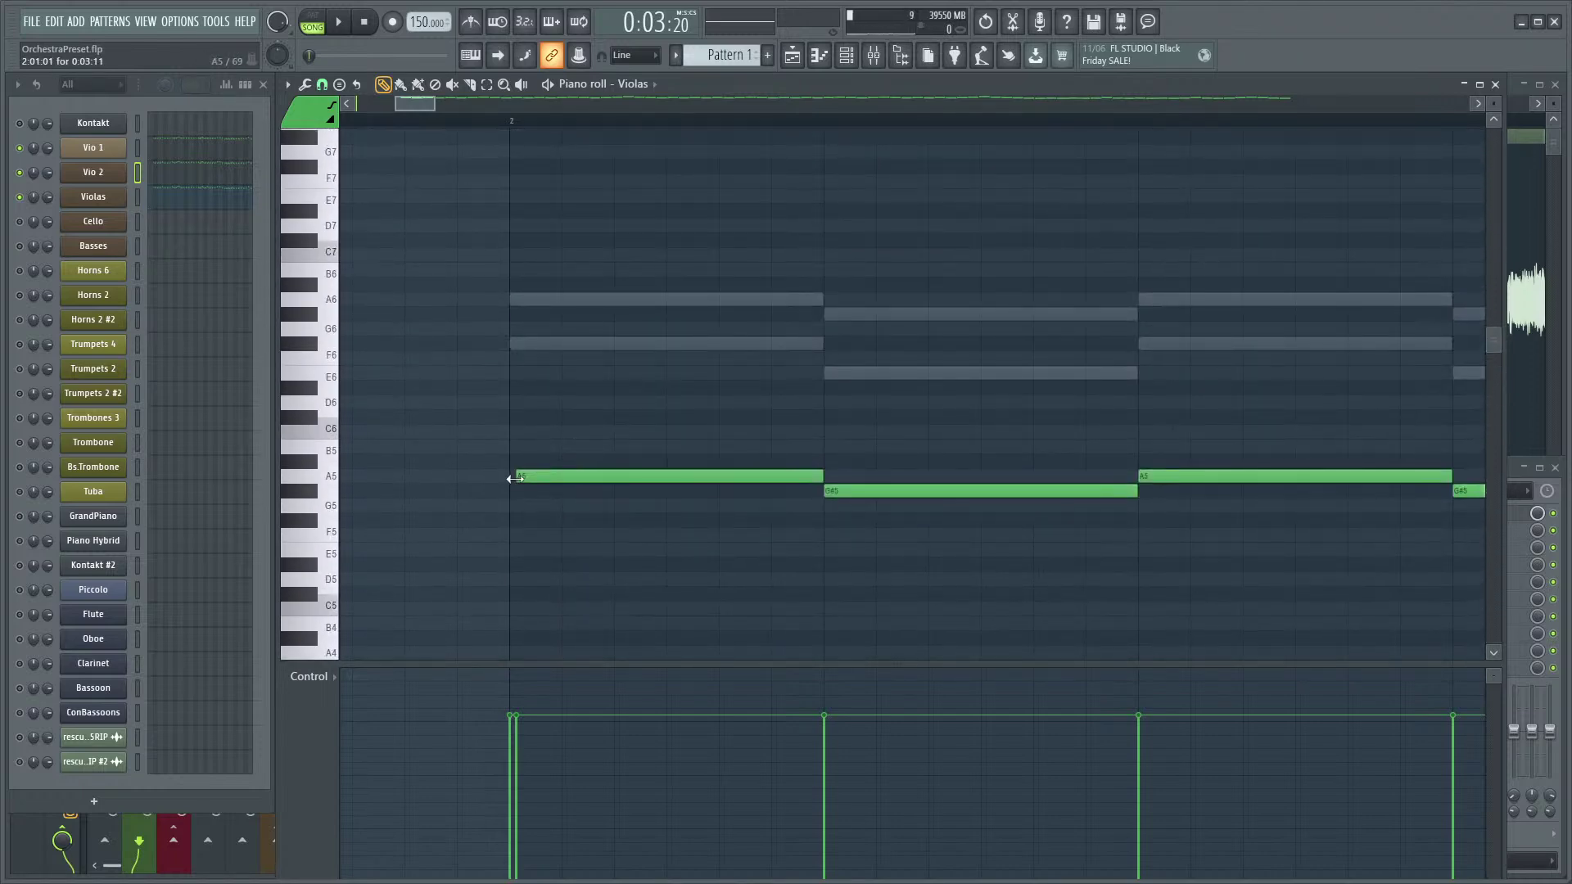
- Move the Violas' C#1 note slightly ahead of bar 2, to start at 1:16:04
scroll(447, 319, down, 4)
scroll(447, 319, down, 3)
scroll(573, 246, down, 8)
scroll(468, 465, down, 10)
scroll(420, 537, up, 1)
scroll(421, 537, up, 2)
scroll(421, 537, up, 2)
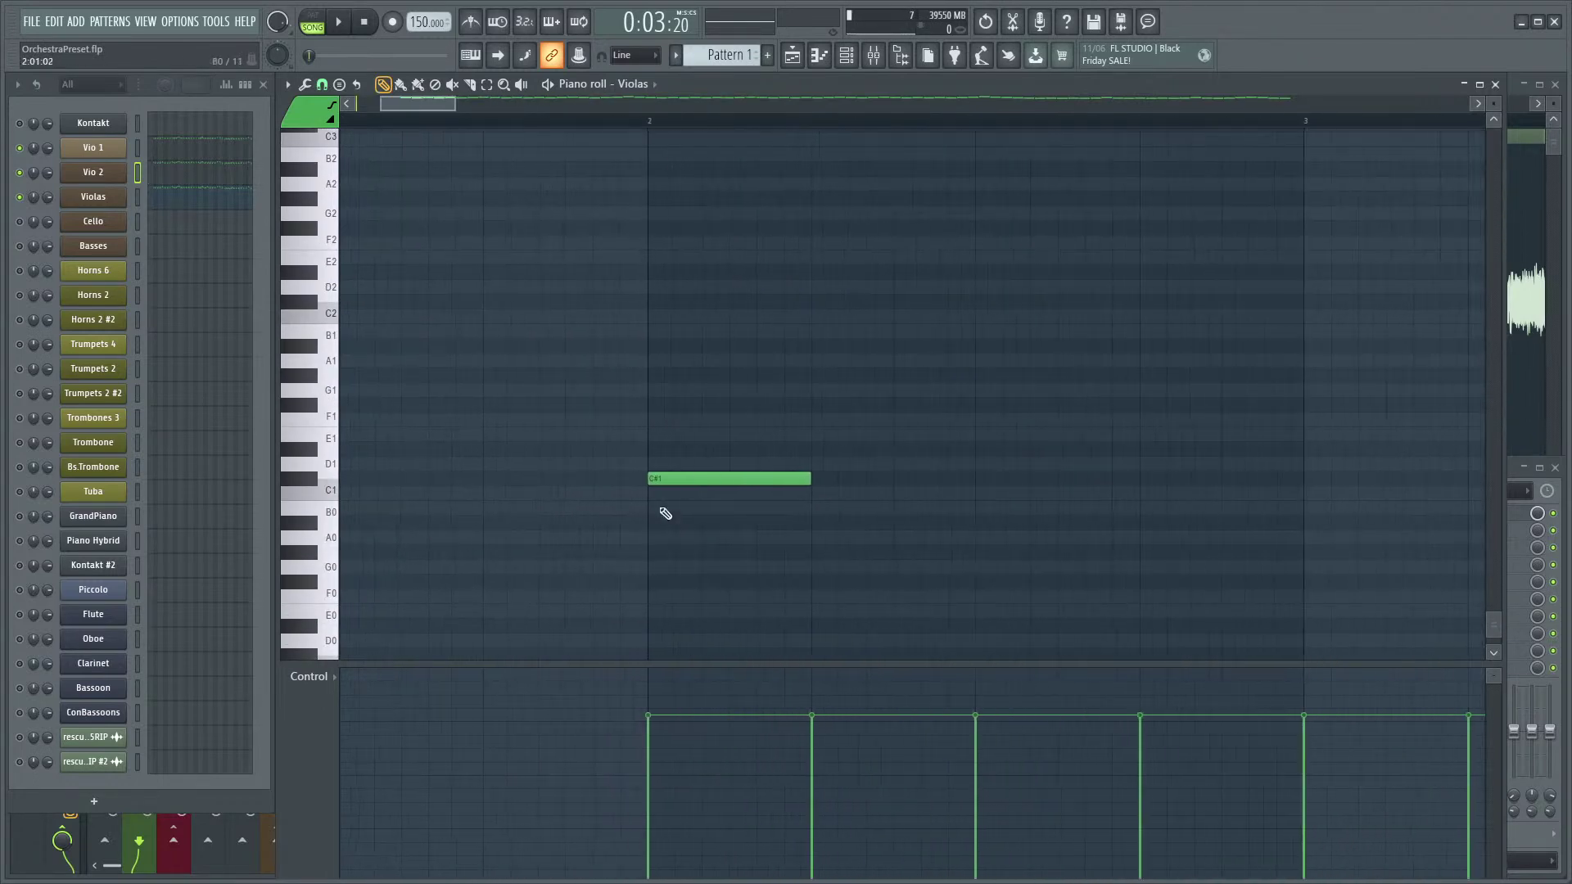
click(685, 473)
drag(685, 474, 639, 483)
click(660, 479)
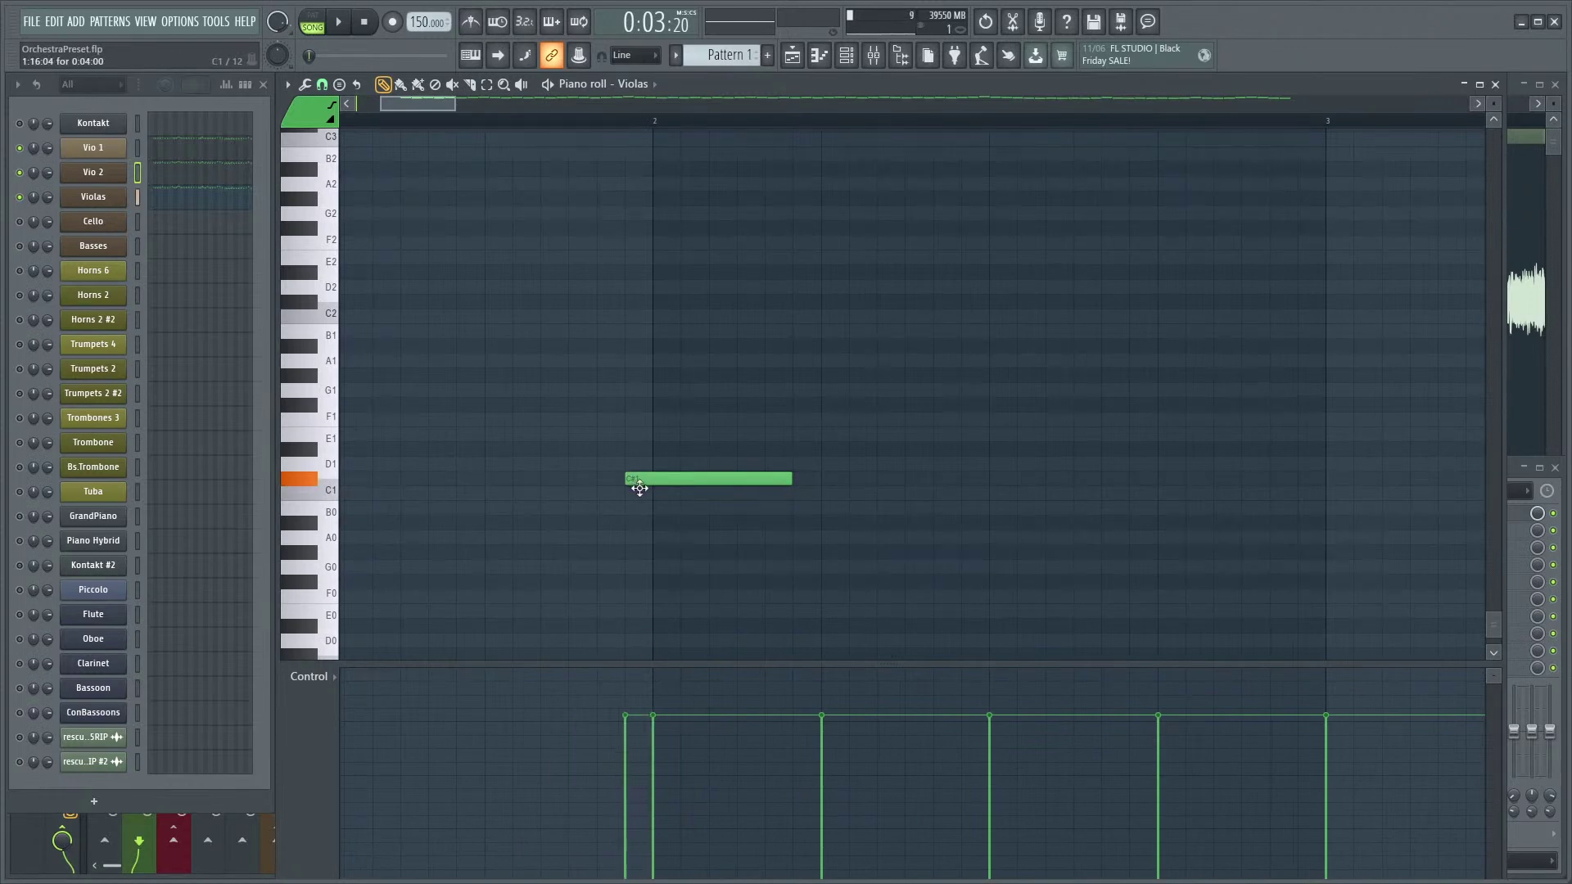
- Move Vio 1's C#1 note from bar 1 to just before bar 2, and shorten the early C#1 notes
scroll(408, 514, down, 3)
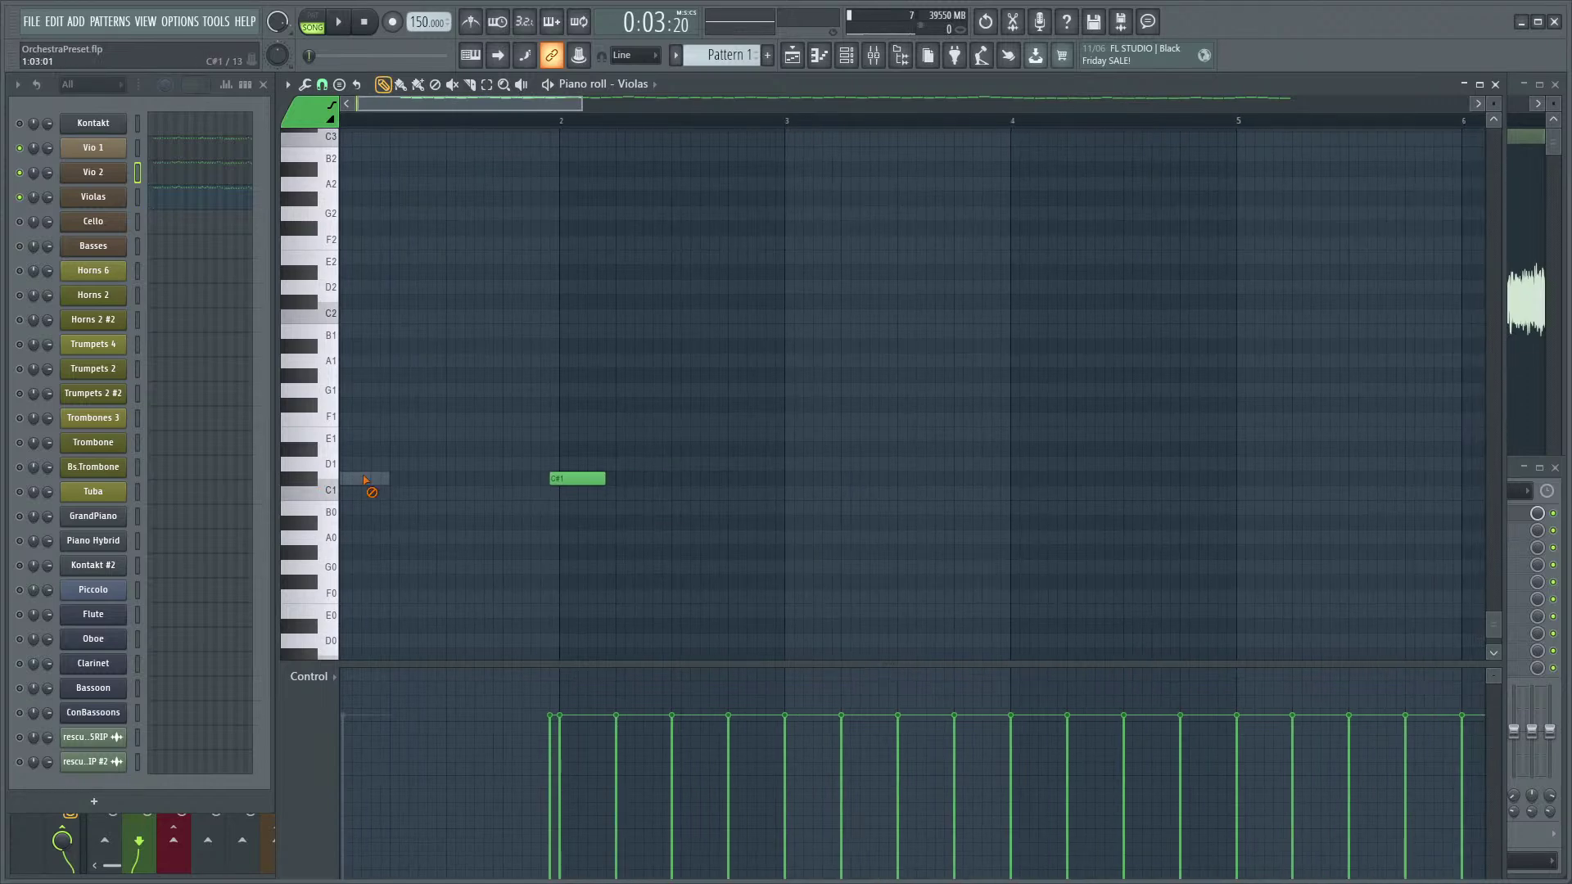
double_click(365, 478)
drag(366, 478, 539, 485)
scroll(536, 515, up, 4)
double_click(610, 479)
drag(655, 480, 553, 481)
double_click(571, 480)
scroll(415, 559, down, 4)
scroll(367, 503, down, 1)
- Move Vio 2's C#1 note to start at 1:16:04 and shorten it to 0:01:04
double_click(361, 464)
drag(361, 464, 494, 464)
scroll(460, 516, up, 1)
scroll(460, 516, up, 3)
drag(638, 468, 666, 466)
drag(866, 458, 685, 463)
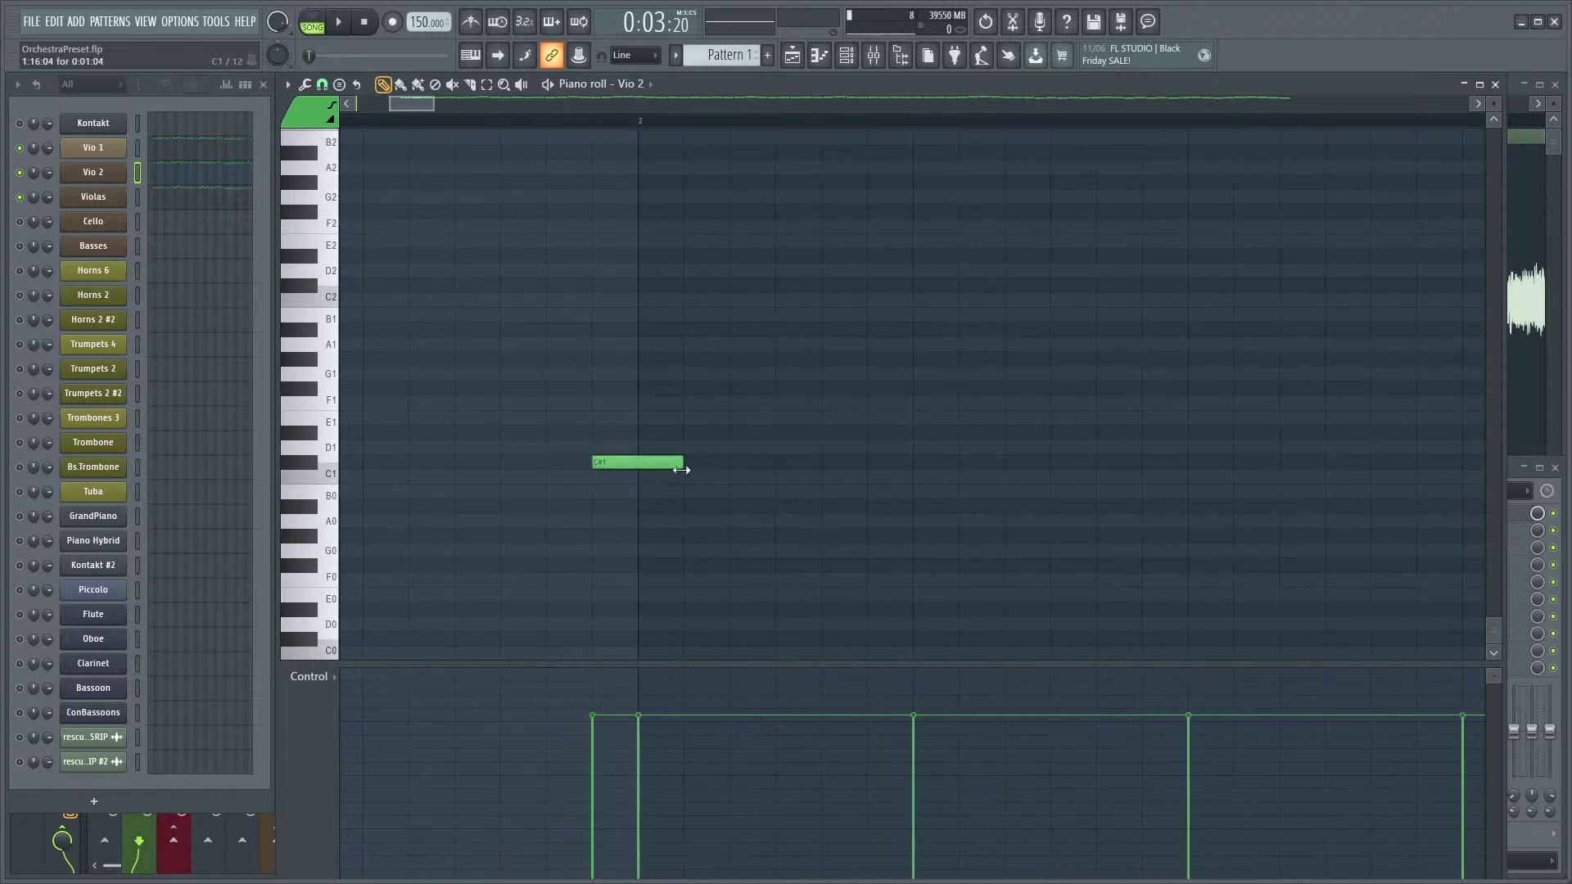
- Check the opening notes of Vio 2 and Vio 1 from bar 2 against the other string parts
scroll(705, 470, up, 1)
scroll(722, 470, down, 3)
scroll(696, 455, up, 3)
scroll(674, 444, up, 3)
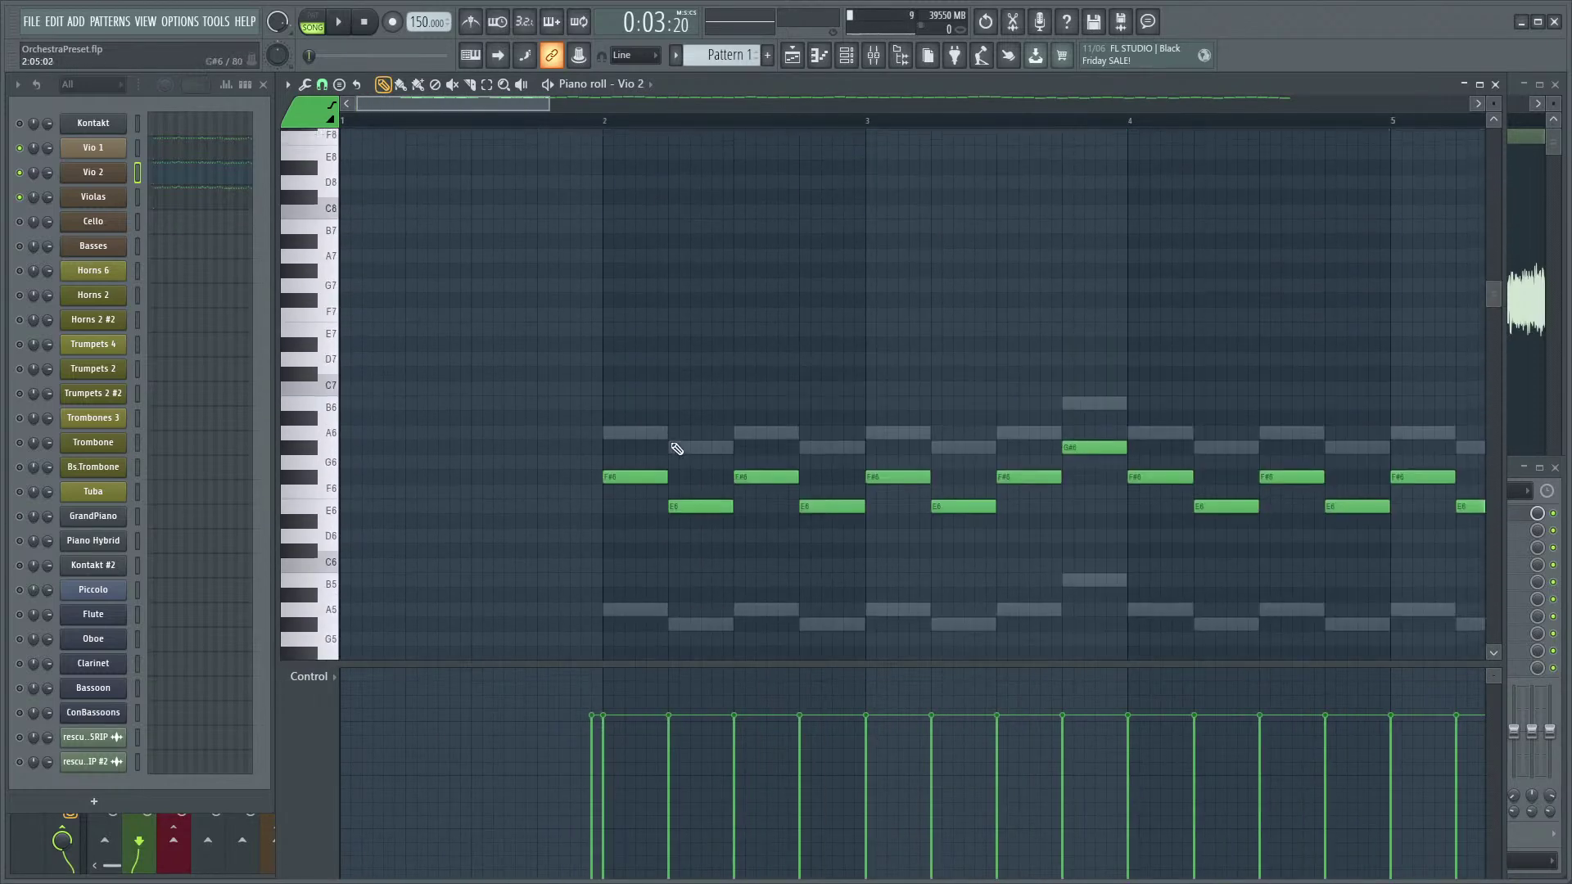
double_click(635, 429)
scroll(675, 385, down, 3)
scroll(647, 328, up, 3)
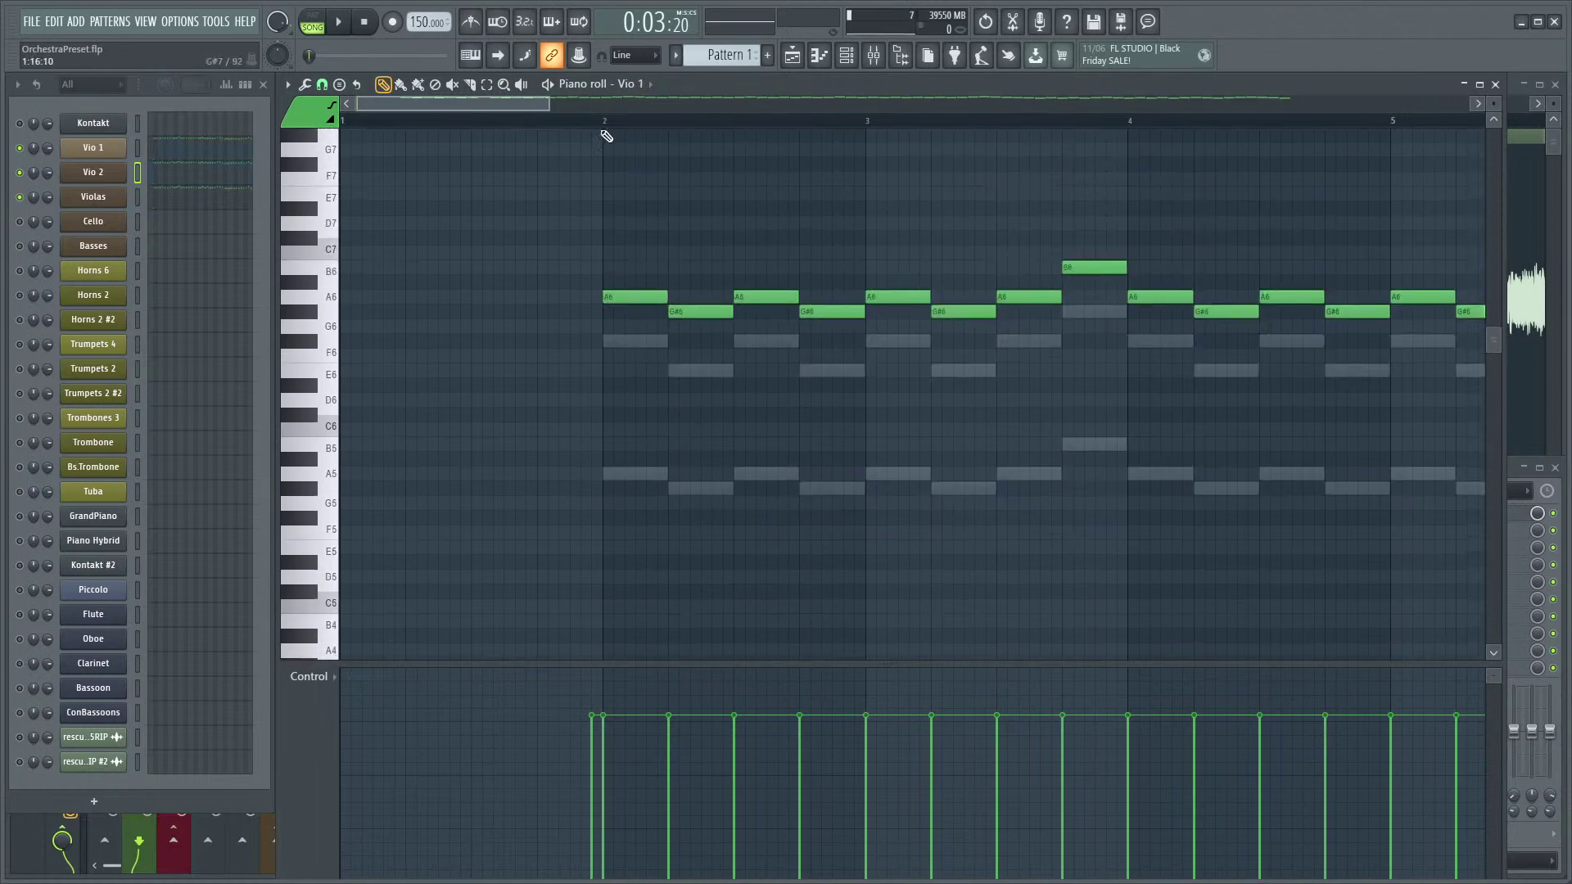
scroll(589, 125, down, 4)
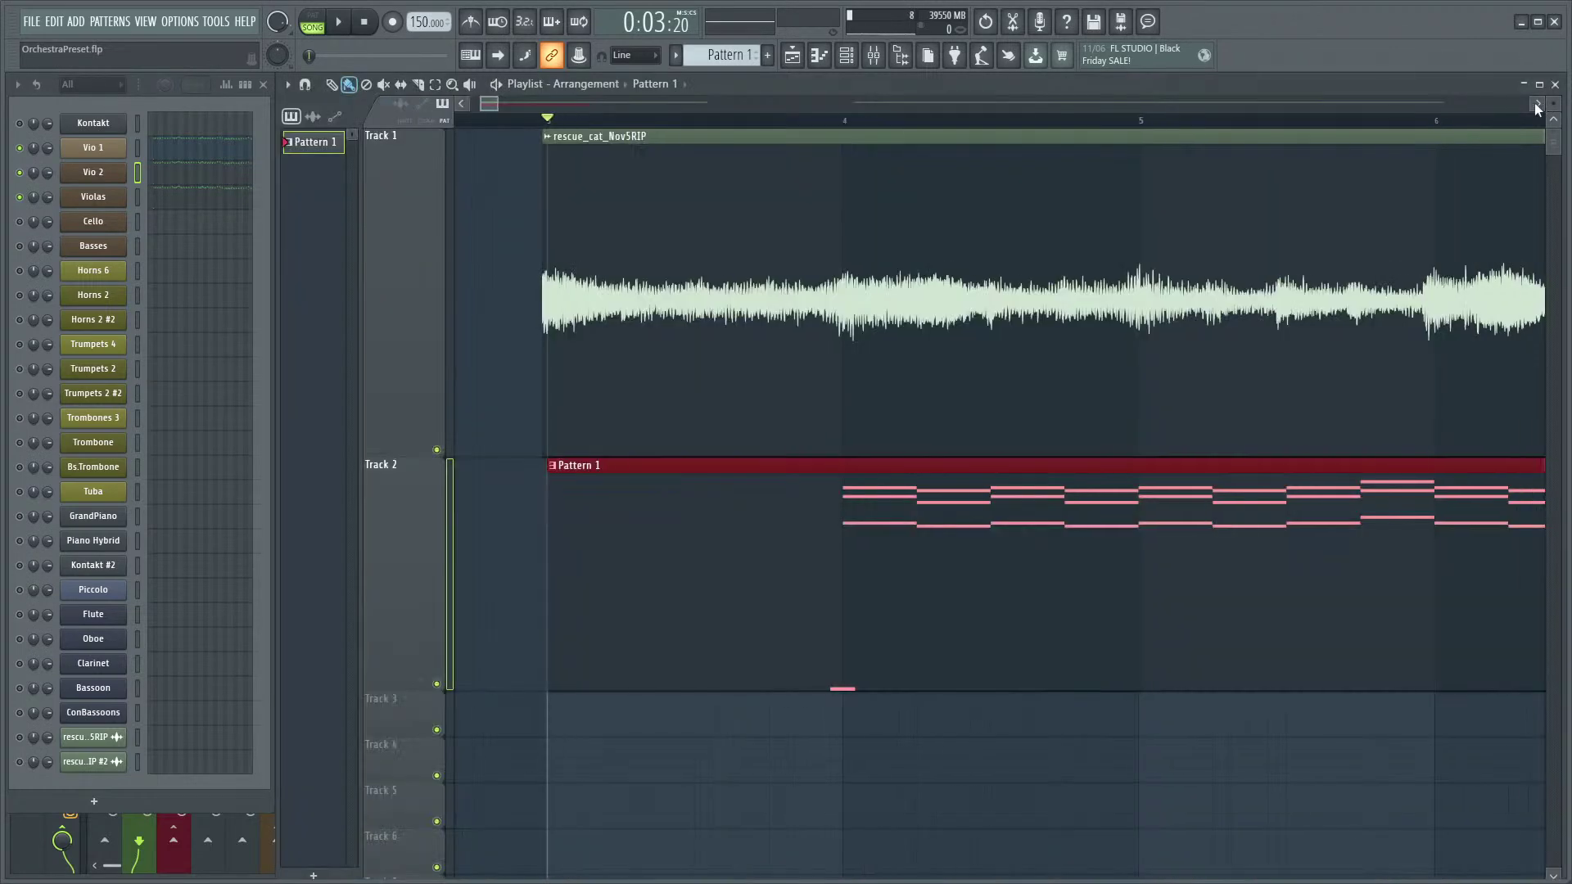
- Return to the playlist and move the Pattern 1 clip one bar earlier so it starts at bar 2
click(1495, 85)
scroll(704, 581, down, 4)
drag(743, 582, 666, 582)
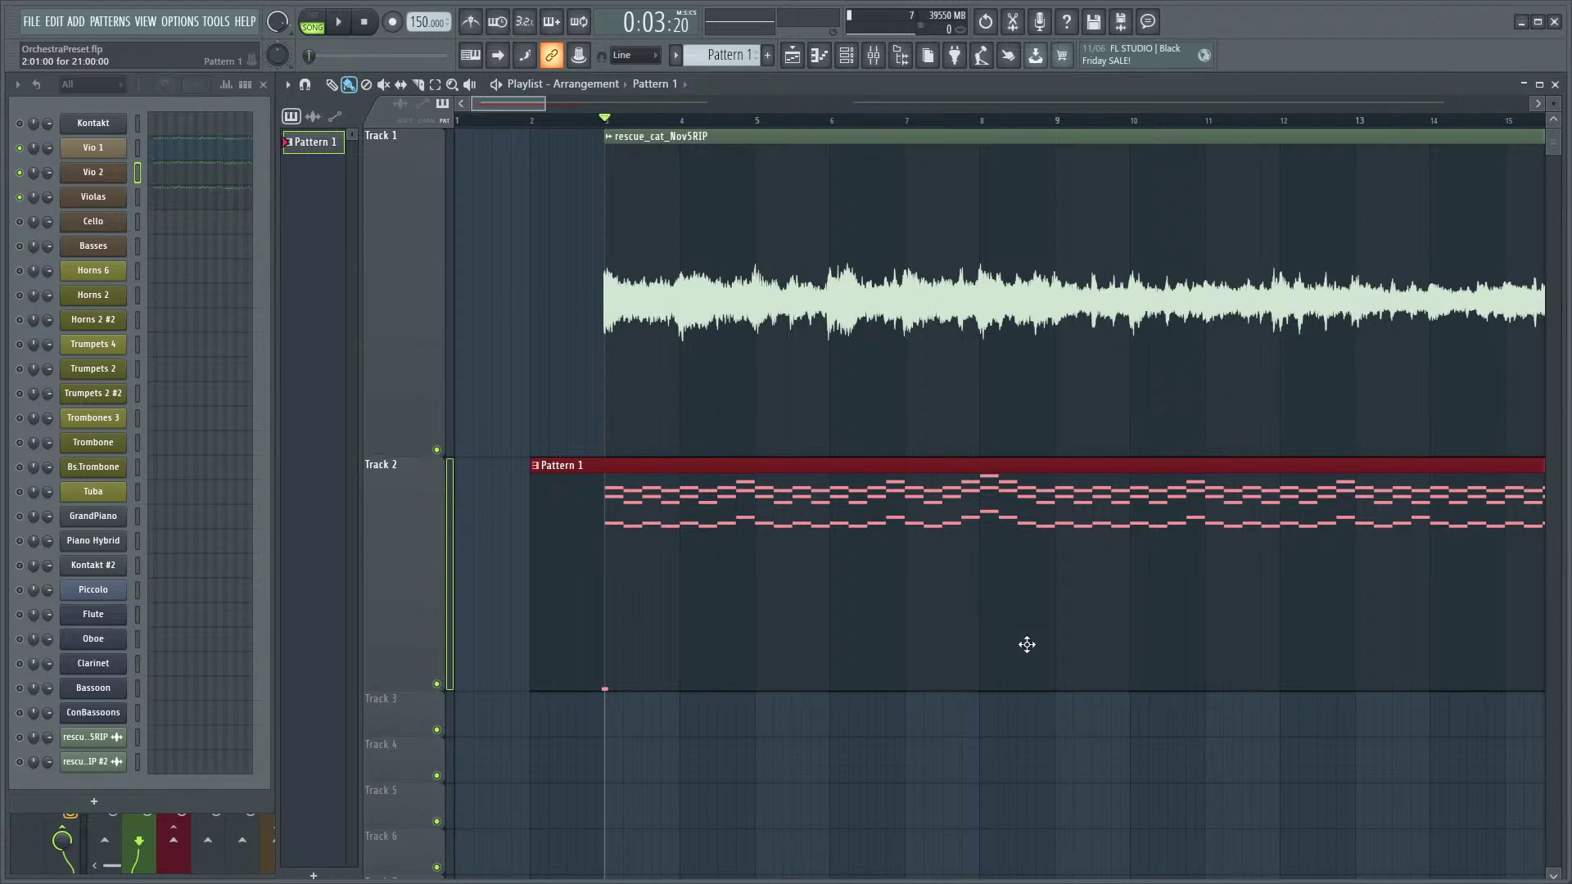
- Check how the Pattern 1 notes line up with the start of the reference audio in the playlist
scroll(870, 666, down, 5)
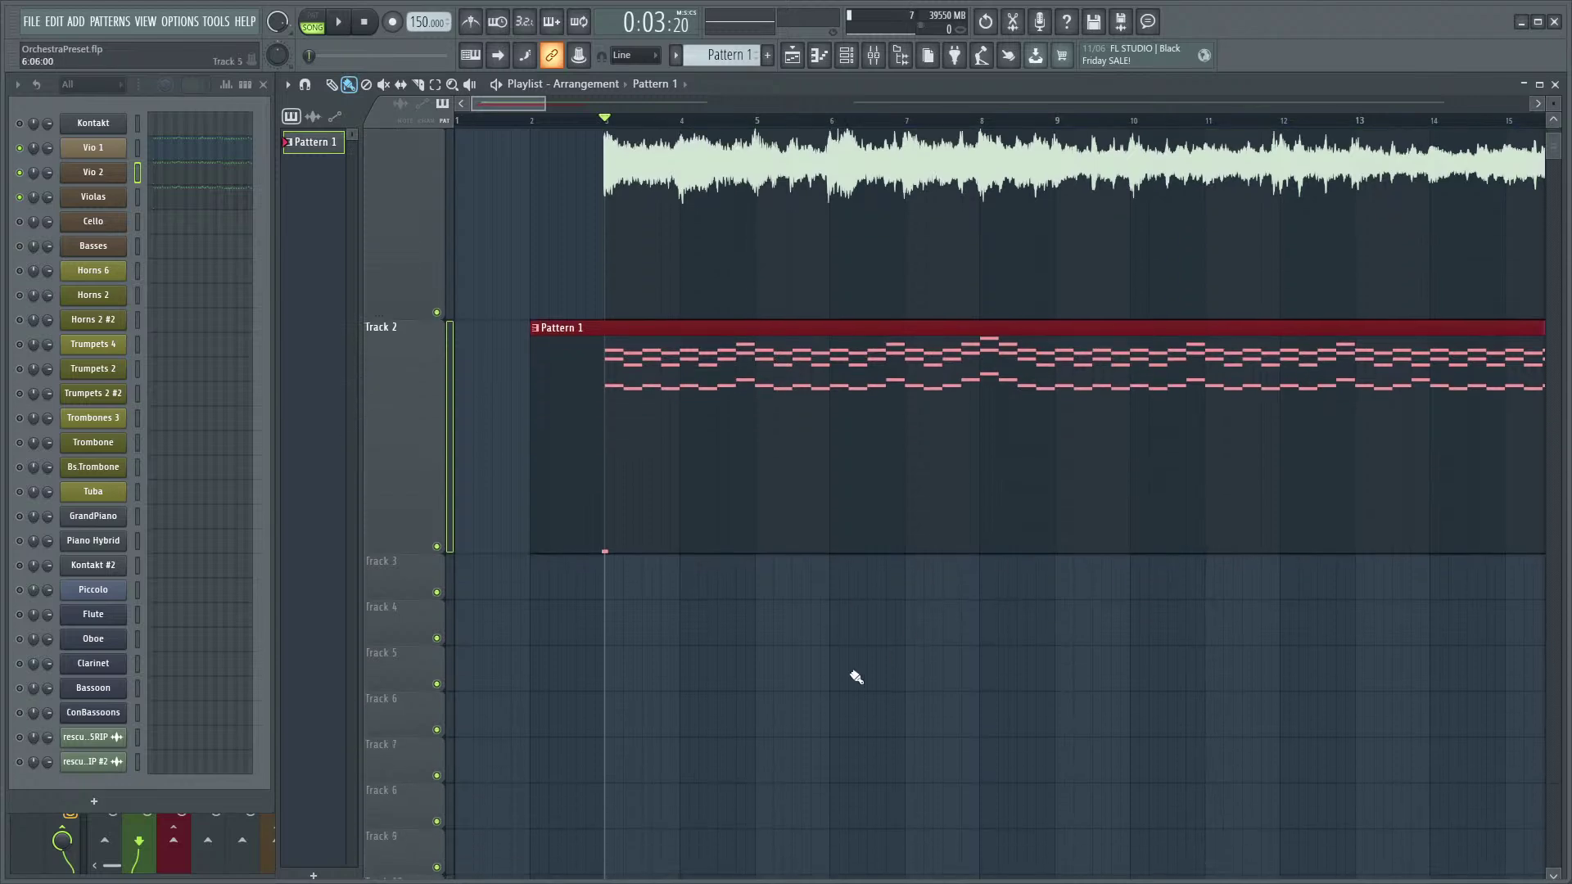
scroll(895, 681, up, 4)
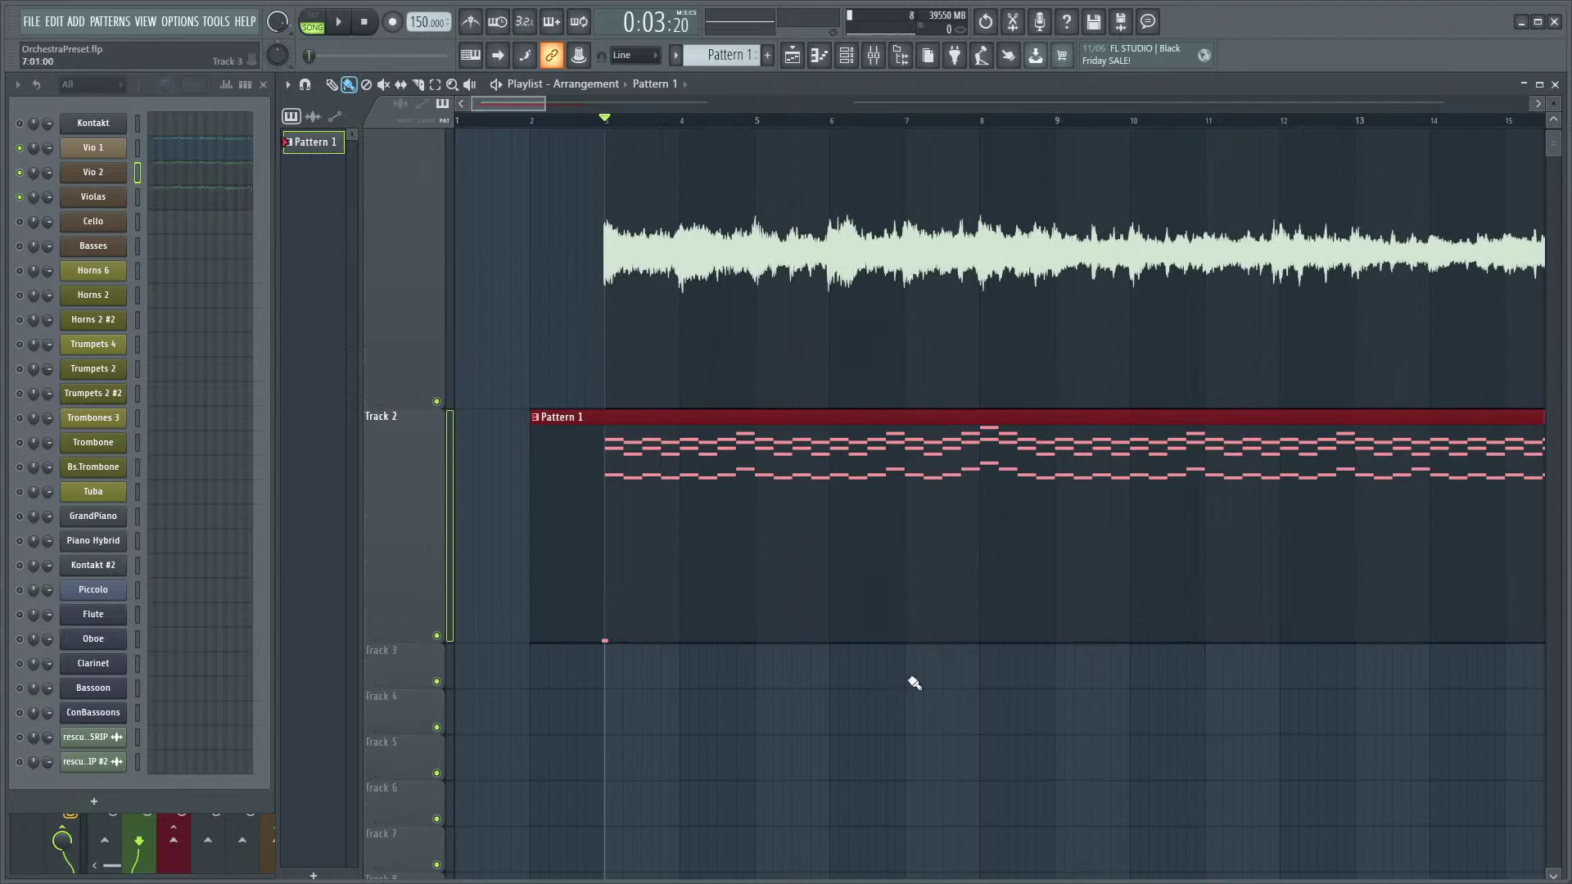
drag(1122, 571, 1014, 690)
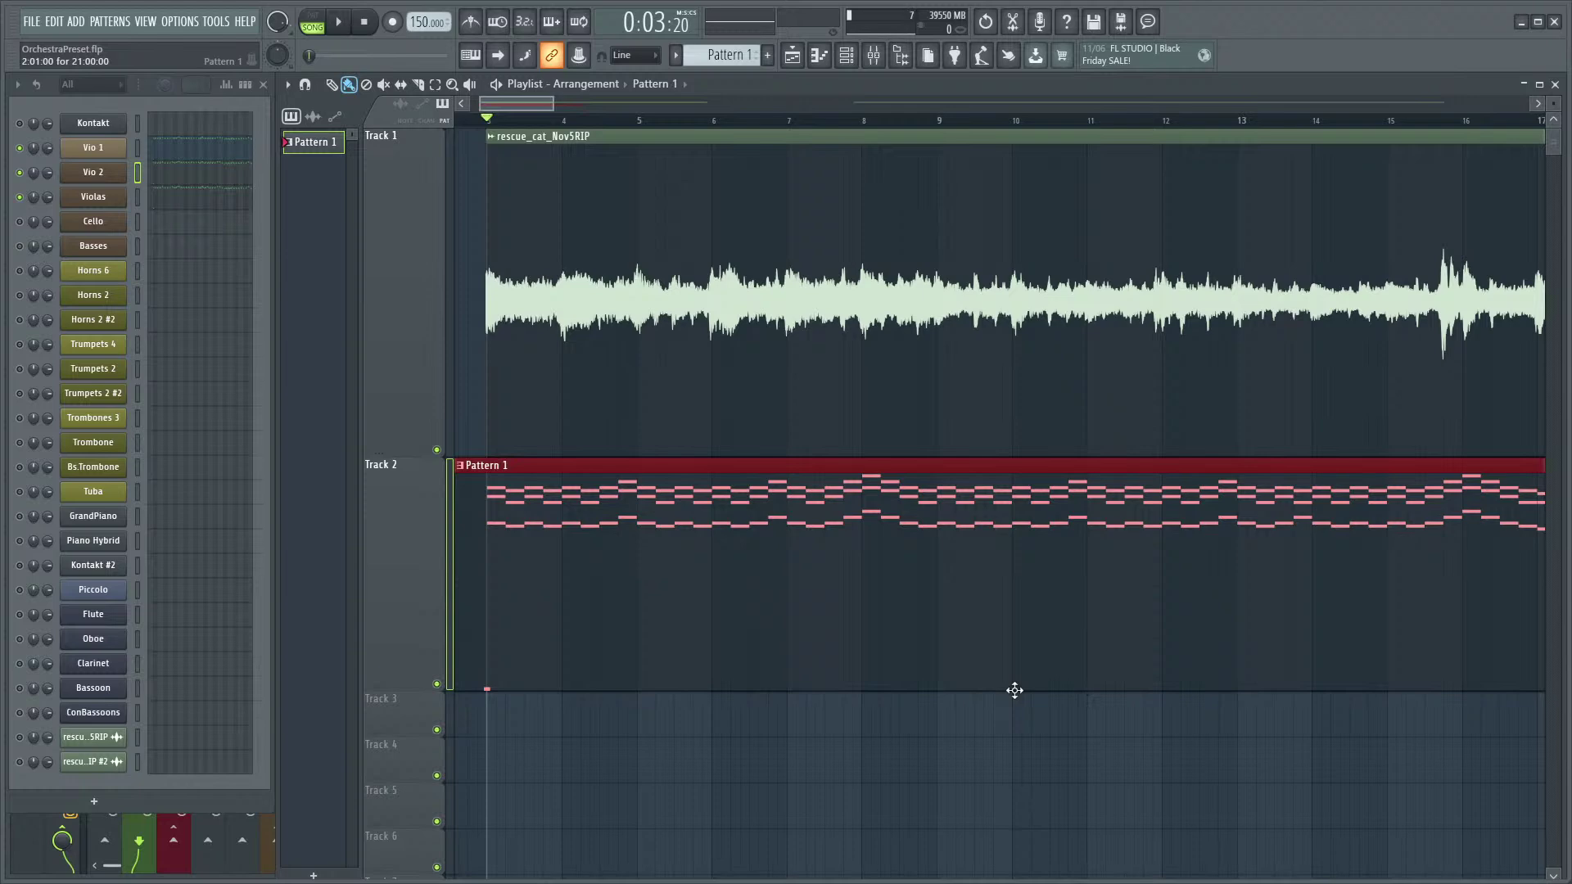
ctrl+scroll(868, 709, down, 3)
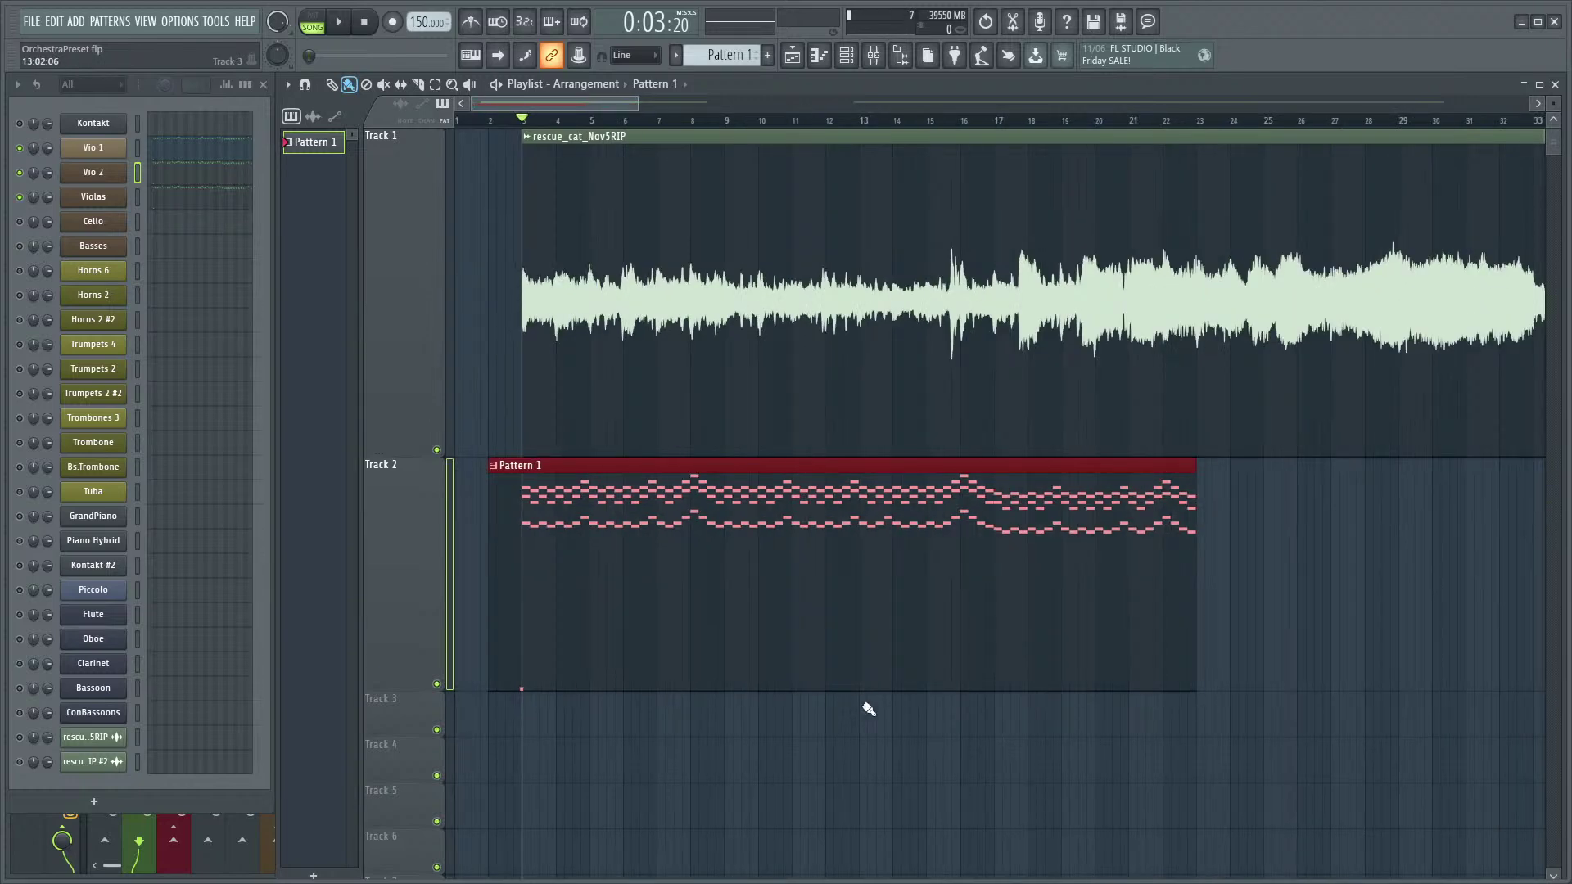
scroll(691, 617, down, 2)
ctrl+scroll(646, 586, up, 2)
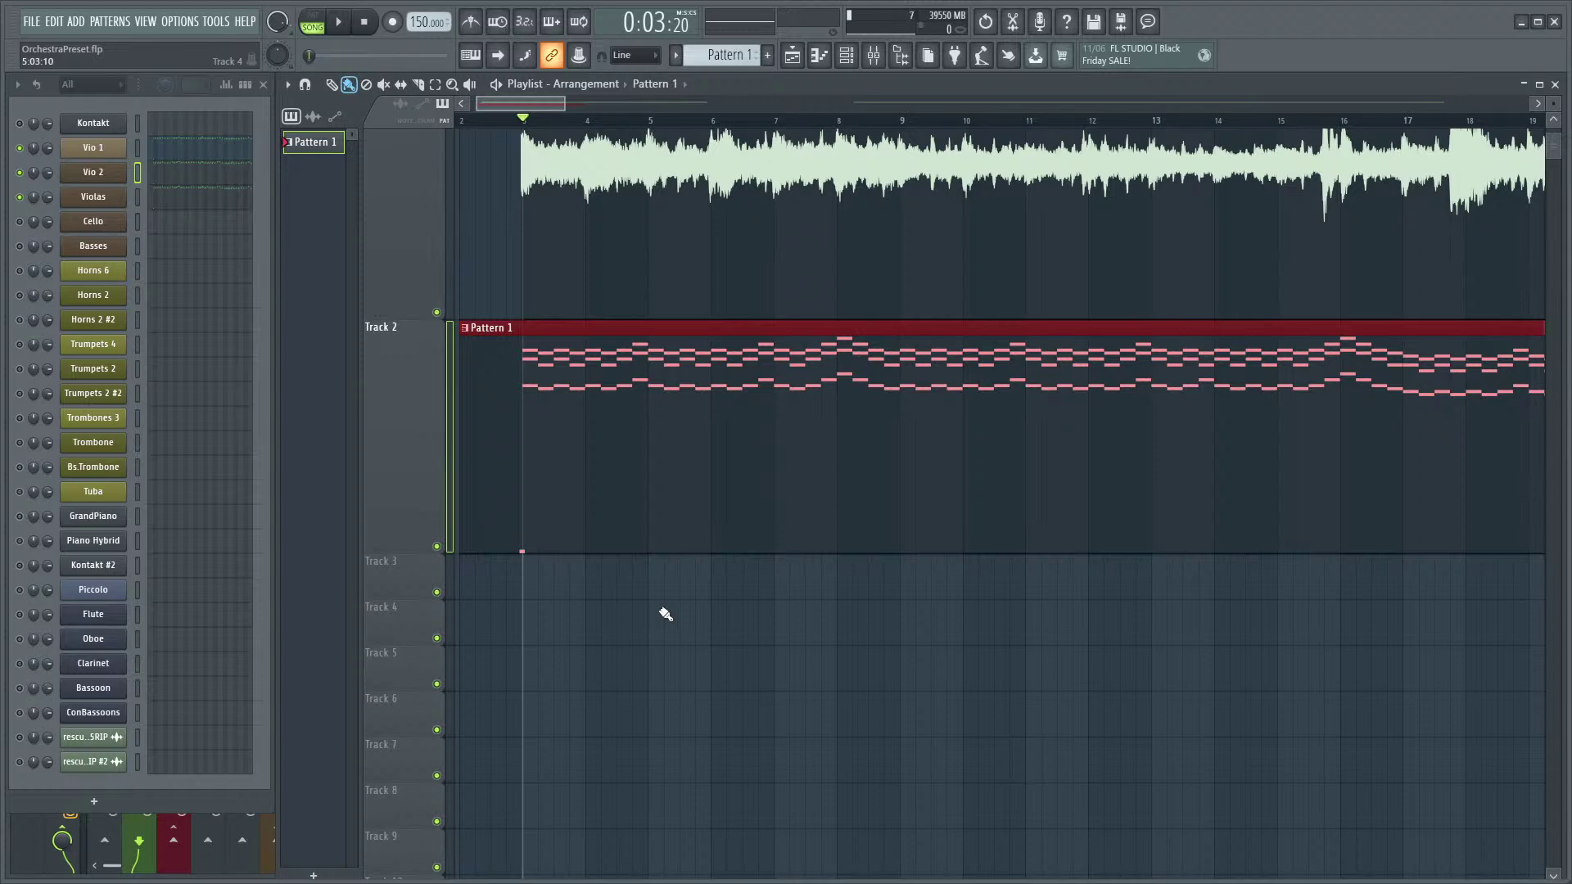
scroll(665, 614, down, 8)
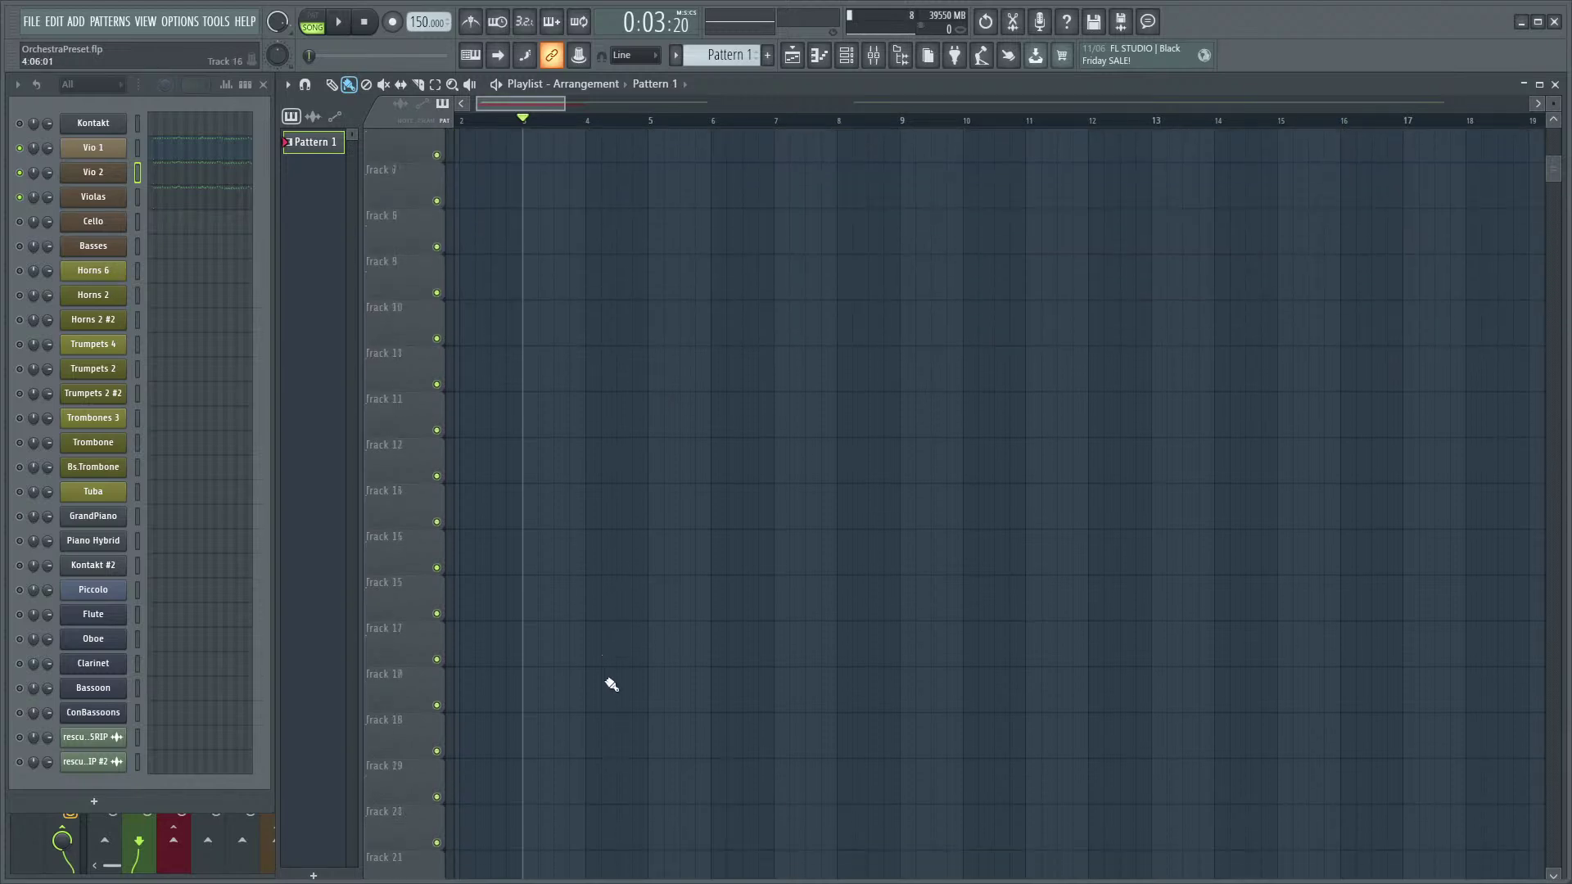
ctrl+scroll(578, 674, down, 2)
ctrl+scroll(554, 678, down, 3)
scroll(524, 667, up, 10)
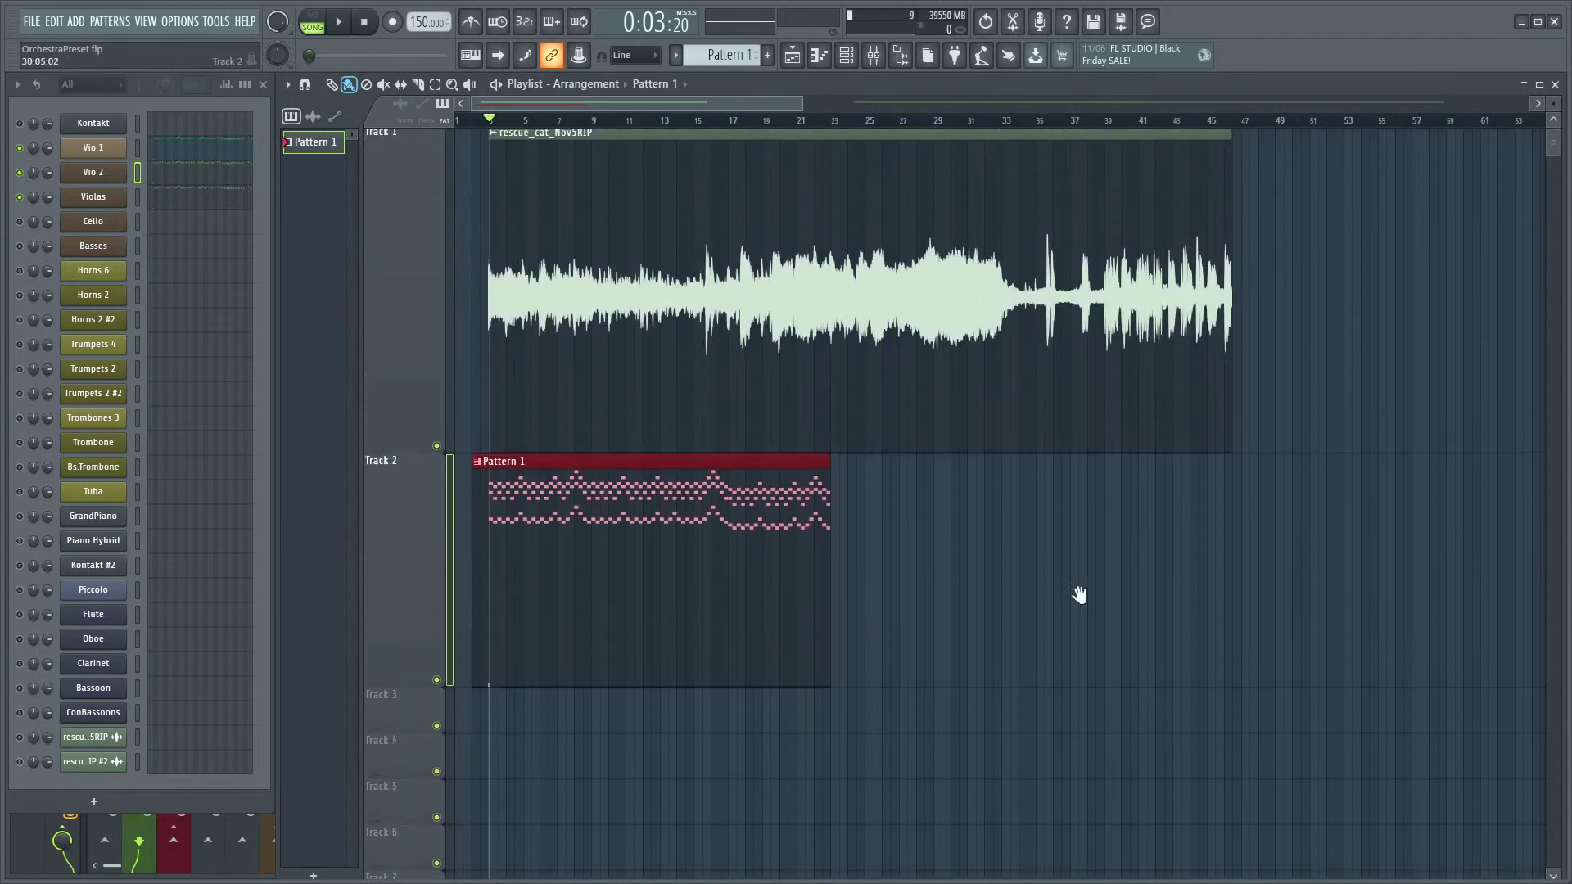
- Compare the full length of the Pattern 1 clip with the reference audio and reduce Track 1's height
scroll(1017, 607, down, 1)
ctrl+scroll(642, 727, up, 3)
scroll(1178, 700, up, 1)
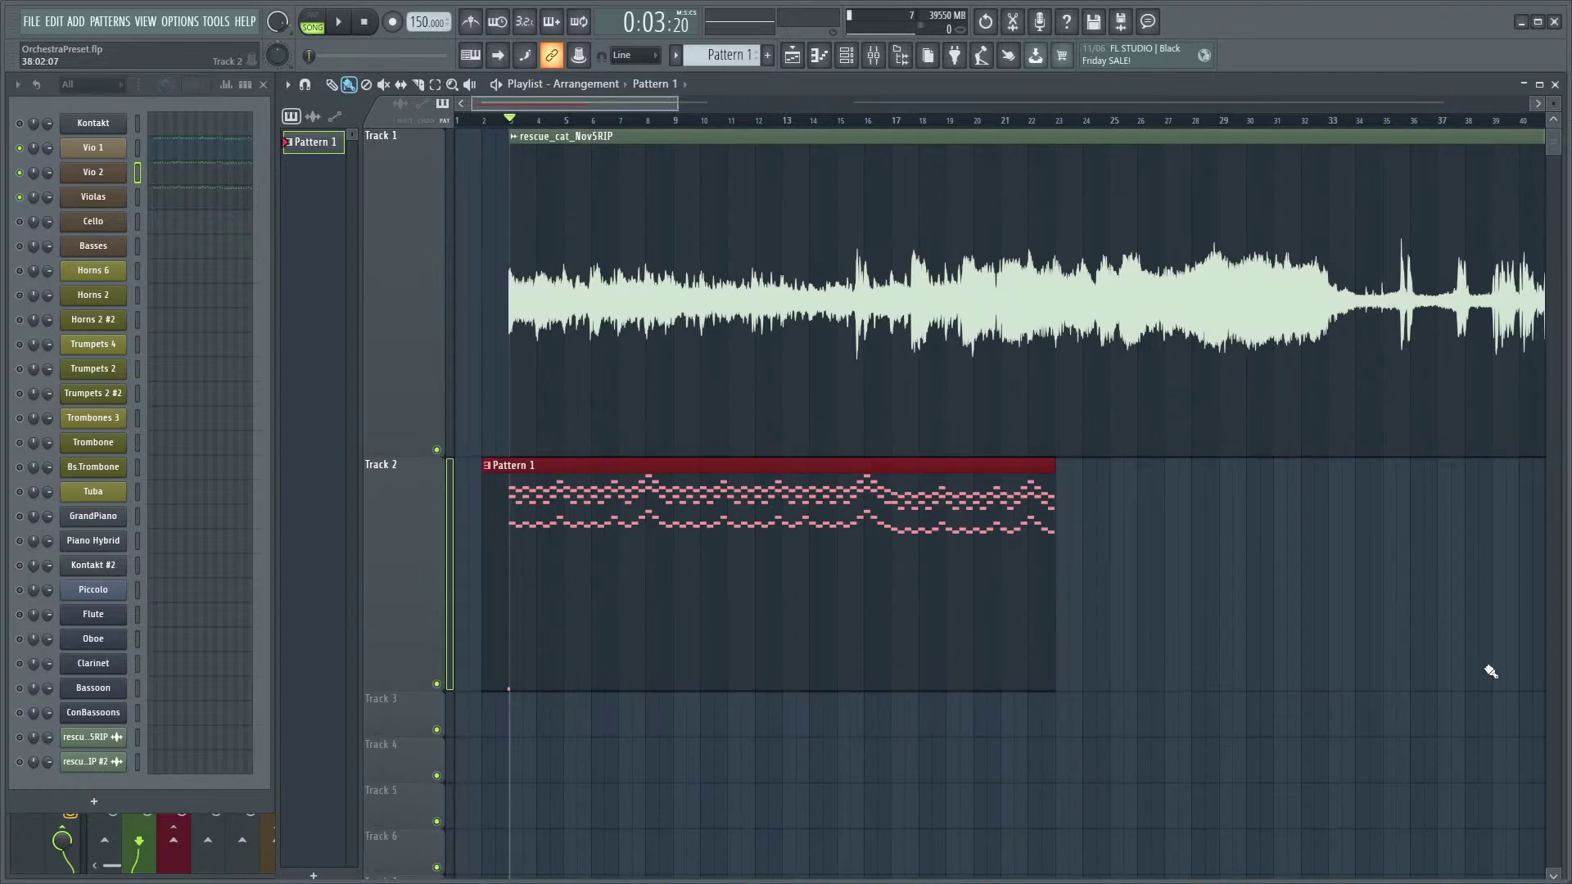
ctrl+scroll(863, 744, up, 2)
scroll(1348, 673, down, 1)
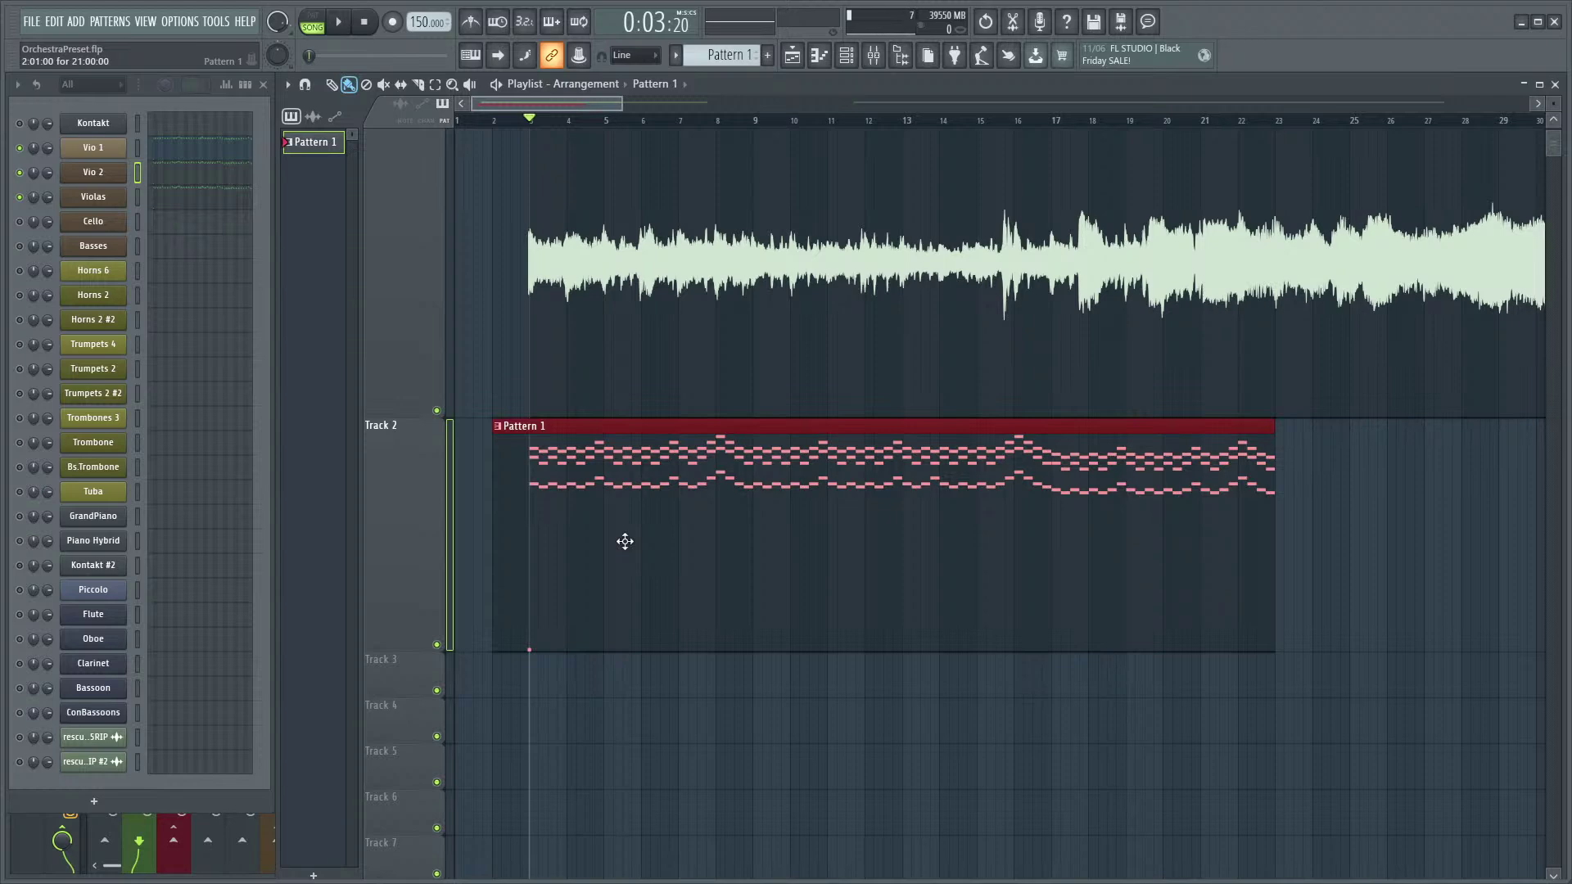
ctrl+scroll(589, 719, up, 2)
scroll(589, 719, down, 1)
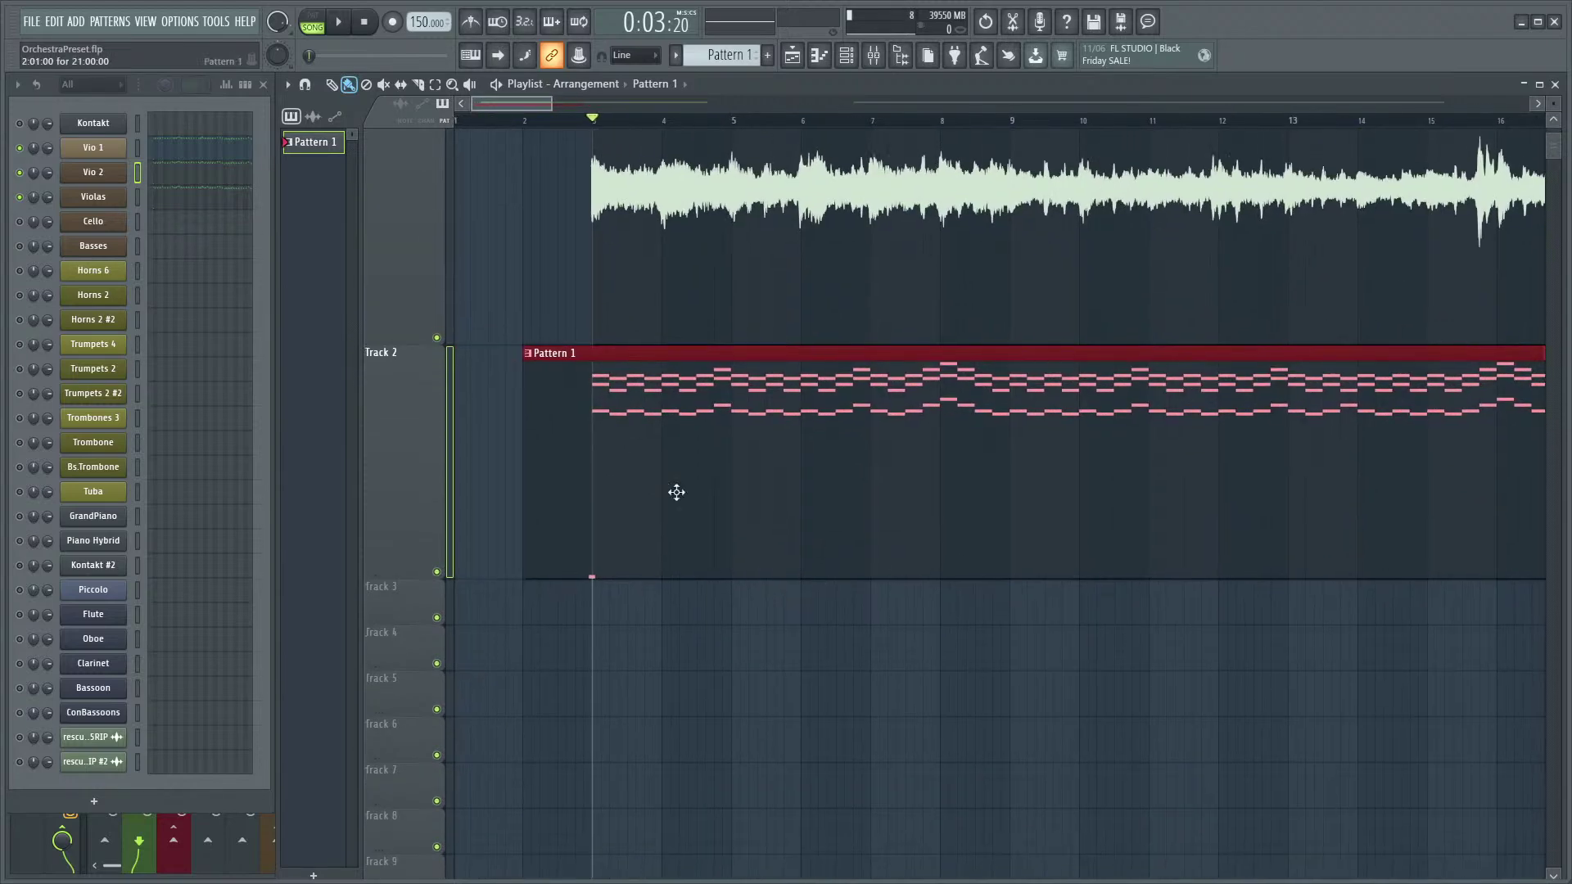
ctrl+scroll(834, 625, down, 2)
scroll(772, 712, up, 2)
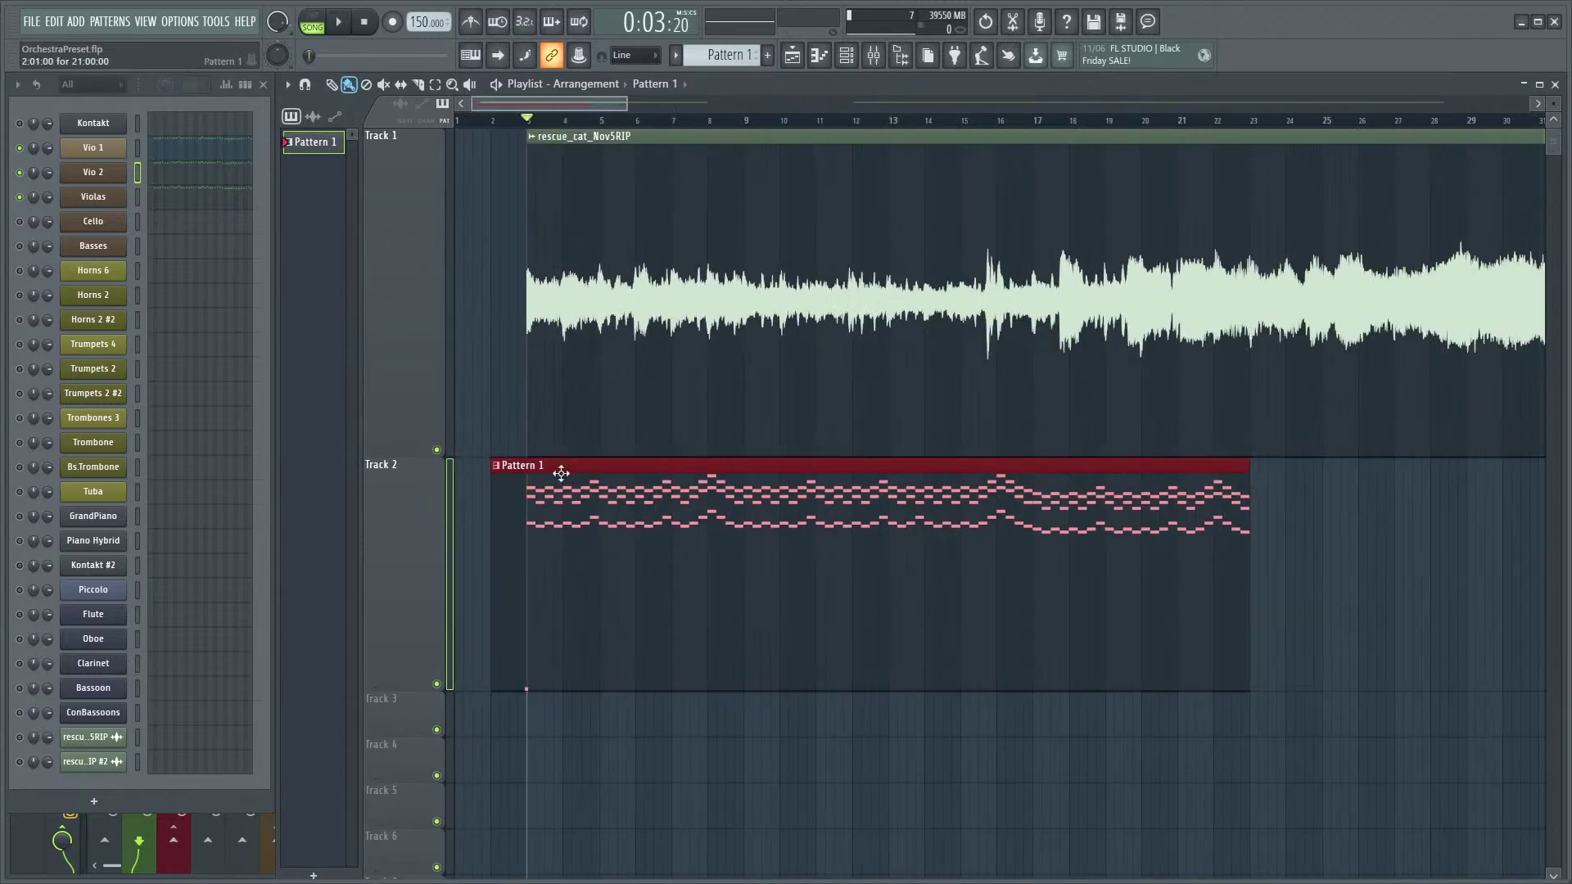
alt+scroll(400, 458, down, 2)
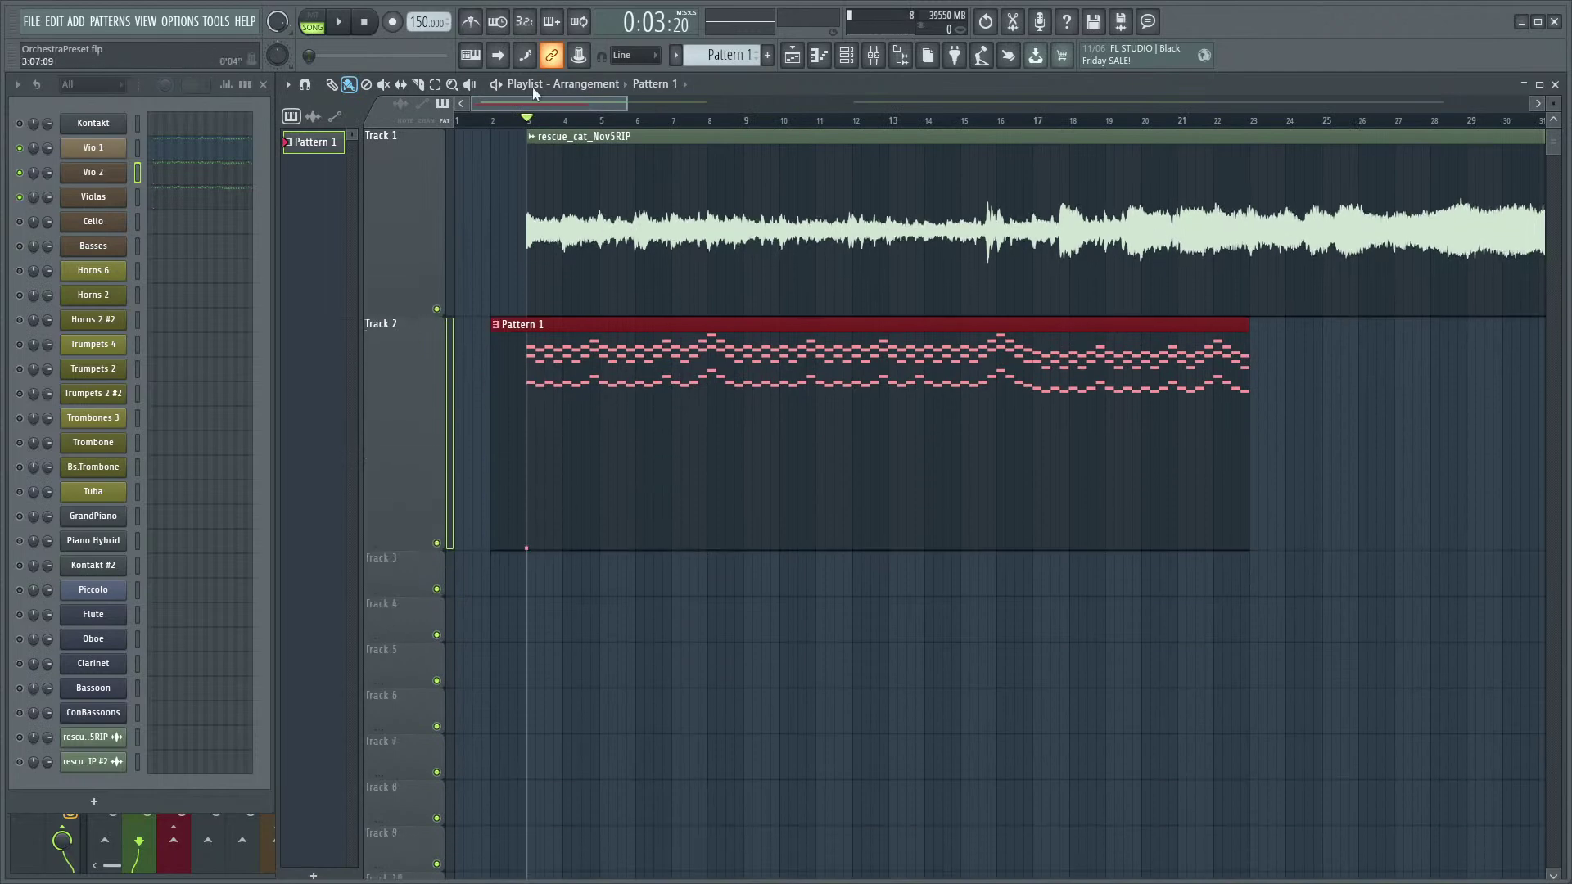
- Play the arrangement briefly and check the mixer levels
key(space)
key(F9)
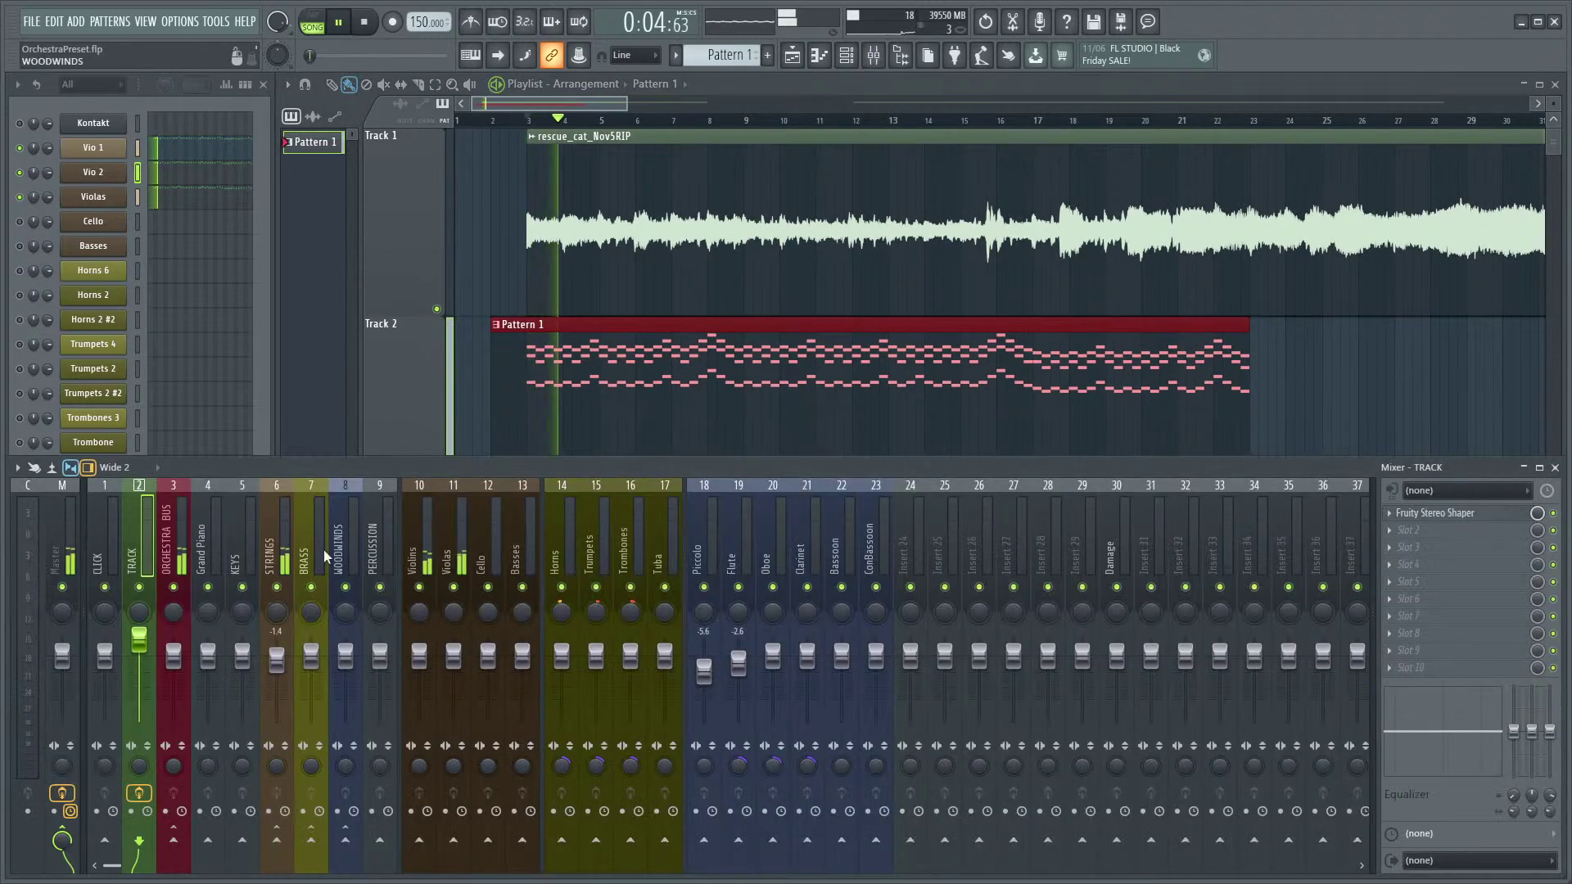
key(F9)
key(space)
- Solo the two rescue_cat audio channels in the channel rack and play them back
click(22, 737)
key(space)
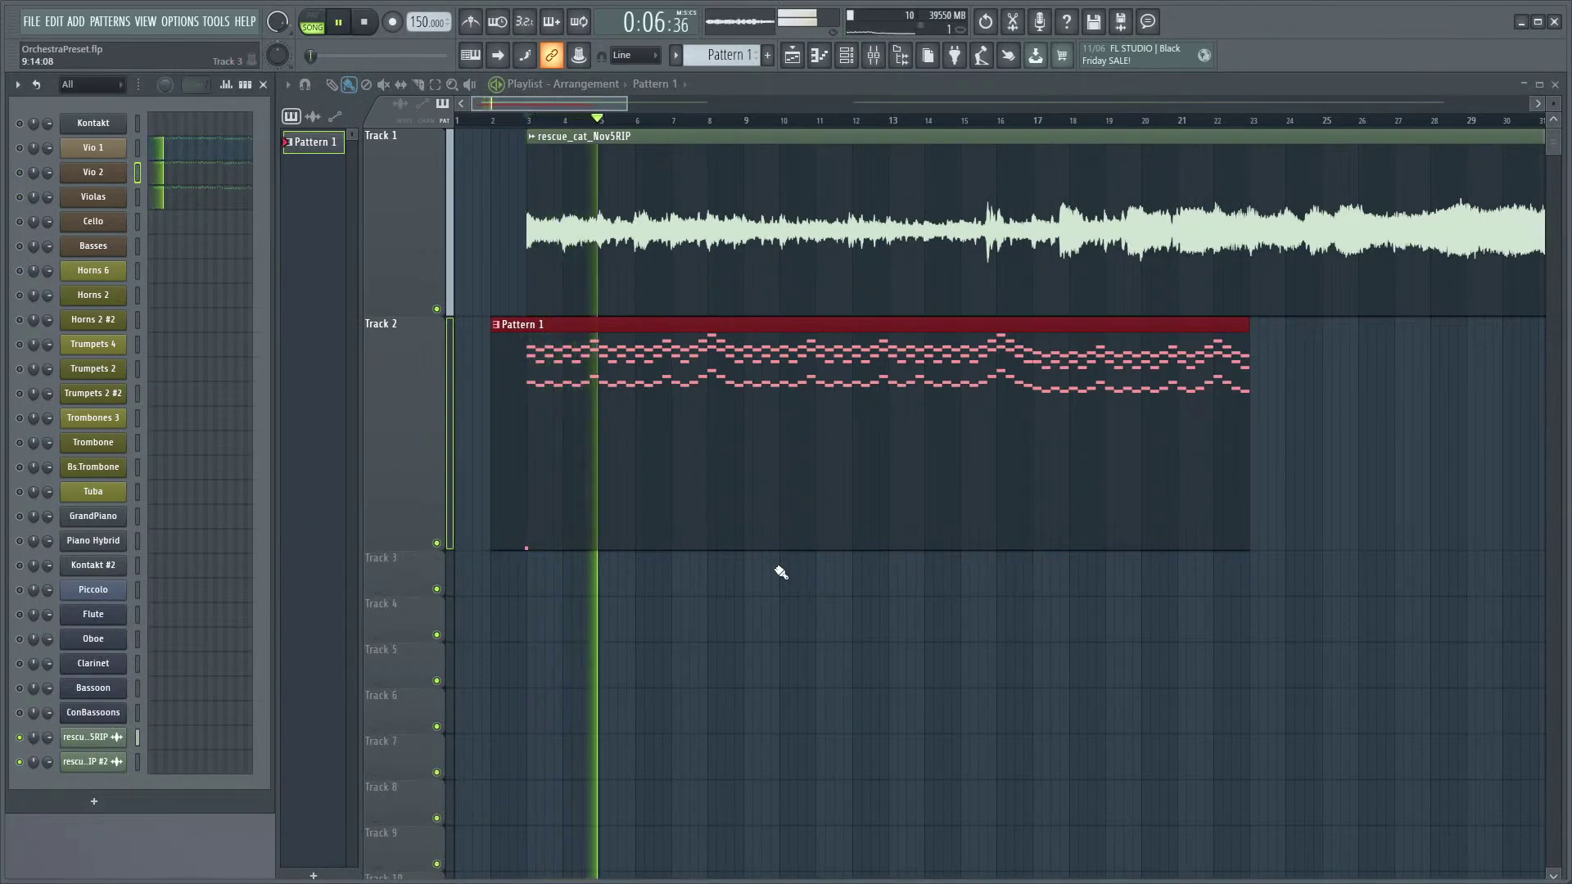
key(space)
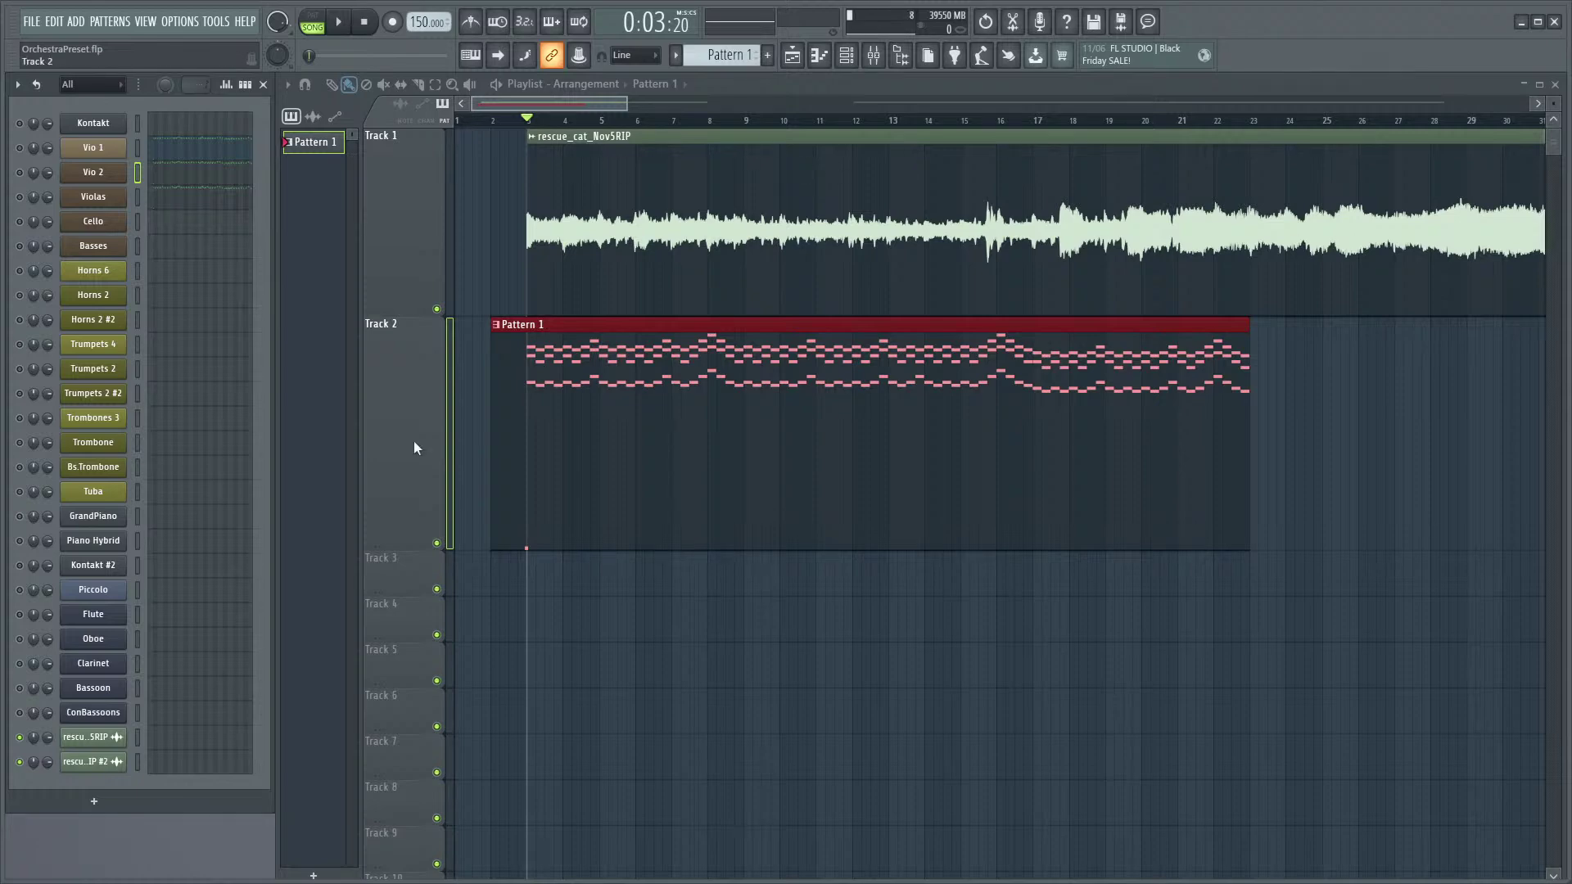
- Increase the height of Track 2 in the playlist and play back the opening of the soloed audio
scroll(513, 442, up, 3)
drag(401, 548, 409, 746)
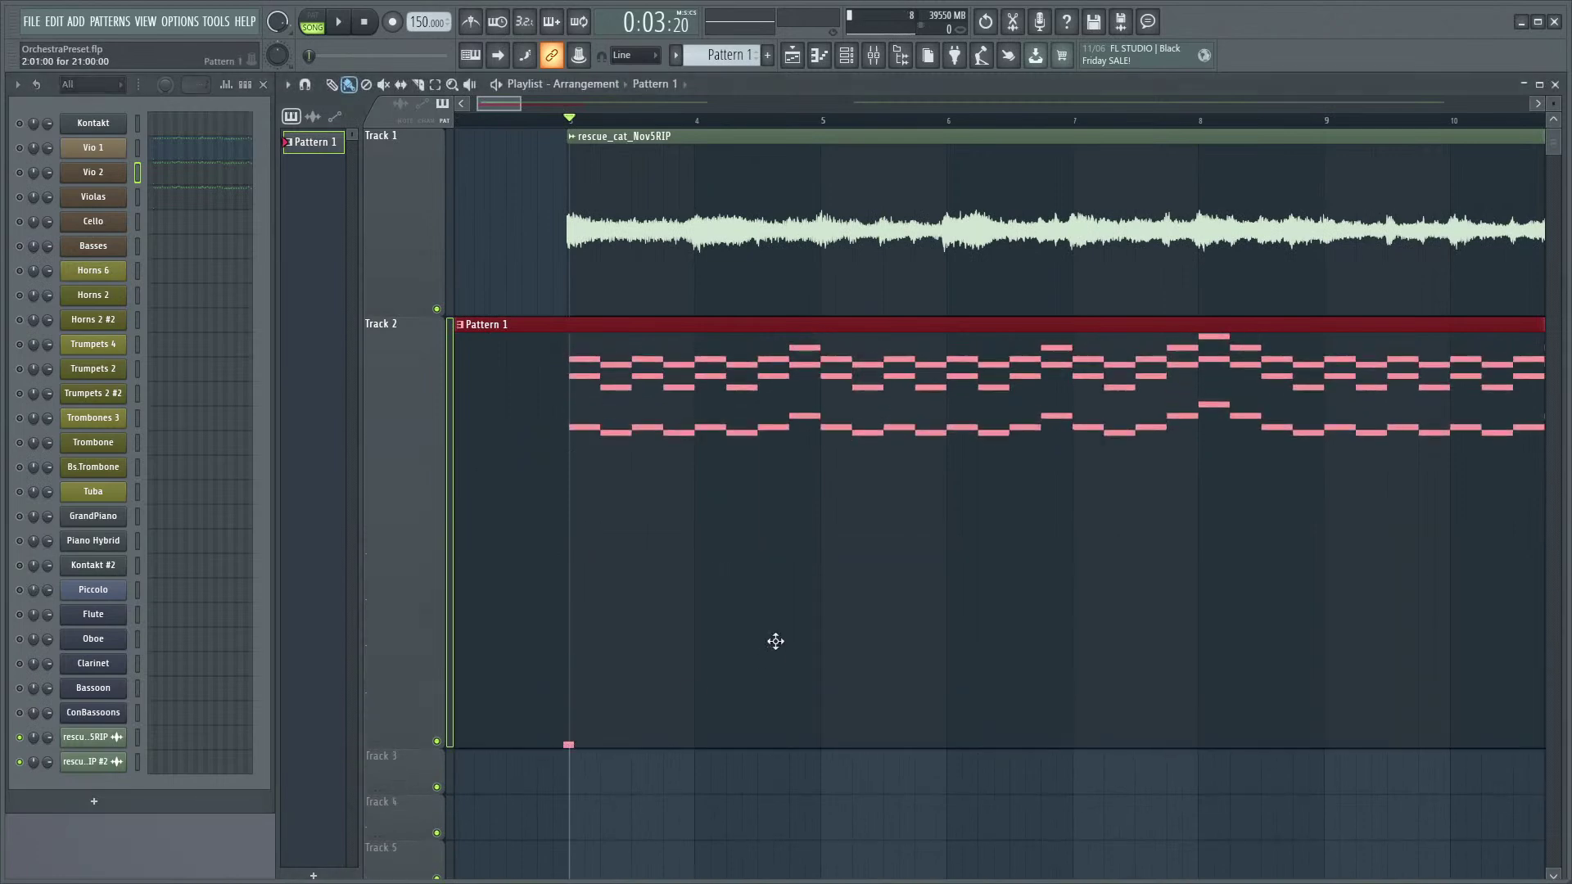
key(space)
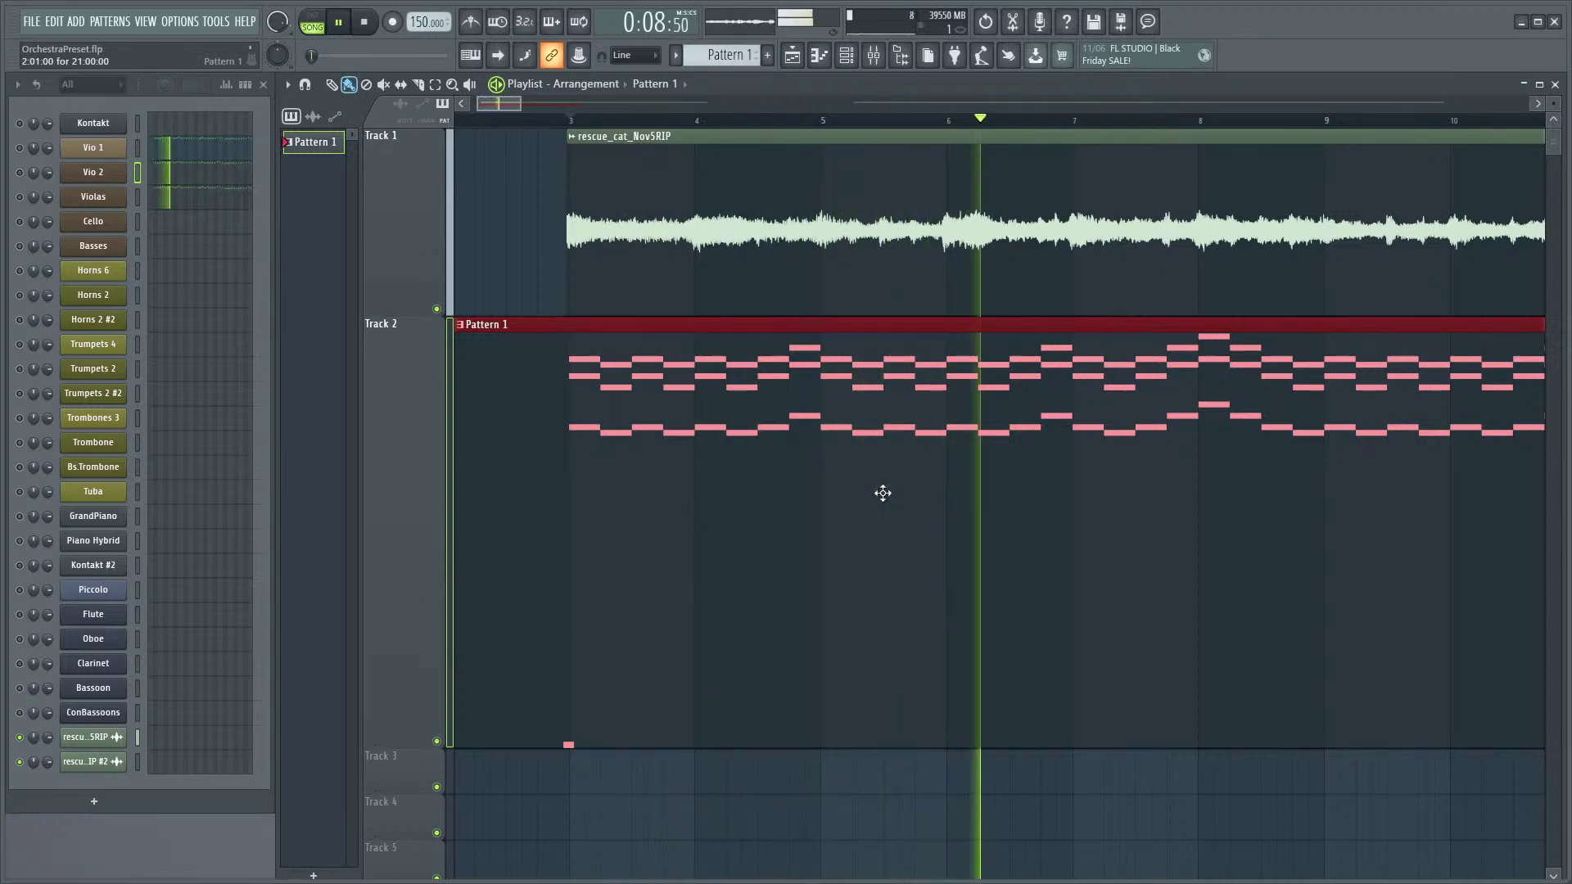
key(space)
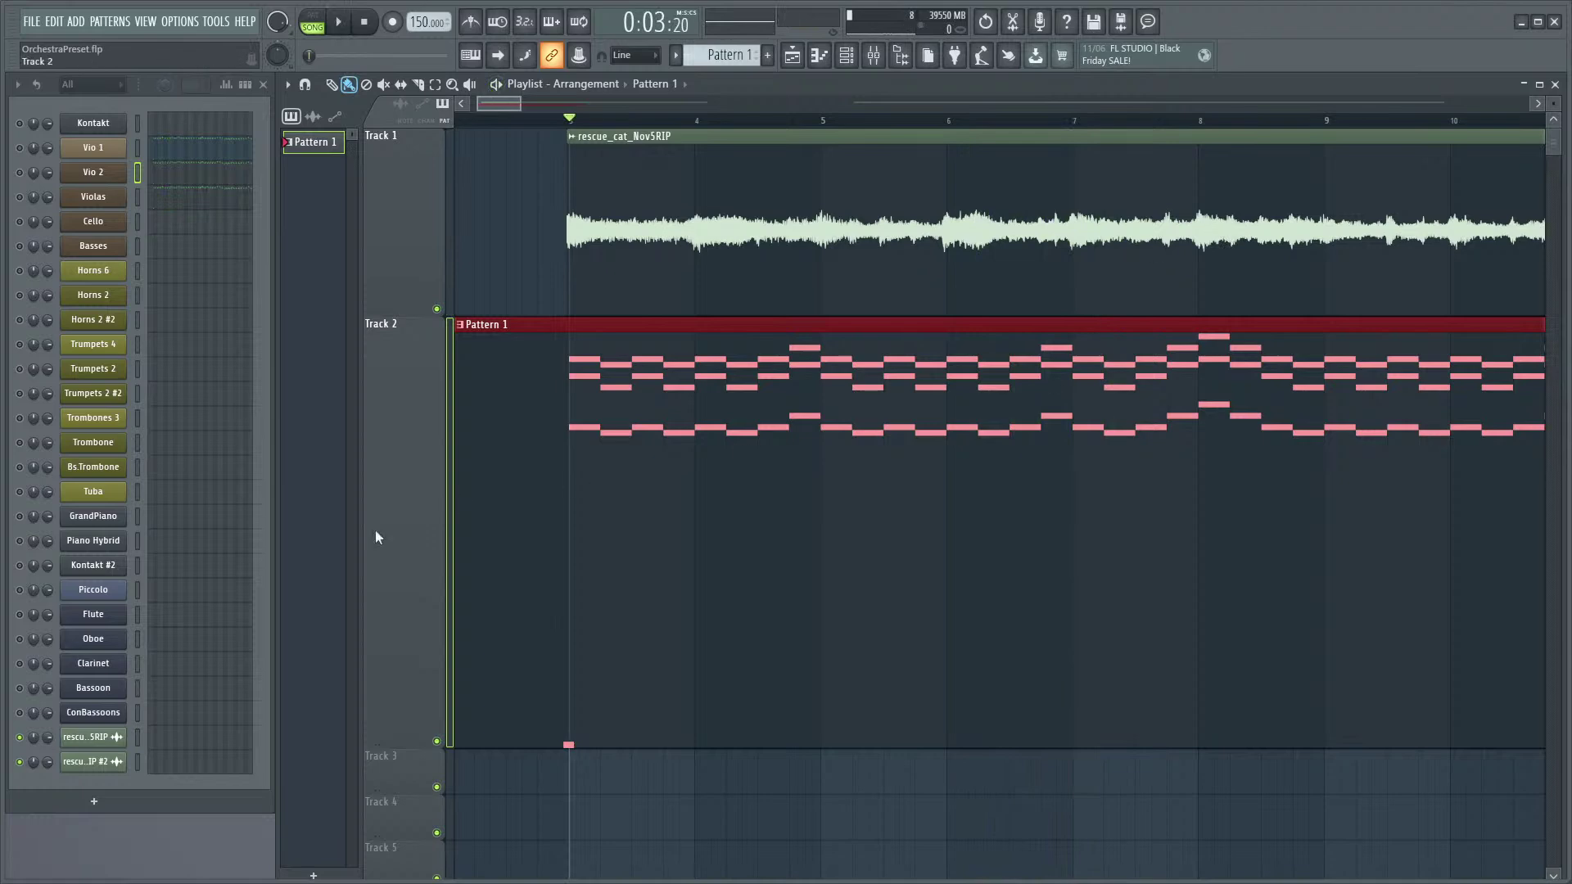
- Listen to the soloed rescue_cat audio from bar 3, with the mixer open for reference
click(873, 54)
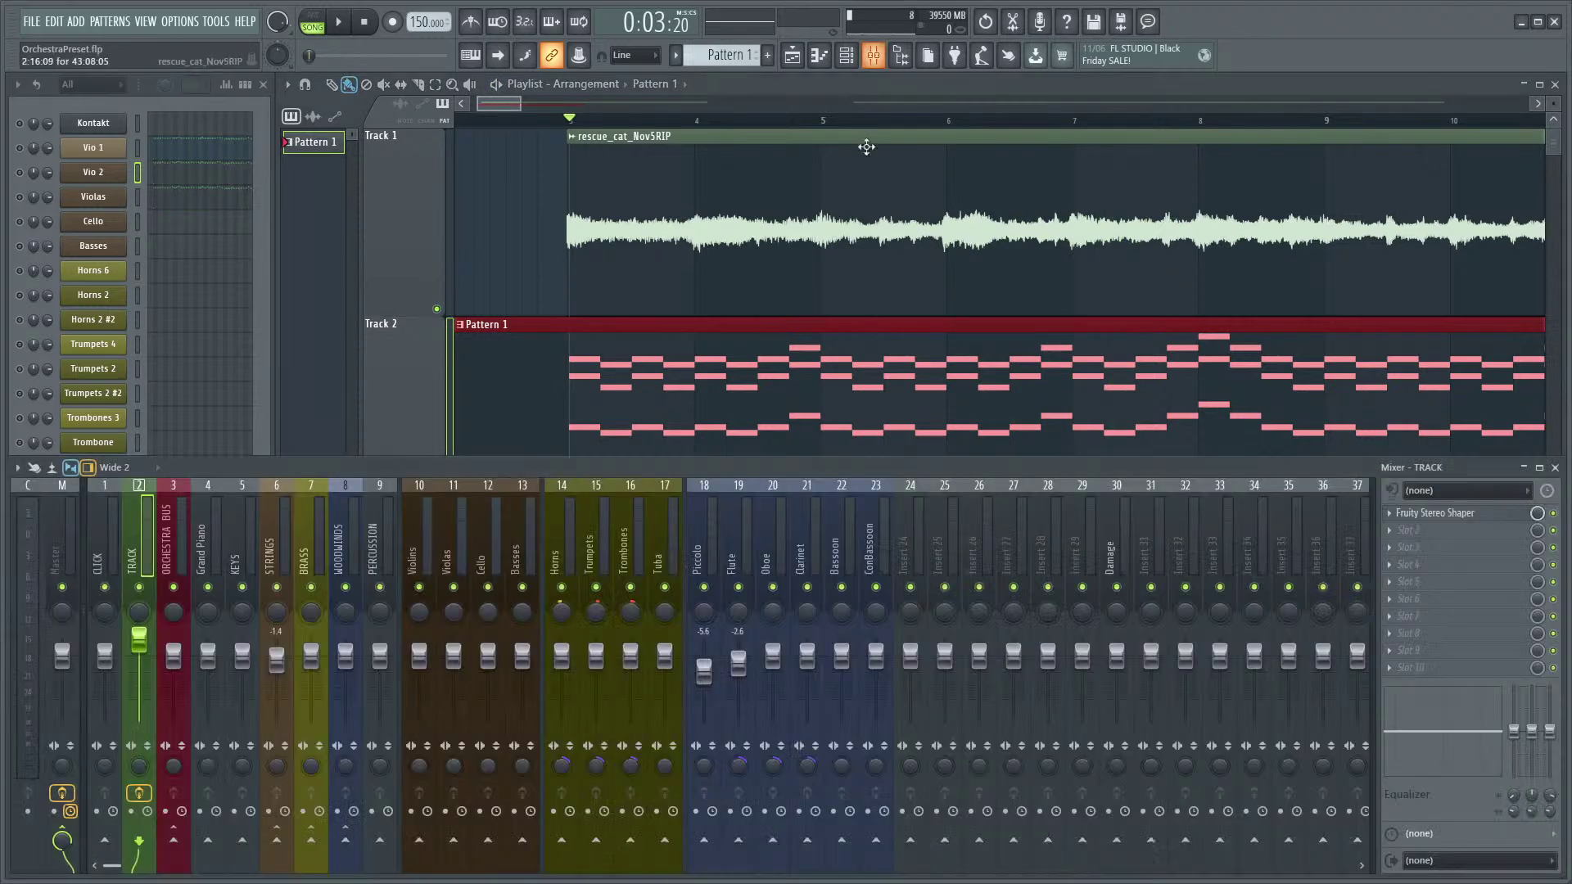
click(944, 91)
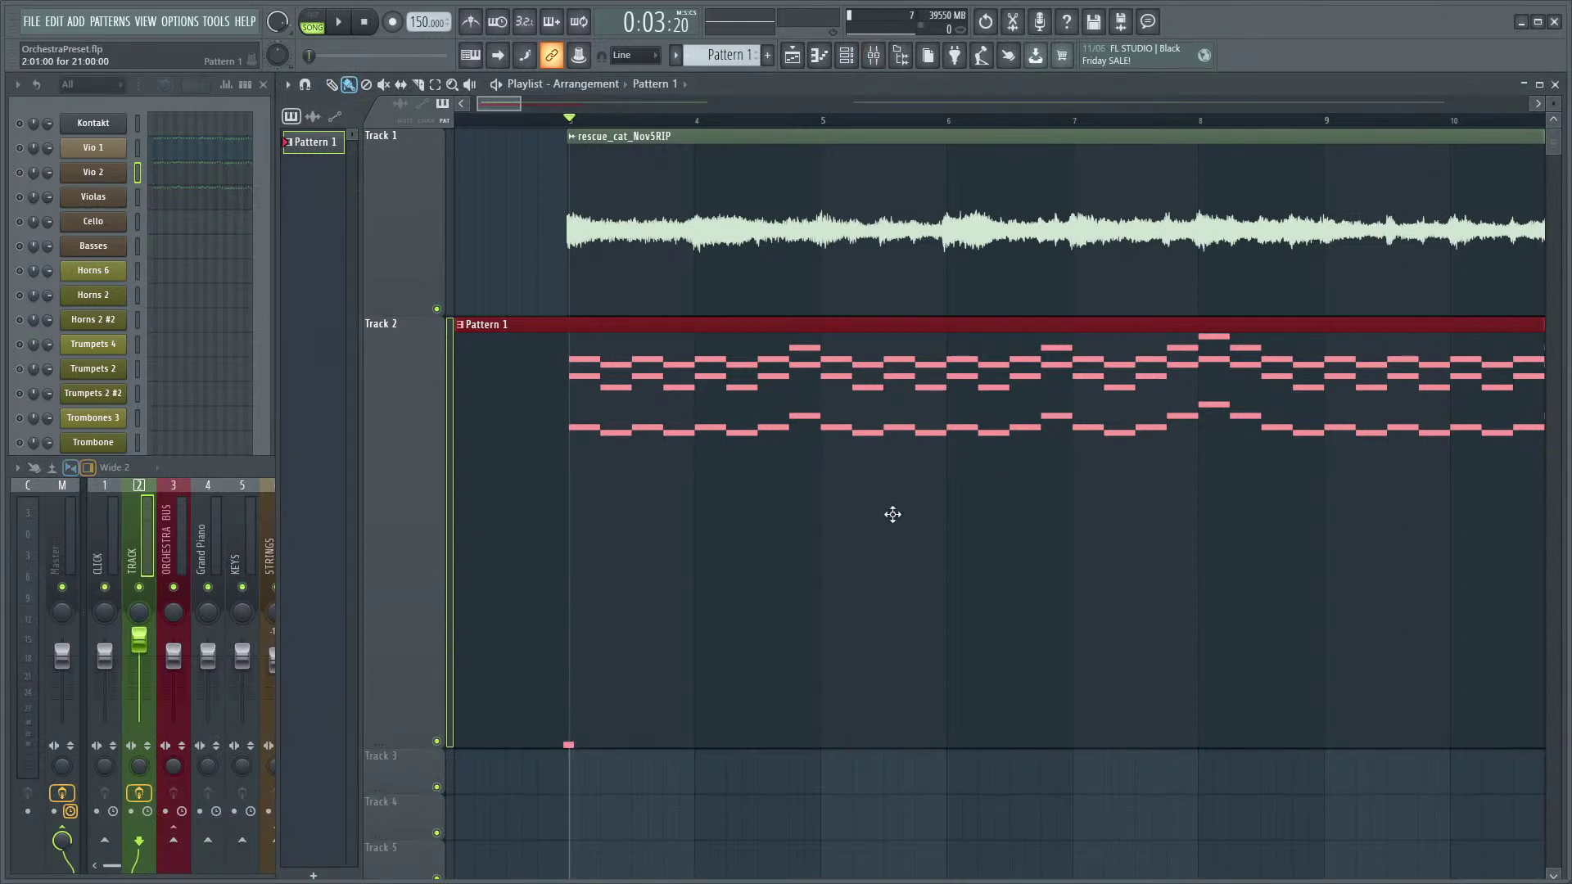
key(space)
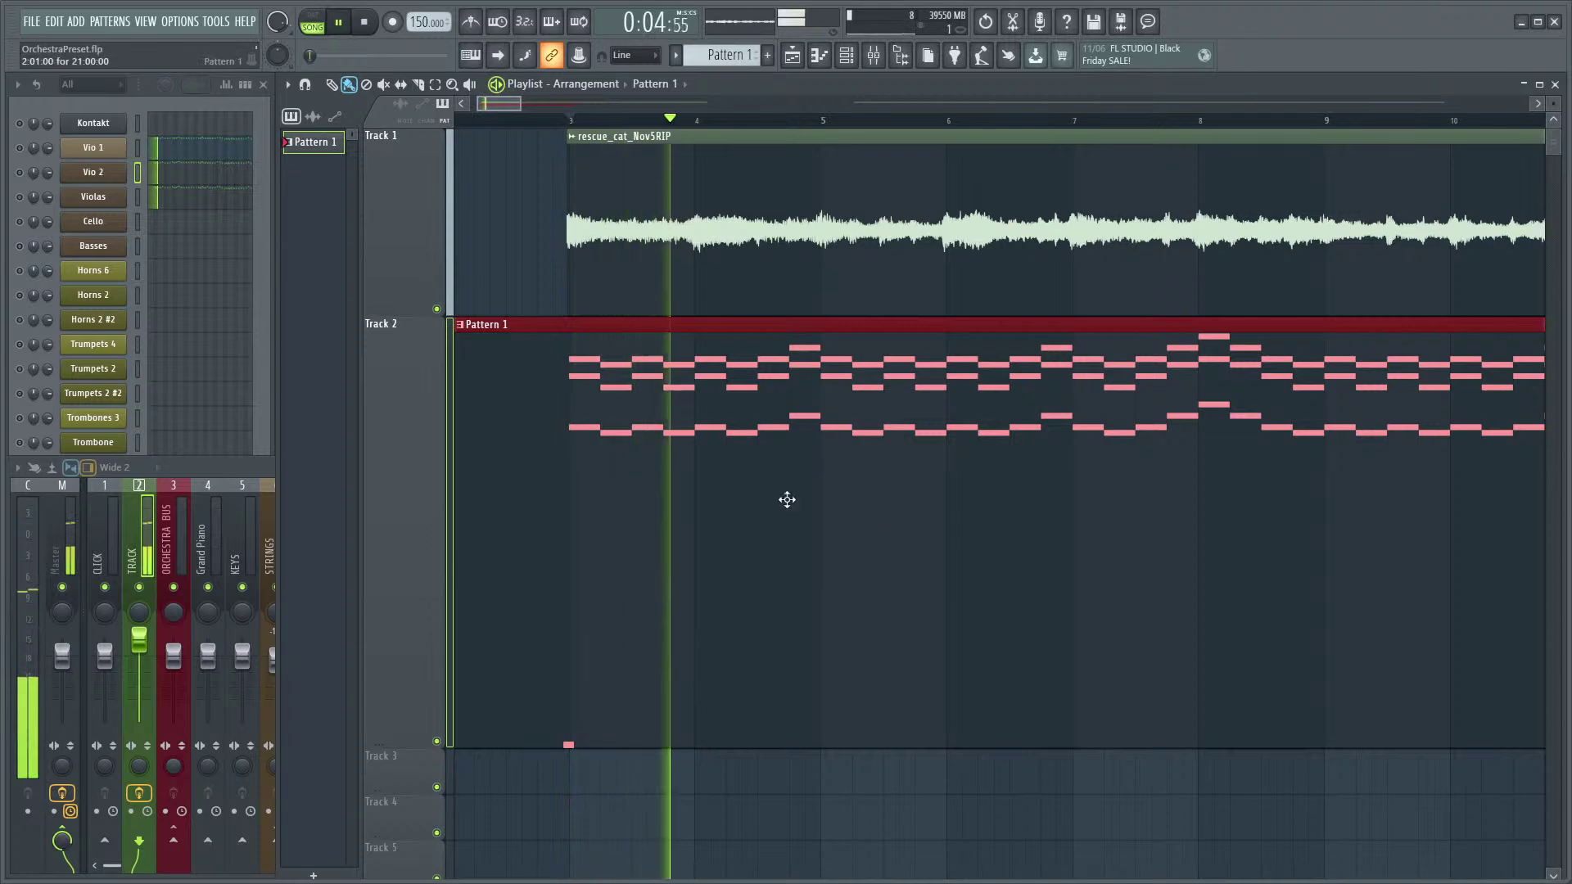
key(space)
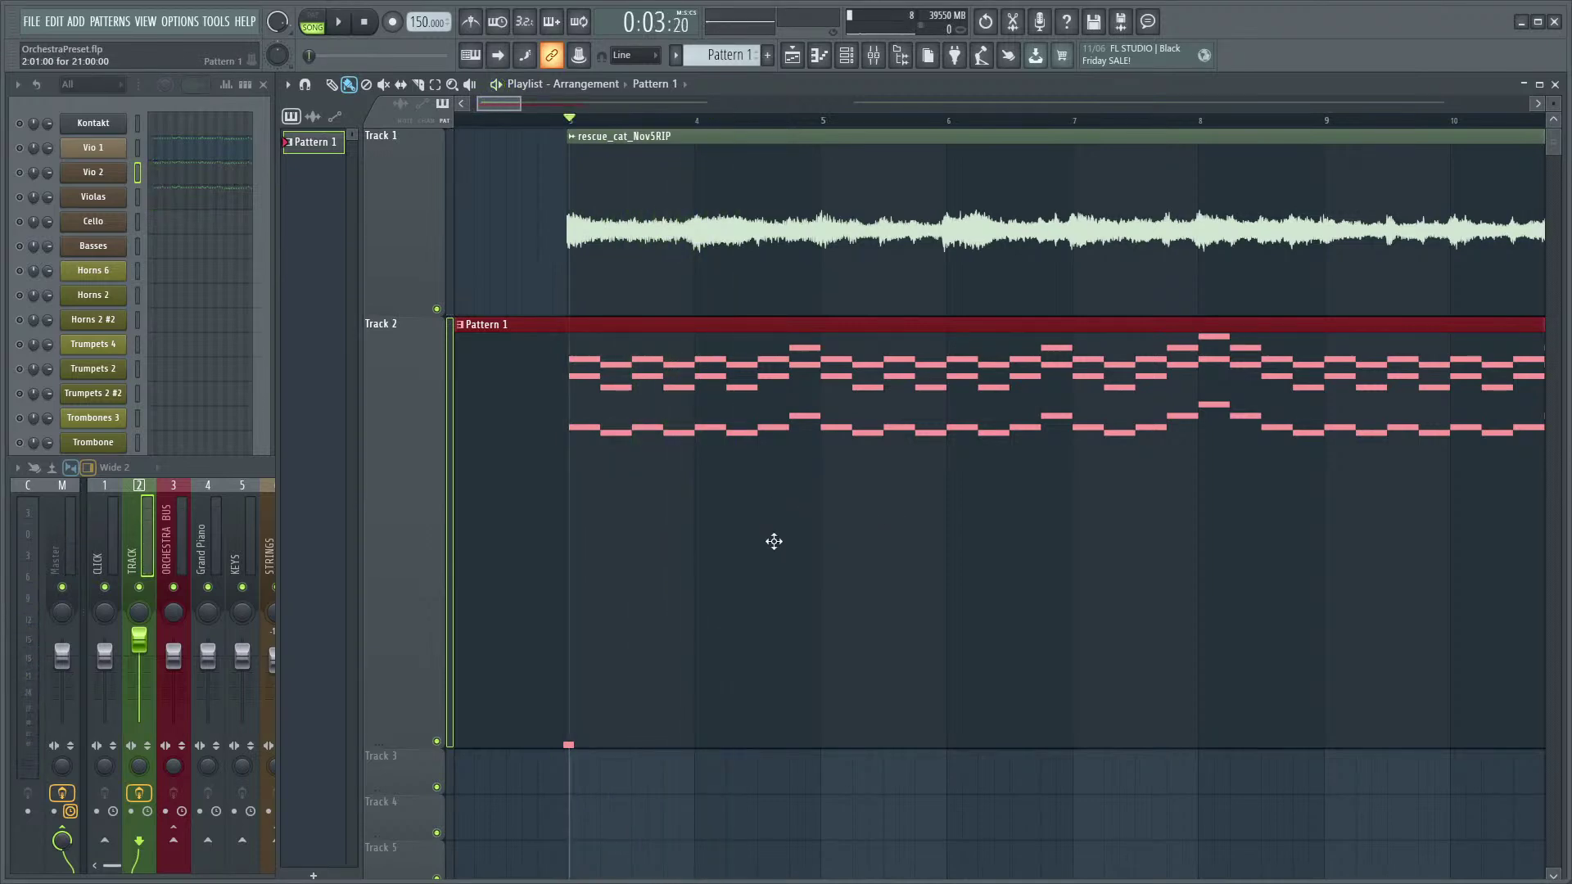
key(space)
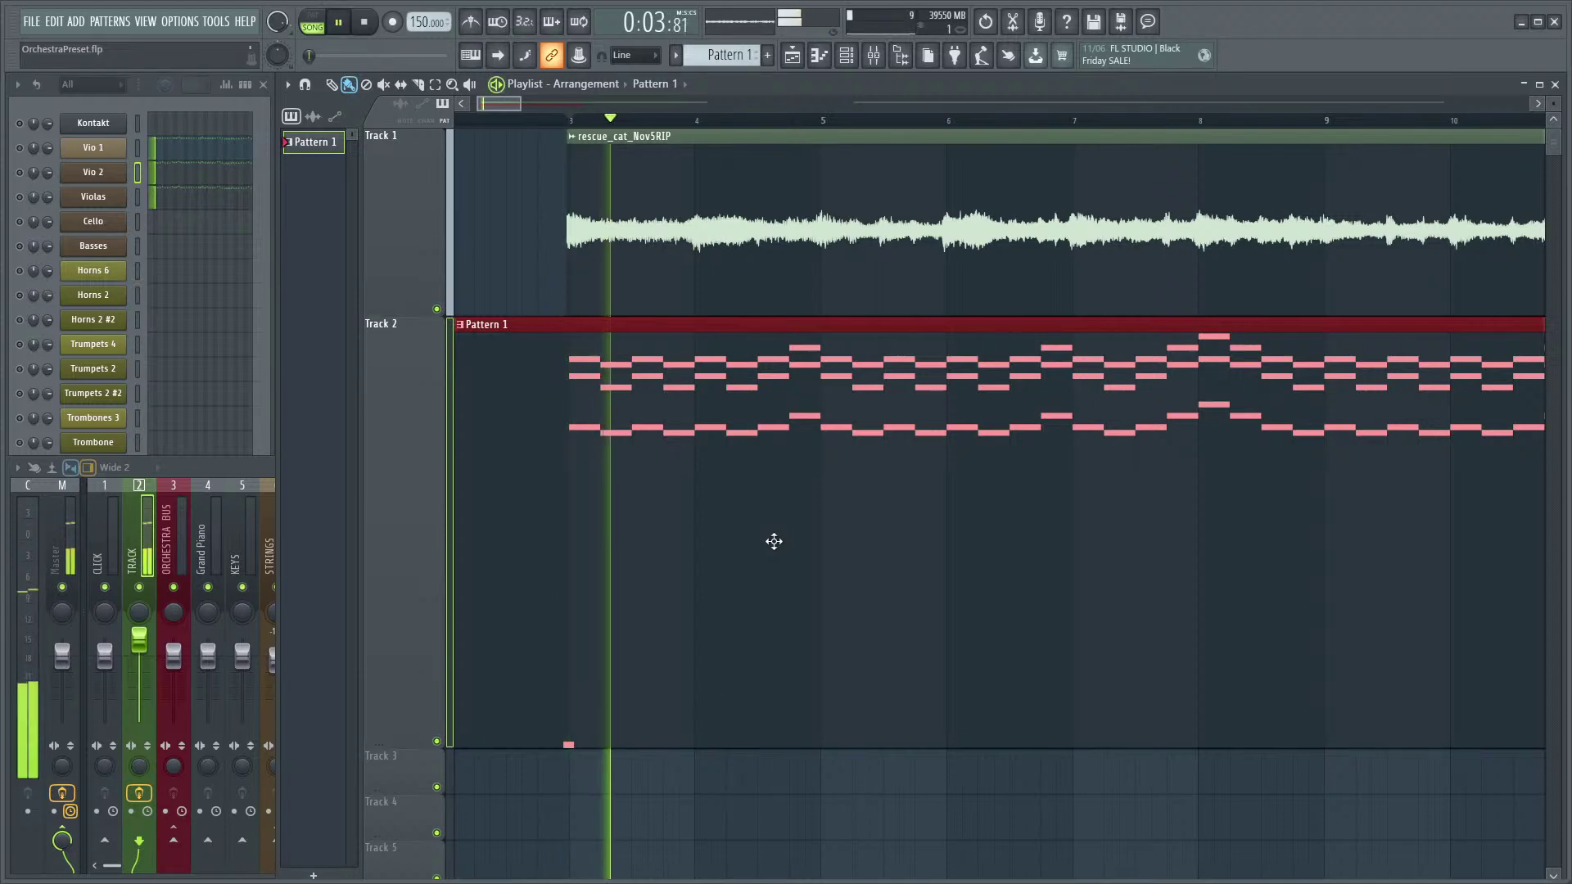
scroll(841, 538, down, 4)
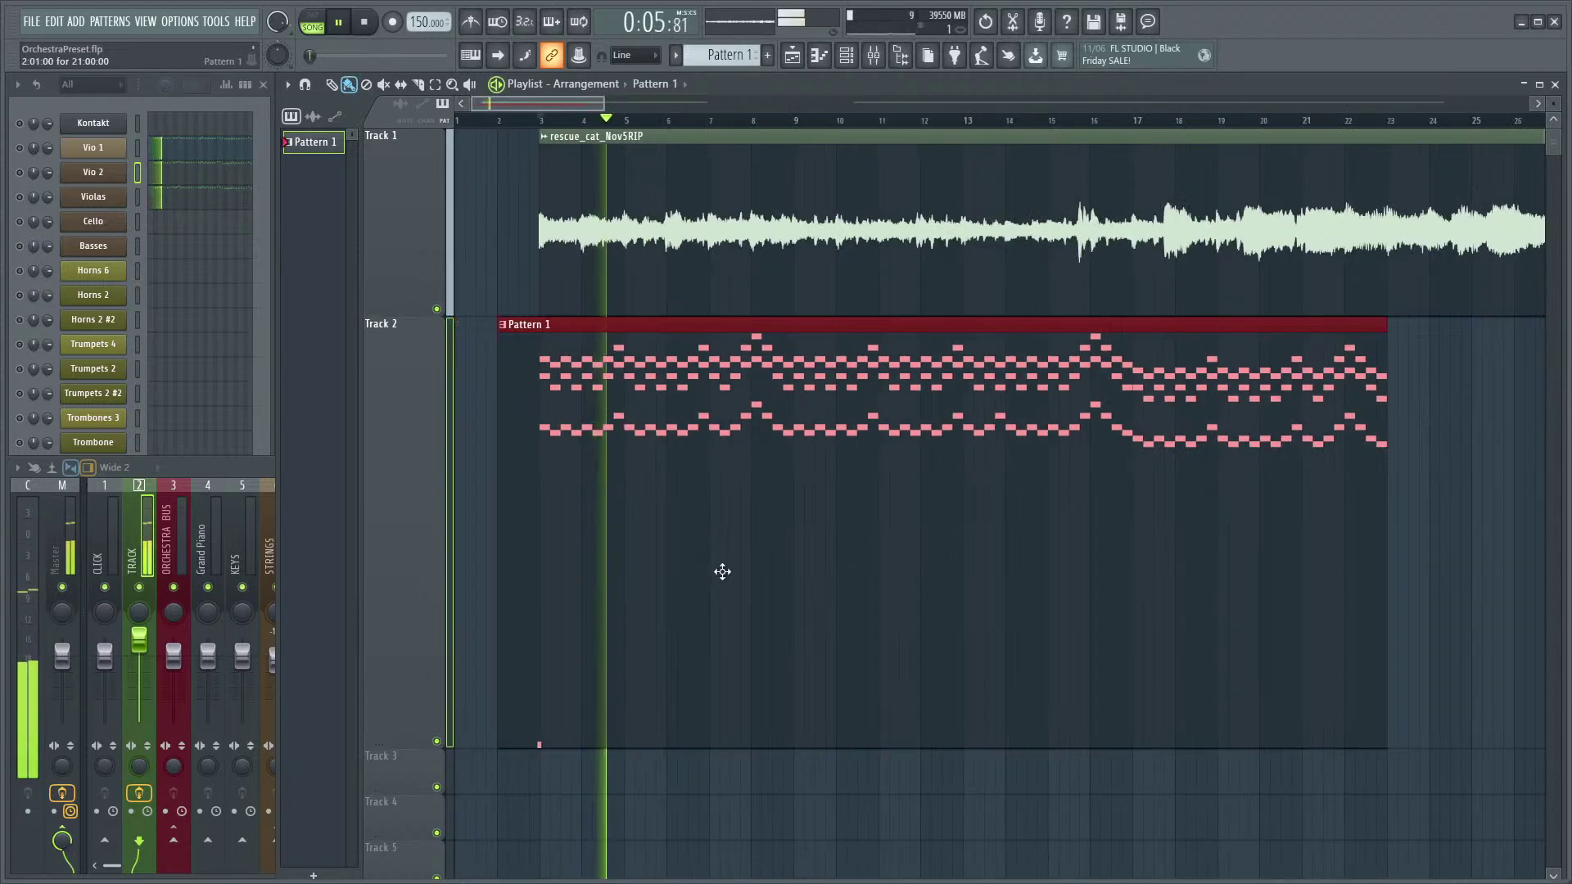
click(262, 464)
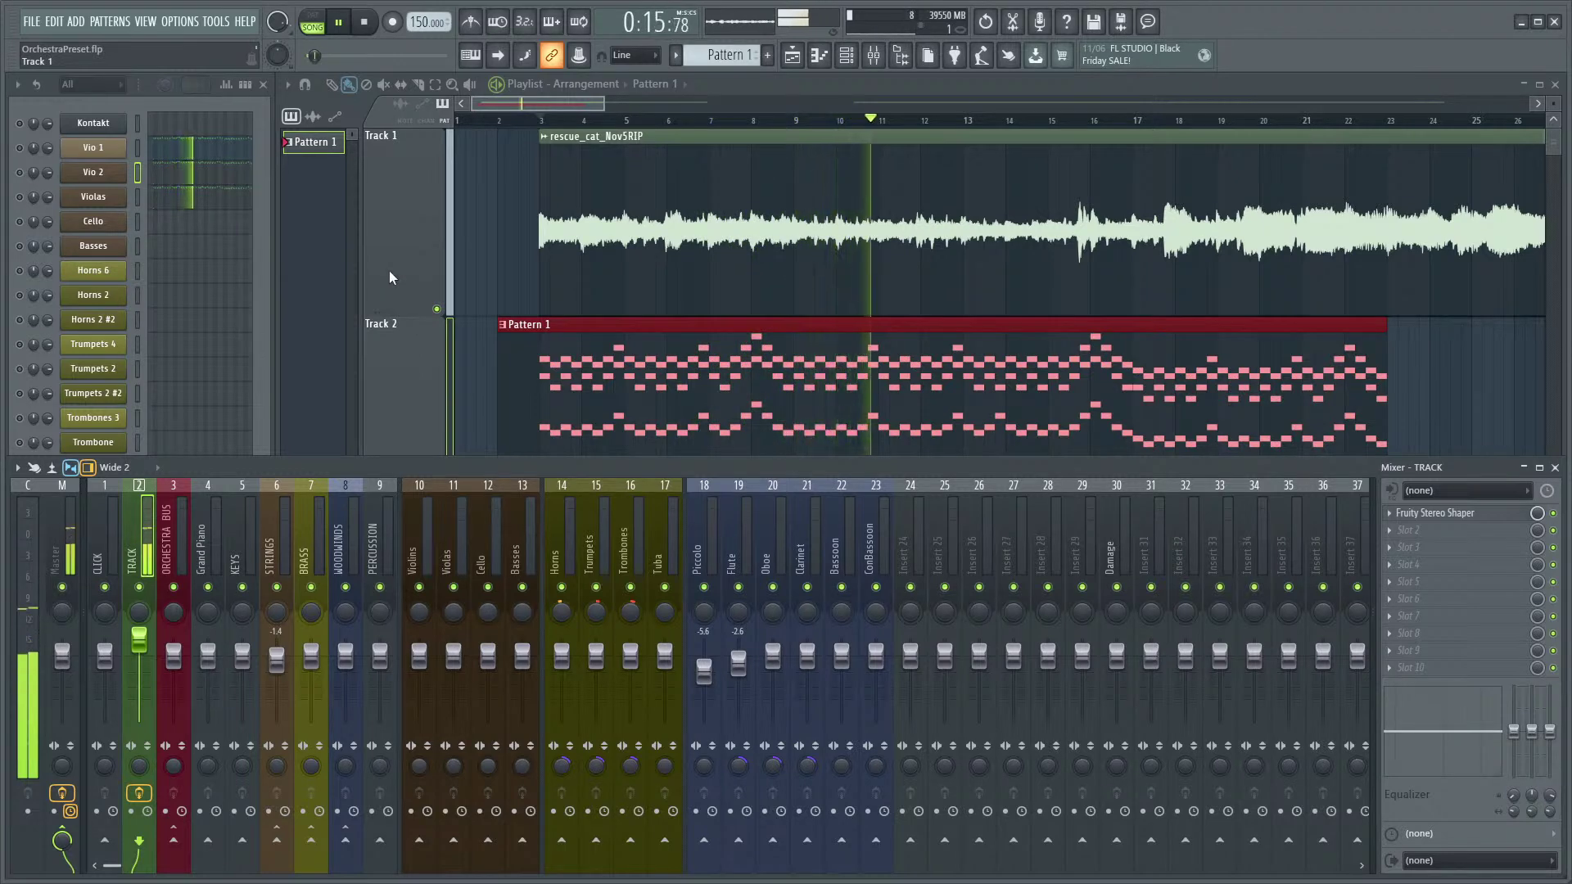
key(space)
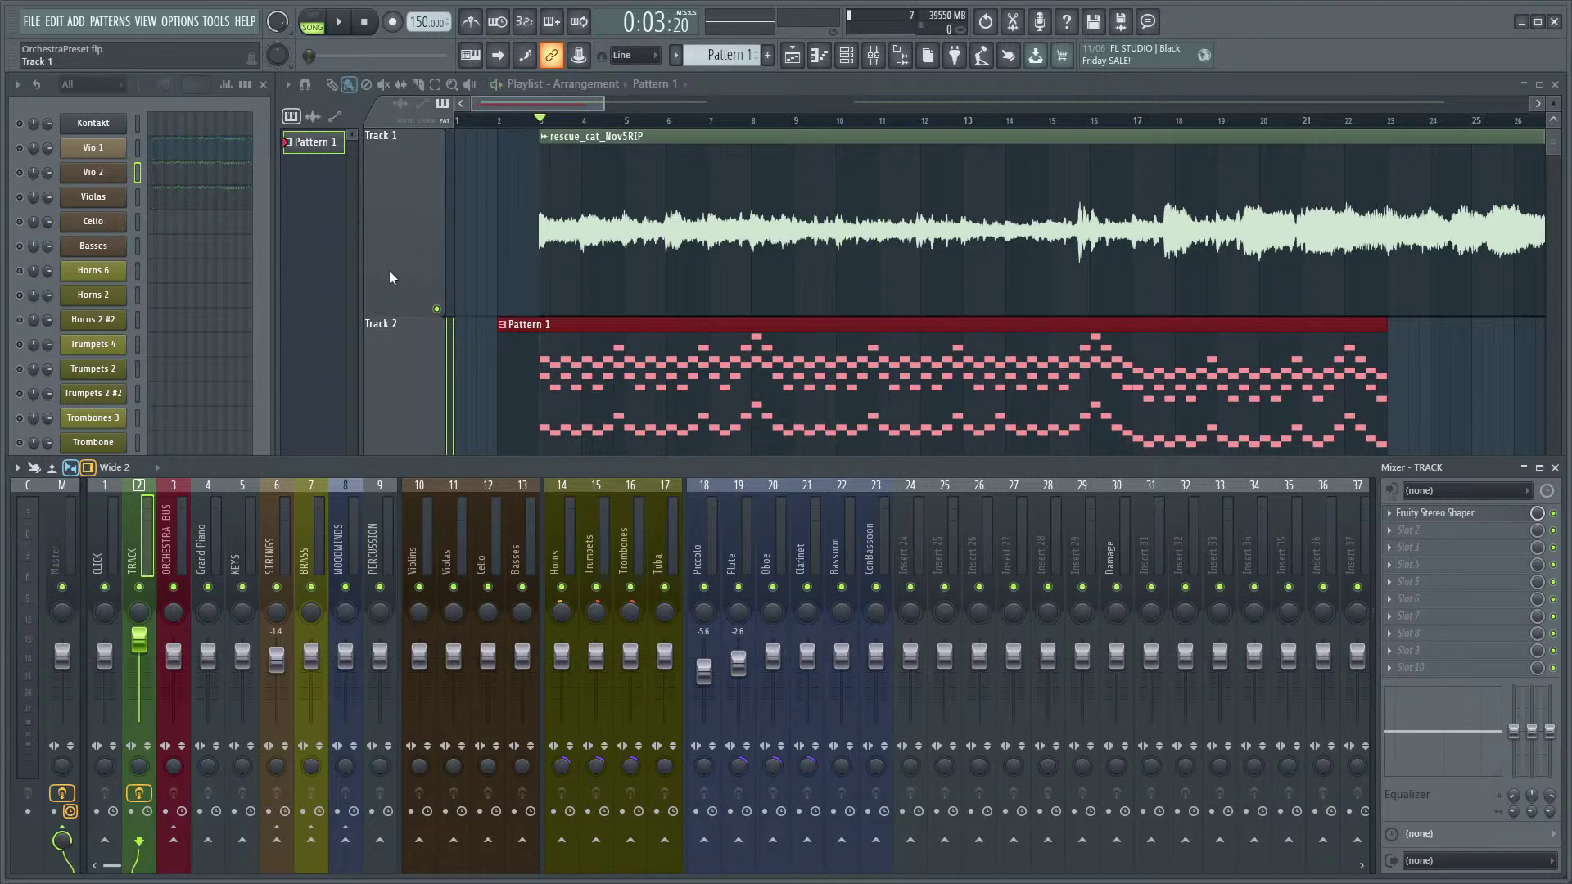
- Insert a new Kontakt instrument channel directly above the Piccolo channel
click(217, 362)
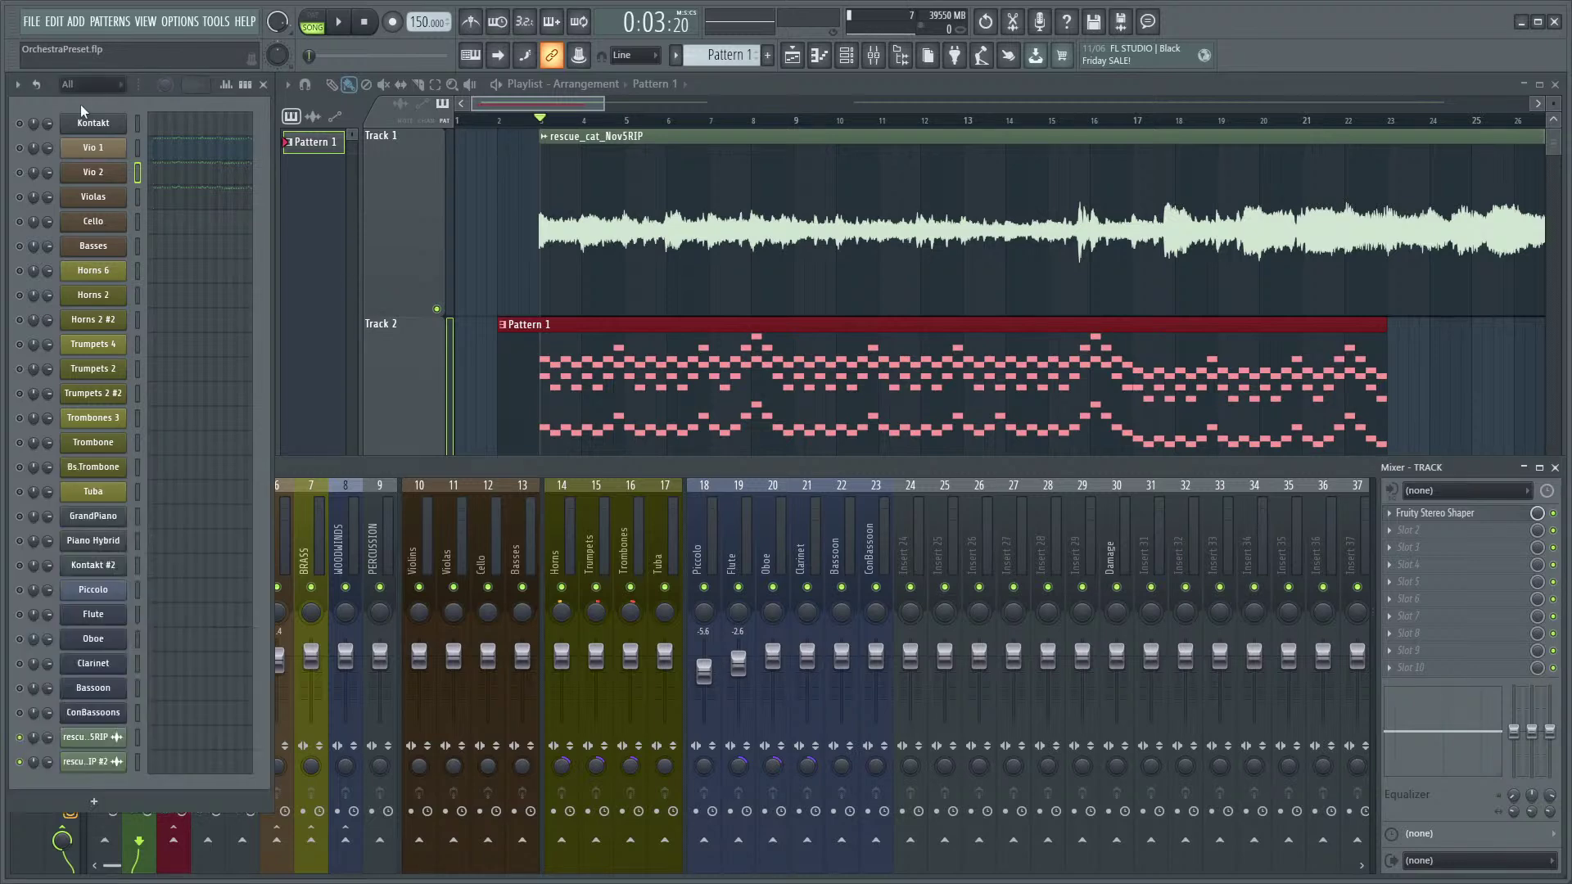
right_click(119, 593)
mouse_move(198, 698)
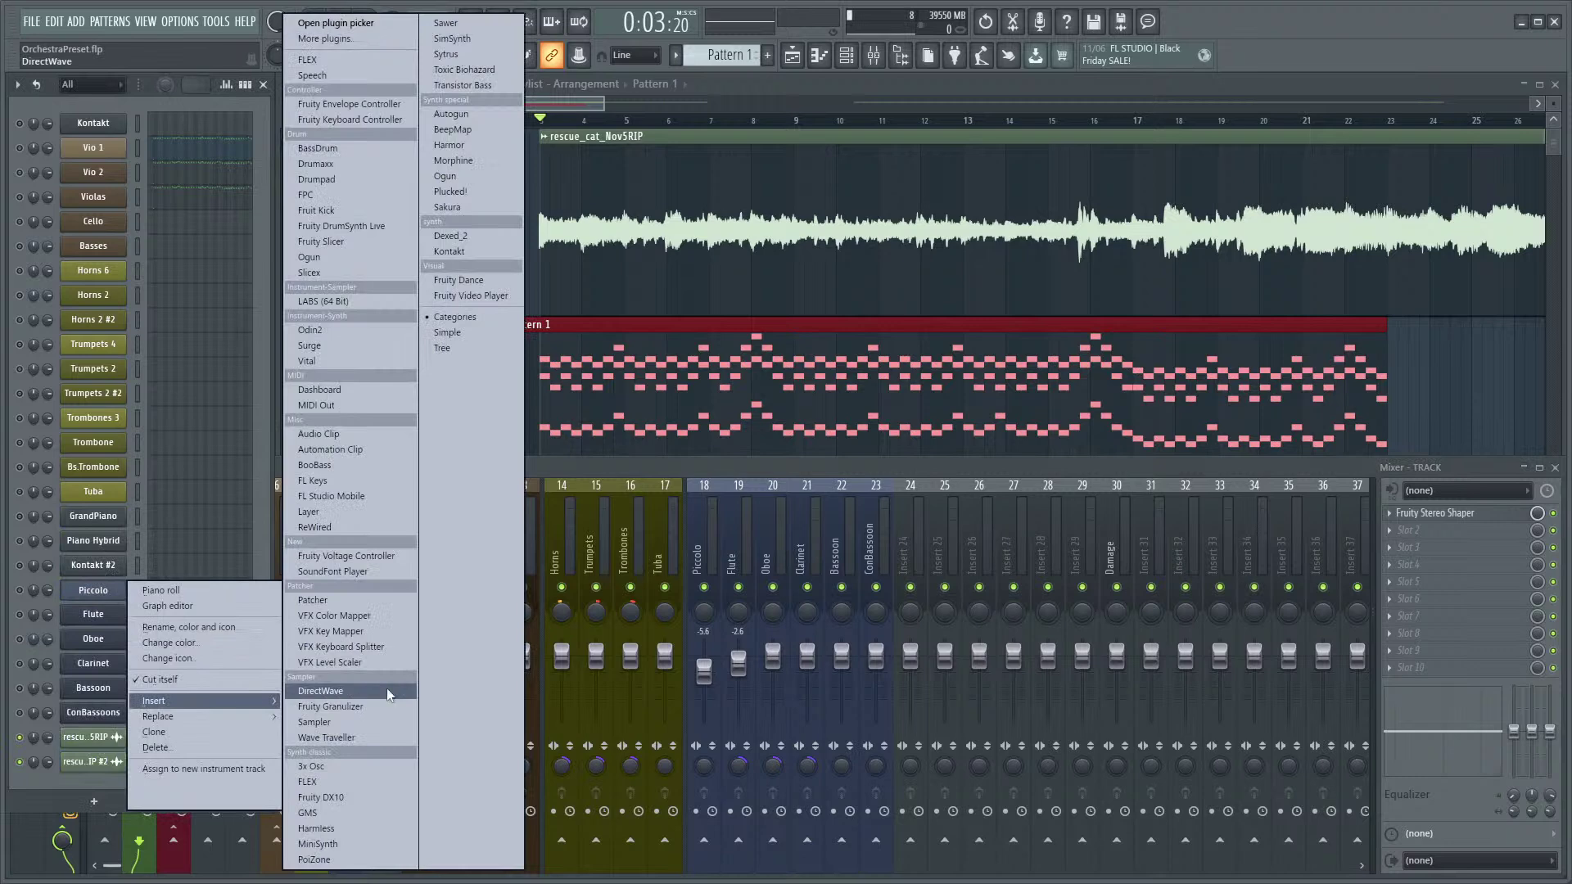
click(473, 250)
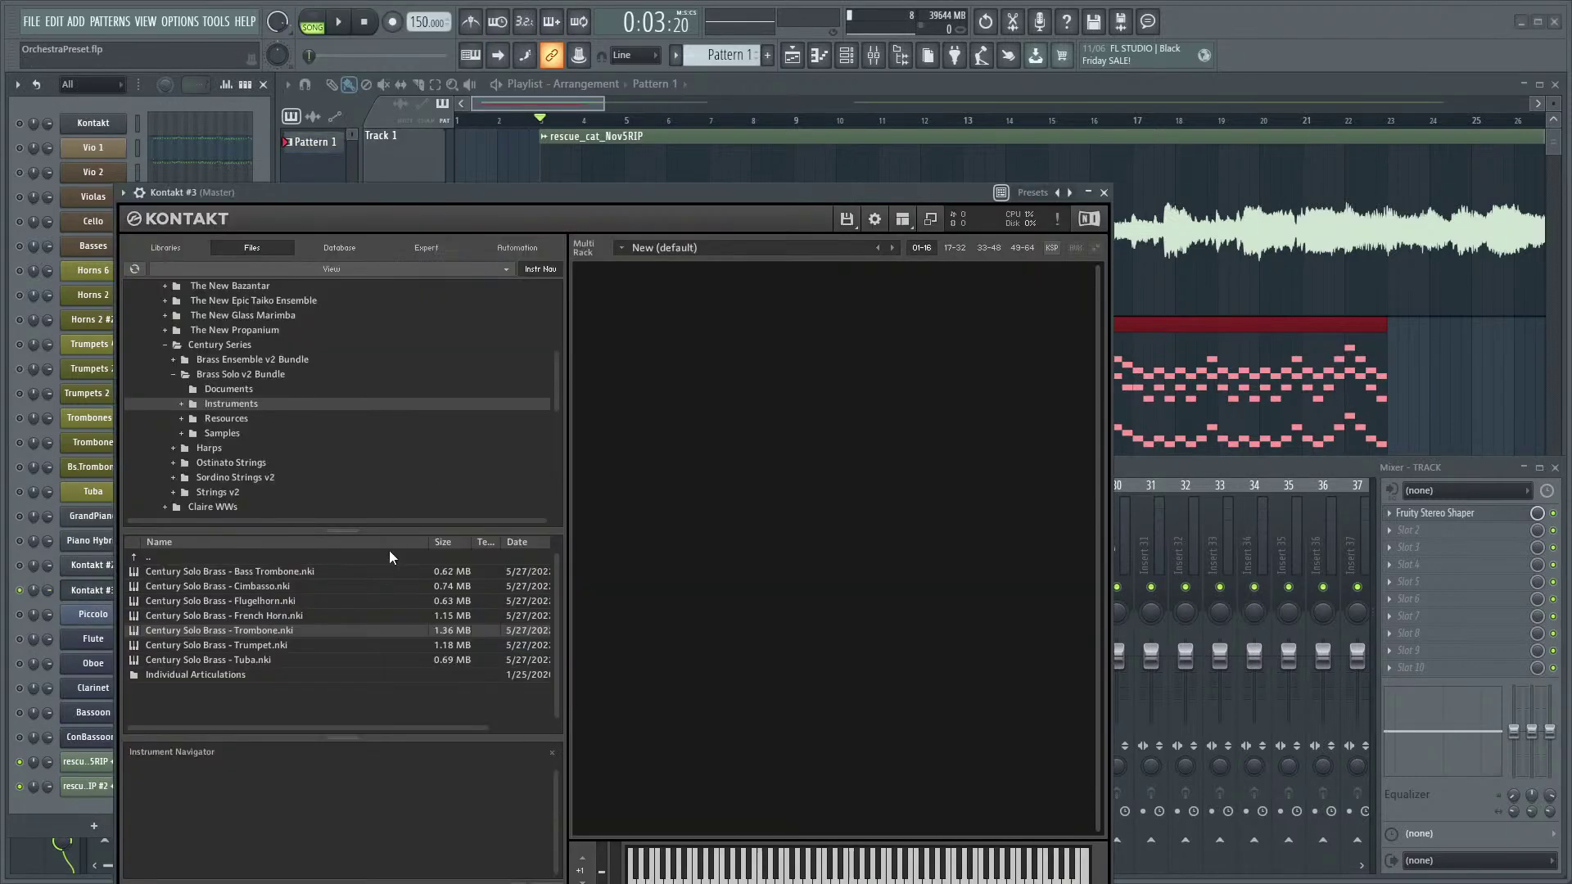
- Load Triangle.nki from the 4 Metal folder of the Symphony Series Percussion library into the new Kontakt instance
click(169, 247)
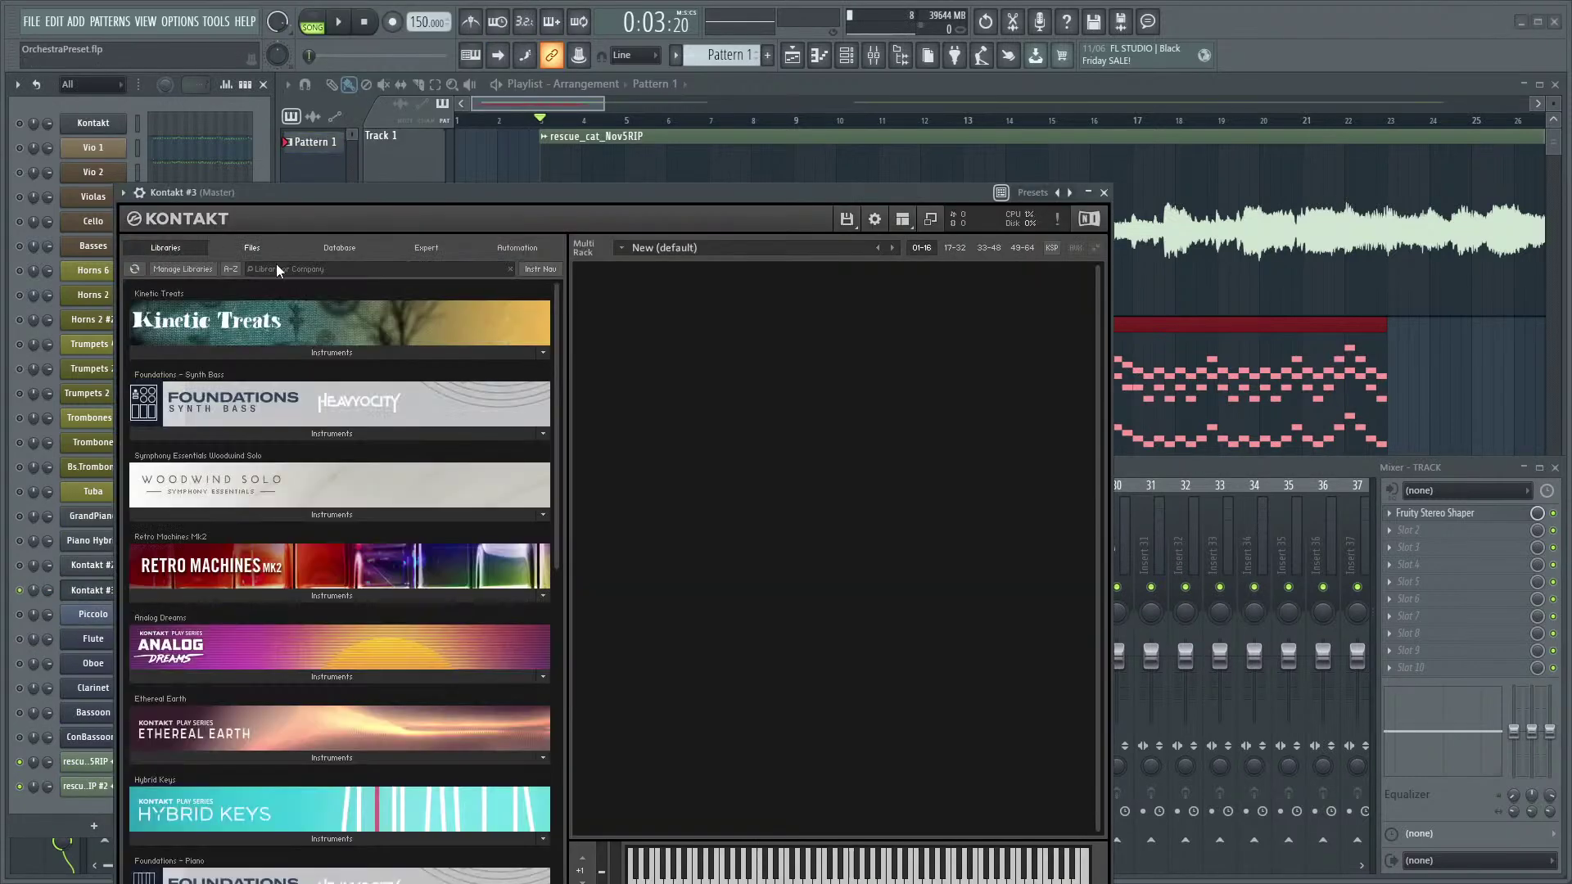
scroll(333, 466, down, 3)
scroll(358, 599, up, 3)
scroll(387, 468, down, 12)
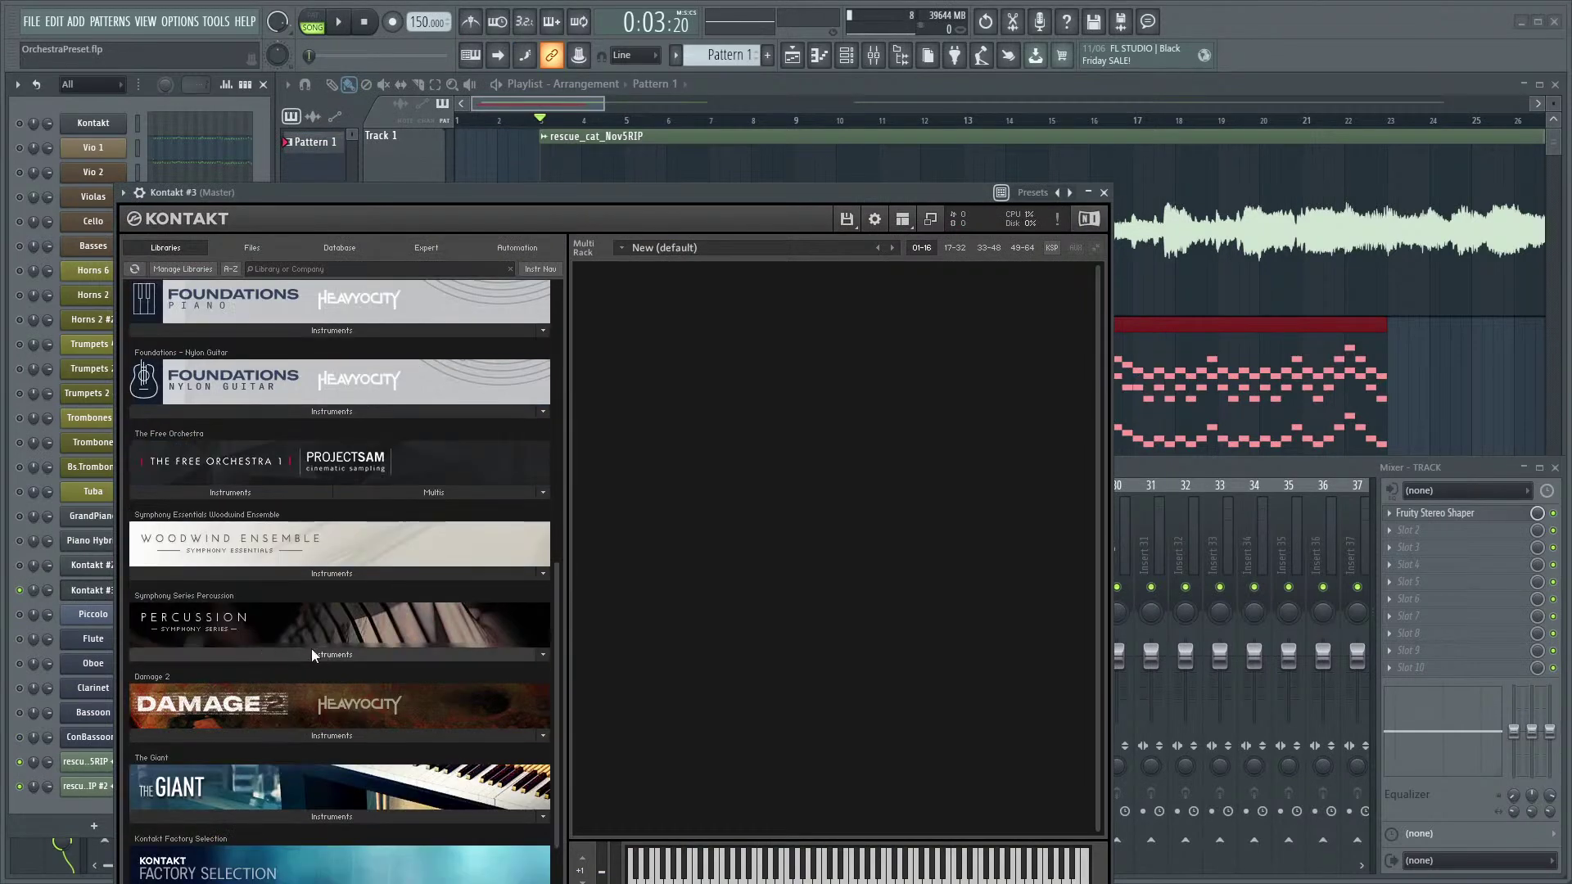
click(323, 656)
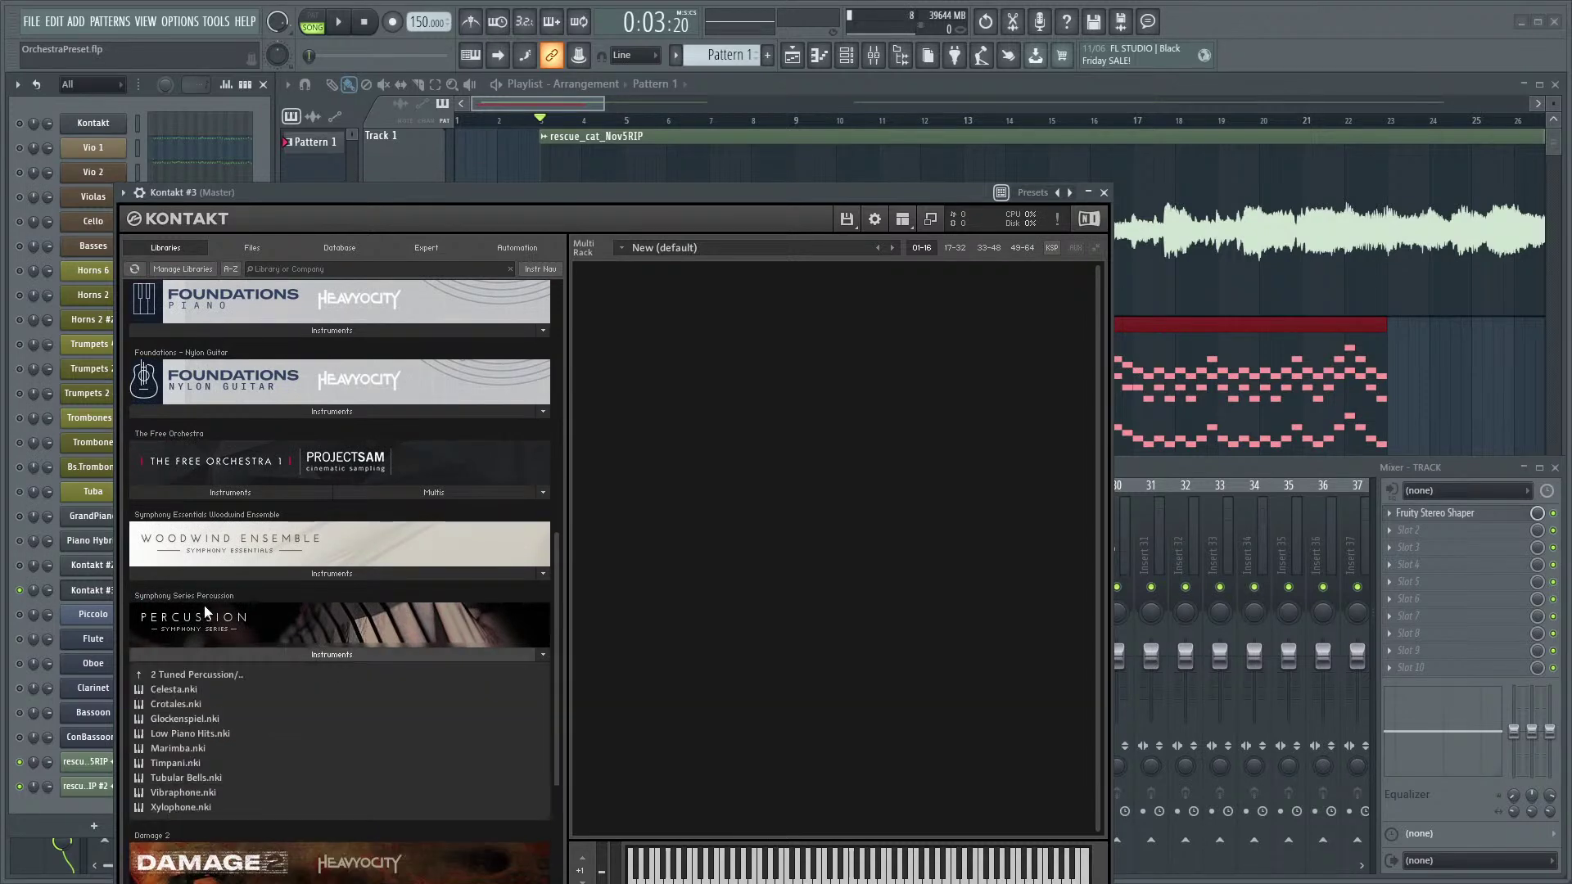
drag(597, 196, 755, 122)
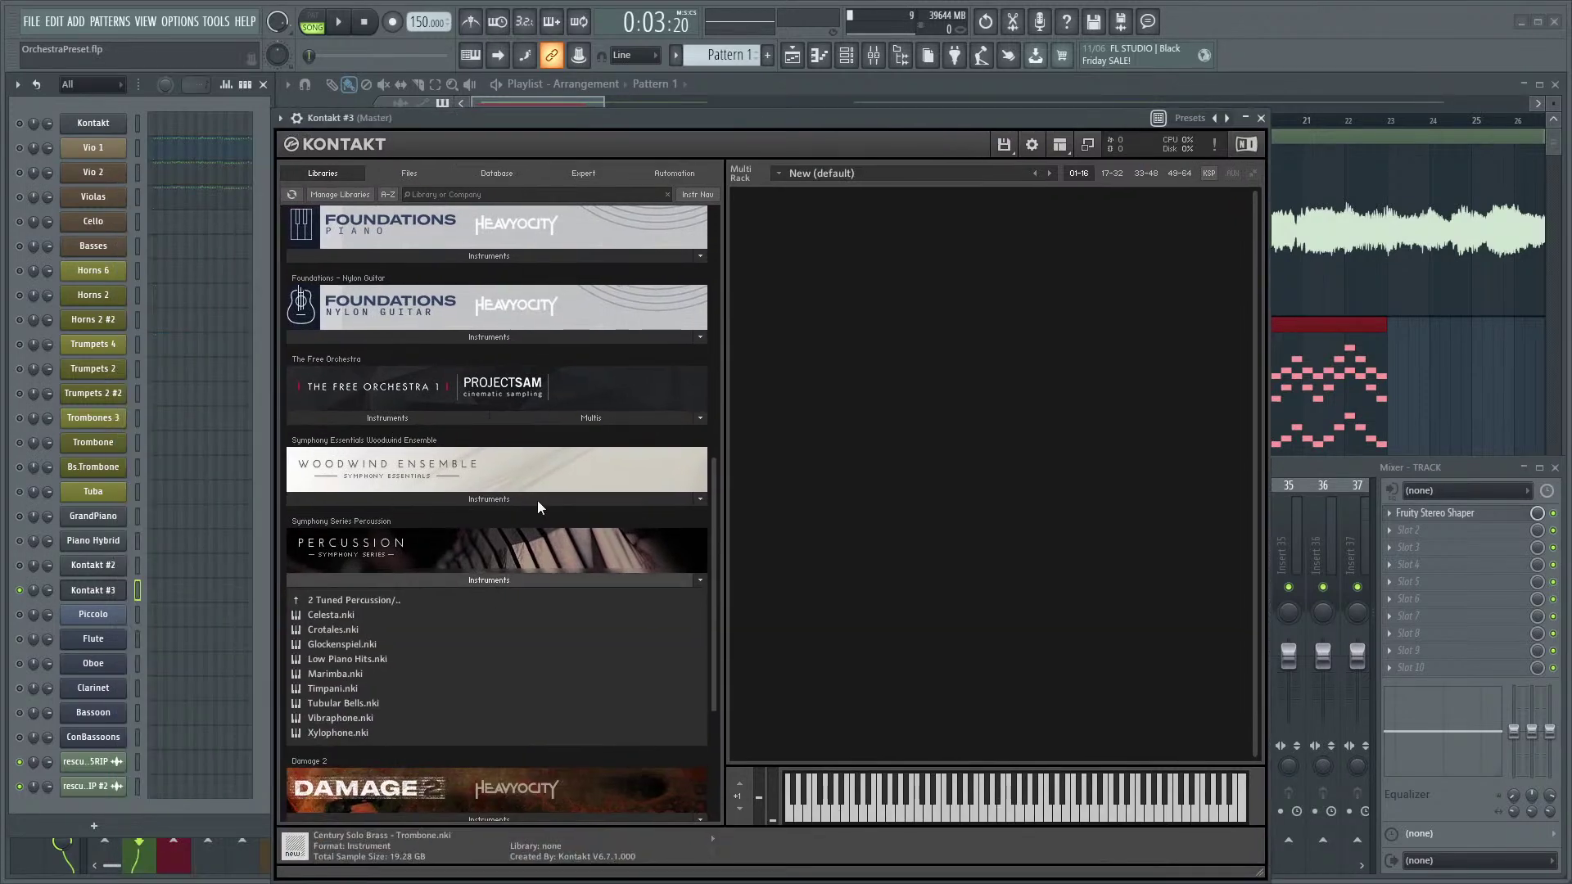
click(350, 598)
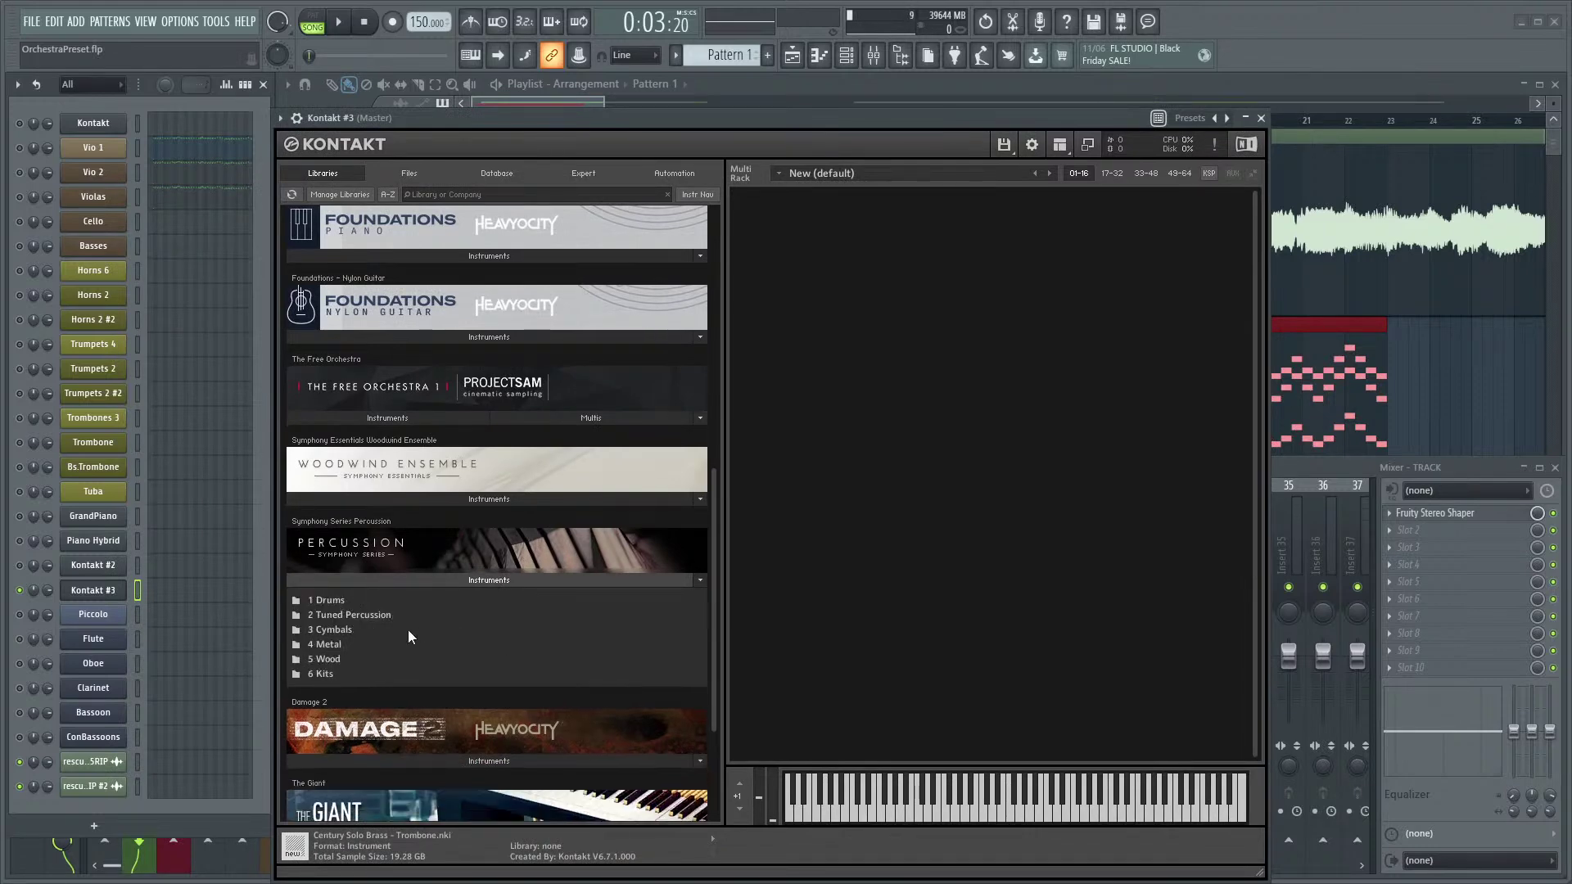
click(336, 646)
drag(847, 617, 851, 616)
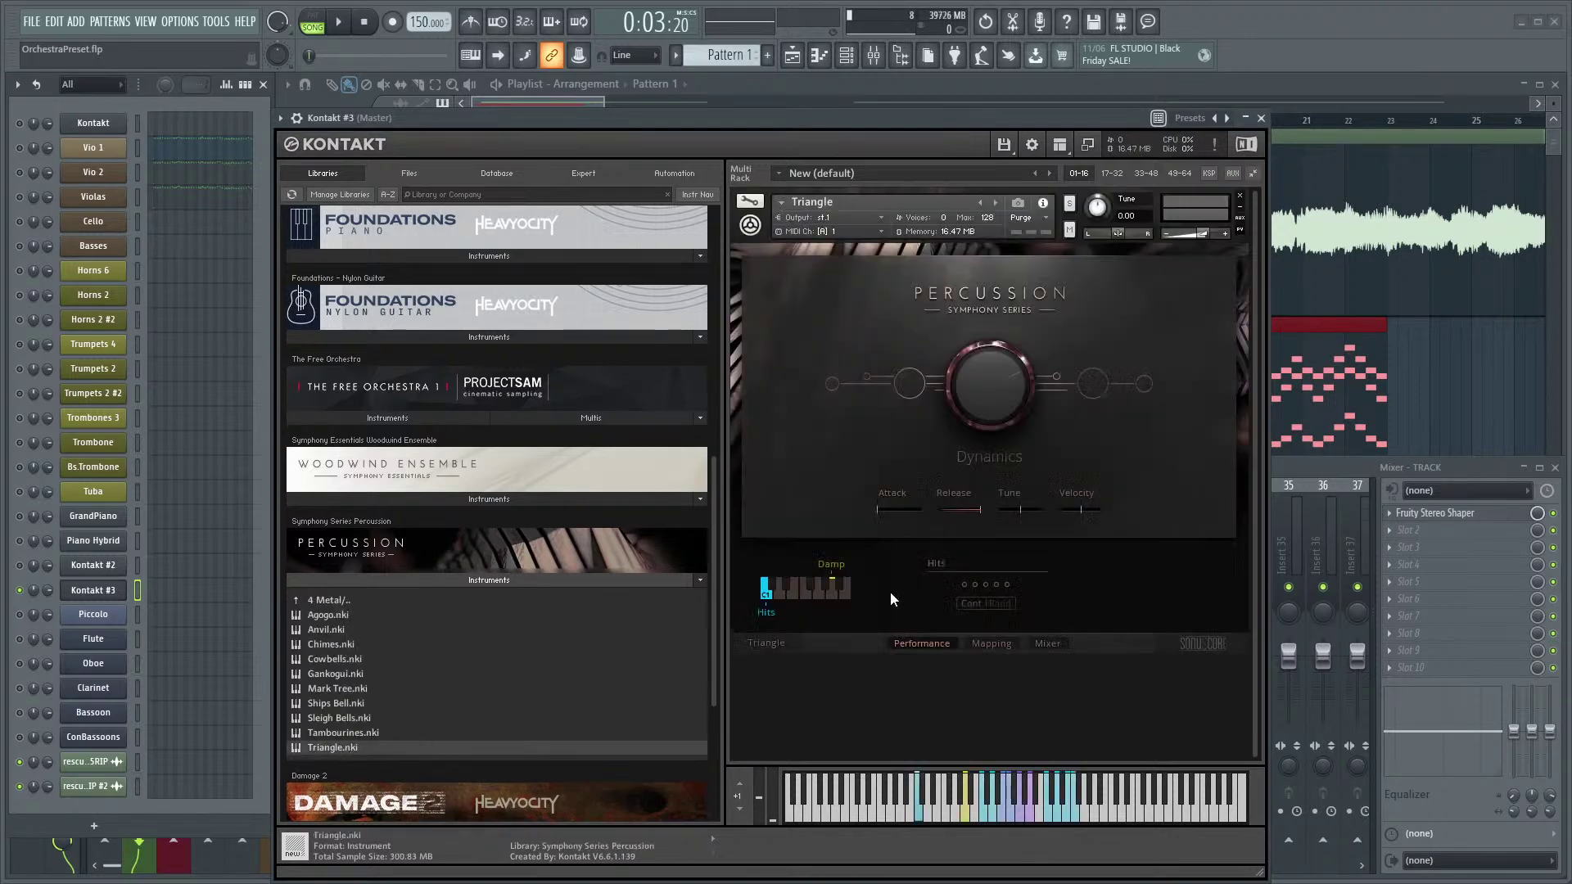
- Reveal the wrapper controls of the Kontakt #3 plugin and return to the mixer
click(296, 117)
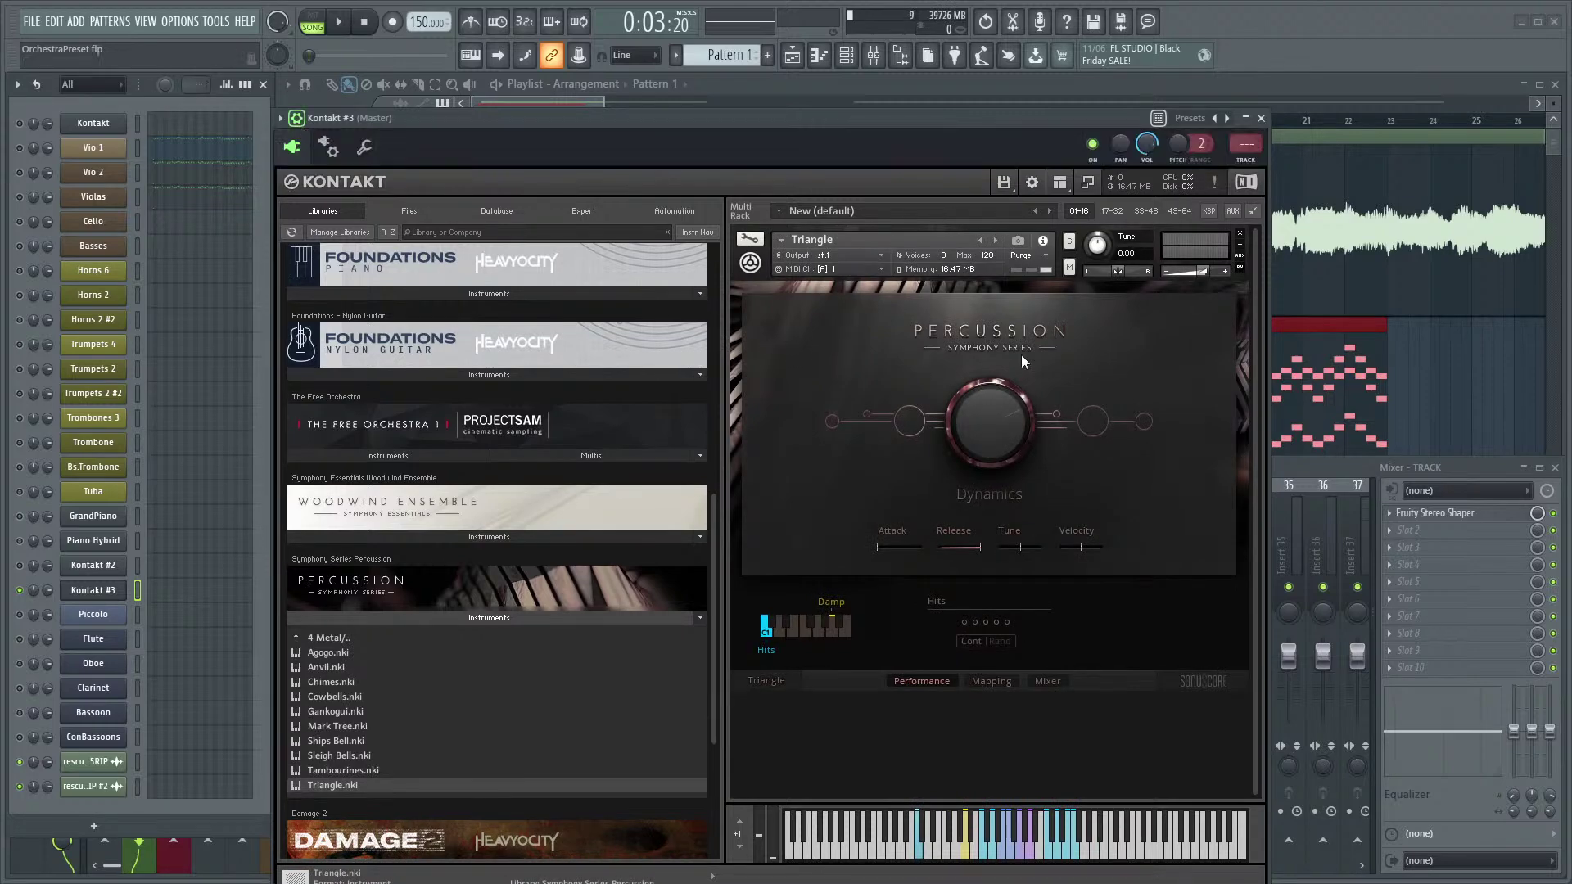
click(1321, 479)
key(Escape)
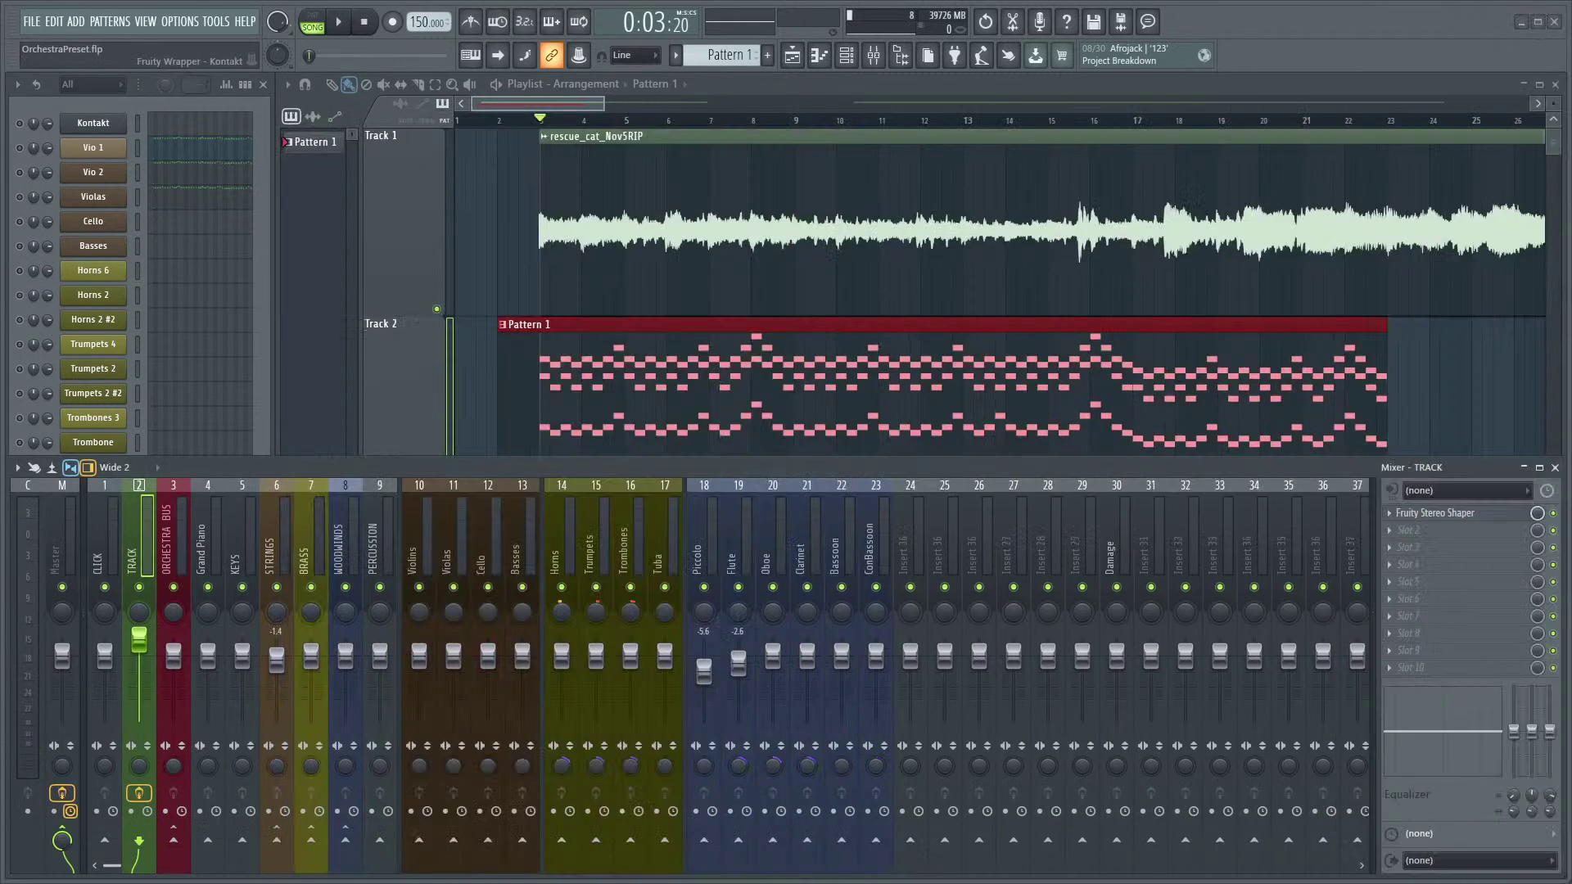
key(F9)
key(F9)
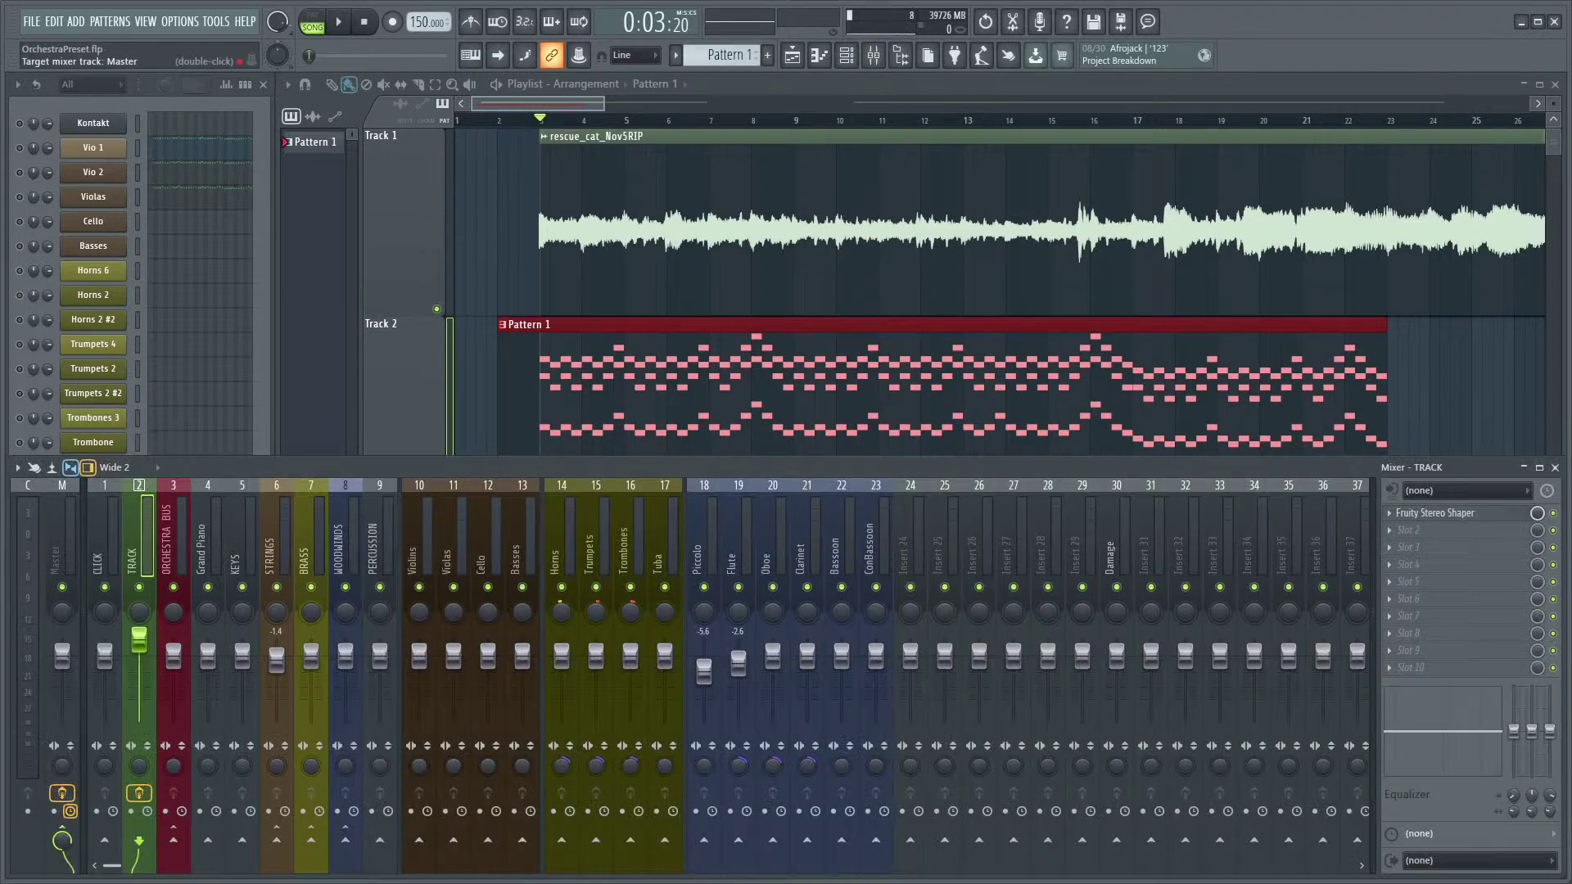
- Select mixer Insert 31 and route it to the PERCUSSION bus instead of the Master
click(277, 540)
key(Right)
key(Right)
key(Right)
key(Right)
key(Right)
key(Right)
key(Right)
key(Right)
key(Right)
key(Right)
key(Right)
key(Right)
key(Right)
key(Right)
key(Right)
key(Right)
key(Right)
key(Right)
key(Right)
key(Right)
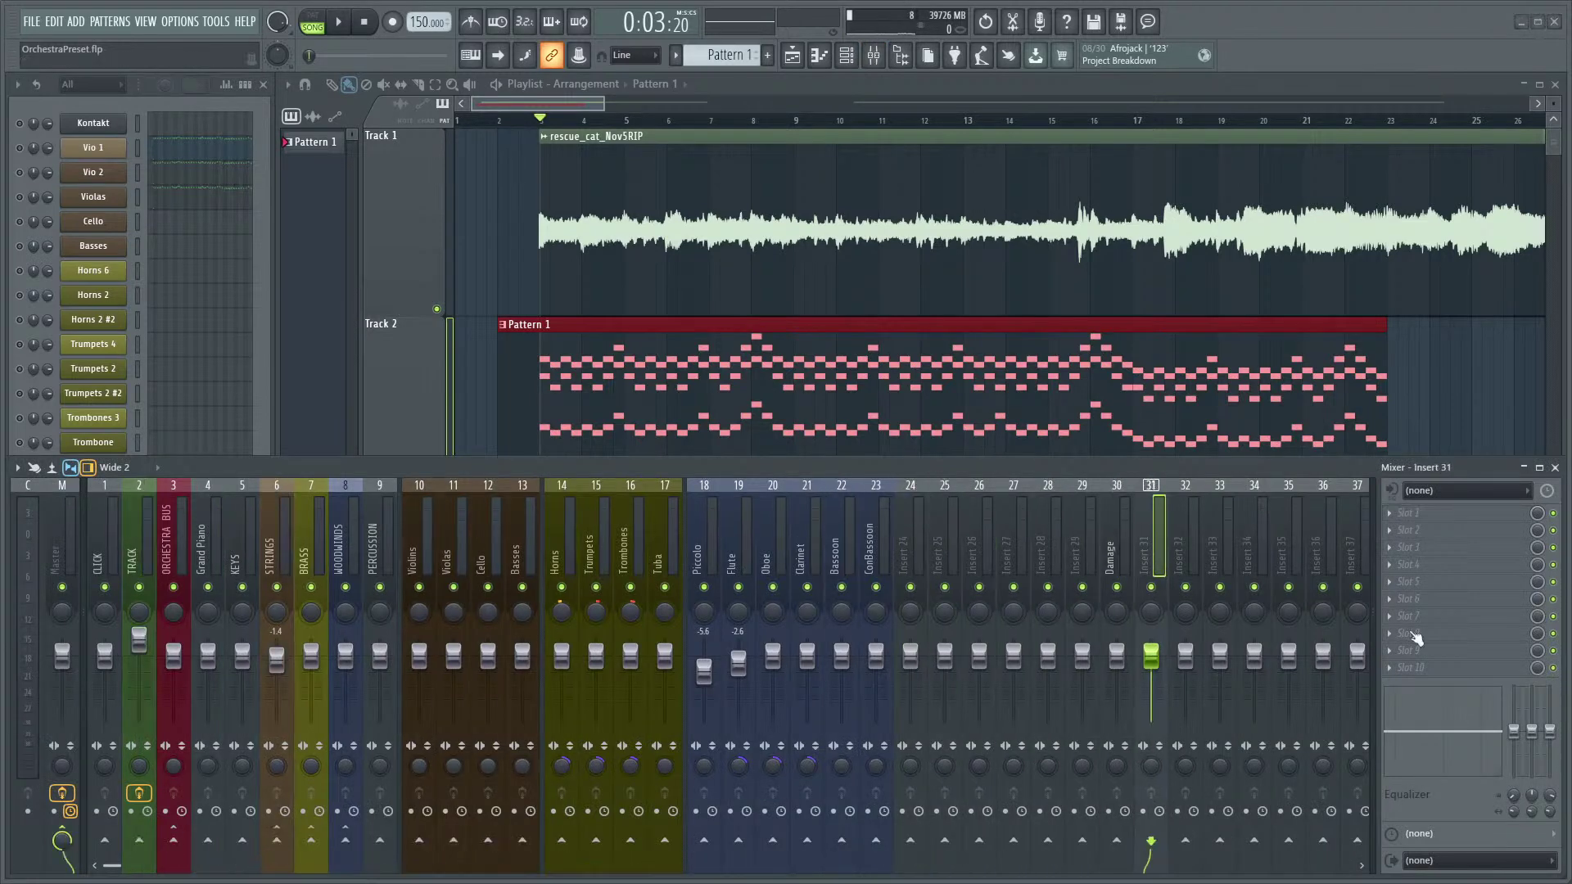
click(379, 840)
click(61, 841)
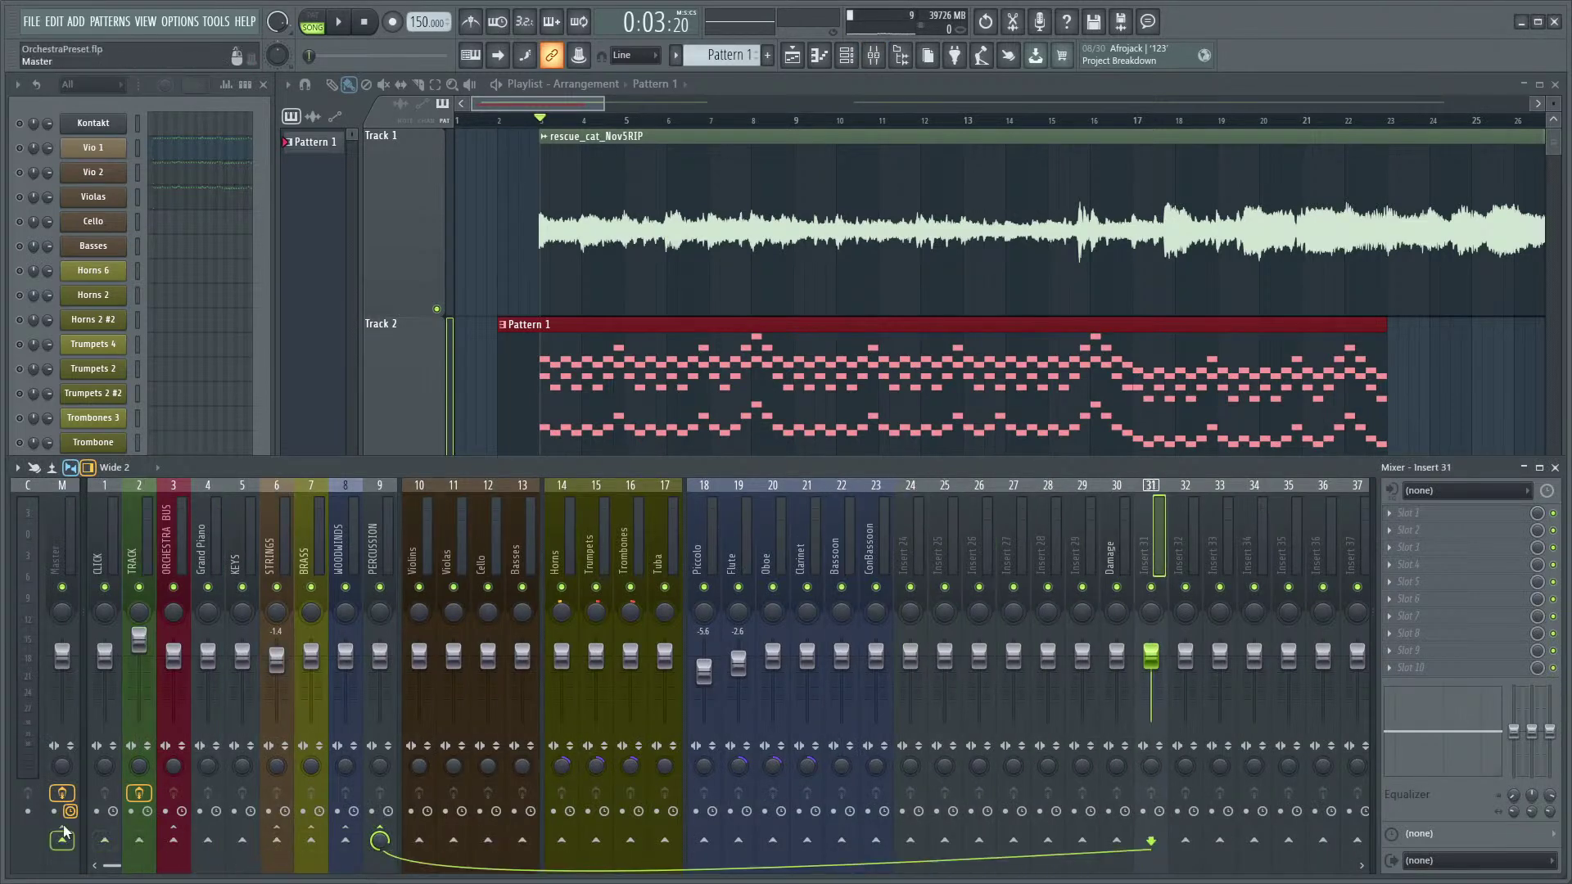
- Reroute the Damage insert to the PERCUSSION bus instead of the ORCHESTRA BUS, and check the PERCUSSION bus routing
click(1118, 548)
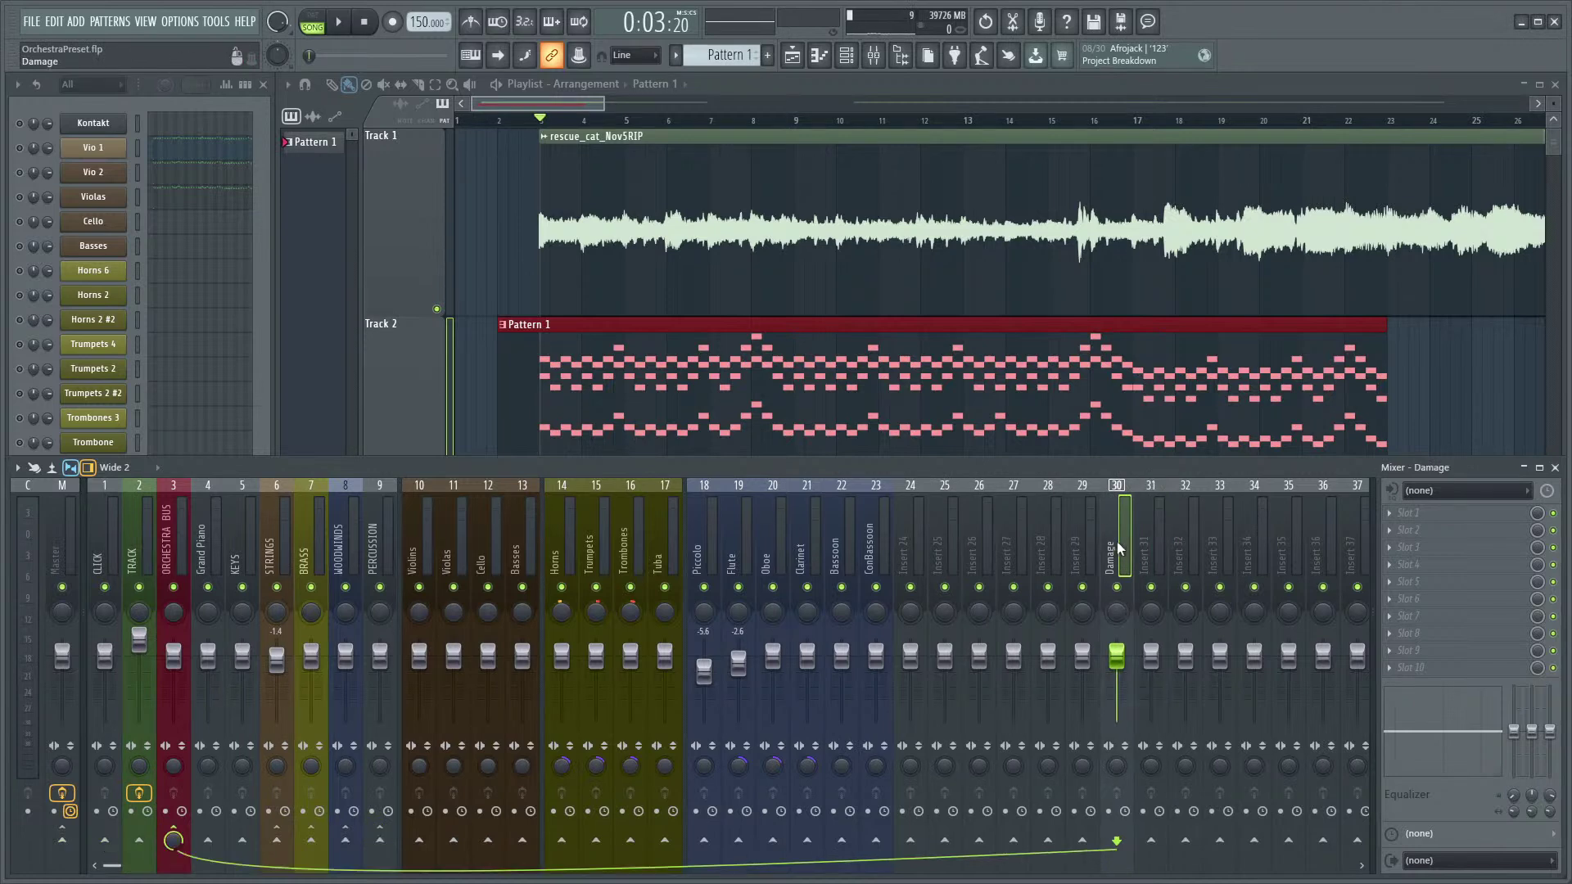
click(379, 840)
click(173, 840)
click(381, 533)
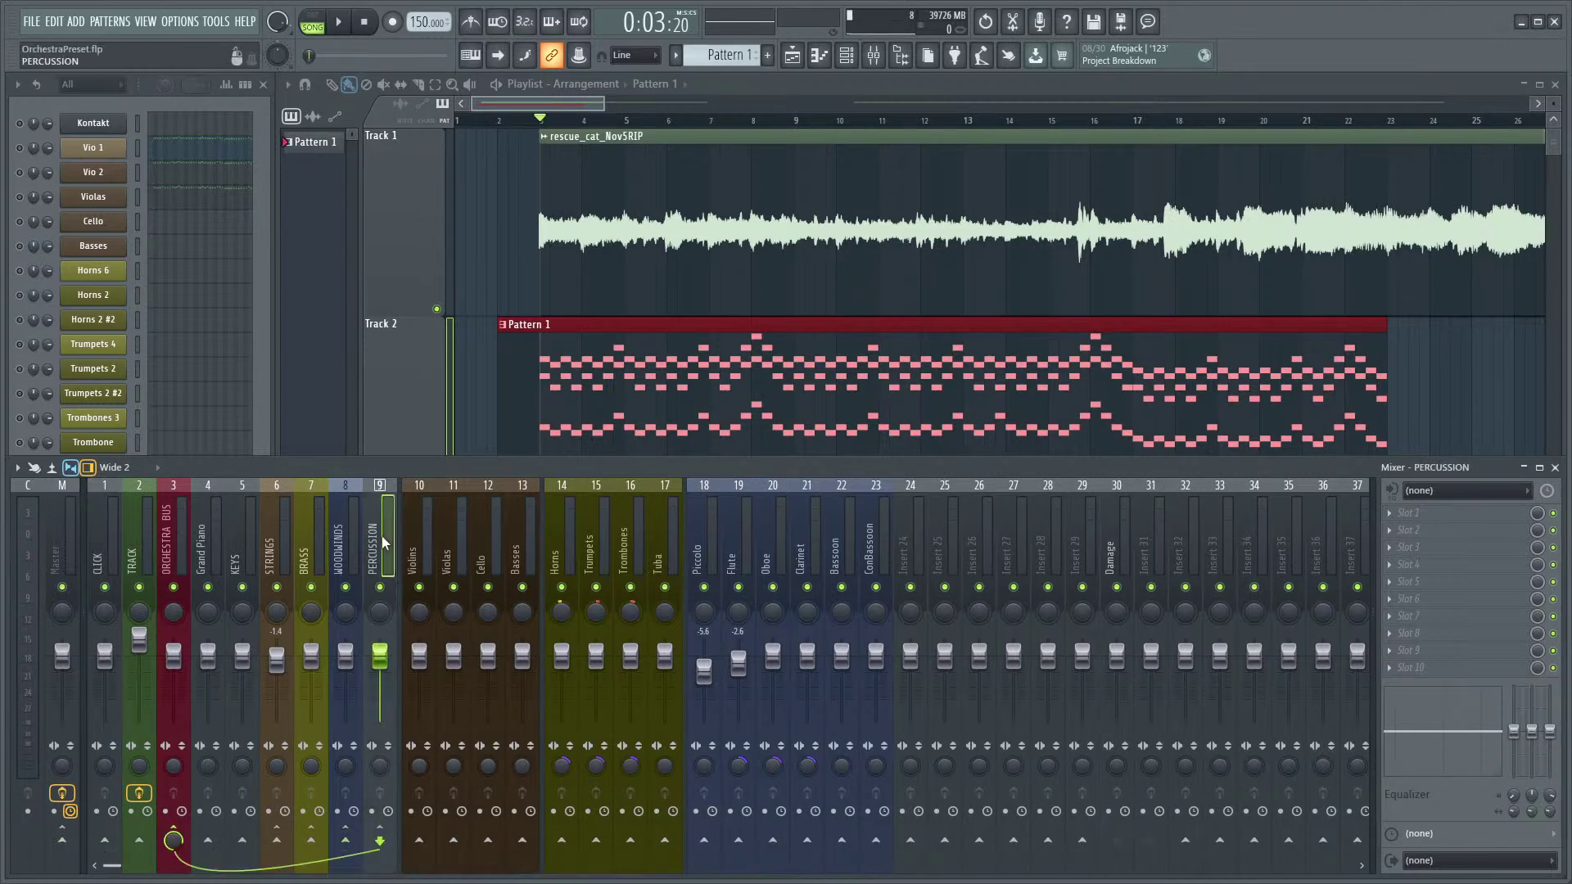
click(1120, 558)
- Rename mixer Insert 31 as Triangle
right_click(1148, 544)
click(1246, 409)
text(Tria)
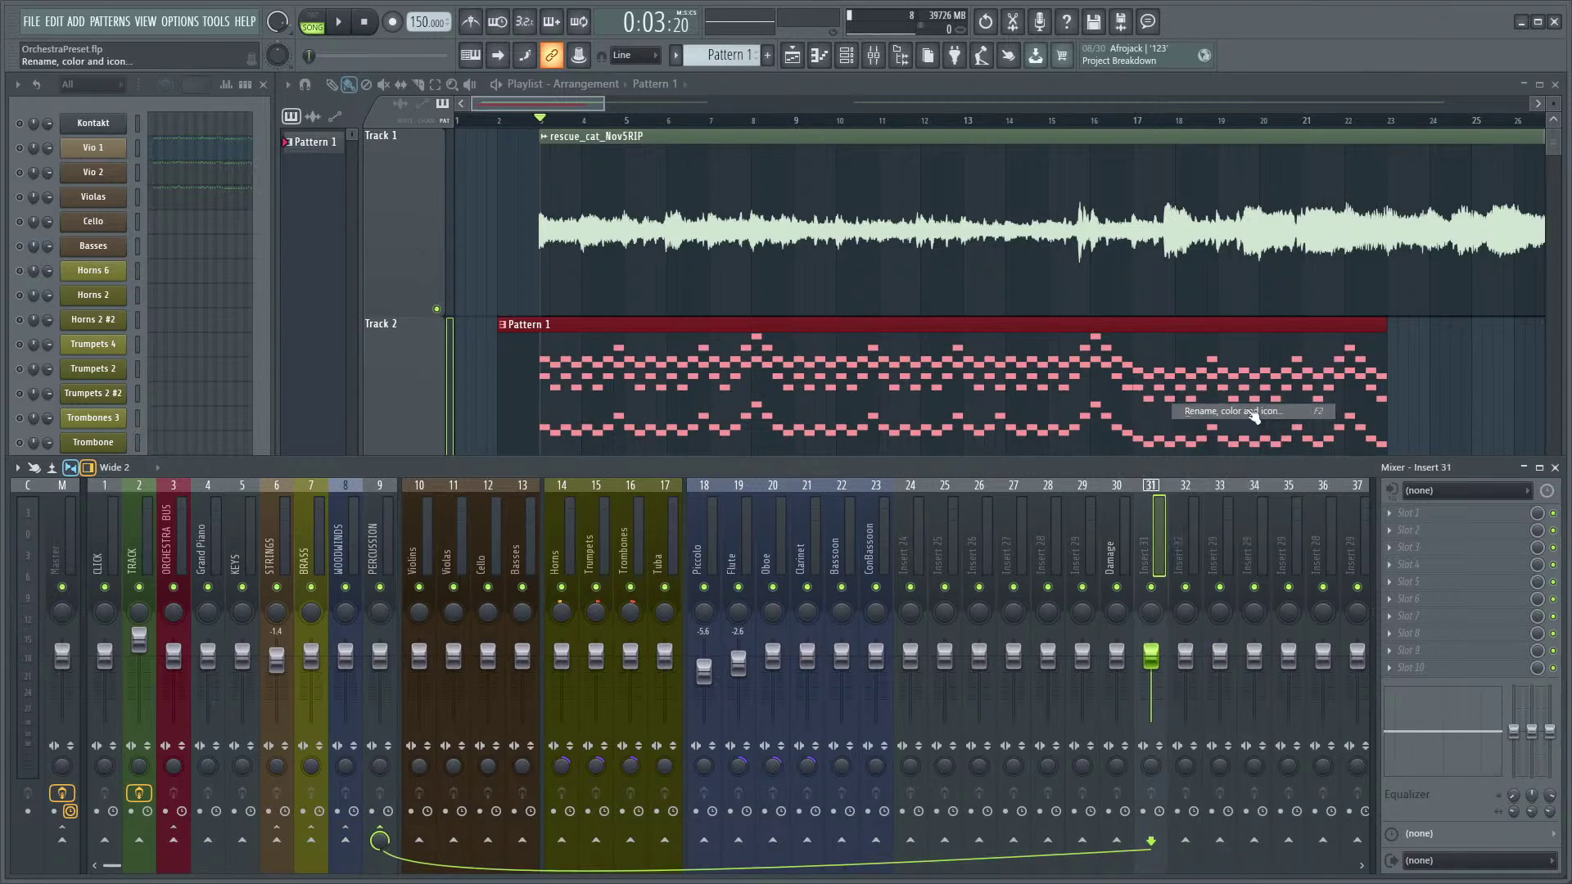
text(ngle)
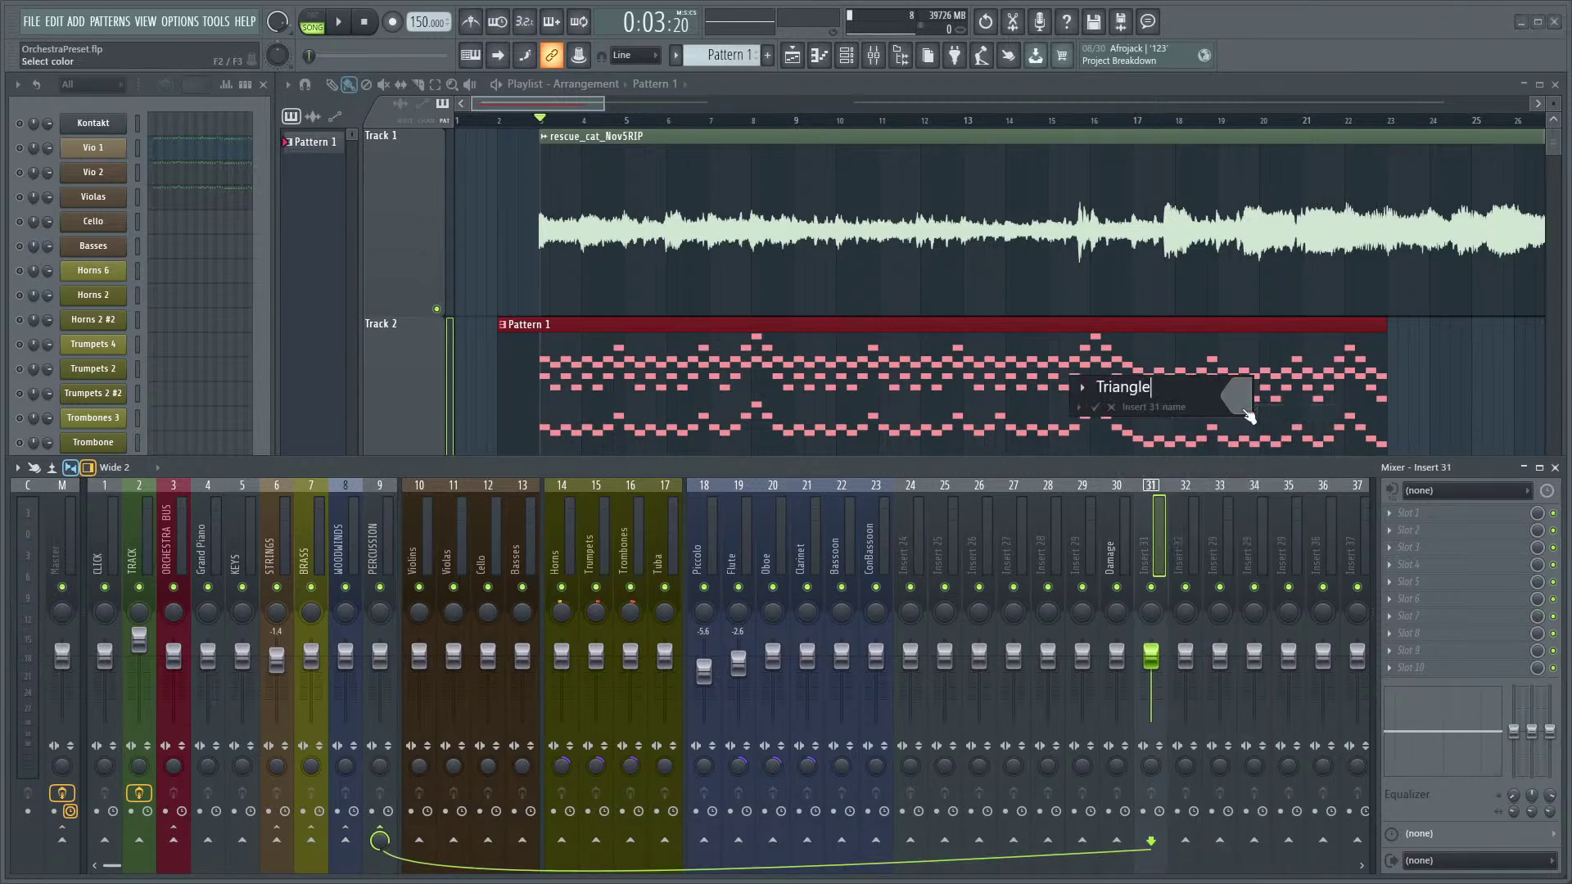
key(Return)
- Hide the mixer and rename the Kontakt #3 channel as Triangle in the channel rack
click(1054, 85)
key(space)
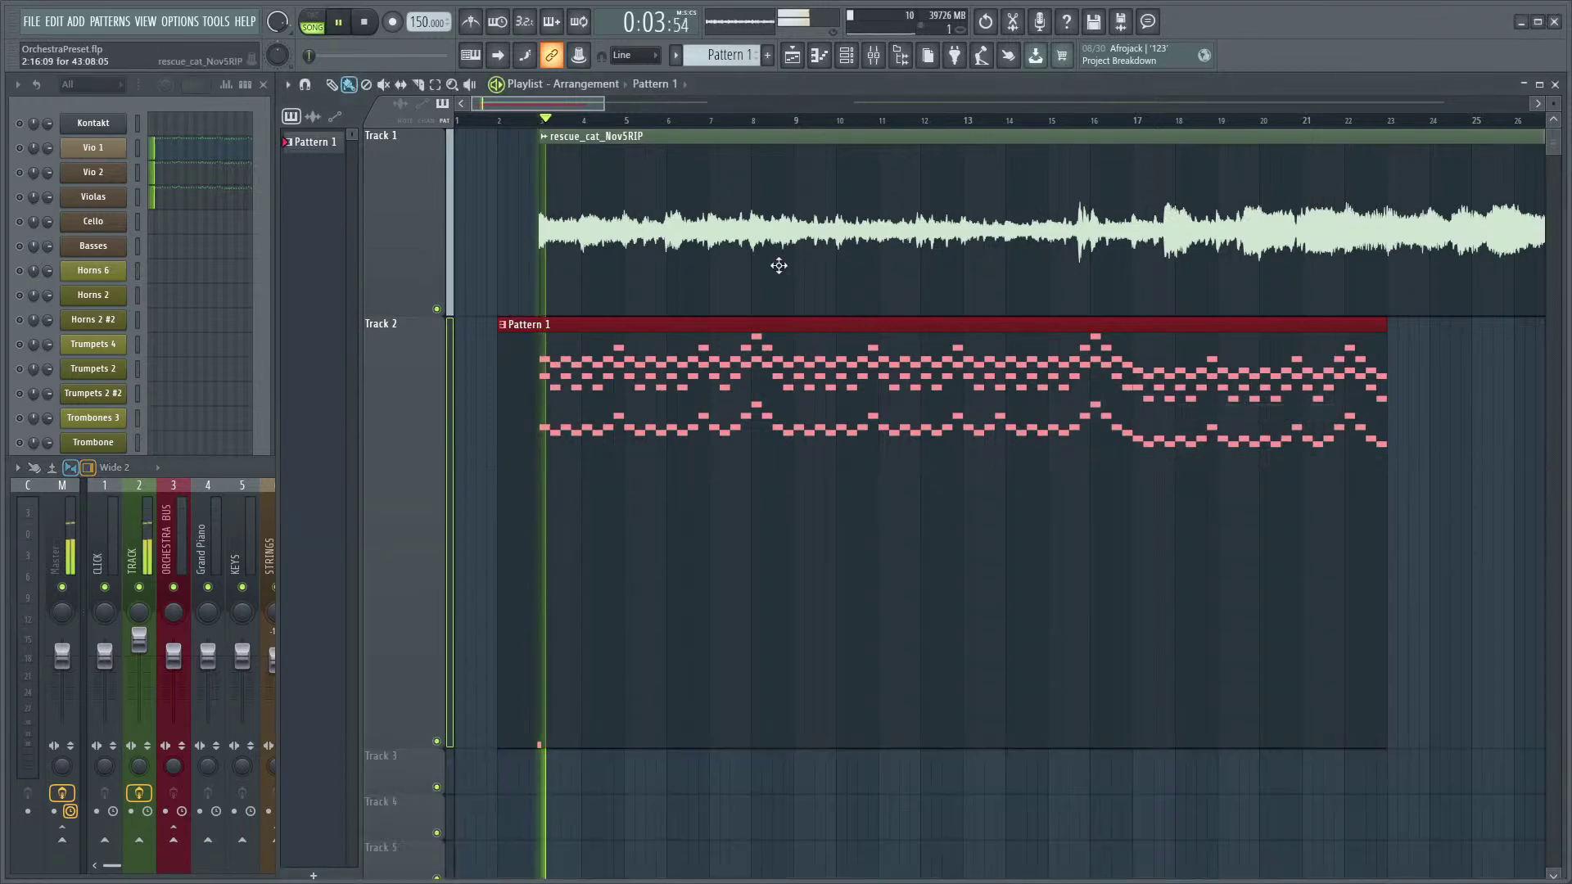
click(90, 103)
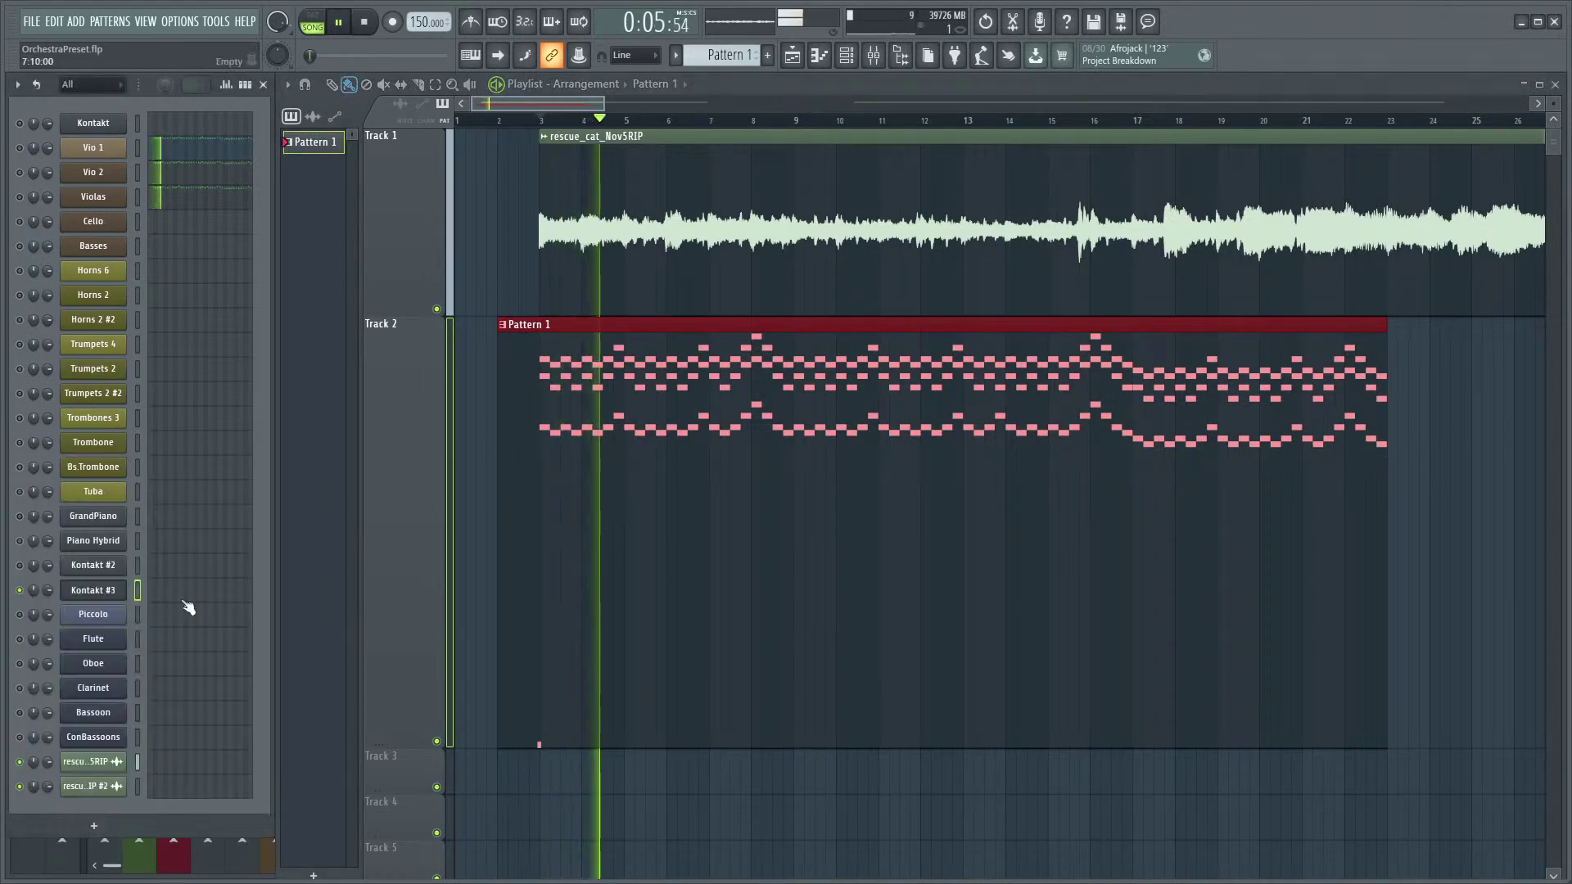
right_click(115, 589)
click(187, 627)
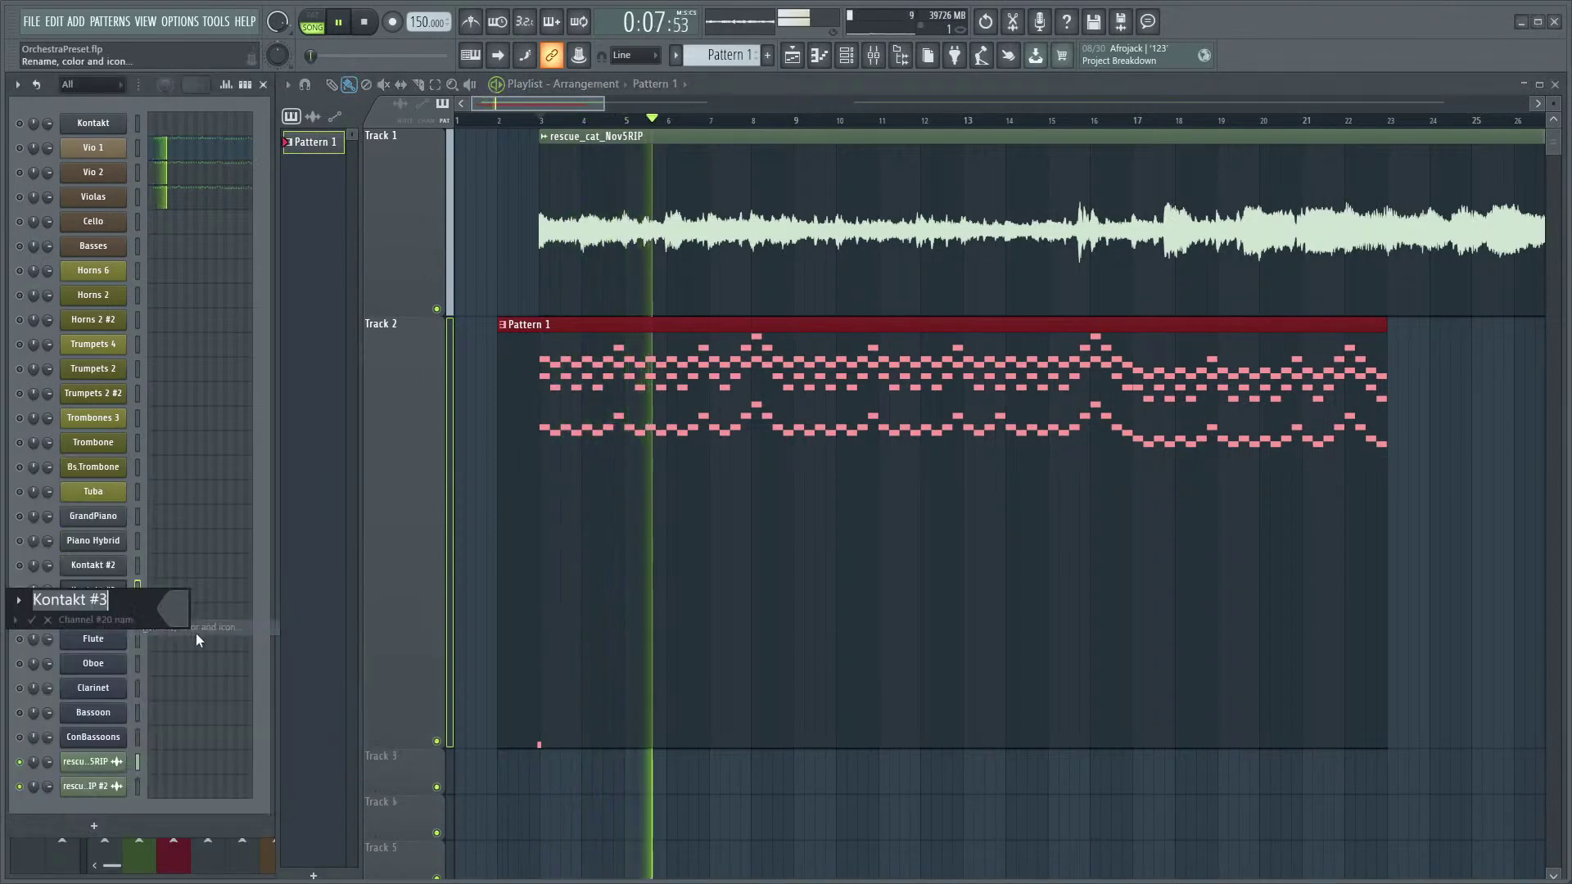
text(Triangle)
key(Return)
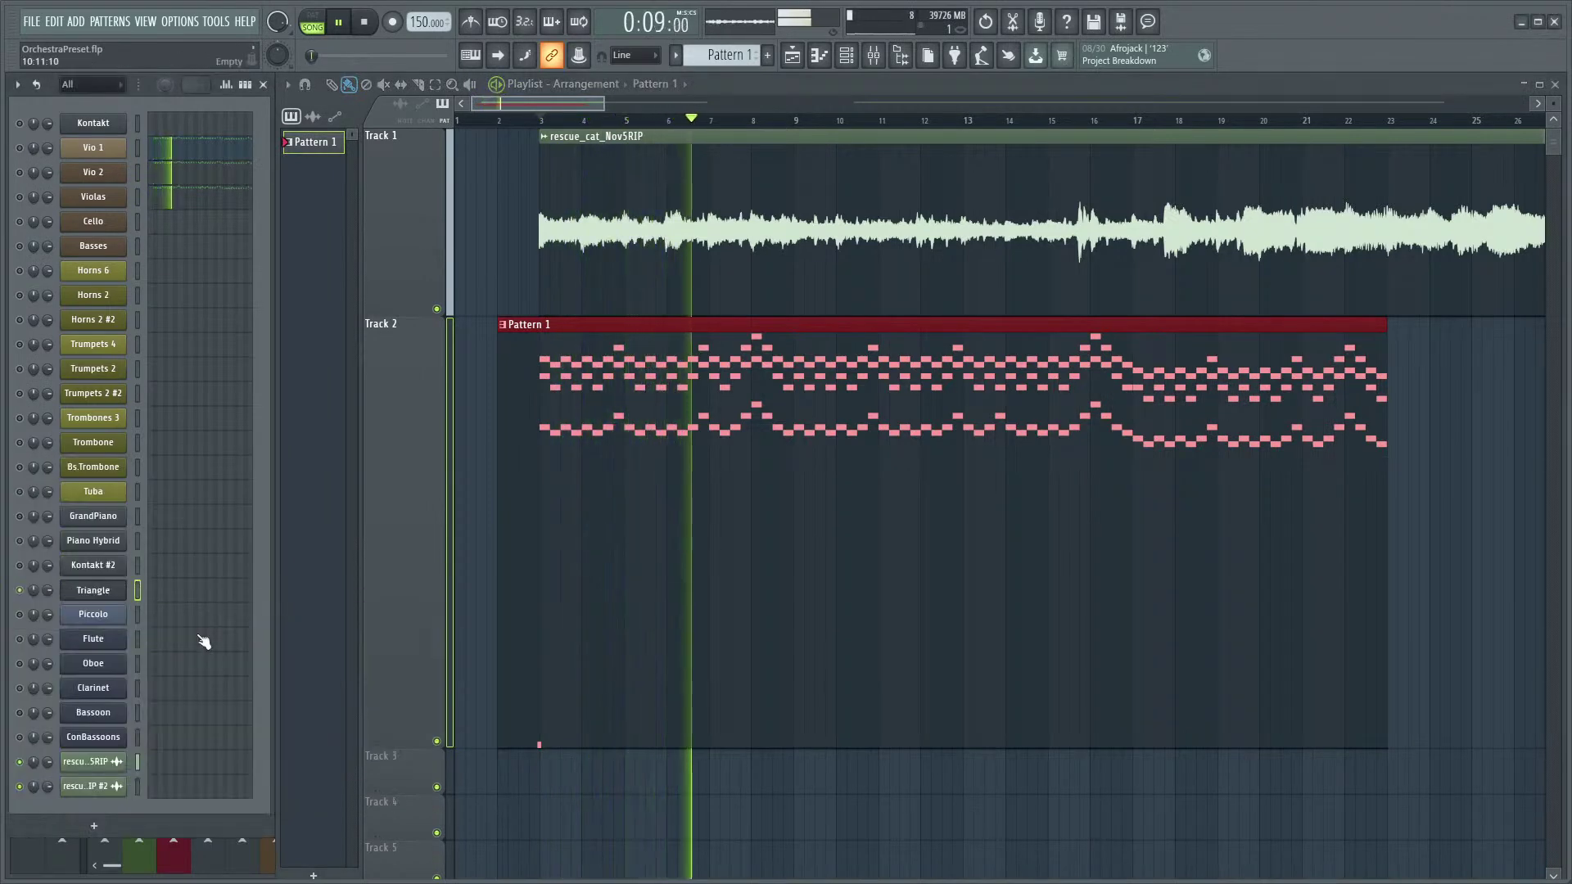
- Open the Triangle channel's piano roll and draw a C5 note at the start of bar 2
click(188, 593)
key(space)
scroll(582, 455, up, 5)
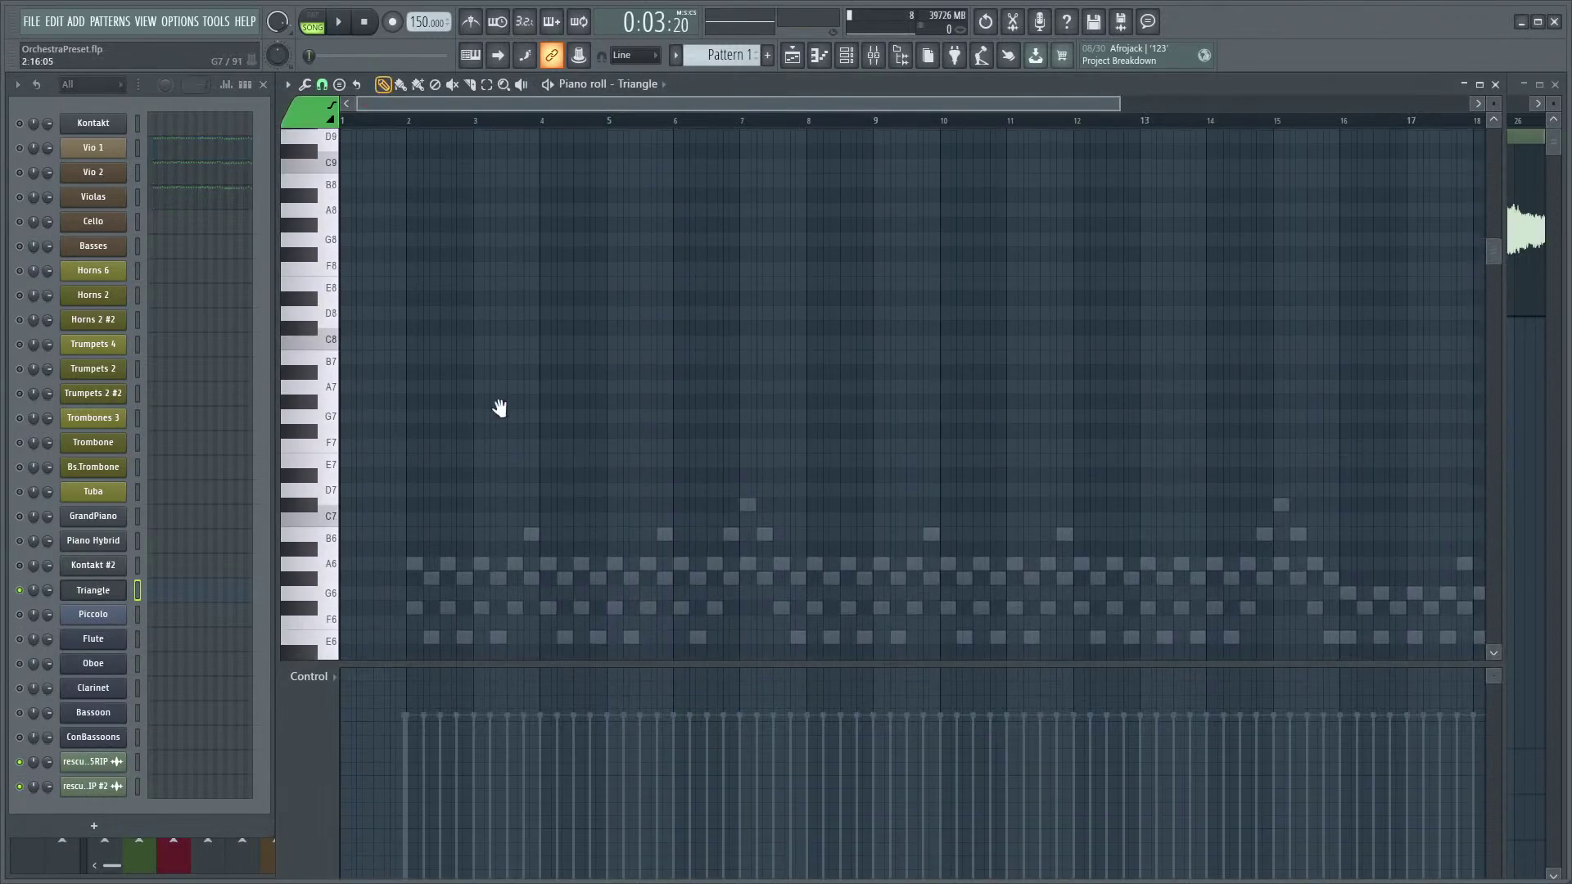
scroll(471, 423, down, 1)
scroll(475, 409, down, 12)
scroll(444, 463, down, 3)
scroll(417, 417, up, 4)
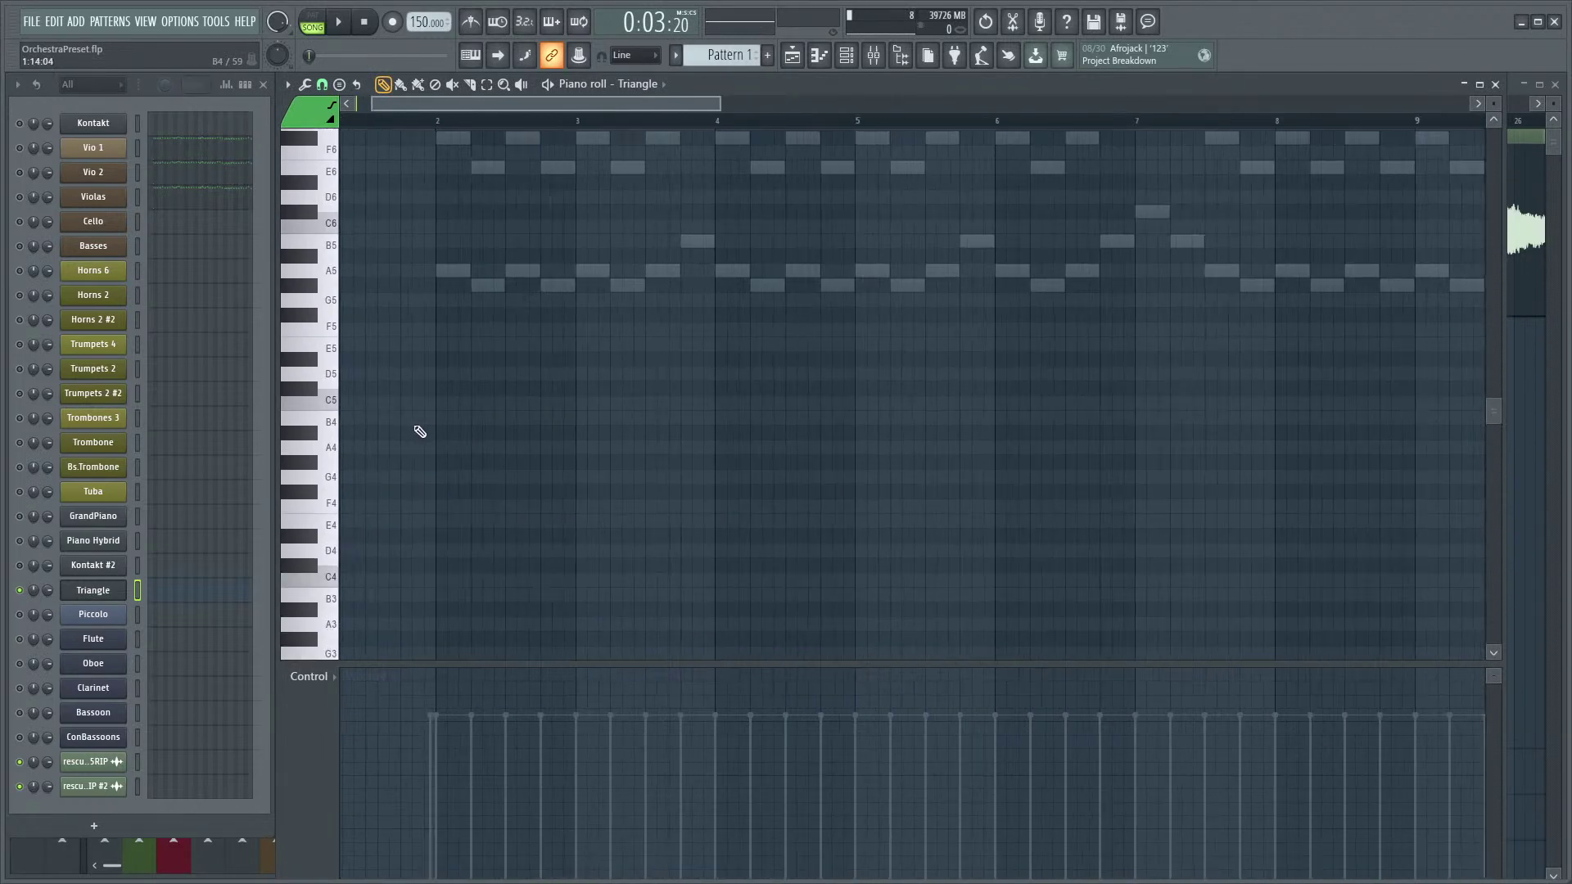
click(490, 426)
scroll(502, 442, up, 2)
drag(513, 442, 556, 446)
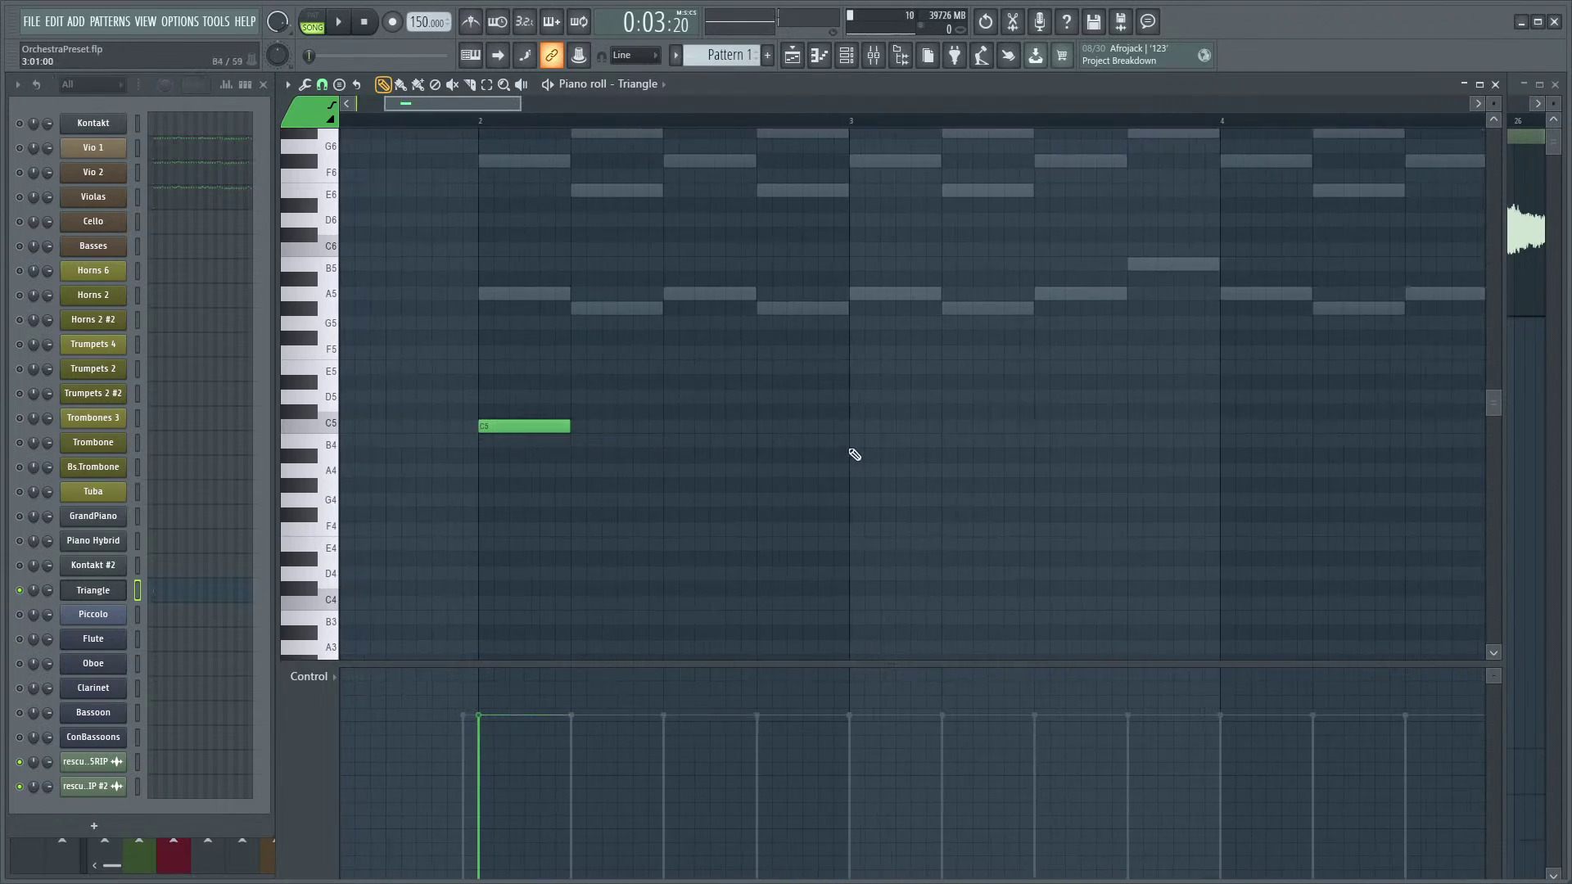
- Try a second C5 note at the start of bar 3 and play back the triangle with the mixer shown
key(space)
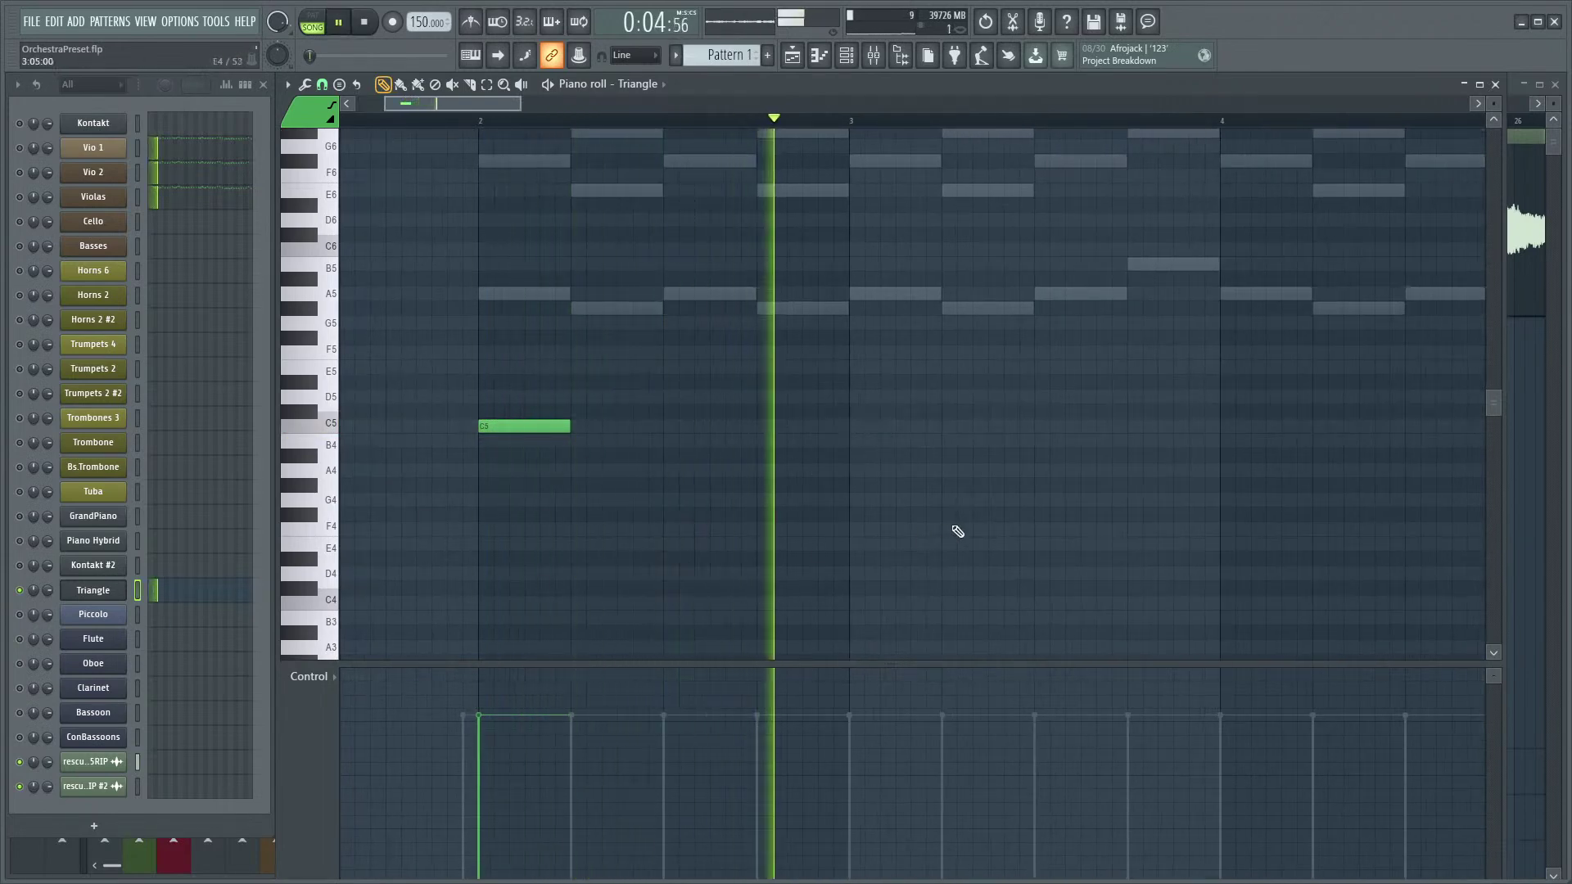
key(space)
click(859, 427)
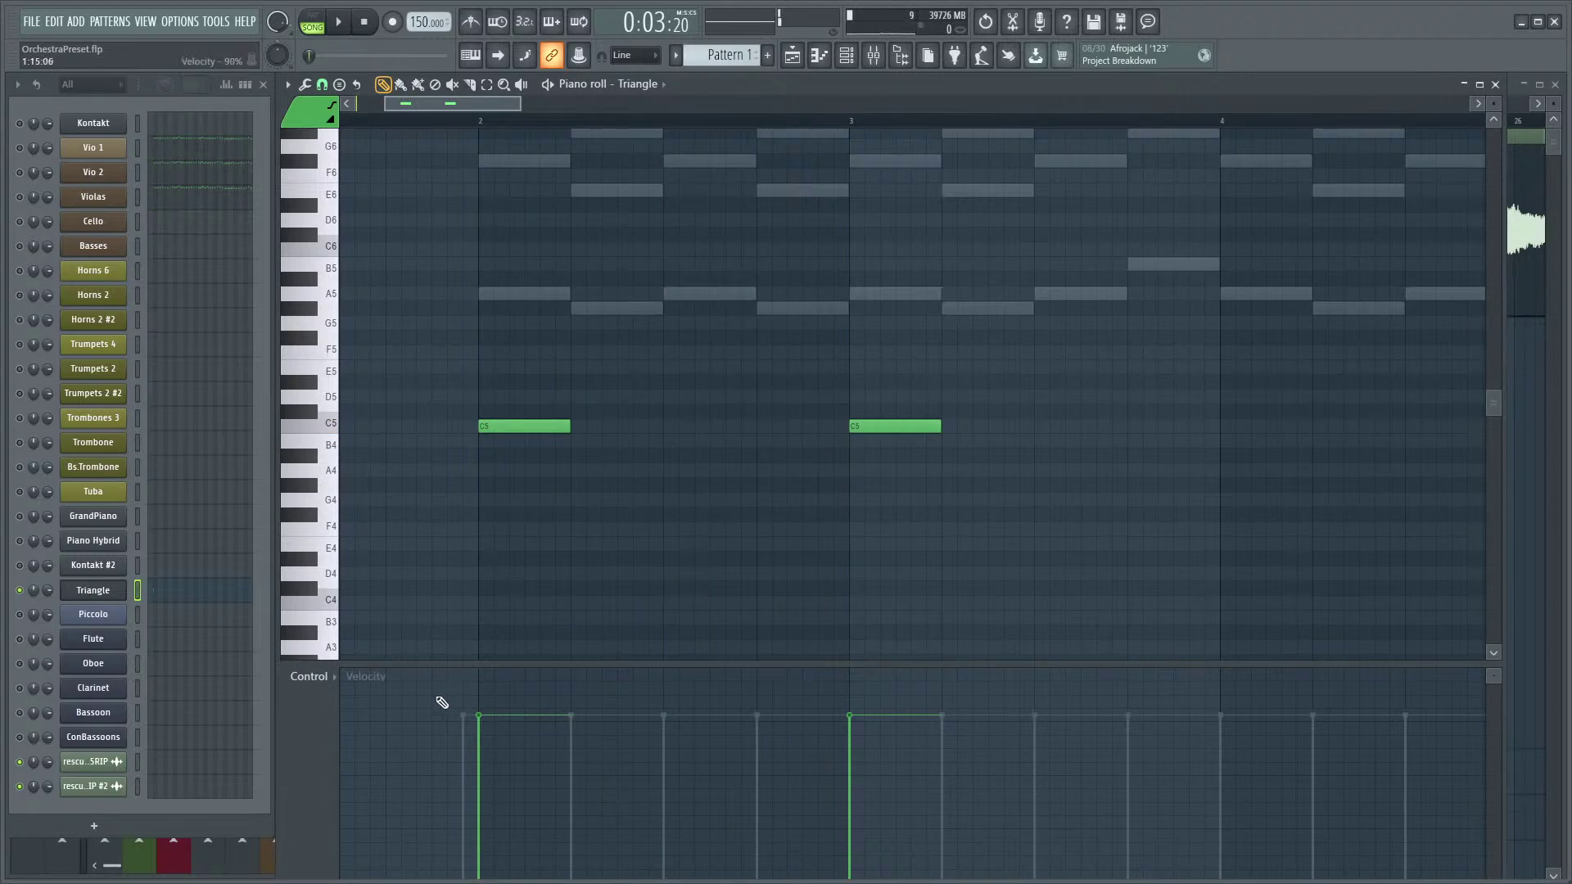
key(F9)
drag(1150, 661, 1150, 673)
key(F9)
key(space)
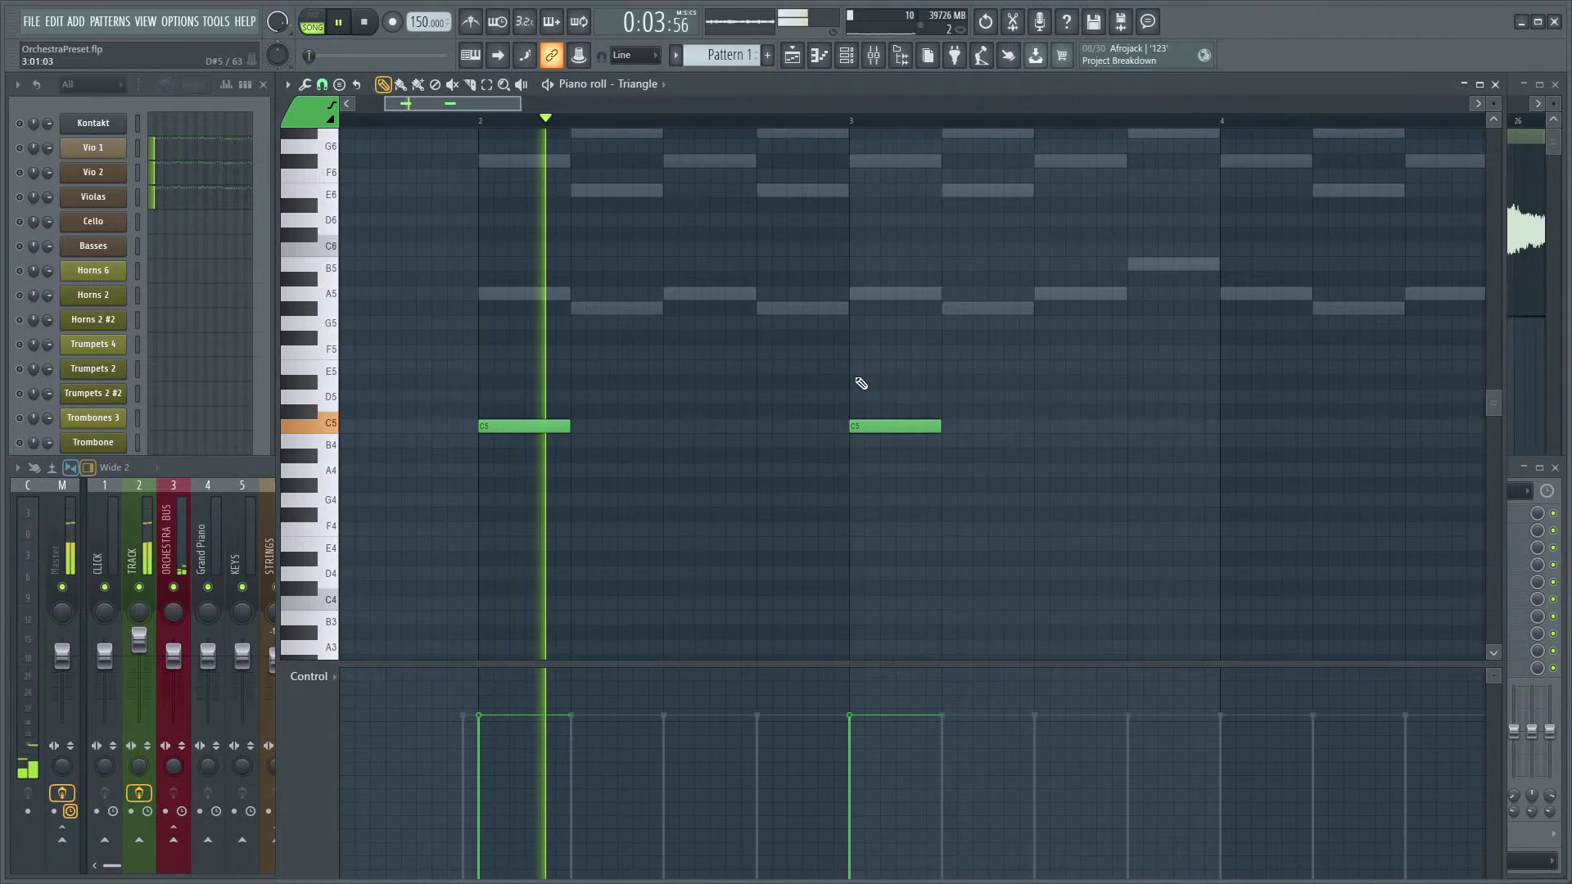
key(space)
- Move the bar 2 triangle note to F4 and replace the bar 3 C5 note with an F4 note
drag(514, 427, 524, 538)
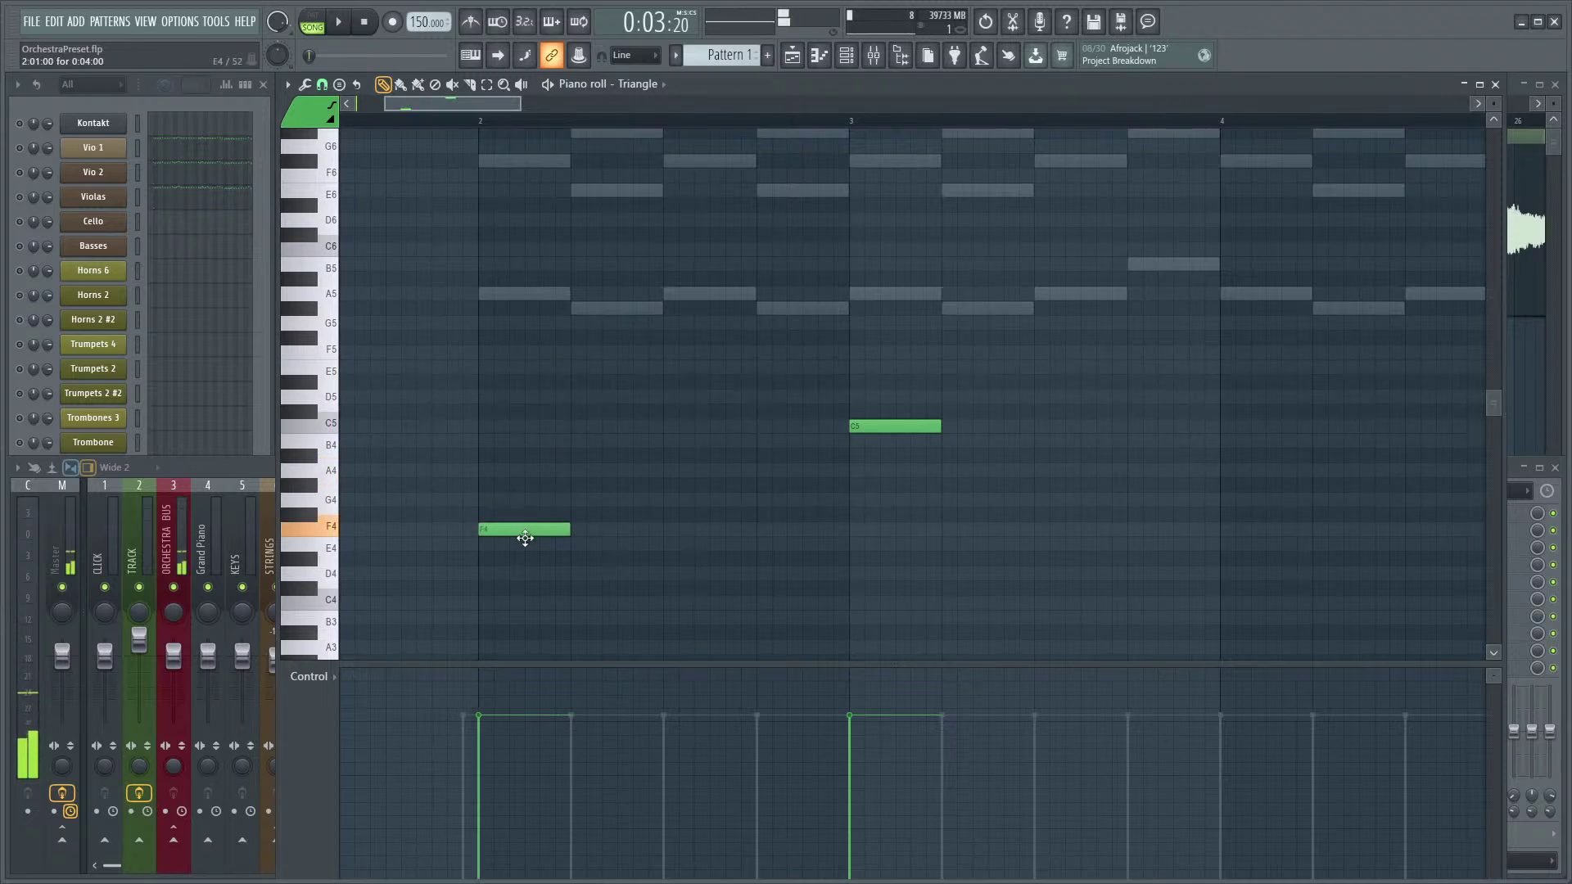
key(space)
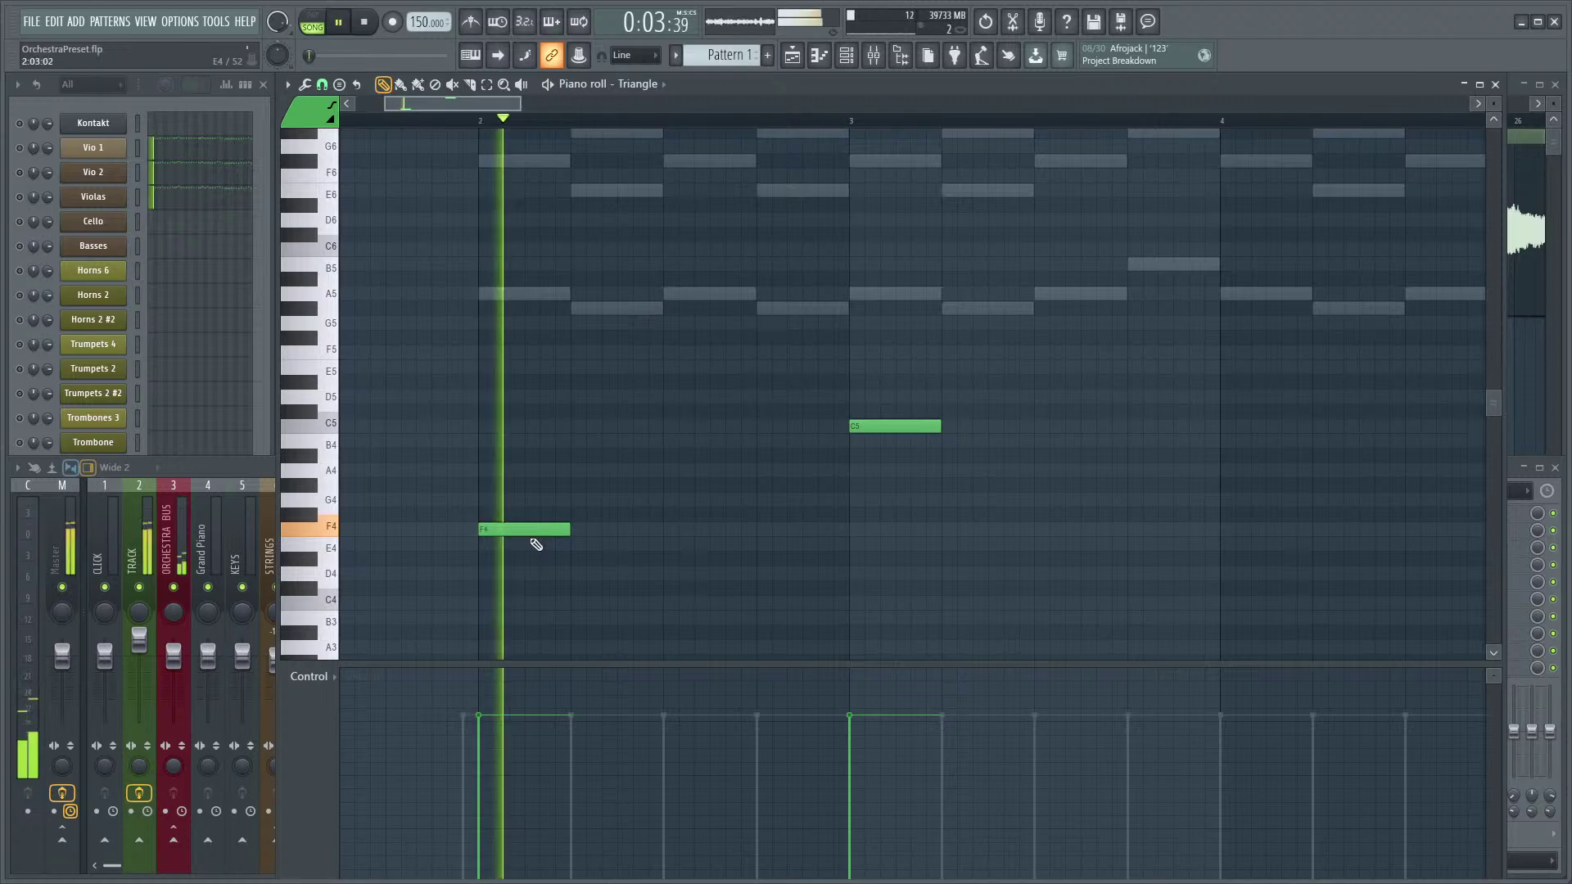
right_click(853, 426)
click(851, 530)
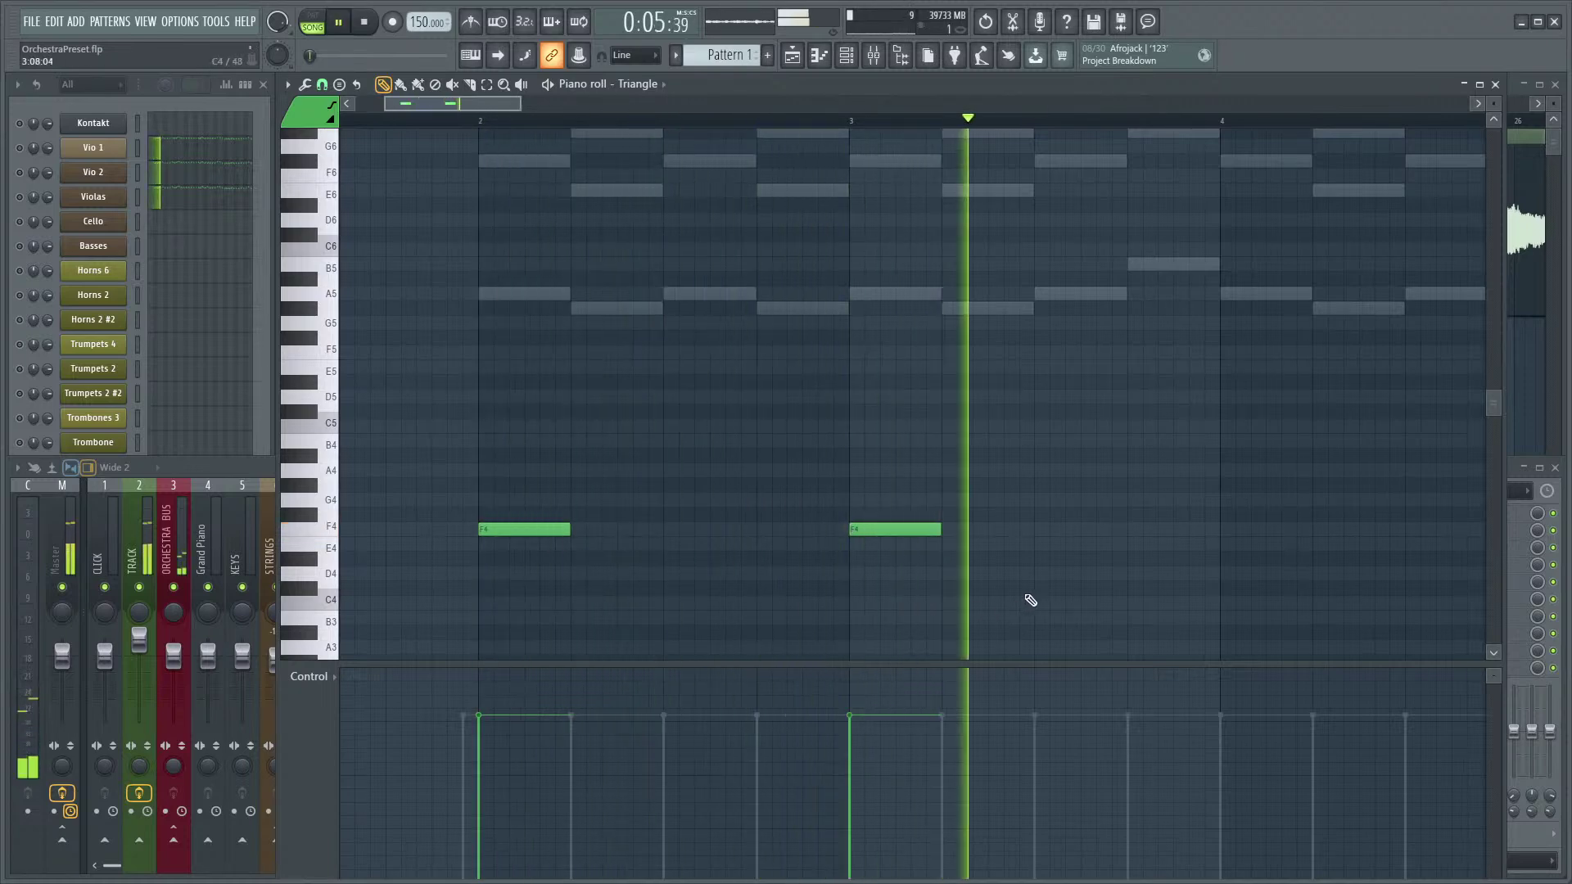
- Add F4 triangle notes at the start of bars 4, 5 and 6, then play the part back
click(1216, 530)
scroll(1162, 562, down, 2)
scroll(1161, 562, up, 2)
click(940, 508)
key(space)
click(1257, 512)
scroll(983, 511, down, 3)
key(space)
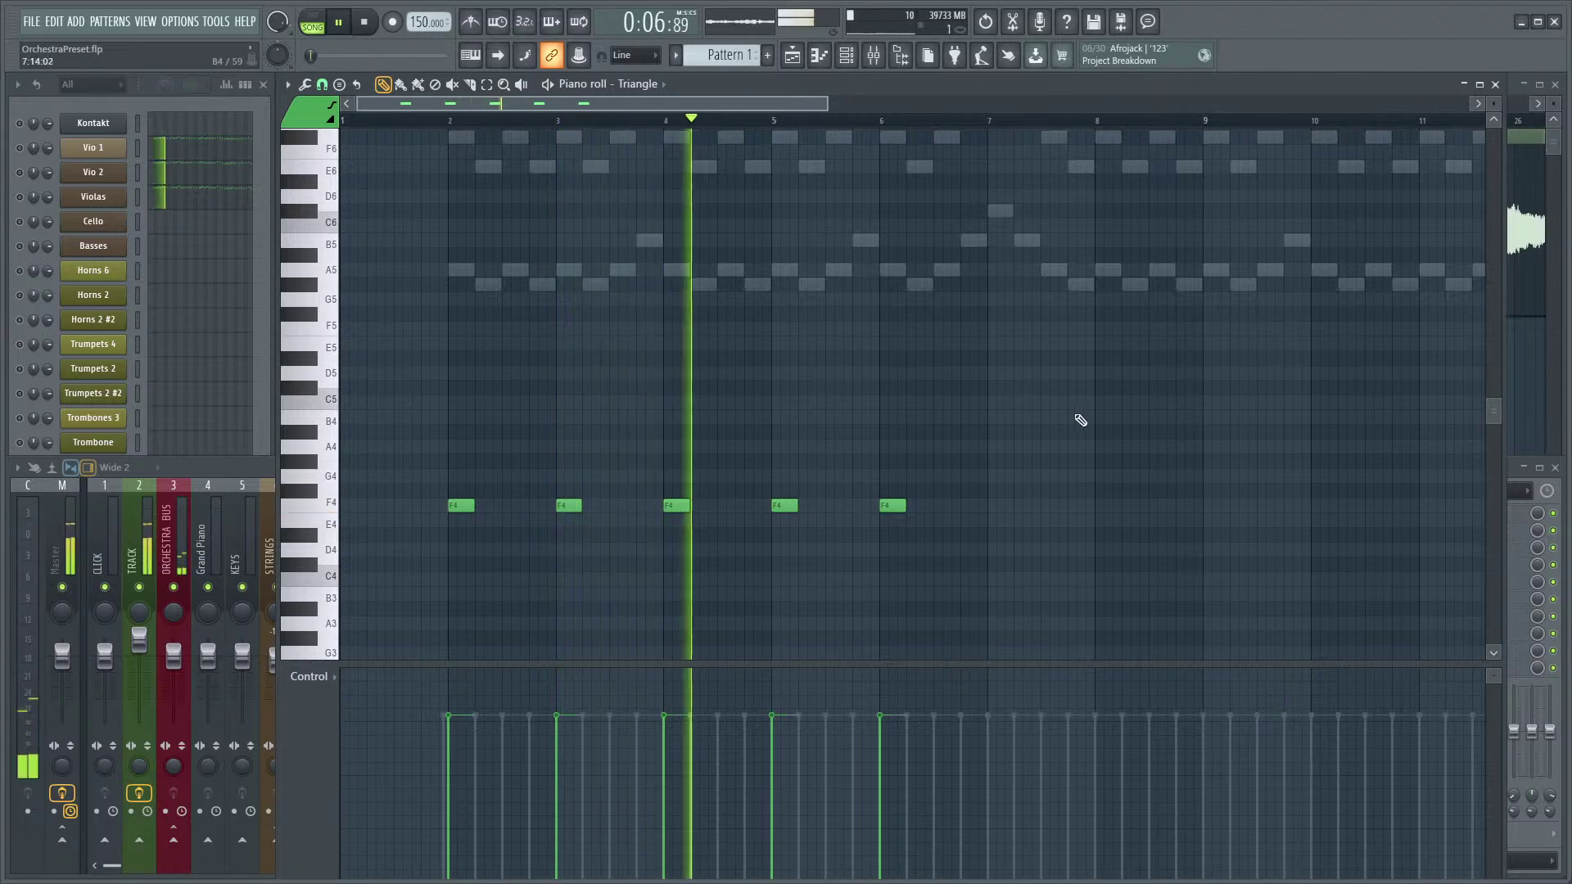
- Continue the F4 triangle notes at the start of every bar from 7 to 15 during playback
scroll(1104, 570, up, 3)
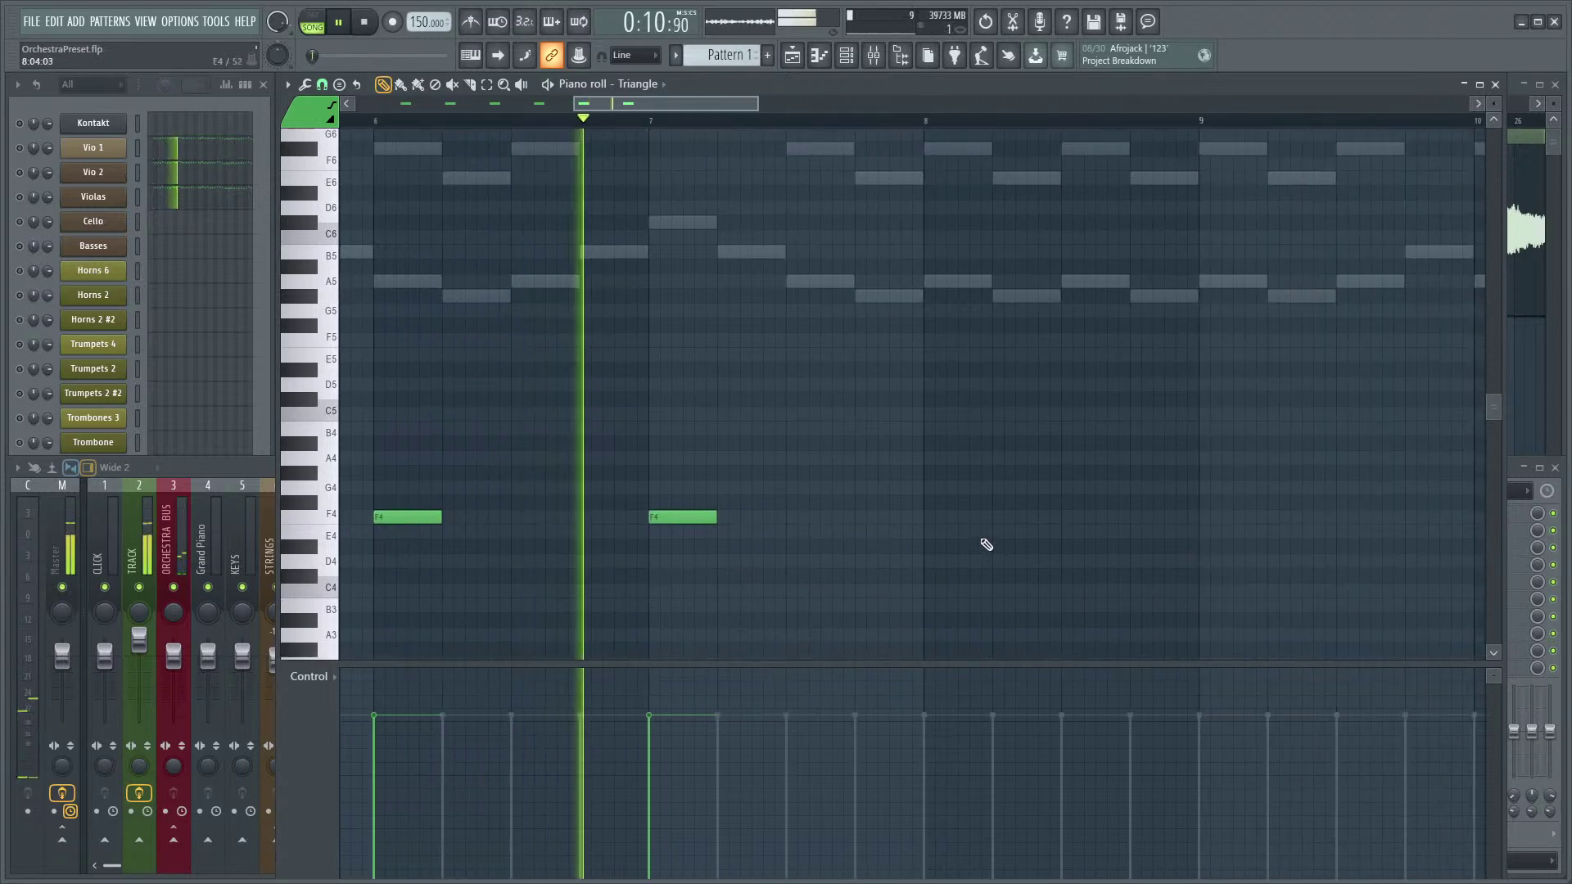
scroll(919, 589, down, 1)
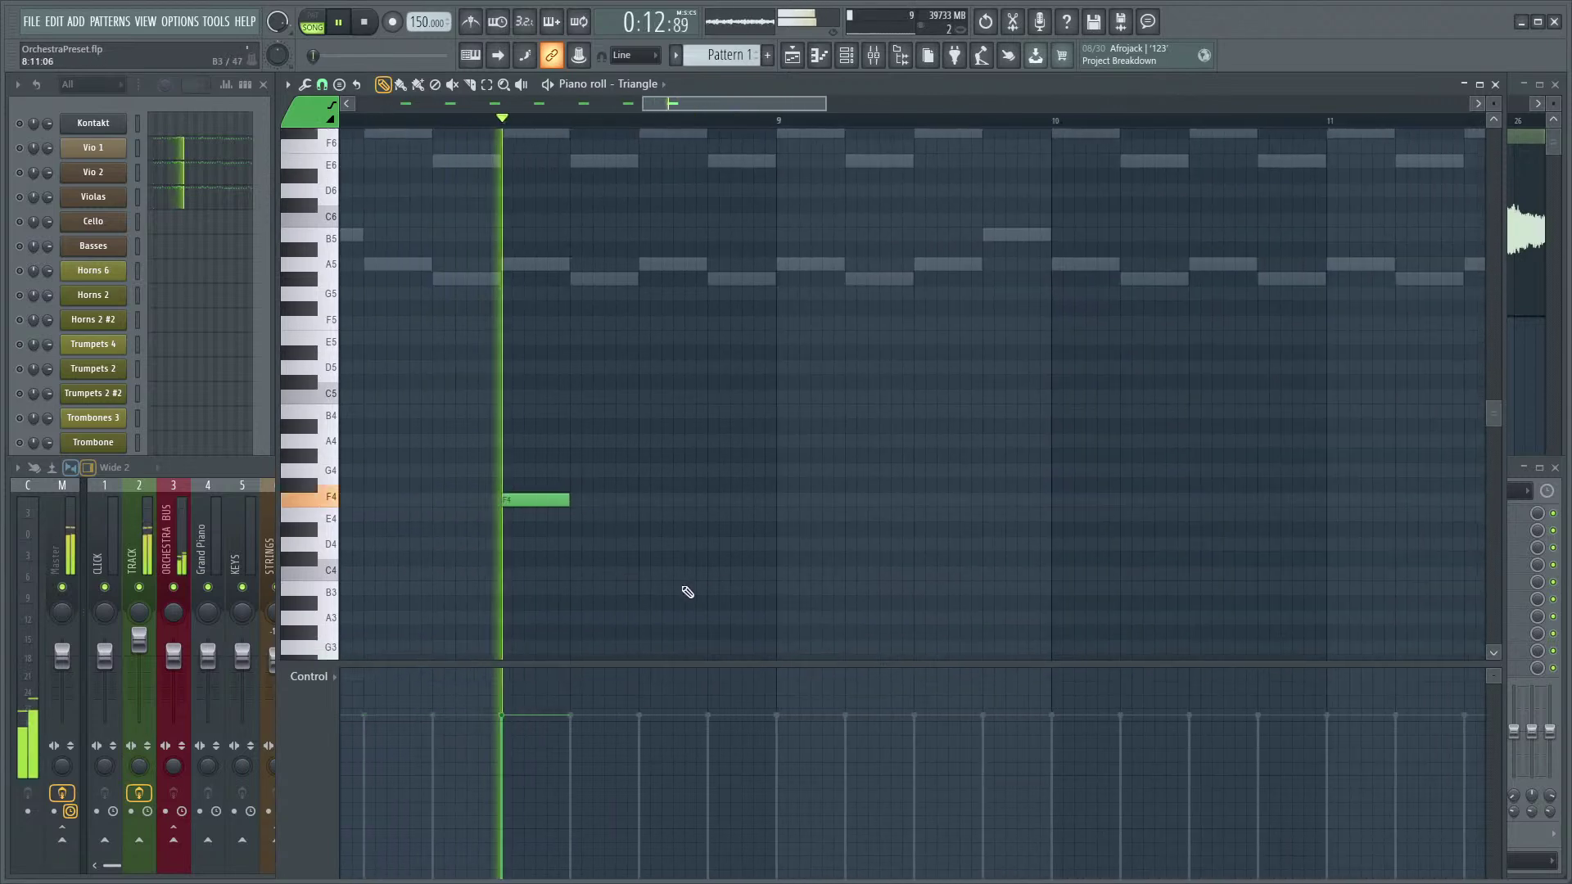
scroll(873, 561, up, 1)
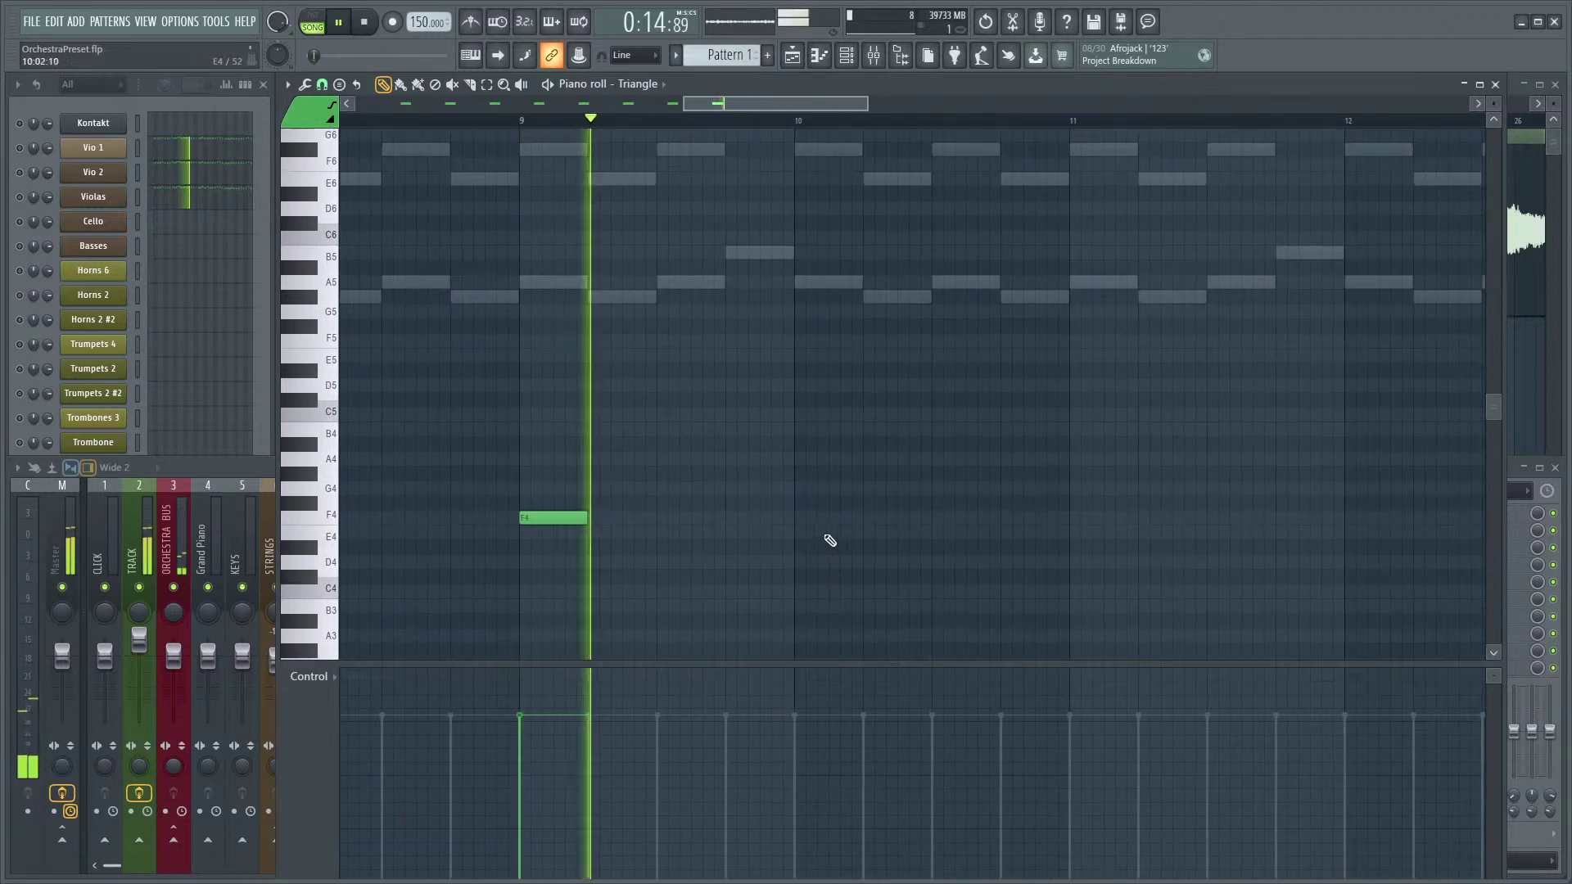
scroll(835, 516, down, 1)
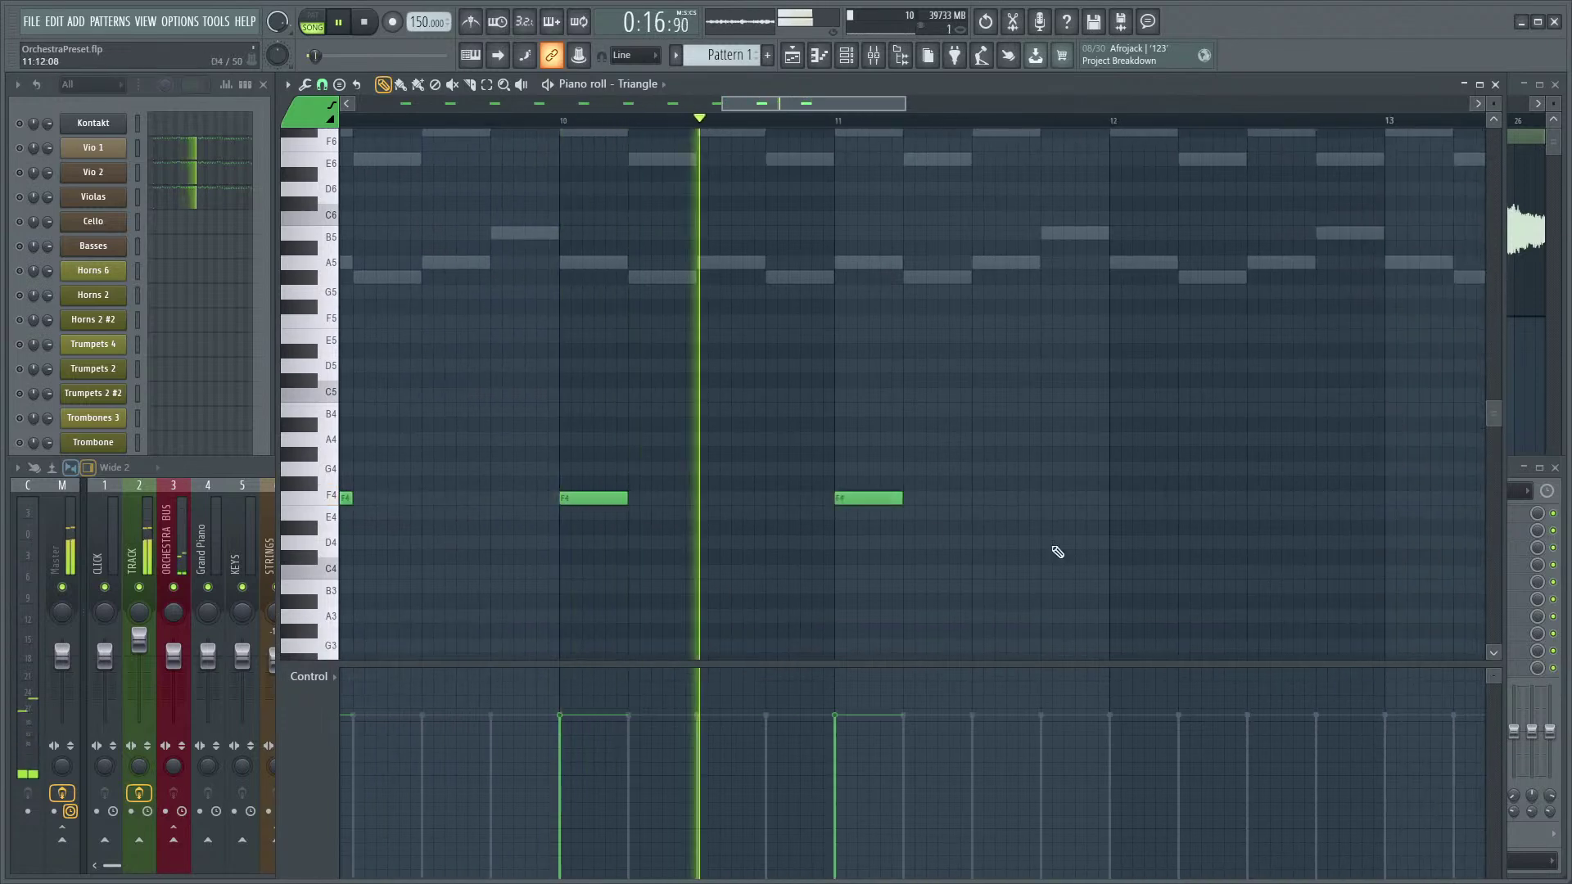
scroll(933, 536, up, 1)
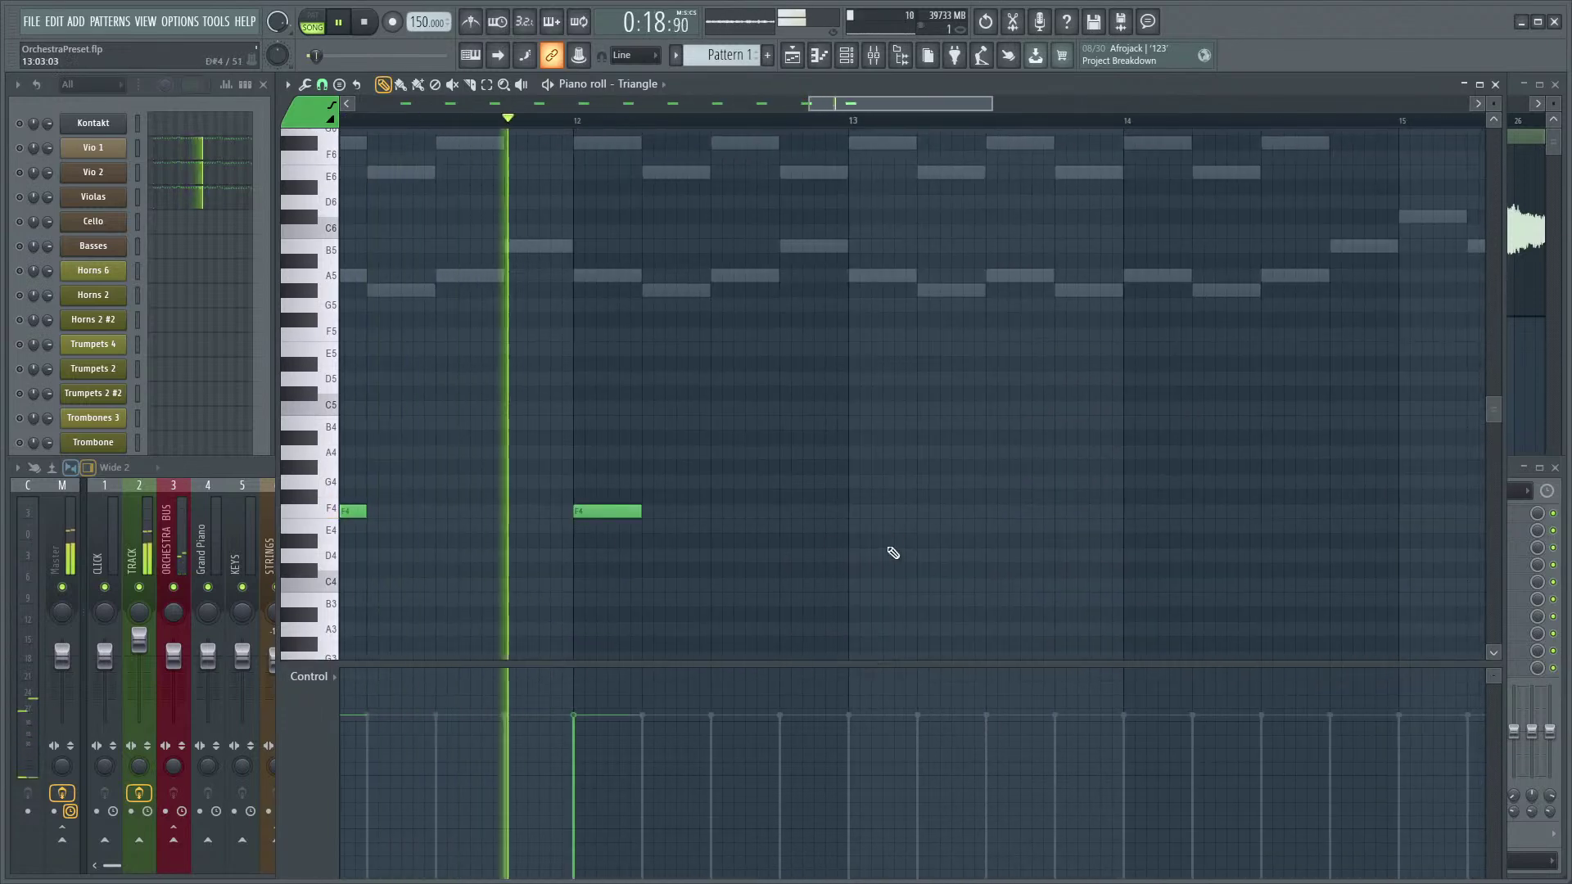
click(867, 511)
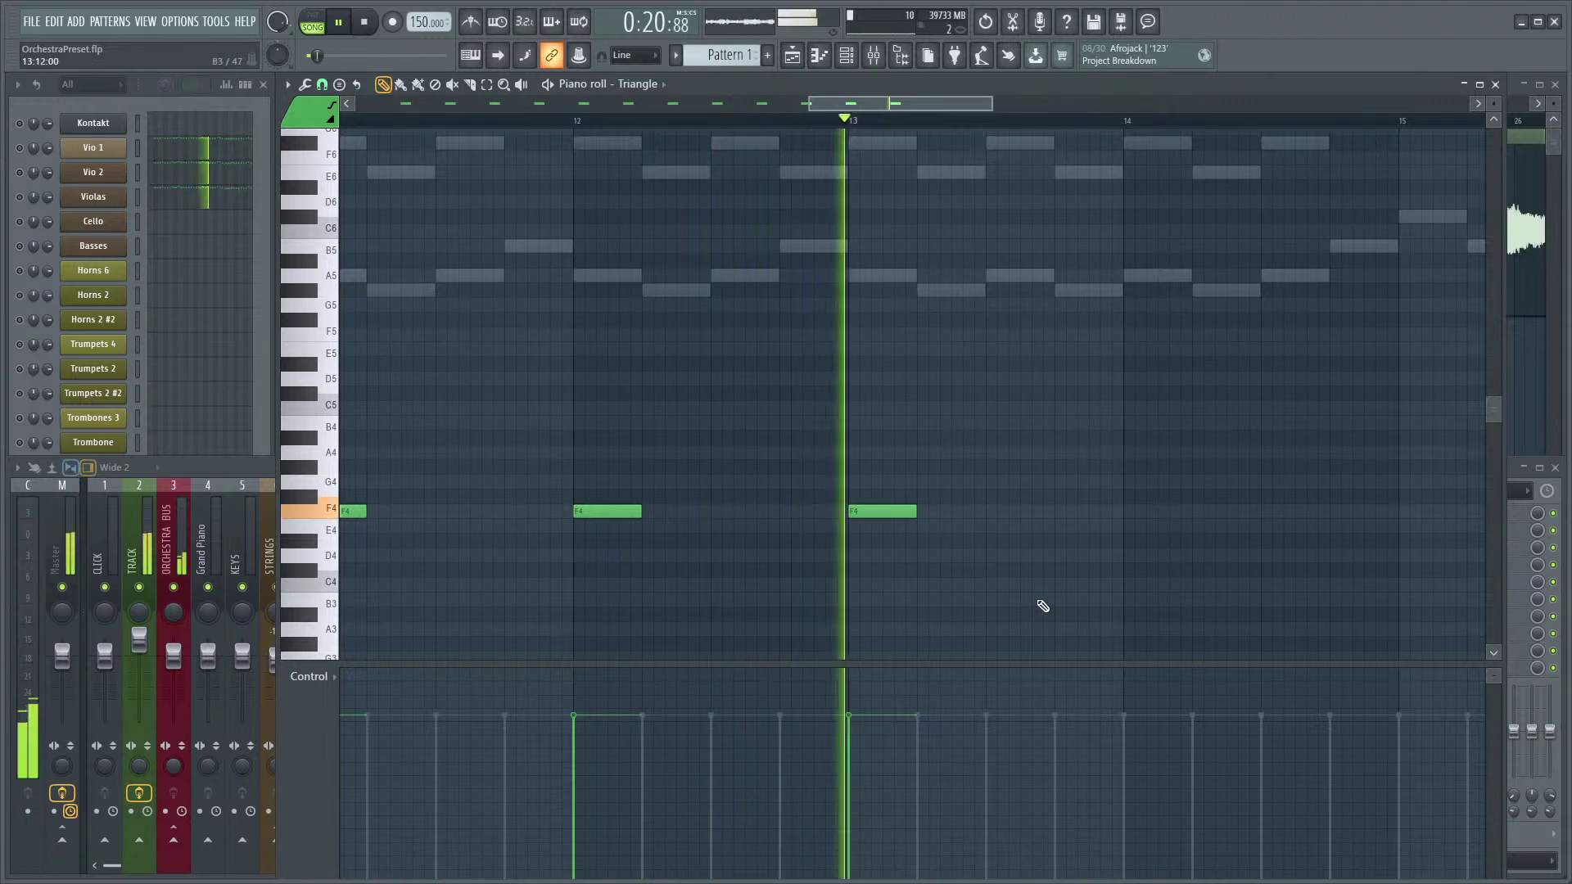
scroll(925, 552, up, 1)
click(910, 519)
click(929, 518)
scroll(646, 589, down, 1)
- Try F4 triangle notes at the start of bars 16 and 17, then delete both
click(731, 510)
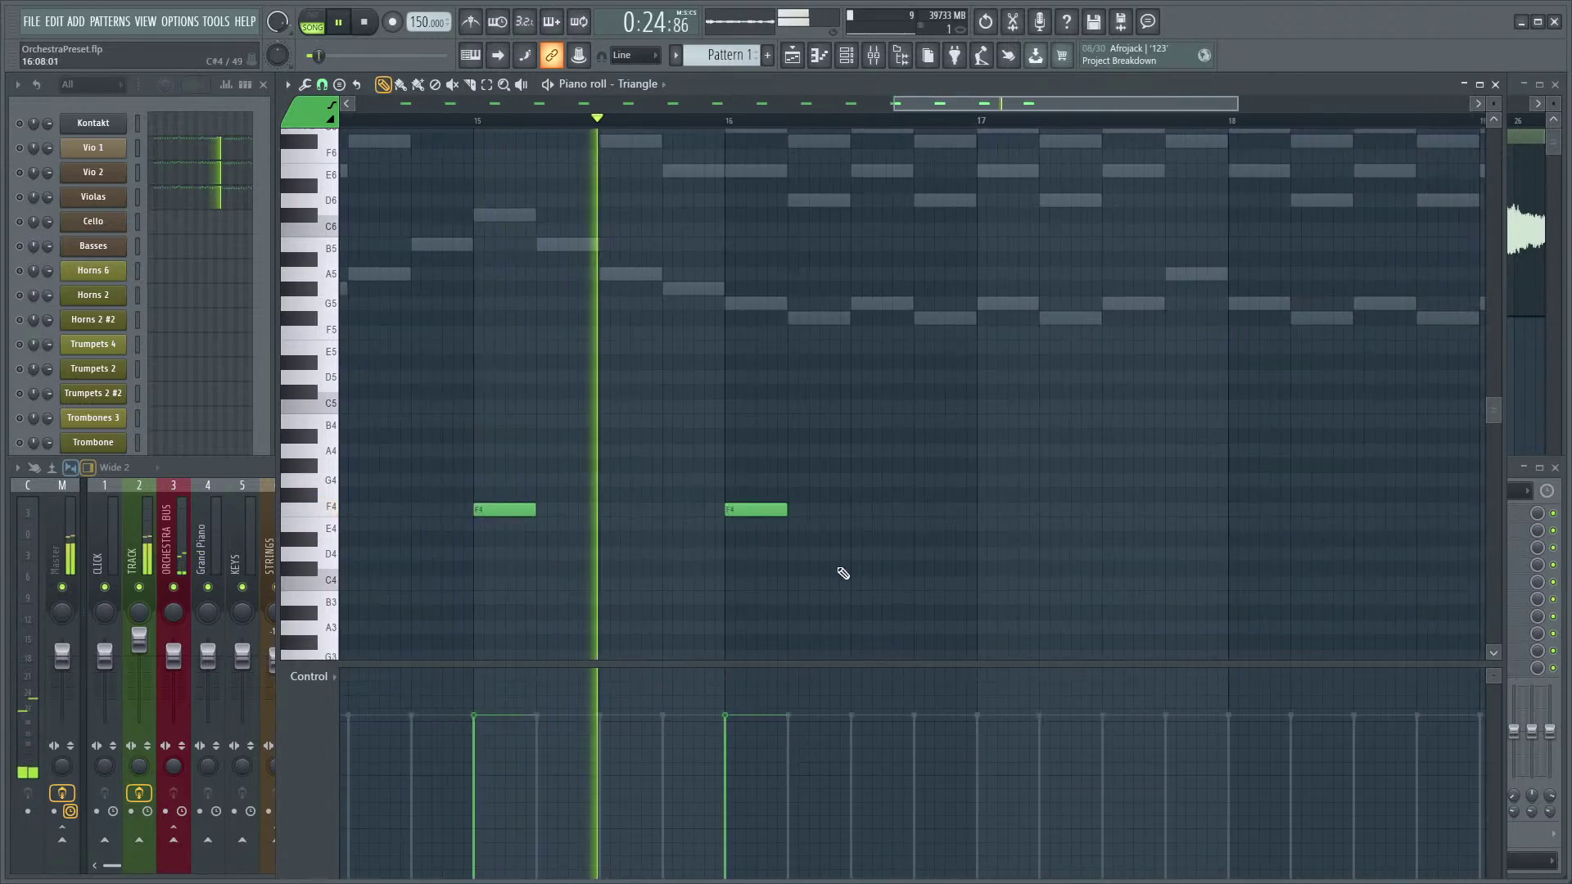
scroll(851, 565, down, 2)
click(929, 510)
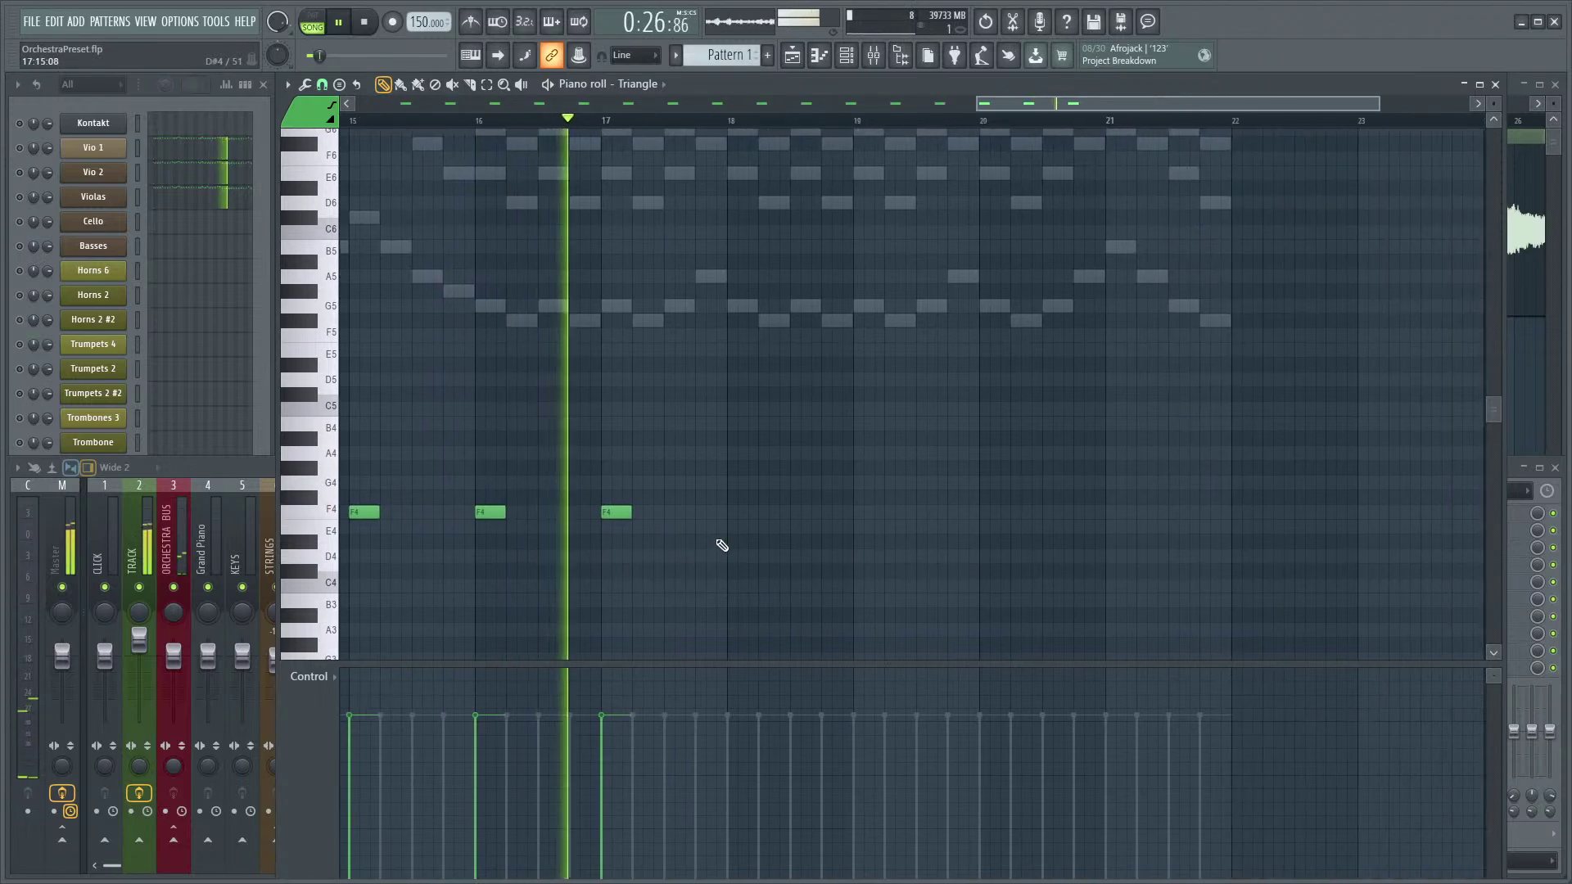
key(space)
right_click(617, 512)
right_click(489, 512)
- Play back the passage around bar 15 and review the whole triangle part against the ghost notes
key(space)
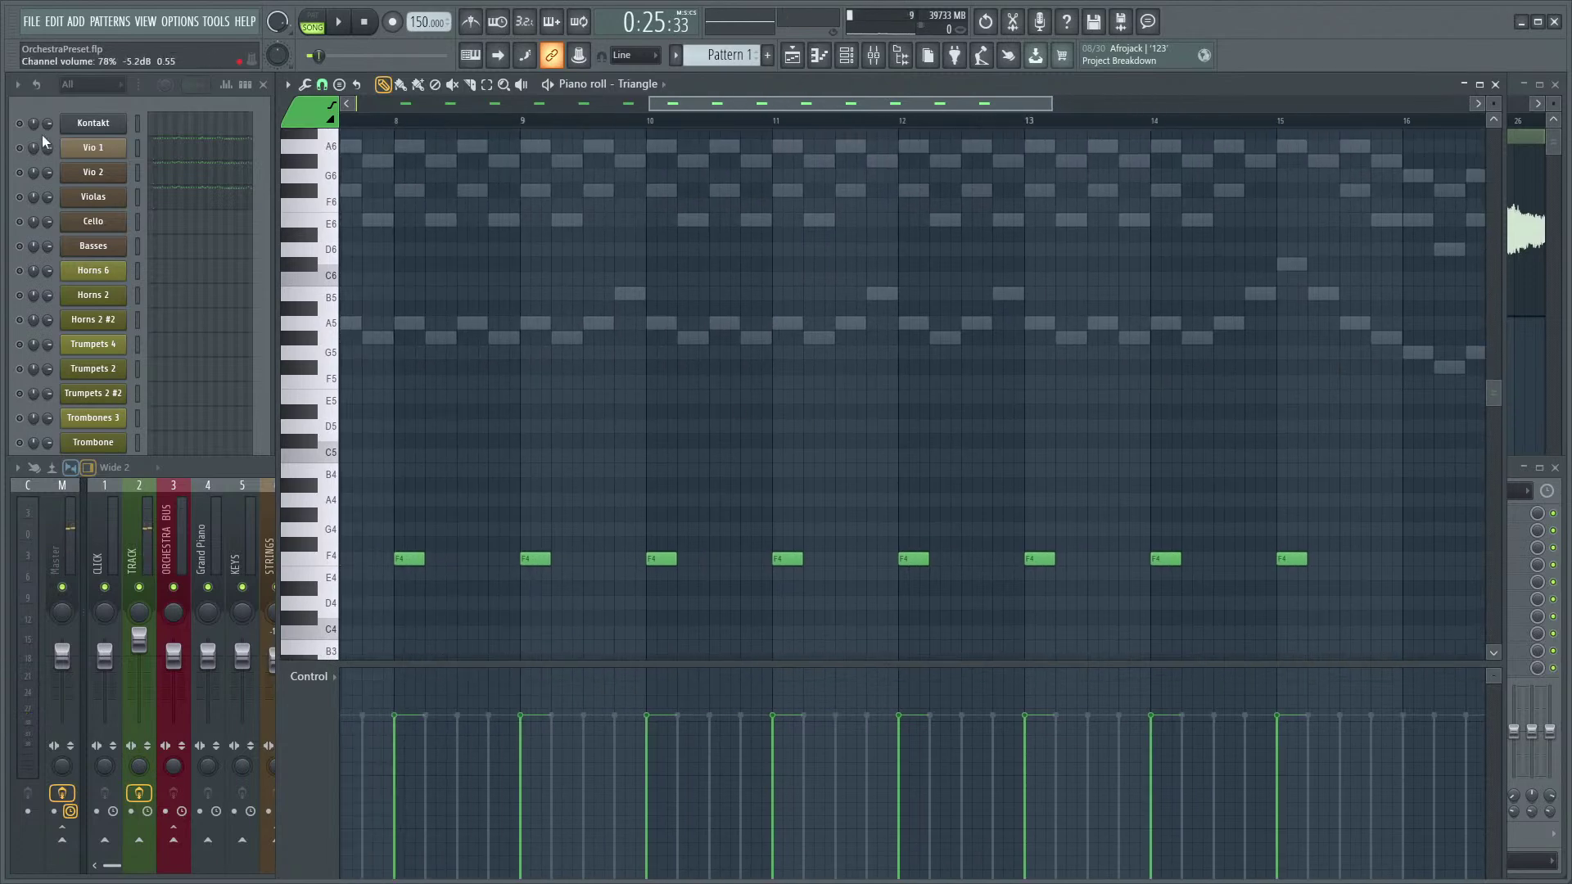
click(48, 96)
key(space)
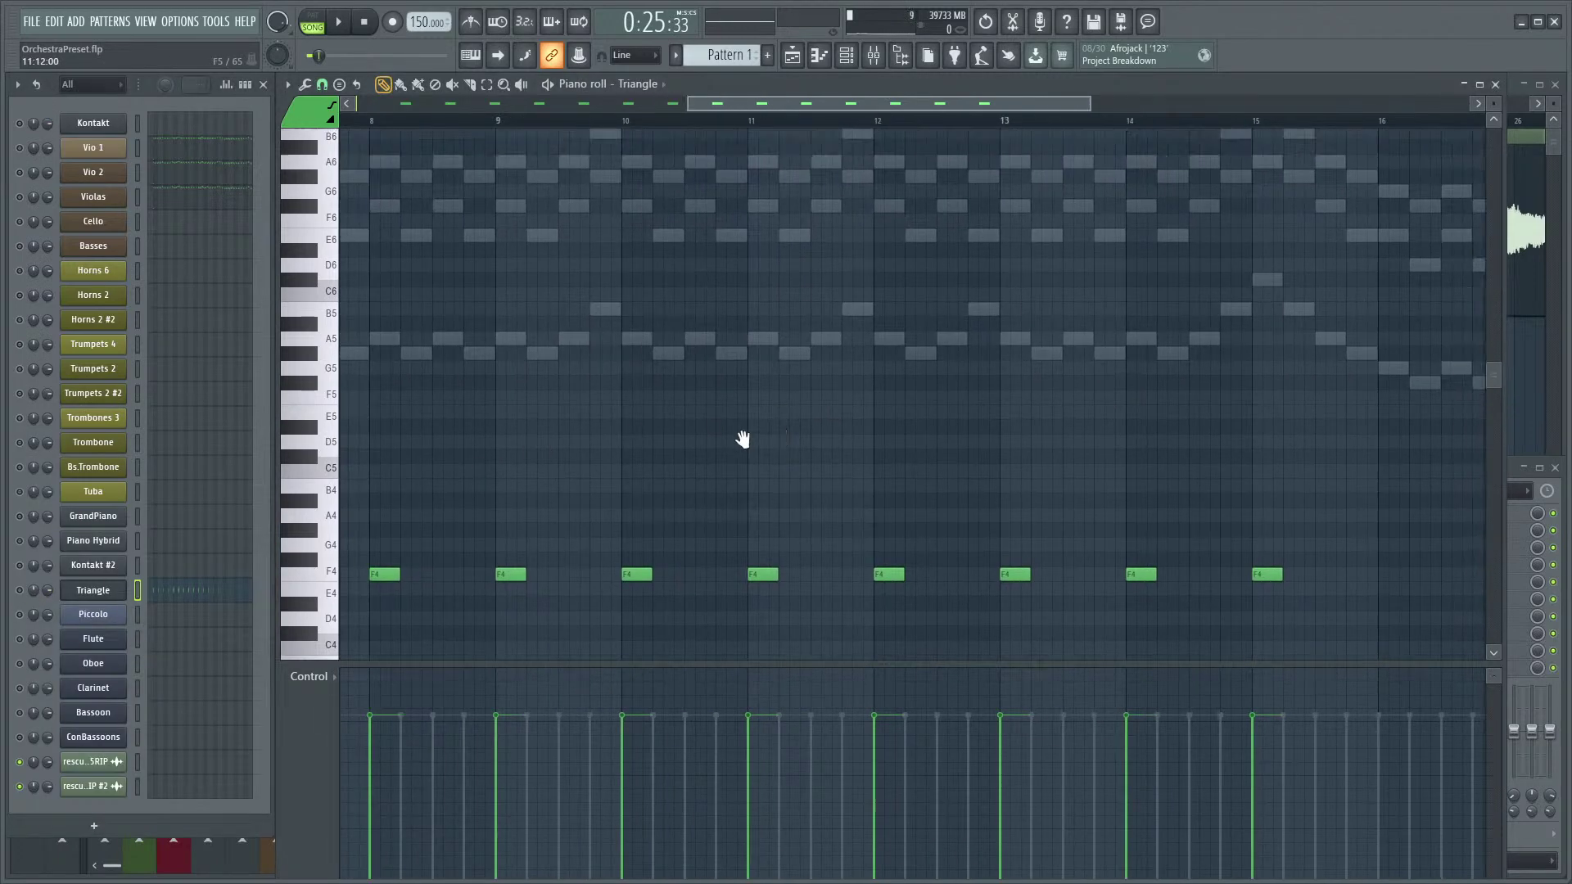
scroll(789, 427, up, 1)
scroll(835, 386, down, 2)
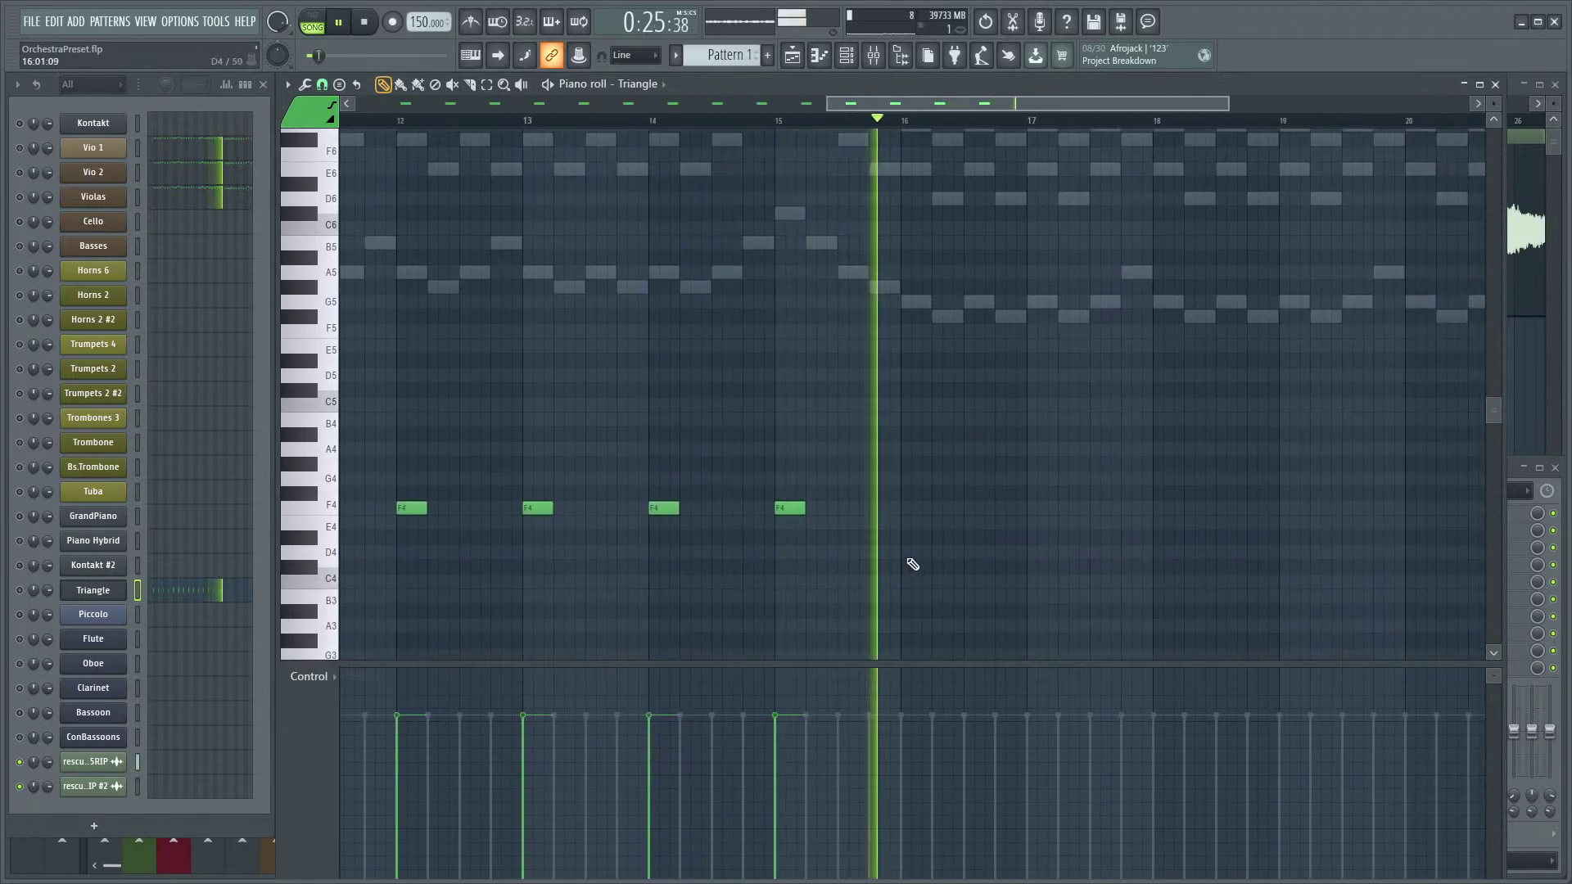
key(space)
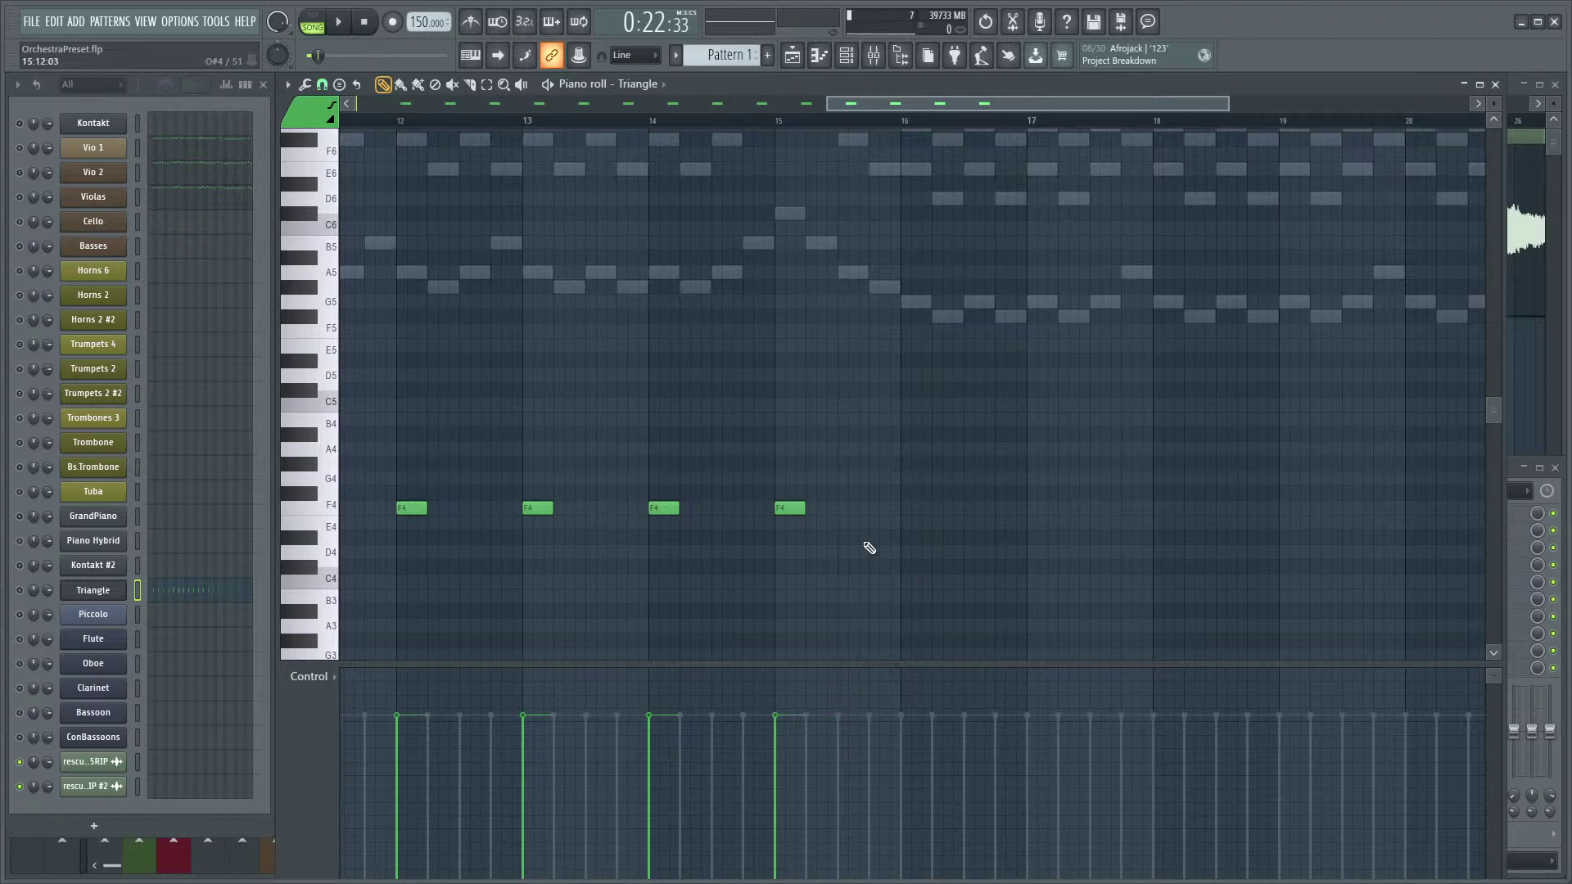
ctrl+scroll(685, 538, down, 4)
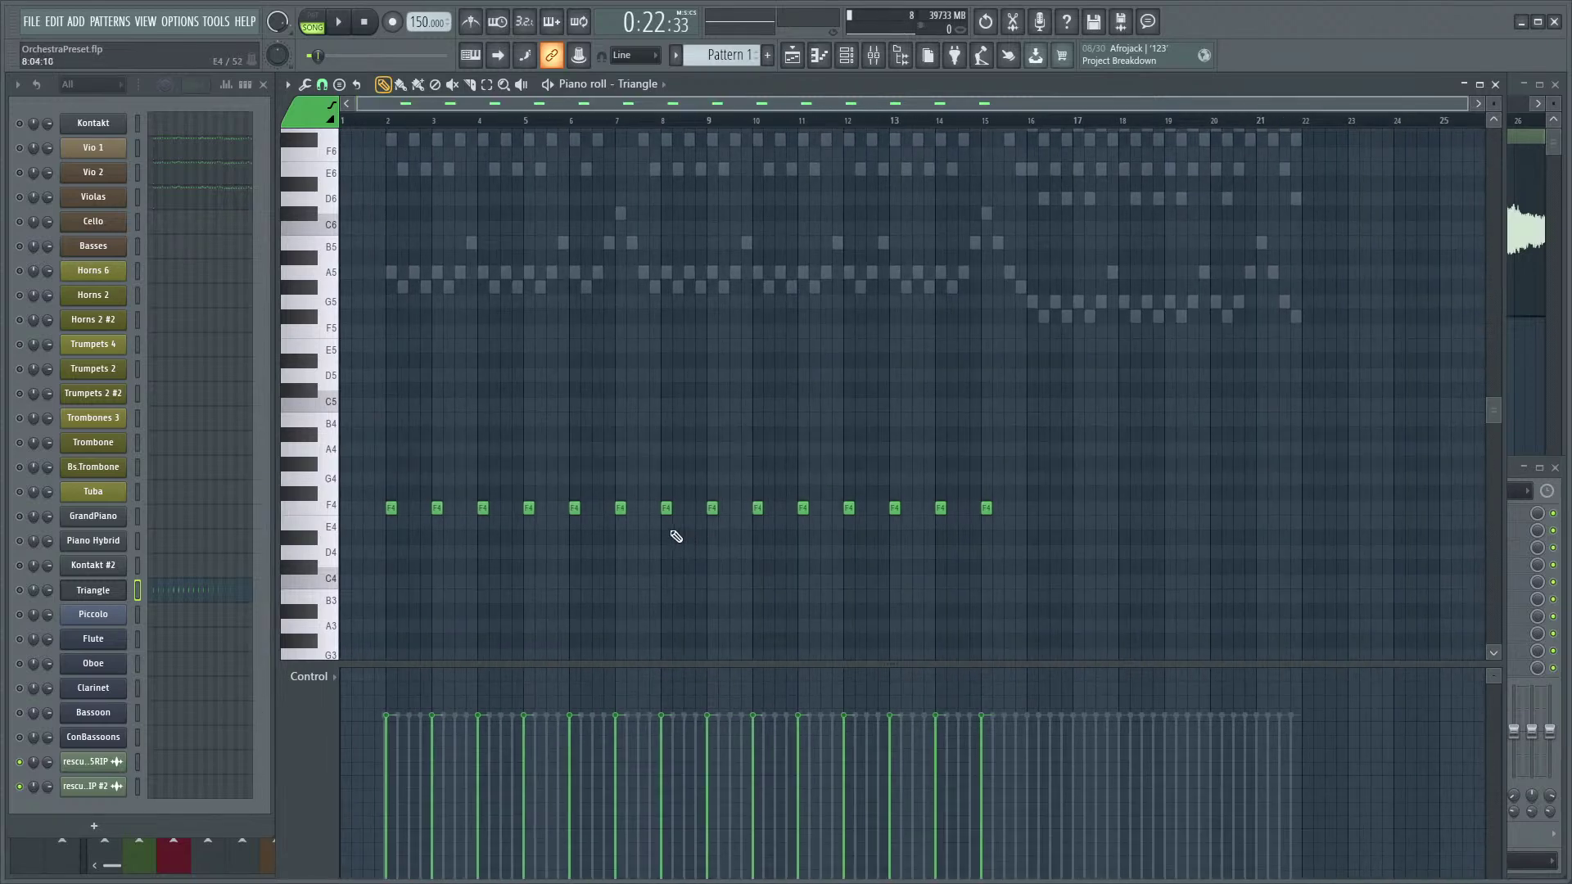
scroll(661, 566, down, 1)
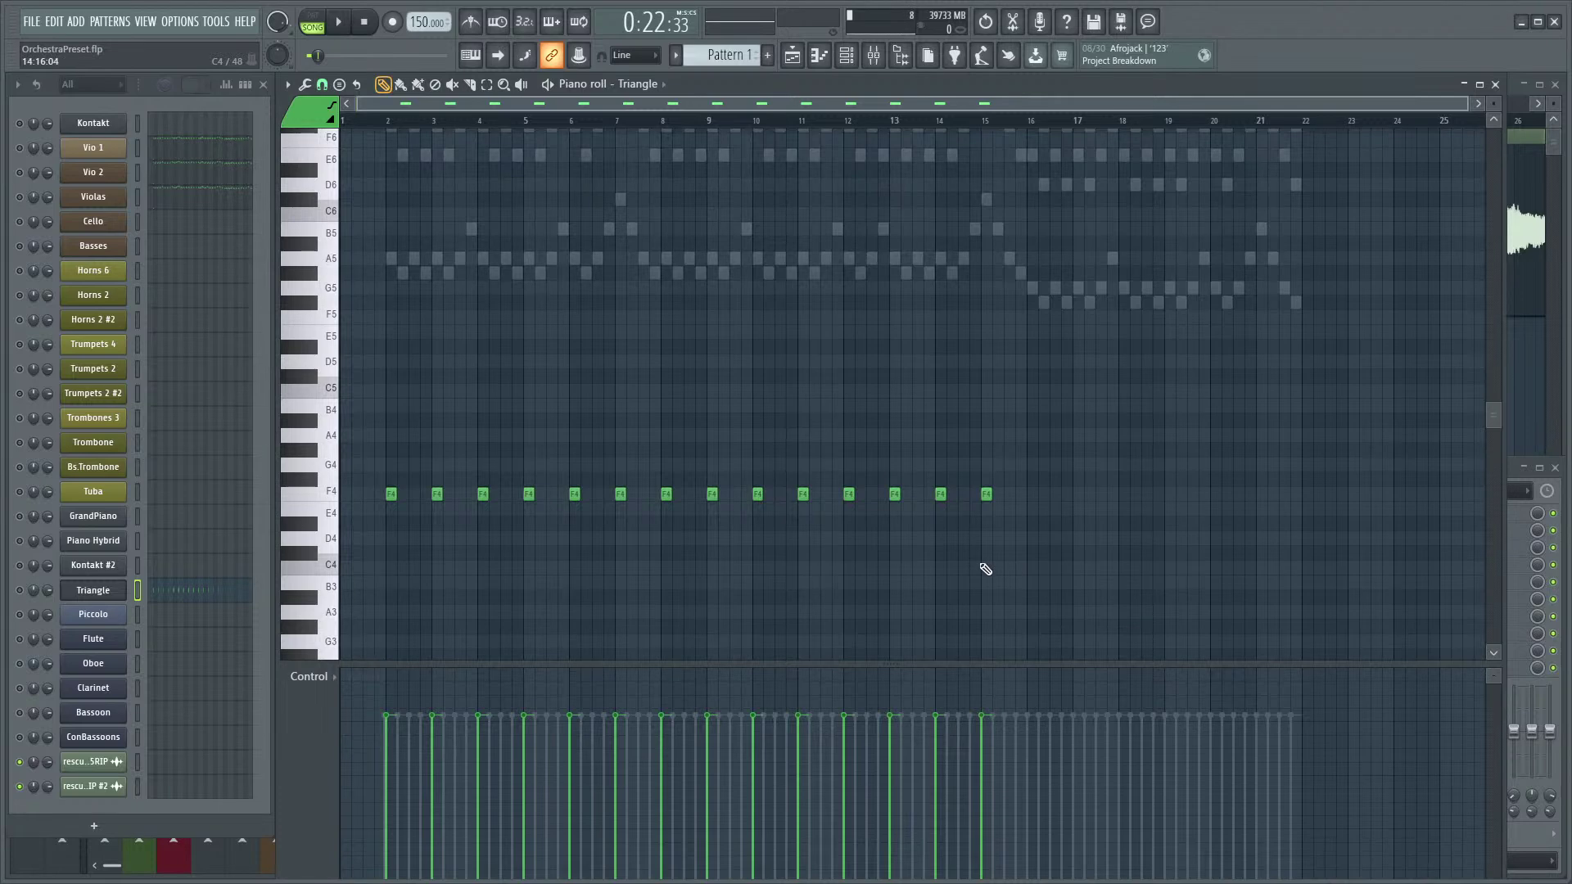
scroll(1108, 487, up, 3)
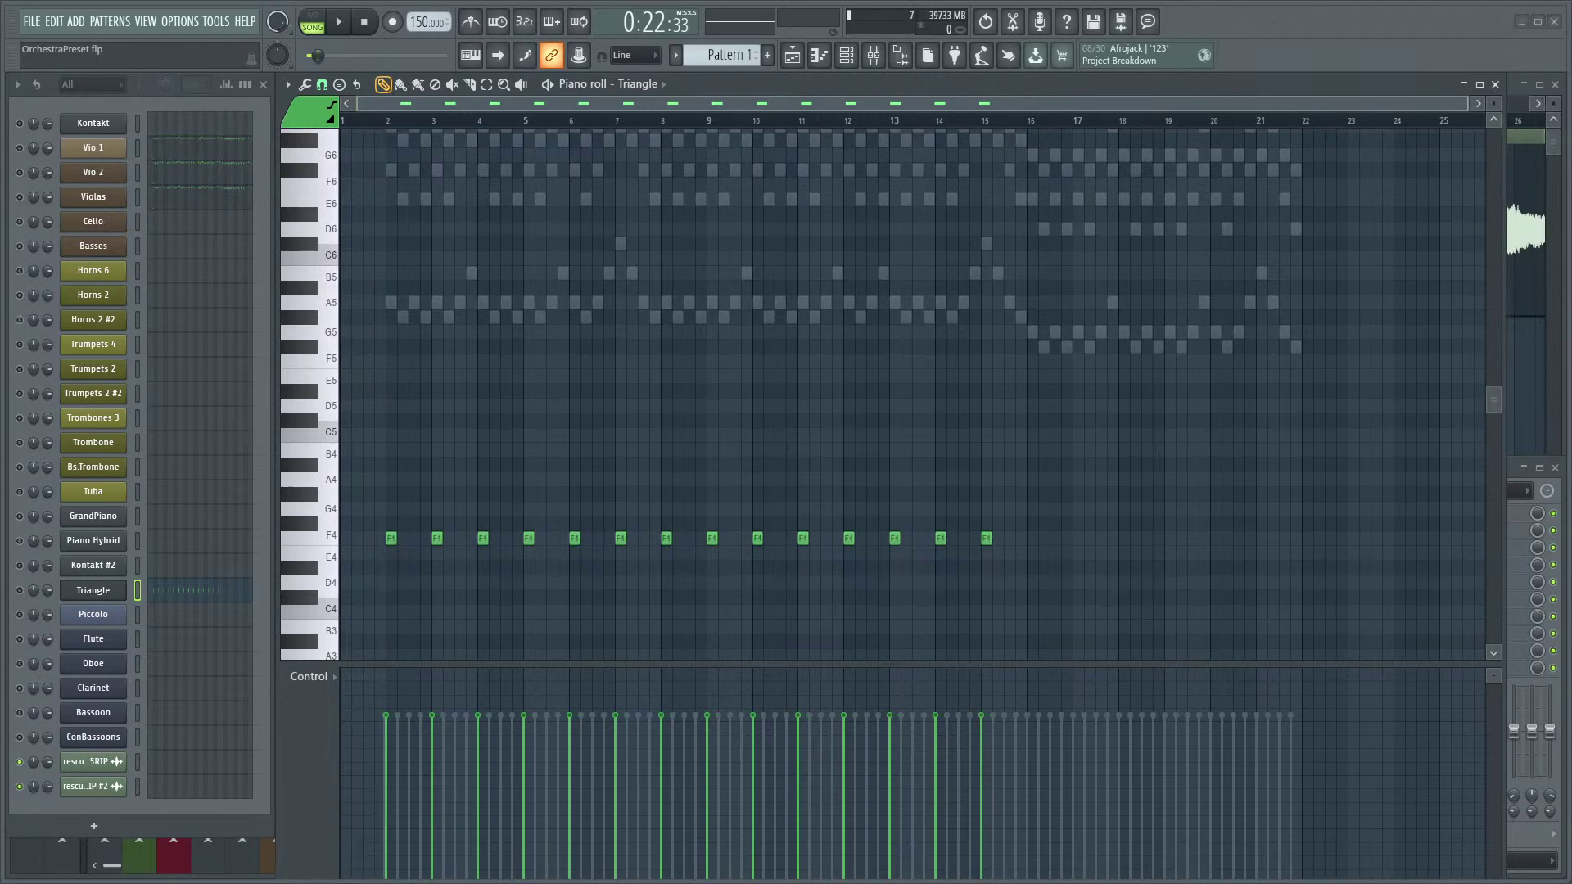
- Play the arrangement from bar 2 and again from bar 13 to compare the triangle with the reference track
click(388, 124)
key(space)
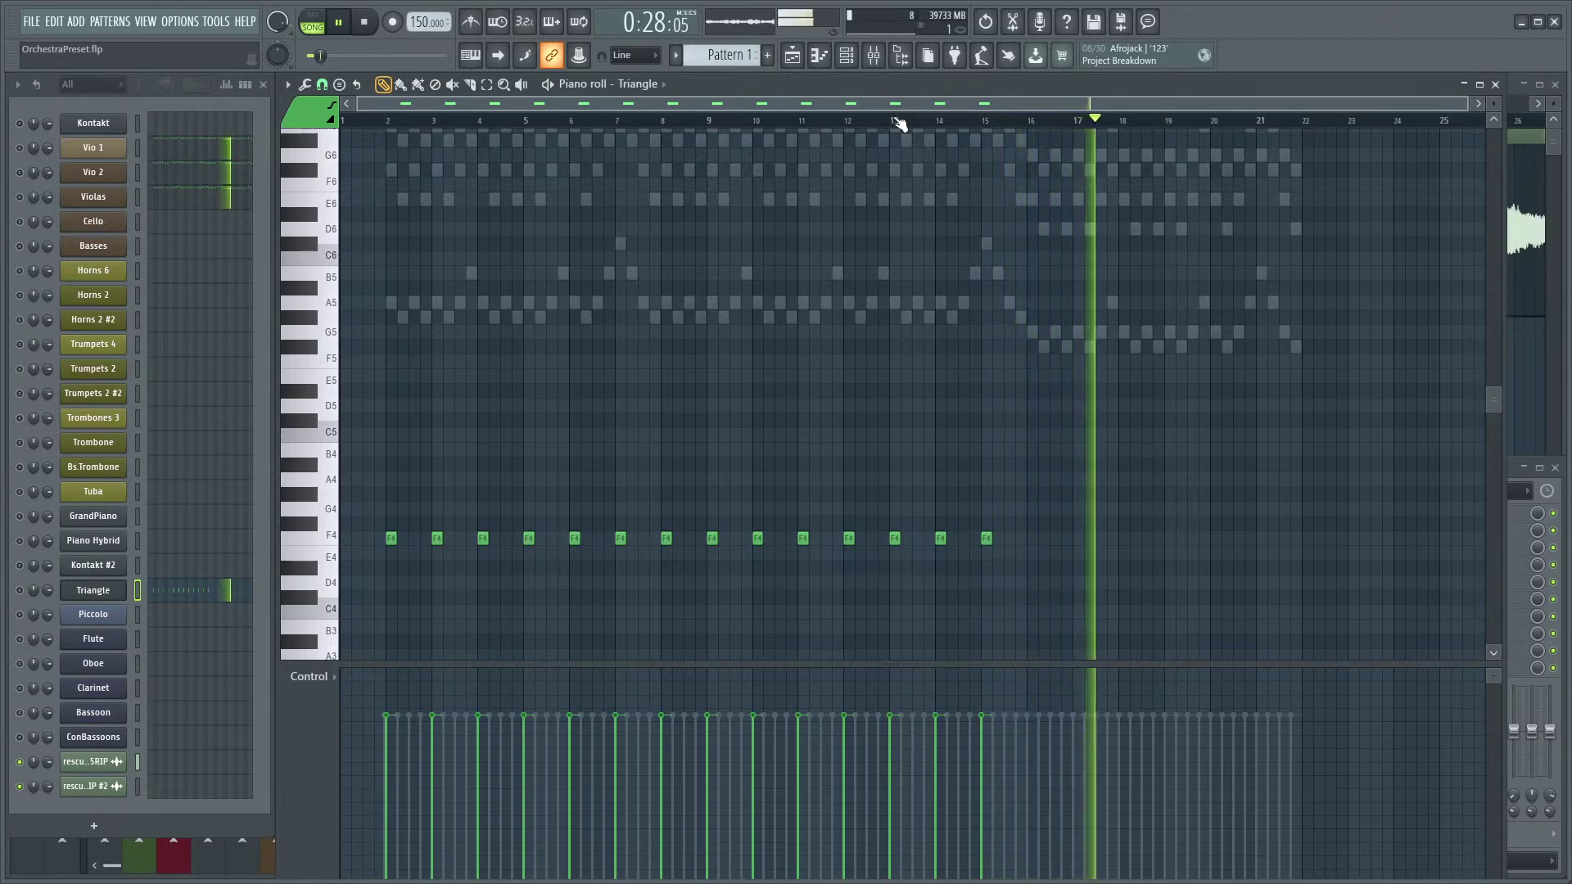
key(space)
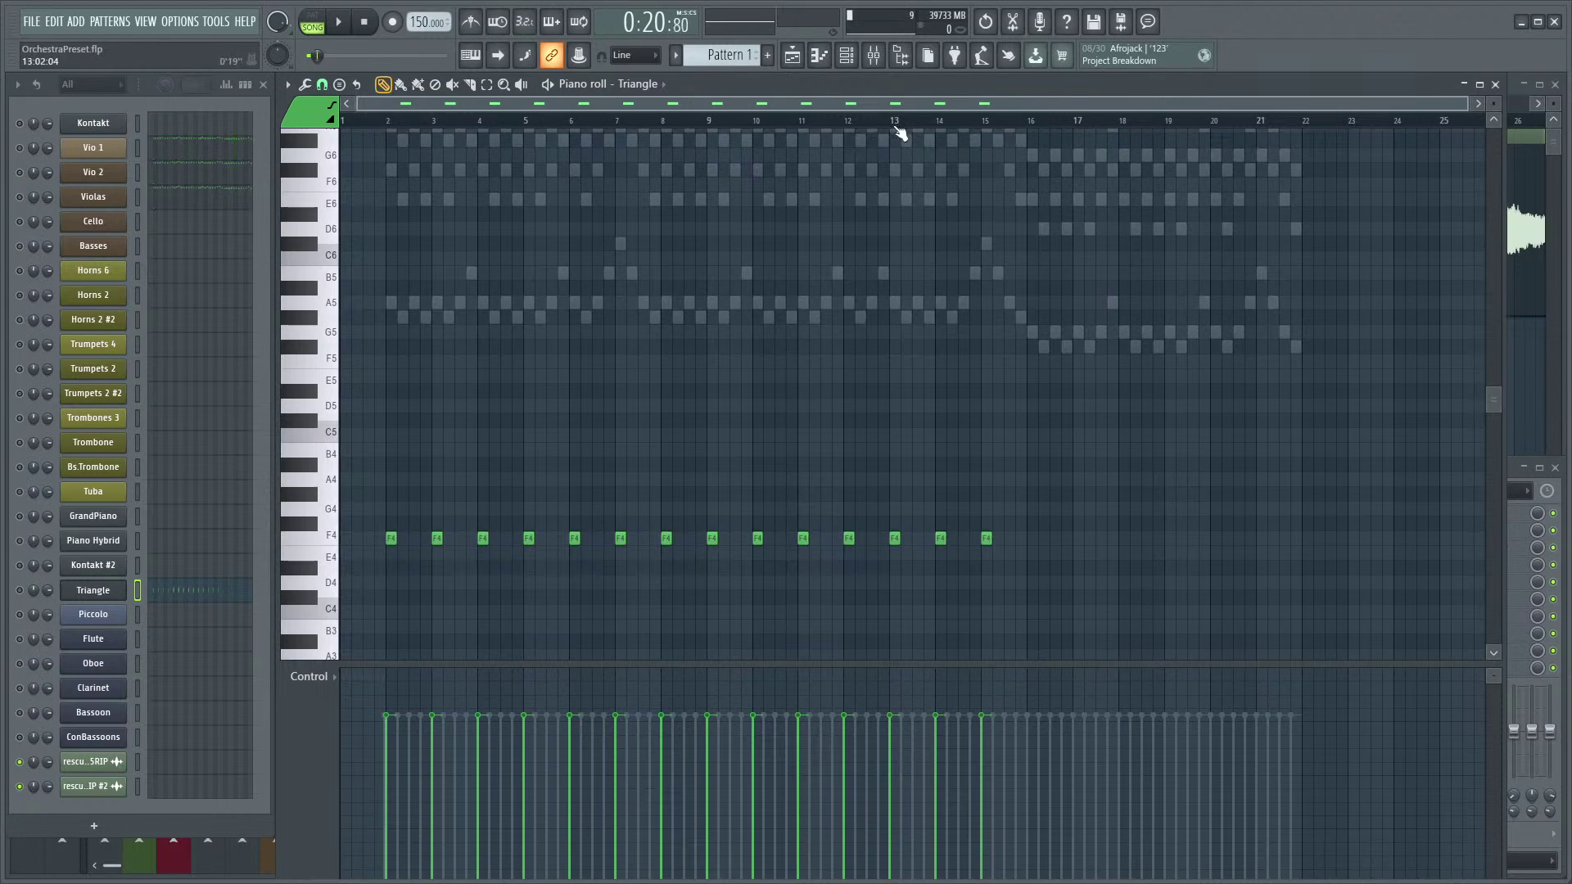
key(space)
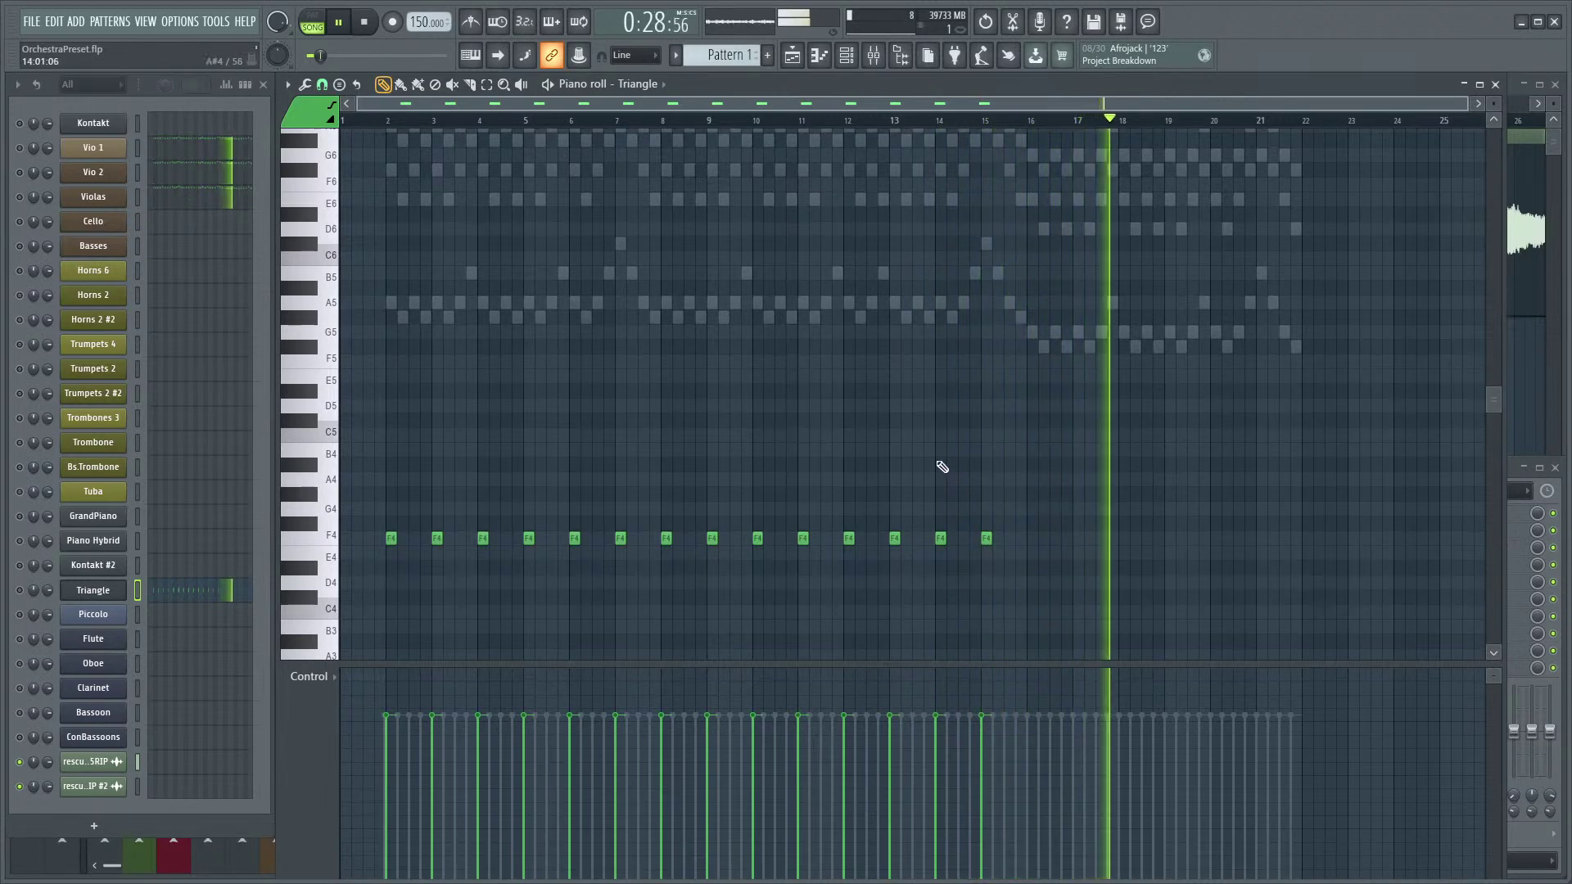
key(space)
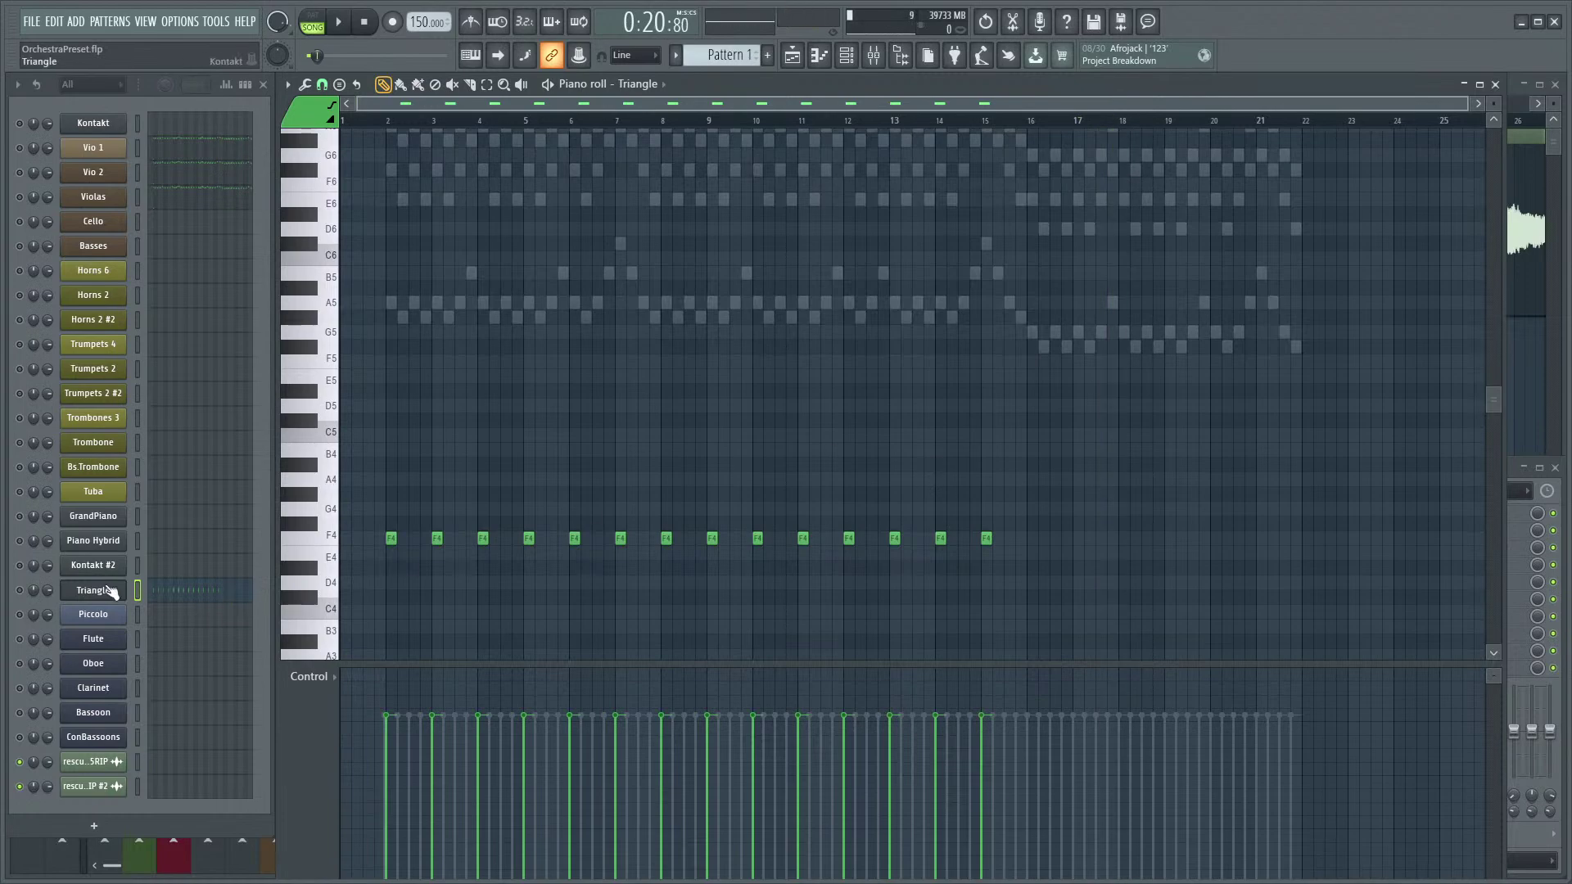
scroll(954, 622, up, 2)
scroll(586, 400, down, 1)
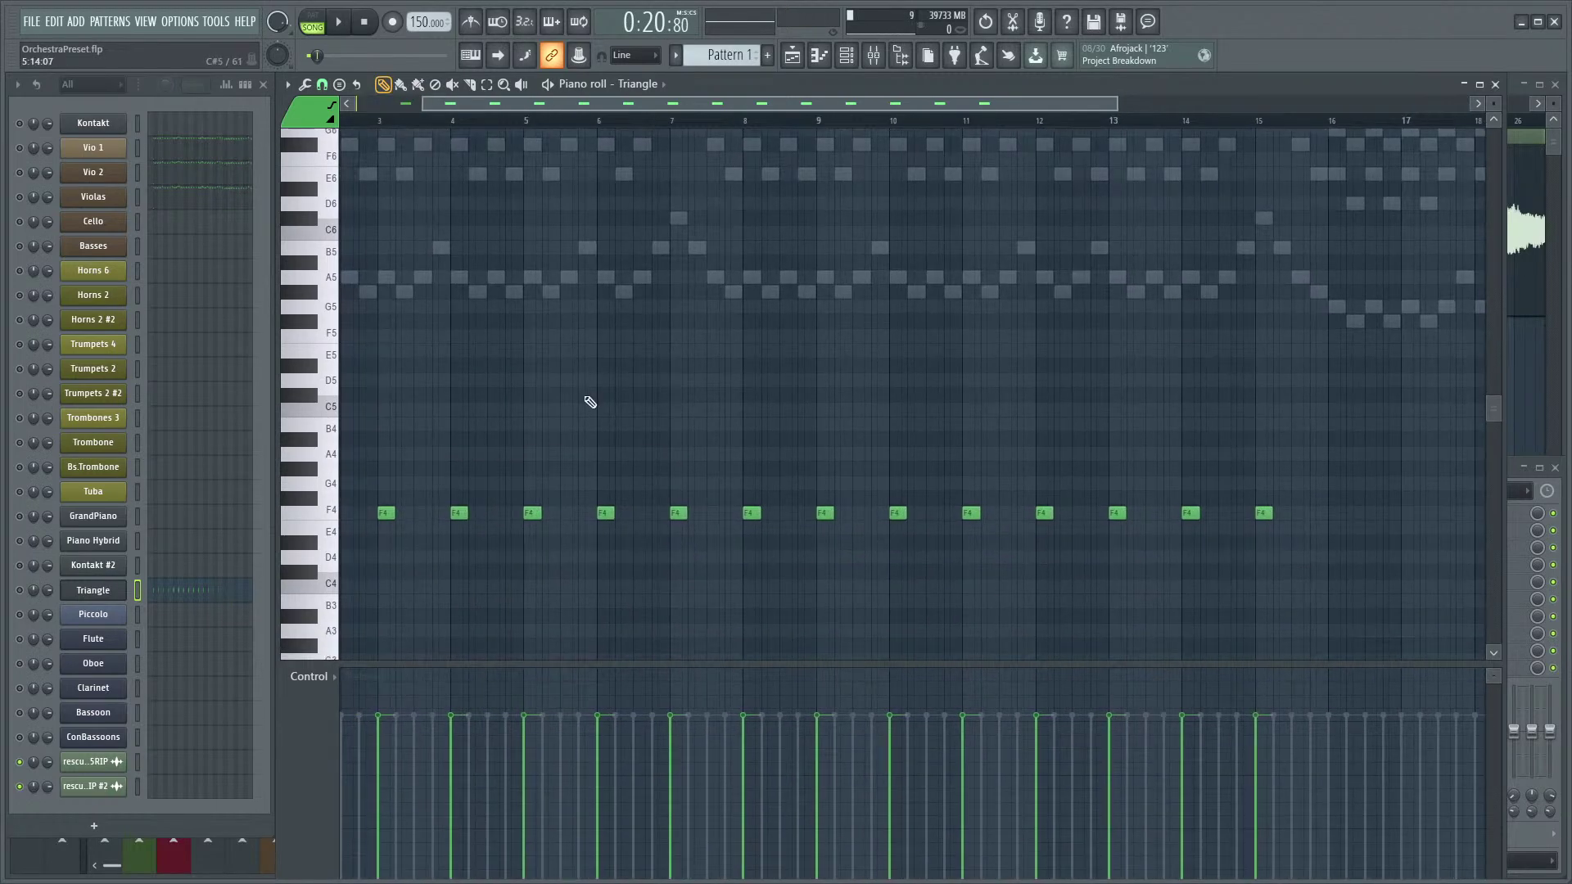
scroll(712, 401, down, 1)
scroll(540, 413, down, 2)
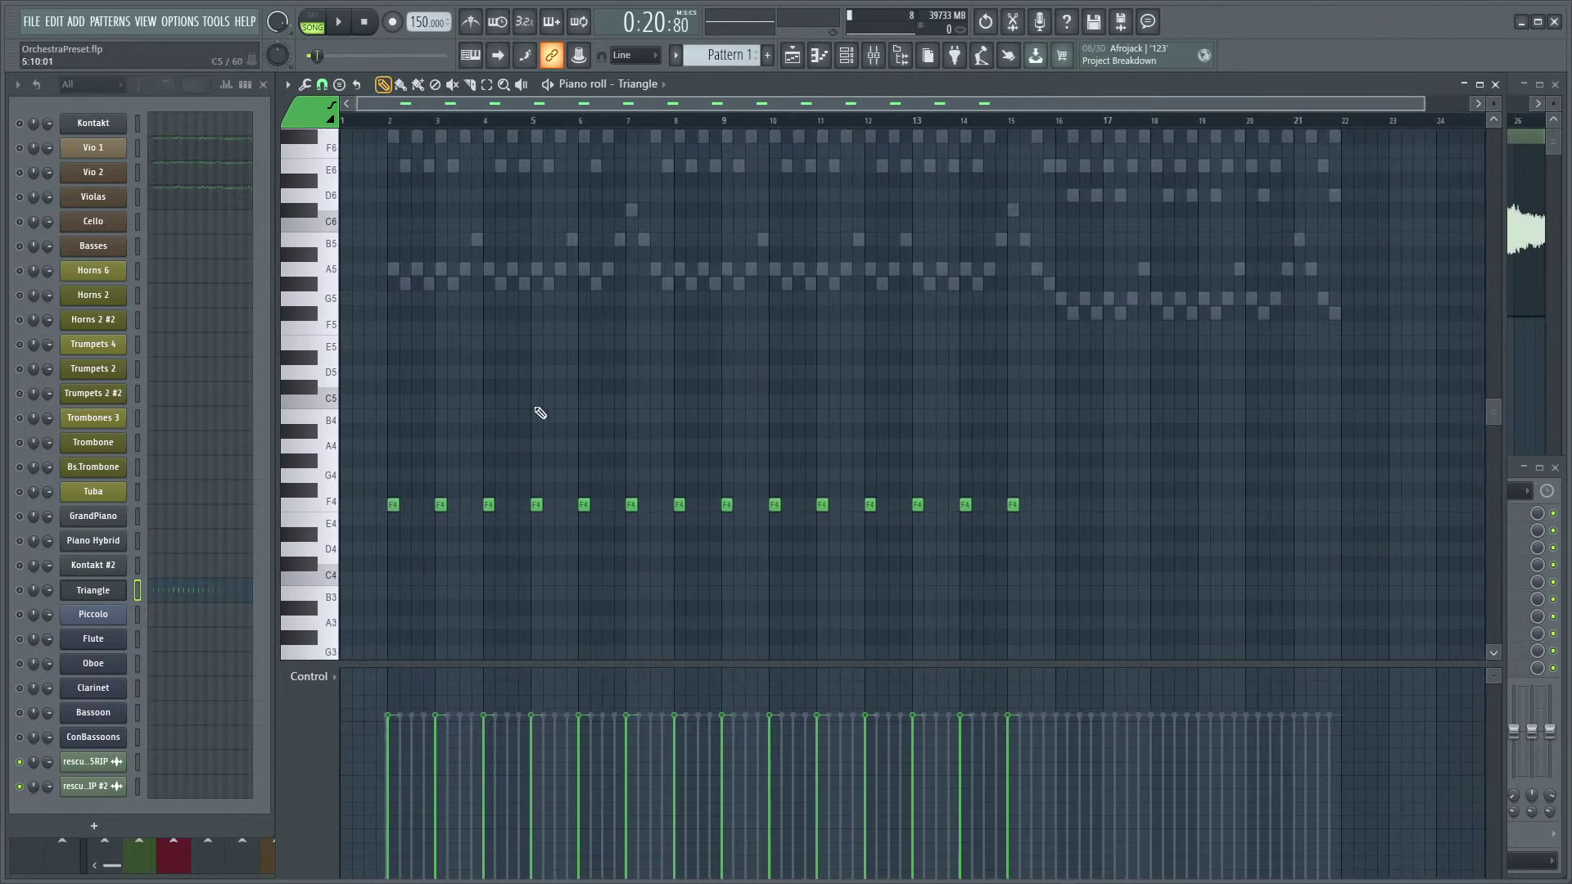
- Insert a new Kontakt instrument channel next to the Triangle channel
right_click(96, 592)
mouse_move(229, 700)
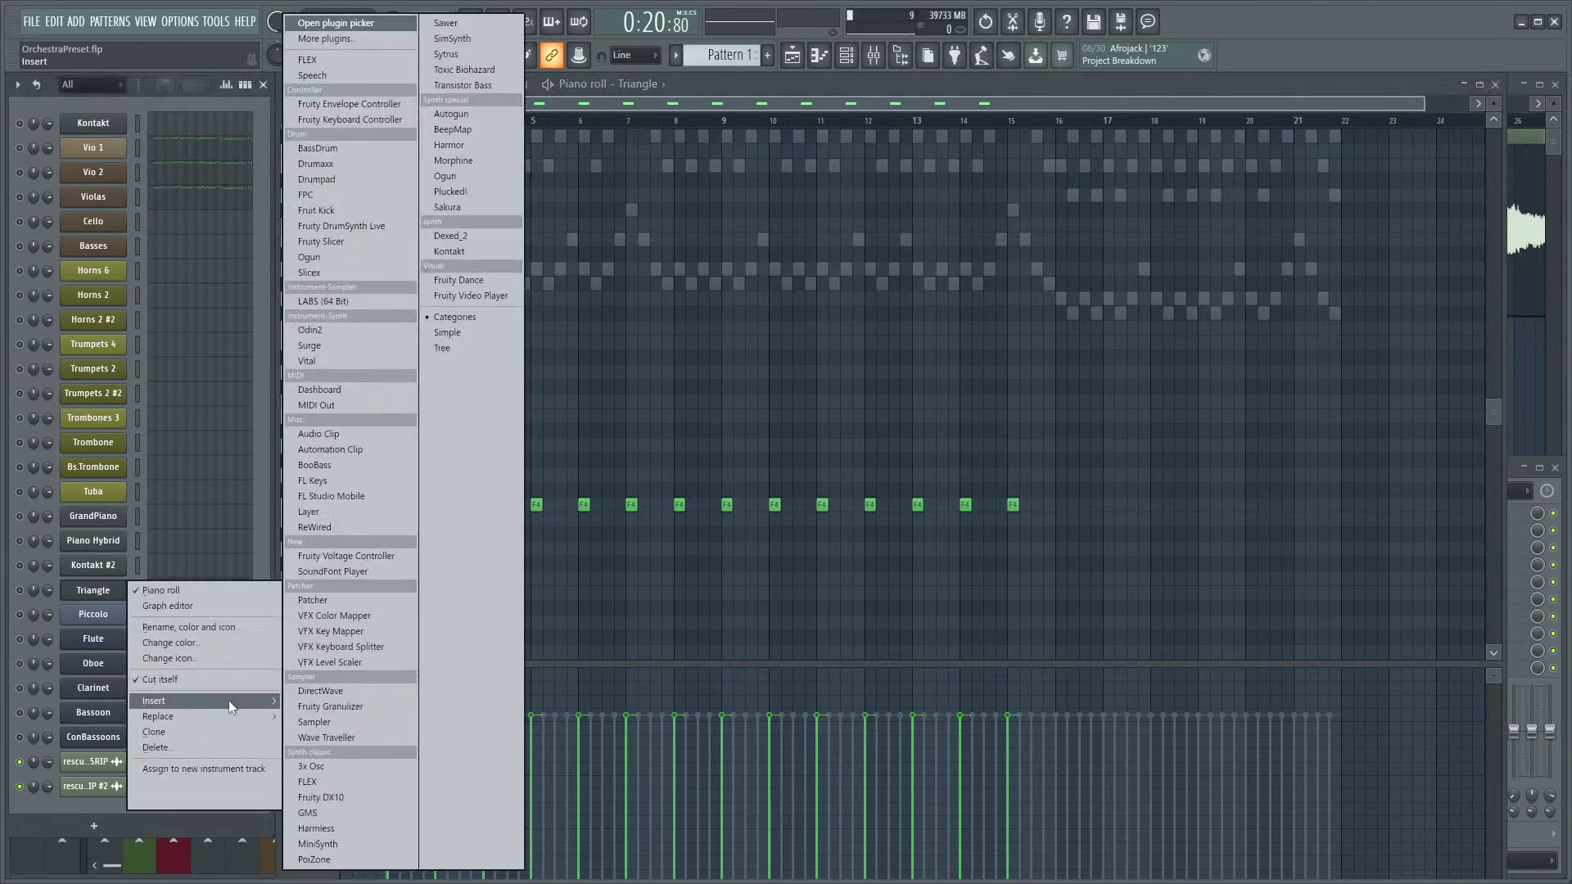
click(473, 251)
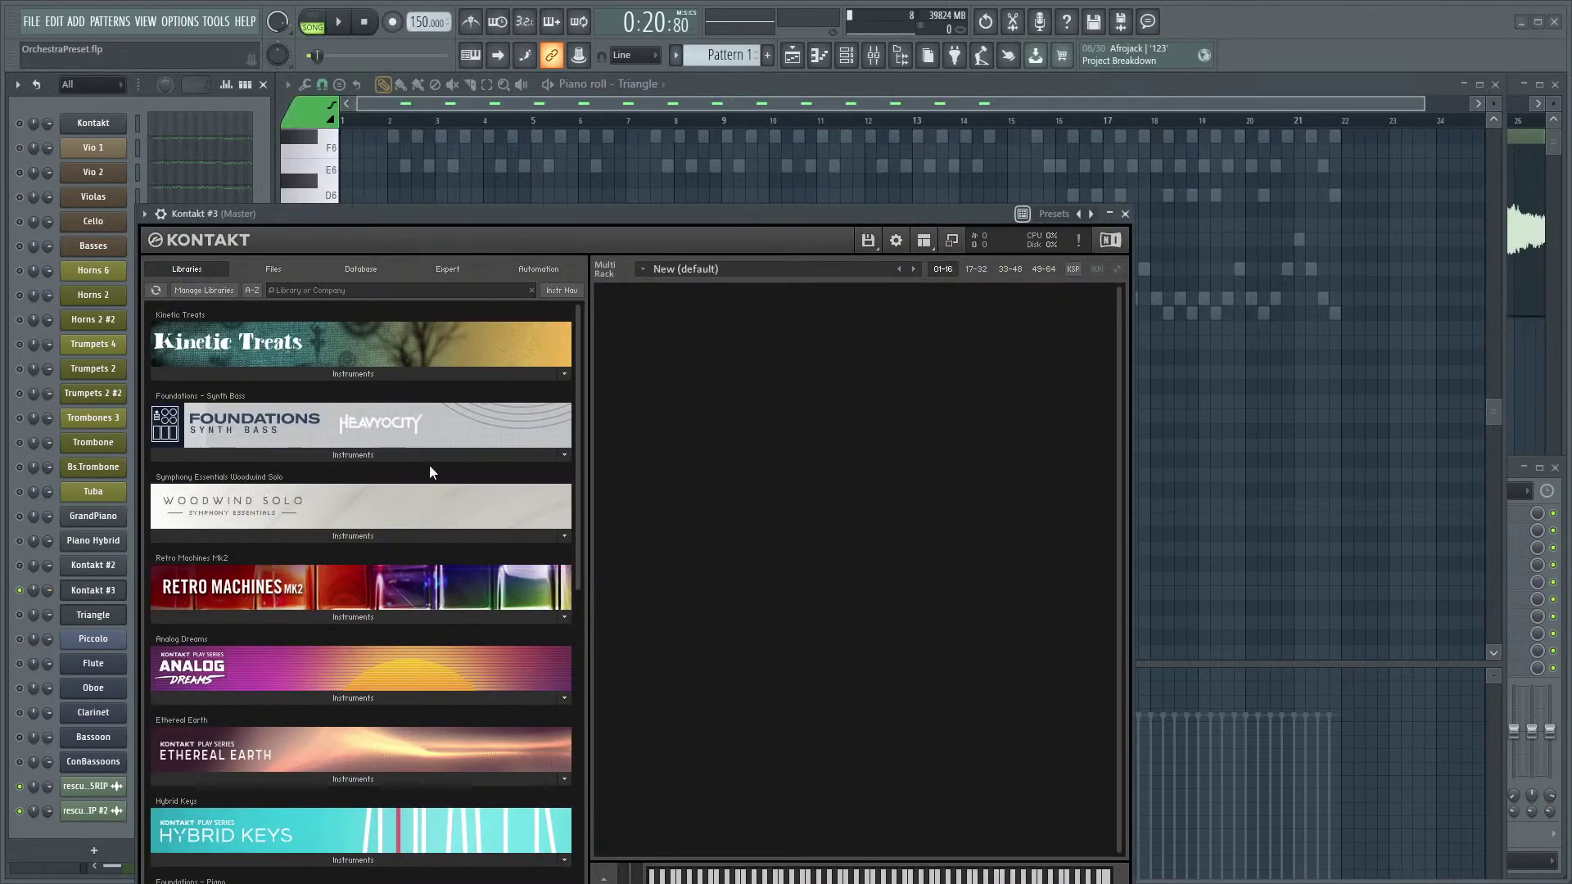
drag(375, 224, 490, 68)
- Load Glockenspiel.nki from the 2 Tuned Percussion folder of the Symphony Series Percussion library into the new Kontakt instance
scroll(479, 489, down, 4)
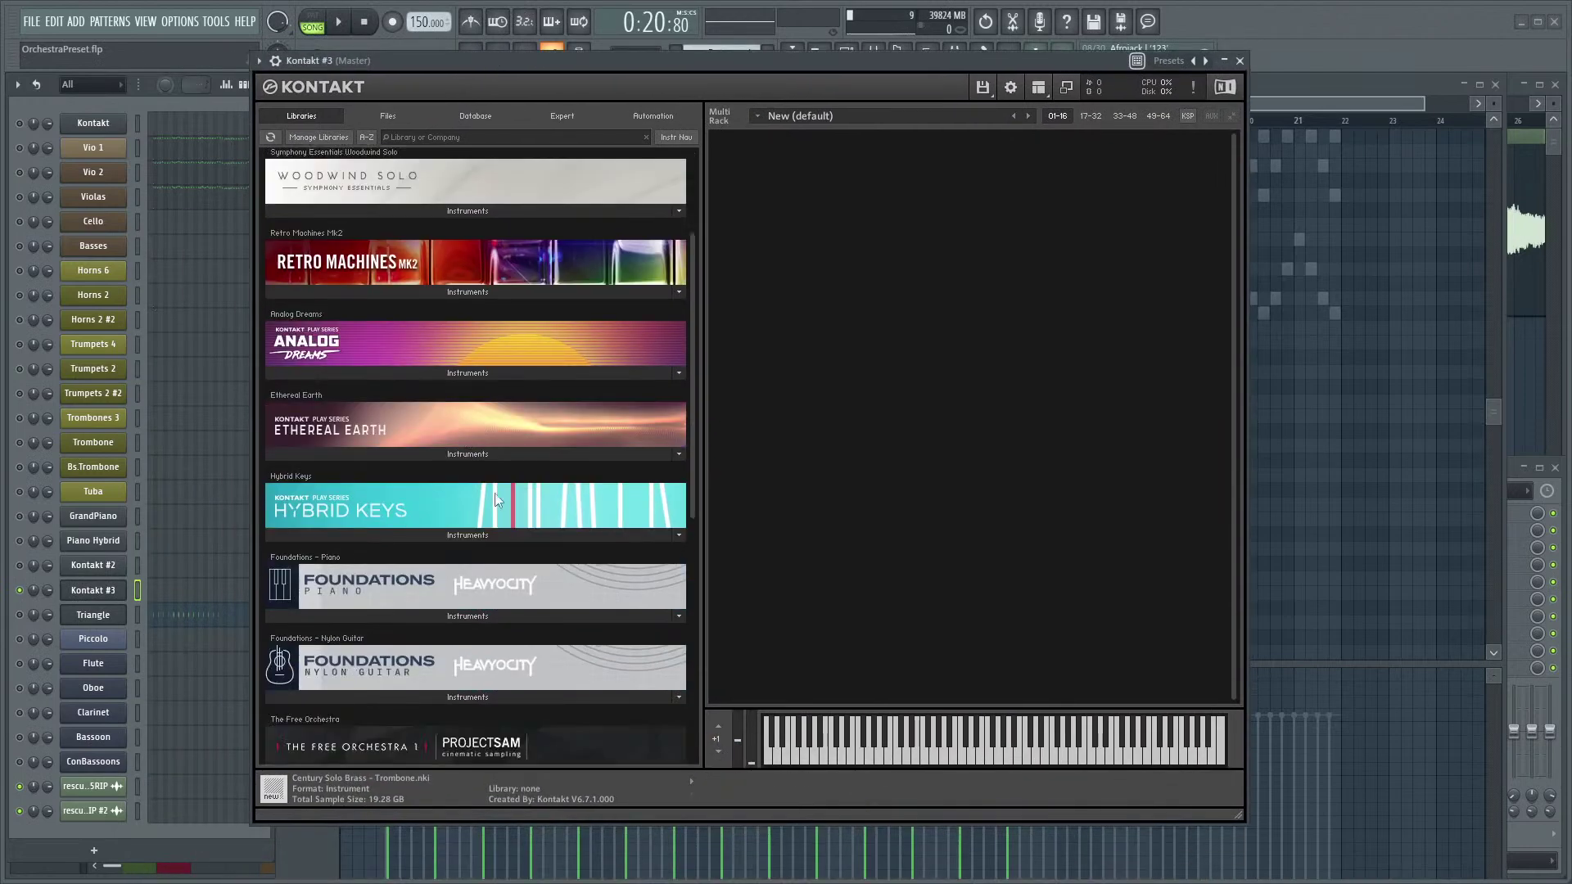
scroll(508, 528, down, 3)
click(475, 572)
scroll(498, 543, down, 2)
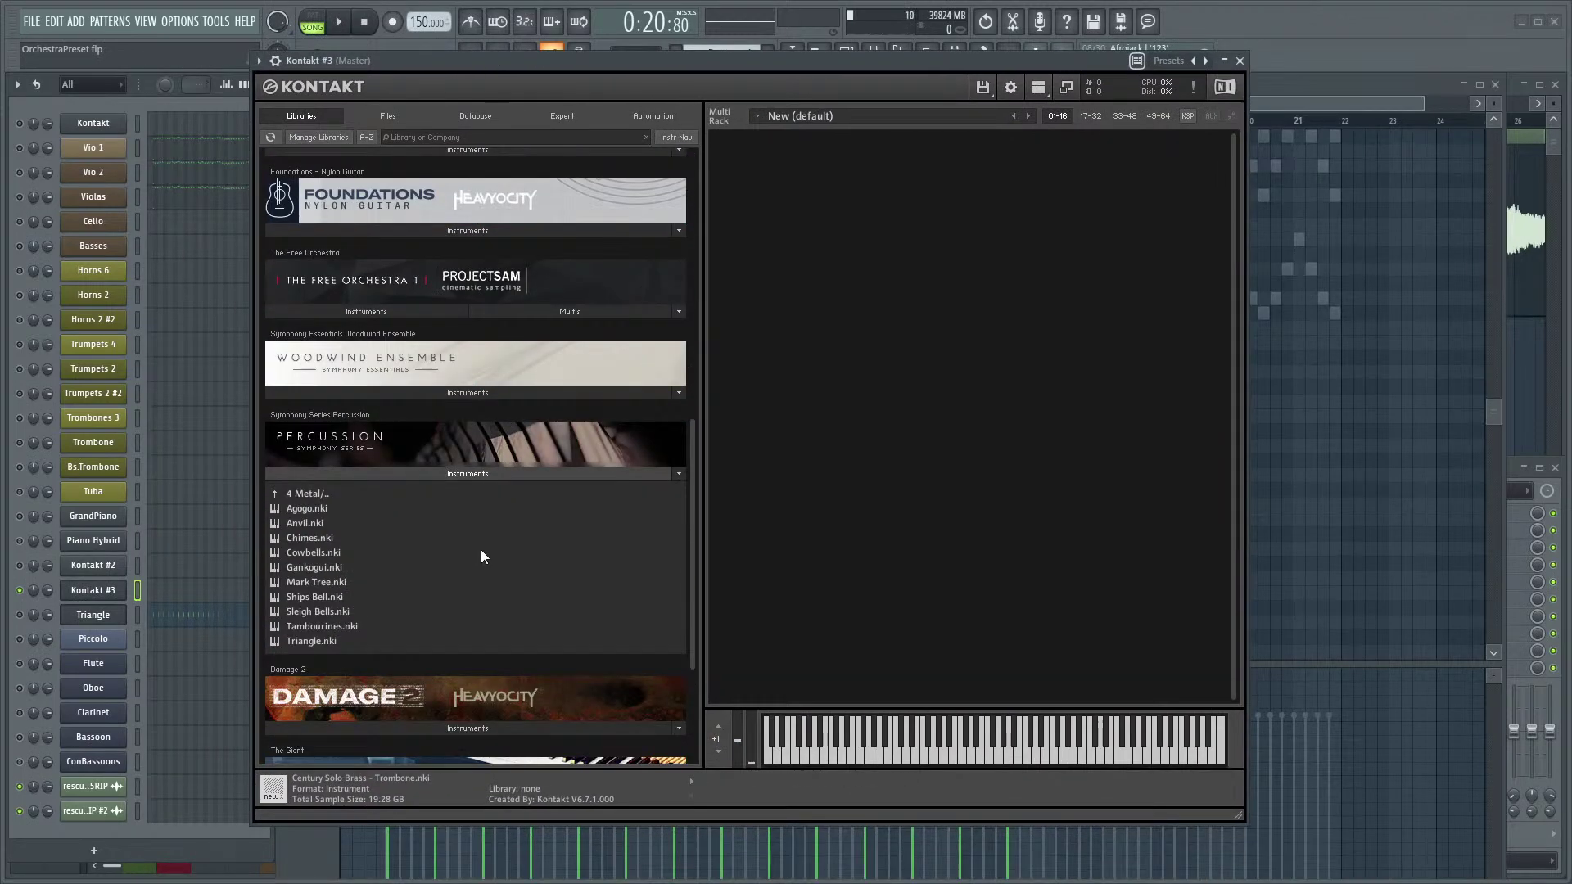
click(318, 495)
click(354, 507)
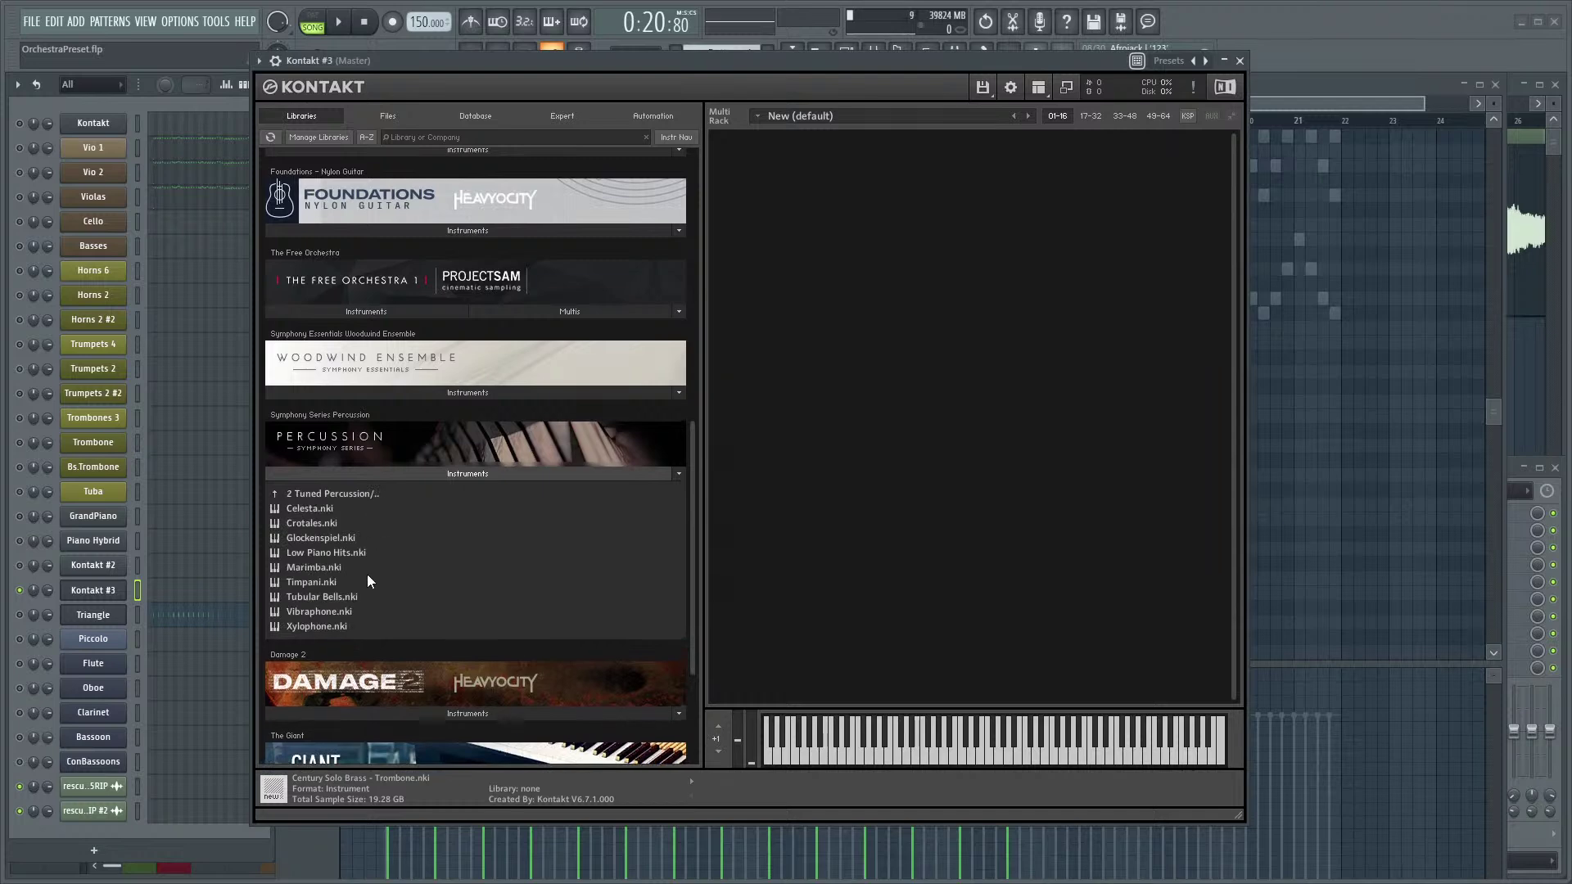
double_click(320, 538)
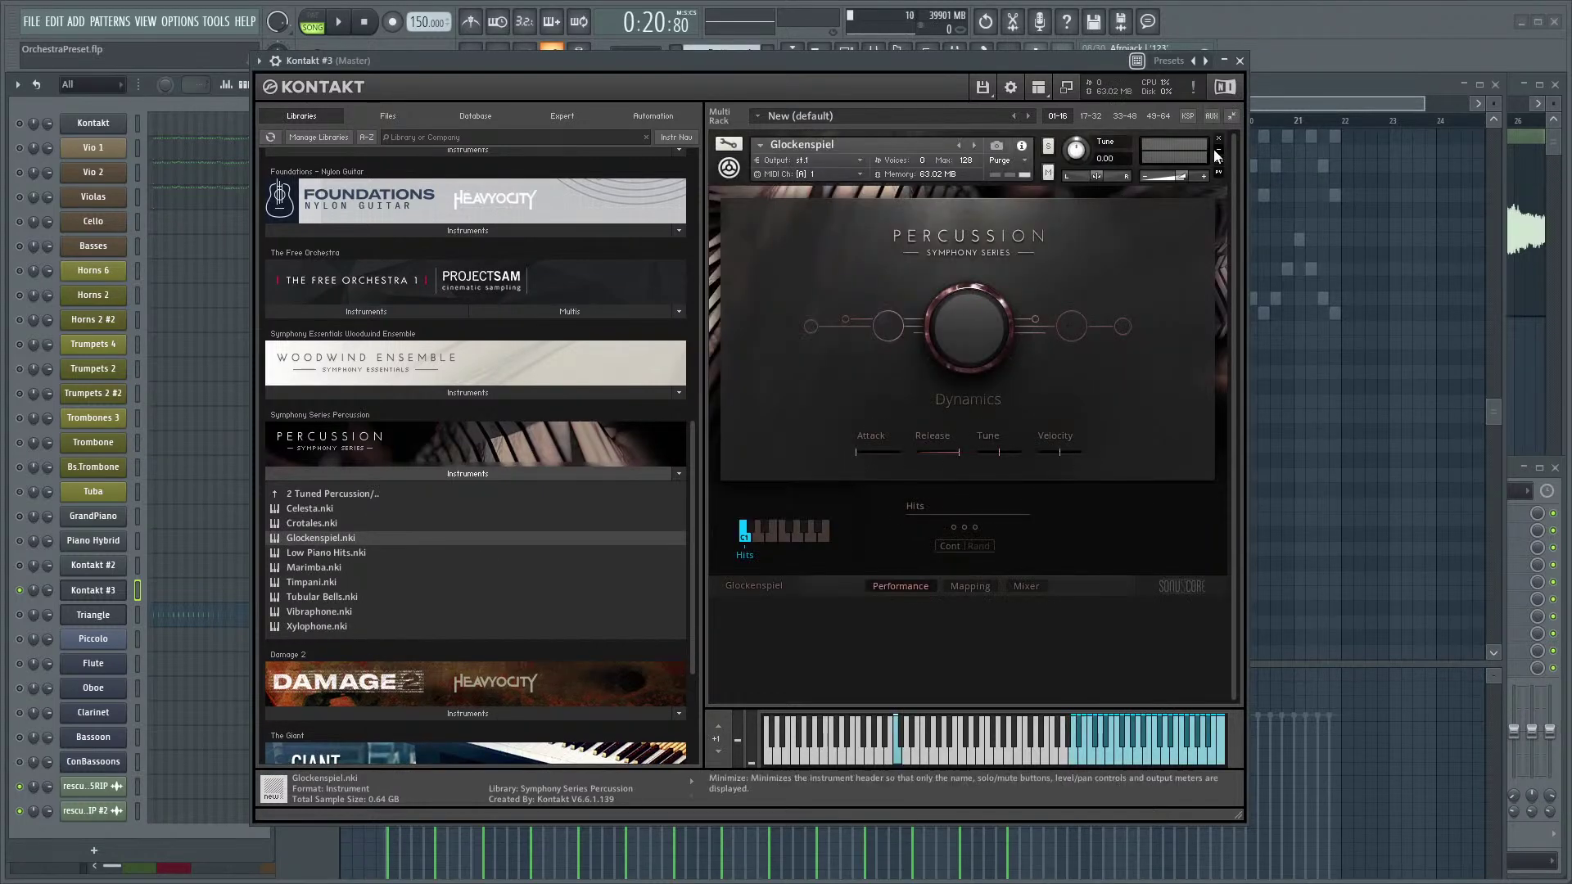
click(1239, 61)
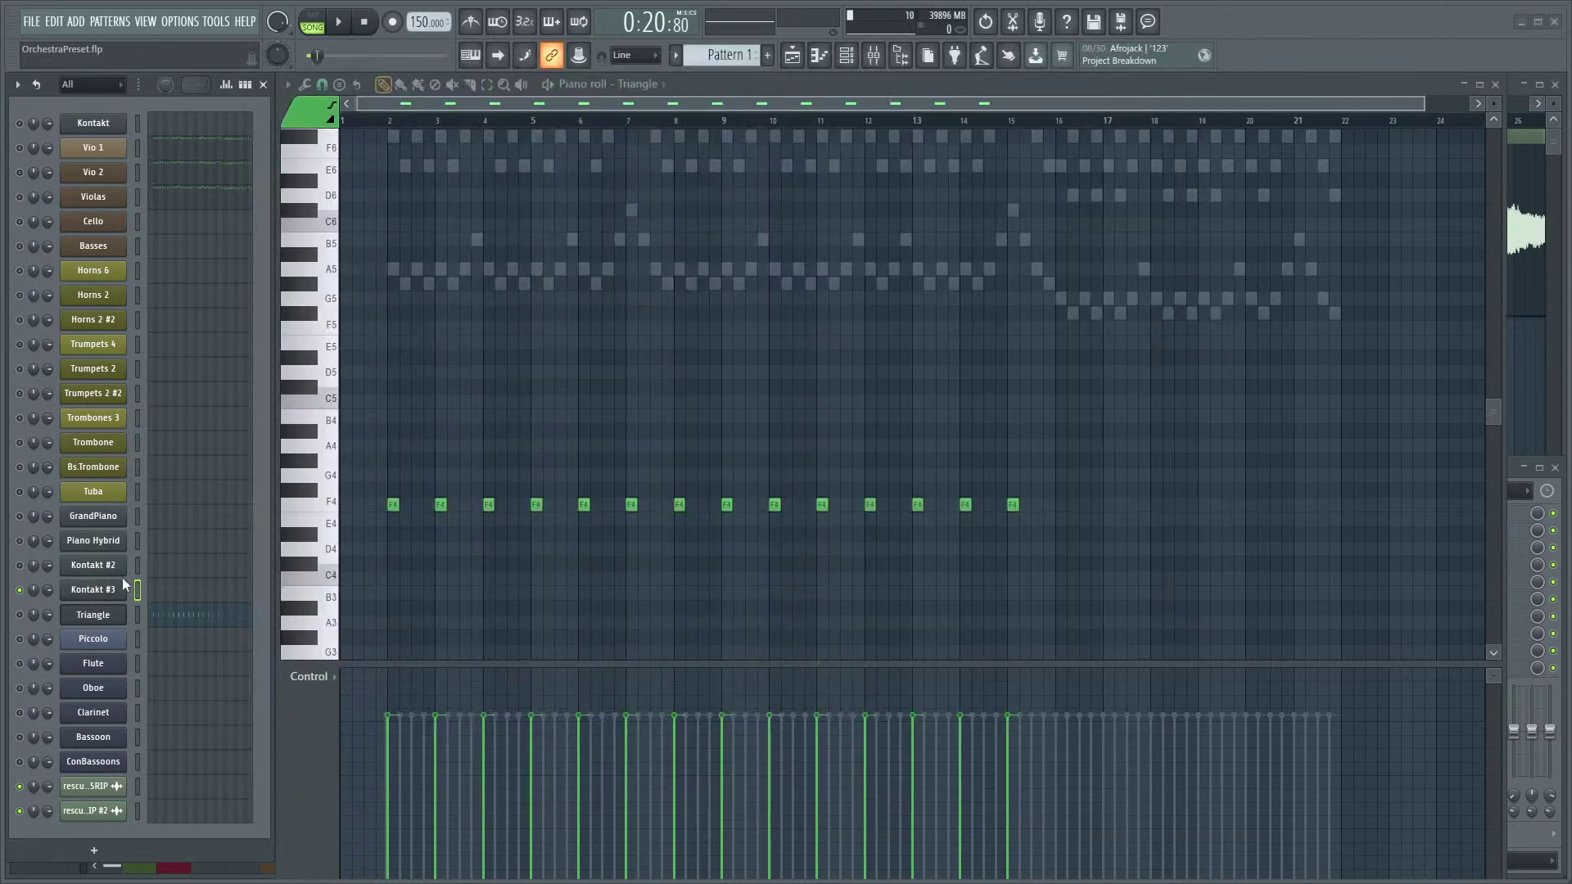
- Rename the new Kontakt #3 channel as Glock
right_click(124, 583)
click(219, 622)
text(Glock)
key(Return)
- Assign the Glock channel to its own free mixer track after the Triangle track
key(F9)
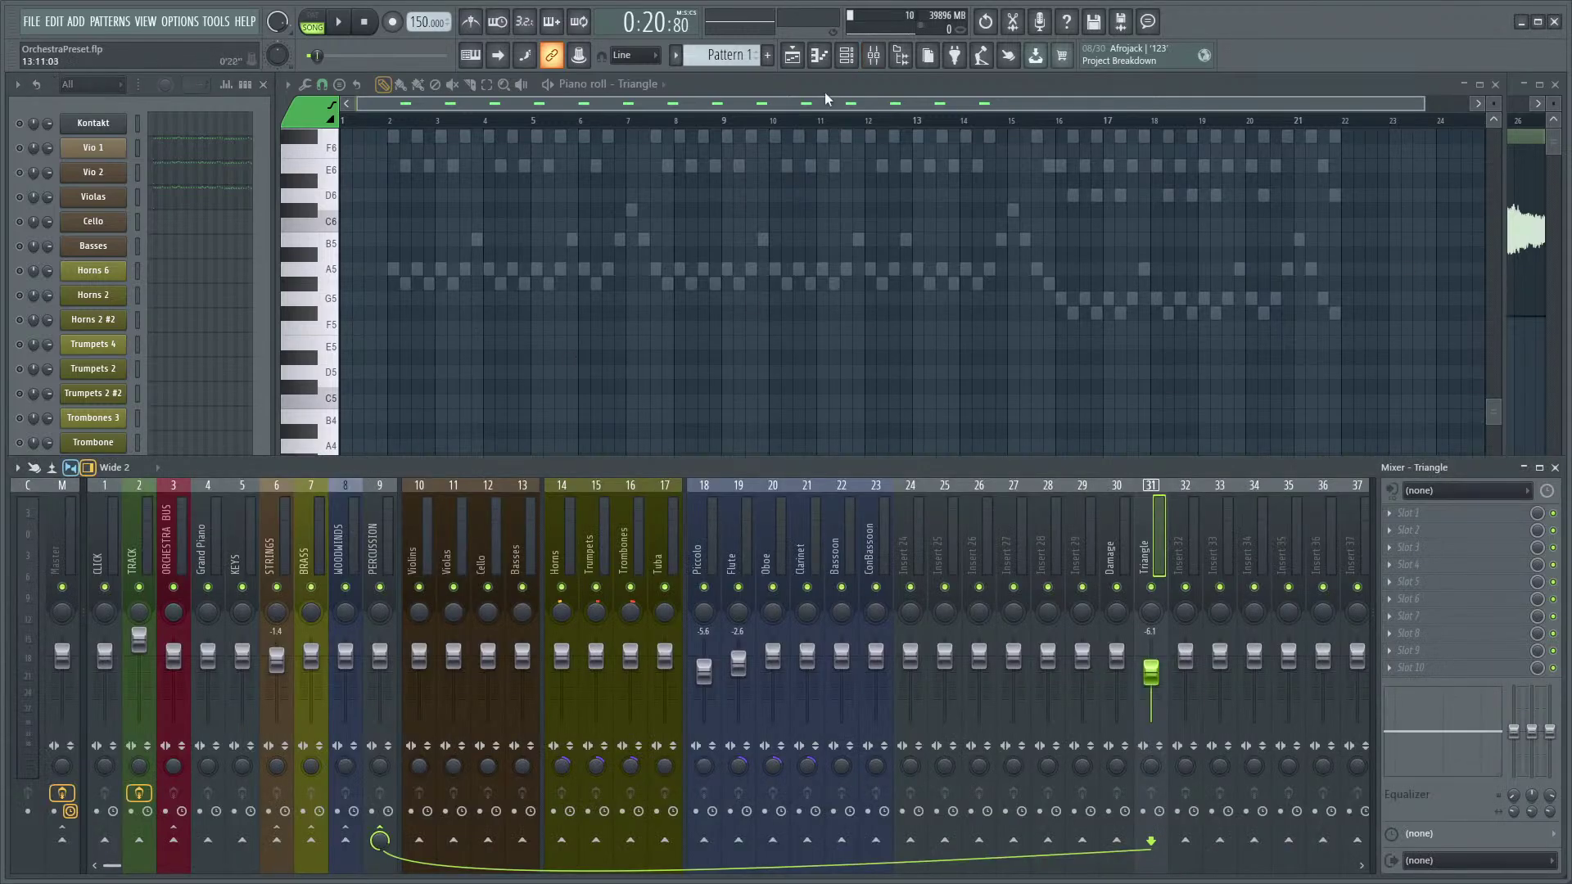
click(151, 107)
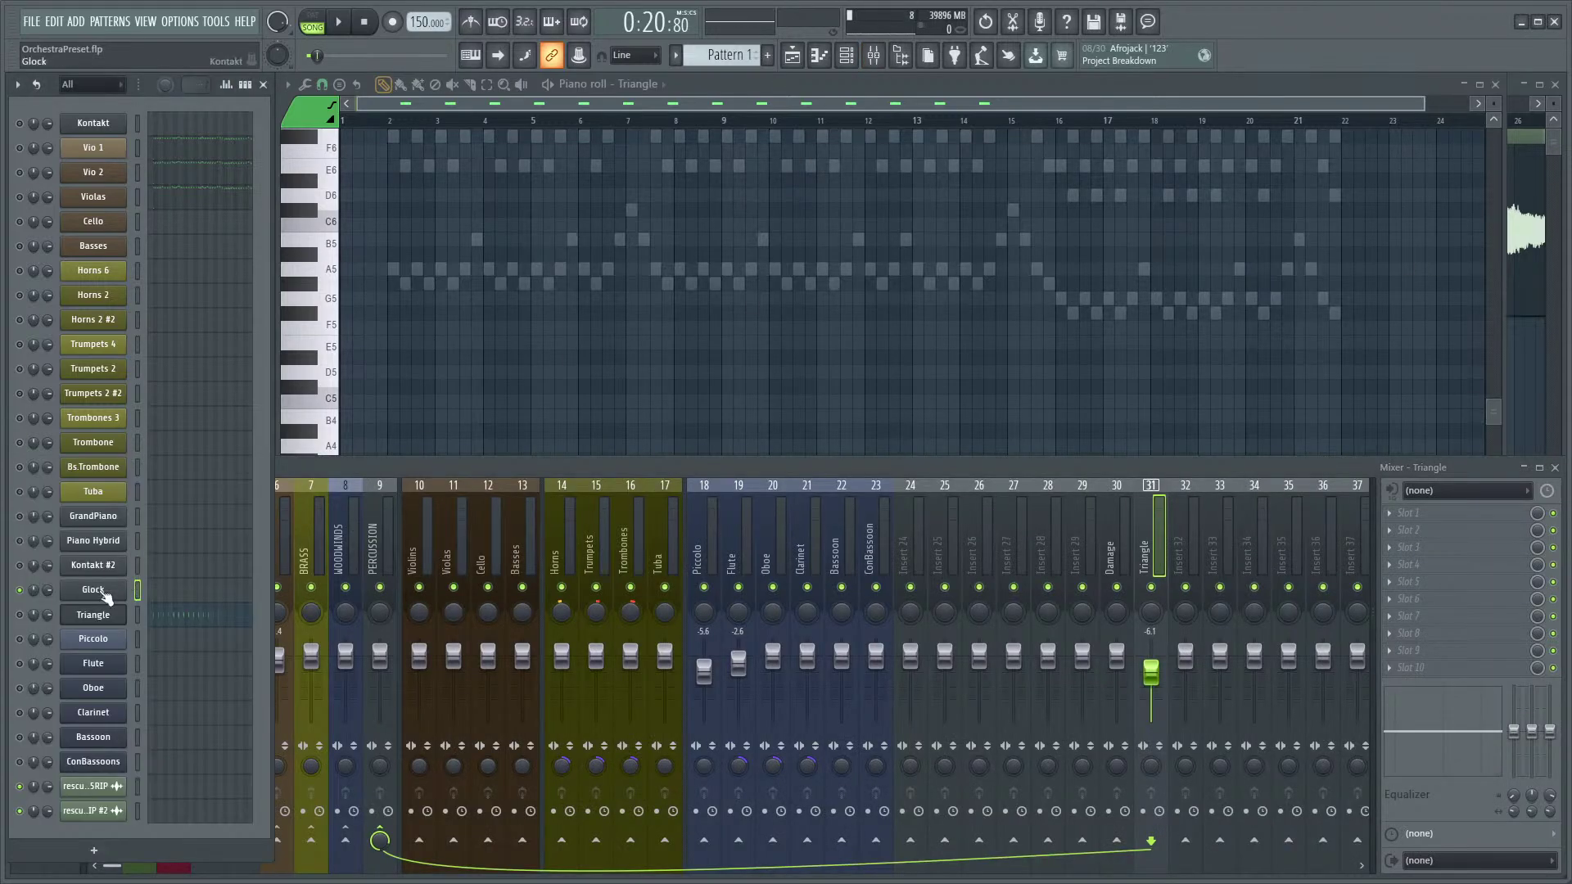
click(94, 590)
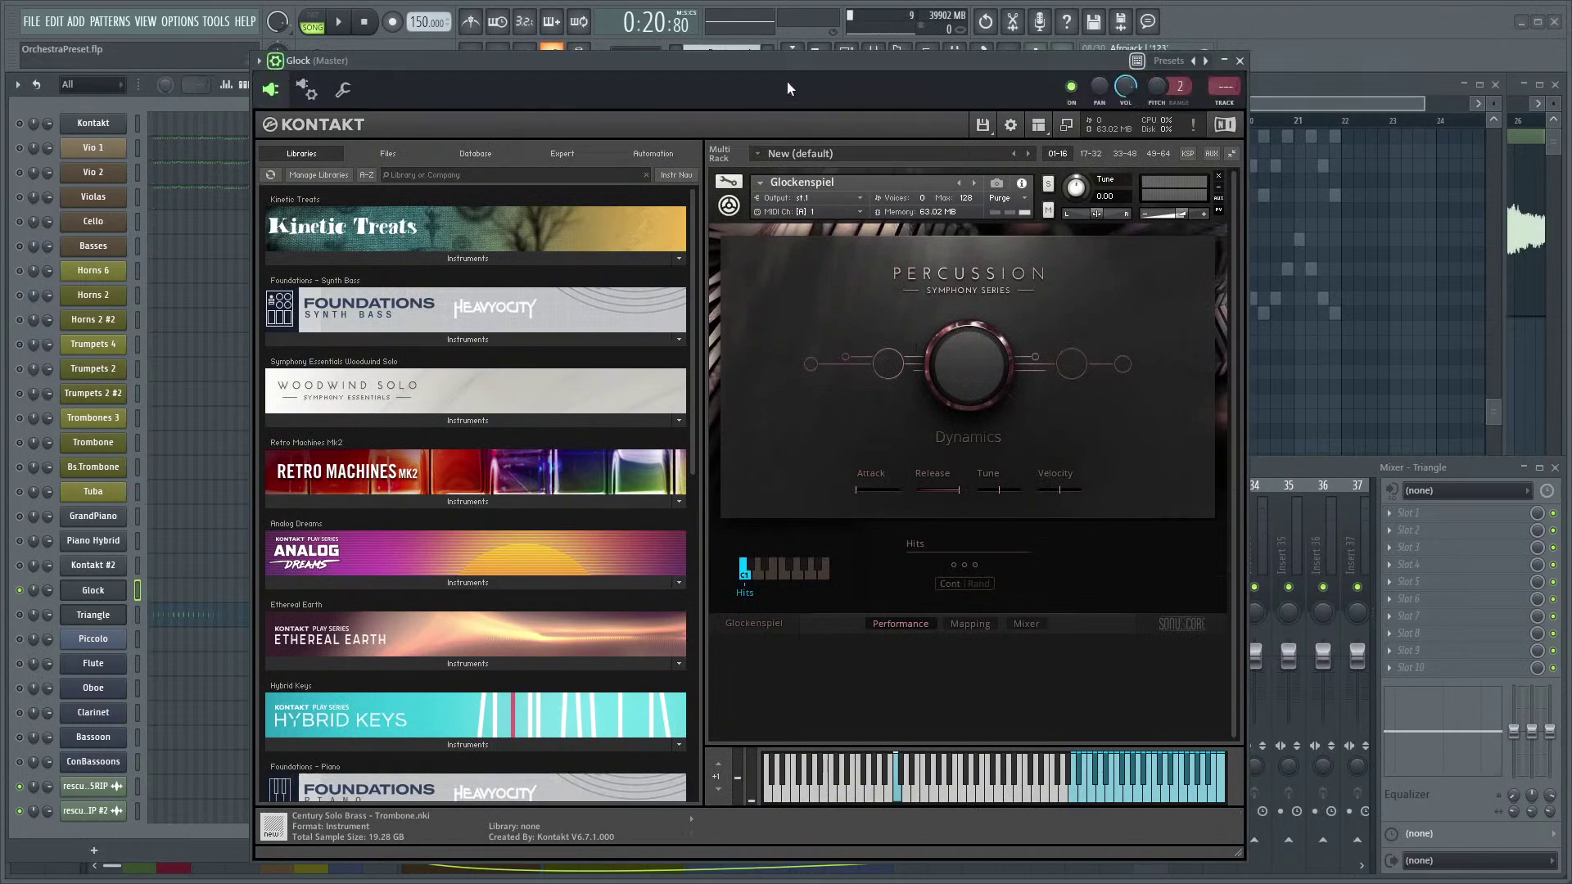
drag(766, 64, 654, 60)
drag(1114, 83, 1114, 44)
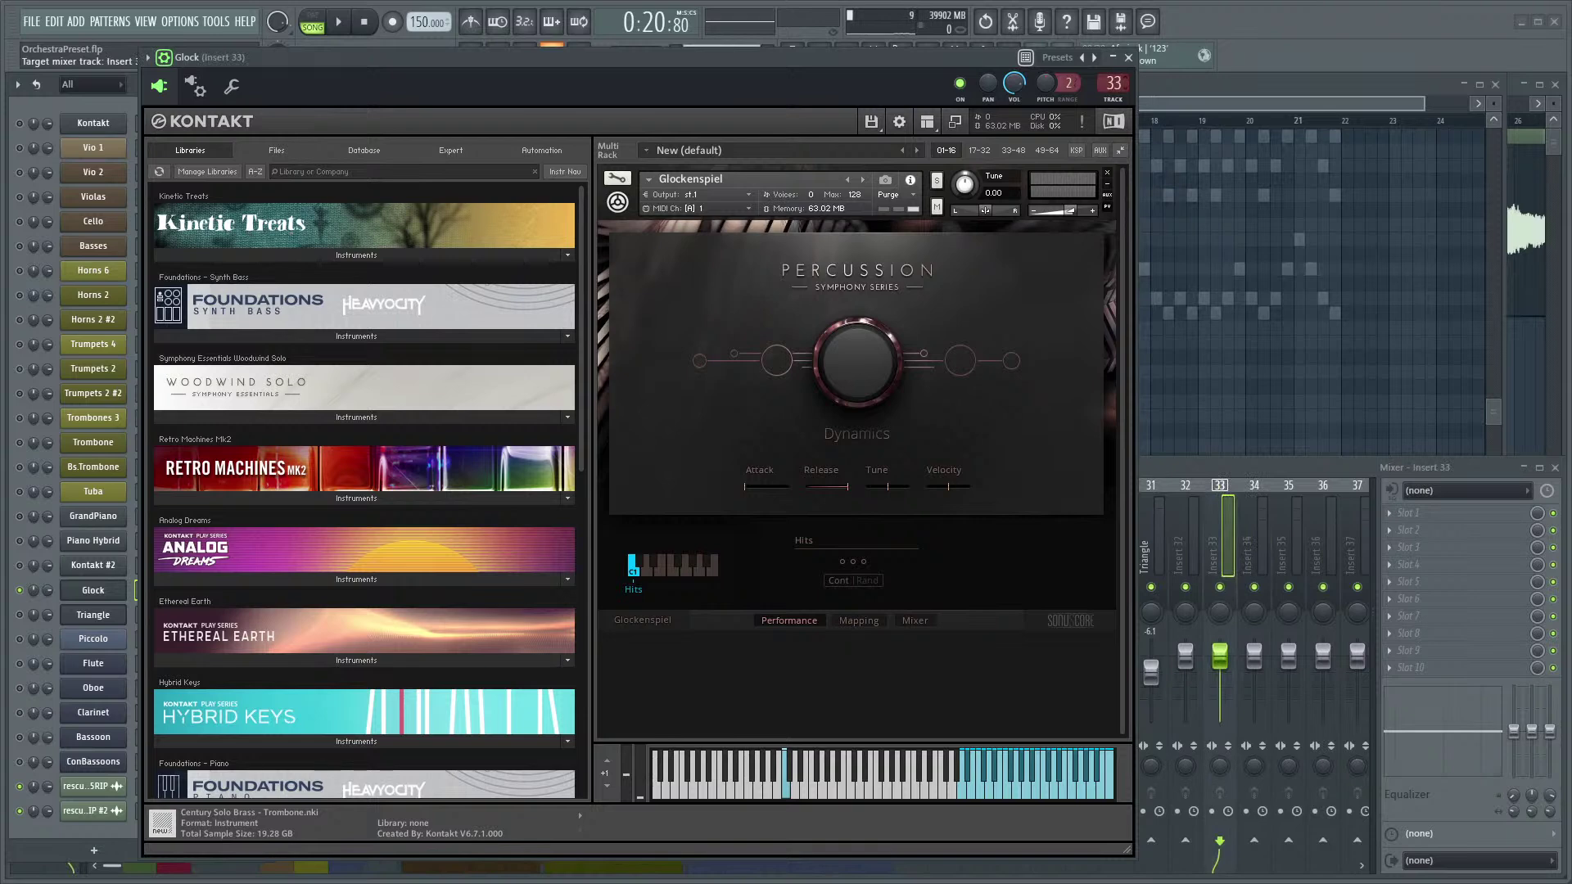
click(1128, 57)
- Name mixer insert 32 Glock and route it to the PERCUSSION bus
right_click(1187, 527)
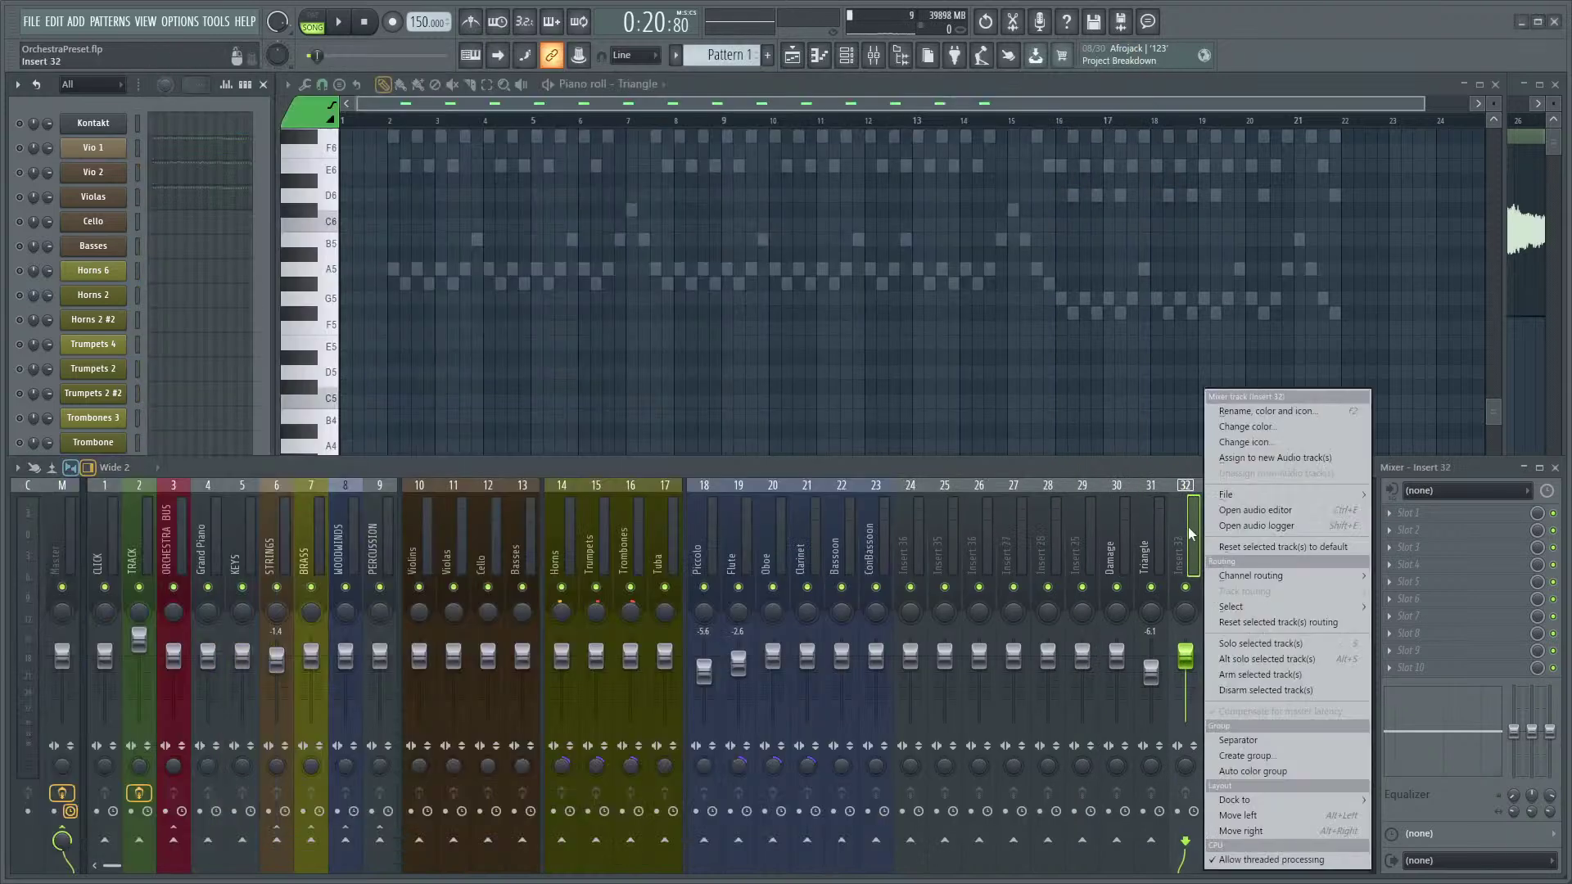
click(1252, 411)
text(Glock)
key(Return)
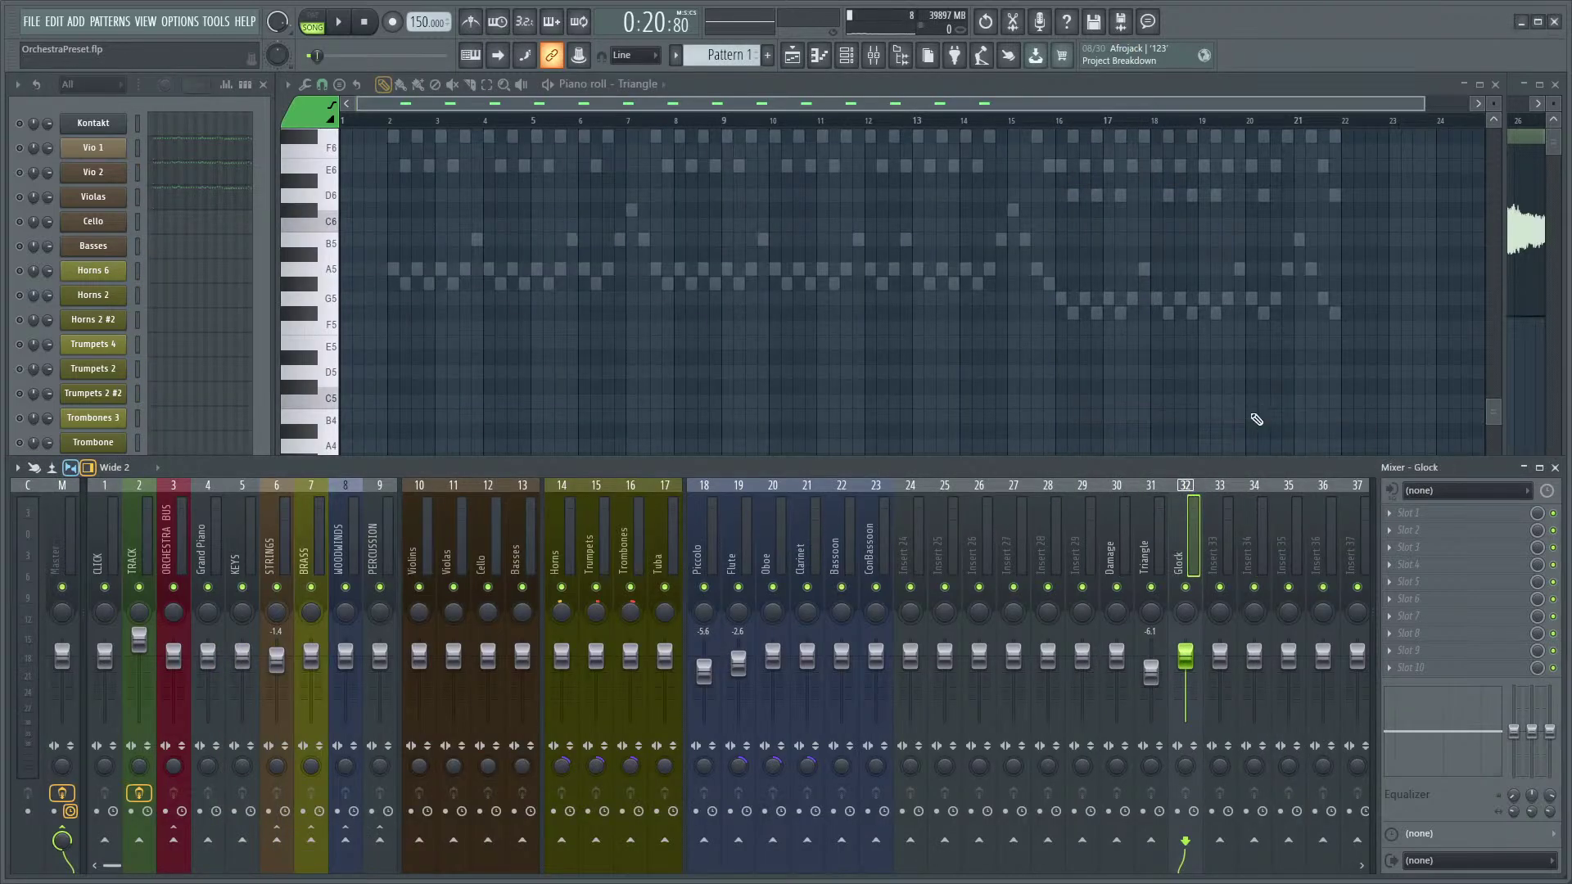
click(379, 840)
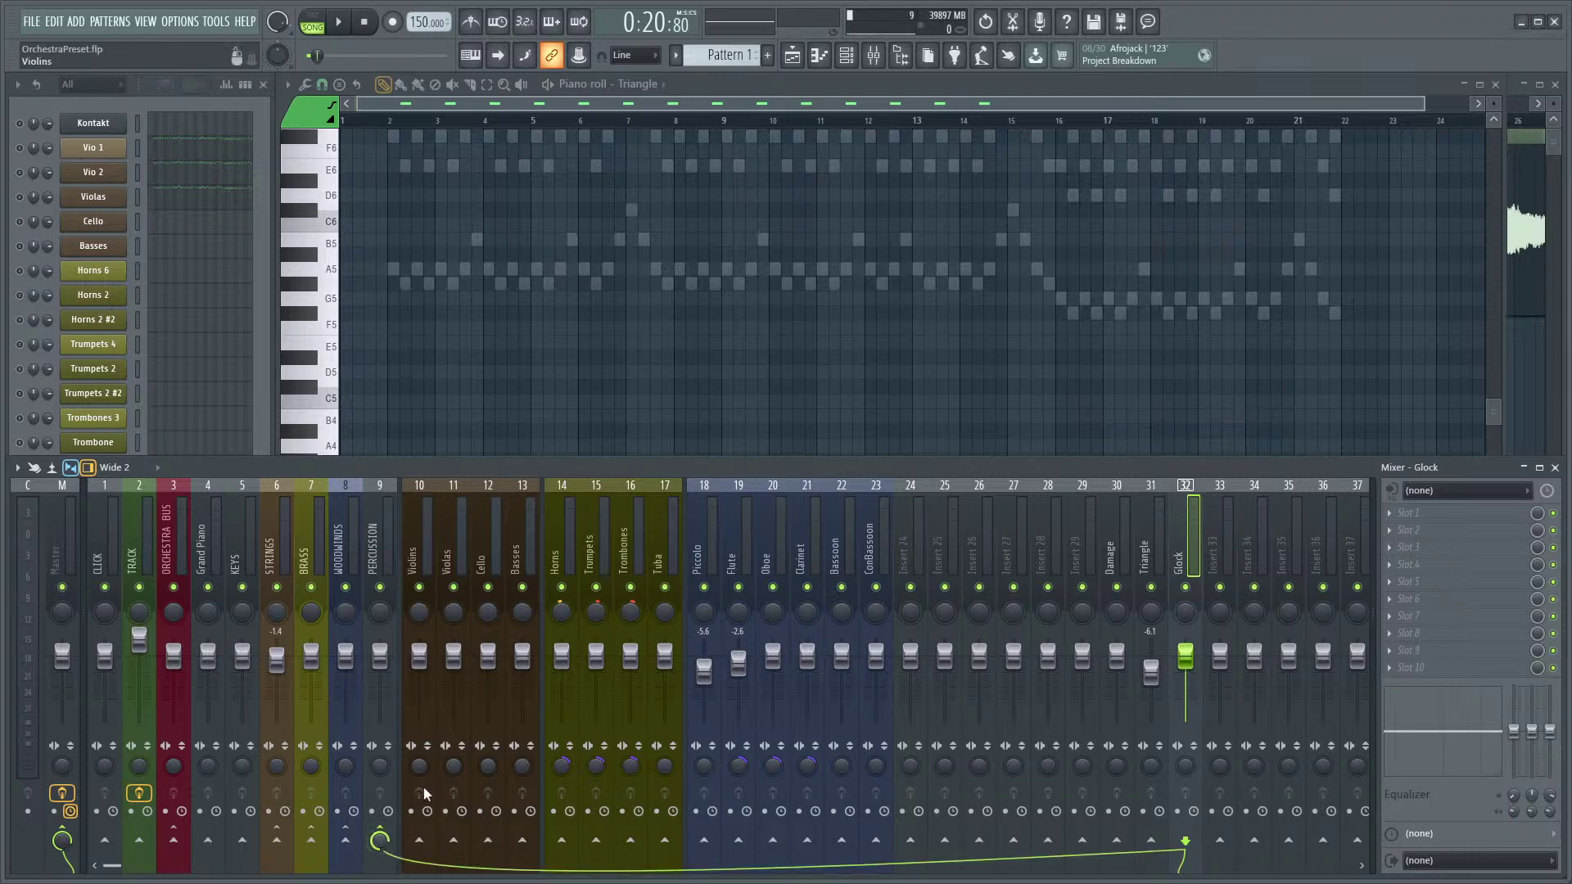
- Play the arrangement from bar 2 and open the Glock channel's empty piano roll in the upper octaves
click(735, 106)
key(space)
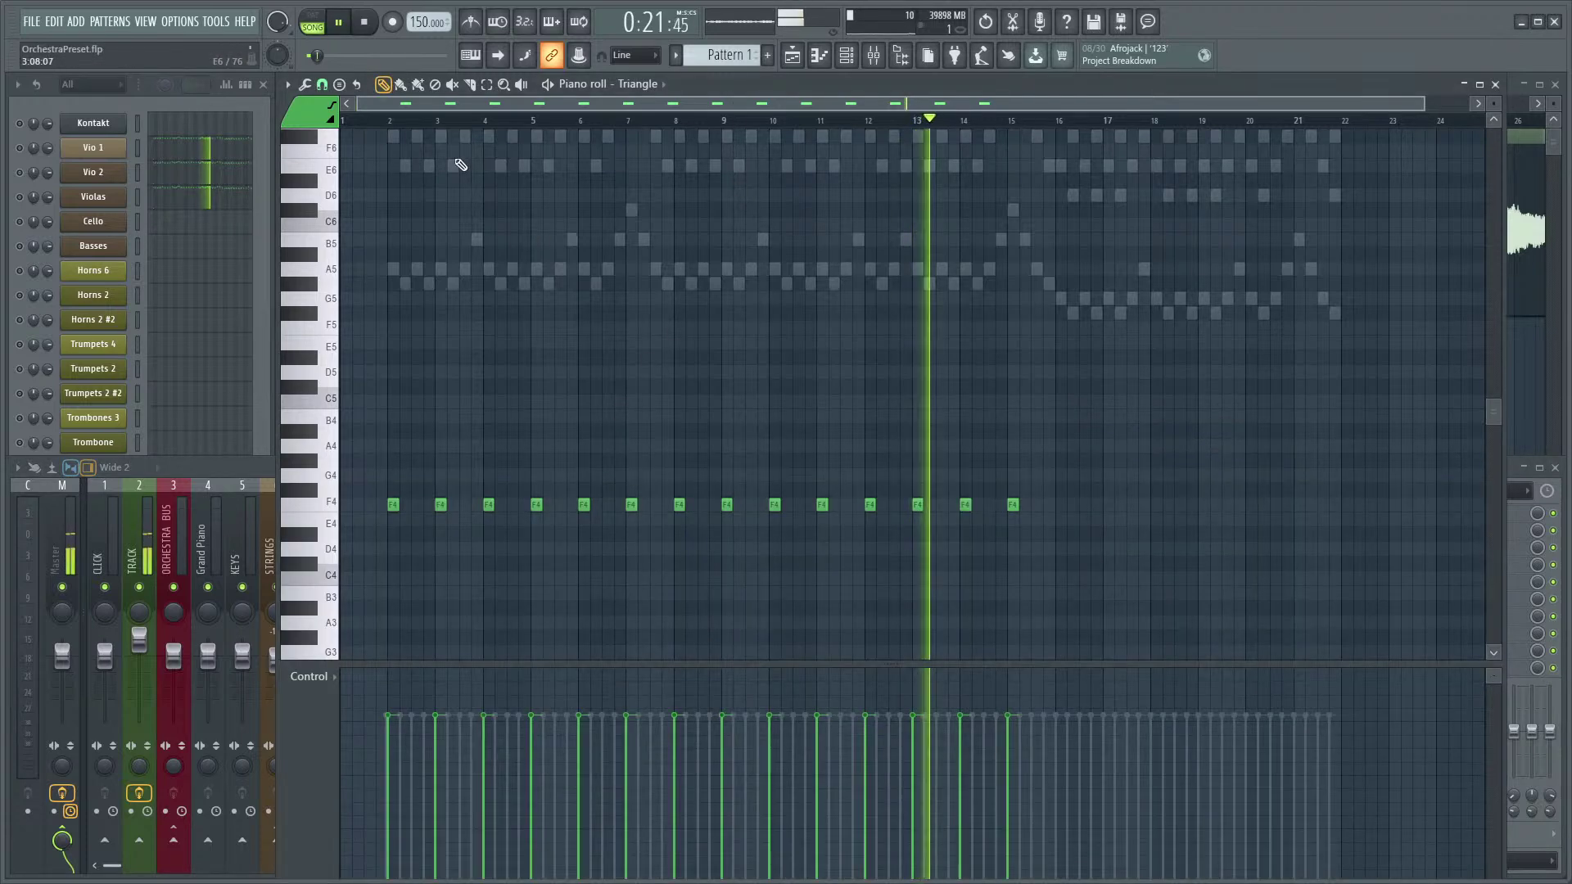
click(392, 122)
click(193, 194)
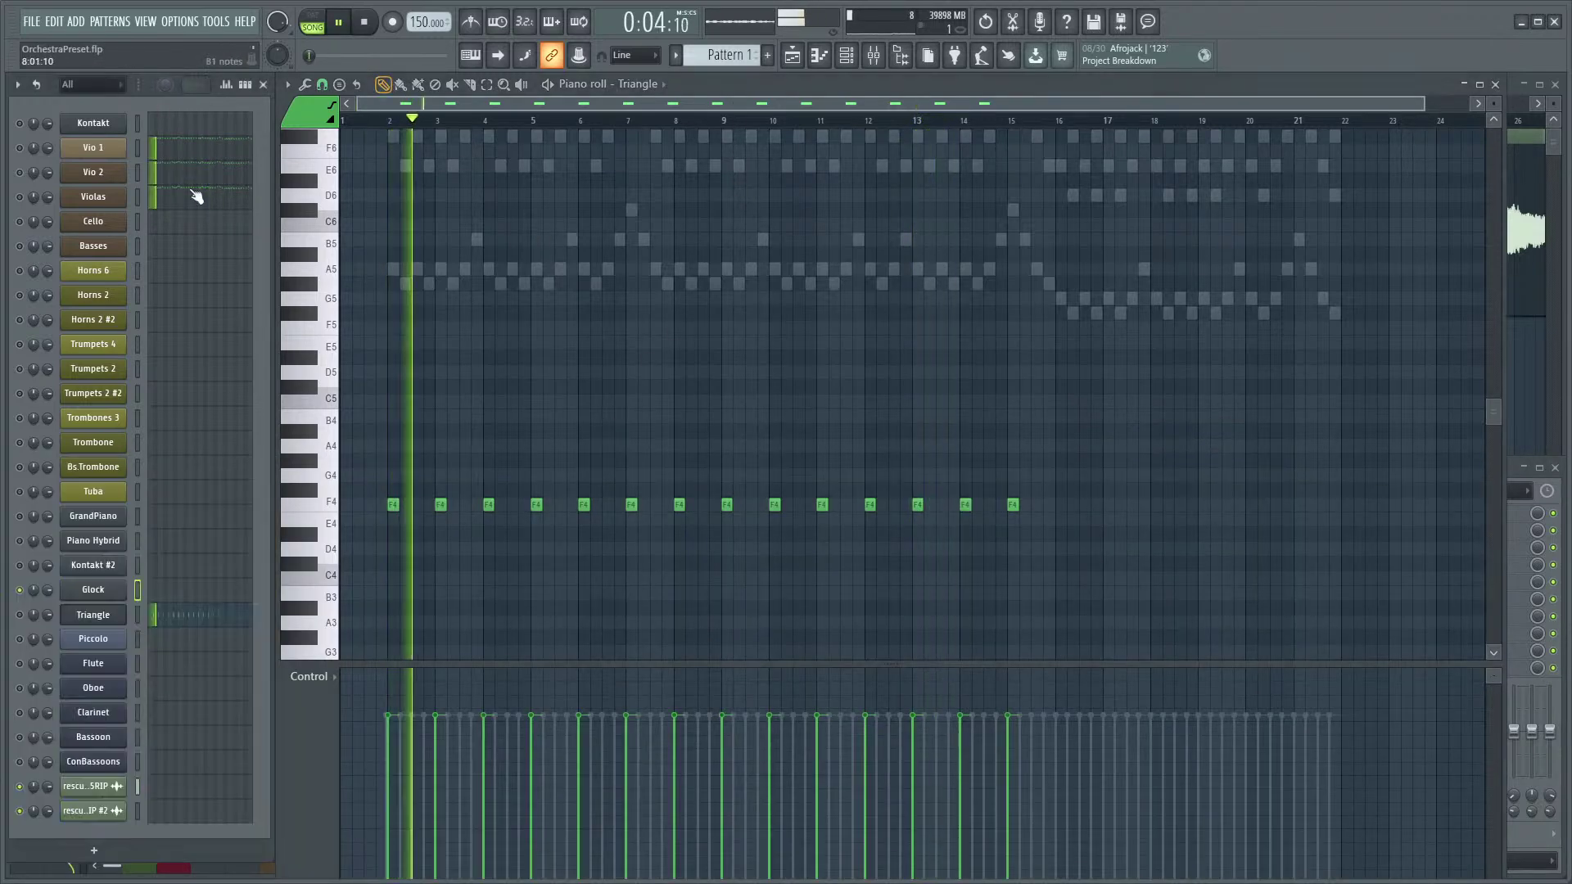
click(185, 592)
key(space)
scroll(421, 534, up, 10)
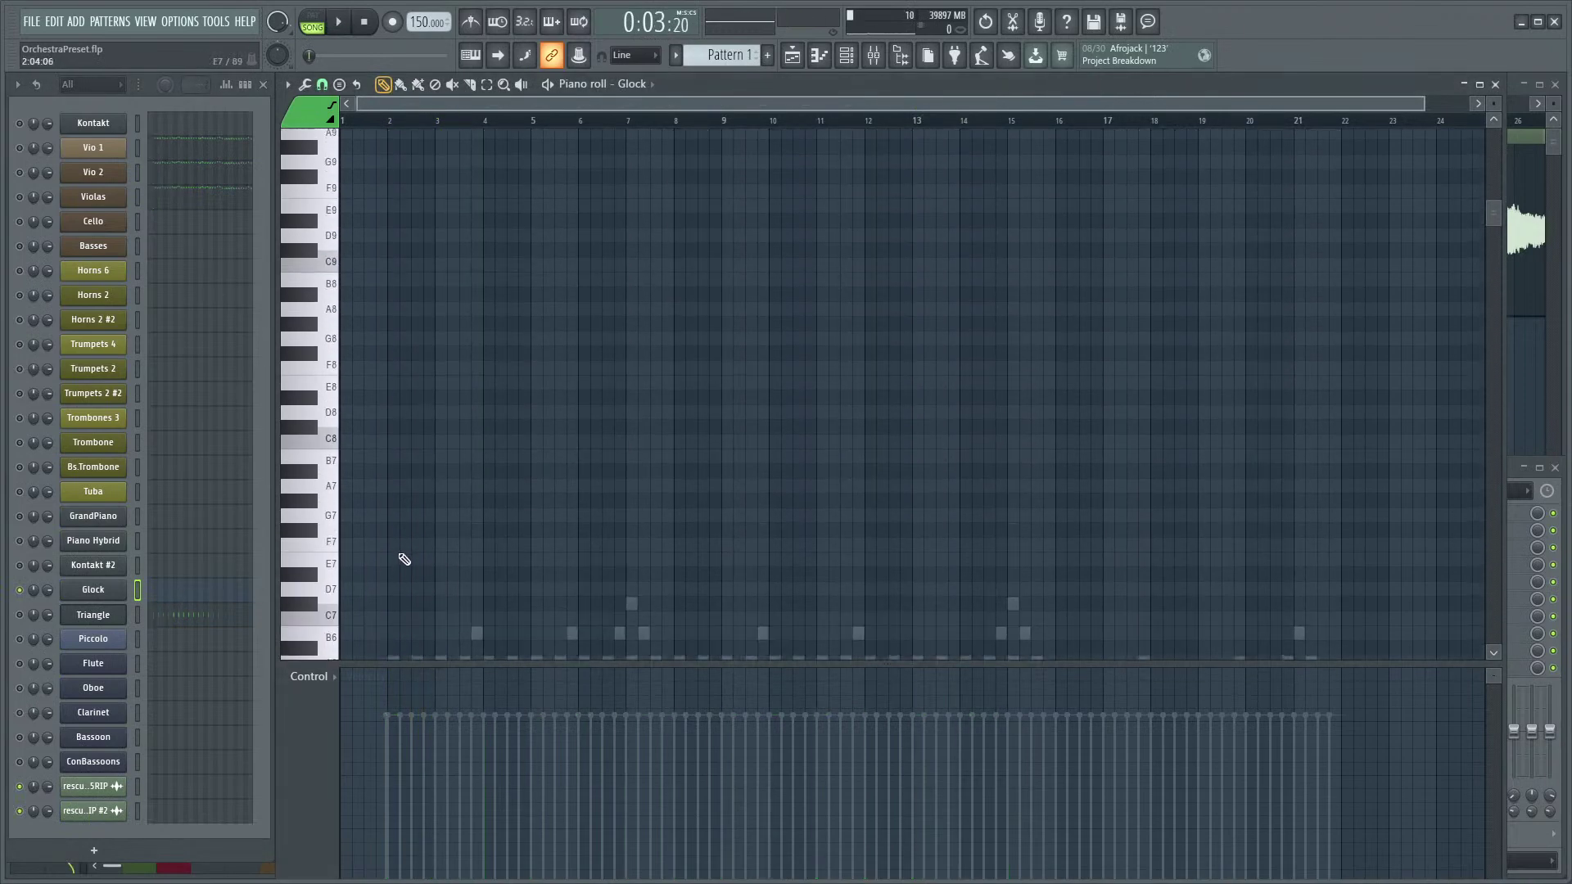
- Try A6 glockenspiel notes at the start of bars 2 and 3, undoing each one
ctrl+scroll(812, 415, up, 3)
scroll(812, 415, down, 1)
click(440, 540)
key(space)
key(ctrl+z)
key(space)
click(524, 540)
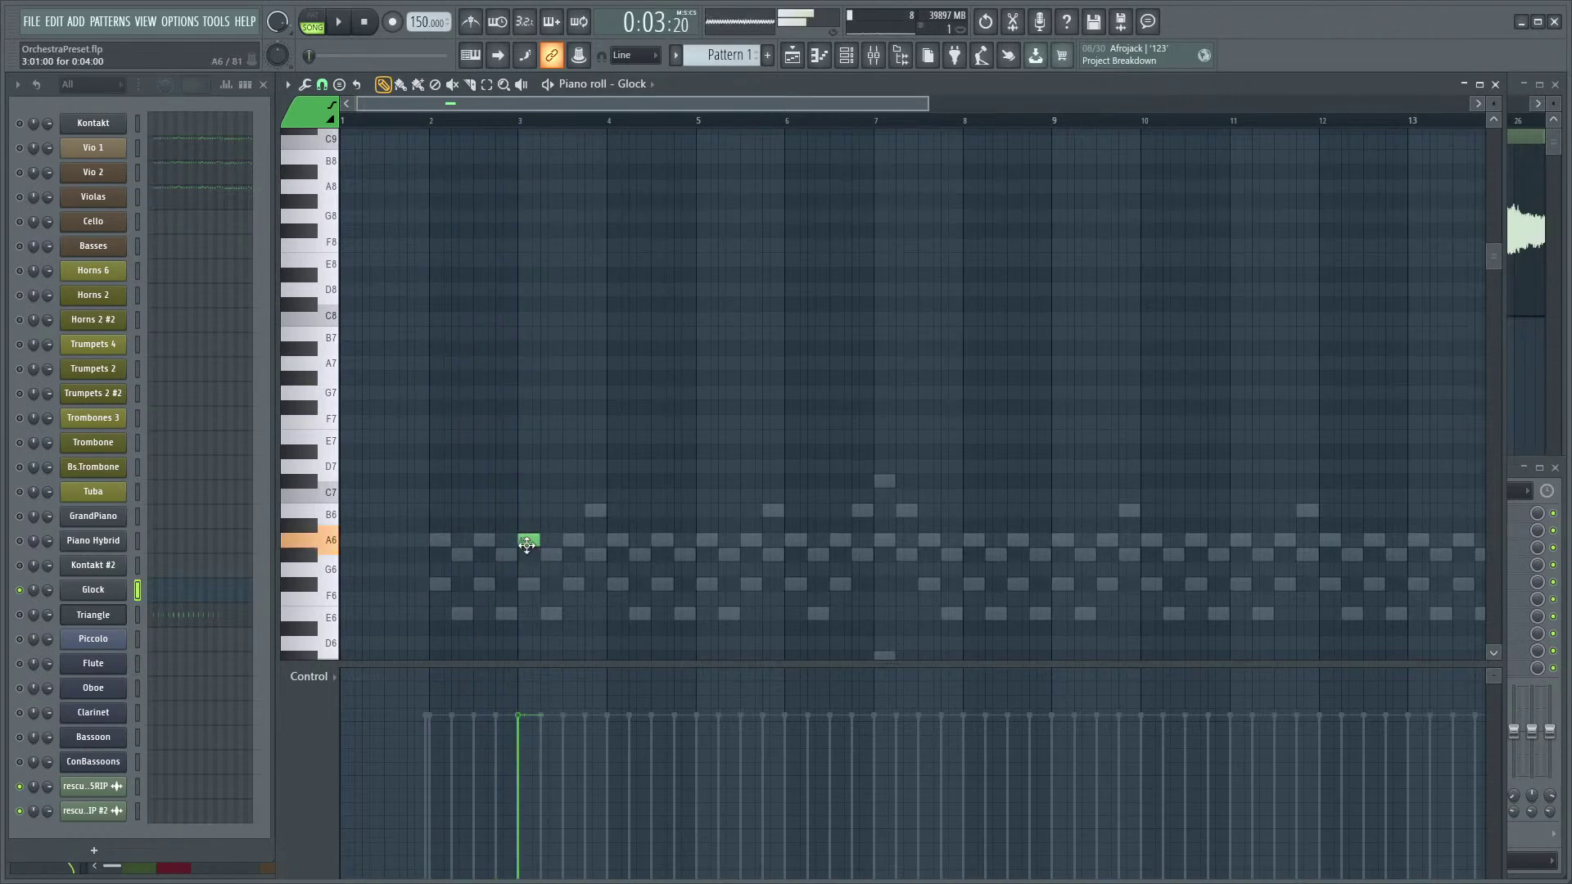
ctrl+scroll(689, 527, up, 3)
scroll(689, 526, down, 3)
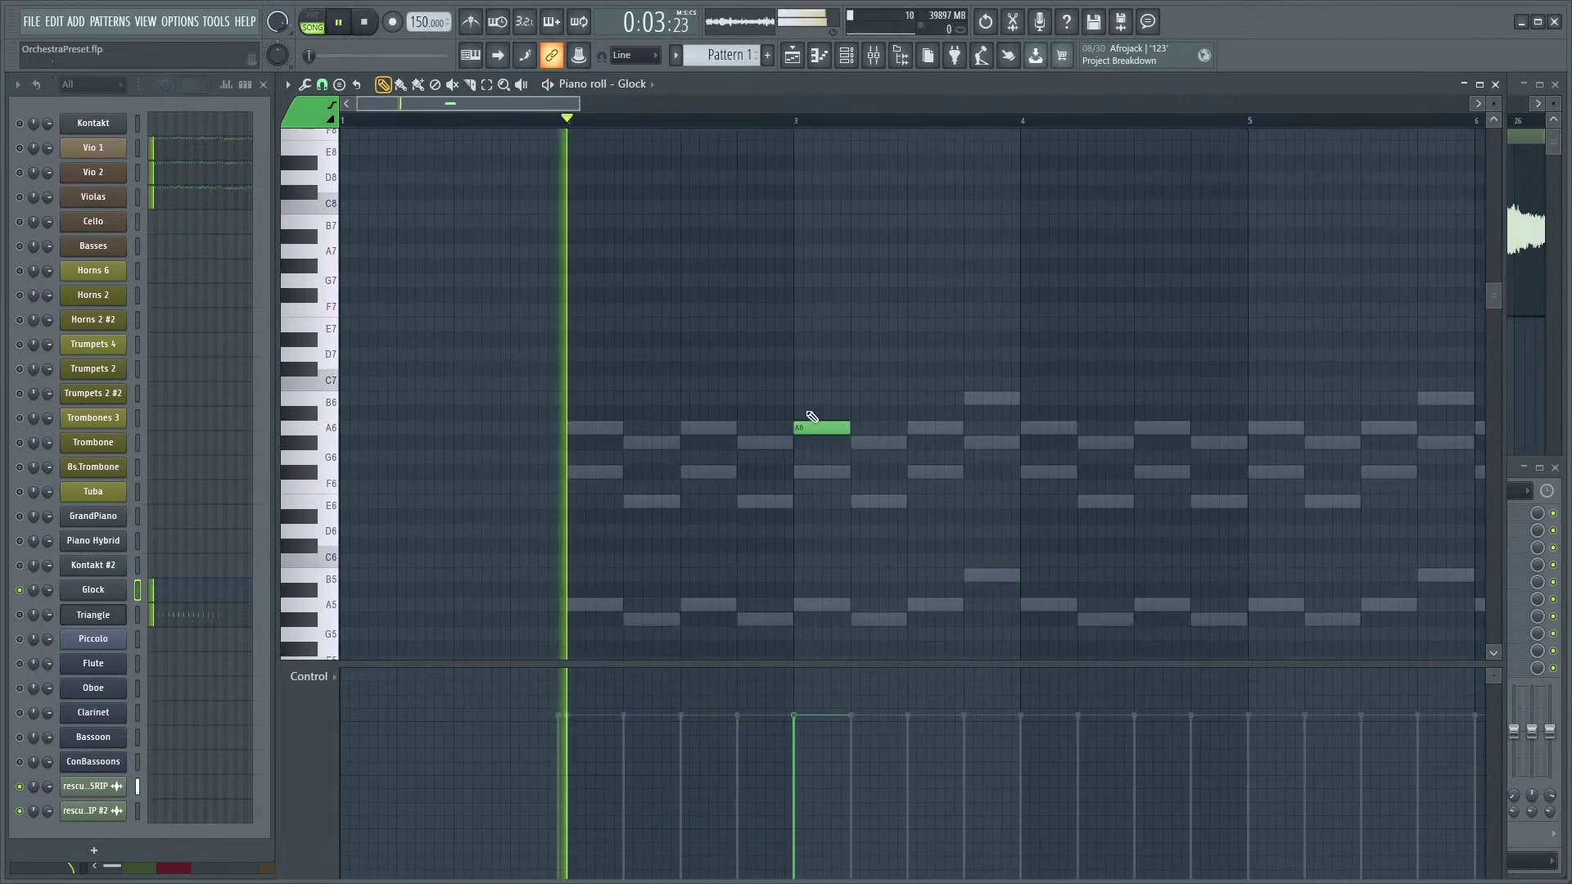
key(ctrl+z)
- Add A7 glockenspiel notes at the start of bars 2 and 3, lower their velocity and play them back
click(579, 252)
key(space)
click(590, 826)
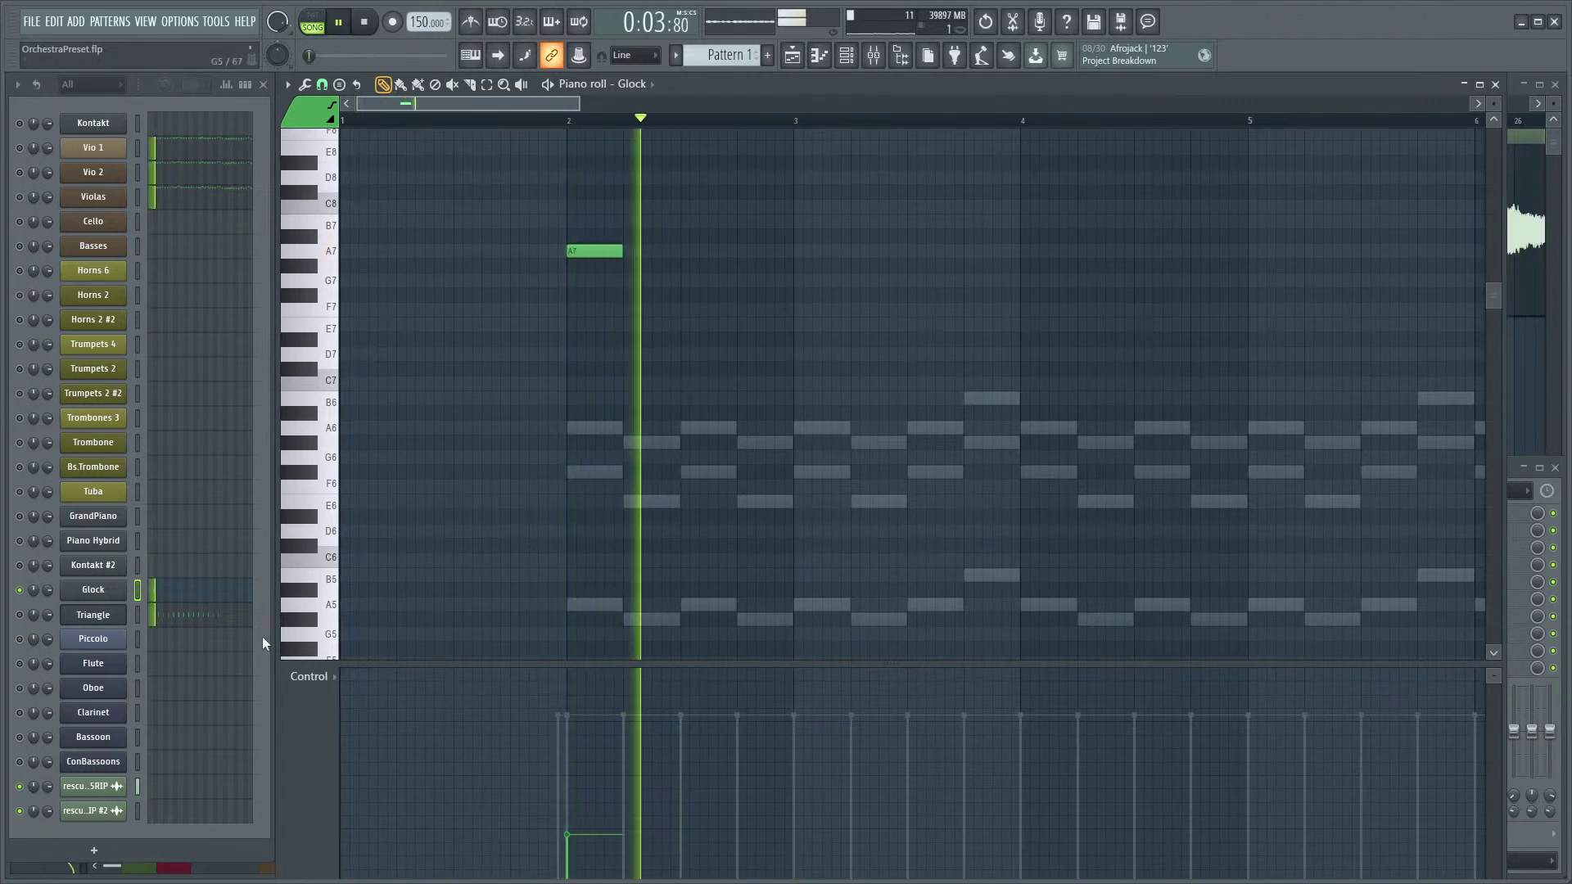
key(space)
click(808, 251)
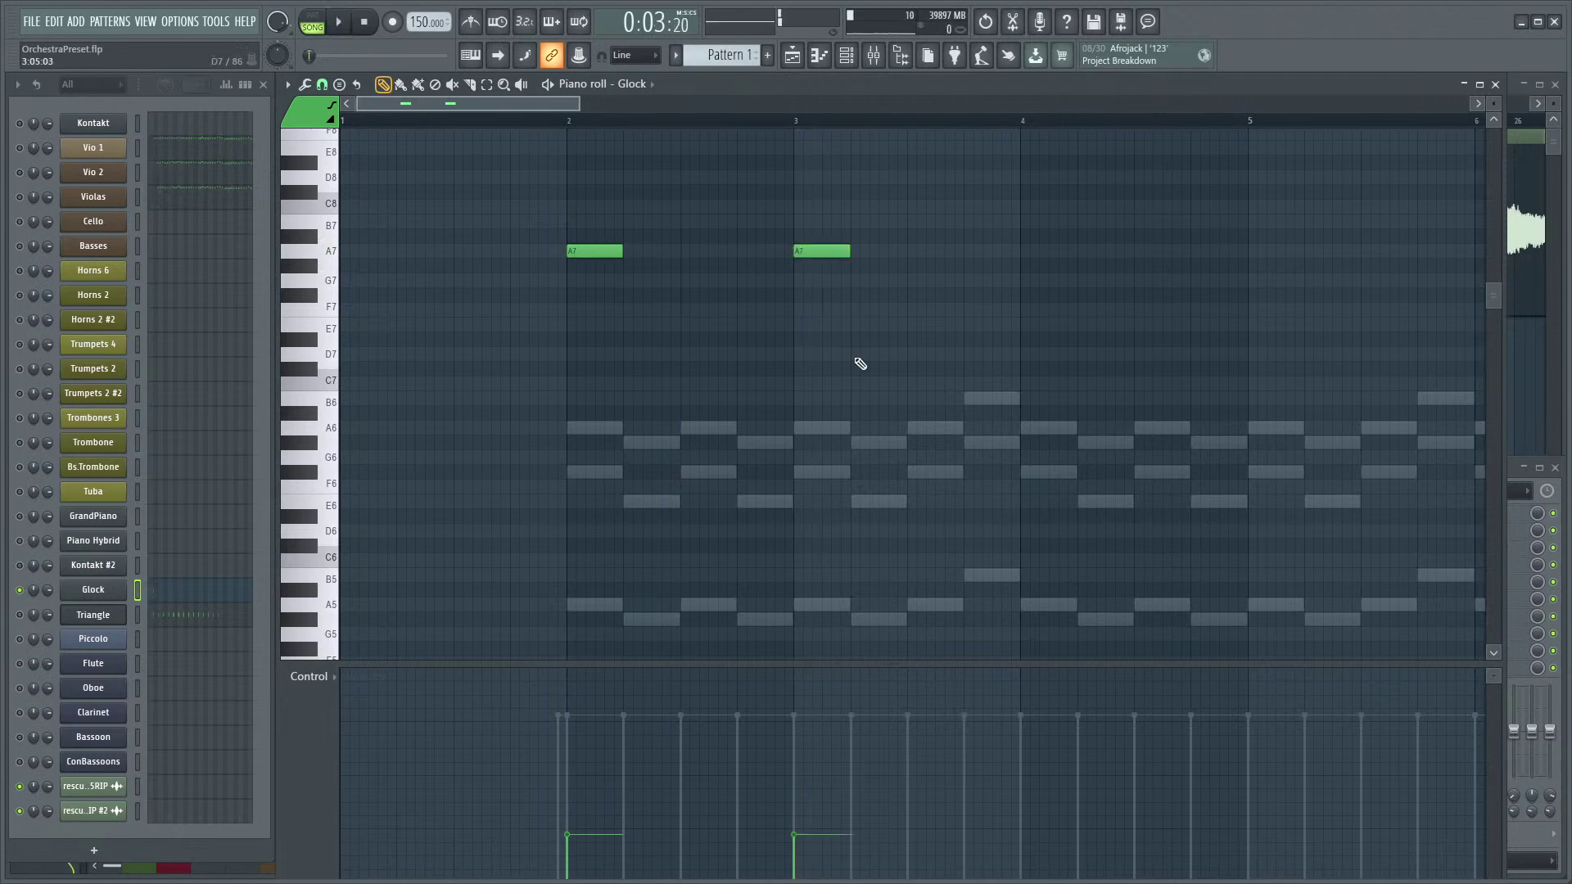
key(space)
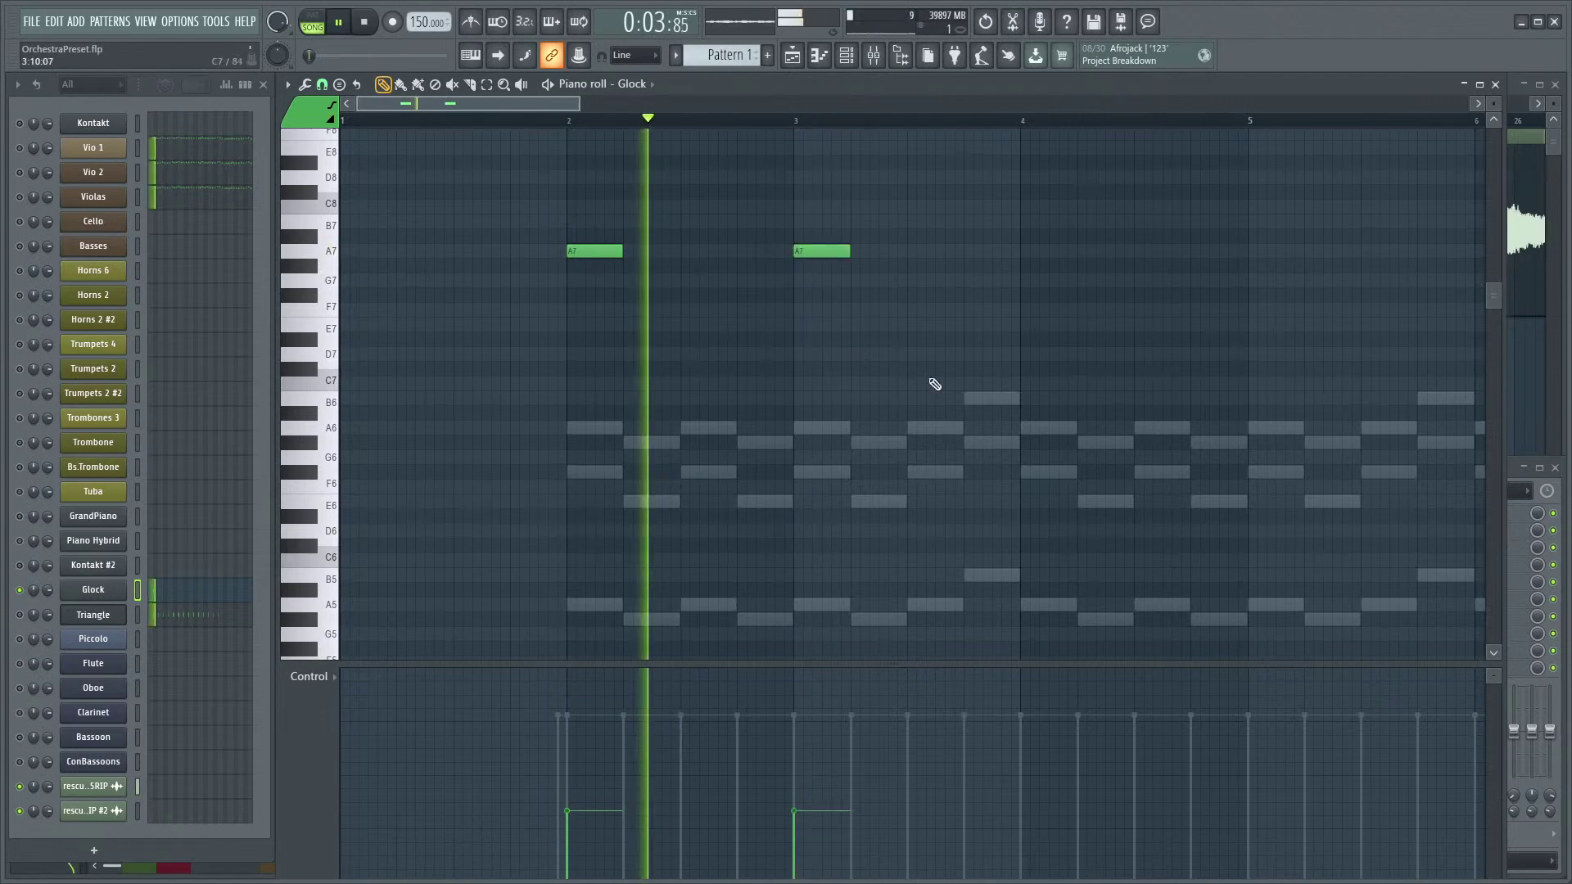
- Continue the A7 glockenspiel notes at the start of every bar from 4 to 8
click(1022, 251)
scroll(1052, 421, down, 3)
scroll(832, 516, up, 2)
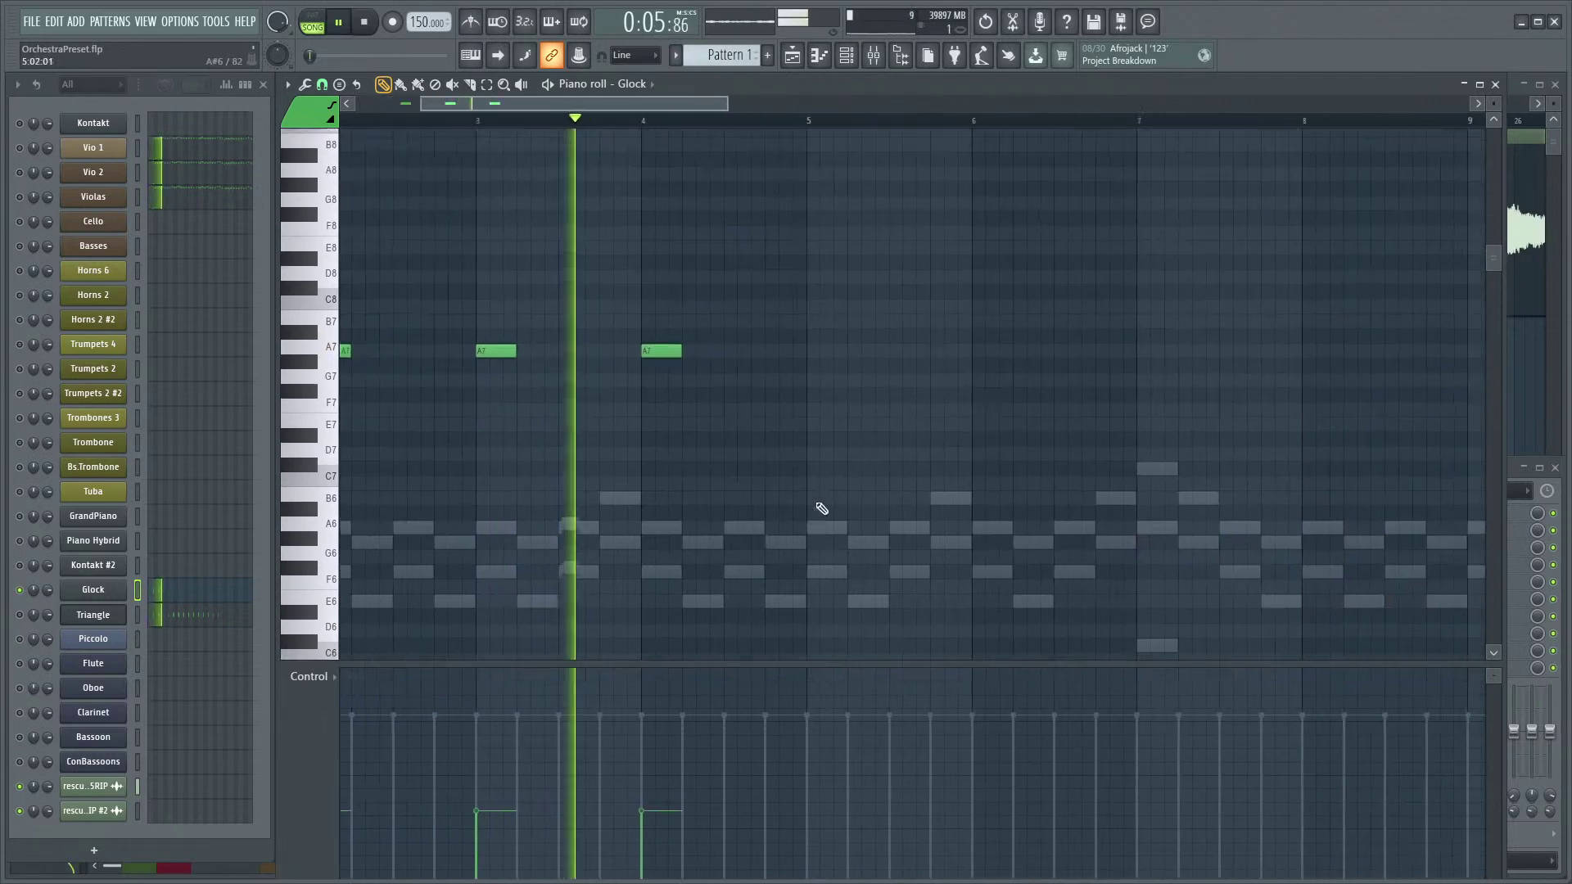
click(773, 360)
click(941, 360)
scroll(692, 510, right, 2)
click(714, 370)
click(884, 370)
drag(886, 373, 879, 373)
key(space)
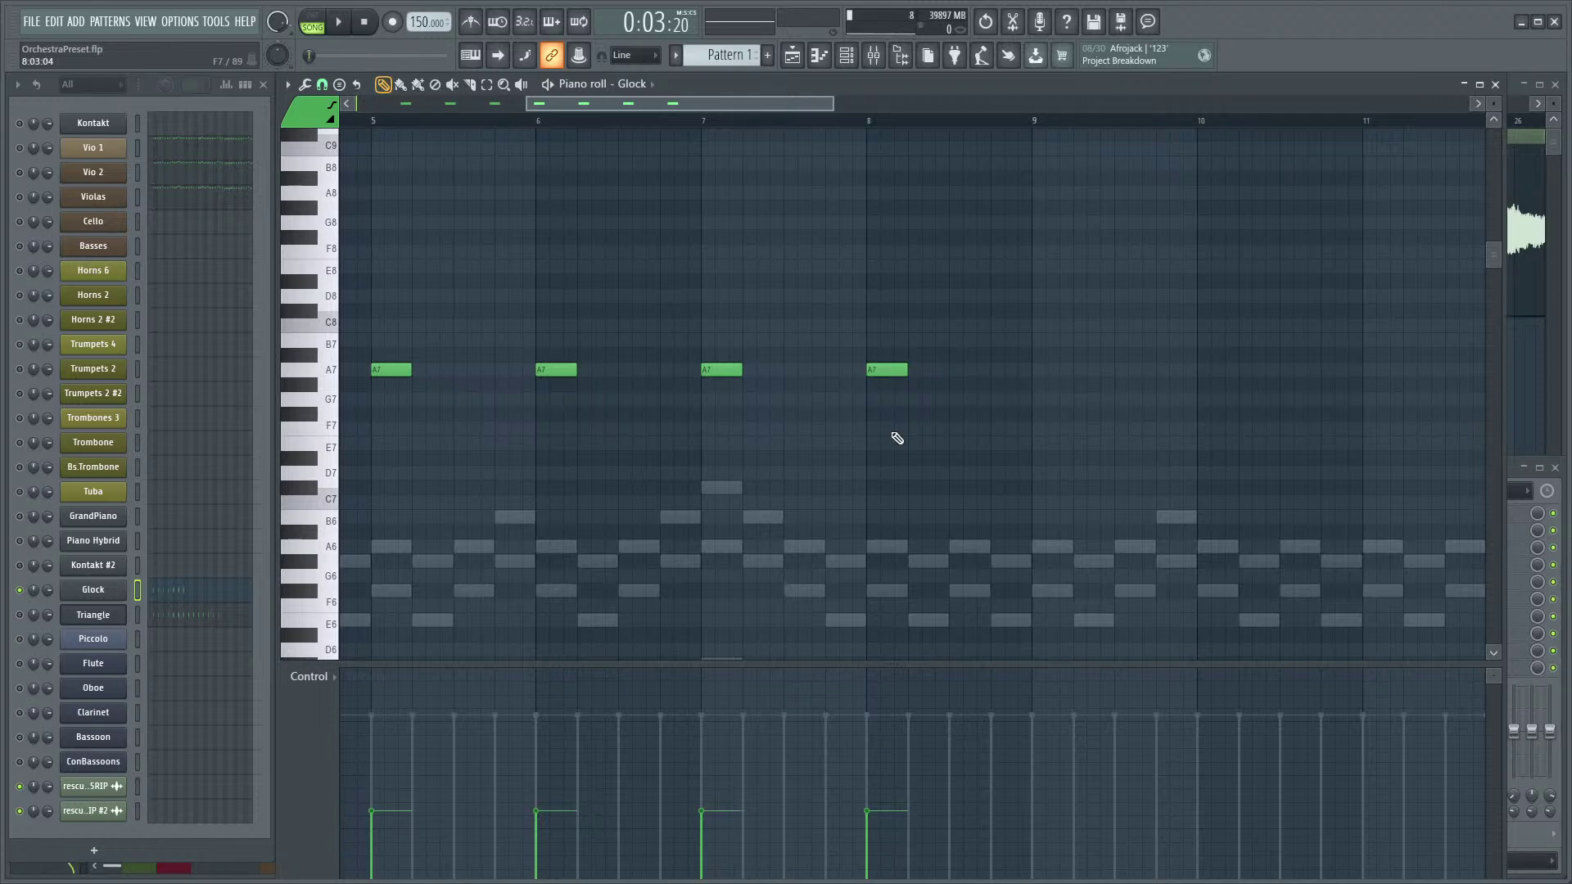
- Add A7 glockenspiel notes at the start of bars 9 and 10 and play the part from bar 2
ctrl+scroll(897, 438, down, 5)
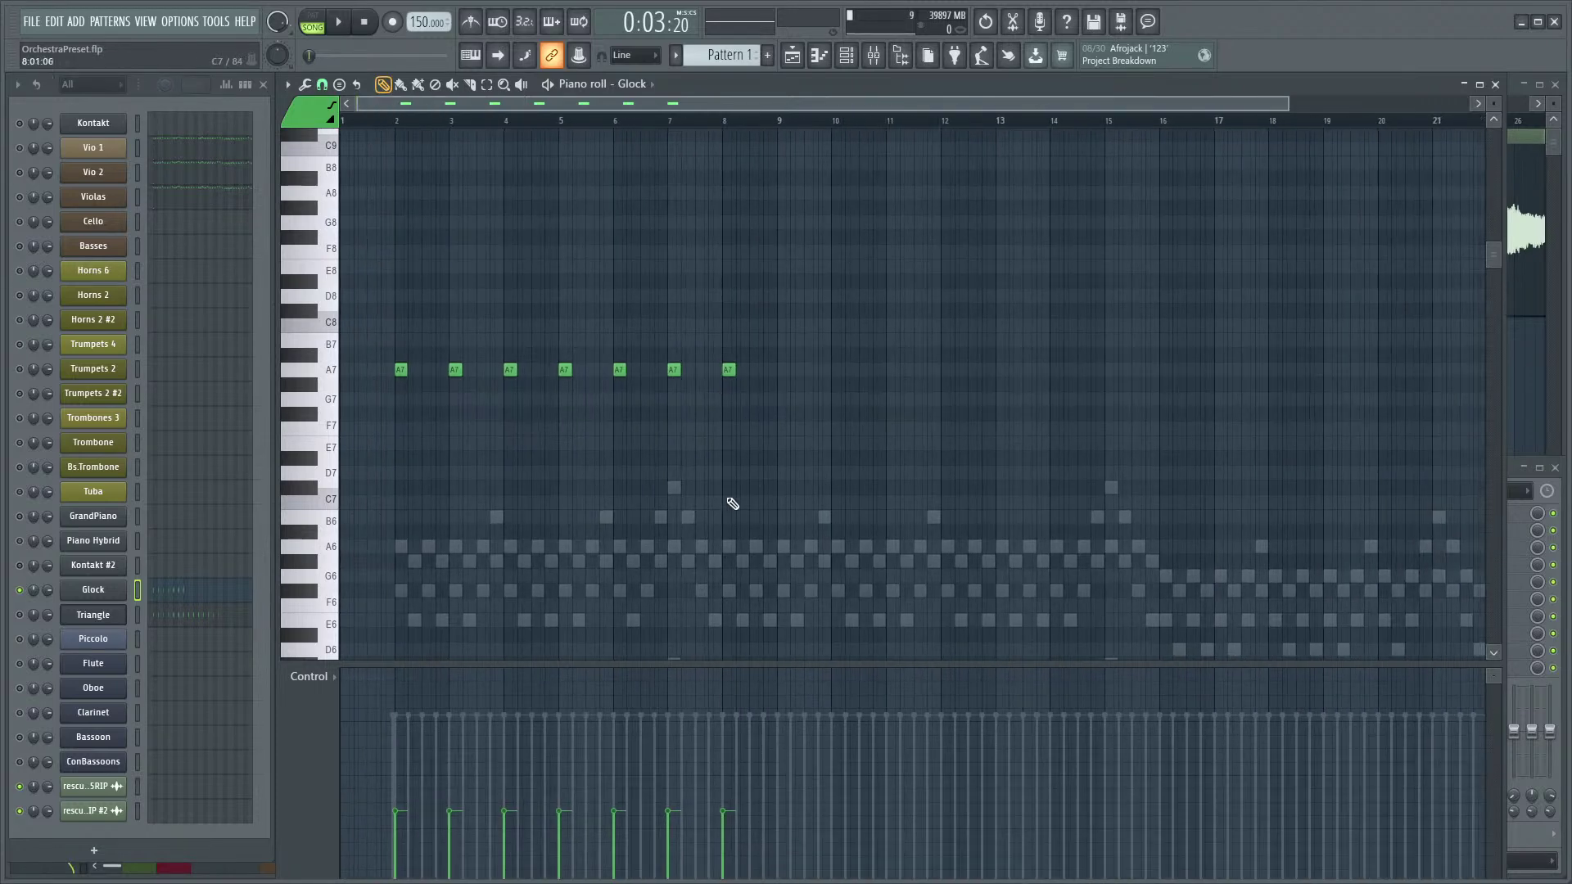
ctrl+scroll(726, 501, up, 4)
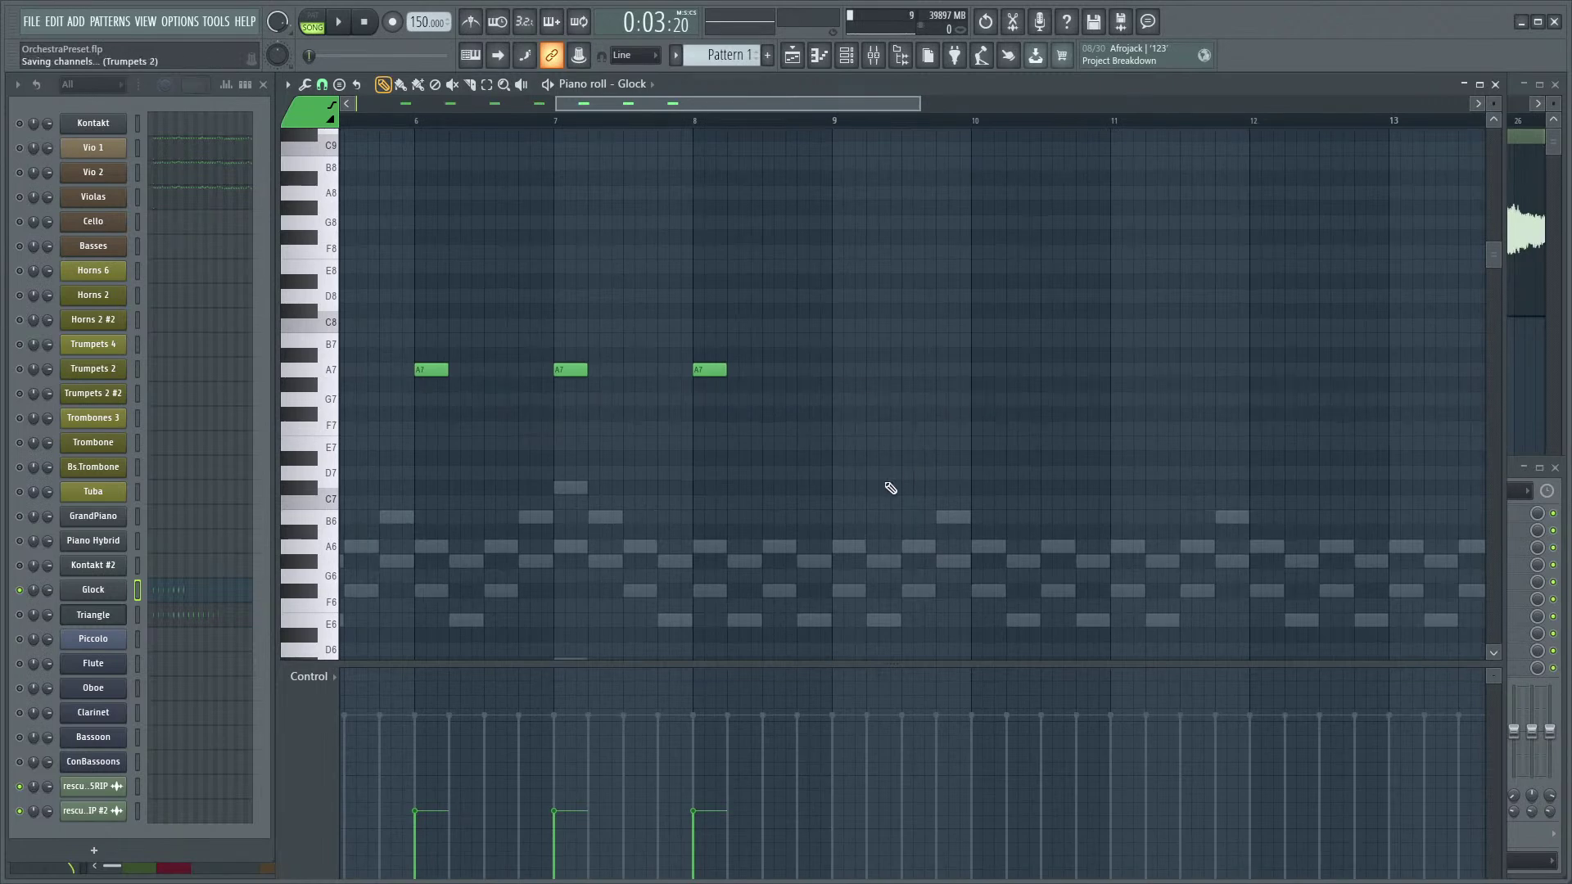
click(848, 369)
click(987, 369)
key(space)
scroll(1024, 453, down, 1)
scroll(1023, 452, up, 1)
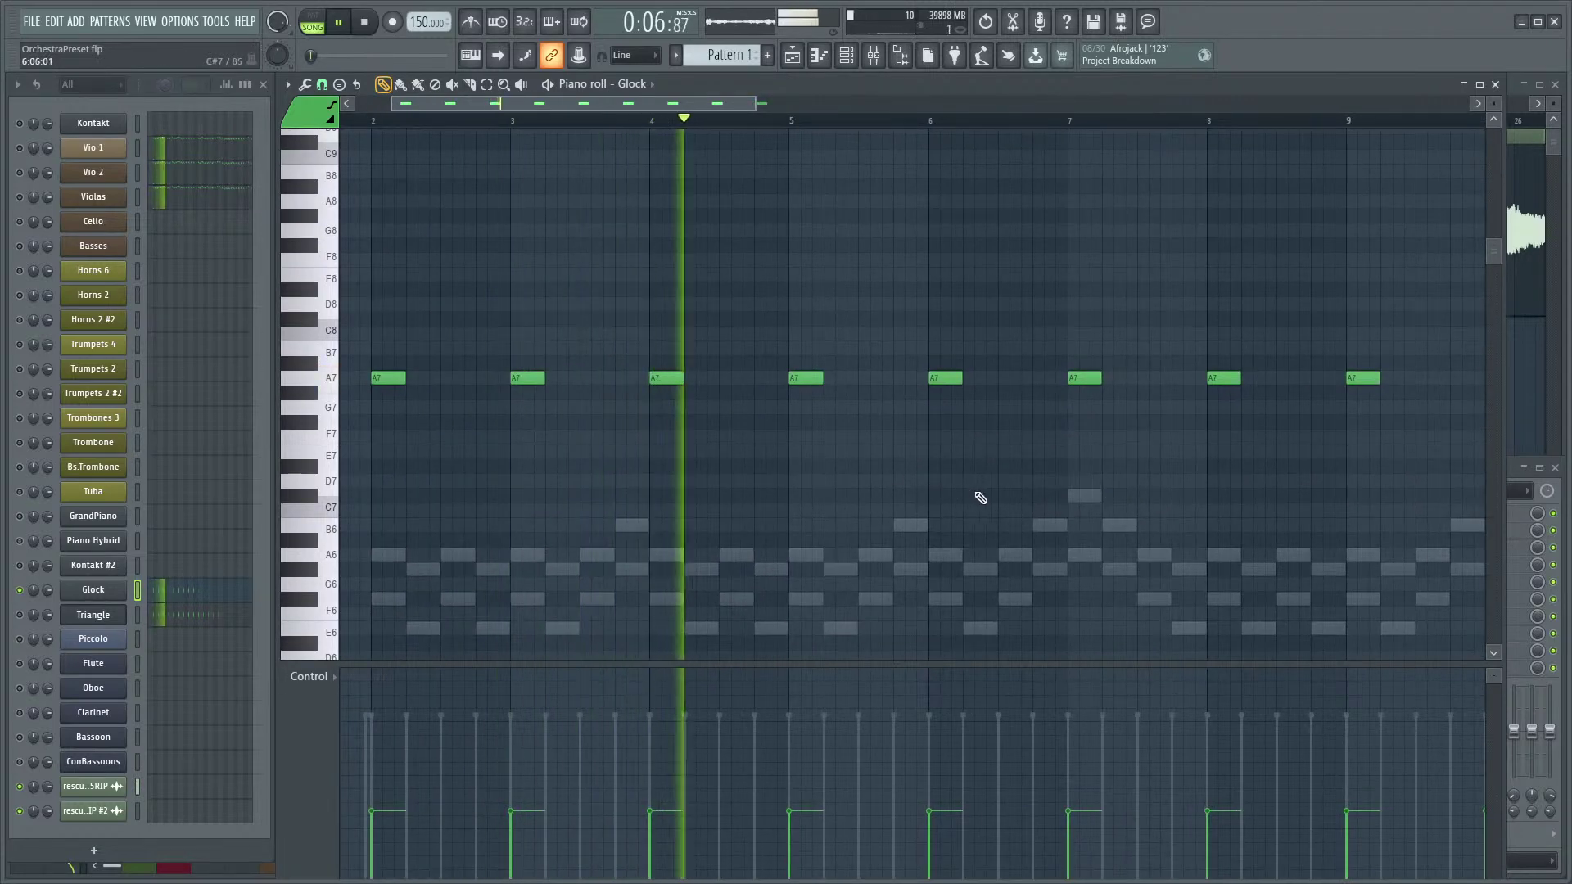
- Extend the A7 glockenspiel notes to the start of every bar from 11 to 15 during playback
scroll(866, 434, down, 2)
ctrl+scroll(979, 439, down, 3)
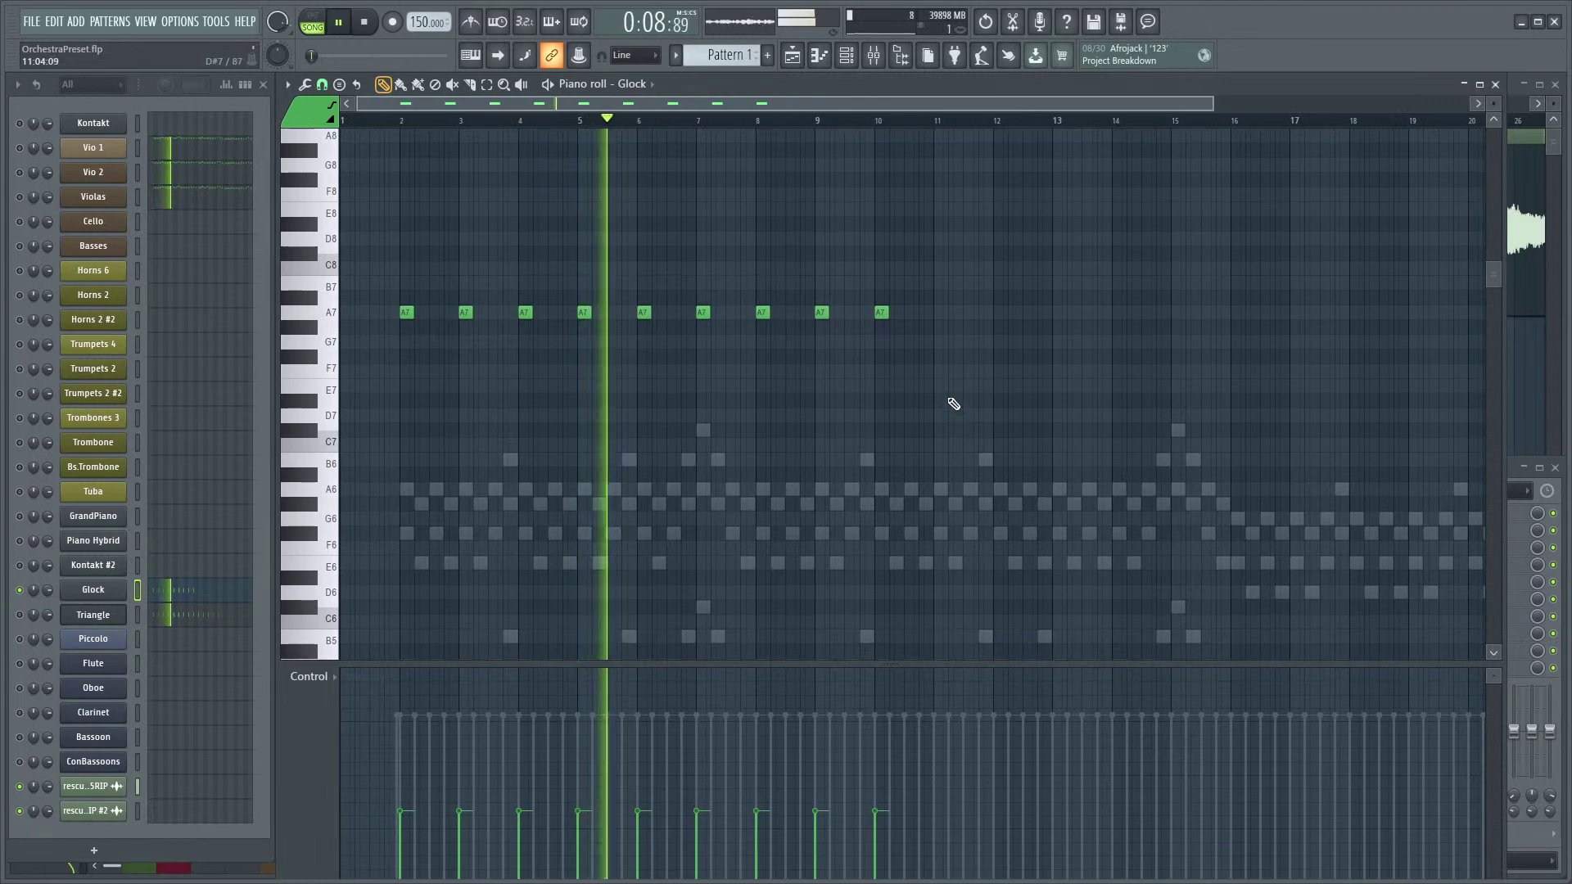
ctrl+scroll(956, 356, up, 1)
ctrl+scroll(950, 348, up, 1)
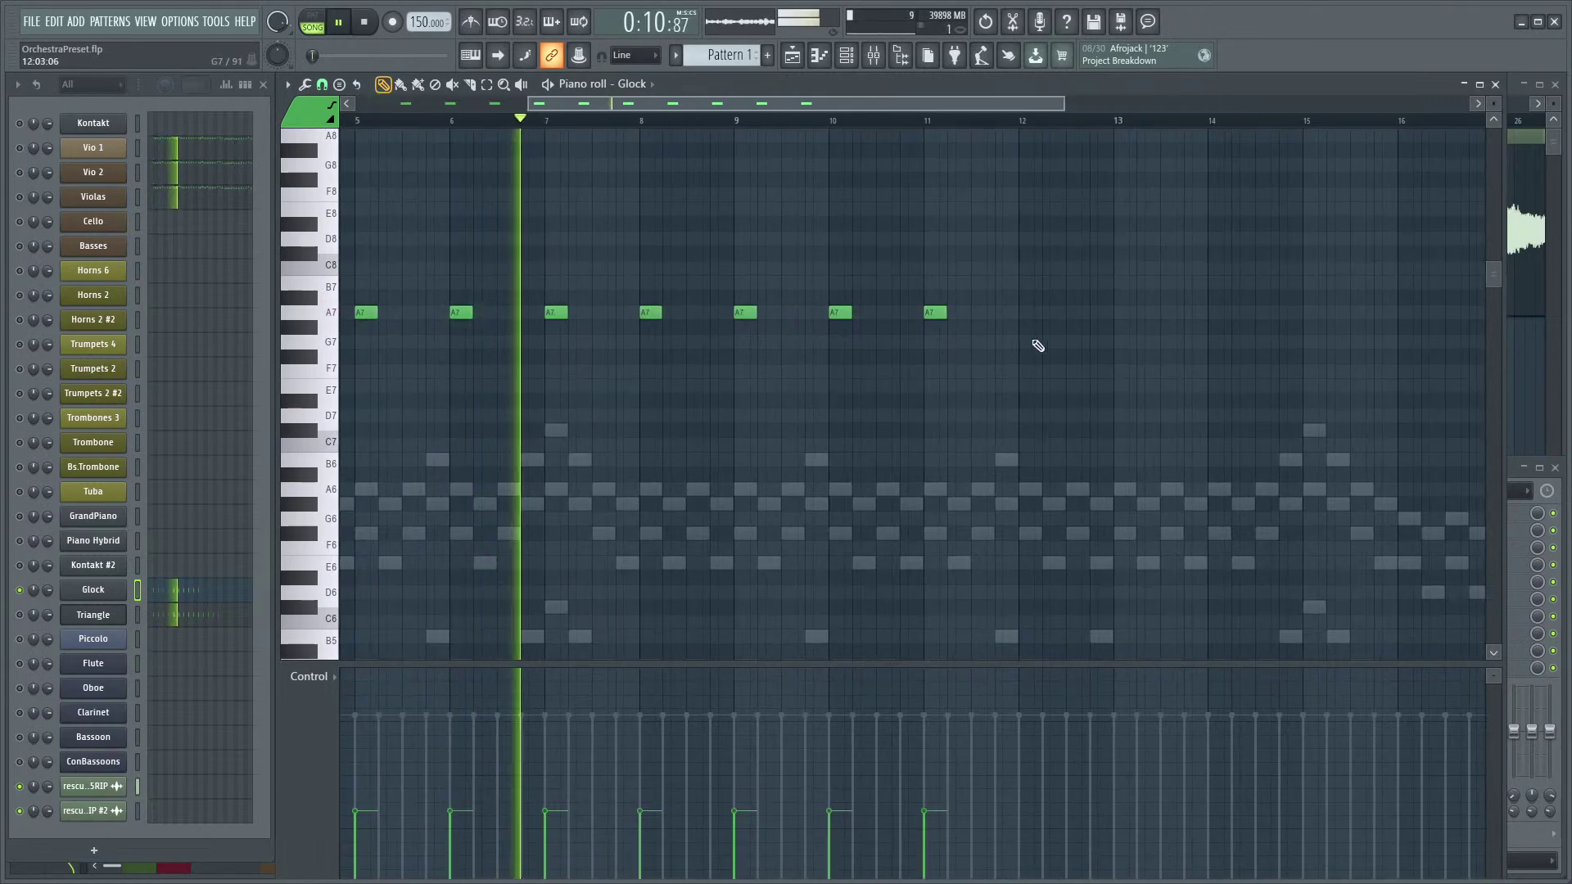
click(1126, 312)
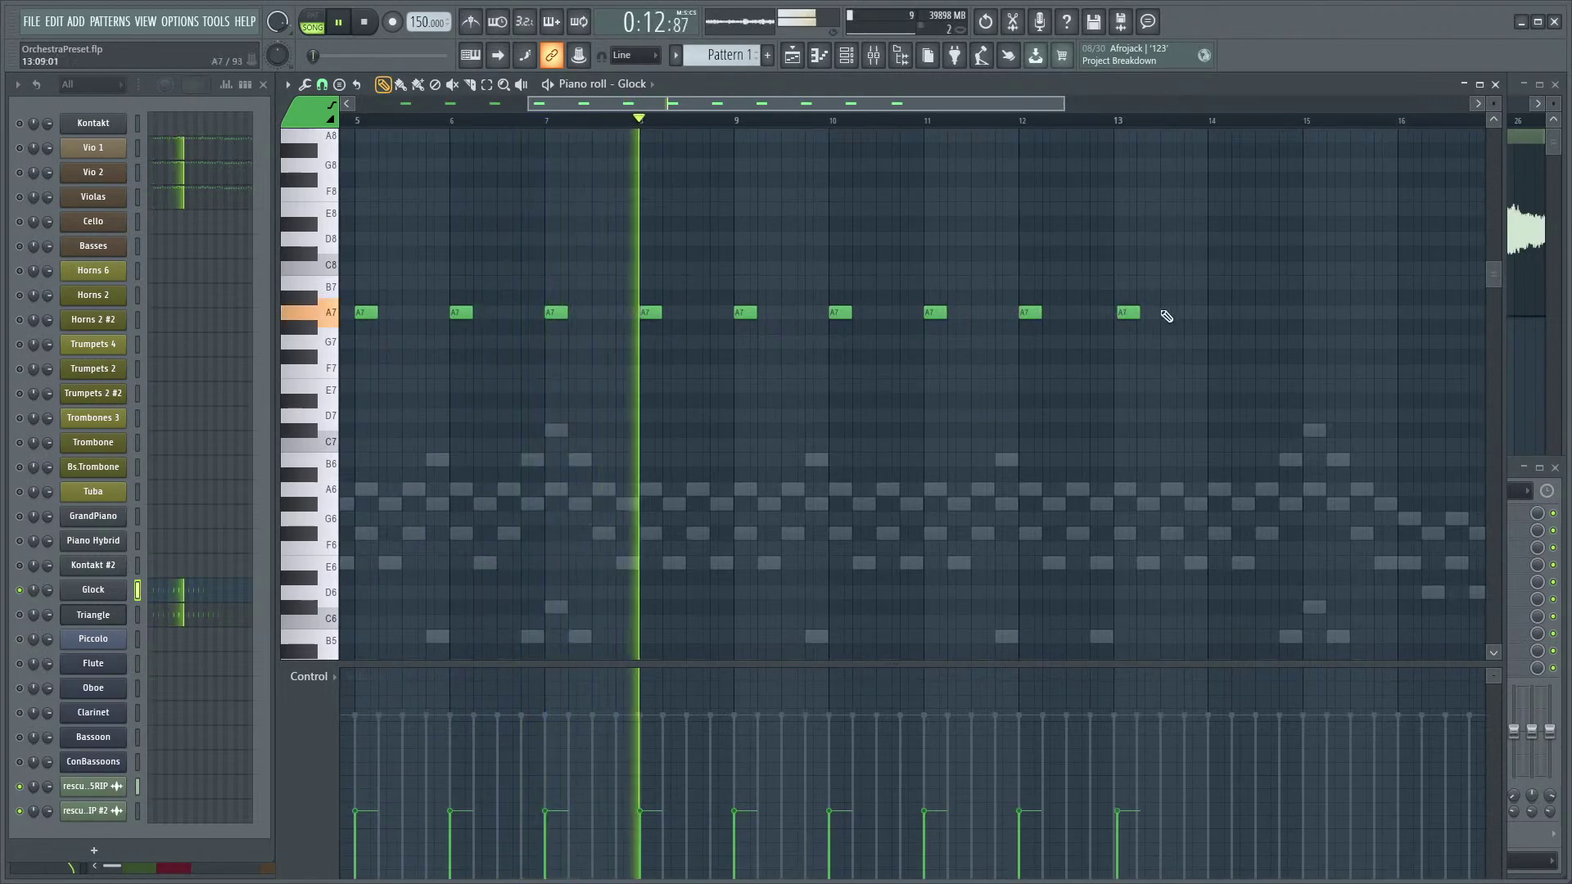
ctrl+scroll(1130, 319, up, 3)
click(1264, 313)
scroll(872, 419, right, 5)
click(942, 347)
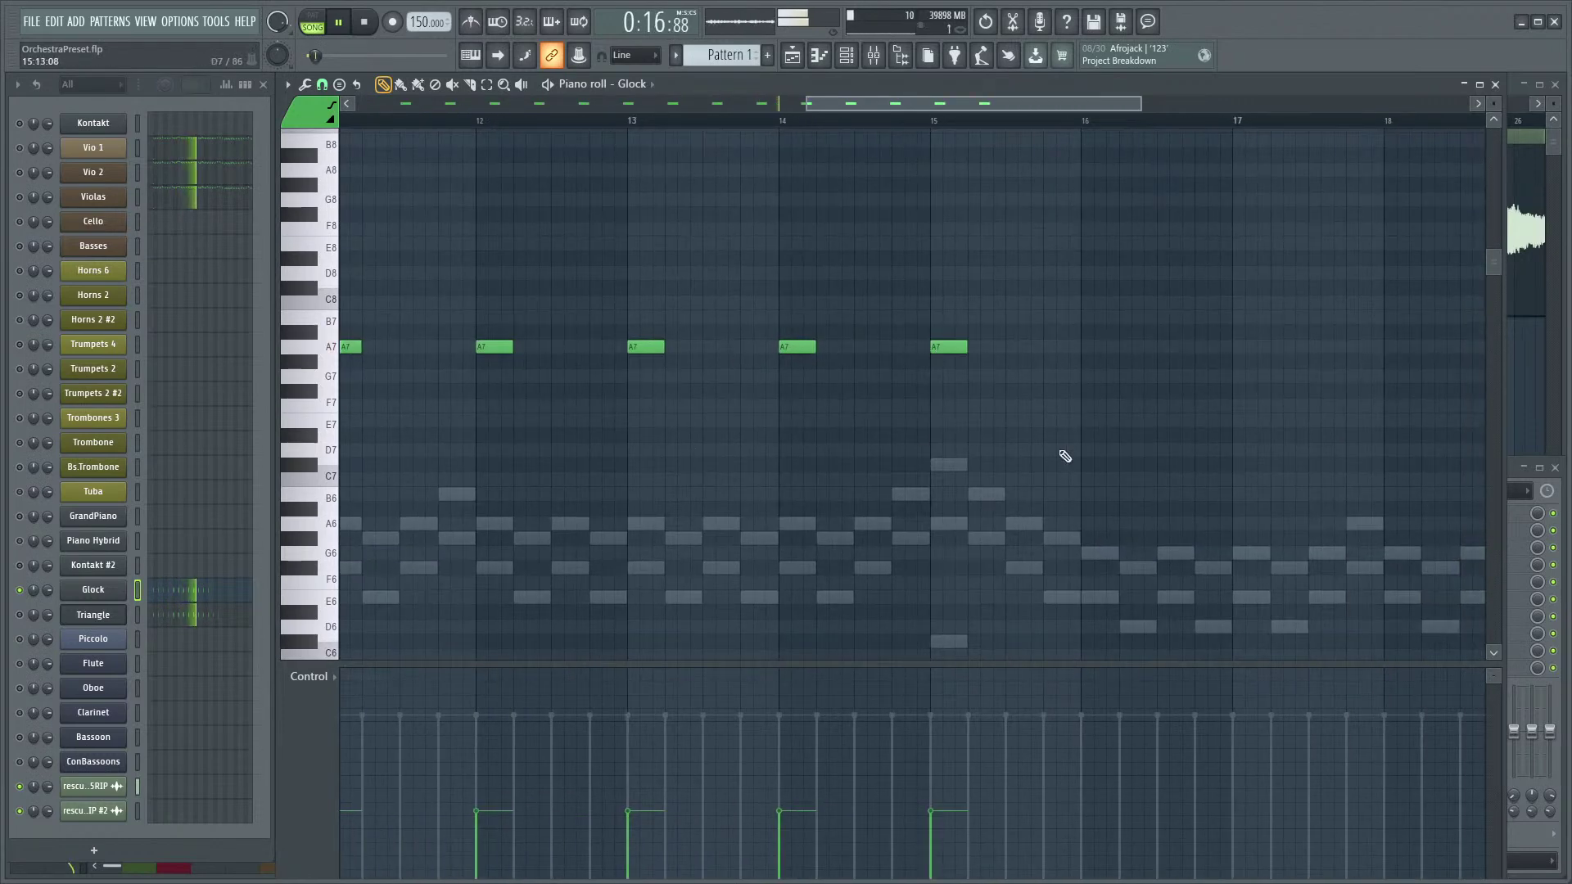
- Add G7 glockenspiel notes at the start of bars 16 and 17 and play back the passage
scroll(1023, 426, down, 2)
scroll(1023, 426, right, 2)
click(1016, 324)
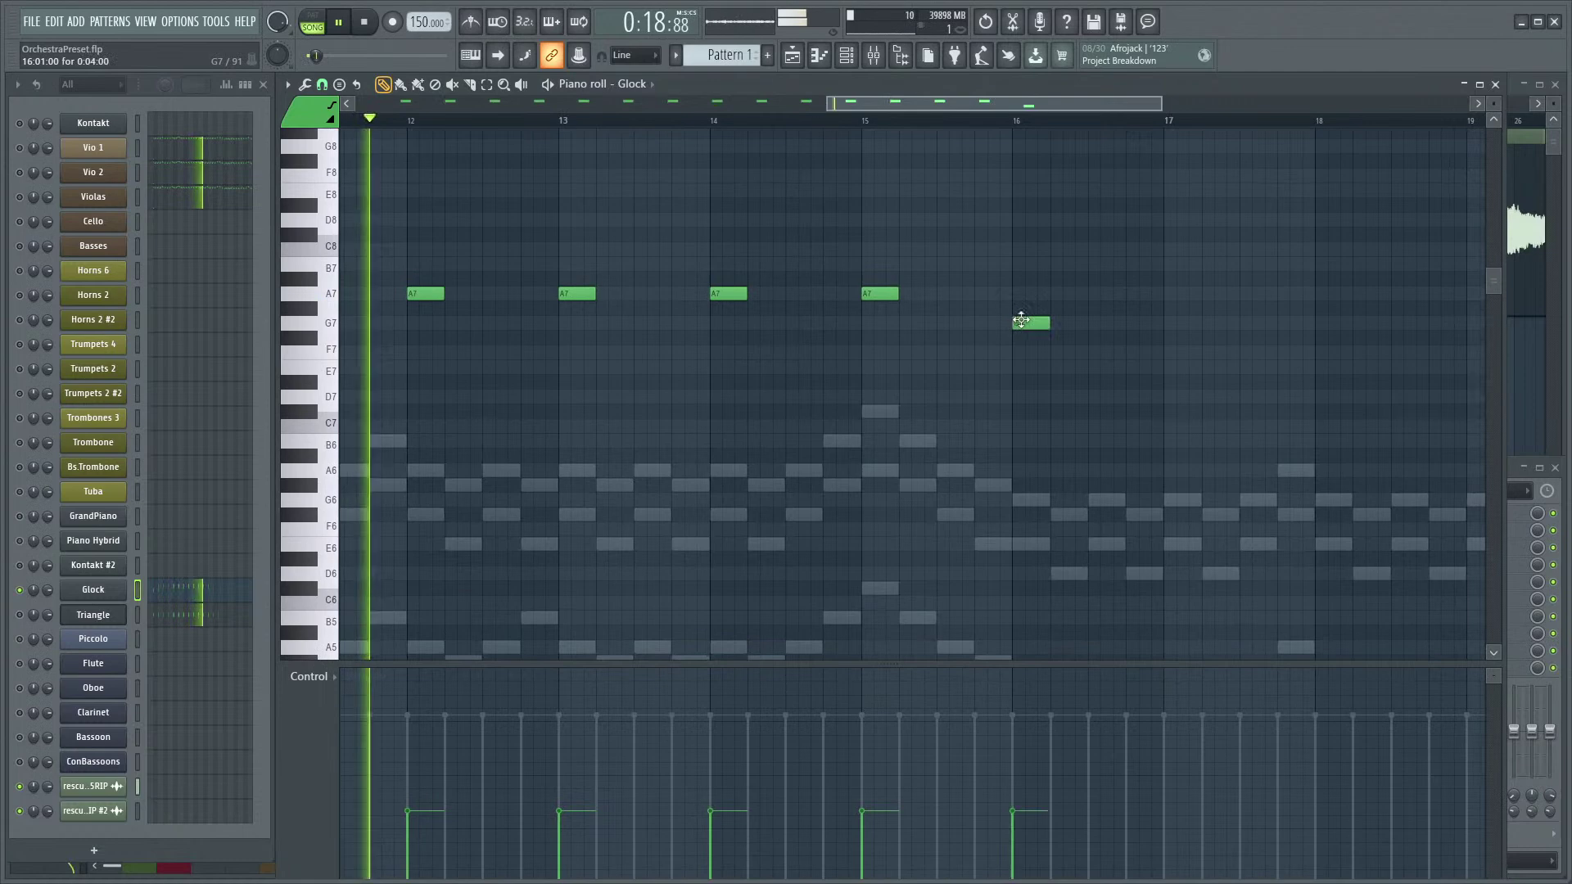
ctrl+scroll(1035, 429, down, 4)
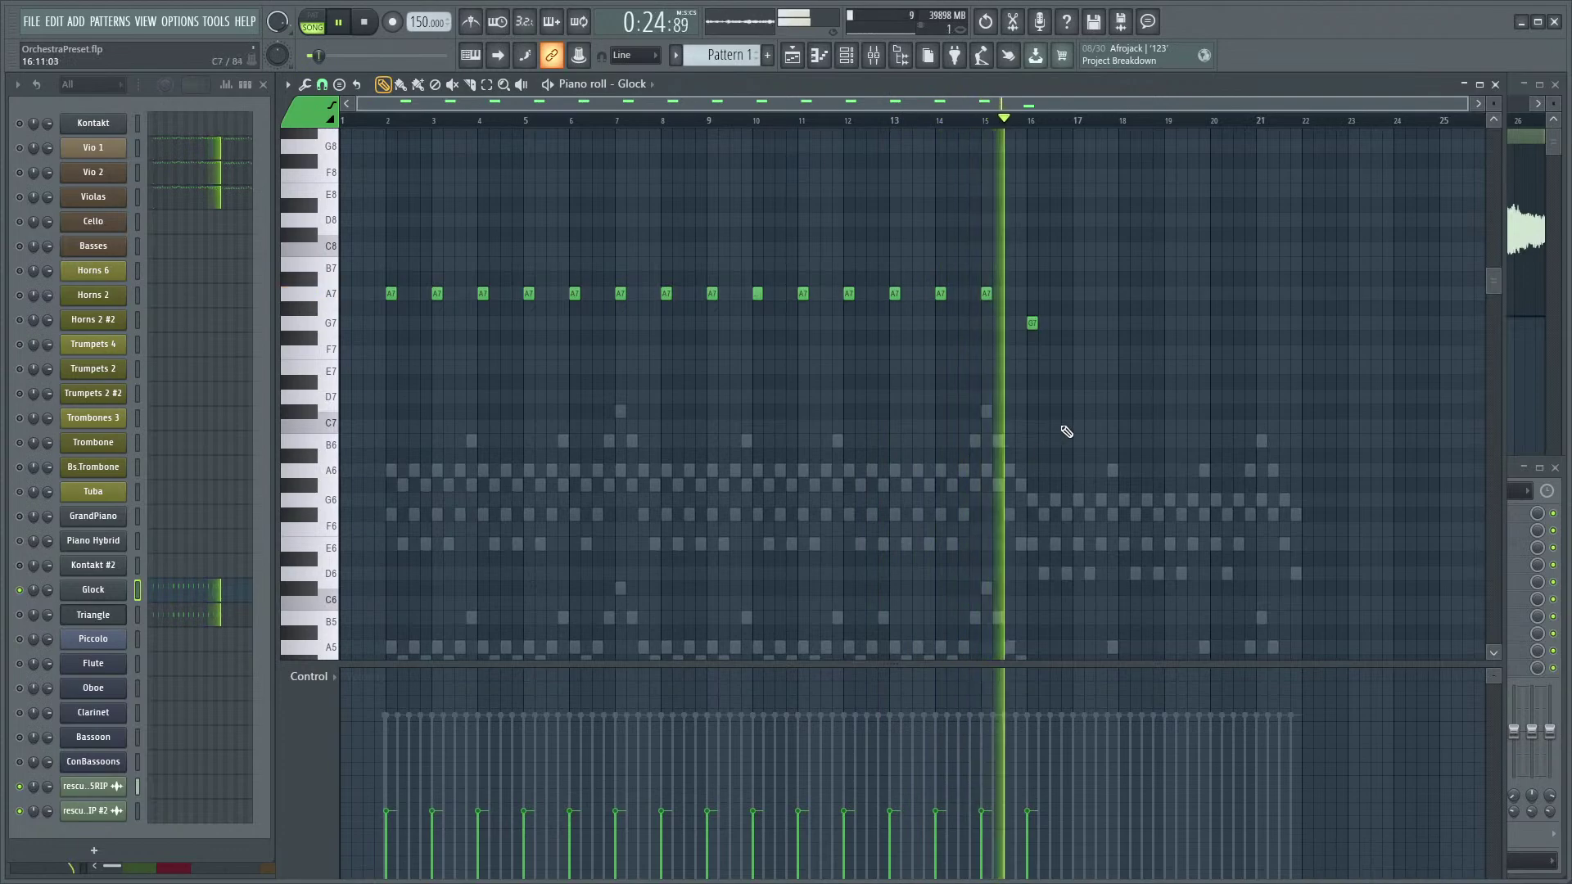
scroll(1080, 379, up, 3)
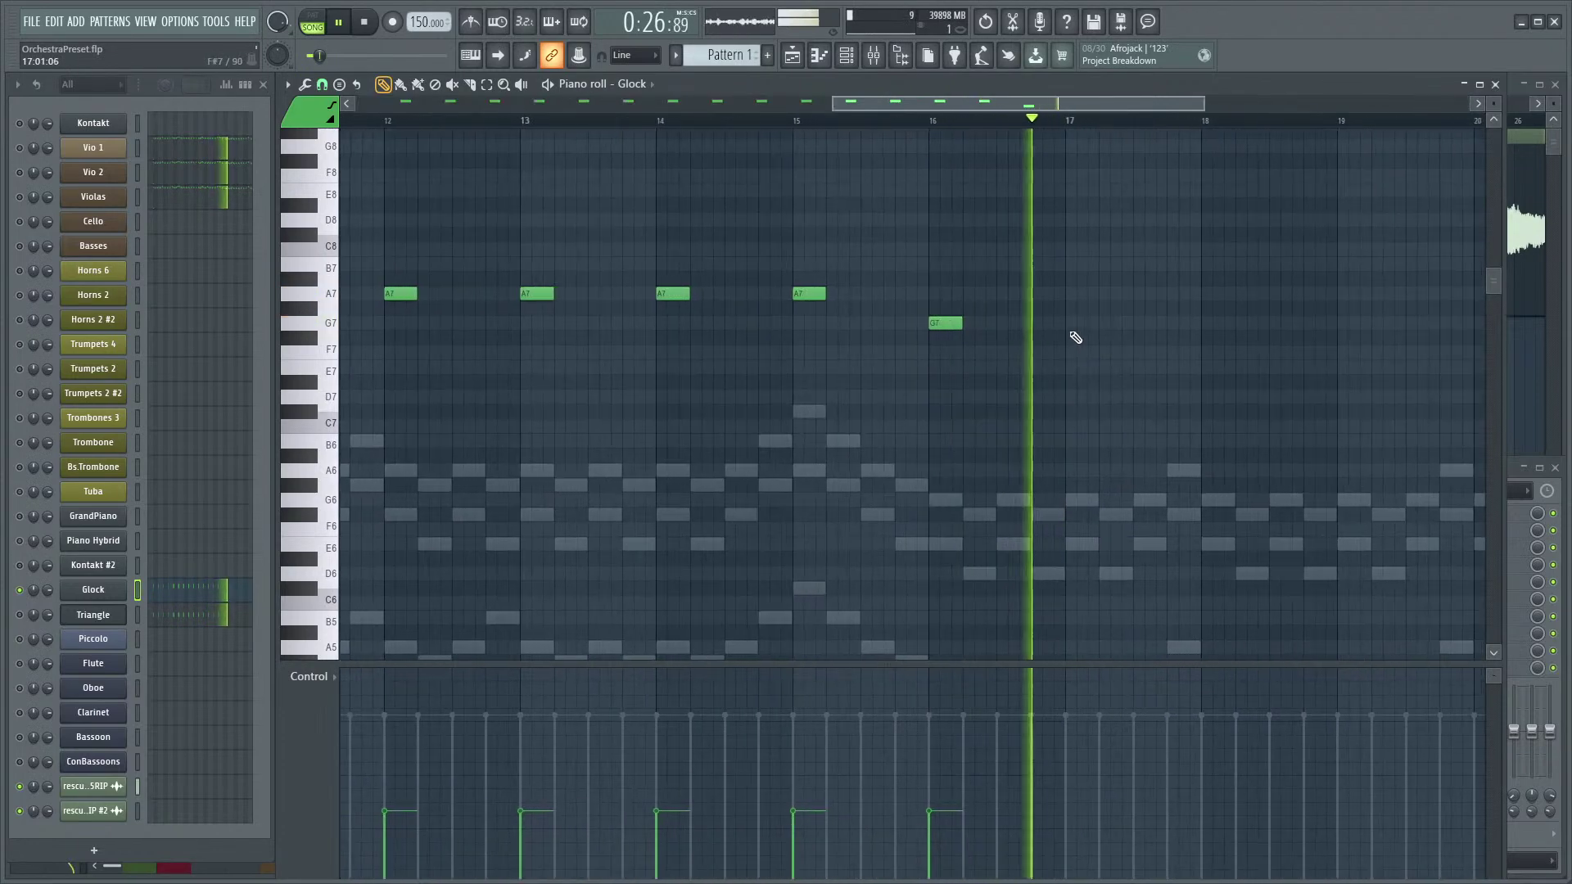
key(space)
scroll(824, 442, down, 3)
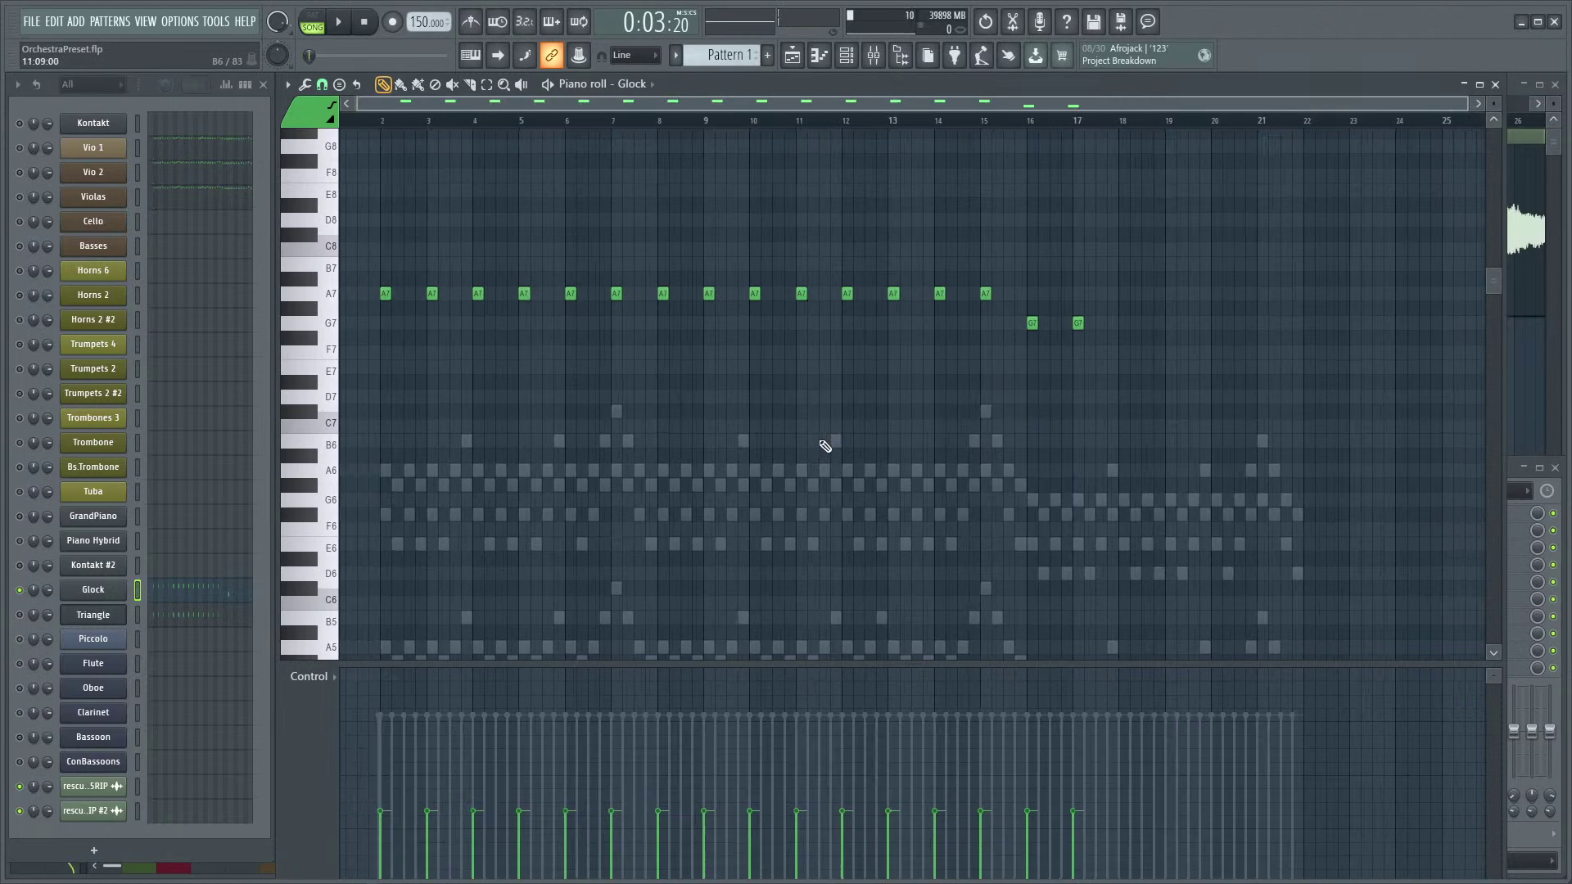
- Audition the glockenspiel and triangle channels together, without the reference audio, from bar 2
scroll(462, 332, down, 1)
scroll(463, 332, up, 1)
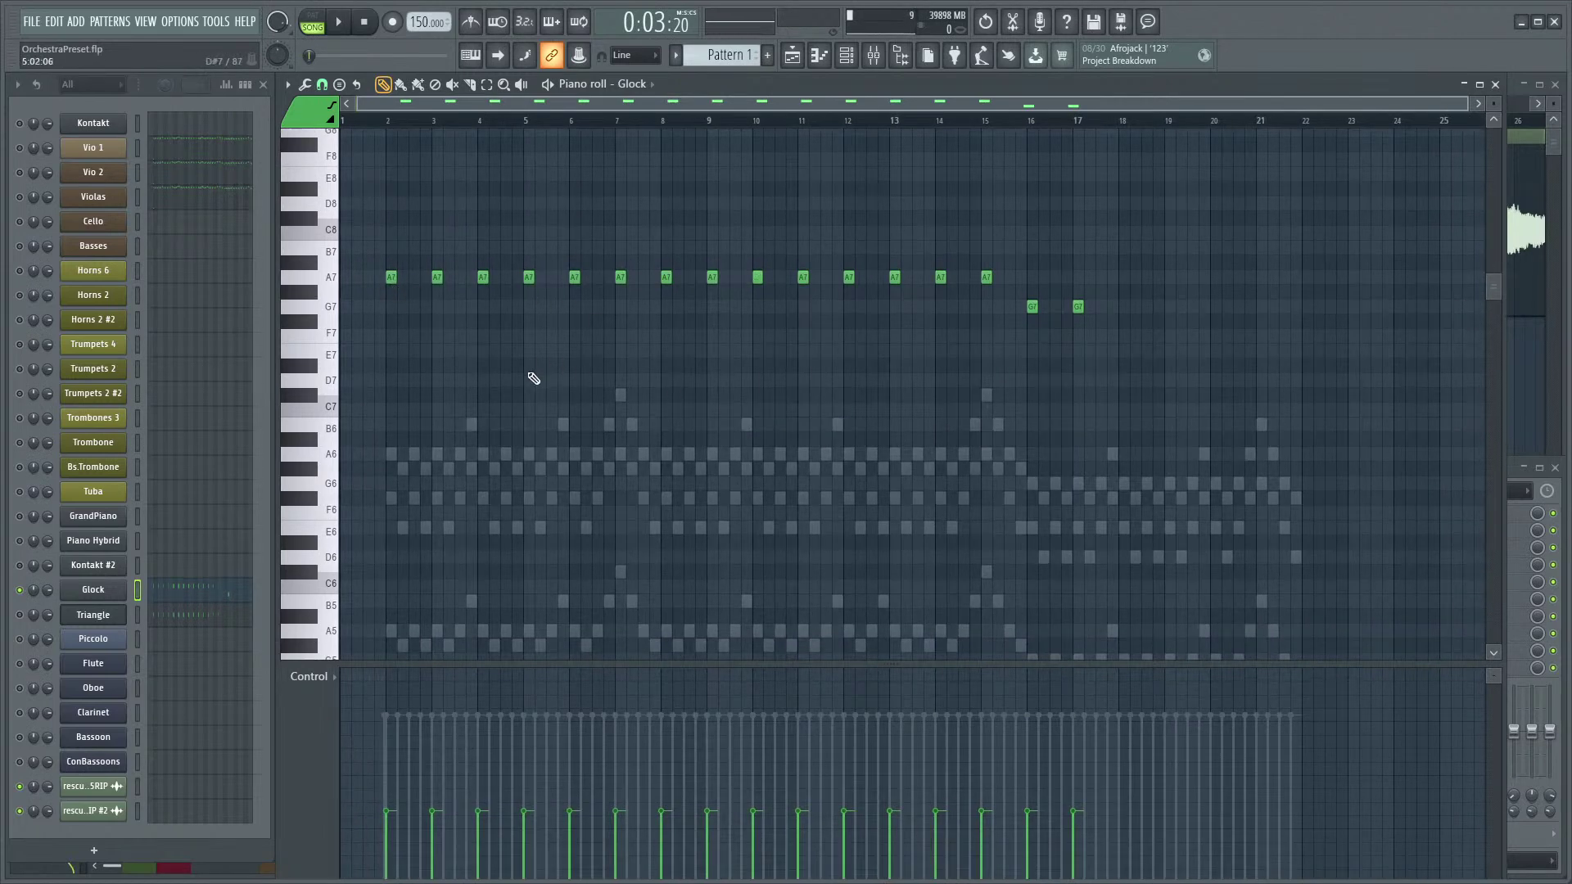
scroll(459, 344, down, 6)
scroll(582, 351, up, 5)
click(182, 622)
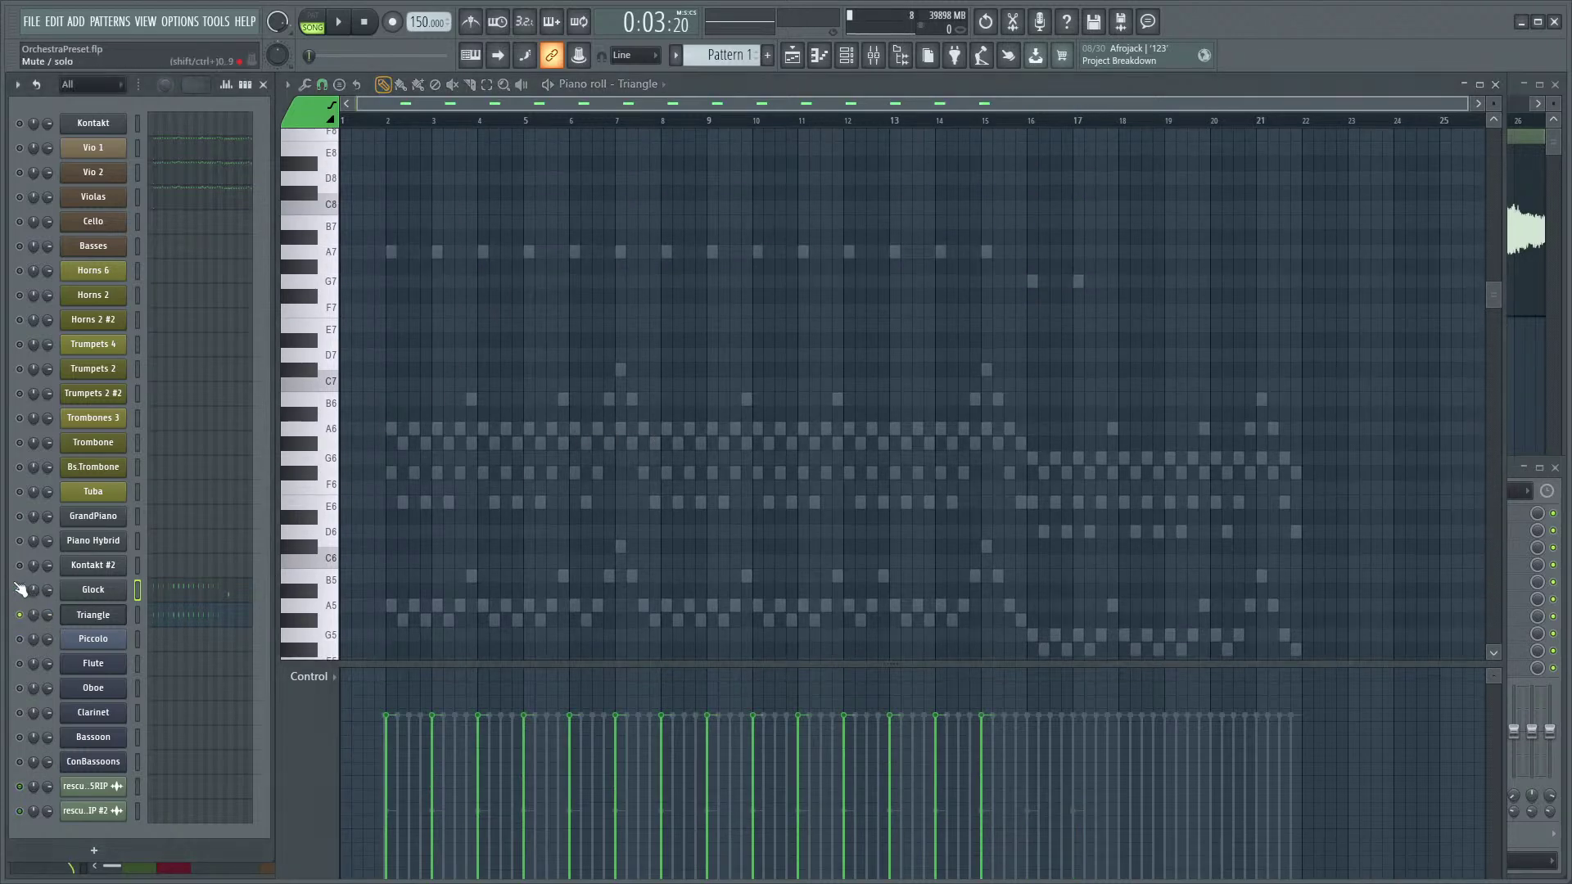
click(407, 126)
key(space)
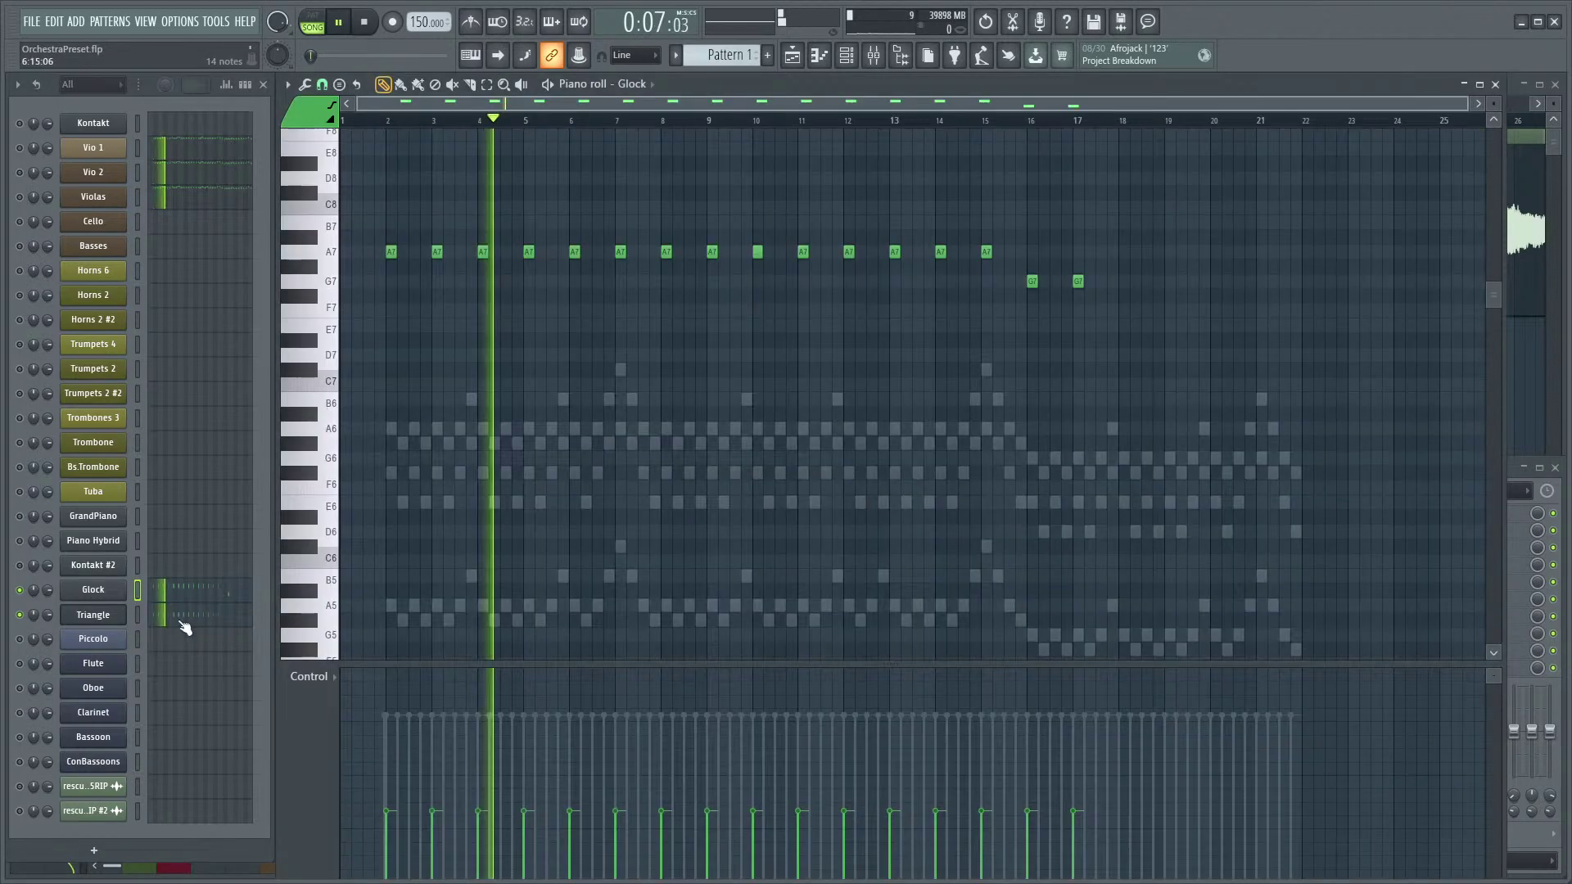
- Select all the triangle notes and transpose them down to C4 during playback
click(181, 622)
scroll(524, 509, down, 3)
scroll(445, 512, up, 5)
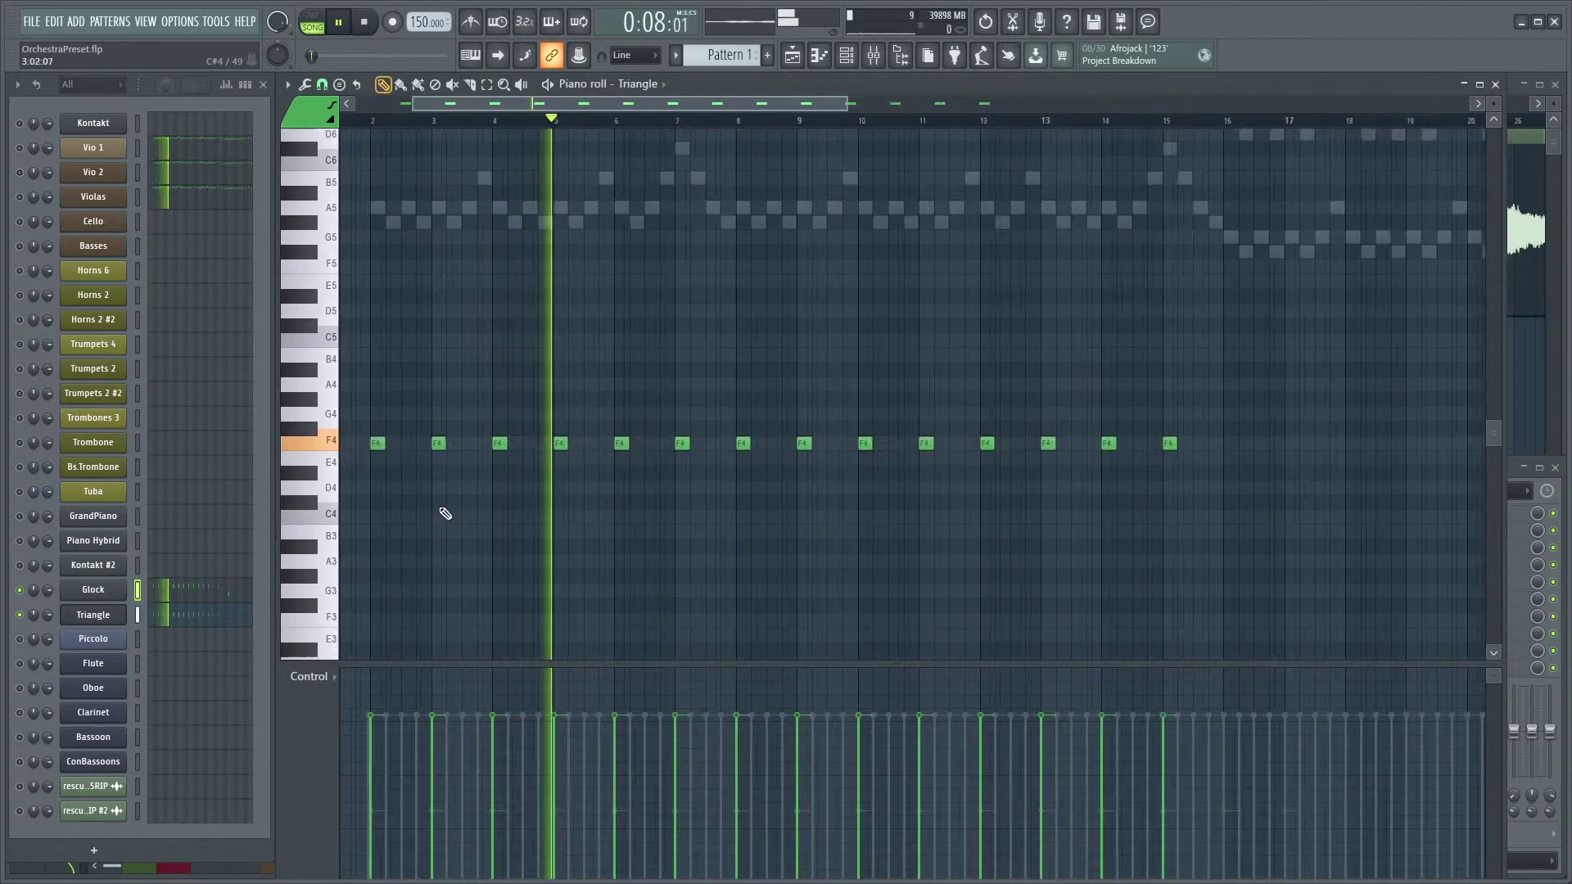
scroll(753, 515, down, 5)
drag(1146, 374, 519, 460)
scroll(391, 526, up, 4)
drag(455, 410, 455, 497)
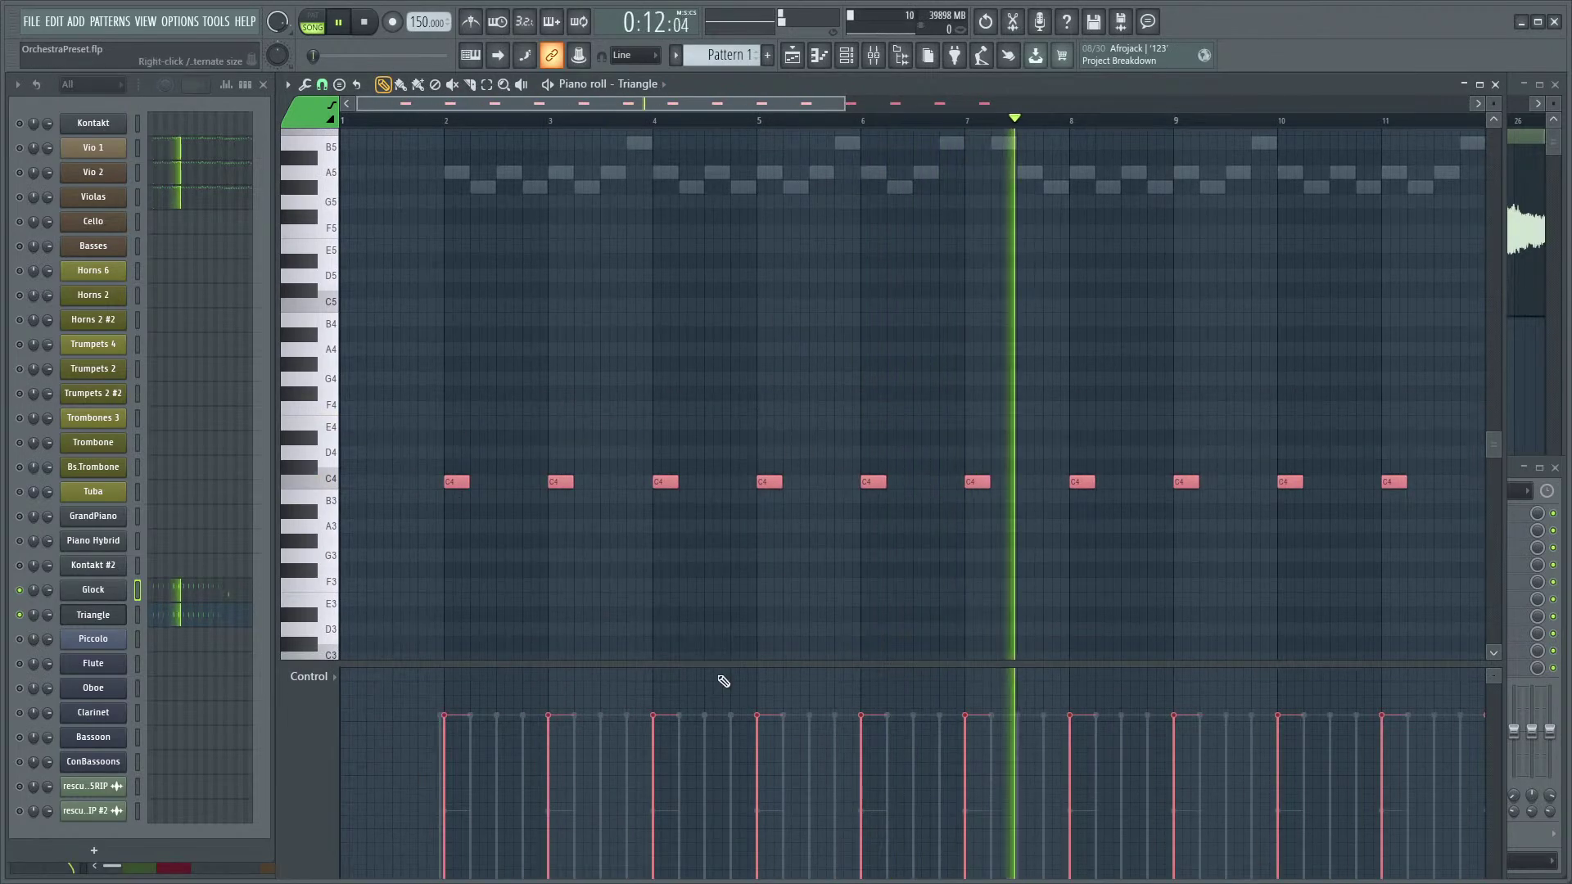
- Lower the velocity of all the C4 triangle notes to about 45%
drag(442, 800, 1405, 811)
scroll(1227, 568, down, 6)
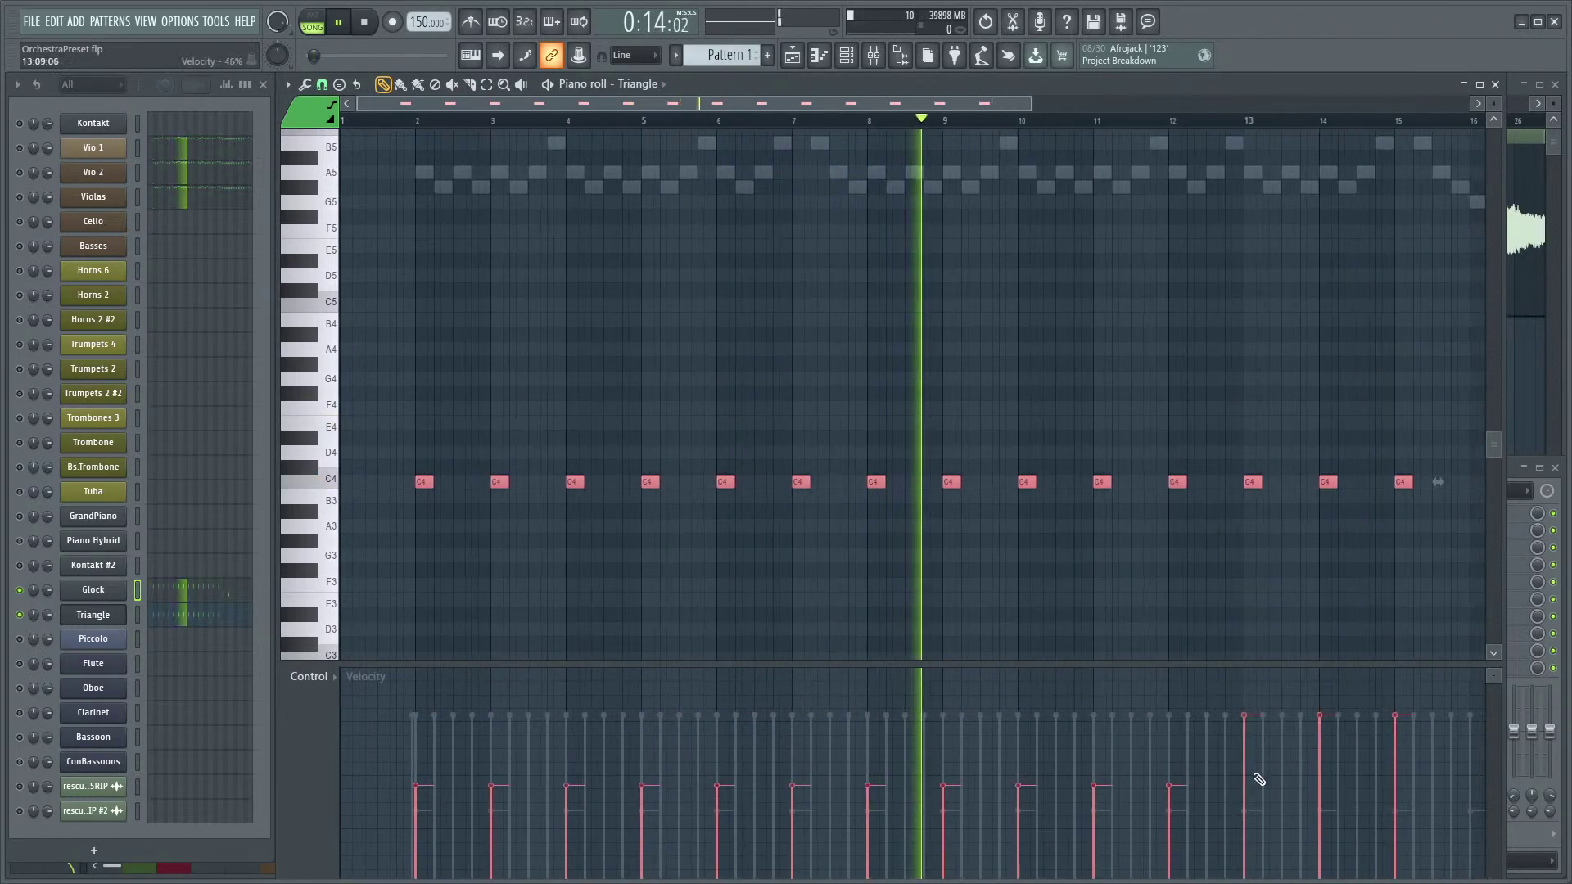
mouse_move(1008, 796)
mouse_down()
mouse_move(939, 813)
mouse_move(385, 810)
mouse_move(663, 786)
mouse_move(1045, 786)
mouse_move(361, 800)
mouse_move(1115, 784)
mouse_up()
scroll(1140, 491, up, 10)
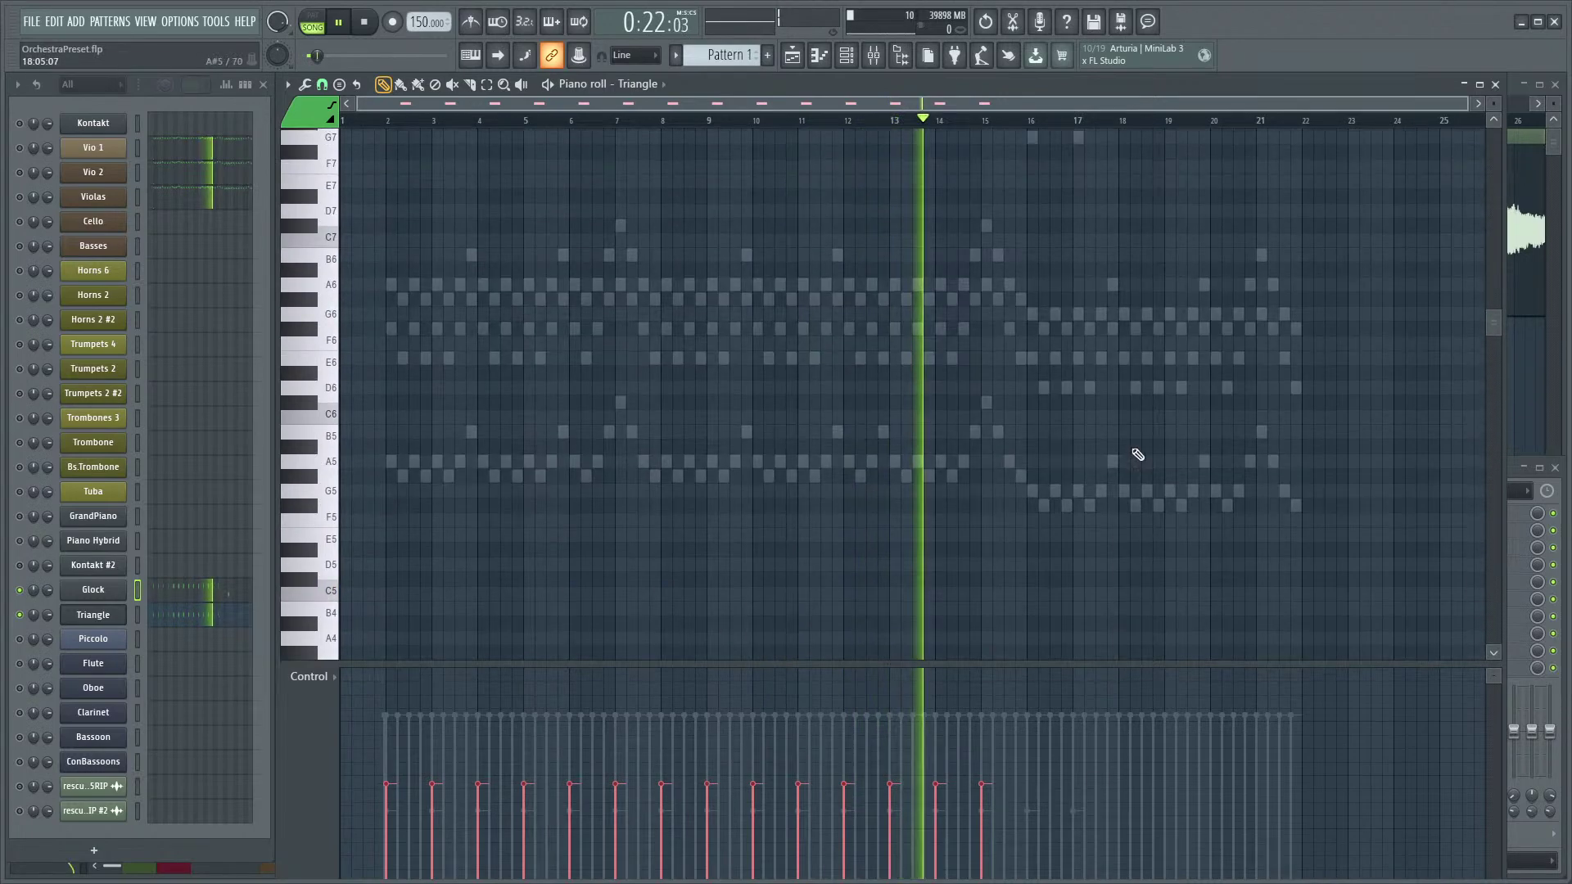
- Add C4 triangle notes at the start of every bar from 16 to 19 and stop playback
ctrl+scroll(1091, 414, up, 3)
ctrl+scroll(1064, 425, up, 2)
scroll(1056, 433, down, 10)
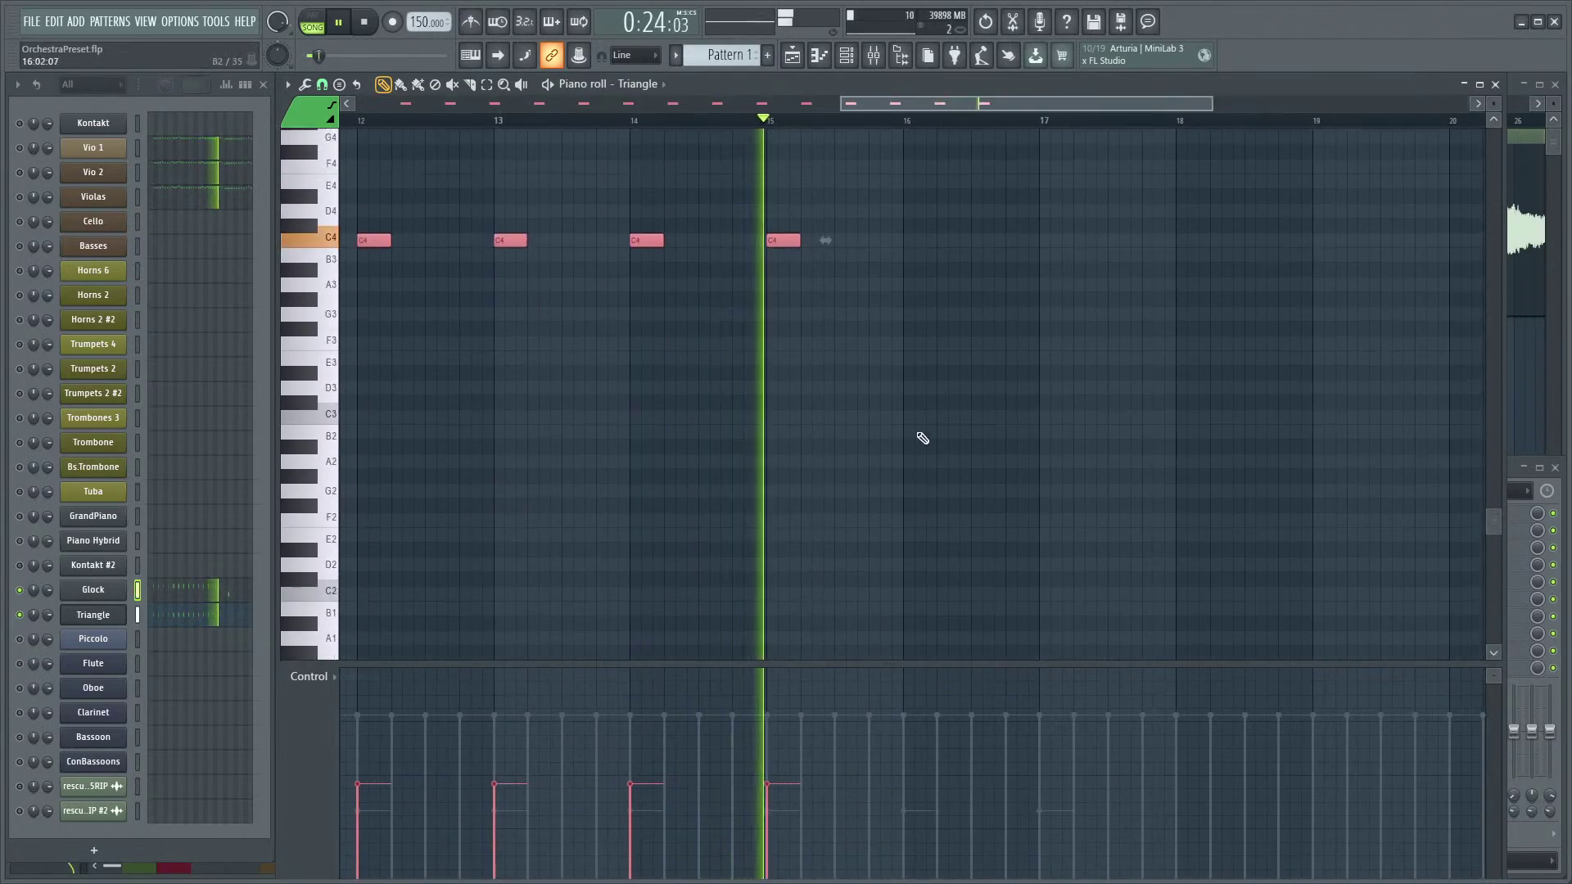
click(1045, 262)
scroll(1056, 442, up, 3)
click(1045, 399)
click(1156, 399)
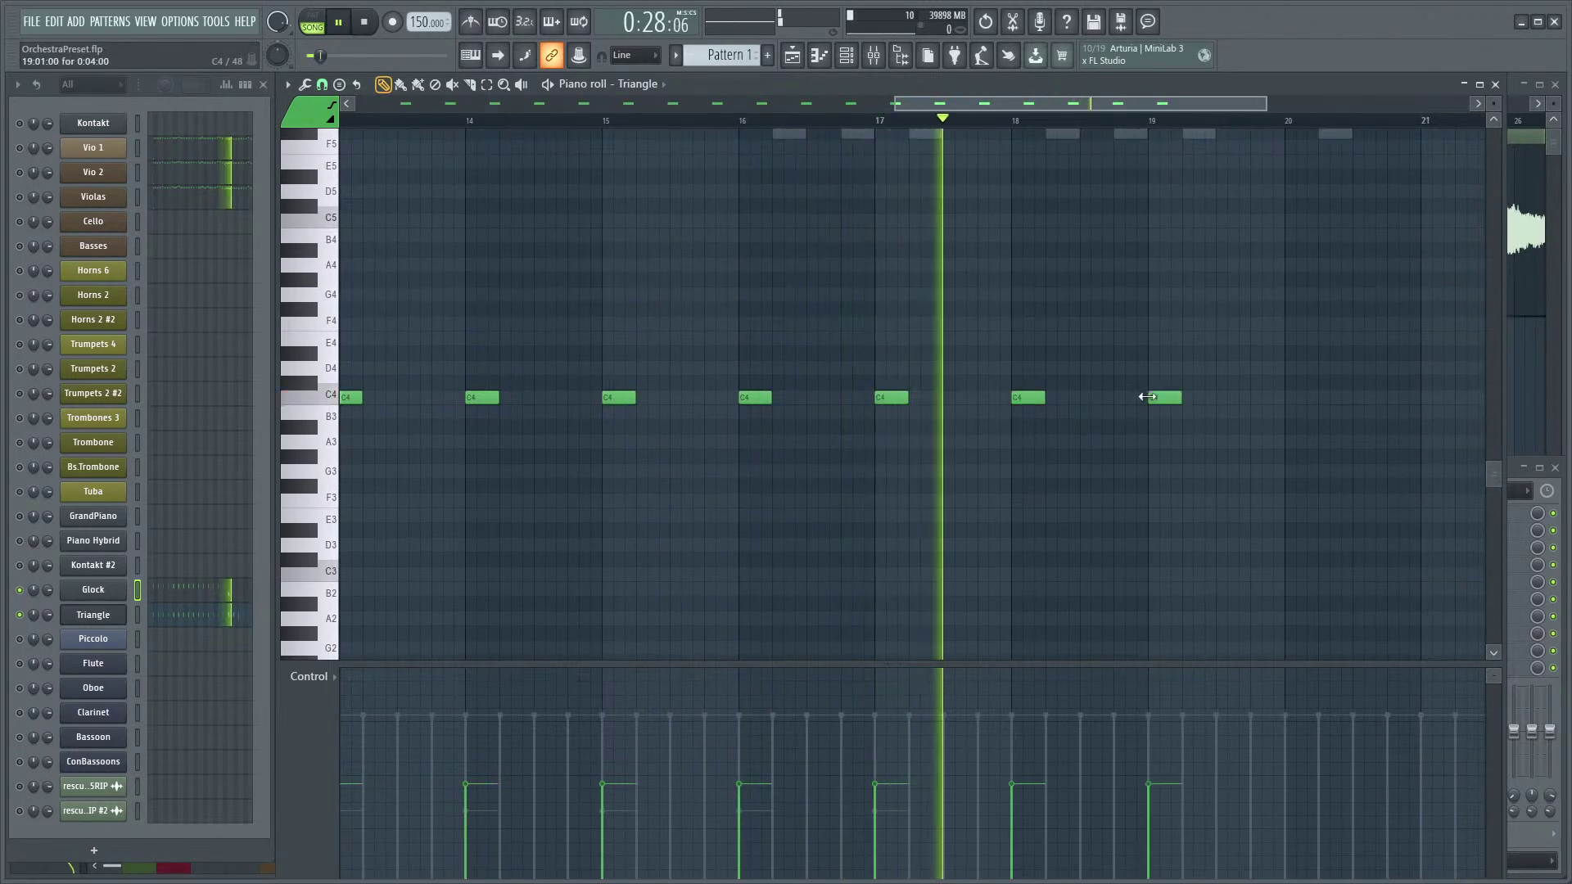
key(space)
- Widen the piano roll window to fill the remaining workspace, keeping the triangle part open
scroll(1070, 516, up, 15)
ctrl+scroll(811, 440, down, 4)
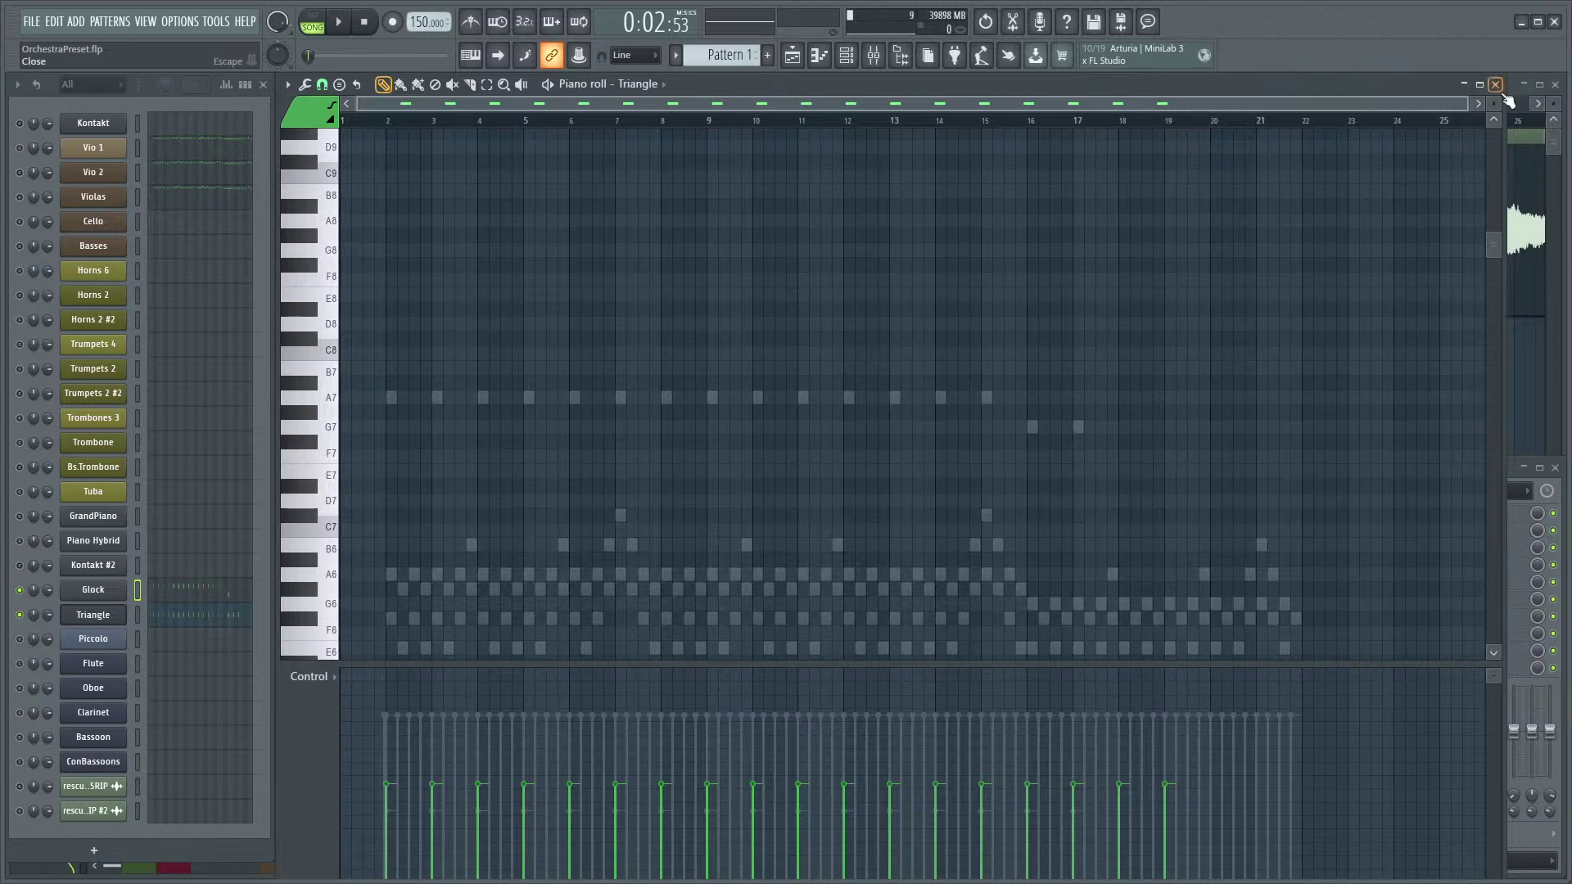
drag(1503, 97, 1559, 99)
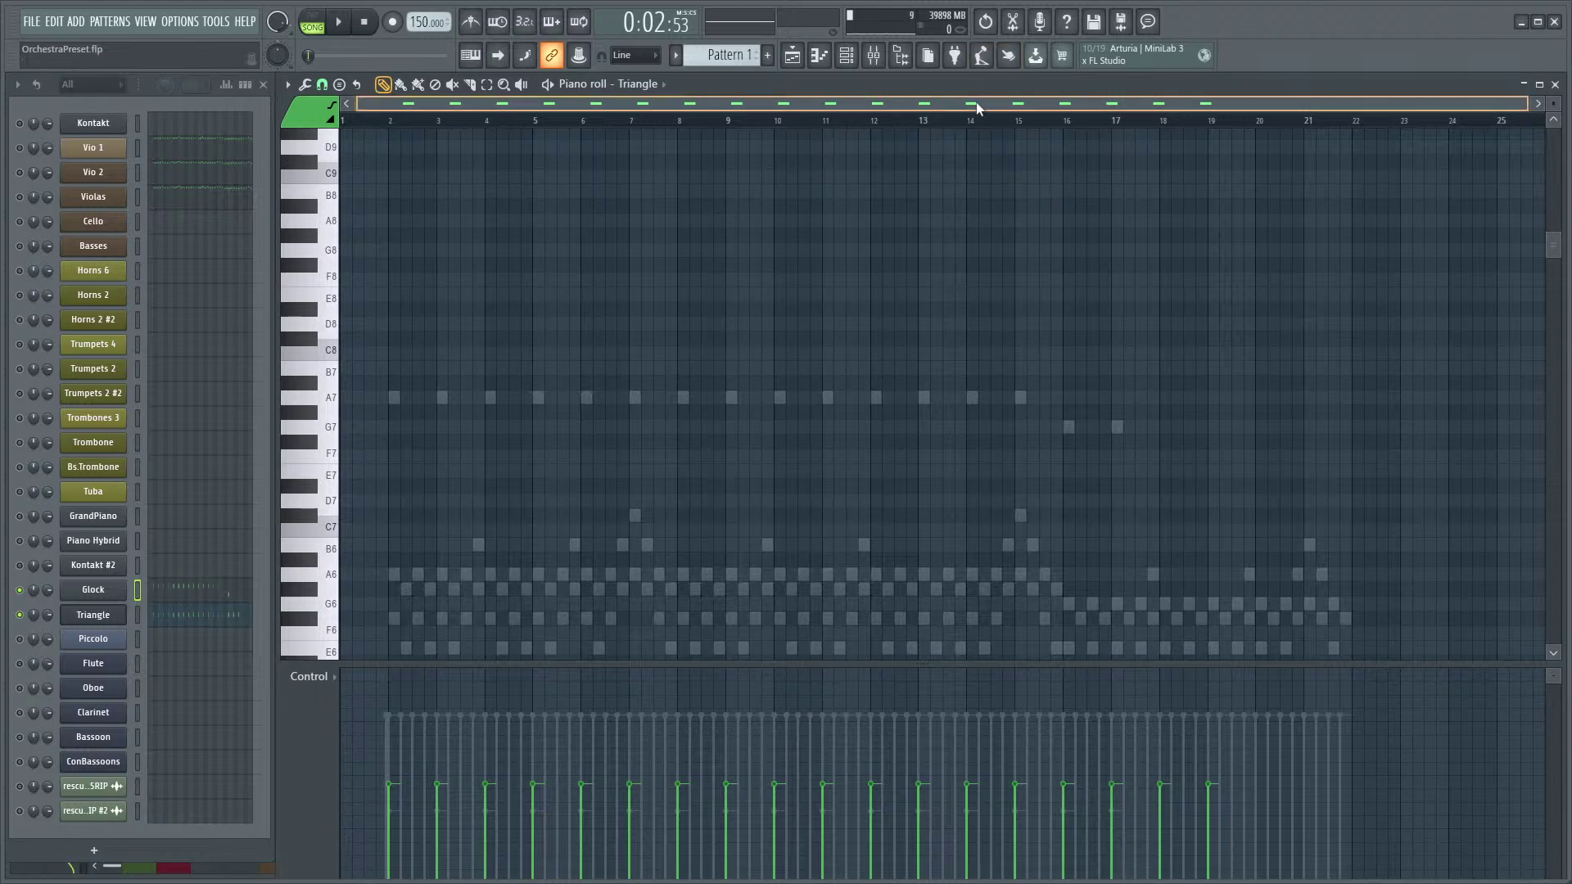
scroll(1026, 295, down, 3)
scroll(1025, 294, down, 2)
scroll(901, 334, up, 2)
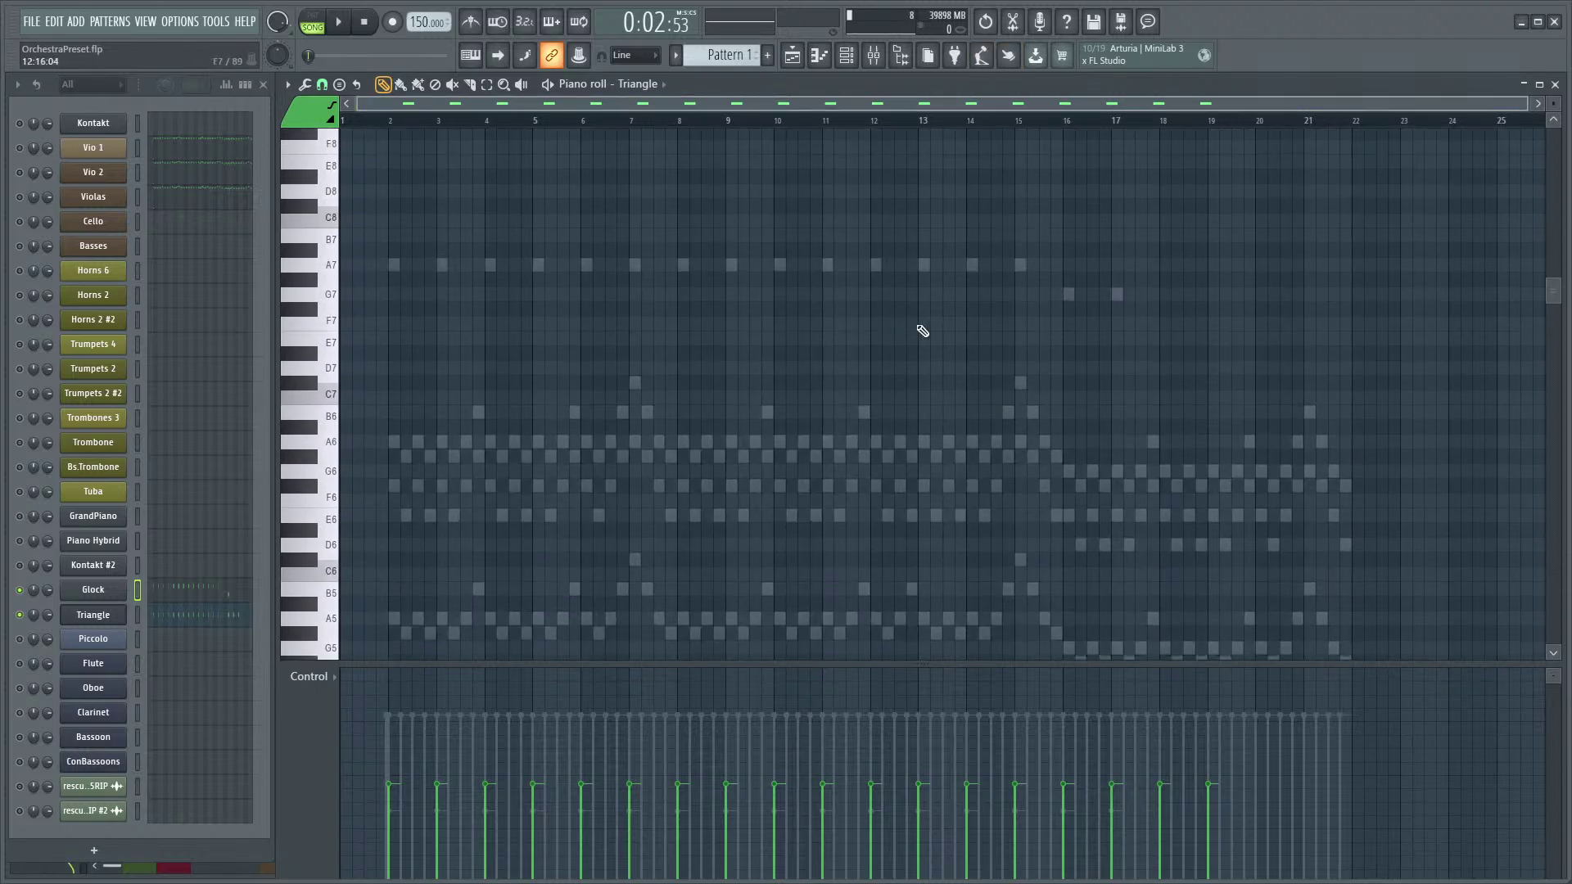
scroll(975, 331, down, 1)
scroll(975, 330, down, 3)
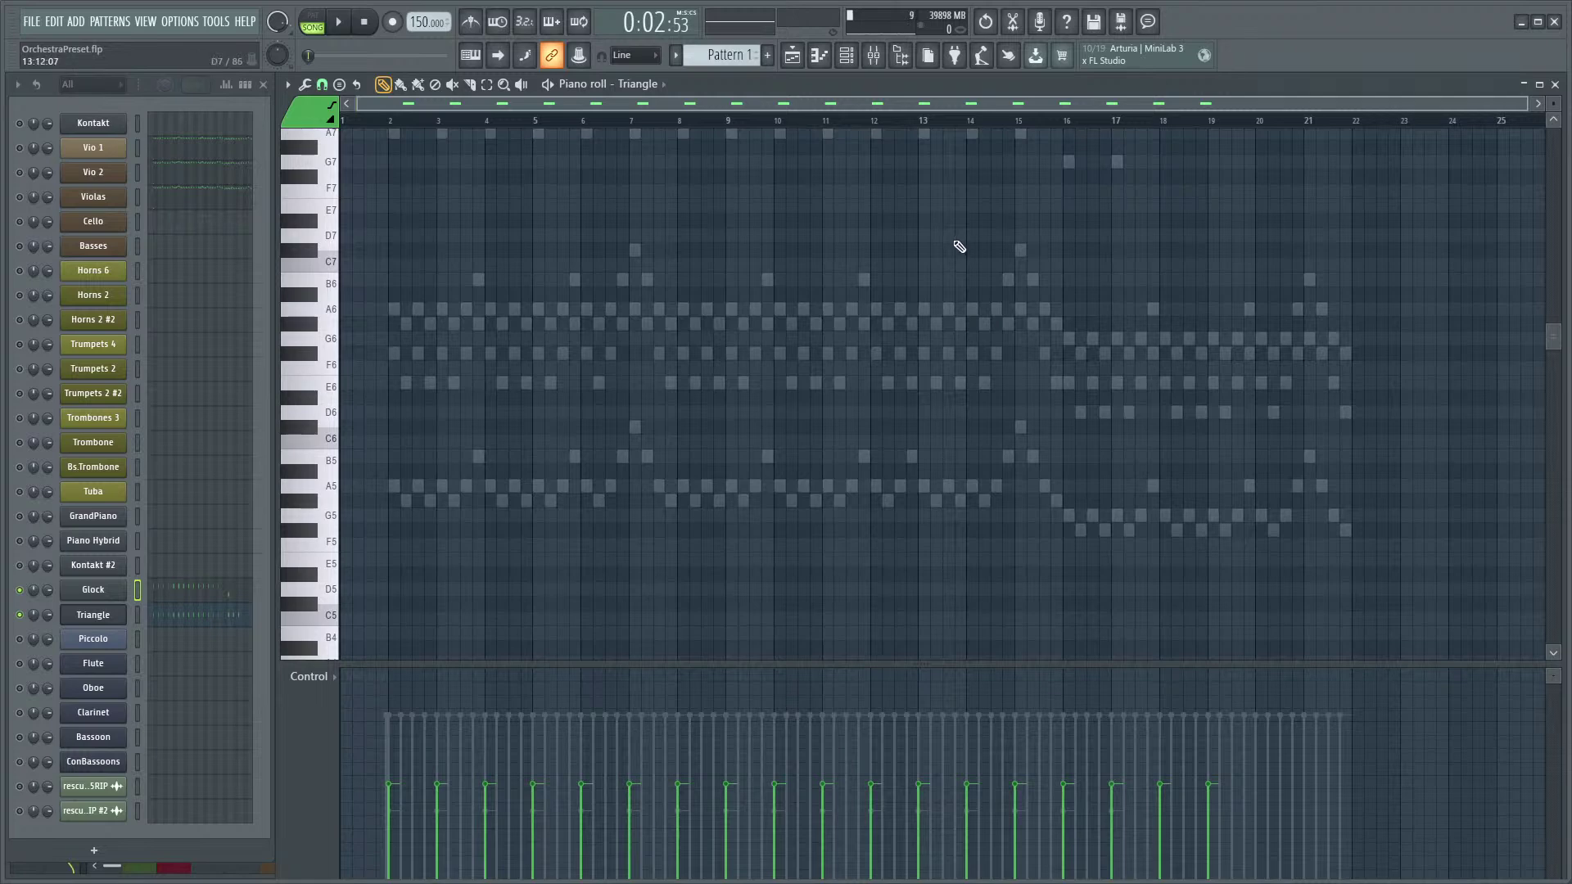
scroll(986, 340, up, 3)
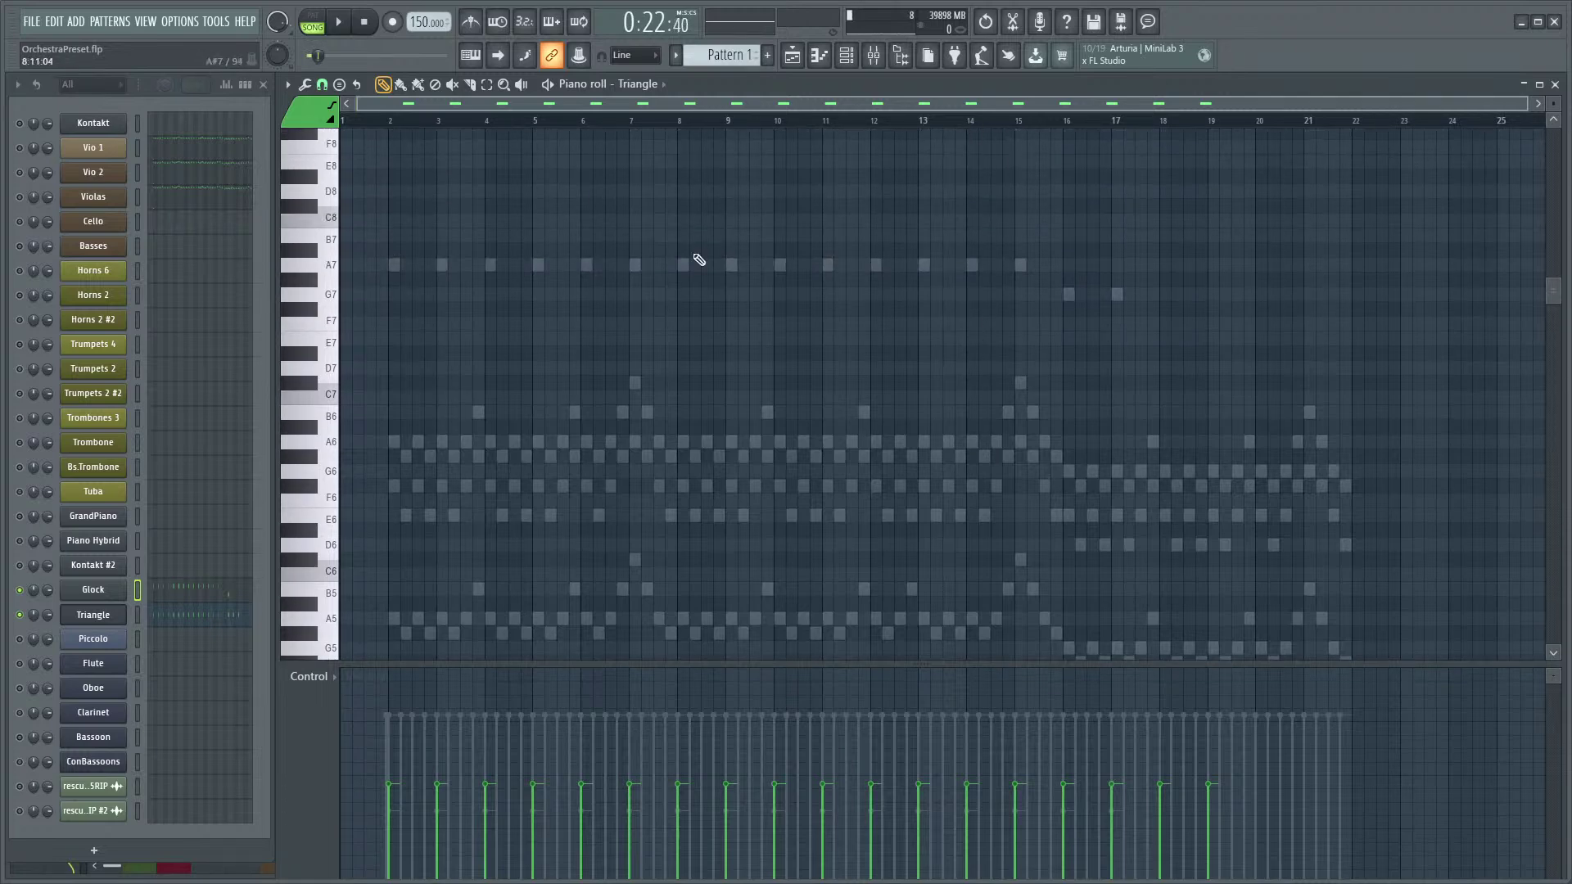
- Enable only the two rescue_cat reference audio channels and listen to the track from around bar 15
click(20, 810)
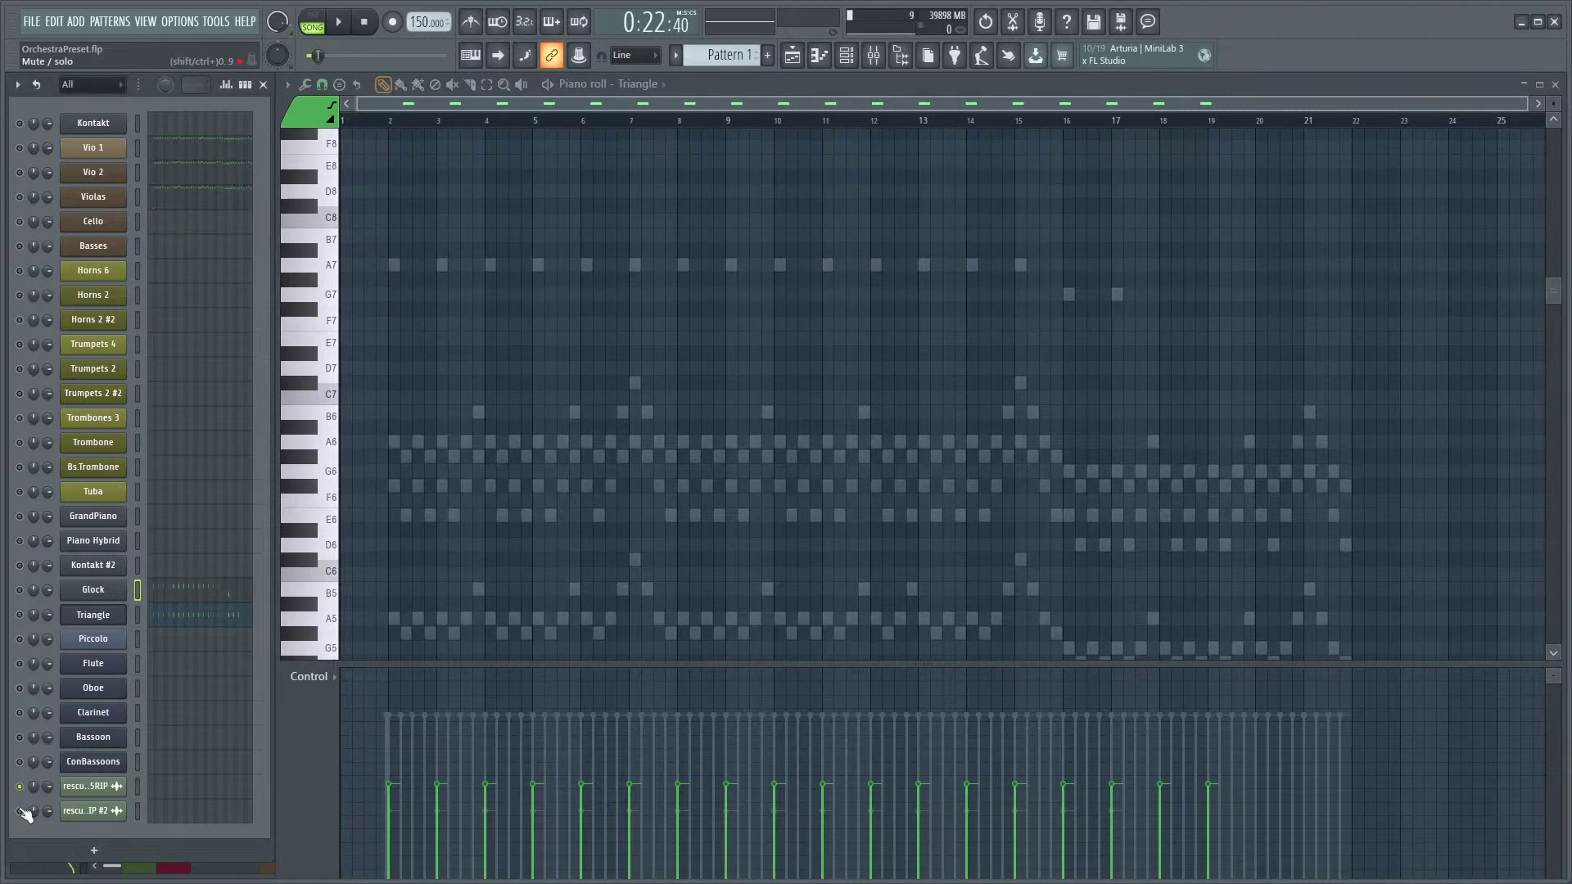
click(1022, 125)
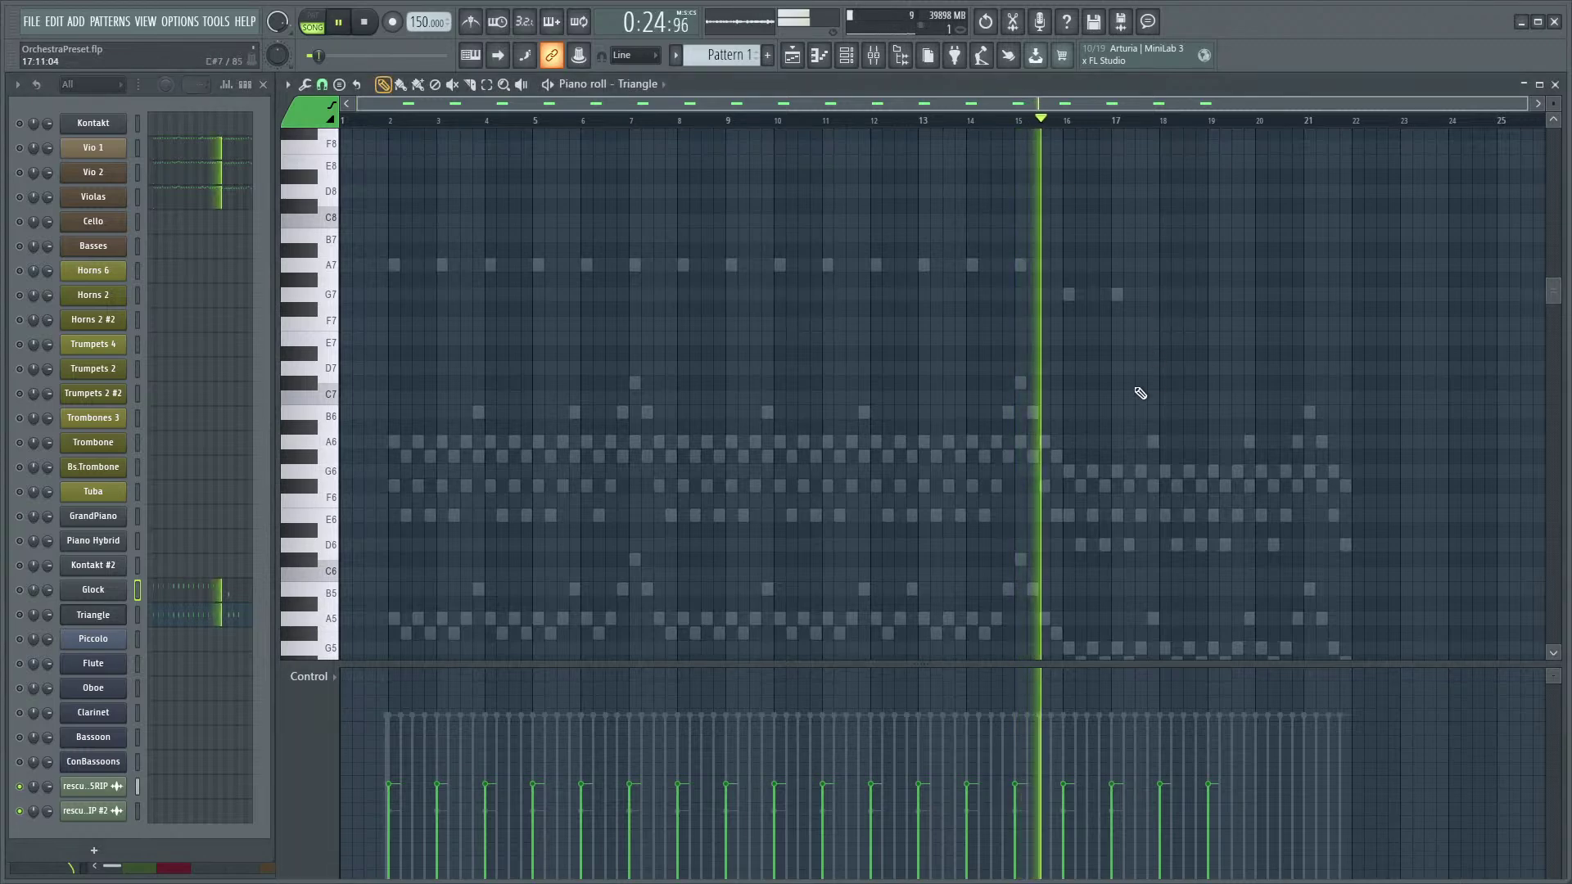
click(1009, 122)
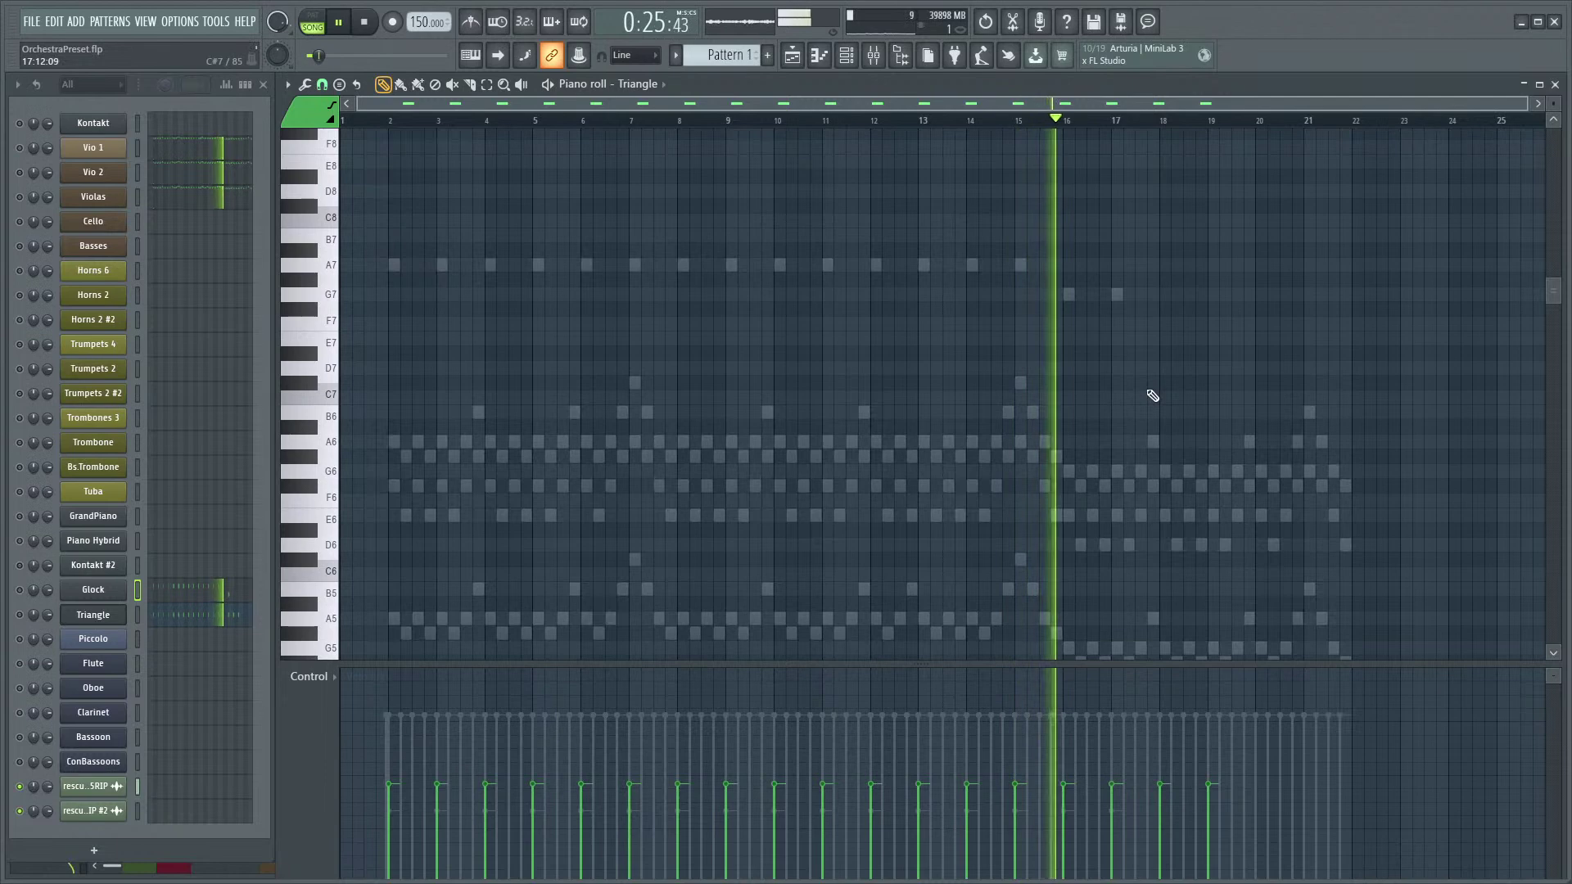
key(space)
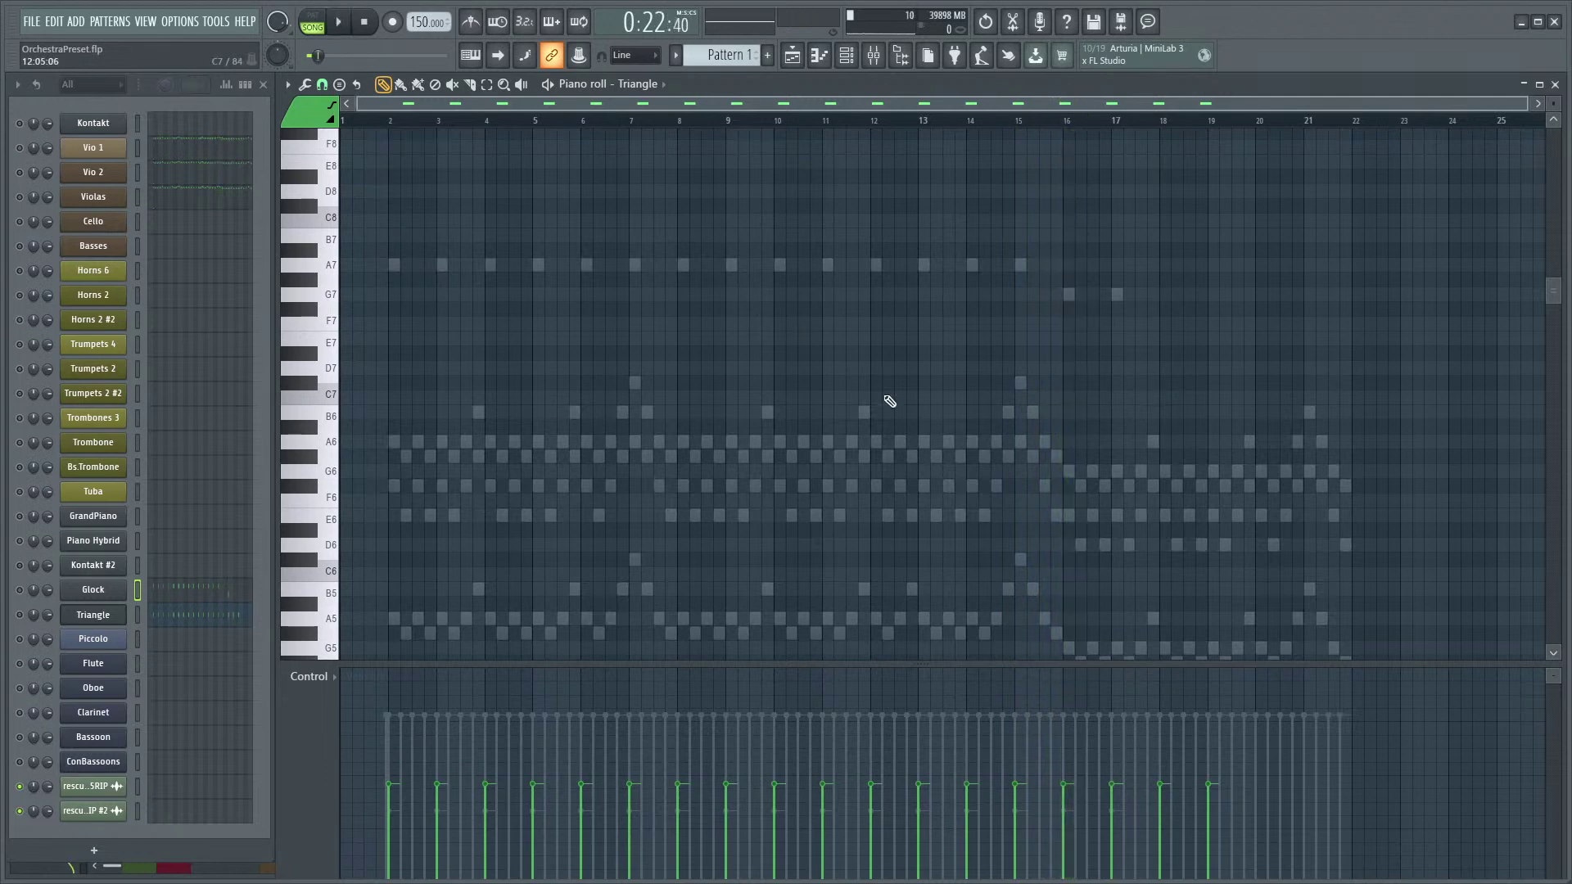
- Play only the glockenspiel and triangle from bar 2 and check their tracks in the mixer
click(20, 589)
click(19, 615)
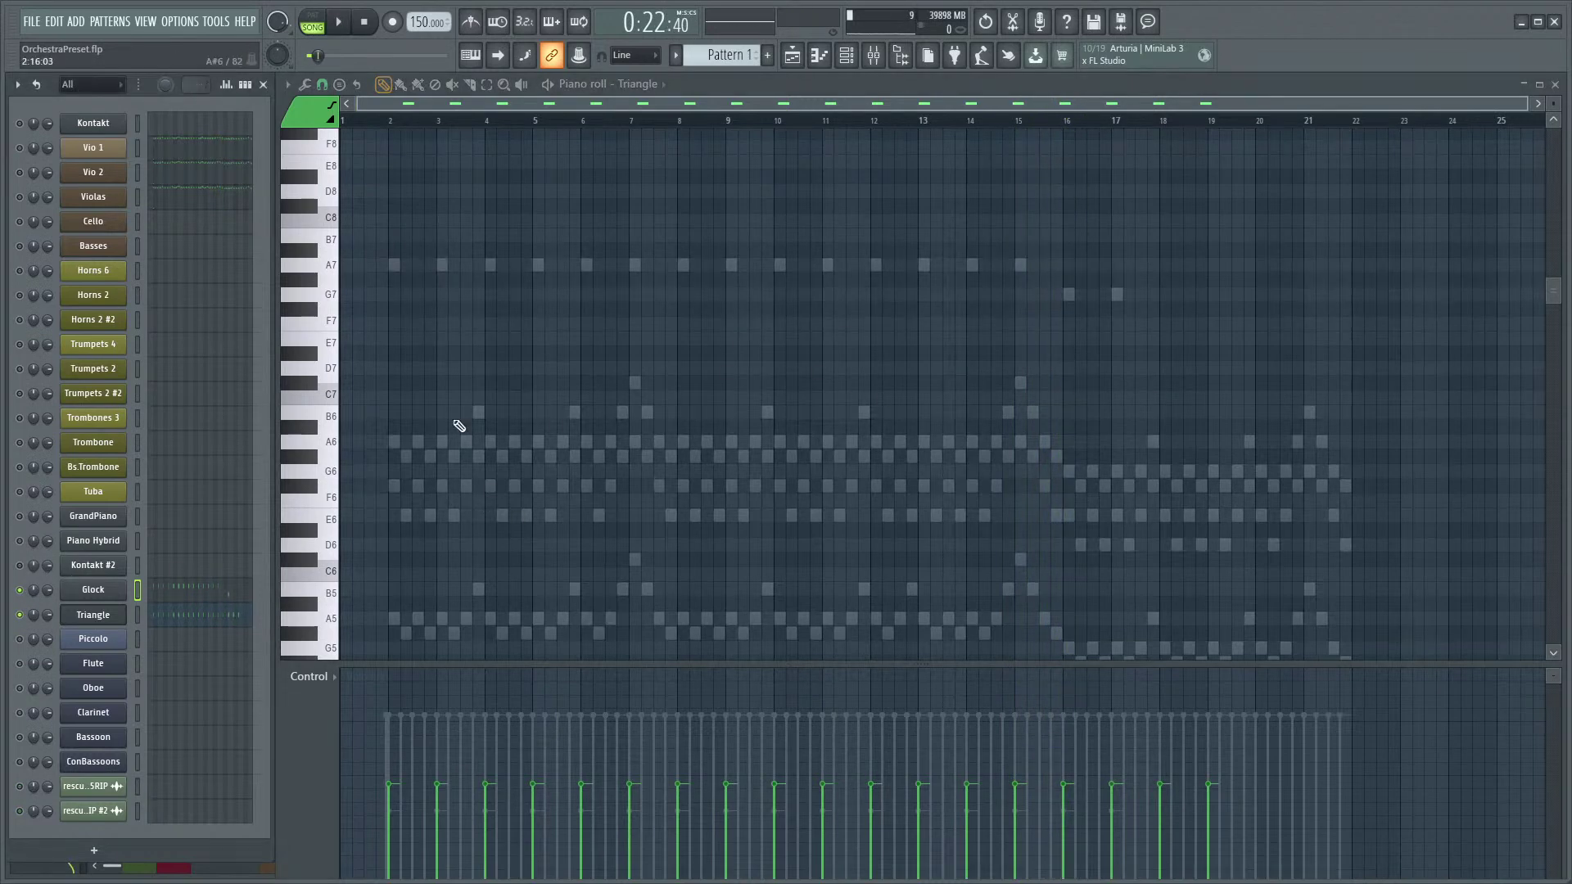
scroll(554, 365, up, 1)
click(386, 120)
key(space)
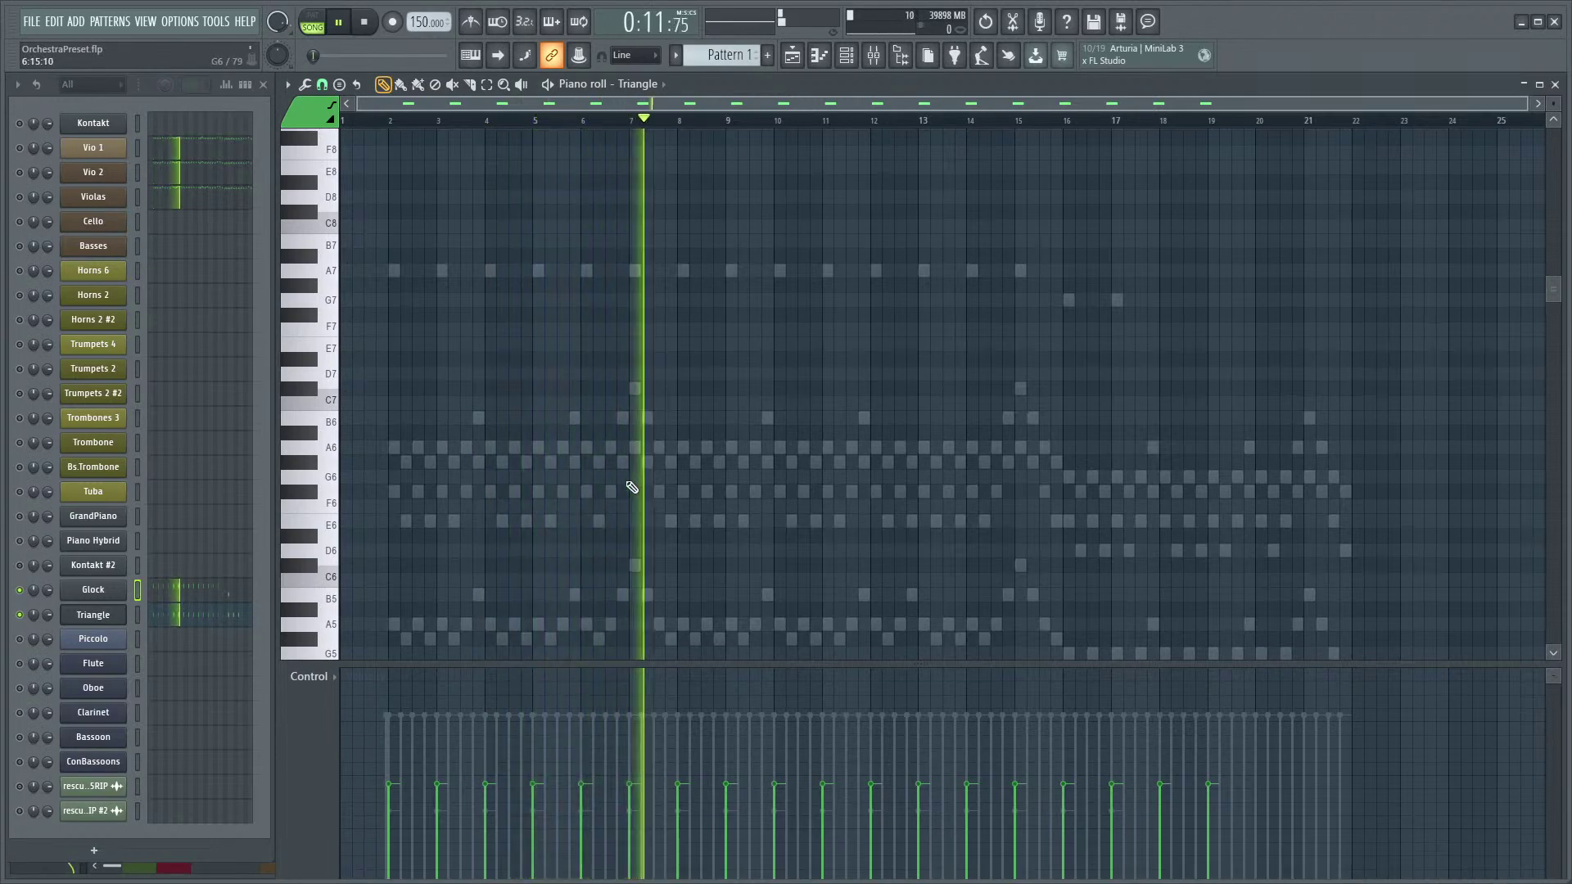
key(F9)
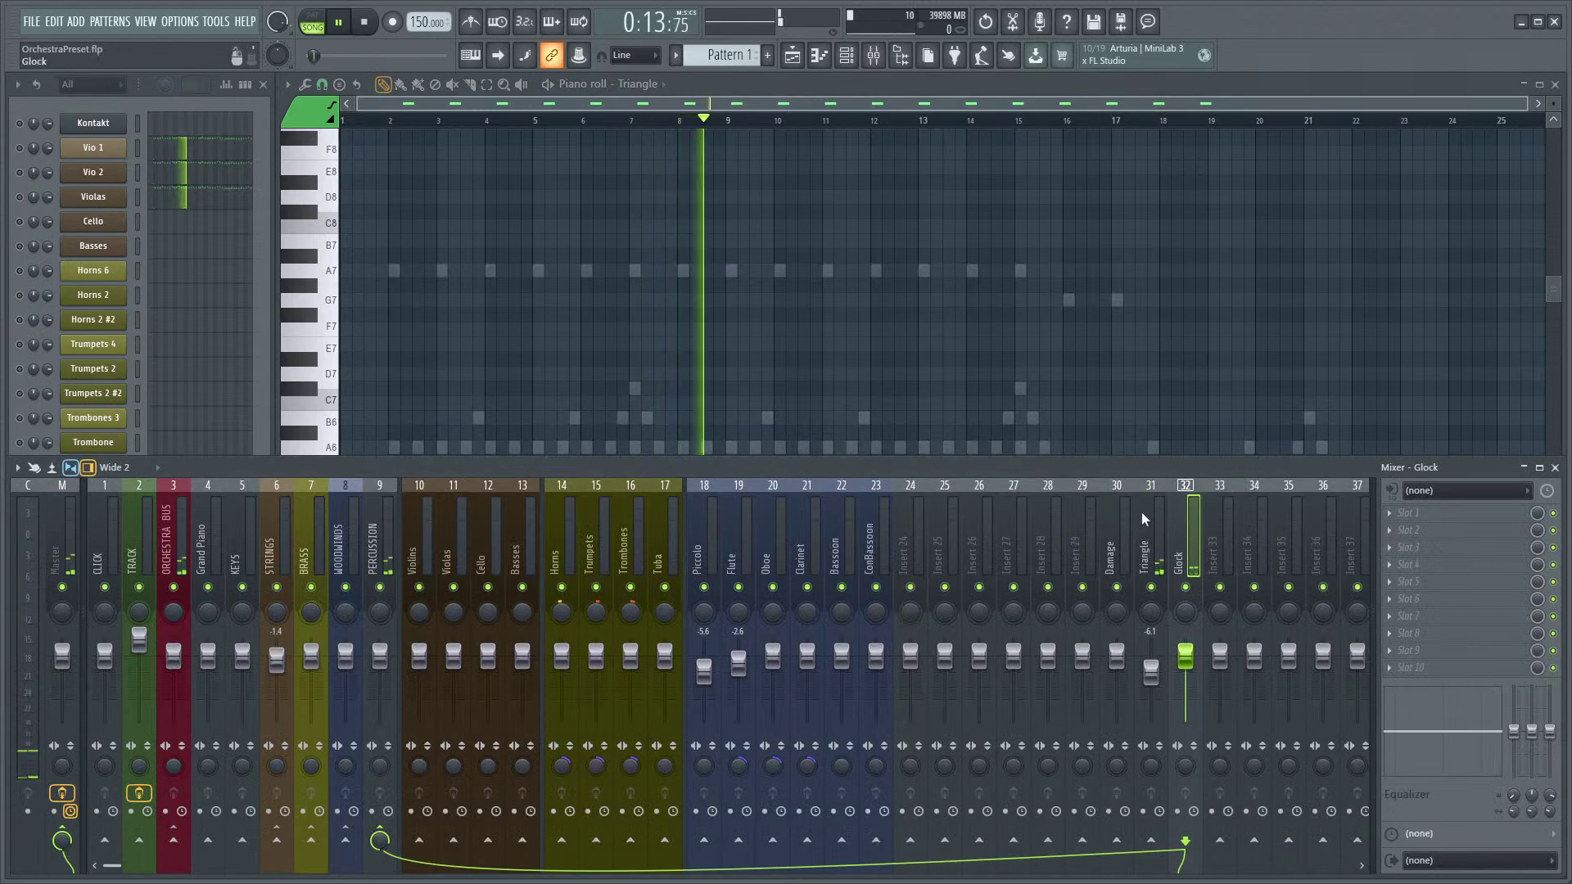
key(F7)
key(space)
- Enable all the instrument channels, keep the two reference channels muted, and play the full arrangement from bar 2
click(30, 288)
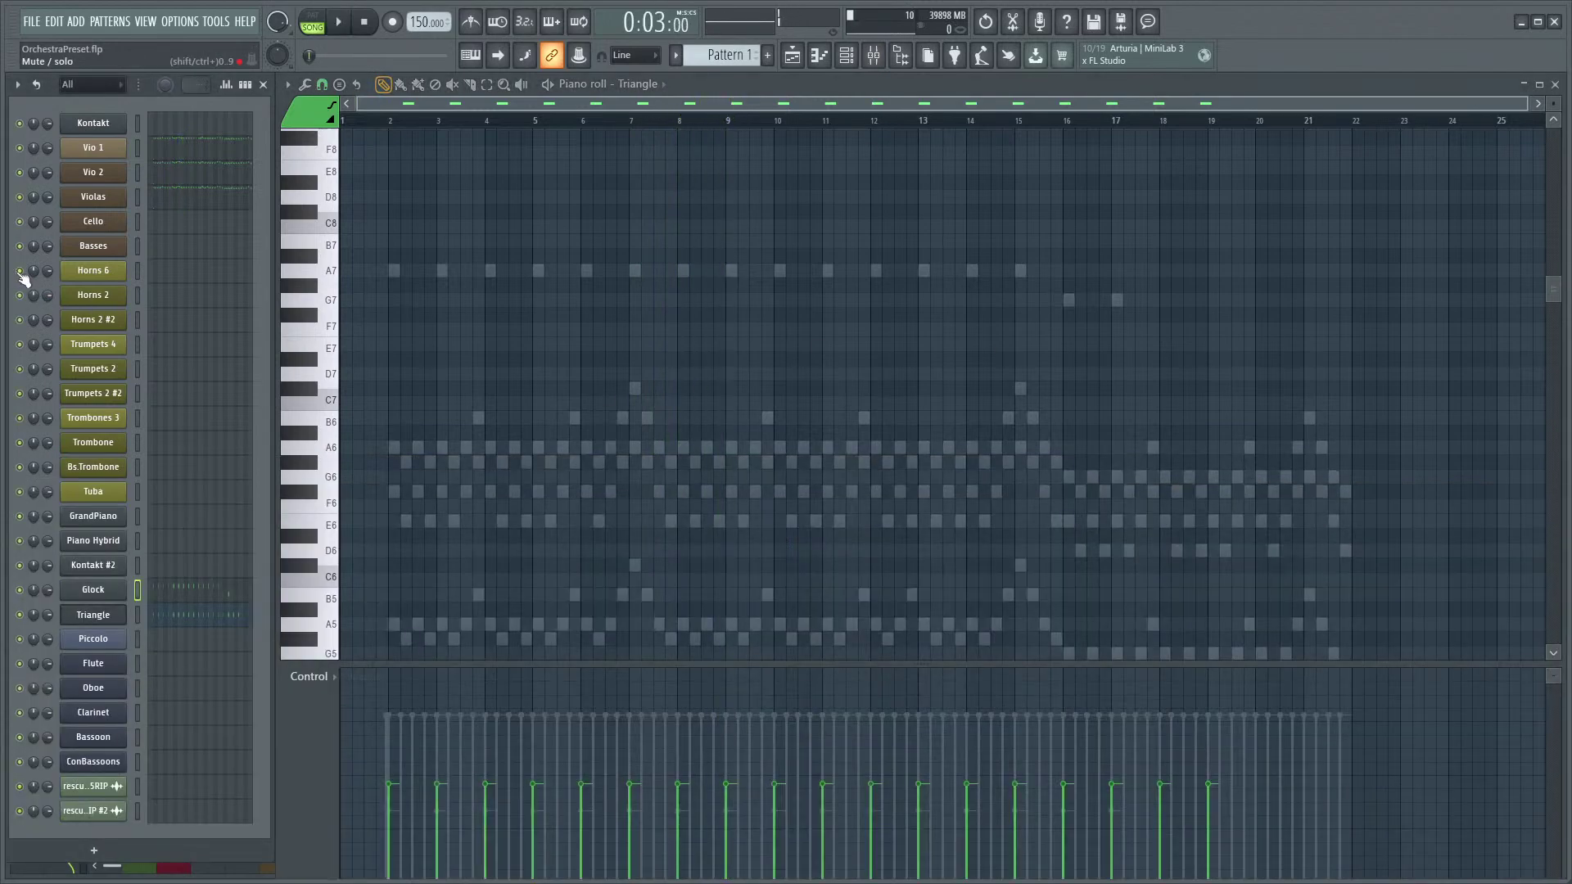
key(space)
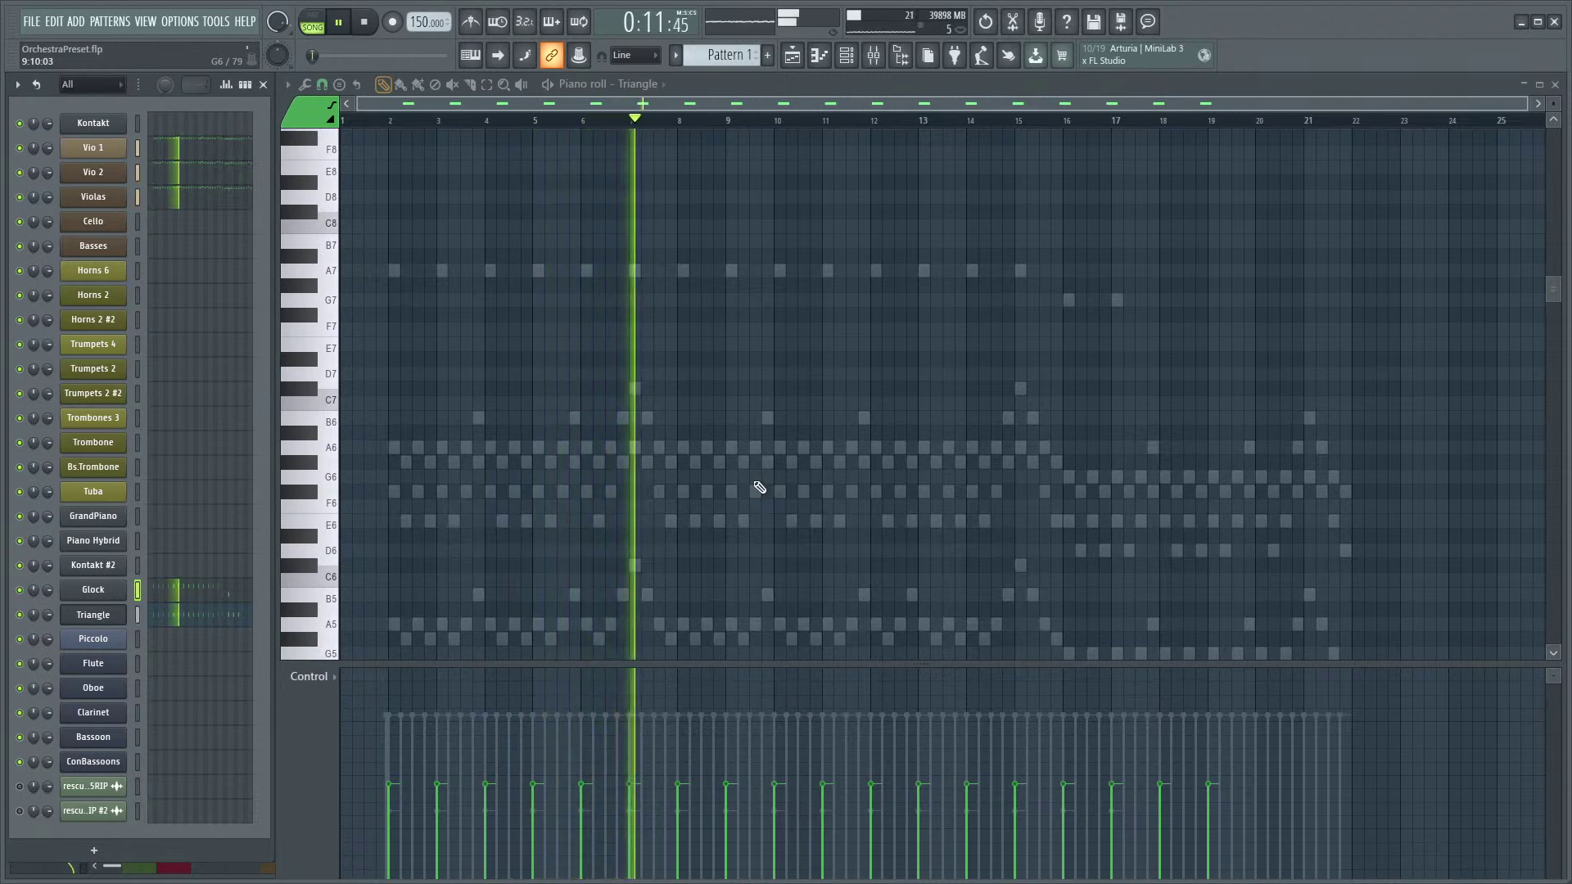
scroll(786, 485, down, 3)
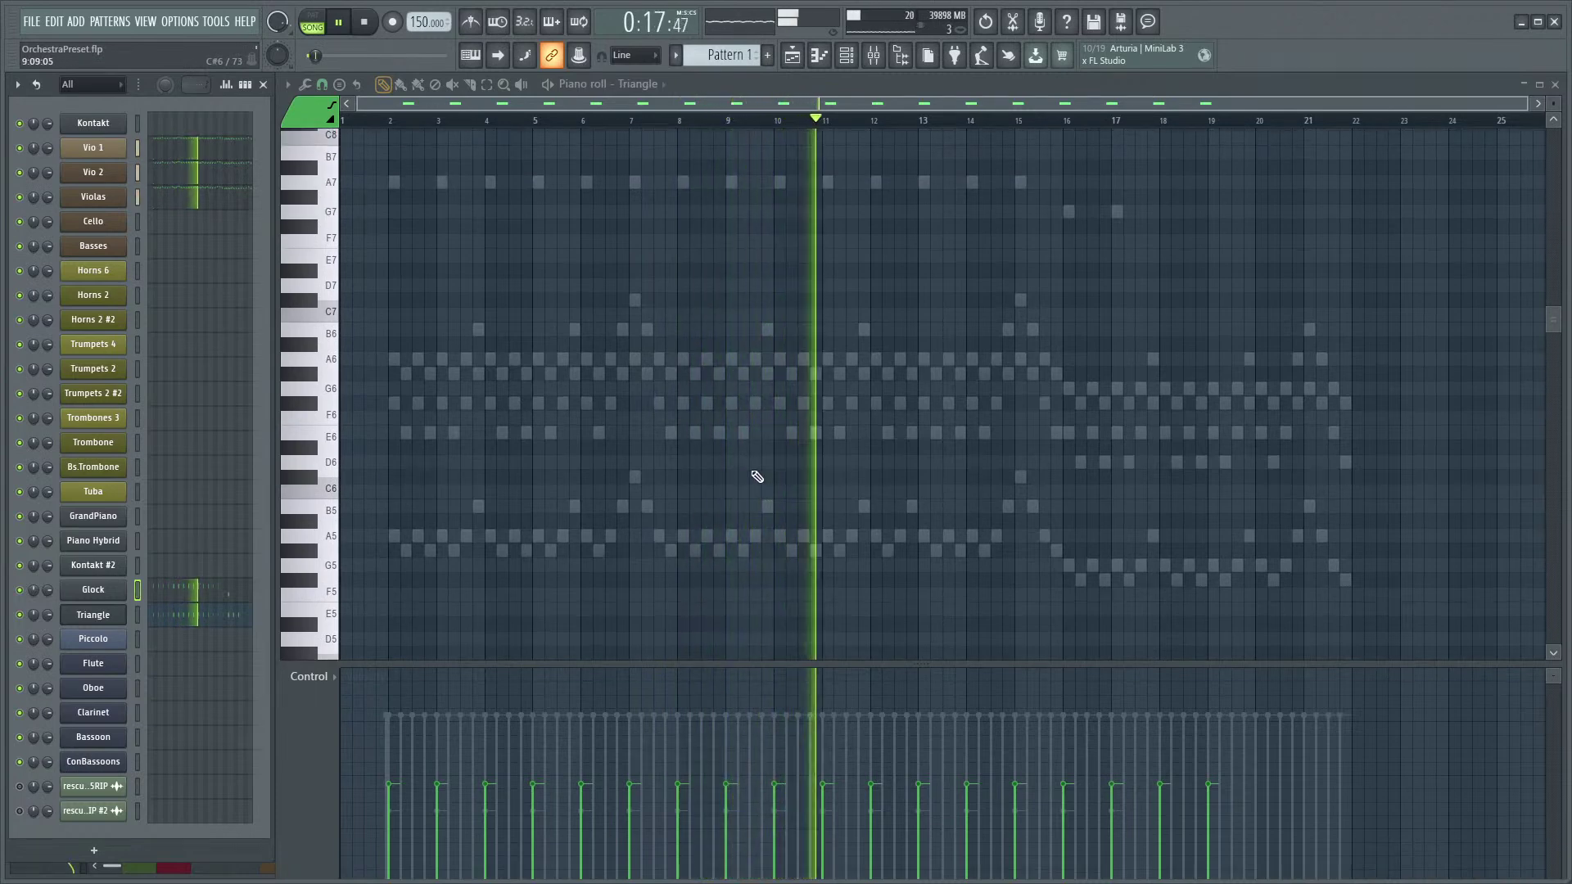
key(space)
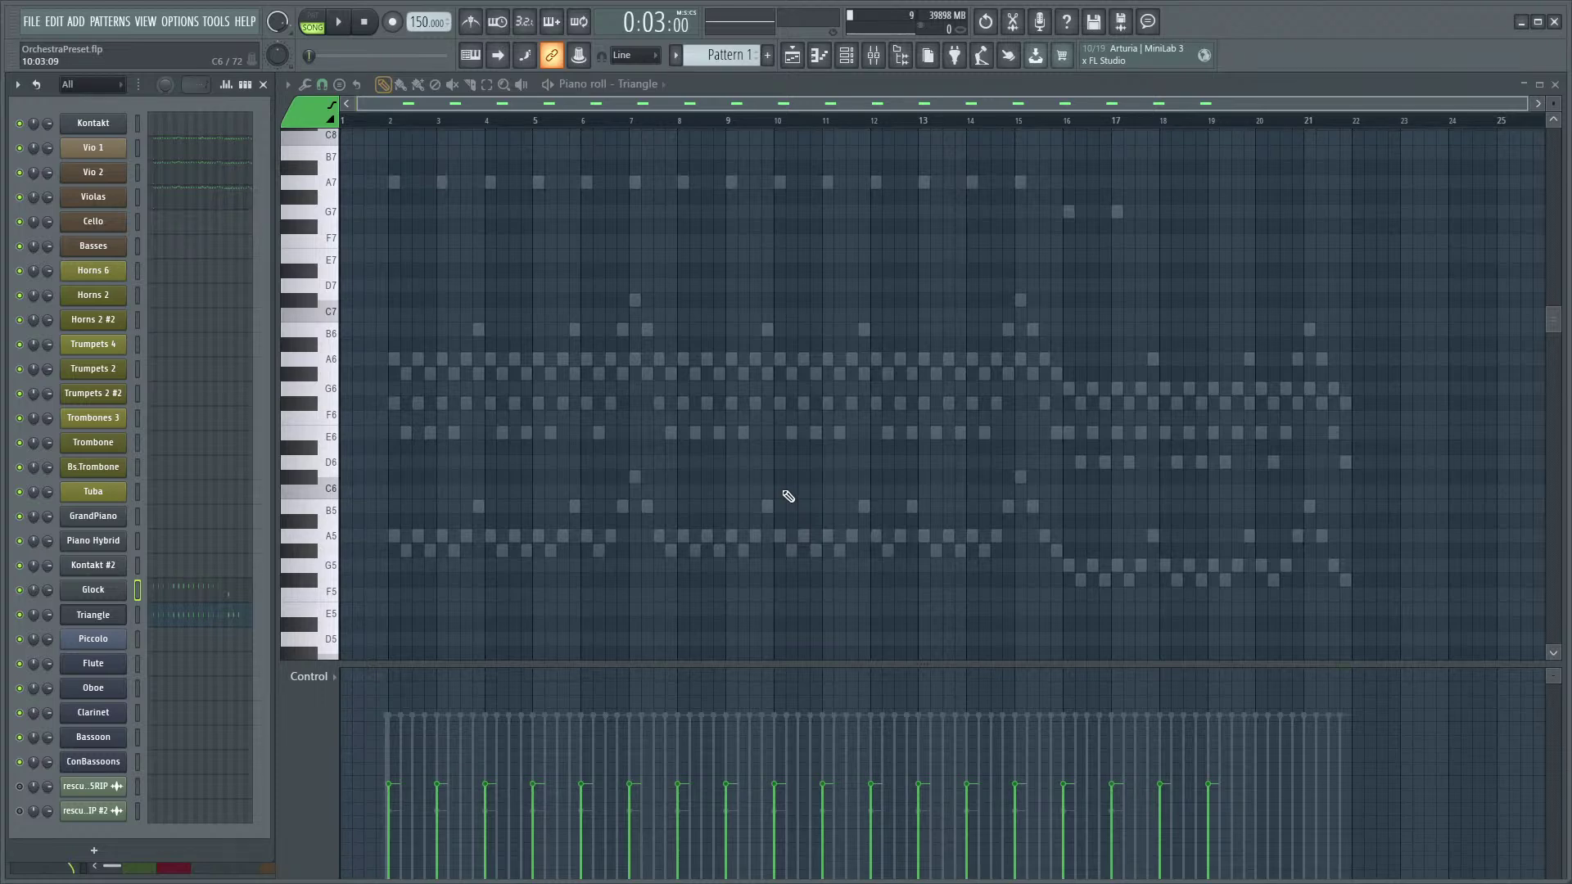
scroll(737, 491, up, 2)
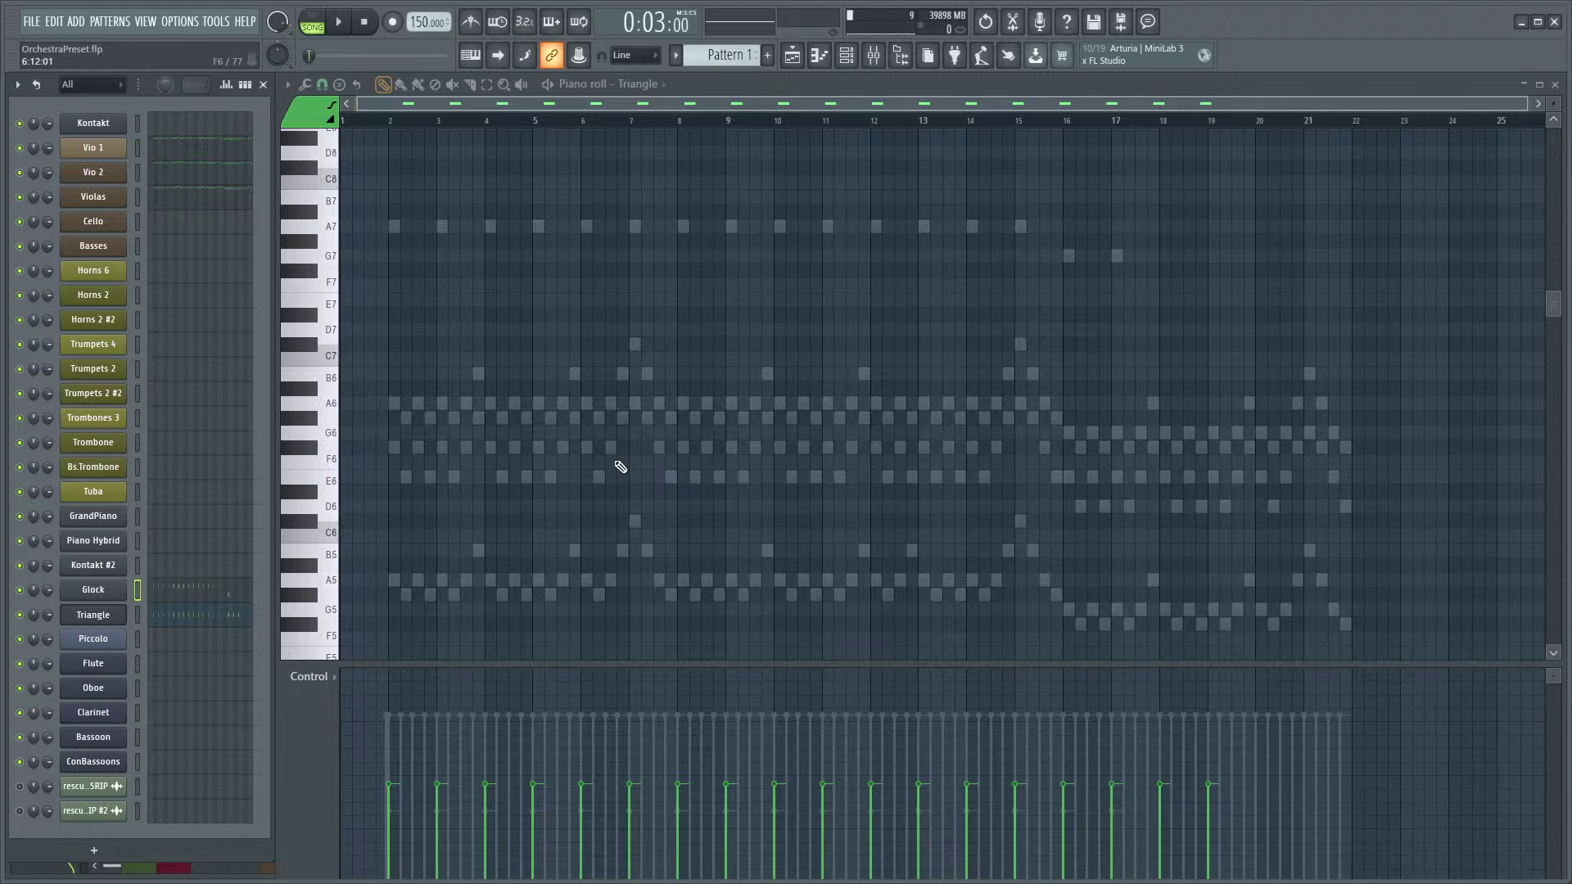
scroll(702, 281, down, 3)
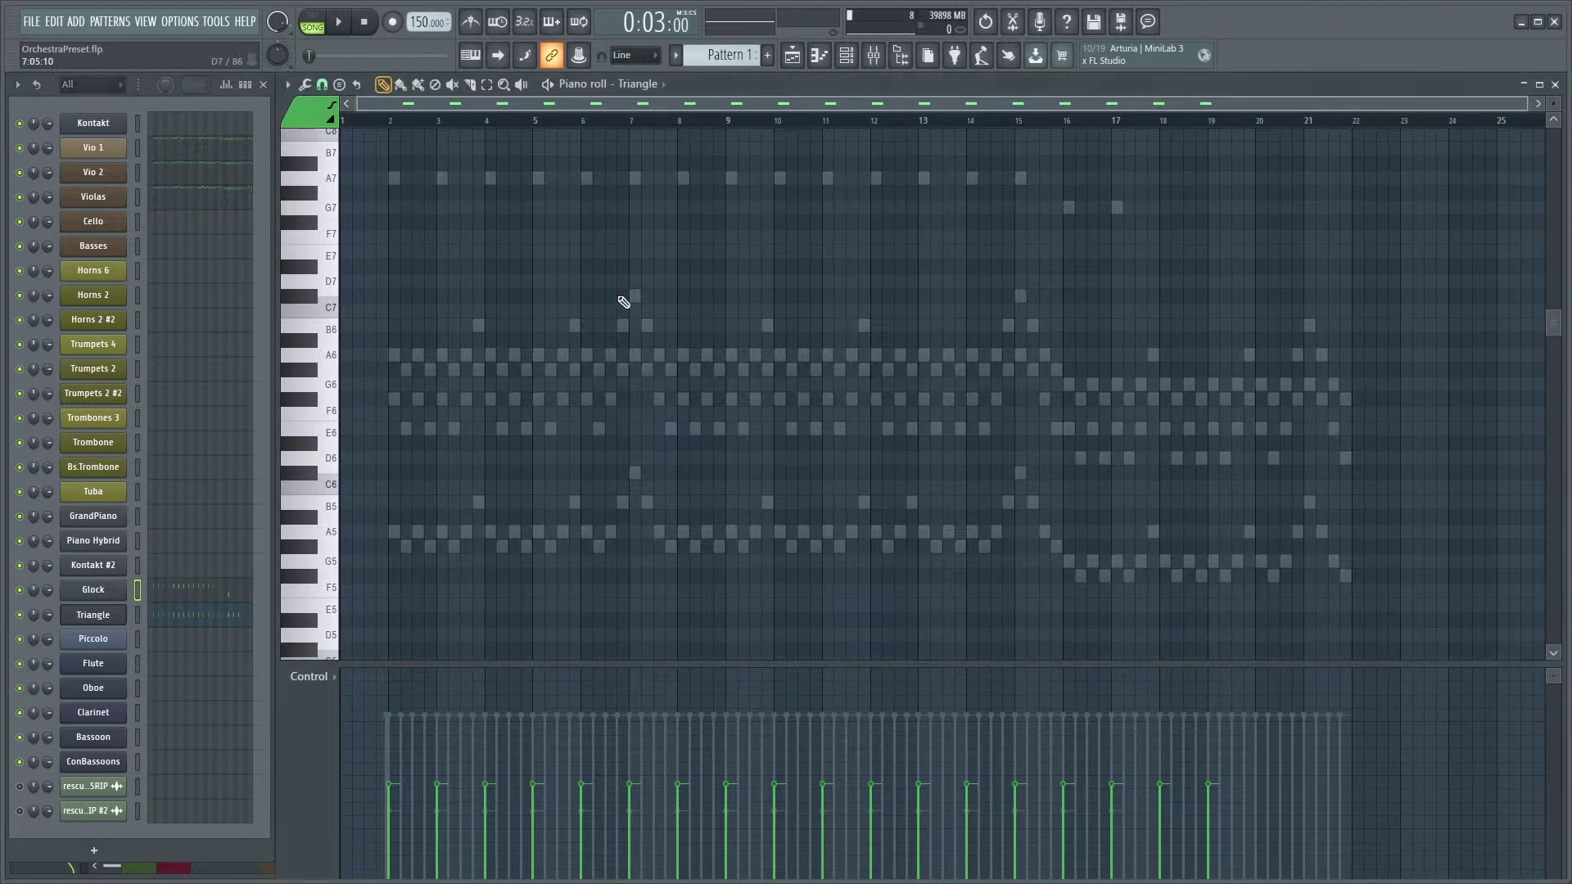
scroll(564, 328, up, 3)
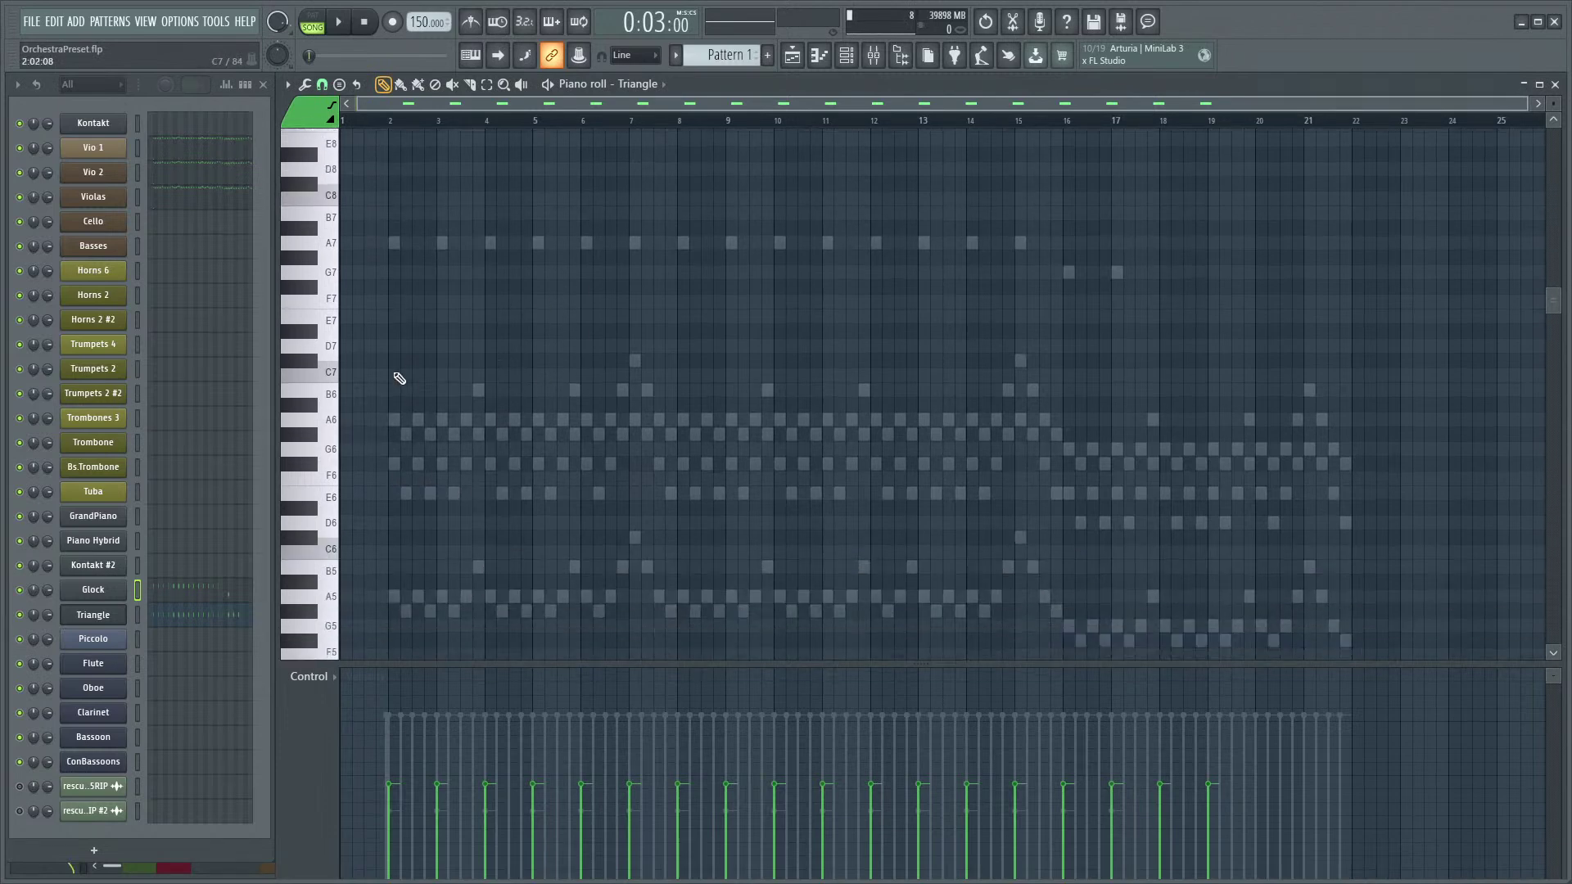
- Switch to only the two reference audio channels and listen to the track from bar 2
drag(19, 786, 18, 810)
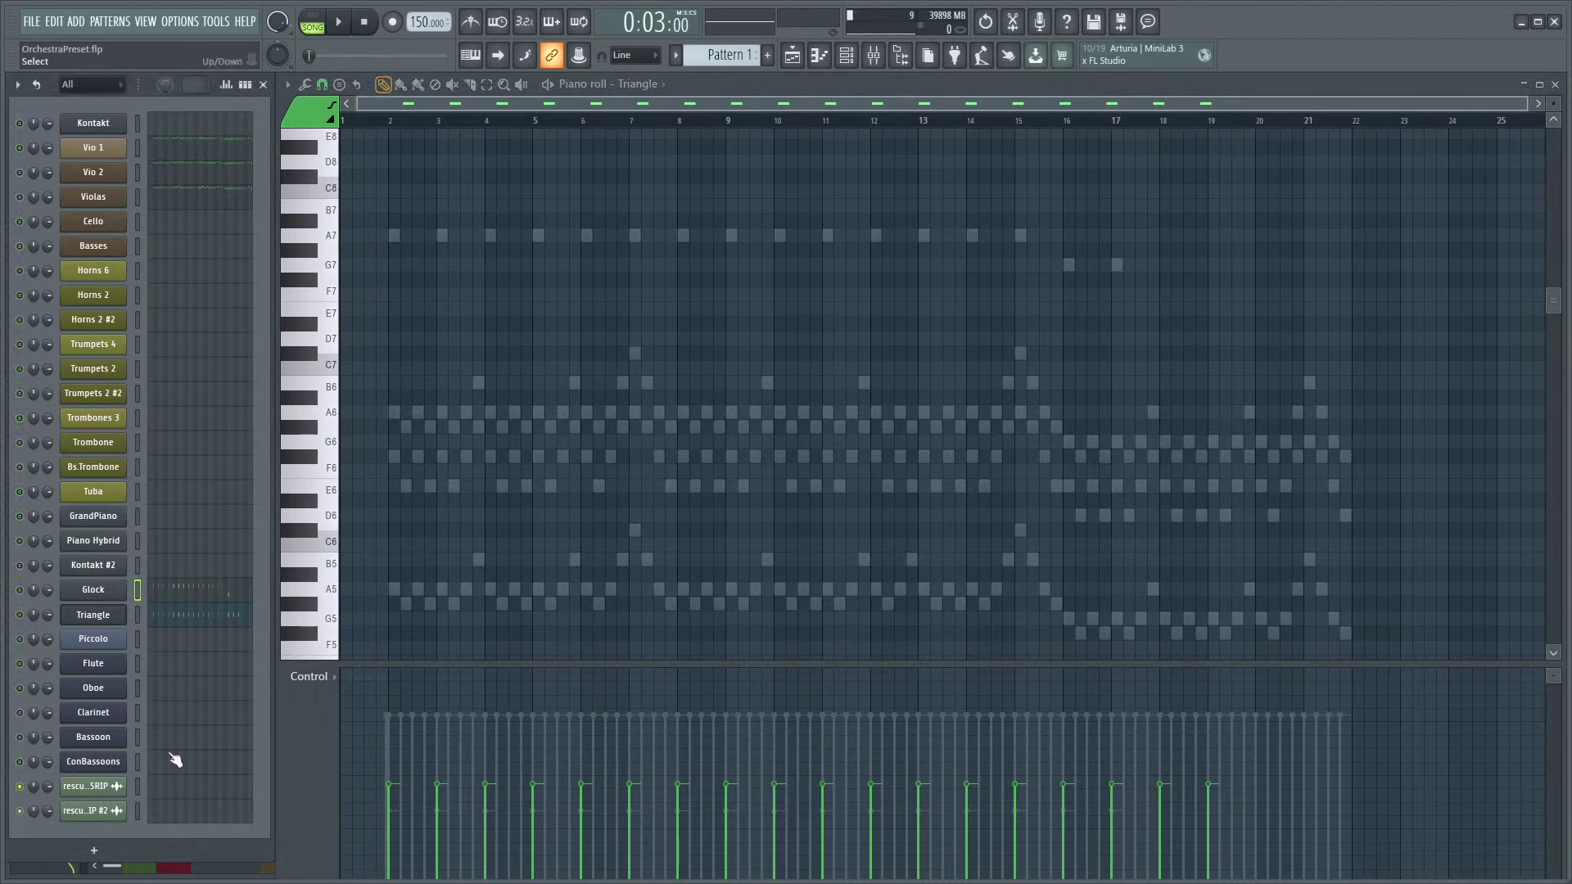
key(space)
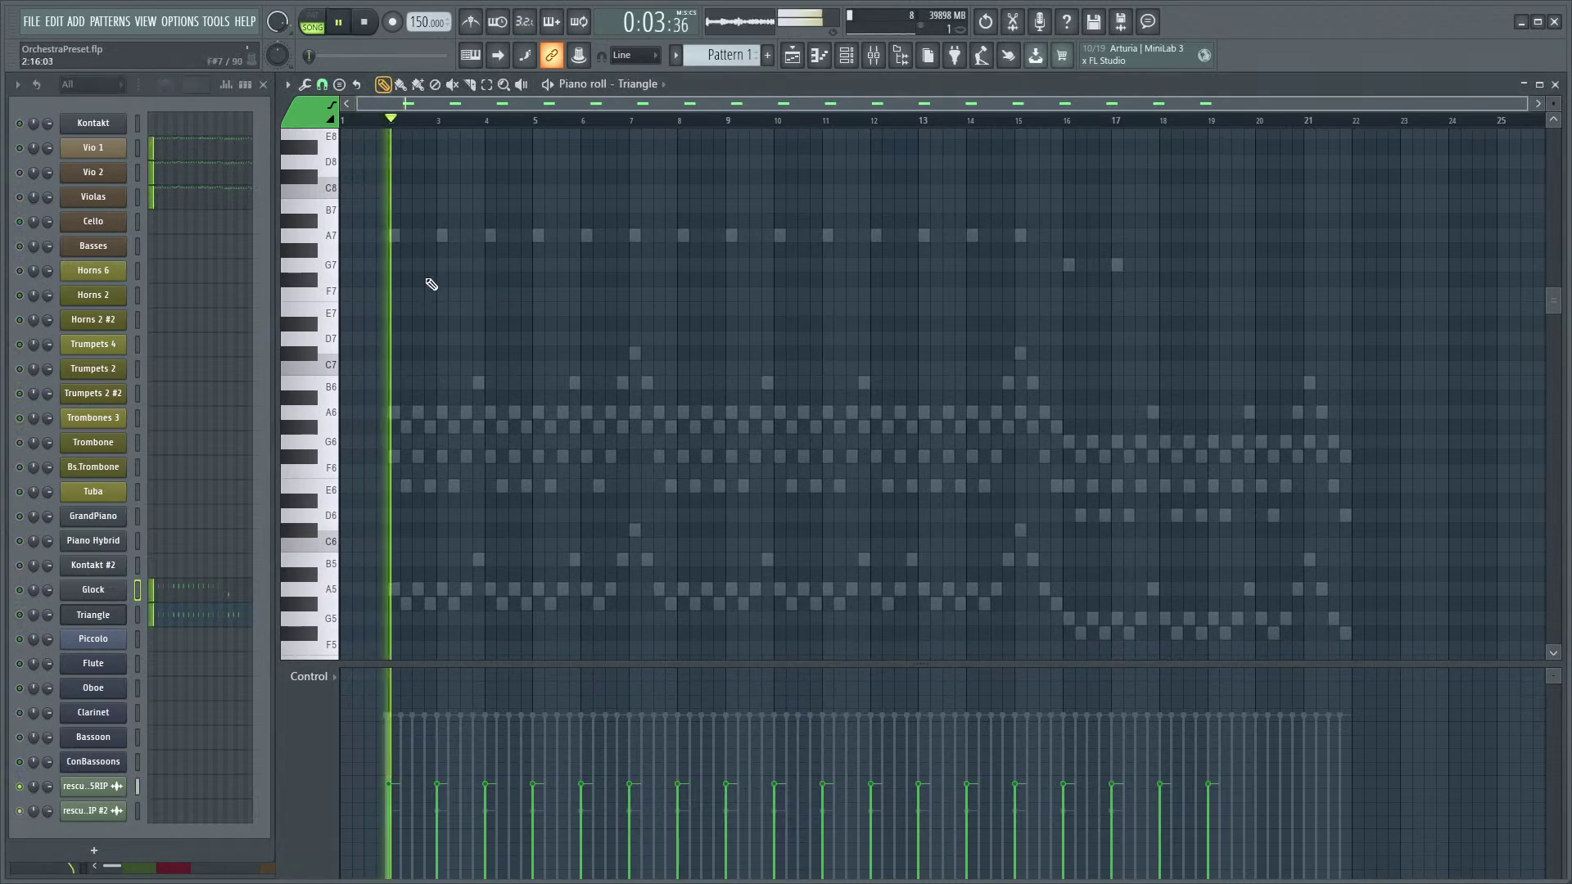
scroll(385, 131, up, 3)
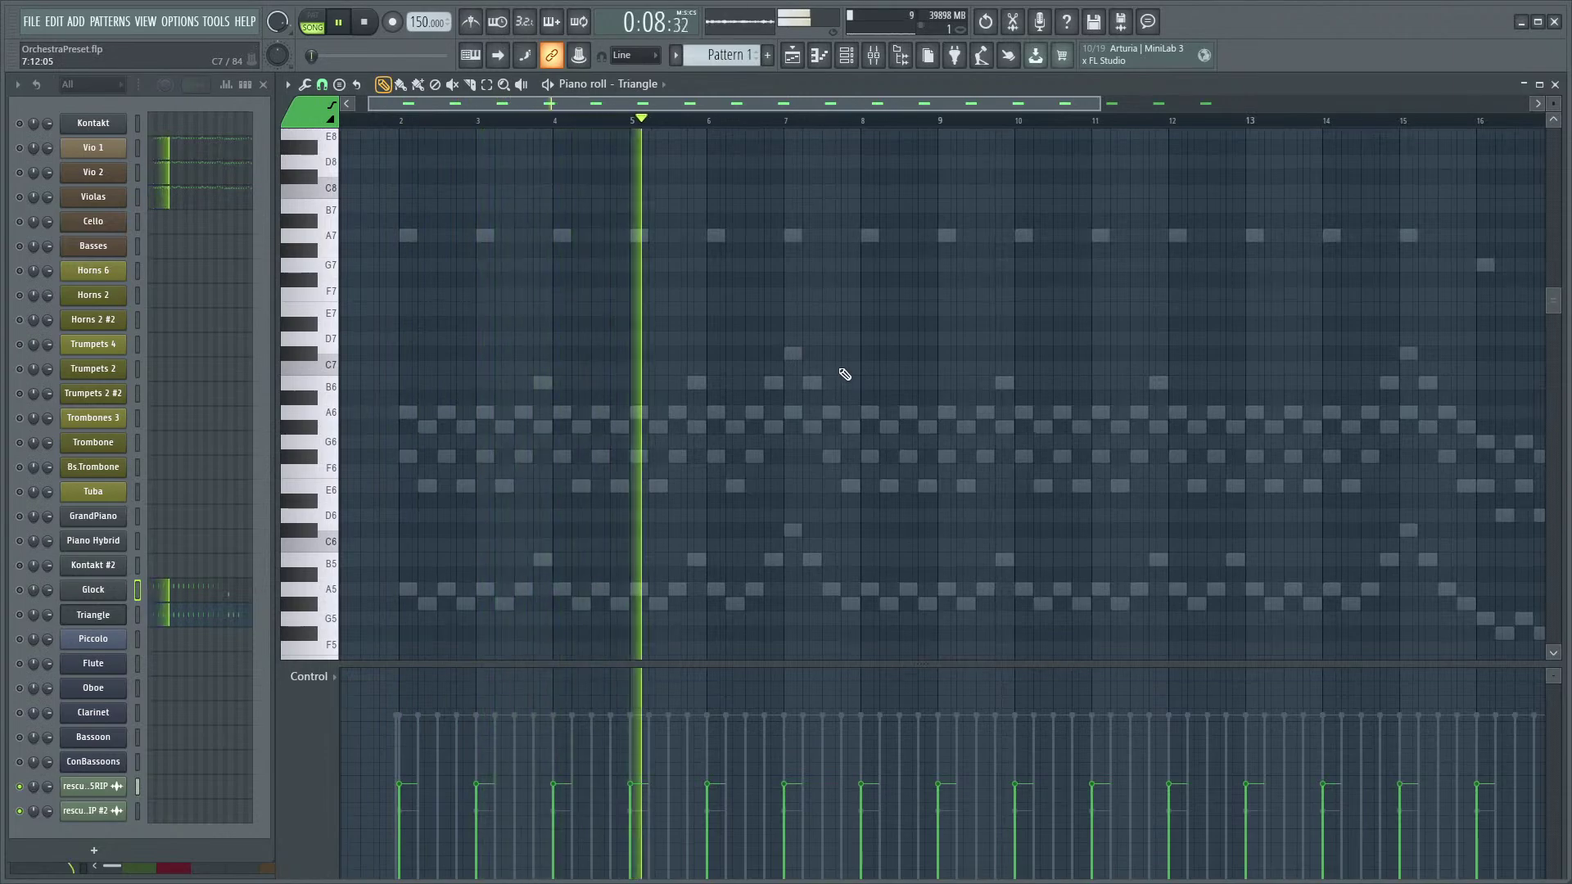
key(F9)
key(space)
- Inspect the Fruity Stereo Shaper effect on the TRACK mixer insert
drag(441, 97, 430, 97)
scroll(501, 291, down, 5)
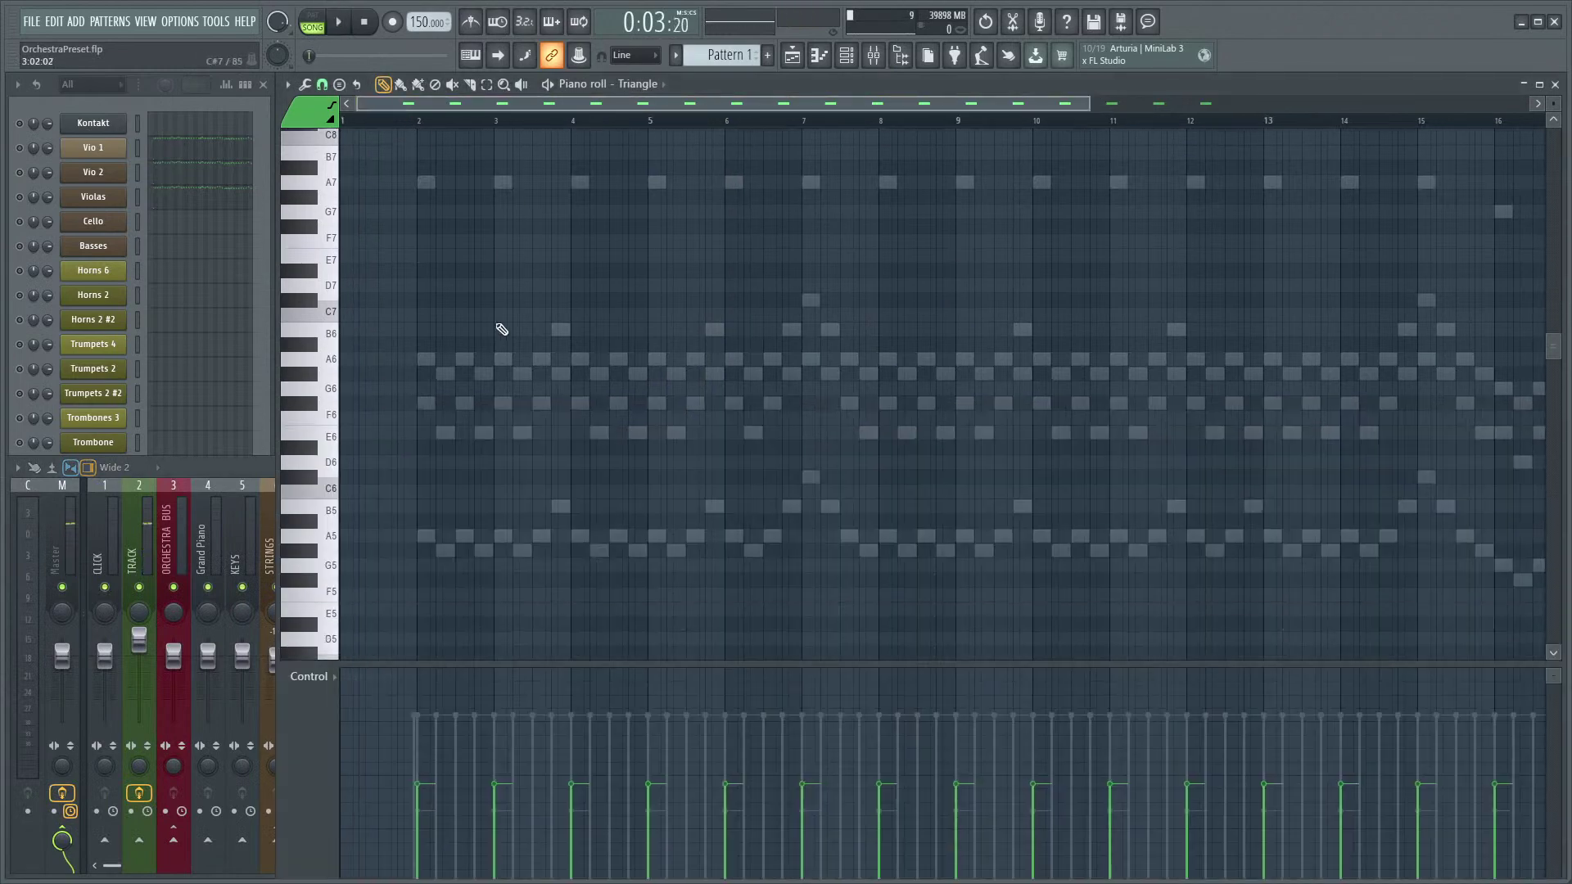
scroll(528, 344, down, 2)
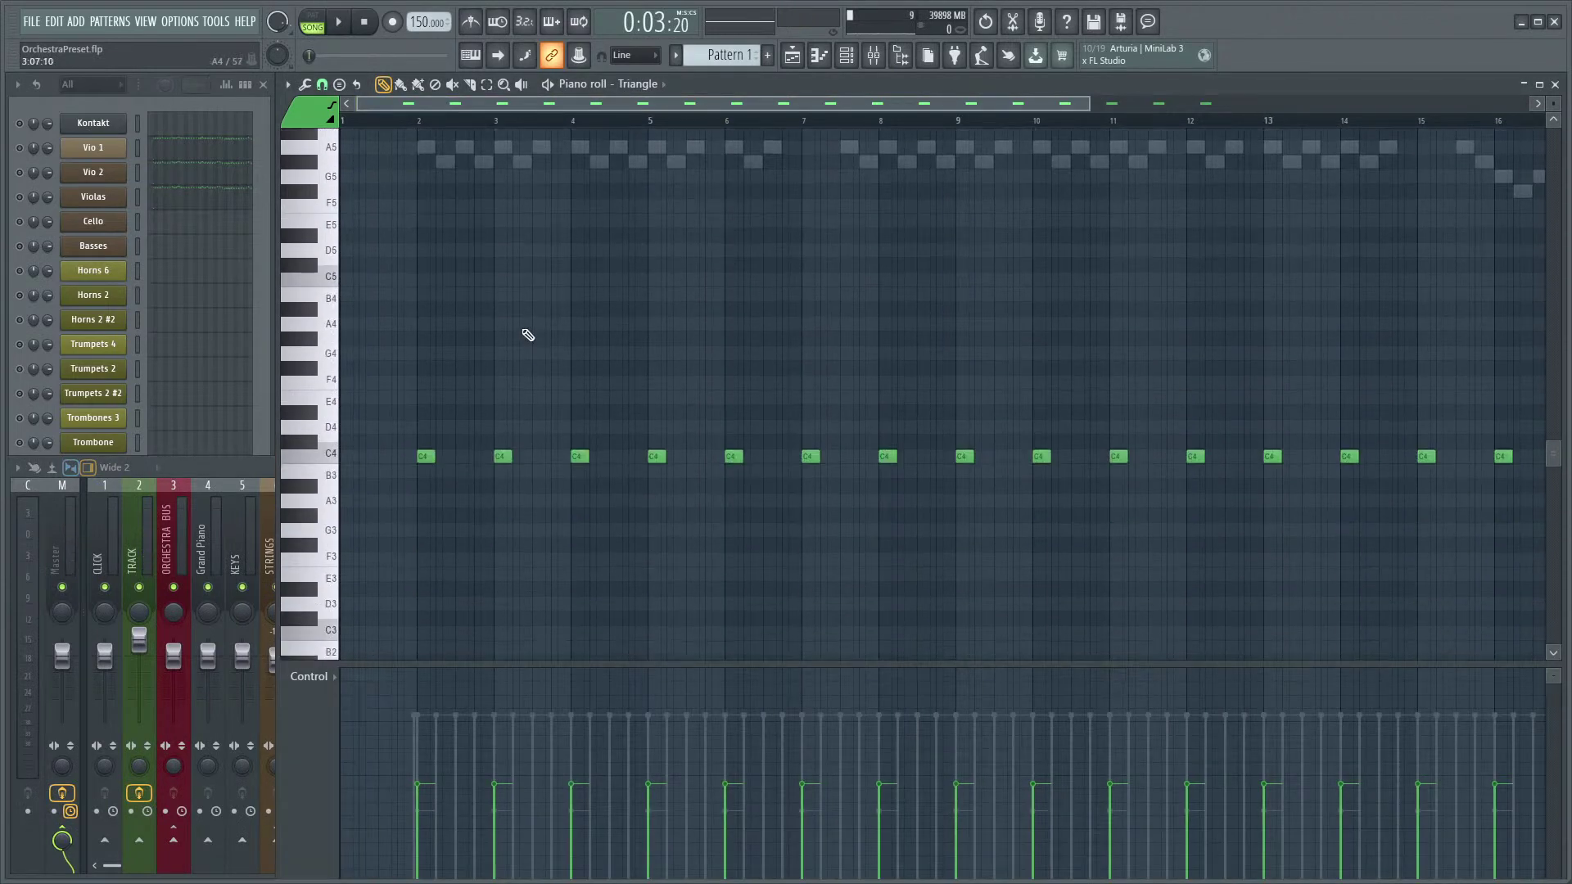
click(53, 102)
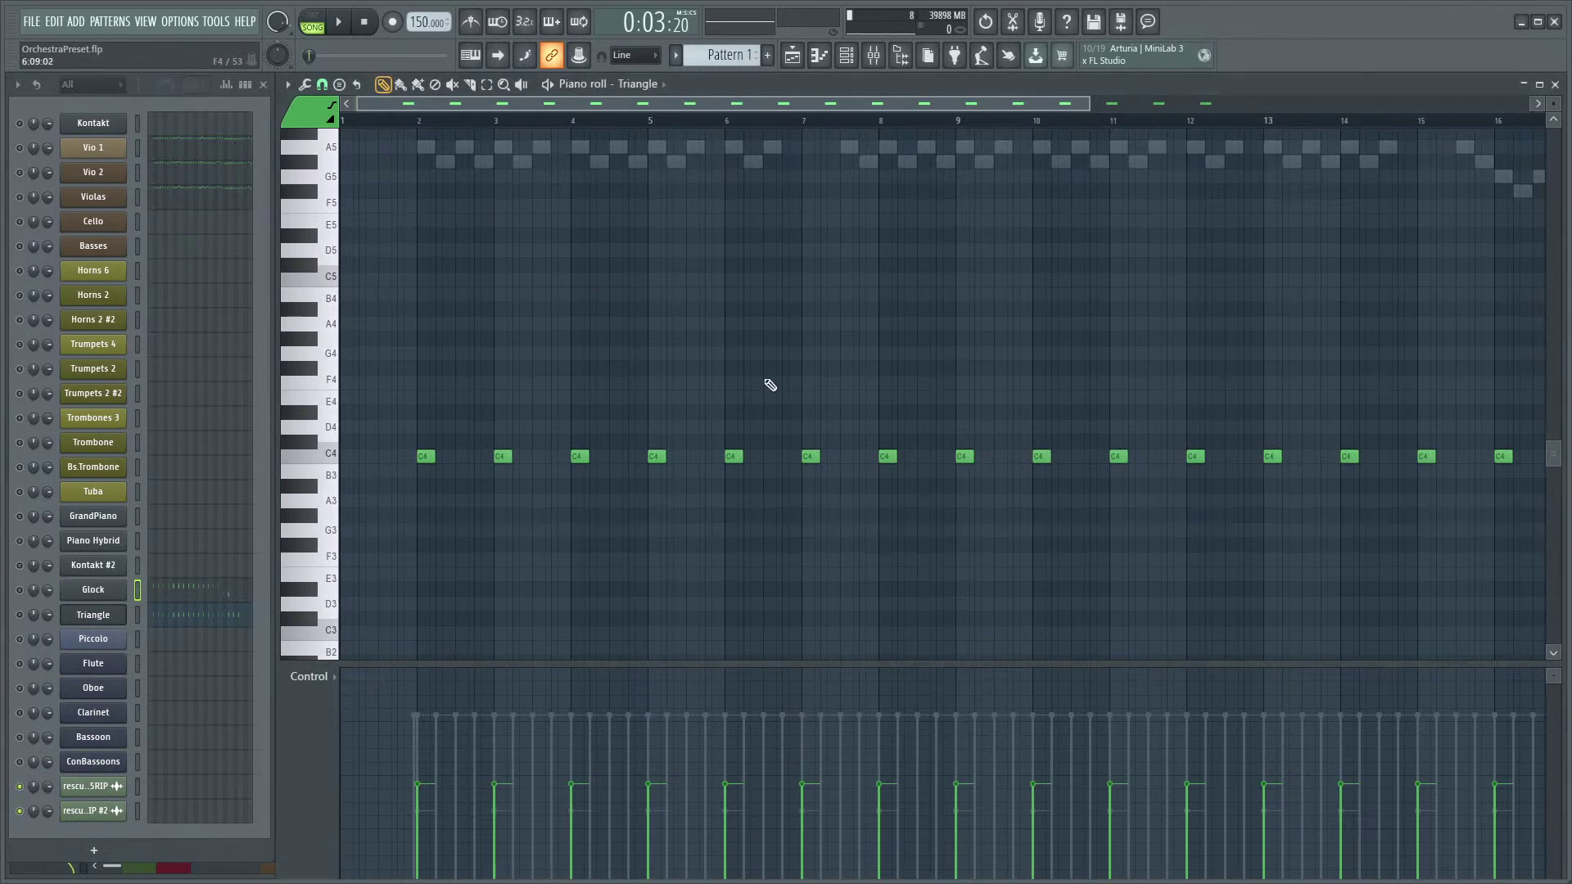
key(F9)
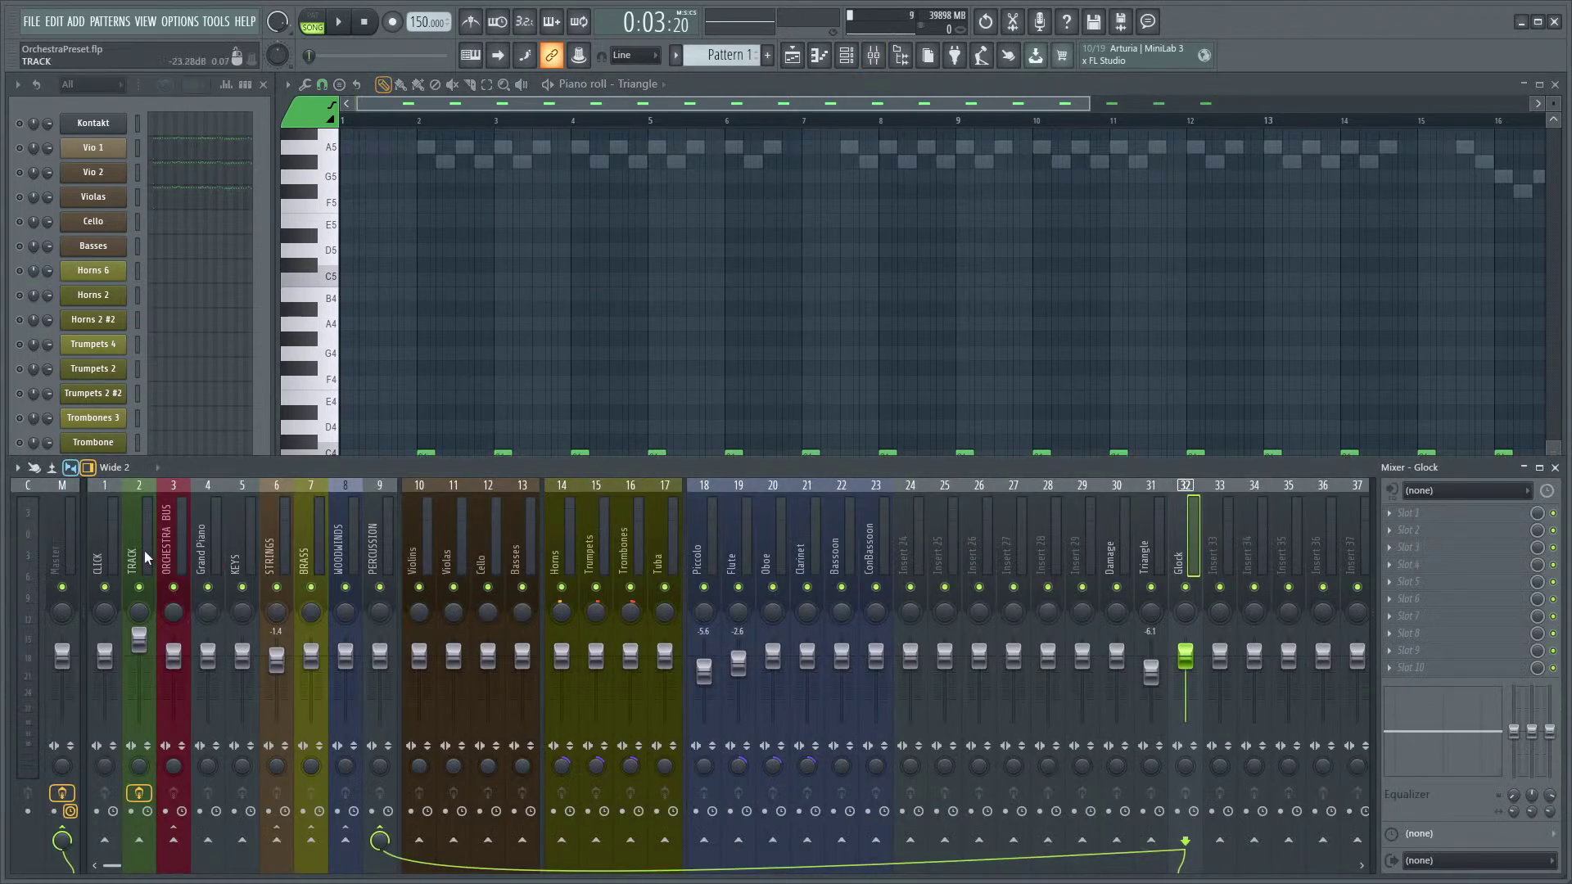
click(145, 558)
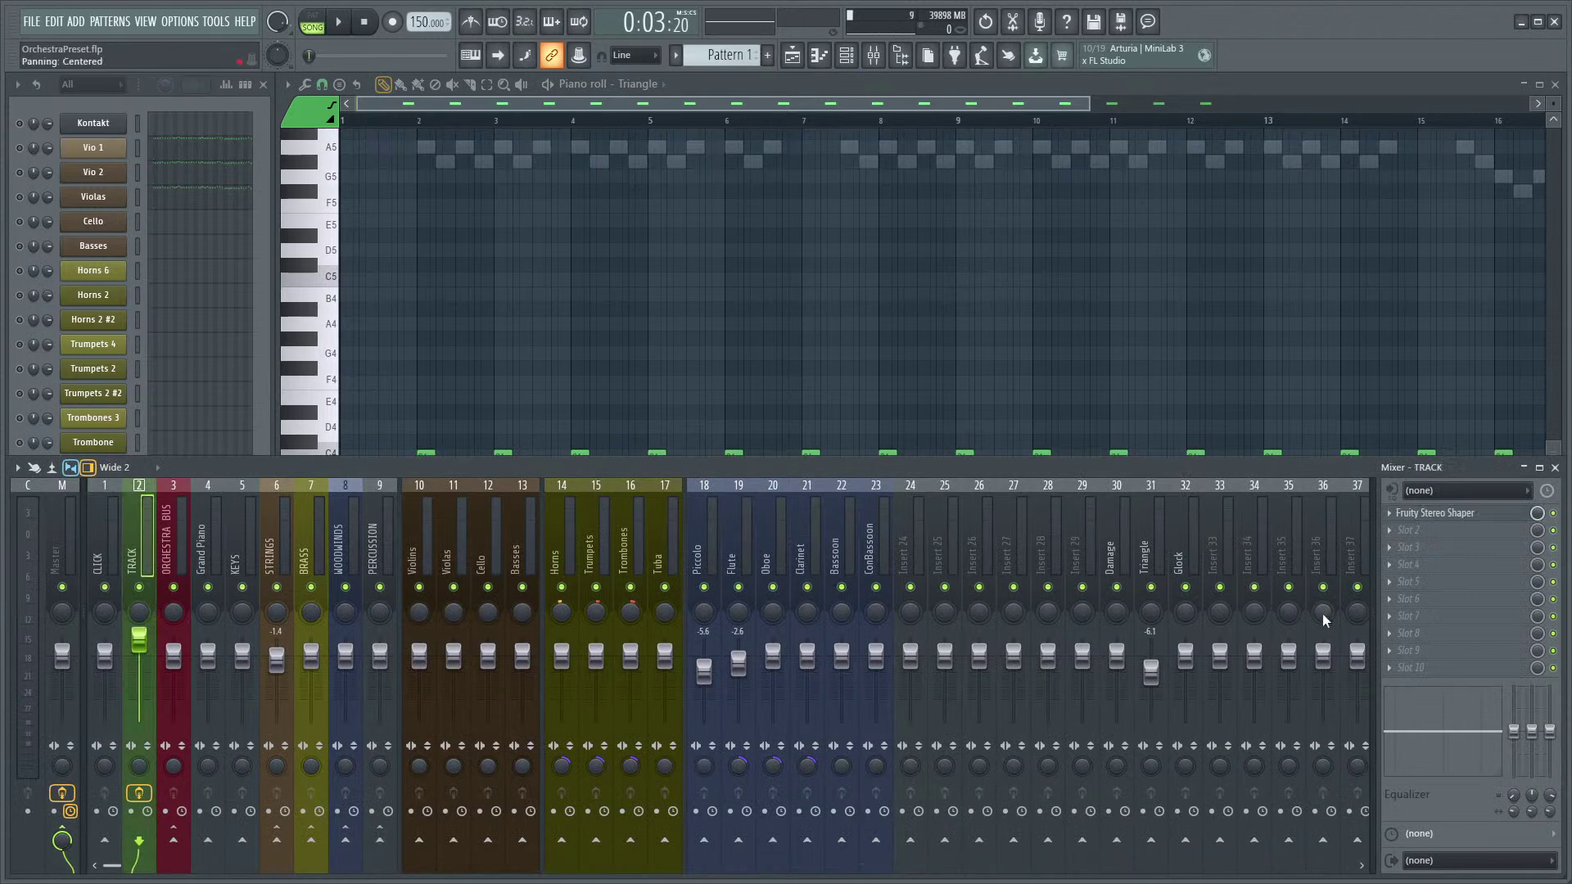
click(1483, 514)
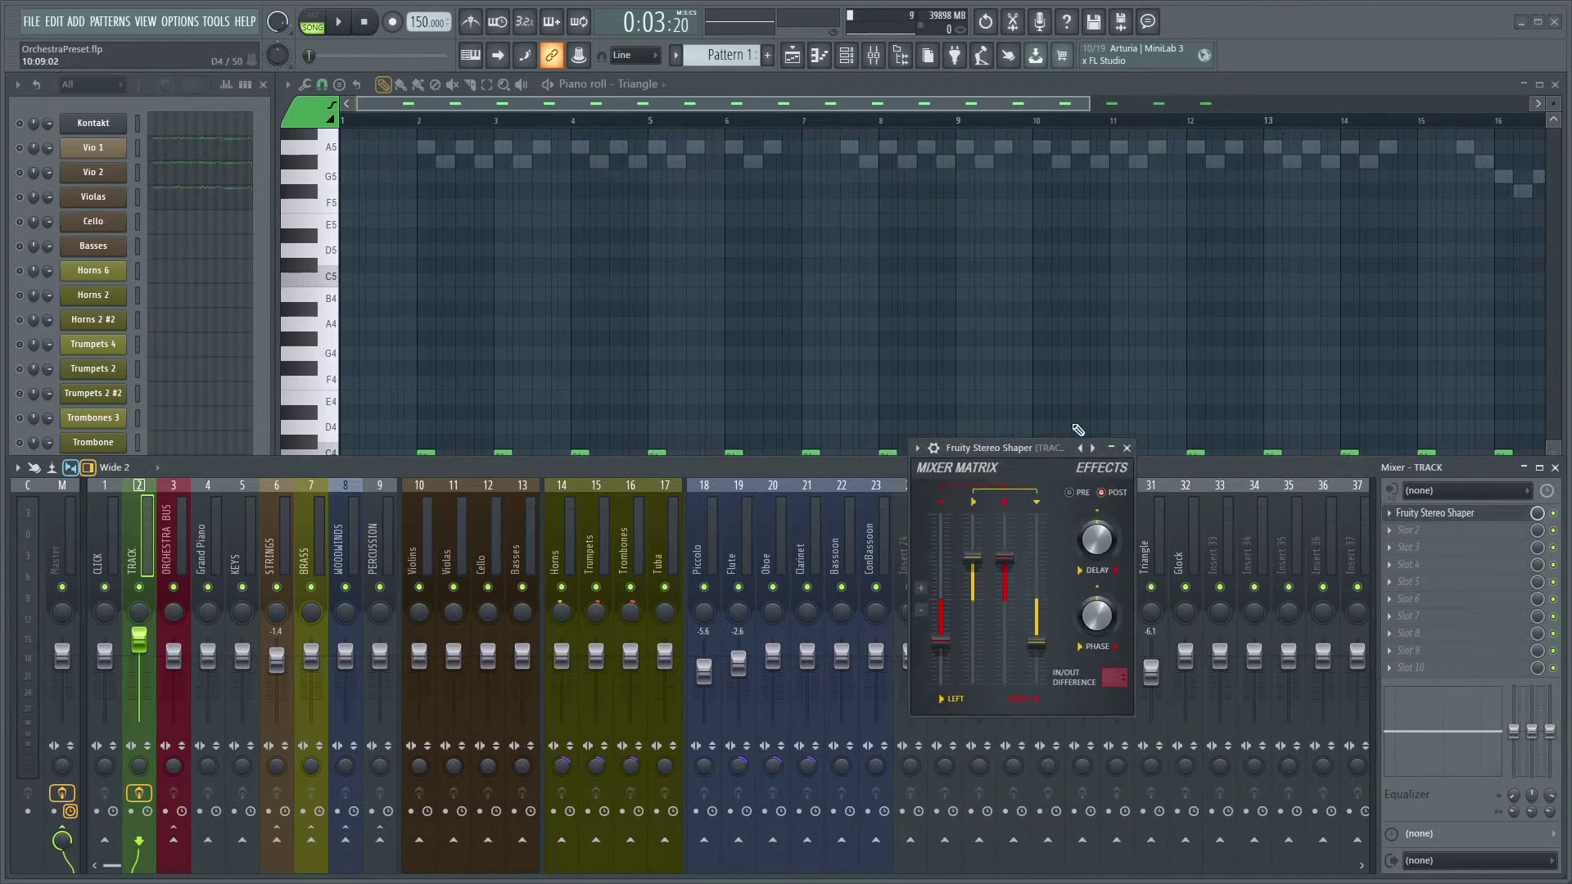
drag(1028, 445, 1048, 422)
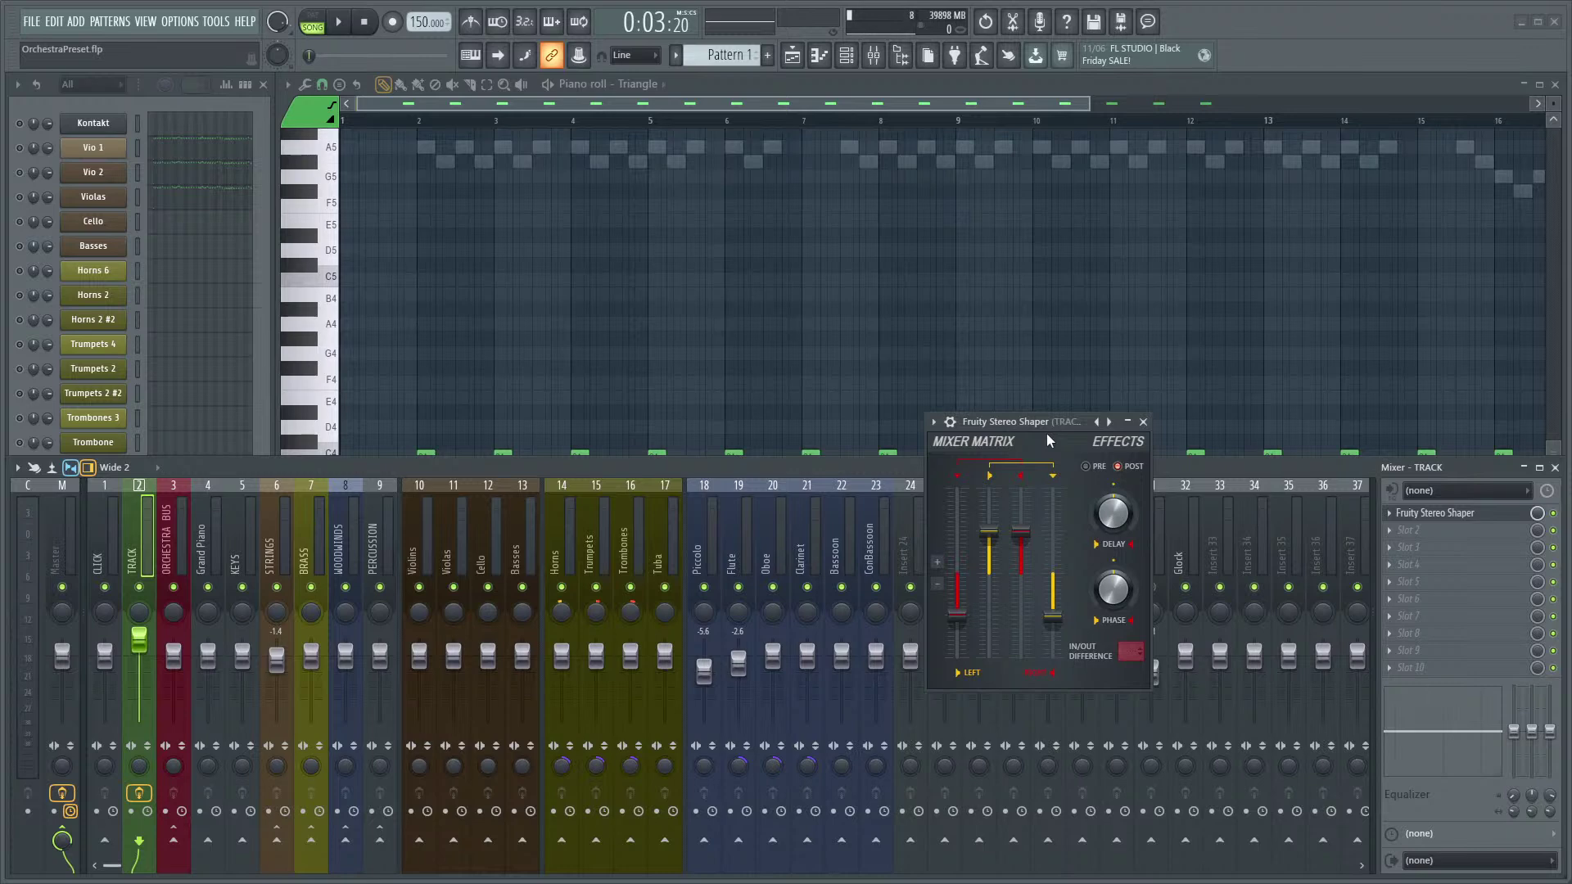
- Add Fruity Parametric EQ 2 to the second effect slot of the TRACK insert and roll off the high frequencies with its last band
scroll(941, 274, up, 5)
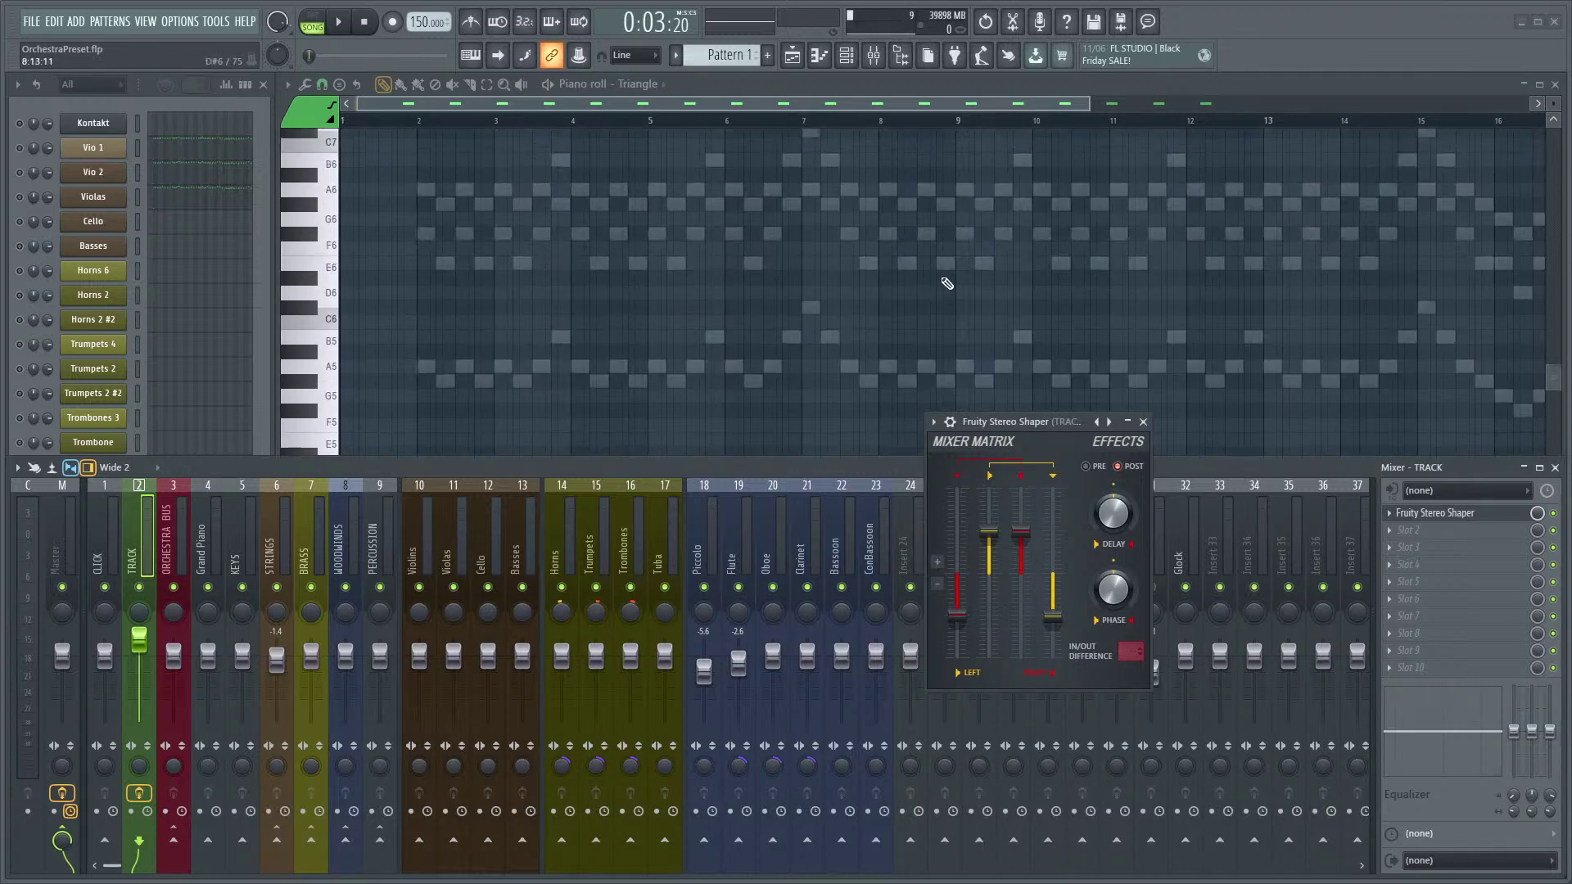
scroll(900, 286, down, 2)
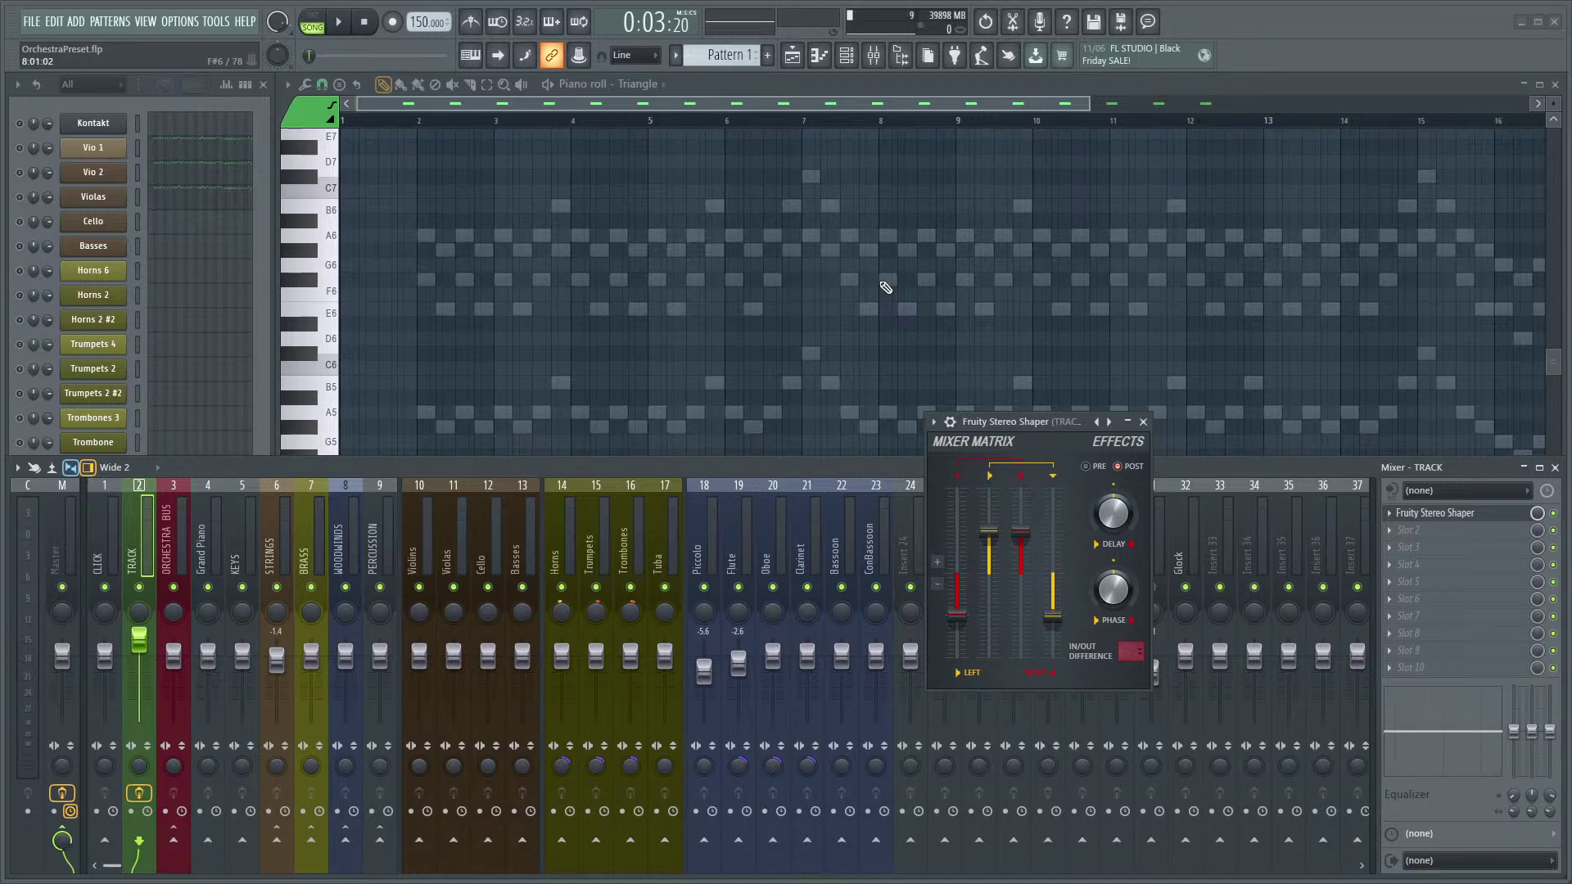
scroll(883, 287, down, 4)
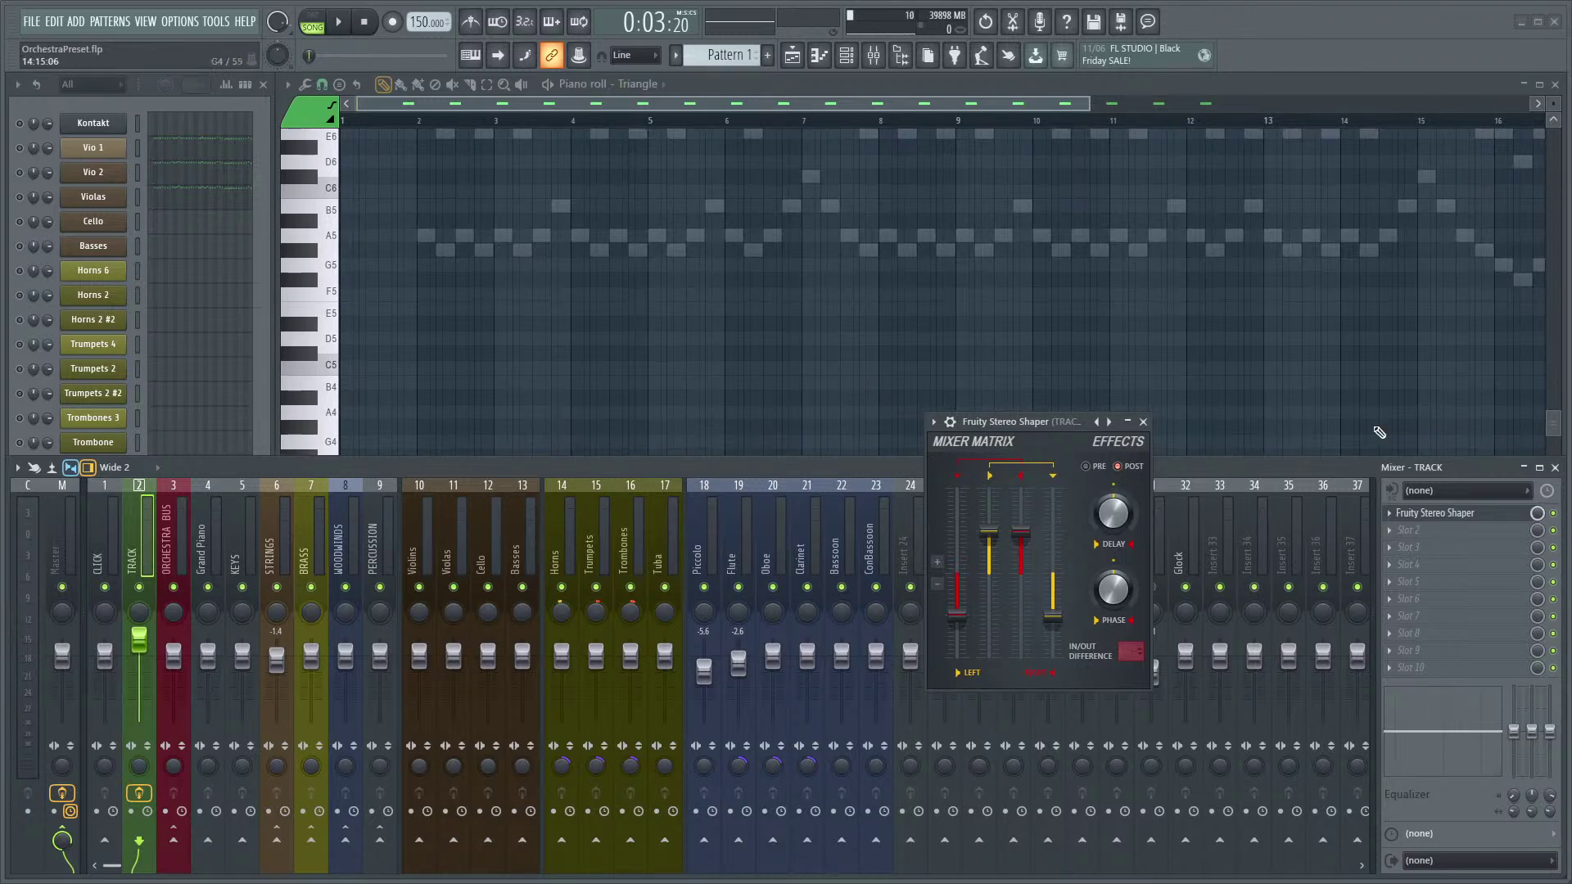
scroll(961, 325, up, 2)
click(1417, 554)
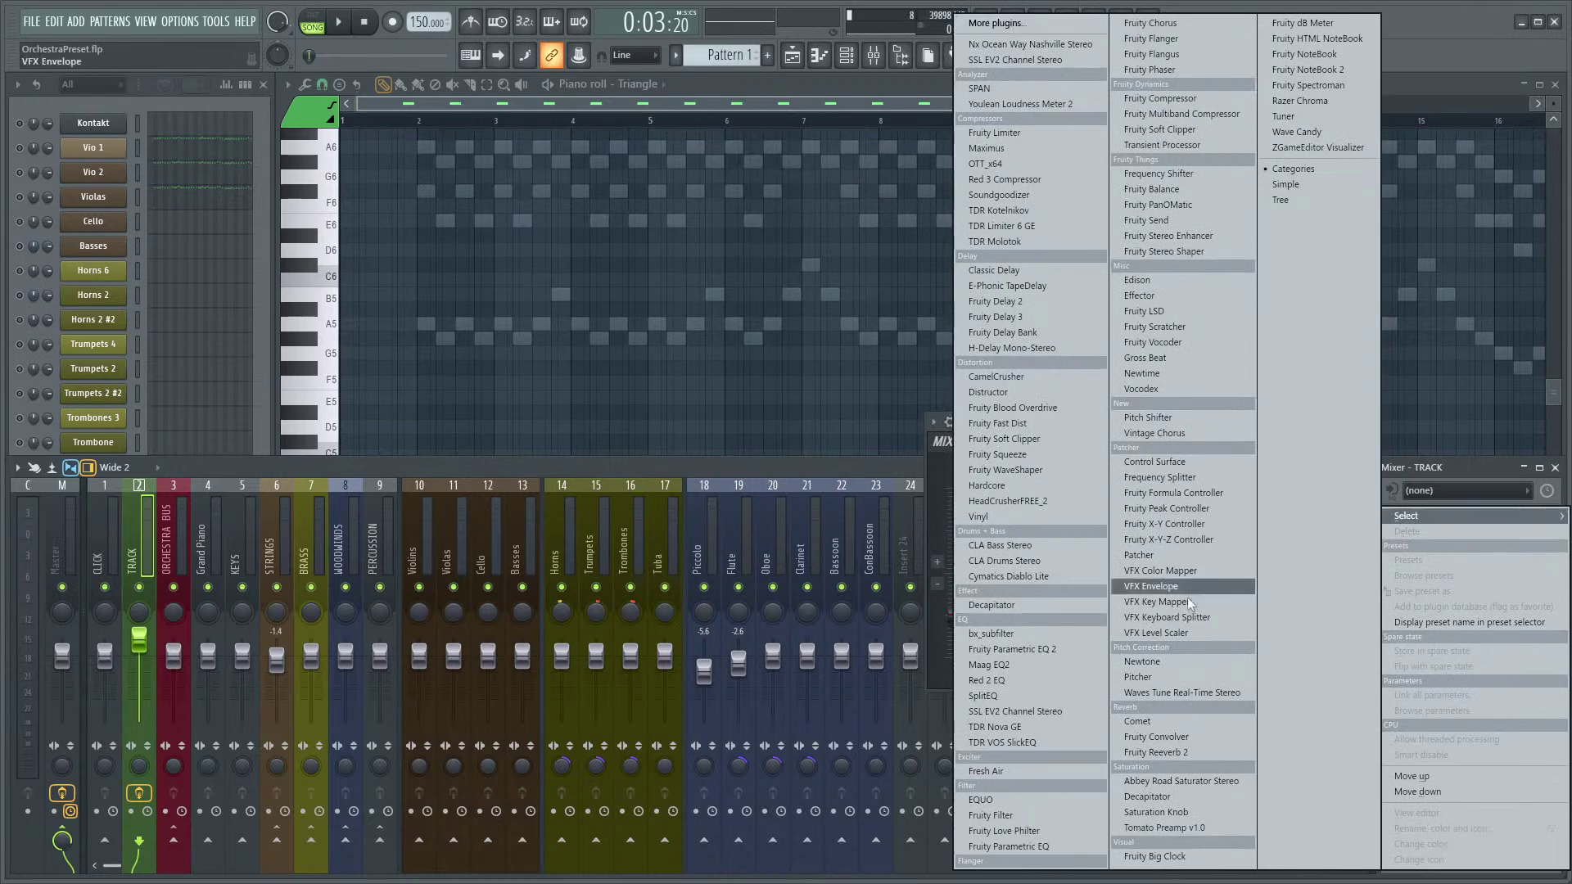
click(1081, 653)
drag(380, 247, 302, 342)
drag(1025, 426, 1054, 492)
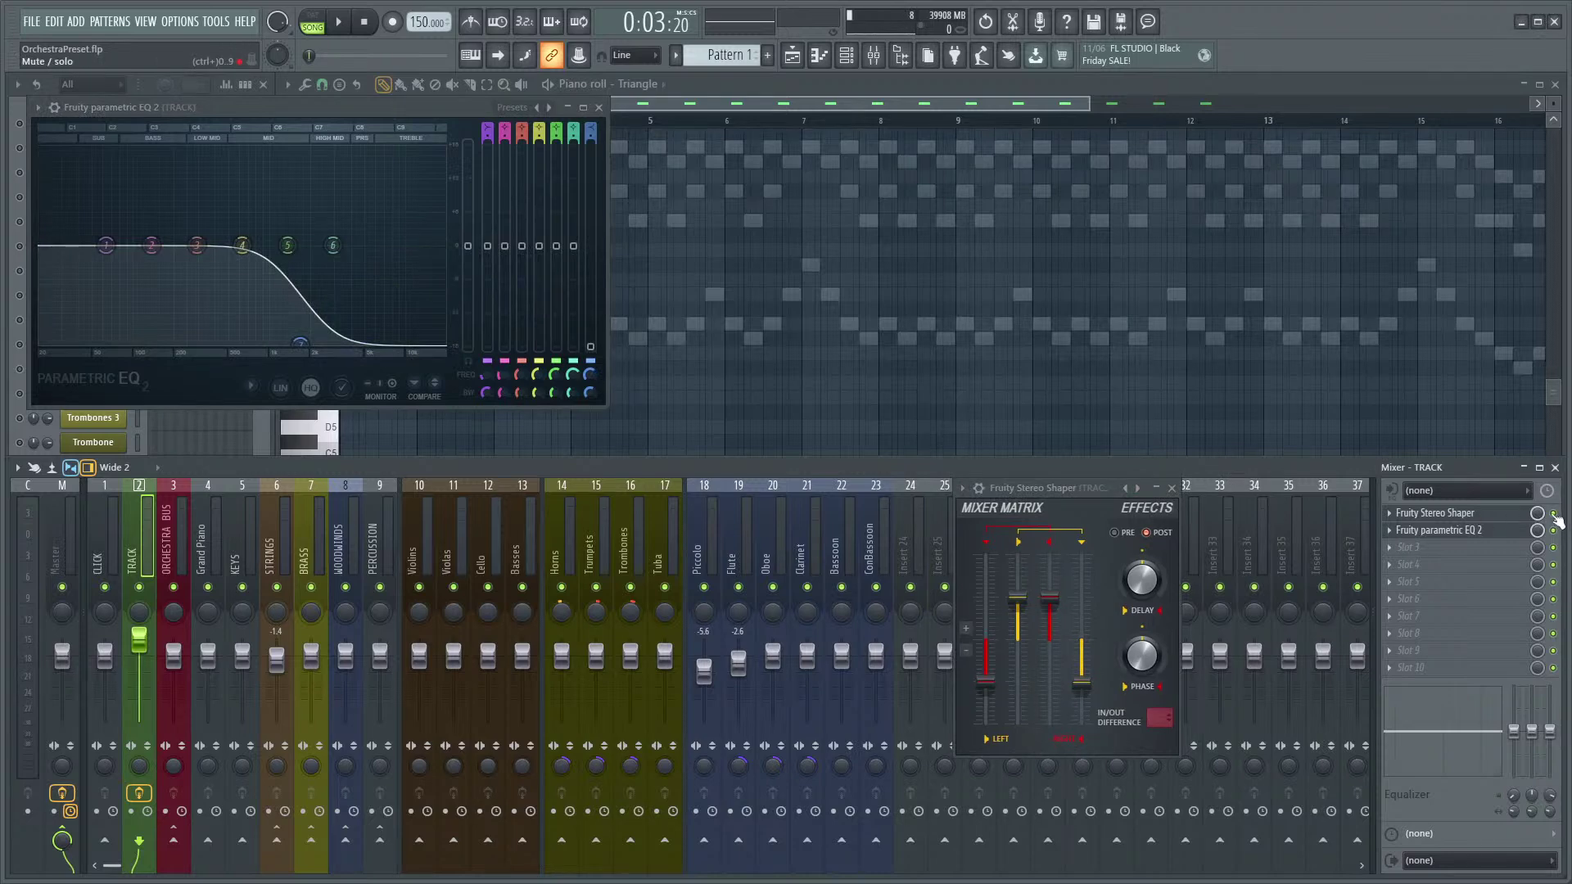
- Bypass the Fruity Stereo Shaper on the TRACK insert and play the reference track through the EQ
click(1172, 488)
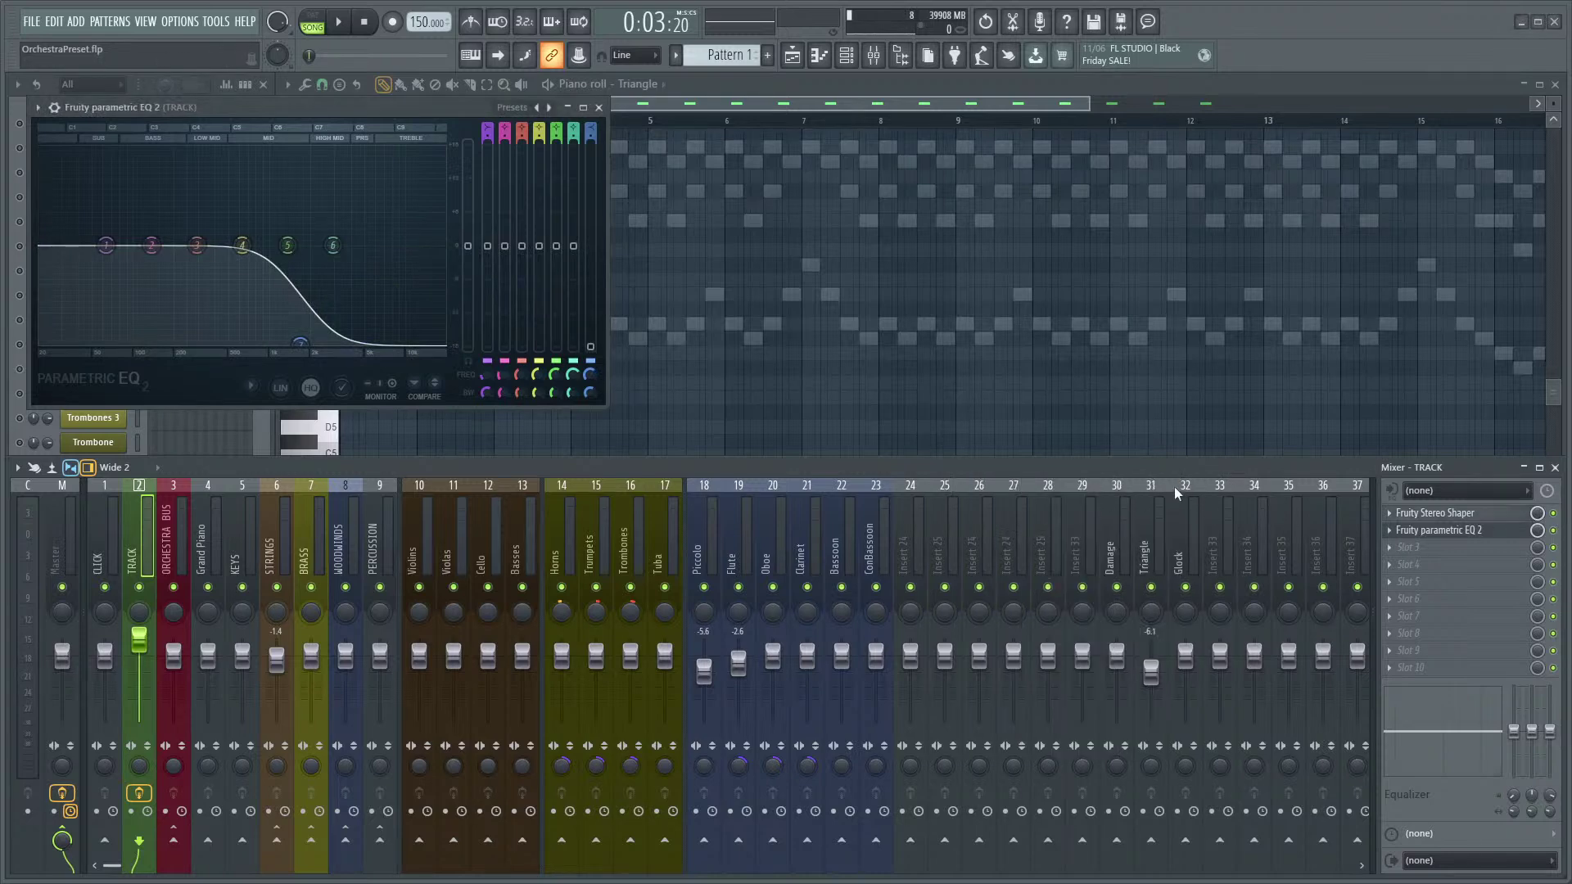
click(1554, 514)
key(space)
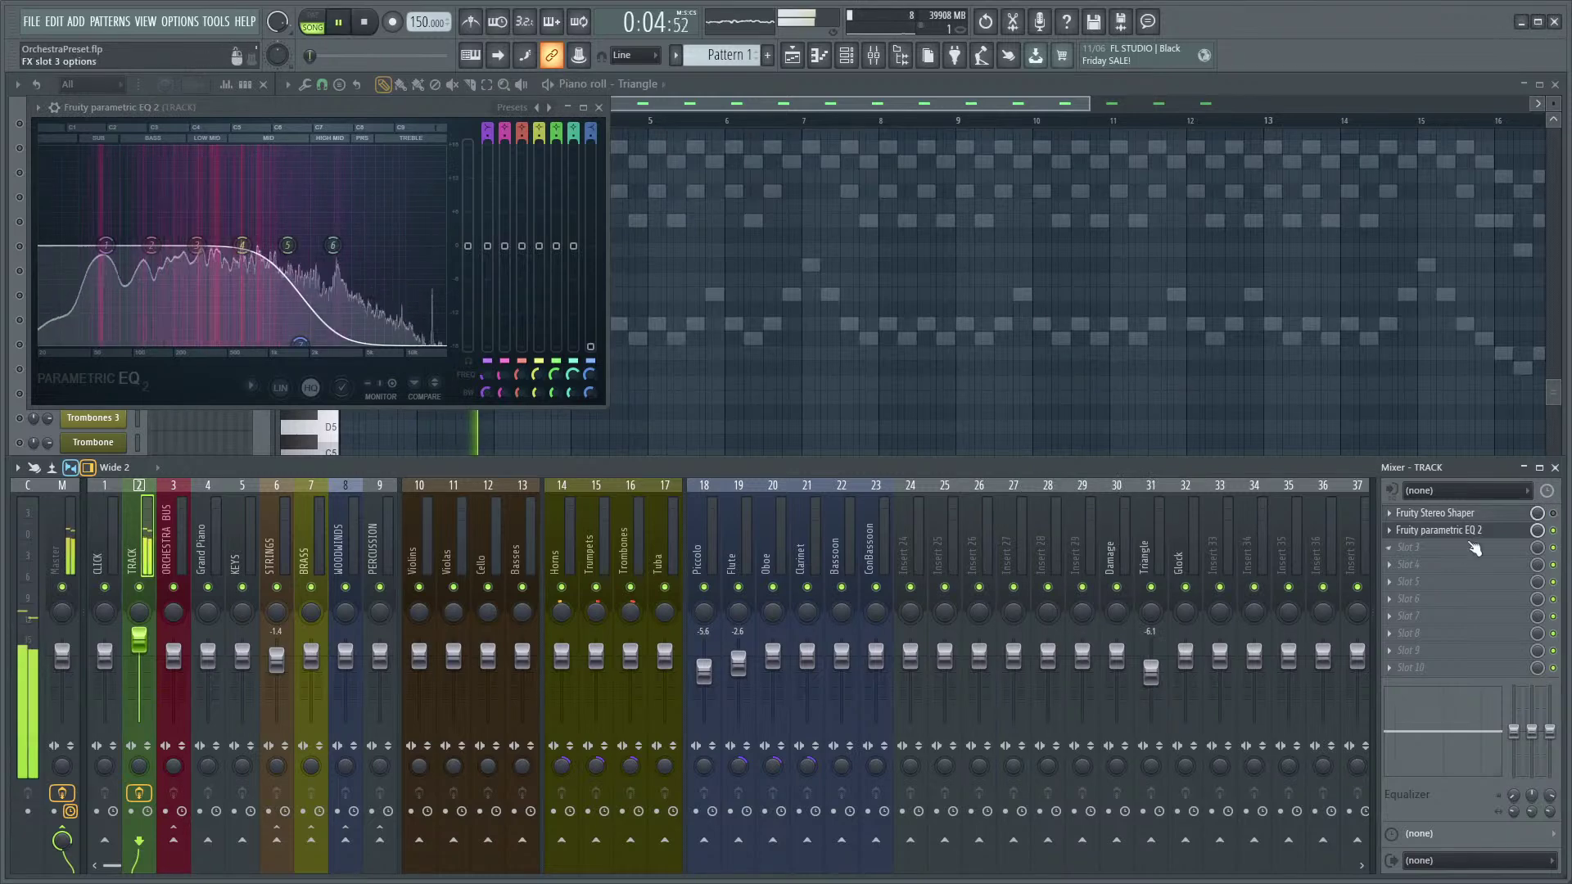
click(1402, 528)
click(1402, 528)
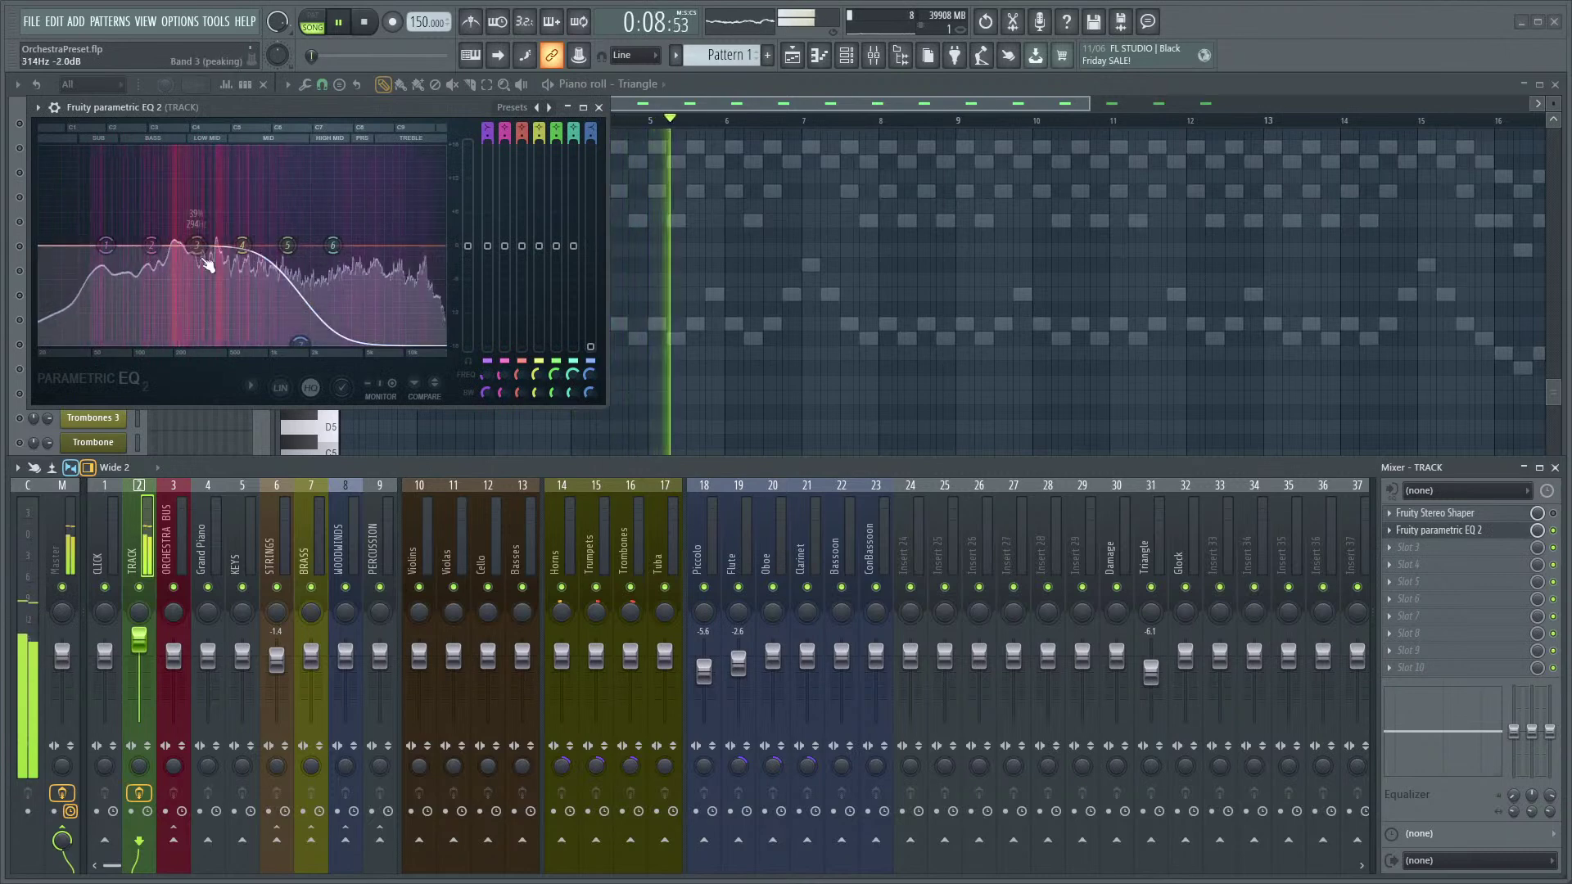
key(space)
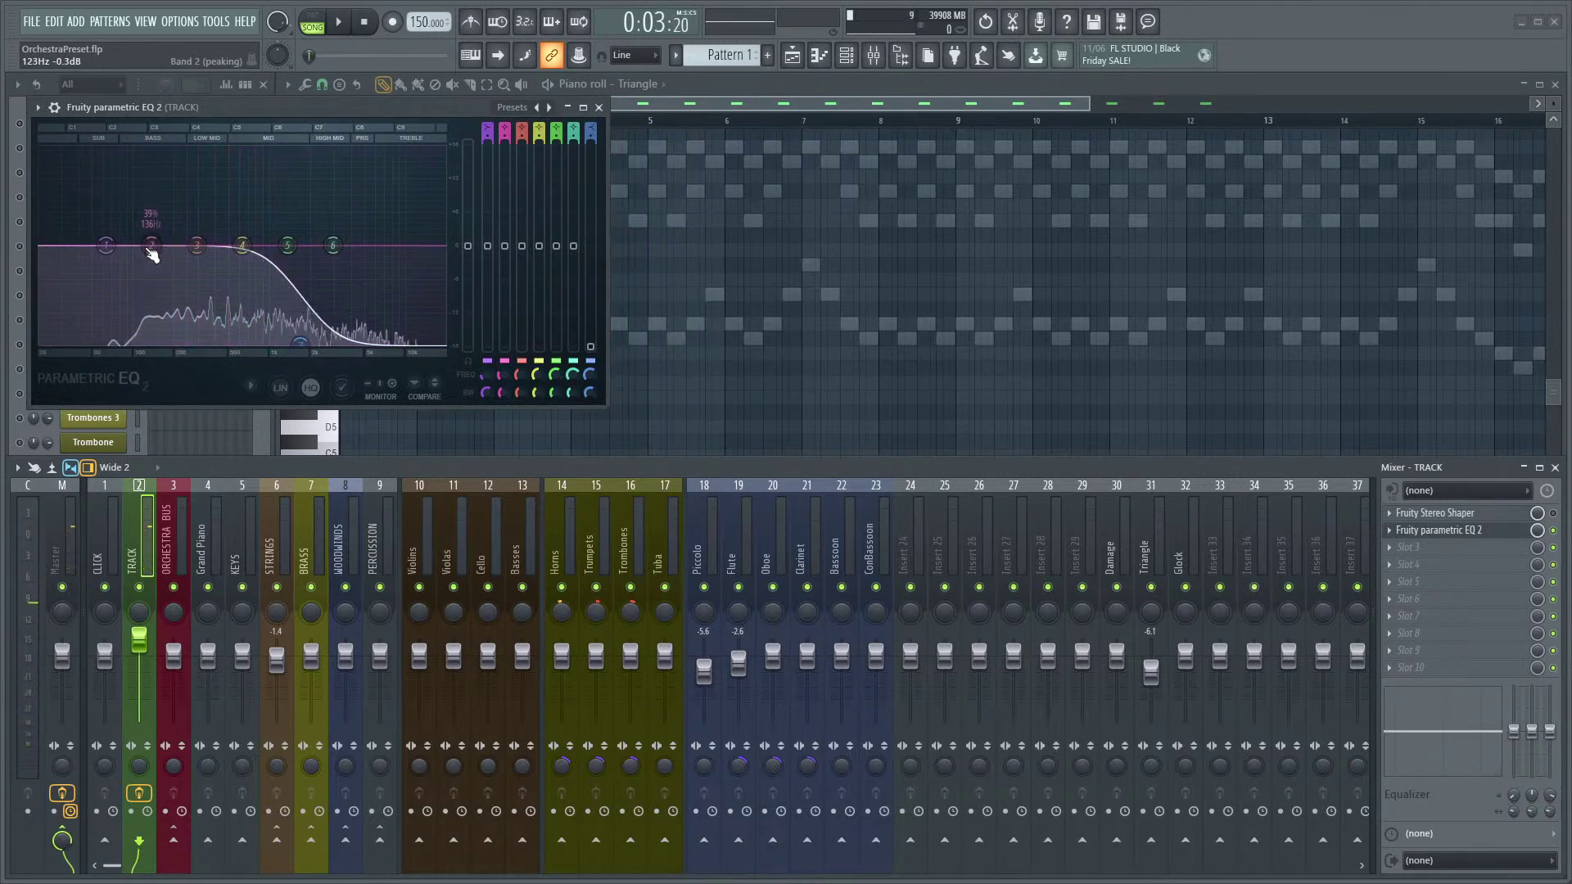
- Boost the bass with EQ band 2 while the reference track plays, and close the EQ and the mixer
key(space)
drag(161, 251, 166, 202)
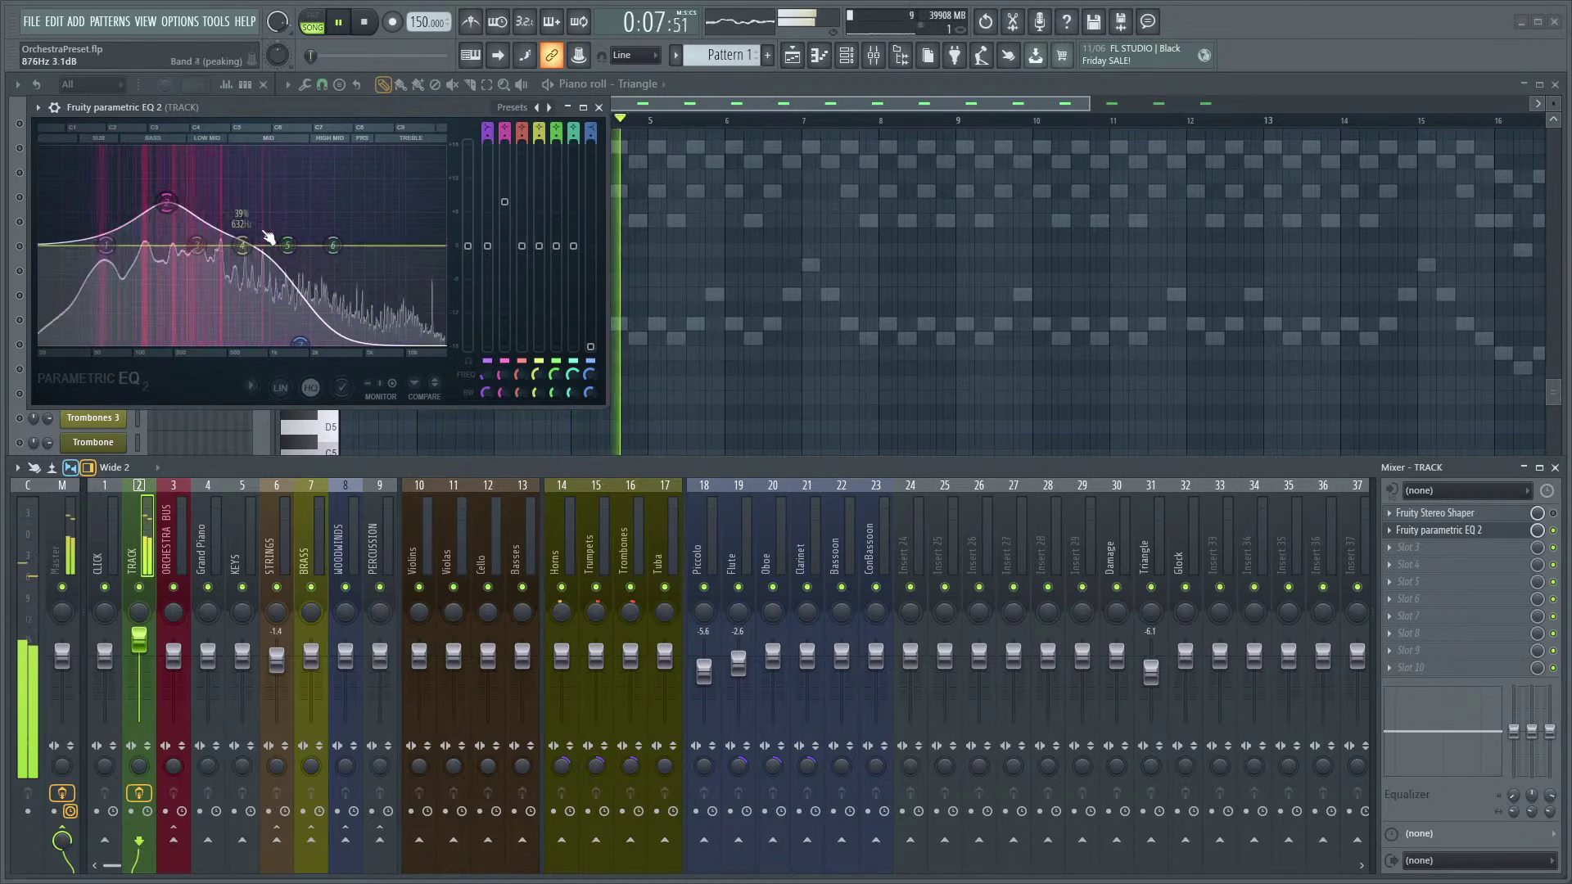
key(space)
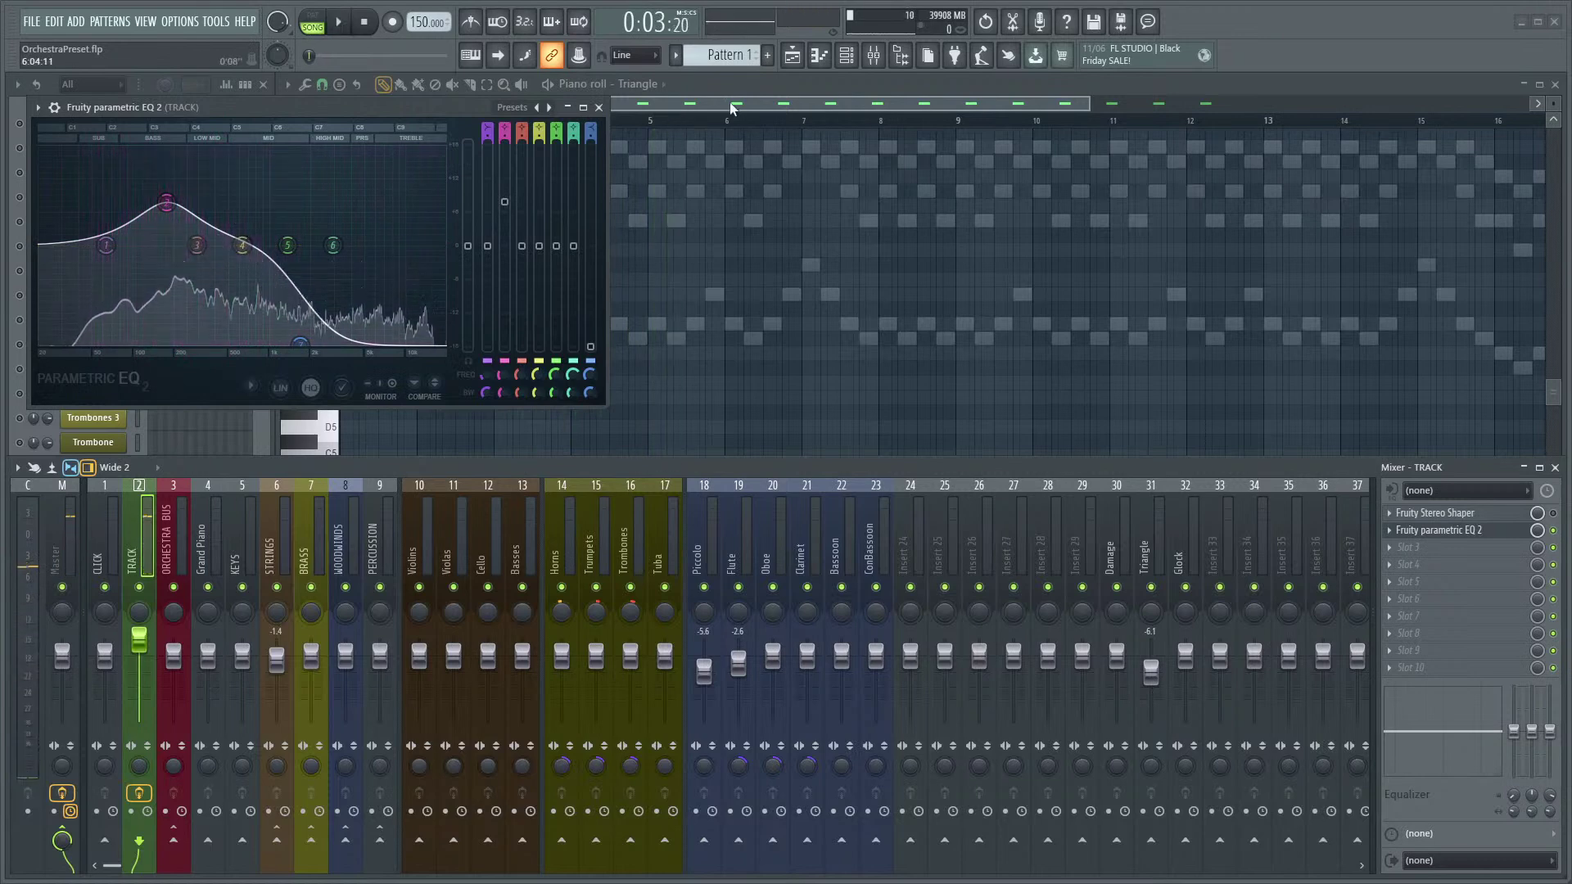
click(598, 107)
key(F9)
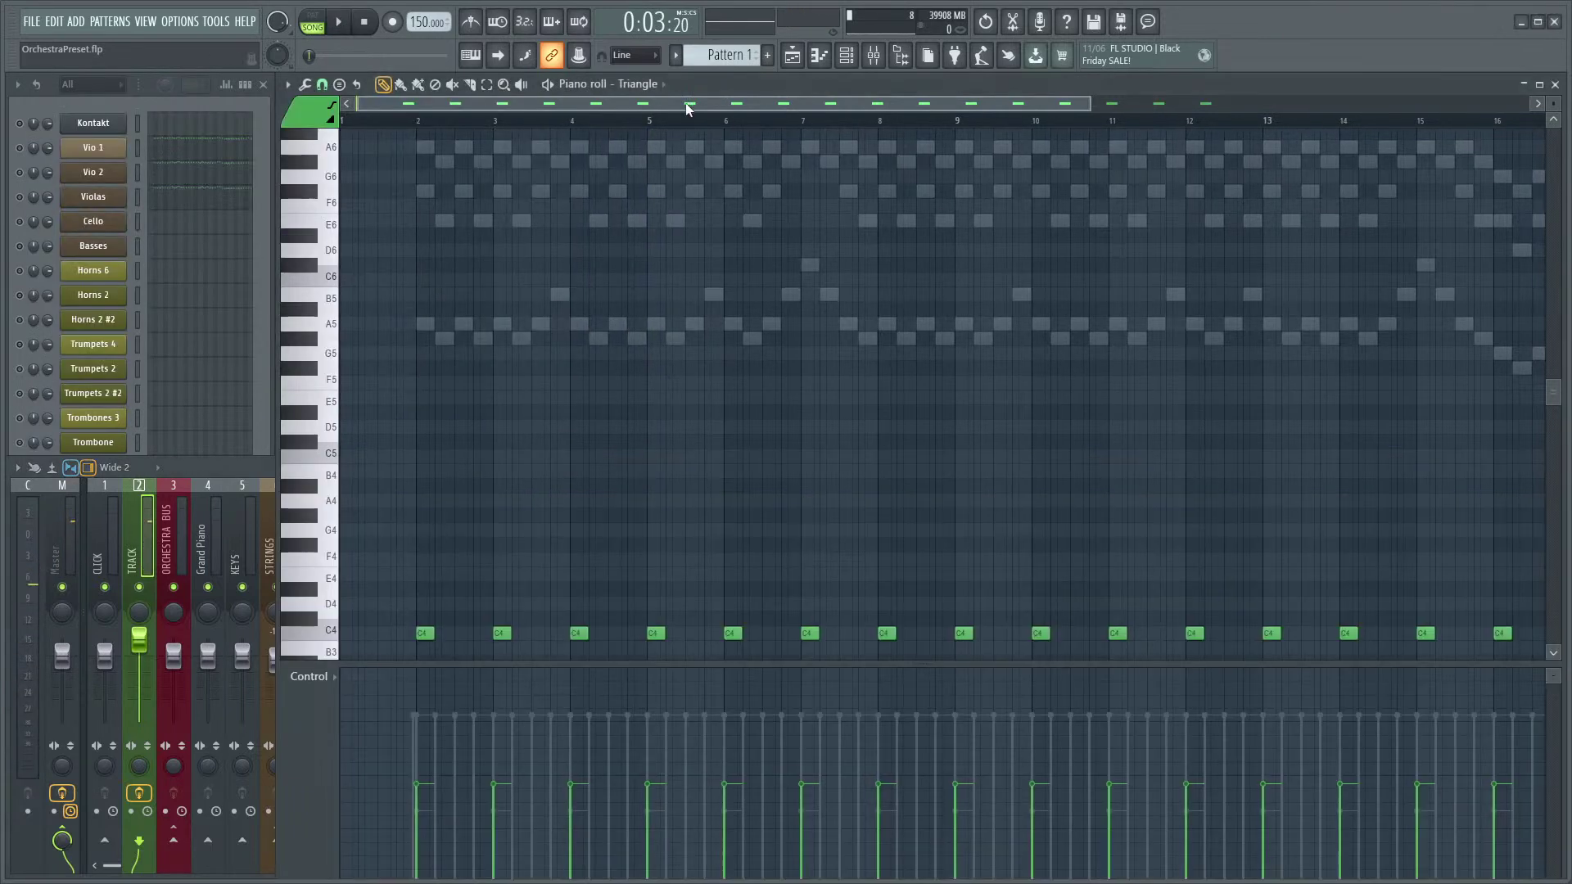
- Open the empty Cello part in the piano roll and check the articulations loaded in its Kontakt instrument
scroll(411, 375, down, 6)
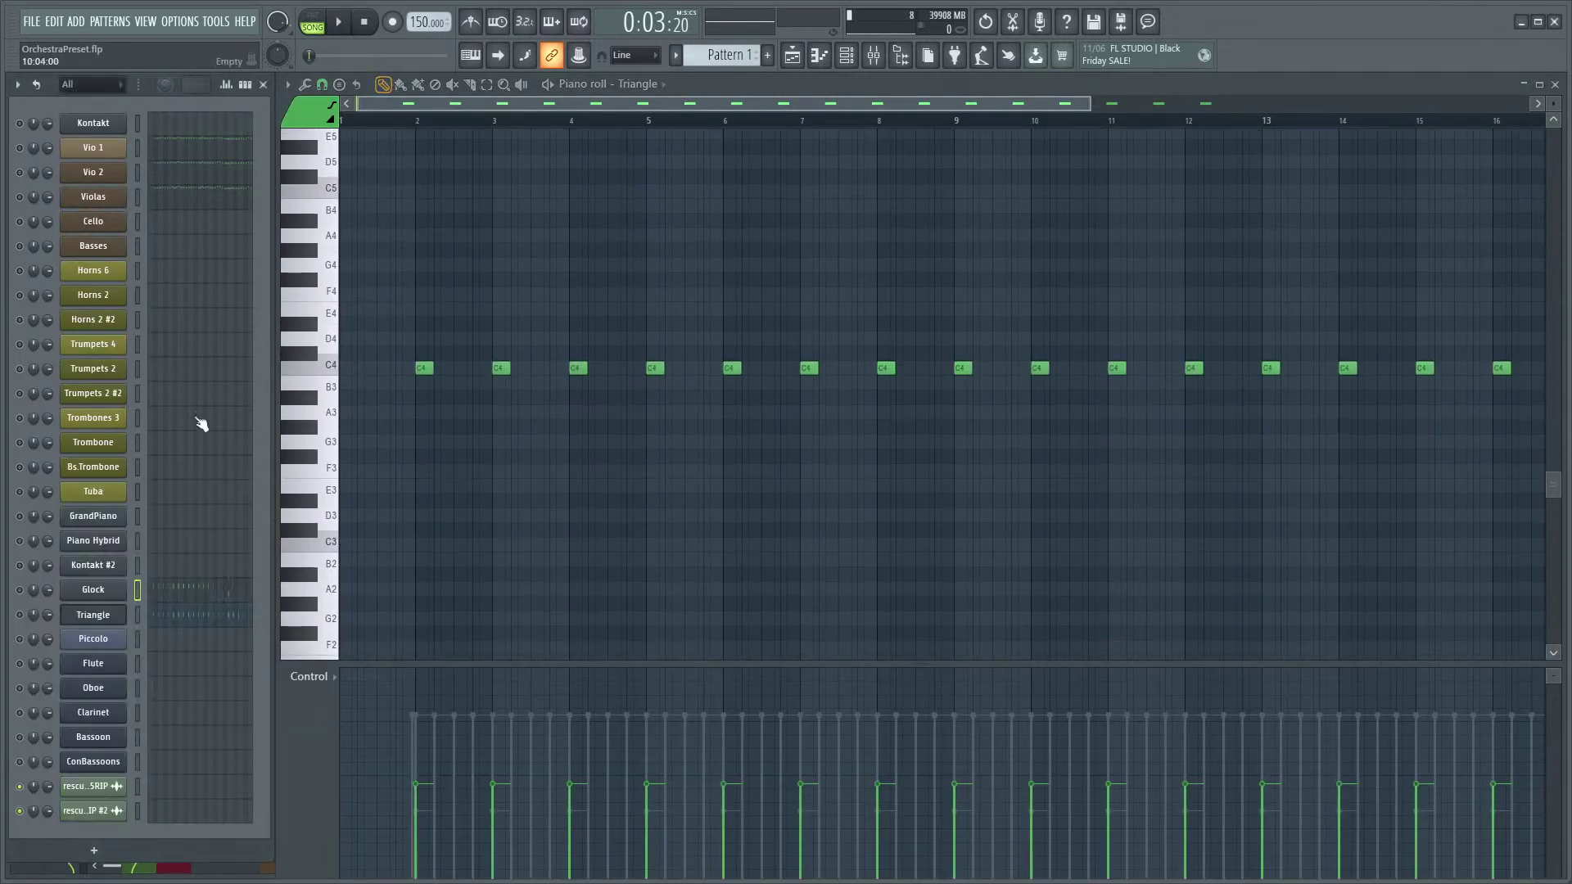
click(172, 229)
scroll(404, 428, up, 6)
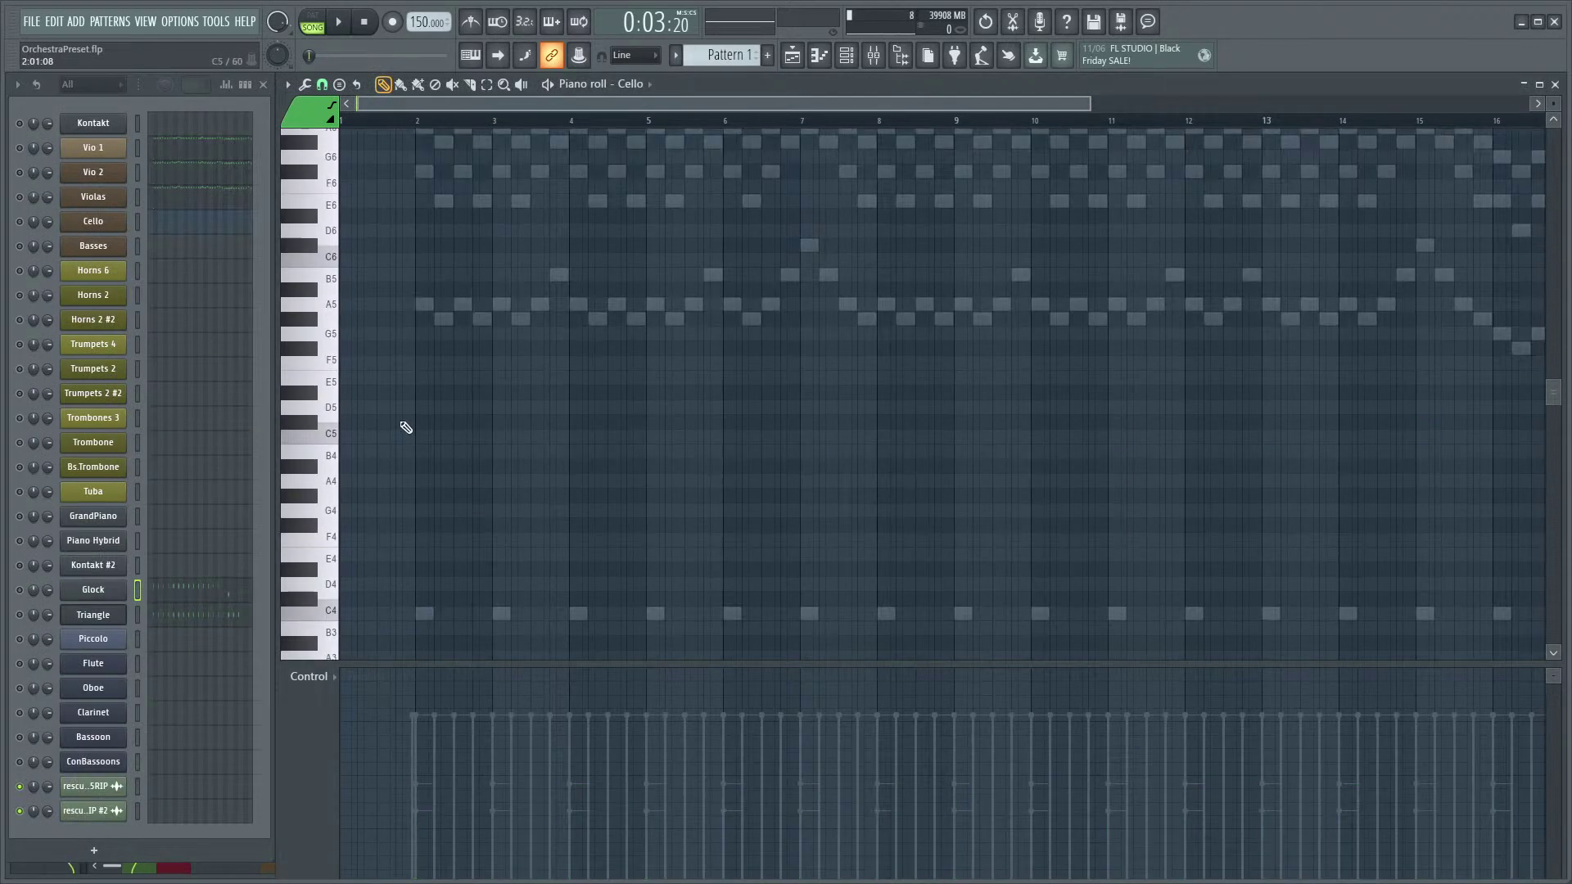
click(109, 226)
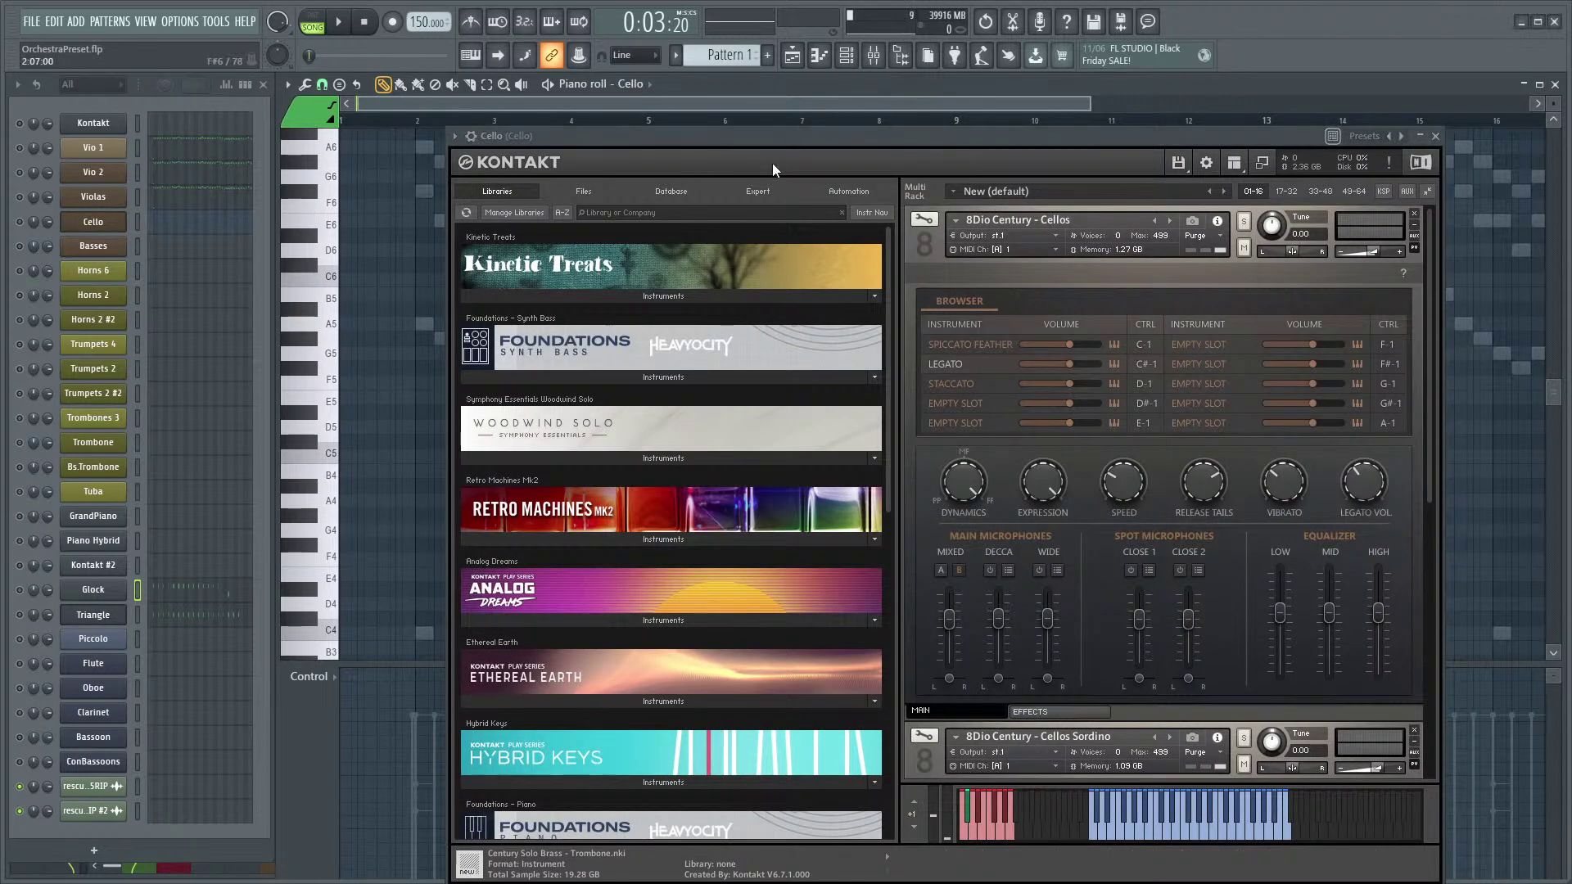
drag(748, 138, 812, 160)
click(1138, 93)
- Enable the Cello channel and place a one-beat C3 note at the start of bar 2
scroll(744, 245, down, 8)
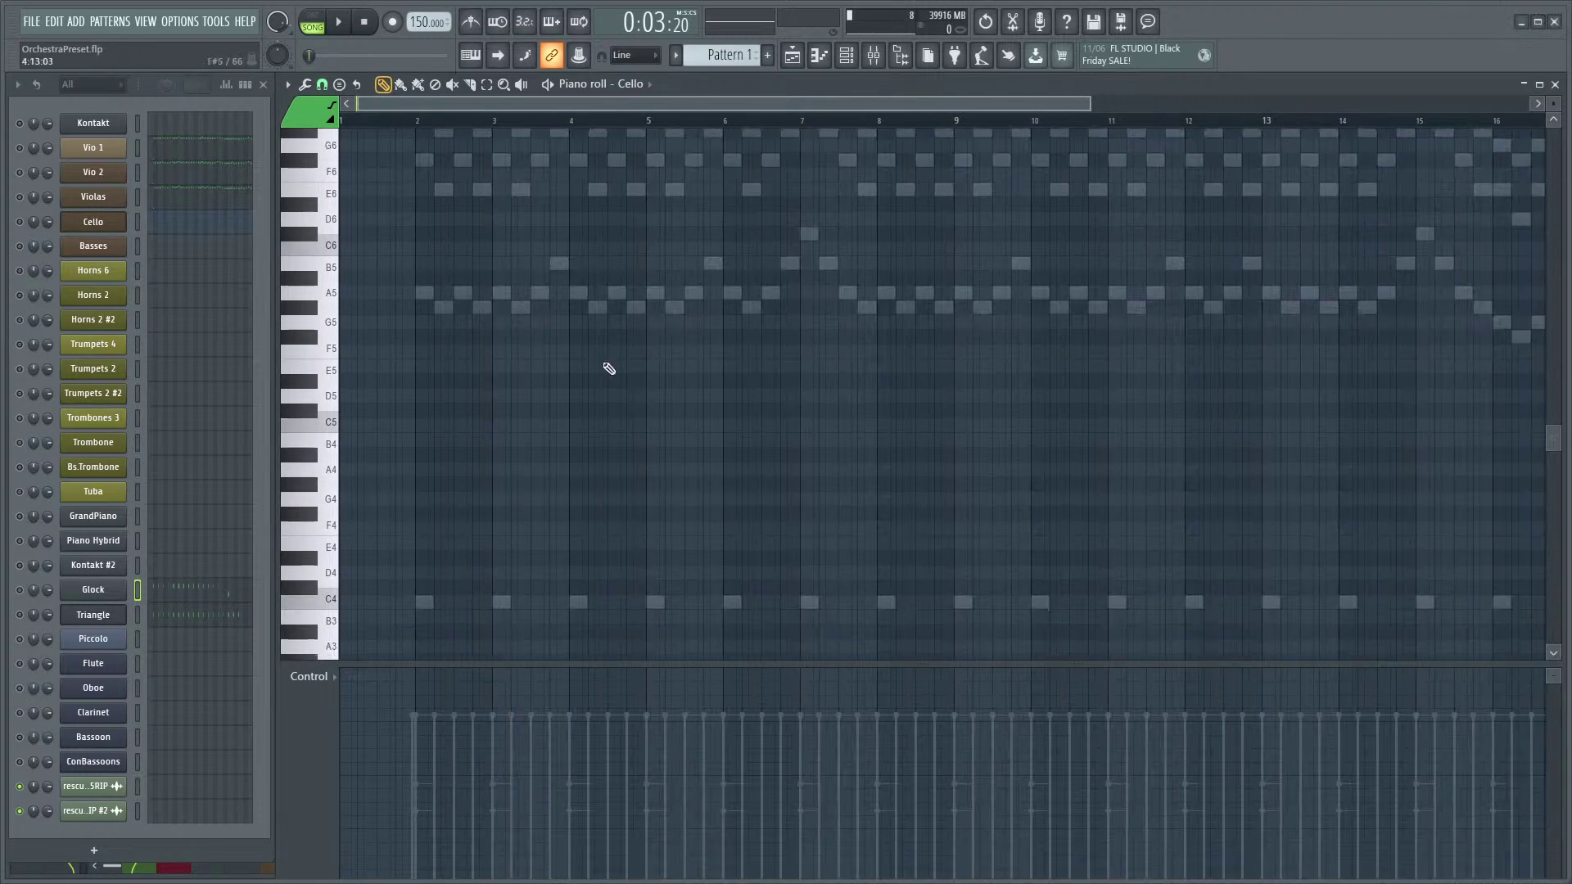
scroll(330, 308, down, 2)
click(19, 221)
scroll(463, 487, down, 4)
ctrl+scroll(455, 409, up, 2)
scroll(519, 424, up, 6)
mouse_move(491, 470)
mouse_down()
mouse_move(463, 264)
mouse_move(456, 351)
mouse_move(481, 354)
mouse_up()
scroll(516, 408, up, 5)
ctrl+scroll(492, 475, up, 3)
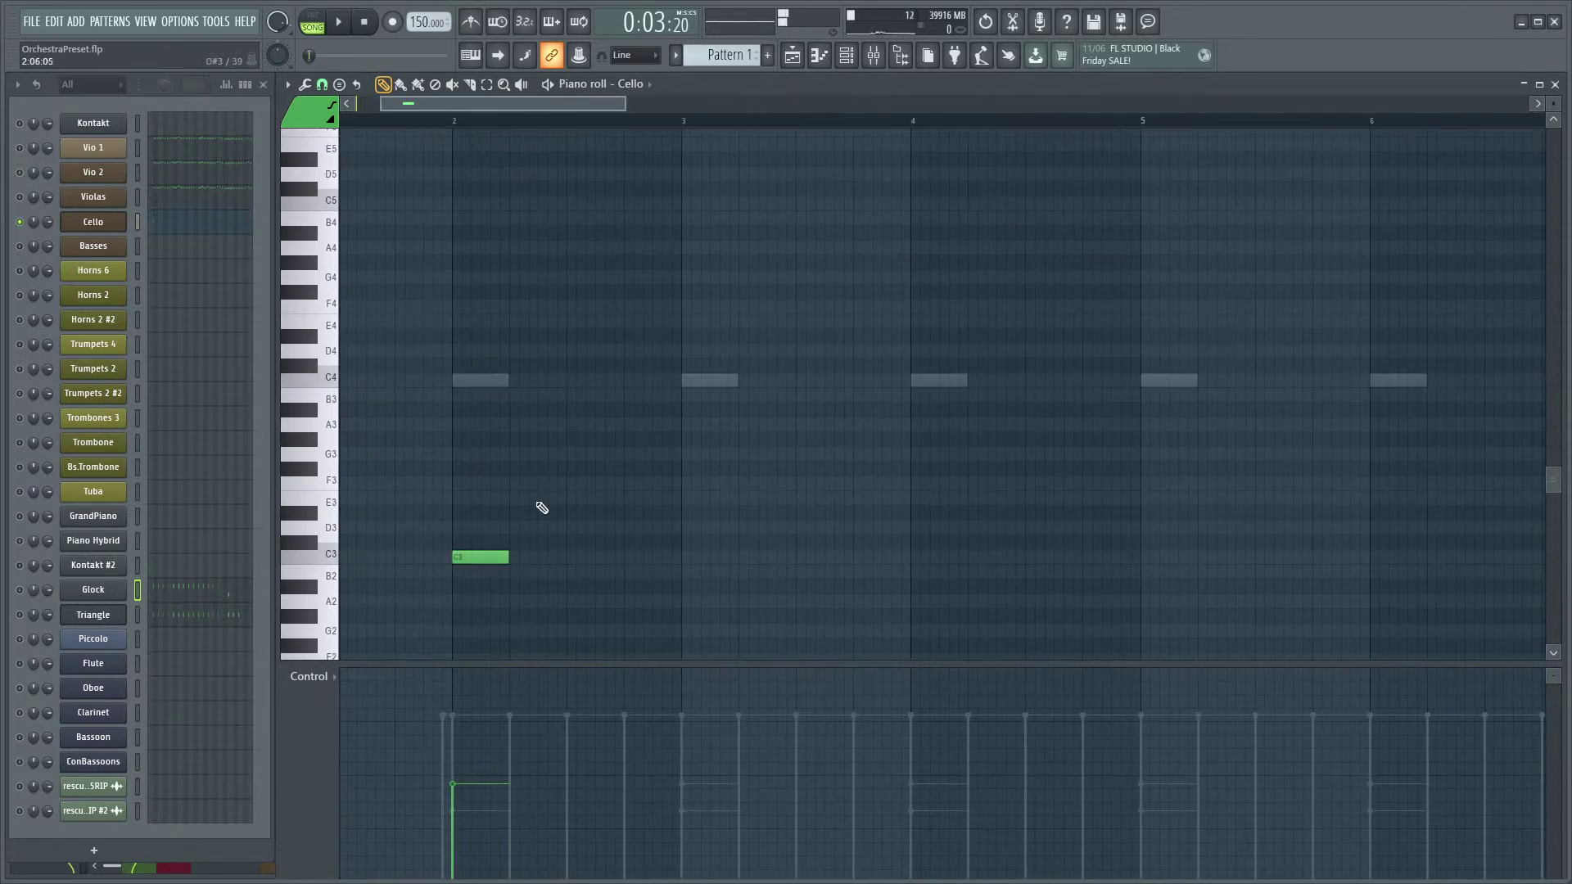
- Compare the cello note with the upper string parts and examine the Vio 1 notes from bar 2
scroll(544, 507, up, 4)
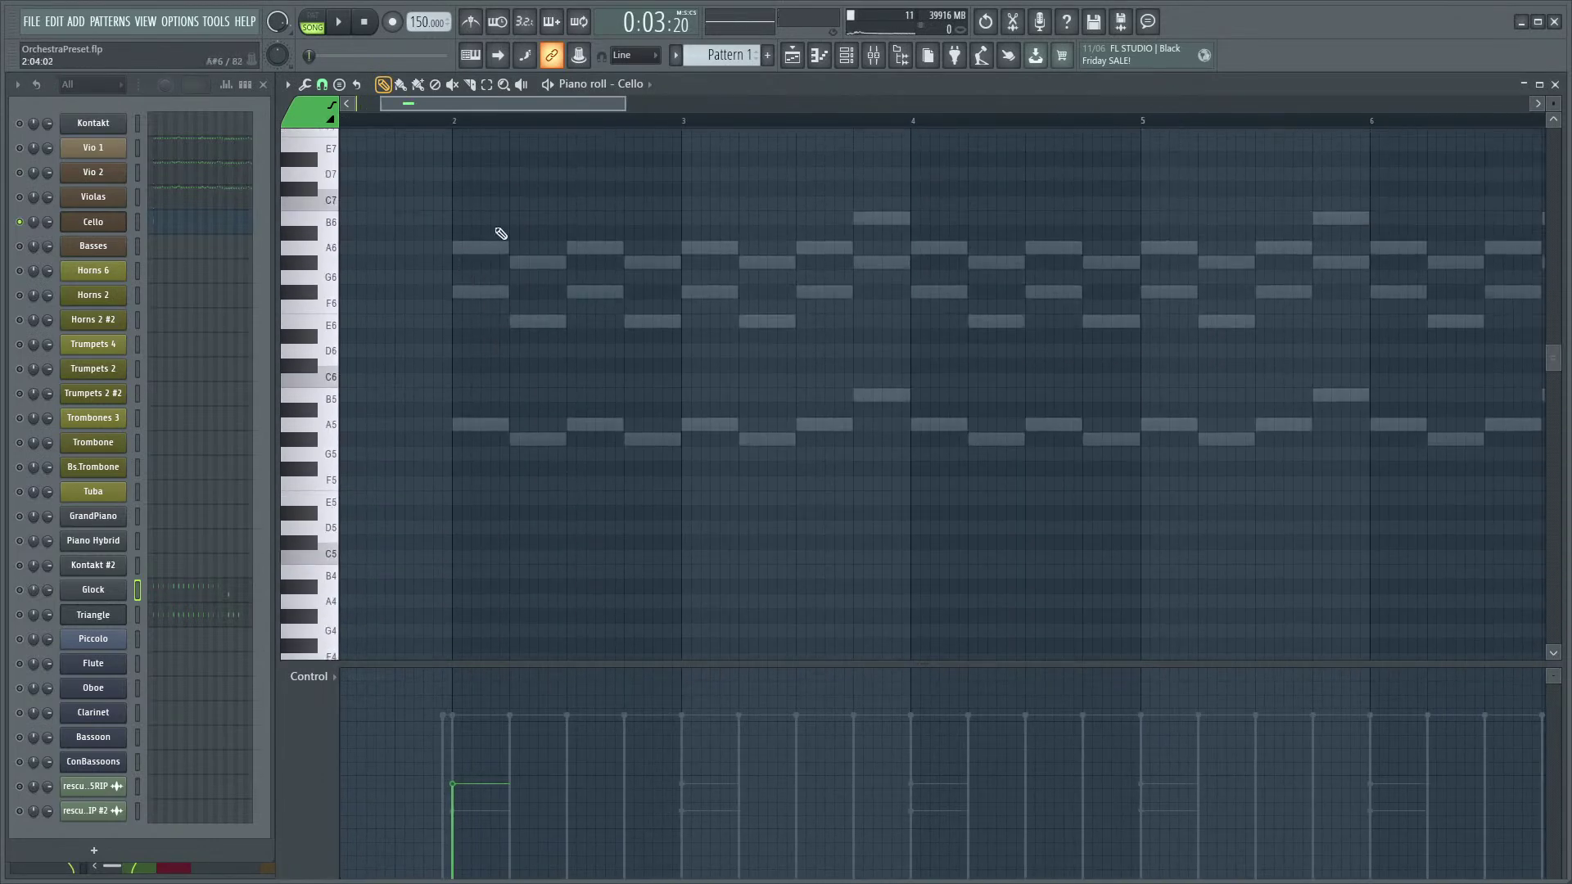
scroll(524, 352, down, 4)
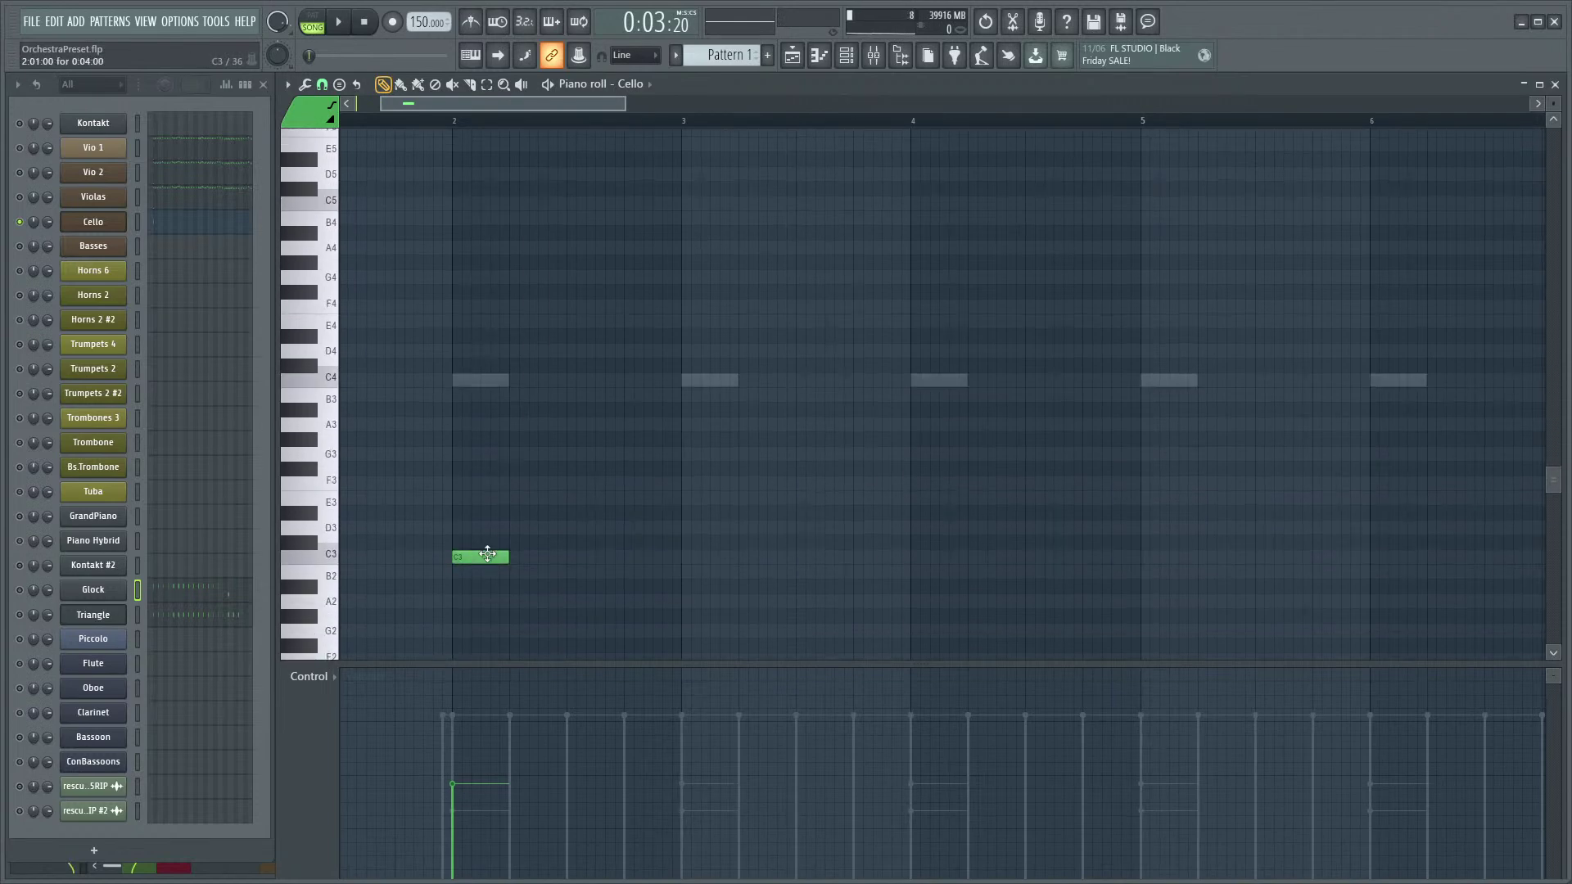
scroll(507, 491, down, 1)
scroll(556, 454, up, 6)
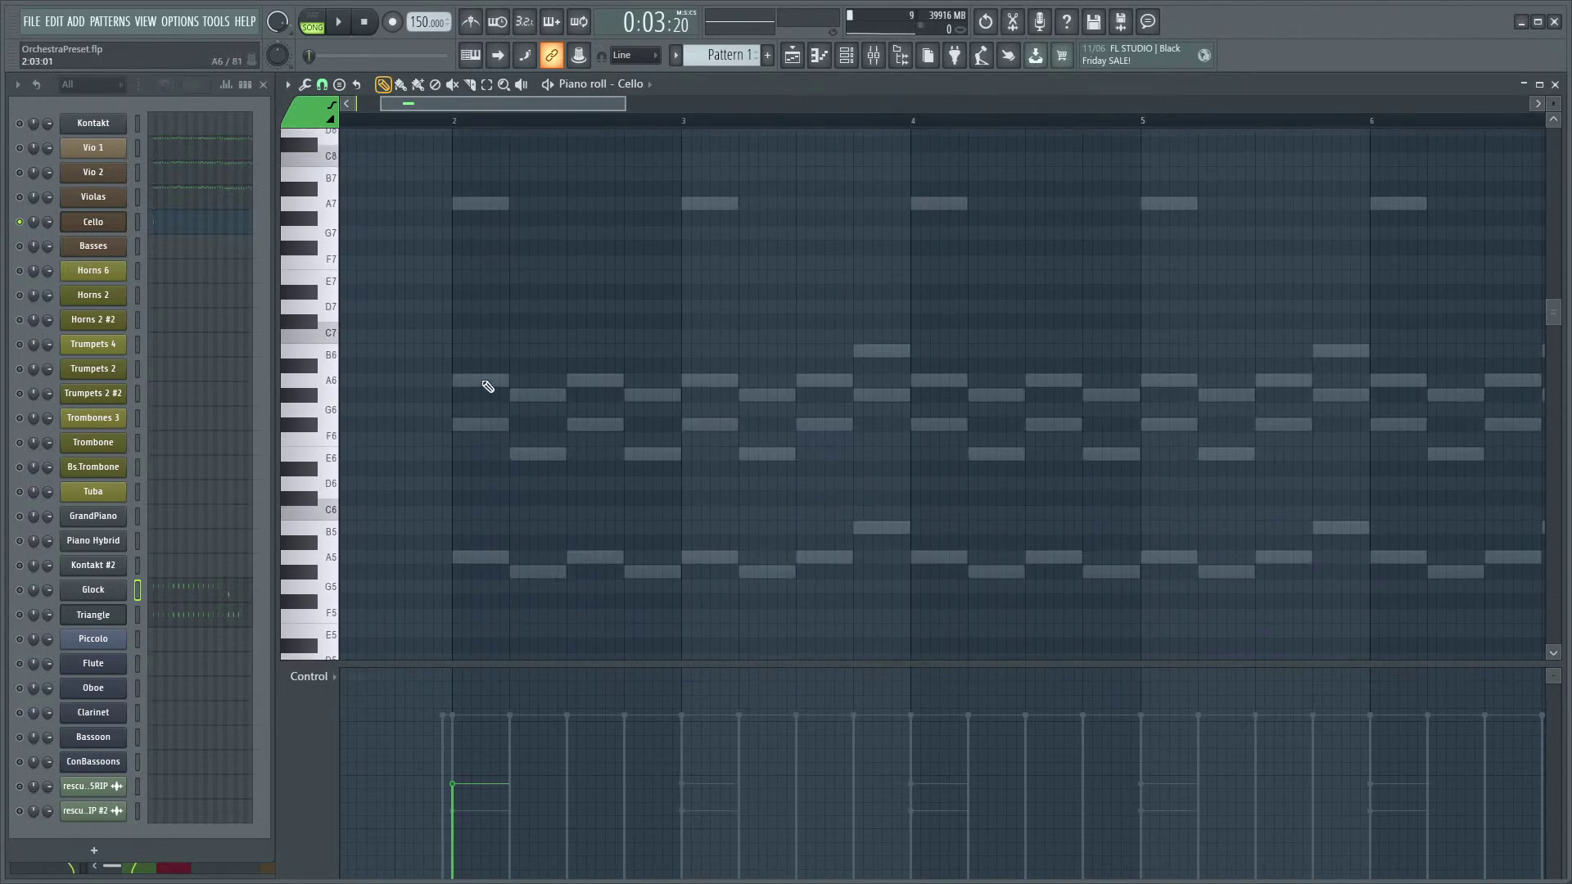
double_click(484, 382)
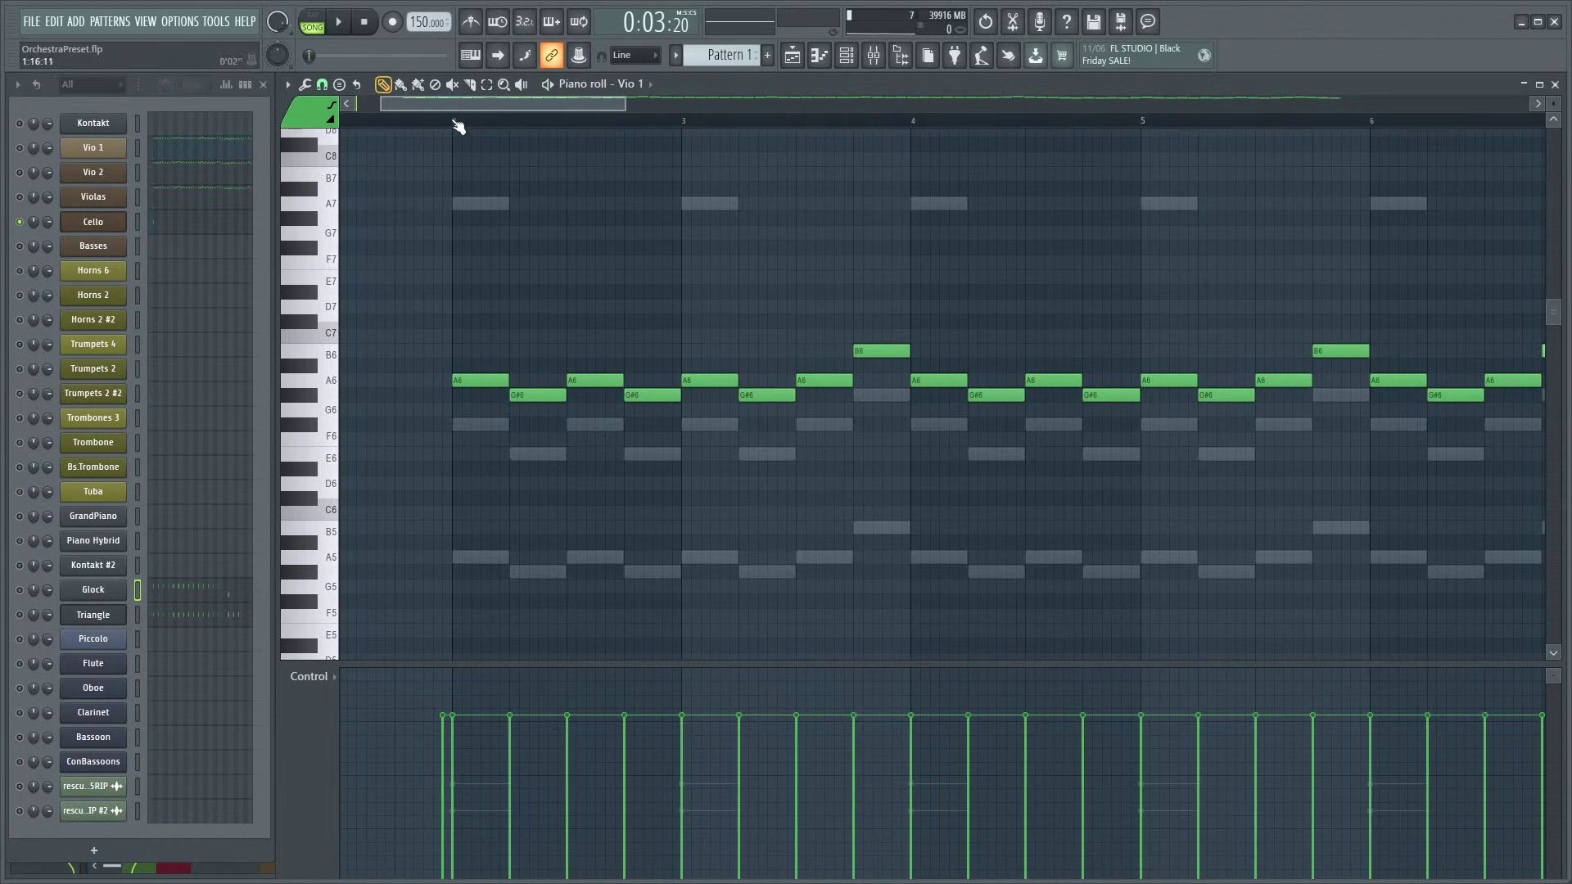
scroll(509, 281, down, 3)
scroll(555, 502, up, 3)
scroll(560, 507, down, 10)
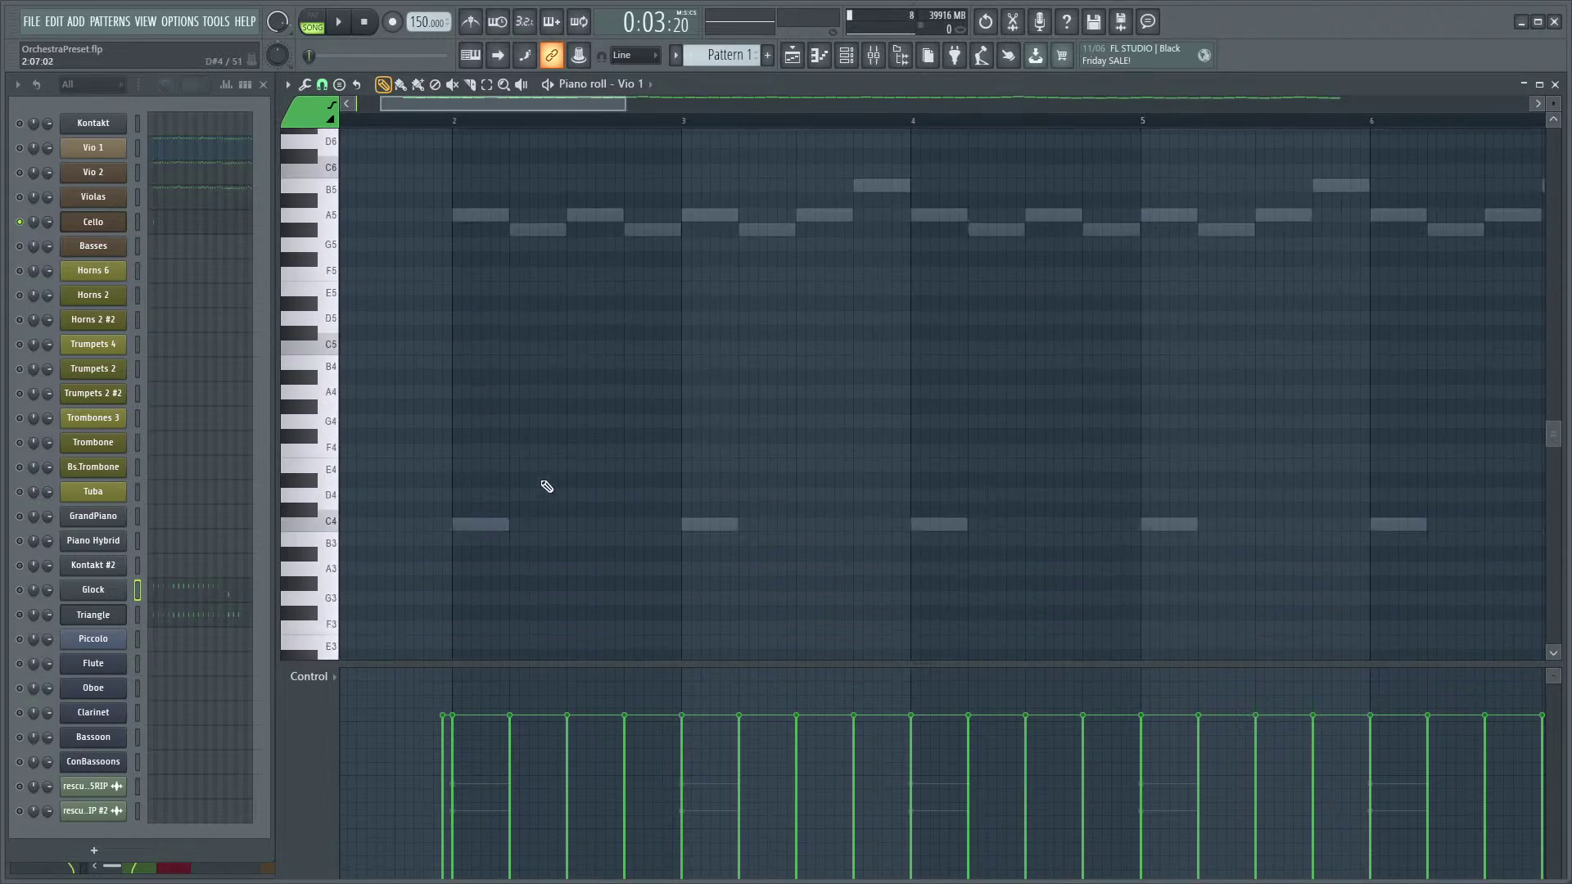
scroll(493, 470, down, 4)
scroll(450, 483, up, 5)
- Compare the Cello instrument's articulation keyswitches in Kontakt with the violin keyswitch note just before bar 2
click(173, 237)
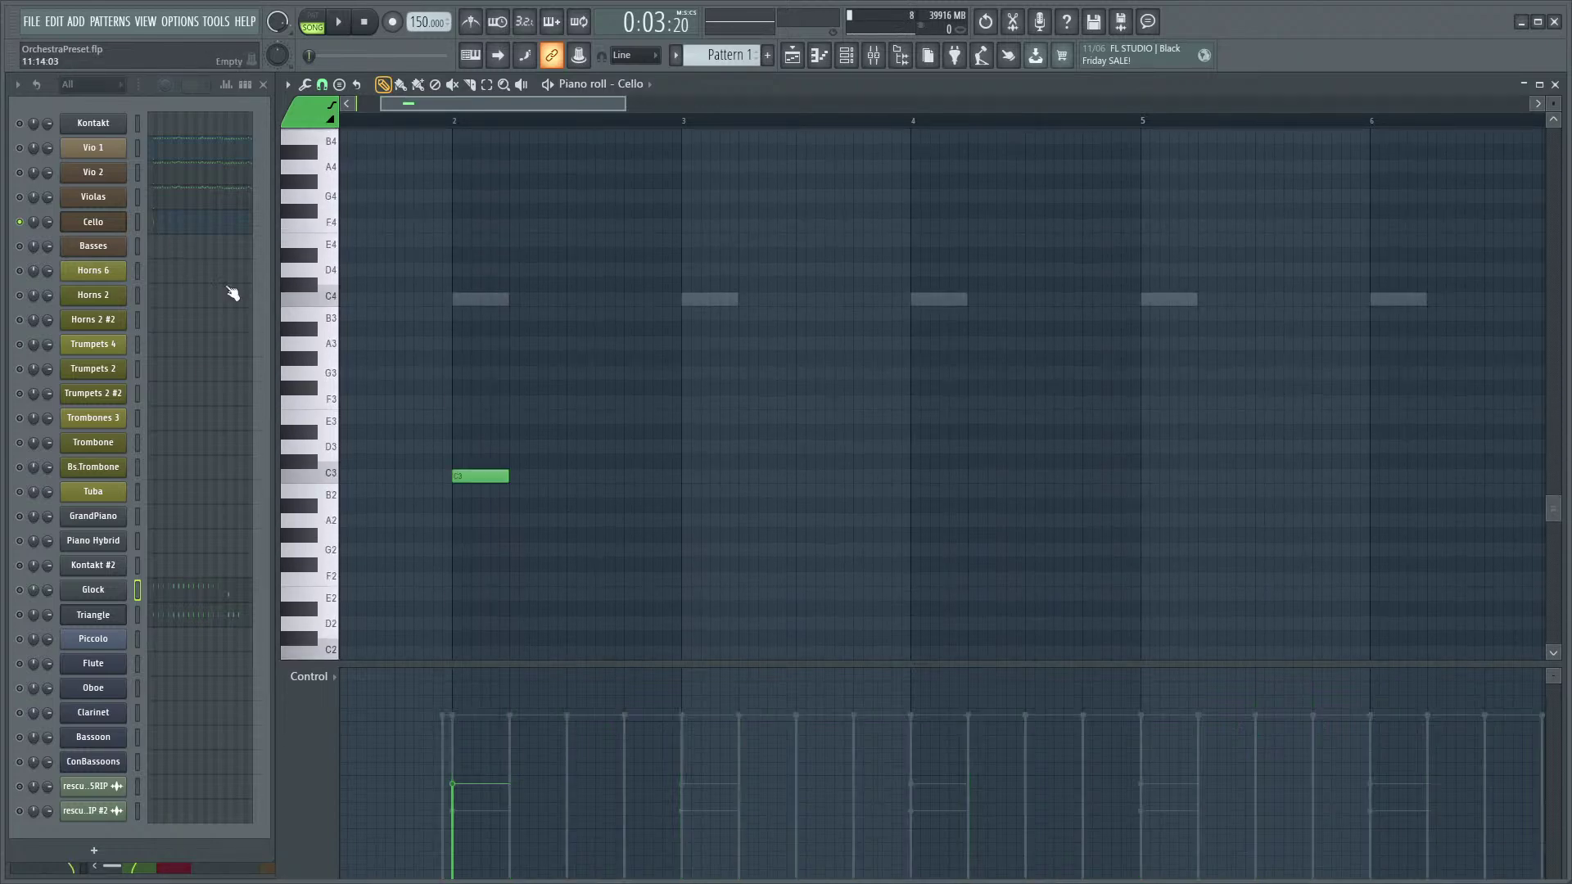
click(489, 478)
scroll(489, 478, down, 6)
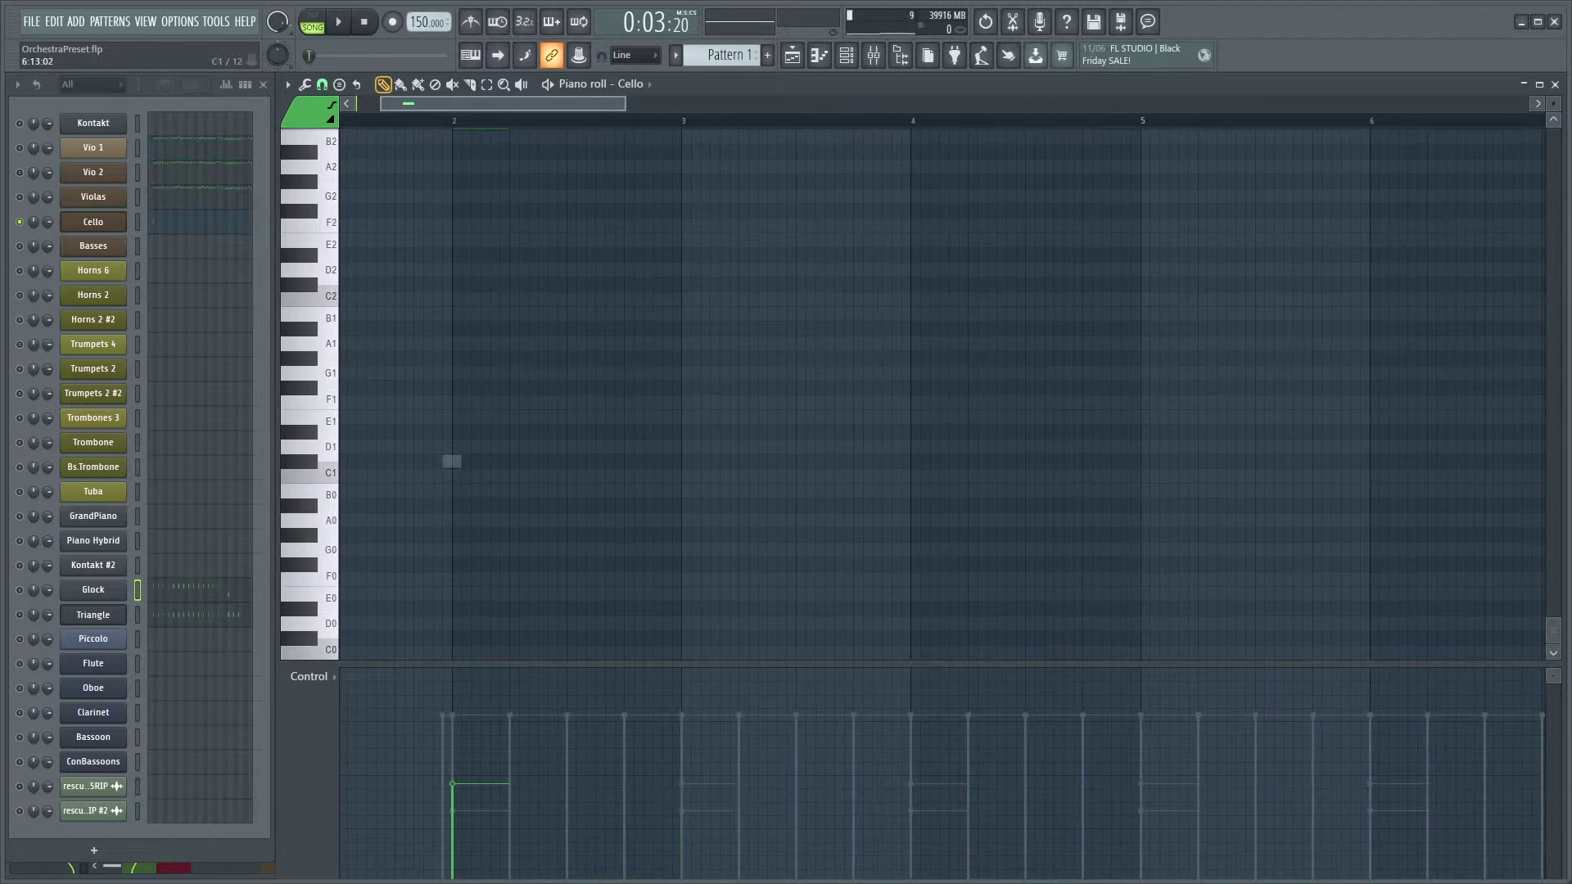
drag(1571, 85, 990, 117)
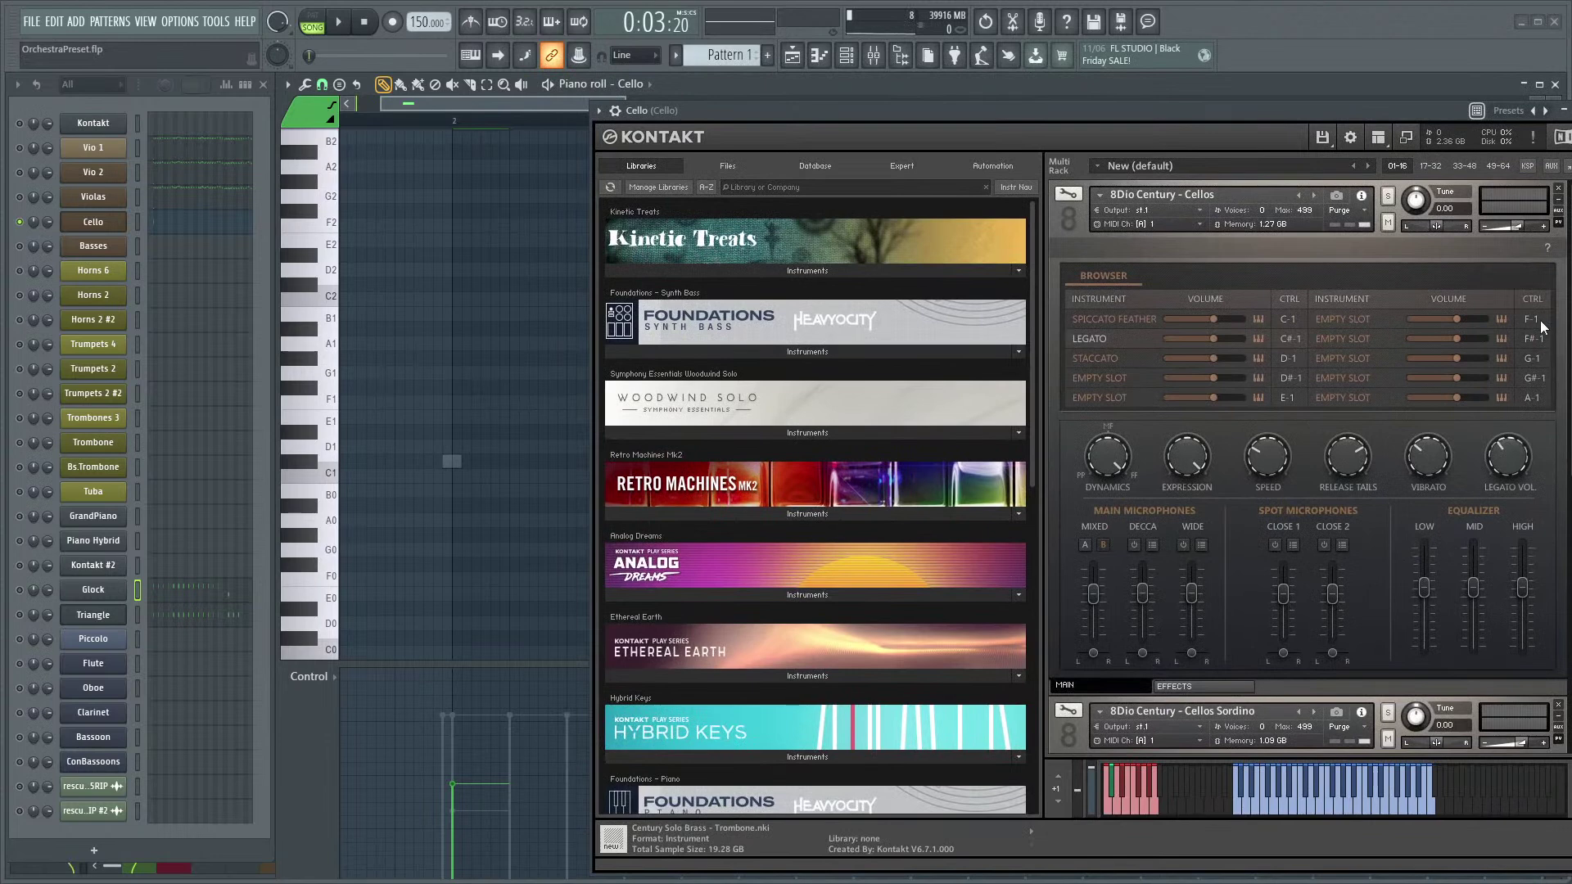
click(454, 465)
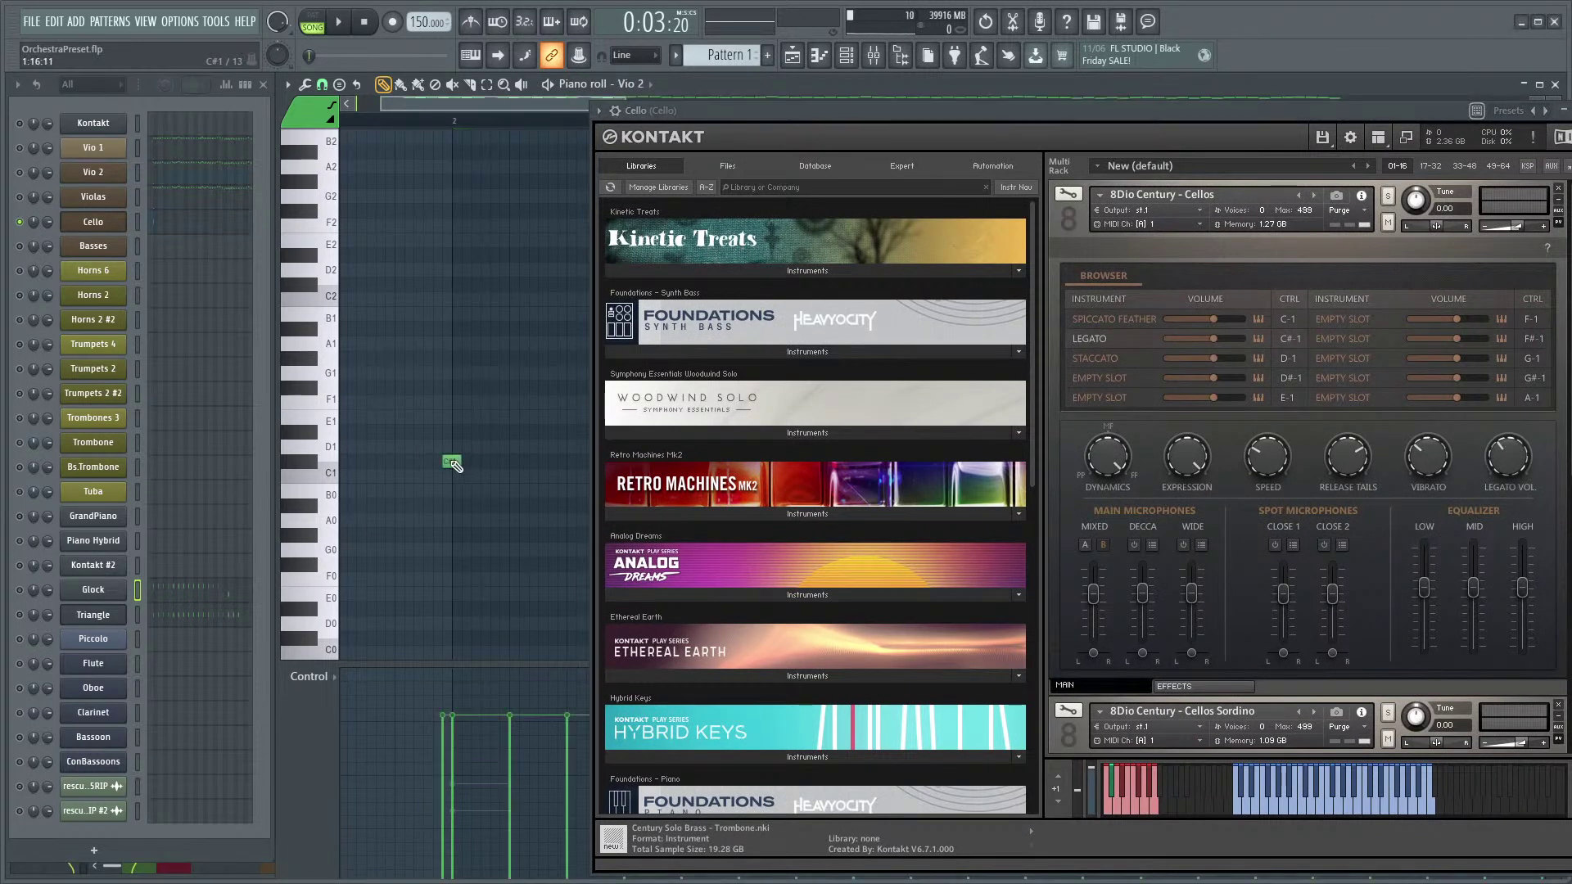
- Return to the Cello part and place an F1 keyswitch note just before bar 2
scroll(512, 360, up, 3)
right_click(481, 257)
right_click(481, 257)
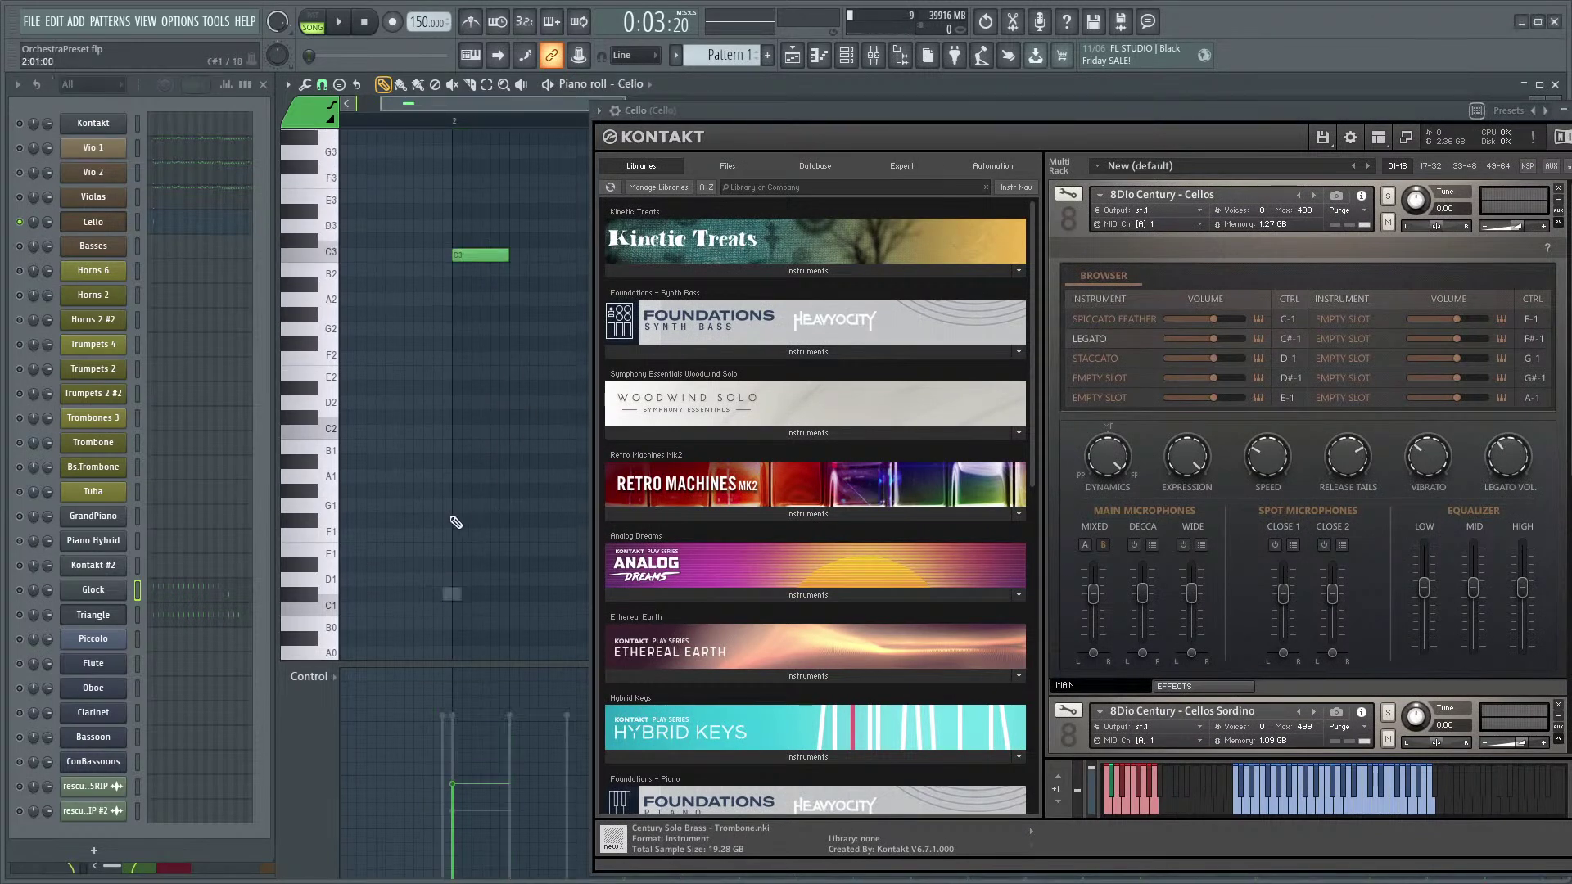
click(455, 534)
scroll(477, 539, up, 3)
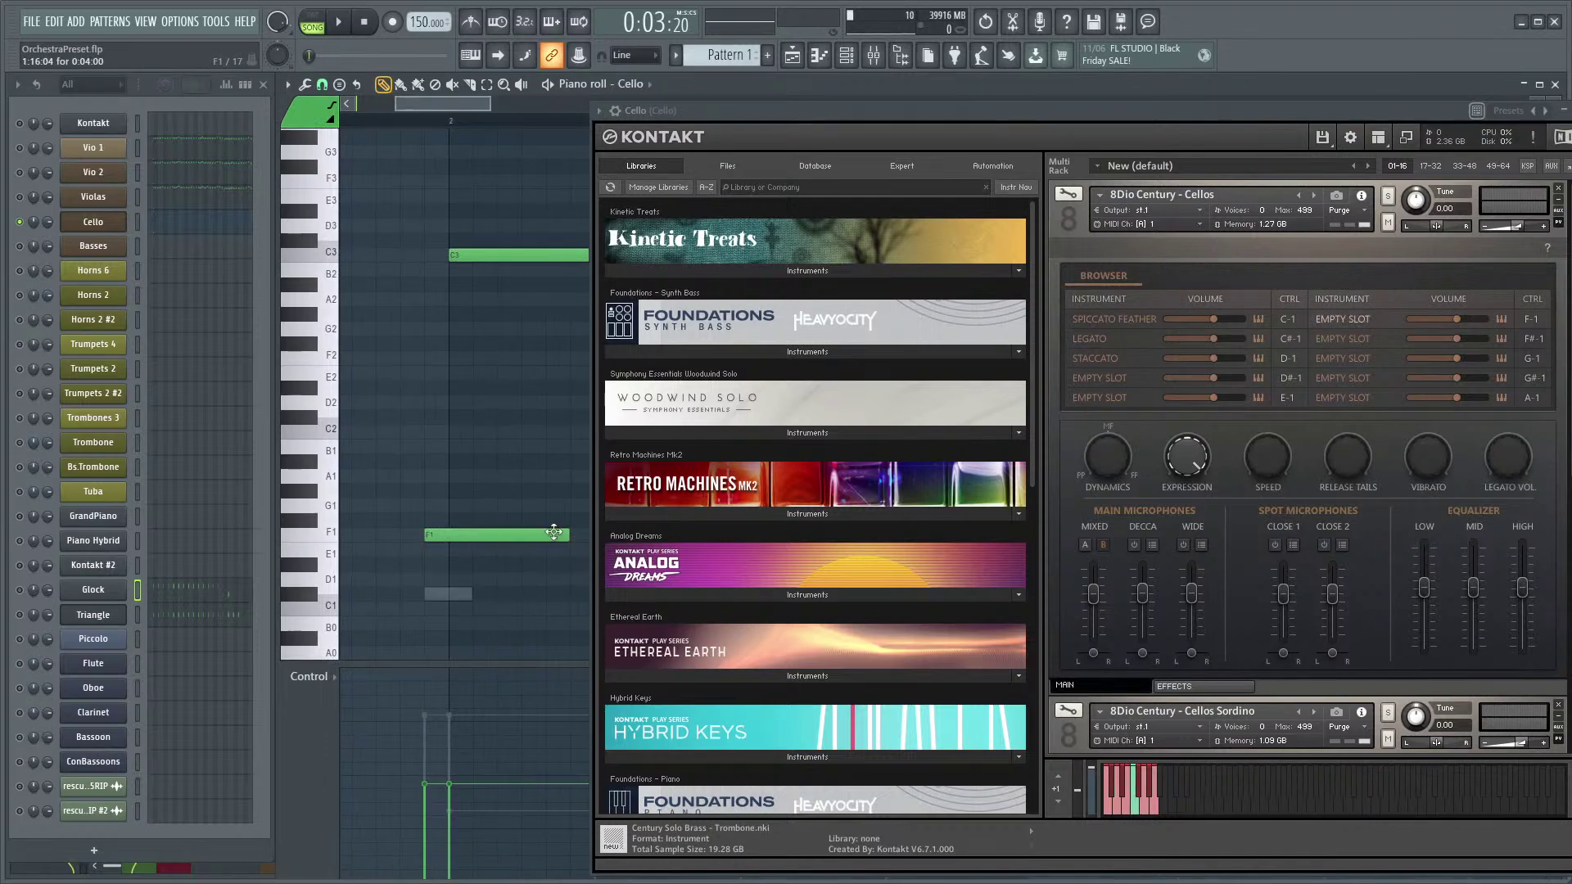
- Shorten the F1 cello keyswitch note and load Pizzicato into the F-1 articulation slot of the Cellos instrument
drag(570, 540, 489, 536)
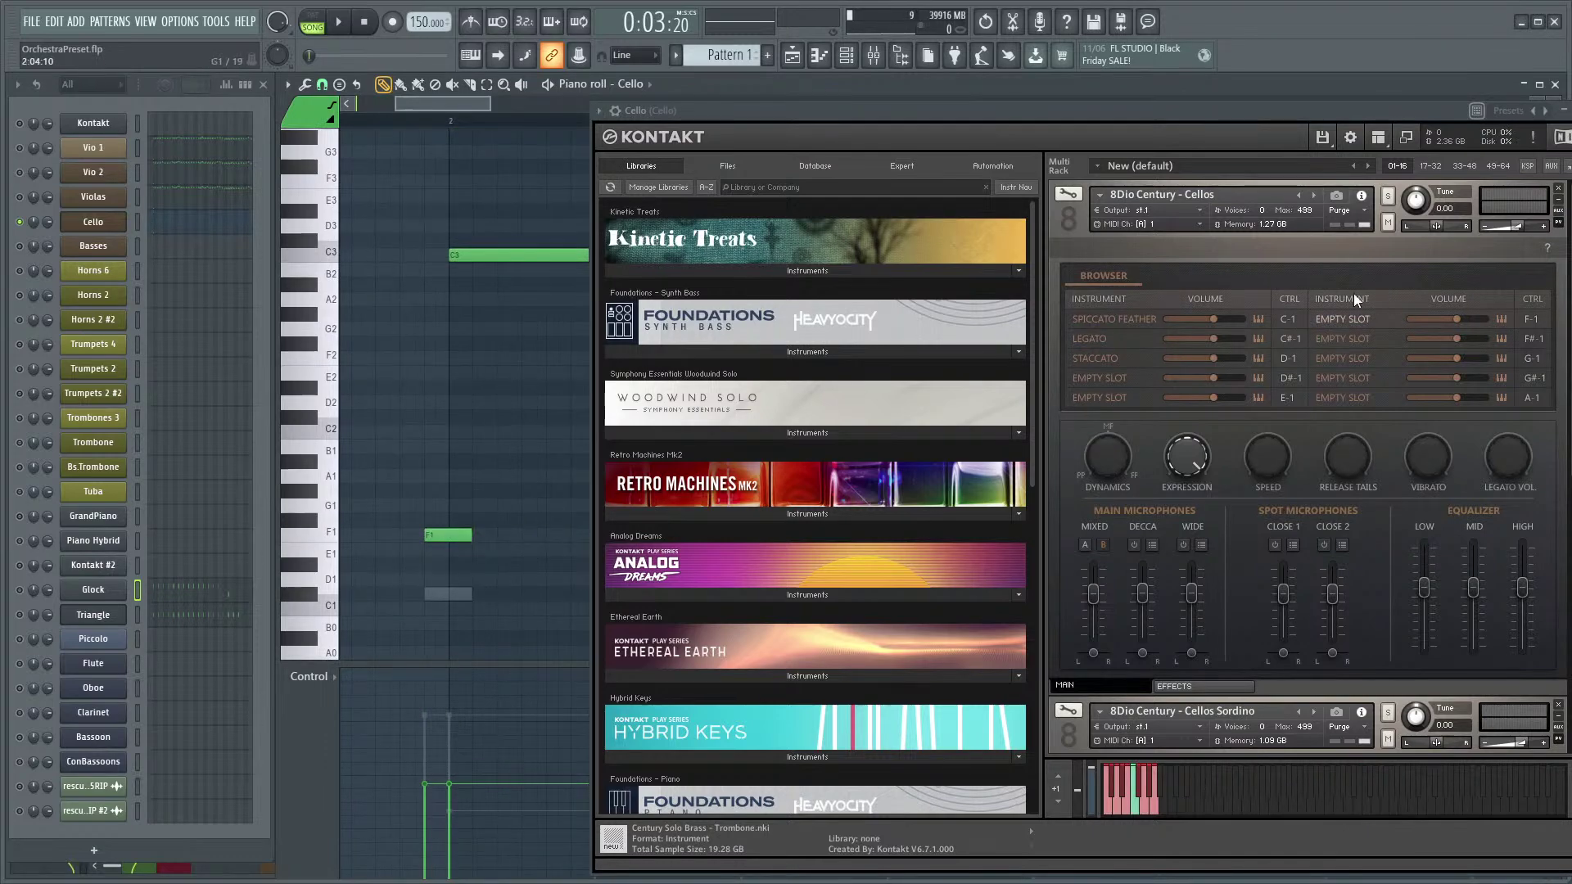
click(1352, 316)
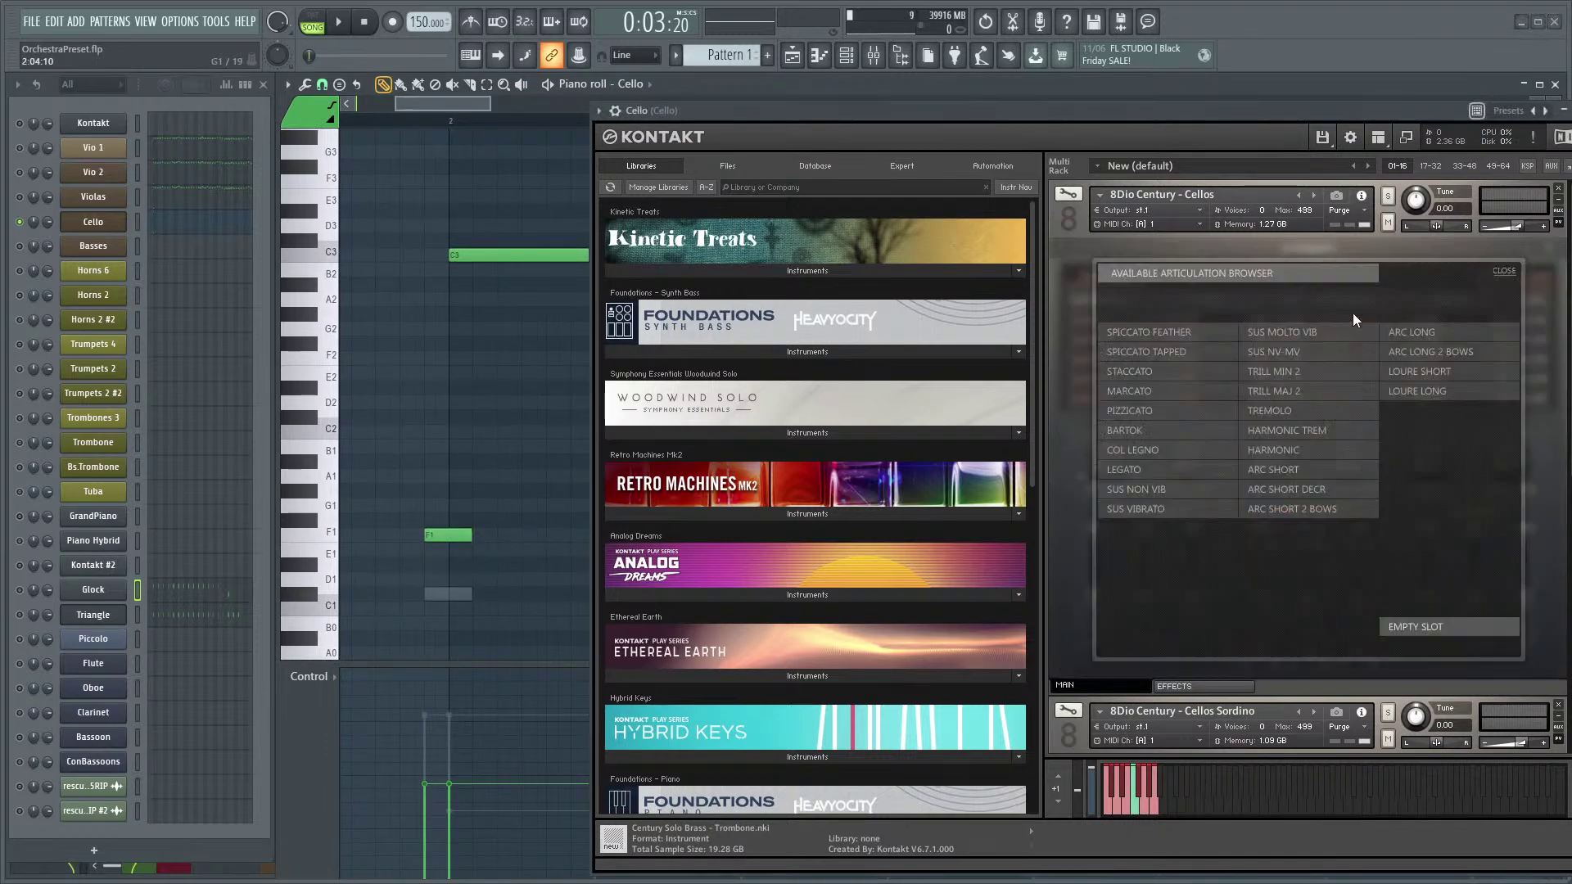
click(1157, 410)
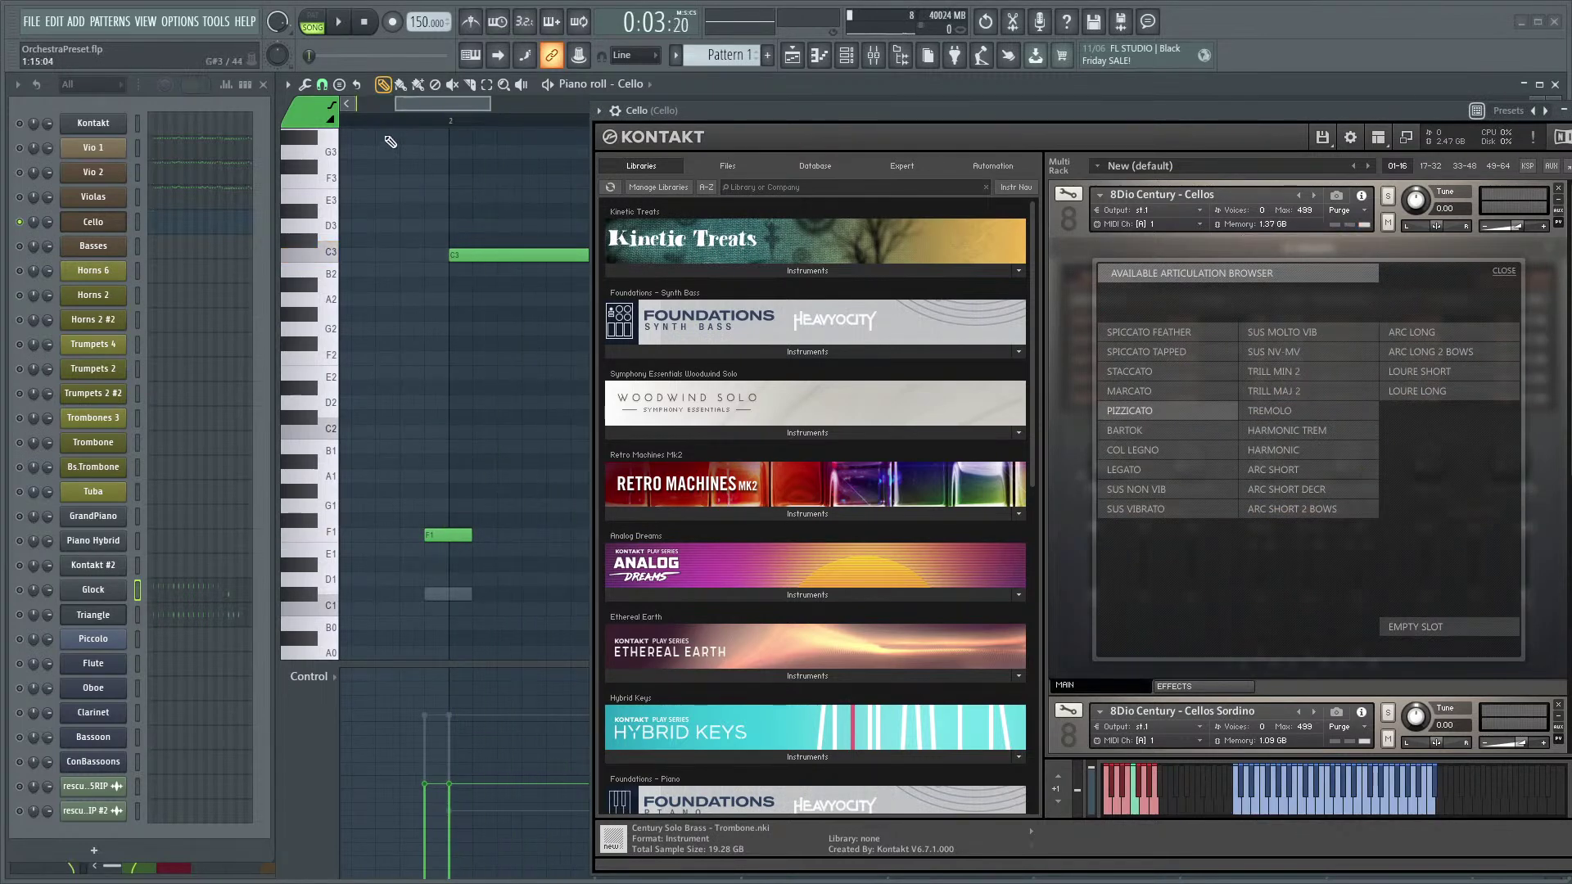
key(space)
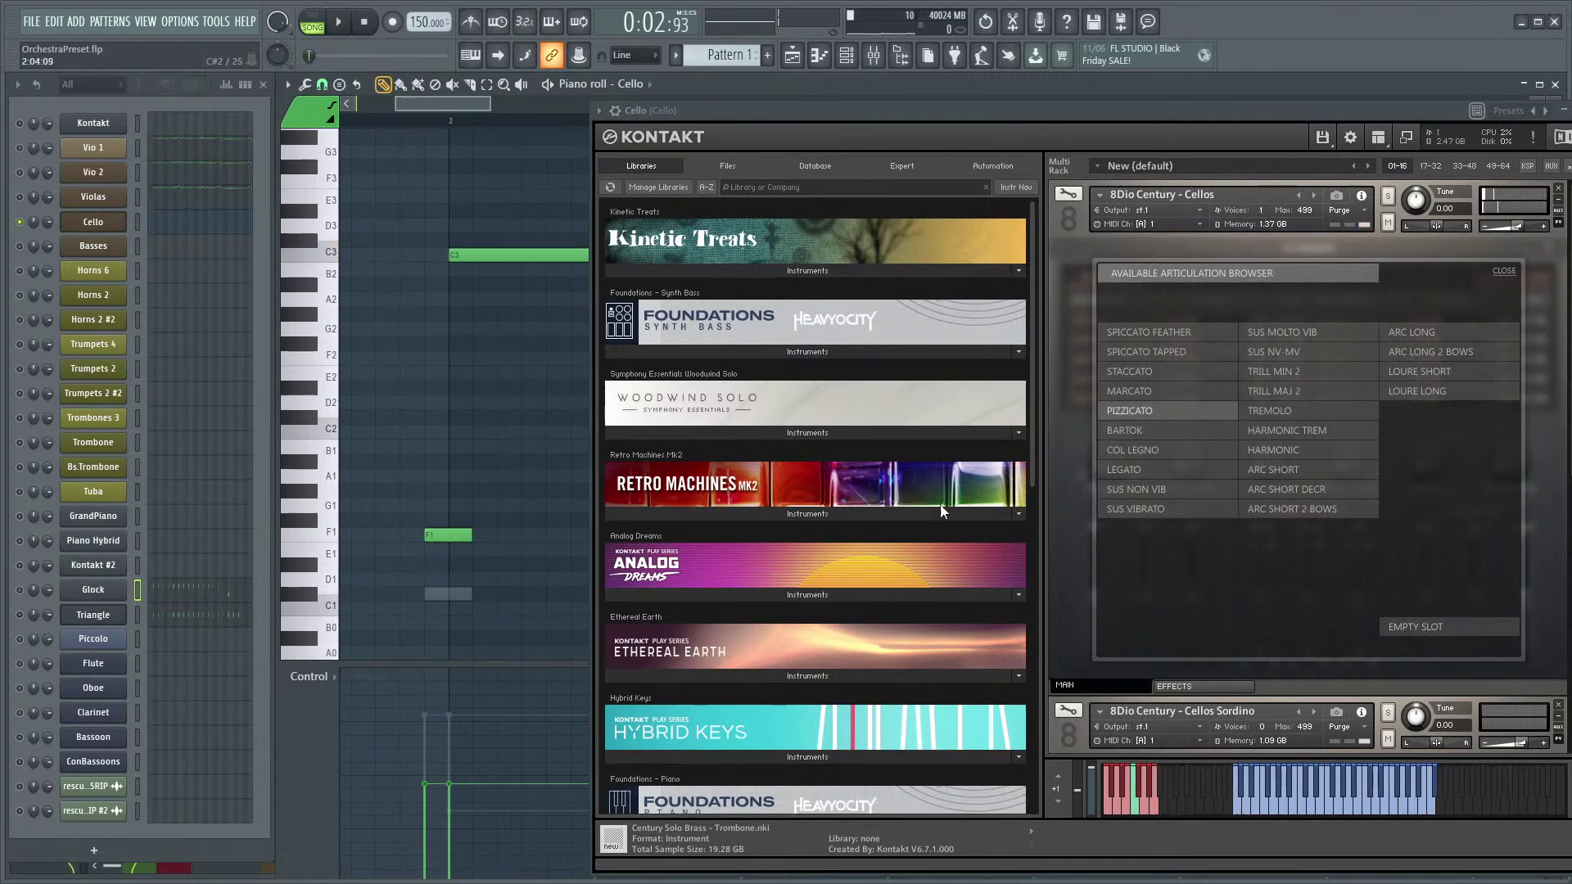
click(1504, 273)
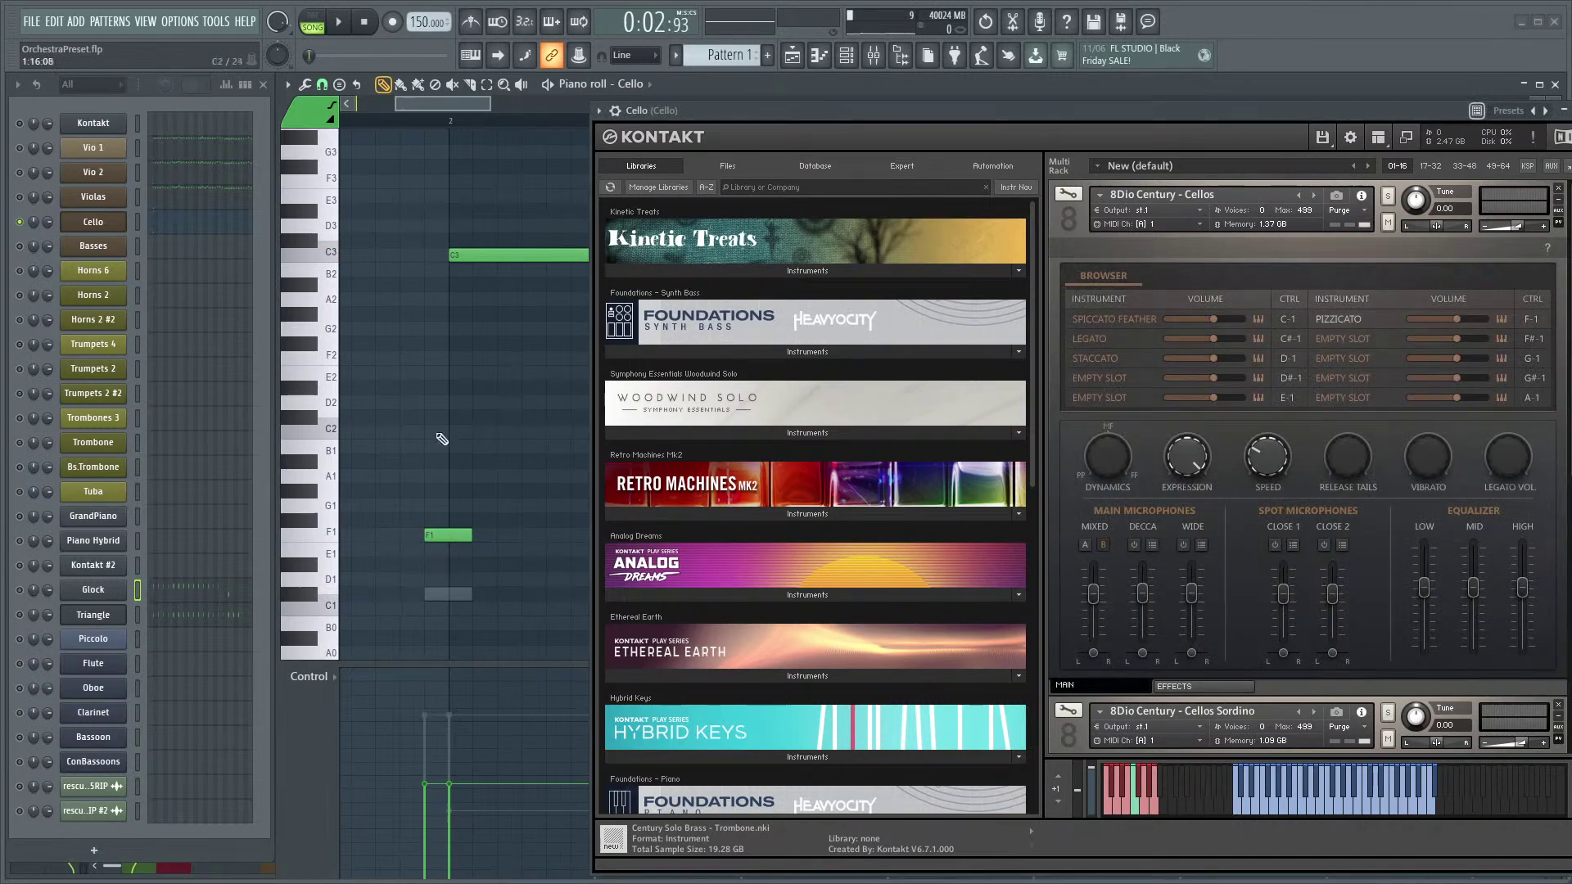
- Raise the C3 cello note's velocity to maximum, close the instrument window and play the part
click(455, 669)
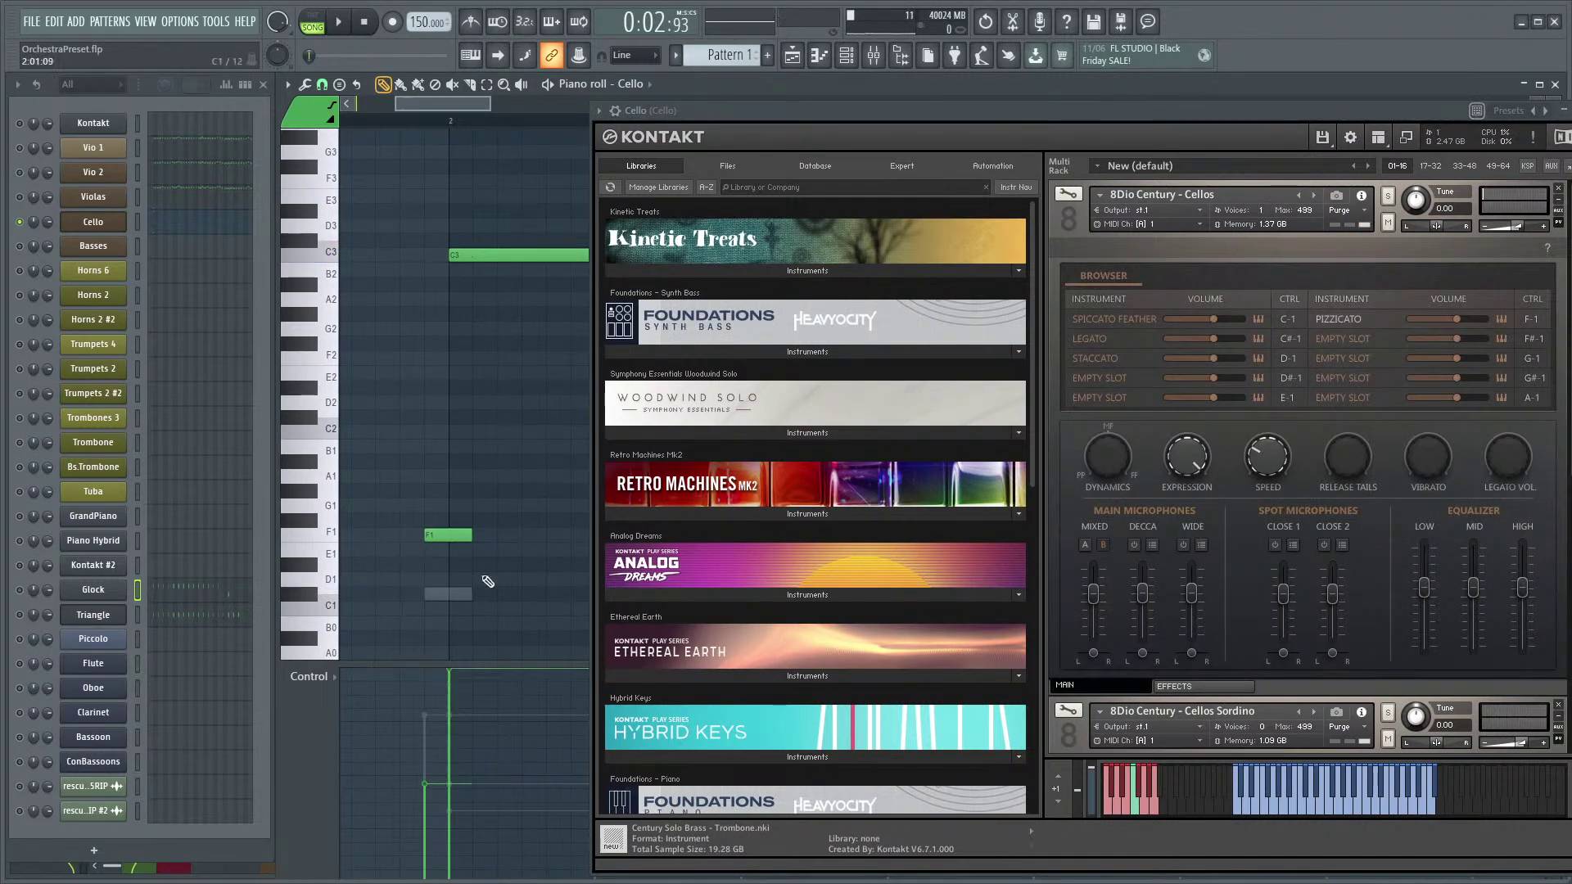
scroll(512, 385, down, 3)
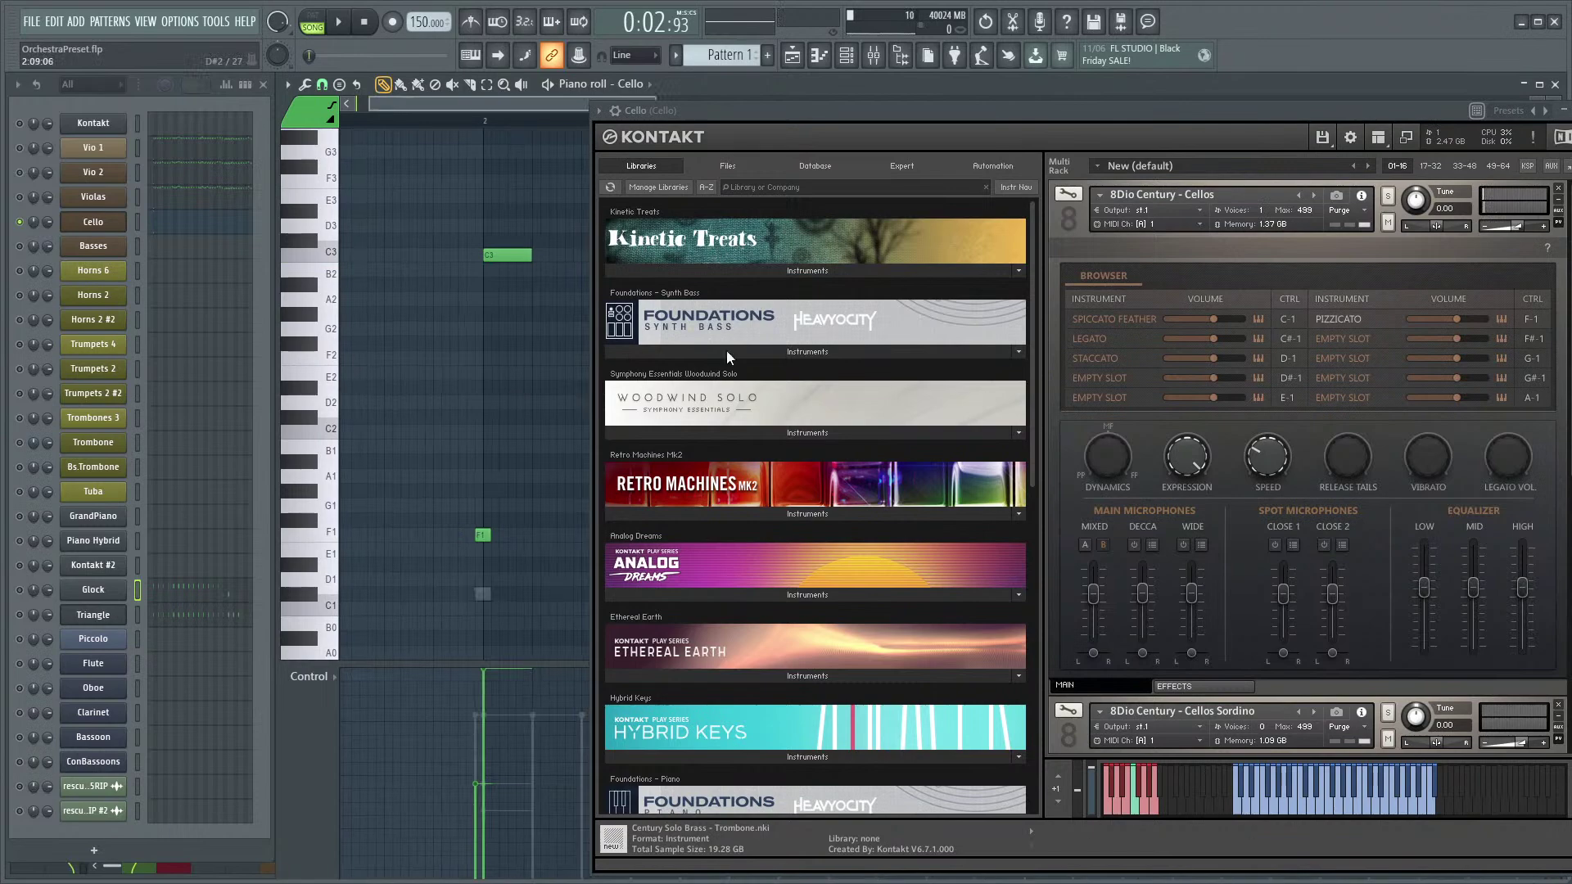
drag(1427, 112, 1268, 120)
click(1418, 122)
key(space)
scroll(718, 491, up, 3)
scroll(718, 491, up, 1)
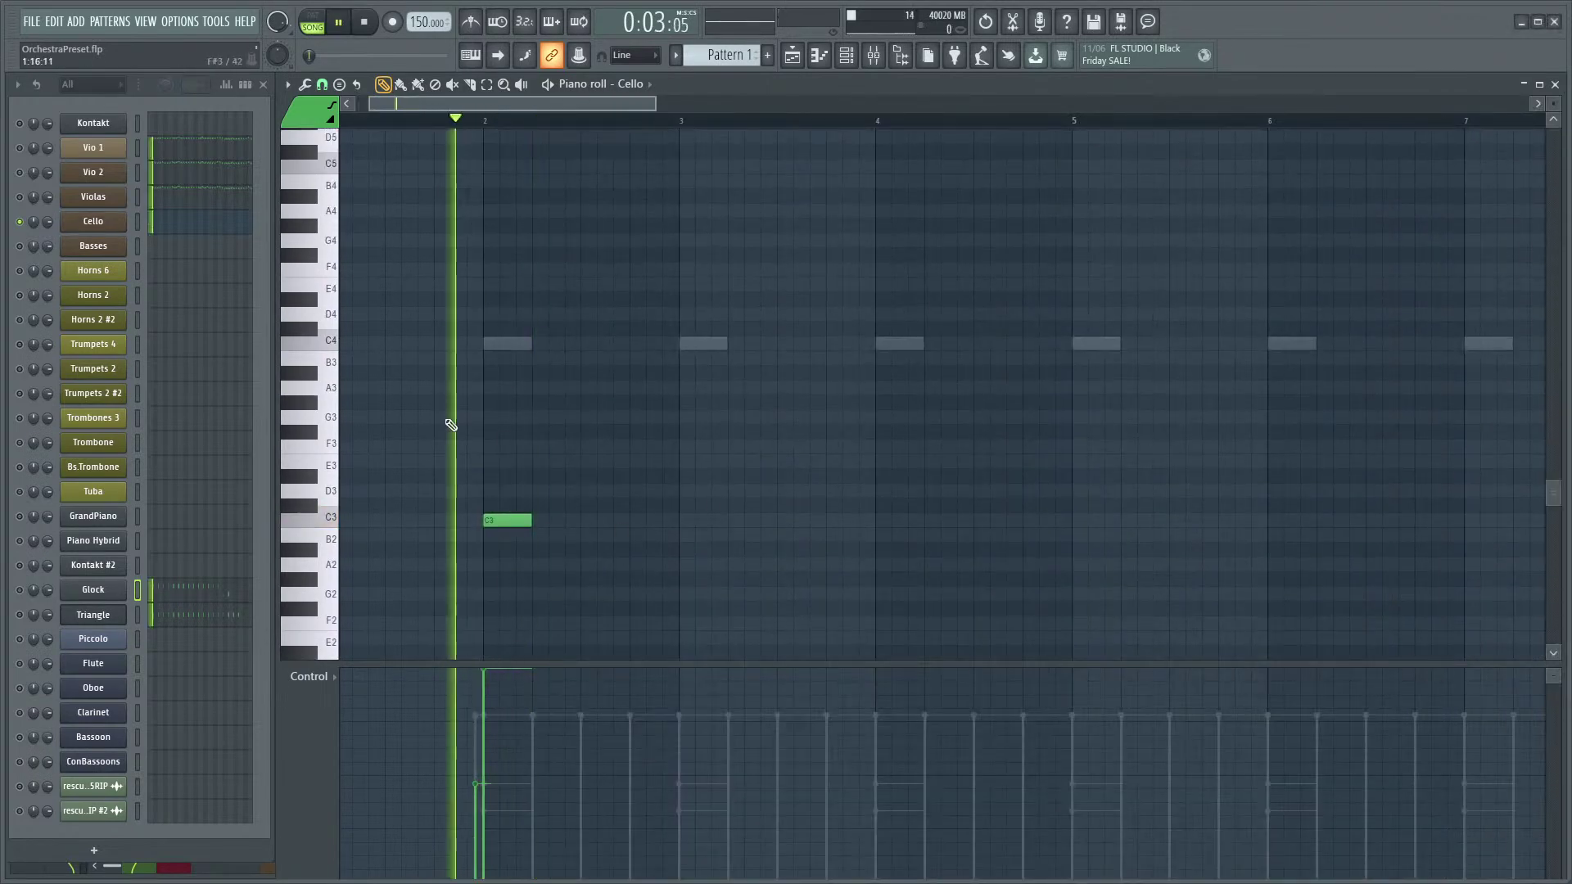
- Check the Cello instrument's settings and play the cello alone while watching its mixer level
click(120, 228)
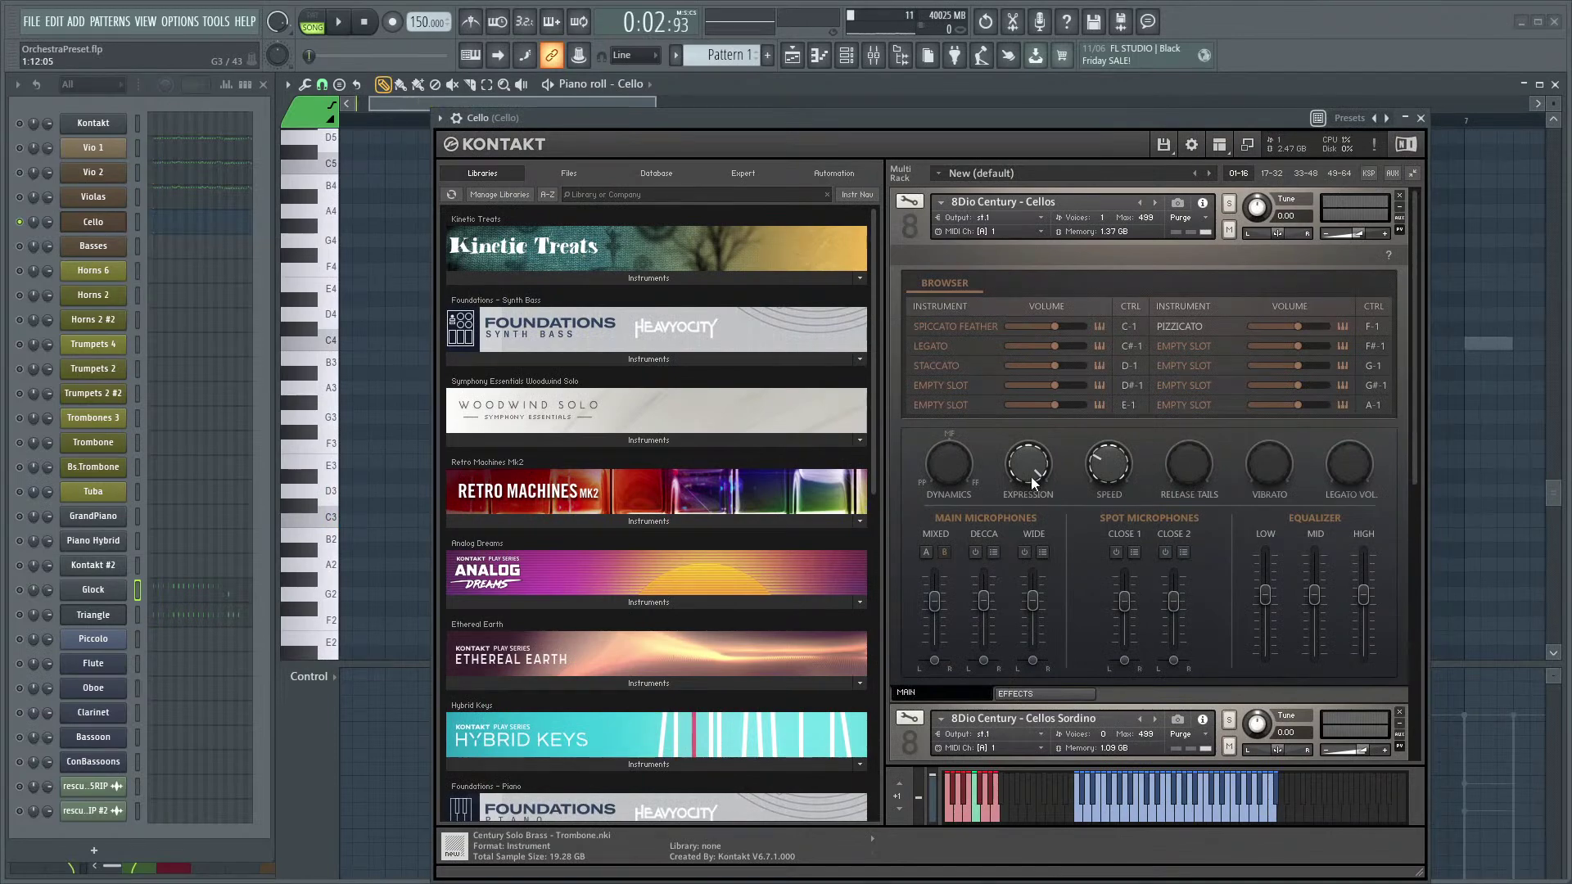
click(1420, 118)
key(space)
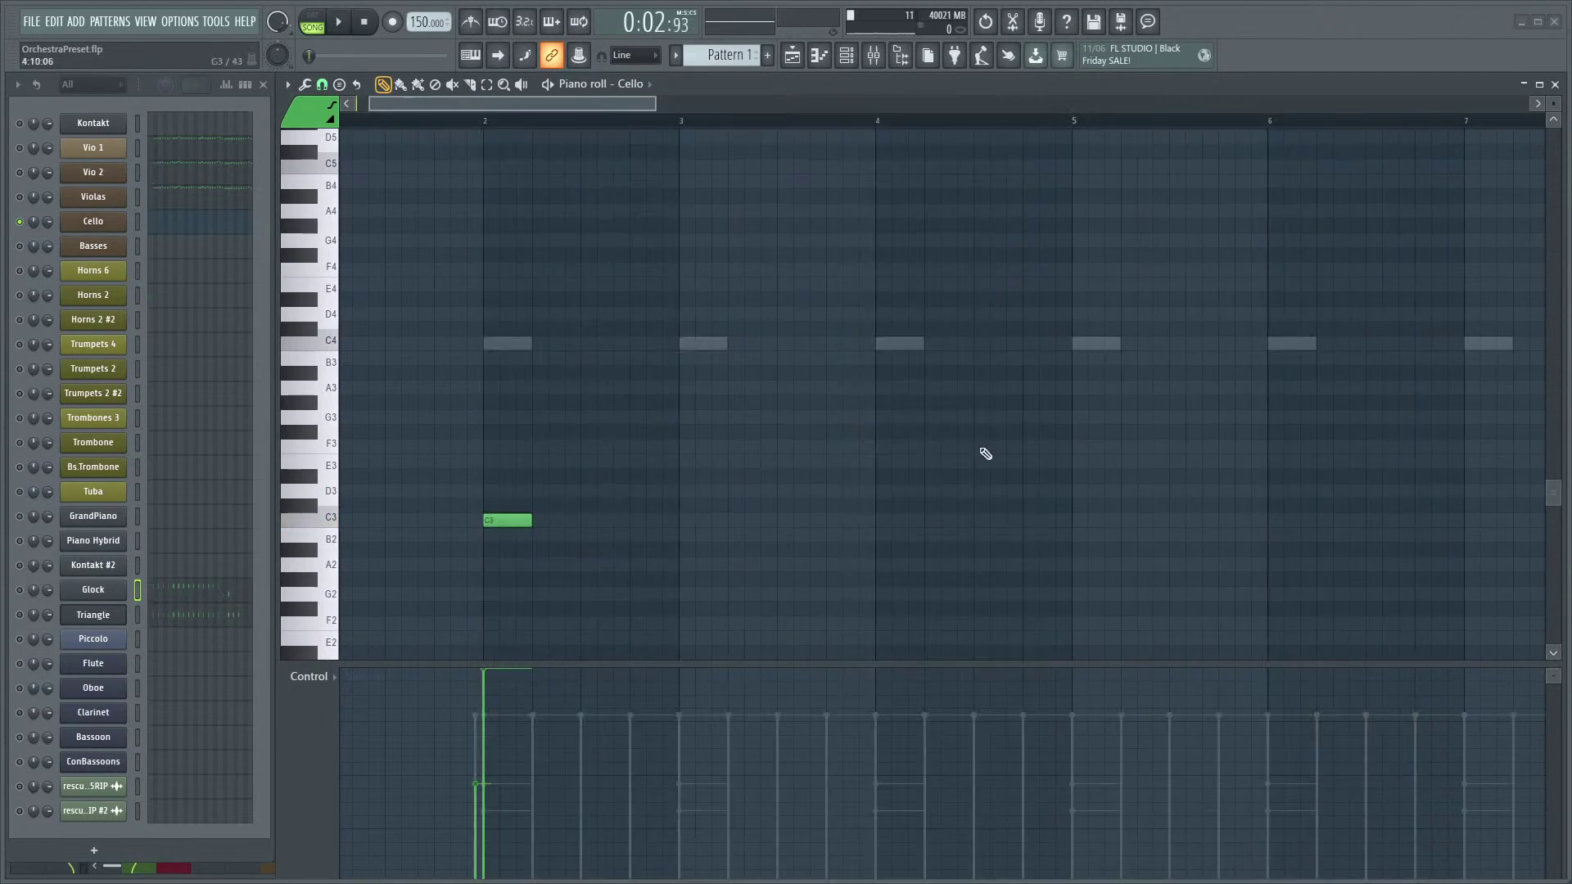
key(F9)
key(space)
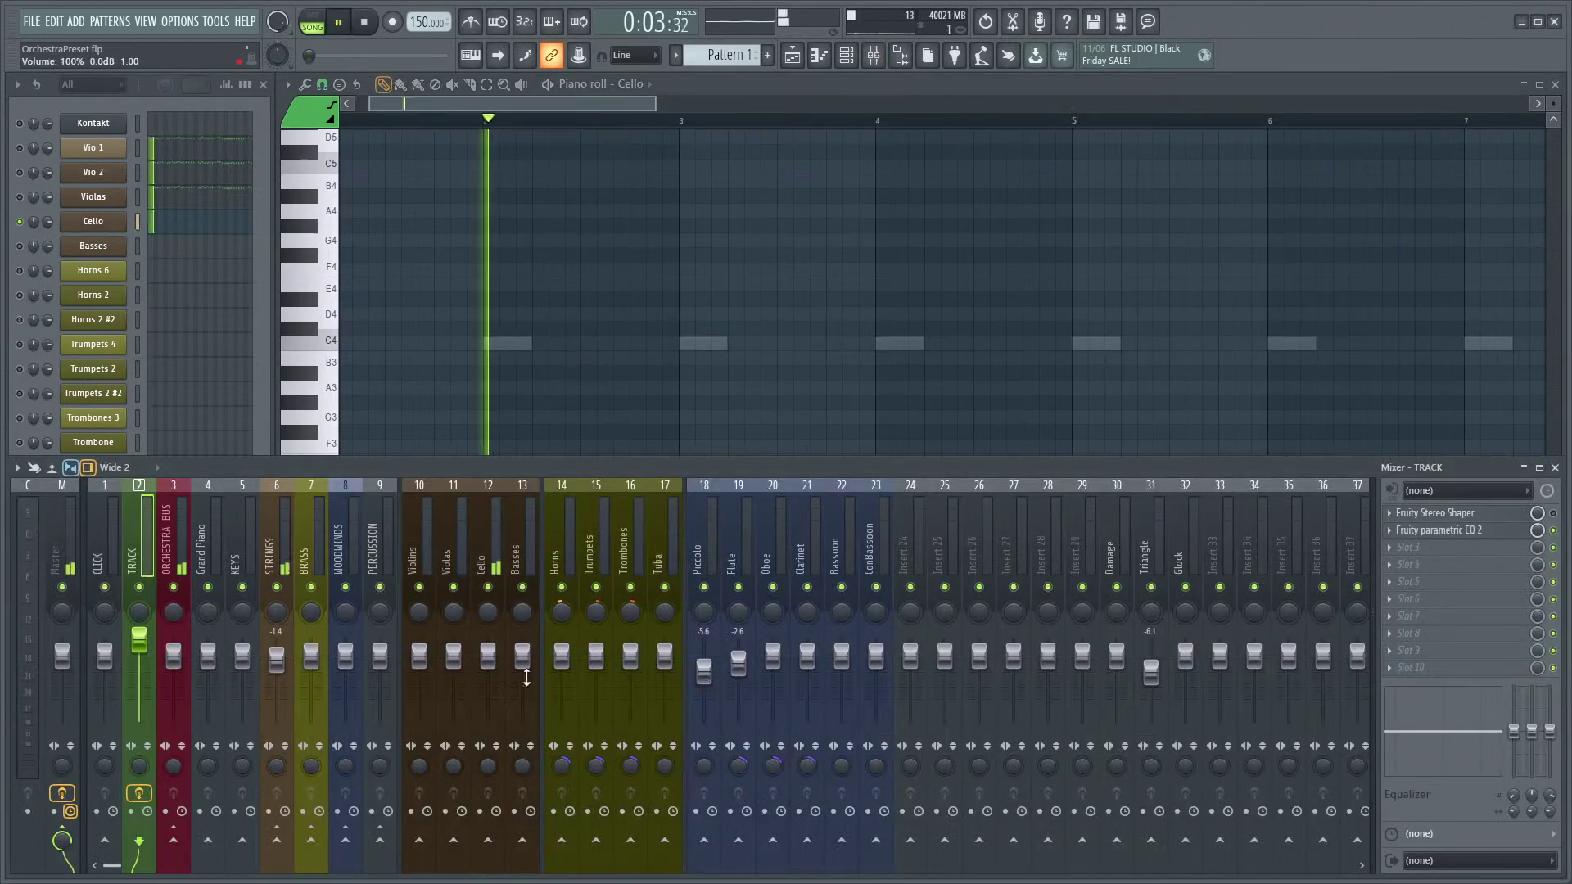
key(space)
- Enable the Vio 1, Vio 2 and Violas channels alongside the Cello and play the strings together
click(27, 203)
key(space)
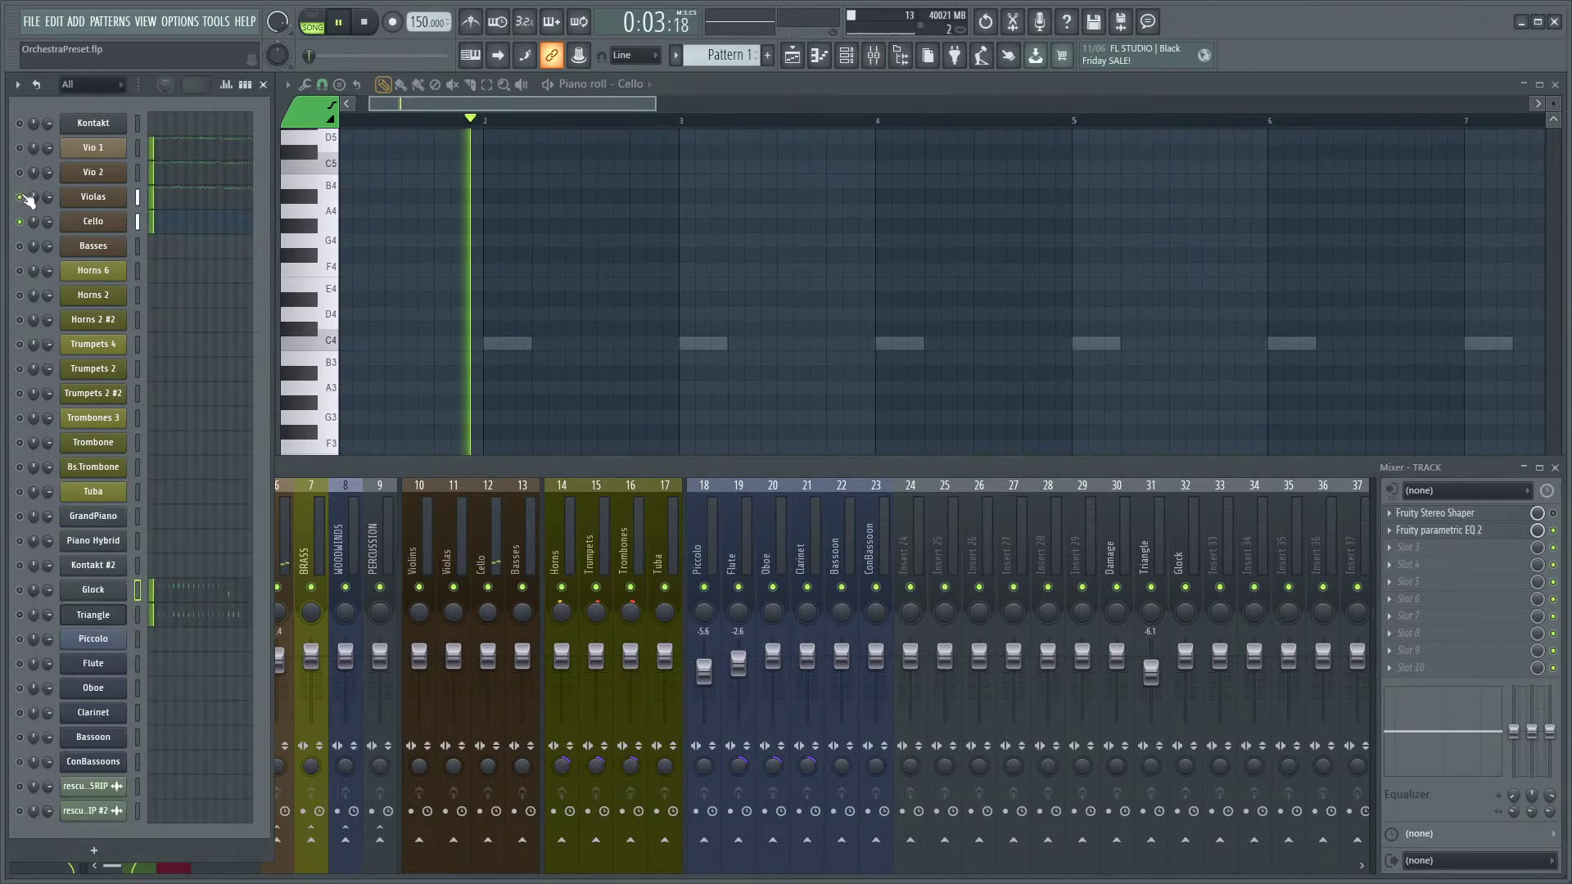
key(space)
key(space)
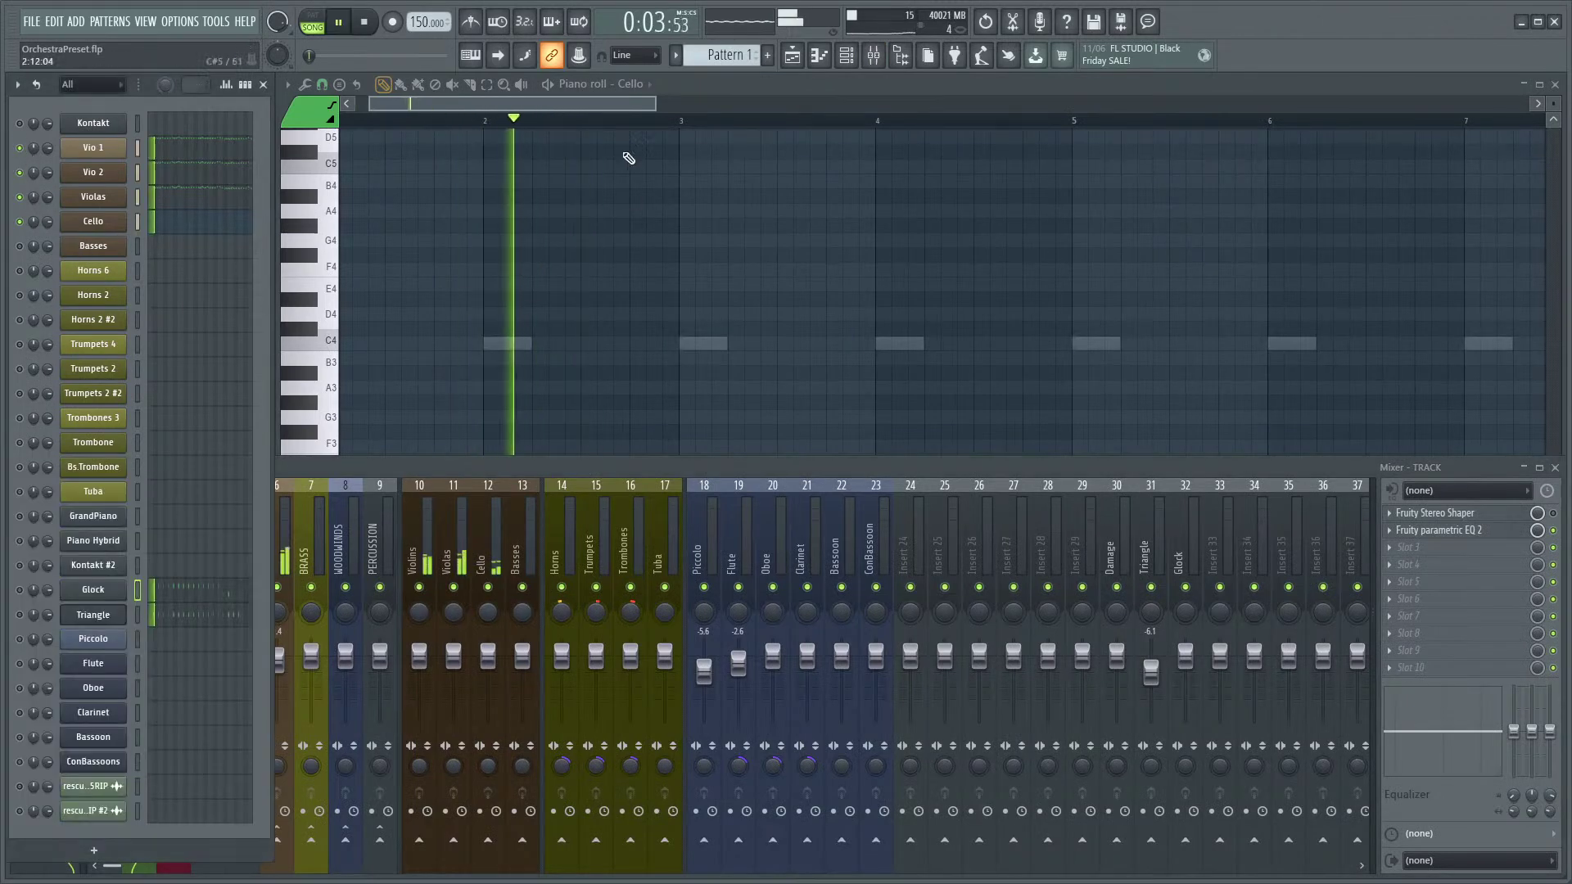
- Try the bar 2 C3 cello note a few semitones higher, delete it and replay the strings
key(F9)
click(506, 519)
key(space)
scroll(533, 459, down, 3)
drag(515, 432, 515, 388)
right_click(513, 388)
key(space)
key(space)
- Solo the first rescue_cat reference channel and listen to its opening bars
click(19, 786)
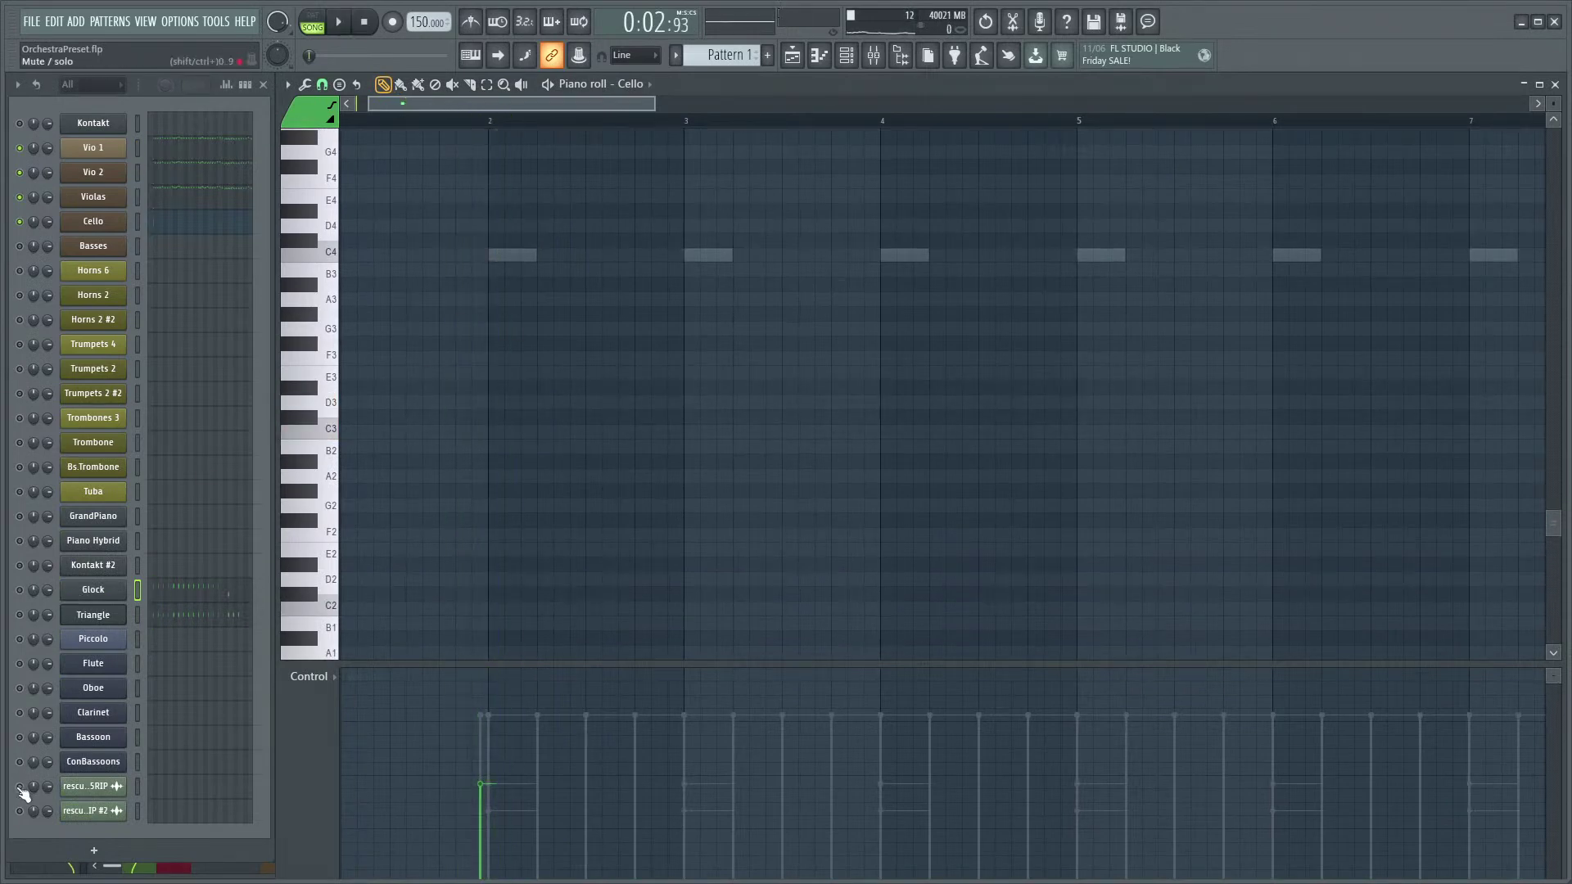
key(space)
key(space)
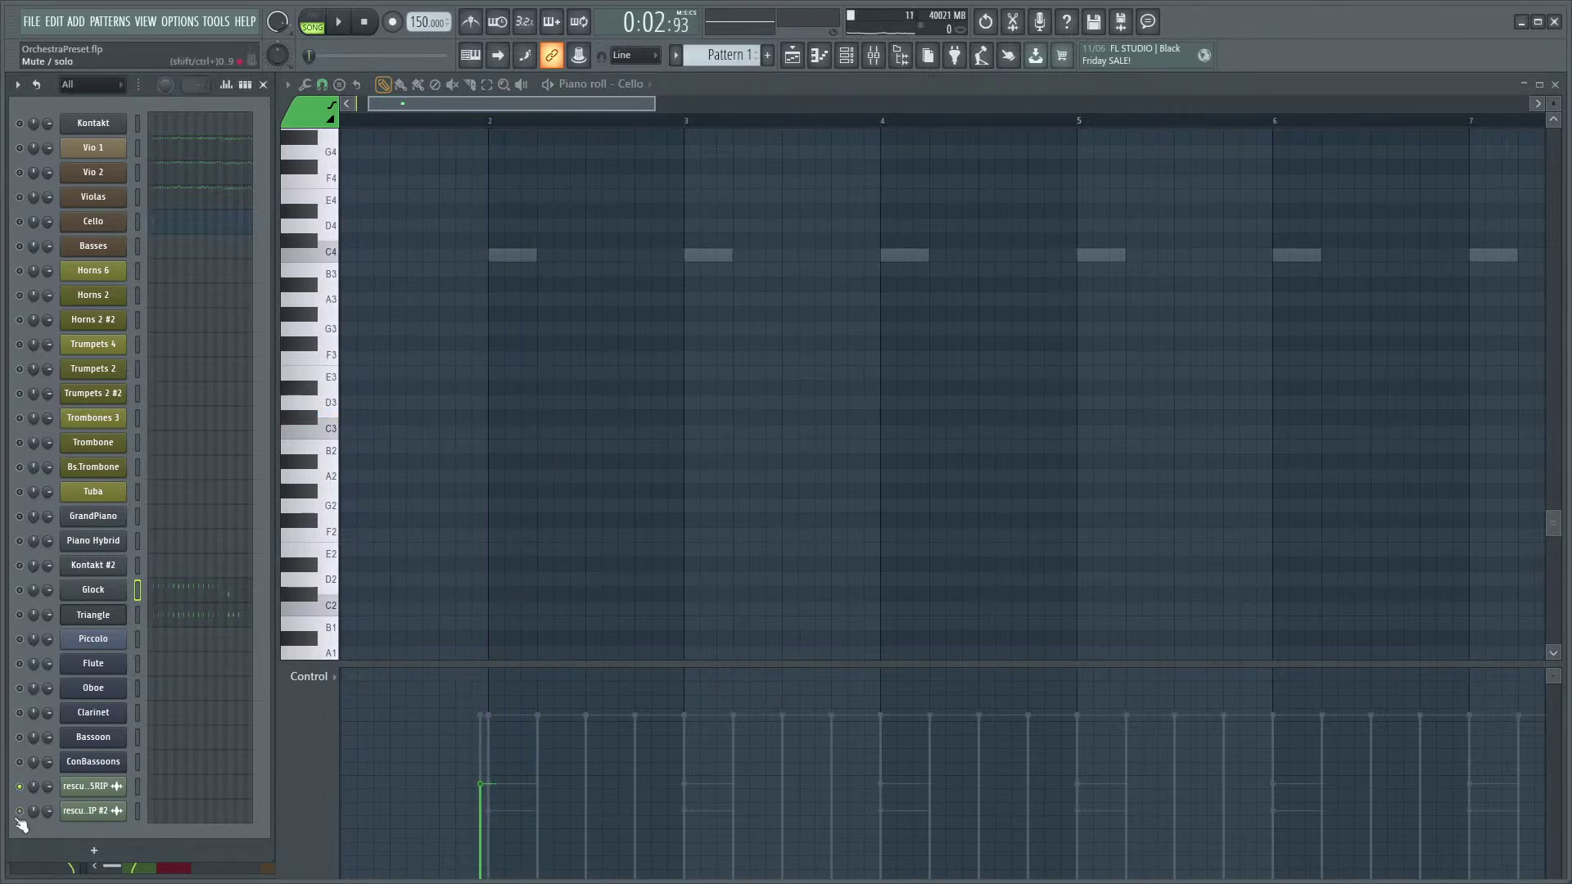
key(space)
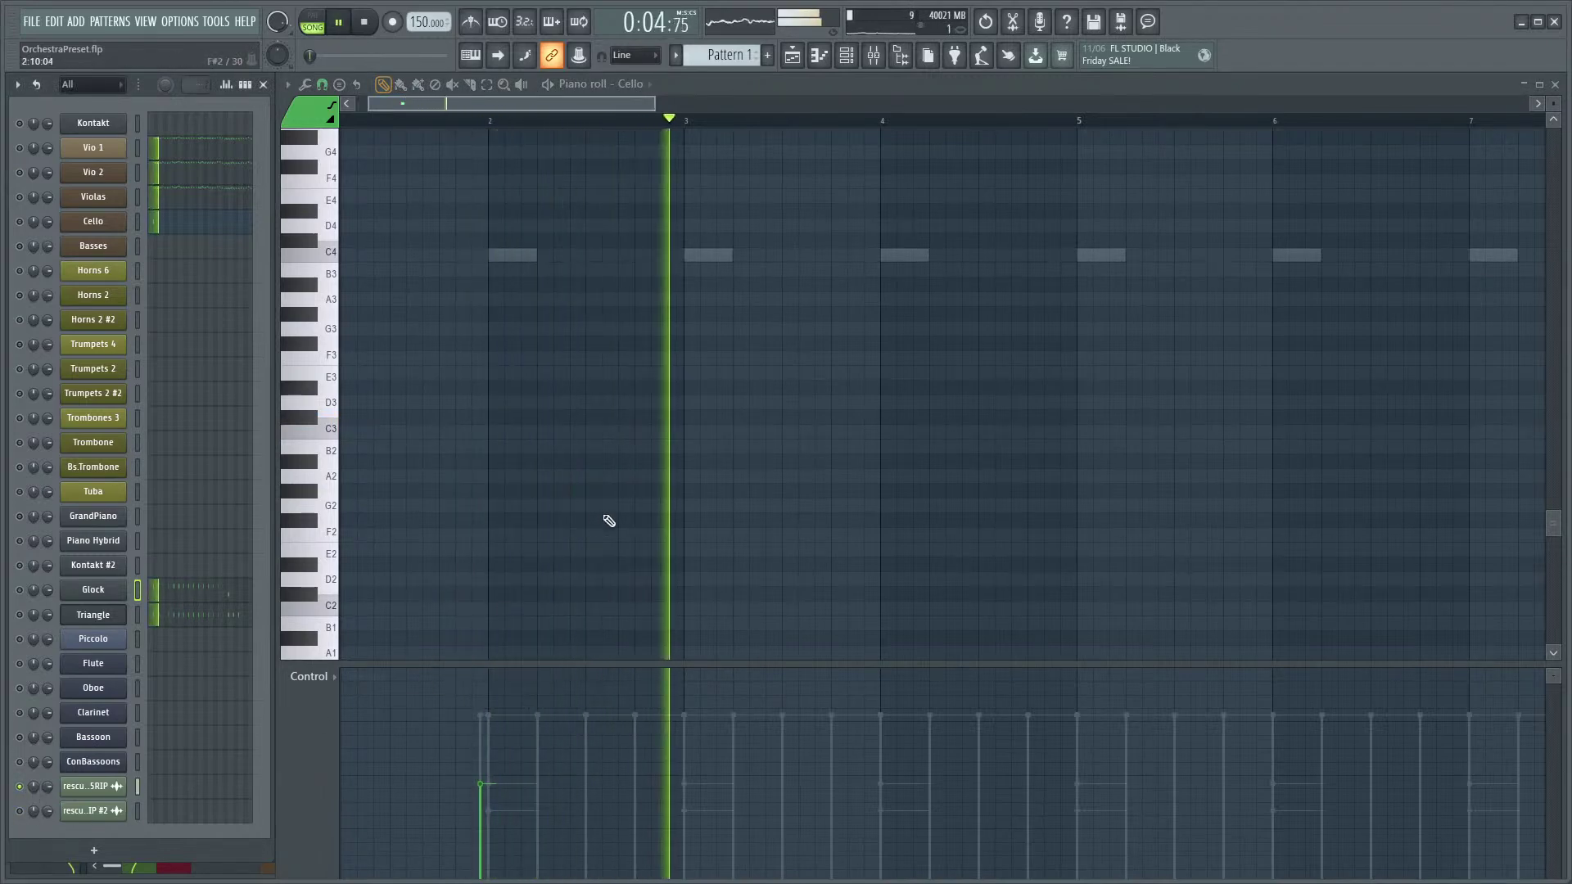
key(space)
- Place a one-beat D3 cello note at the start of bar 2 and compare it with the upper string notes
scroll(543, 434, up, 2)
click(508, 418)
drag(509, 417, 508, 456)
scroll(565, 474, up, 10)
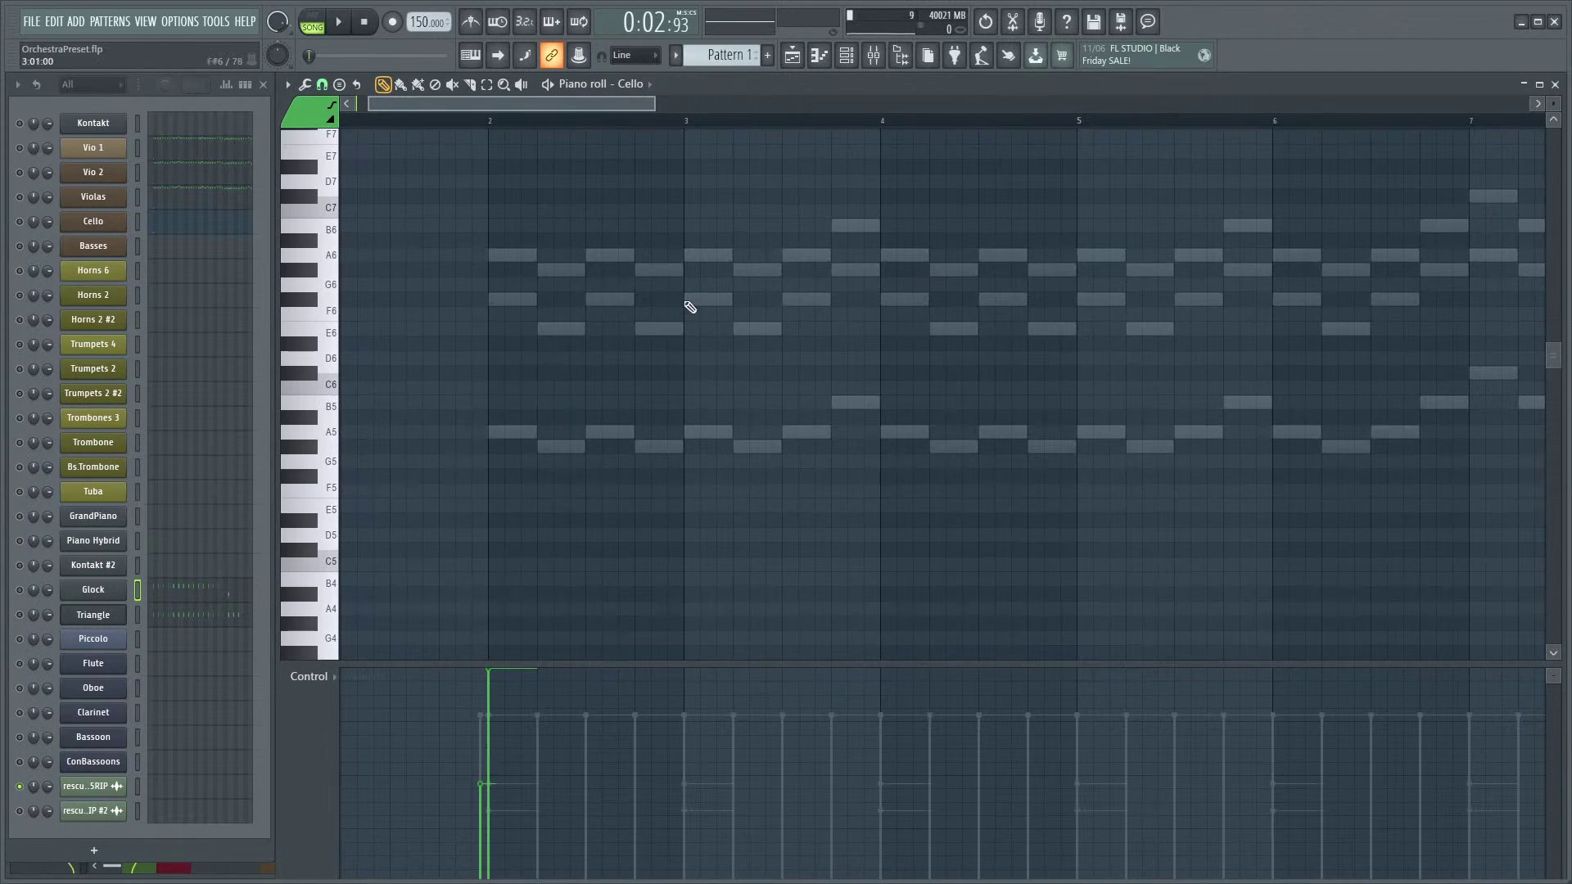
scroll(634, 393, down, 8)
scroll(620, 540, down, 6)
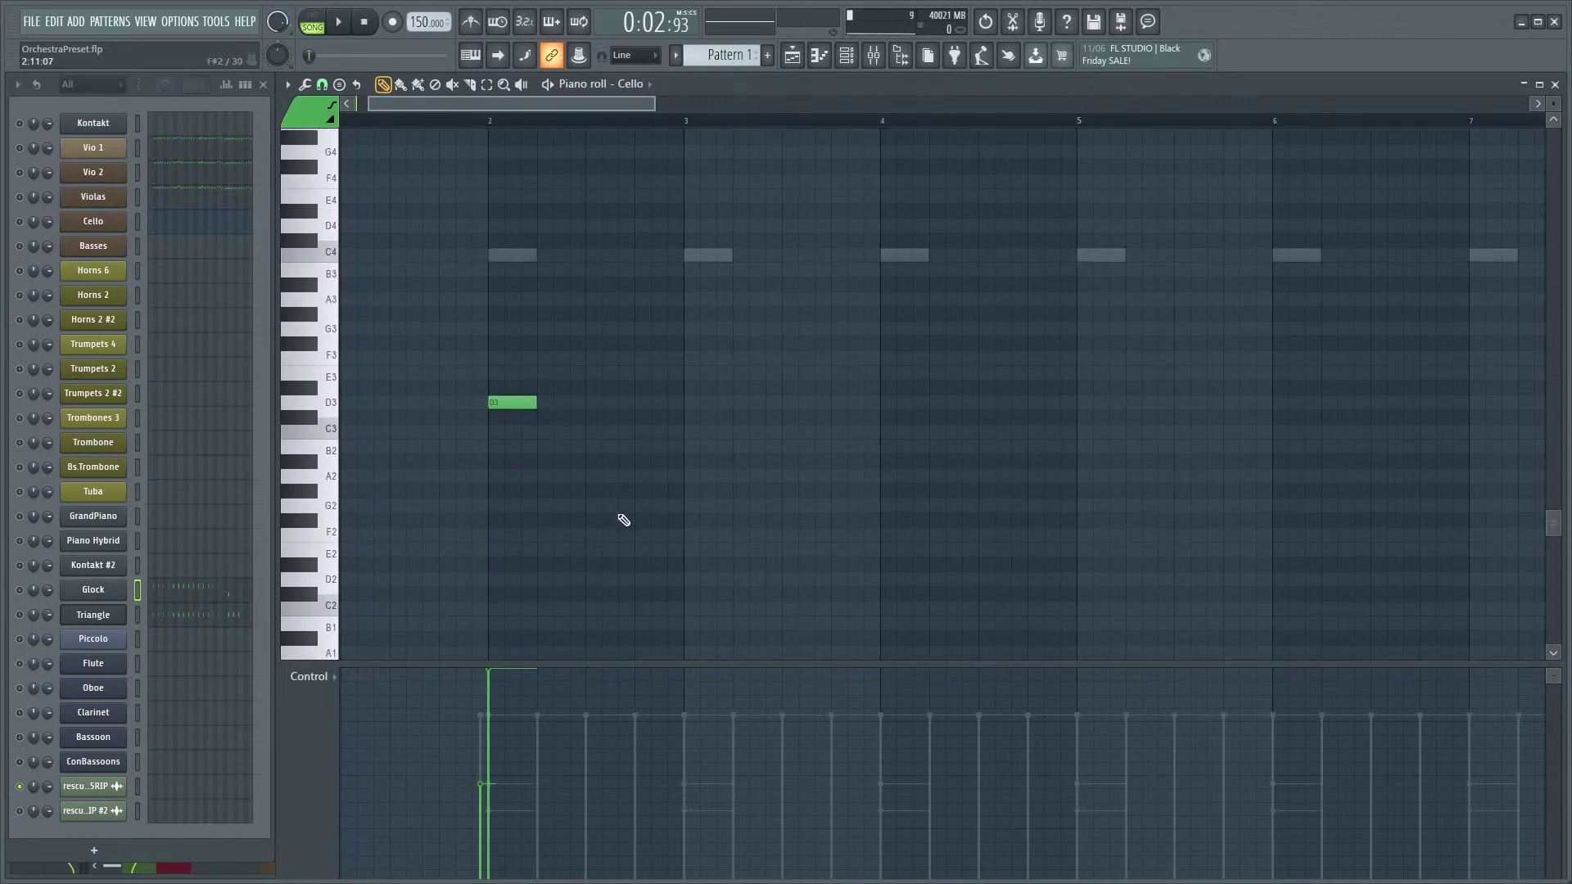
scroll(606, 520, up, 2)
scroll(614, 520, up, 4)
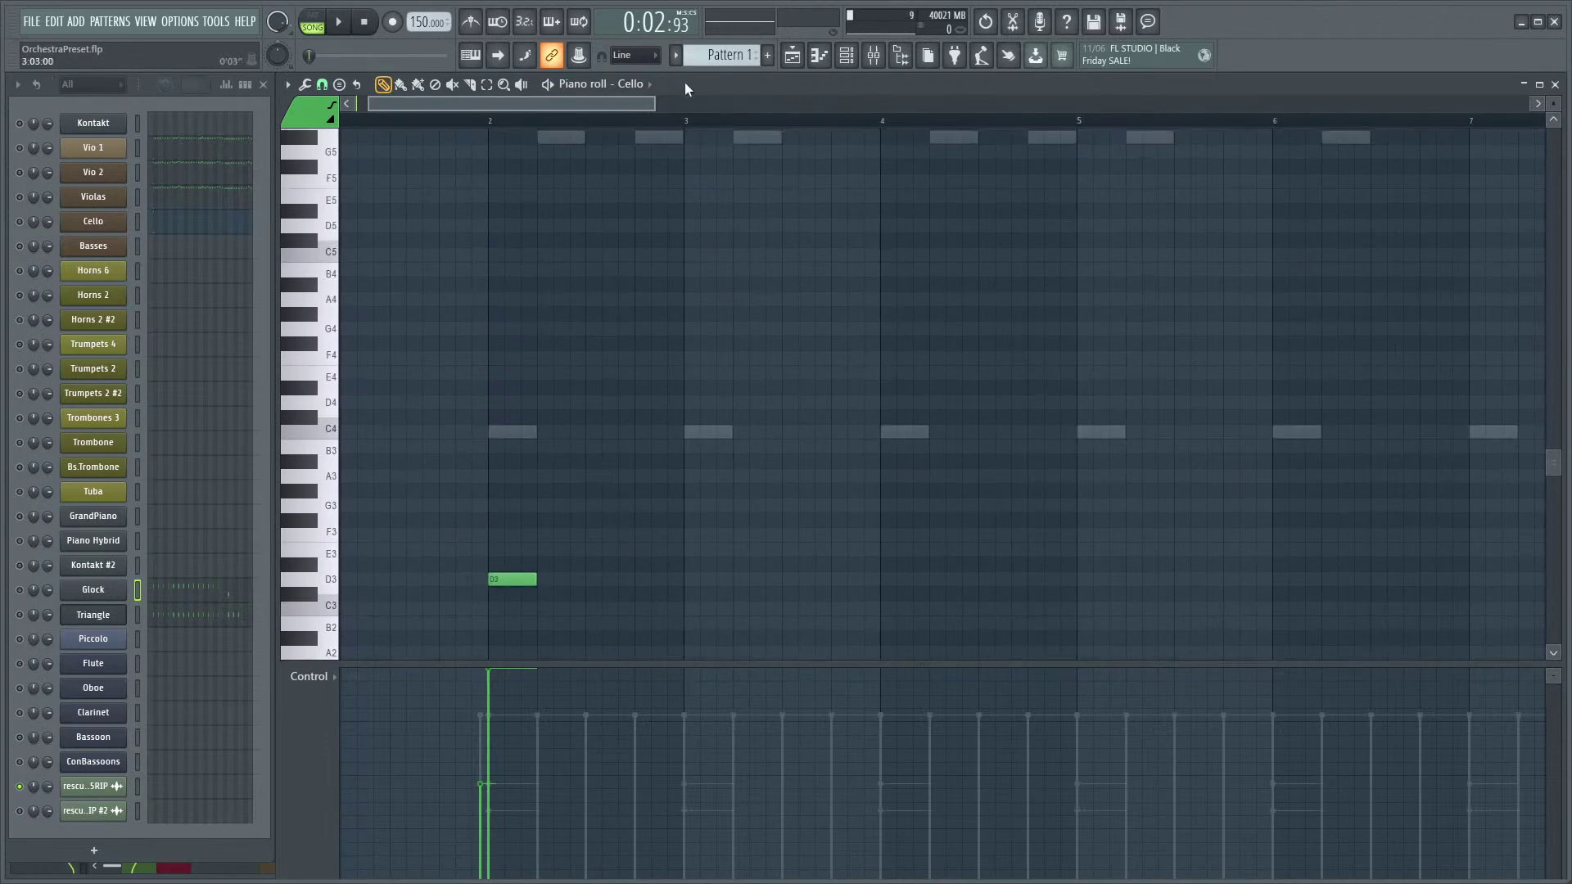
- Solo the Cello channel, listen to its D3 note and check the instrument's loaded articulations
key(space)
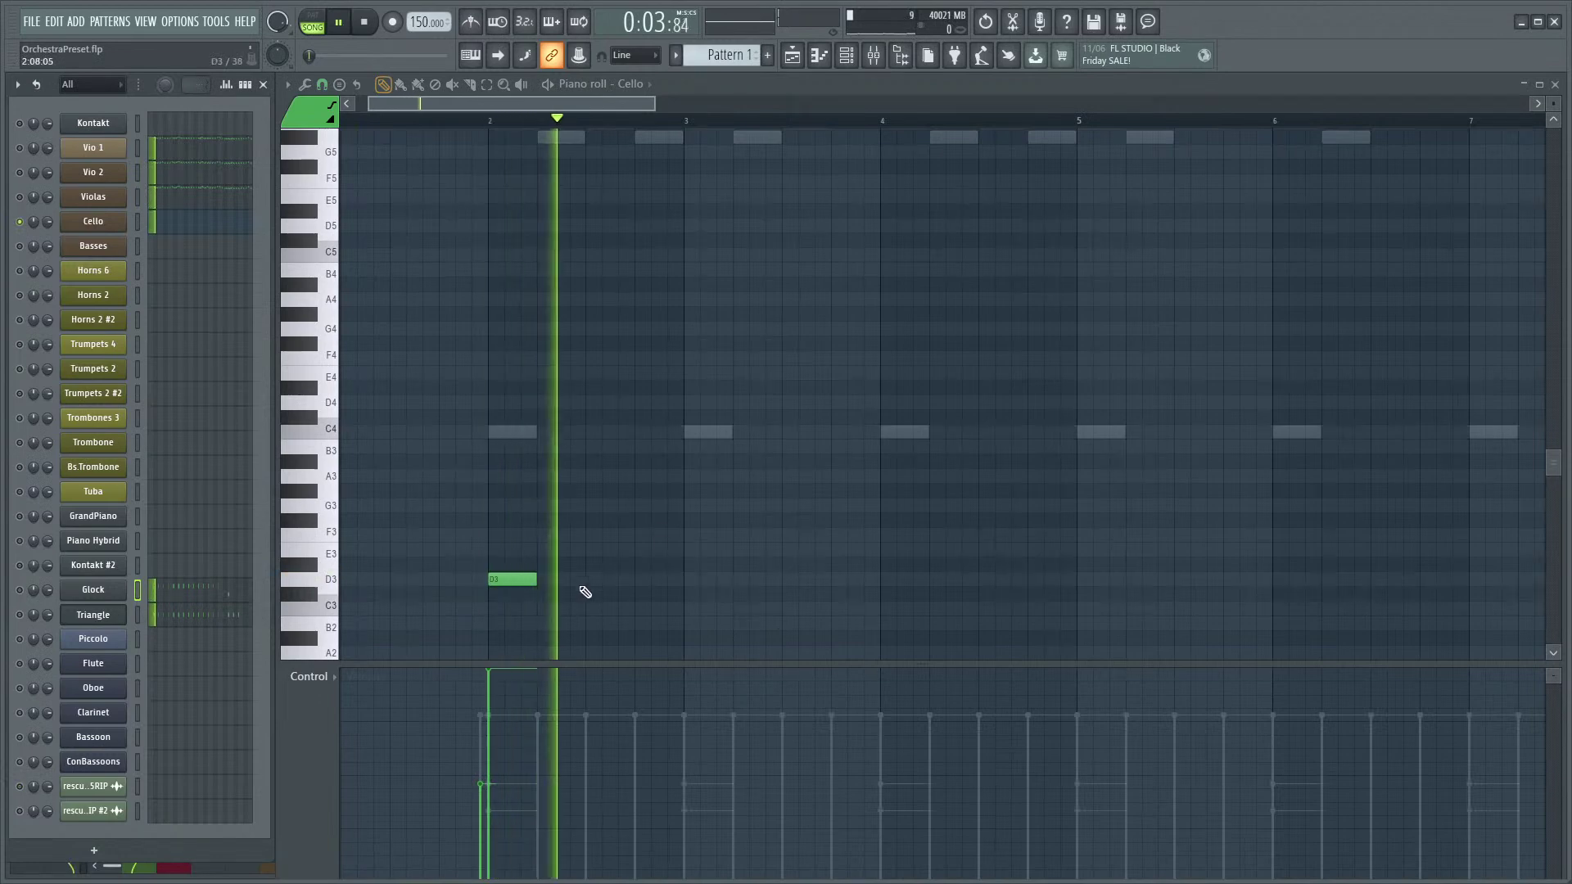
key(space)
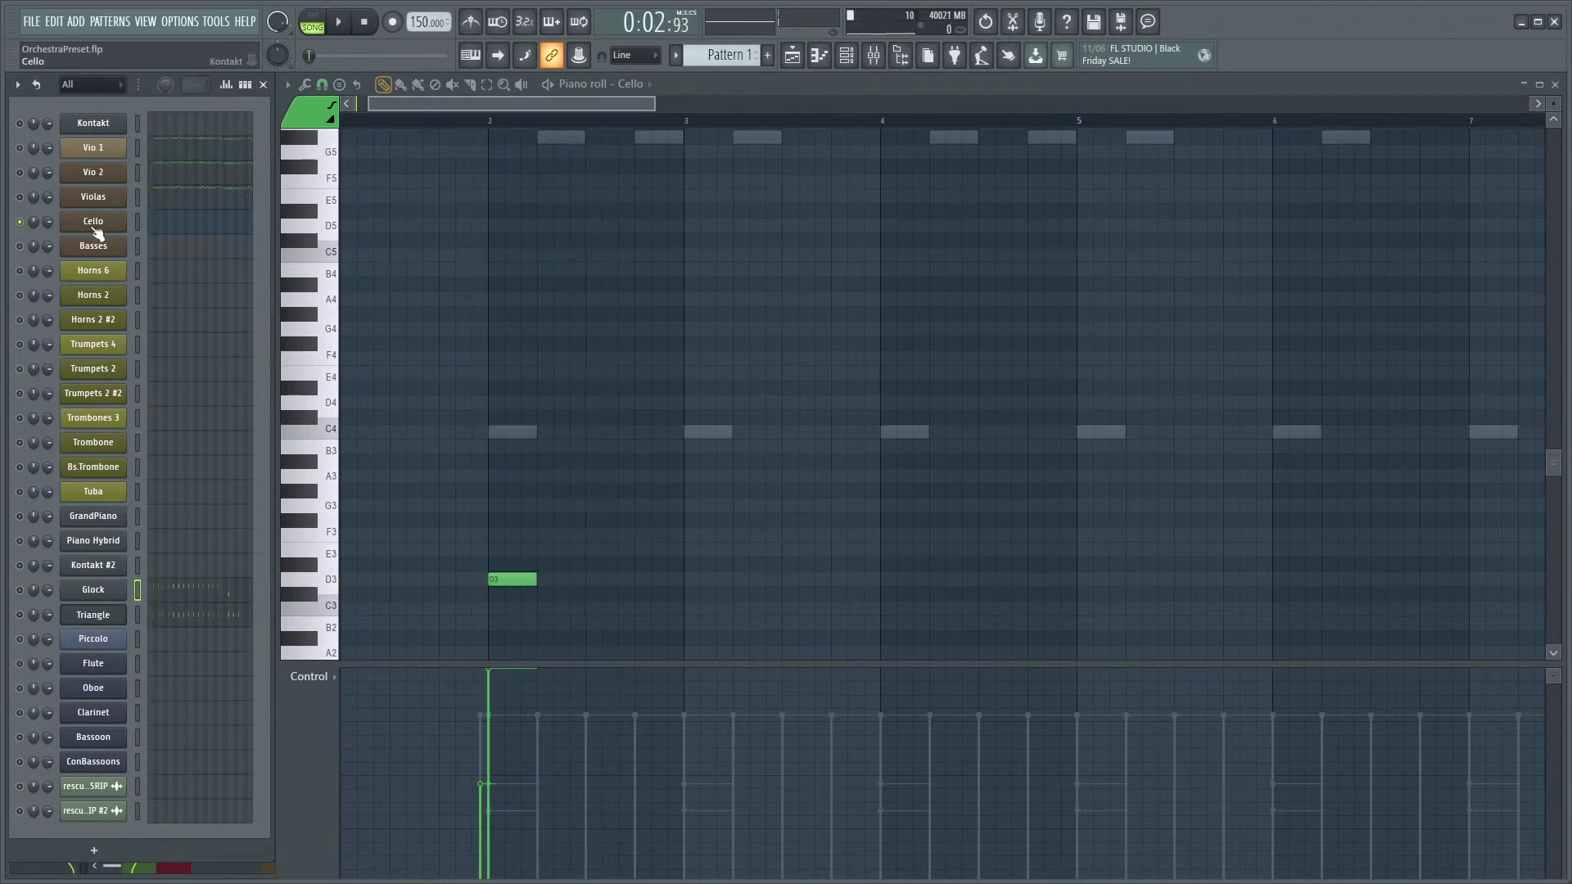
click(93, 221)
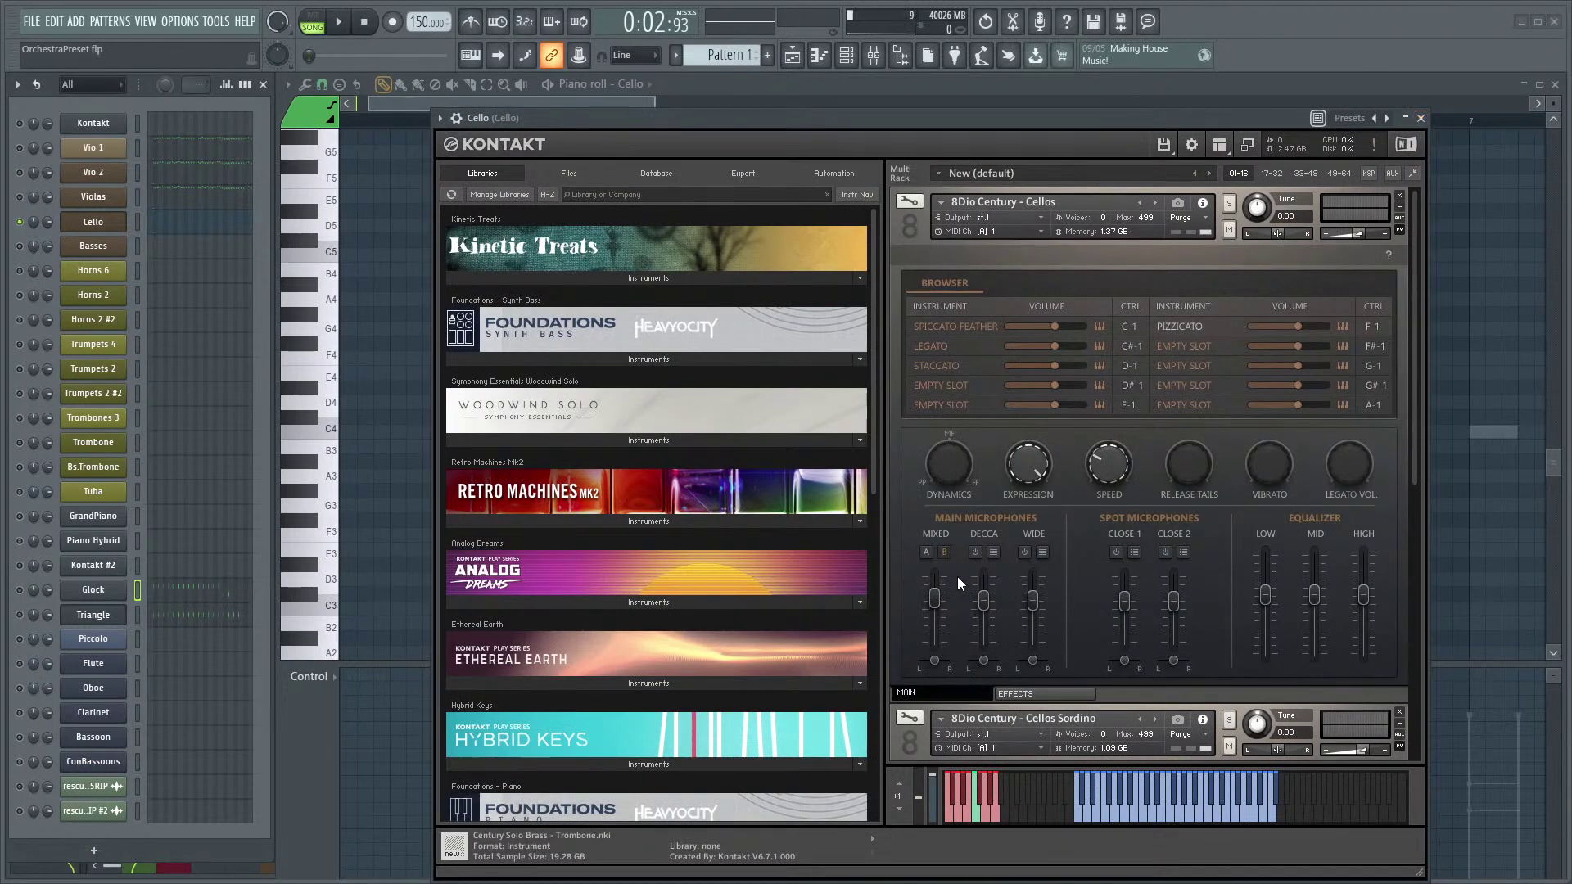
click(1421, 118)
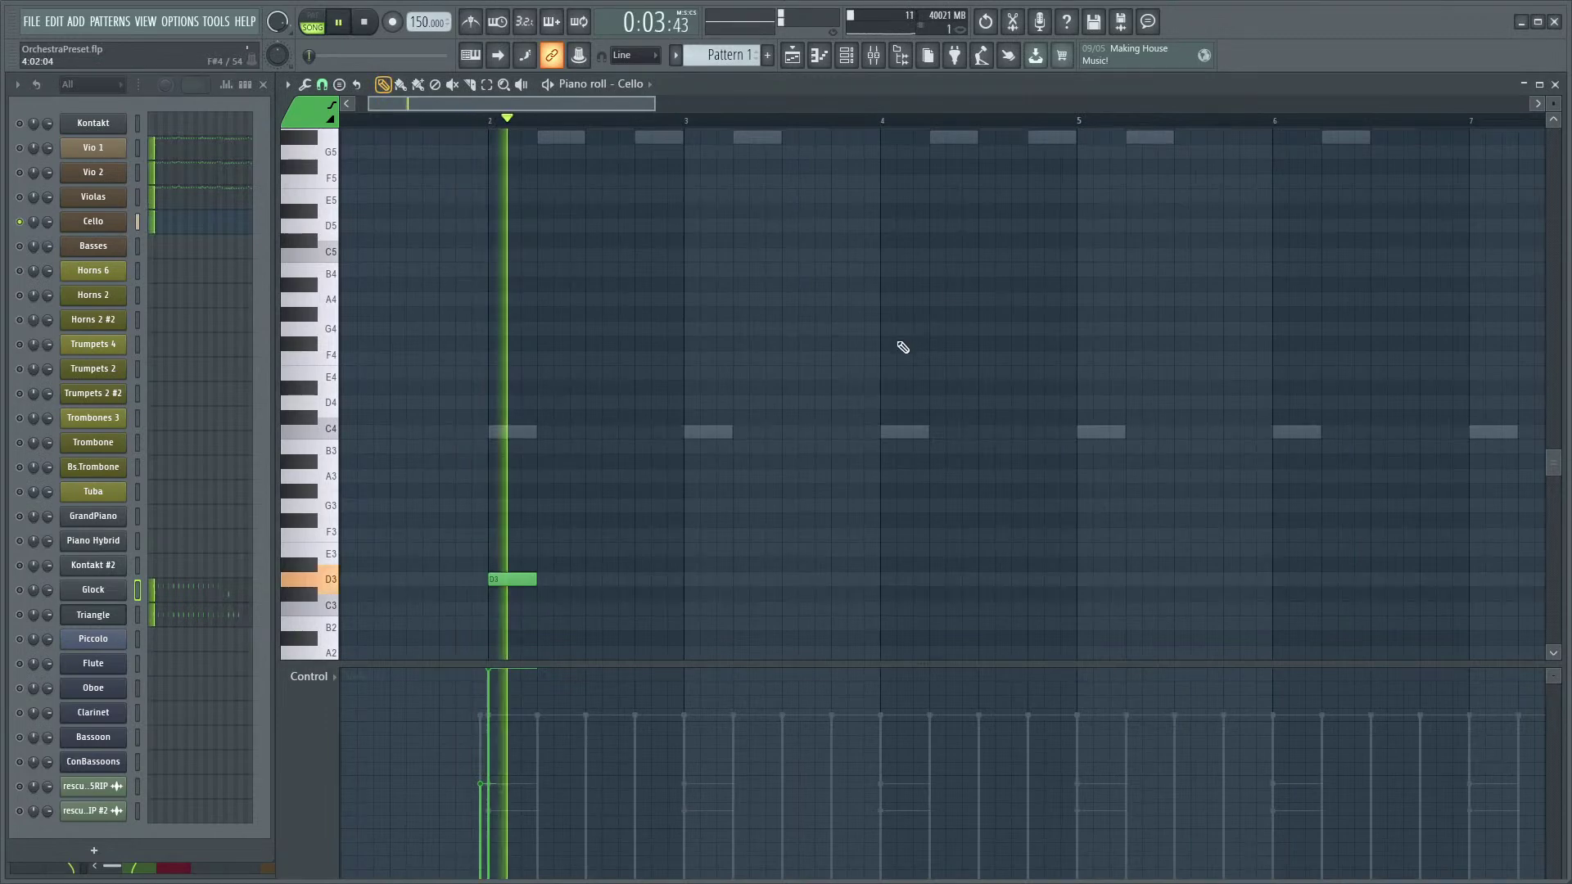
- Browse the articulations available for the Cellos Sordino F-1 slot, then leave the slot empty
click(117, 220)
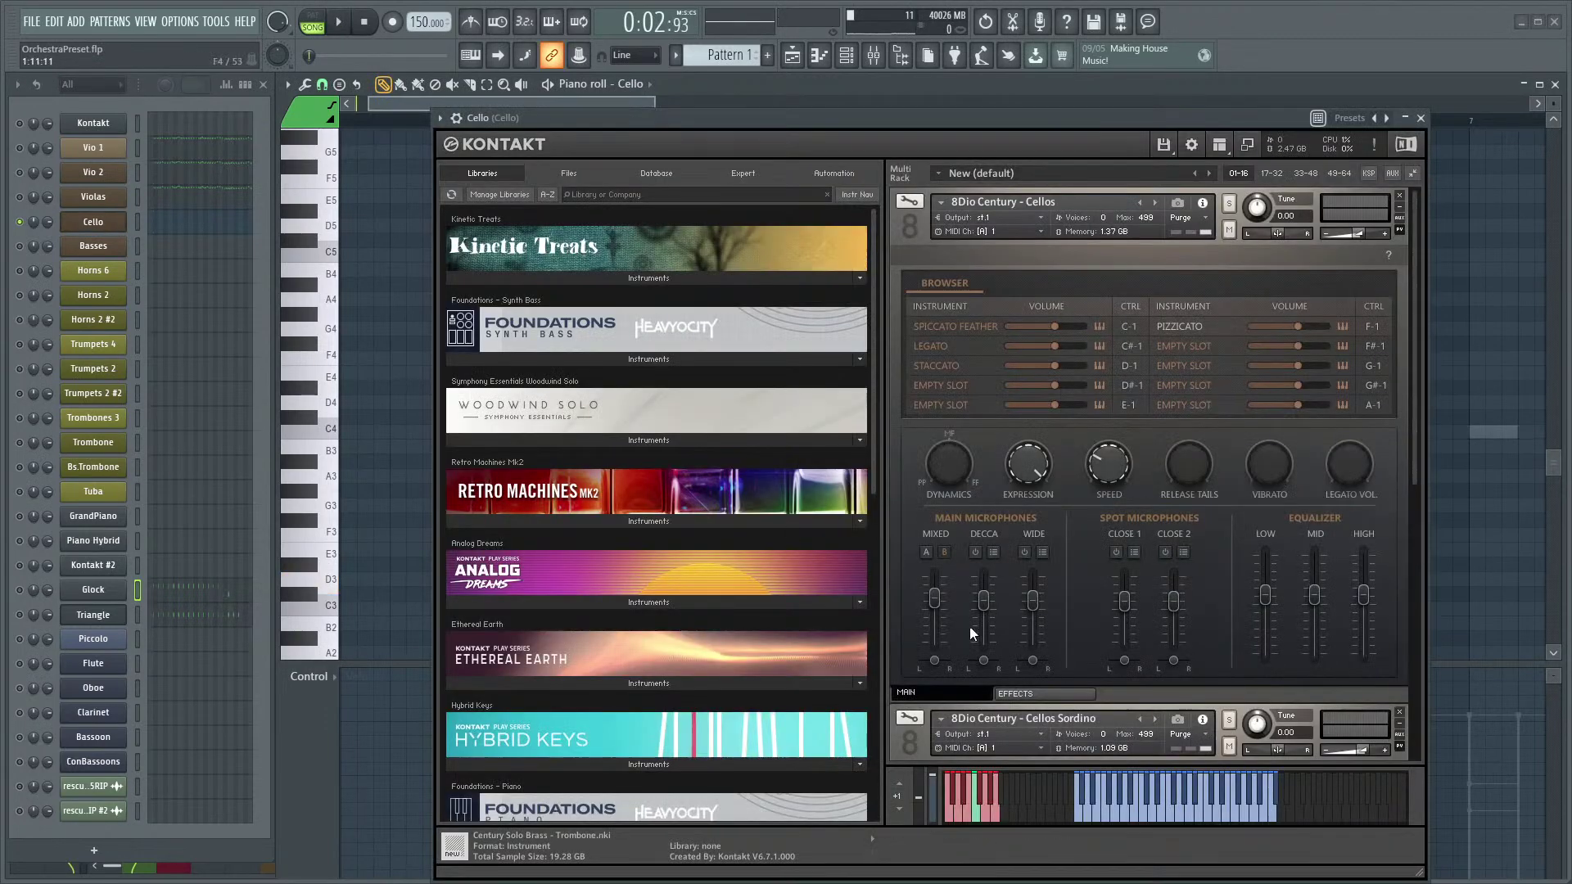
scroll(1416, 265, up, 3)
scroll(1022, 465, down, 3)
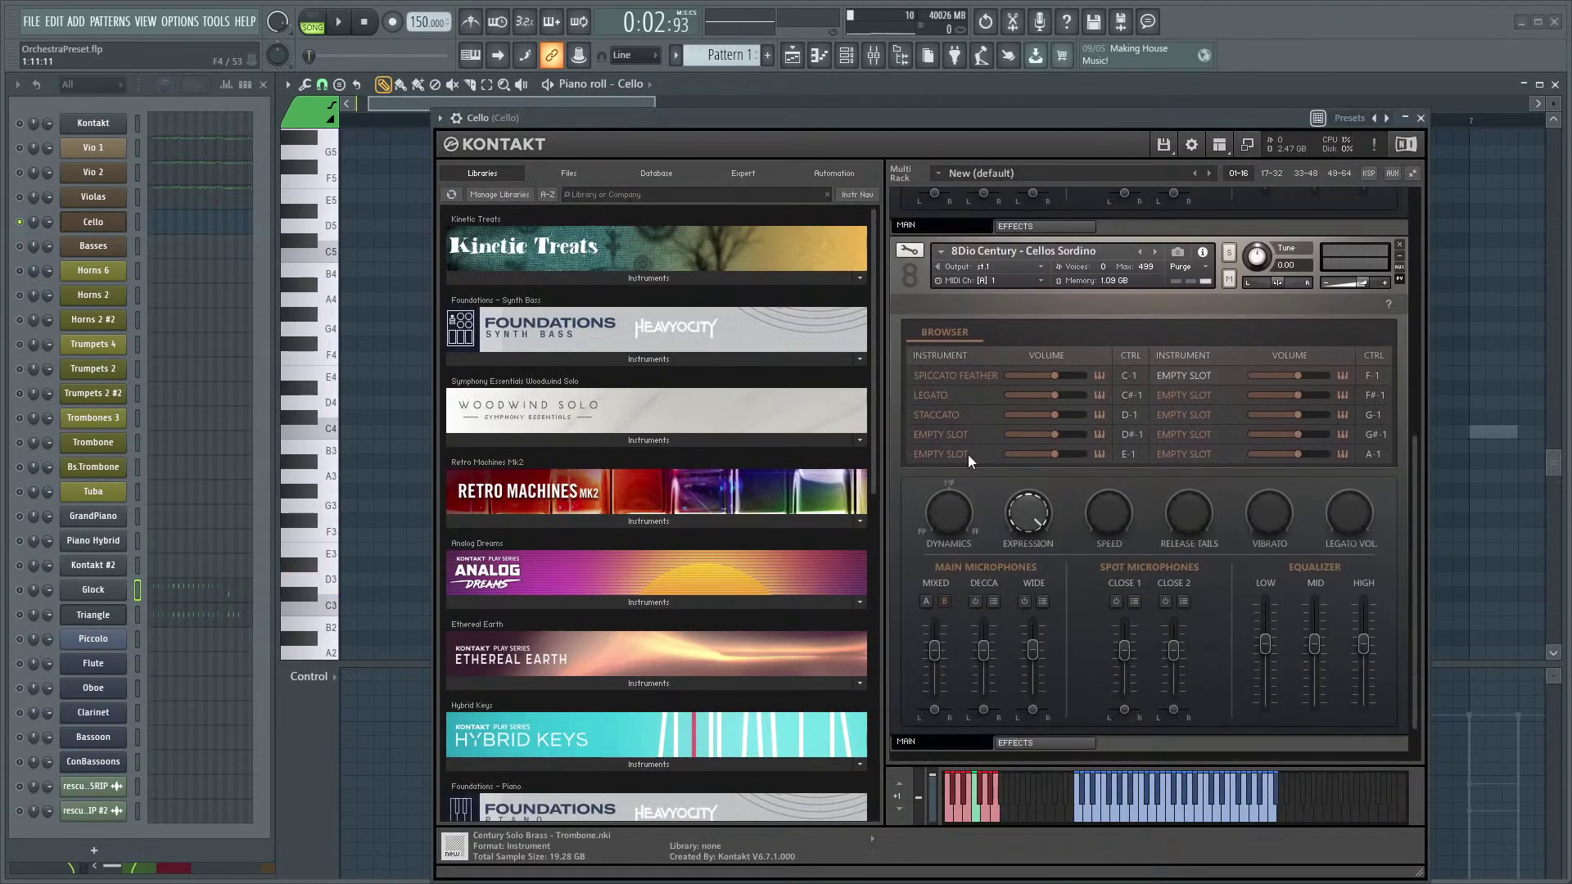
click(1201, 373)
key(space)
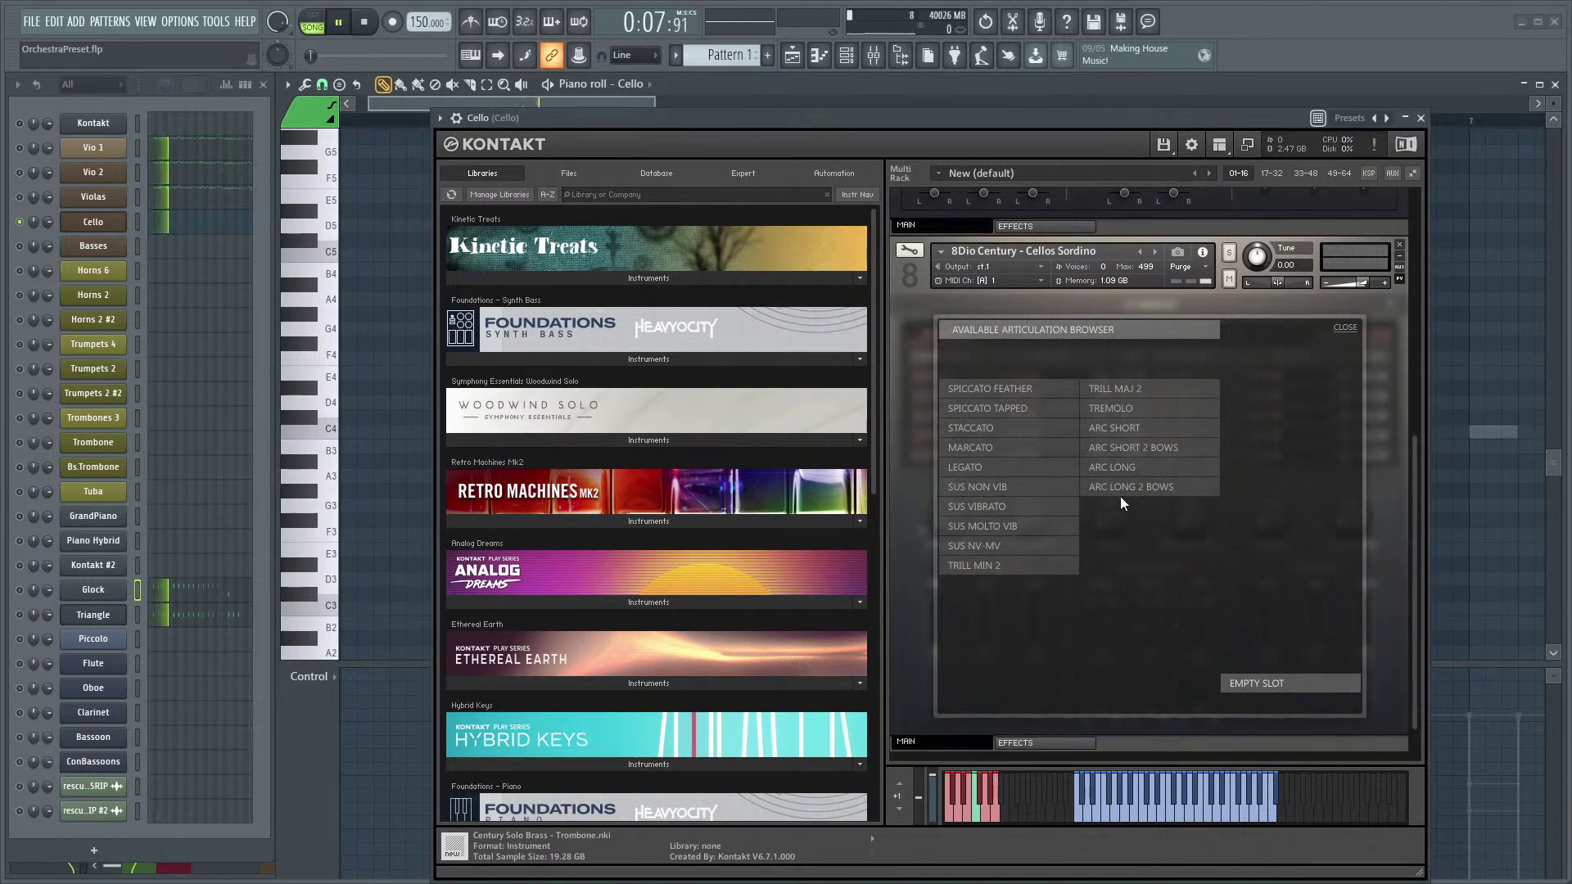
click(1351, 330)
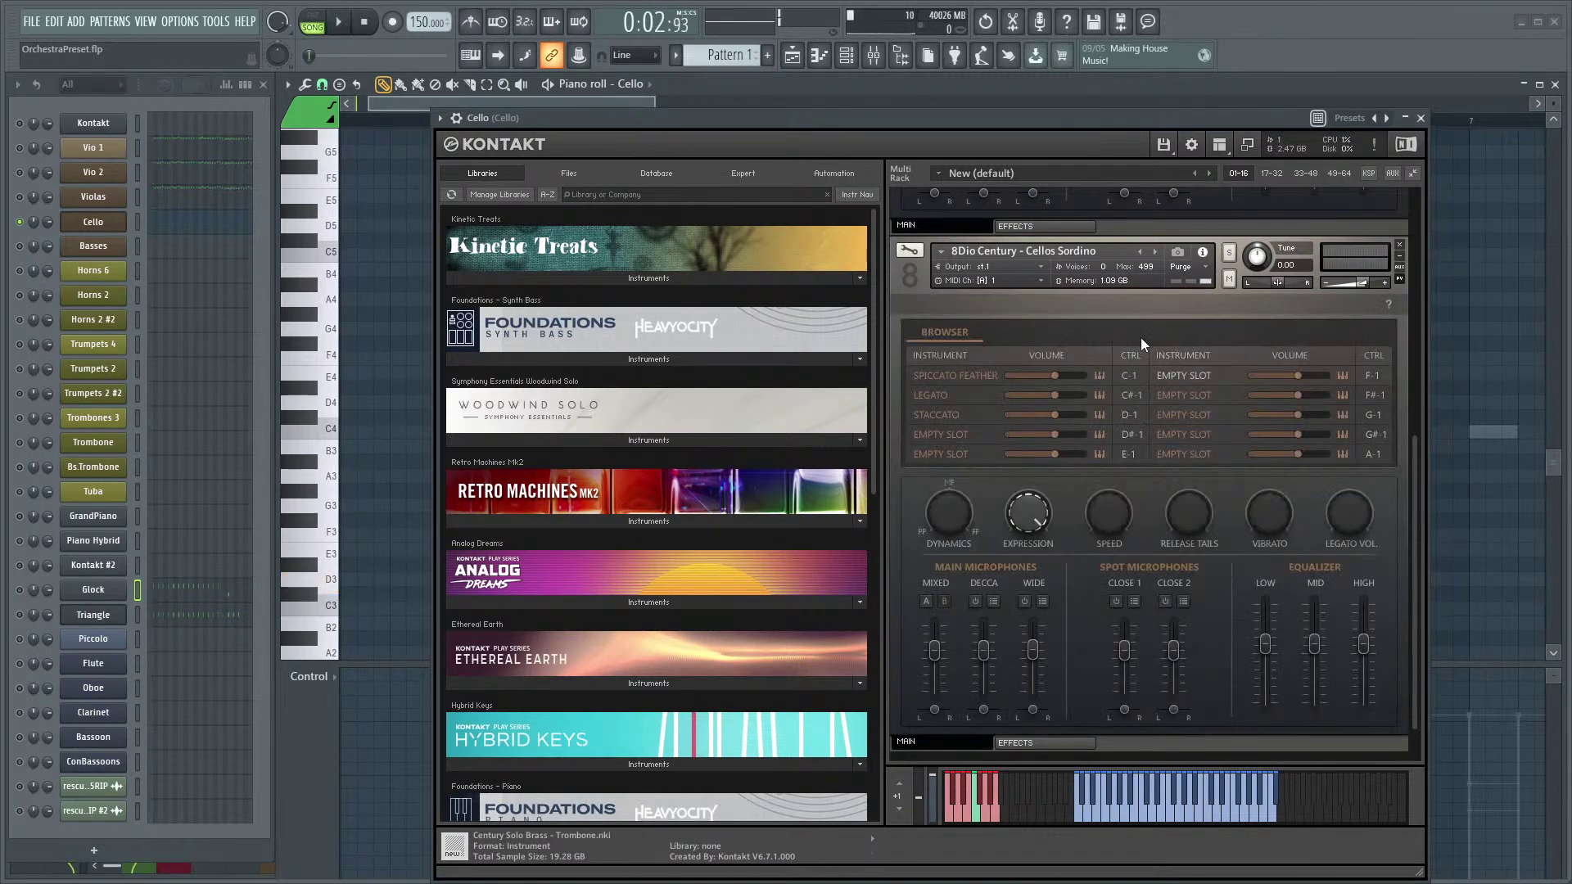
- Raise the Pizzicato volume slightly in the Cellos instrument and play the cello part
scroll(1426, 458, up, 8)
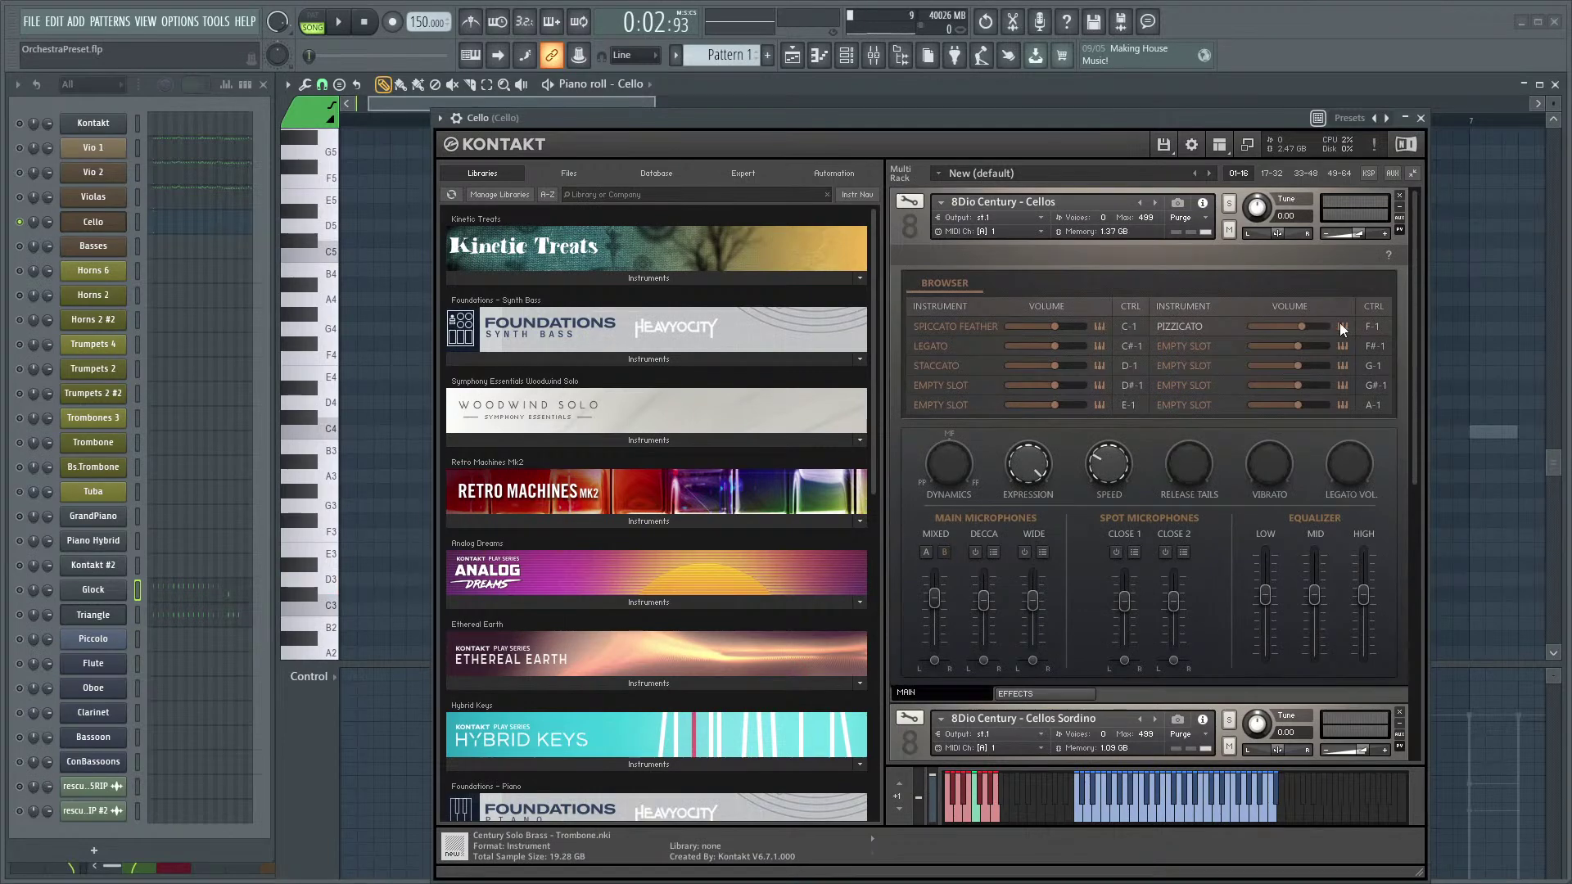
key(space)
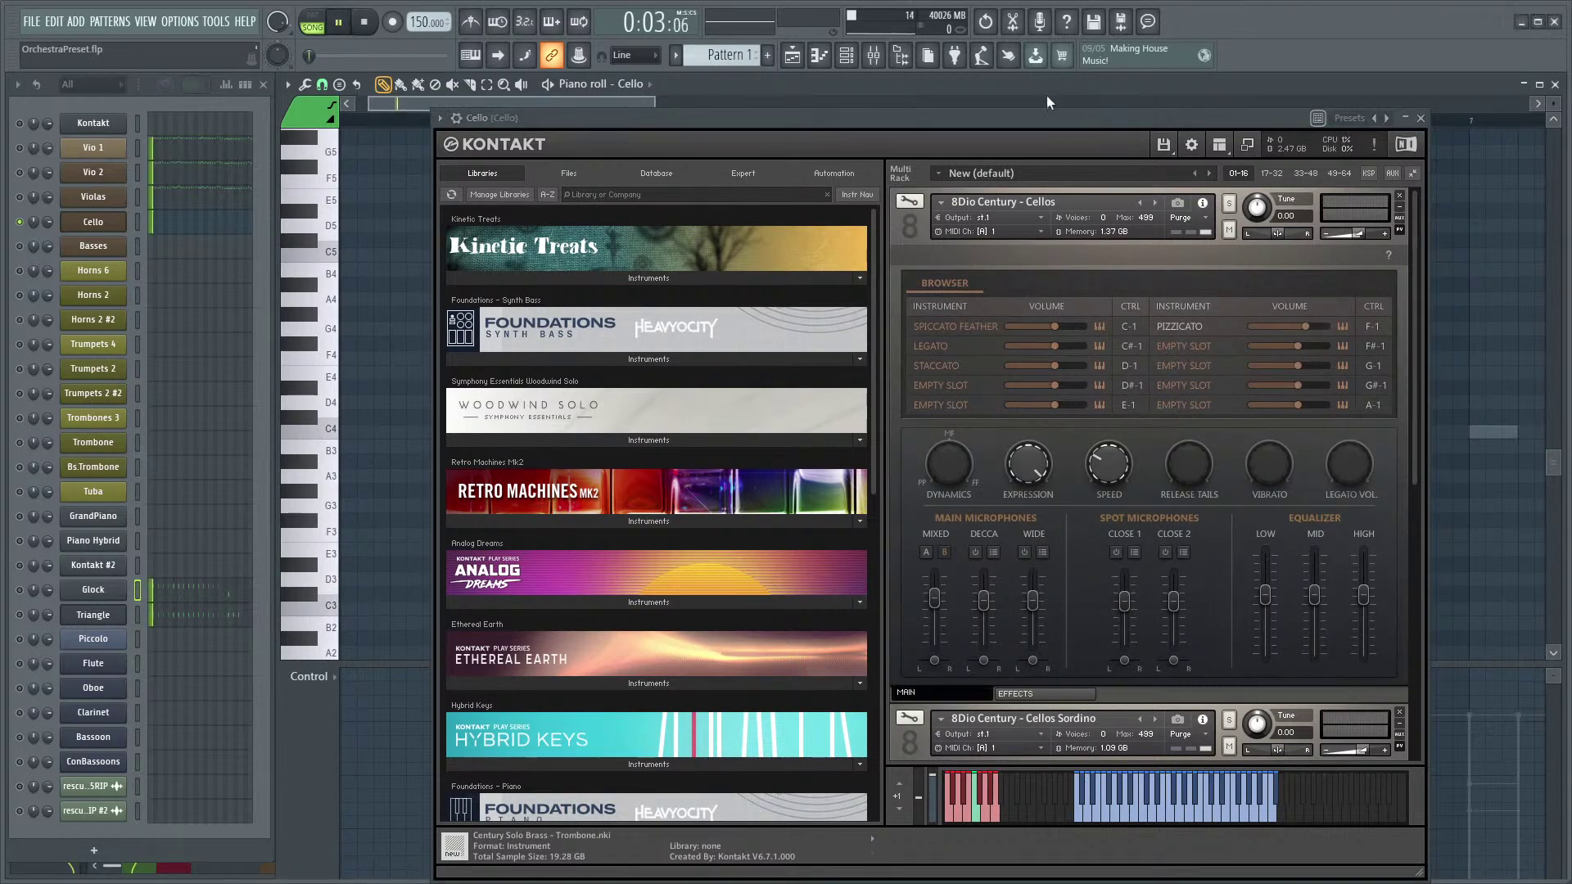
click(1421, 118)
key(space)
- Compare the D3 cello note with the other string parts and play it with the mixer levels in view
scroll(802, 524, up, 4)
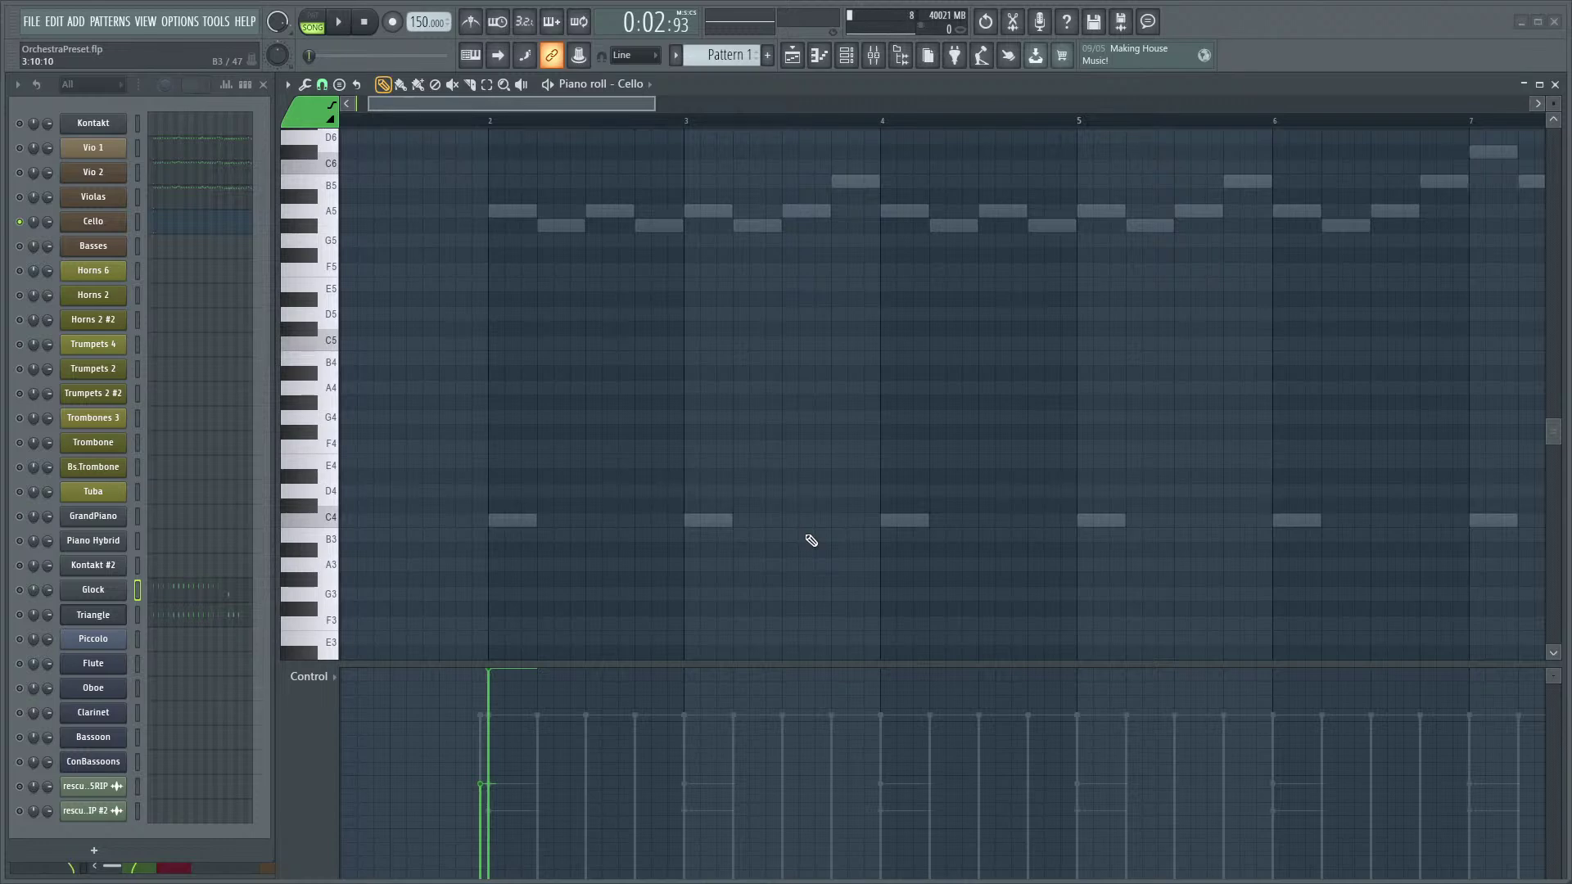
scroll(924, 537, down, 5)
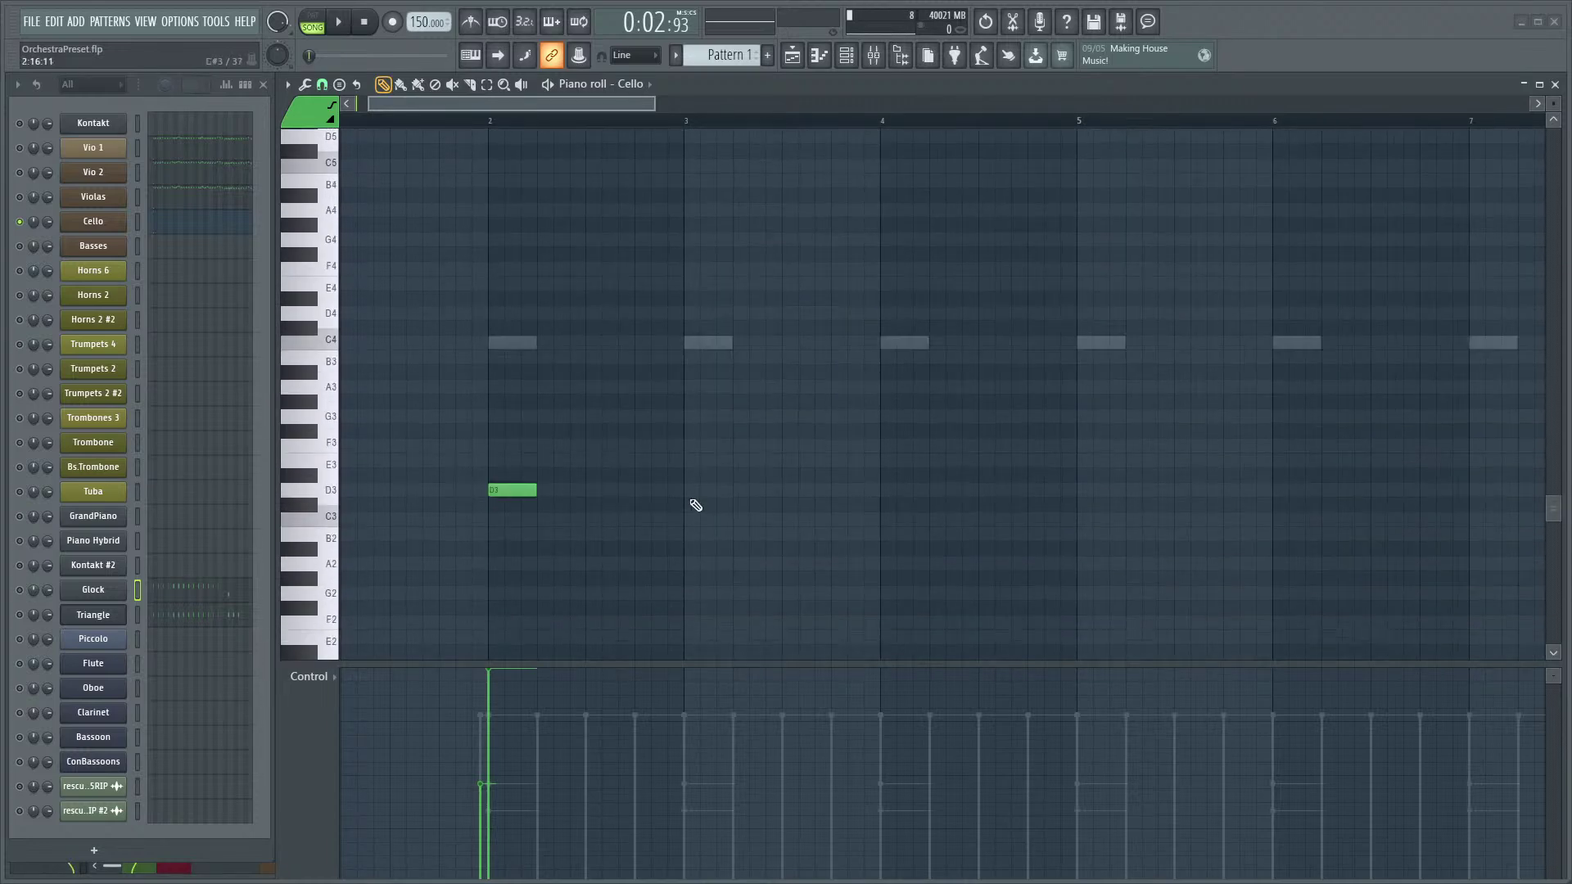
scroll(654, 516, up, 1)
click(509, 491)
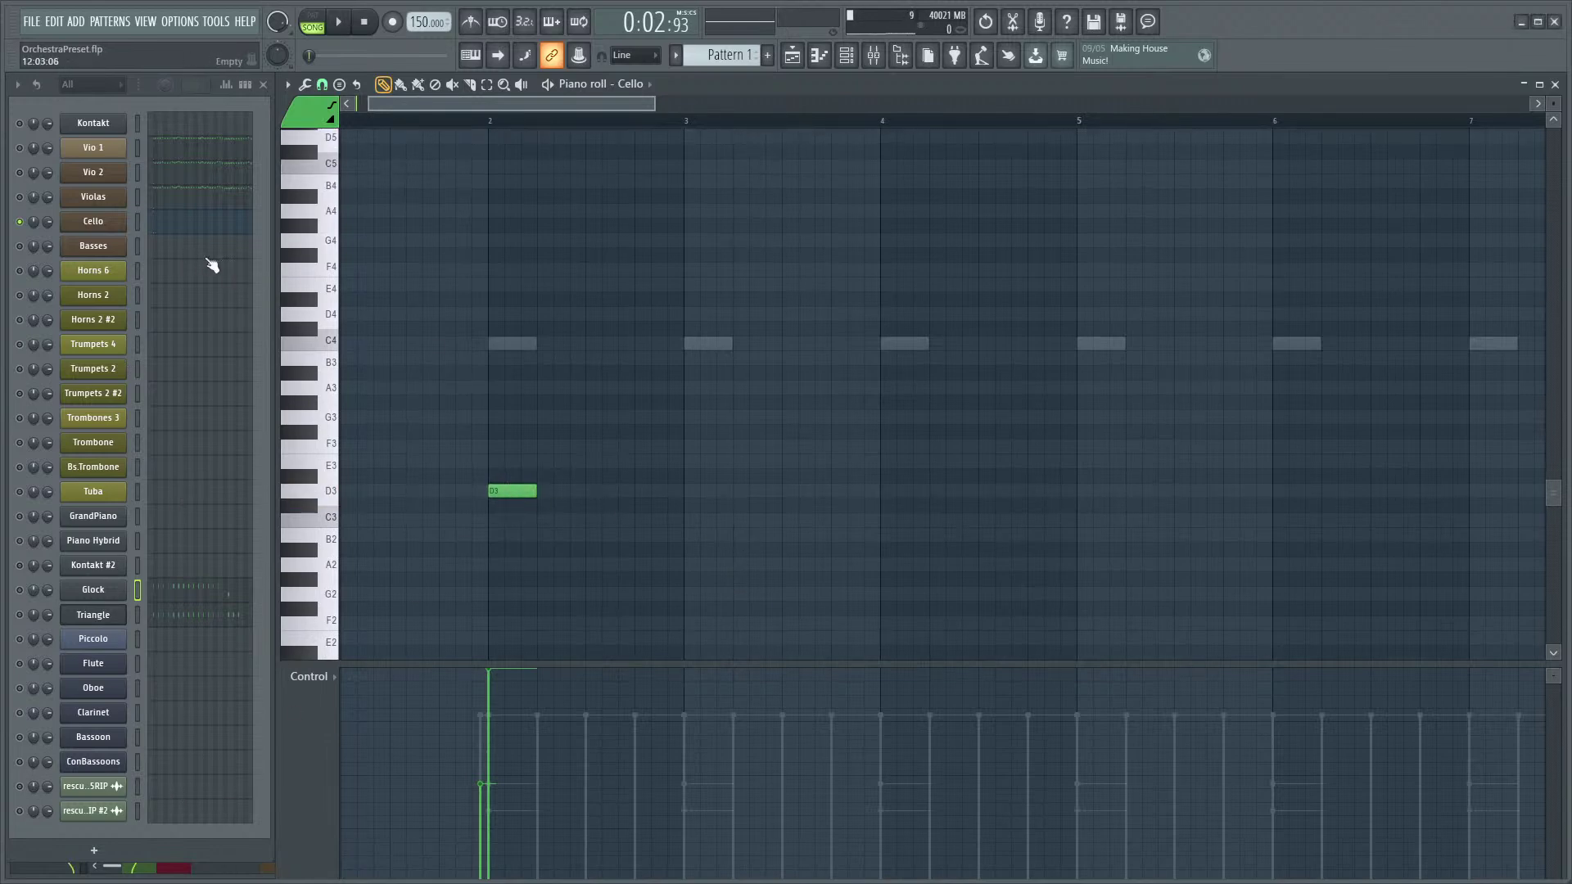
key(F9)
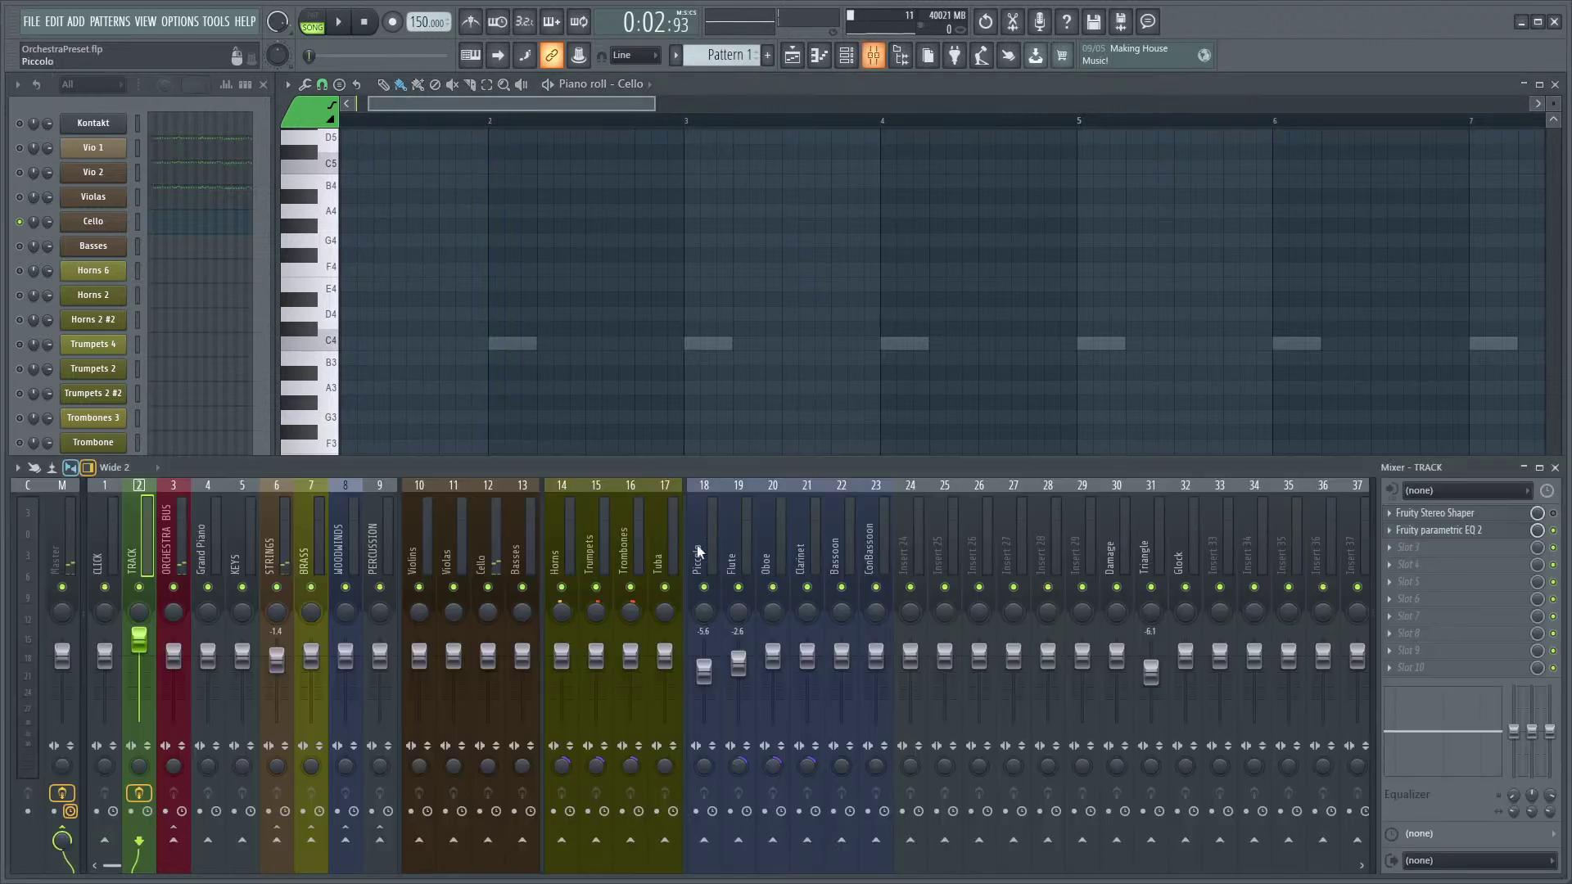
key(space)
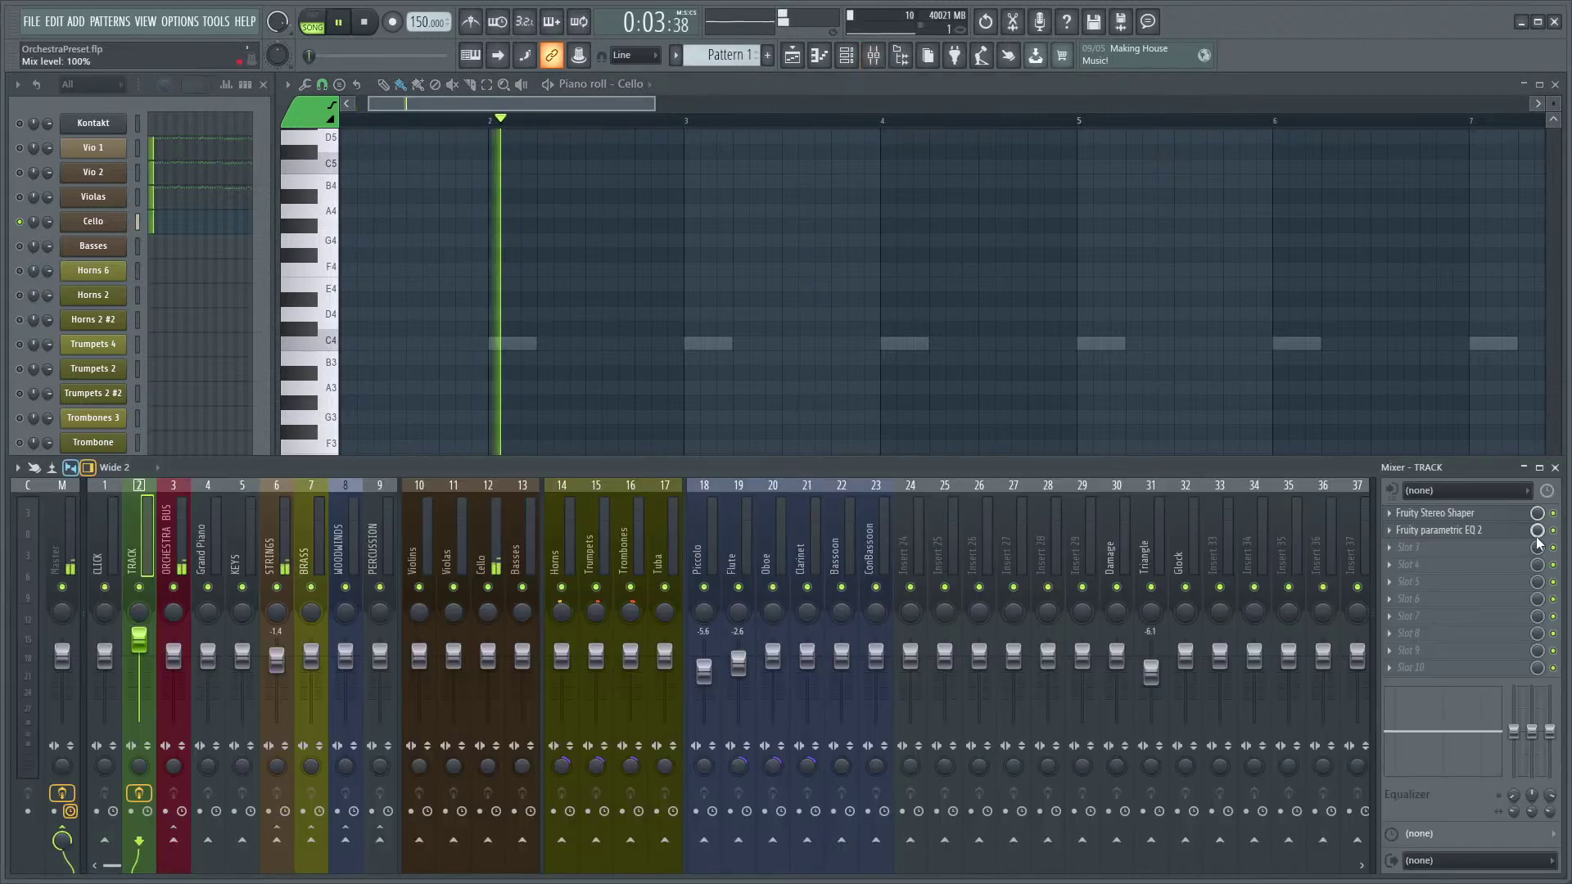
key(space)
click(128, 110)
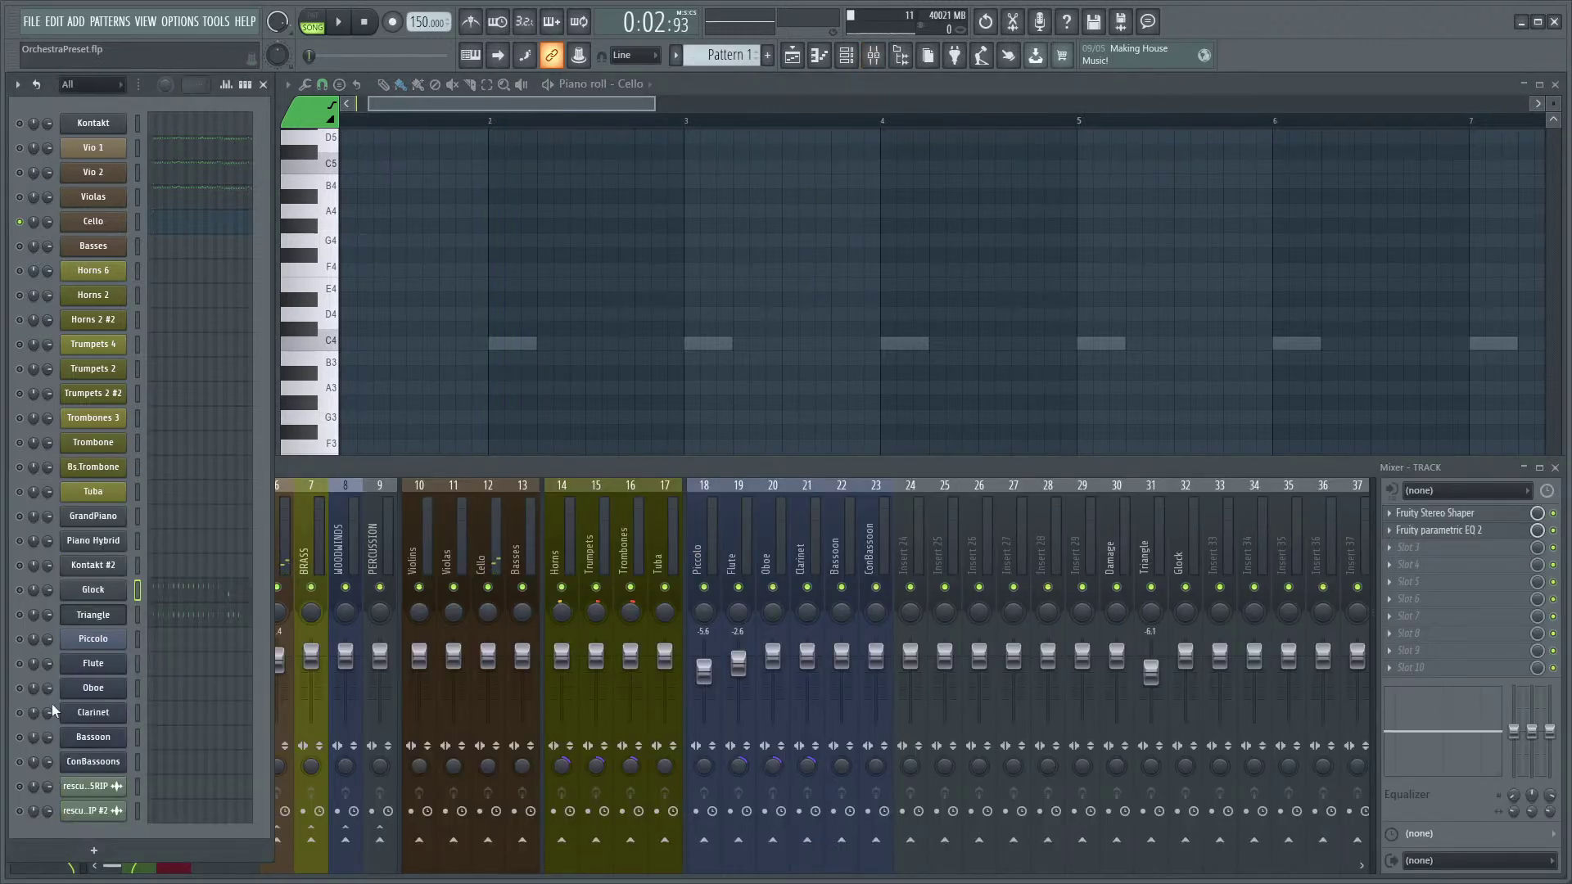
- Play the reference from bar 3 and listen for the next pizzicato cello note
key(space)
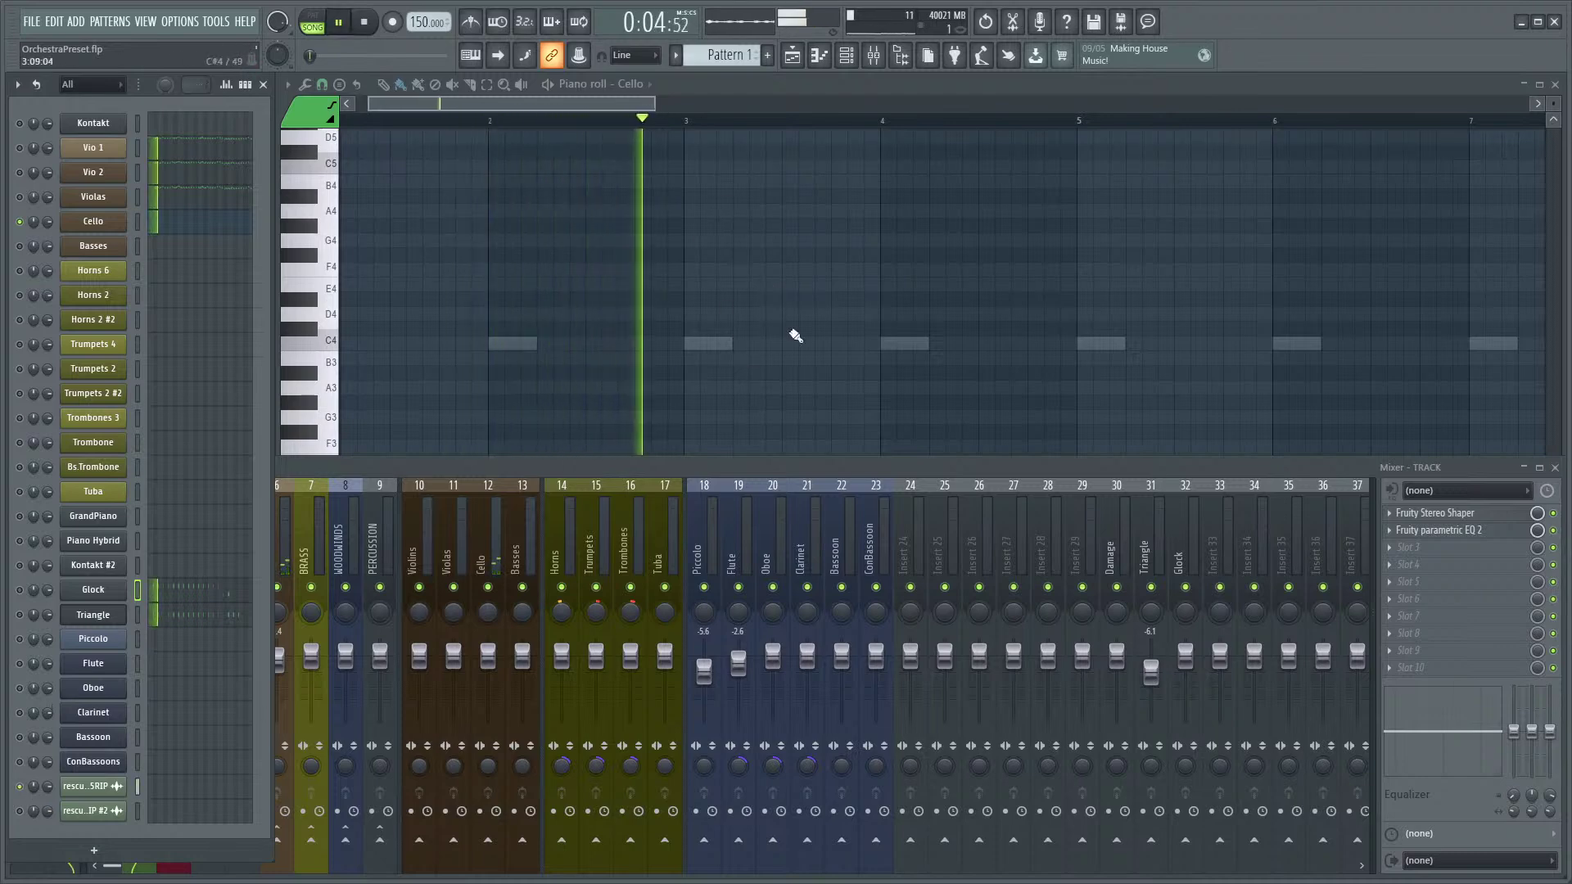
key(space)
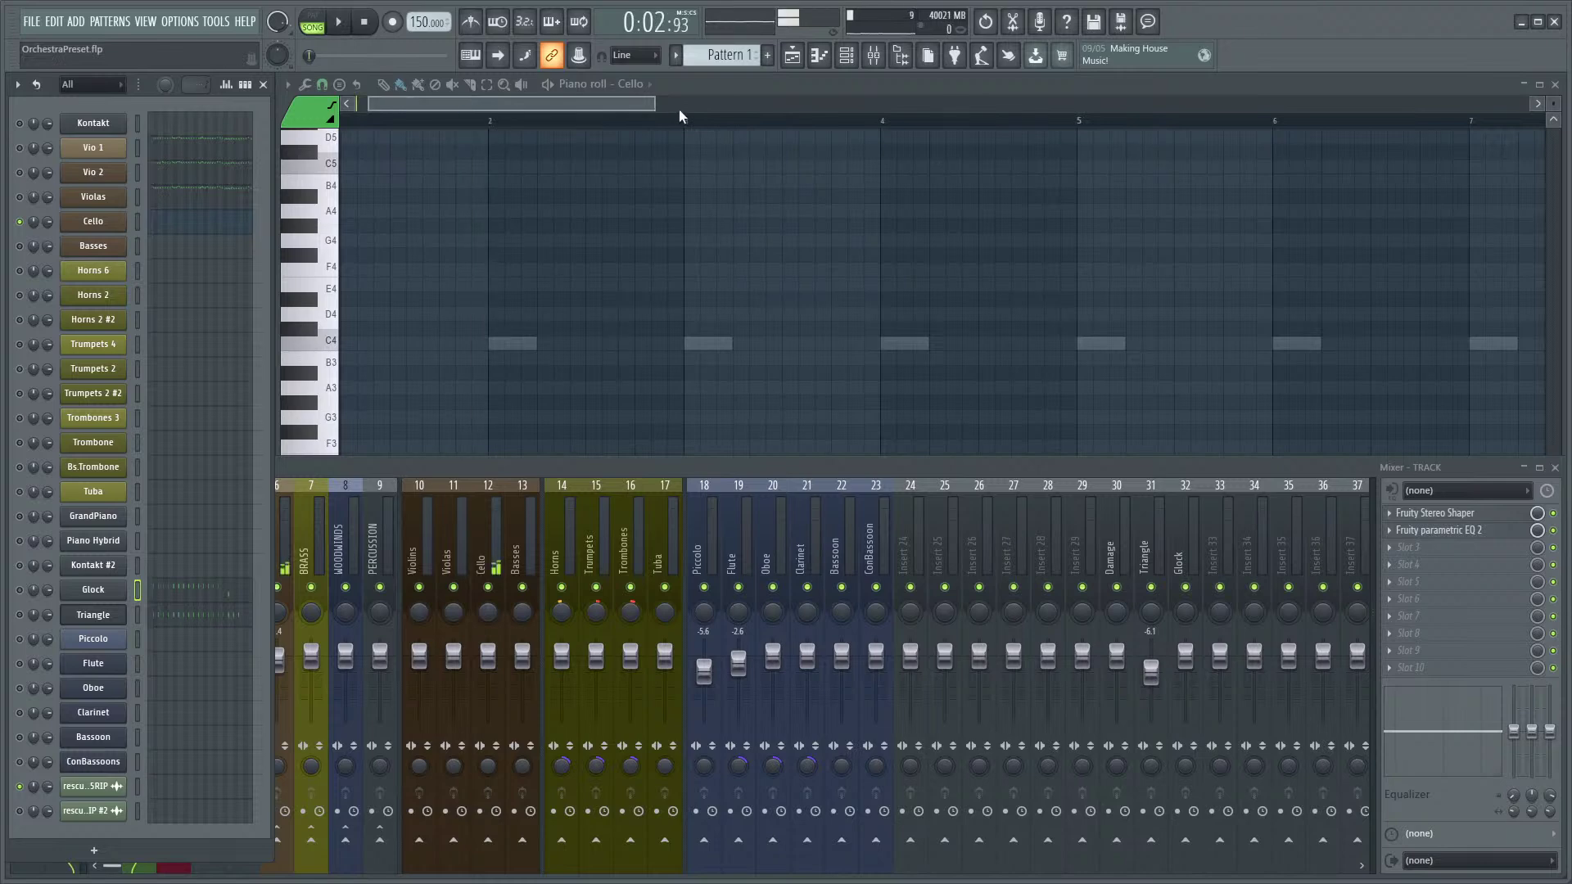
click(686, 125)
key(space)
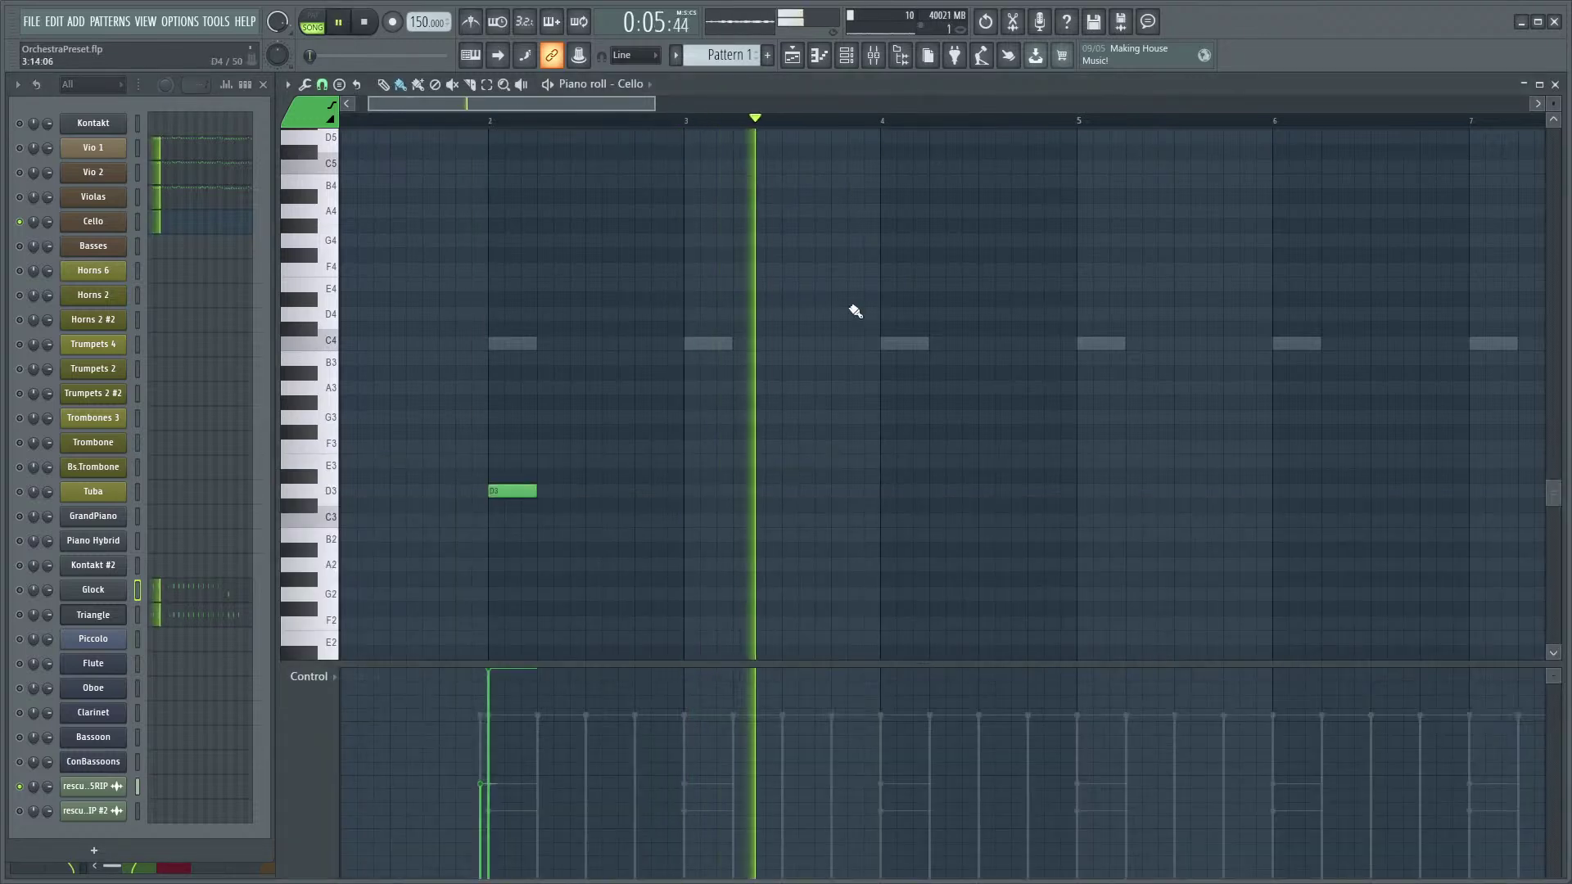
key(space)
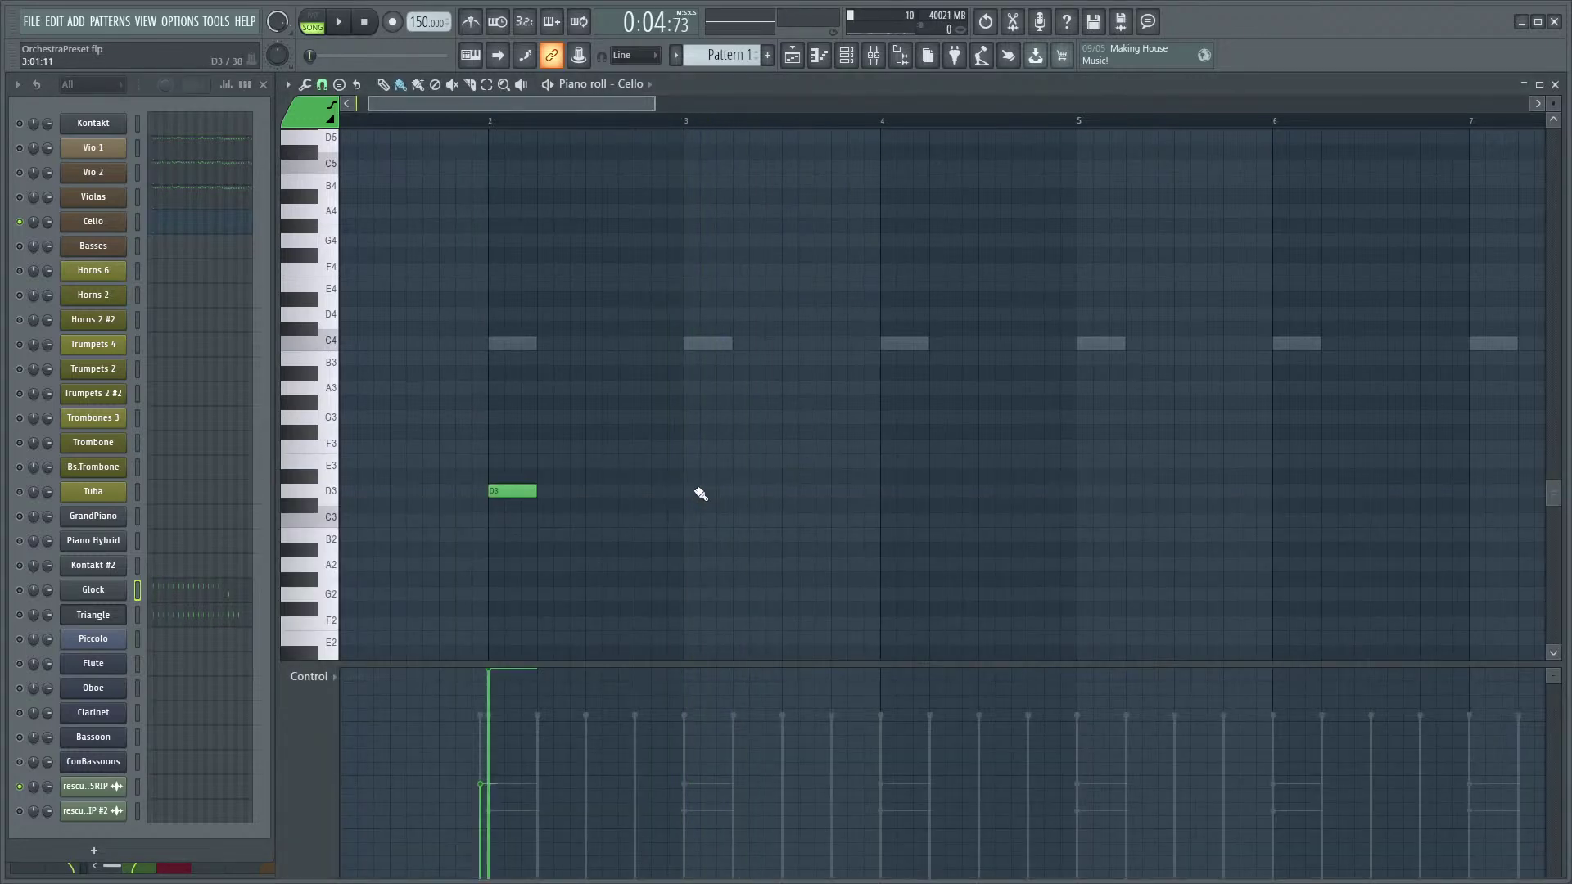
key(space)
key(space)
- Replace the cello's D3 with a D4 at bar 2, add another D4 at bar 3 and play them
click(695, 491)
right_click(706, 494)
right_click(524, 491)
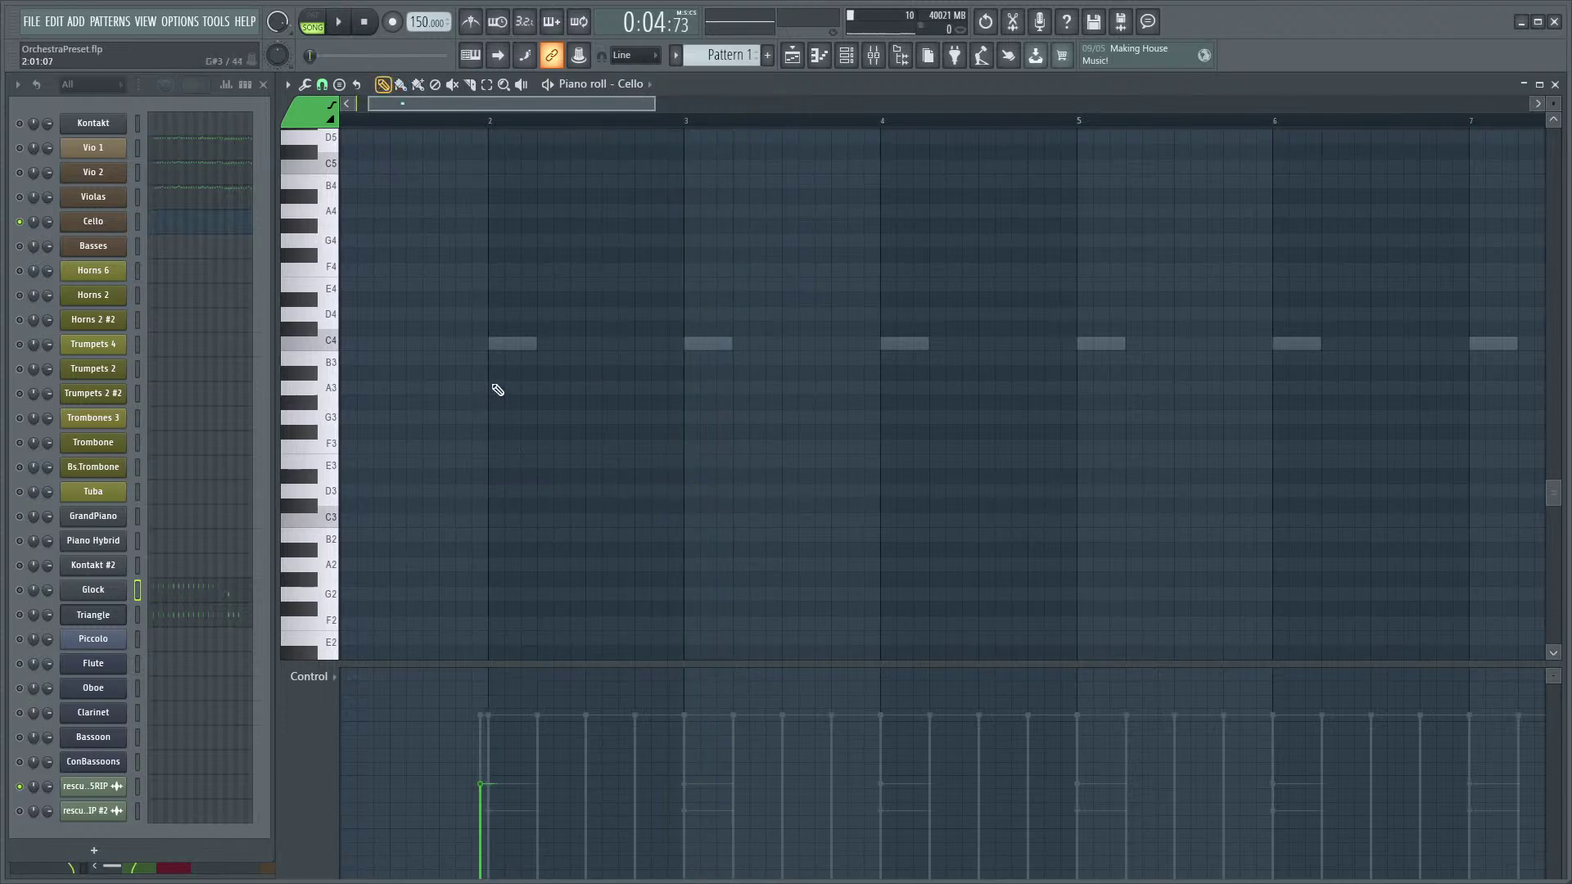
click(493, 328)
scroll(550, 404, up, 4)
key(space)
key(space)
click(720, 446)
key(space)
key(space)
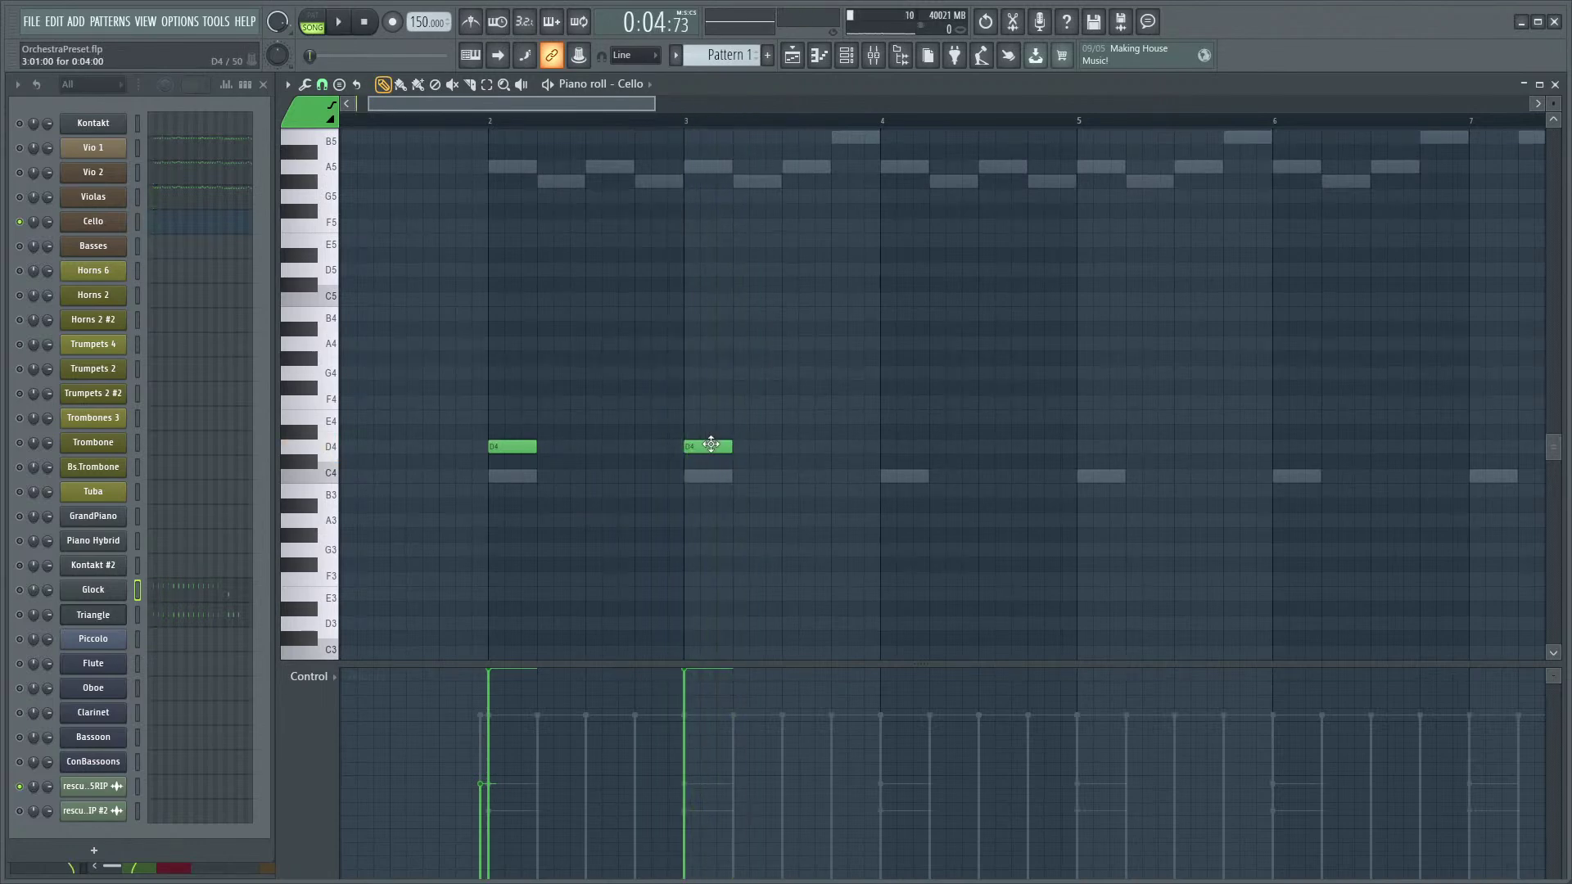
- Try several pitches for the cello note following the bar 3 D4, placing a G#4 on the second beat
click(742, 314)
right_click(749, 316)
click(743, 357)
right_click(744, 355)
click(747, 344)
right_click(754, 345)
click(745, 344)
right_click(752, 348)
click(741, 387)
right_click(740, 381)
click(745, 373)
right_click(746, 371)
click(754, 360)
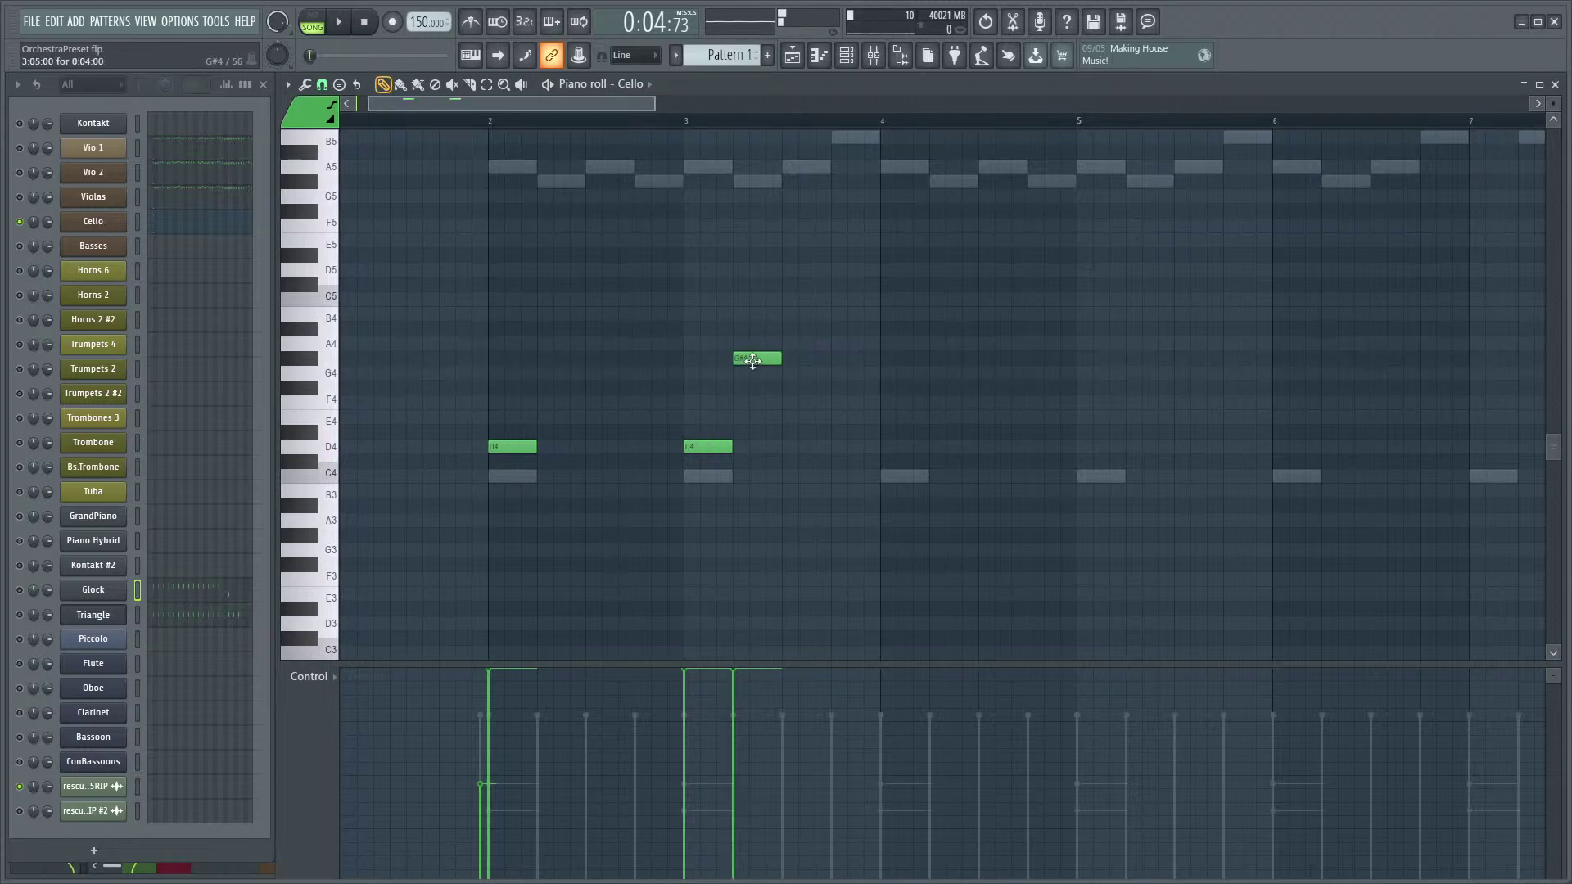
scroll(749, 401, up, 2)
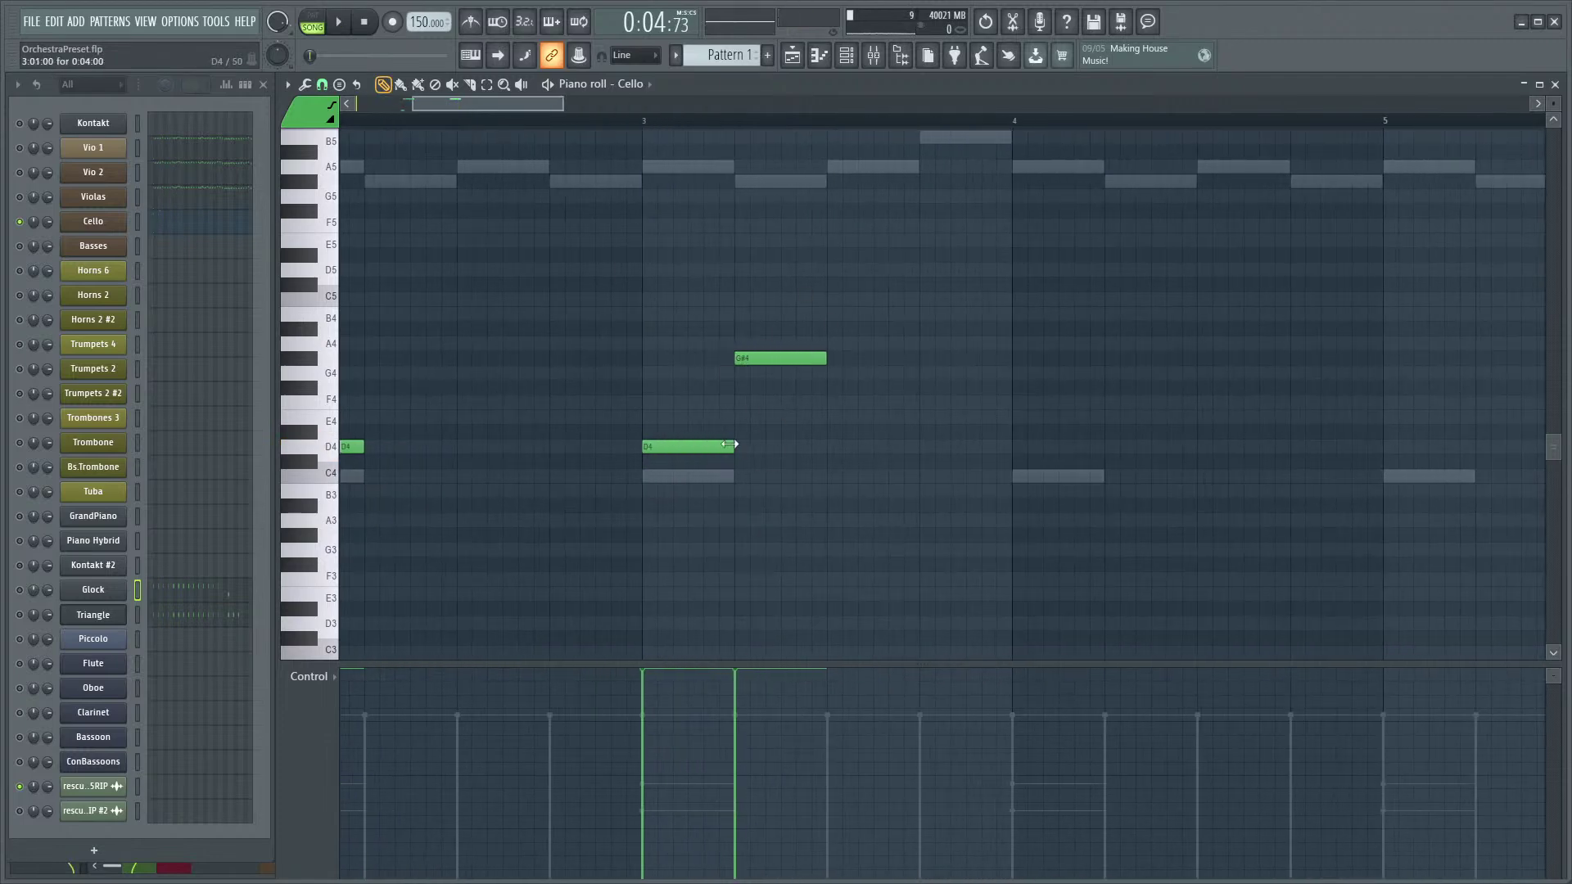
- Adjust the piano roll snap resolution, shorten the bar 3 D4 to half a beat and remove the G#4
click(321, 84)
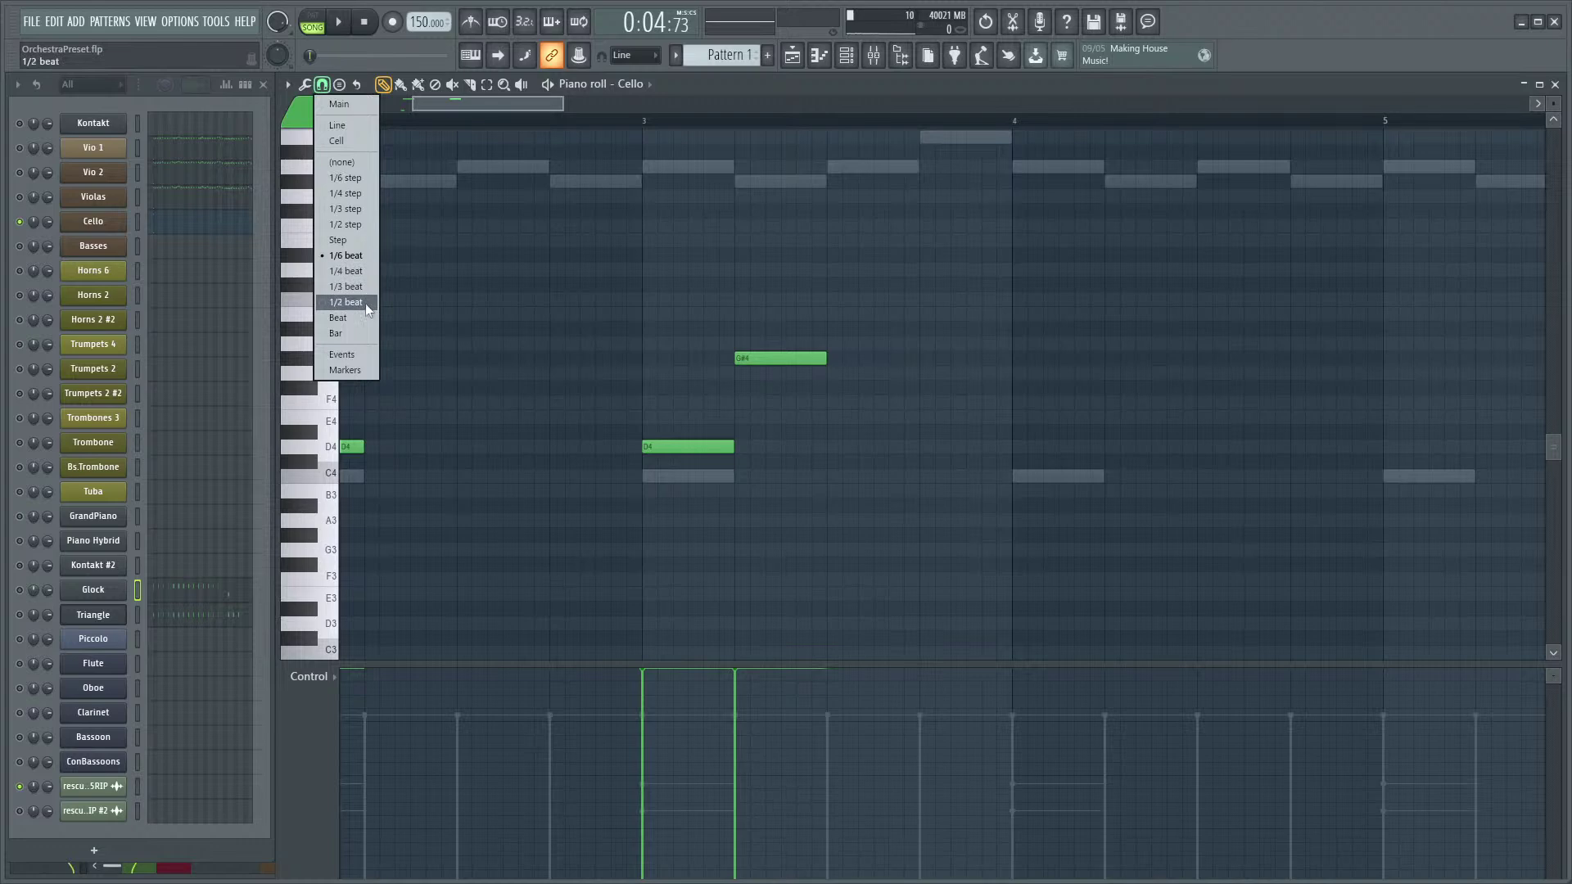
click(357, 286)
click(321, 84)
click(381, 288)
drag(730, 451, 689, 448)
click(731, 460)
right_click(760, 361)
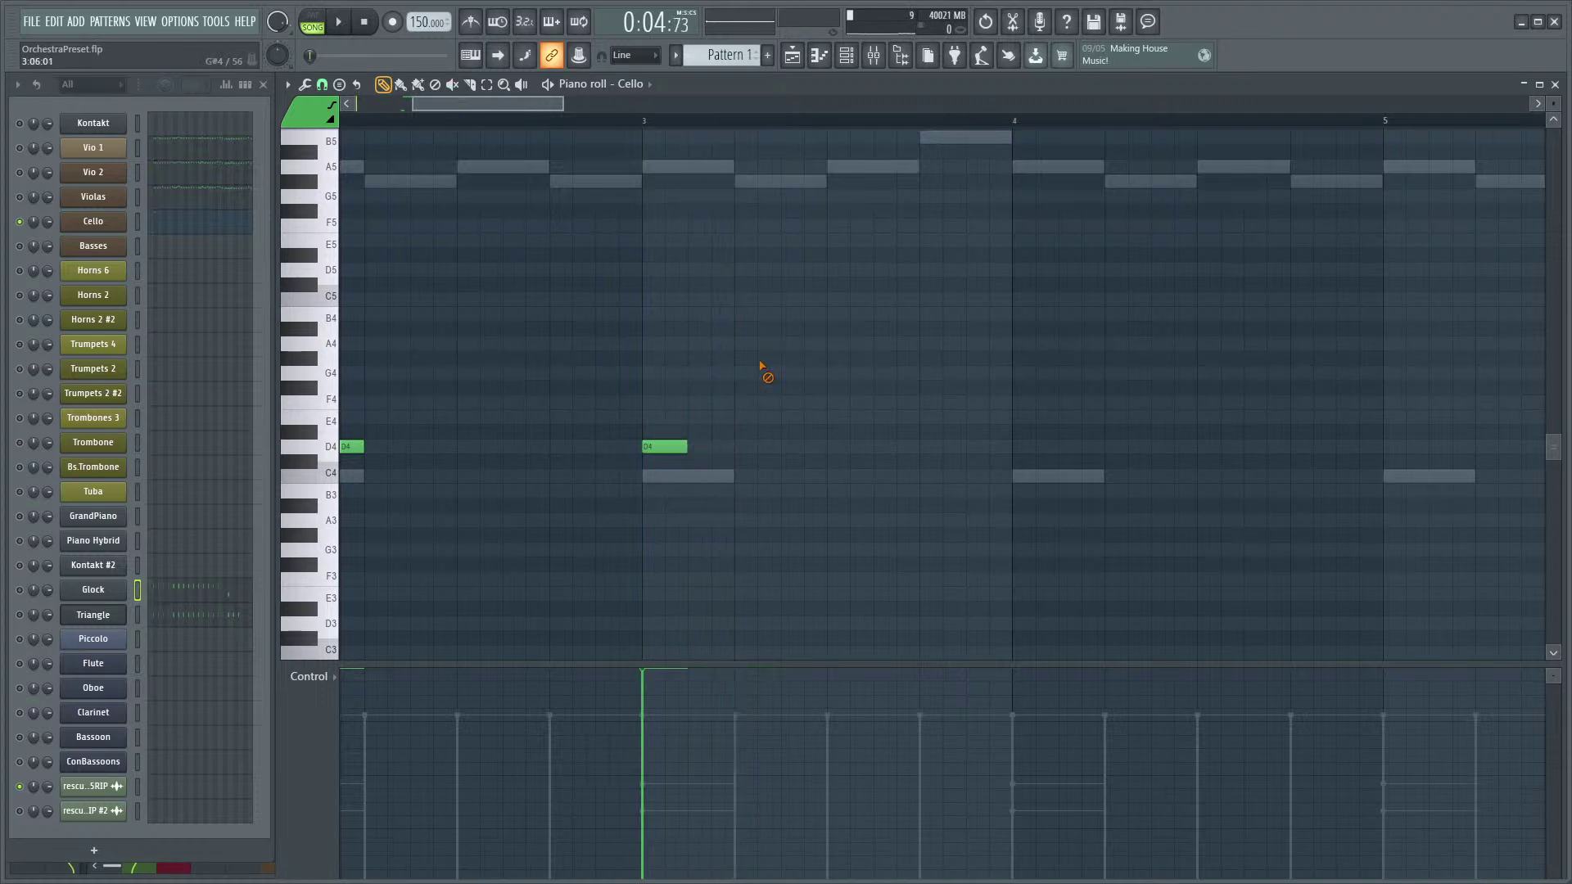
- Place a half-beat F#4 on the second beat of bar 3 and check it against the reference
click(759, 361)
key(space)
key(space)
drag(740, 358, 742, 387)
key(space)
key(space)
key(space)
key(space)
- Add a half-beat A4 between the D4 and F#4 in bar 3 and compare the figure with the reference track
click(693, 344)
key(space)
key(space)
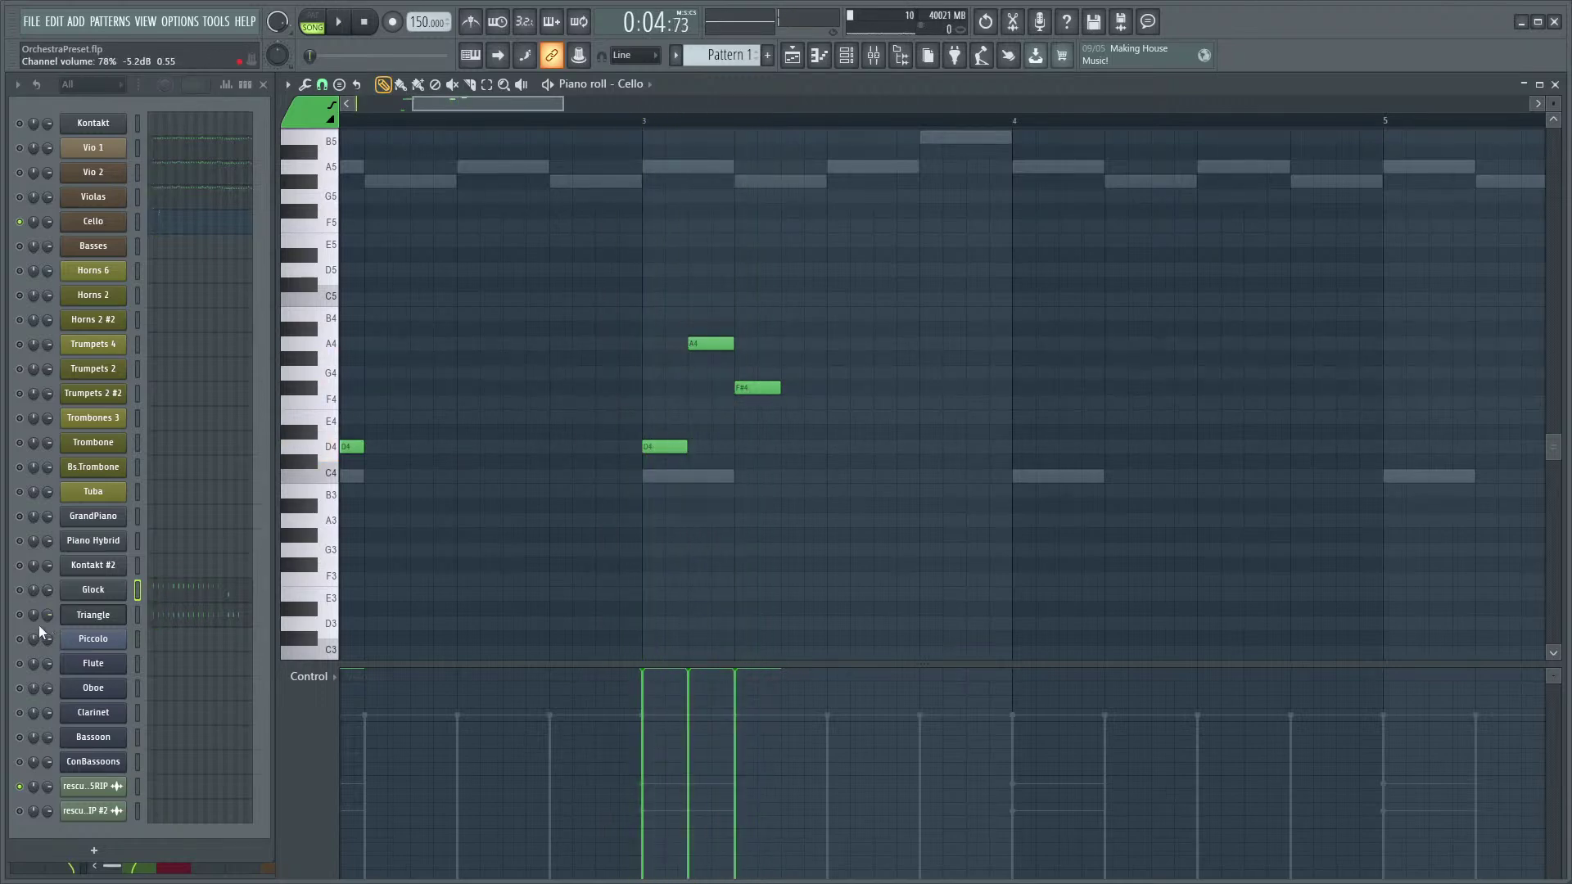
key(space)
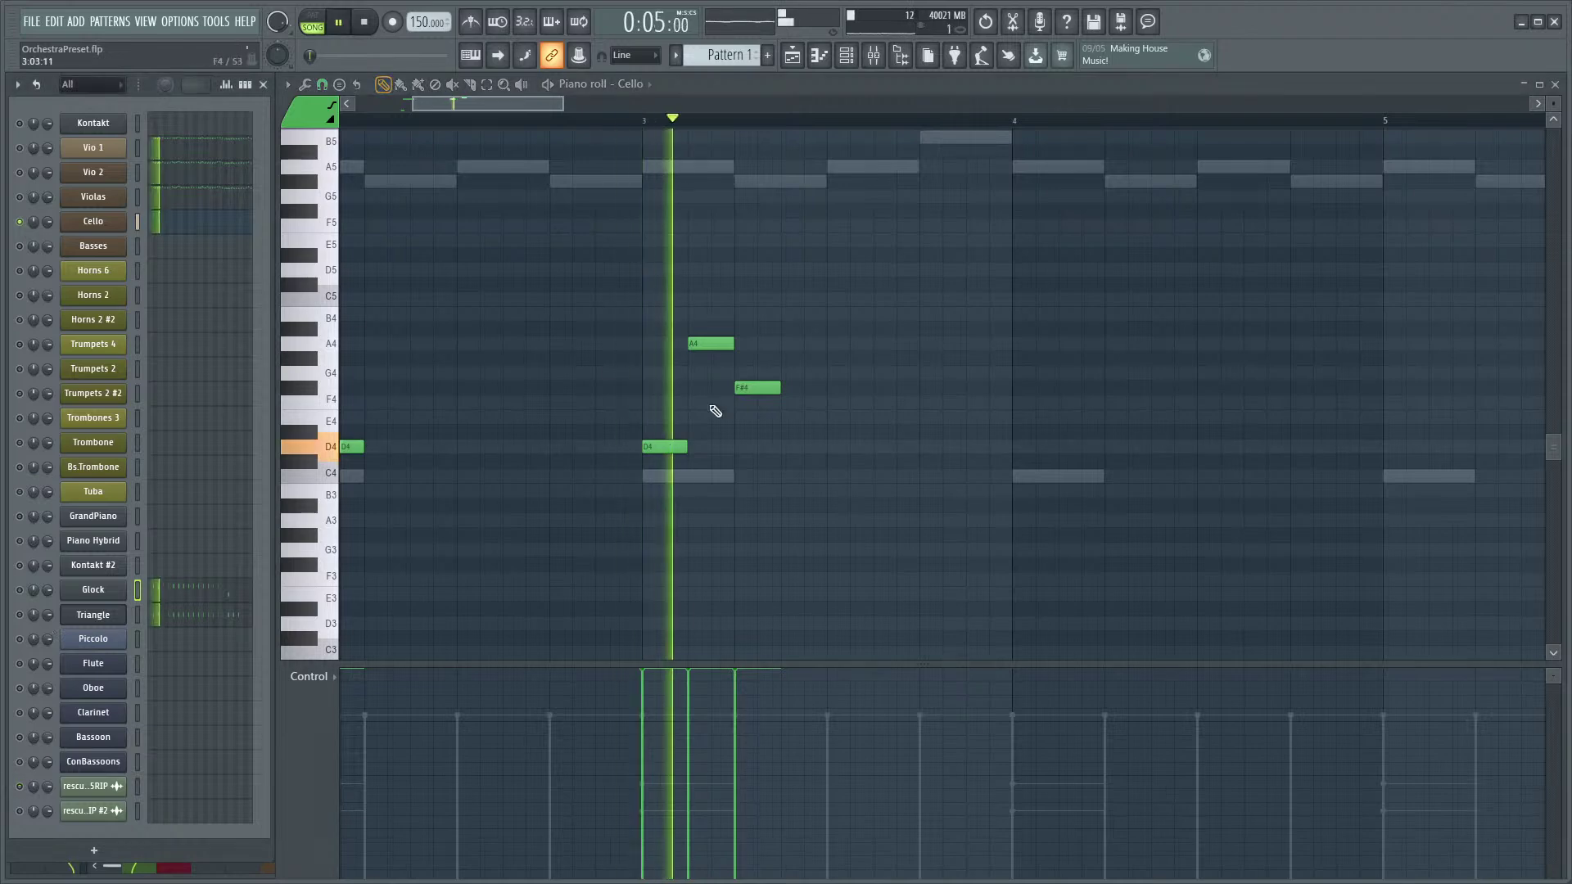
key(space)
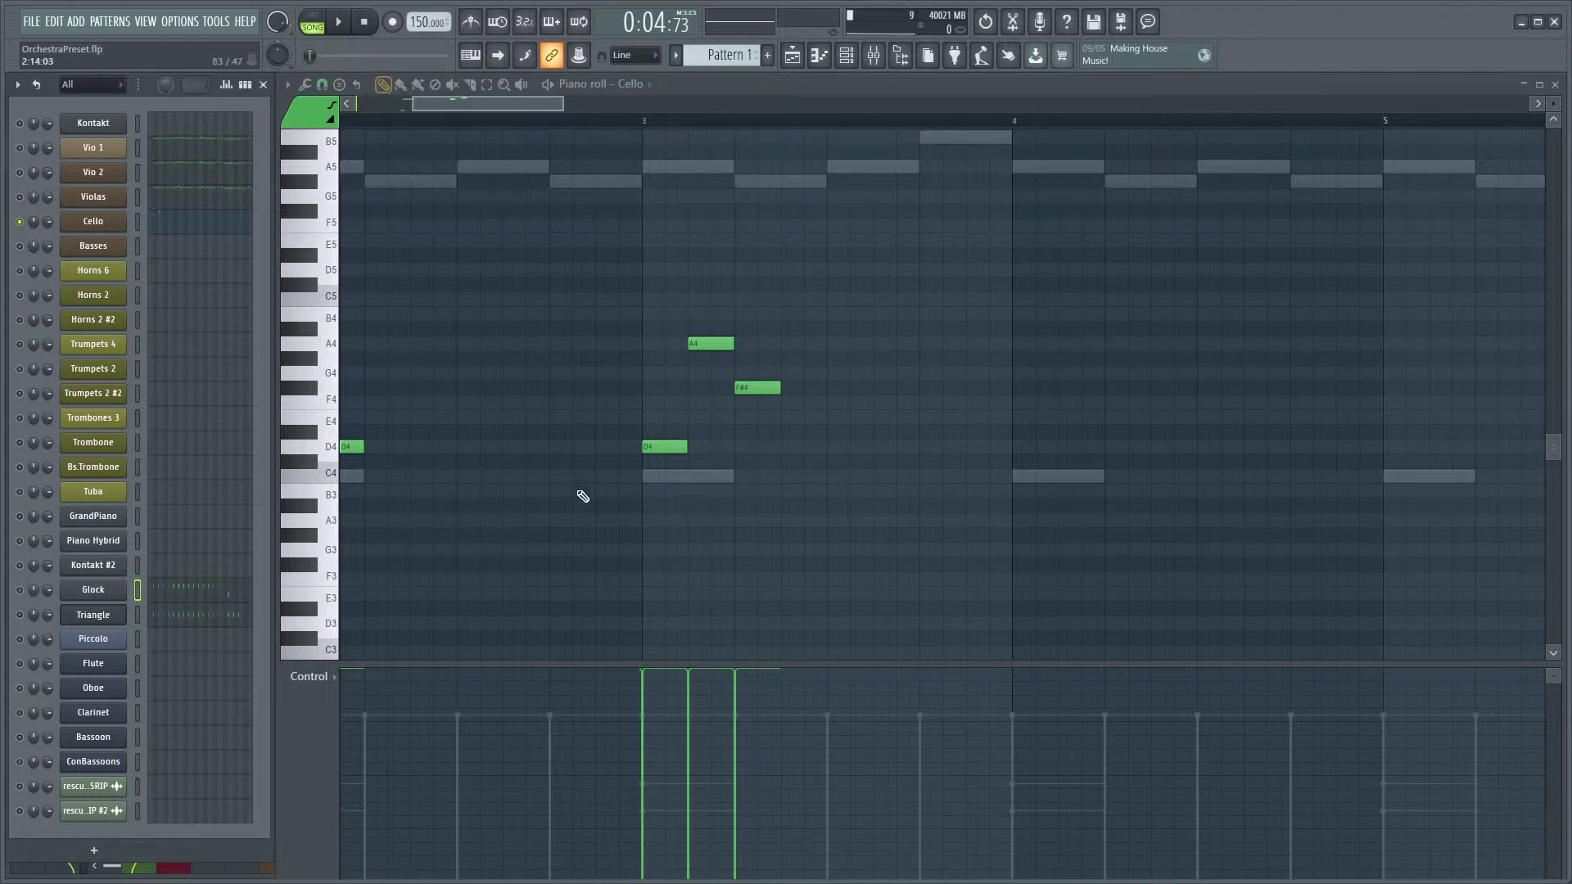
click(20, 787)
key(space)
key(space)
- Try an E4 in place of the A4 in bar 3, then restore the A4
scroll(597, 445, up, 2)
scroll(598, 444, down, 2)
click(700, 417)
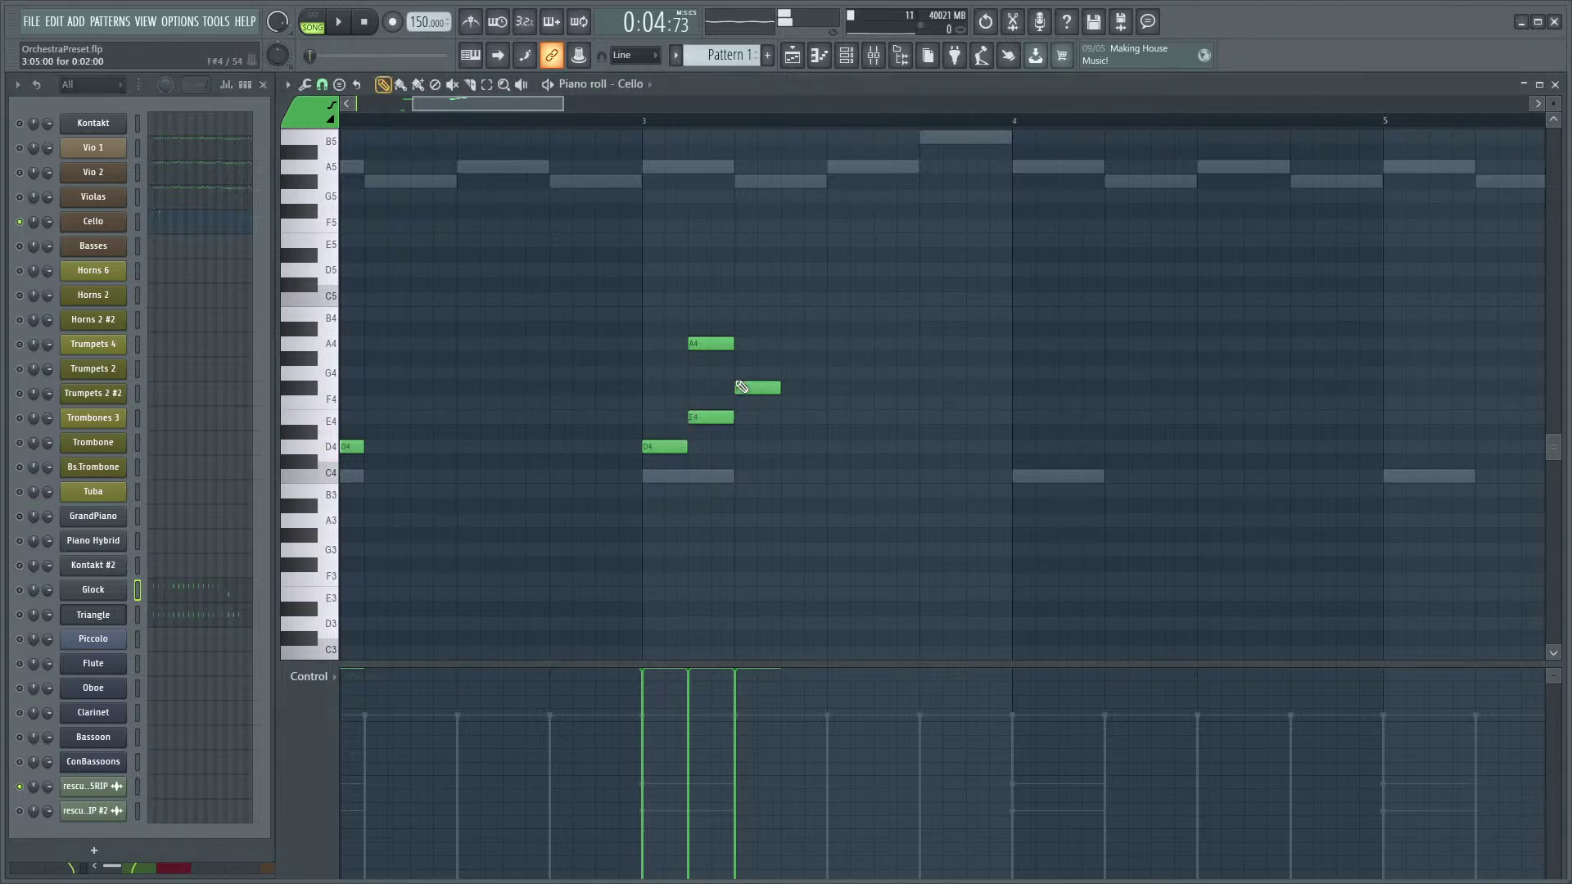
right_click(715, 342)
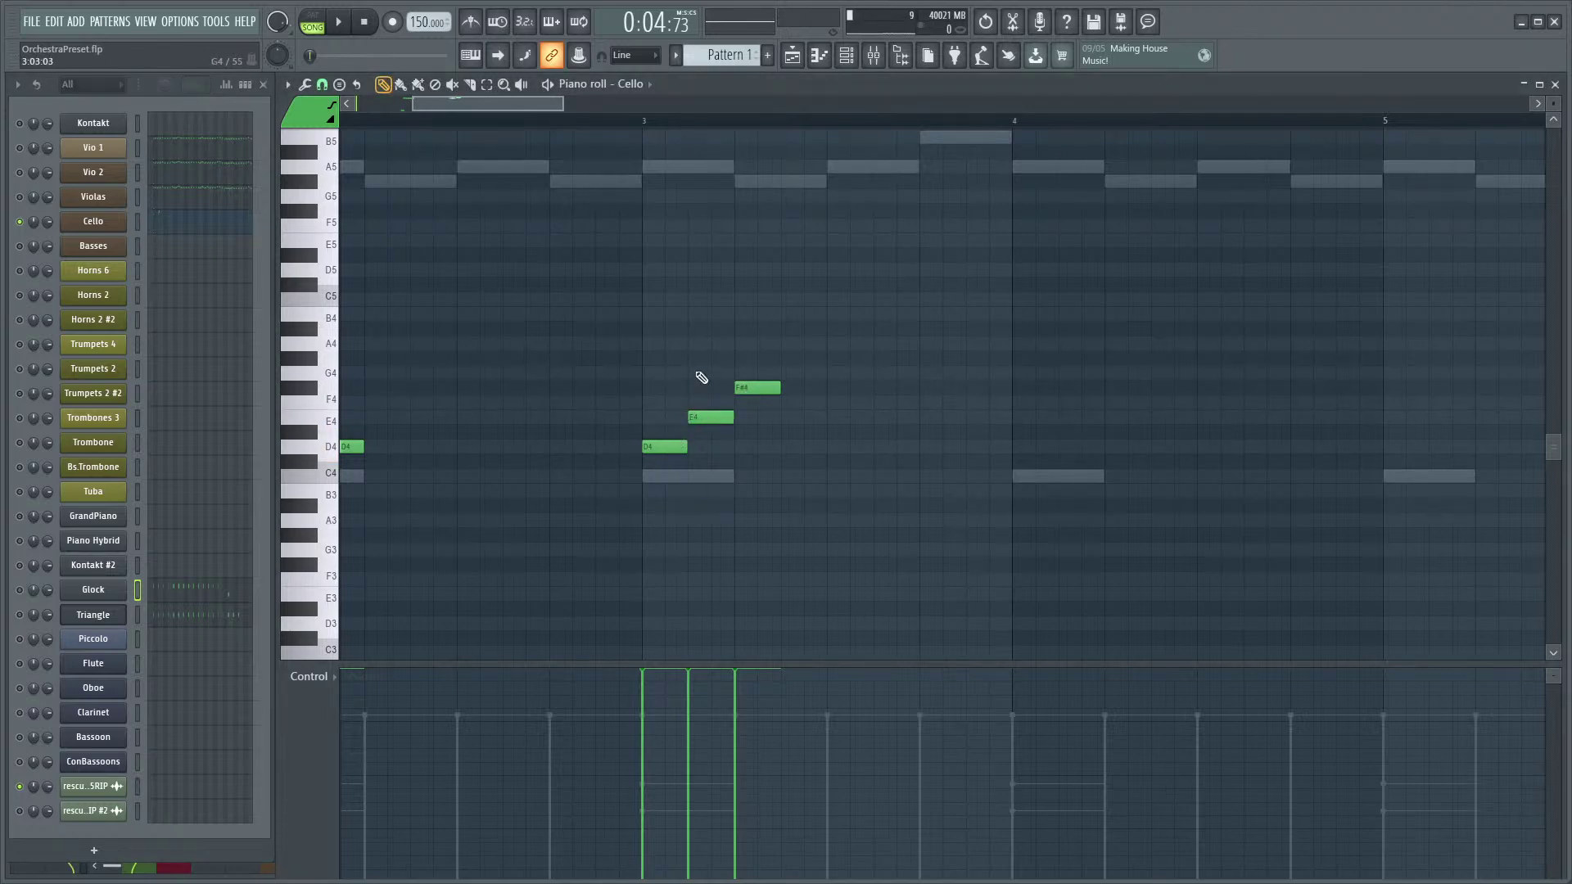
click(697, 345)
right_click(706, 417)
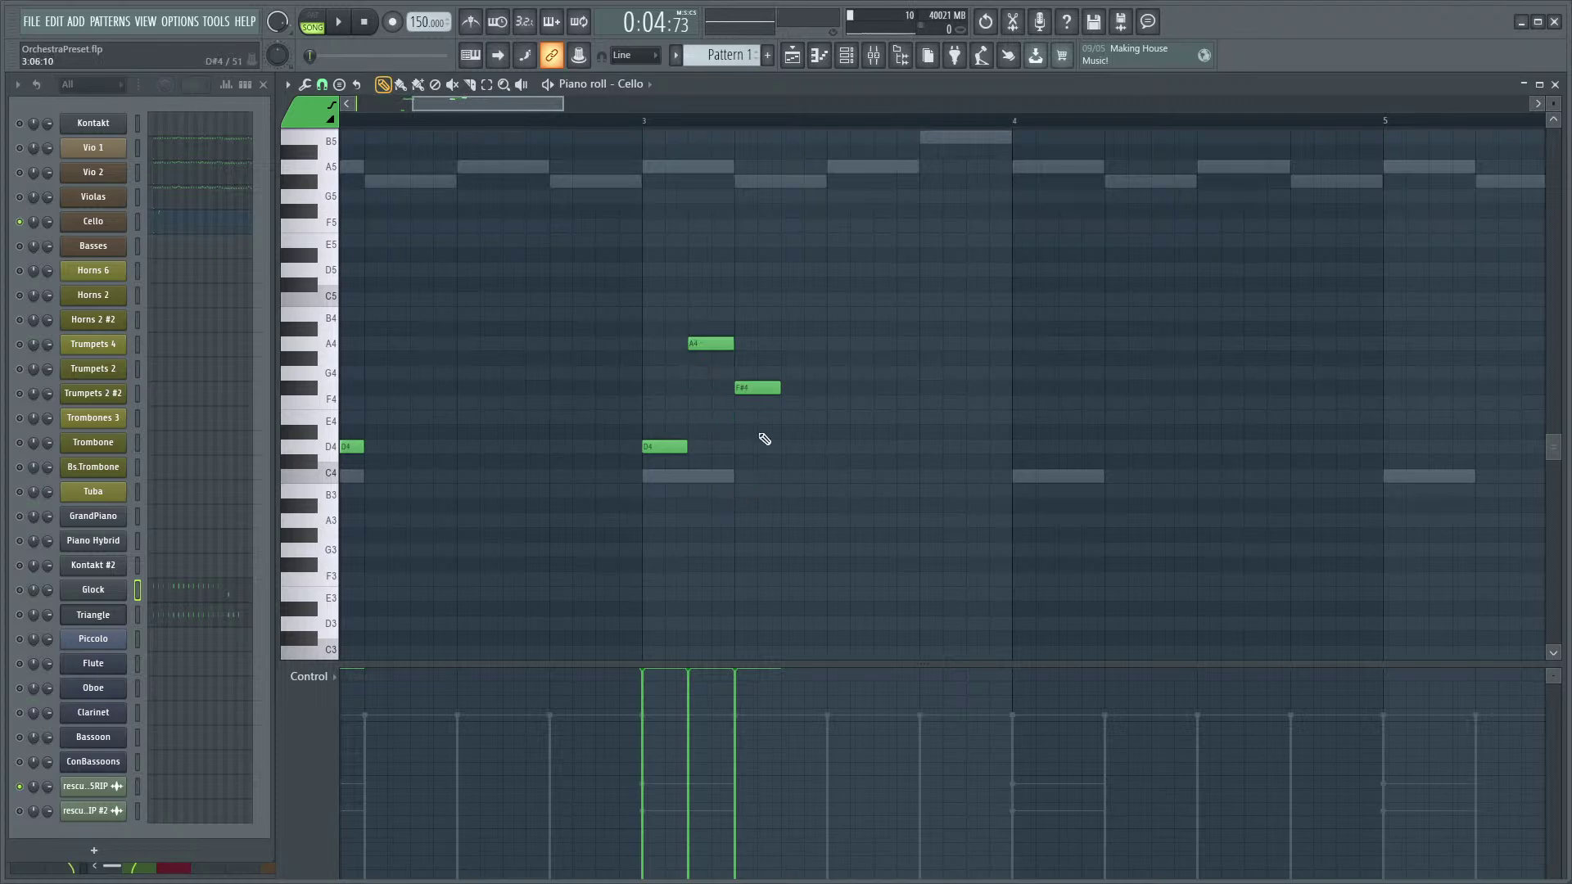
- Try an F#5 as the third note of the bar 3 figure, then restore the F#4 and play it
scroll(744, 365, up, 3)
click(739, 300)
right_click(764, 304)
right_click(774, 476)
click(741, 476)
key(space)
key(space)
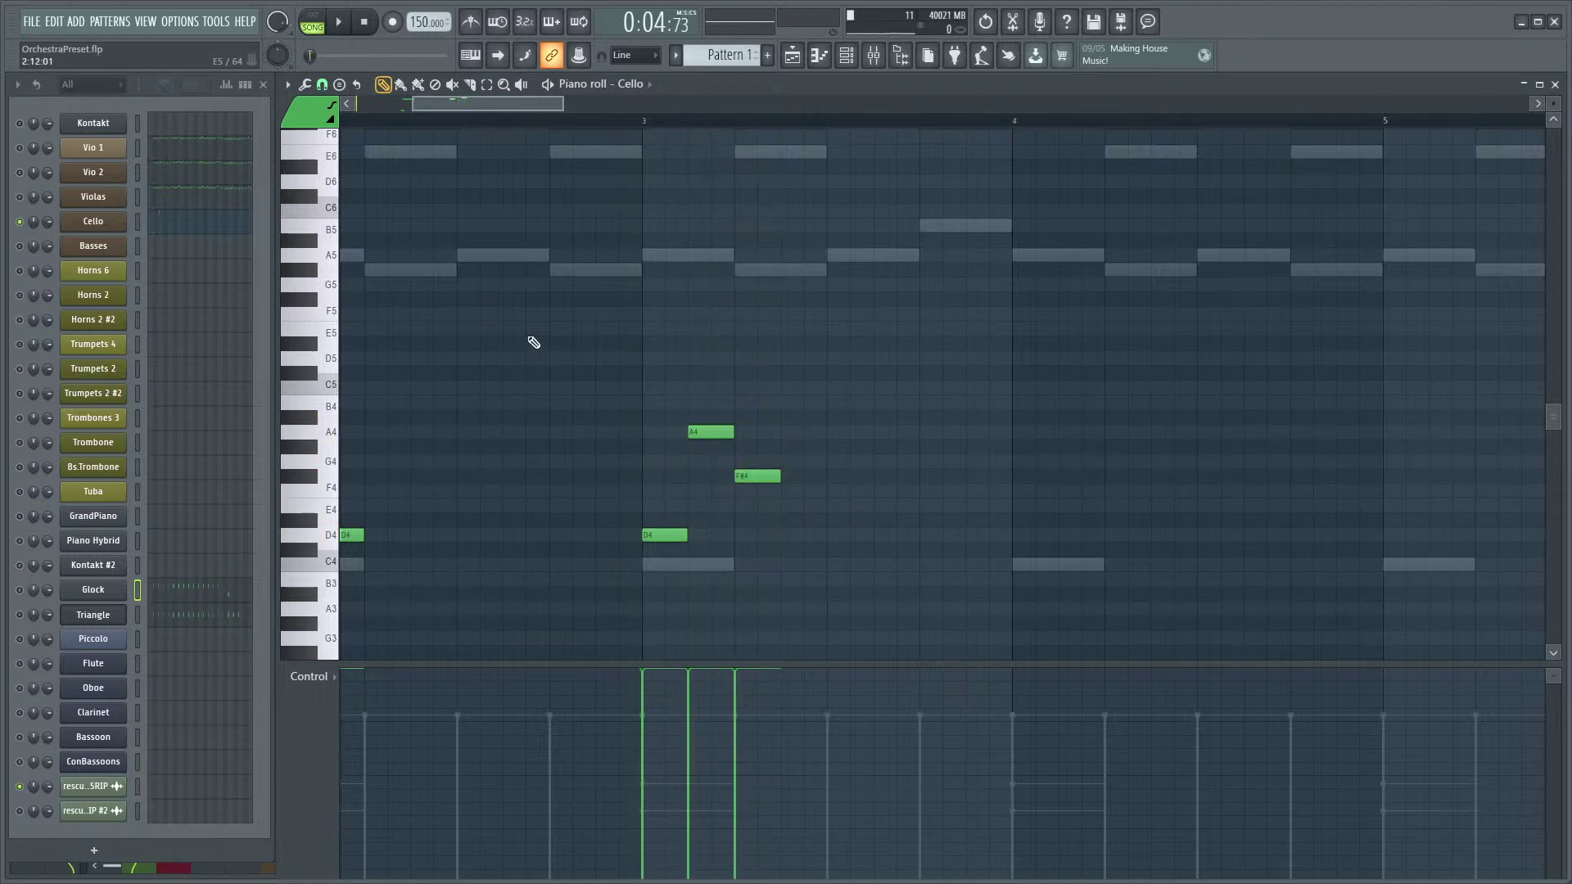
- Mute the STRINGS bus and boost the mid band in the TRACK channel's Fruity parametric EQ 2
key(F9)
key(space)
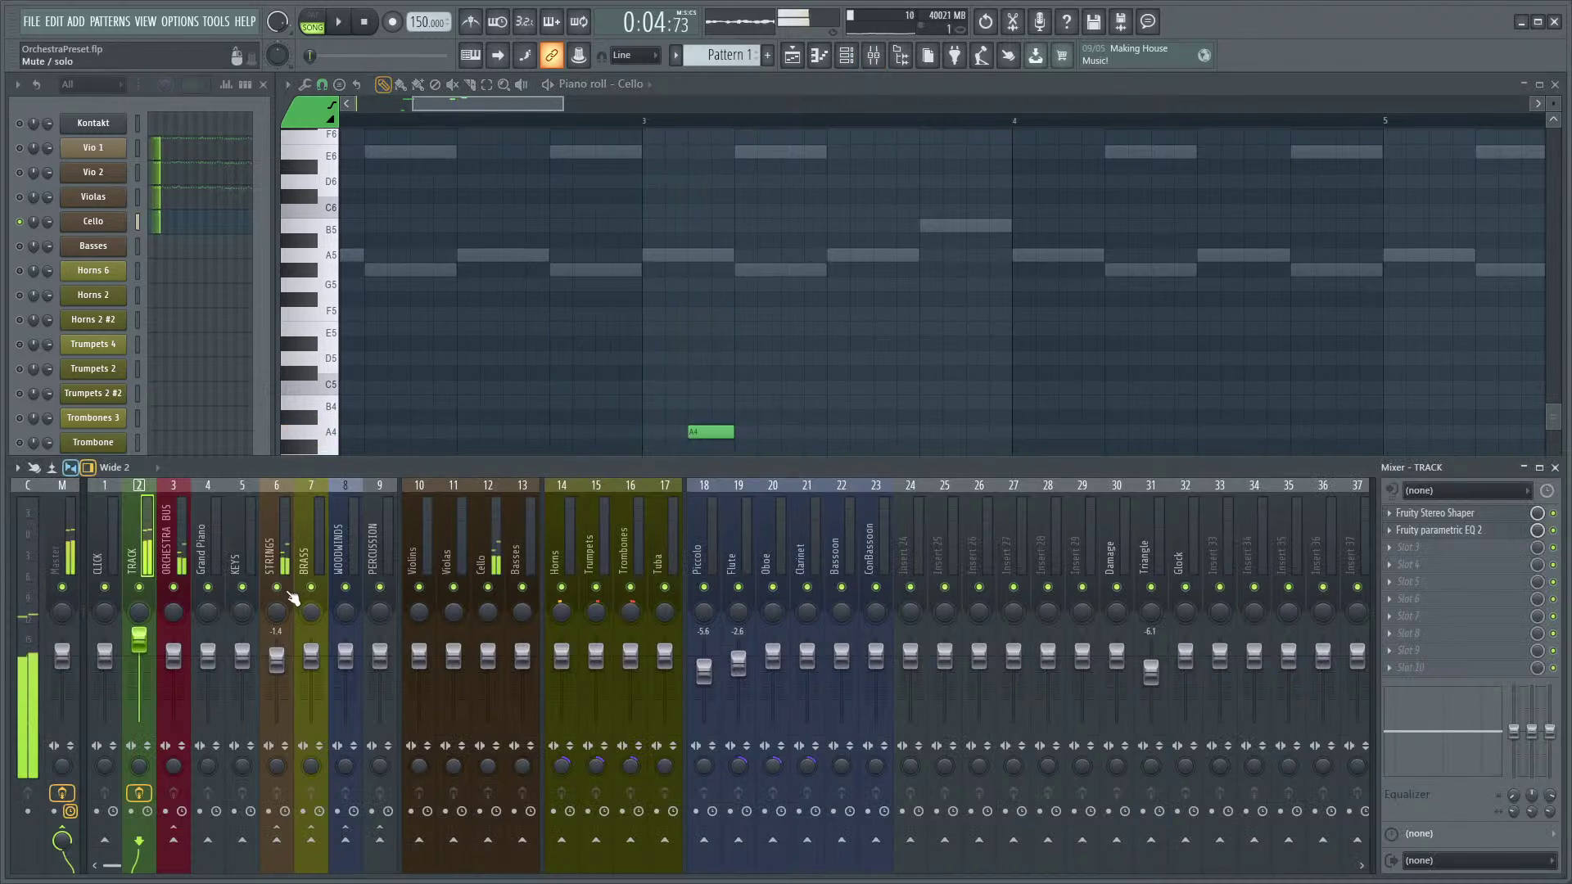
key(space)
key(space)
click(1465, 531)
drag(217, 245, 259, 212)
- Listen to the equalized reference with the spectrum in view, then close the equalizer
key(space)
key(space)
key(space)
key(space)
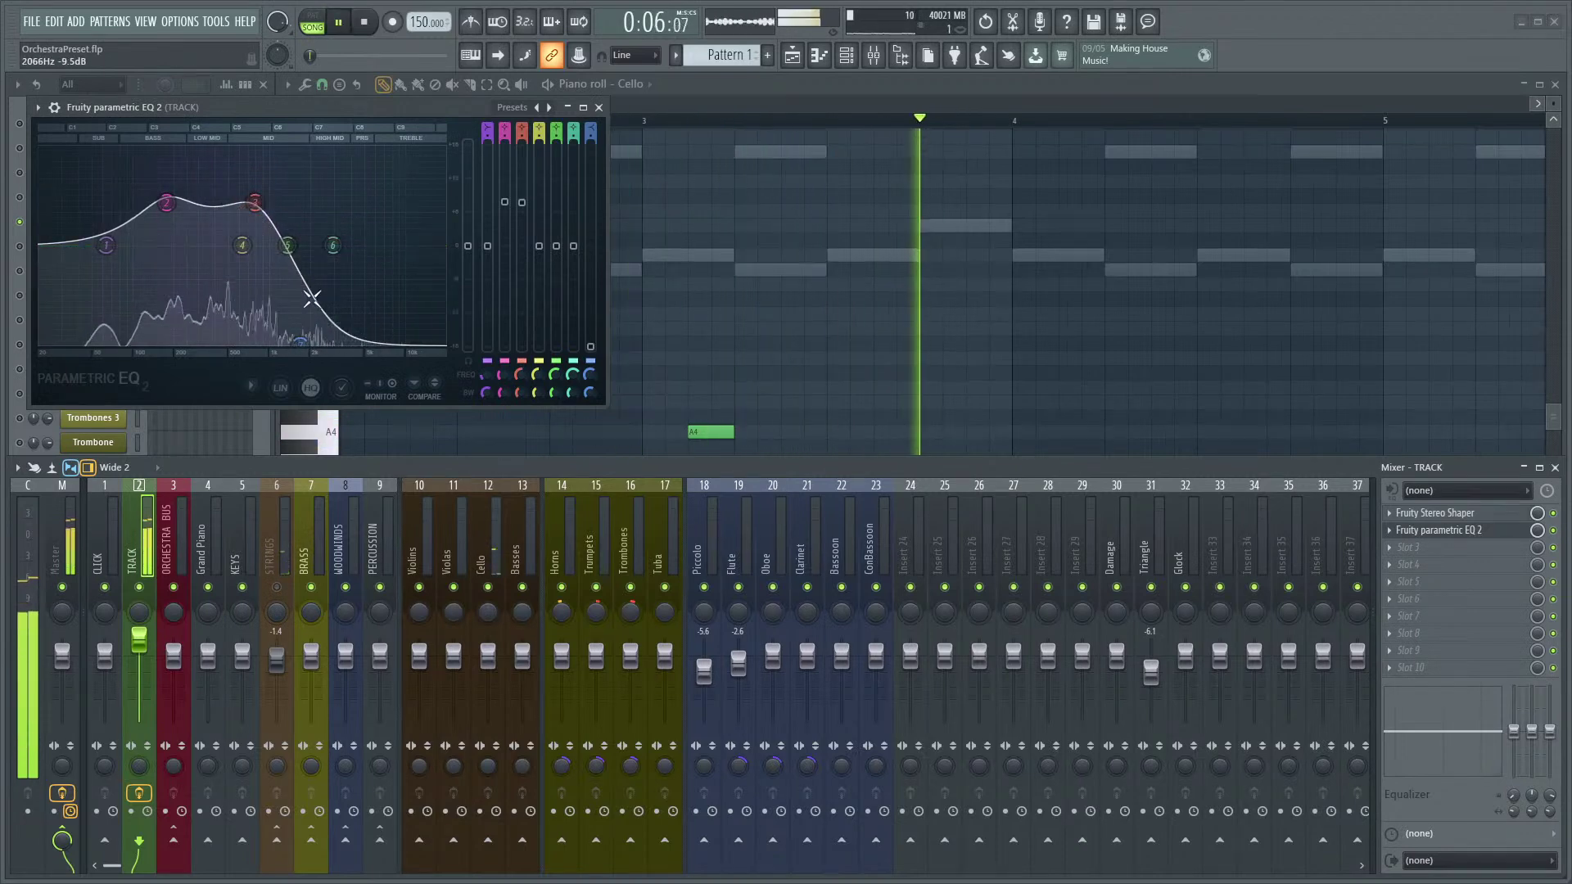
key(space)
click(582, 107)
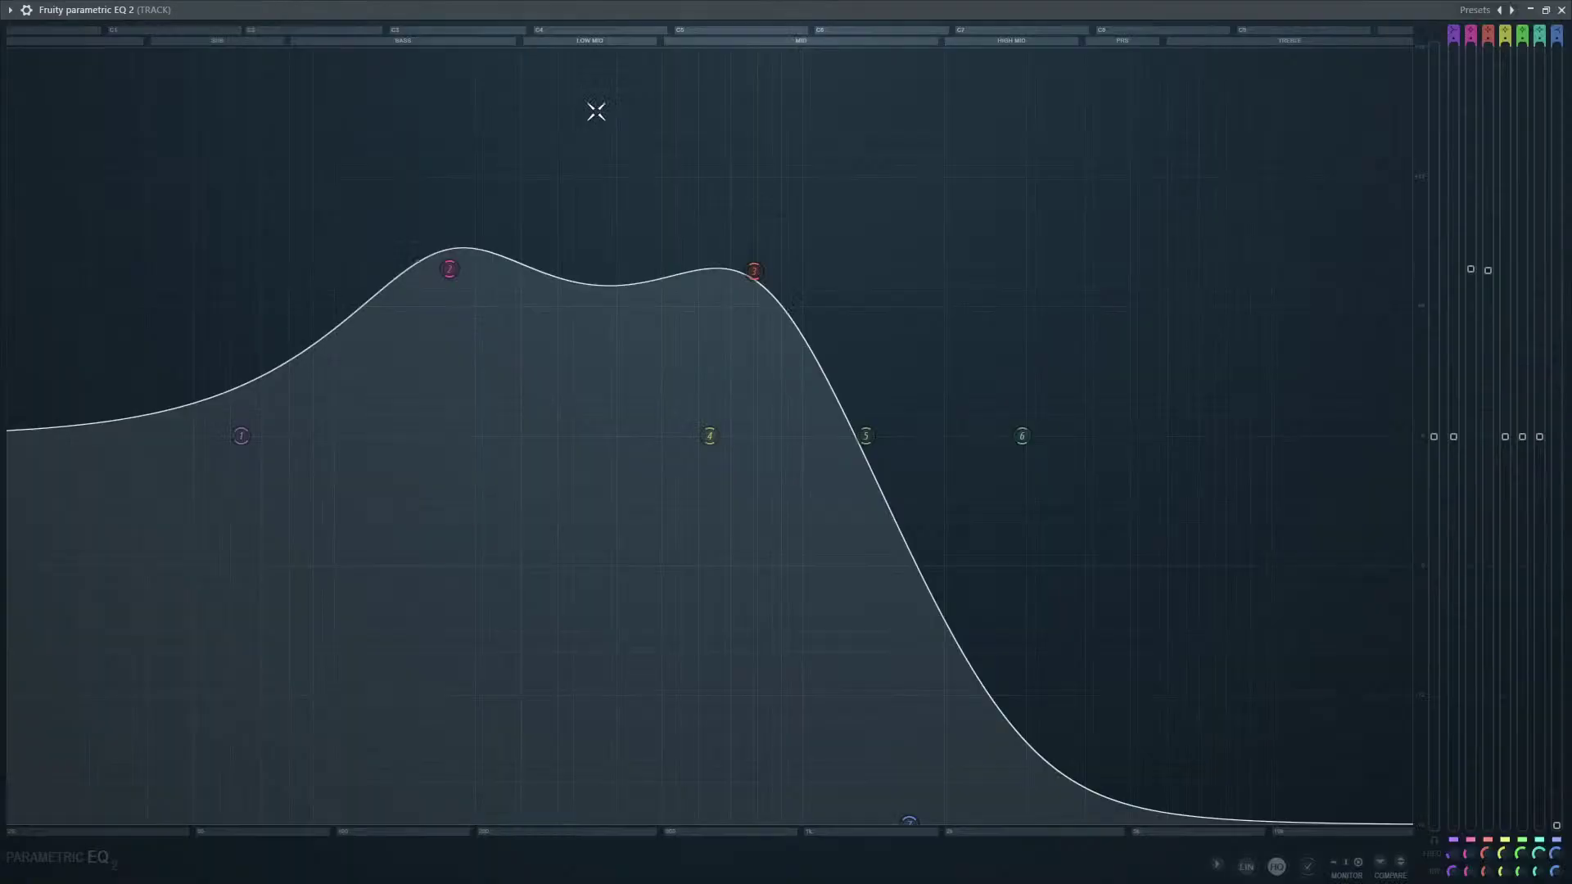
click(1547, 10)
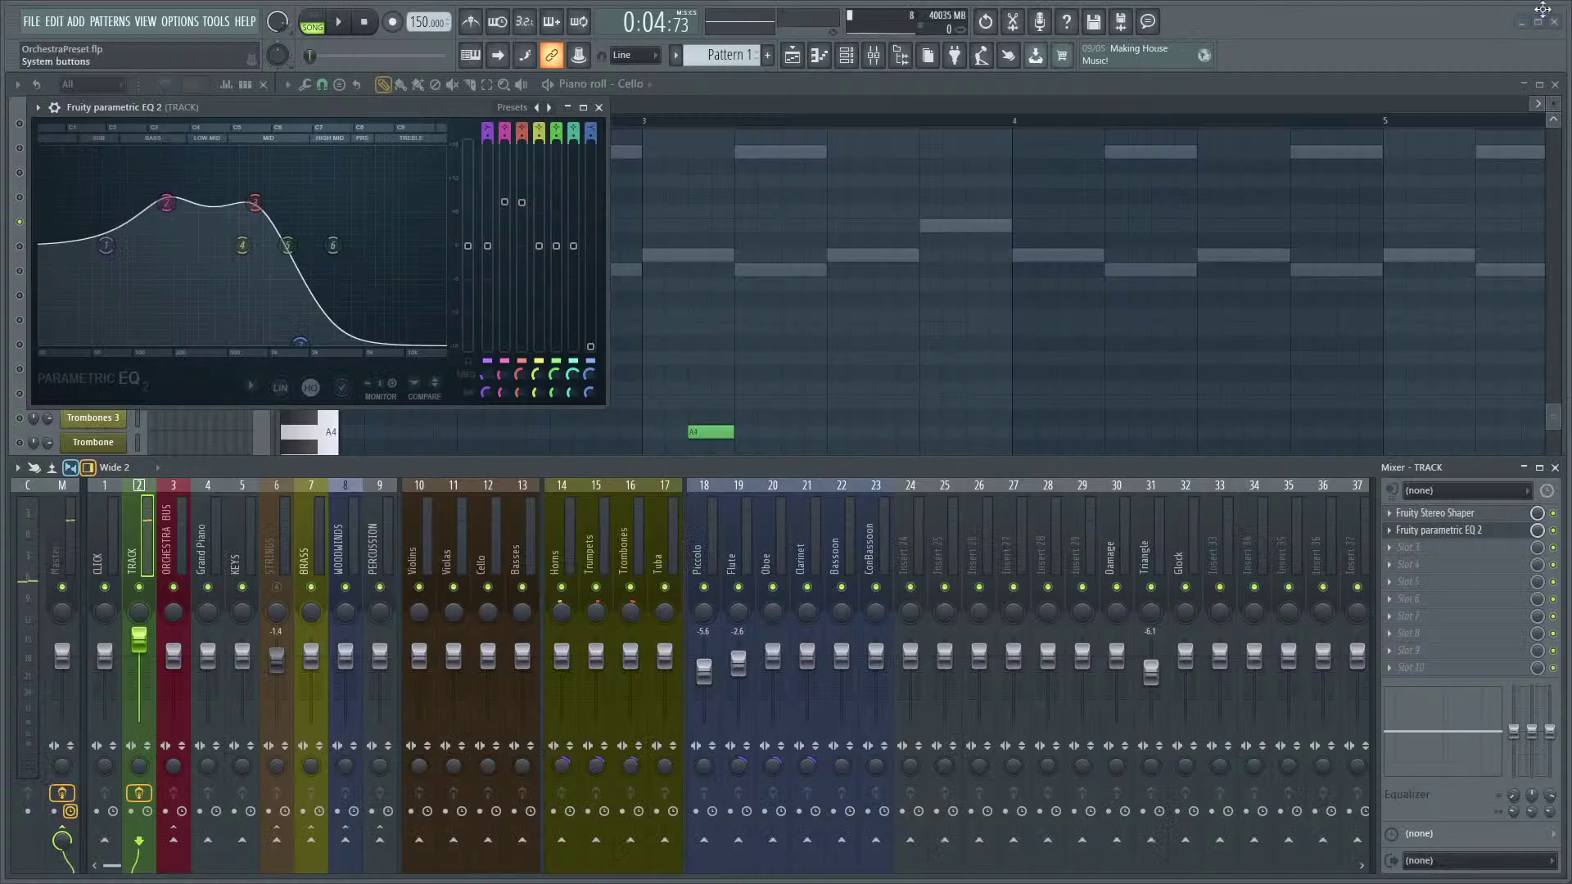
click(604, 107)
click(676, 110)
- Play the reference around bar 3, then again from the start of bar 2
key(space)
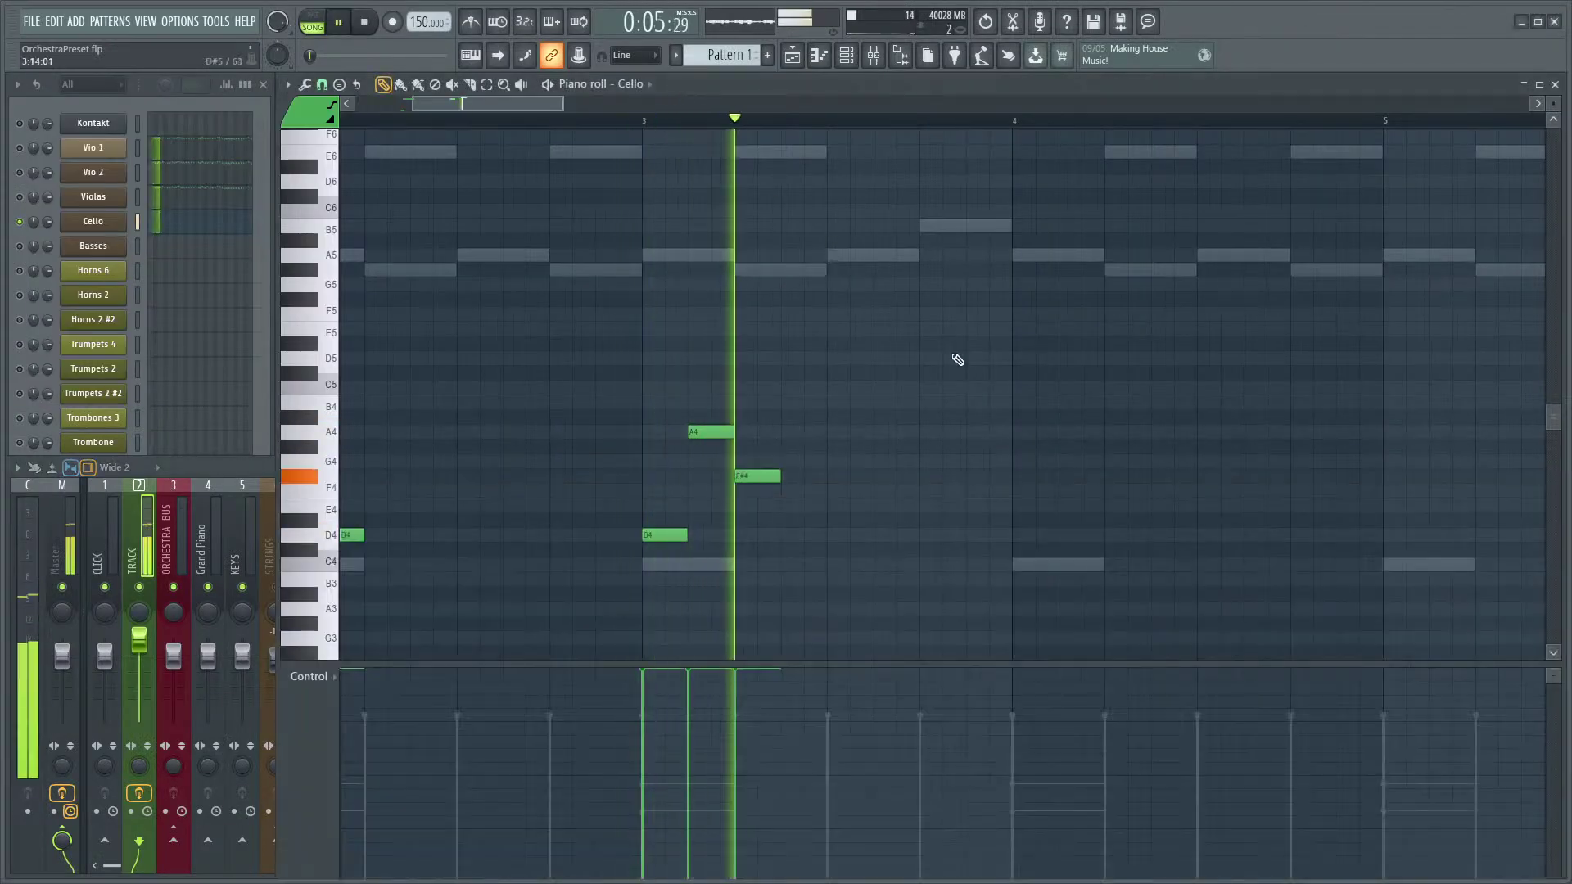
drag(1059, 461, 900, 427)
key(space)
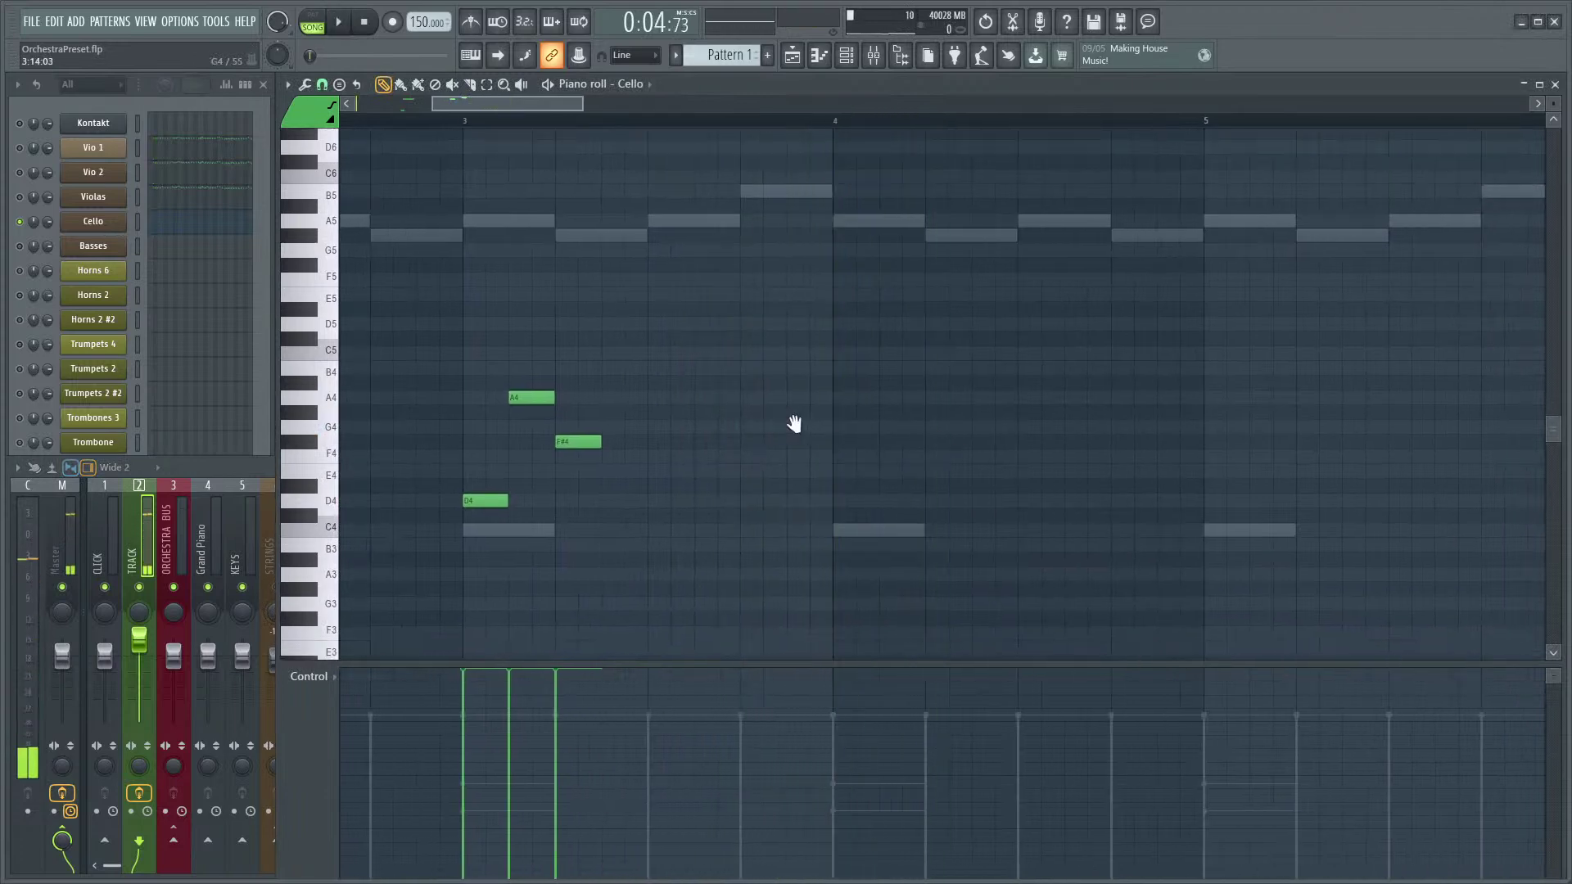
click(526, 125)
key(space)
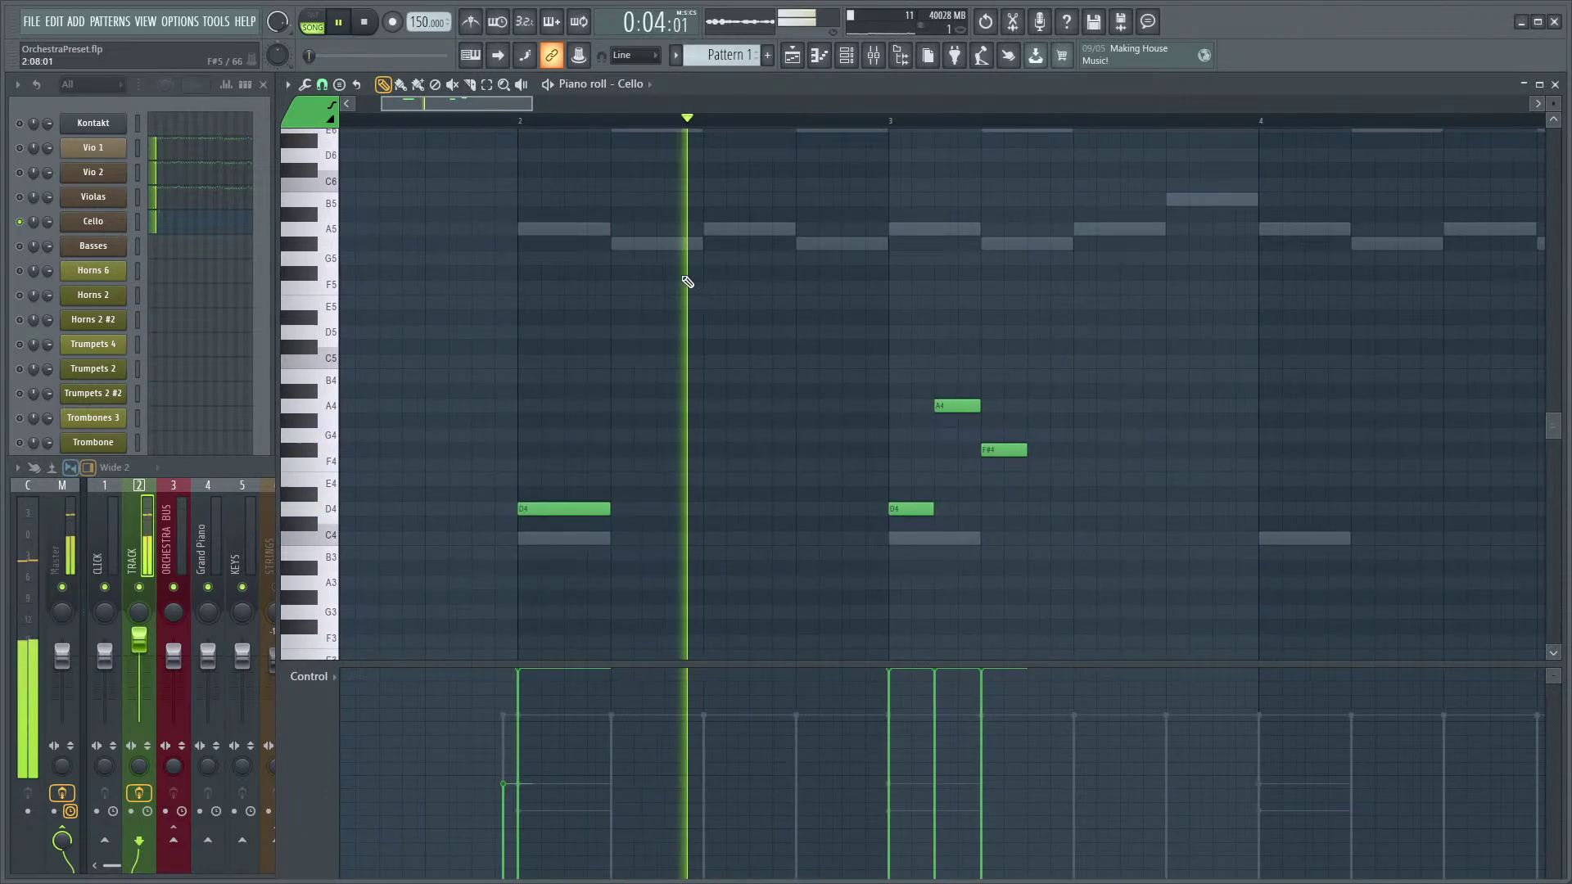
key(space)
- Shorten the D4 at bar 2 to half a beat, delete it and listen to the reference there
drag(604, 509, 558, 509)
key(space)
right_click(548, 509)
key(space)
key(space)
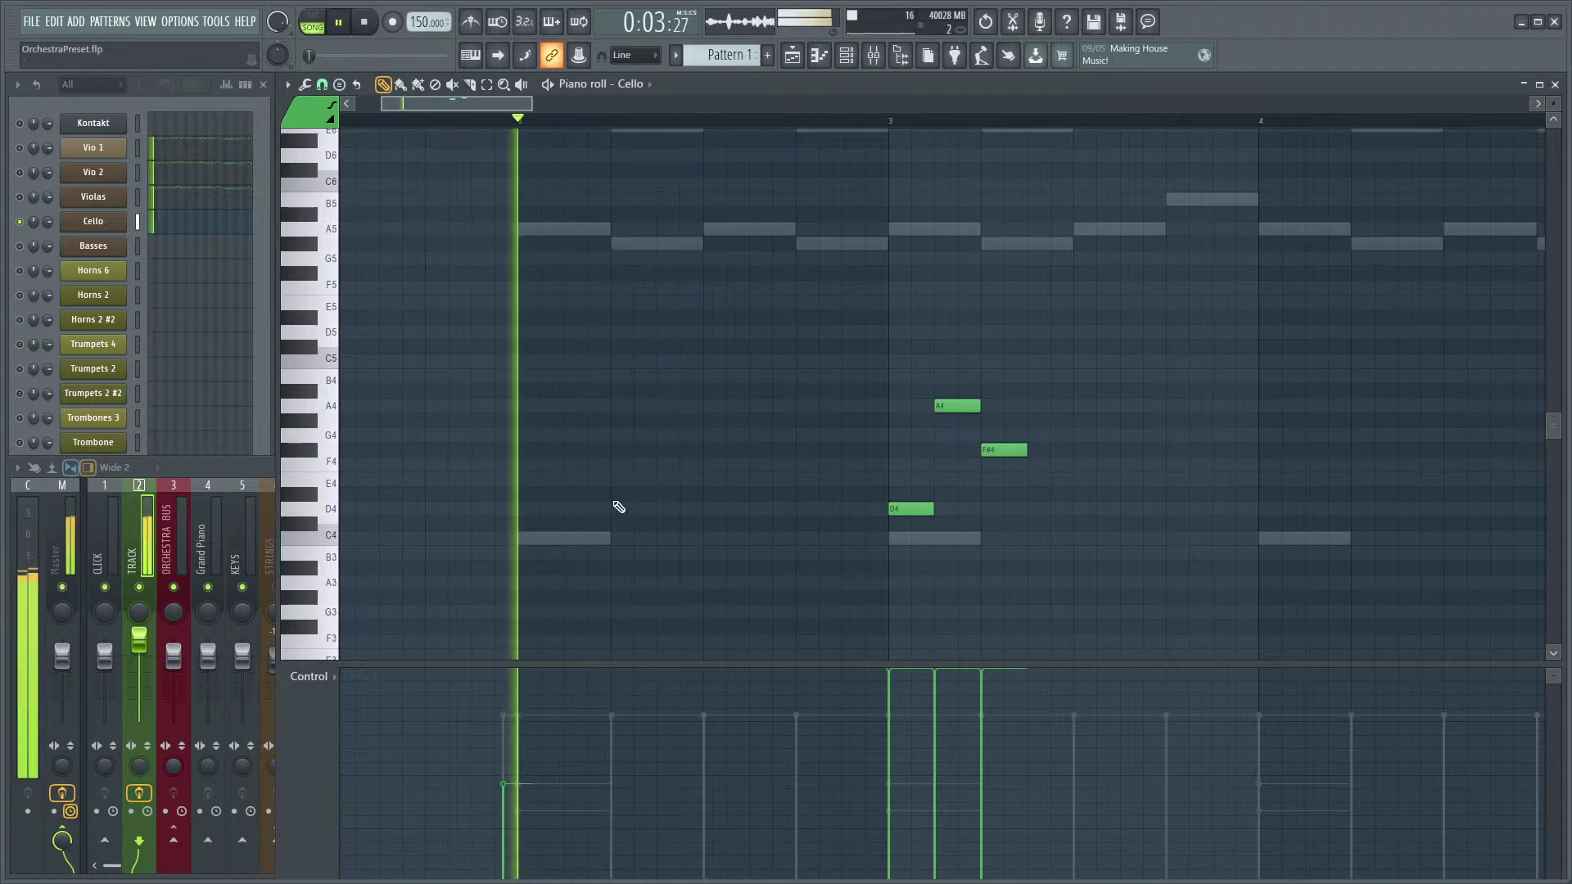
click(100, 106)
key(space)
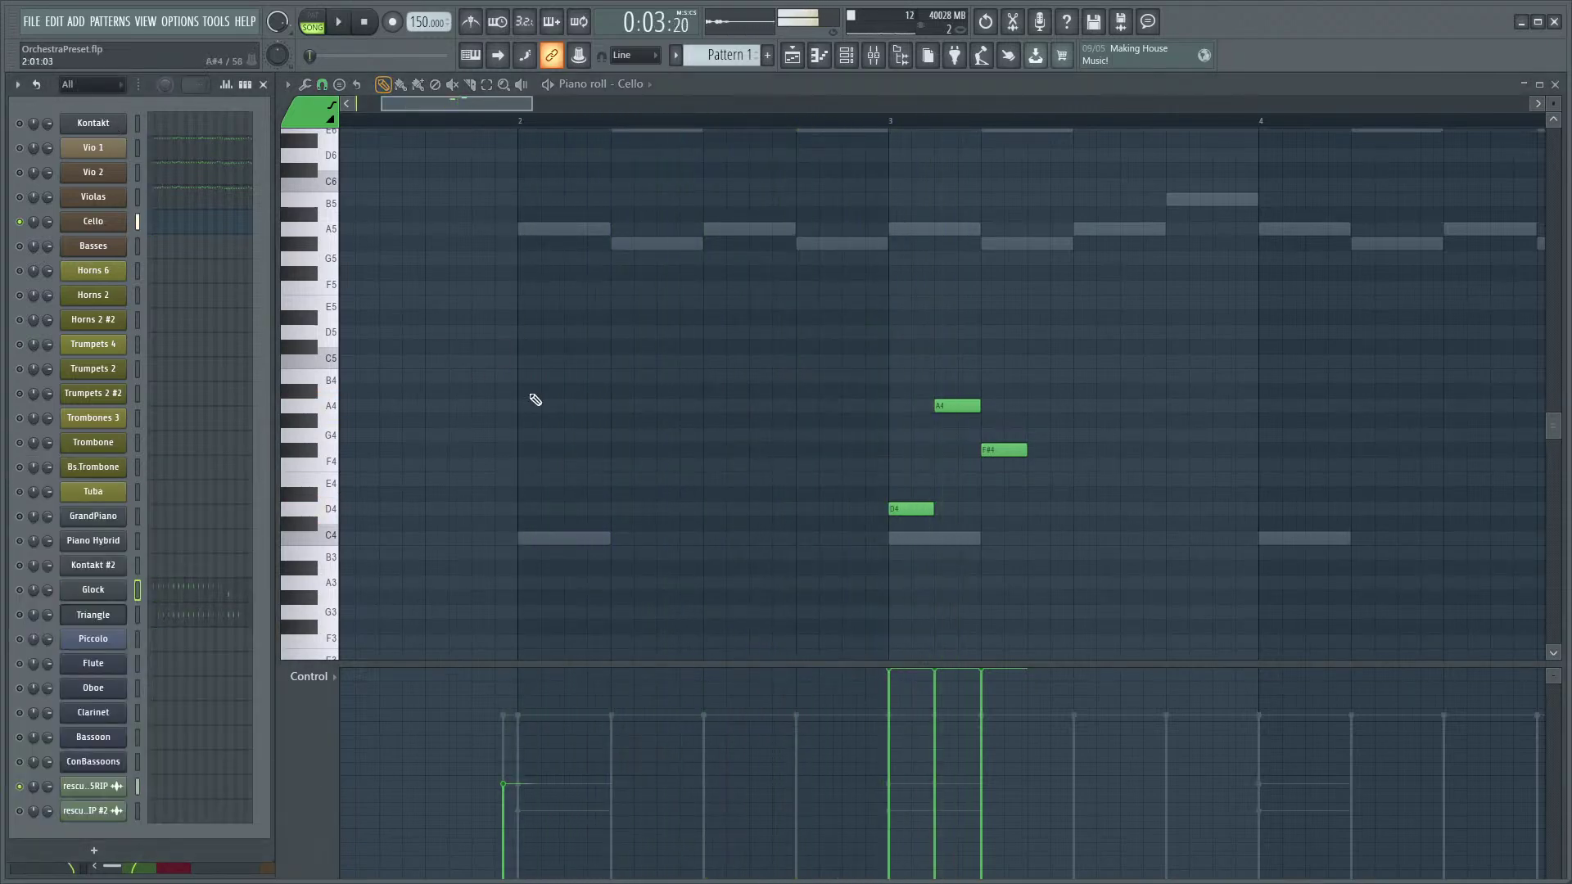
- Reopen the TRACK channel's Fruity parametric EQ 2 and reshape its two lowest bands around the low mids
key(F9)
key(space)
key(space)
click(1474, 531)
key(space)
drag(105, 244, 193, 229)
- Replay the opening of bar 2 through the adjusted equalizer, then close its window
key(space)
key(space)
key(space)
key(space)
key(space)
key(space)
click(733, 86)
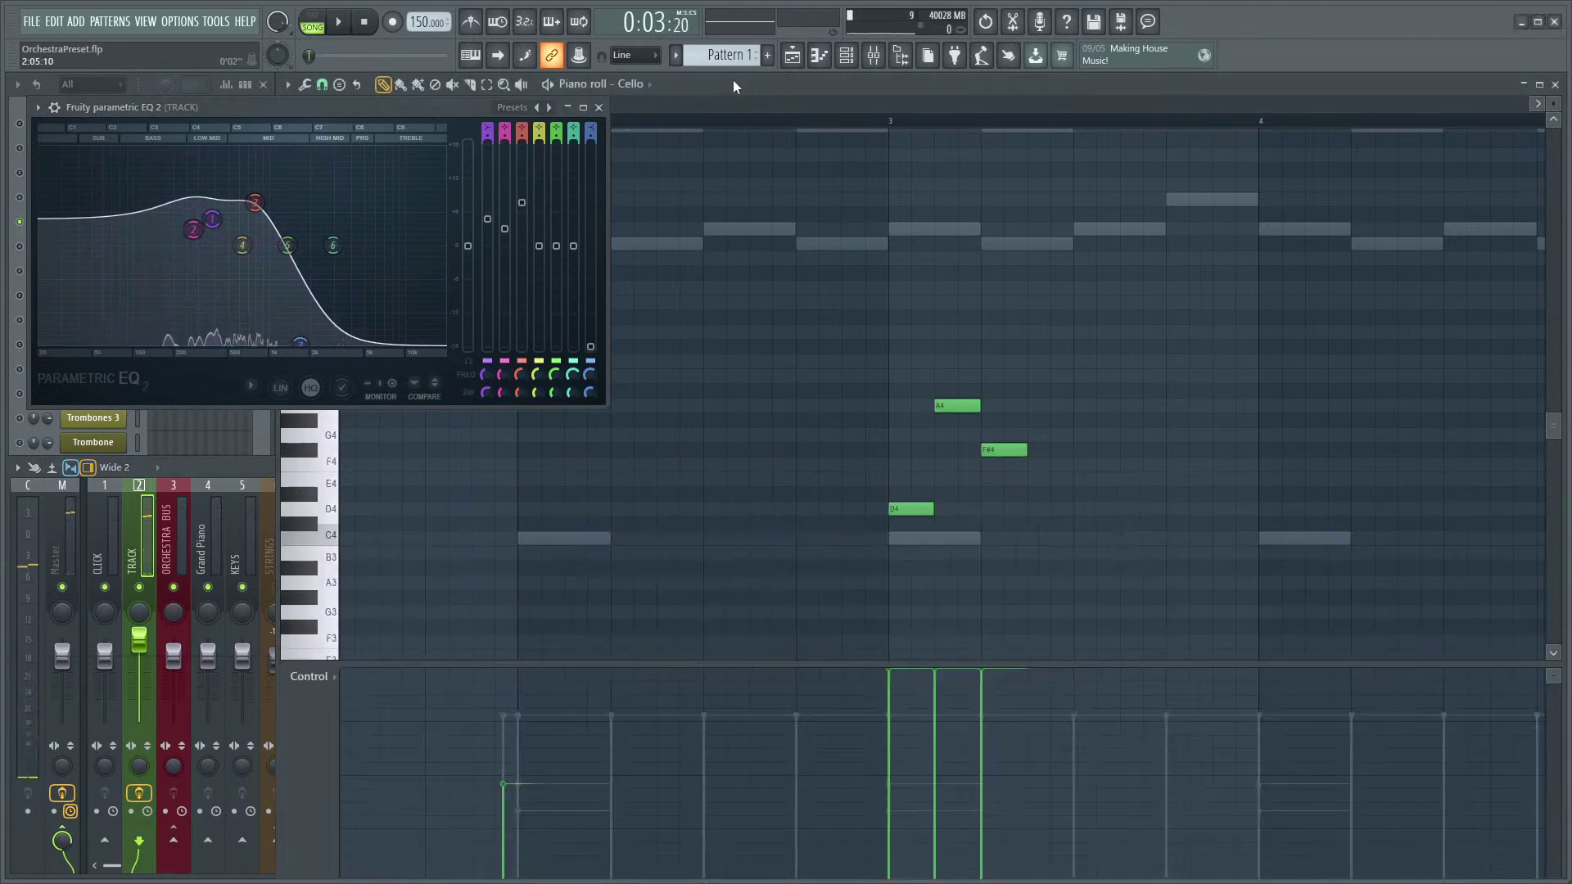
click(599, 108)
click(807, 99)
- Place a half-beat D4 at the start of bar 2, unmute the STRINGS bus and play it with the reference
drag(533, 527, 528, 503)
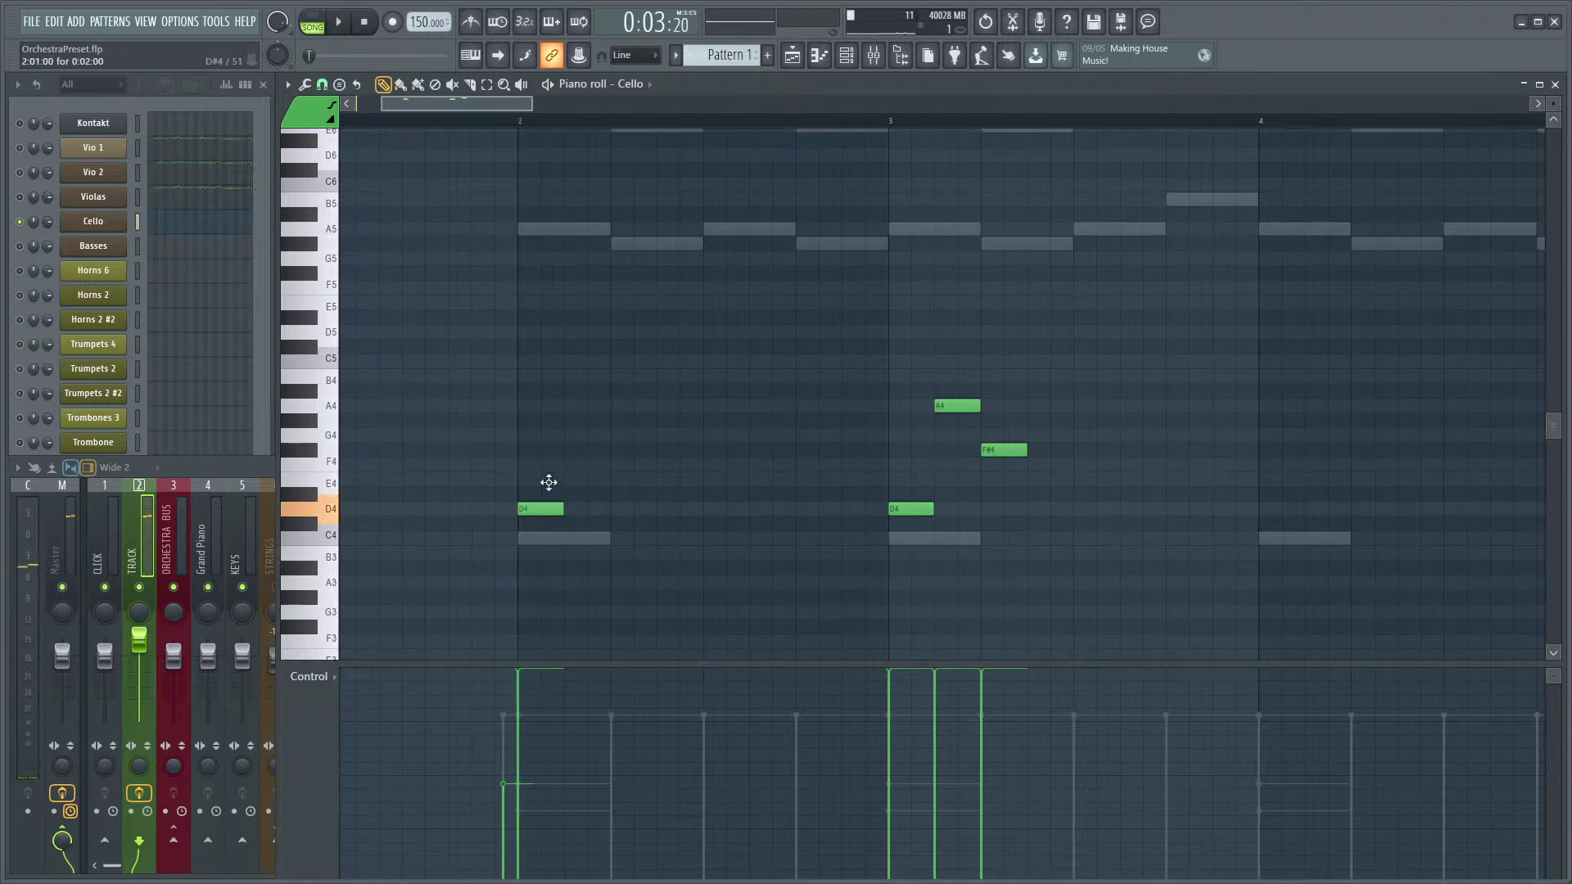
scroll(659, 425, down, 10)
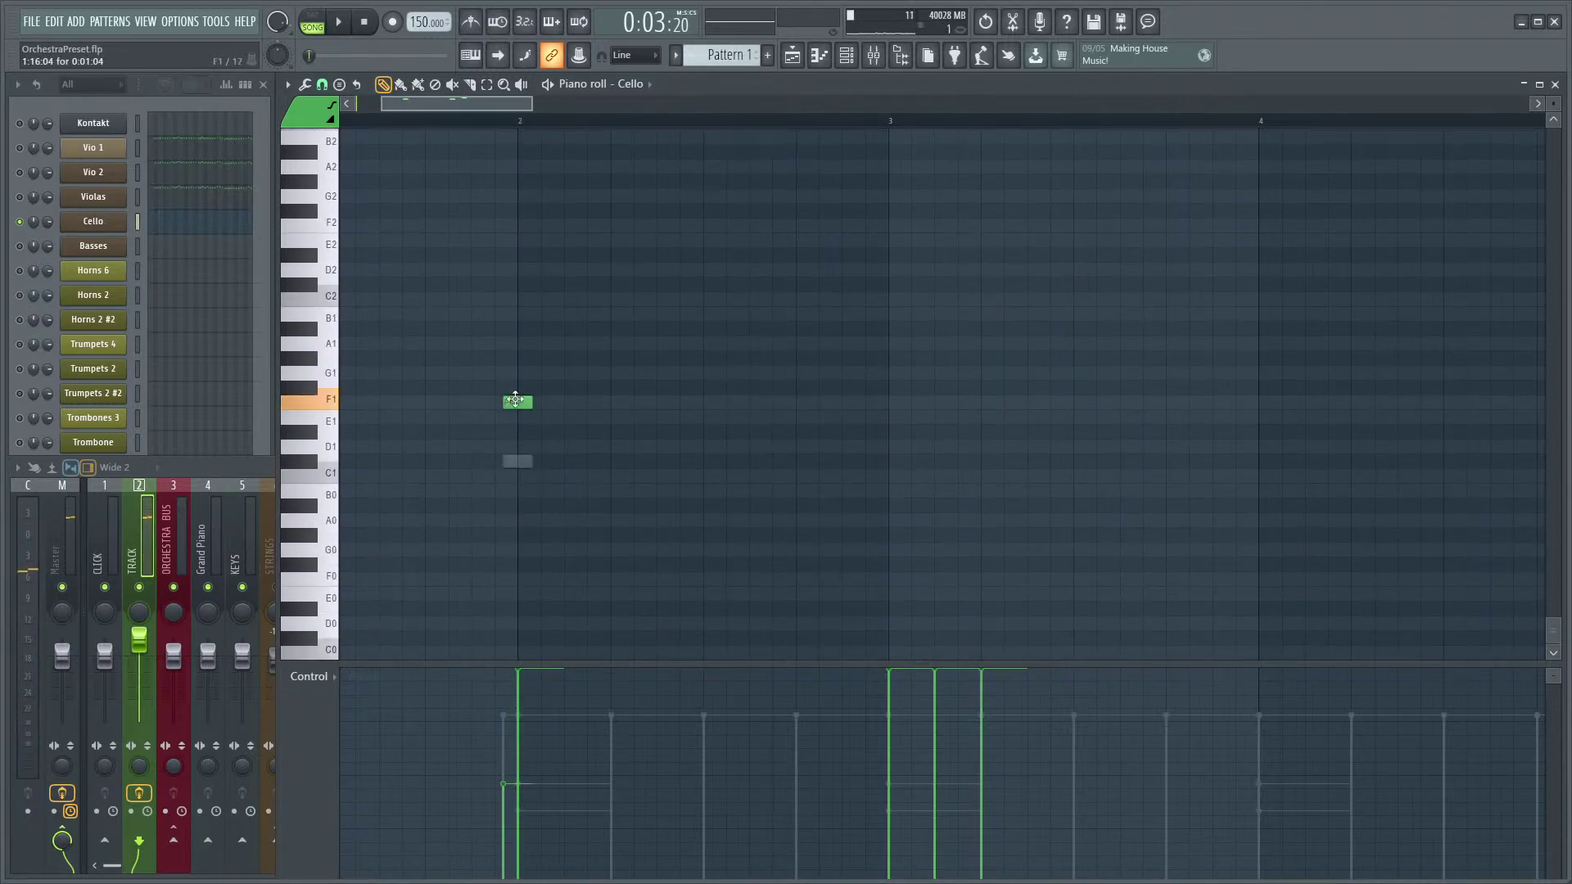
key(space)
scroll(719, 421, up, 6)
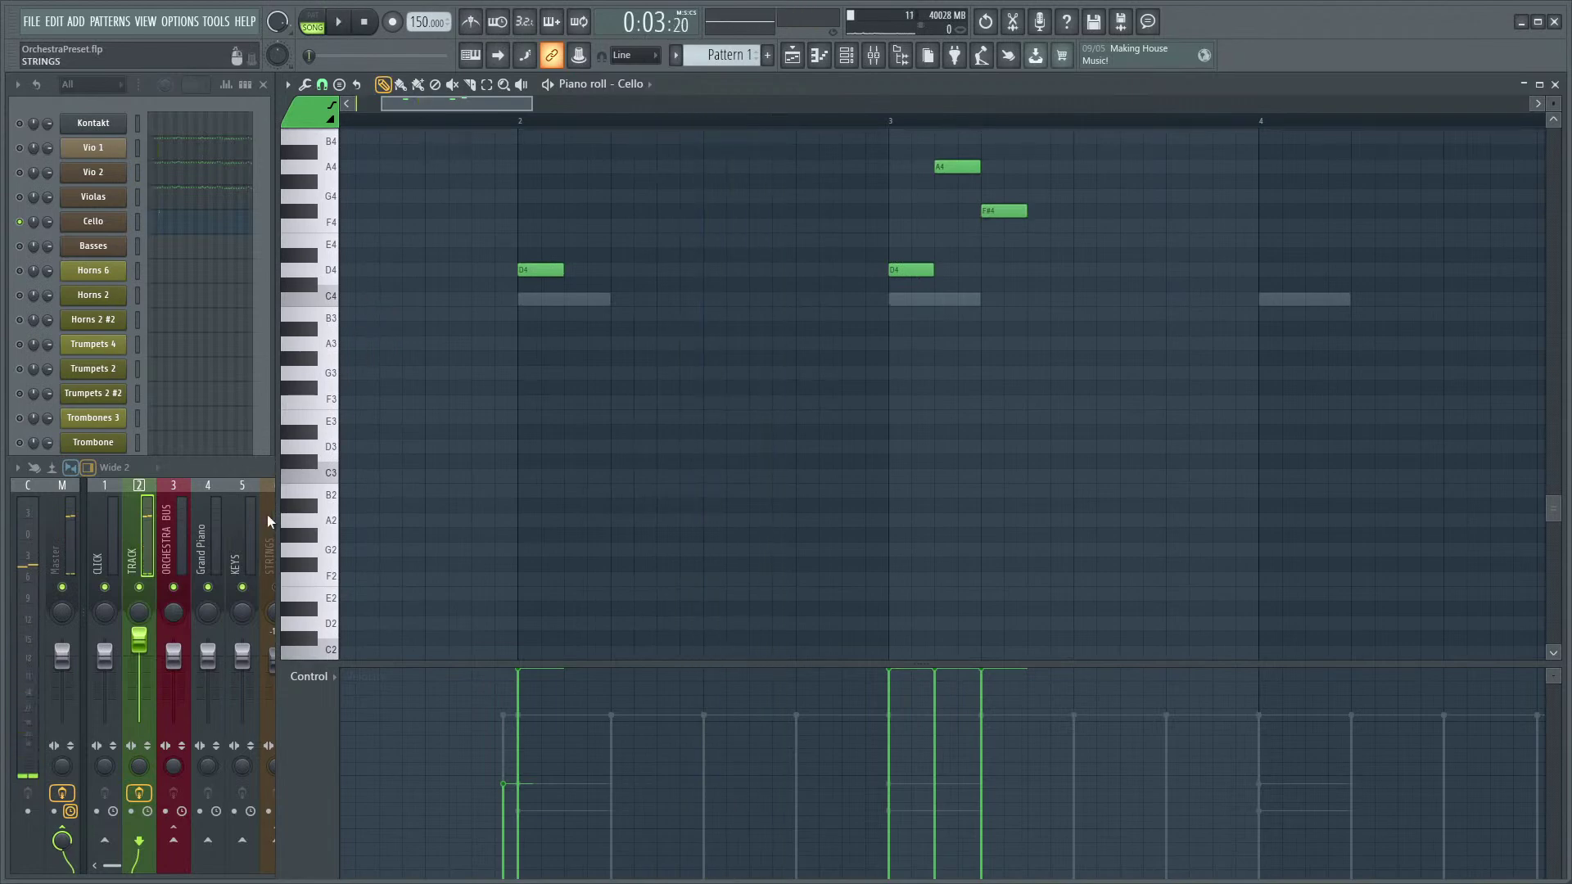
double_click(237, 463)
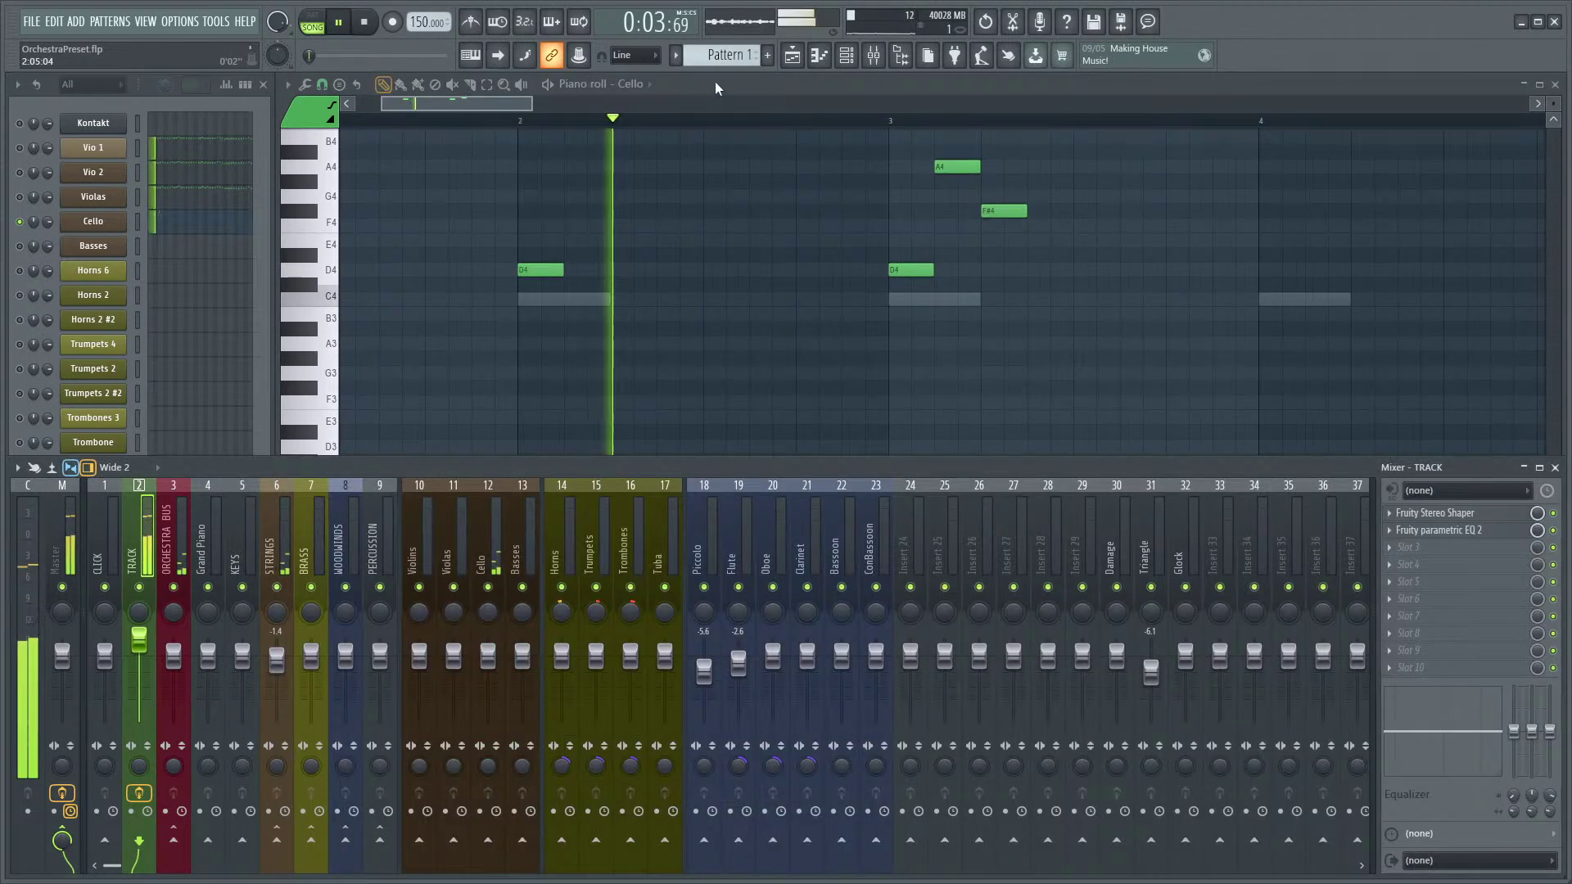
double_click(713, 82)
scroll(685, 344, up, 3)
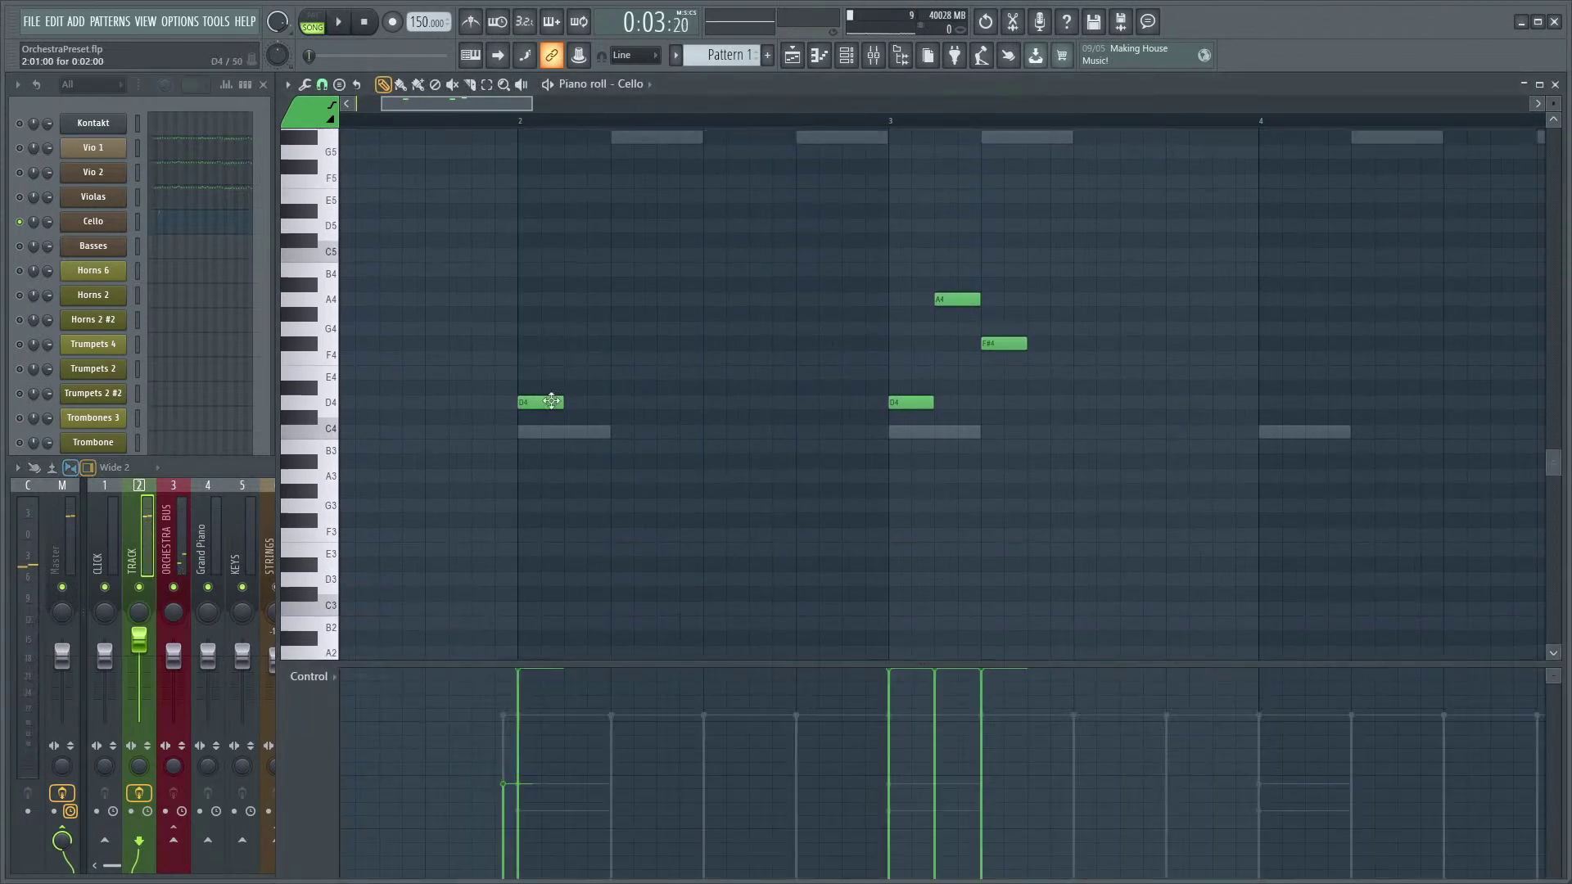
- Add half-beat A4 and F#4 notes after the bar 2 D4 and play the figure
scroll(604, 365, up, 2)
click(577, 357)
drag(577, 354, 578, 388)
click(621, 391)
right_click(586, 389)
key(space)
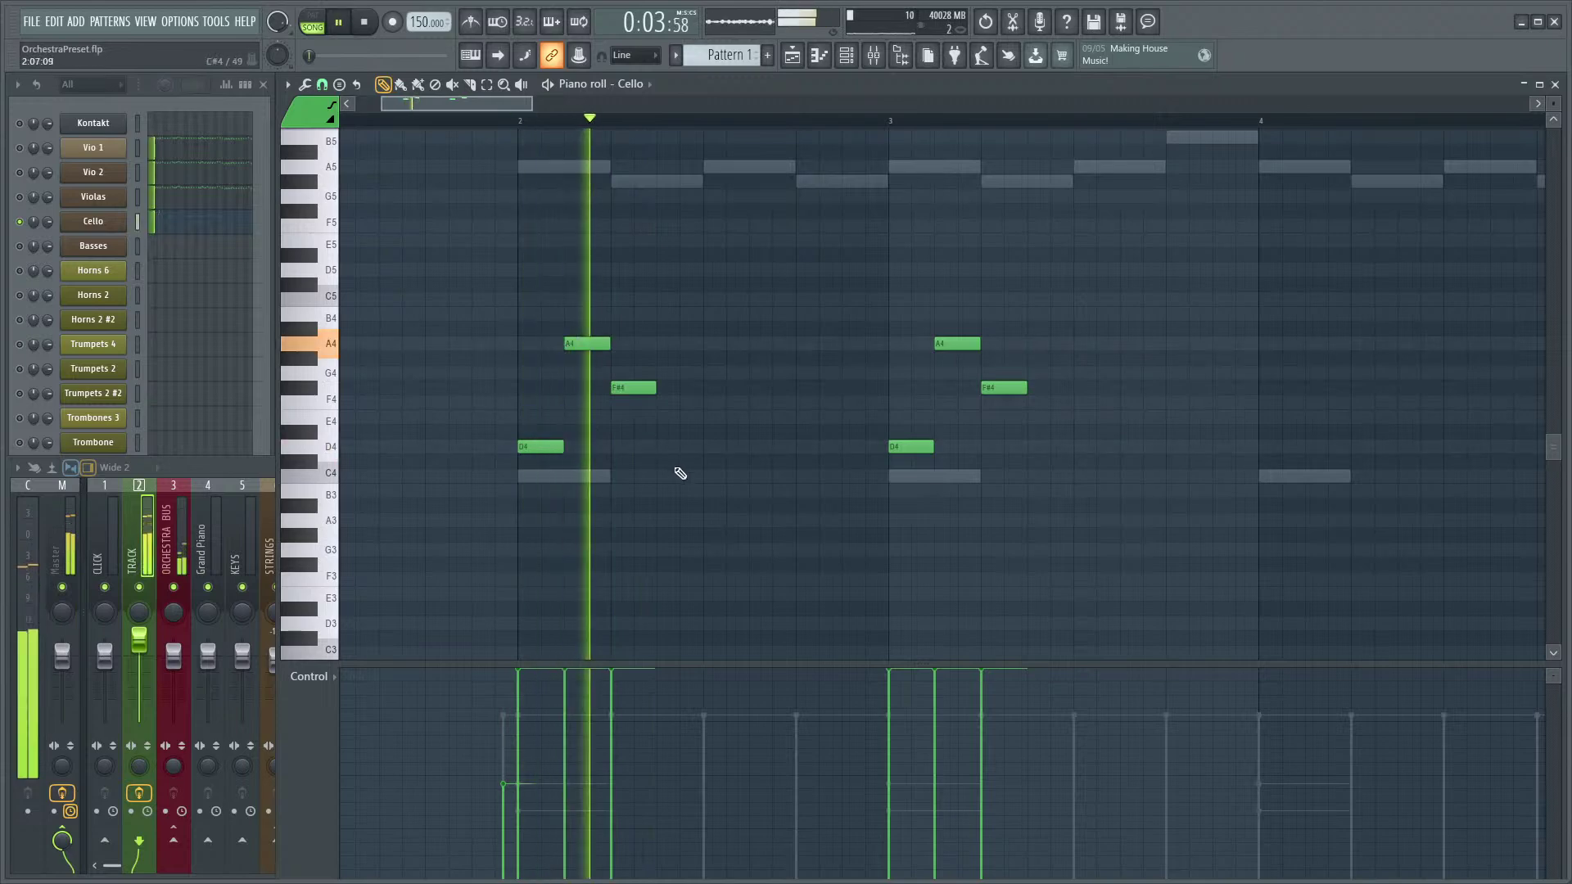
- Try a B4 on the third beat of bar 3 and replay the passage against the reference
scroll(803, 530, up, 1)
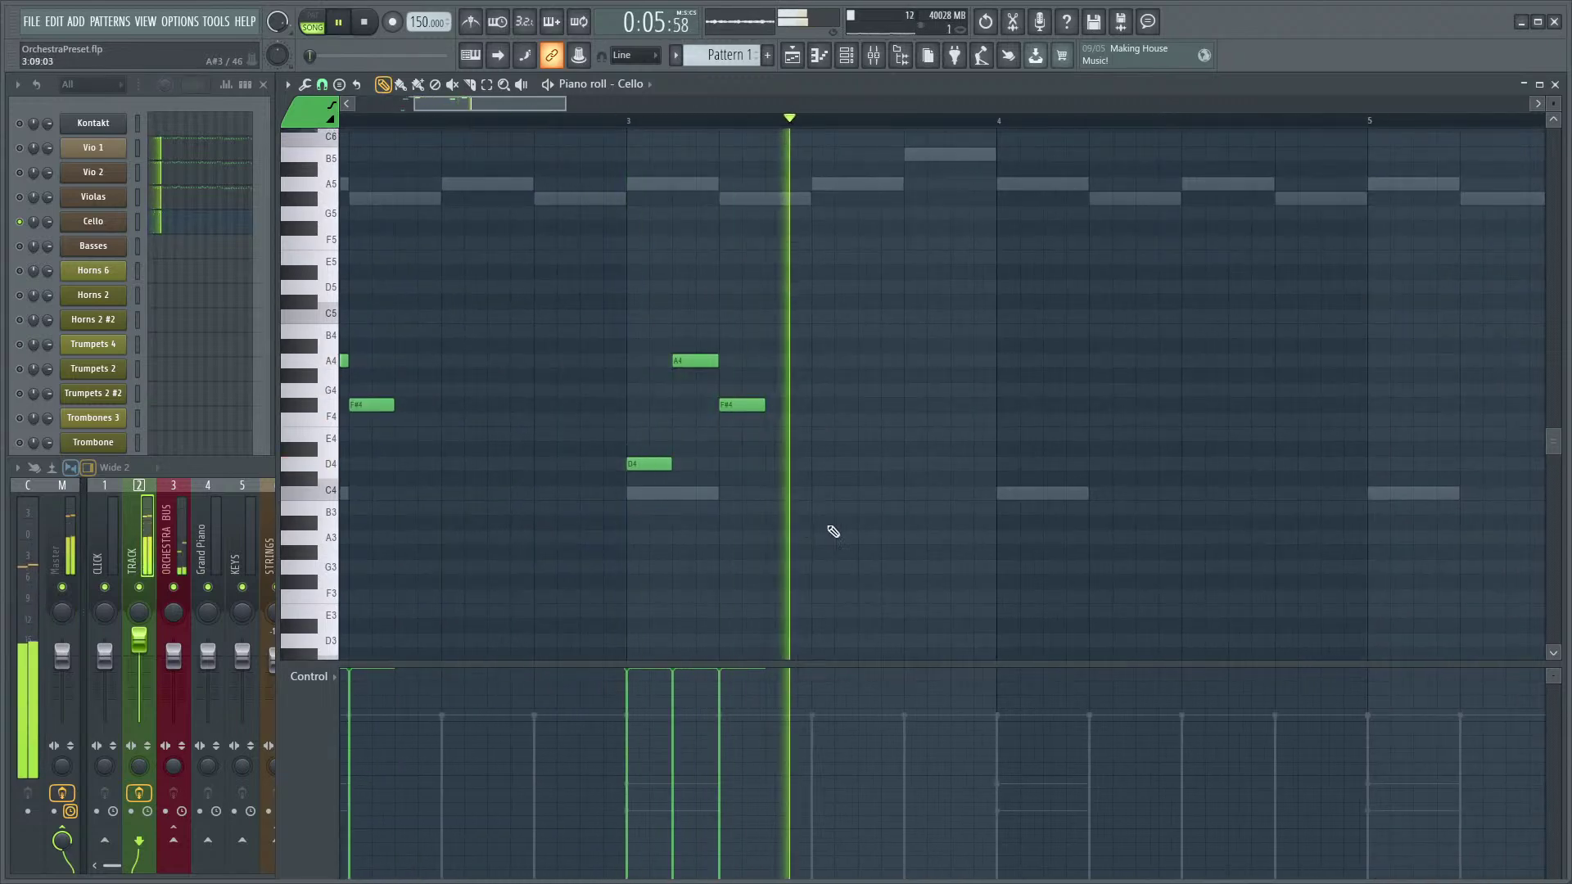
key(space)
click(754, 334)
right_click(753, 336)
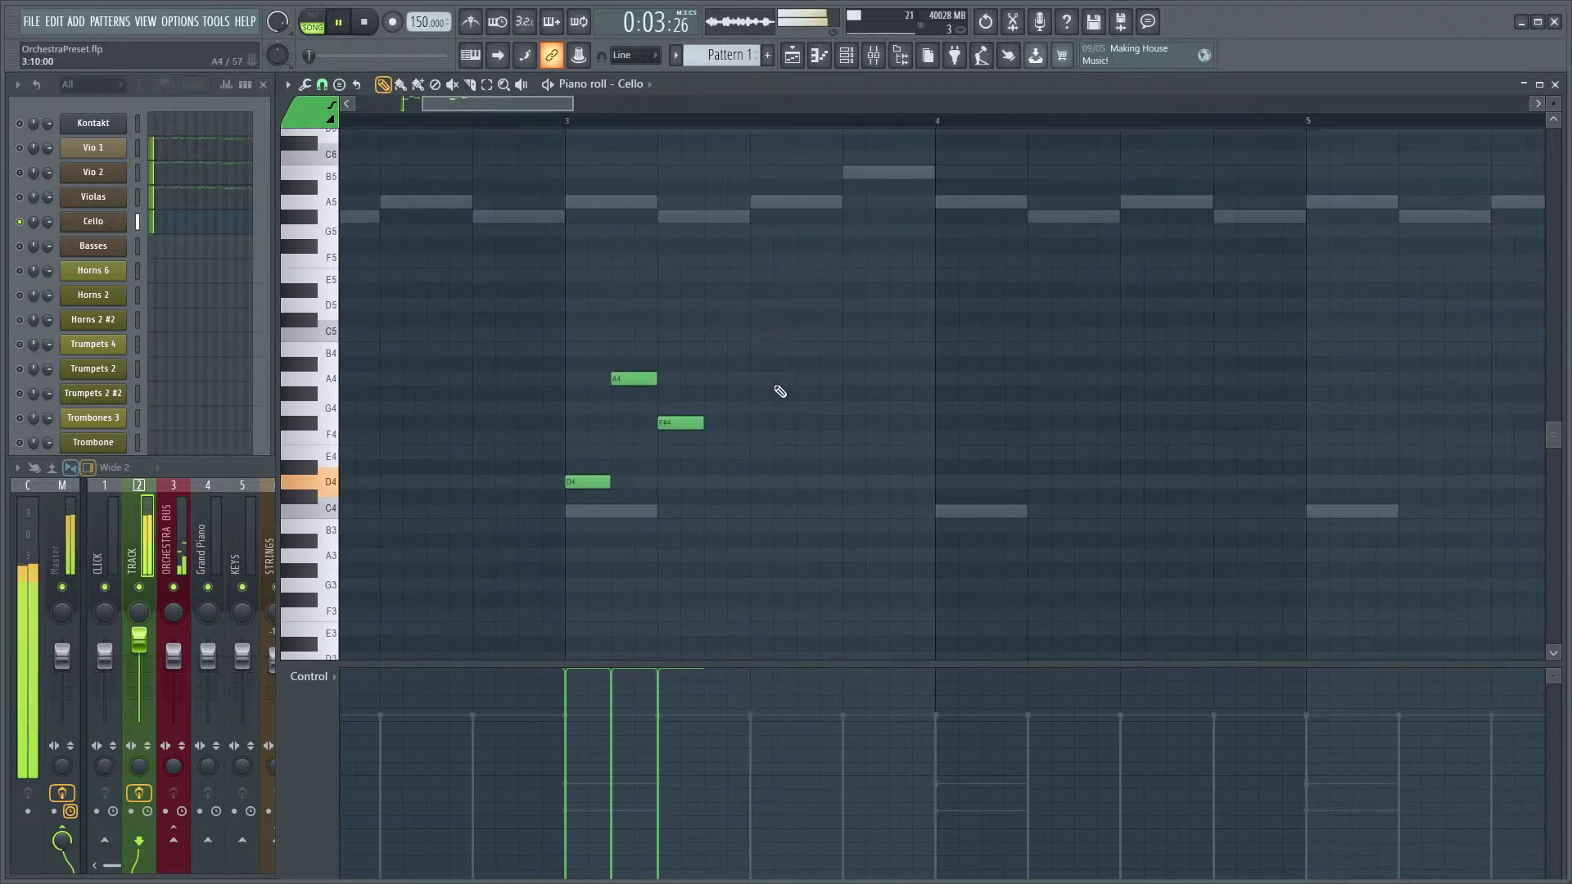
key(space)
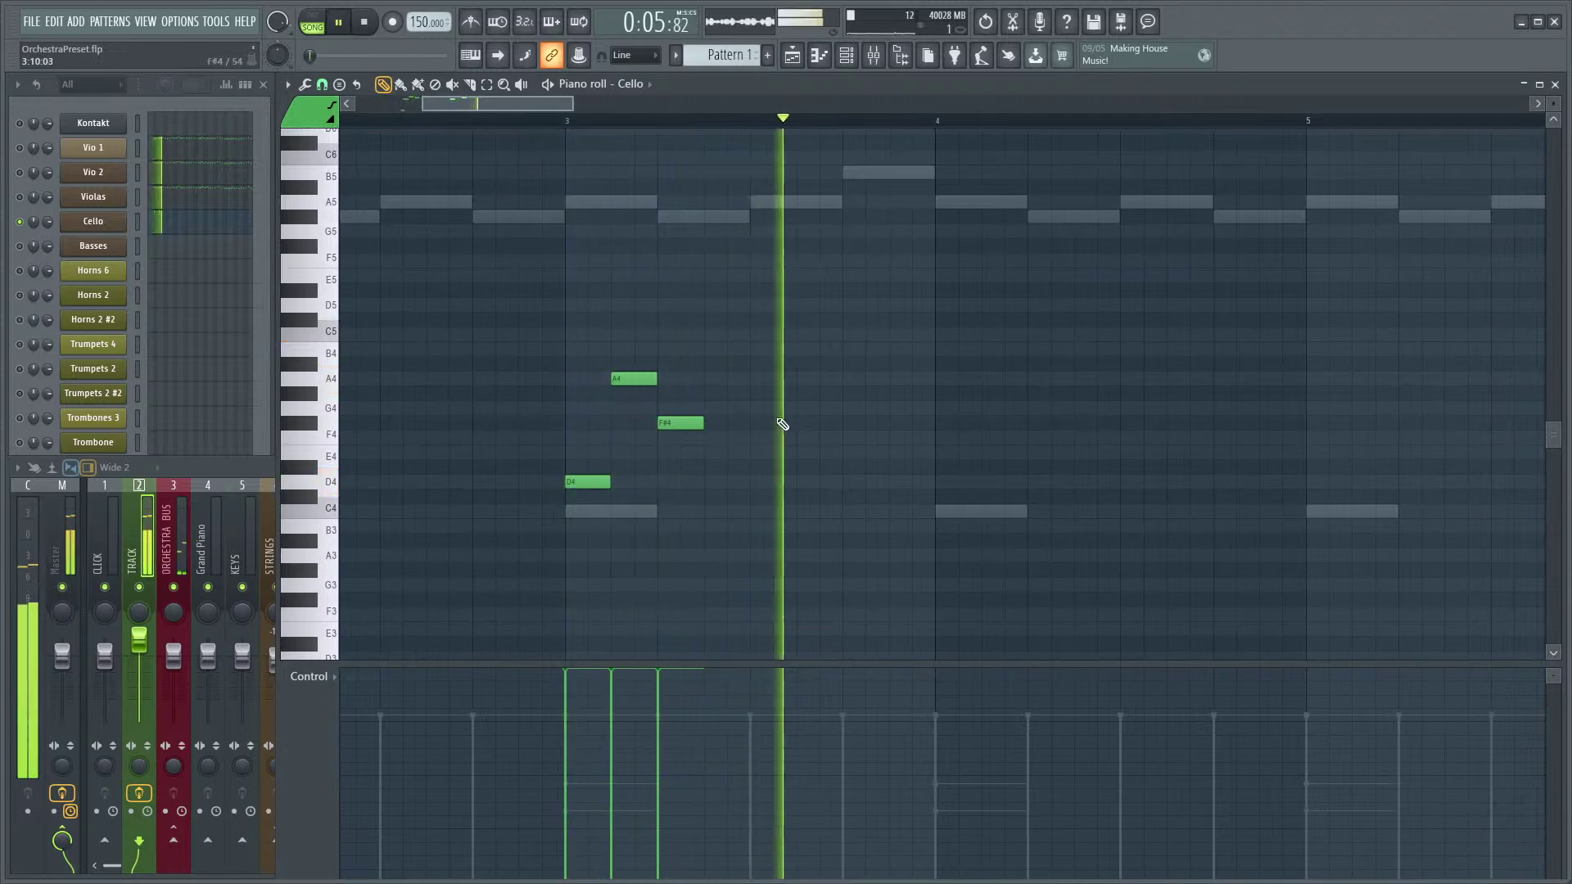
key(space)
click(748, 352)
right_click(752, 355)
key(space)
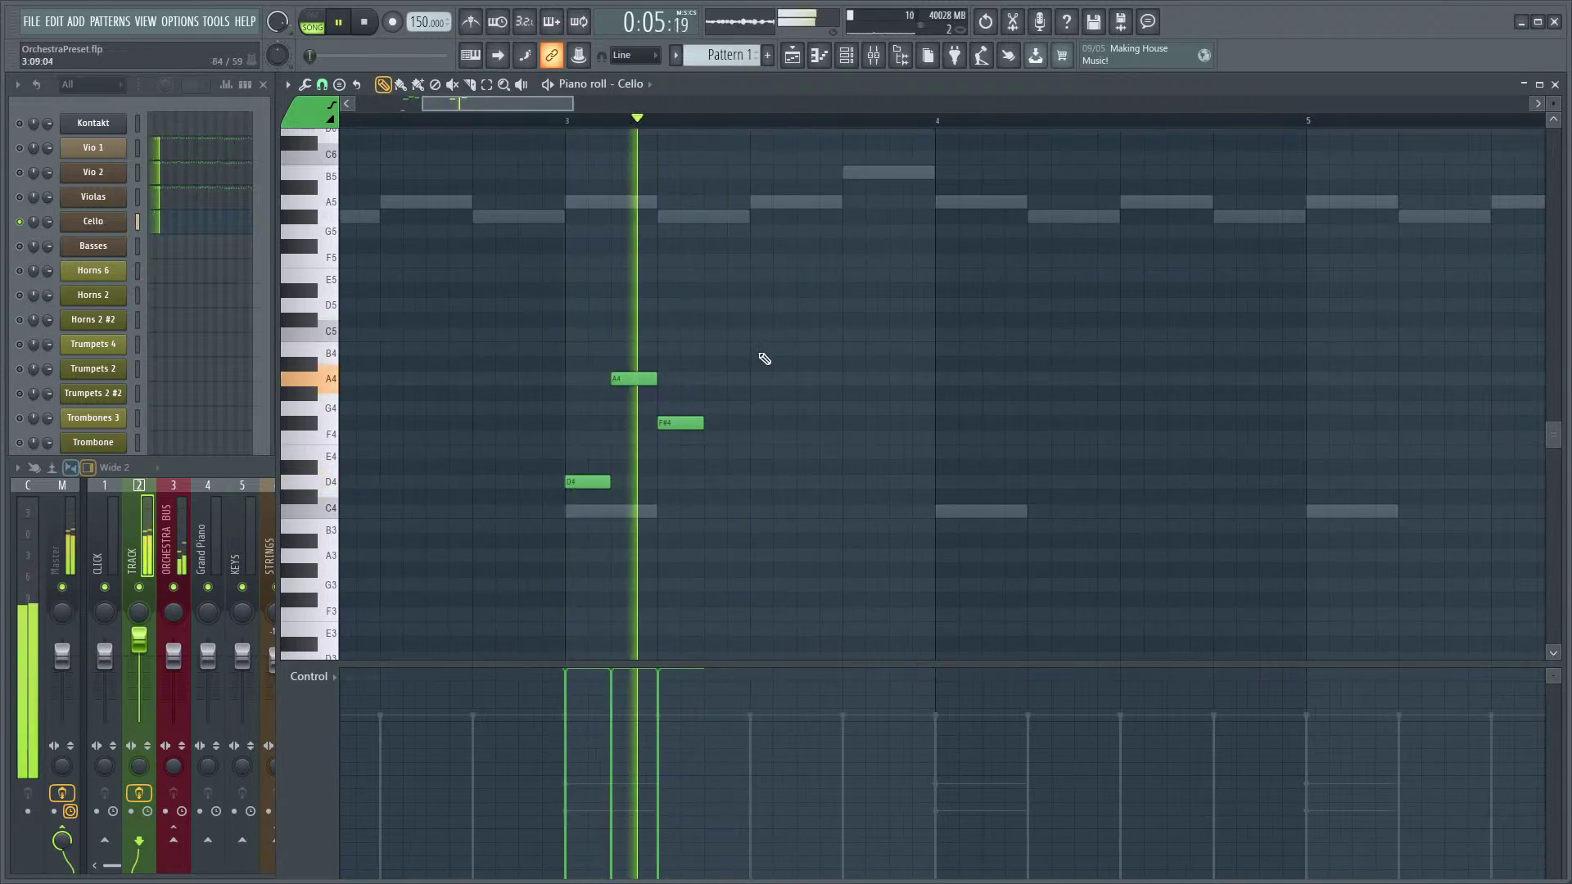
- Try C#5 and A#4 on the third beat of bar 3, erase both and replay the passage
key(space)
click(751, 320)
right_click(752, 321)
click(765, 363)
right_click(771, 365)
key(space)
key(space)
- Place two half-beat A4 notes across the third beat of bar 3, checking them against the reference
click(770, 392)
drag(770, 392, 770, 378)
key(space)
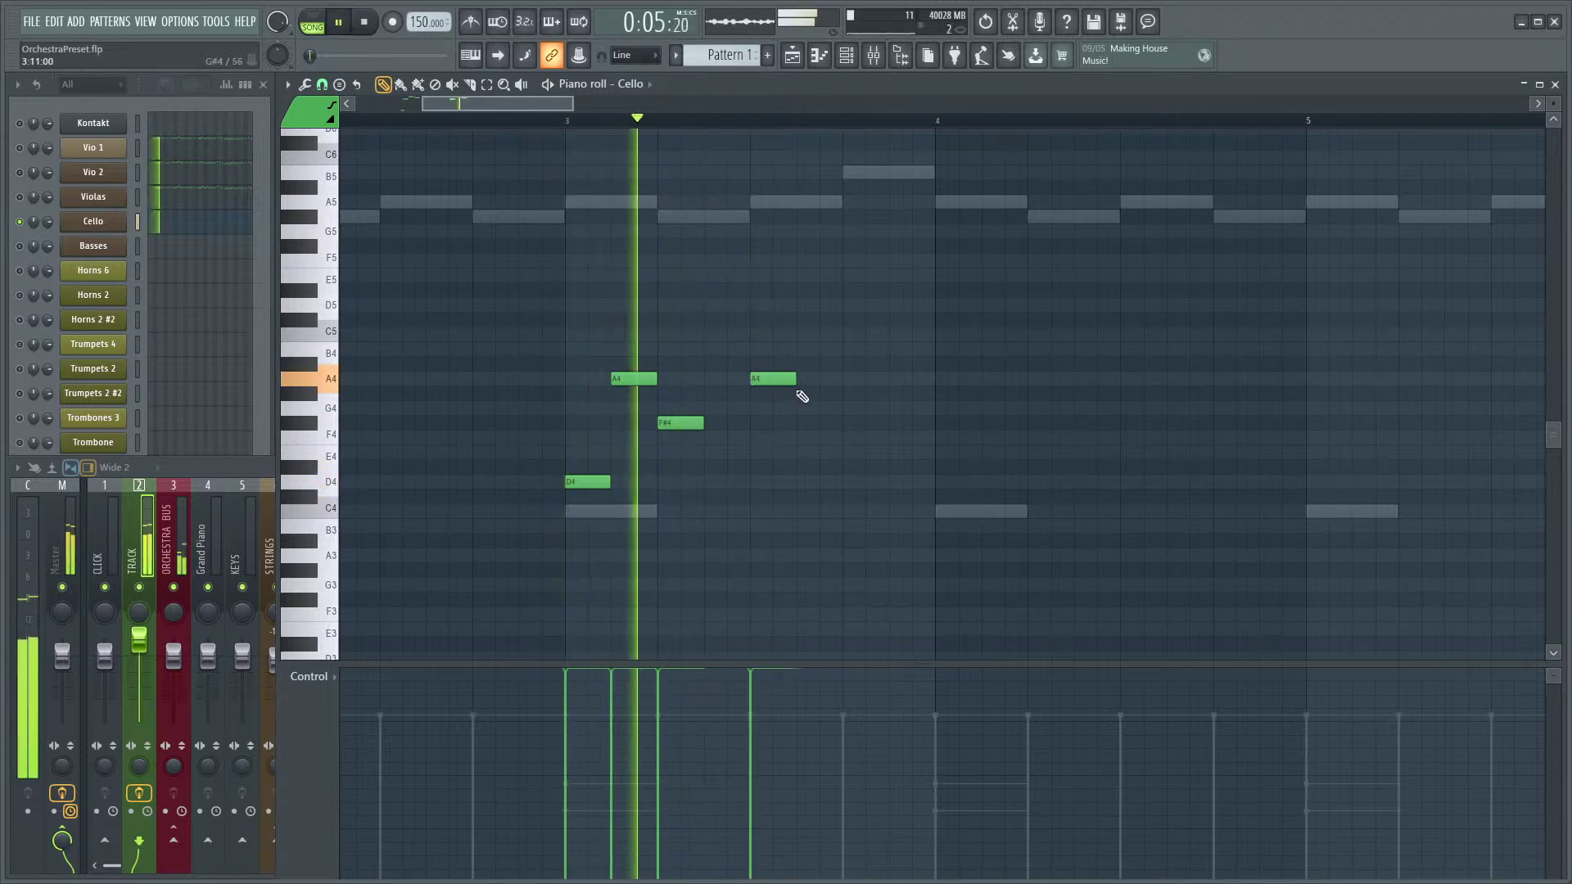
key(space)
click(811, 380)
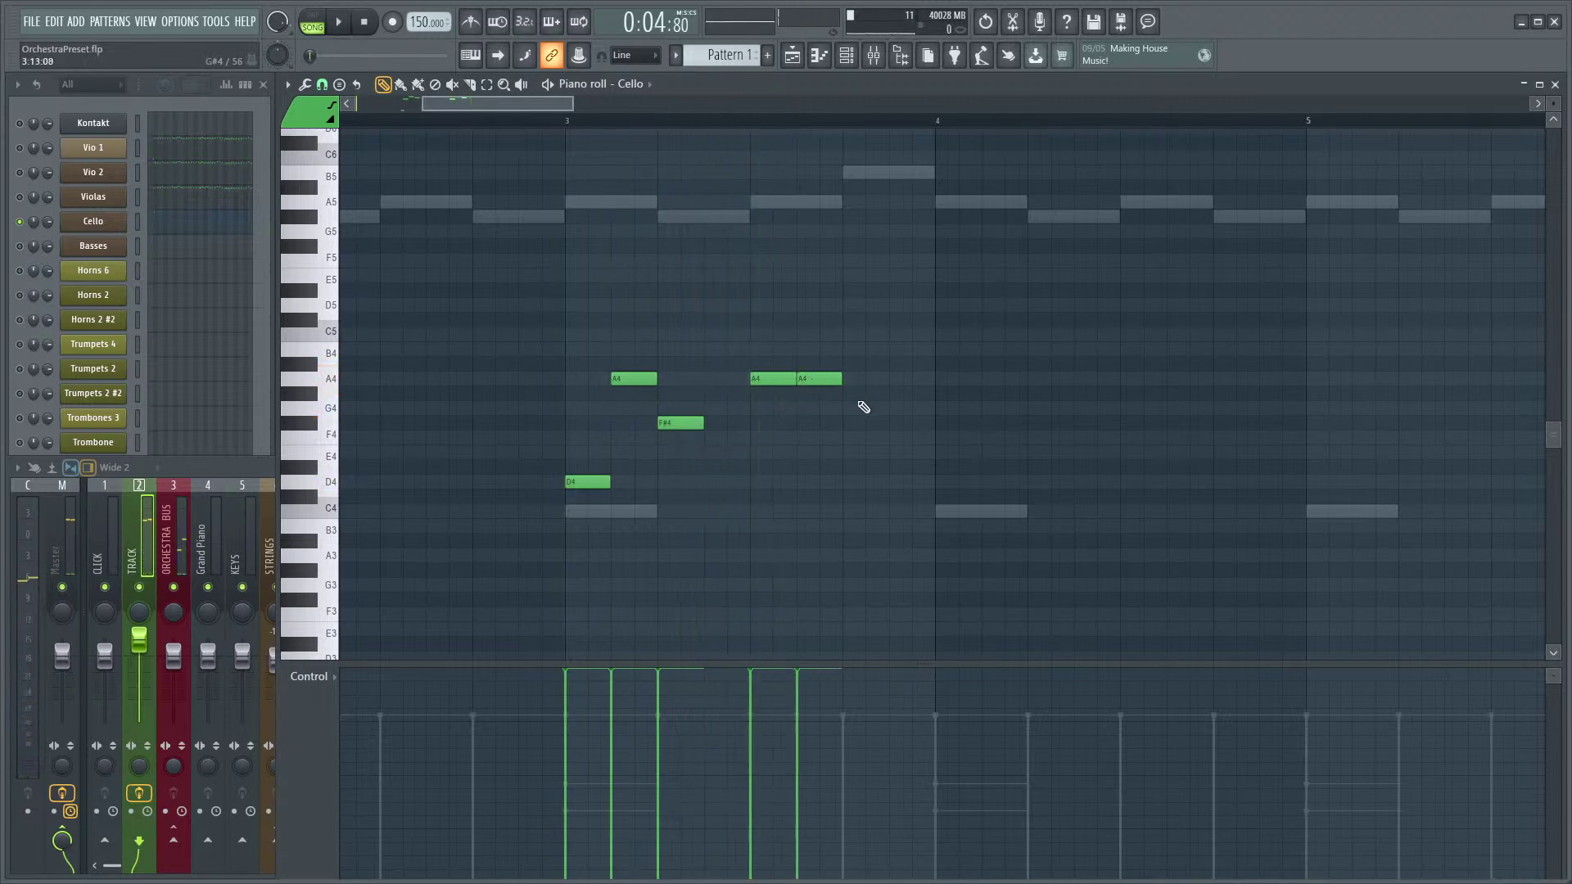
- Add half-beat G#4 and F#4 notes on the fourth beat of bar 3 and play the phrase
click(851, 407)
right_click(852, 408)
click(851, 393)
click(896, 423)
key(space)
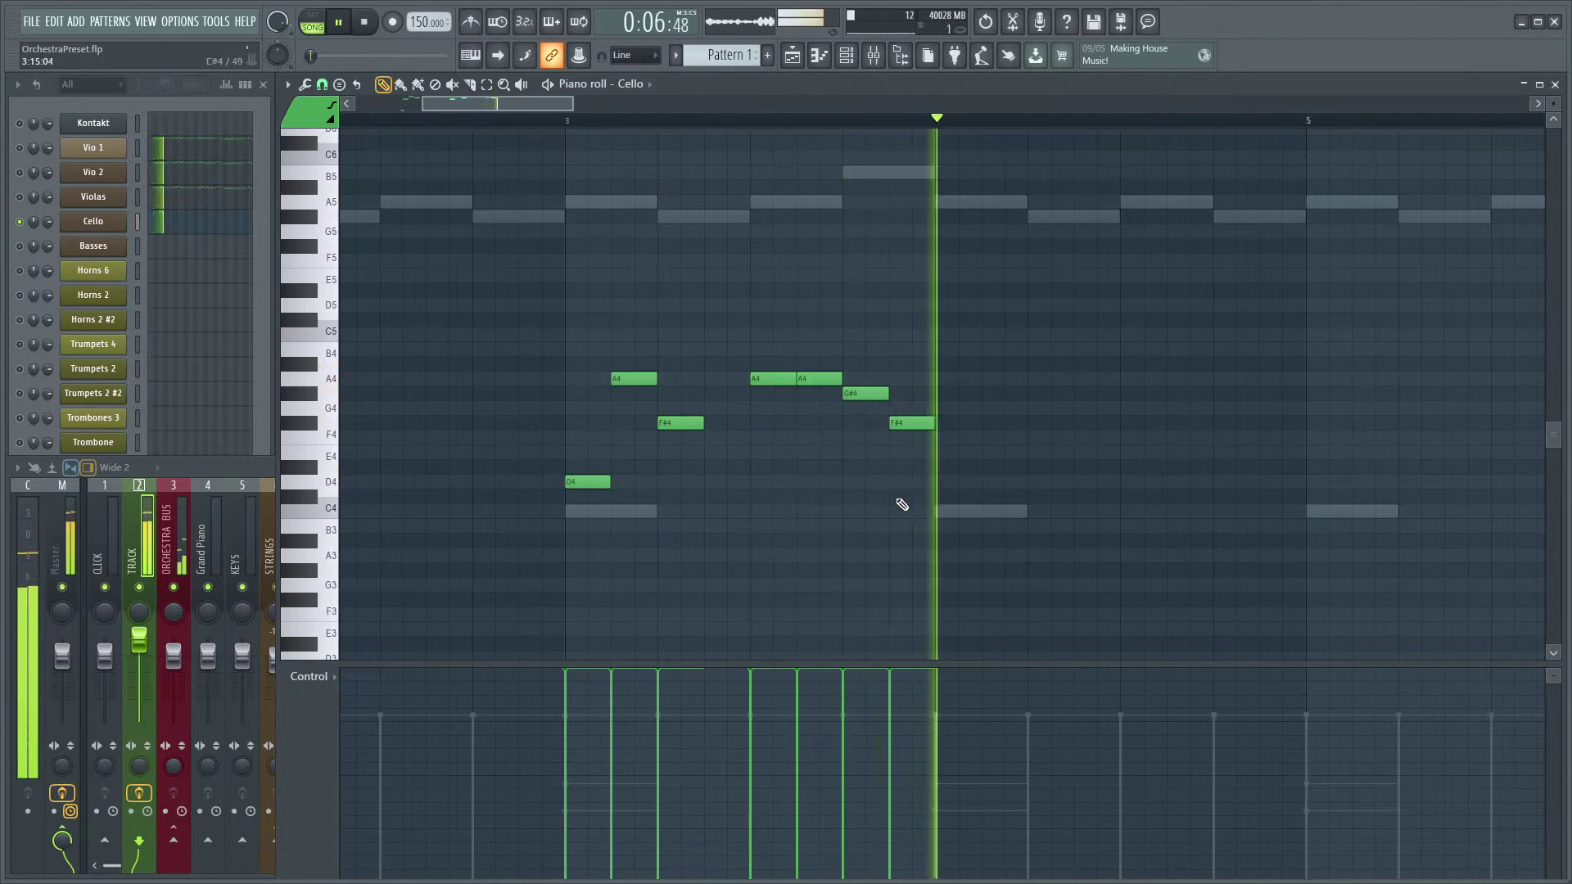
key(space)
key(space)
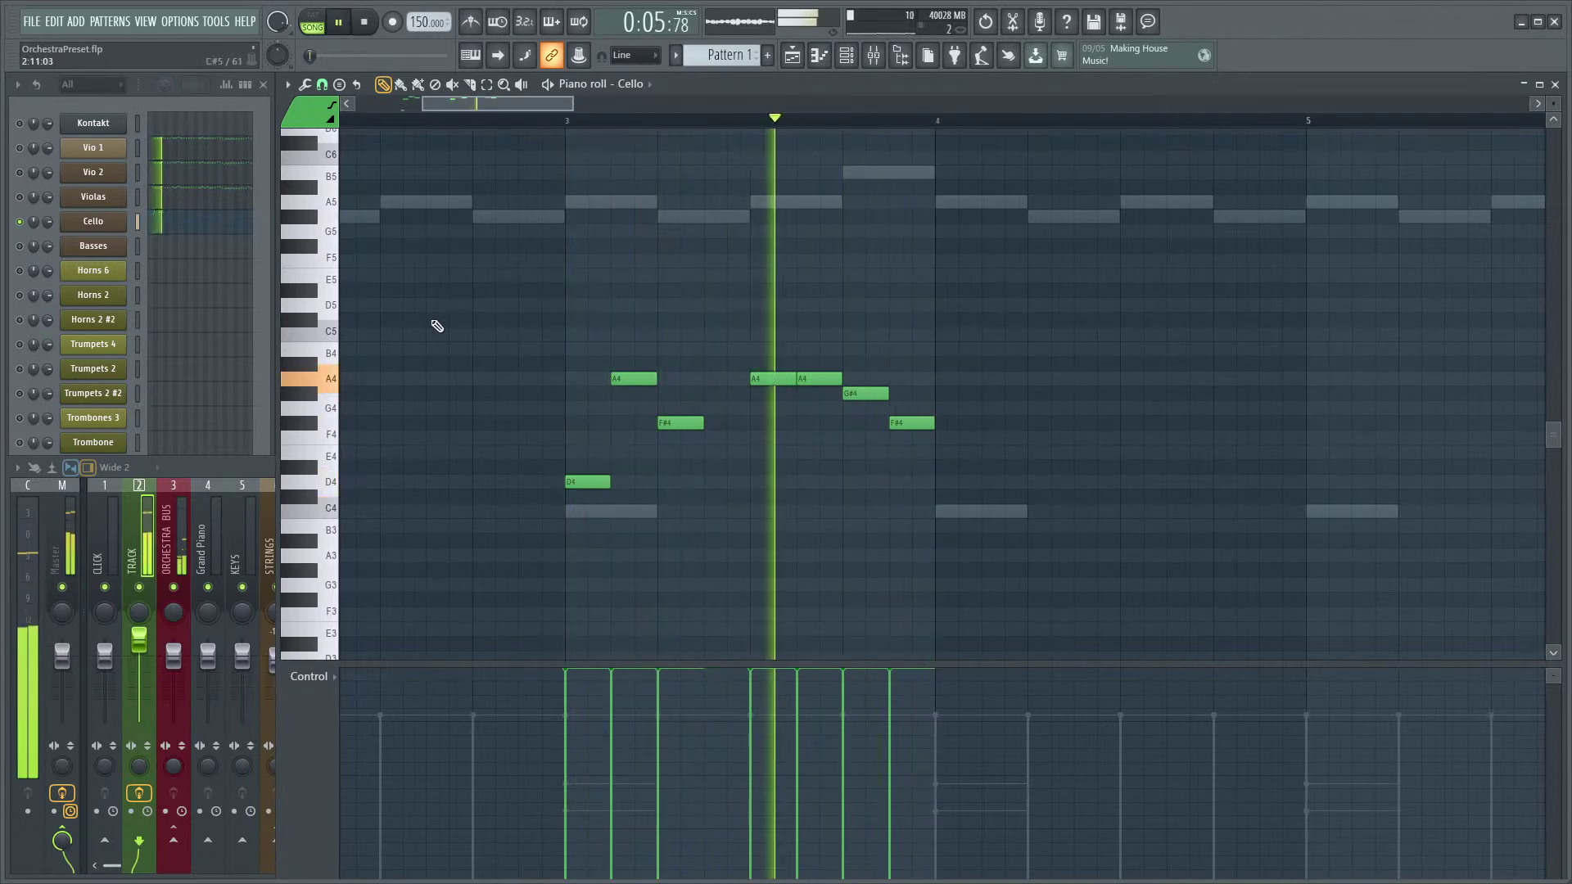
key(space)
- Replay from the third beat of bar 3 and erase the G#4 and F#4 on its fourth beat
key(F9)
key(space)
key(space)
click(751, 122)
key(space)
key(space)
right_click(869, 394)
right_click(907, 423)
key(space)
key(space)
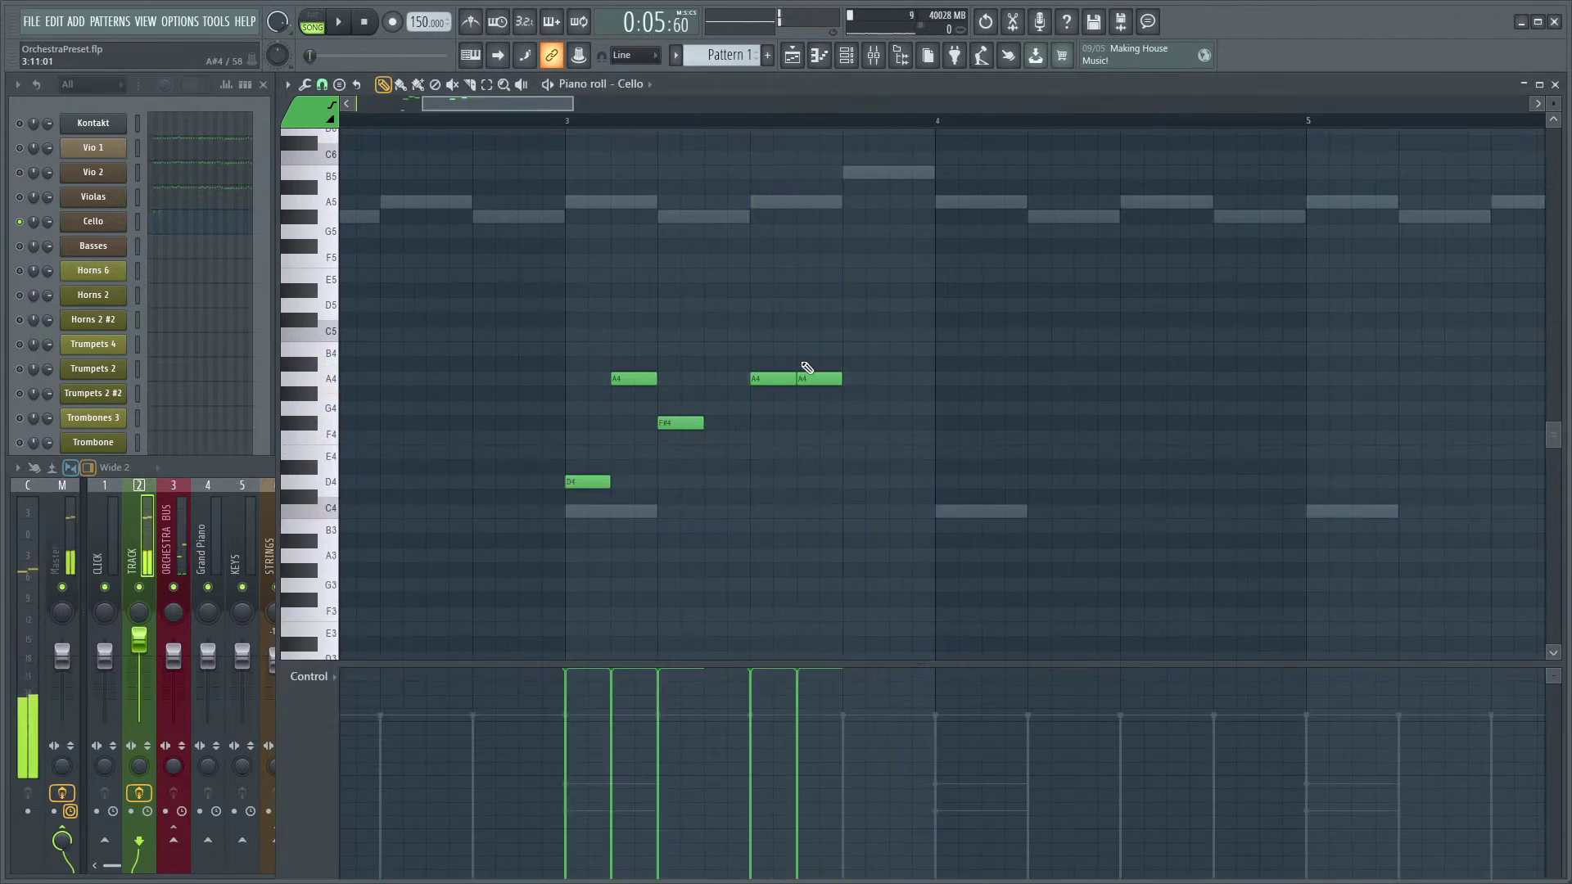
- Erase the two A4 notes on the third beat of bar 3 and play the reference there
right_click(807, 378)
right_click(773, 378)
key(space)
key(space)
- Try half-beat A4, A4, F#4 and E4 notes across the last two beats of bar 3 and play them
click(756, 378)
click(802, 378)
click(847, 423)
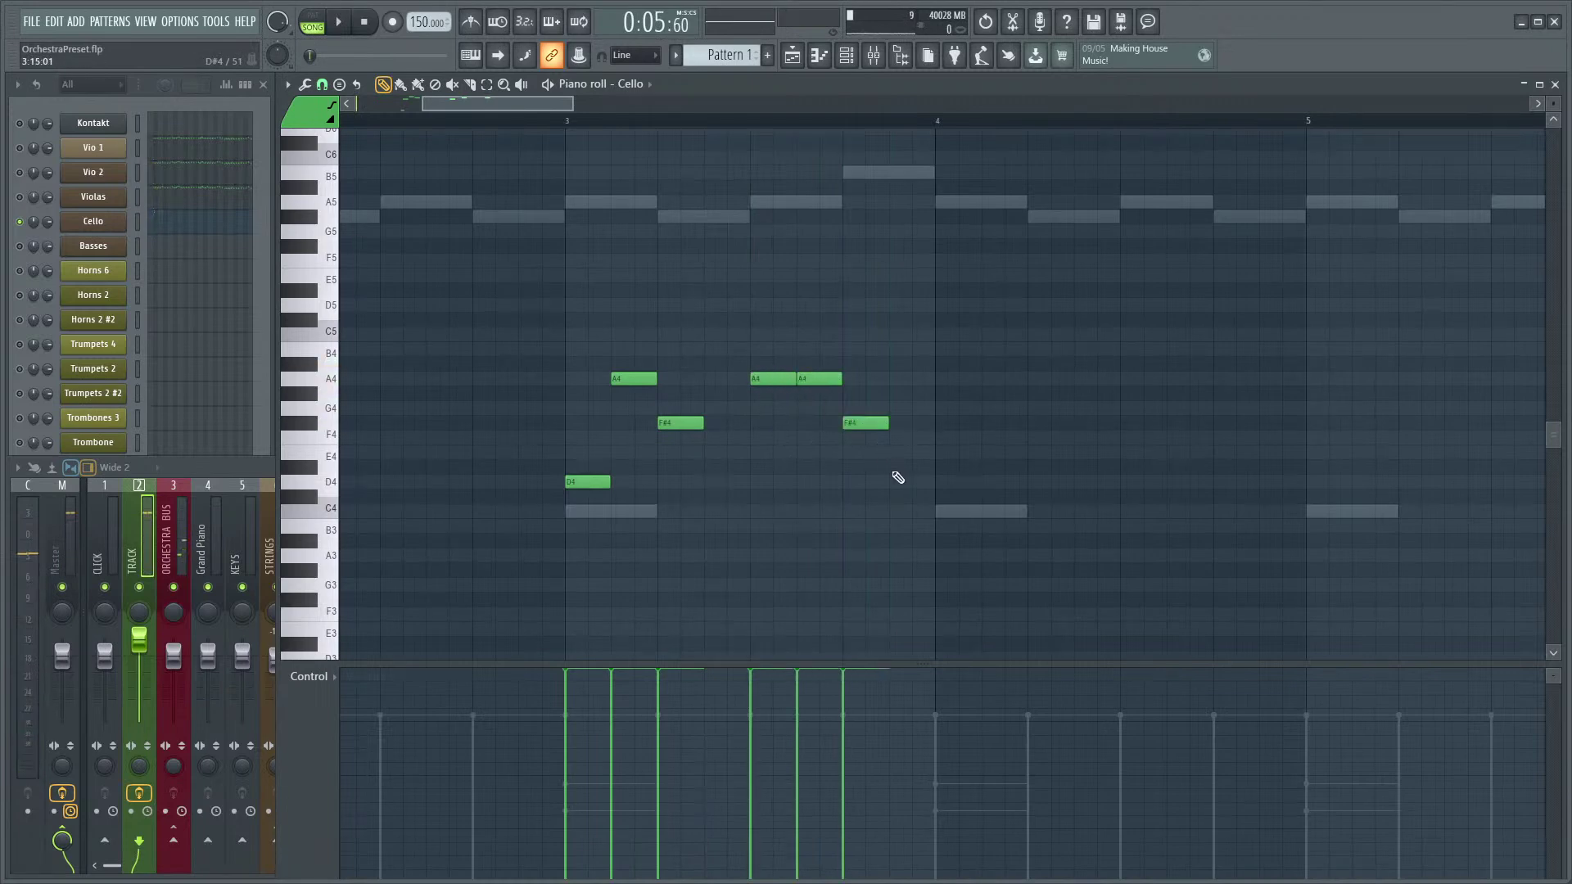
click(895, 454)
key(space)
key(space)
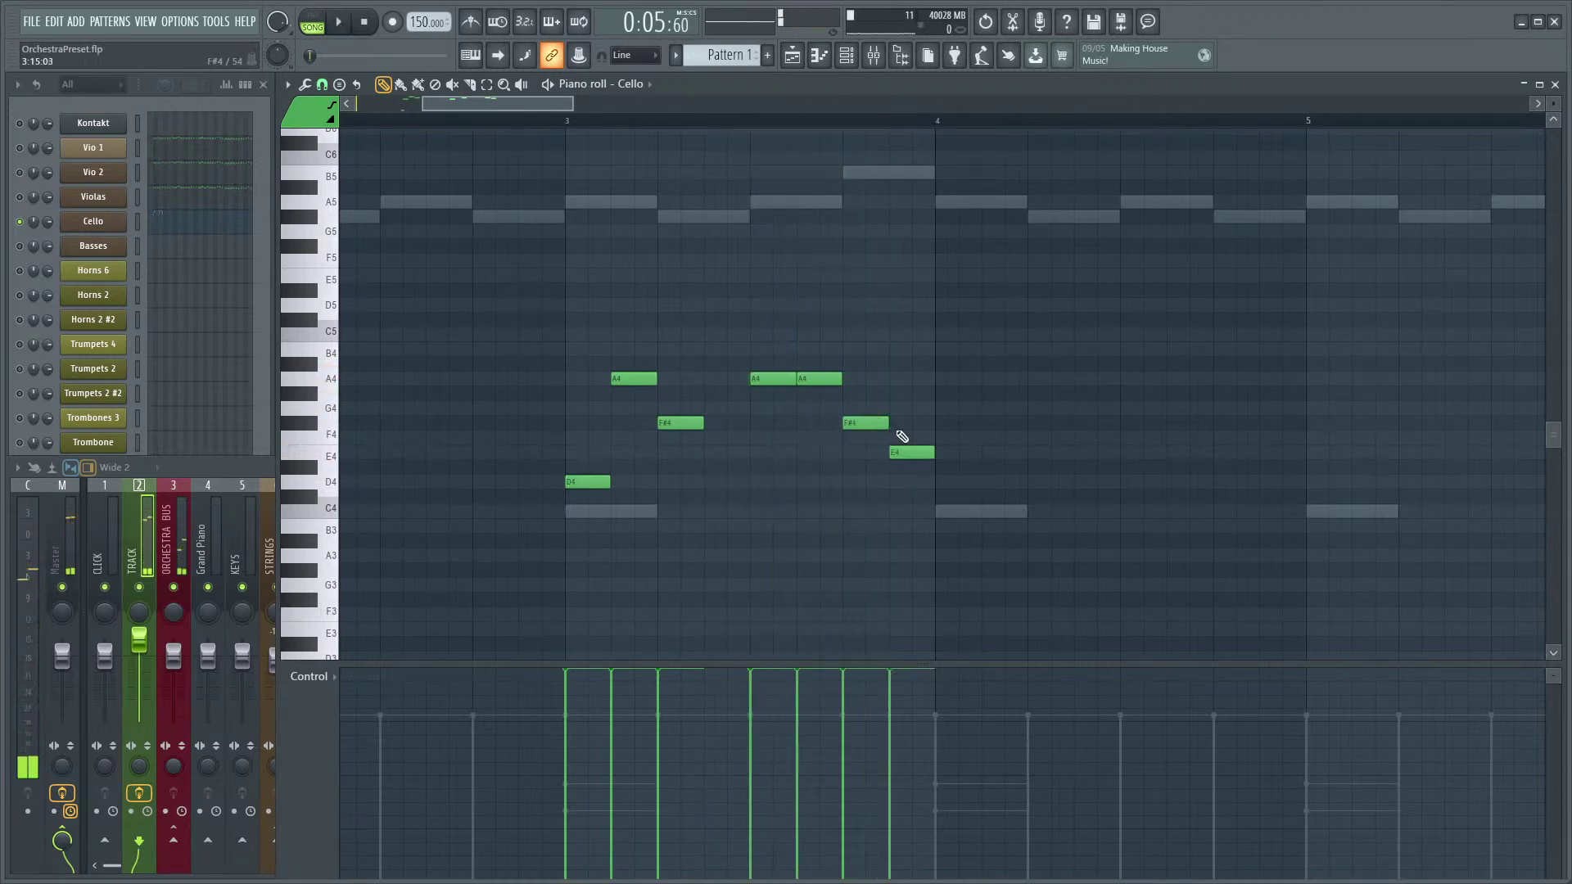
- Erase the four notes in the second half of bar 3 and replay the reference
right_click(884, 424)
right_click(911, 454)
key(space)
right_click(813, 378)
right_click(773, 378)
key(space)
key(space)
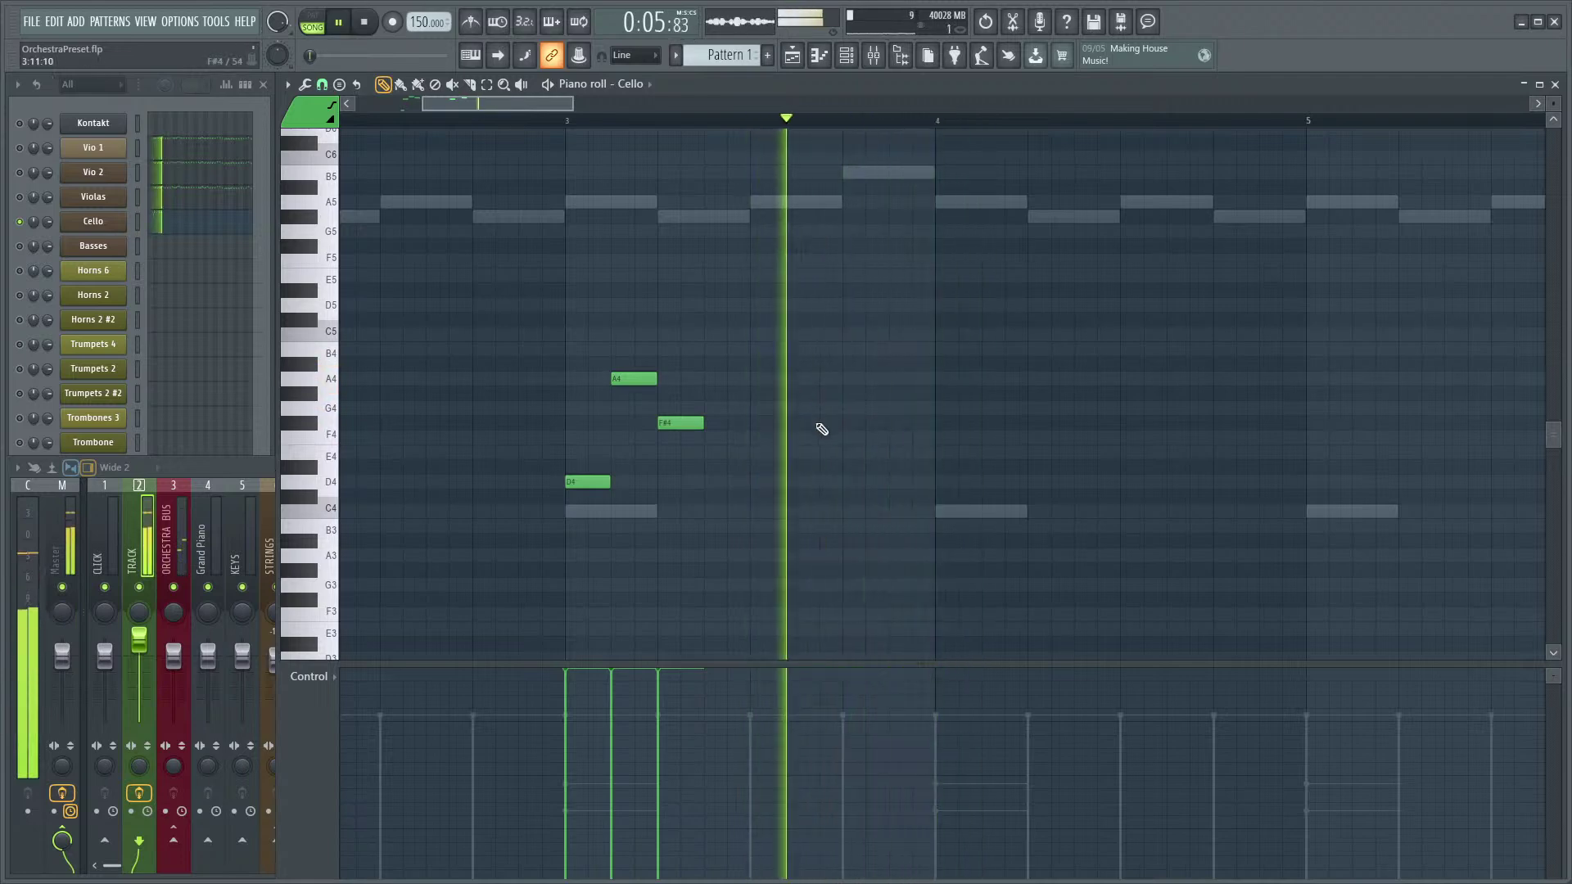
- Place a half-beat E4 at the start of bar 4 and play it with the reference
key(space)
click(949, 452)
drag(1005, 498, 870, 501)
key(space)
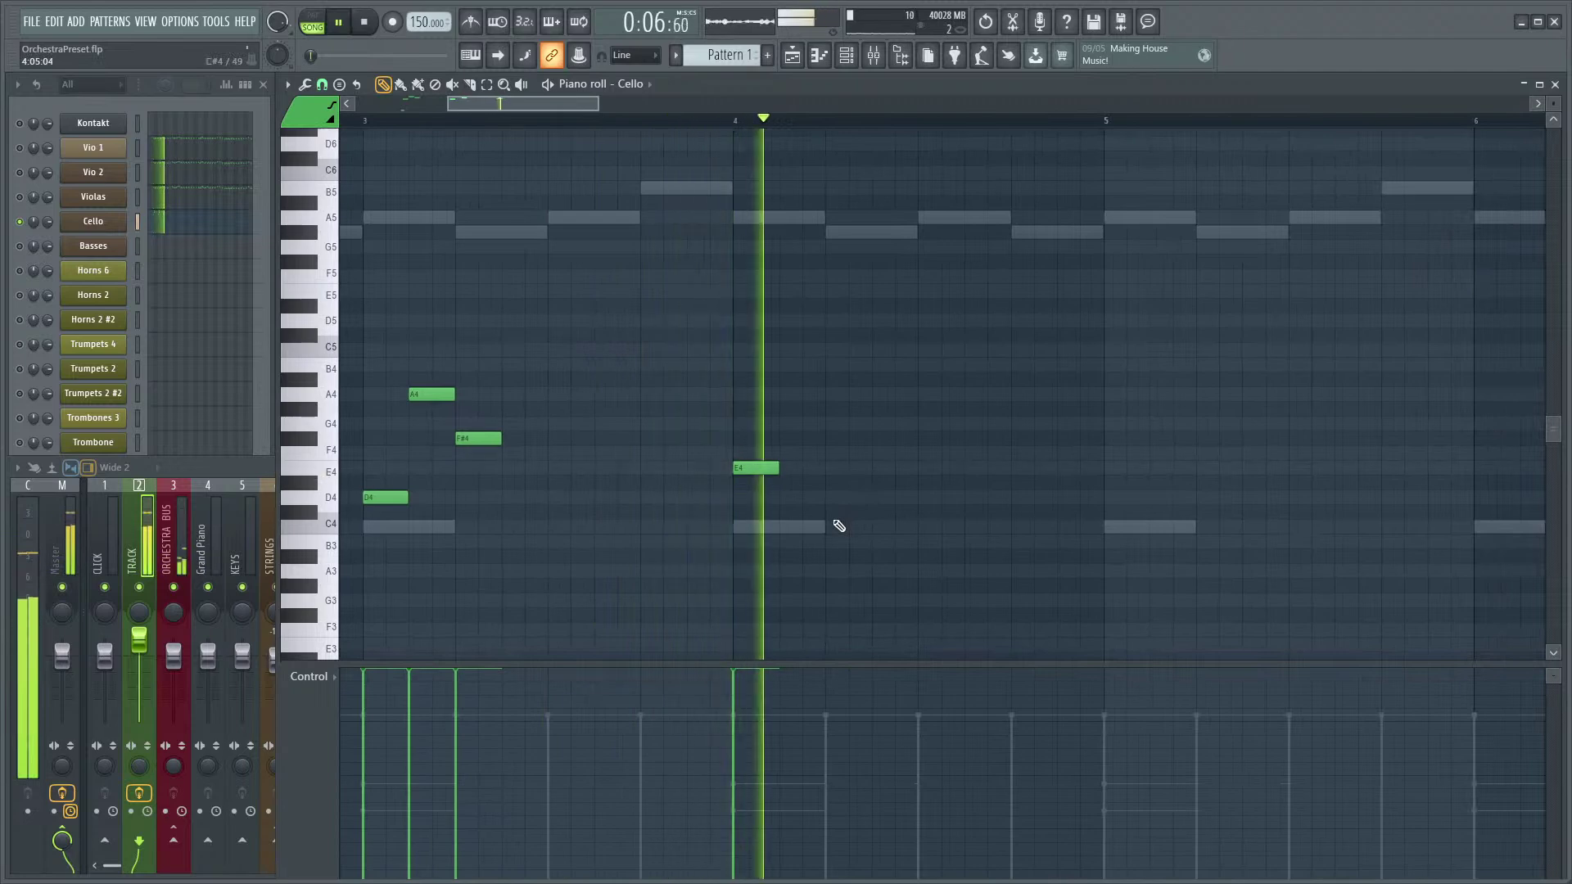
key(space)
key(space)
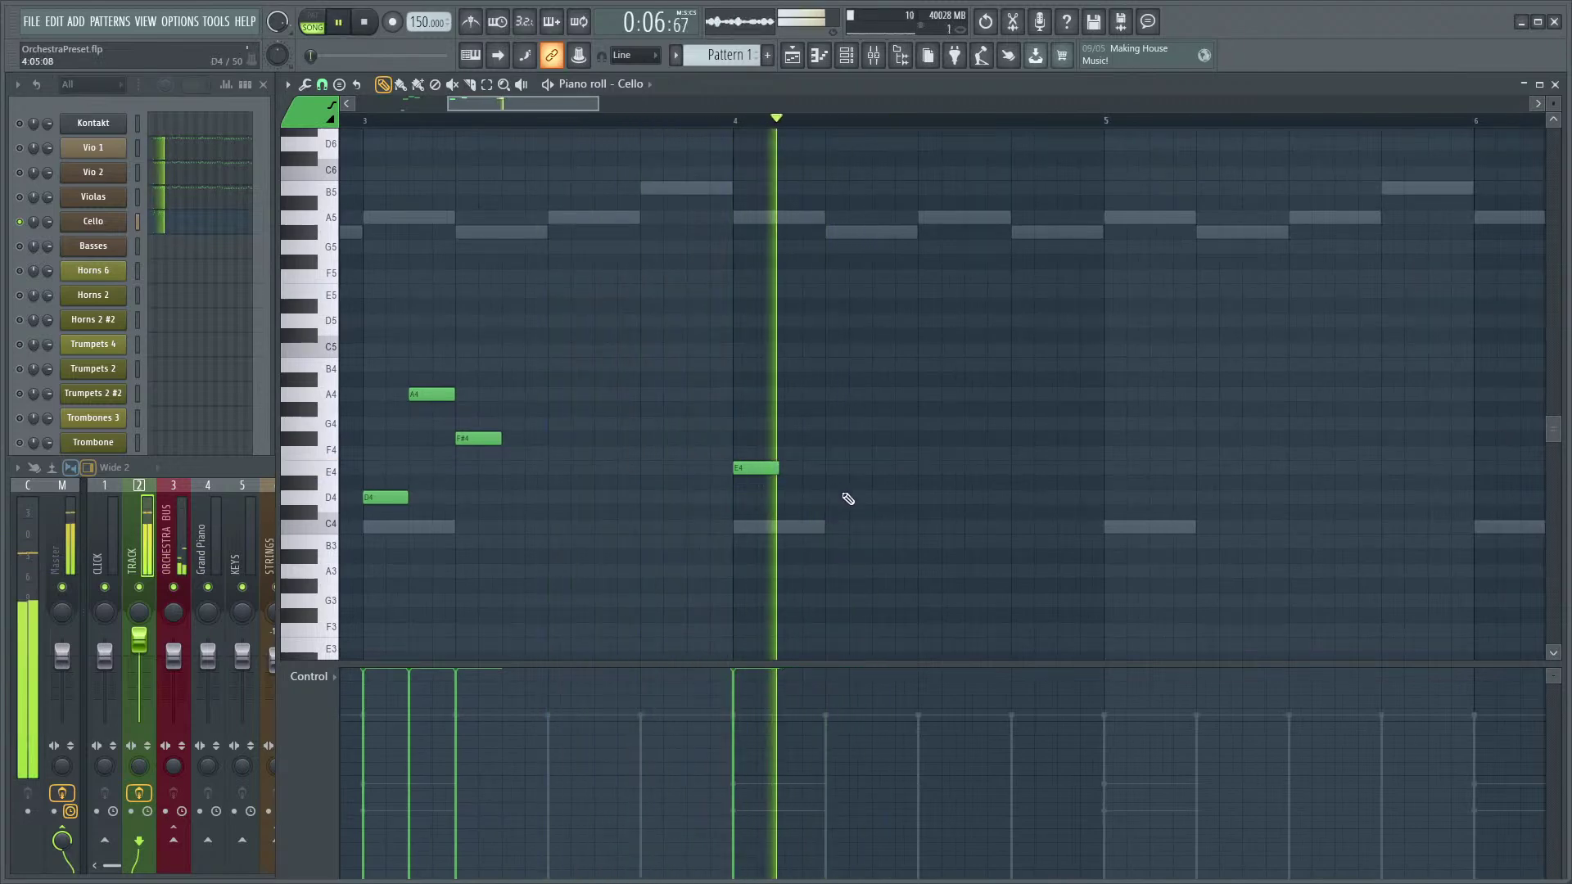
key(space)
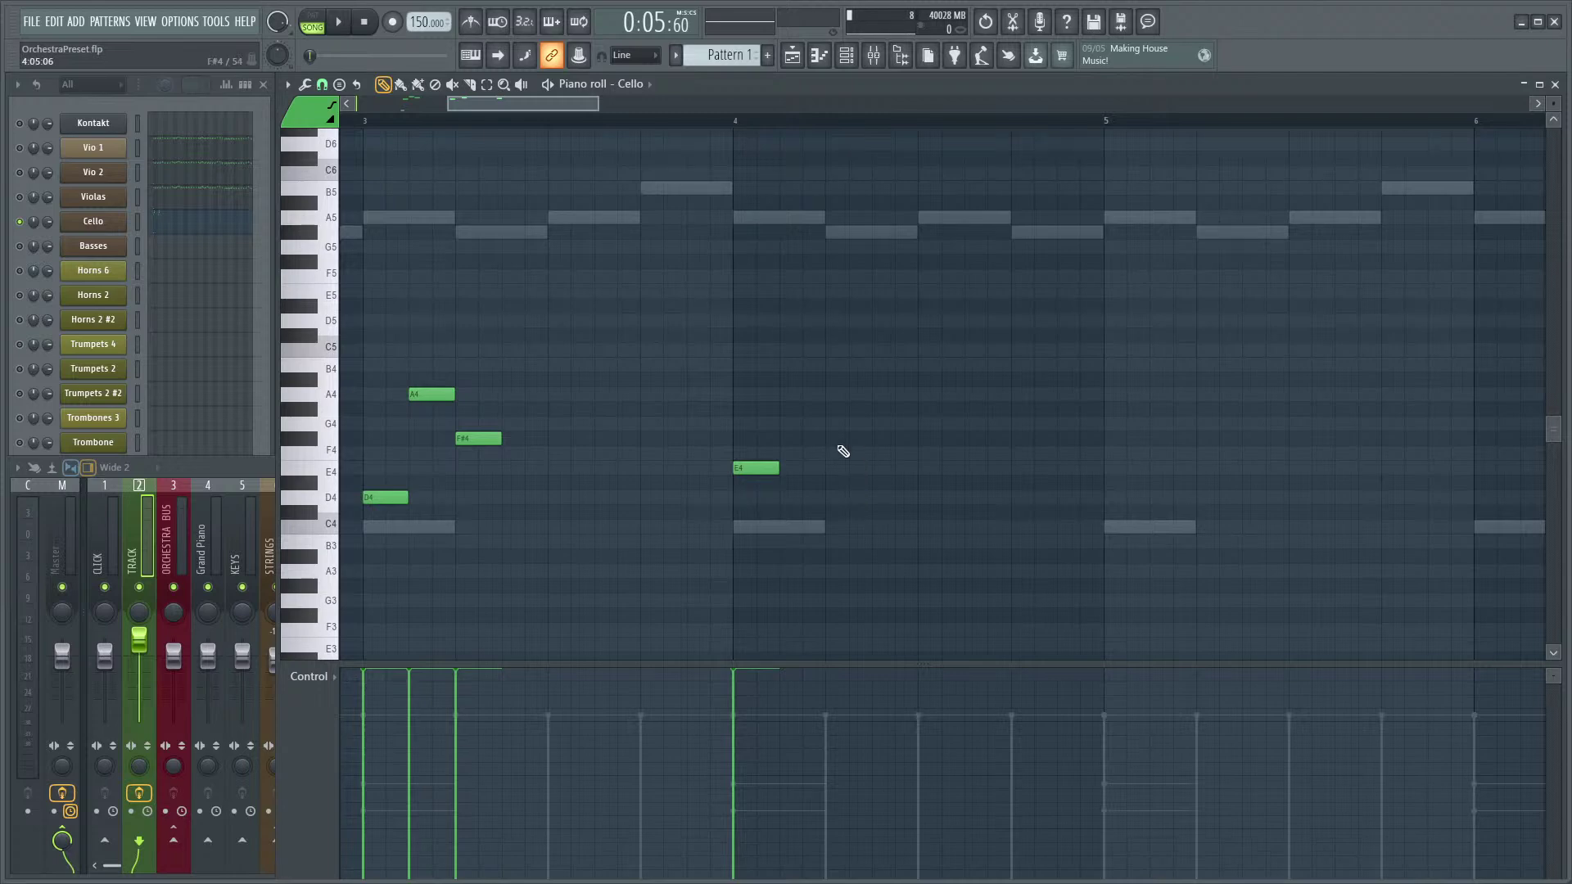
- Move the playback position to the start of bar 3 and listen to the passage into bar 4
scroll(839, 454, down, 3)
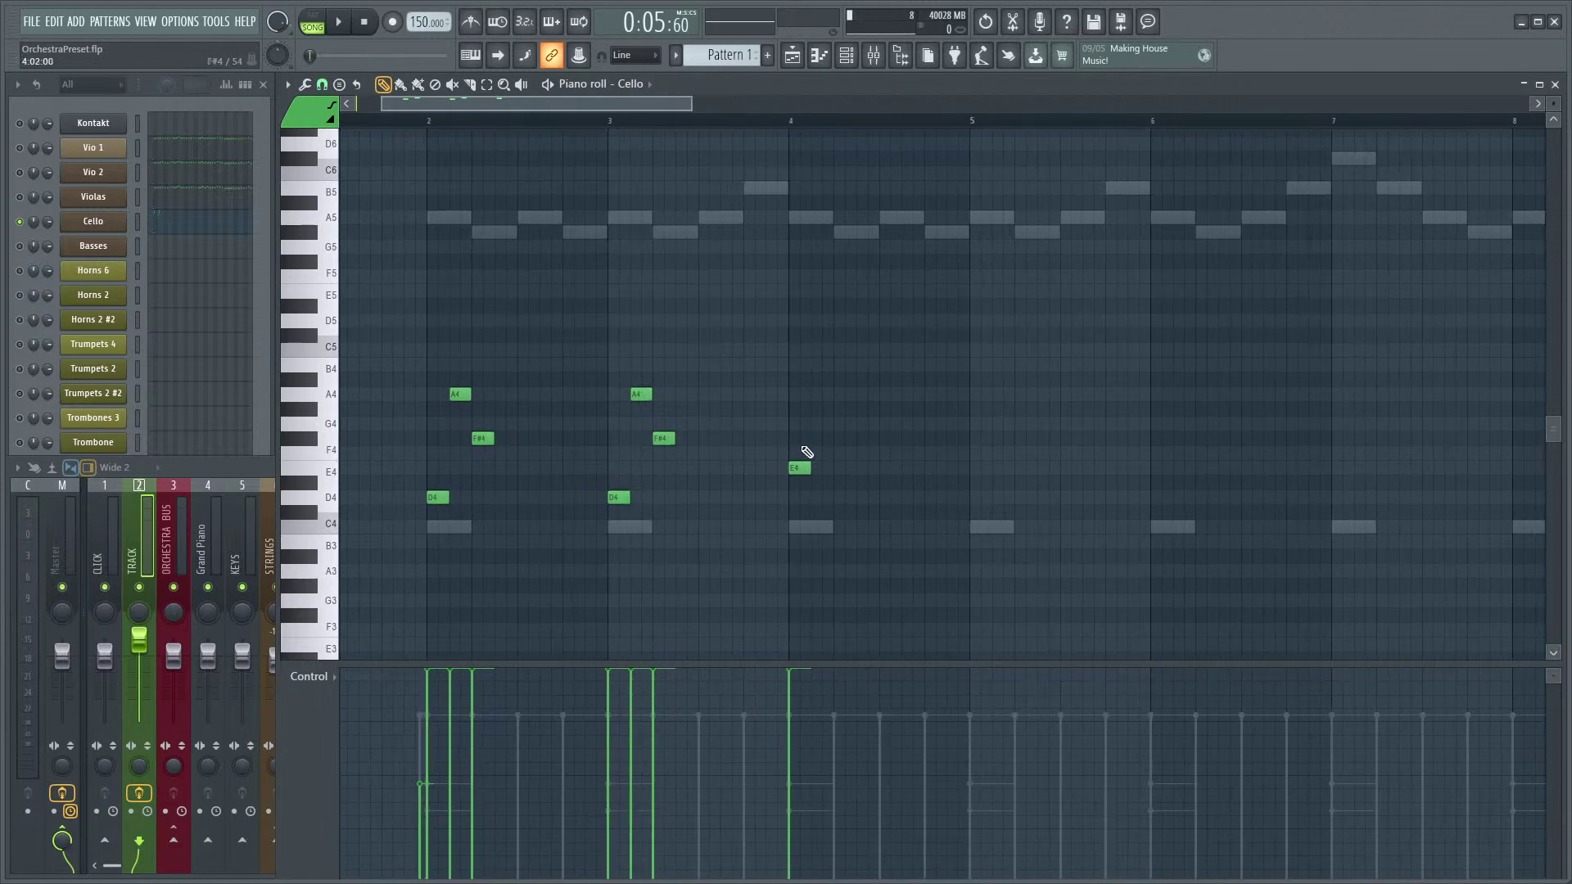
scroll(782, 462, right, 4)
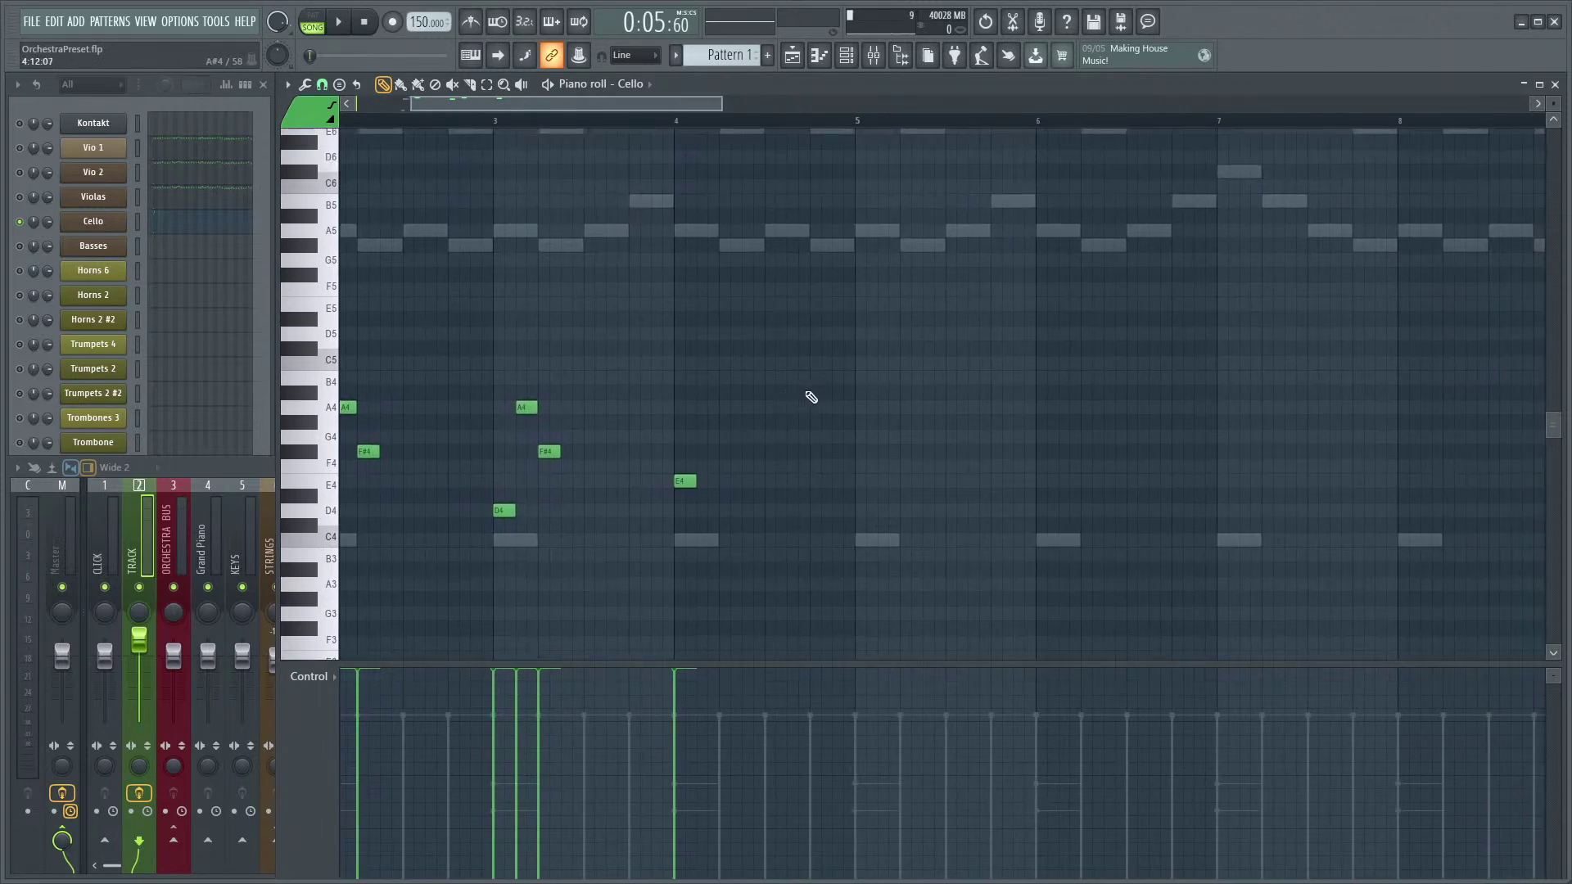
scroll(715, 562, up, 2)
scroll(870, 484, left, 4)
scroll(835, 390, down, 3)
scroll(704, 367, up, 3)
scroll(703, 367, down, 2)
click(627, 122)
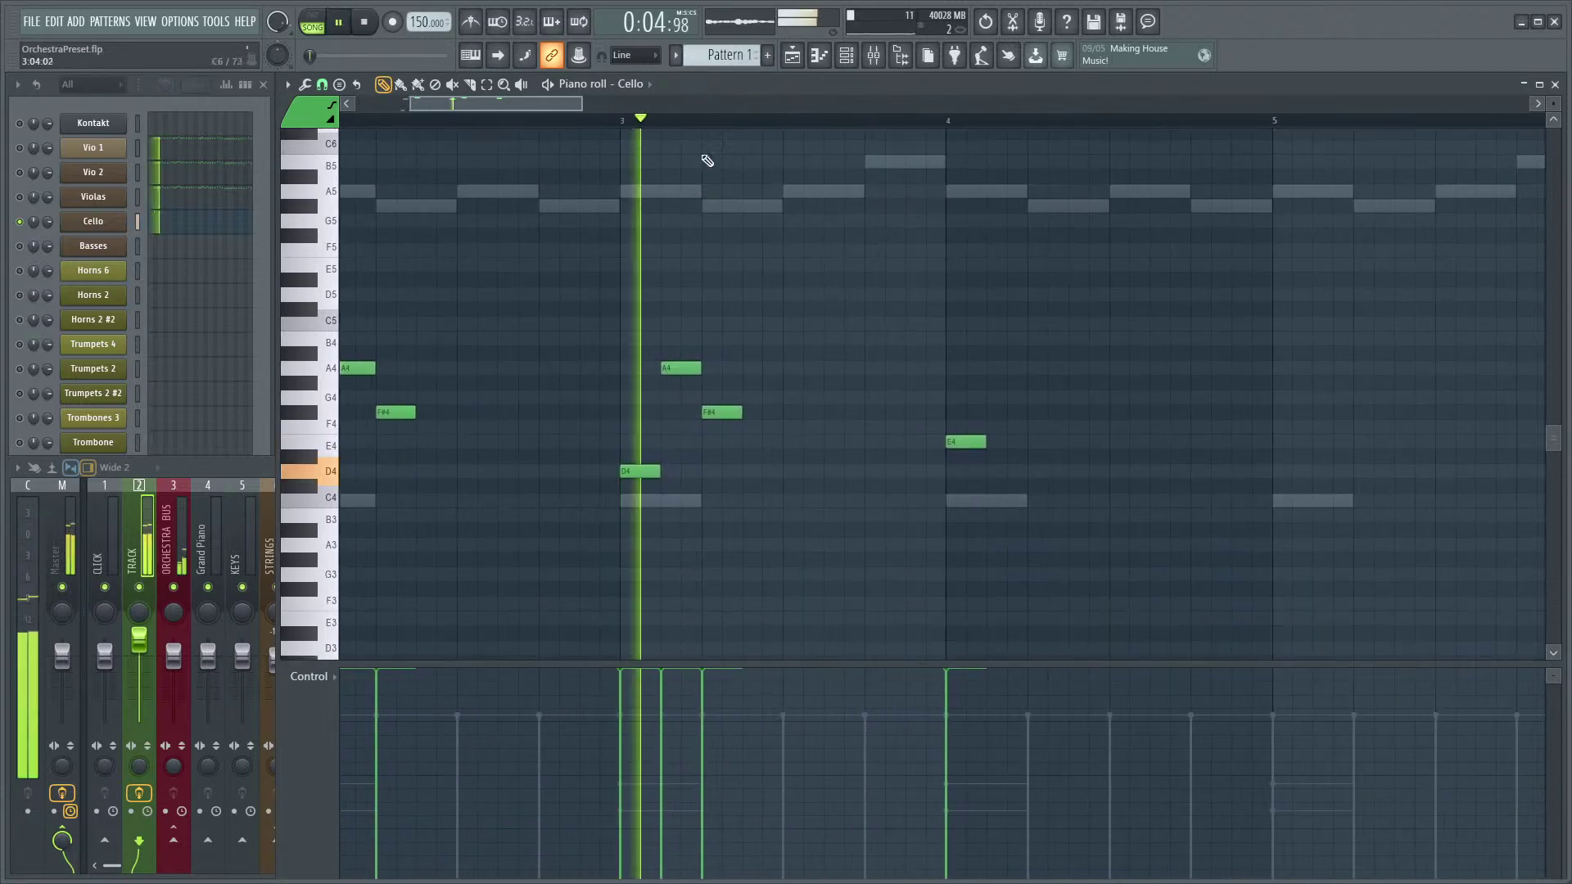
key(space)
key(space)
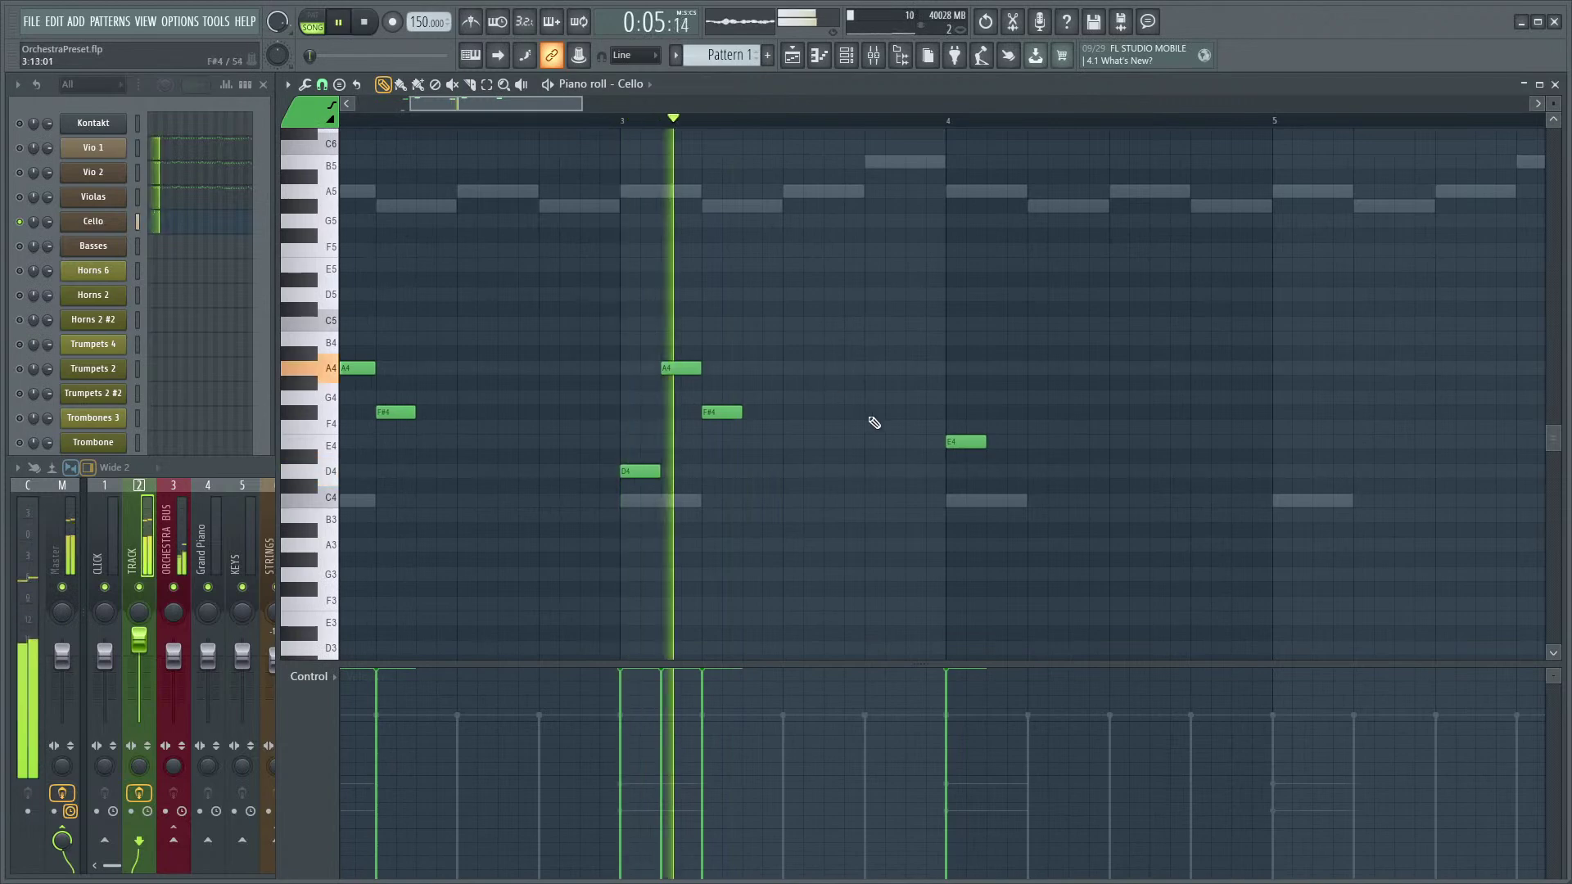
key(space)
- Try a single half-beat A4 on the third beat of bar 3 while replaying the bar
click(788, 368)
key(space)
right_click(818, 366)
key(space)
key(space)
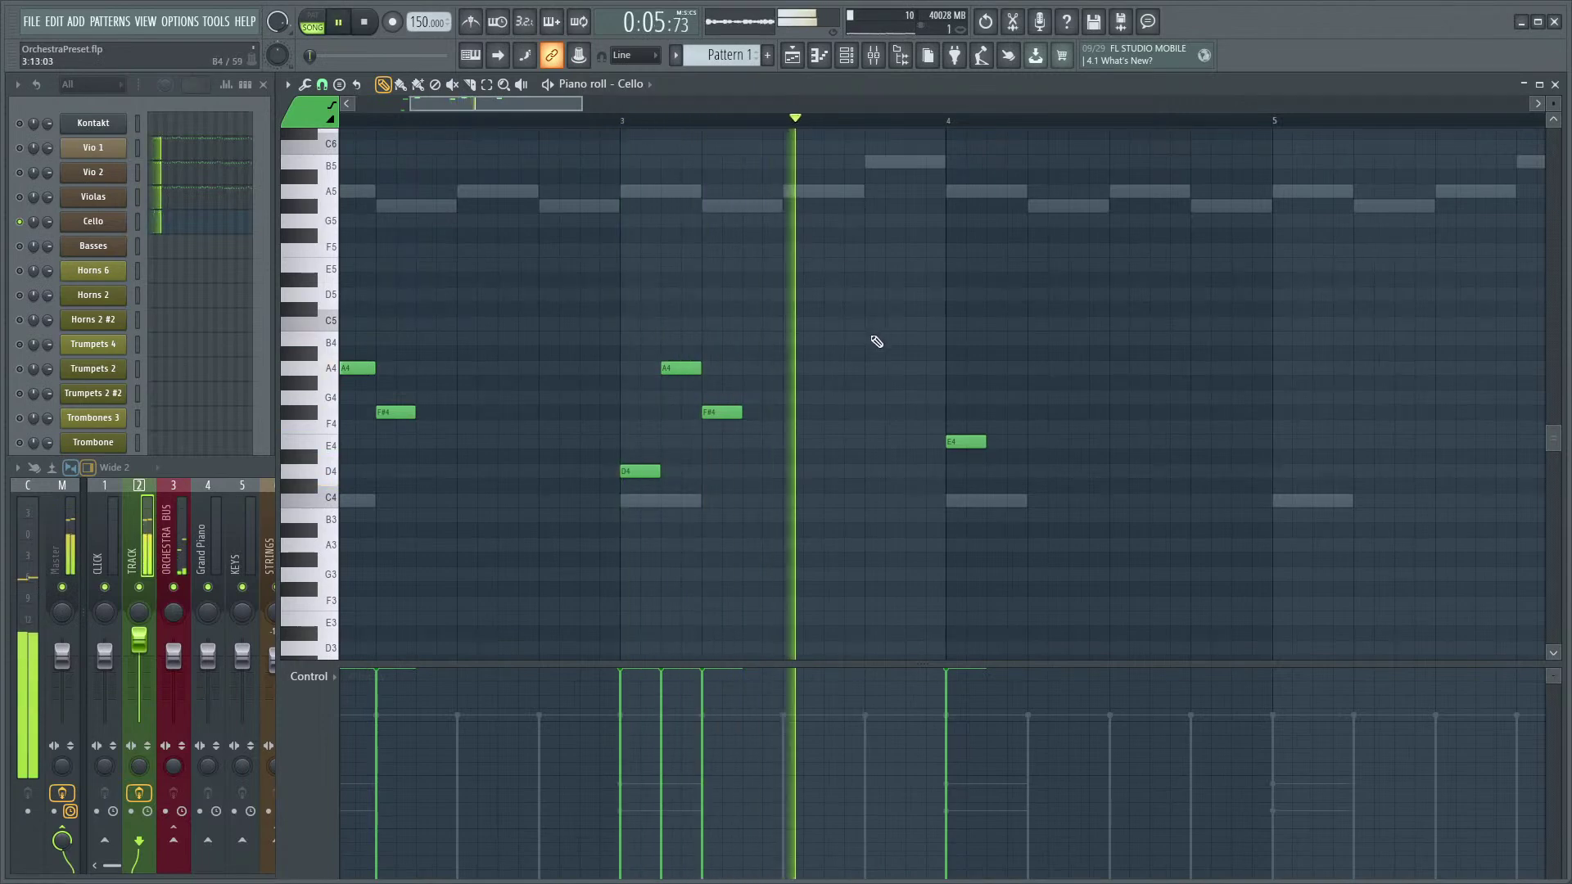
key(space)
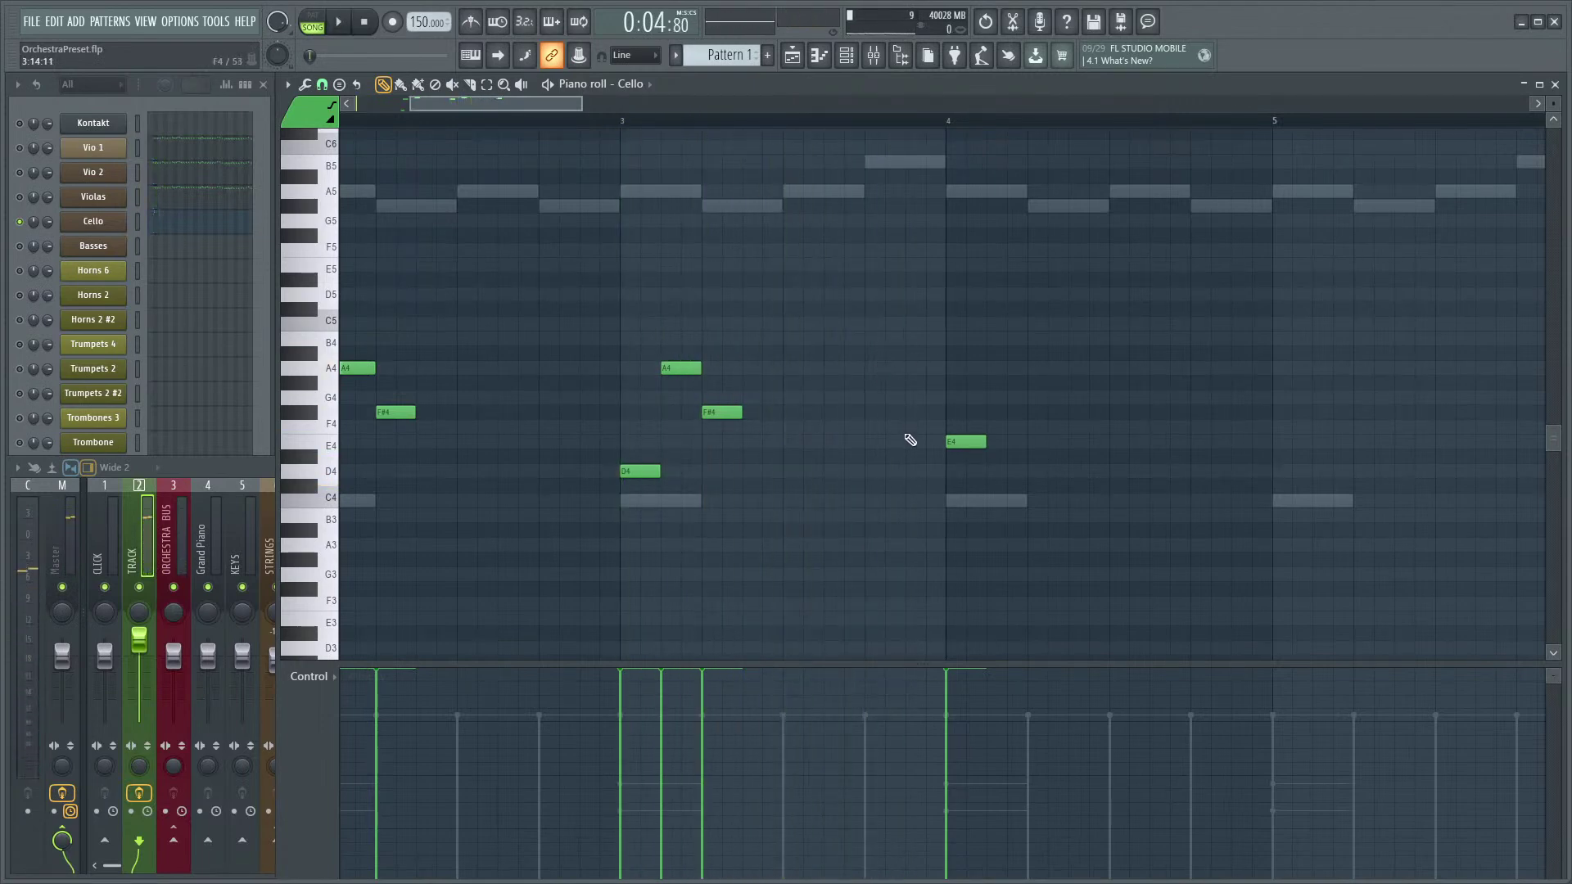
- Place a half-beat note at the end of bar 3, set it to D4 and play the bar repeatedly
click(916, 412)
right_click(920, 413)
click(915, 442)
key(space)
key(space)
drag(926, 443, 927, 472)
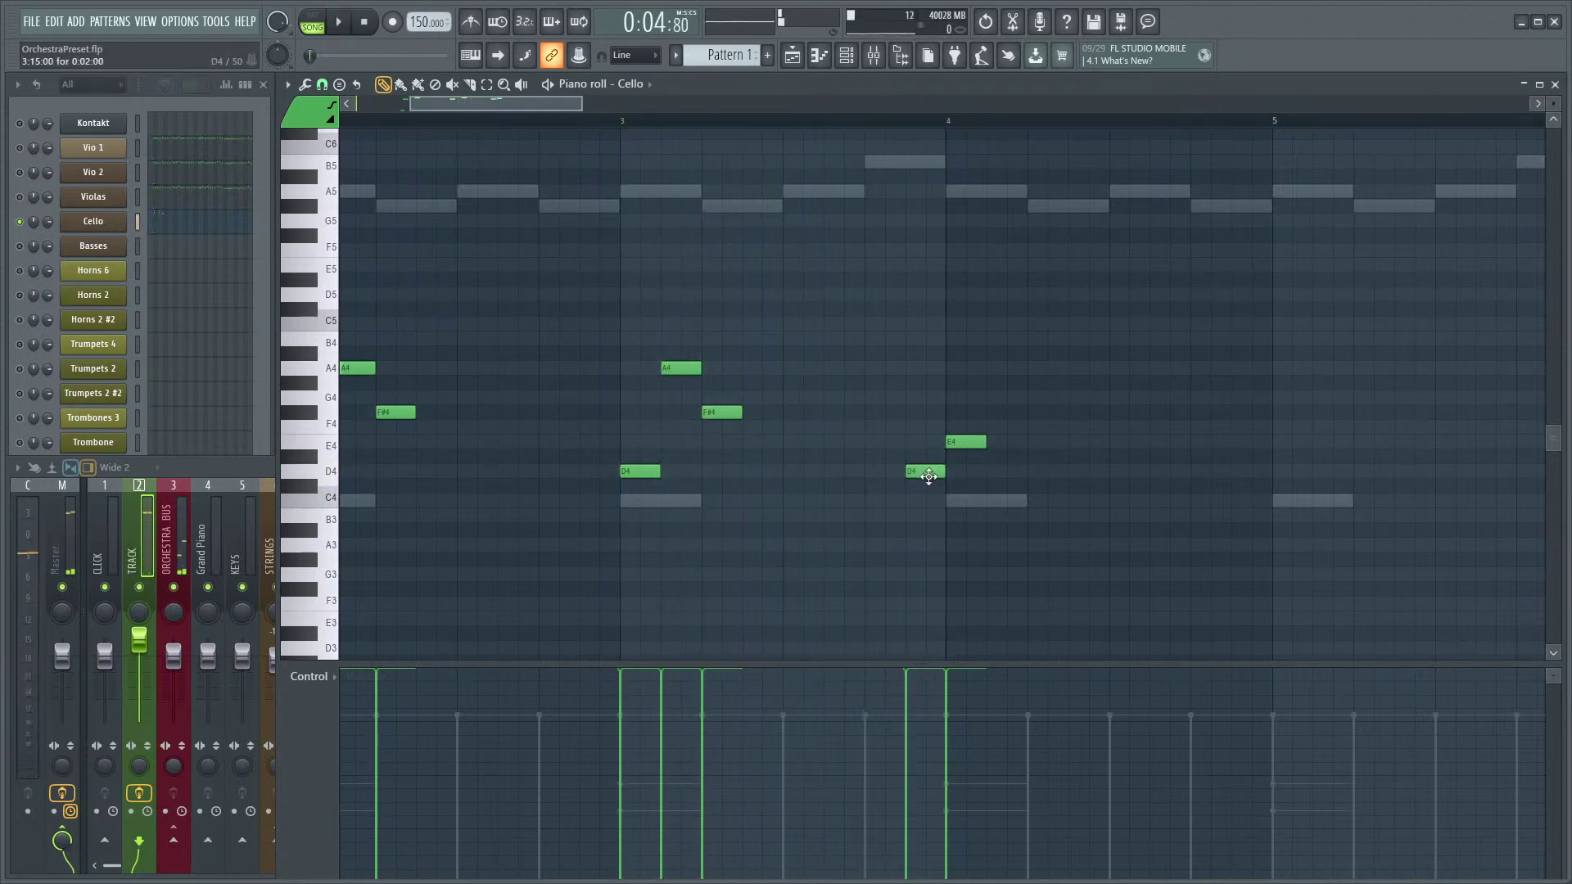
key(space)
key(space)
key(space)
key(space)
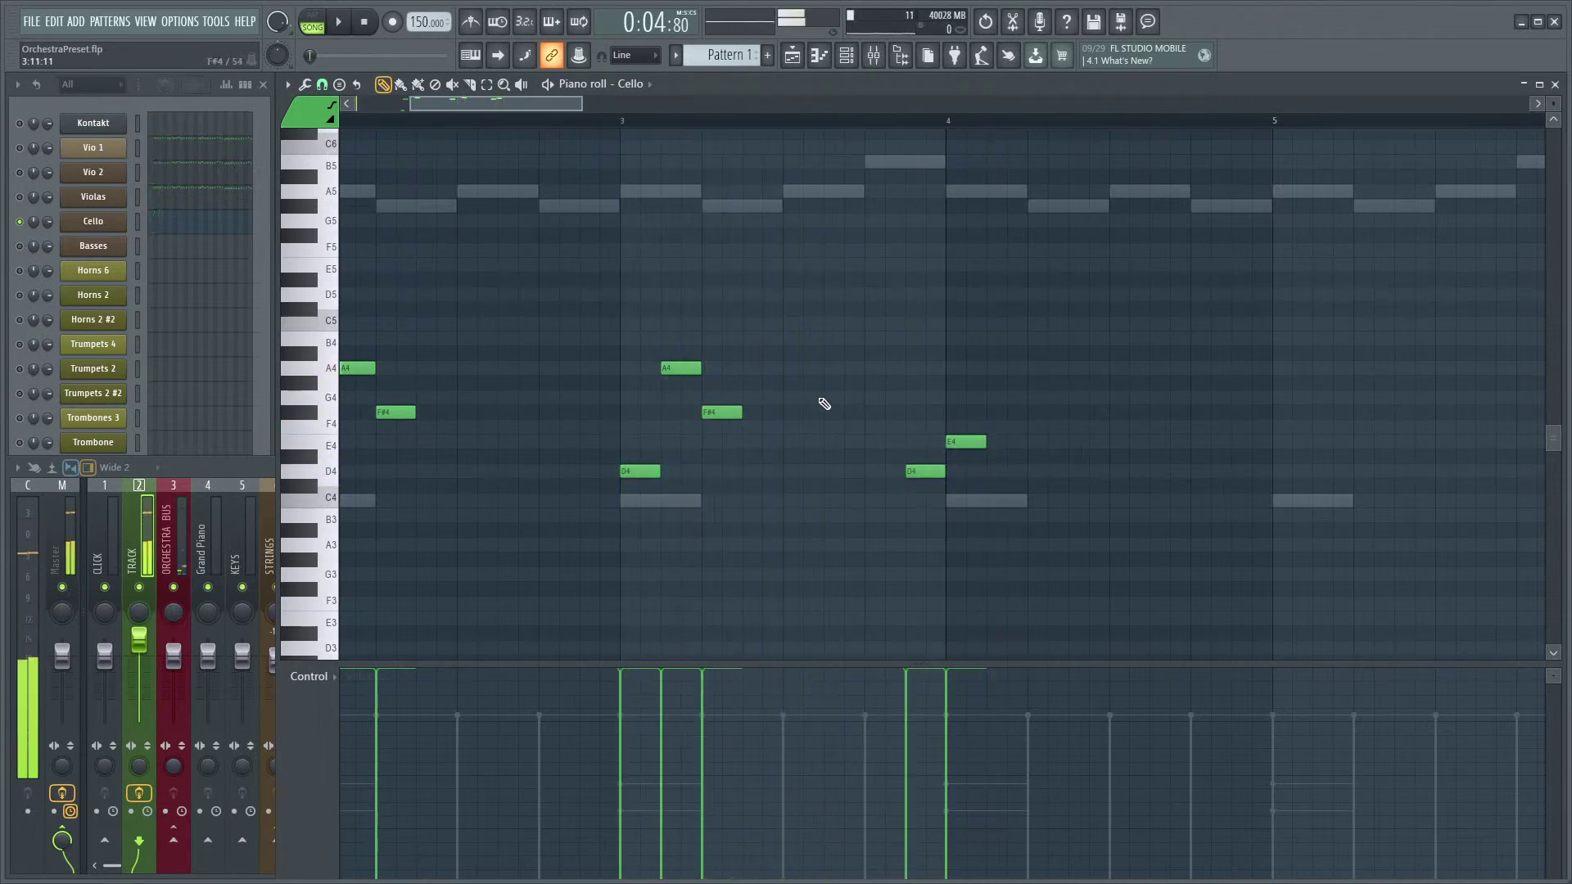
- Add two consecutive half-beat A4 notes on the third beat of bar 3 and play the bar
click(798, 368)
click(839, 369)
key(space)
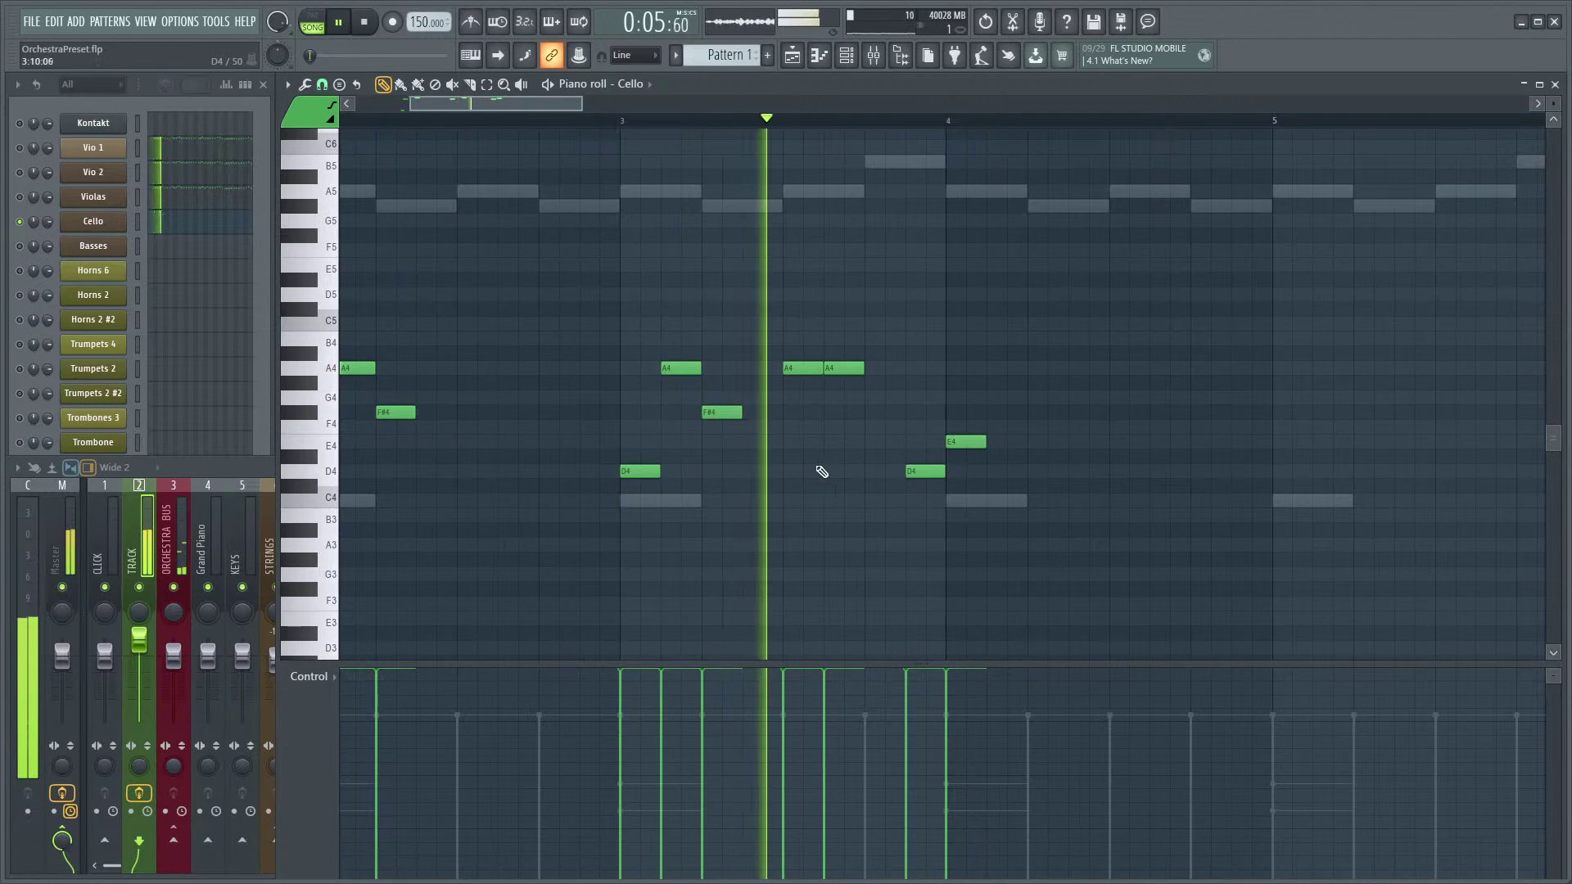
key(space)
key(space)
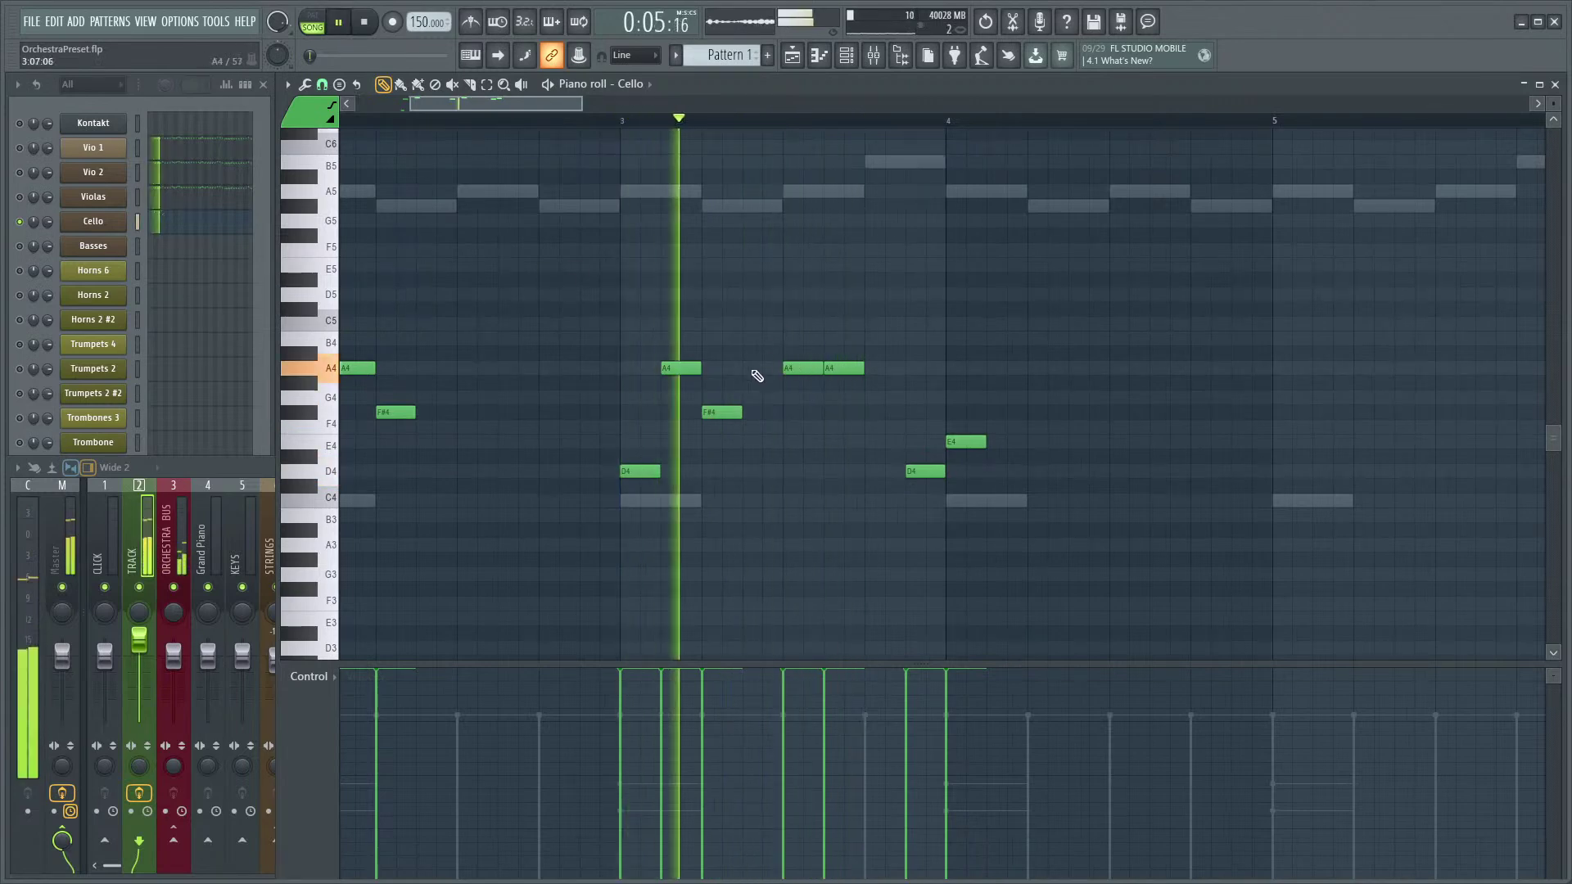
key(space)
- Fill the fourth beat of bar 3 with half-beat G#4 and F#4 notes, erase the D4 there and play the bar
scroll(862, 418, up, 3)
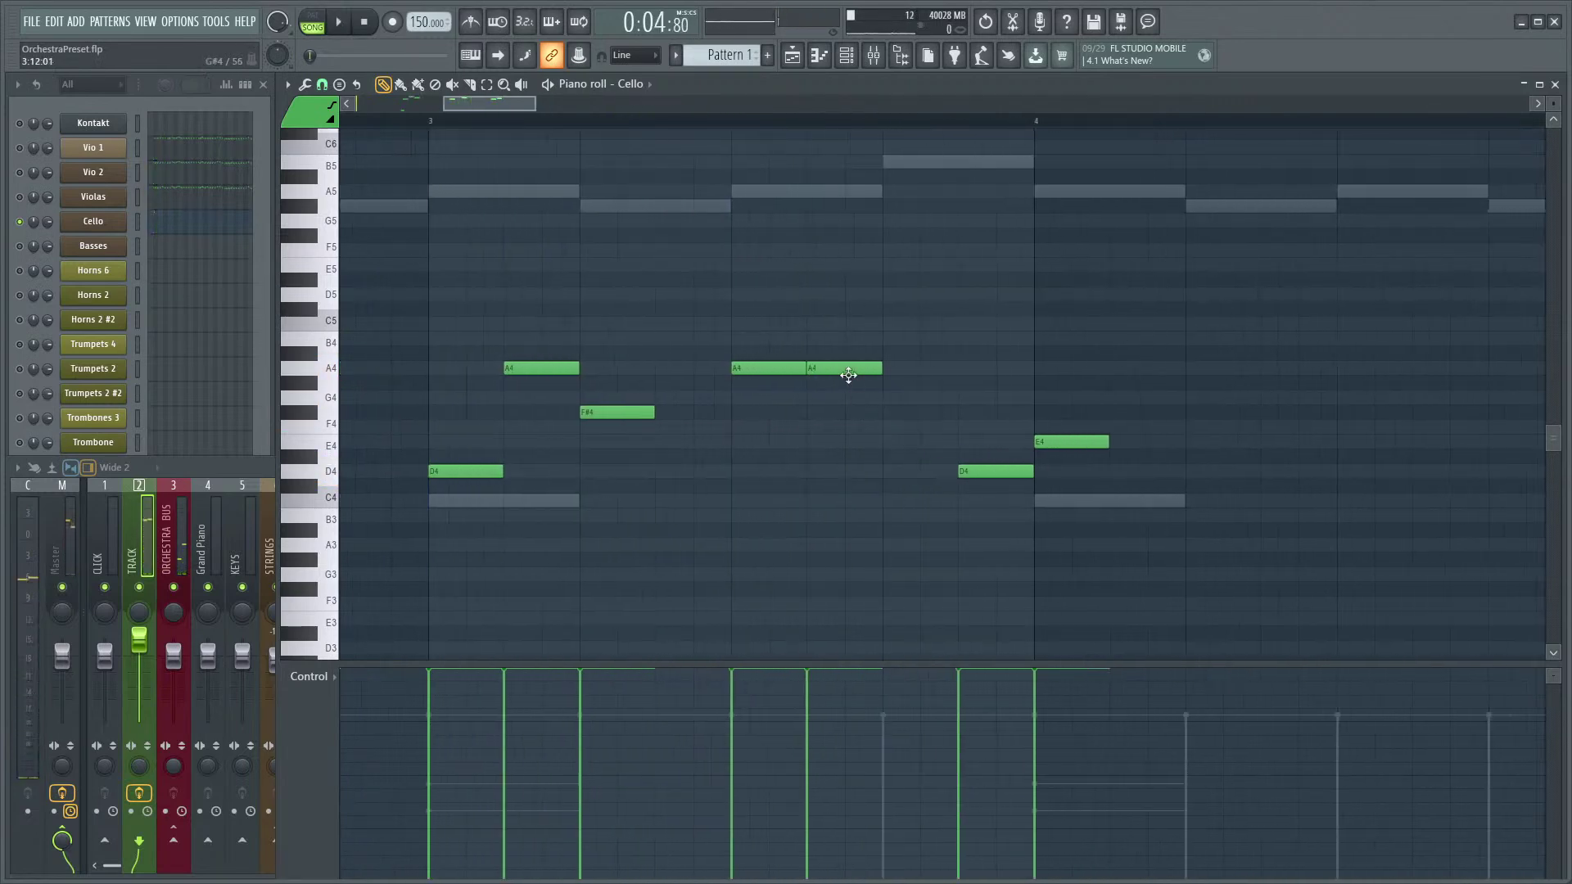
click(909, 398)
right_click(896, 396)
click(885, 383)
click(970, 413)
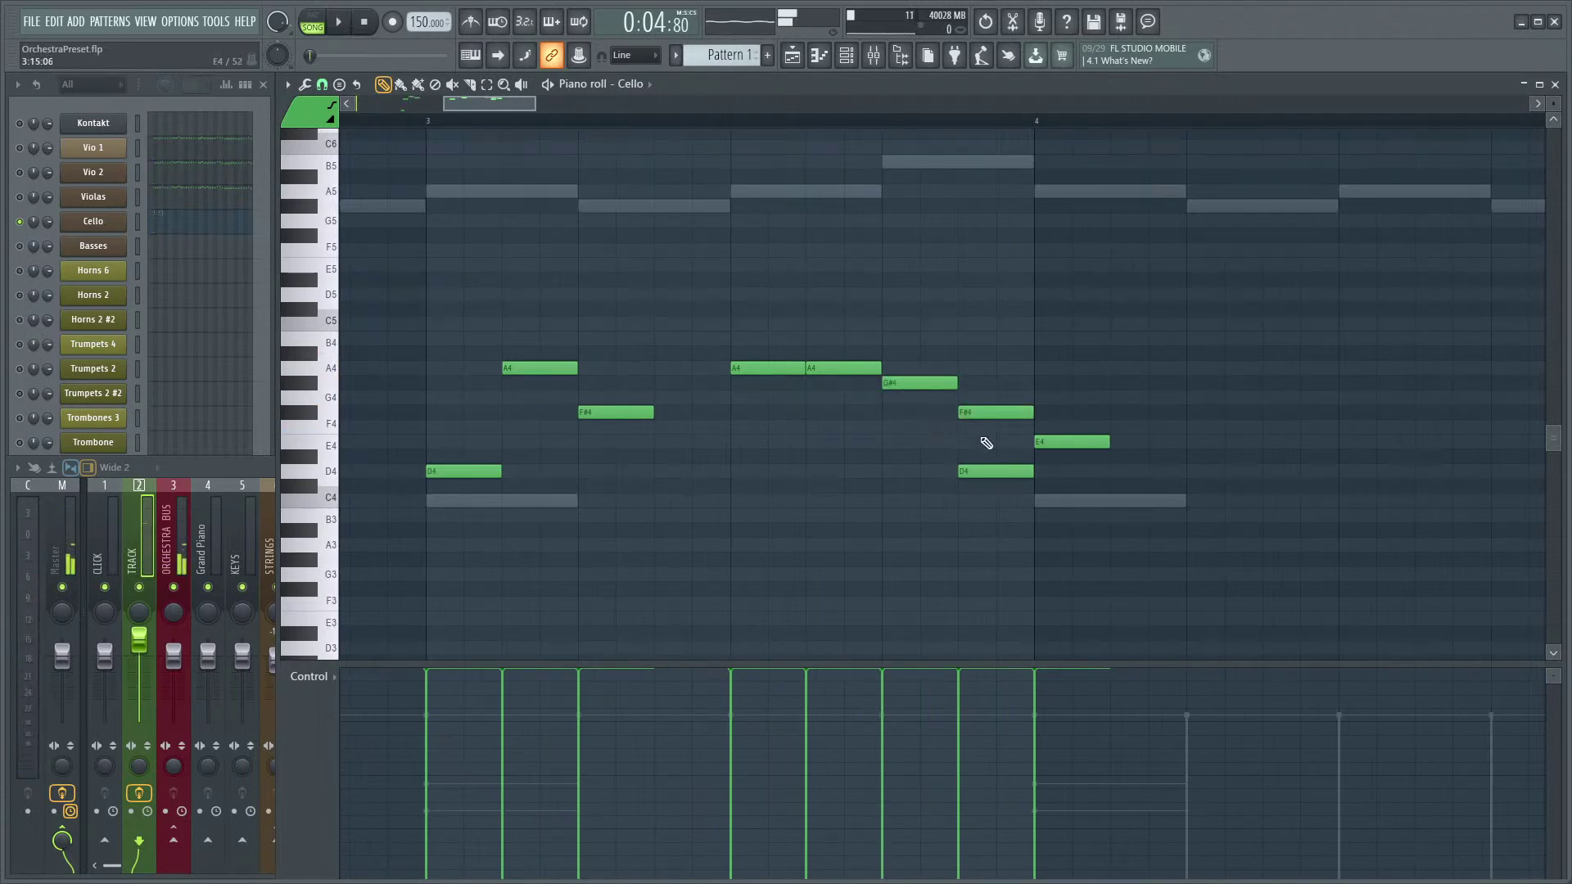
right_click(986, 470)
key(space)
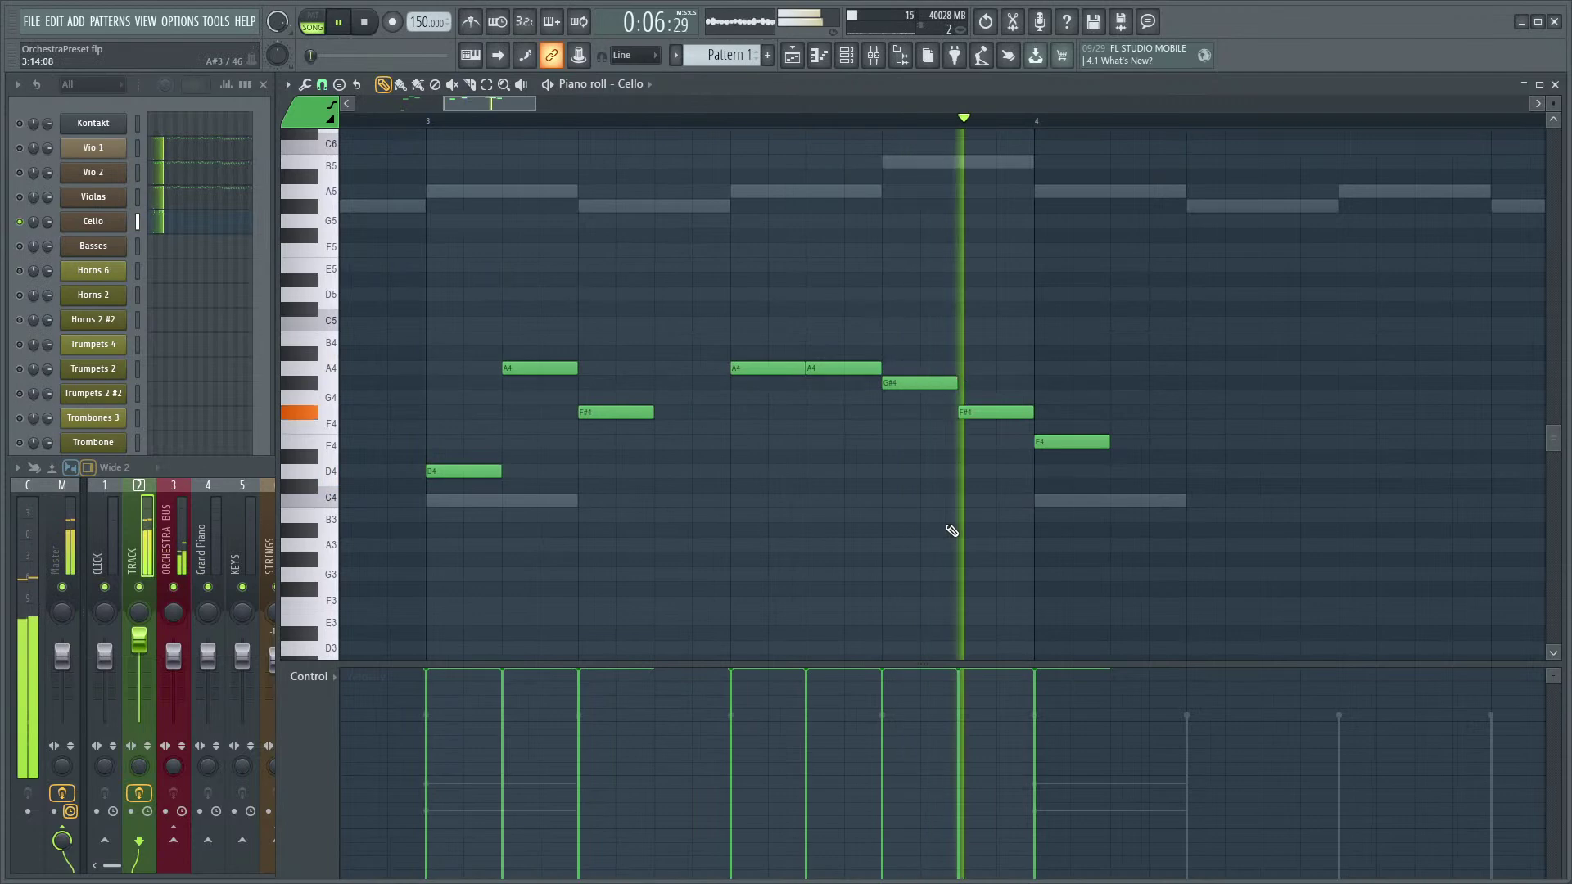
key(space)
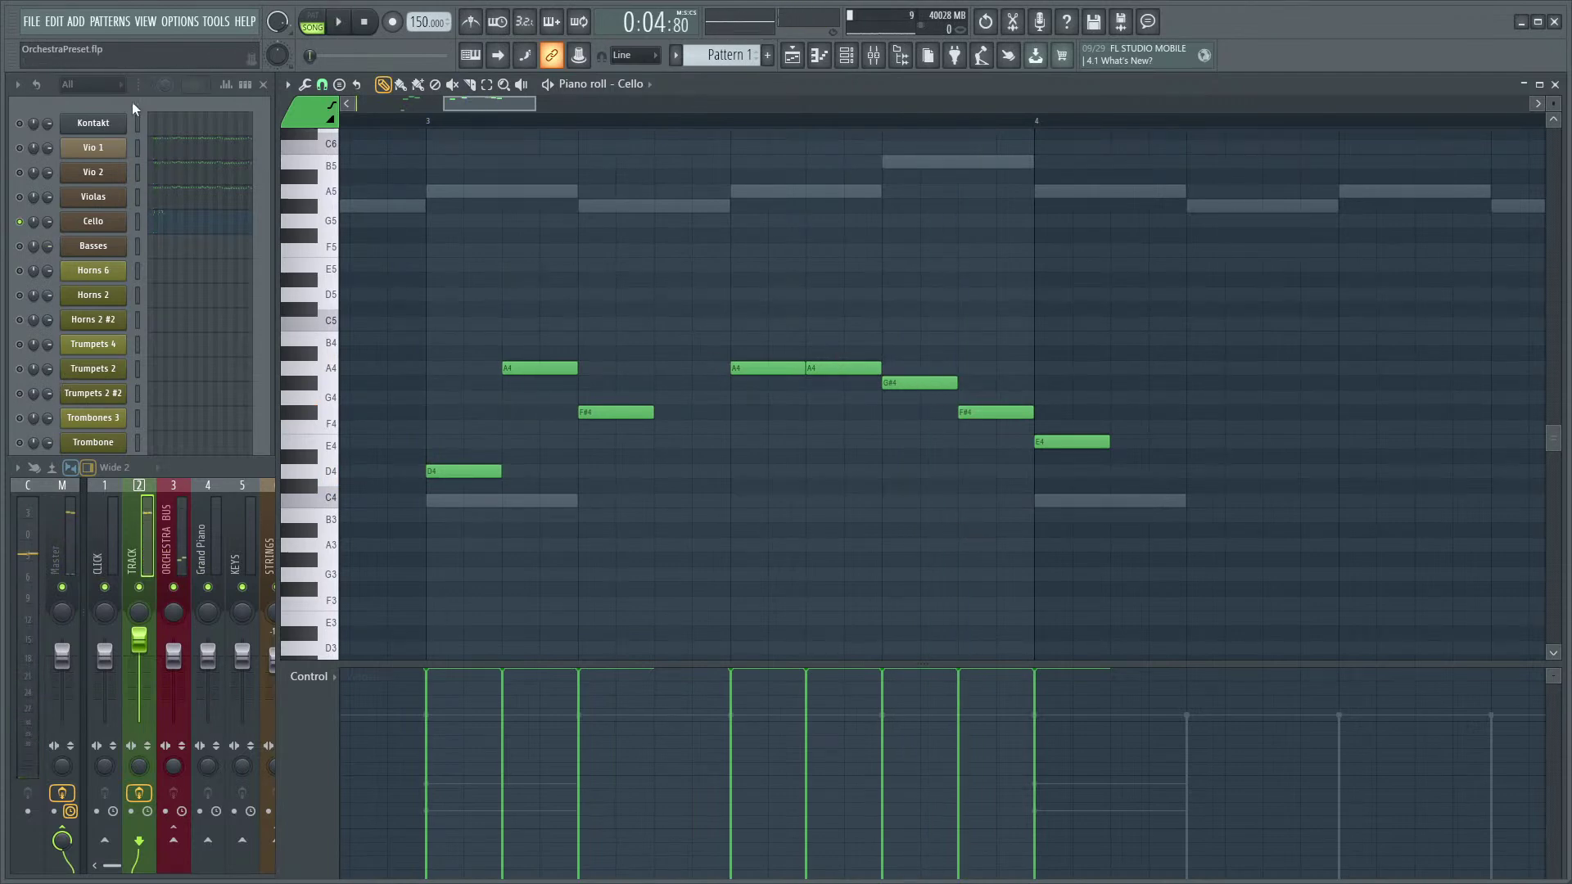
- Hide the mixer and change the two notes on the fourth beat of bar 3 to F#4 and D4
key(F9)
key(space)
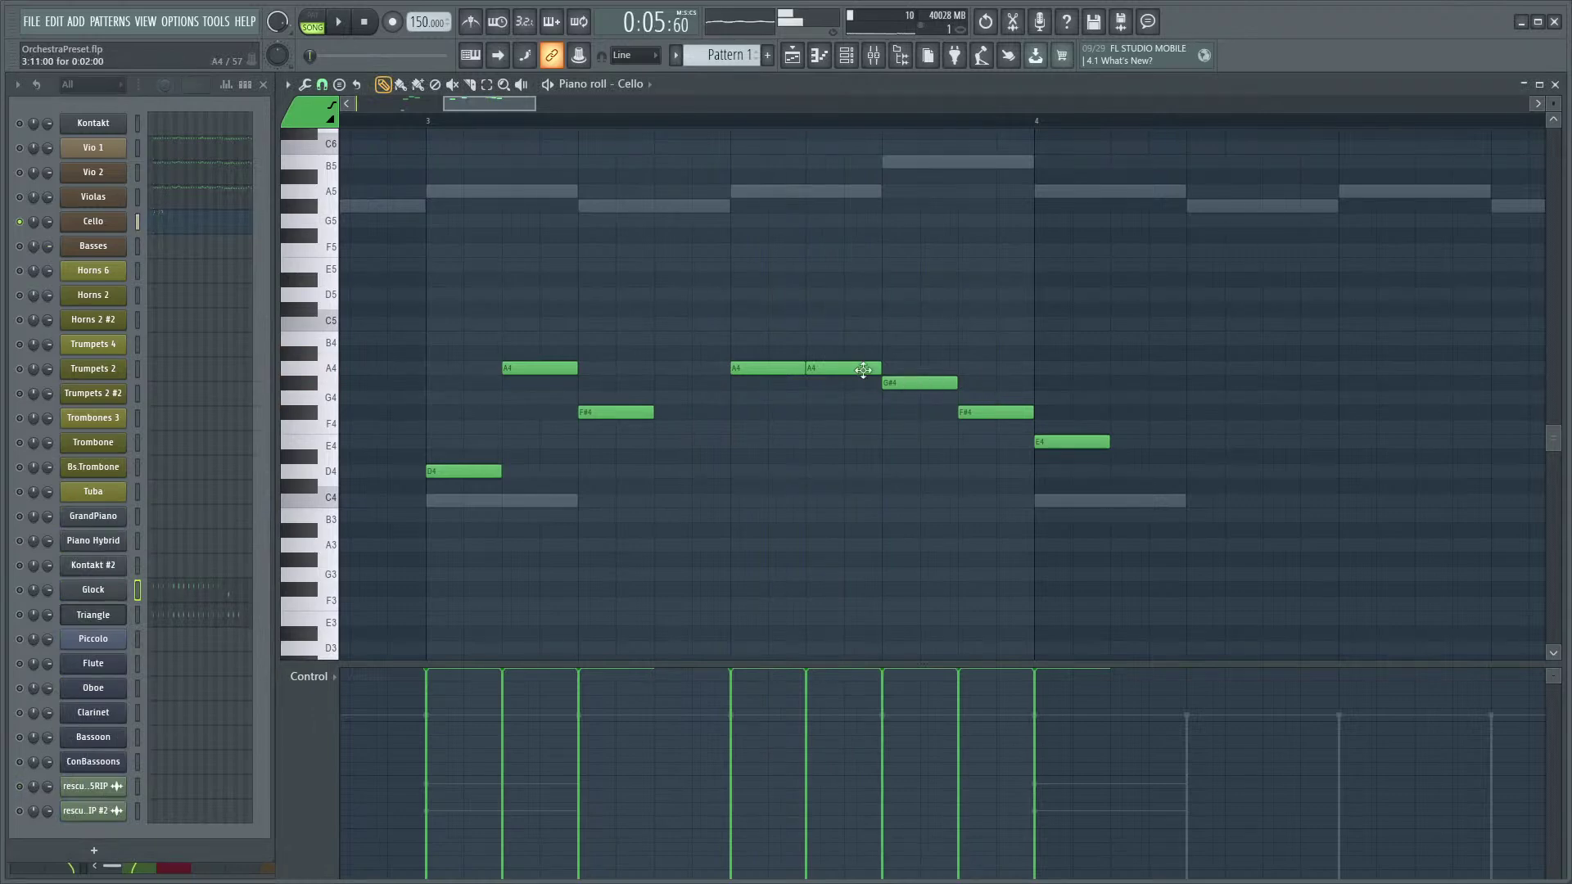
drag(906, 383, 976, 471)
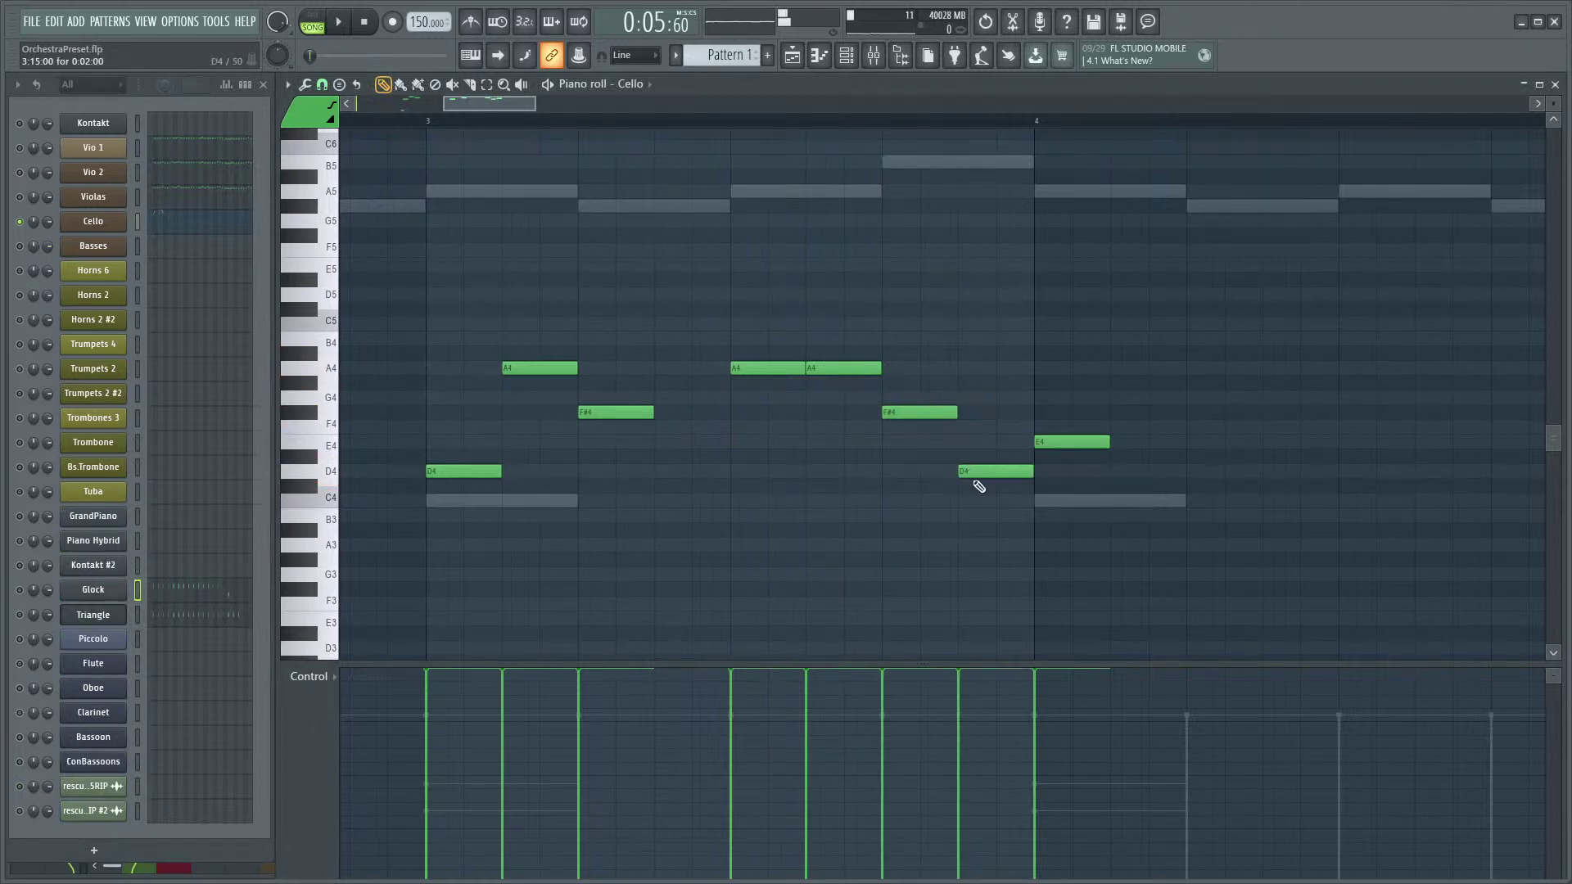
- Play the revised cello line with the reference from the start of bar 3
click(434, 121)
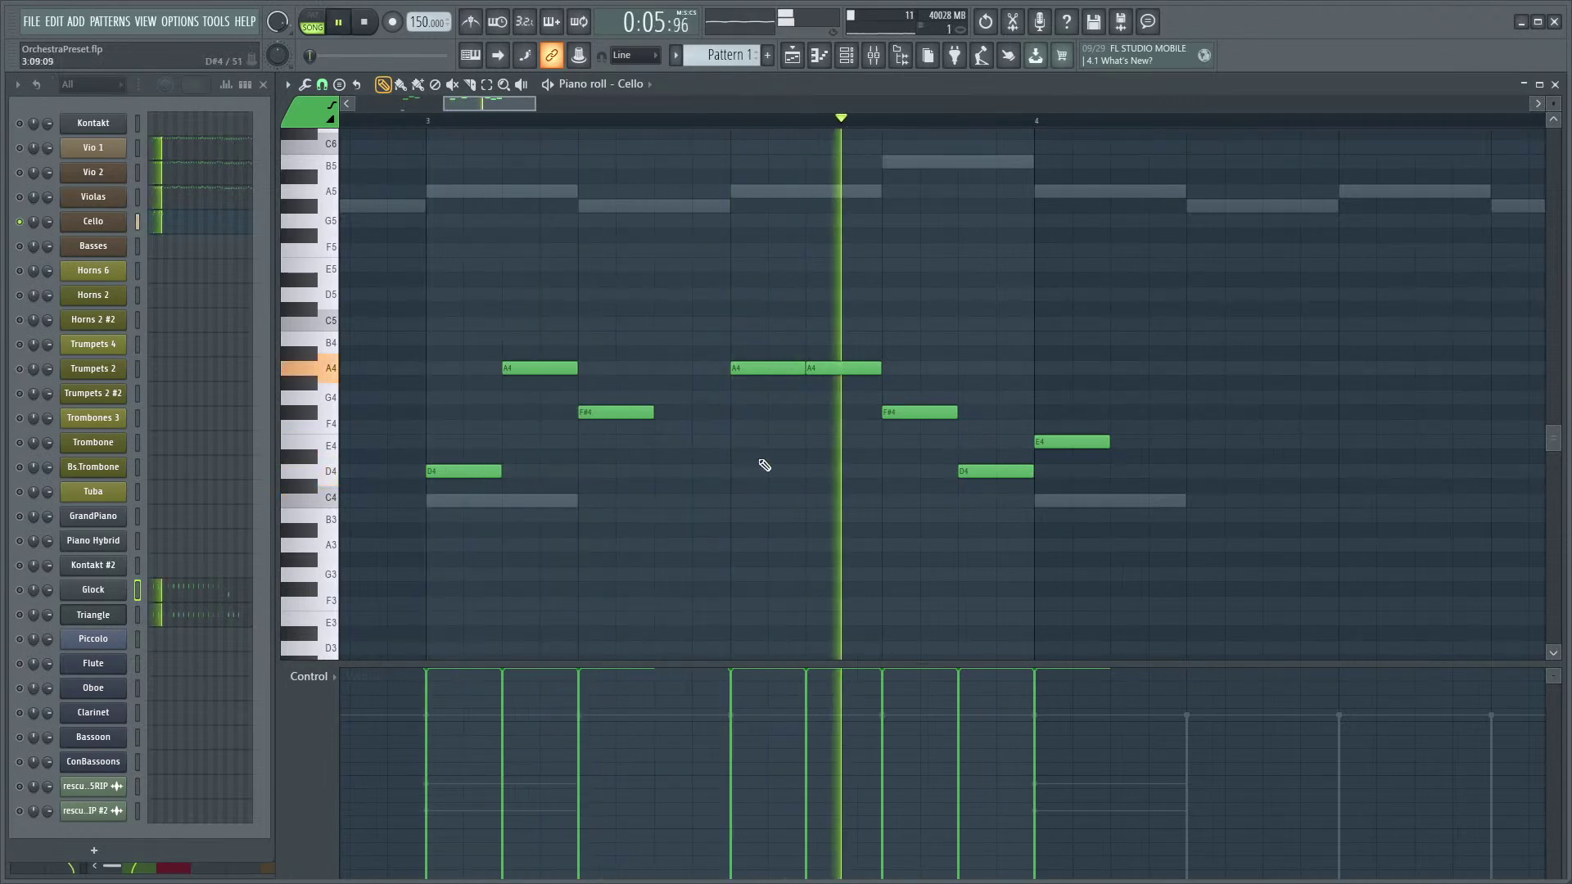
key(space)
ctrl+scroll(819, 491, down, 5)
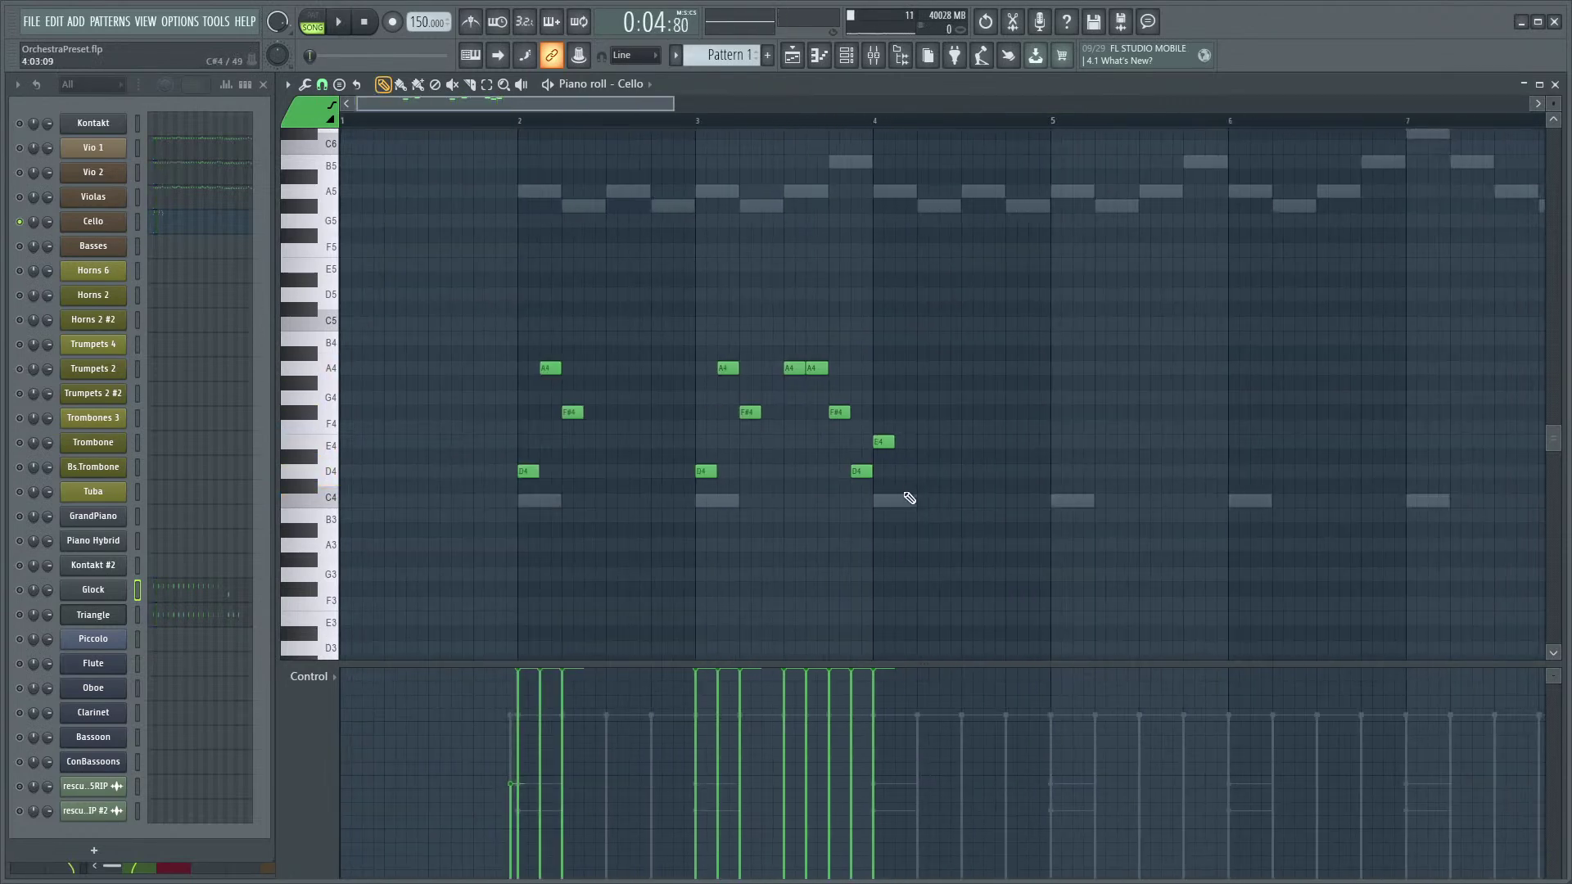
ctrl+scroll(890, 495, up, 4)
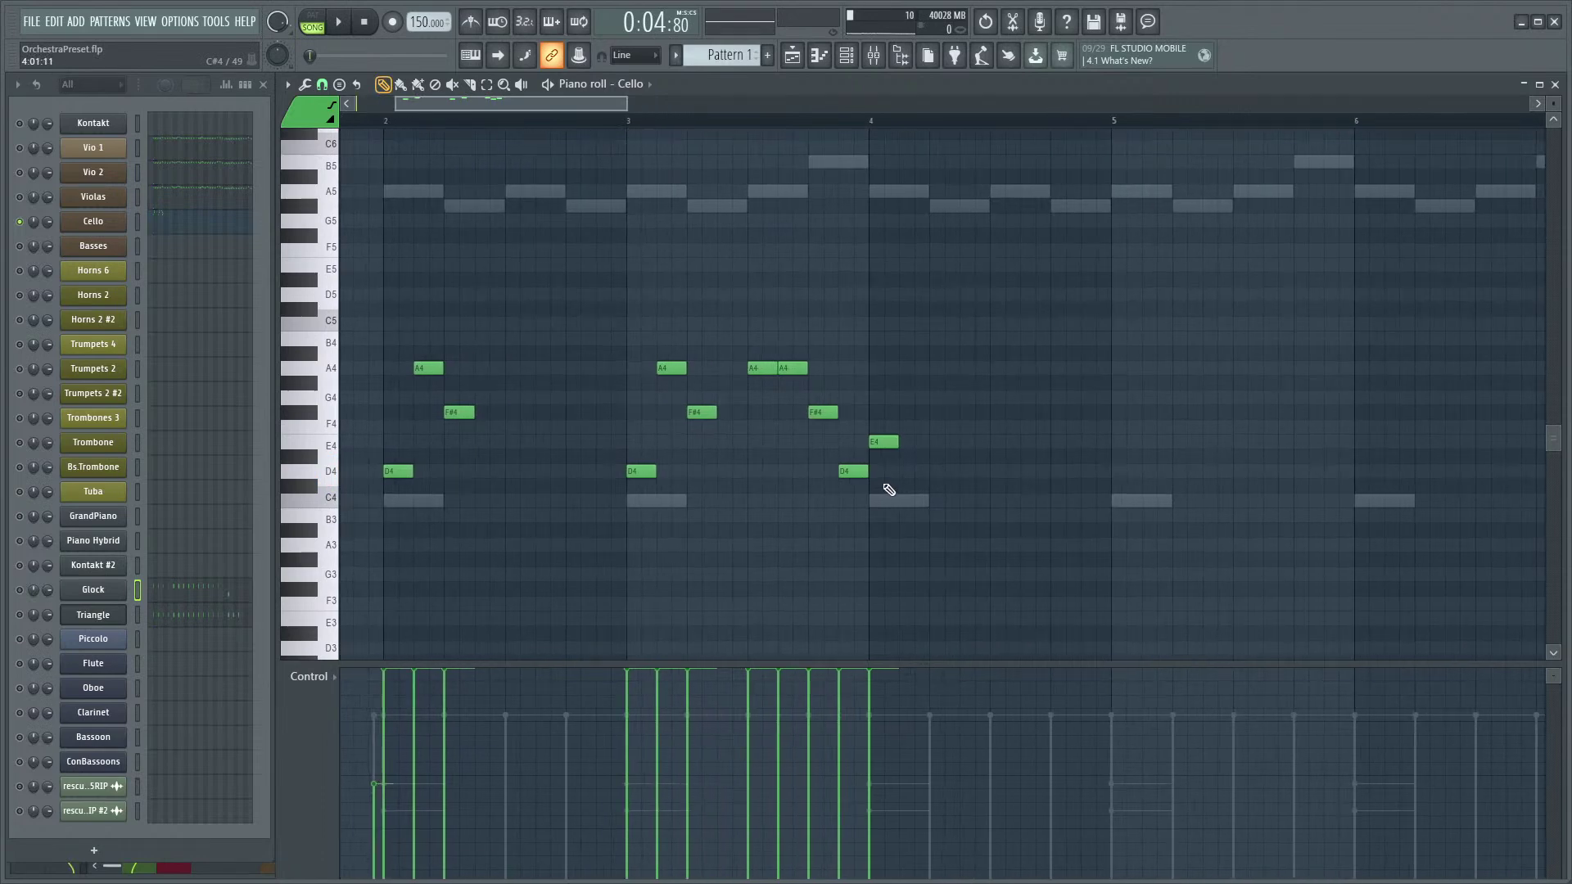
scroll(921, 536, up, 1)
key(space)
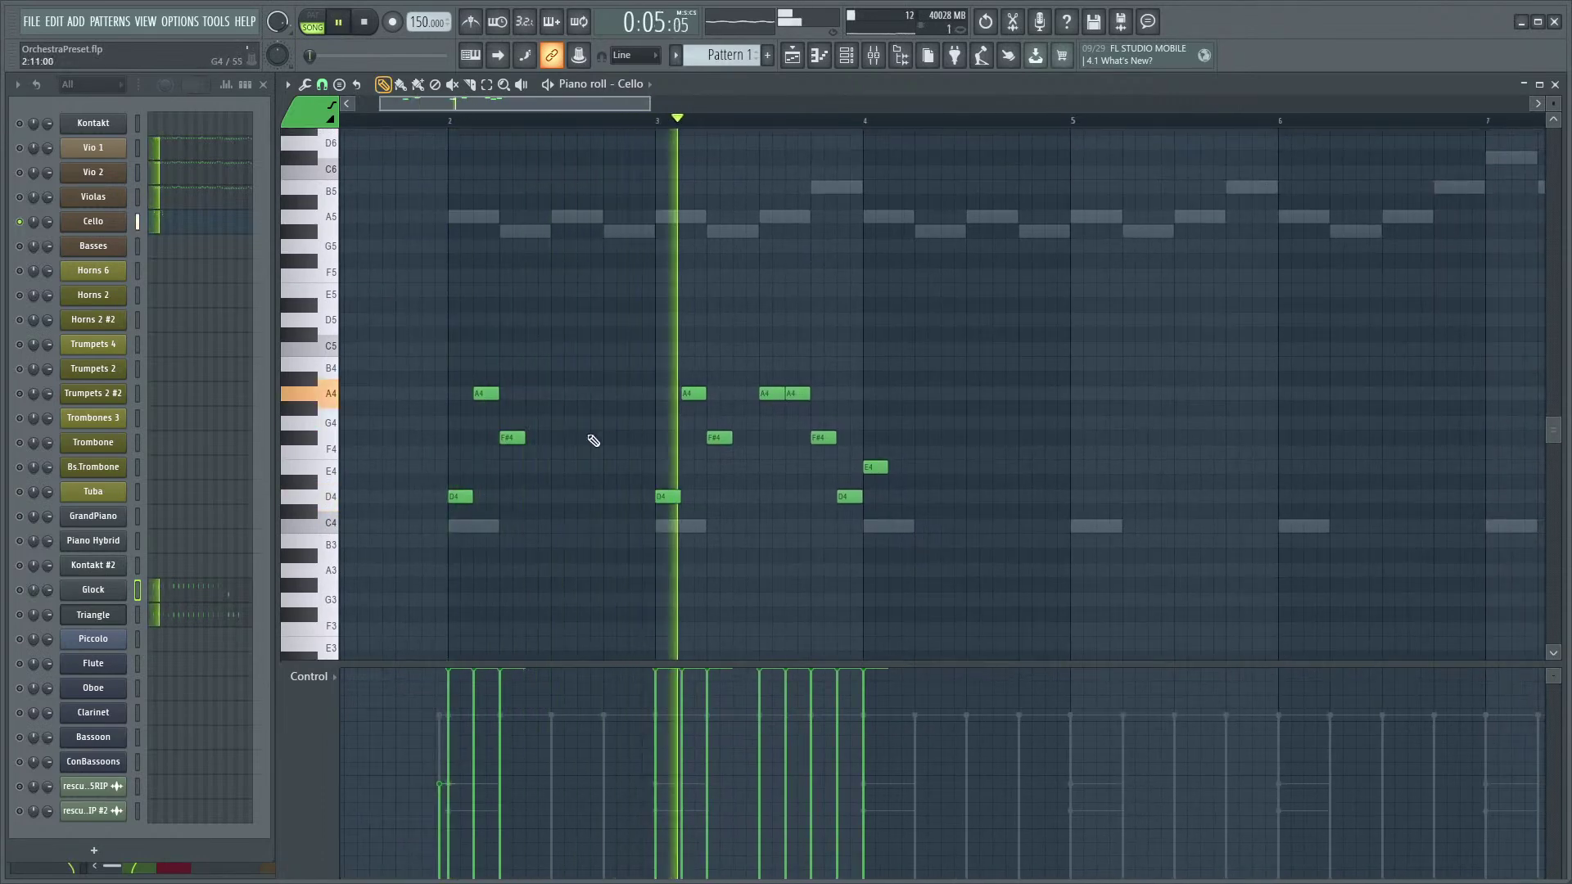
- Add half-beat B4 and G#4 notes right after the E4 in bar 4 and play the cello line
key(space)
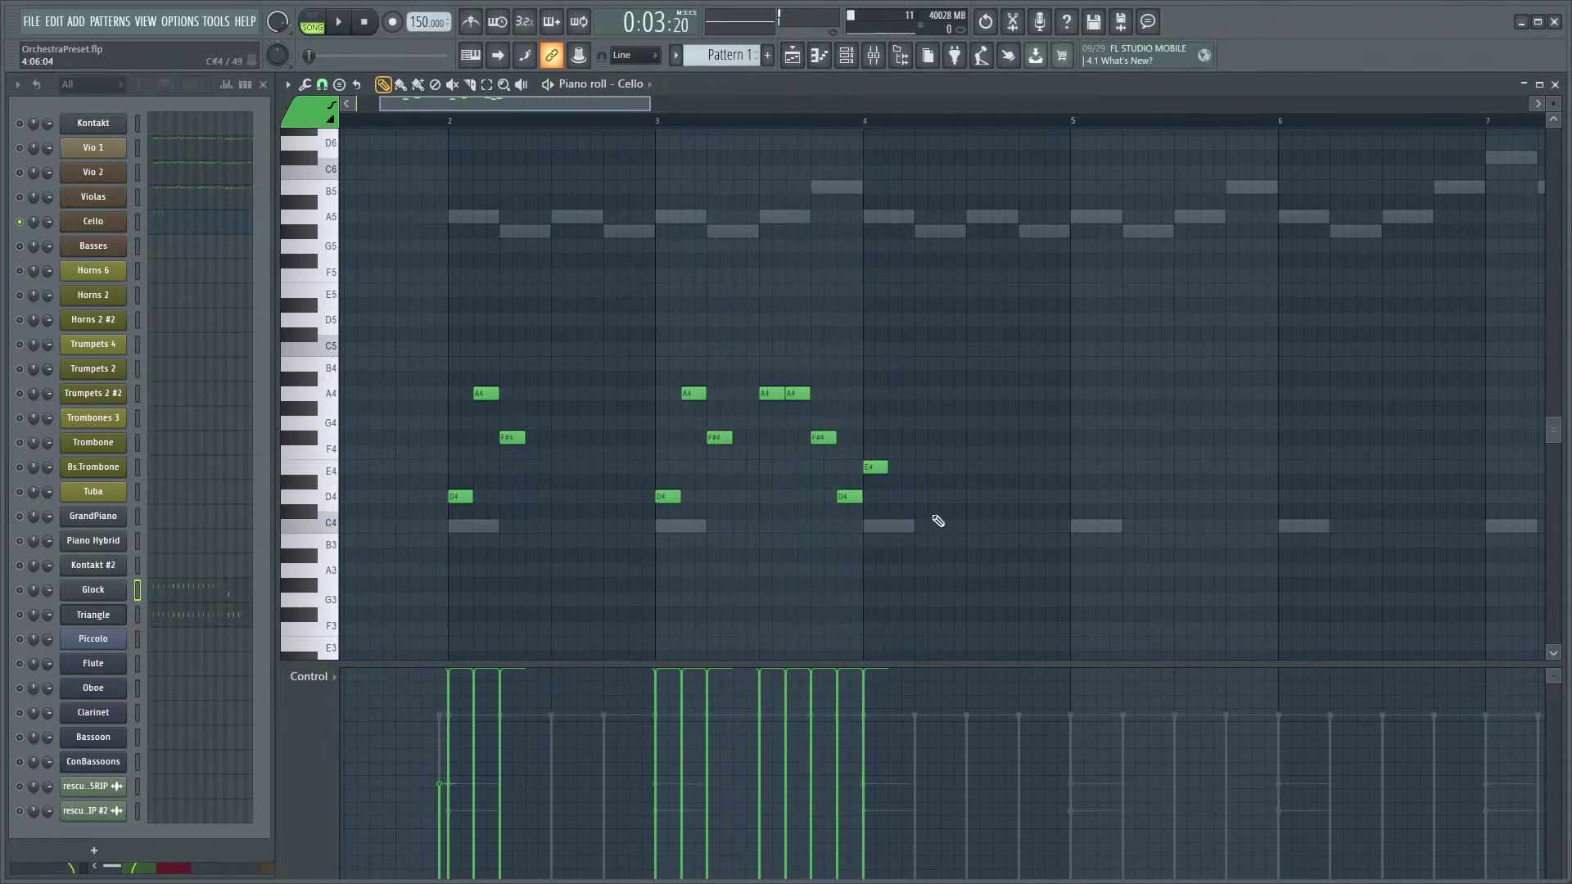
scroll(938, 521, up, 3)
click(843, 364)
click(917, 408)
key(space)
scroll(919, 502, down, 4)
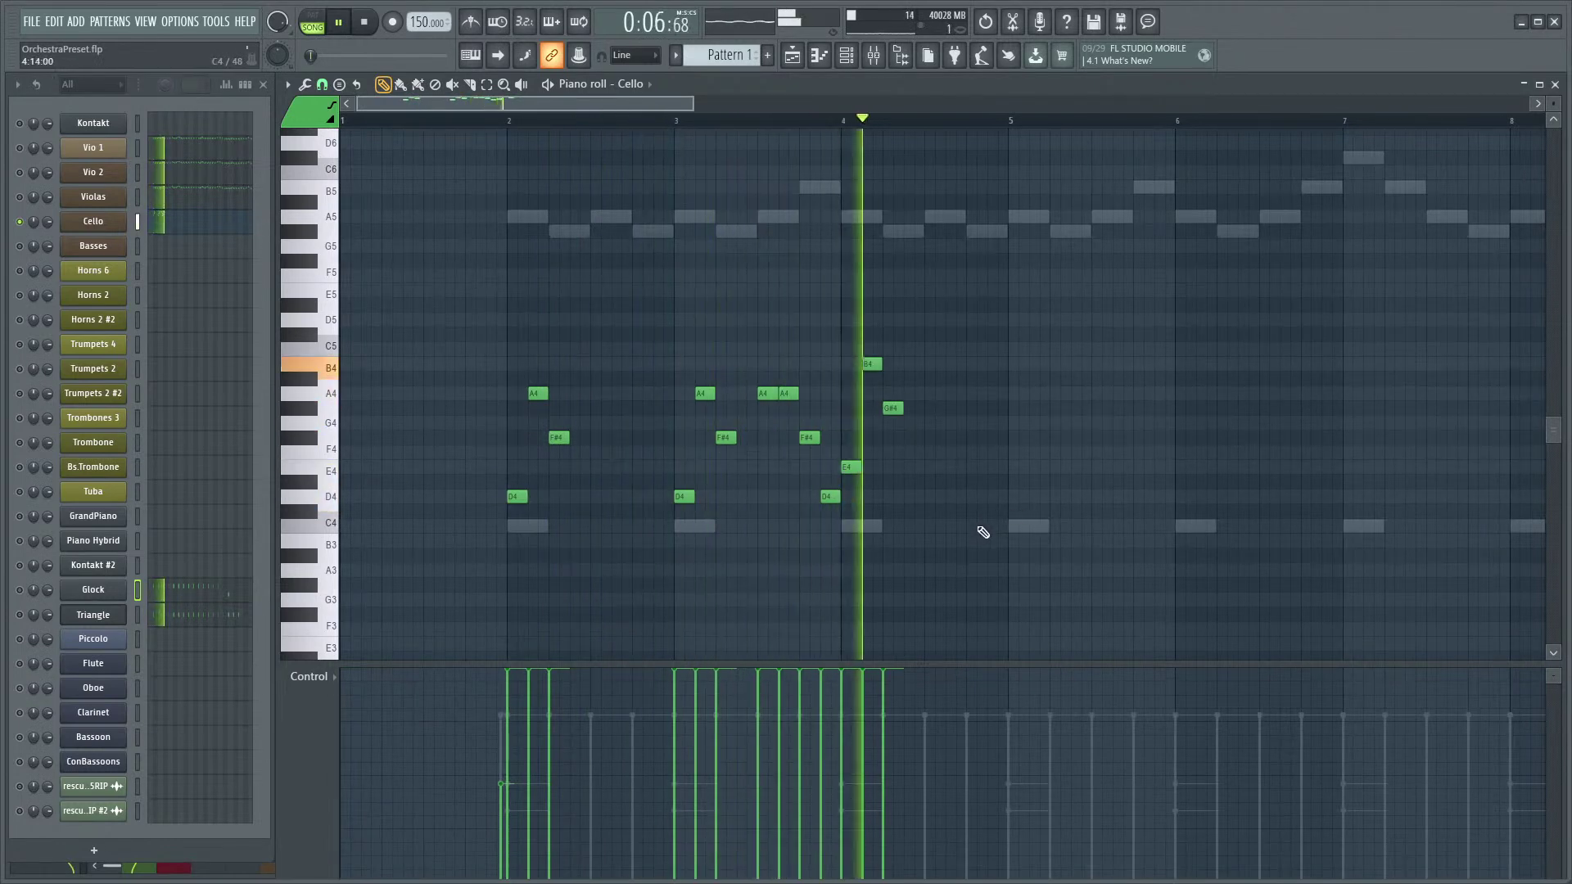
key(space)
- Unmute the rescue_cat reference and play it together with the cello line through bar 4
scroll(990, 491, up, 4)
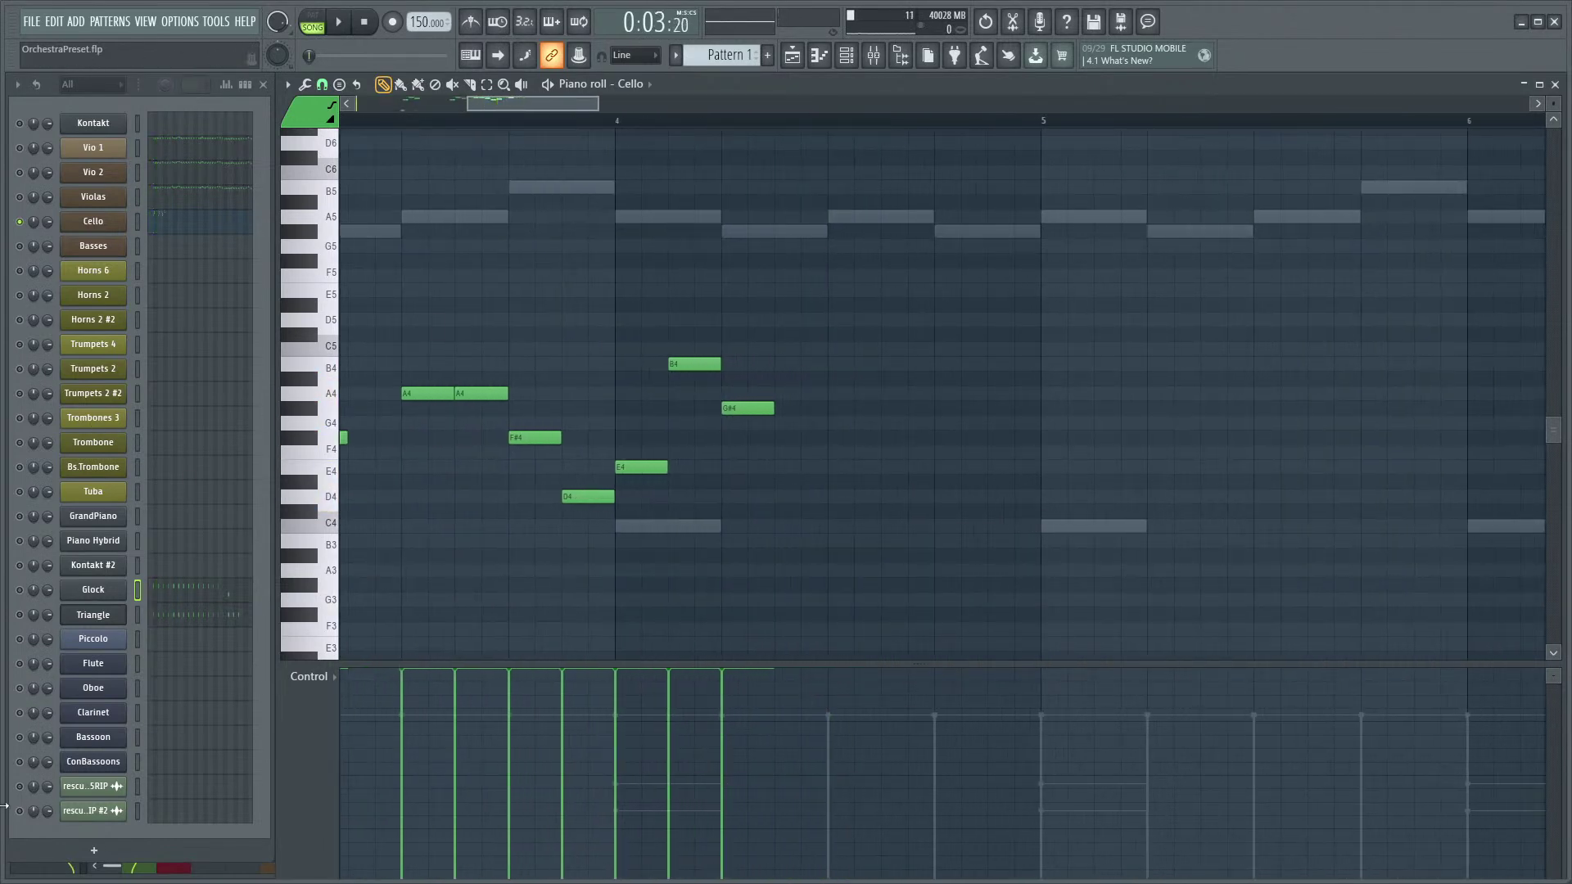
key(space)
scroll(893, 516, down, 2)
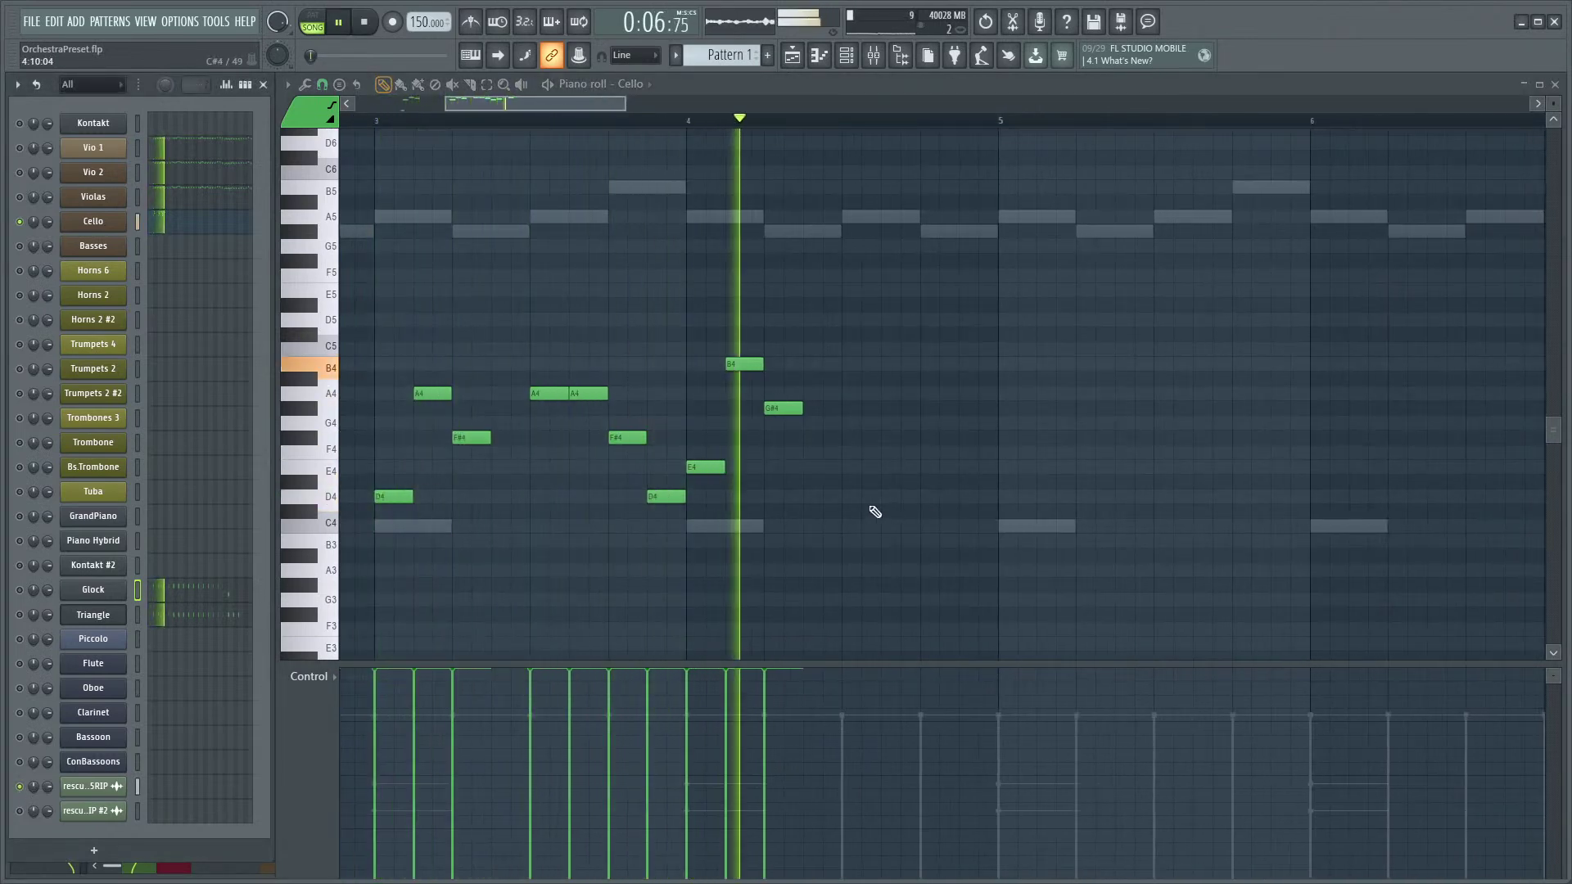
key(space)
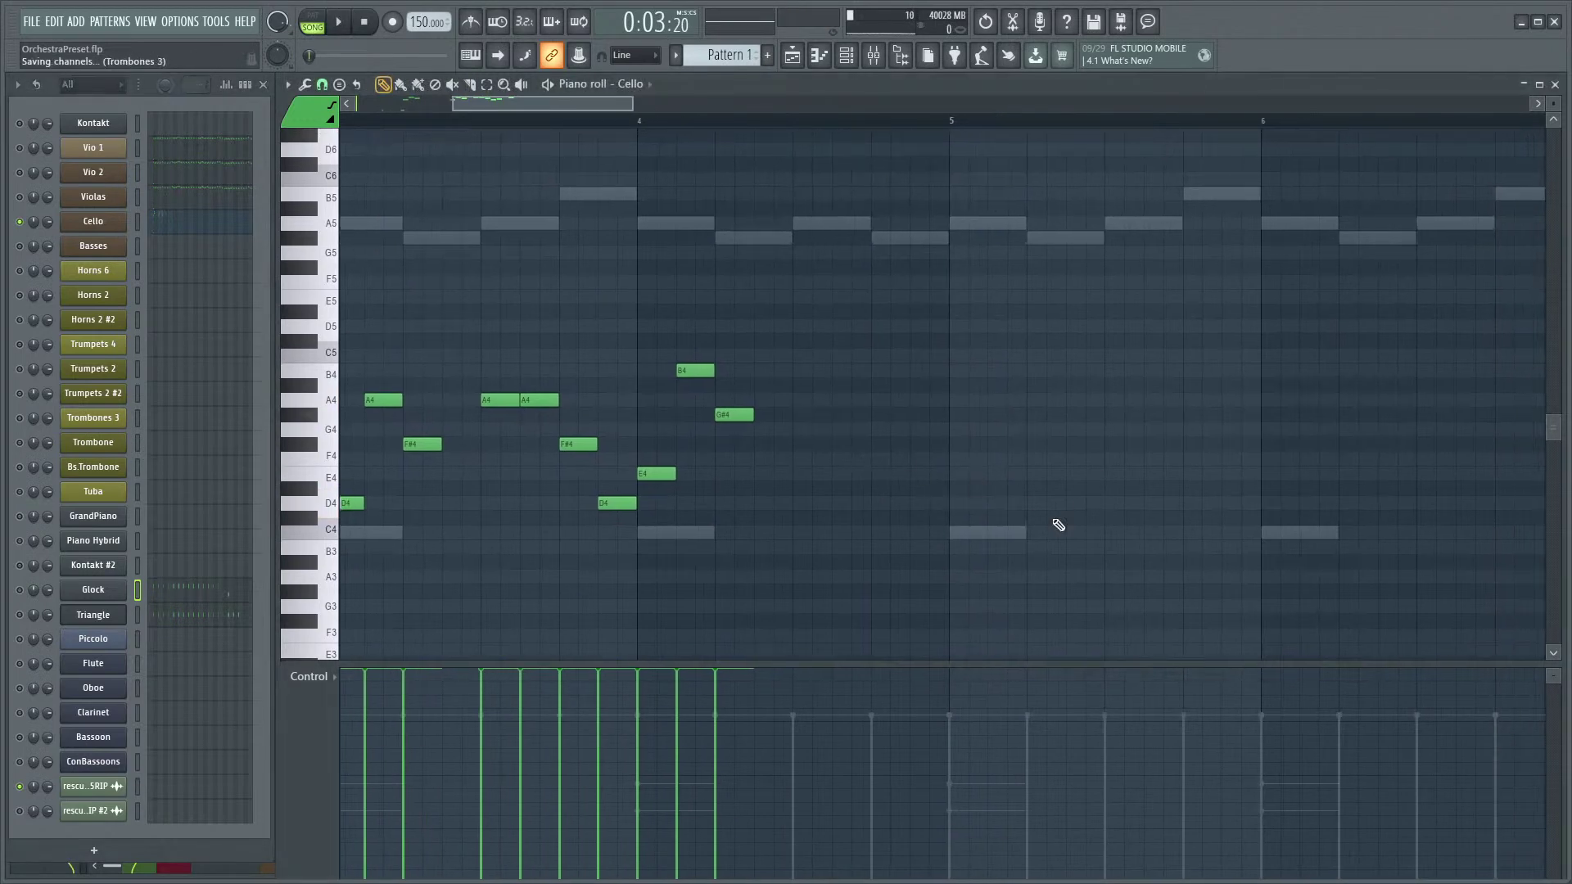
- Add consecutive half-beat E4, B4 and G#4 notes at the start of bar 5 and play from that bar
click(966, 473)
click(902, 395)
click(843, 121)
key(space)
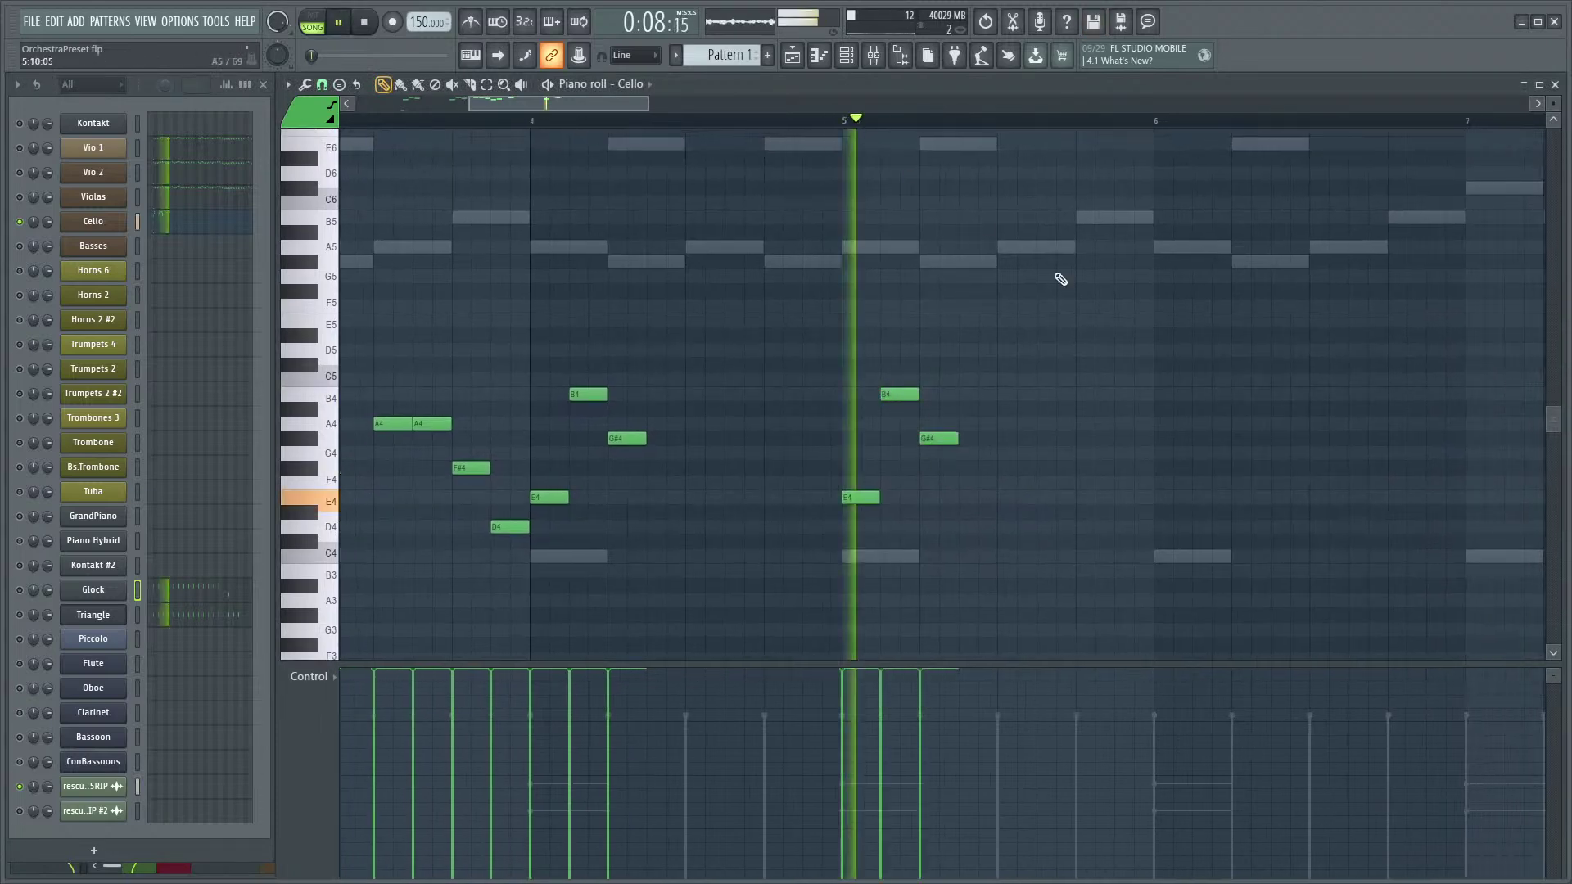
key(space)
- Add two half-beat B4 notes on the third beat of bar 5 and a G#4 on the fourth, then play the bar
click(810, 403)
click(843, 402)
click(882, 444)
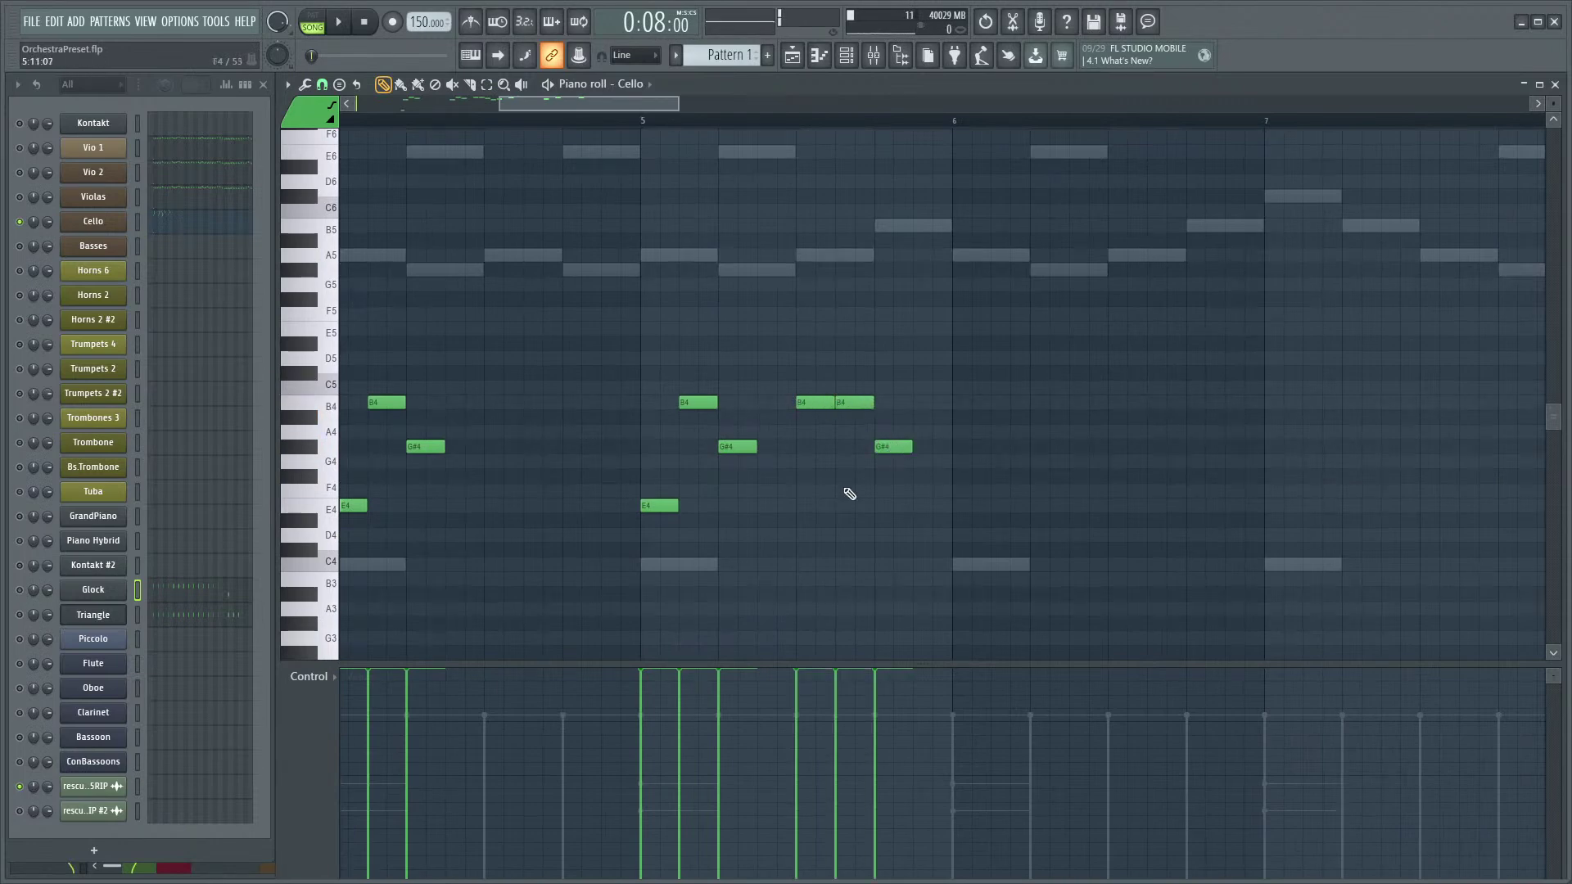
scroll(824, 536, down, 3)
scroll(865, 496, up, 3)
scroll(865, 496, up, 2)
key(space)
key(space)
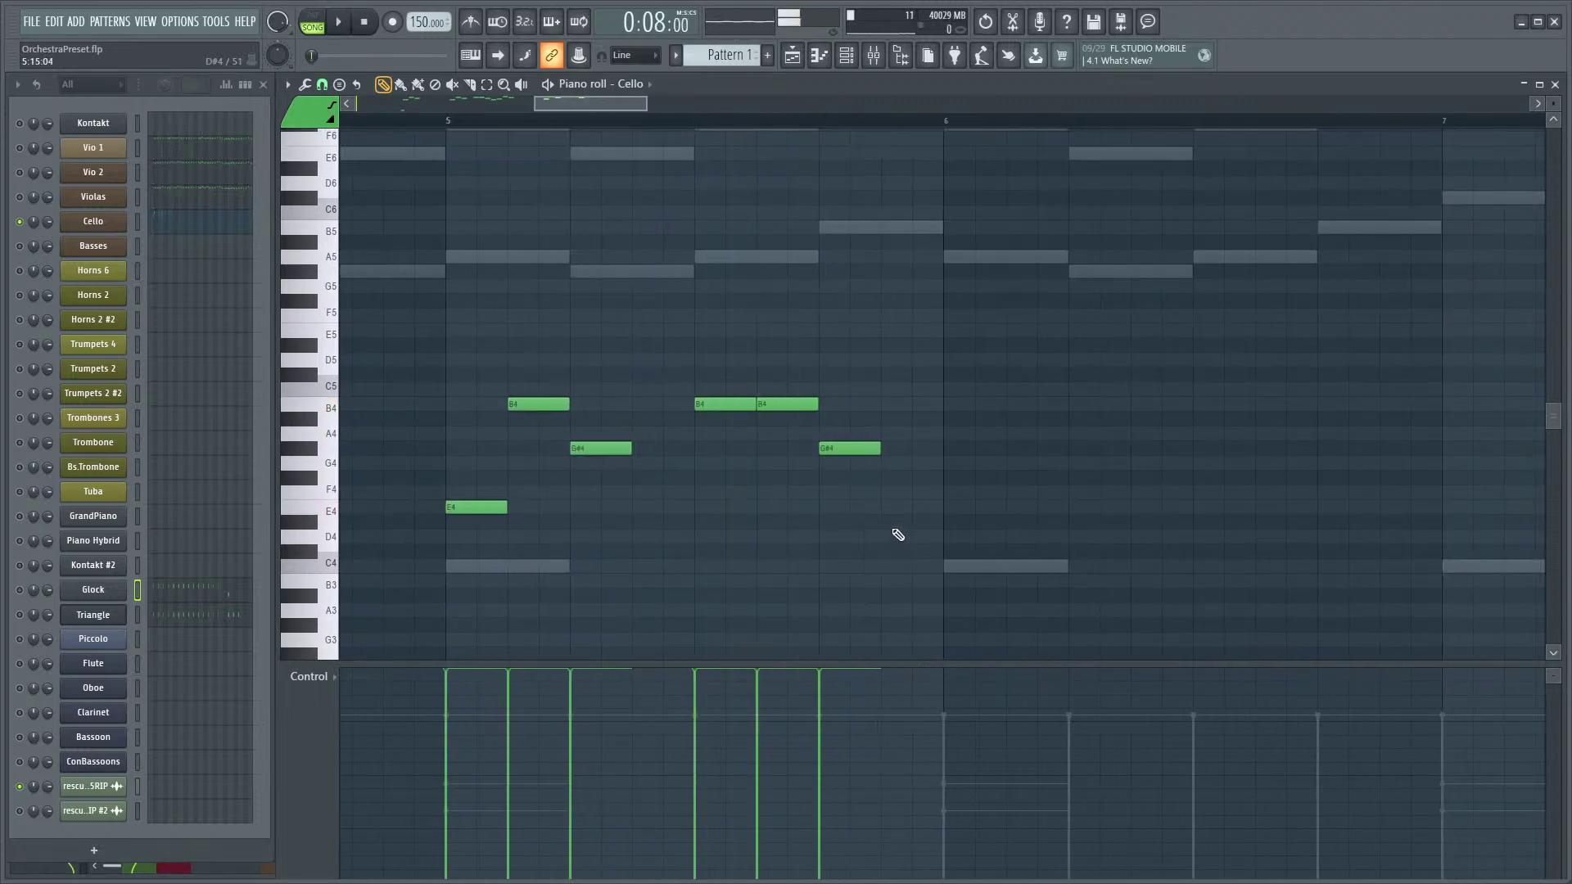
- Complete bar 5 with a half-beat E4, add an F#4 at the start of bar 6 and play from there
scroll(930, 519, right, 2)
mouse_move(892, 470)
mouse_down()
mouse_move(895, 498)
mouse_move(904, 481)
mouse_up()
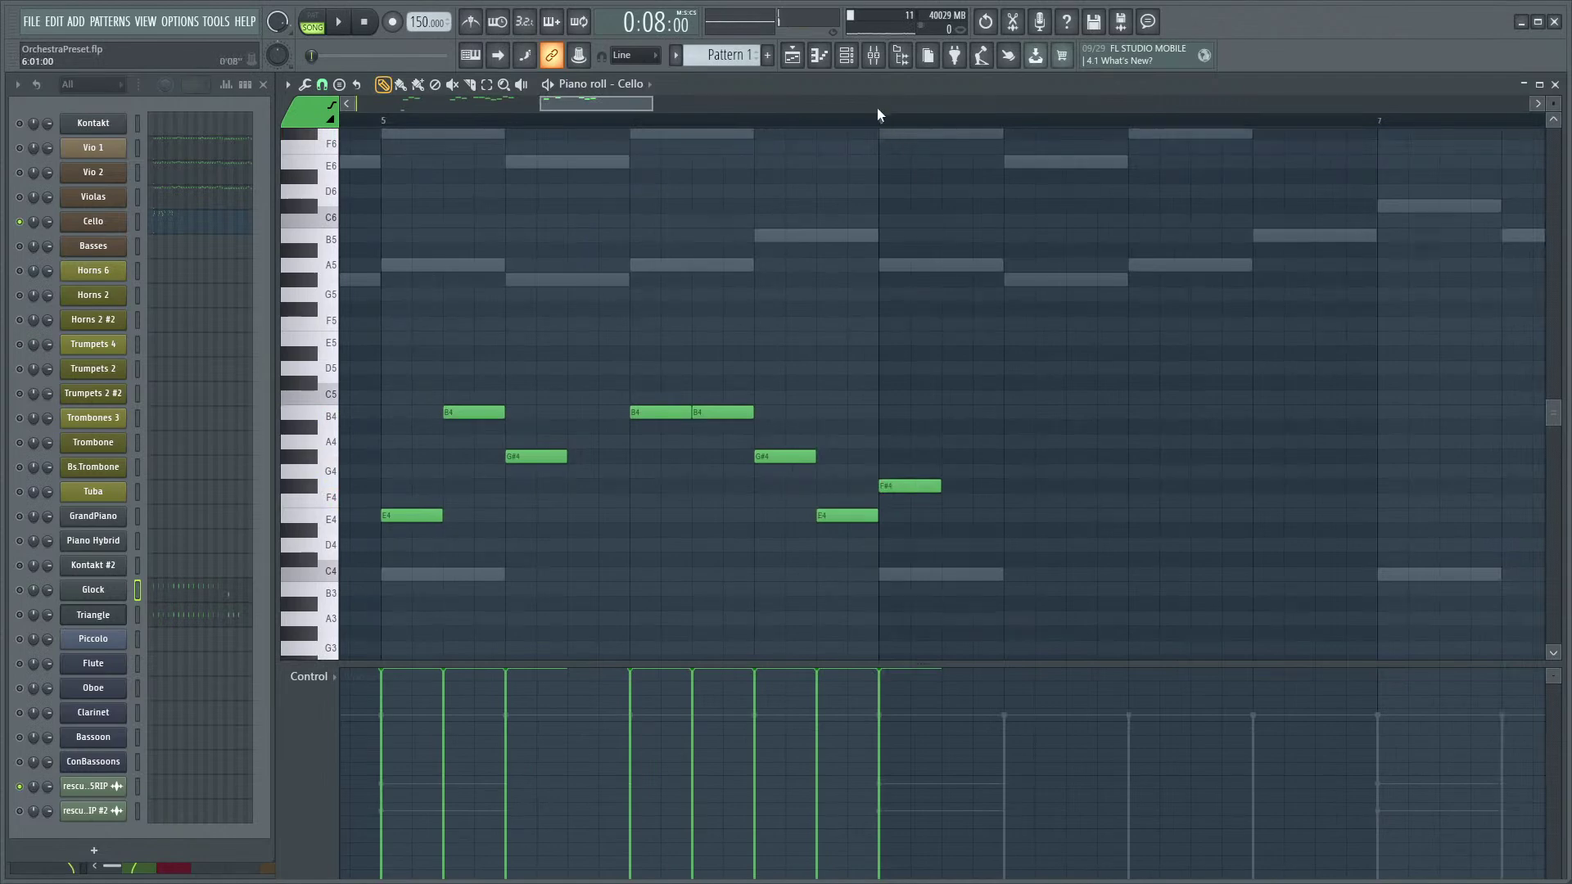
scroll(1002, 192, right, 3)
scroll(859, 421, up, 1)
key(space)
scroll(771, 491, down, 2)
key(space)
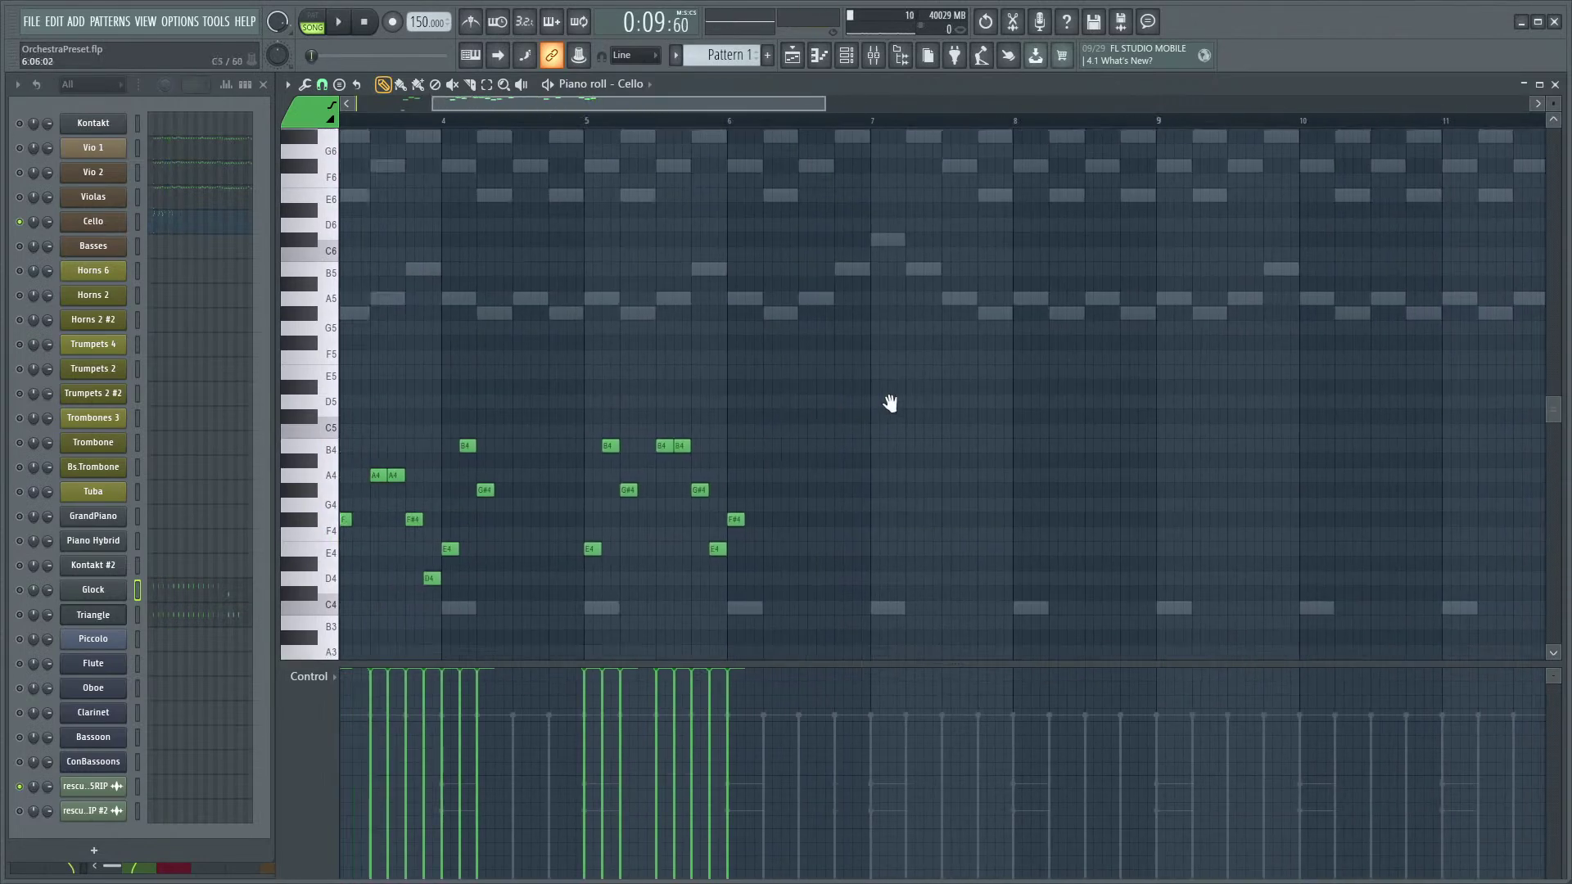
- Show the mixer, open Fruity parametric EQ 2 on the TRACK channel and briefly play the reference
scroll(955, 305, down, 2)
scroll(979, 218, left, 3)
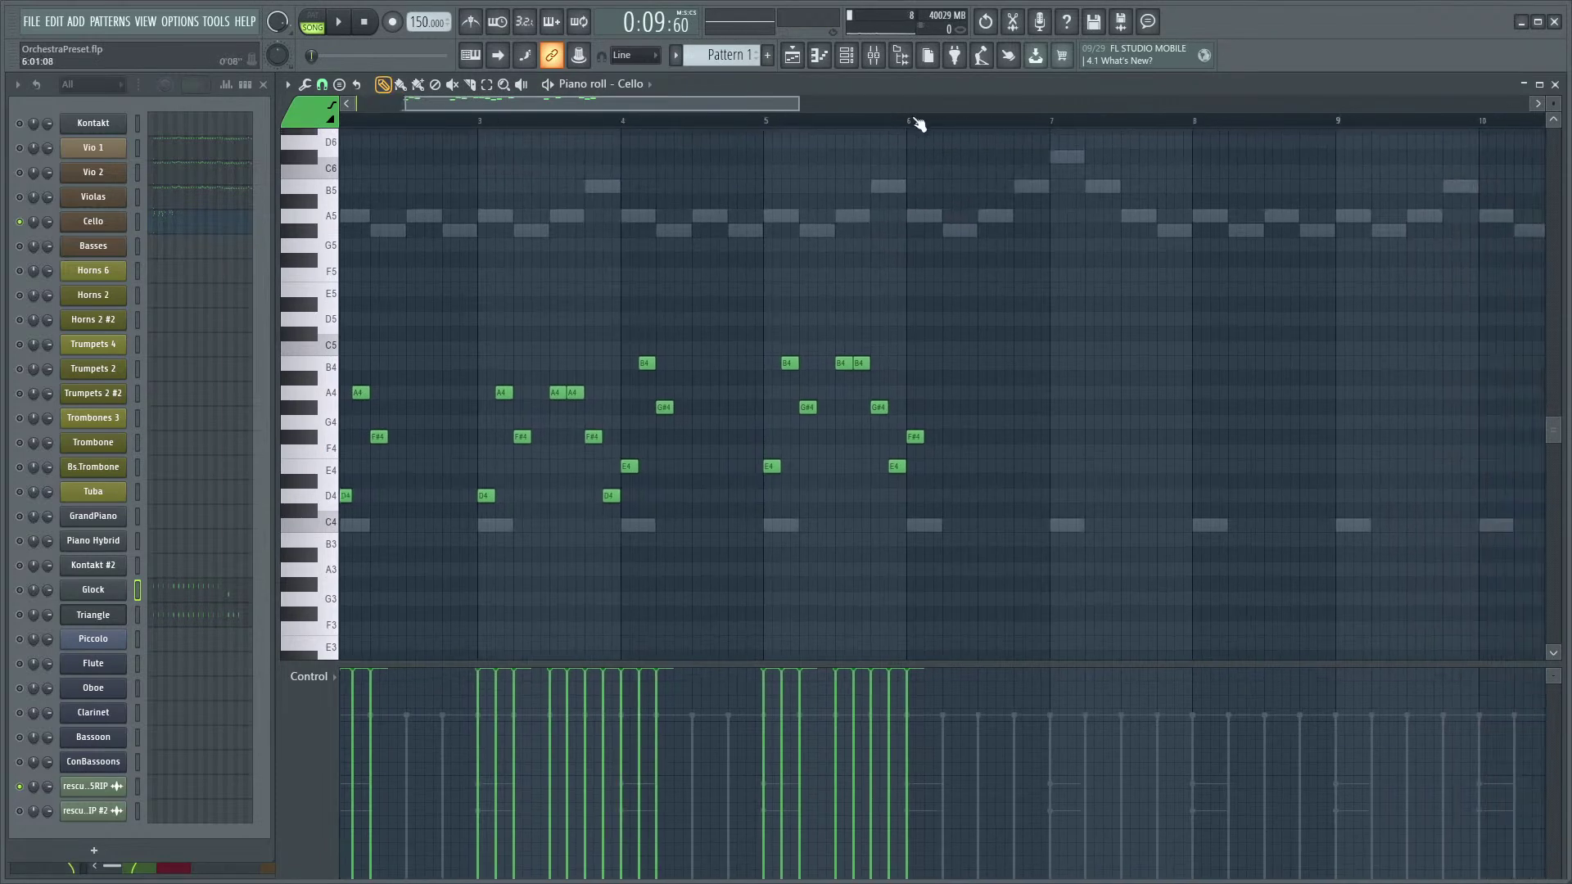
key(F9)
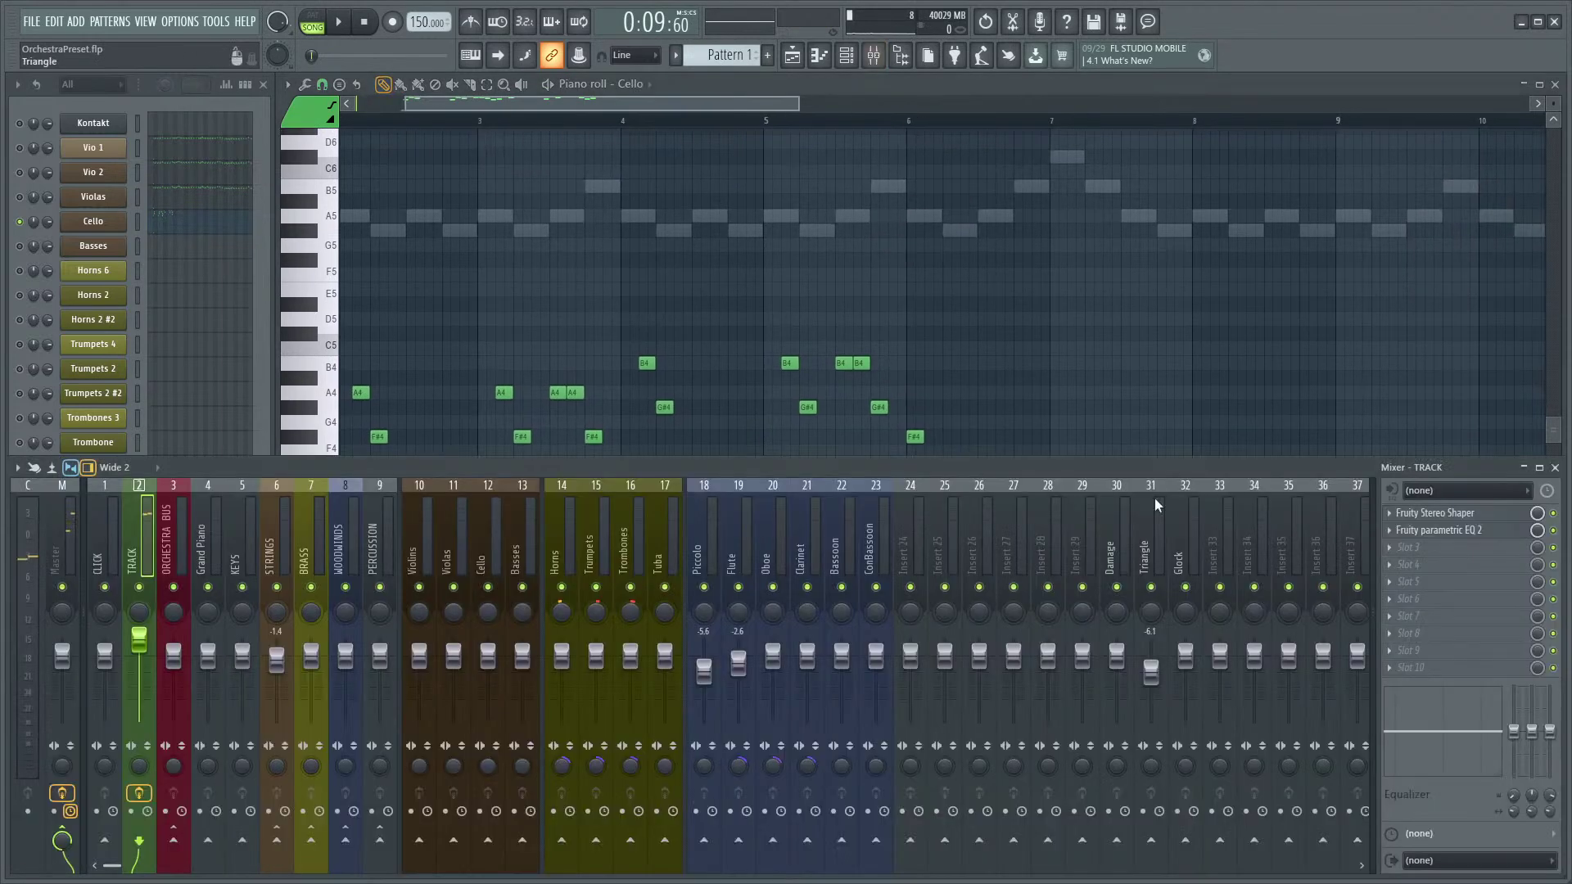
click(1438, 530)
key(space)
key(space)
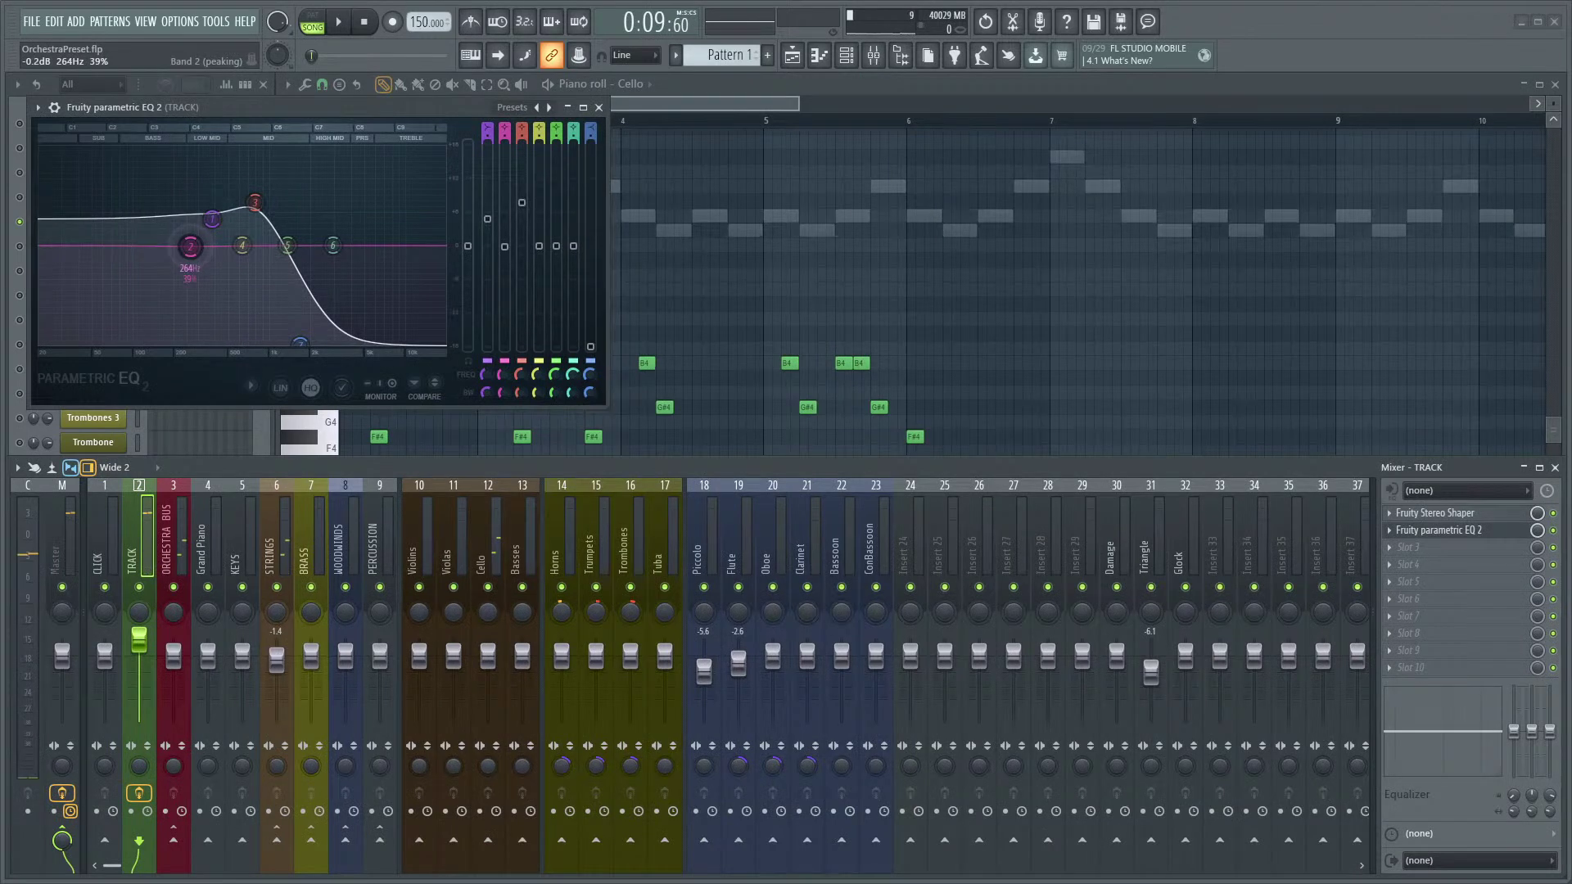
- Move EQ band 4 on the reference track down into the low bass, boost it and audition the result
drag(243, 245, 131, 219)
key(space)
key(space)
key(space)
key(space)
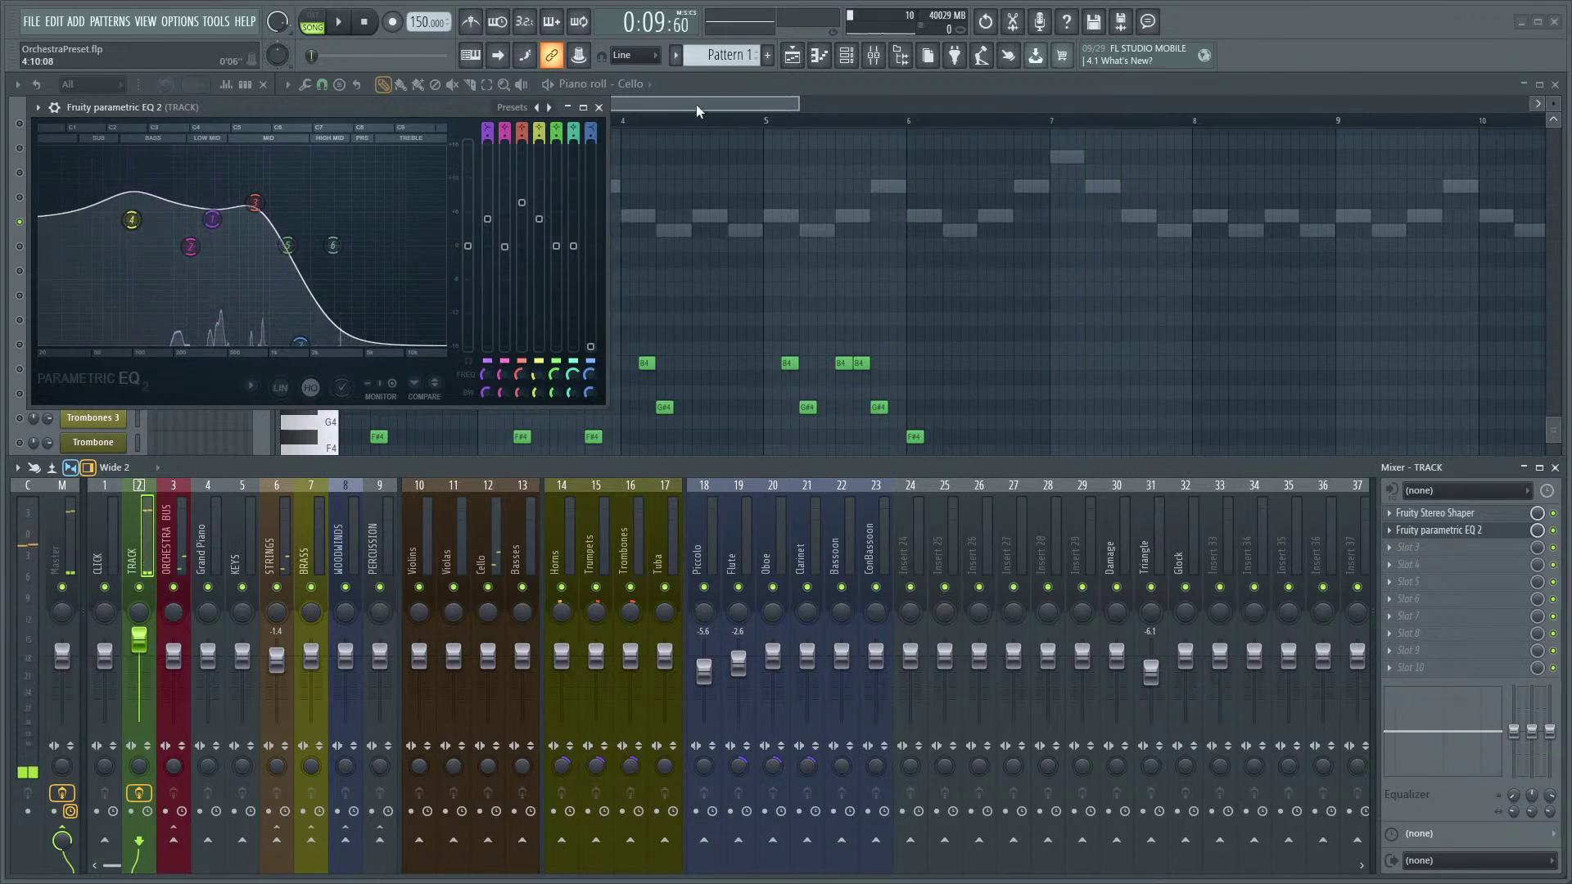
- Move the EQ window clear of the upper piano roll and set band 4 to about 151 Hz and 8.5 dB during playback
click(699, 106)
key(space)
drag(456, 106, 967, 409)
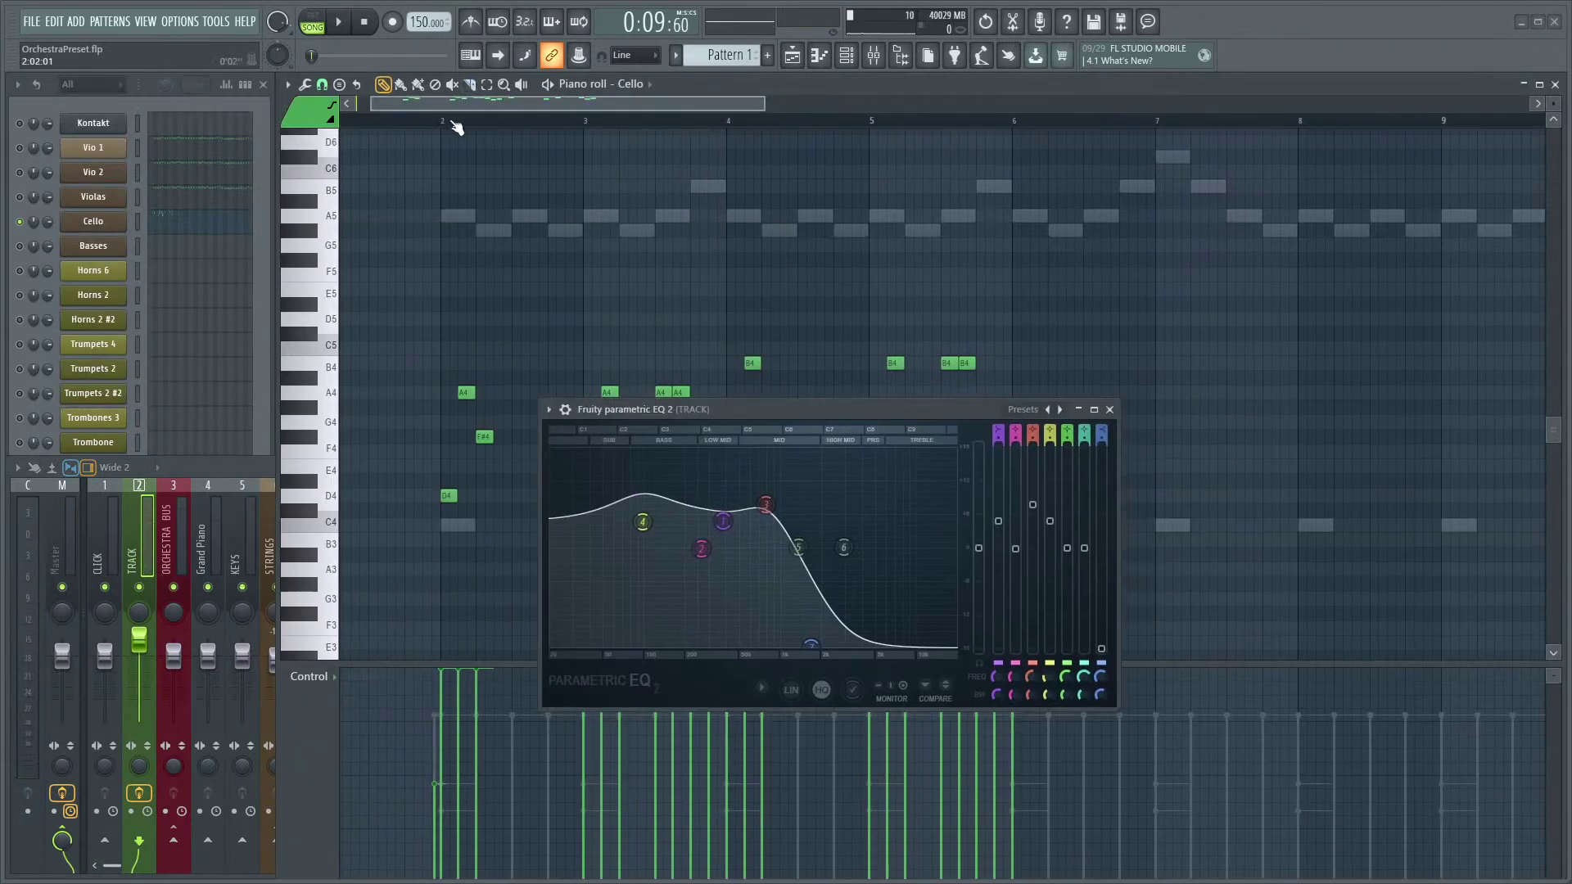
drag(643, 522, 668, 500)
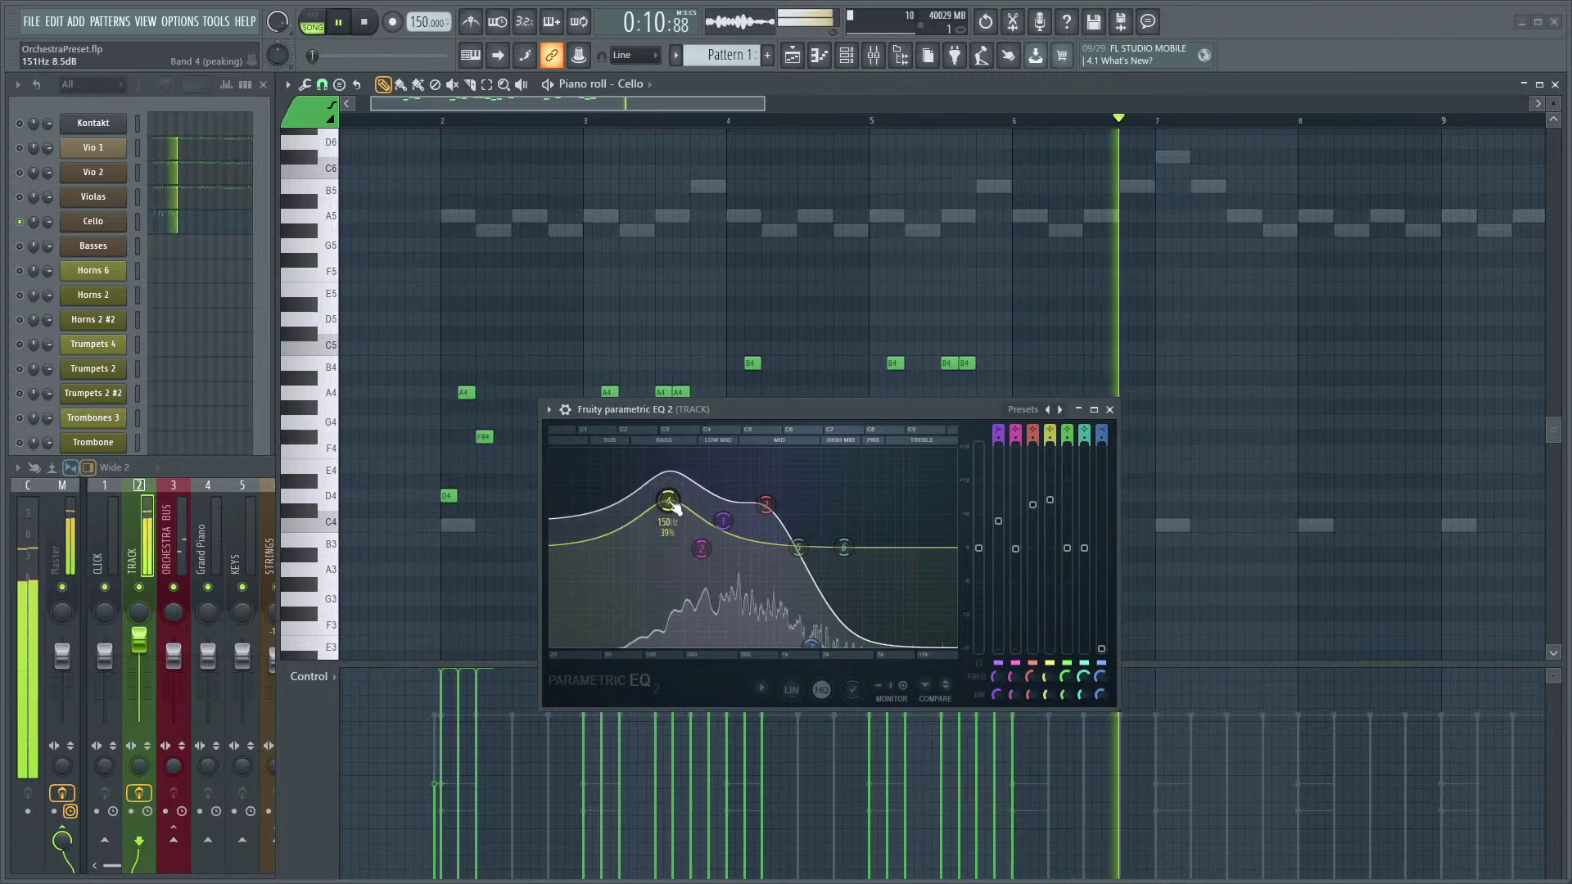
key(space)
- Close the EQ window, open the Basses piano roll, unmute the Basses channel and hide the mixer
scroll(422, 545, down, 5)
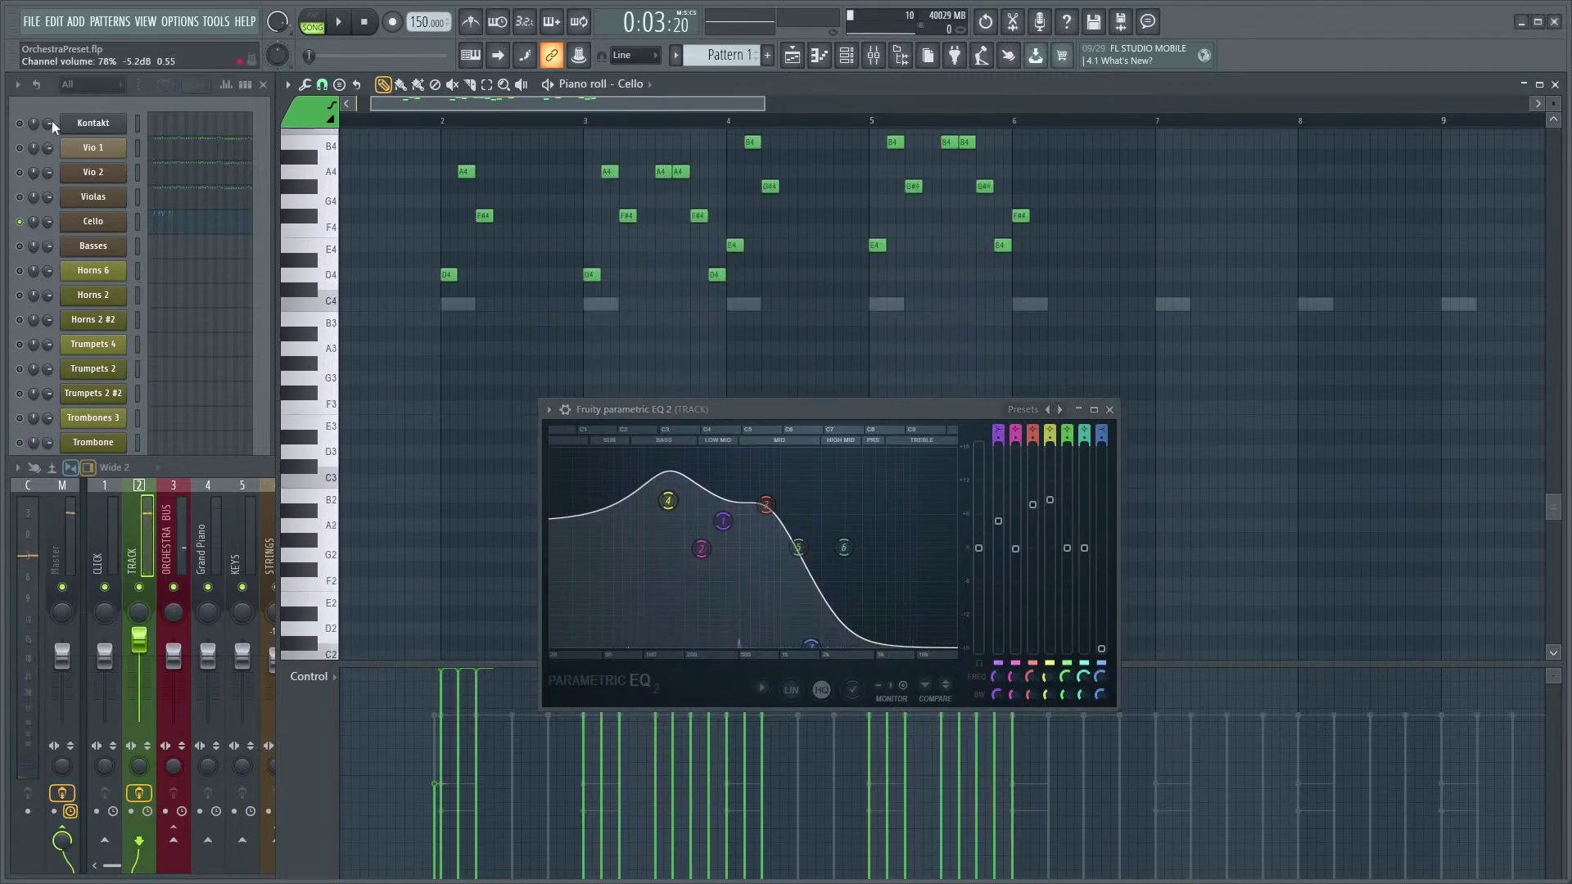
key(F9)
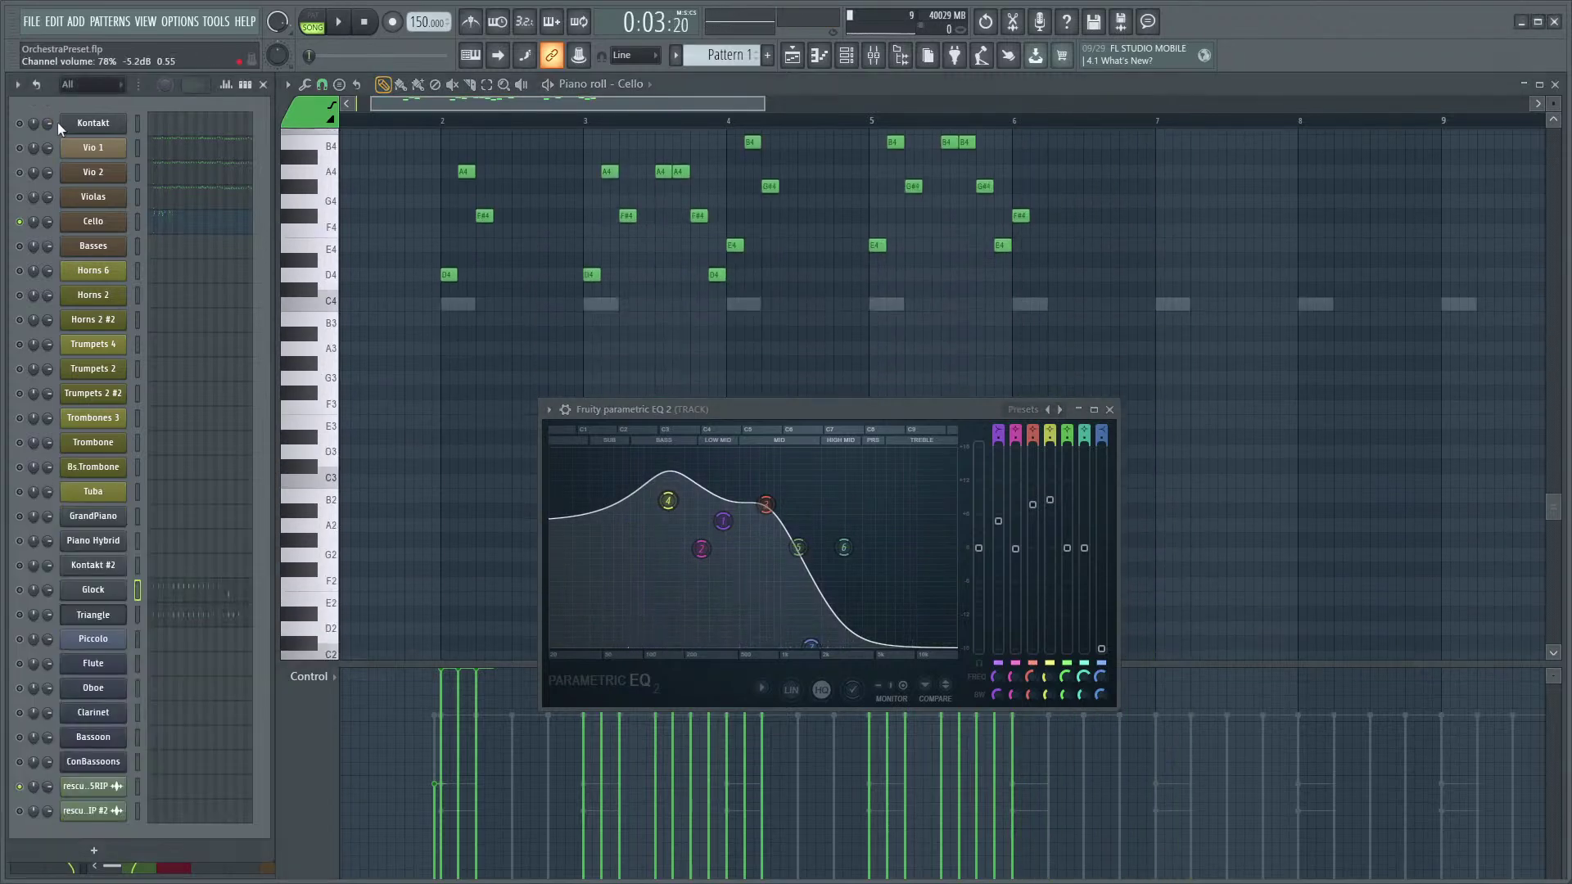
click(169, 252)
click(1110, 409)
key(F9)
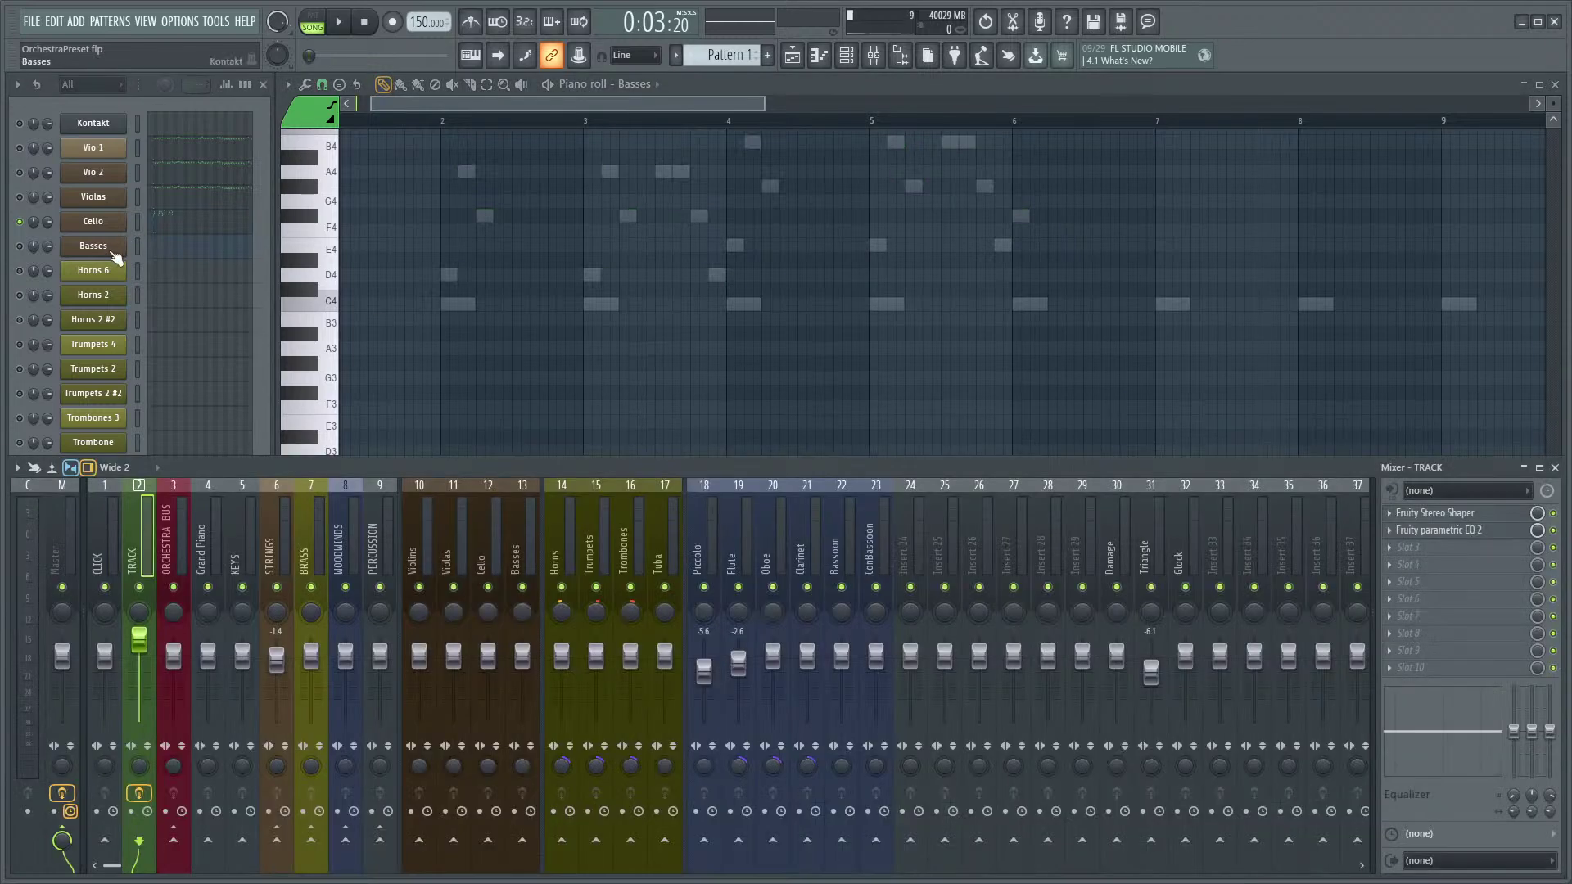
scroll(652, 349, down, 4)
key(F9)
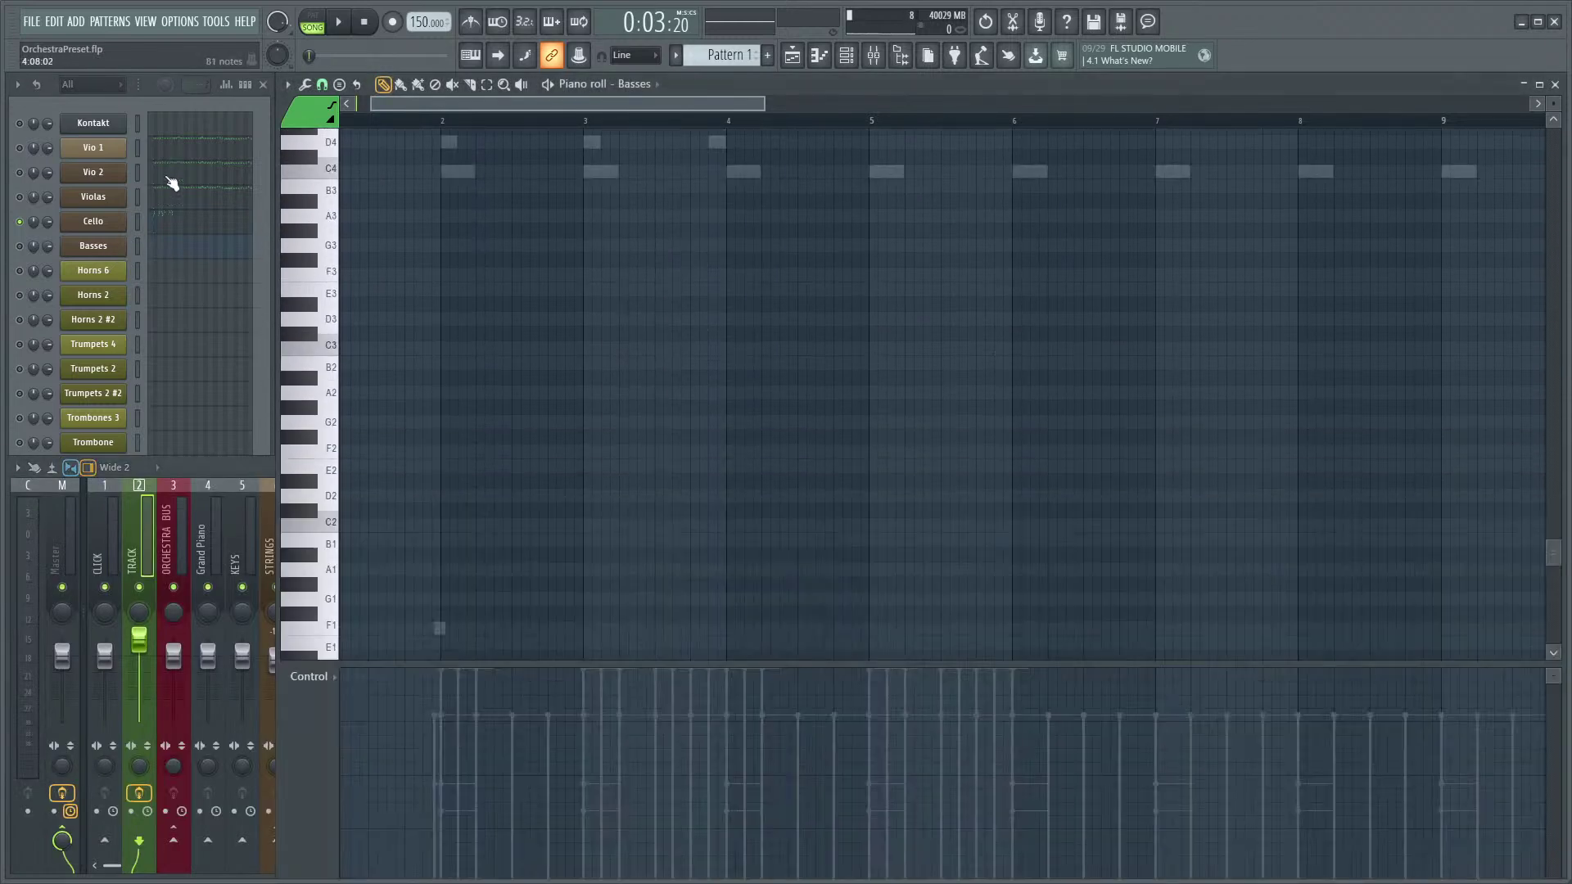
click(138, 245)
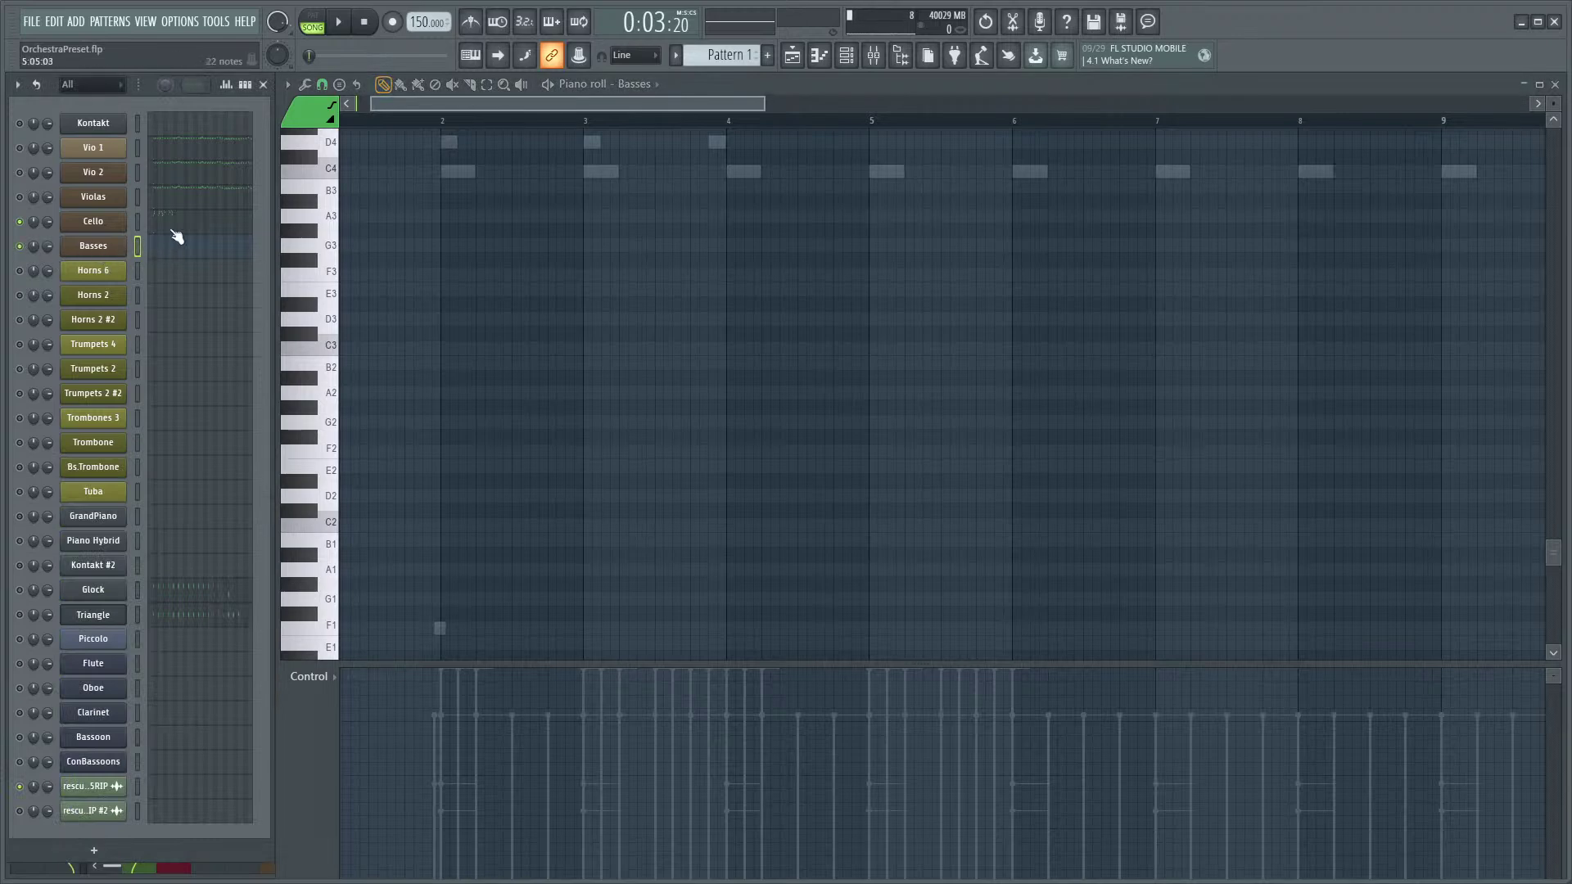
- Load Pizzicato into the F-1 slot of 8Dio Century - Basses, add an F1 keyswitch note just before bar 2 and close Kontakt
scroll(524, 369, down, 5)
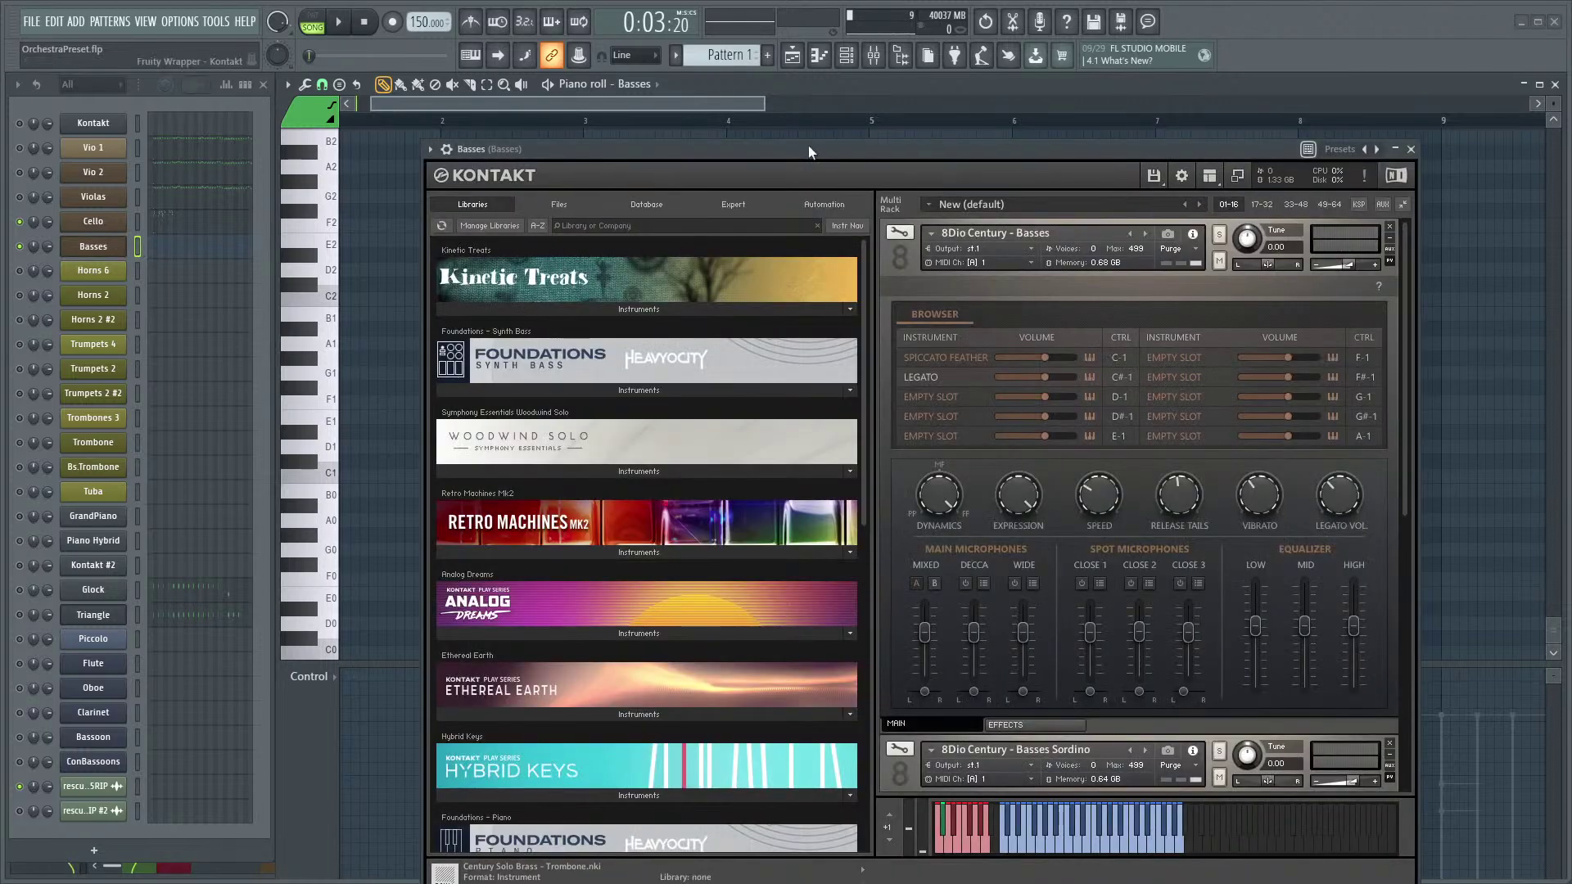
drag(808, 145, 967, 139)
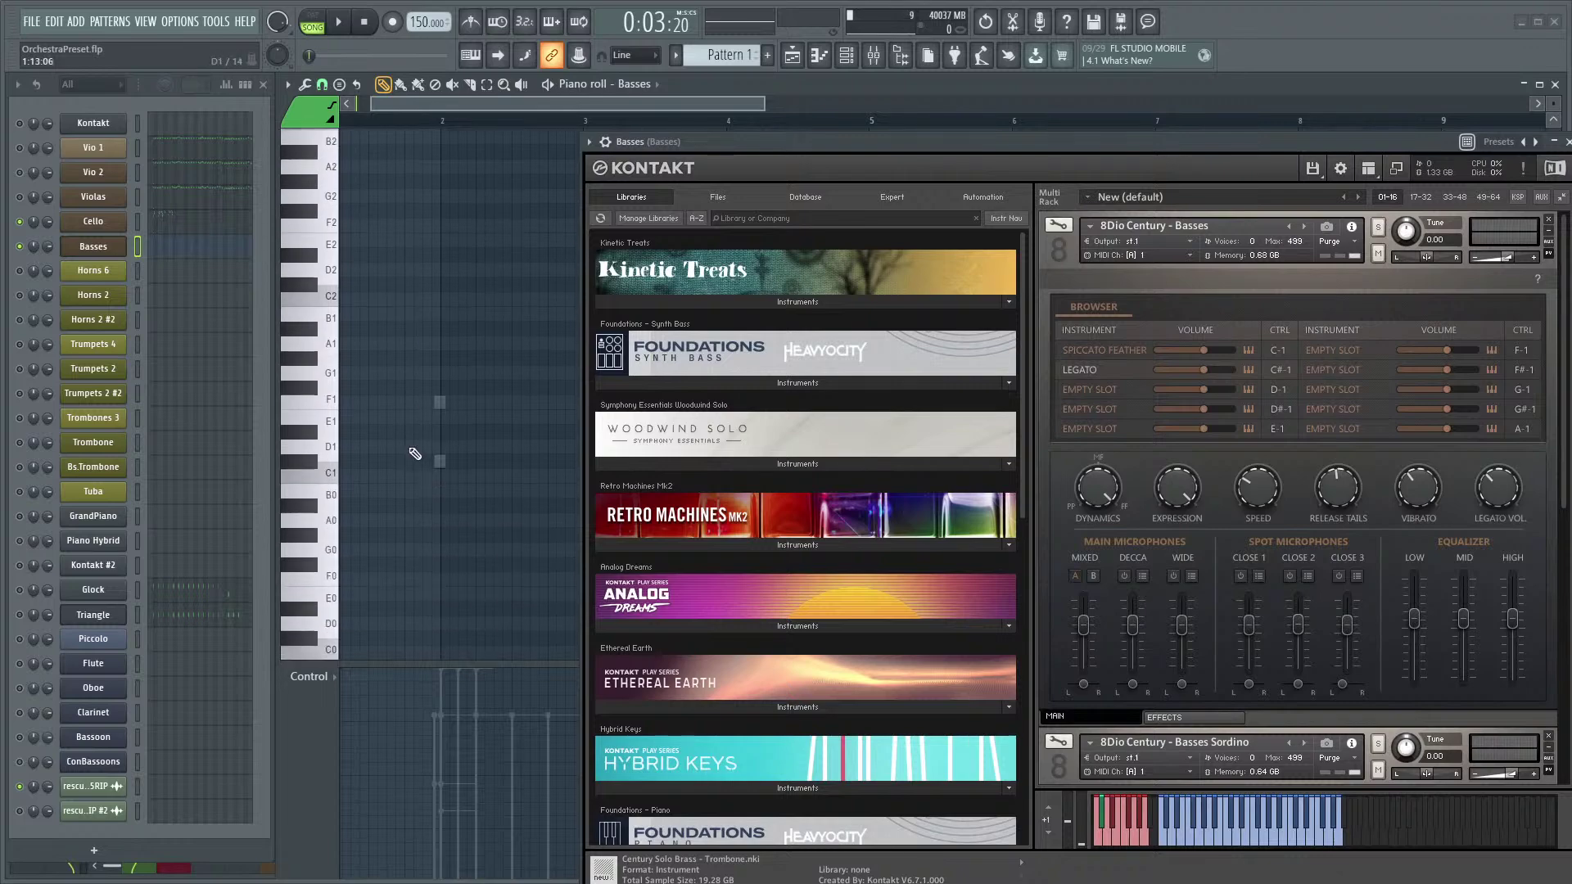
scroll(418, 451, up, 3)
click(457, 401)
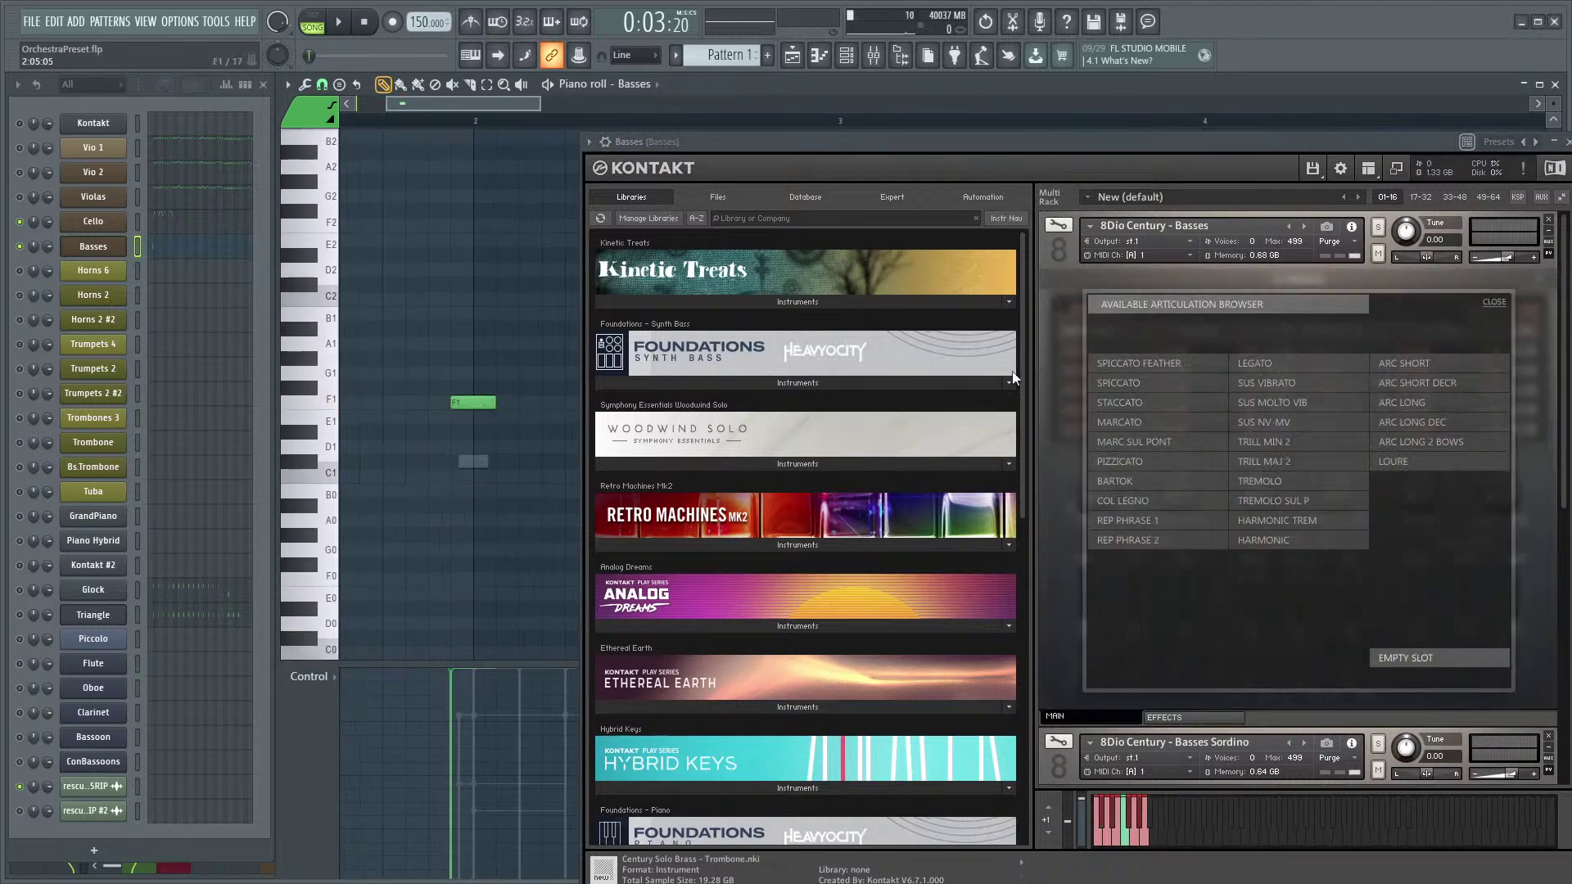
click(1148, 457)
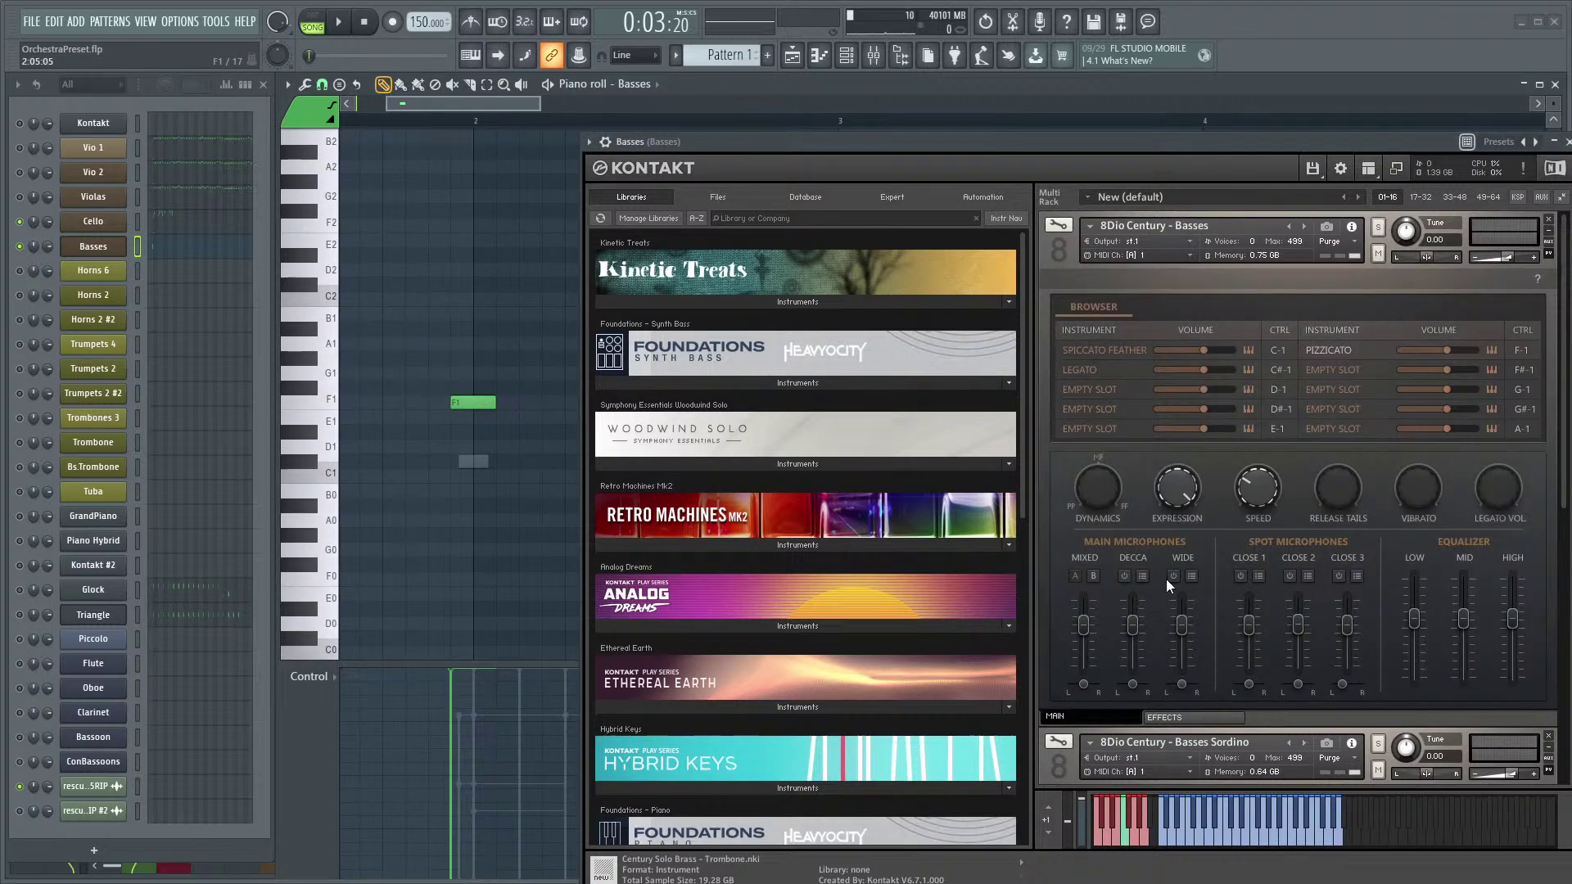
drag(1431, 146, 1335, 144)
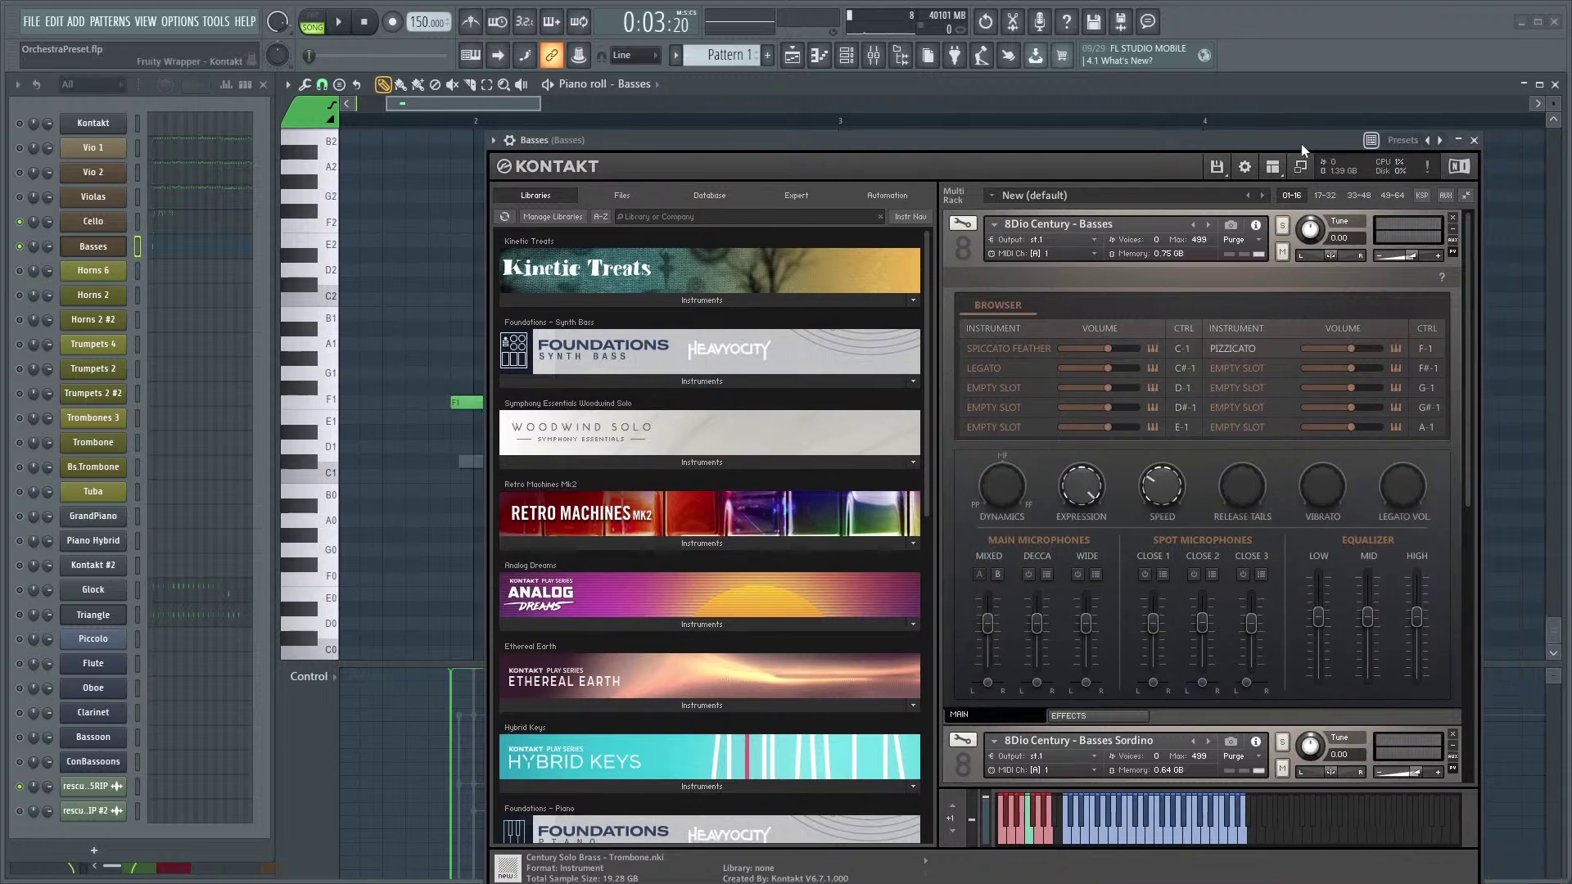
scroll(1289, 631, down, 2)
scroll(1344, 399, up, 2)
click(1473, 140)
- Add a half-beat D3 at the start of bar 2 in the Basses and play it against the reference
scroll(690, 442, up, 10)
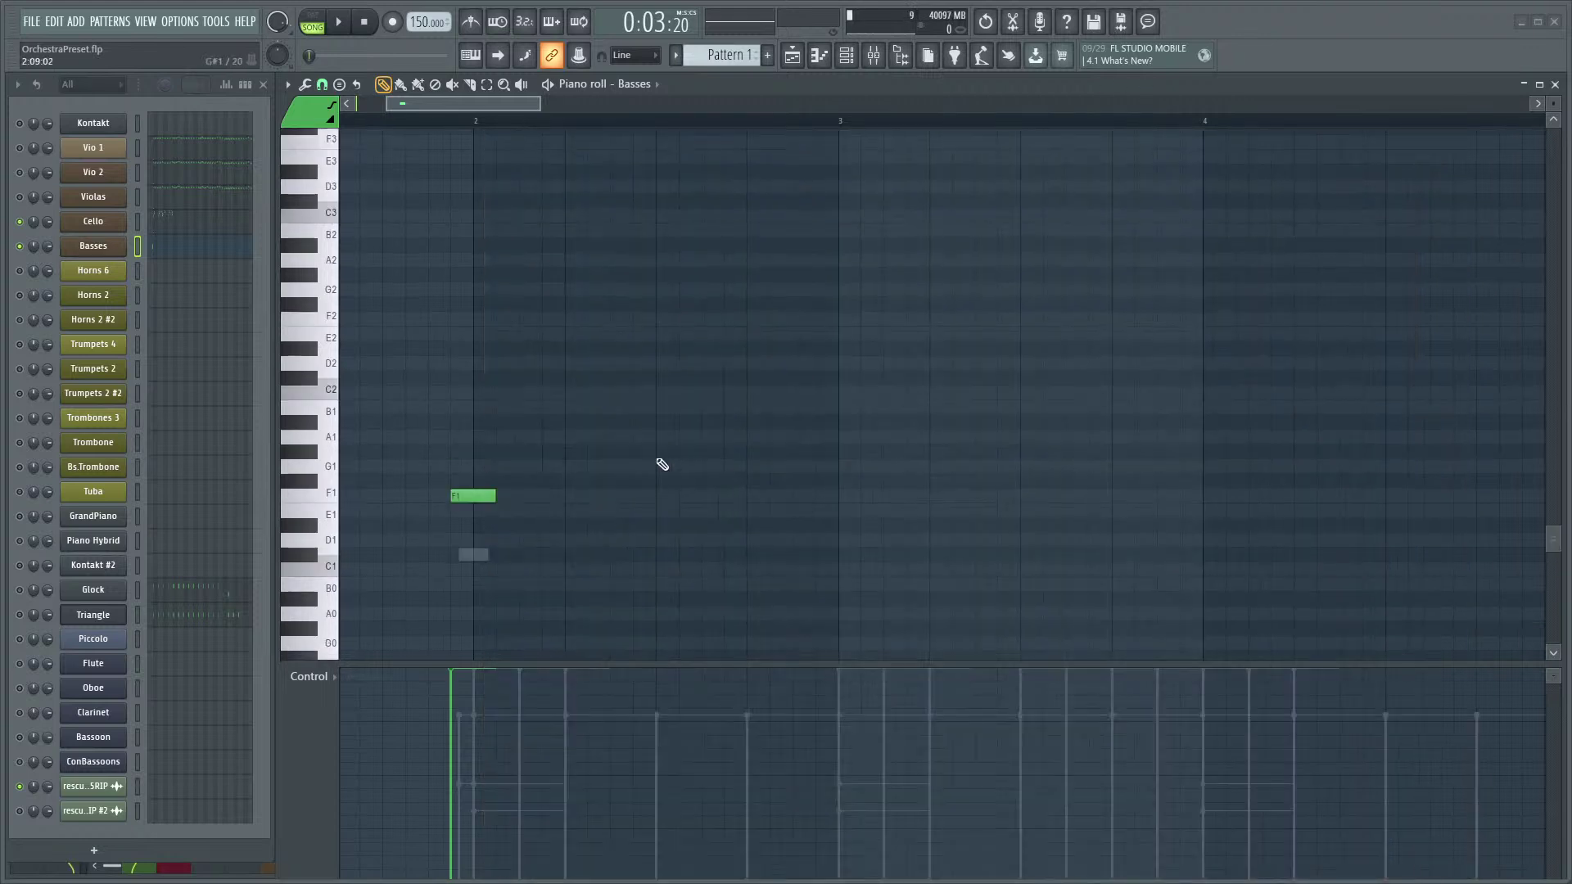
scroll(450, 486, down, 3)
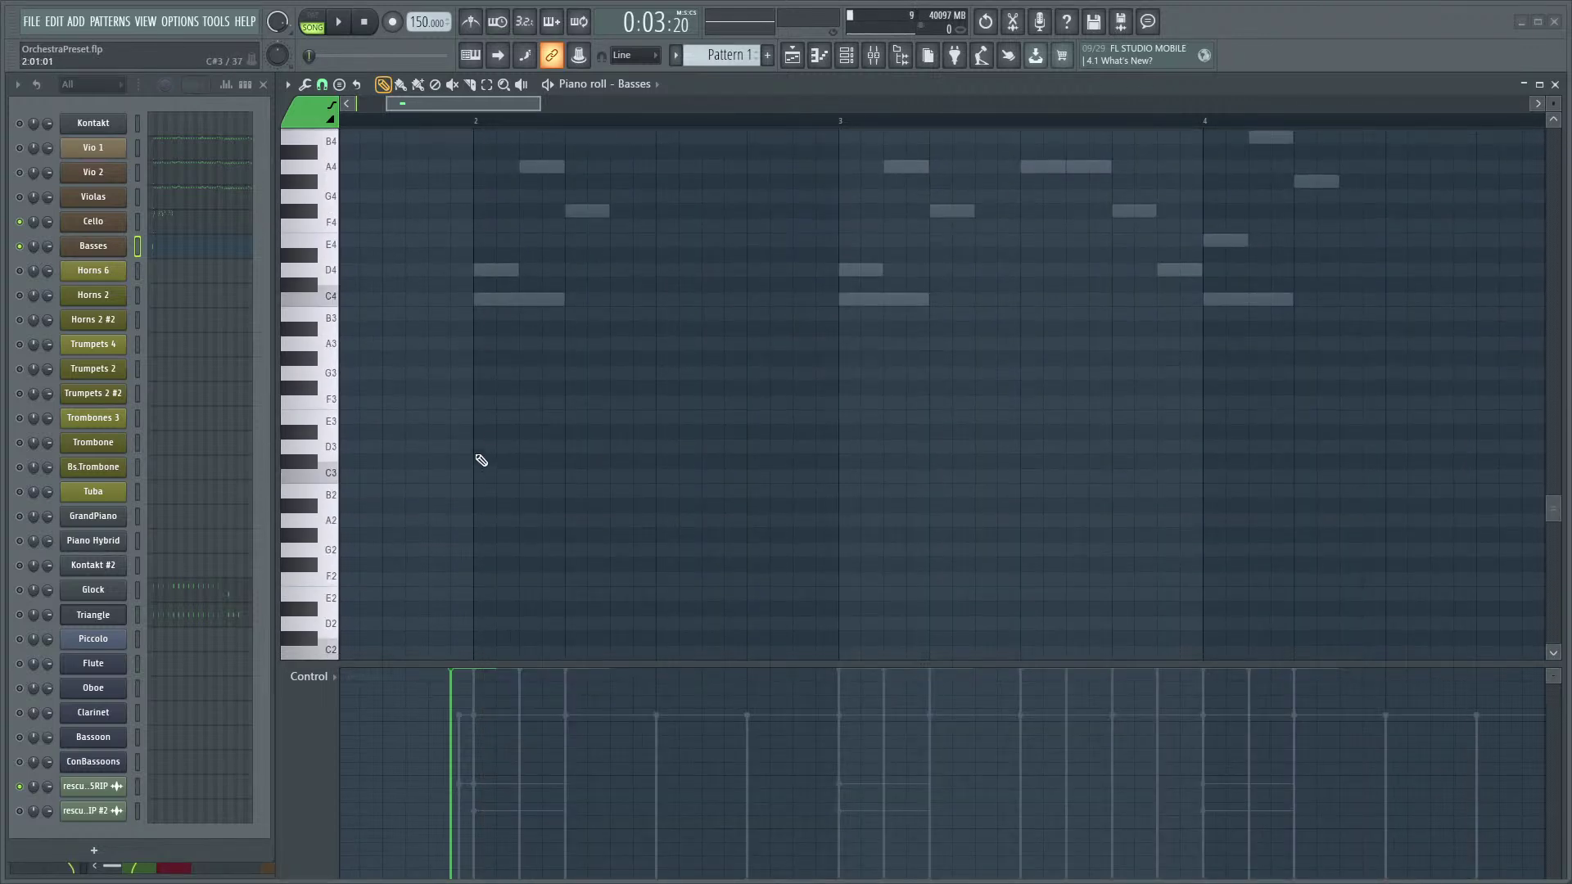
click(496, 447)
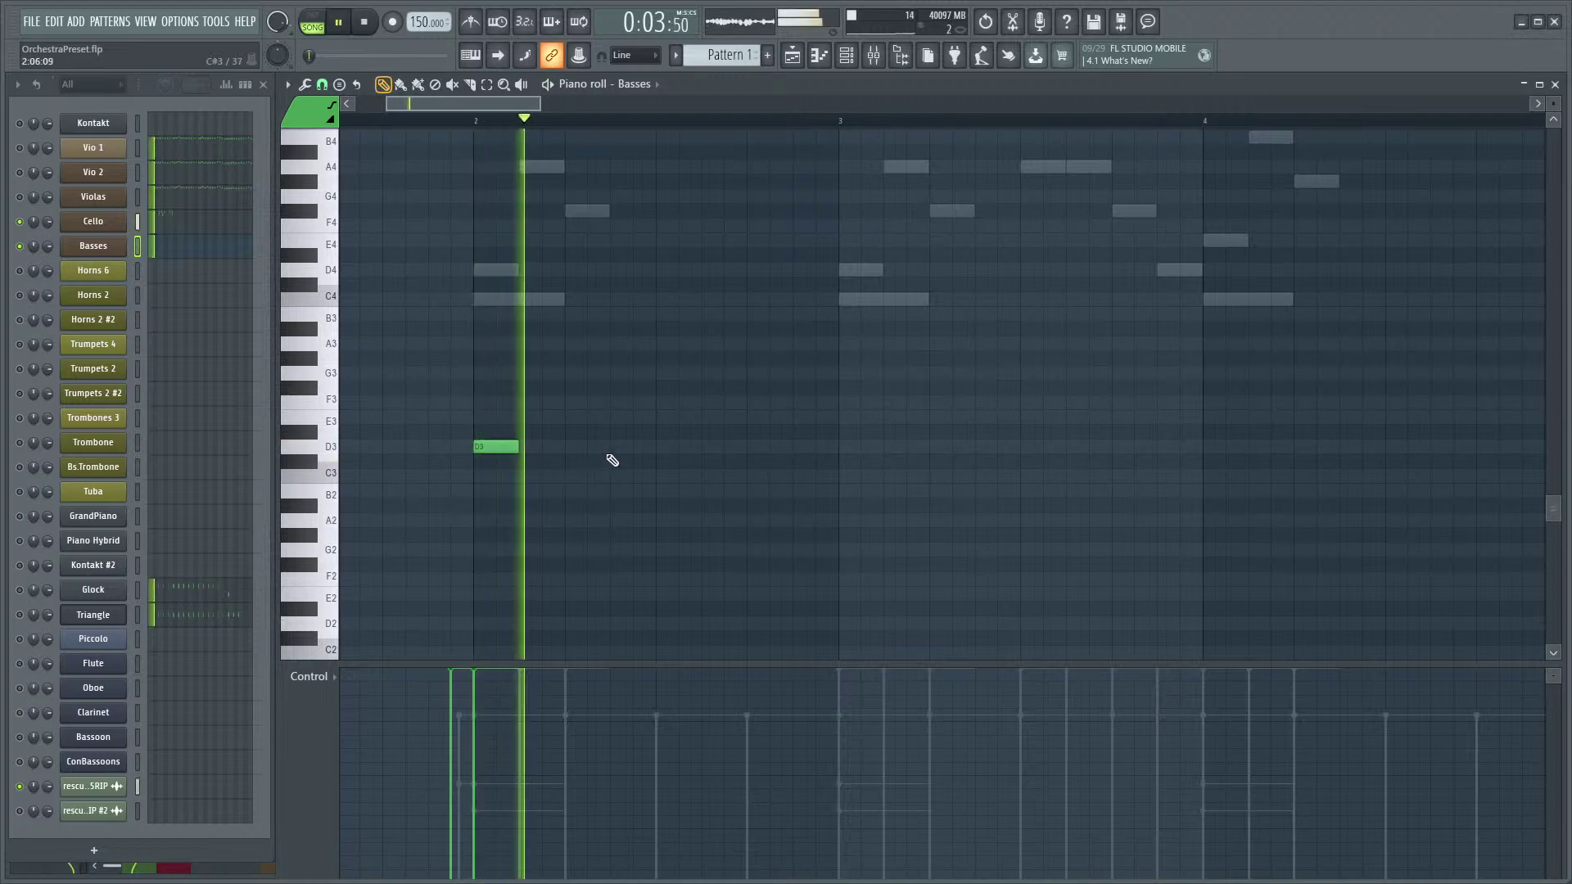
key(space)
scroll(737, 554, up, 1)
key(space)
- Add half-beat bass notes on the downbeats of bars 3 to 7: D3, E3, E3, F#3 and F#3
click(848, 491)
click(1211, 463)
scroll(768, 555, right, 3)
scroll(768, 554, up, 1)
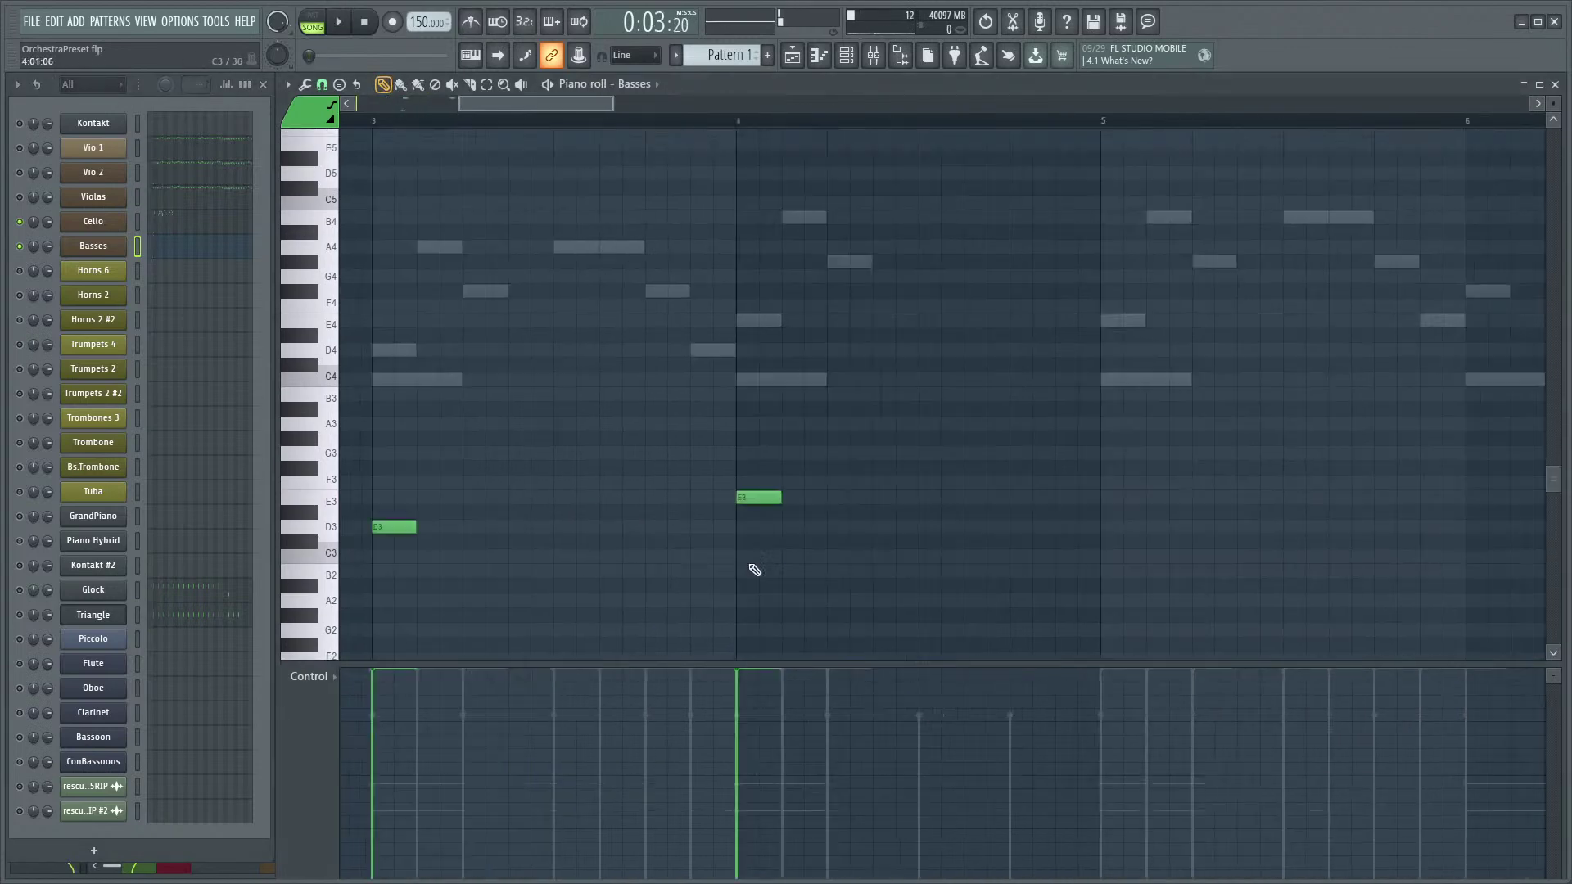
click(1006, 502)
scroll(818, 483, right, 4)
scroll(818, 483, down, 1)
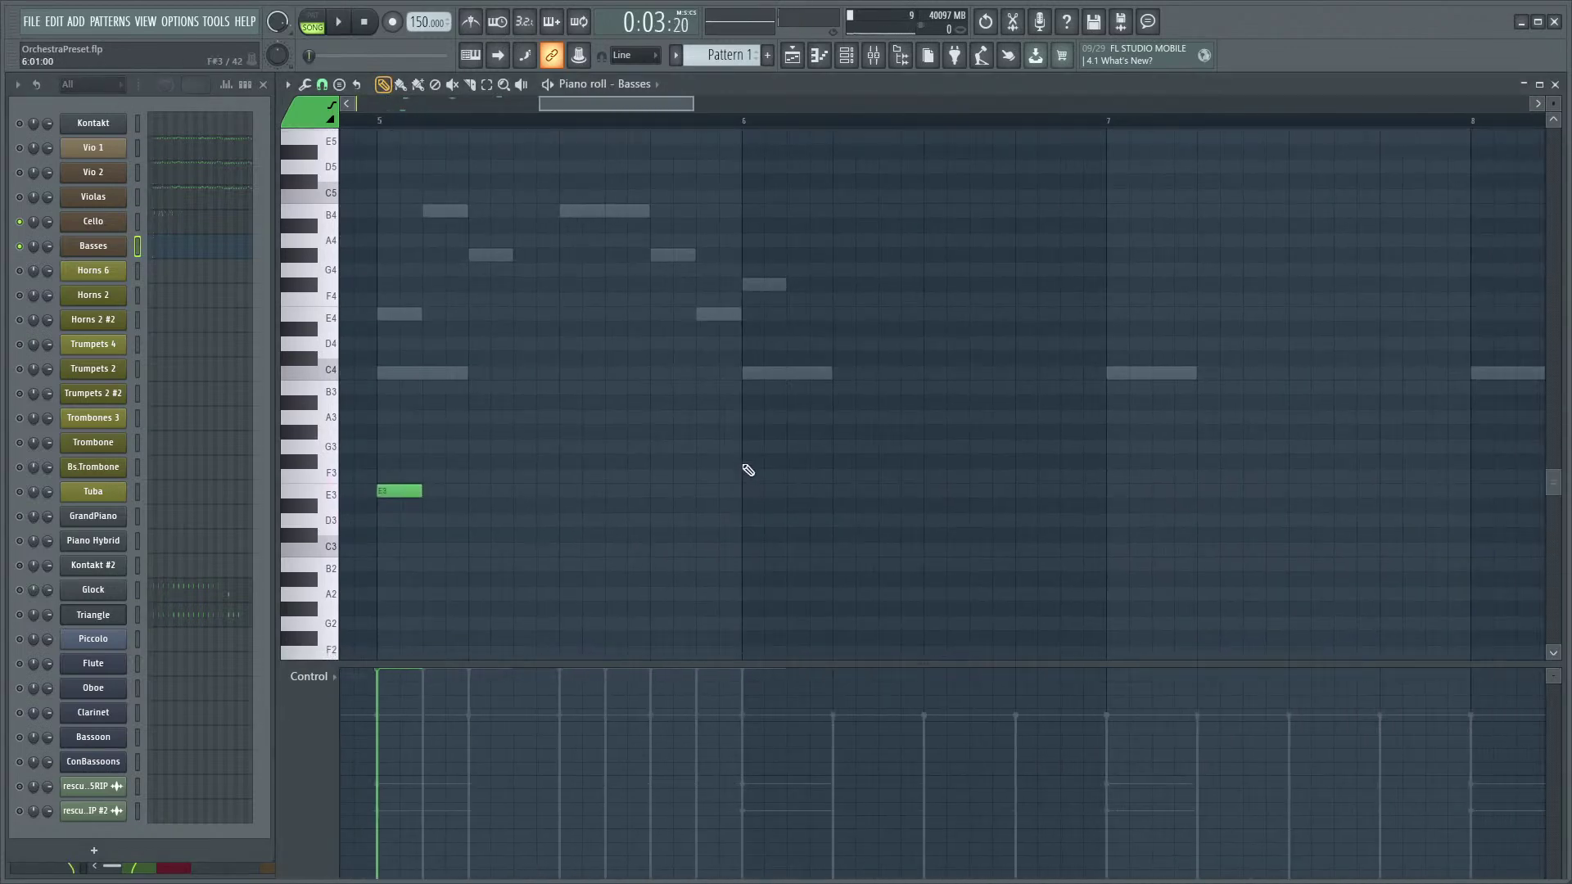
click(1113, 463)
- Play the bass line with the other parts from bar 2 with the reference muted
scroll(666, 537, down, 4)
key(space)
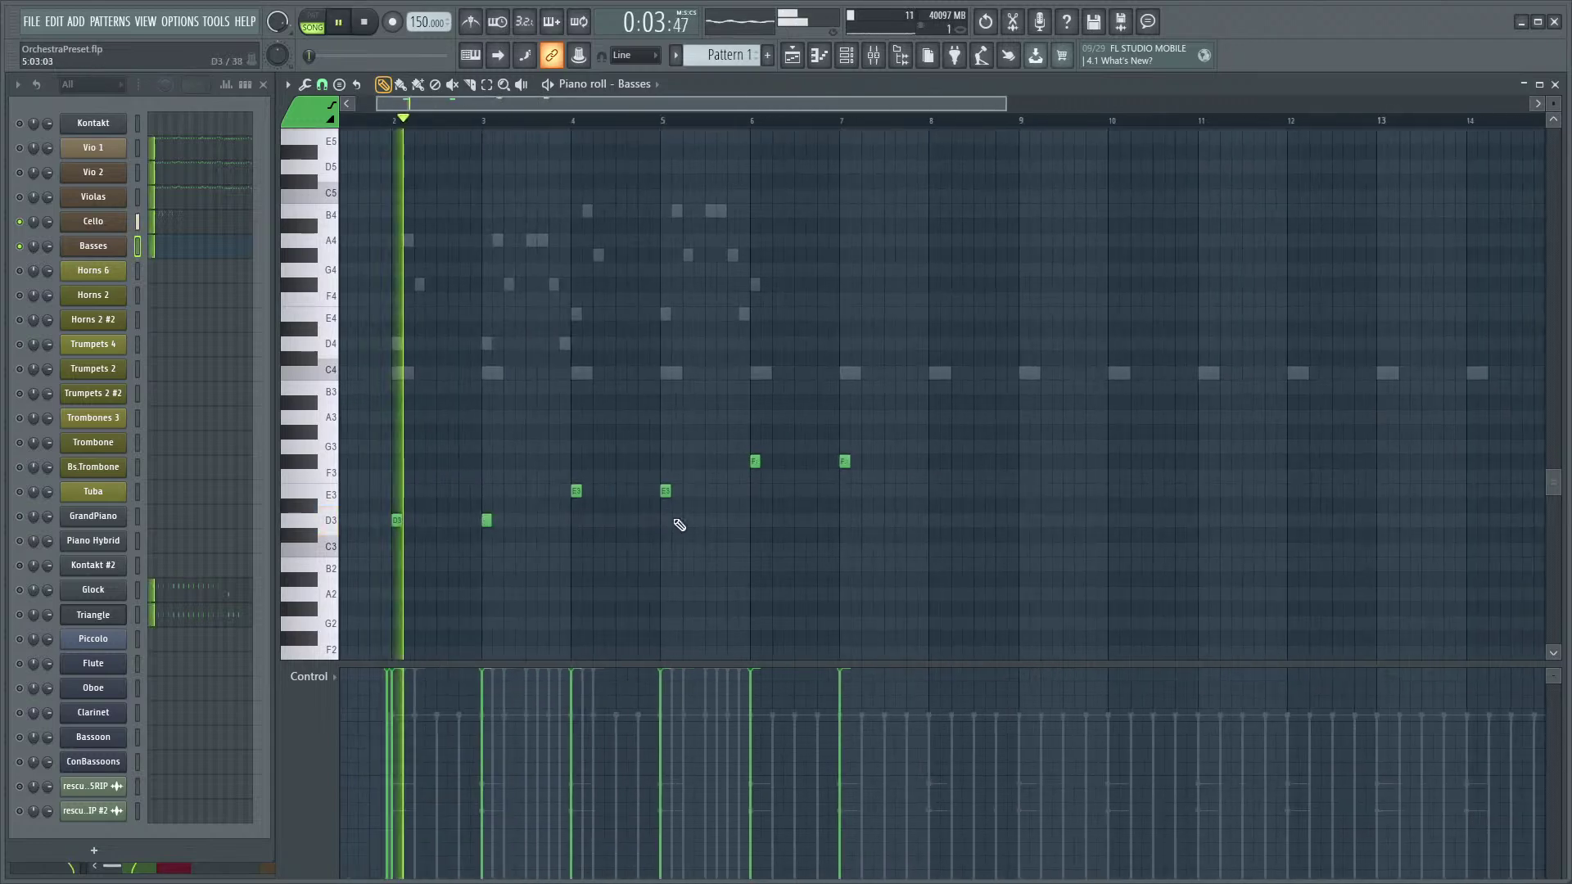
scroll(527, 473, up, 1)
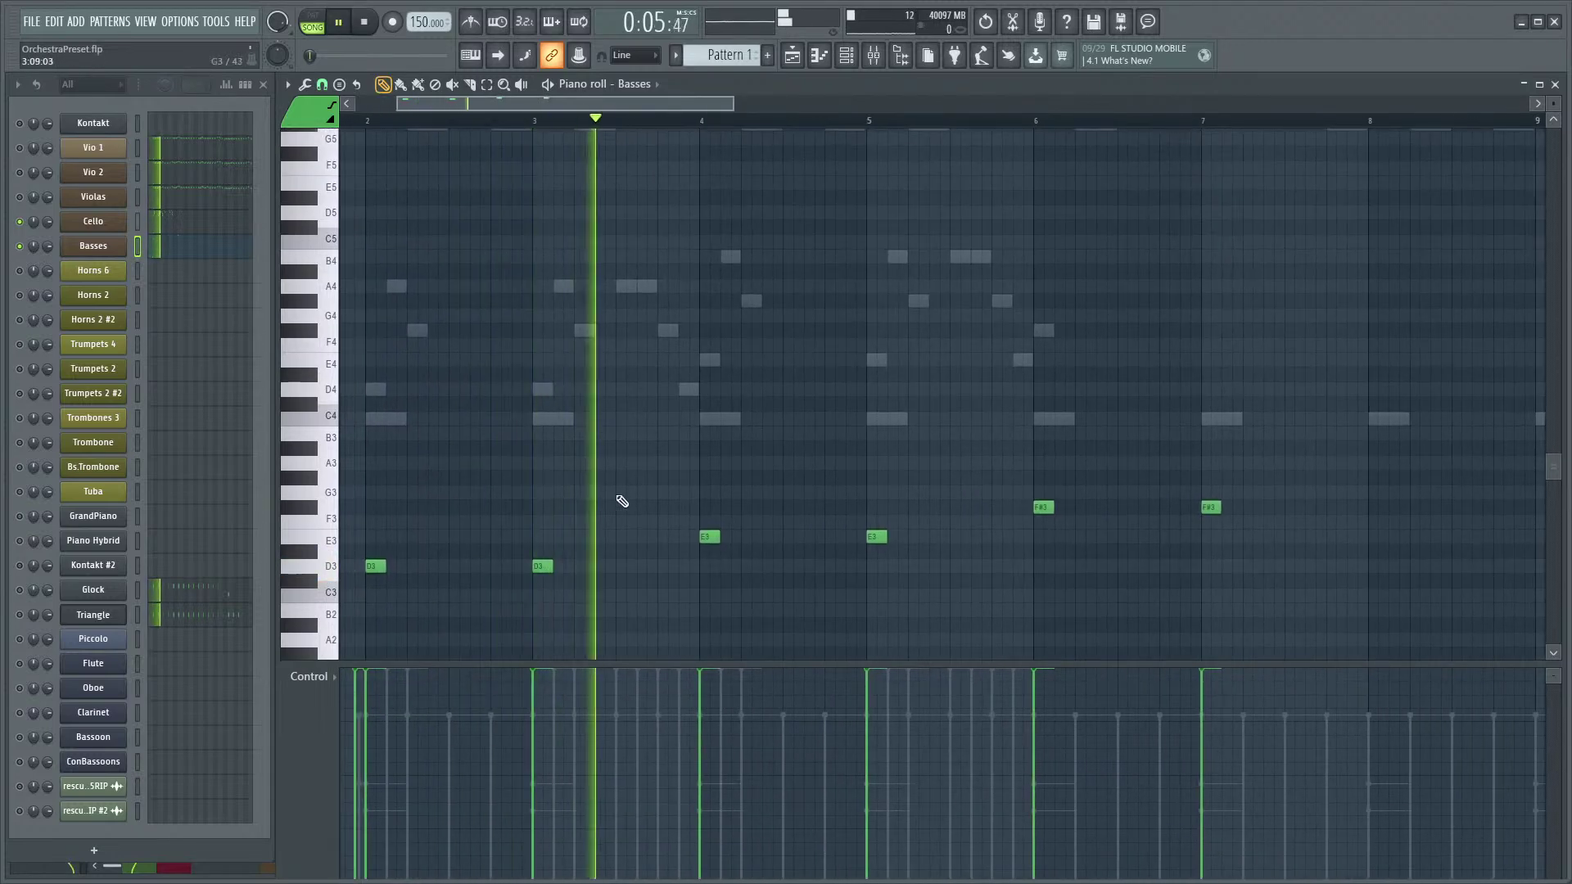
scroll(807, 519, up, 1)
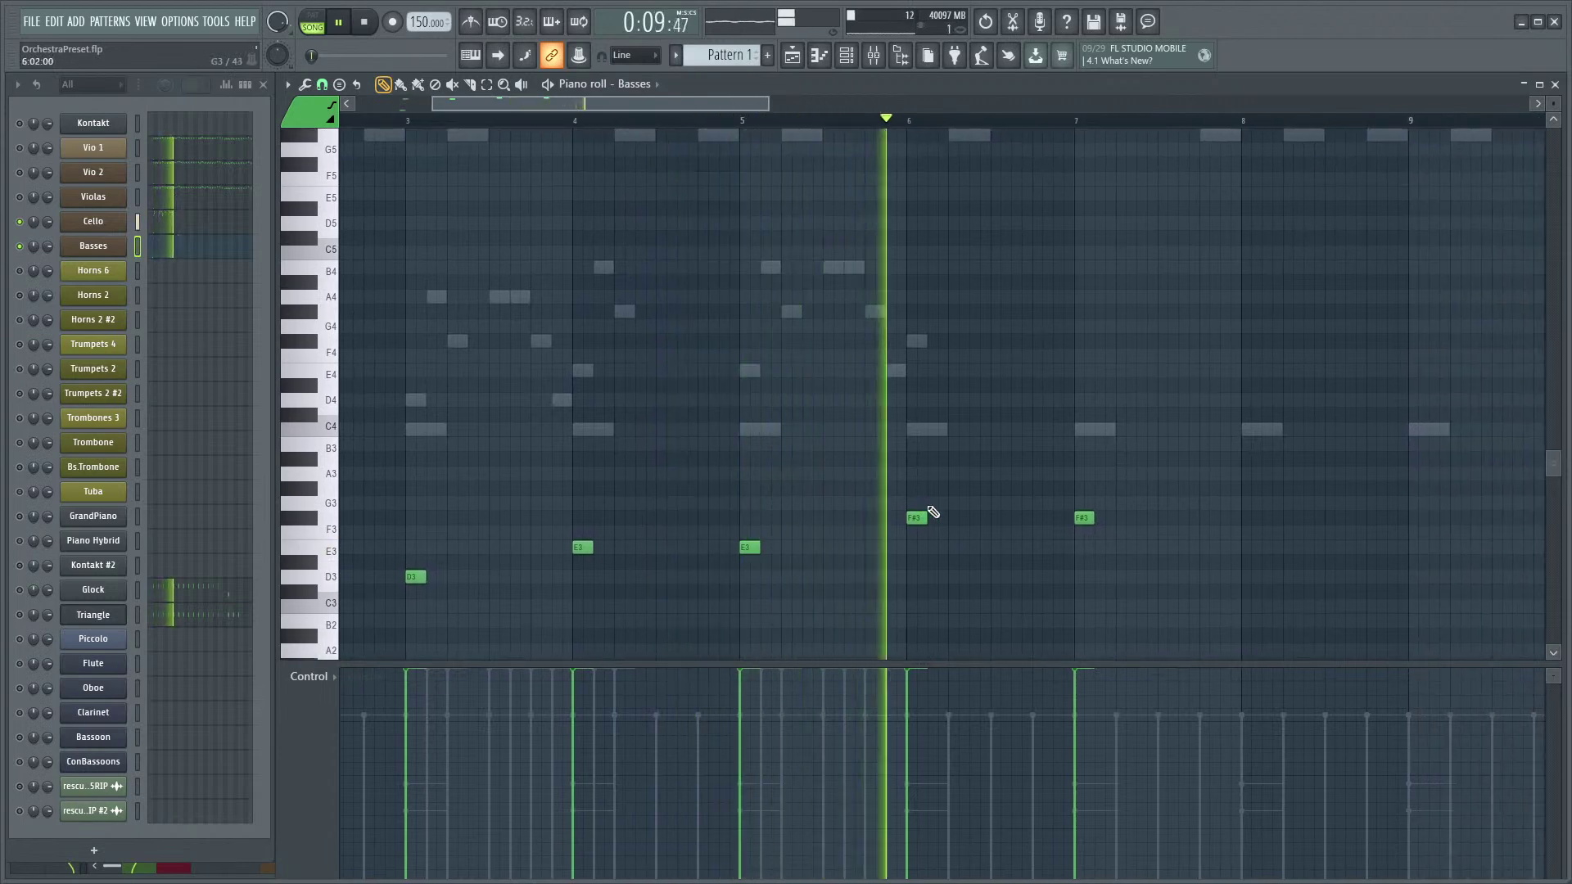
key(space)
scroll(673, 450, up, 2)
scroll(565, 491, up, 3)
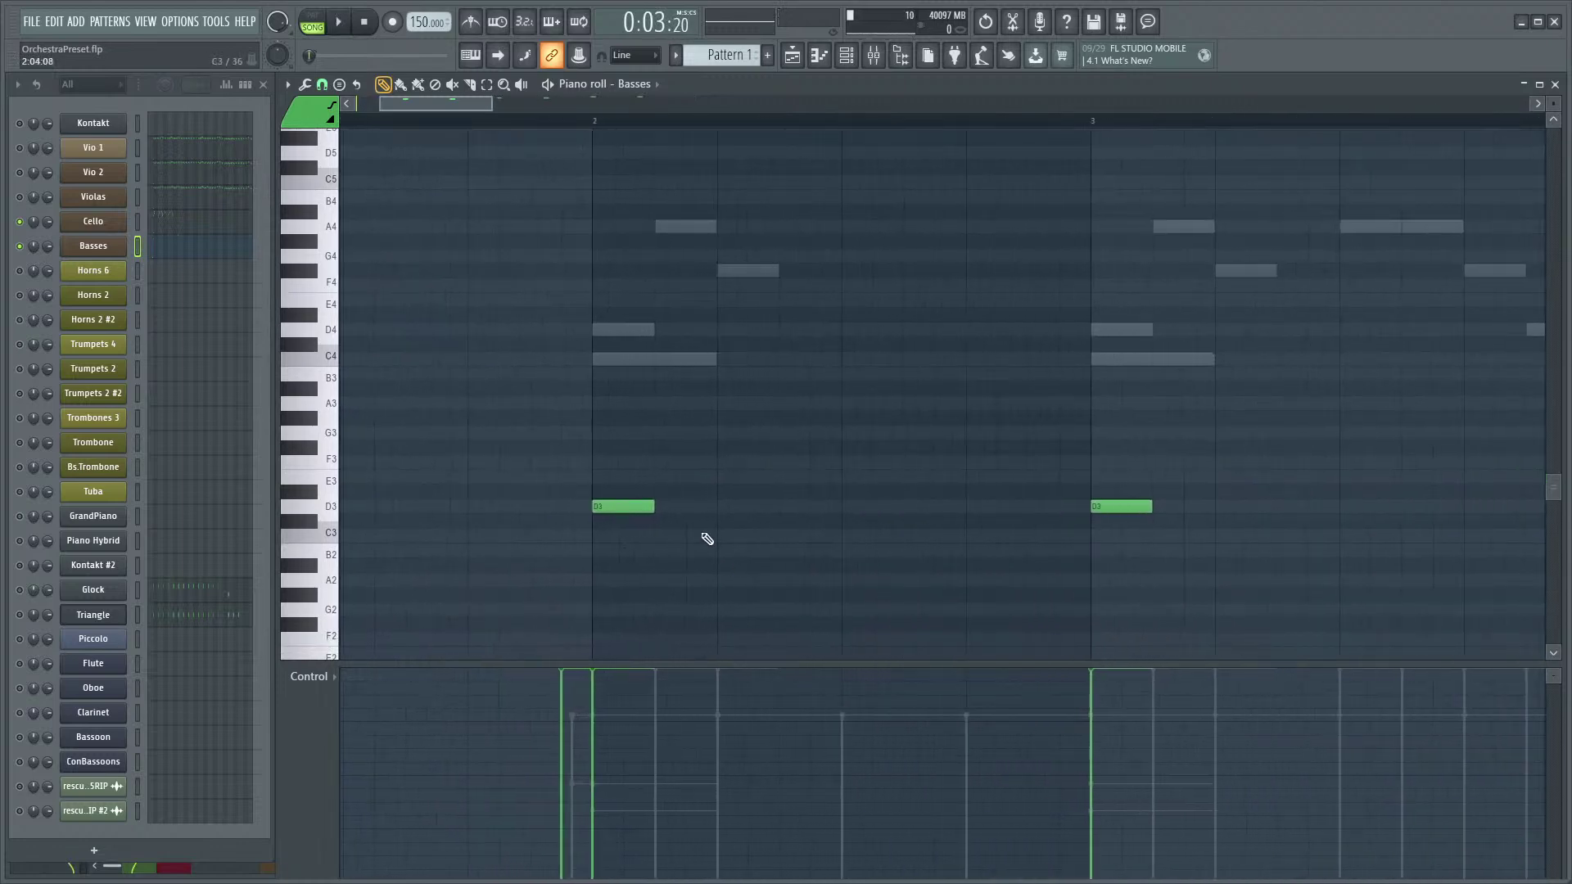
- Add half-beat F#3 and A3 notes after the D3 in bar 2 of the Basses and play them
key(space)
key(space)
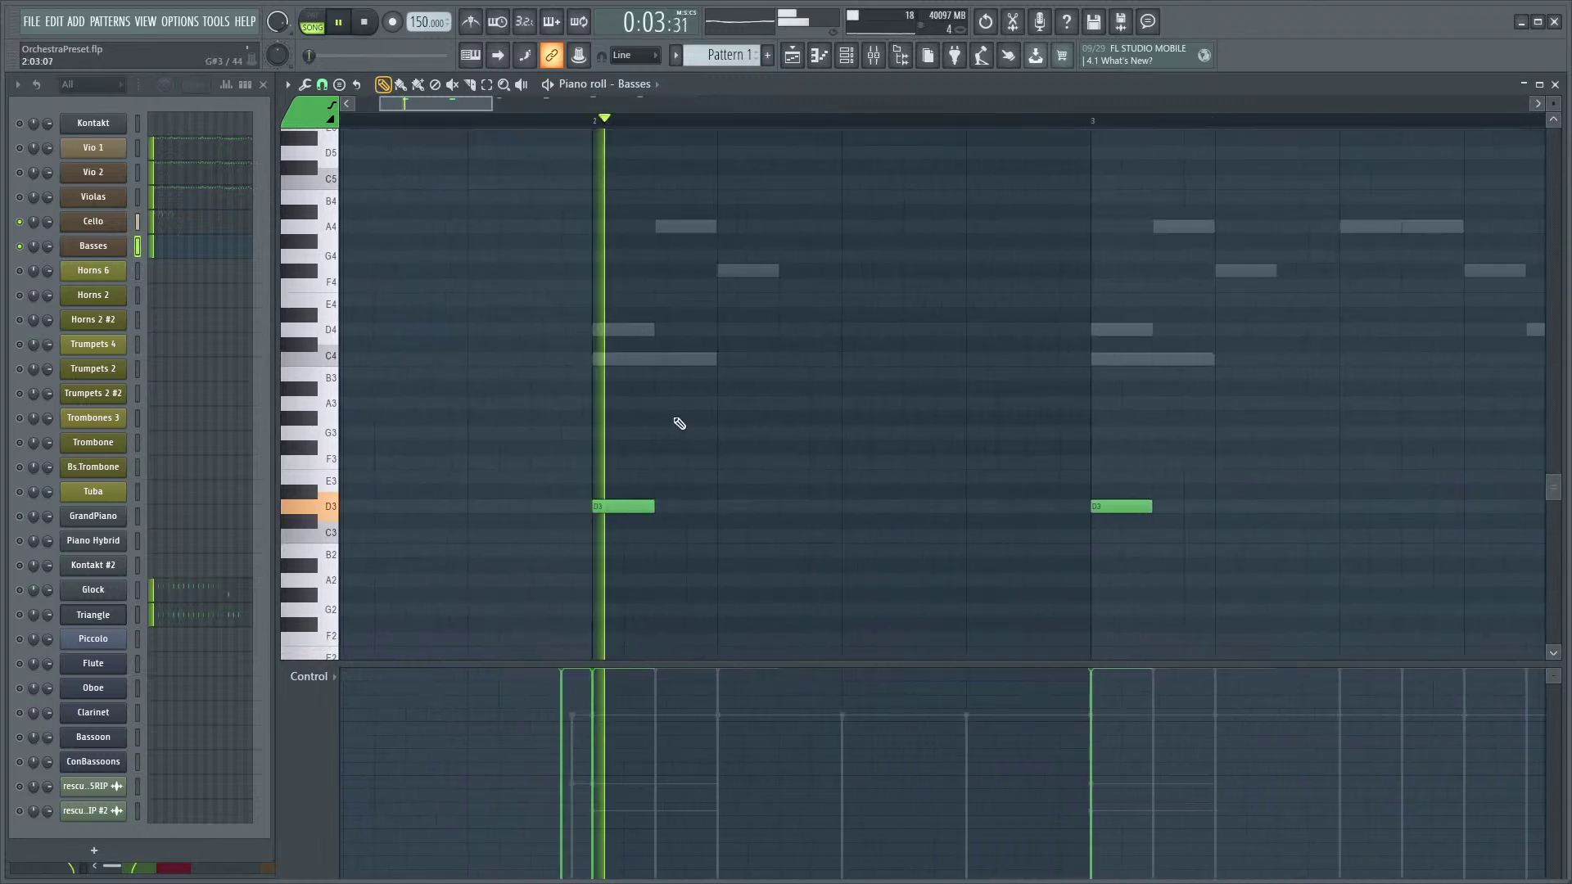
click(720, 405)
key(space)
key(space)
key(space)
key(space)
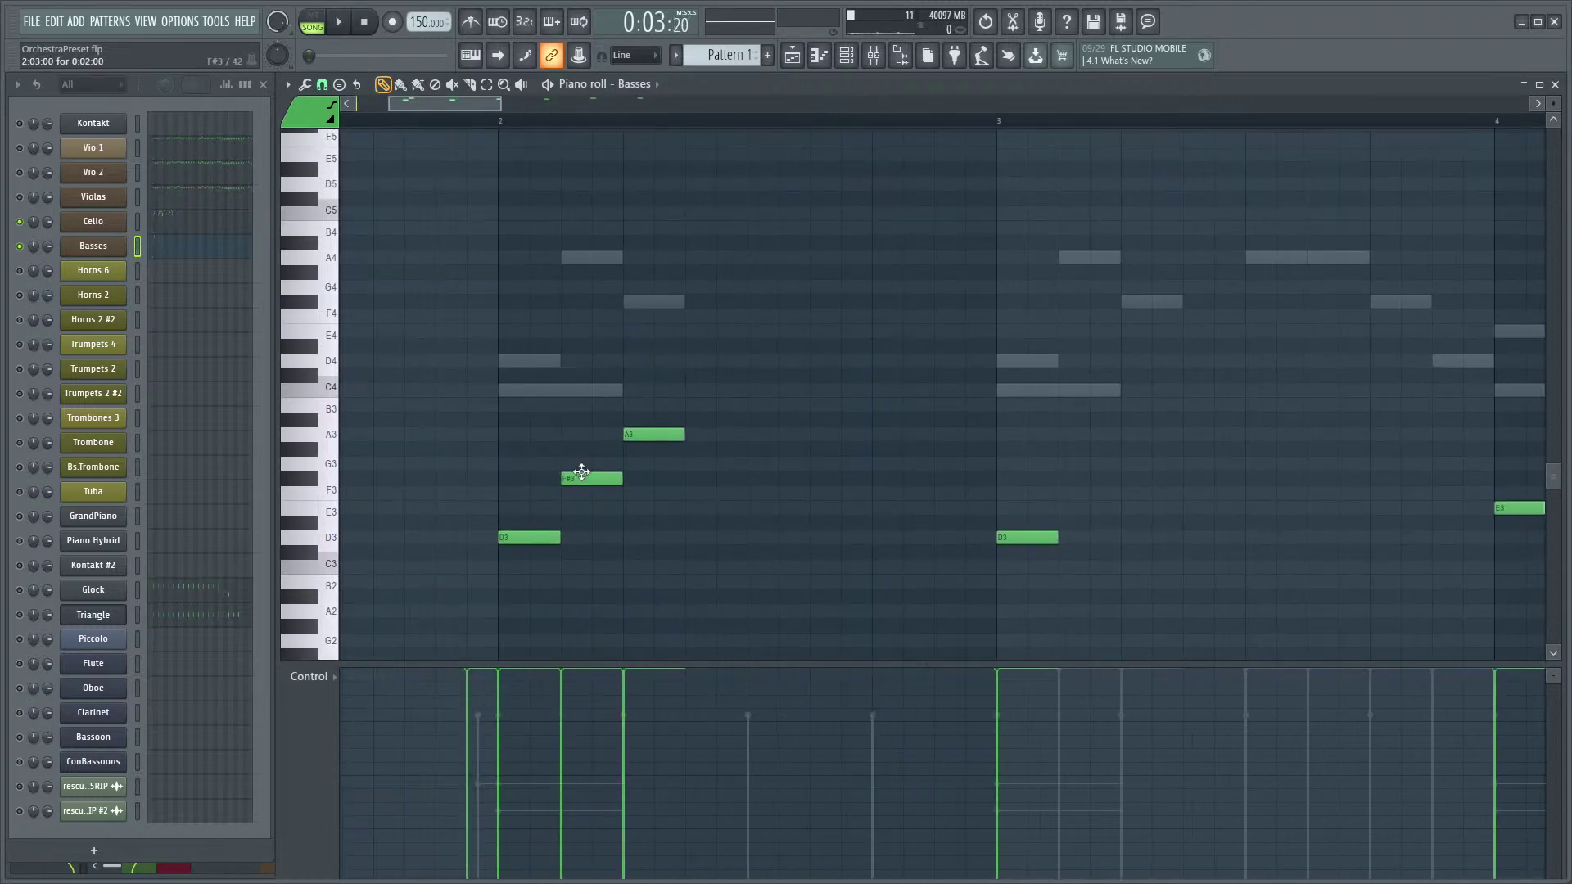
- Change the two notes after the D3 in bar 2 to A3 and D4 and play the figure
drag(588, 476, 601, 434)
right_click(650, 435)
key(space)
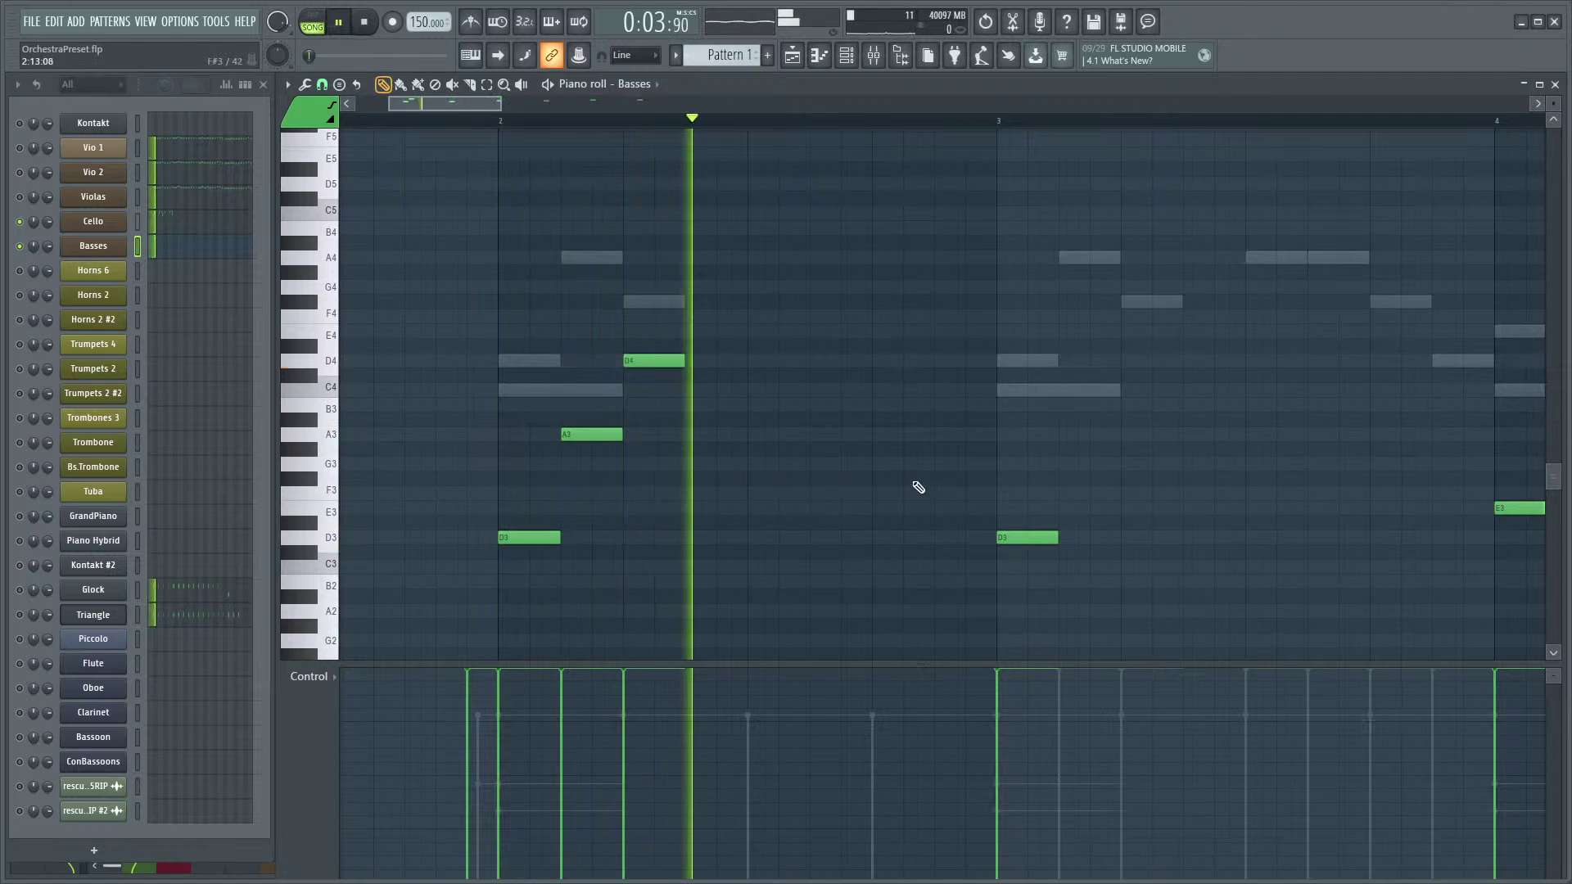
key(space)
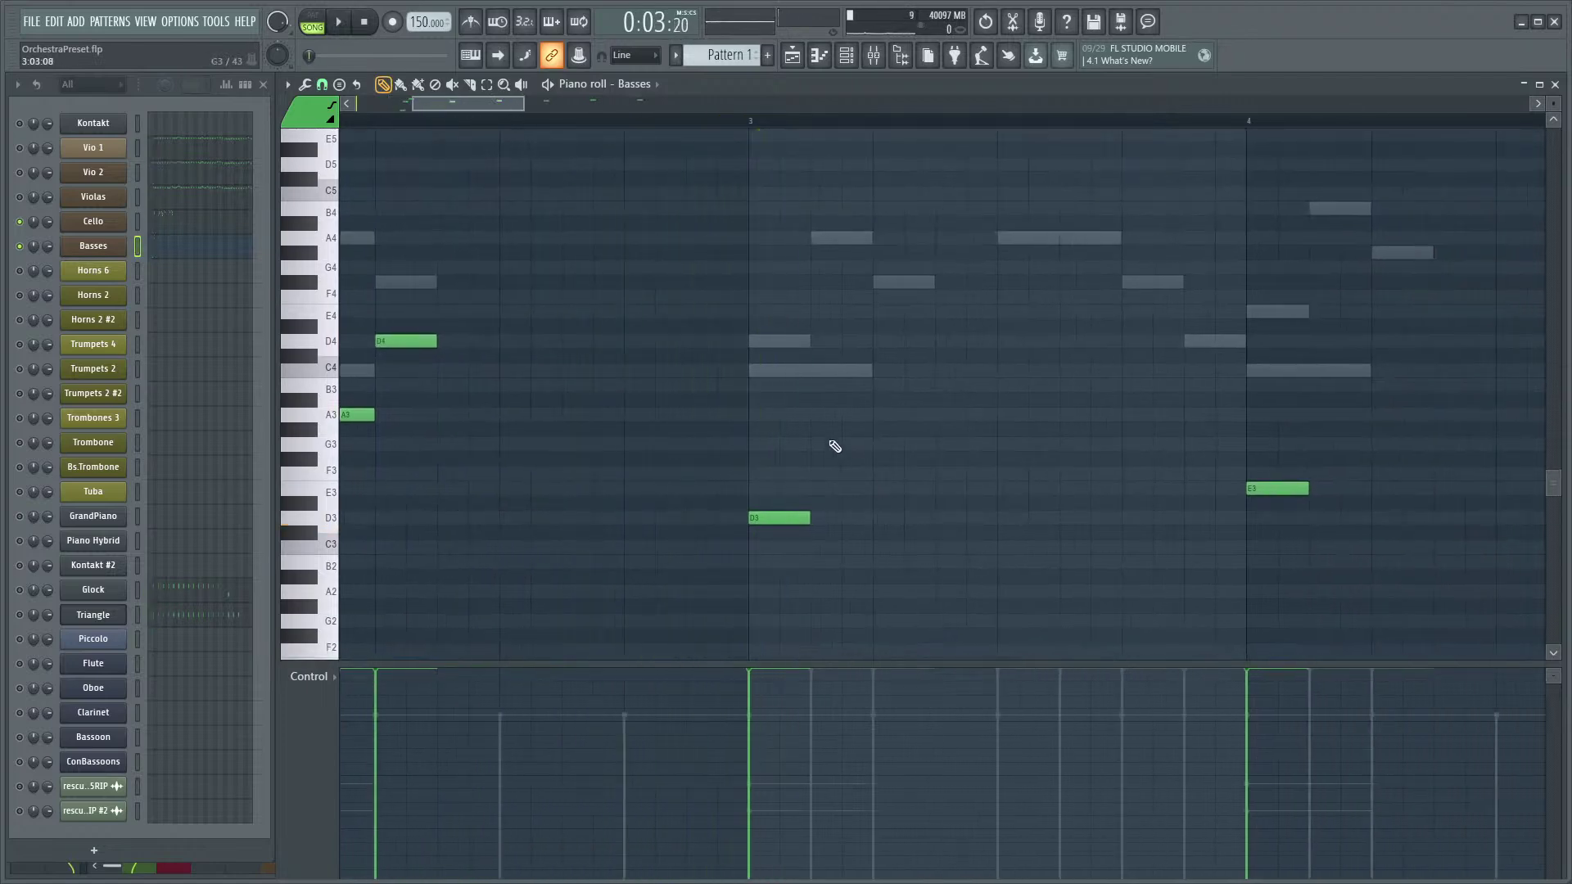
- Add half-beat A3 and D4 notes after the D3 in bar 3 and play the line
key(space)
scroll(922, 467, down, 3)
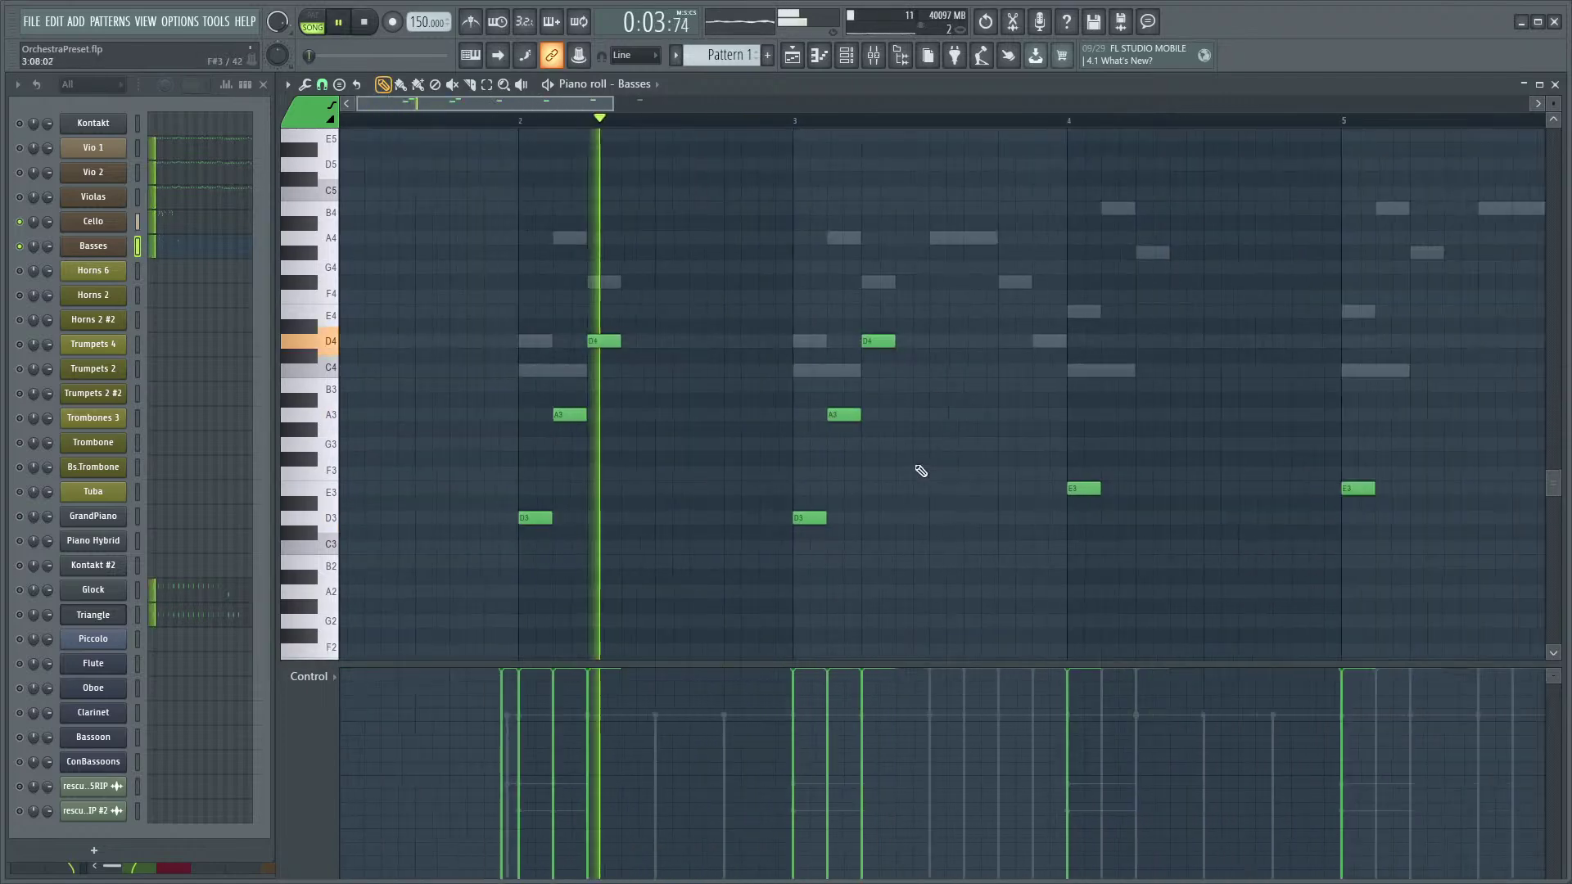
scroll(824, 526, up, 3)
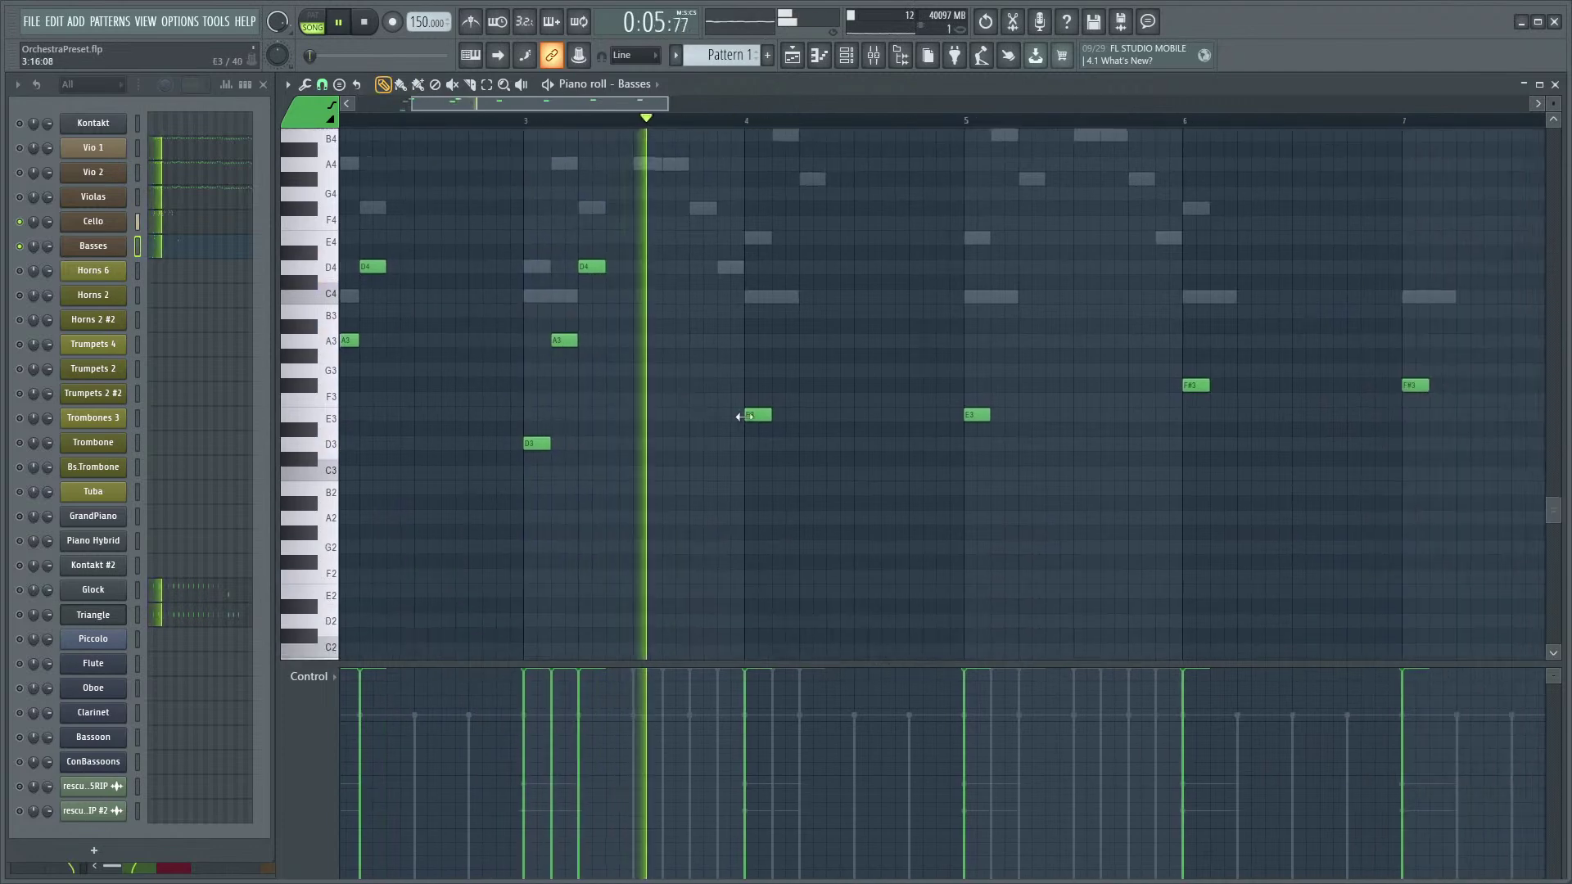
key(space)
- Add half-beat G#3 and E4 notes after the E3 in bar 4 and play the figure
click(727, 415)
click(729, 428)
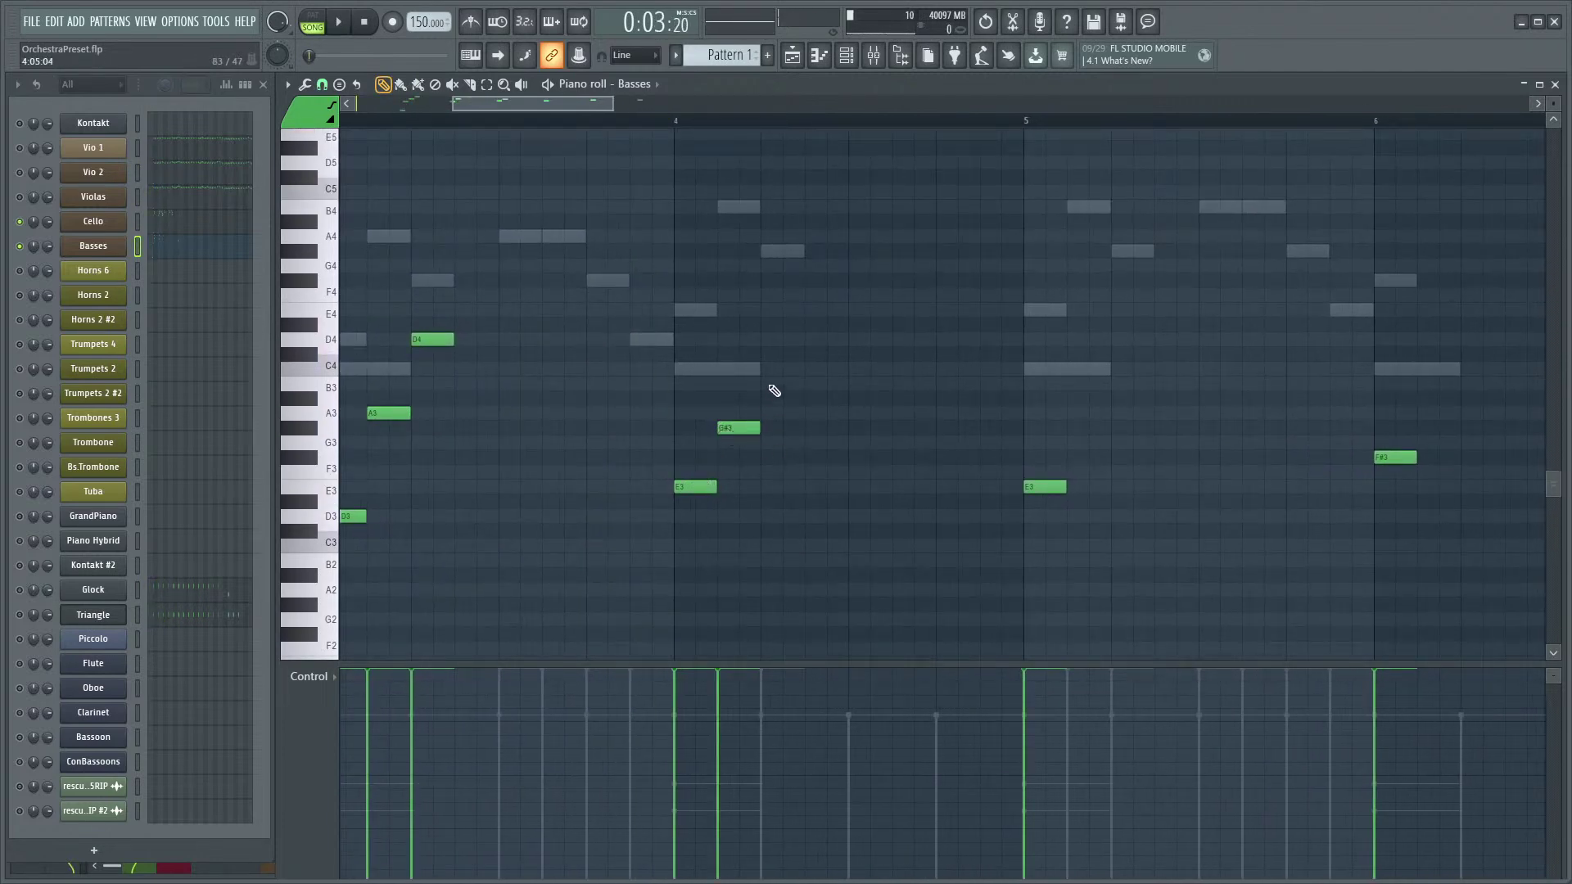
key(space)
key(space)
click(762, 309)
key(space)
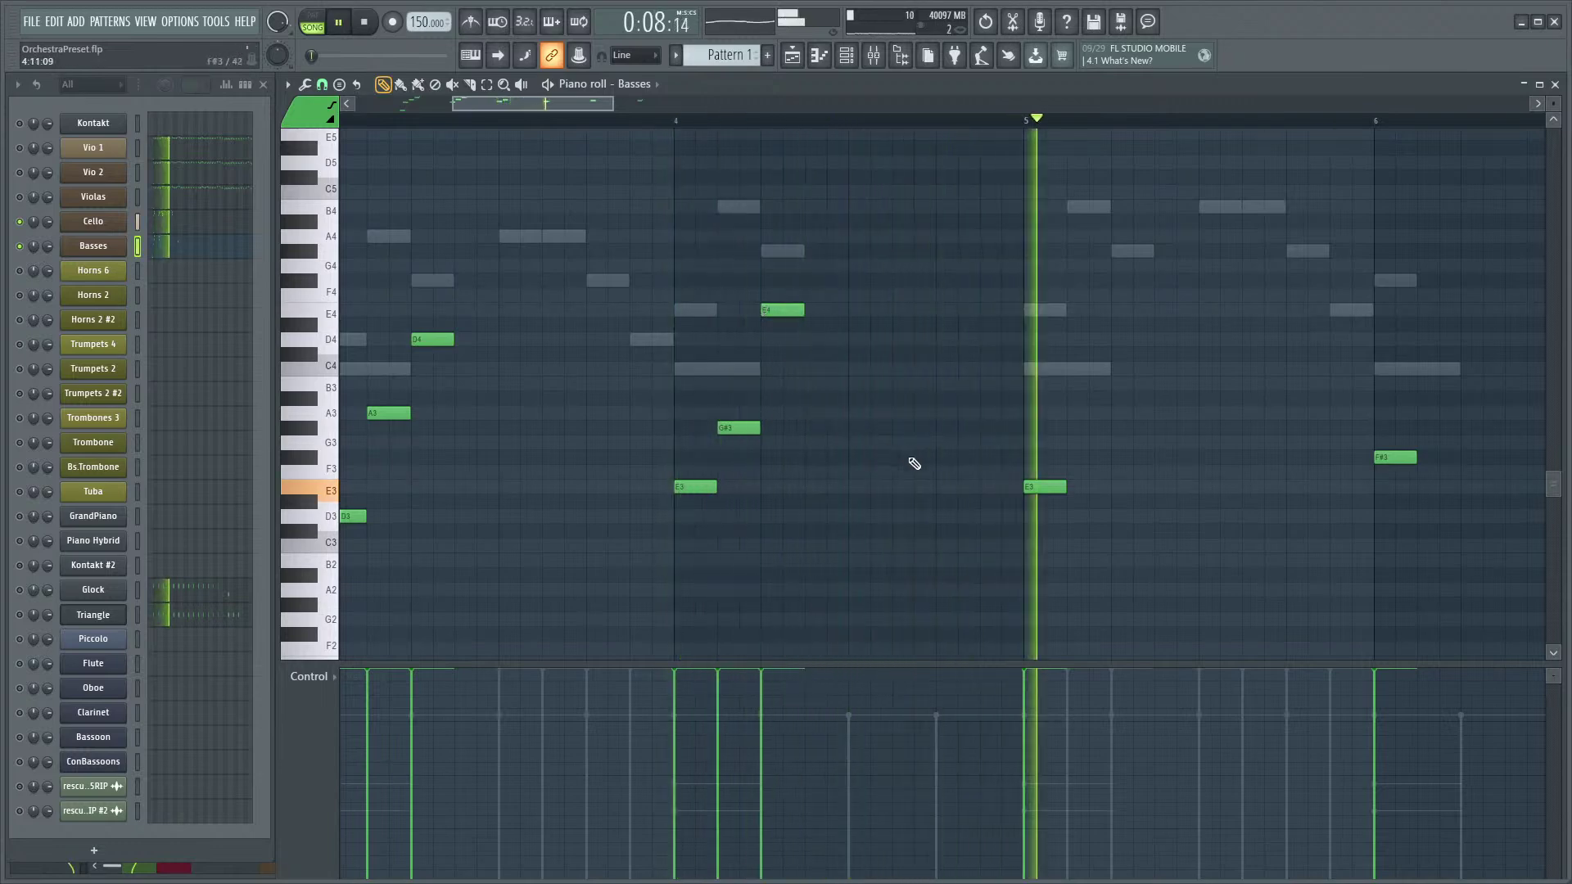
key(space)
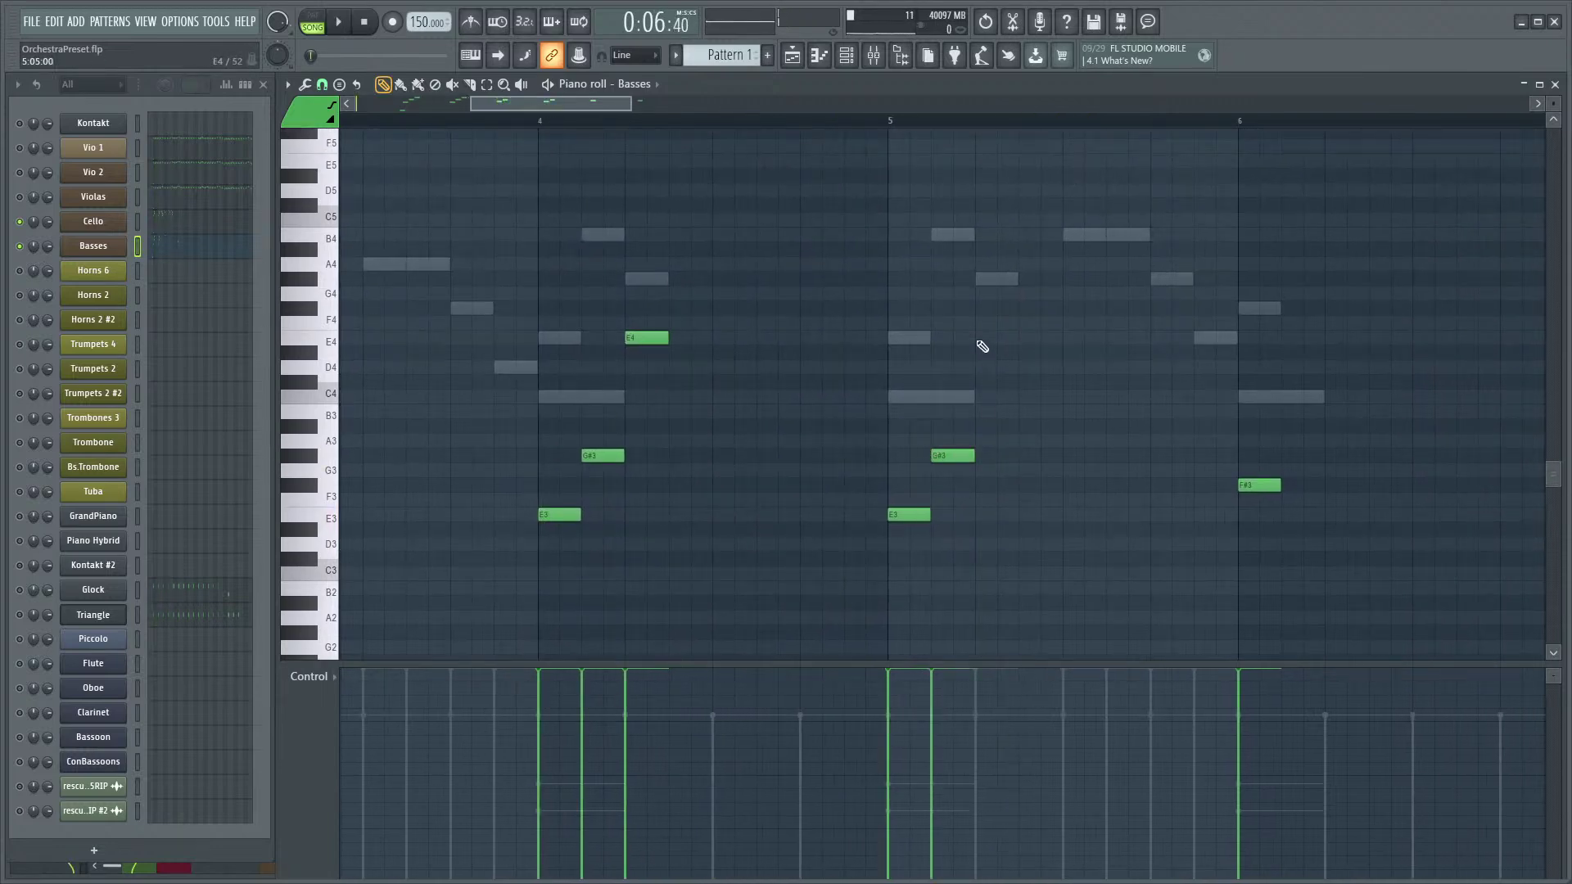
- Complete bar 5 of the Basses with half-beat G#3 and E4 notes after the E3 and play into bar 6
key(space)
scroll(744, 518, down, 2)
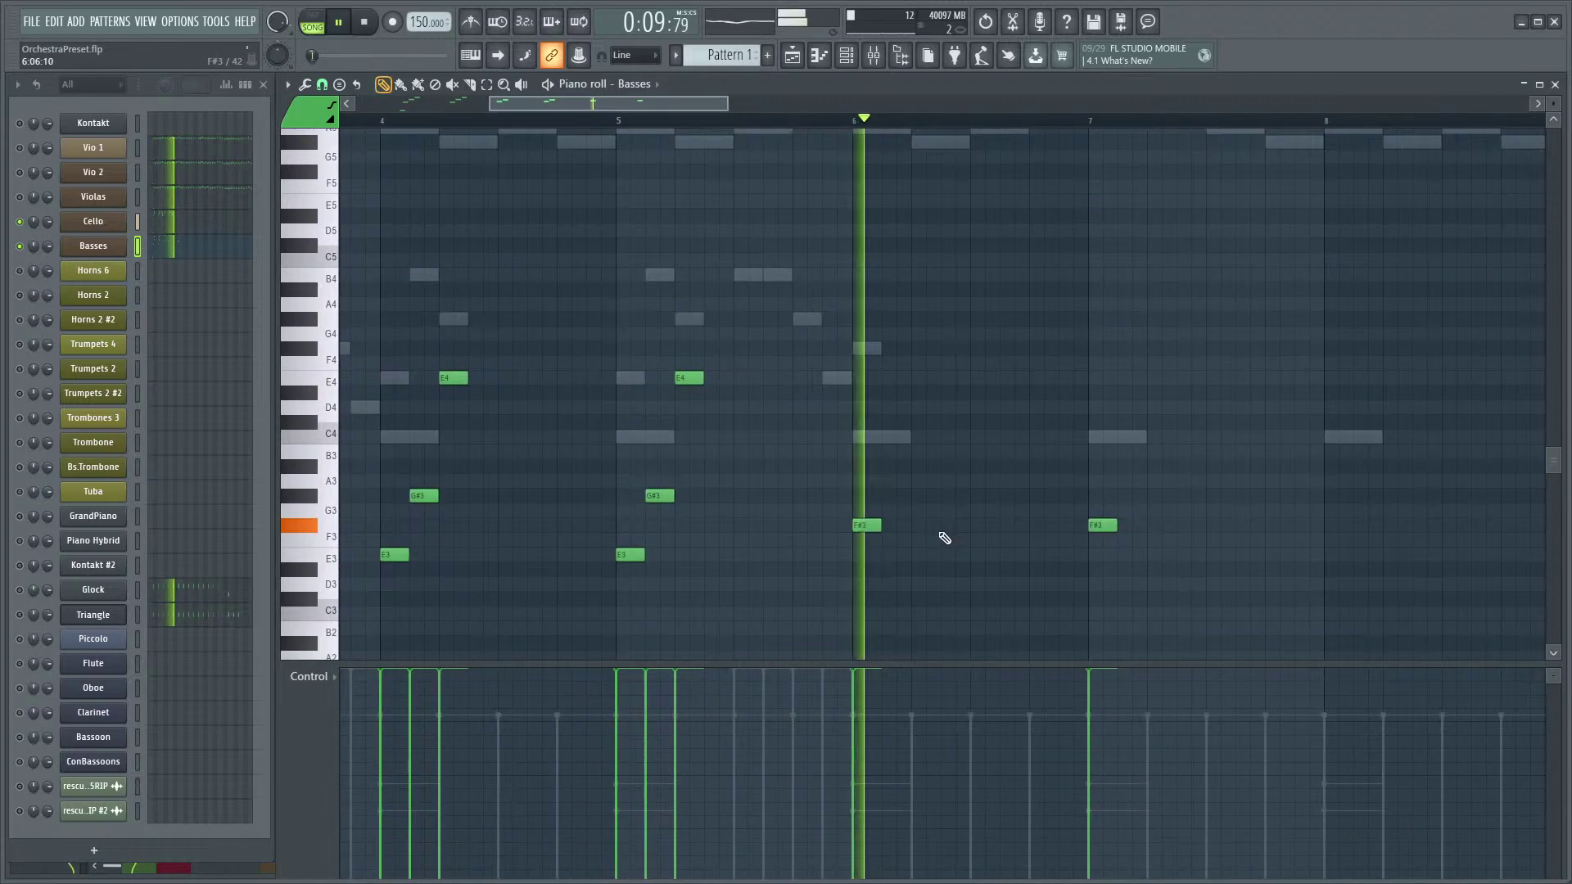
scroll(940, 534, up, 2)
key(space)
- Play the rising bass figures with the other parts from bar 2
scroll(900, 516, down, 5)
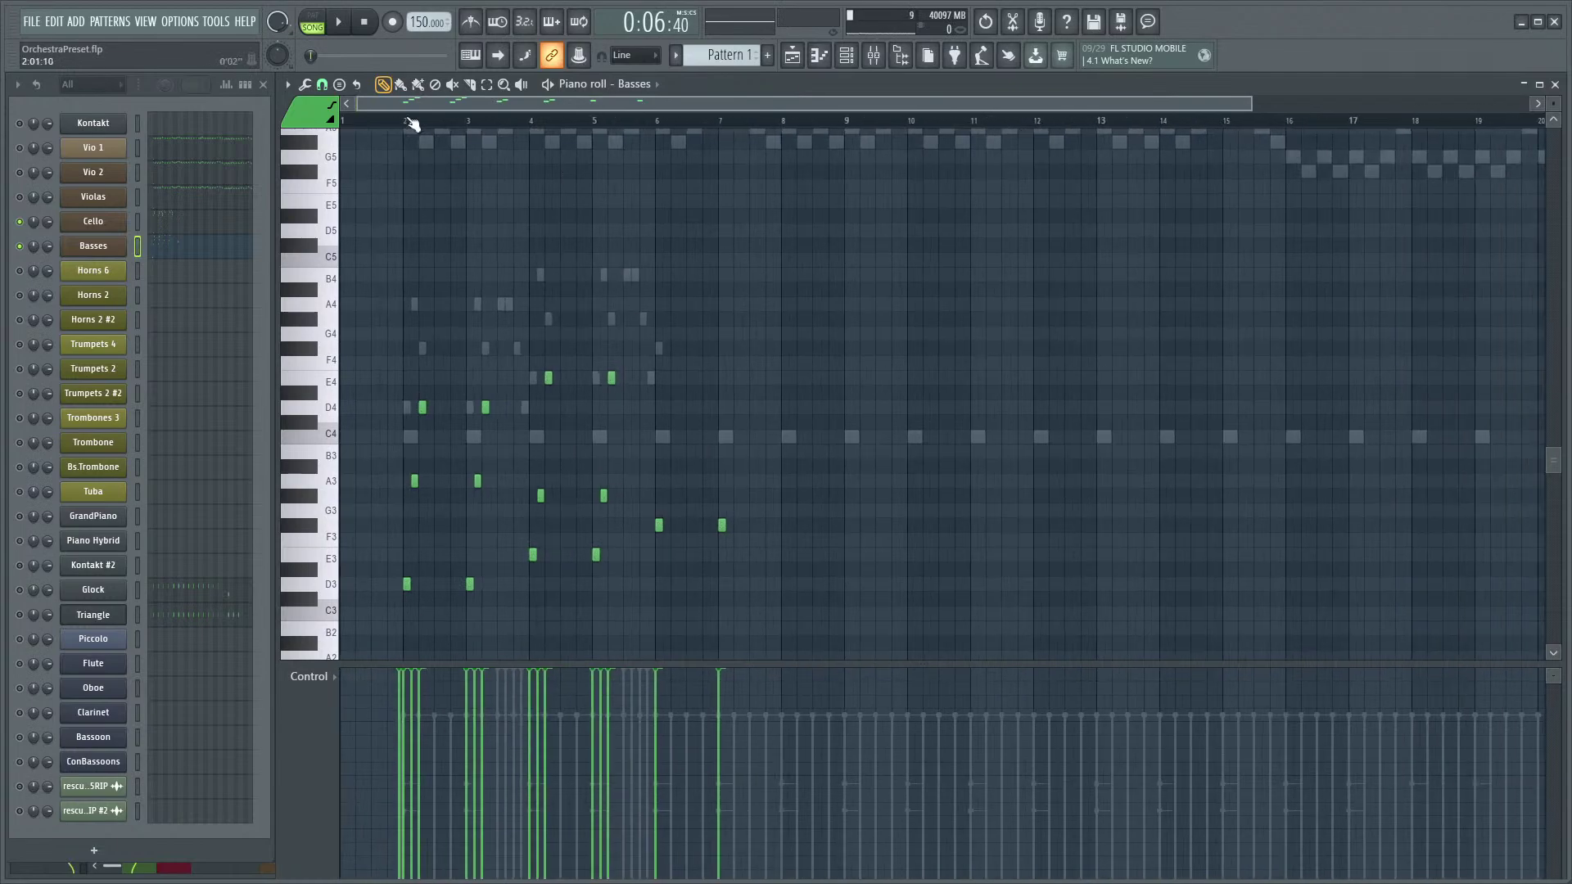
key(space)
scroll(712, 379, up, 3)
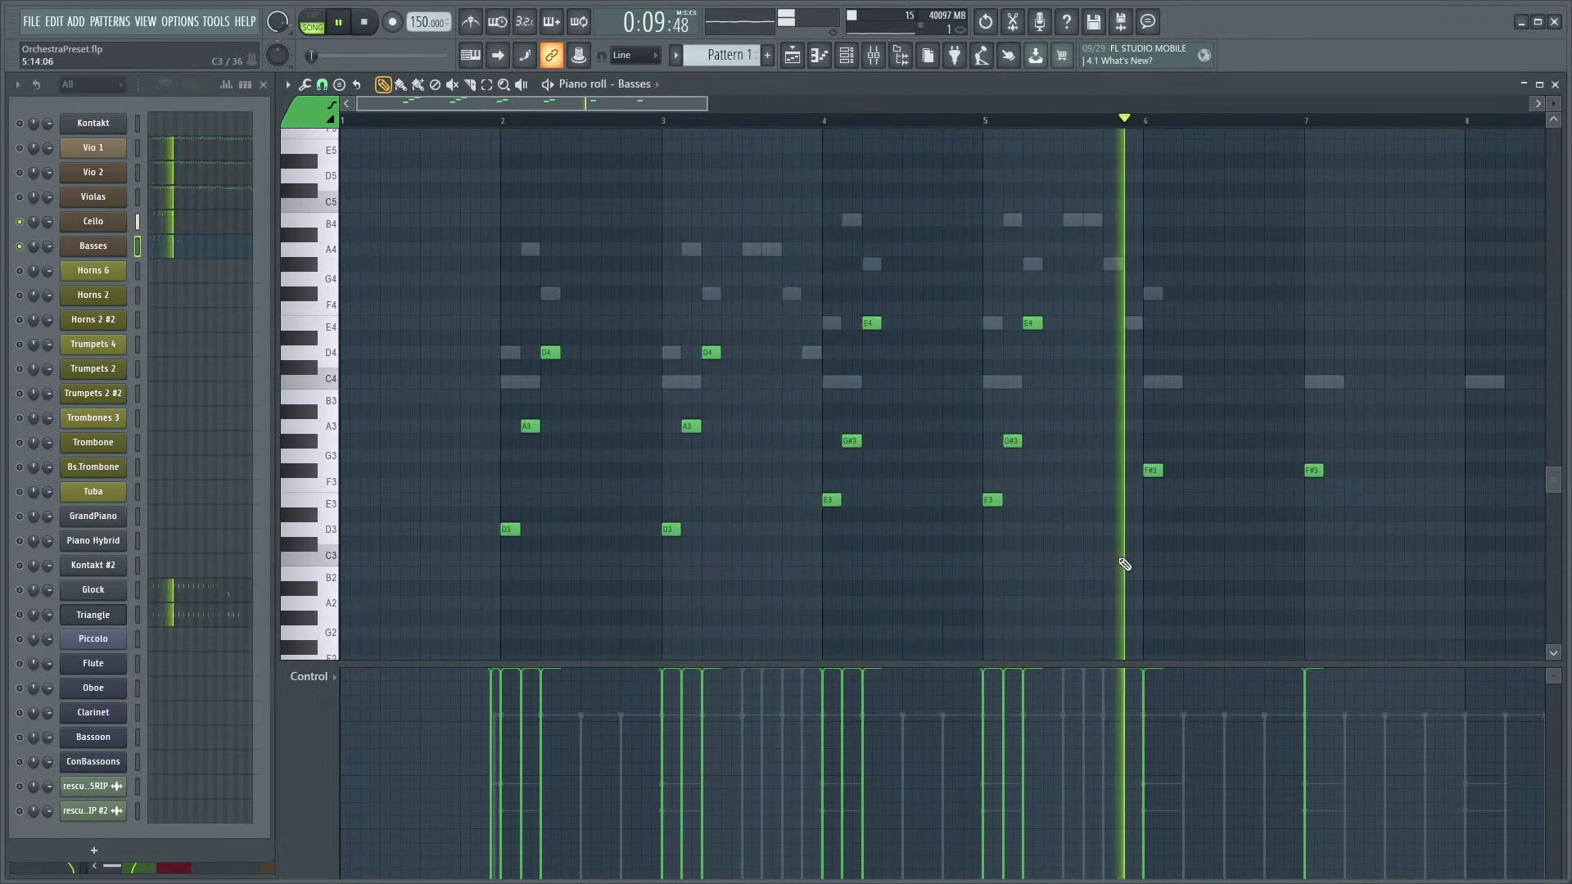
key(space)
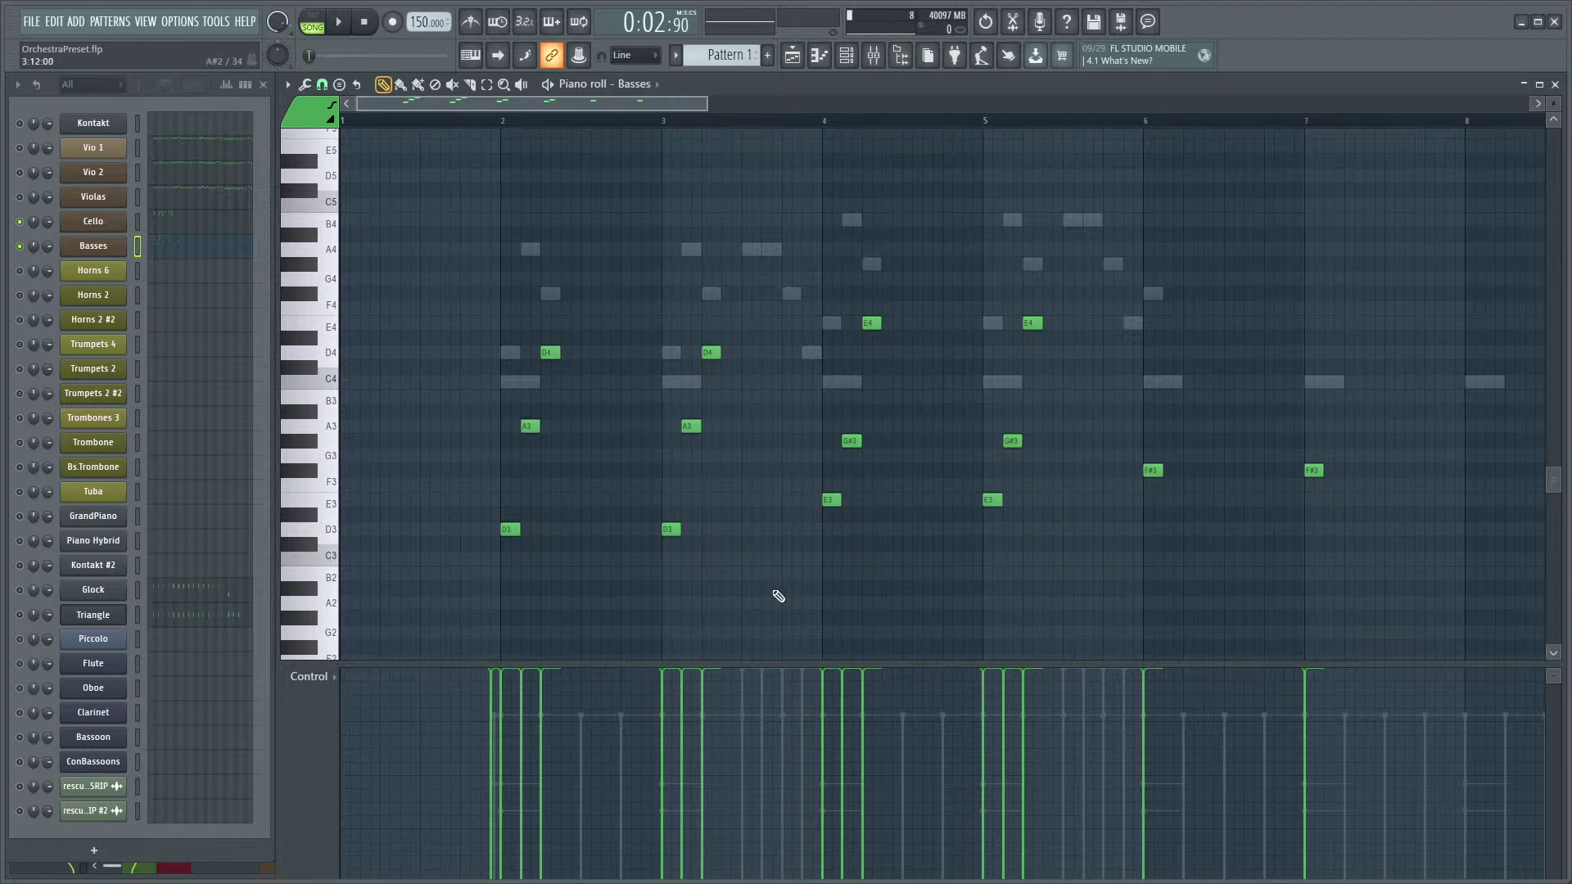
scroll(782, 595, down, 4)
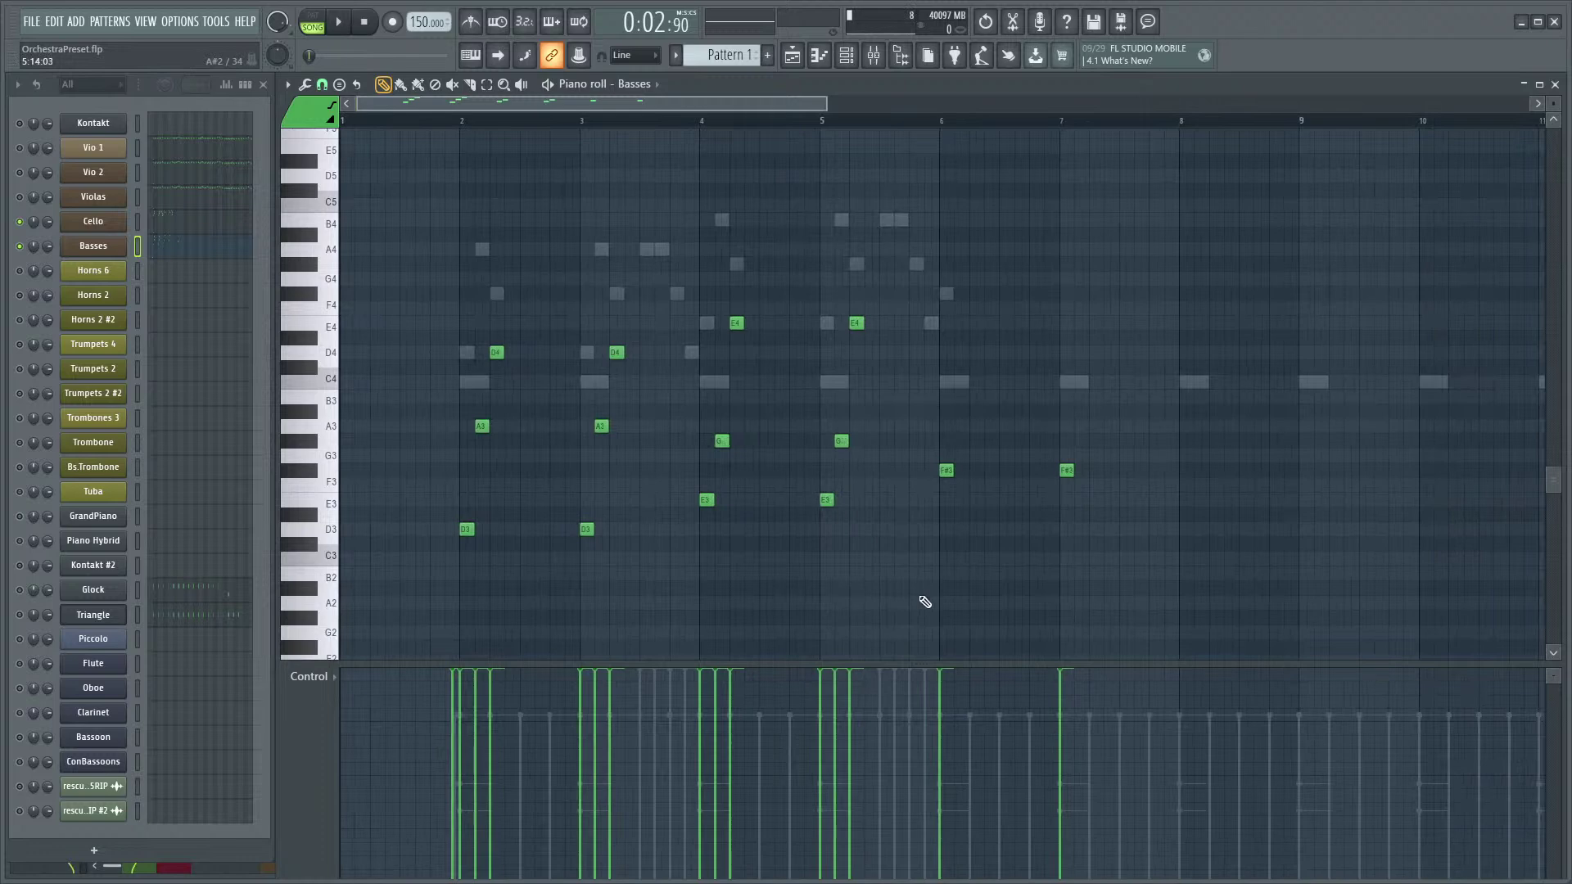
scroll(904, 601, down, 3)
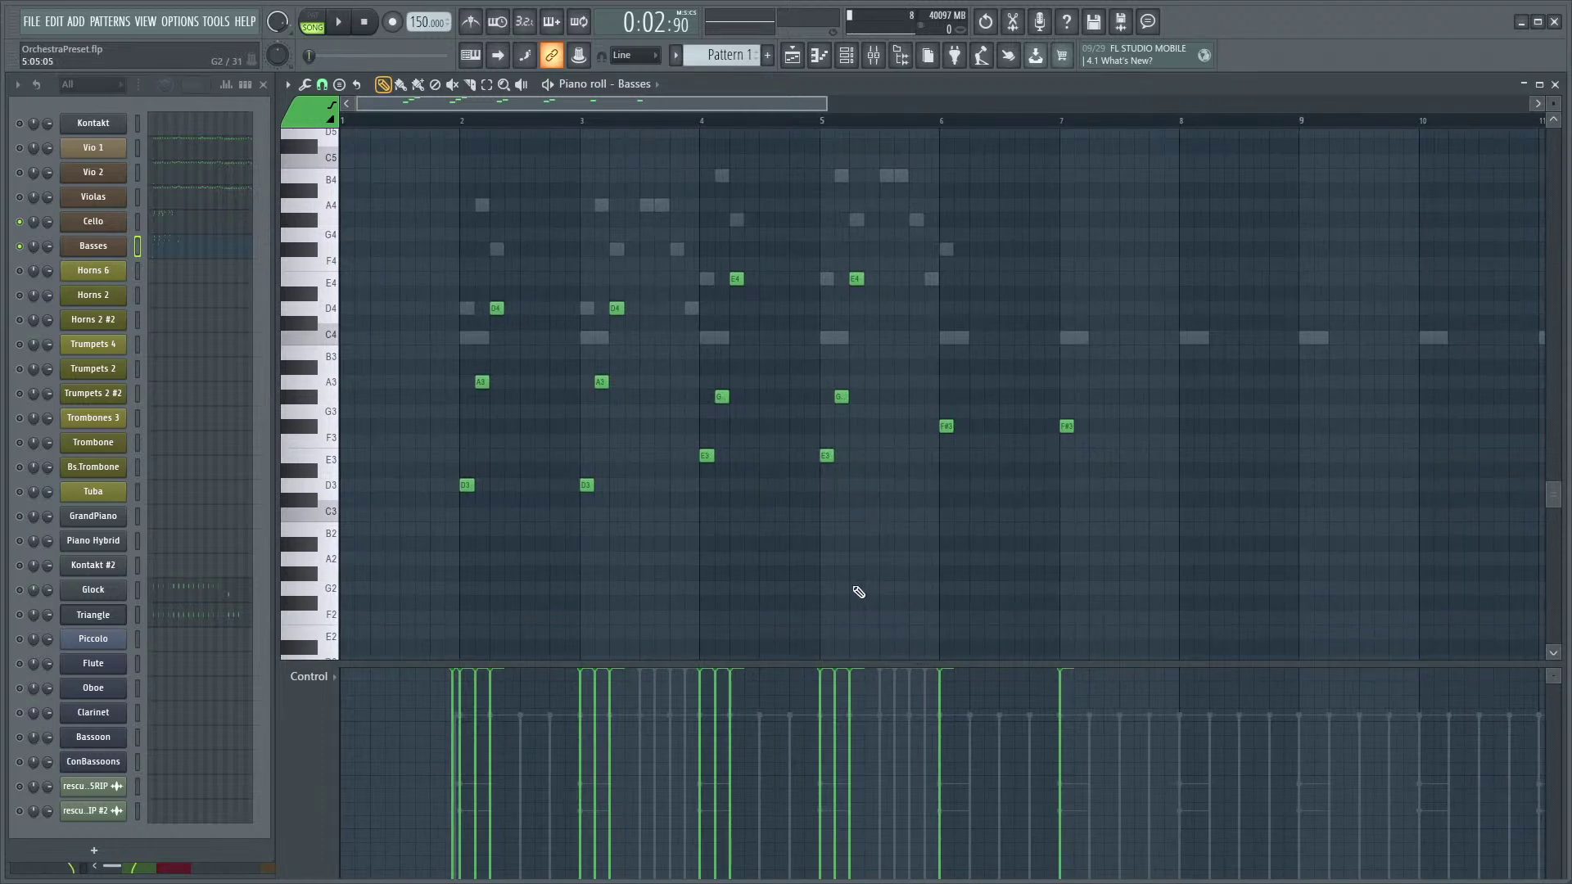
scroll(858, 591, up, 2)
scroll(848, 589, down, 3)
scroll(849, 590, up, 3)
scroll(887, 544, down, 3)
scroll(841, 527, up, 3)
- Unmute the first rescue_cat reference channel and play it together with the cello and bass parts from bar 2
key(space)
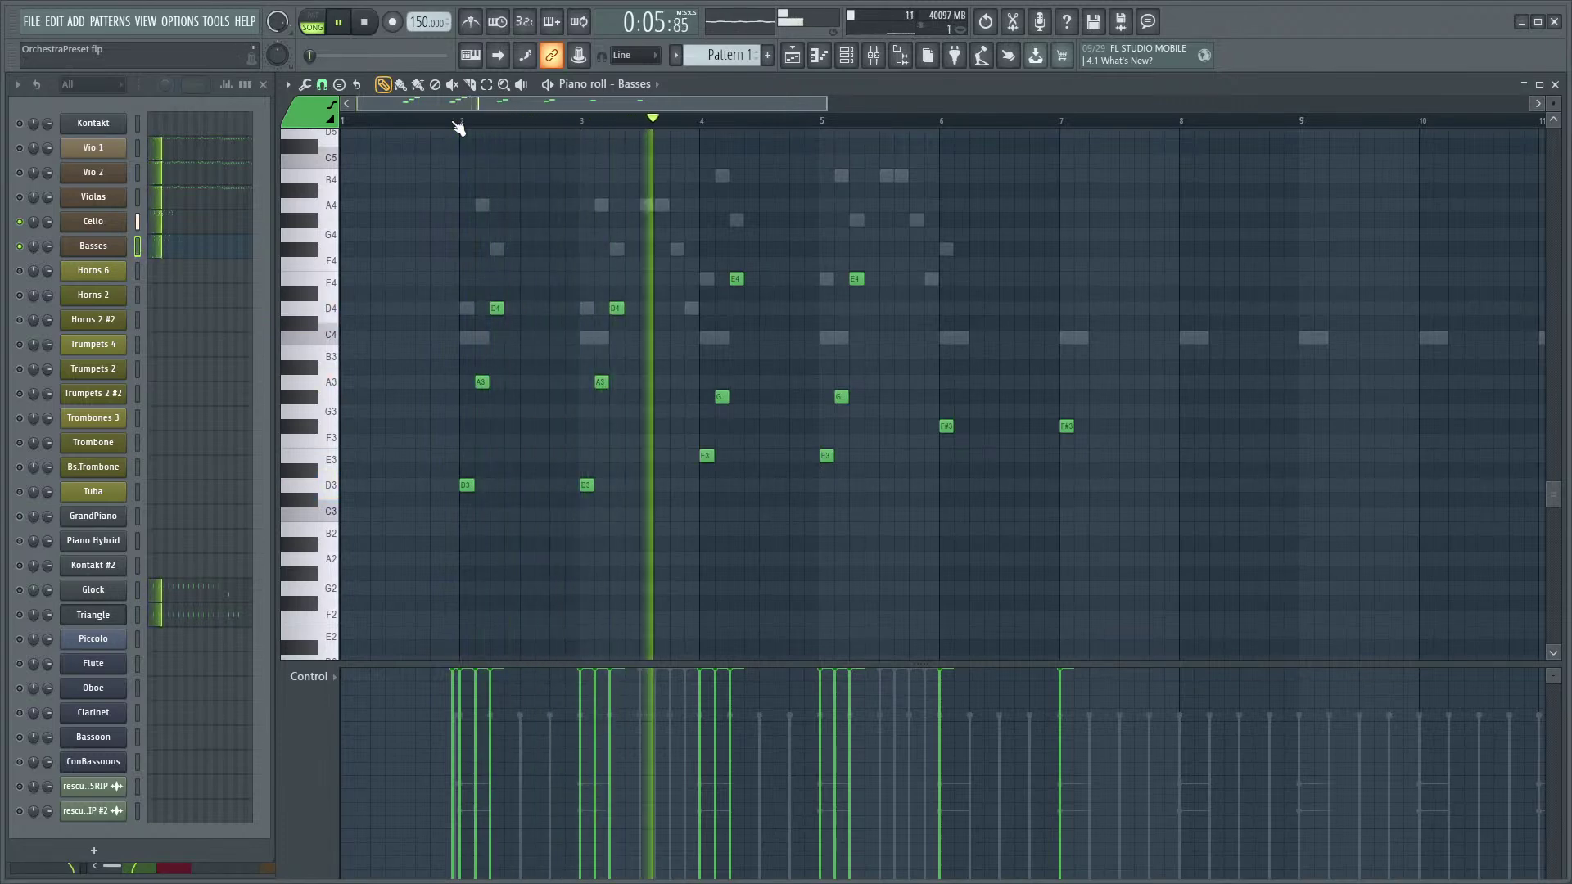
key(space)
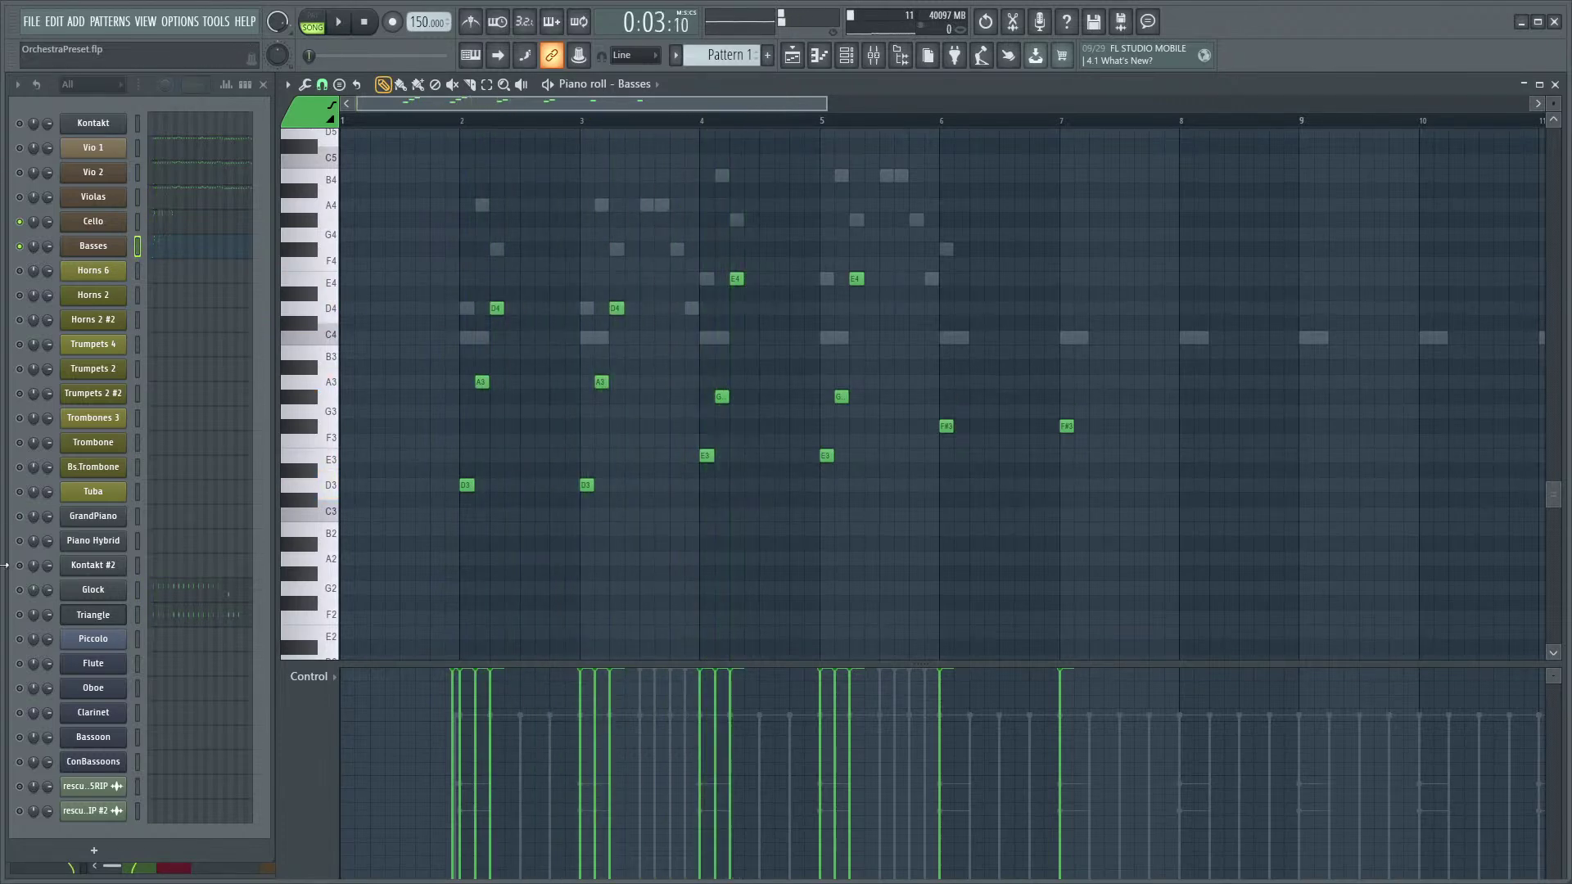
click(20, 786)
key(space)
scroll(500, 589, up, 2)
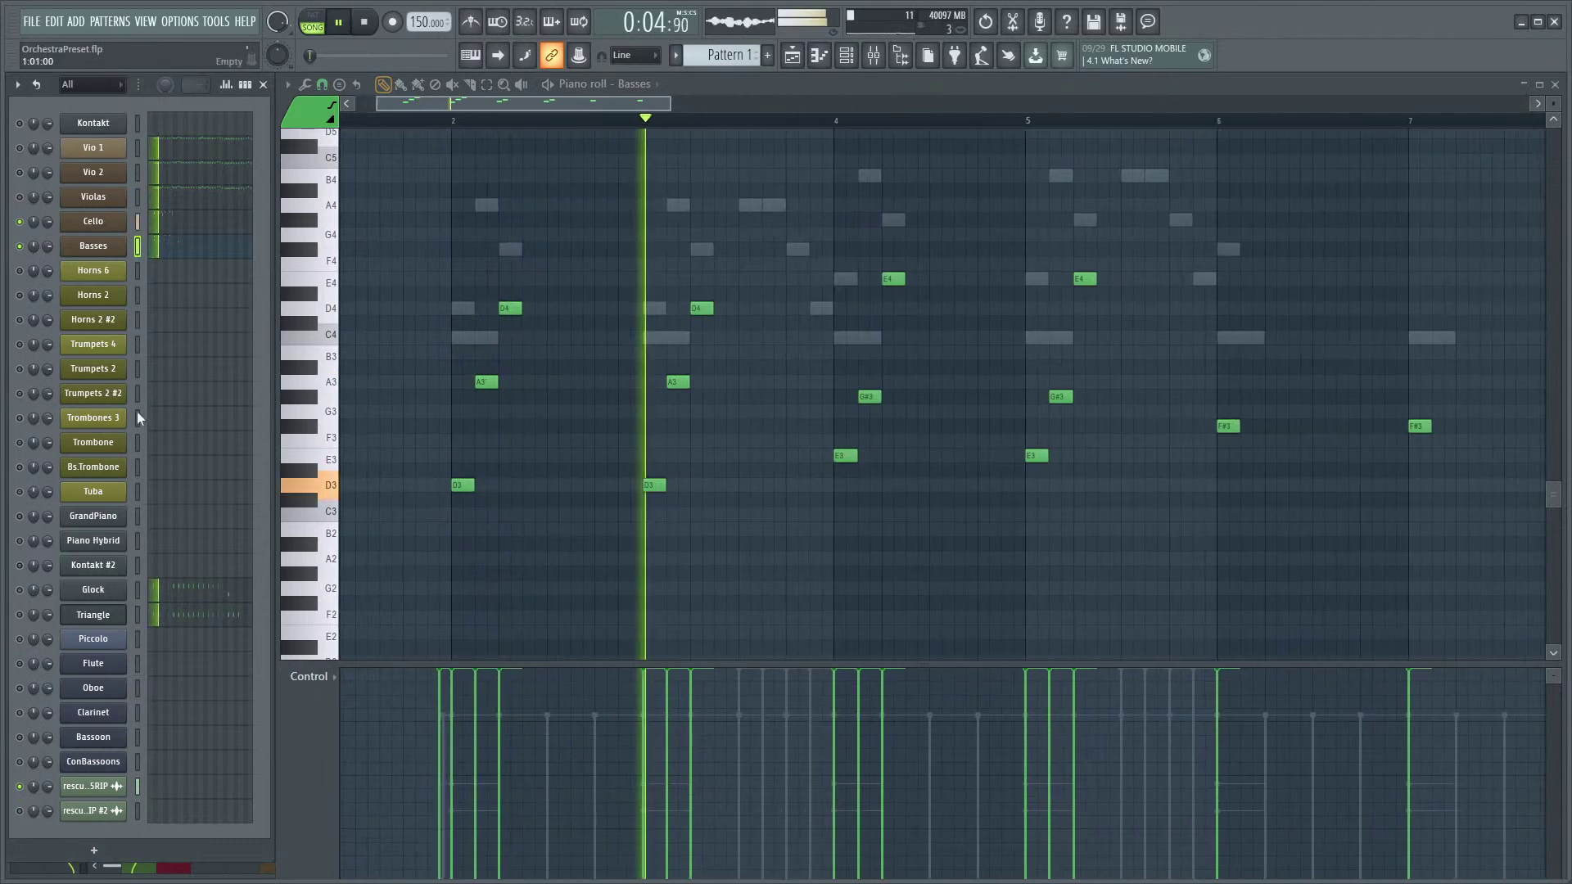
key(space)
- Mute the Cello and Basses and compare the reference in bars 2 and 3 with the bass notes
click(20, 221)
key(space)
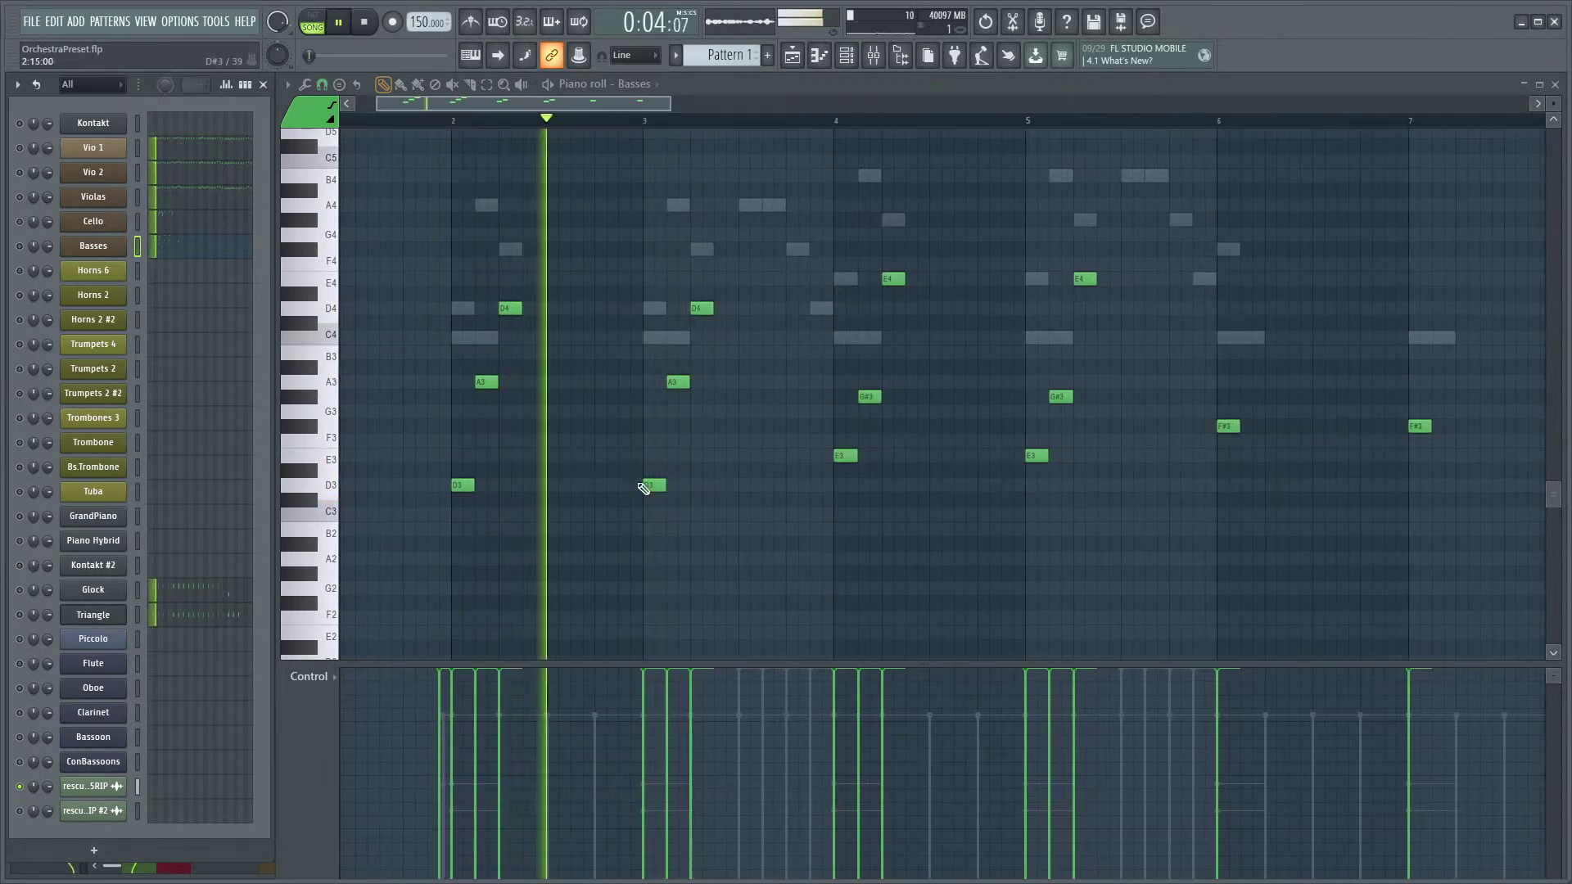
key(space)
scroll(686, 496, up, 2)
scroll(686, 496, up, 1)
key(space)
key(space)
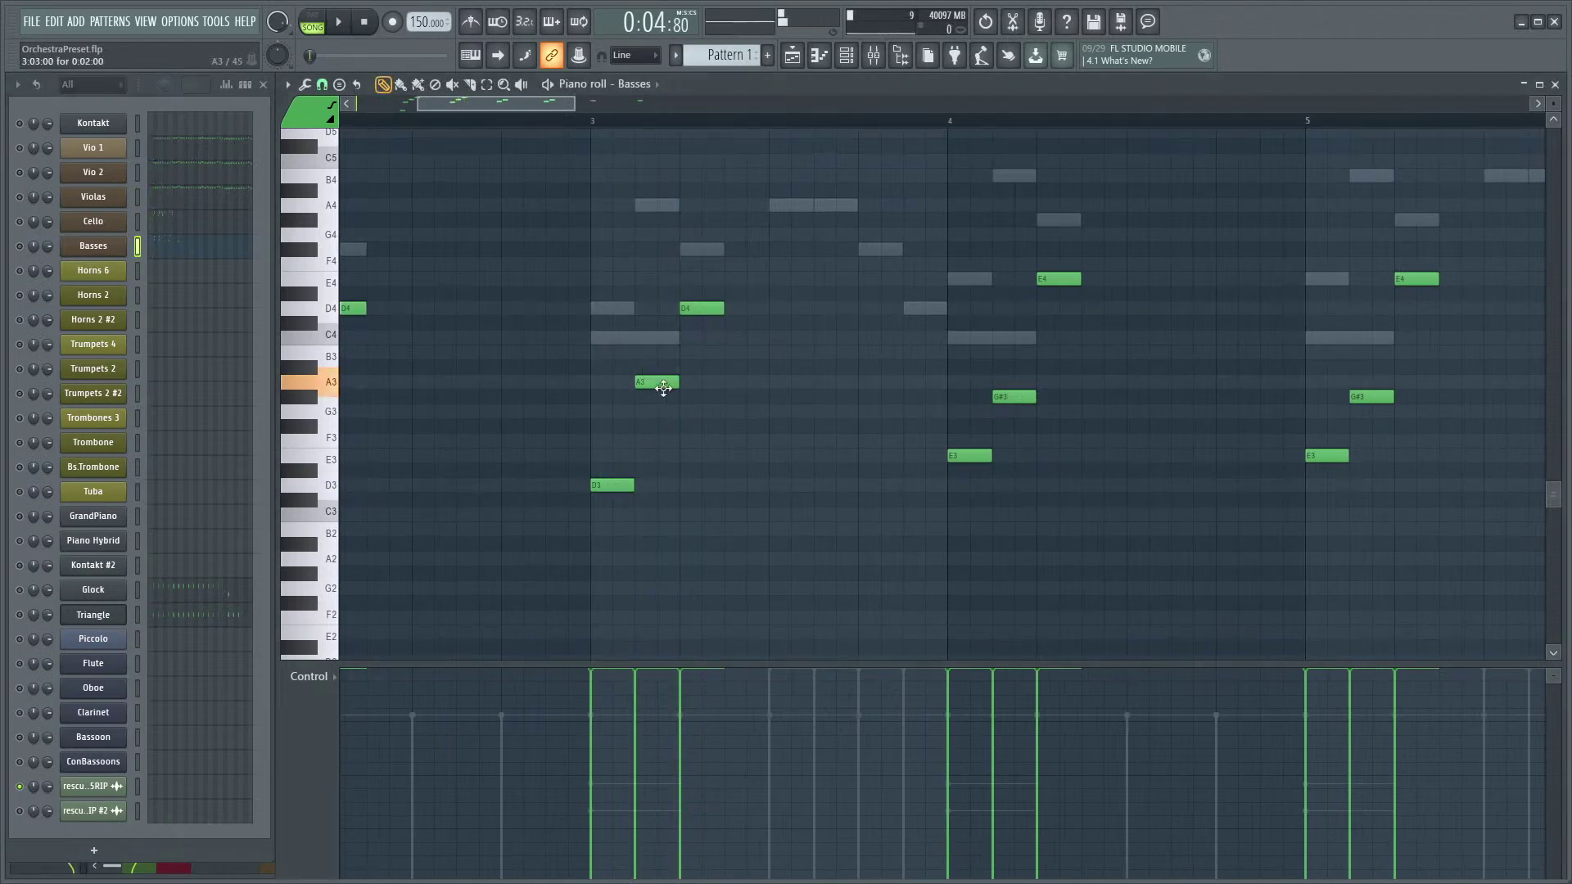
key(space)
key(space)
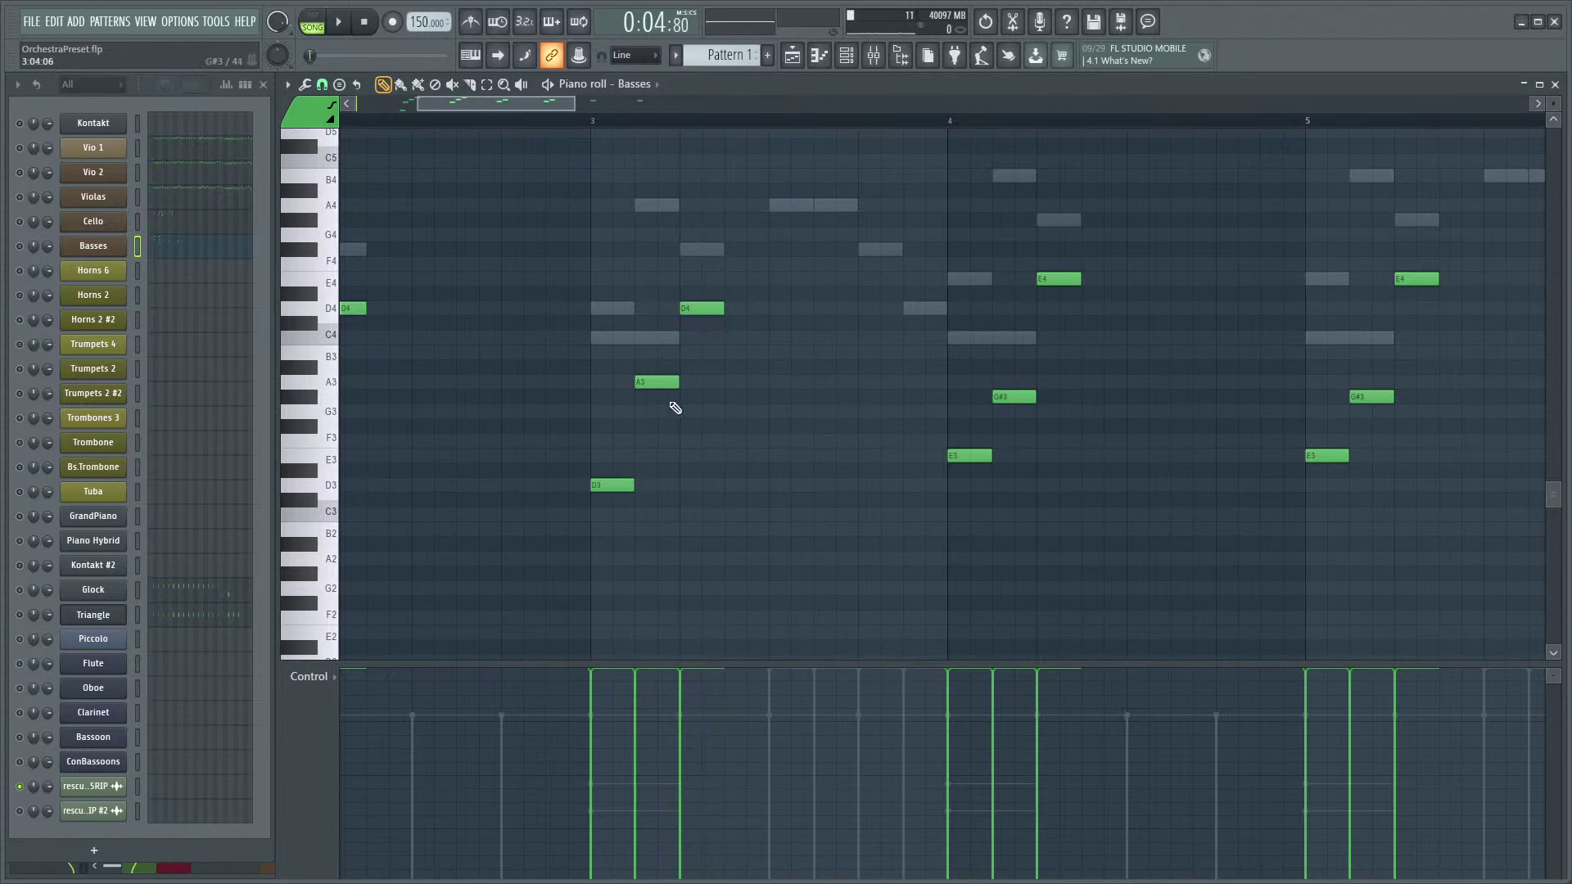
- Try F#3 and E3 for the second bass note of bar 3 while listening to the reference
drag(666, 387, 666, 432)
key(space)
key(space)
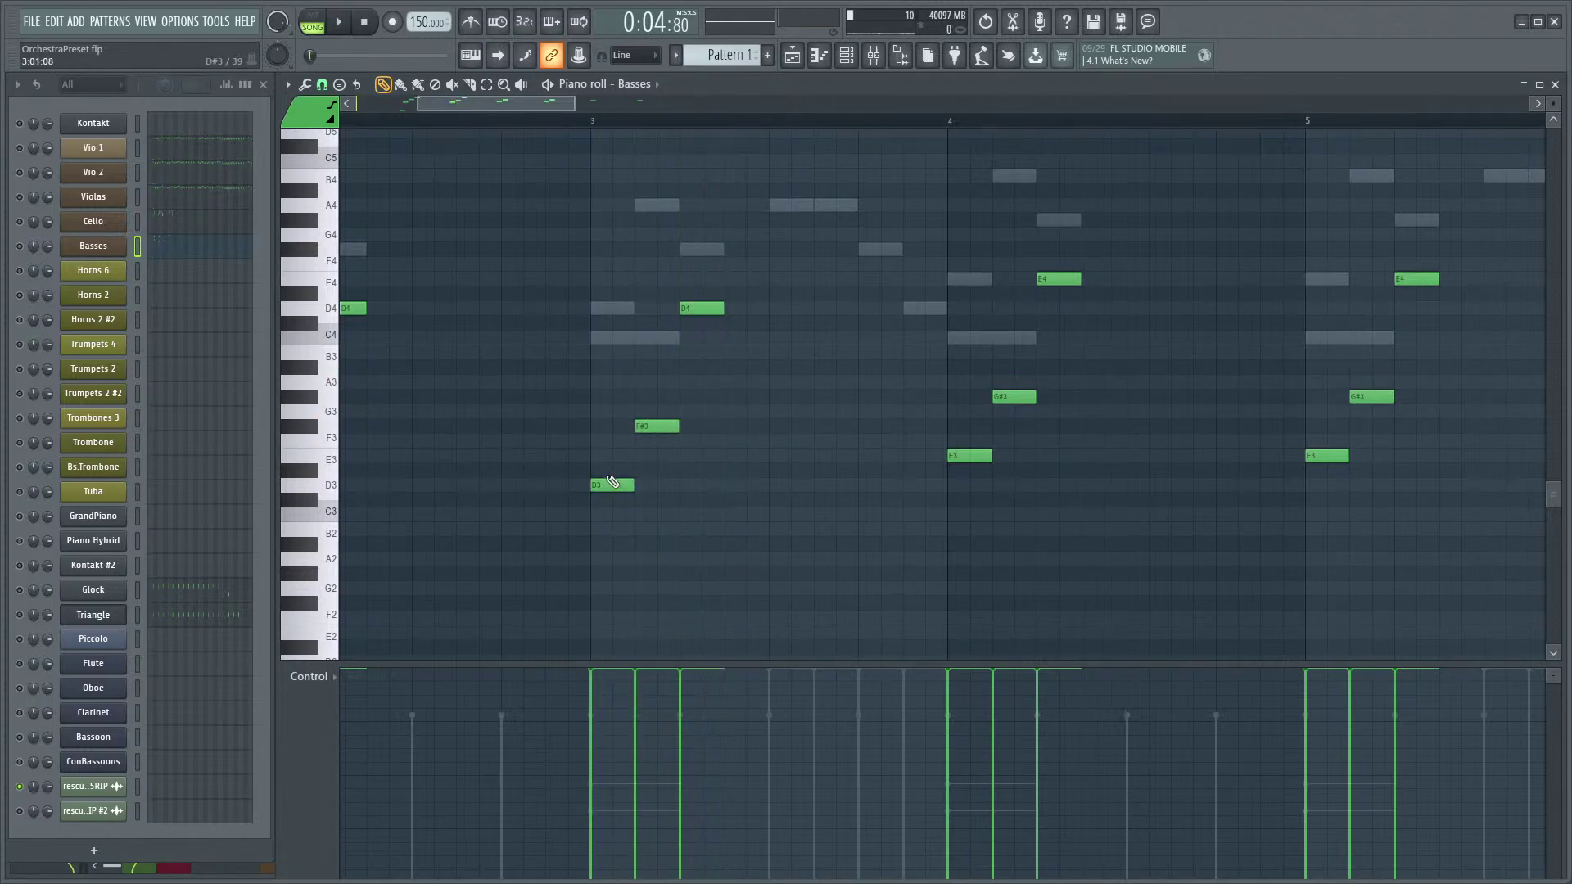
key(space)
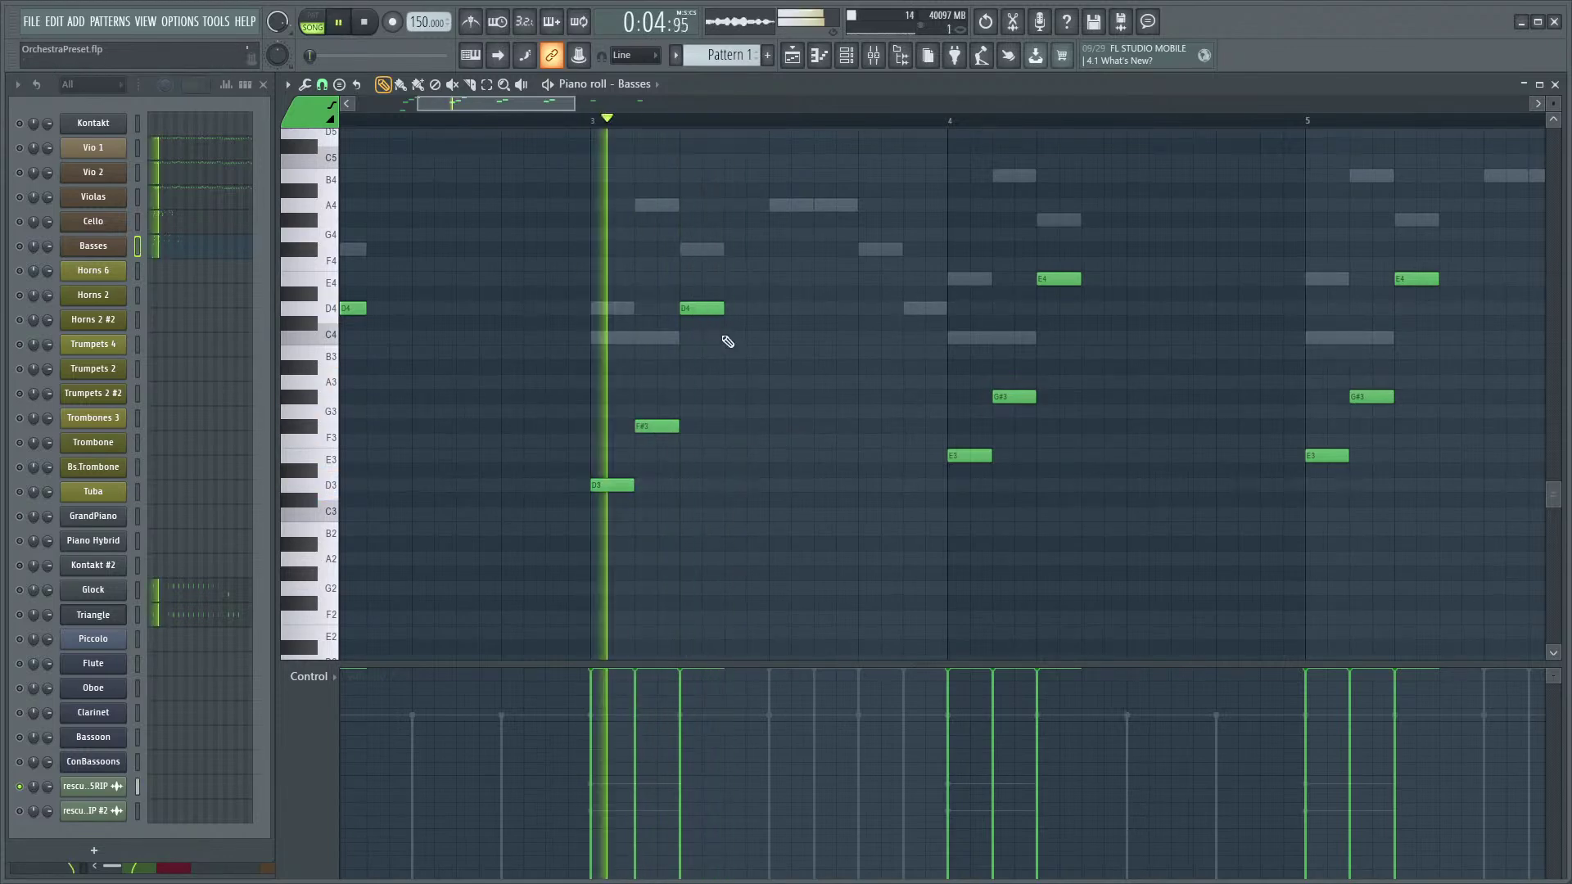
key(space)
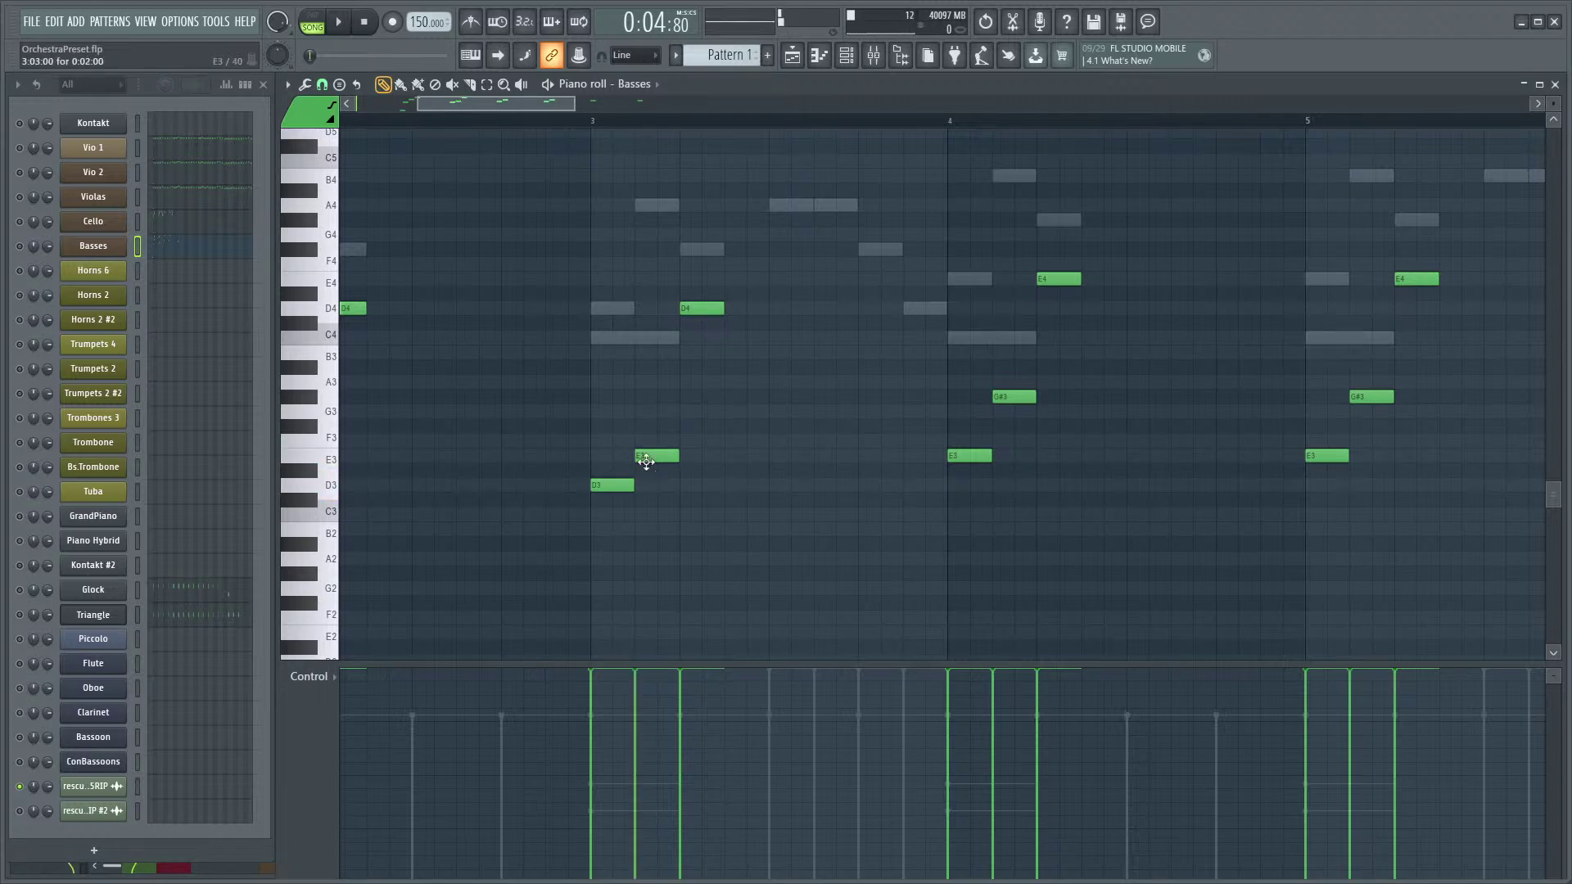
key(space)
key(space)
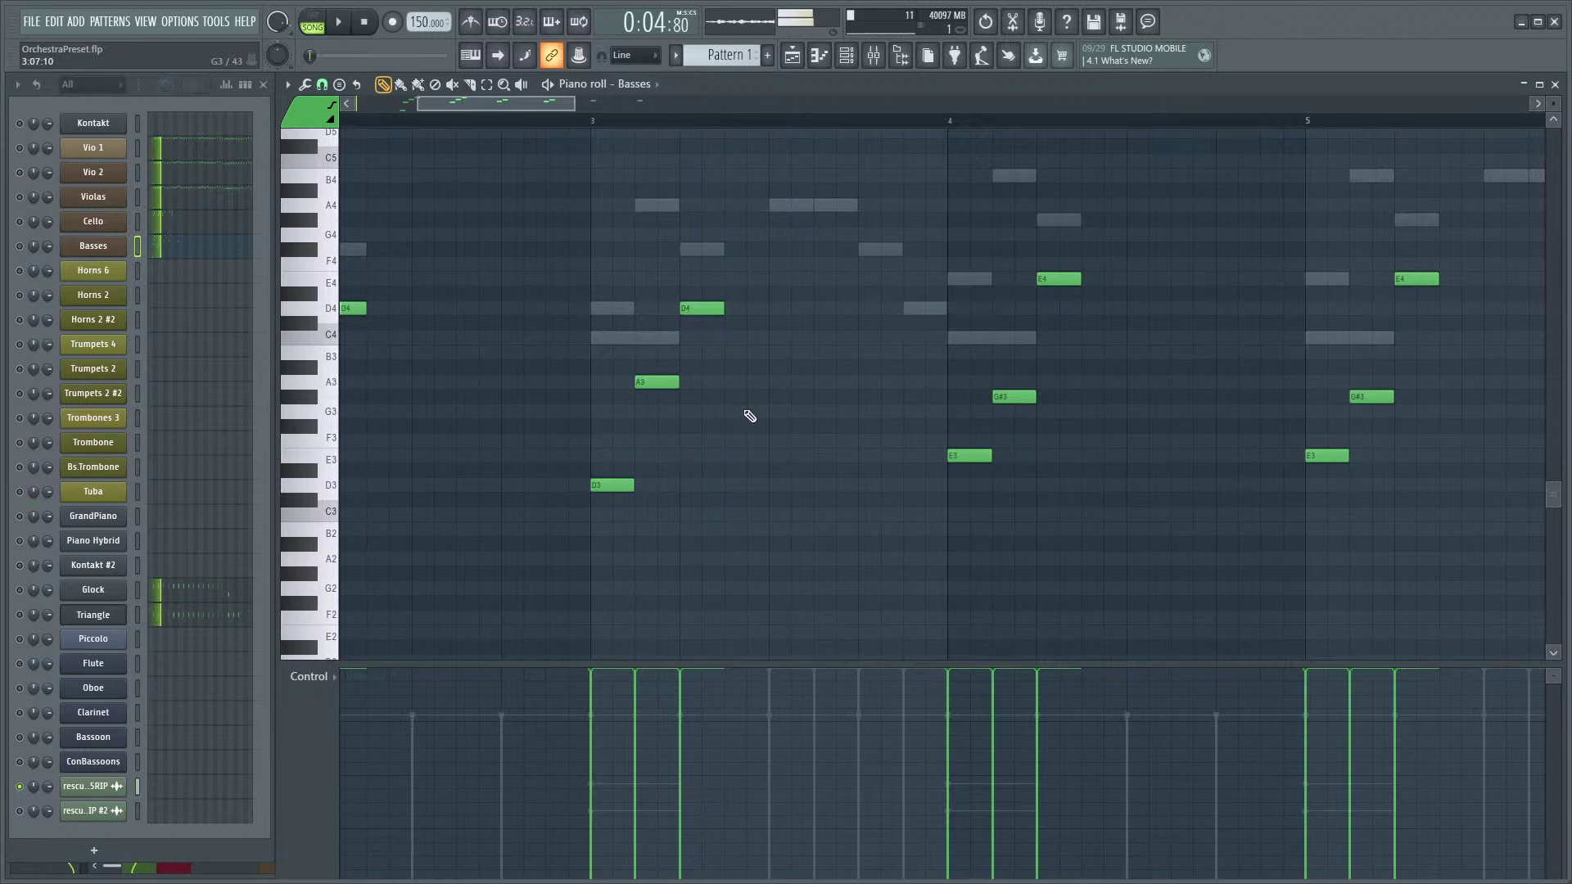
- Unmute the Cello and Basses and play bar 3 together with the reference
click(20, 221)
click(19, 246)
key(space)
key(space)
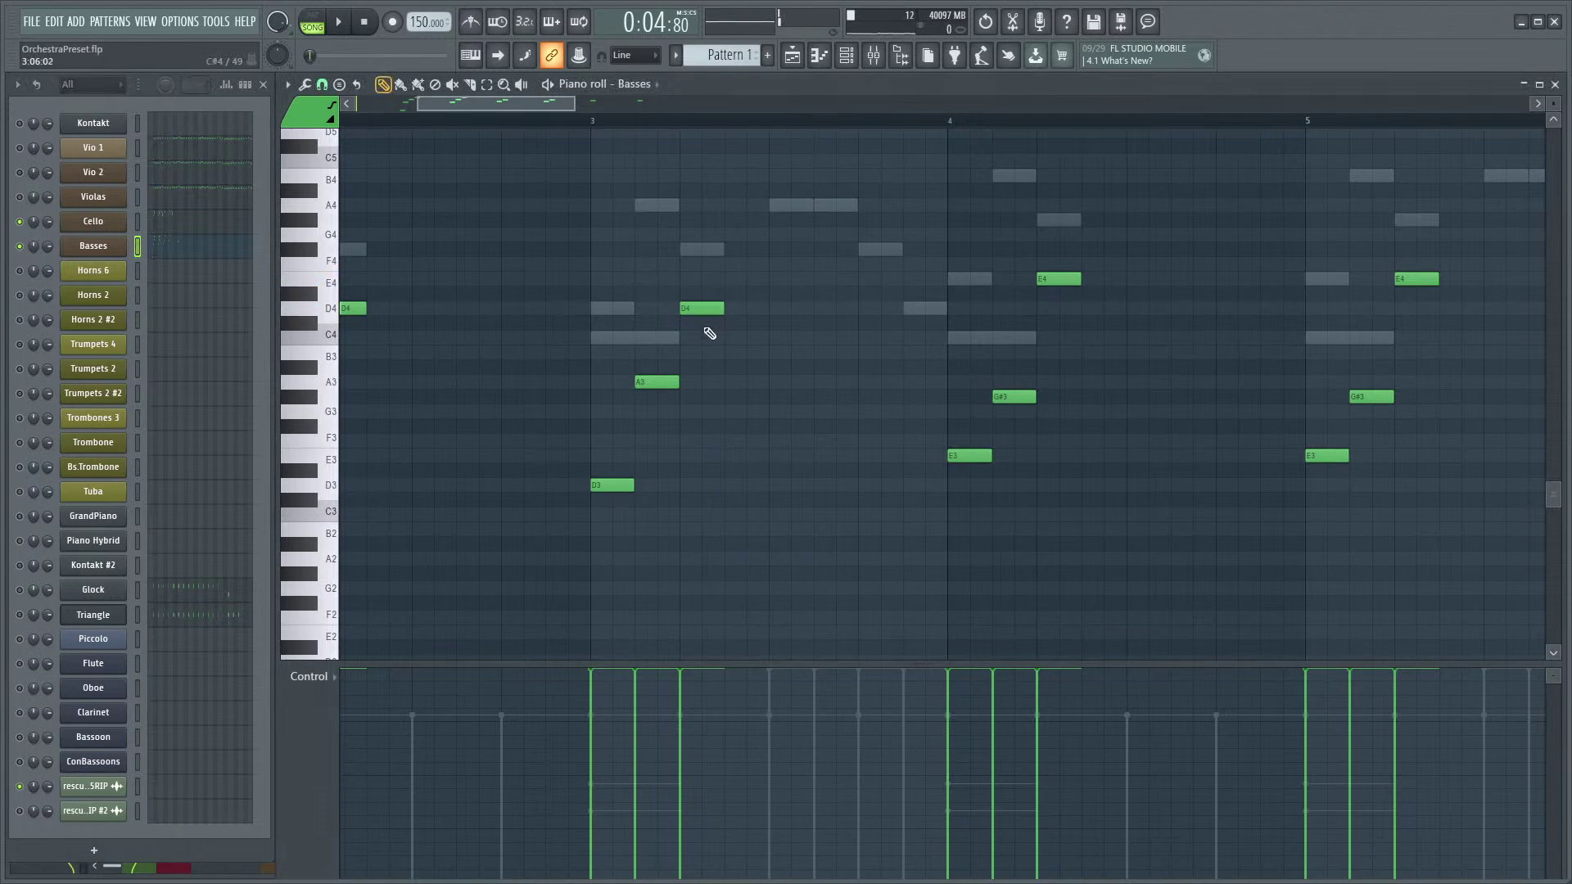
key(space)
key(space)
- Mute the Cello and Basses and listen to the reference alone from bar 4 through bar 6
click(19, 246)
key(space)
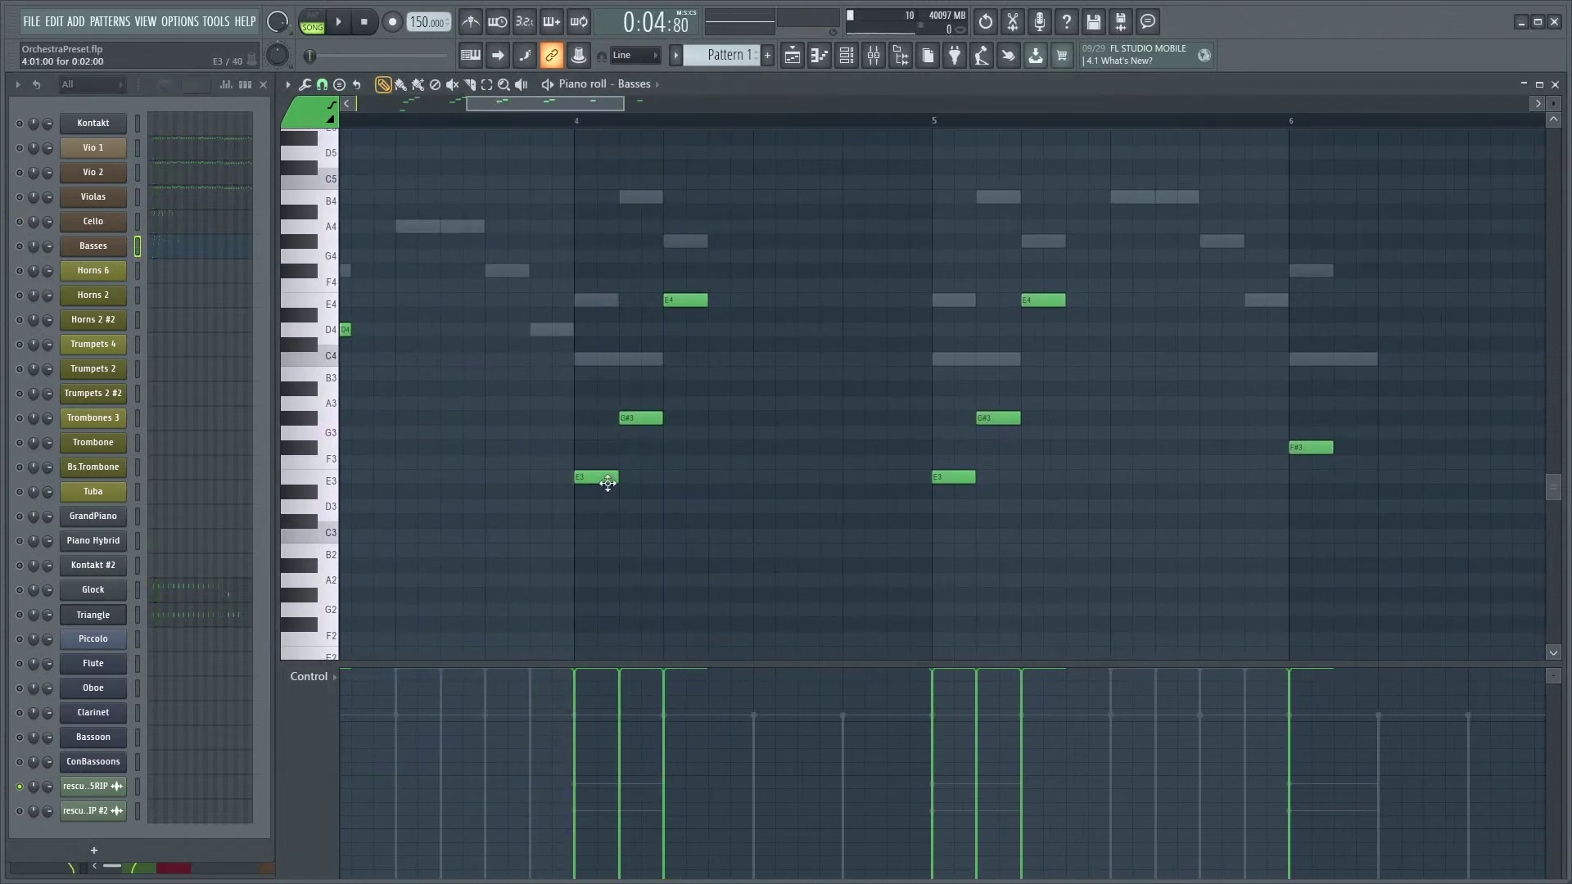
key(space)
scroll(671, 337, down, 3)
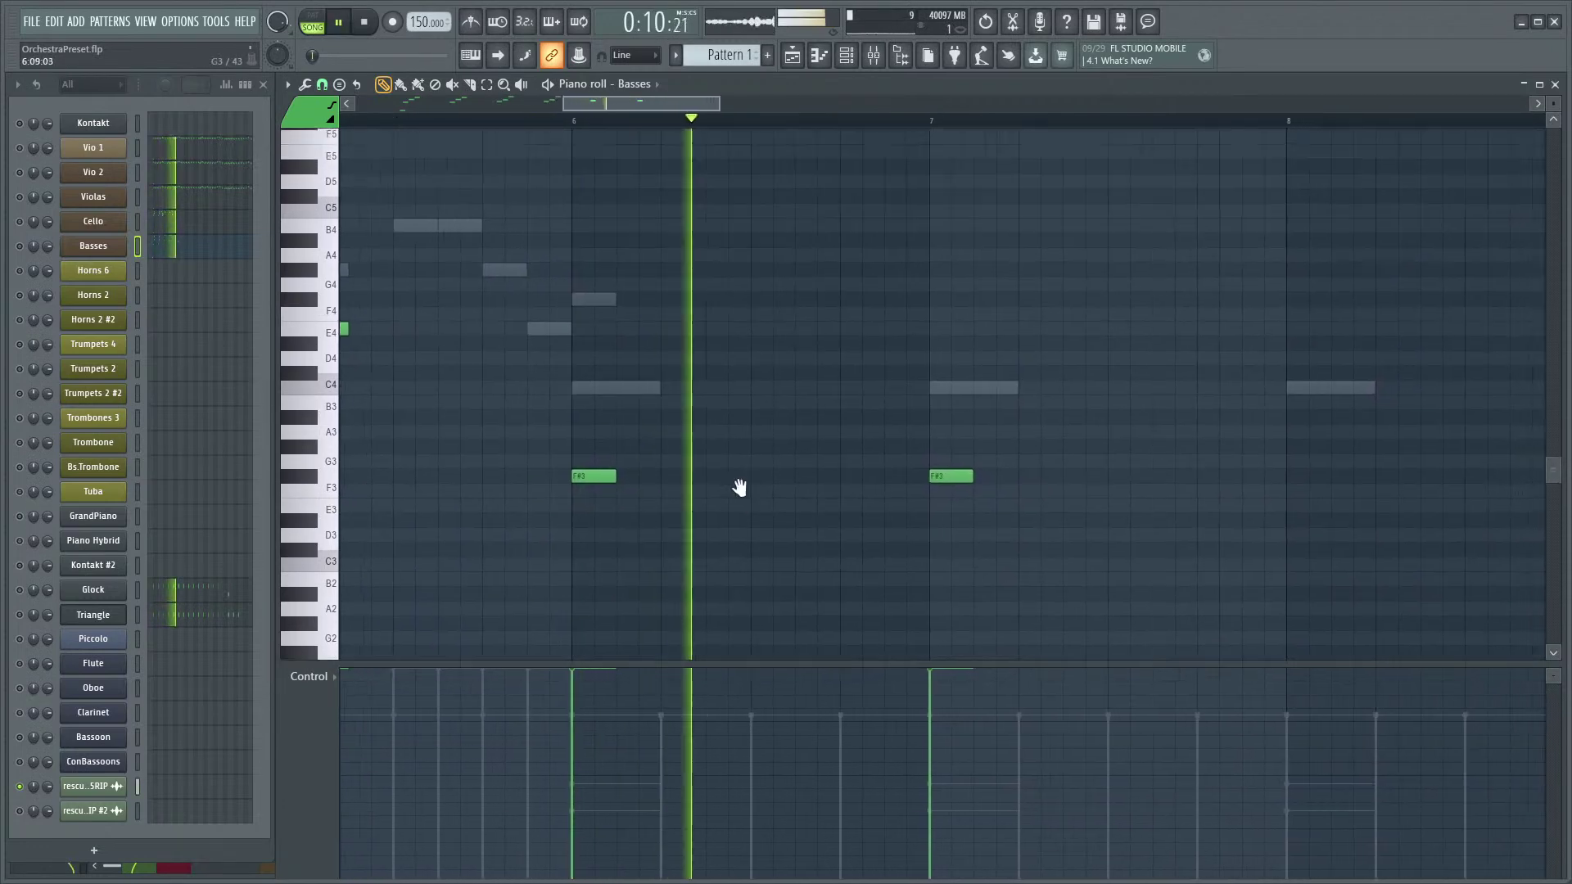
scroll(741, 481, up, 3)
key(space)
key(space)
key(space)
key(space)
key(space)
- Open Fruity parametric EQ 2 on the mixer's TRACK channel and play the reference at bar 6
key(F9)
key(space)
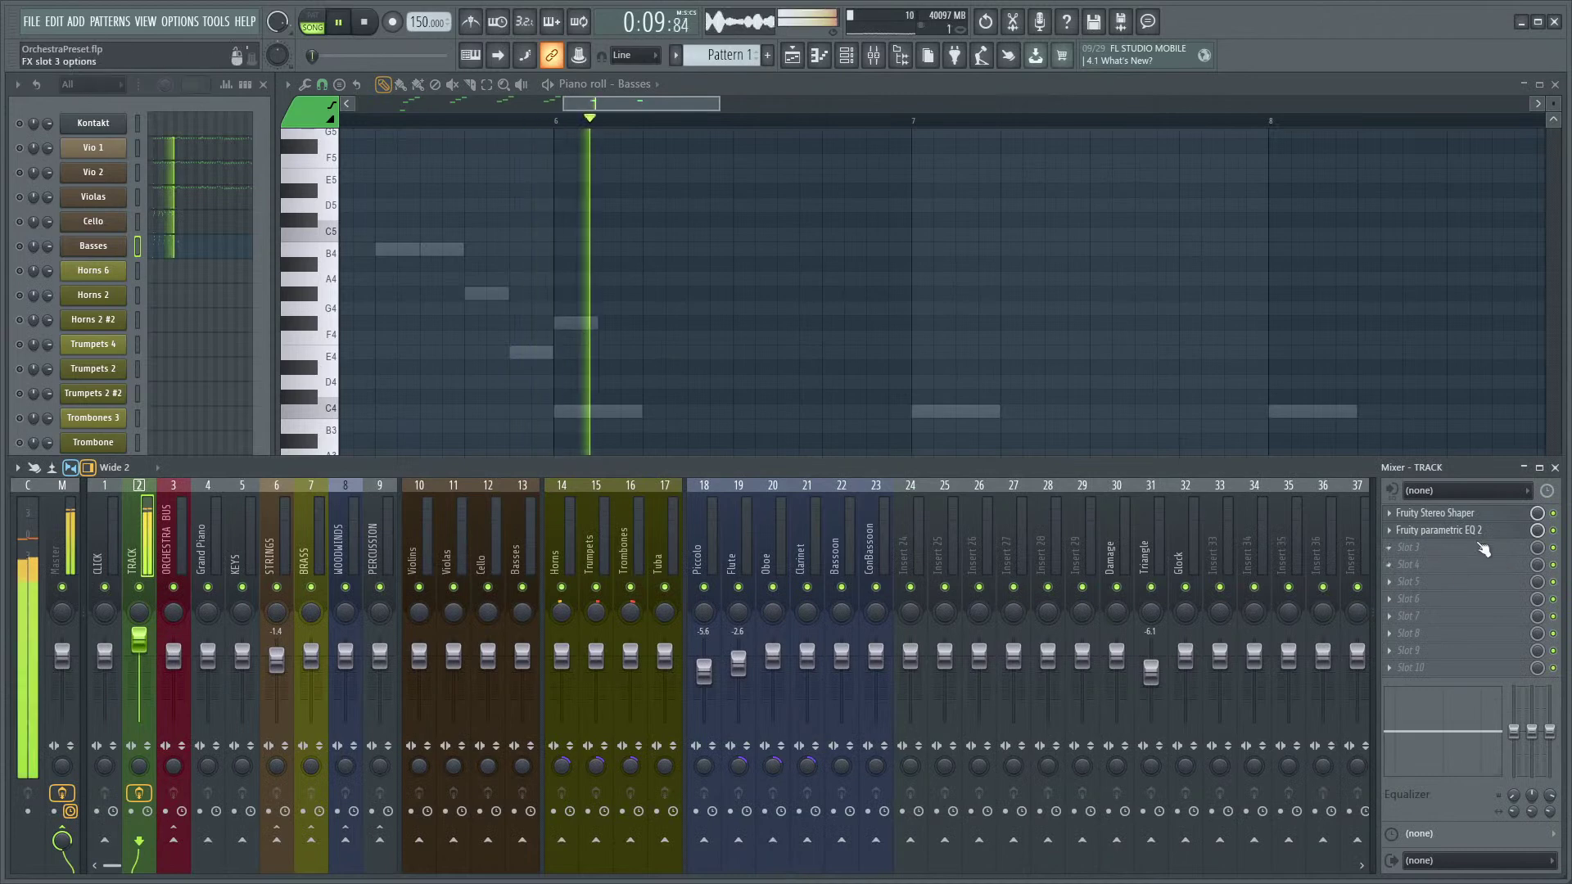
click(1438, 529)
key(space)
key(space)
- Reshape the reference's EQ curve by adjusting bands 4 and 5 and lowering band 2 slightly while playing bar 6
drag(659, 530, 675, 535)
drag(765, 503, 823, 523)
drag(702, 549, 663, 518)
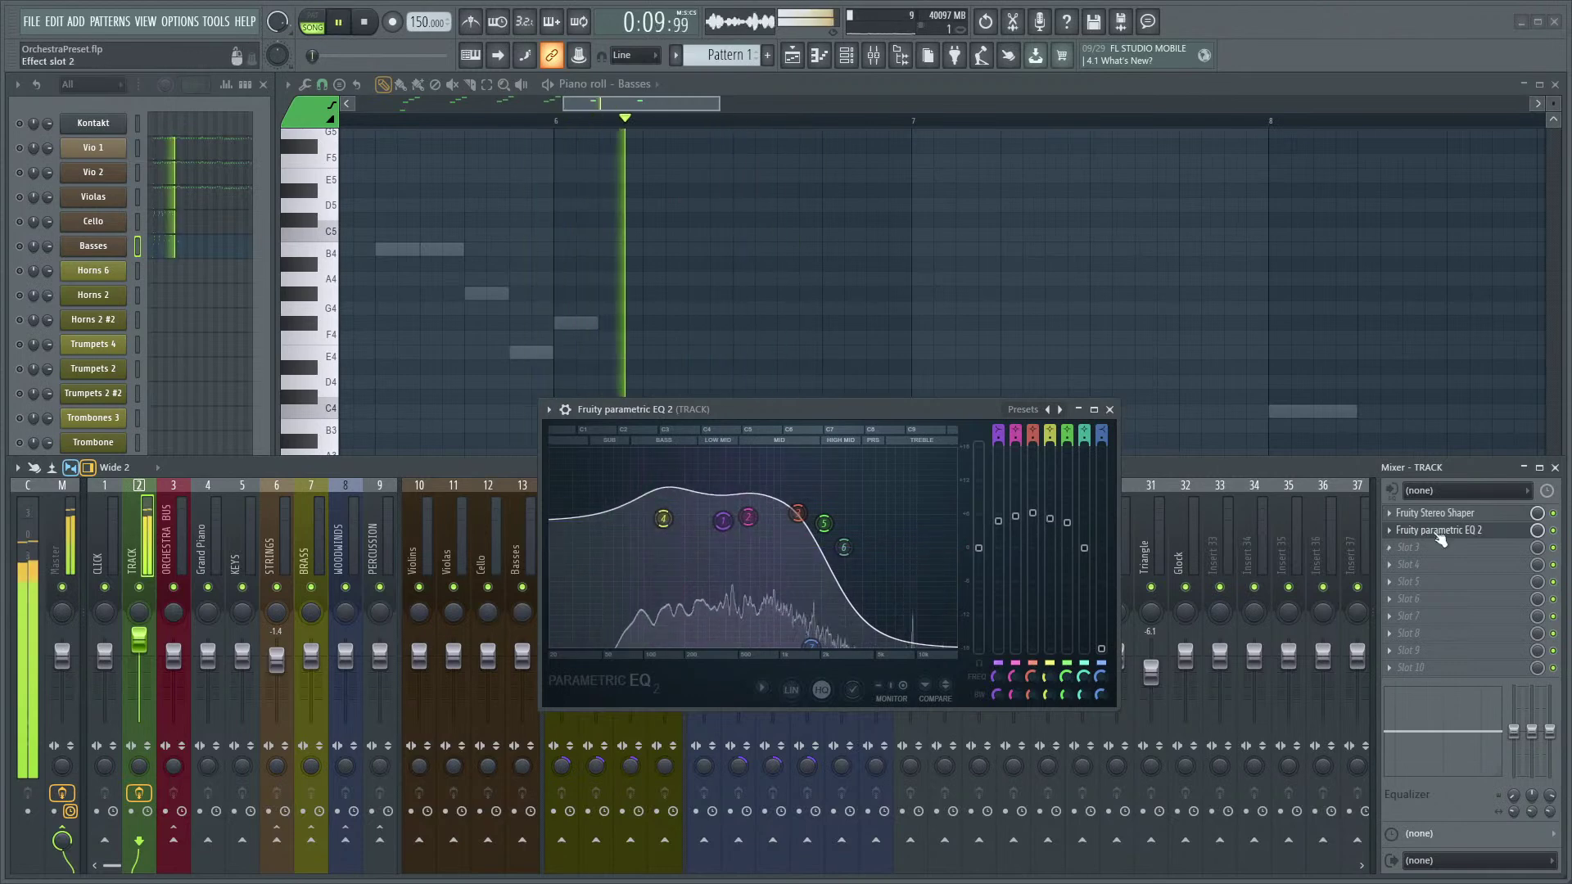
key(space)
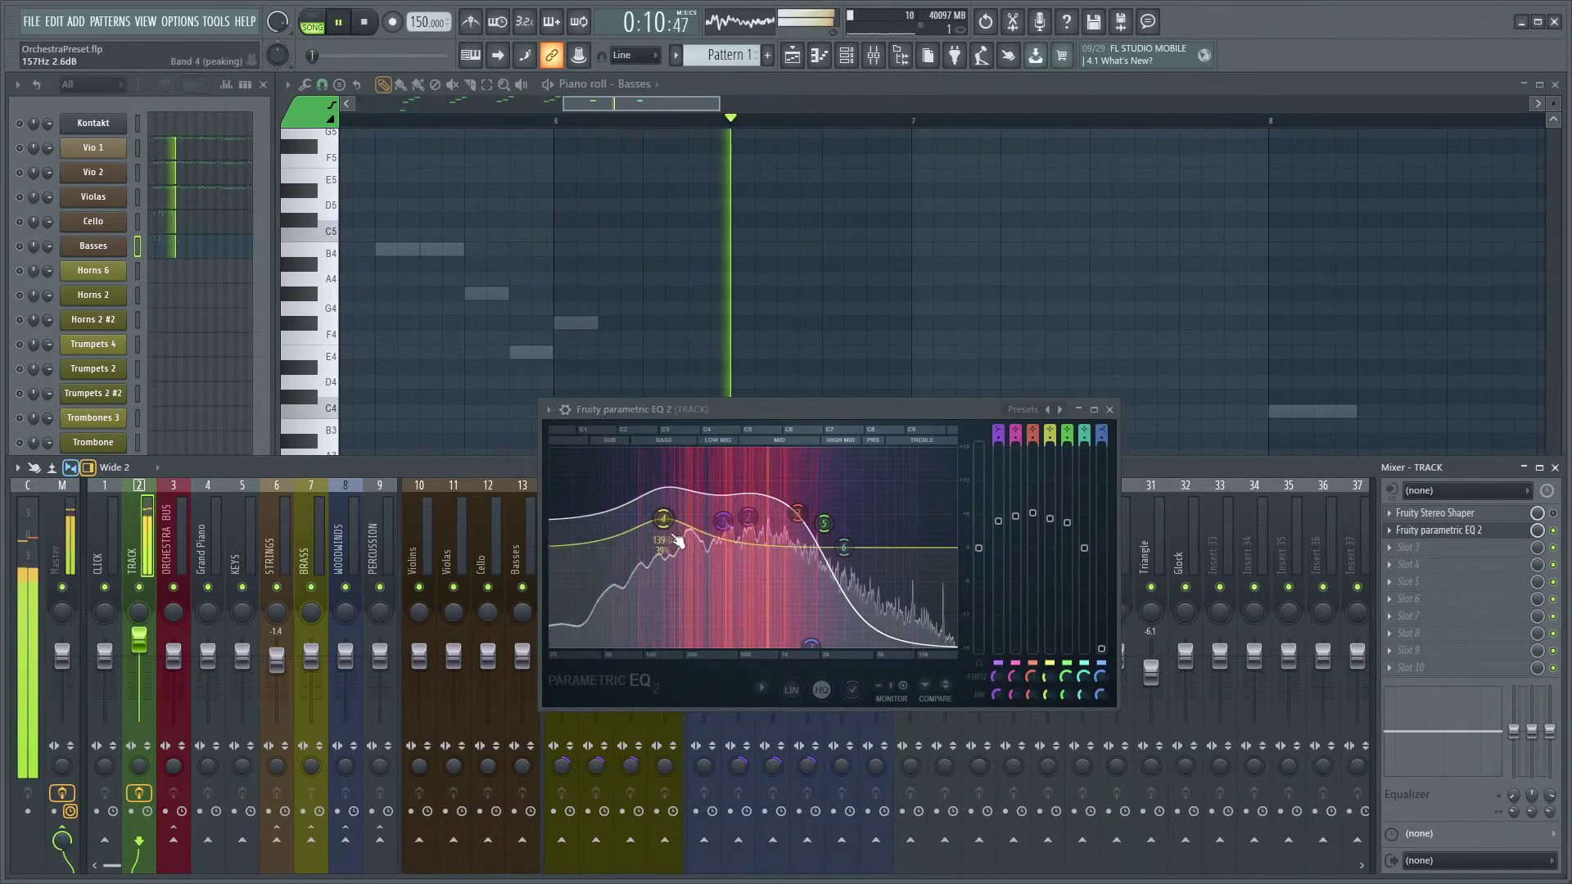
drag(663, 518, 677, 537)
click(749, 519)
key(space)
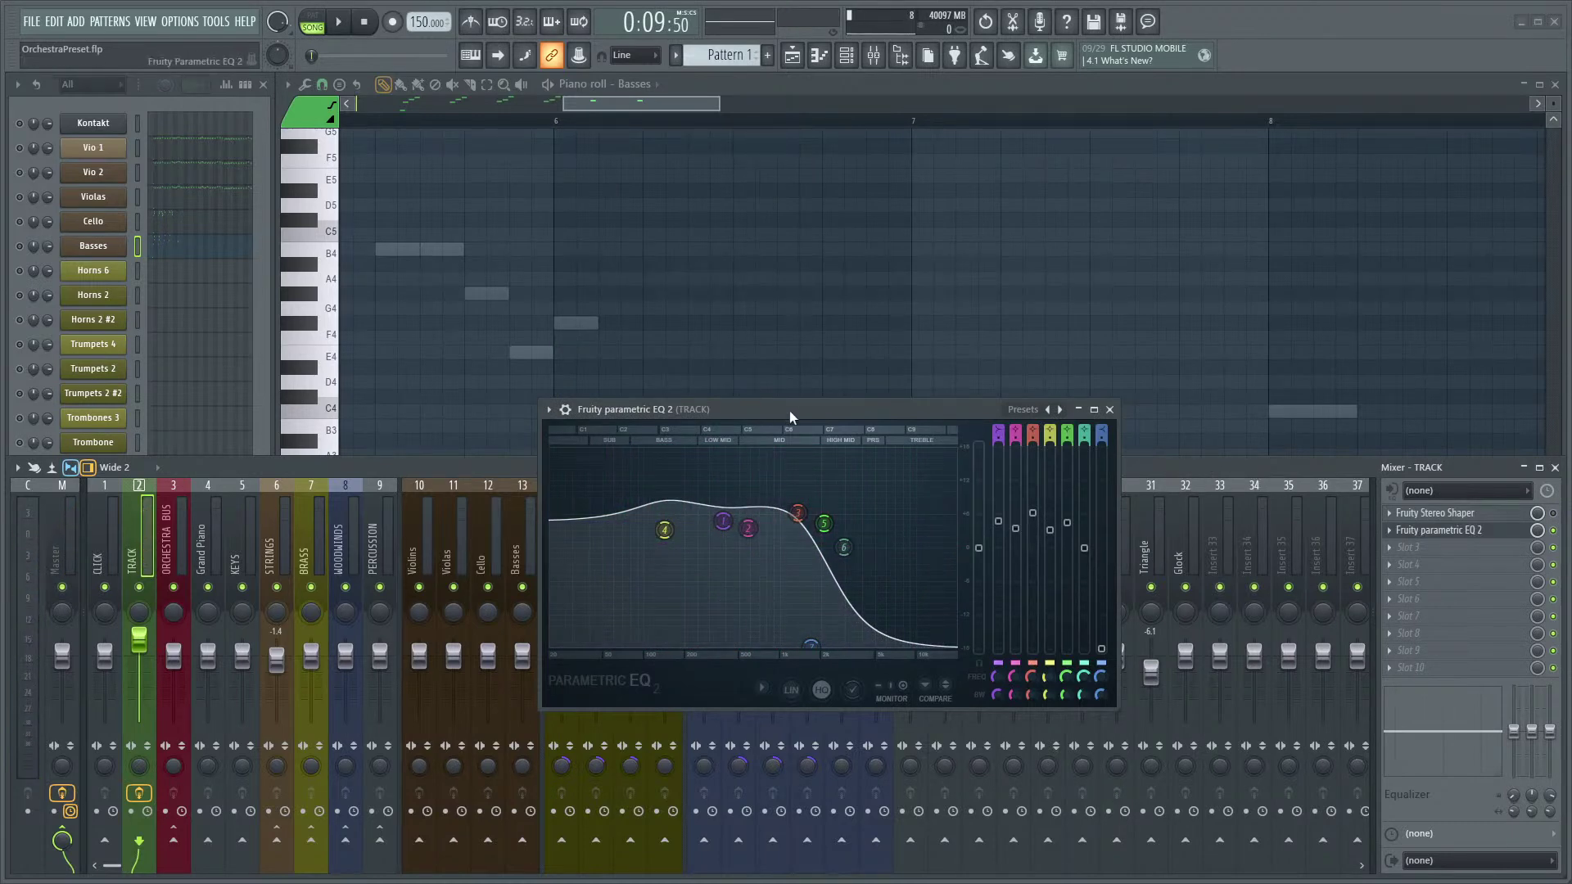
- Shift the EQ window aside and play the filtered reference from bar 5
drag(788, 409, 812, 406)
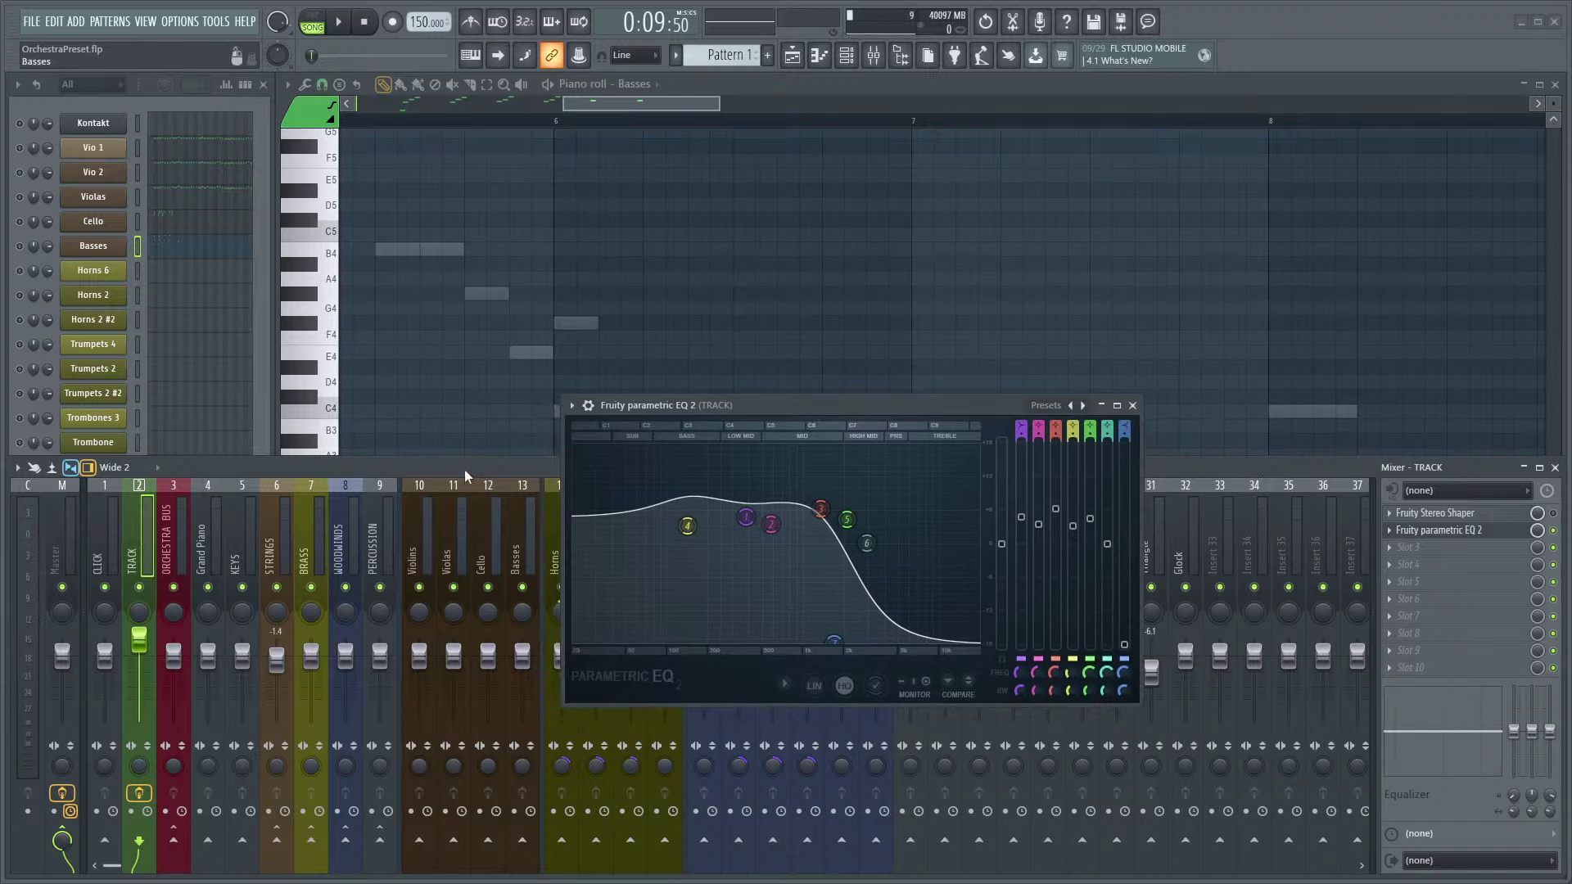
key(space)
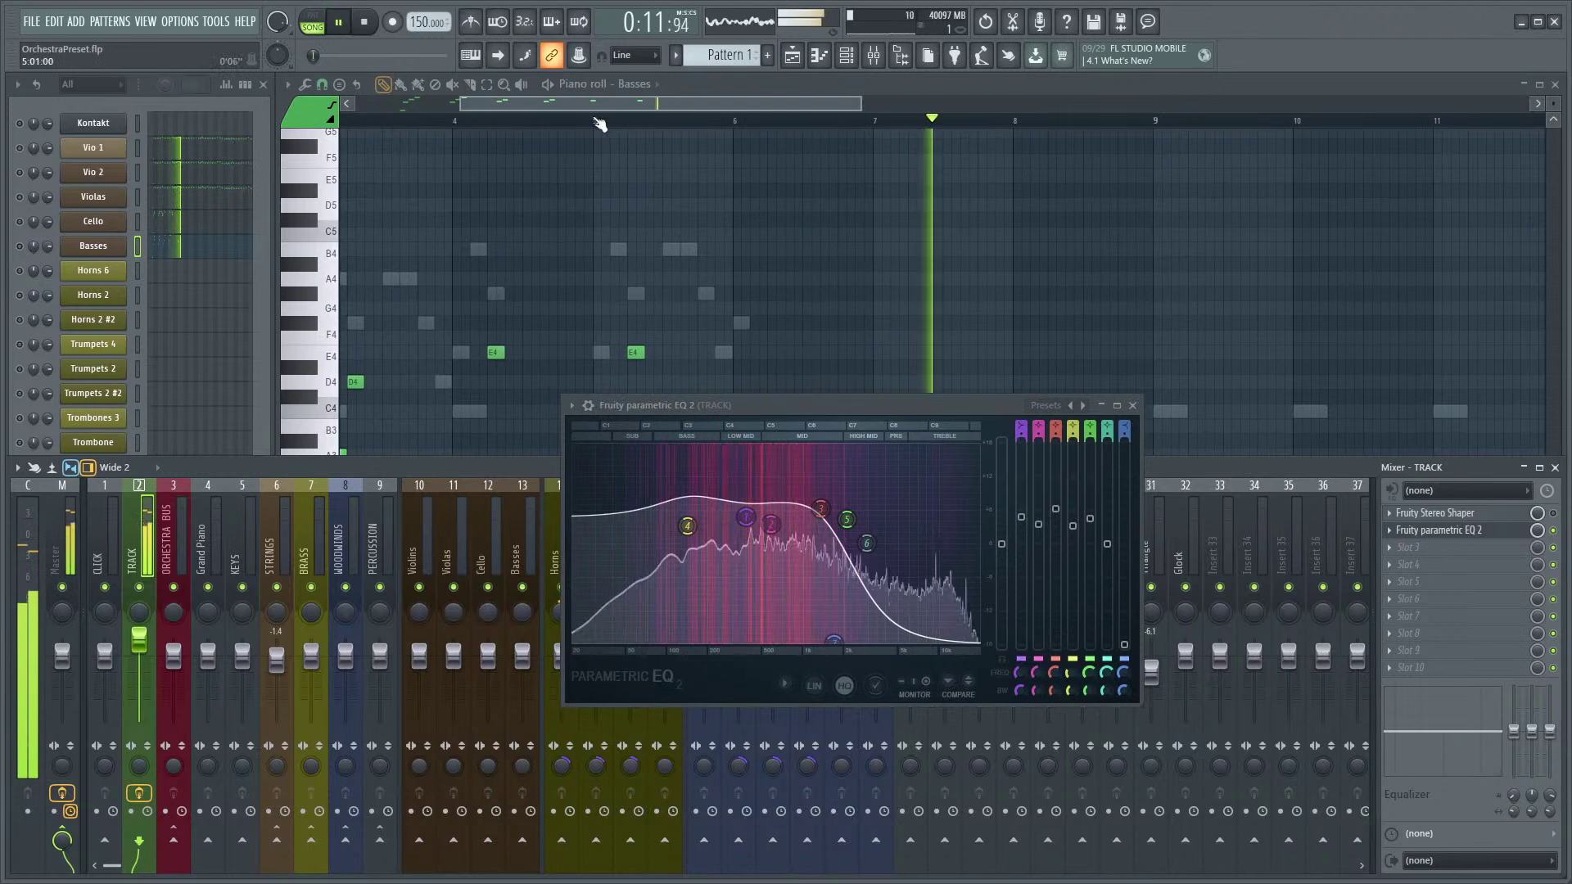
click(598, 123)
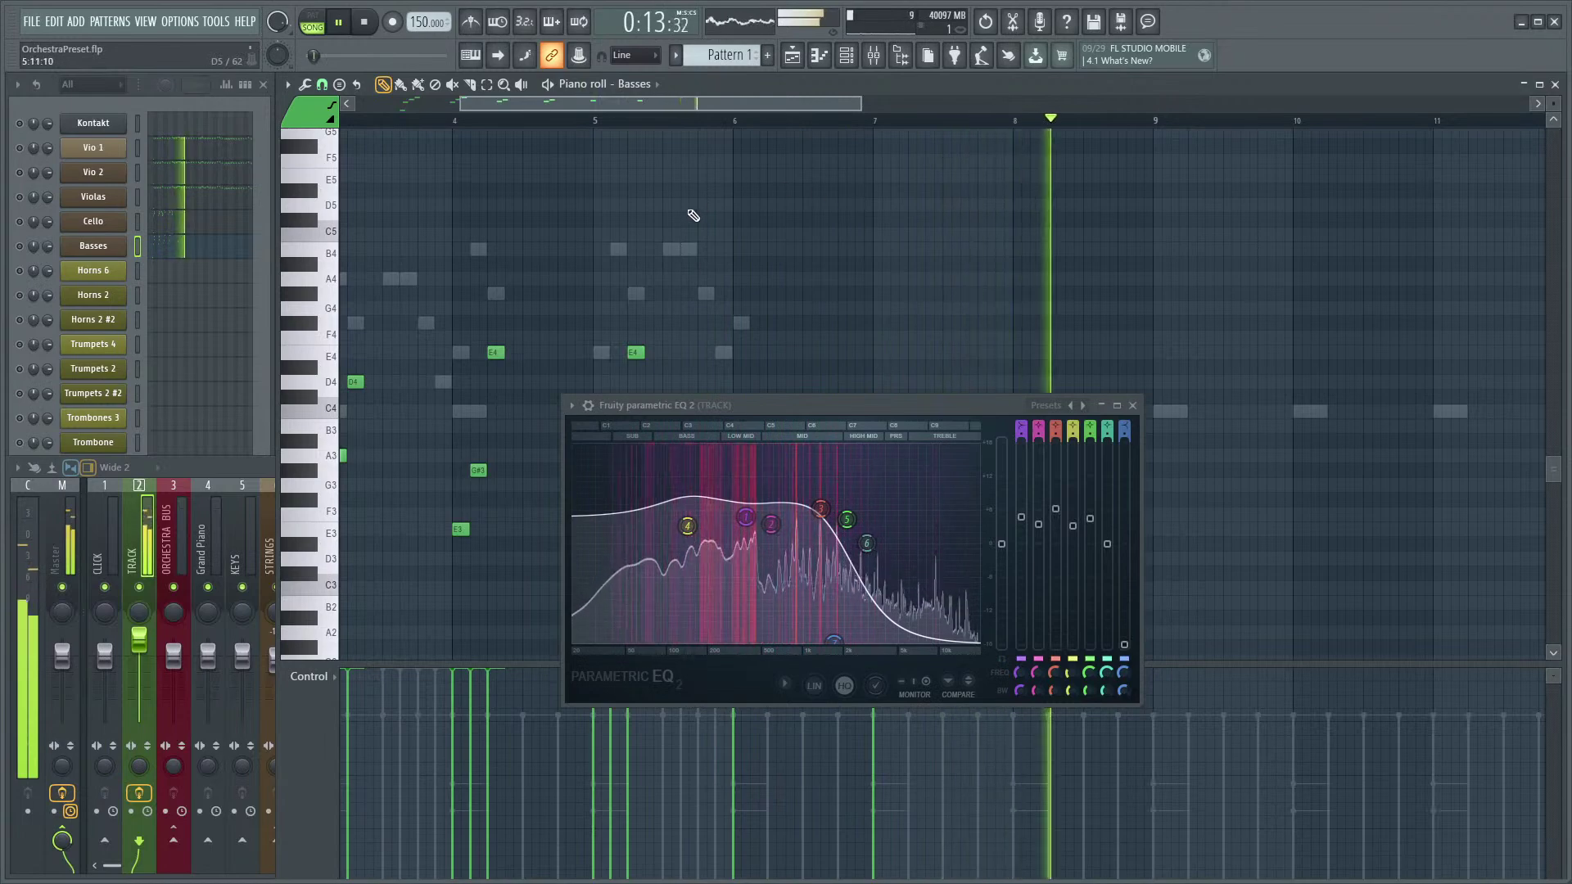
- Play the filtered reference through, restart it from bar 2, and stop playback after listening past bar 9
scroll(672, 227, down, 3)
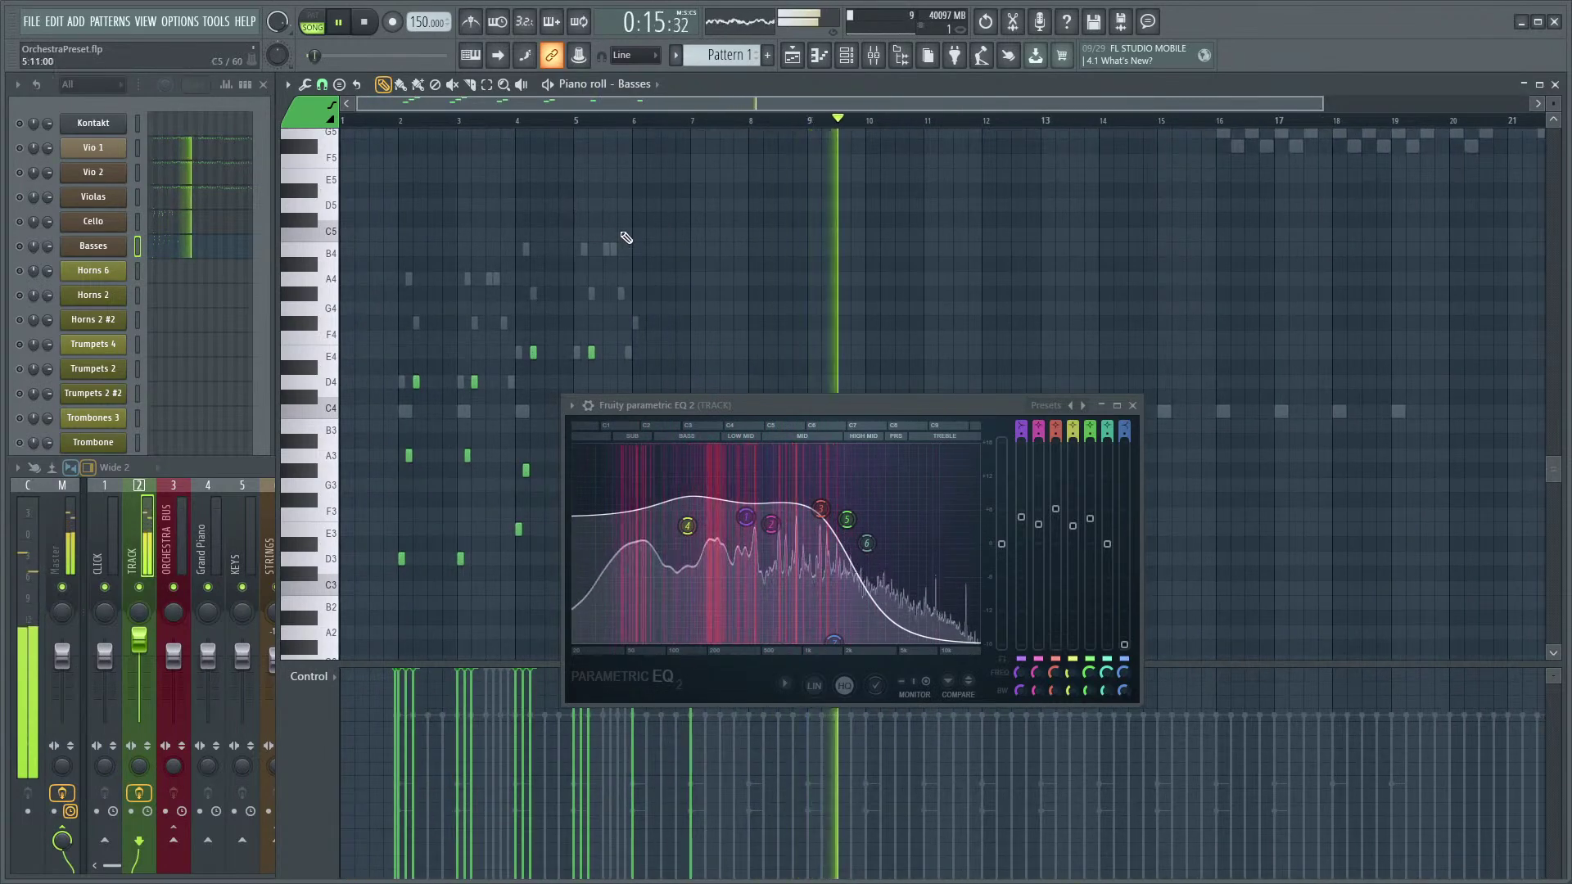
scroll(660, 235, up, 1)
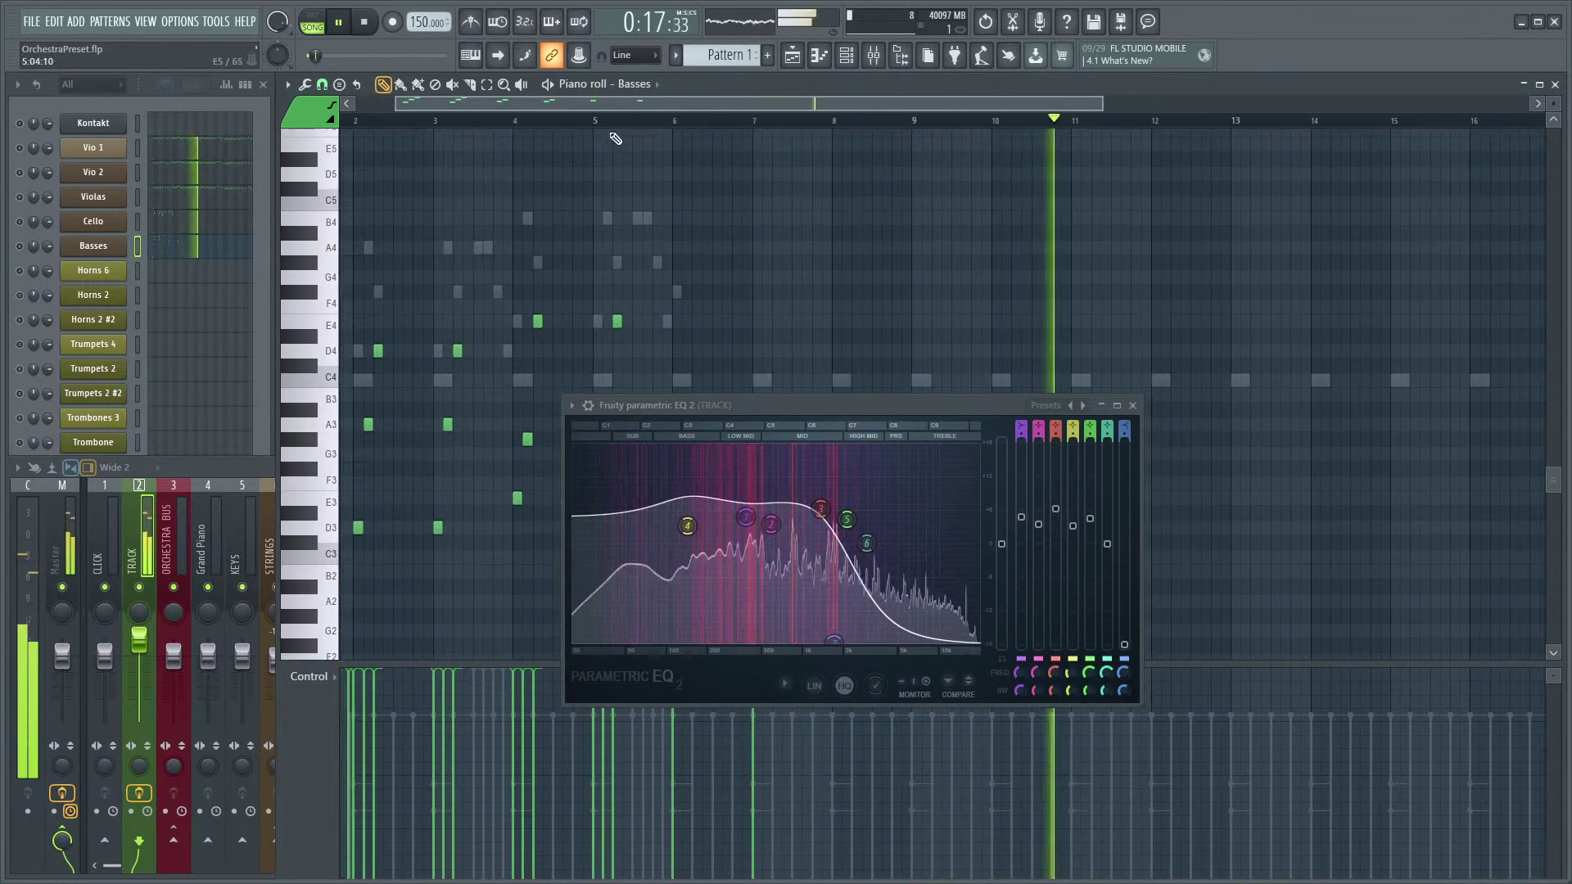
click(422, 122)
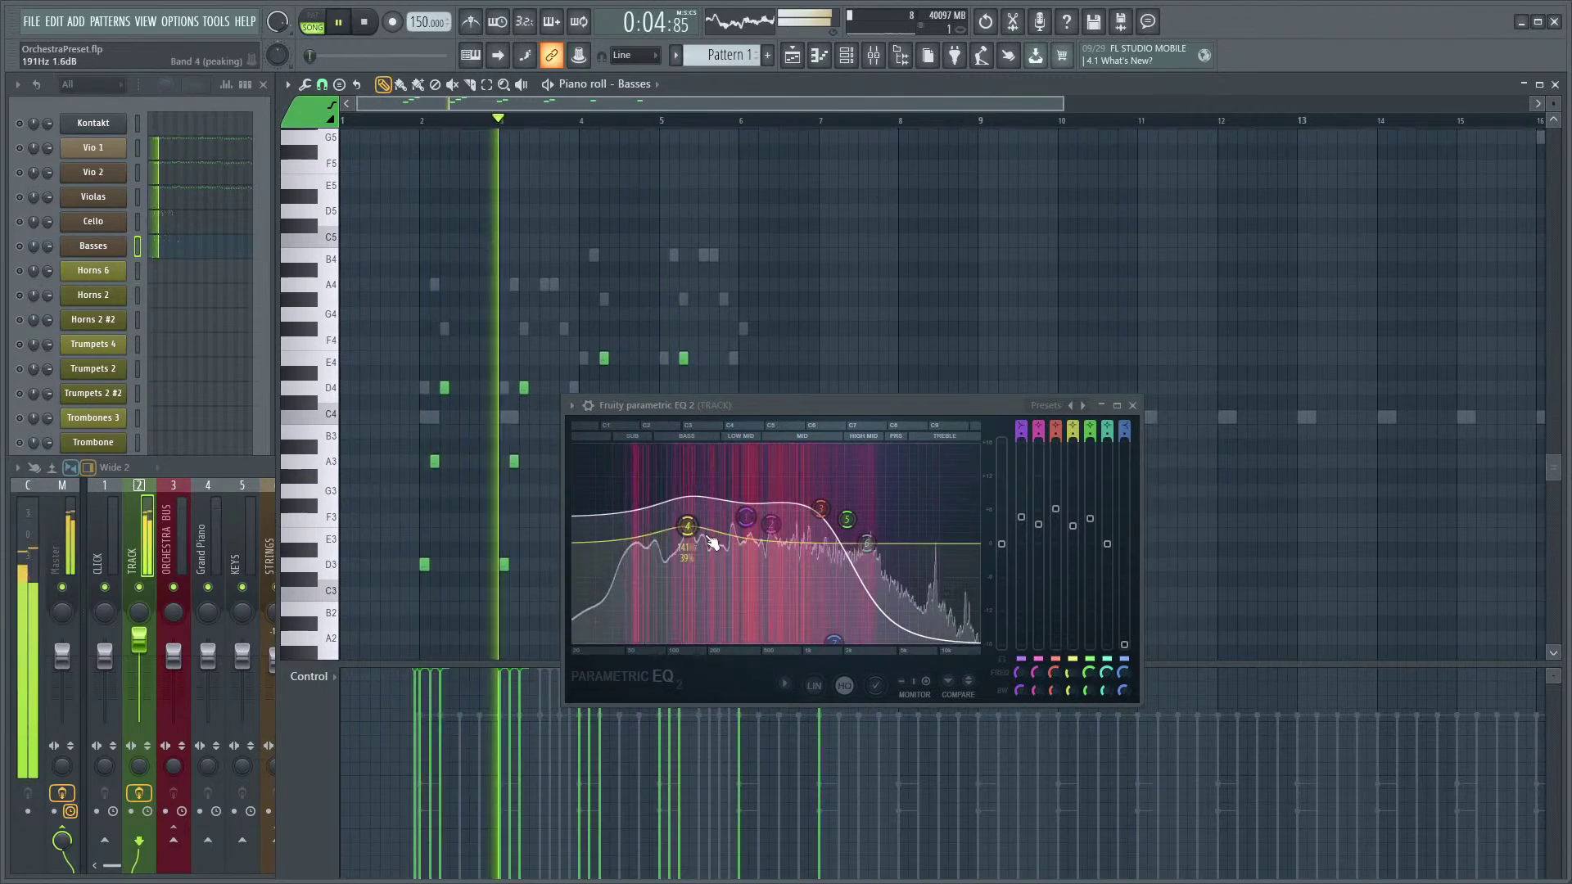
scroll(730, 140, down, 2)
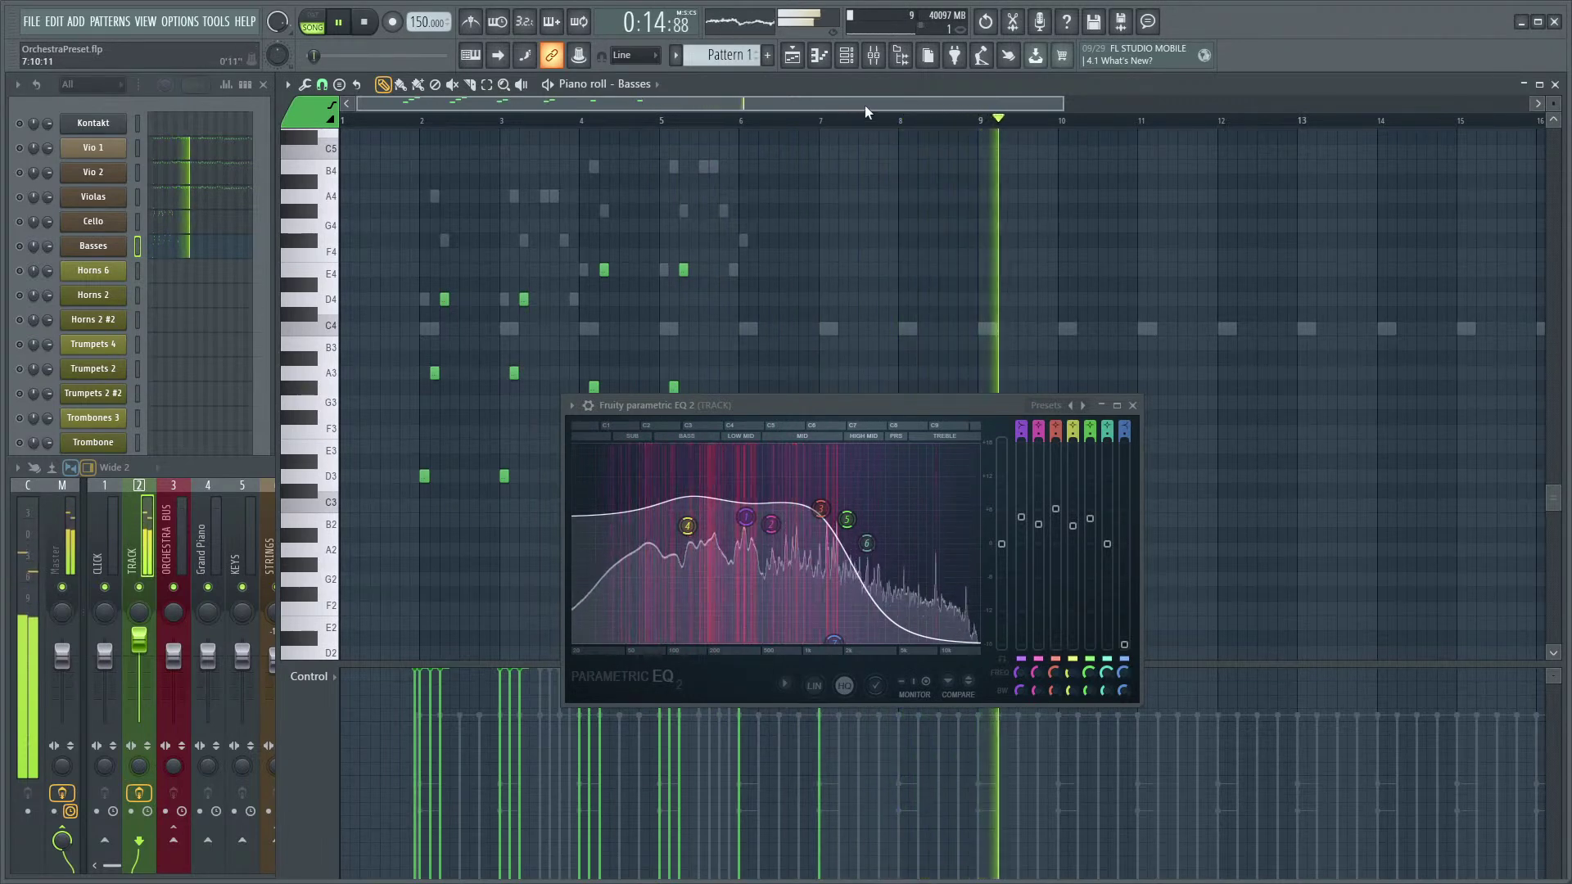
key(space)
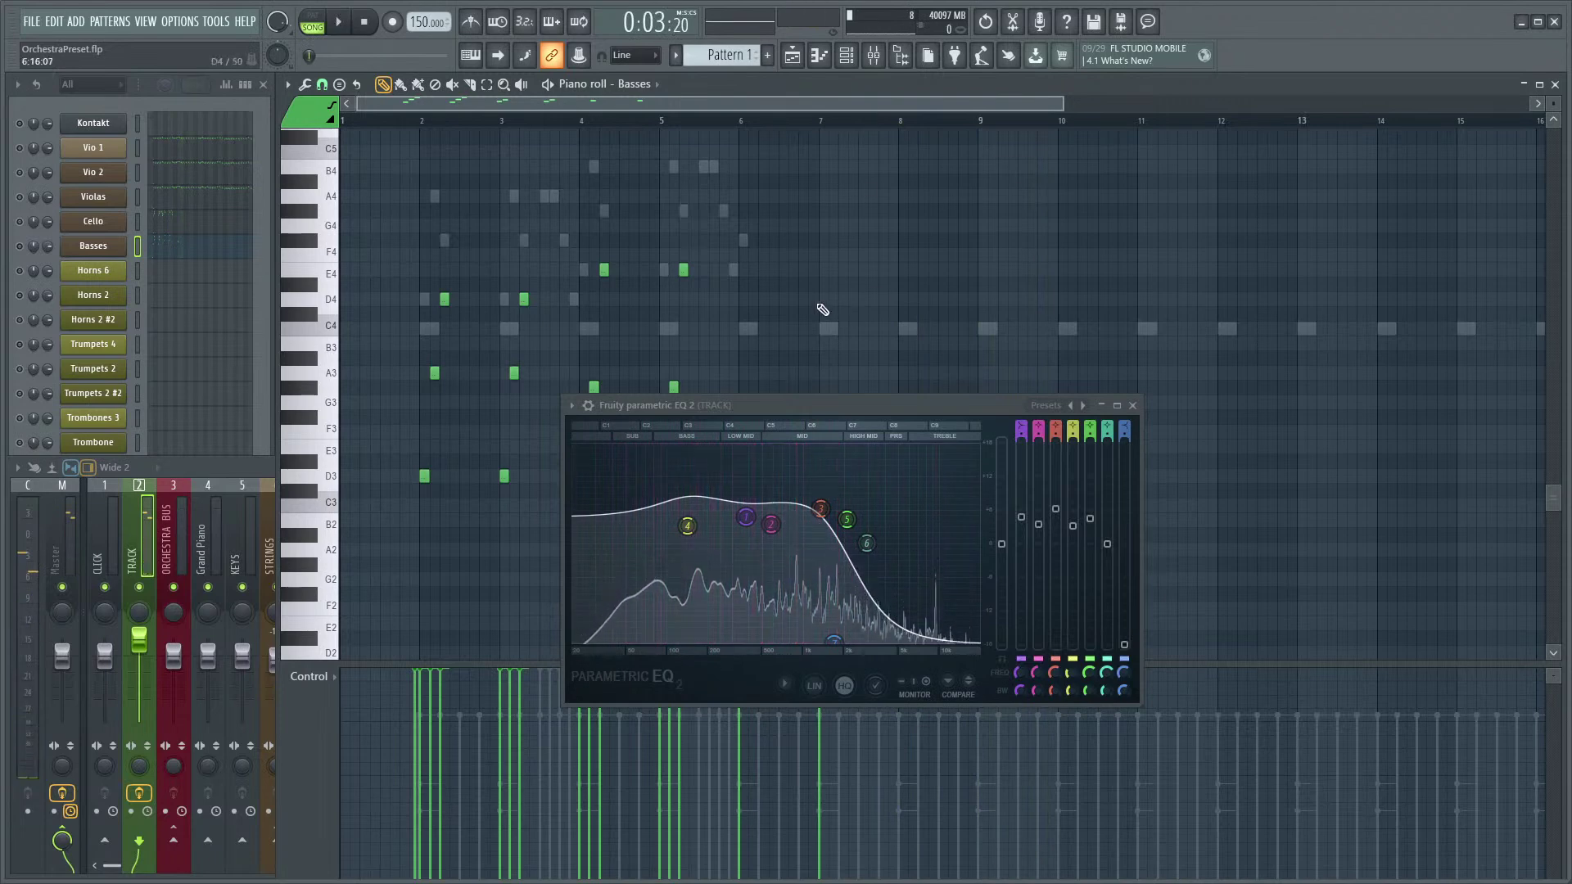
- Examine the ghosted upper-string notes above the Basses line across the opening bars of the piano roll
scroll(789, 121, up, 3)
scroll(769, 257, left, 3)
scroll(768, 256, up, 3)
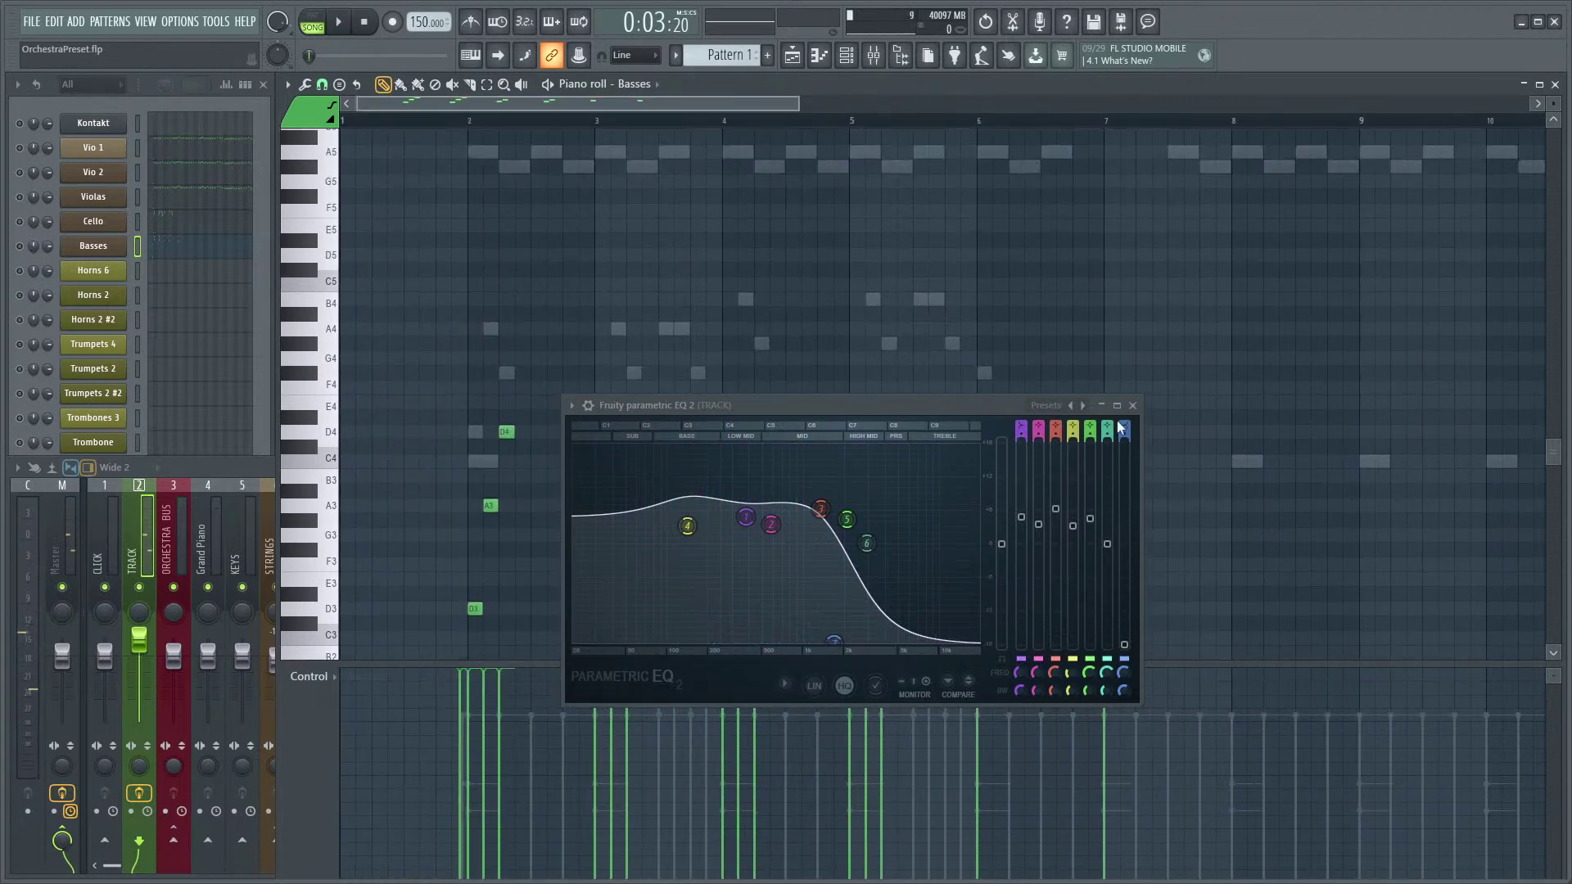
scroll(898, 238, up, 5)
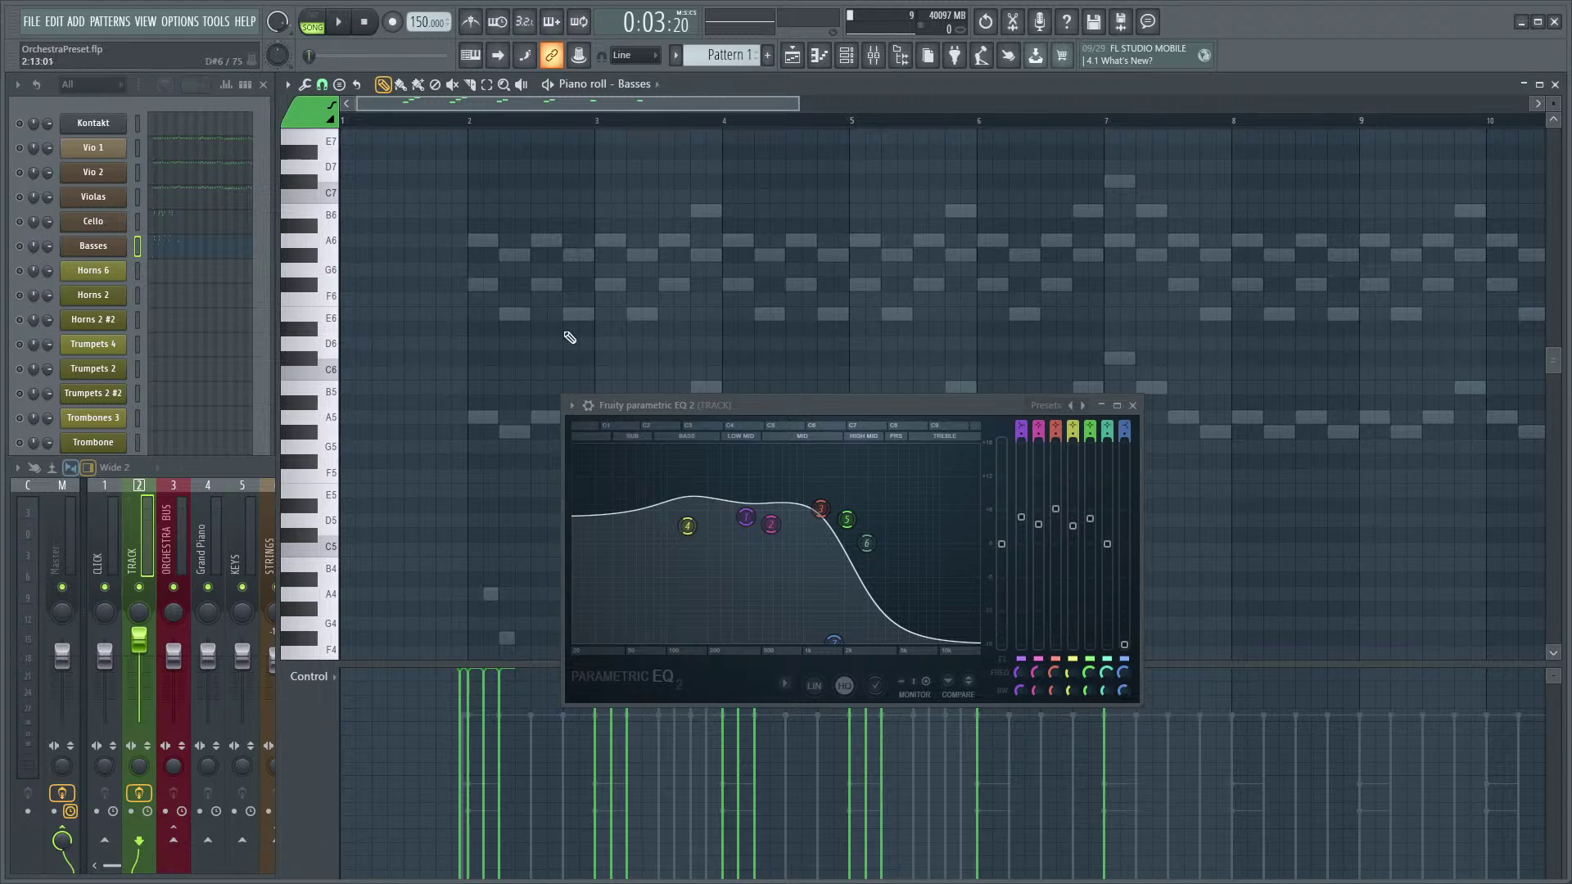
scroll(492, 433, down, 3)
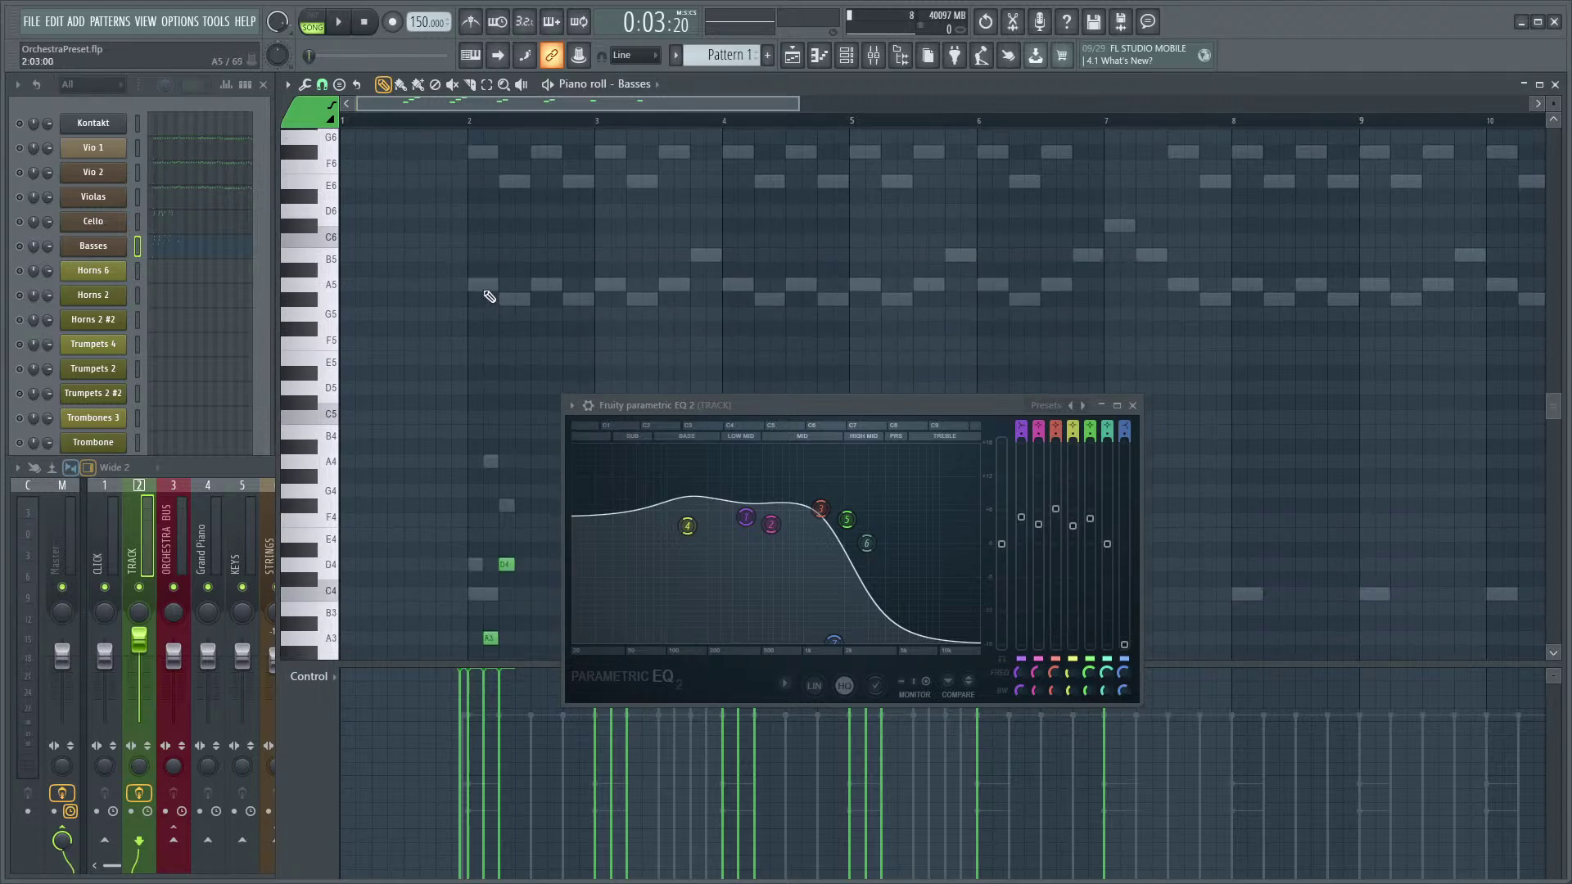
scroll(500, 287, up, 2)
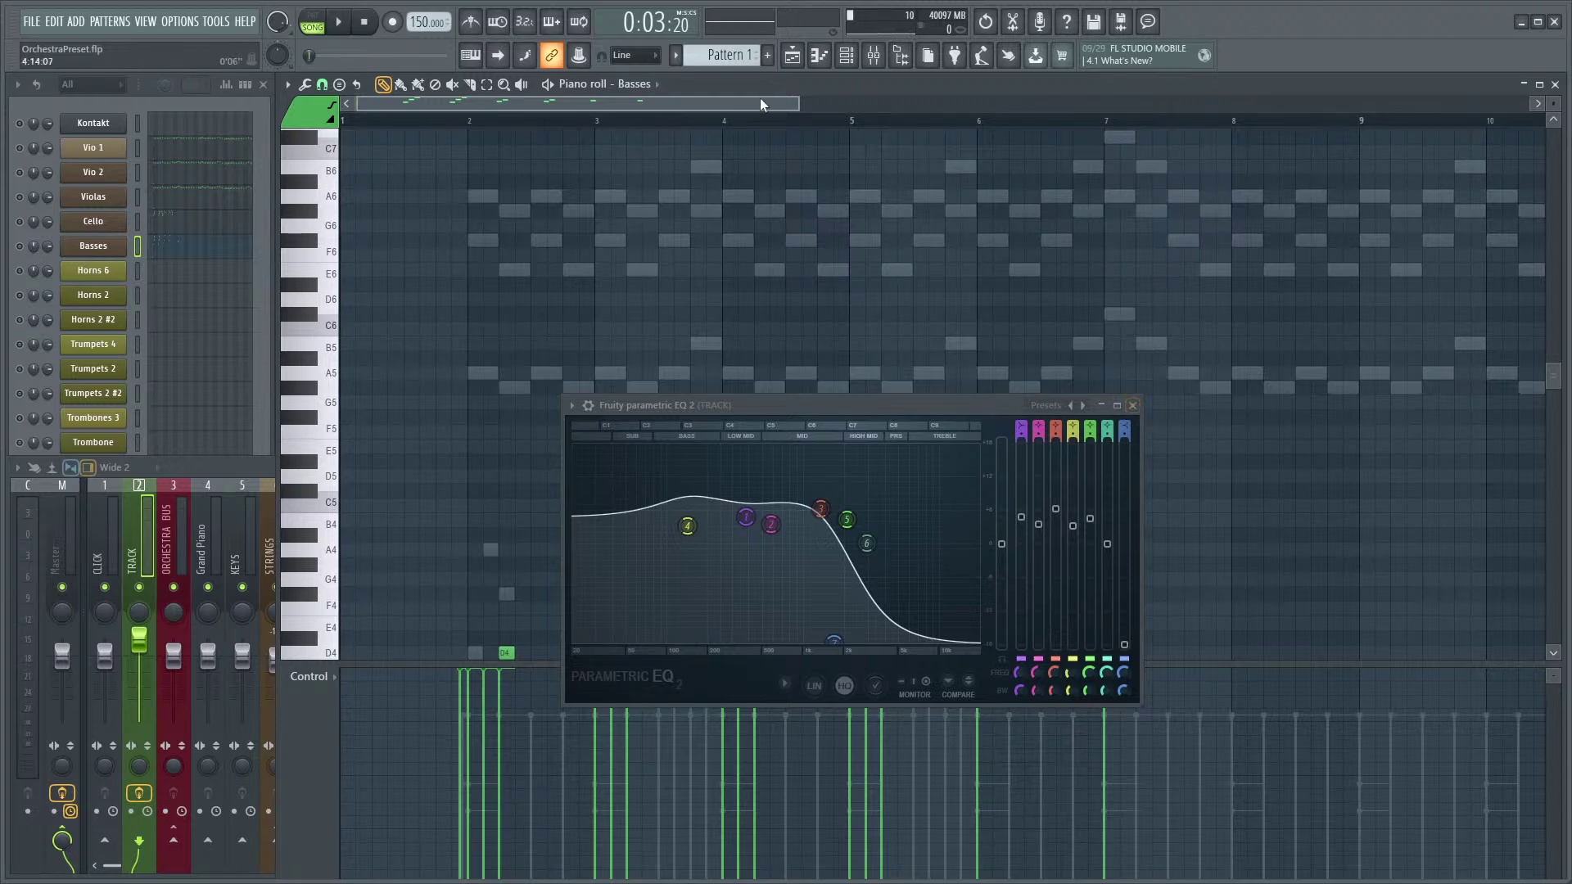
scroll(494, 302, up, 1)
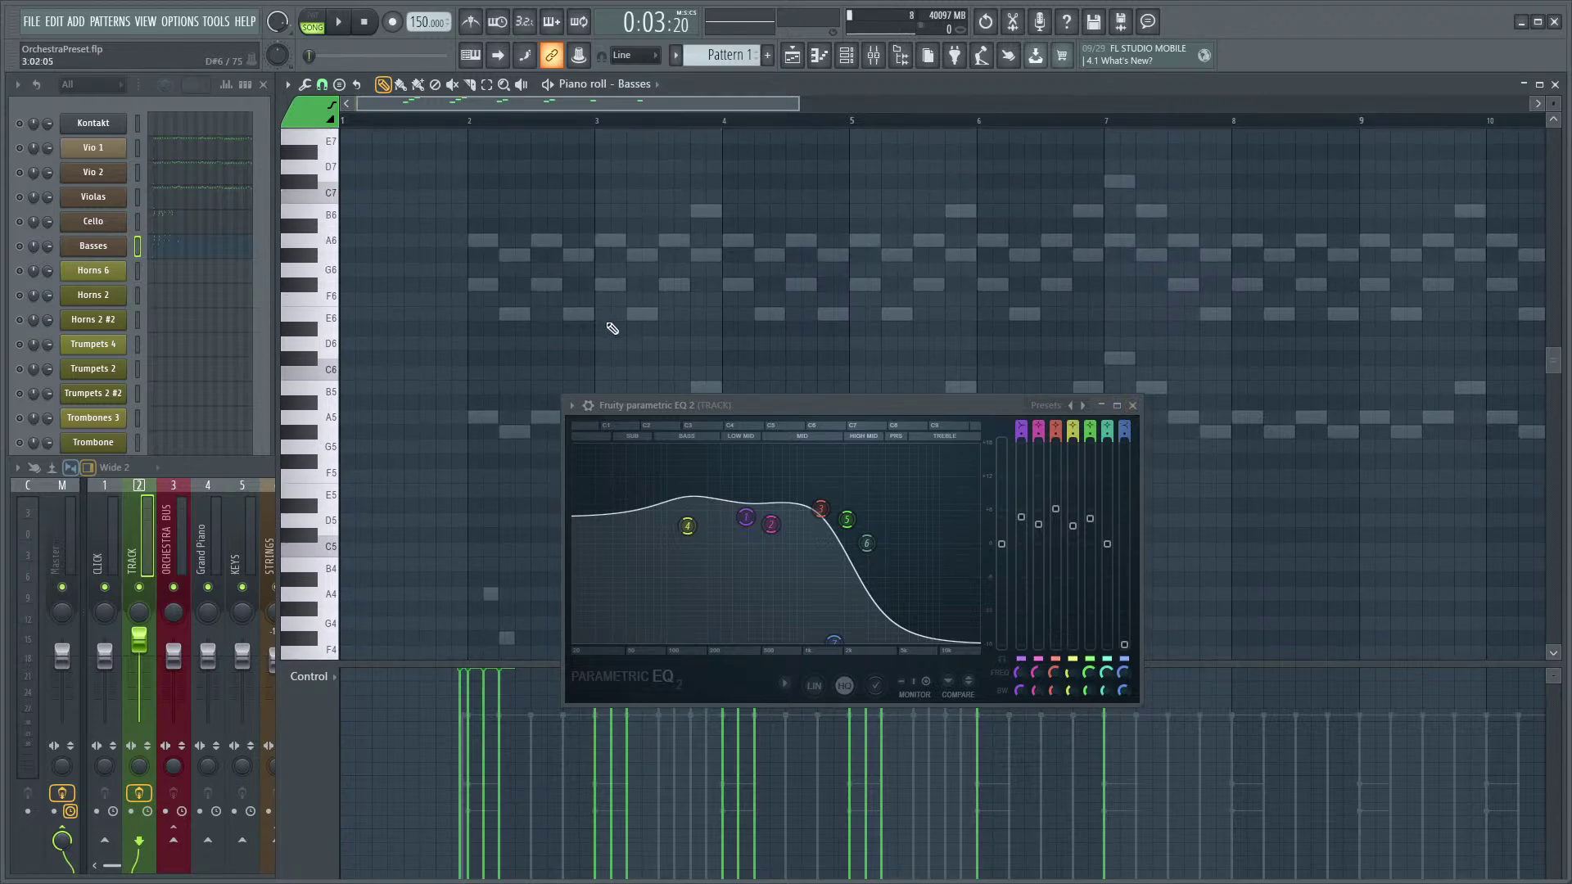
scroll(599, 321, down, 3)
scroll(516, 257, up, 2)
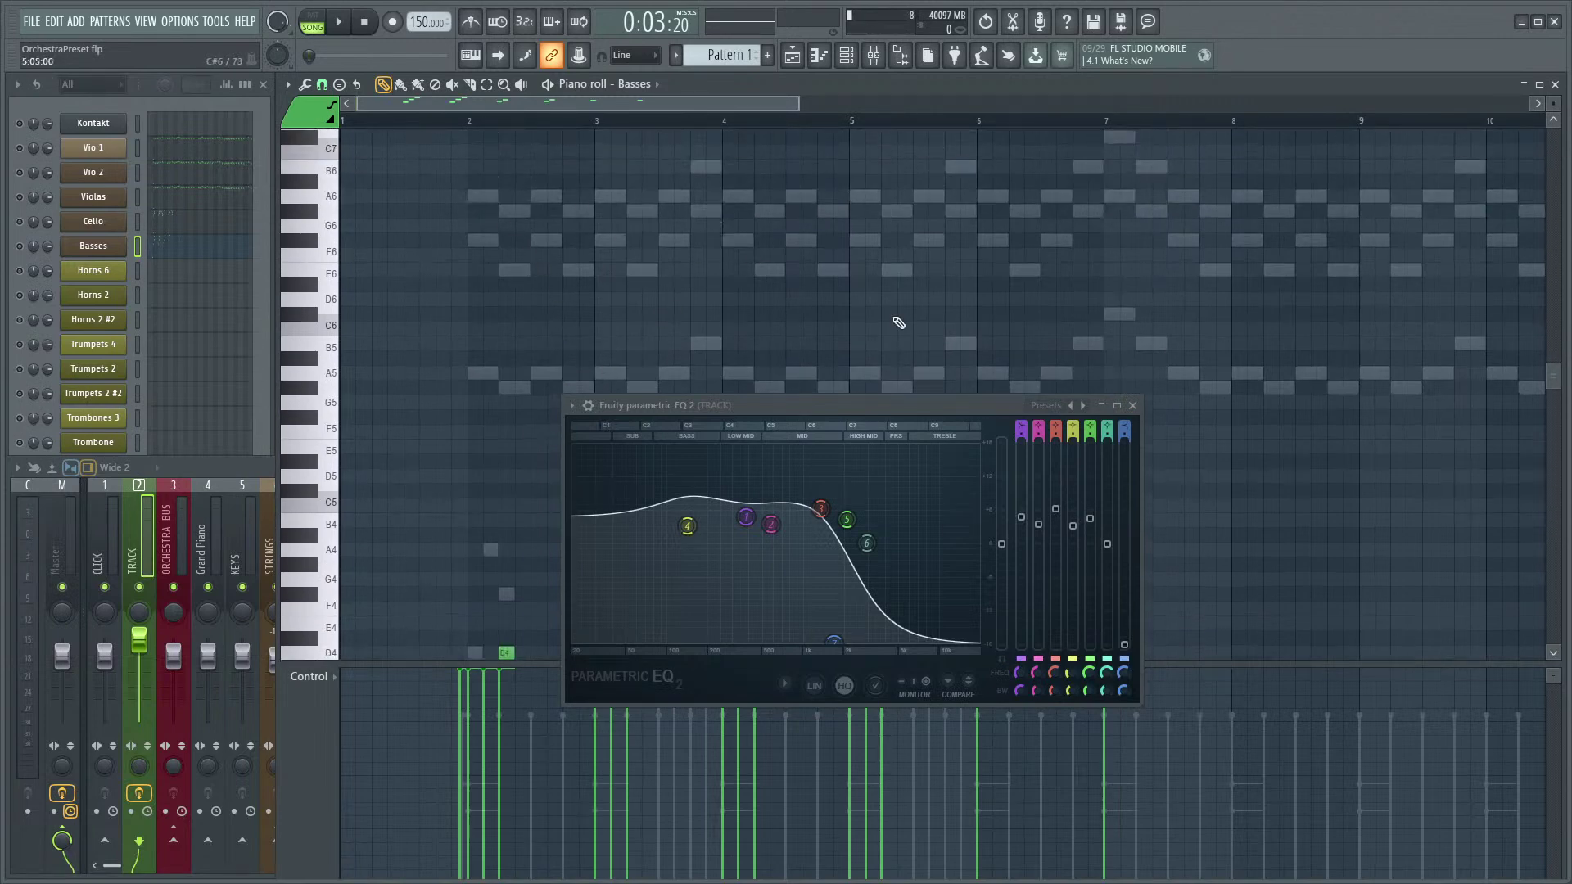
- Close the Fruity parametric EQ 2 window and compare the upper-string ghost notes with the Basses notes in bars 2 to 6
click(1134, 407)
click(754, 97)
scroll(747, 414, up, 3)
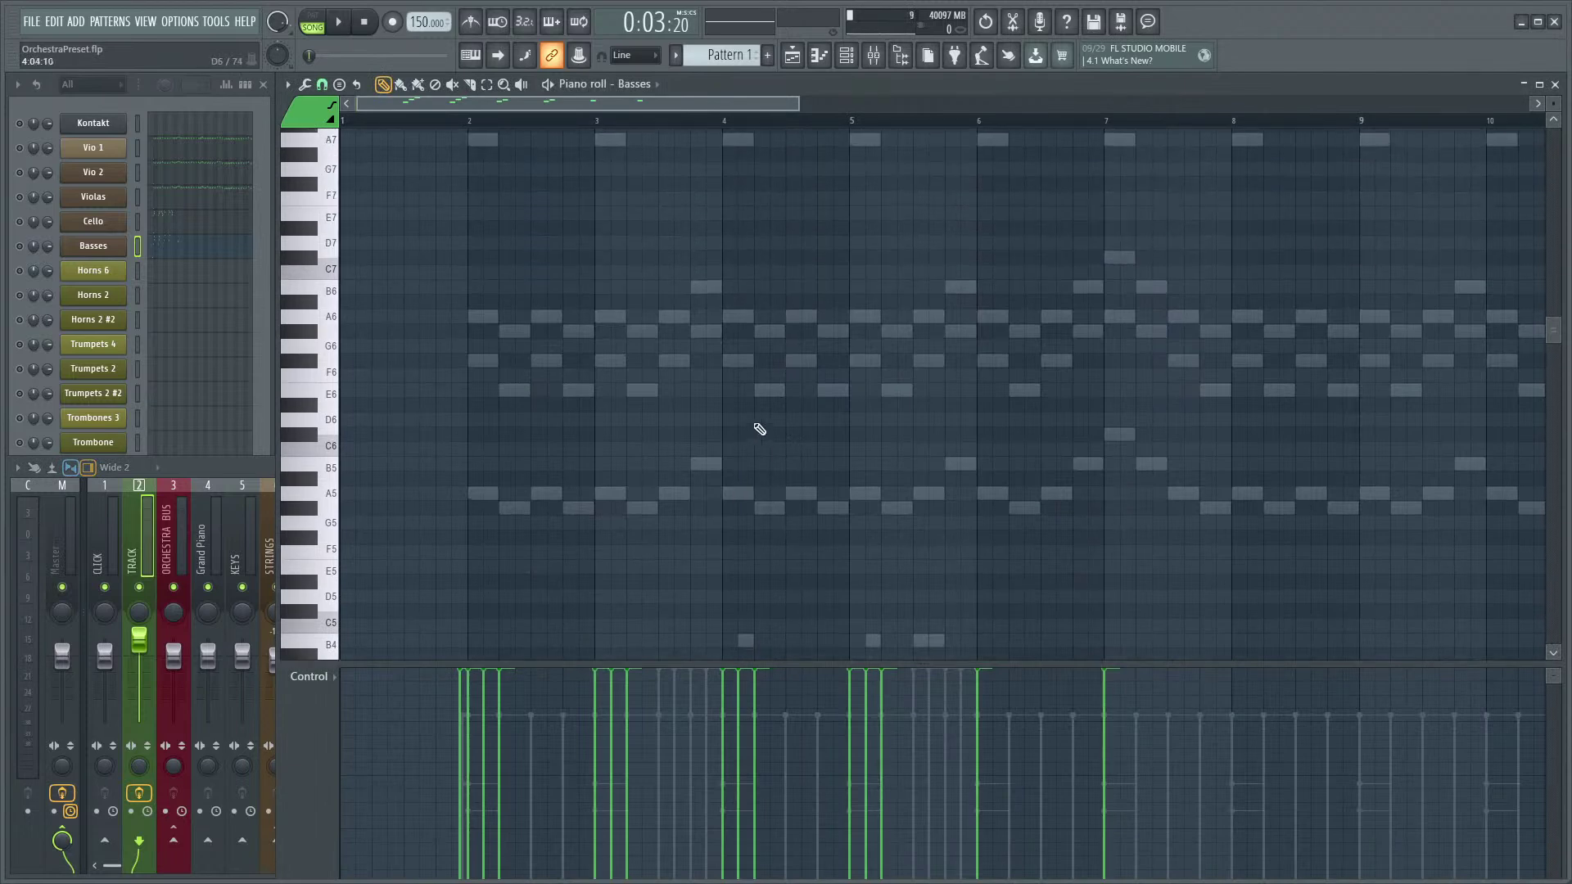
scroll(761, 491, down, 4)
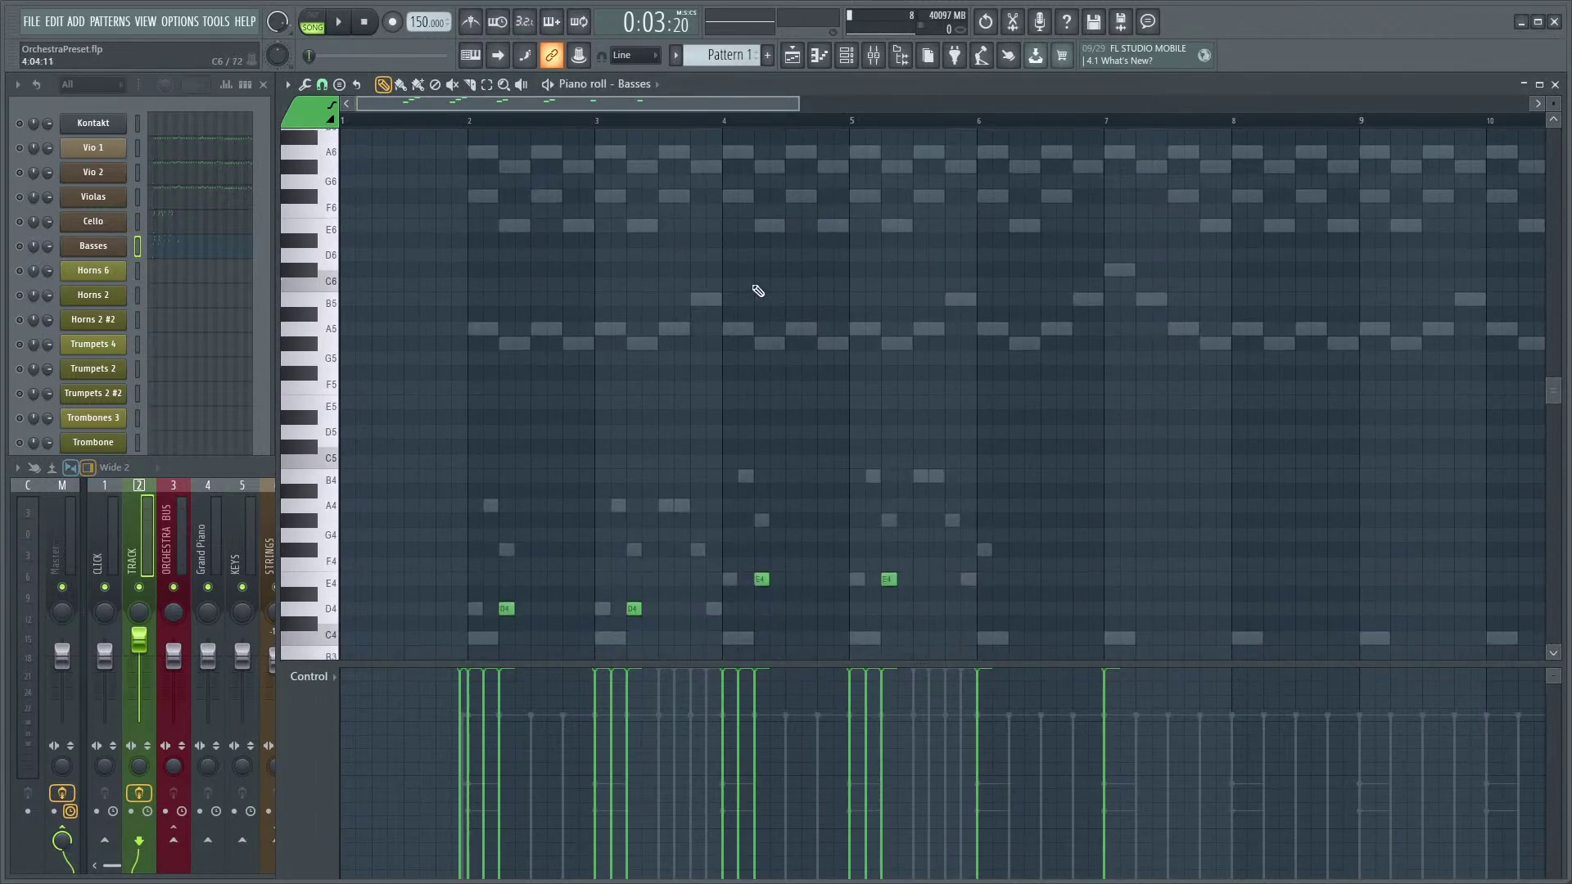
scroll(684, 324, up, 2)
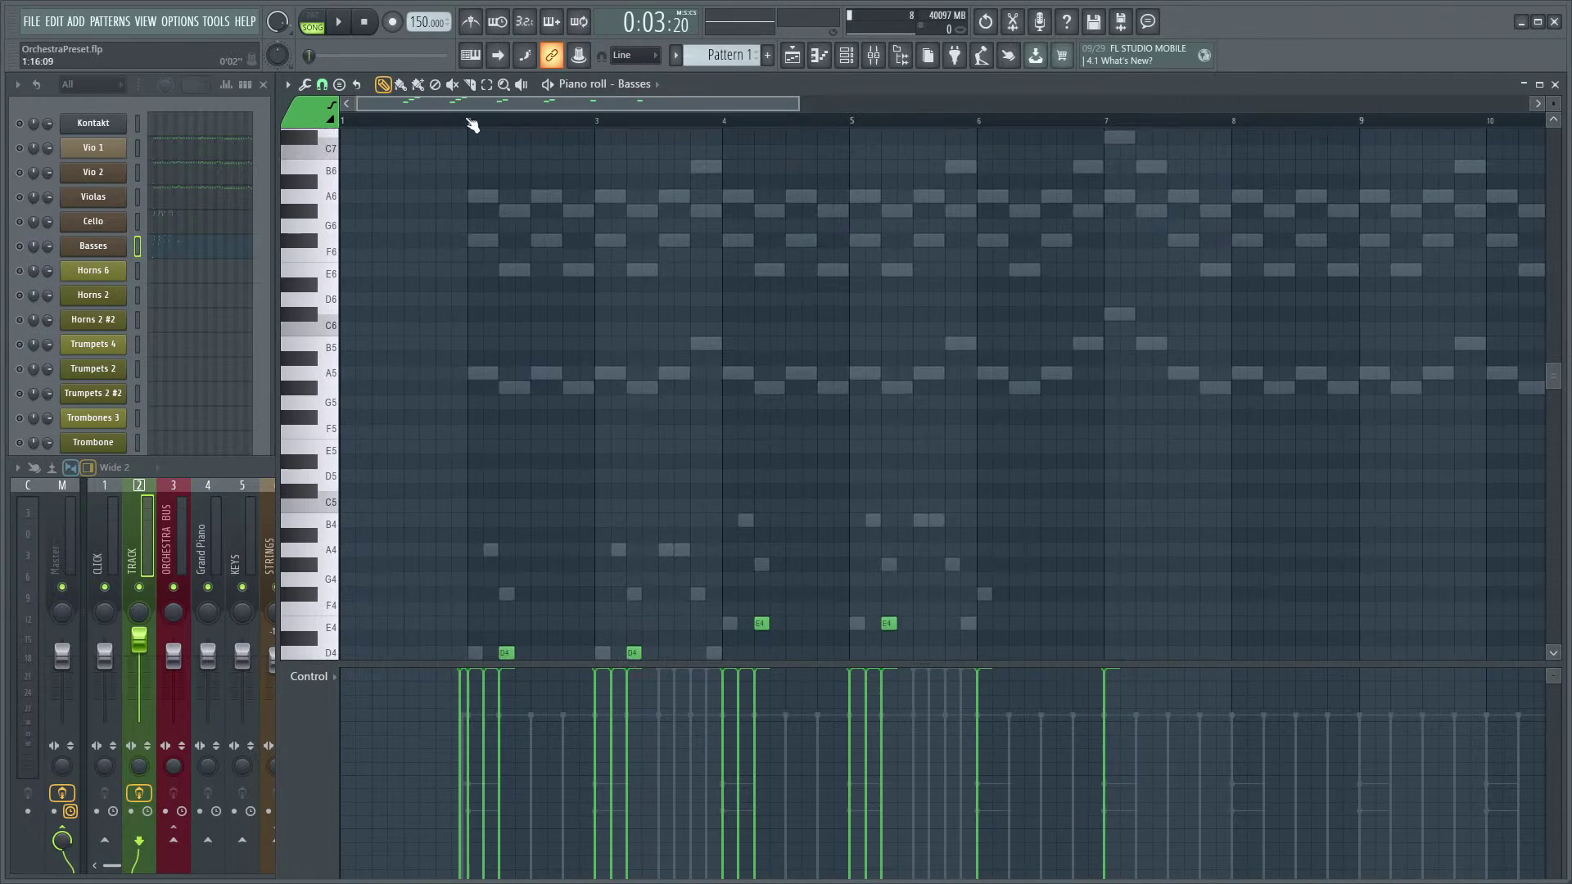
- Play the passage from bar 2 and inspect Fruity Parametric EQ 2 on the TRACK mixer channel
key(space)
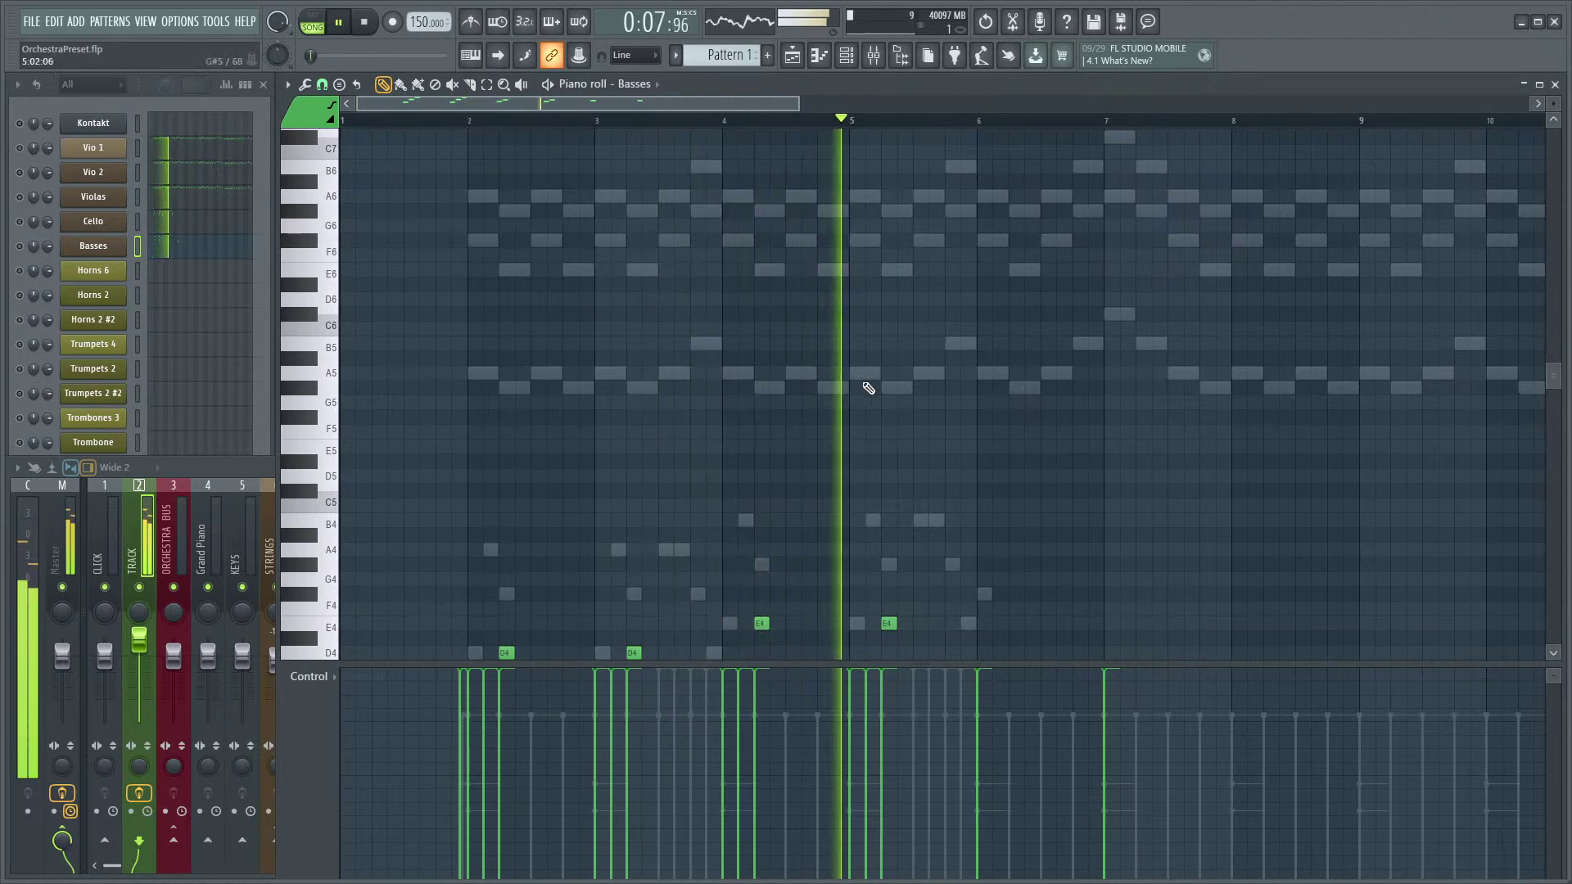
key(F9)
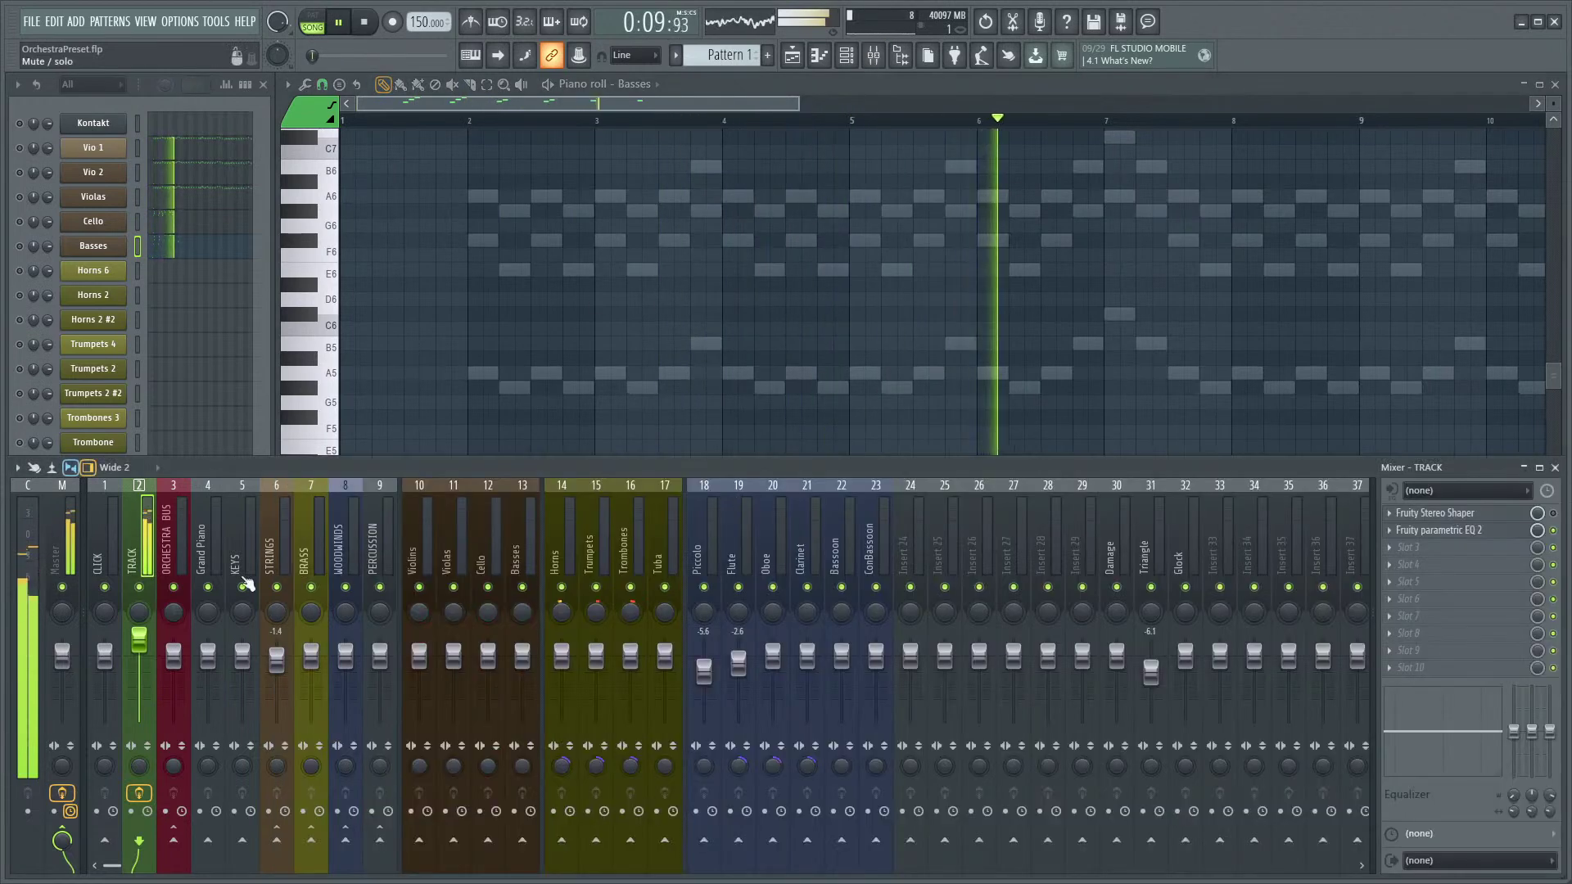
click(1495, 537)
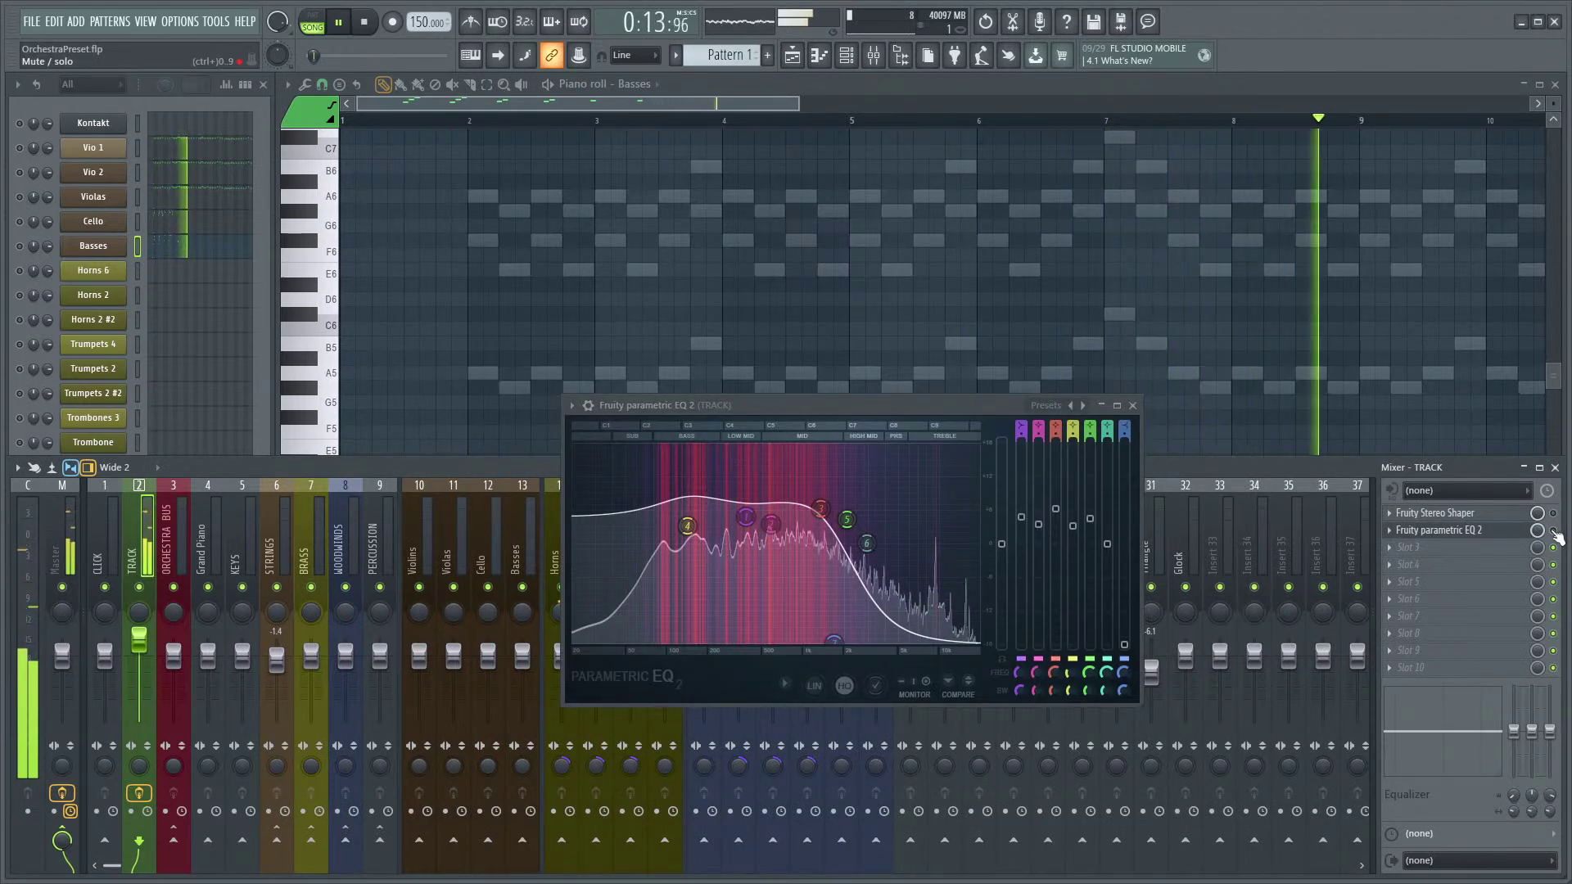
click(770, 80)
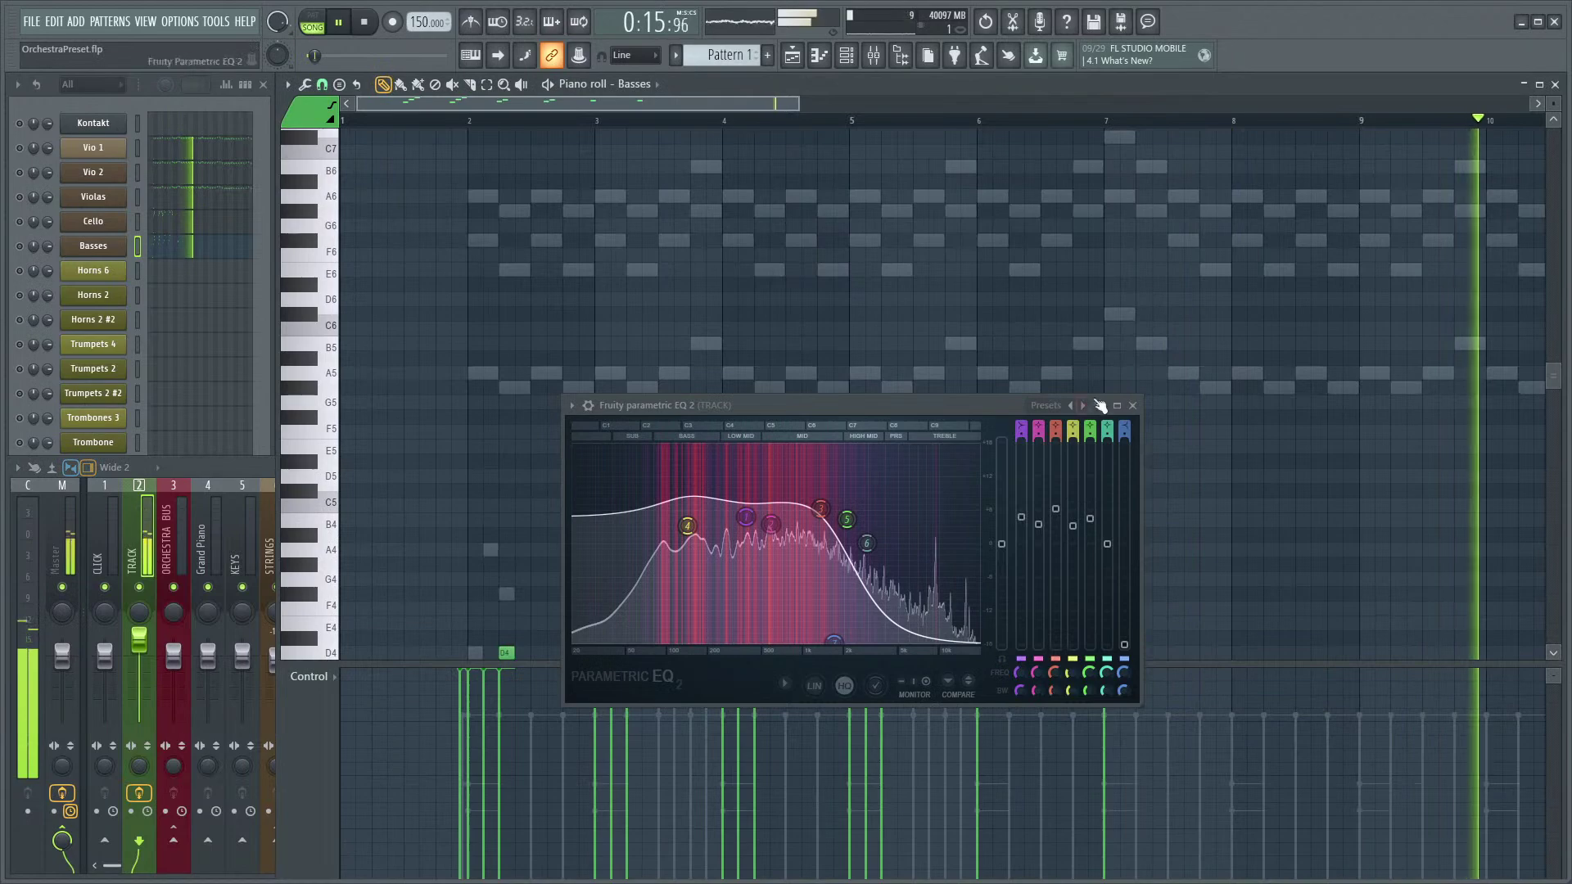
click(1132, 406)
key(space)
click(719, 139)
scroll(649, 316, up, 3)
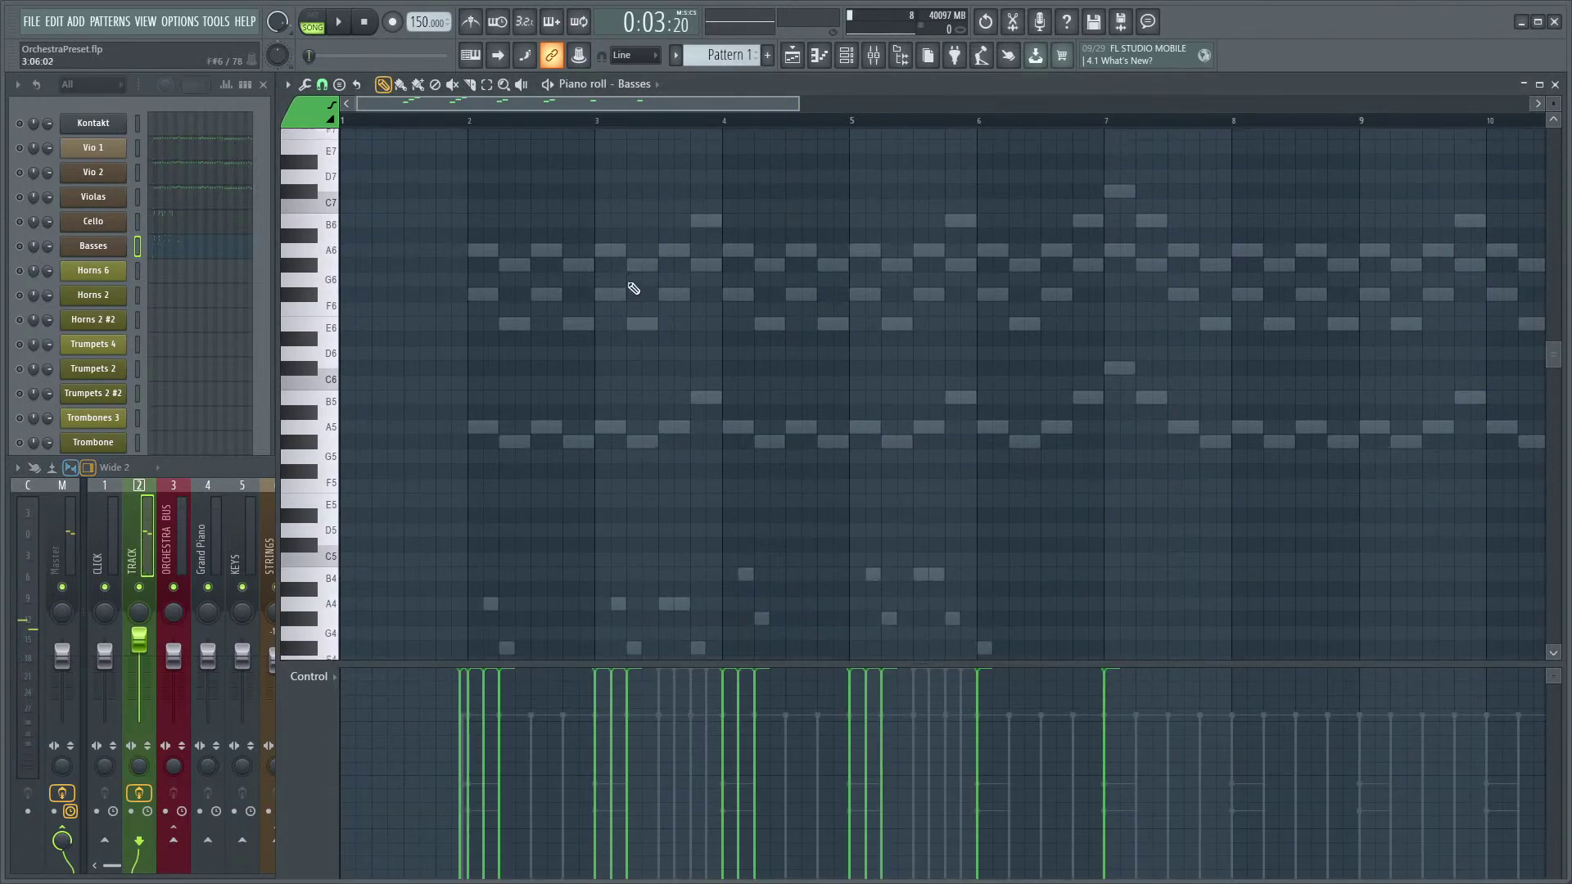
- Replay the passage from bar 2 and check the Fruity Stereo Shaper effect on the TRACK mixer channel
key(space)
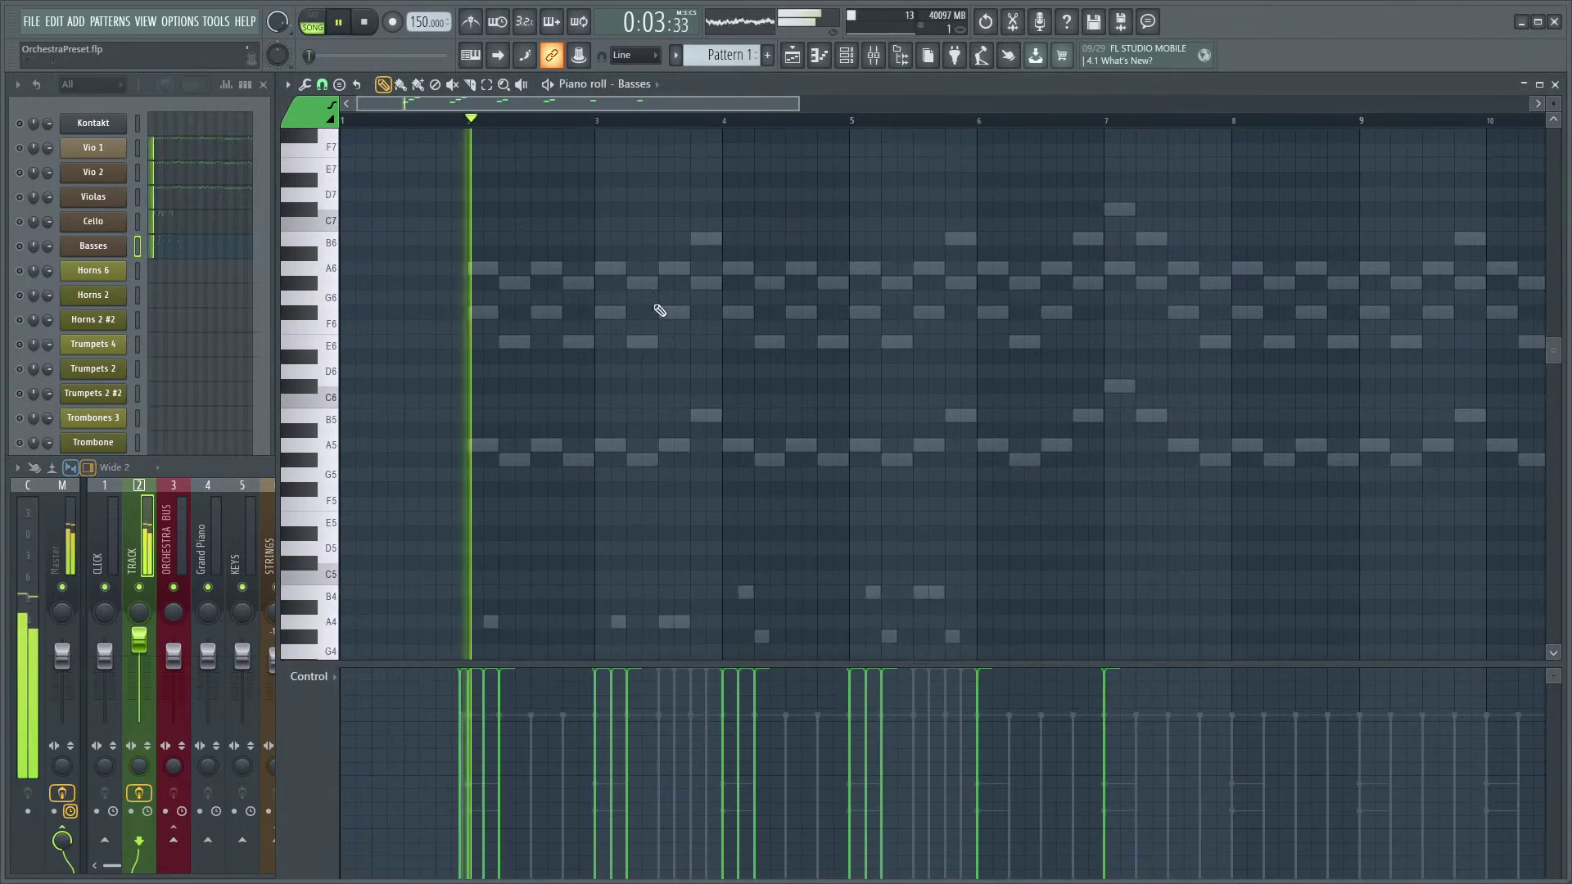
scroll(638, 328, down, 3)
key(space)
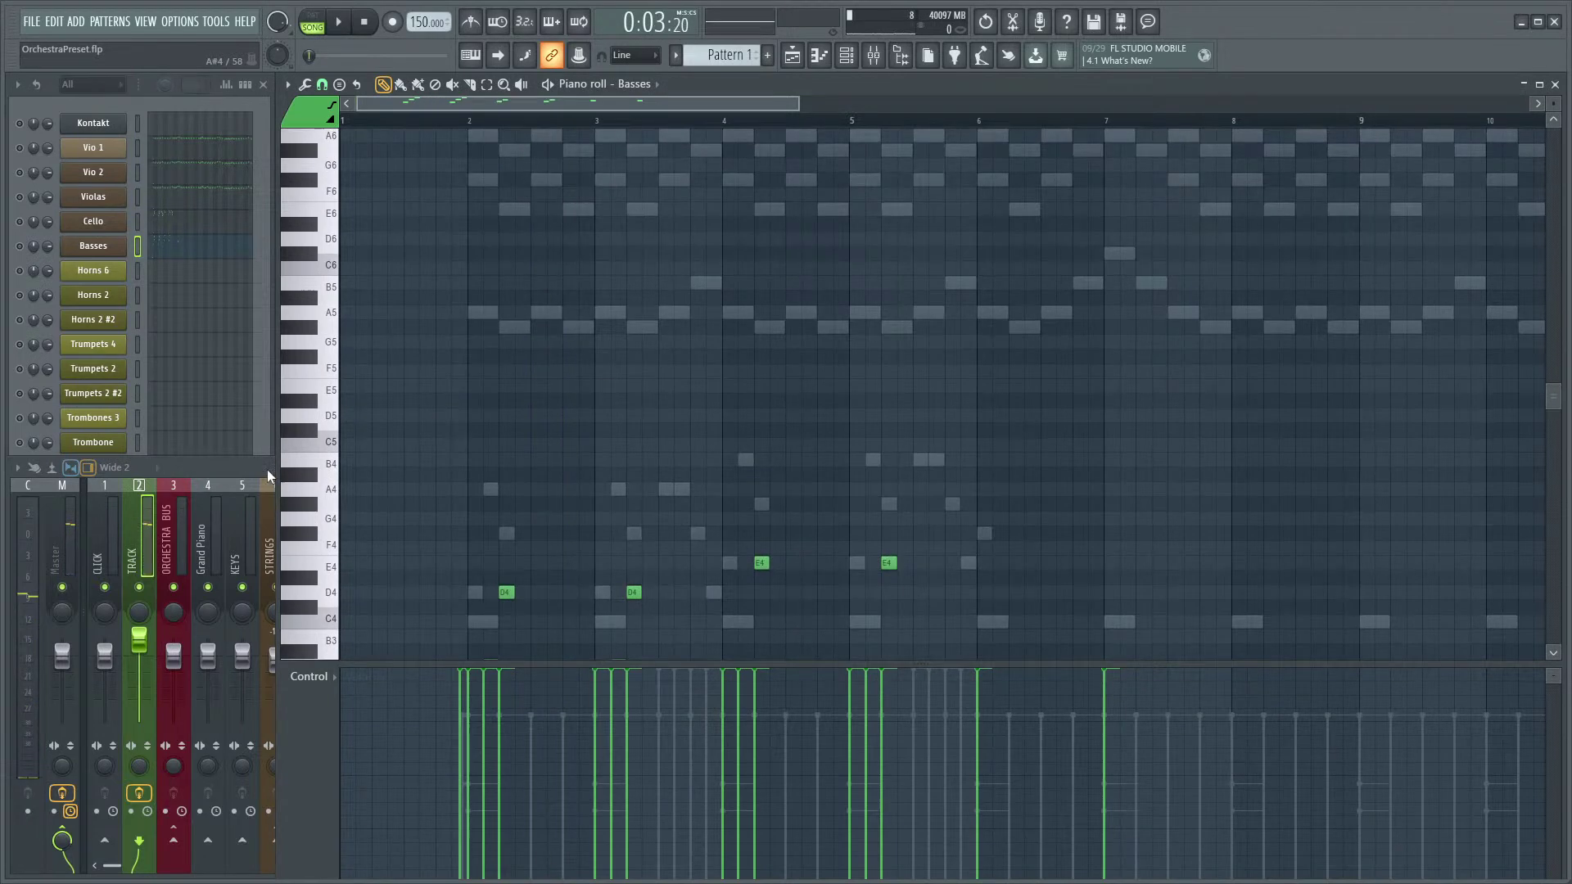
key(space)
key(F9)
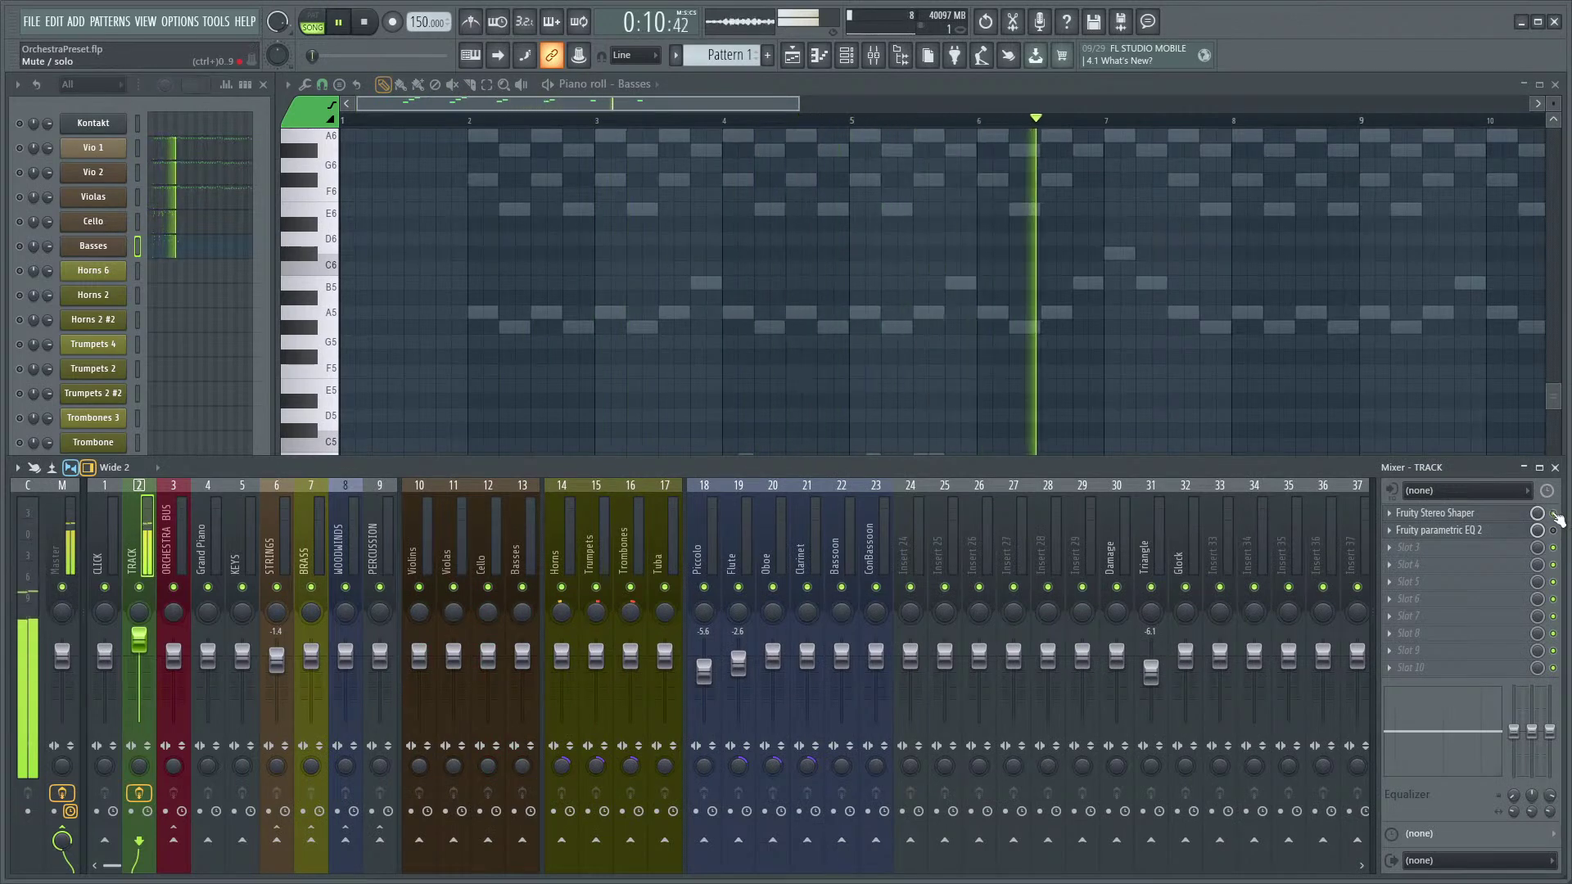
double_click(950, 86)
key(space)
scroll(516, 463, down, 5)
scroll(516, 464, up, 4)
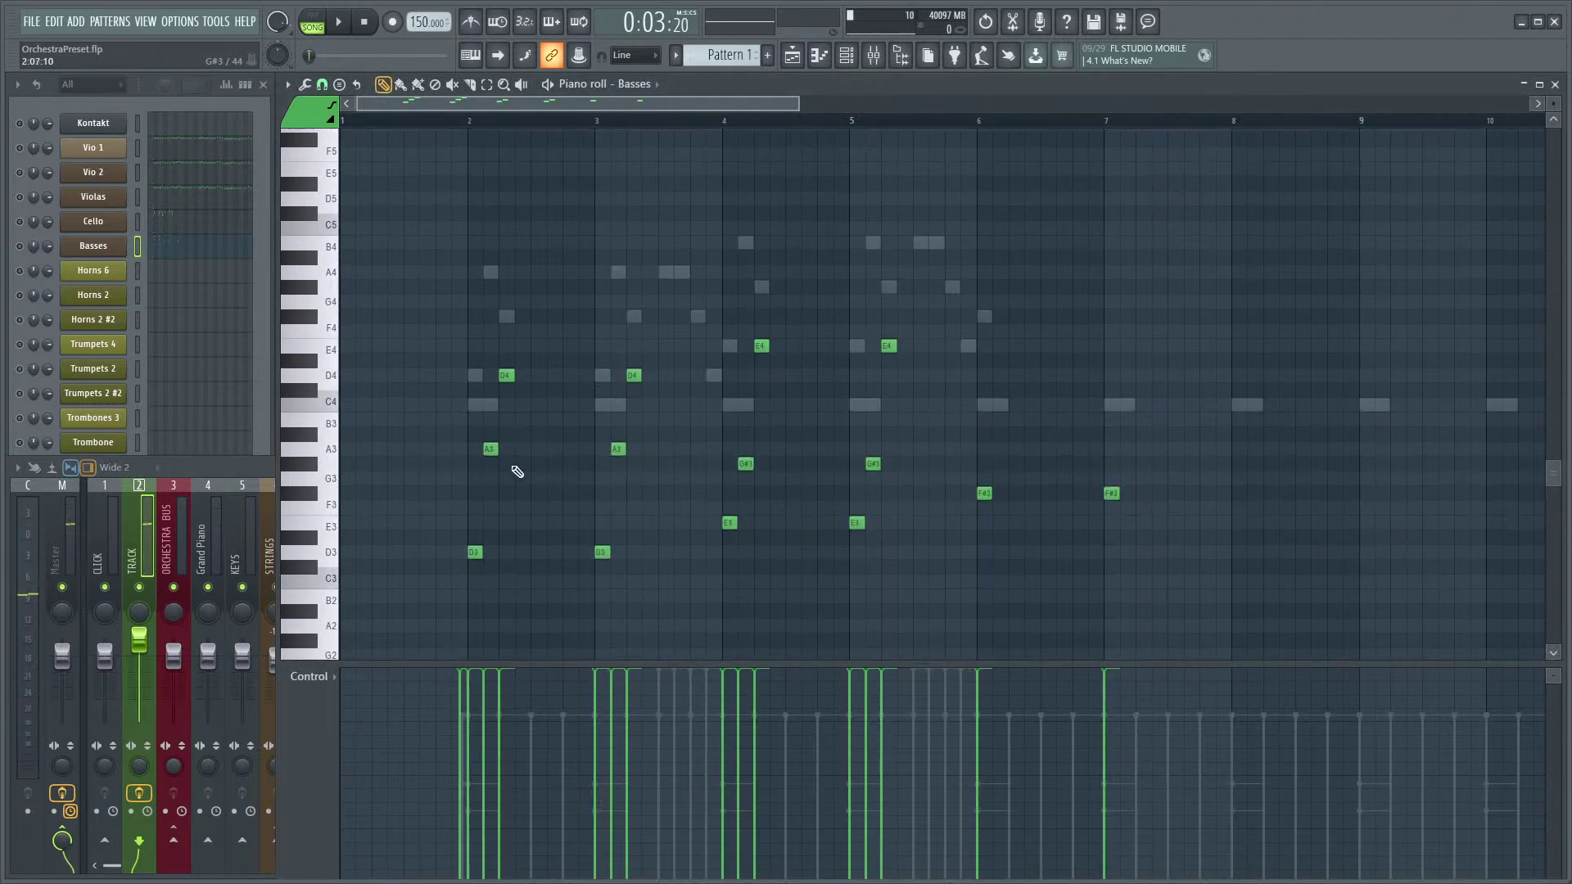
- Hide the mixer and open the Cello channel's pattern in the piano roll
key(F9)
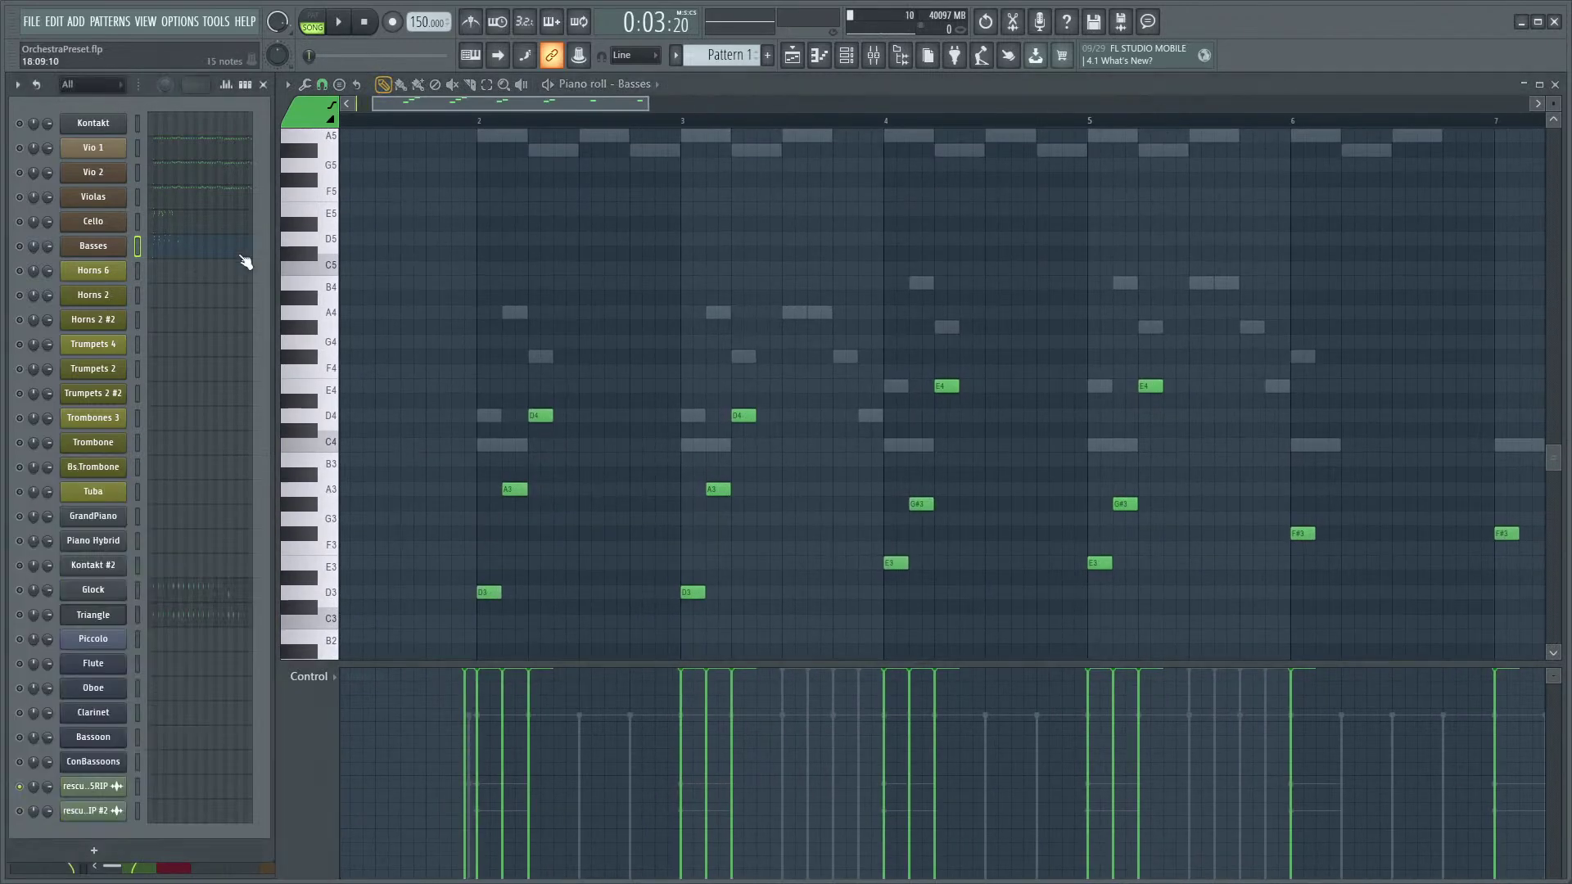
click(180, 223)
scroll(508, 491, up, 5)
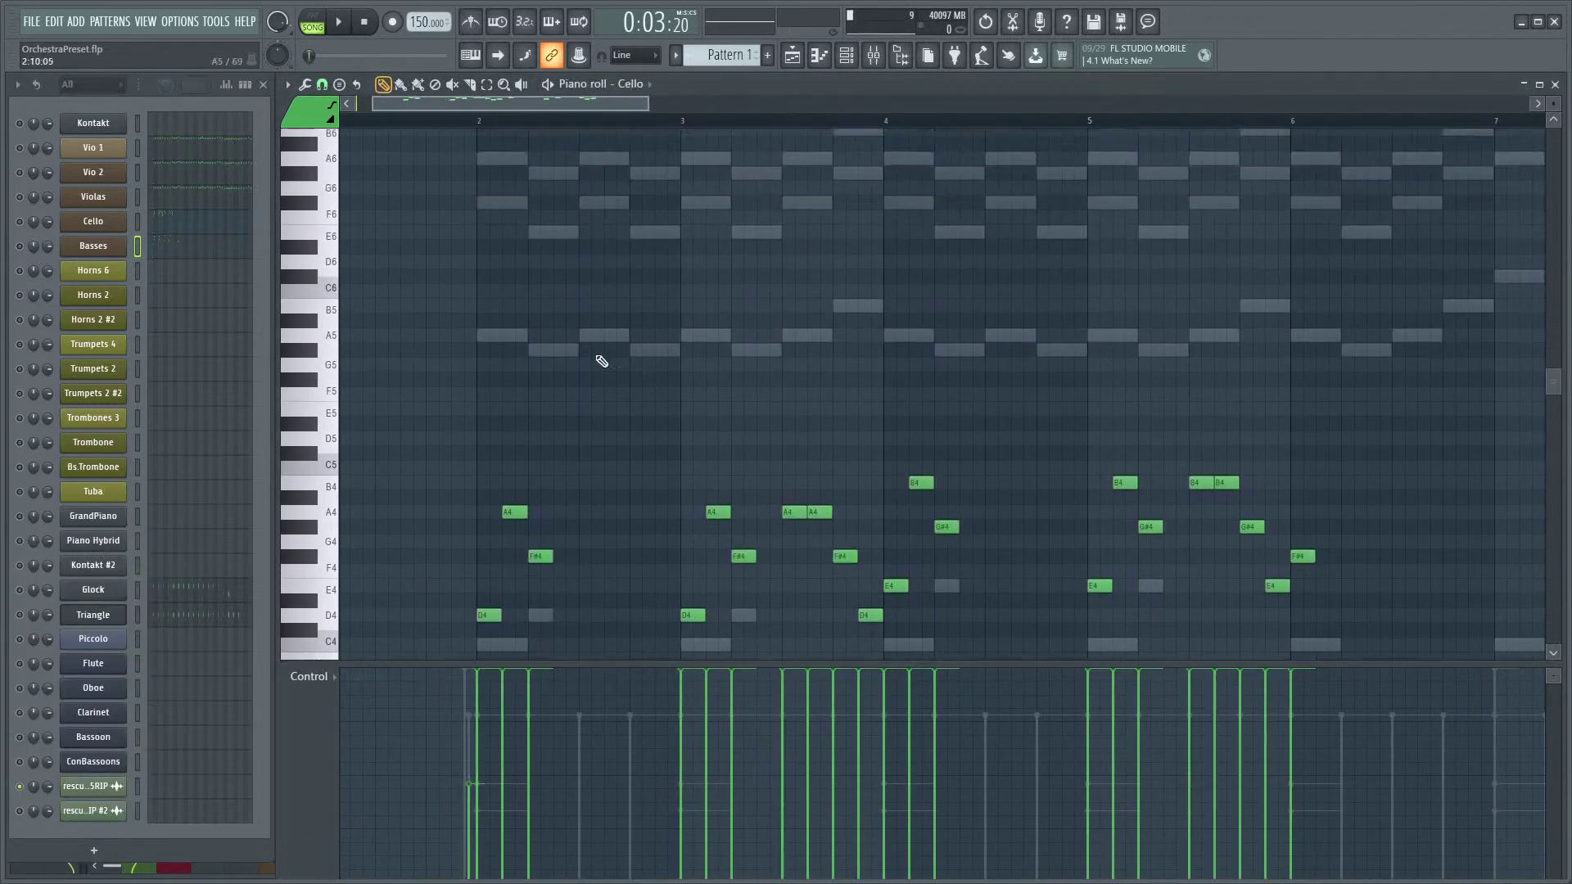
scroll(573, 364, up, 3)
click(576, 357)
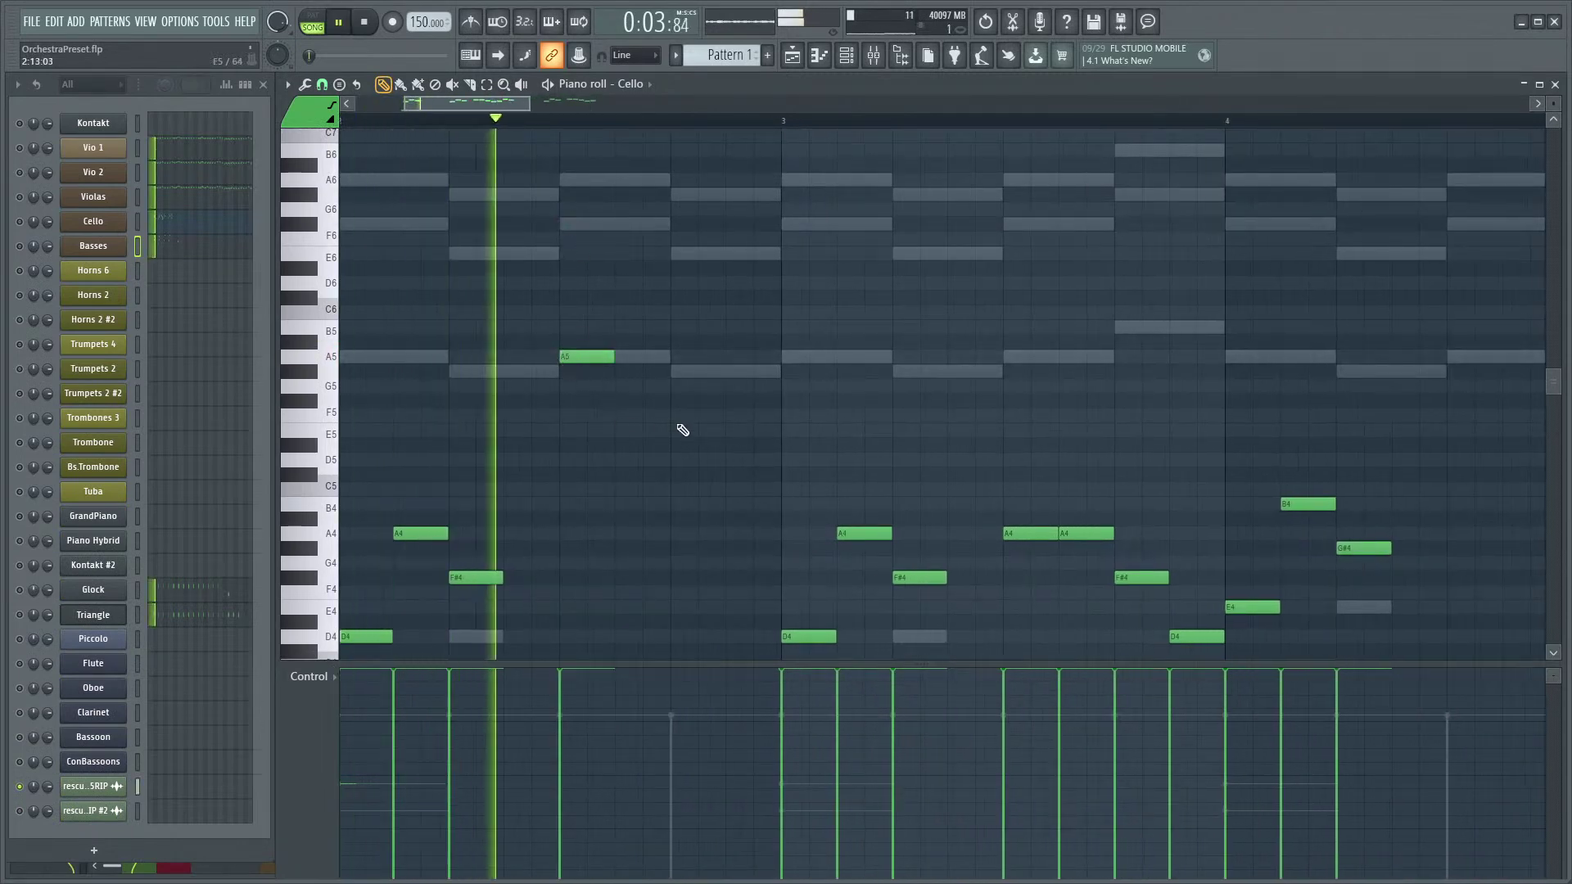
key(space)
right_click(589, 355)
- Add a D5 note on beat 3 and an E5 note on beat 4 of the Cello's bar 2, auditioning them with Cello unmuted
key(space)
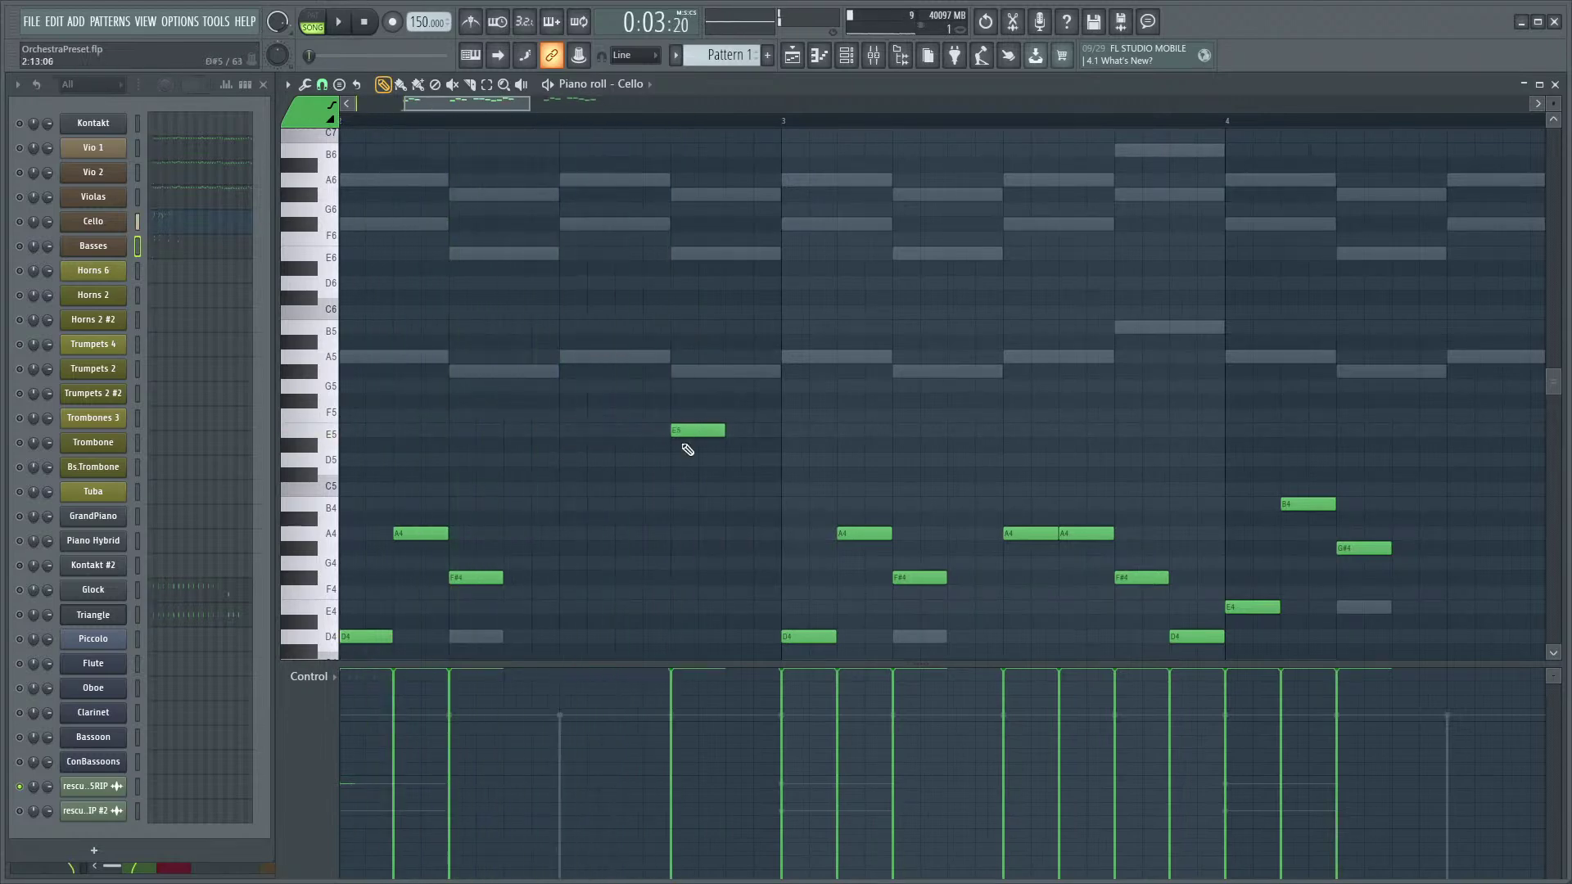
key(space)
key(space)
click(572, 488)
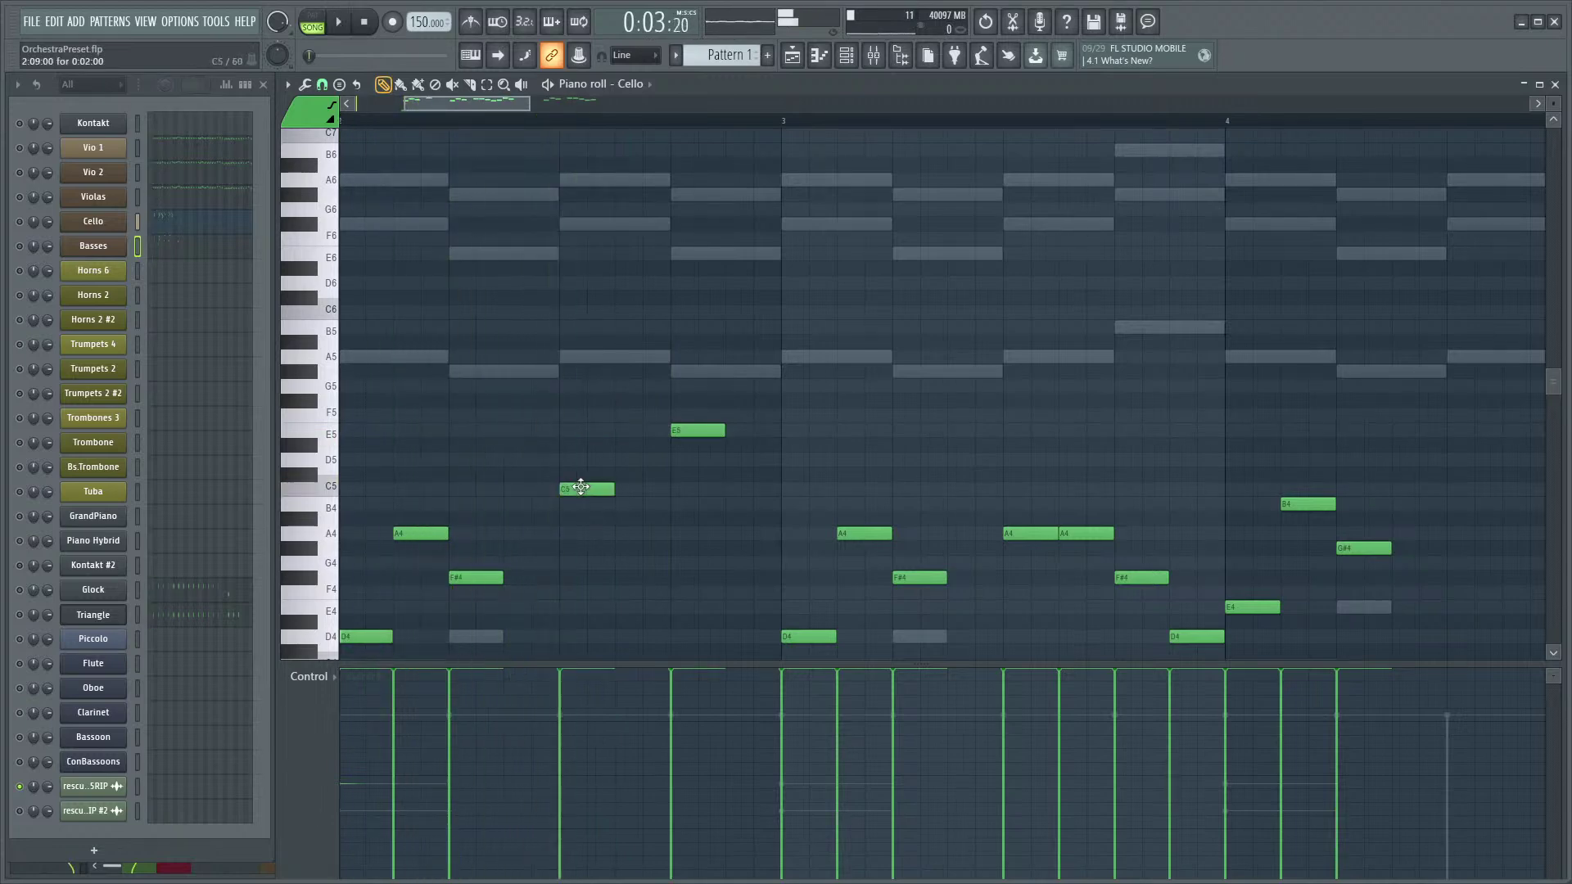
key(space)
click(20, 221)
key(space)
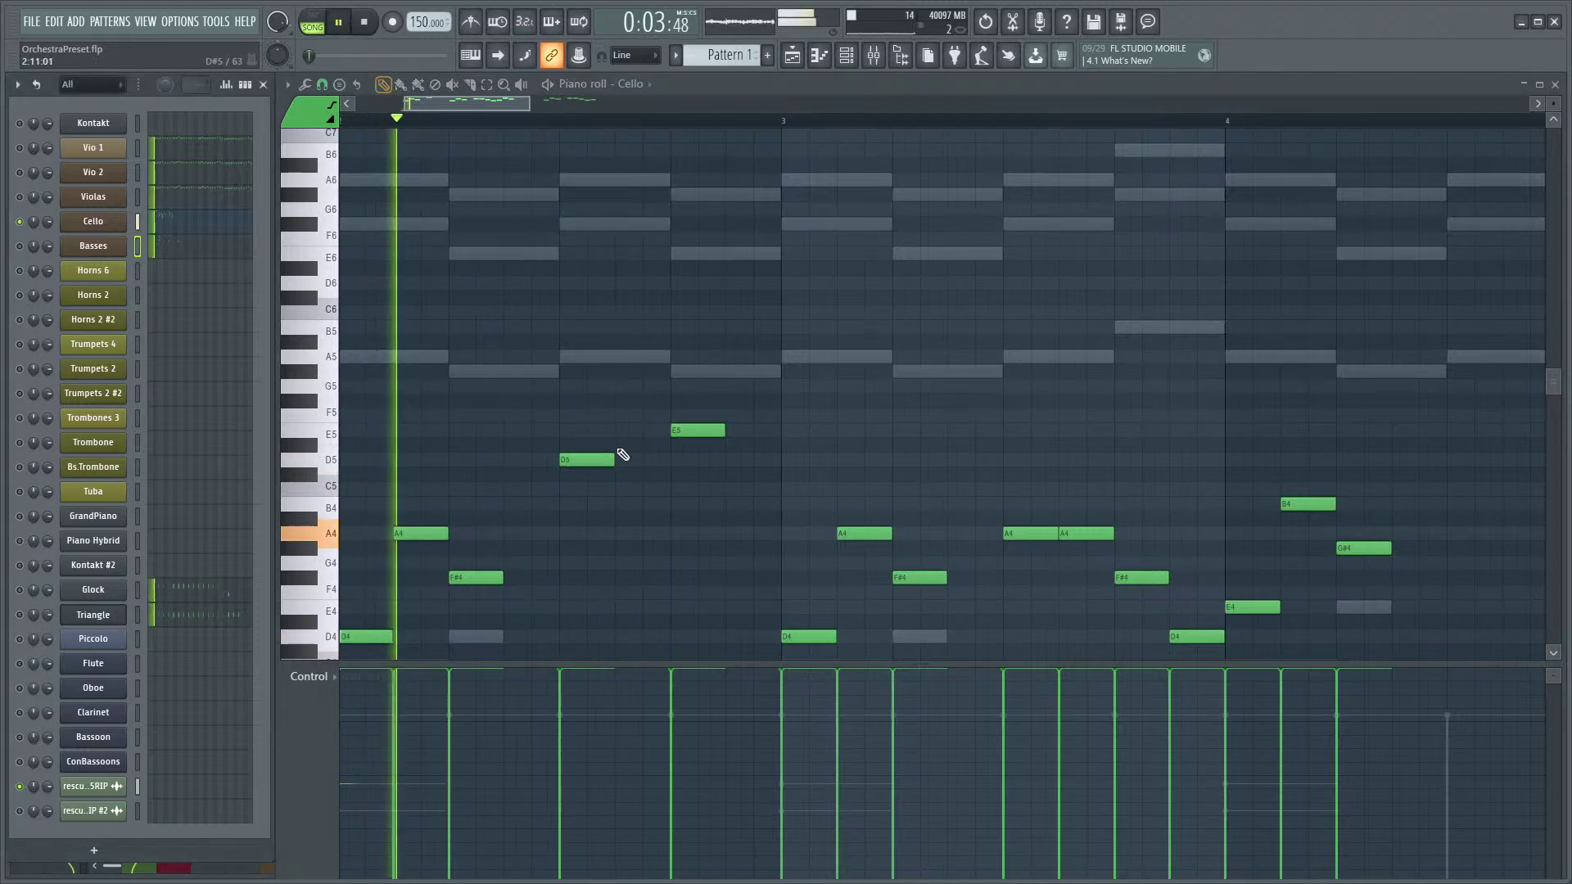
key(space)
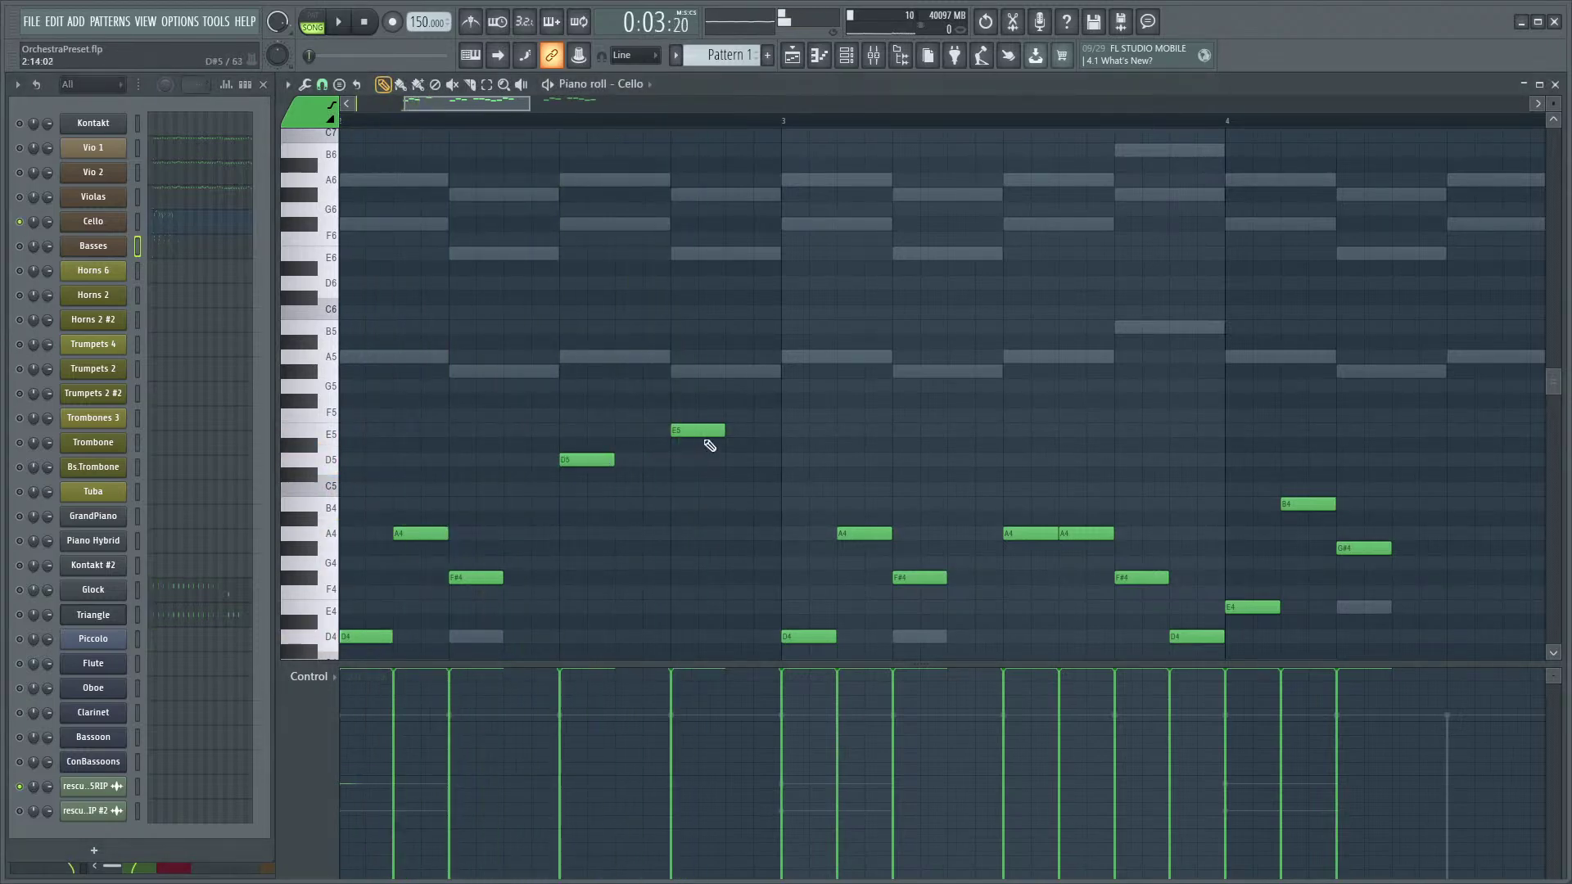
- Add Cello notes E5 on beat 3 and B5 on beat 4 of bar 4, plus a B5 at the start of bar 5
key(space)
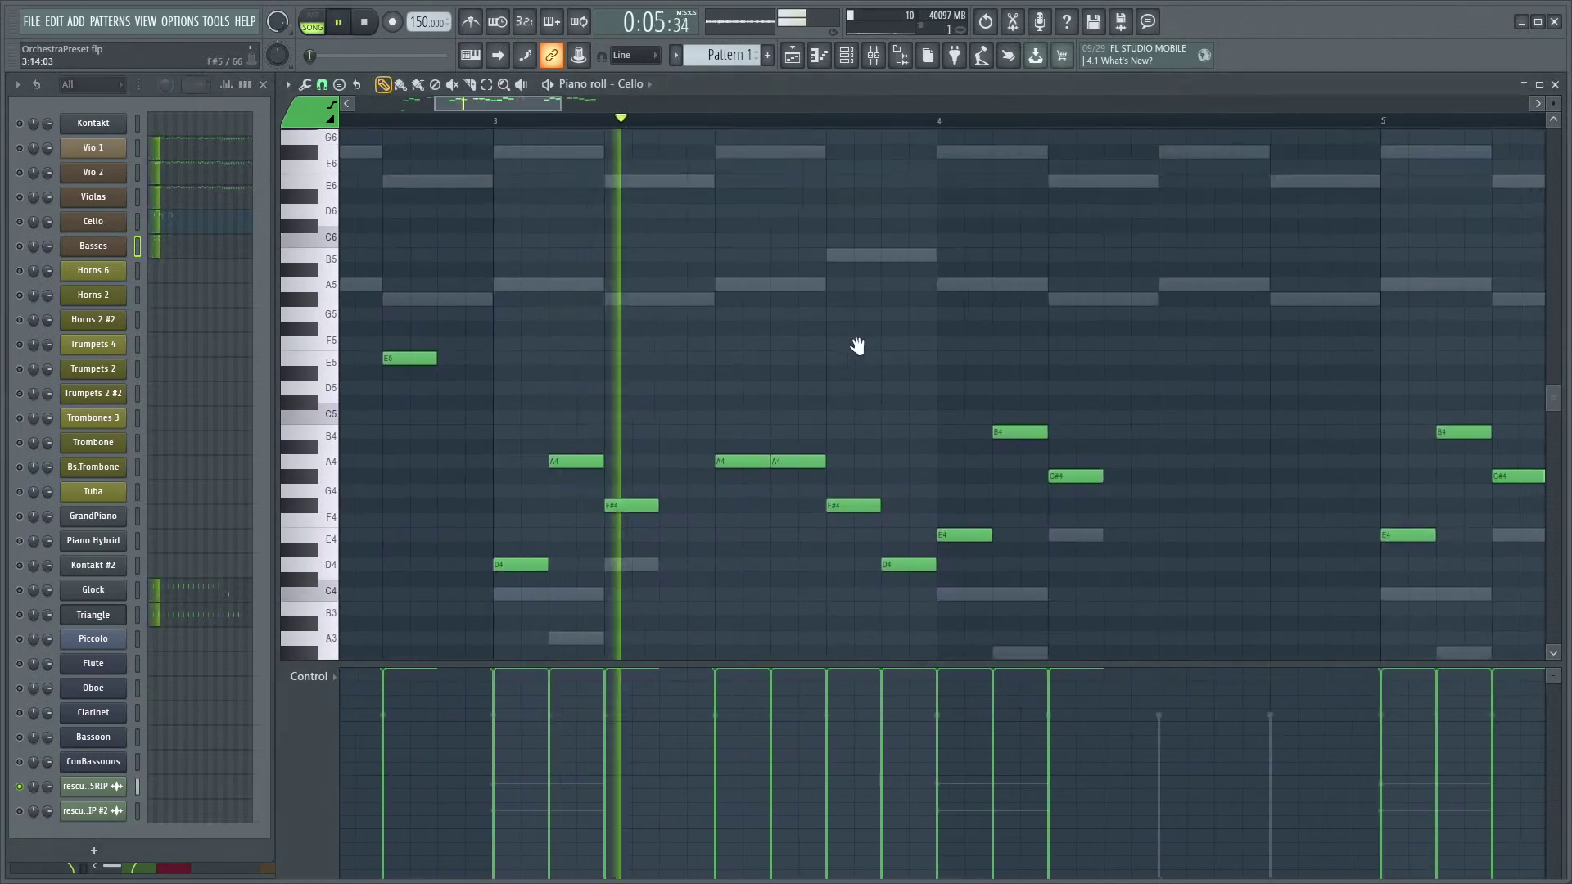
key(space)
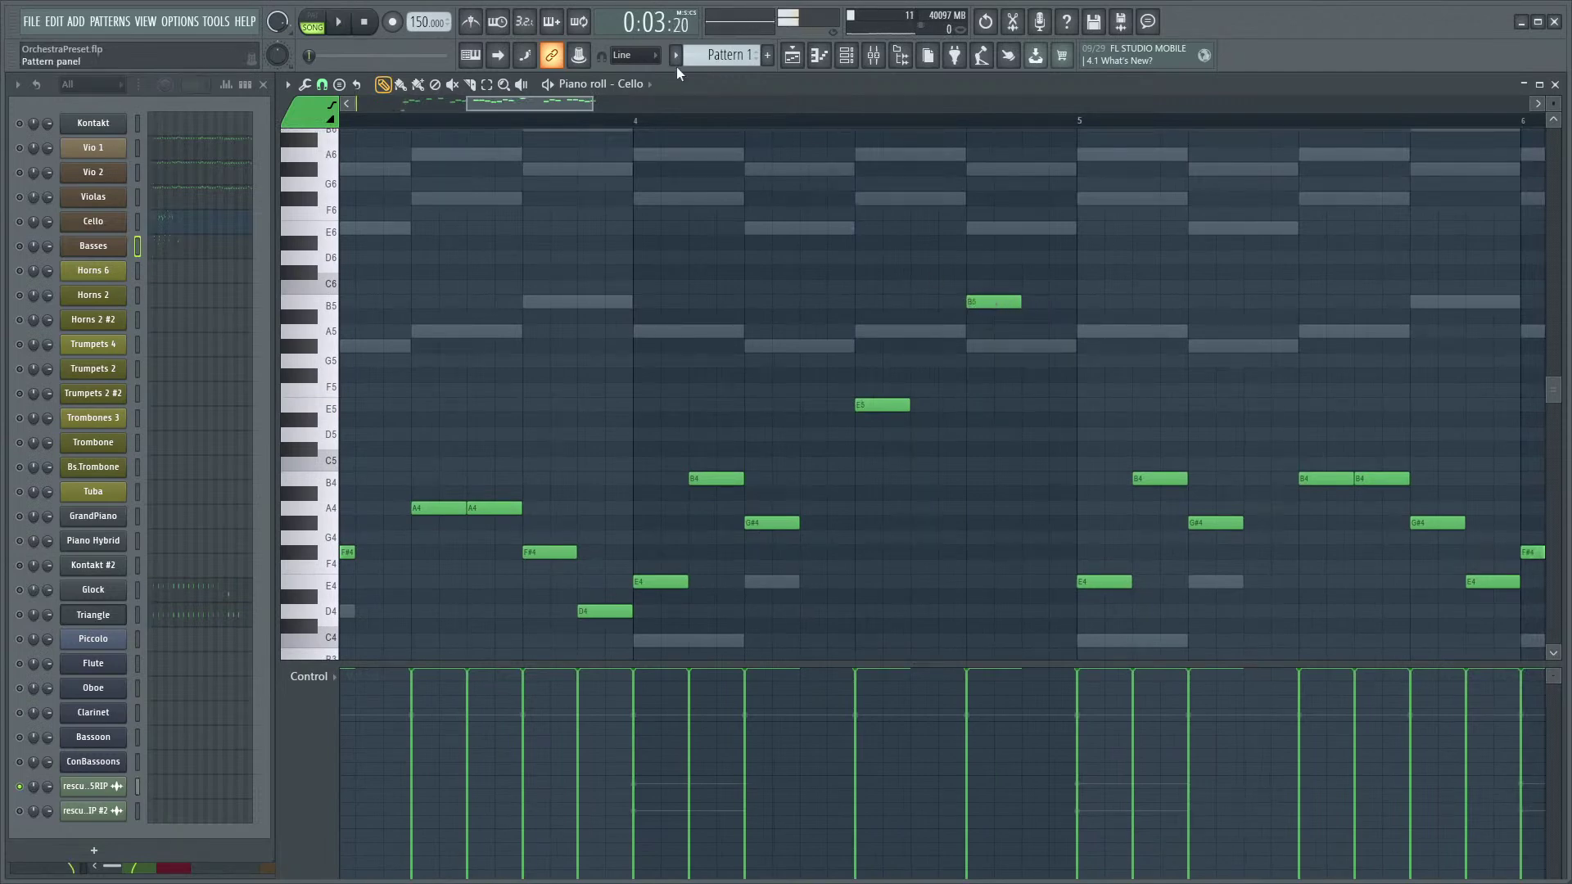
key(space)
key(space)
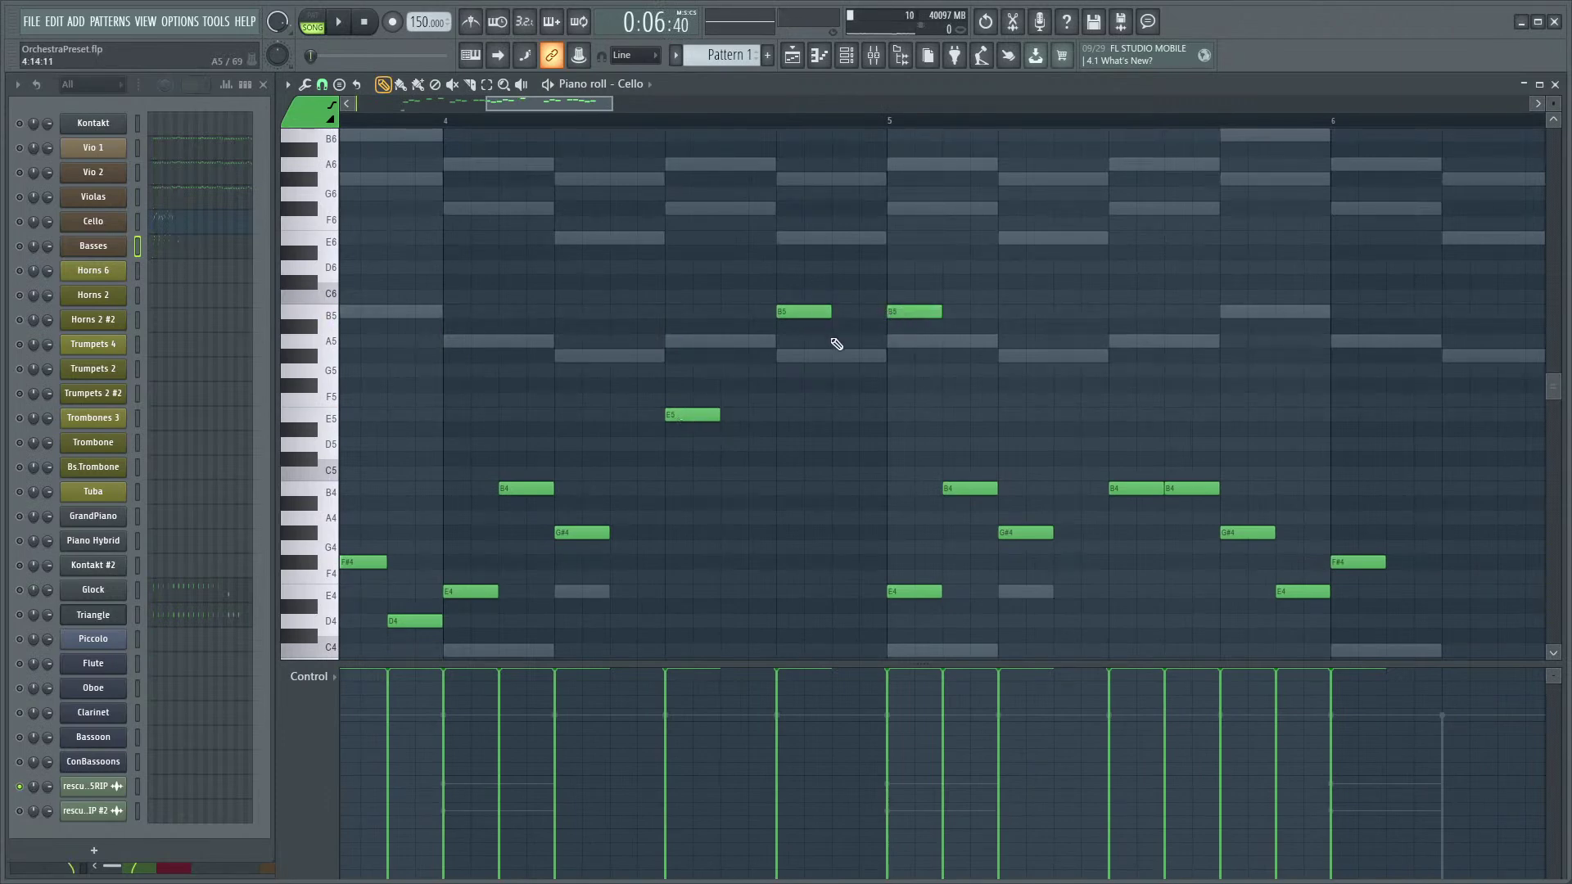
- Select the two B5 Cello notes and play the line from bar 2 into bar 5 to review the additions
scroll(836, 344, left, 1)
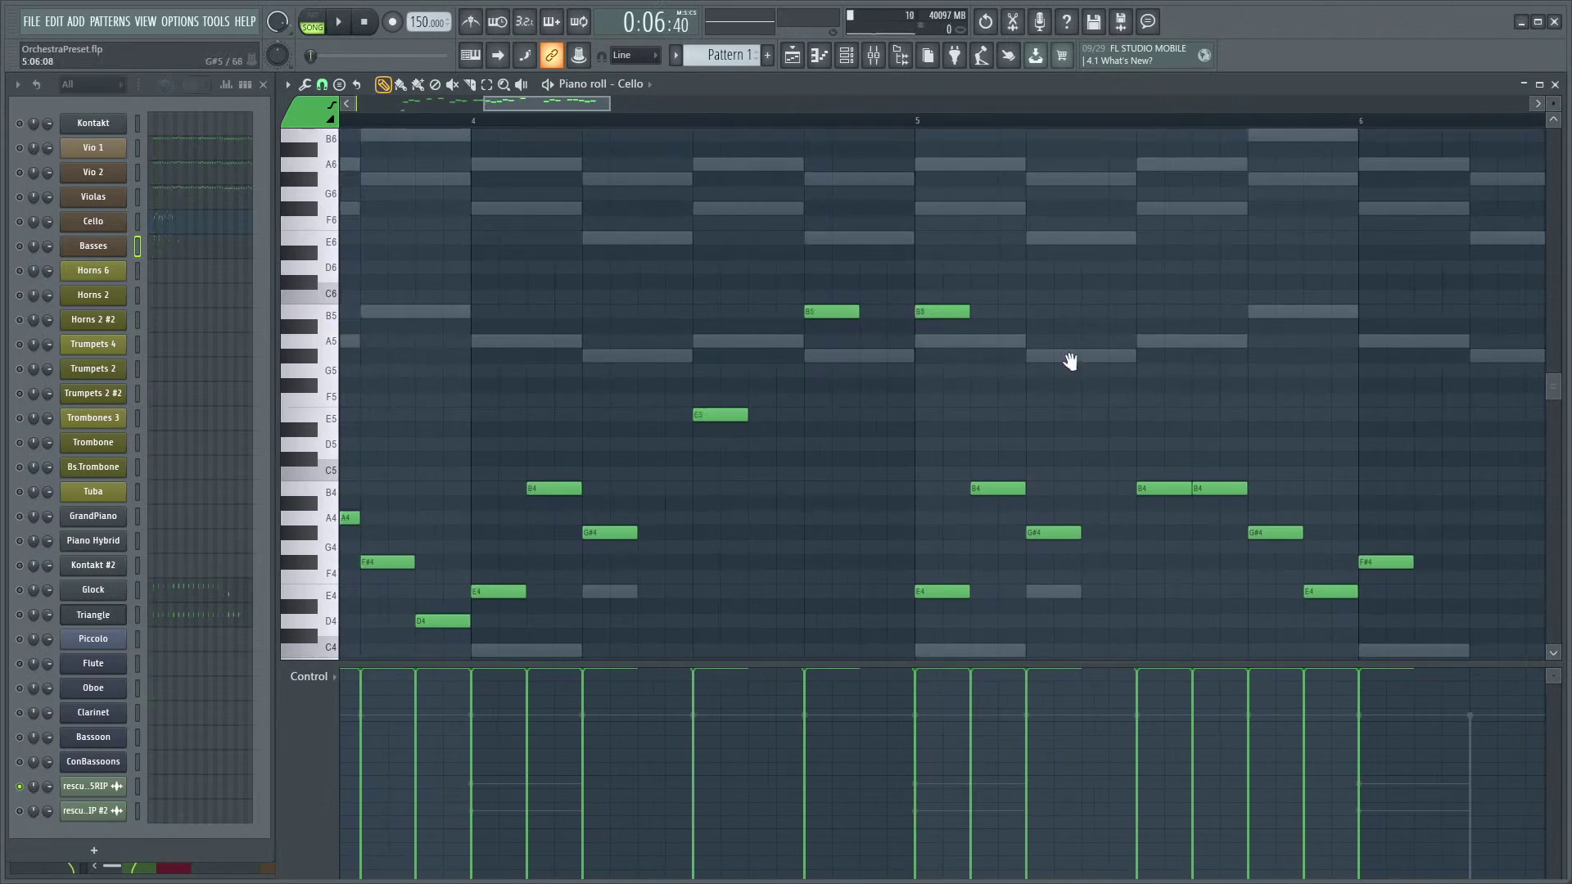
scroll(801, 481, down, 3)
scroll(871, 533, down, 4)
scroll(767, 450, up, 3)
drag(790, 380, 729, 422)
scroll(743, 428, up, 4)
scroll(826, 396, down, 3)
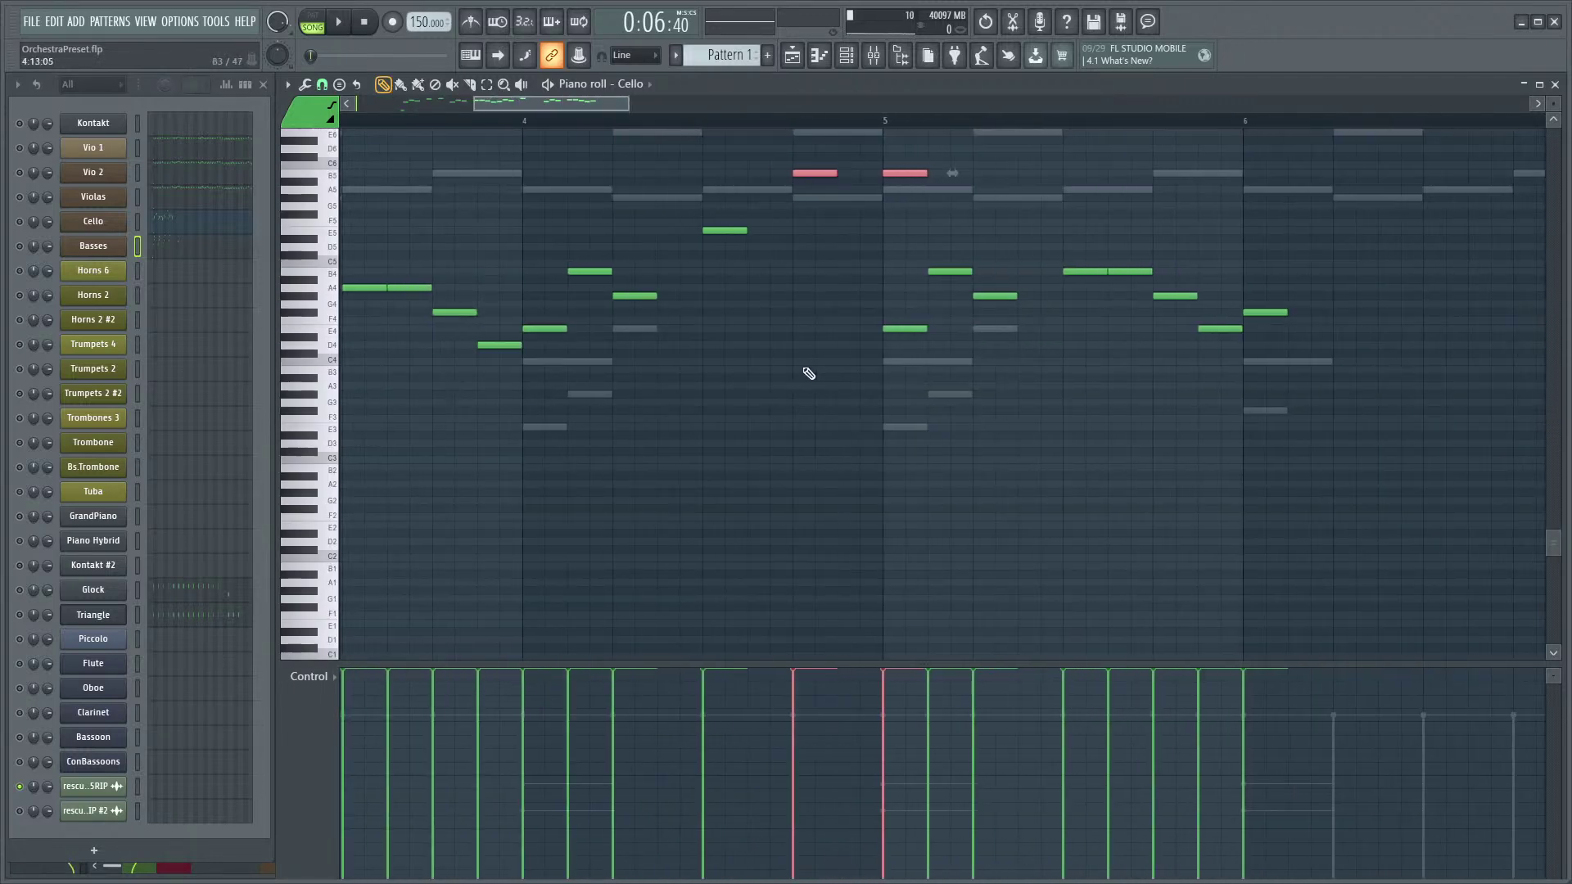
scroll(808, 375, down, 4)
scroll(754, 379, down, 3)
scroll(808, 578, up, 3)
scroll(808, 578, up, 3)
key(space)
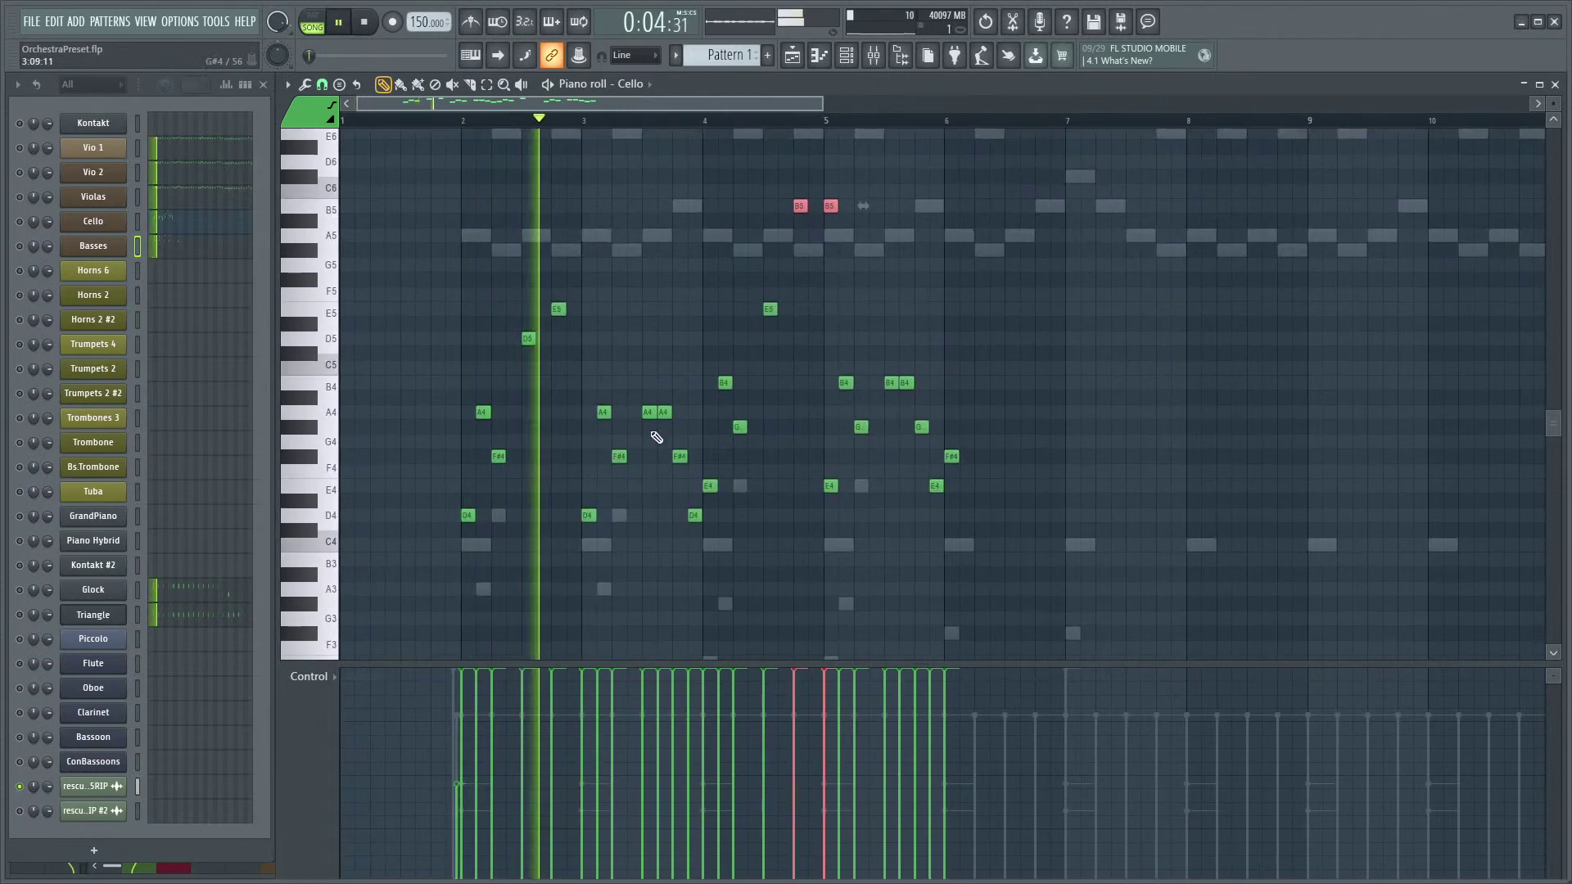
scroll(660, 396, up, 1)
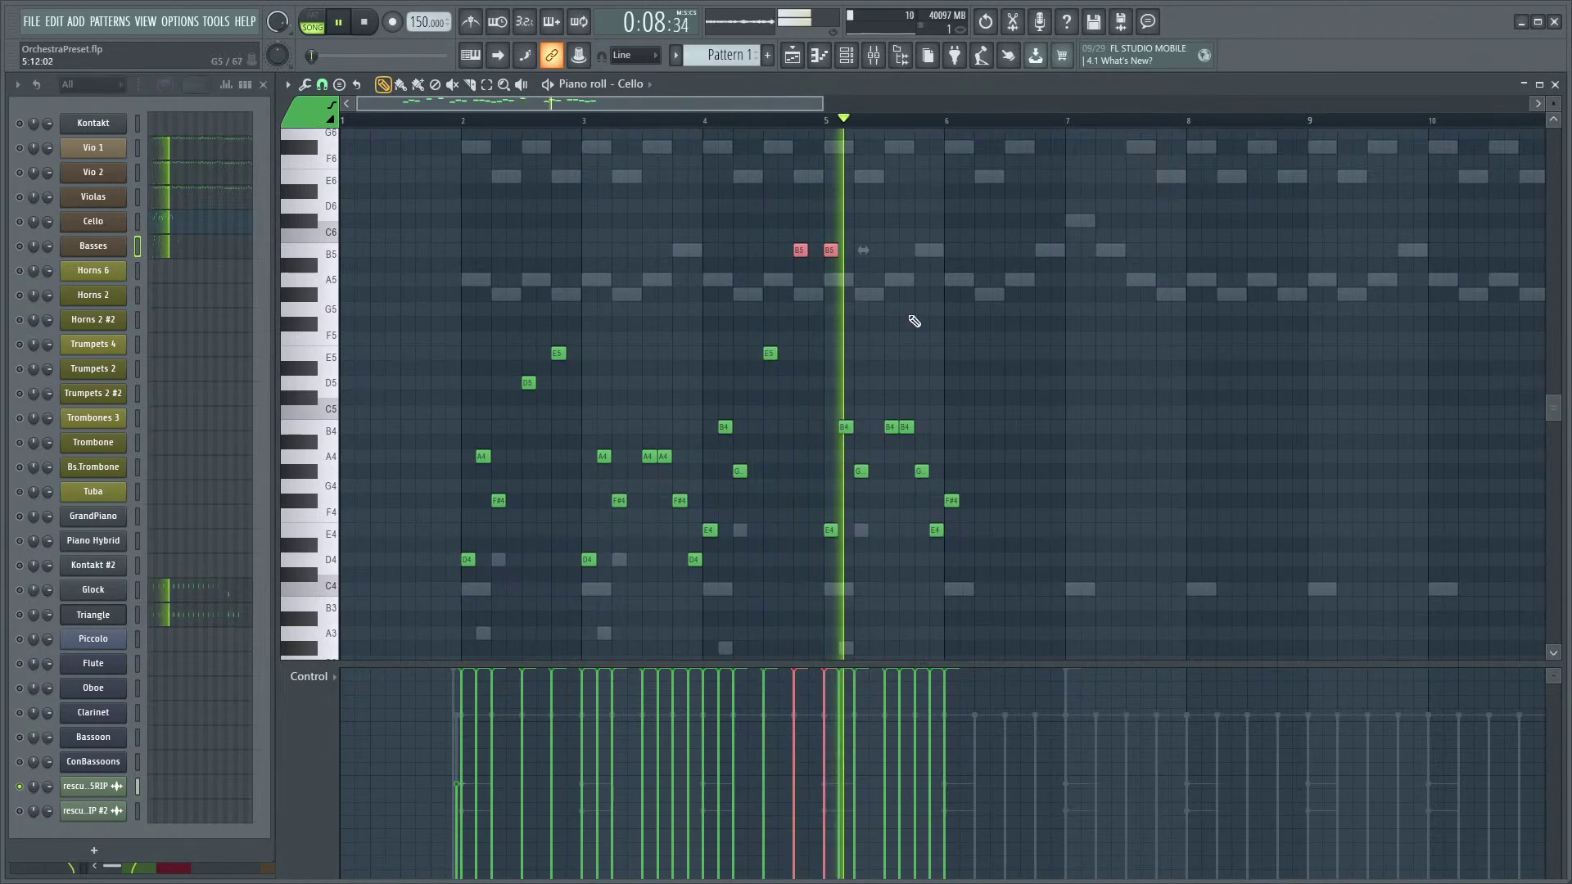
scroll(846, 320, right, 2)
scroll(858, 374, up, 1)
key(space)
- Examine the Cello notes in bars 2 to 6 against the ghosted notes of the other strings
ctrl+scroll(933, 458, up, 4)
scroll(983, 426, down, 3)
ctrl+scroll(1012, 335, down, 4)
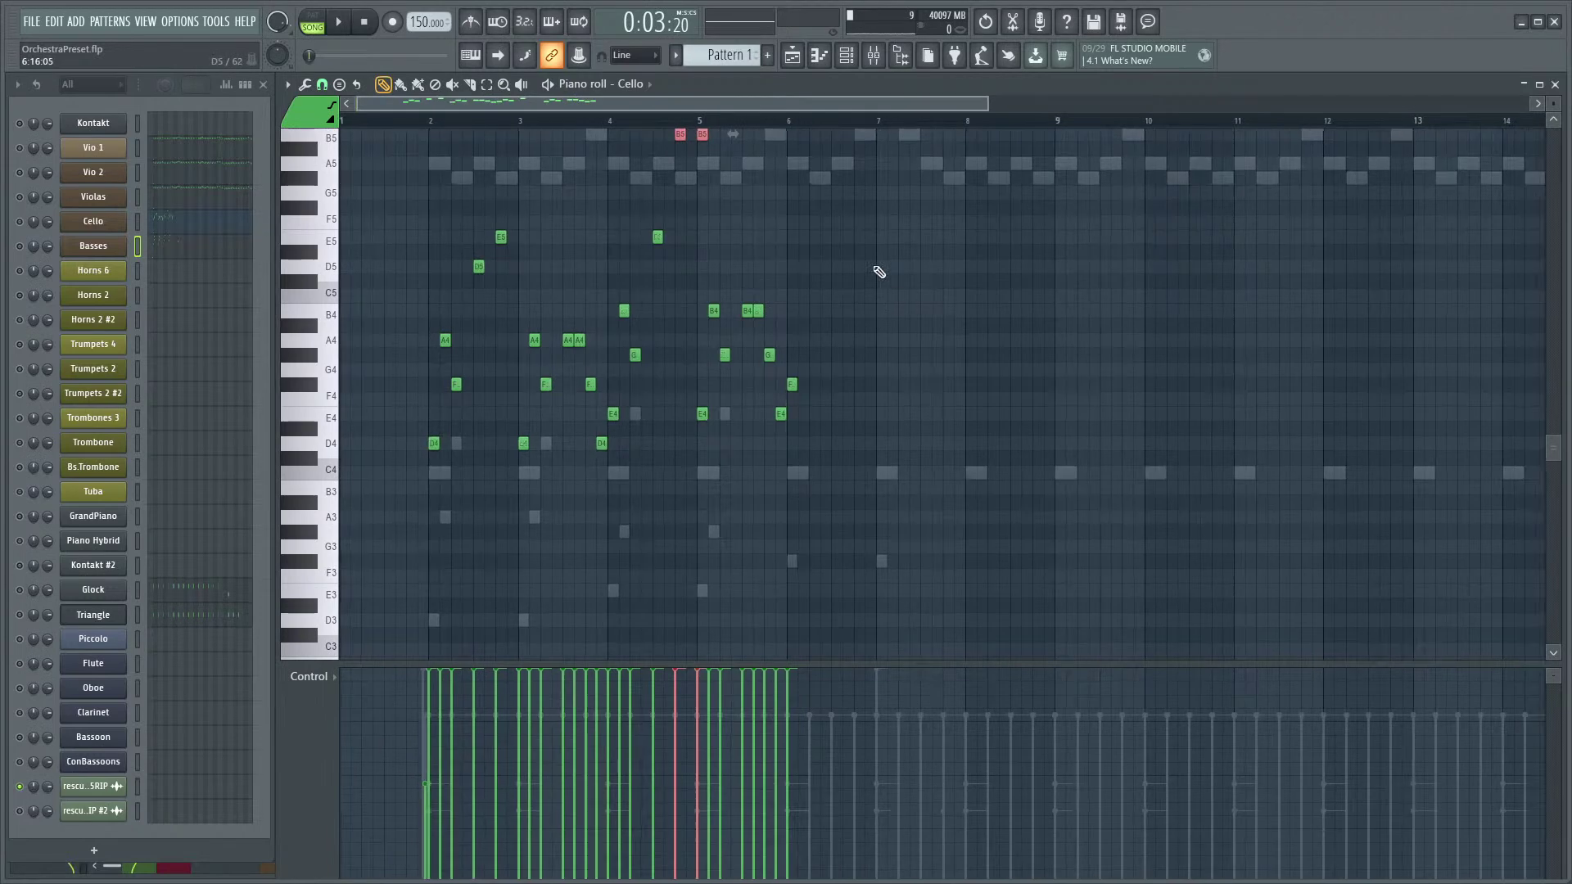
scroll(916, 439, up, 3)
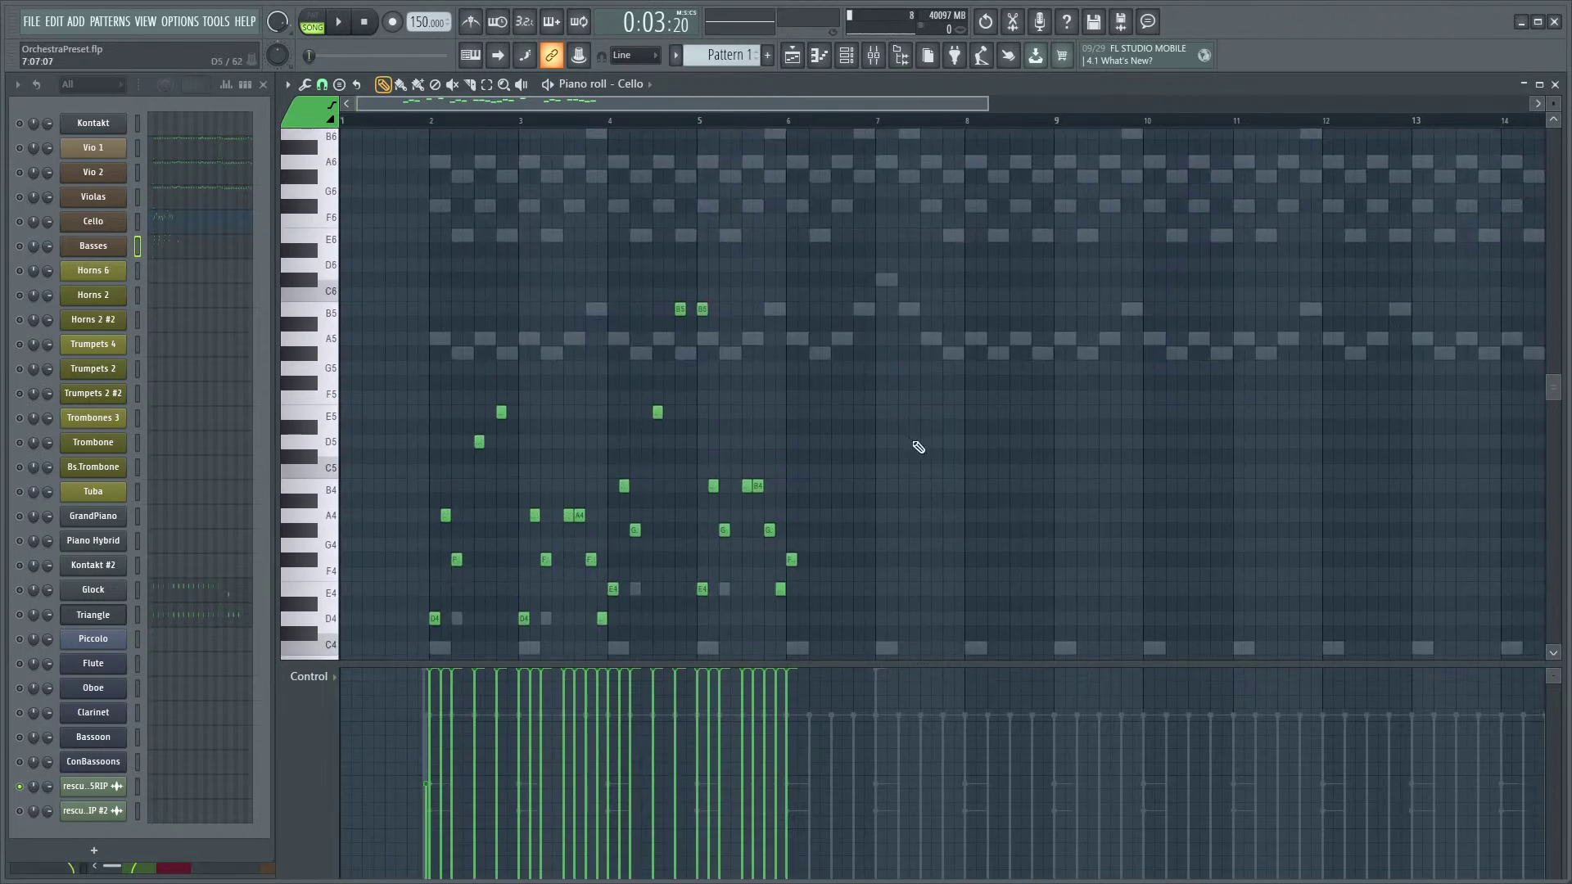
scroll(796, 475, down, 2)
scroll(719, 288, up, 4)
scroll(719, 446, down, 2)
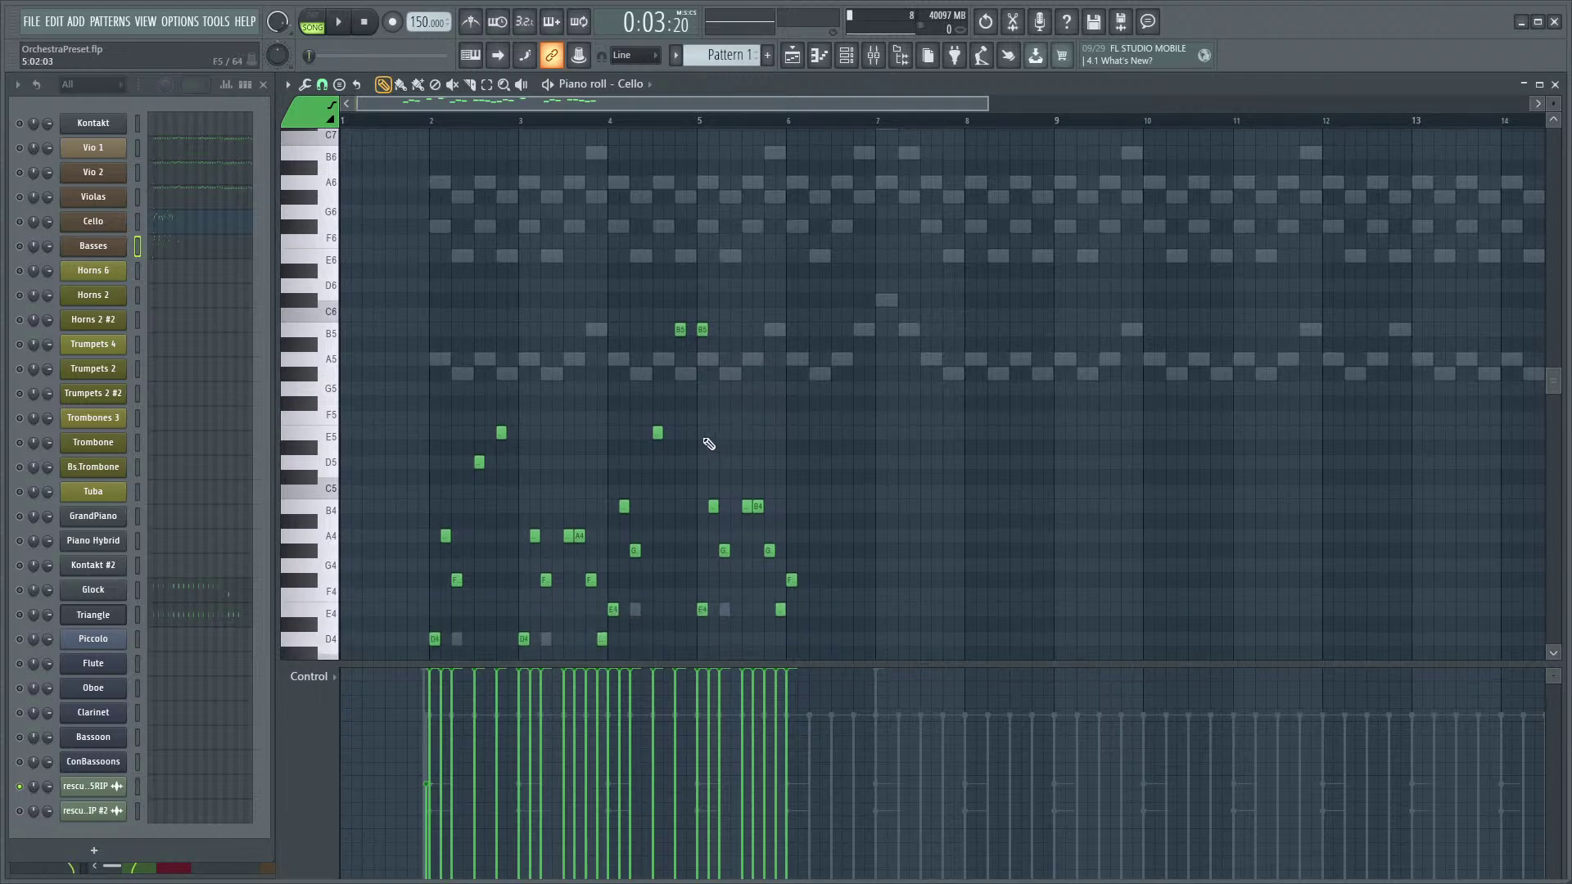
ctrl+scroll(672, 454, up, 3)
scroll(655, 377, down, 1)
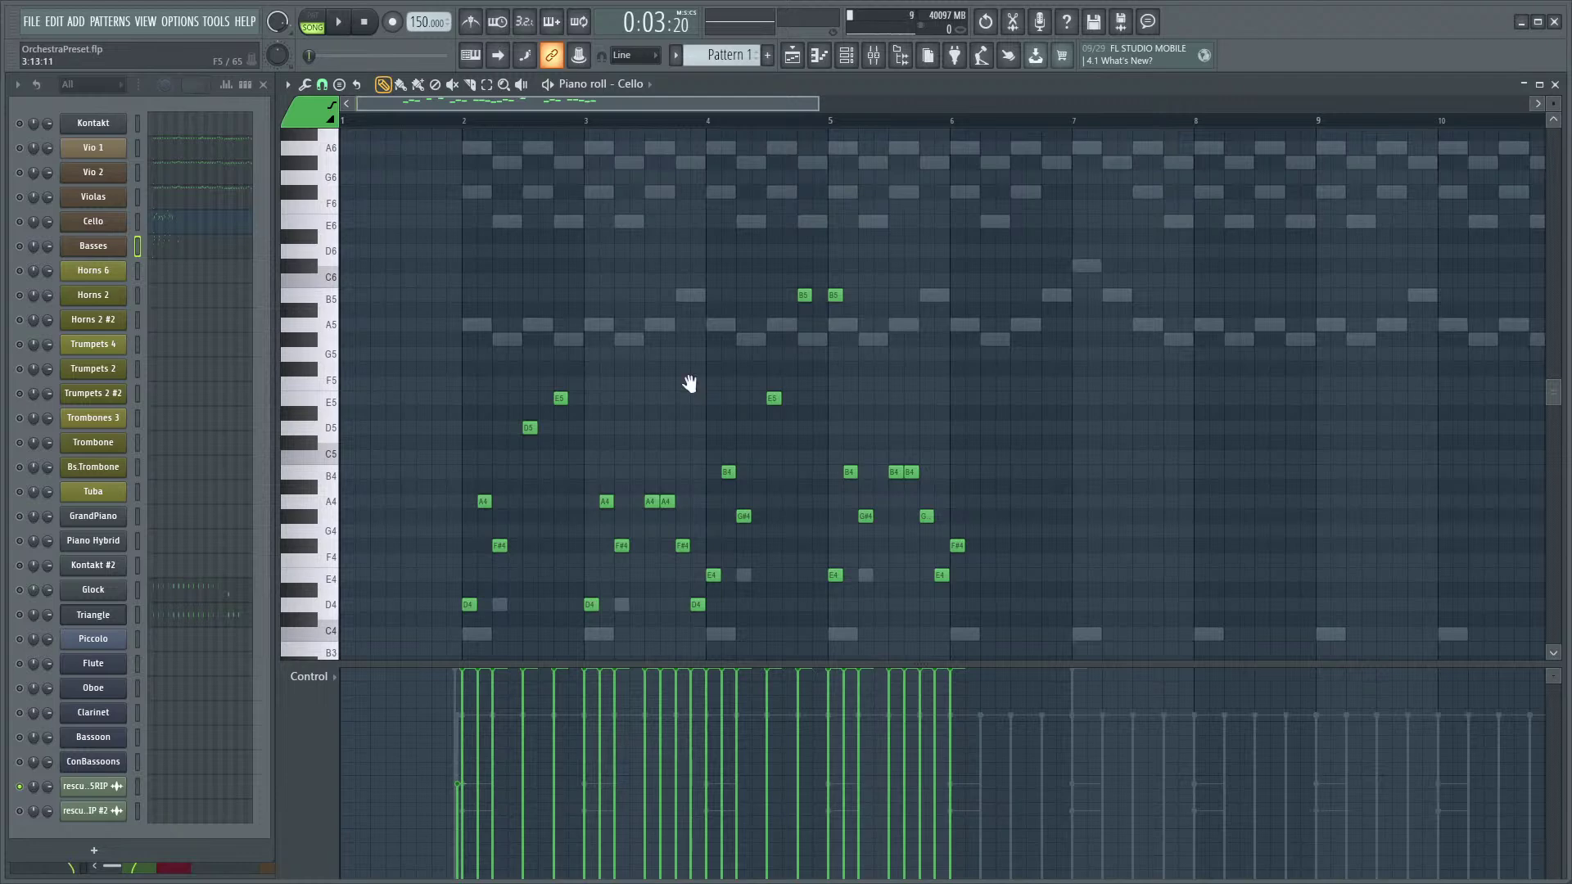
scroll(720, 393, up, 1)
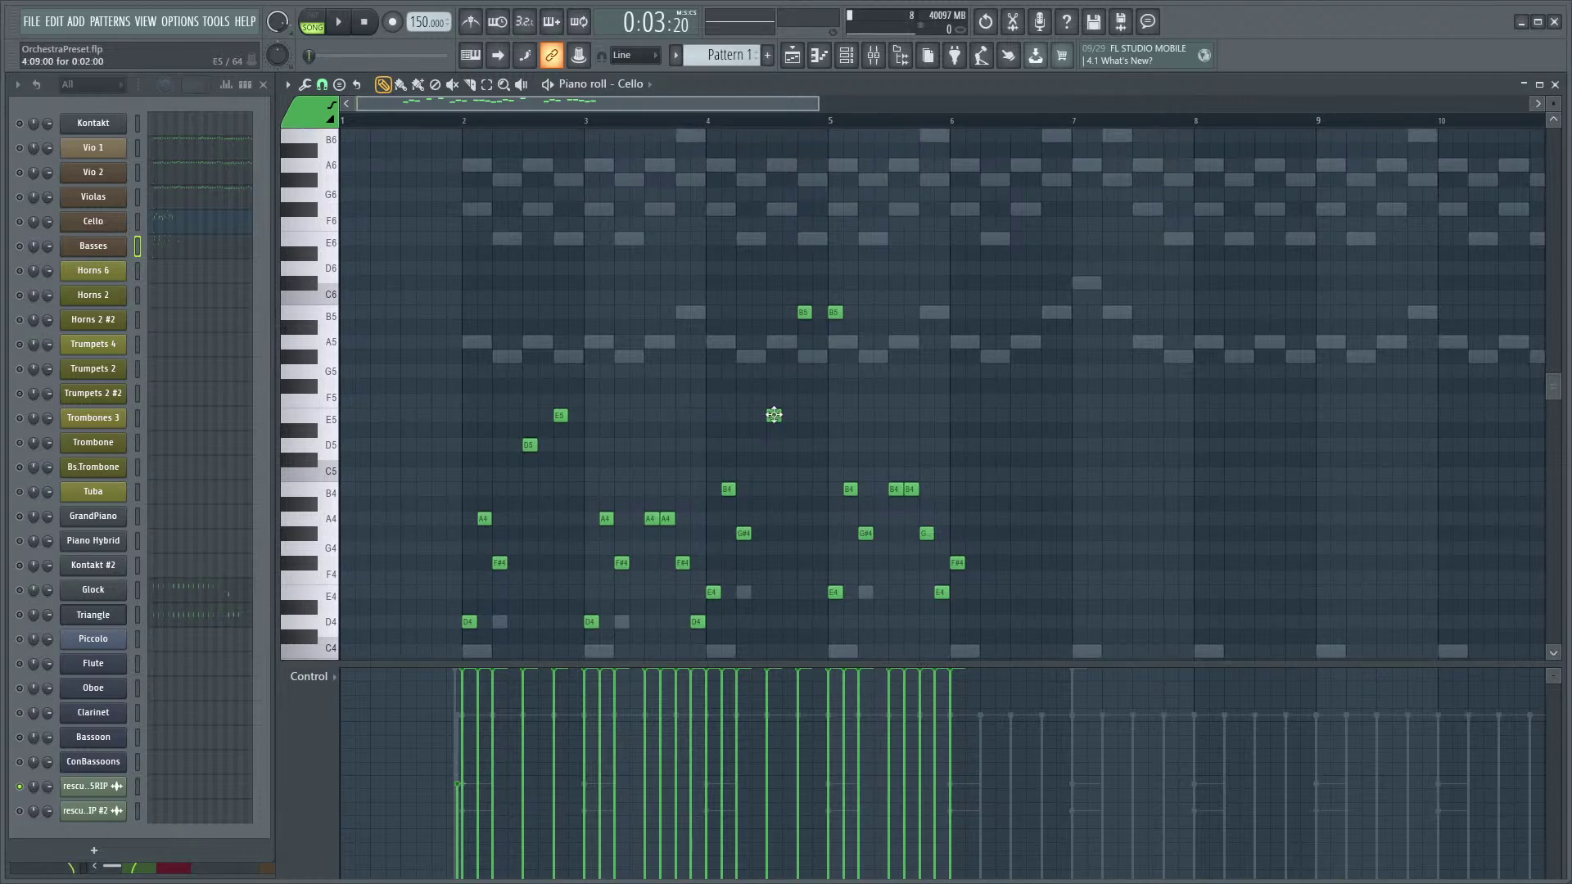
scroll(794, 424, down, 4)
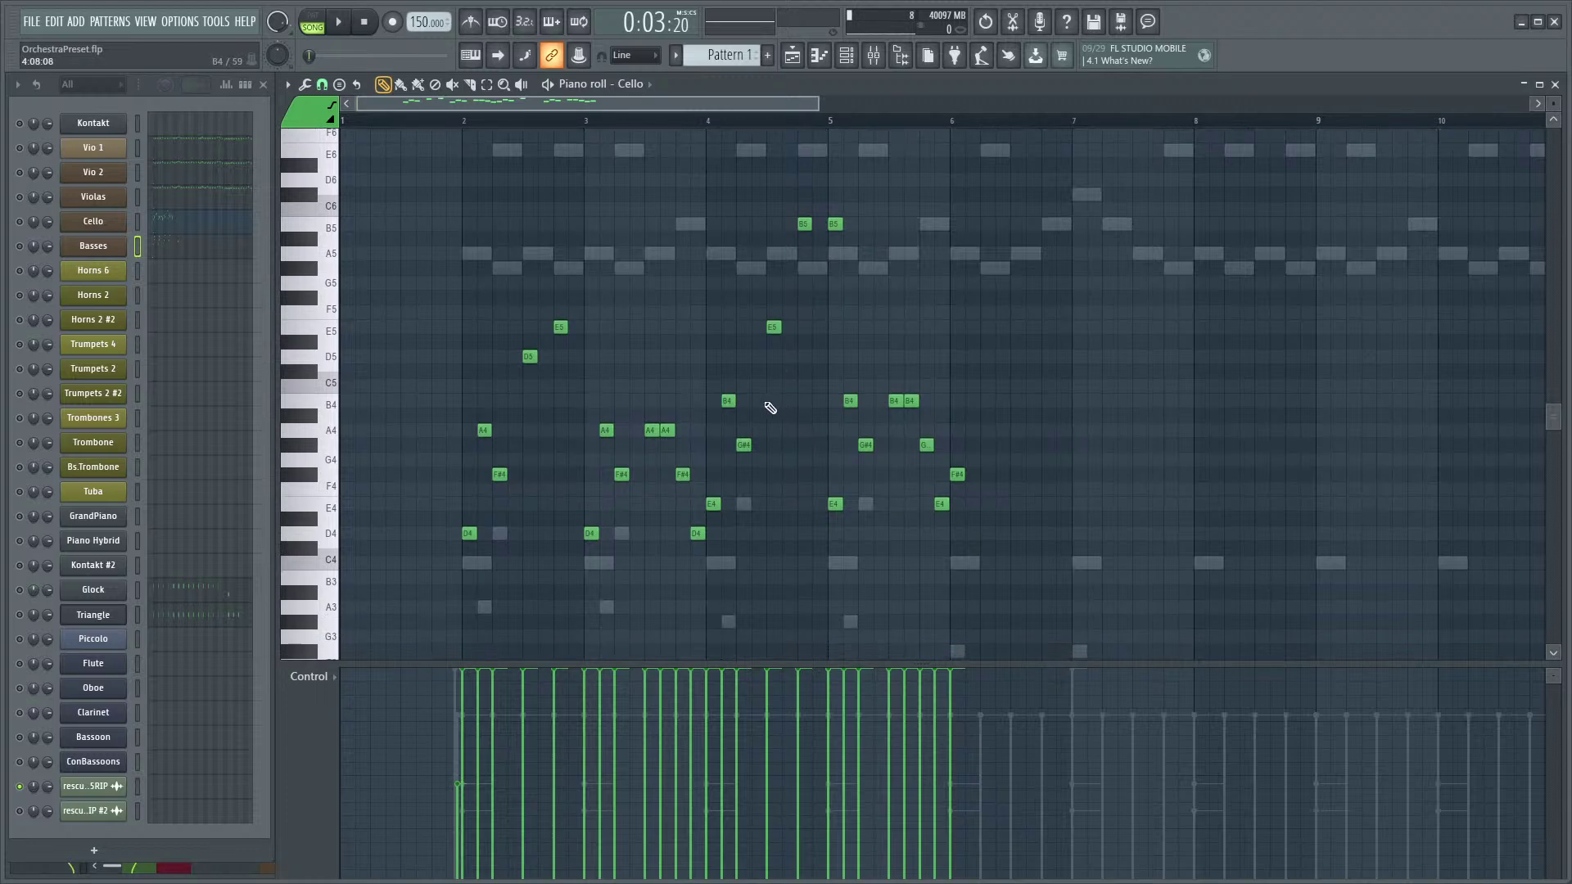
- Unmute the Cello channel and play its line from bar 2 through to bar 6
key(space)
key(space)
click(19, 221)
key(space)
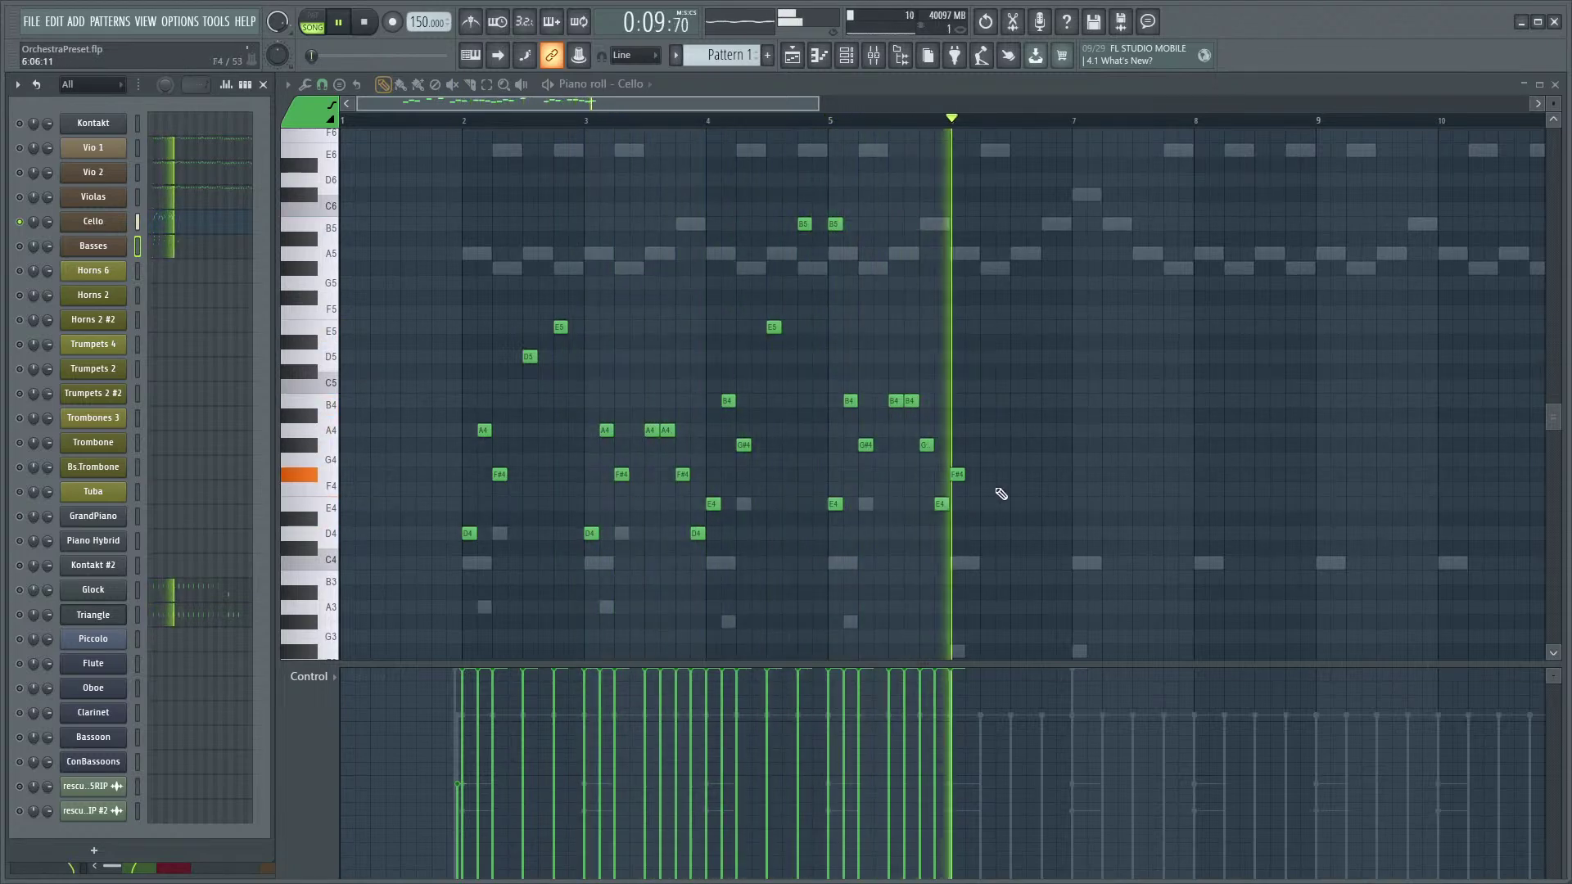
key(space)
- Add a C#5 note and an A4 note directly after the F#4 at the start of the Cello's bar 6
scroll(972, 390, right, 2)
scroll(919, 508, up, 3)
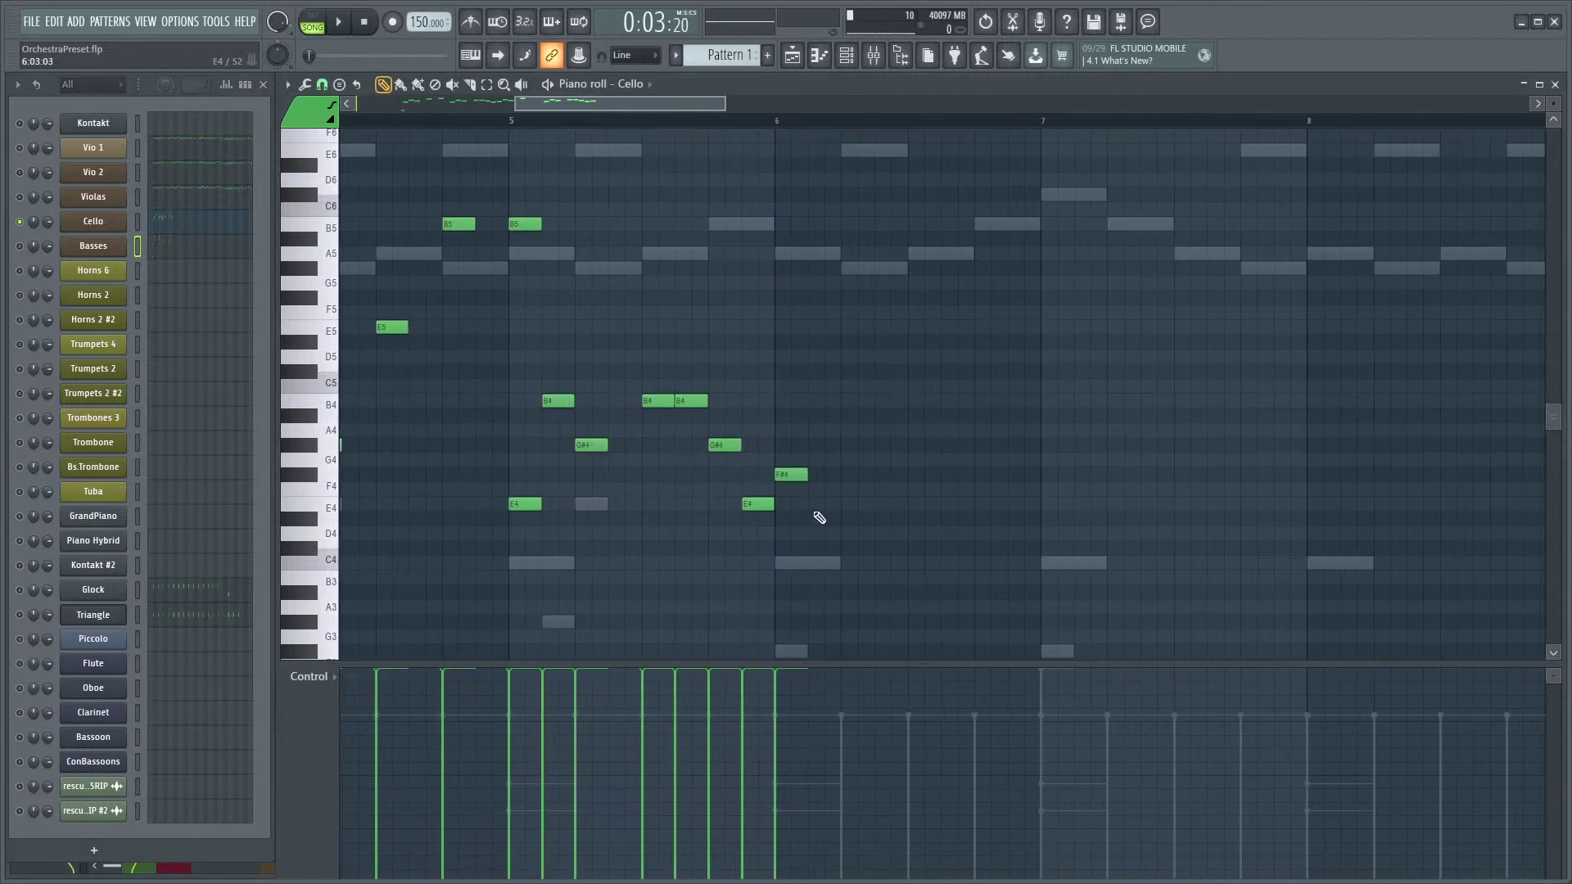
scroll(1159, 477, down, 2)
scroll(1159, 477, up, 1)
scroll(1187, 513, up, 3)
click(819, 435)
click(855, 332)
drag(906, 404, 910, 390)
- Unmute all channels and play back the new Cello notes from bar 6
key(space)
key(space)
right_click(18, 226)
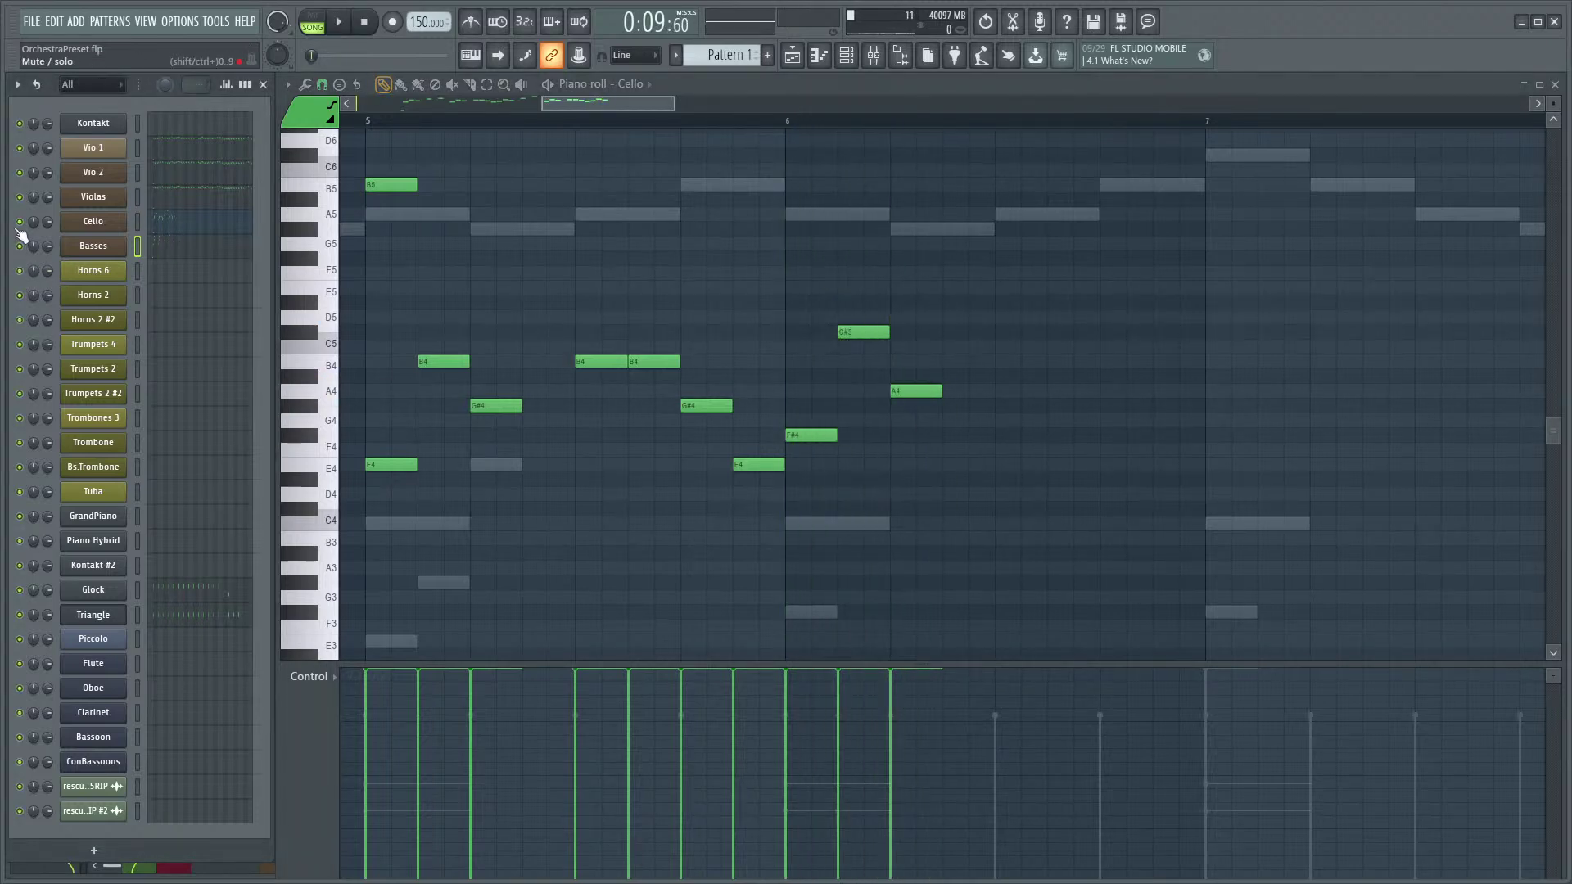
key(space)
key(space)
key(space)
key(space)
- Solo the first rescue audio sample channel and play it repeatedly from bar 6 for reference
right_click(19, 786)
key(space)
scroll(982, 462, up, 1)
key(space)
key(space)
key(space)
scroll(817, 425, down, 4)
scroll(772, 403, up, 2)
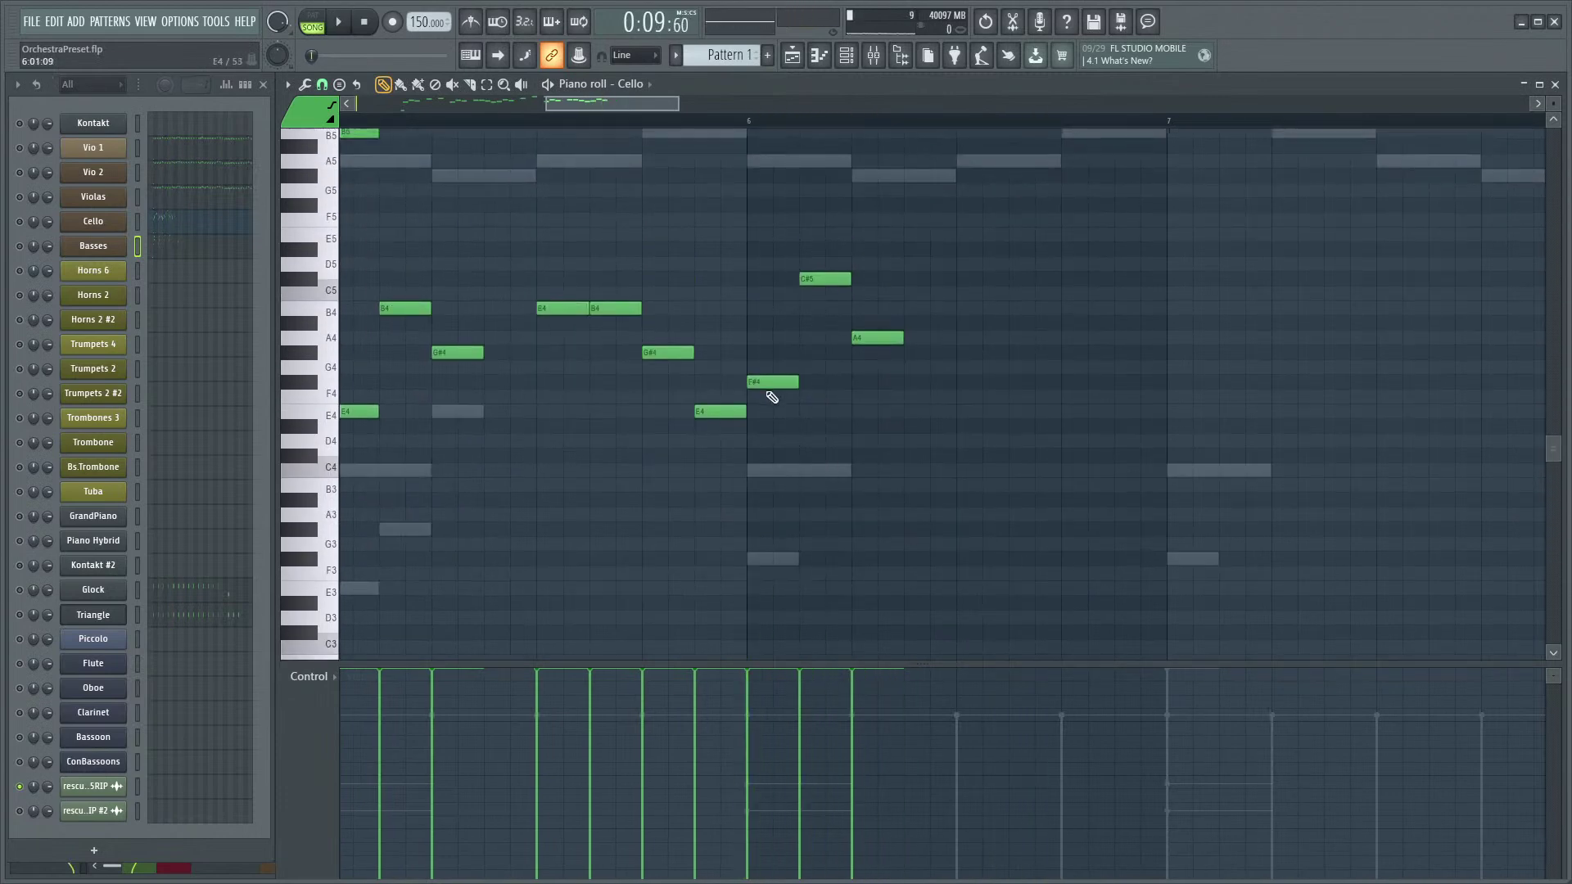
key(space)
key(space)
scroll(868, 450, down, 6)
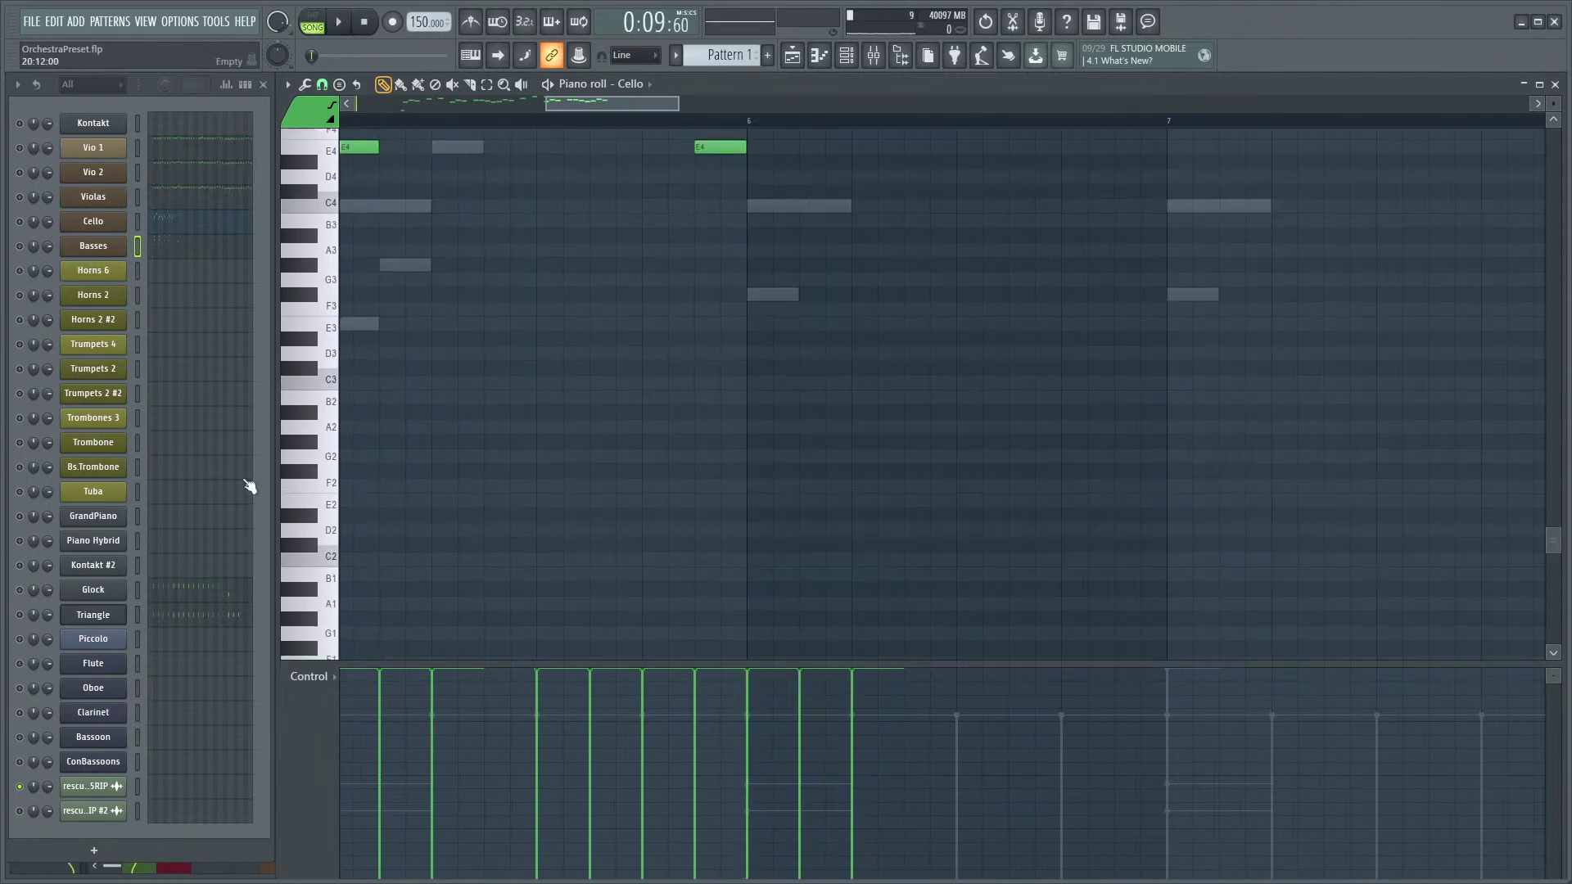
- Open the Basses channel's piano roll and play the reference from bar 5 to compare its notes
click(182, 248)
key(space)
key(space)
scroll(491, 204, up, 5)
key(space)
scroll(819, 532, up, 4)
key(space)
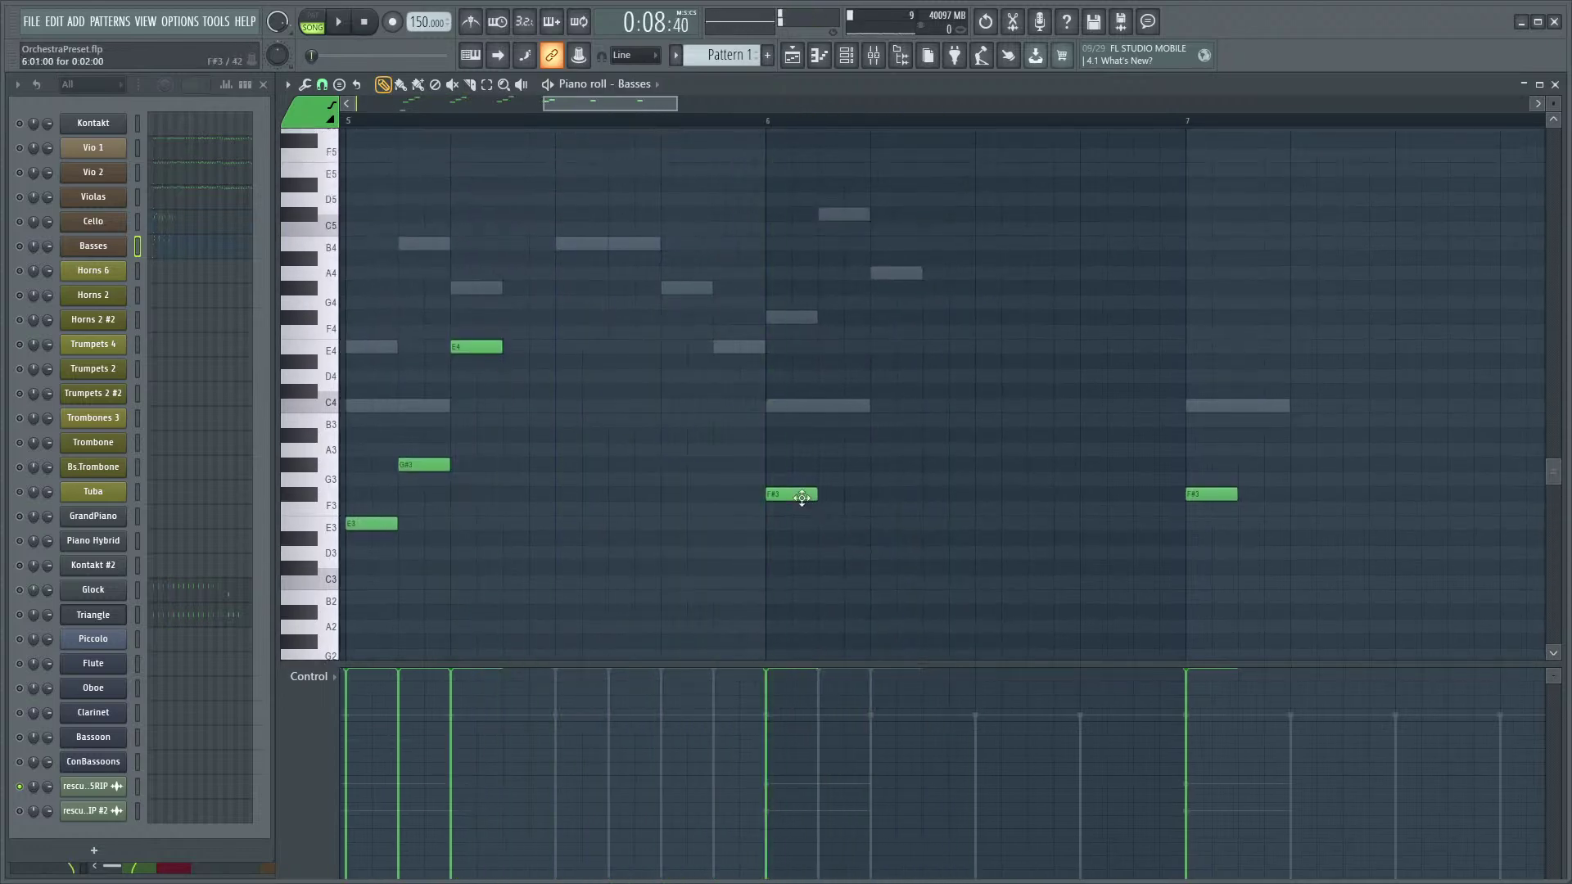
- Play the reference, try an A3 note directly after the Basses' F#3 in bar 6, and play it again to compare
key(space)
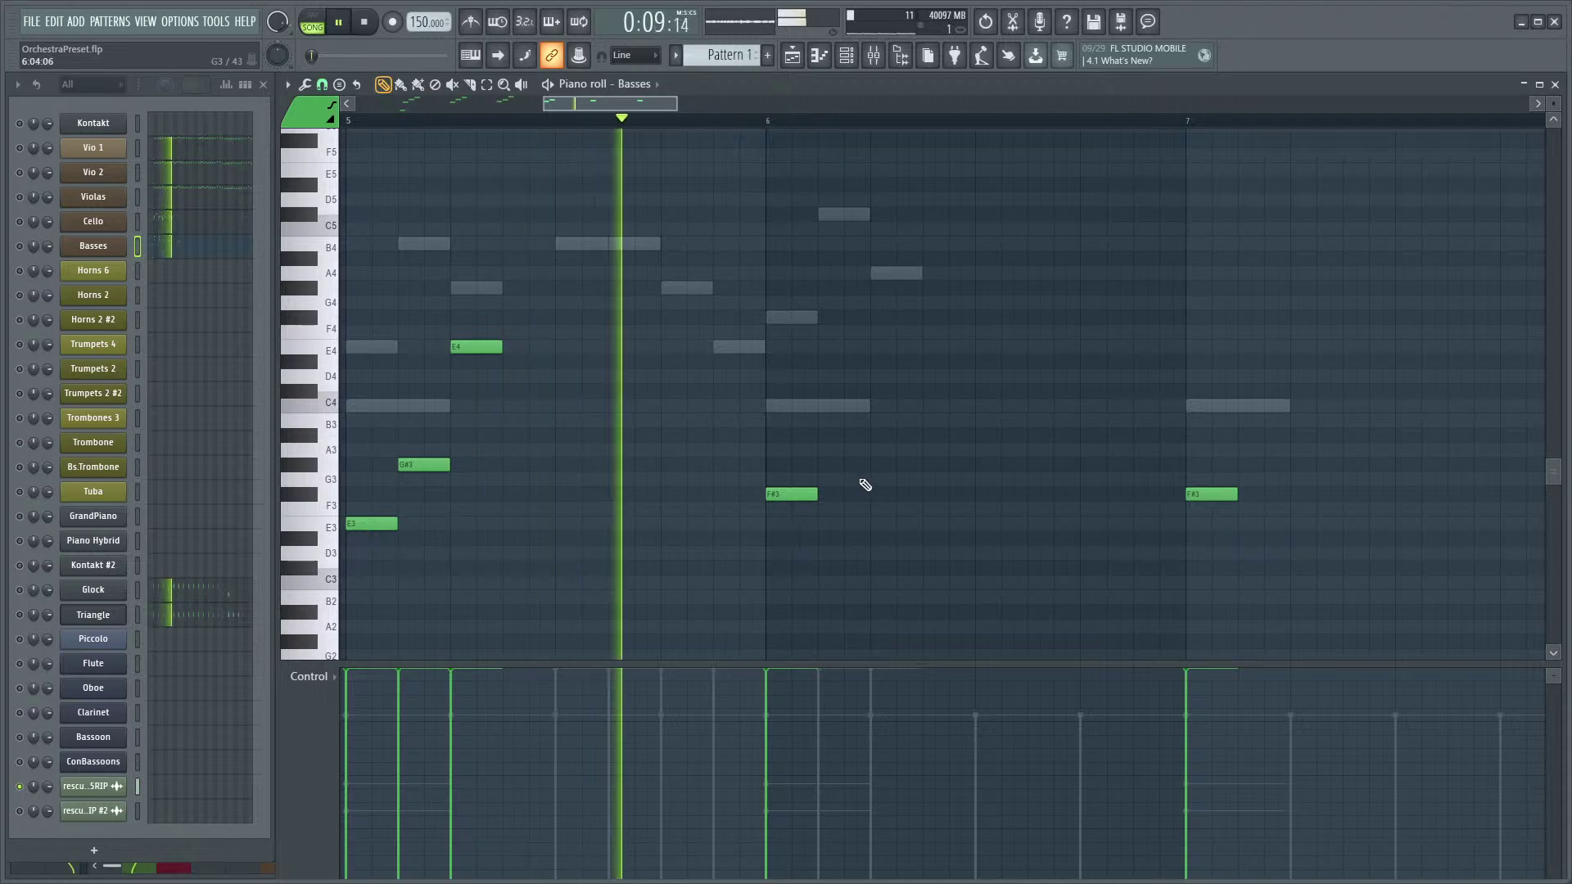
key(space)
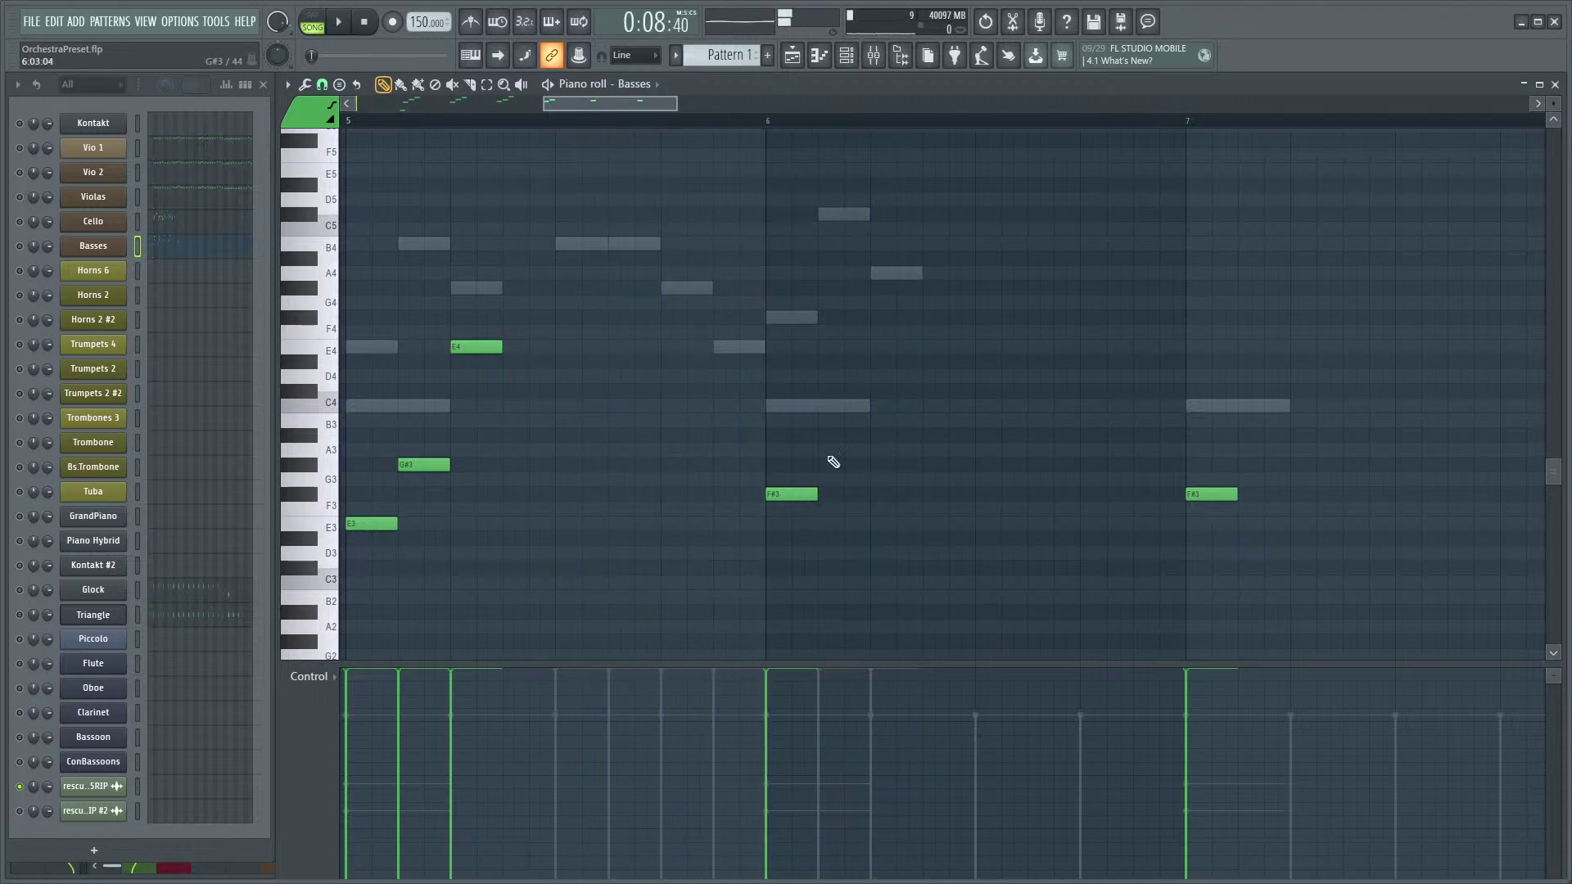
click(831, 405)
right_click(829, 405)
click(828, 436)
drag(828, 435, 842, 451)
key(space)
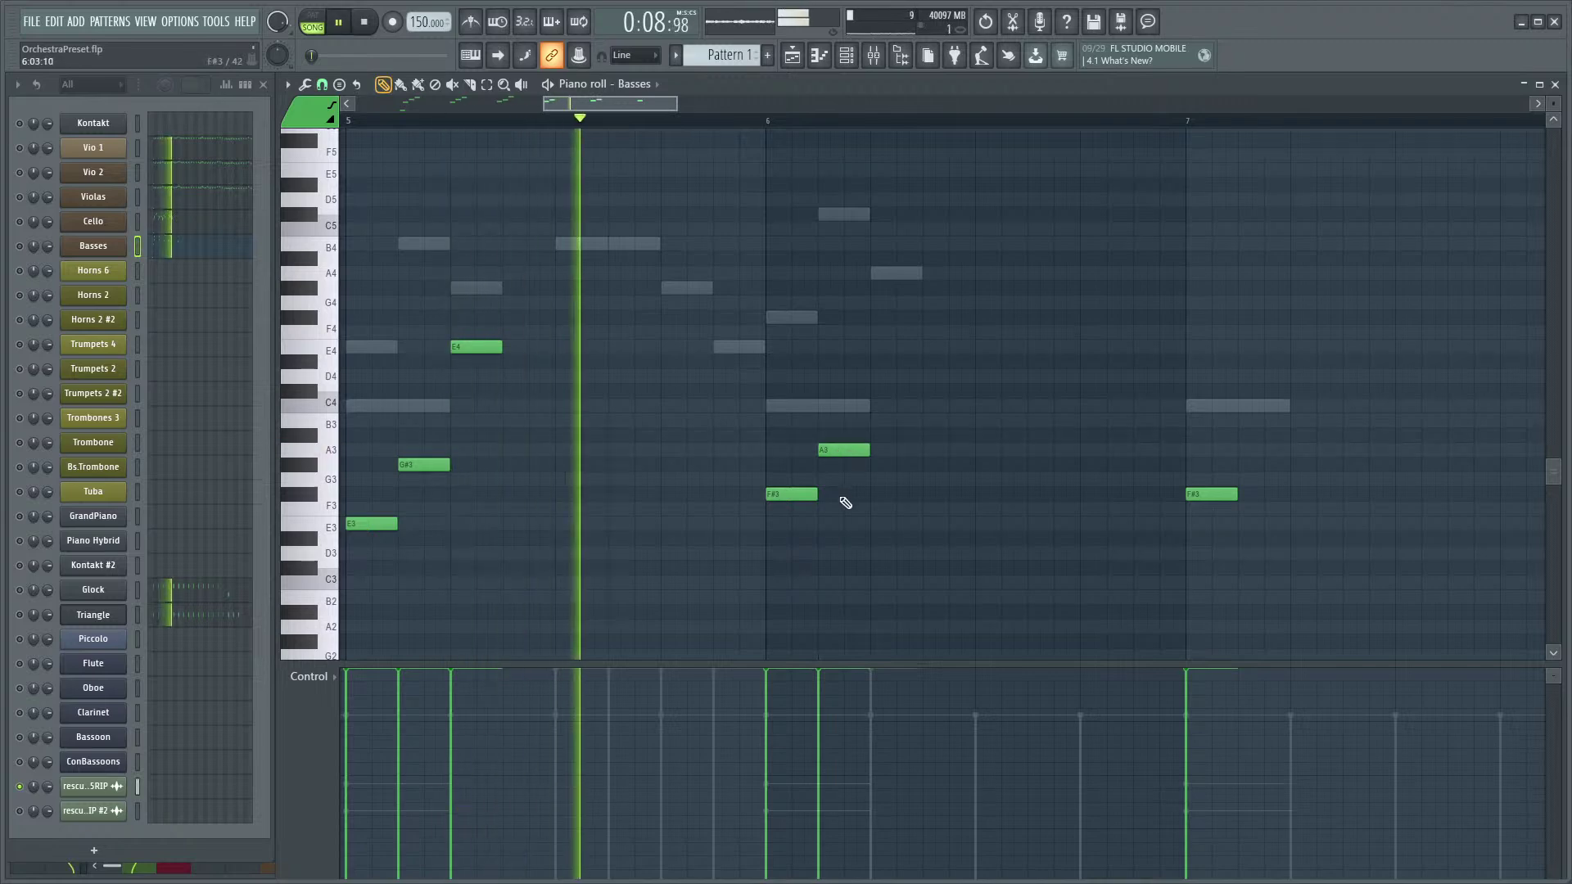
key(space)
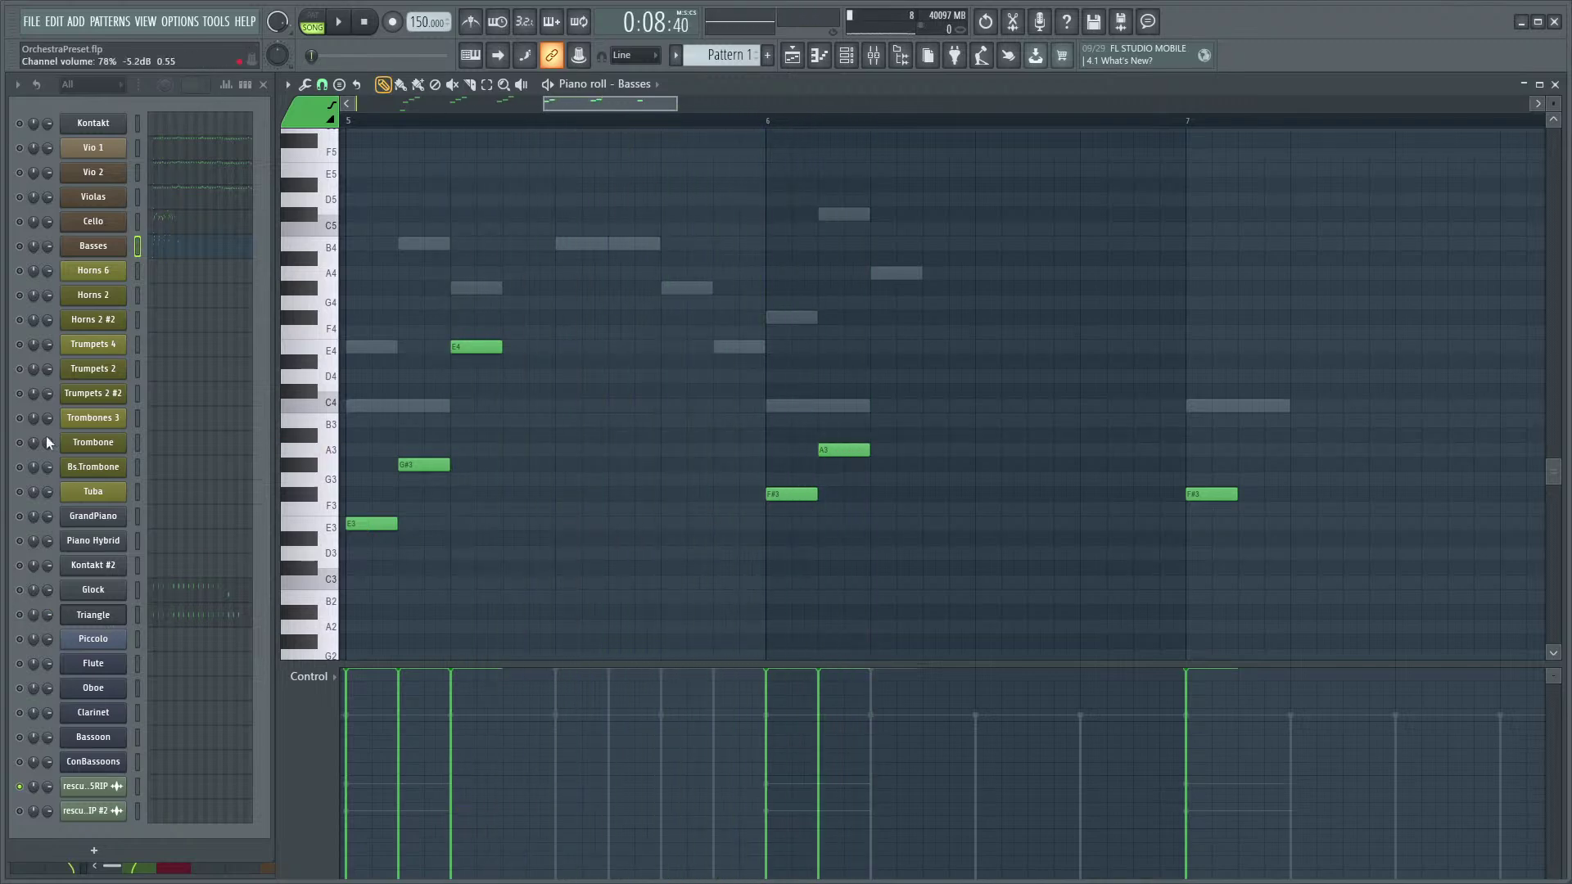
- Unmute the Basses channel alongside the reference sample and play both together
click(20, 246)
key(space)
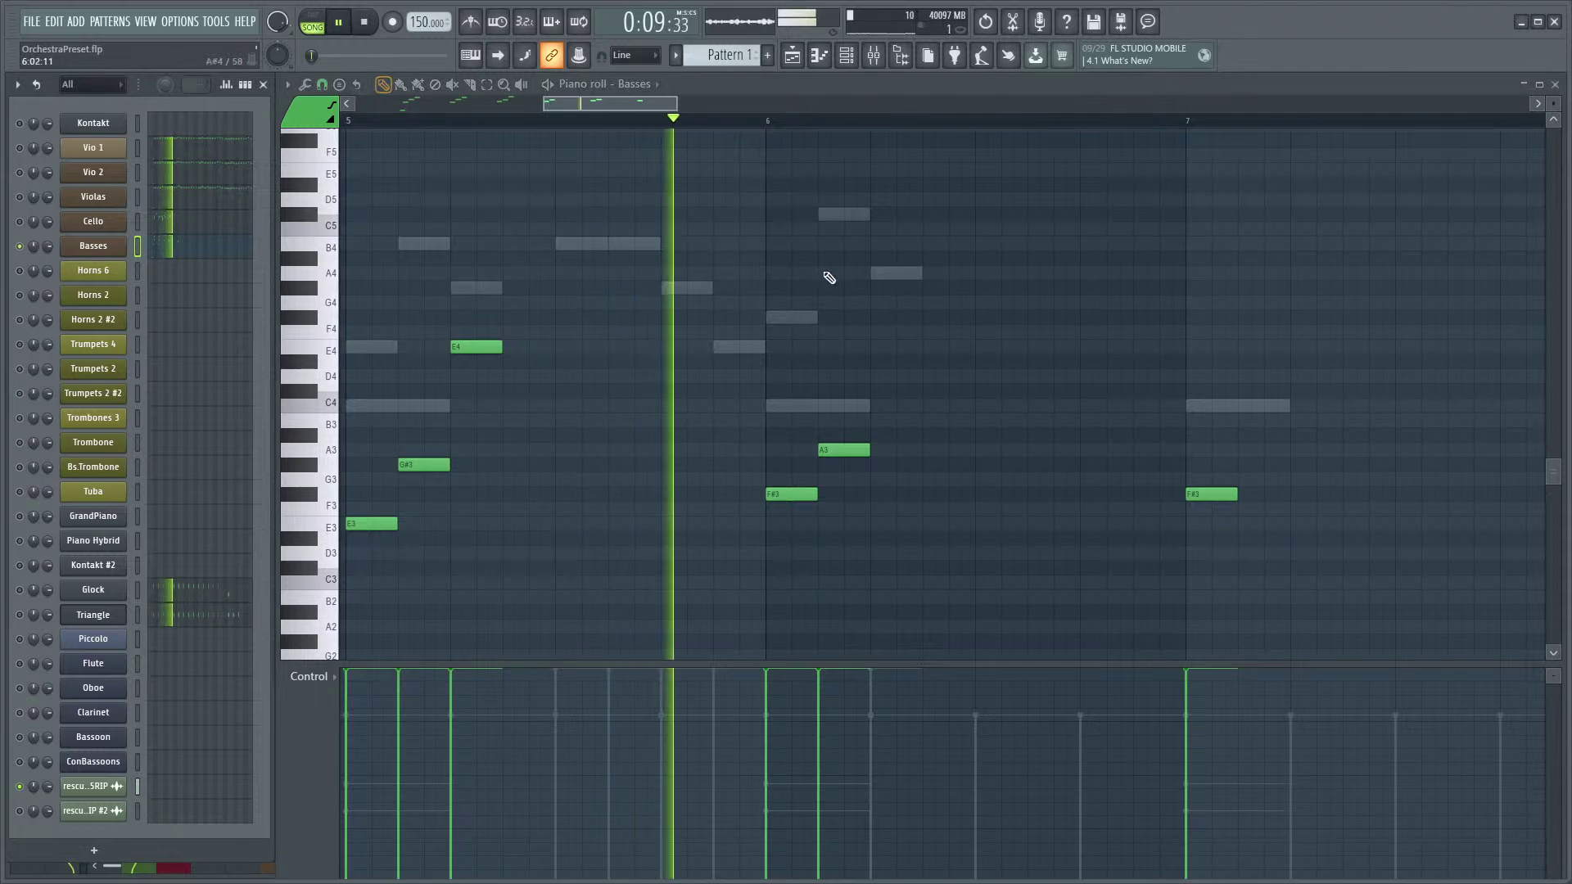
key(space)
- Delete the A3 after the F#3 in bar 6 and try a C#4 there against the reference
right_click(838, 450)
click(823, 407)
drag(851, 407, 829, 395)
key(space)
key(space)
key(space)
right_click(843, 391)
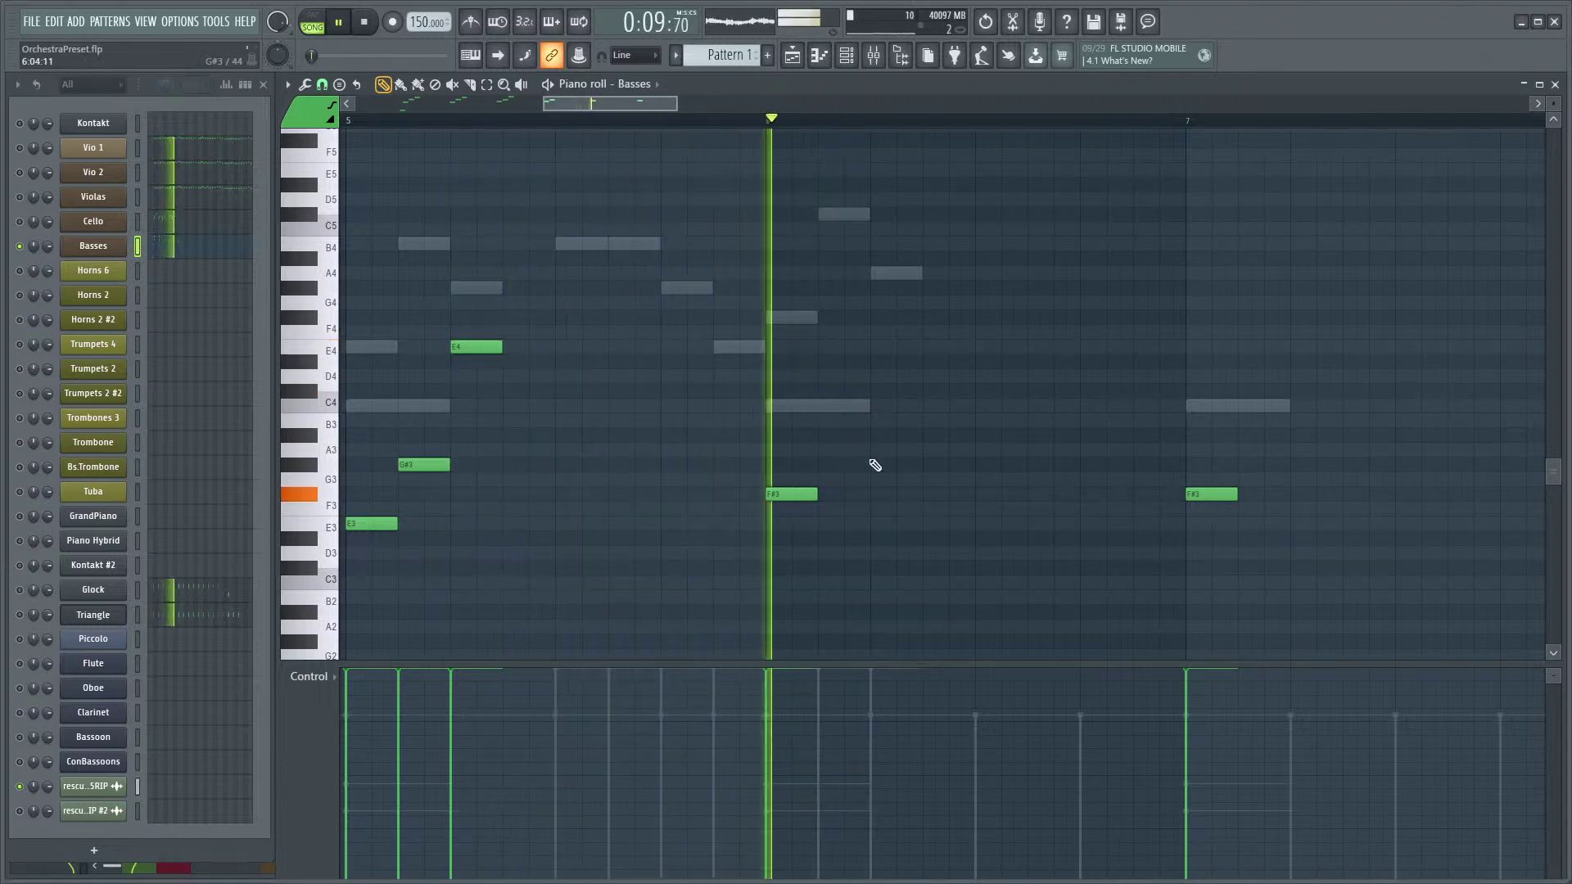
- Audition lower pitches after the Basses' F#3 in bar 6 and try a G#3 note against the reference
key(space)
click(830, 453)
right_click(831, 453)
click(839, 436)
right_click(843, 438)
click(830, 466)
key(space)
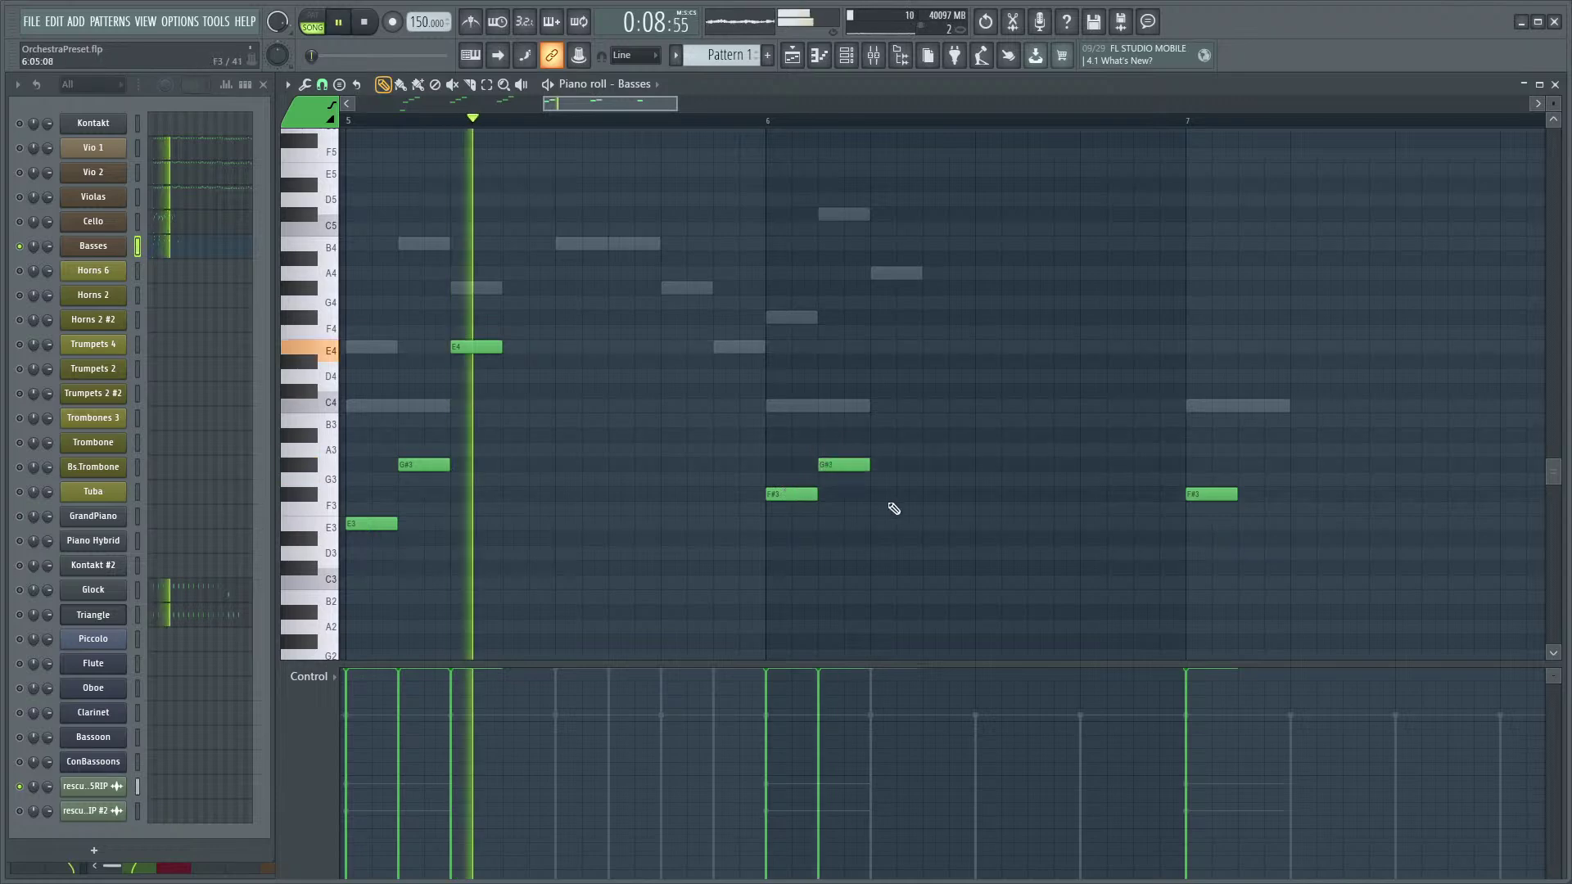
key(space)
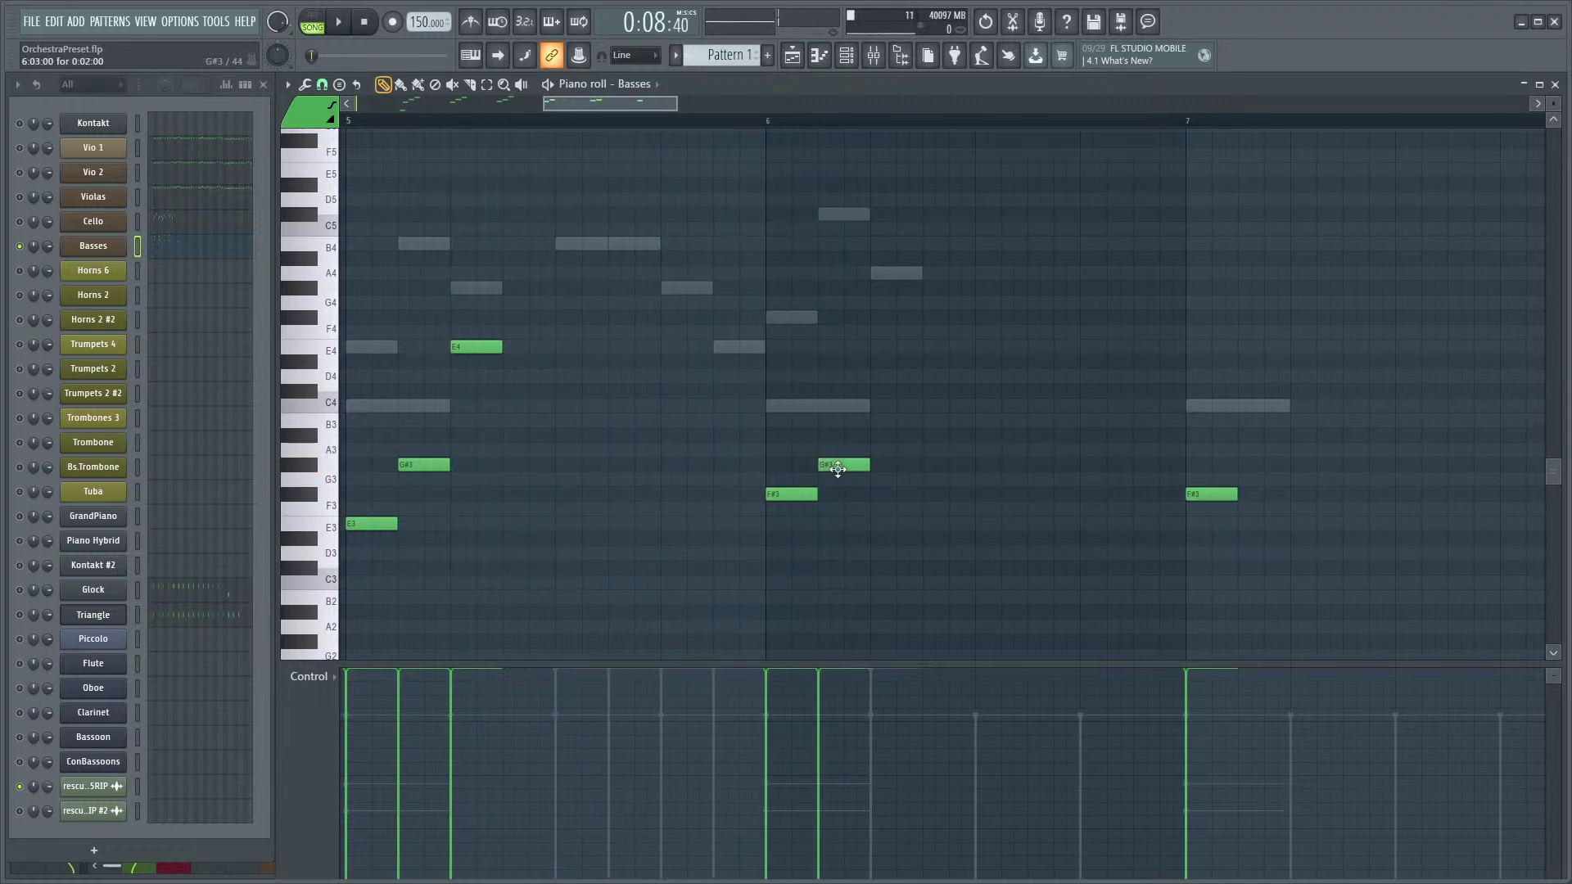
- Replace the G#3 after the Basses' F#3 in bar 6 with a C#4 note and play it back
right_click(858, 464)
click(830, 405)
right_click(832, 401)
click(831, 391)
key(space)
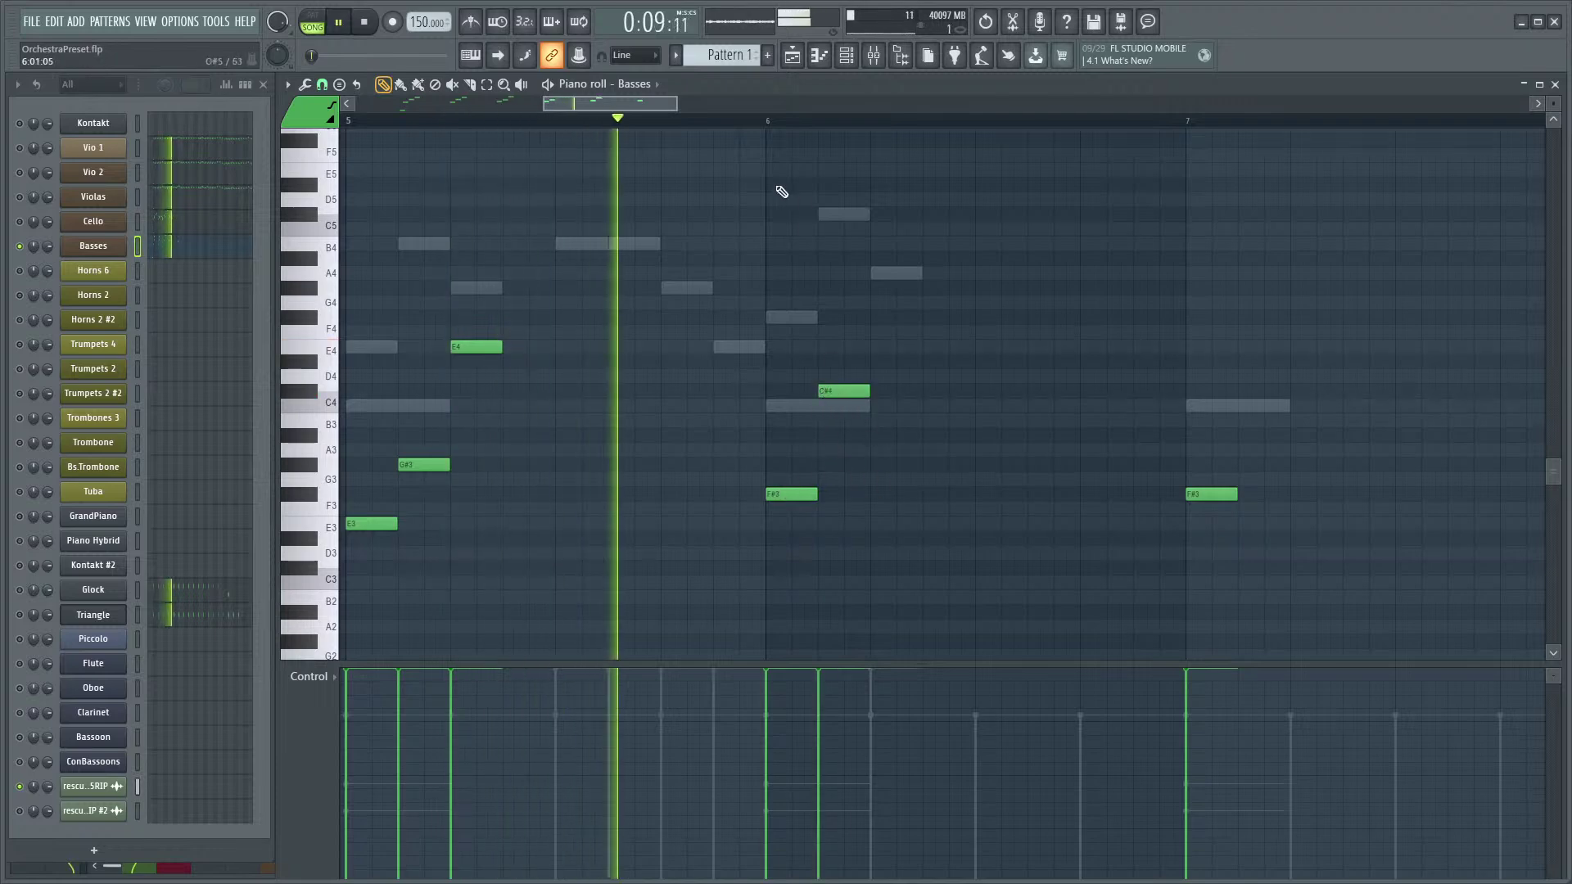
key(space)
- Add an F#4 note directly after the C#4 in the Basses' bar 6 and play it back
click(876, 273)
right_click(900, 279)
click(884, 317)
key(space)
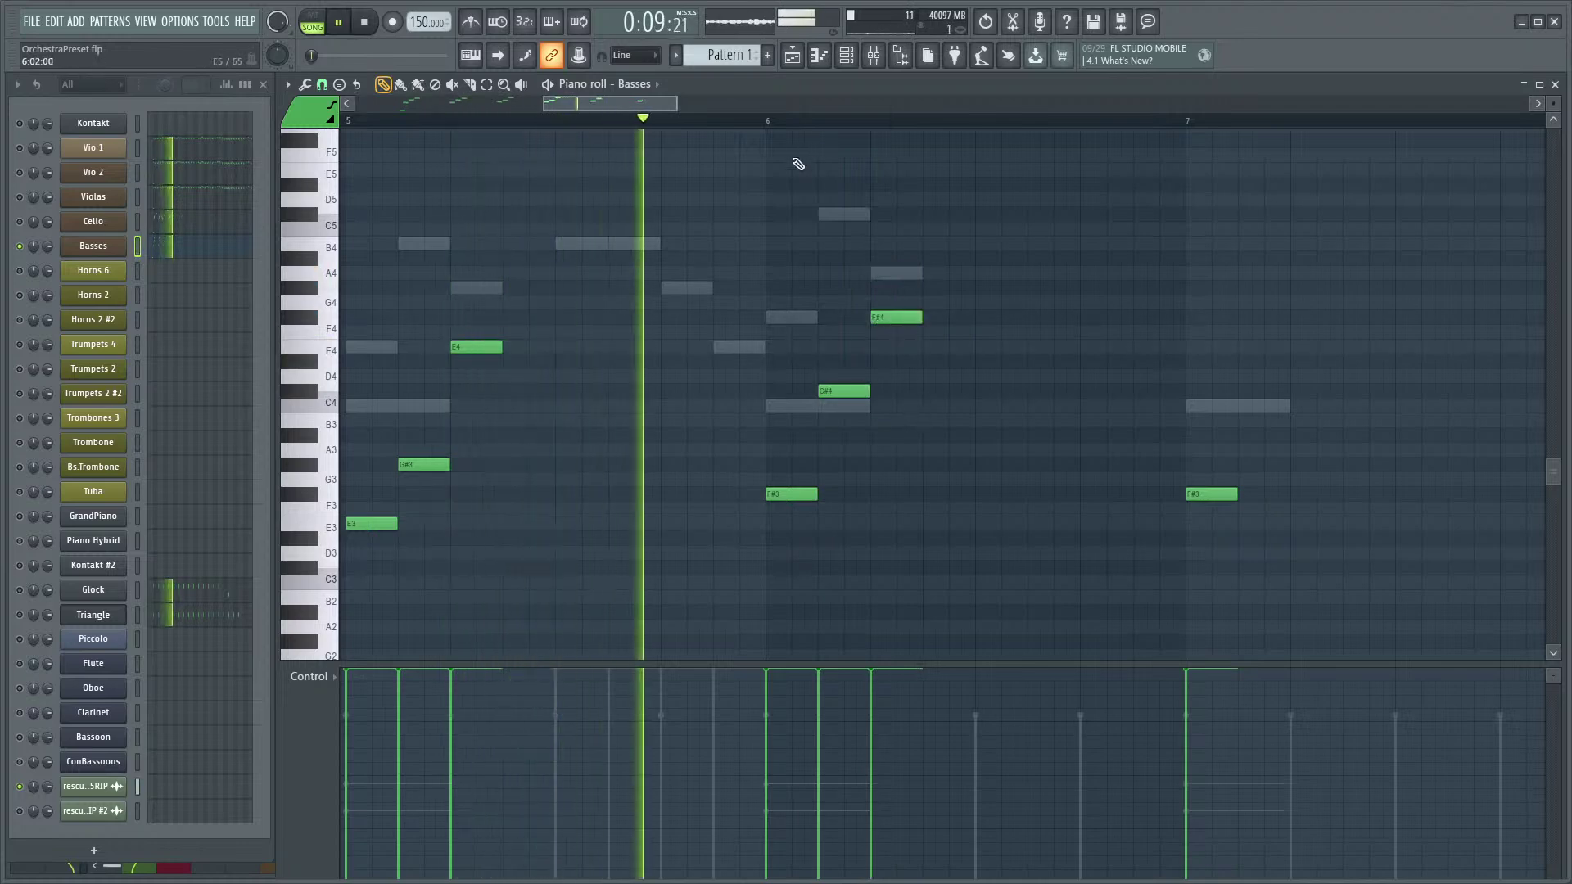
key(space)
- Move the playback start to bar 6 and repeatedly compare the three Basses notes there with the reference
click(789, 493)
click(768, 122)
key(space)
key(space)
key(space)
key(space)
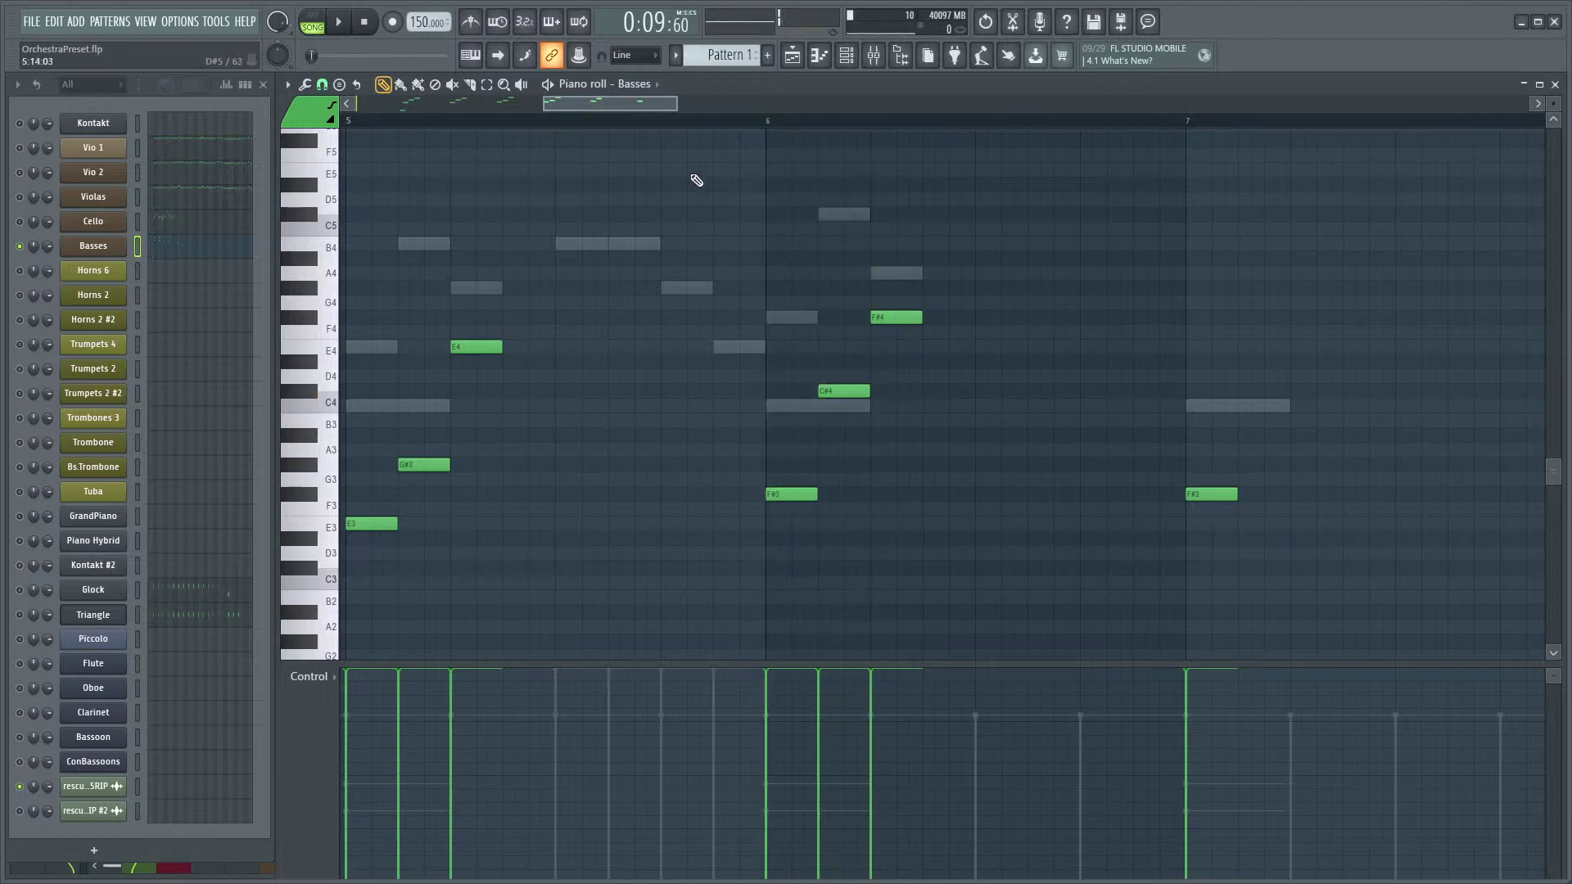
key(space)
key(space)
- Delete the C#4 in the Basses' bar 6, listen without it, and audition alternative pitches in its place
right_click(843, 390)
key(space)
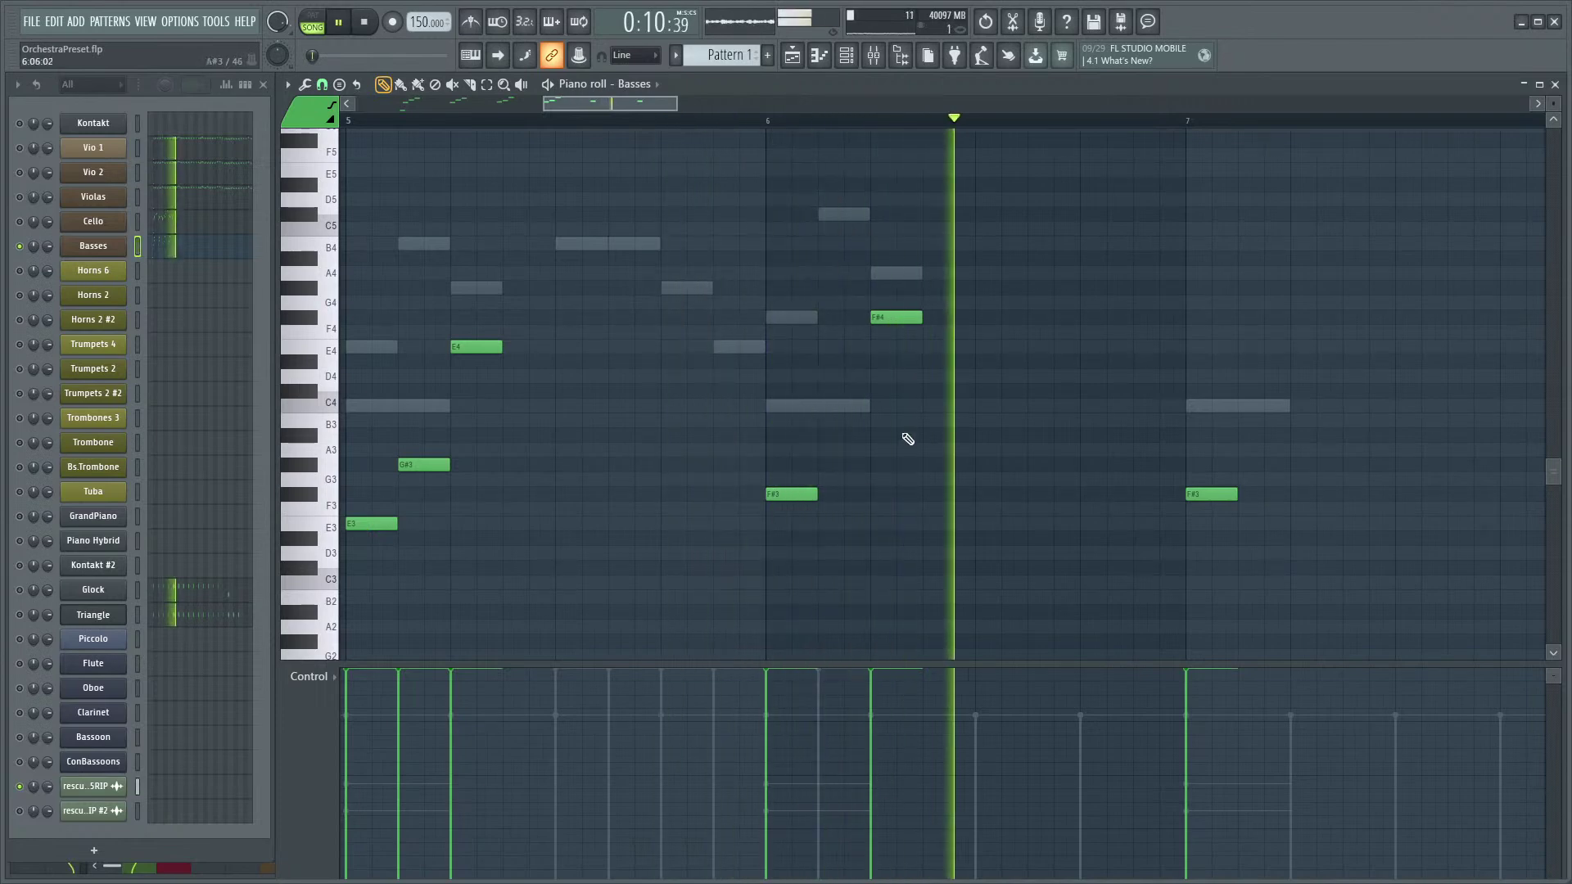
key(space)
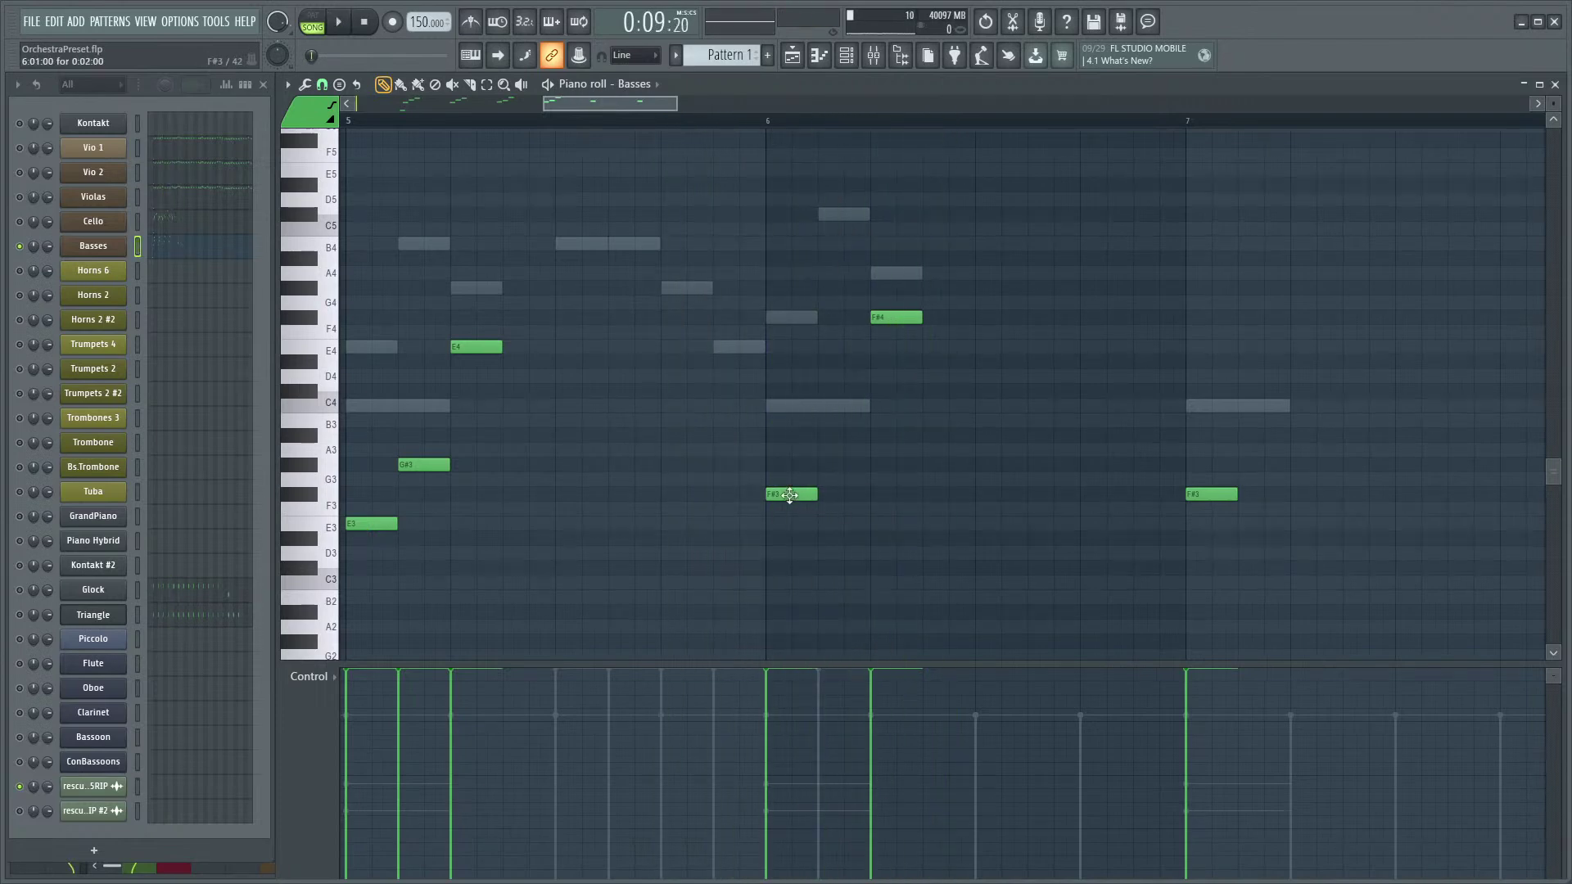
click(825, 406)
right_click(825, 405)
click(825, 392)
right_click(842, 392)
click(842, 430)
right_click(844, 432)
- Re-enter the C#4 between the F#3 and F#4 in bar 6, comparing playback with and without it
click(830, 393)
key(space)
key(space)
right_click(858, 393)
key(space)
key(space)
click(835, 391)
key(space)
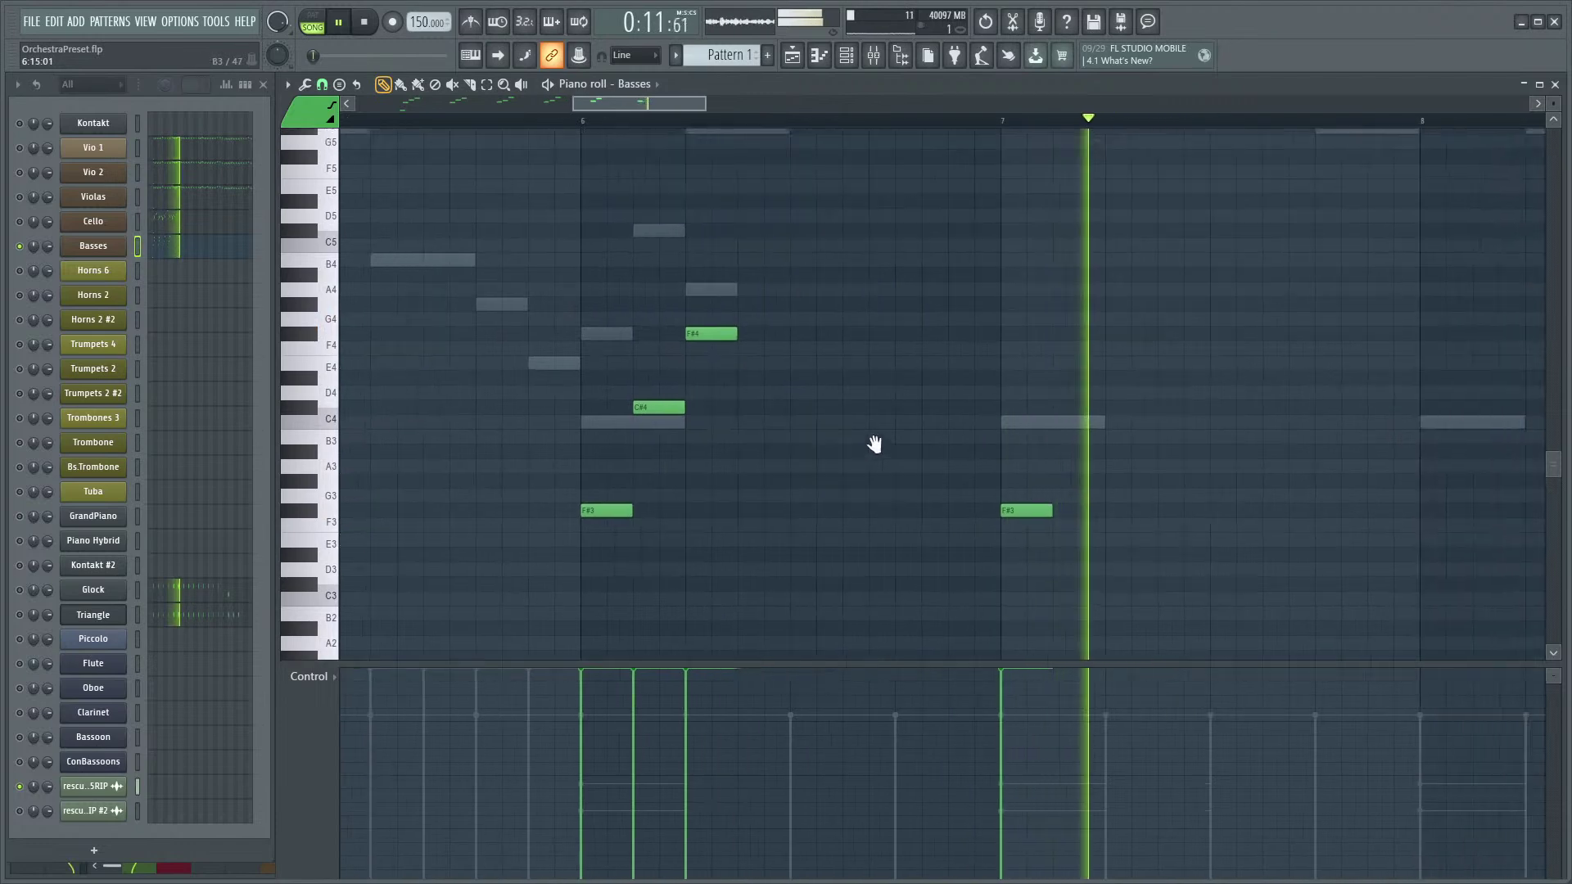
key(space)
- Add a C#4 note and an F#4 note directly after the F#3 in the Basses' bar 7 and play them back
click(984, 413)
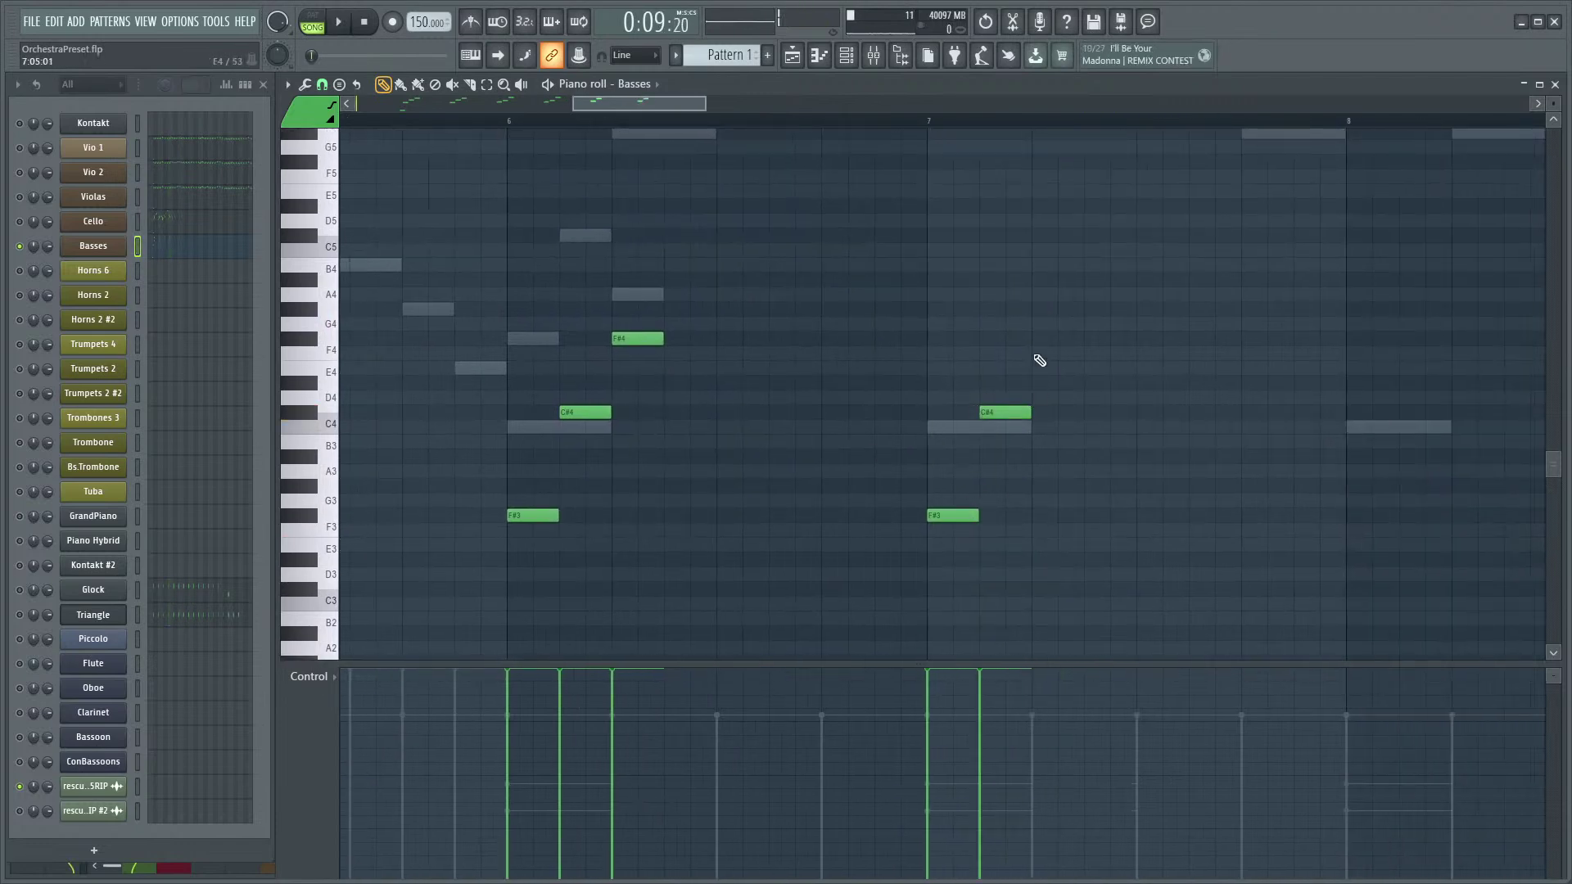
click(1037, 339)
key(space)
scroll(747, 456, down, 3)
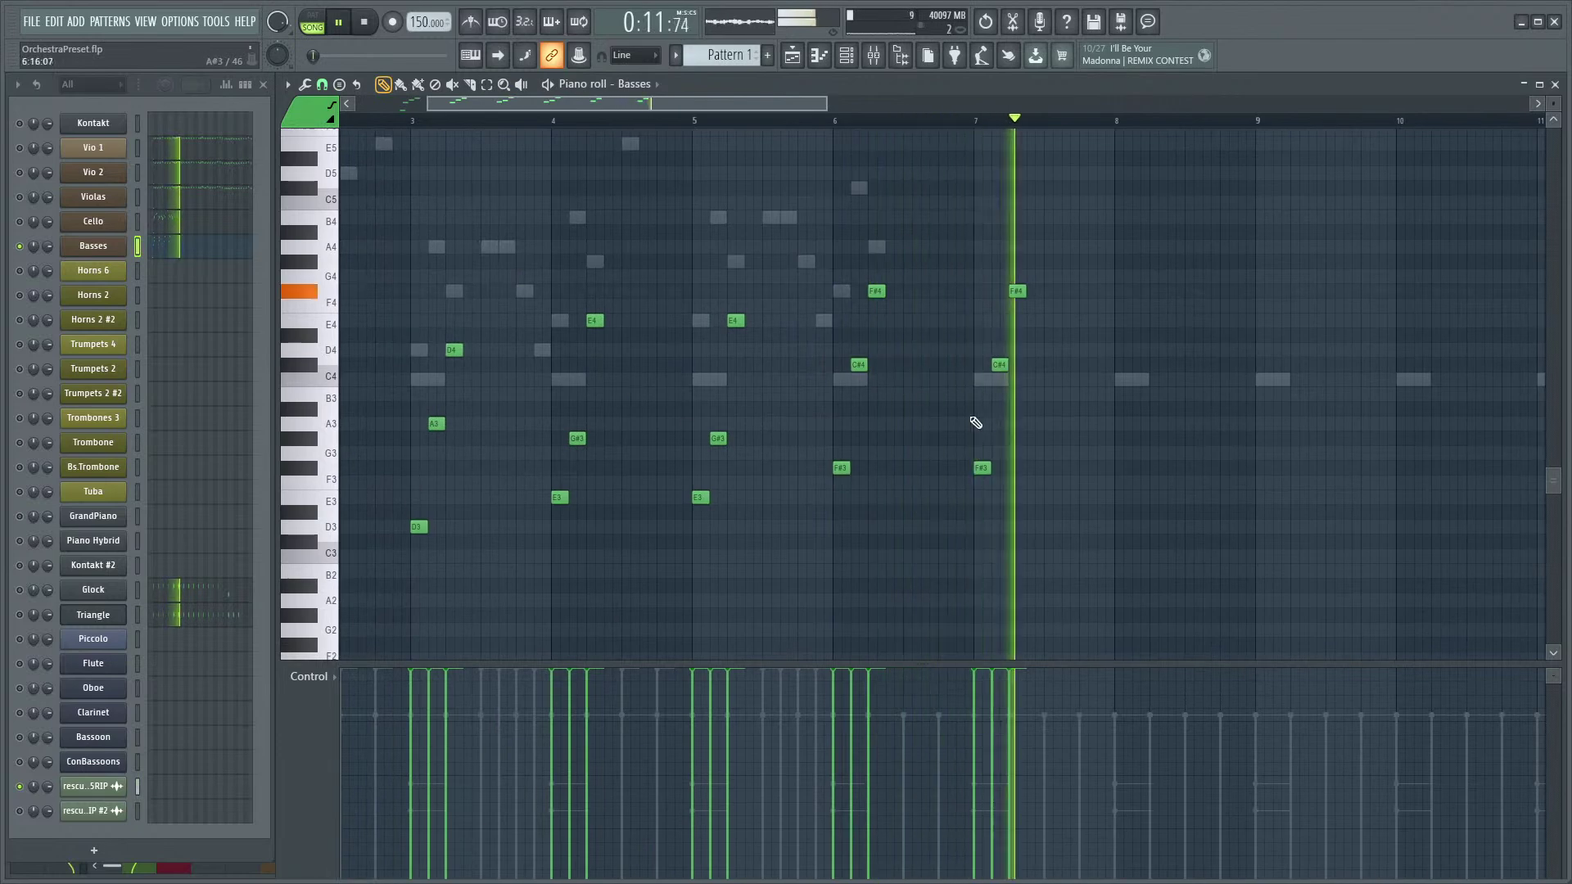
key(space)
- Play the Basses' phrases in bars 6 and 7 against the reference and check how they fit the surrounding notes
scroll(859, 413, up, 3)
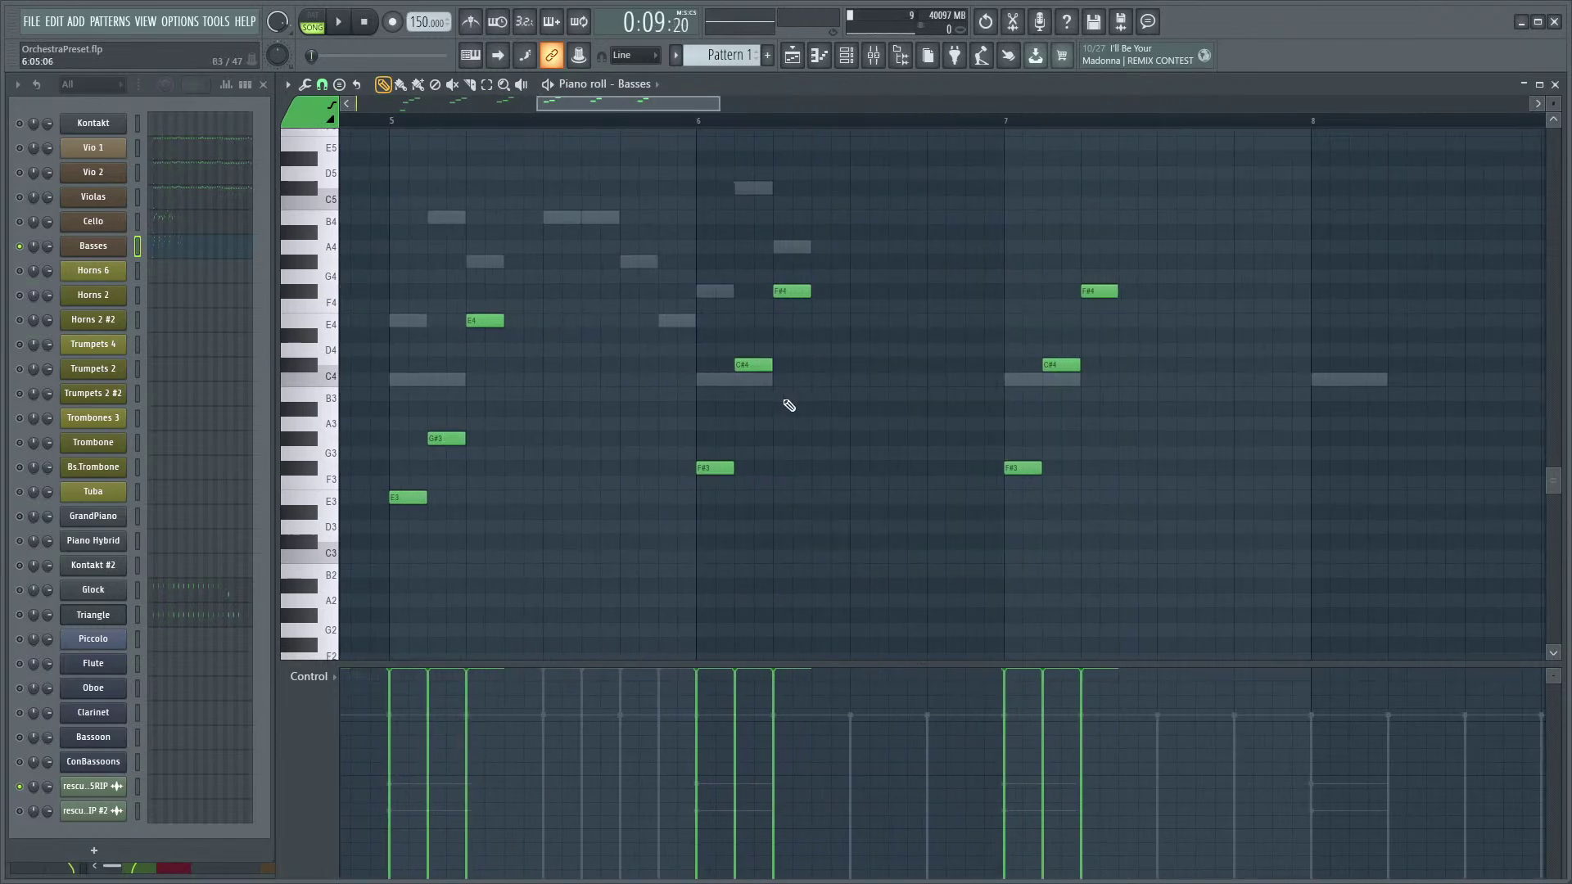
drag(671, 314, 711, 329)
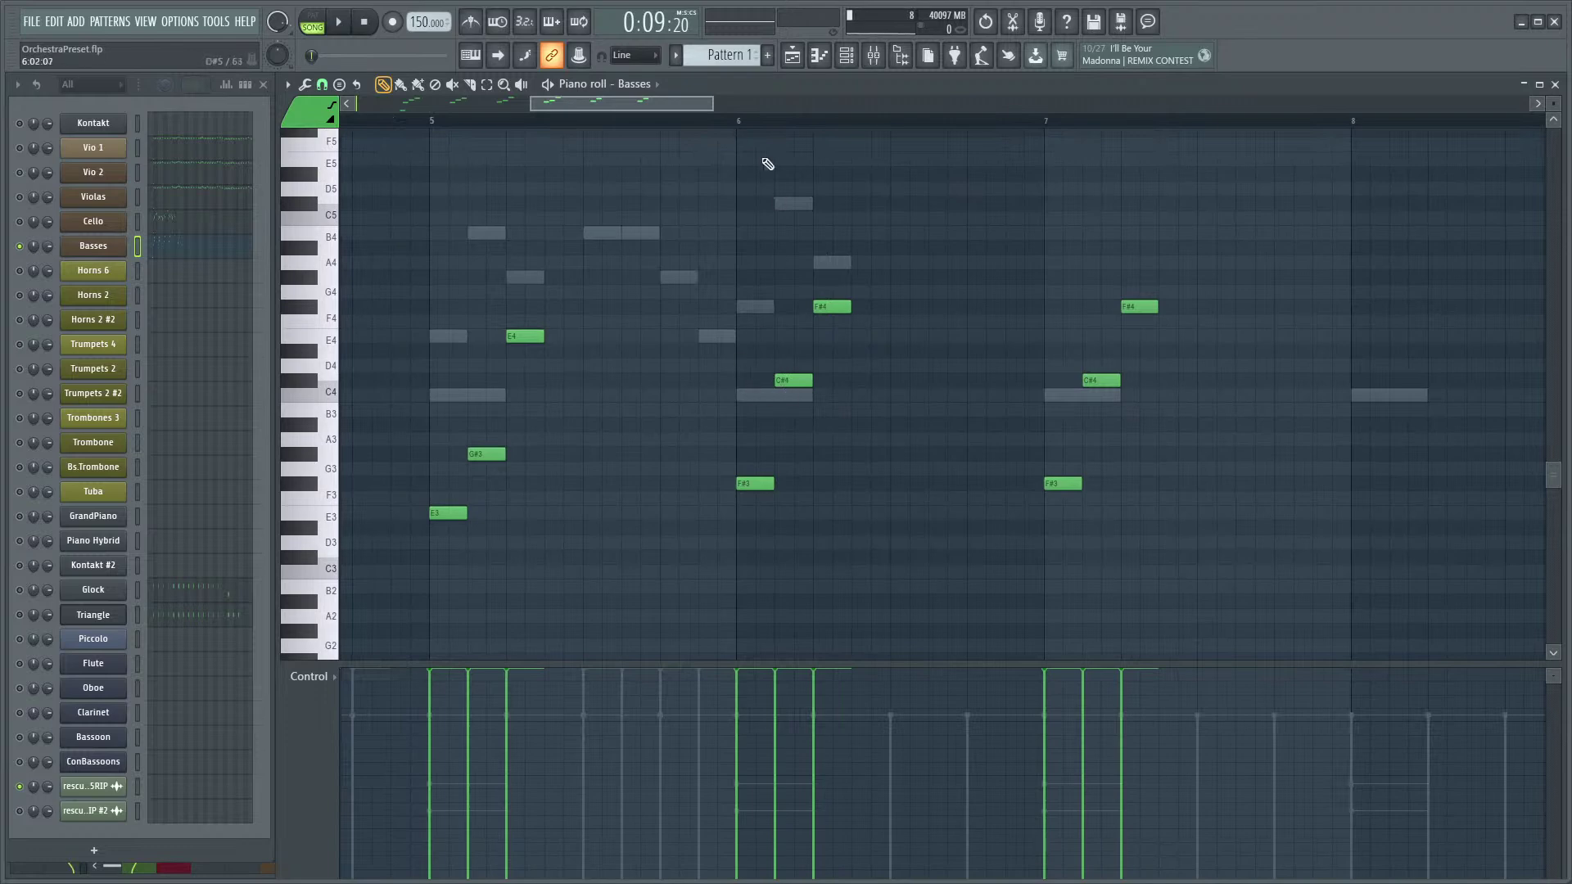
key(space)
key(space)
scroll(831, 365, down, 3)
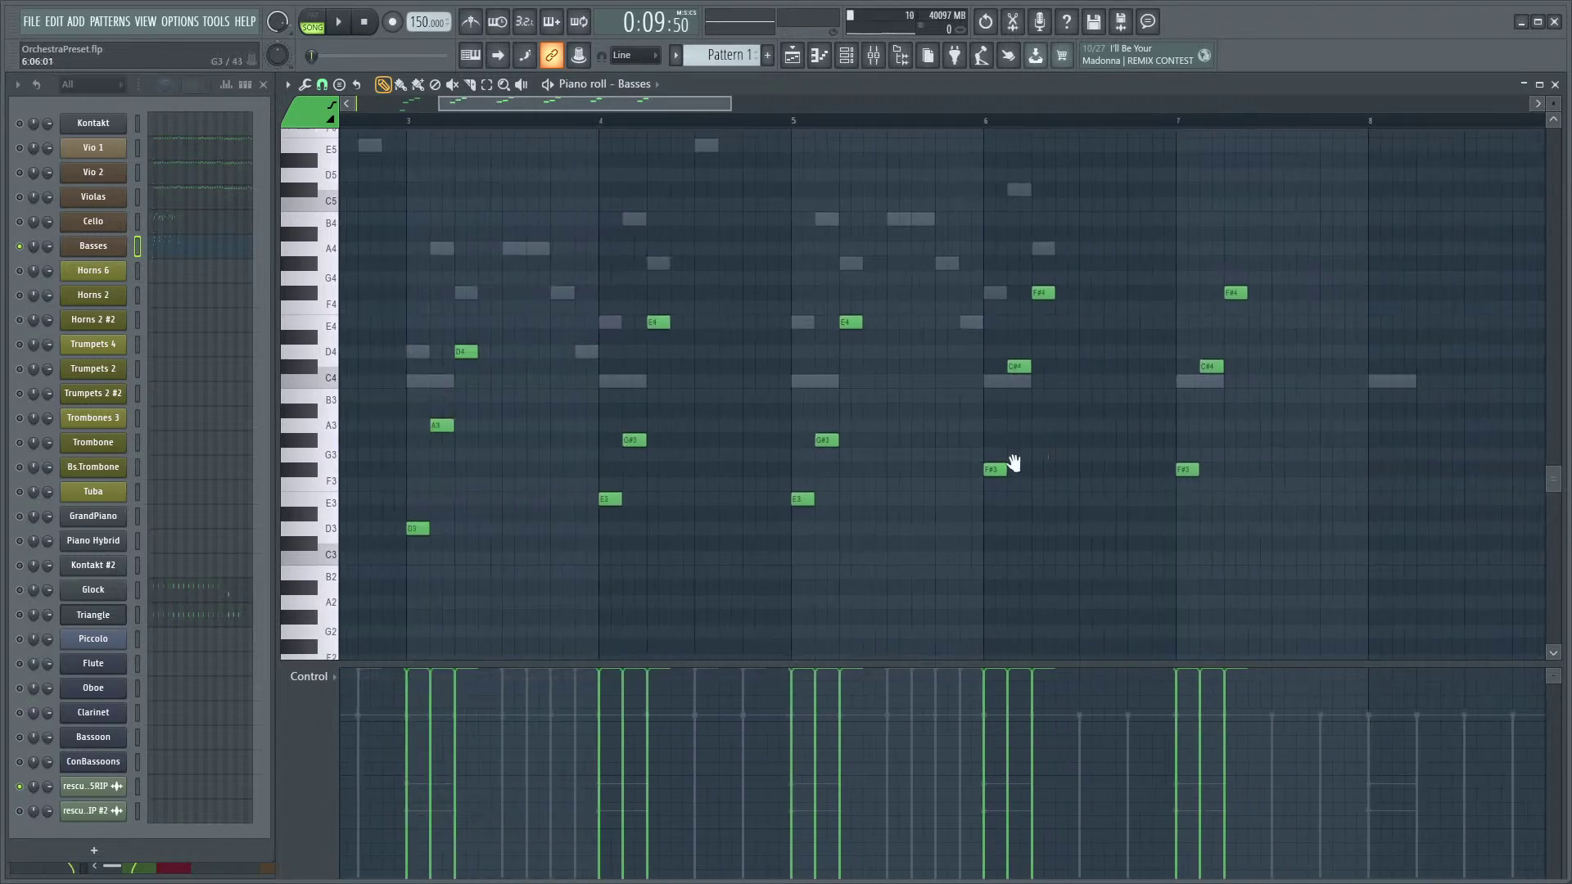
scroll(844, 459, up, 3)
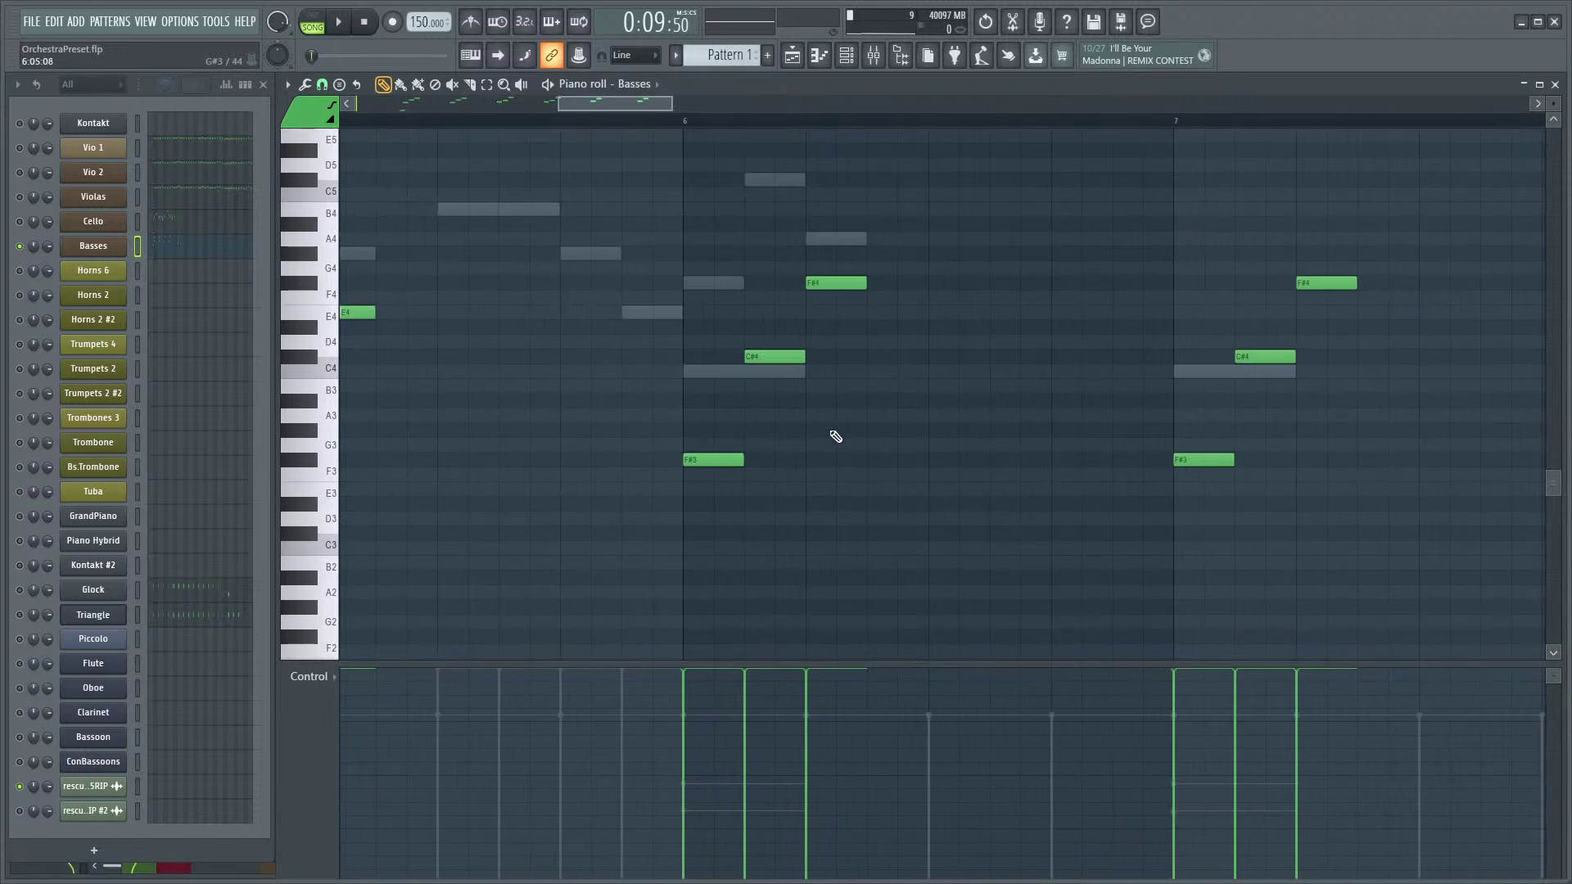
scroll(829, 436, down, 4)
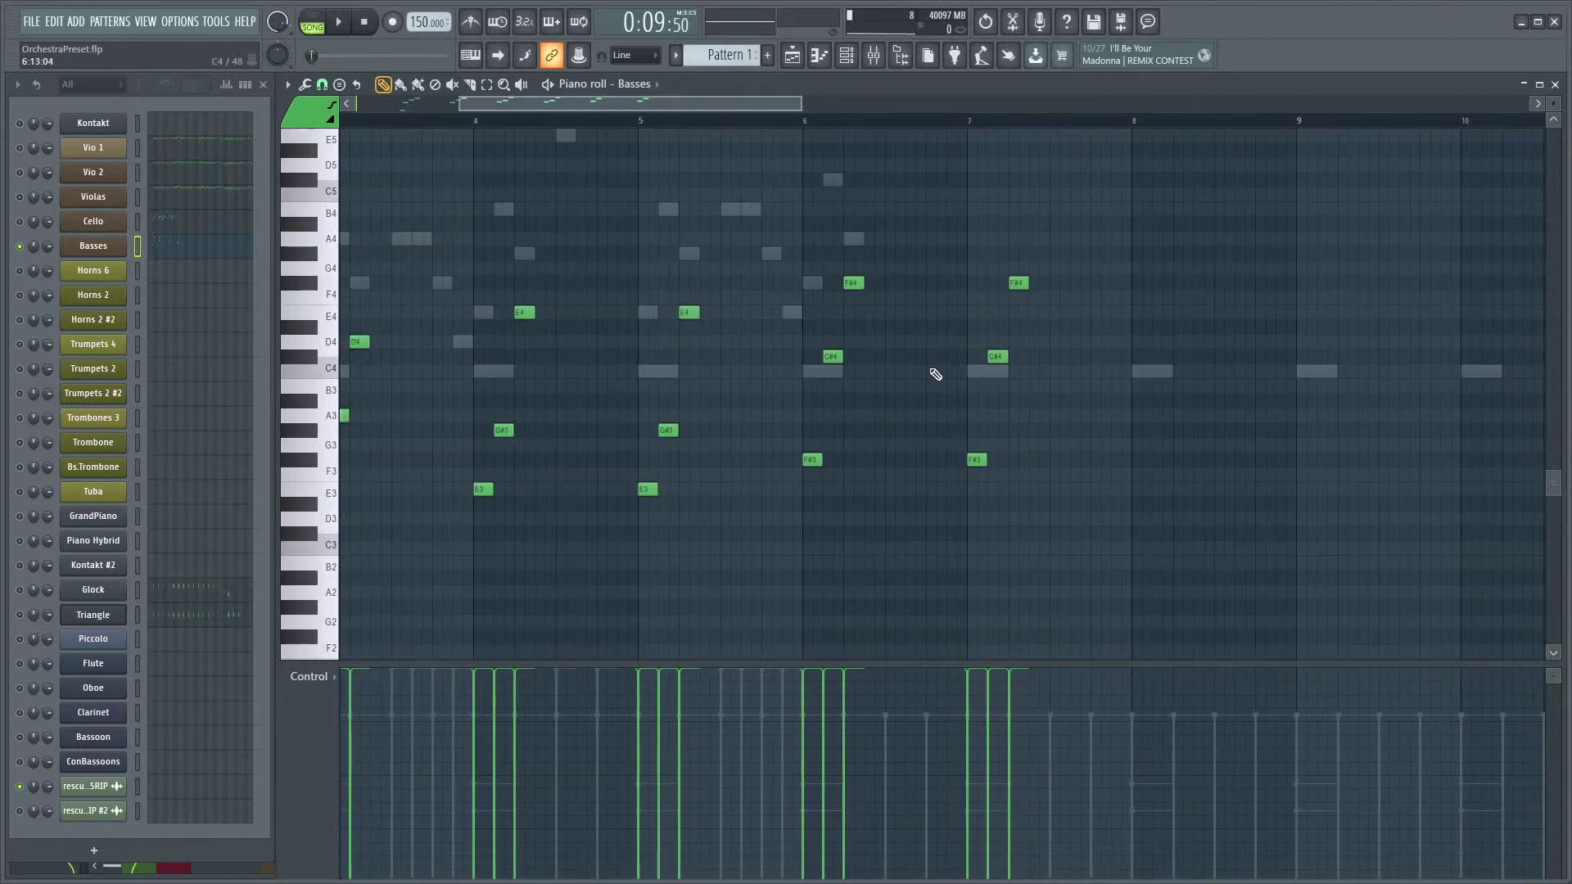
scroll(827, 426, up, 4)
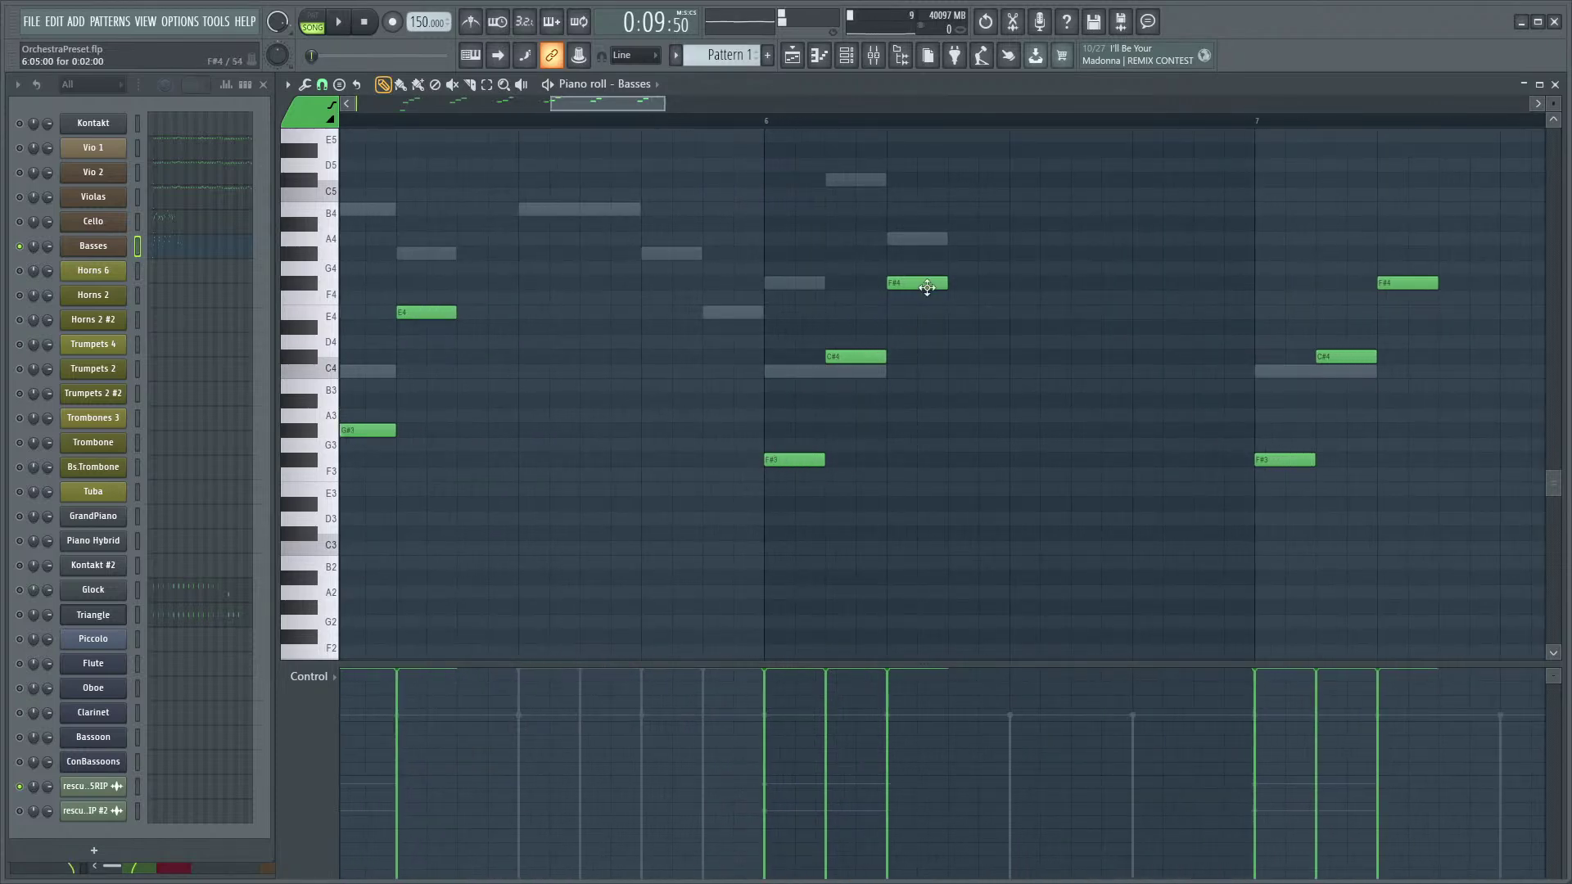
scroll(1039, 384, right, 3)
scroll(649, 369, left, 1)
scroll(753, 414, up, 2)
scroll(729, 194, left, 2)
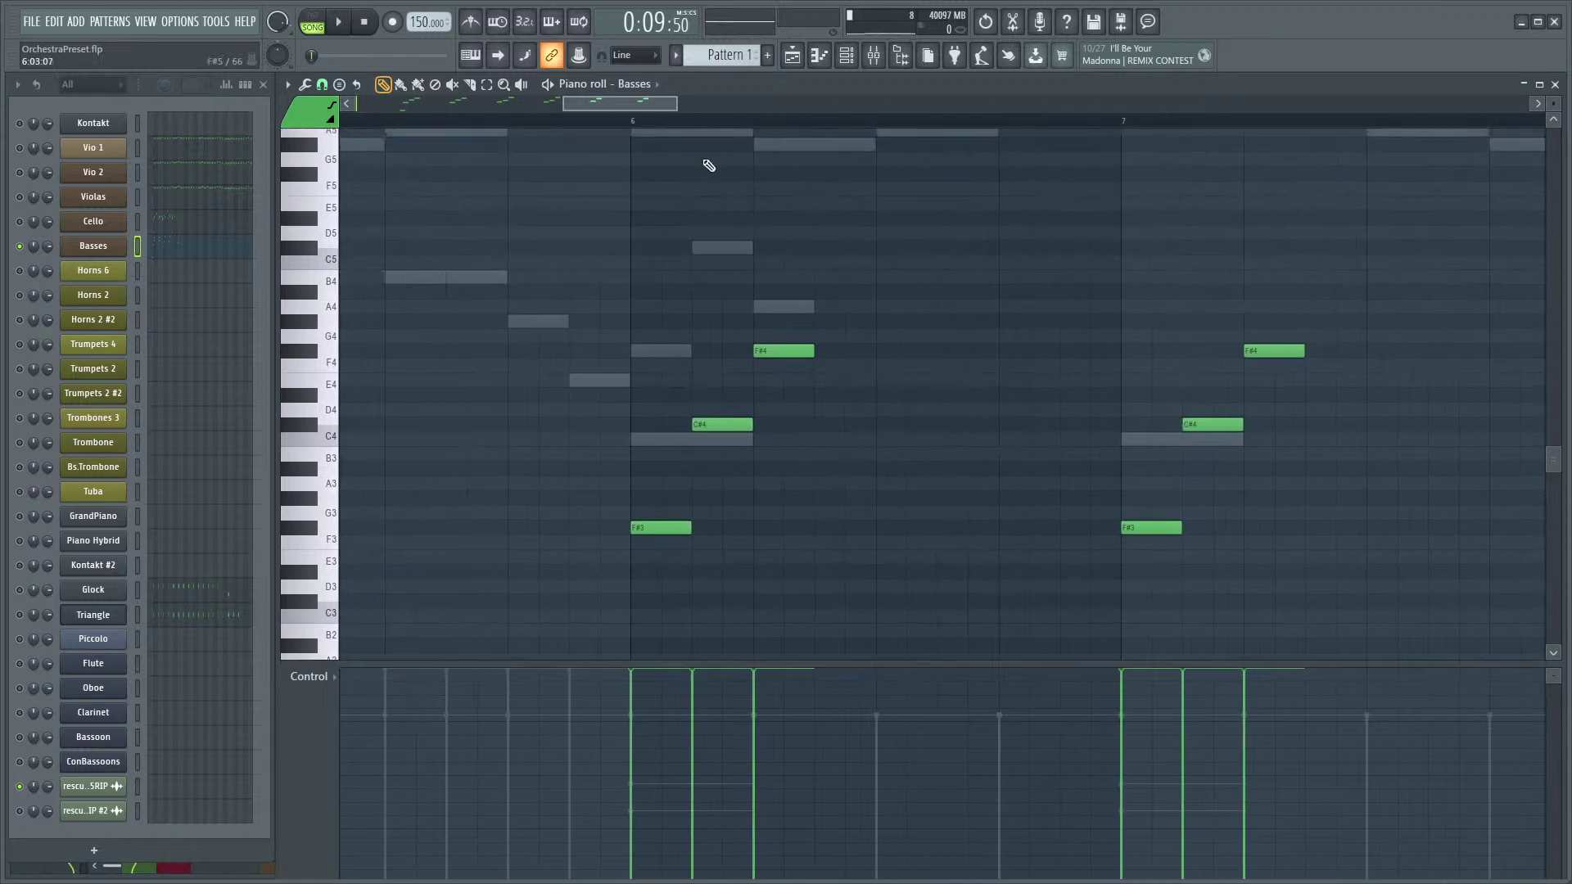
key(space)
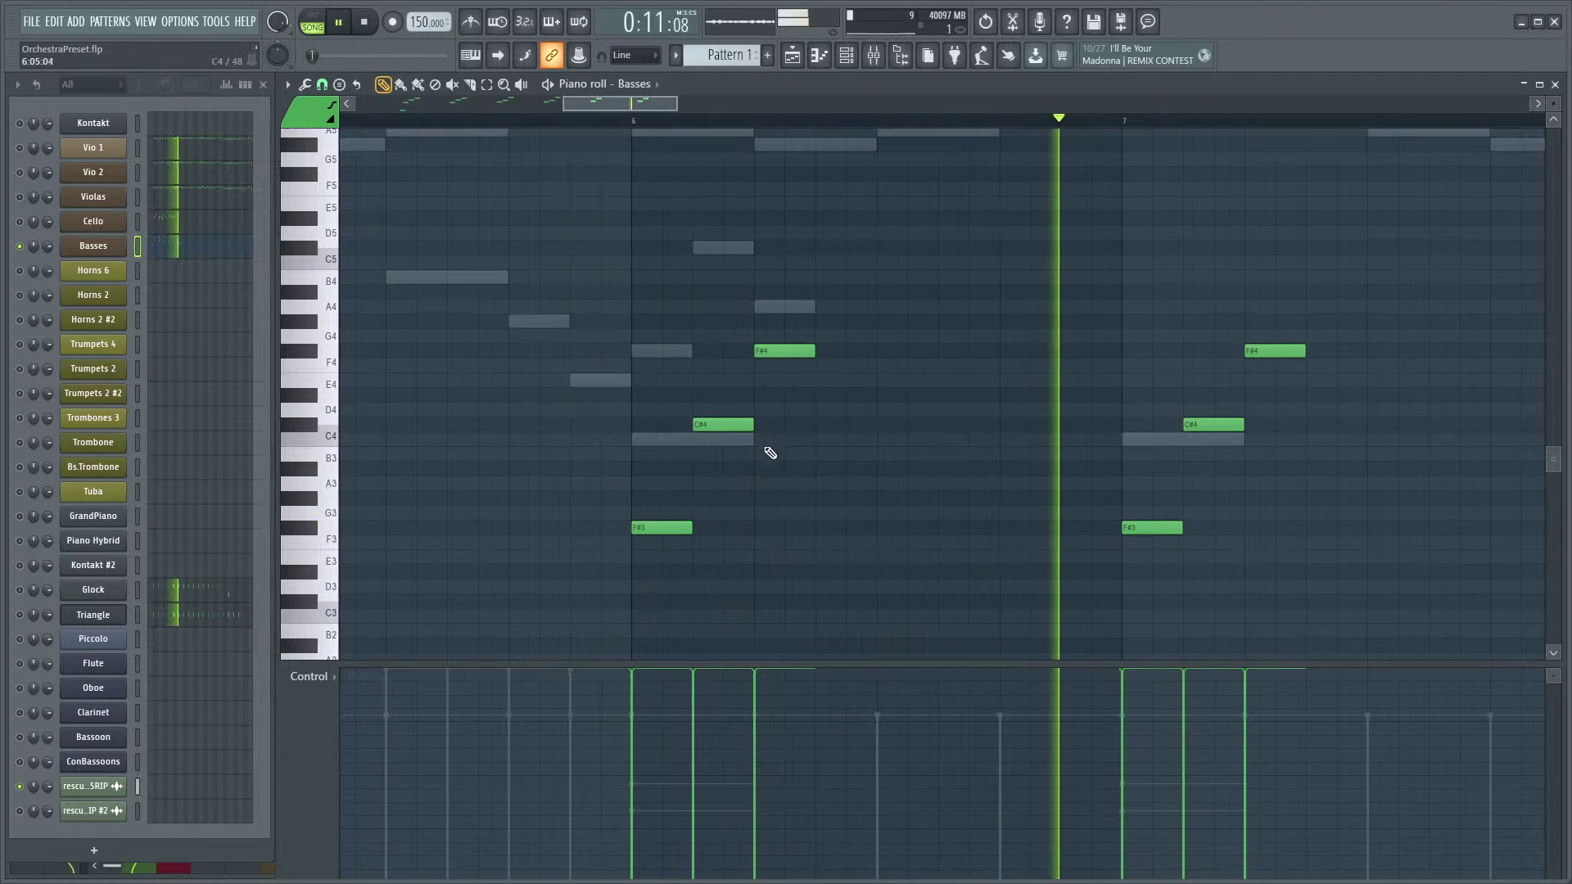
scroll(974, 446, down, 3)
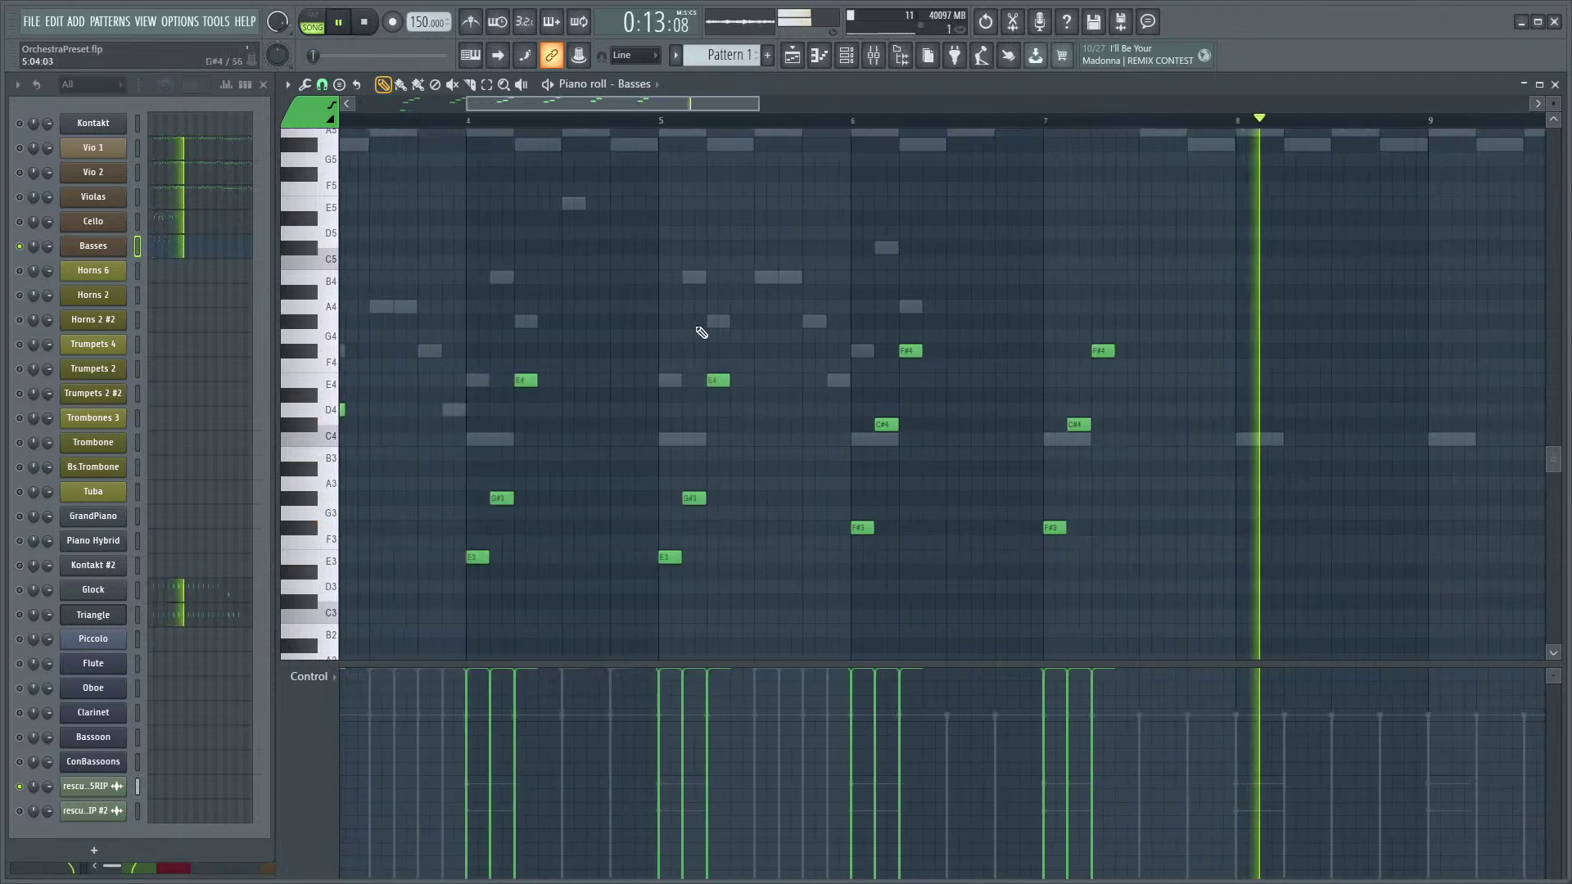
scroll(769, 385, down, 3)
key(space)
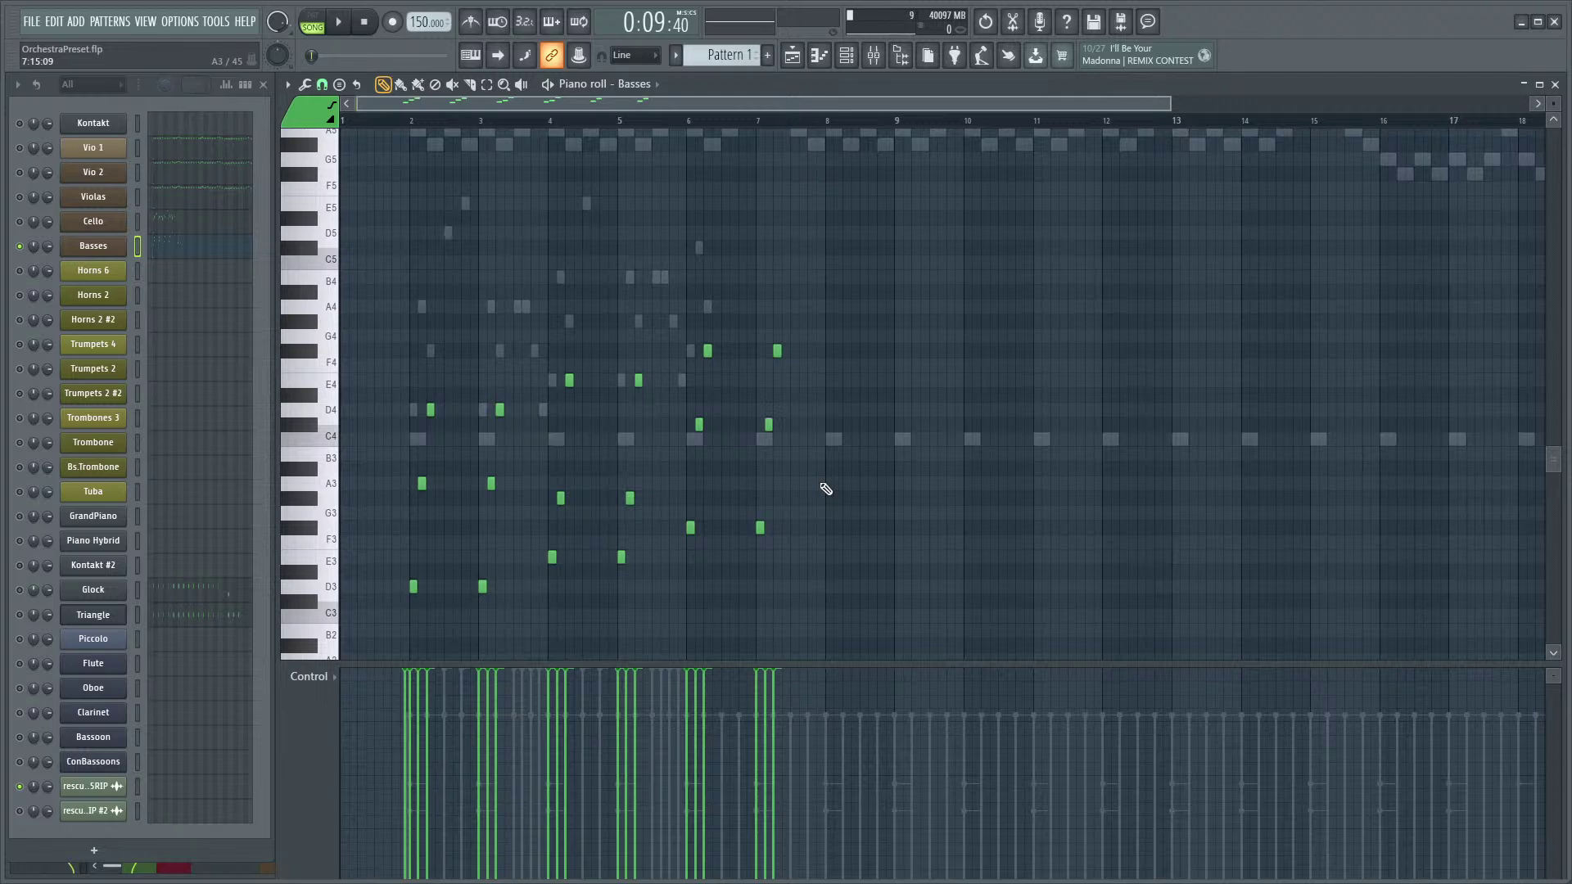
- Examine the Basses' note pattern across bars 2 to 7 together with the other channels' ghost notes
scroll(600, 439, down, 4)
ctrl+scroll(453, 477, up, 3)
scroll(692, 438, up, 3)
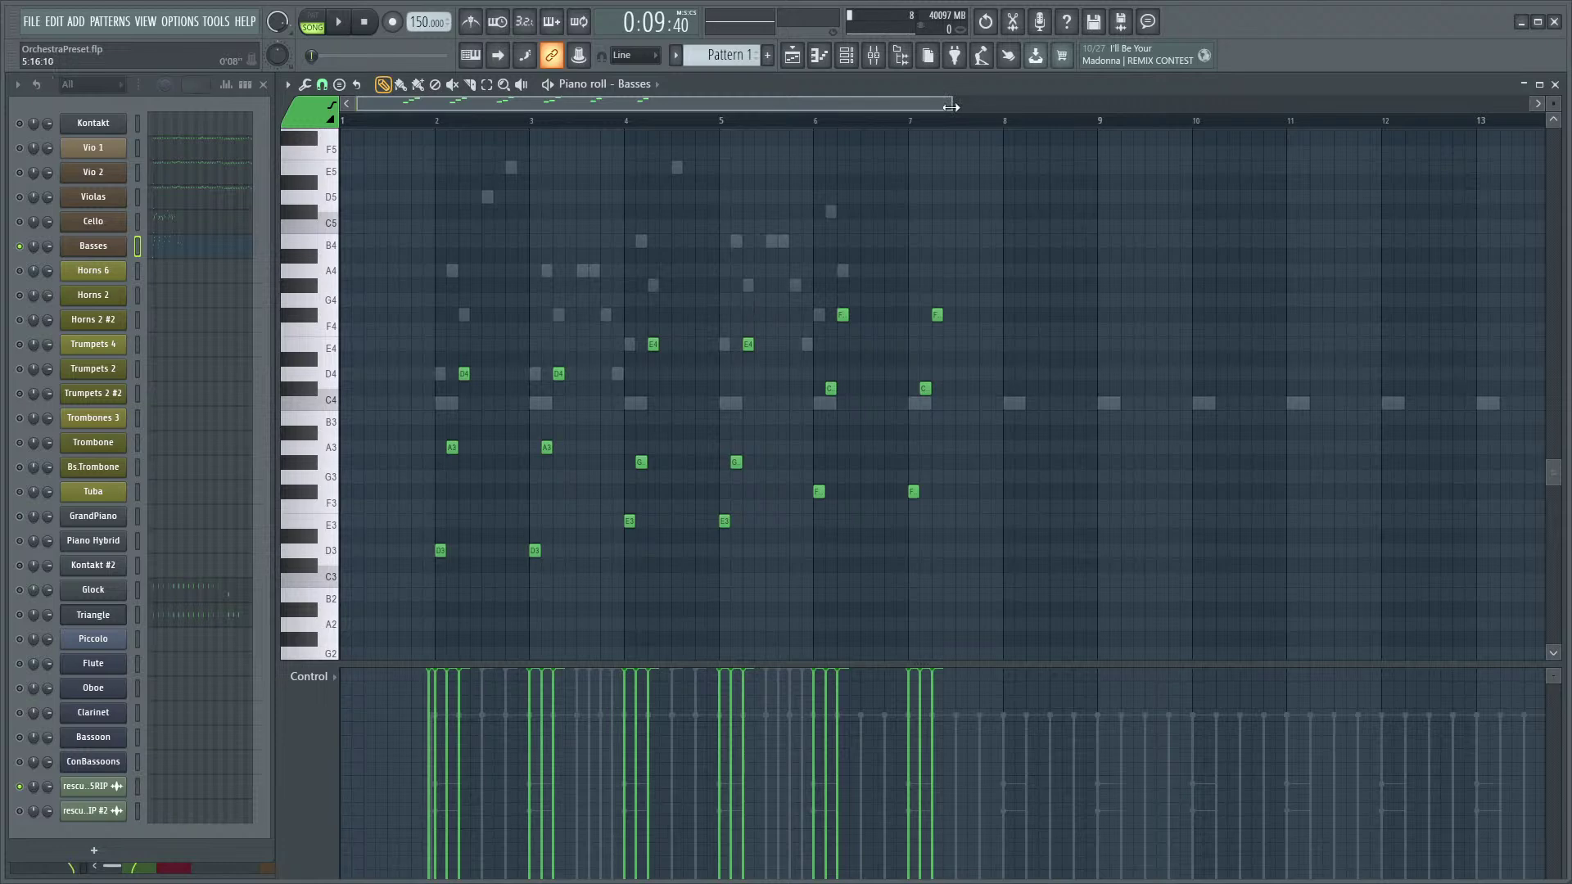
scroll(843, 278, up, 3)
scroll(778, 258, down, 3)
scroll(703, 311, down, 1)
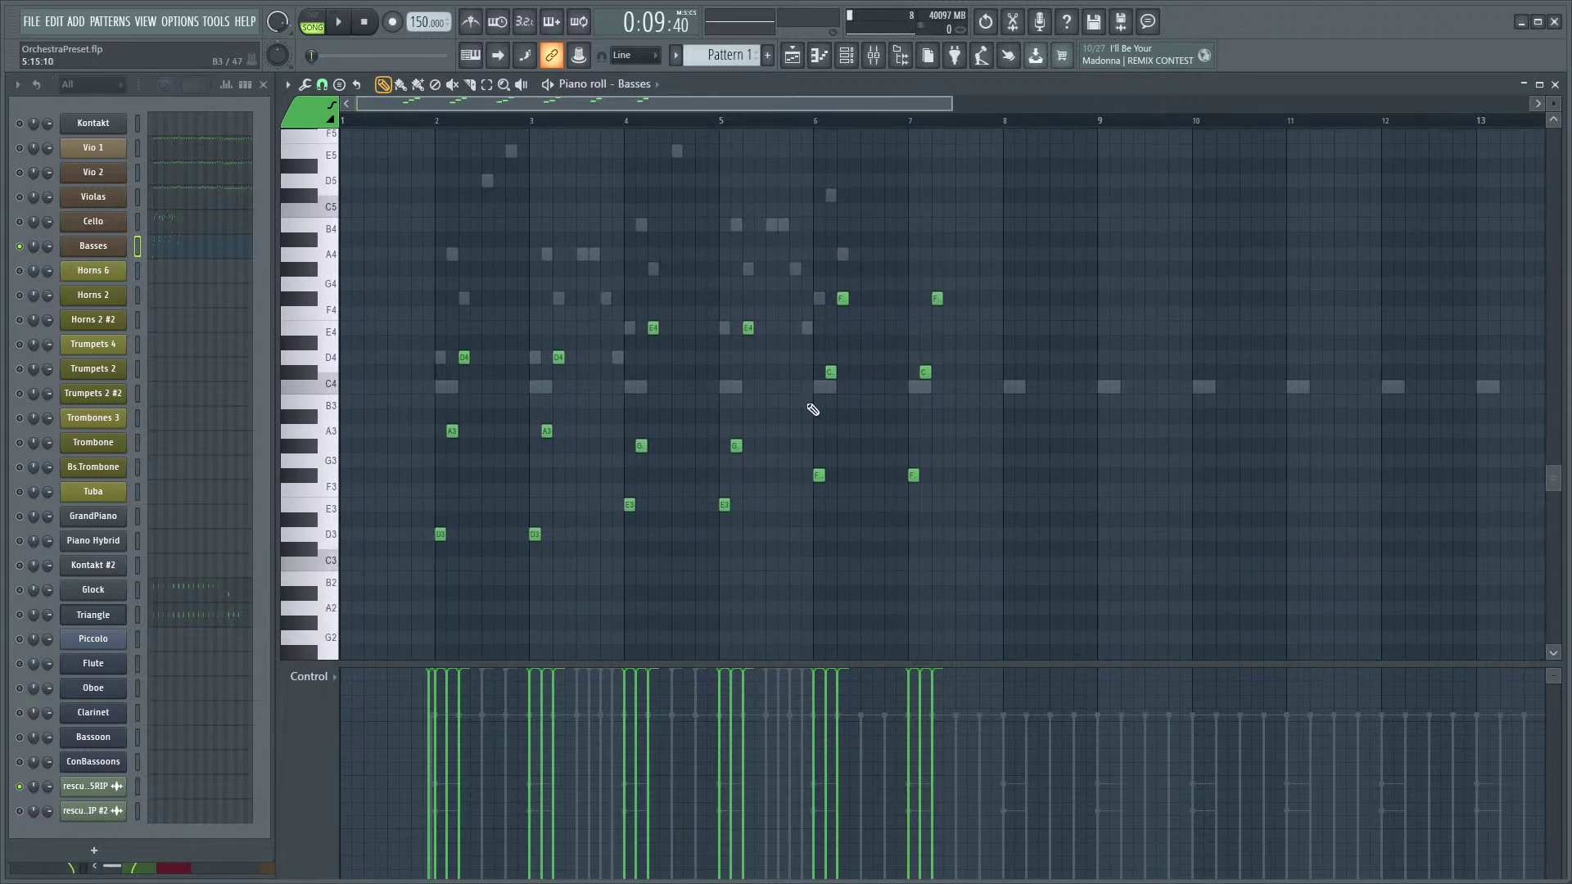
scroll(686, 459, down, 2)
scroll(695, 409, up, 3)
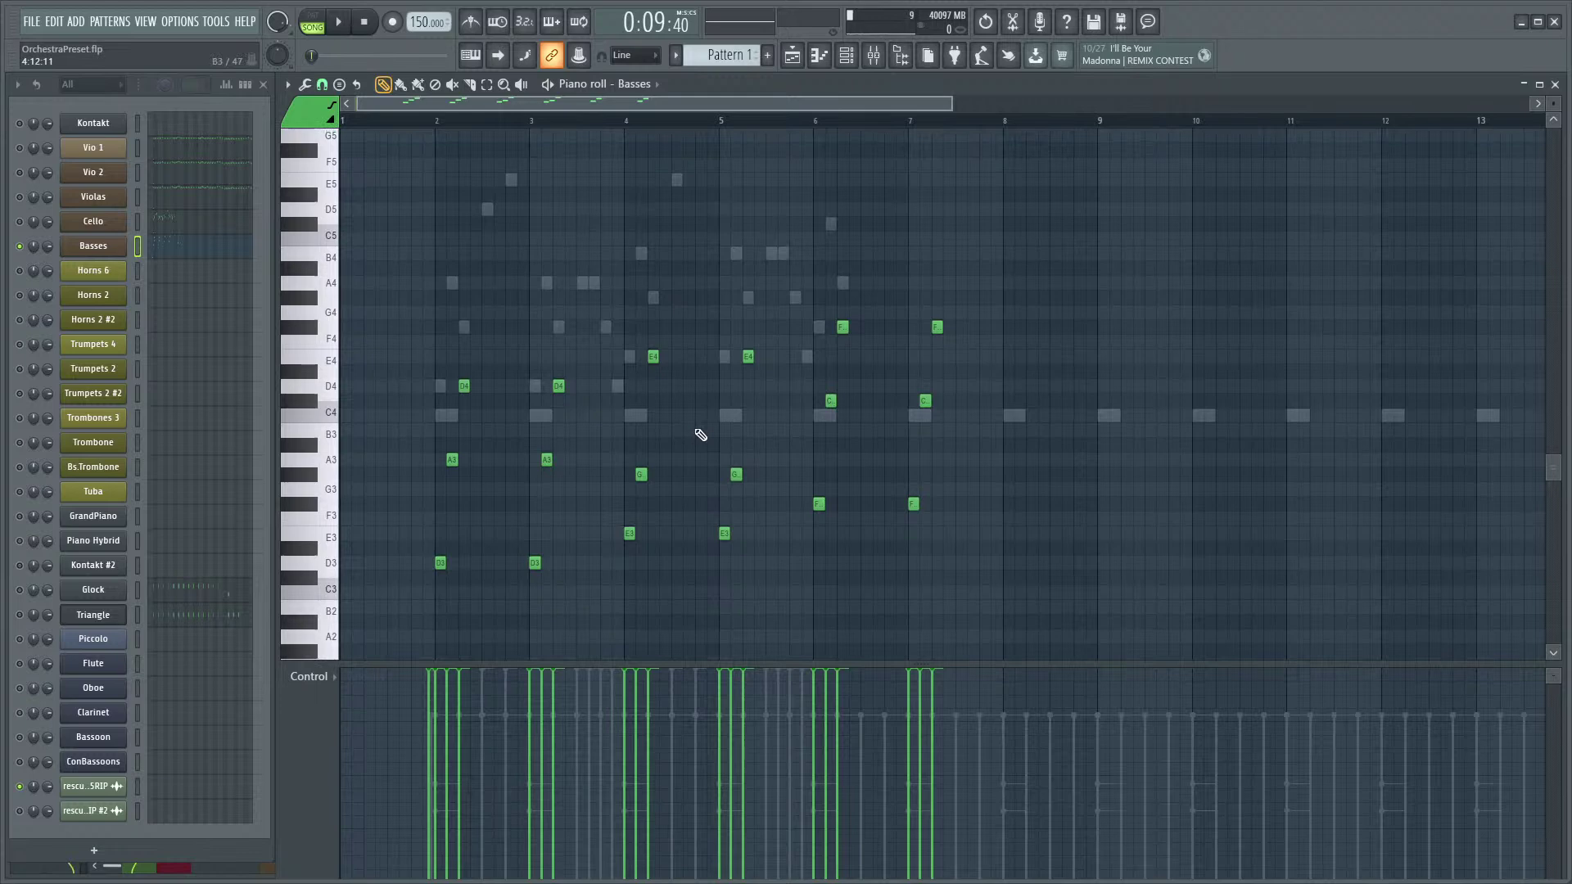
scroll(674, 428, down, 5)
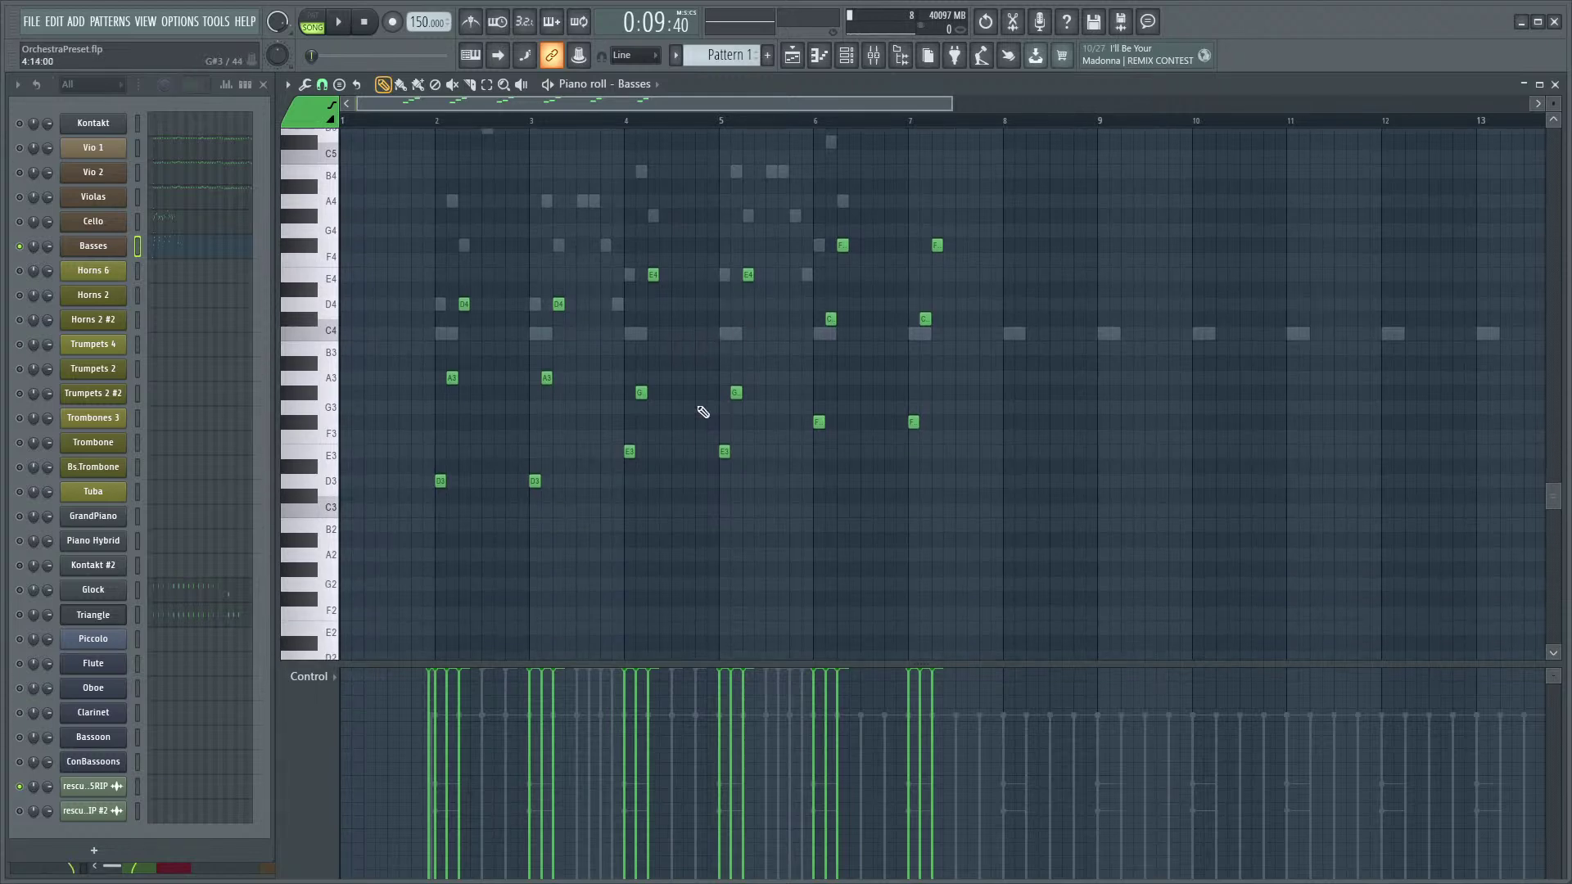
scroll(551, 537, up, 2)
drag(786, 573, 818, 532)
scroll(818, 532, down, 2)
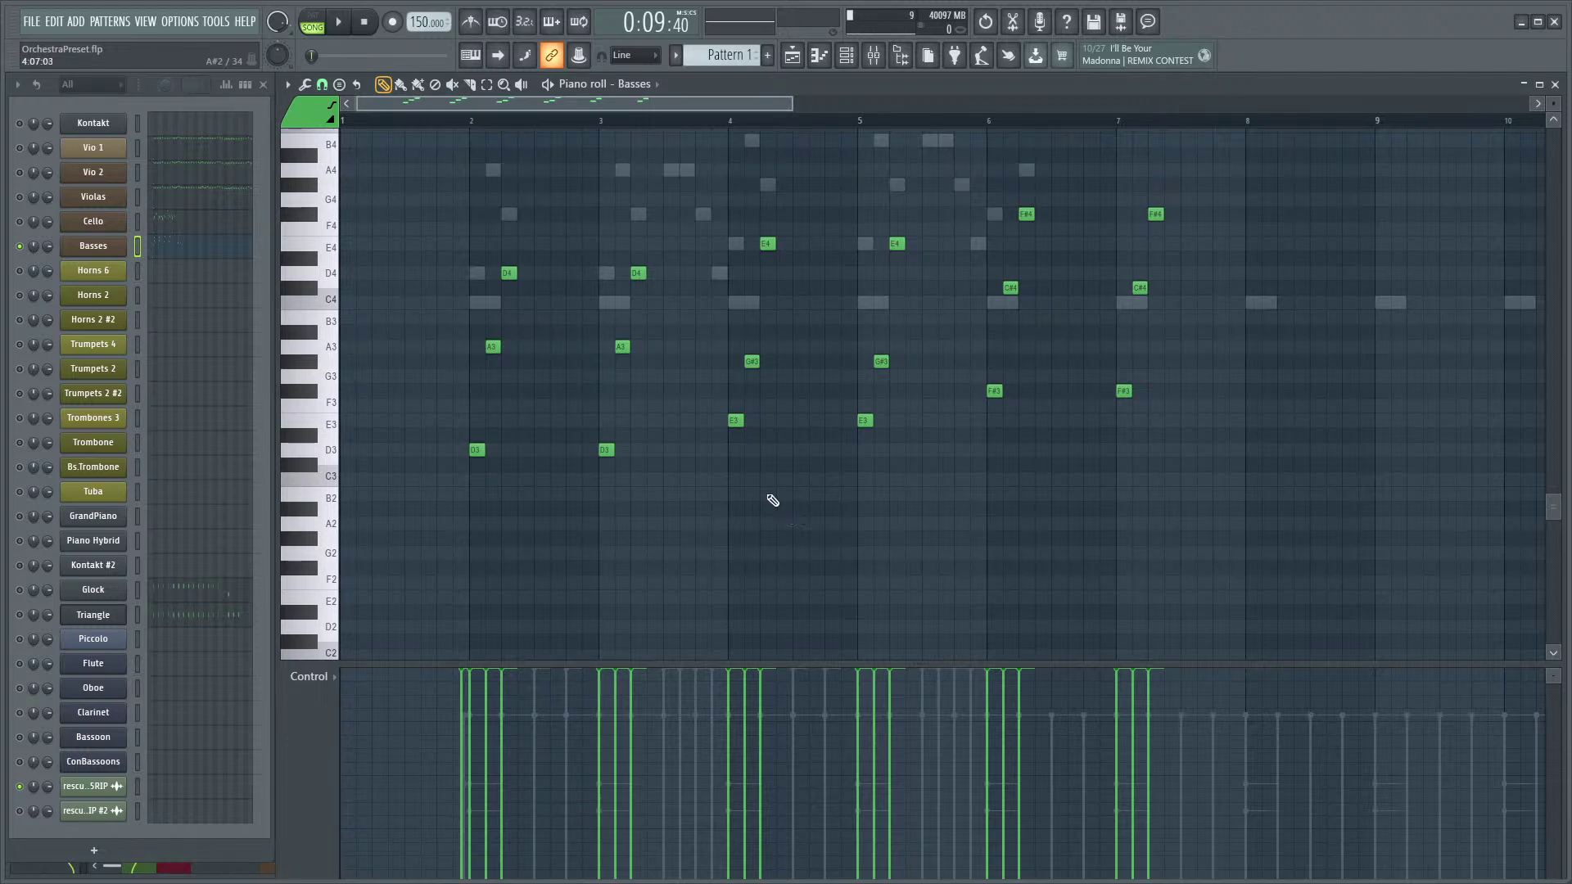
- Close the piano roll, hide the mixer, and review Pattern 1 beneath the reference waveform in the playlist
click(1554, 84)
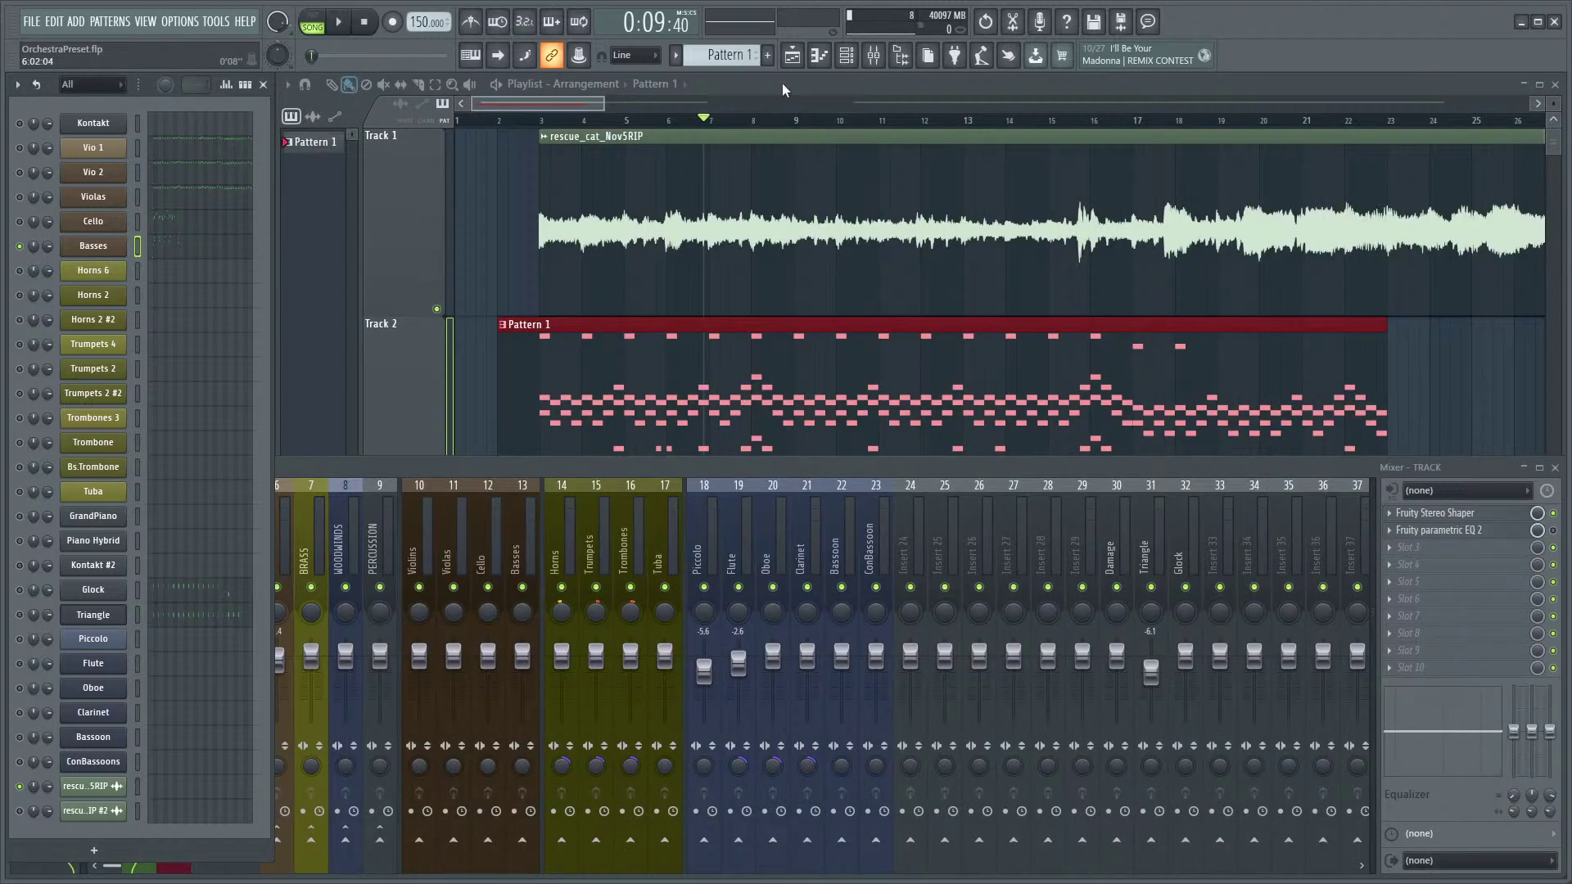
key(F9)
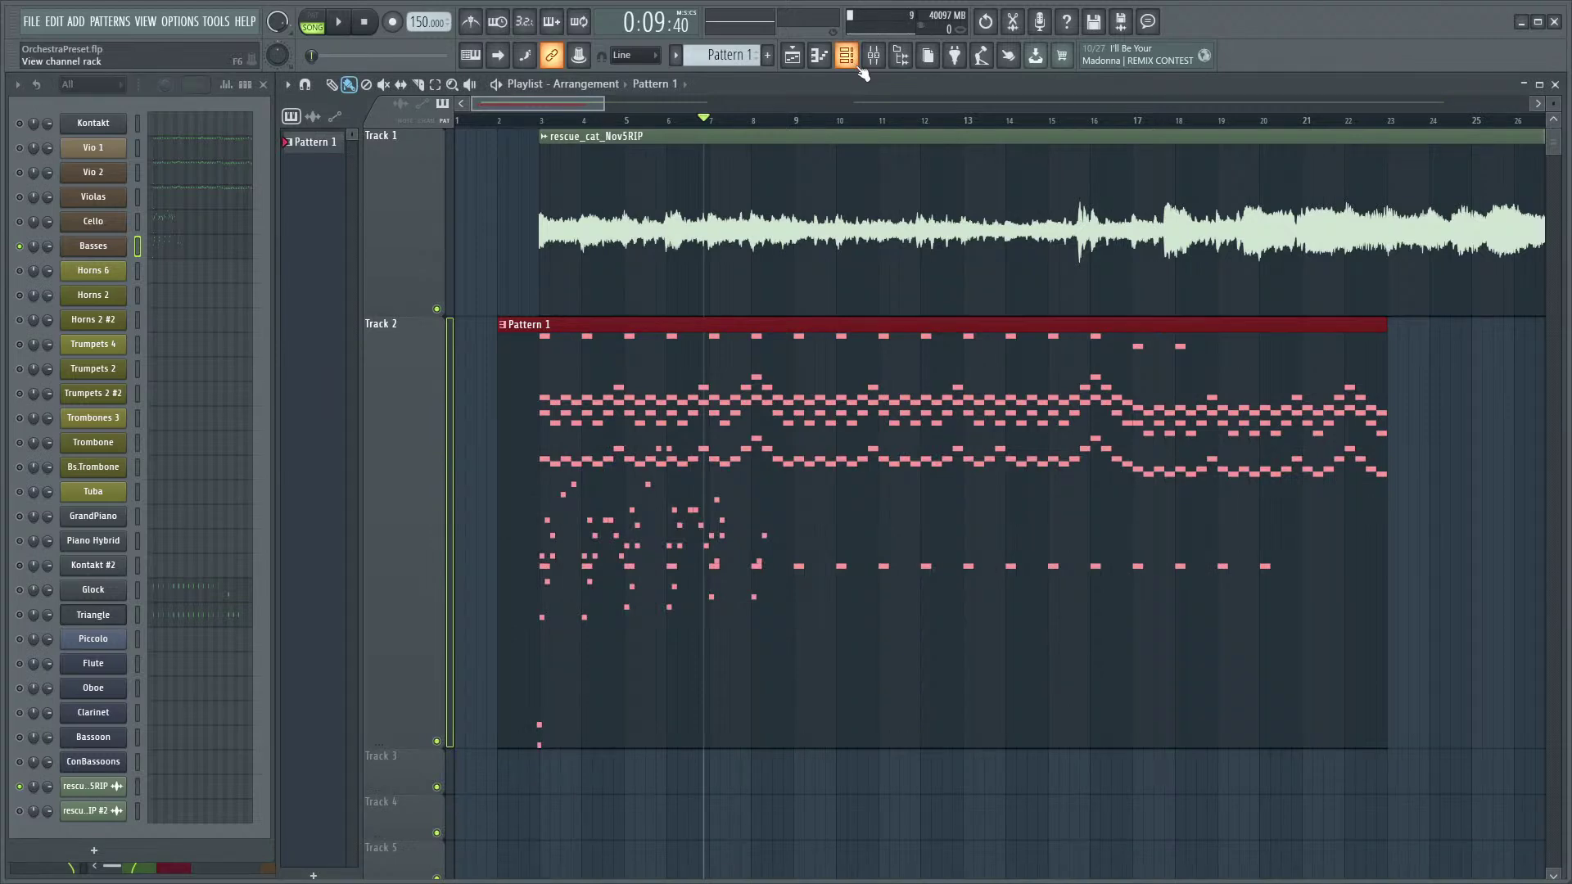
scroll(821, 425, down, 4)
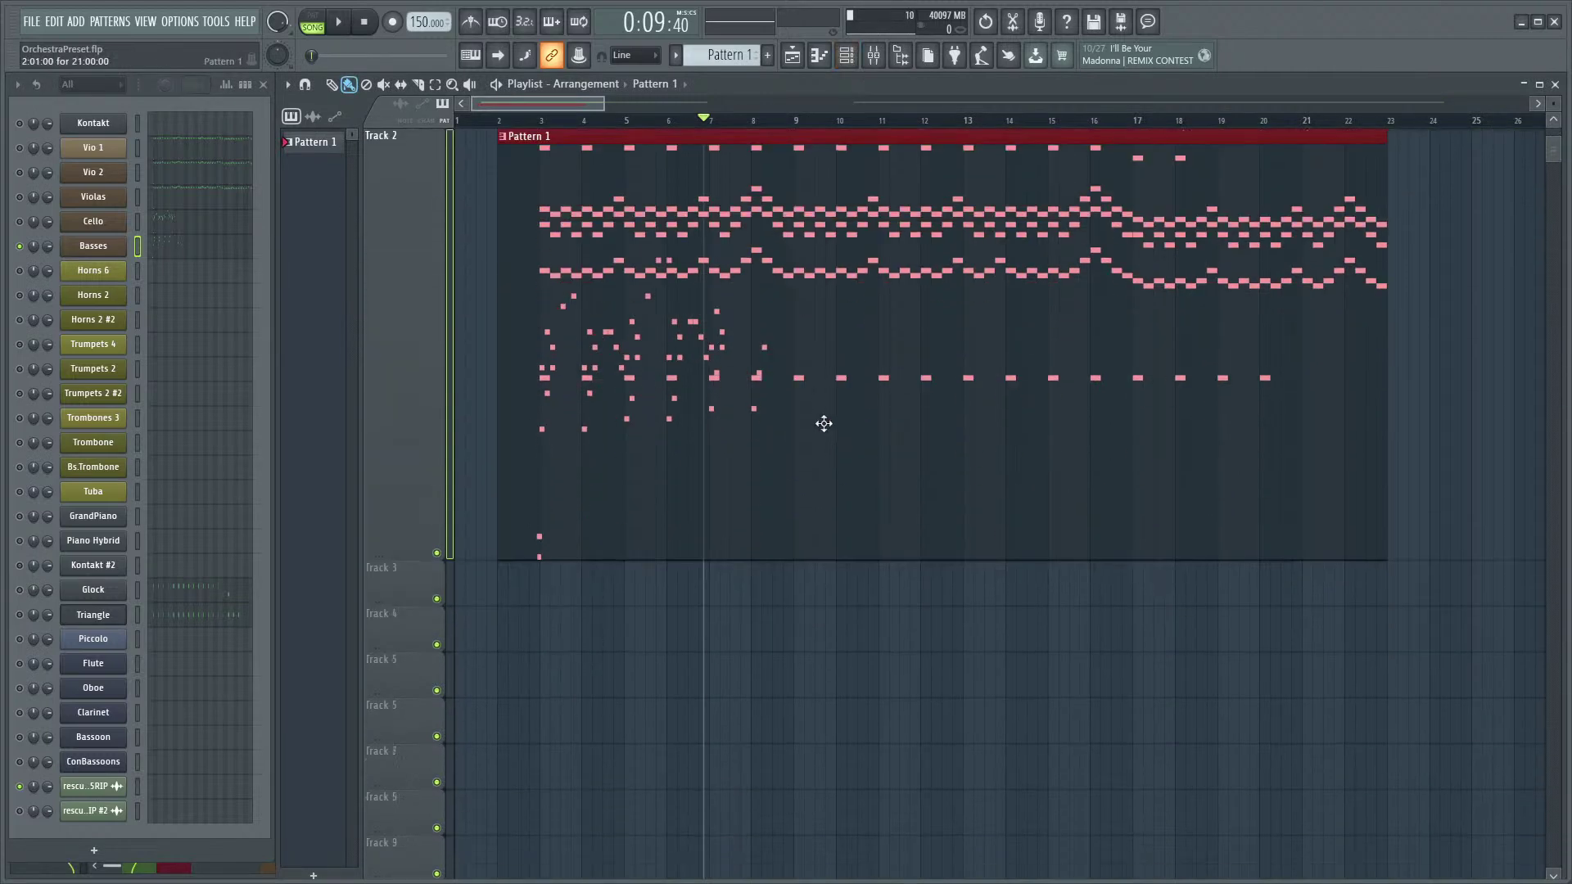
scroll(757, 547, up, 3)
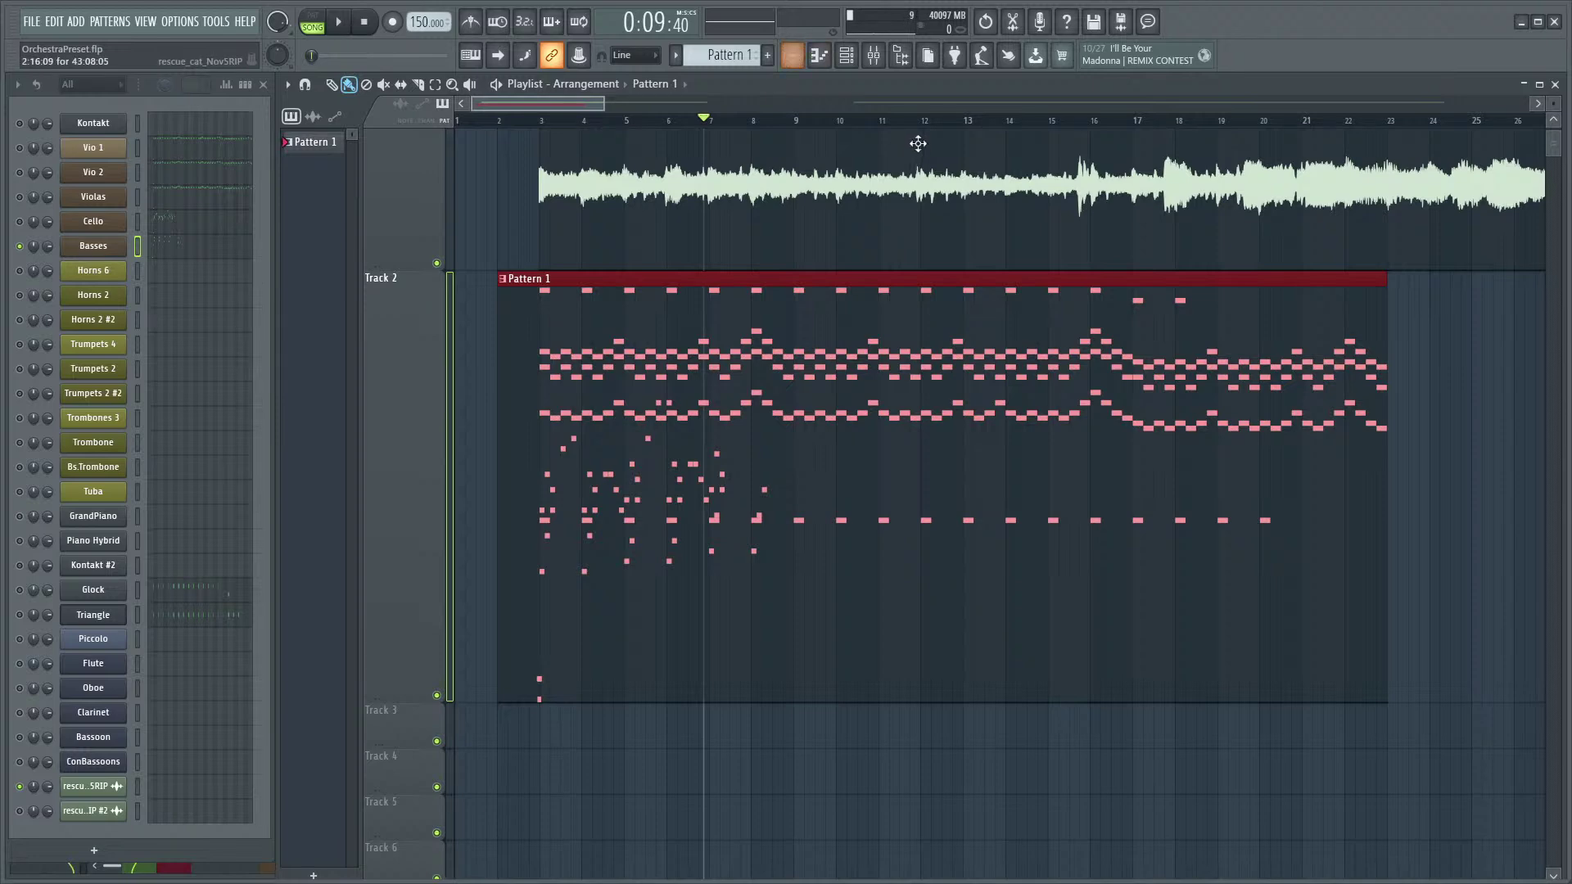
- Open Pattern 1's Vio 1 notes in the piano roll and play them from bar 2 alongside the reference
scroll(916, 452, down, 3)
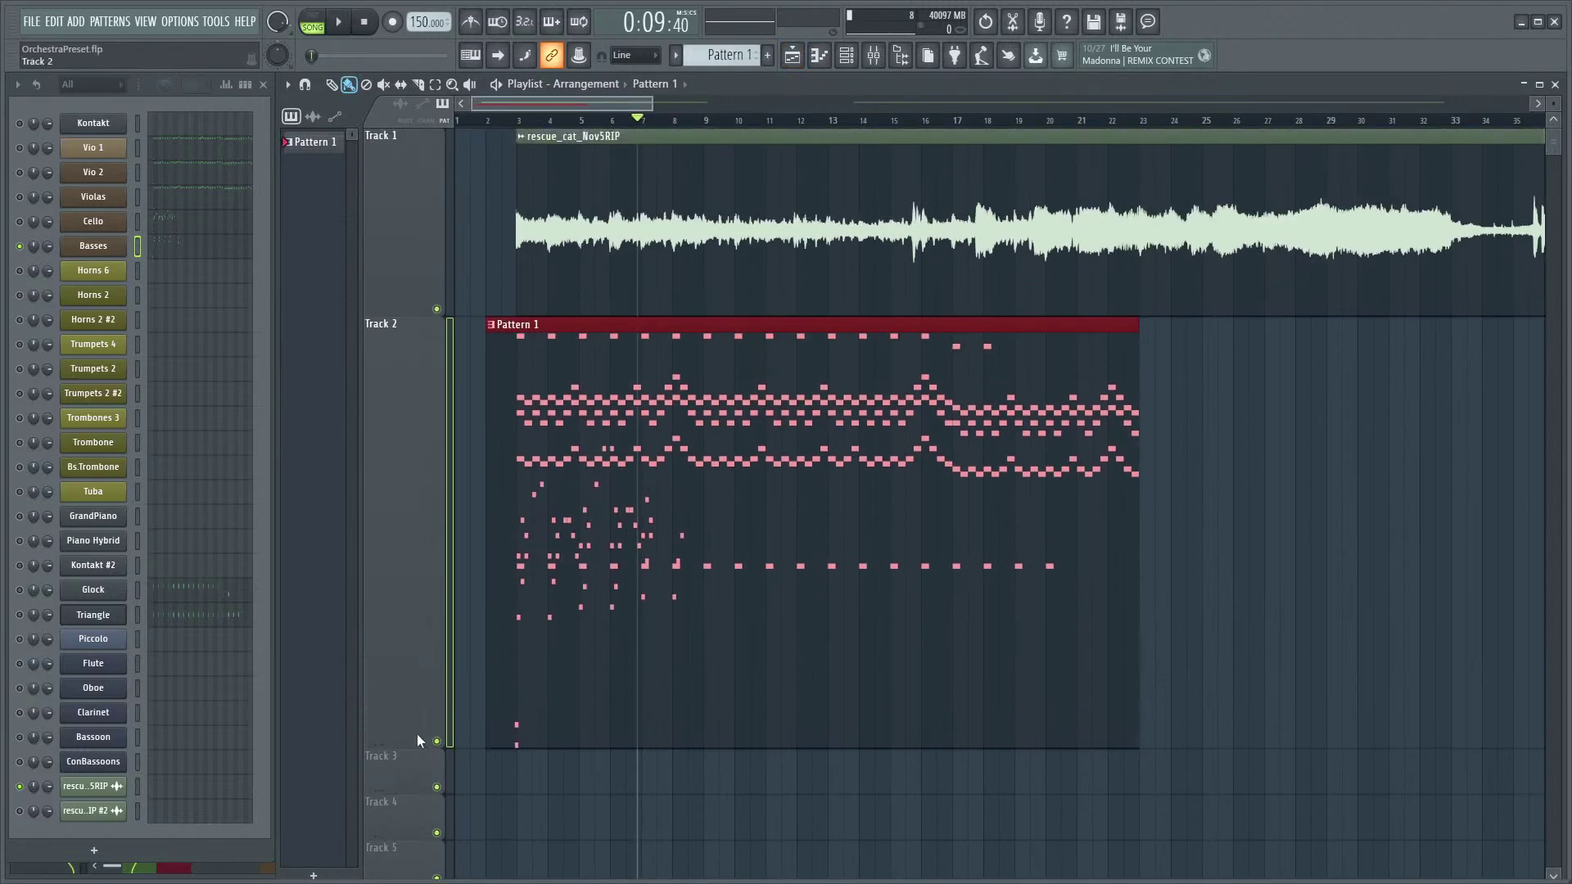
double_click(722, 463)
scroll(759, 453, down, 5)
drag(798, 450, 838, 675)
click(388, 121)
key(space)
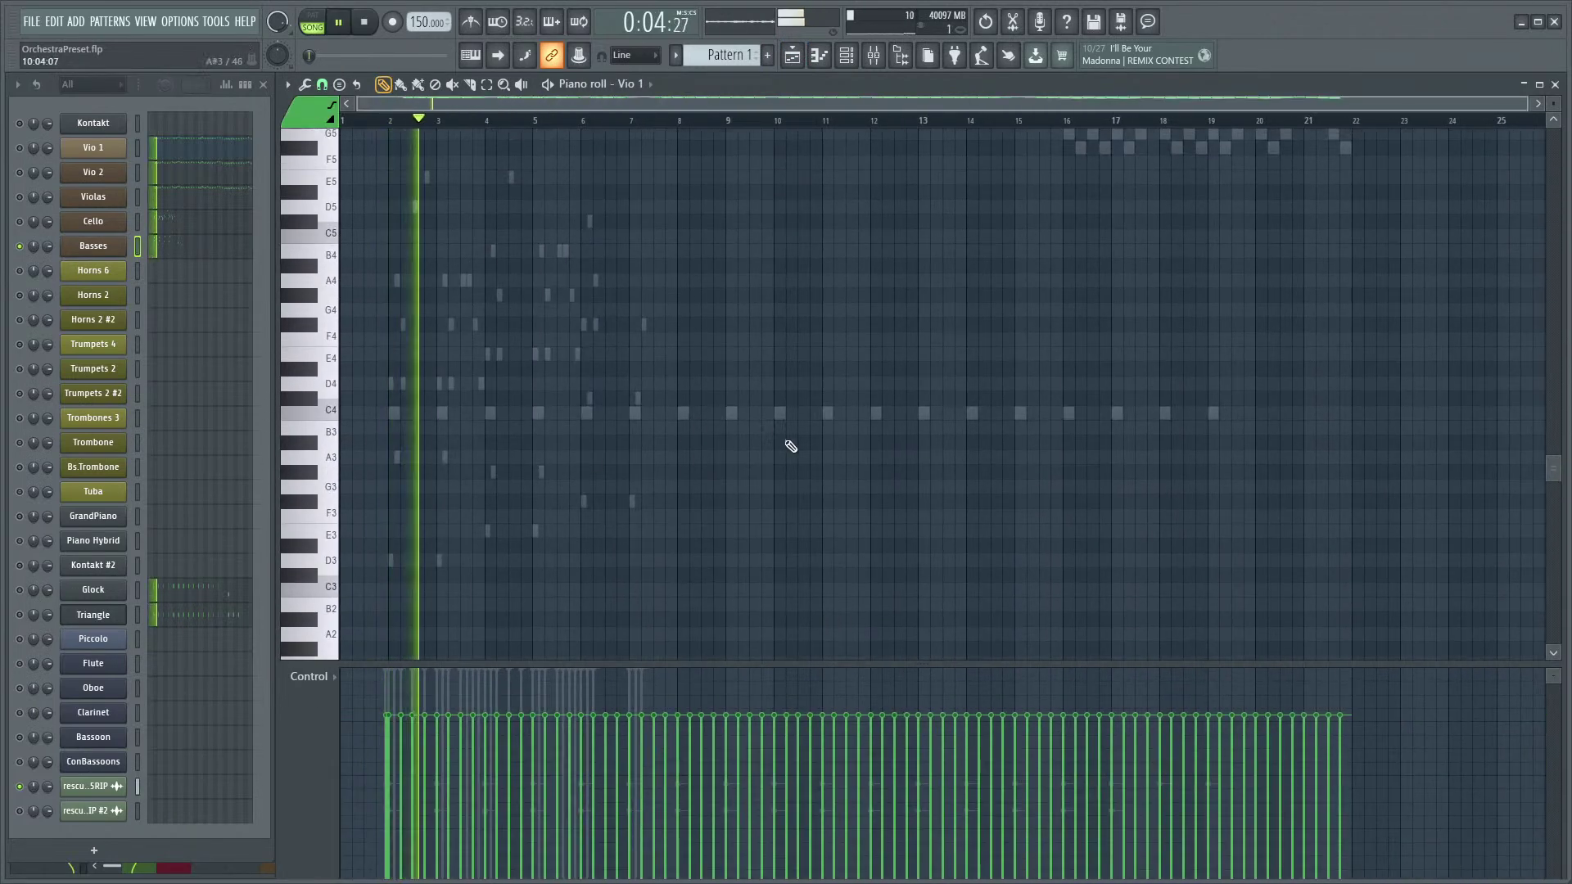
scroll(473, 473, up, 3)
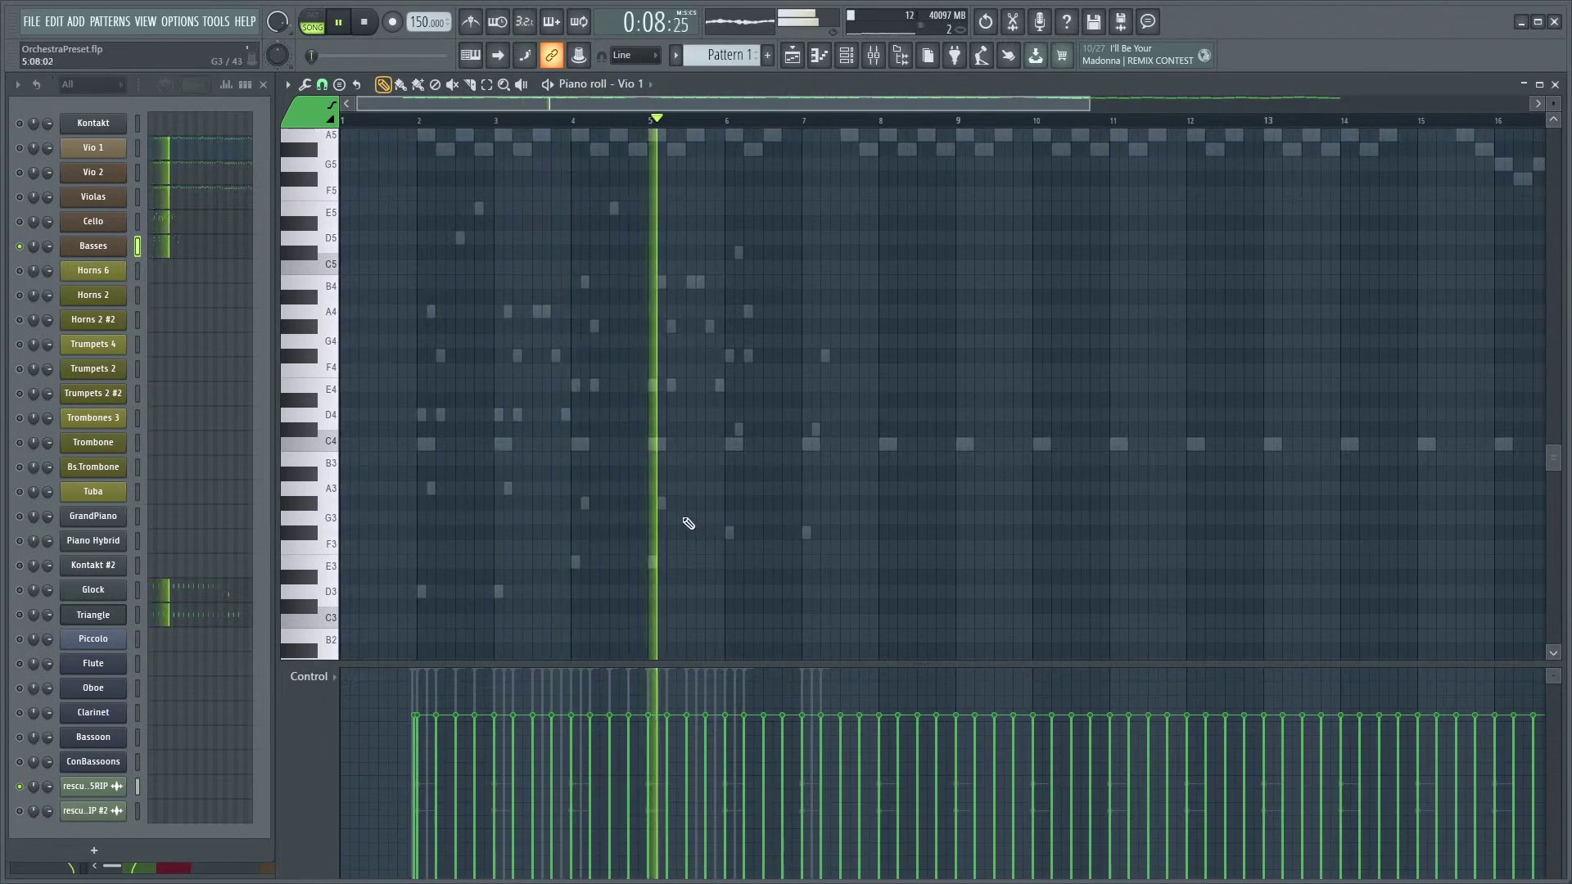
scroll(827, 523, up, 3)
key(space)
- Listen from bar 6, then show the Basses' notes in the piano roll and replay that bar
scroll(845, 530, up, 3)
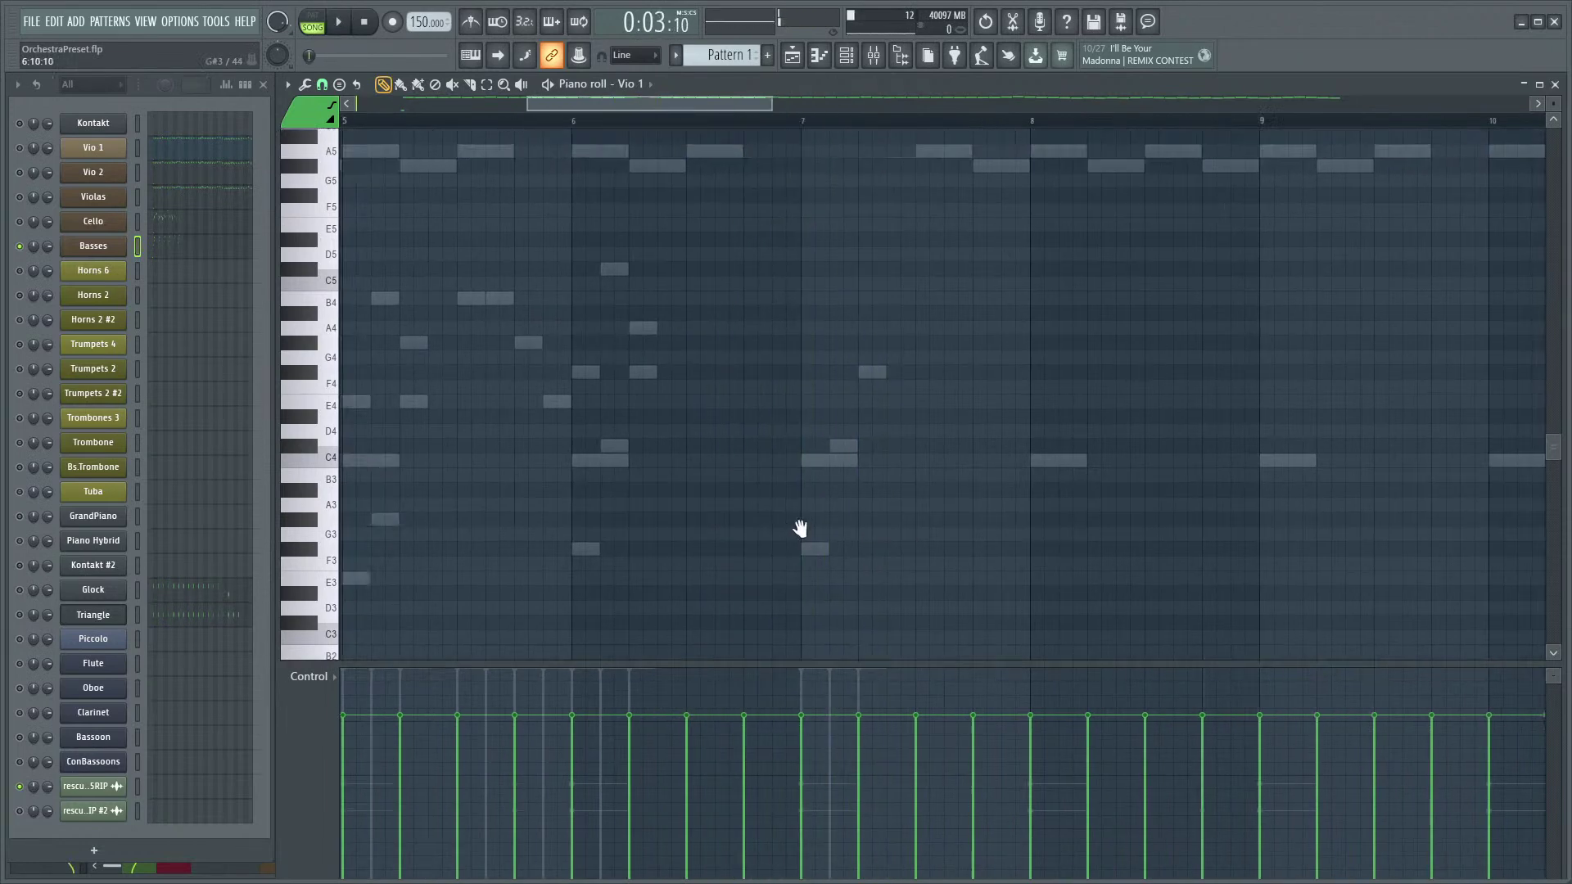
click(661, 123)
key(space)
key(space)
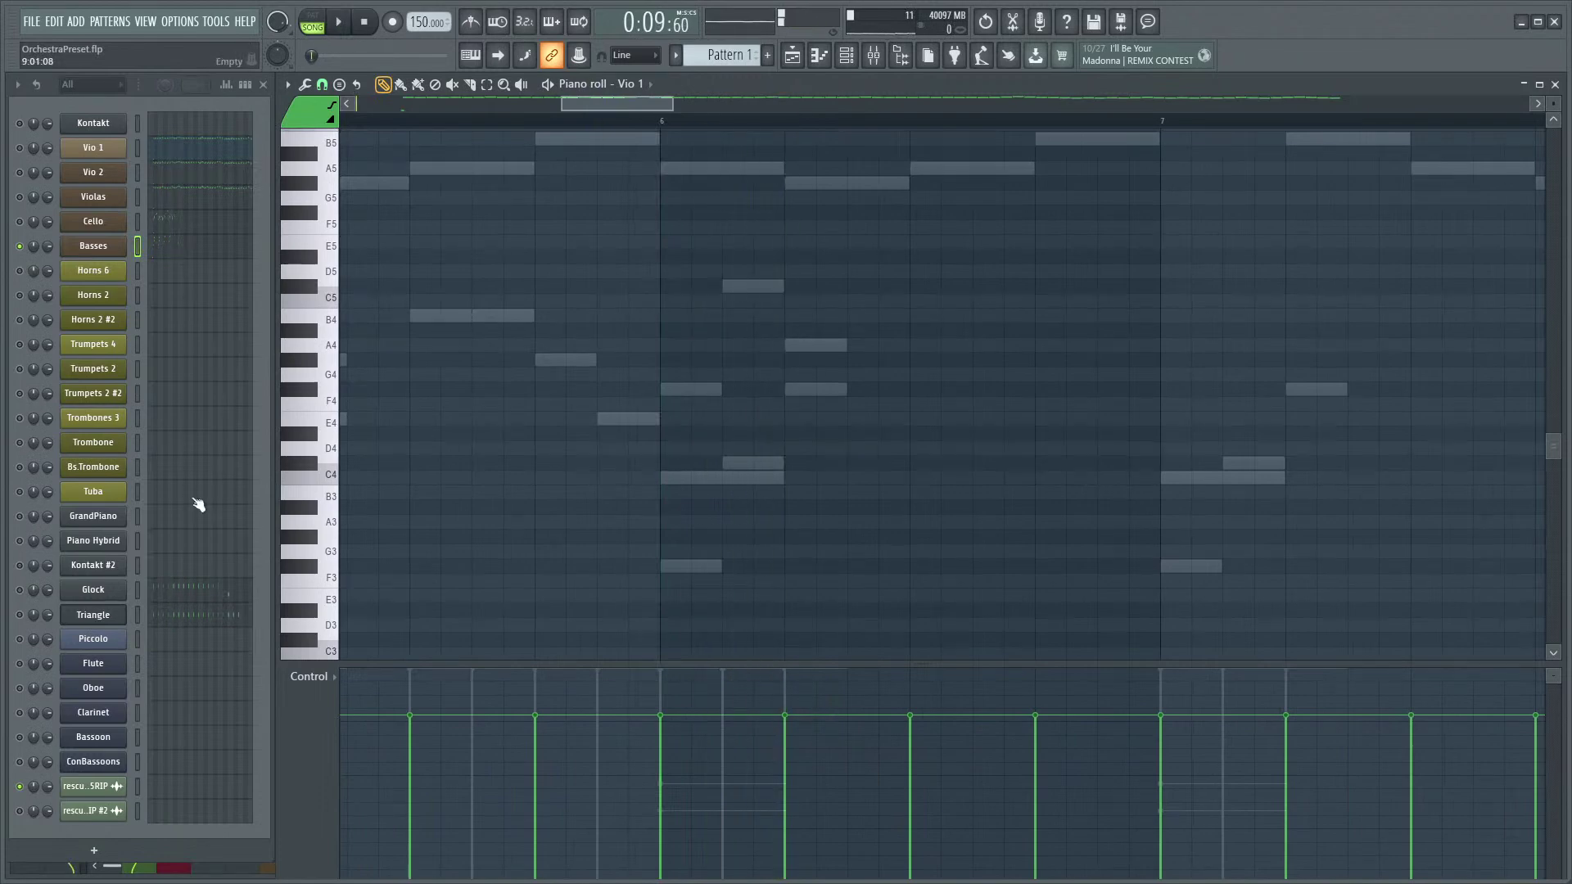
click(179, 255)
key(space)
key(space)
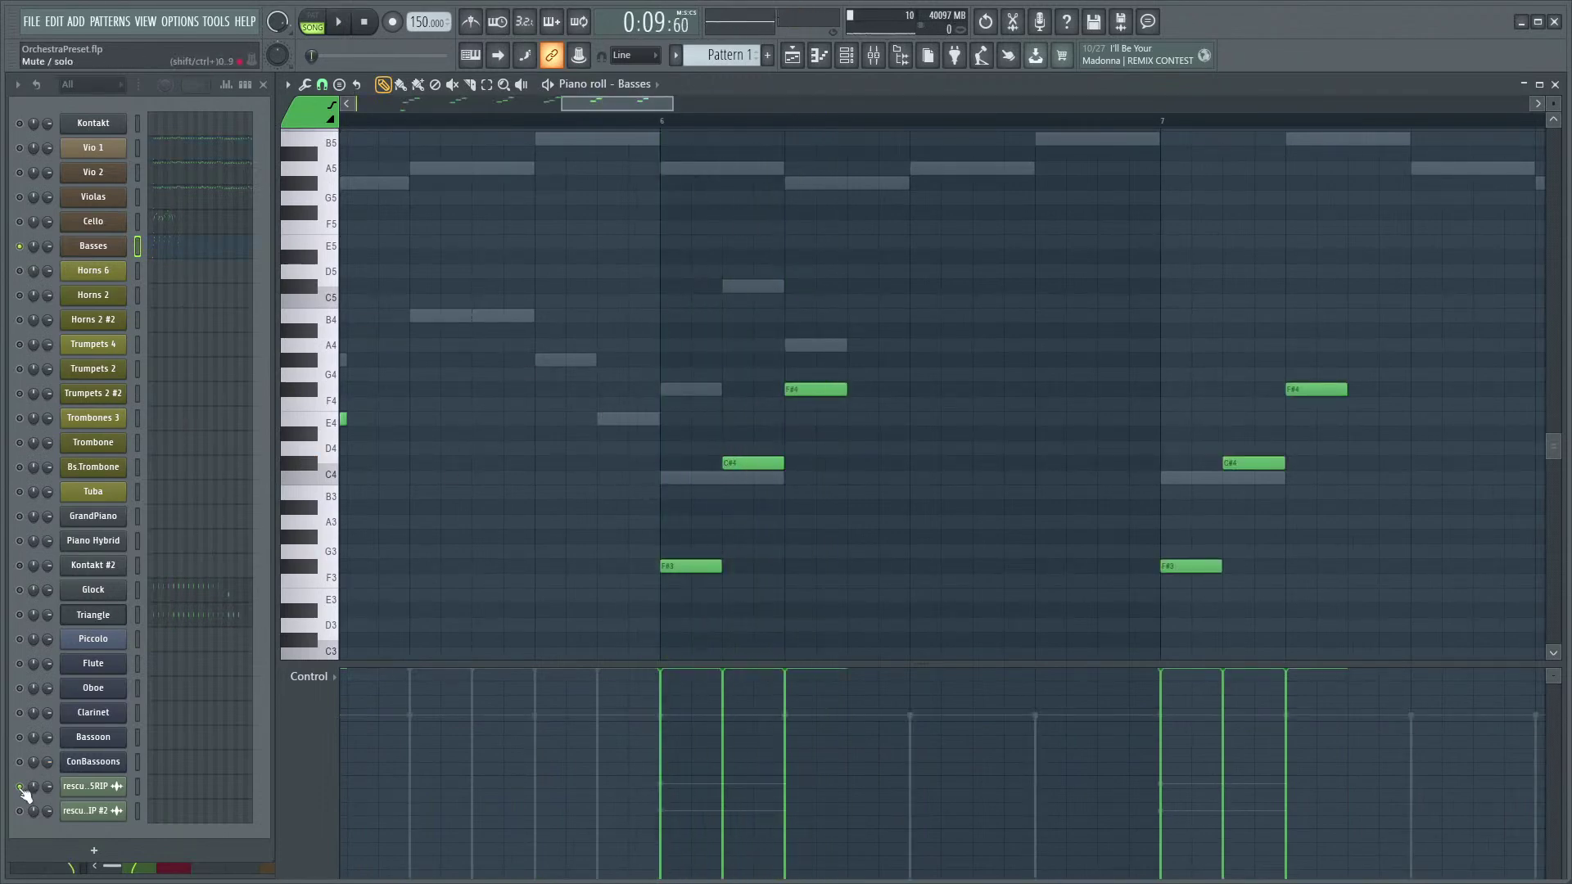
- Replay the Basses' opening notes in bar 6 repeatedly and compare them with the reference recording
key(space)
key(space)
key(space)
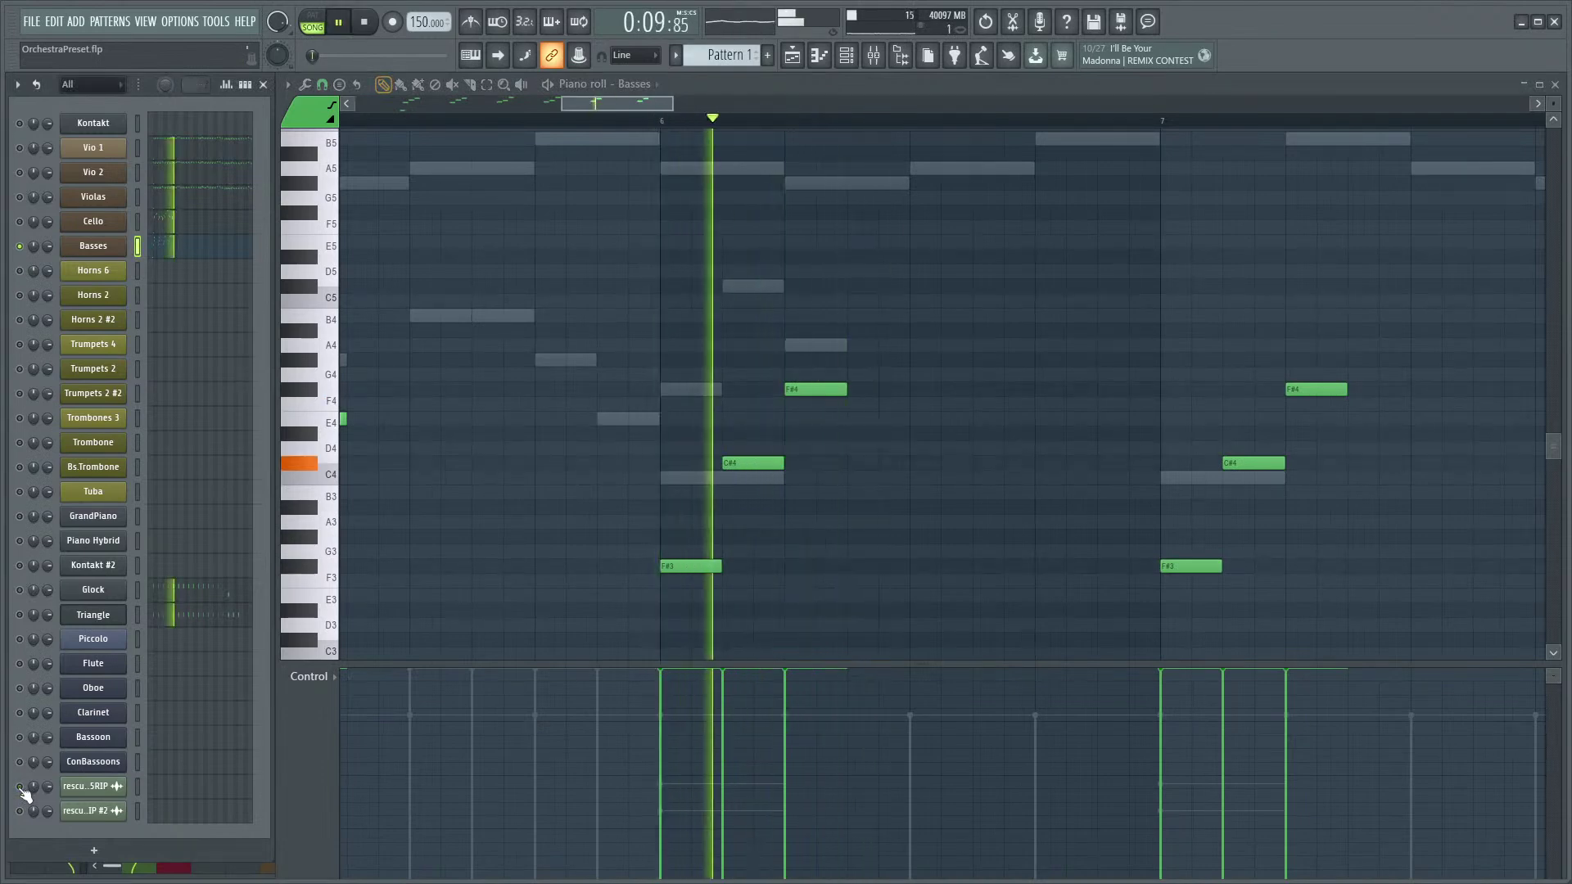
key(space)
key(space)
key(space)
key(space)
key(space)
key(space)
key(space)
key(space)
key(space)
- Try a lower pitch for the Basses' second note in bar 6 and compare the part alone against the reference alone
click(750, 470)
drag(752, 473, 751, 511)
key(space)
key(space)
click(20, 786)
key(space)
key(space)
click(19, 246)
key(space)
key(space)
key(space)
key(space)
- Try A3 as the Basses' second note in bar 6 and play it back with the reference
drag(739, 508, 737, 524)
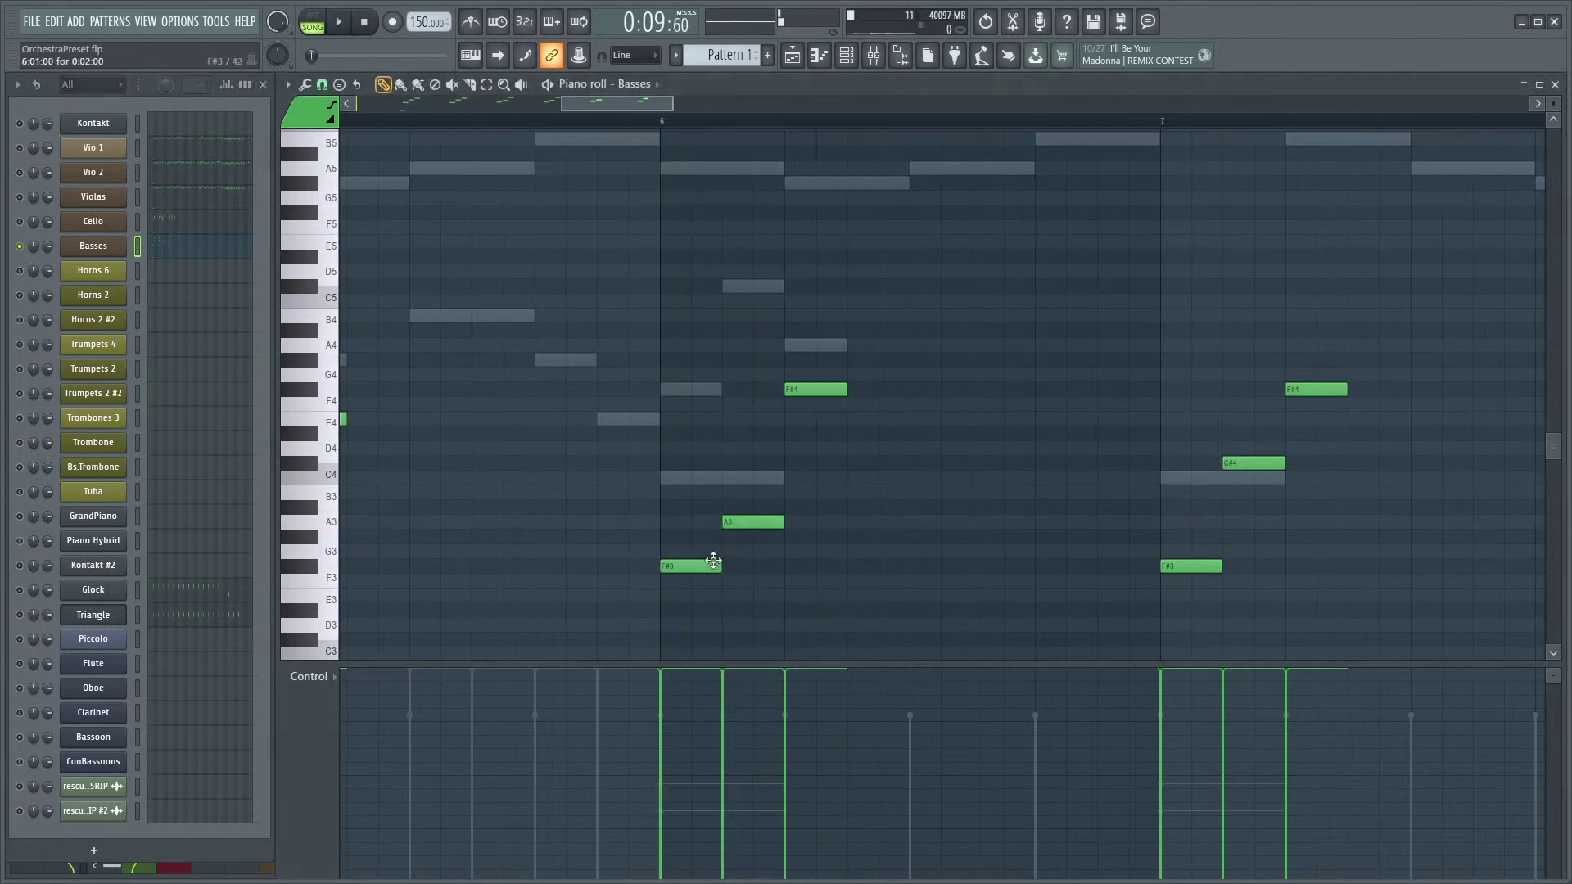
key(space)
key(space)
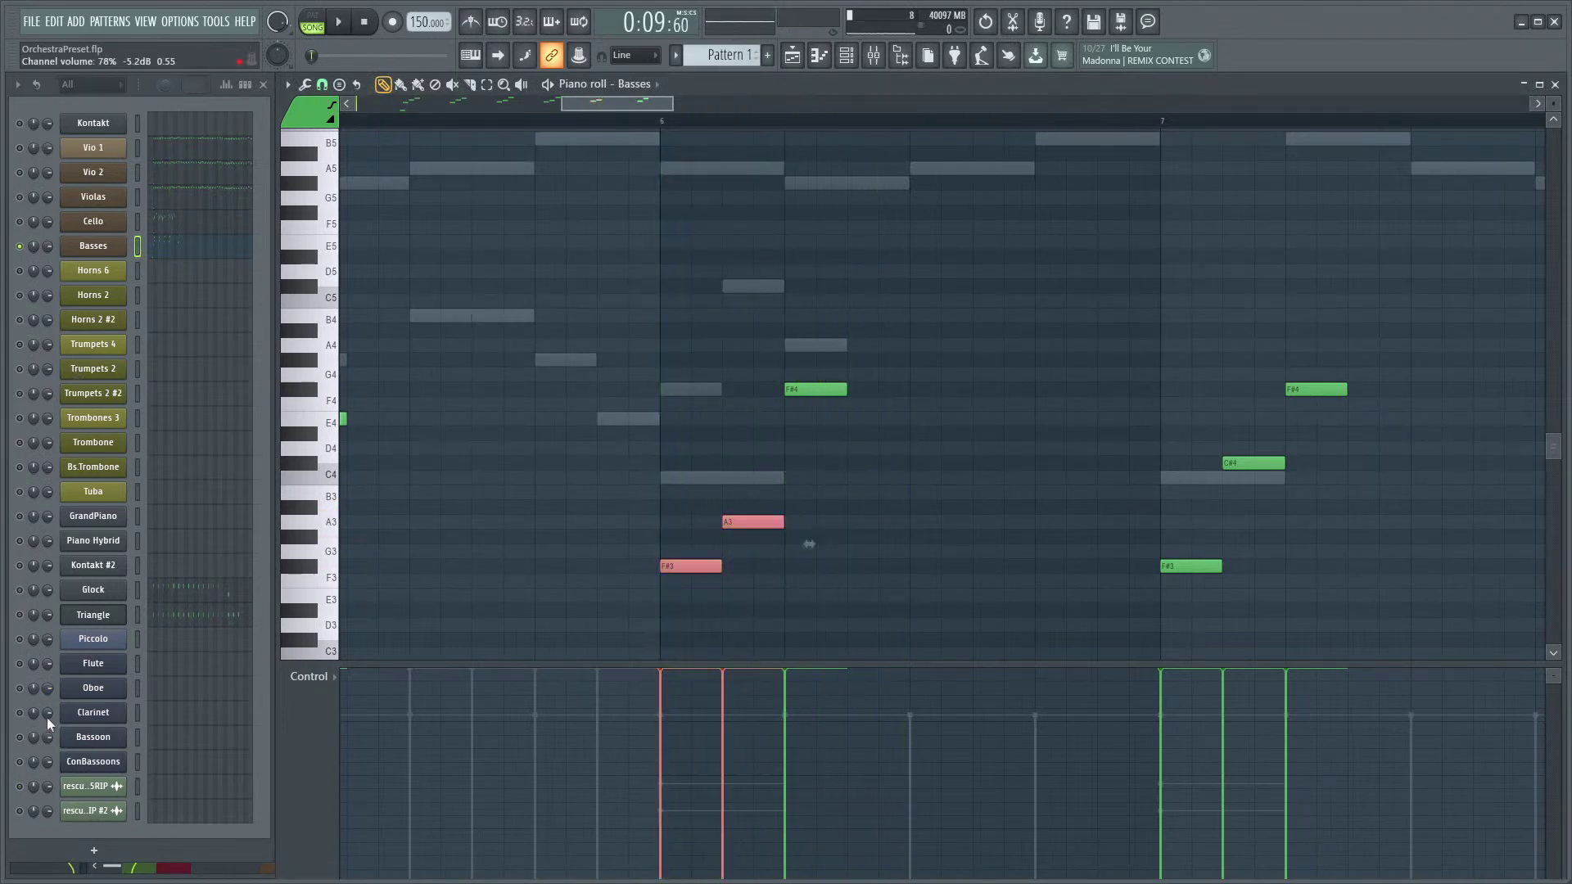
key(space)
key(space)
key(space)
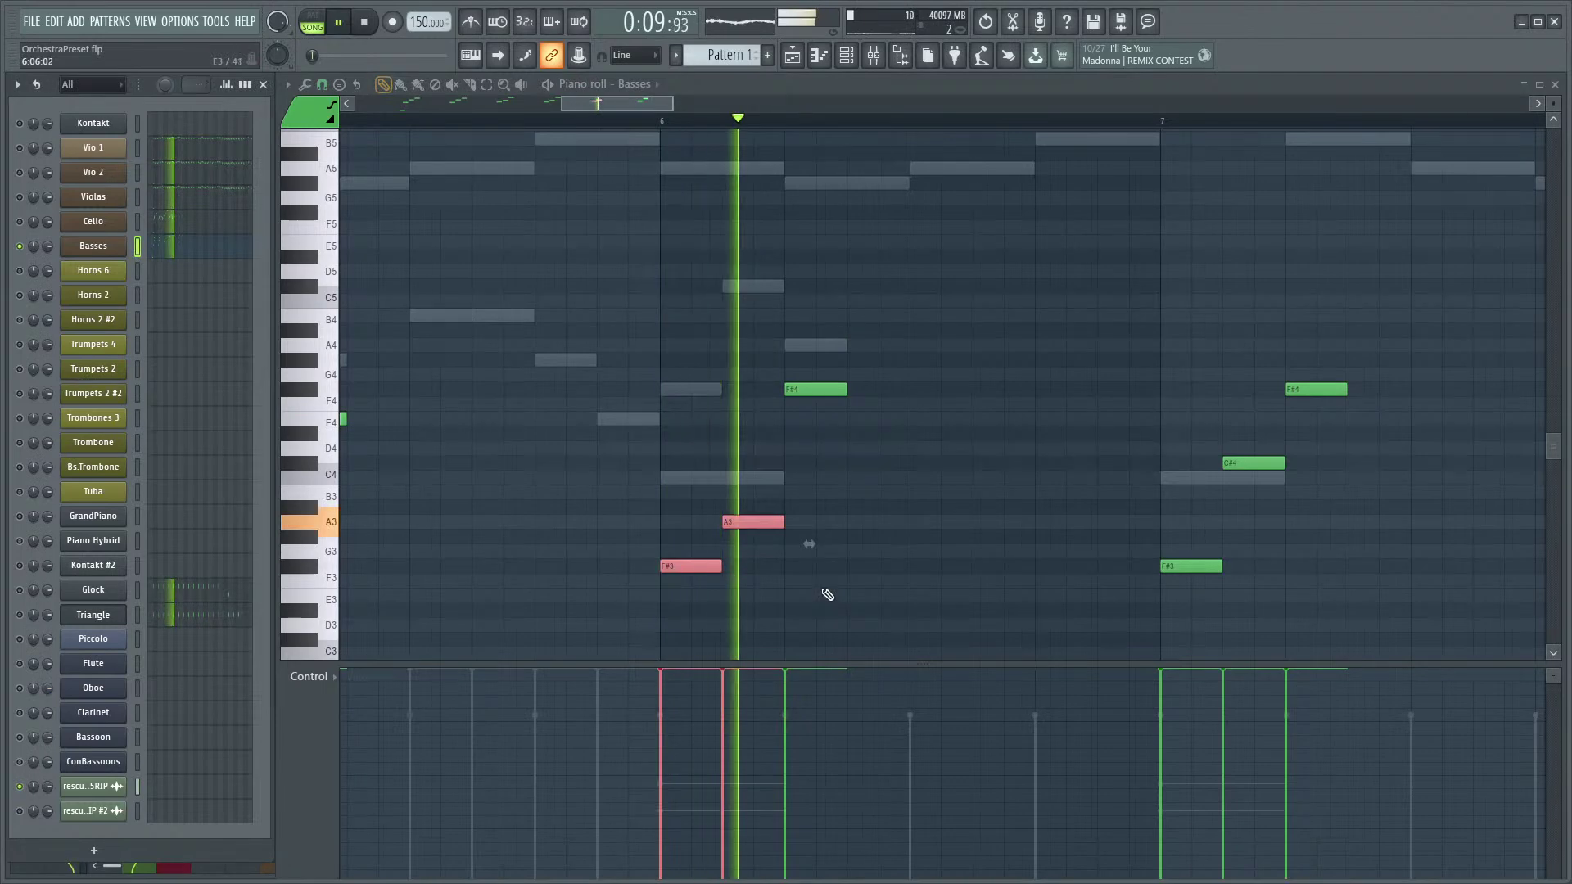
key(space)
- Undo the shift of bar 6's first two Basses notes, return the second note to C#4, and play the phrase
drag(755, 515, 756, 471)
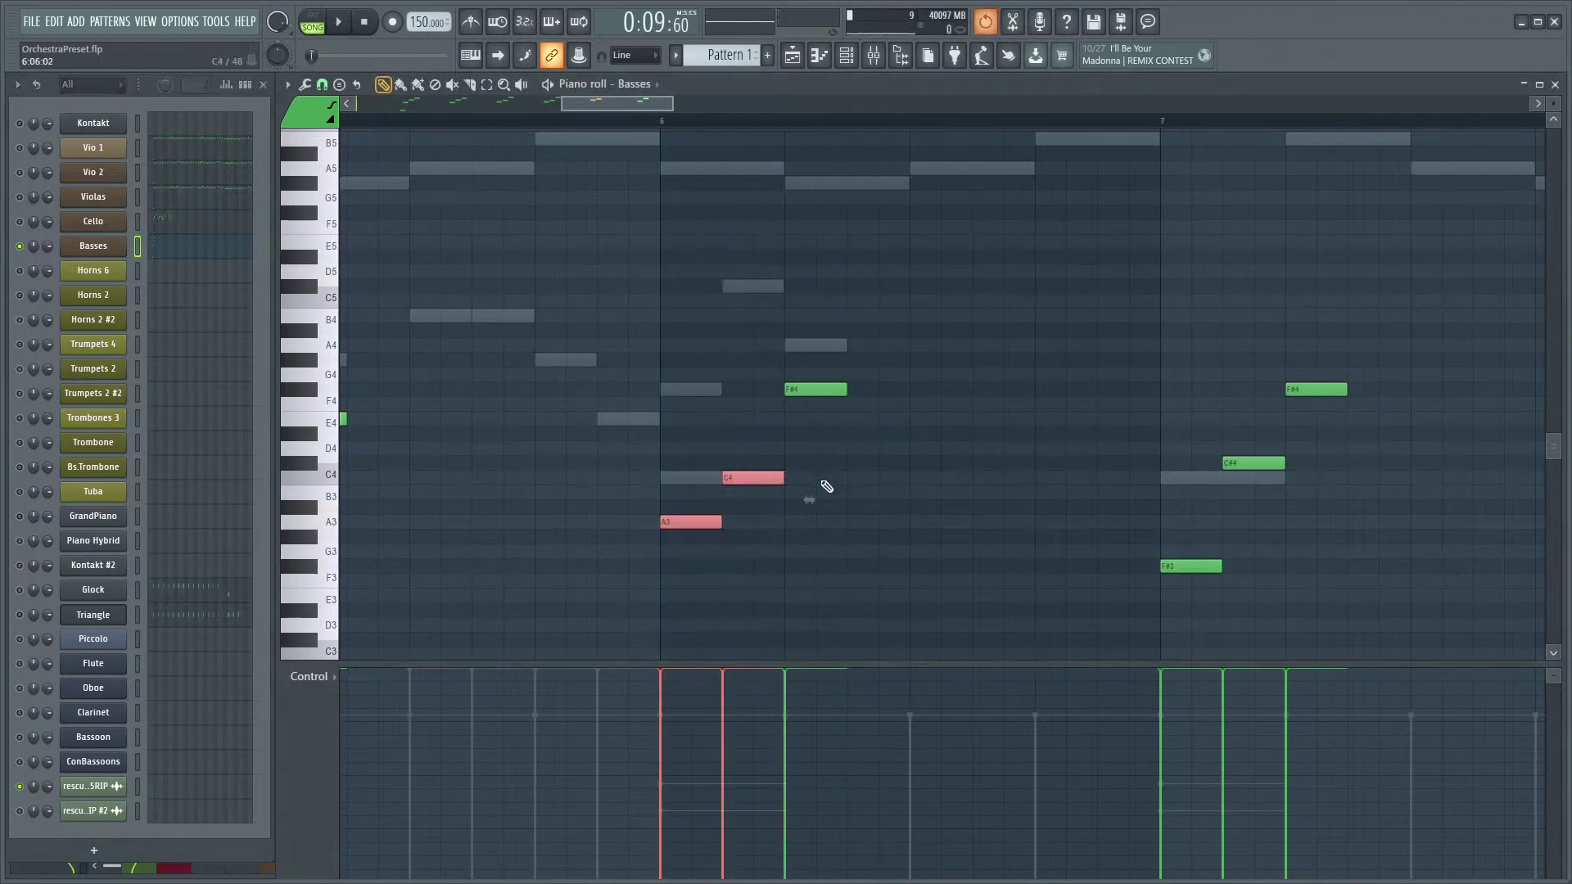
key(ctrl+z)
click(753, 521)
drag(753, 521, 761, 462)
key(space)
scroll(916, 503, down, 2)
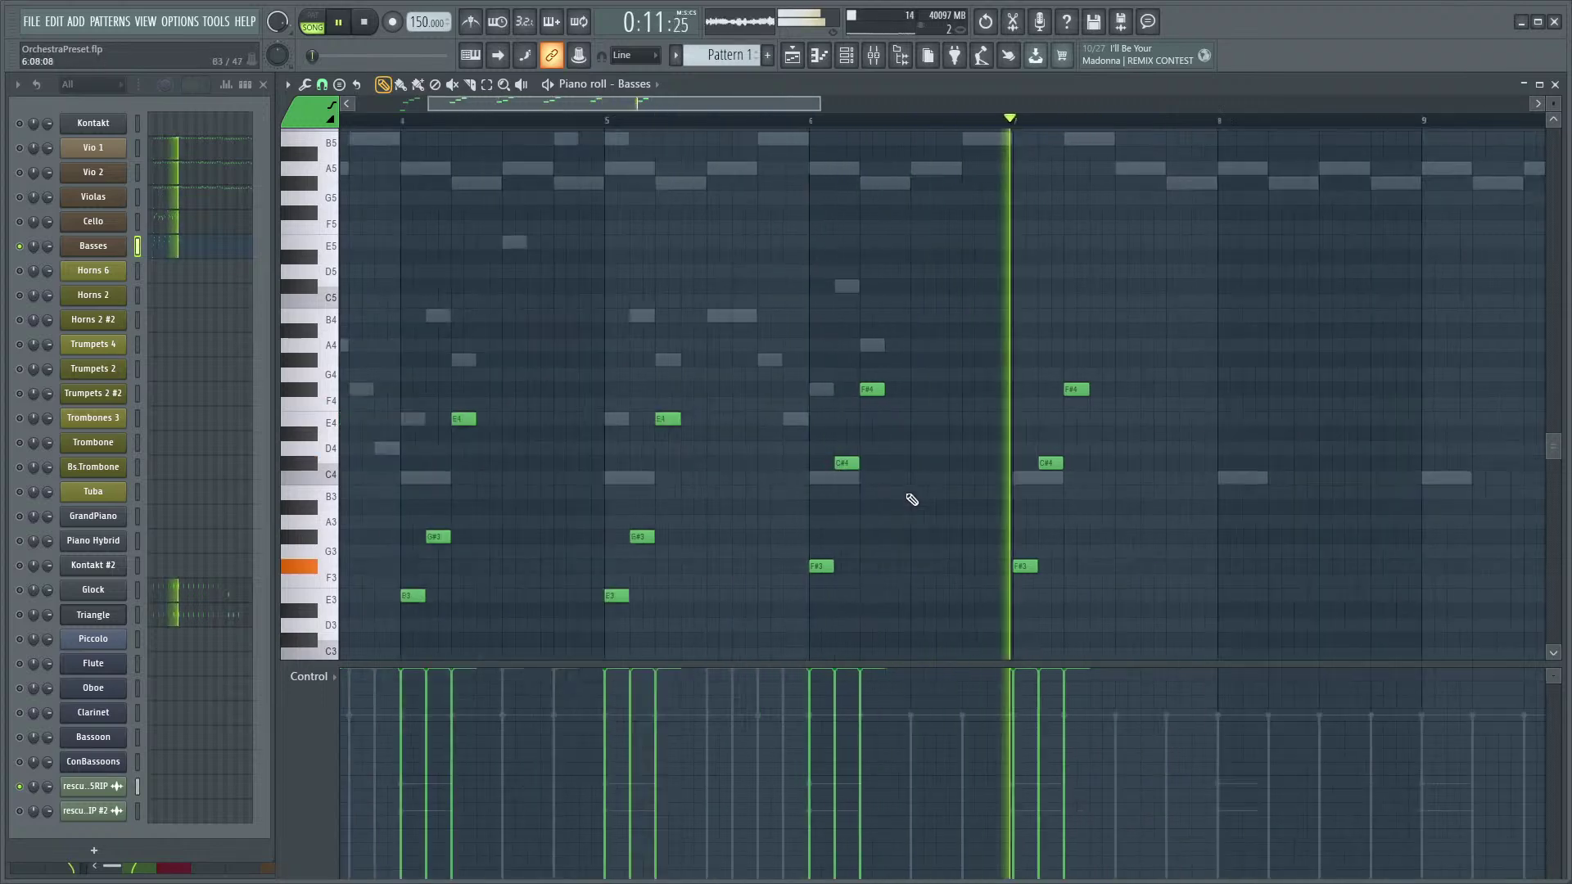
key(space)
- Examine the contour of the Basses' three-note figures across bars 2 to 7 among the ghost notes
scroll(909, 524, down, 2)
scroll(892, 549, down, 3)
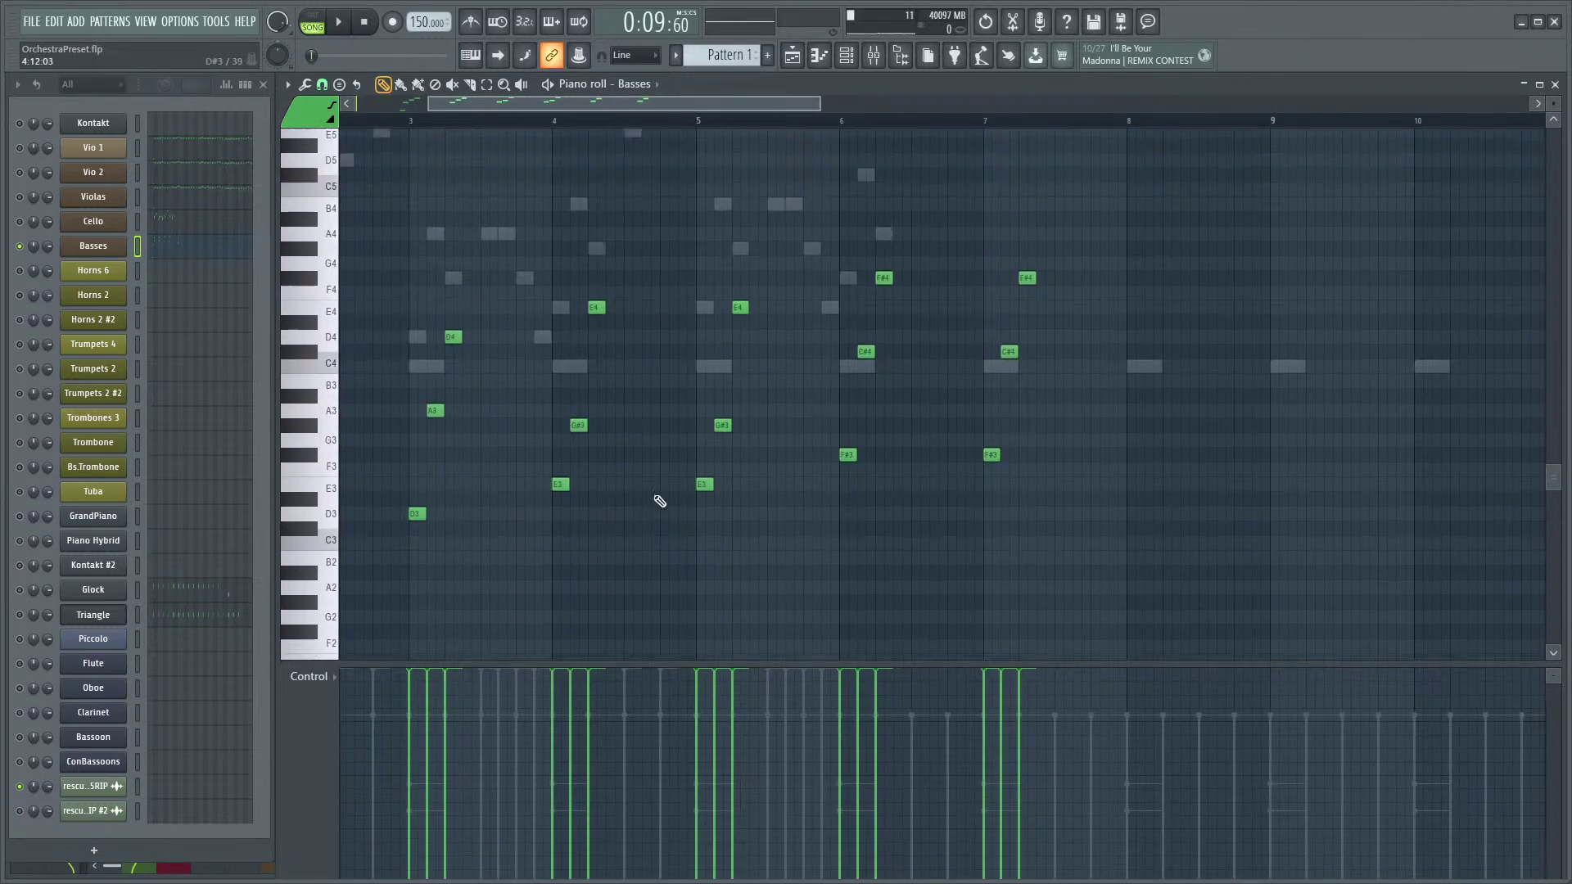
scroll(573, 540, up, 1)
scroll(819, 548, down, 3)
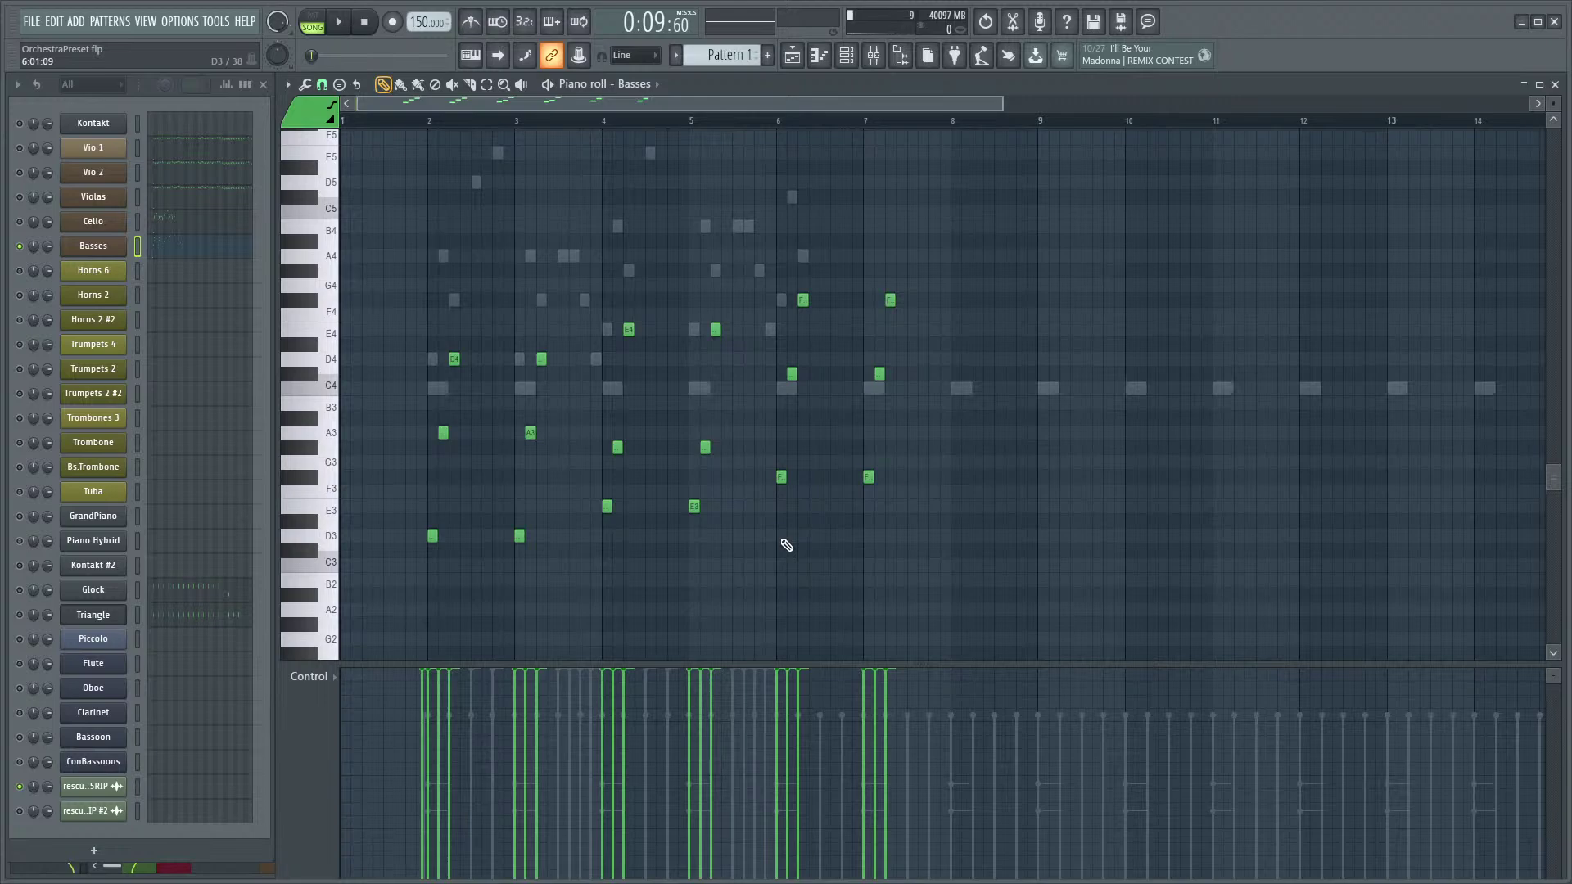
scroll(659, 495, up, 3)
scroll(852, 463, up, 2)
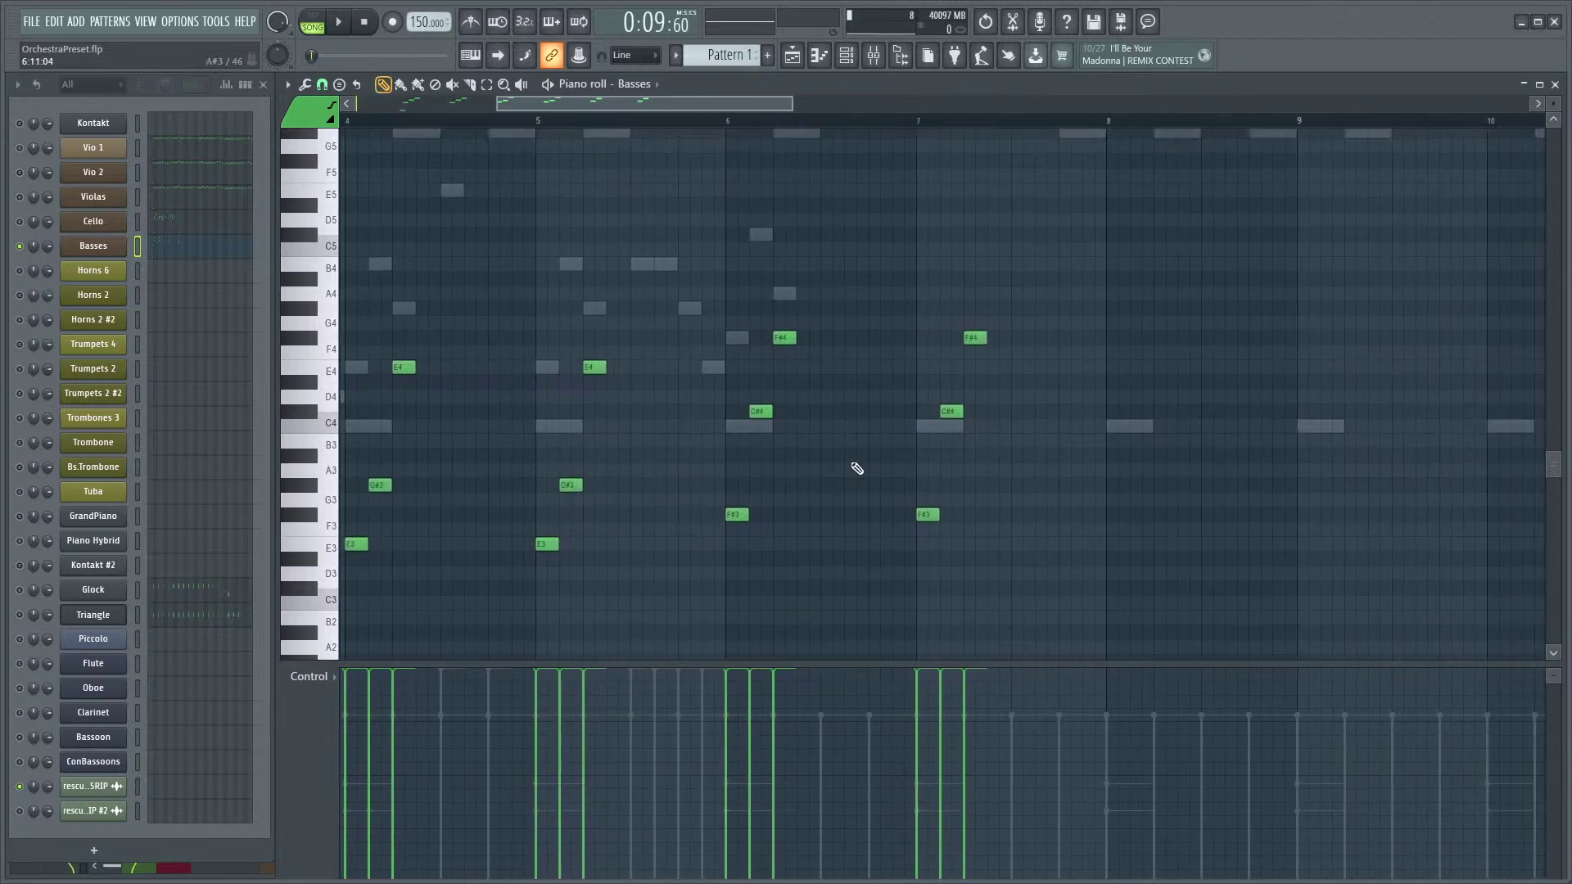
scroll(712, 484, down, 4)
scroll(771, 501, up, 4)
scroll(771, 500, down, 5)
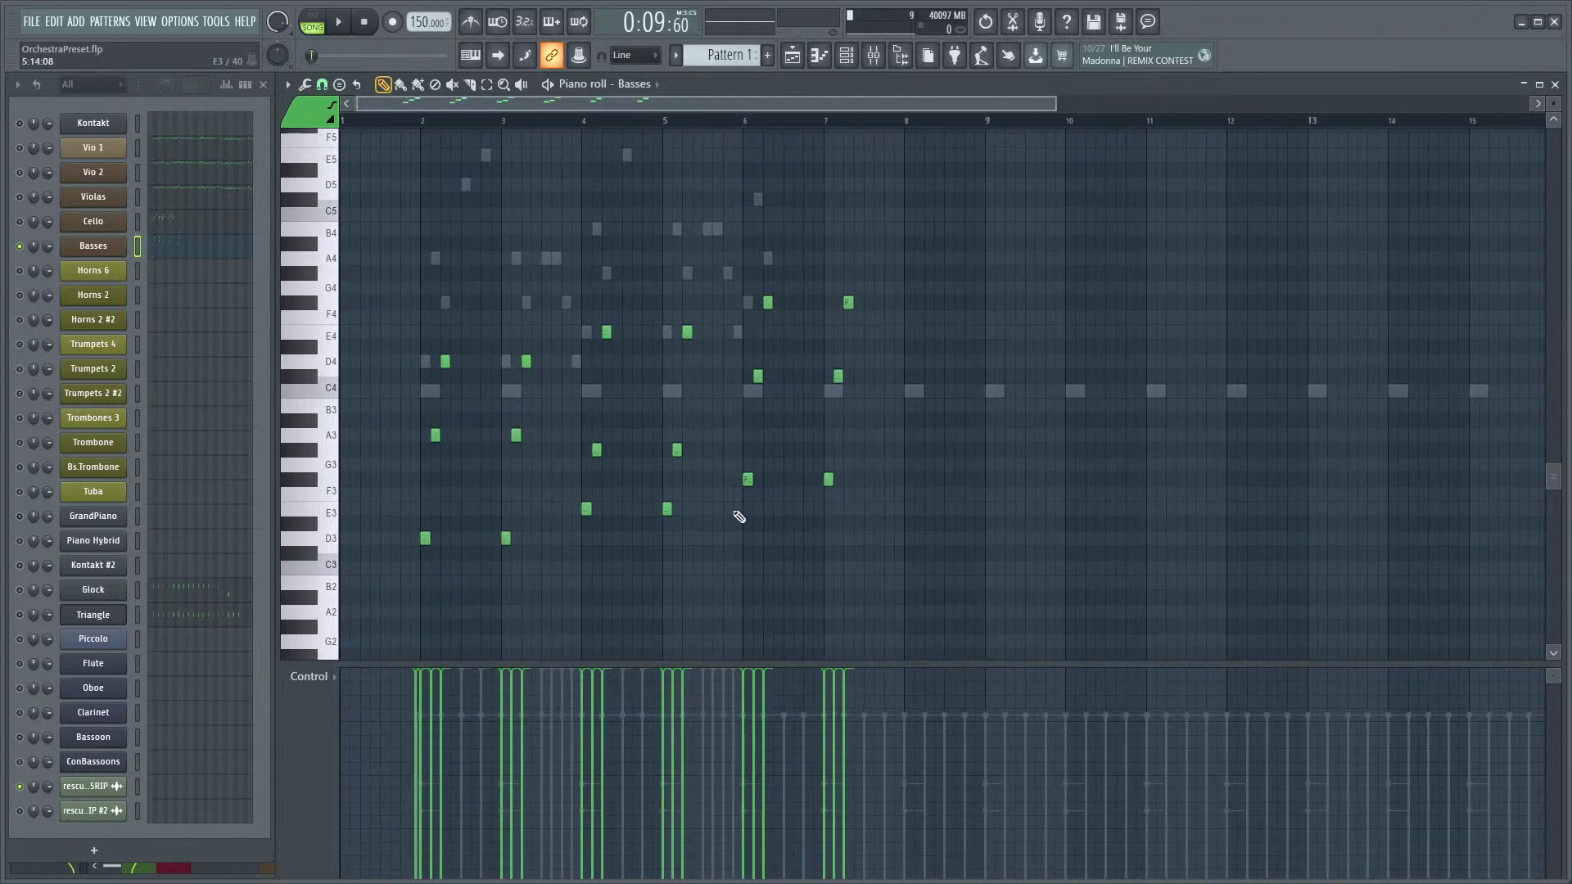
- Play from bar 2 with the reference, then play all transcribed channels through bar 7 with the reference muted
click(422, 123)
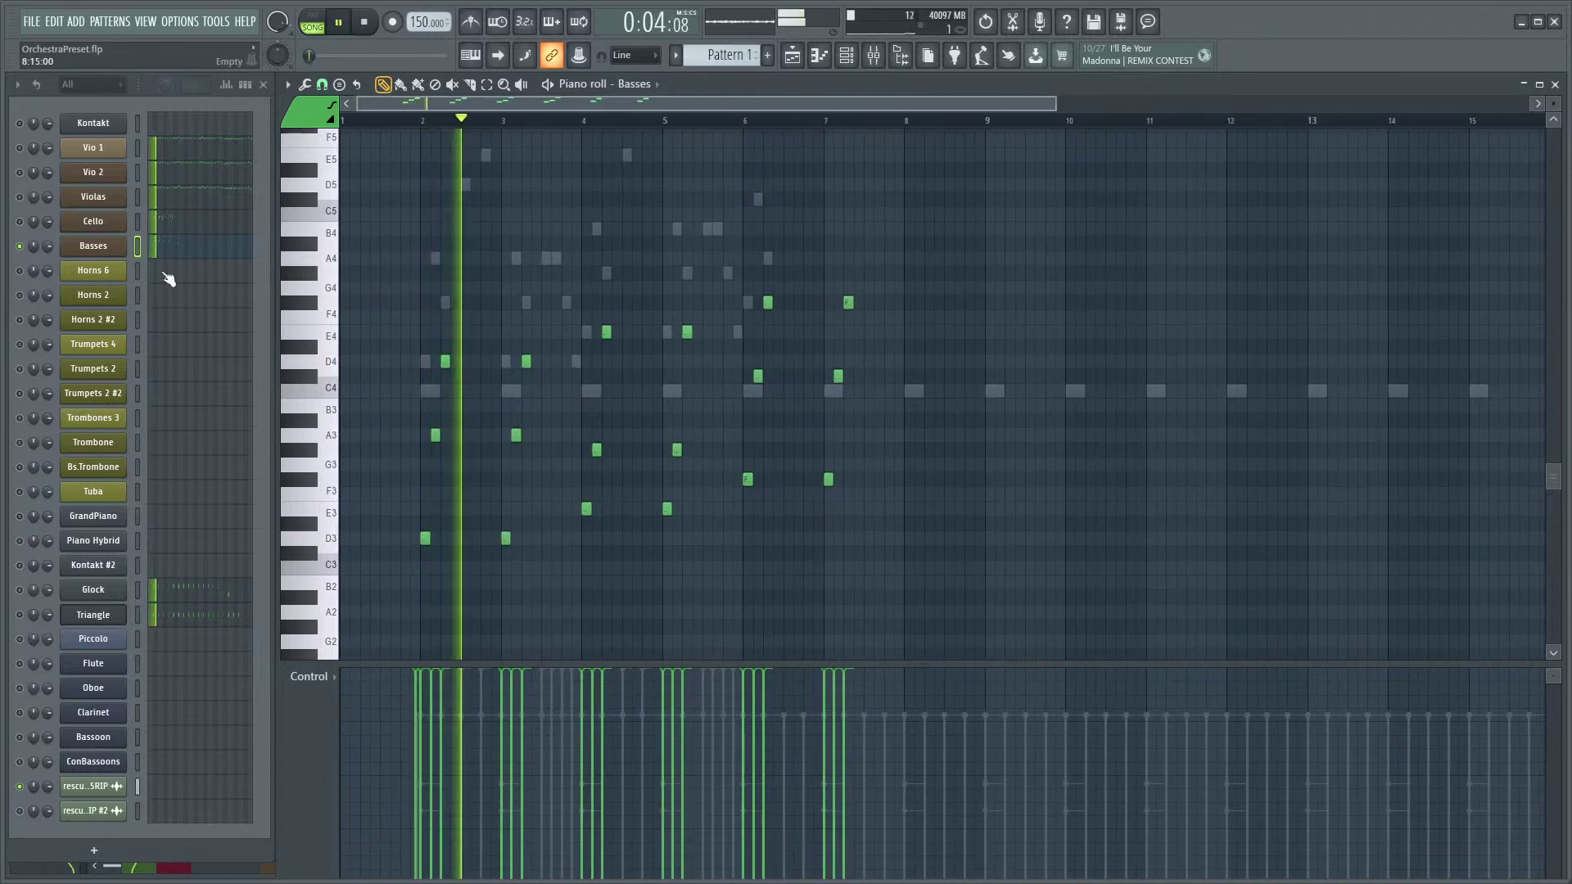
key(space)
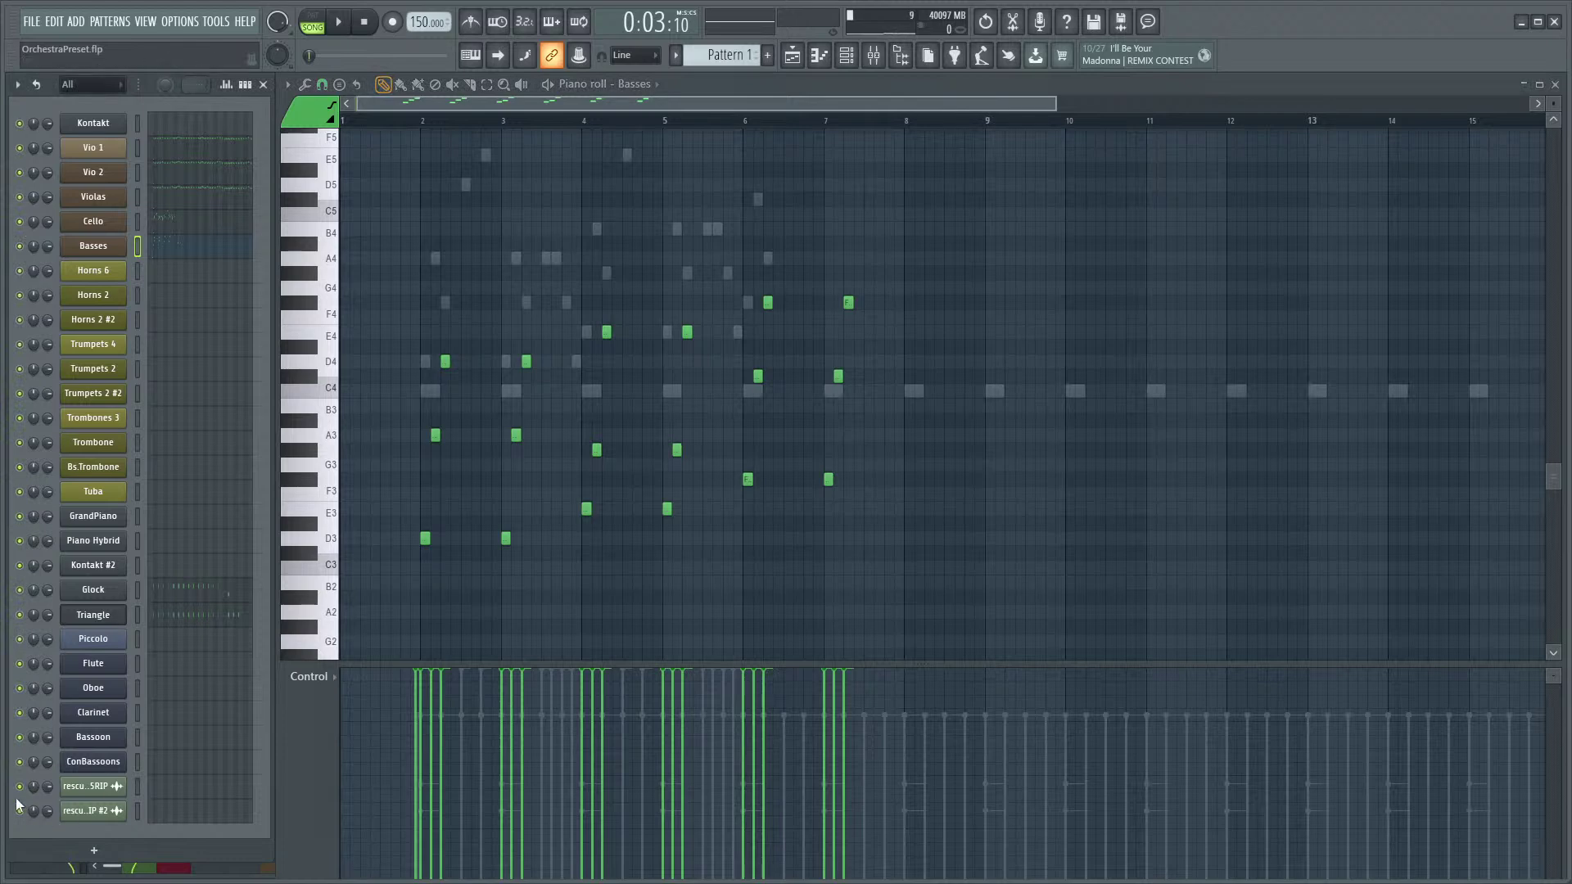
key(space)
scroll(577, 561, down, 3)
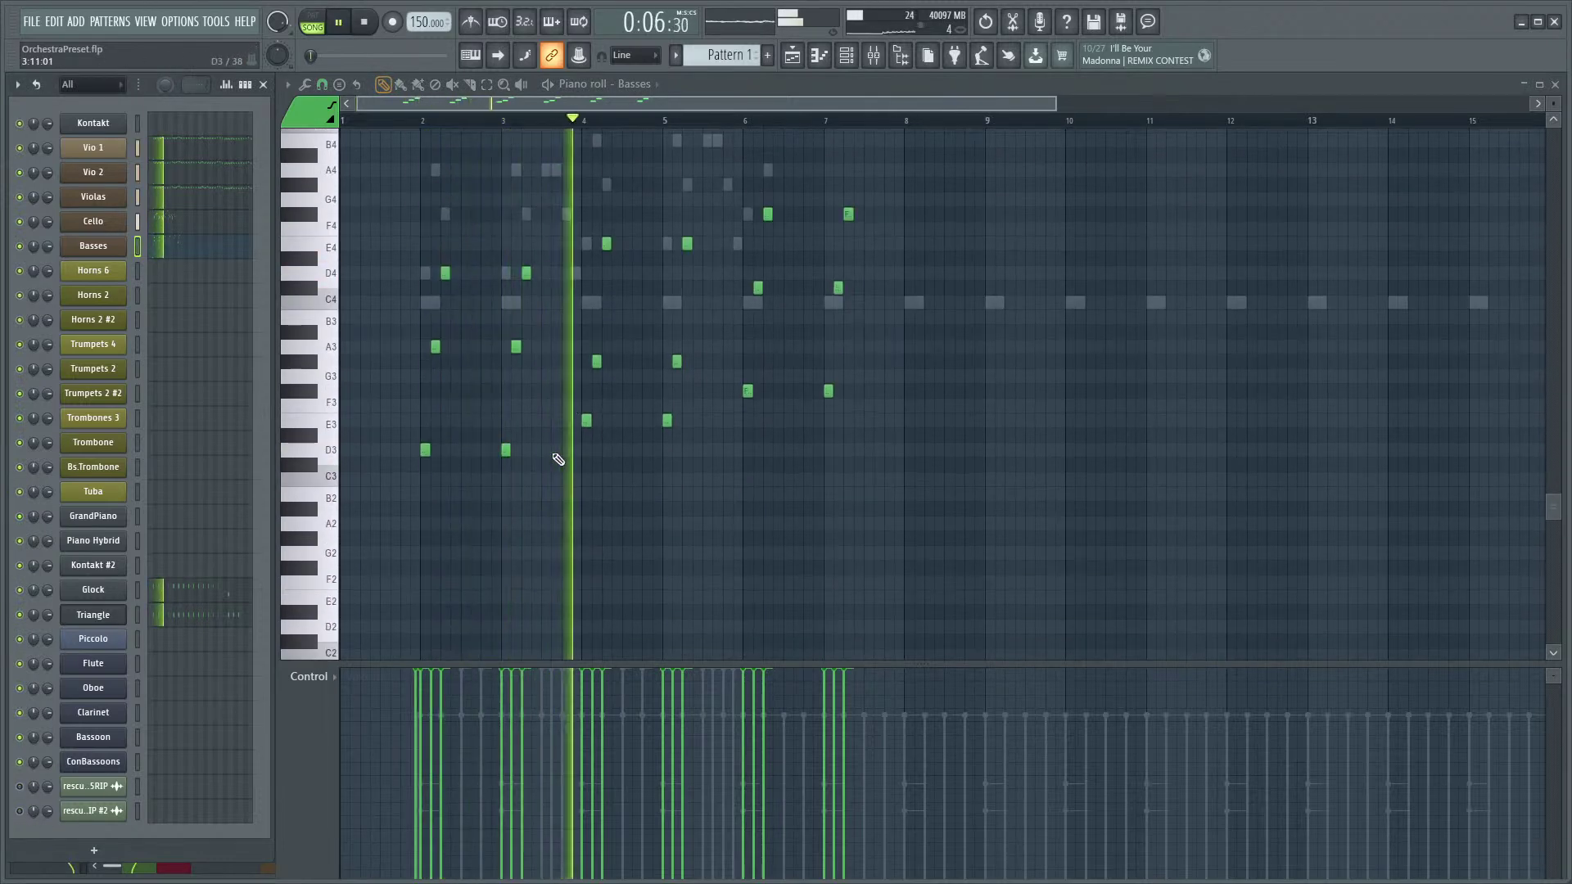
scroll(596, 456, up, 10)
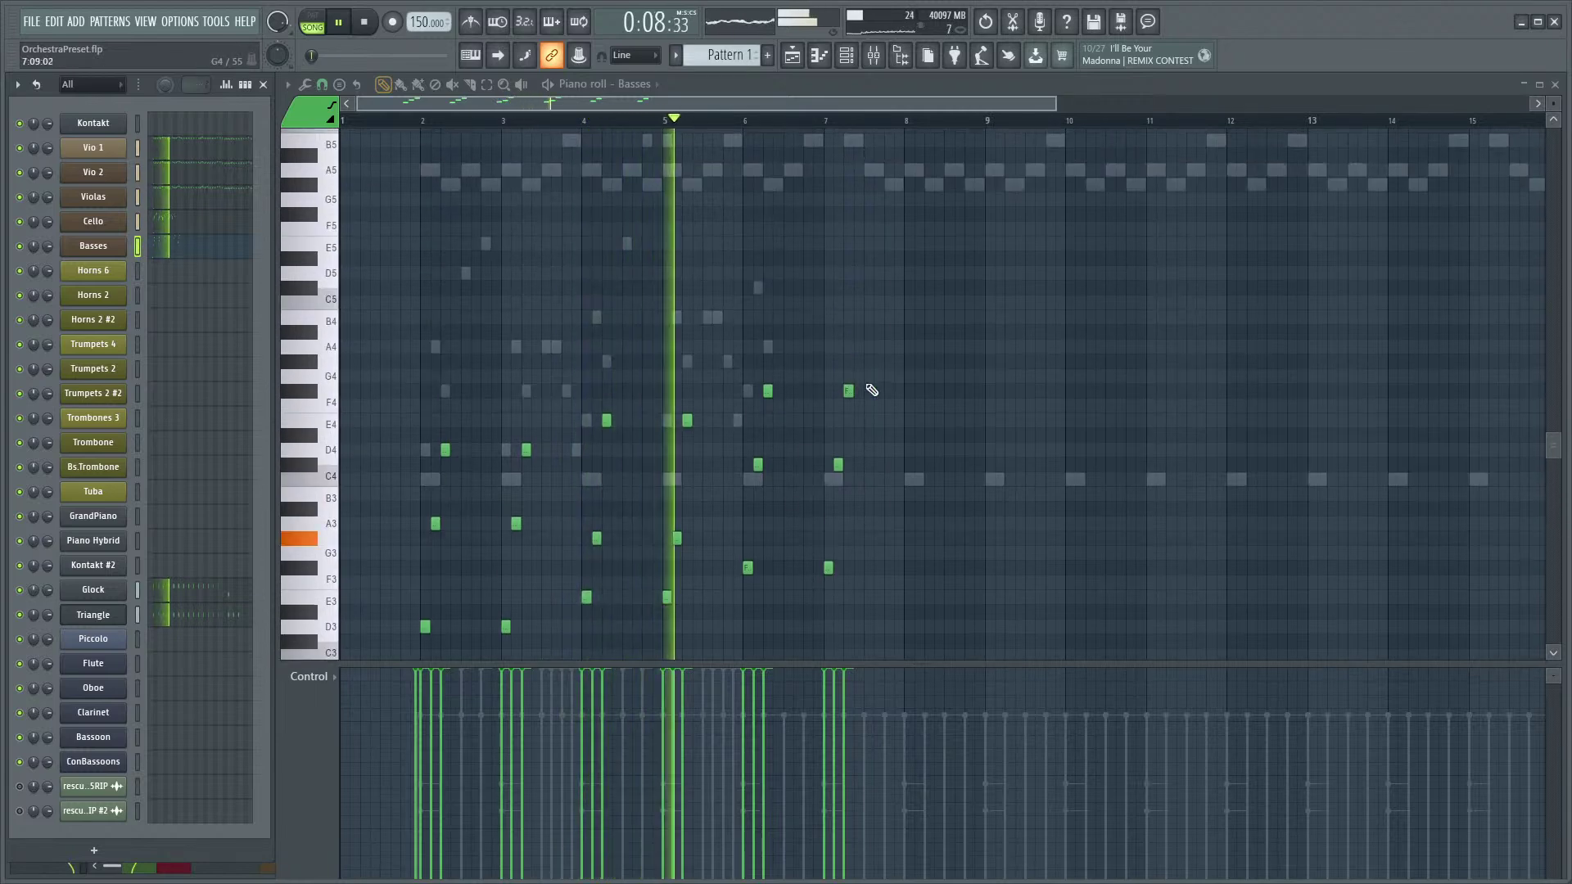
scroll(921, 450, down, 4)
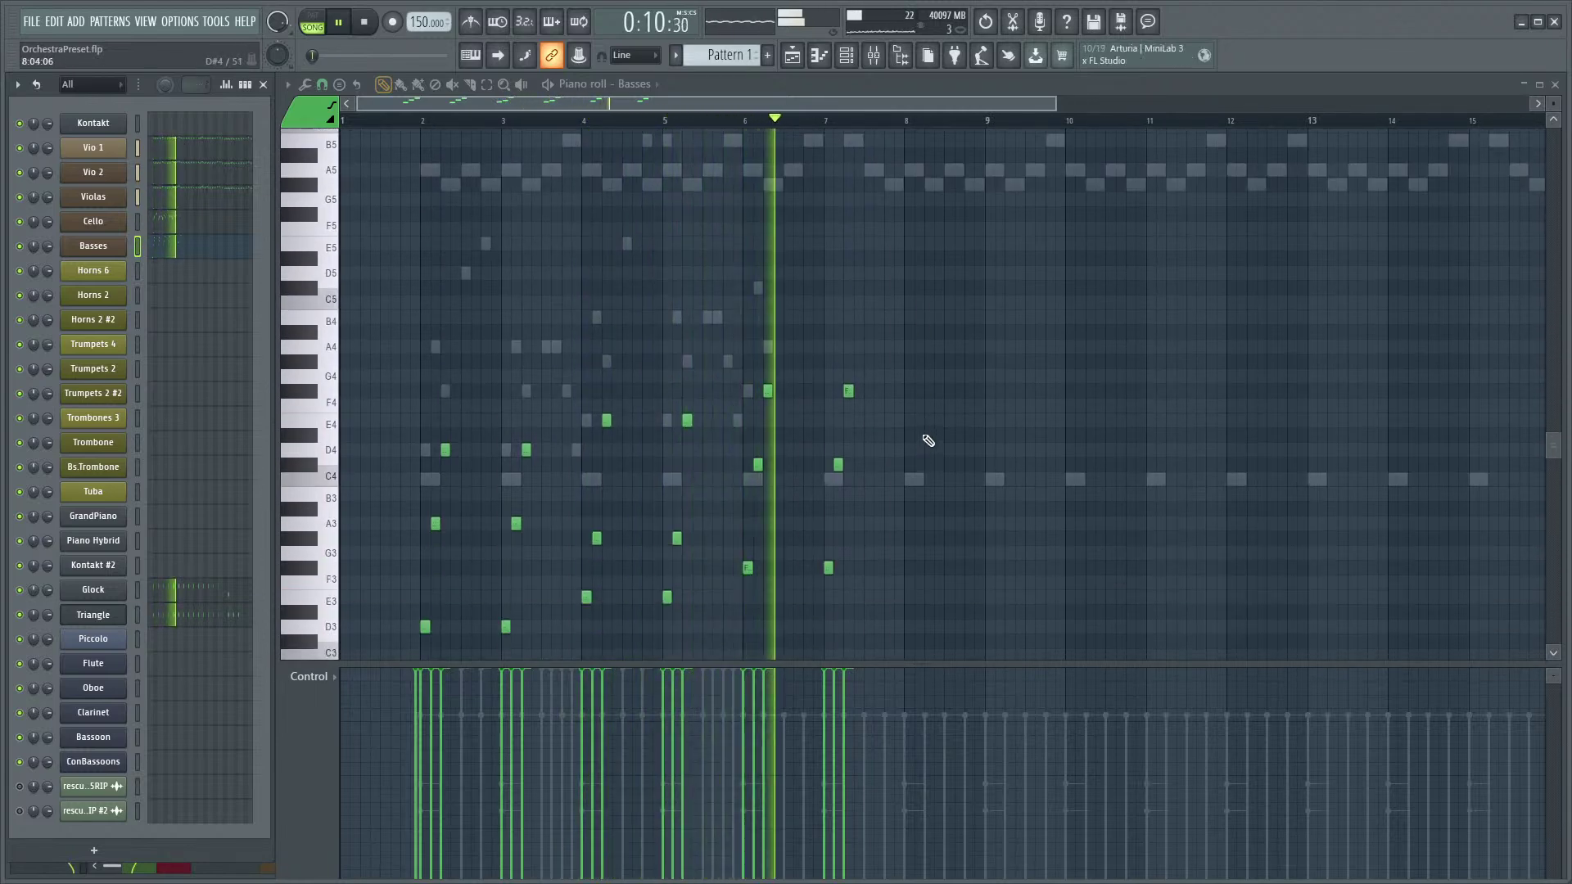
scroll(958, 428, up, 2)
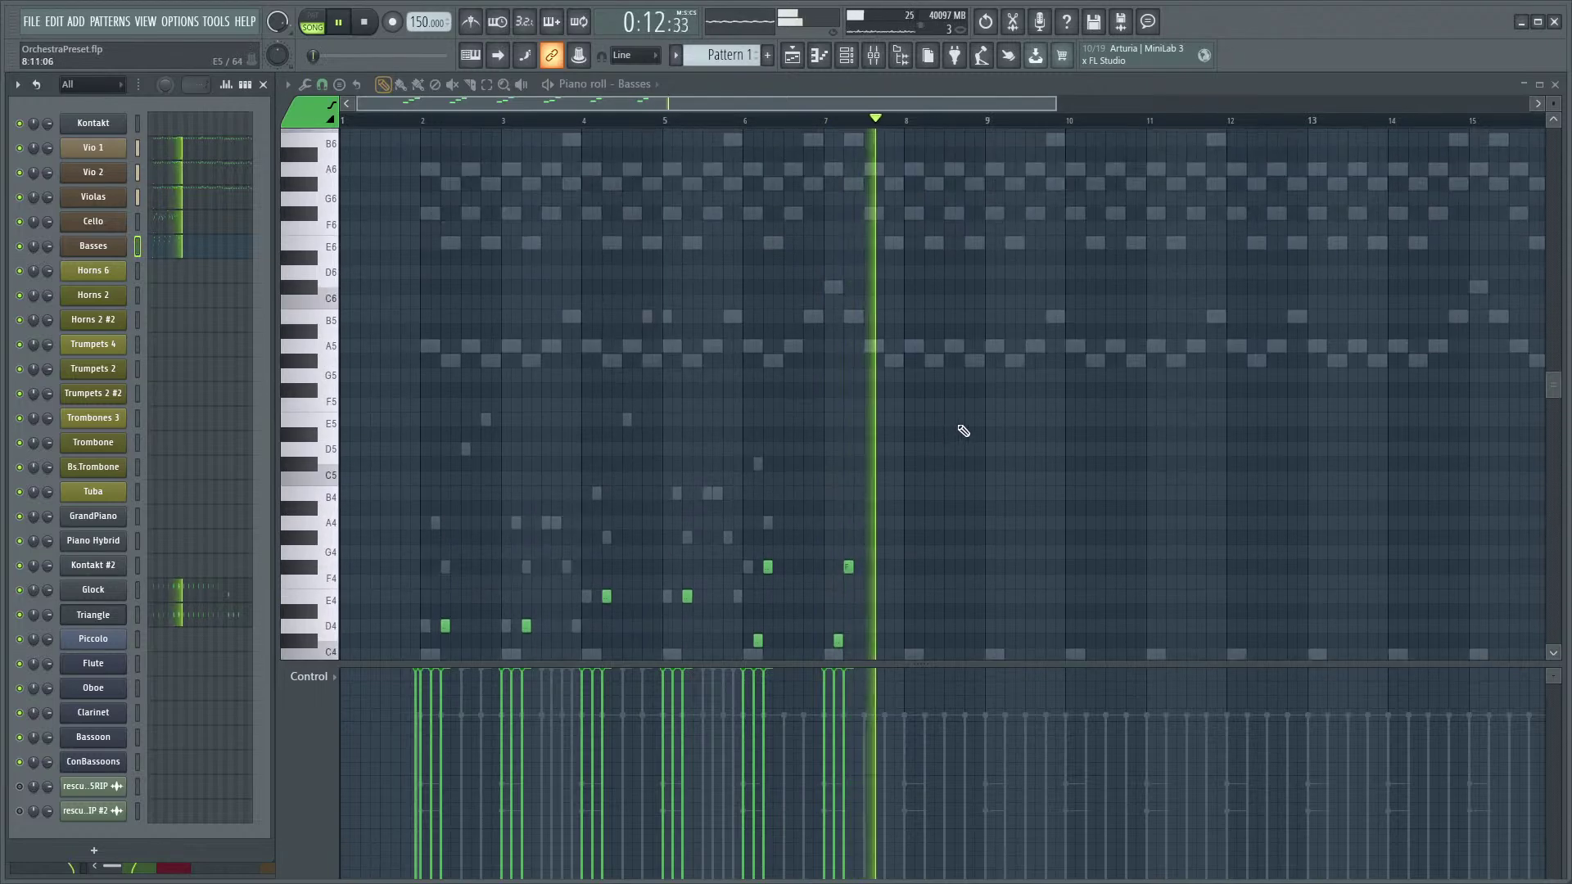
scroll(970, 438, up, 8)
key(space)
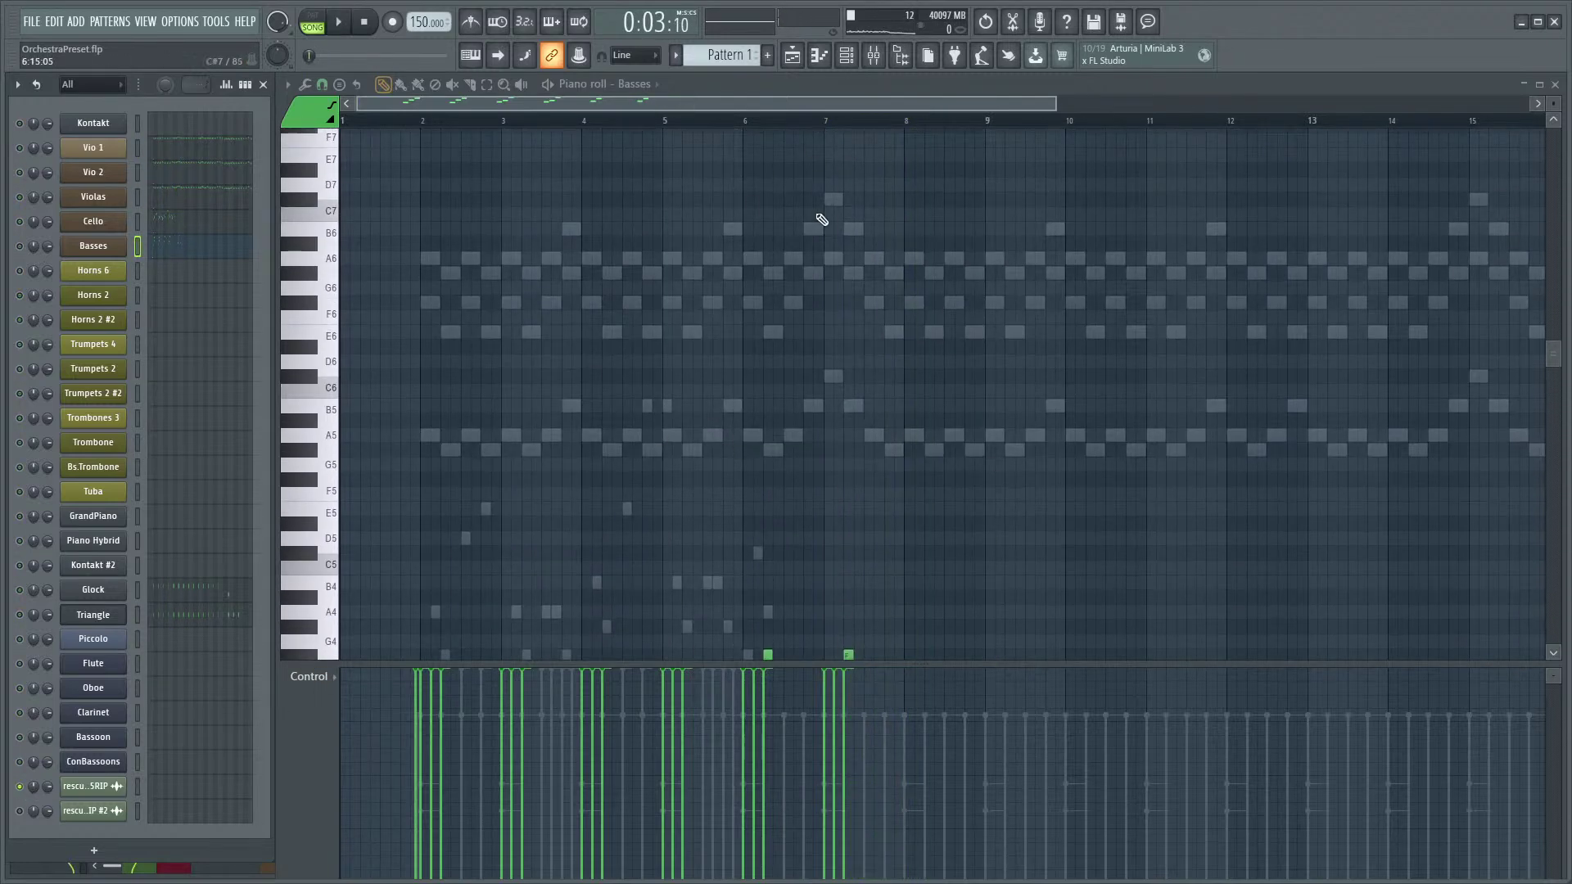
- Solo the reference recording and listen closely to its melody around bars 6 and 7
scroll(769, 184, up, 5)
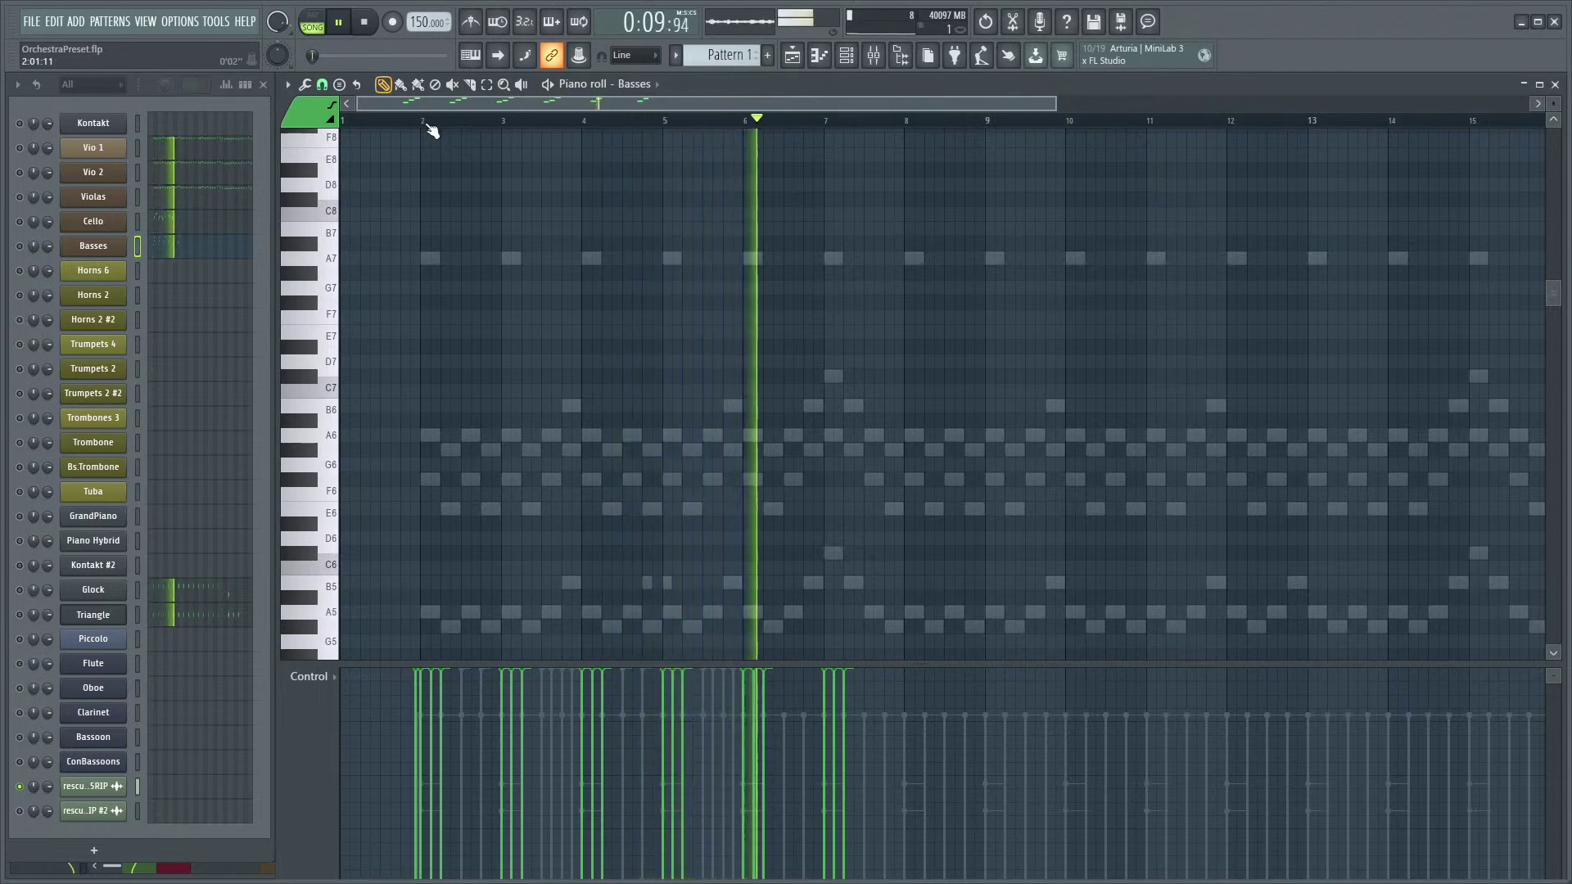
key(space)
scroll(929, 319, up, 3)
click(740, 117)
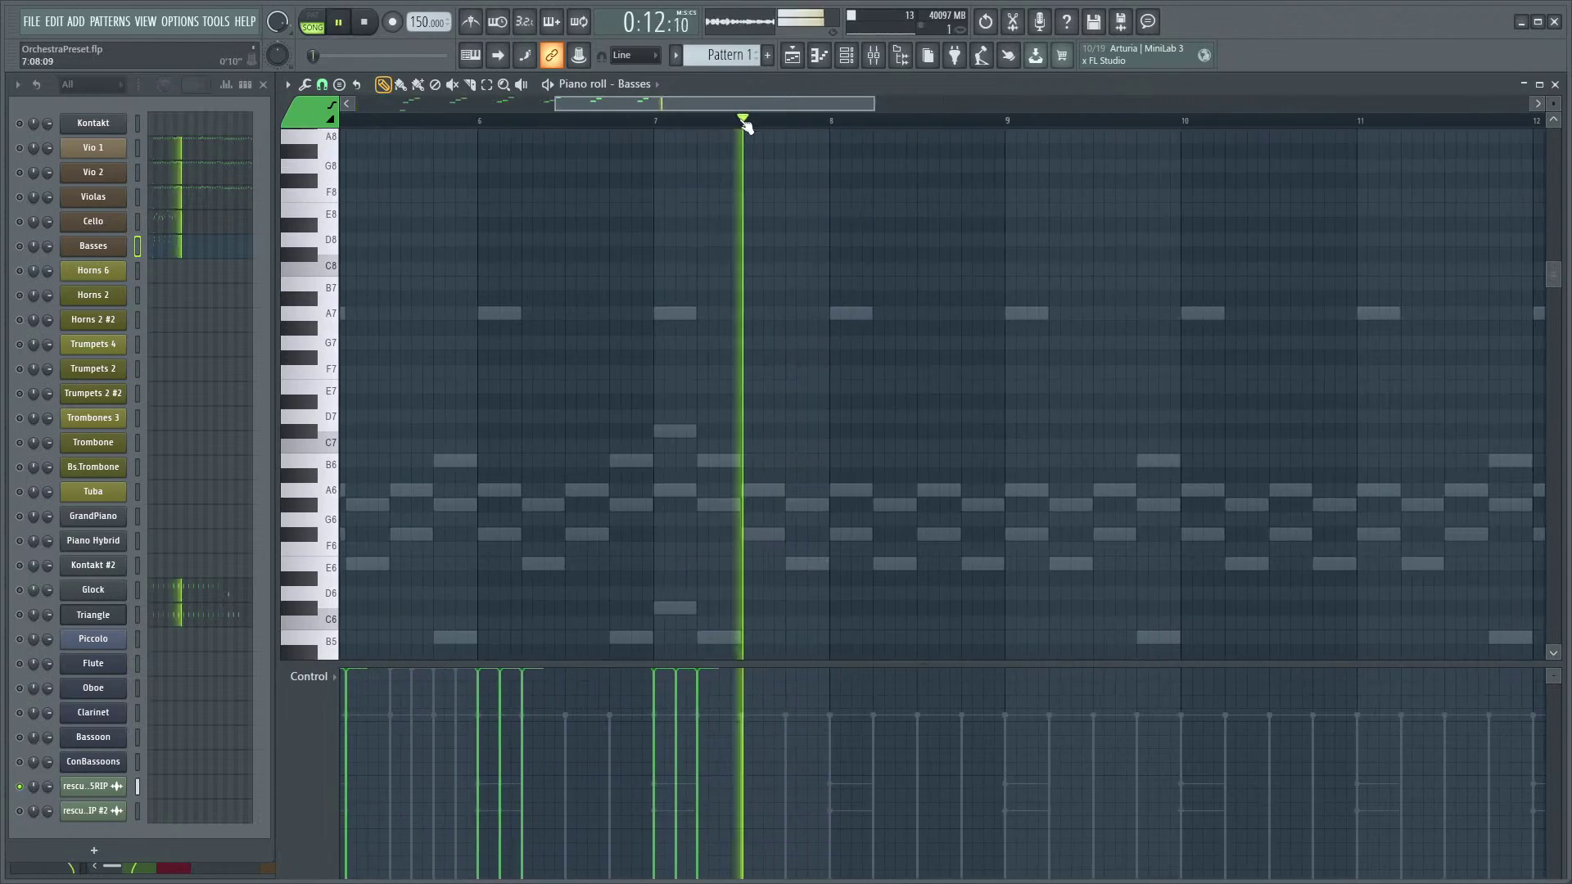
click(735, 123)
key(space)
key(space)
key(space)
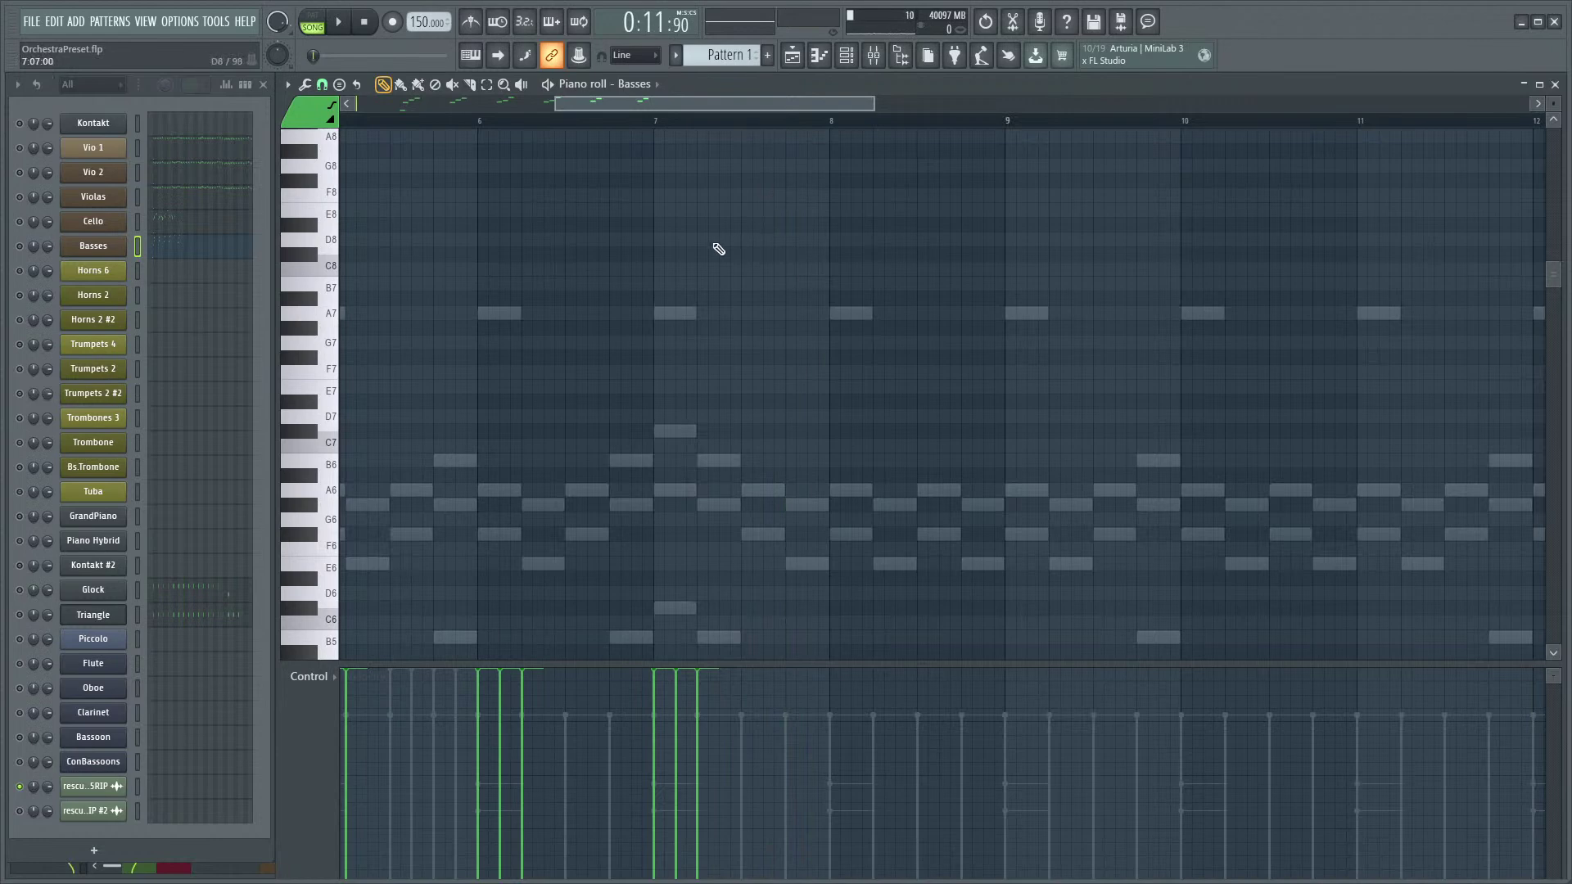
- Bring up the Oboe channel, set its Claire Oboe instrument to the Natural articulation, and close the Kontakt window
scroll(810, 442, up, 3)
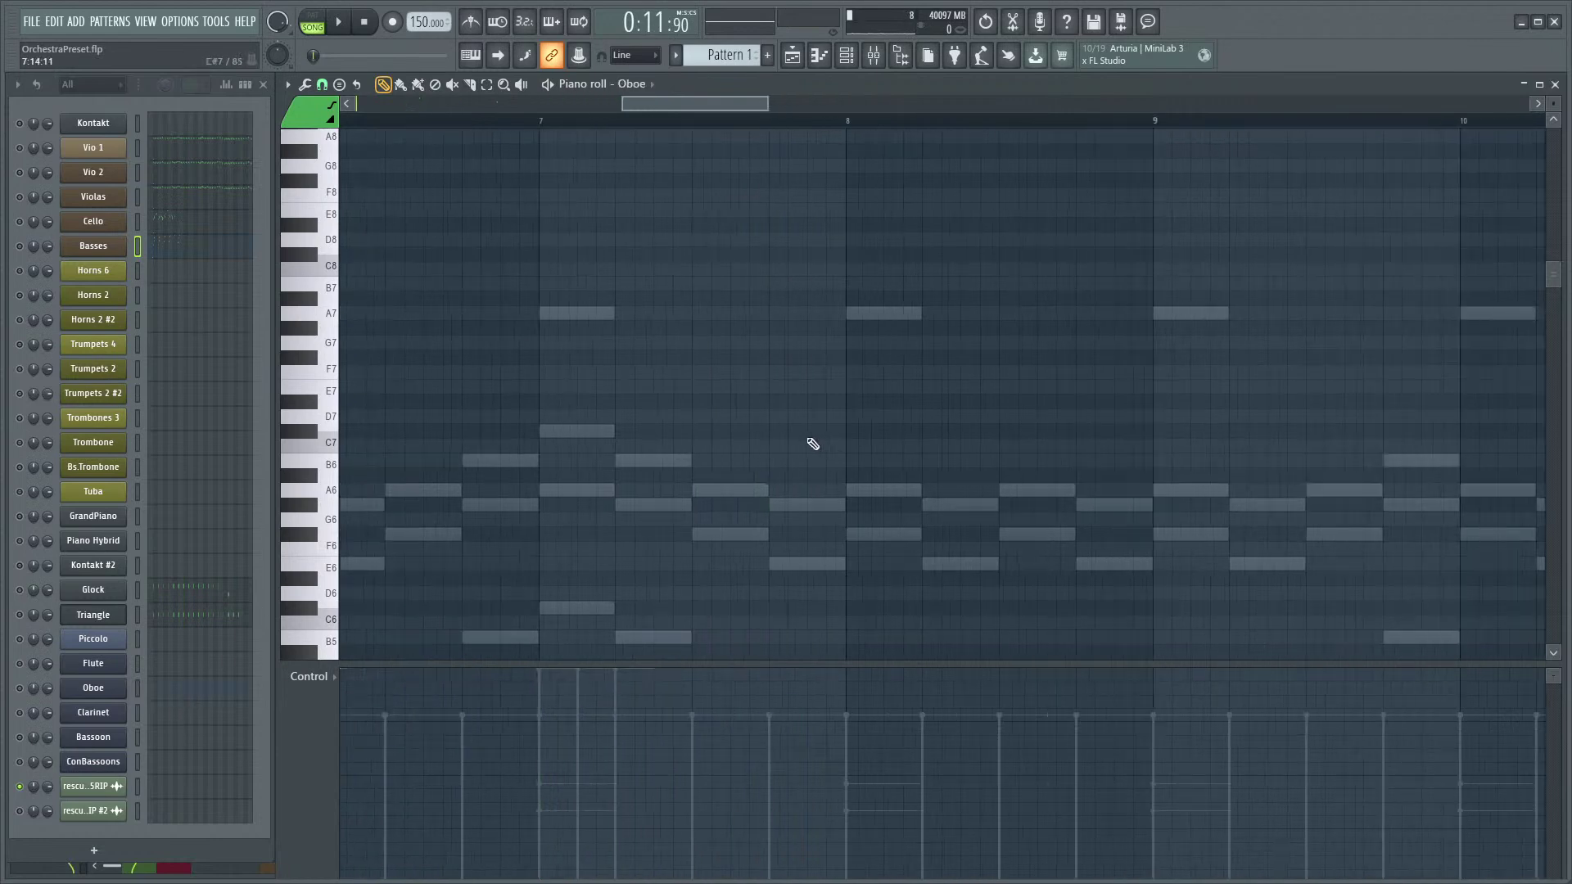
scroll(834, 508, up, 2)
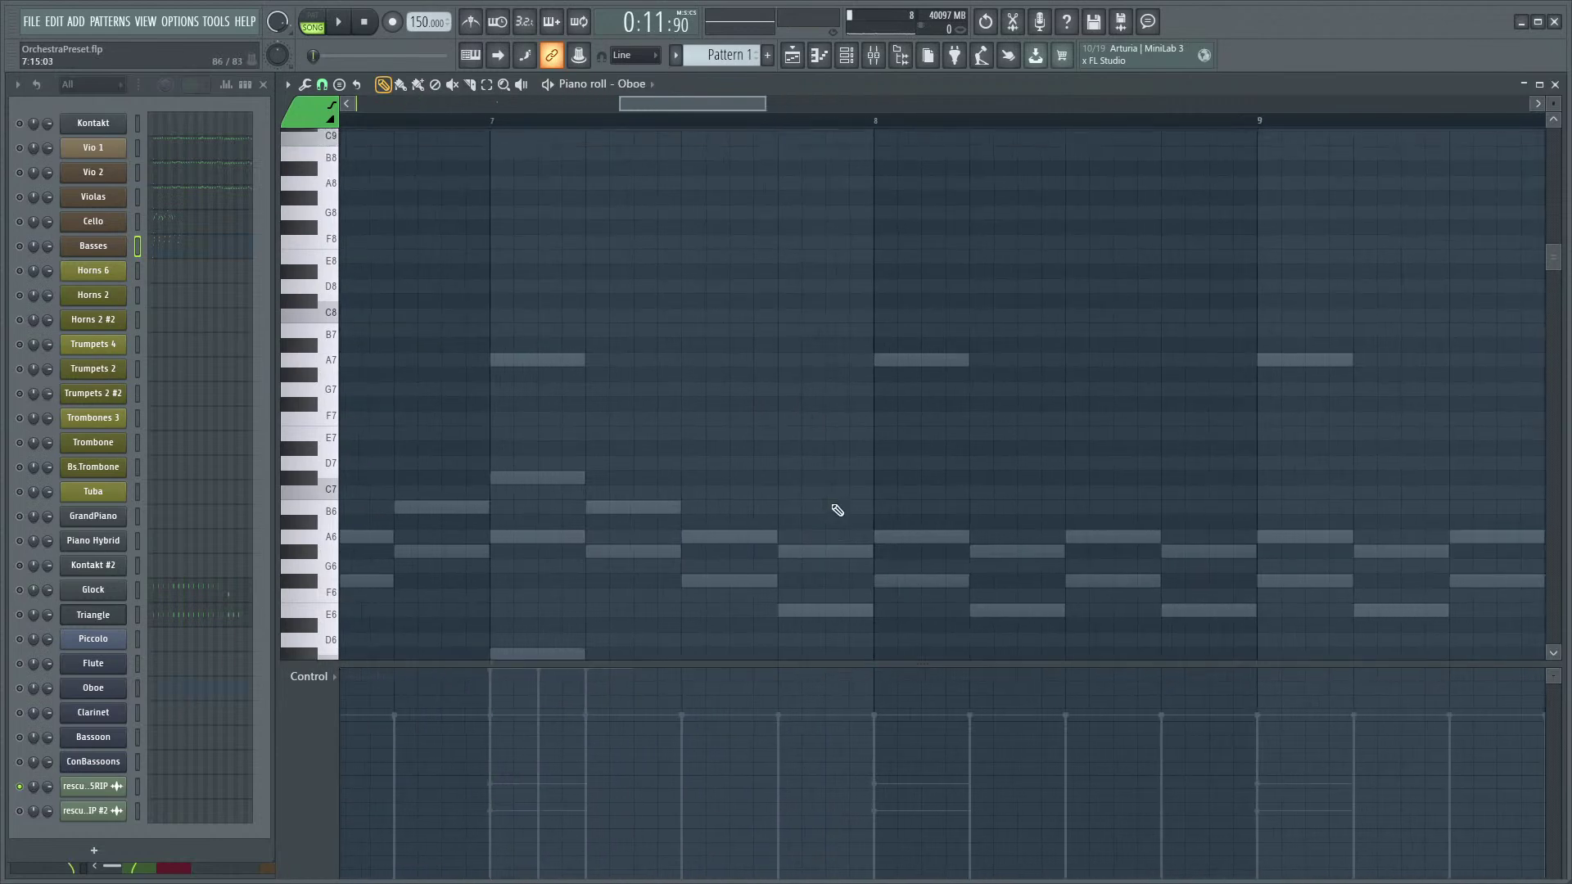
click(105, 692)
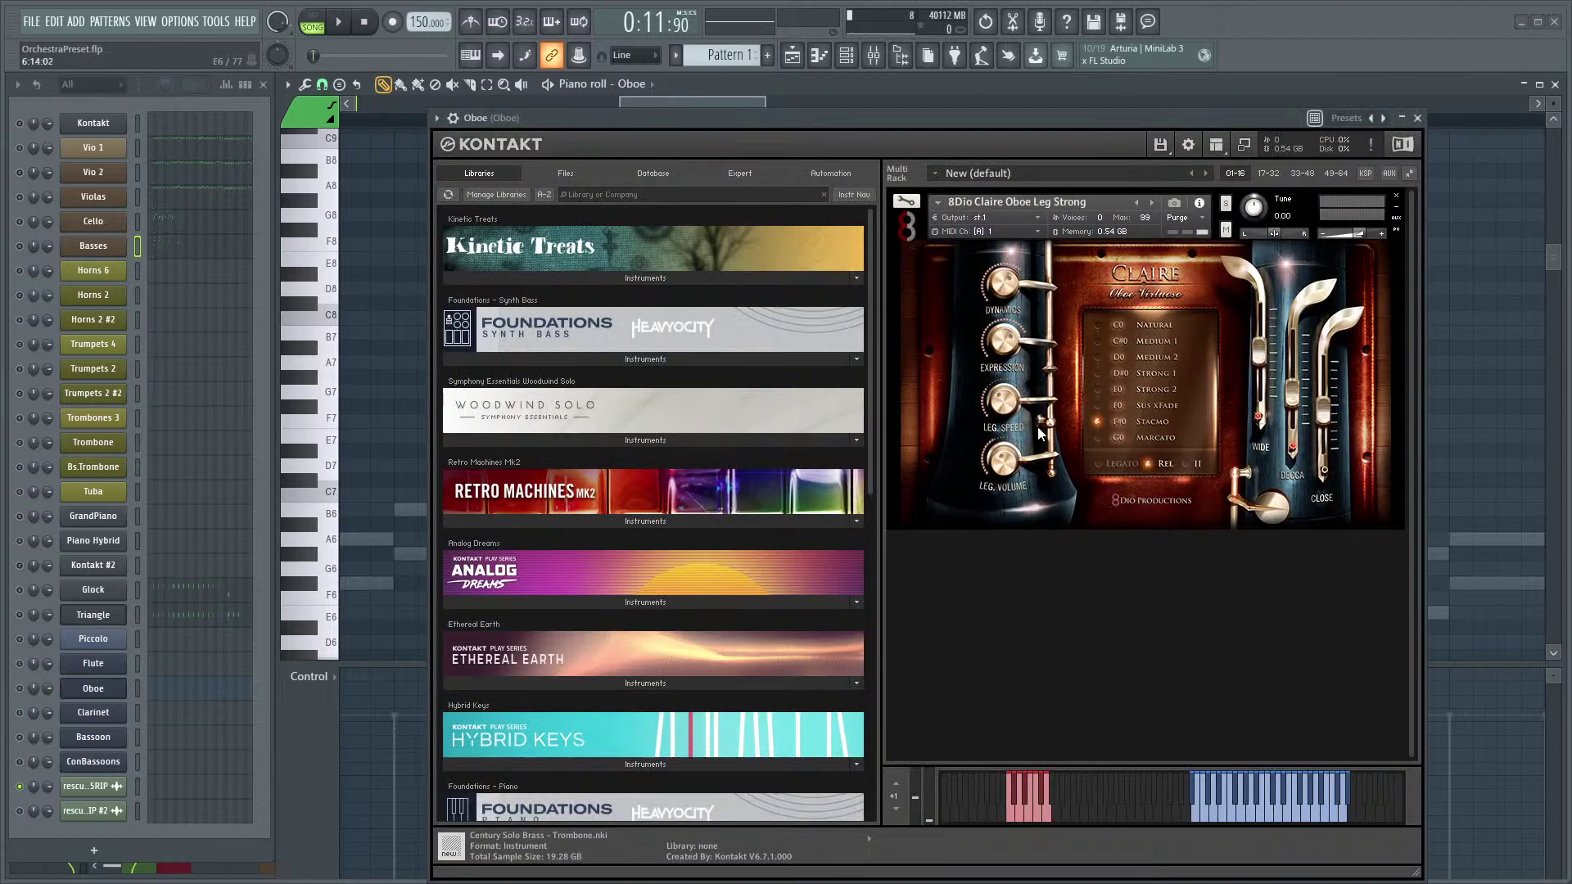
click(1096, 325)
click(1417, 118)
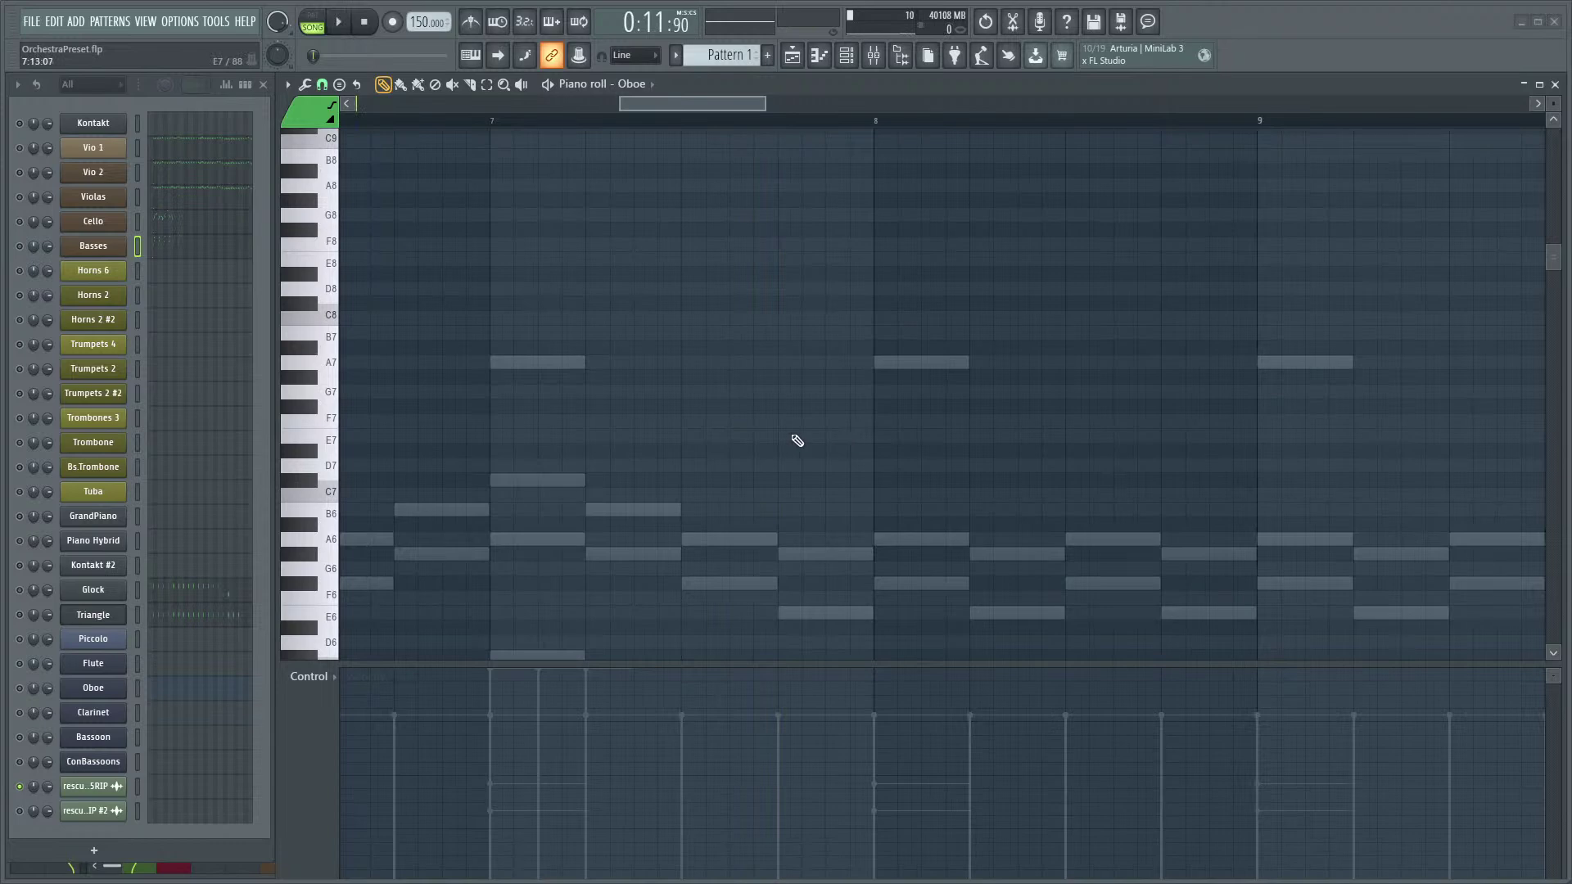
- Add an F#5 note followed by an E5 note in the second half of the Oboe's bar 7
scroll(798, 434, down, 6)
click(788, 392)
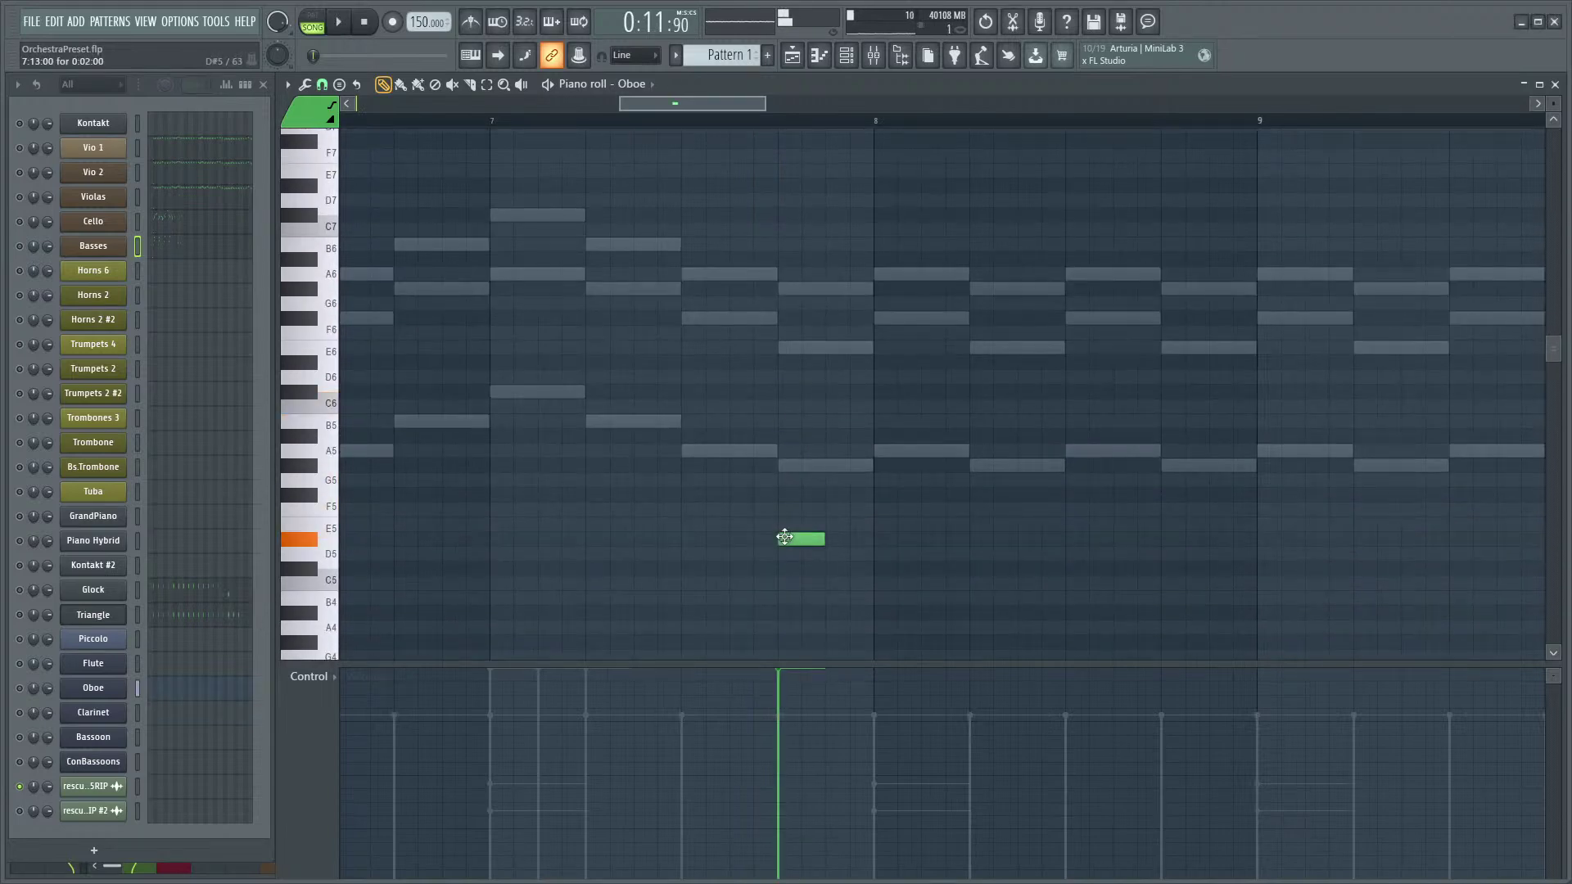
drag(787, 516, 789, 518)
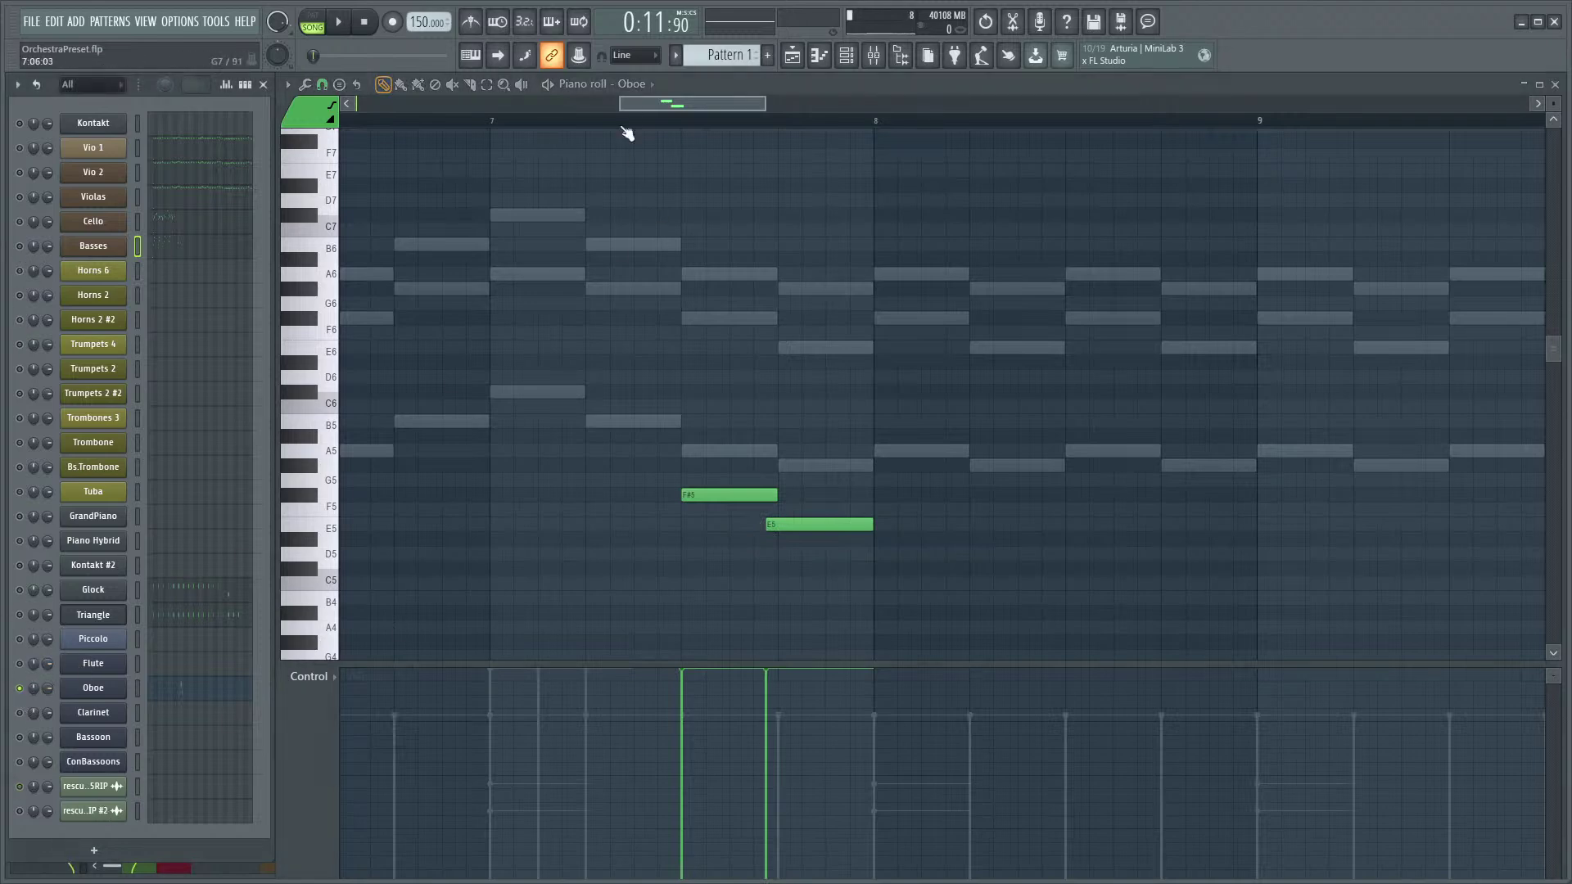
- Extend the start of the Oboe's E5 earlier so it overlaps the F#5 further, and play the two notes
key(space)
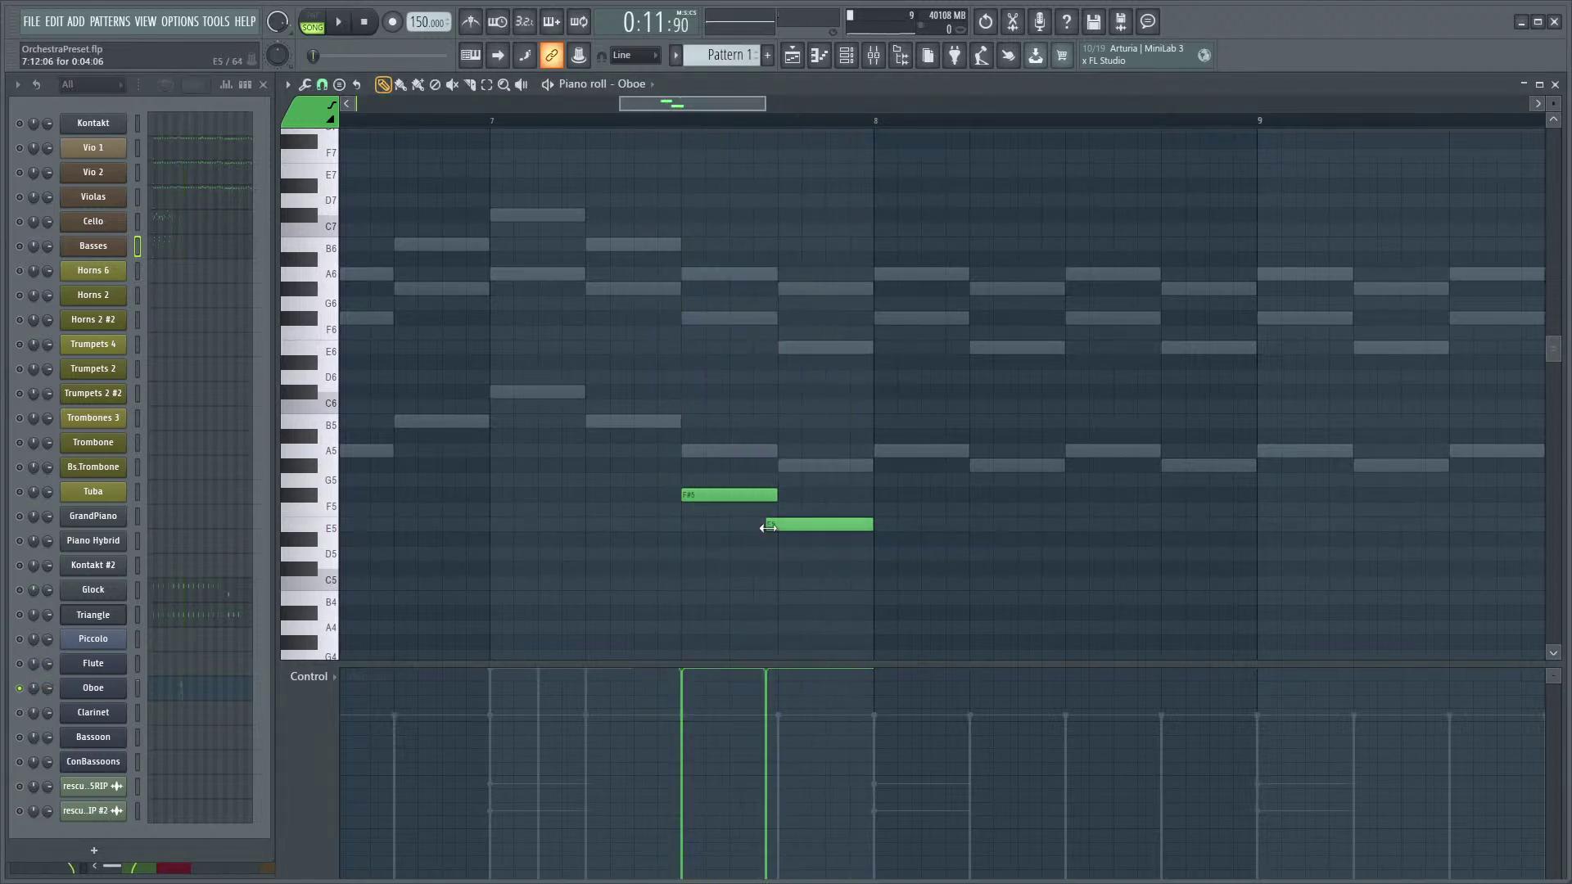
drag(767, 528, 757, 528)
key(space)
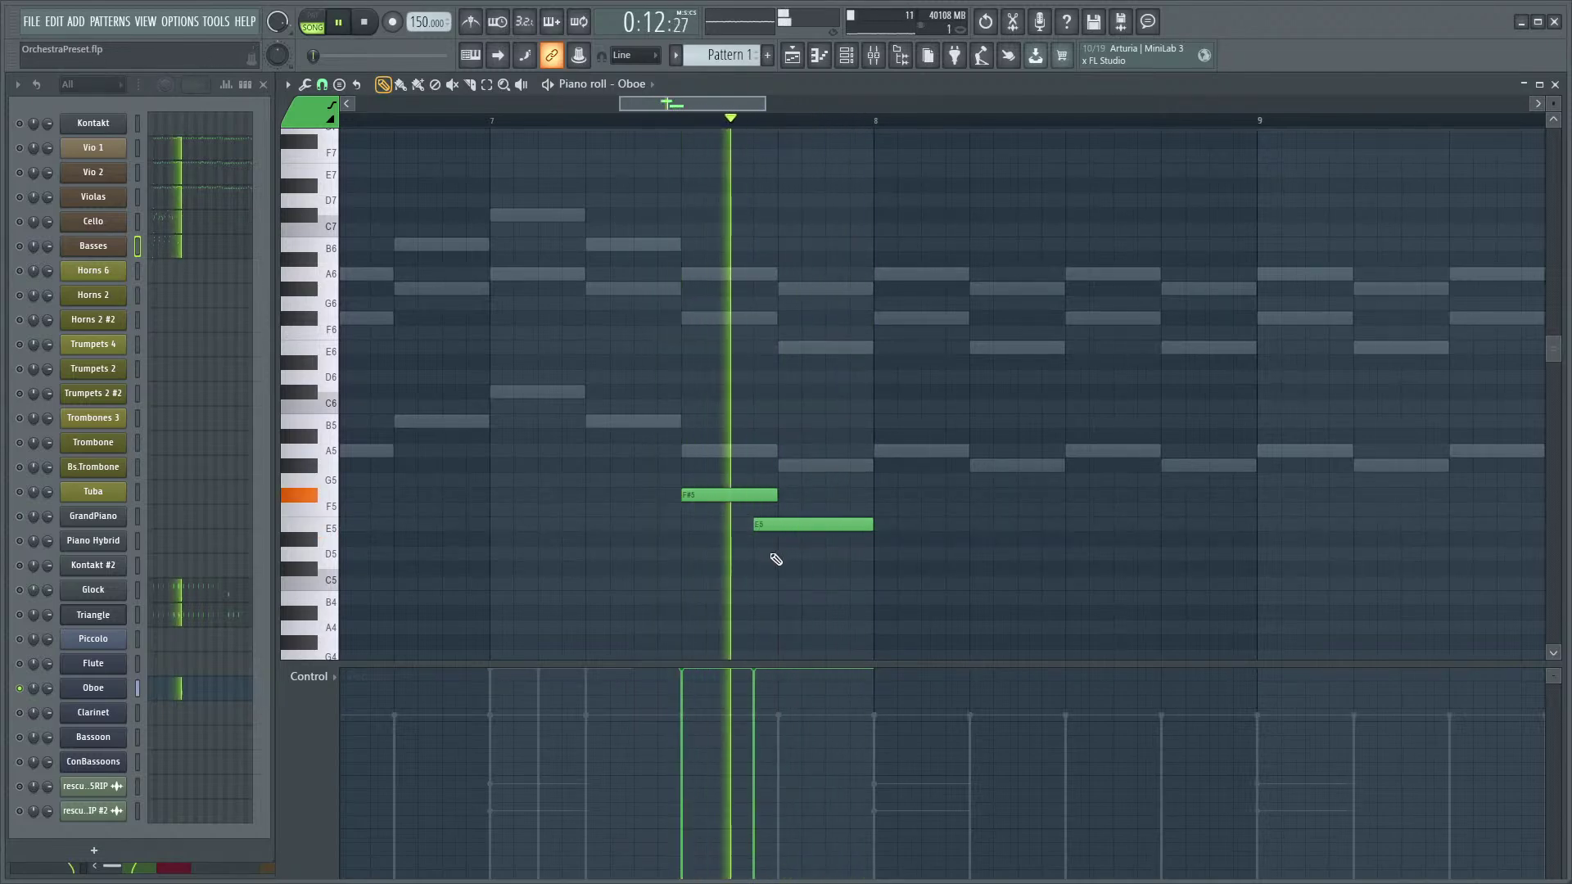
key(space)
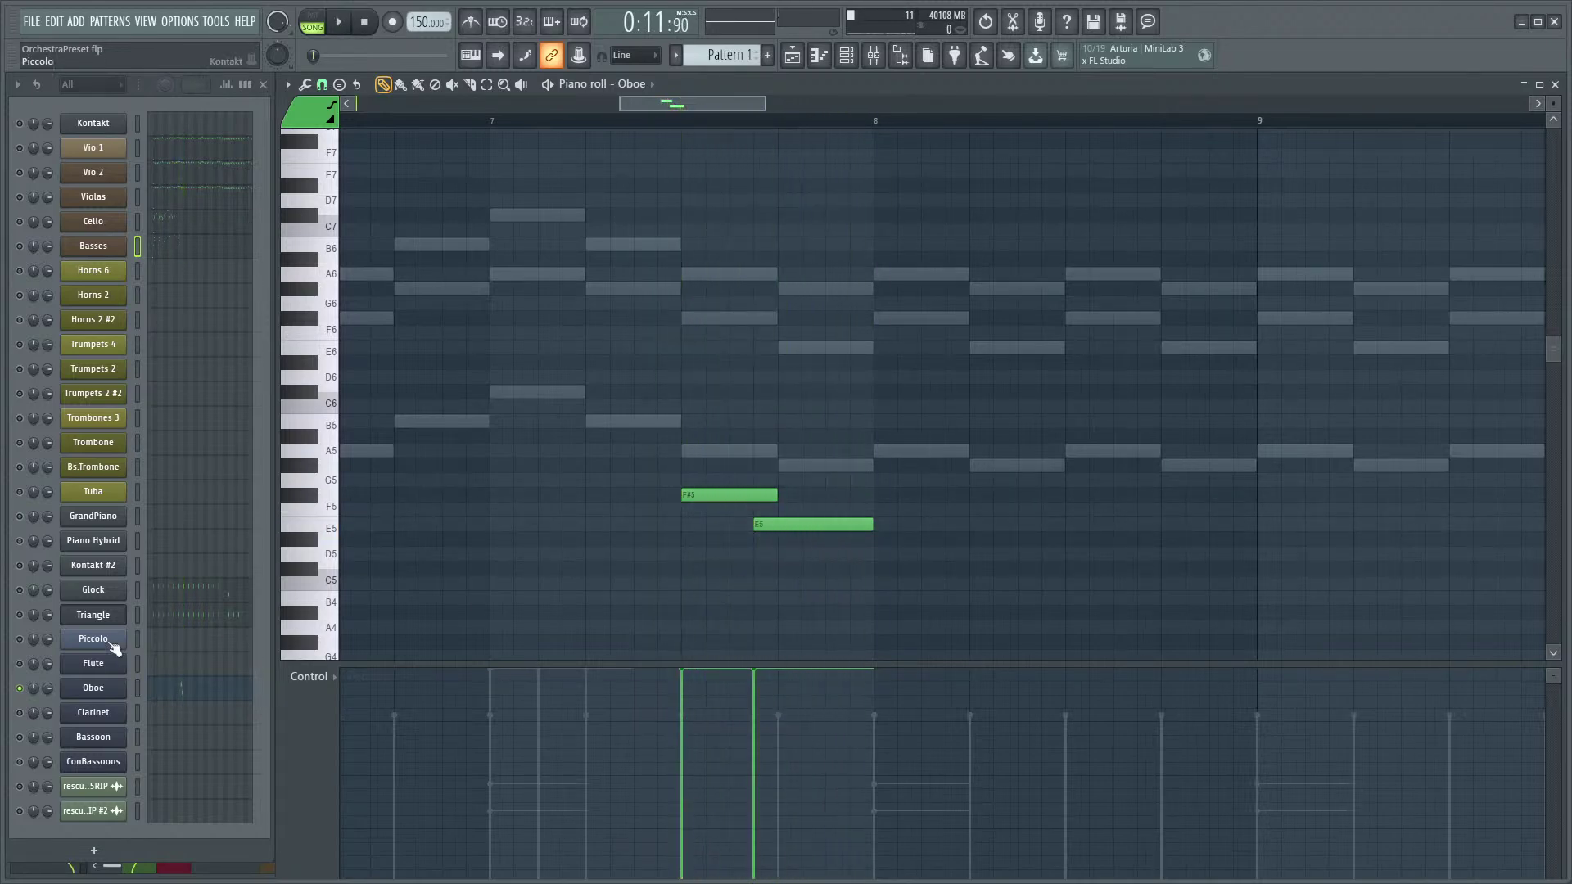
- Enable the reference recording and listen to the passage leading into bar 8, first with the Oboe and once with it muted
click(19, 786)
key(space)
key(space)
key(space)
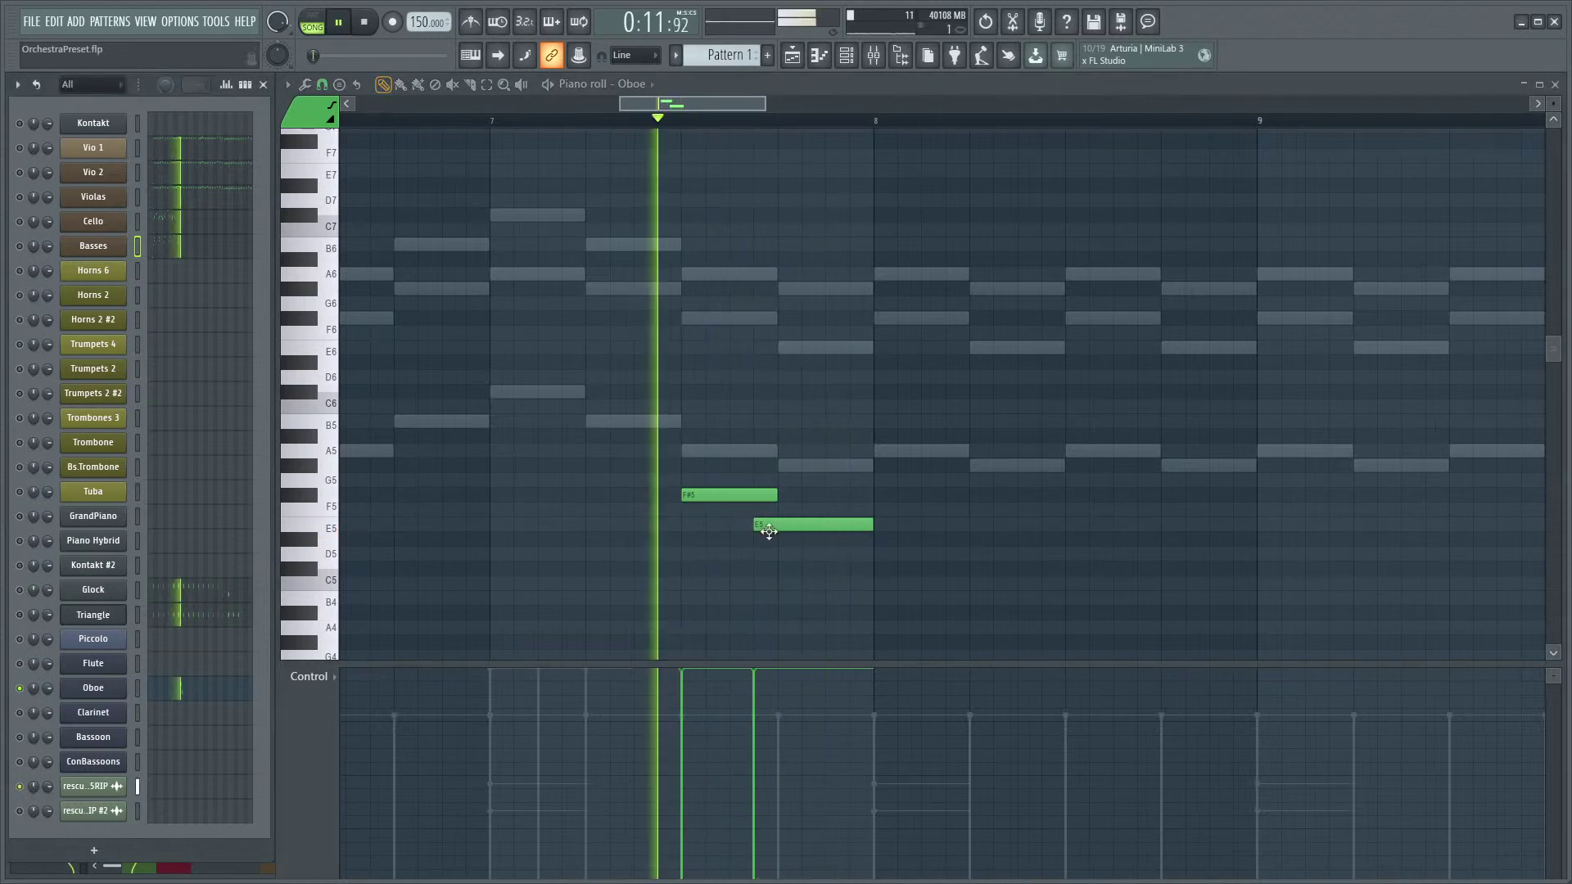
key(space)
click(19, 687)
key(space)
key(space)
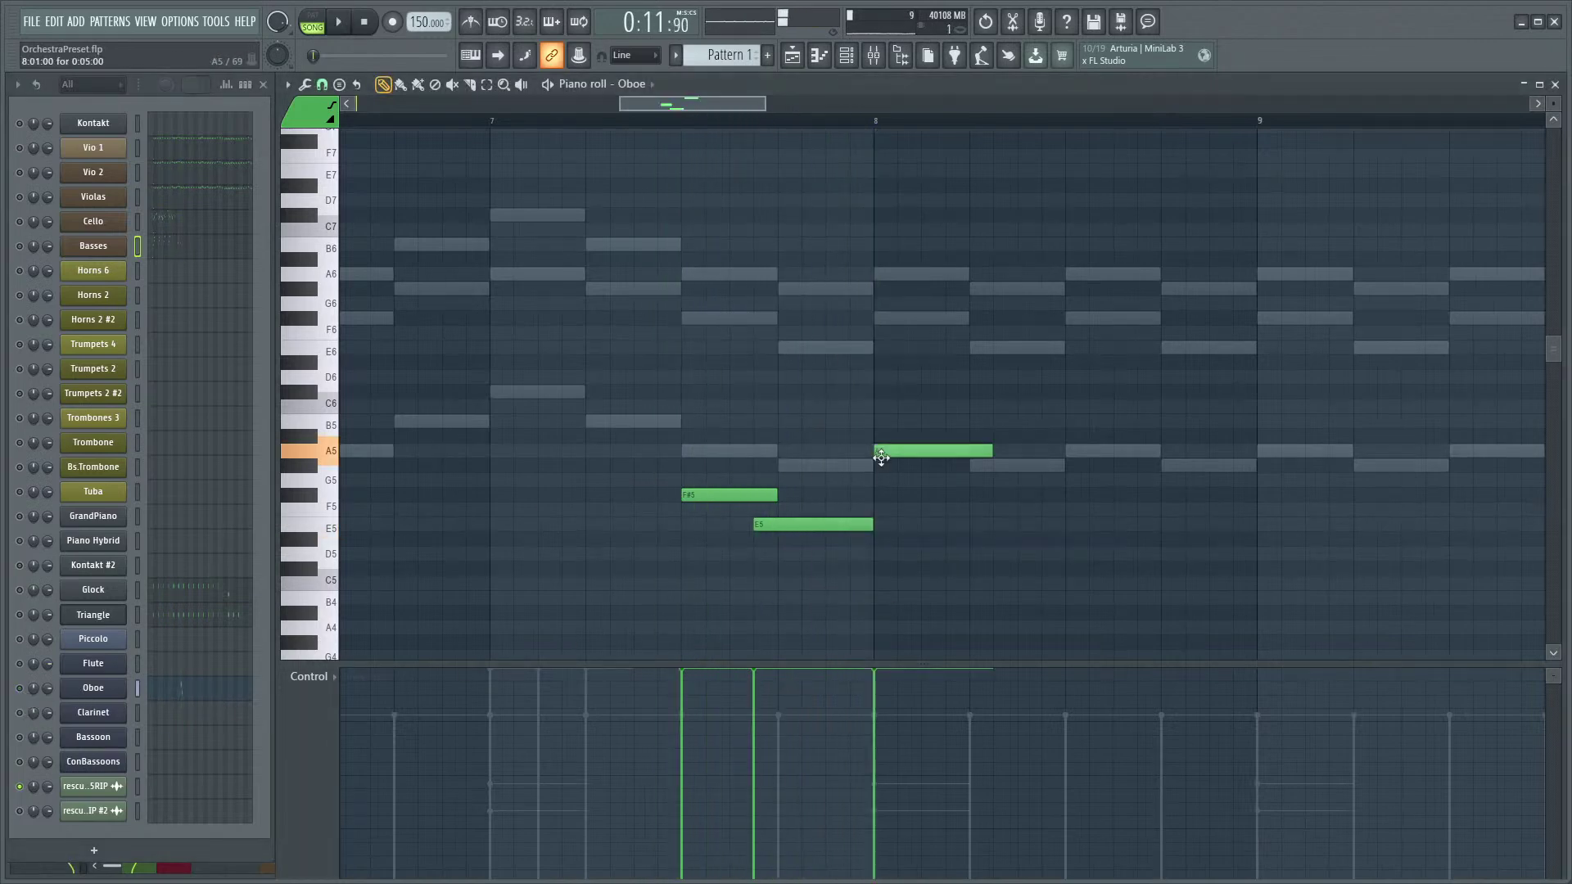
- Enter half-bar A5 and G#5 notes in the Oboe's bar 8 and half-bar F#5 and E5 notes in bar 9, checking against the reference
drag(980, 455, 969, 455)
key(space)
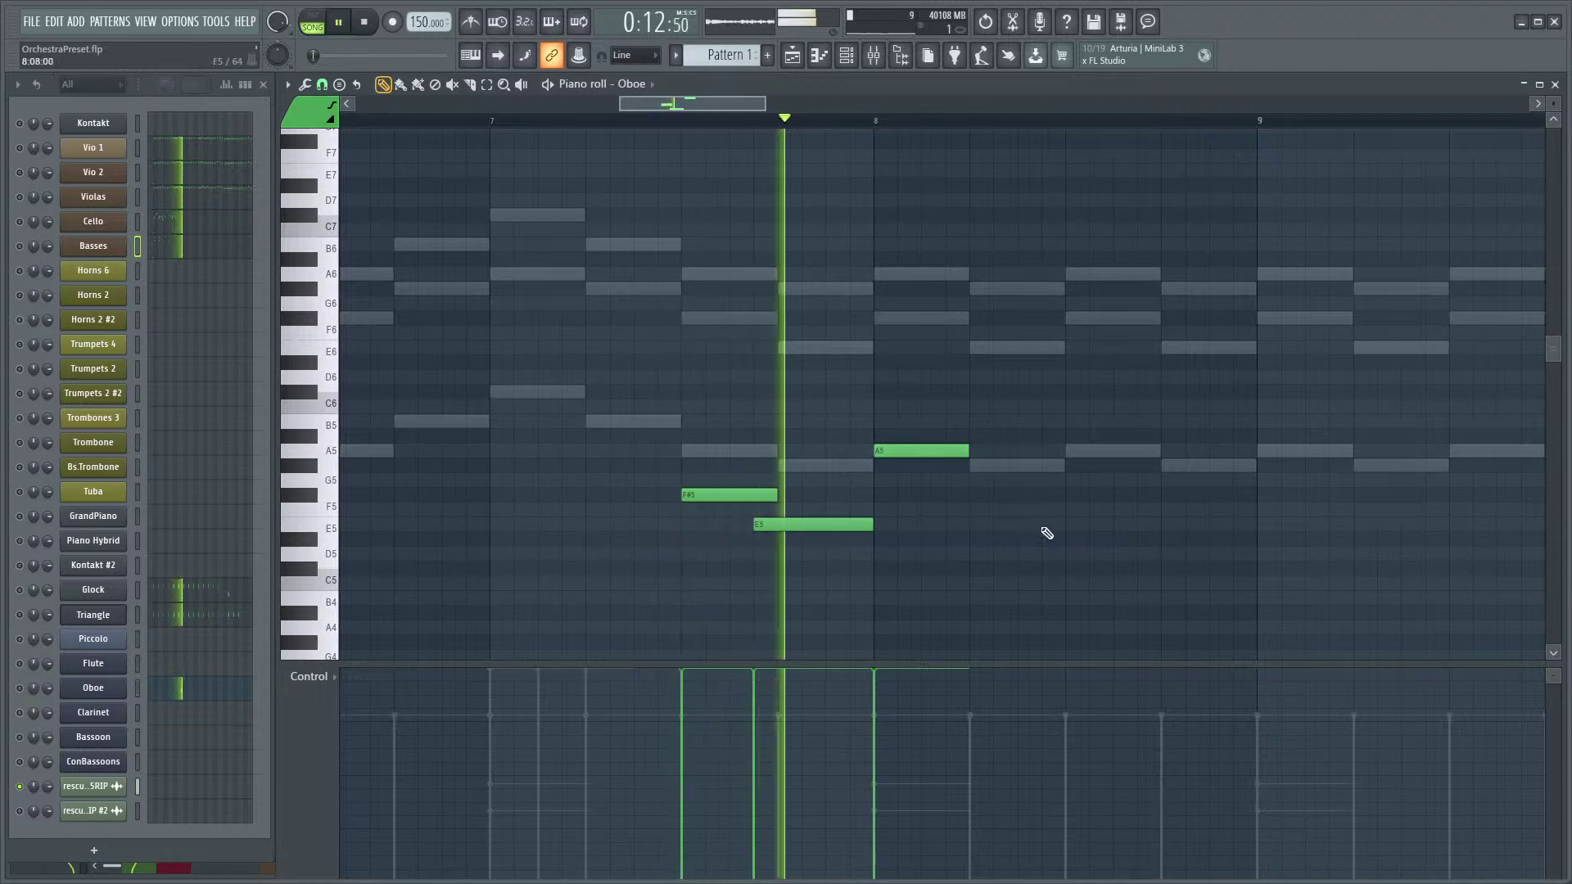
scroll(1042, 533, right, 2)
key(space)
right_click(845, 483)
key(space)
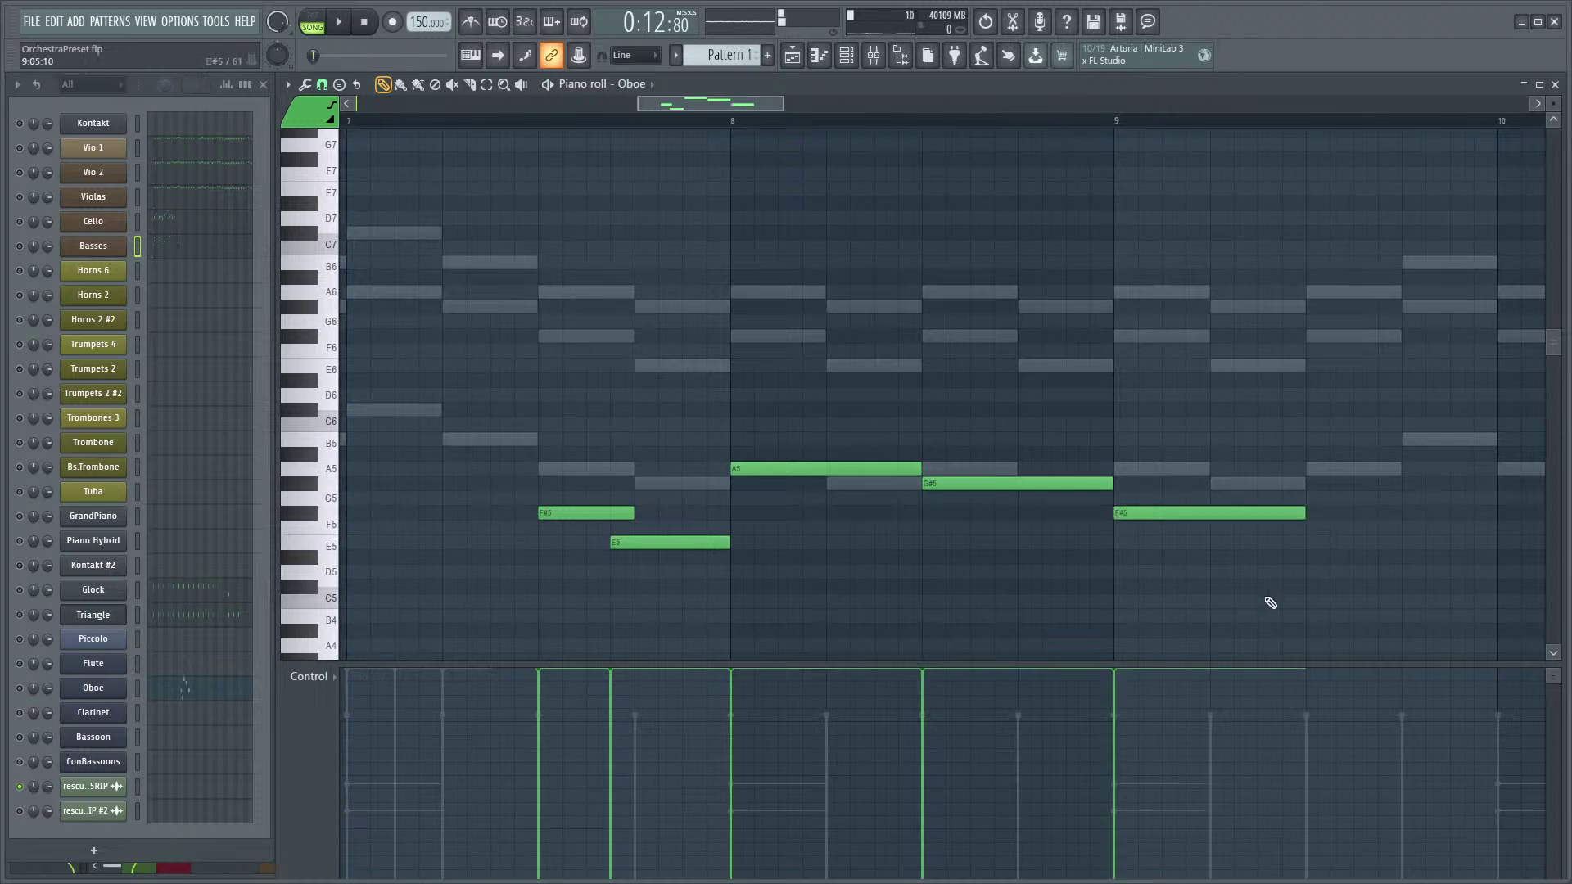
scroll(1189, 570, right, 4)
click(947, 503)
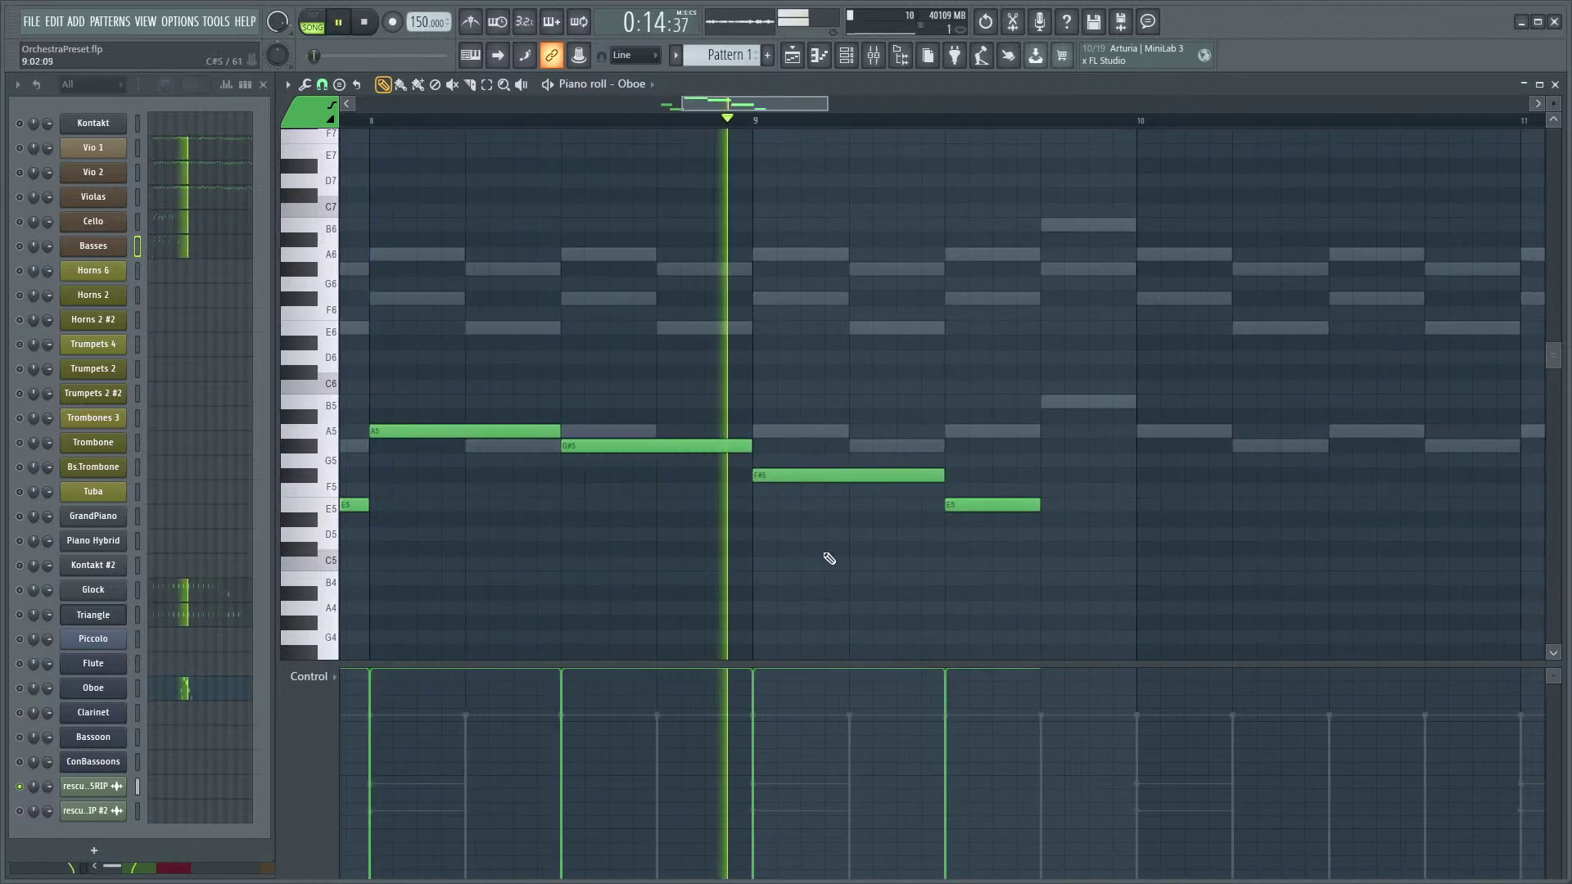
scroll(737, 553, right, 2)
key(space)
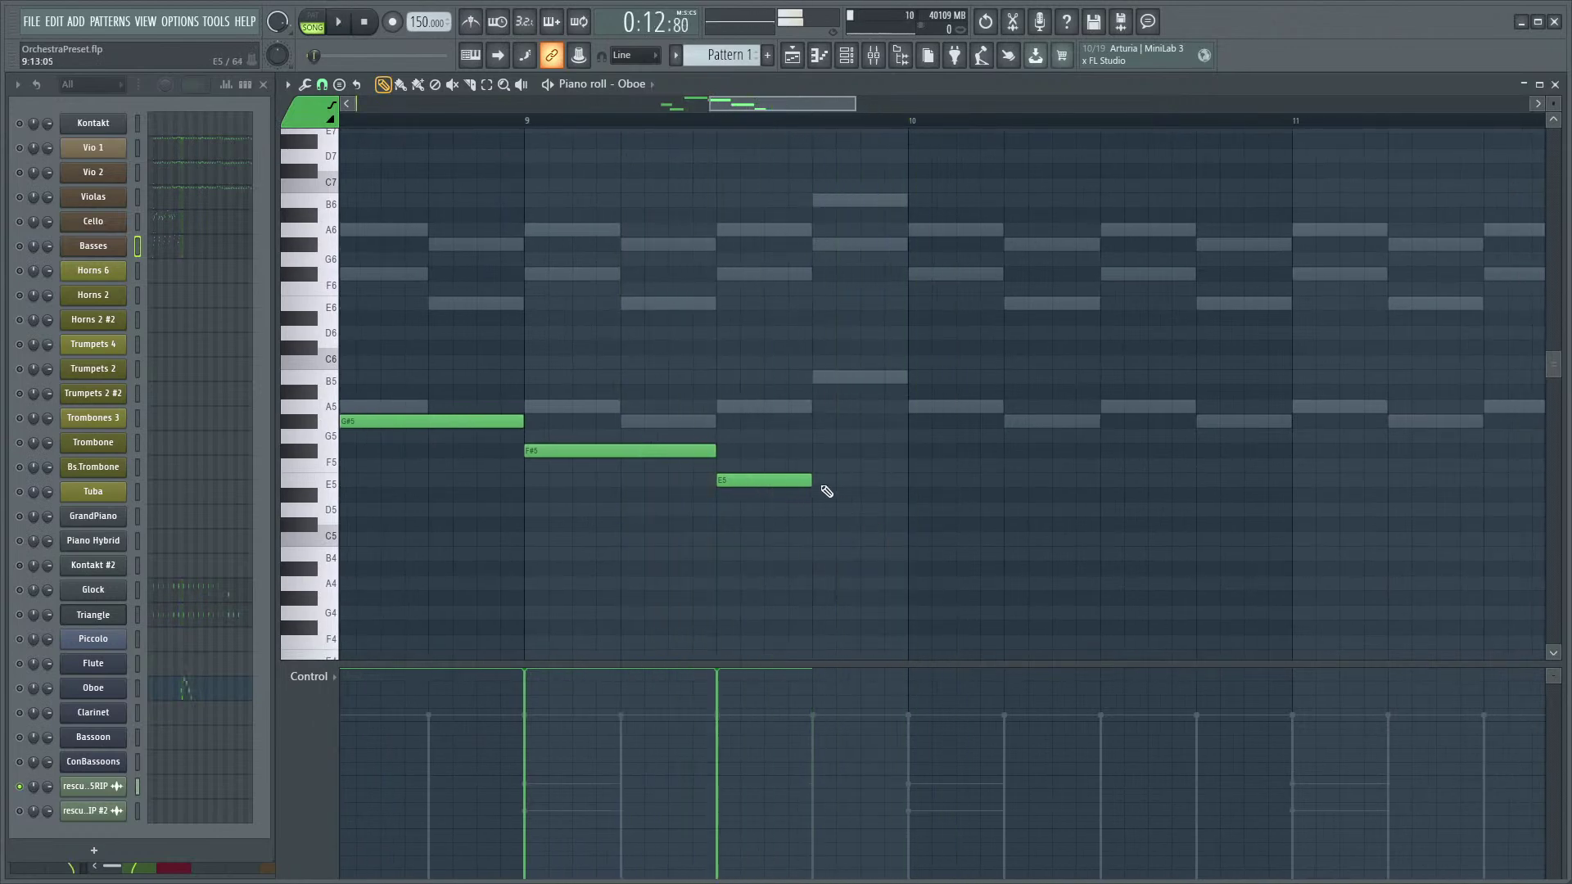
scroll(862, 507, down, 4)
- Duplicate the four Oboe notes of bars 8 and 9 into bars 10 and 11, unmute the Oboe, and play along with the reference
drag(912, 309, 702, 557)
key(ctrl+b)
key(space)
key(space)
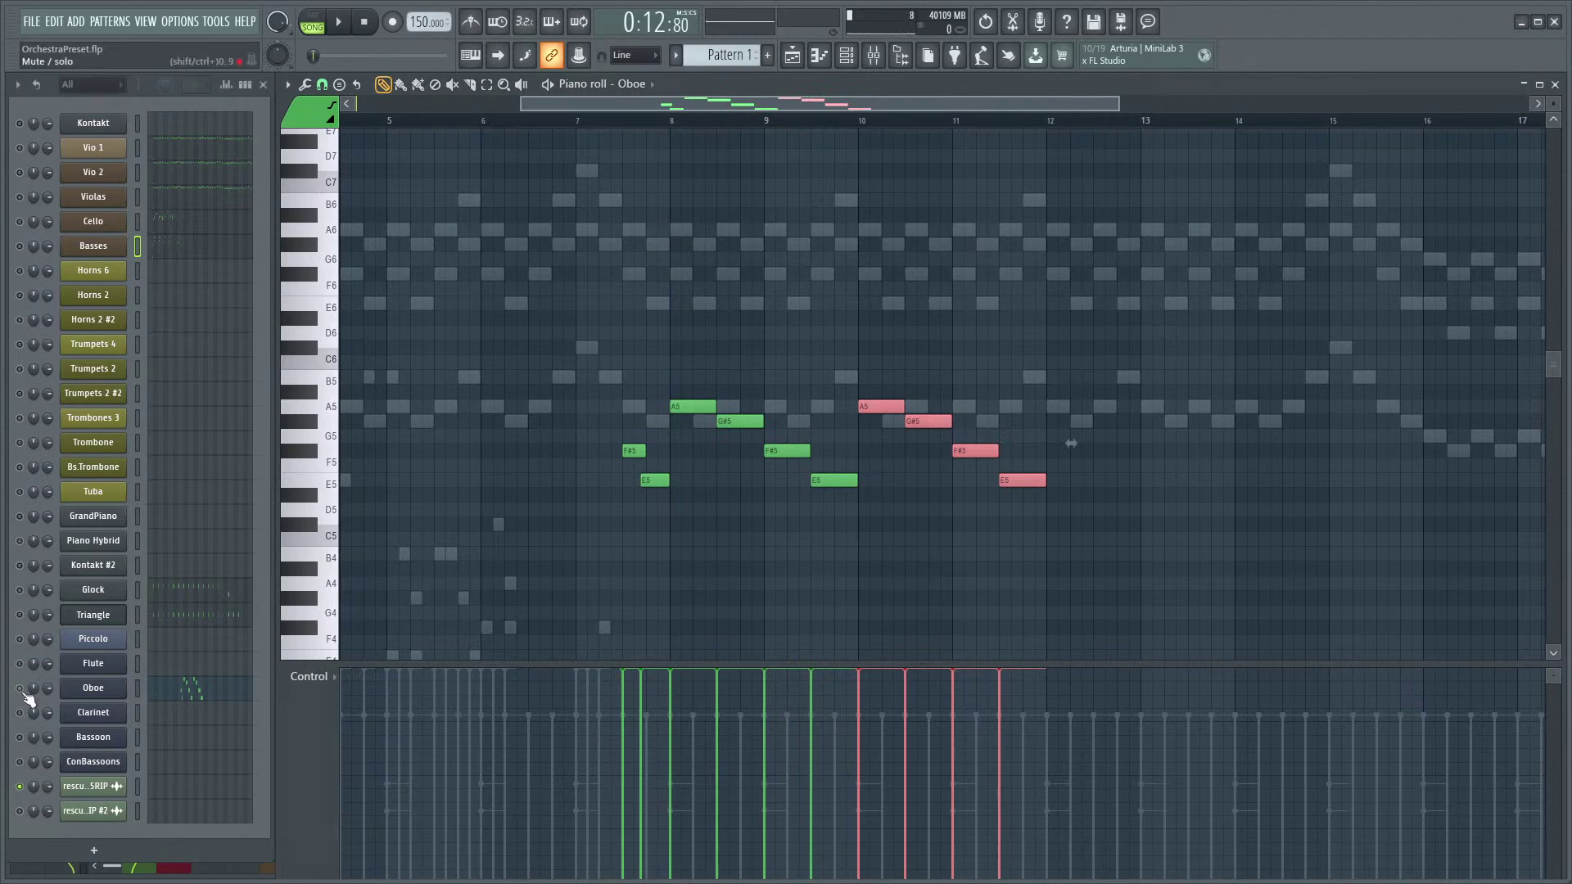
key(space)
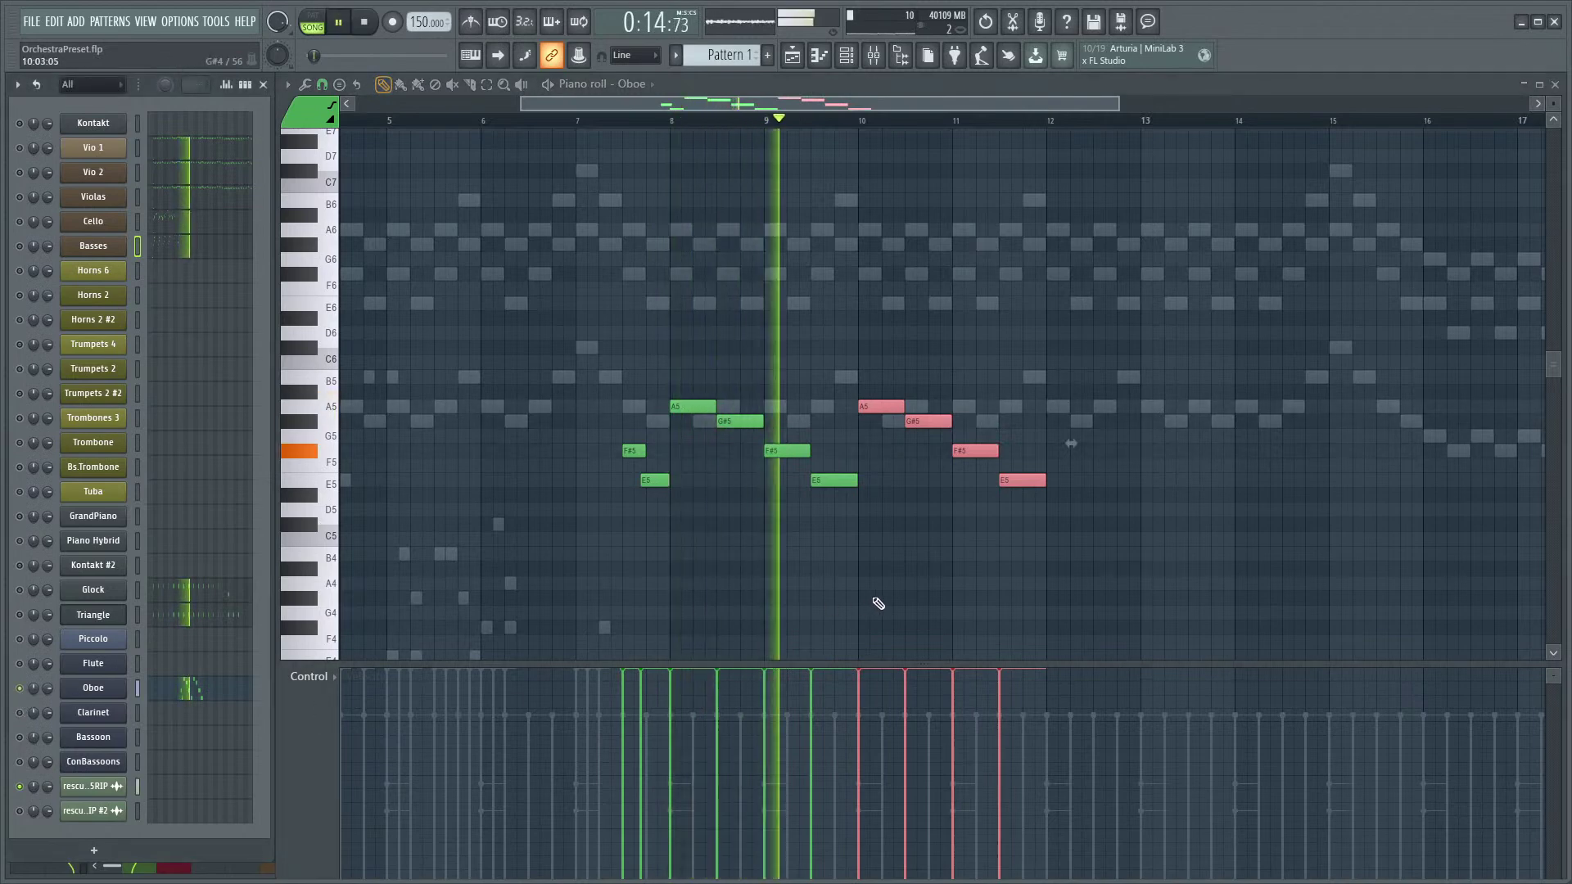
scroll(933, 579, up, 3)
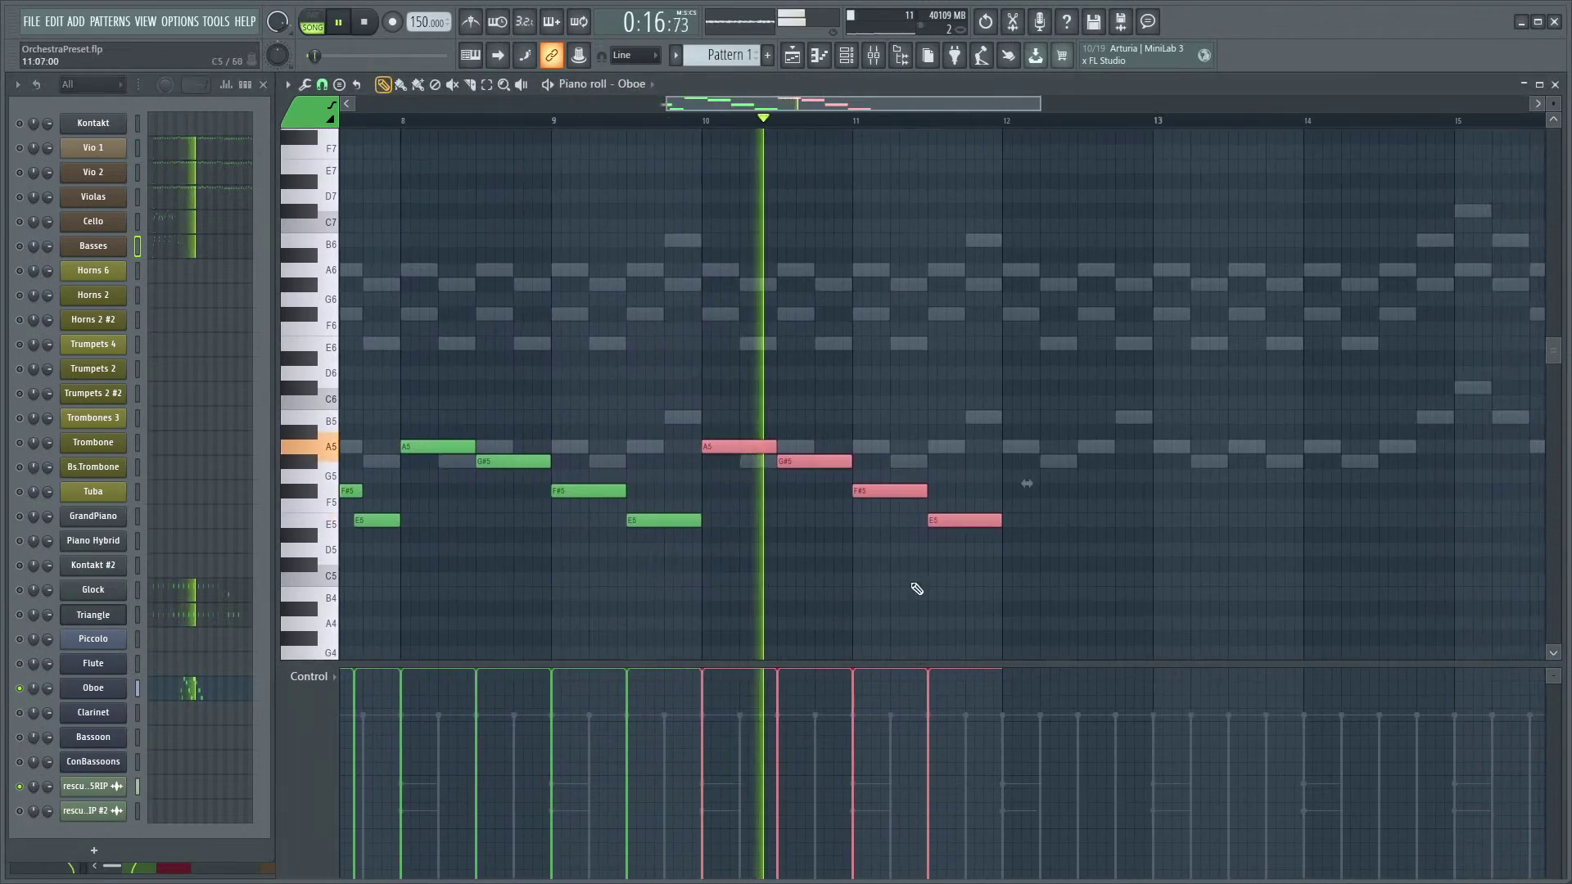
- Duplicate the Oboe phrase of bars 10 and 11 into bars 12 and 13 and play it from bar 12
drag(1070, 554, 1017, 445)
click(1034, 390)
key(space)
drag(1007, 302, 716, 519)
key(ctrl+b)
click(952, 125)
key(space)
scroll(1059, 344, up, 2)
key(space)
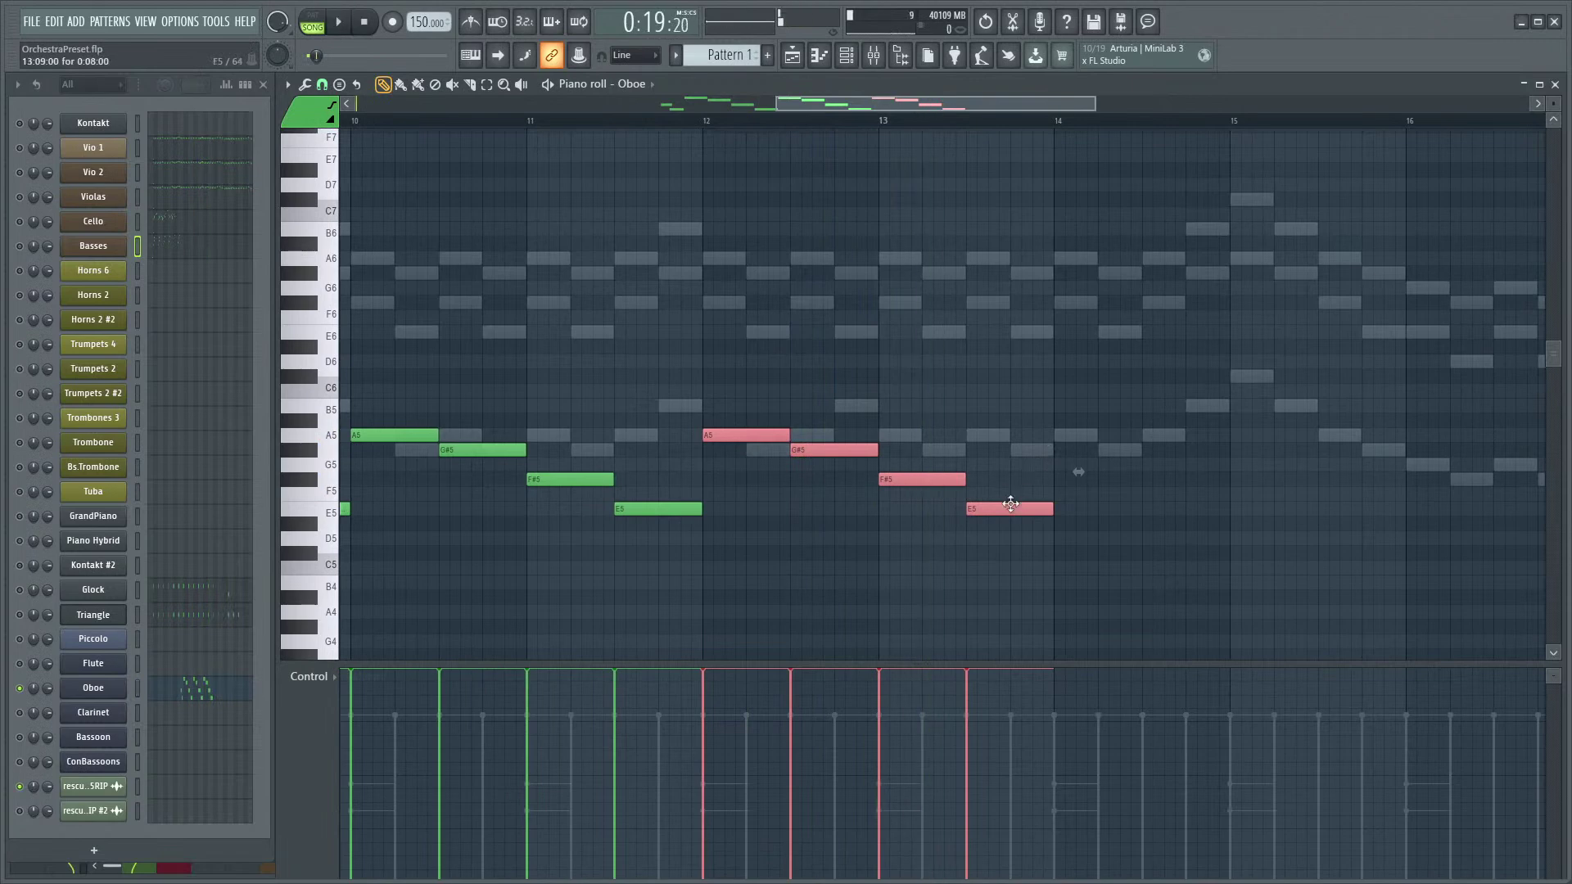
- Delete the copied F#5 and E5 from the Oboe's bar 13 and listen to how the reference continues
key(space)
right_click(1001, 508)
right_click(941, 479)
key(space)
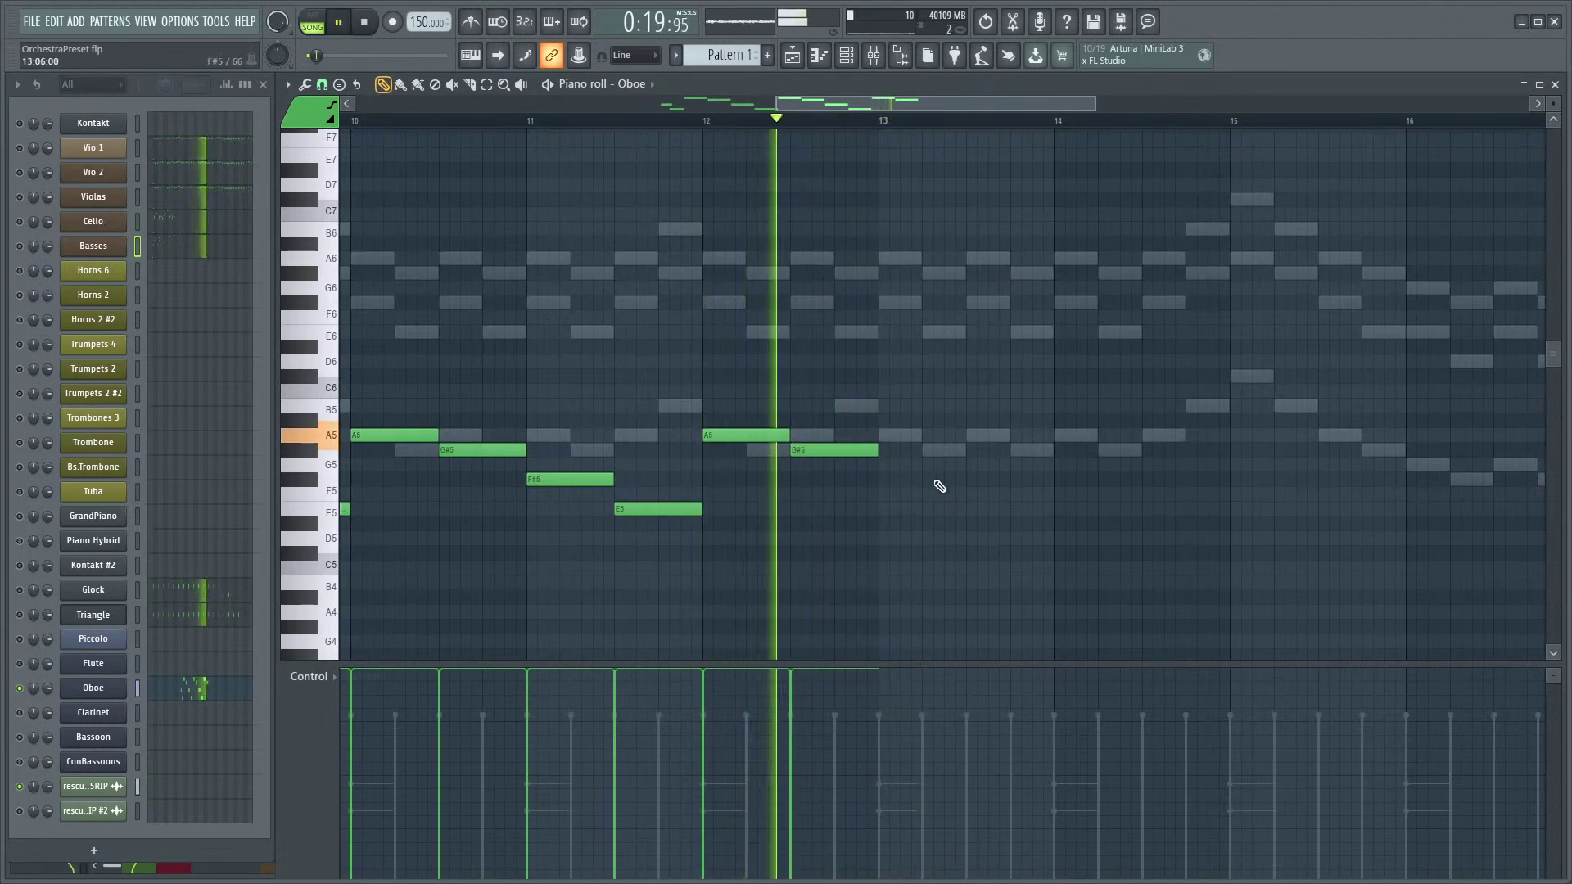
key(space)
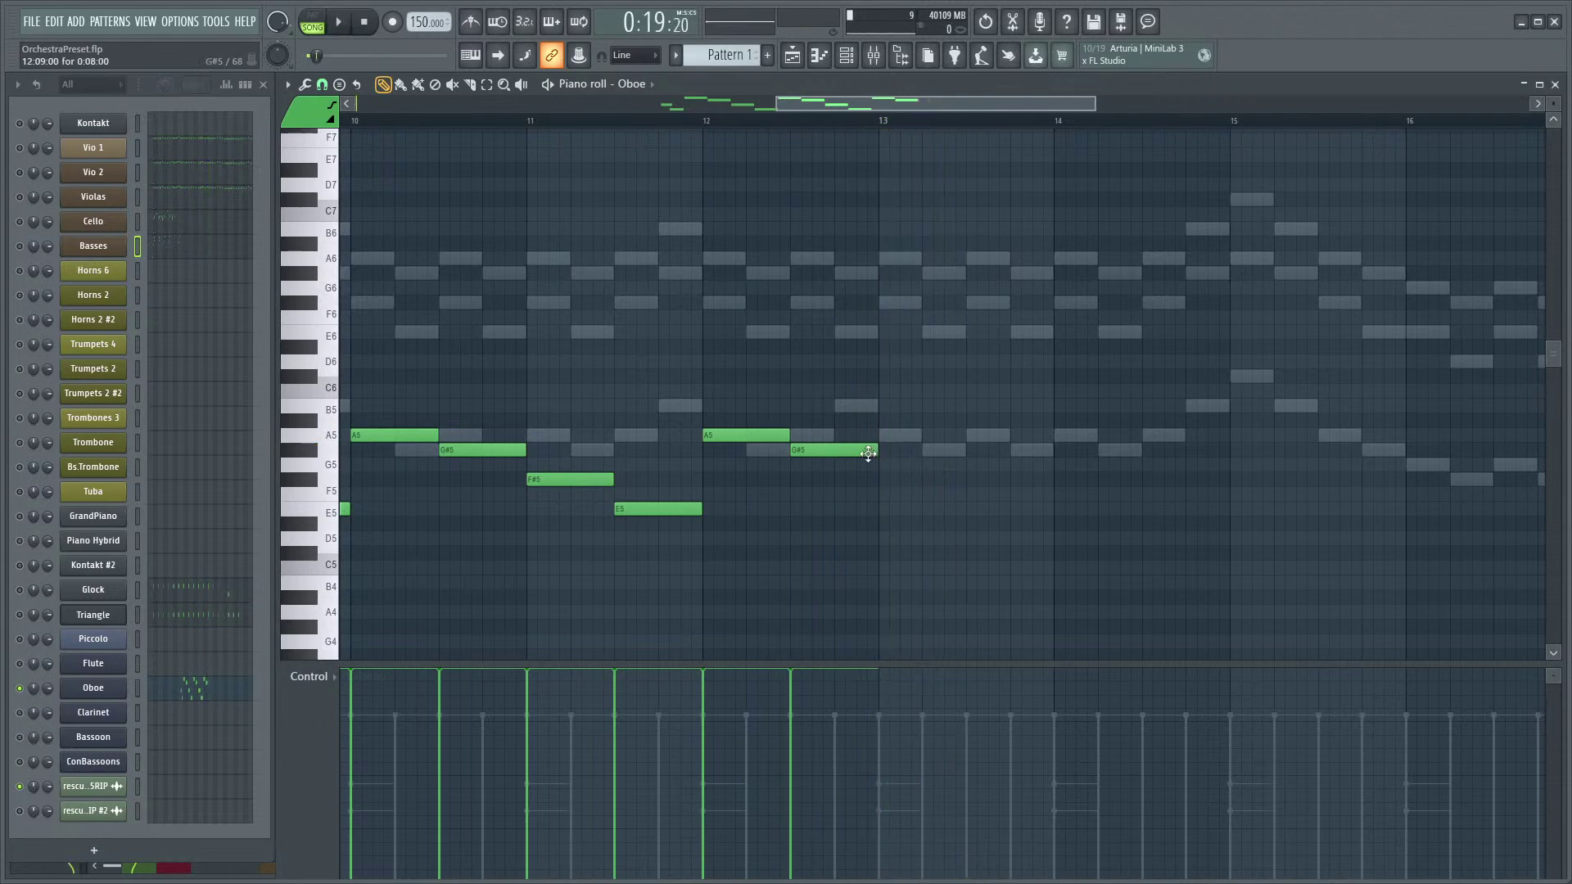
scroll(851, 460, up, 2)
key(space)
scroll(974, 386, up, 2)
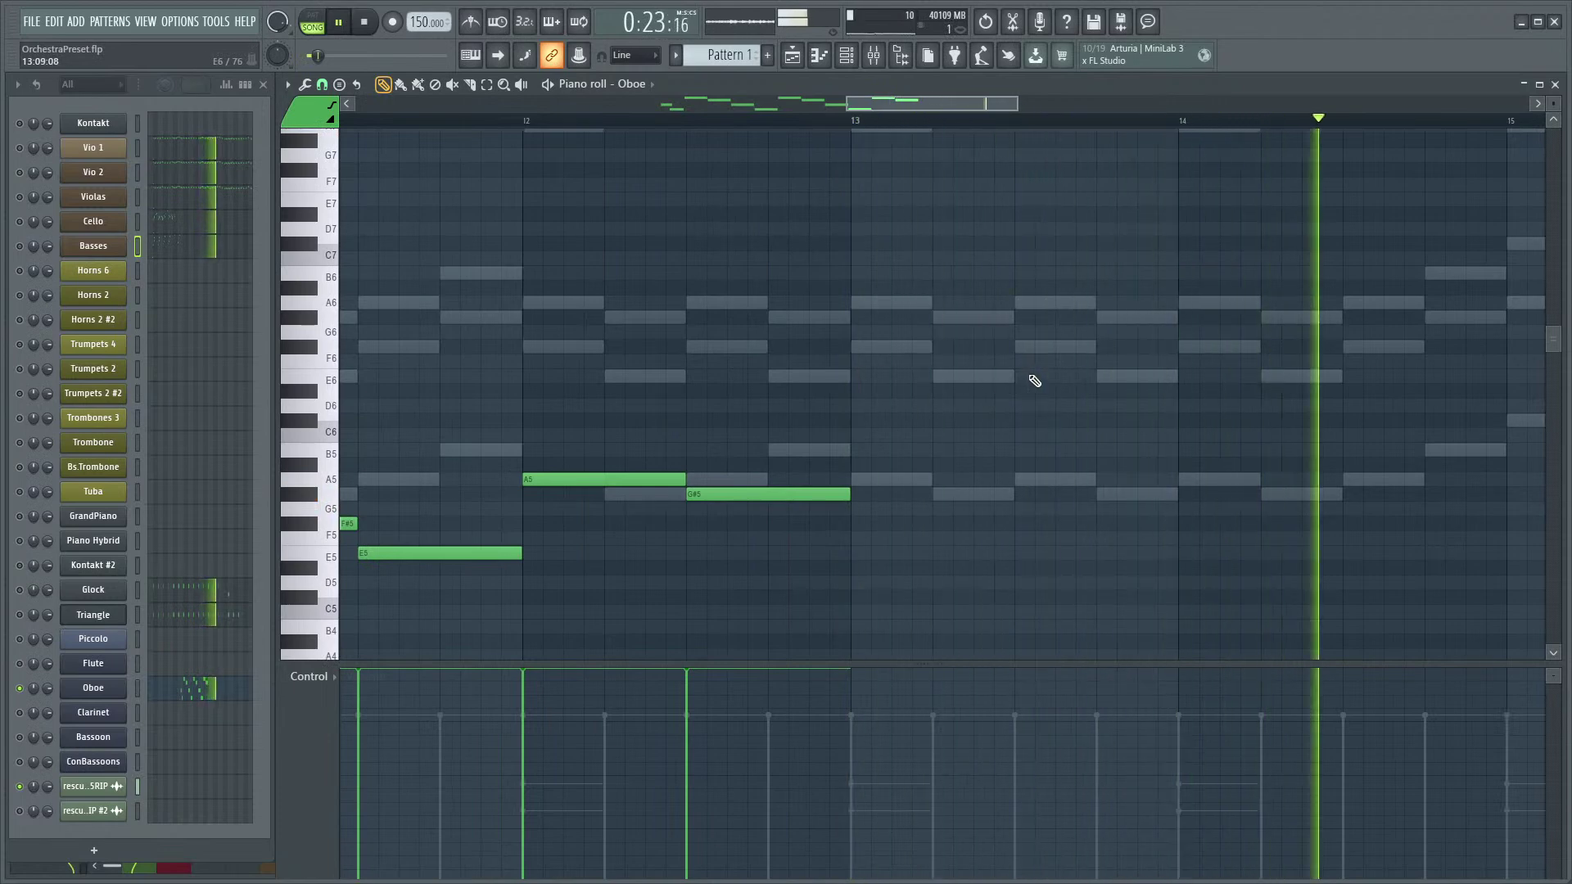
- Add half-bar A5 and B5 notes in the Oboe's bar 13 and C#6 and D6 in bar 14, playing from bar 12 to compare
click(528, 121)
drag(941, 330, 719, 335)
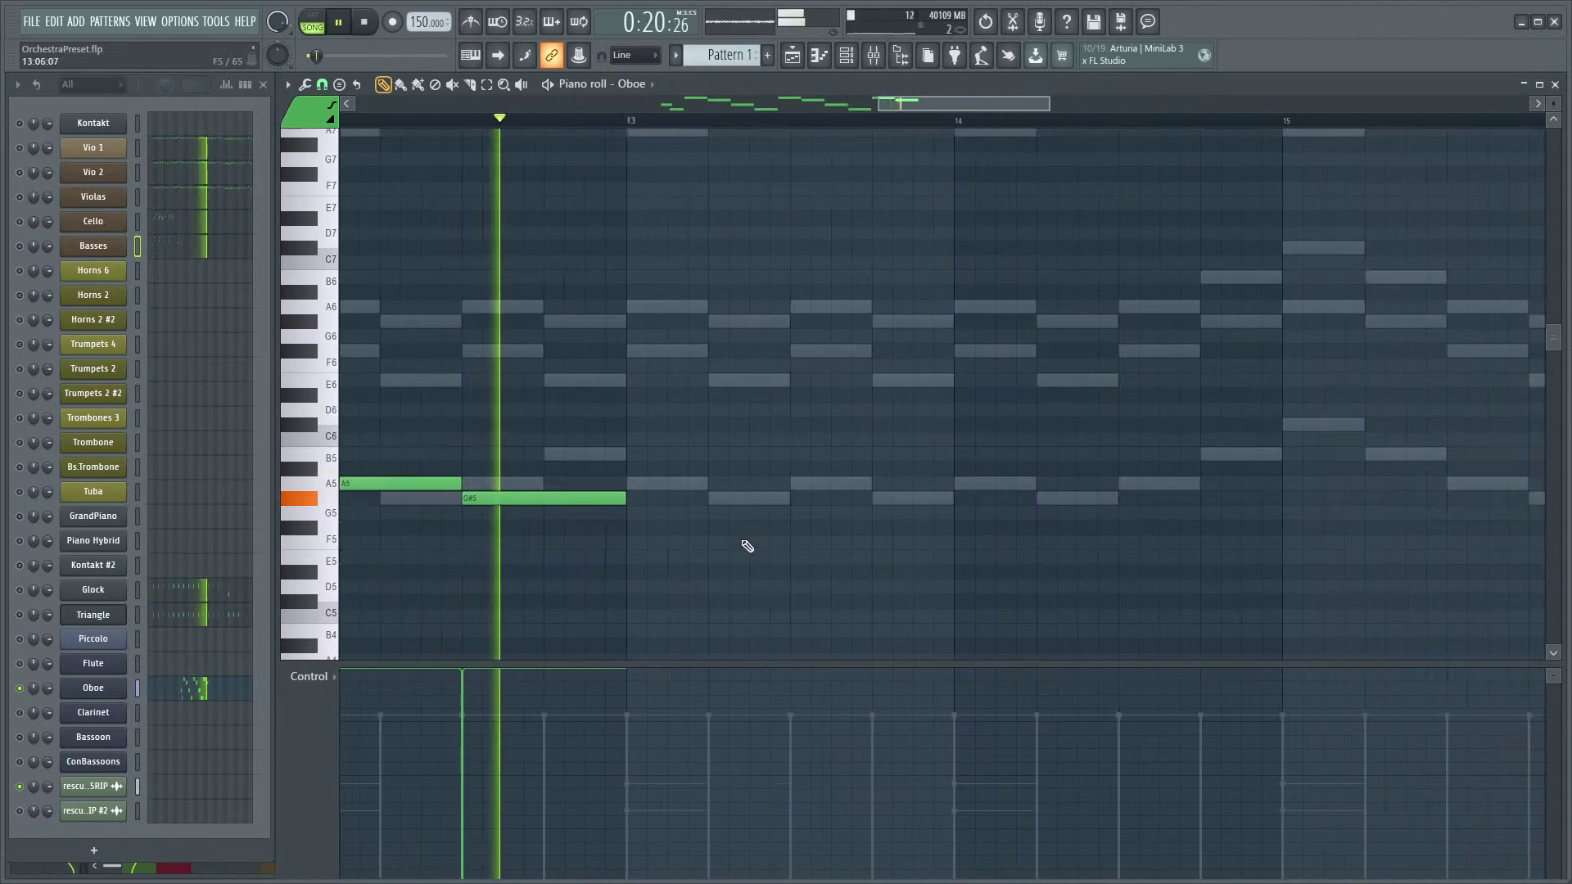
key(space)
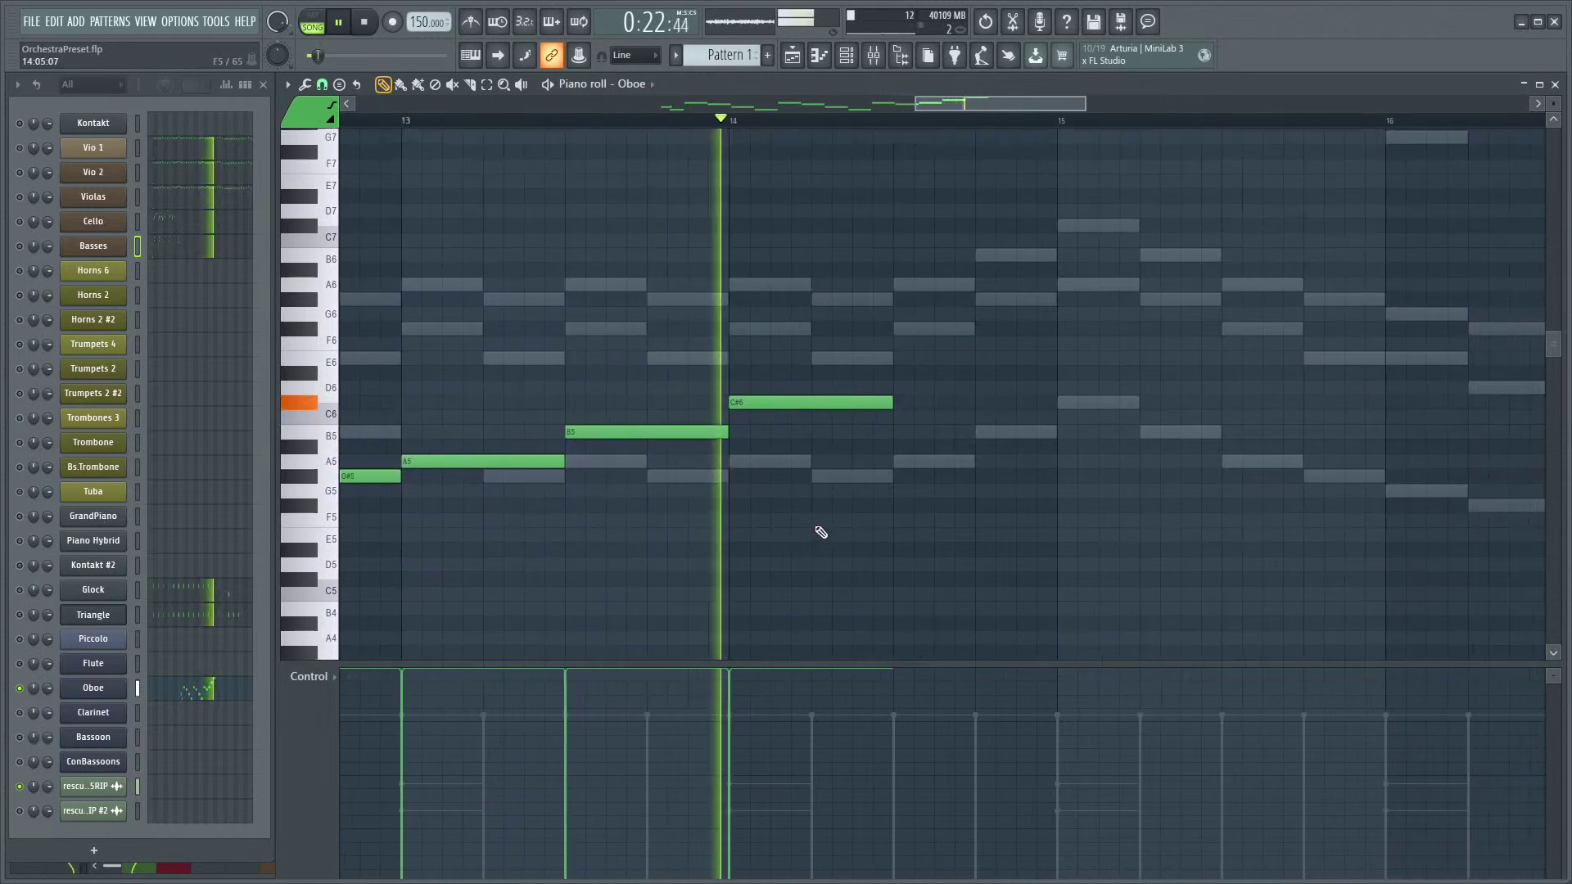
key(space)
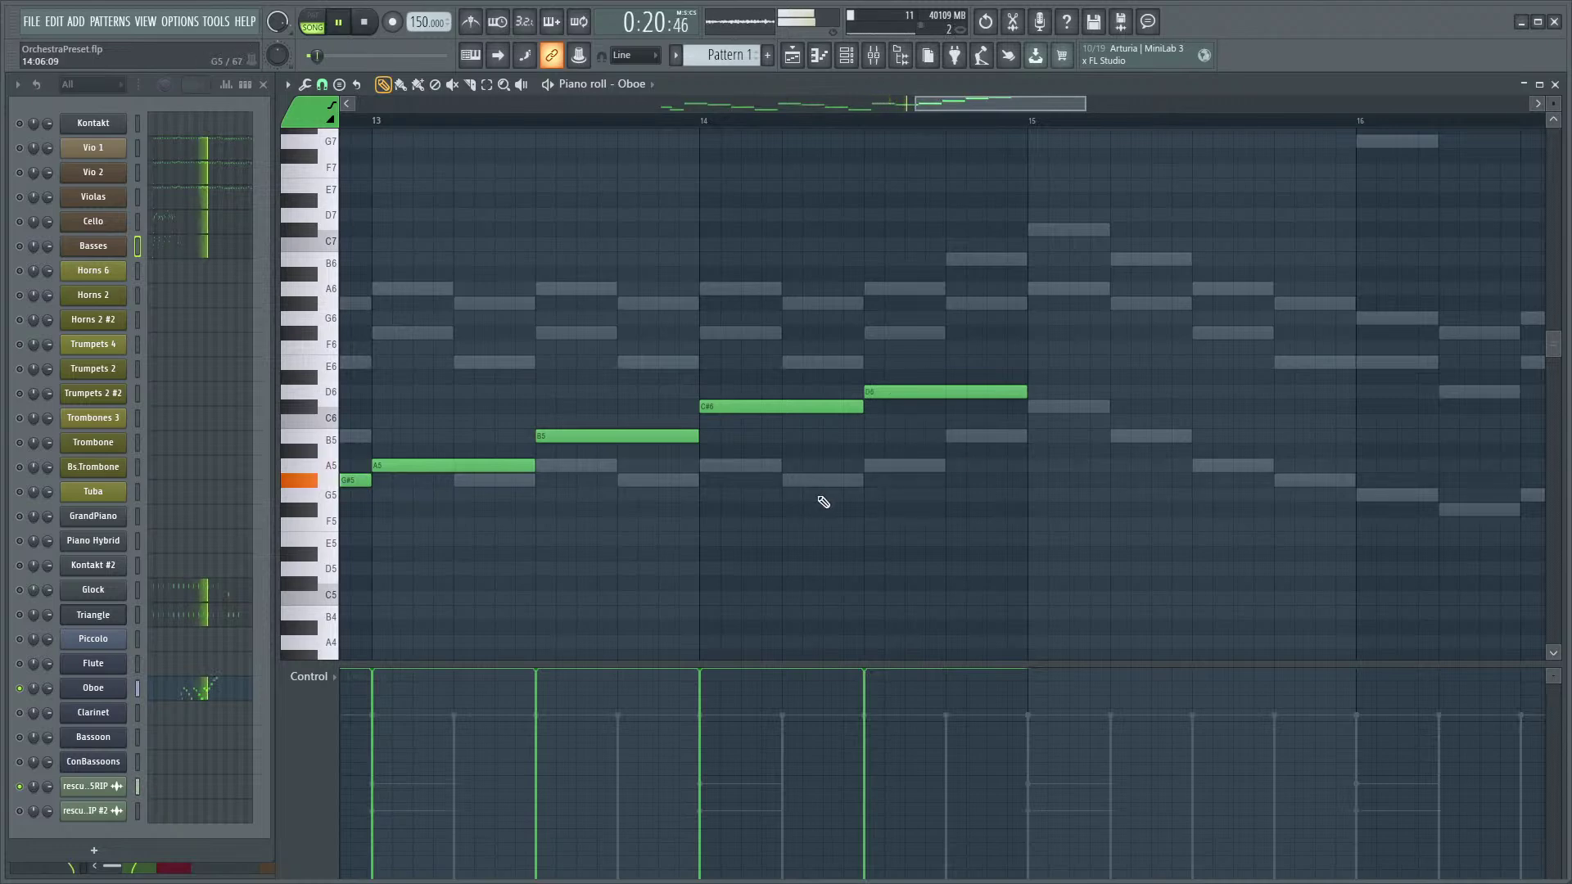
ctrl+scroll(822, 500, down, 1)
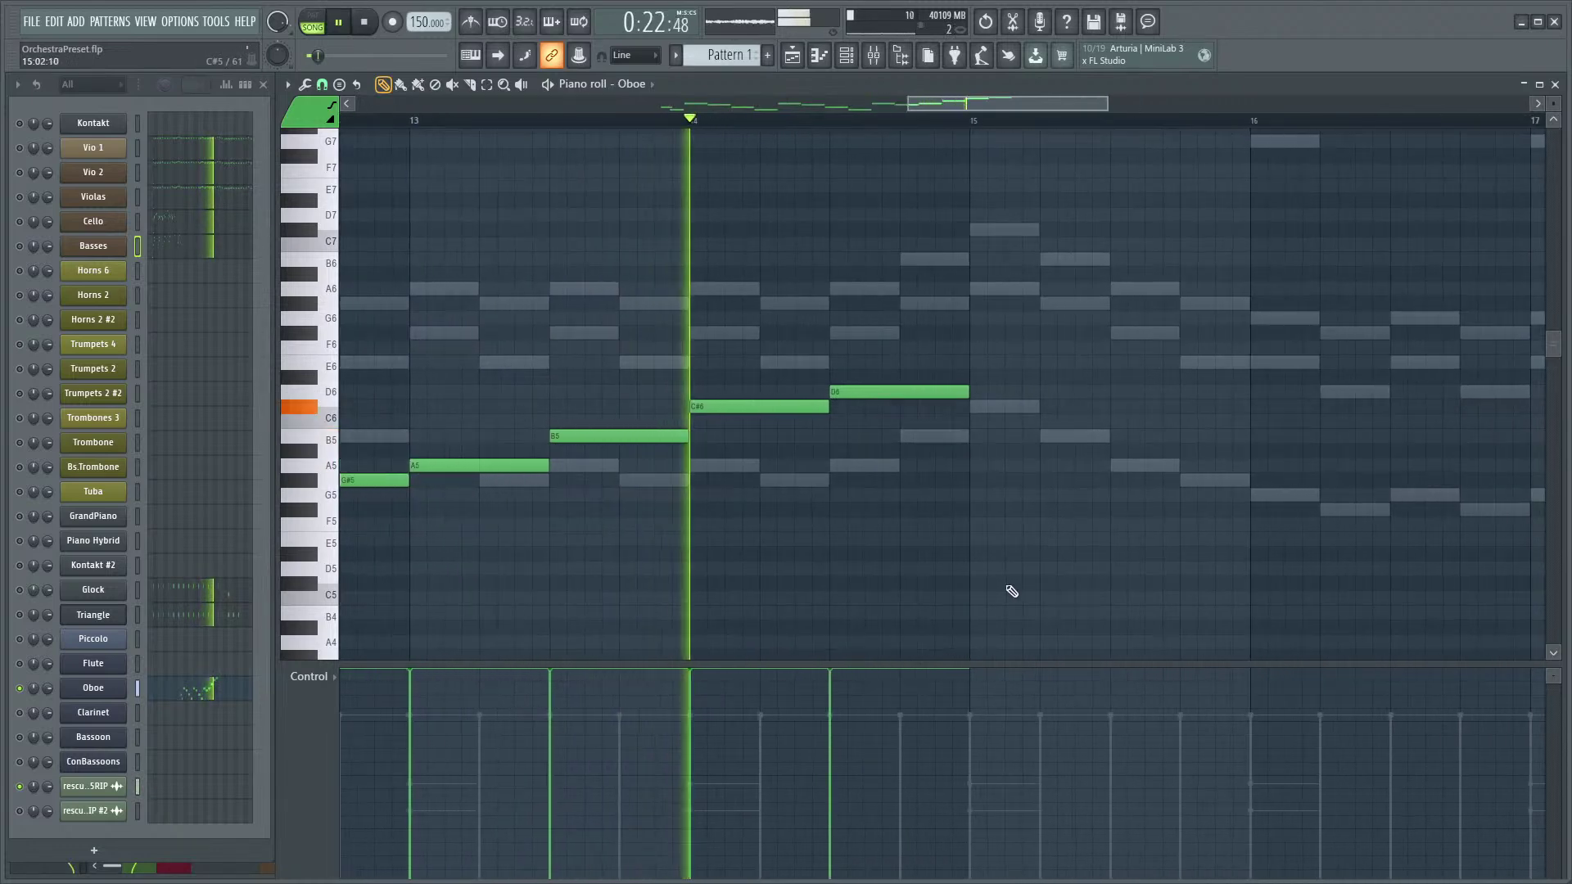
scroll(887, 540, down, 1)
- Continue the Oboe's rising line with half-bar E6 and F#6 notes in bar 15 and a G6 at the start of bar 16
key(space)
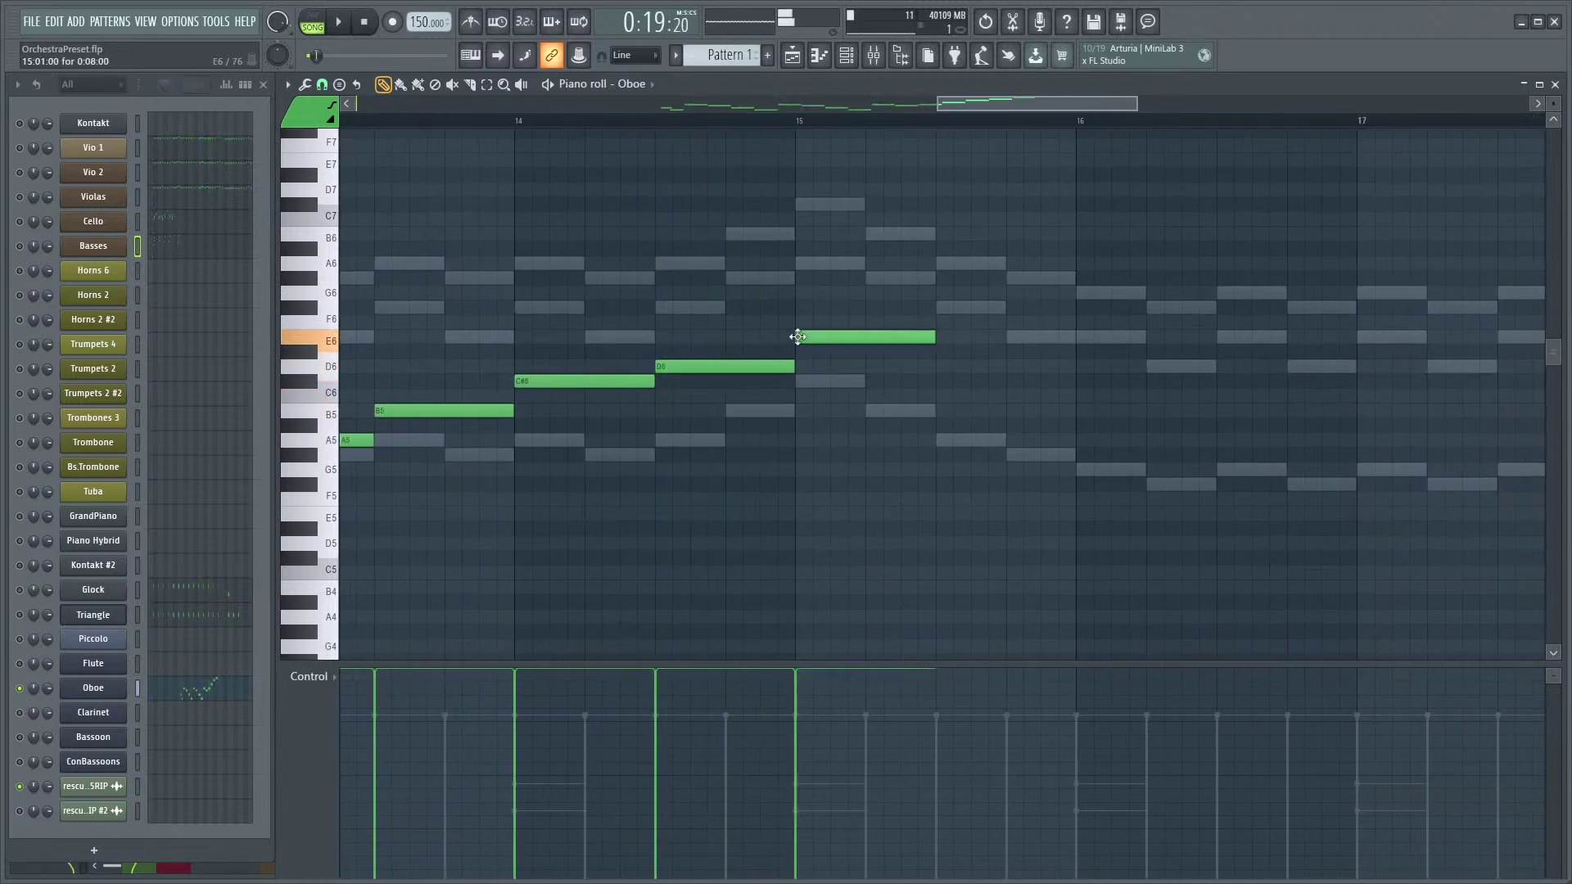
scroll(1064, 344, up, 1)
scroll(1064, 344, right, 2)
click(909, 320)
ctrl+scroll(826, 442, down, 6)
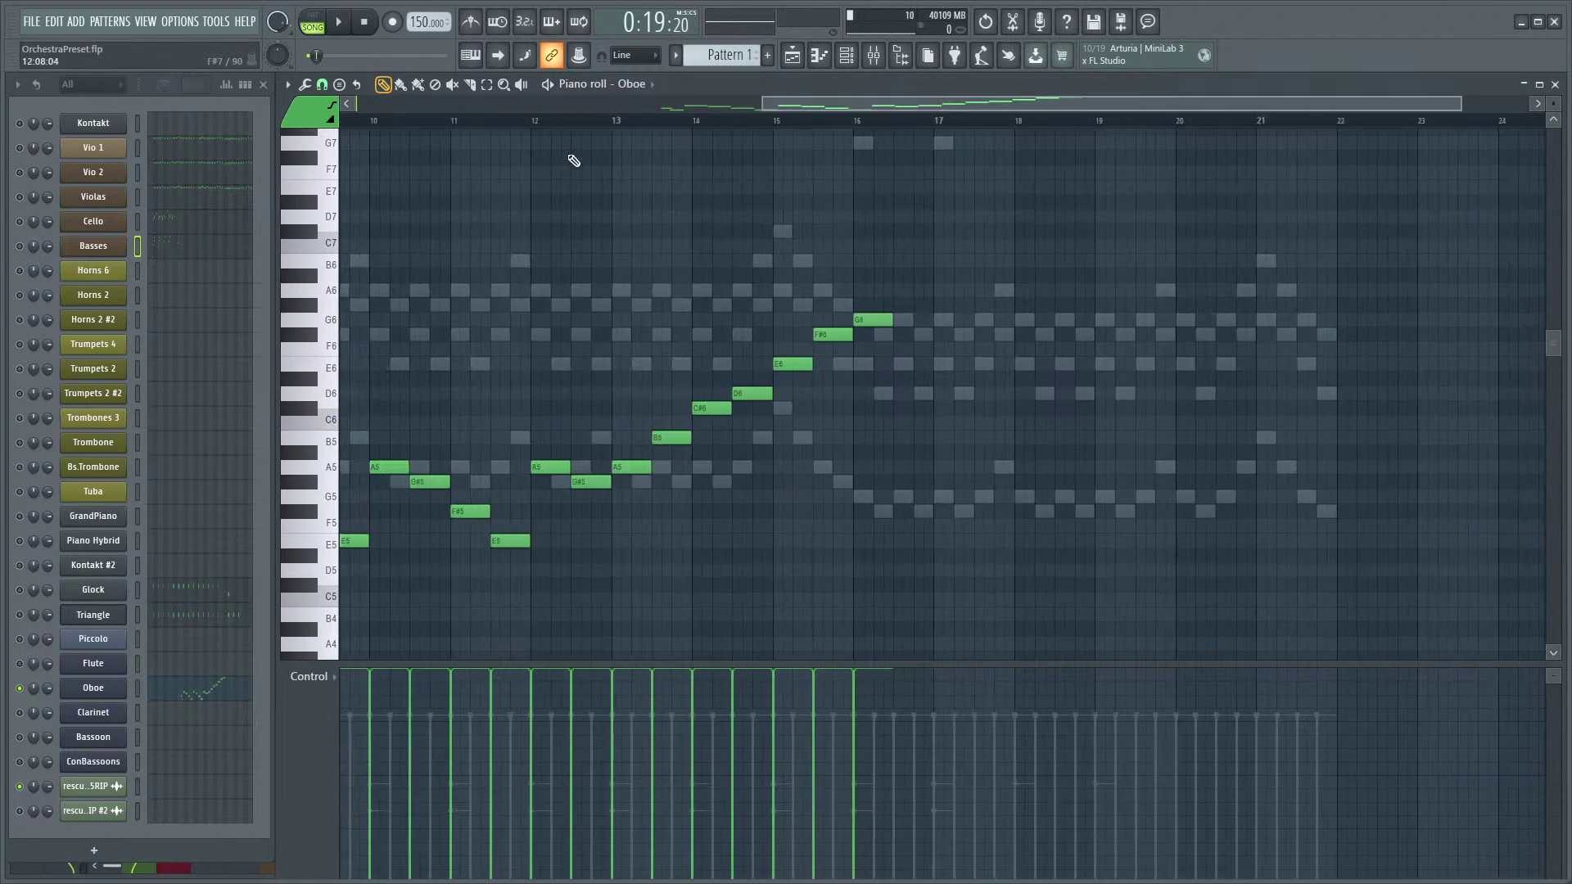
- Play the rising line, then add a half-bar F#6 in the second half of bar 16 and E6 and D6 in bar 17
key(space)
scroll(704, 562, up, 2)
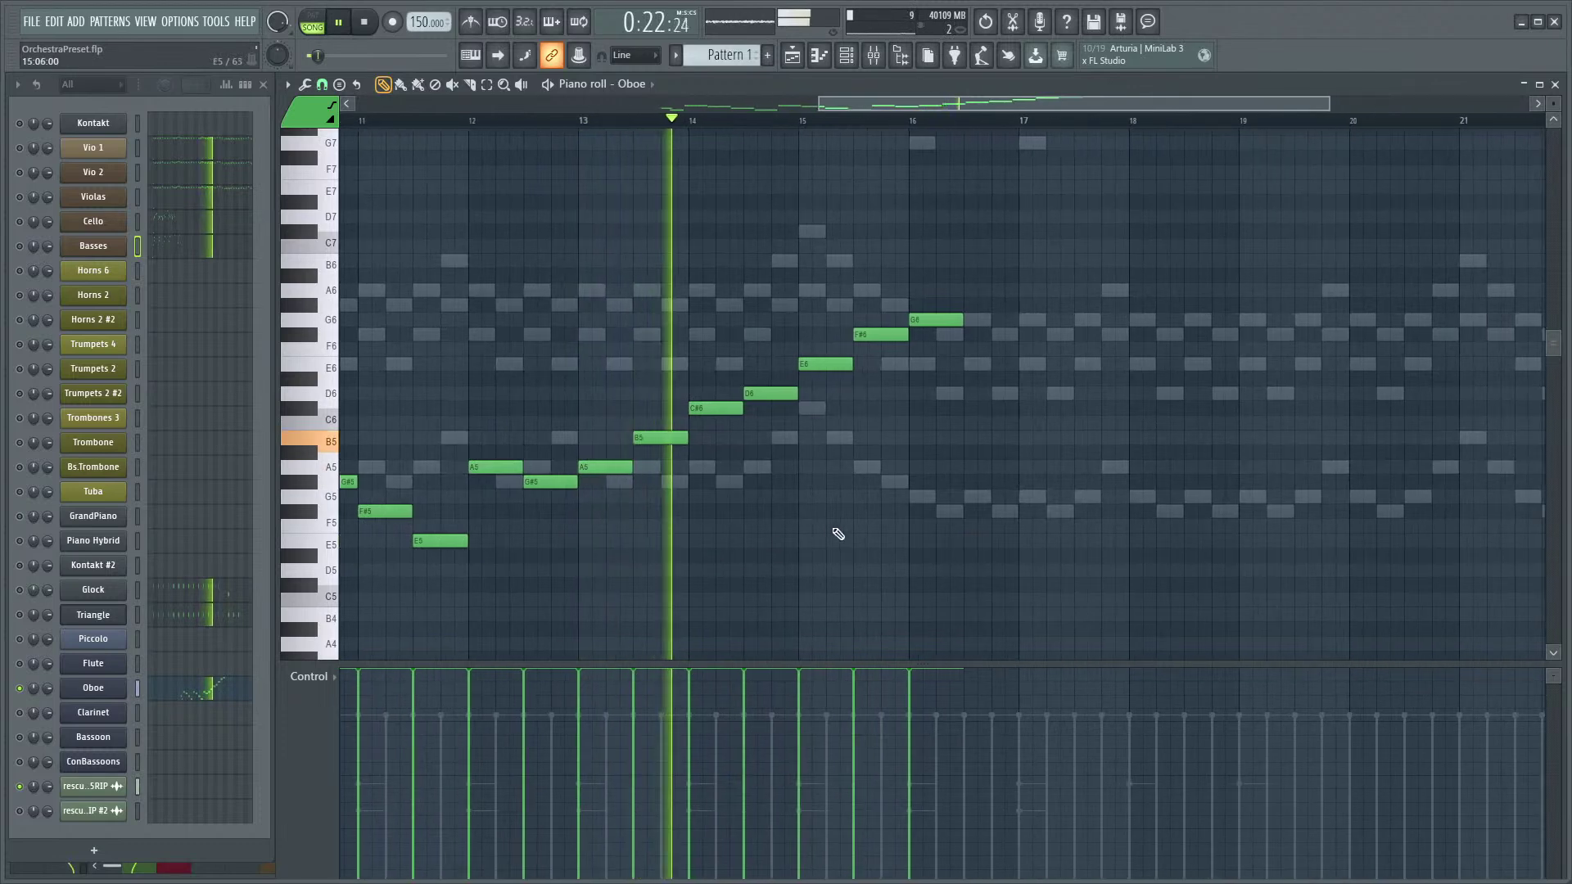
drag(779, 530, 700, 545)
drag(821, 498, 691, 532)
ctrl+scroll(787, 514, up, 3)
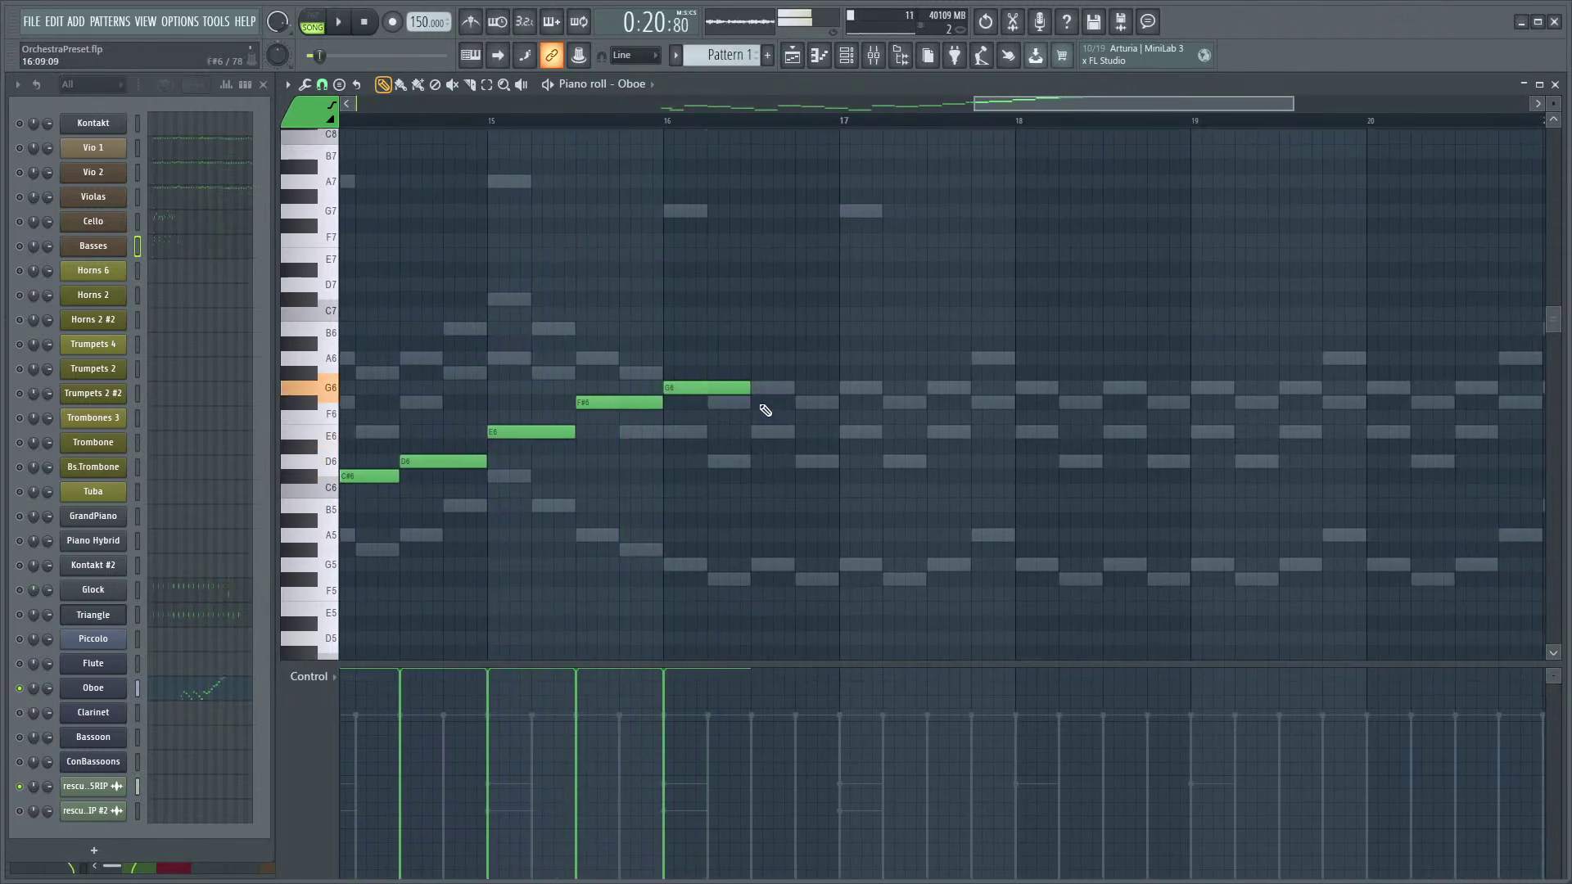
click(754, 402)
key(space)
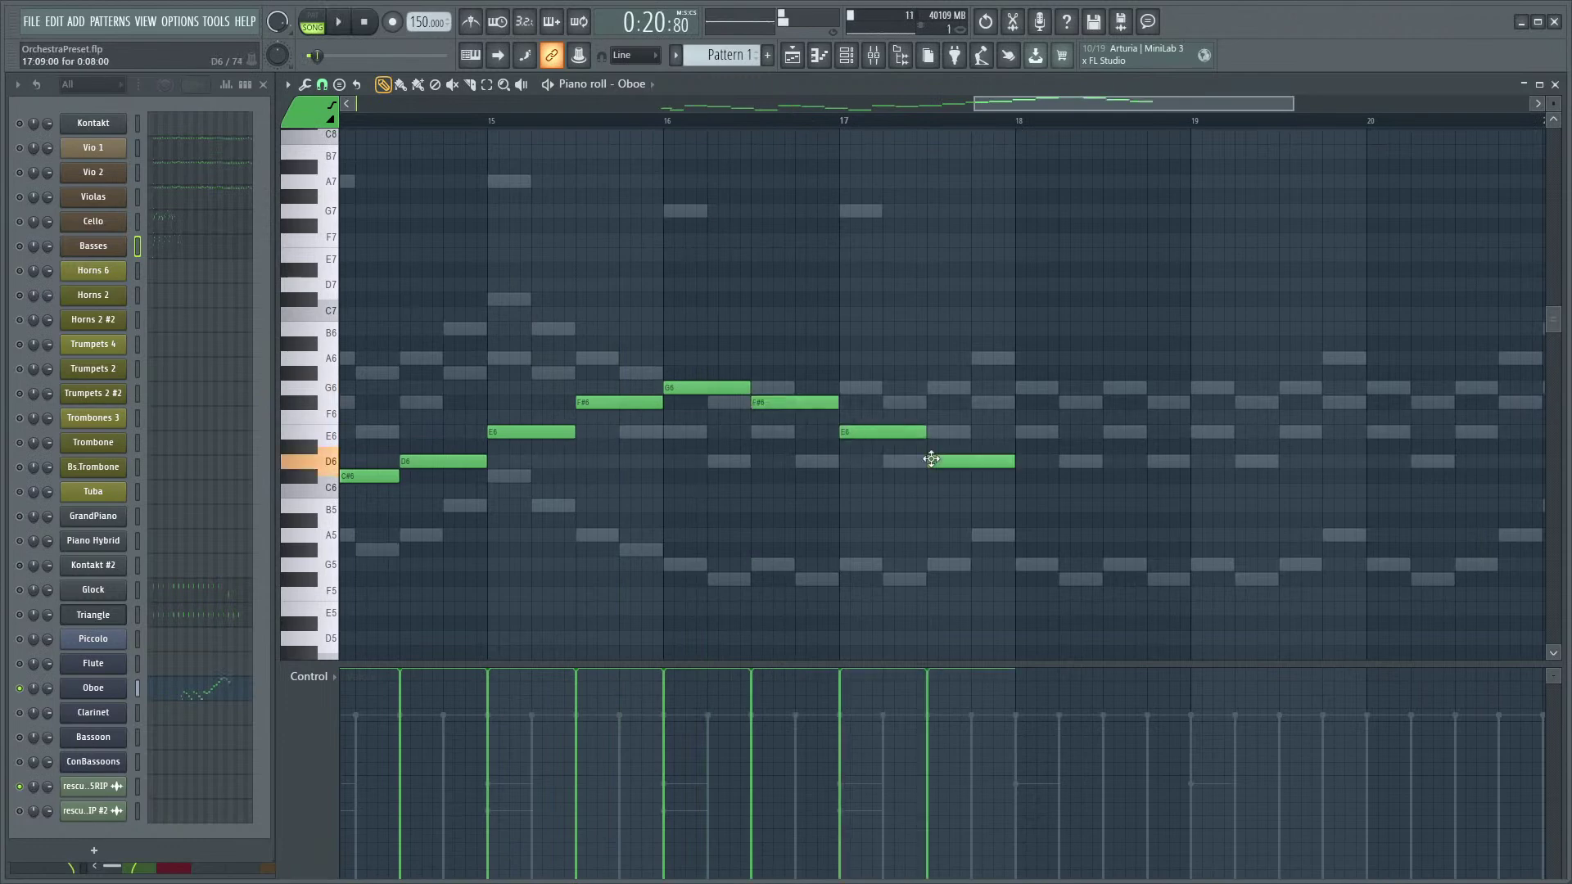
- Review the whole Oboe line and play its opening from bar 7 with the reference recording muted
ctrl+scroll(655, 197, down, 5)
scroll(770, 385, down, 4)
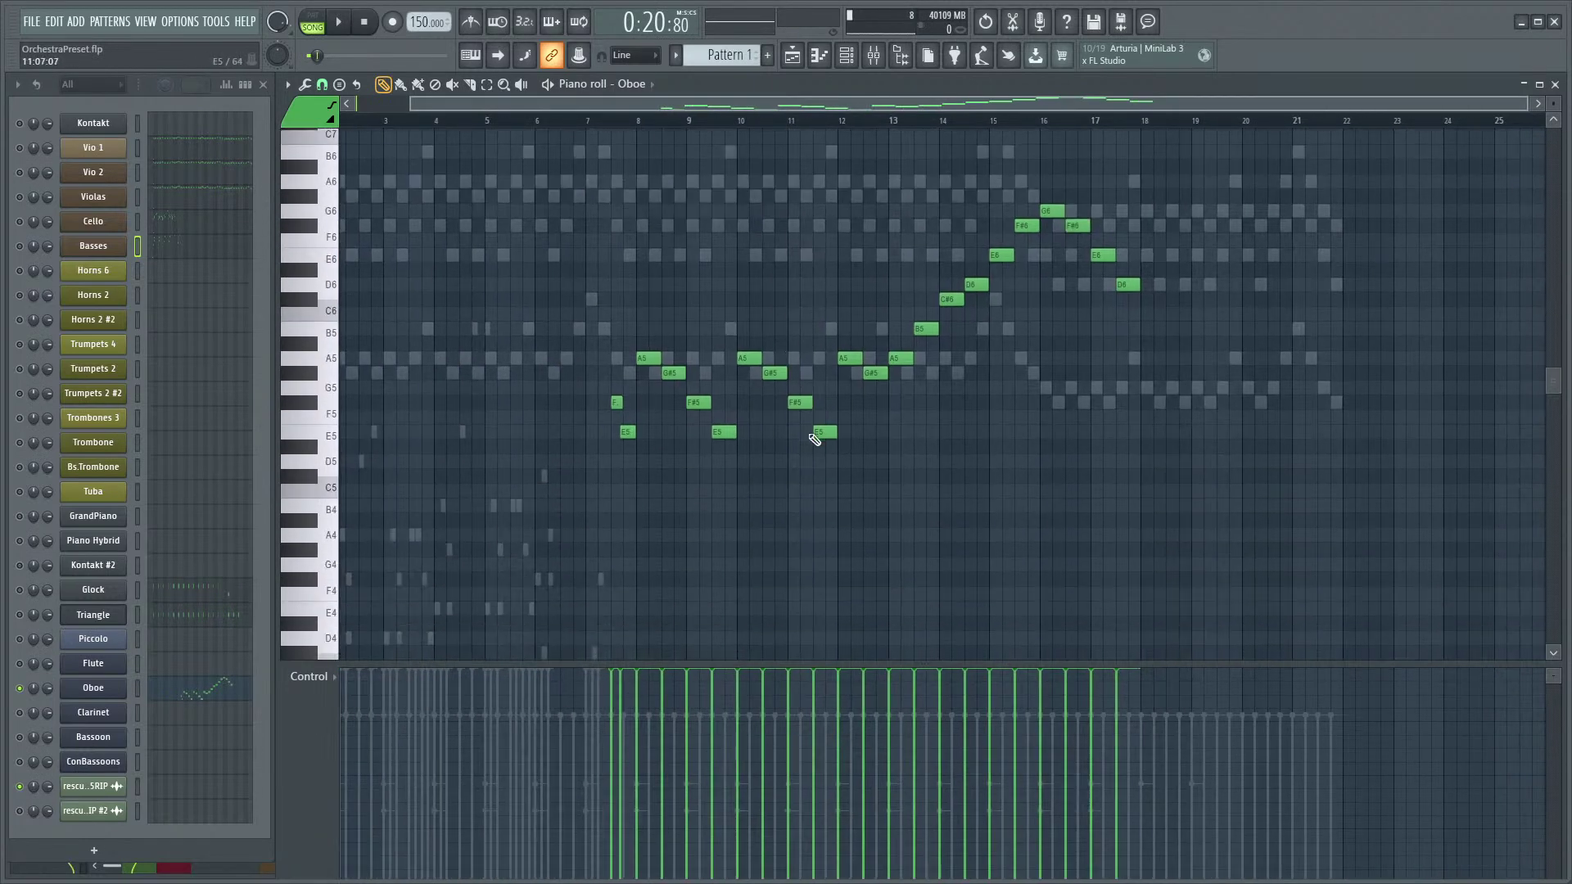
scroll(827, 441, up, 2)
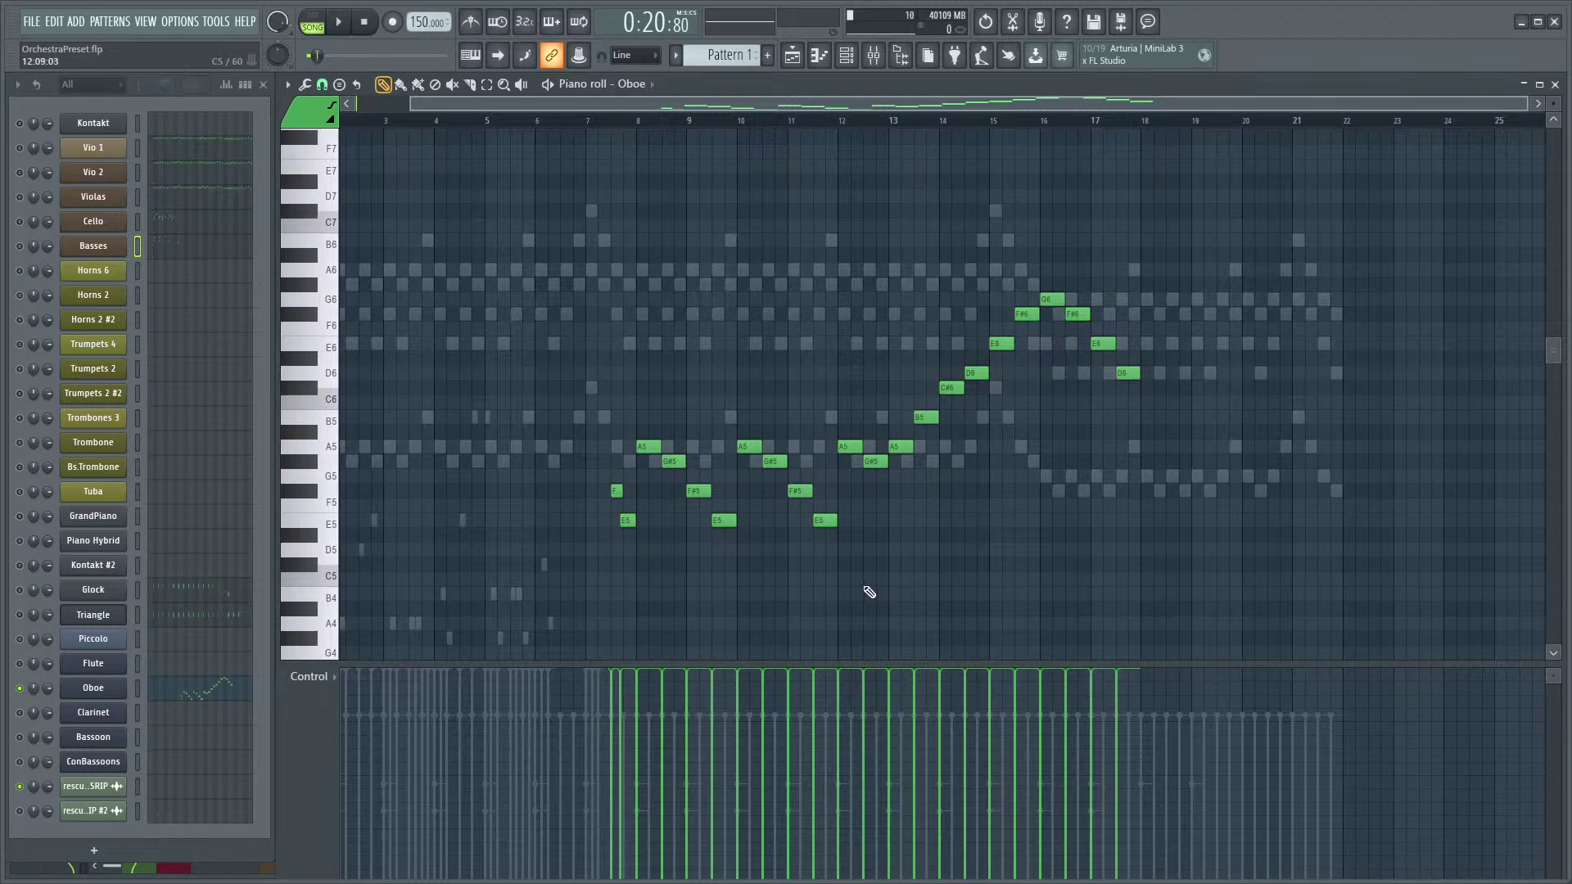
scroll(770, 602, up, 5)
click(450, 123)
key(space)
key(space)
scroll(464, 597, up, 3)
key(space)
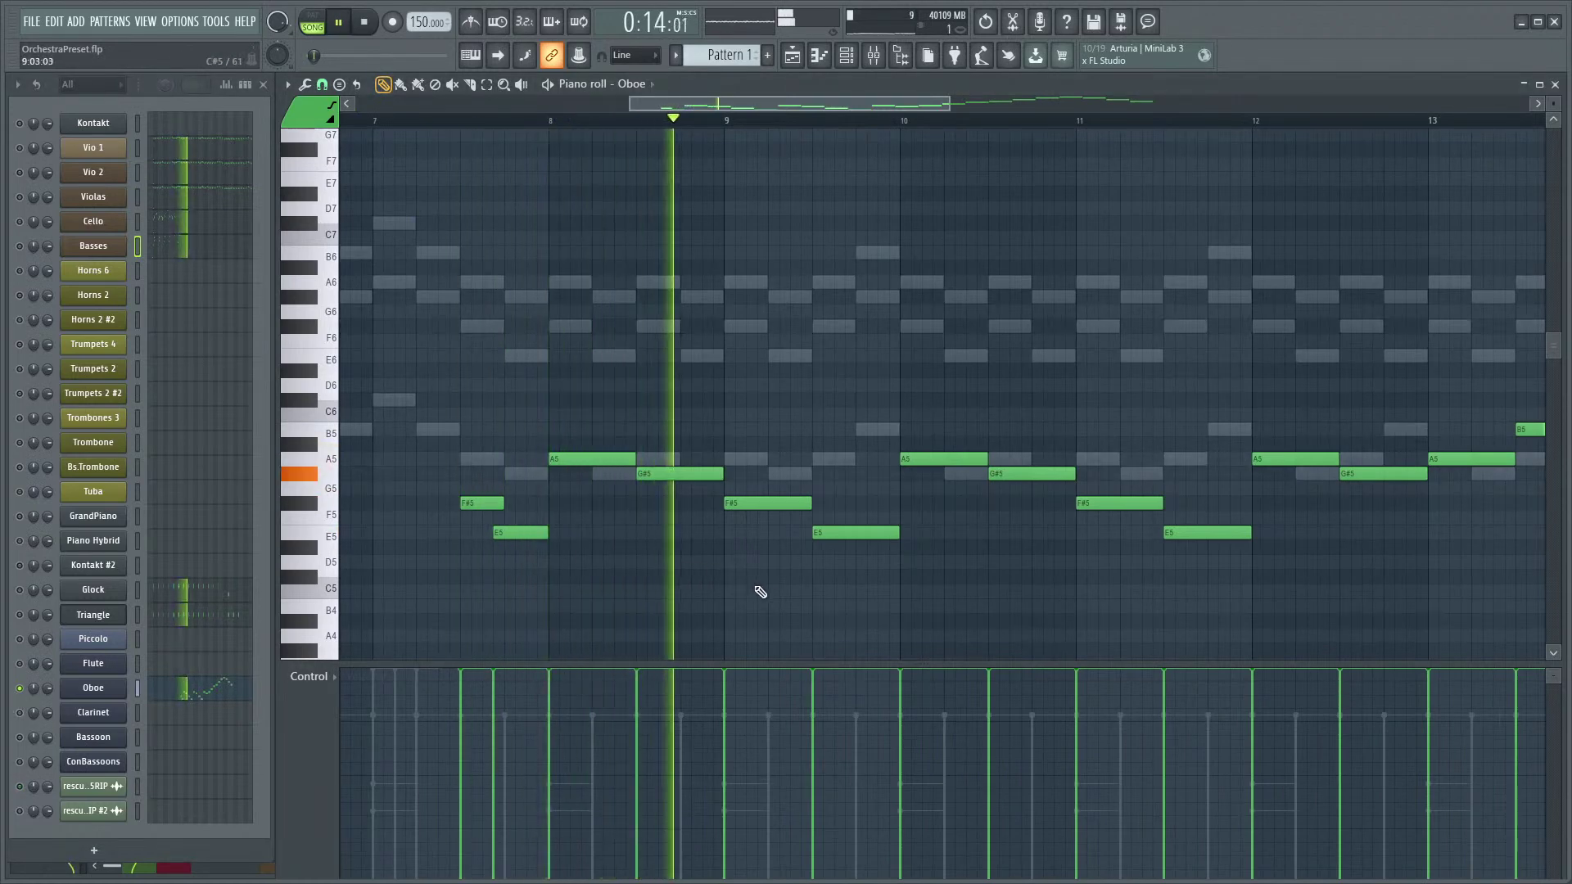
key(space)
scroll(821, 578, up, 1)
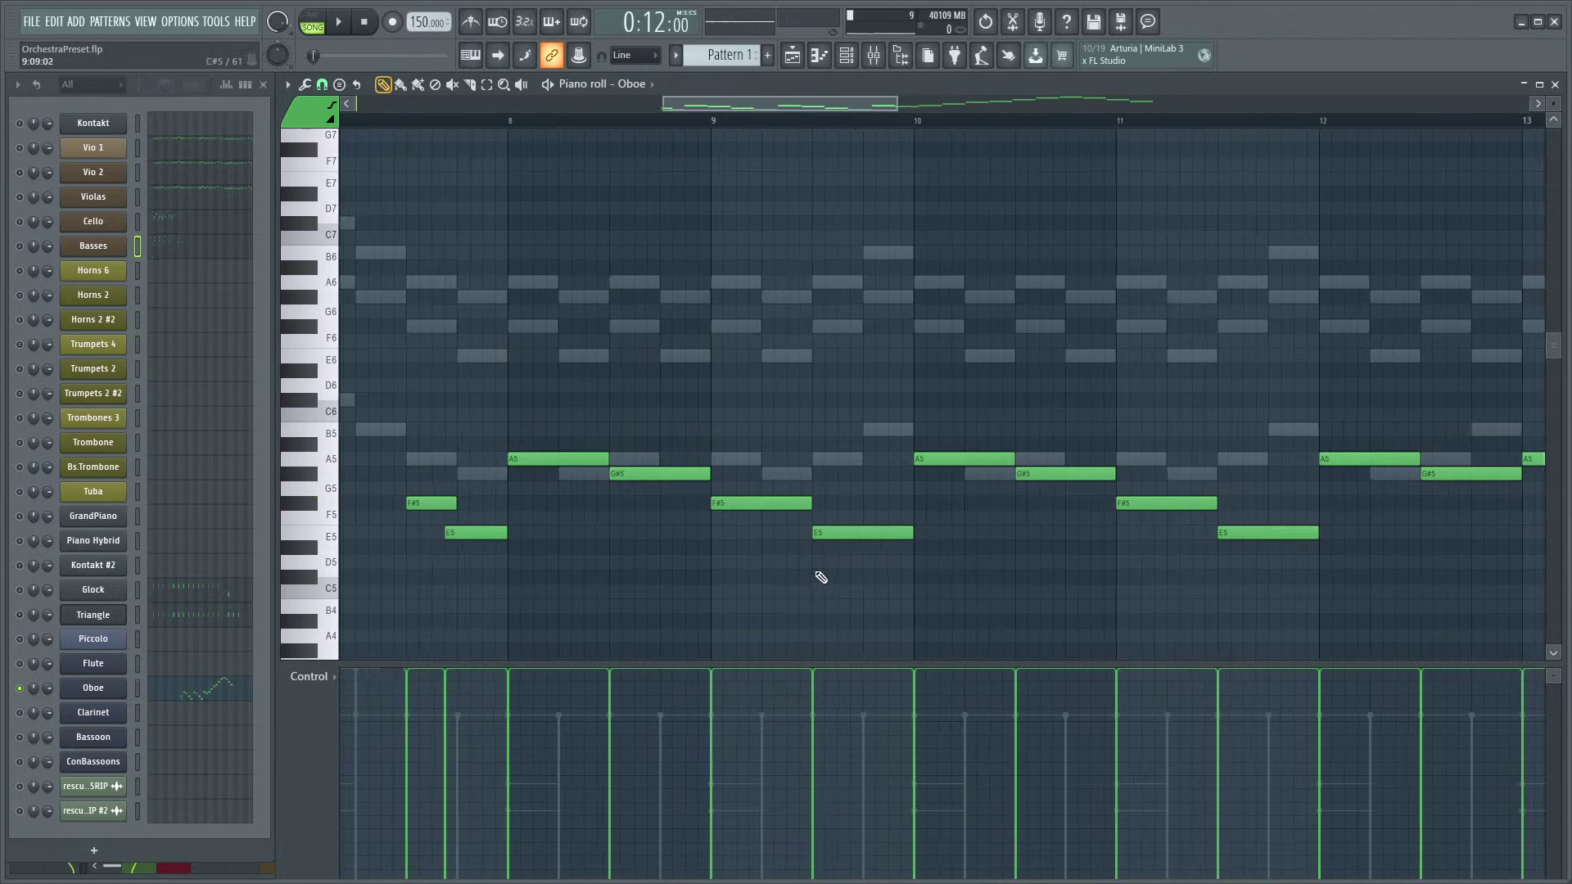
- Select the Oboe notes from bar 8's G#5 through bar 11's E5 and extend their starts slightly earlier to overlap the preceding notes
scroll(821, 575, down, 3)
scroll(877, 543, up, 3)
drag(1186, 335, 556, 659)
scroll(1189, 377, down, 2)
drag(1159, 341, 754, 649)
scroll(764, 467, up, 3)
drag(773, 468, 759, 473)
scroll(740, 514, up, 2)
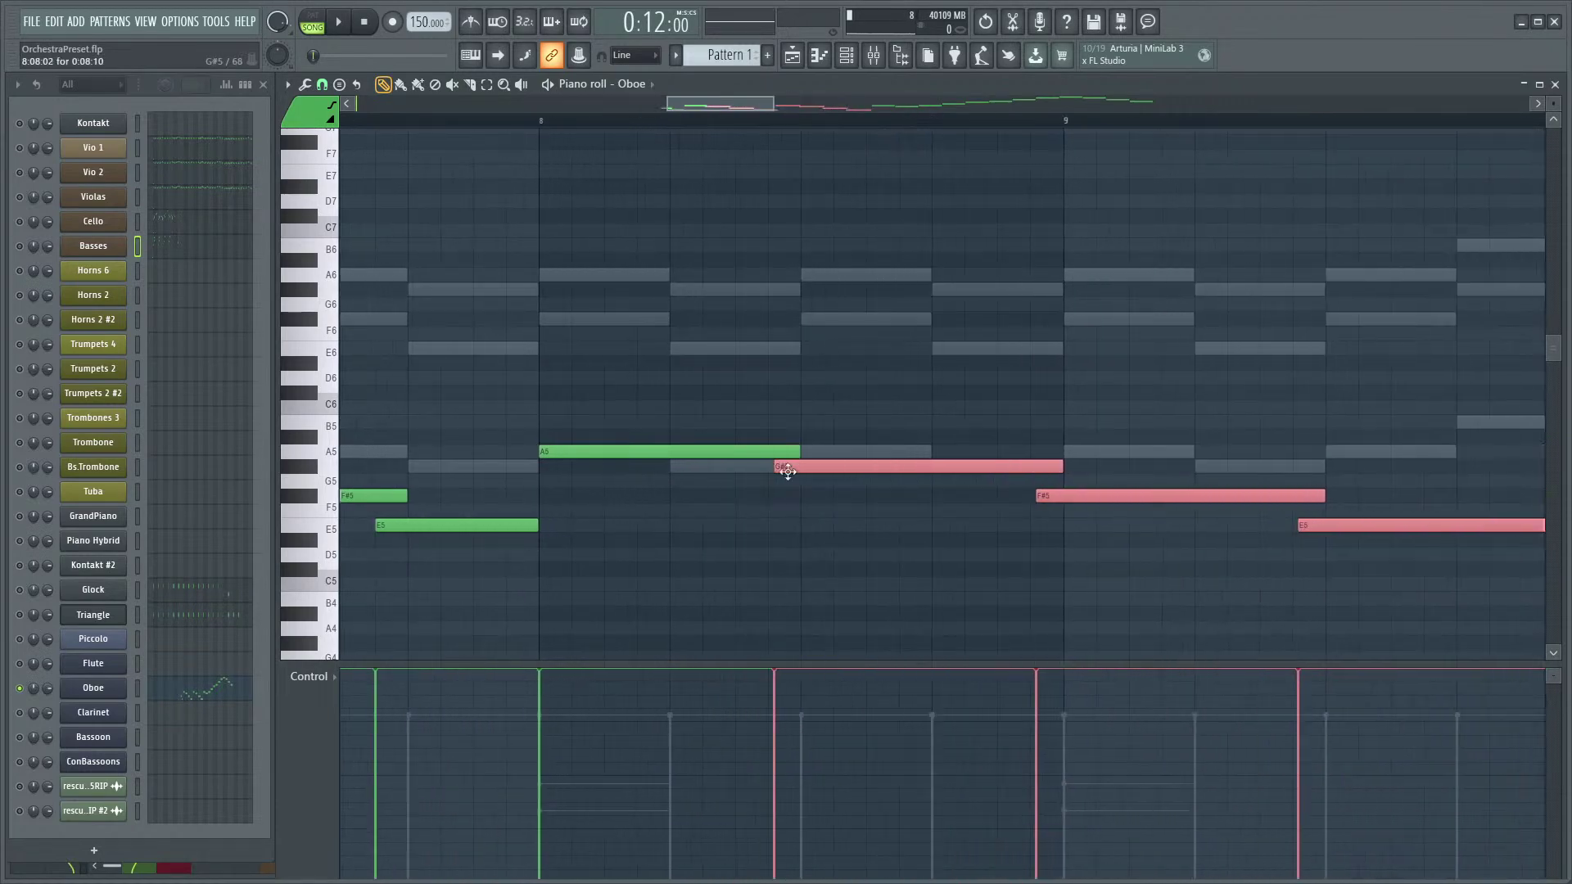
scroll(816, 531, down, 3)
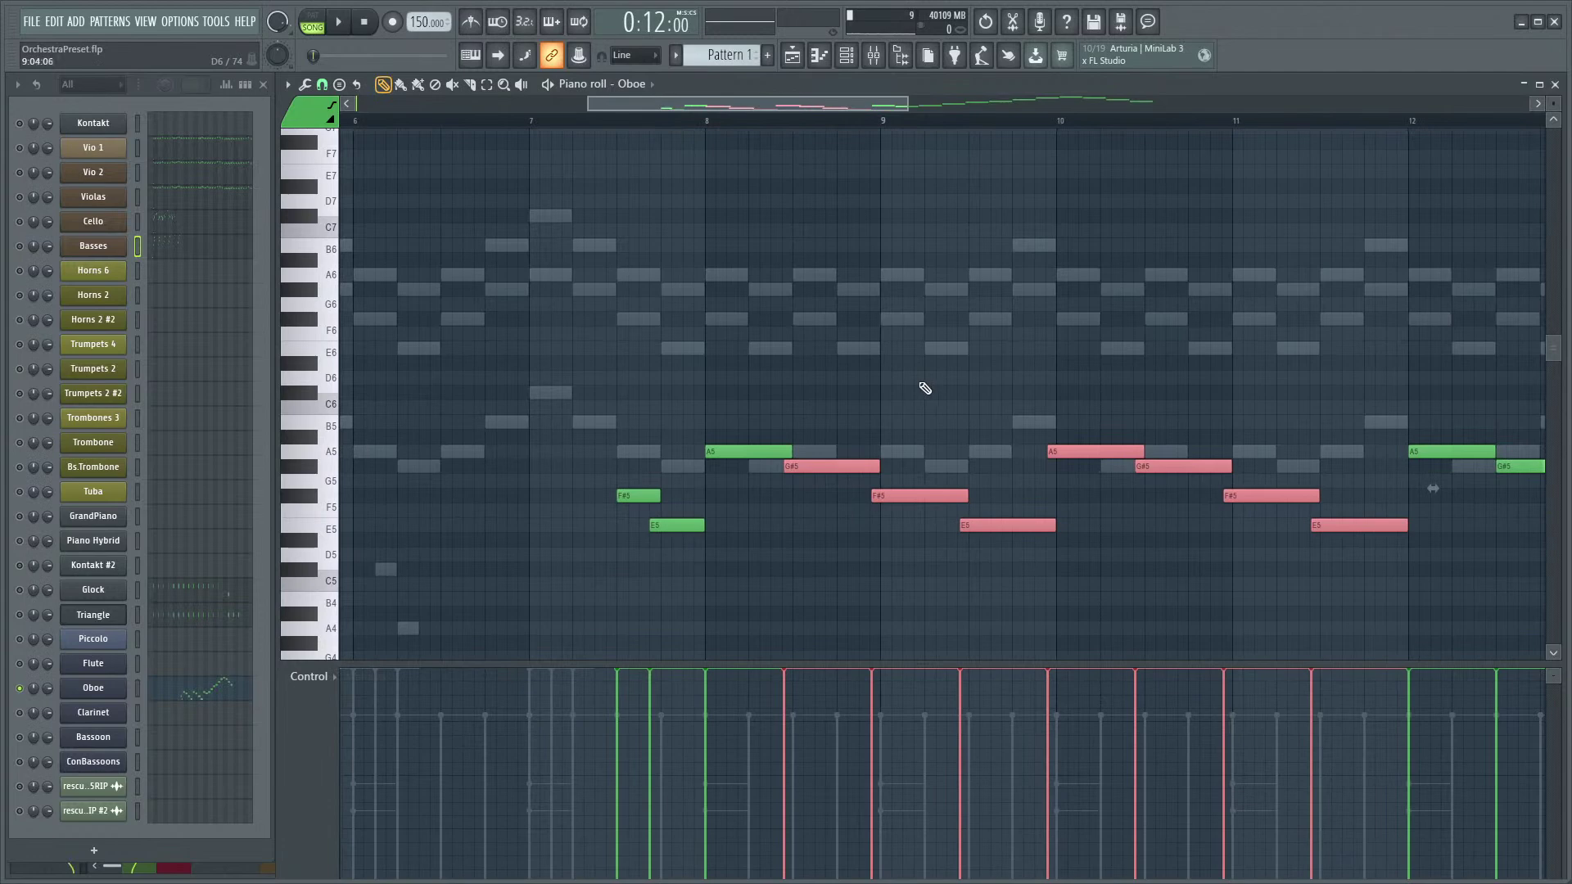
drag(926, 388, 849, 414)
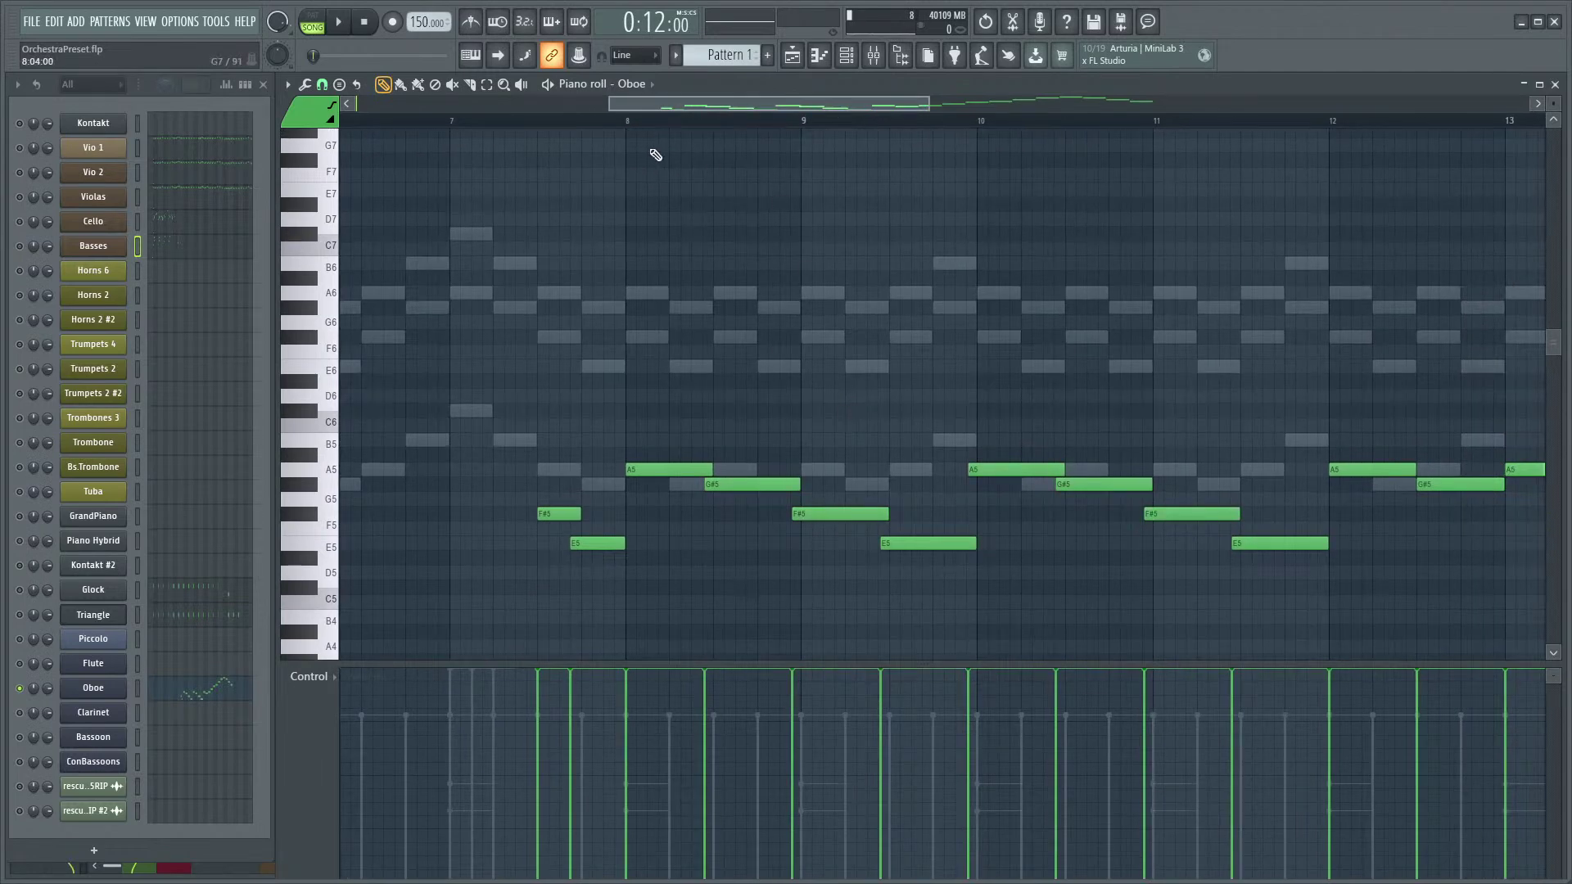
- Extend the starts of the selected Oboe notes a little further for a wider overlap, playing from bar 8 to compare the transitions
ctrl+scroll(716, 504, up, 3)
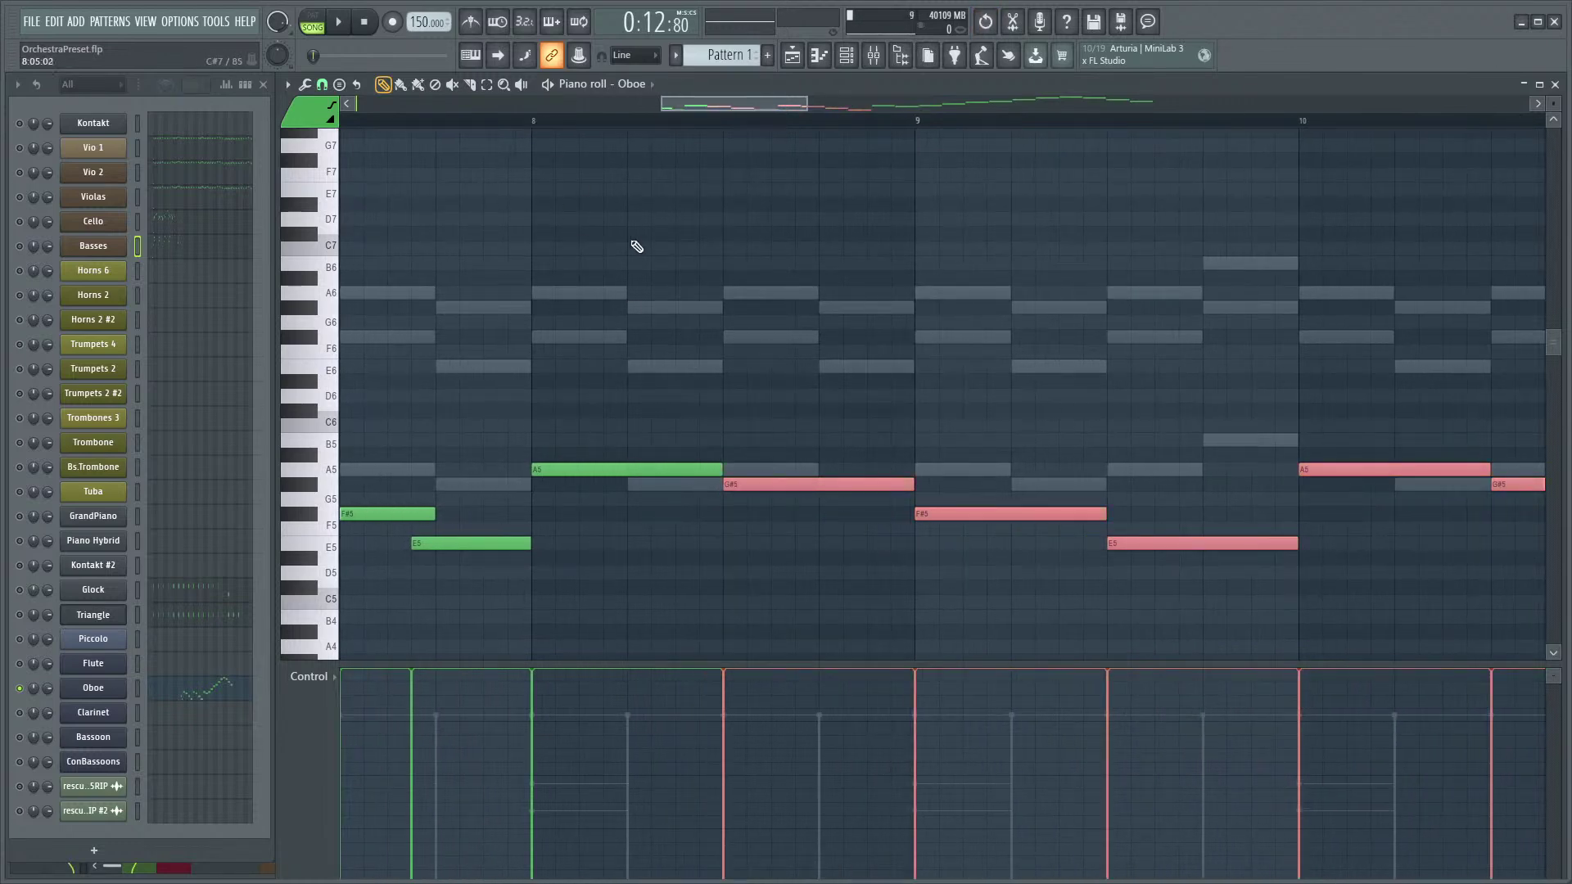
key(space)
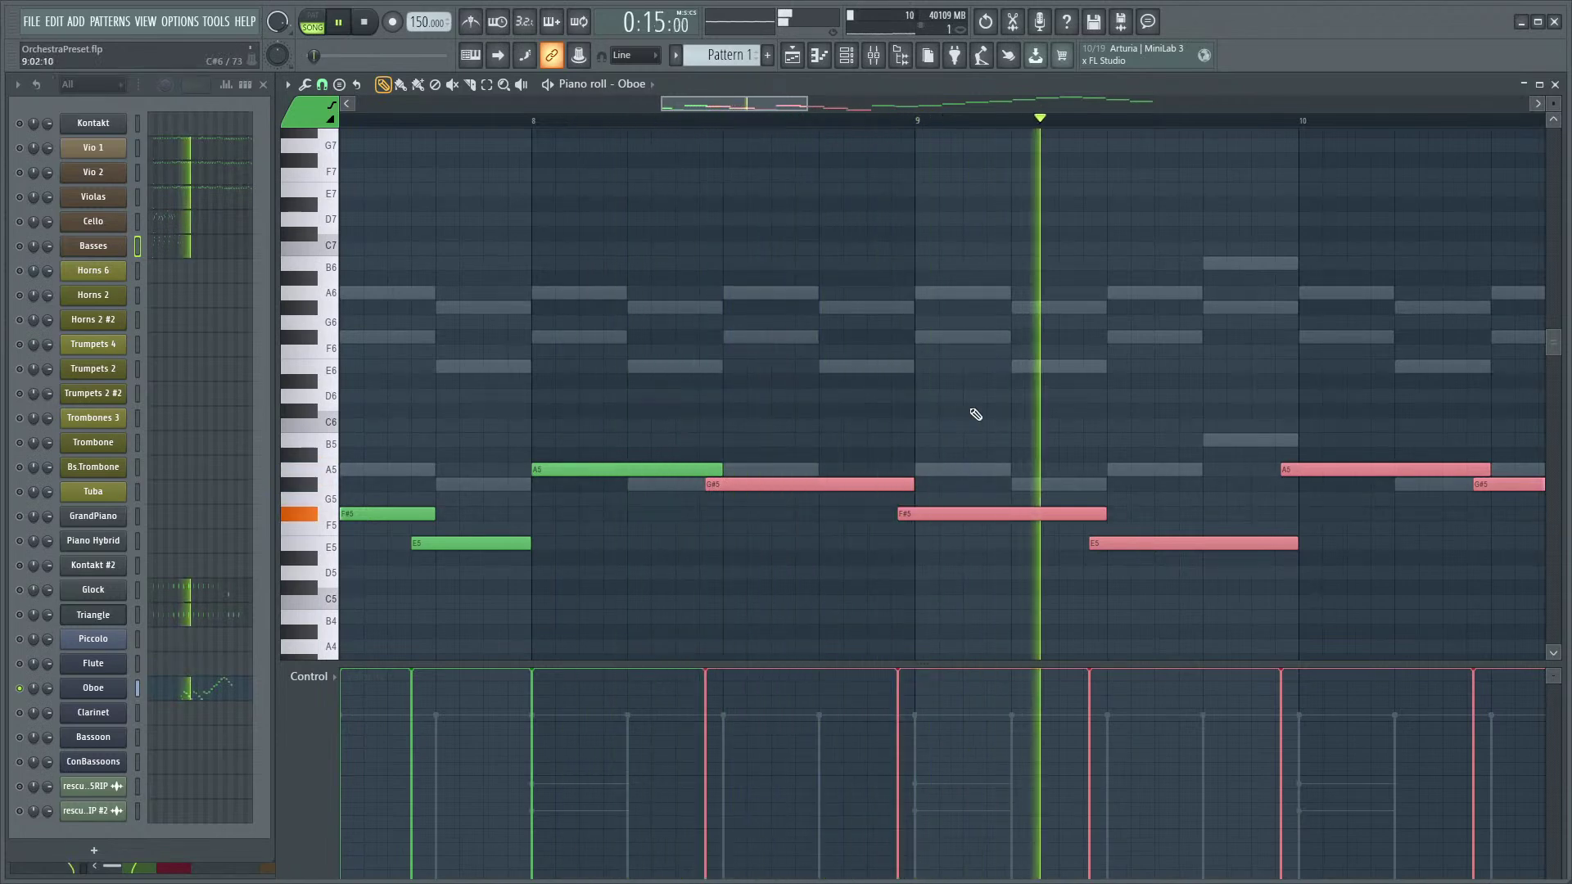
key(space)
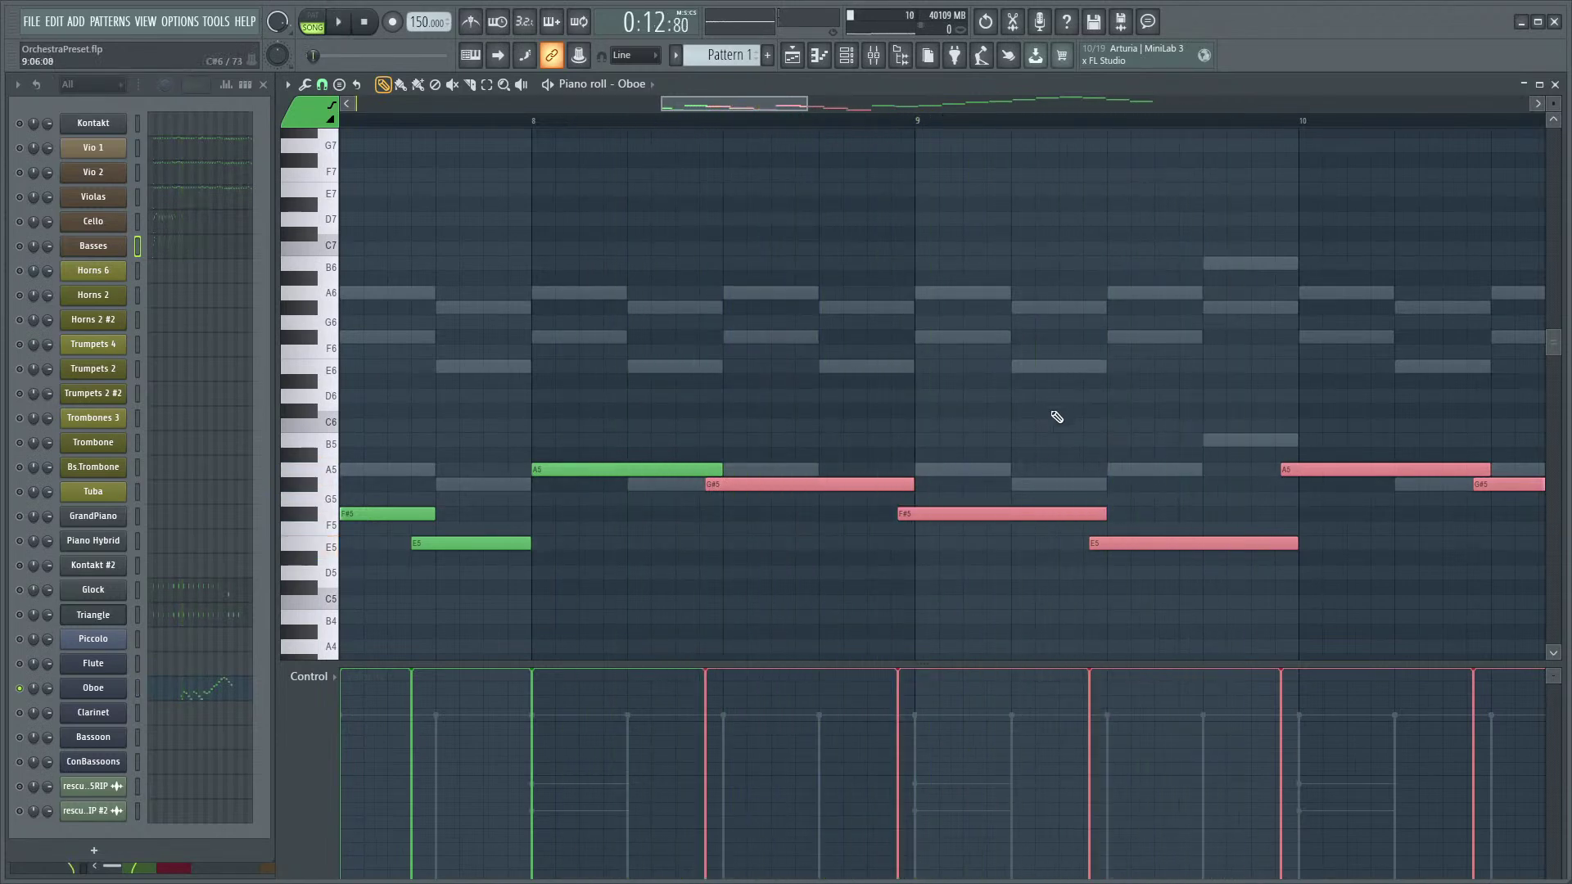
key(space)
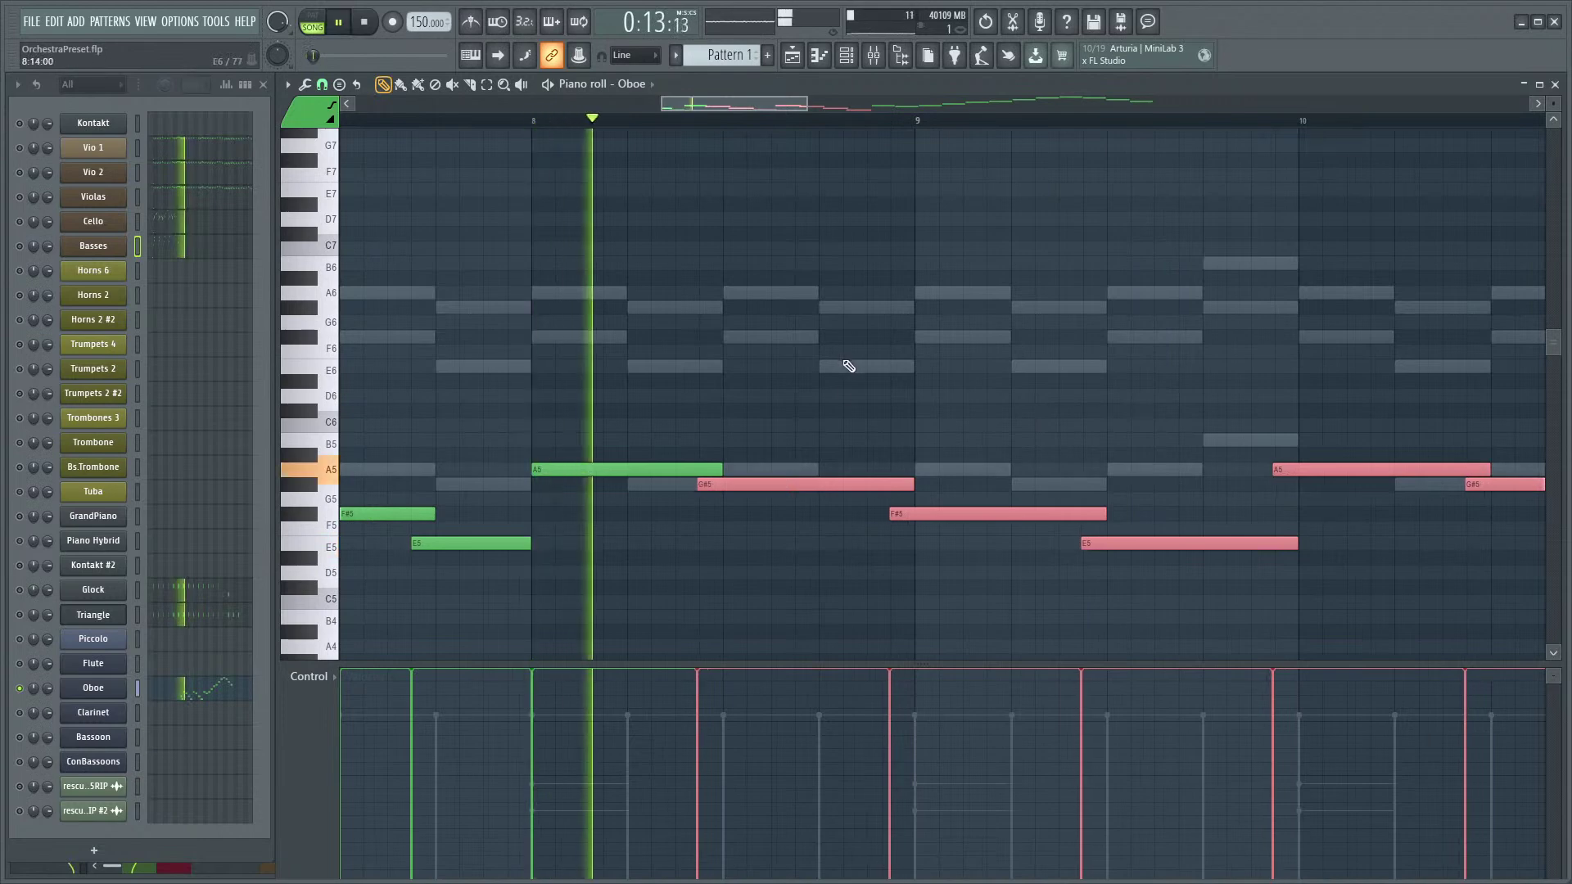
ctrl+scroll(819, 375, down, 4)
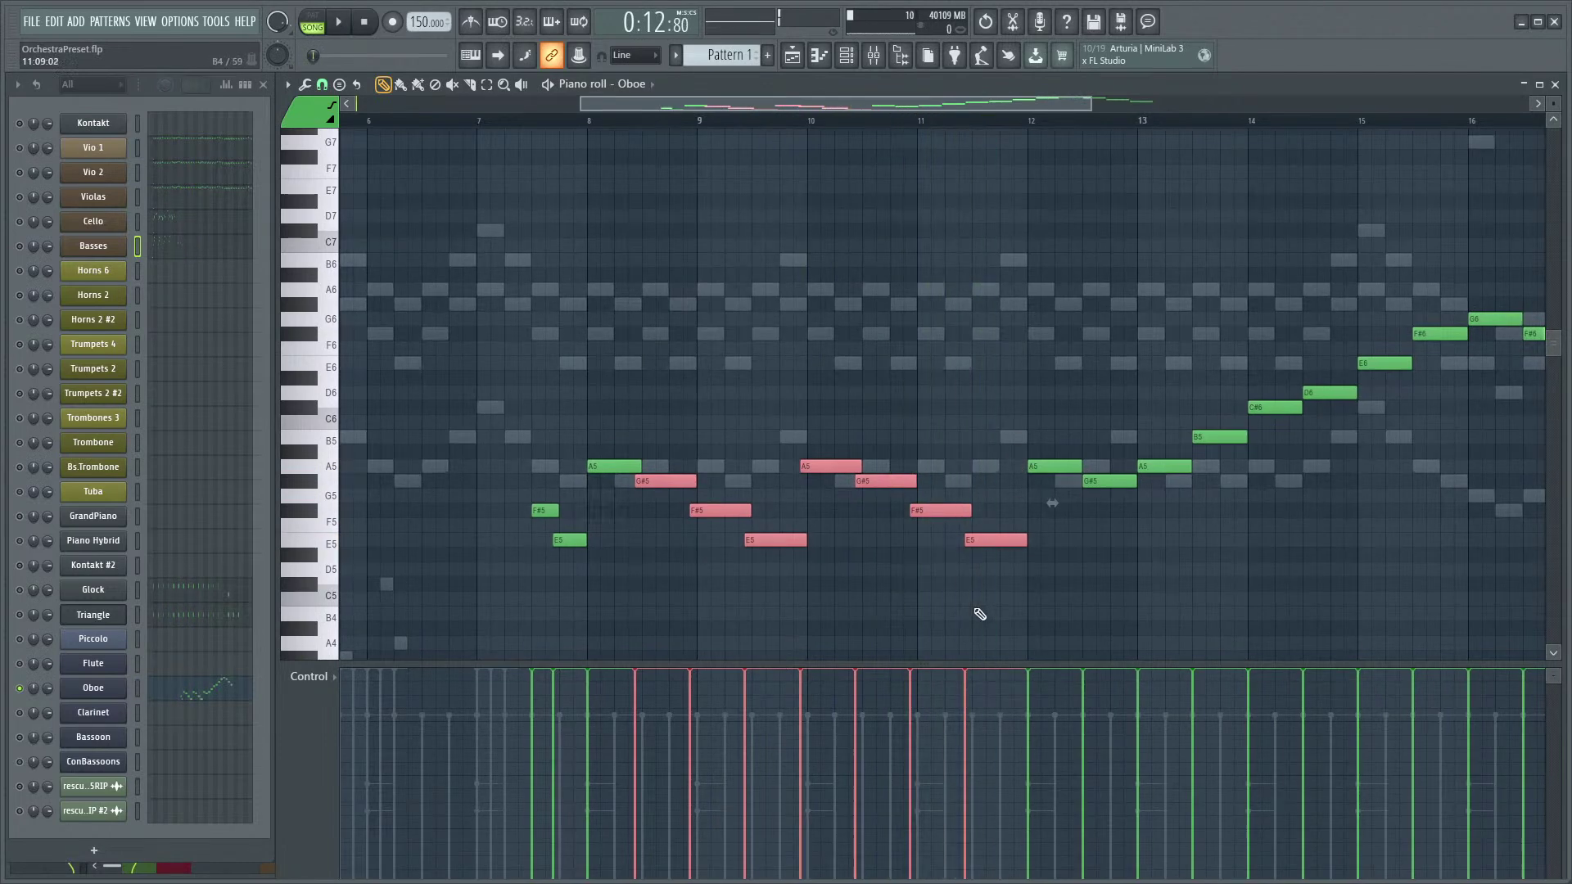
ctrl+scroll(982, 614, up, 4)
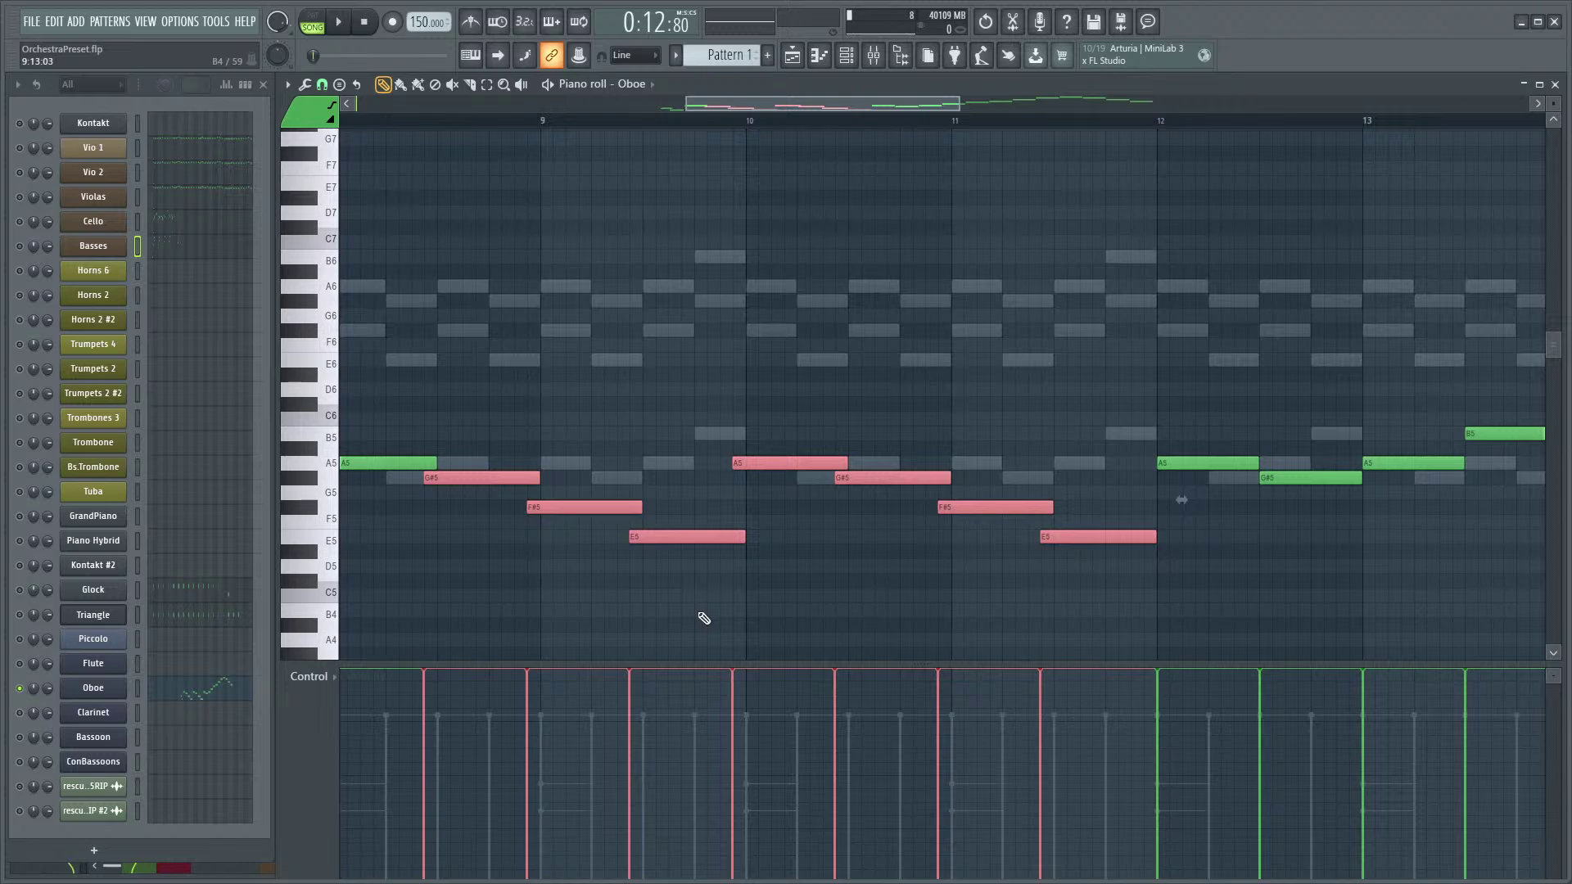
- Undo the start extensions on the Oboe notes from bar 8's G#5 through bar 11's E5
scroll(587, 412, left, 2)
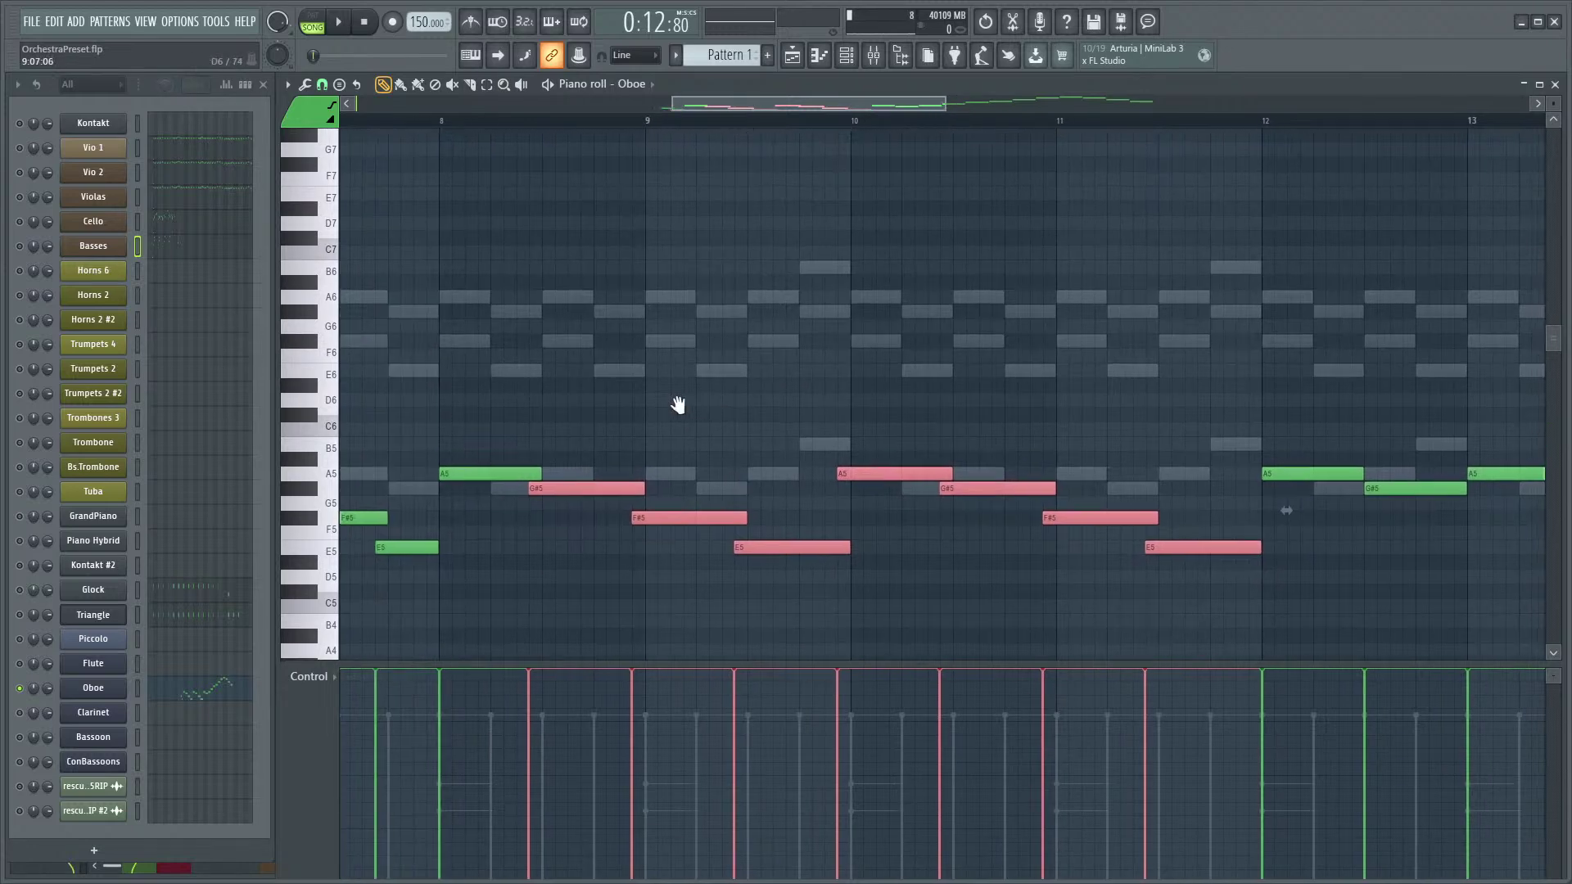
scroll(677, 404, right, 1)
scroll(677, 404, up, 1)
scroll(743, 382, down, 2)
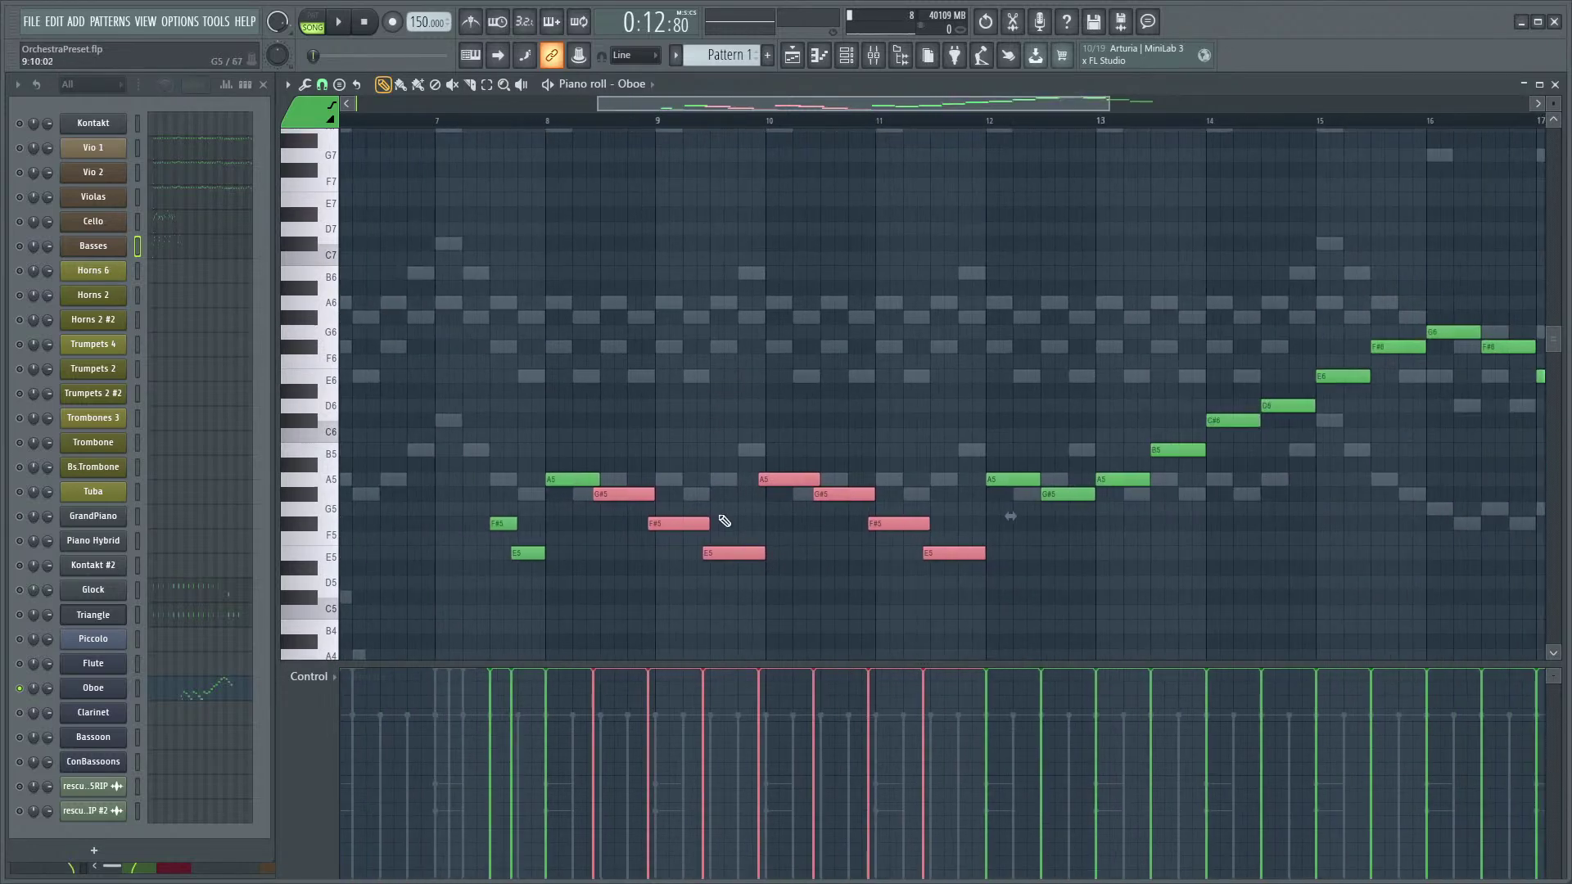
scroll(655, 612, up, 2)
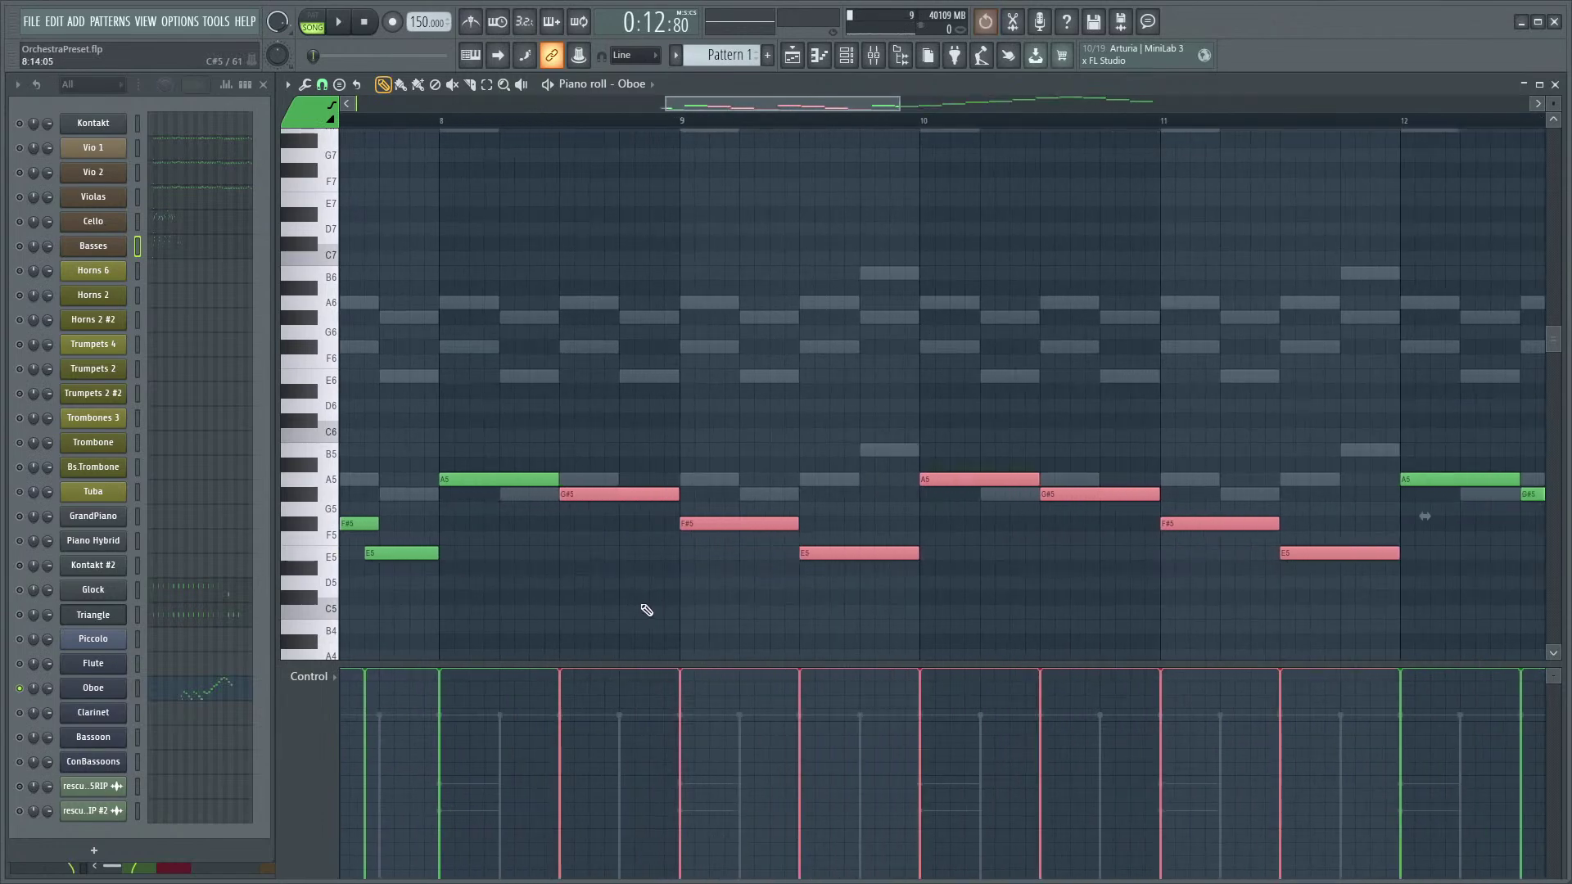
- Play the Oboe line from bar 8, first alone over the mock-up and once more with the reference recording unmuted
scroll(540, 250, down, 2)
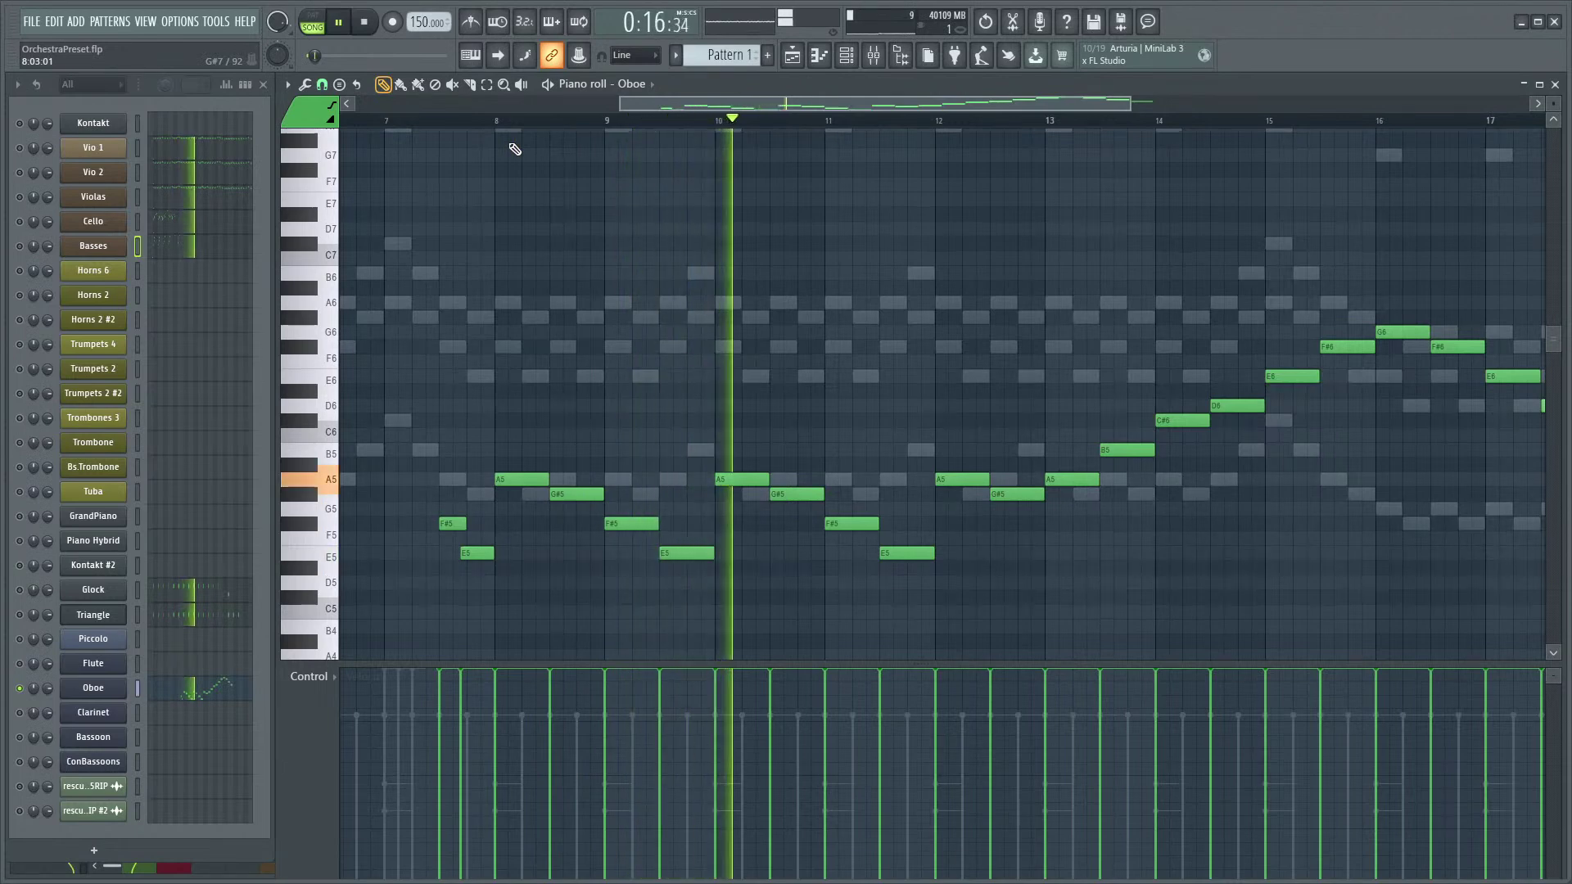
drag(813, 322, 527, 353)
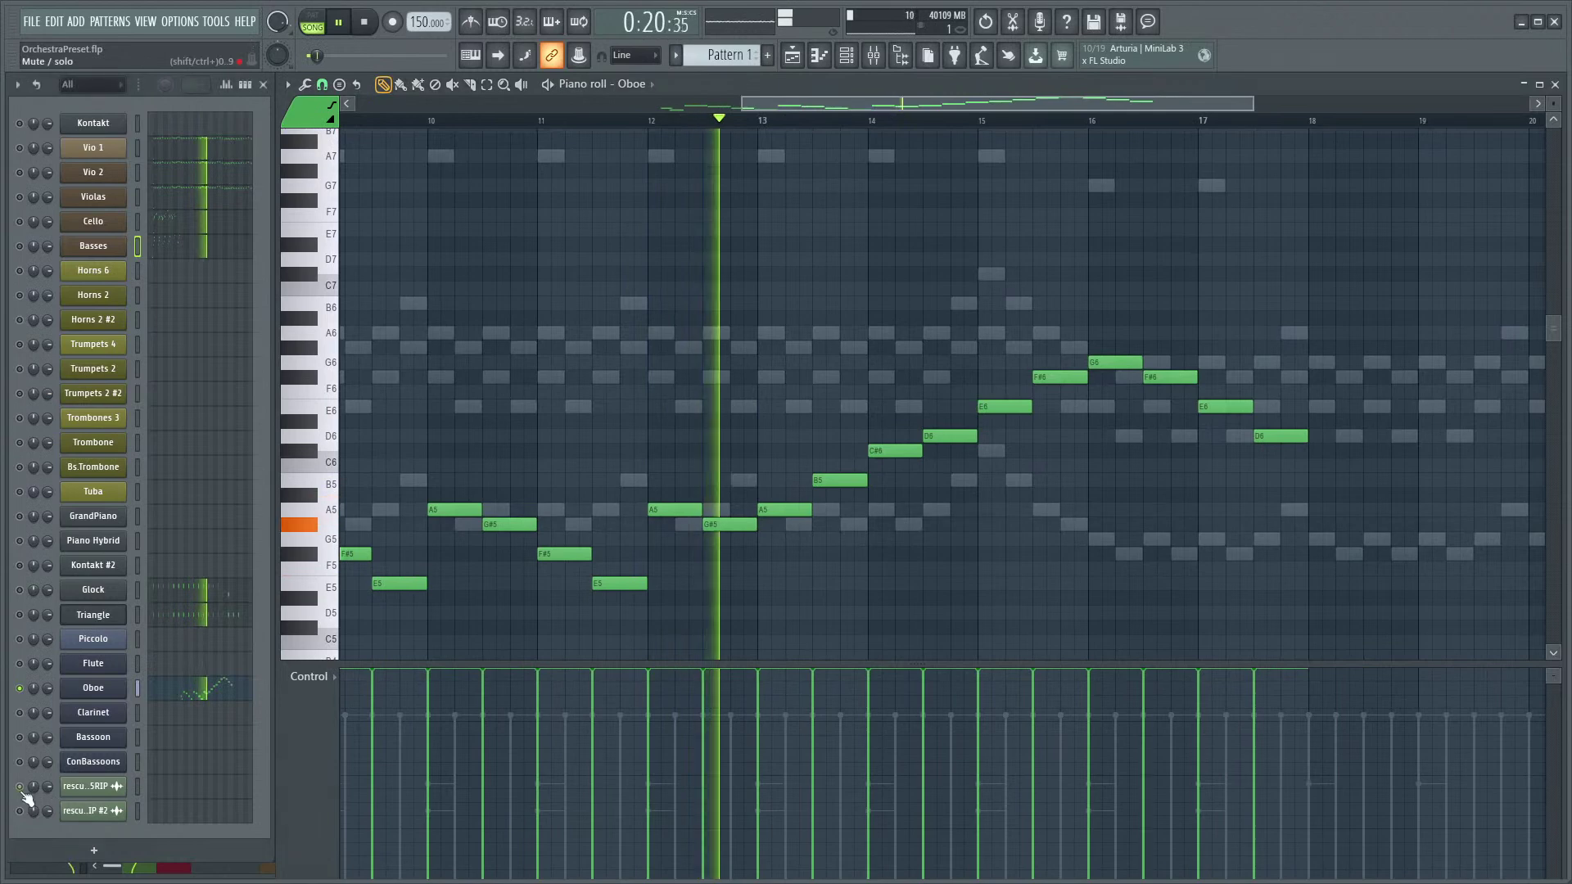
key(space)
scroll(635, 435, down, 4)
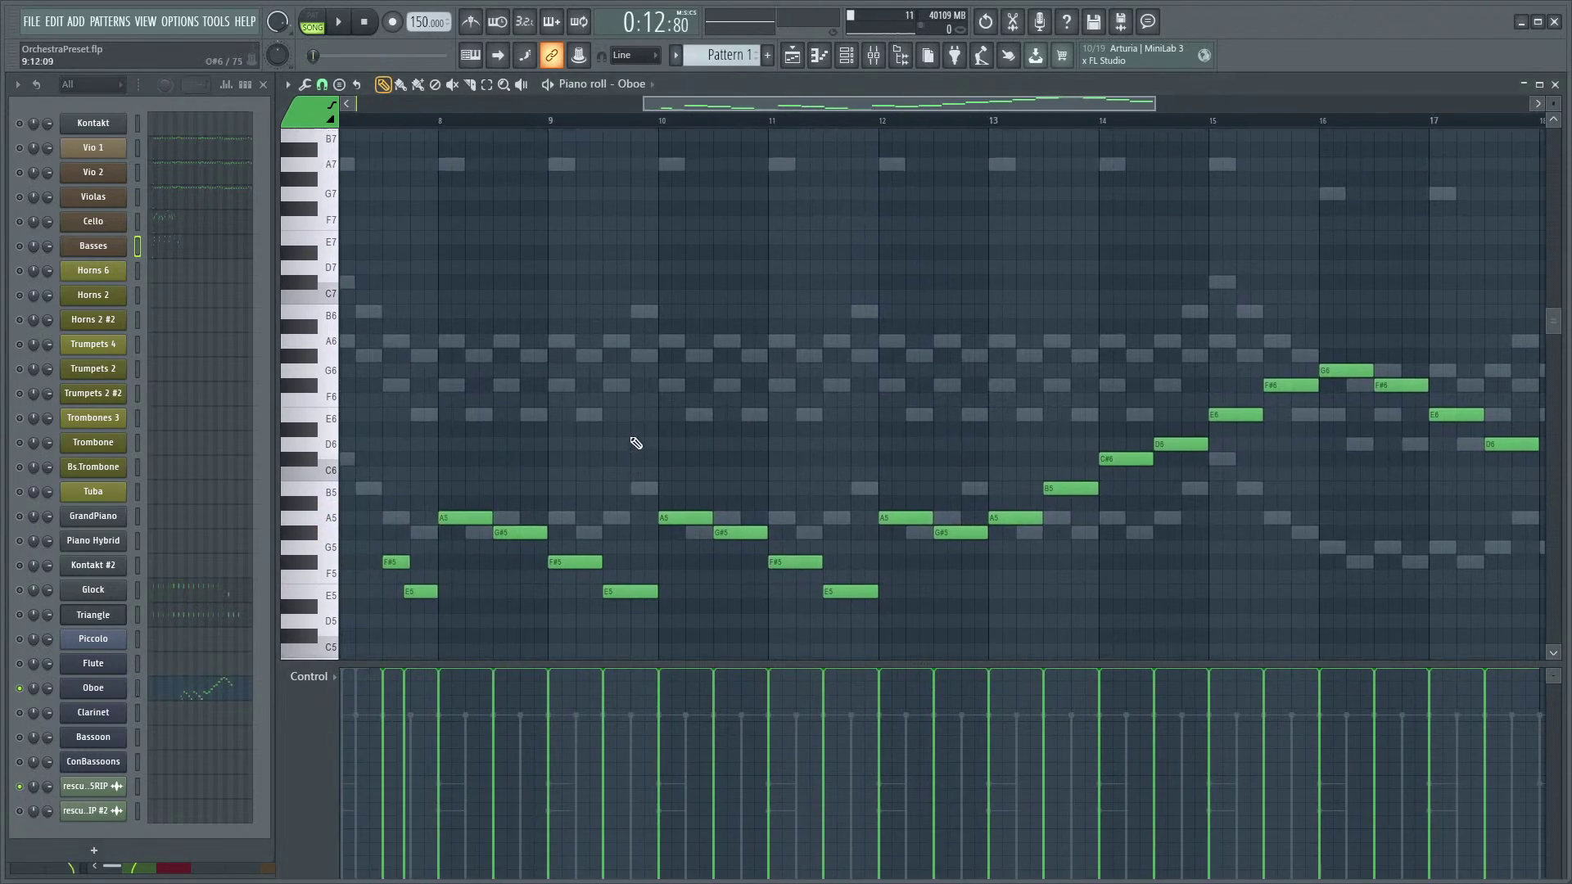
scroll(845, 410, down, 3)
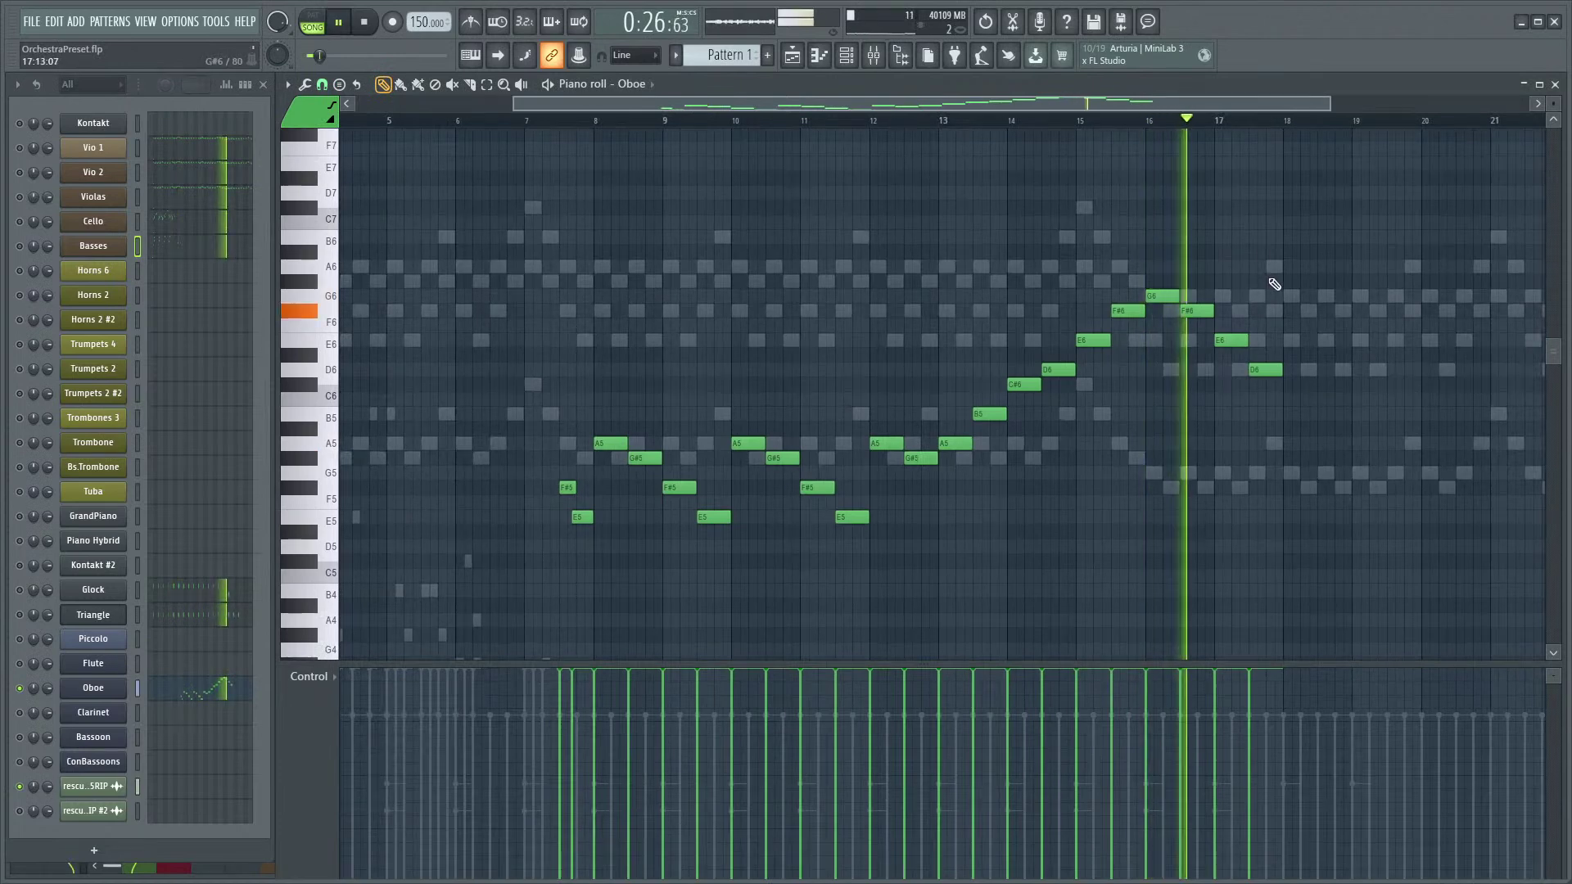
key(space)
- Copy the Oboe melody of bars 8 to 17 into the Flute, starting at bar 8 and one octave higher
scroll(1265, 345, up, 3)
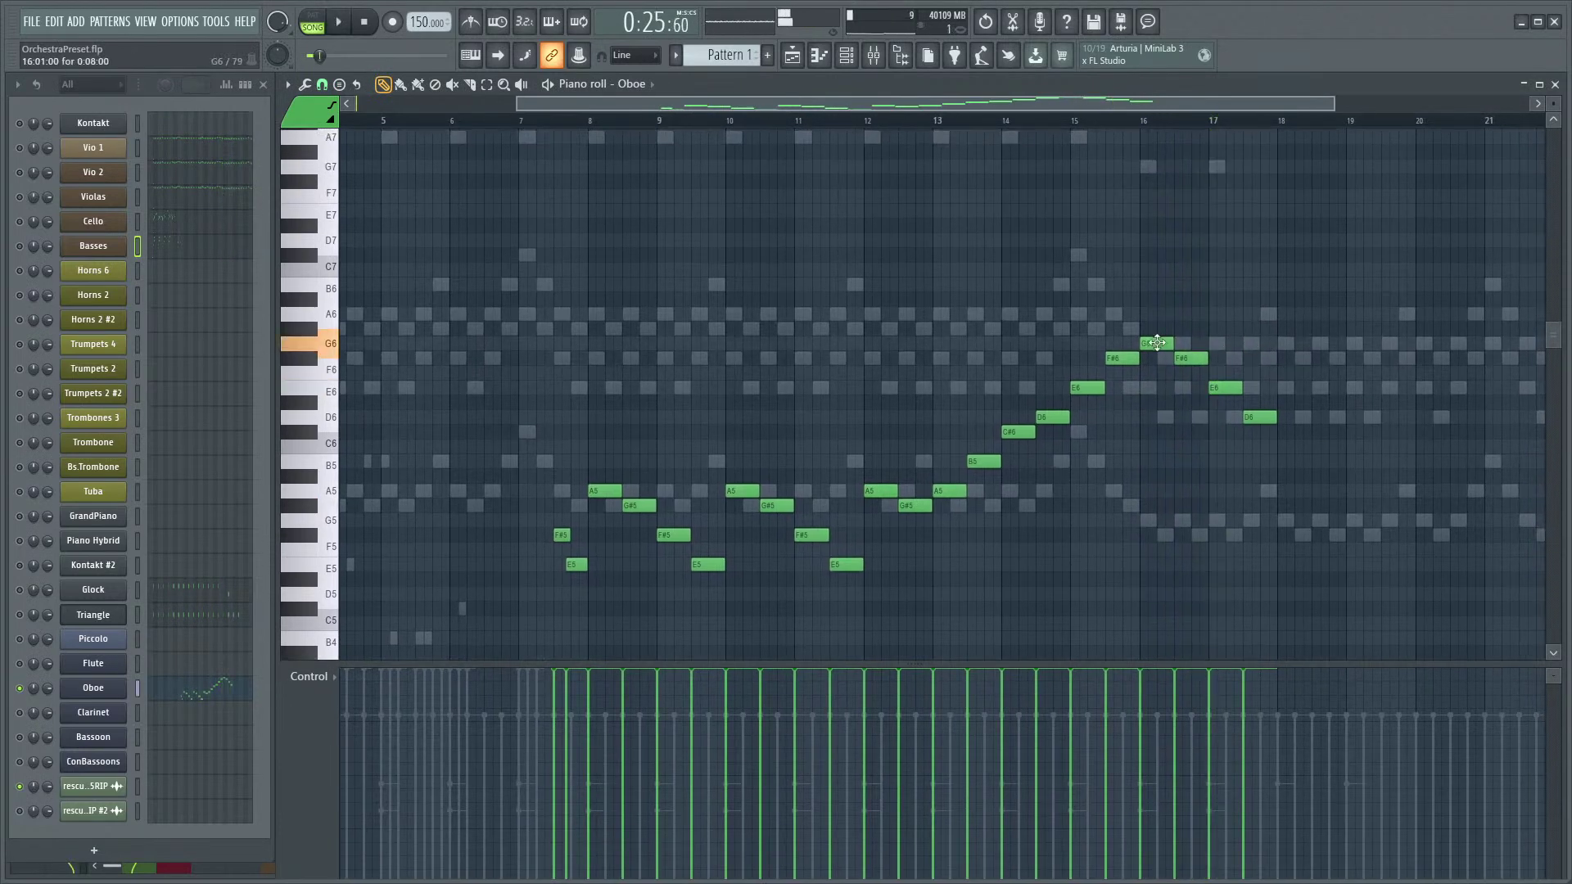
drag(1333, 263, 625, 659)
click(187, 672)
scroll(856, 520, up, 3)
key(ctrl+v)
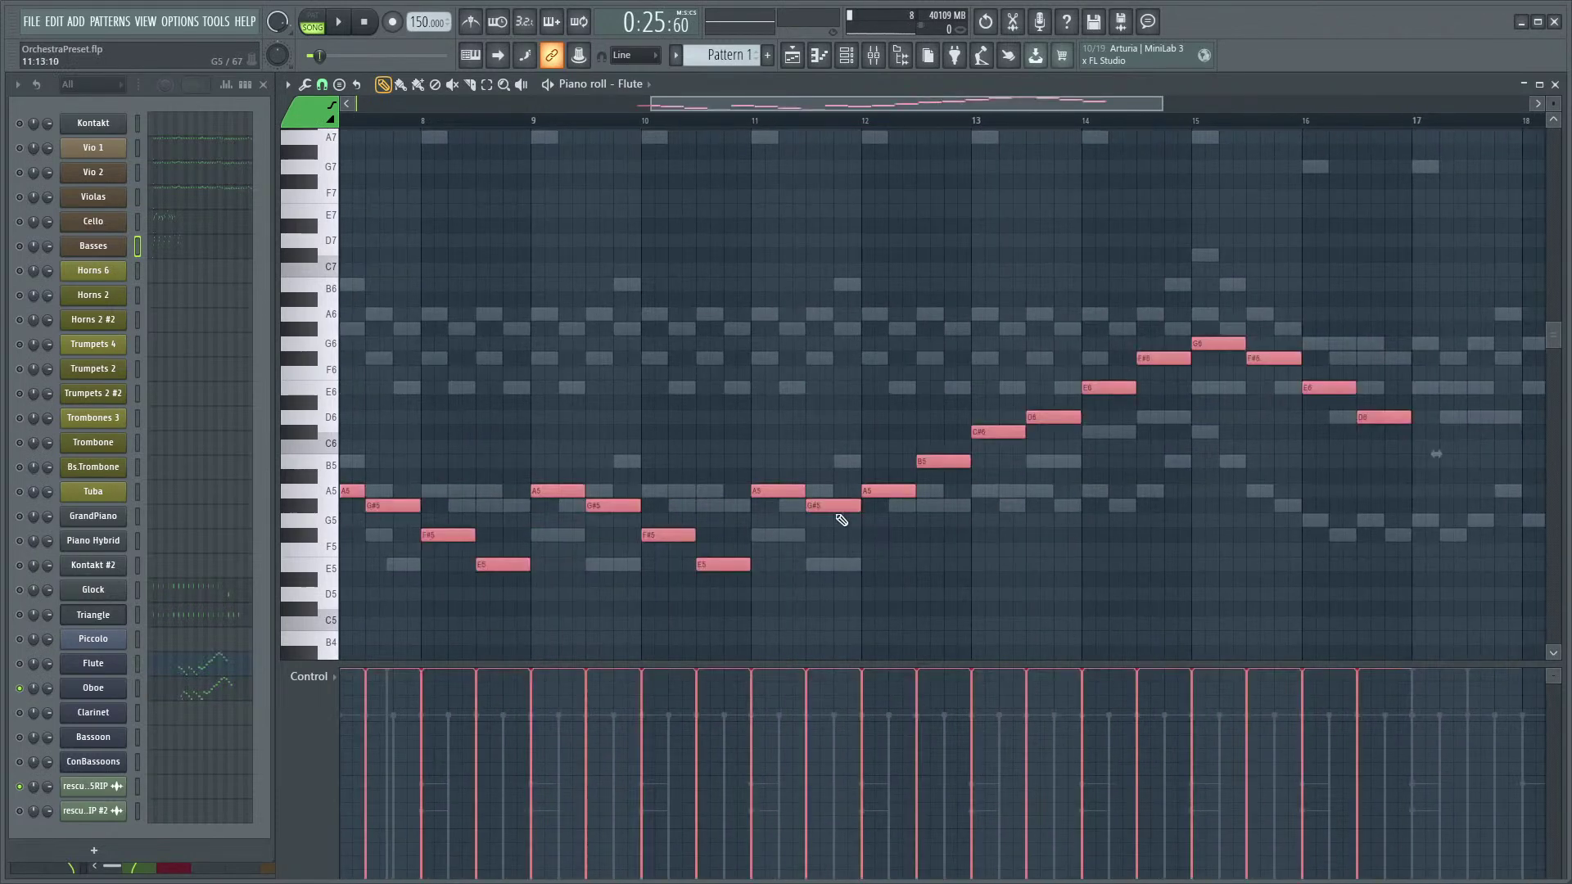
drag(564, 497, 652, 493)
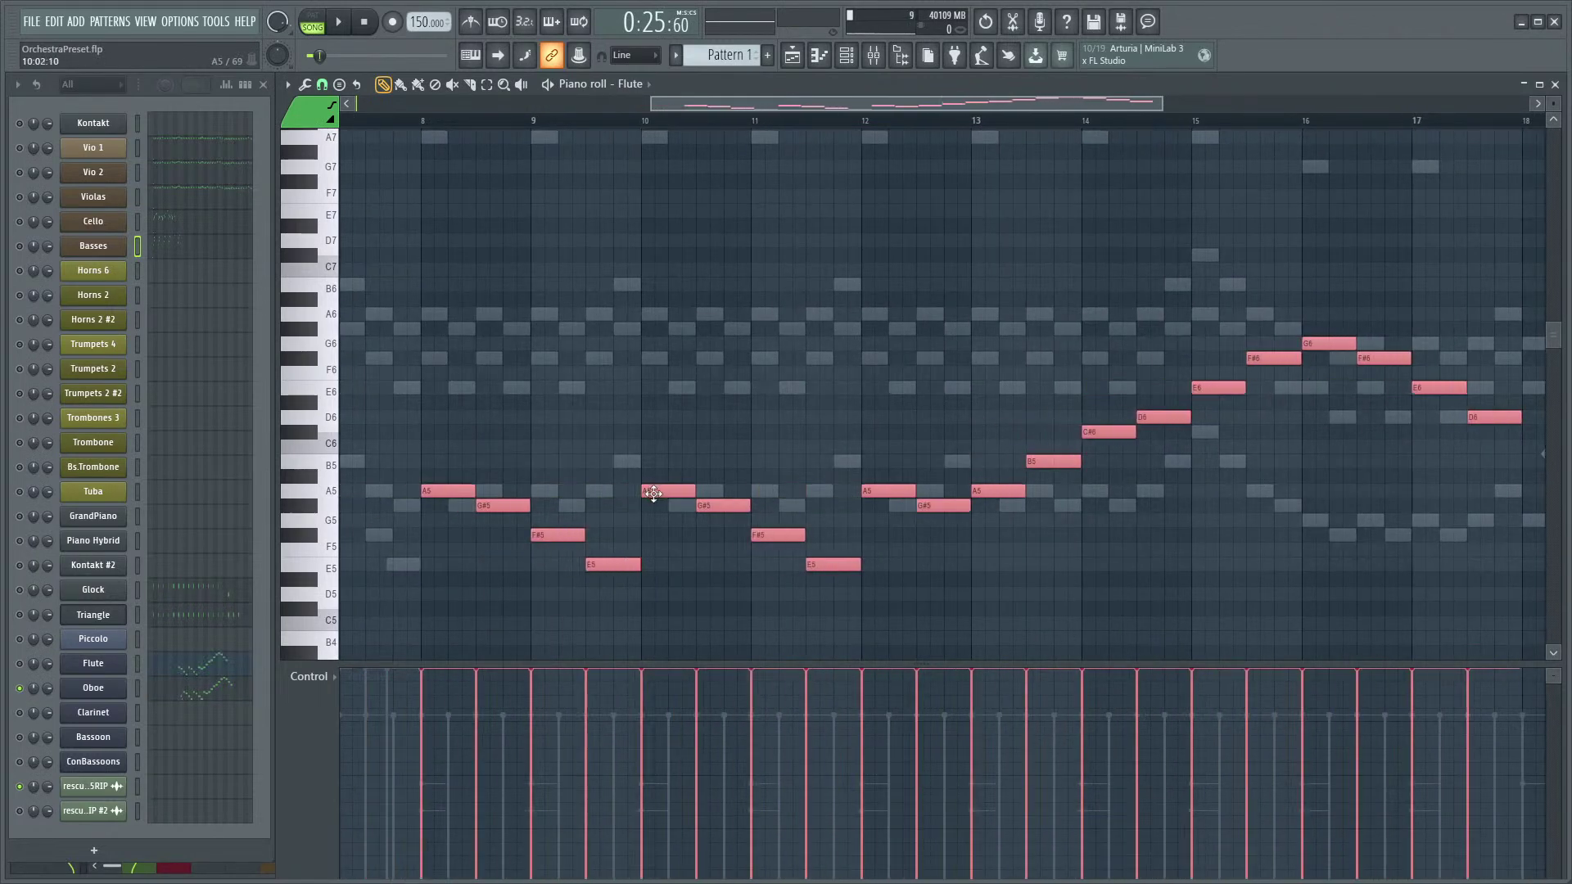
key(ctrl+Up)
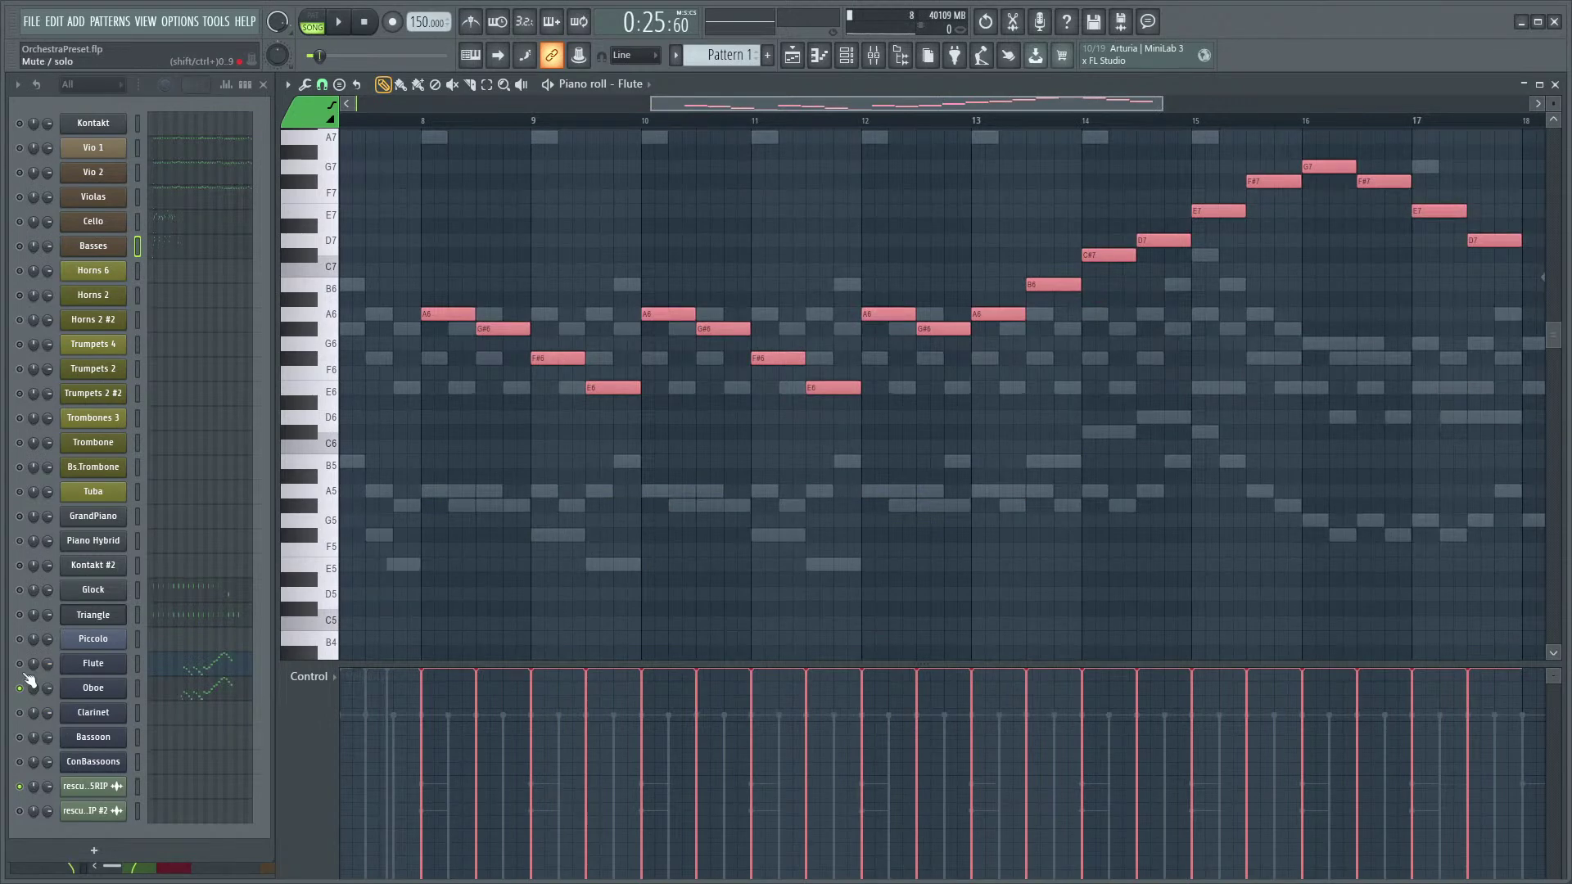
- Mute the Oboe, unmute the Flute and play the new Flute line from bar 8 with the reference recording
key(space)
scroll(631, 303, up, 3)
key(space)
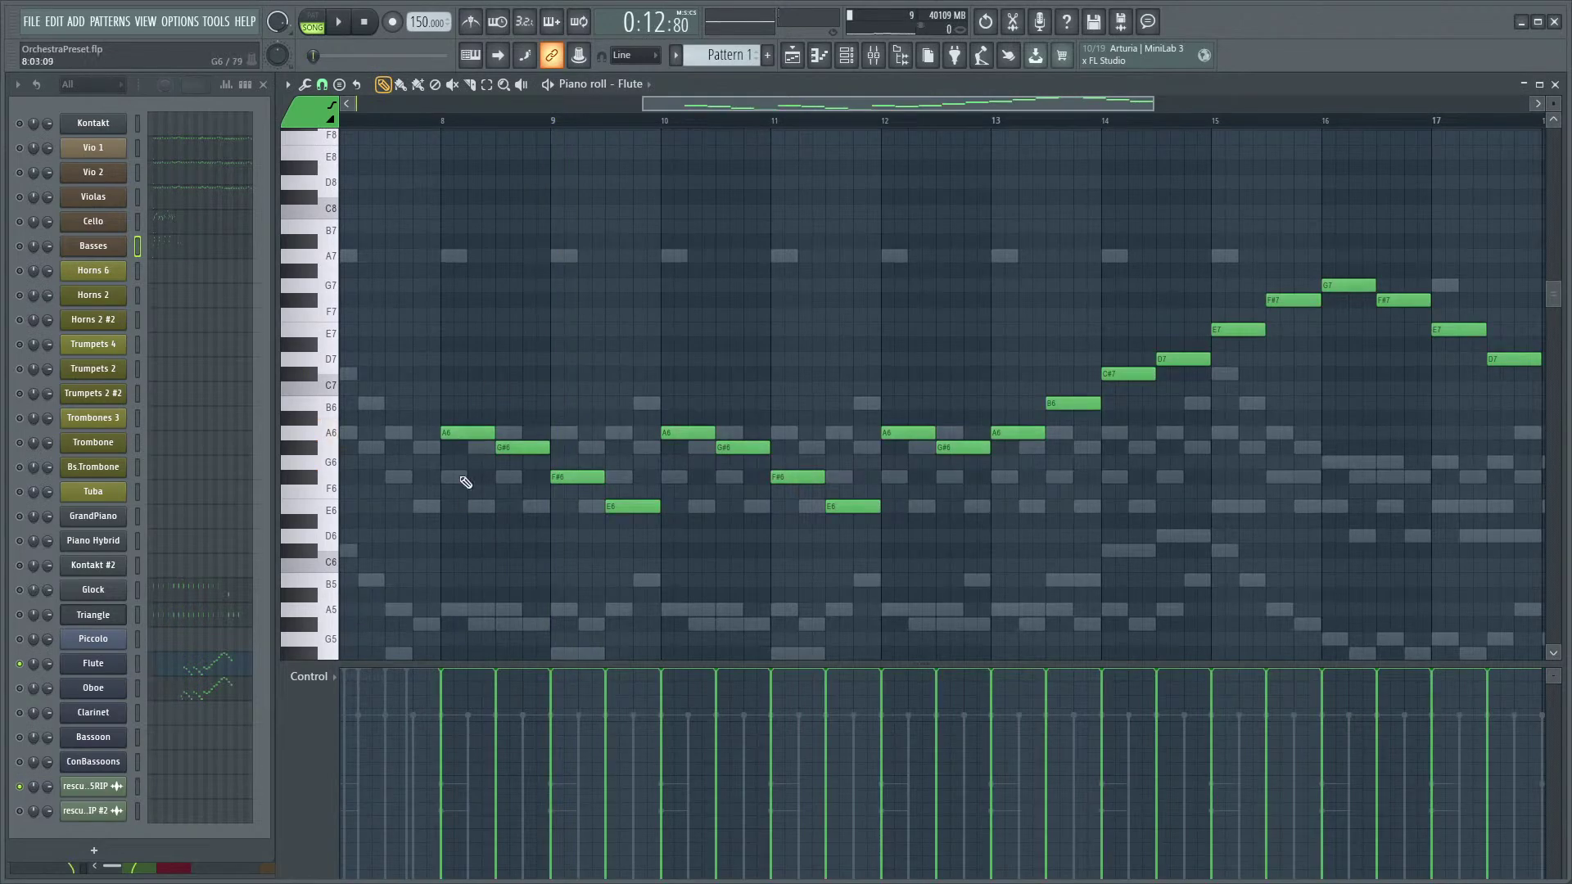
- Check the Flute instrument's articulations and add a C2 keyswitch note just before bar 8 to select Natural legato
scroll(466, 482, down, 10)
click(104, 645)
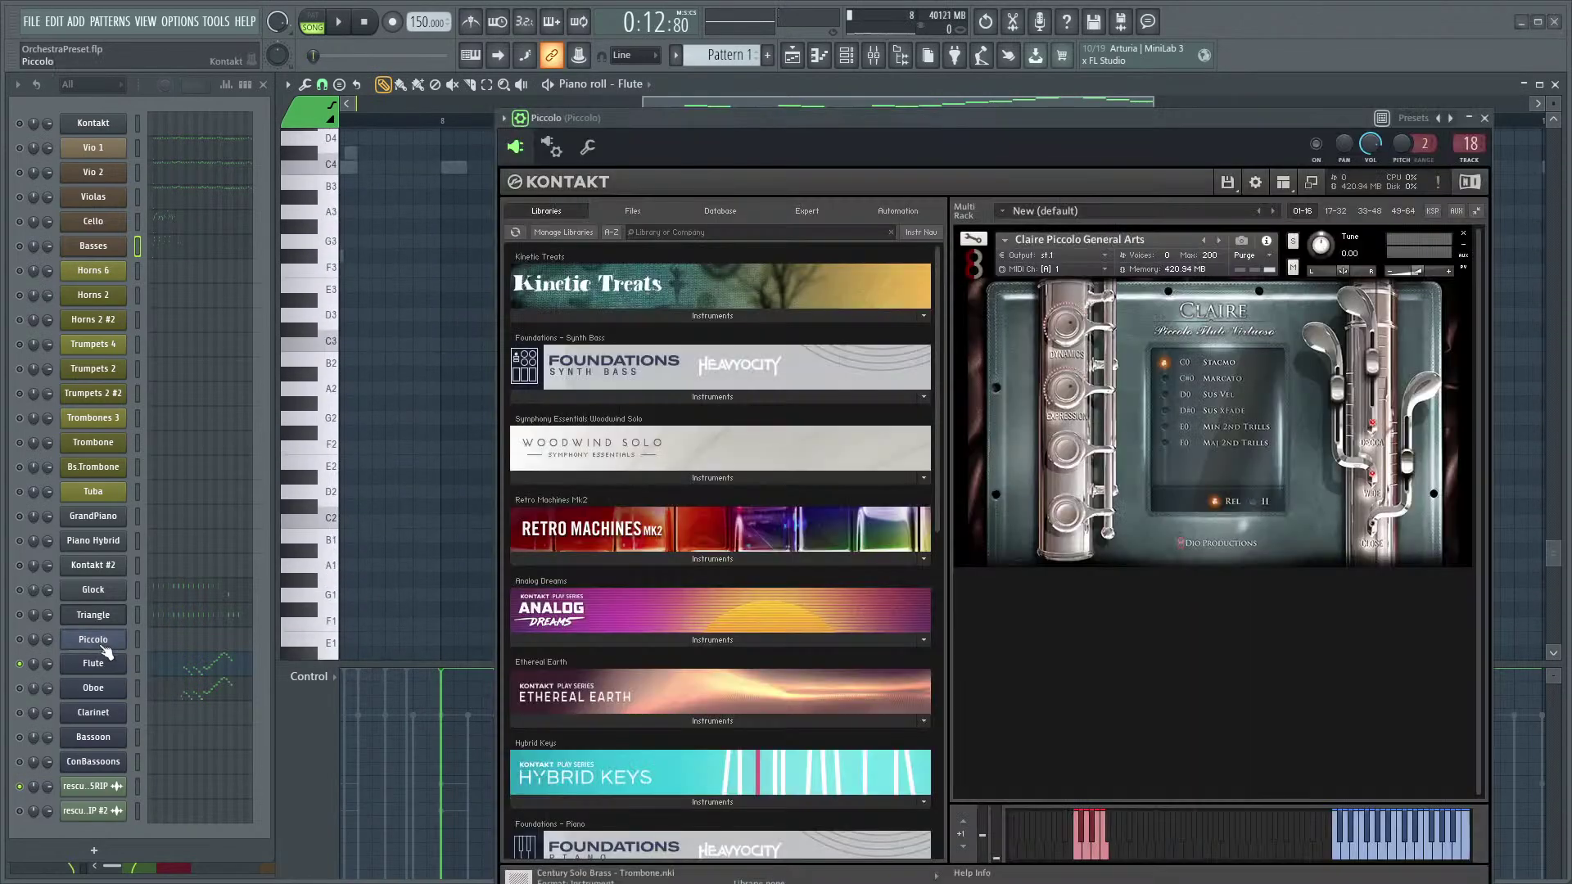
click(1484, 118)
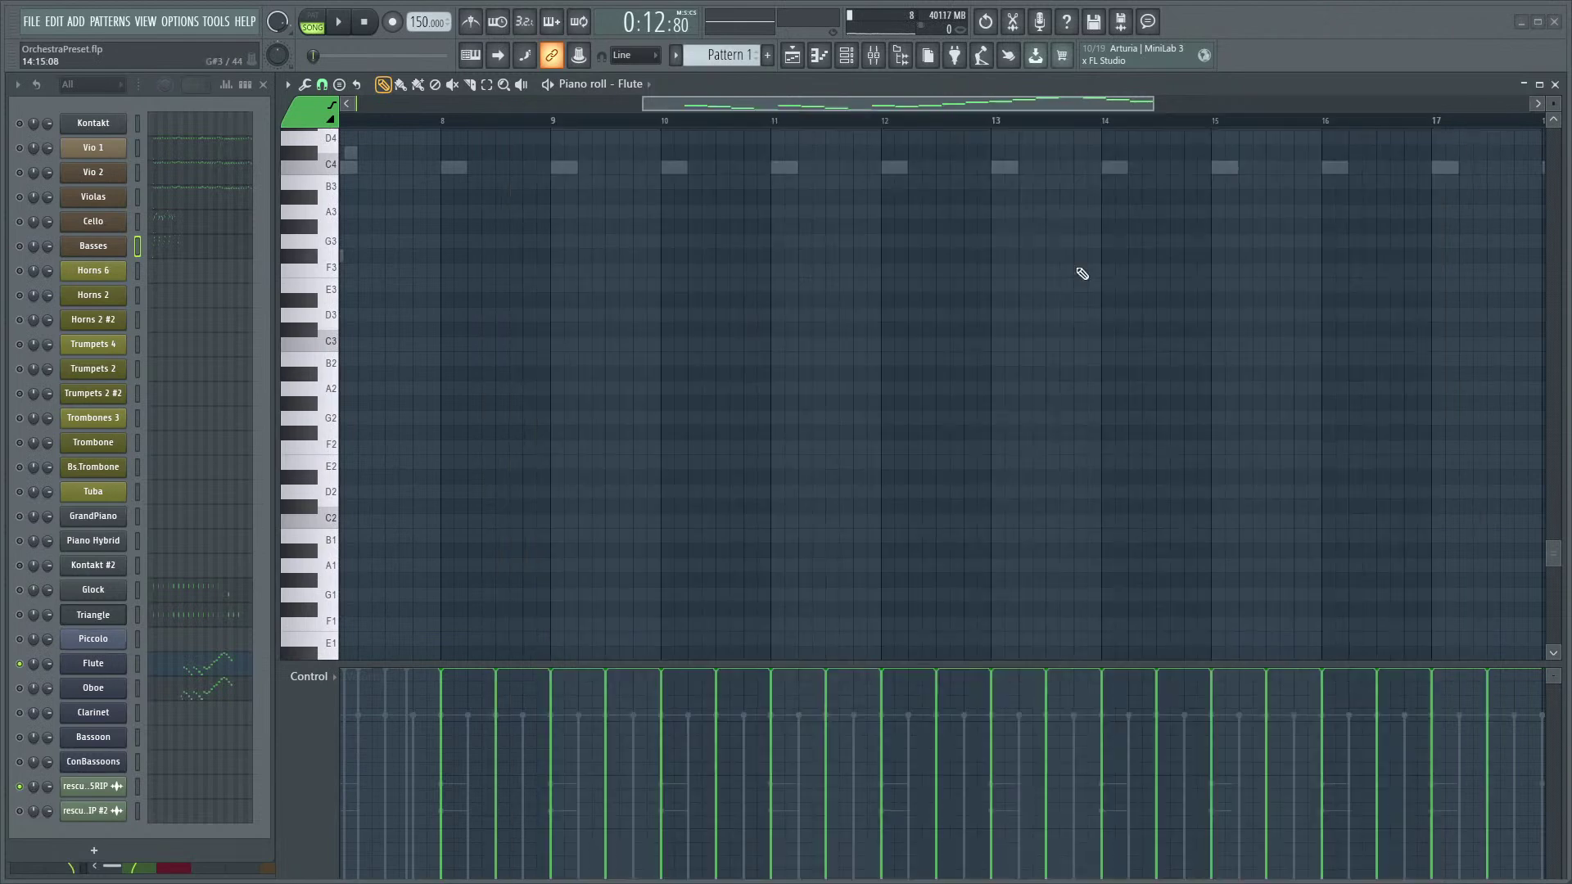
click(97, 664)
drag(956, 114, 1249, 134)
scroll(481, 439, up, 10)
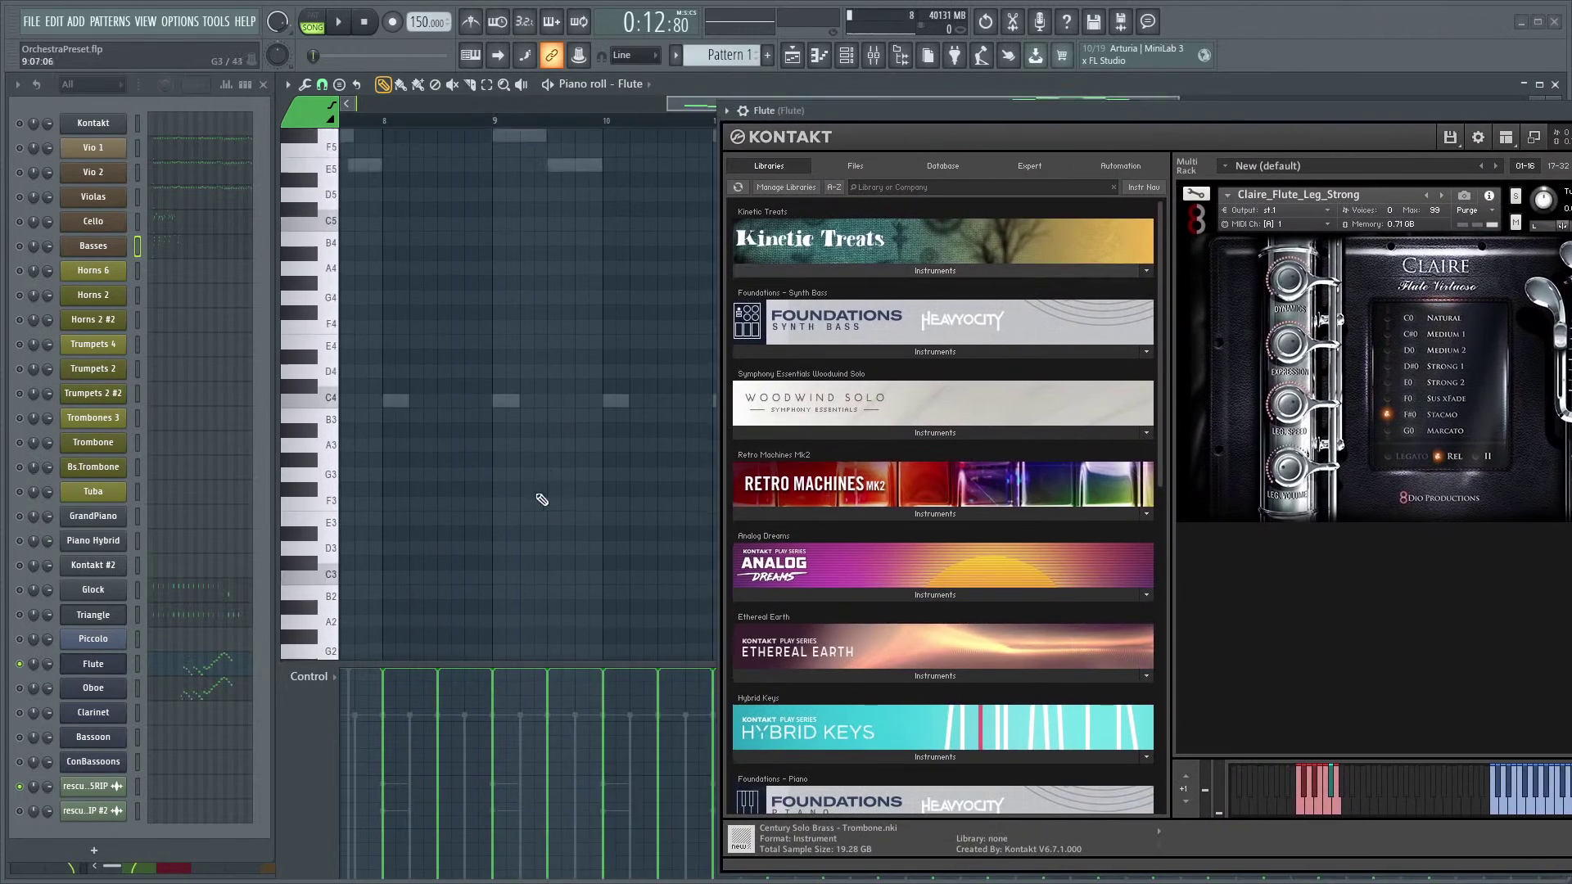
scroll(515, 466, down, 6)
scroll(586, 484, left, 2)
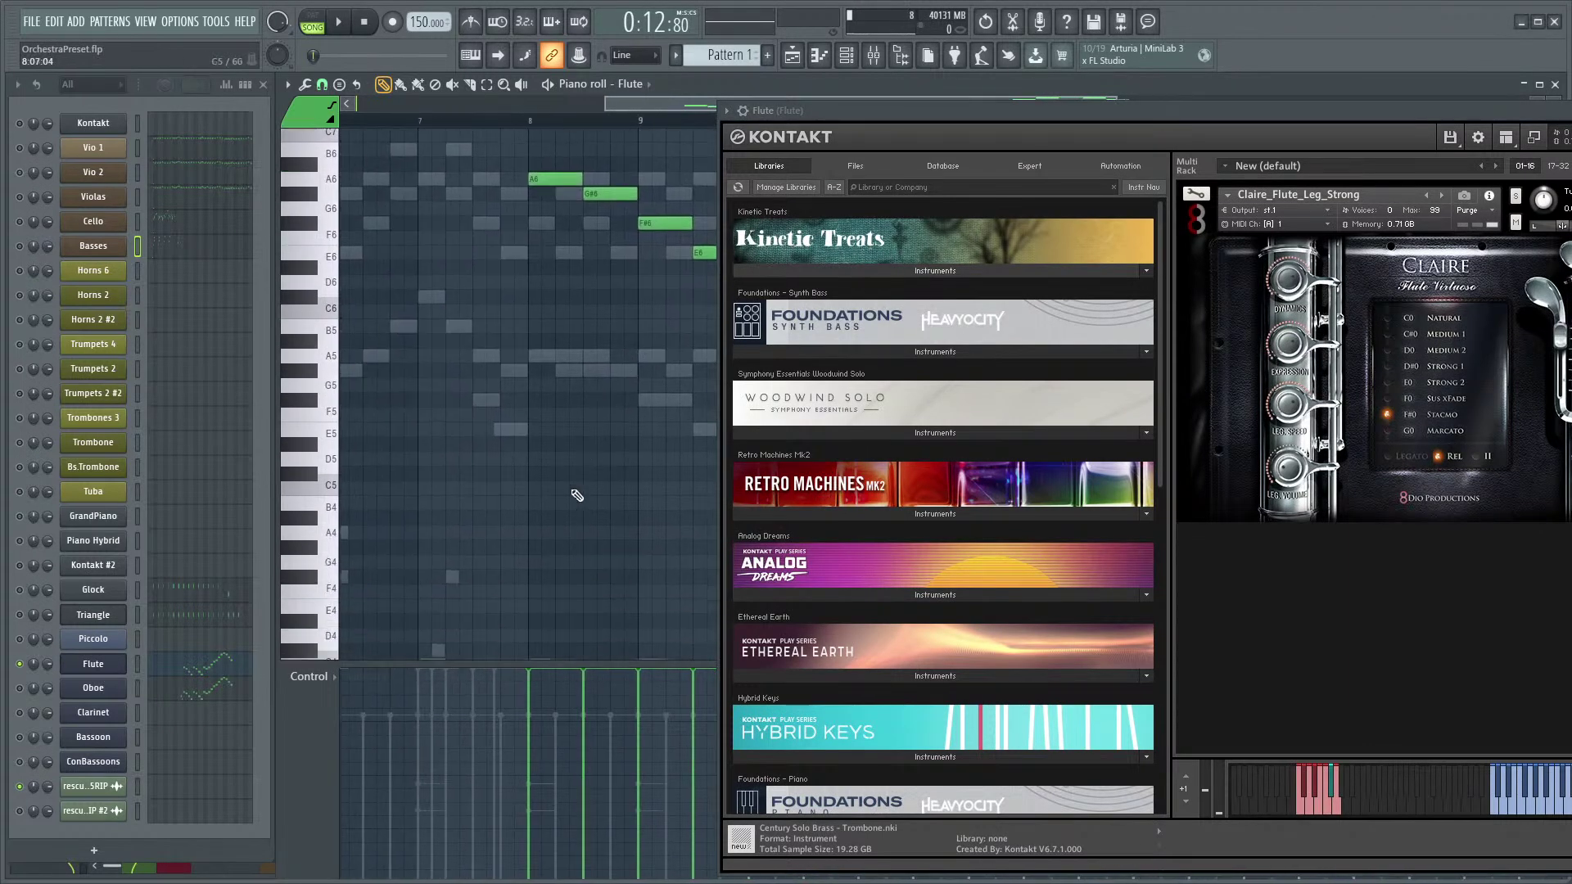
scroll(554, 472, down, 4)
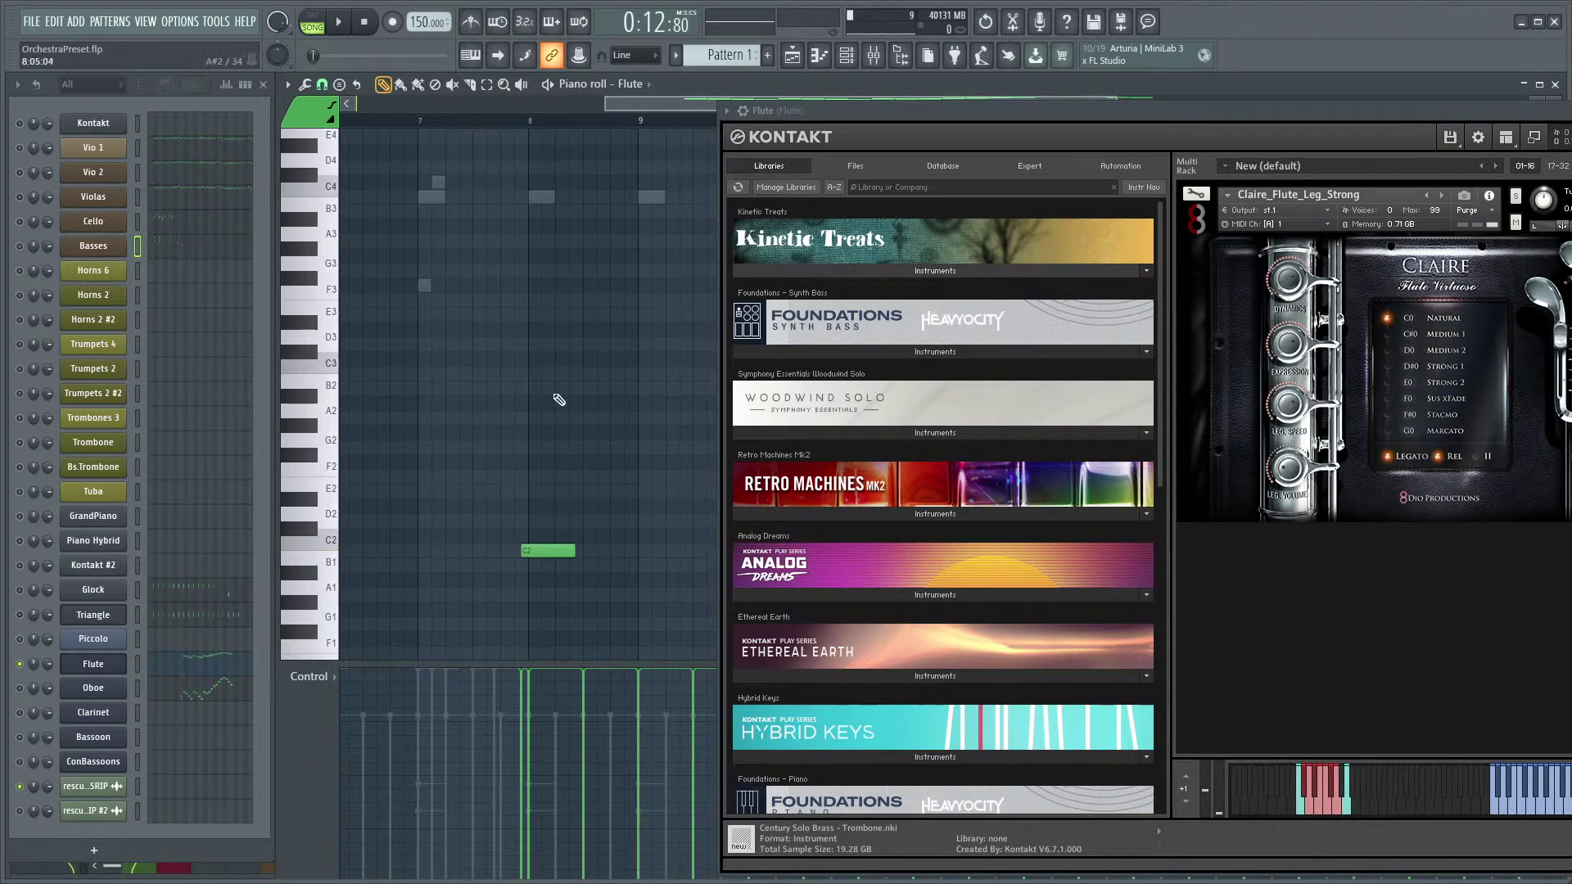
scroll(575, 450, up, 4)
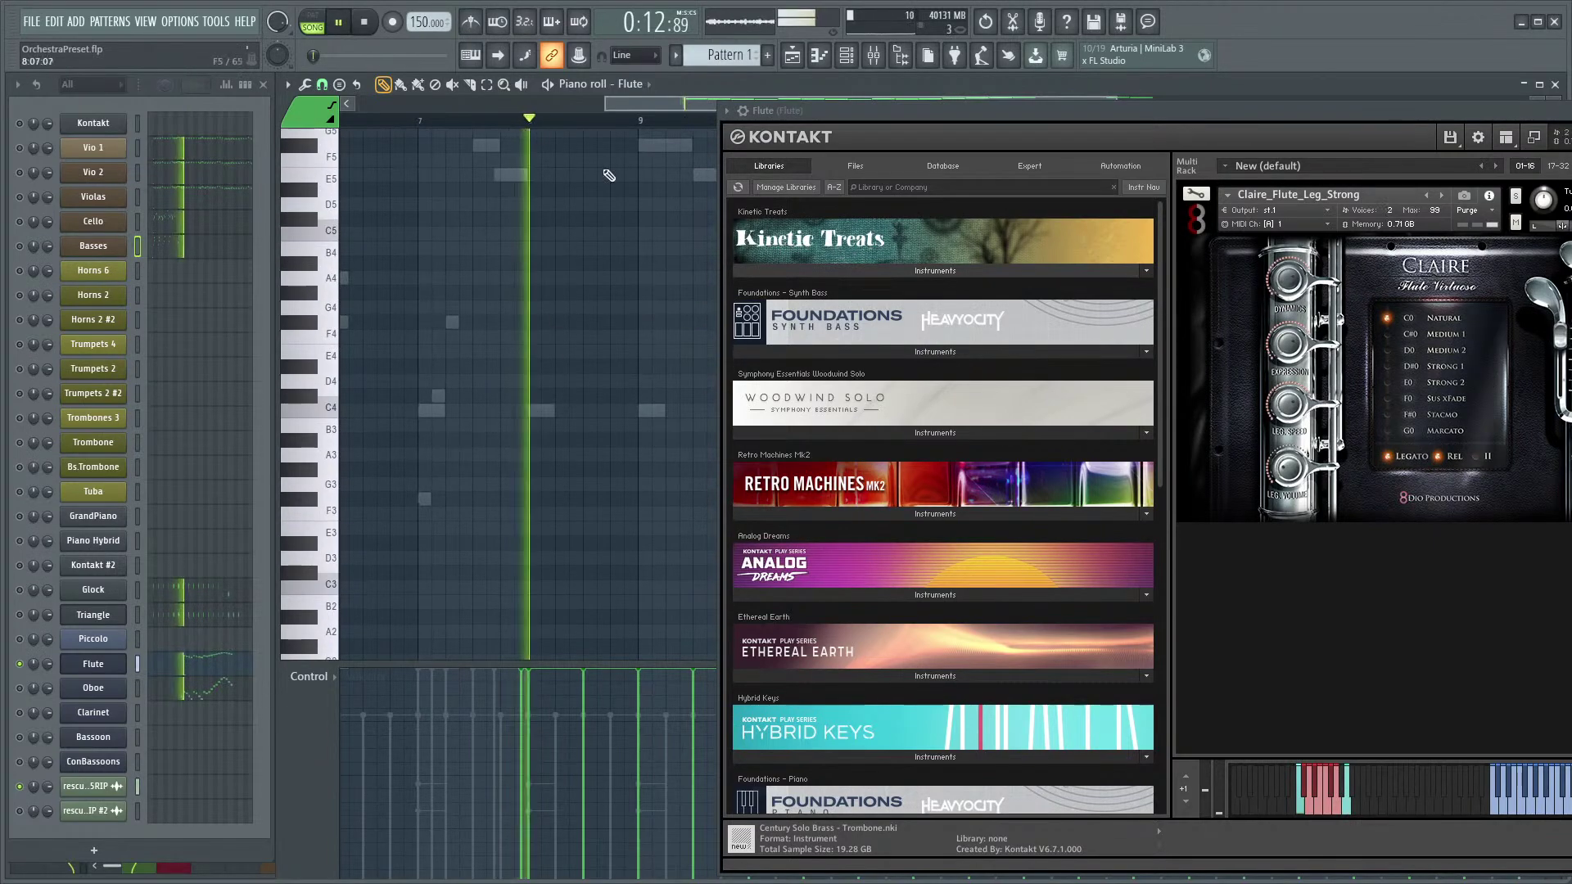
click(1495, 105)
click(1461, 135)
- Play the Flute line from bar 8 with the reference muted and check the articulation active in its instrument
scroll(803, 499, up, 6)
key(space)
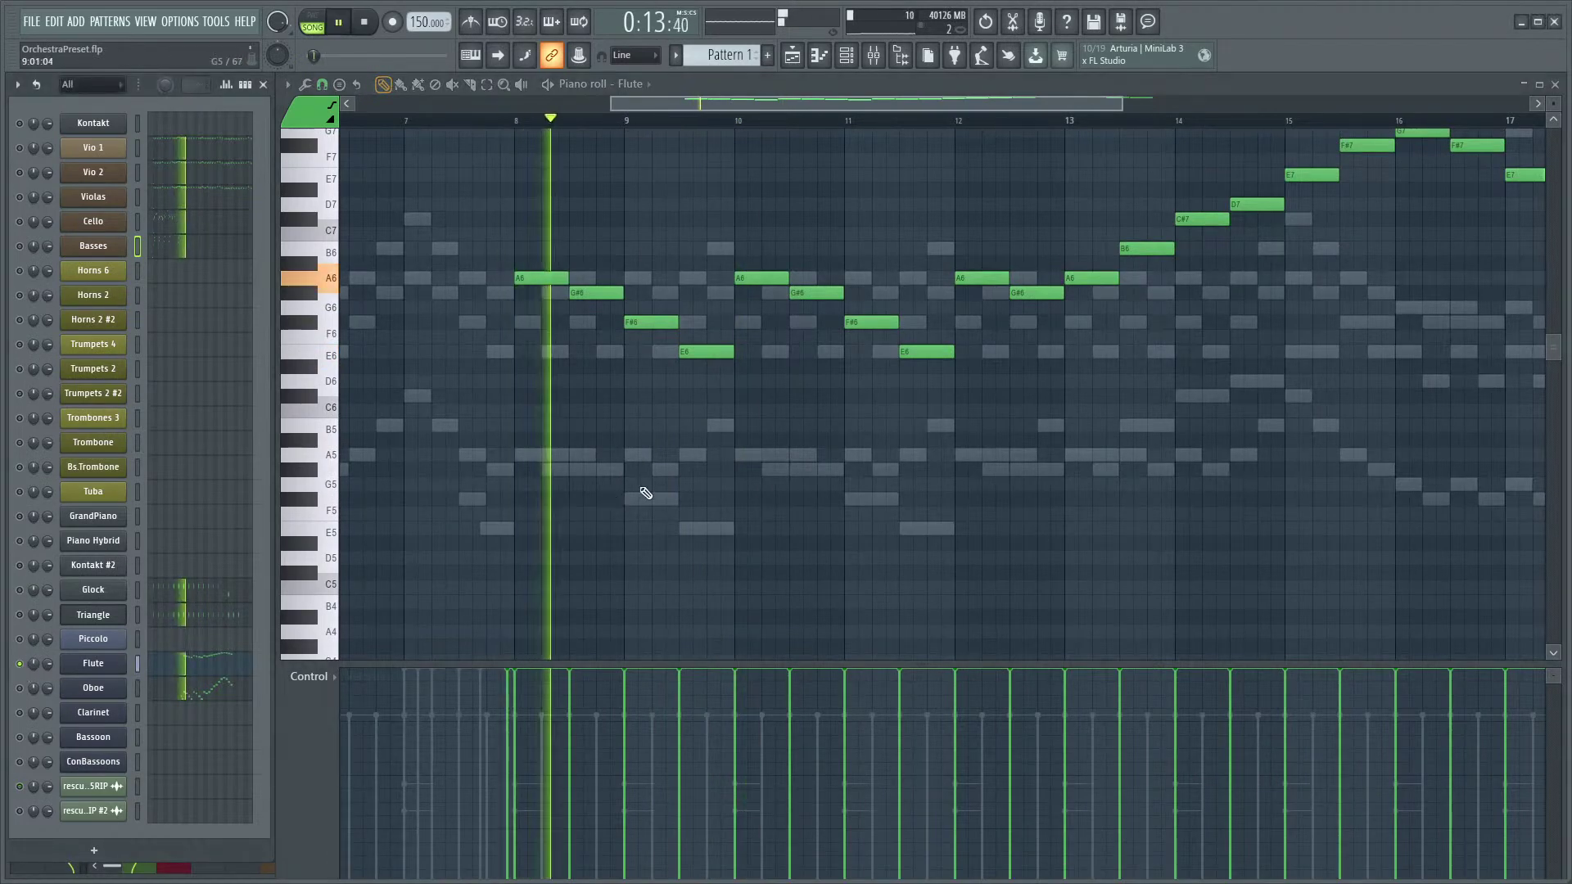
scroll(649, 498, up, 1)
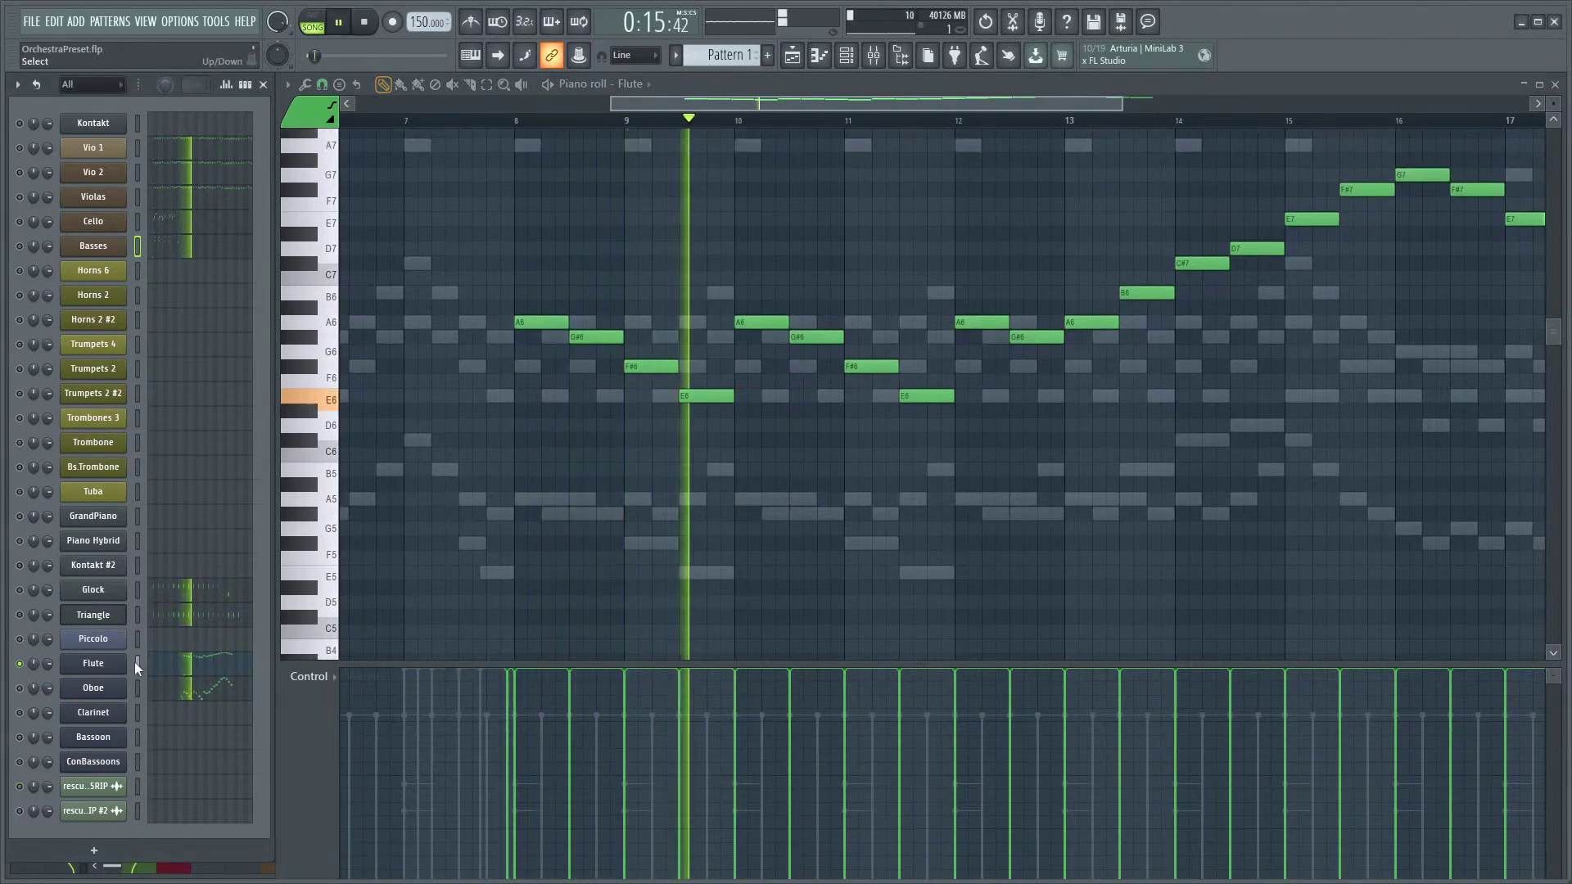
click(112, 669)
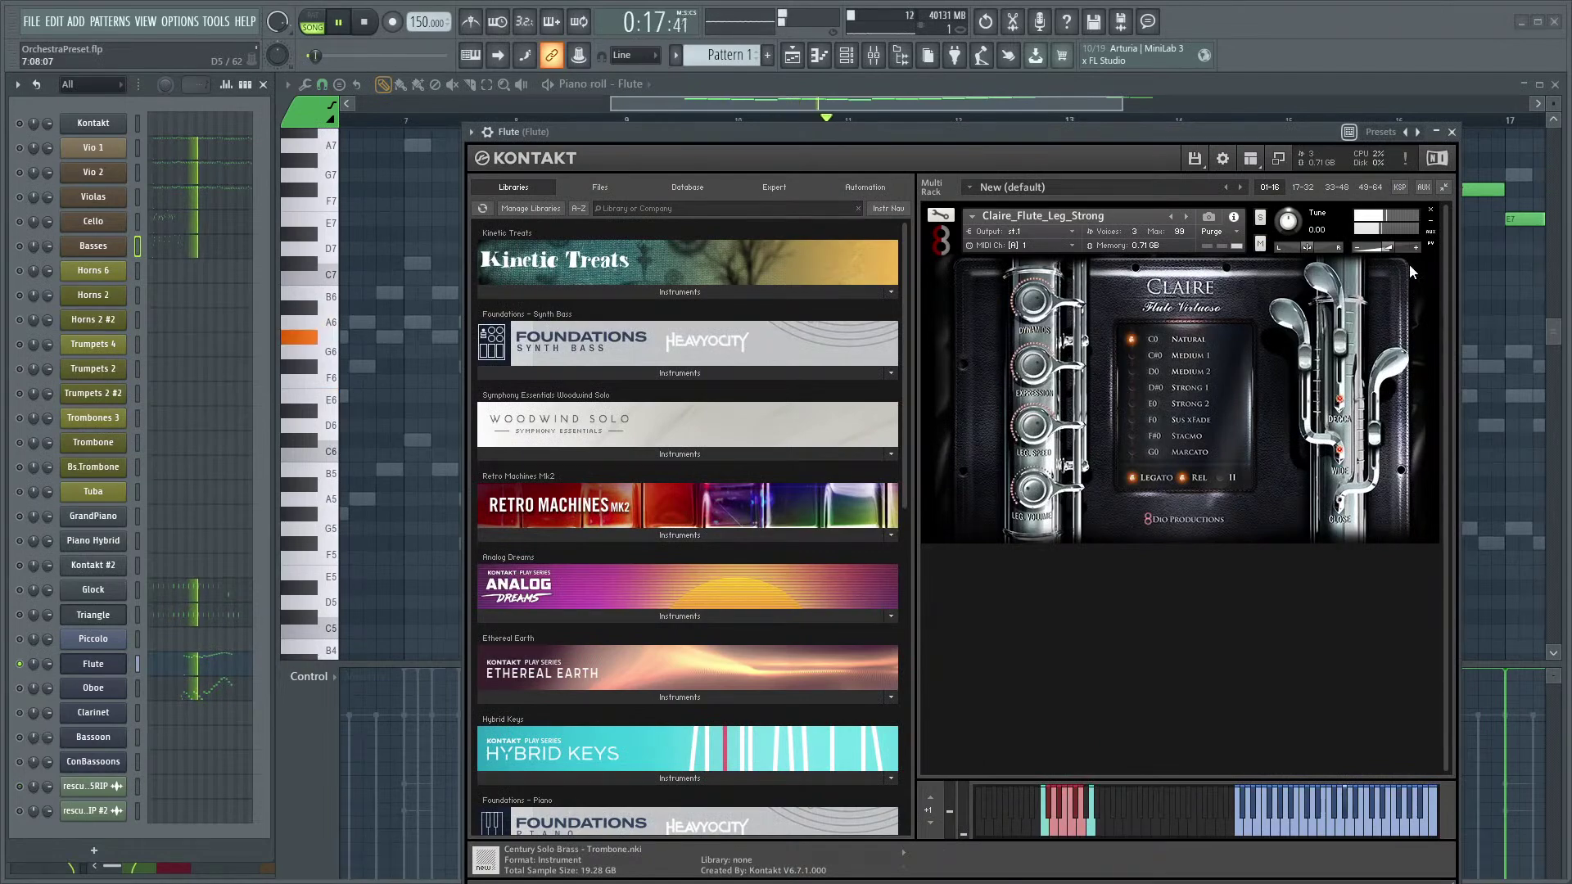
click(1451, 132)
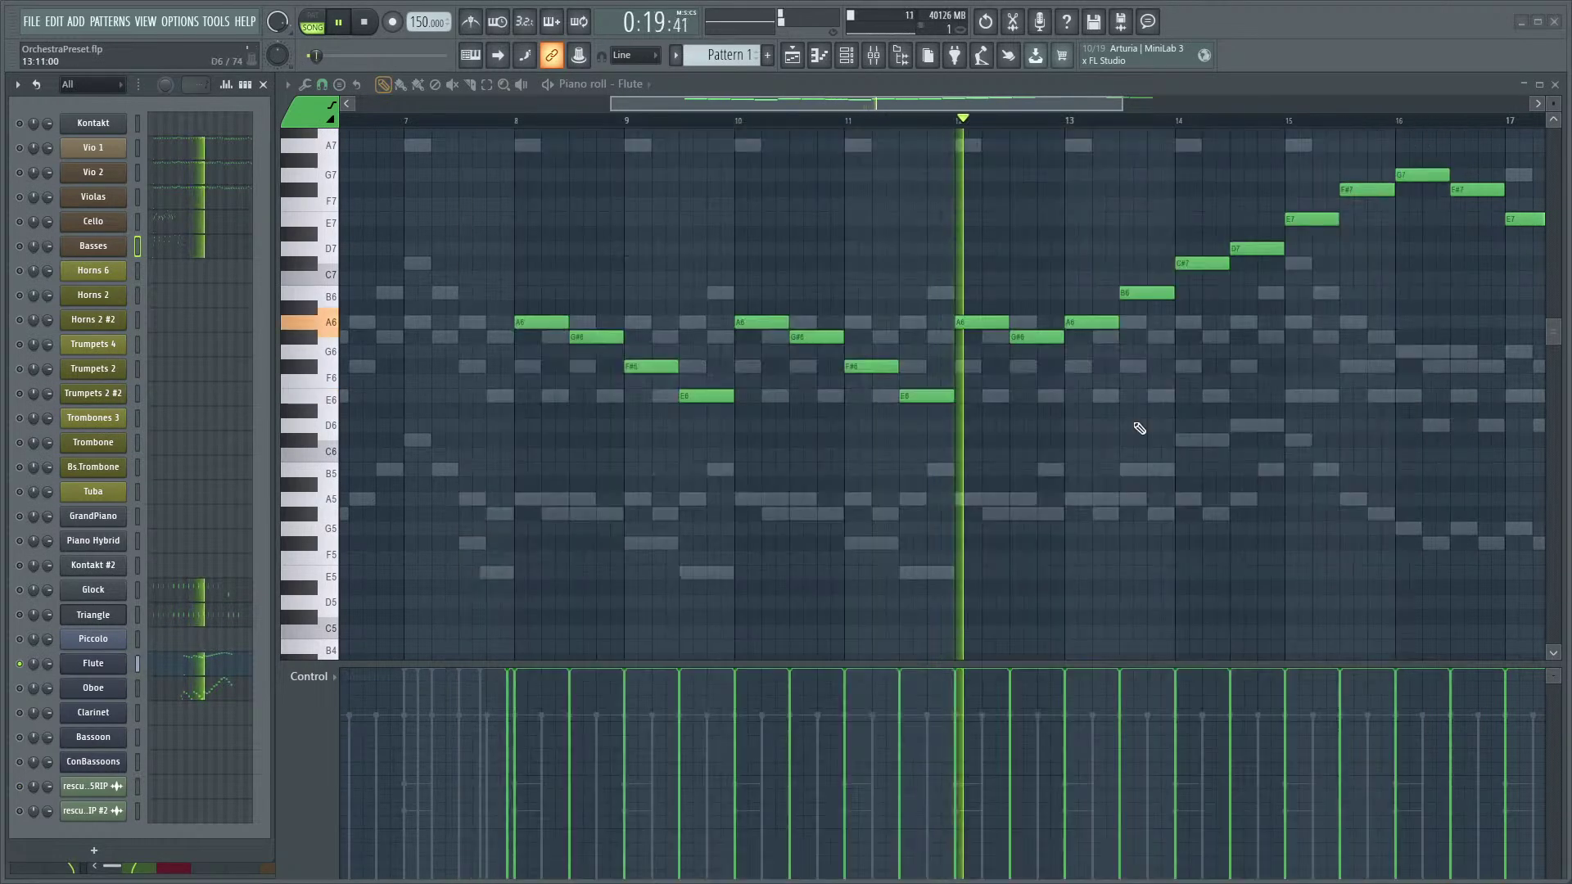
scroll(1146, 442, up, 2)
scroll(1064, 451, up, 2)
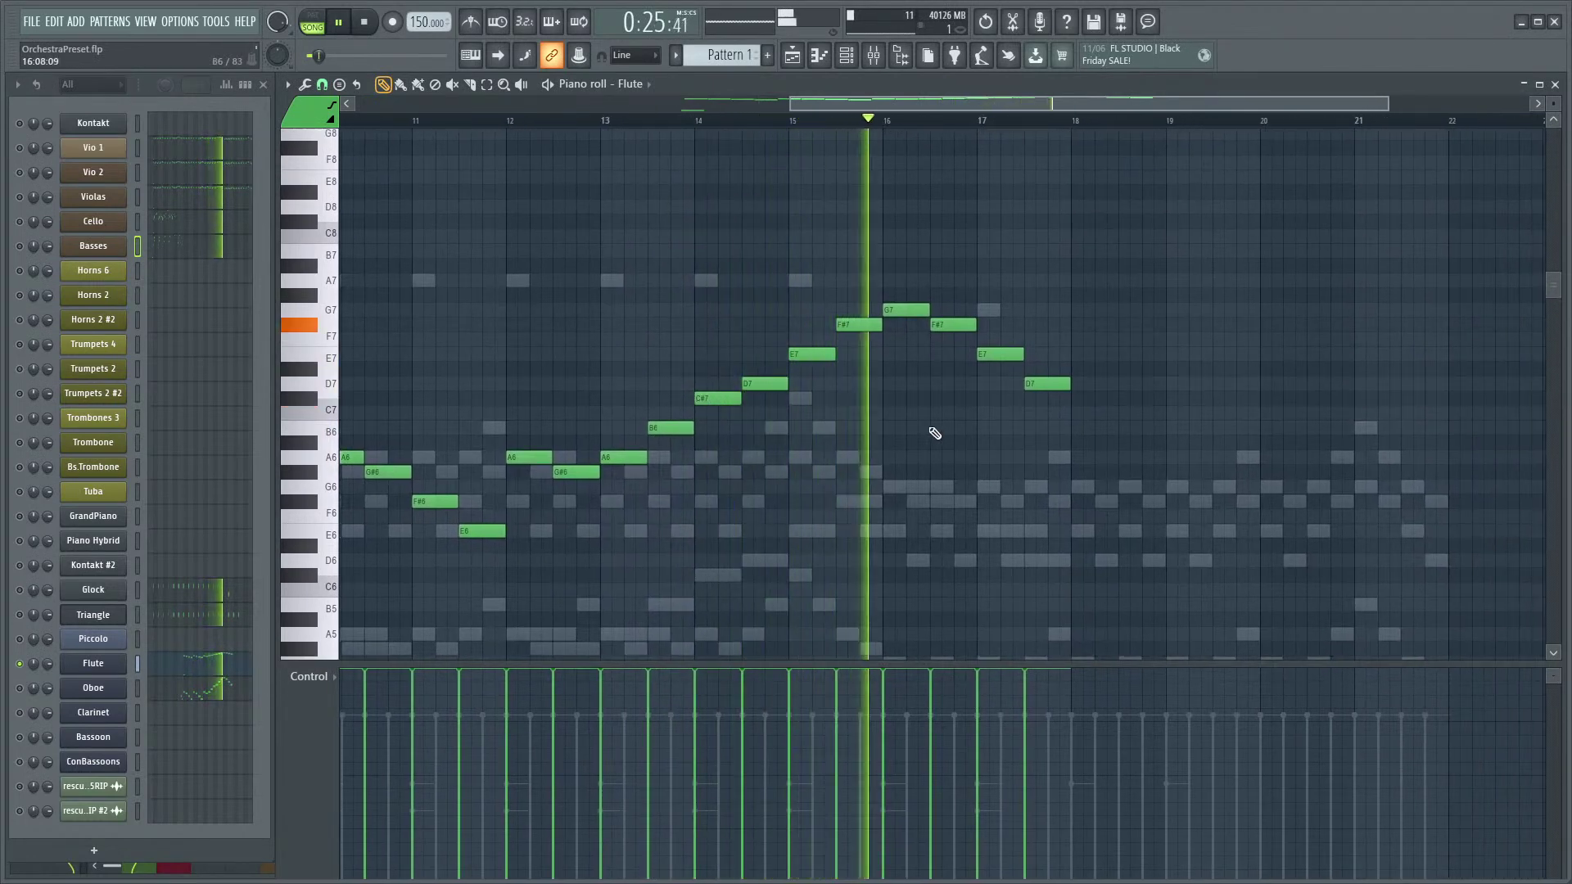
- Unmute the Oboe and play it together with the Flute, moving the playback start back to bar 7
key(space)
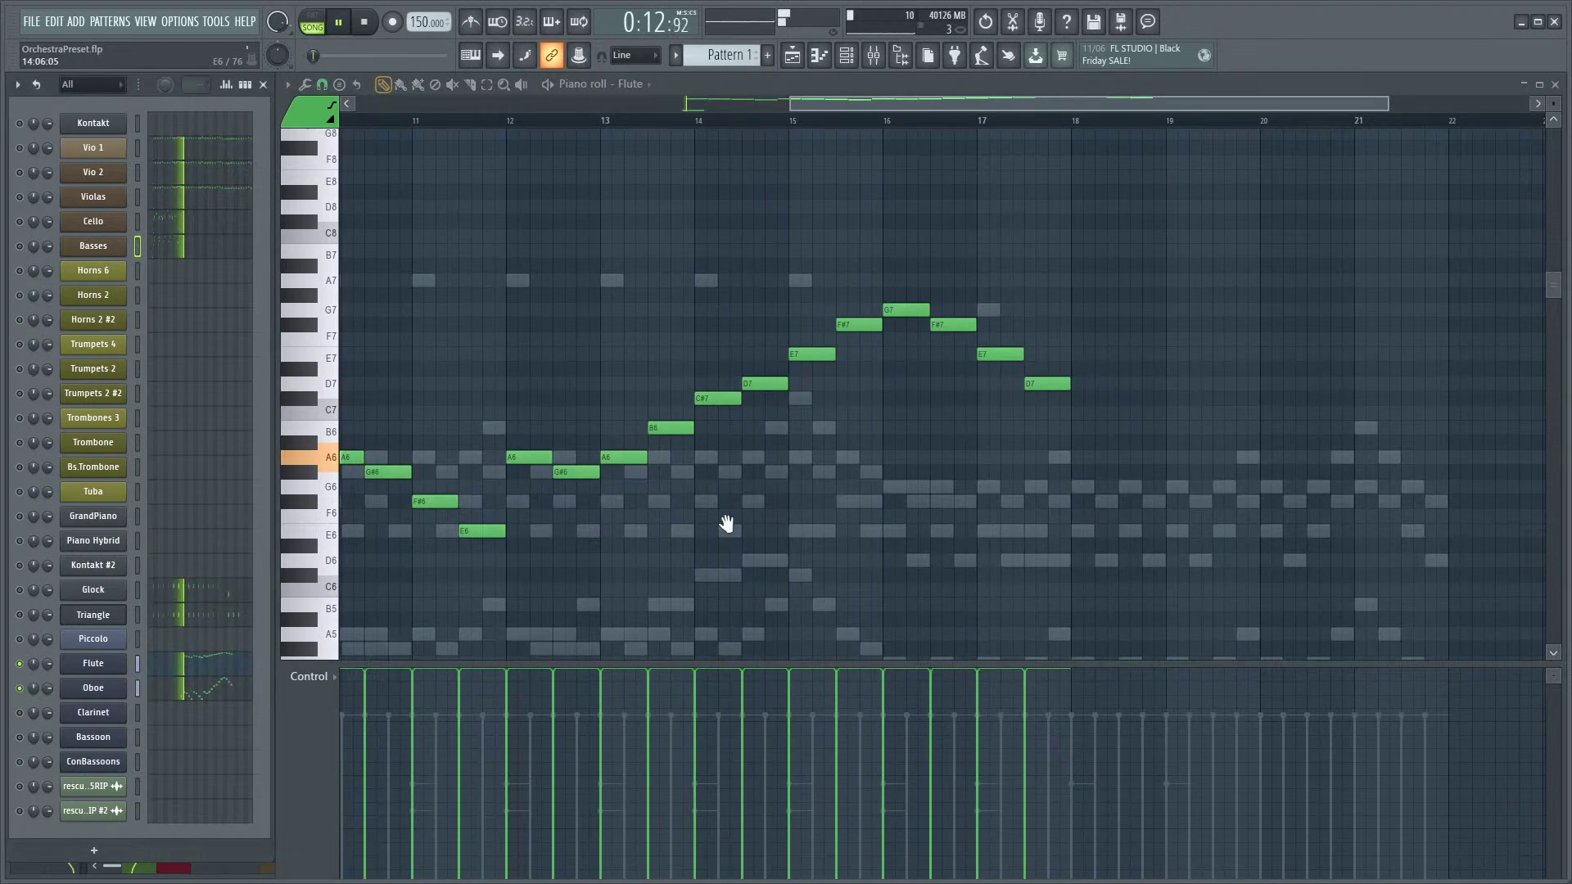
scroll(810, 491, down, 3)
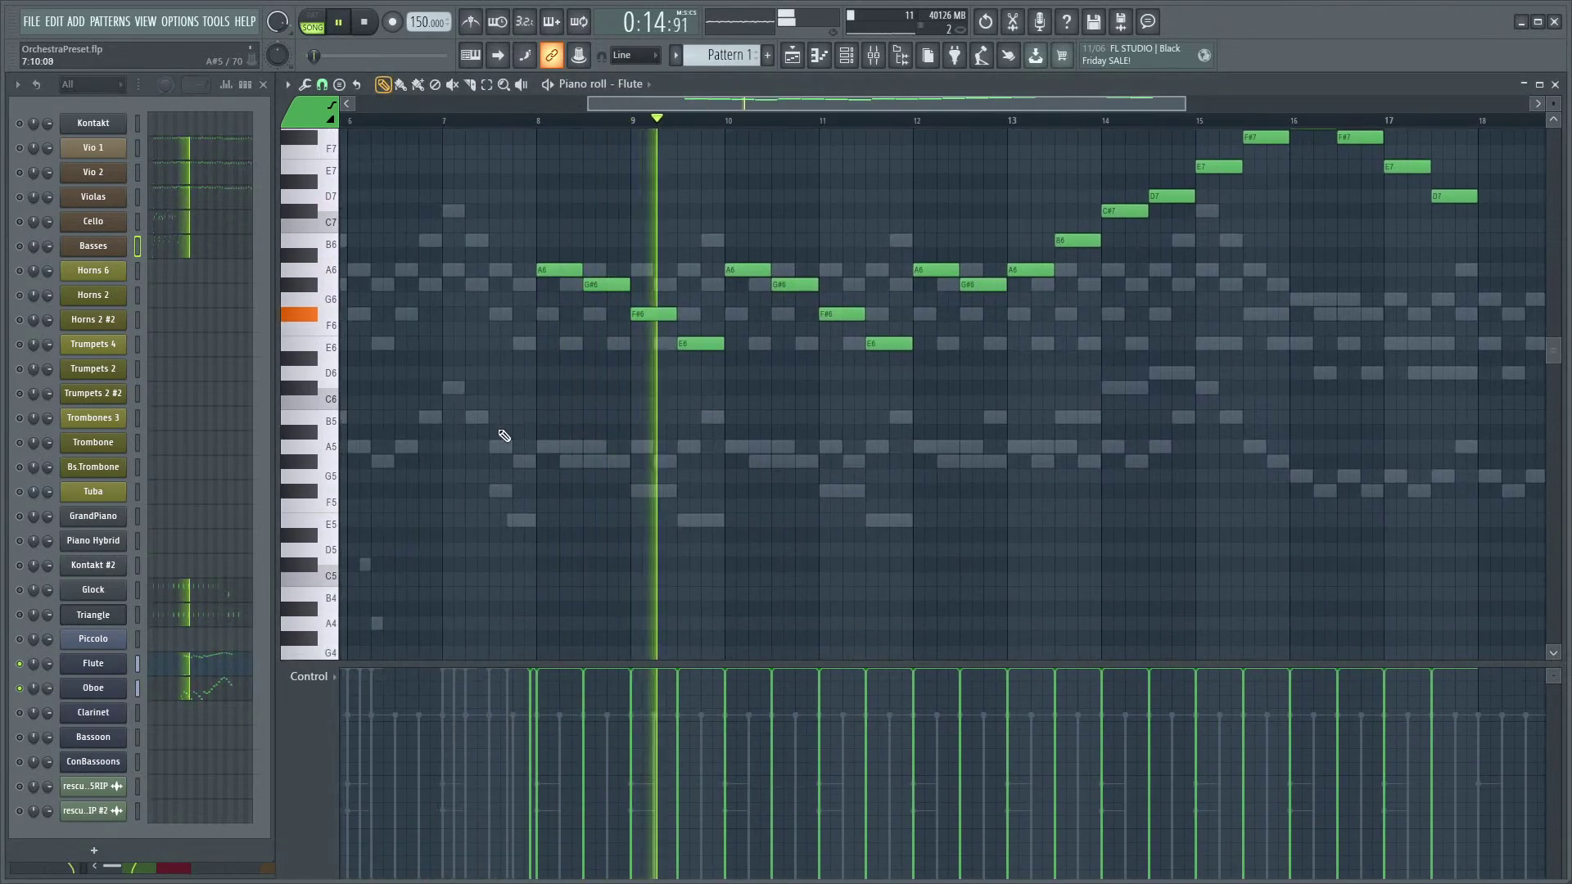
key(space)
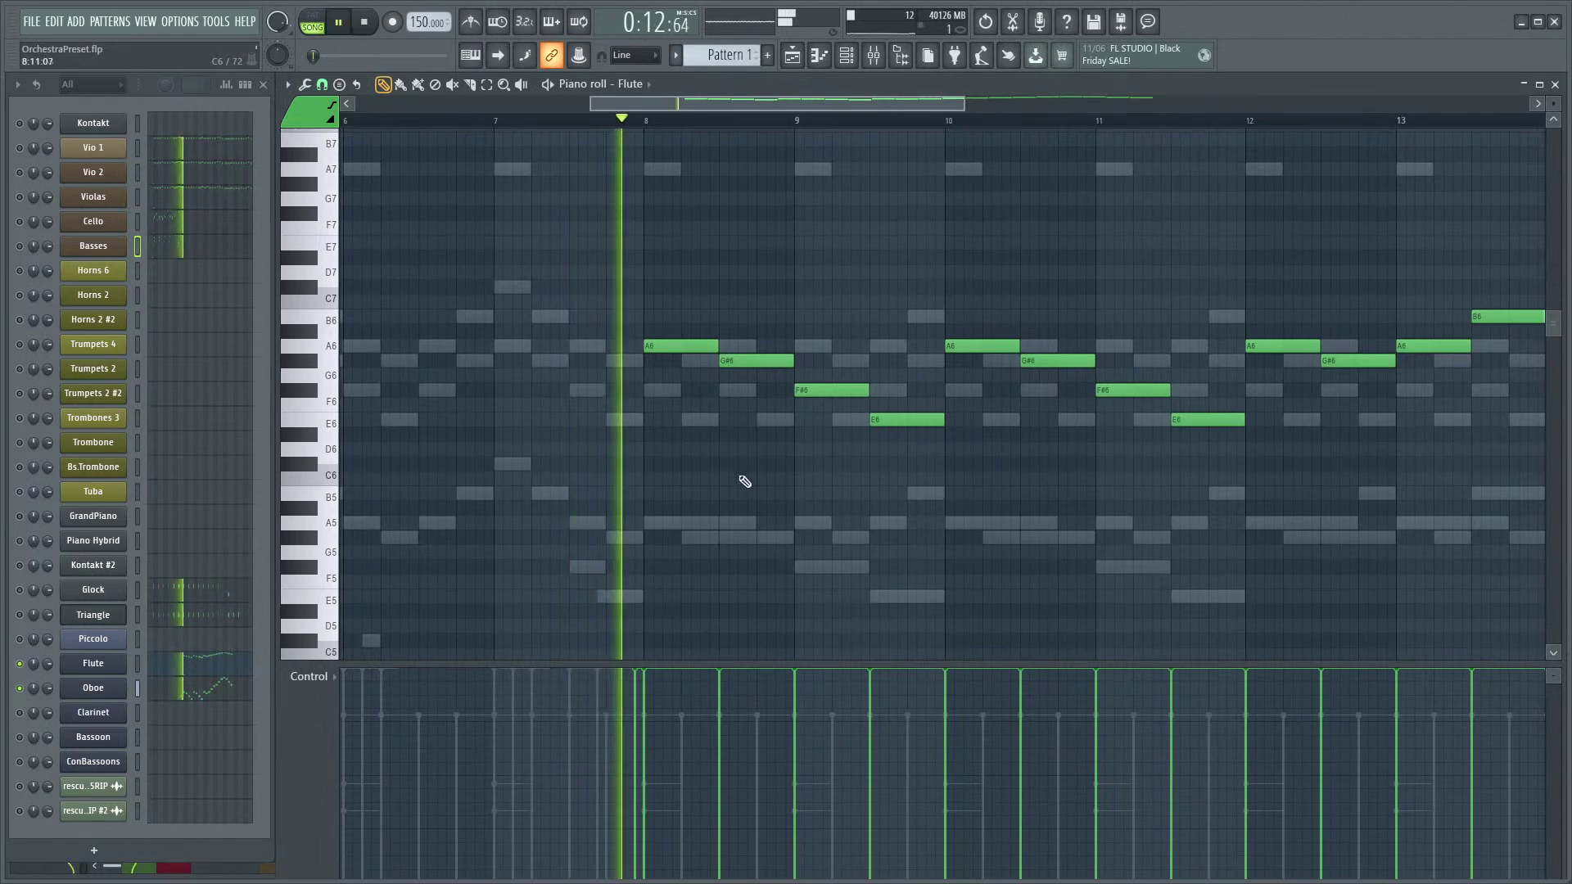
scroll(586, 169, up, 2)
click(435, 123)
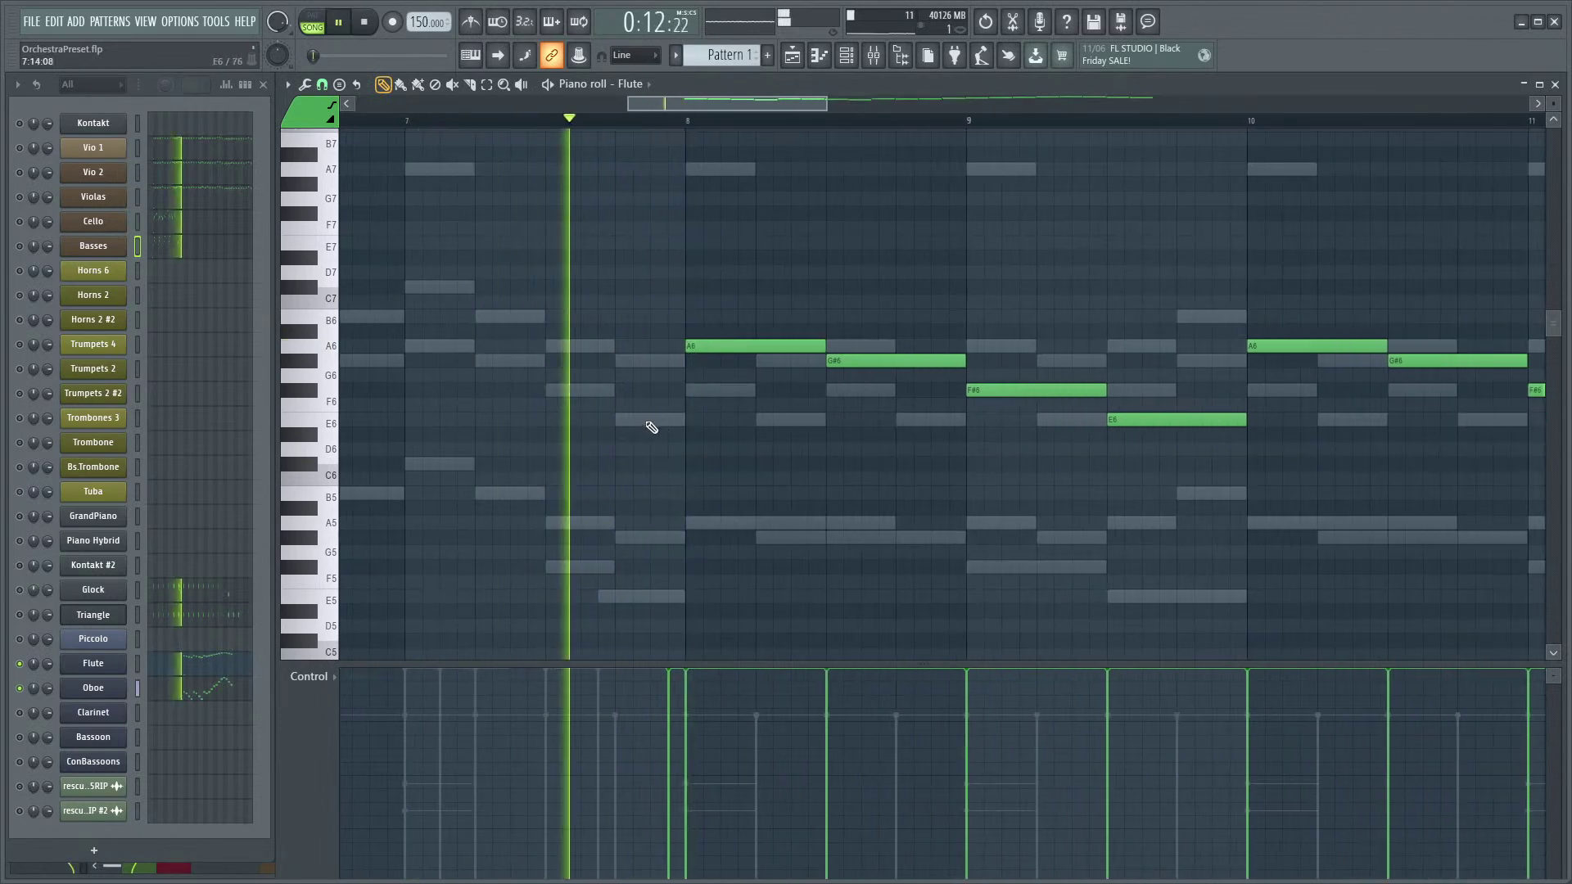
- Copy the Oboe's F#5 and E5 pickup notes from bar 7 into the Flute and raise them to F#6 and E6
scroll(454, 557, up, 2)
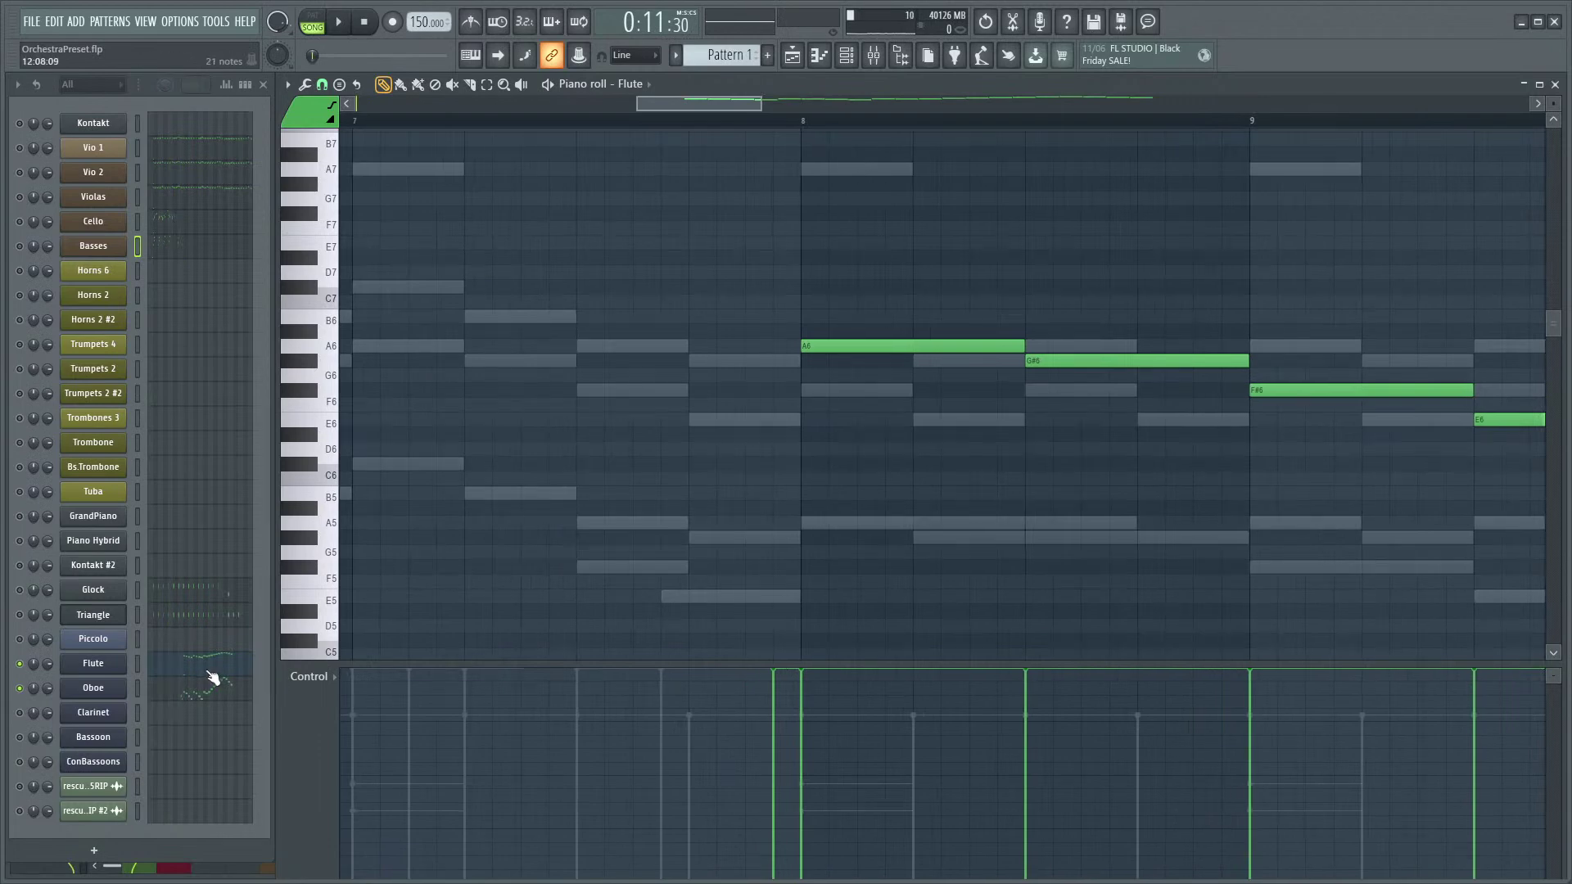
click(214, 696)
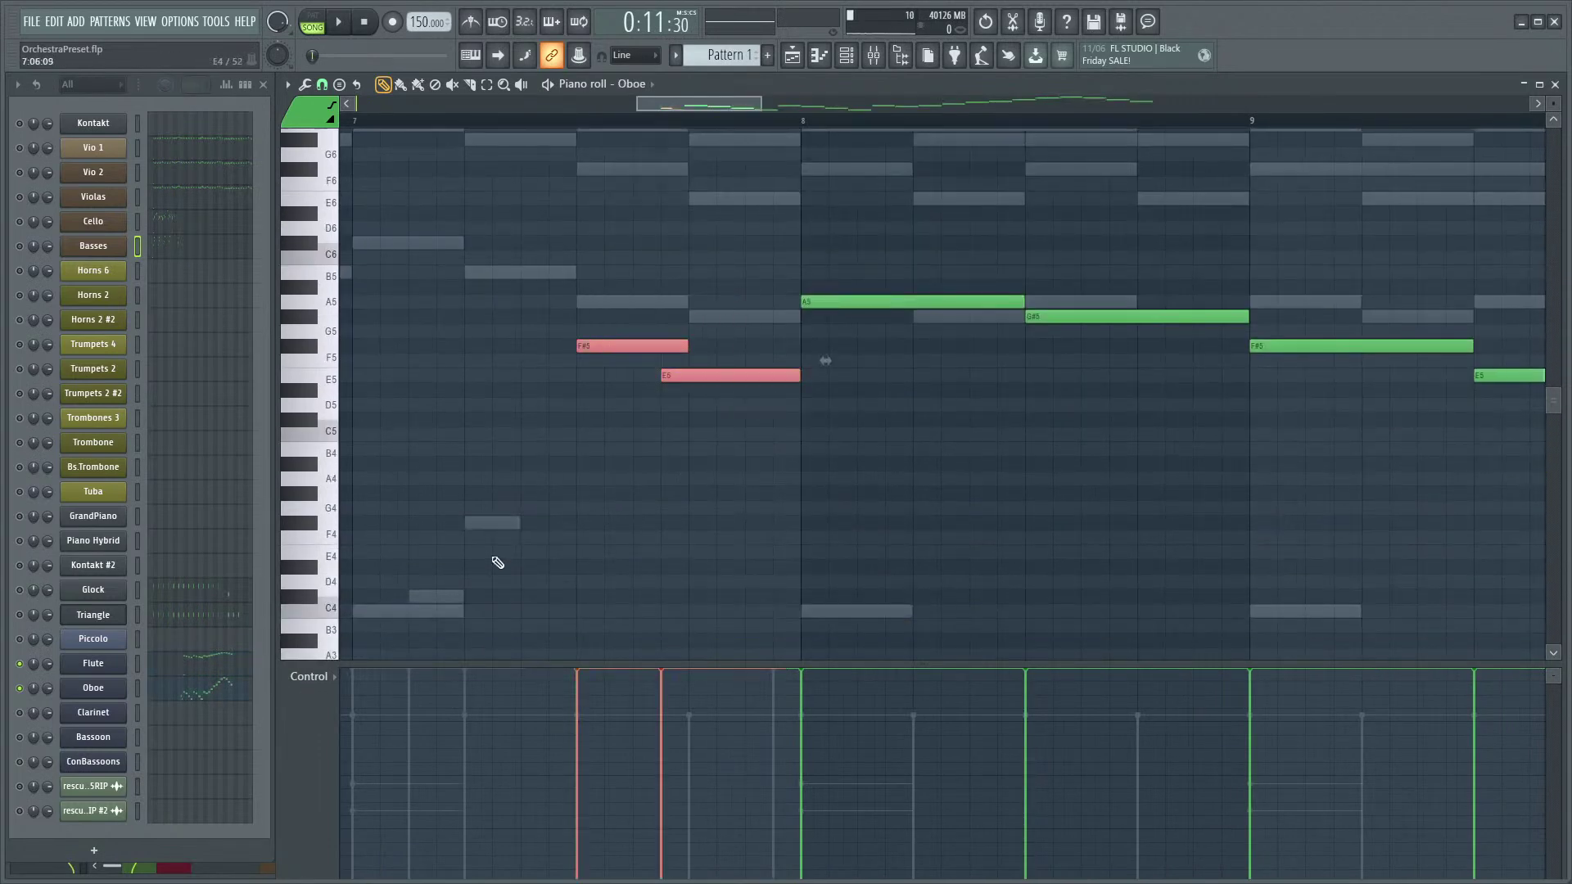
click(187, 667)
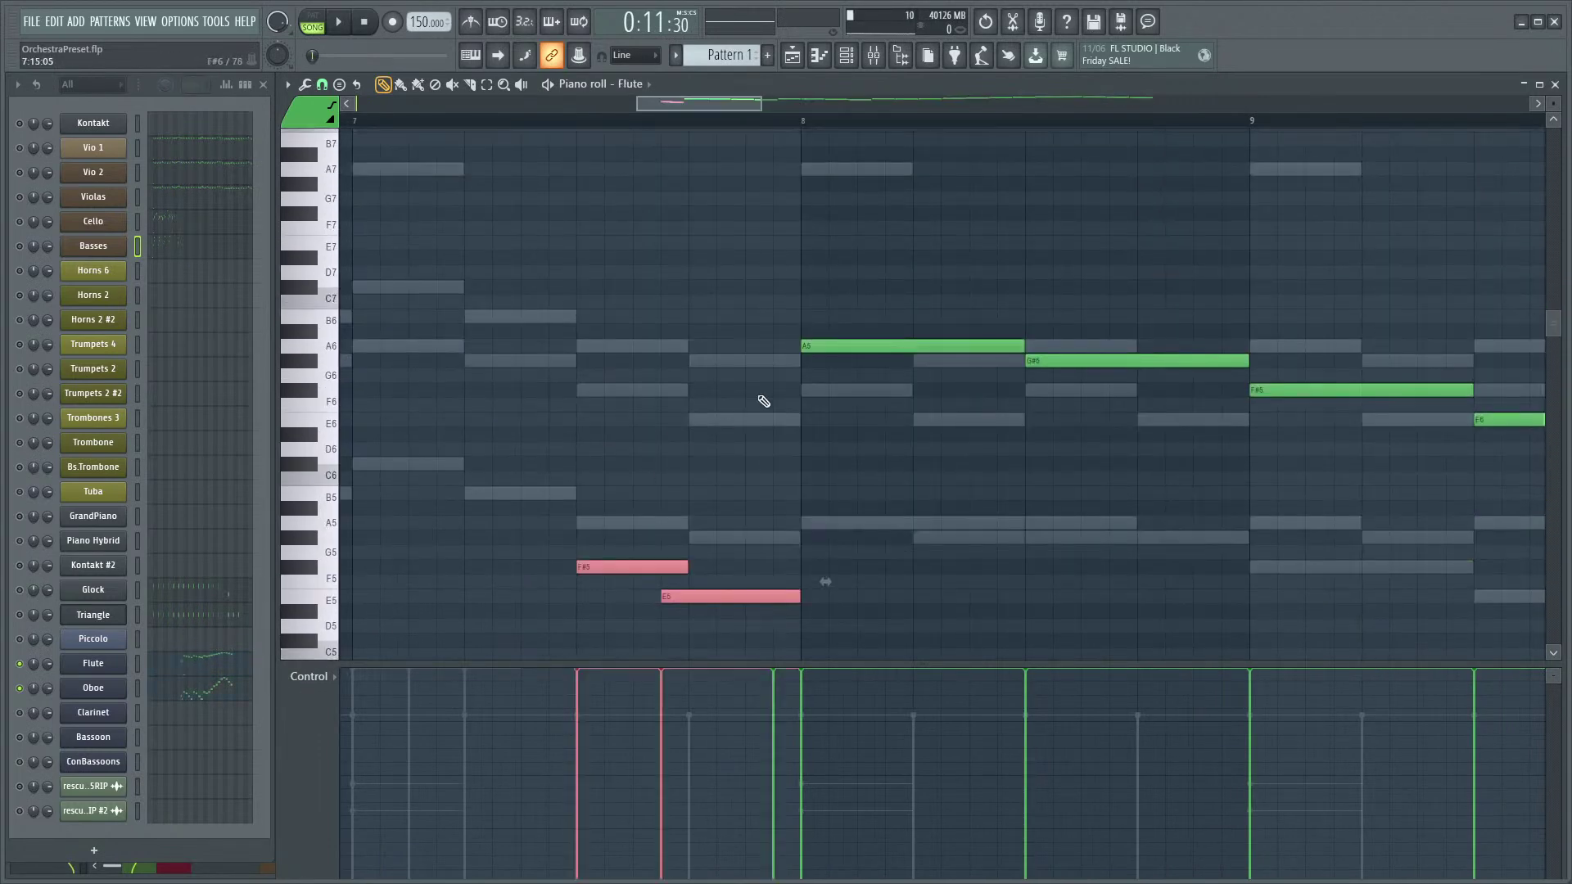
- Play the combined Flute and Oboe melody from the bar 7 pickup through the D7 in bar 17
key(space)
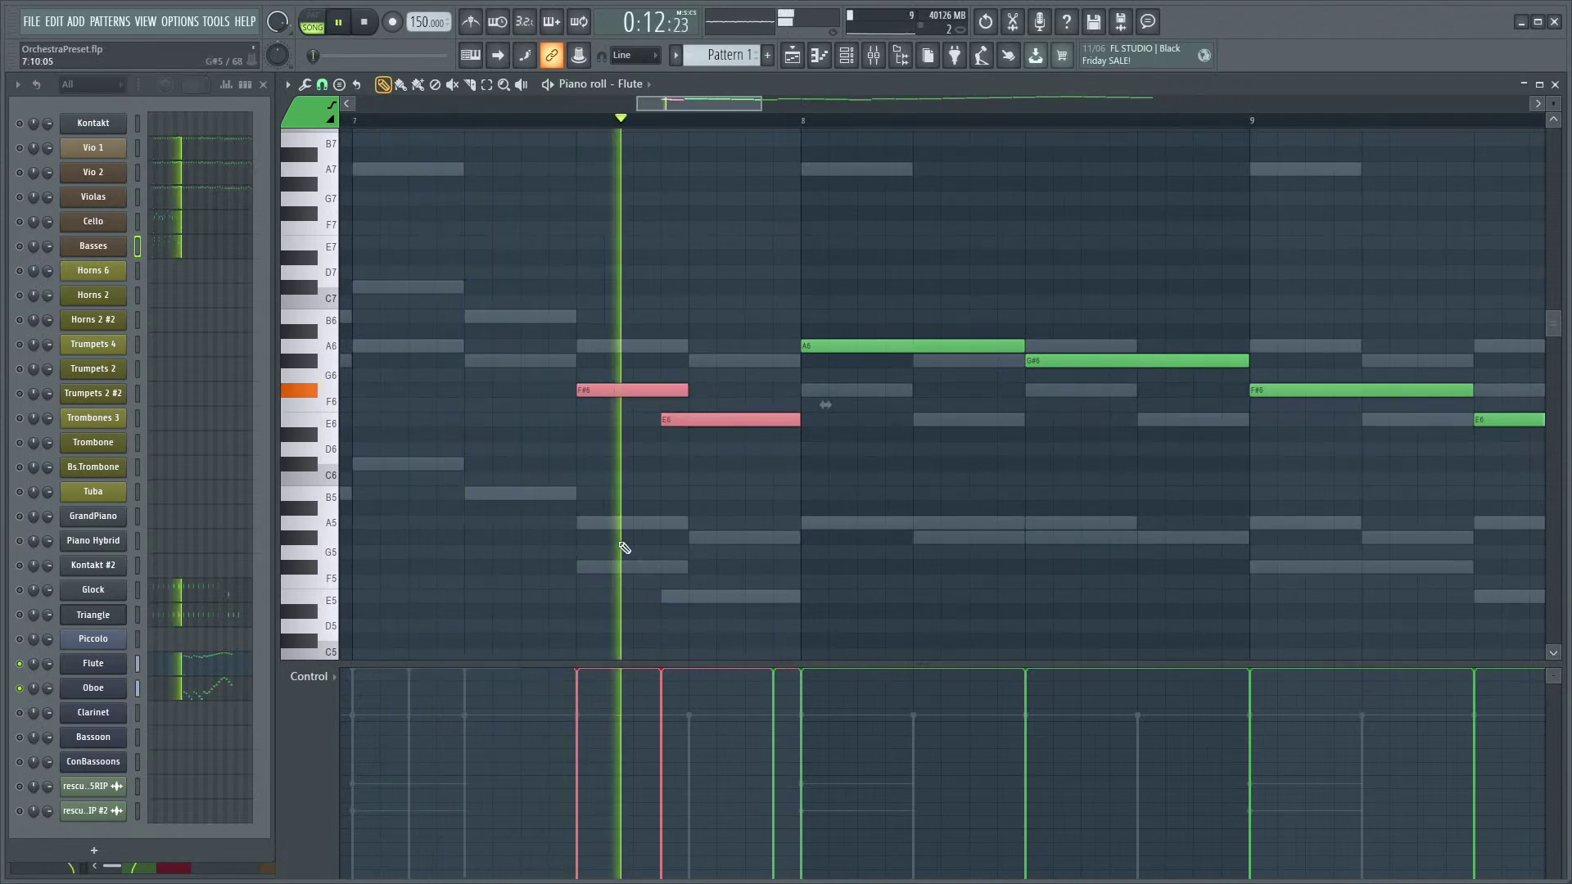
scroll(1014, 508, down, 3)
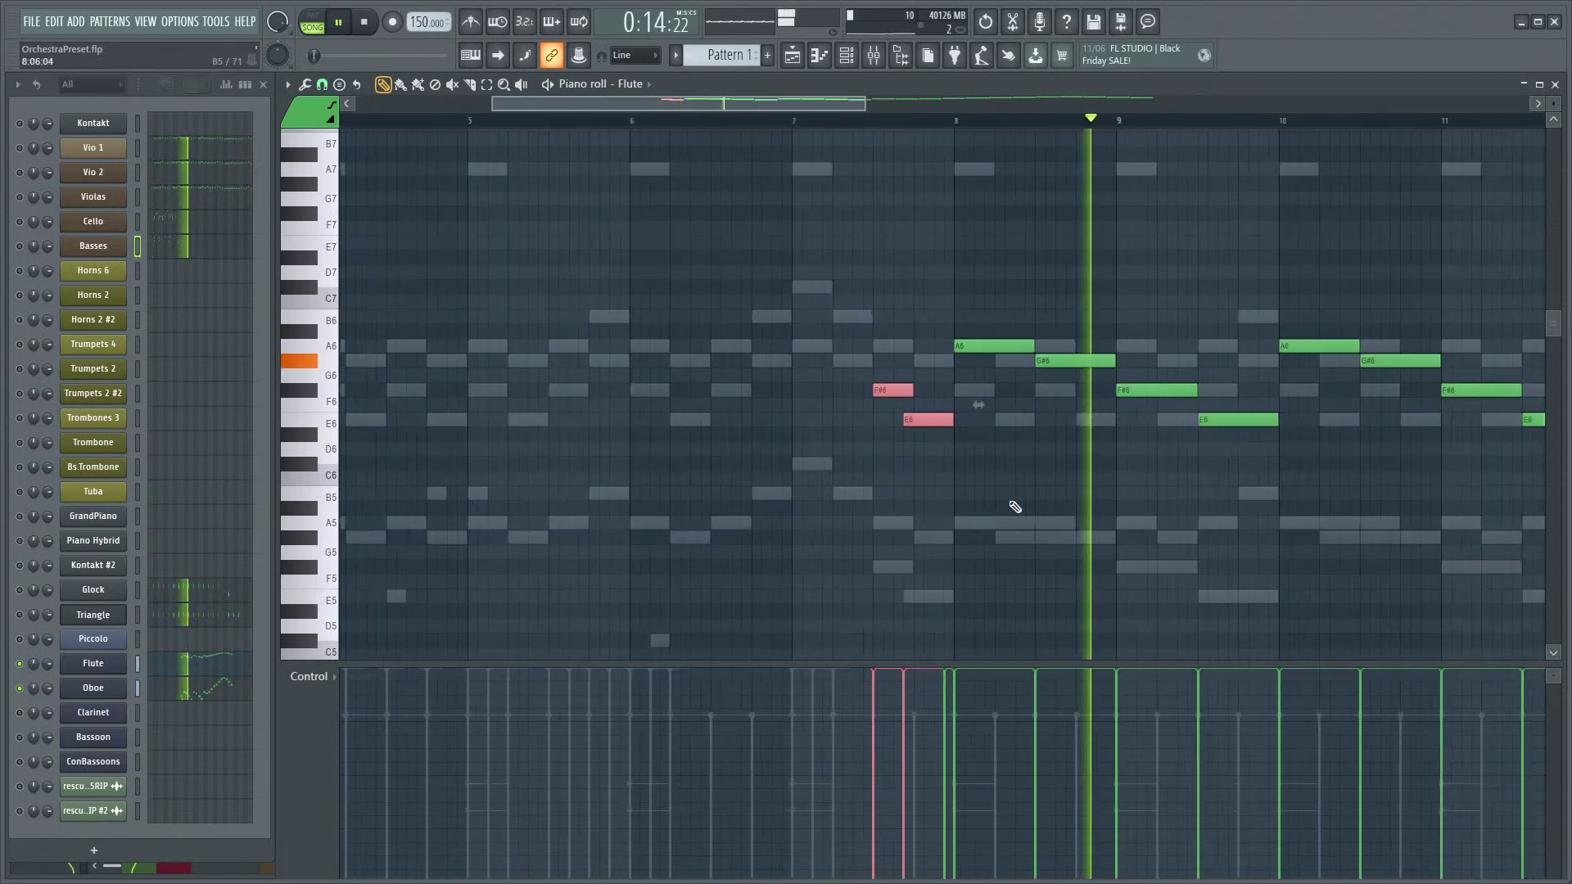
scroll(893, 476, down, 2)
scroll(894, 477, down, 3)
drag(940, 505, 712, 556)
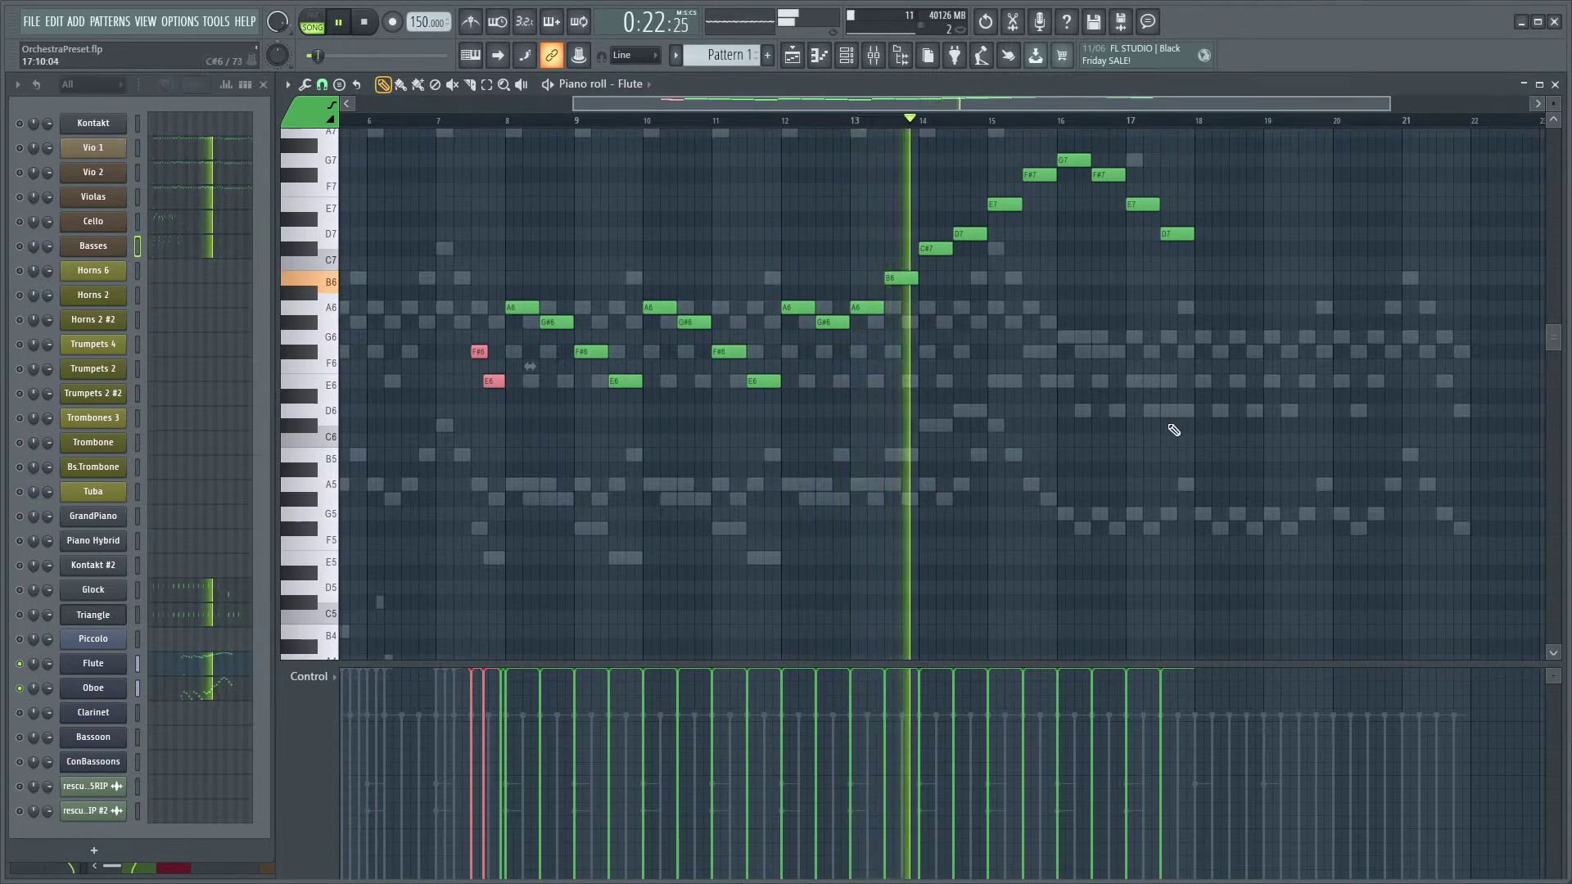
scroll(1088, 449, up, 2)
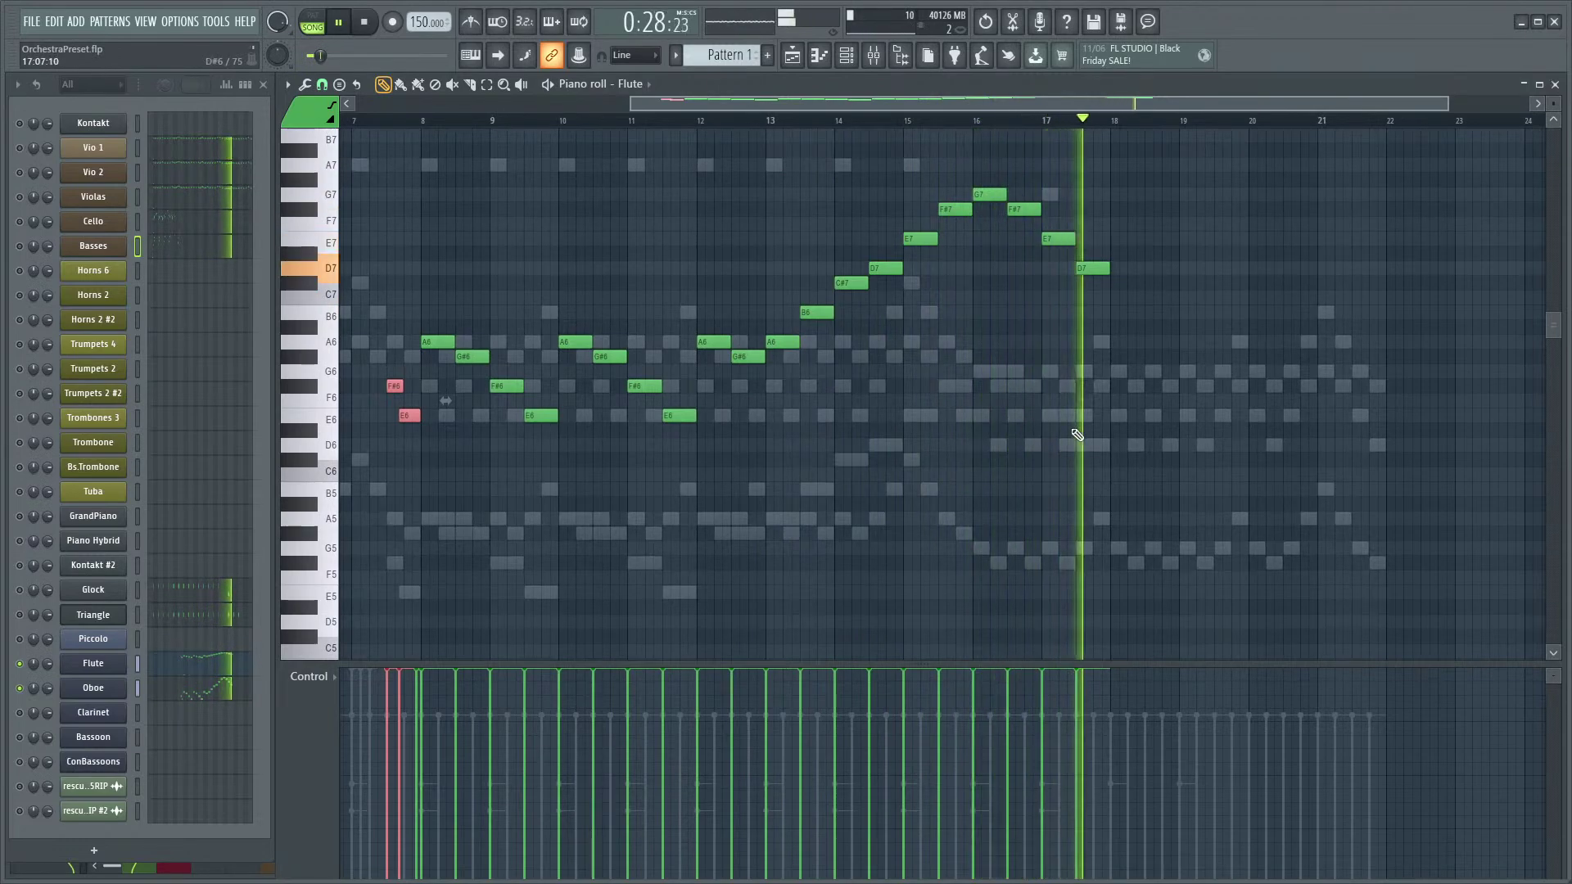
scroll(1079, 428, up, 3)
drag(1037, 457, 893, 569)
scroll(806, 479, down, 4)
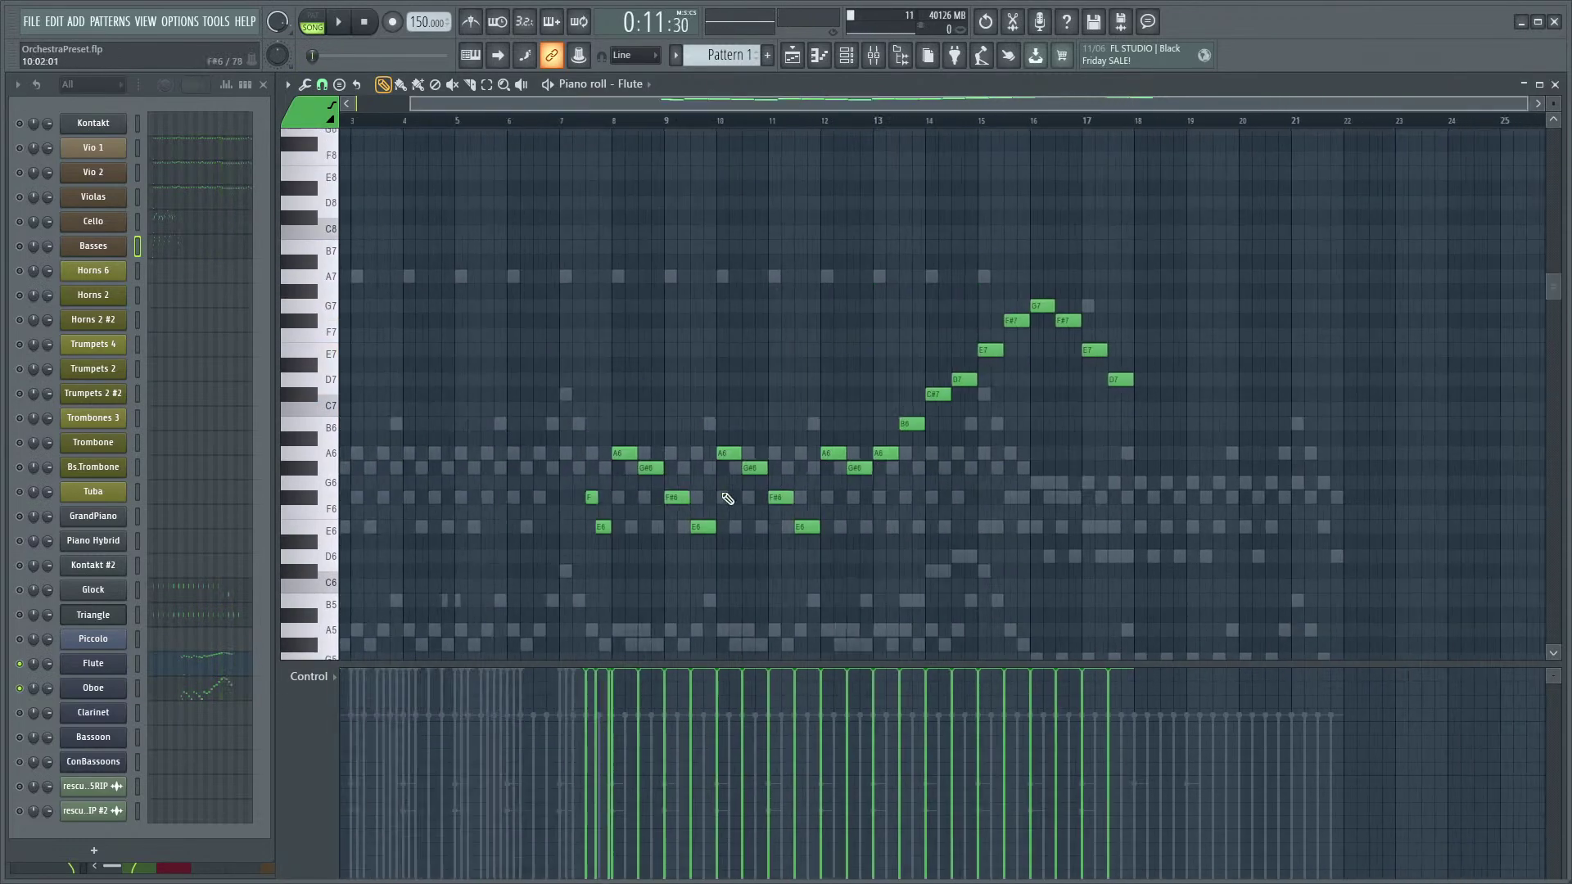
- Play the Flute and Oboe melody with the reference from the bar 7 pickup to the G7 peak at bar 16
drag(720, 494, 980, 388)
drag(628, 425, 820, 427)
scroll(821, 519, up, 3)
key(space)
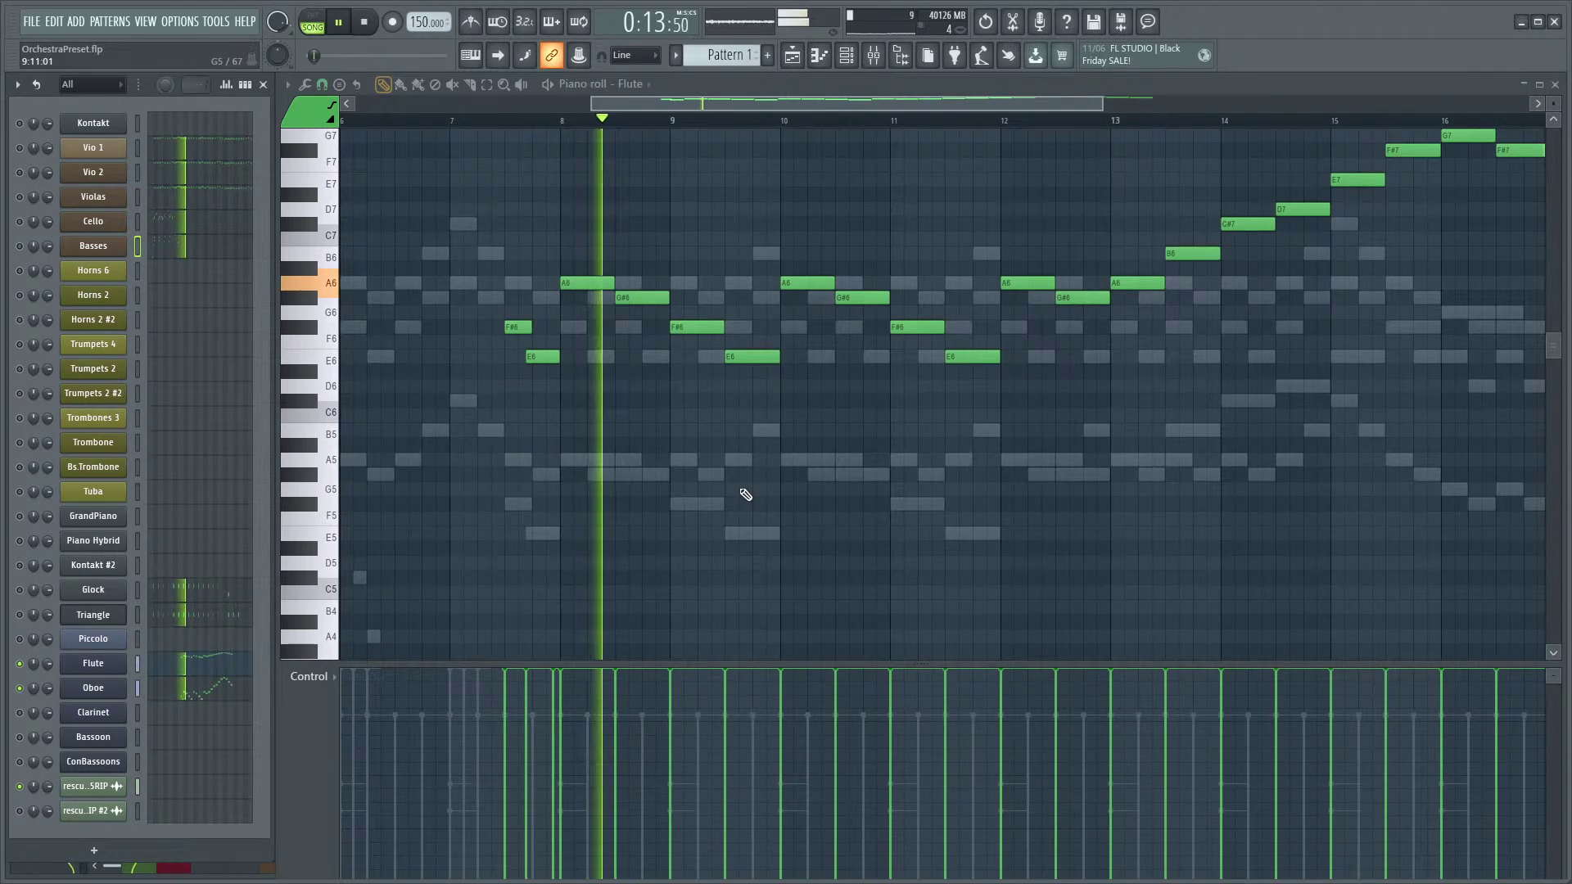
scroll(827, 474, up, 2)
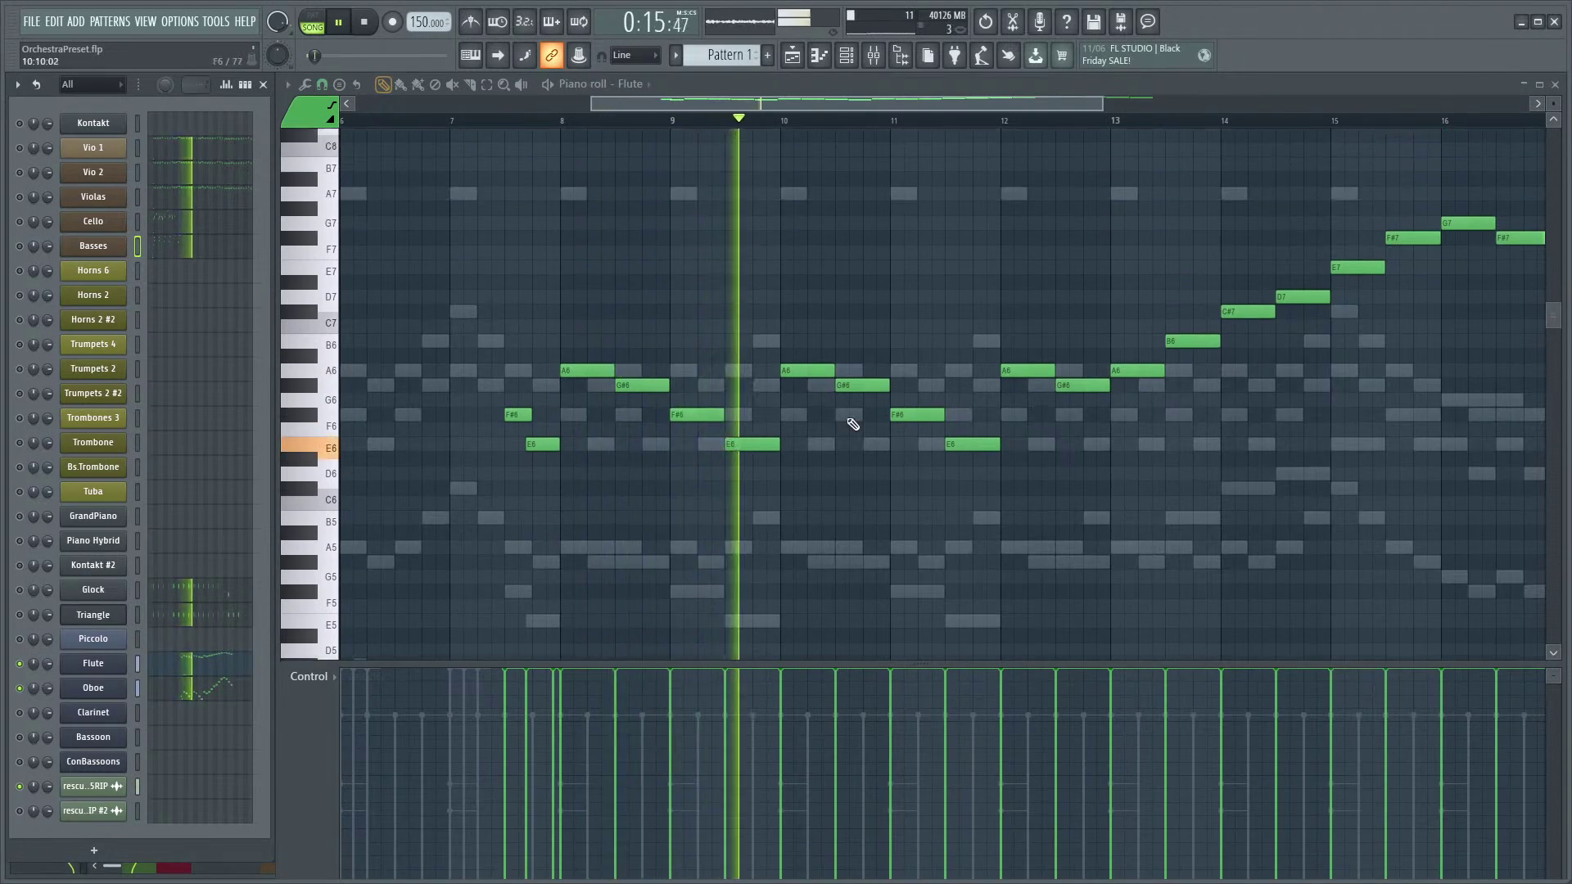
scroll(844, 343, up, 1)
scroll(778, 266, down, 3)
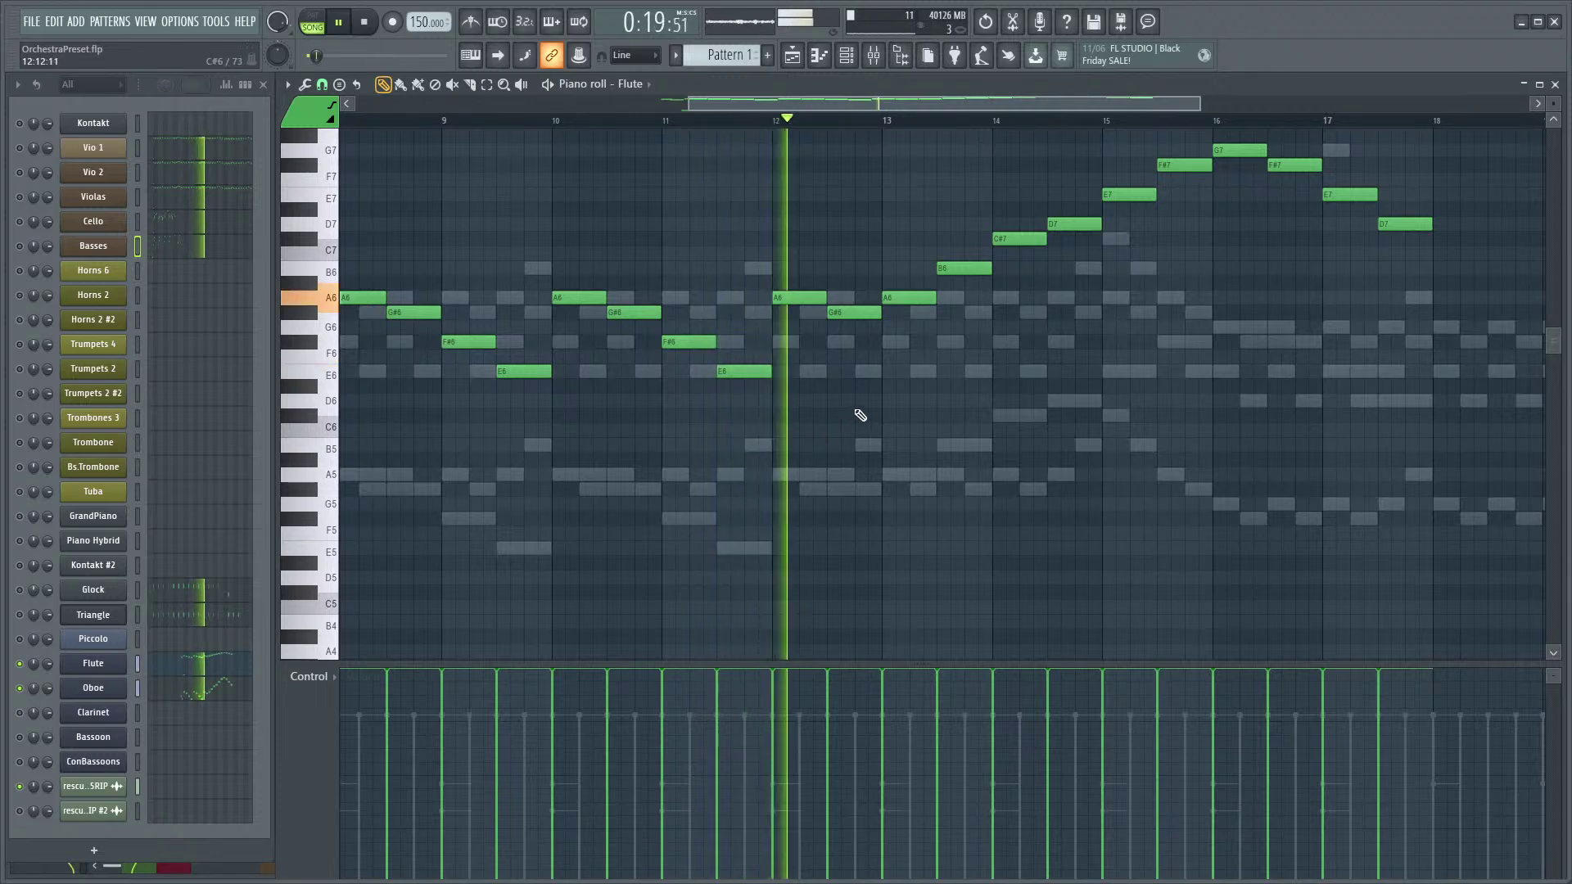
scroll(944, 406, up, 2)
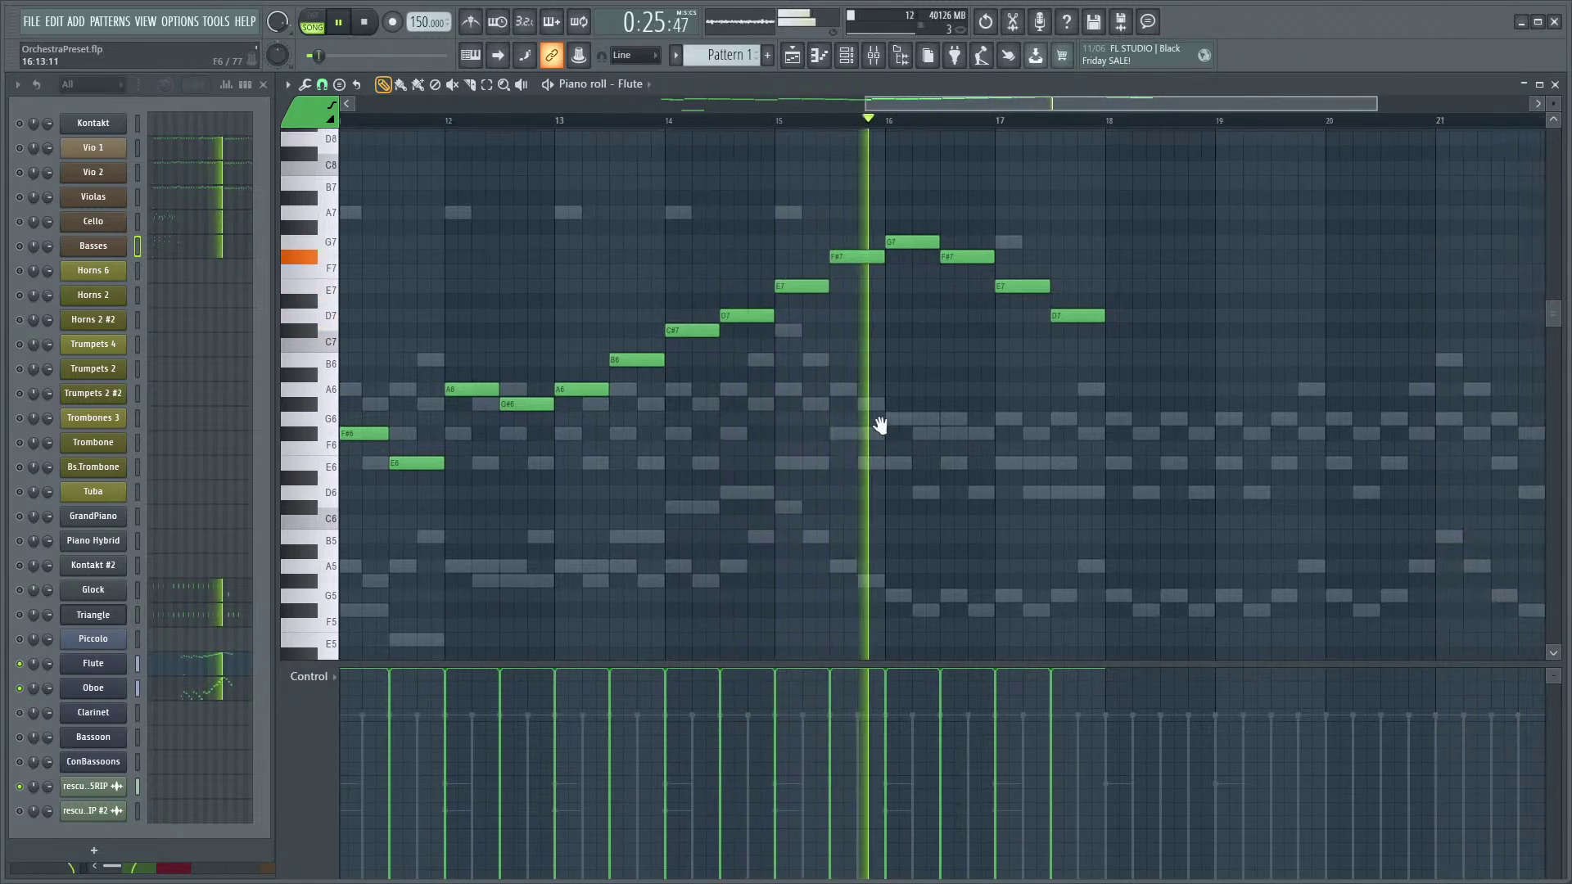
- Duplicate the Flute's G7, F#7, E7 and D7 notes from bars 16–17 into bars 18–19 and deselect them
scroll(969, 450, up, 2)
drag(996, 231, 743, 388)
scroll(932, 417, up, 1)
key(ctrl+b)
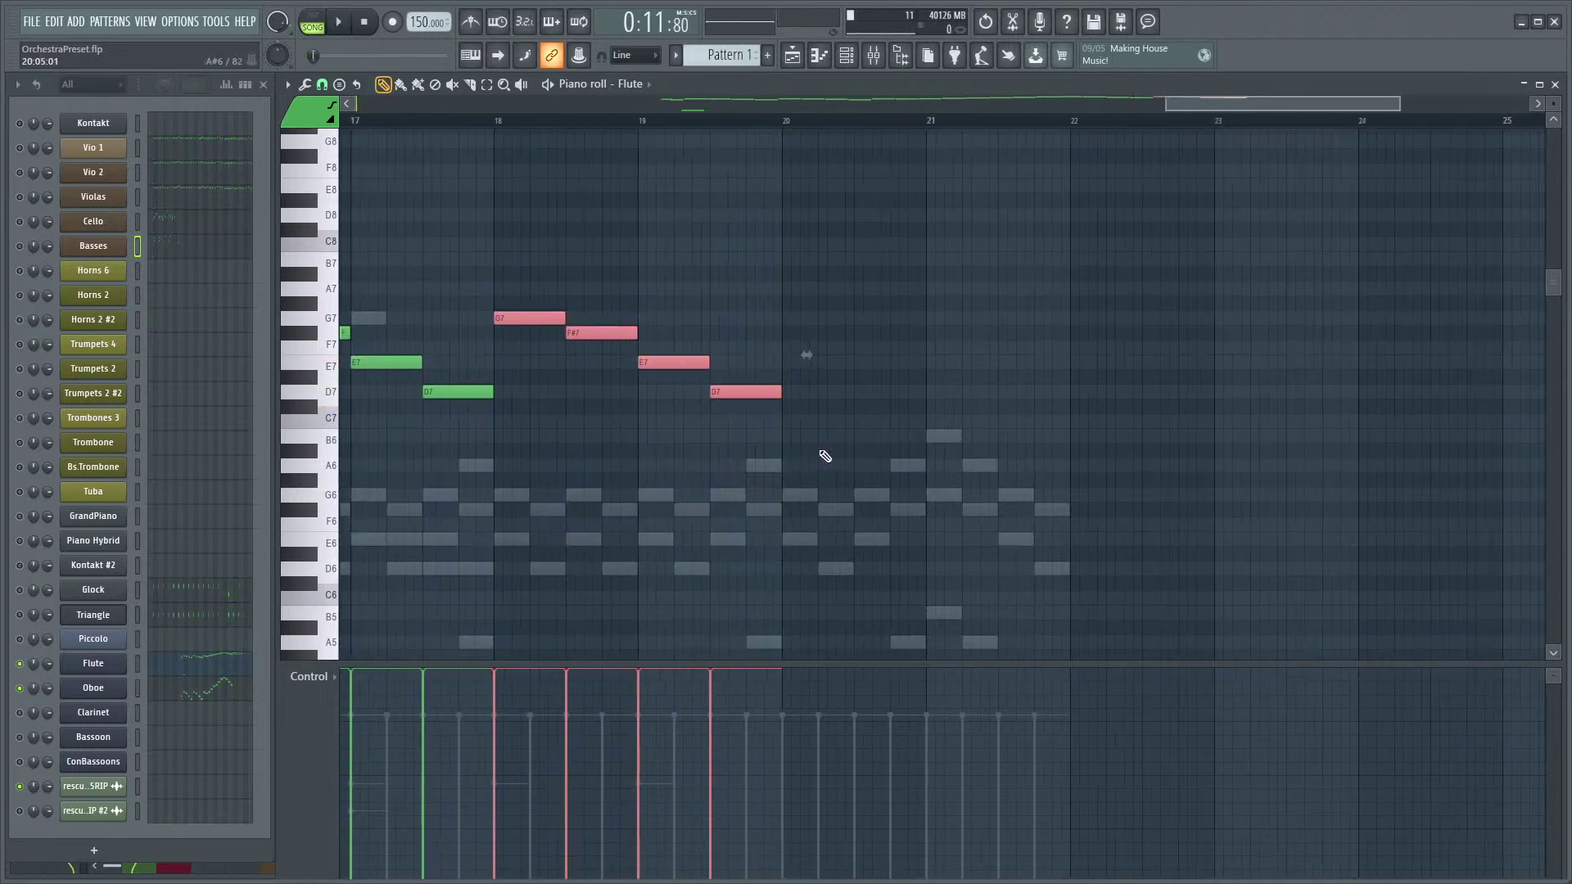
scroll(825, 455, up, 3)
key(ctrl+d)
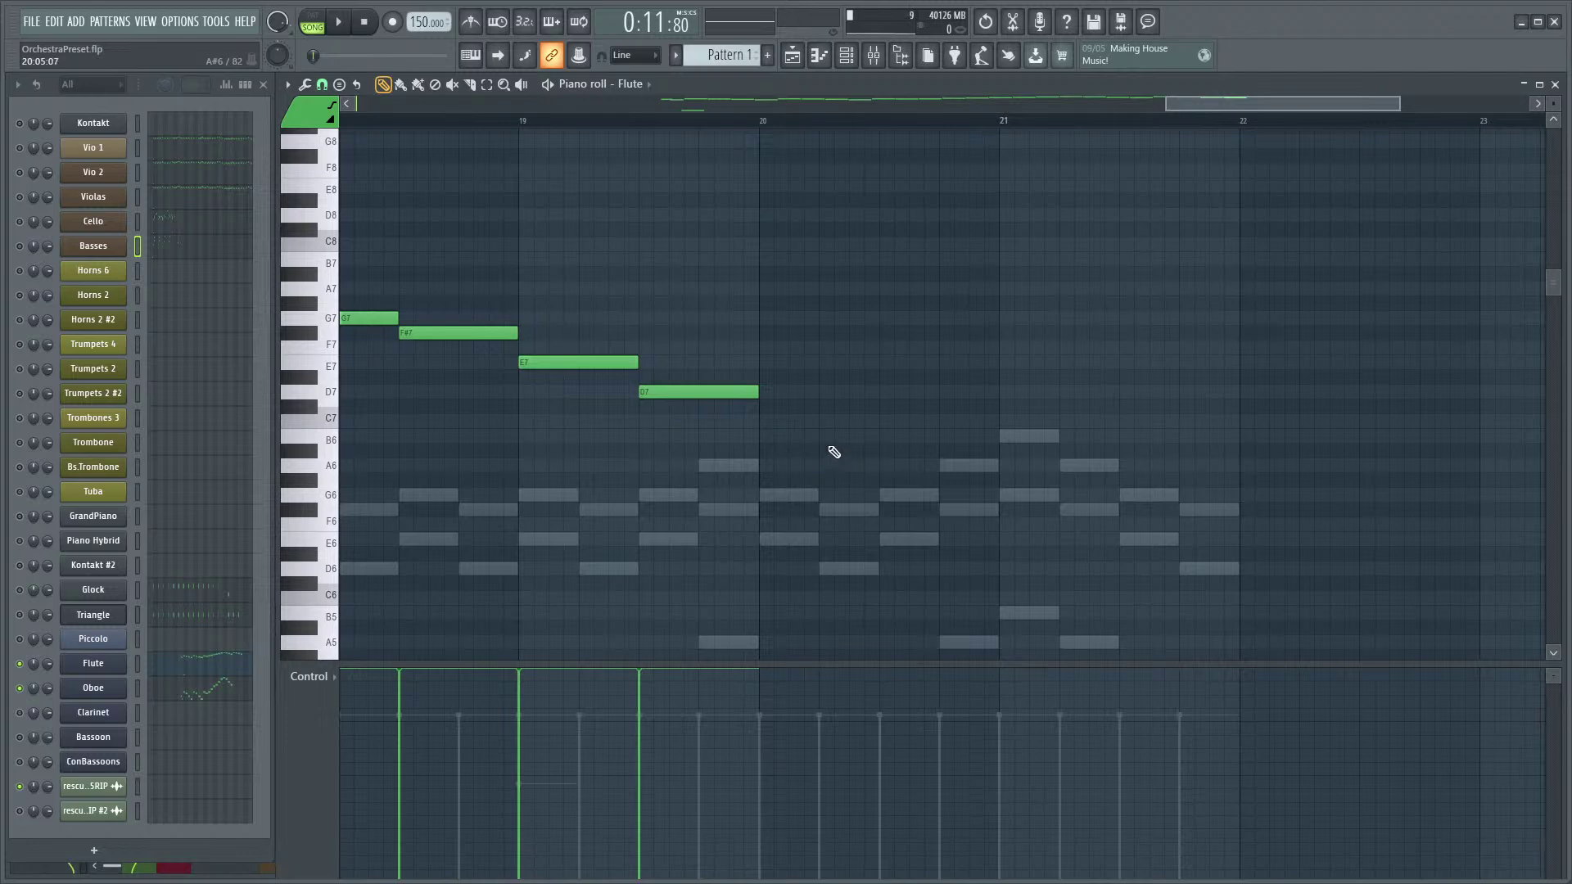
- Move the playback start to bar 16 and play the Flute's repeated descending phrase
scroll(830, 451, down, 2)
scroll(600, 489, down, 5)
drag(919, 558, 723, 519)
drag(842, 392, 802, 530)
scroll(749, 519, up, 5)
drag(978, 531, 961, 526)
scroll(1056, 525, down, 5)
drag(1110, 526, 726, 516)
scroll(814, 497, up, 4)
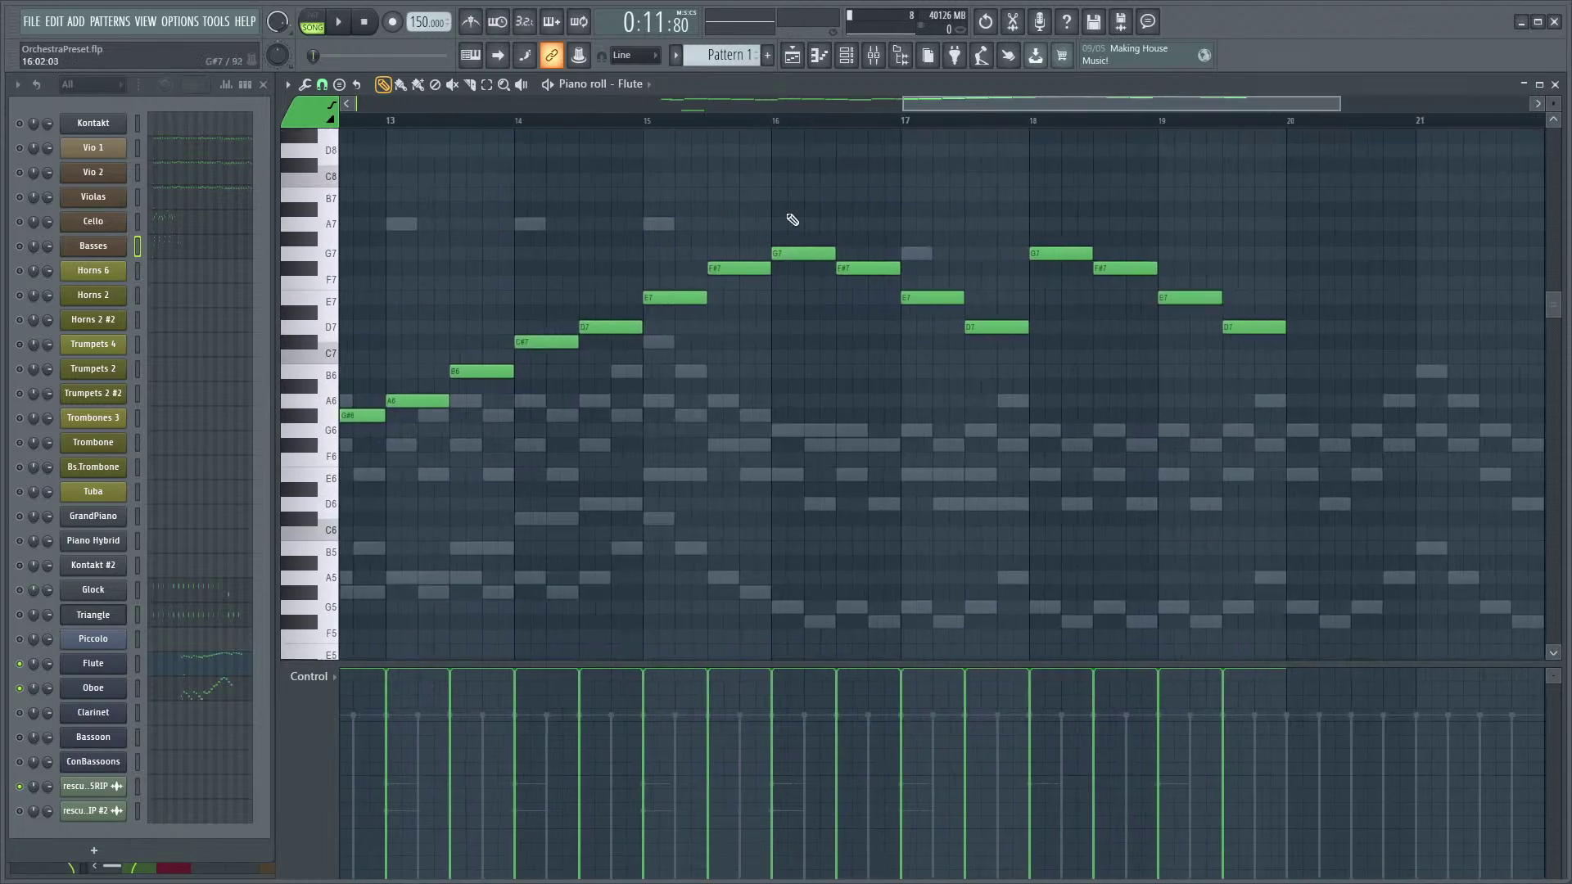
click(784, 126)
key(space)
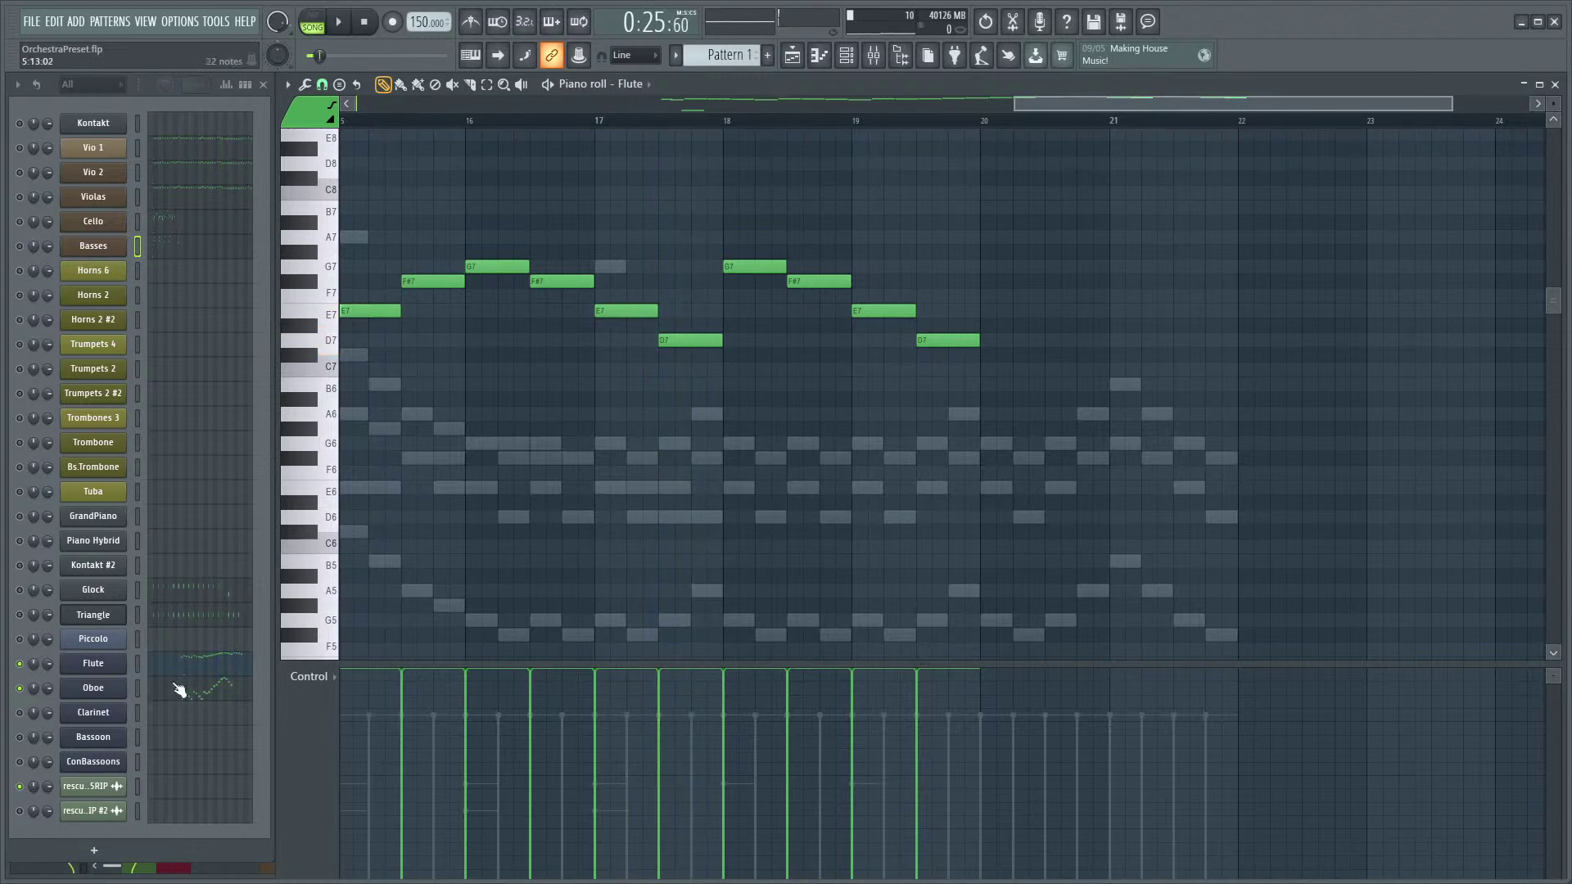
- Duplicate the Oboe's G6, F#6, E6 and D6 notes from bars 16–17 into bars 18–19 and play the passage
scroll(660, 538, down, 3)
drag(780, 232, 544, 462)
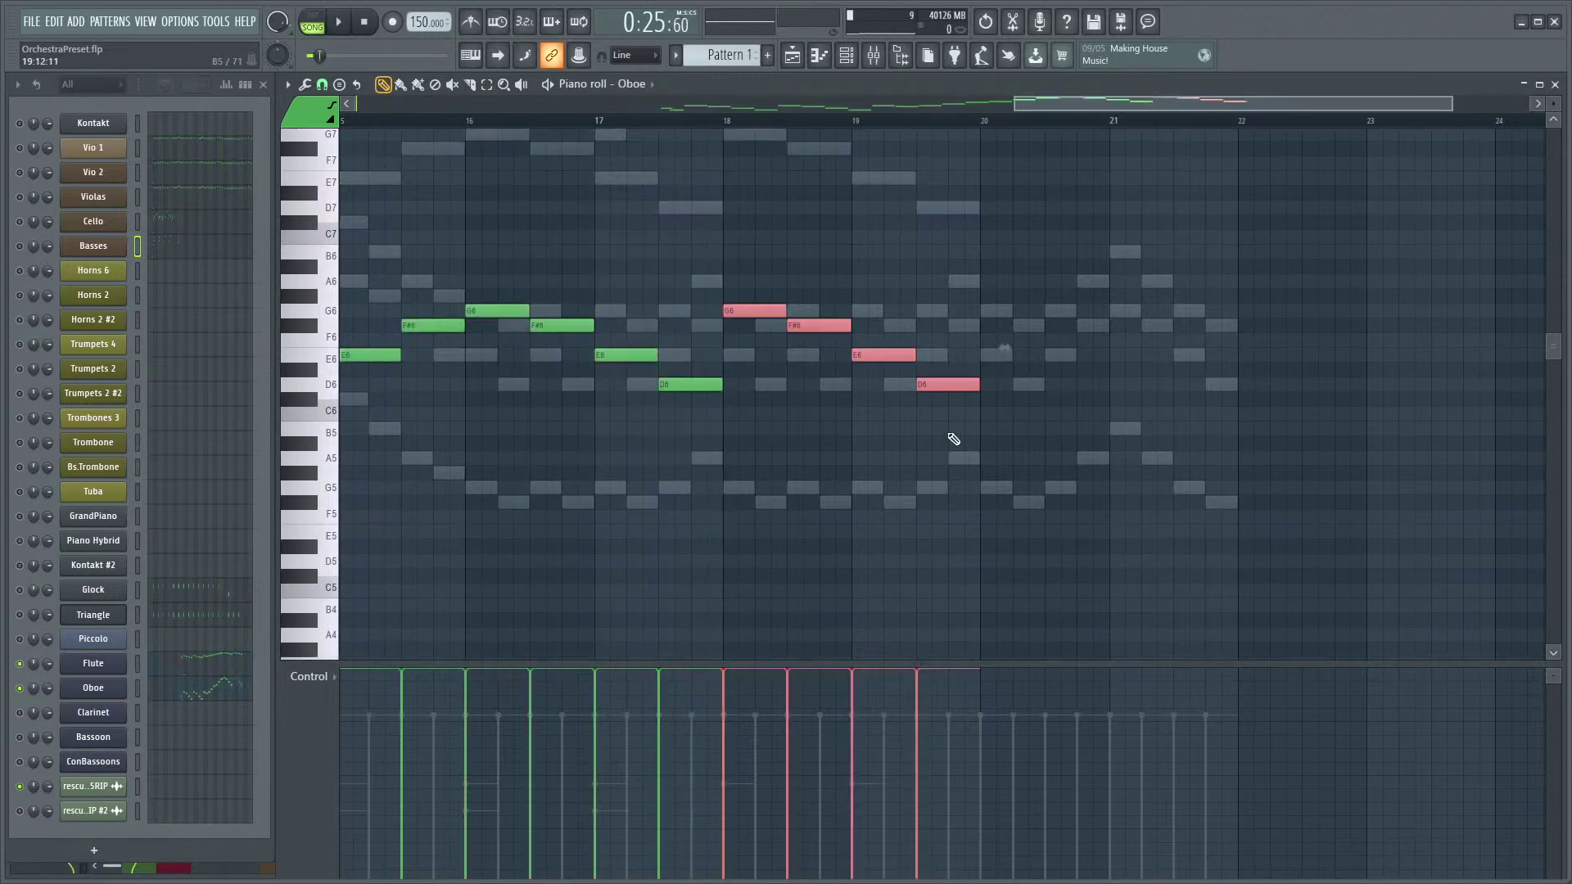
scroll(819, 352, up, 3)
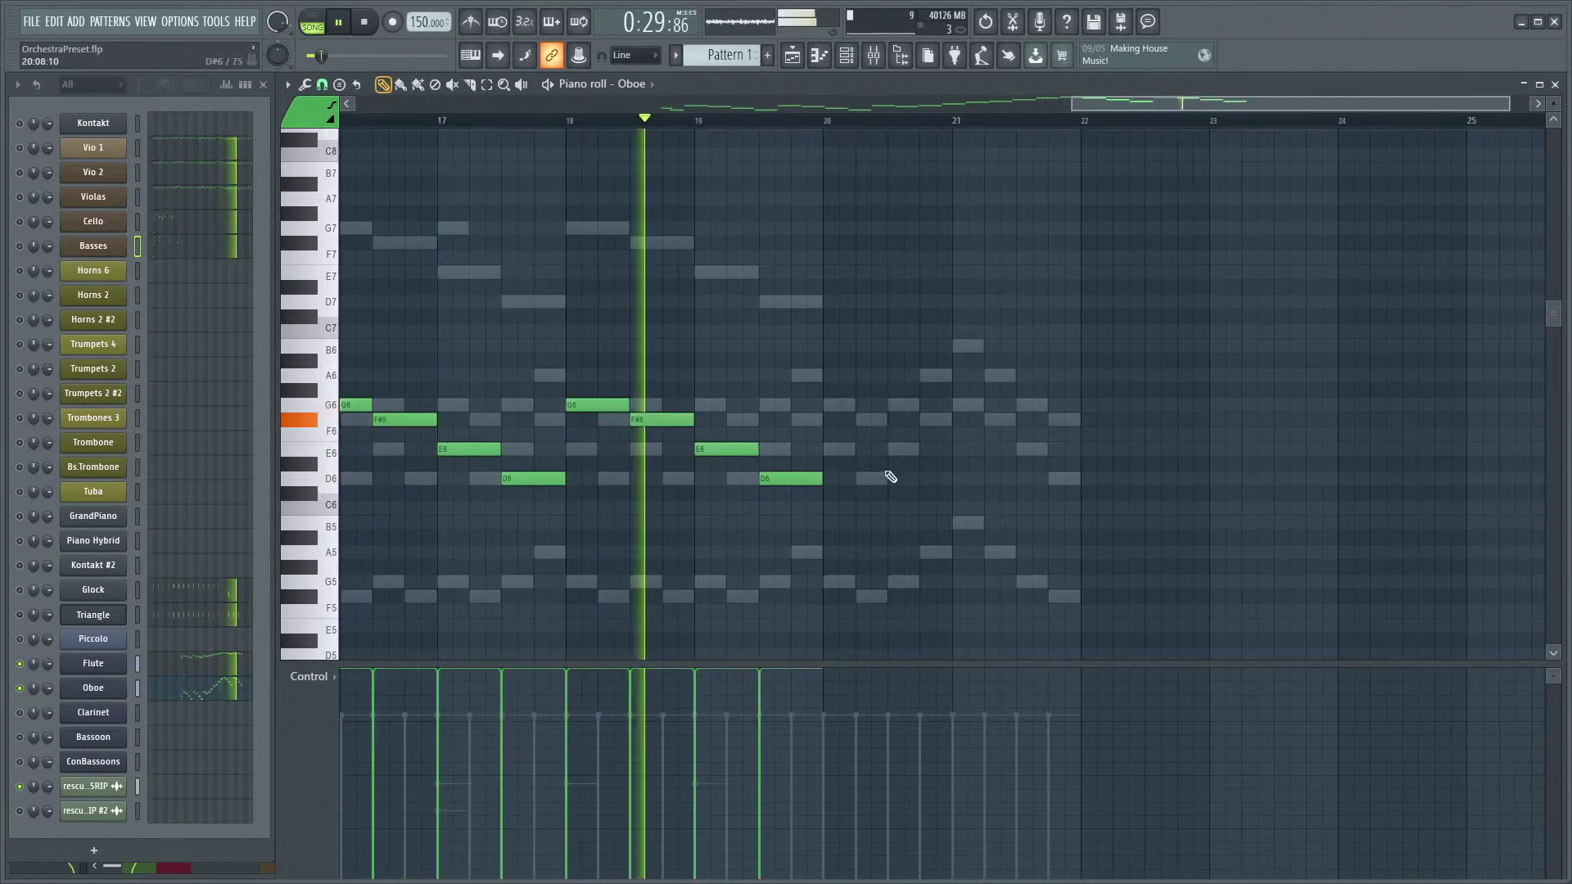
scroll(904, 507, up, 3)
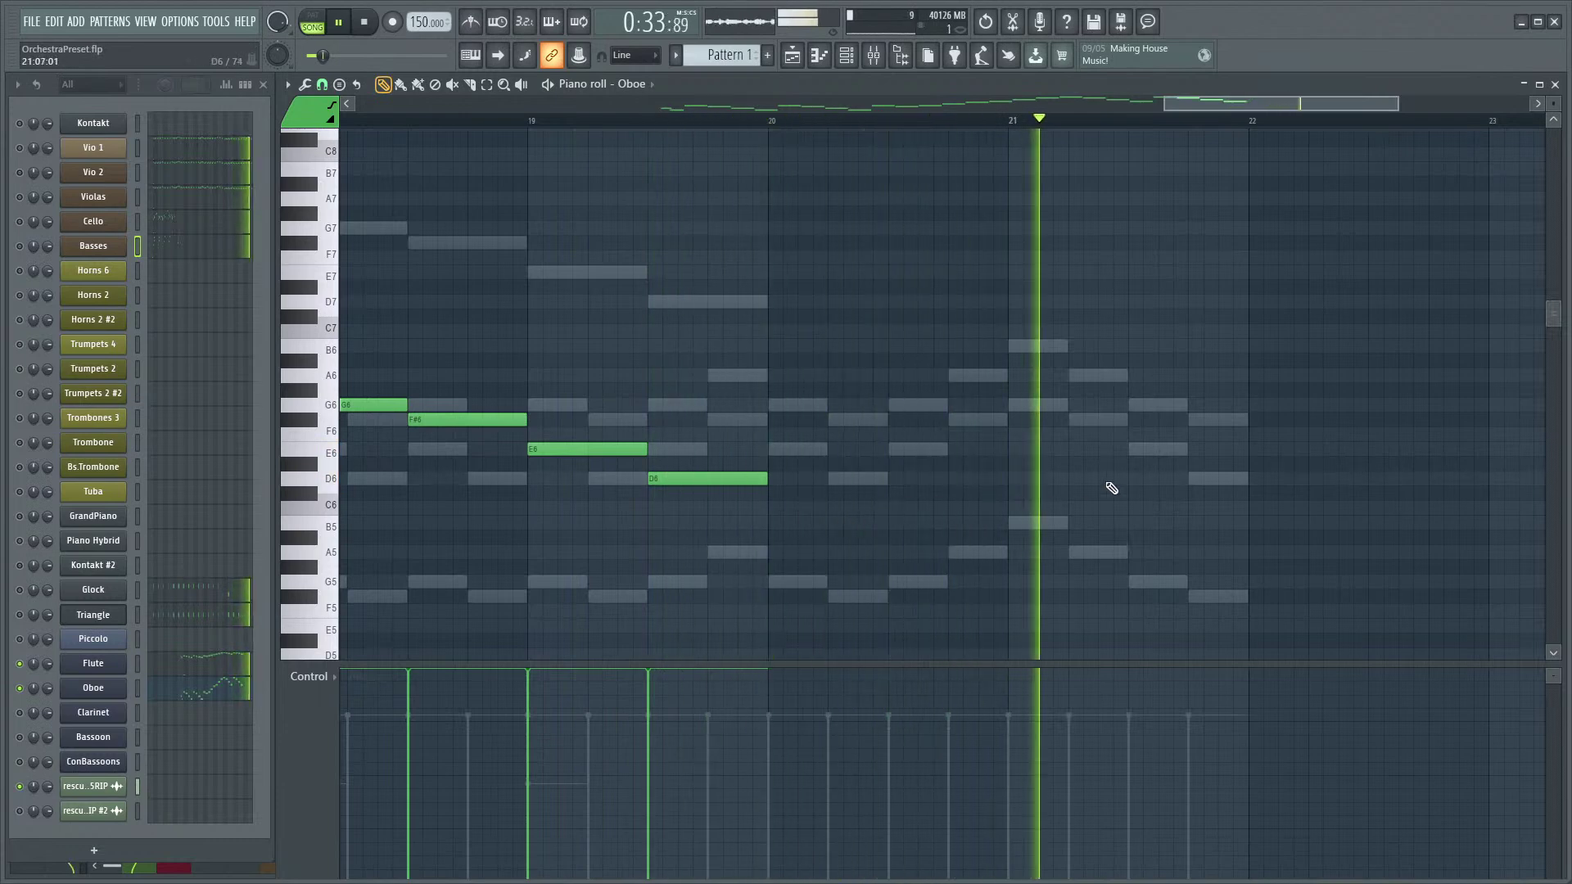
key(space)
- Replay the ending with the reference, moving the playback start to bar 20 and back to bar 19
scroll(814, 484, up, 2)
scroll(814, 484, right, 2)
click(690, 124)
key(space)
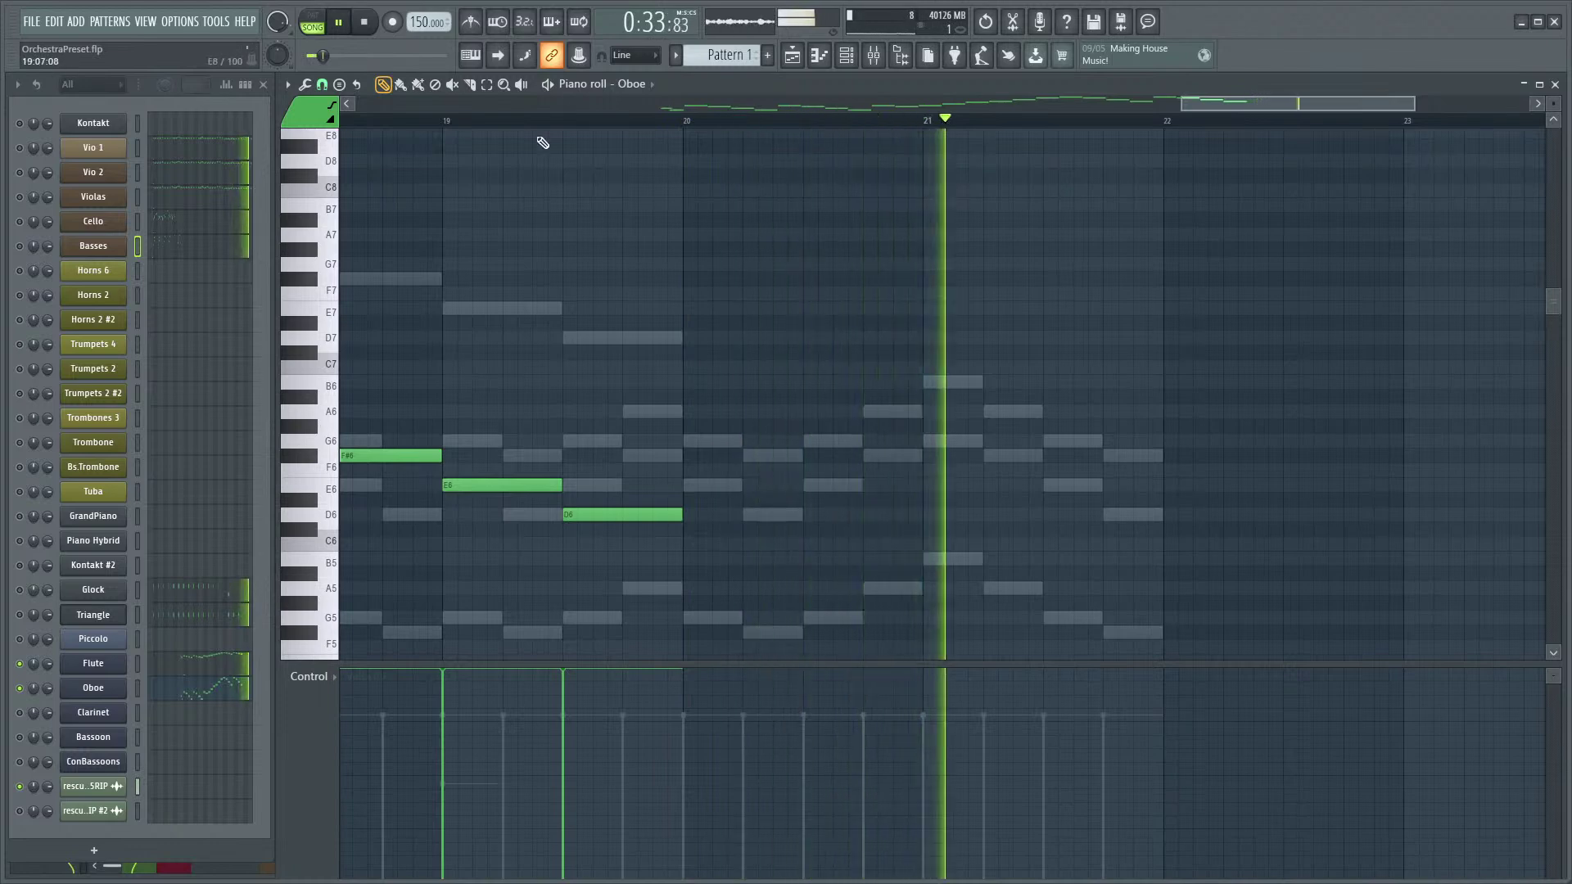
click(449, 130)
key(space)
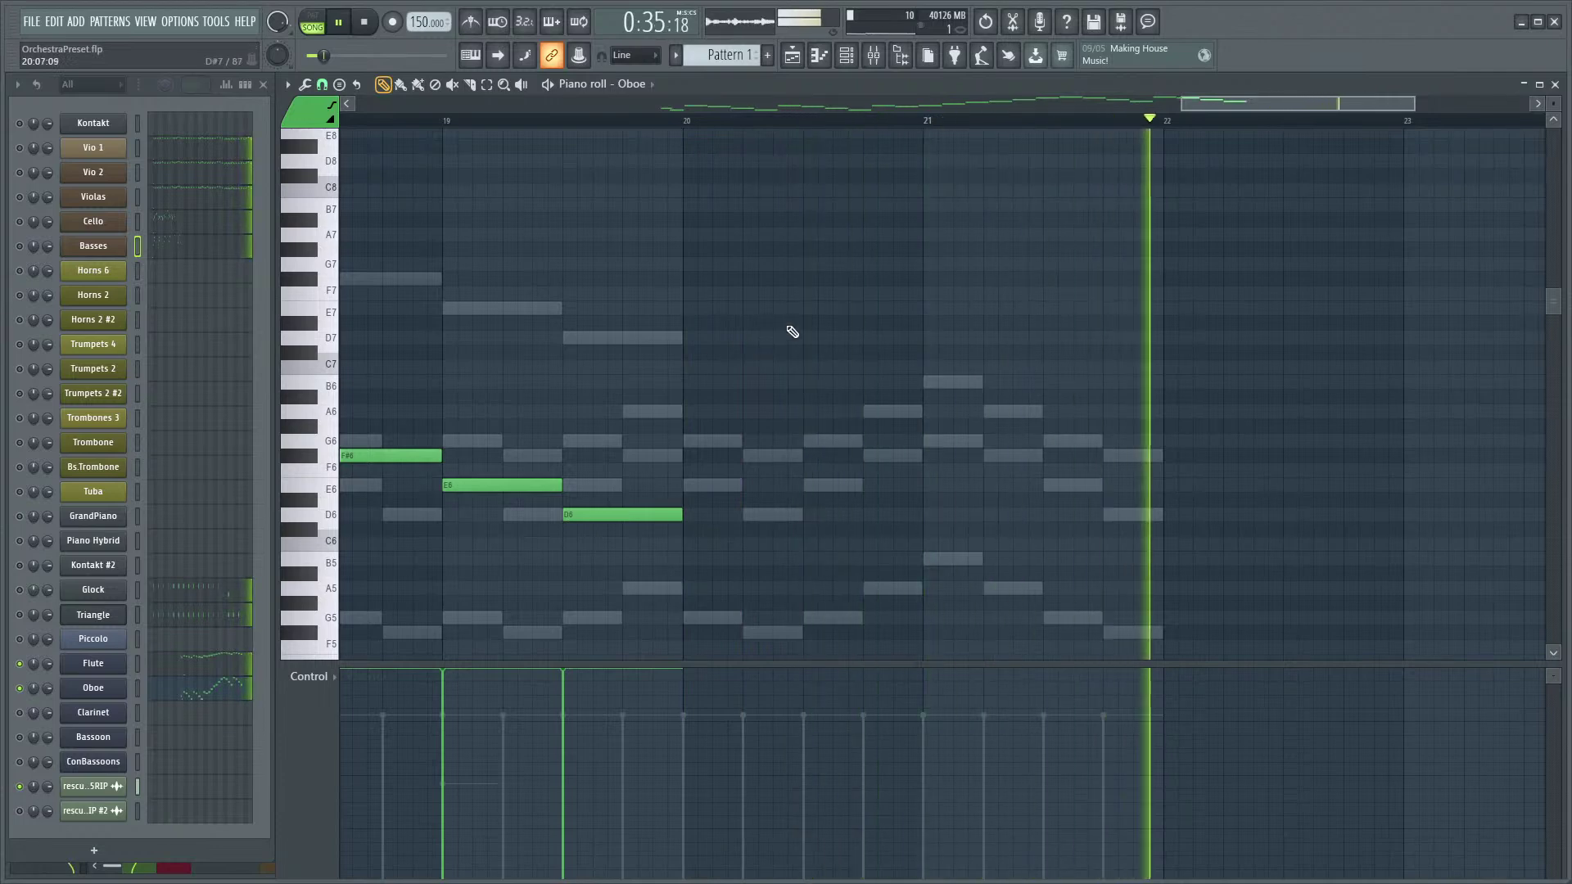
- Unmute all instrument channels and mute the two reference audio channels
scroll(801, 326, down, 5)
scroll(870, 344, down, 2)
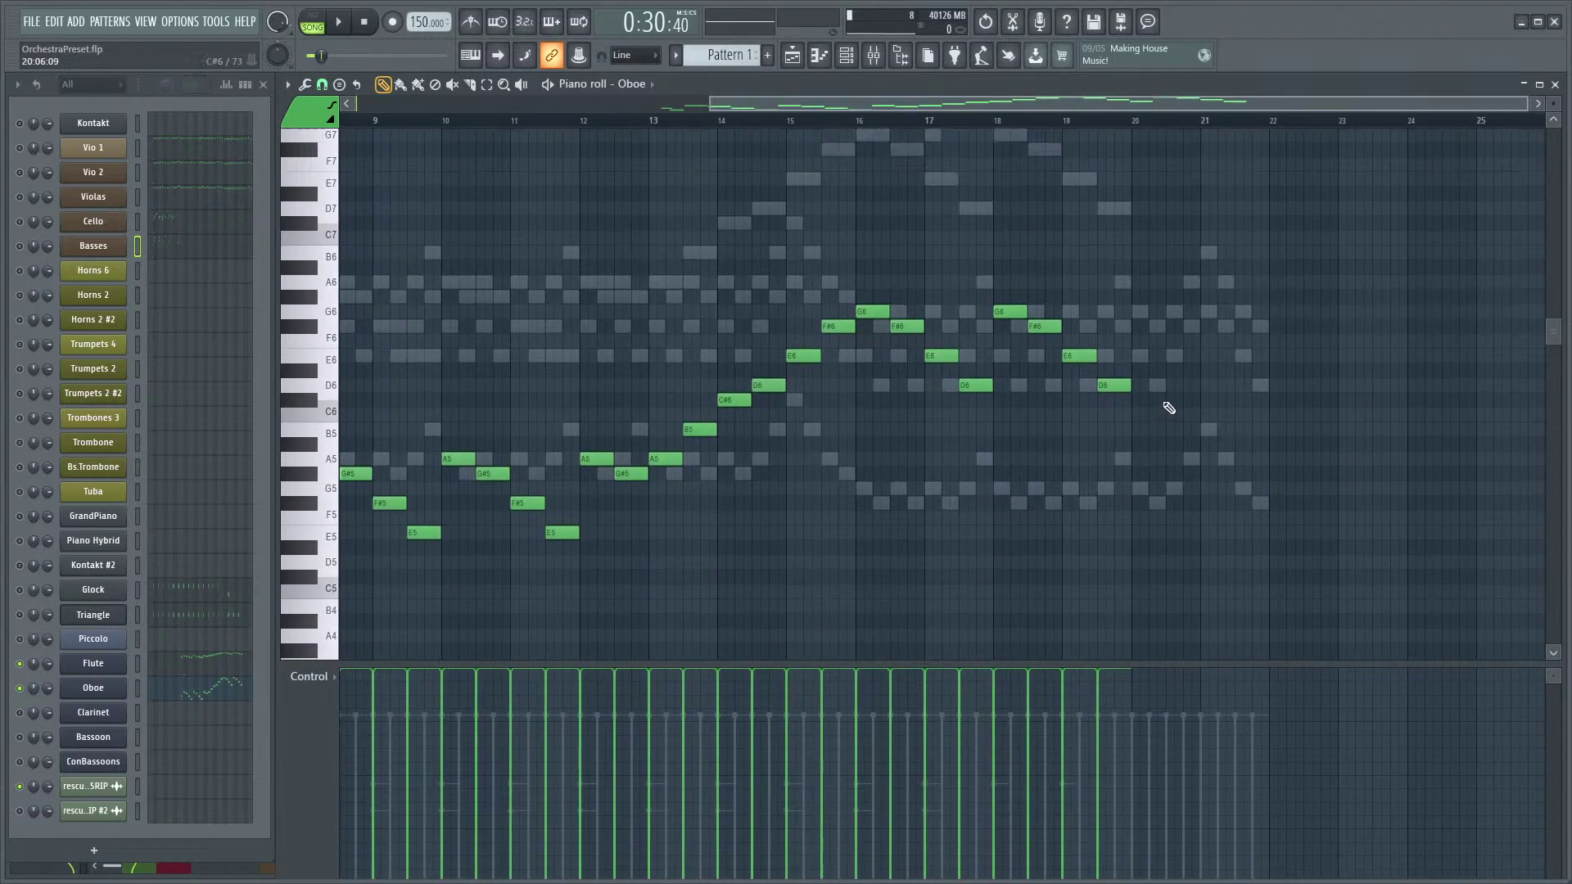
scroll(901, 448, up, 4)
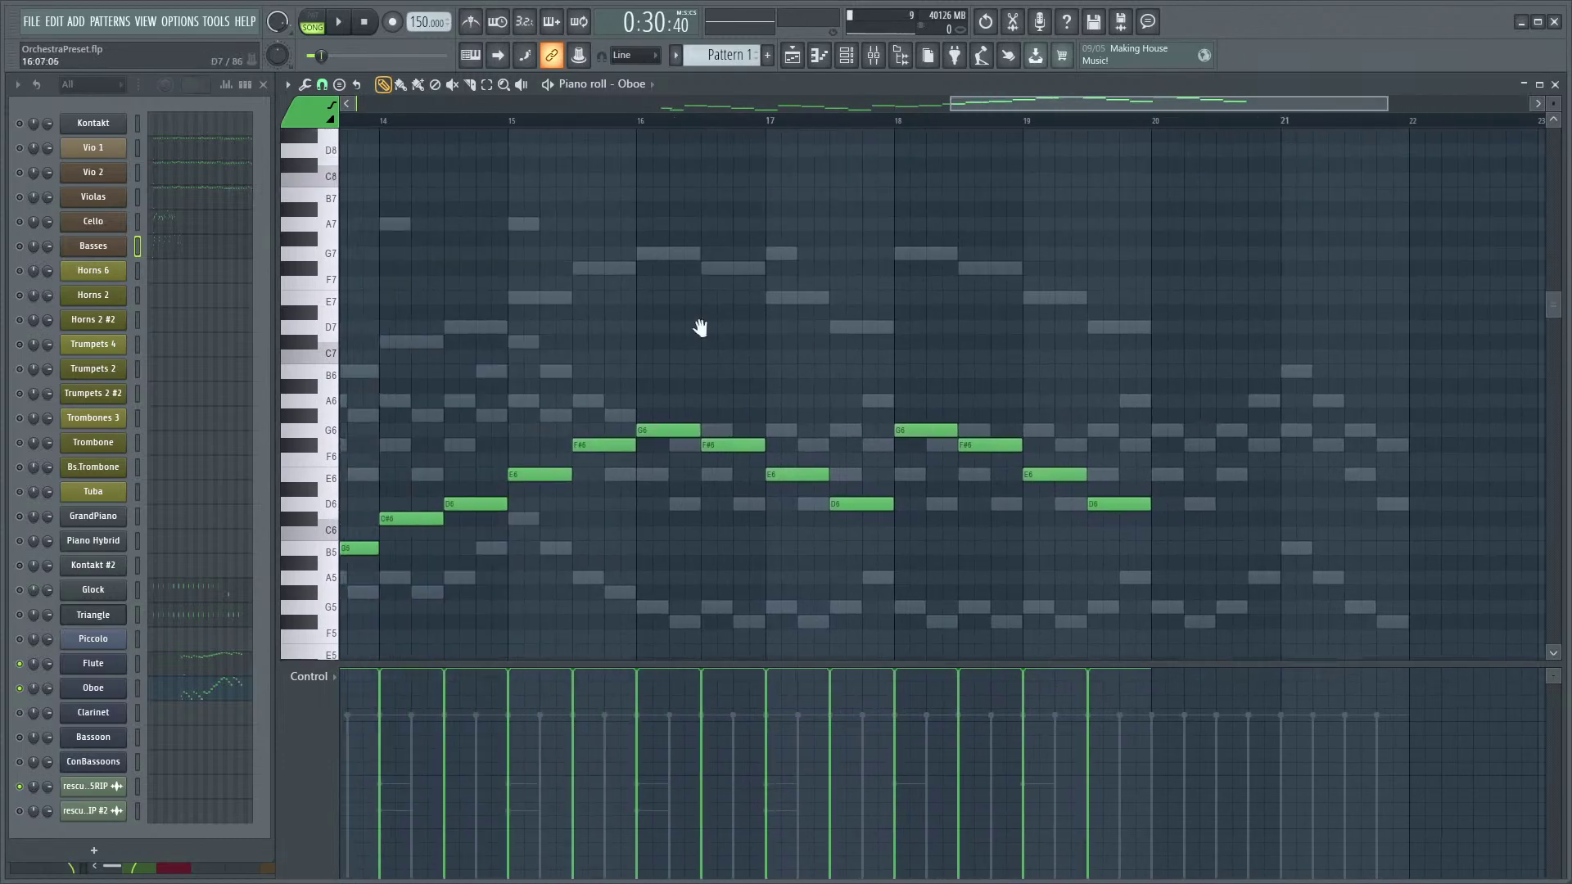
scroll(827, 311, down, 4)
scroll(996, 186, down, 2)
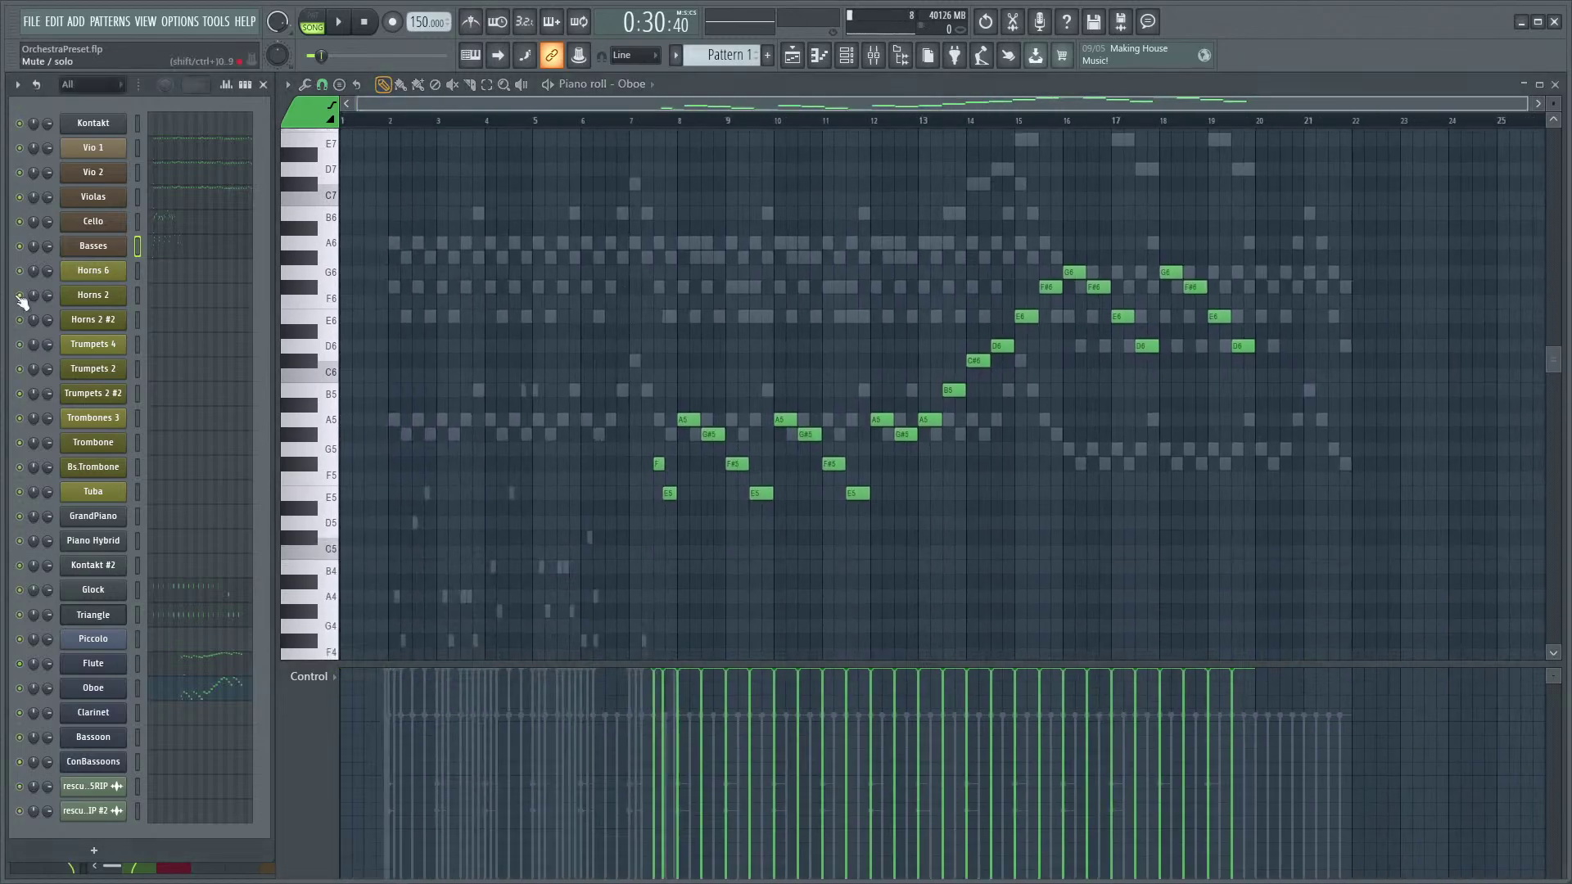
scroll(607, 343, down, 5)
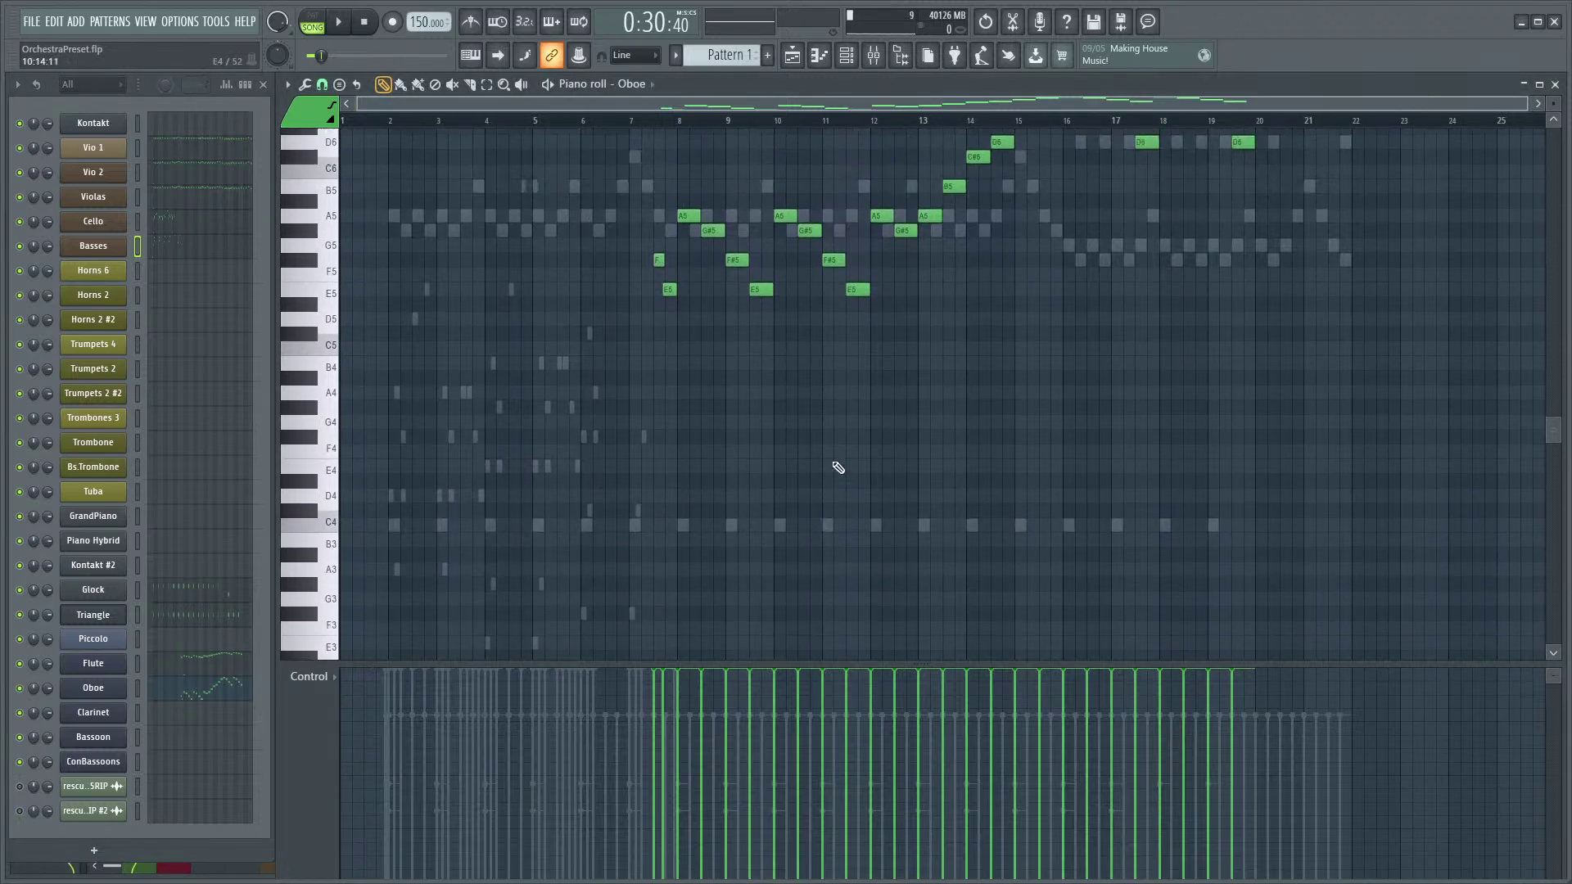
- Play the full arrangement from bar 2 with all instruments active and the reference muted
scroll(769, 491, up, 1)
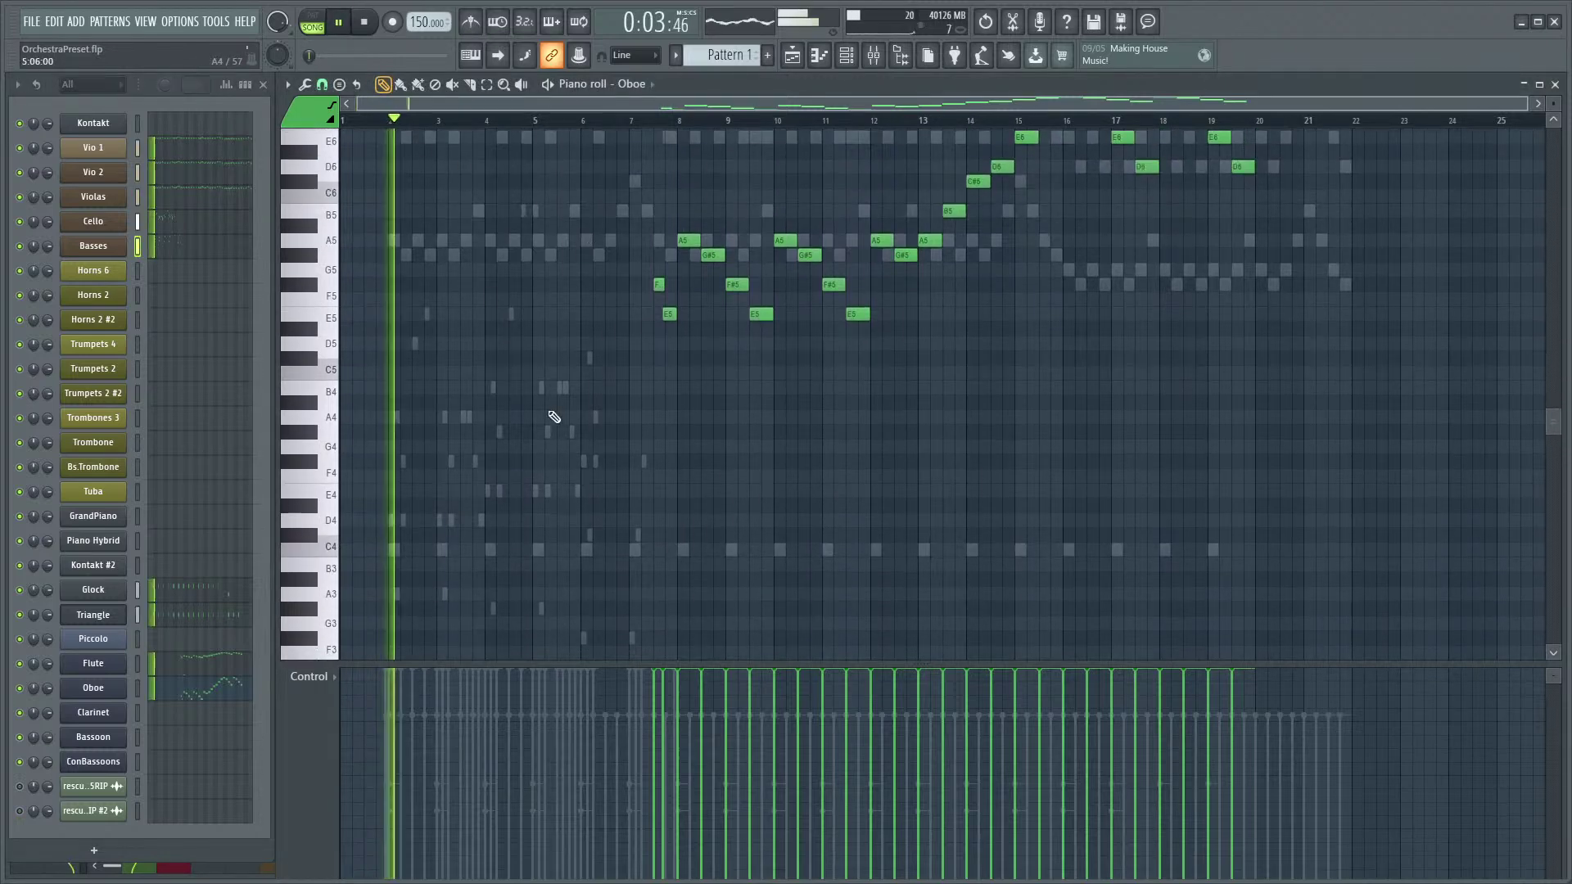
scroll(694, 499, up, 5)
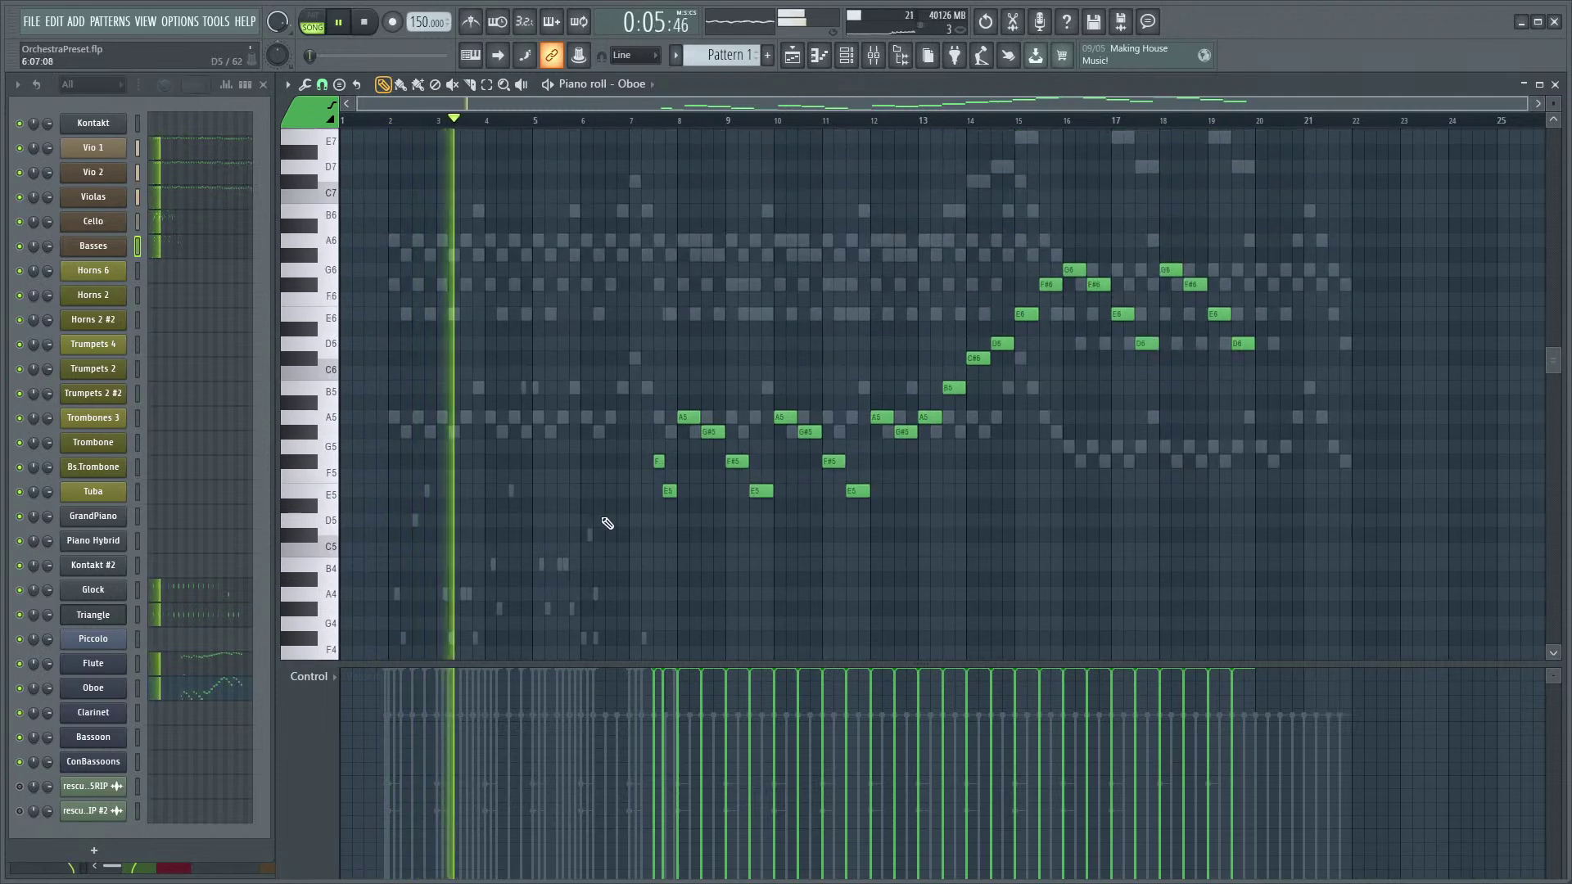
scroll(618, 520, down, 3)
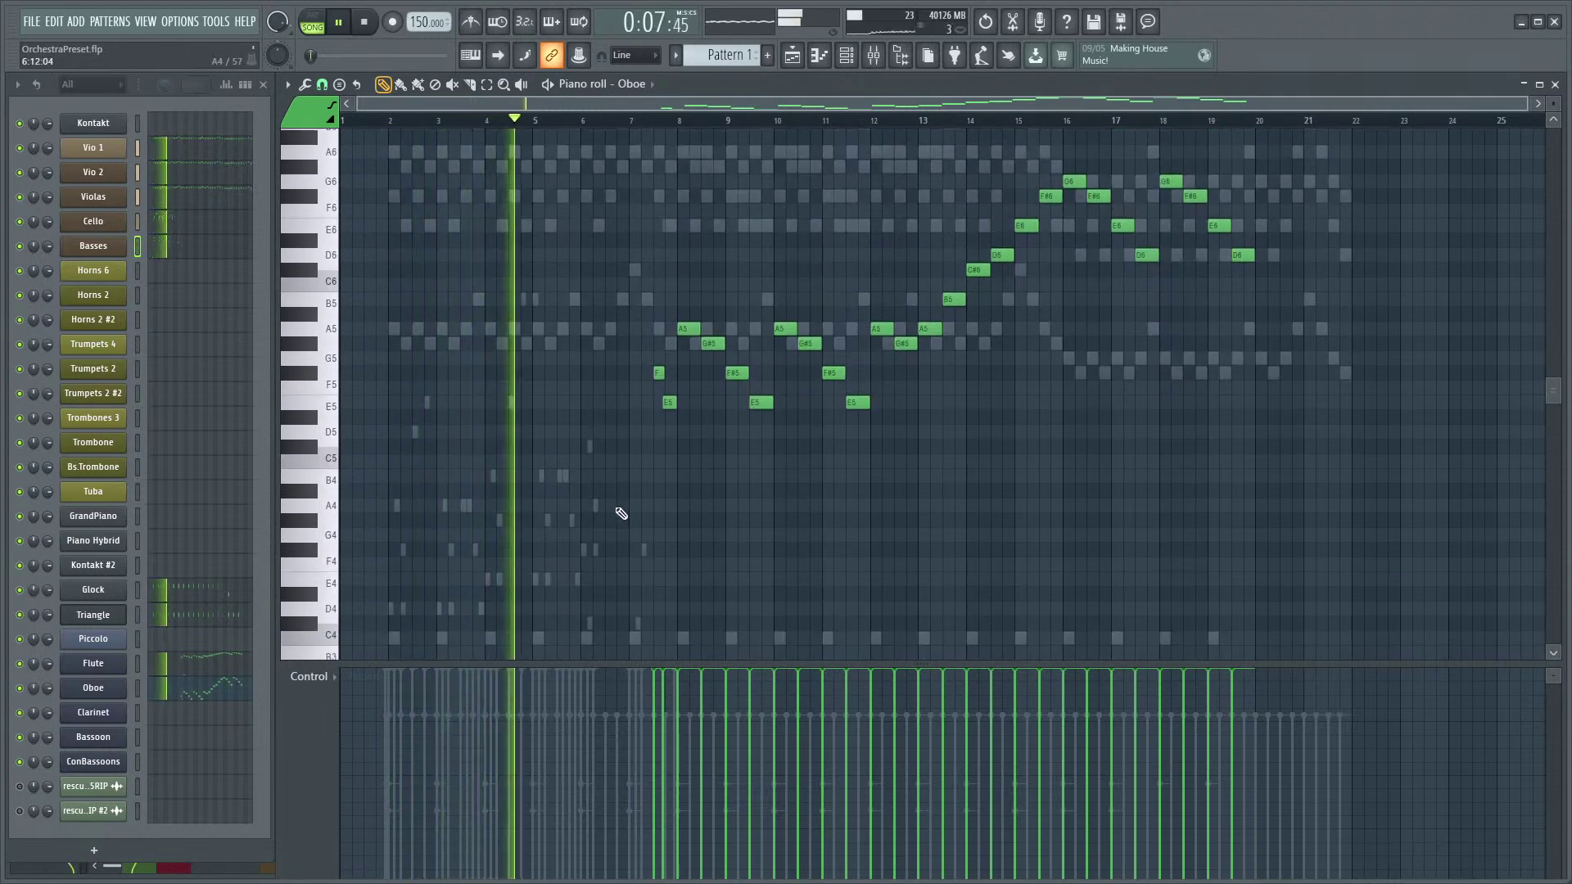
mouse_move(714, 487)
mouse_down()
mouse_move(698, 578)
mouse_move(724, 465)
mouse_move(667, 438)
mouse_move(726, 508)
mouse_move(744, 491)
mouse_move(777, 559)
mouse_up()
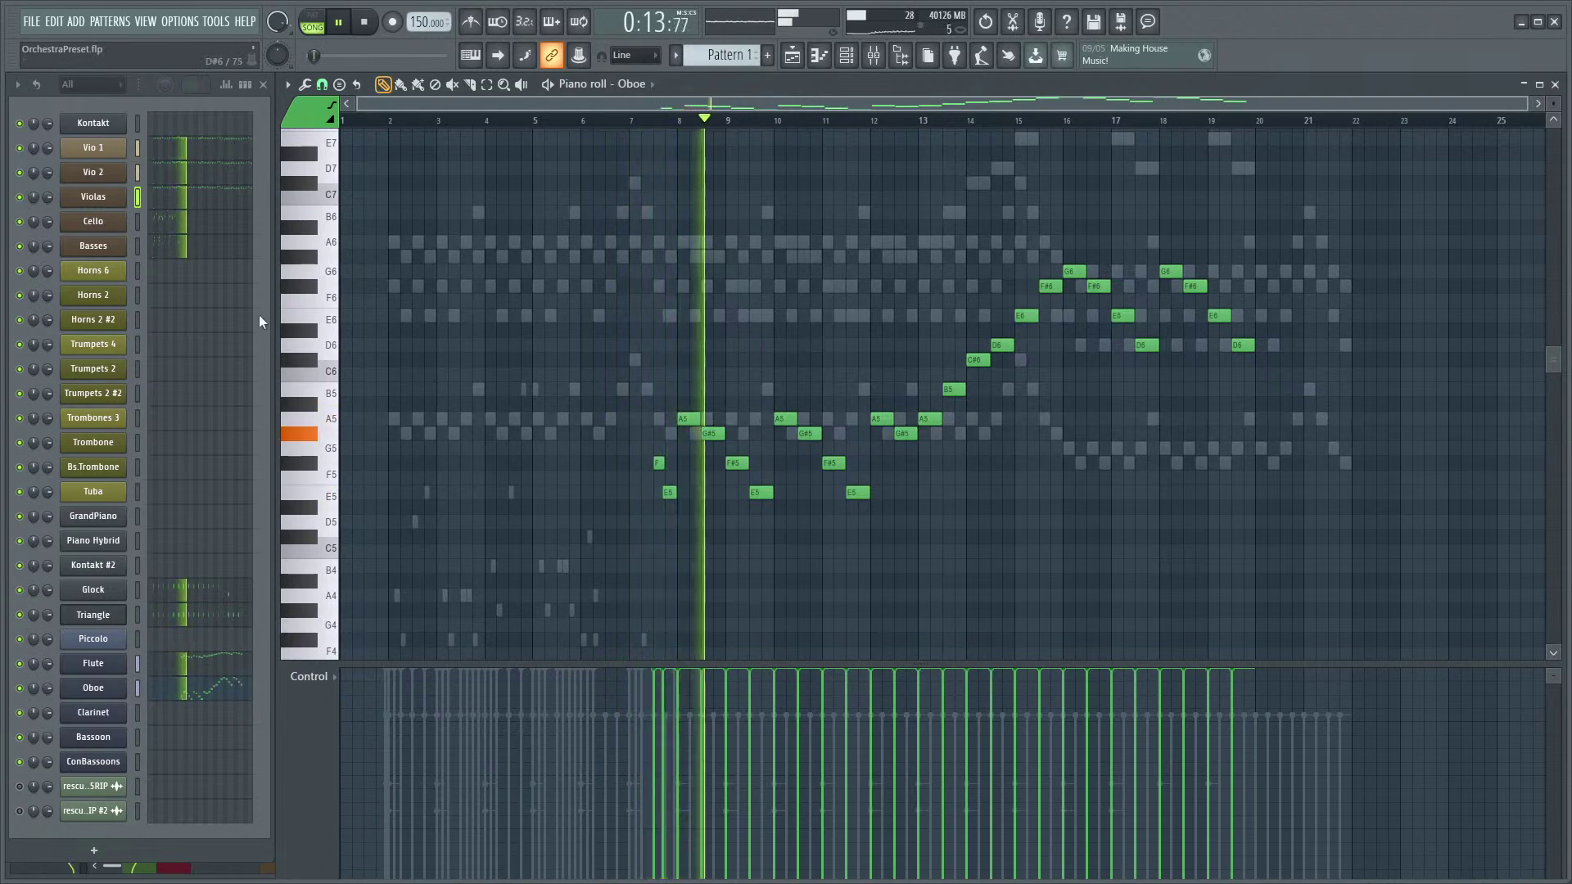
- Check the articulations active in the Flute and Oboe instruments while the arrangement plays
click(124, 664)
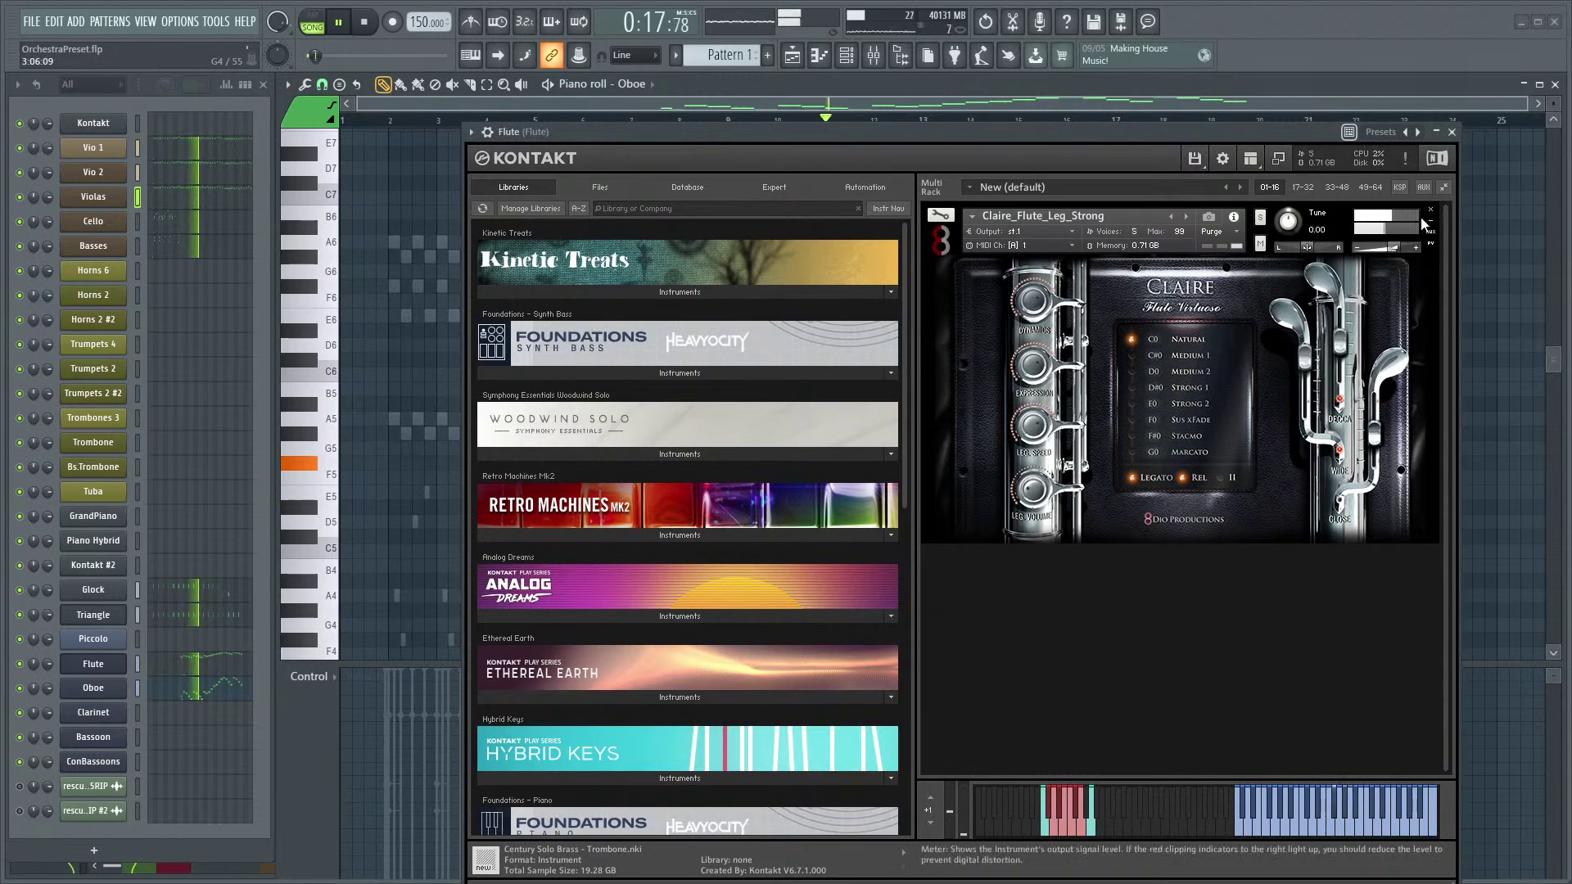
click(1451, 132)
click(123, 690)
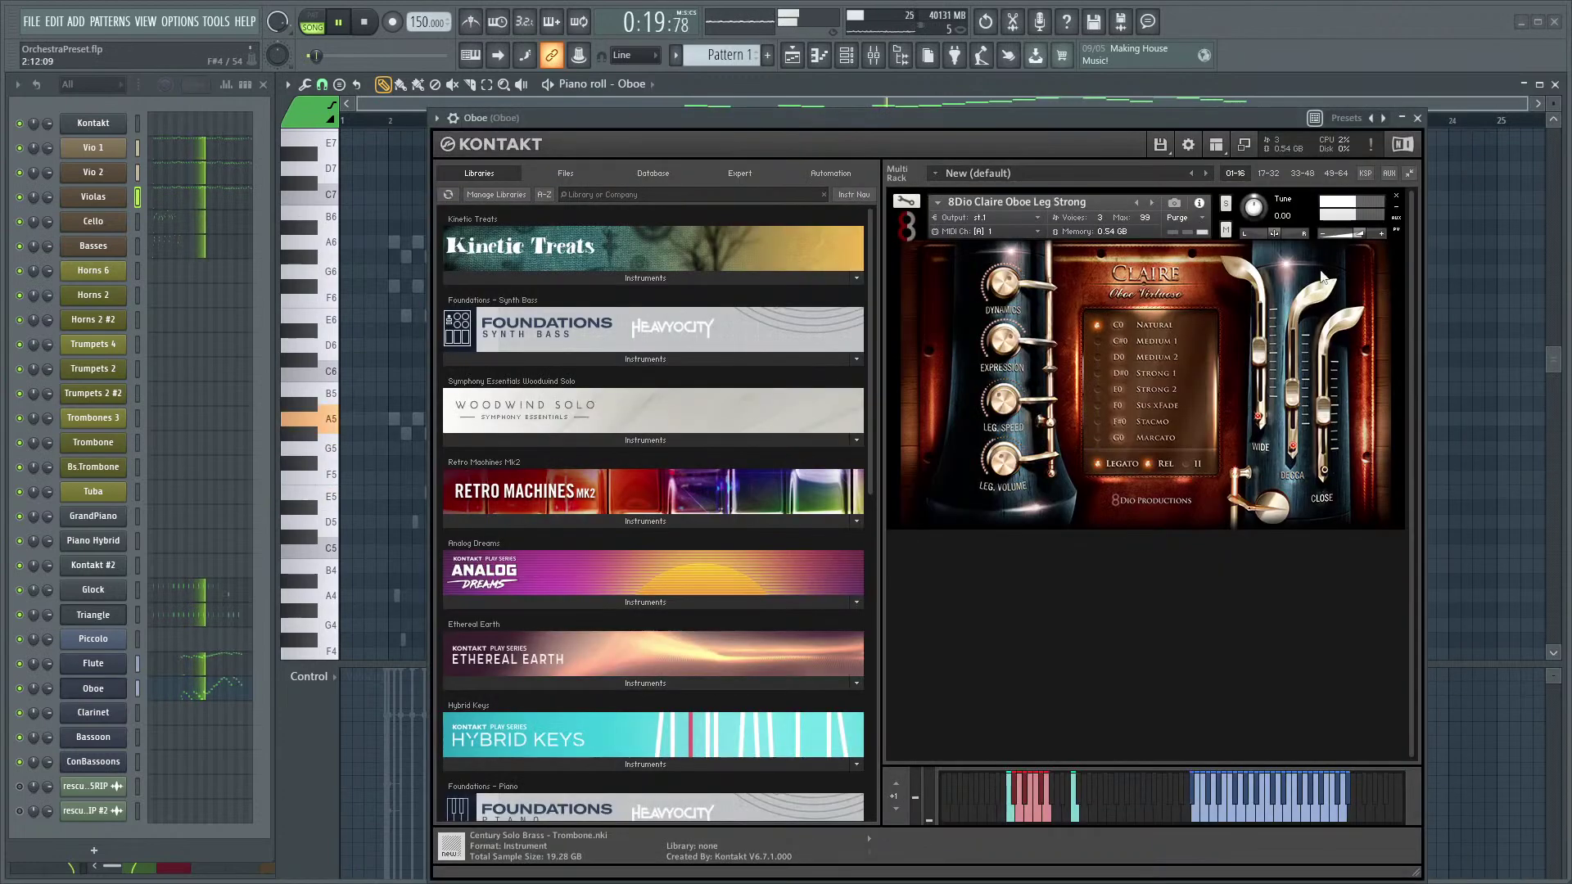
click(1416, 119)
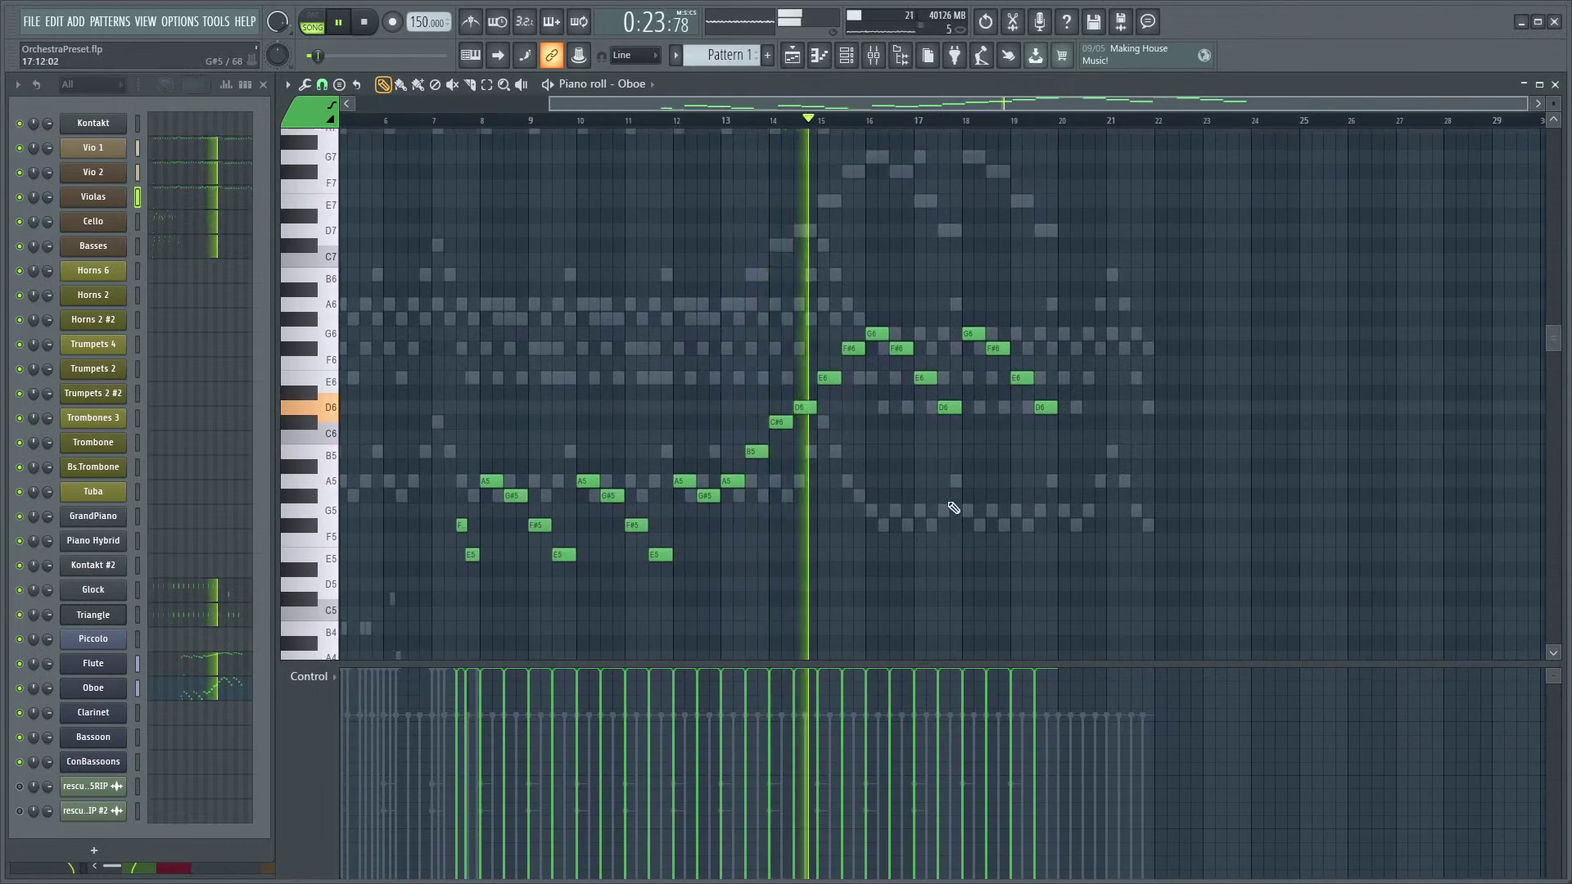
- Listen to the full arrangement from bar 15 through the ending in bar 21
scroll(949, 524, up, 3)
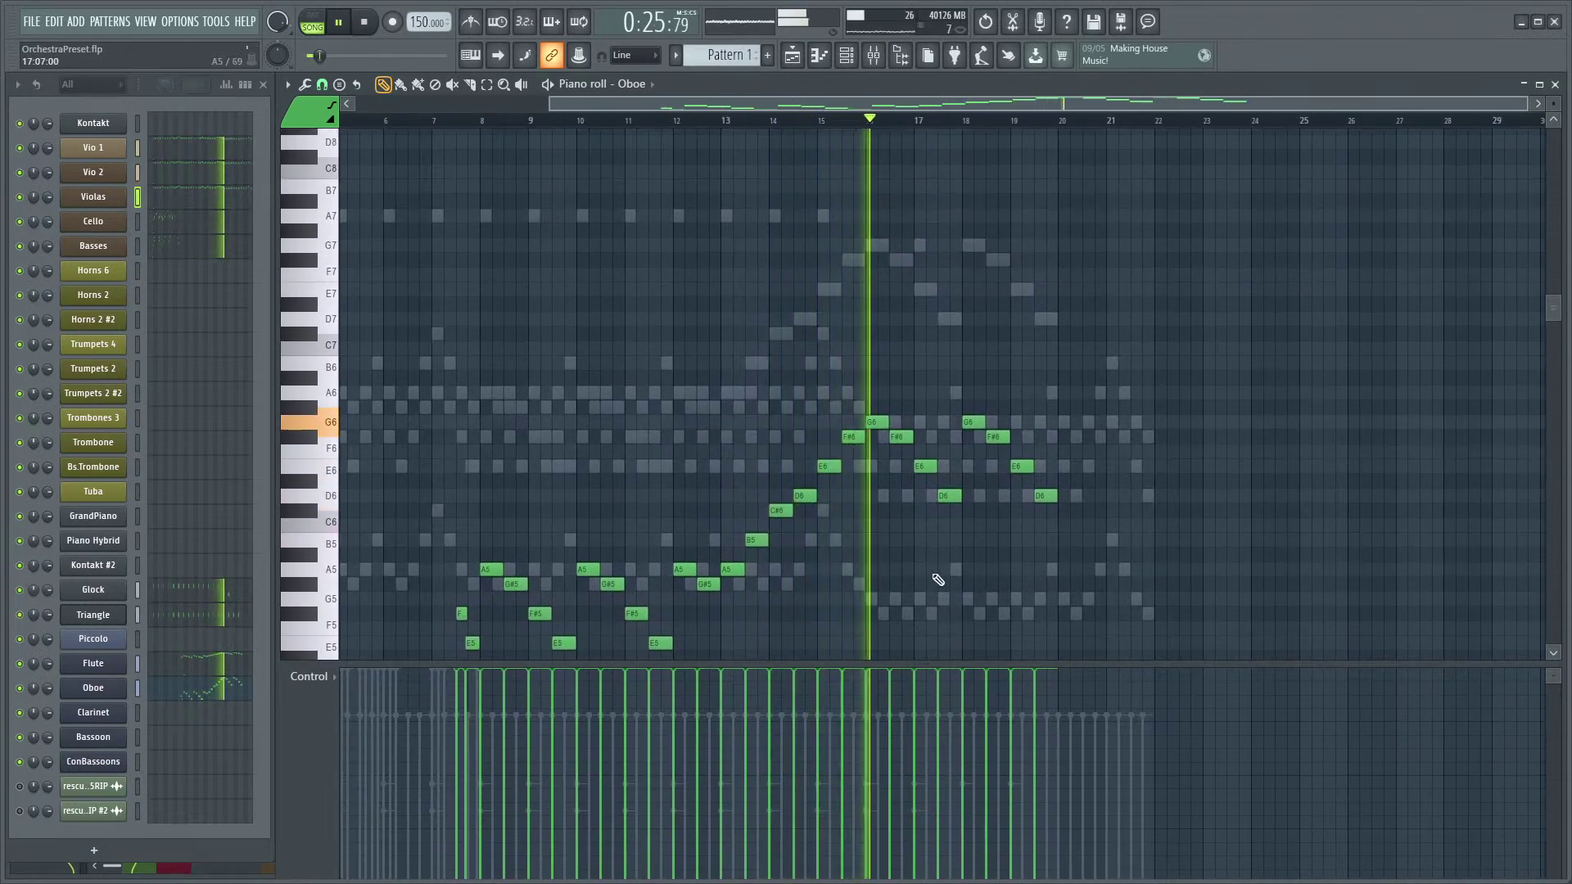
ctrl+scroll(983, 558, up, 2)
scroll(901, 466, down, 3)
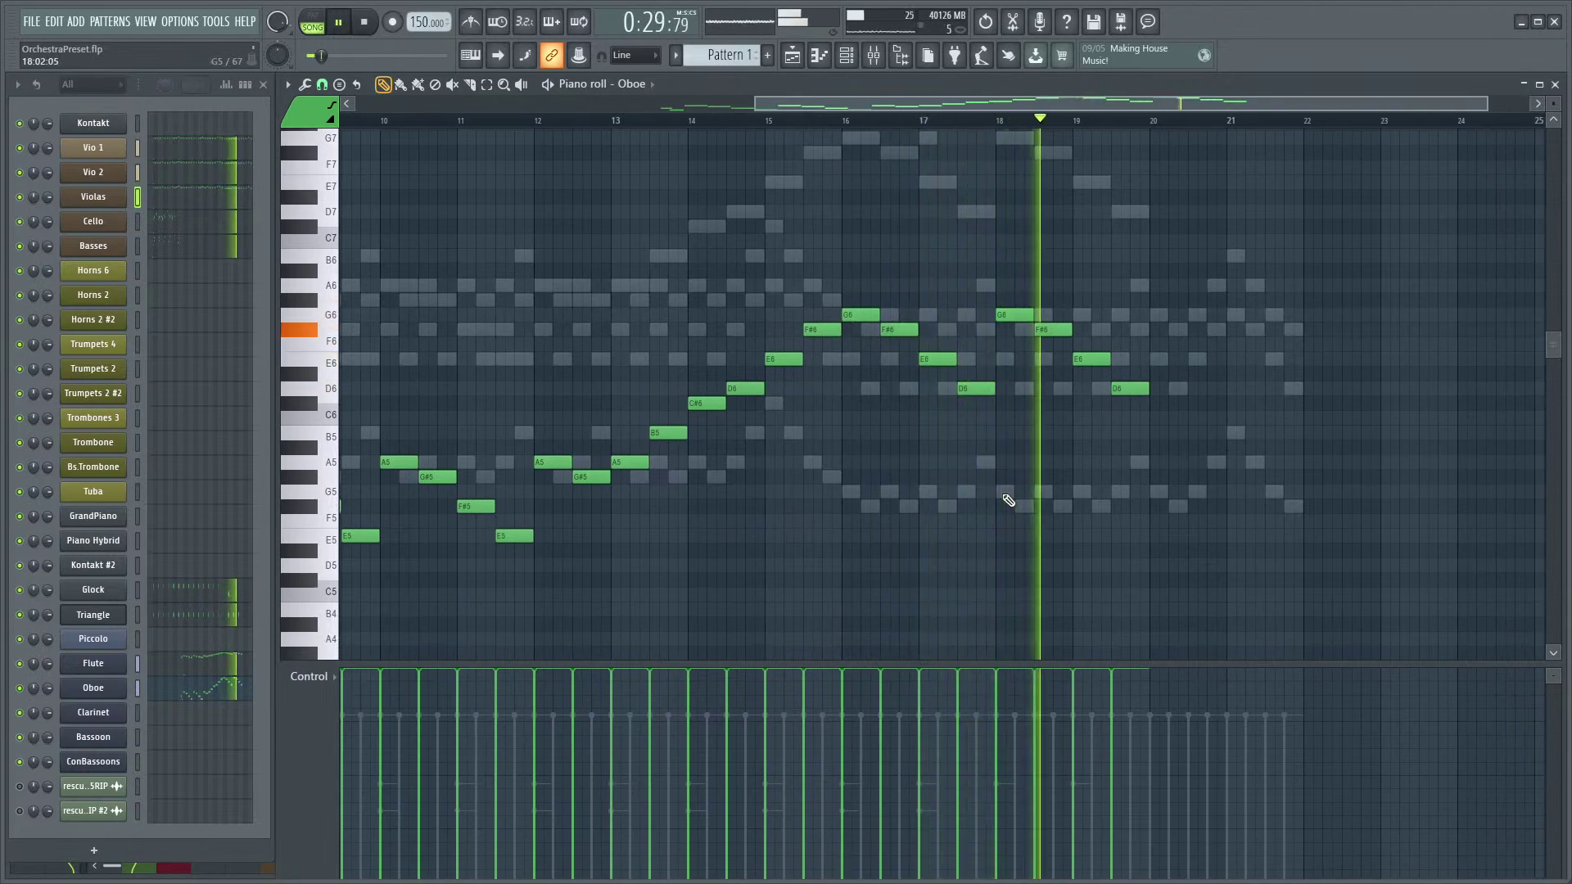
ctrl+scroll(1186, 489, down, 2)
drag(1231, 486, 1093, 503)
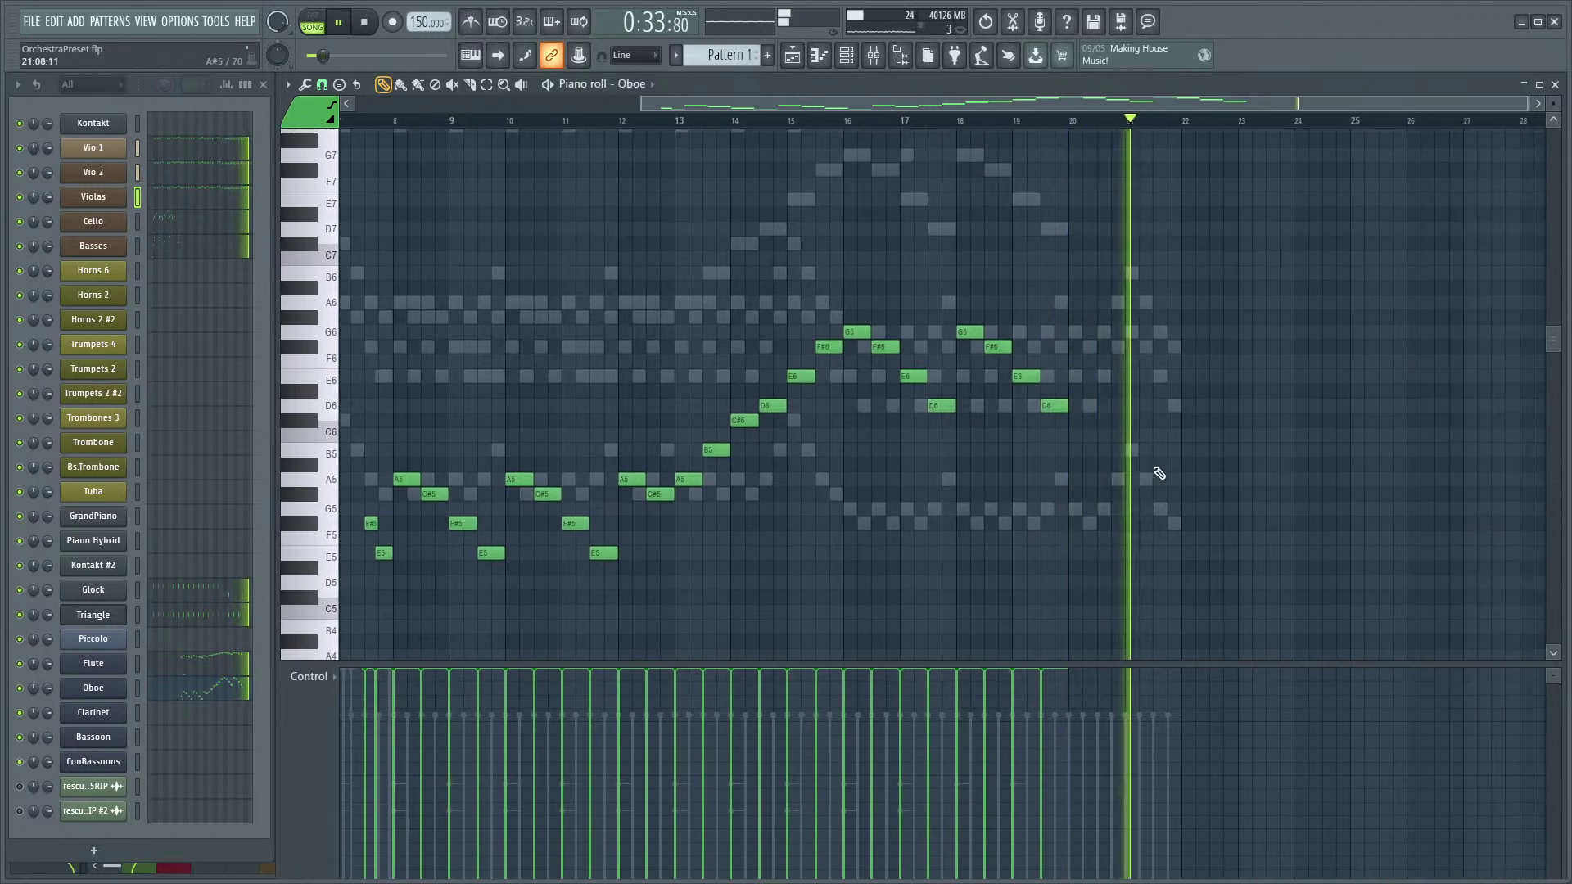
ctrl+scroll(1165, 361, up, 4)
drag(1171, 294, 1030, 343)
ctrl+scroll(1080, 356, down, 5)
drag(941, 385, 836, 302)
scroll(737, 318, down, 1)
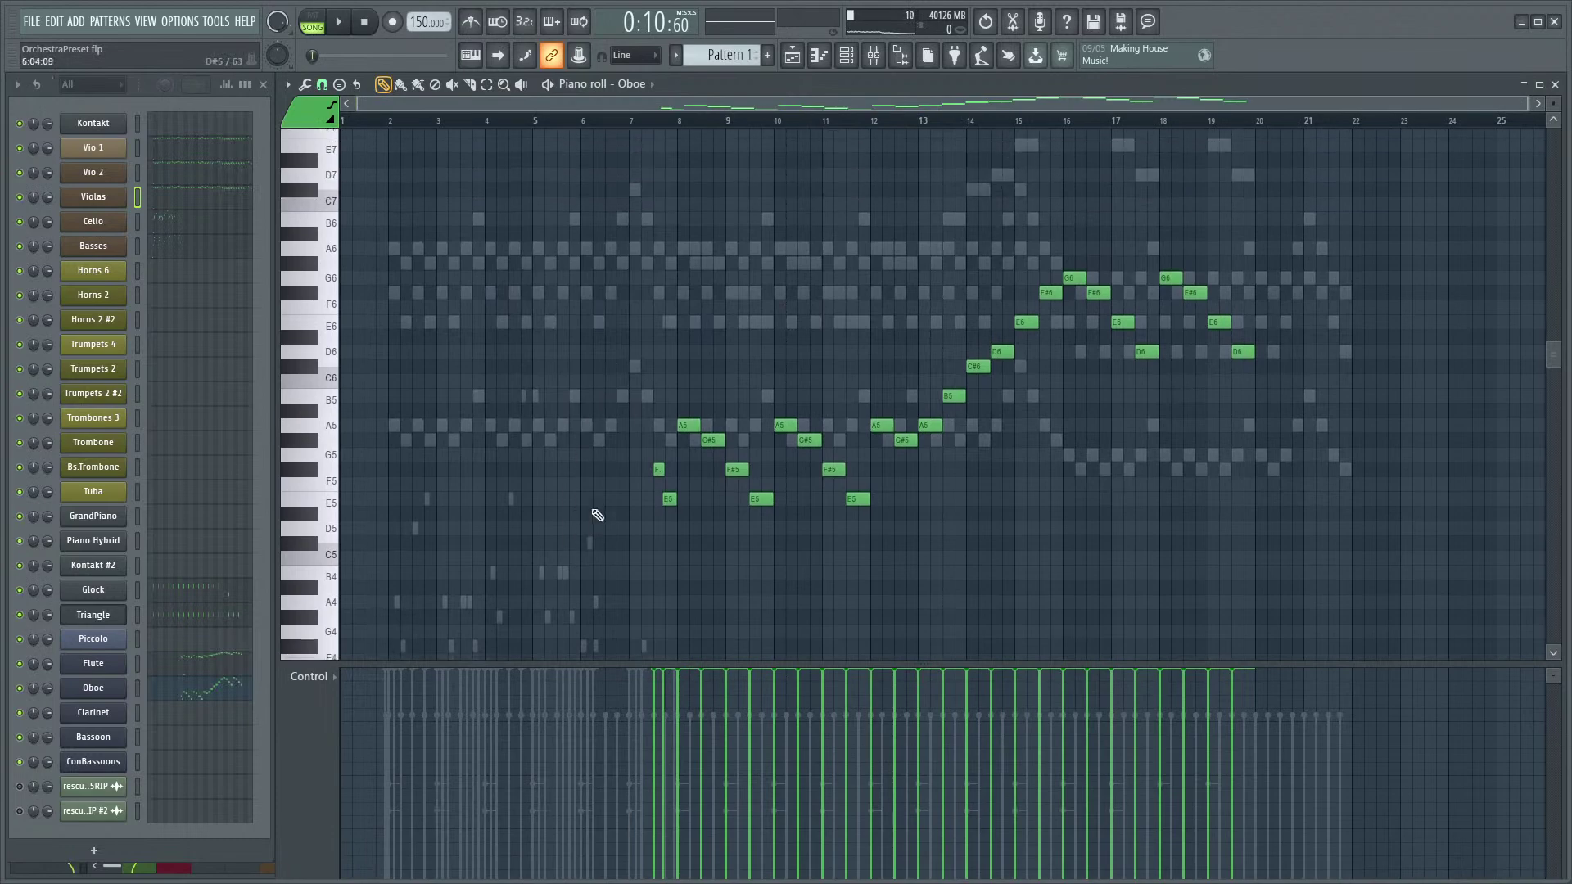
- Play the arrangement from bar 2 again and examine the low string notes in bars 2 to 7
scroll(497, 524, down, 6)
scroll(479, 459, up, 2)
ctrl+scroll(702, 378, up, 3)
scroll(702, 378, down, 1)
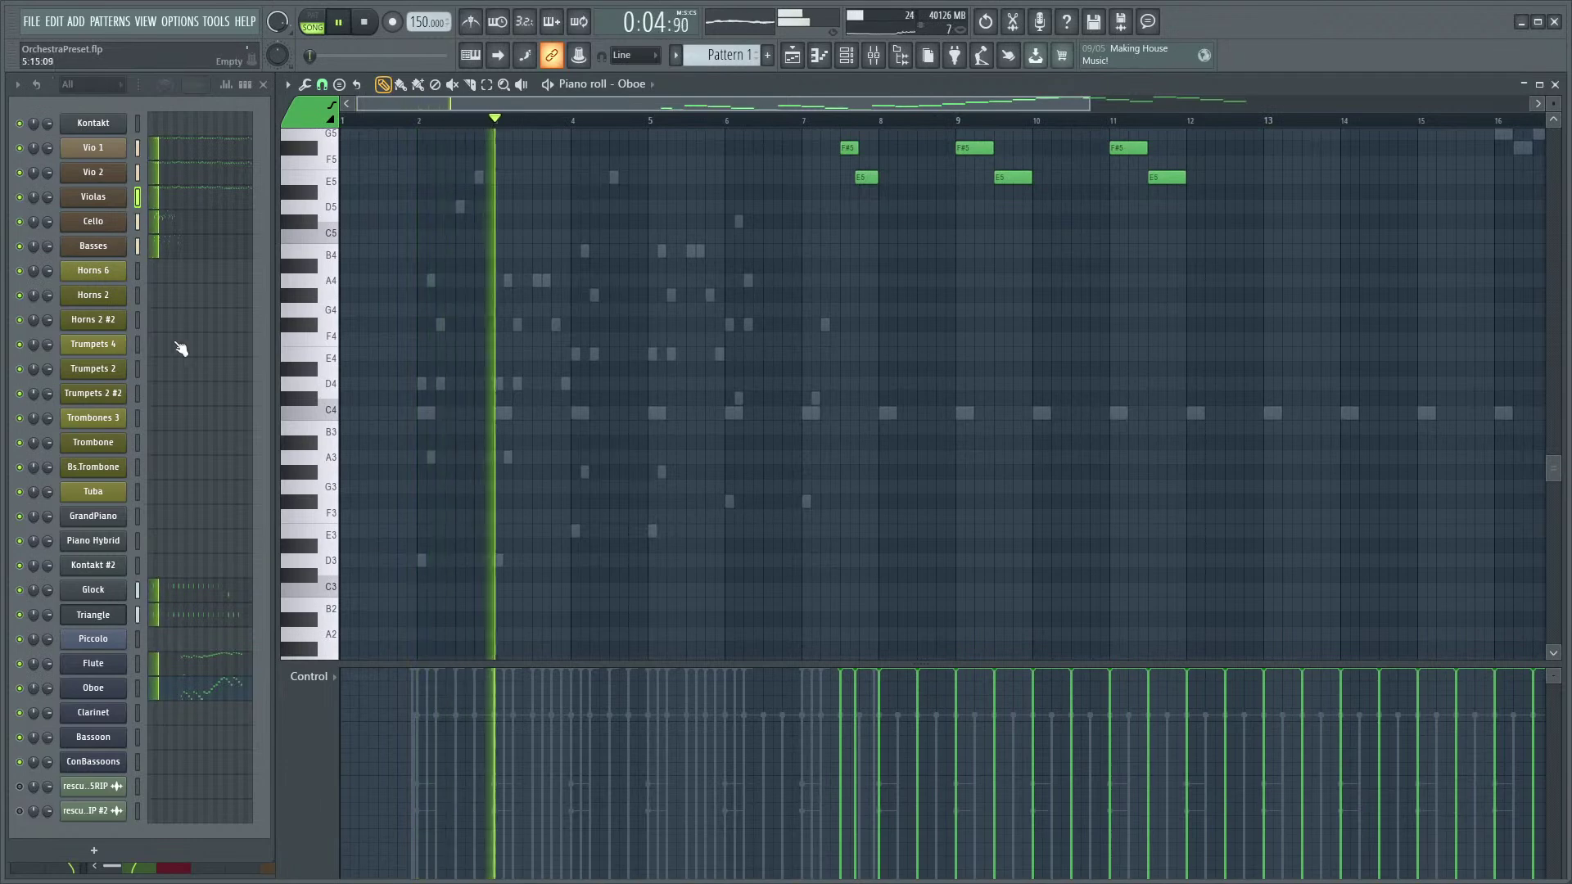
scroll(577, 311, up, 4)
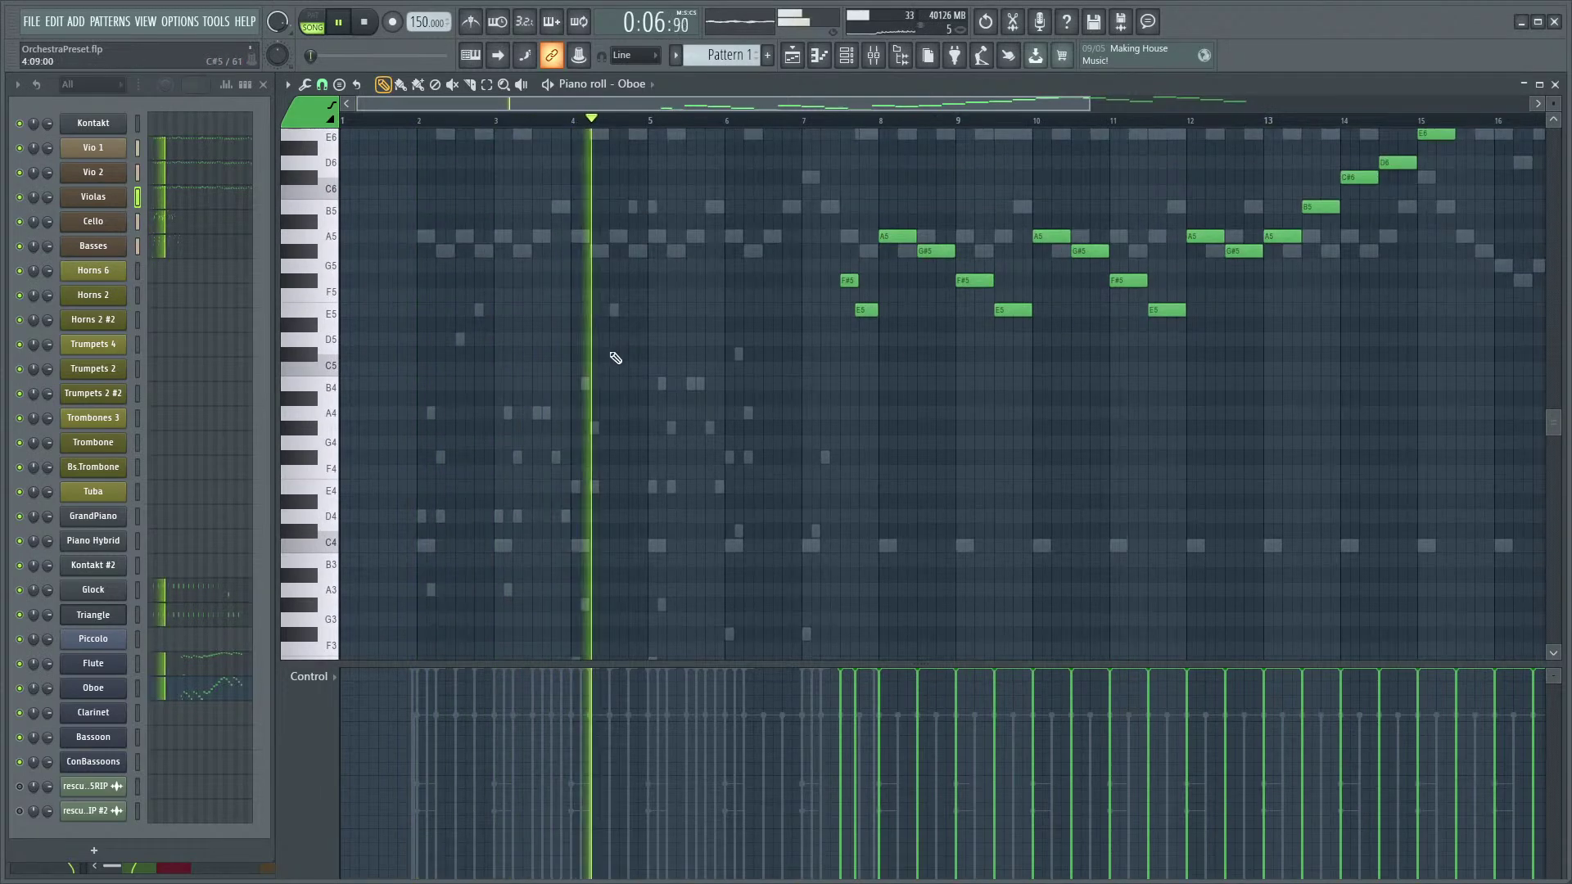
scroll(589, 364, down, 3)
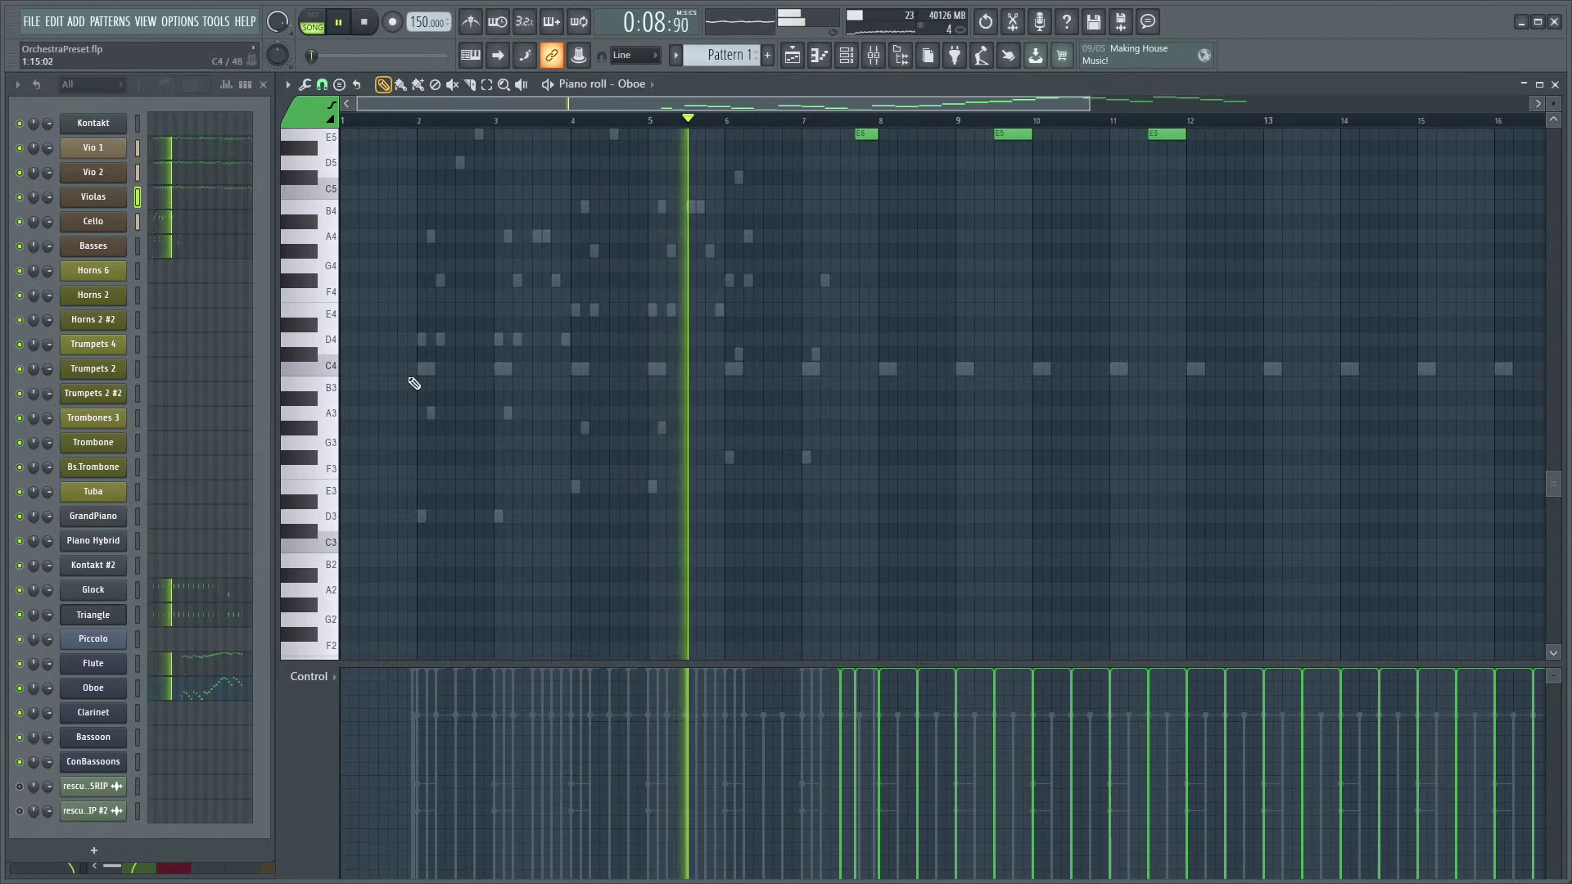
- Duplicate all of the Basses' arpeggio notes from bars 2–7 so that the copy spans bars 7 to 12
click(203, 246)
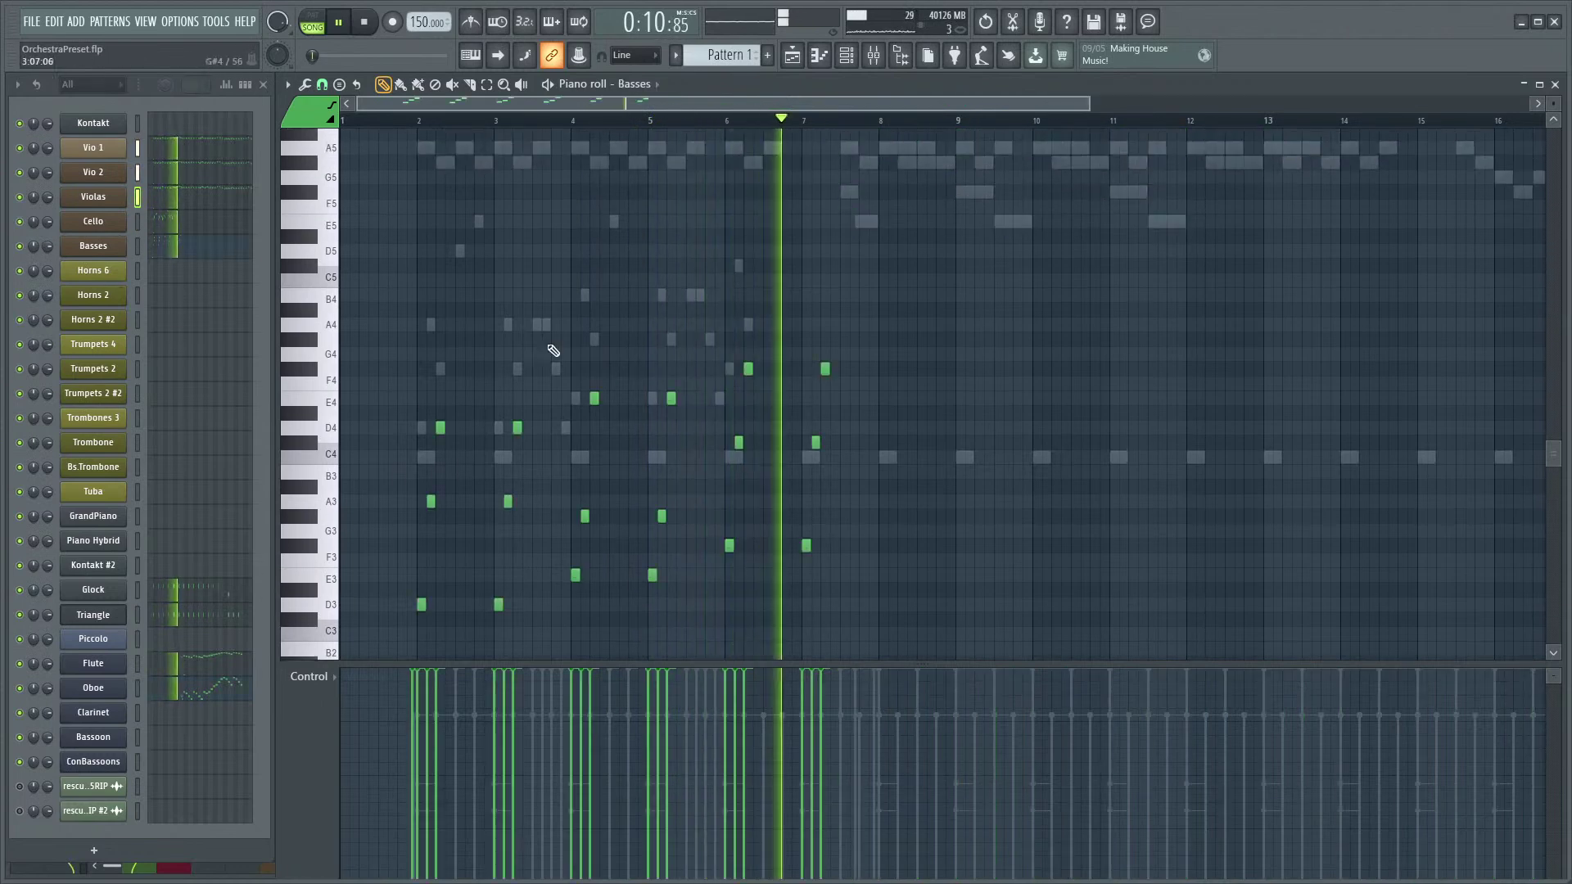
drag(881, 334, 384, 679)
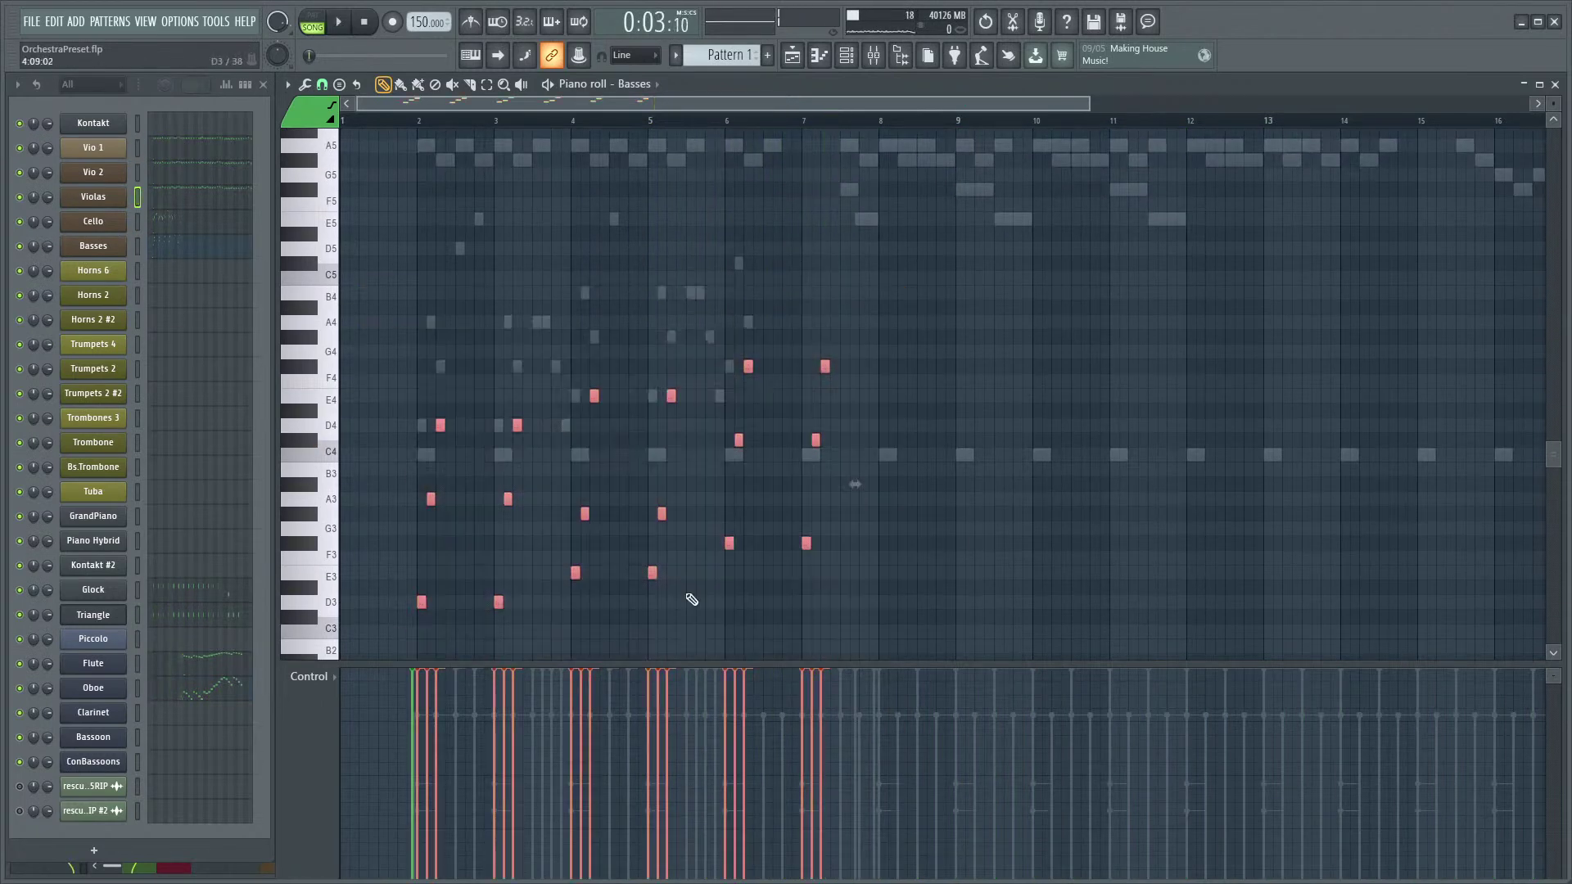
scroll(985, 537, up, 4)
scroll(987, 543, down, 2)
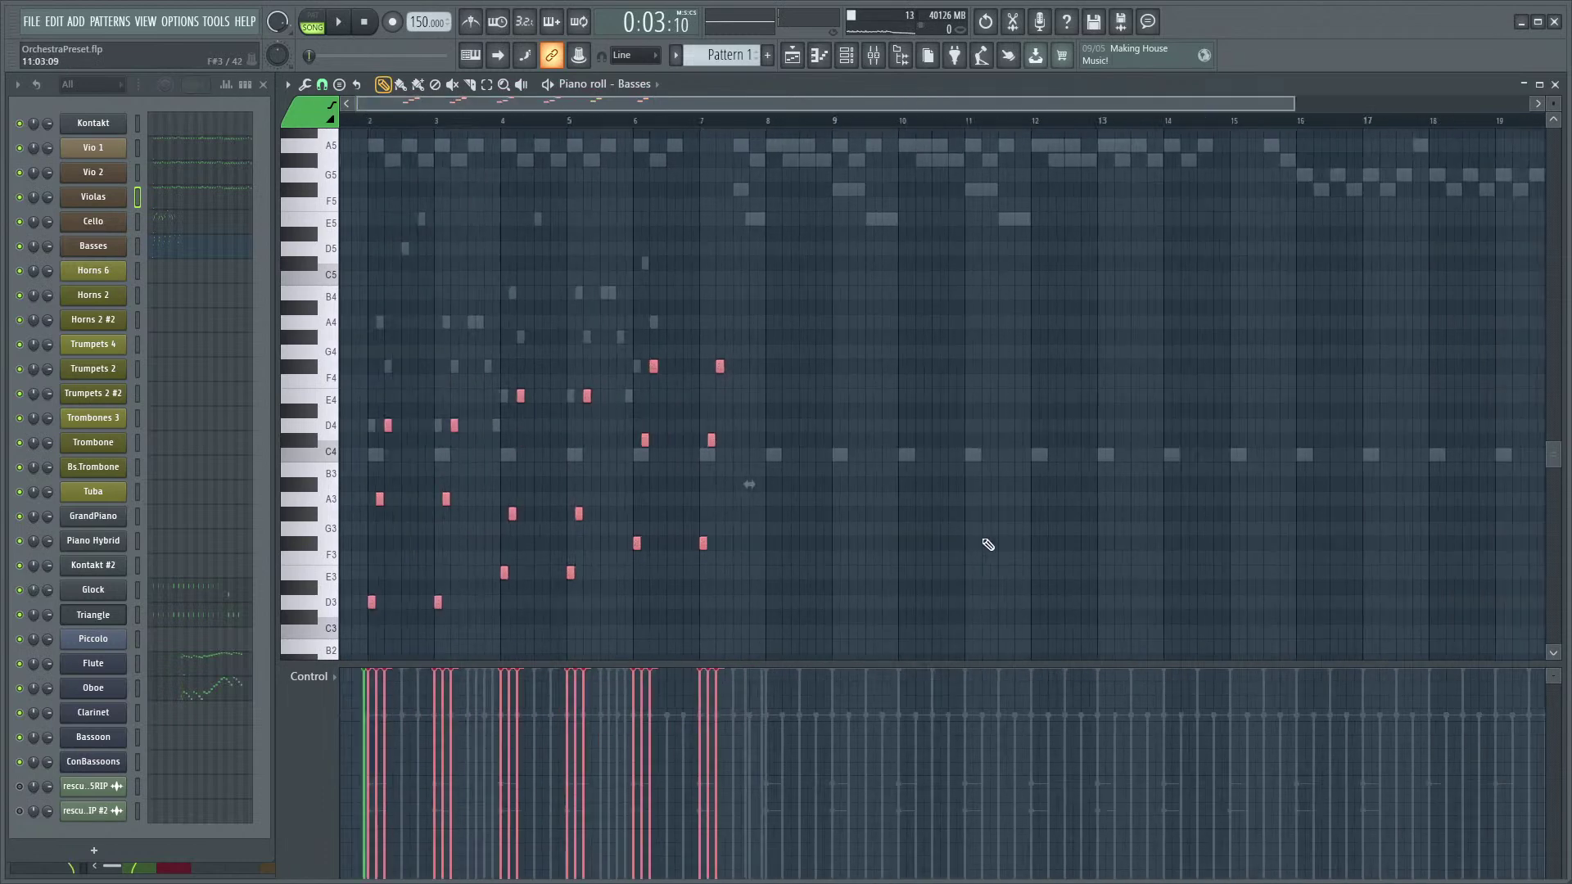
scroll(947, 572, down, 4)
key(ctrl+b)
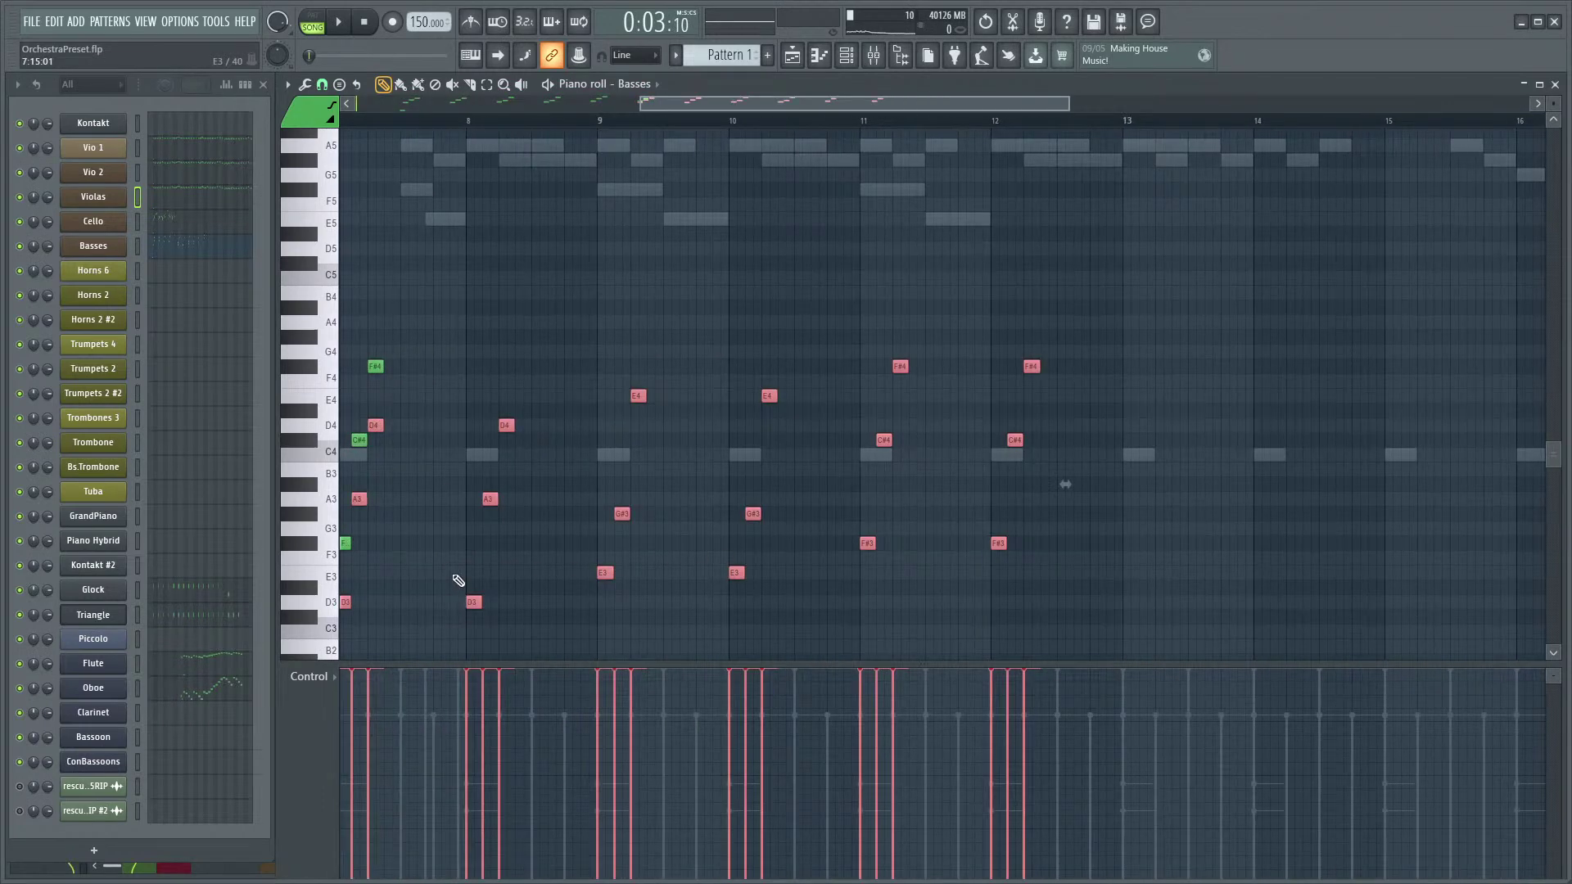
- Move the copied Basses arpeggios so that the copy starts exactly on bar 8
scroll(458, 580, left, 1)
drag(478, 587, 611, 587)
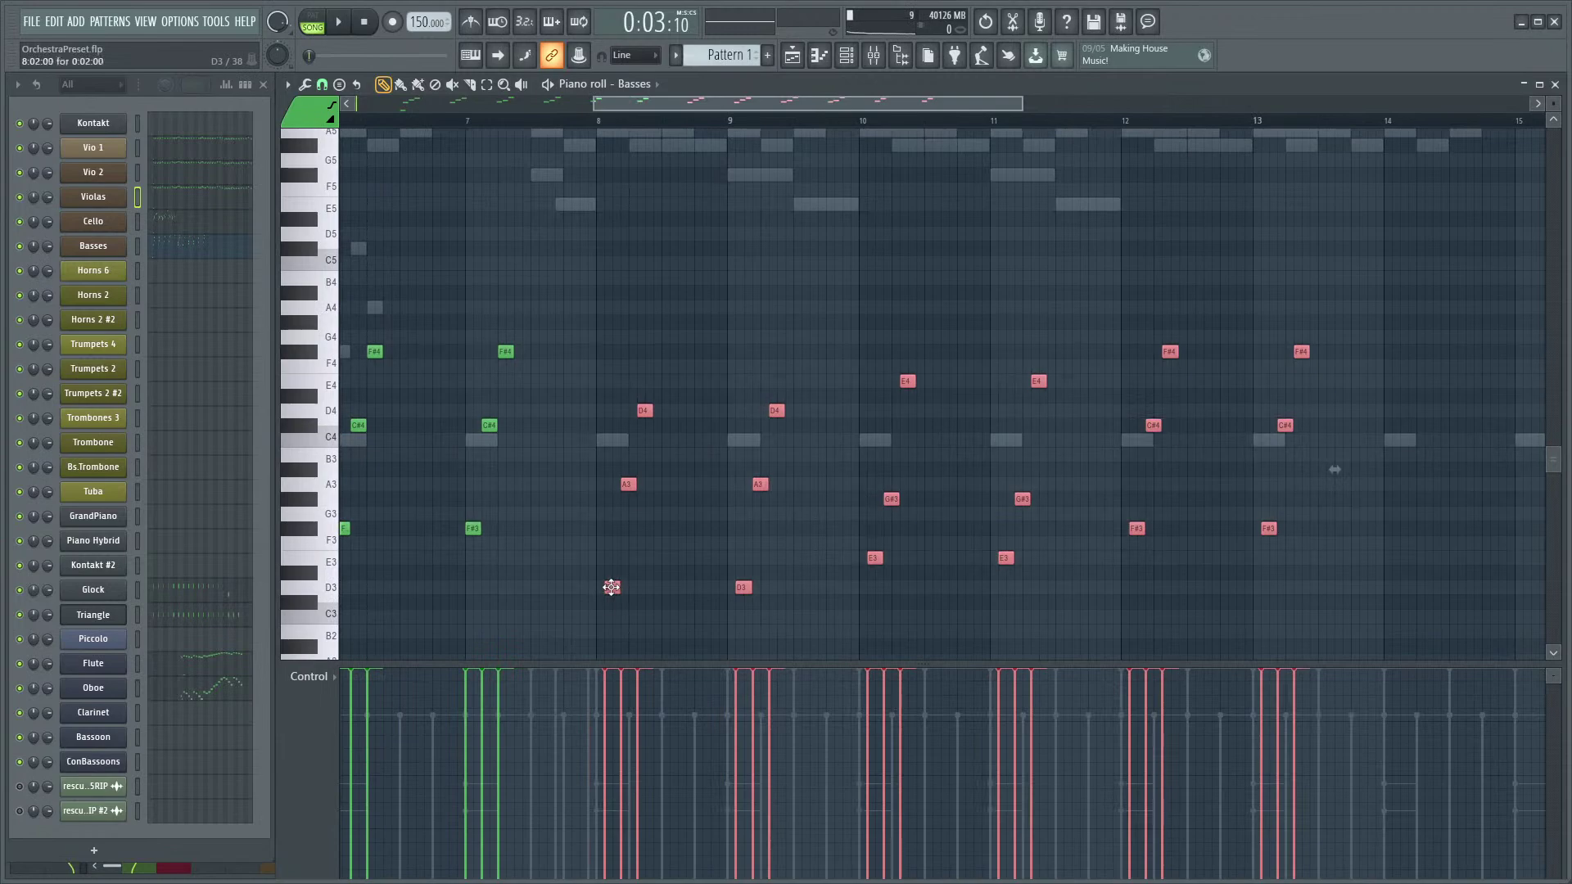
scroll(623, 598, down, 5)
scroll(550, 414, down, 2)
scroll(698, 446, up, 1)
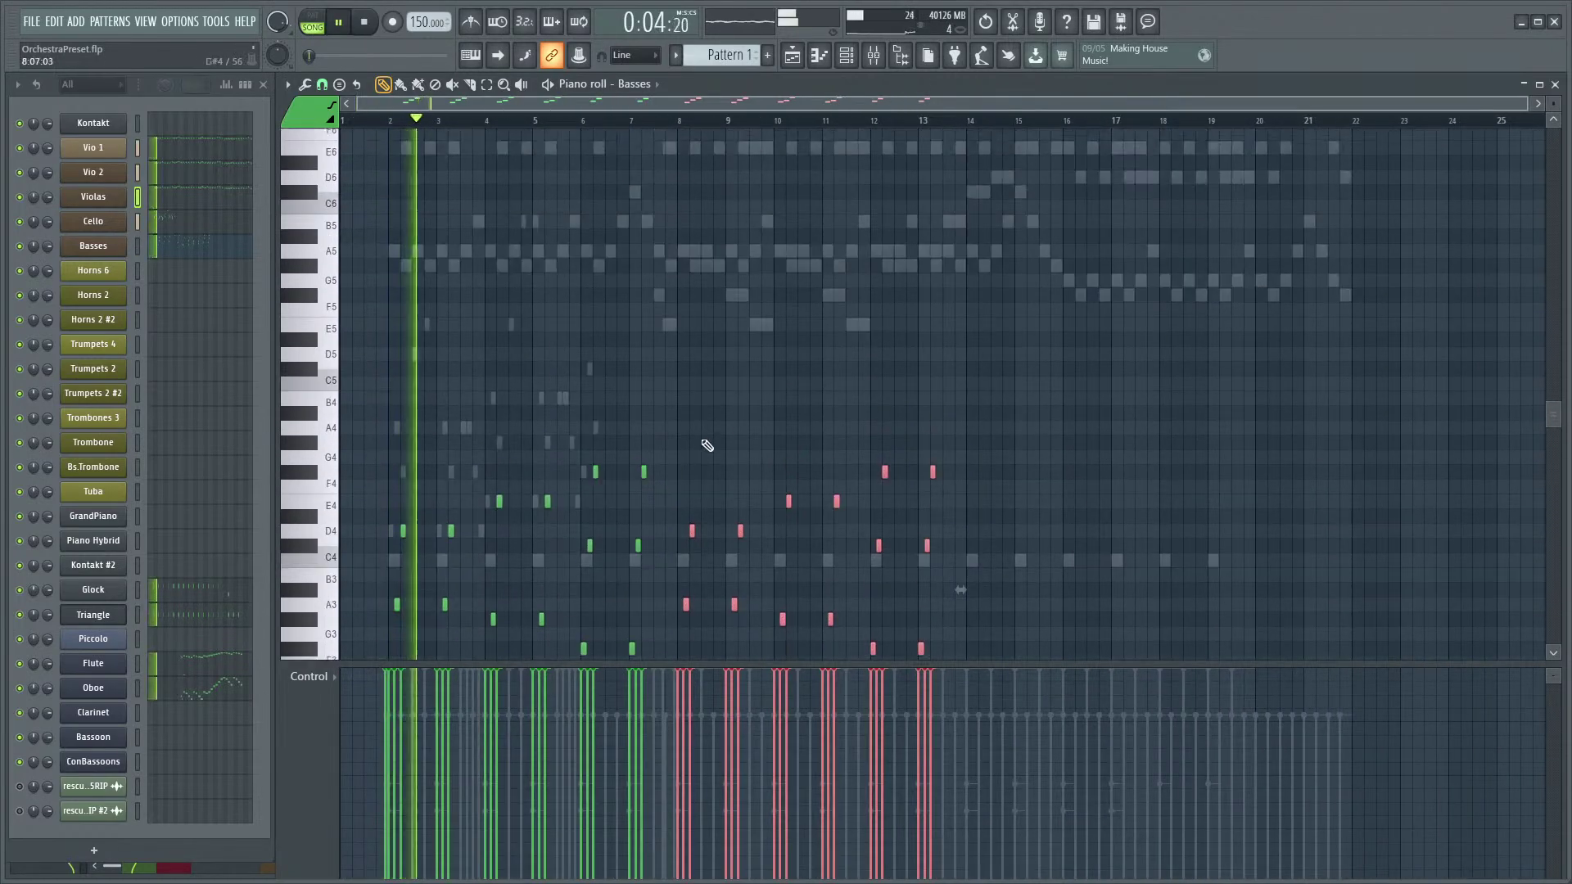
- Listen to the arrangement while following the copied Basses arpeggios in bars 8 to 13
scroll(757, 478, up, 2)
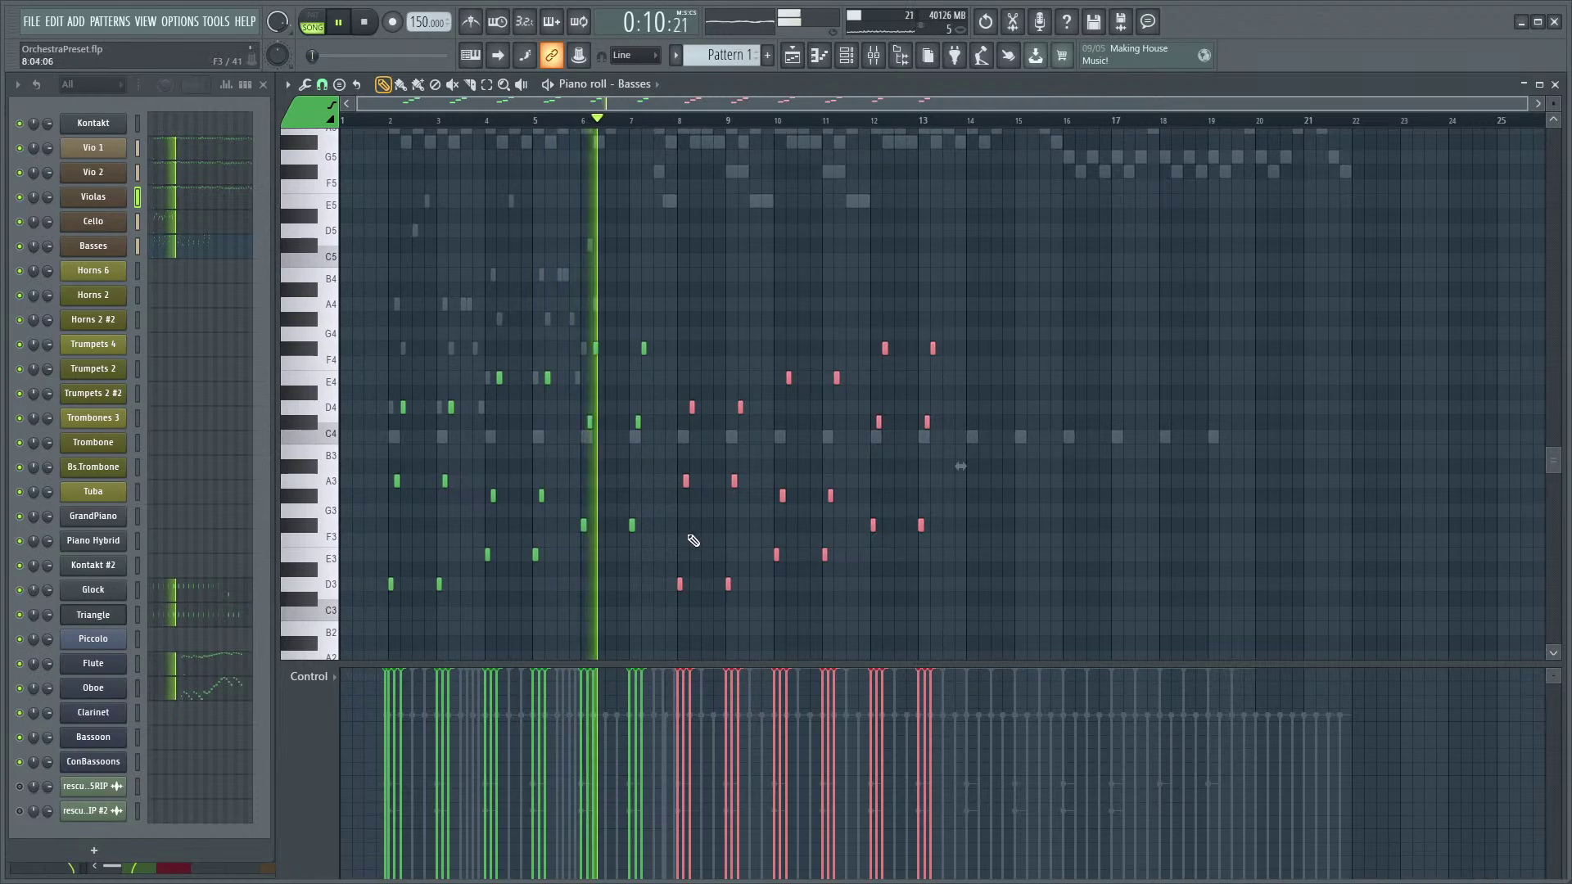
scroll(690, 532, up, 4)
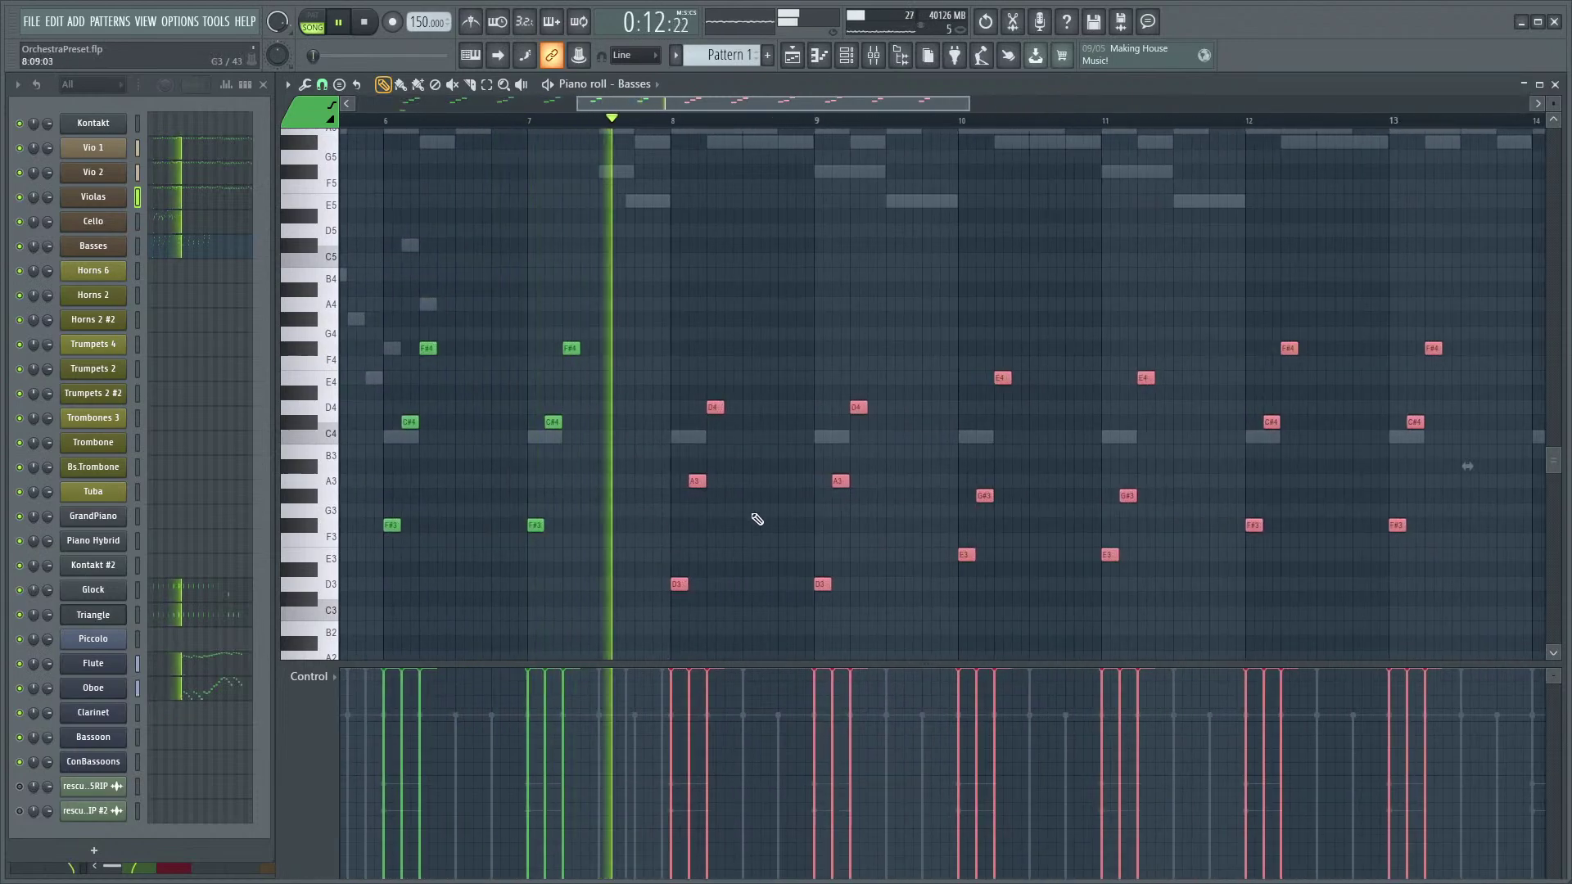
scroll(654, 524, down, 4)
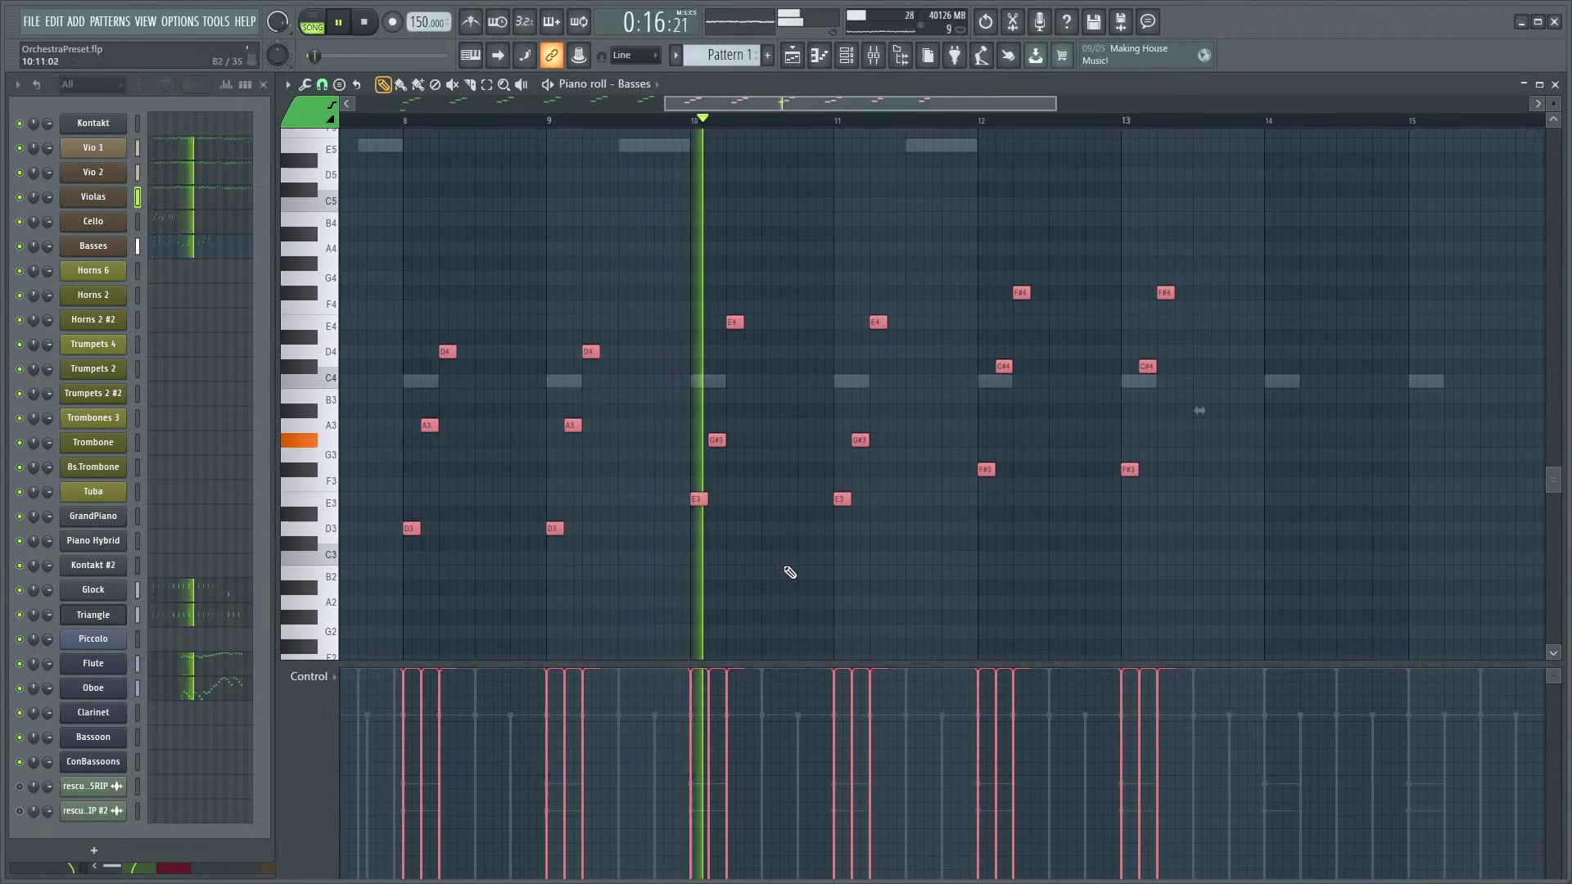
scroll(819, 575, up, 1)
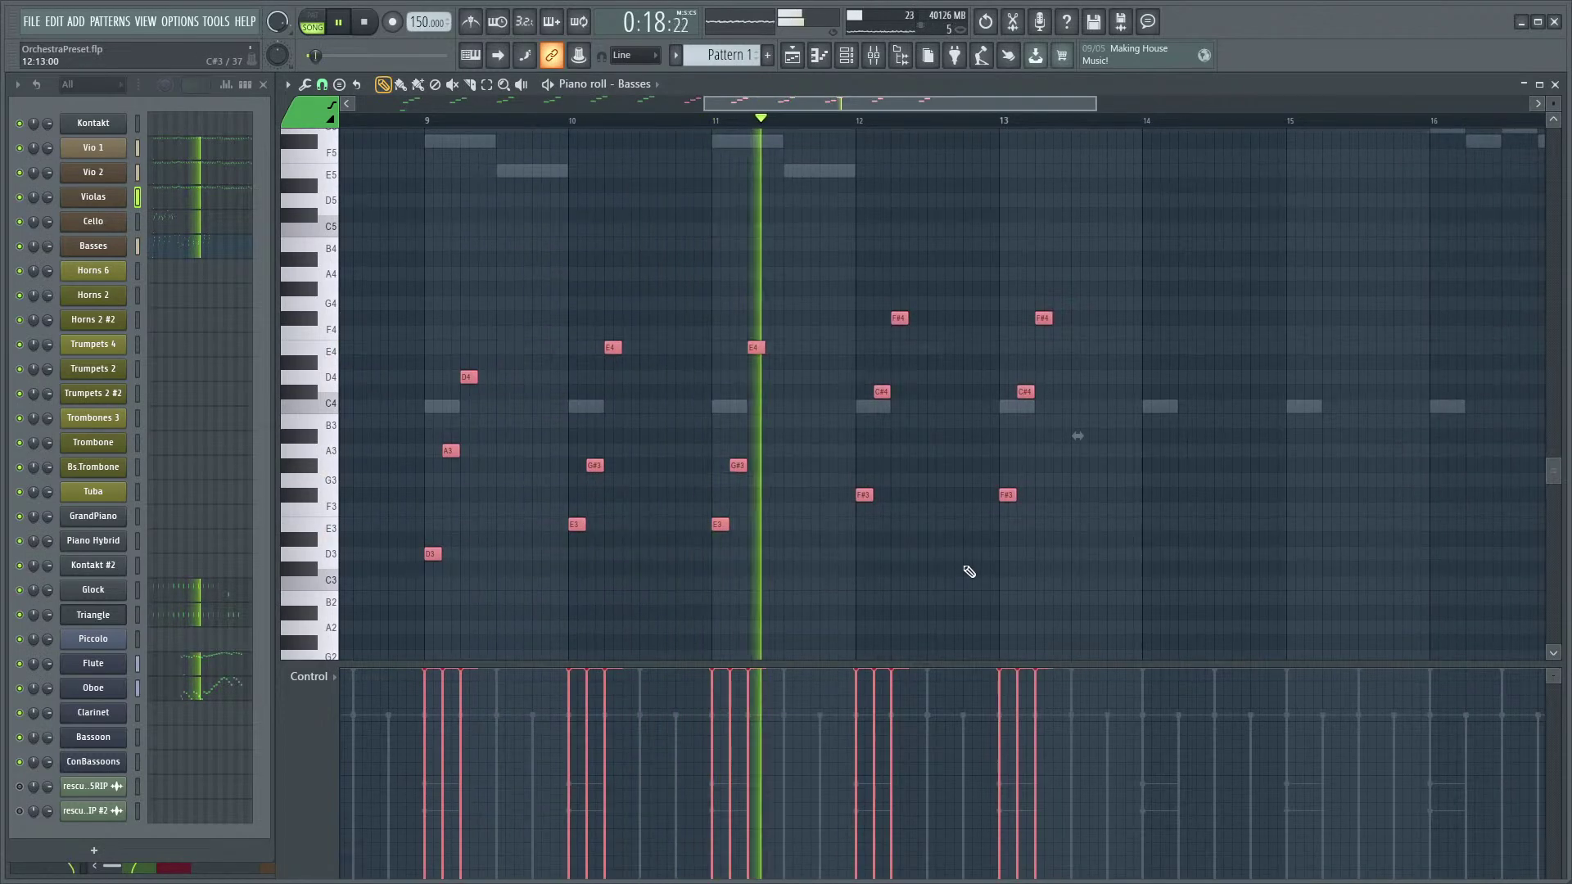
scroll(941, 524, up, 1)
- Duplicate the Basses' F#3–C#4–F#4 arpeggios from bars 12–13 into bars 14–15
key(ctrl+d)
ctrl+drag(915, 316, 616, 563)
key(ctrl+b)
key(space)
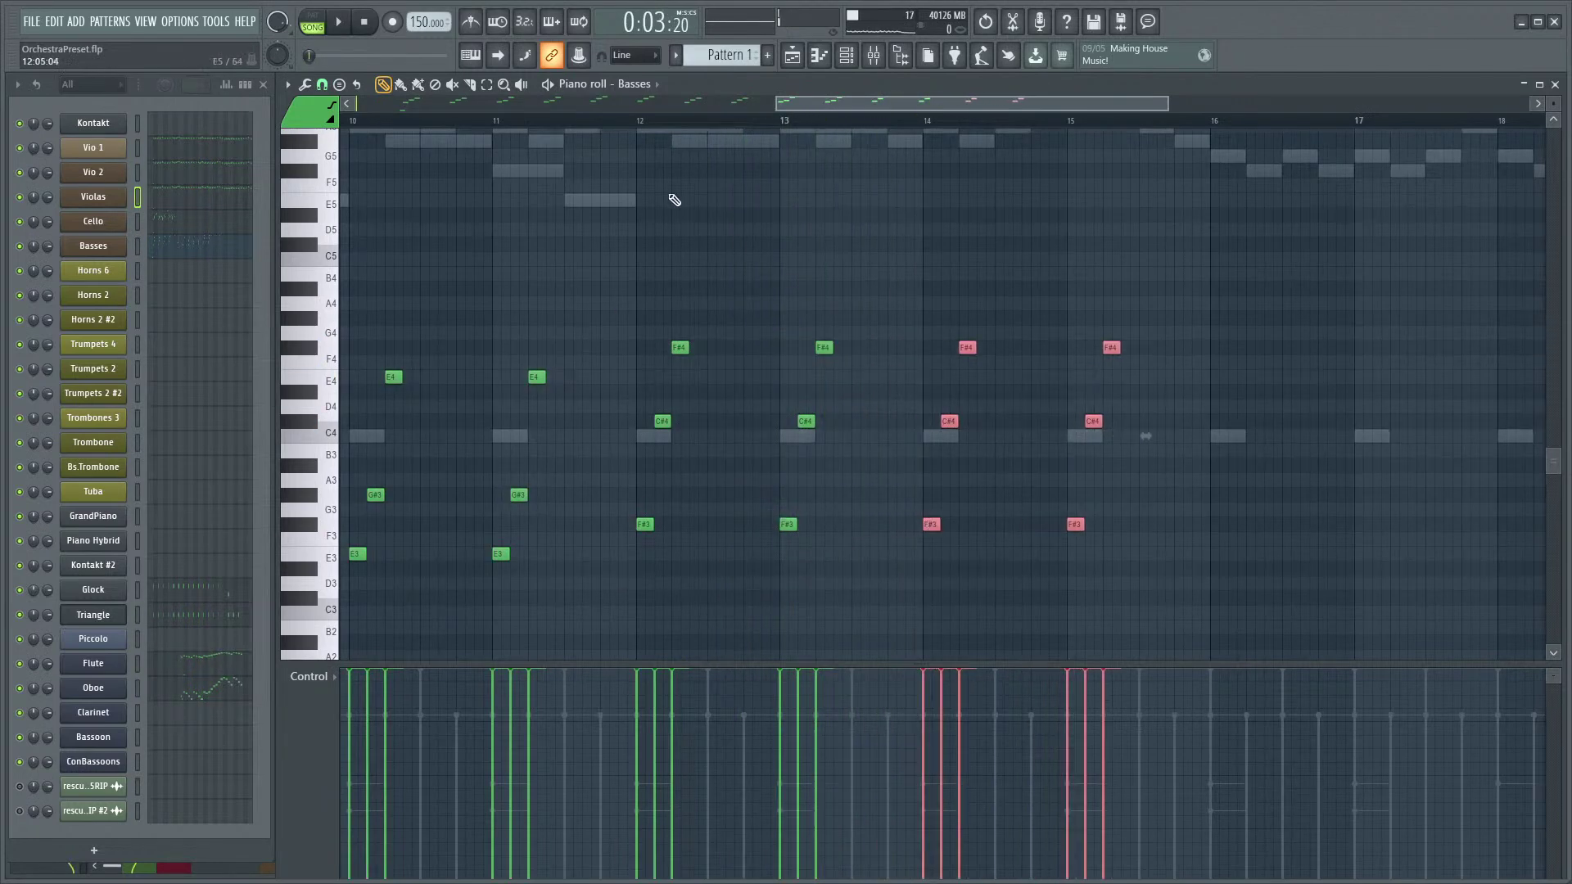
- Play the arrangement from bar 12 to check the repeated Basses arpeggios up to bar 15
click(633, 117)
key(space)
scroll(1040, 302, down, 2)
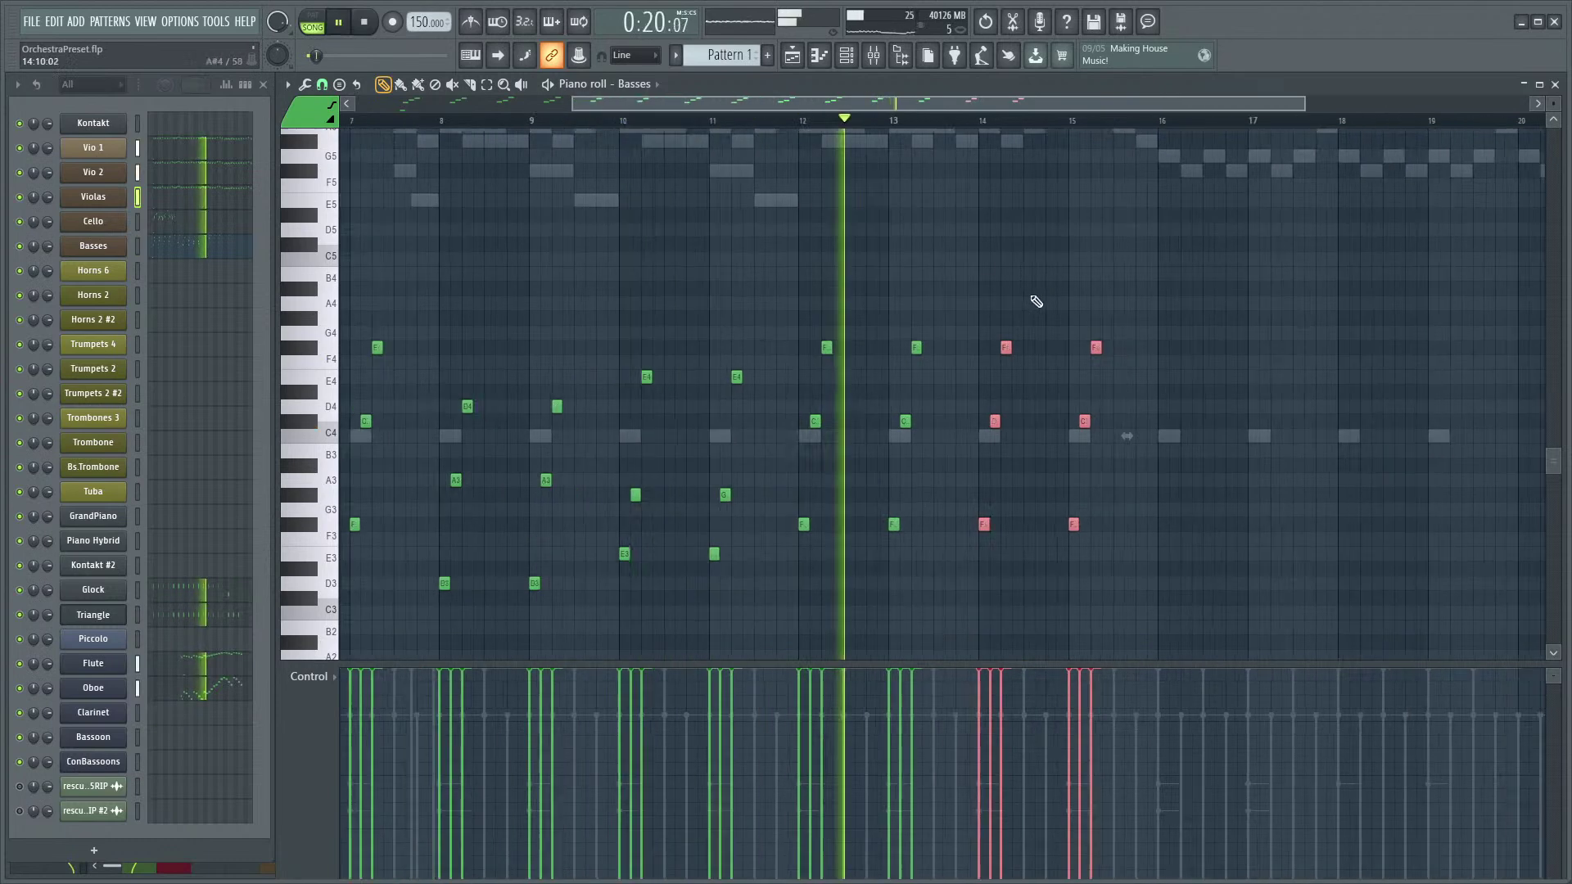
scroll(1134, 340, up, 1)
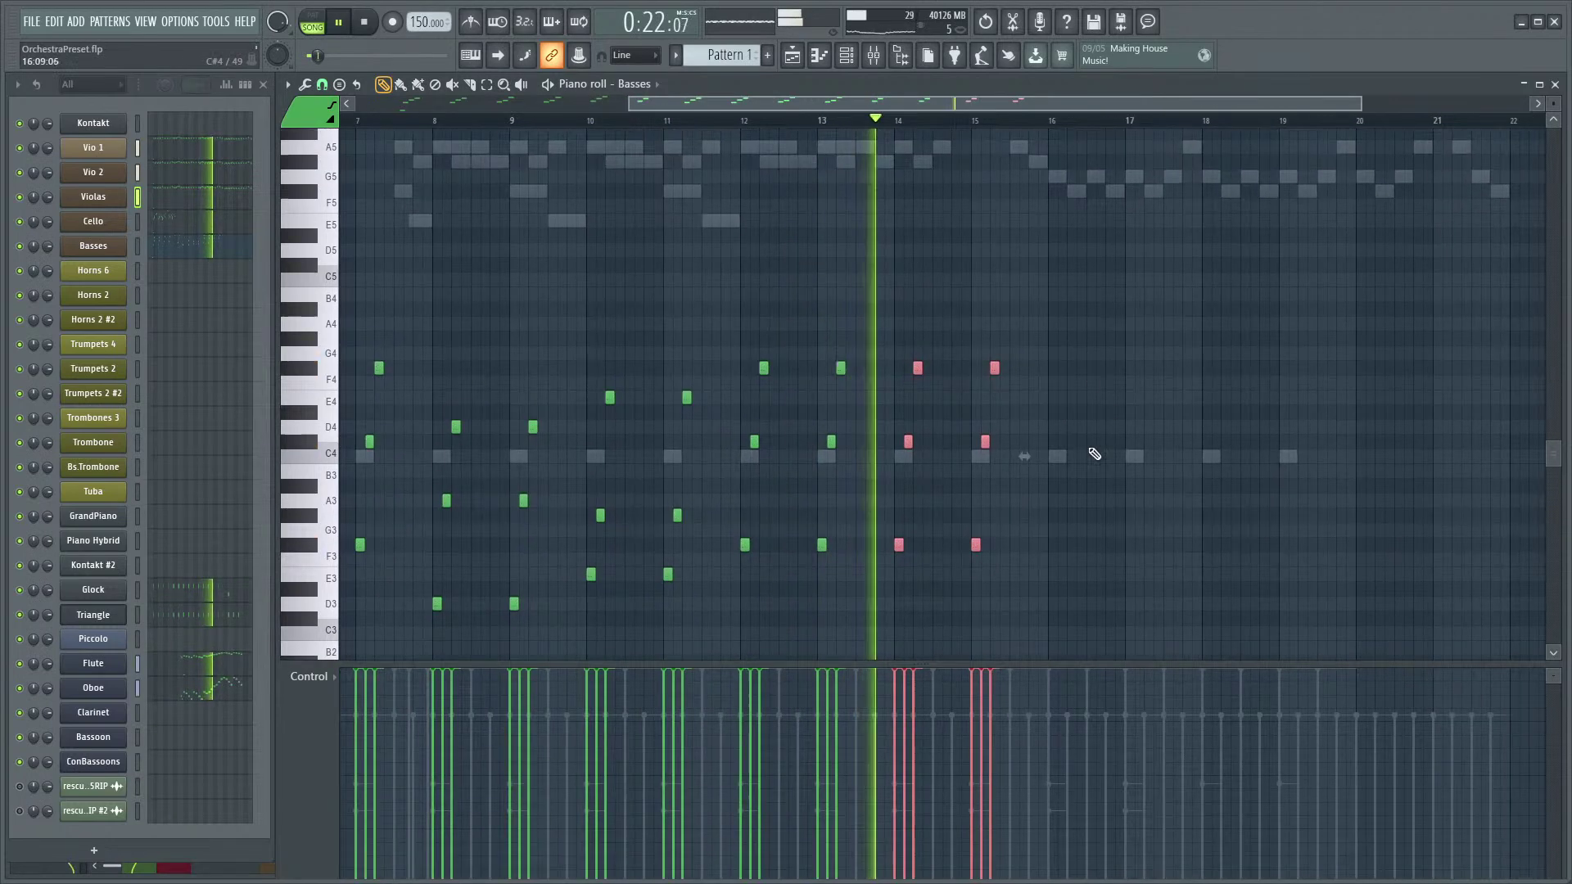
- Duplicate the Basses' arpeggios from bars 8–15 starting at bar 16 and lower the copy by two semitones to begin on C3
ctrl+scroll(1060, 382, up, 2)
scroll(1014, 249, down, 3)
ctrl+scroll(1004, 326, down, 1)
ctrl+drag(1071, 219, 416, 610)
ctrl+scroll(1203, 481, up, 4)
scroll(1056, 523, up, 1)
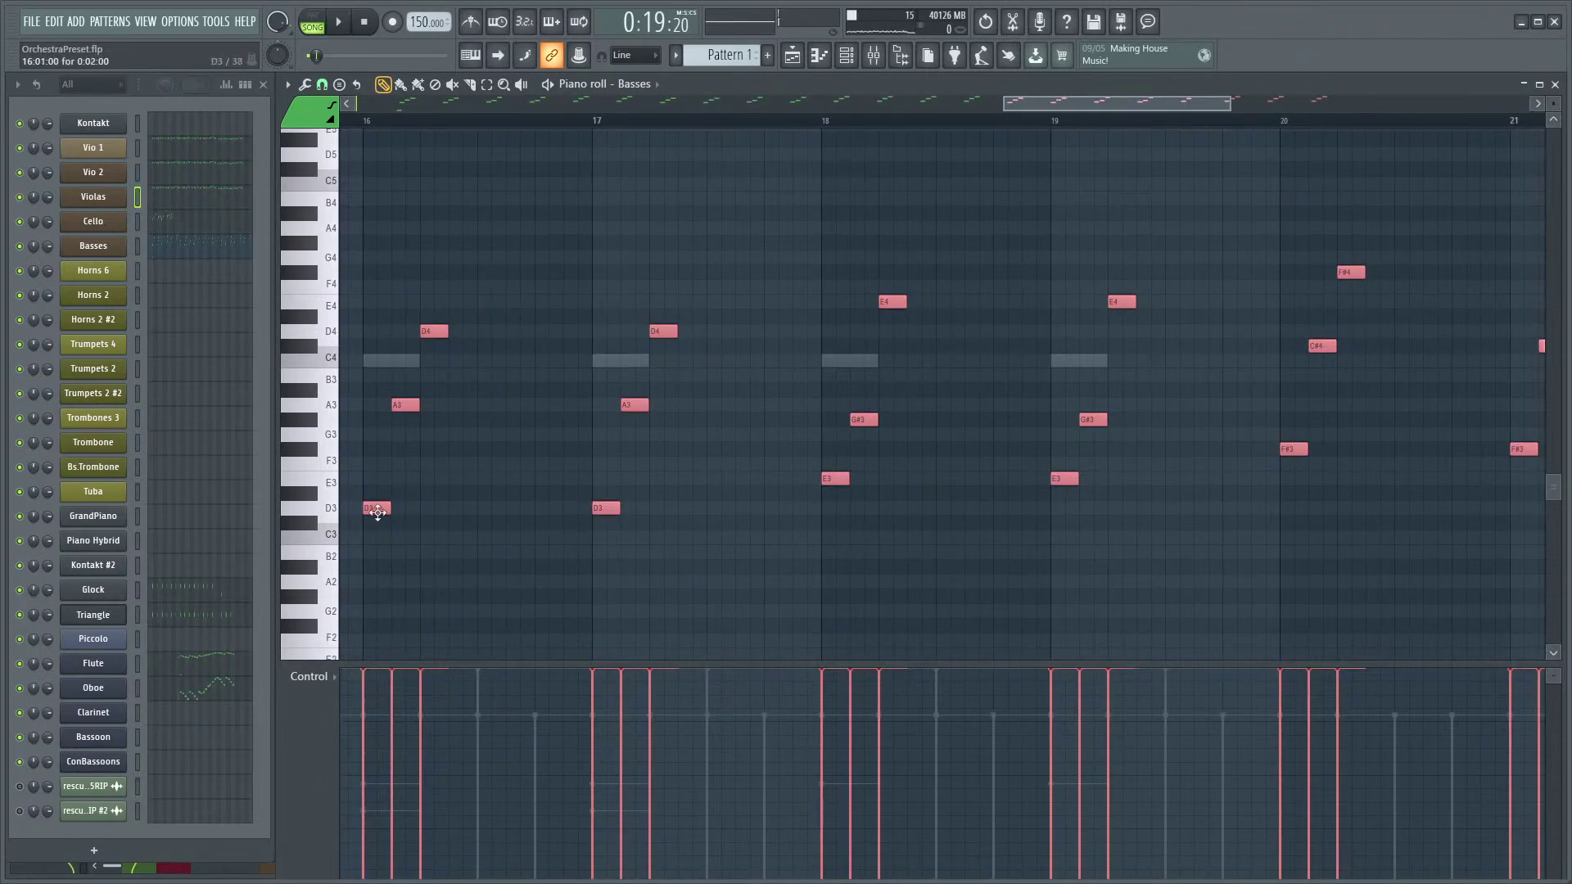
mouse_move(383, 544)
mouse_down()
mouse_move(397, 543)
mouse_move(381, 537)
mouse_up()
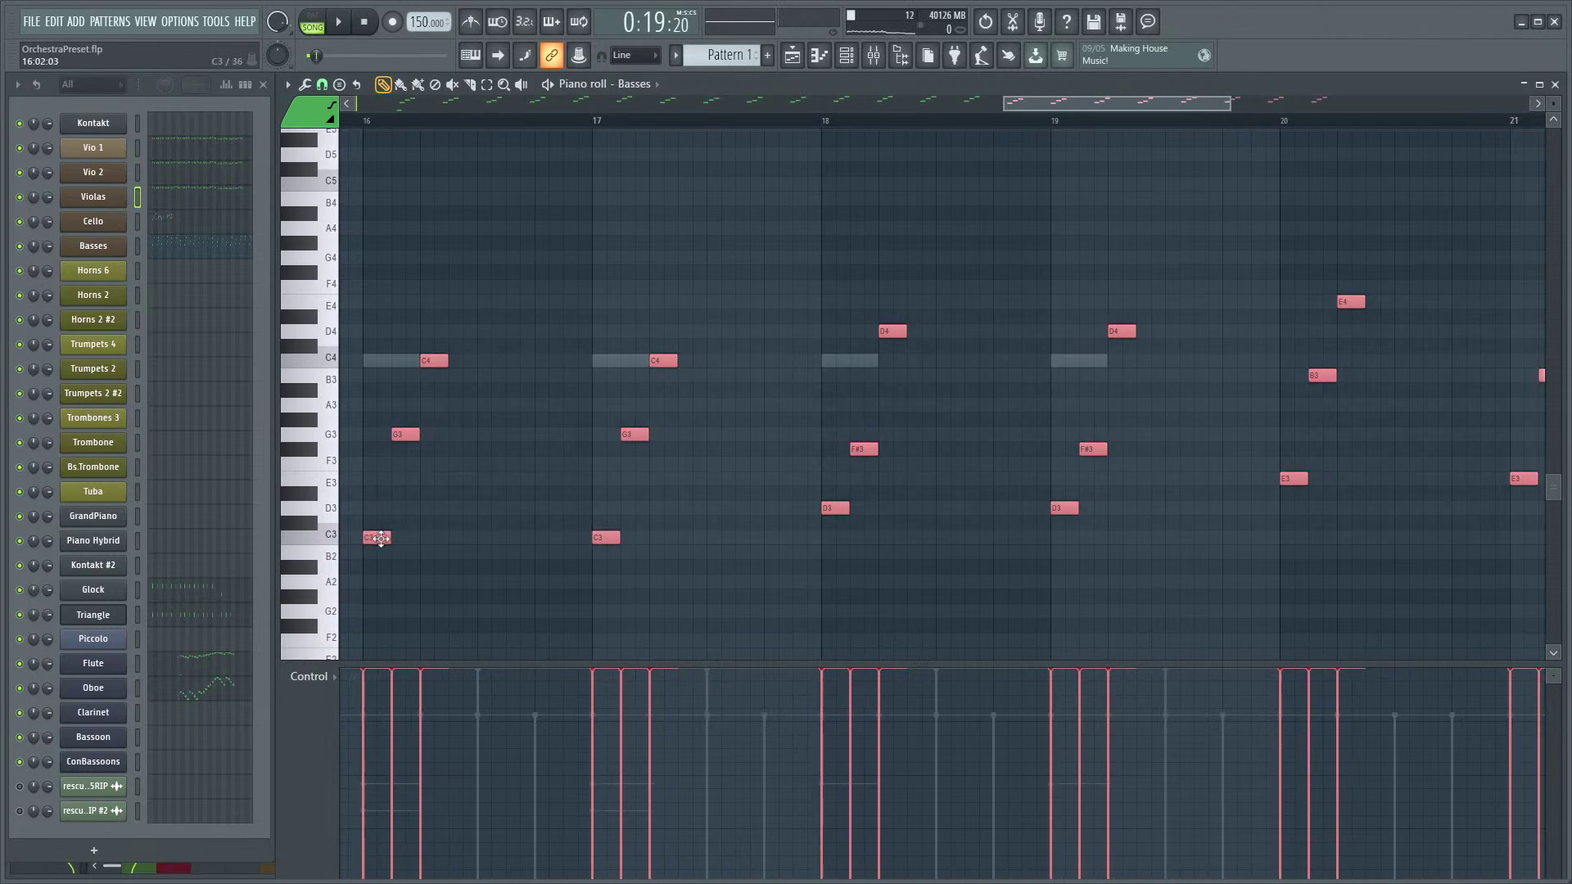
- Play the arrangement and check the lowered Basses arpeggios from bar 16 onward
key(space)
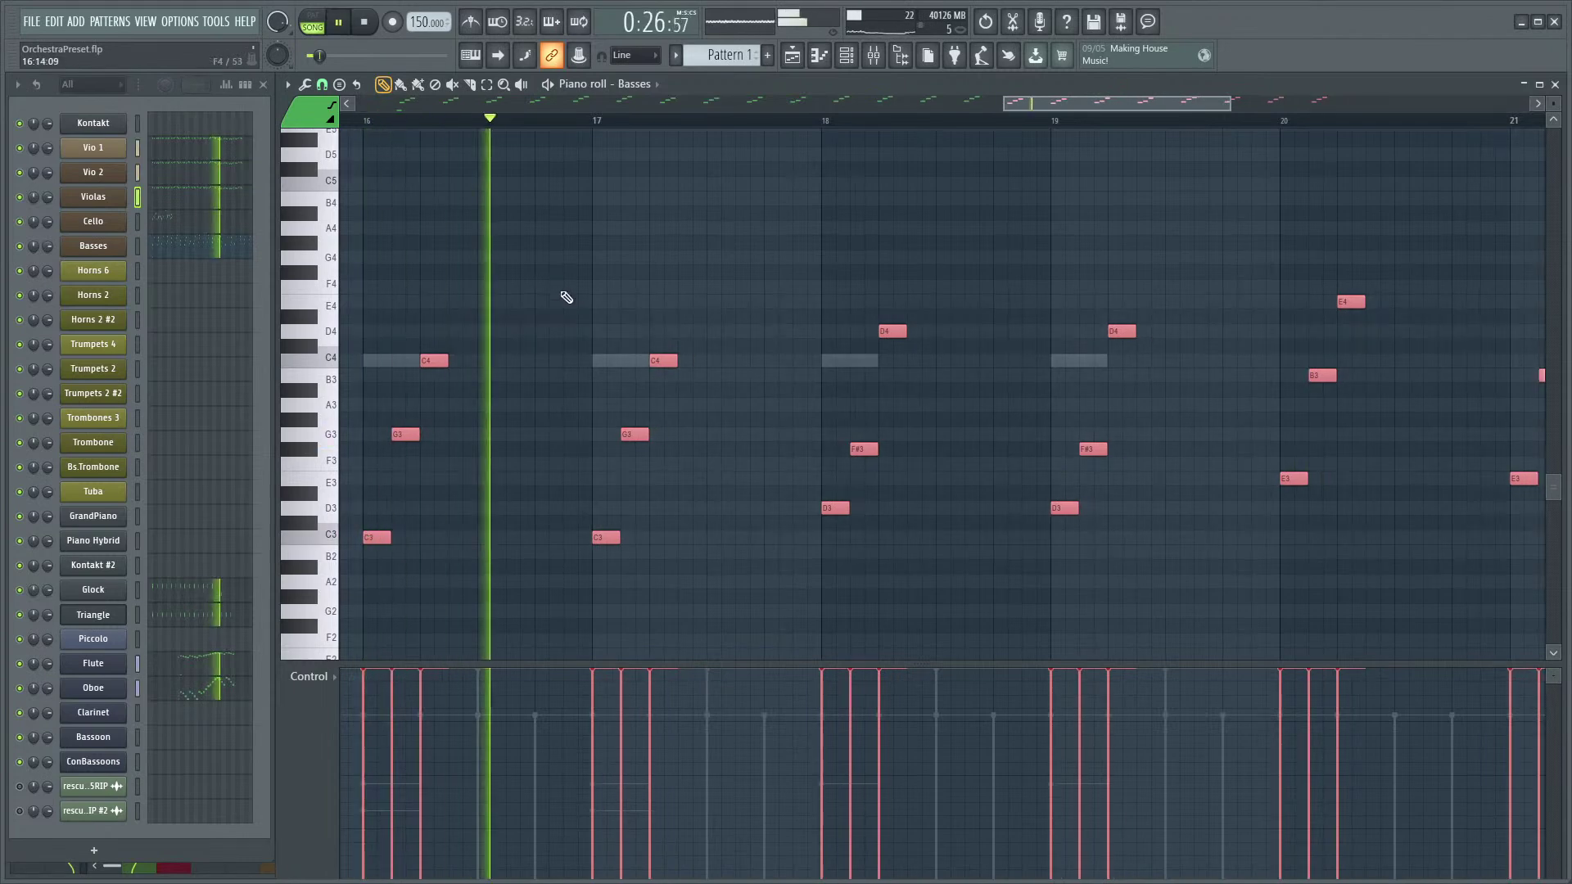
scroll(817, 231, down, 3)
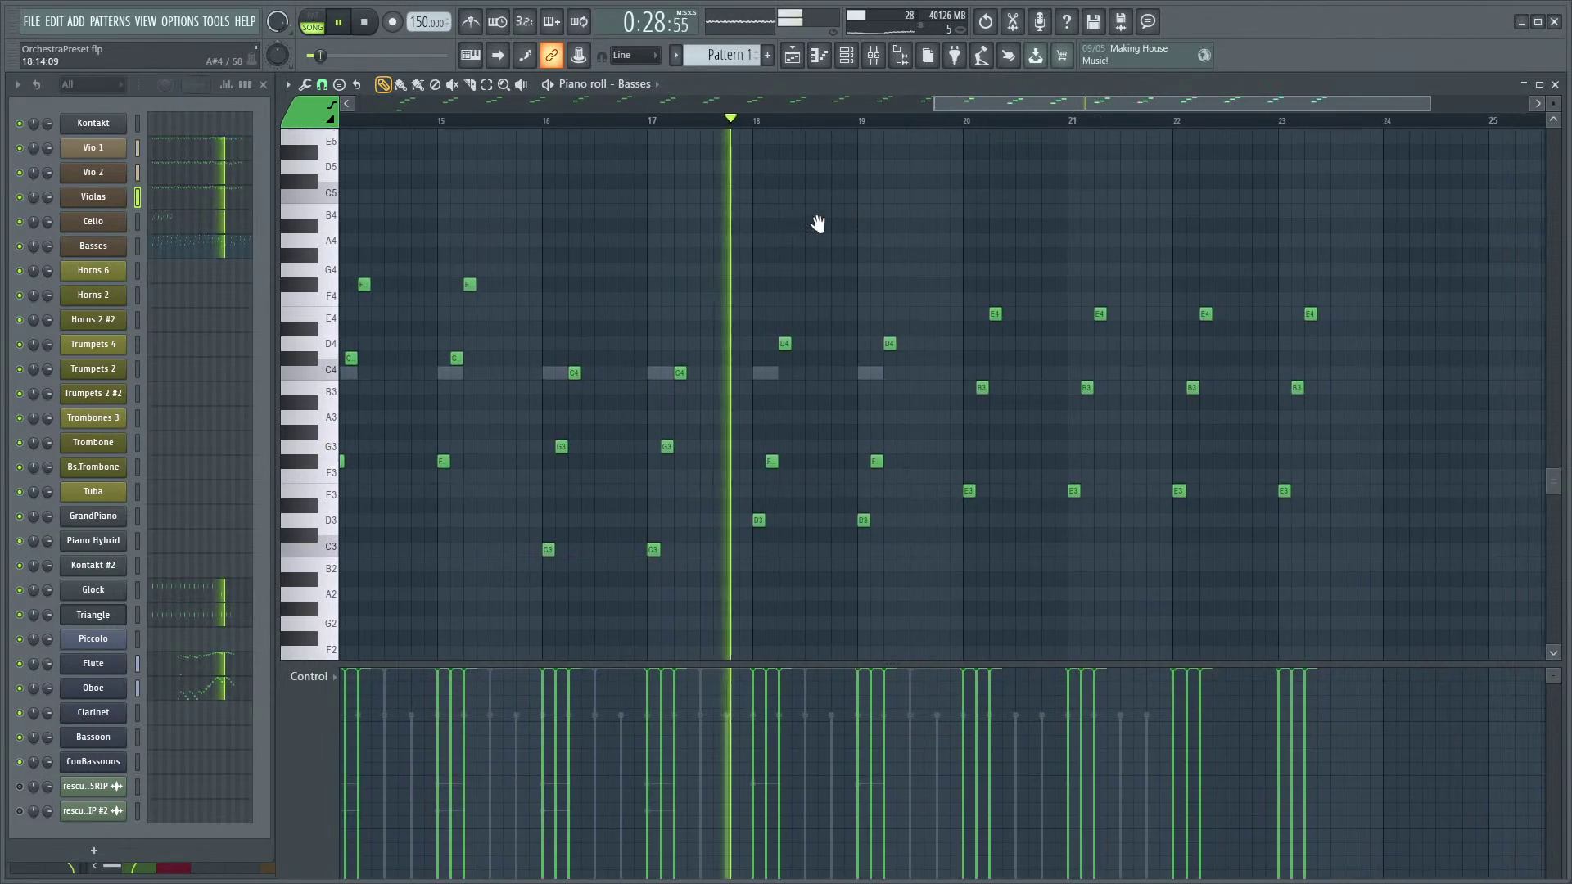
drag(789, 235, 607, 284)
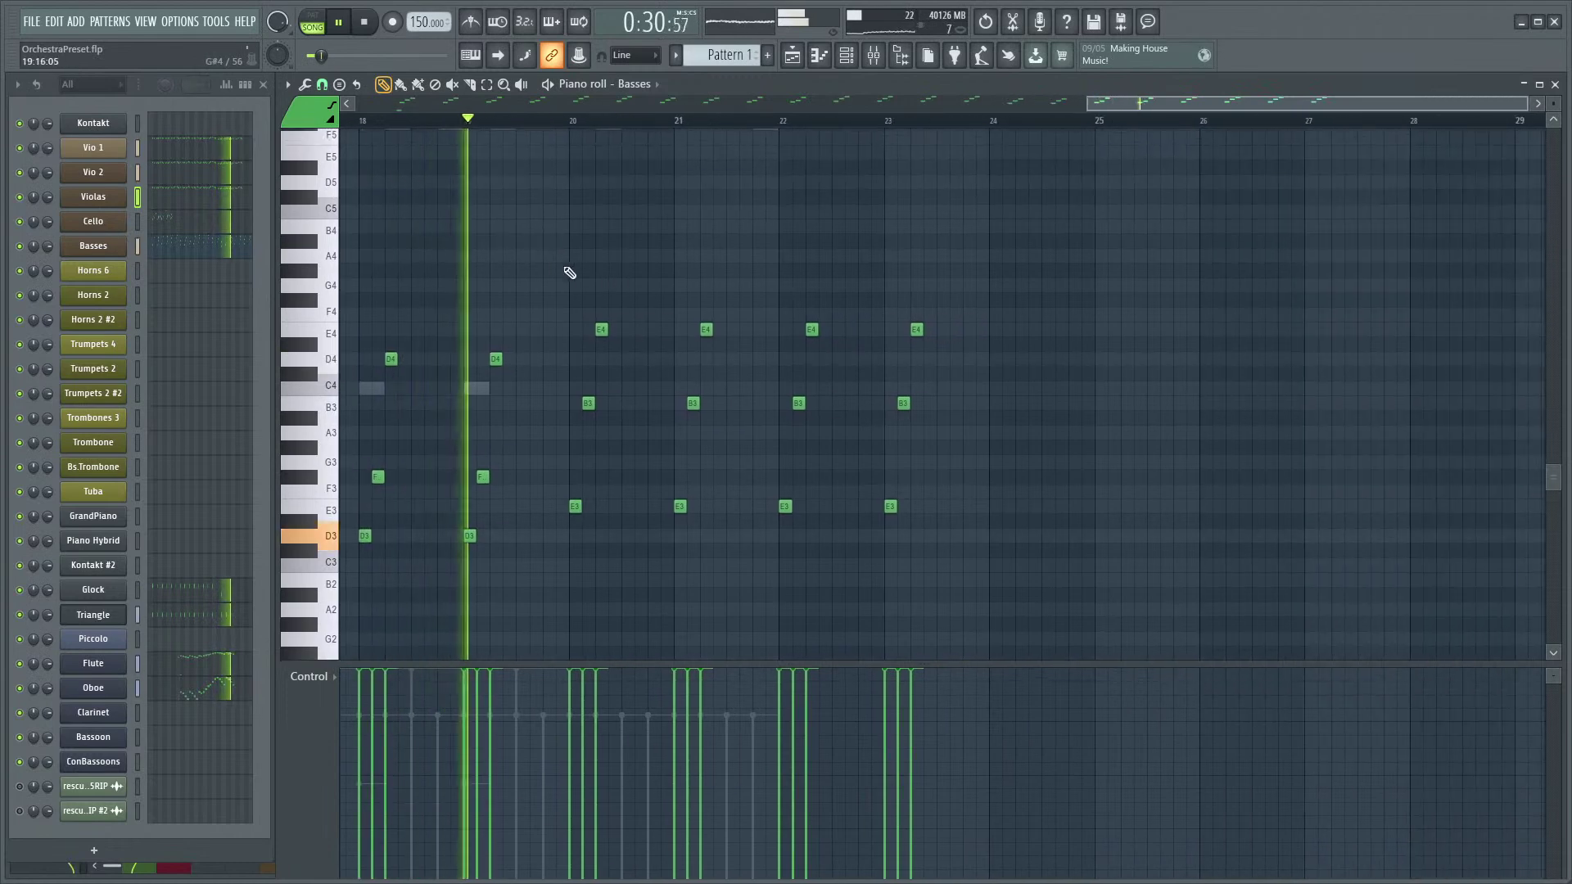
scroll(874, 219, down, 1)
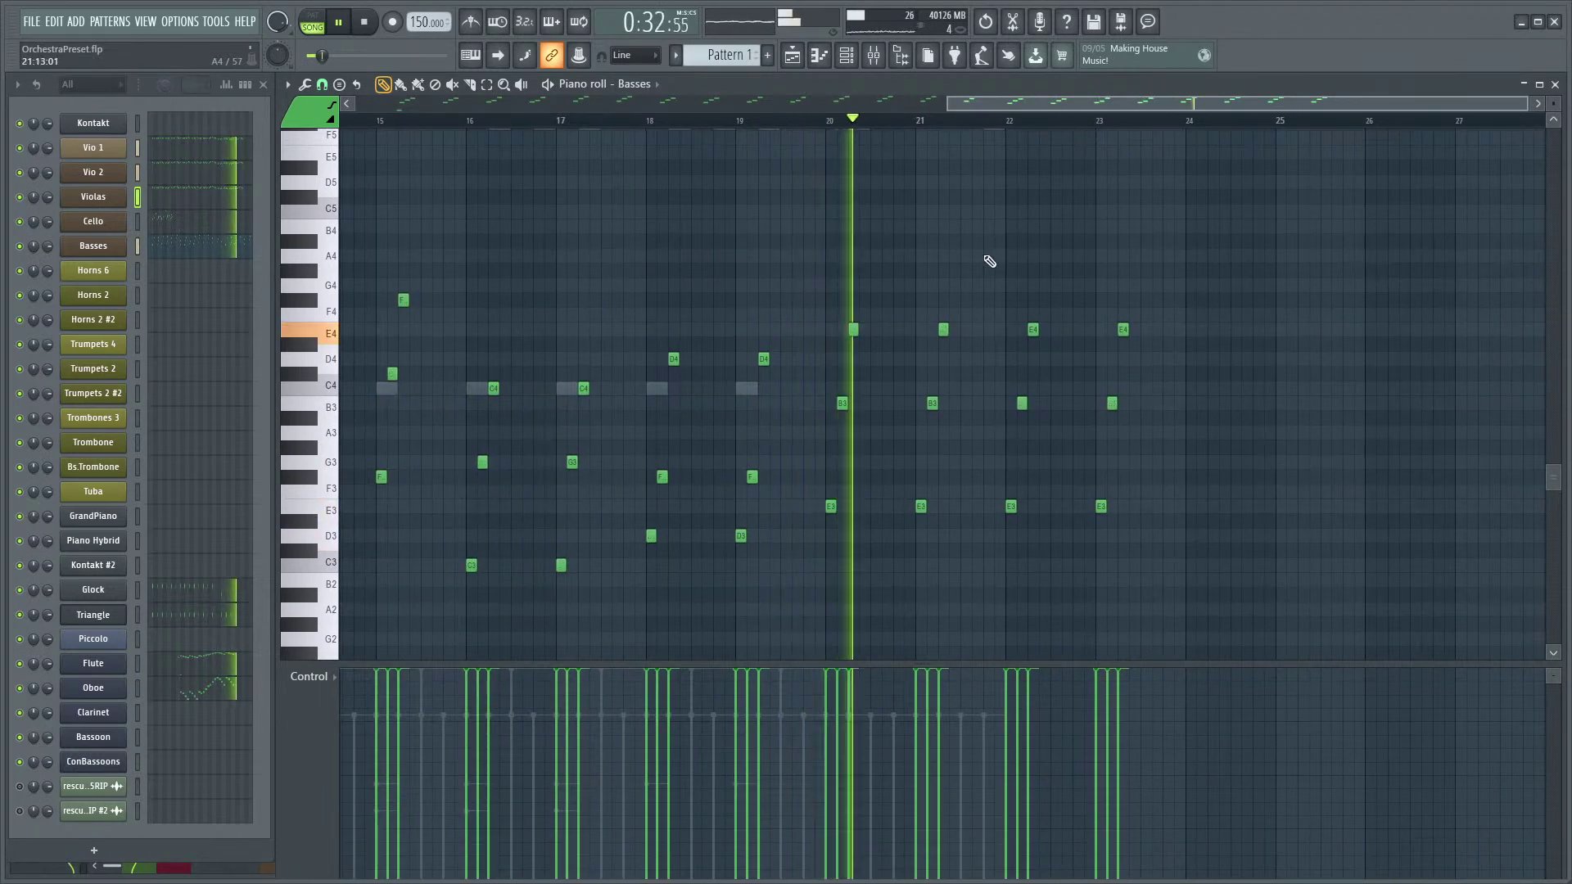
- Delete the surplus Basses arpeggio notes in bars 22 and 23
scroll(1048, 303, up, 2)
right_click(1033, 373)
right_click(1123, 373)
right_click(1111, 447)
right_click(1022, 447)
right_click(1011, 550)
- Play the arrangement from the beginning and check how the extended Basses part fits
scroll(653, 333, down, 3)
scroll(919, 253, down, 1)
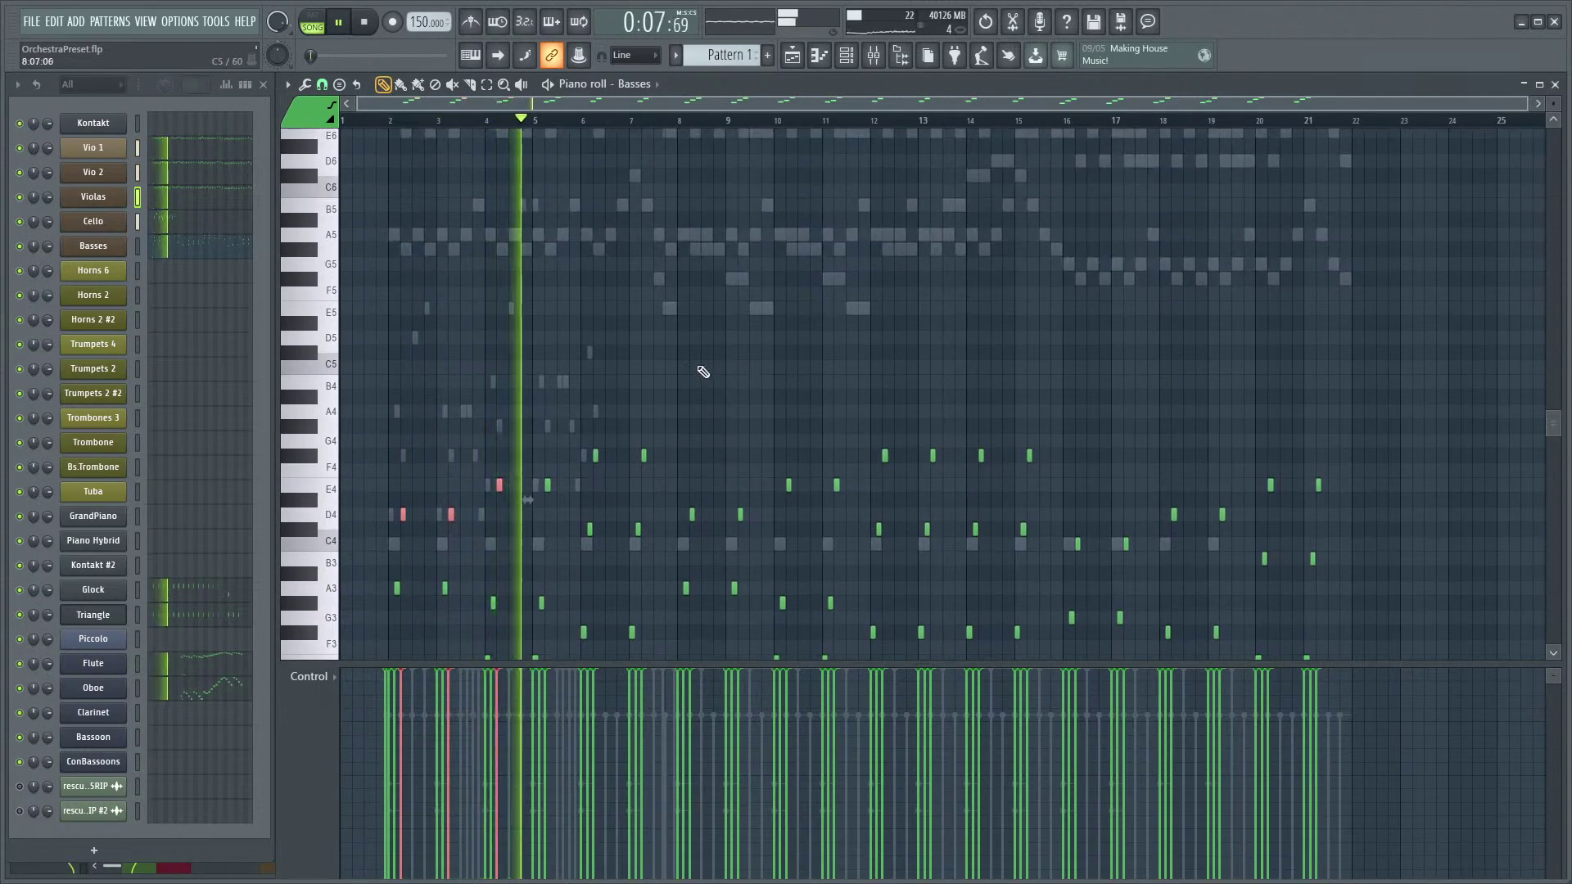
scroll(741, 458, down, 2)
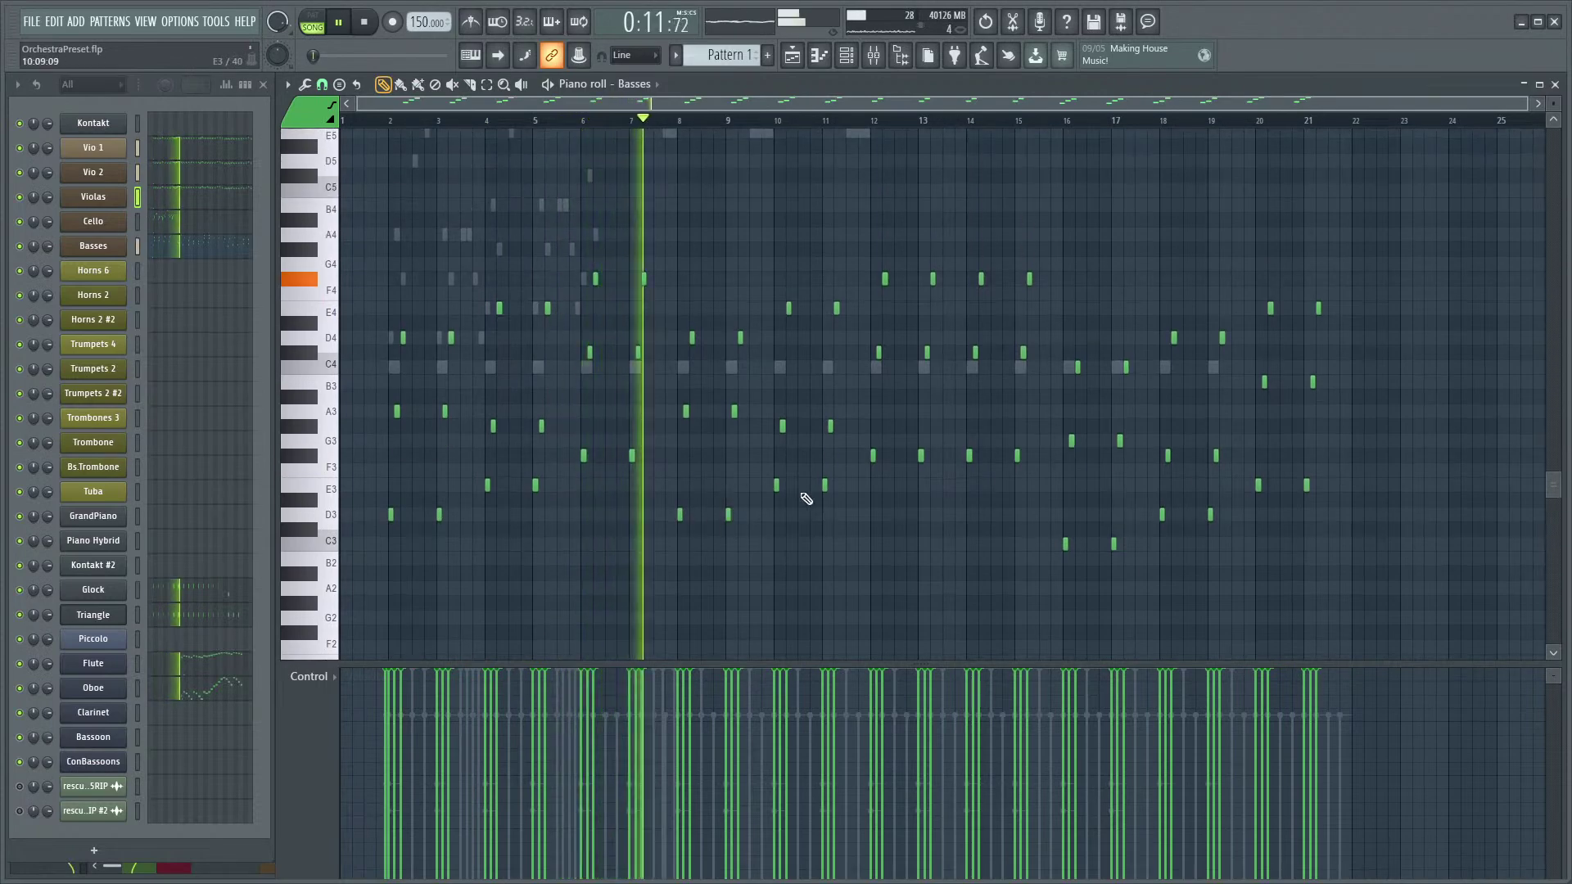
- Select all of the Basses' notes from bar 2 through bar 21
drag(1362, 205, 360, 596)
scroll(449, 596, up, 3)
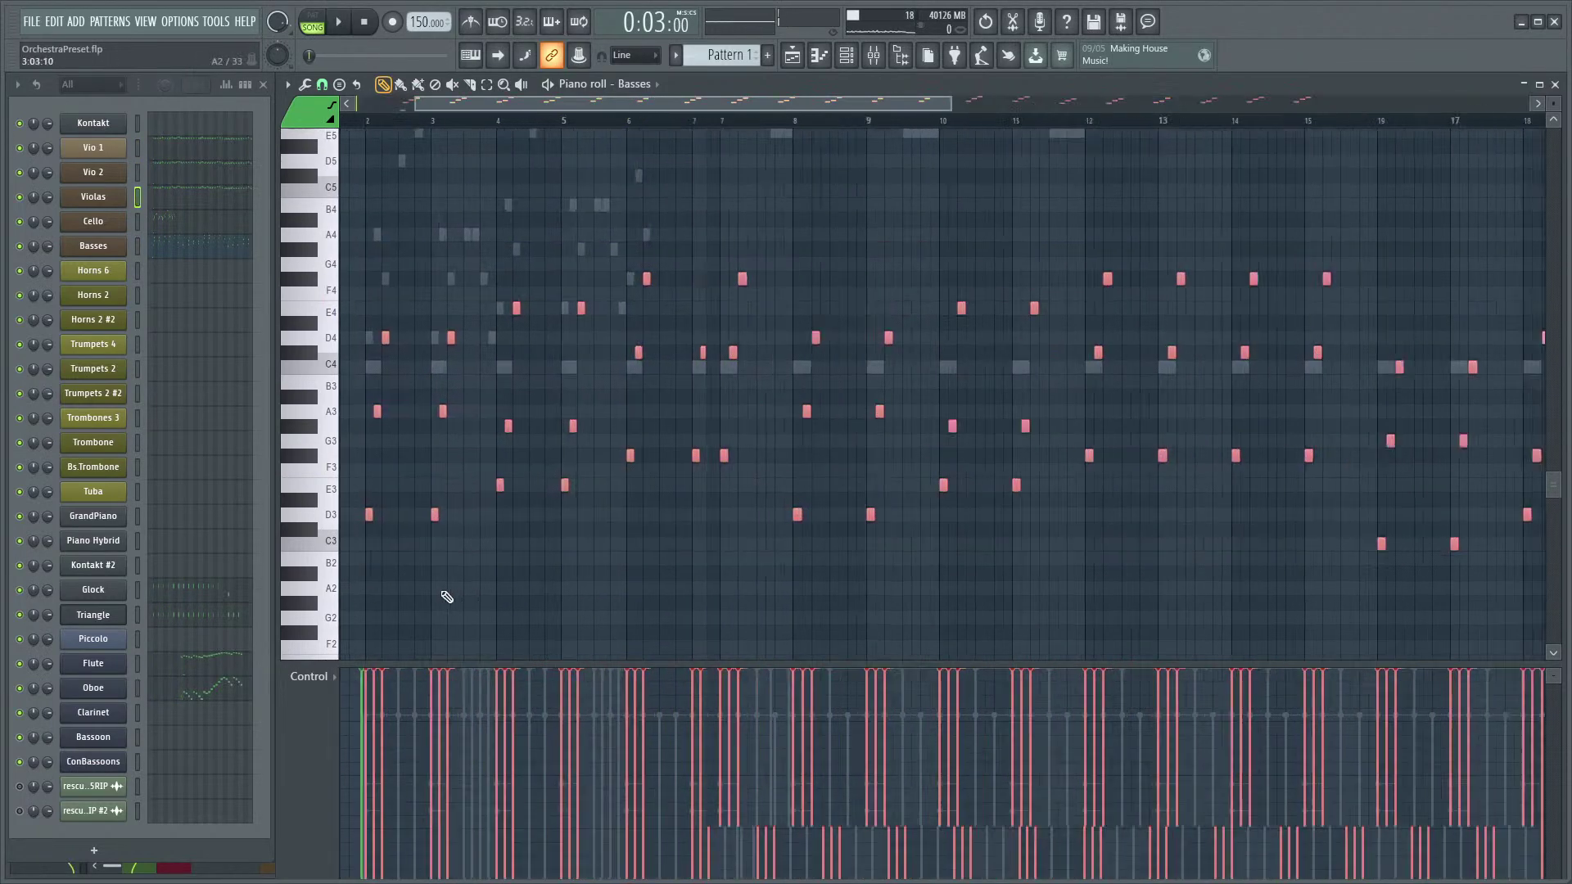
scroll(546, 563, up, 2)
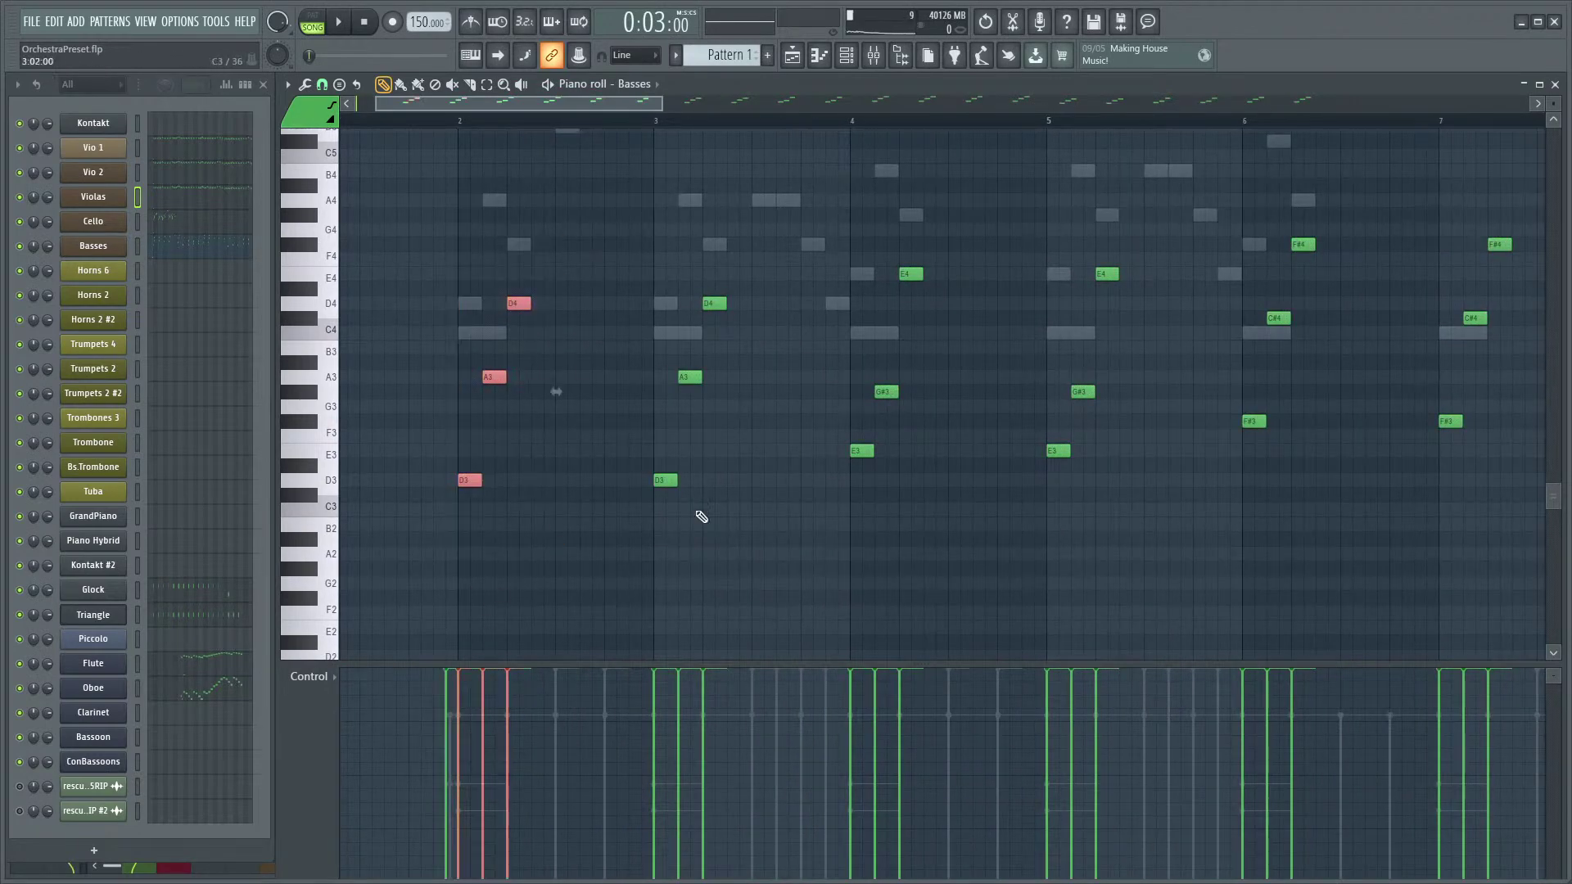
scroll(849, 544, down, 5)
drag(1428, 194, 376, 528)
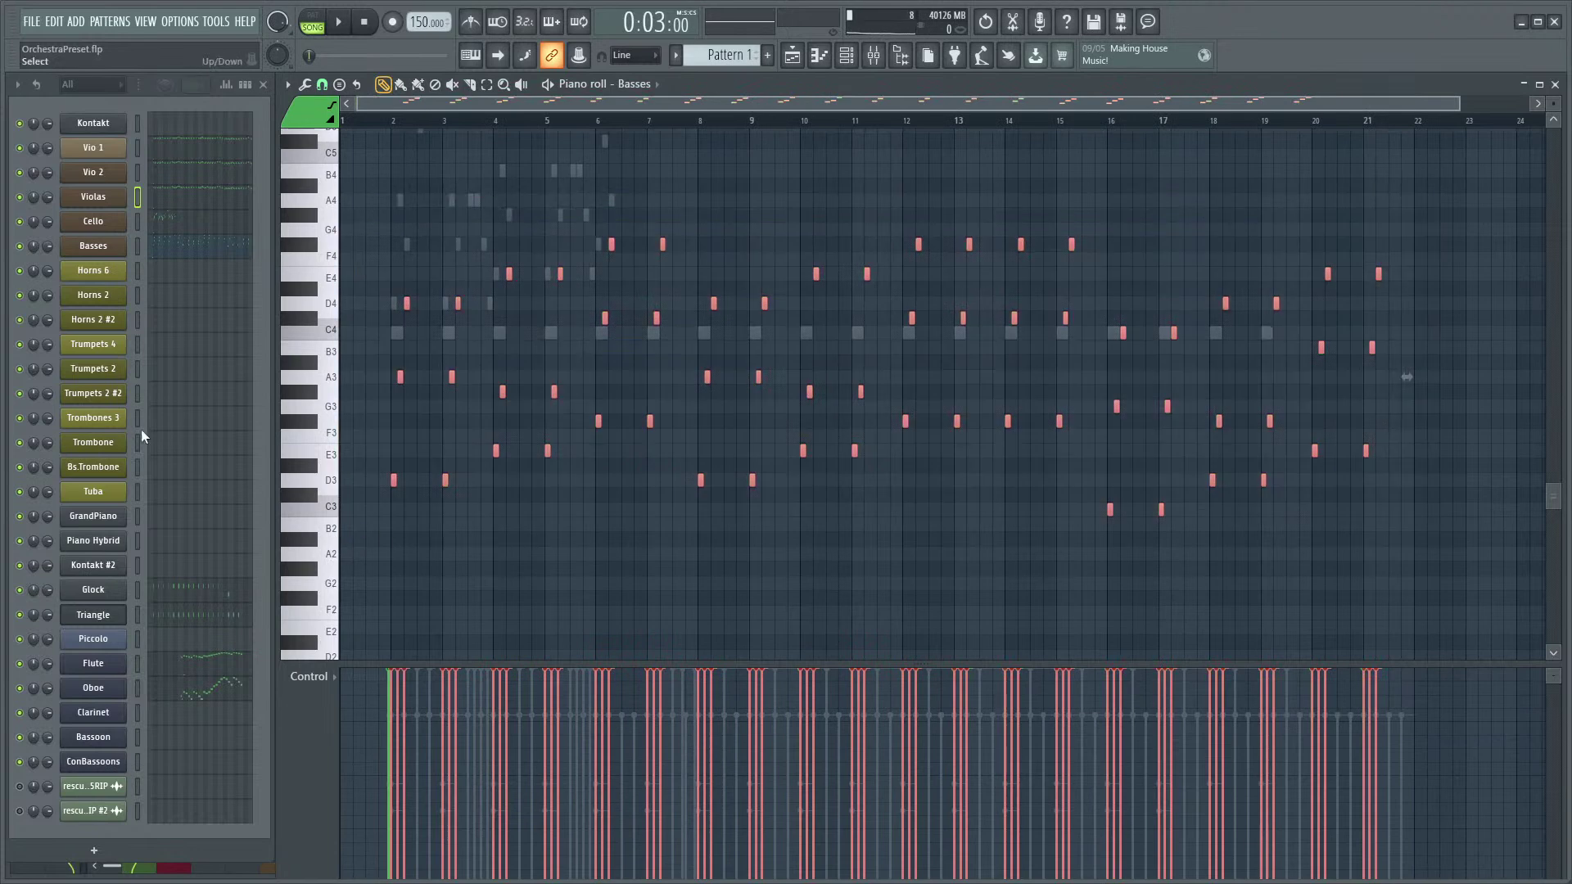
- Solo the Basses and slightly lower the velocity of the highest note in every arpeggio from bar 2 to 21
key(space)
scroll(462, 635, up, 5)
click(545, 586)
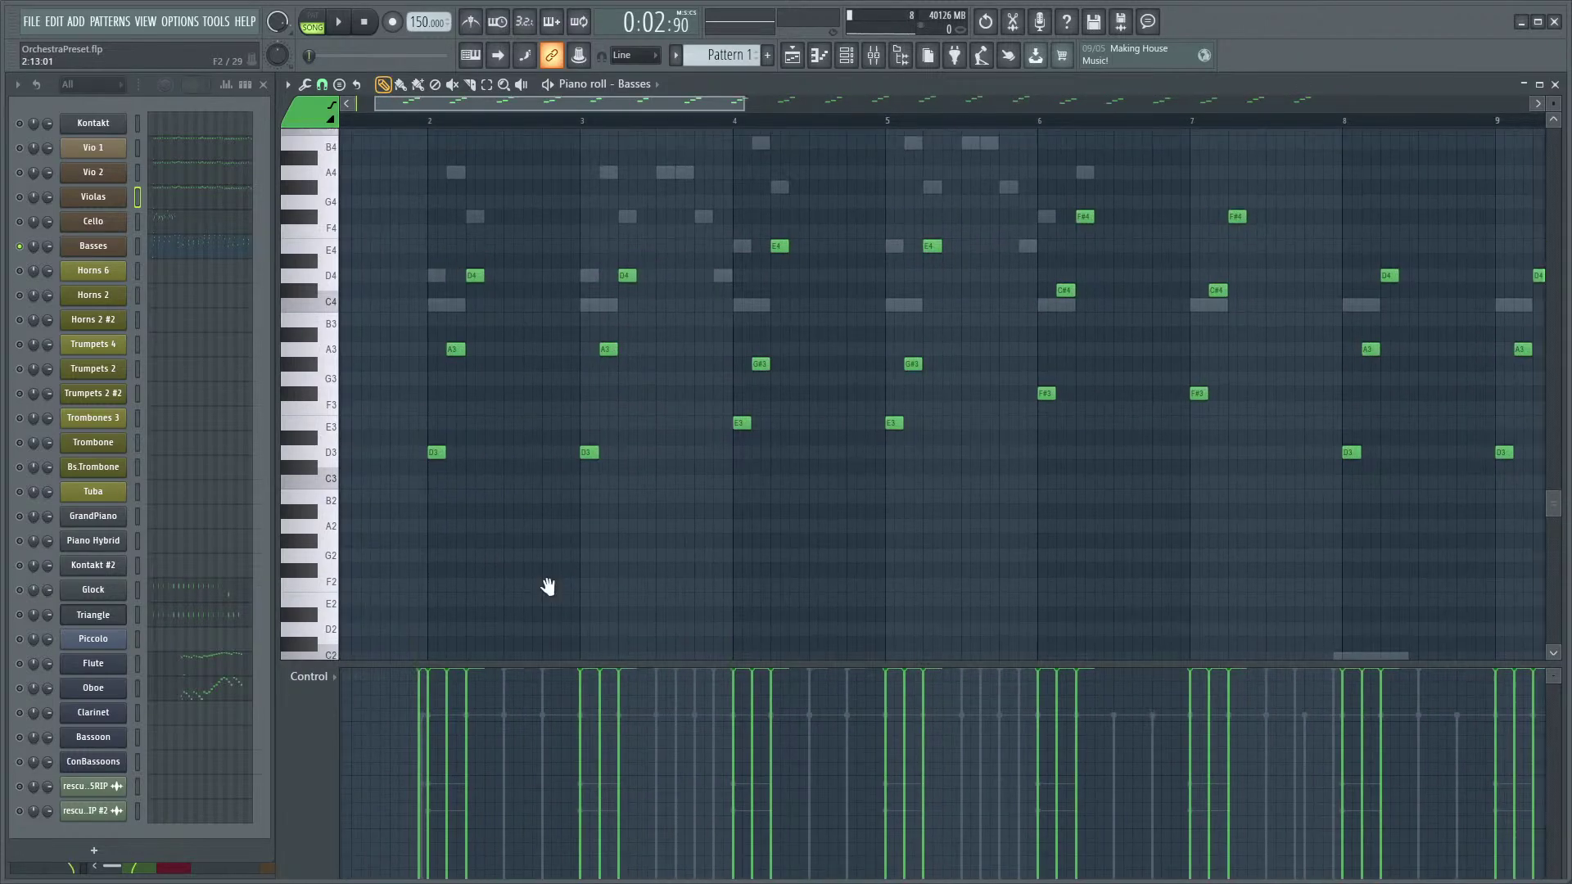
scroll(579, 334, down, 5)
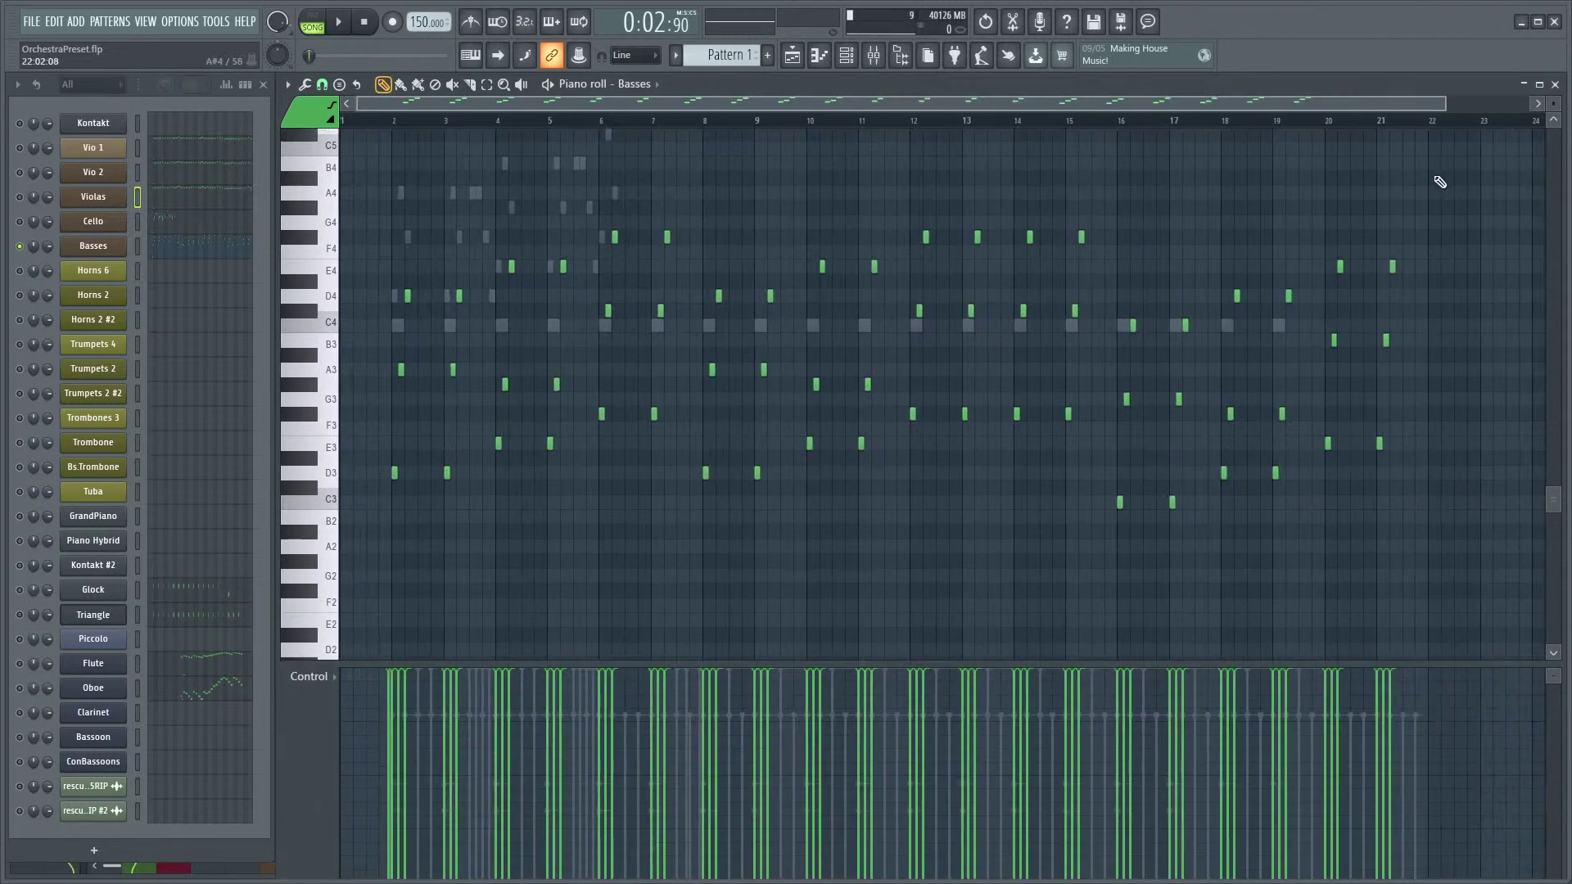
drag(1440, 157, 375, 301)
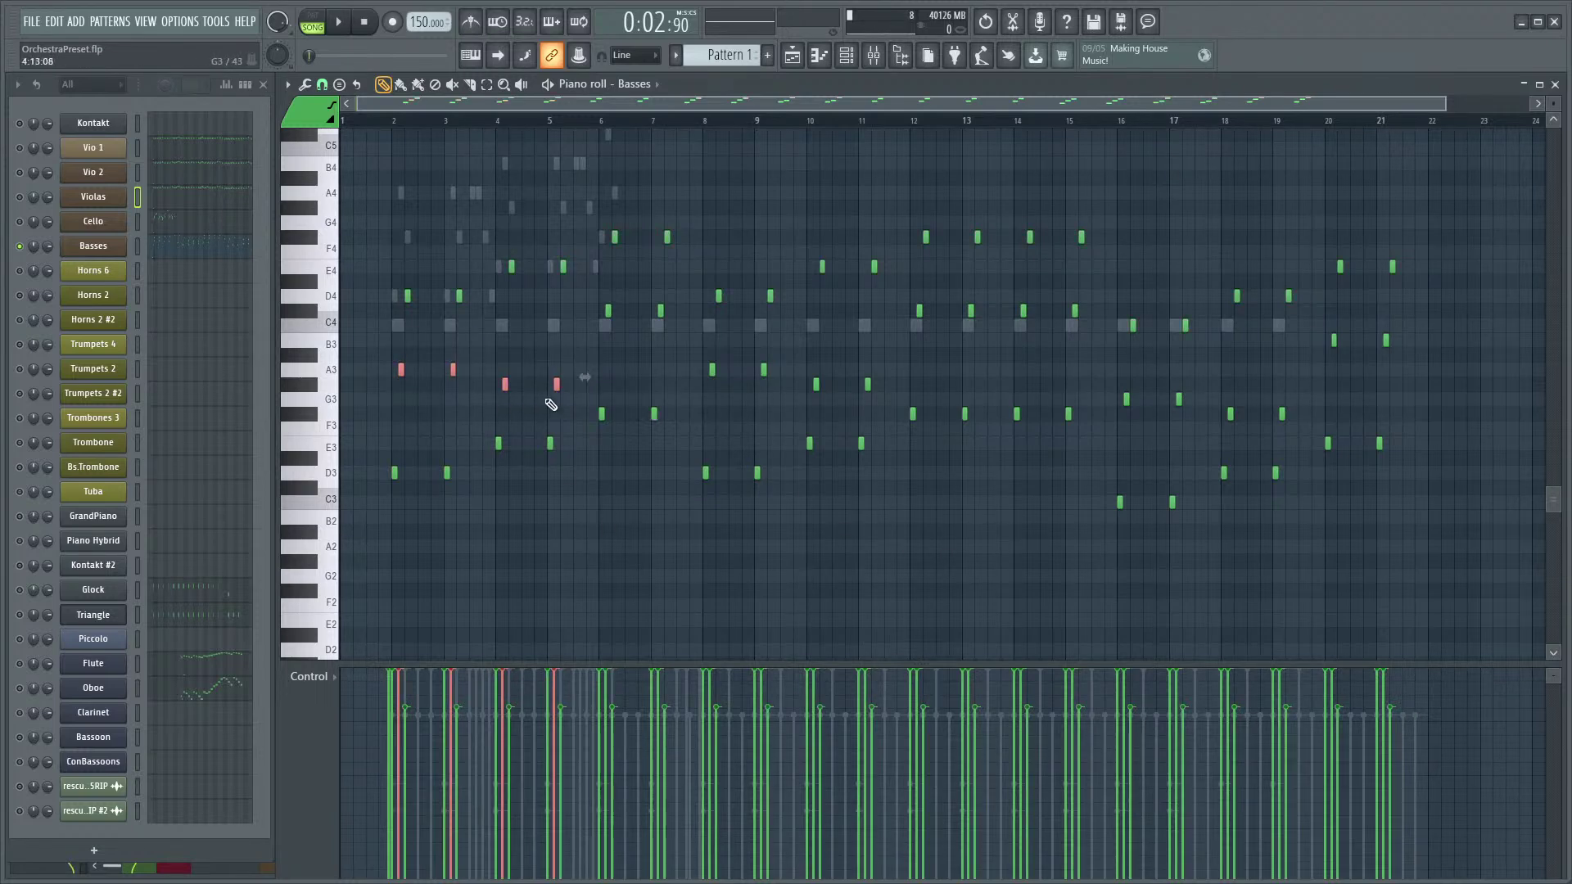
- Lower the velocity of the middle note of each Basses arpeggio, except those in bars 18 and 19, to about 66%
drag(788, 347, 692, 413)
drag(622, 275, 606, 316)
drag(892, 345, 791, 418)
drag(1098, 273, 914, 353)
drag(1200, 365, 1116, 419)
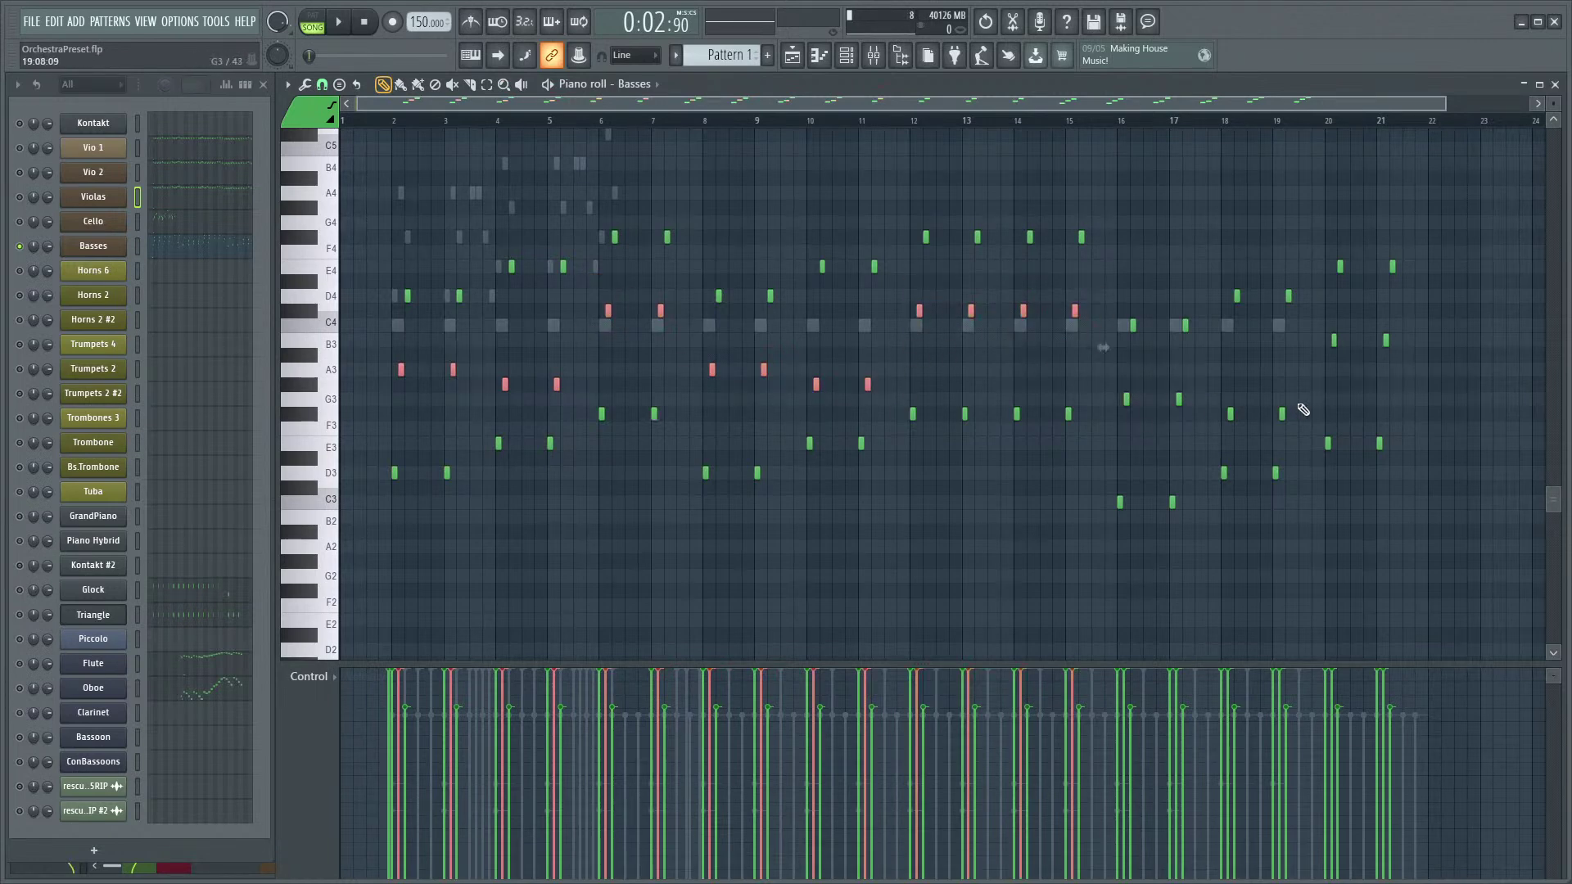
drag(1203, 377, 1110, 446)
drag(1204, 347, 1115, 449)
drag(1307, 379, 1219, 440)
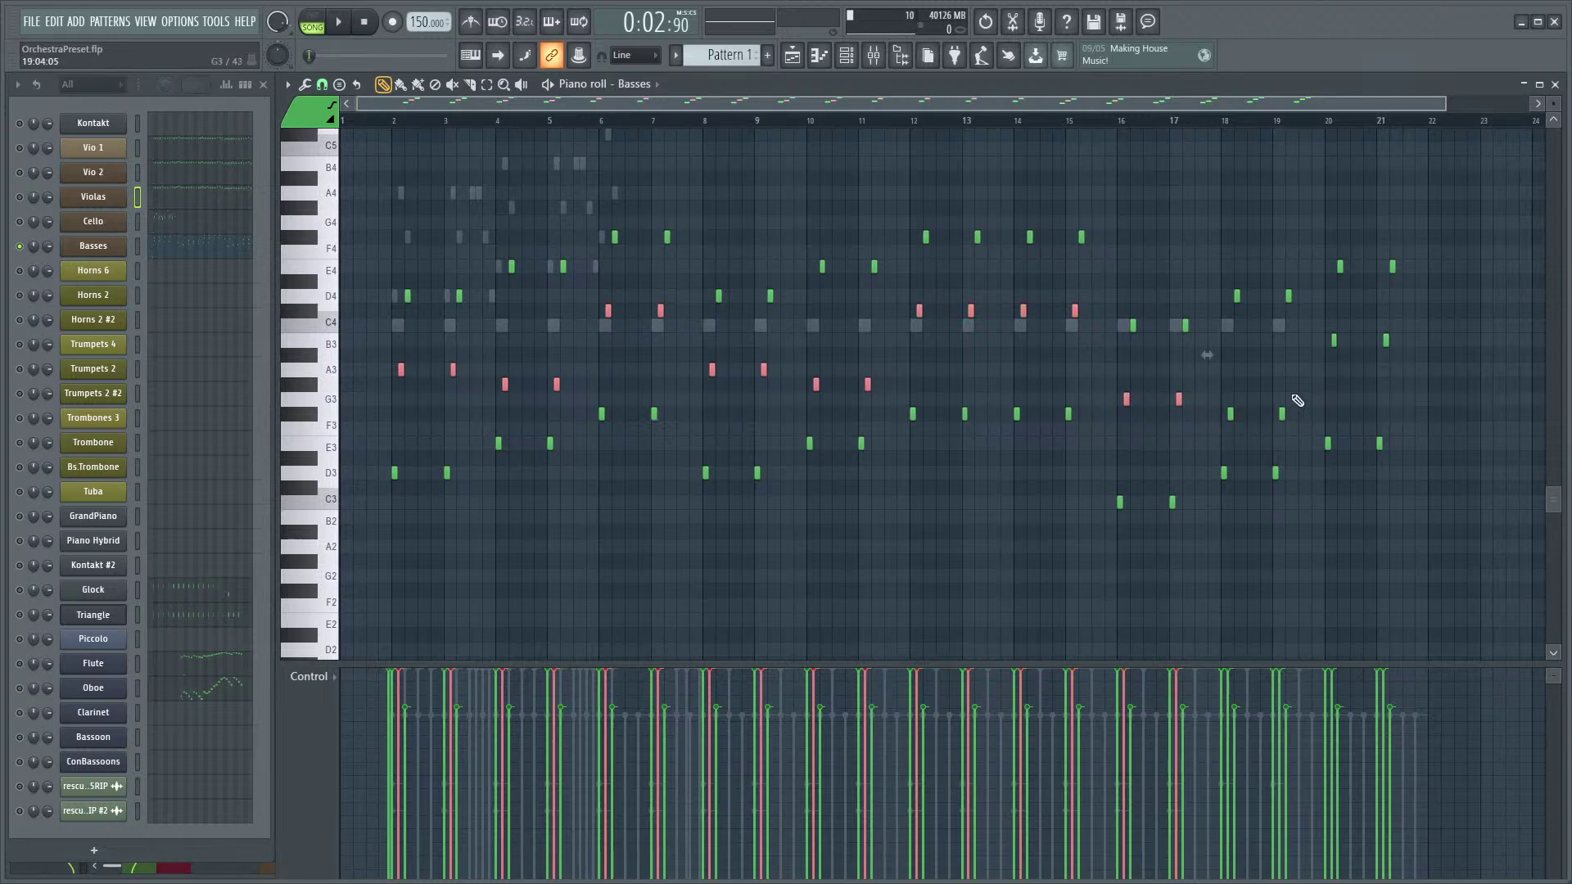
drag(1414, 303, 1323, 403)
scroll(1364, 411, up, 3)
drag(1241, 333, 1038, 445)
click(1057, 413)
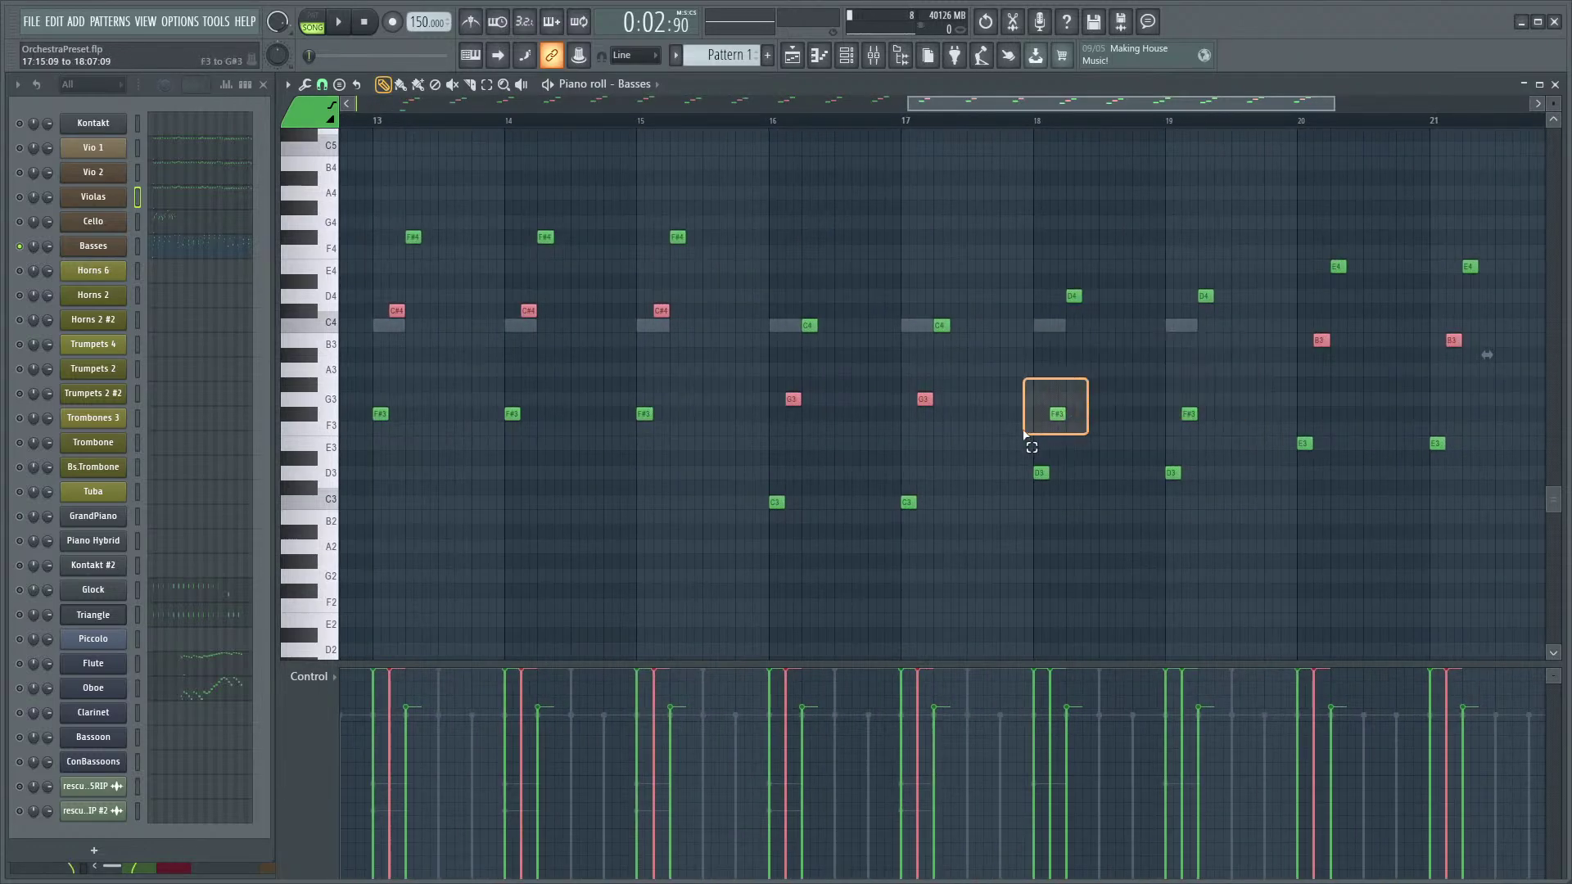
click(1189, 414)
drag(1250, 337, 1035, 442)
scroll(923, 500, down, 1)
scroll(923, 501, down, 4)
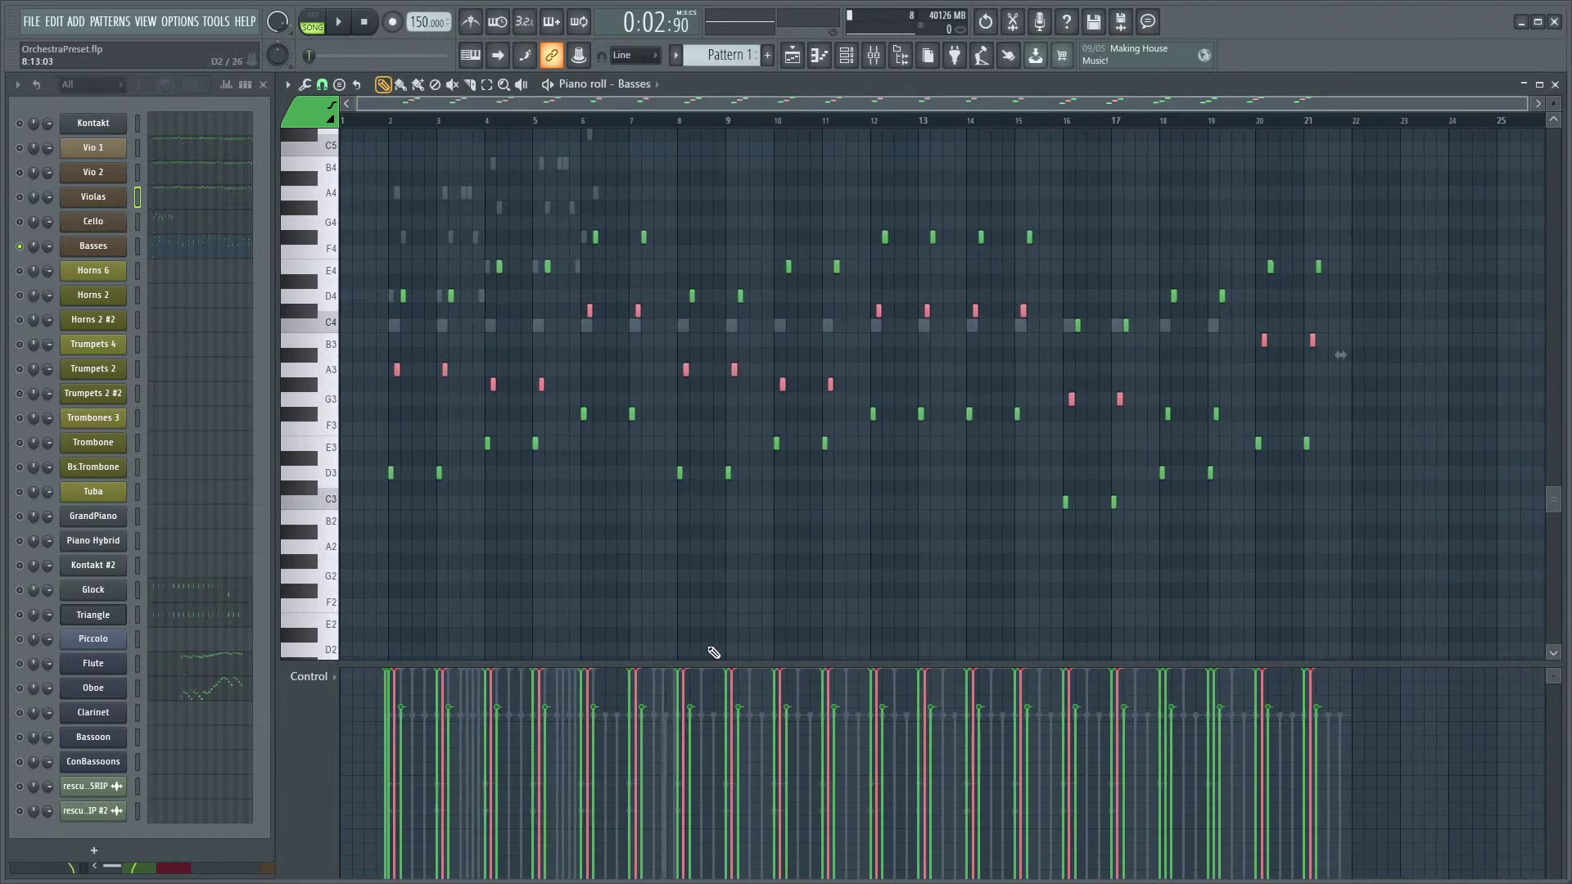
drag(395, 741, 606, 749)
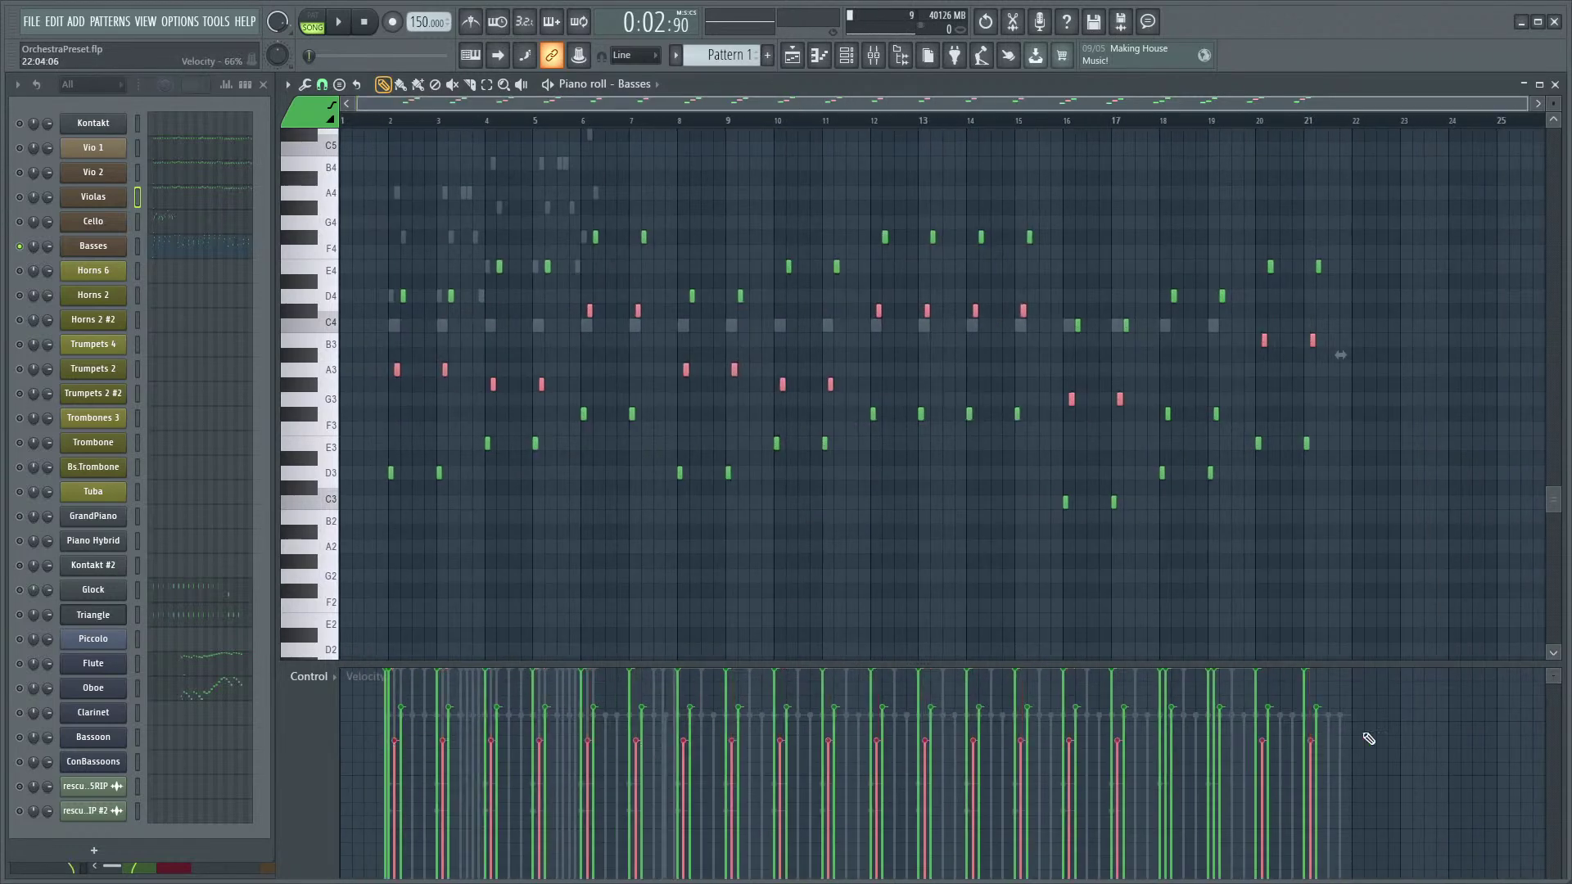
- Lower the velocity of the middle F#3 notes in bars 18 and 19 to match the other middle notes
ctrl+click(1193, 442)
scroll(1293, 376, up, 4)
drag(1293, 373, 1072, 454)
scroll(1089, 446, down, 4)
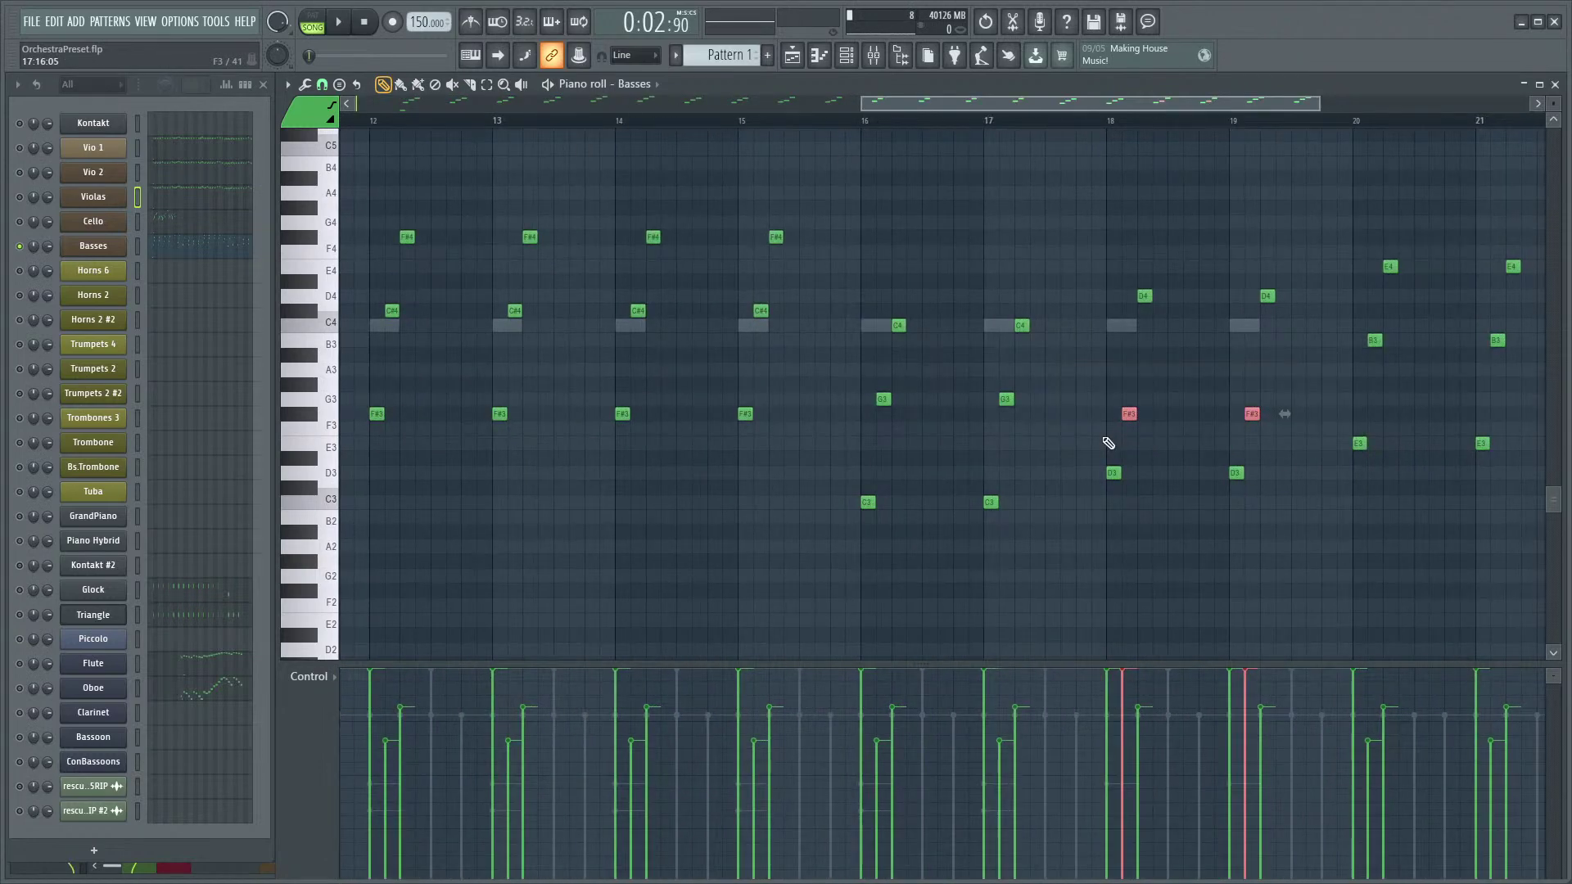
drag(1123, 758, 1392, 729)
- Play the soloed Basses from bar 2 and check the accent pattern of the adjusted velocities
key(space)
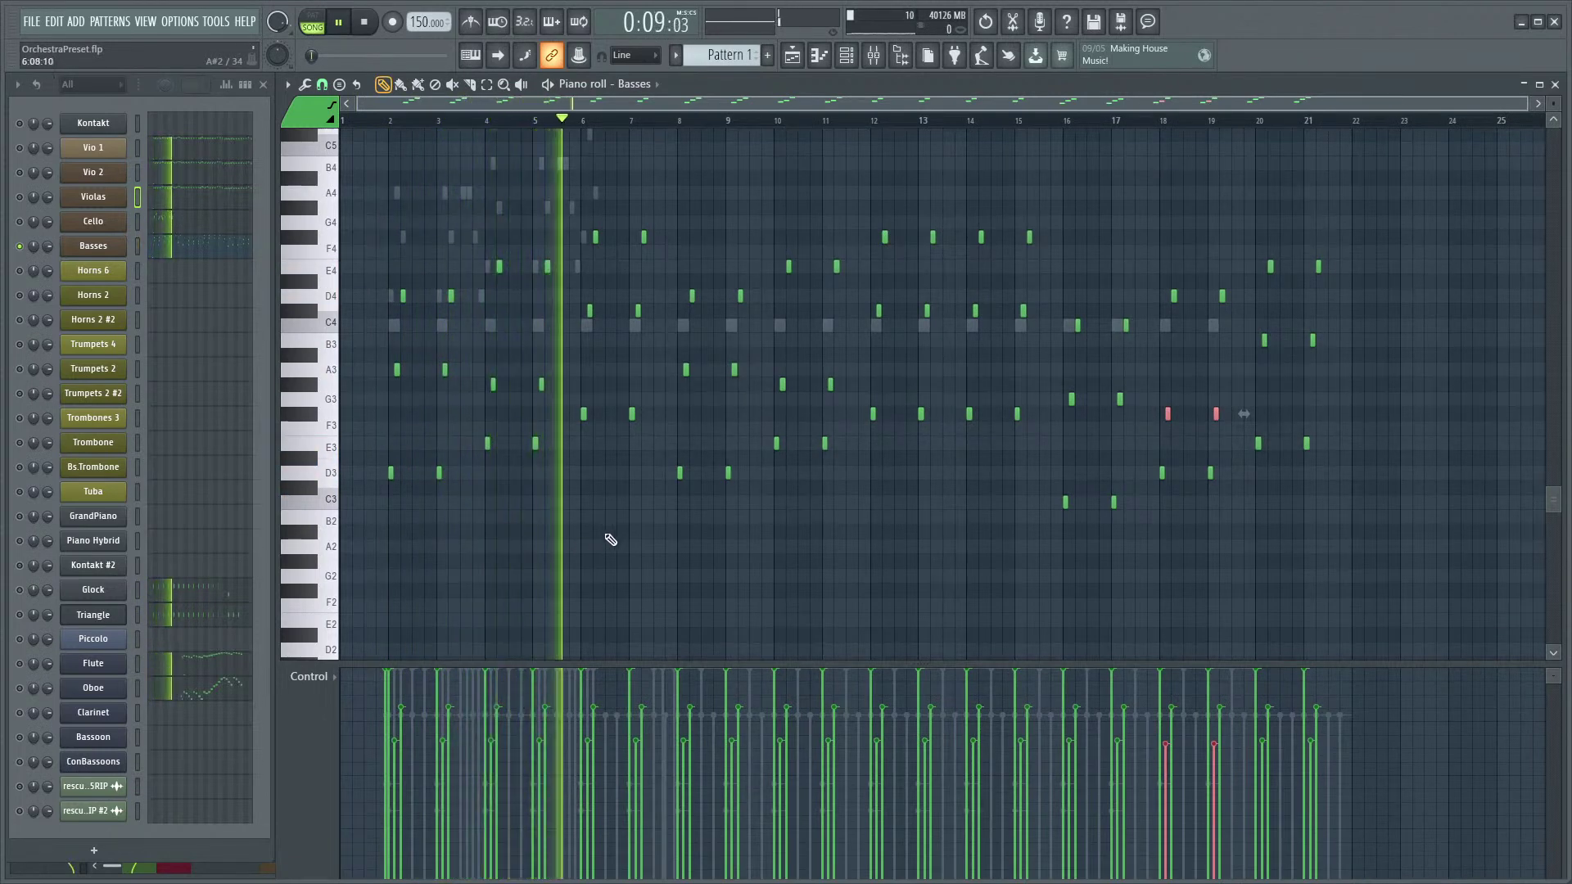
key(space)
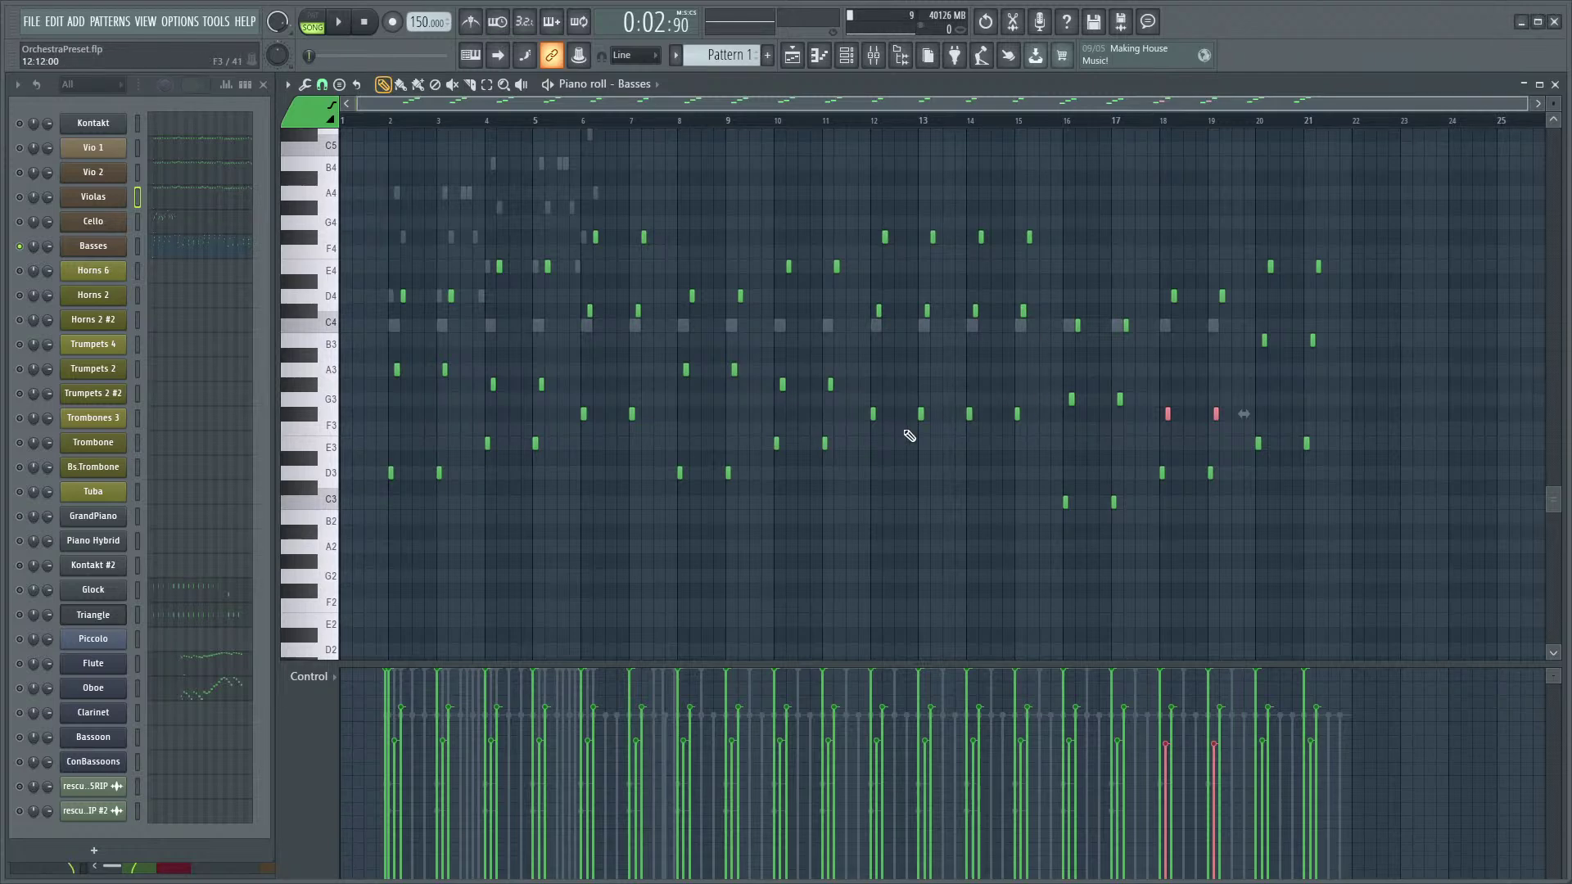
key(space)
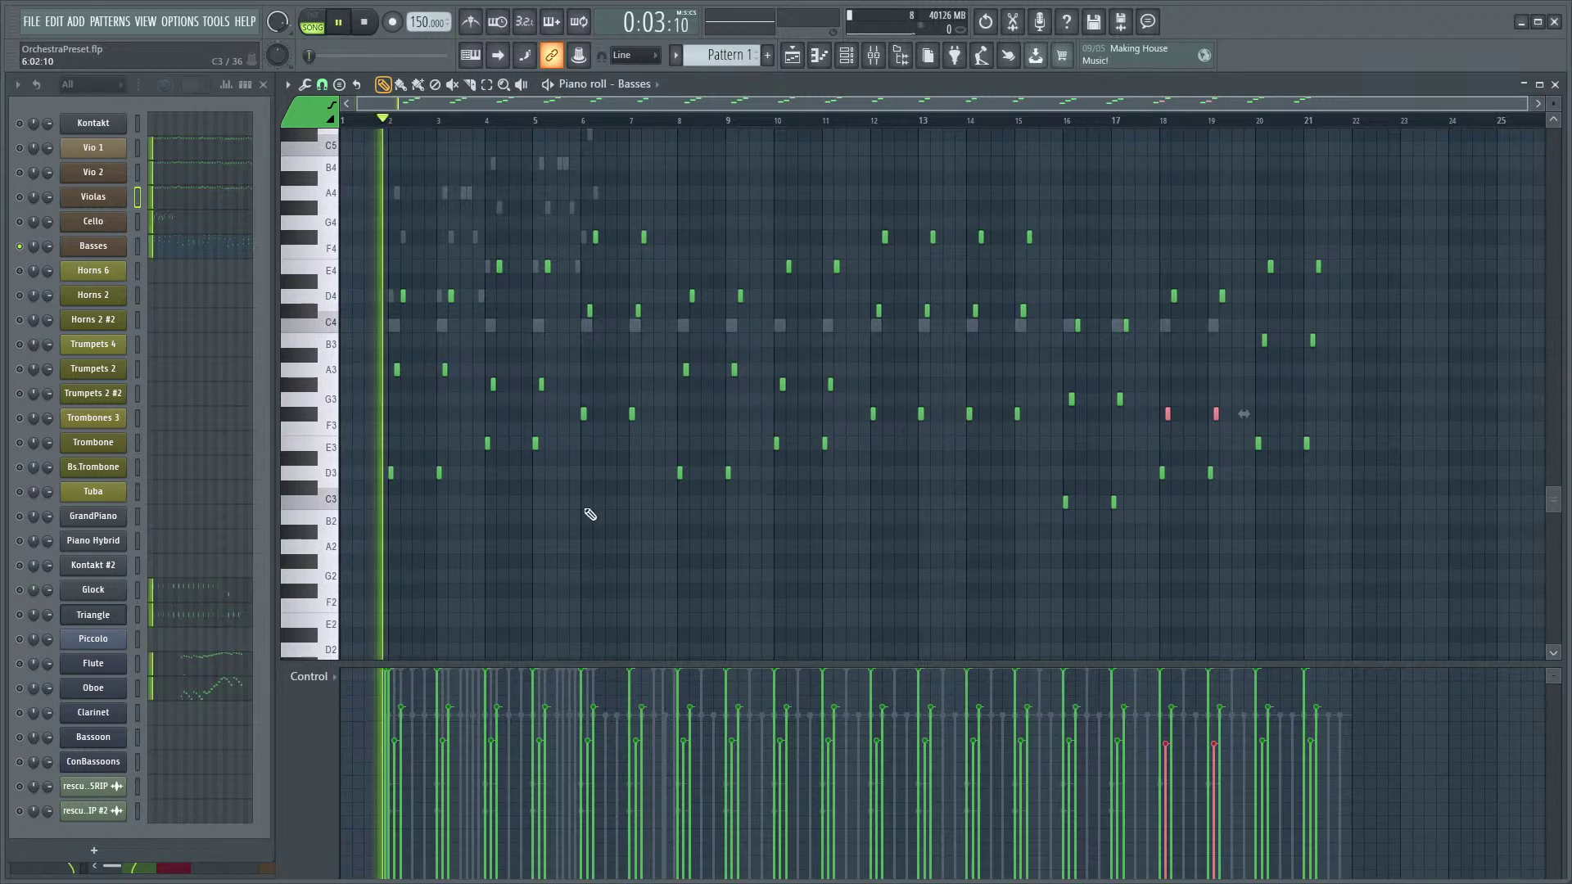
ctrl+scroll(551, 533, up, 4)
key(space)
click(426, 124)
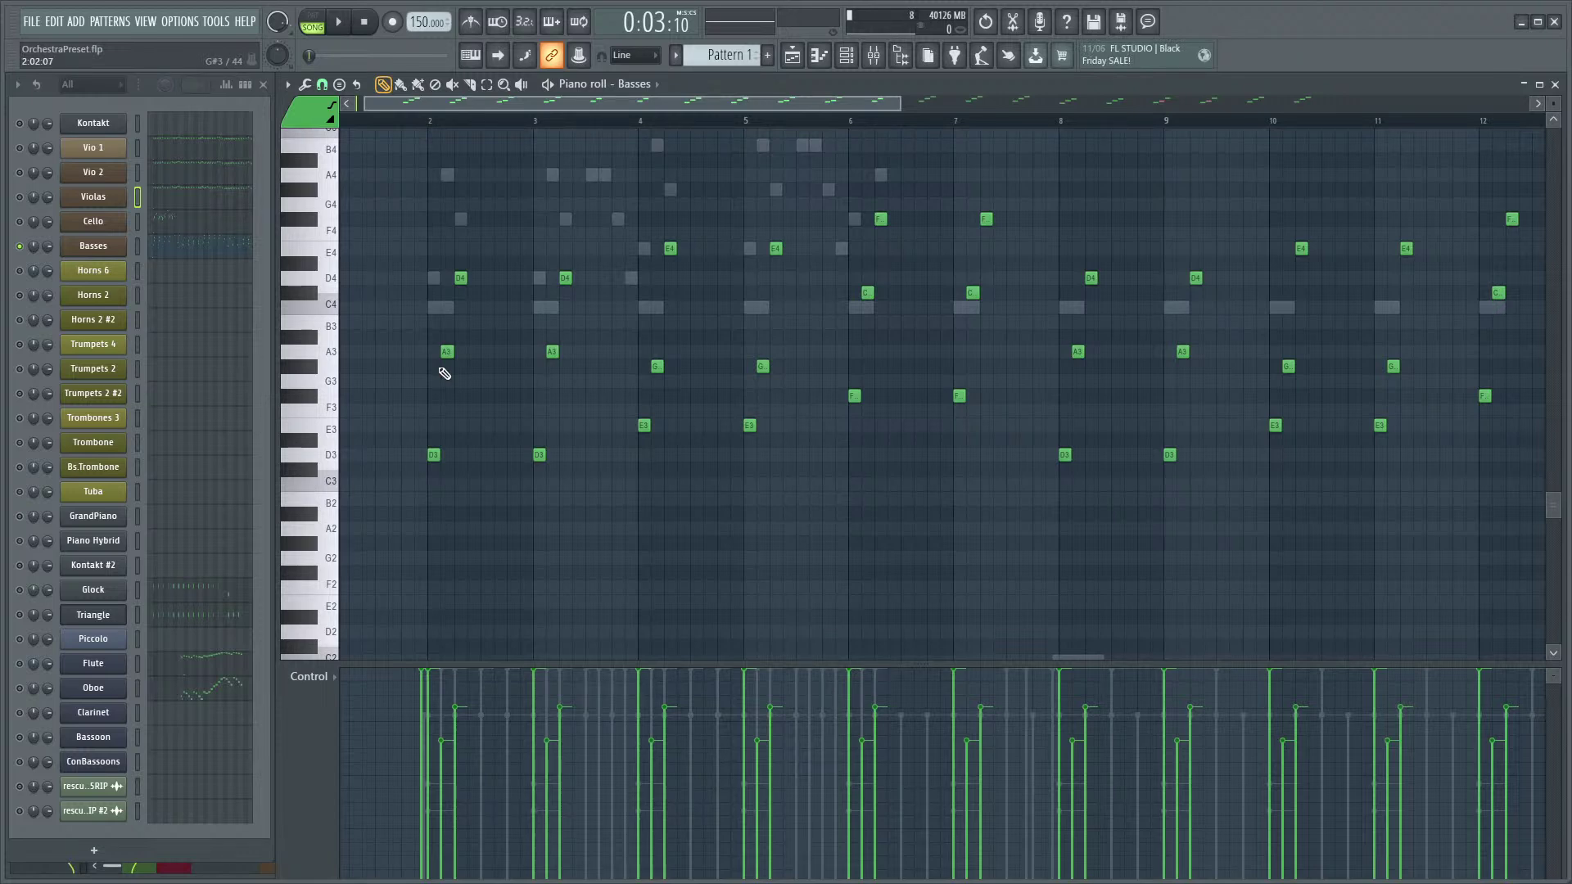
key(space)
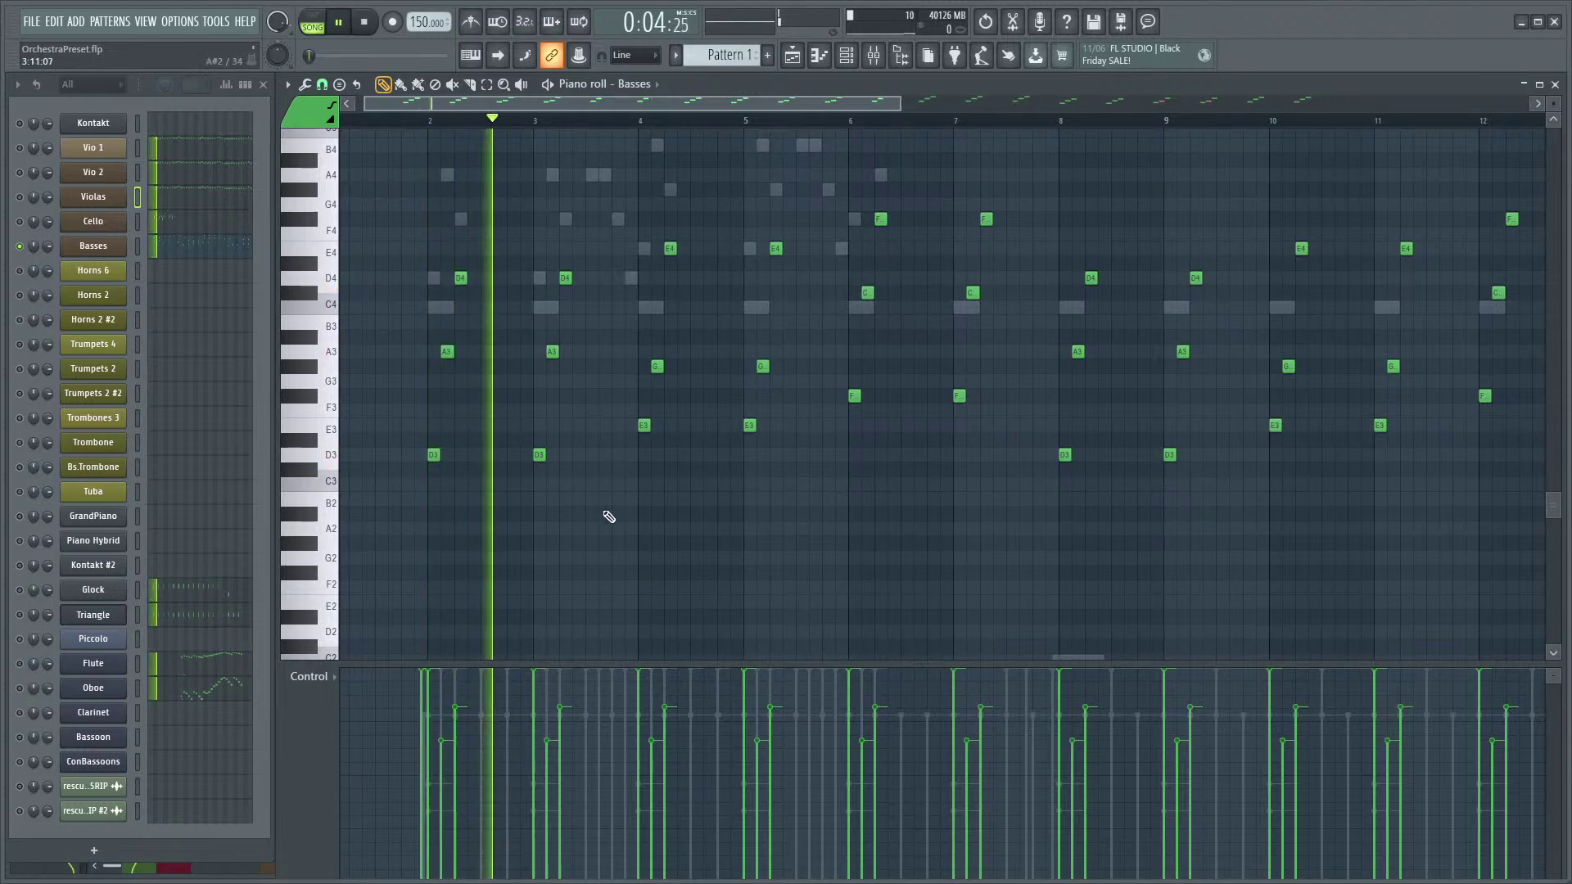
key(space)
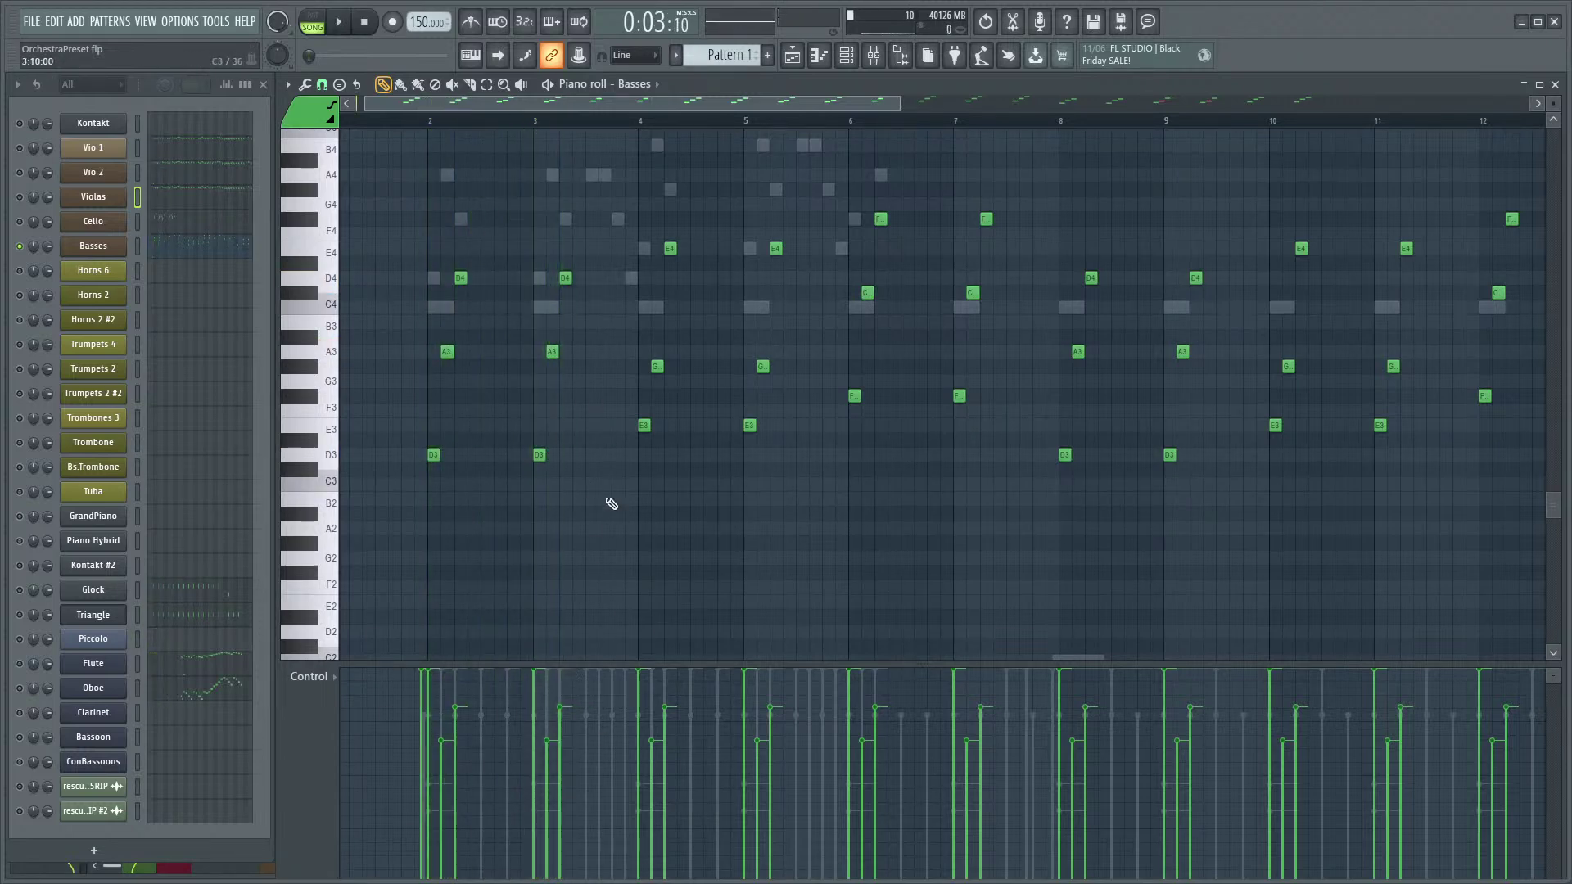
- Listen again to the soloed Basses arpeggios from bar 2 up to bar 5
scroll(677, 603, down, 3)
key(space)
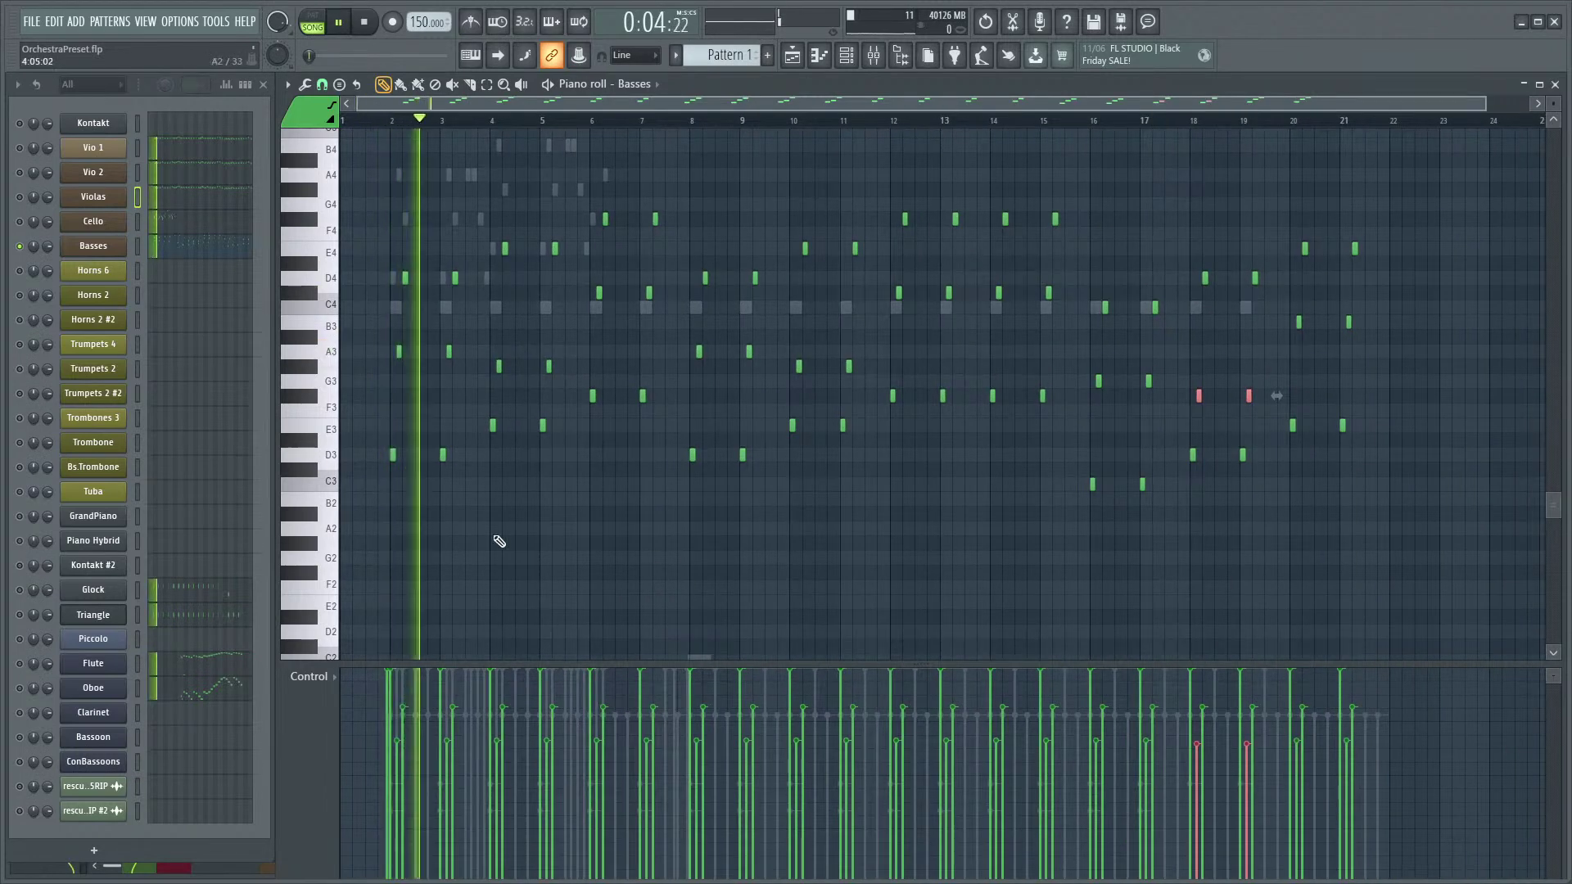
scroll(515, 536, up, 3)
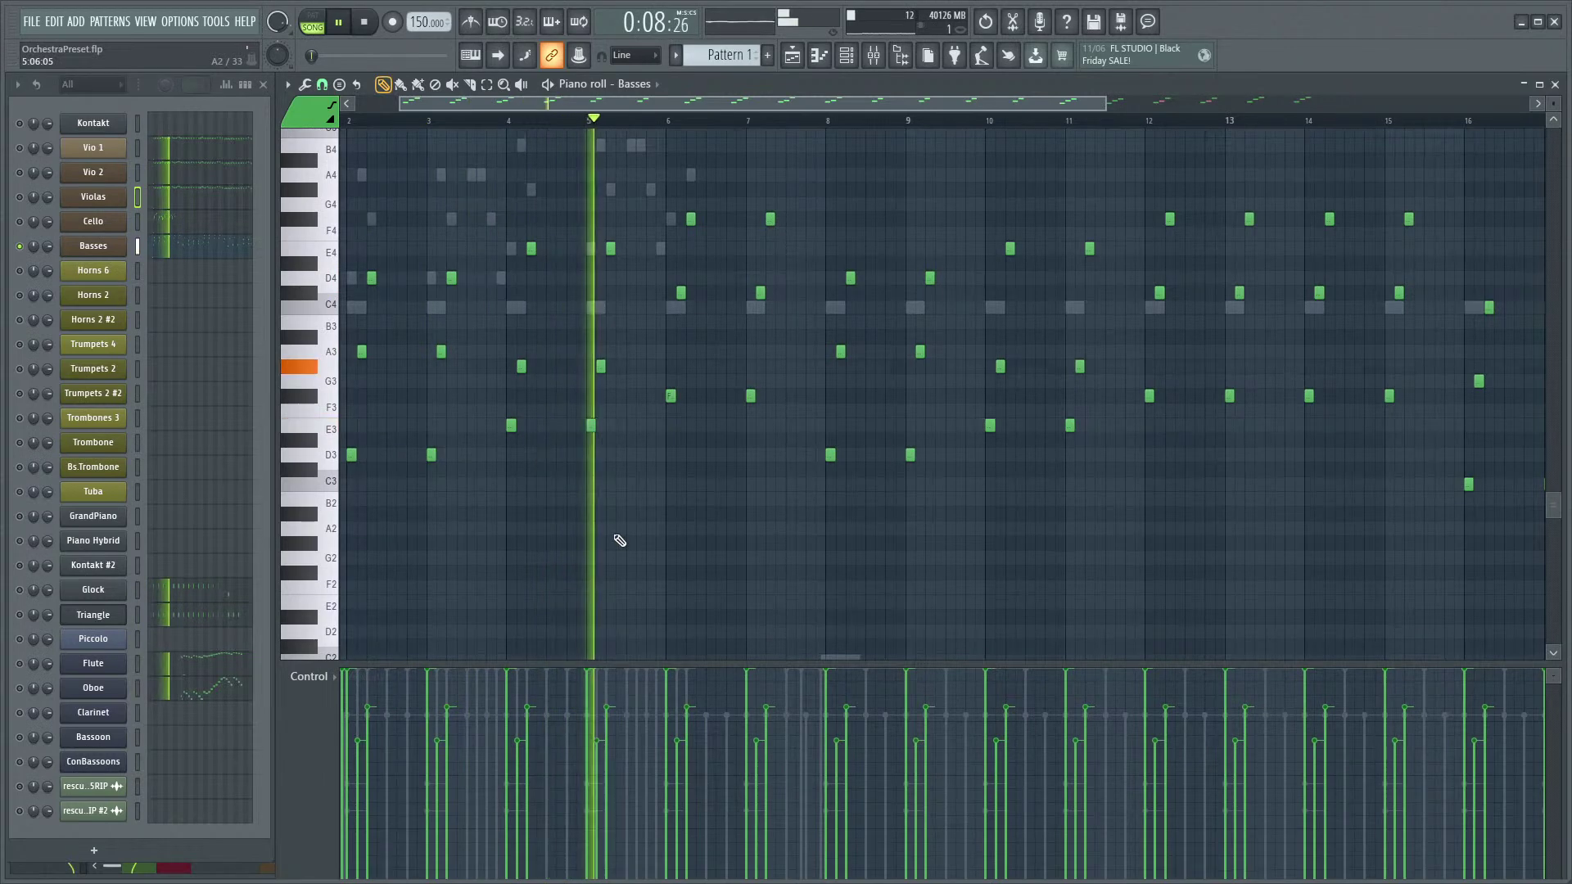
key(space)
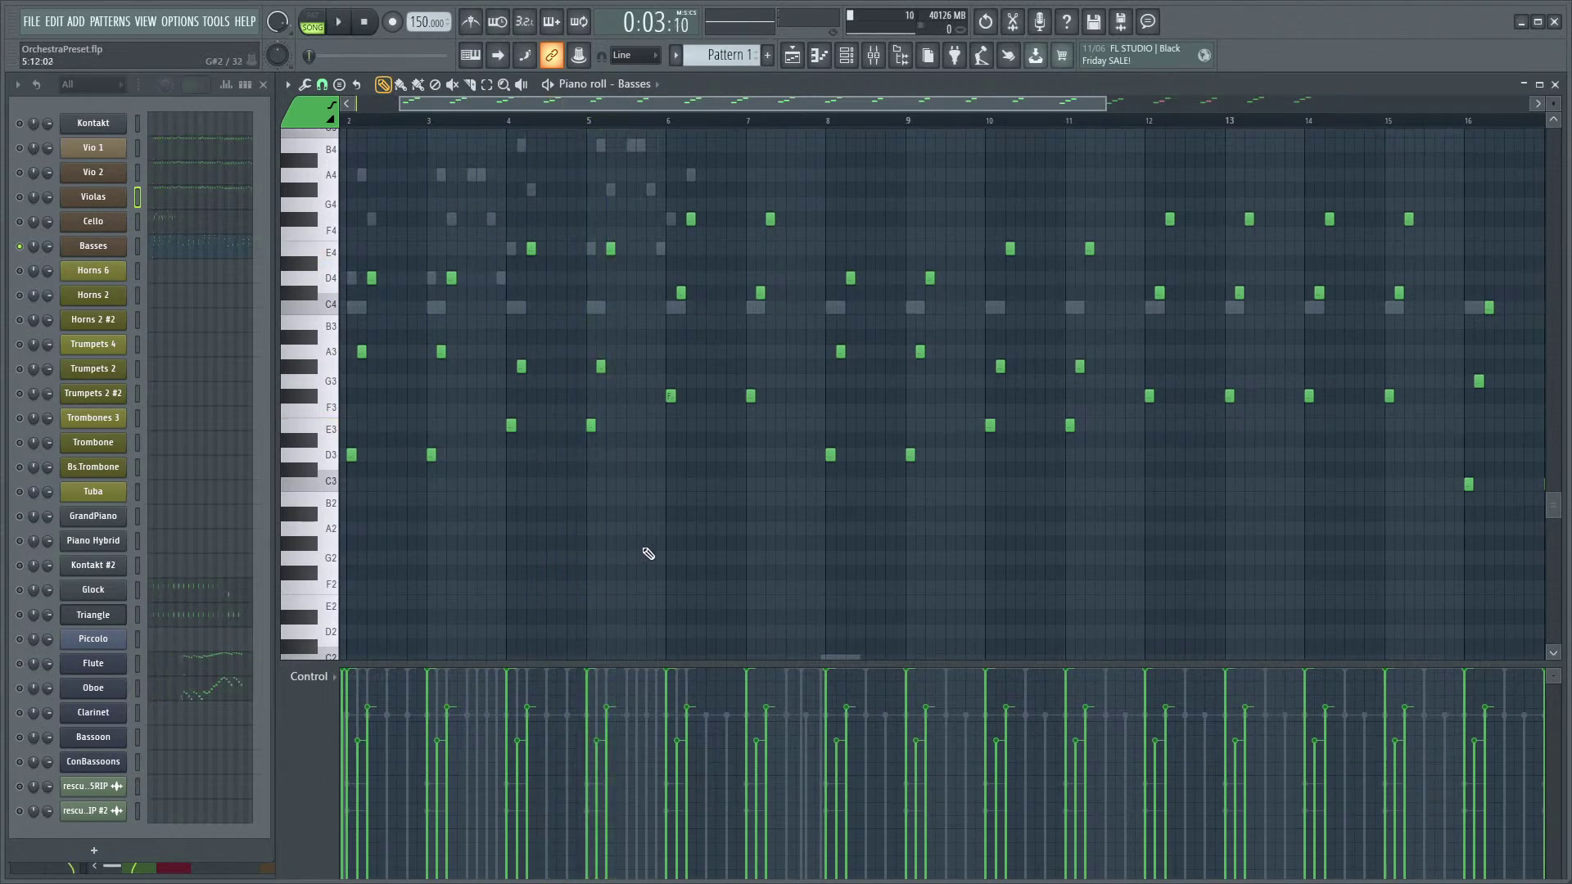
scroll(737, 524, left, 2)
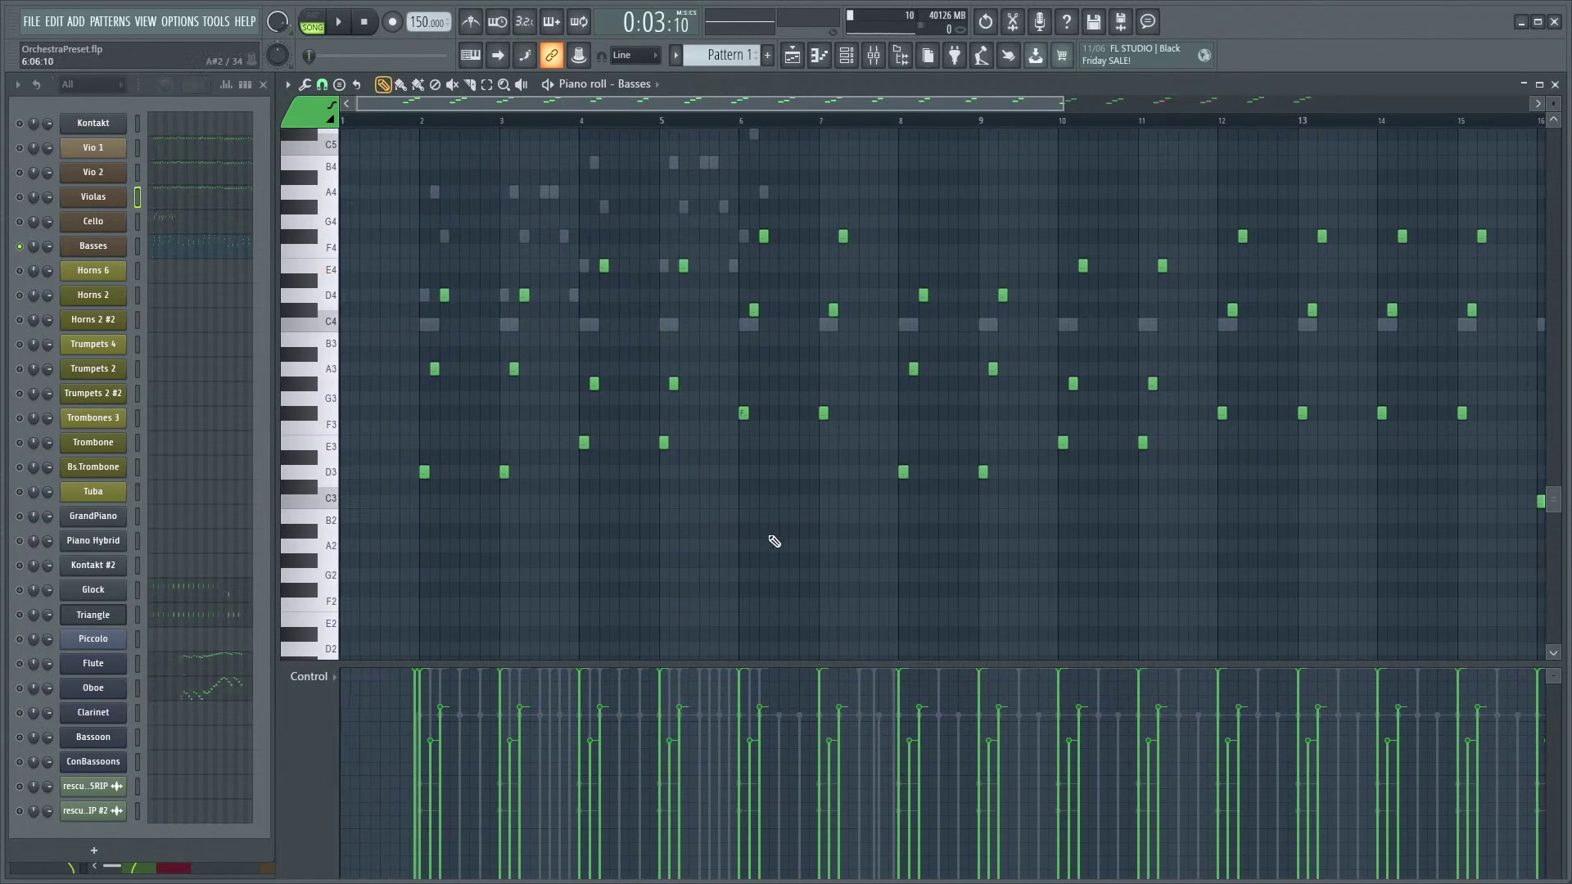
scroll(736, 508, down, 2)
scroll(720, 487, up, 4)
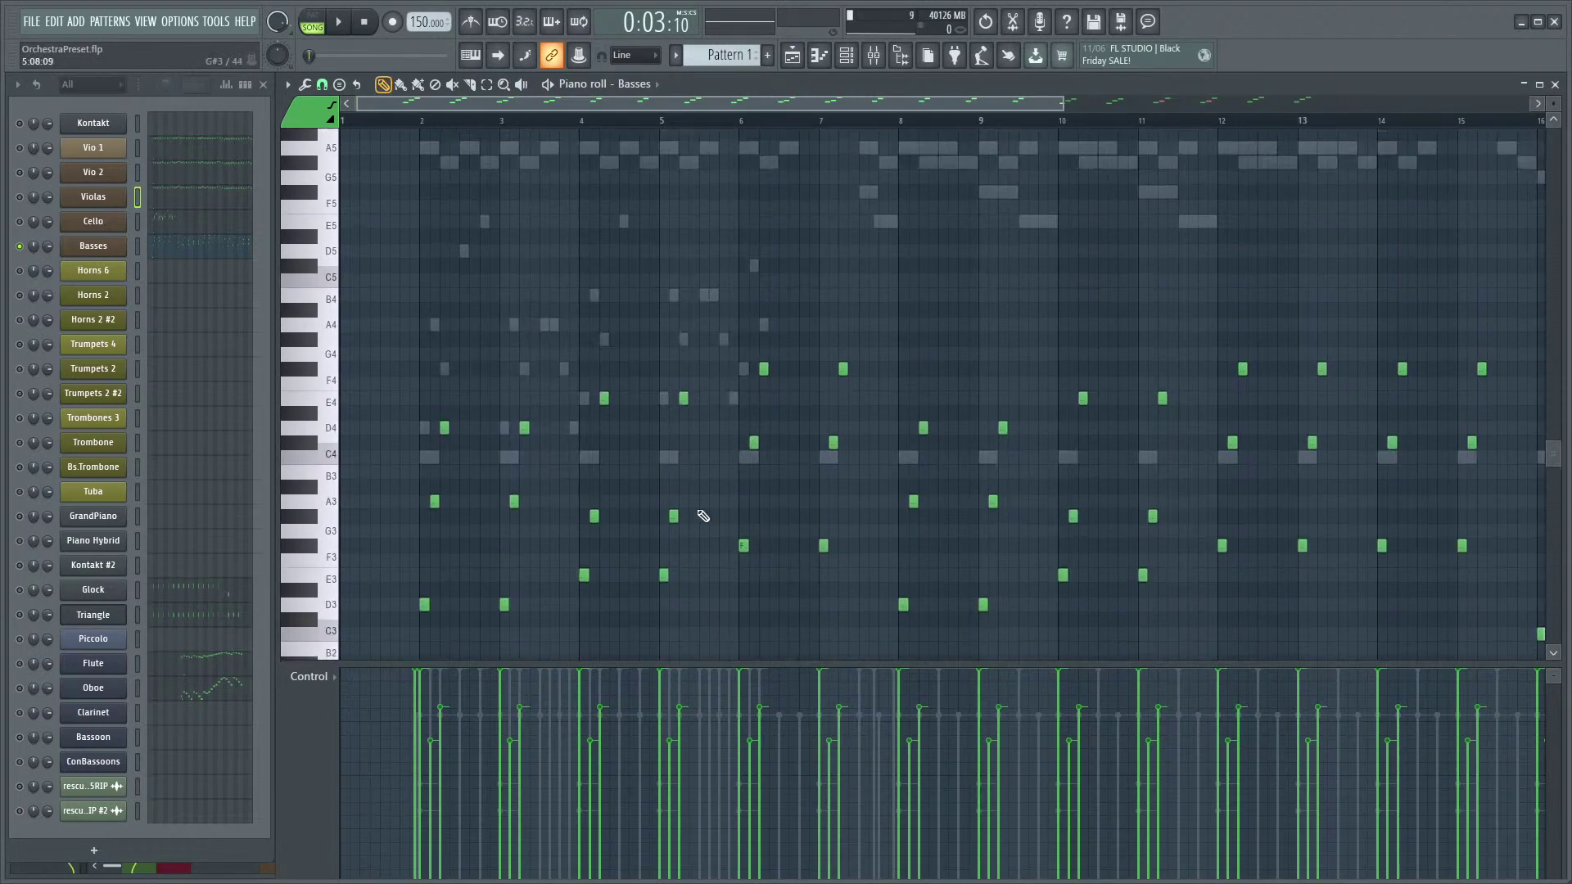
scroll(616, 505, up, 2)
scroll(626, 501, down, 3)
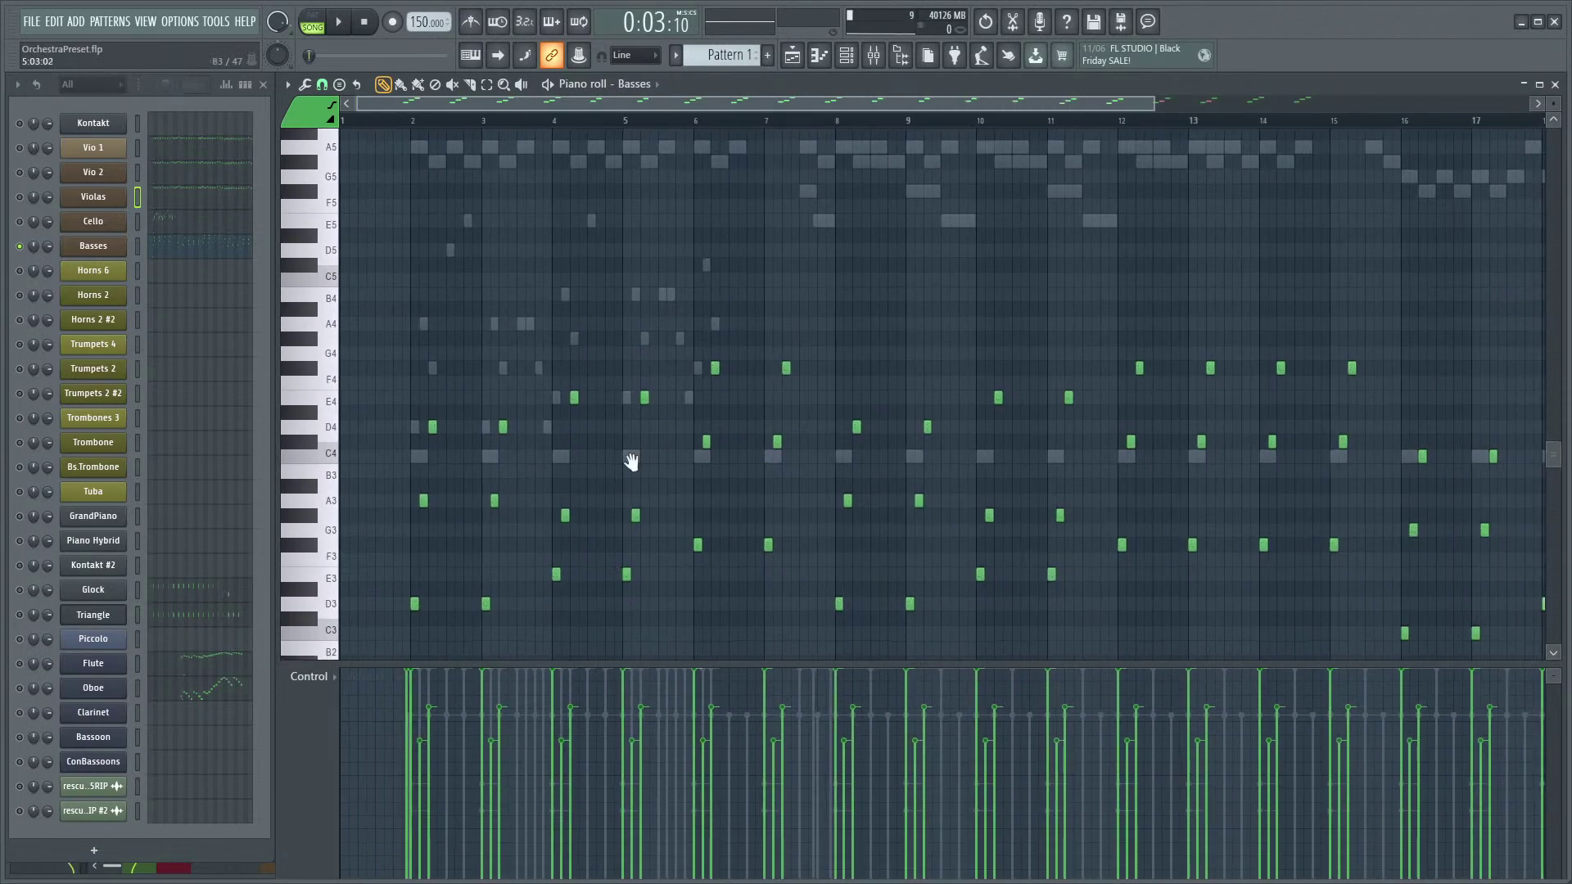
scroll(642, 483, down, 4)
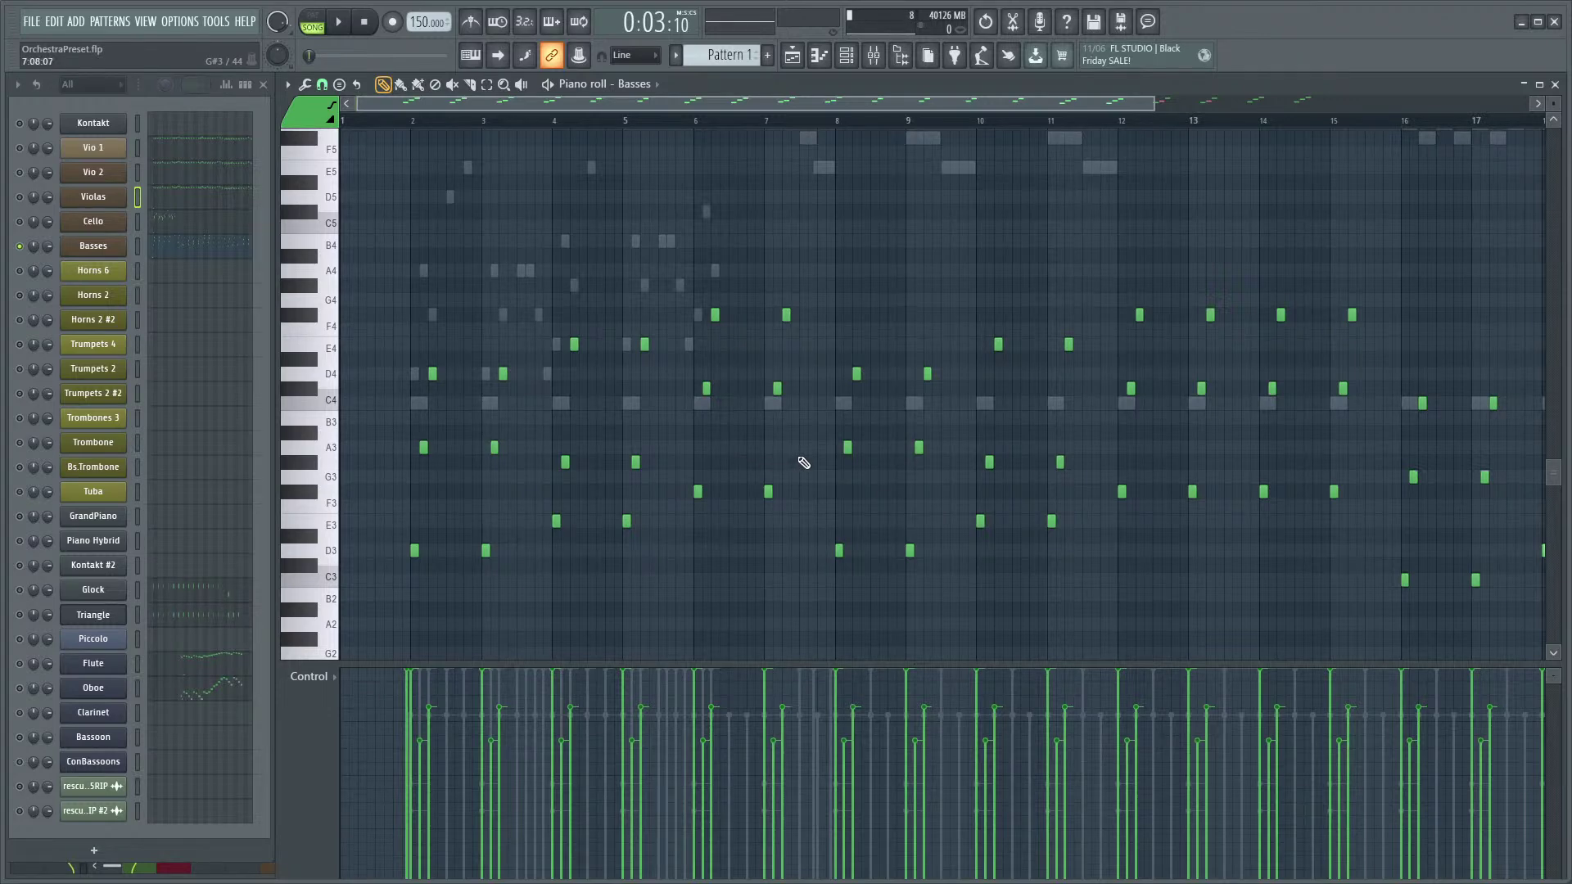
scroll(822, 495, up, 1)
scroll(847, 303, down, 1)
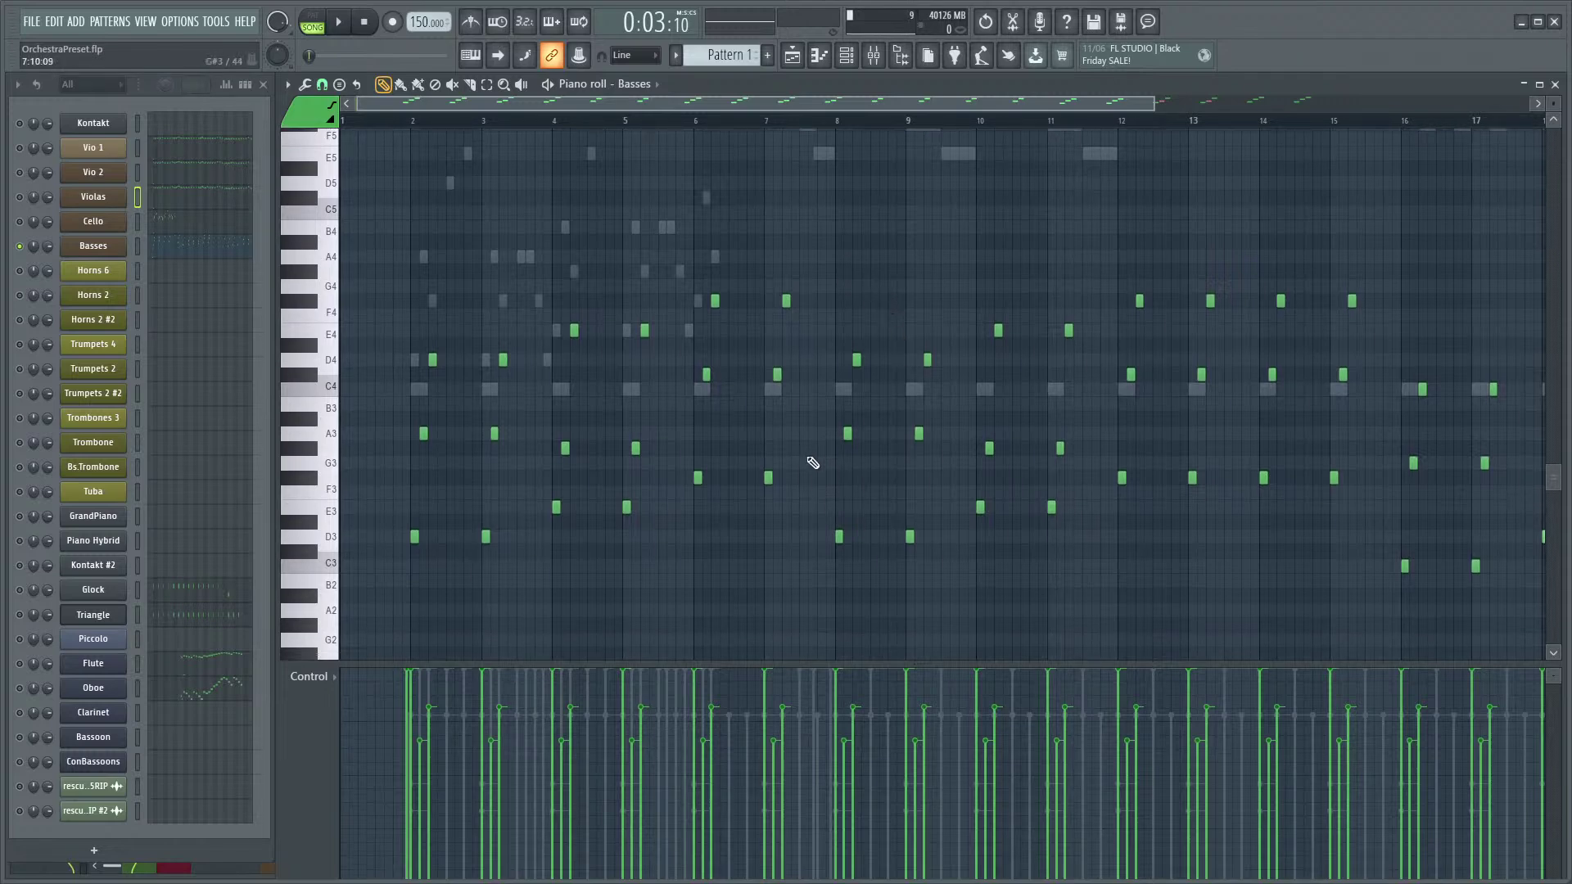
scroll(822, 403, up, 3)
scroll(822, 402, down, 3)
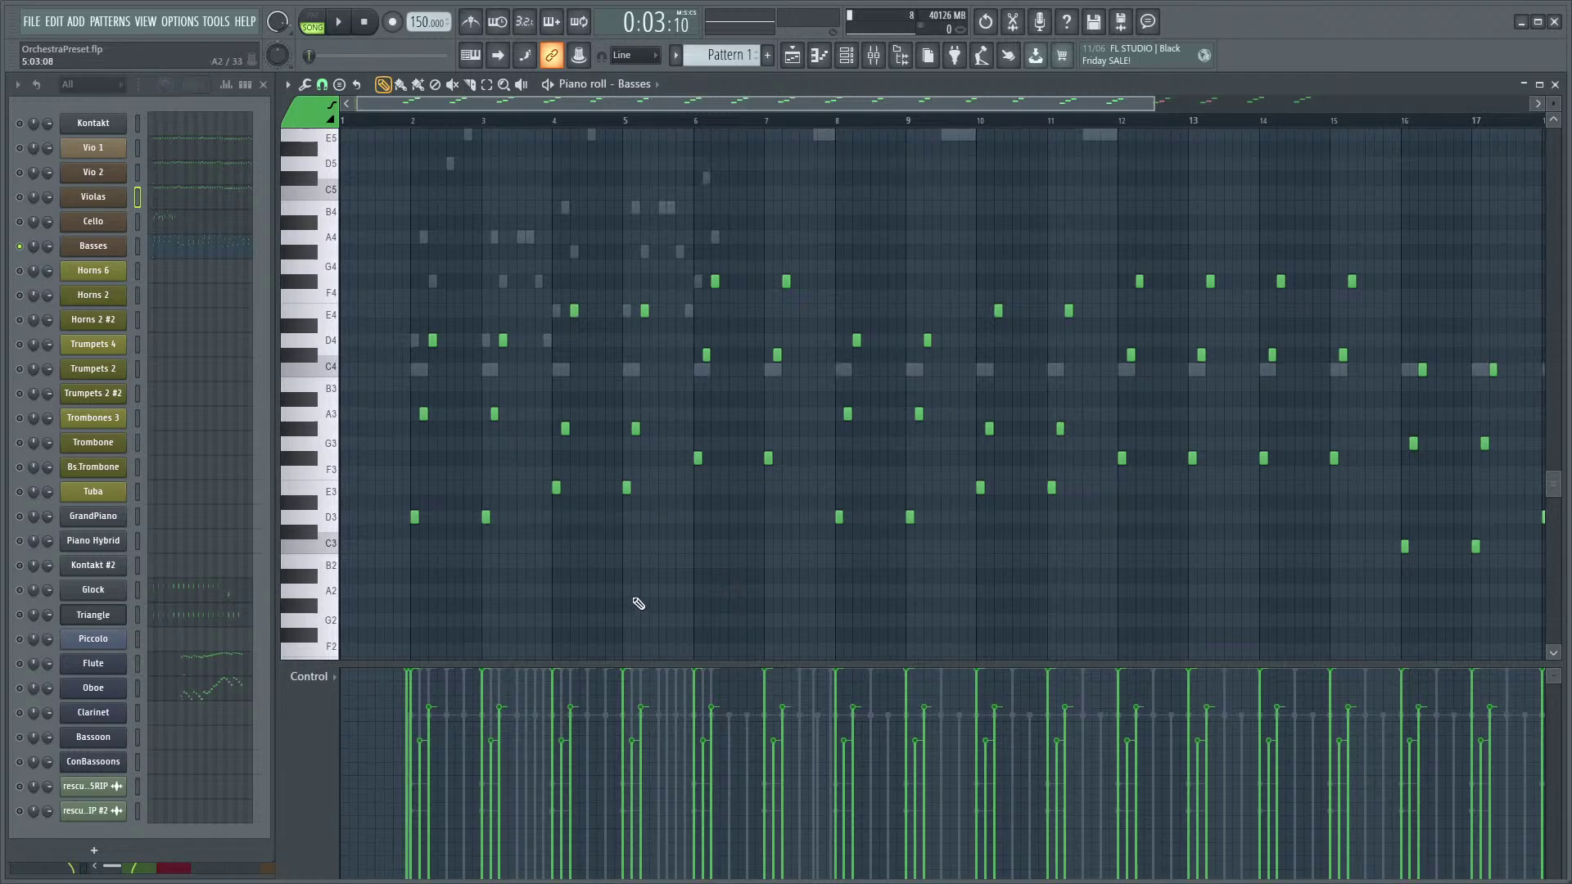
scroll(653, 605, up, 3)
scroll(751, 558, down, 2)
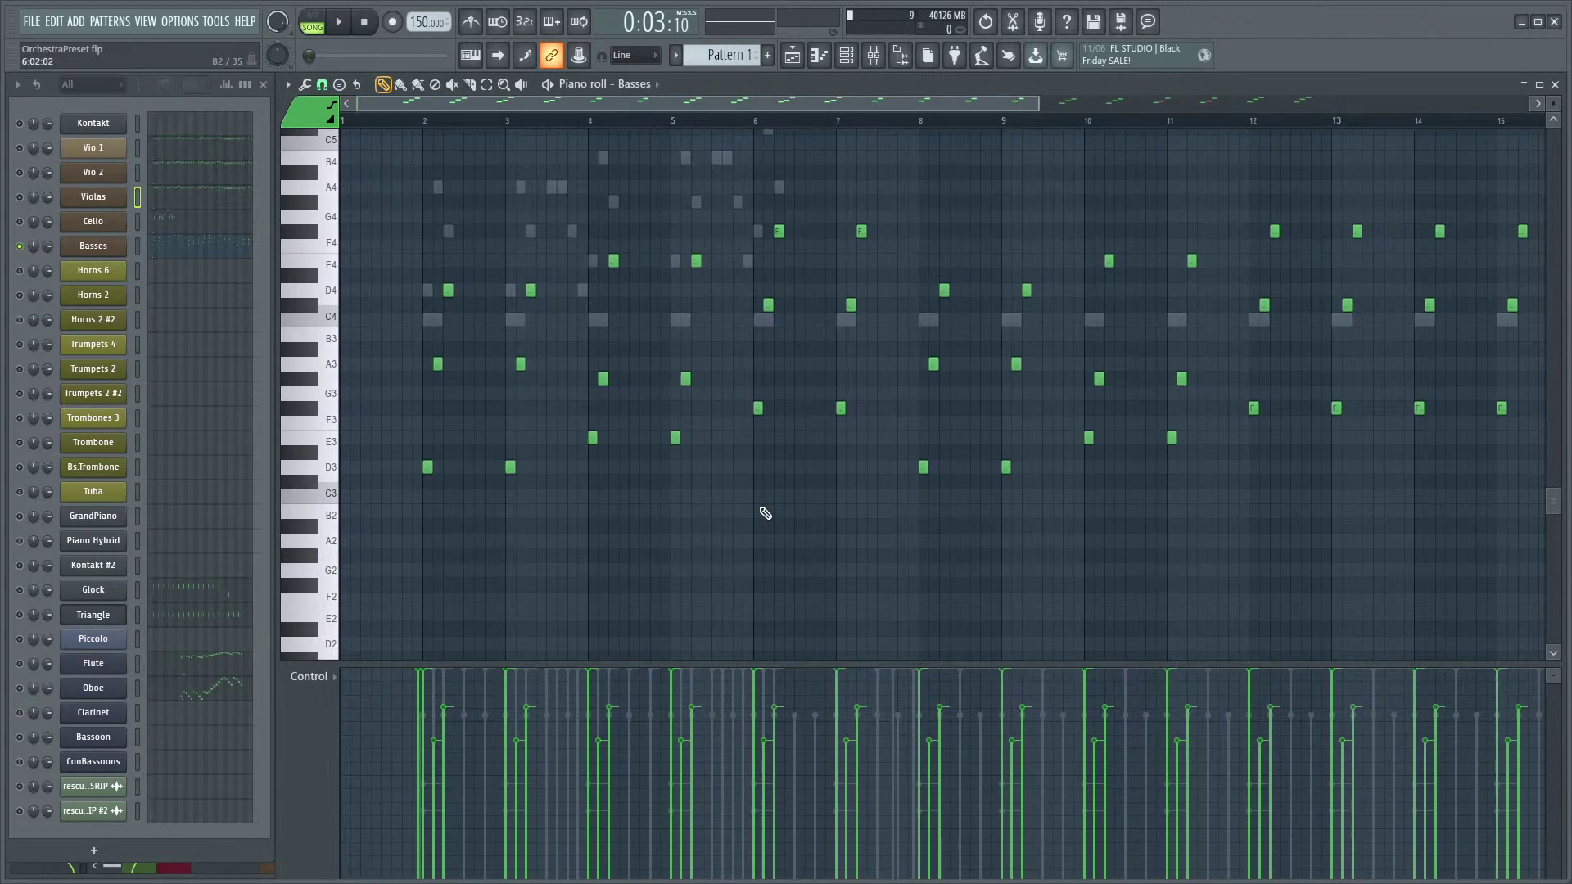
scroll(784, 514, down, 1)
scroll(798, 514, down, 1)
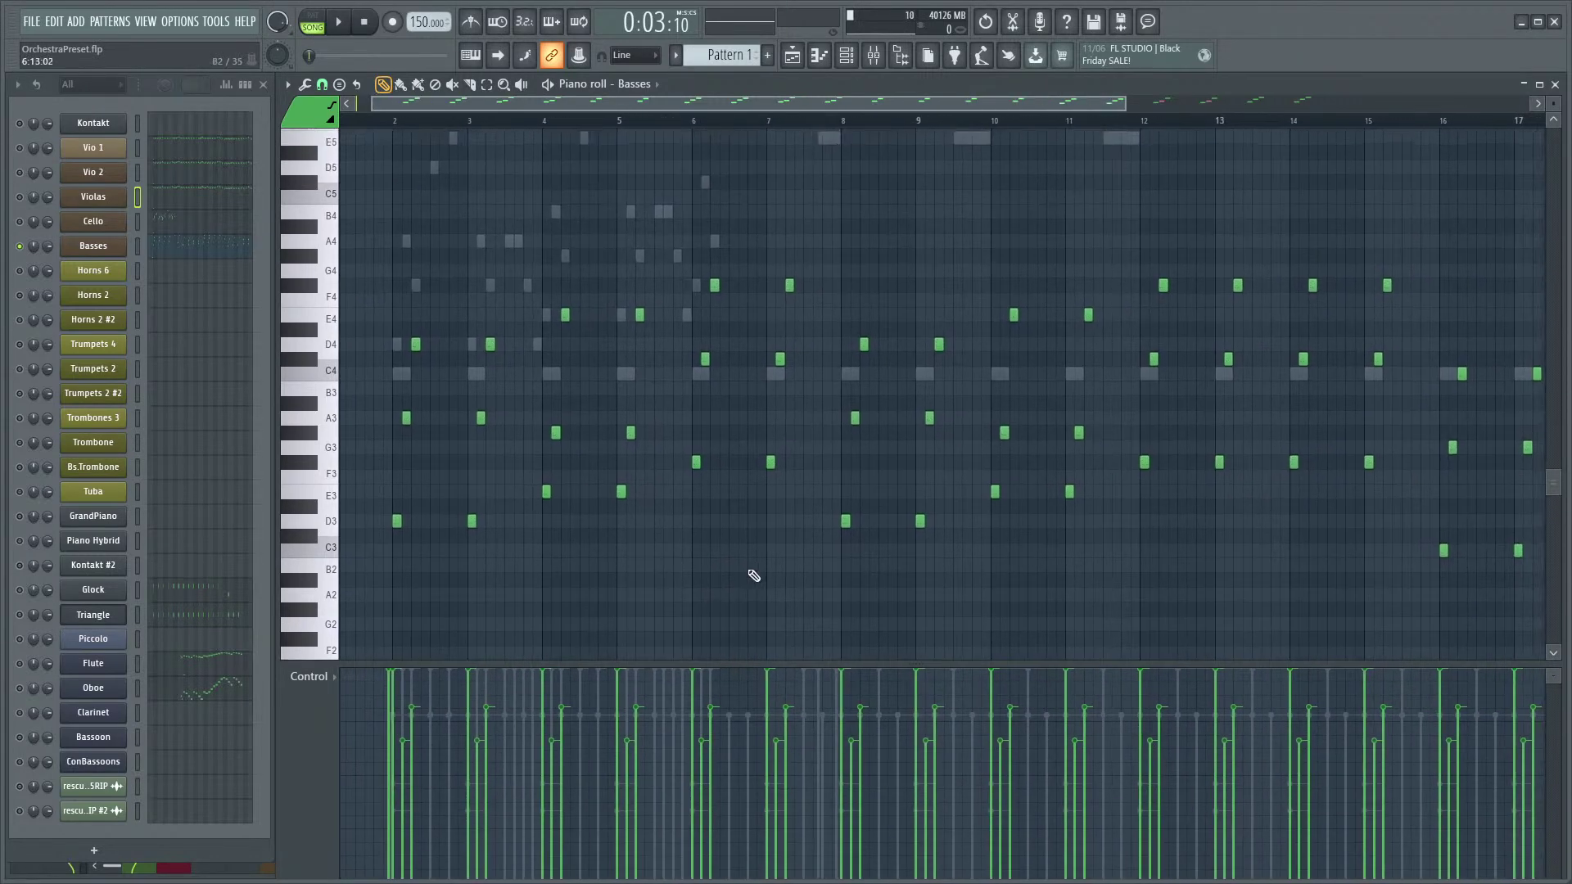
scroll(789, 578, up, 2)
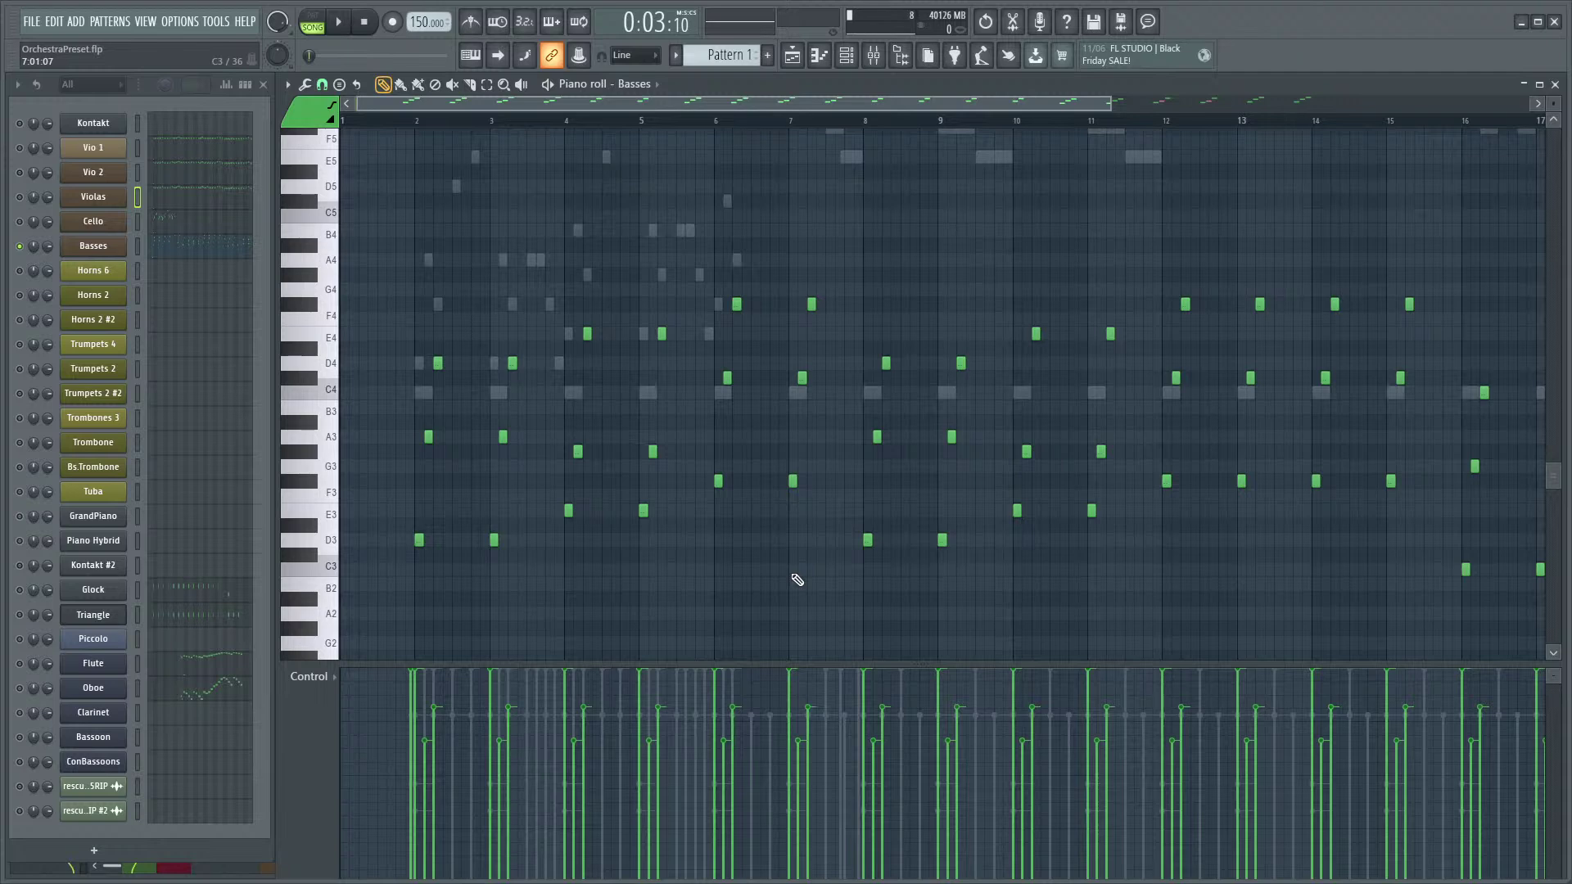
scroll(796, 580, down, 3)
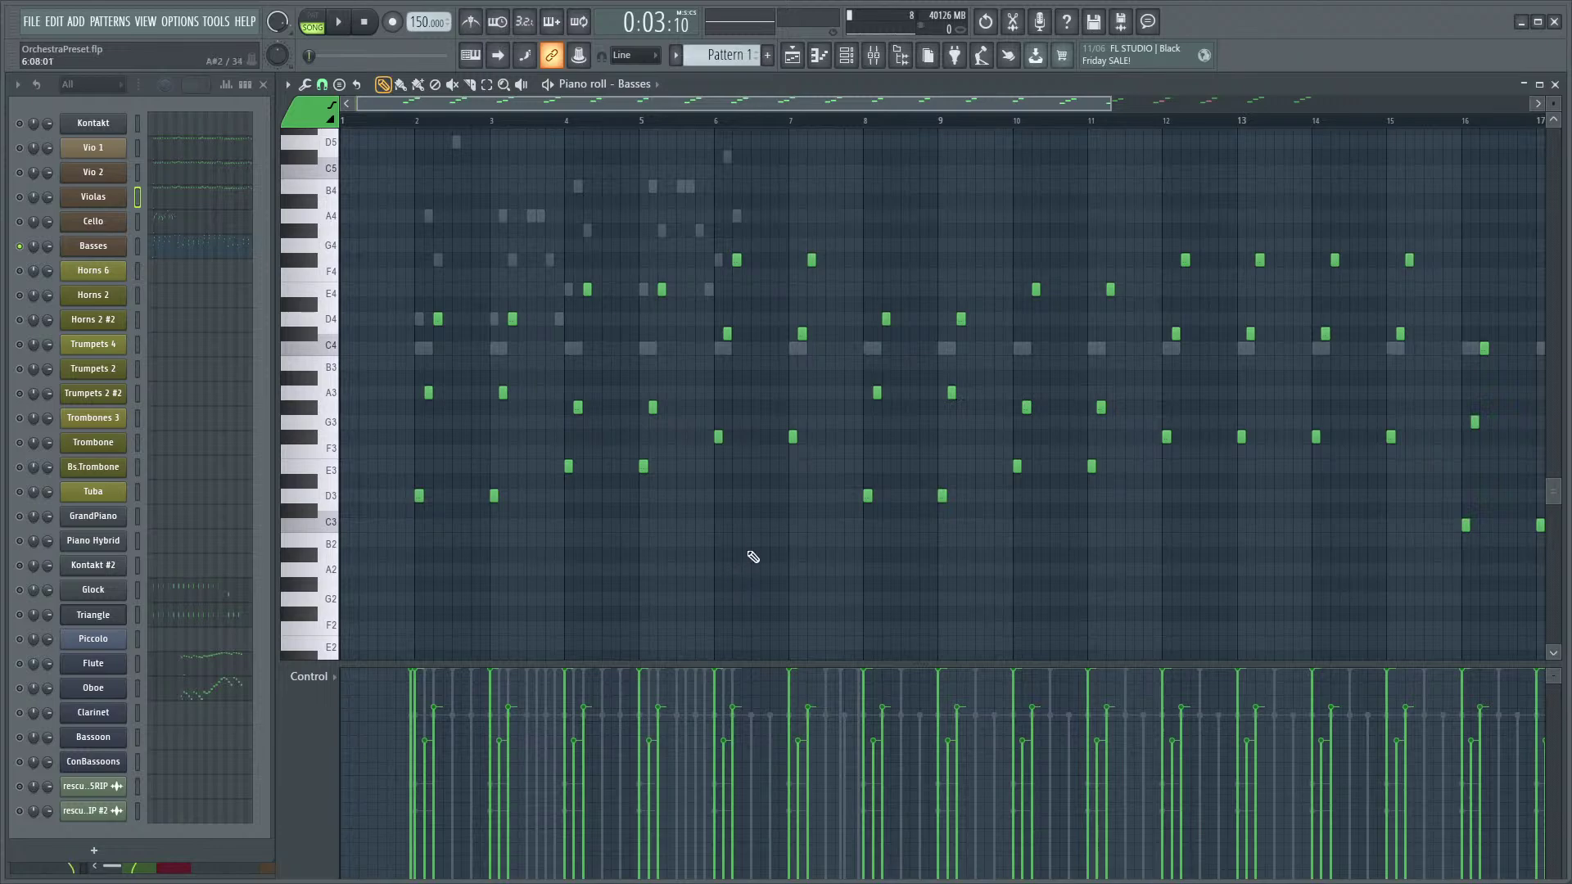
scroll(751, 543, down, 1)
scroll(737, 528, up, 1)
scroll(733, 526, down, 3)
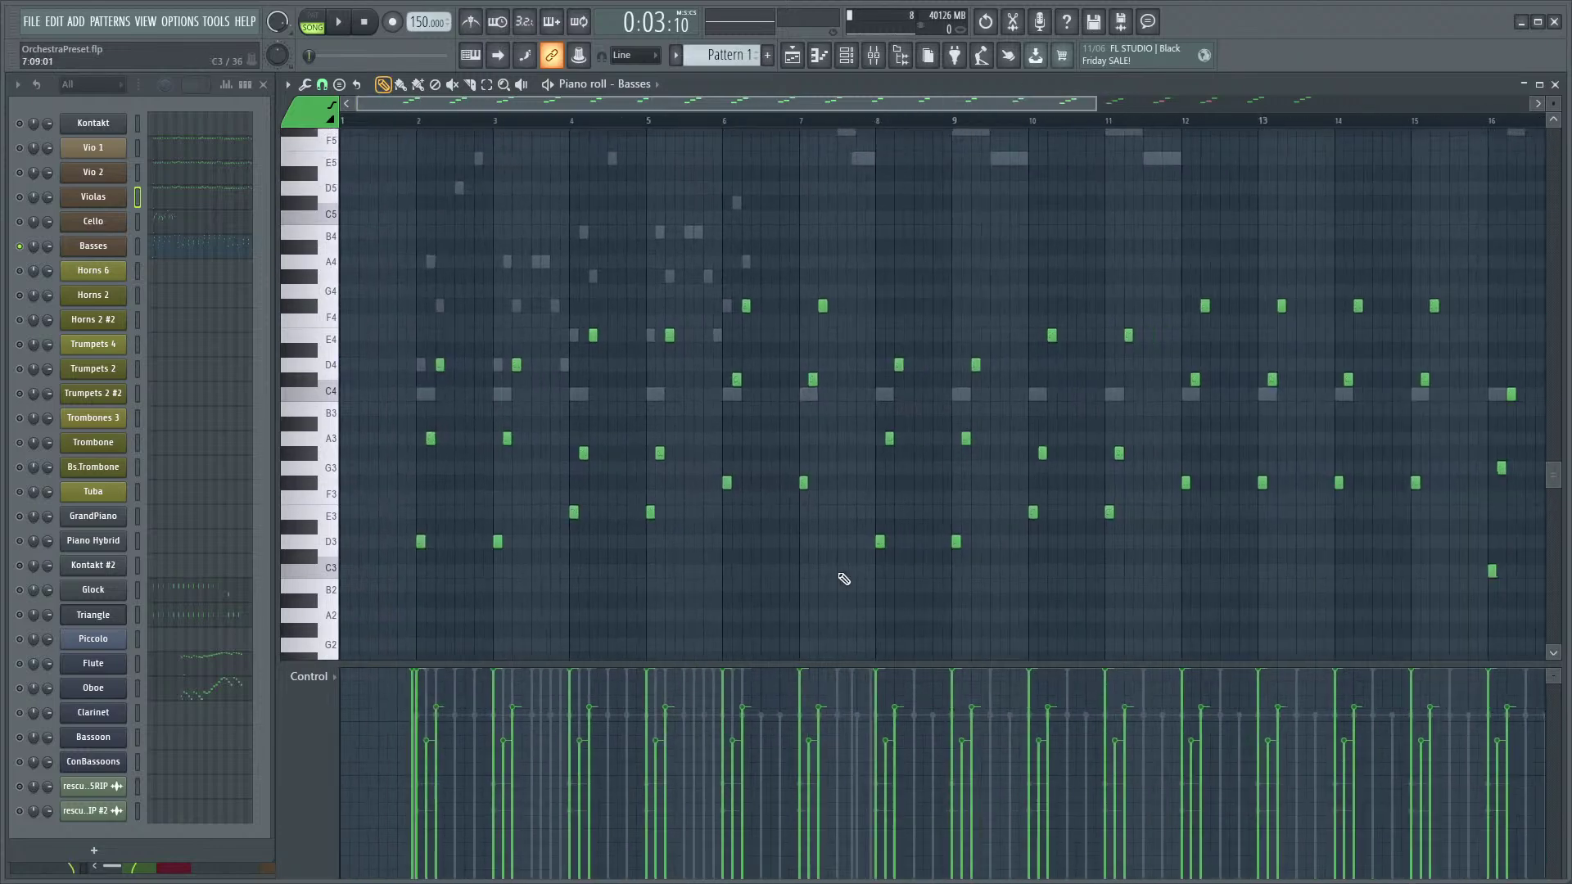
scroll(791, 573, down, 1)
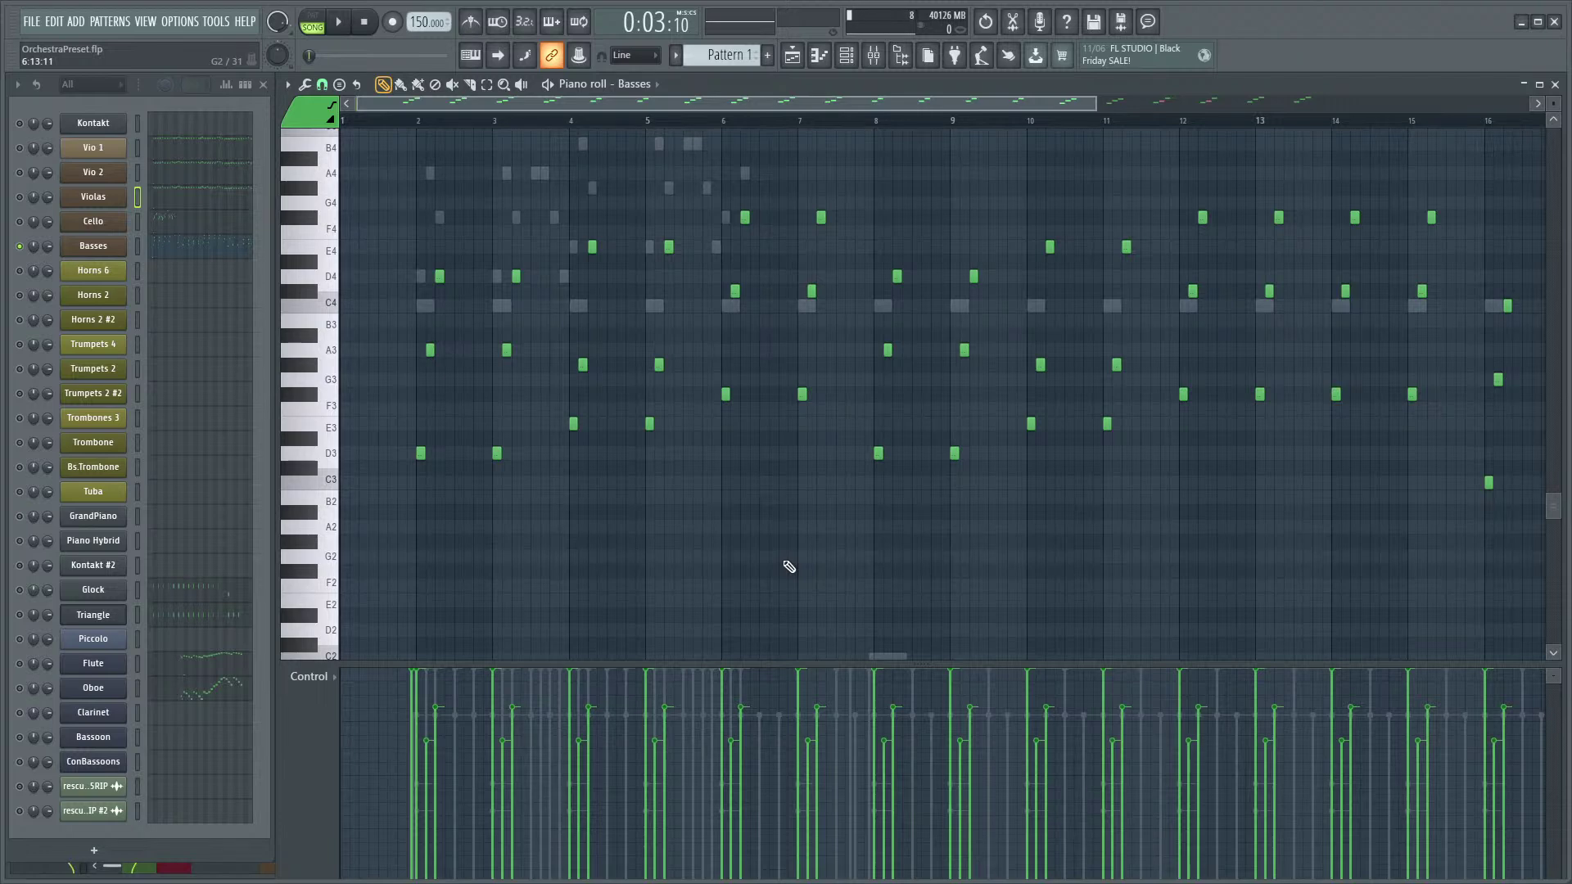
scroll(812, 498, up, 1)
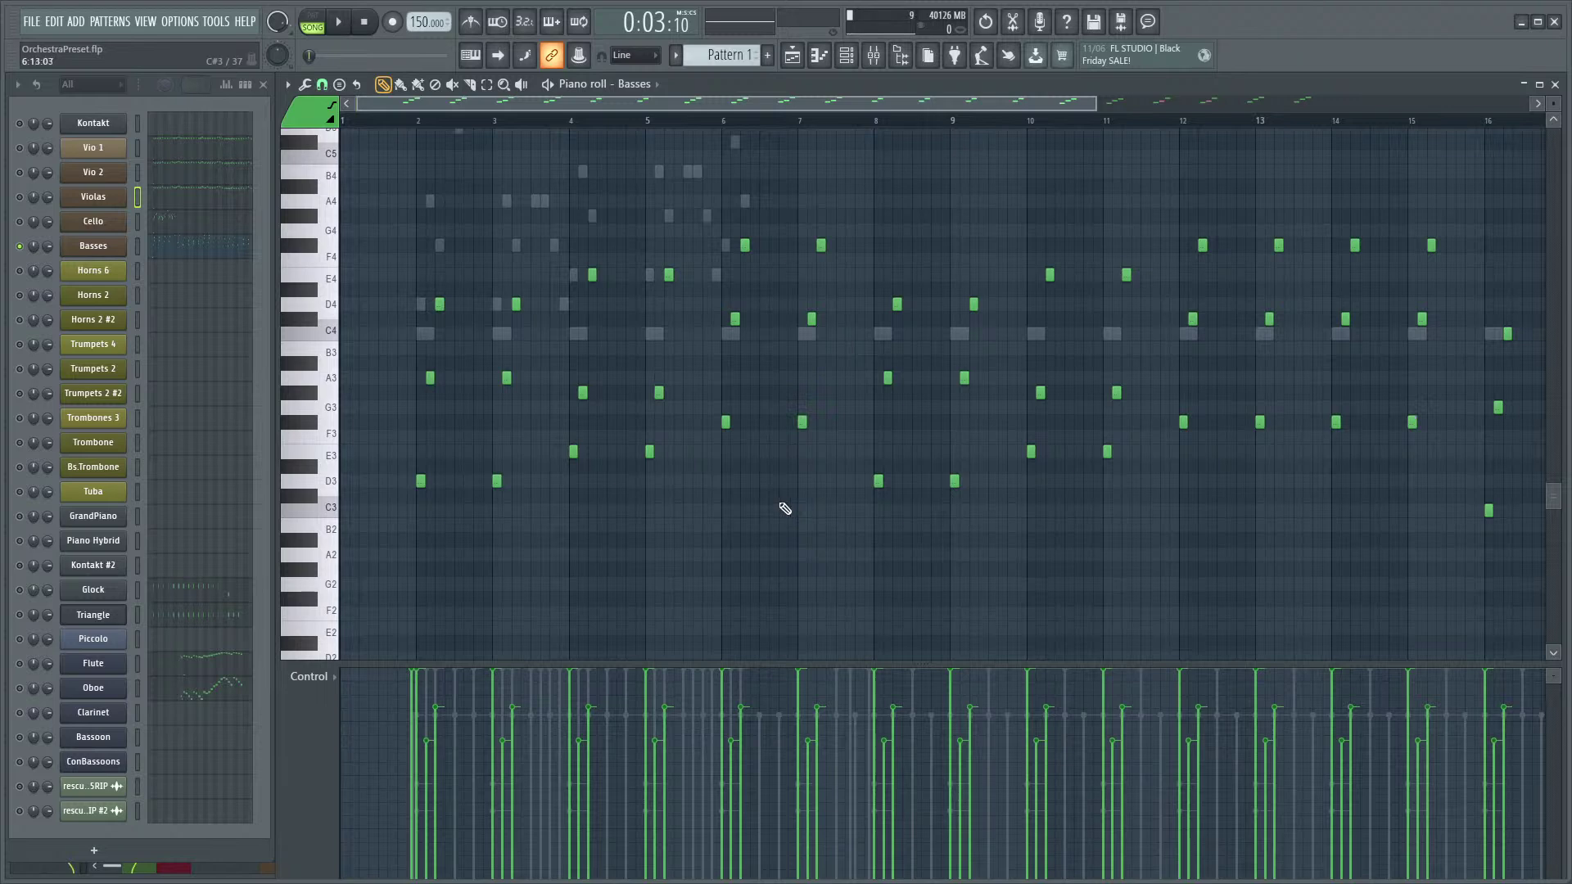
mouse_move(713, 514)
mouse_down()
mouse_move(748, 546)
mouse_move(775, 491)
mouse_move(684, 502)
mouse_up()
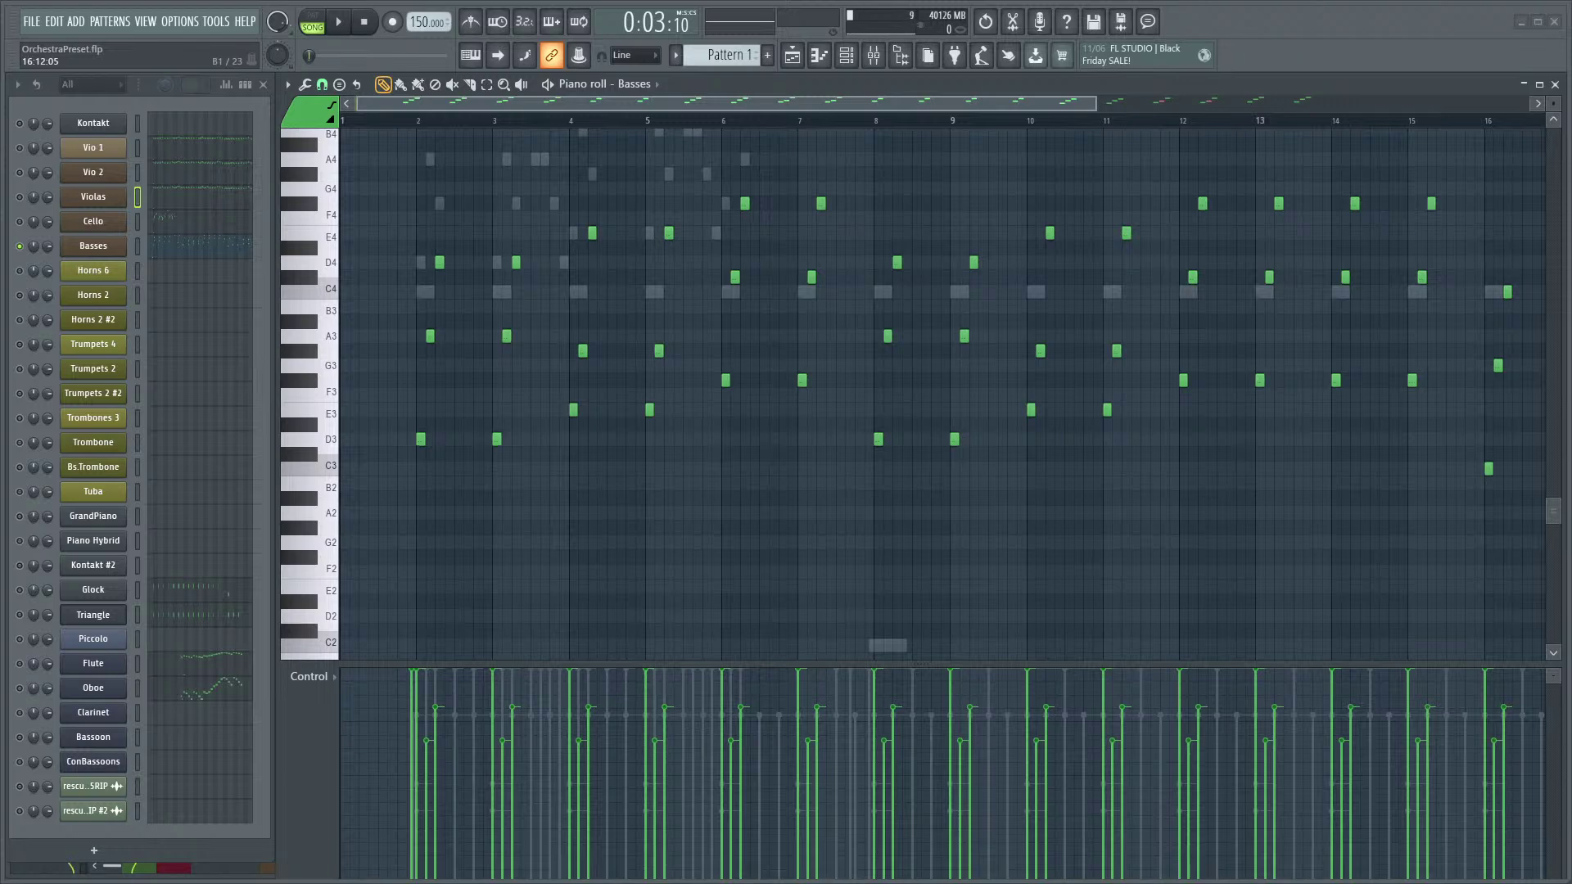
scroll(767, 575, down, 2)
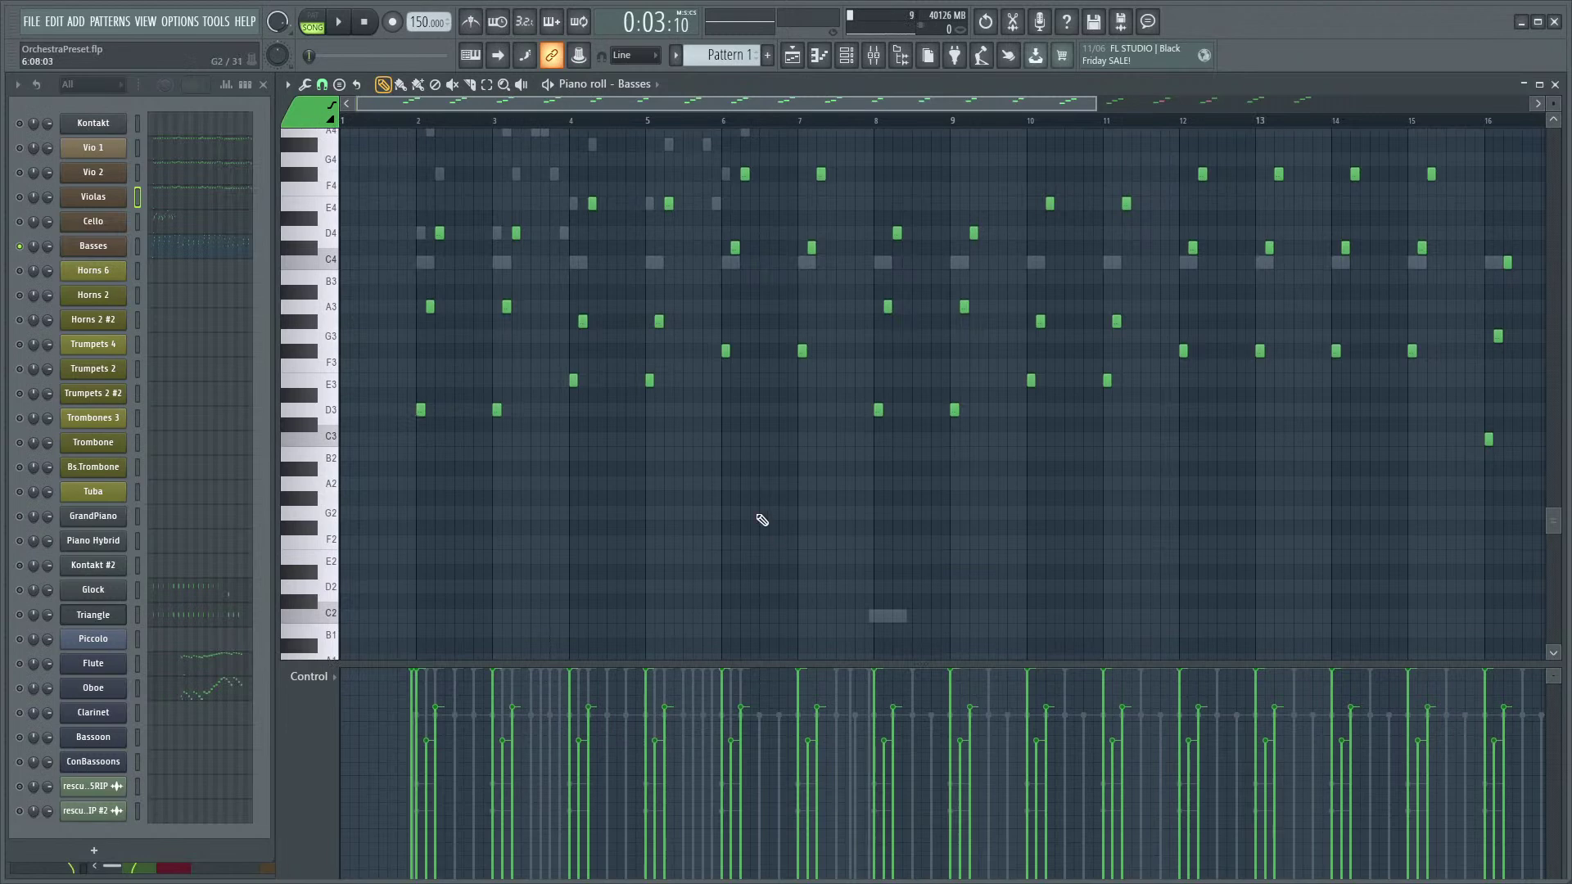
scroll(761, 524, up, 5)
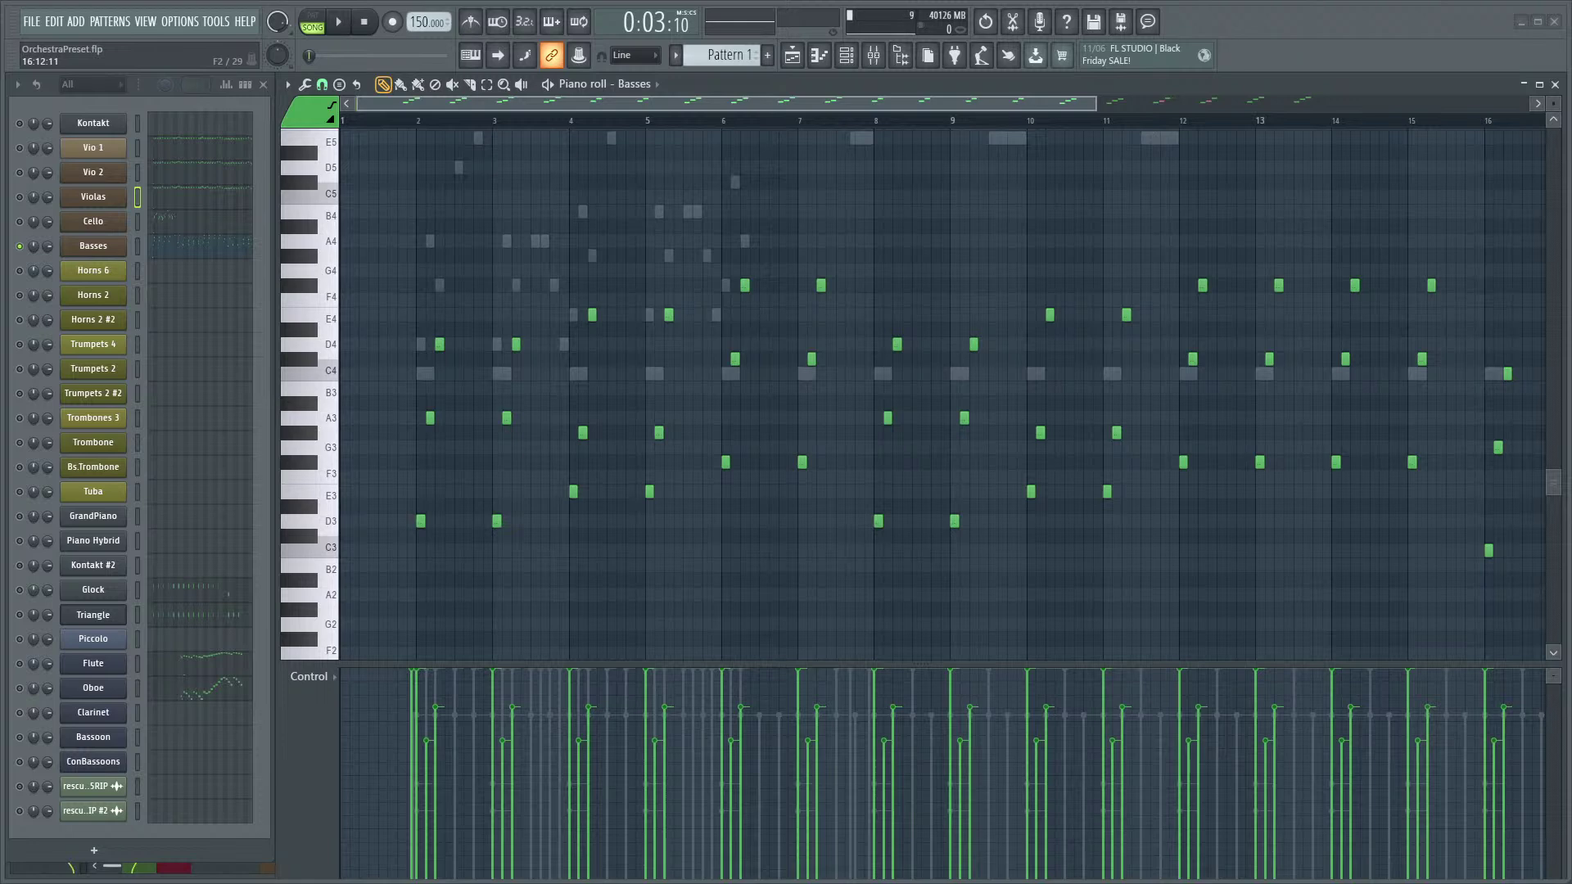
scroll(721, 601, down, 1)
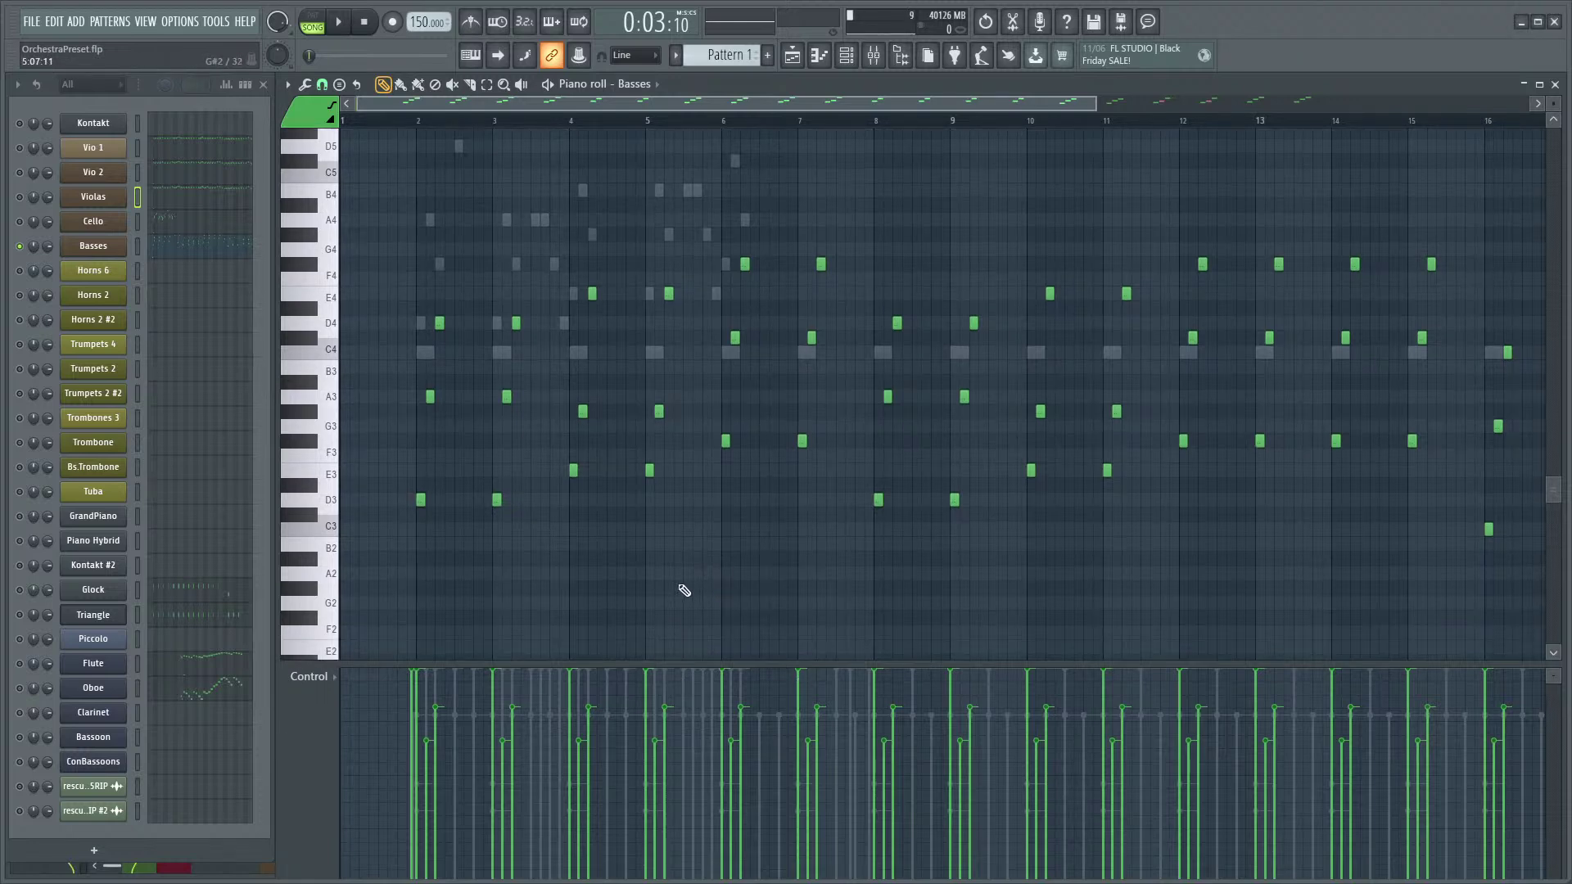
scroll(716, 544, down, 1)
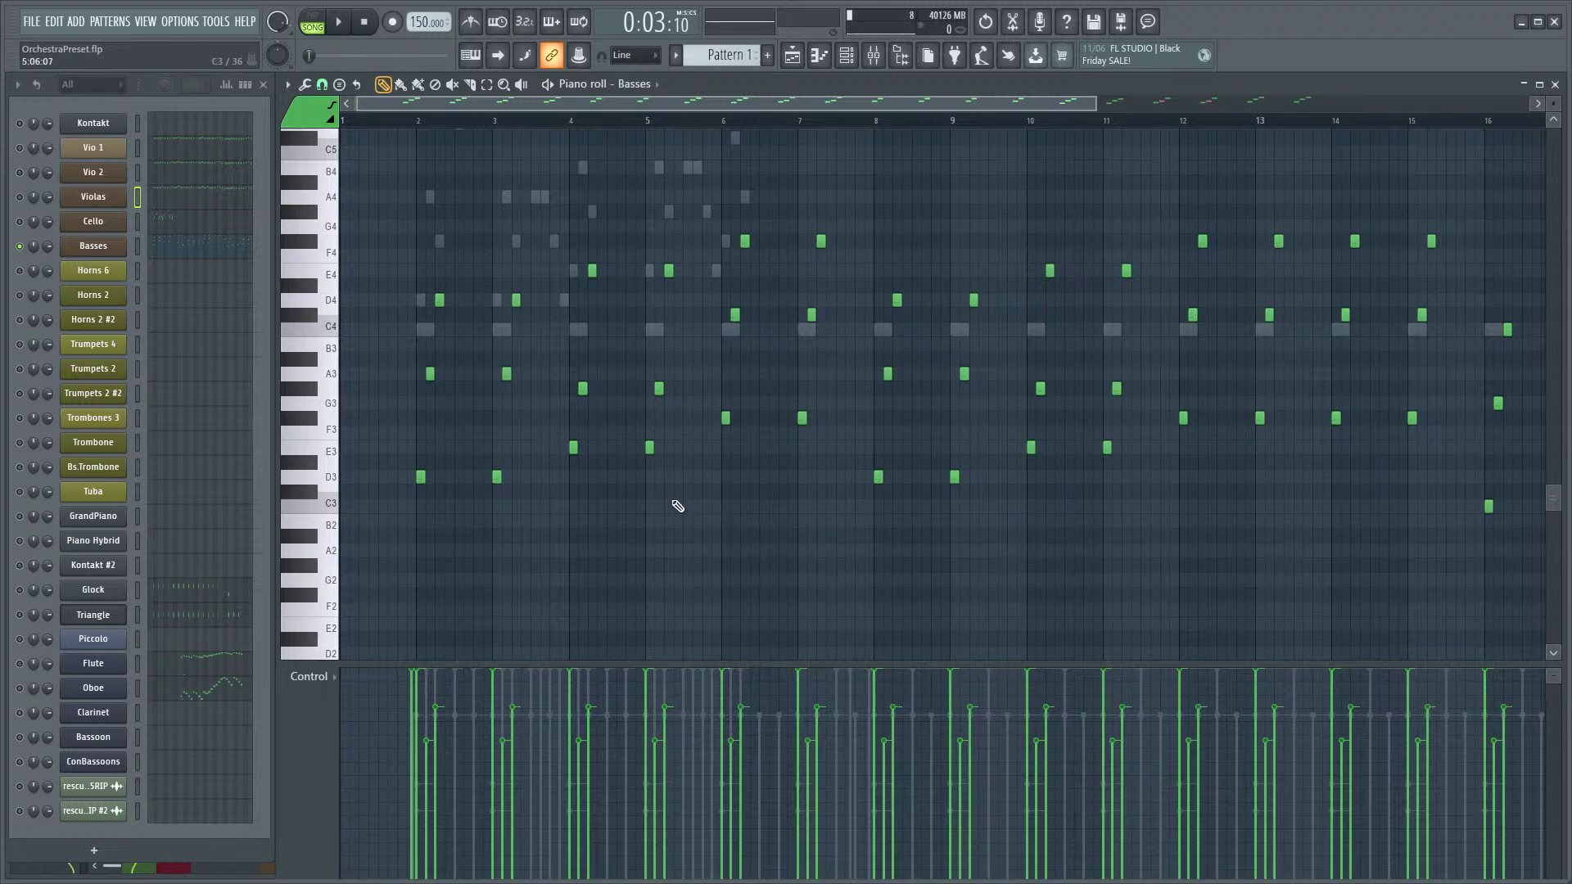
scroll(740, 559, up, 4)
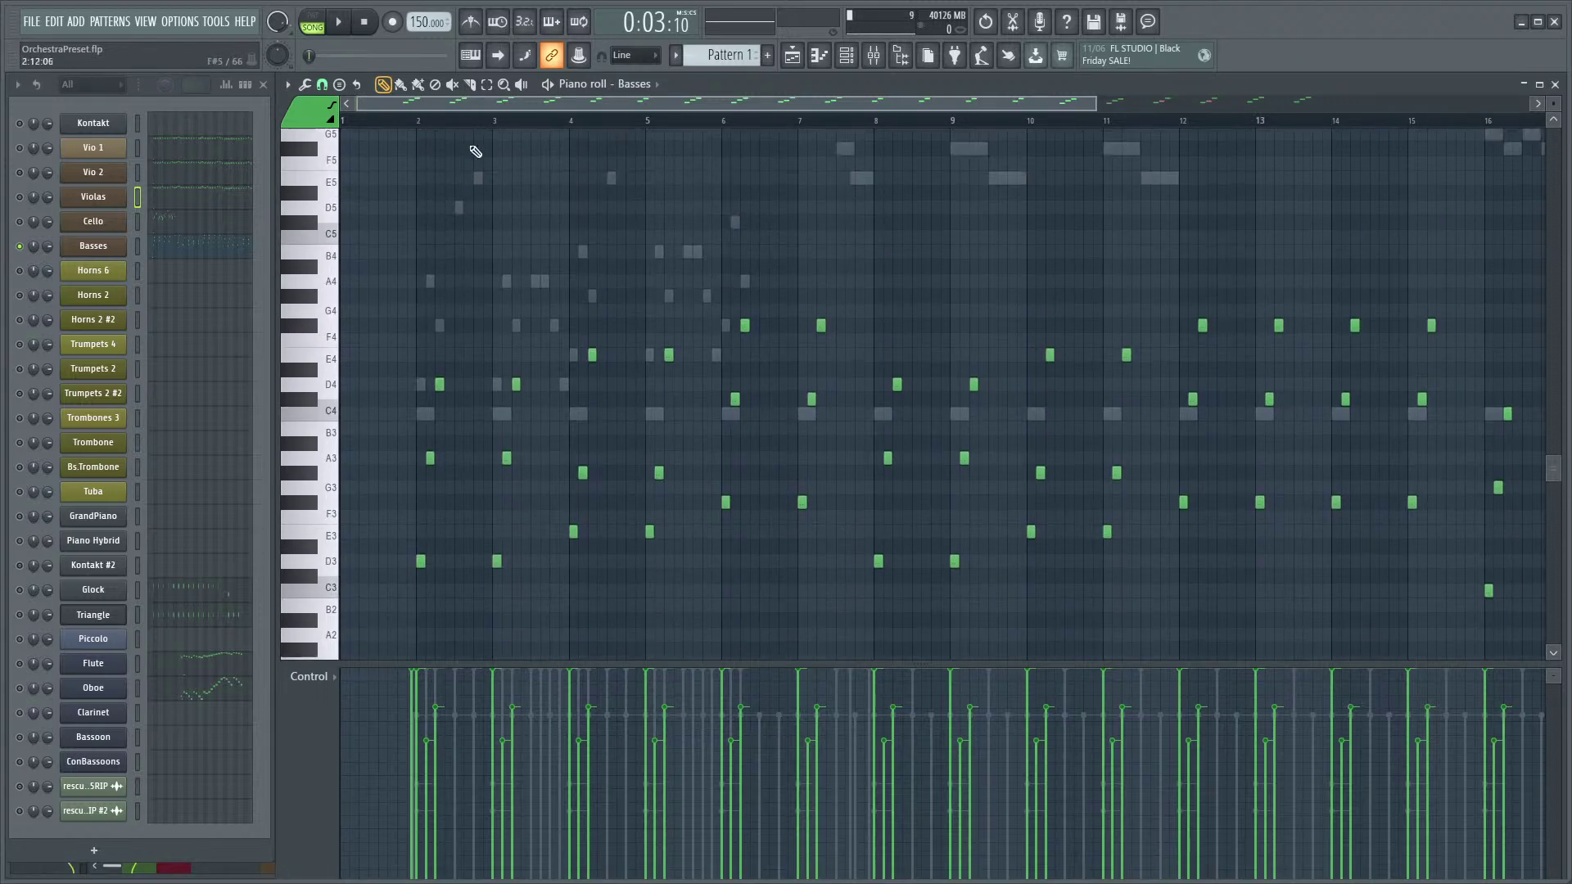
- Unmute the Cello alongside the Basses and play both parts together from bar 2
key(space)
key(space)
click(19, 221)
key(space)
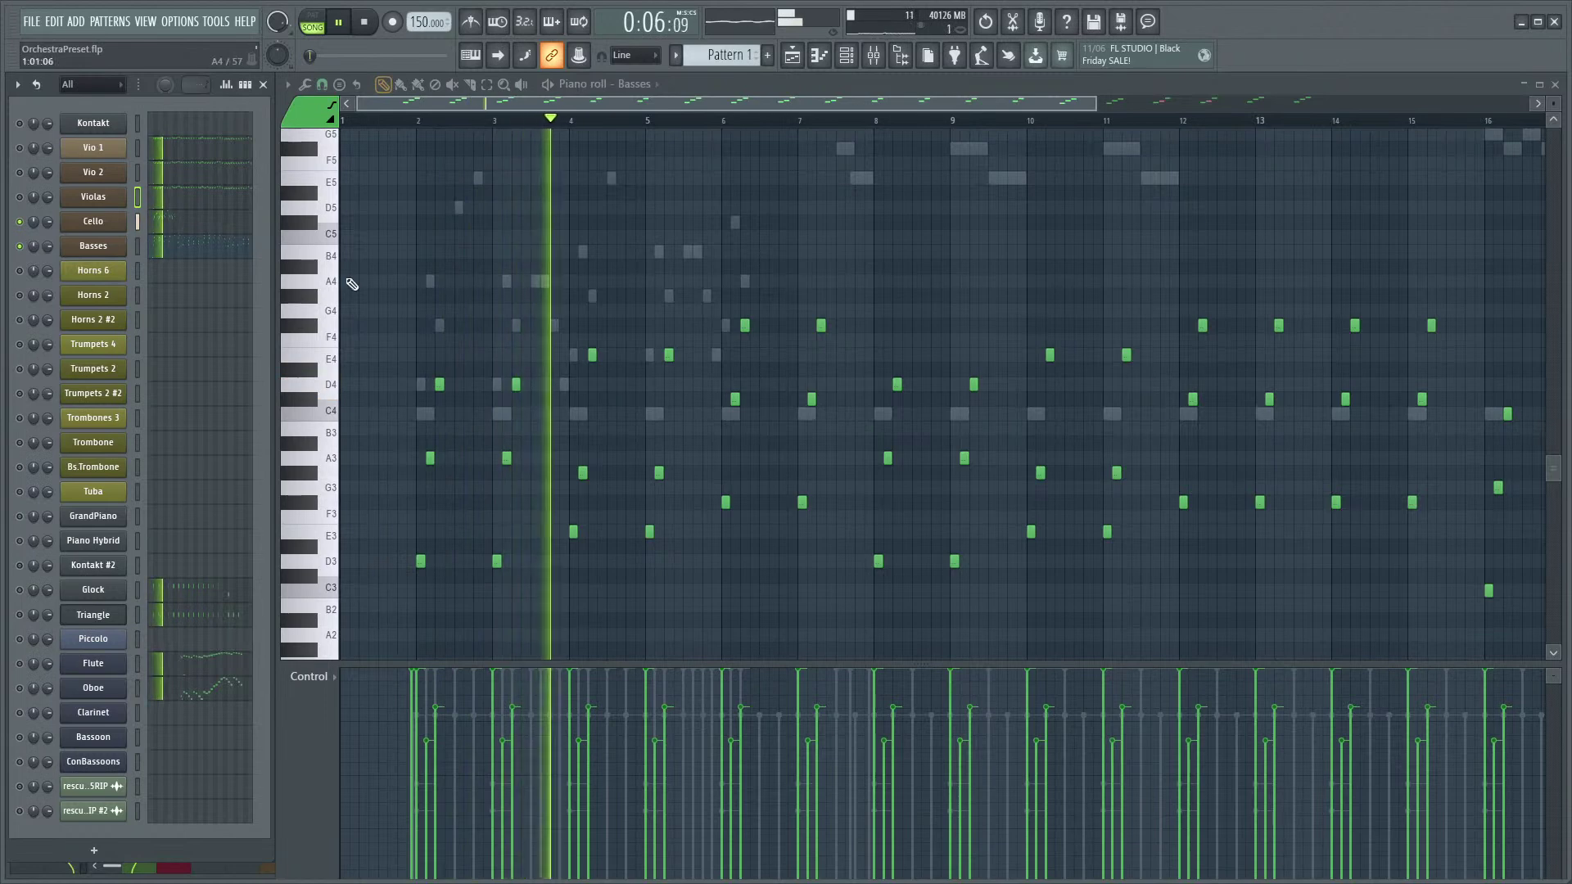
scroll(488, 256, up, 4)
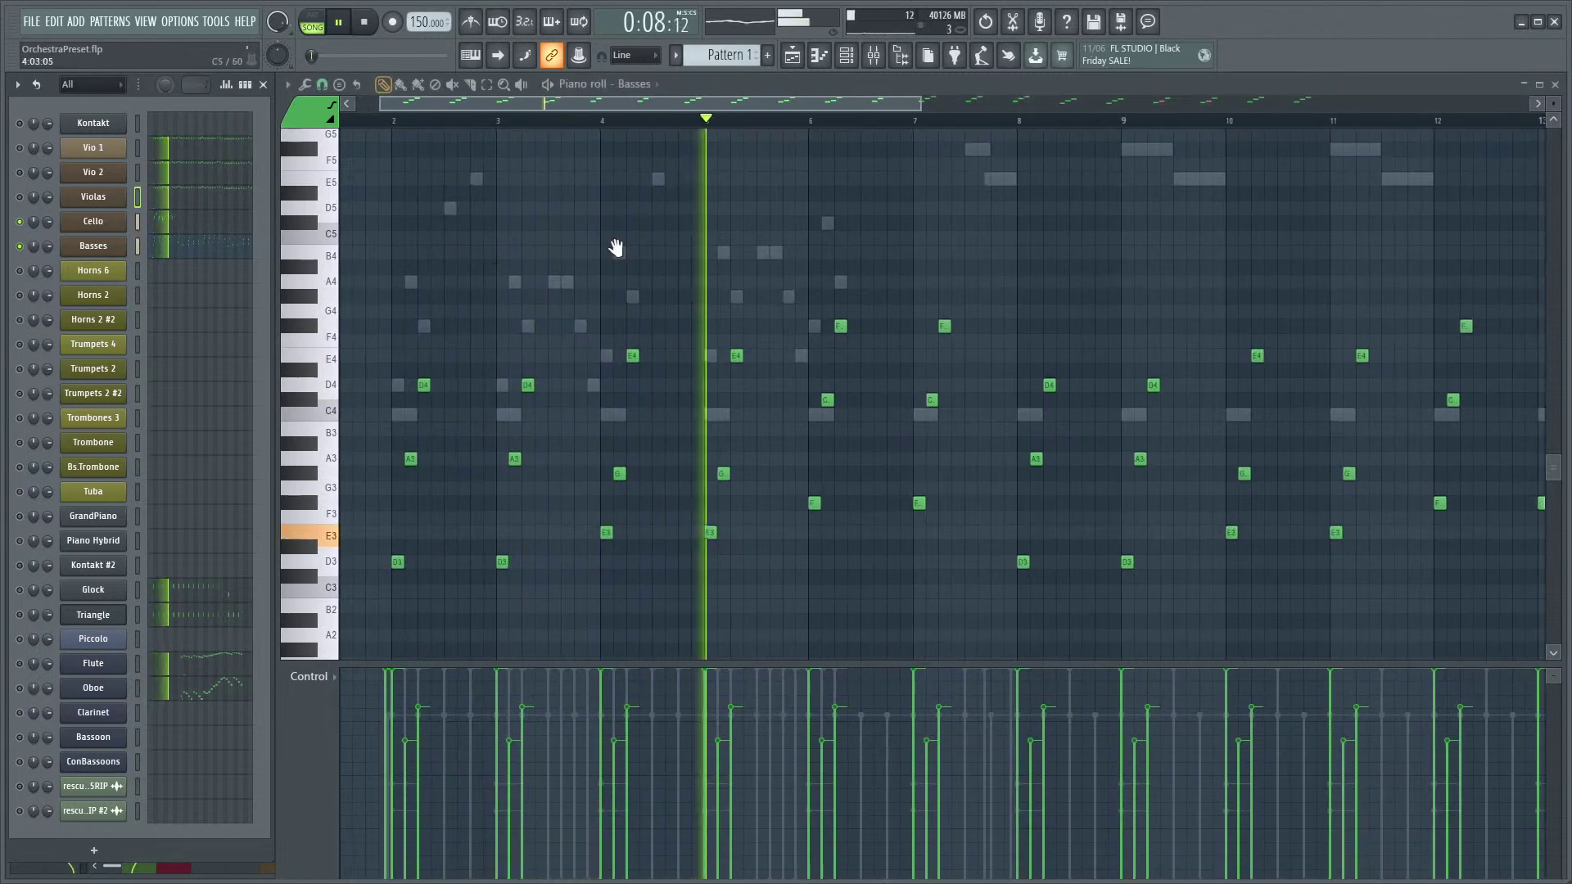
drag(762, 379, 608, 341)
key(space)
scroll(640, 313, up, 3)
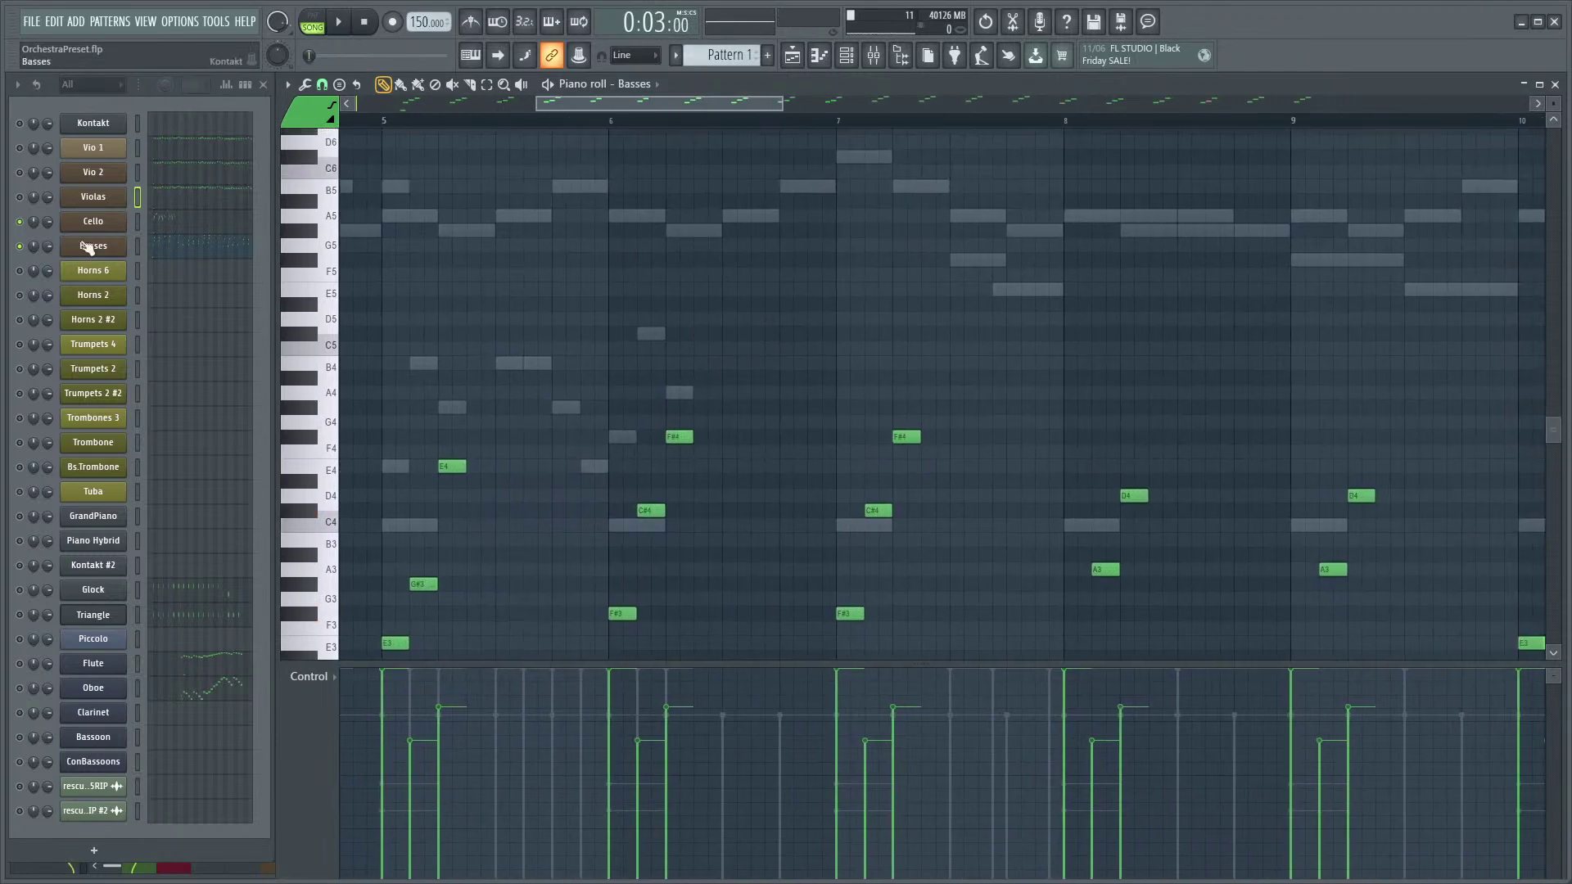
- Solo the Cello, show its notes in the piano roll and play the part from bar 2
click(29, 227)
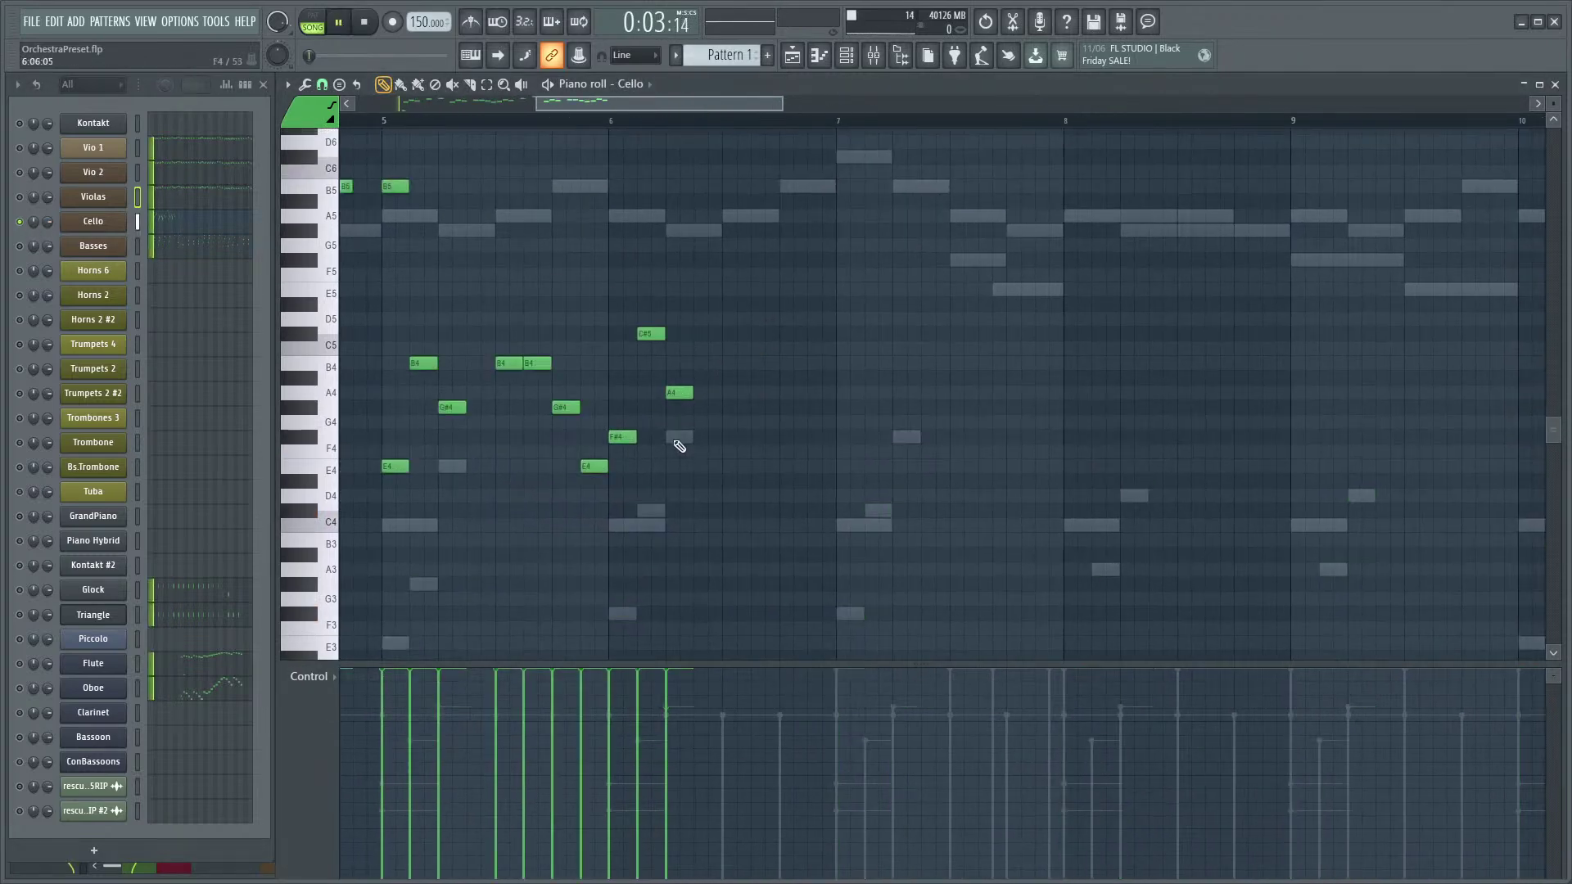
click(605, 122)
key(space)
key(space)
scroll(783, 421, down, 3)
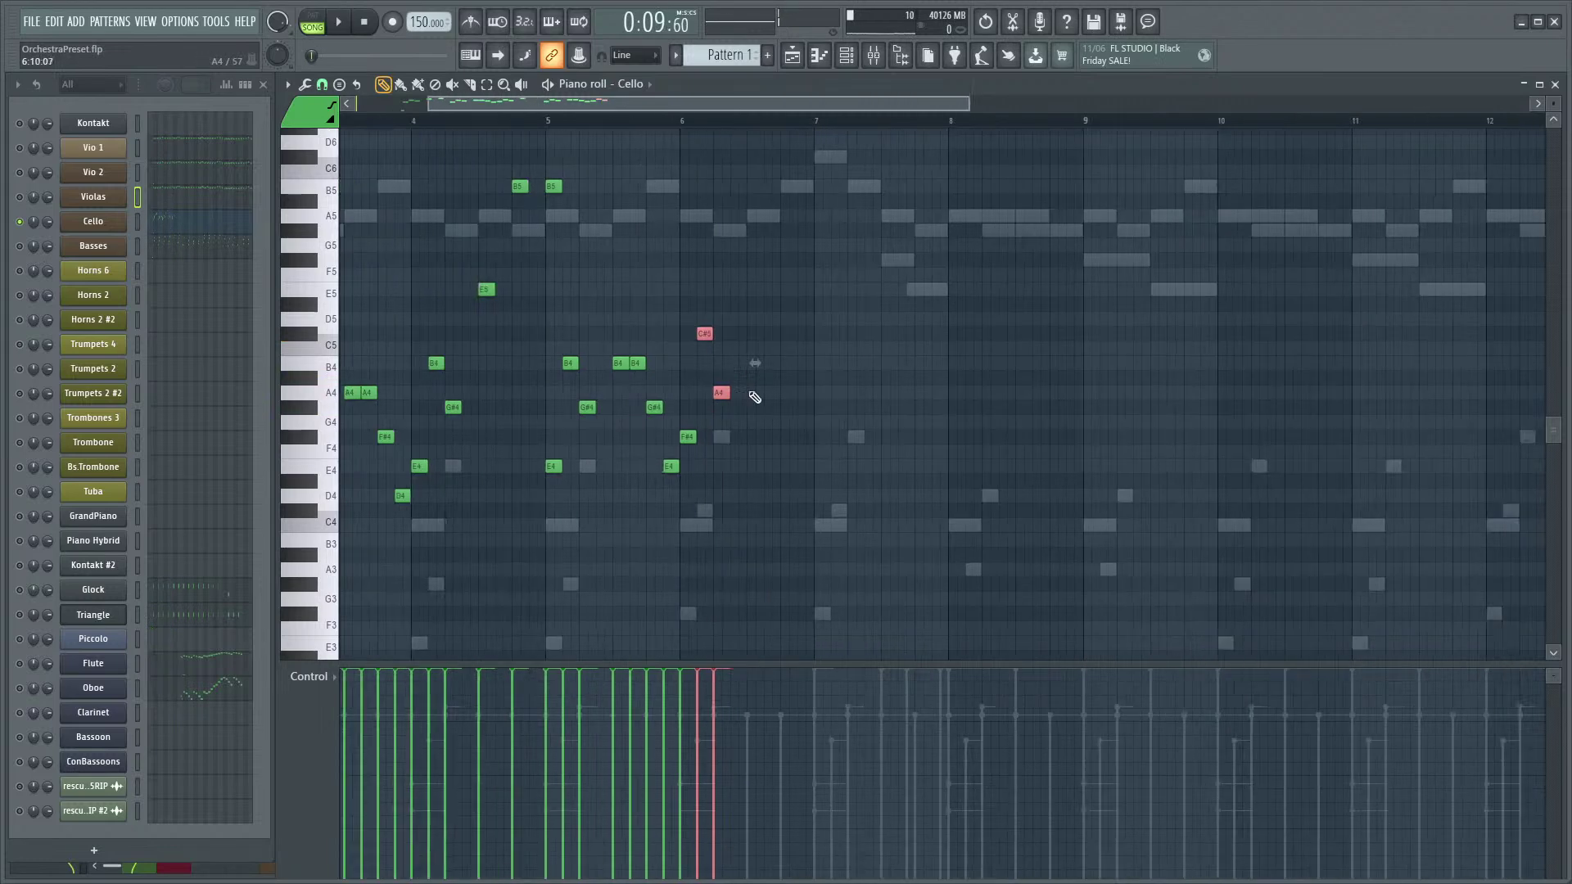
drag(818, 272, 972, 244)
click(454, 123)
key(space)
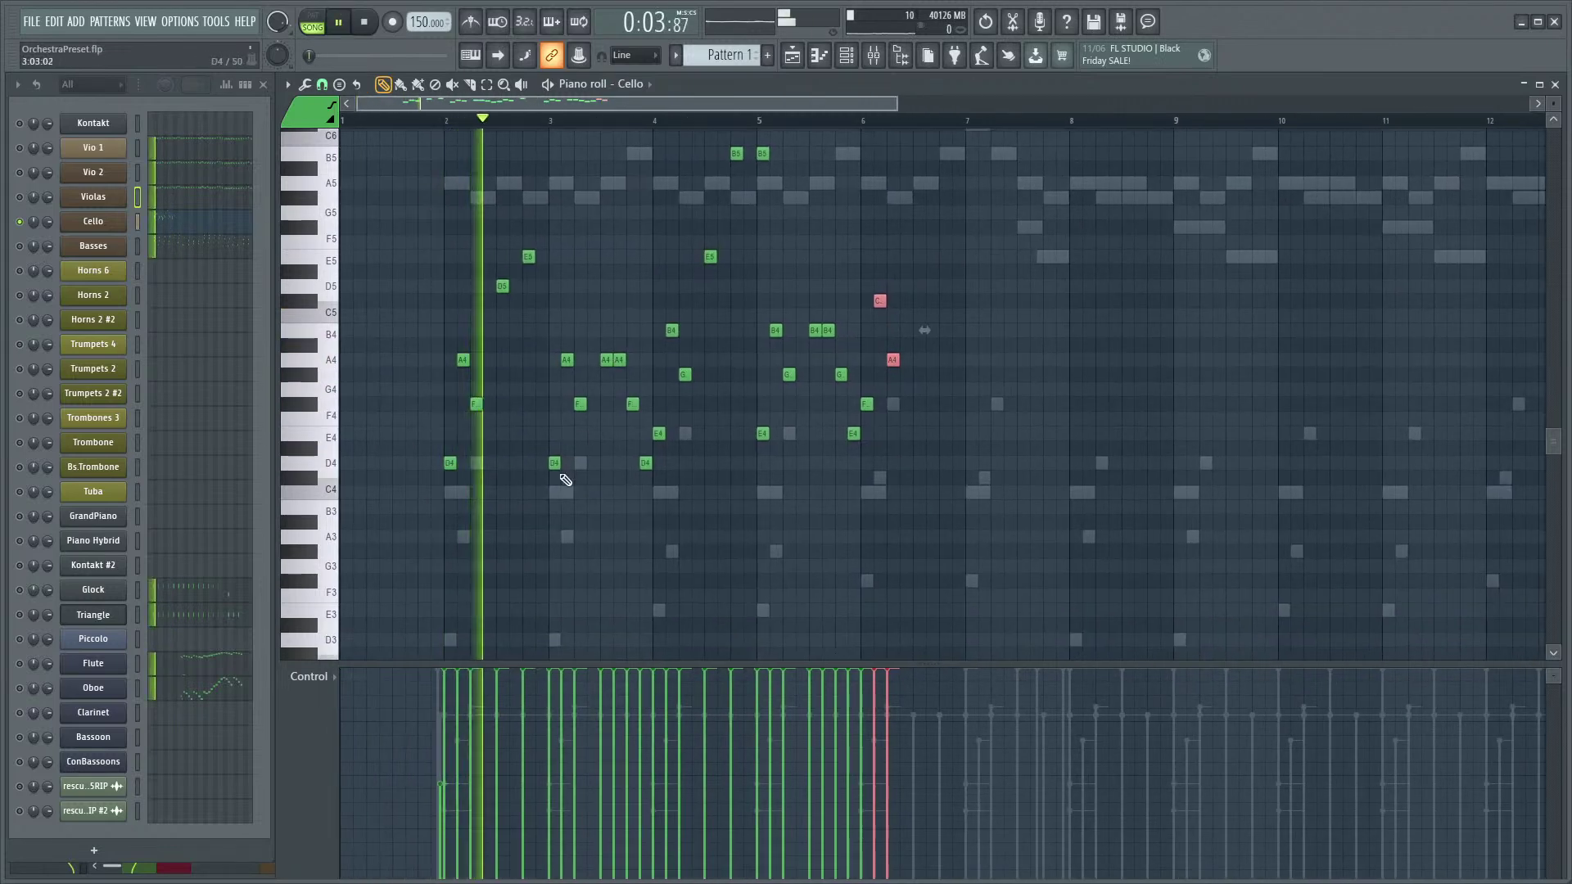
- In the mixer, move the TRACK channel's Fruity parametric EQ 2 to slot 3 and open its Fruity Stereo Shaper
scroll(491, 491, up, 2)
key(F9)
key(space)
key(space)
key(space)
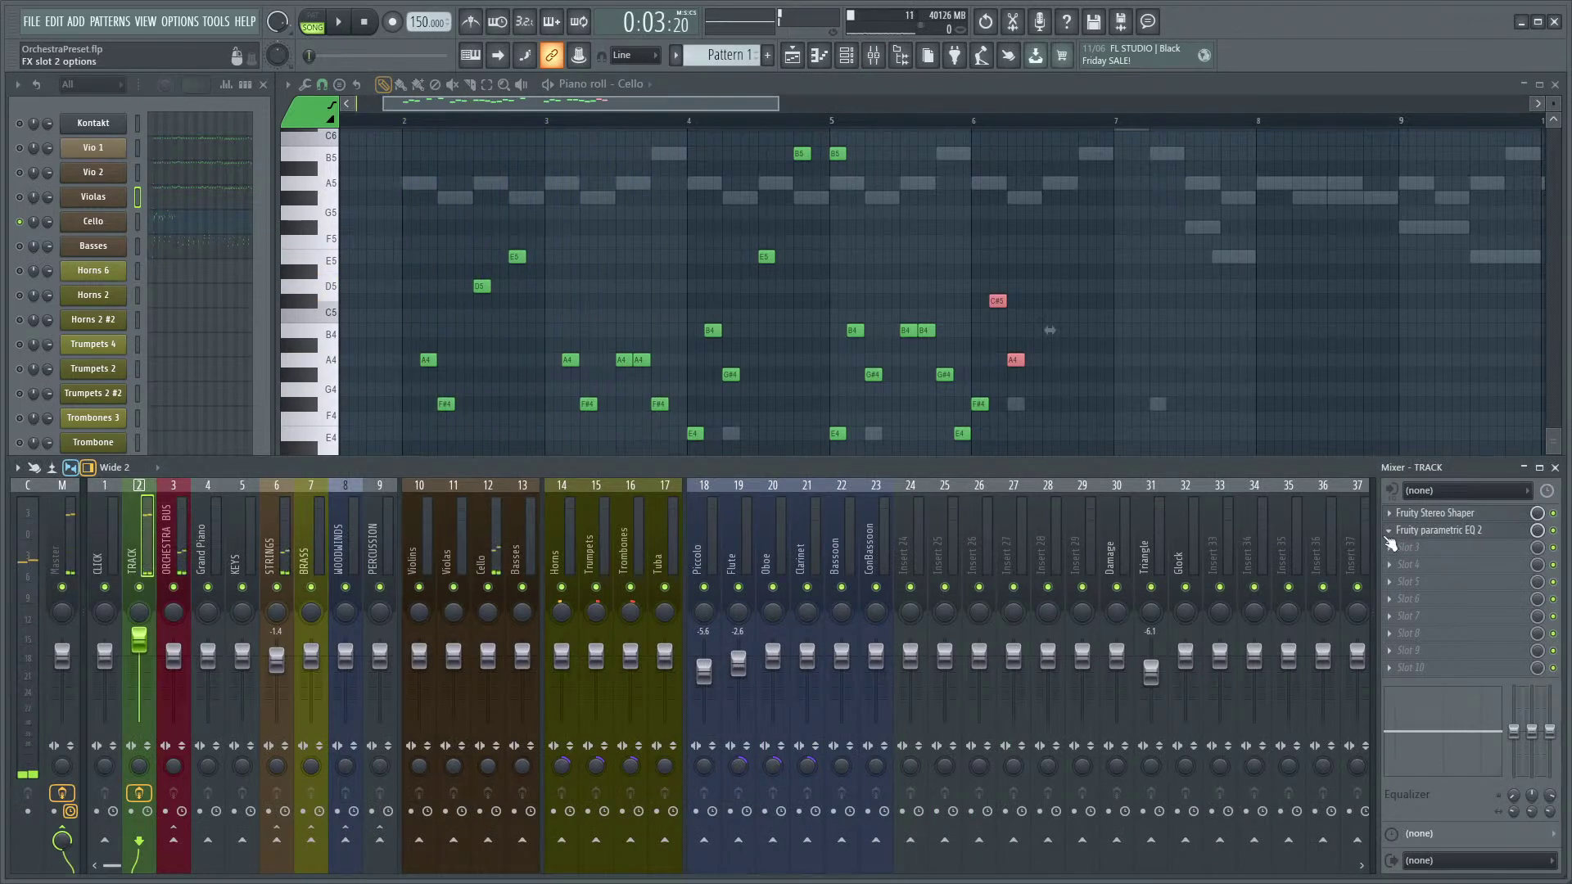
drag(1405, 540, 1406, 546)
click(1422, 514)
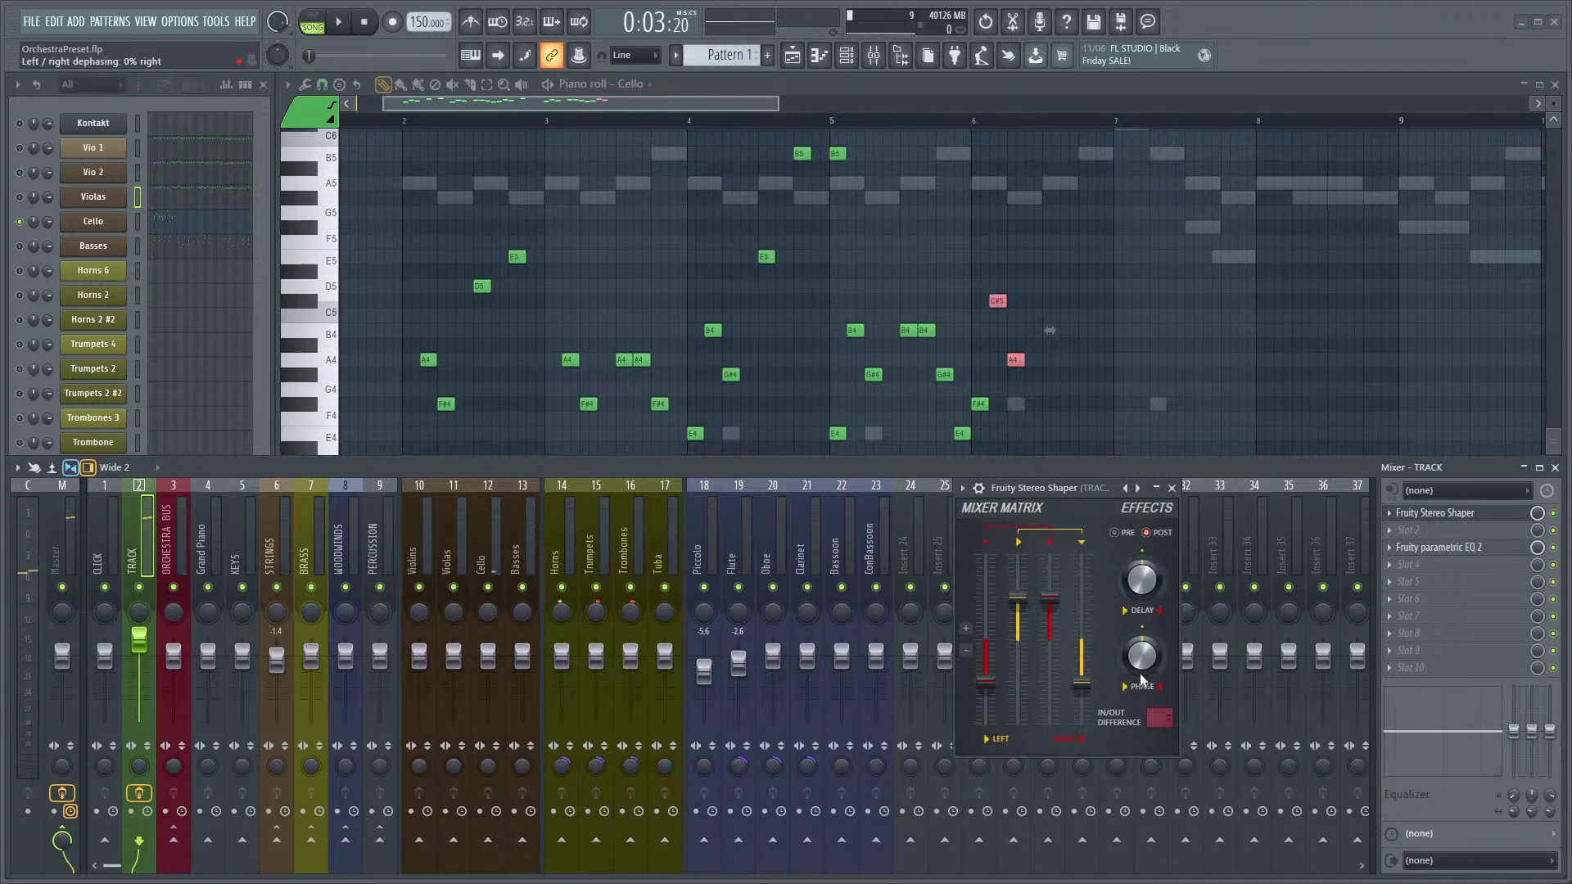
drag(1075, 484, 1012, 430)
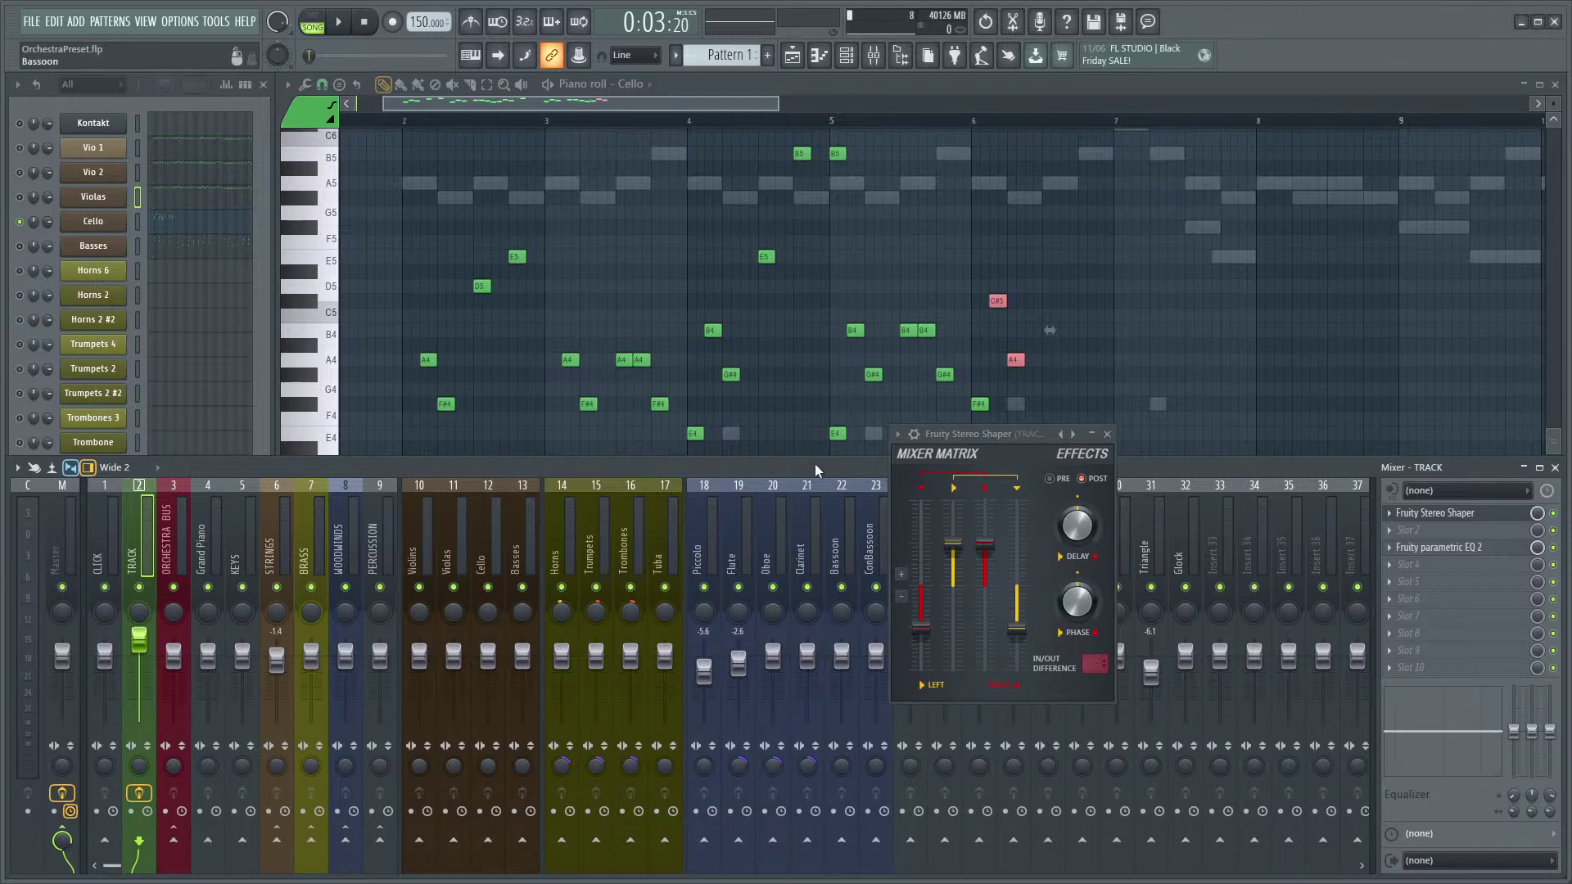
- Play the Cello part briefly, solo the reference recording's channel, and play the reference from bar 2
key(space)
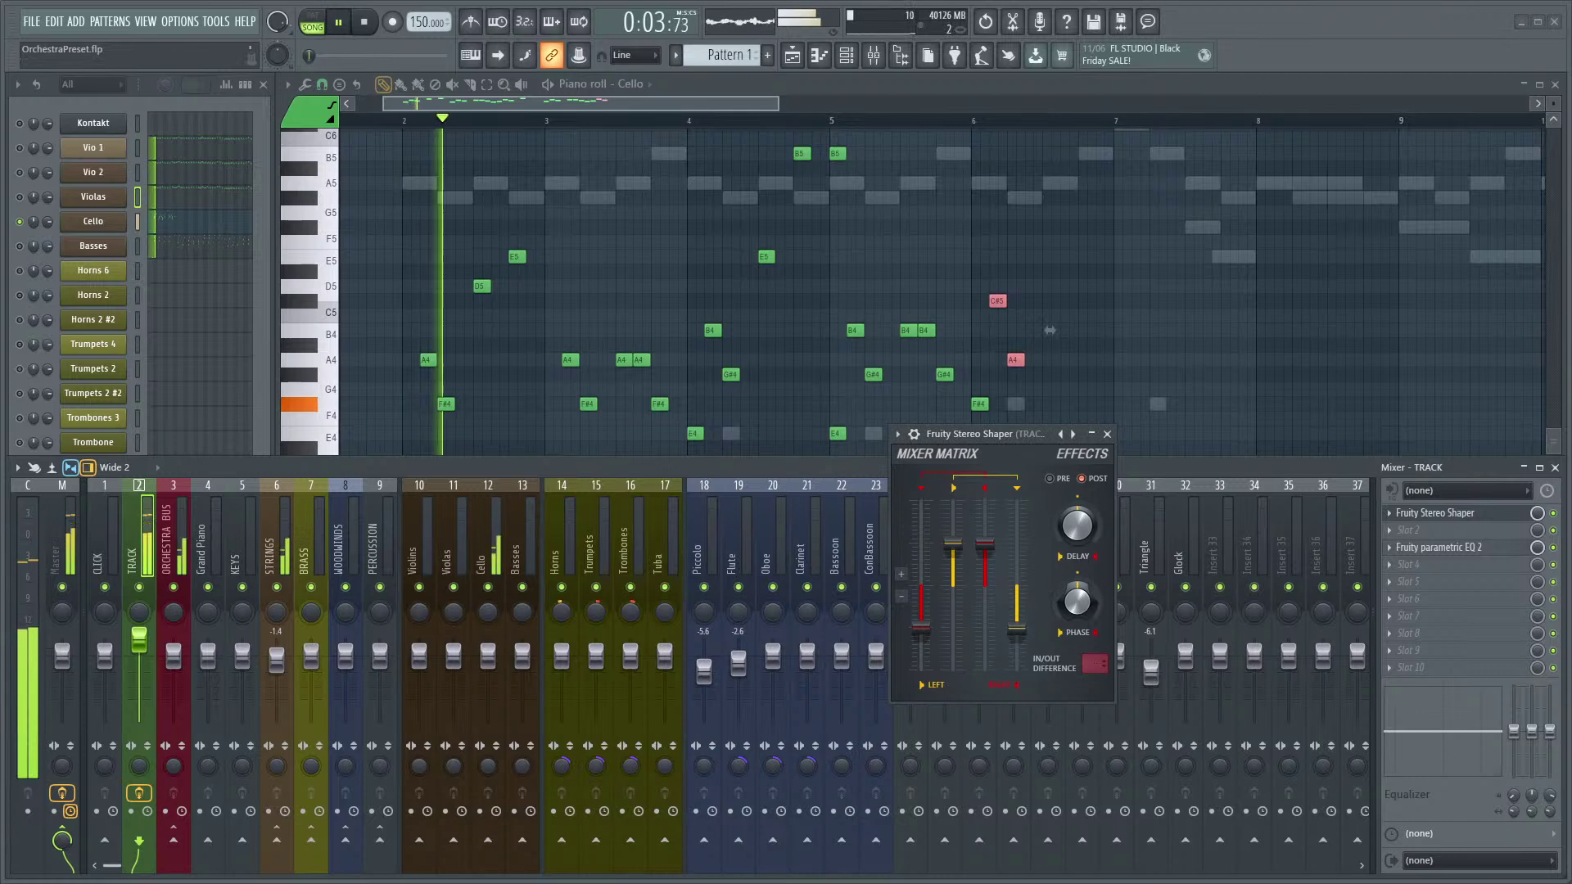
key(space)
key(F6)
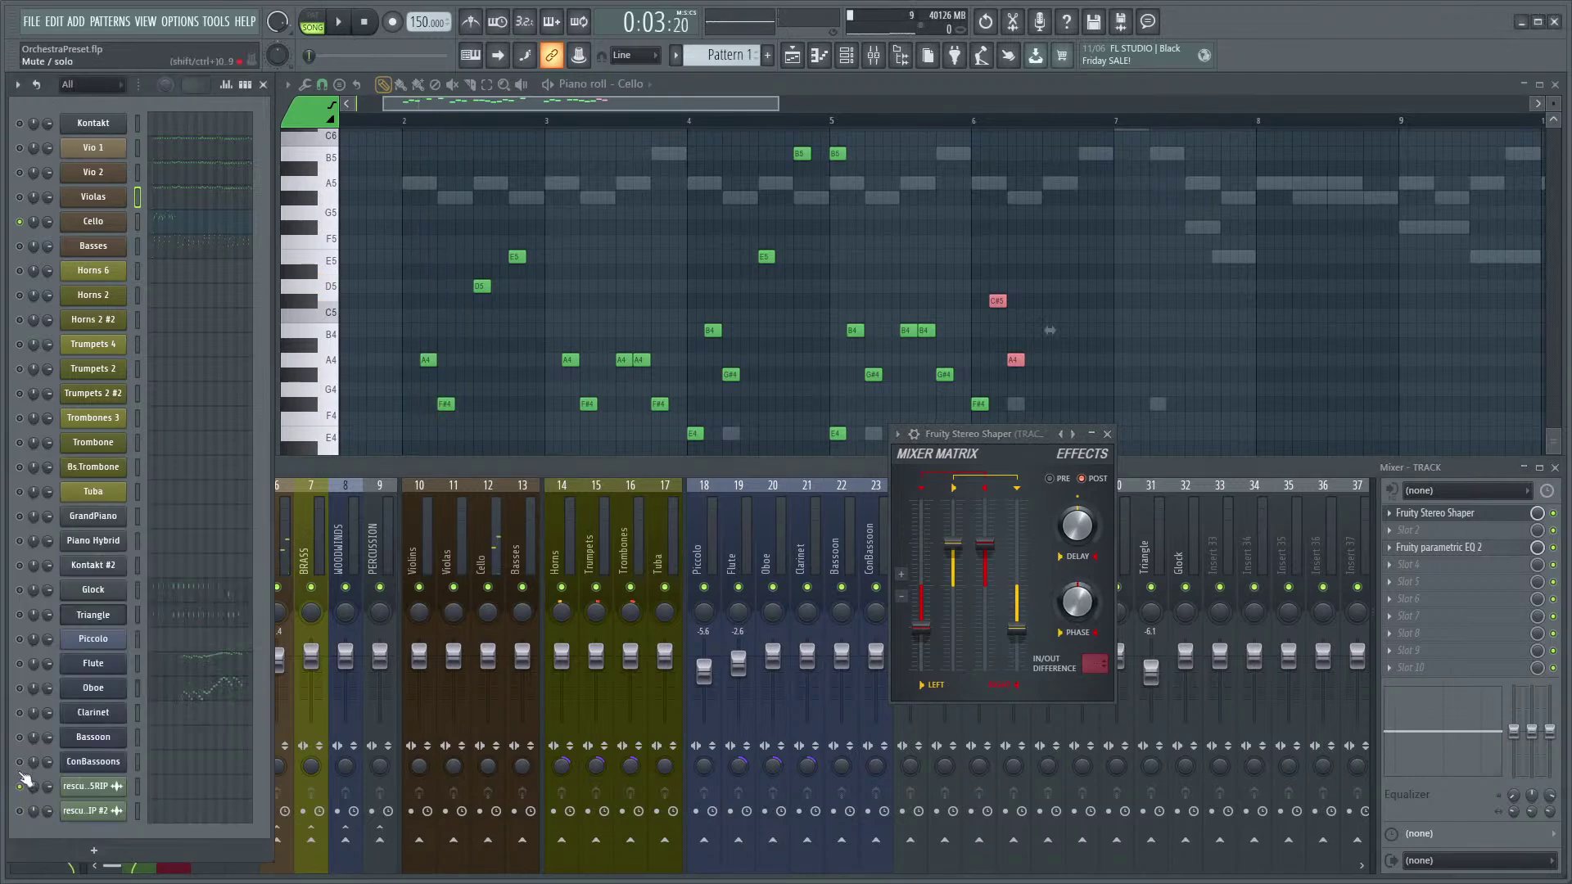
ctrl+click(20, 787)
key(space)
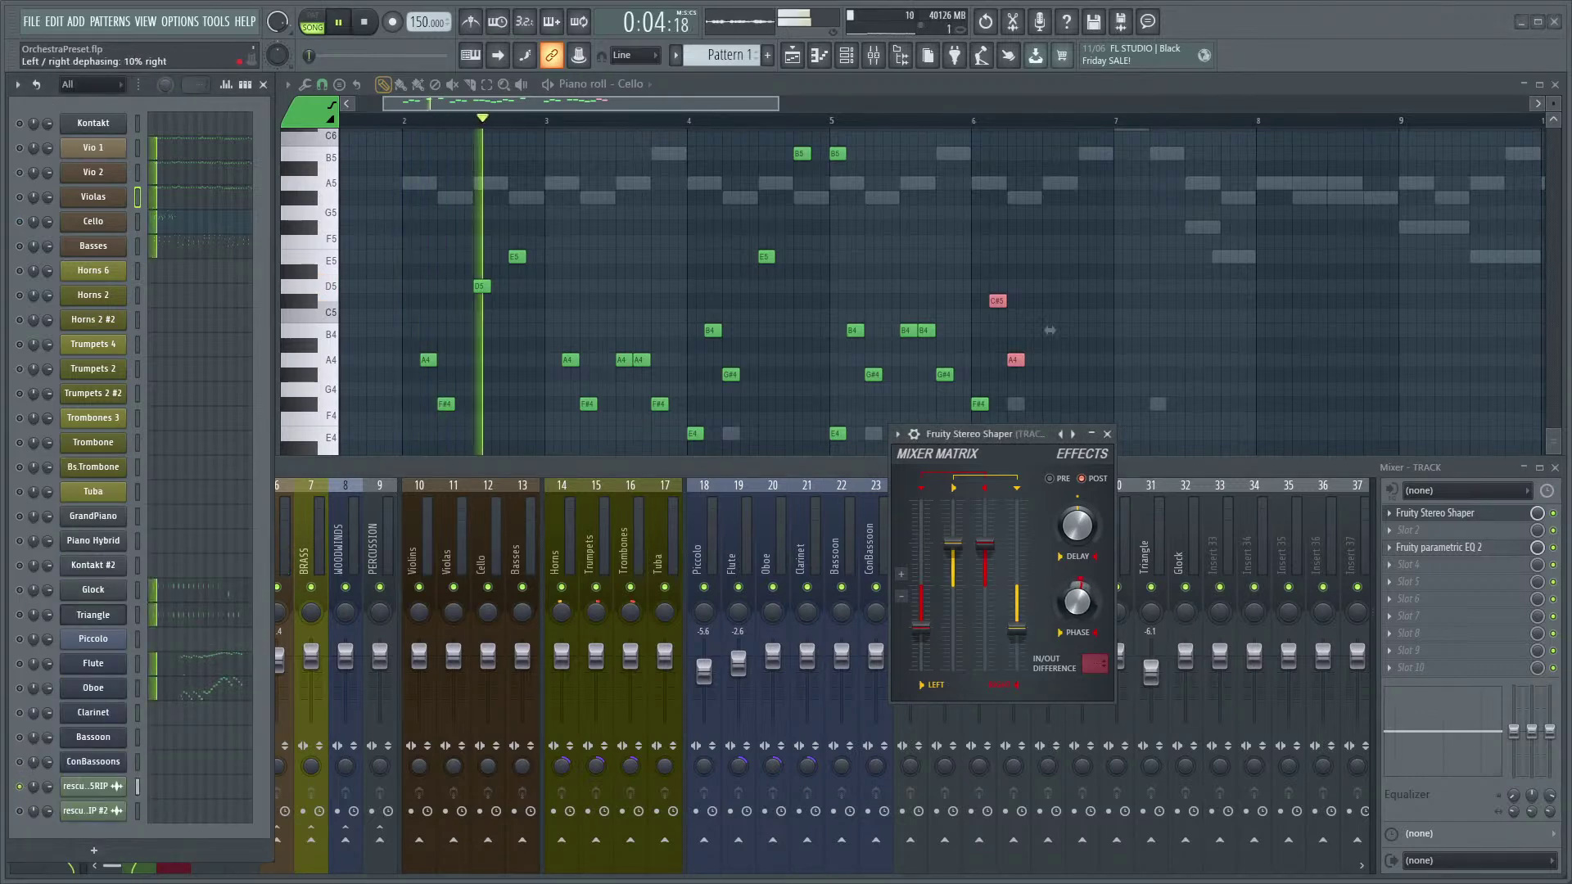
- Try shifting the Stereo Shaper's phase to 33% and 53% right while the reference plays from bar 2
drag(1091, 614, 1091, 602)
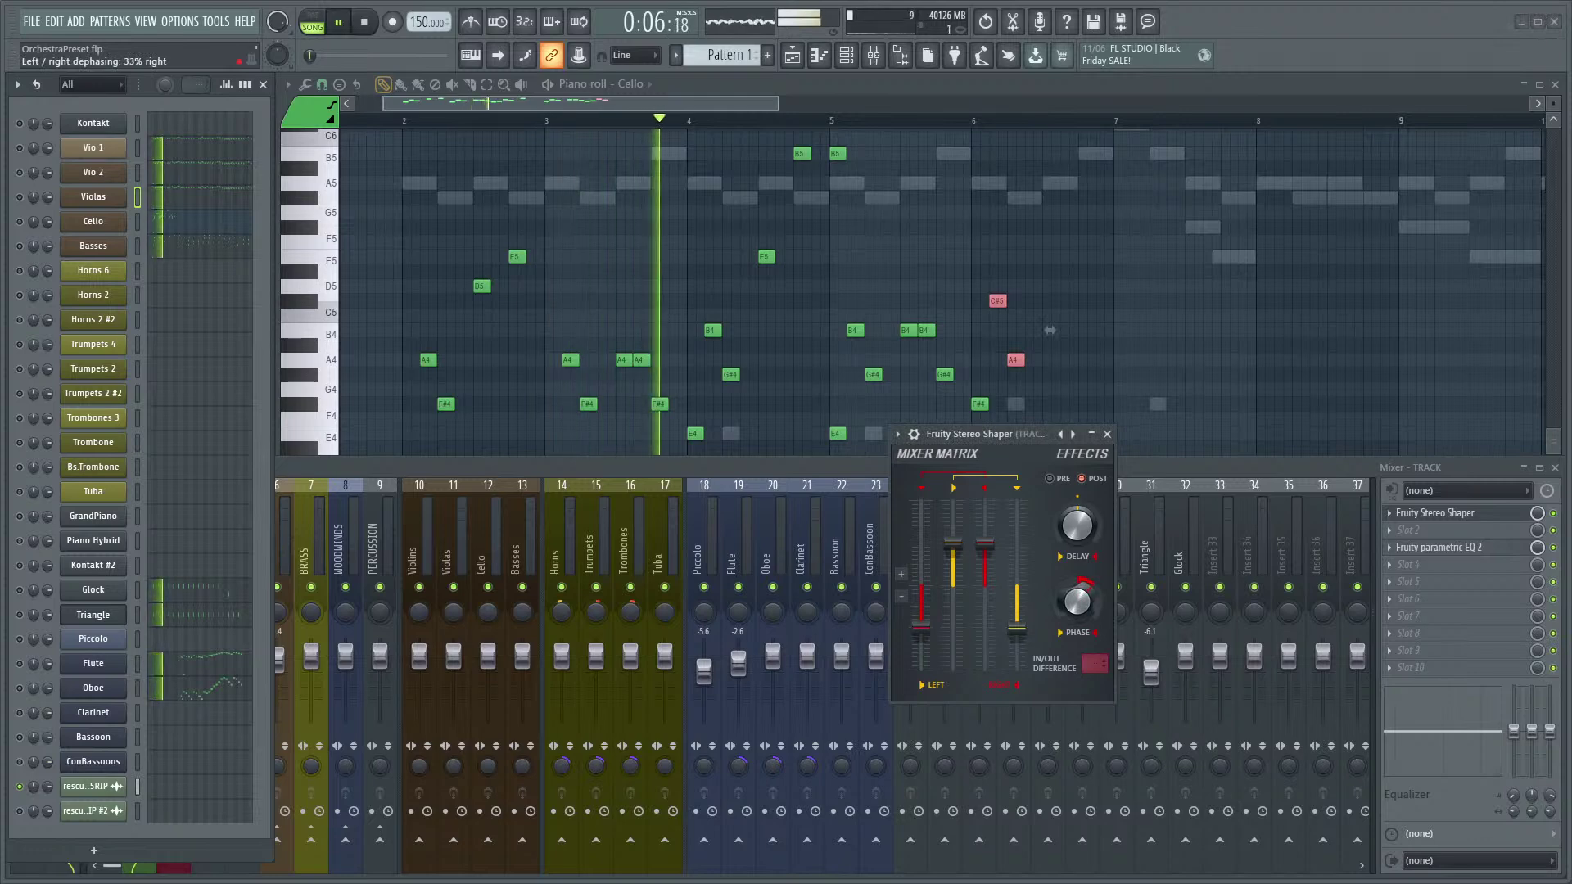
key(space)
key(space)
drag(1084, 612, 1084, 597)
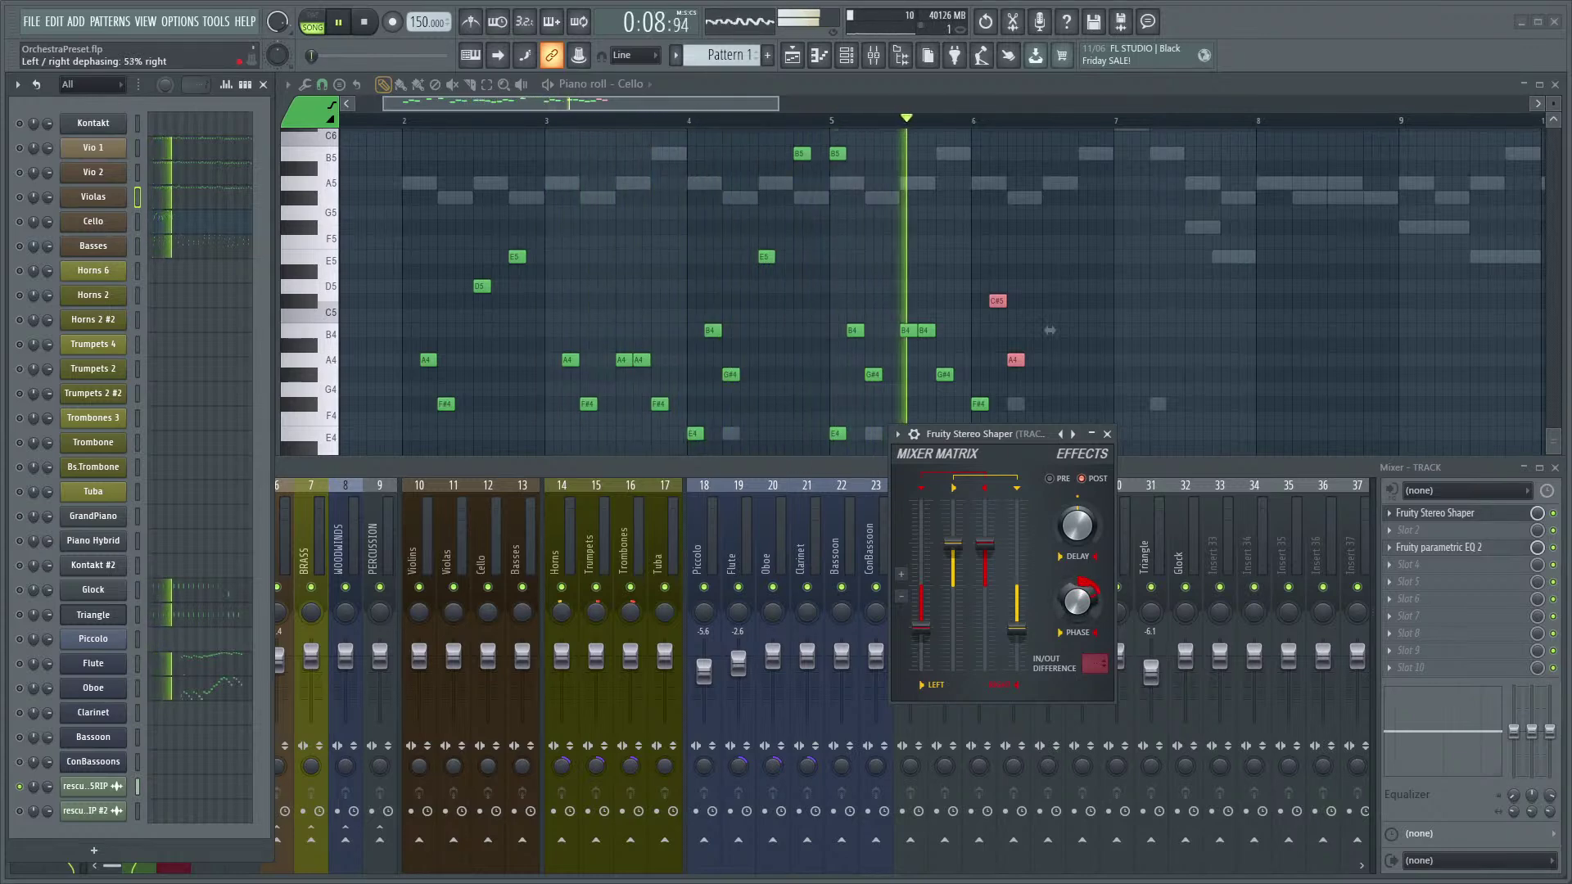
key(space)
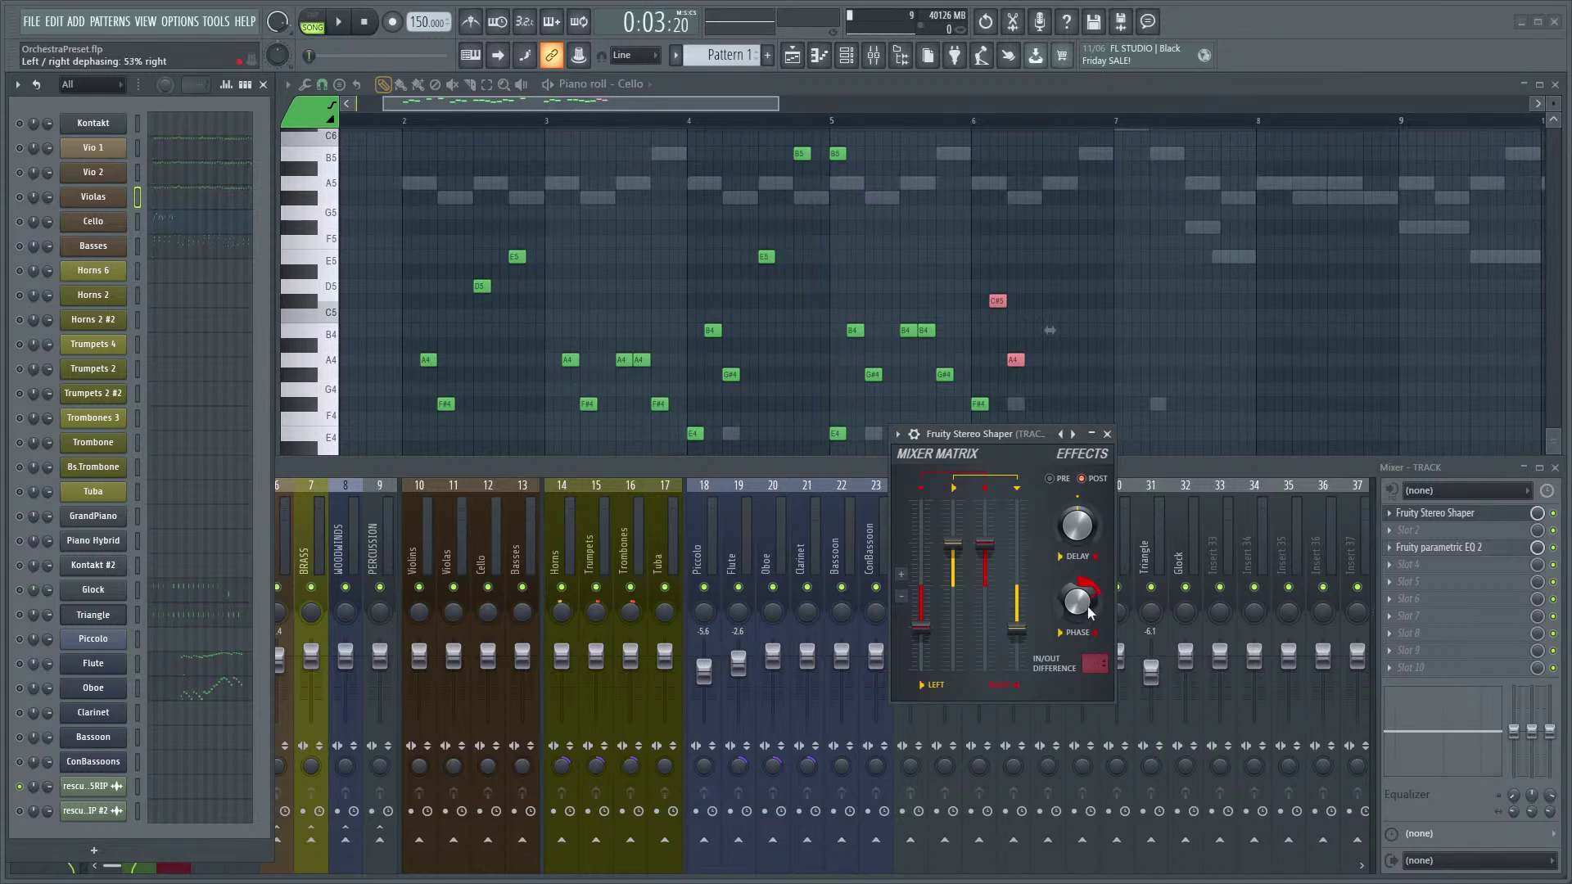
- Listen to the reference twice more from bar 2 with its phase shifted to the right
key(space)
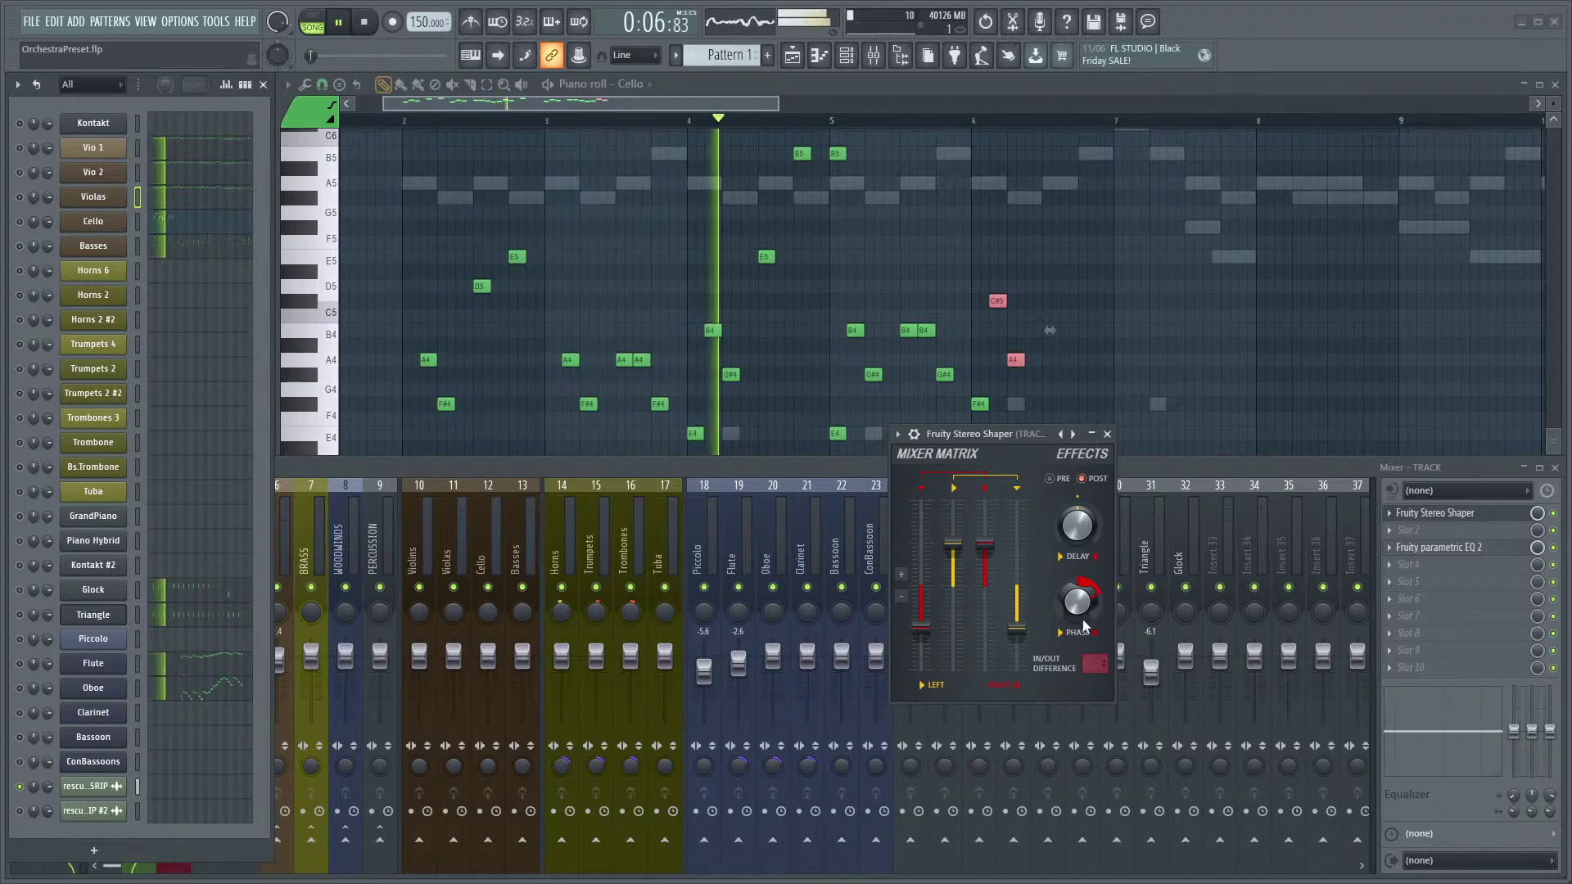
key(space)
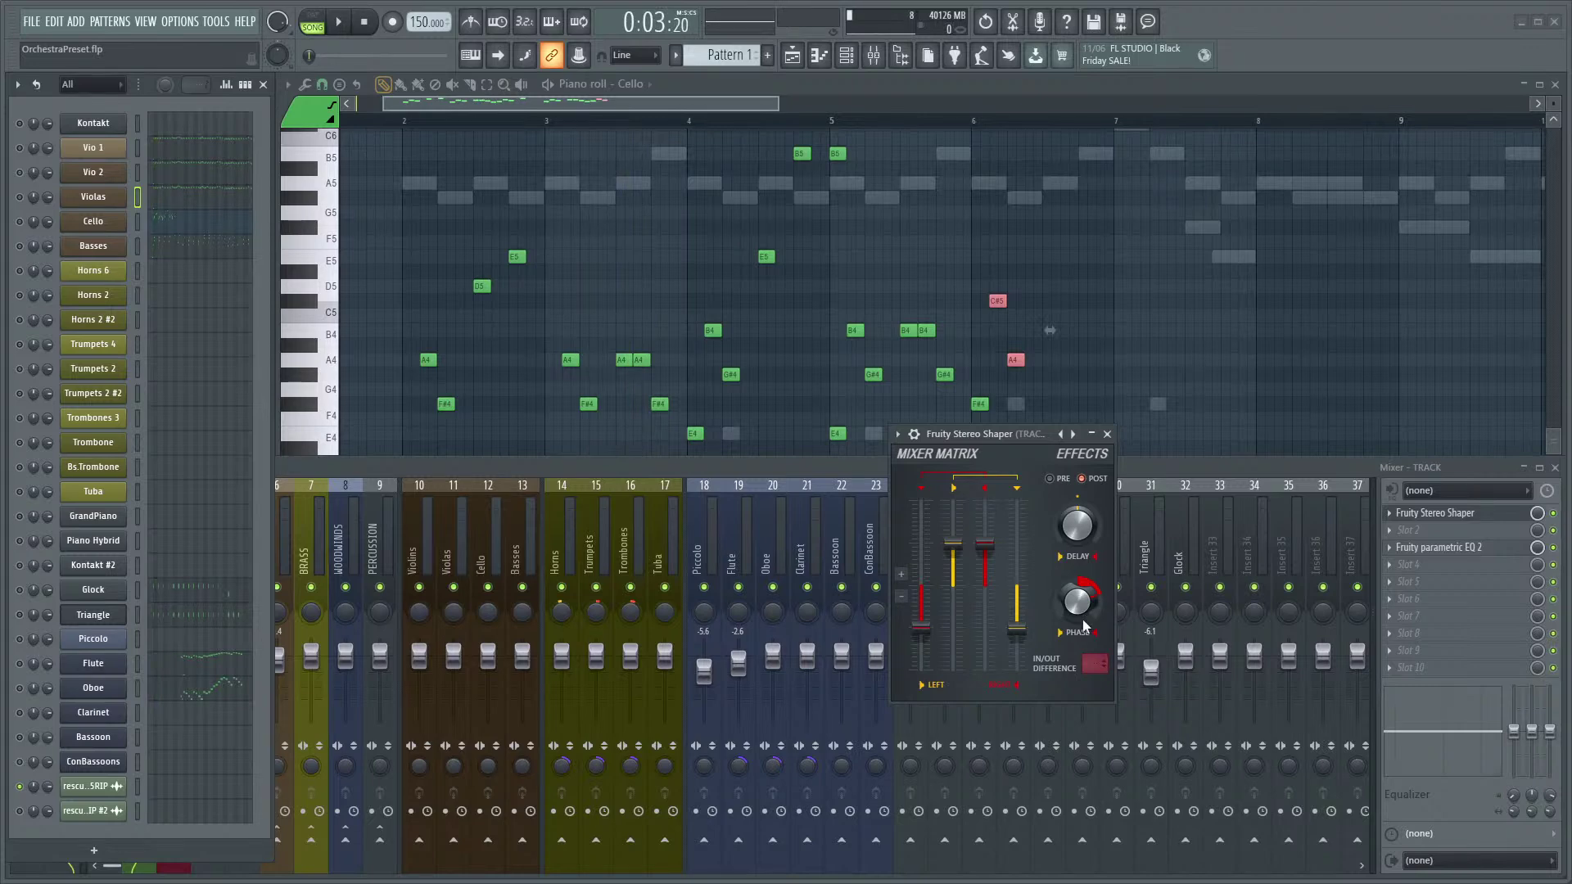
key(space)
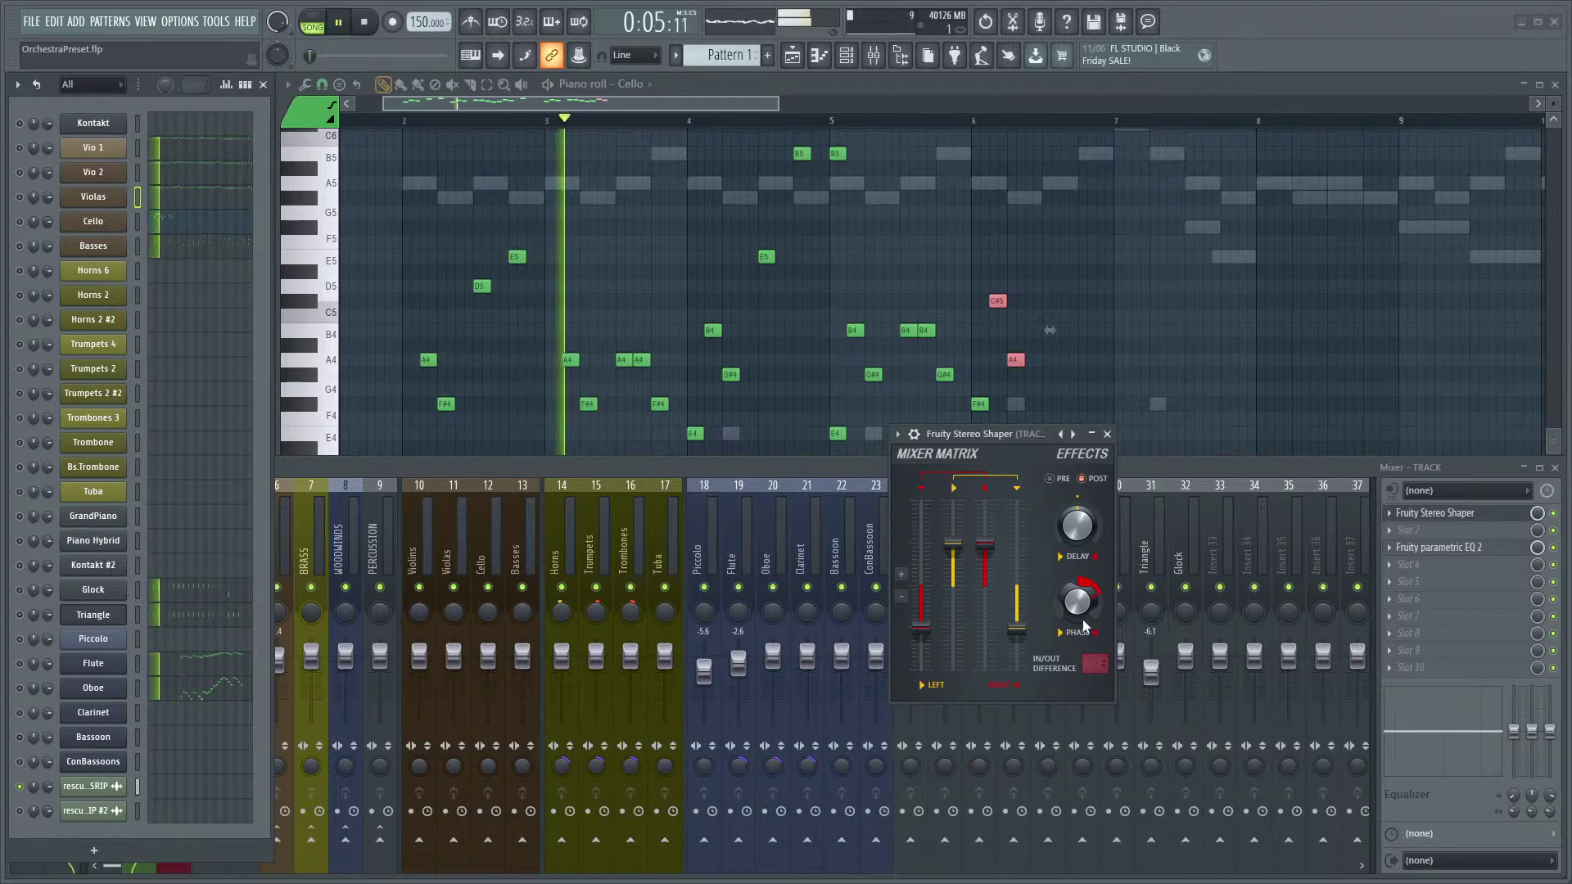
key(space)
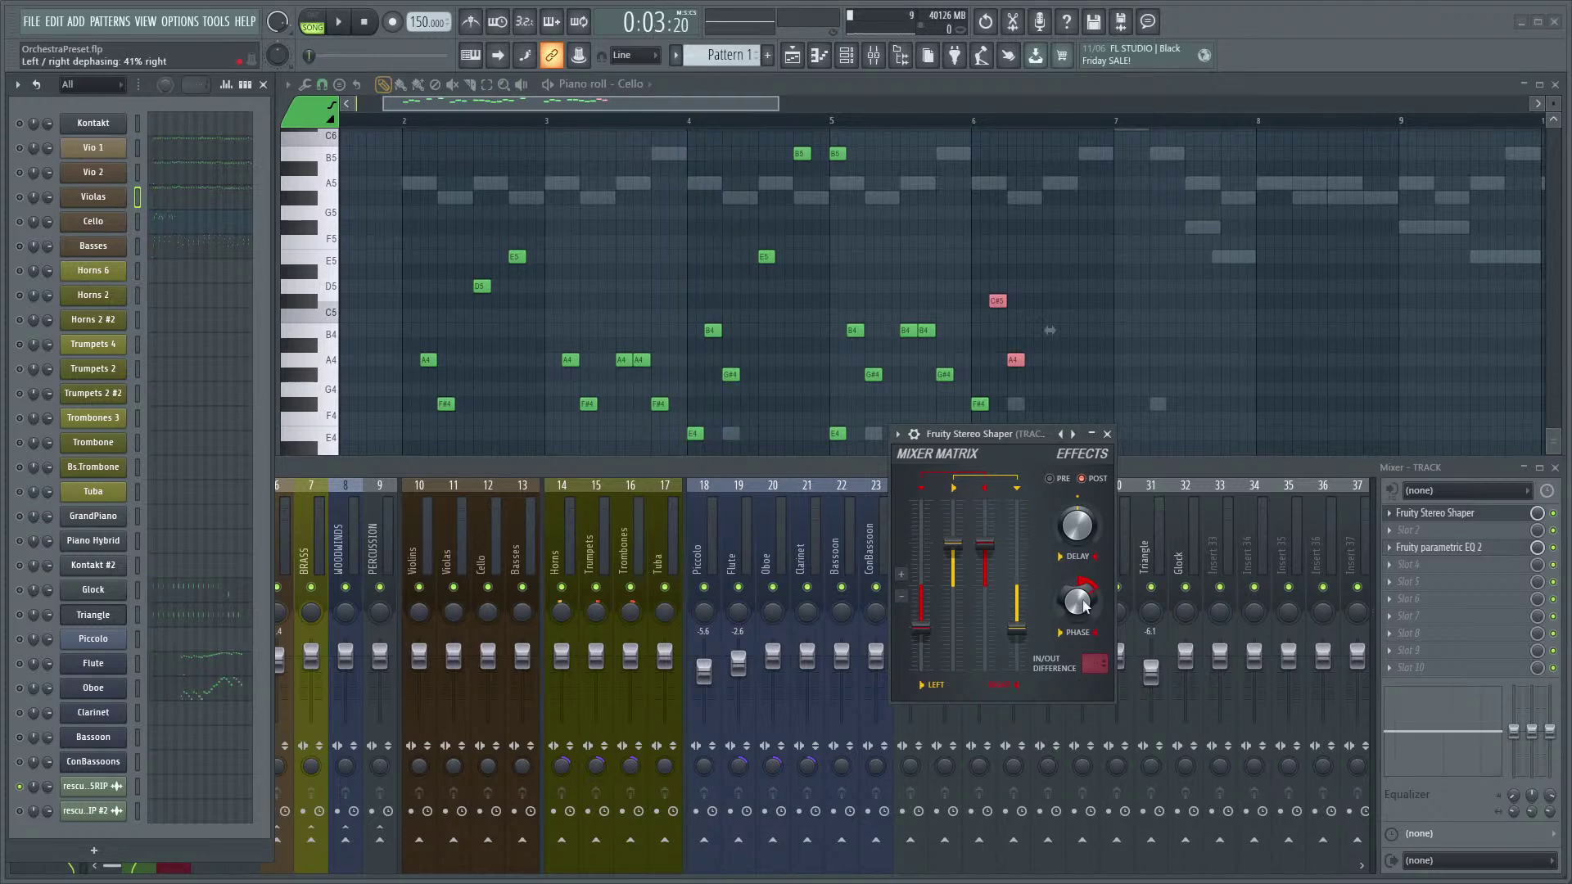
- Try shifting the Stereo Shaper's phase to about 52% left while the reference plays
key(space)
drag(1077, 601, 1078, 625)
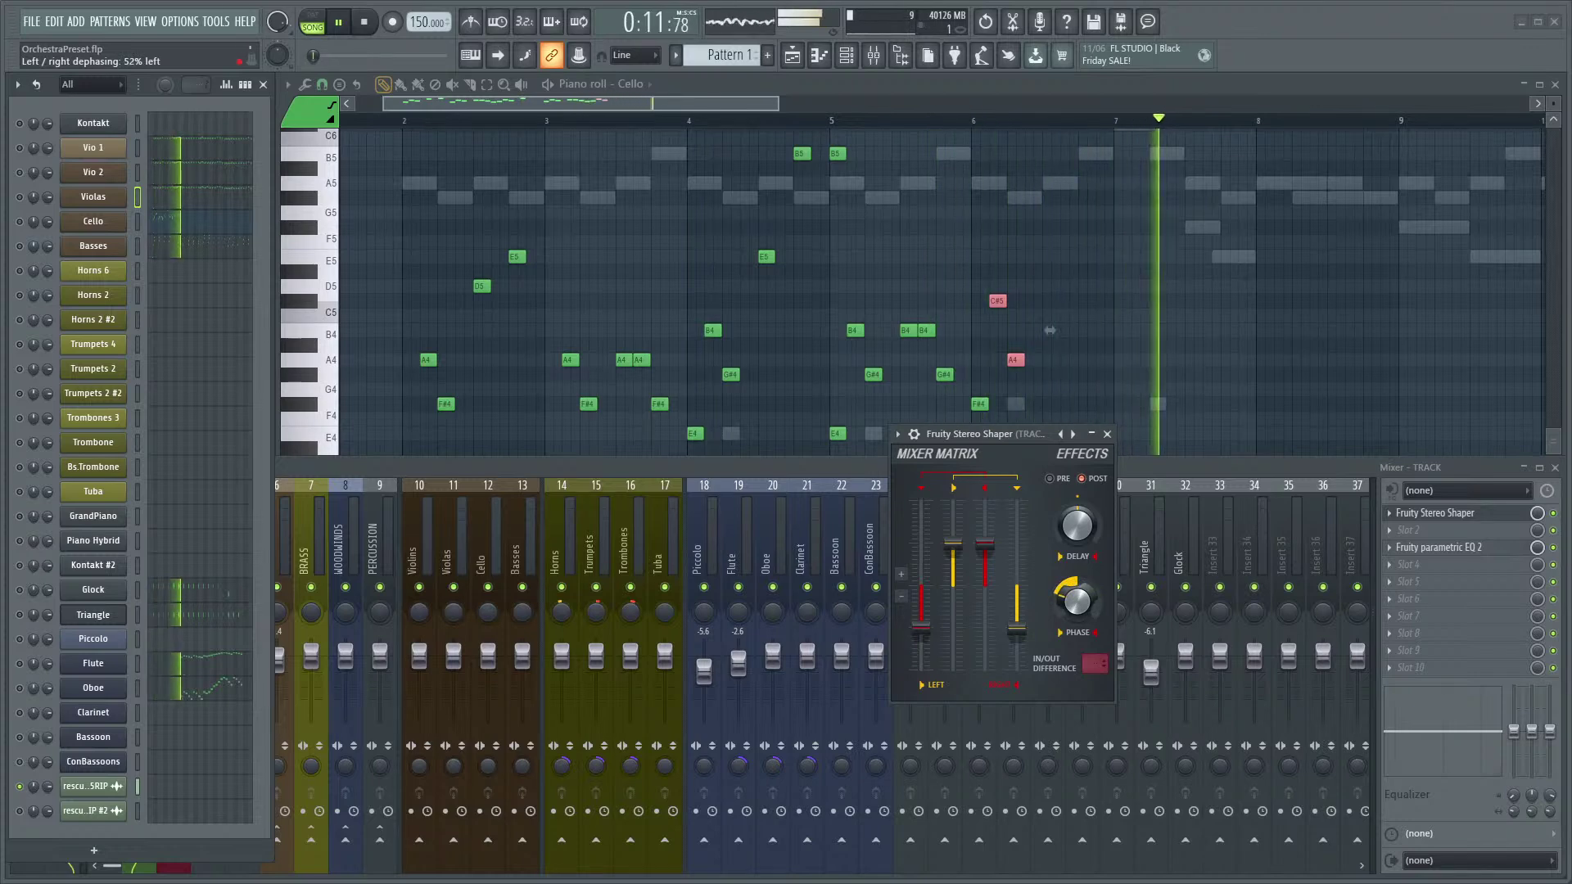
key(space)
- Open the TRACK channel's Fruity parametric EQ 2, compare the playing reference with the EQ bypassed and active, and close the EQ
key(space)
click(1447, 547)
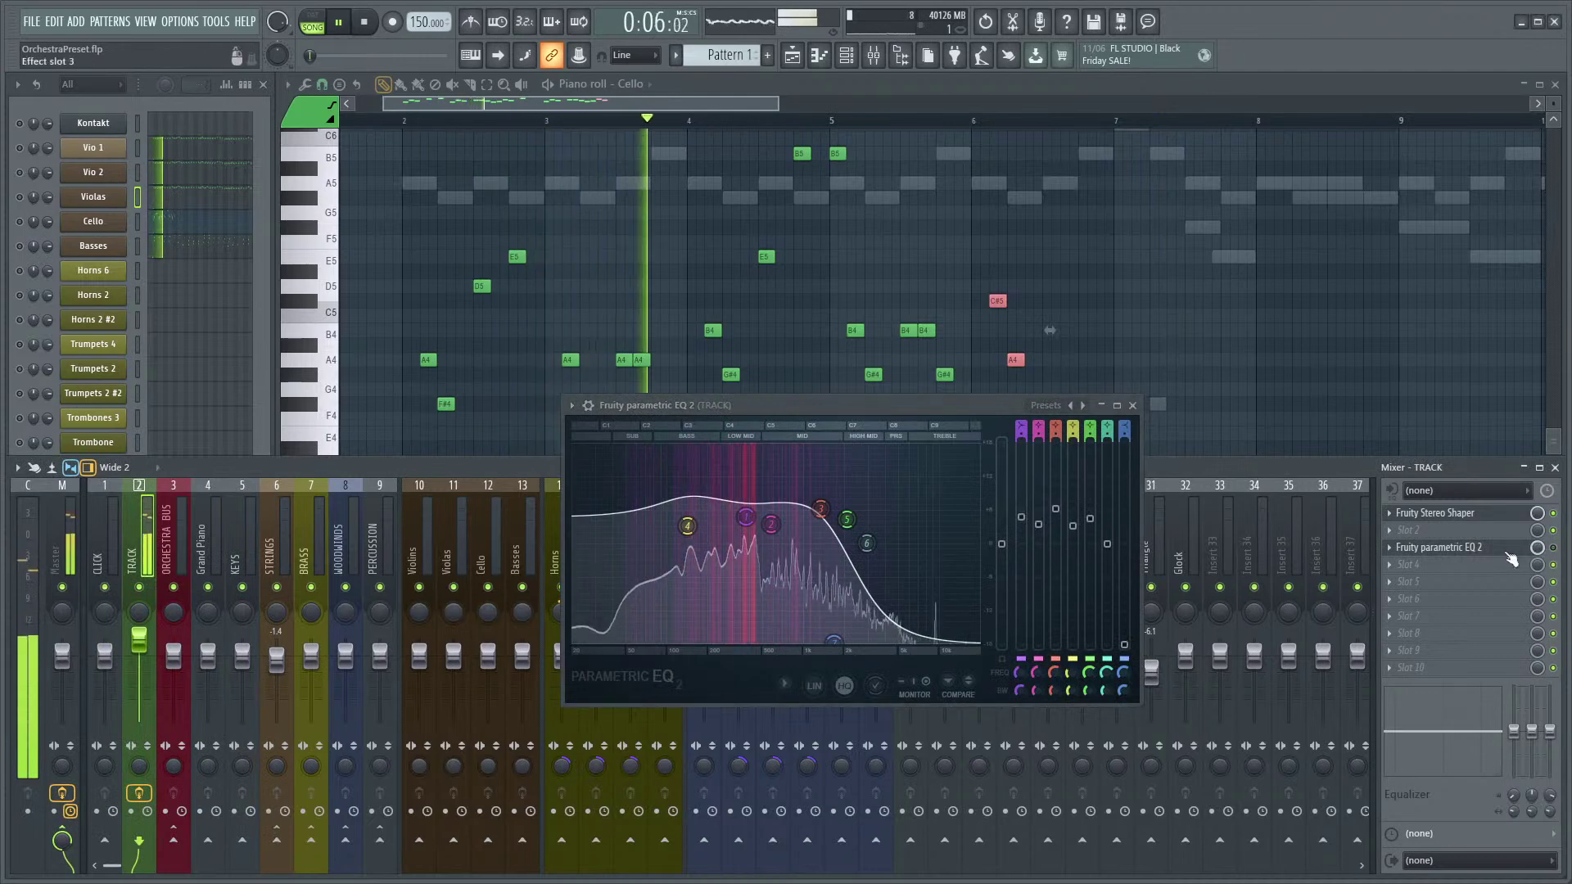
click(1552, 547)
click(1553, 548)
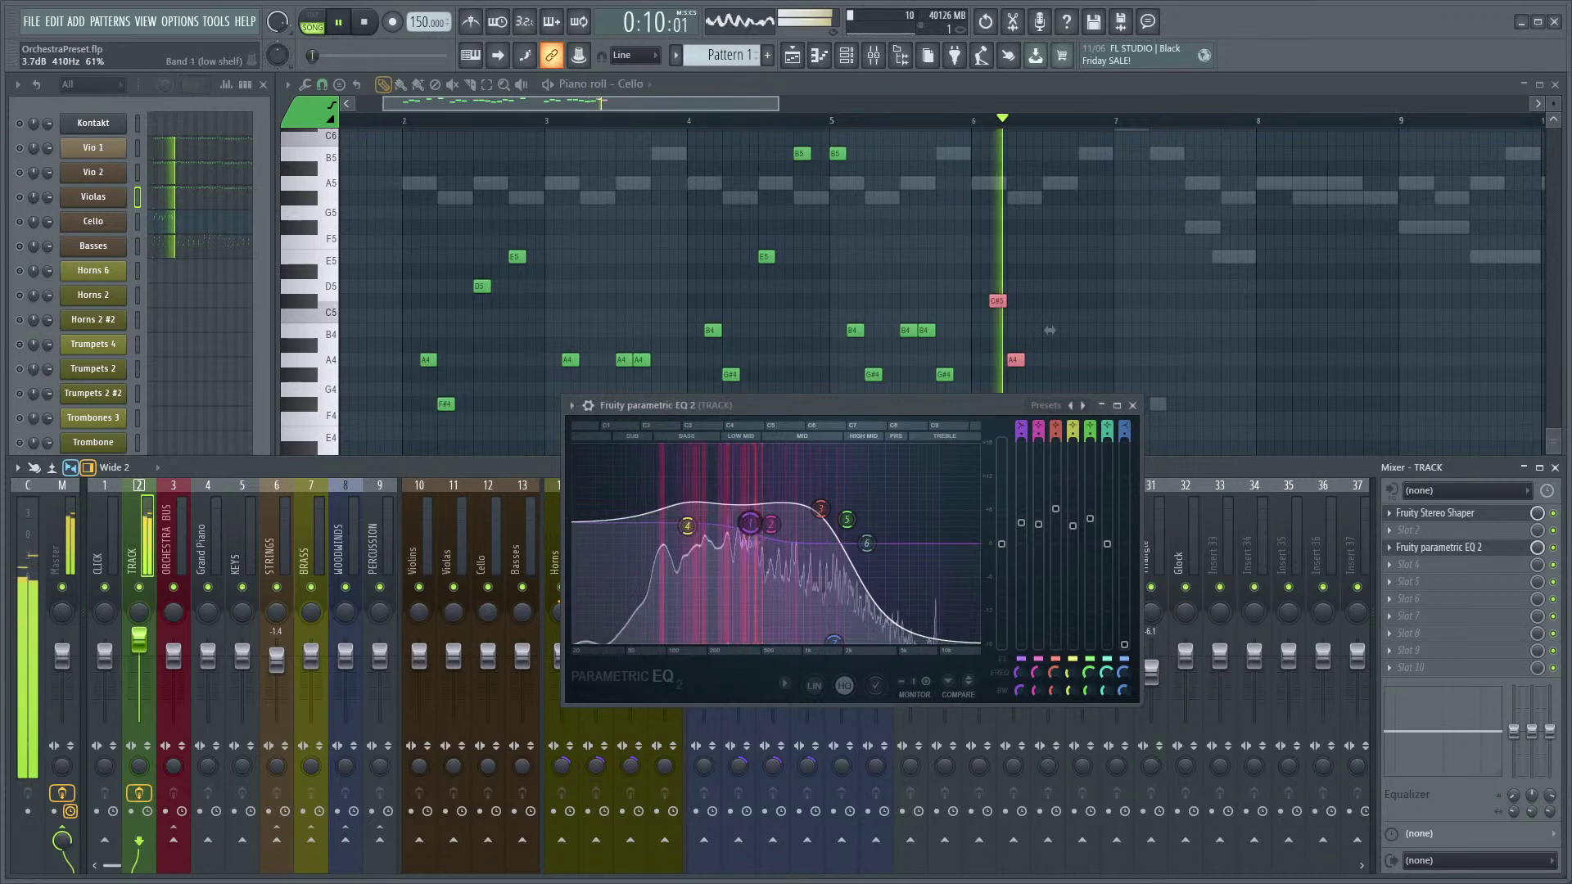
key(space)
click(1132, 405)
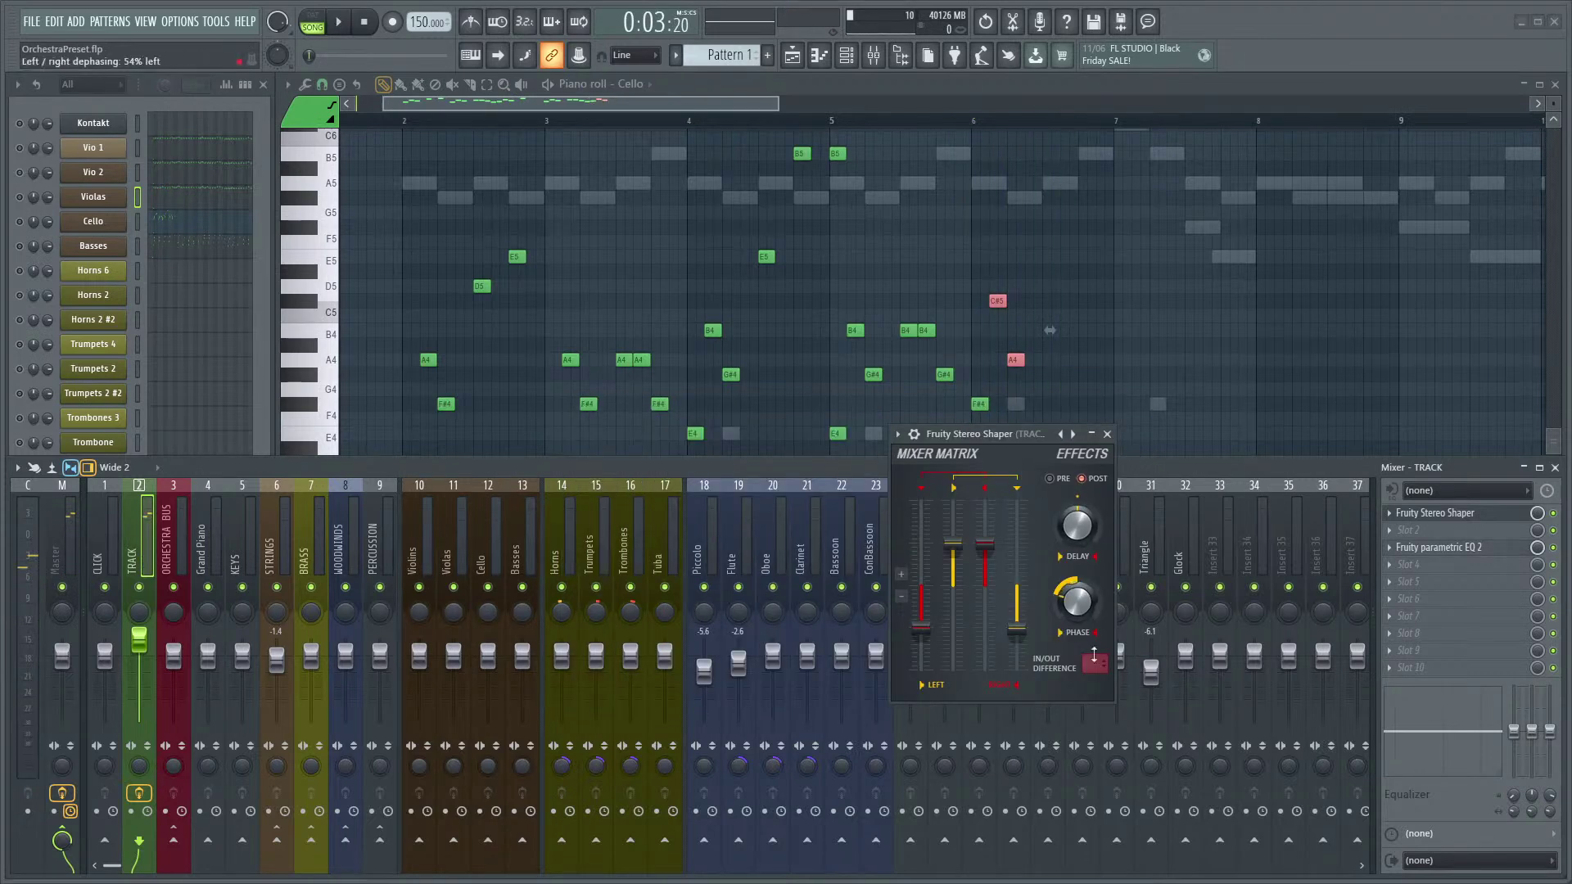
- Load OTT_x64 into slot 5 of the TRACK channel and play the reference through it from bar 2
click(1394, 583)
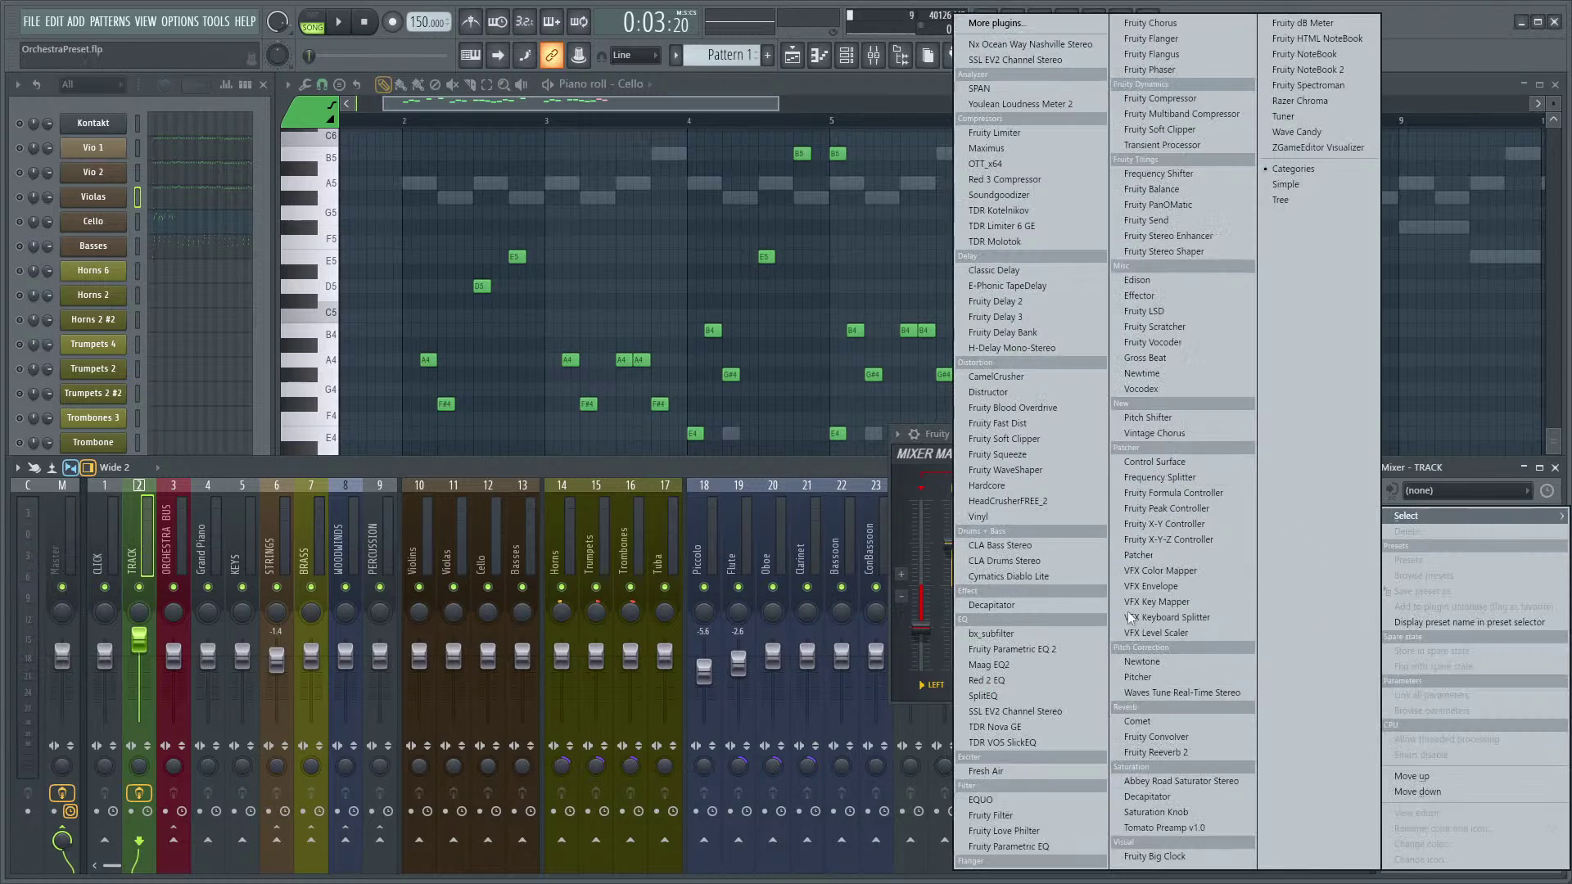
click(1013, 162)
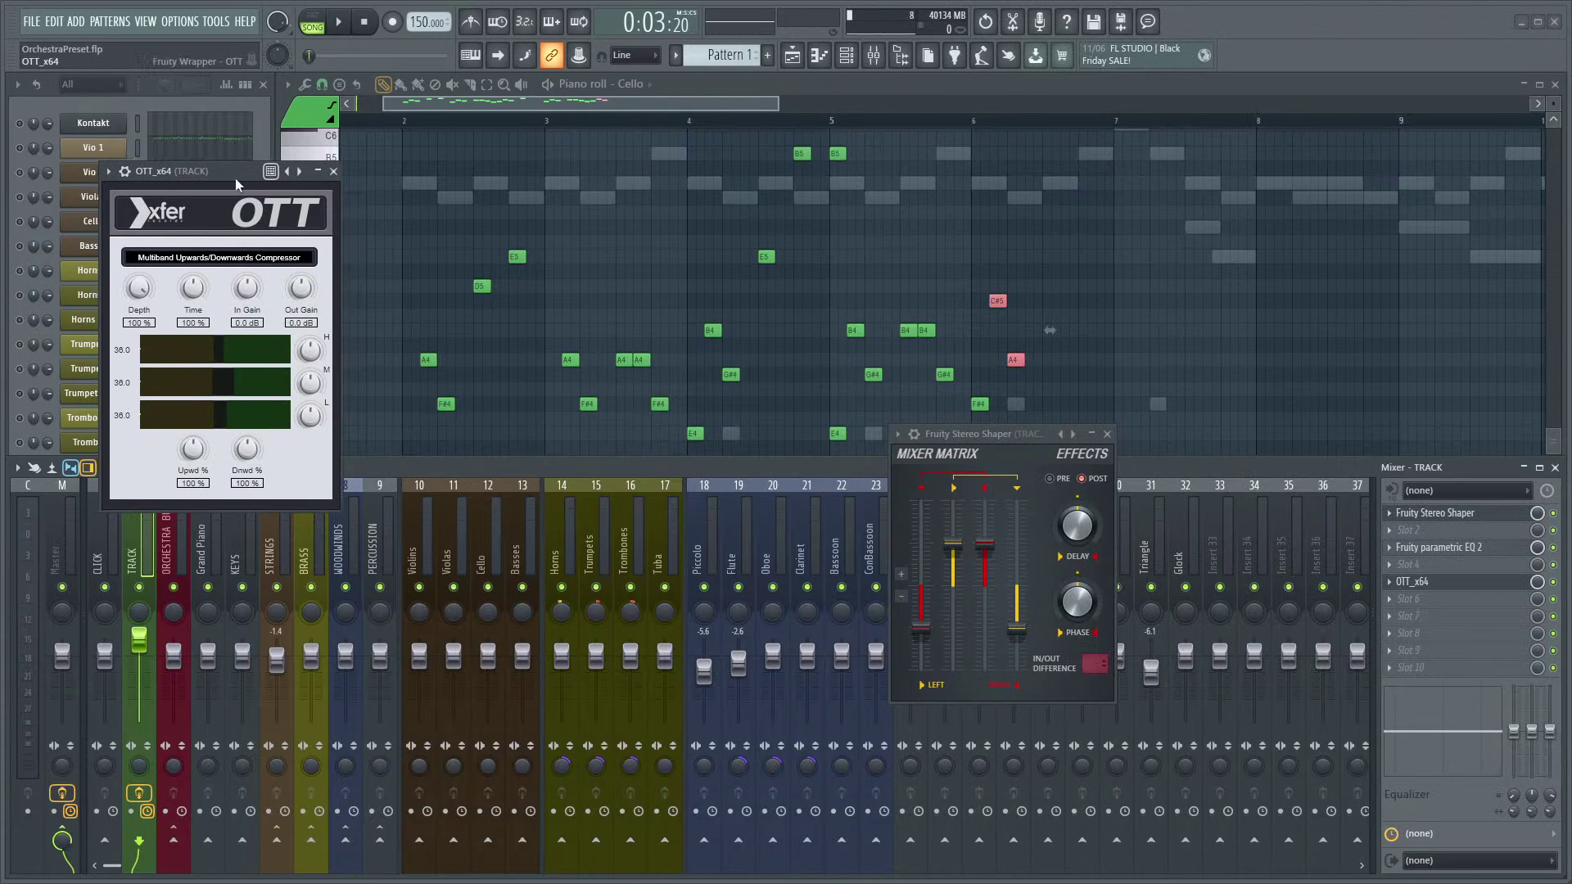
drag(234, 178, 733, 321)
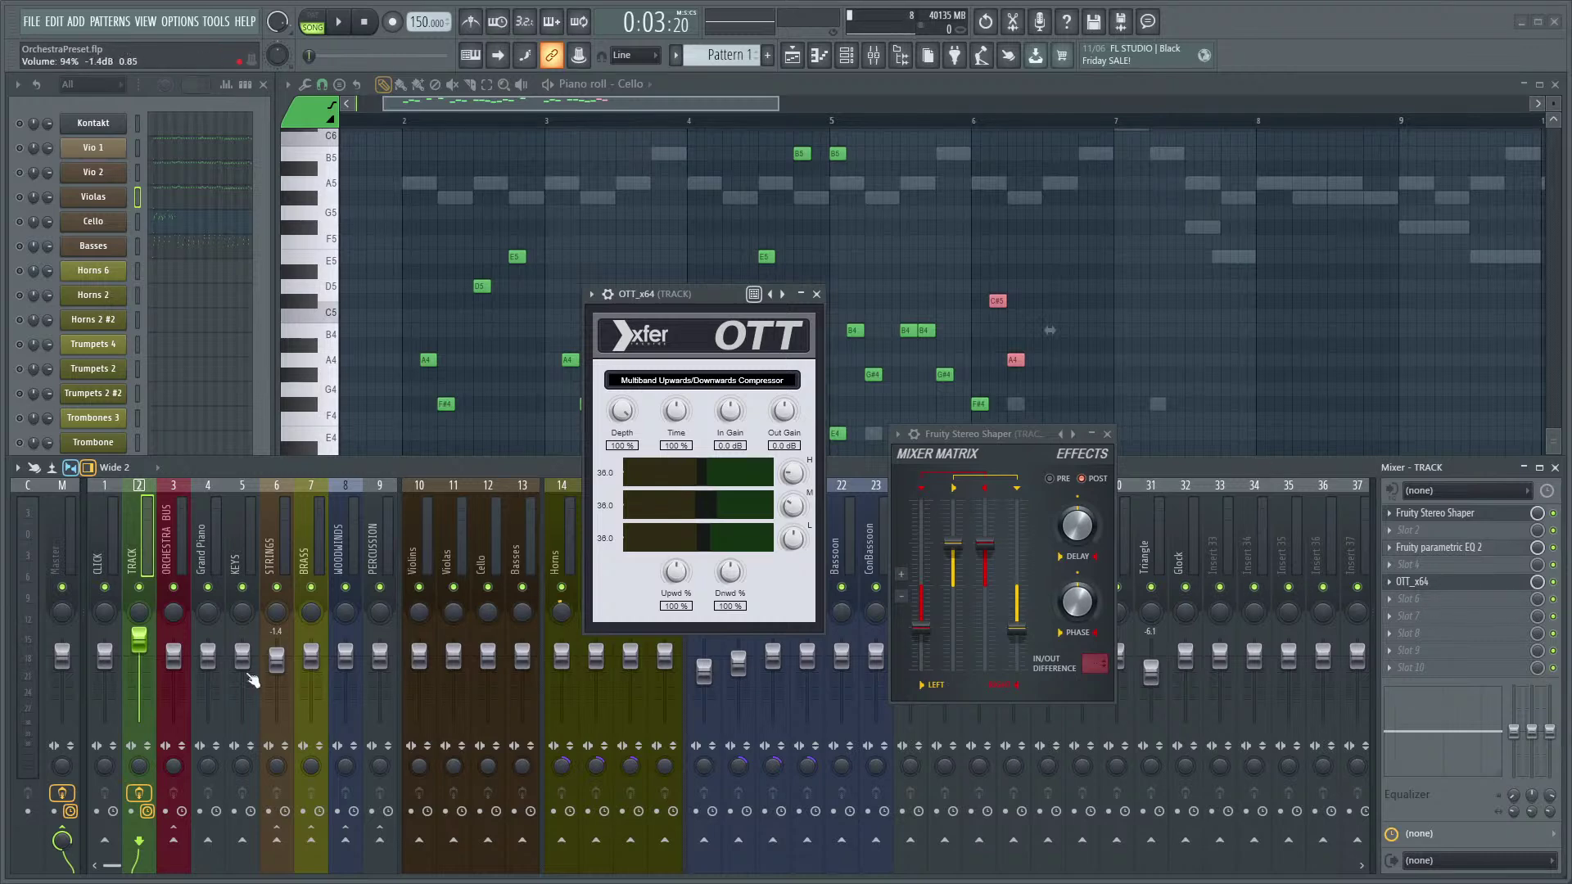
drag(139, 642, 147, 663)
key(space)
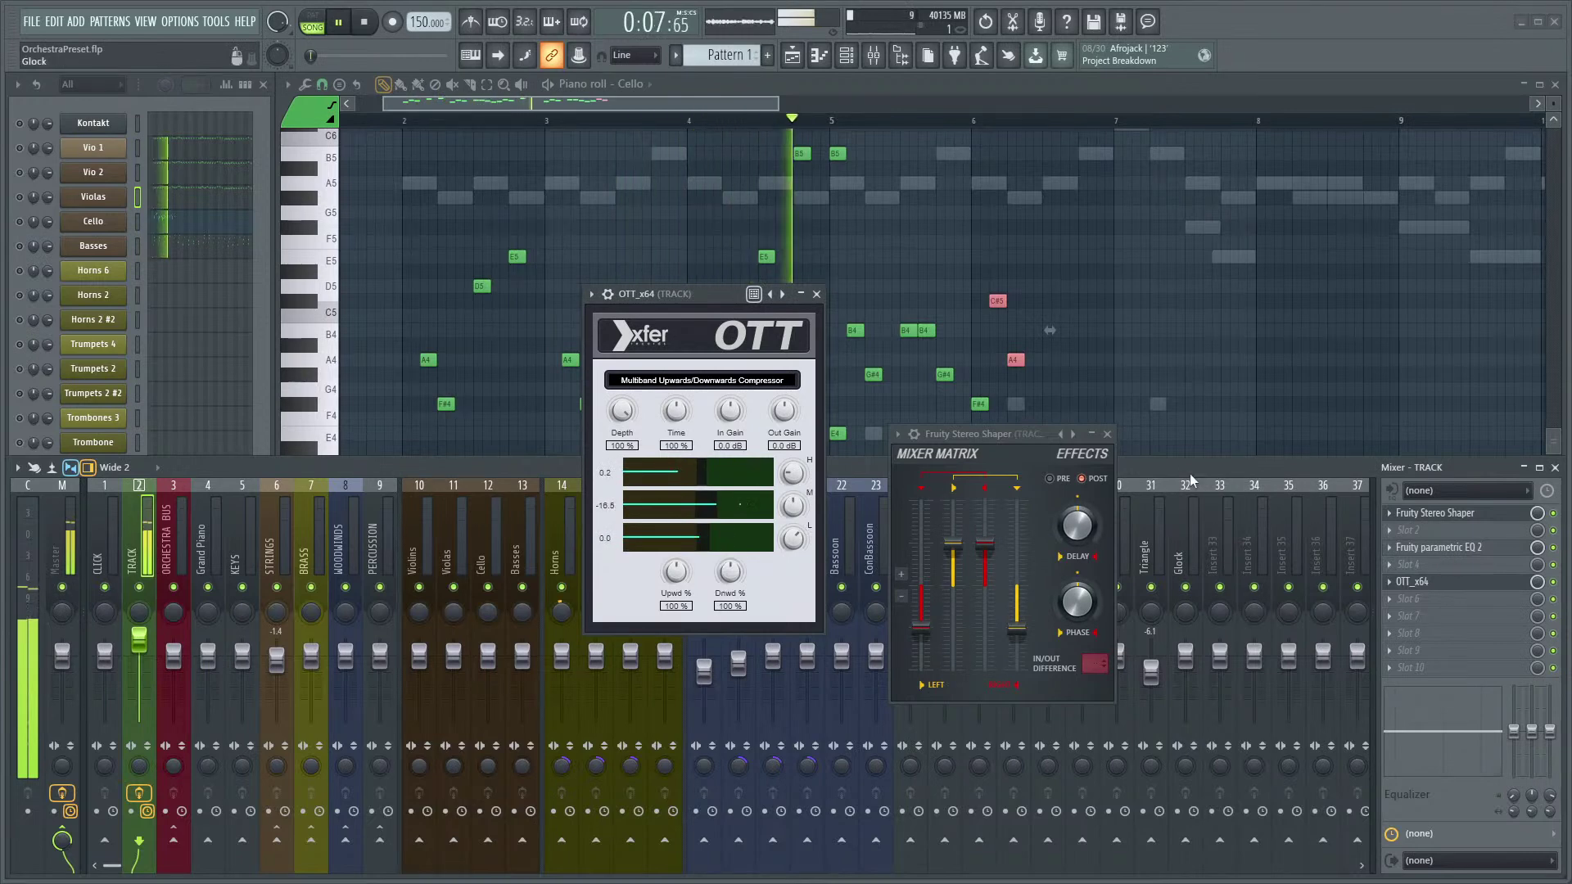
key(space)
- Move Fruity parametric EQ 2 after OTT and adjust its first two bands, with band 2 at about 5.8 dB and 119 Hz
drag(1438, 547, 1445, 608)
key(space)
mouse_move(750, 524)
mouse_down()
mouse_move(738, 510)
mouse_move(737, 527)
mouse_up()
mouse_move(686, 527)
mouse_down()
mouse_move(779, 502)
mouse_move(793, 513)
mouse_move(669, 496)
mouse_move(673, 512)
mouse_up()
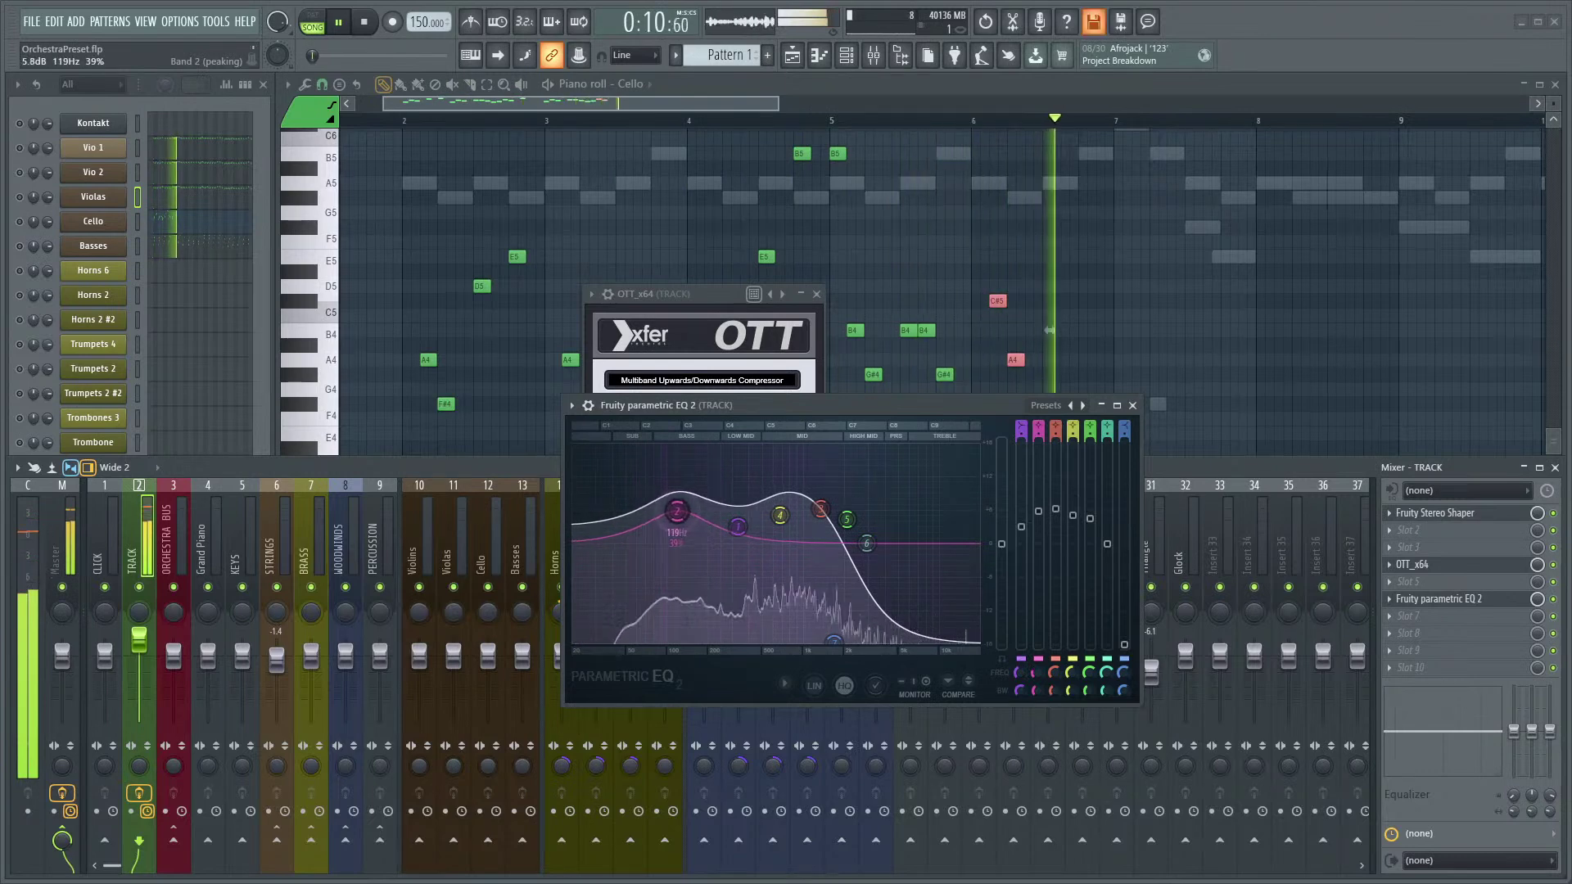
key(space)
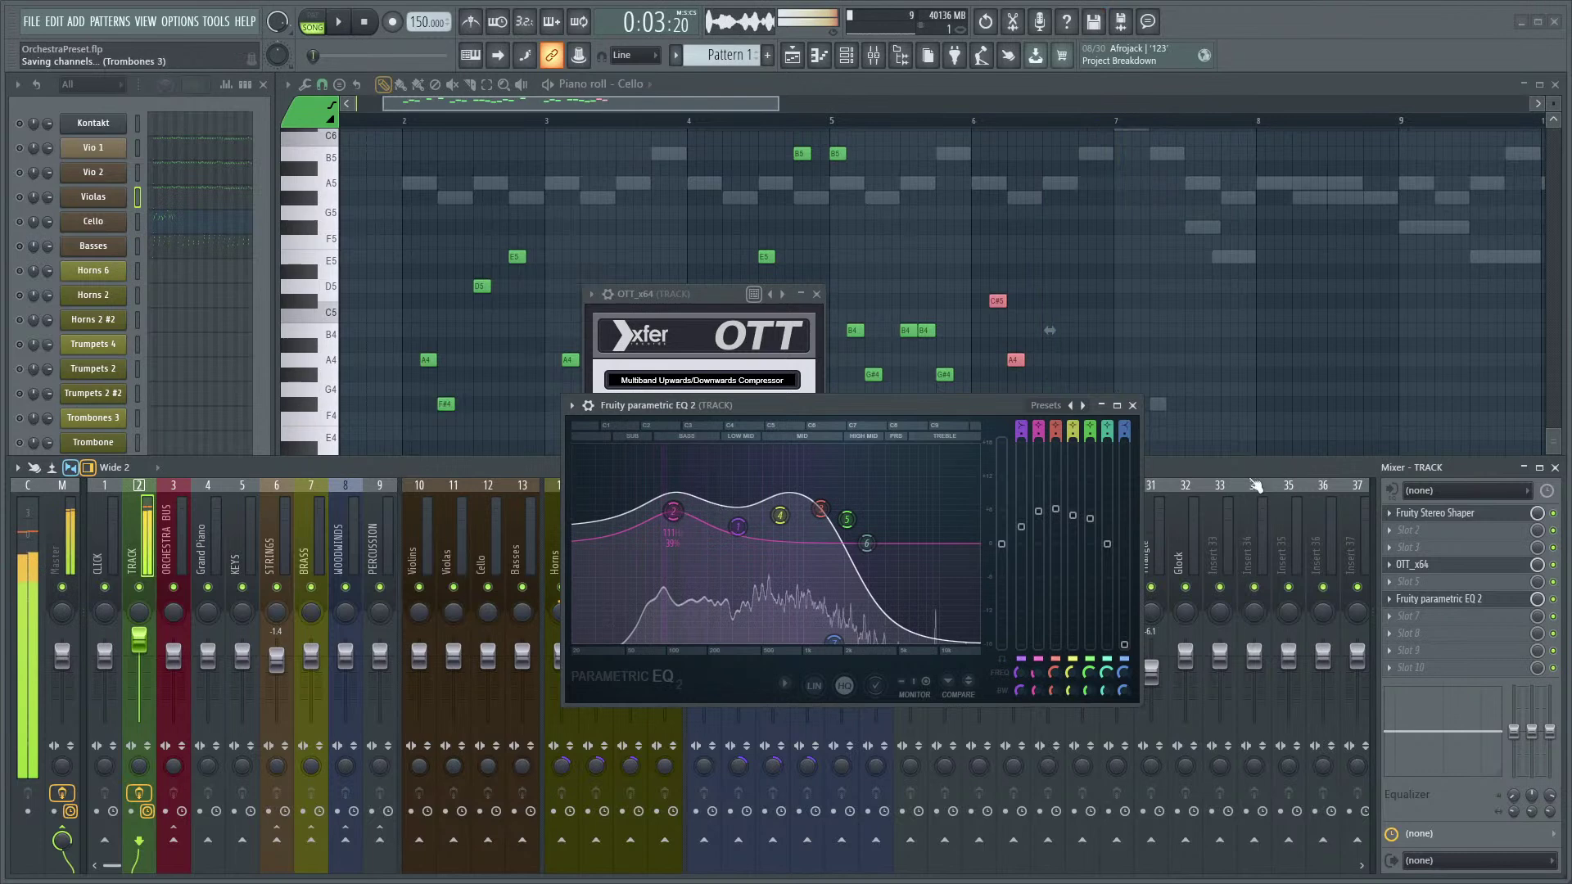
- Fine-tune the EQ's band 2 bass boost by ear during playback, sweeping it down to about 79 Hz and partway back up
key(space)
drag(673, 511, 644, 504)
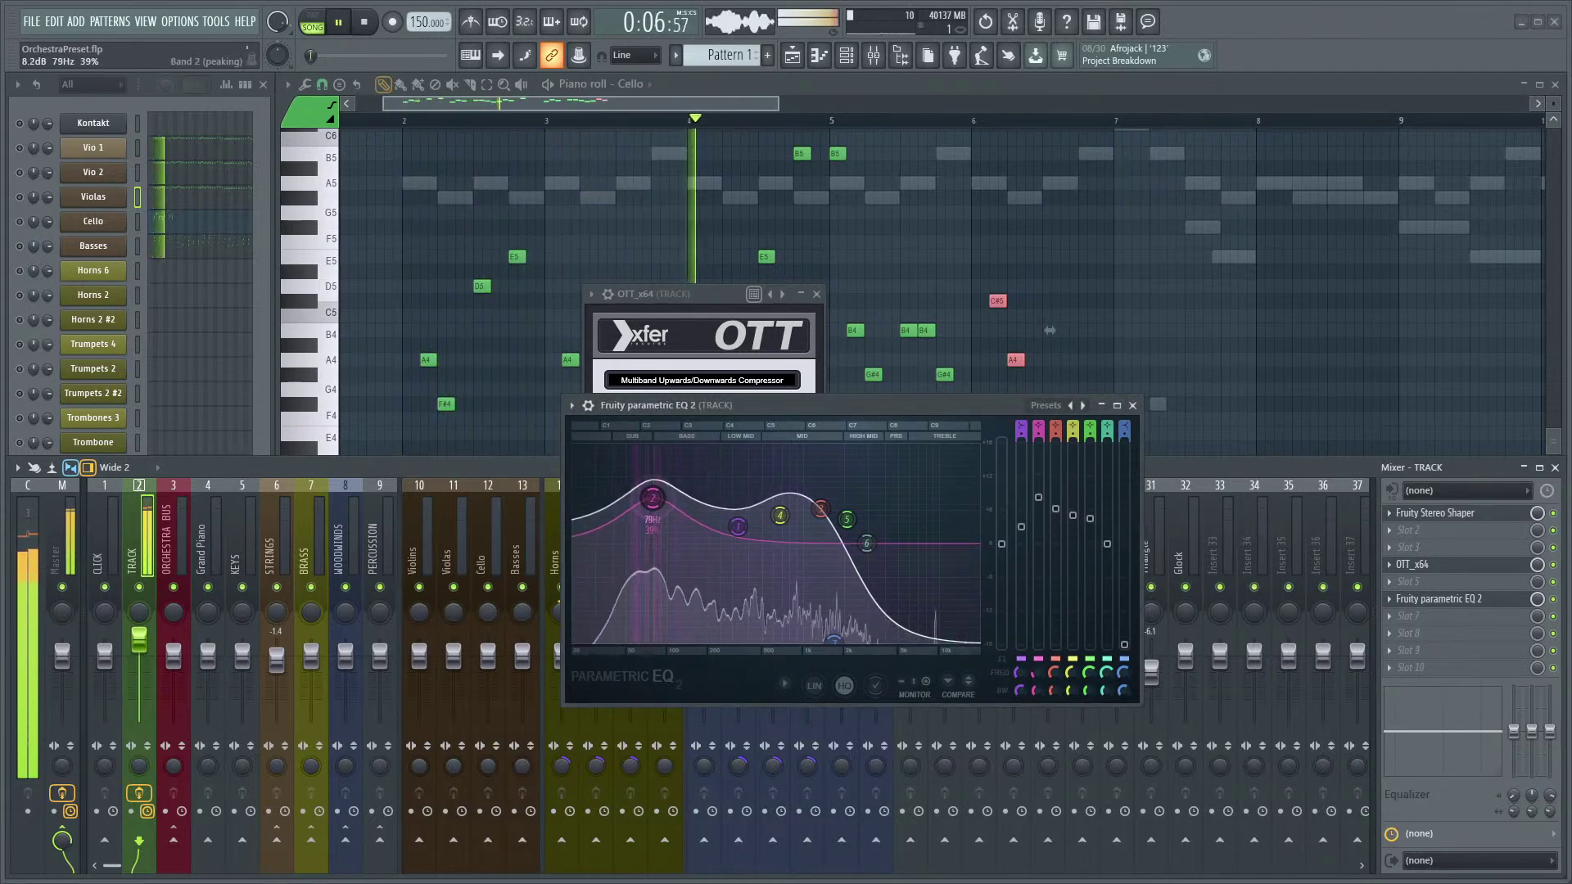
drag(650, 497, 667, 506)
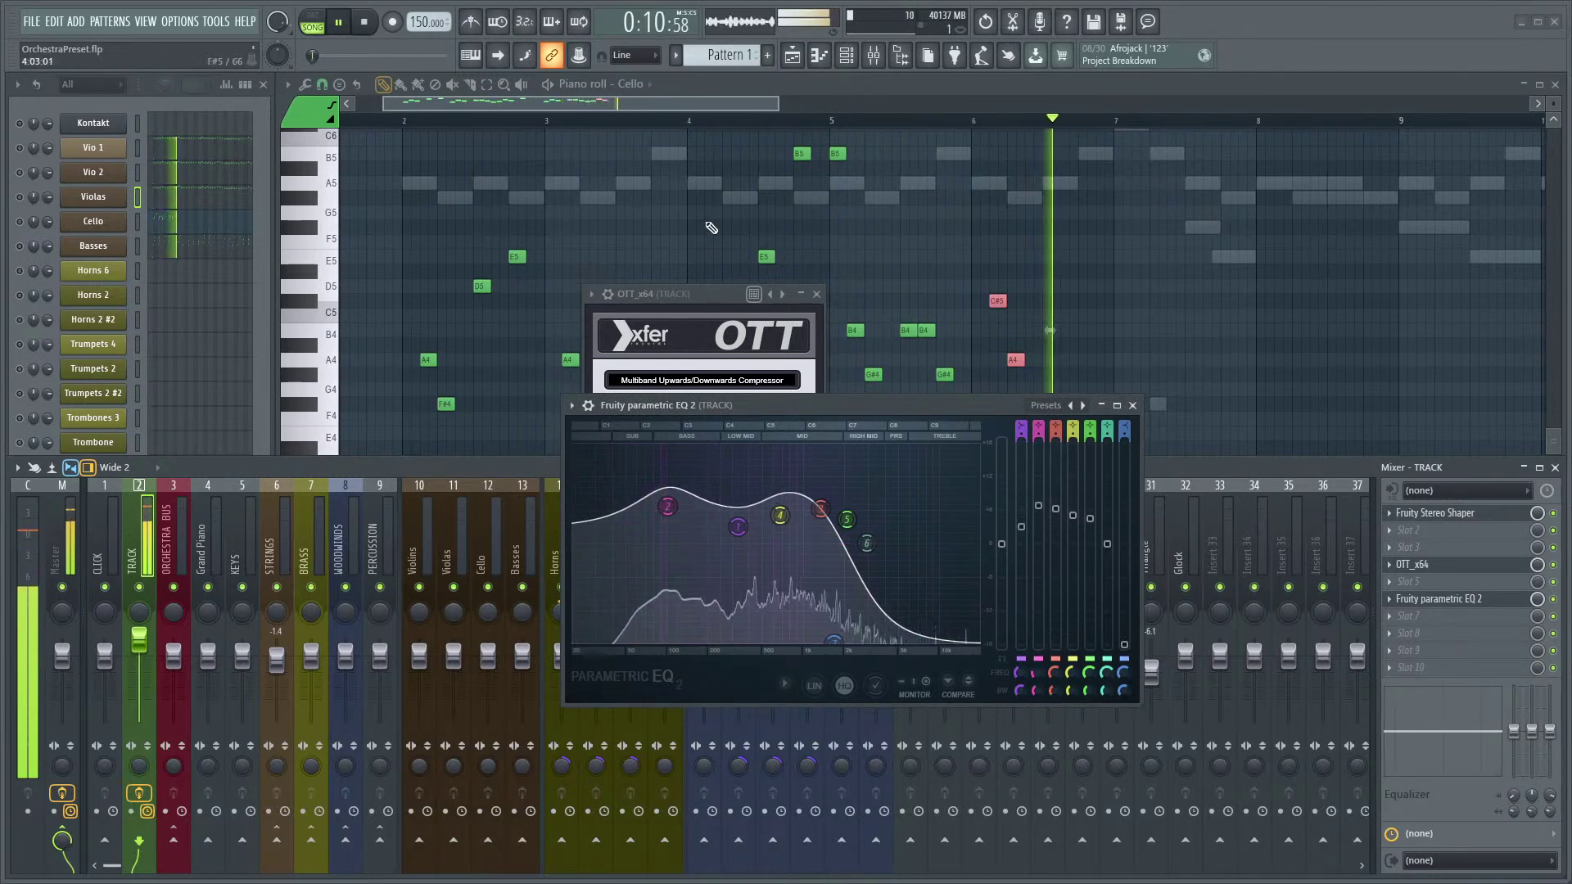
key(space)
- Disable OTT on the TRACK channel and close the EQ, OTT and Stereo Shaper windows while the reference plays
key(F7)
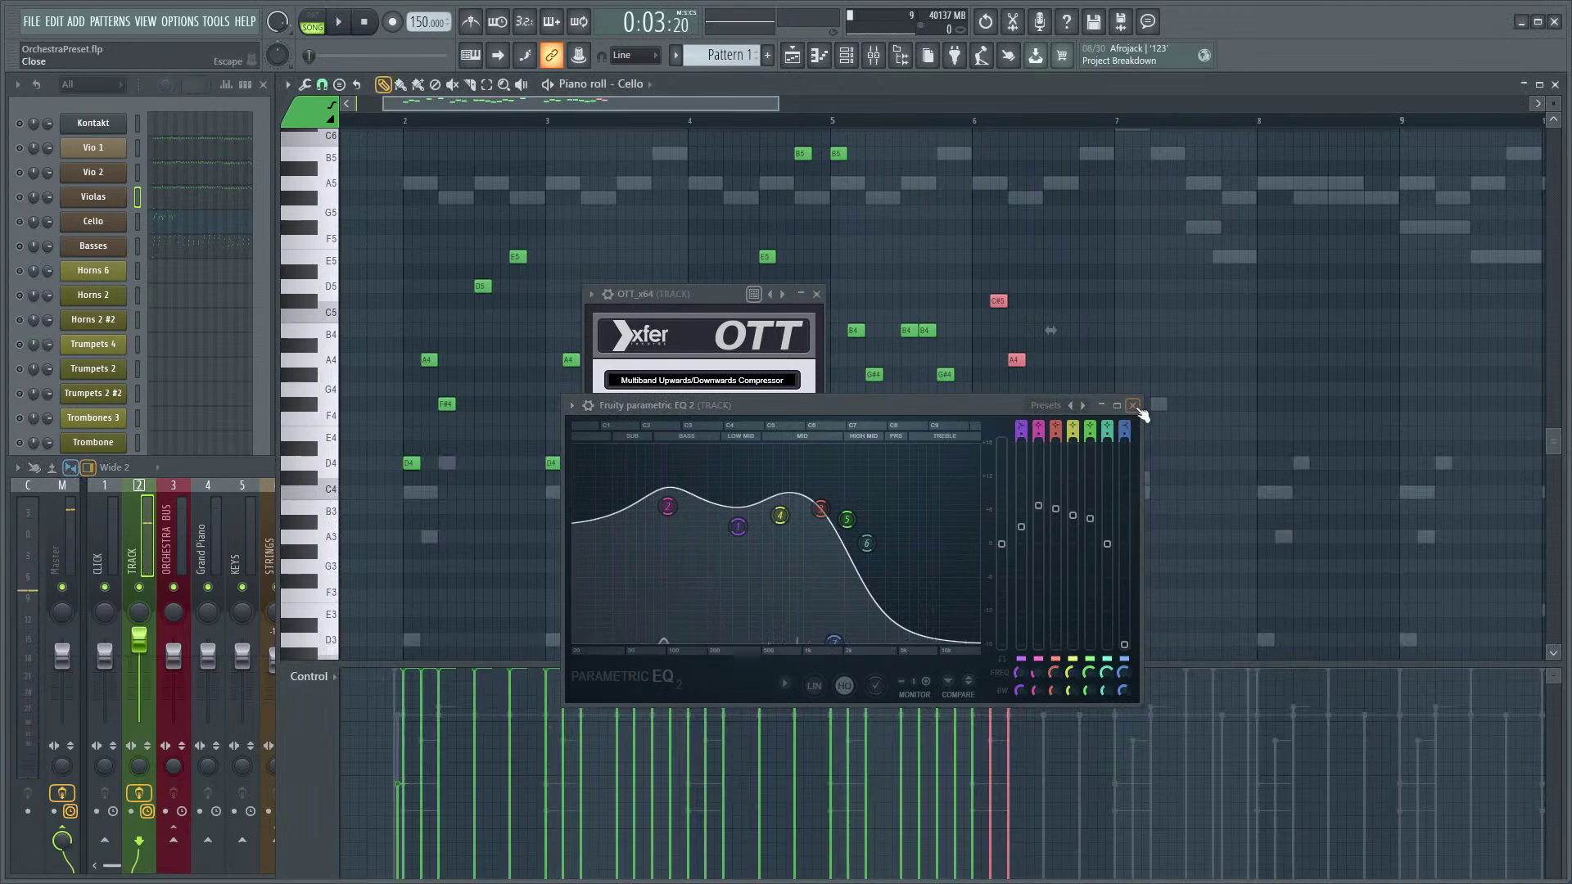
key(F9)
click(817, 294)
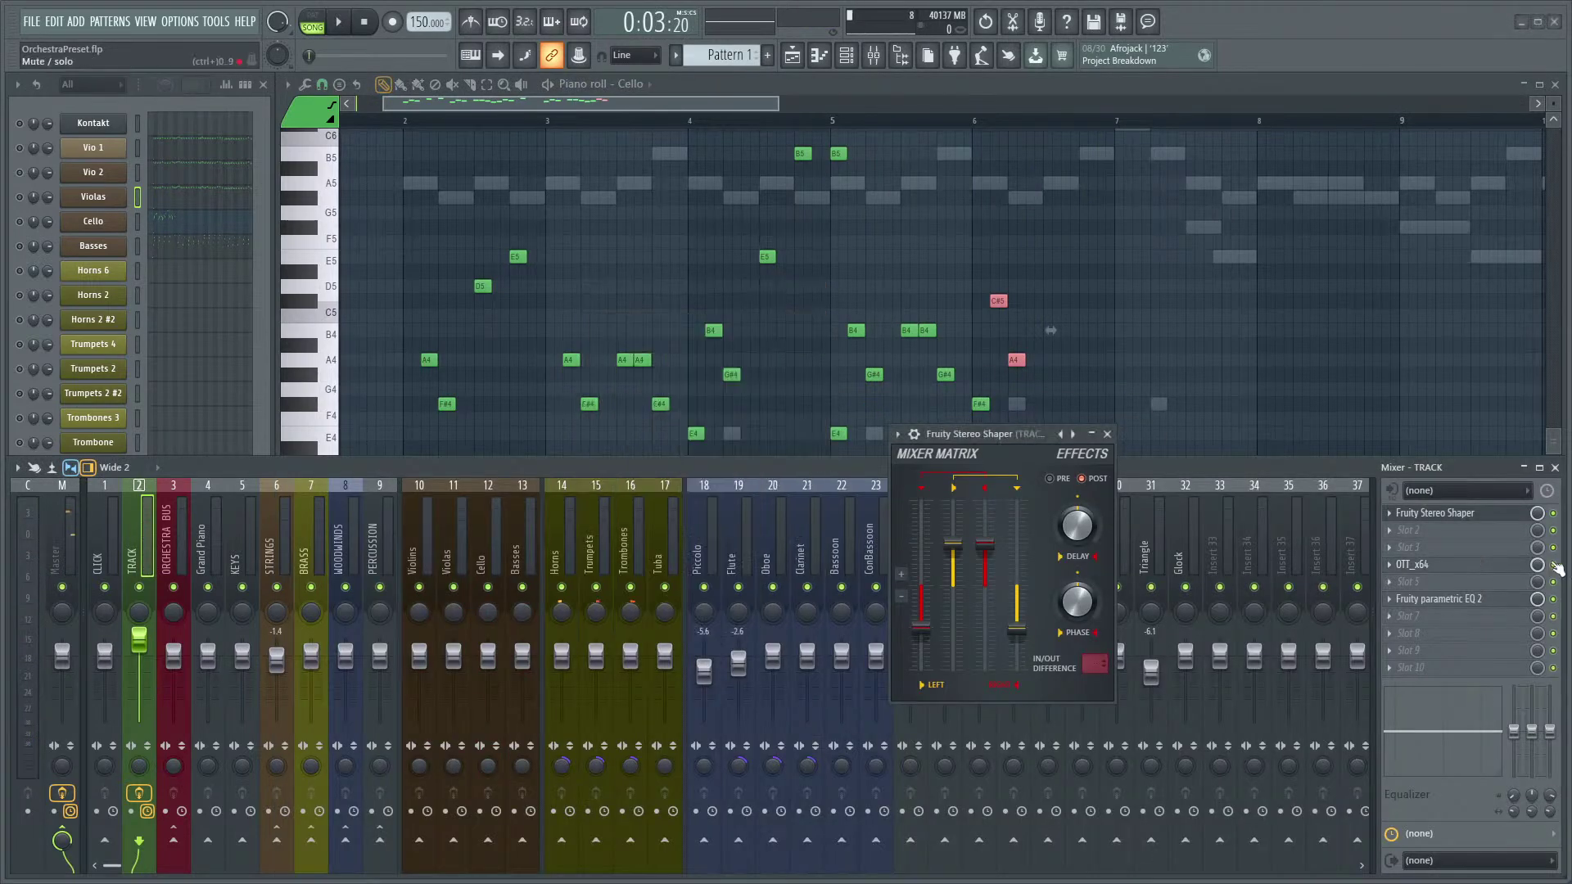
key(space)
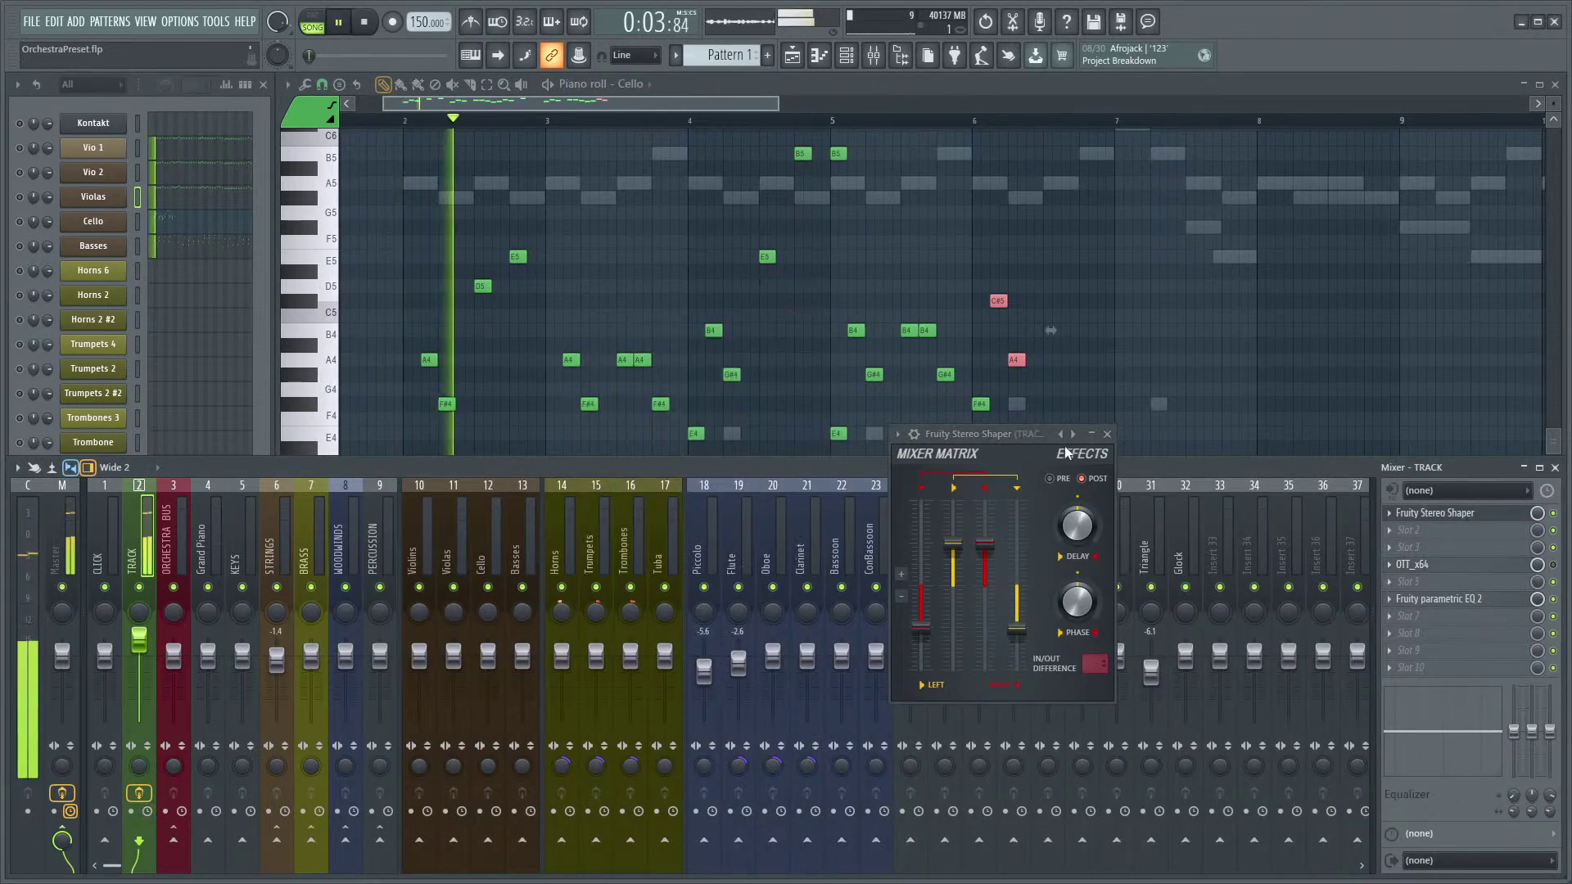
click(776, 96)
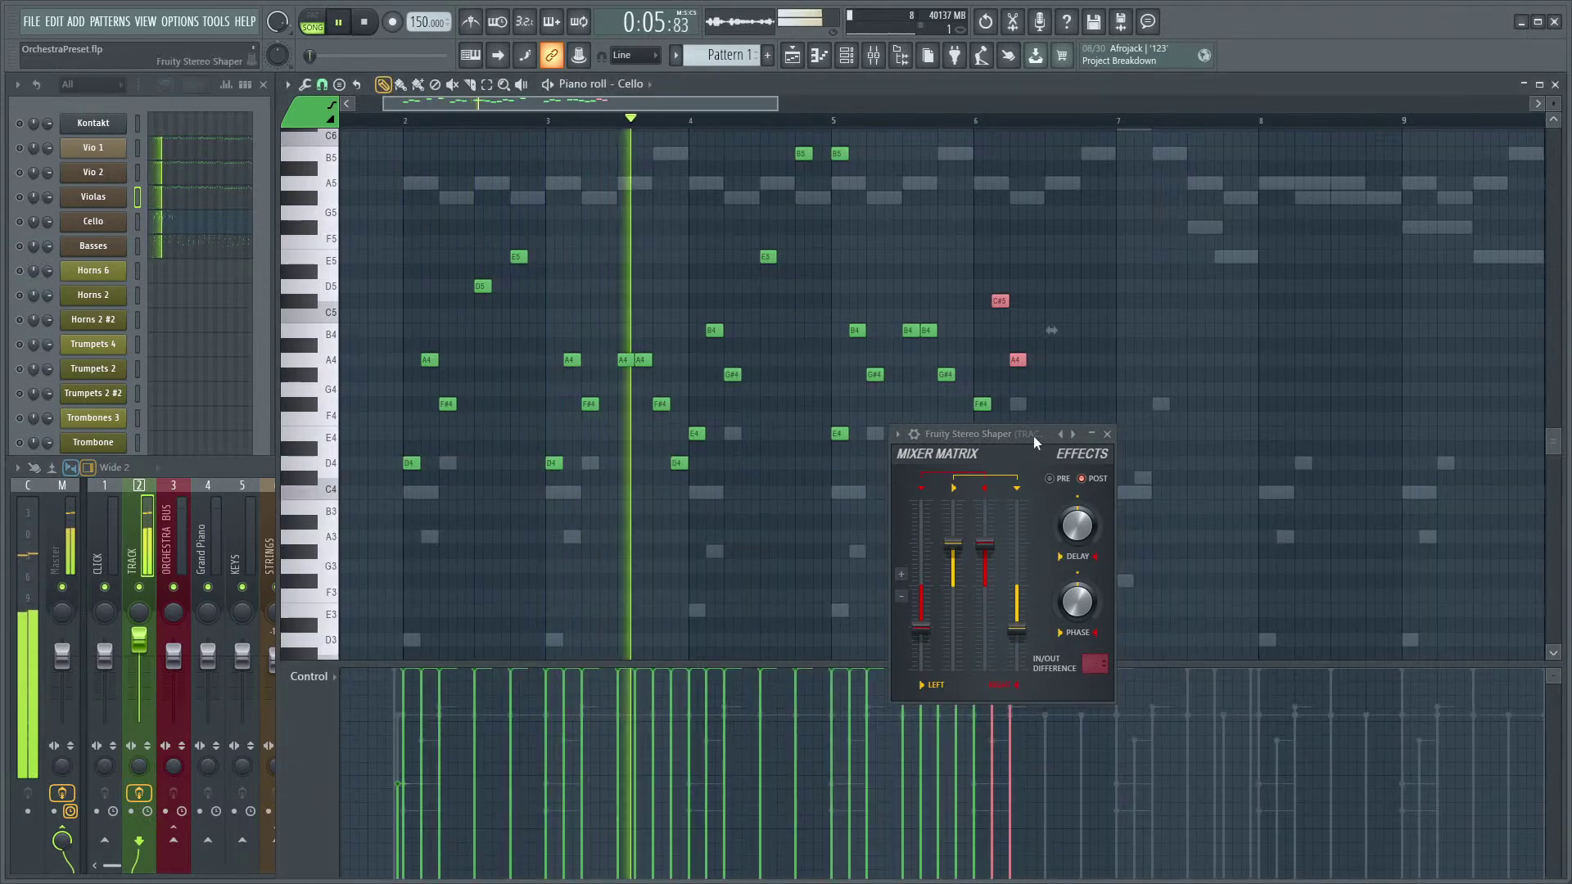
click(1106, 435)
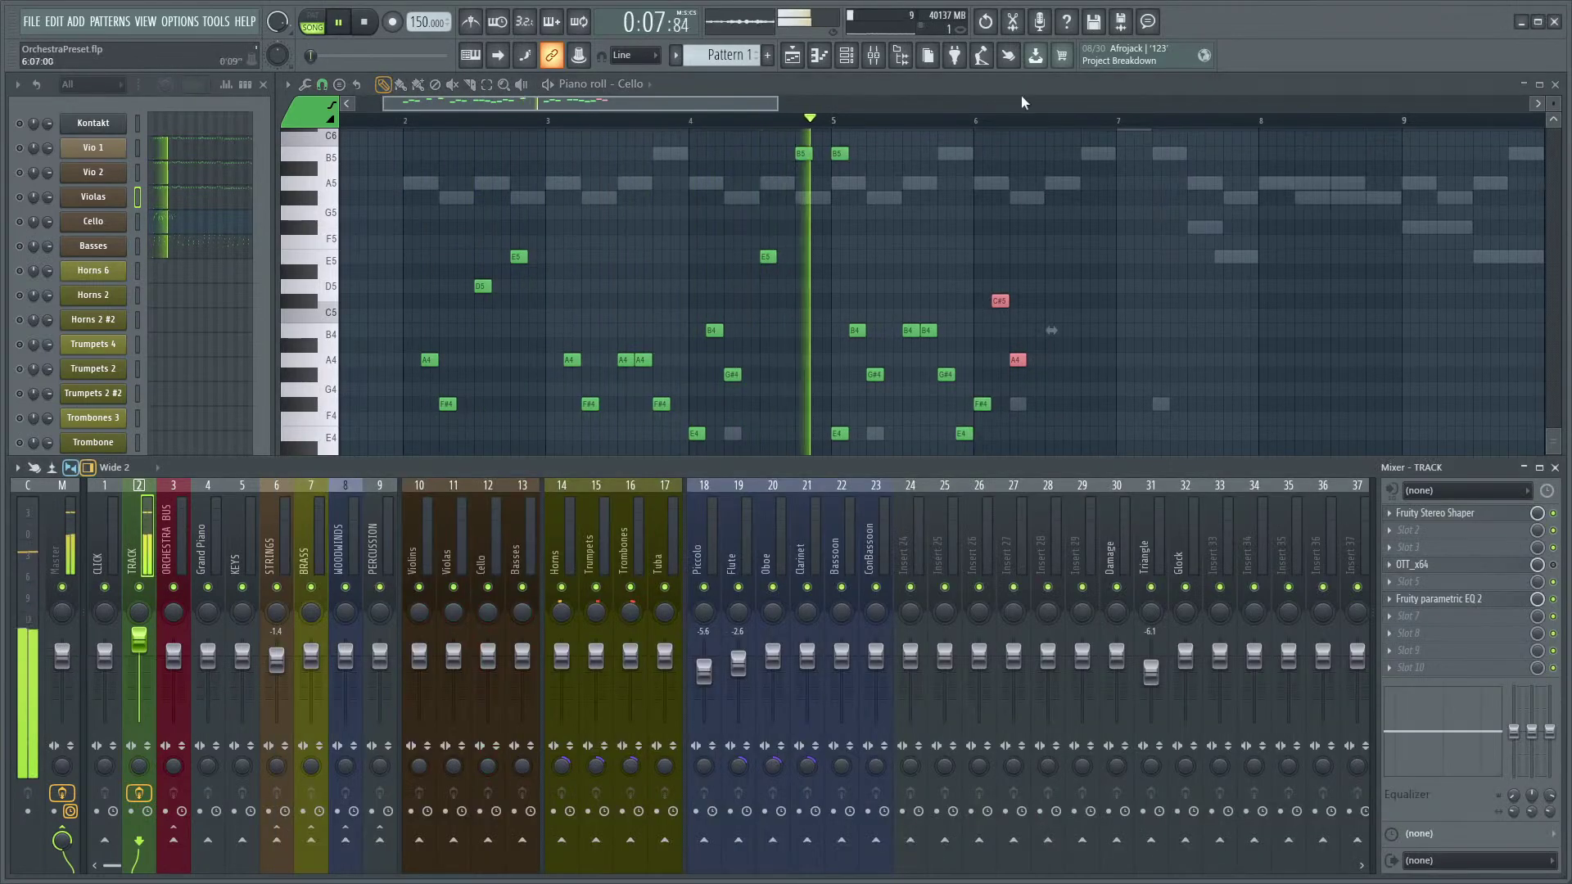
- Listen to the reference up to bar 6 with the Cello piano roll zoomed in on bars 5 to 7
click(1026, 109)
scroll(1058, 414, up, 3)
drag(1058, 414, 937, 494)
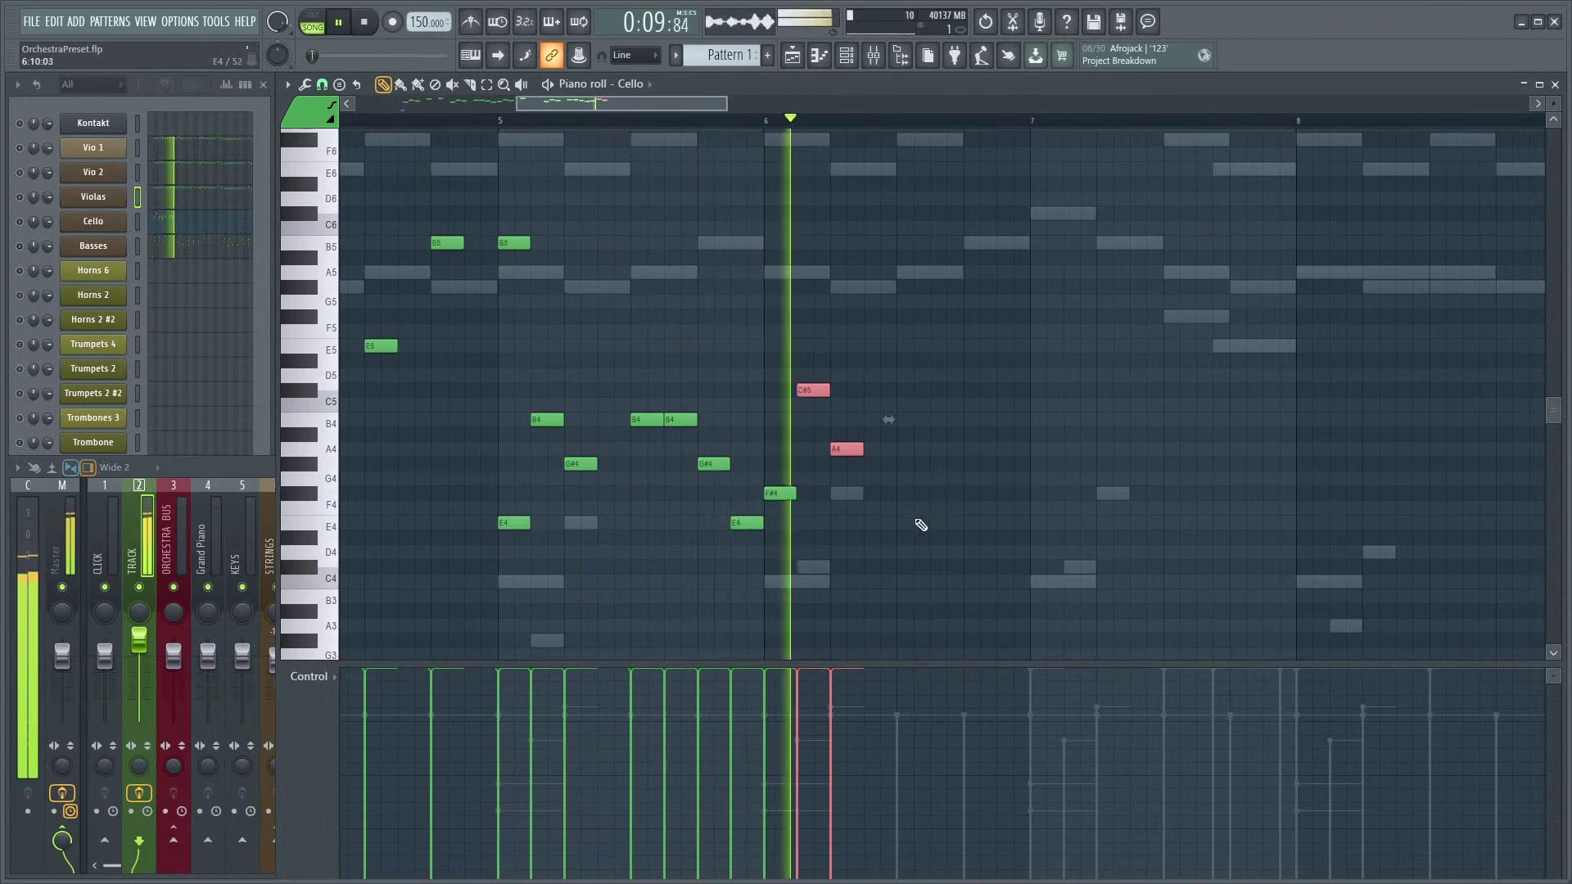
scroll(940, 533, up, 2)
key(space)
scroll(990, 433, up, 4)
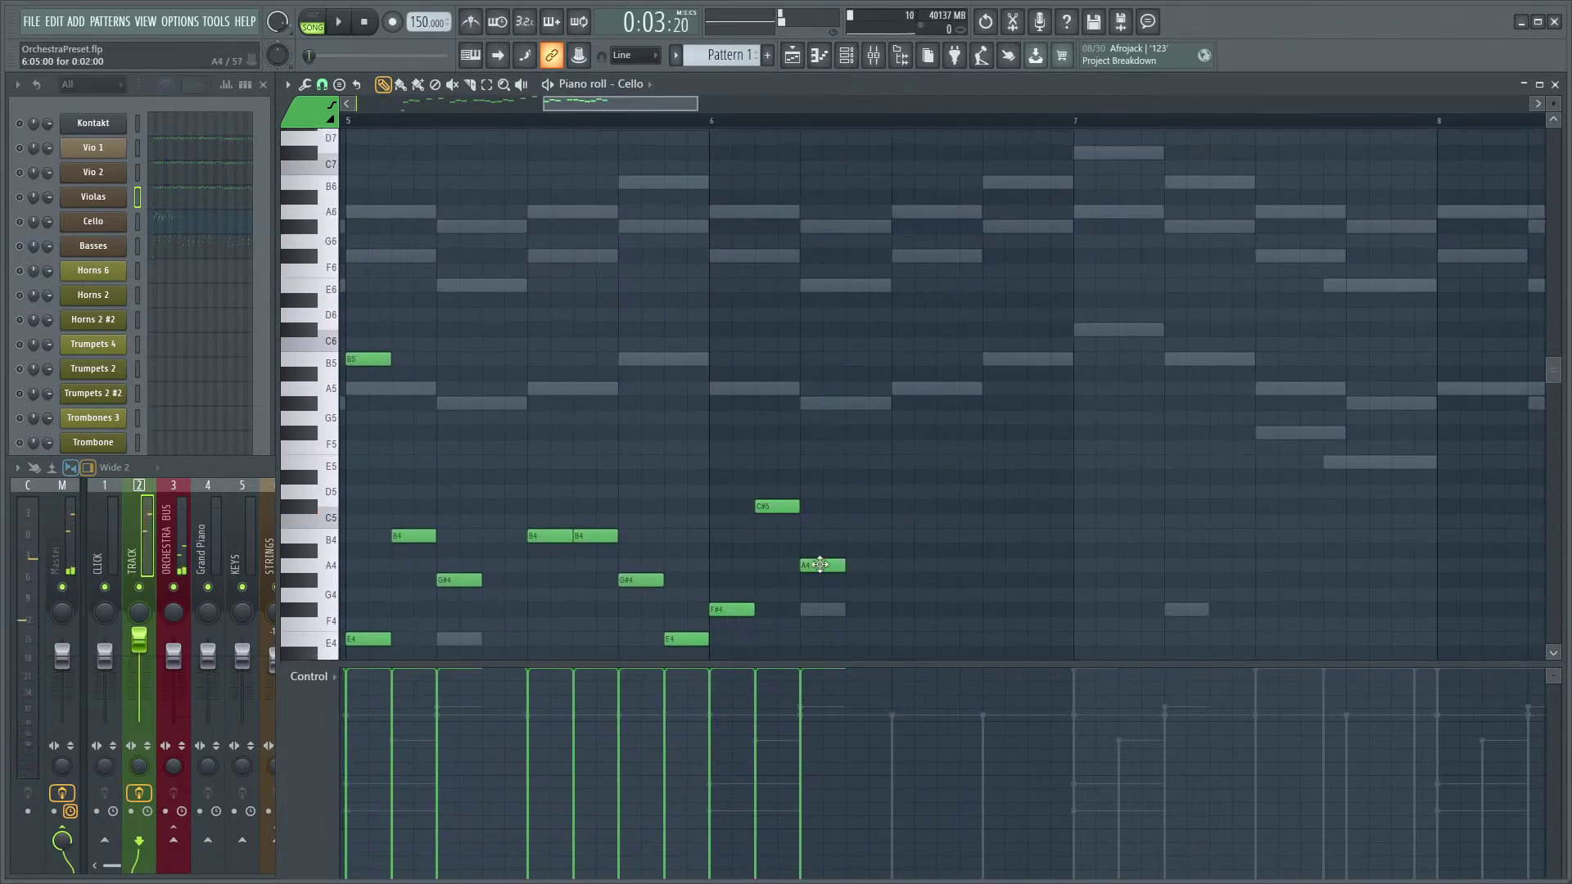
- Try an F#5 Cello note on beat 3 of bar 6, remove it, and play the reference from bar 6
click(917, 434)
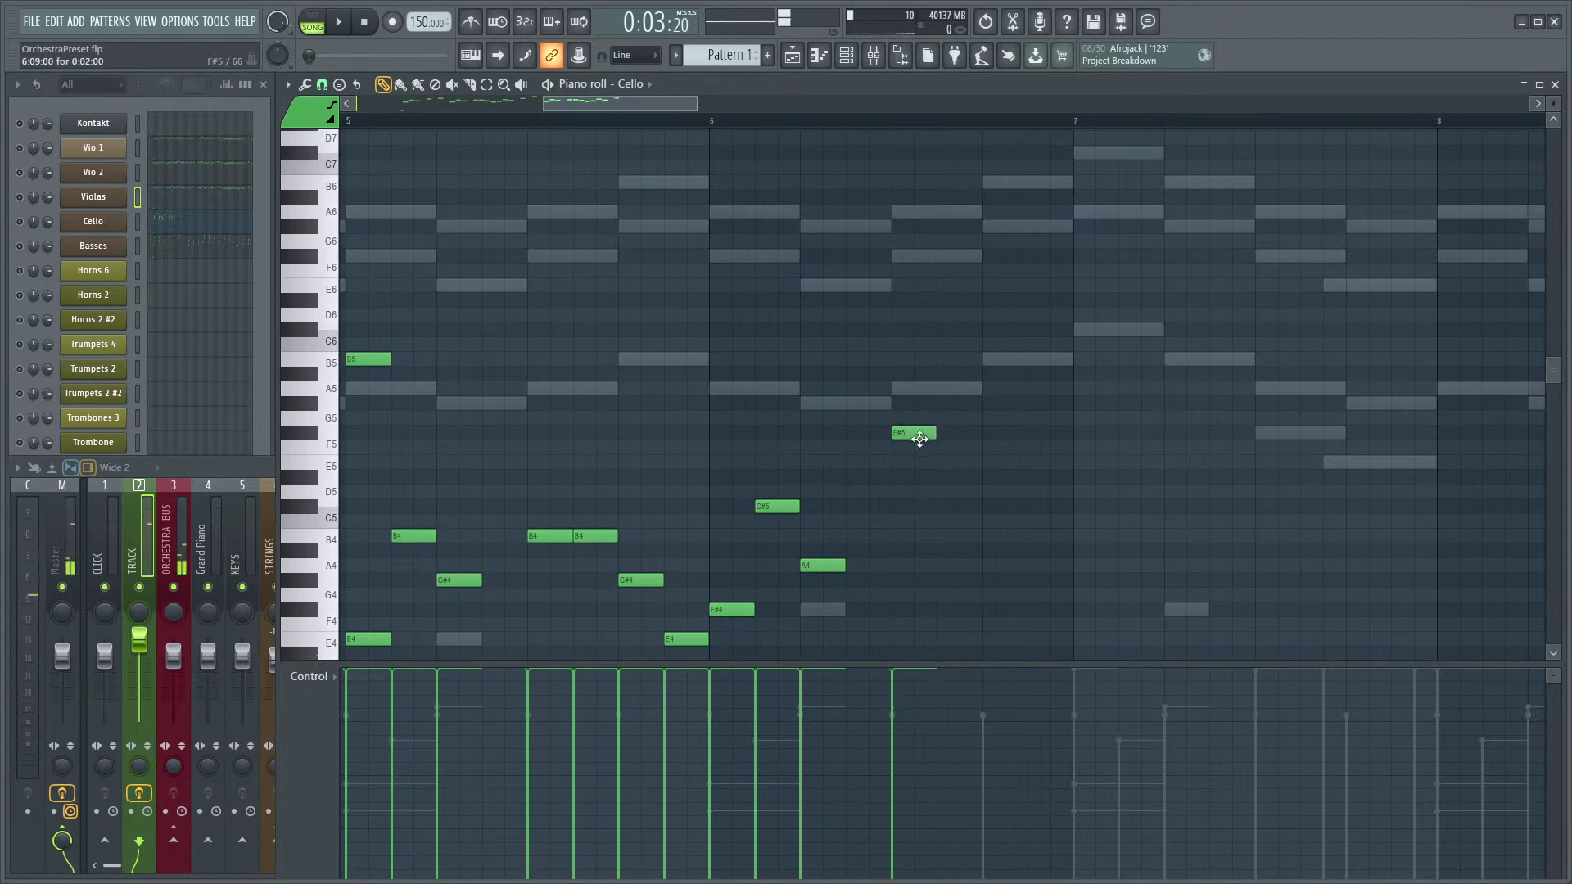
click(719, 122)
right_click(912, 432)
key(space)
key(space)
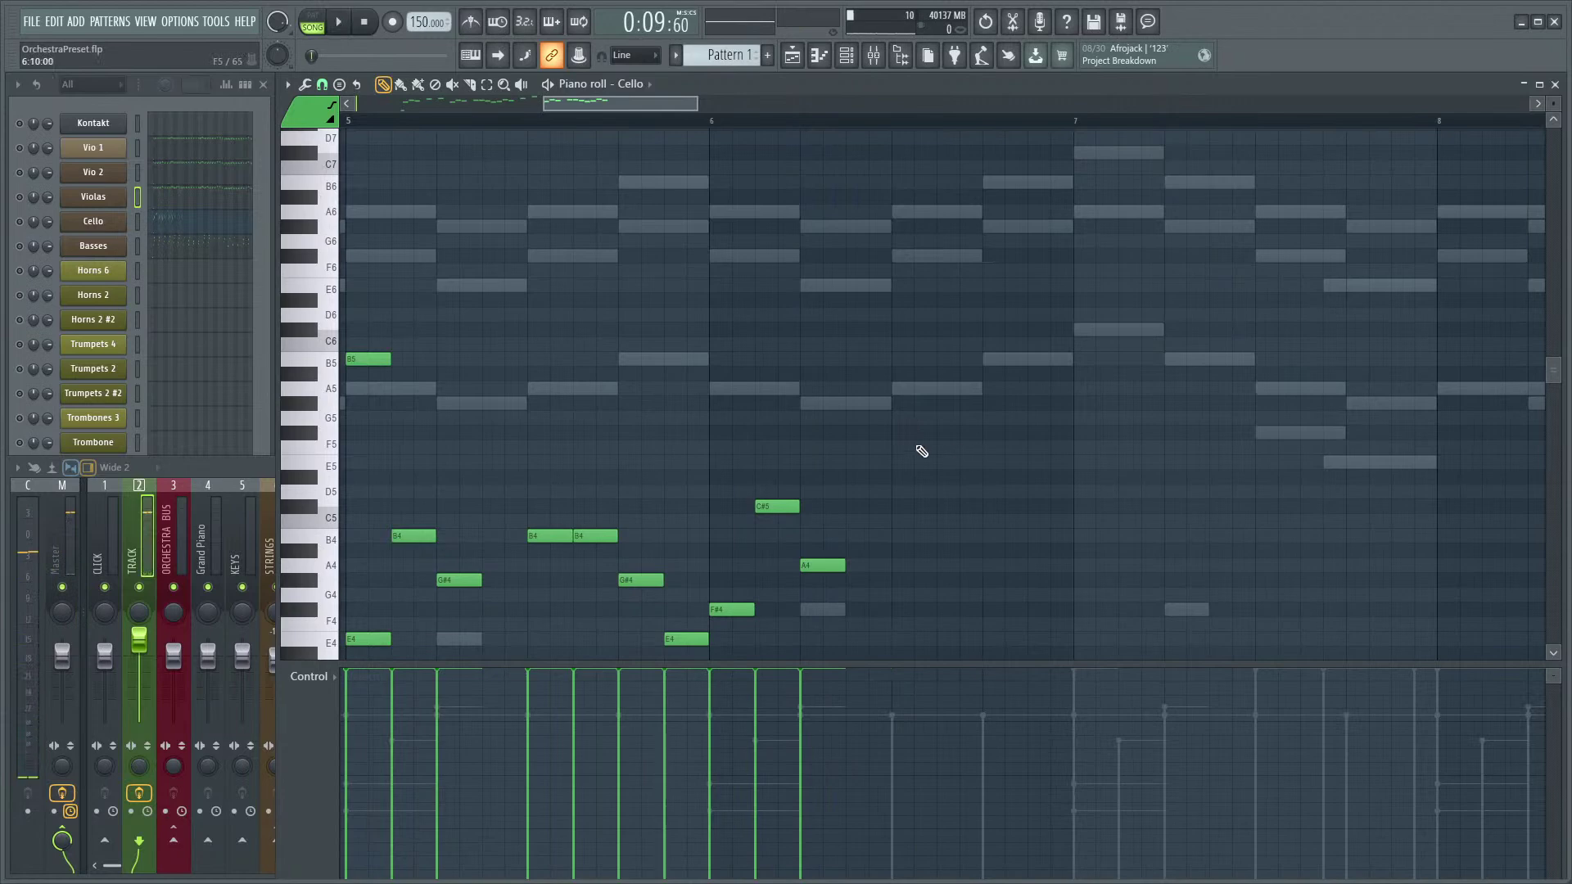
- Test notes against the reference on beat 4 of bar 6 in the Cello part and place an A5 there
click(983, 372)
right_click(1007, 370)
click(993, 385)
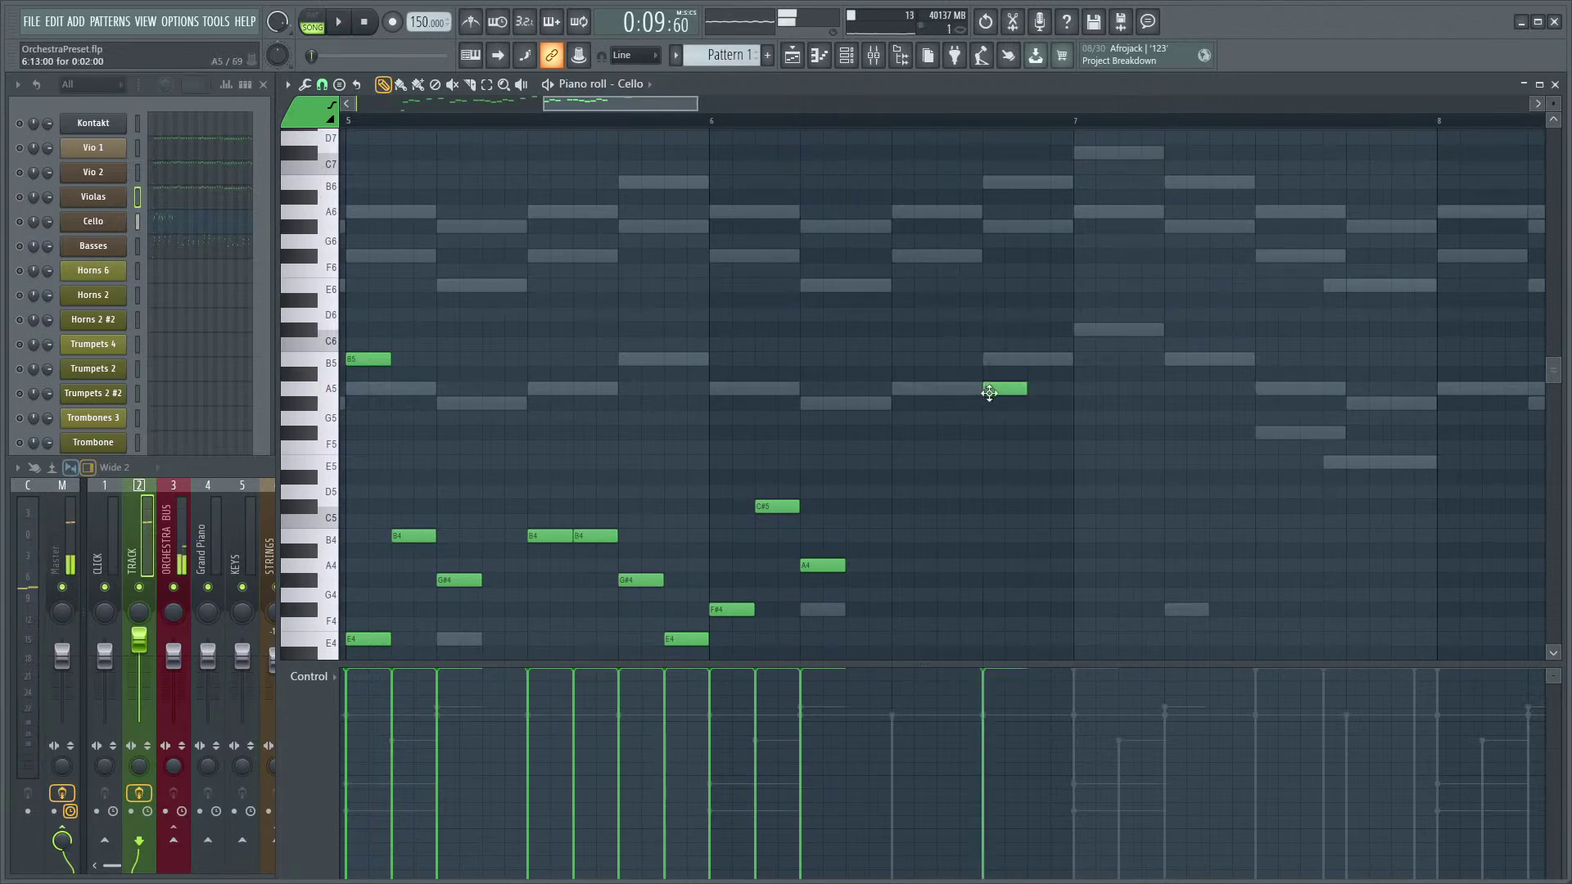
key(space)
key(space)
right_click(1006, 388)
key(space)
key(space)
click(1000, 388)
- Examine the Cello notes entered from bar 2 to bar 6 for their recurring arpeggio pattern
scroll(800, 439, down, 3)
scroll(529, 445, left, 5)
scroll(597, 428, down, 3)
scroll(680, 365, up, 2)
scroll(652, 386, down, 3)
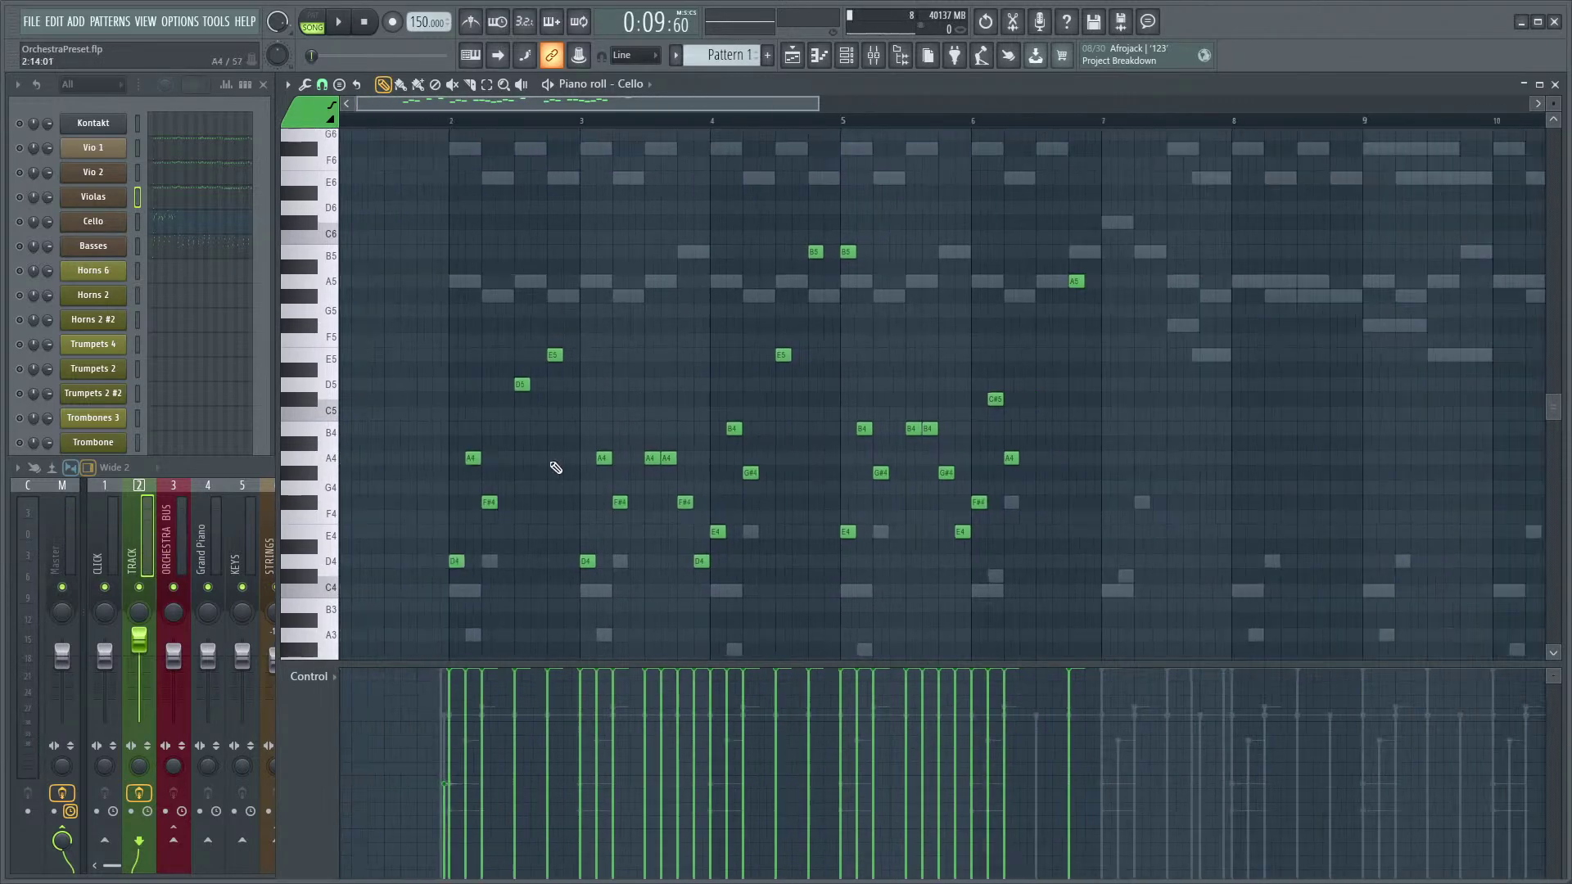
scroll(555, 467, up, 3)
scroll(551, 456, up, 1)
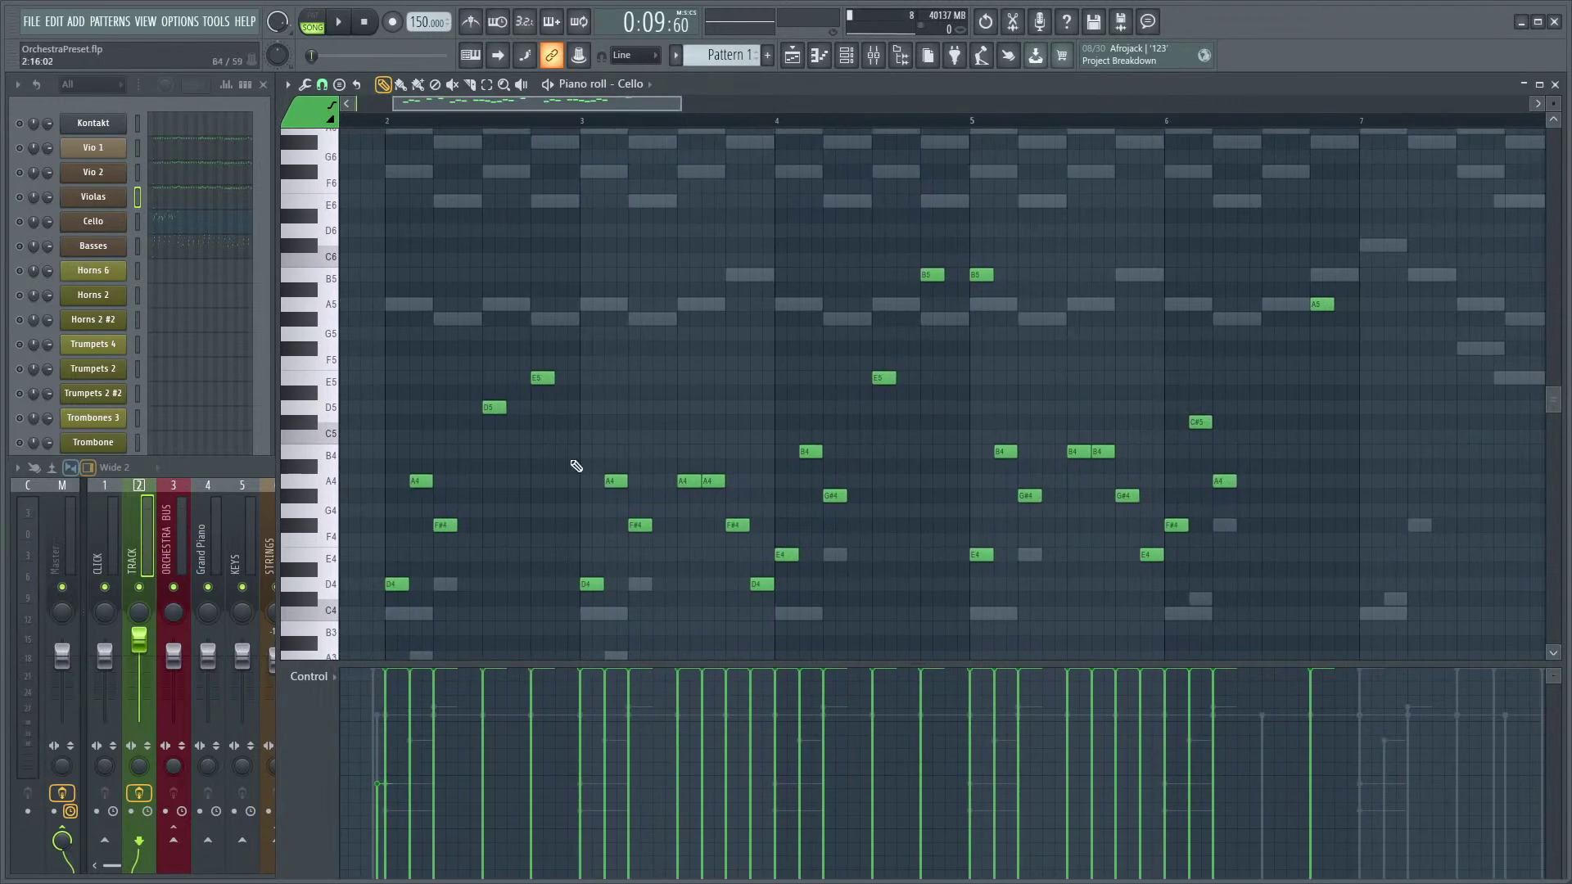
scroll(576, 466, up, 3)
scroll(358, 499, up, 1)
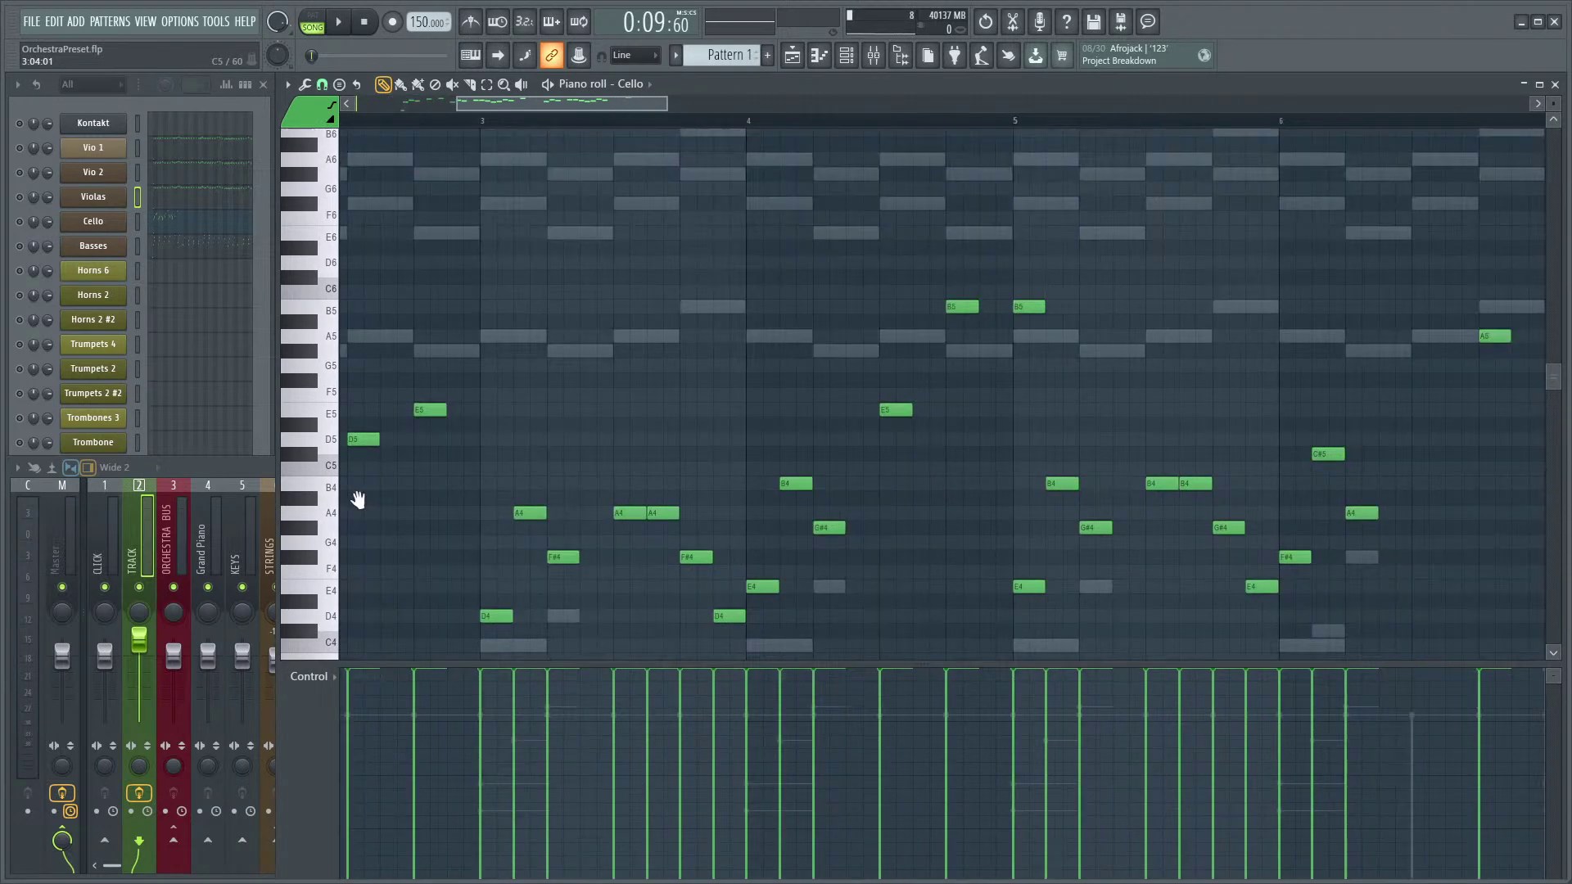
- Place an F#5 Cello note on beat 3 of bar 6 and play it against the reference
scroll(933, 410, right, 4)
scroll(1004, 326, down, 3)
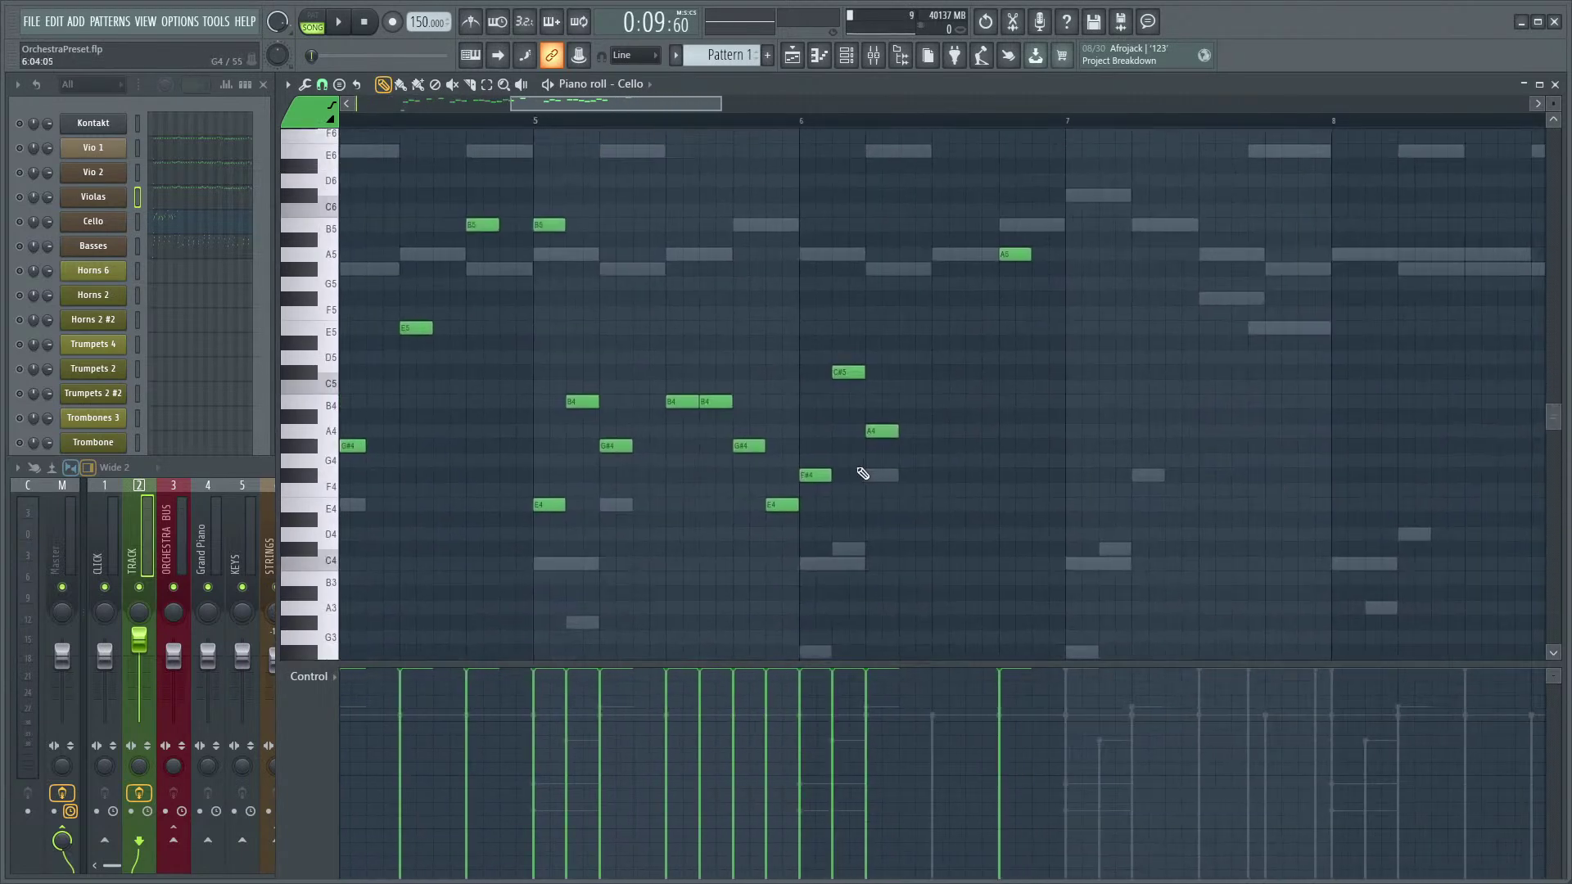
scroll(958, 415, up, 4)
scroll(958, 414, right, 1)
scroll(872, 421, up, 2)
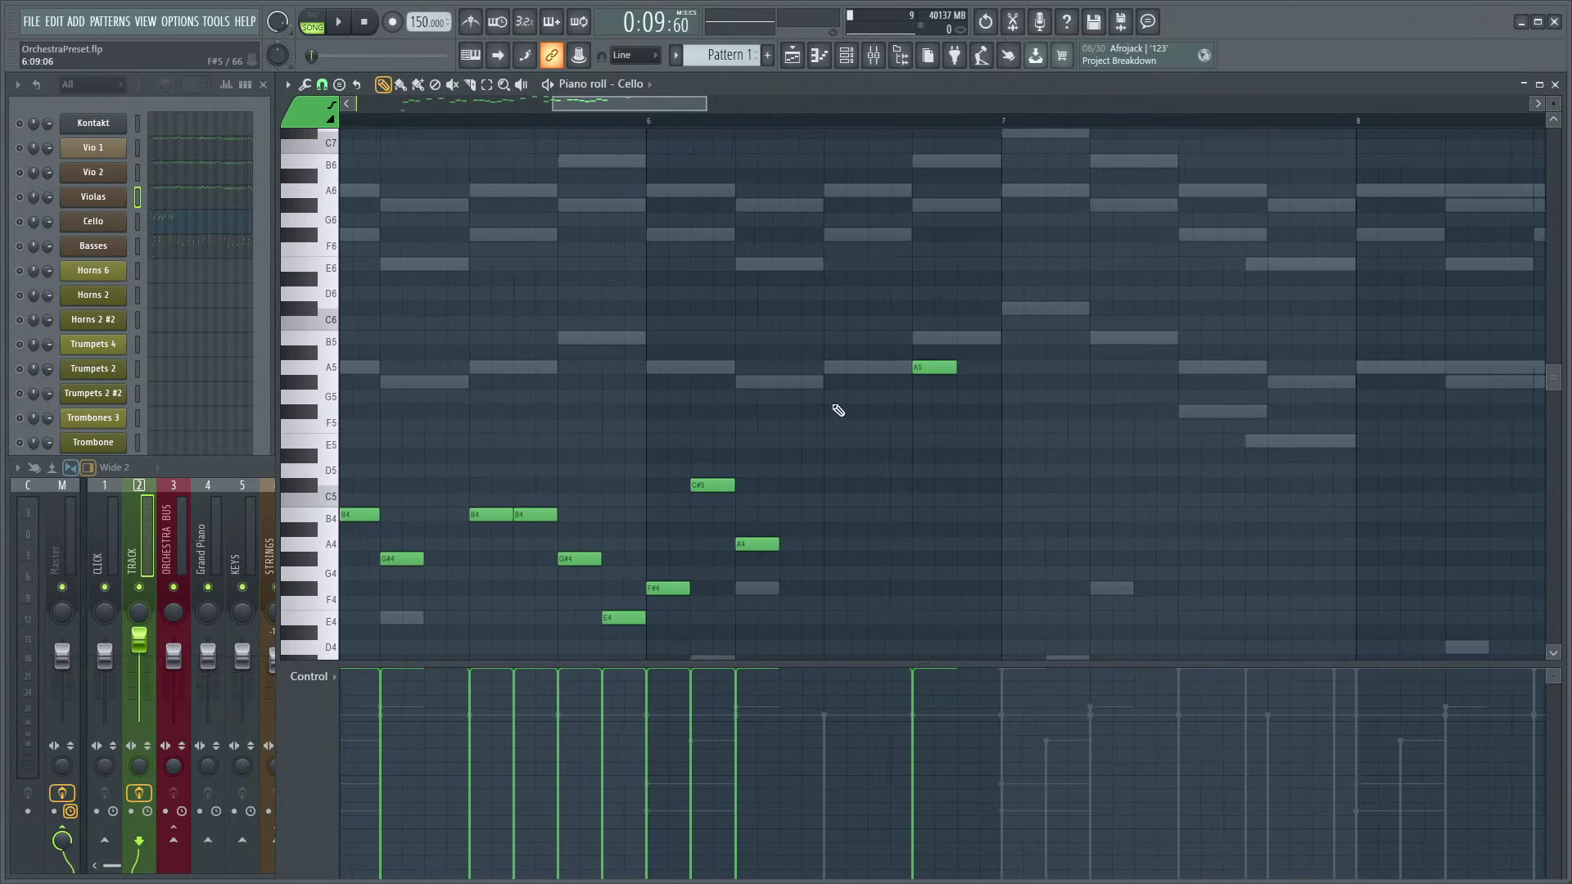
drag(844, 392, 844, 407)
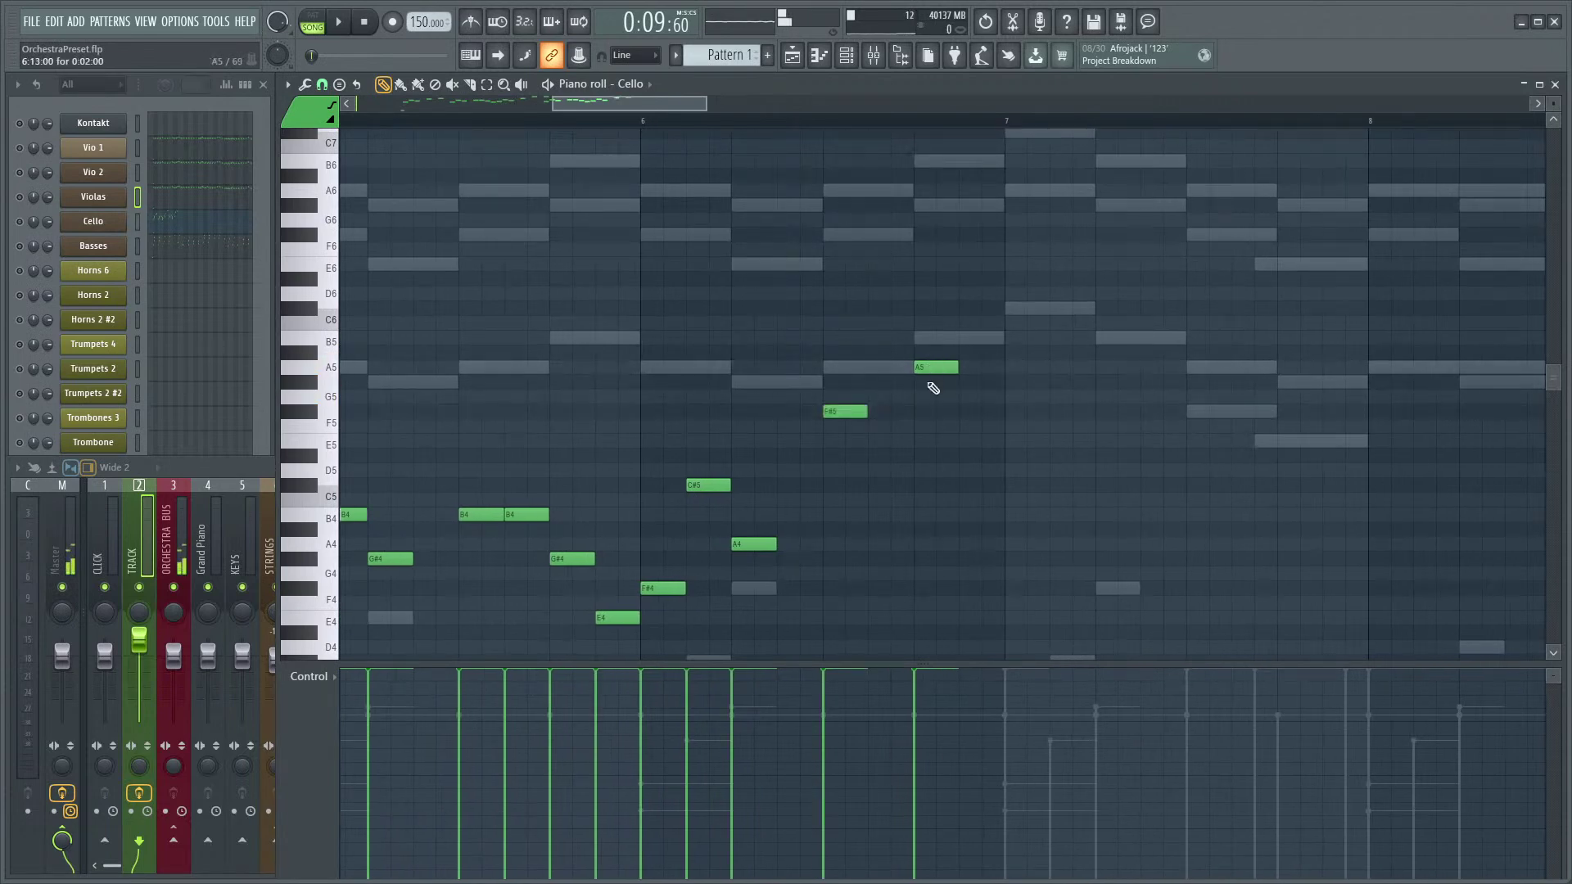
key(space)
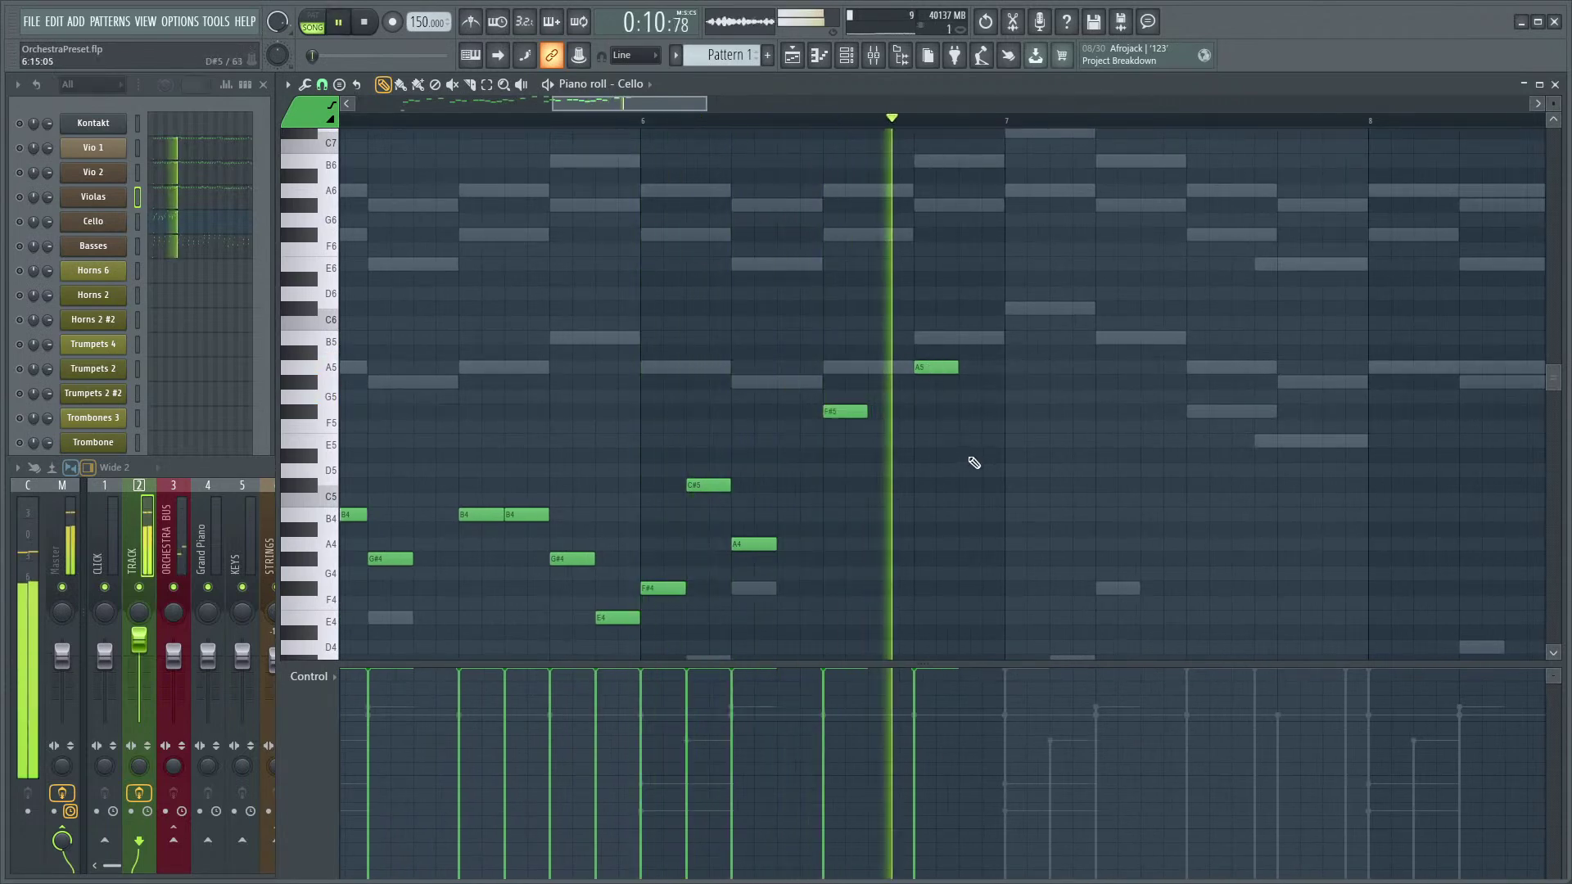
key(space)
- Hide the mixer and compare the bar 6 Cello notes with the reference by repeated playback
key(F9)
key(space)
key(space)
key(space)
key(space)
key(space)
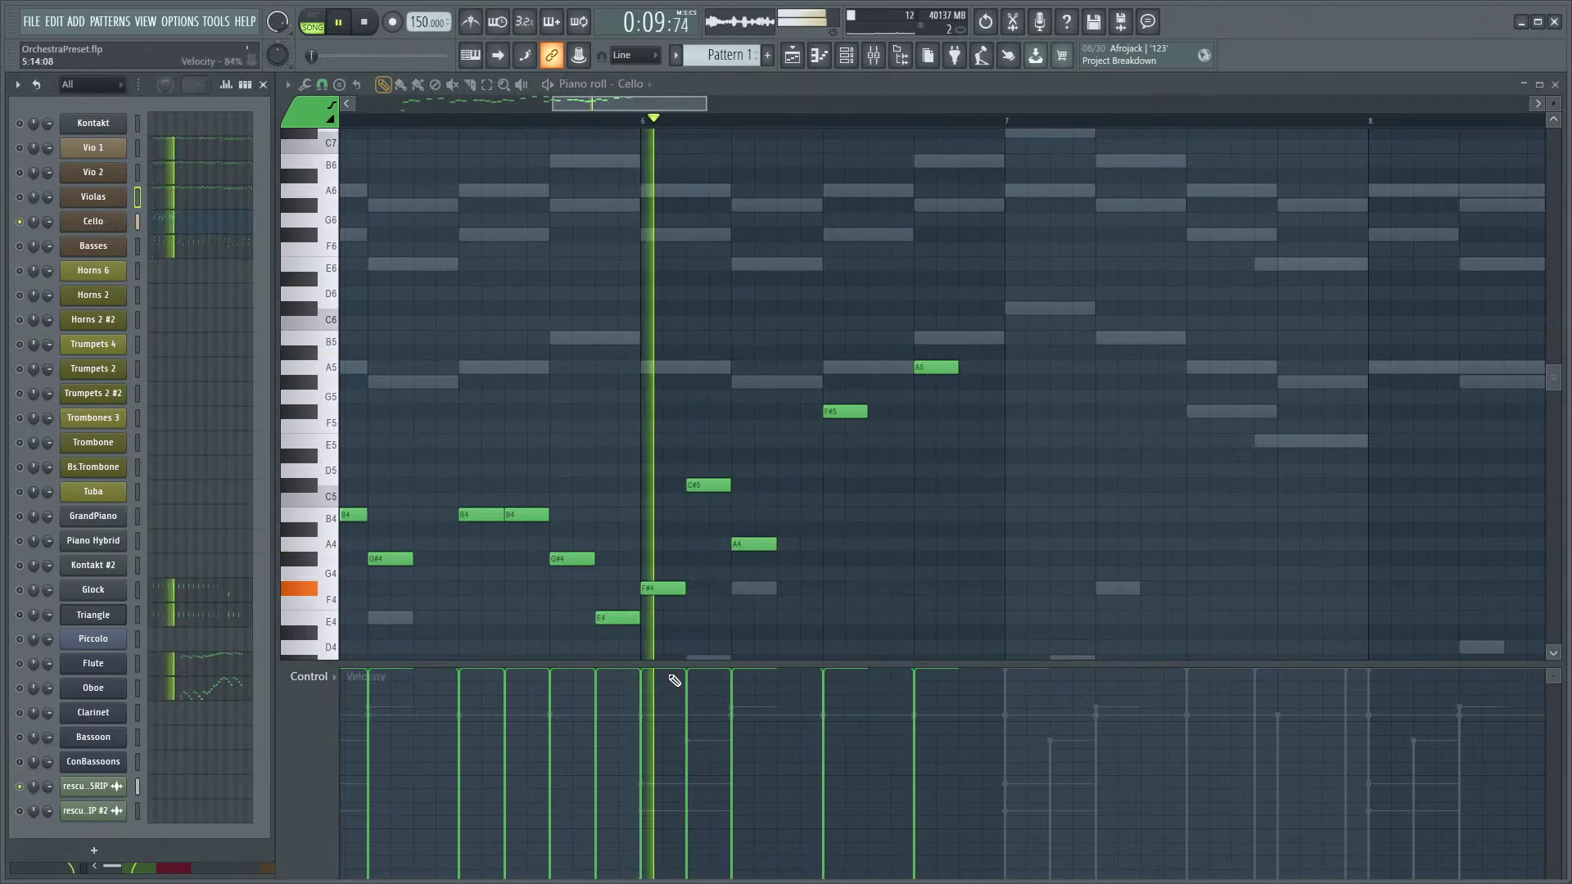
key(space)
- Replay the reference through bar 6 with the Cello muted to check the notes on beats 3 and 4
click(951, 354)
right_click(942, 378)
key(space)
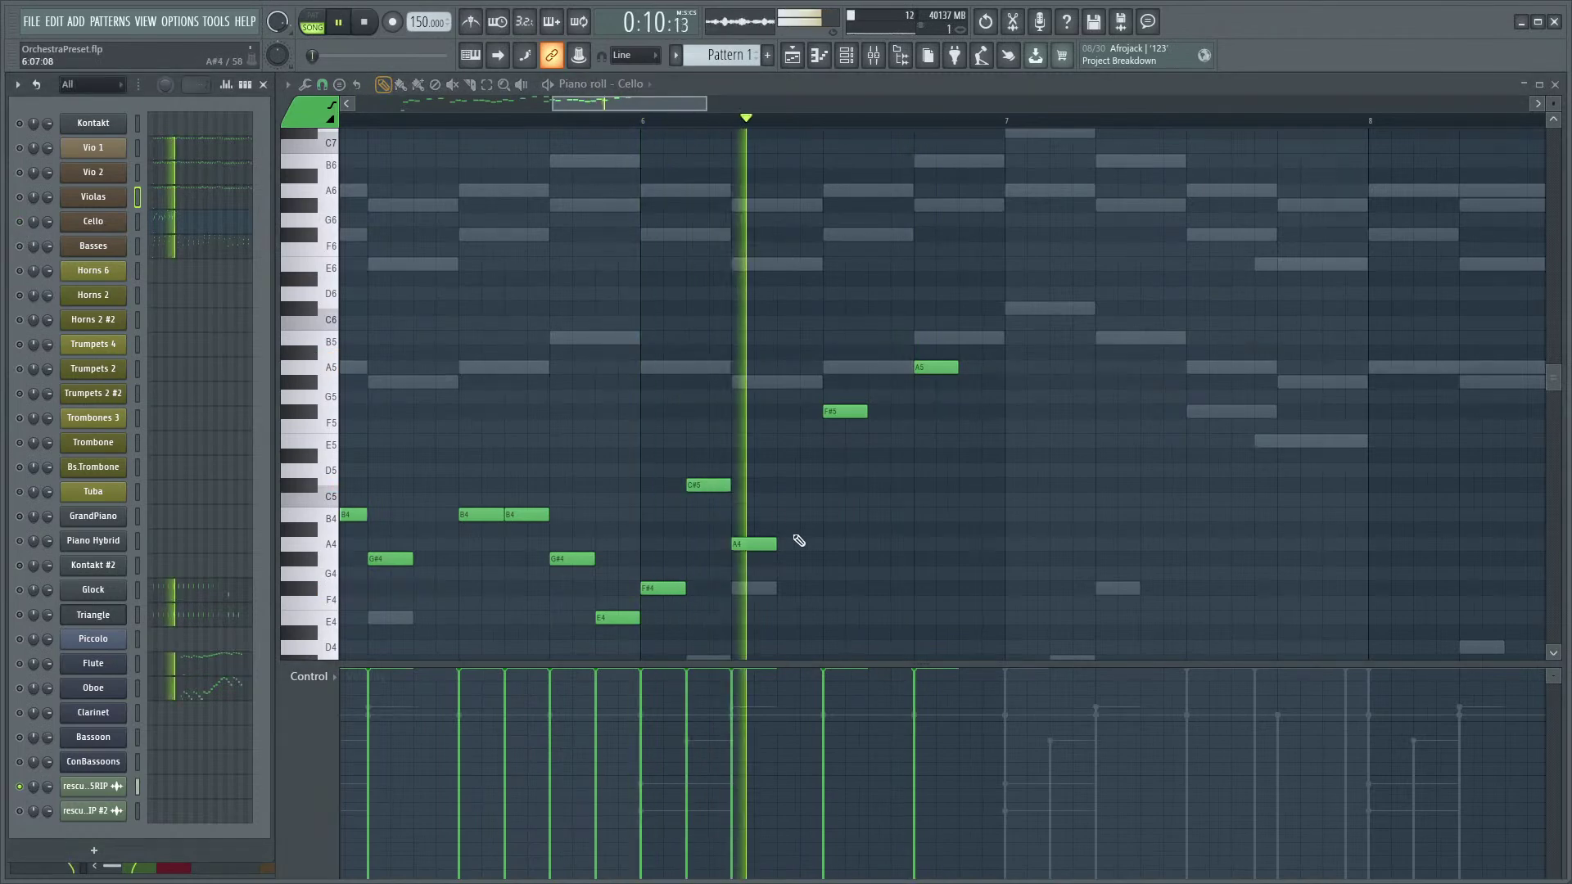
key(space)
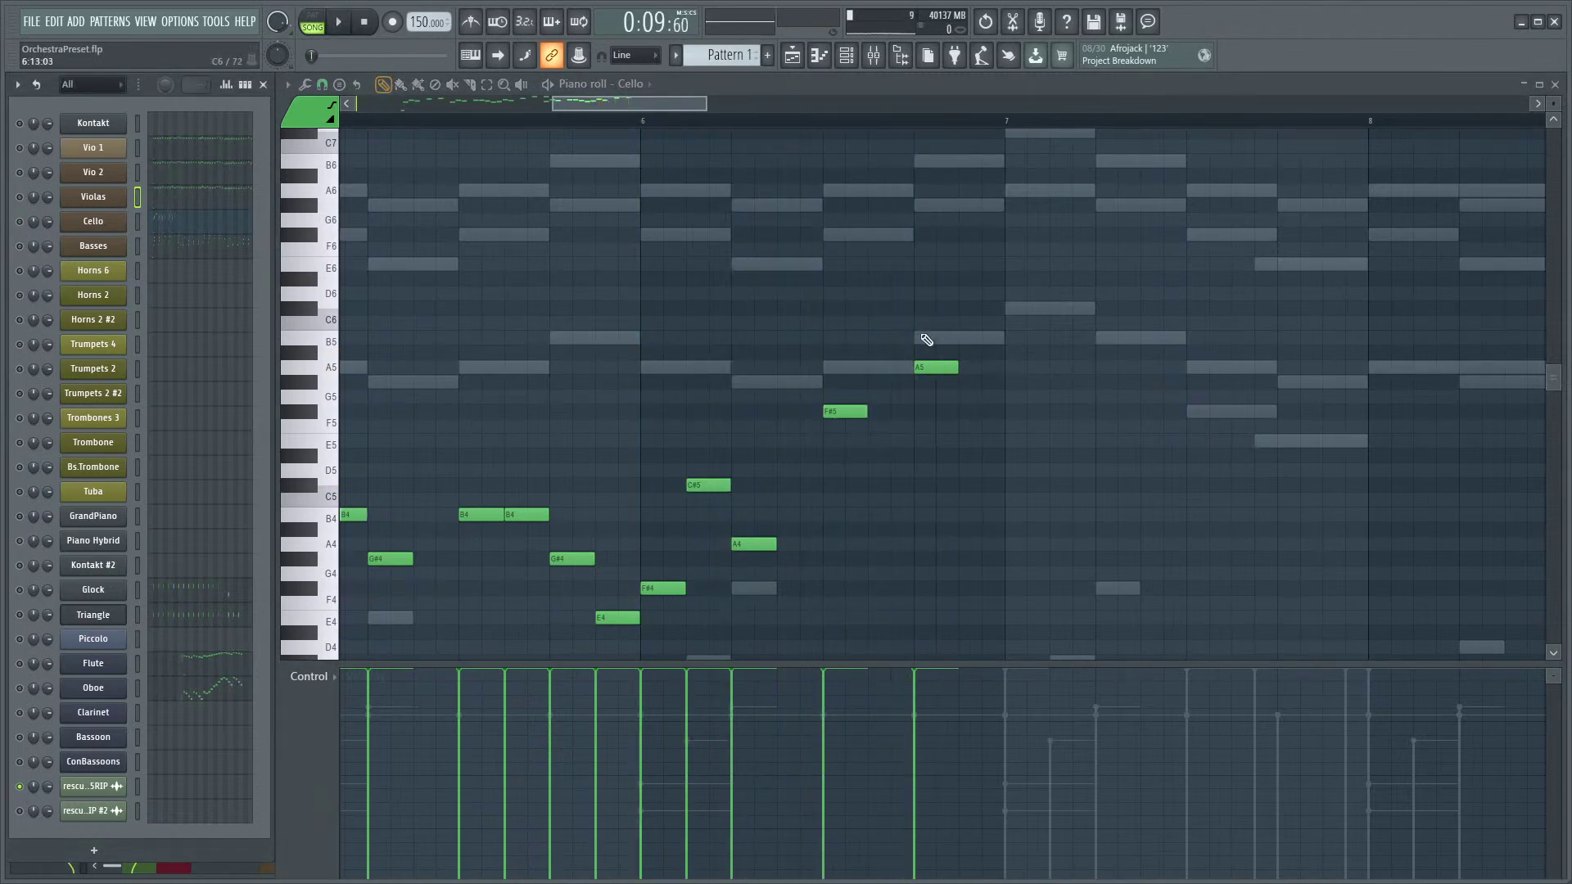
key(space)
key(space)
- Clear the Cello notes on beats 3 and 4 of bar 6 and test G5 and G#5 on beat 4 against the reference
right_click(941, 368)
right_click(852, 411)
key(space)
key(space)
drag(931, 299, 912, 402)
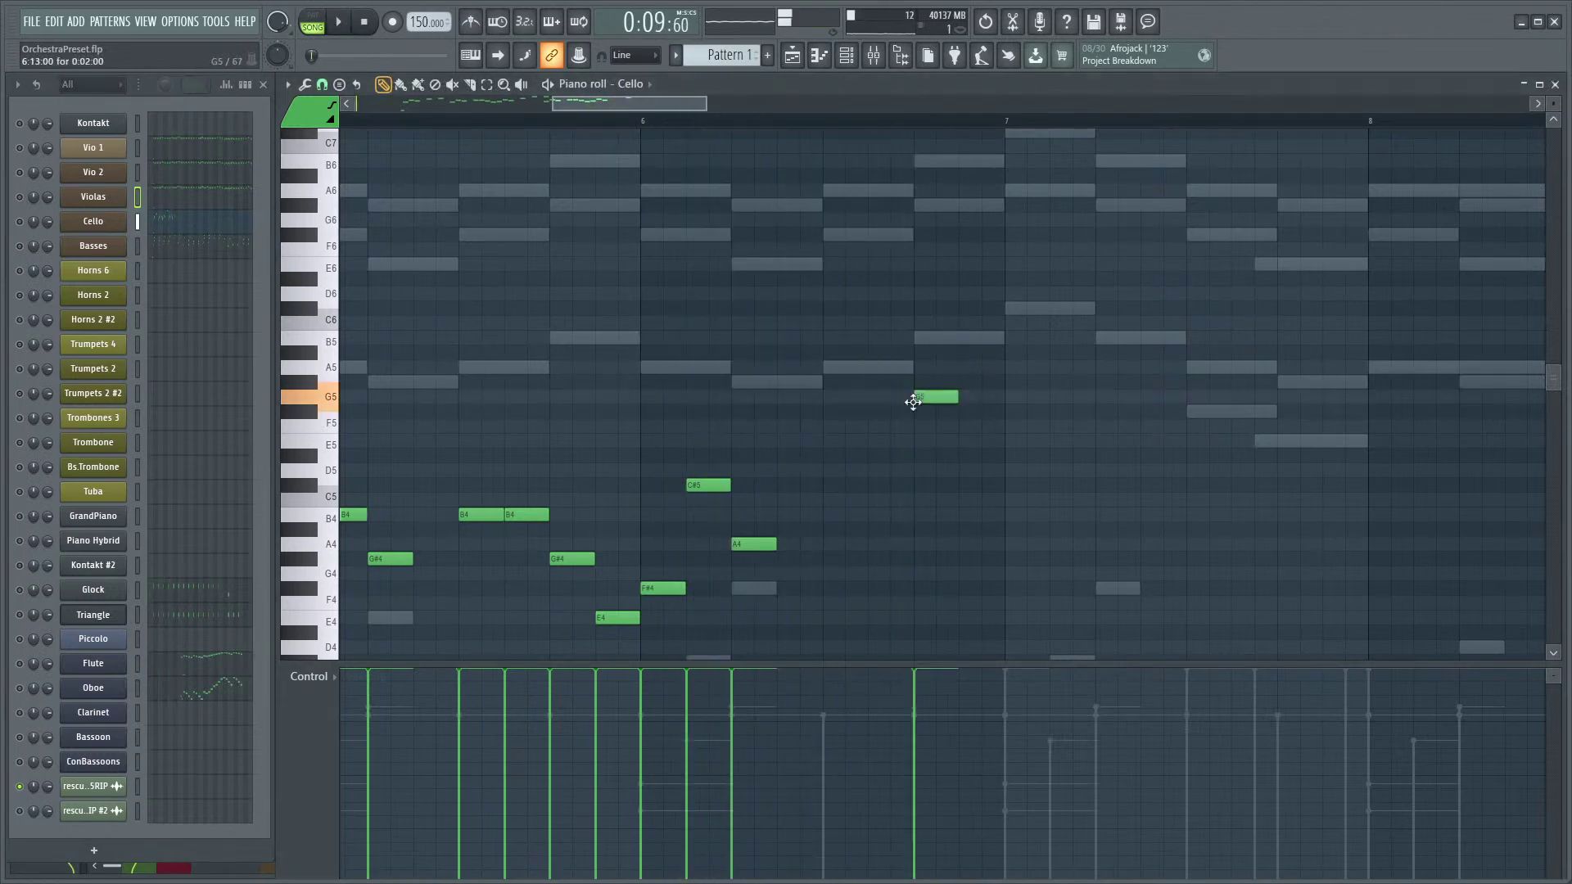
click(921, 383)
key(space)
key(space)
key(space)
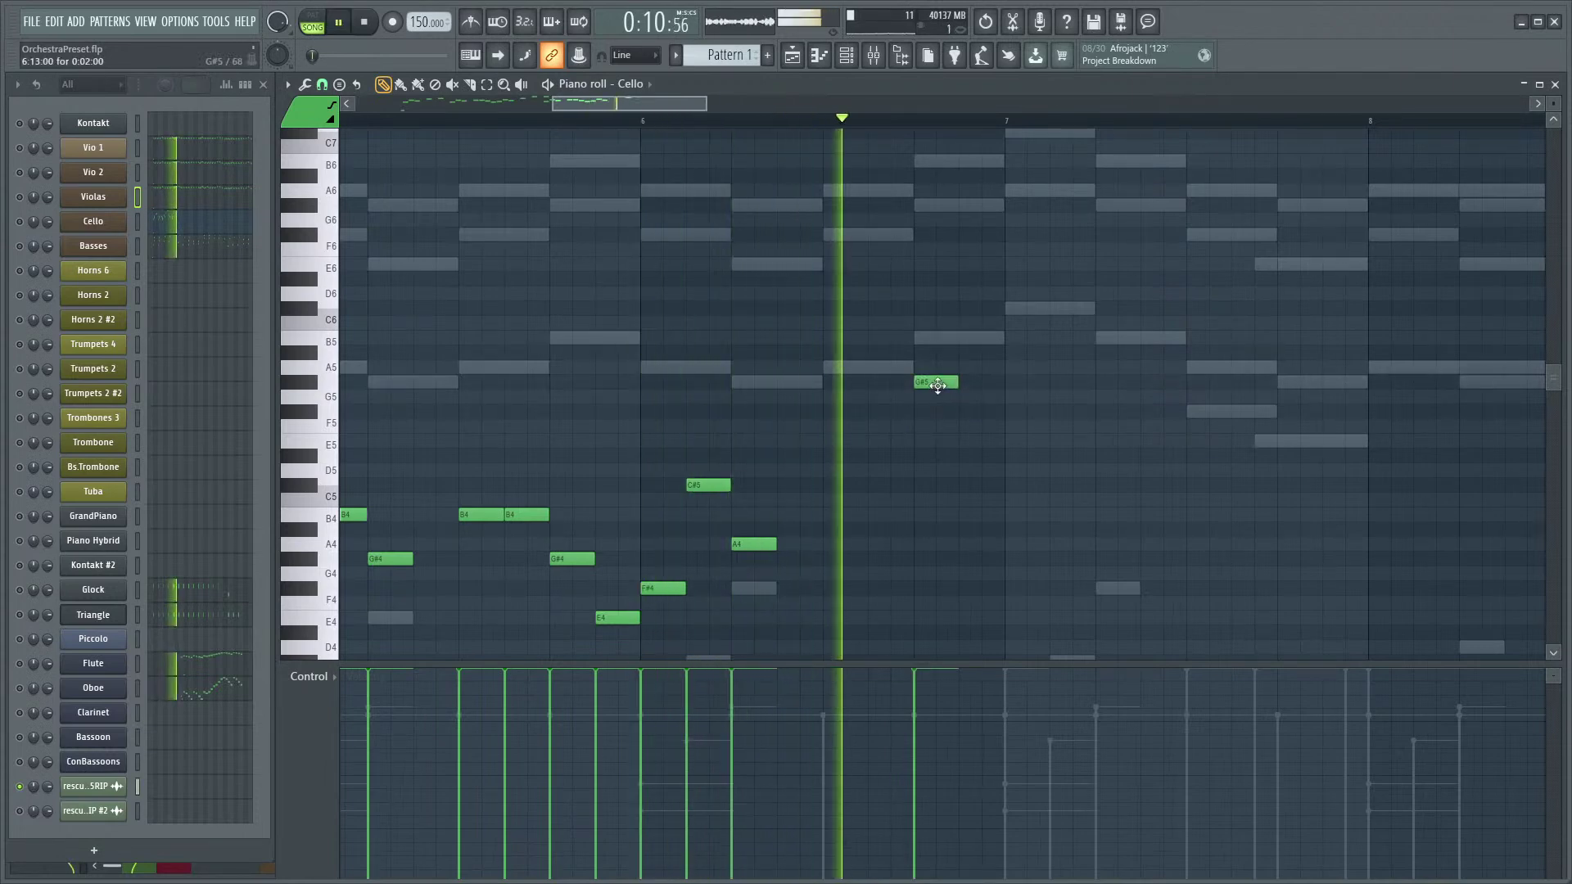
key(space)
- Set the beat 4 Cello note in bar 6 to A5, place F#5 on beat 3, and play through bar 7
drag(940, 389, 923, 370)
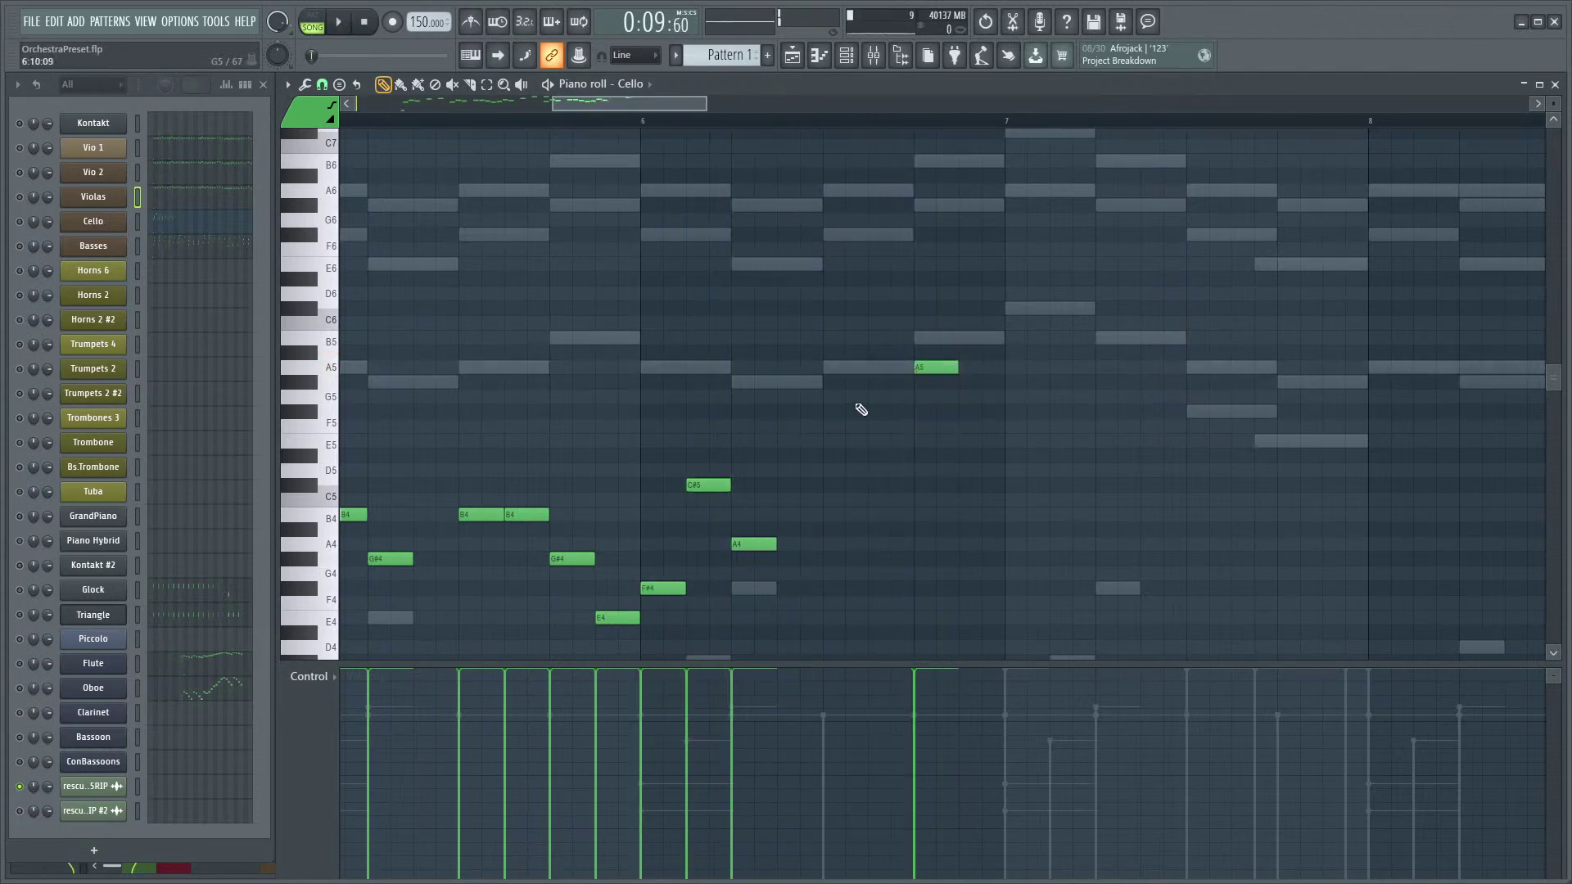
mouse_move(845, 397)
mouse_down()
mouse_move(845, 424)
mouse_move(845, 411)
mouse_up()
key(space)
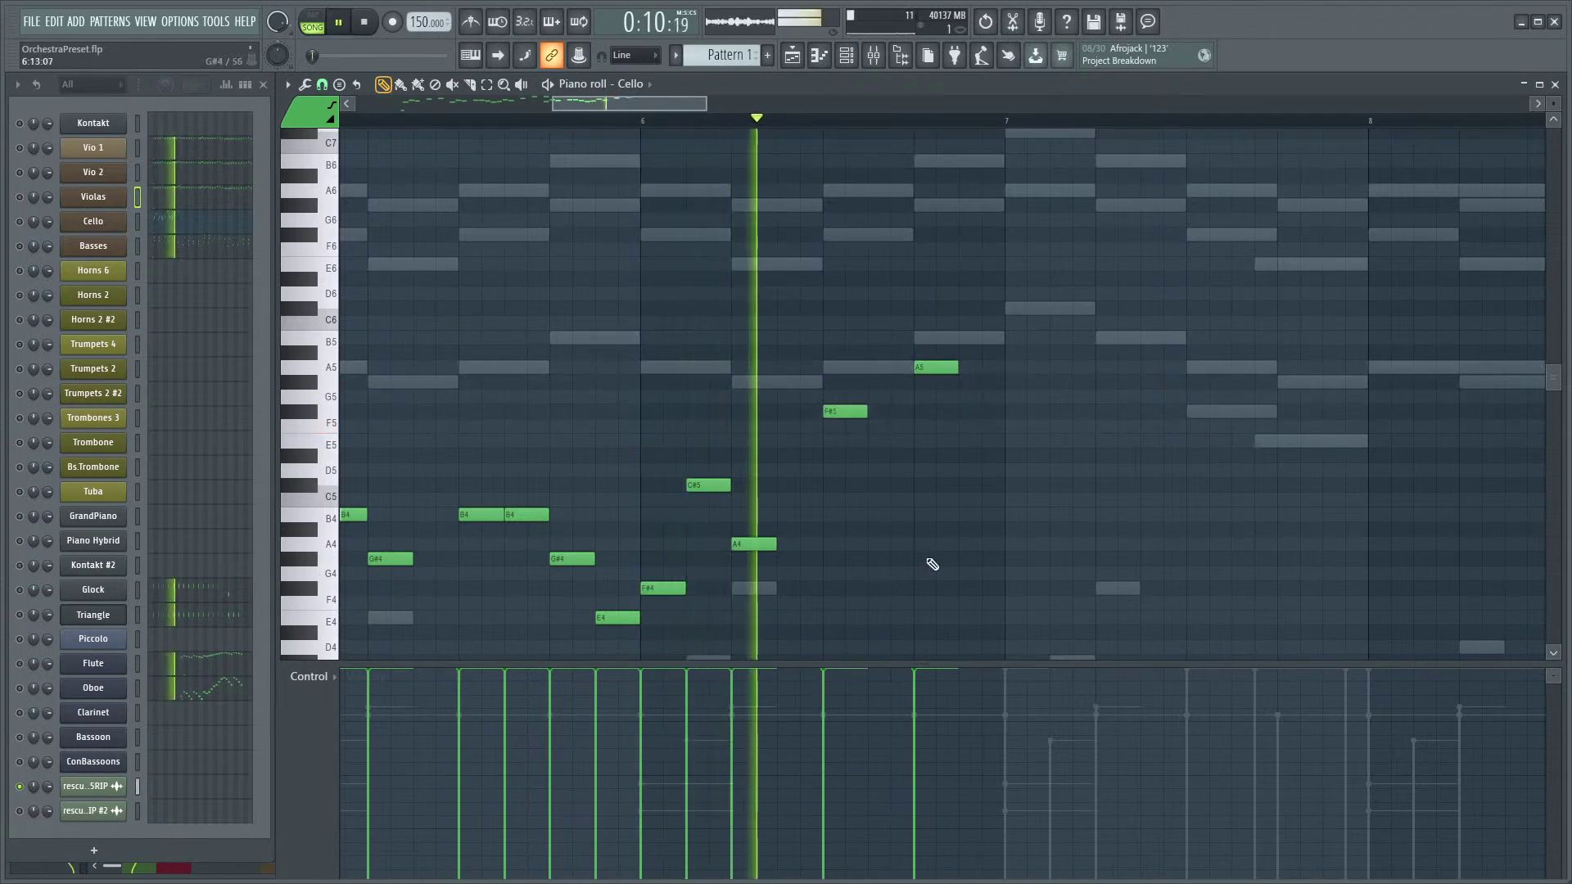
scroll(955, 542, down, 5)
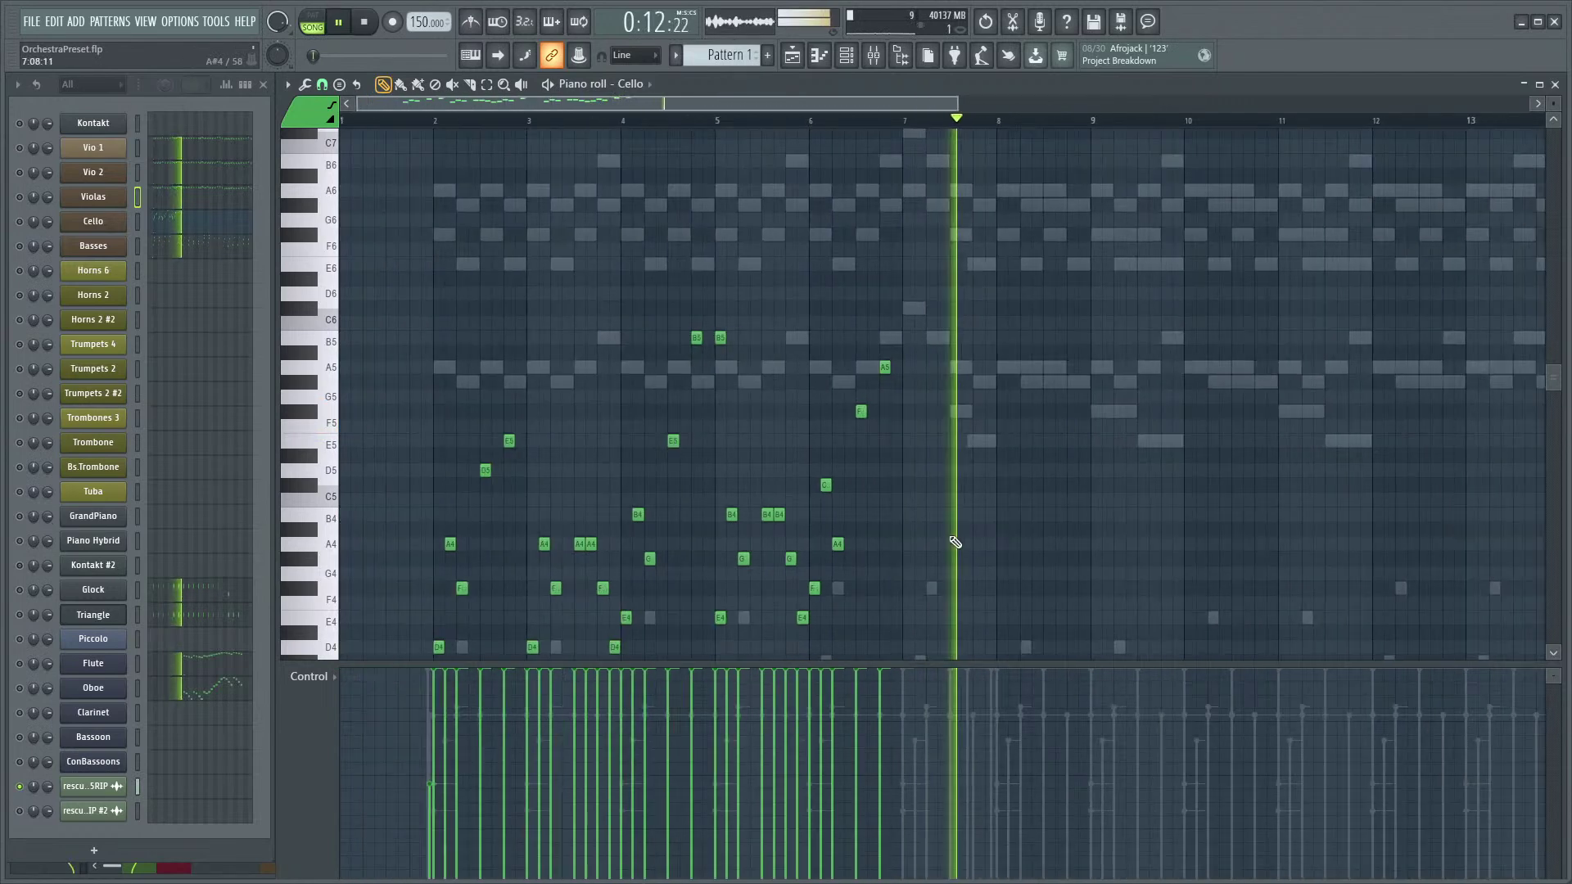
key(space)
- Enter consecutive F#4, C#5 and A4 eighth notes from the start of bar 7 in the Cello part
scroll(975, 466, up, 4)
scroll(906, 410, down, 3)
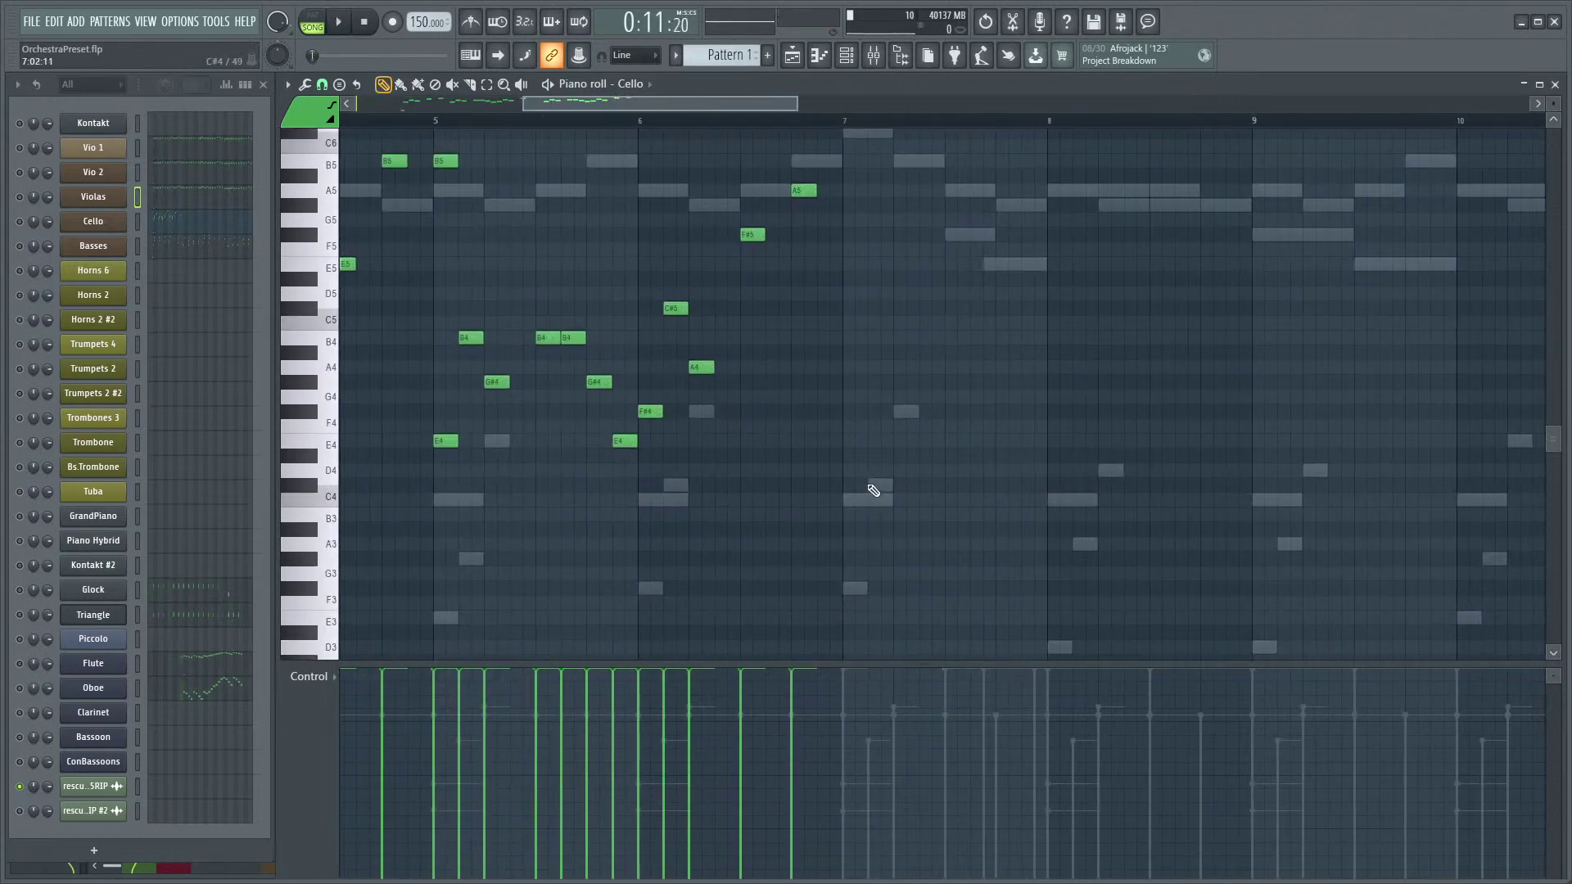
scroll(873, 489, up, 2)
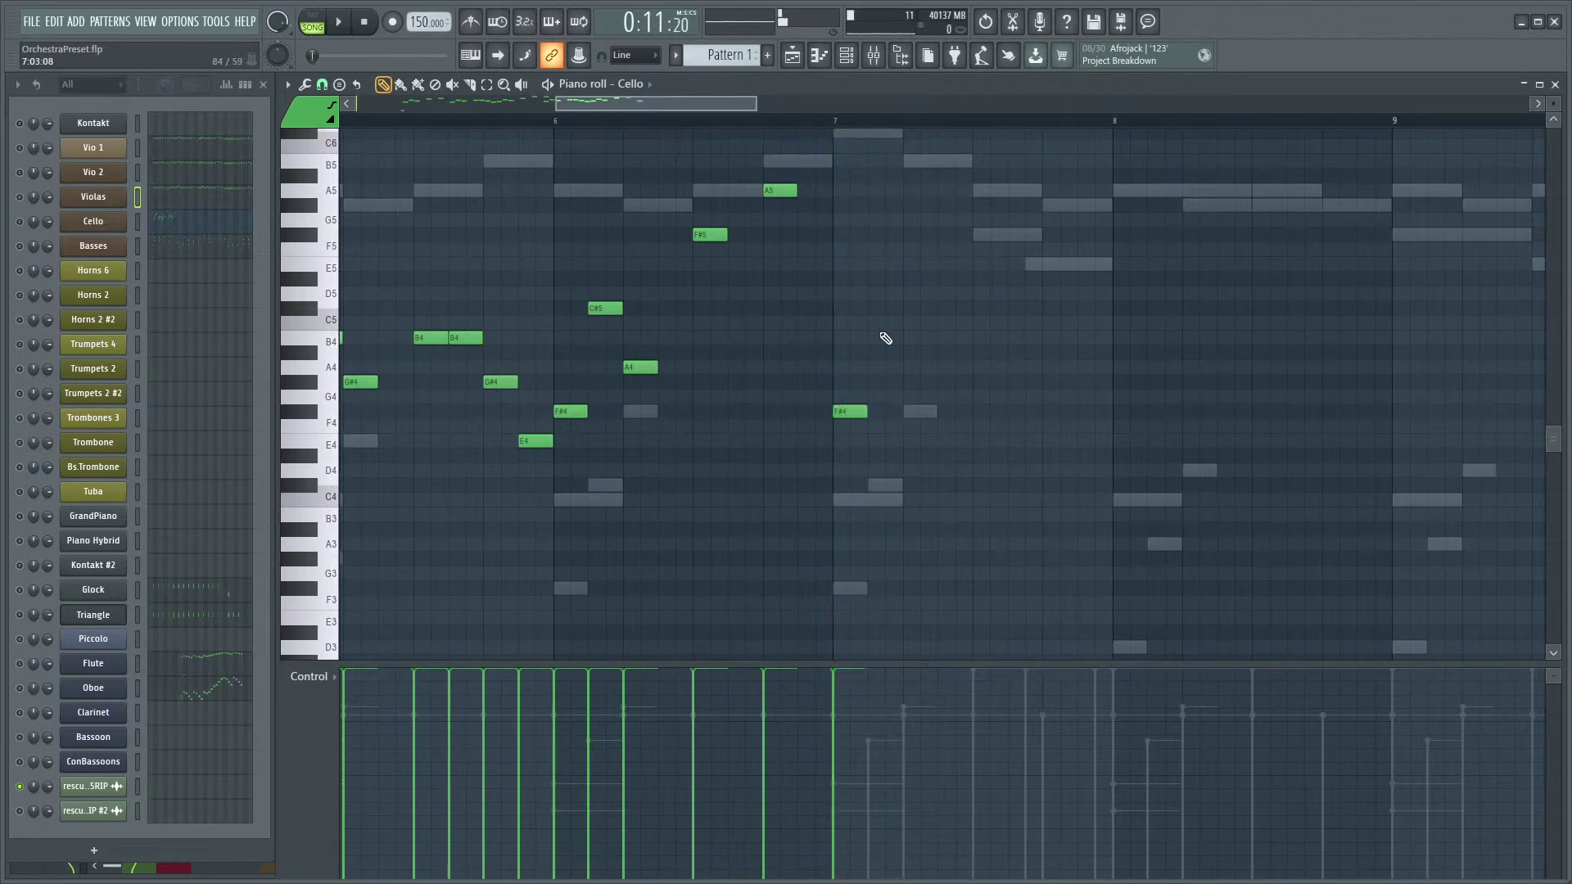
key(space)
drag(990, 349, 905, 399)
key(space)
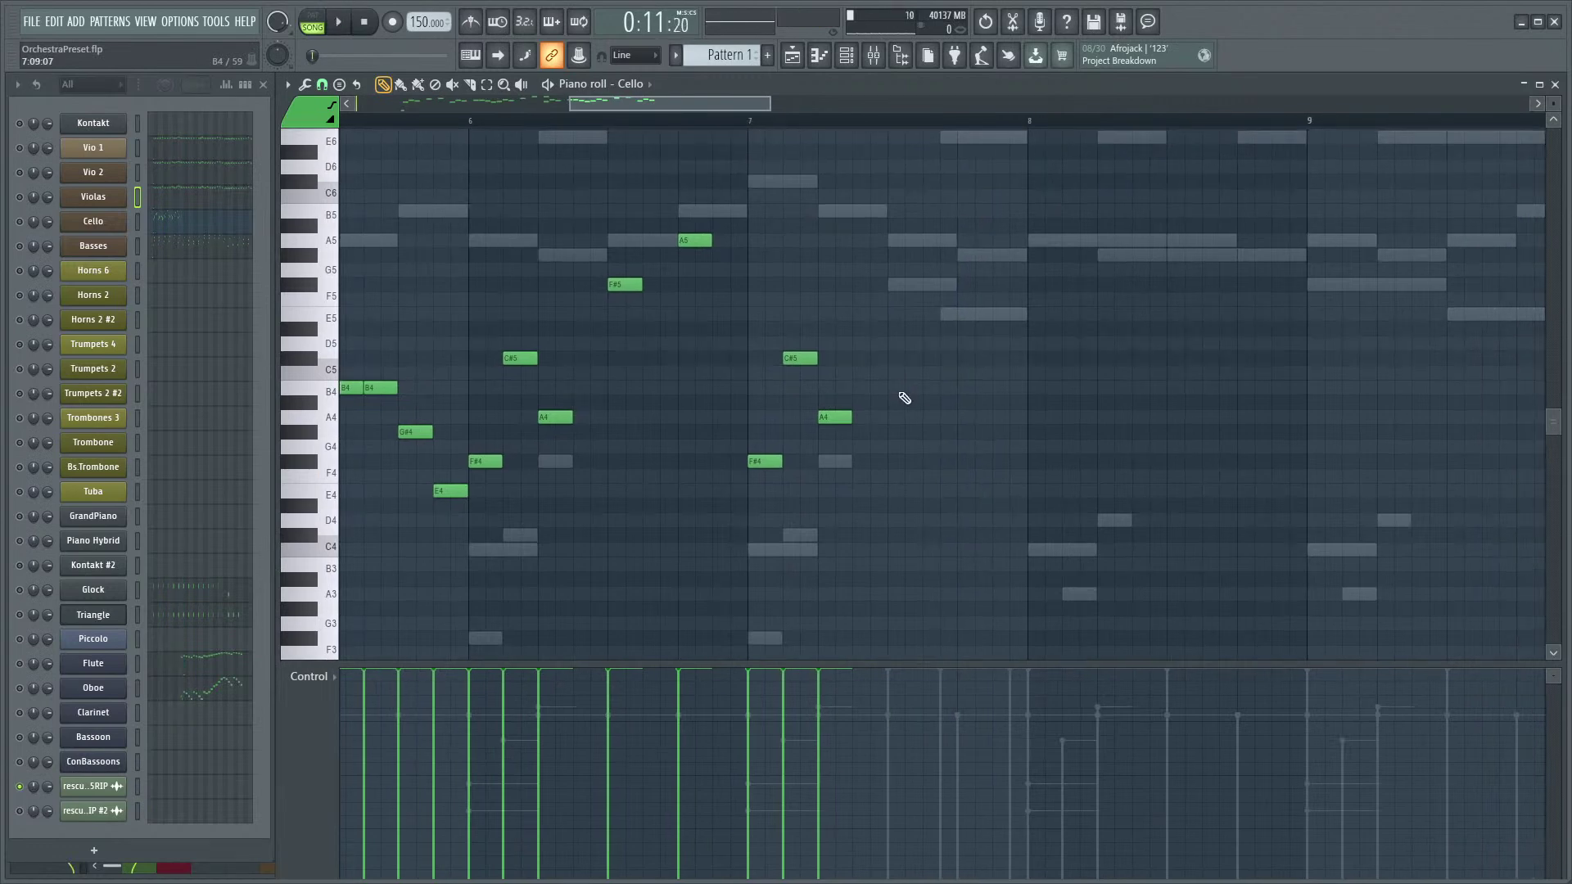
- Test C#5, D#5 and F#5 on beat 3 of bar 7 in the Cello part against the reference
key(space)
scroll(848, 420, down, 4)
key(space)
scroll(910, 389, up, 5)
click(905, 361)
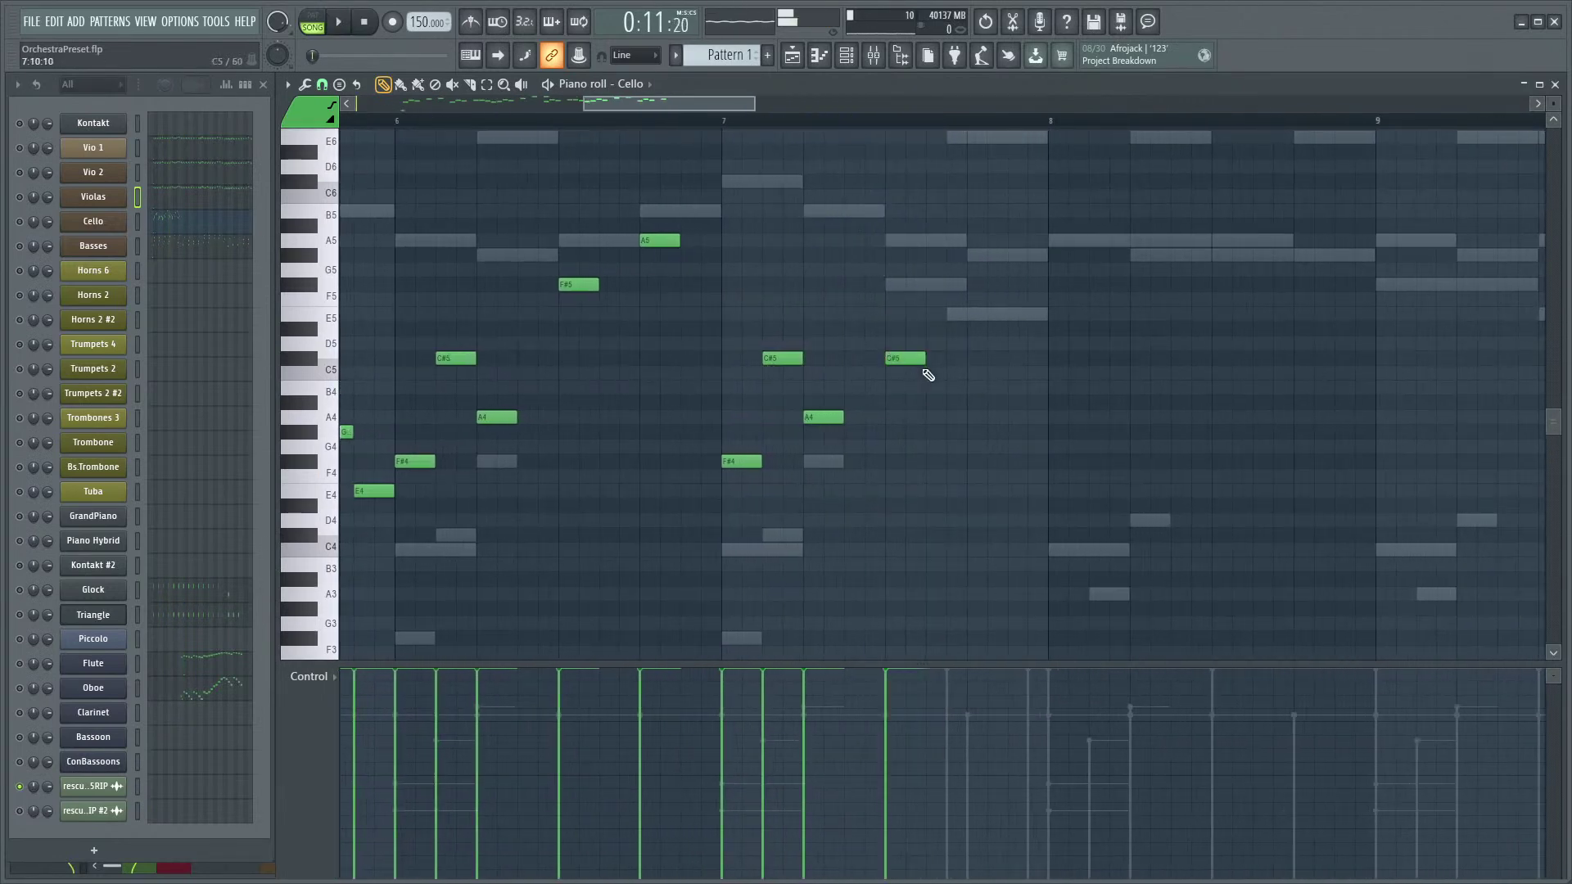
key(space)
key(space)
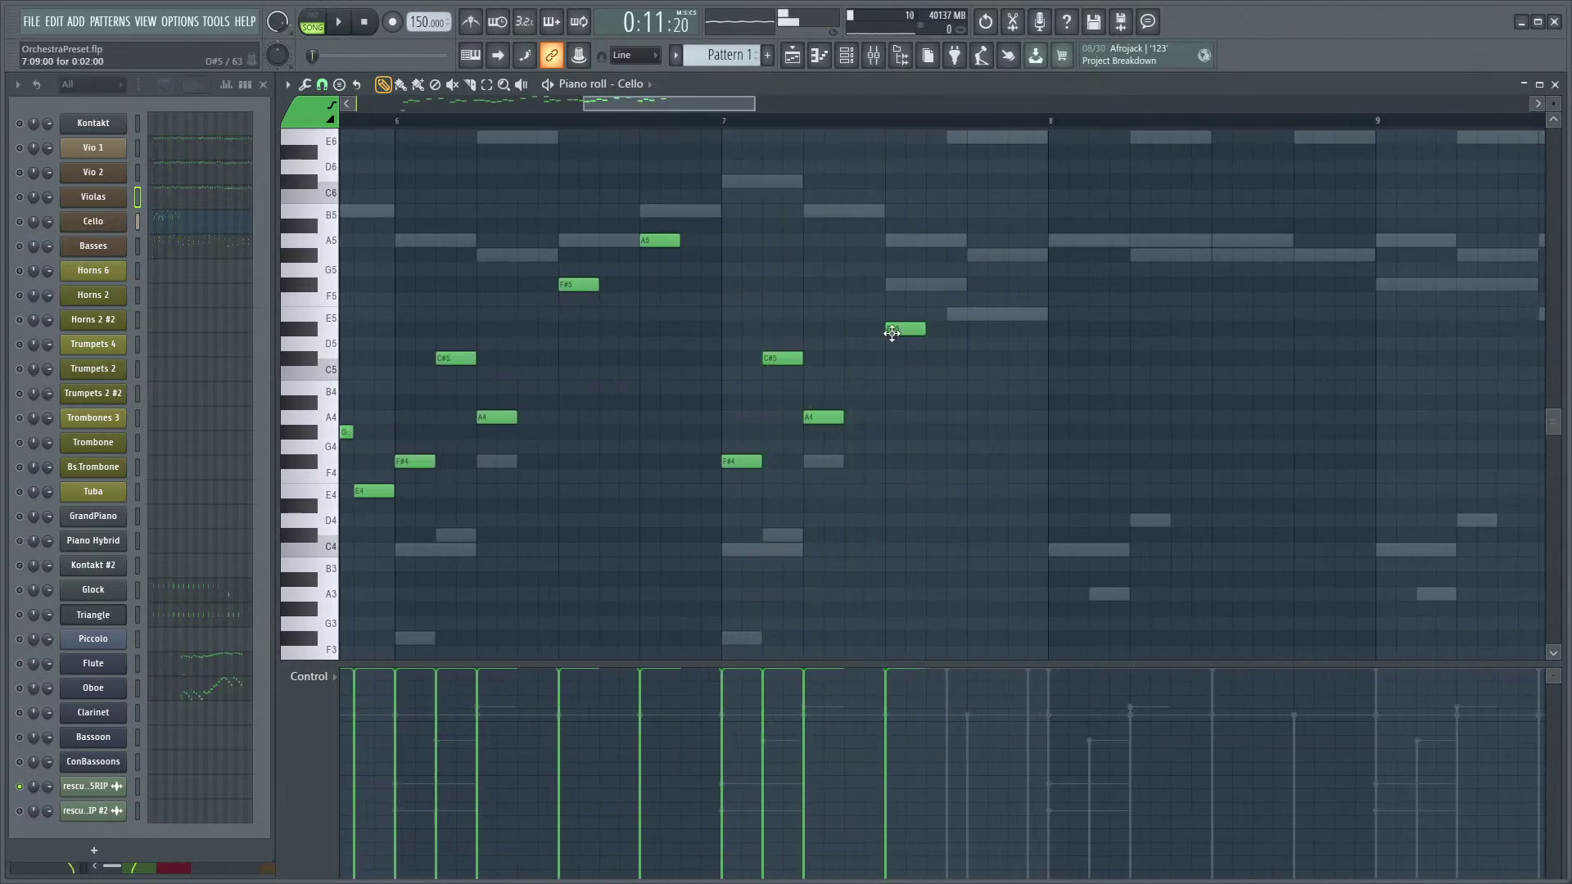
click(901, 316)
key(space)
key(space)
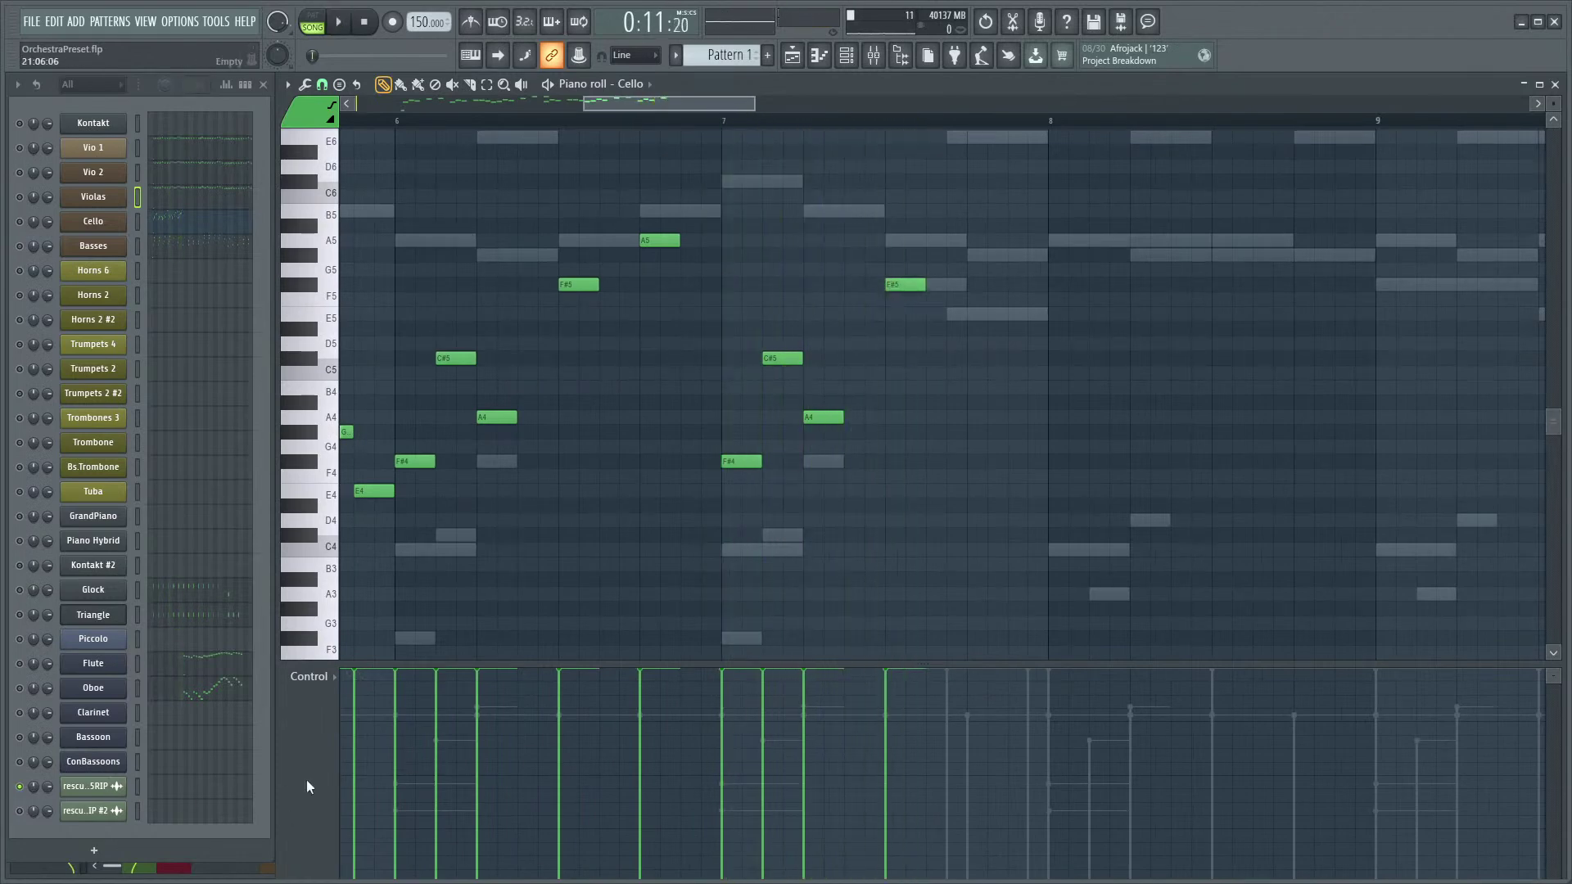
- Unmute the Cello and play its bar 7 notes together with the reference
click(20, 221)
key(space)
key(space)
- Try F#5 Cello notes on beat 3 of bar 7 and replay the reference just before them
click(910, 286)
click(935, 284)
right_click(914, 286)
key(space)
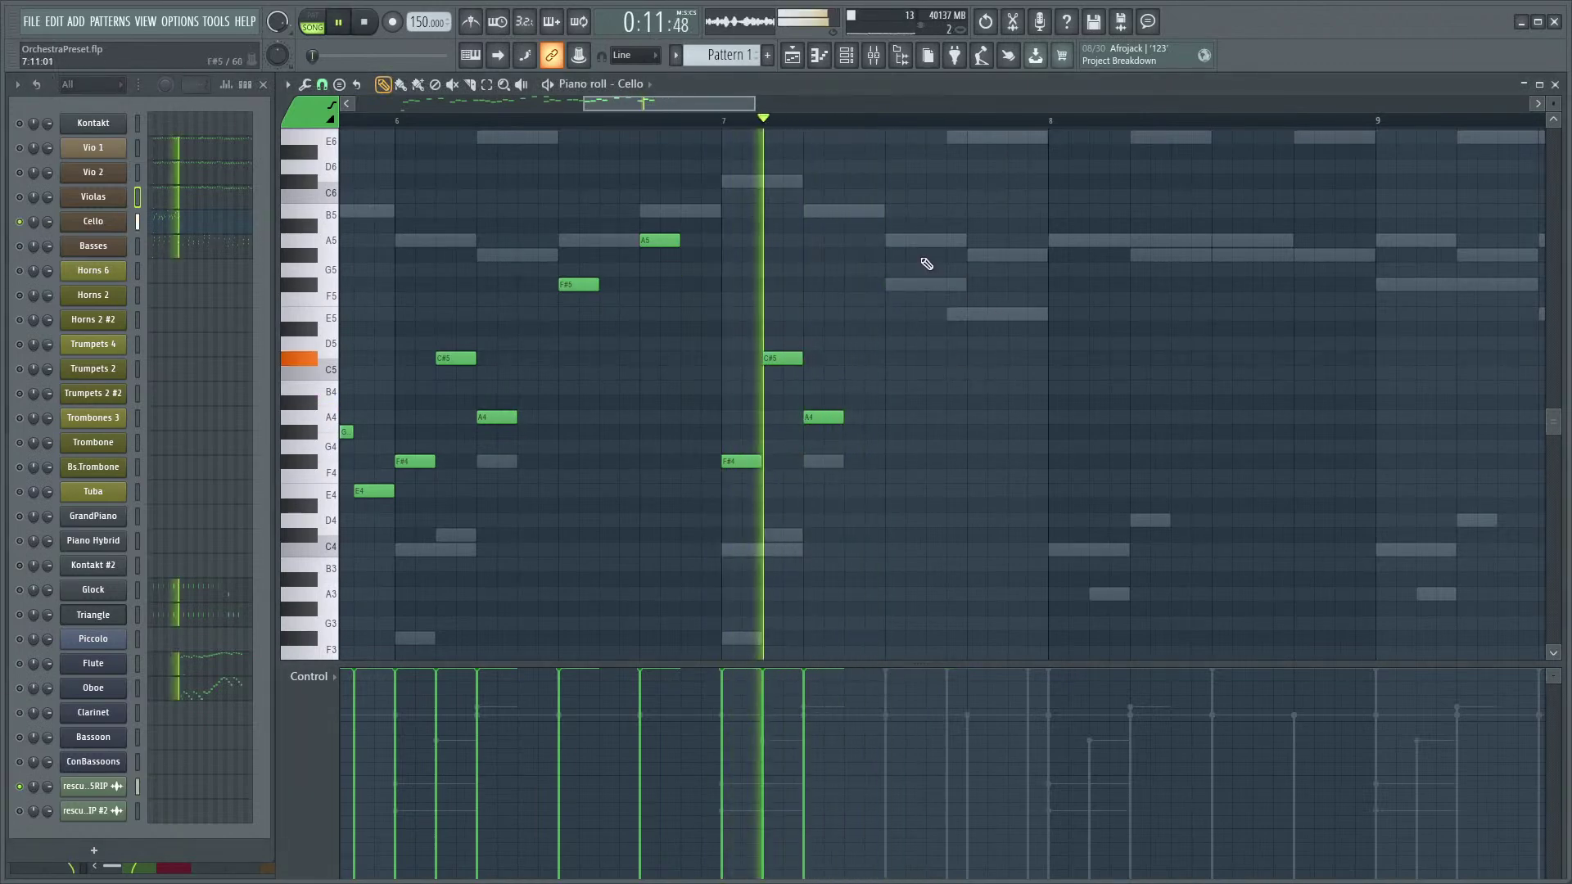
key(space)
key(space)
key(space)
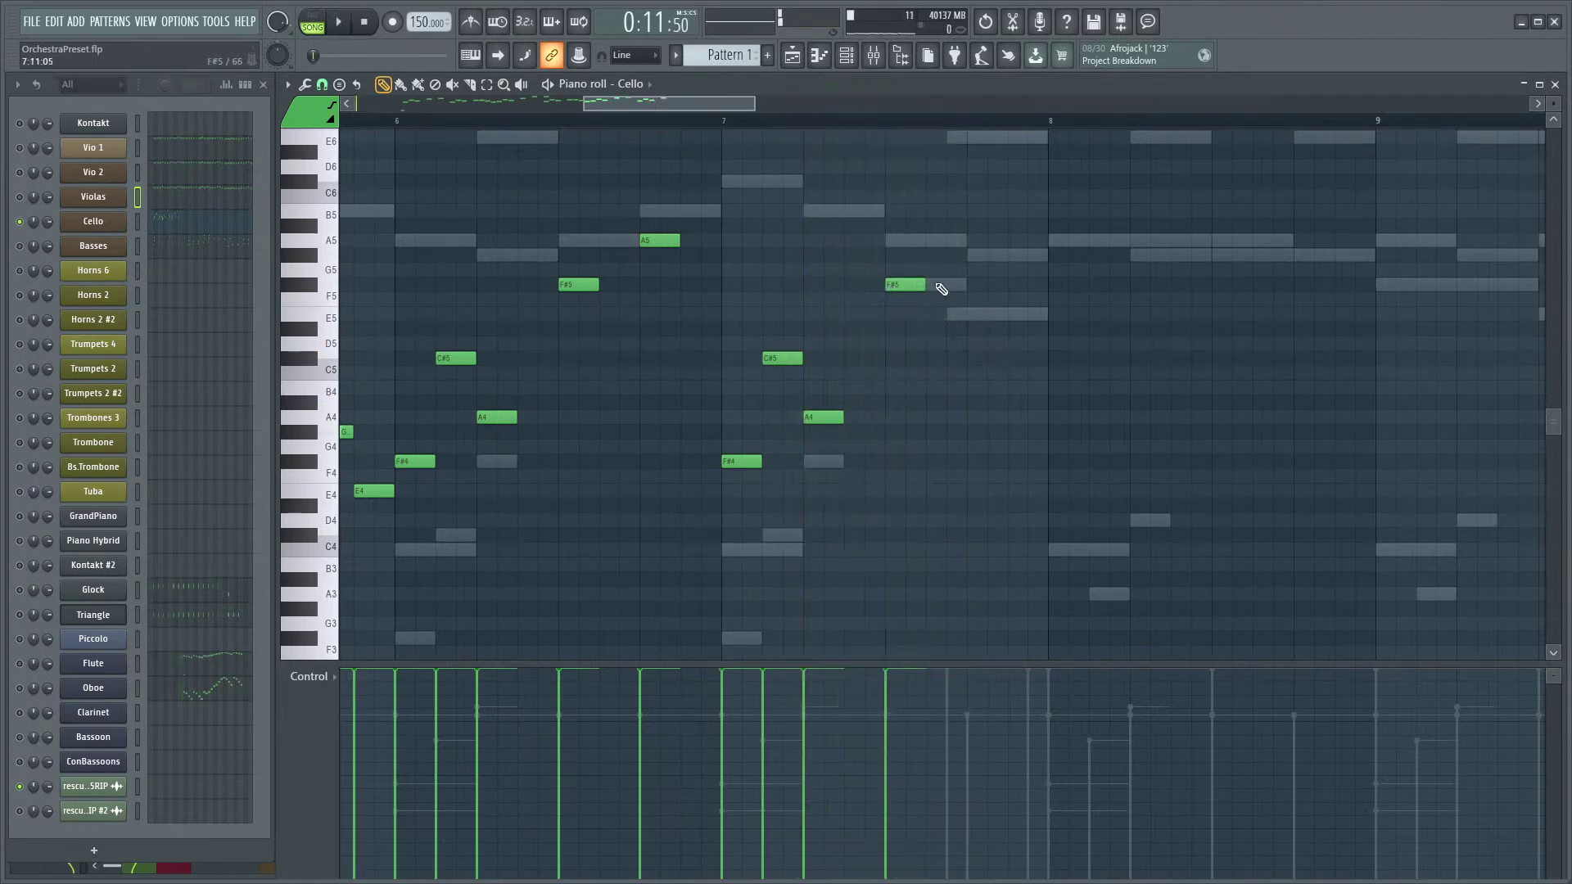
- Try an A5, A5, G#5, F#5 run of eighth notes from beat 3 of bar 7 in the Cello part
click(900, 239)
click(942, 240)
key(space)
key(space)
right_click(907, 251)
right_click(911, 241)
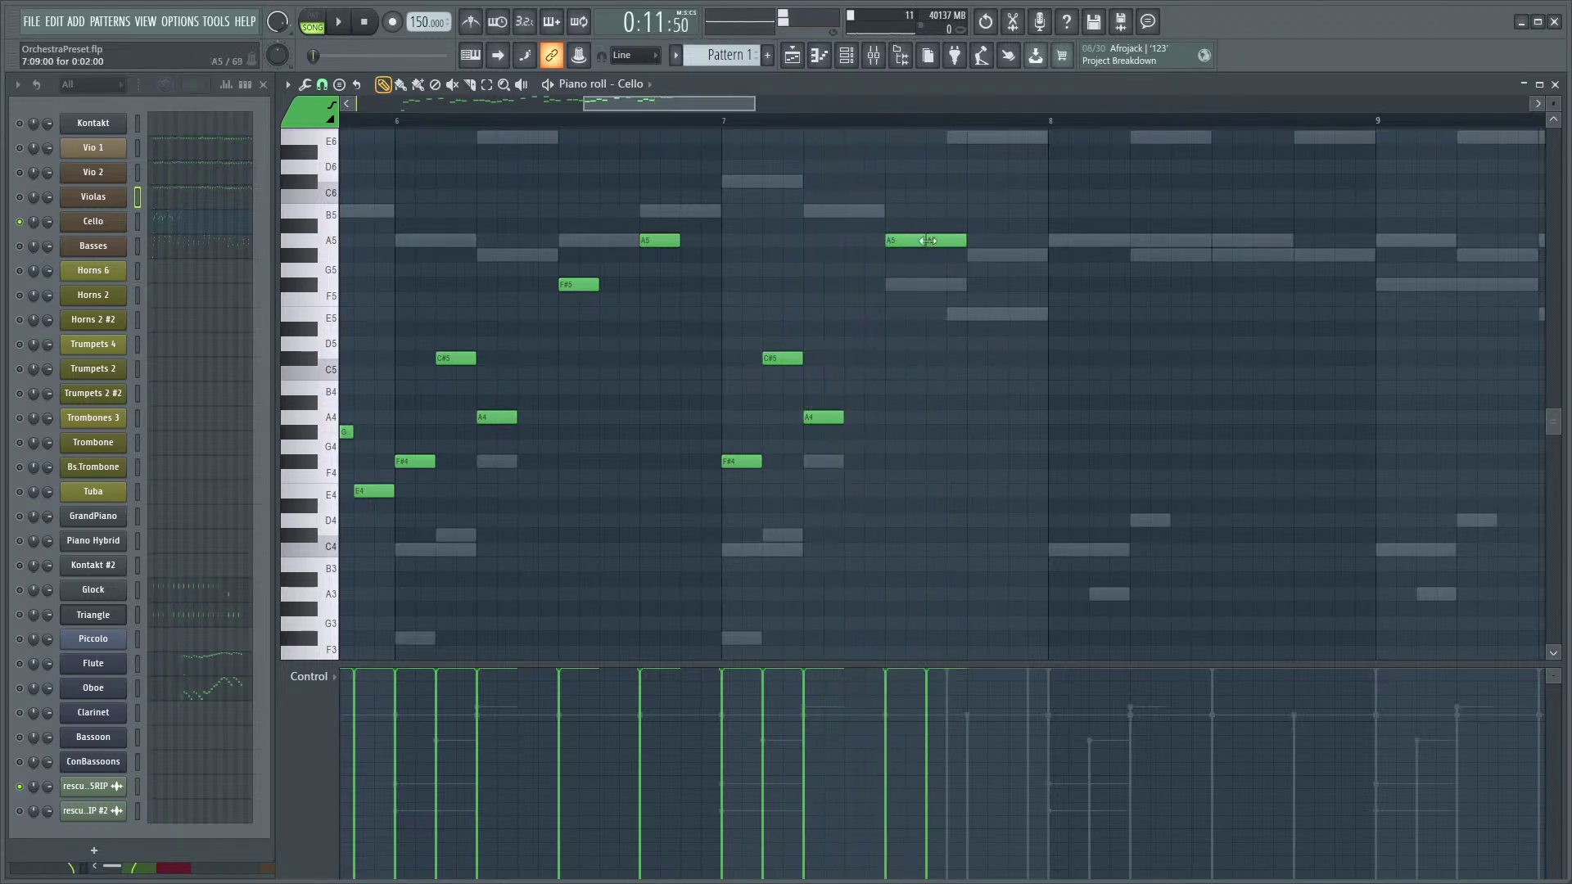
click(978, 255)
key(space)
key(space)
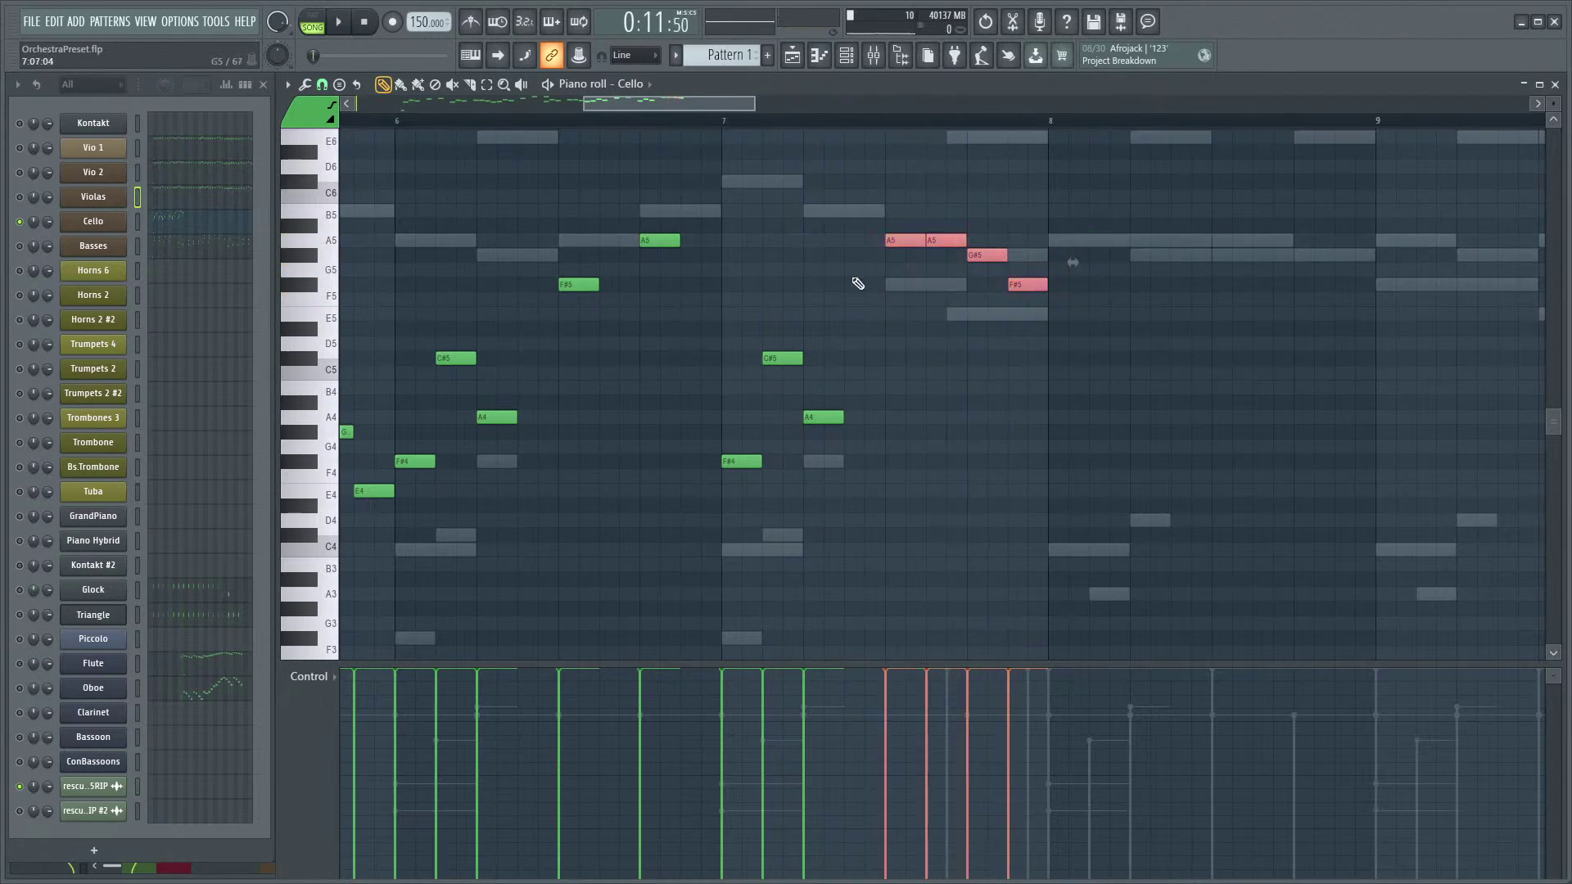
- Transpose the four-note Cello run in the second half of bar 7 down one octave and play it against the reference
key(ctrl+Down)
key(space)
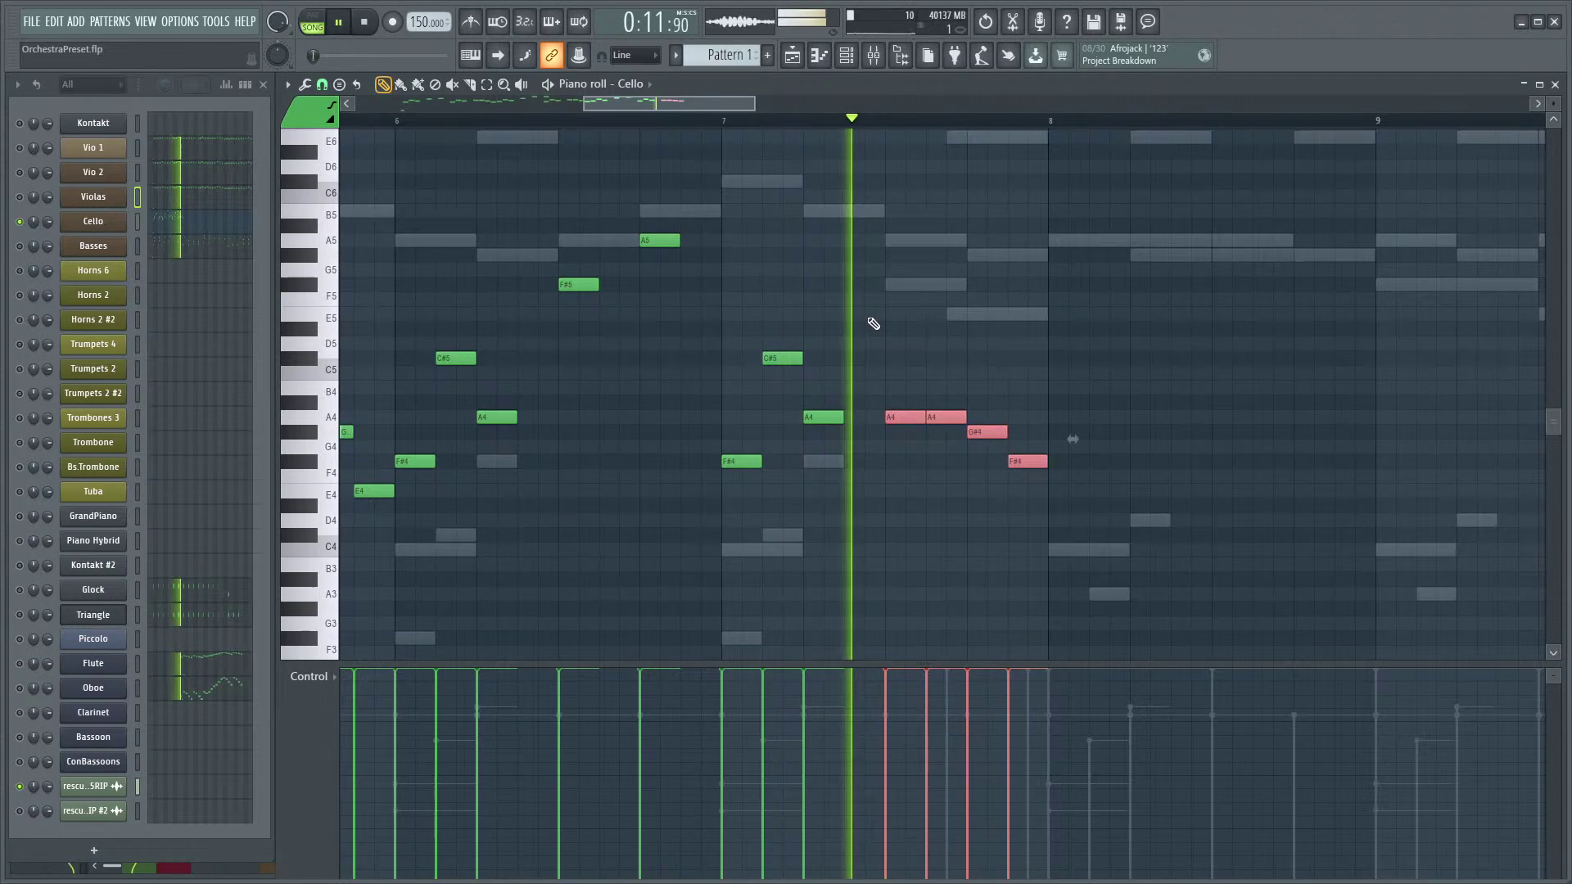
key(space)
key(space)
key(space)
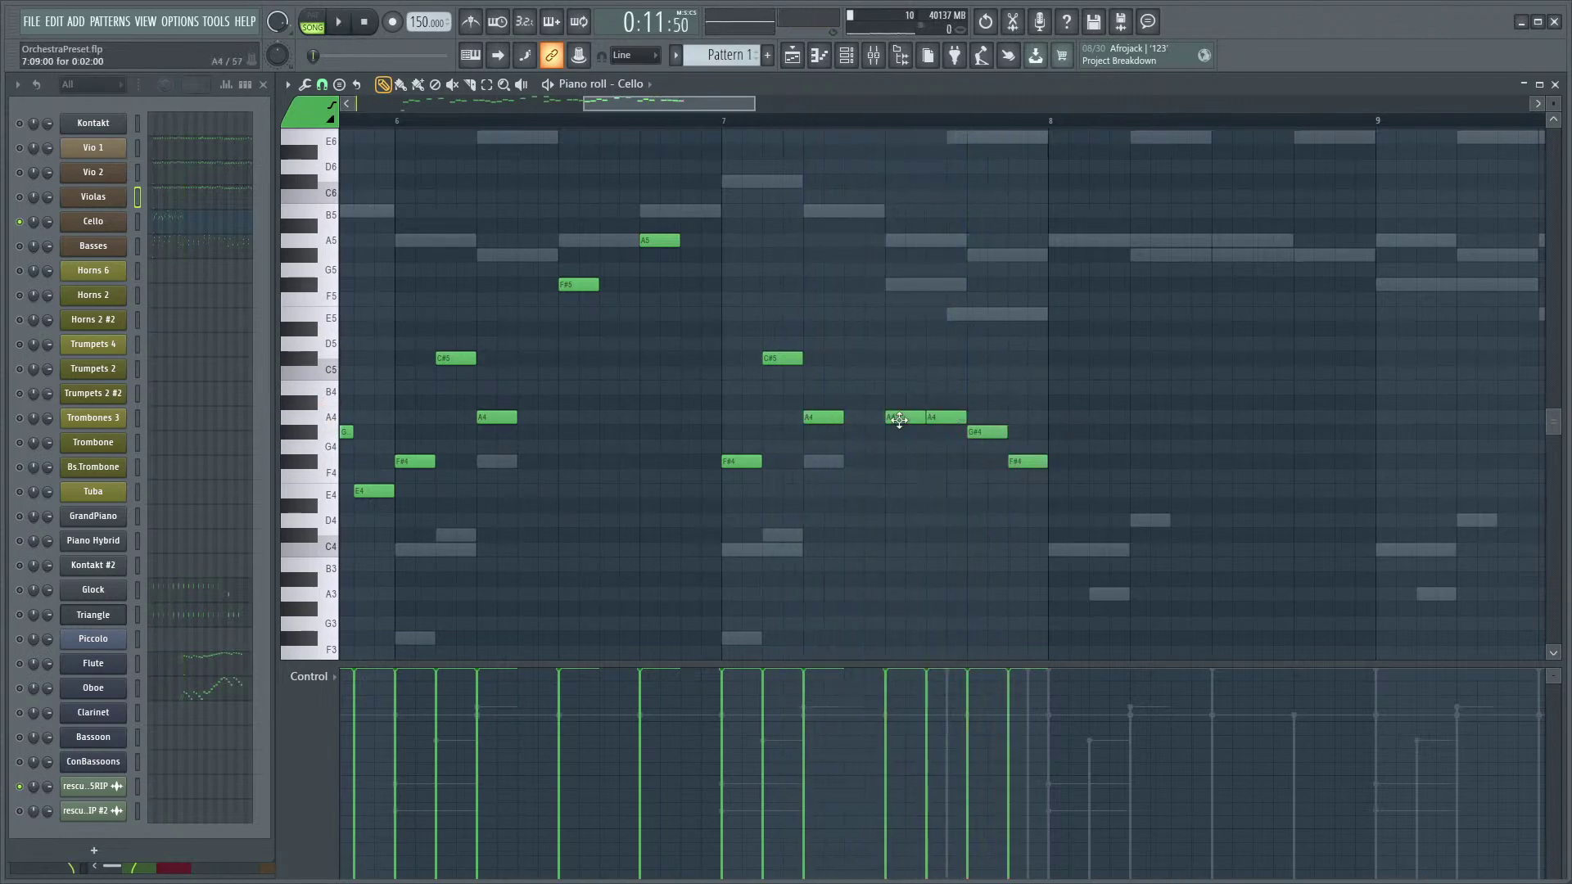
- Audition the repeated A4 notes on beat 3 of bar 7 and remove the G#4 and F#4 that follow
key(space)
key(space)
key(Delete)
key(space)
key(space)
click(943, 416)
key(space)
key(space)
key(space)
key(space)
right_click(991, 432)
key(space)
- Listen closely to the second half of bar 7 and remove both A4 Cello notes from beat 3
scroll(1029, 442, up, 2)
scroll(954, 420, up, 2)
scroll(947, 407, down, 1)
scroll(949, 405, down, 2)
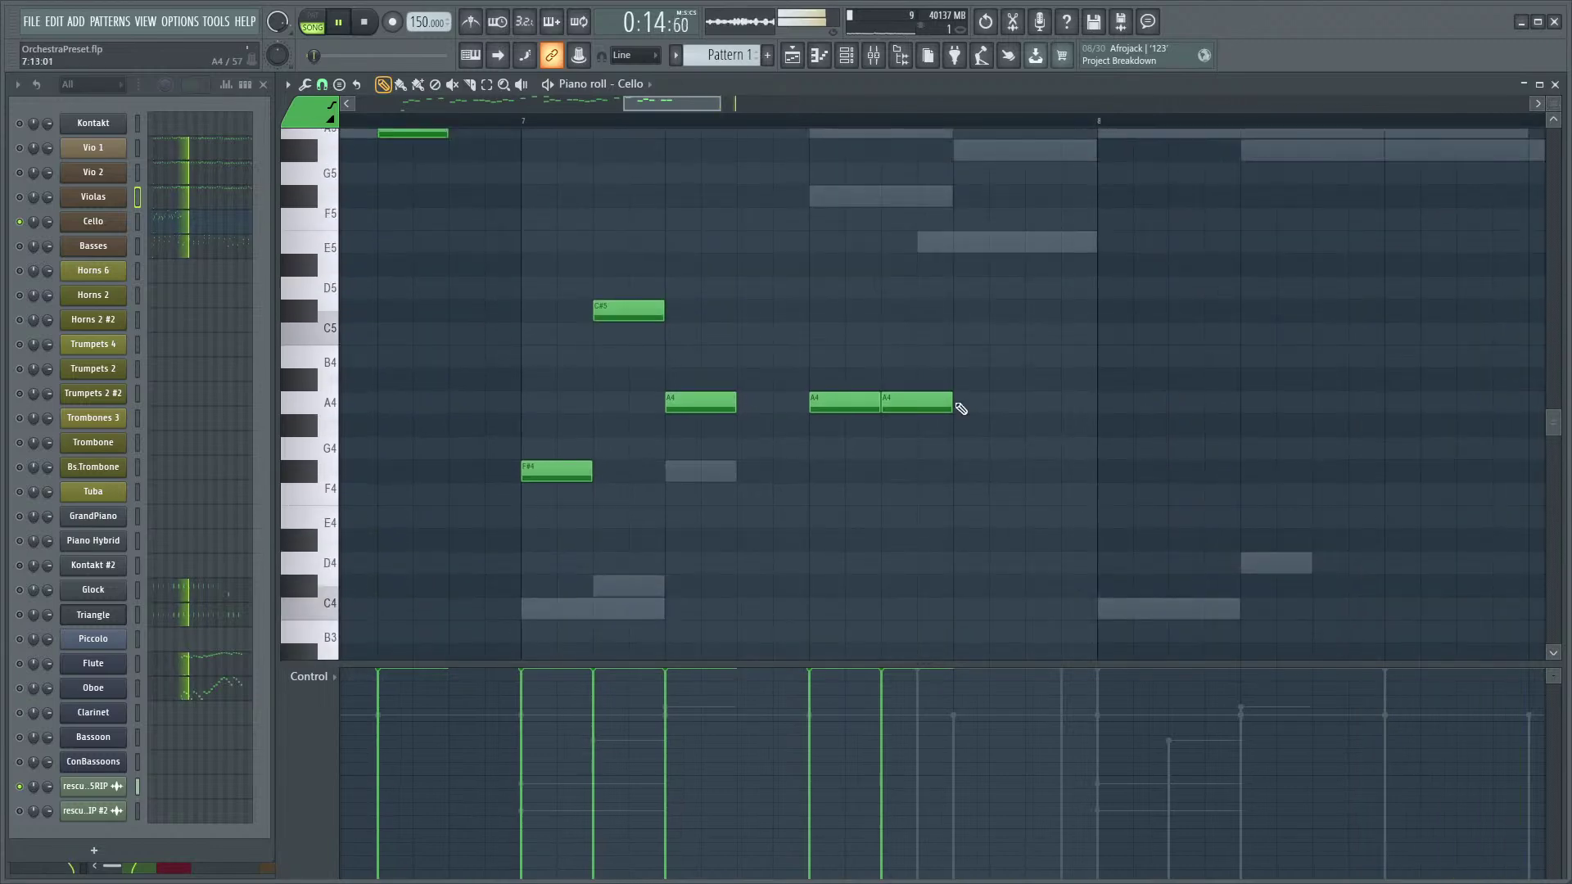
key(space)
key(space)
right_click(922, 402)
key(space)
- Place a C#4 Cello note on the last eighth of bar 7 and a D4 at the start of bar 8
click(1051, 498)
right_click(1047, 504)
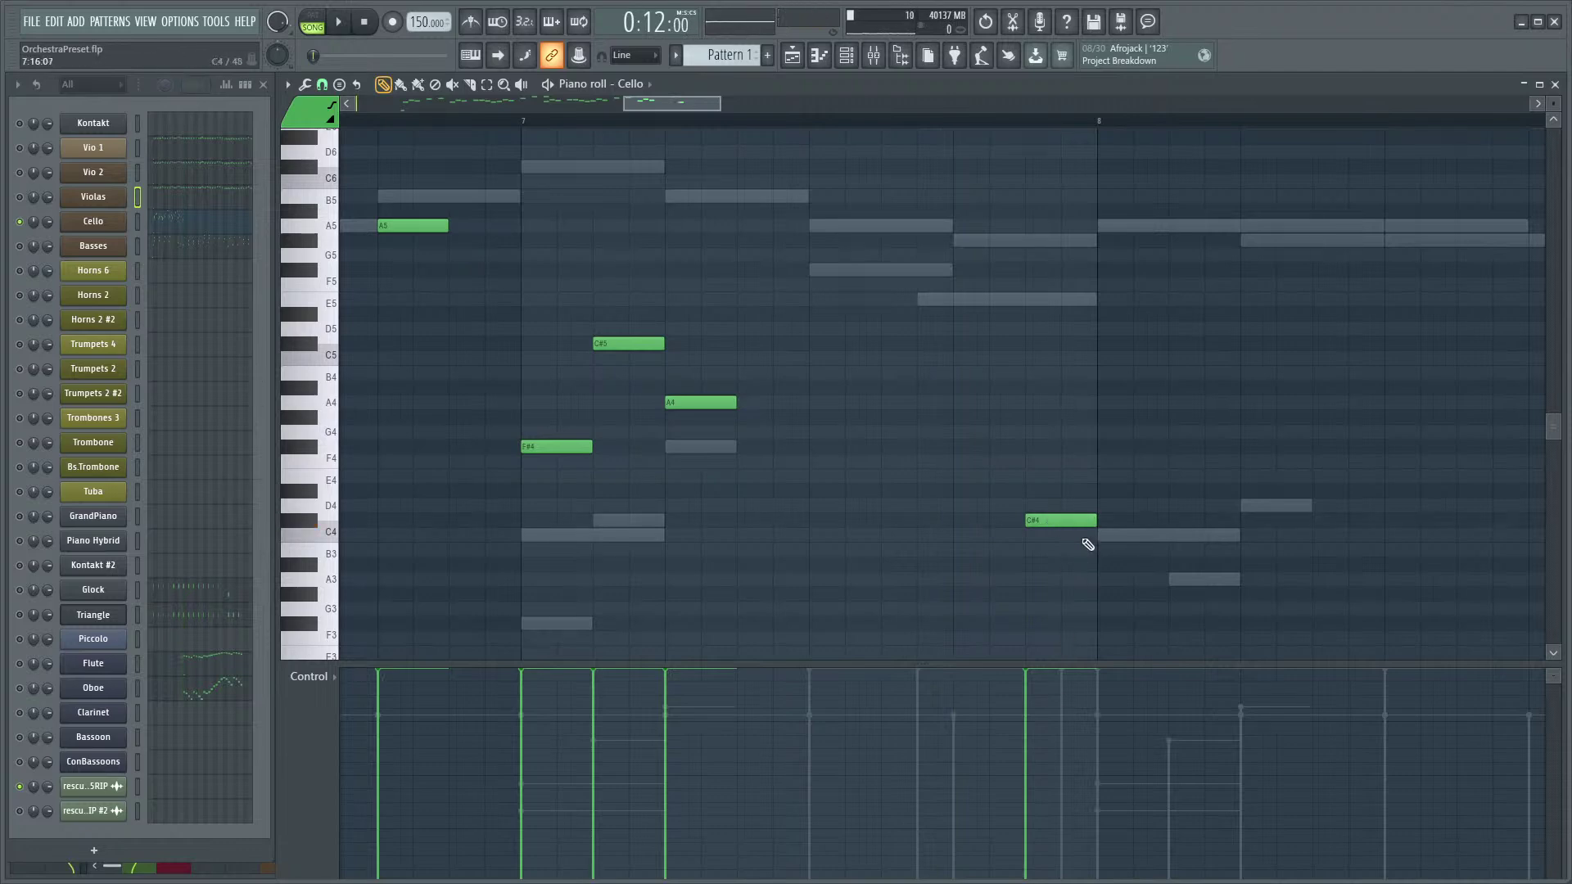
ctrl+scroll(1015, 458, down, 3)
click(888, 123)
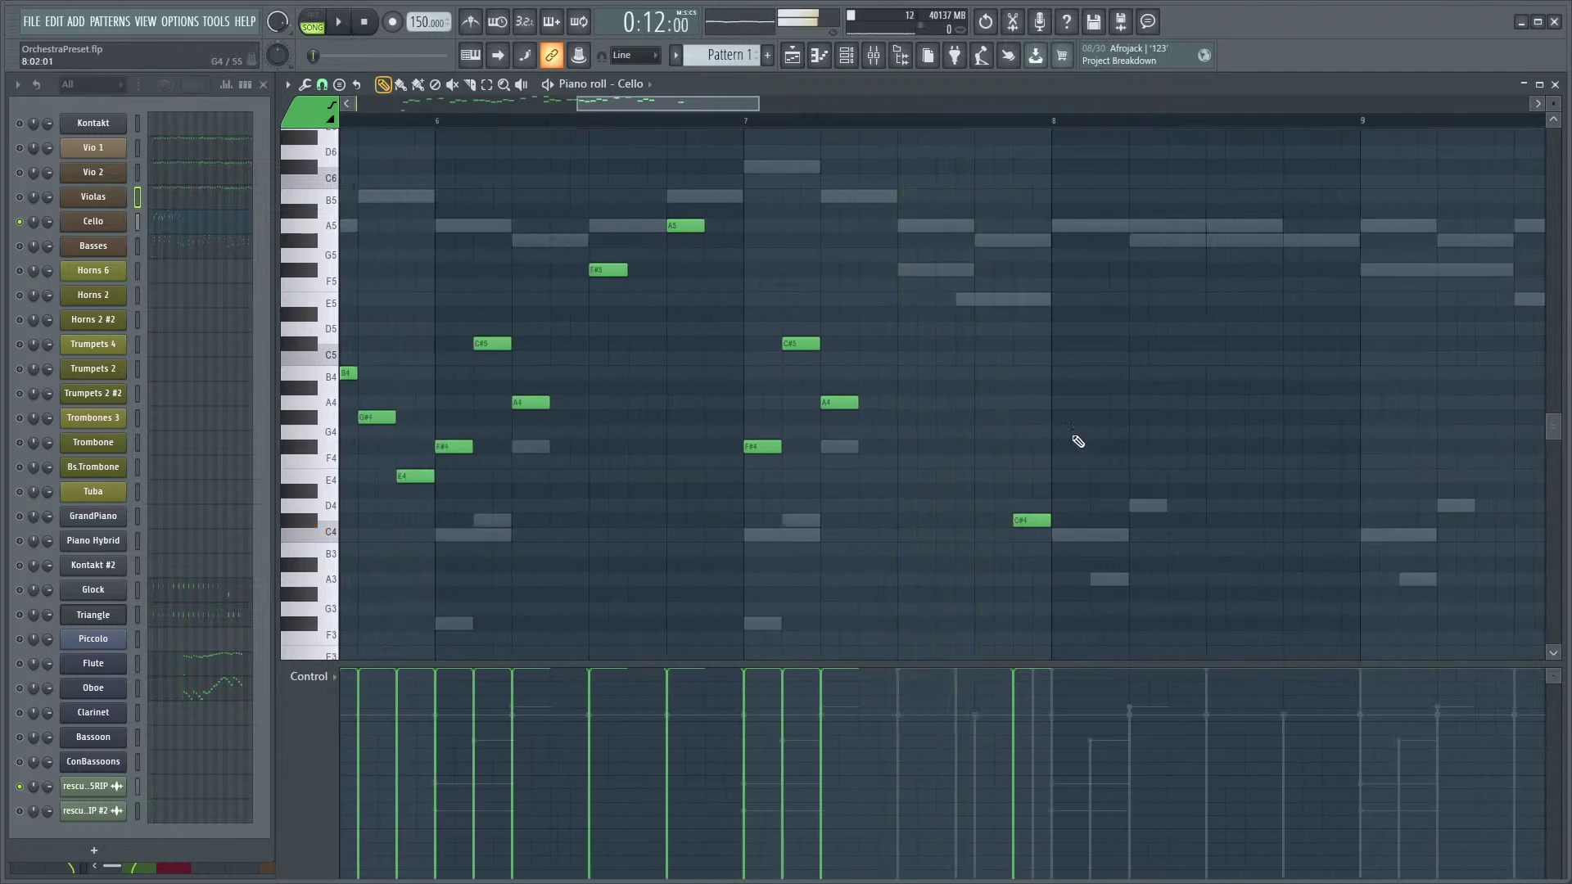
right_click(1035, 518)
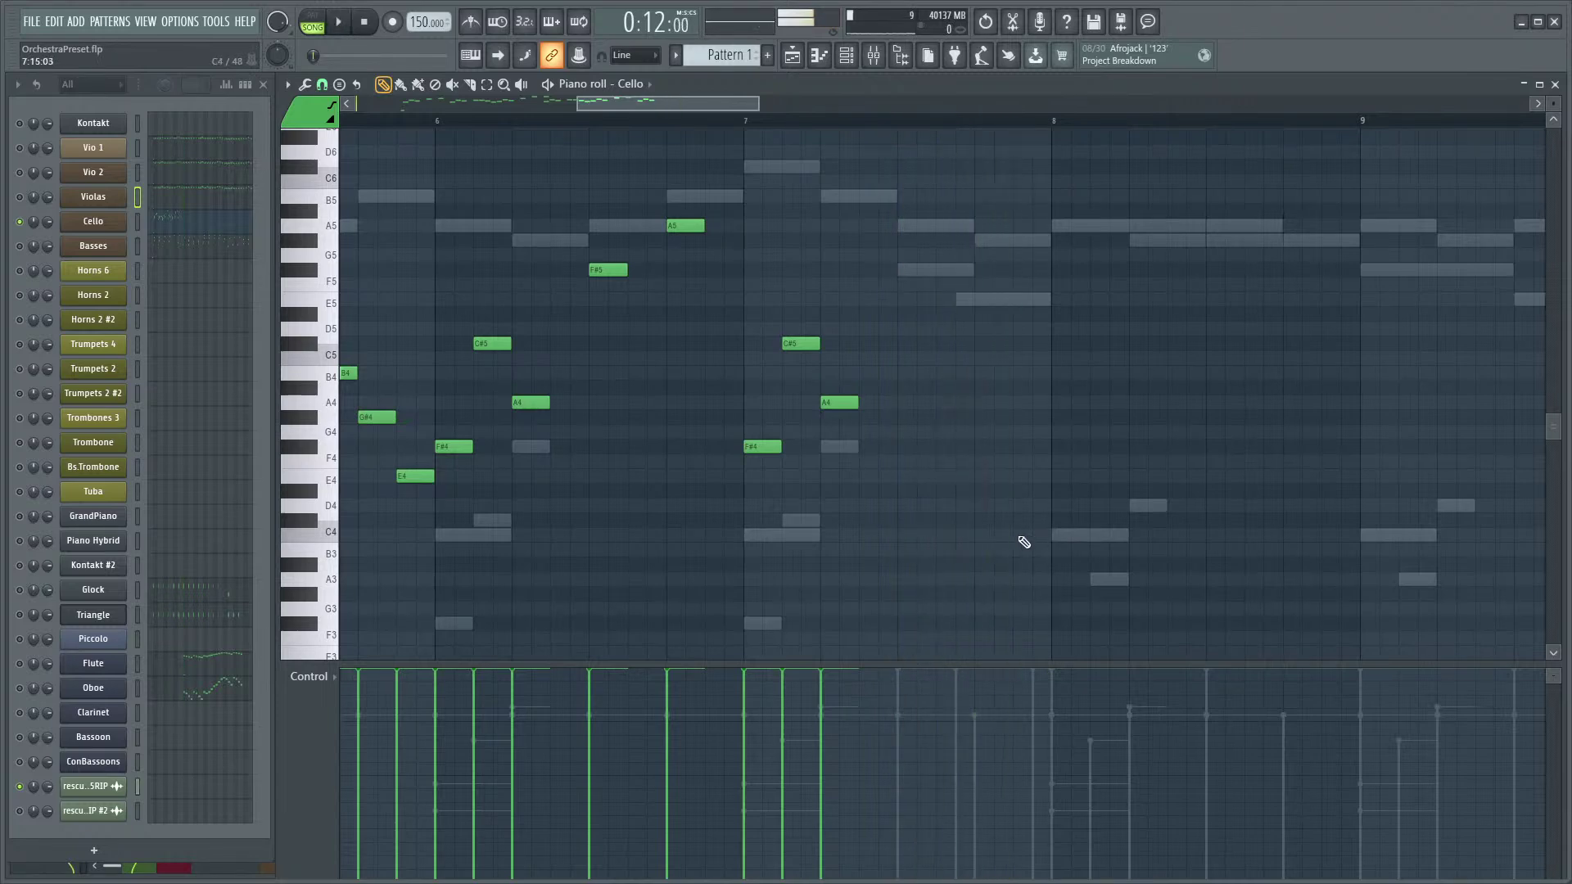
click(1056, 507)
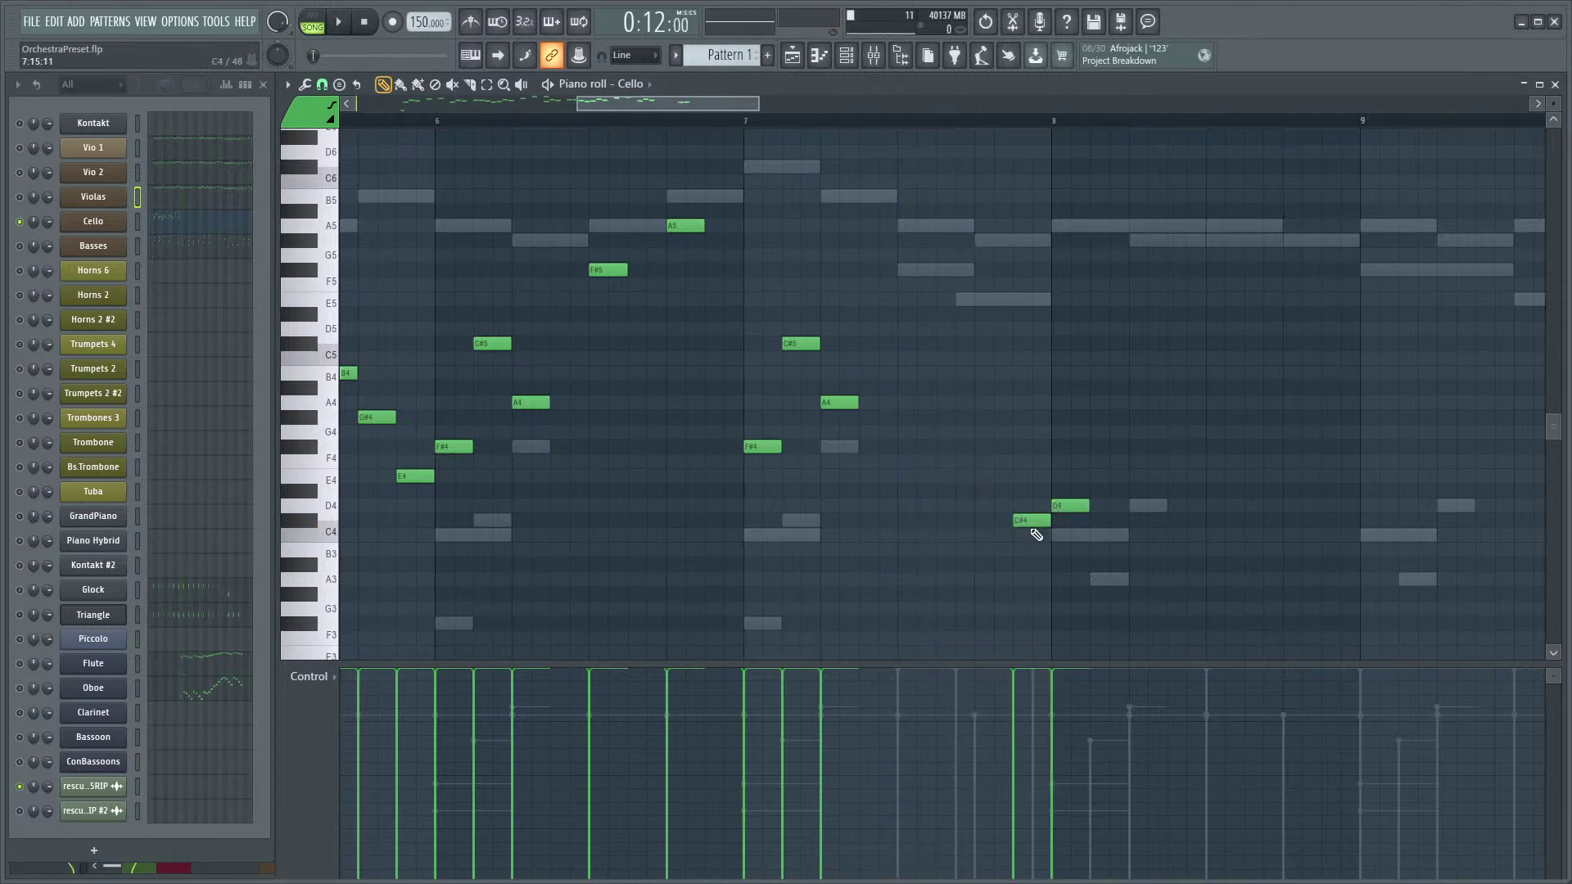
ctrl+scroll(982, 508, down, 3)
ctrl+scroll(991, 459, up, 4)
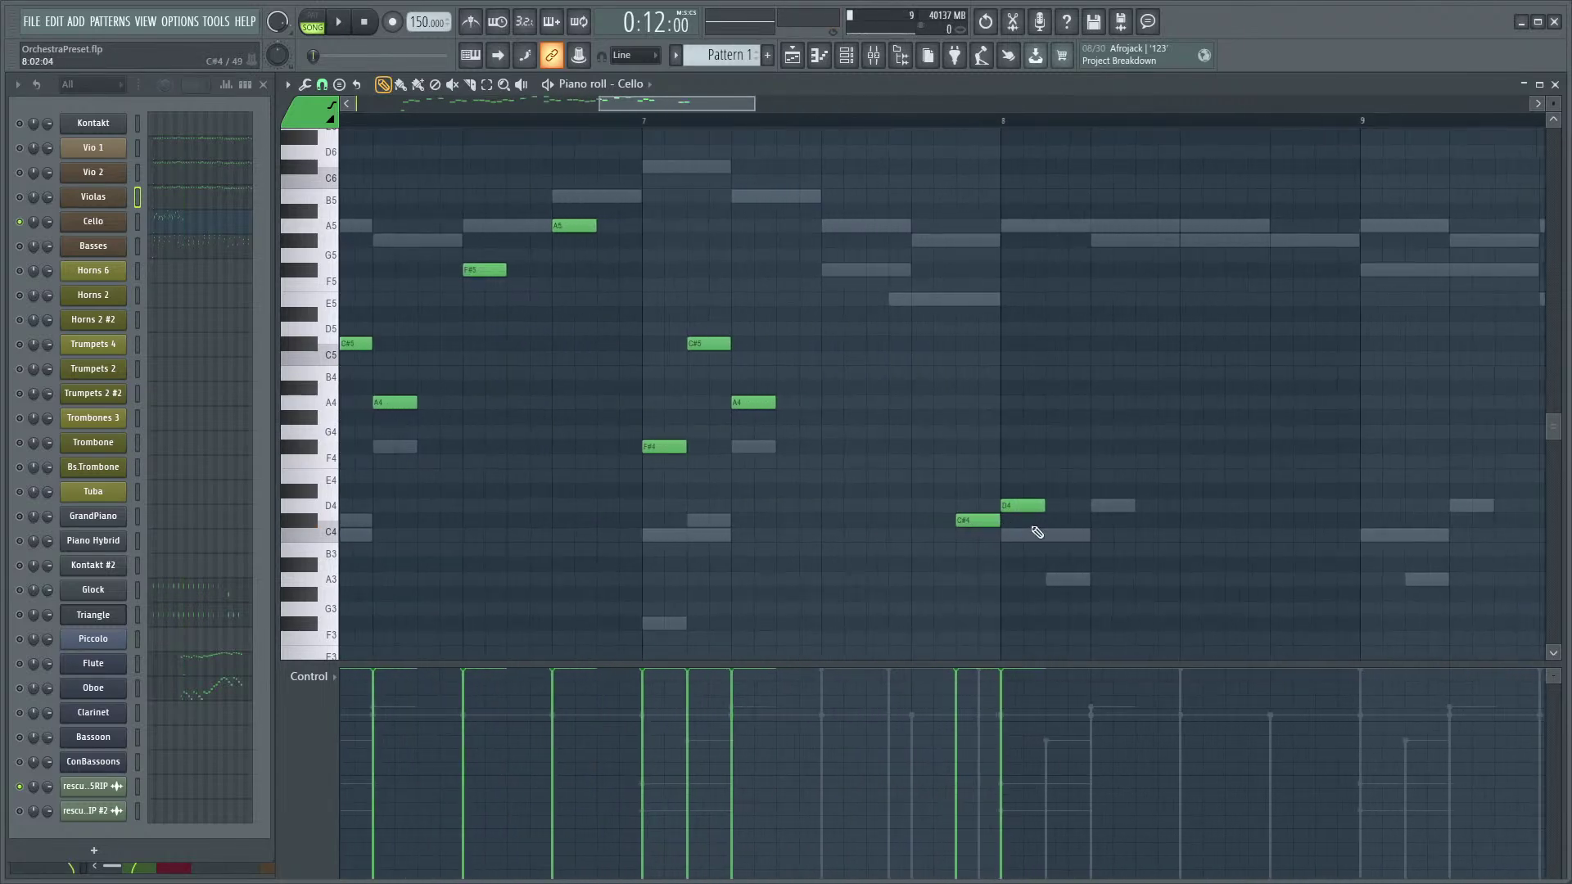
- Enter two A4 eighth notes on beat 3 and a G#4 on beat 4 of bar 7, checking them against the reference
key(space)
key(space)
key(space)
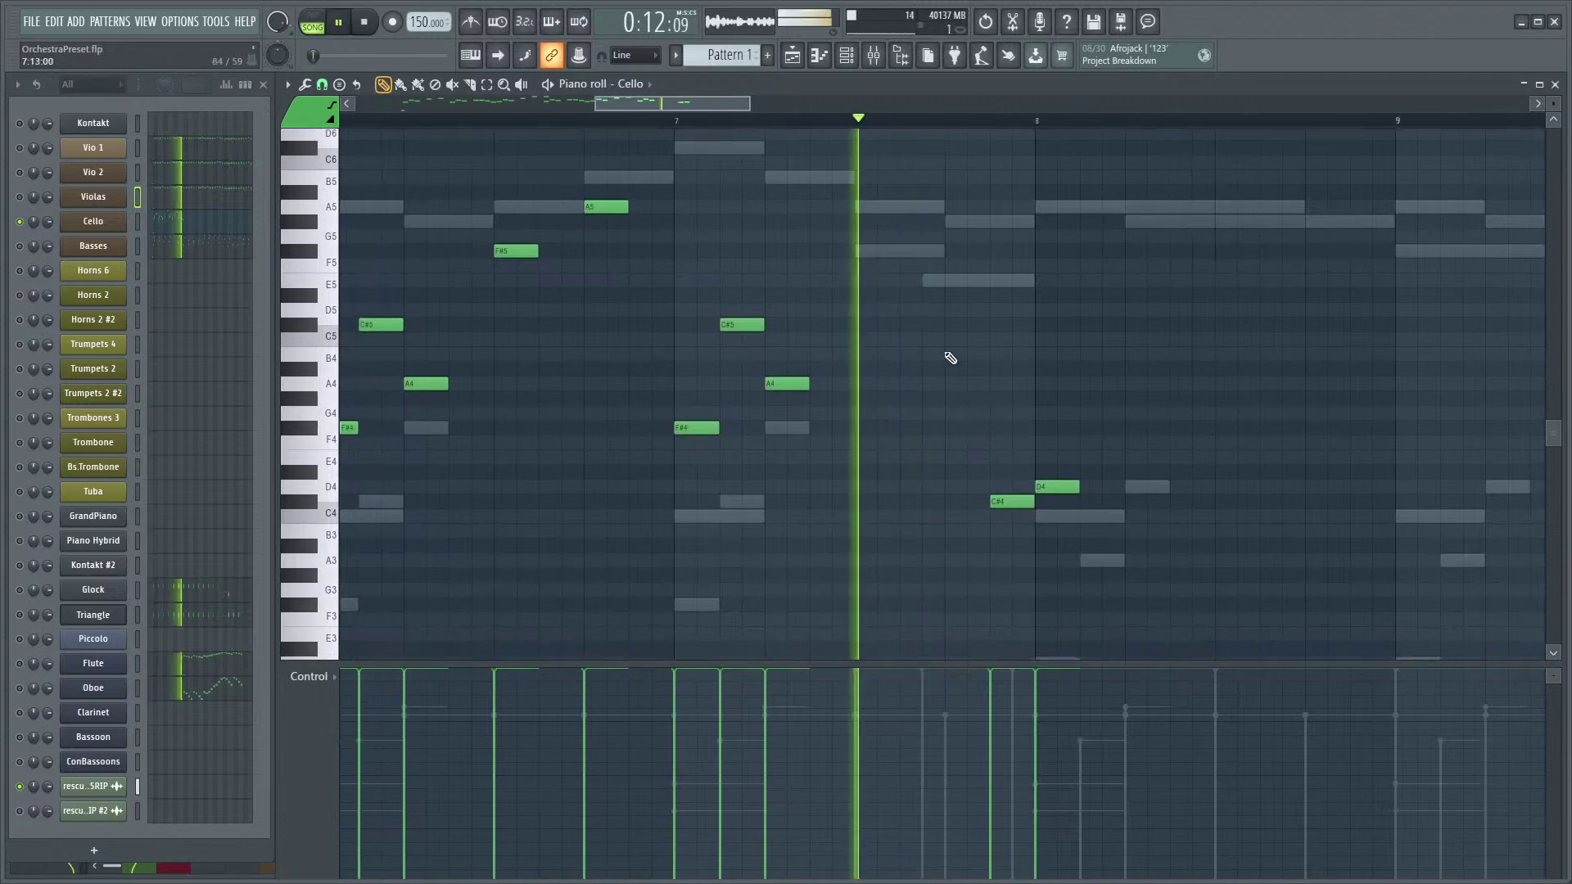
key(space)
click(947, 398)
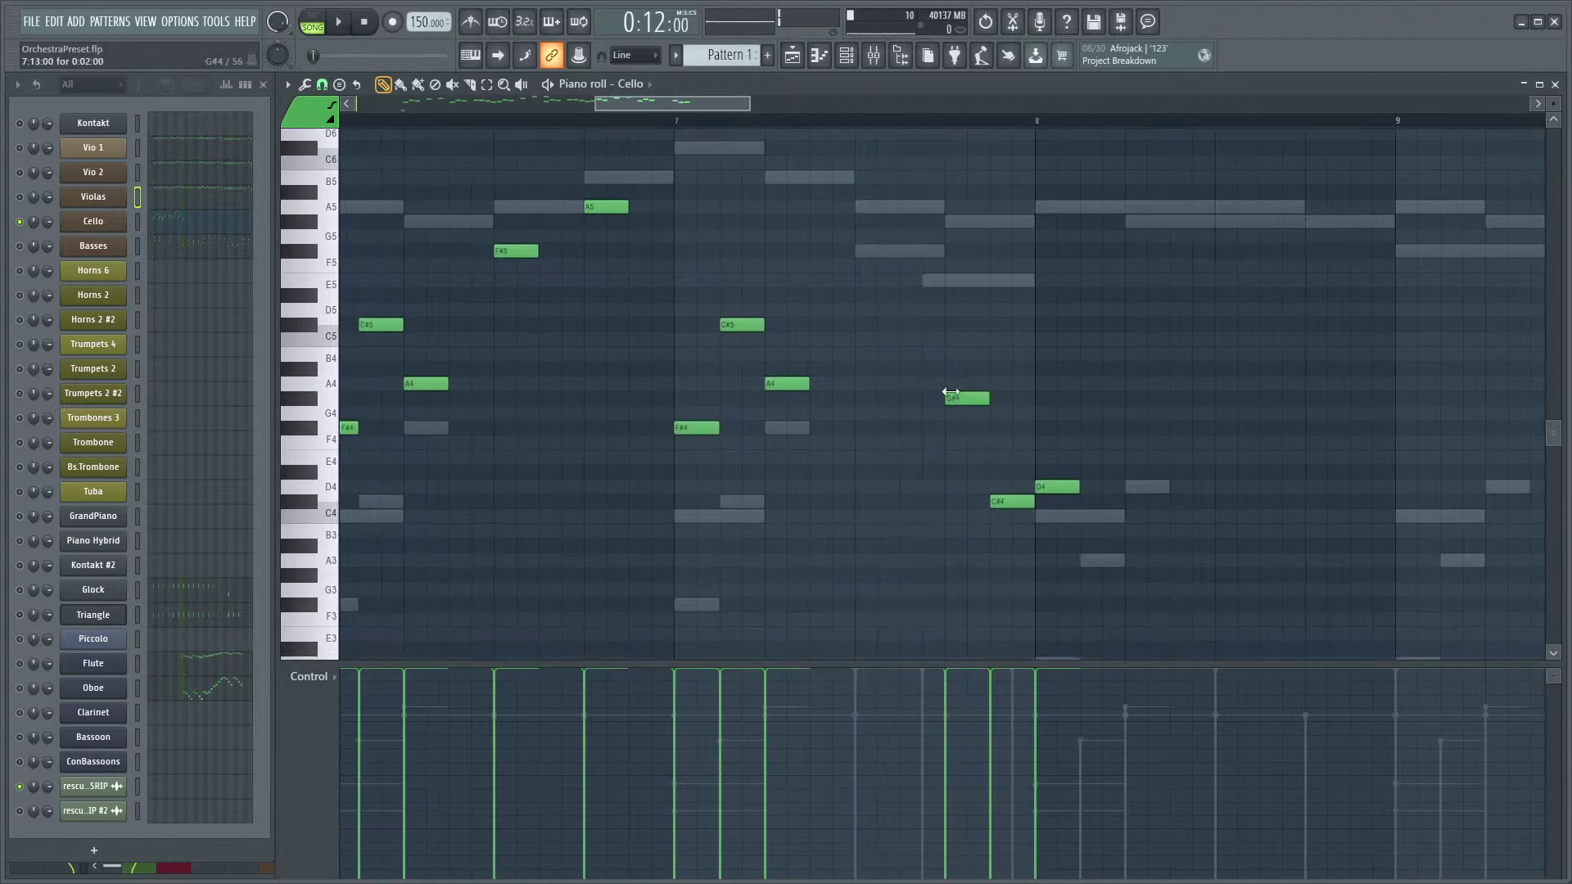
click(874, 383)
click(912, 383)
key(space)
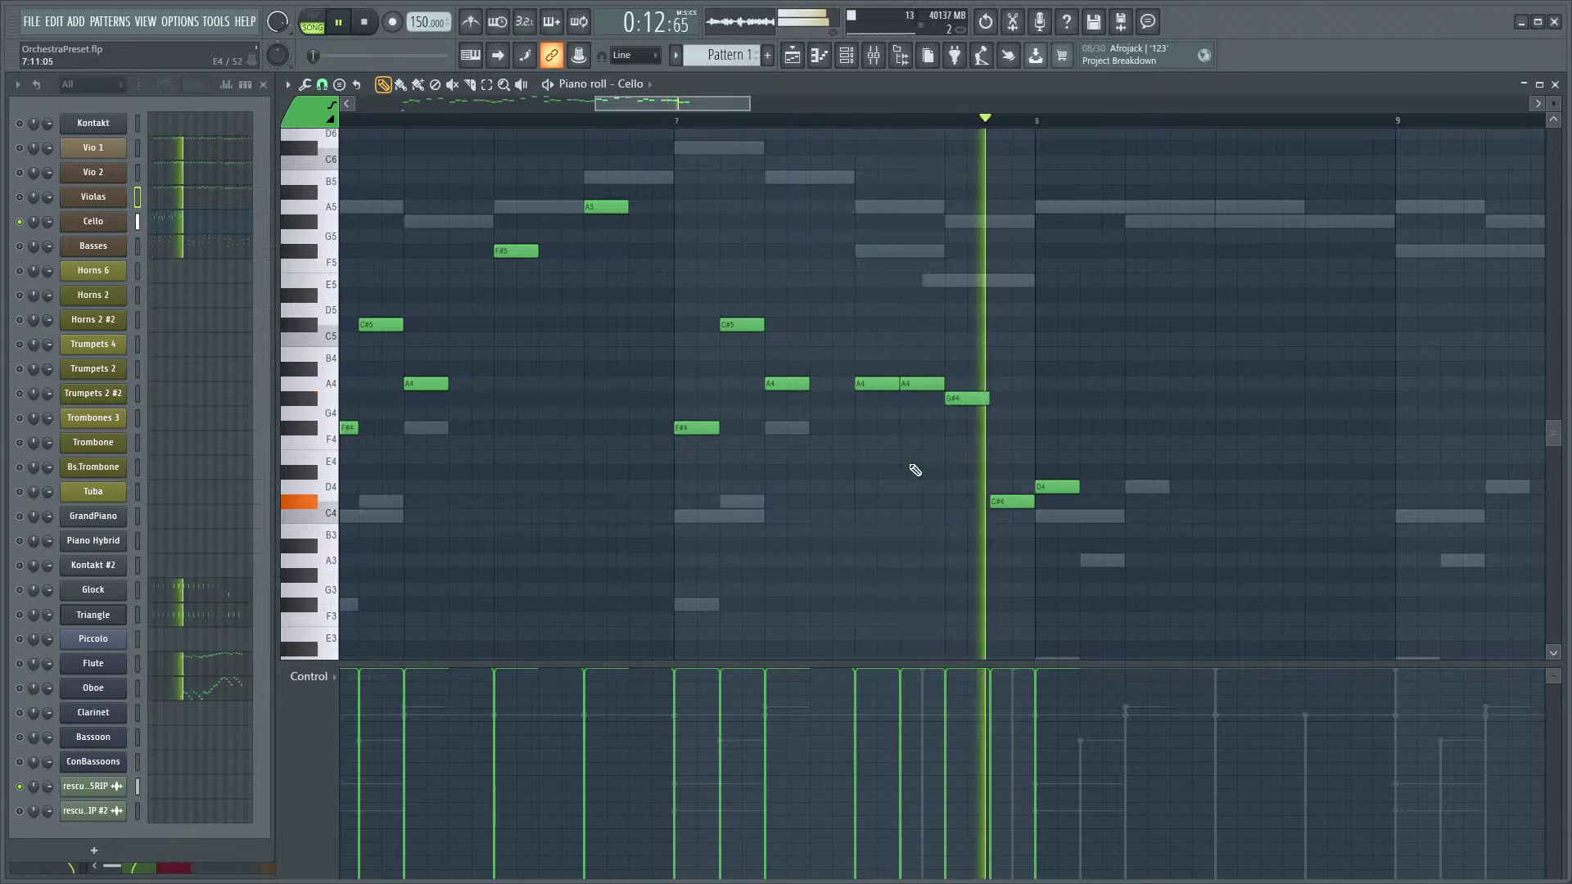
key(space)
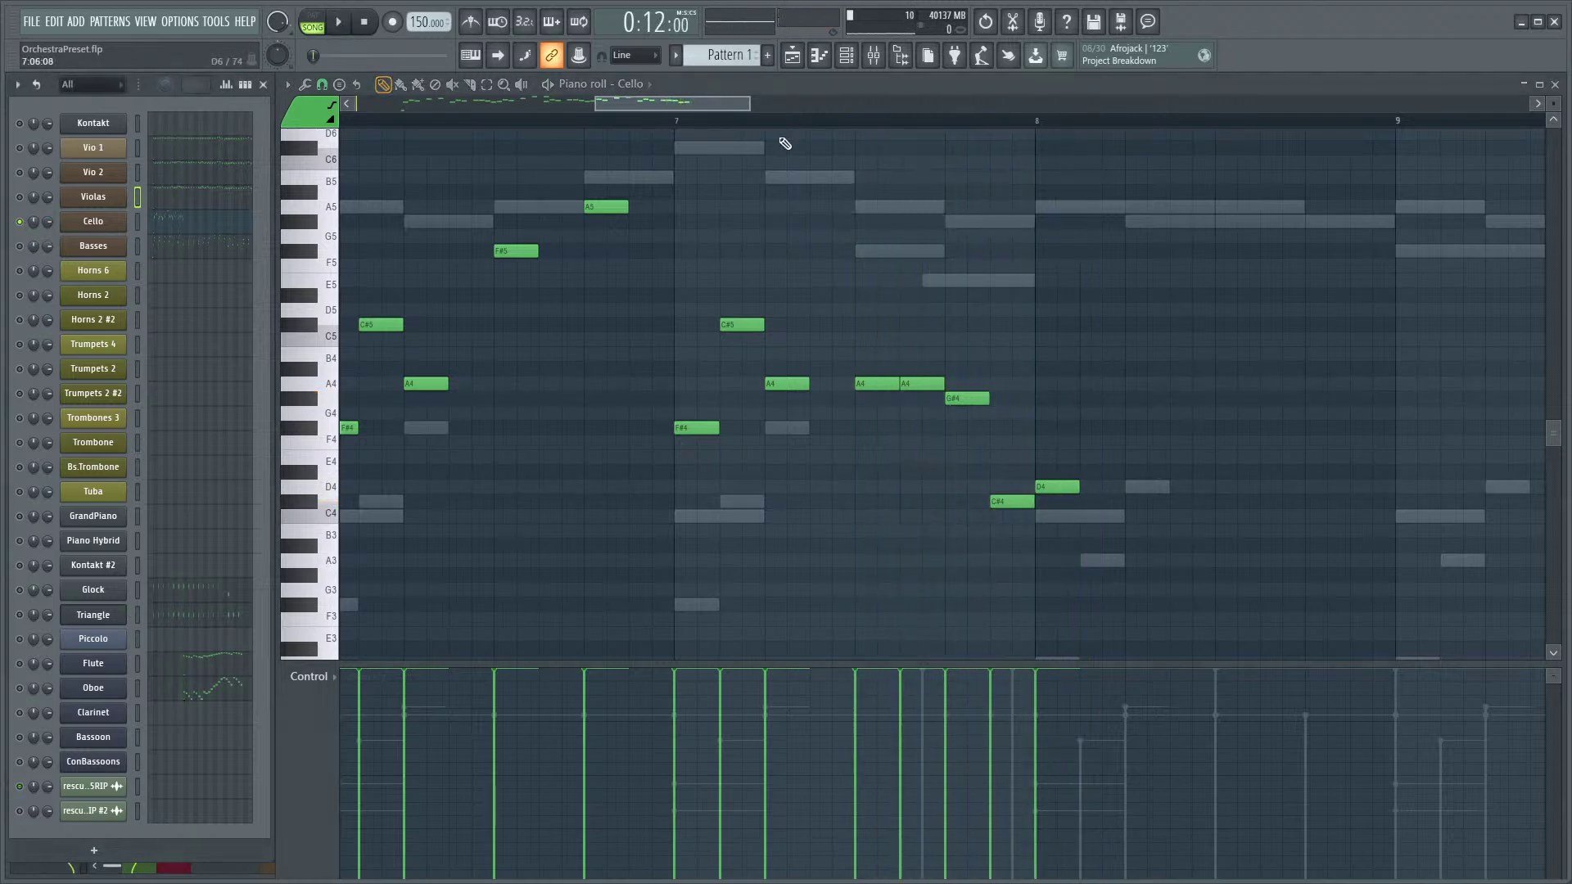
key(space)
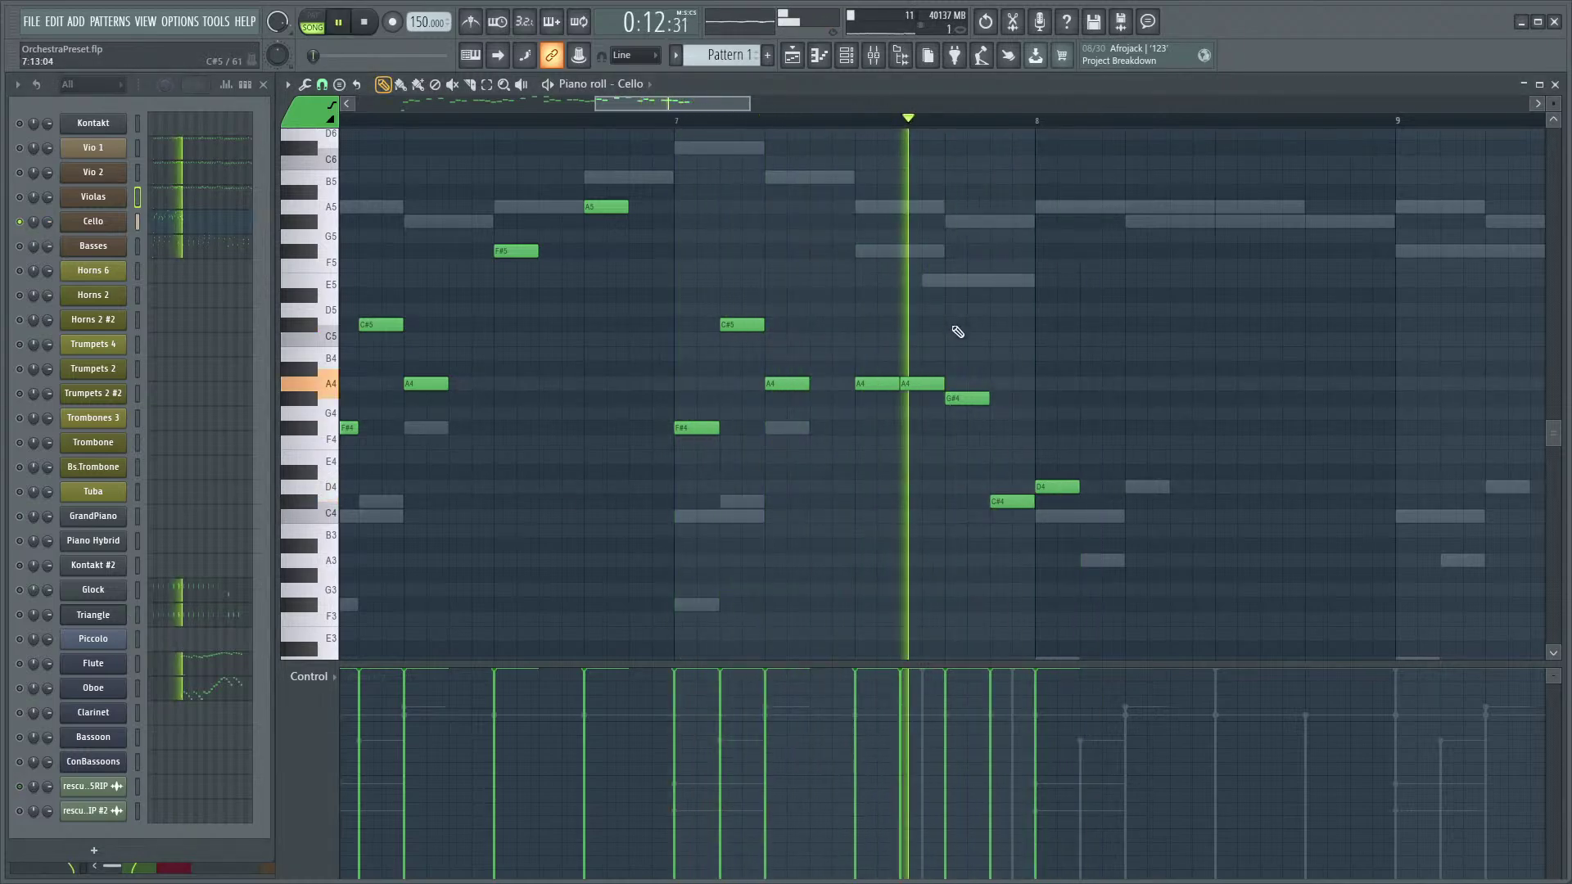
- Audition the Cello line around bar 7 and review the notes entered from bar 2 up to the start of bar 8
key(space)
ctrl+scroll(1051, 385, down, 6)
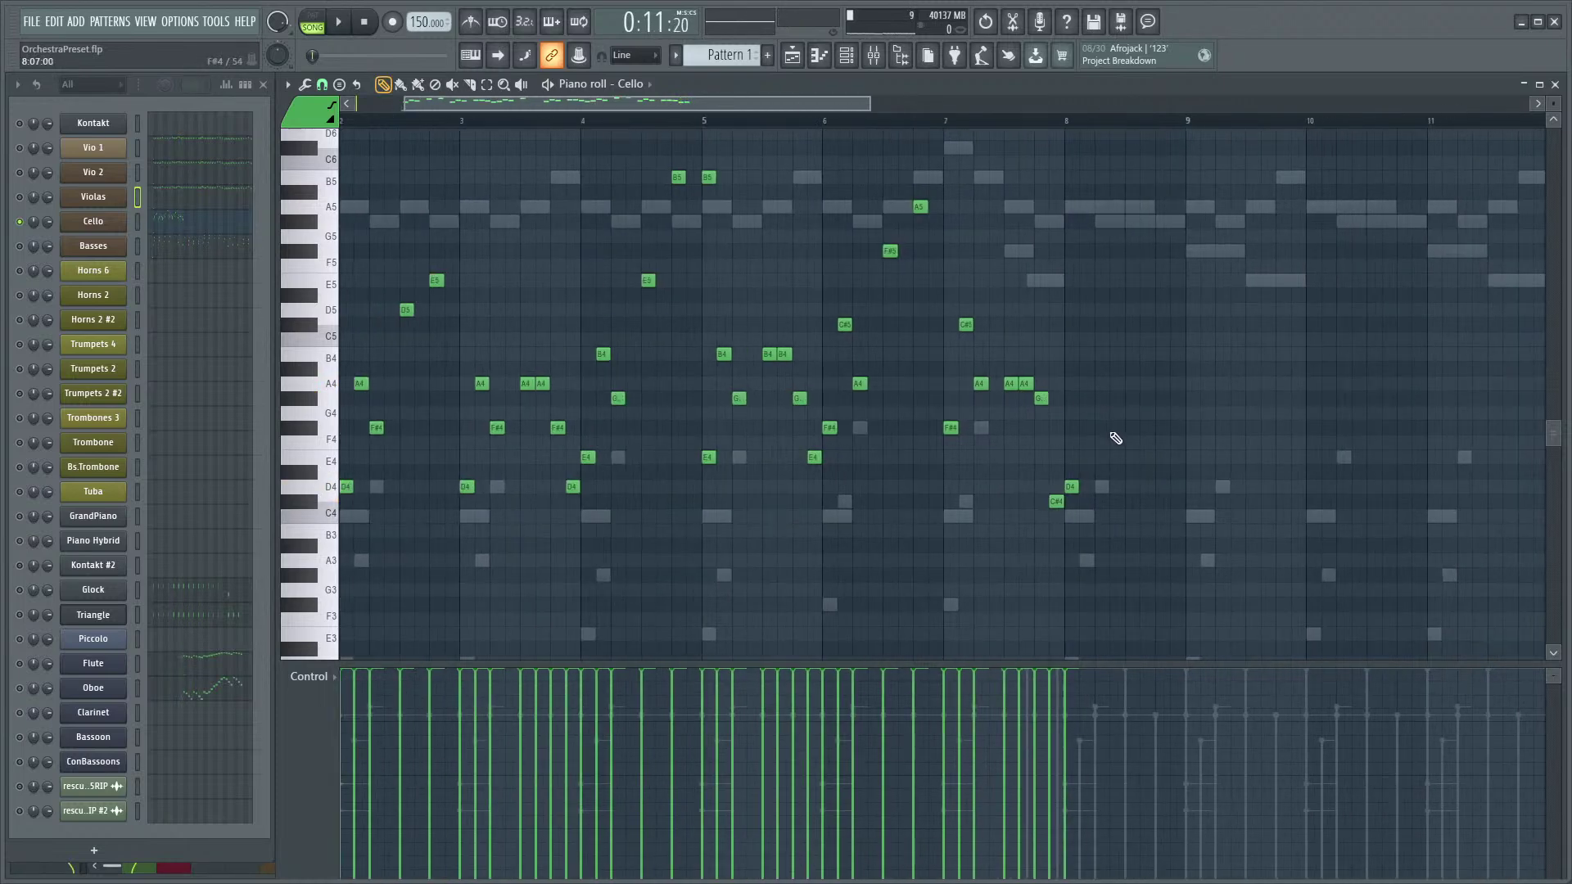
ctrl+scroll(1099, 447, down, 1)
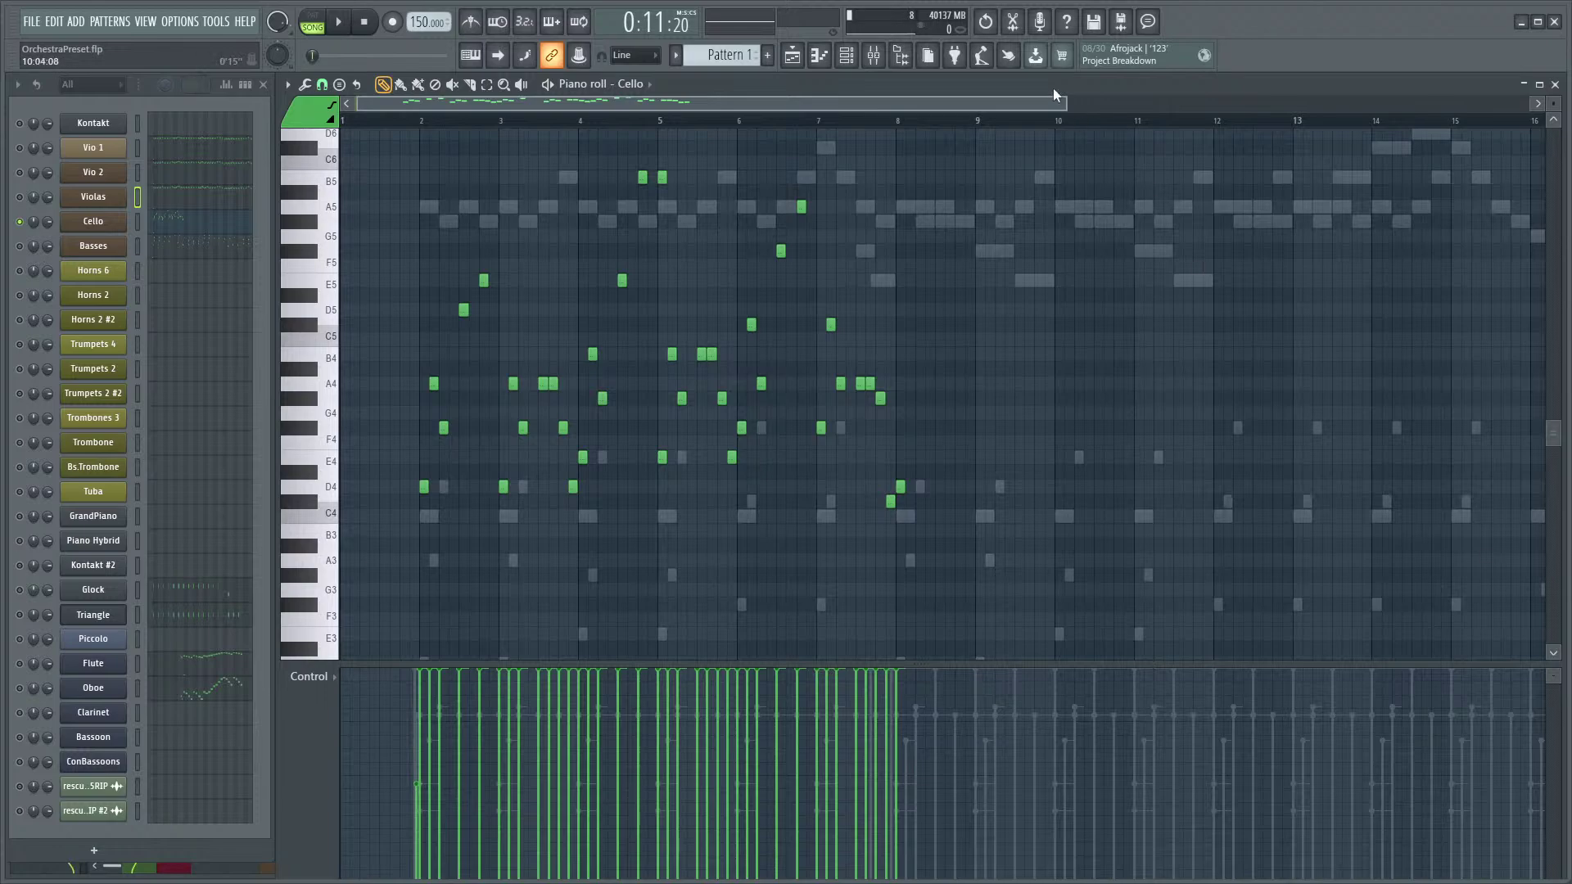
scroll(941, 537, up, 3)
key(space)
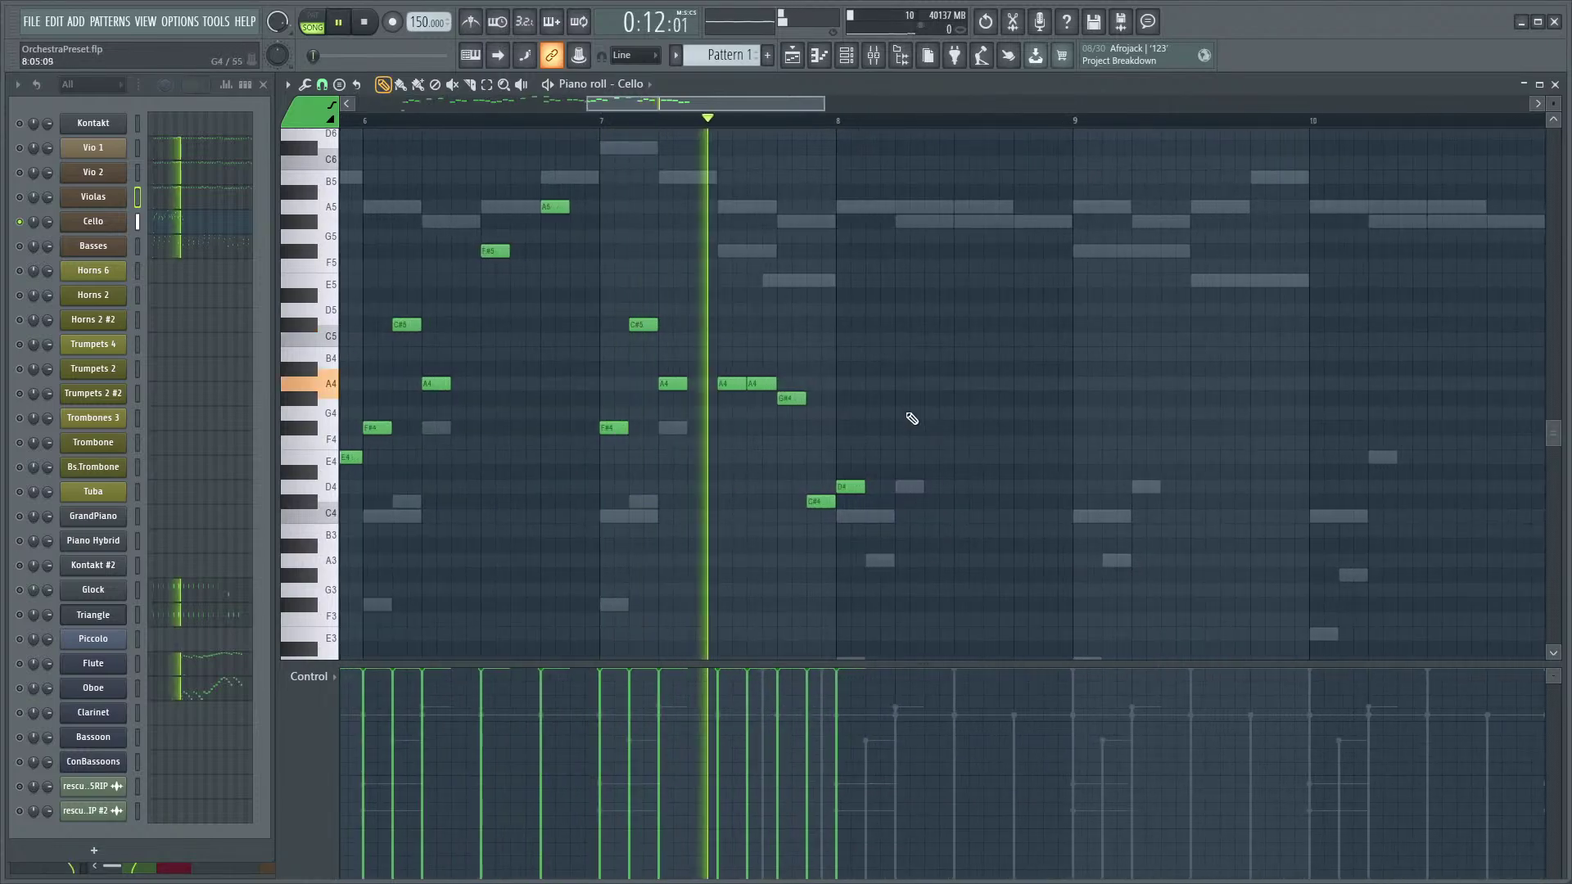
key(space)
scroll(691, 466, down, 5)
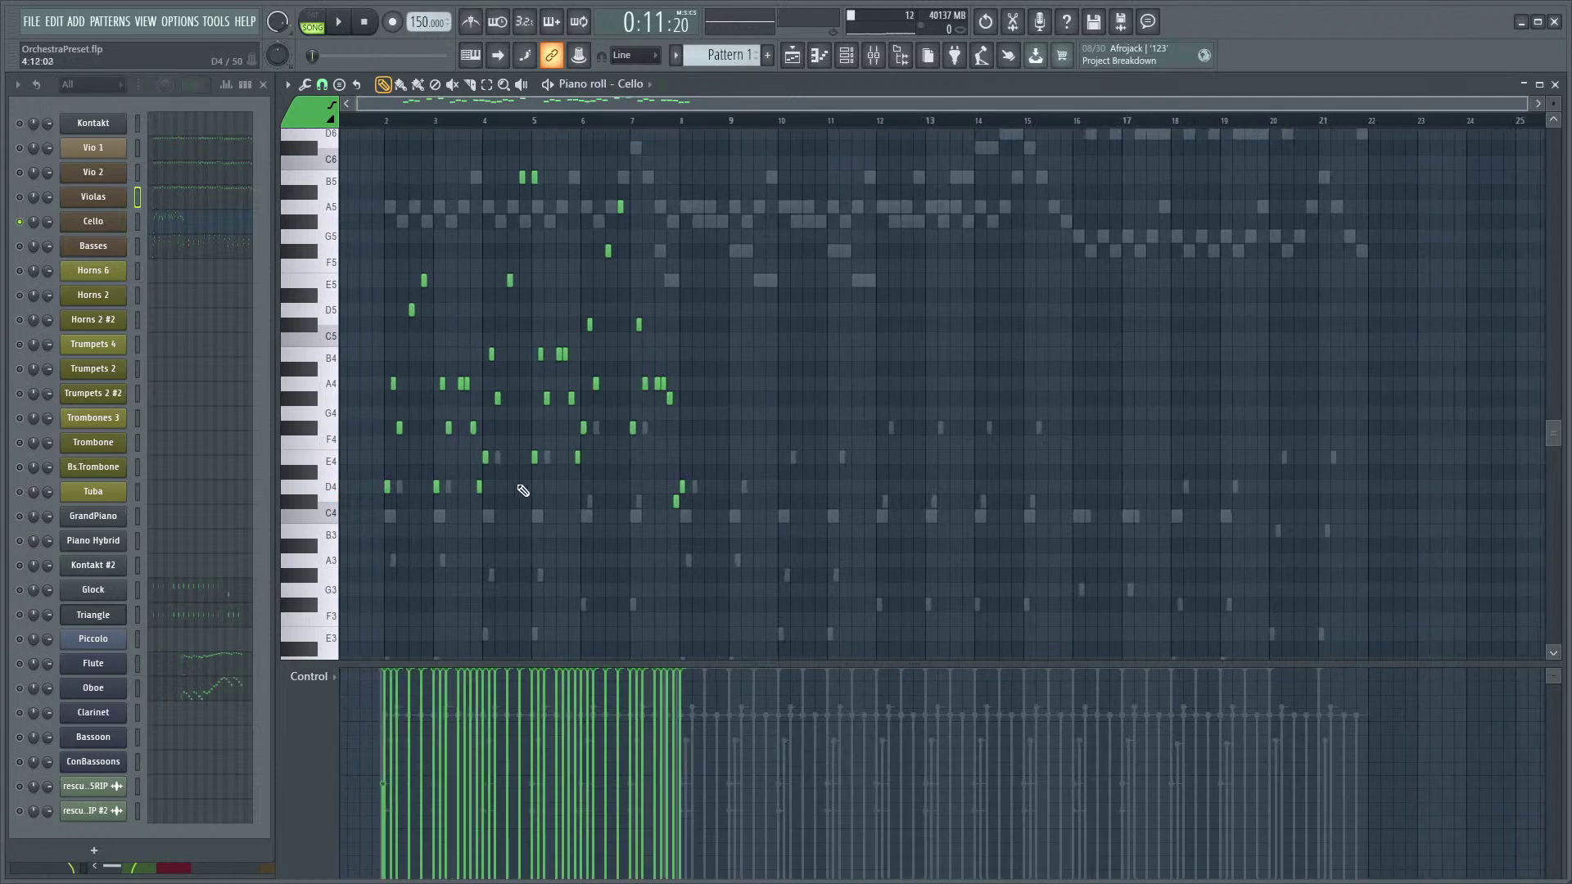
scroll(512, 499, up, 2)
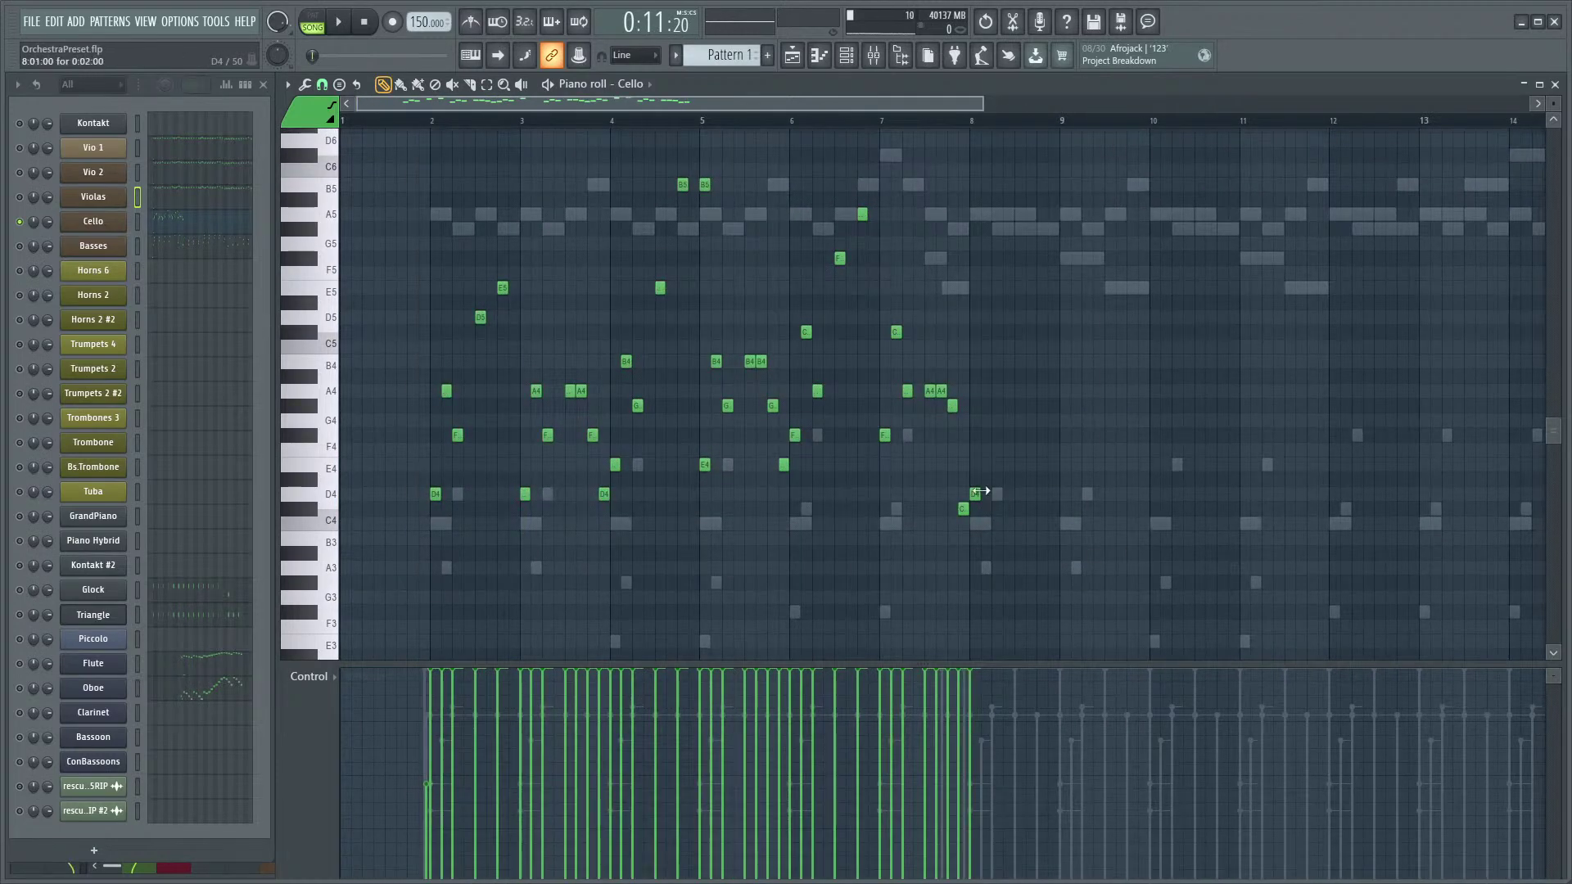
- Duplicate the Cello notes of bars 2 through 7 into bars 8 through 13, leaving the copies deselected
drag(1094, 195, 344, 631)
key(ctrl+b)
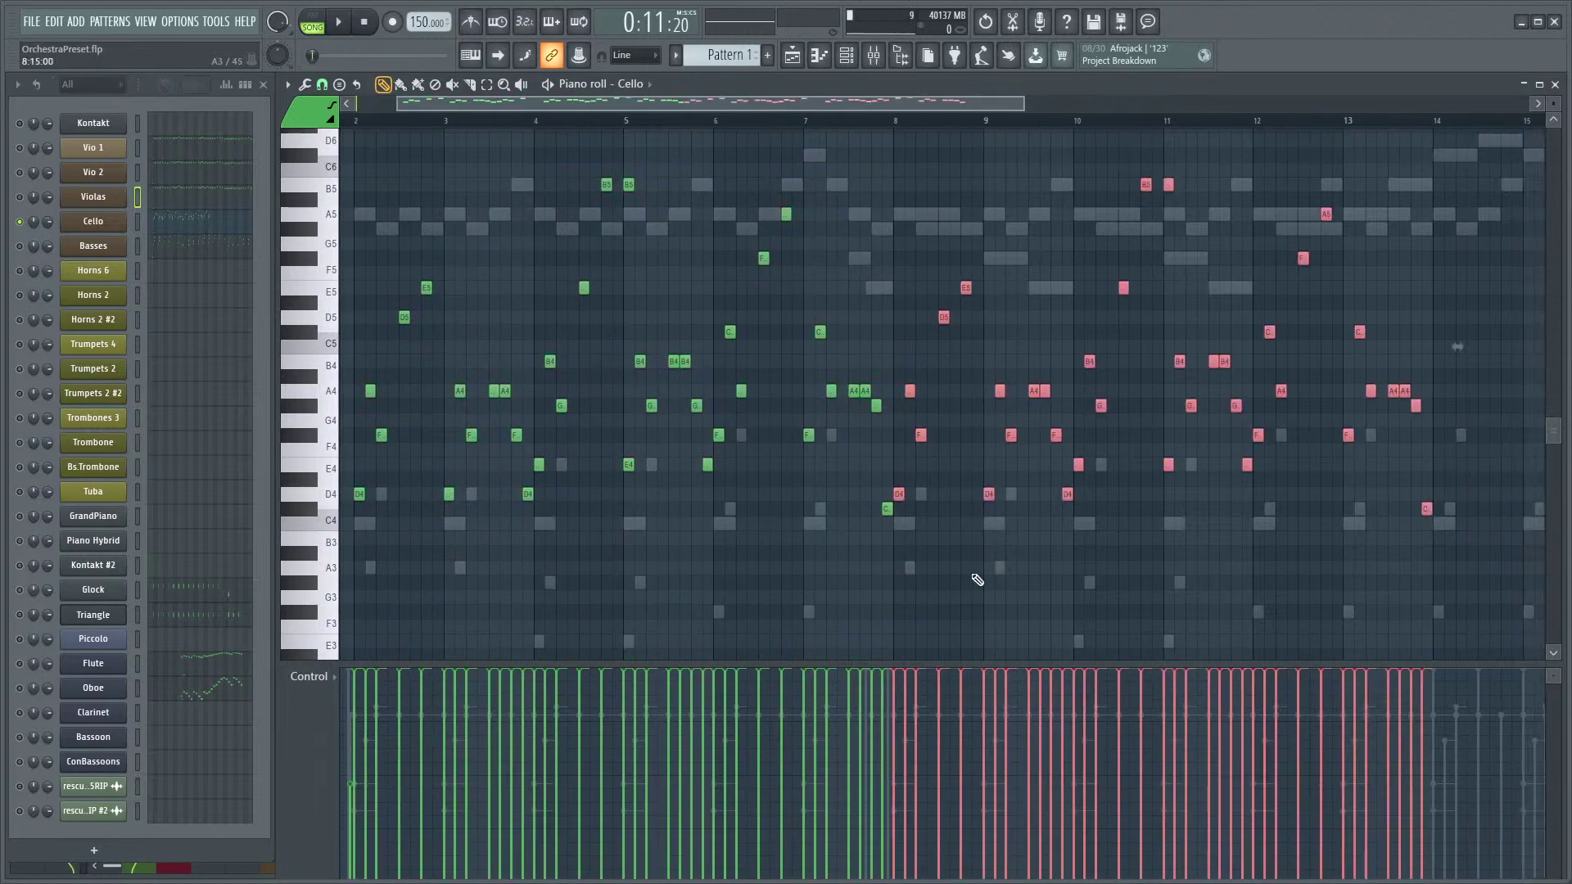
ctrl+scroll(1038, 584, up, 4)
ctrl+scroll(979, 334, down, 4)
key(ctrl+d)
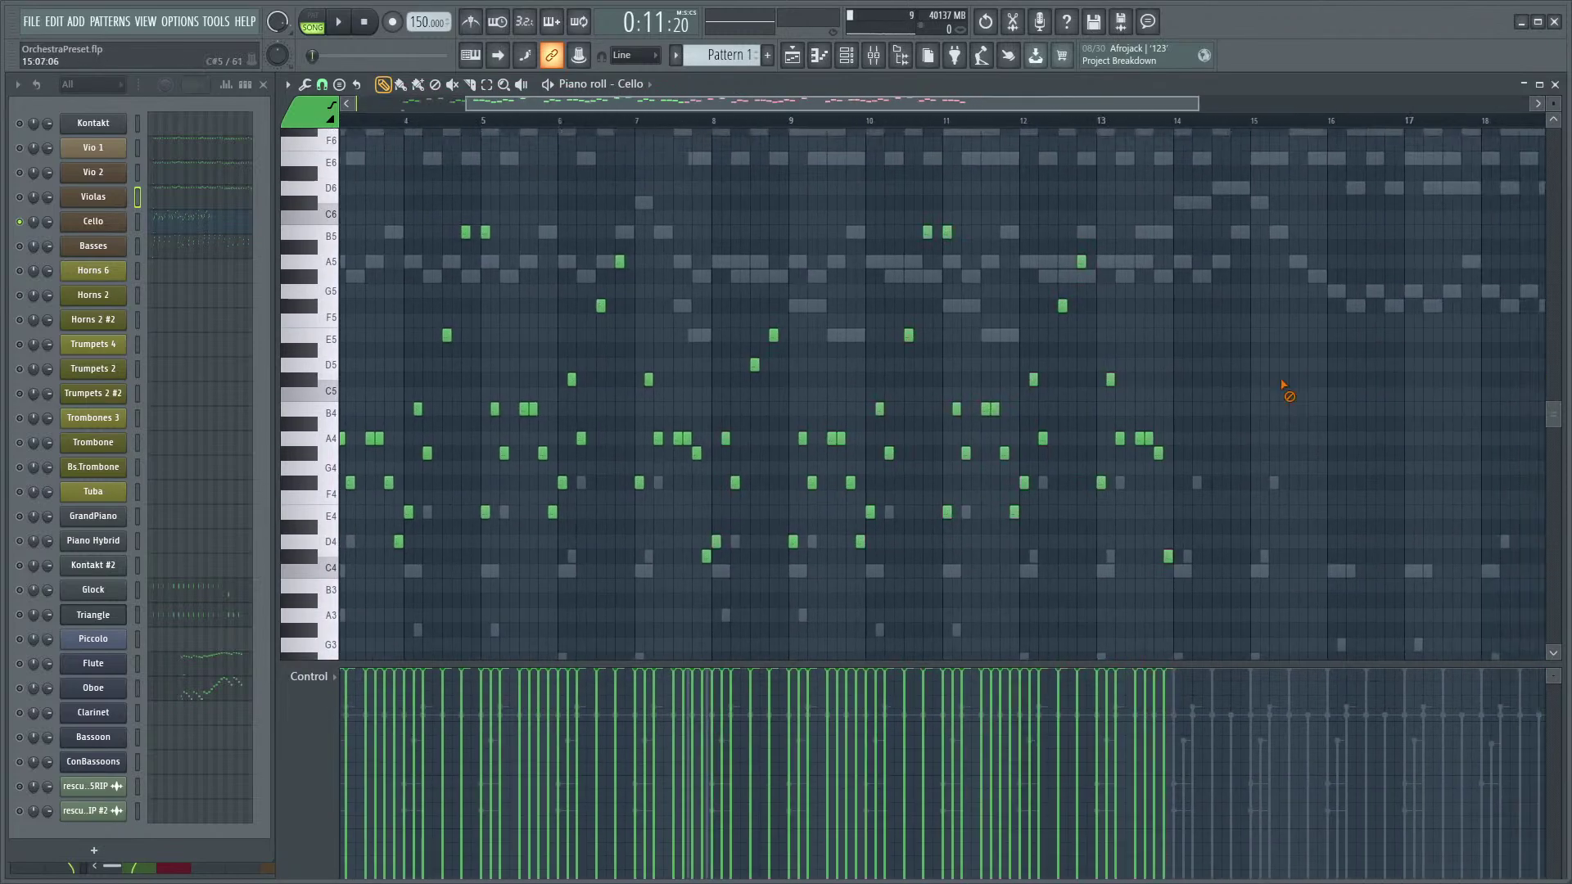
- Check the duplicated Cello notes up to bar 14, playing back the passage around bar 12
ctrl+scroll(730, 224, up, 2)
scroll(913, 225, down, 3)
ctrl+scroll(1039, 551, down, 4)
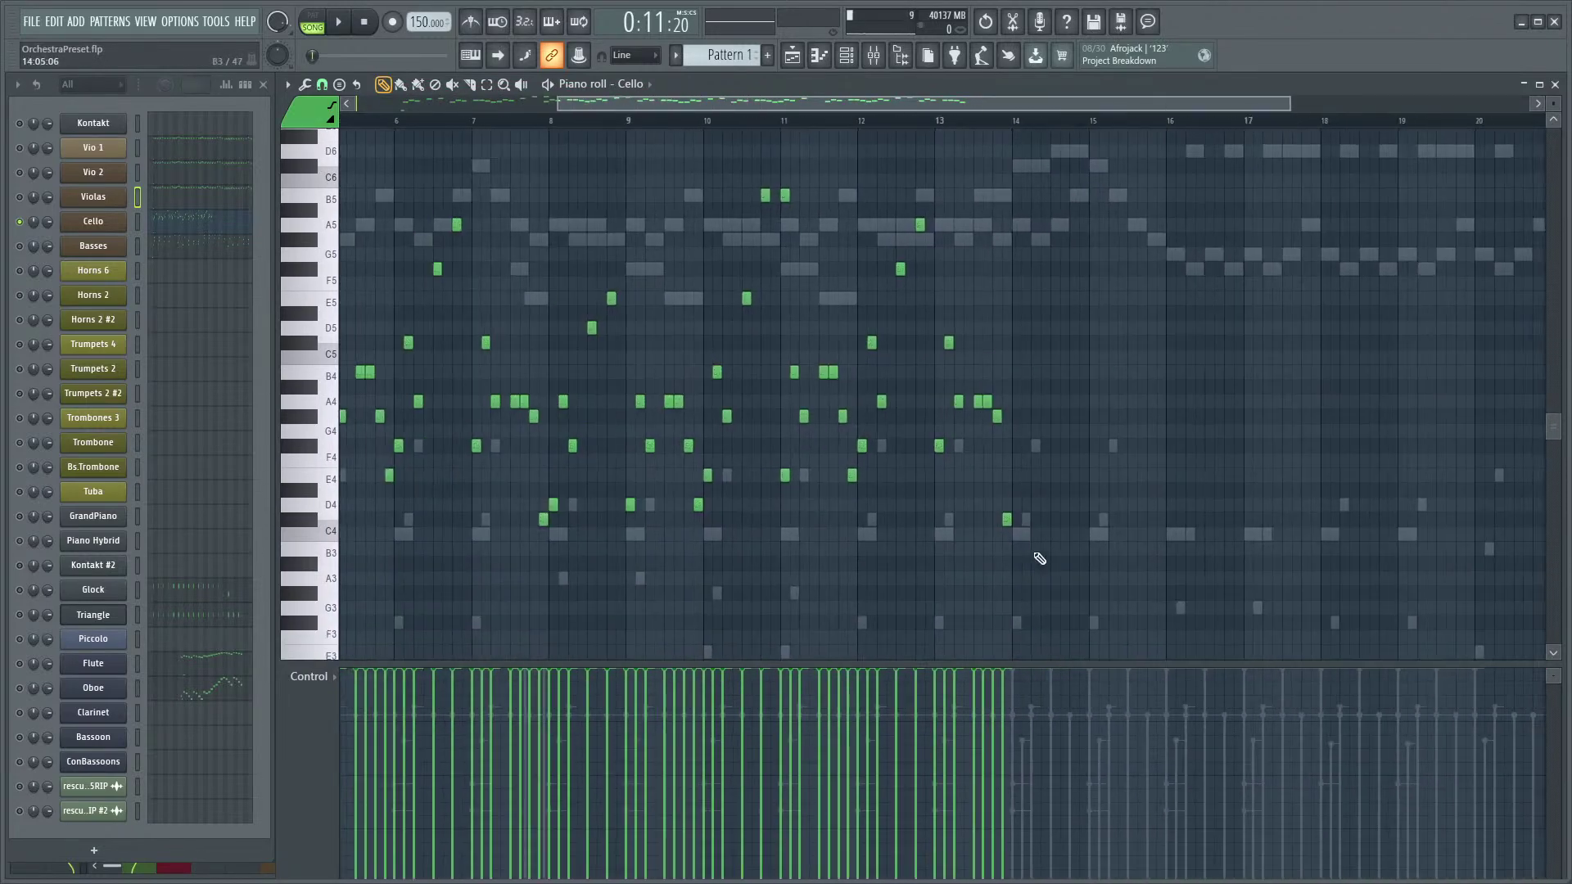
ctrl+scroll(922, 452, up, 3)
scroll(989, 516, up, 3)
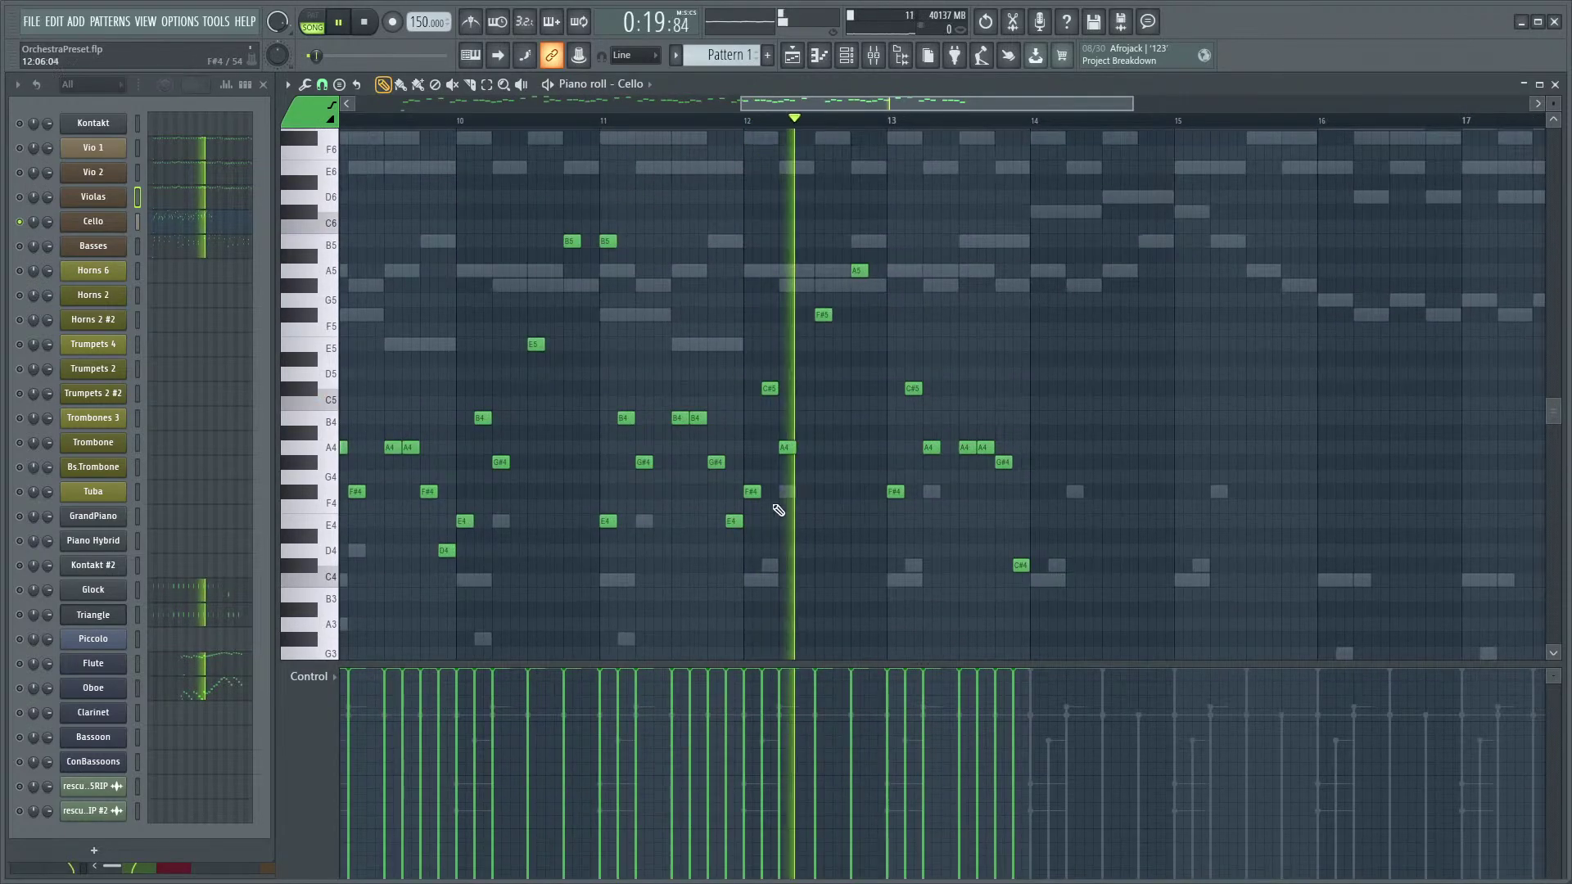
- Try D4 as the last note of bar 13 in the cello line, audition the passage, and restore C#4
key(space)
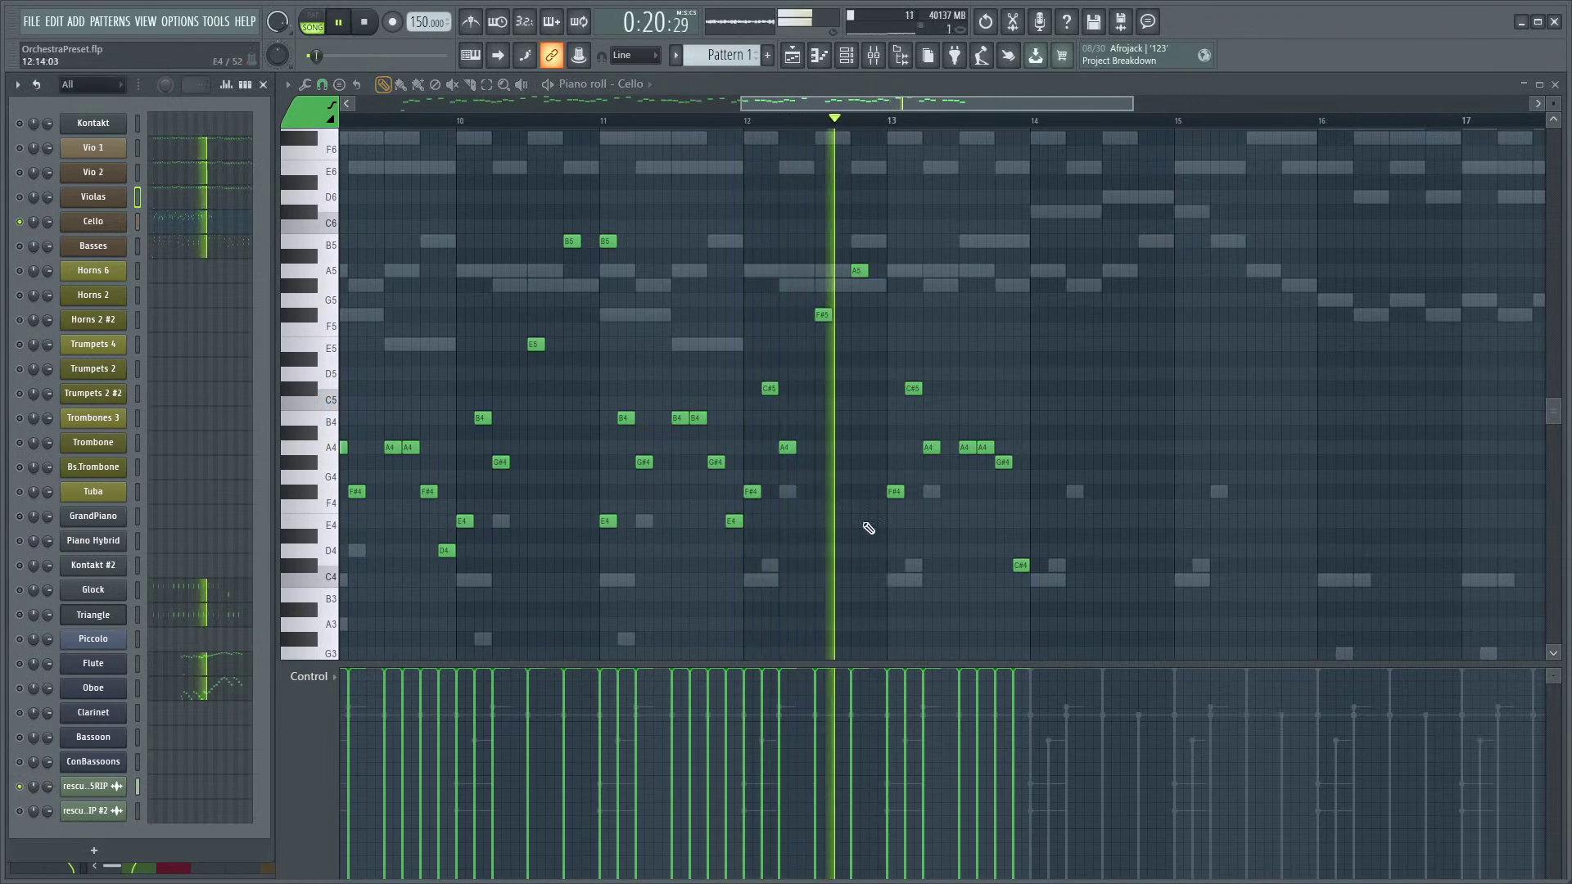
key(space)
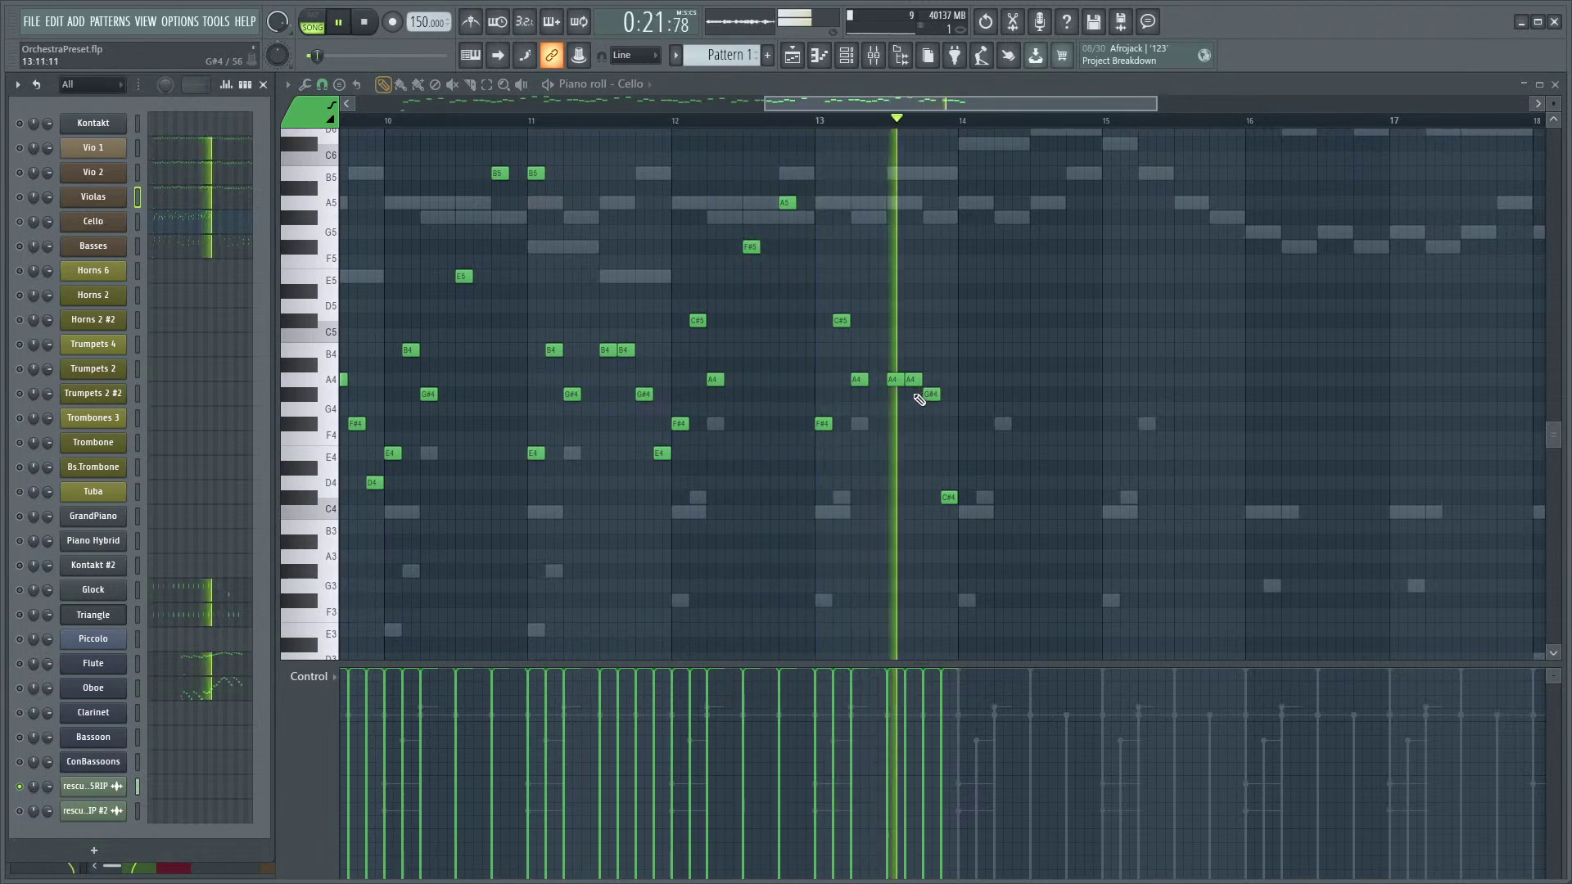
scroll(979, 503, up, 4)
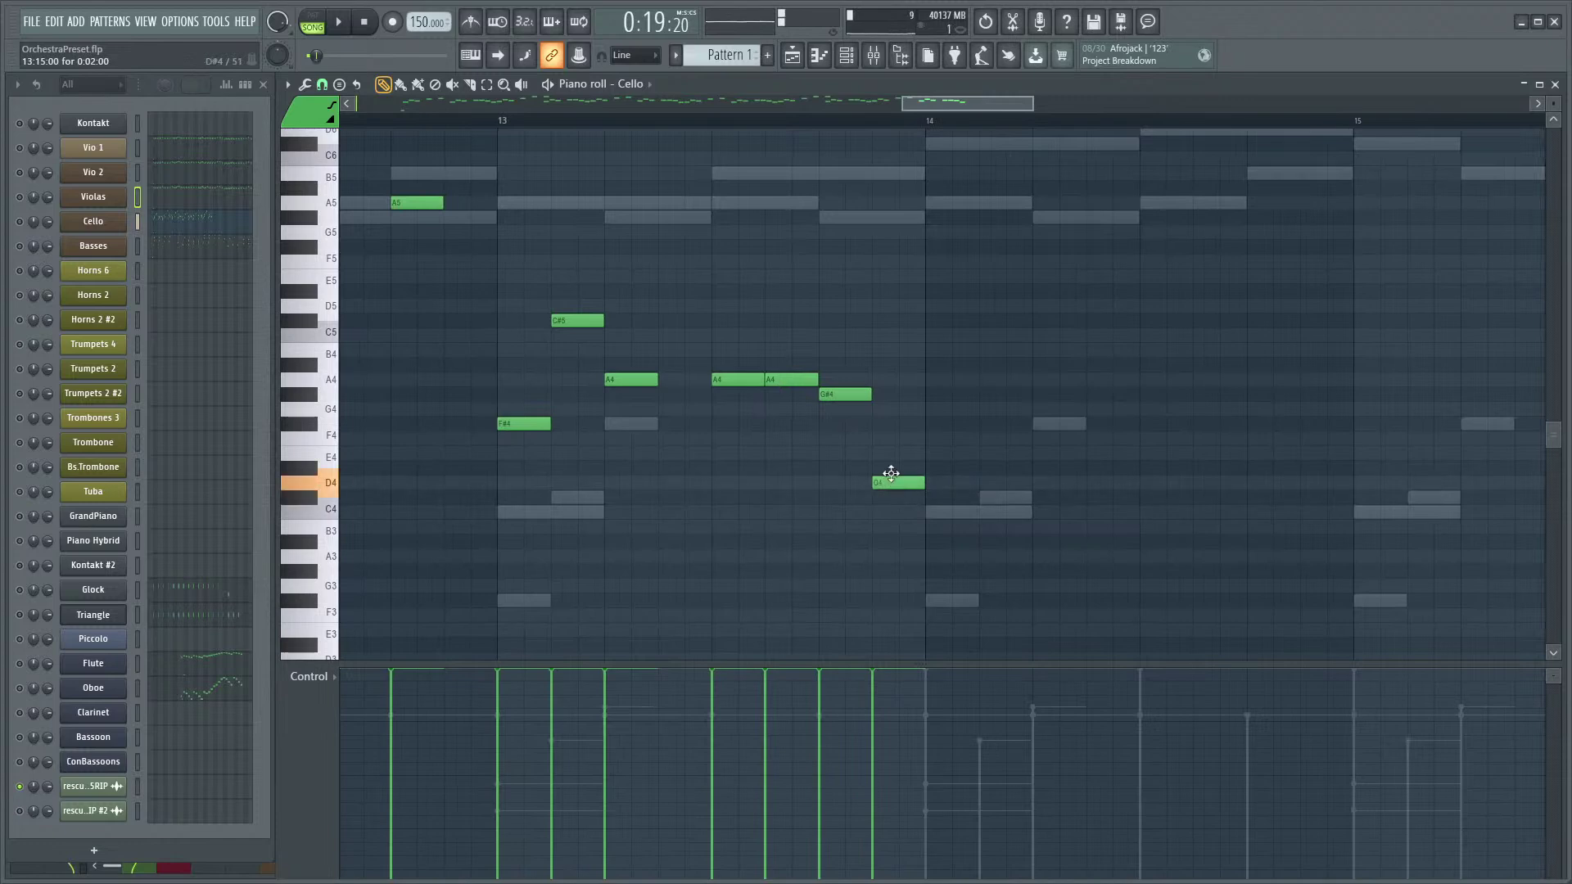
key(space)
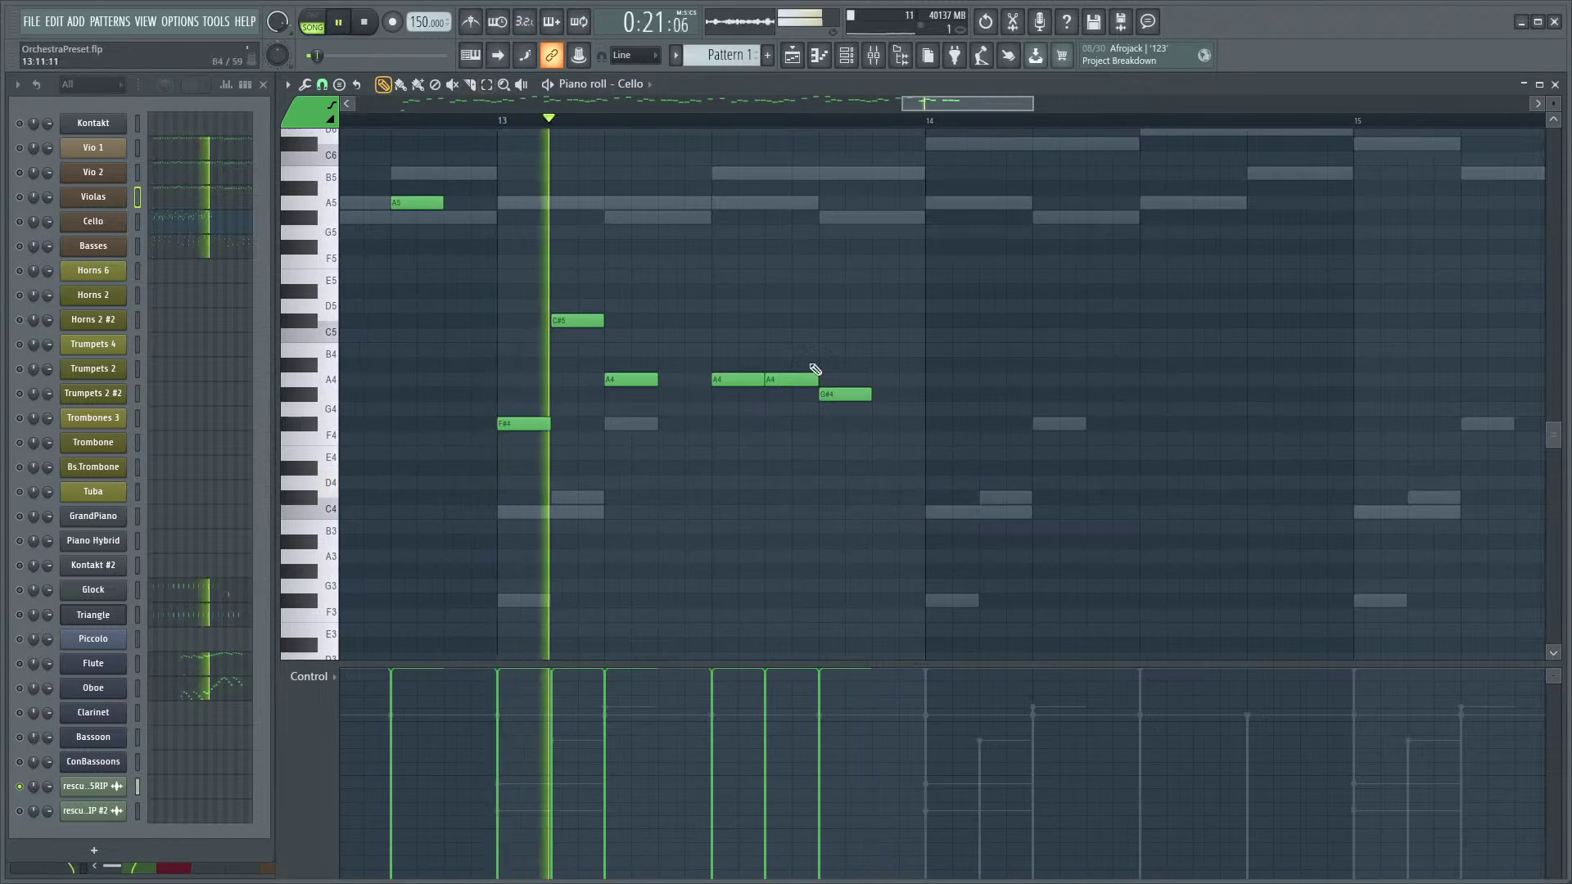
key(space)
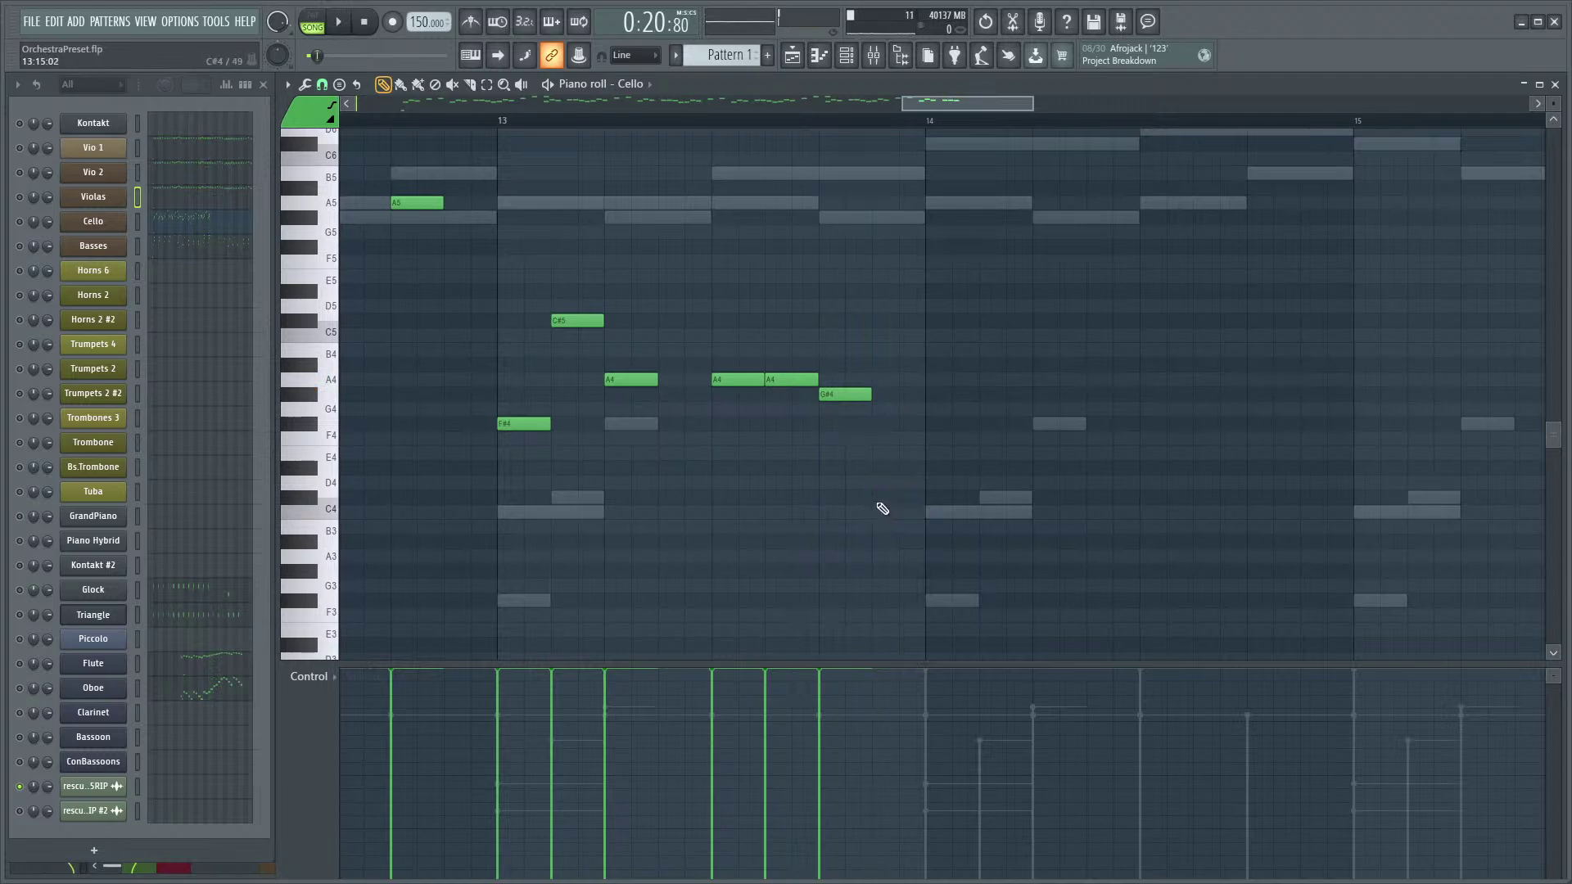
key(space)
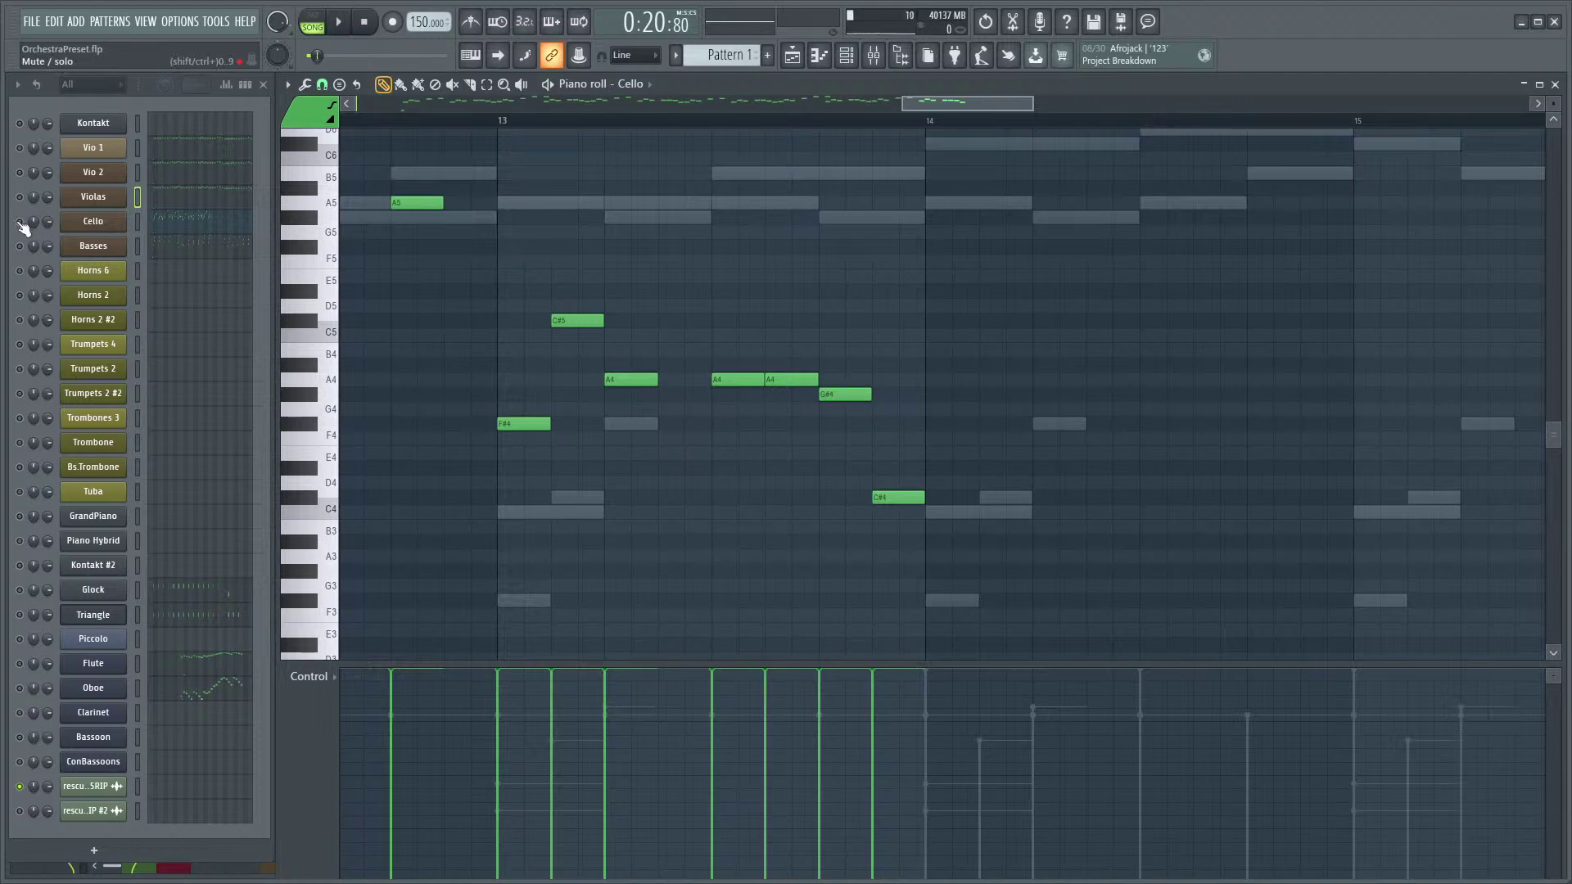
- Place an F#4 at the start of bar 14 in the cello line
key(space)
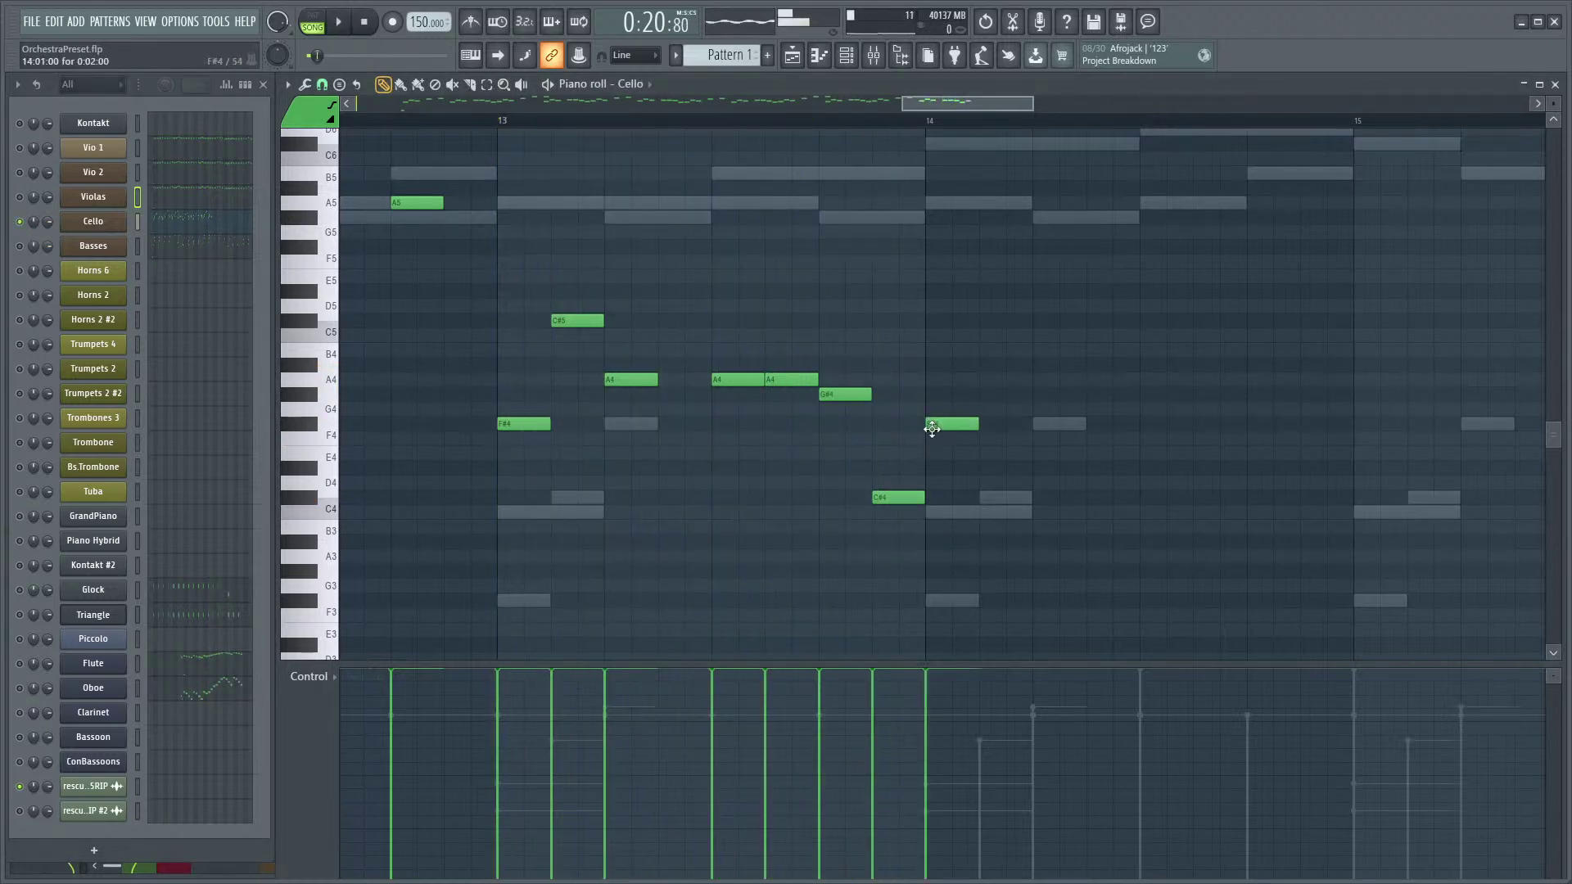
scroll(931, 429, down, 3)
scroll(941, 507, up, 3)
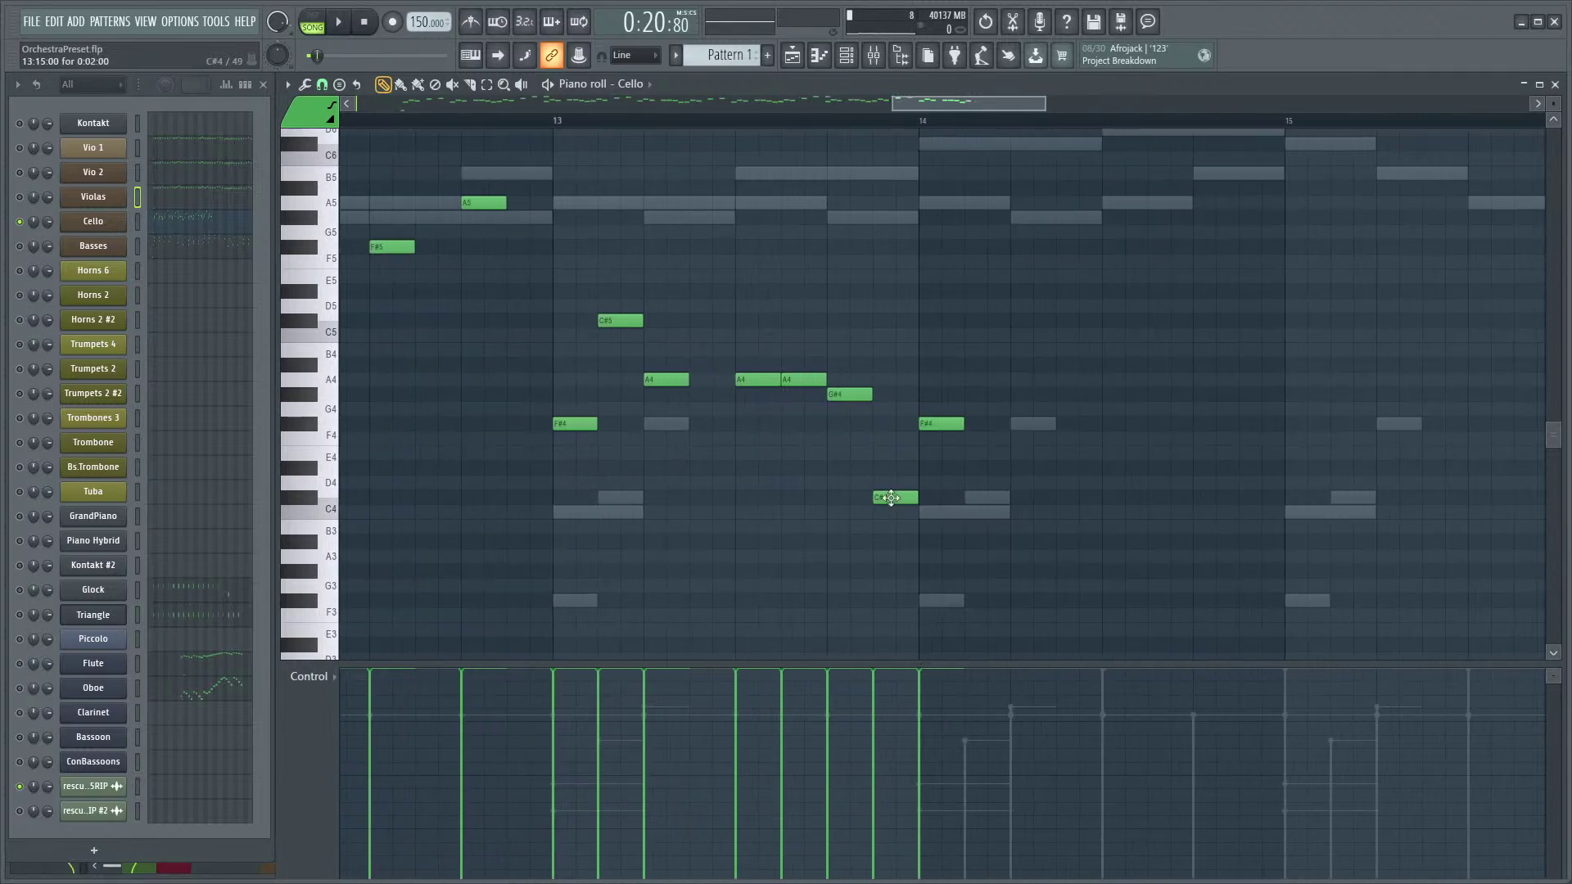
scroll(994, 481, up, 2)
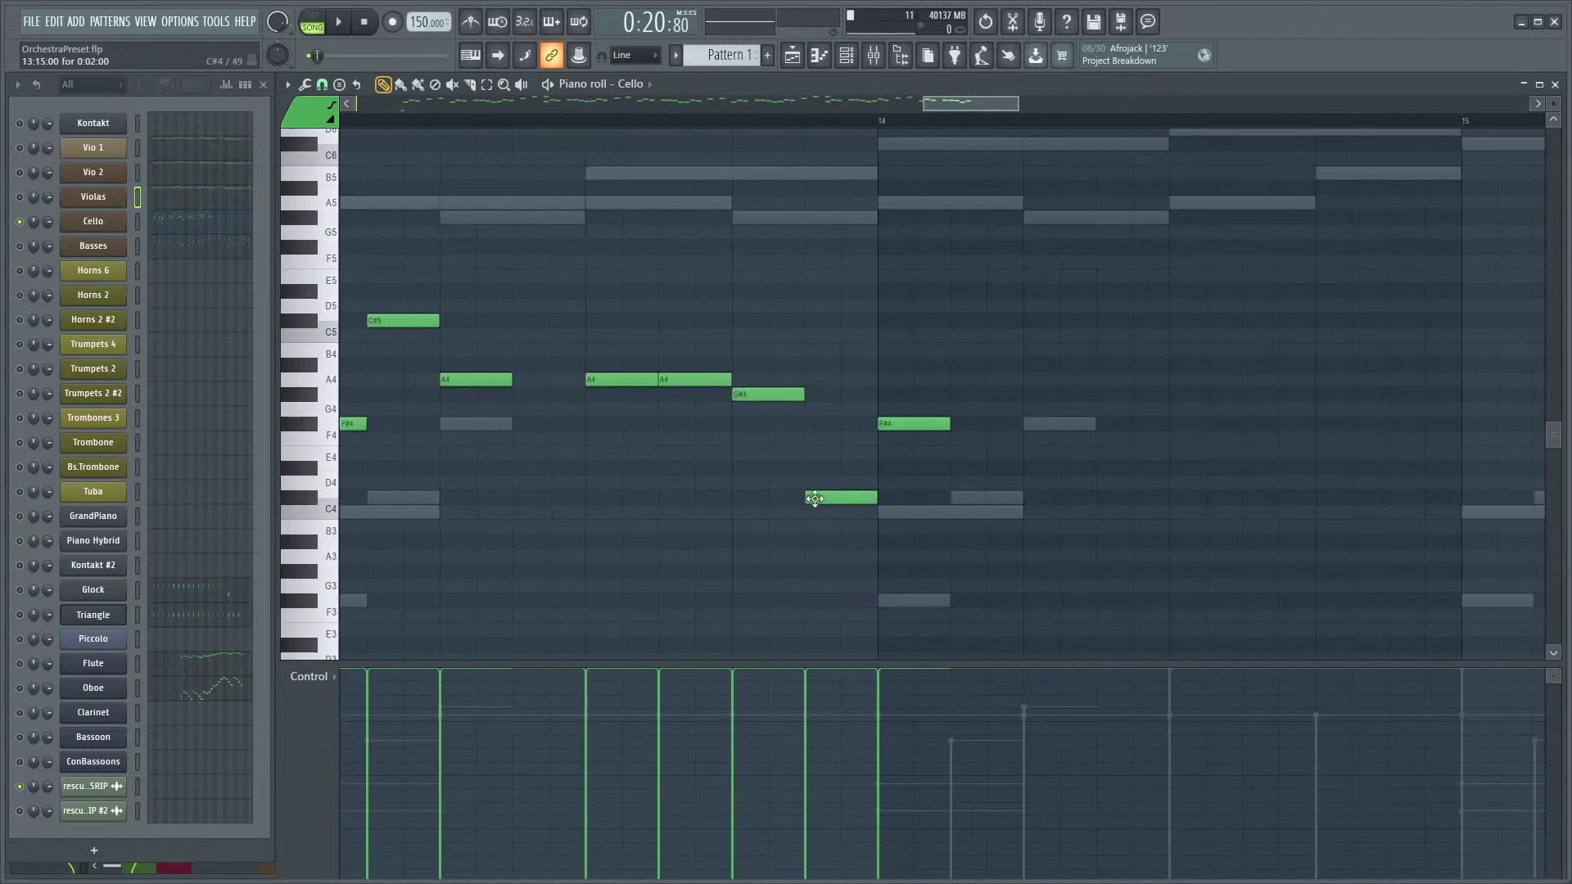
scroll(930, 415, down, 4)
scroll(858, 512, down, 2)
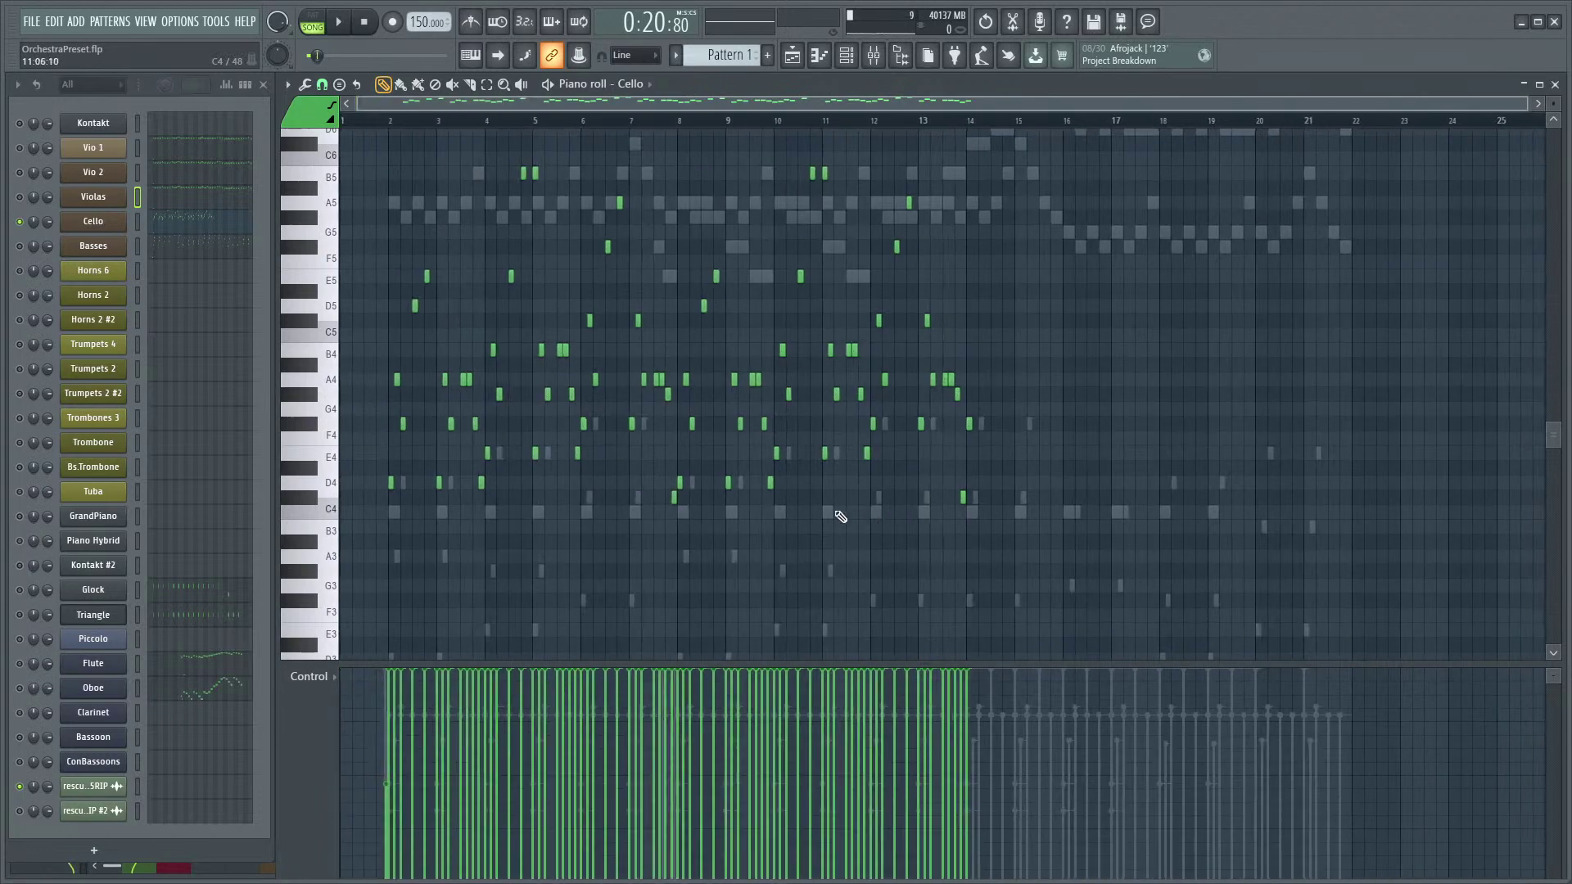
- Play back the cello passage from bar 13 into bar 14 to check the transition
scroll(860, 519, up, 2)
drag(1082, 498, 887, 526)
scroll(887, 527, up, 2)
key(space)
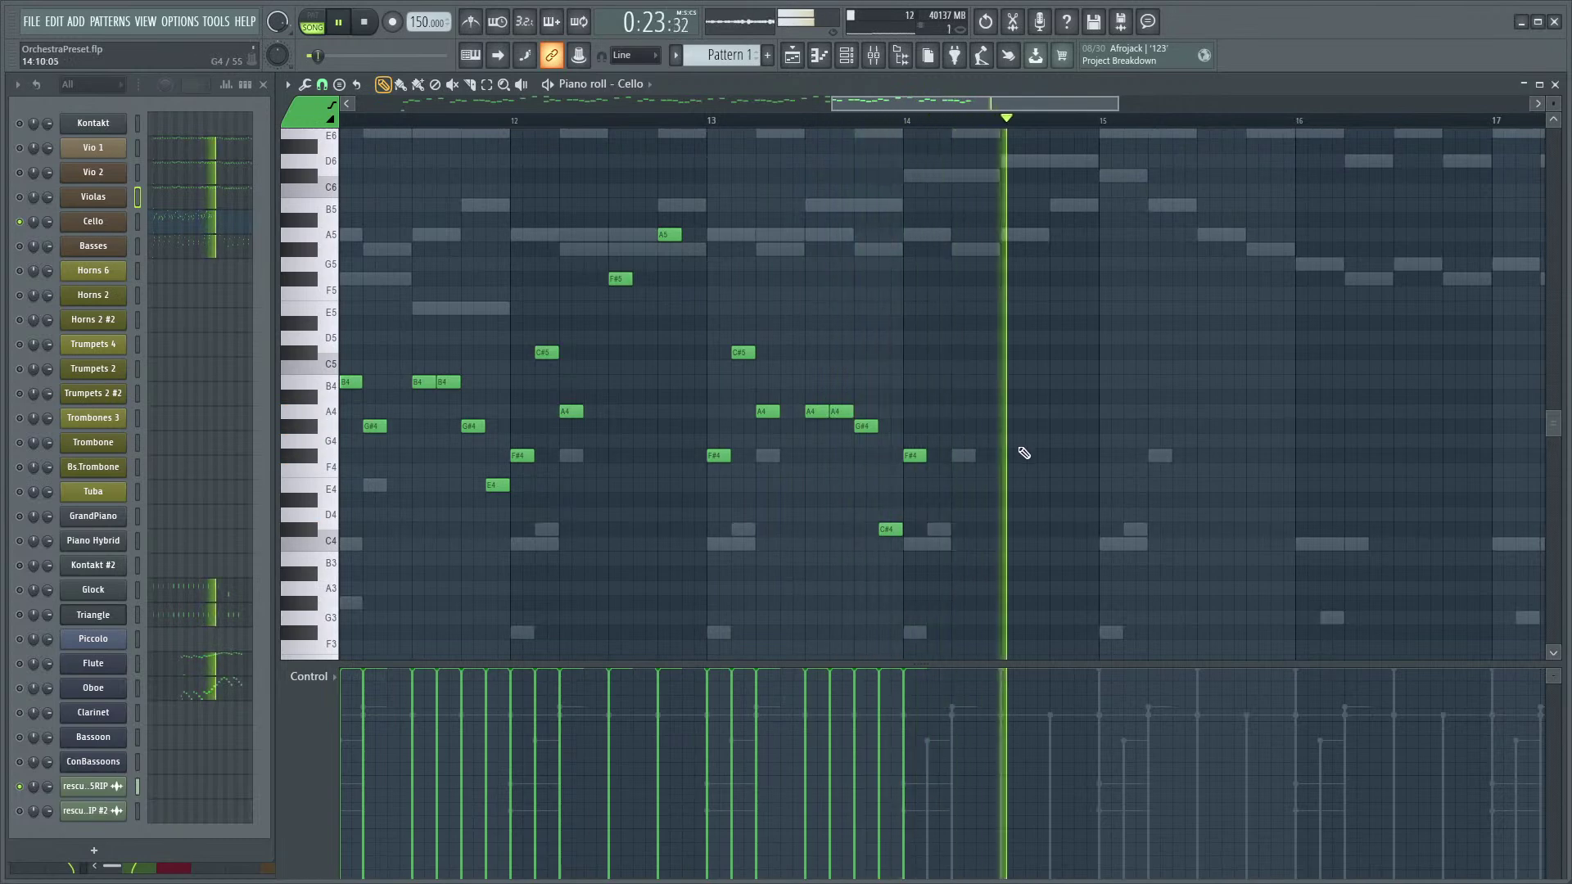
key(space)
- Try duplicating the cello notes from bar 12 through the F#4 at bar 14, and undo the duplication
drag(1003, 186, 480, 589)
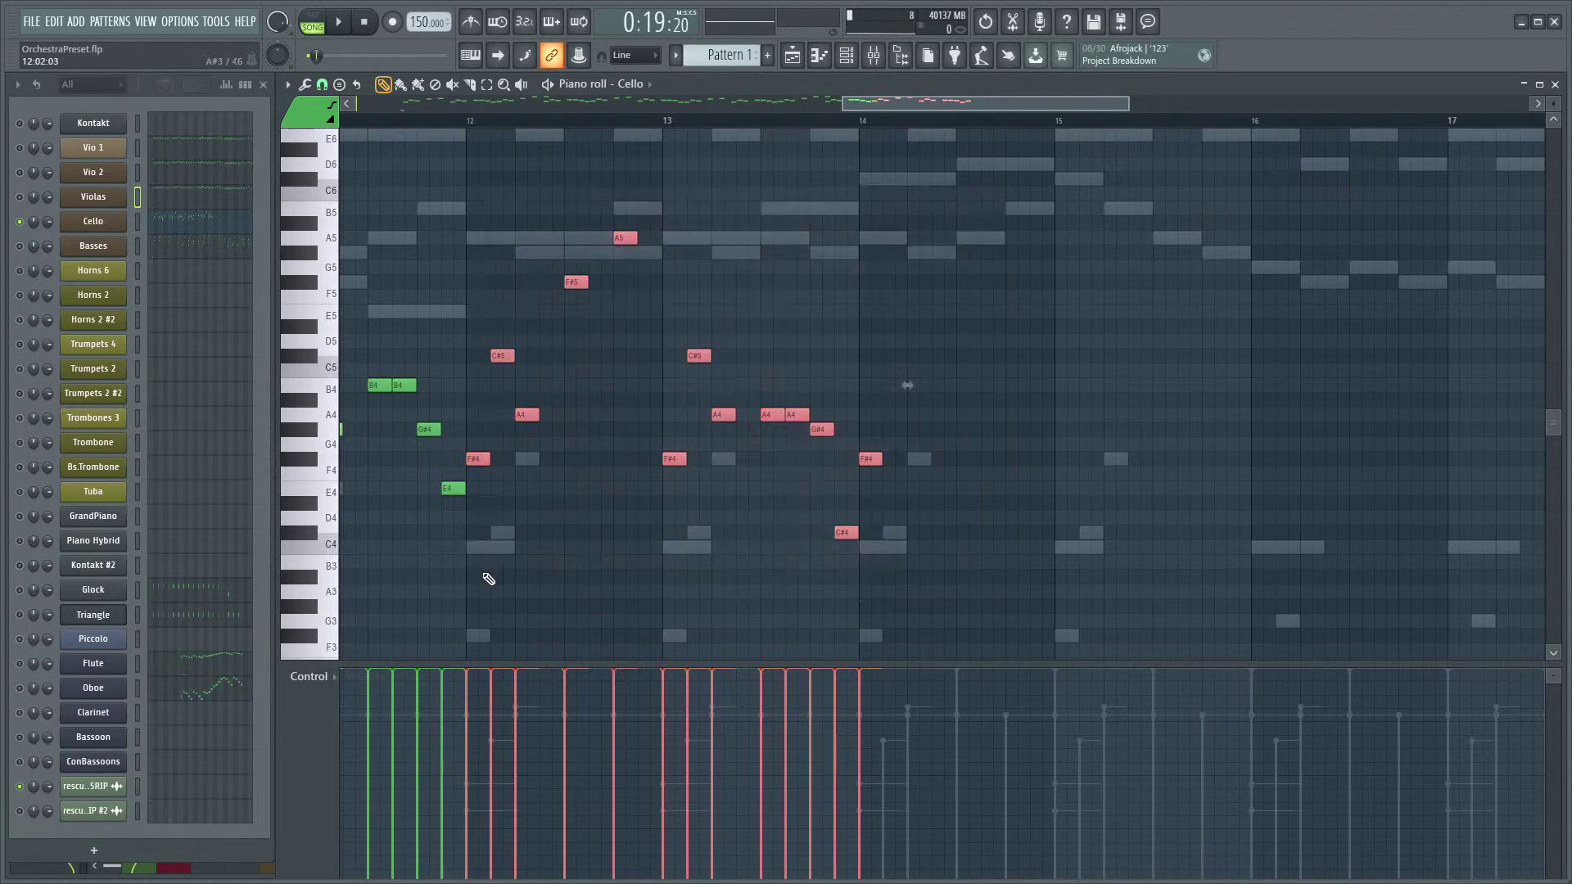
scroll(1062, 530, down, 4)
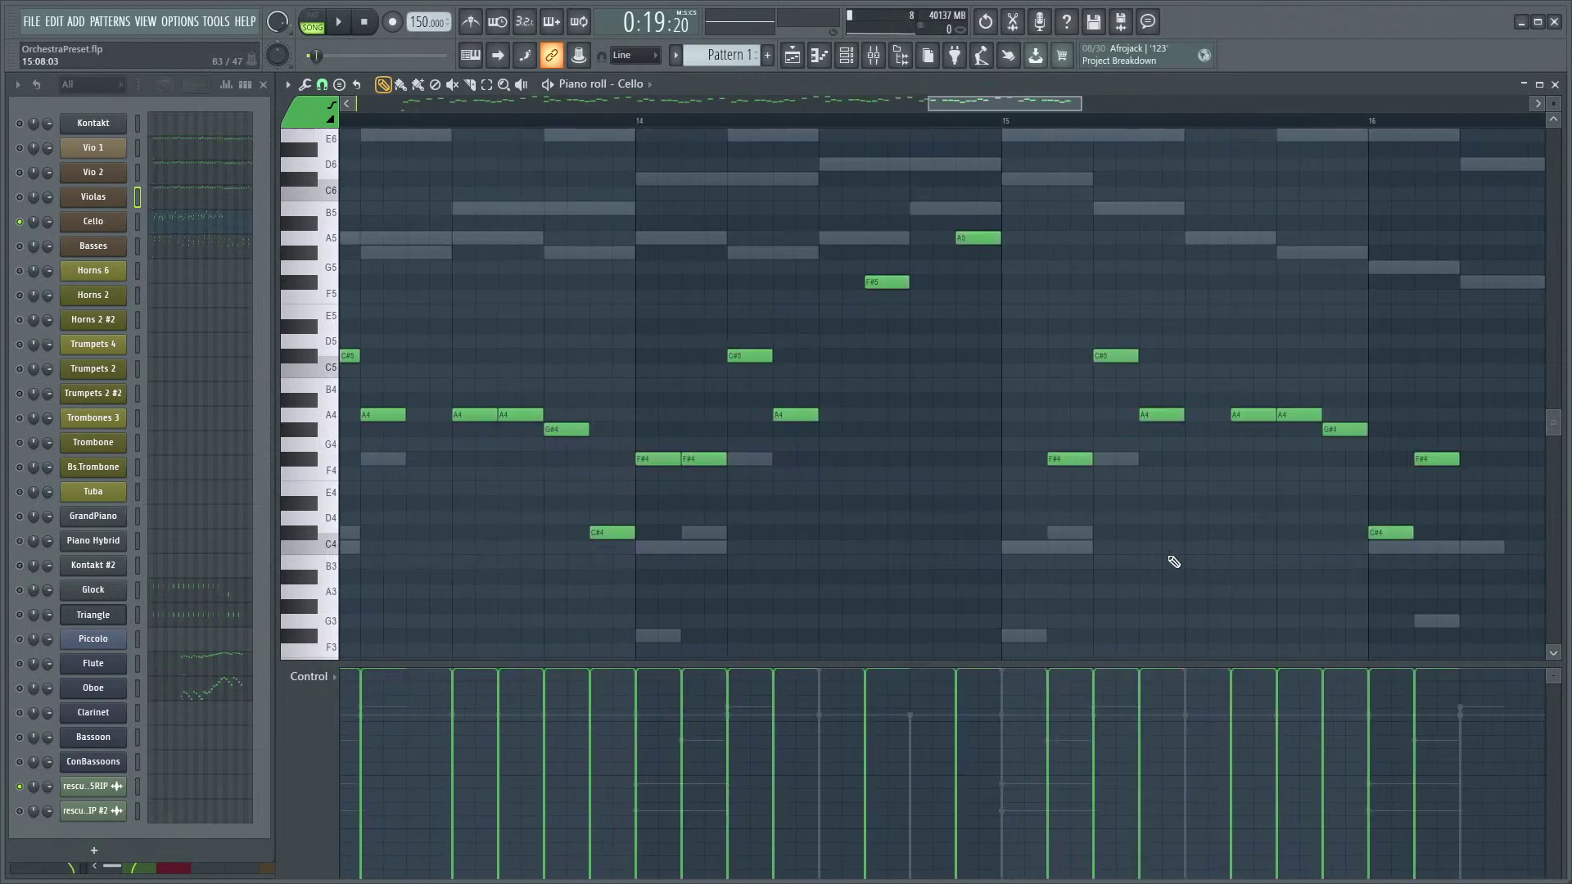
key(ctrl+z)
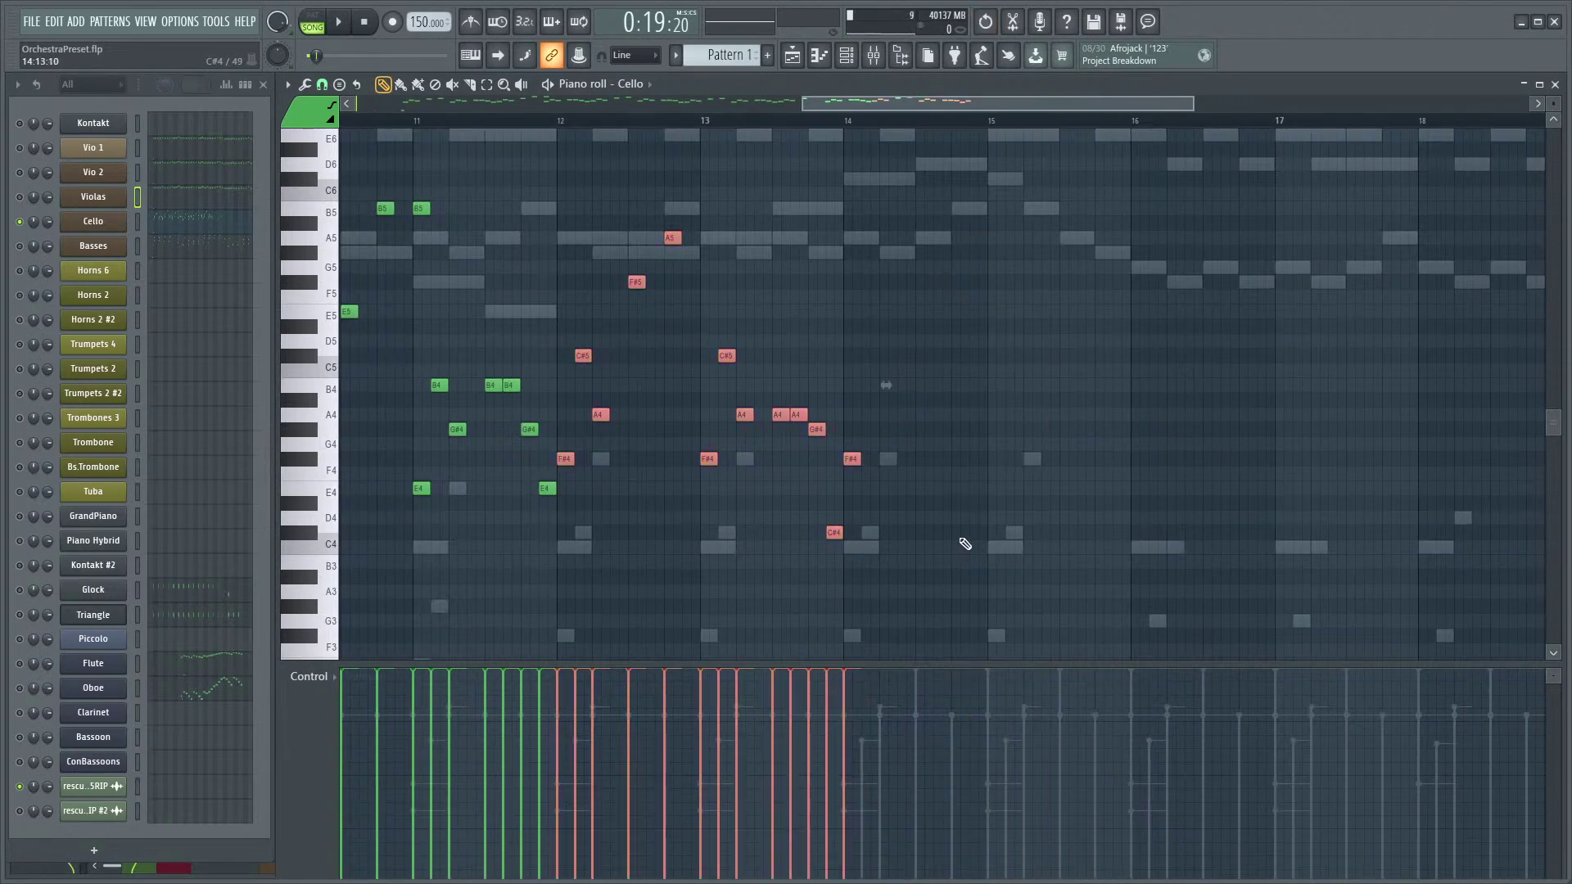
- Duplicate the cello notes of bars 12 and 13 into bars 14 and 15, leaving out the extra F#4
drag(984, 201, 565, 607)
key(ctrl+b)
scroll(1021, 579, up, 2)
click(1080, 543)
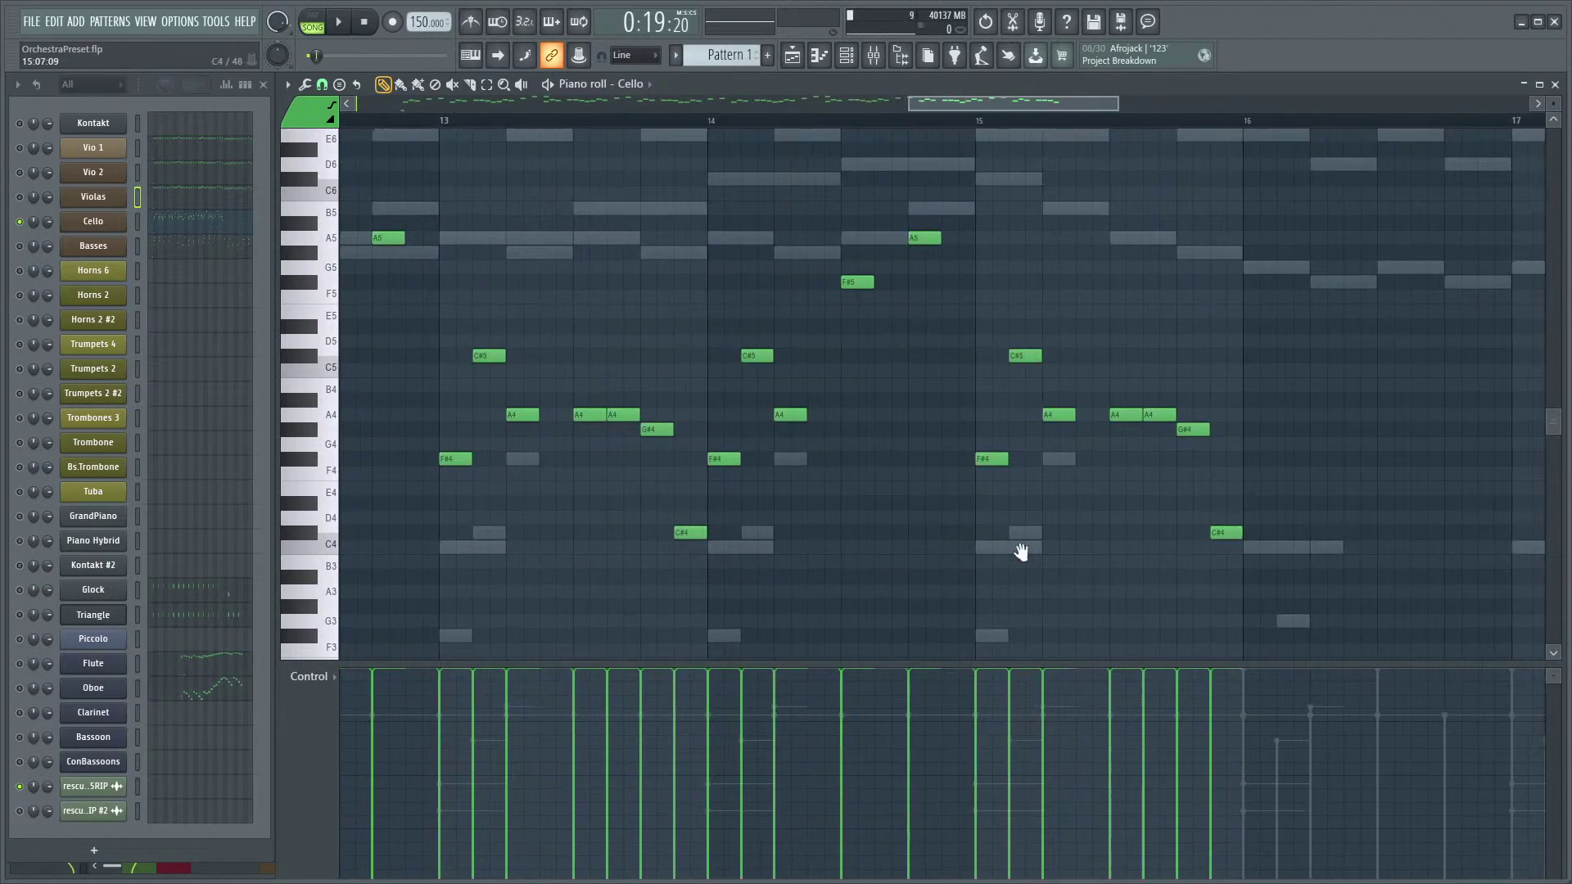
- Duplicate the cello notes of bars 2 to 7 so the copy fills bars 16 to 21
scroll(947, 561, up, 3)
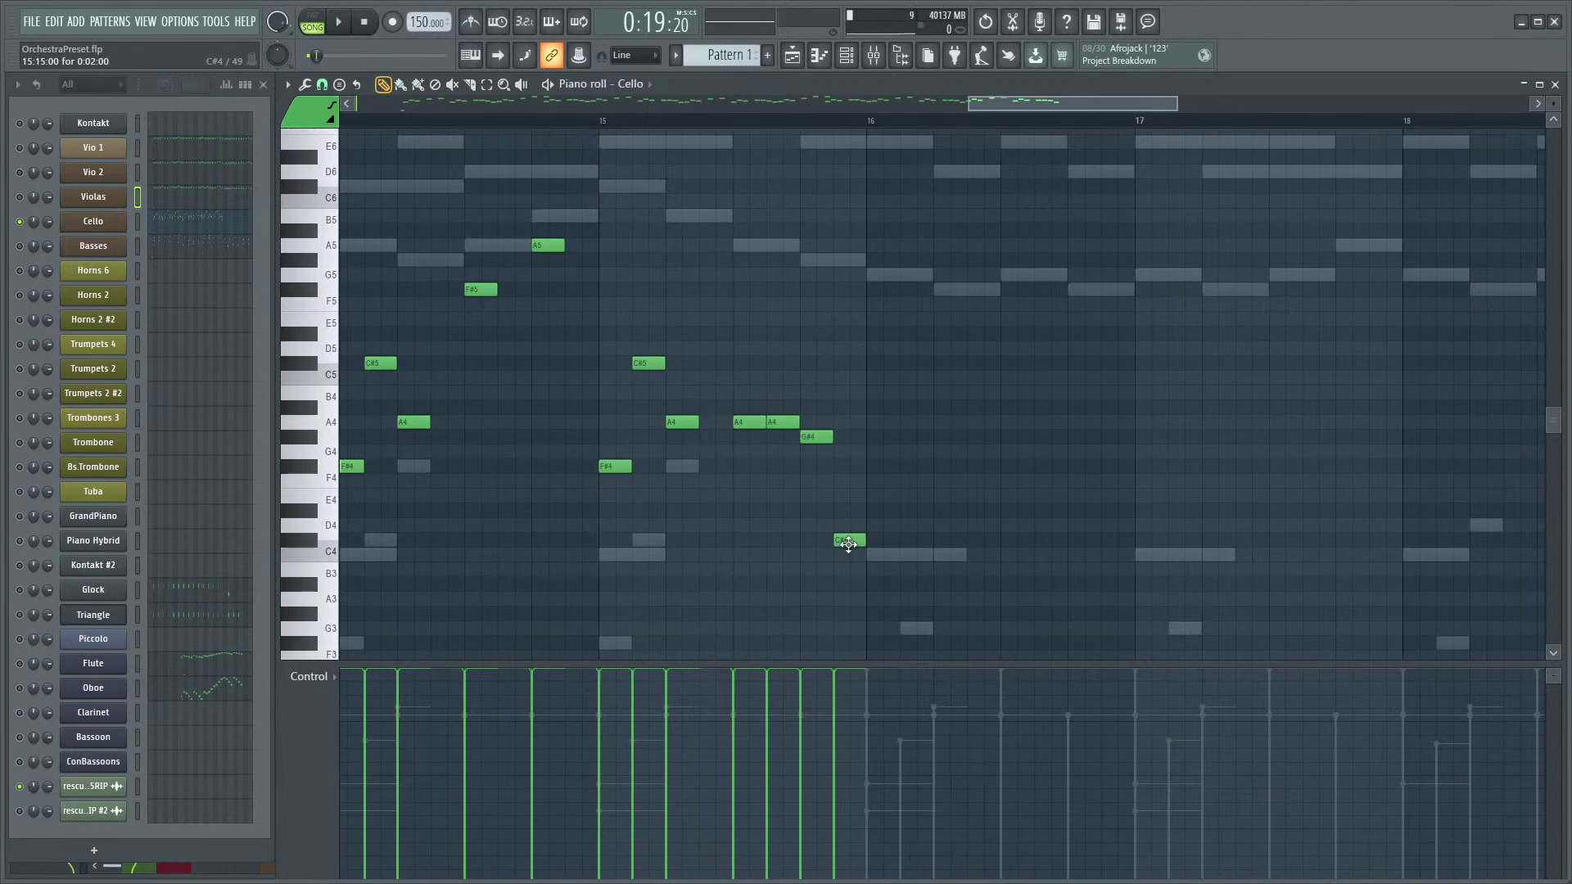
scroll(614, 543, down, 6)
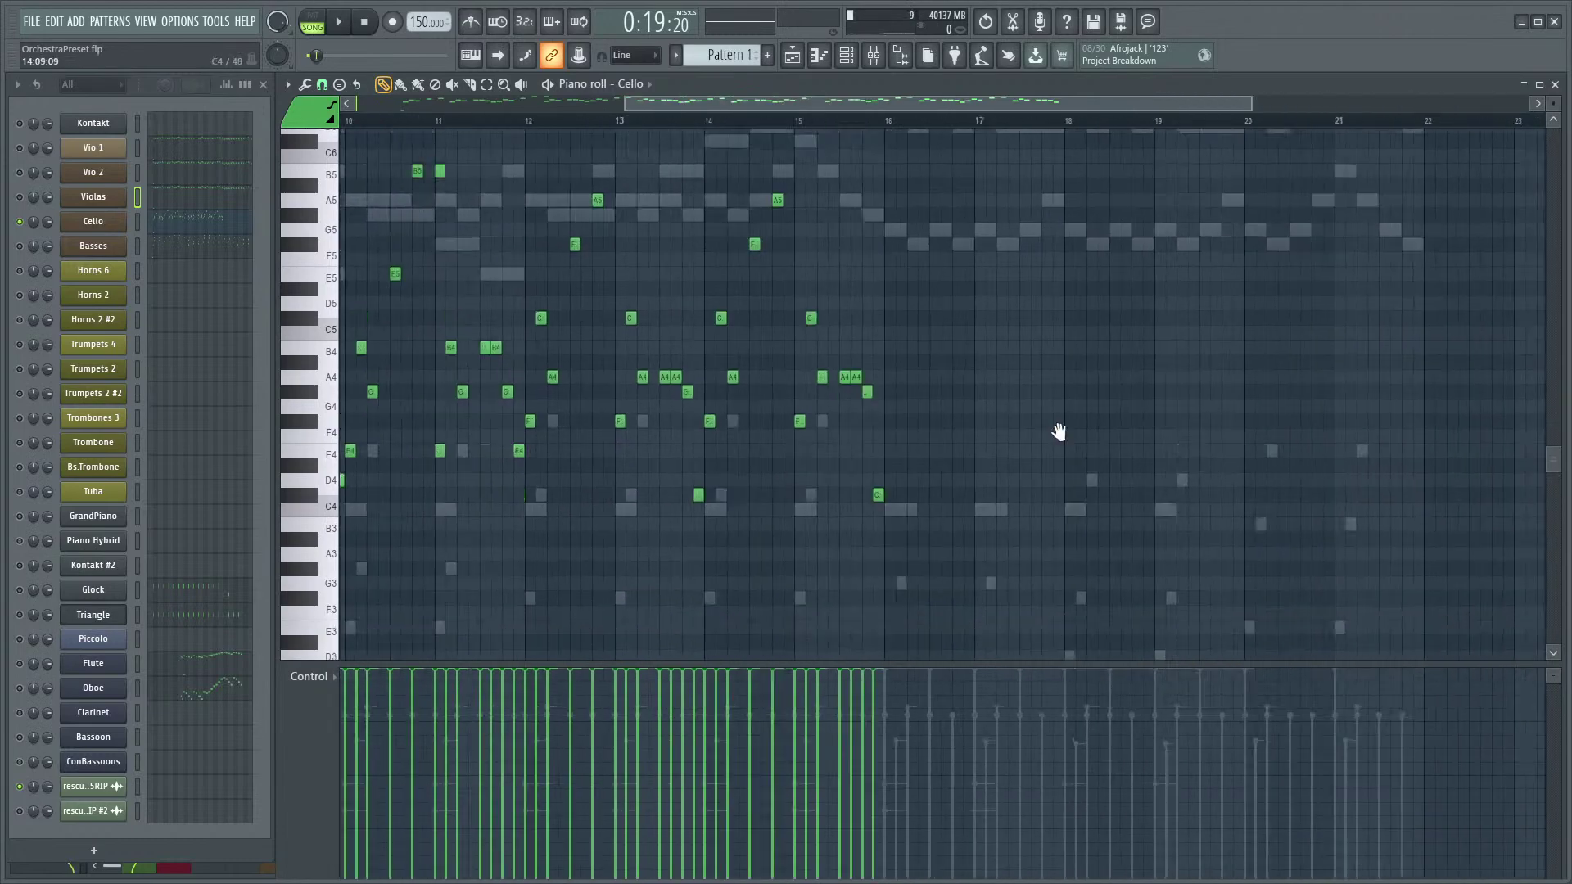
scroll(801, 515, up, 6)
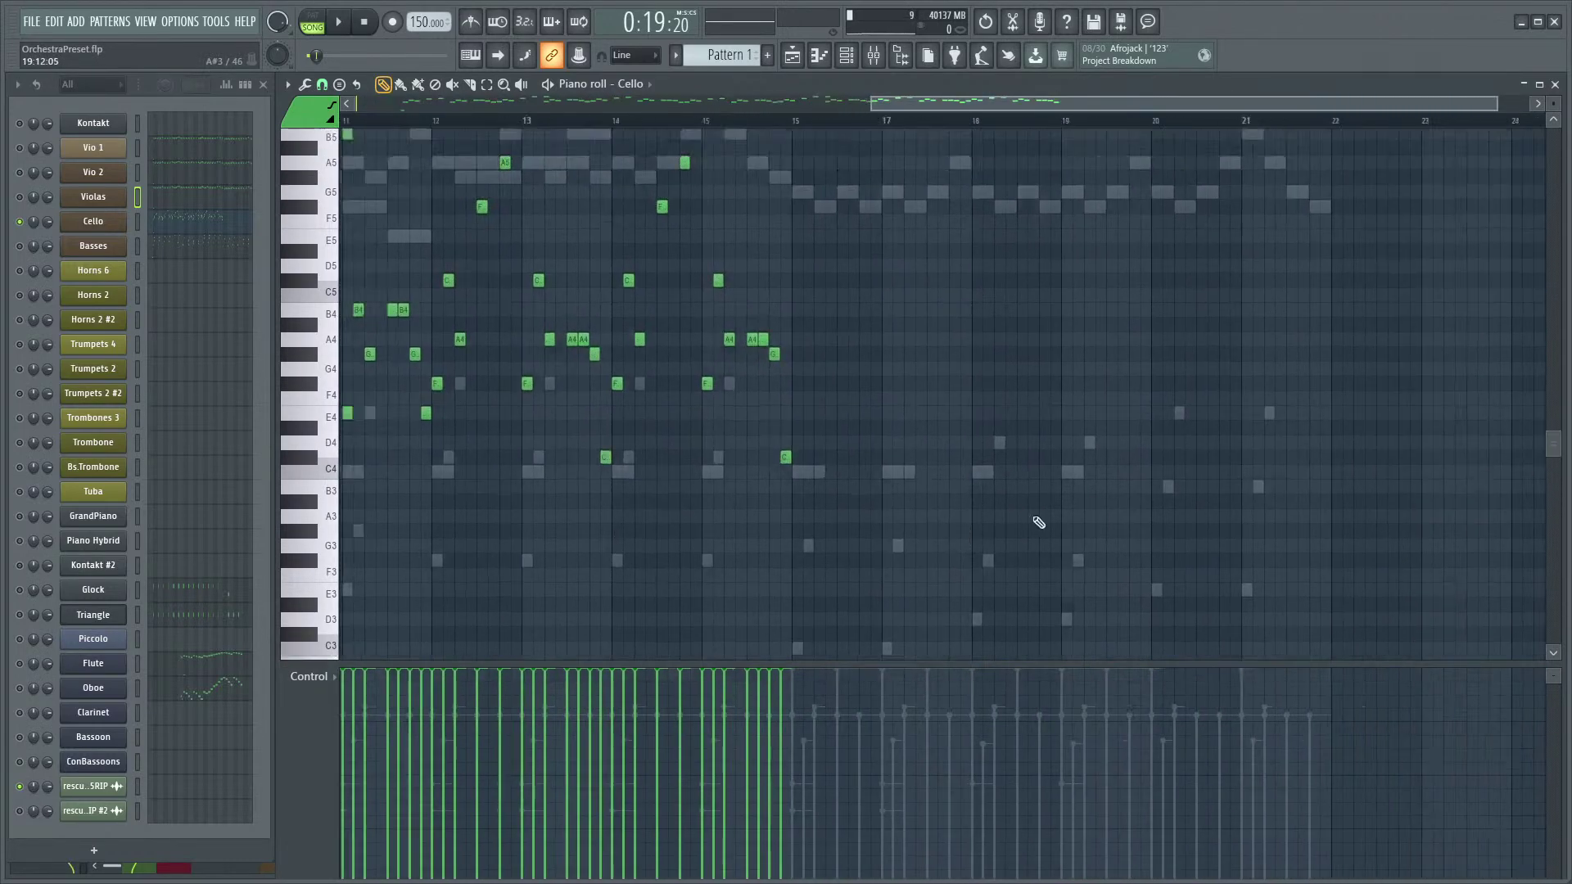
click(684, 483)
scroll(706, 524, down, 5)
scroll(622, 523, down, 4)
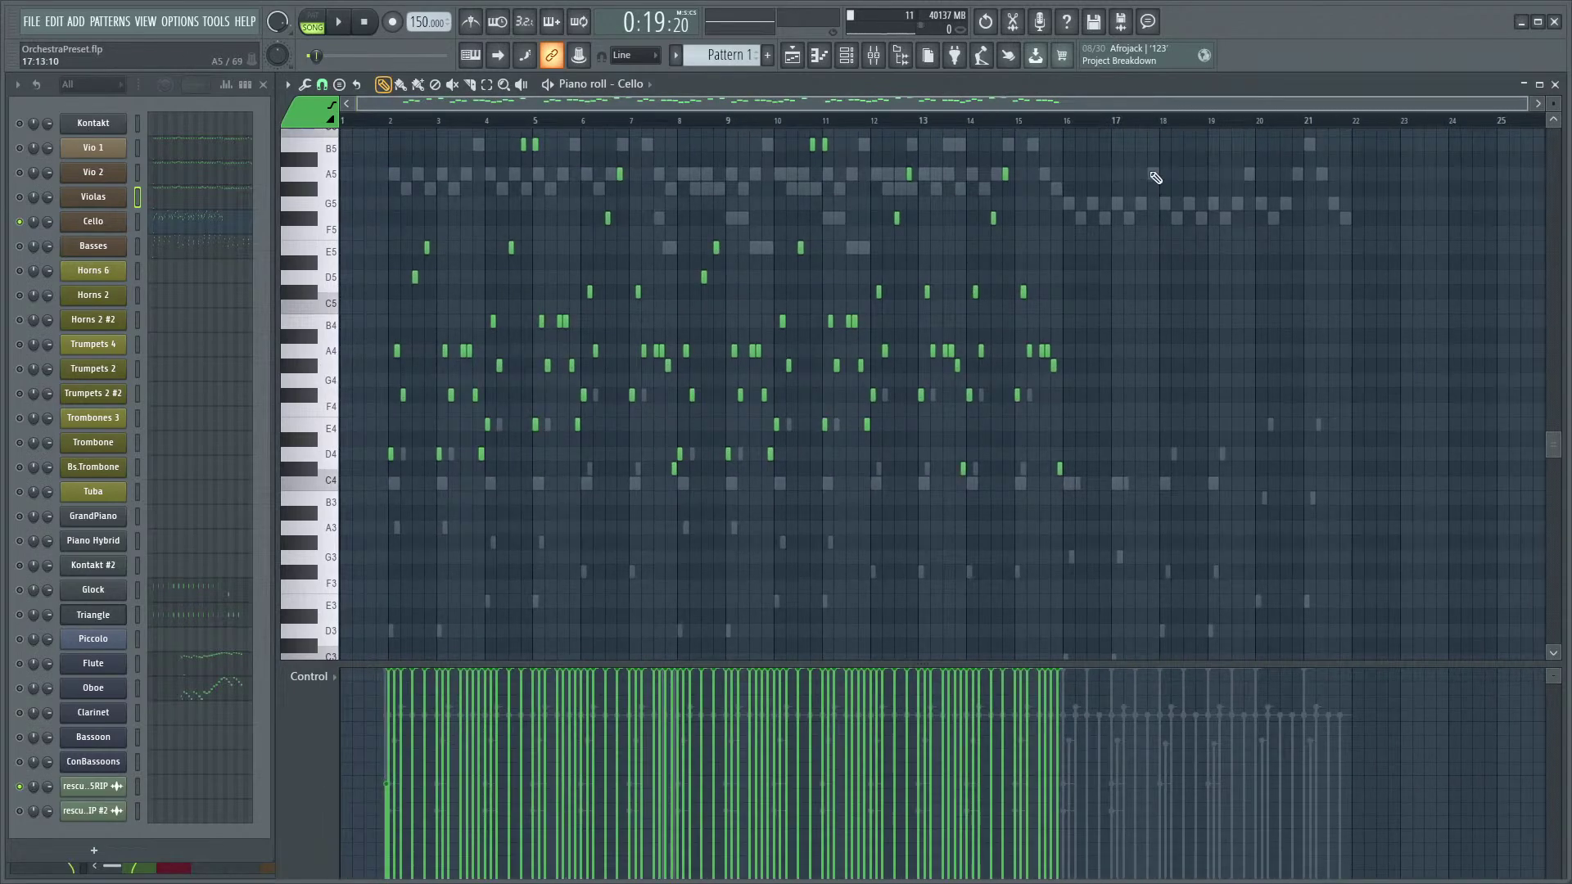
scroll(832, 546, down, 1)
scroll(425, 280, up, 4)
drag(382, 221, 678, 610)
scroll(947, 501, up, 8)
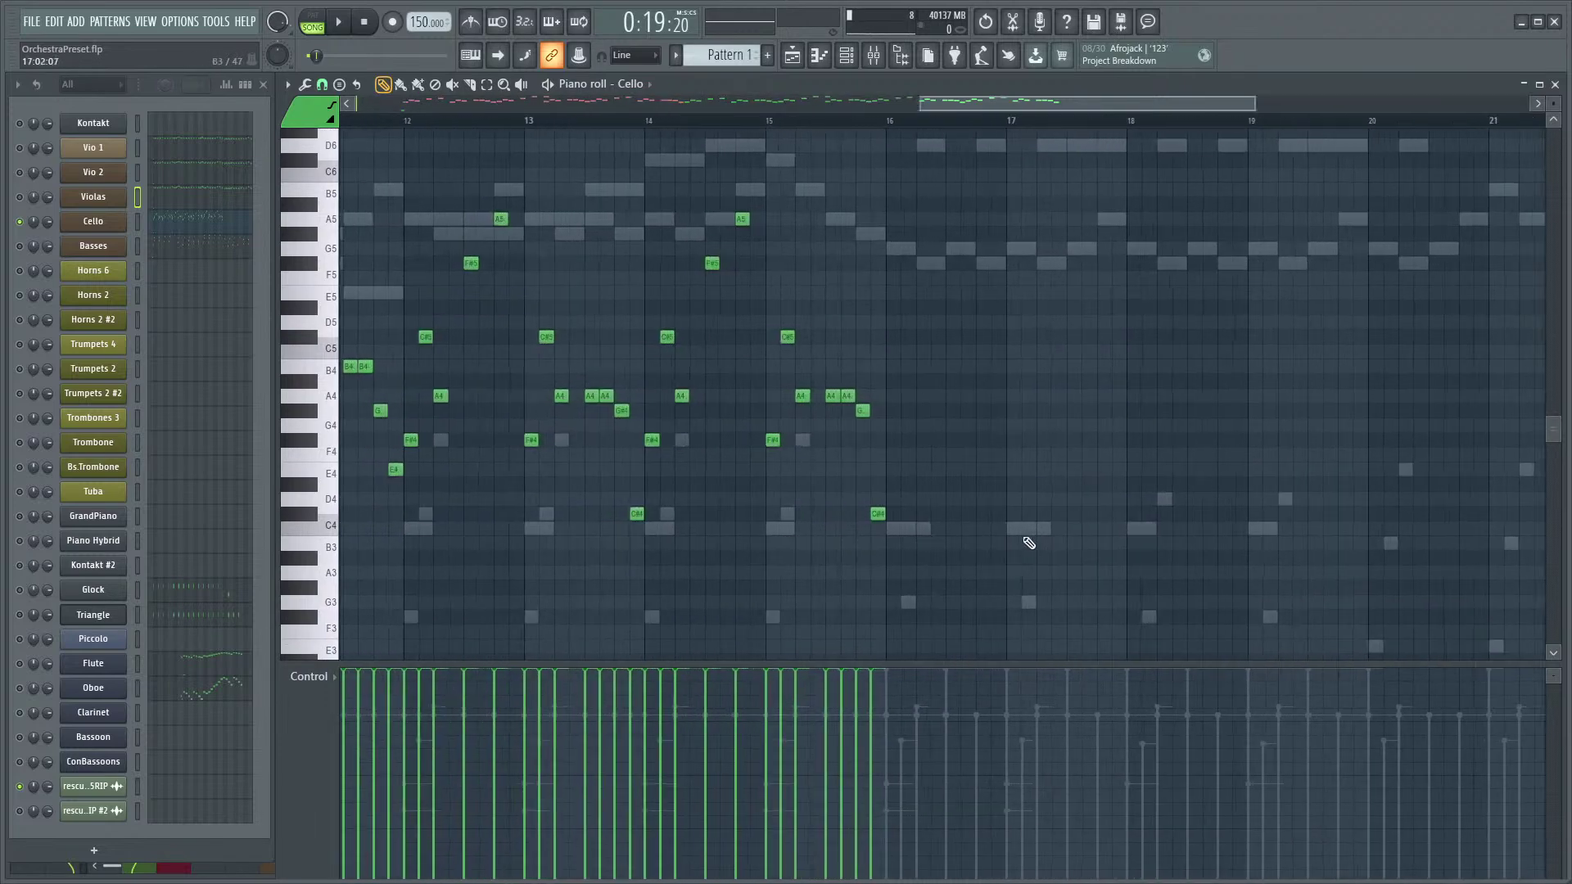
drag(991, 509, 775, 502)
key(ctrl+b)
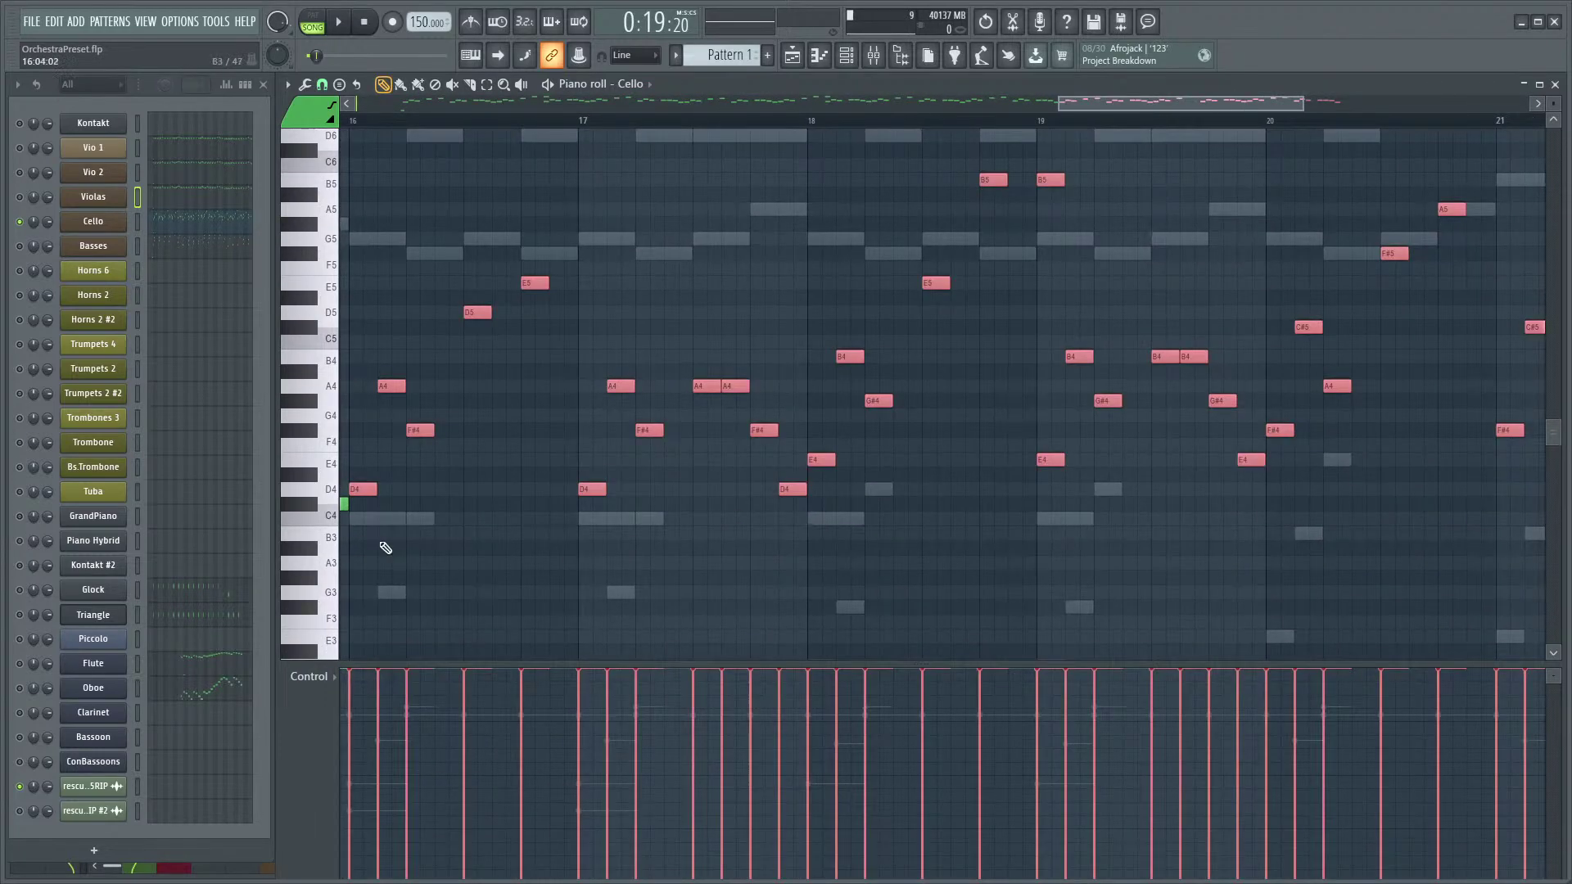
- Transpose the copied cello notes in bars 16 to 21 down two semitones and clear the selection
key(shift+Down)
key(shift+Down)
scroll(550, 326, down, 5)
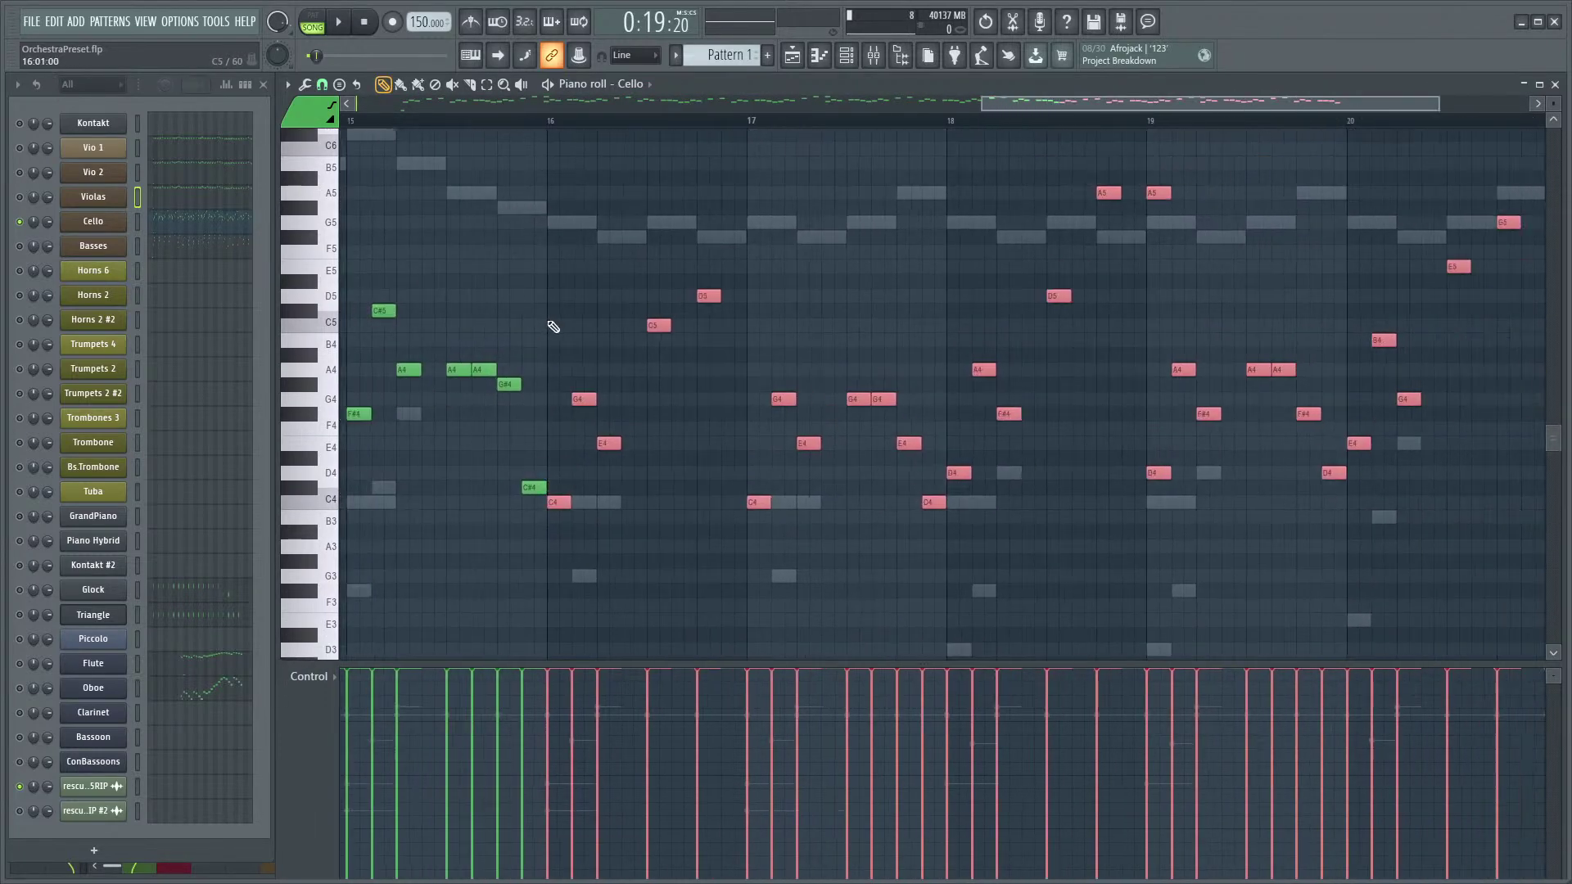
scroll(784, 309, down, 4)
scroll(1073, 262, up, 2)
key(ctrl+d)
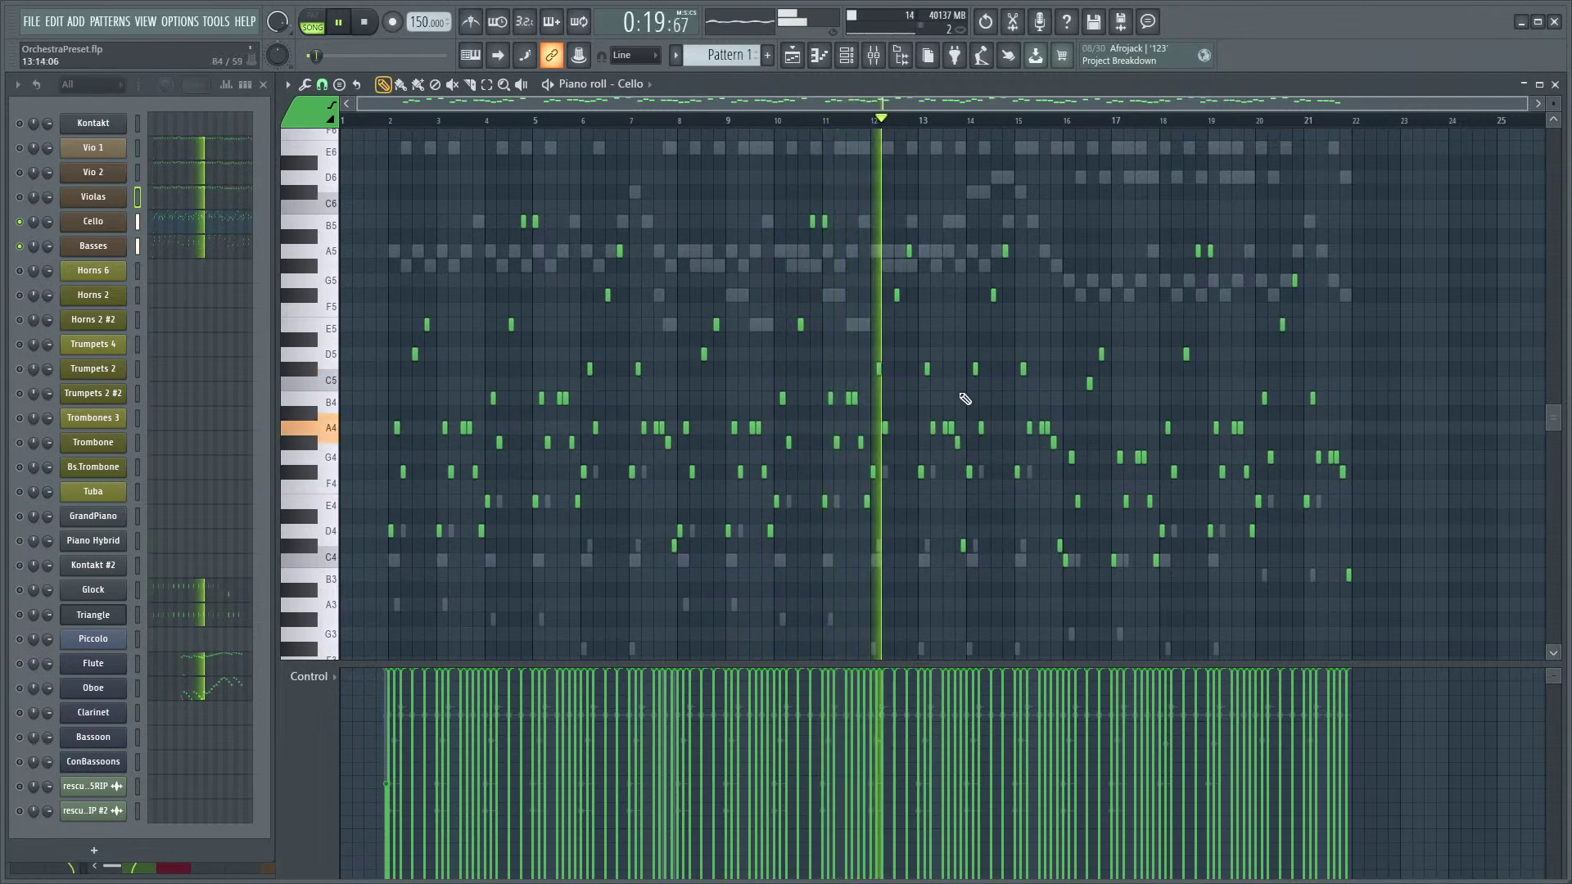
- Listen to the cello and basses from bar 12 through bar 21 to check the extended line
scroll(930, 410, up, 1)
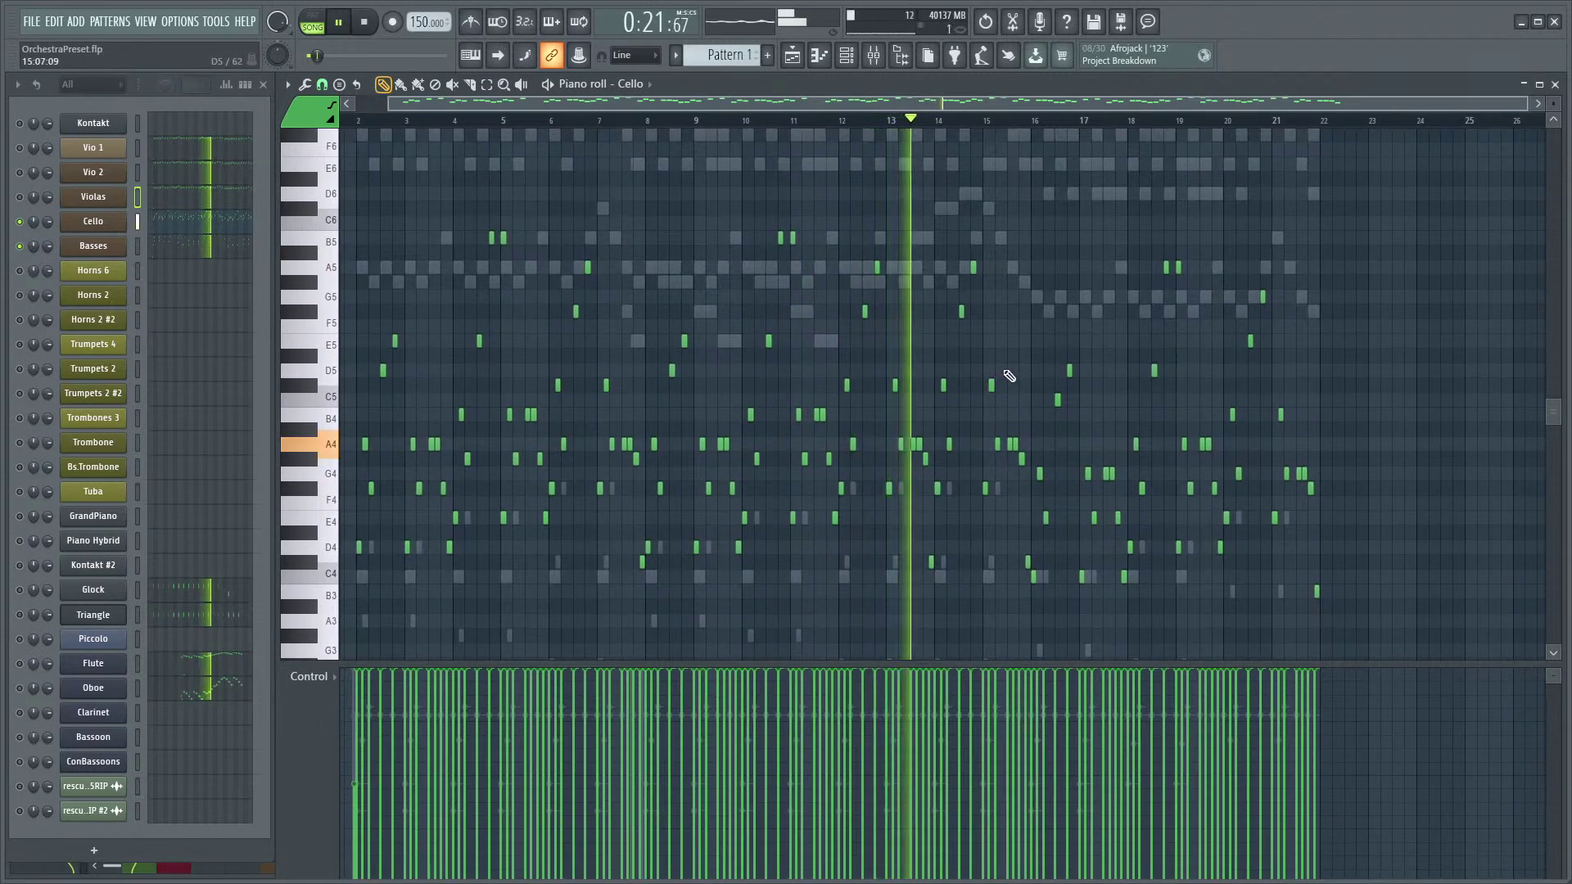
scroll(948, 362, up, 2)
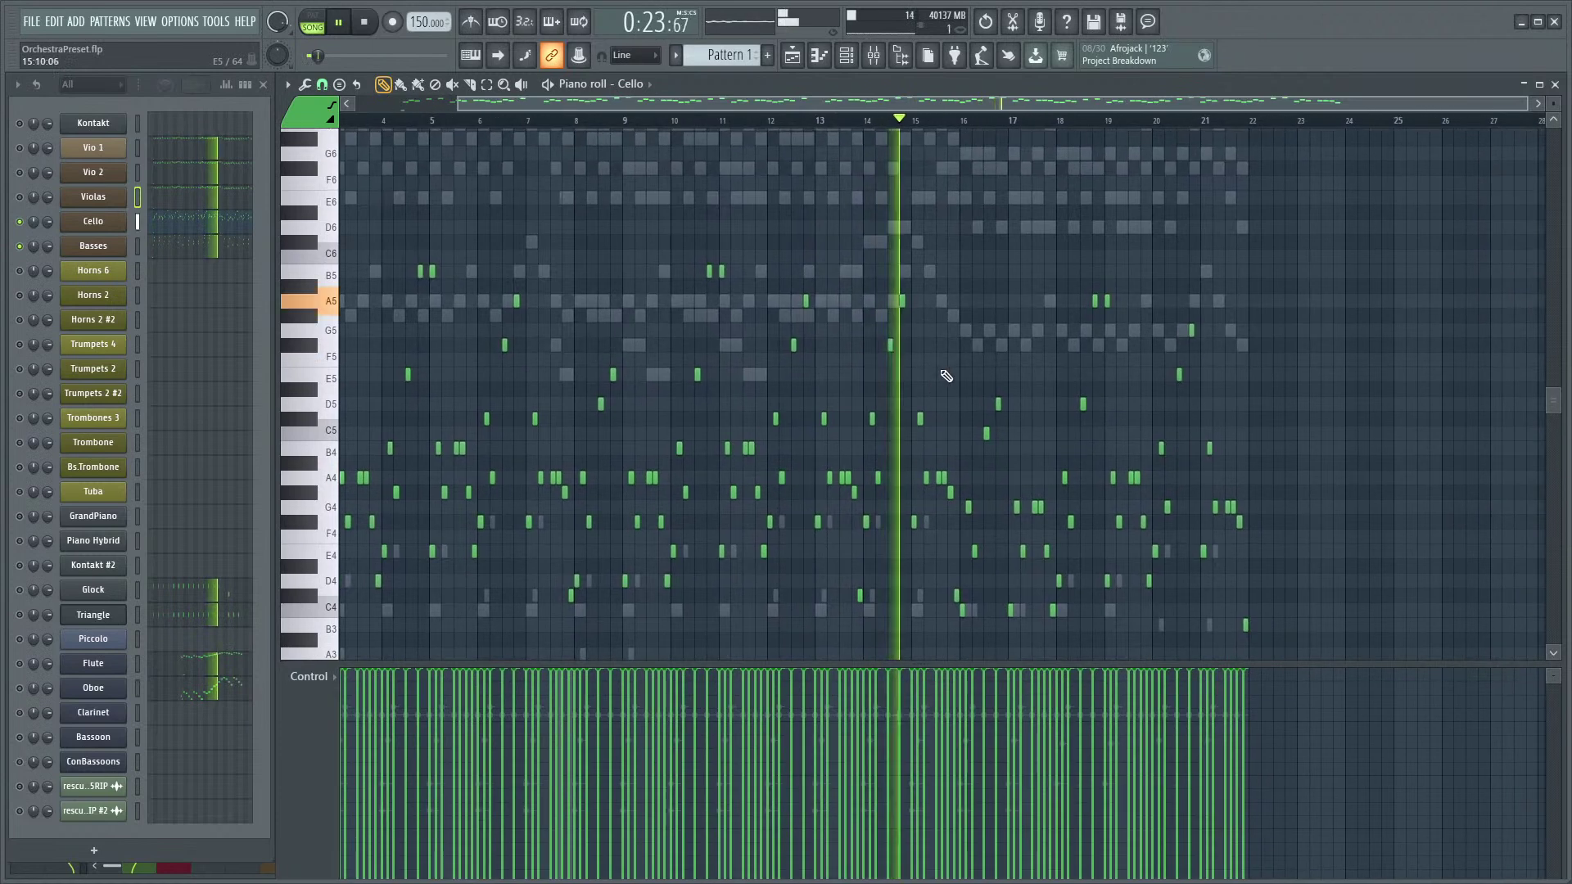
scroll(959, 376, down, 2)
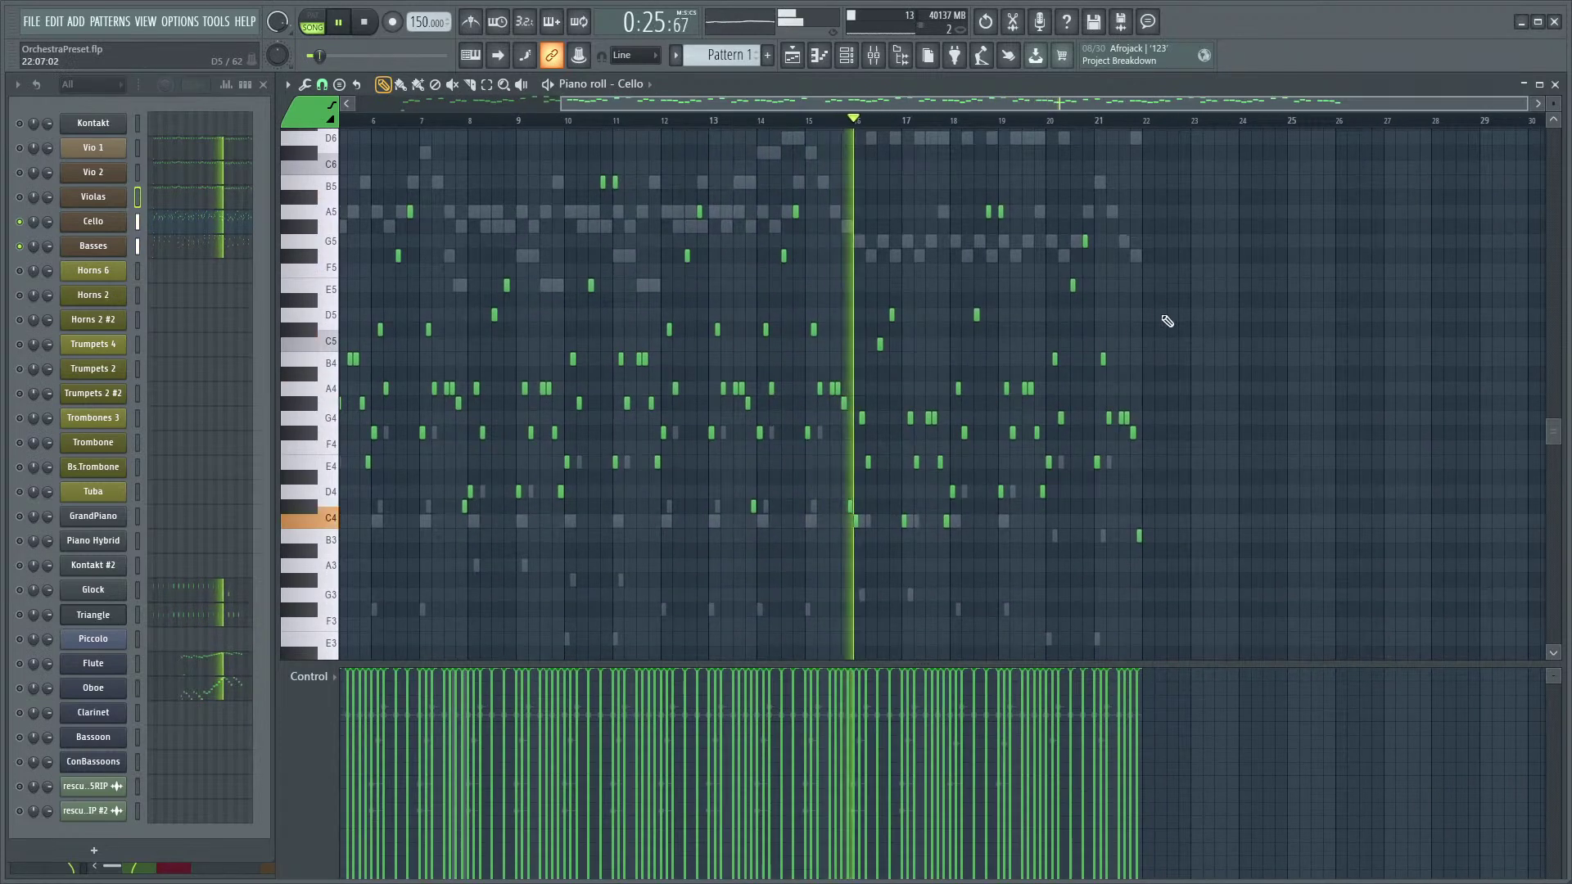
scroll(1161, 319, down, 2)
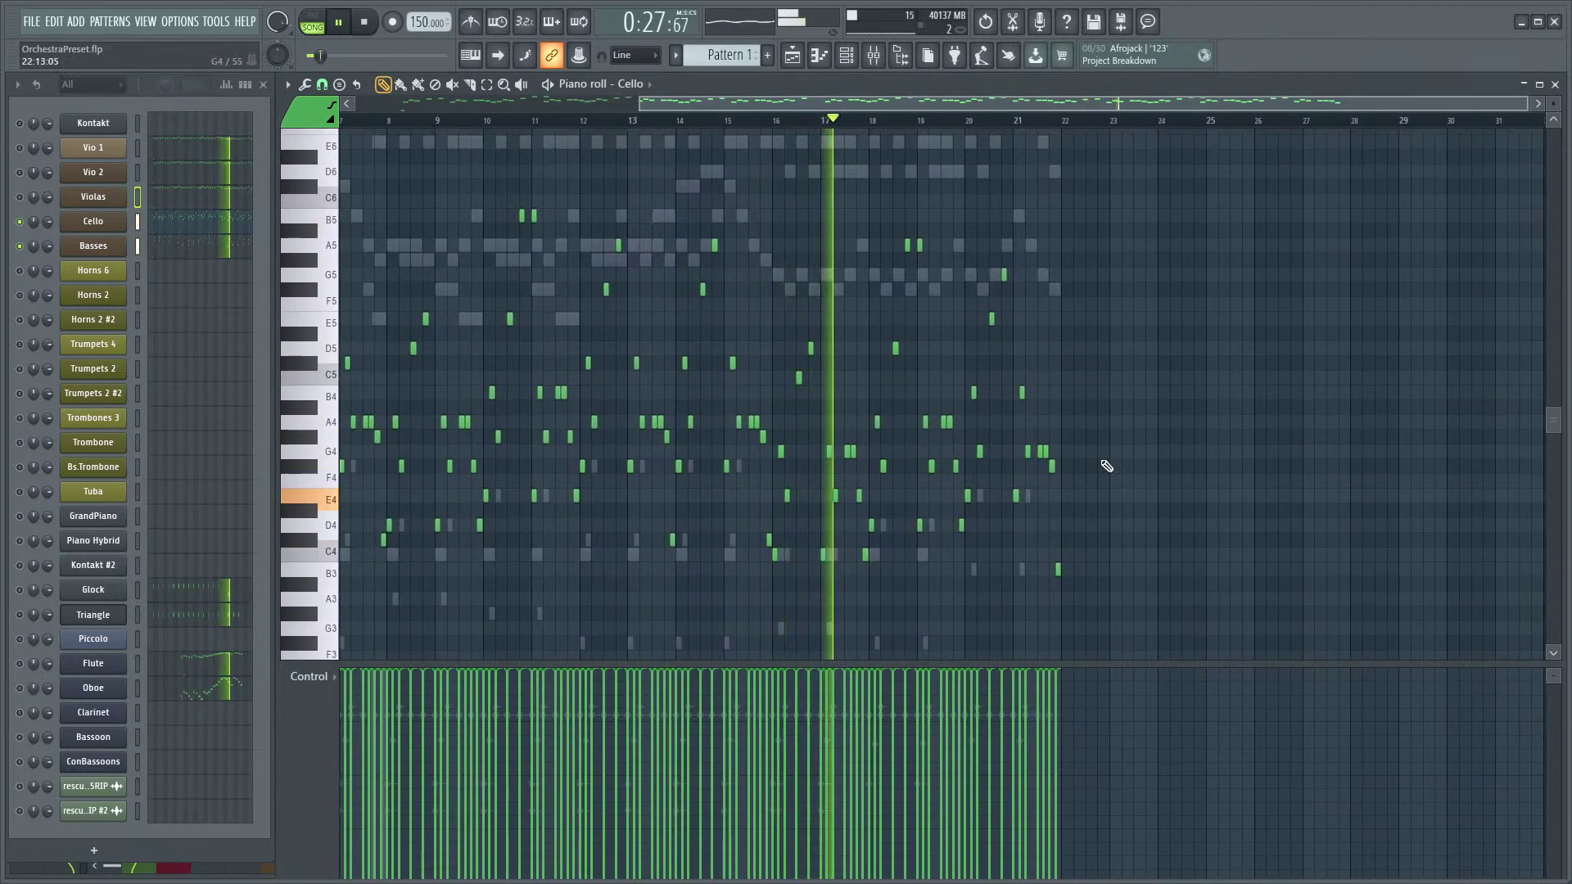
scroll(1097, 516, down, 3)
scroll(1130, 409, up, 4)
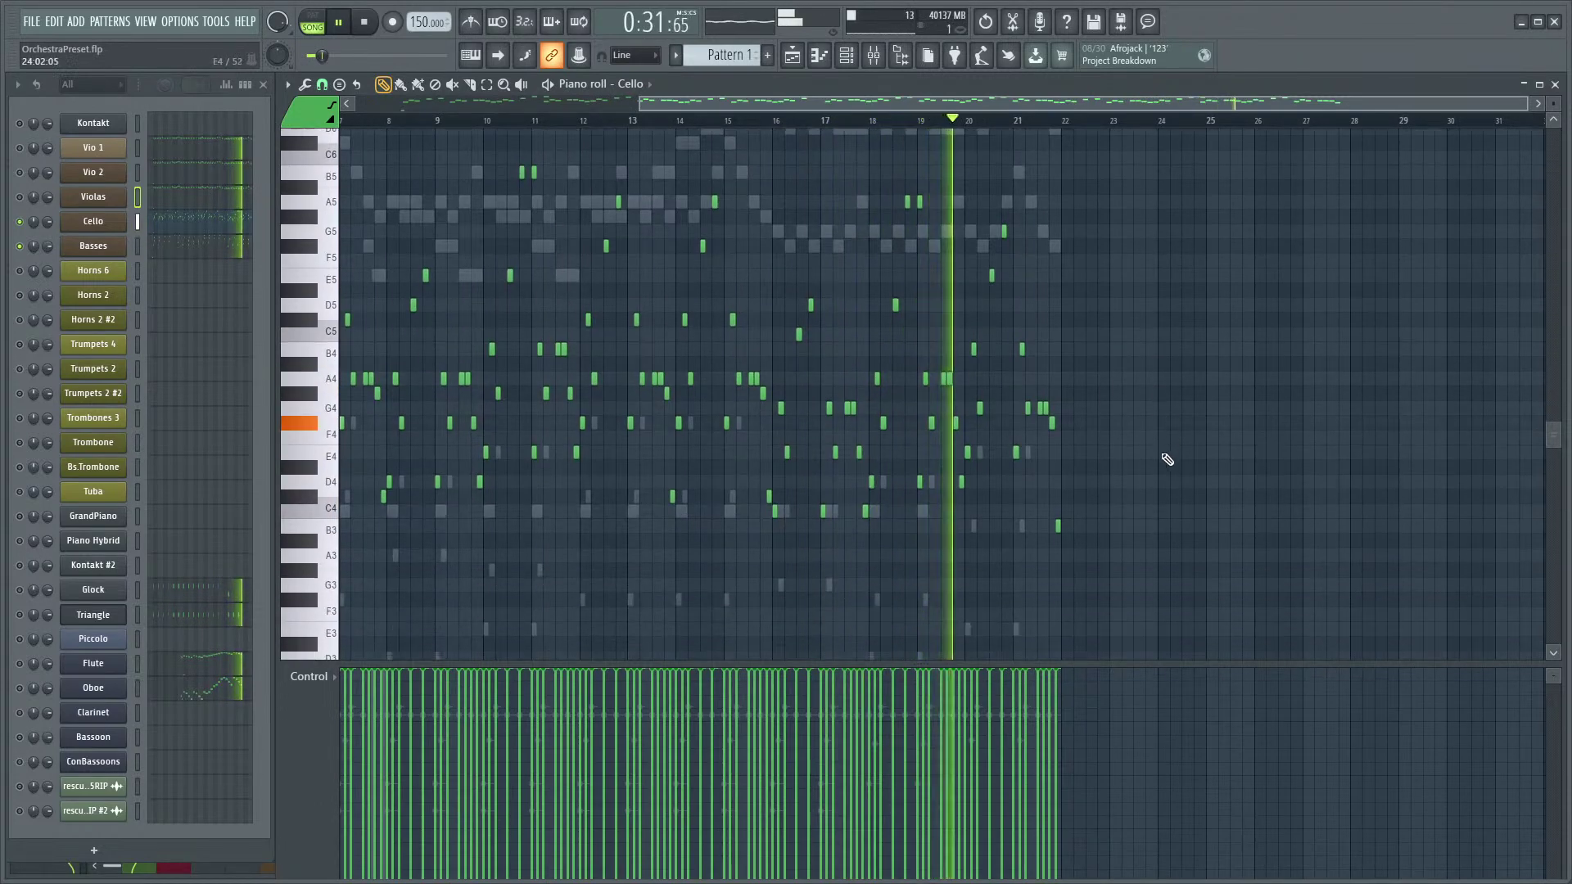
scroll(1168, 456, up, 3)
drag(1213, 373, 1177, 388)
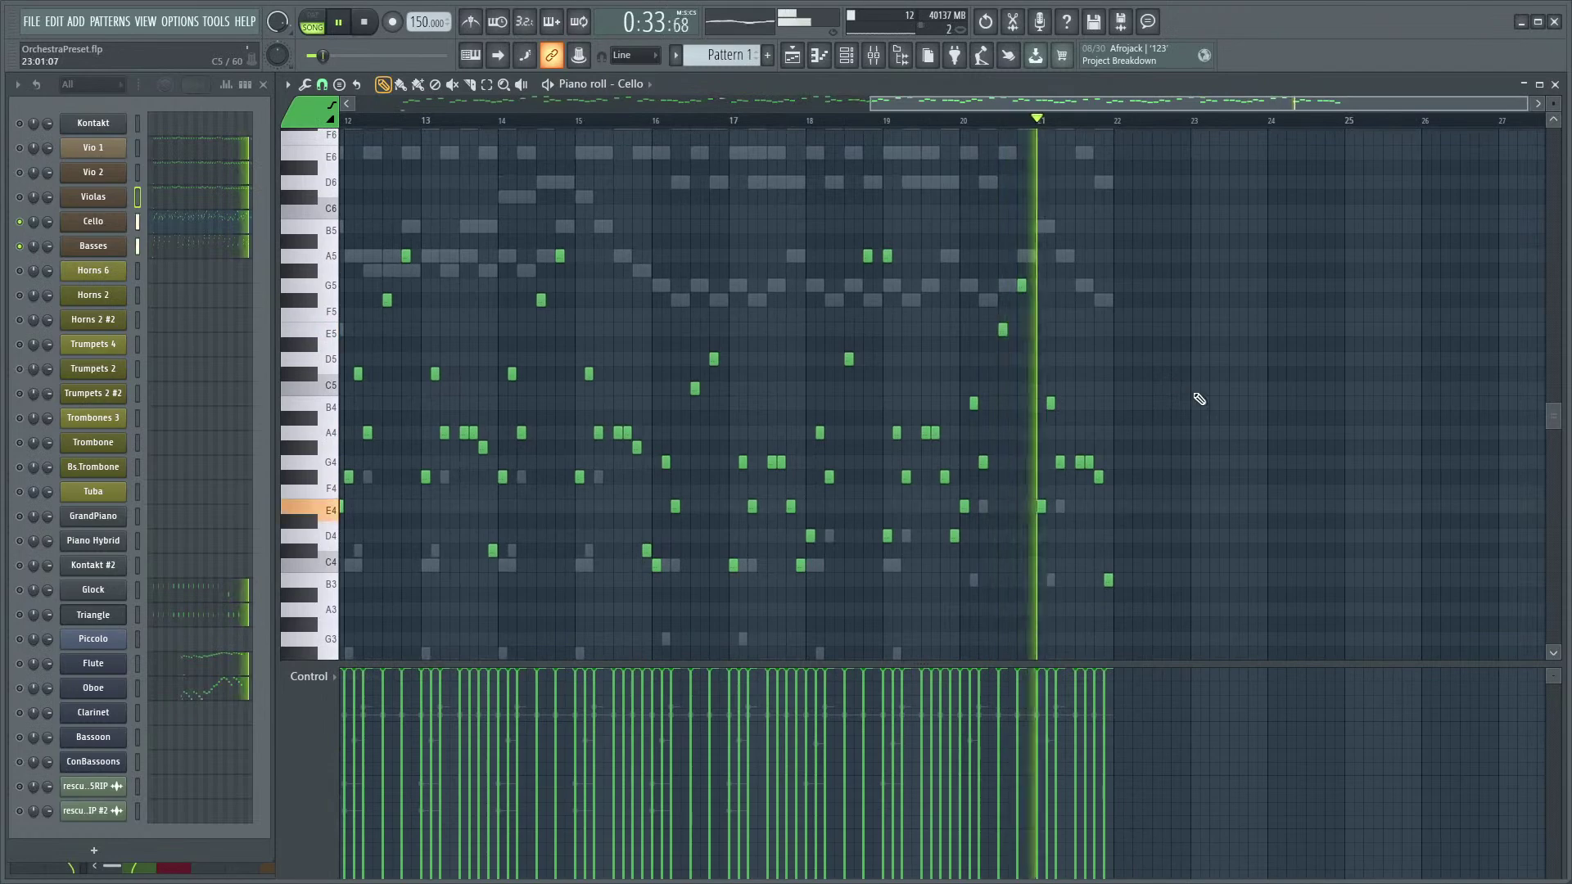
scroll(751, 411, down, 3)
scroll(657, 360, down, 3)
scroll(510, 325, down, 2)
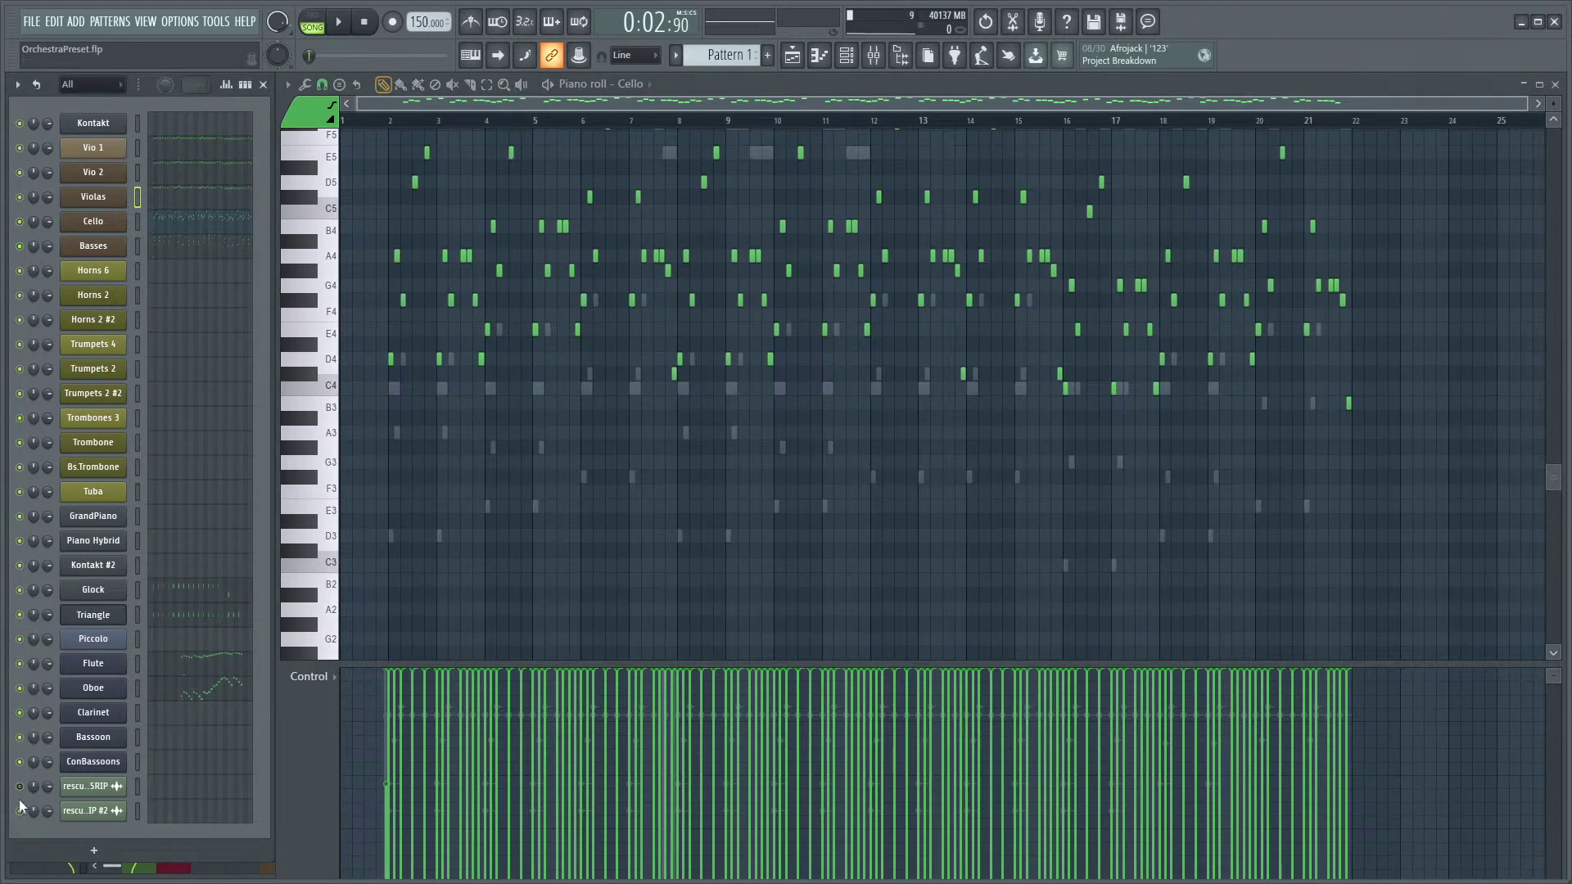
- Play the arrangement from bar 2 with all instrument channels on and the two audio clip channels muted
scroll(672, 508, up, 1)
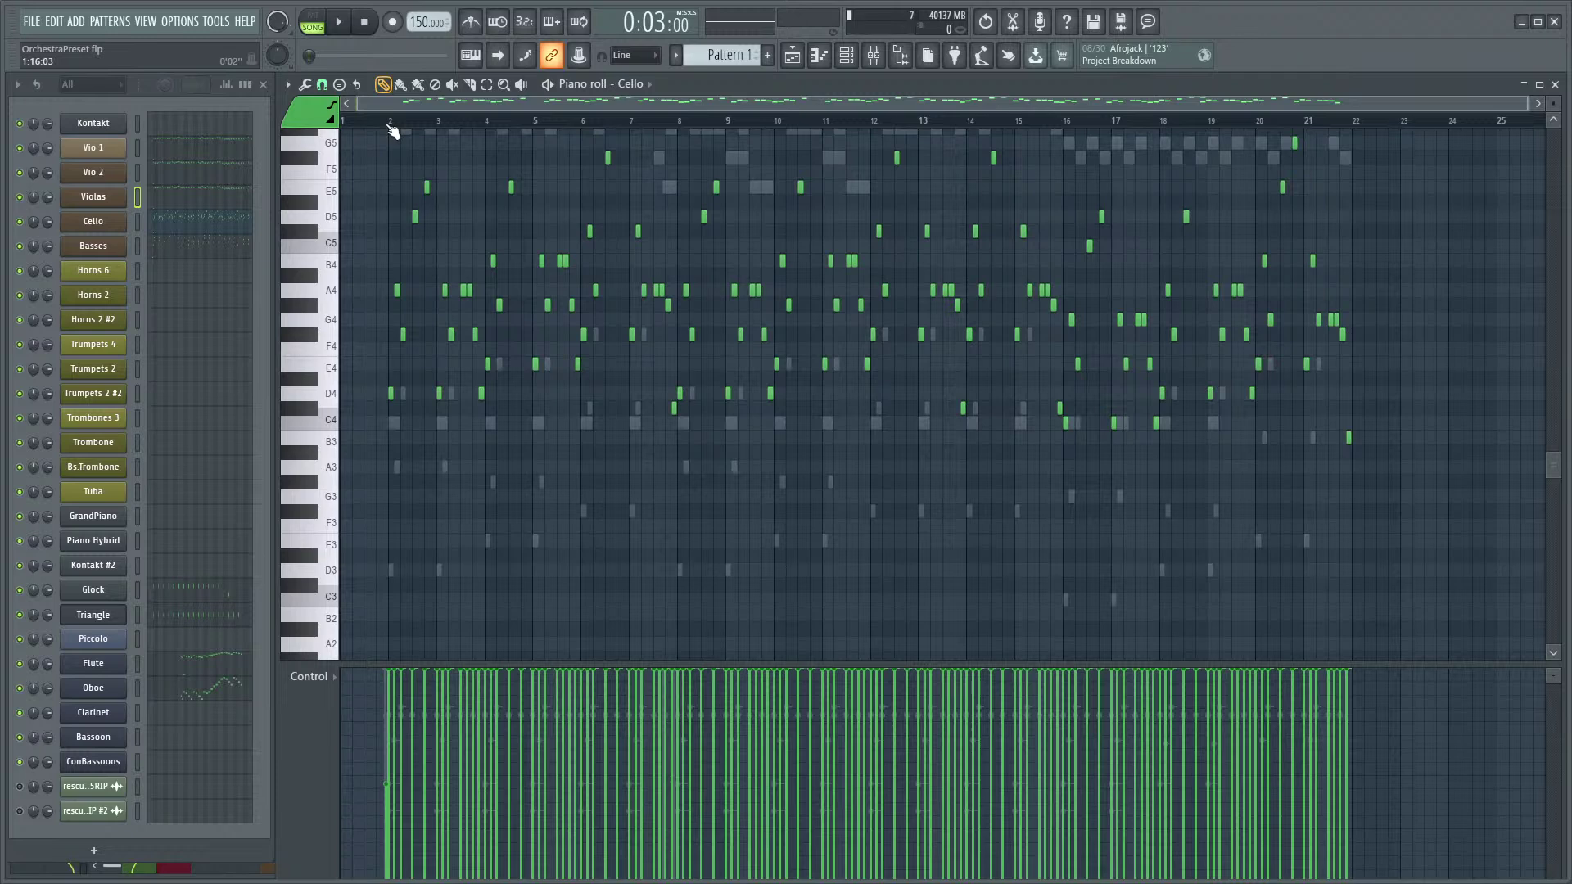
key(space)
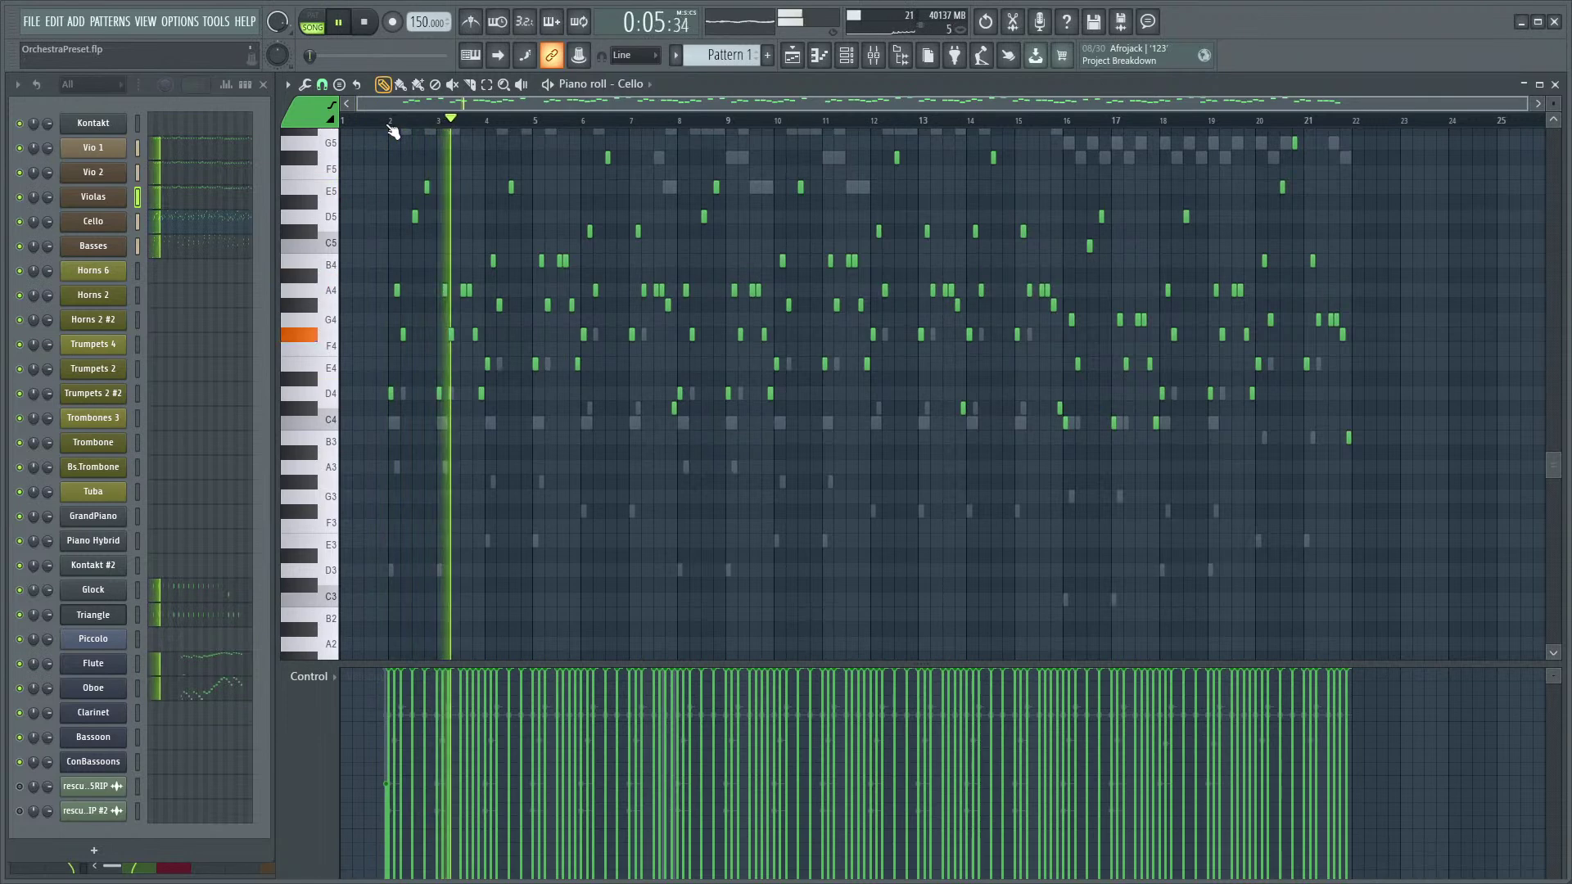
scroll(489, 368, up, 3)
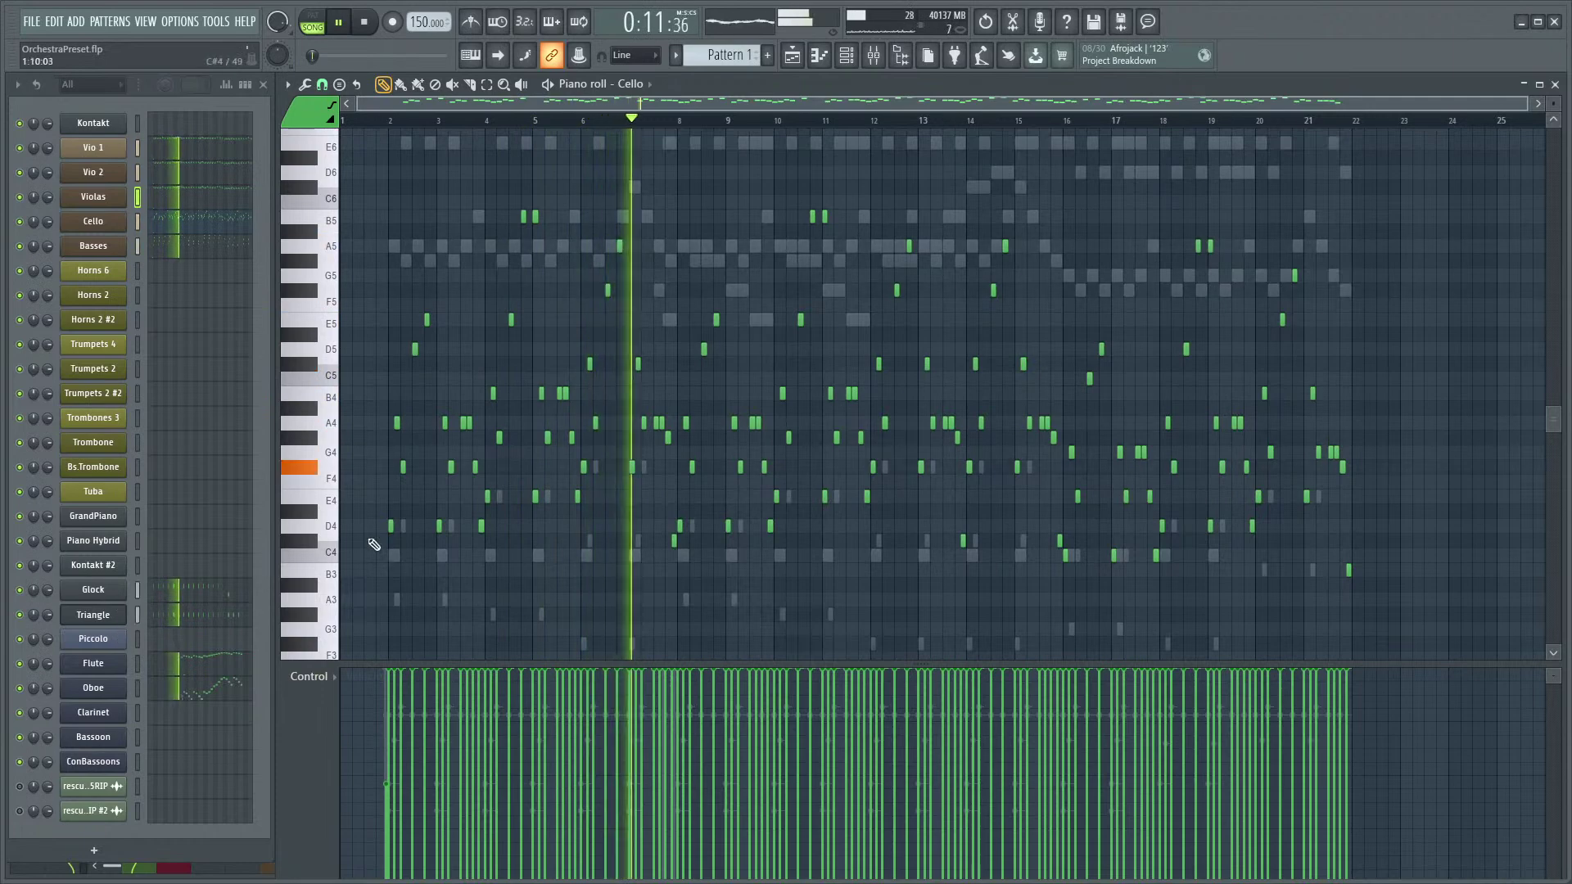
- Lower the Triangle and Glock mixer faders together to -9.6 dB and -3.5 dB during playback
key(F9)
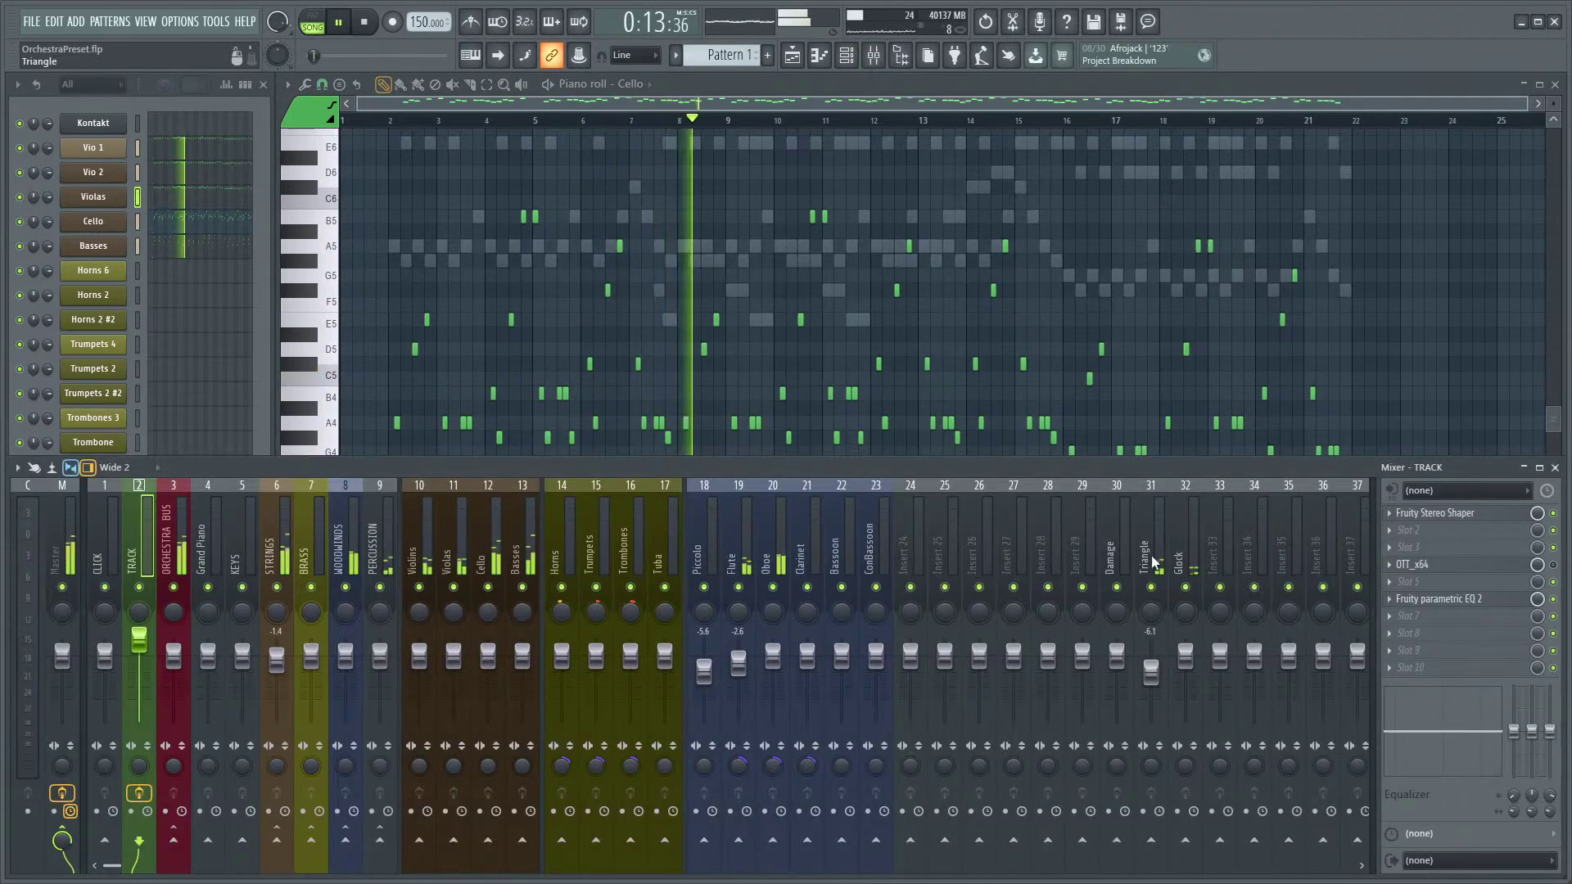
click(1149, 560)
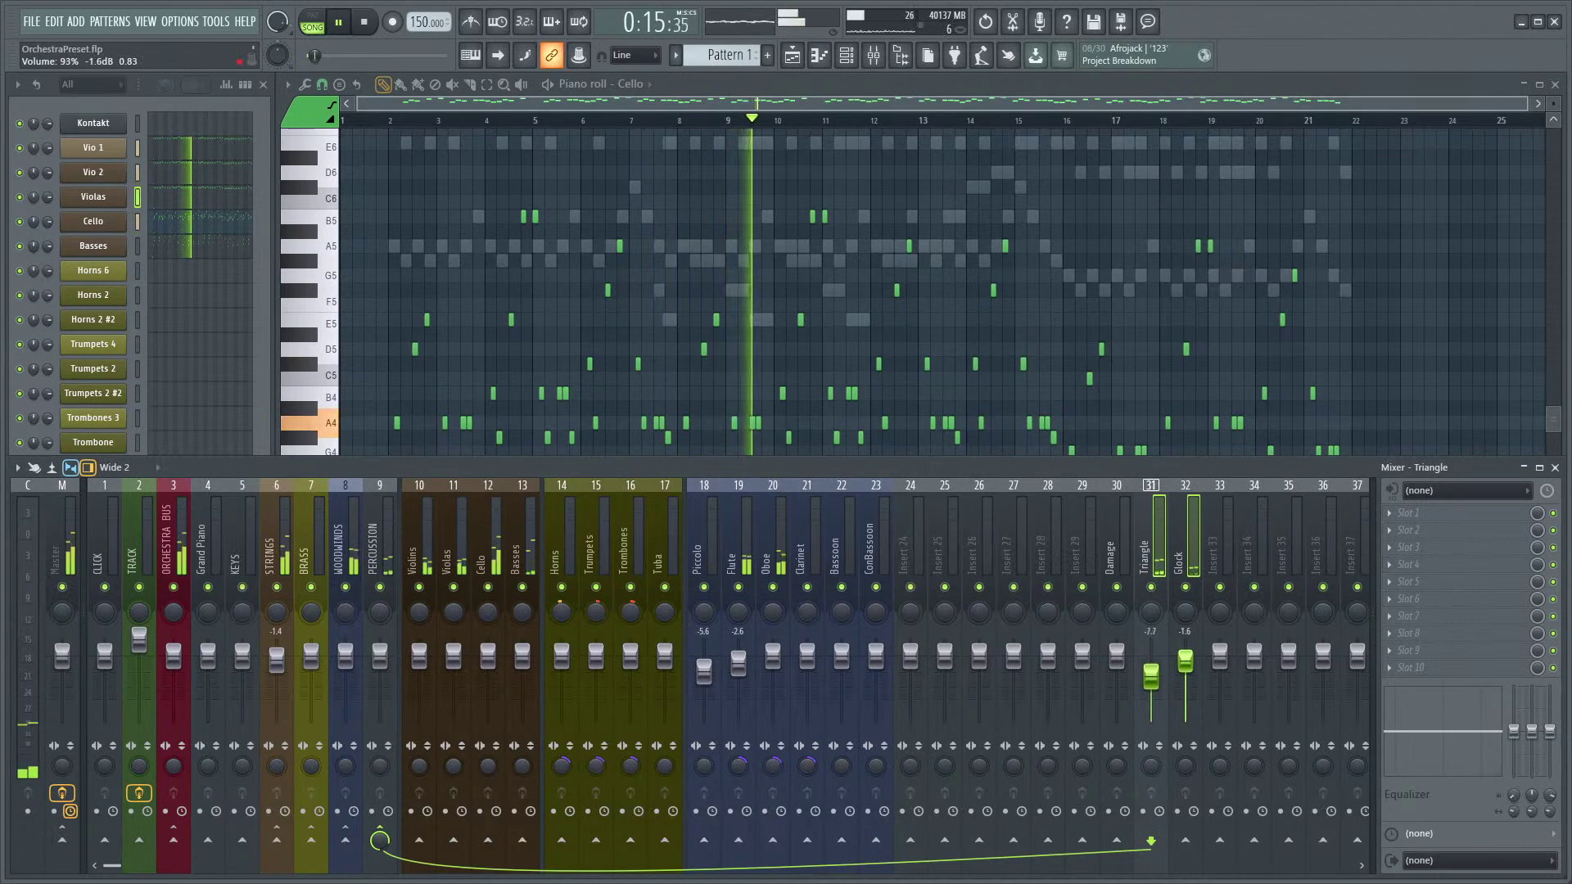
key(F7)
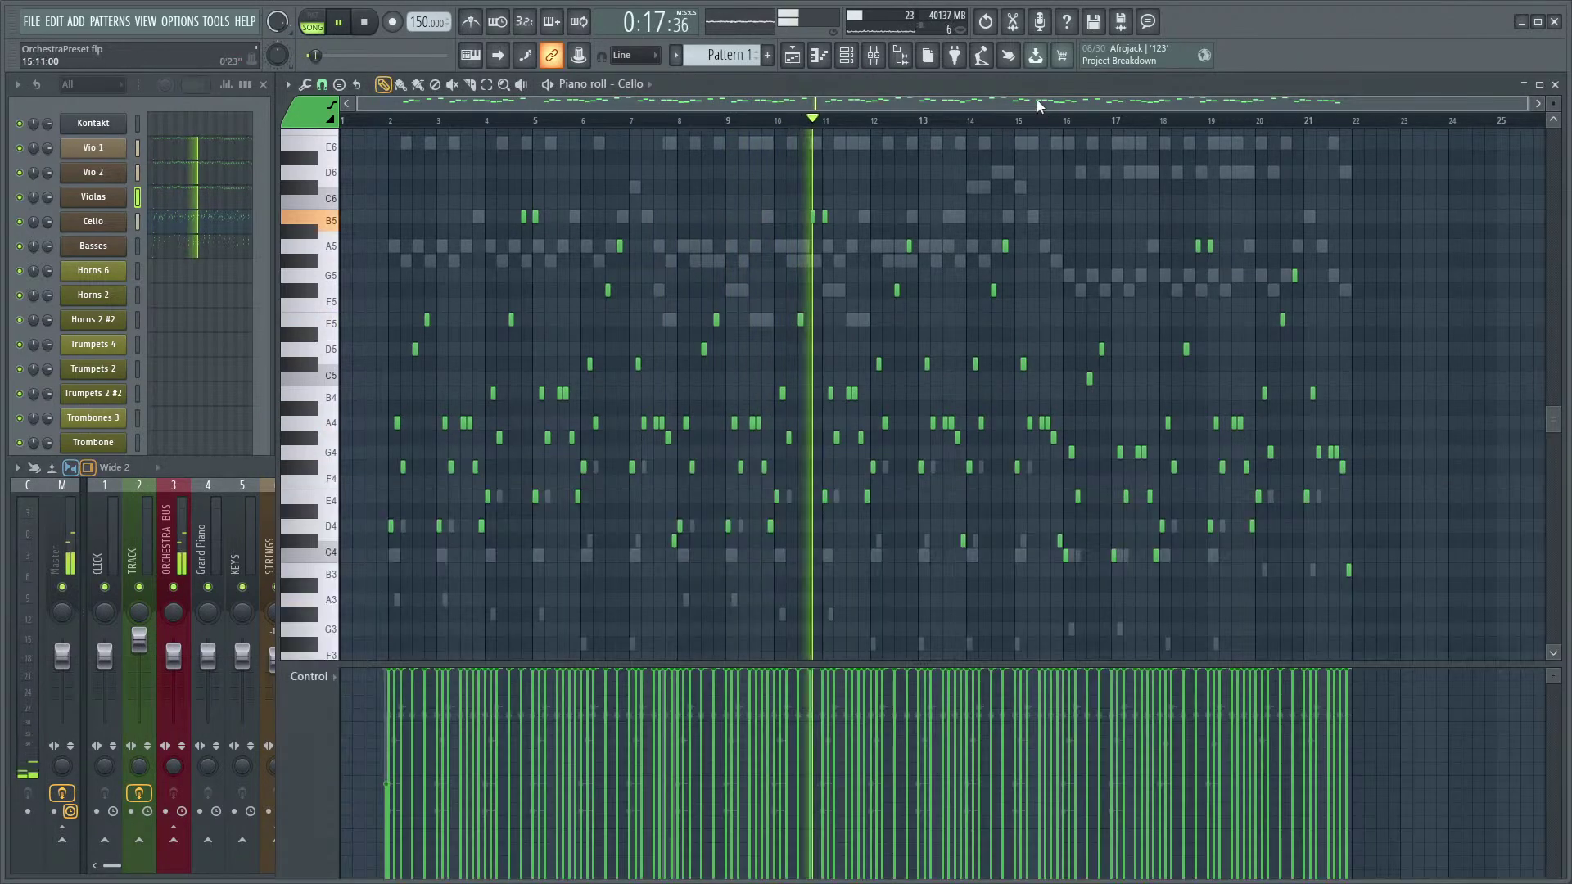
- Listen to the rest of the arrangement through bar 21 while following the cello line in the piano roll
scroll(1077, 343, up, 3)
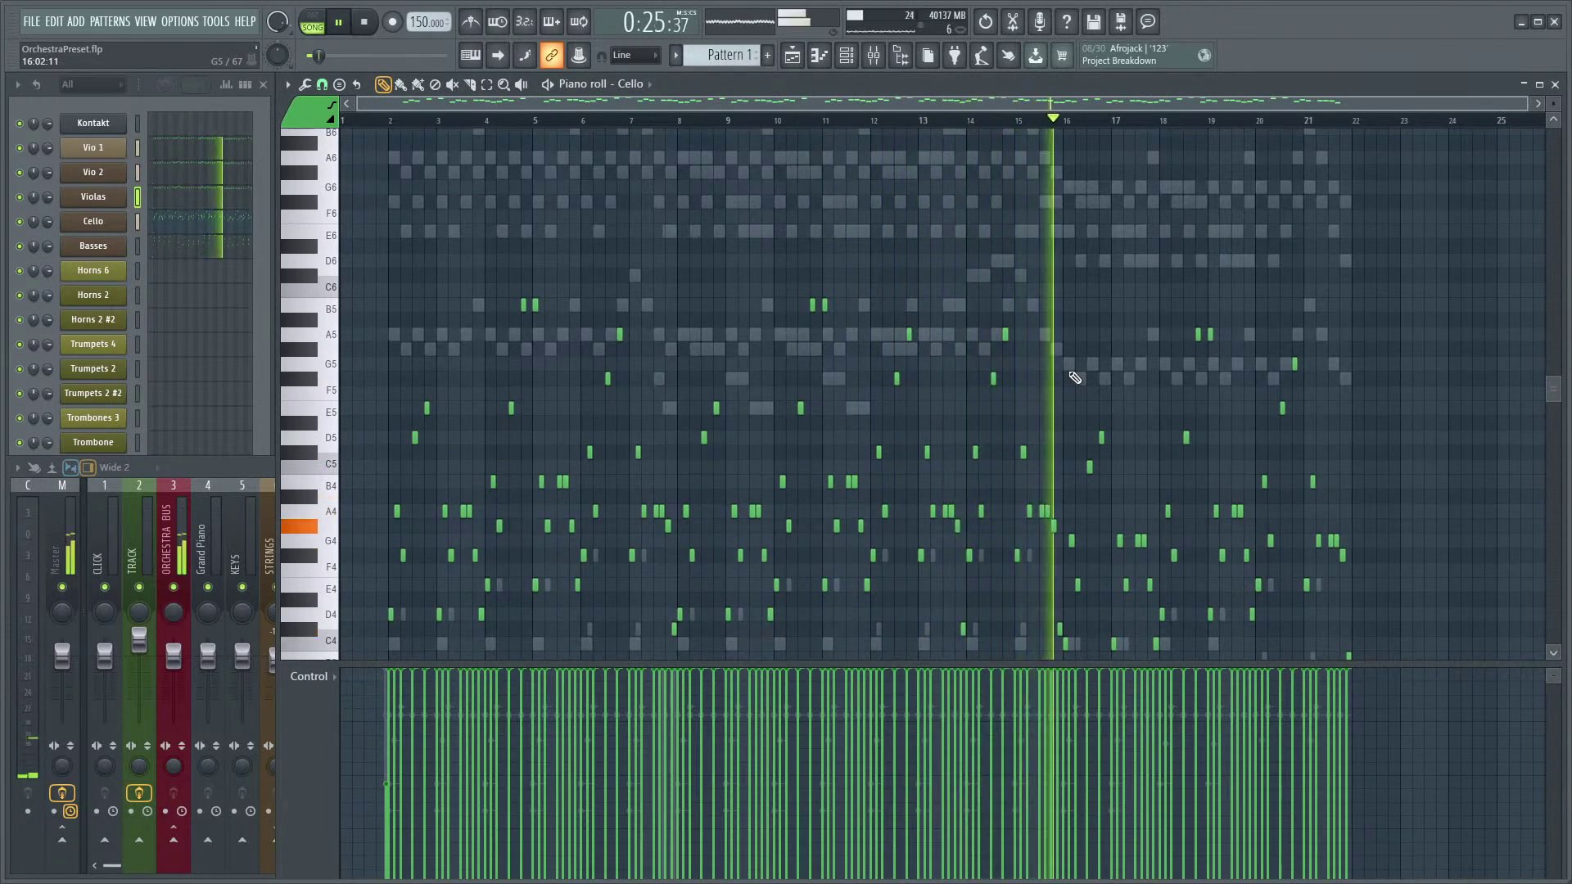
scroll(1157, 393, down, 2)
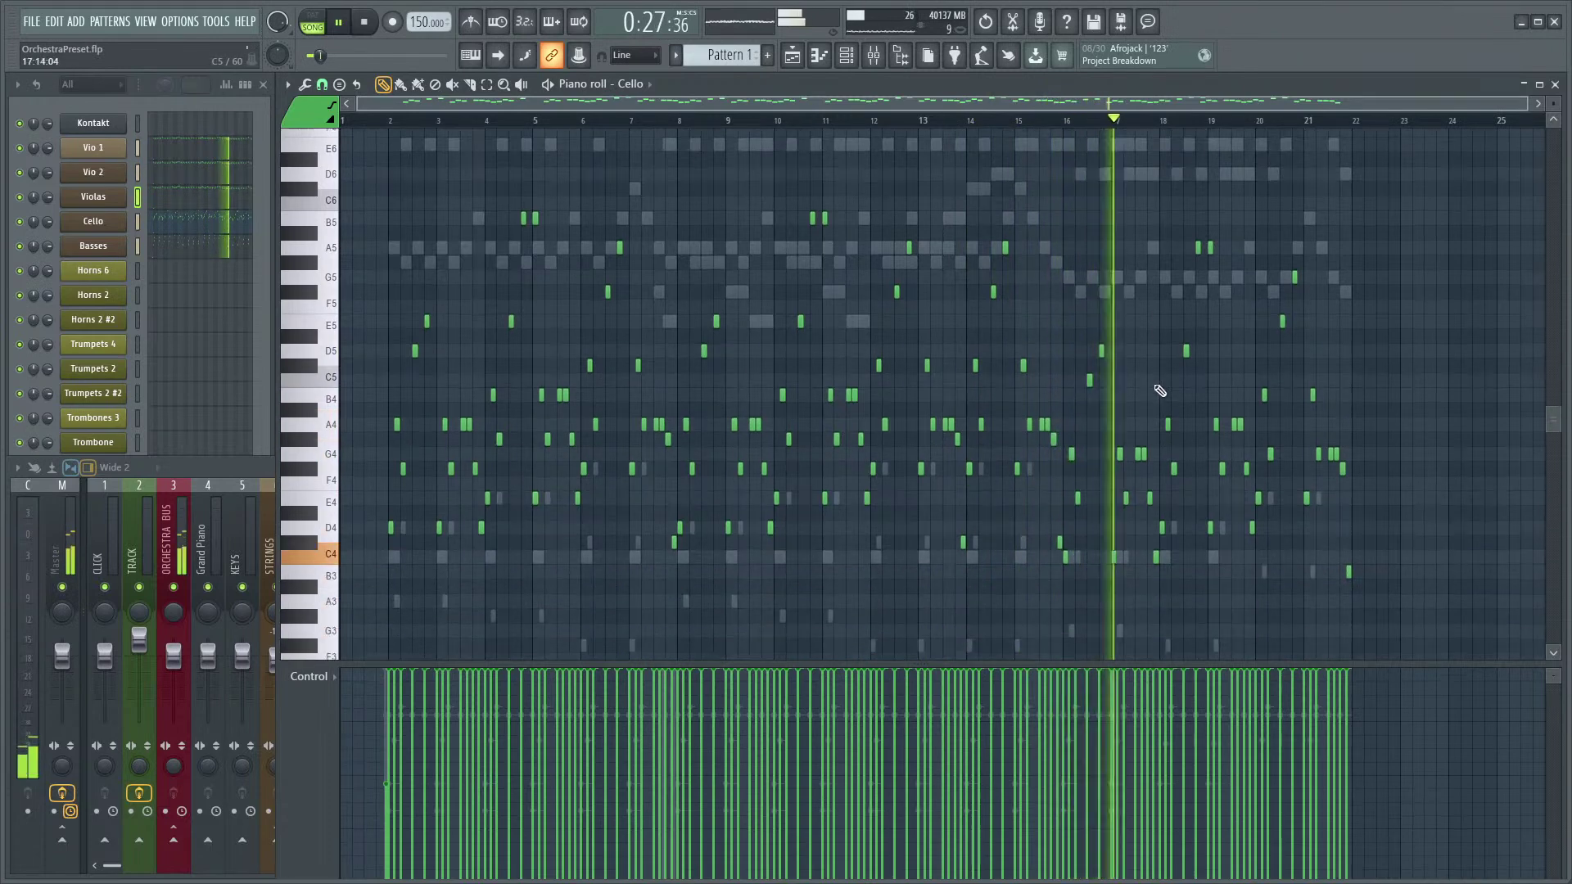
scroll(1142, 360, right, 4)
scroll(1142, 360, down, 1)
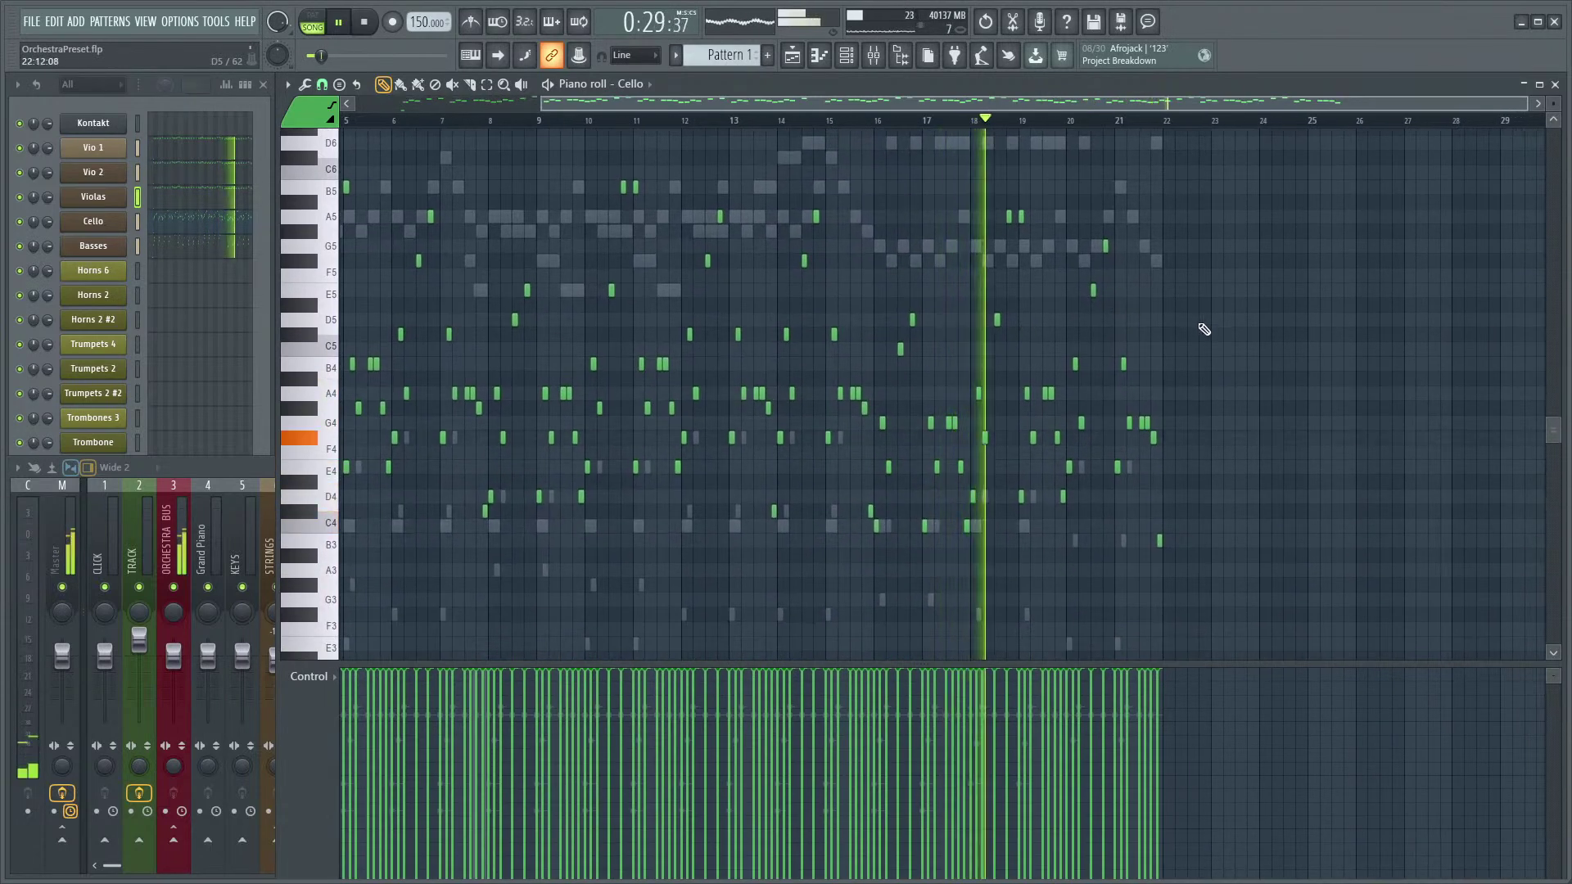
scroll(1167, 385, up, 2)
scroll(1166, 385, right, 1)
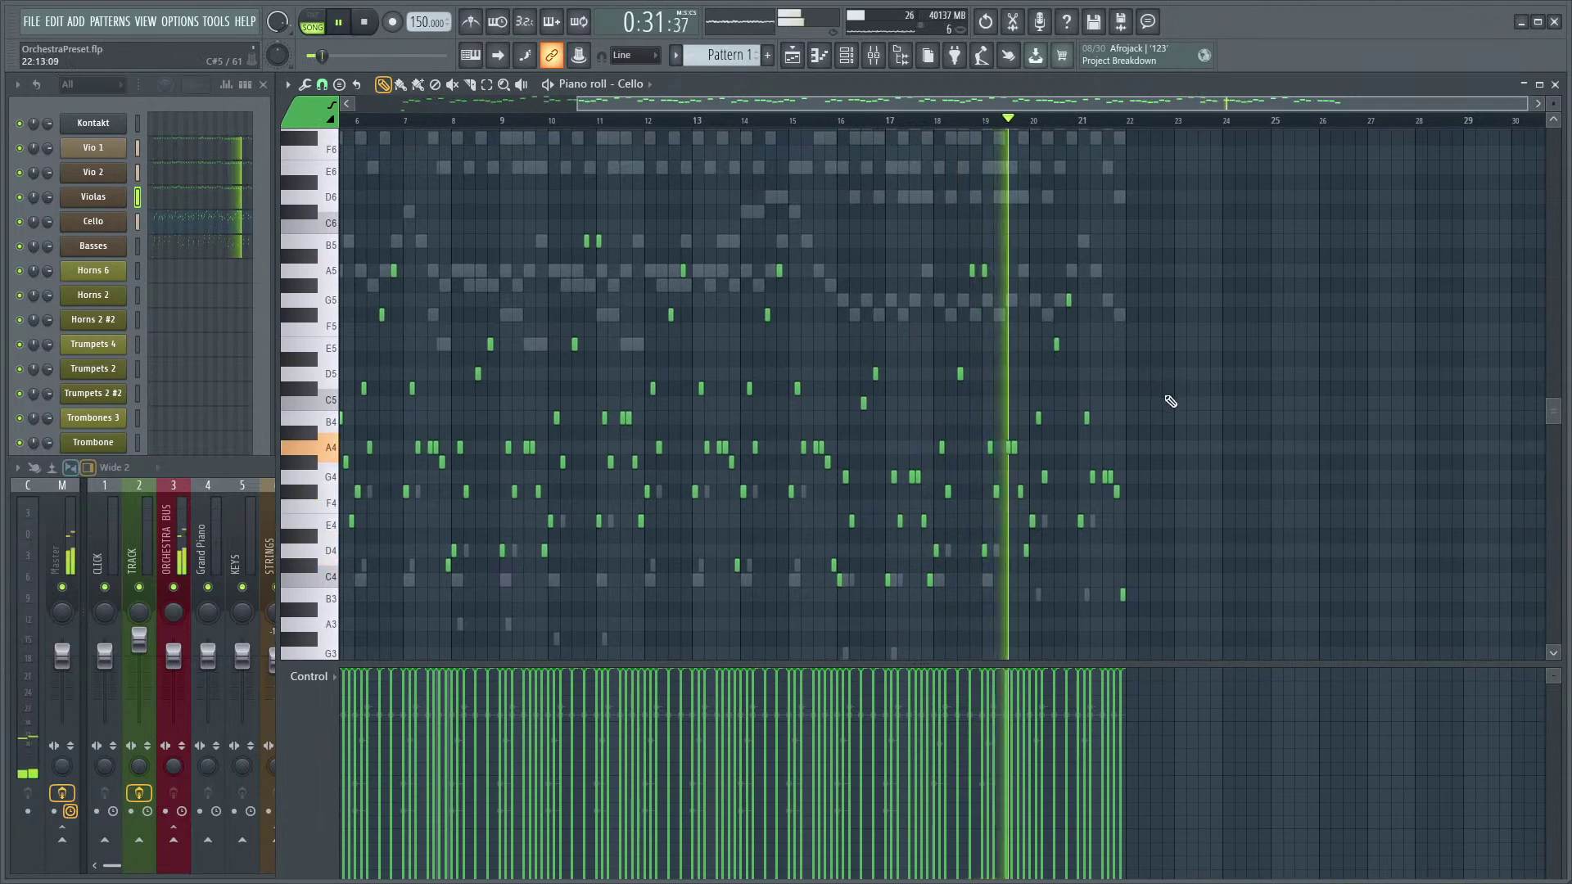
scroll(1146, 434, up, 1)
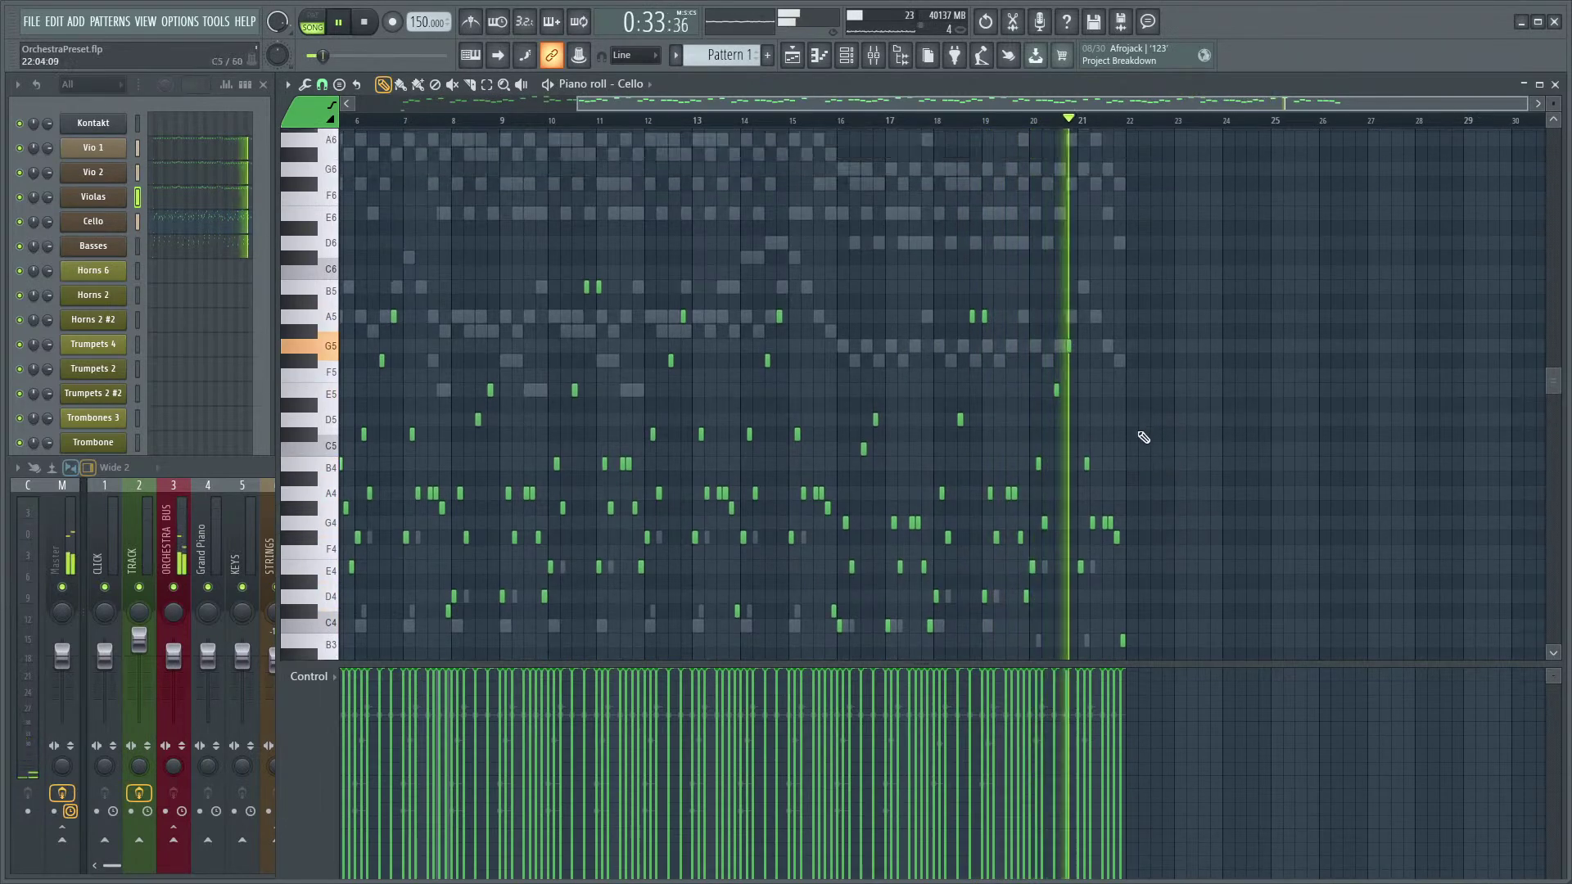
scroll(1142, 438, up, 3)
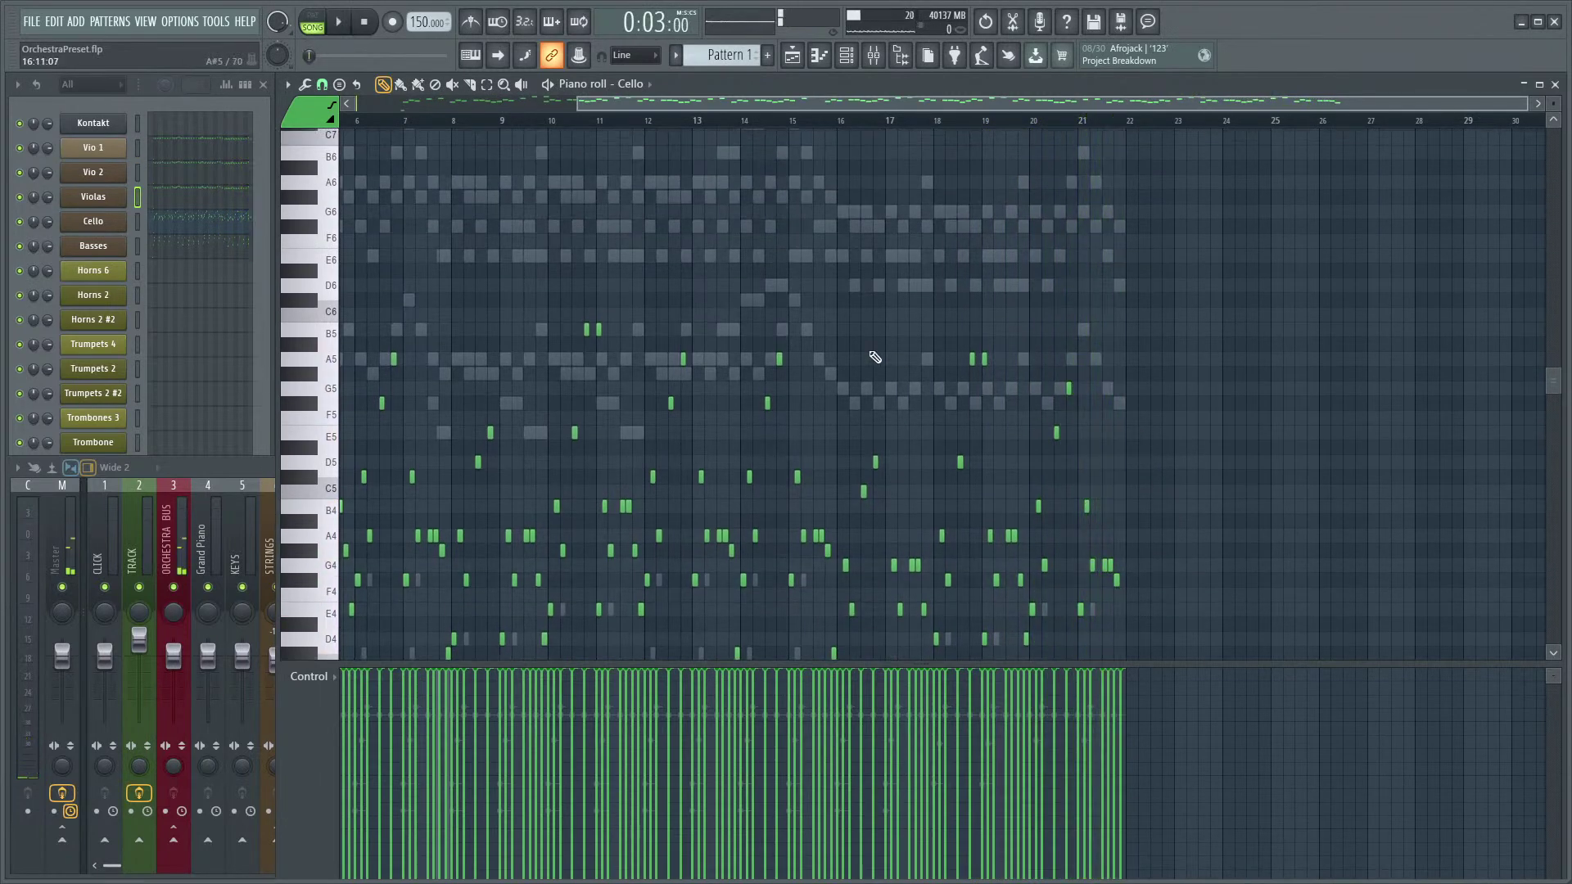
- Examine the ghosted notes of the other instruments around and above the cello line across bars 2 to 21
scroll(874, 358, left, 5)
scroll(770, 269, down, 1)
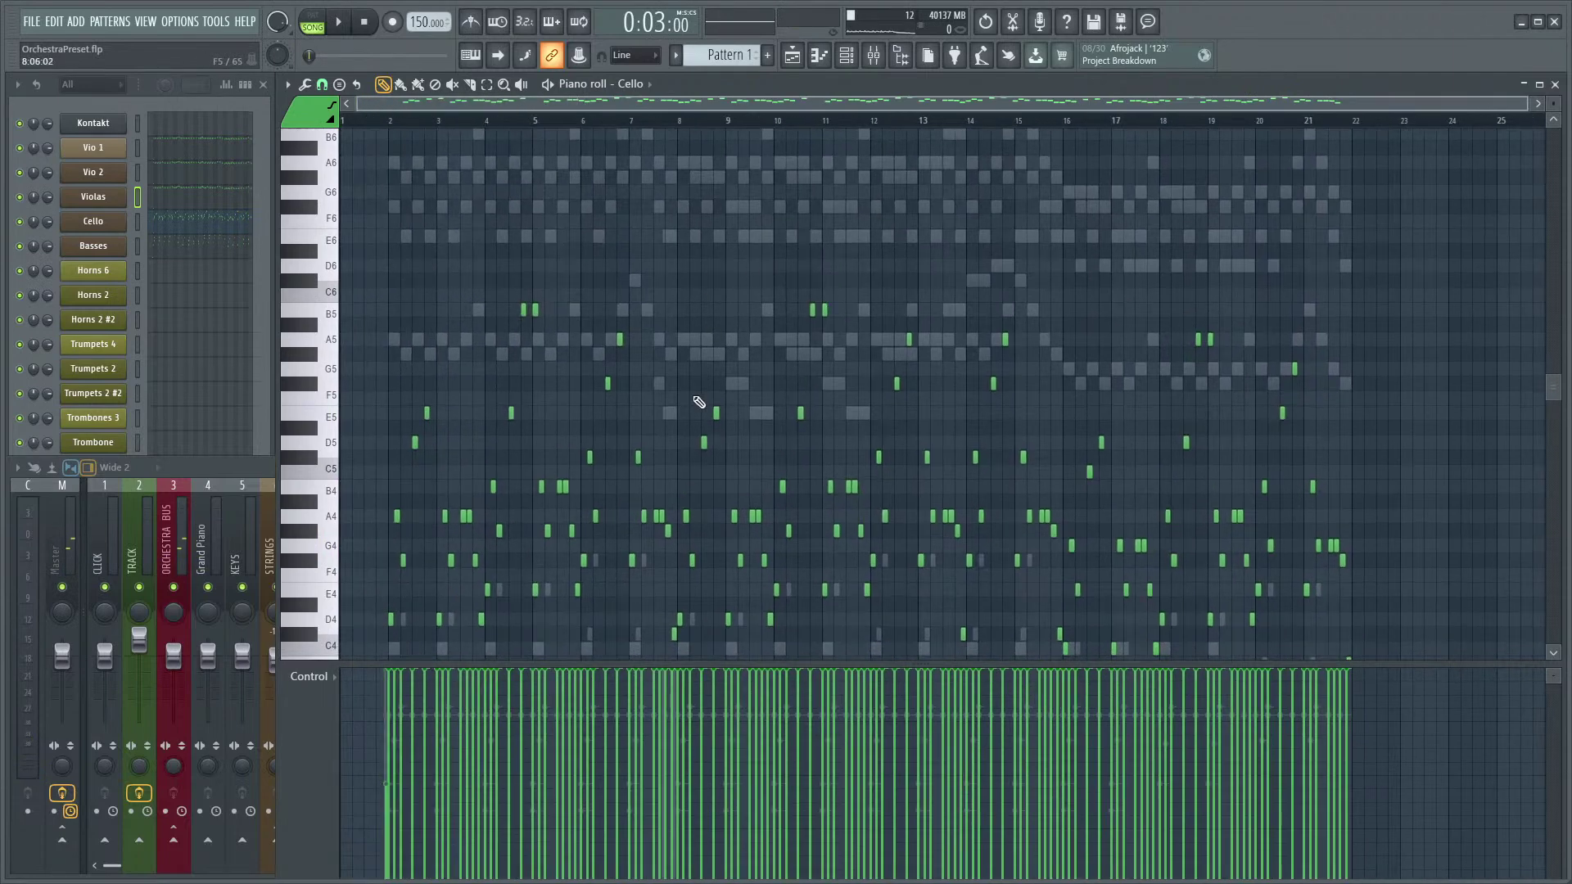
scroll(698, 401, down, 3)
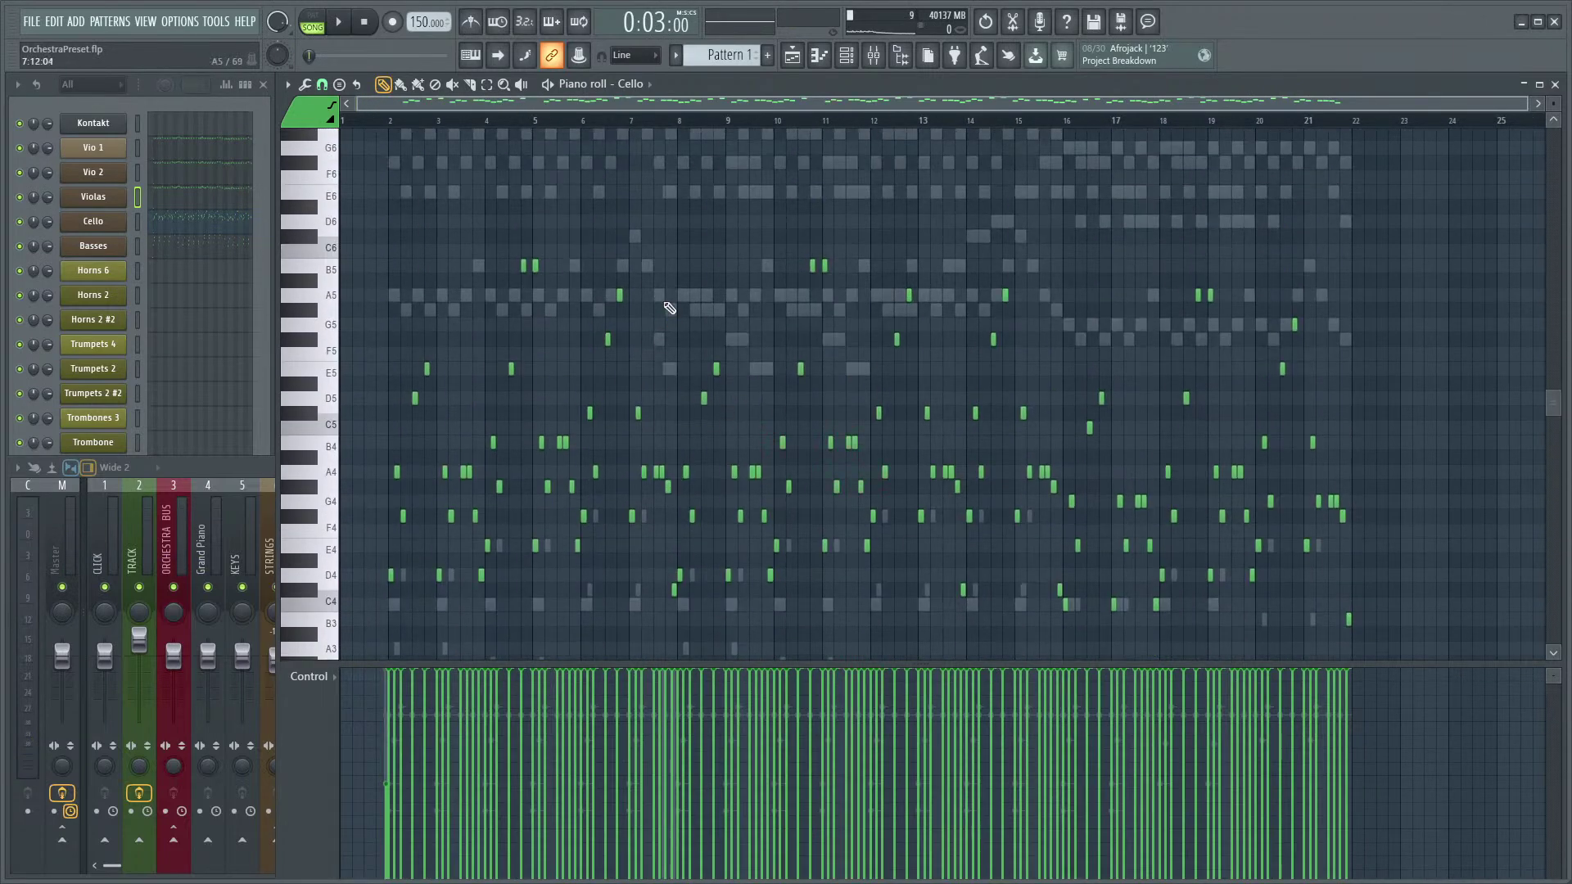
scroll(715, 233, up, 3)
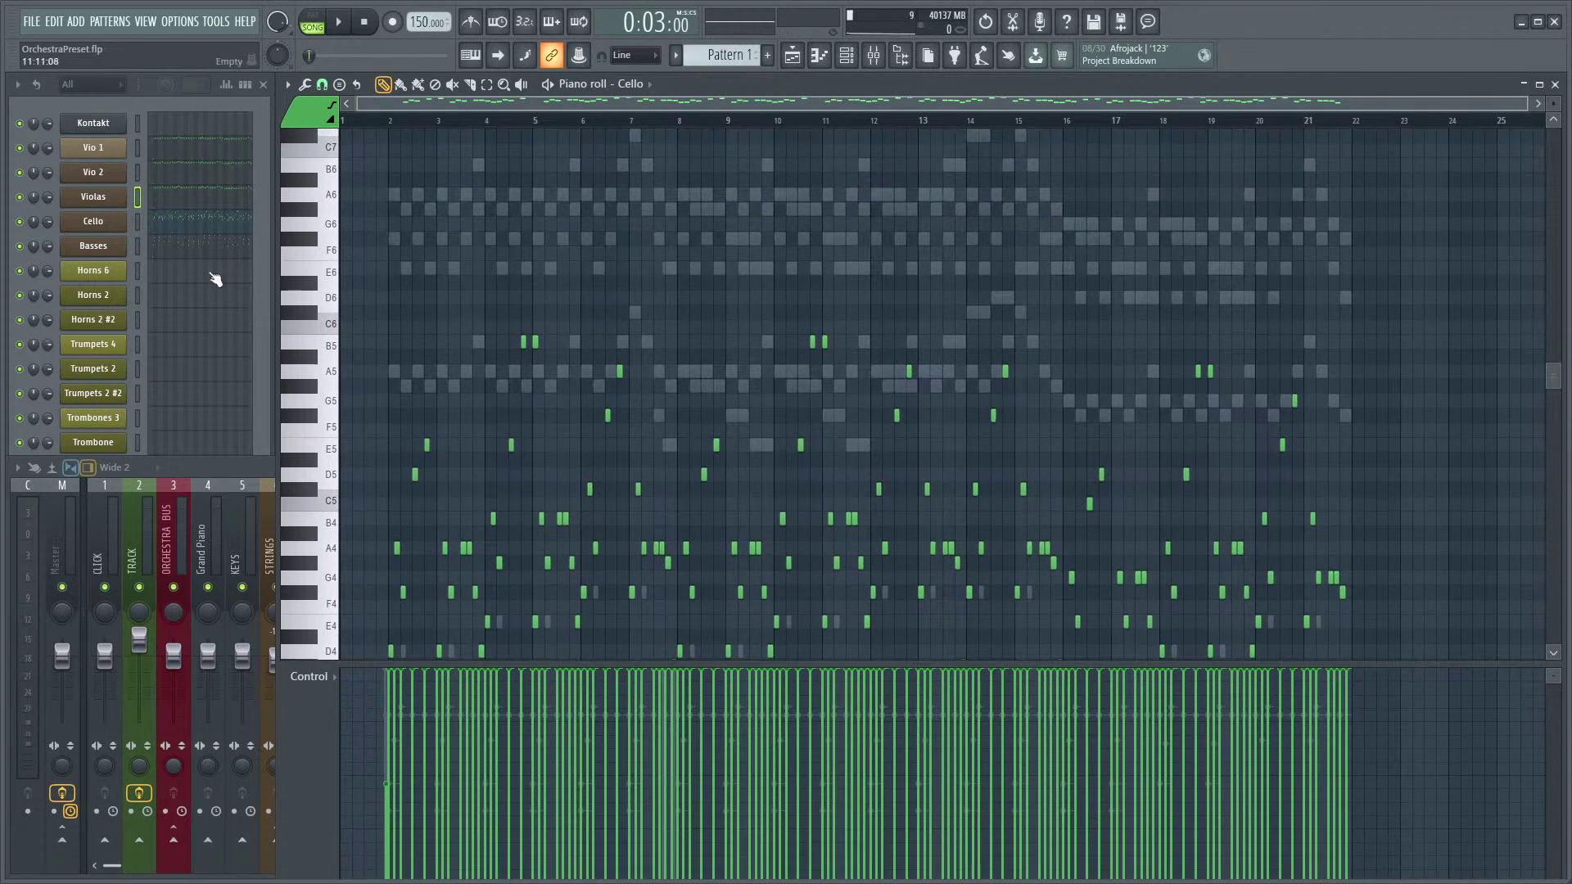
scroll(695, 365, up, 3)
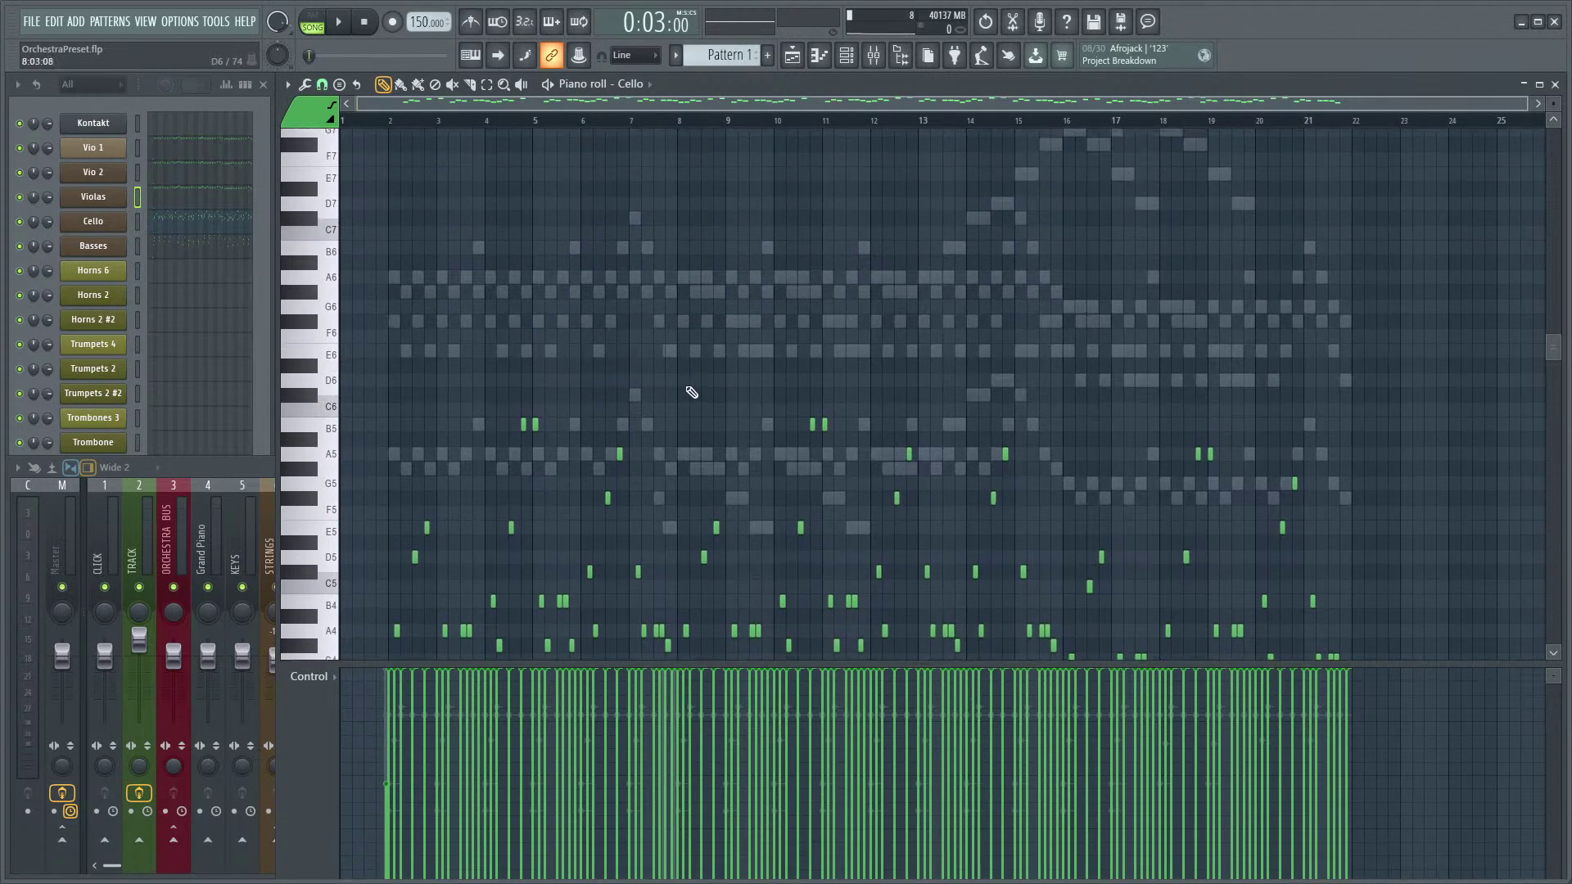
scroll(678, 374, up, 2)
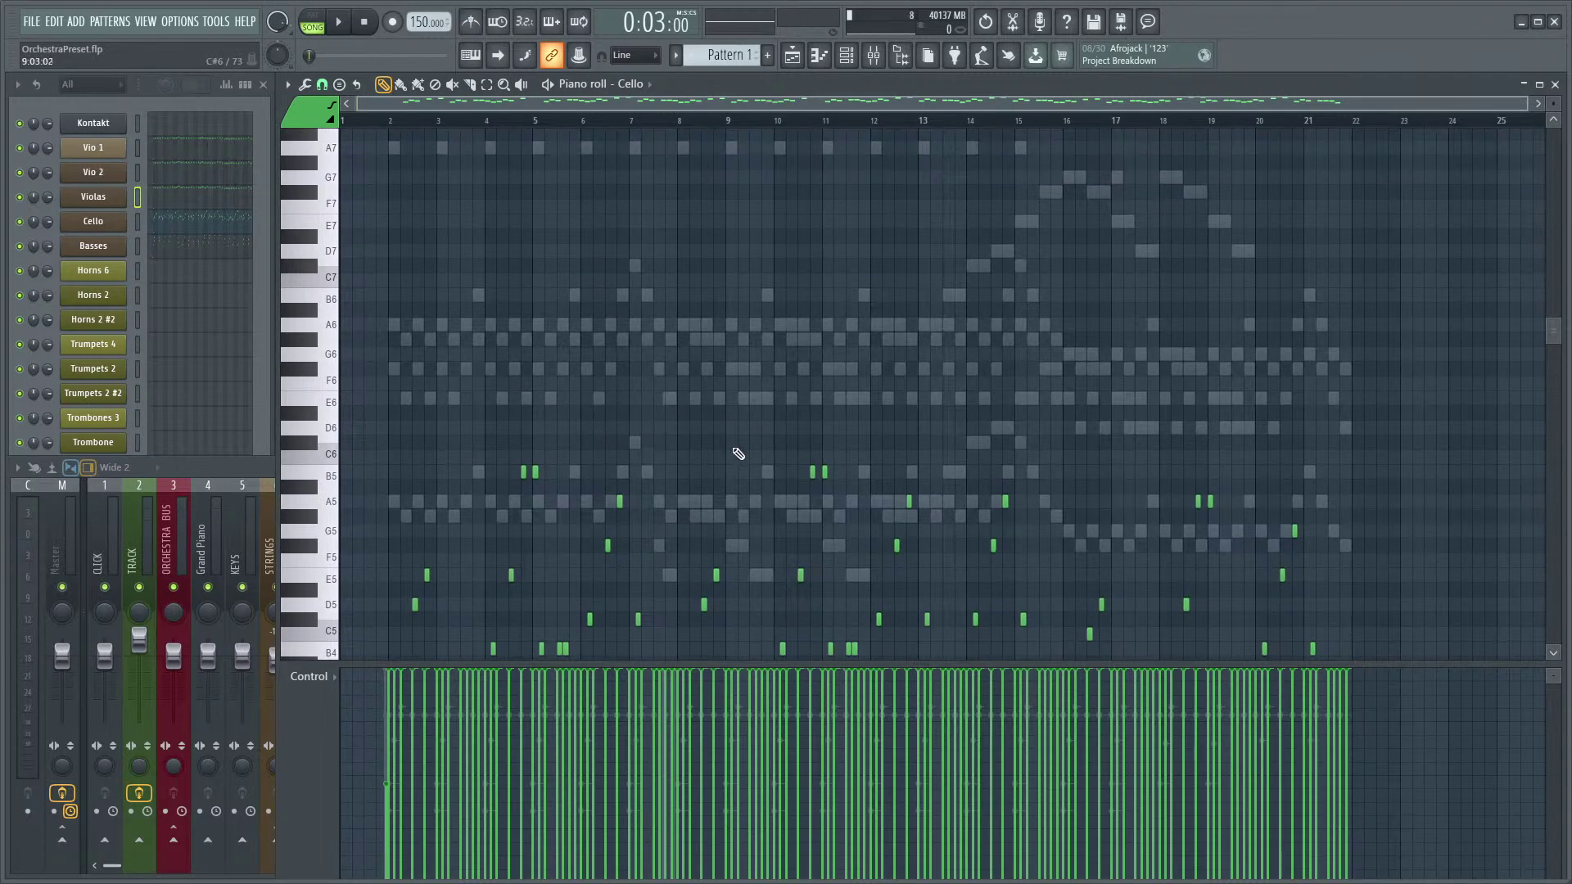
scroll(653, 427, up, 1)
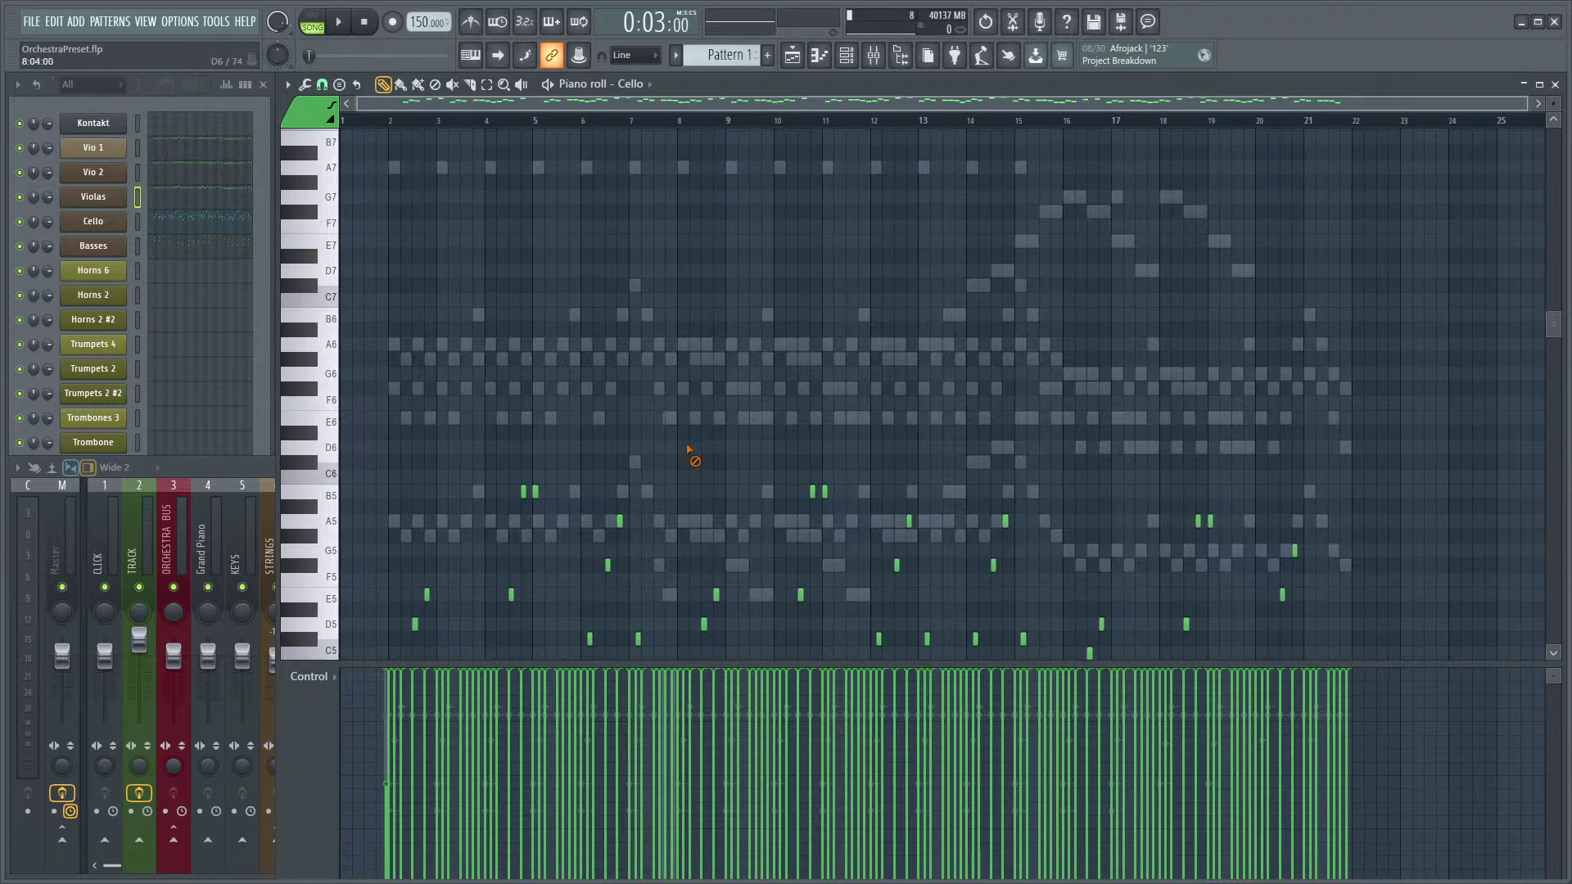
scroll(747, 347, up, 4)
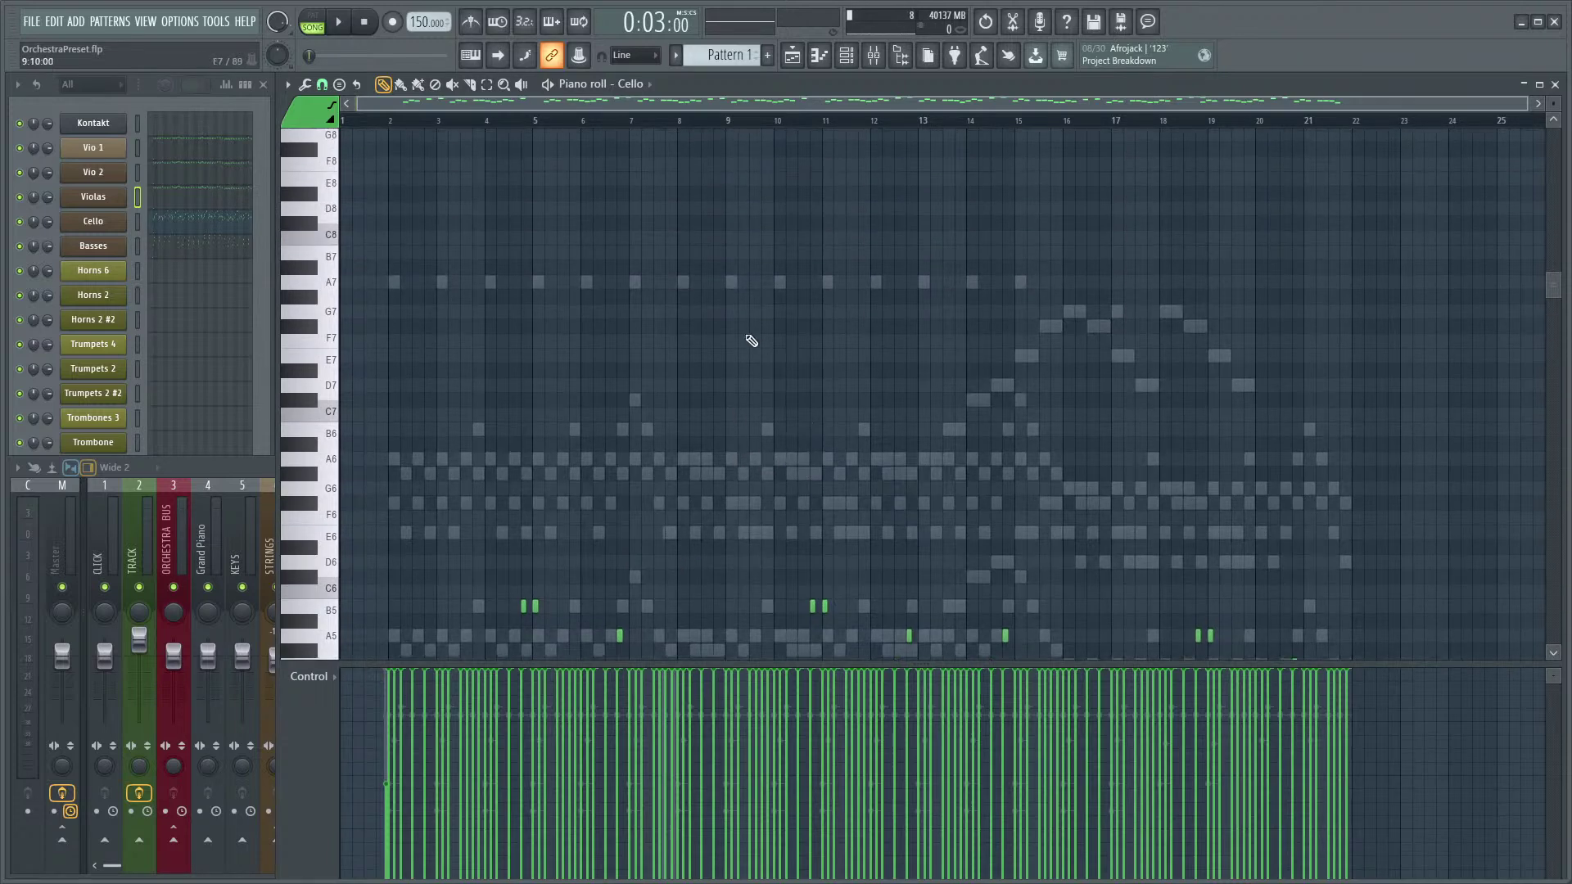
- Play only the first reference audio clip from bar 9 with all instrument channels muted
key(F9)
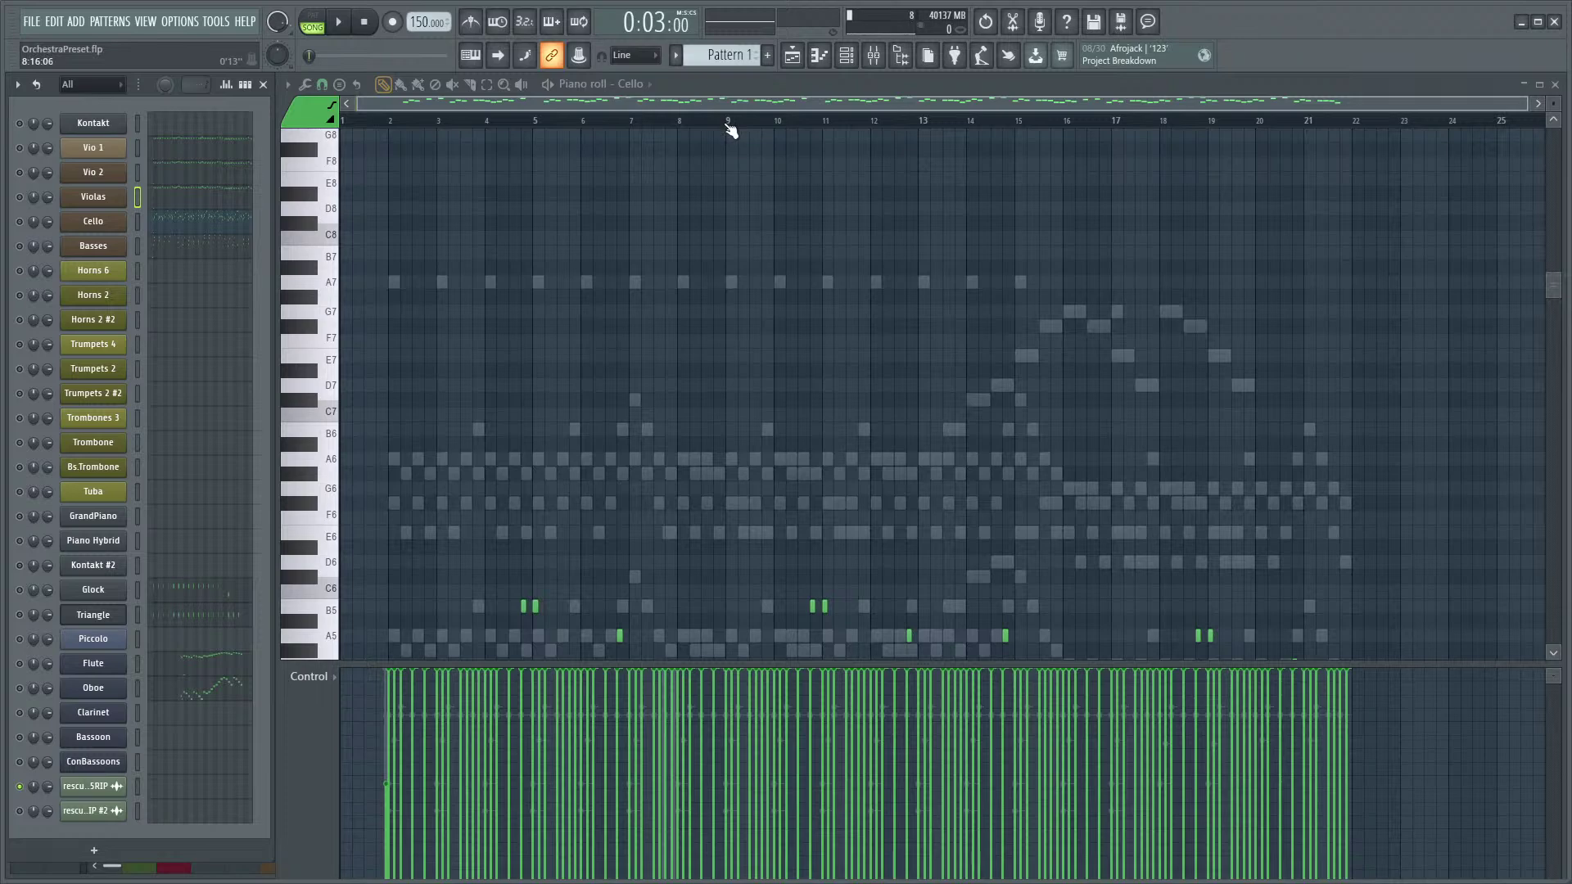
key(space)
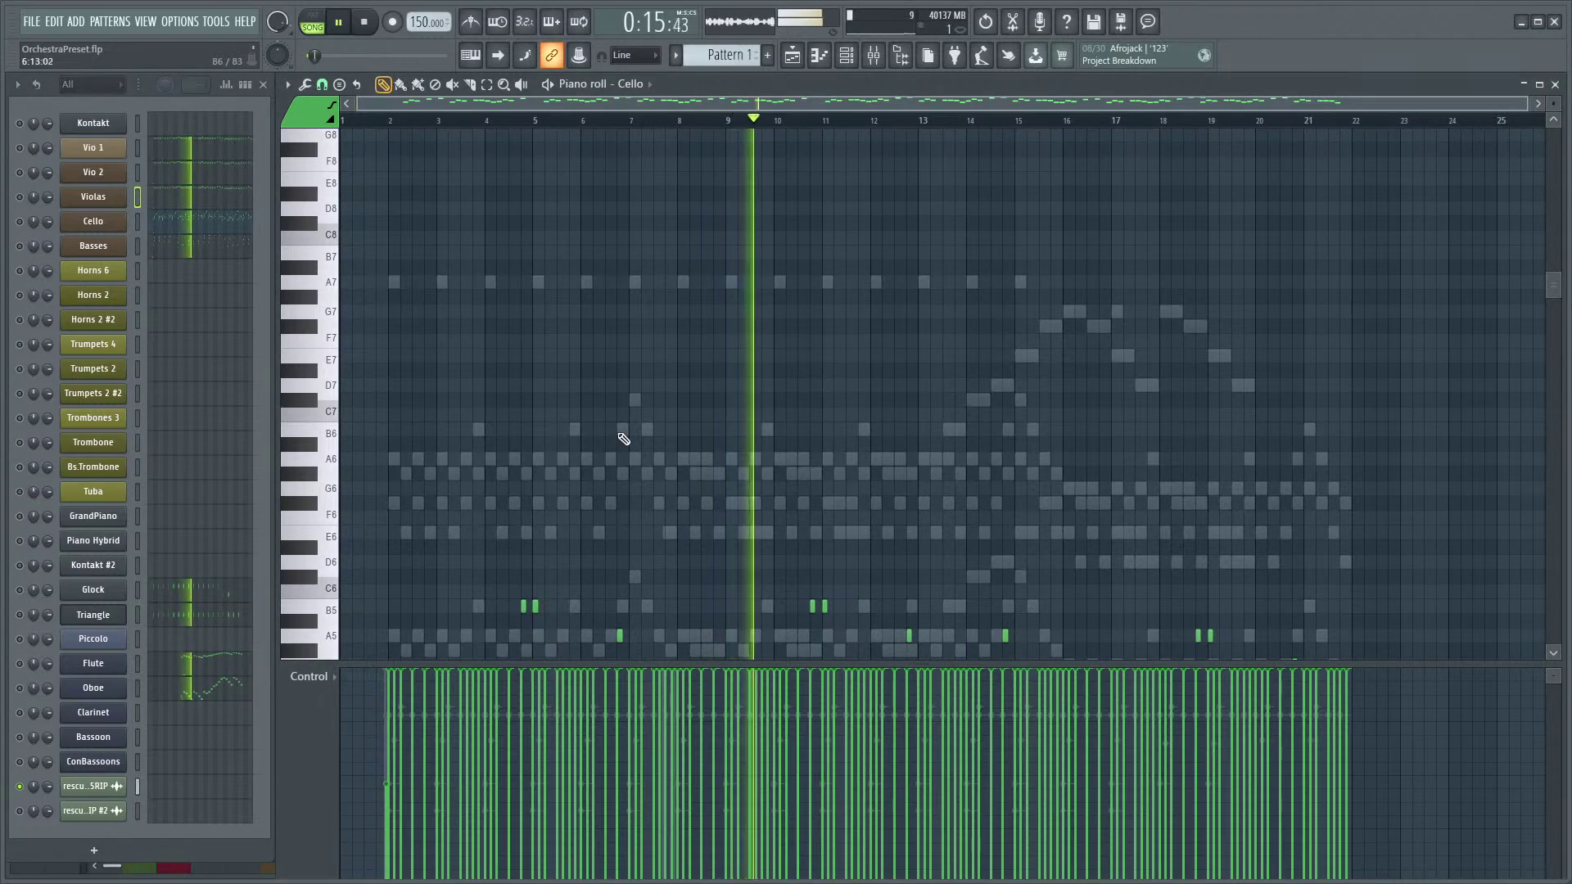
key(space)
- In the TRACK channel's parametric EQ 2, remove the high cut and boost band 6 to about 13.2 dB at 13853 Hz while listening to the clip
key(F9)
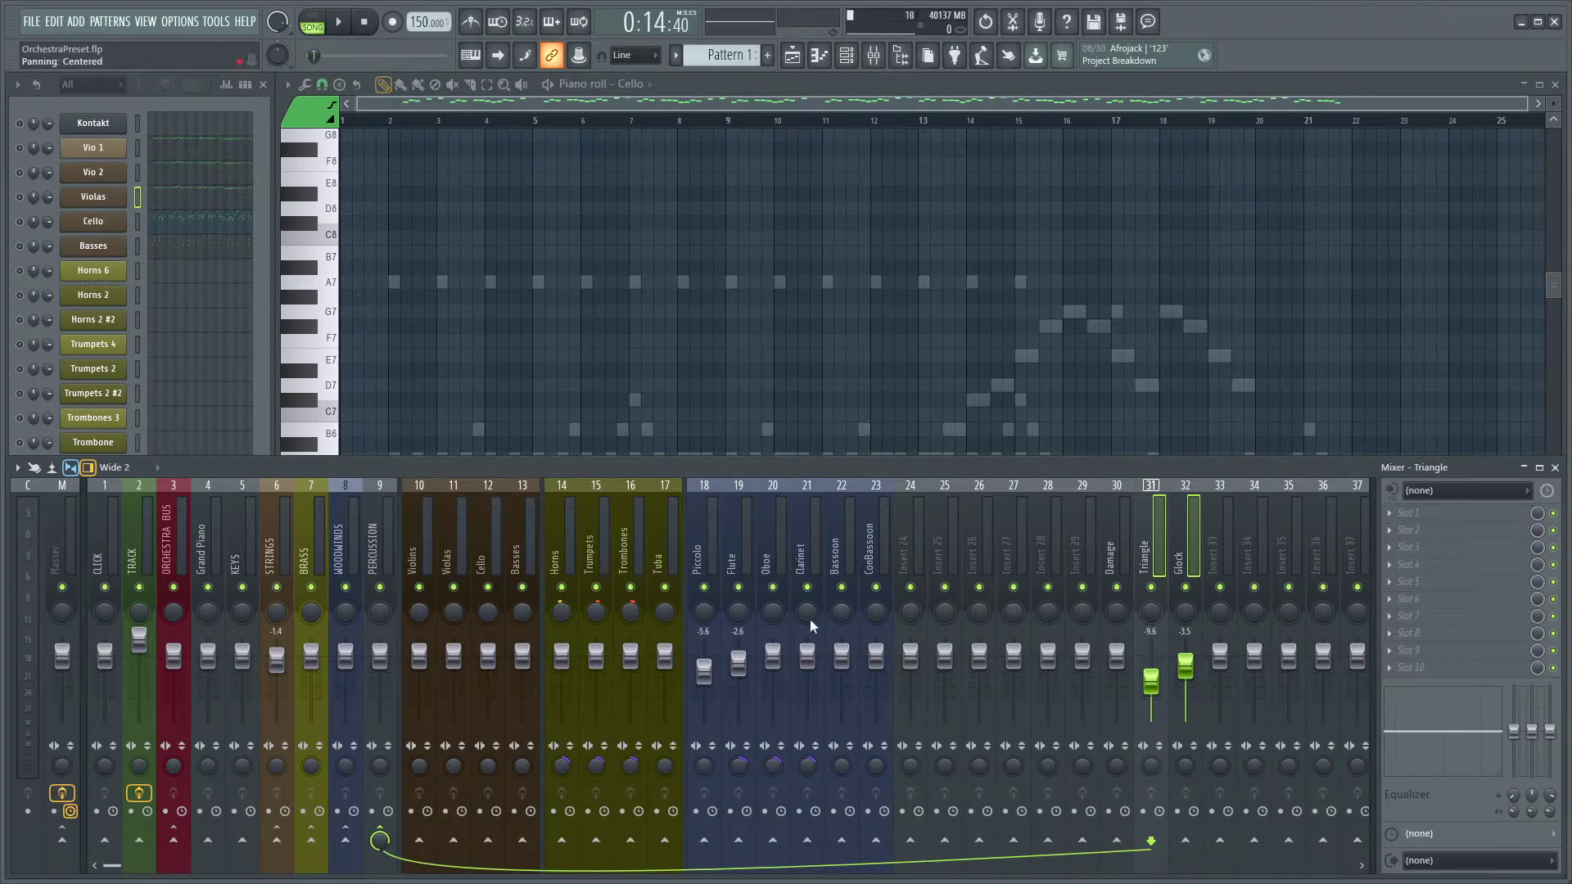
click(131, 565)
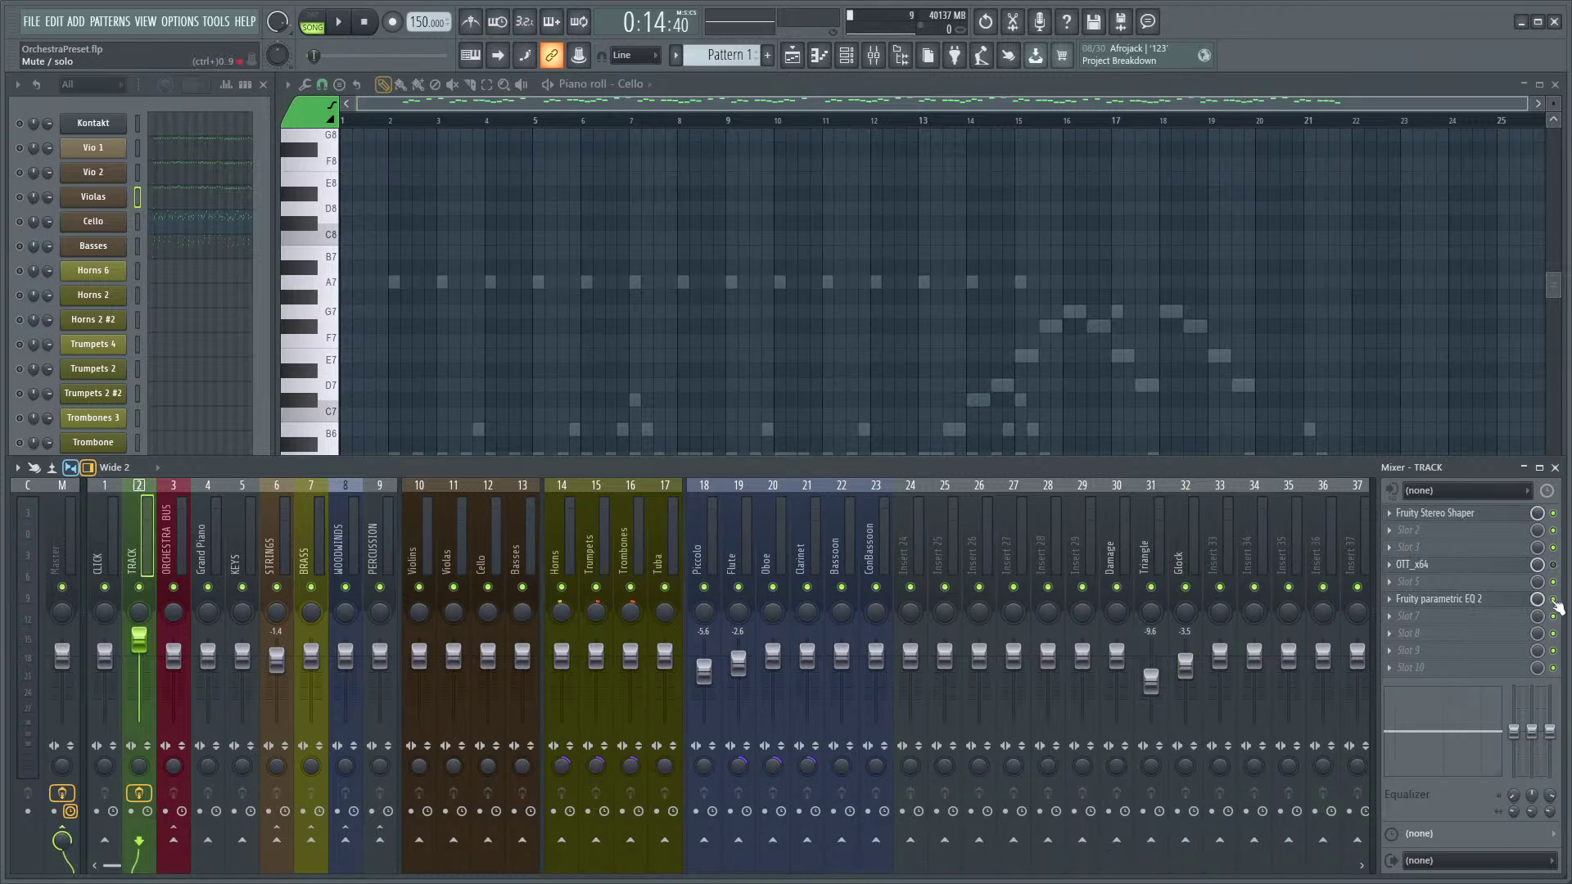
click(1502, 603)
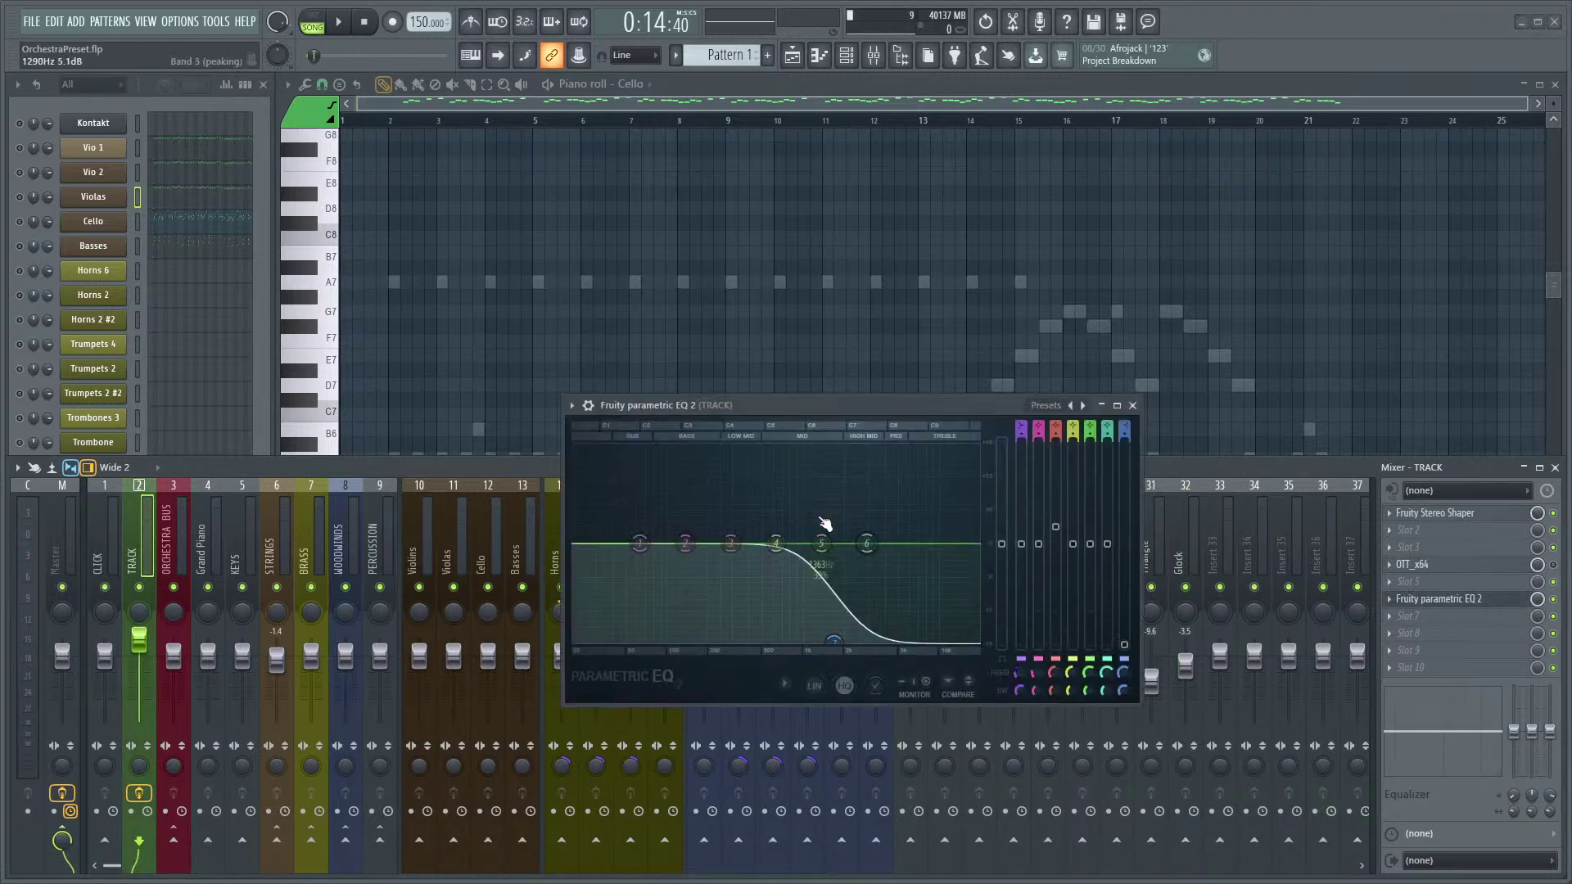
key(space)
drag(872, 540, 958, 470)
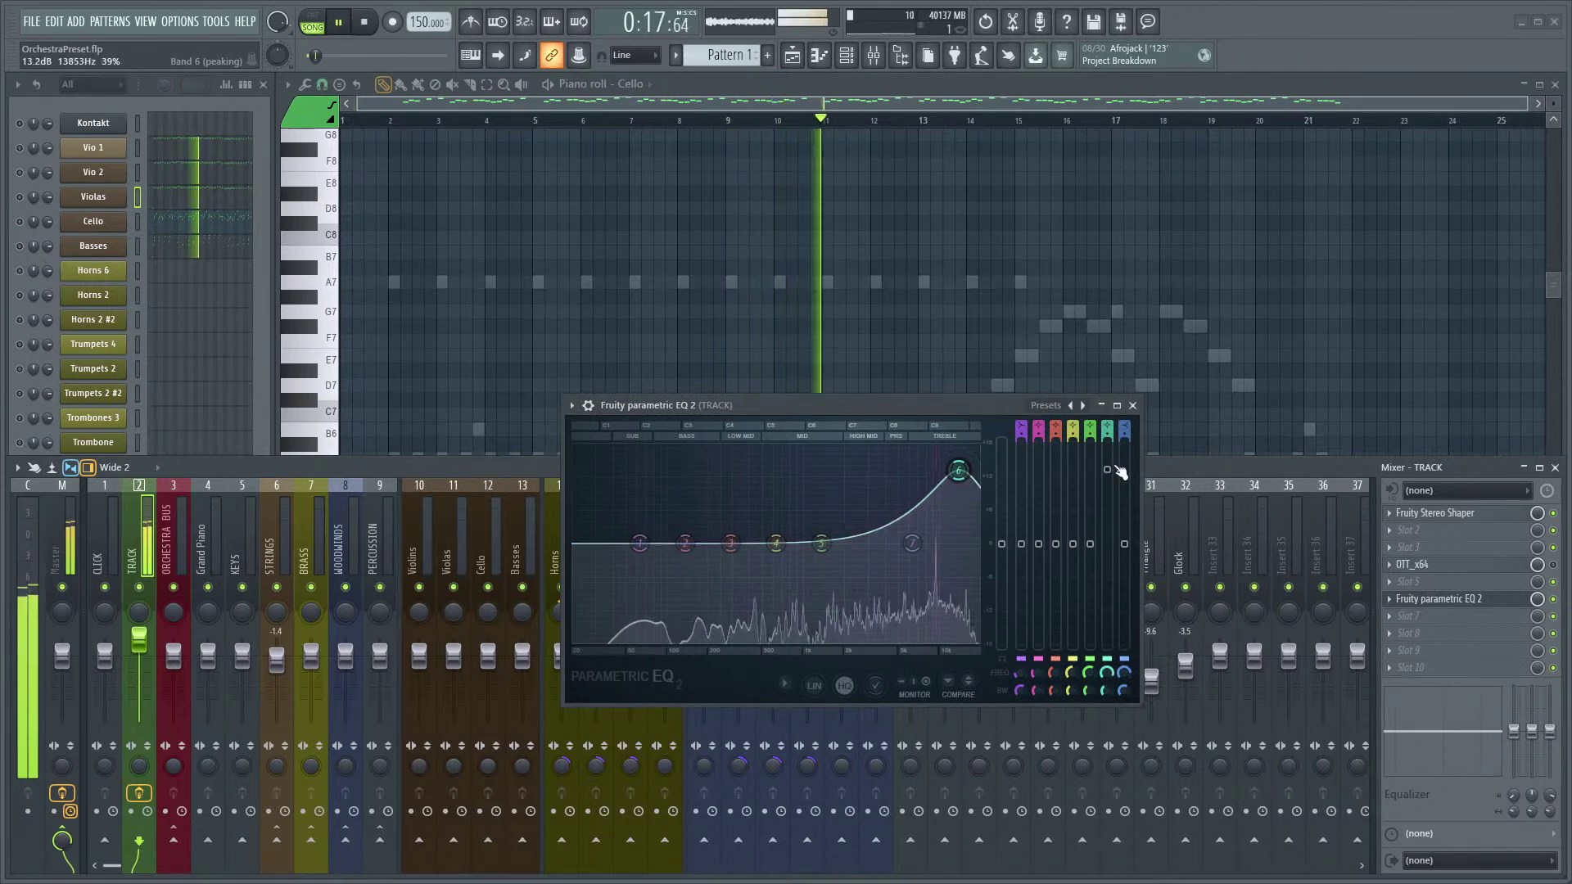
click(920, 109)
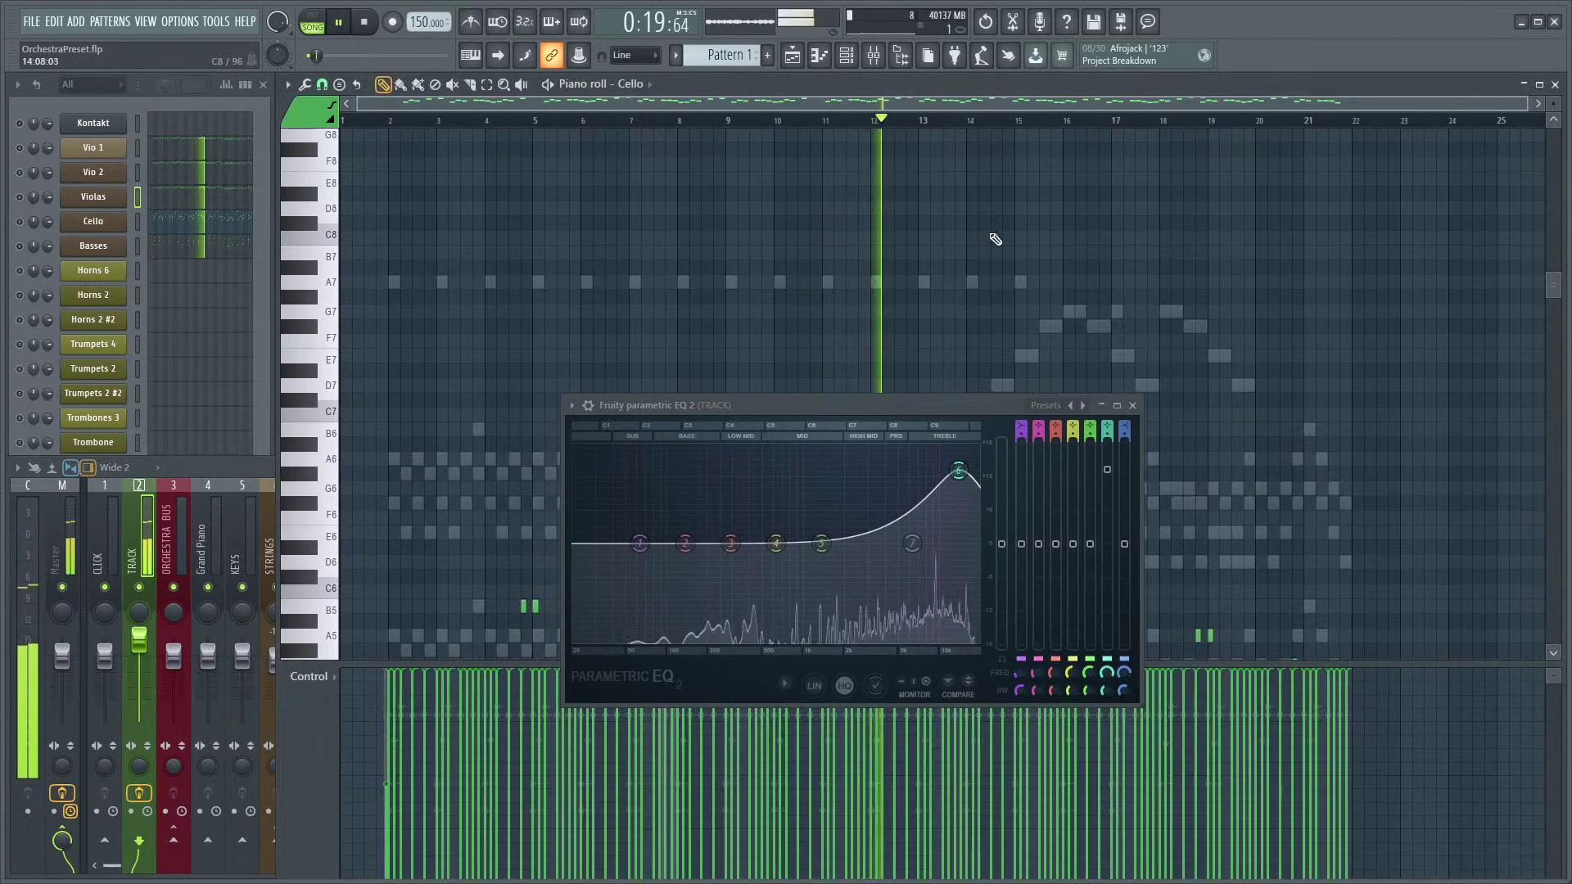
key(space)
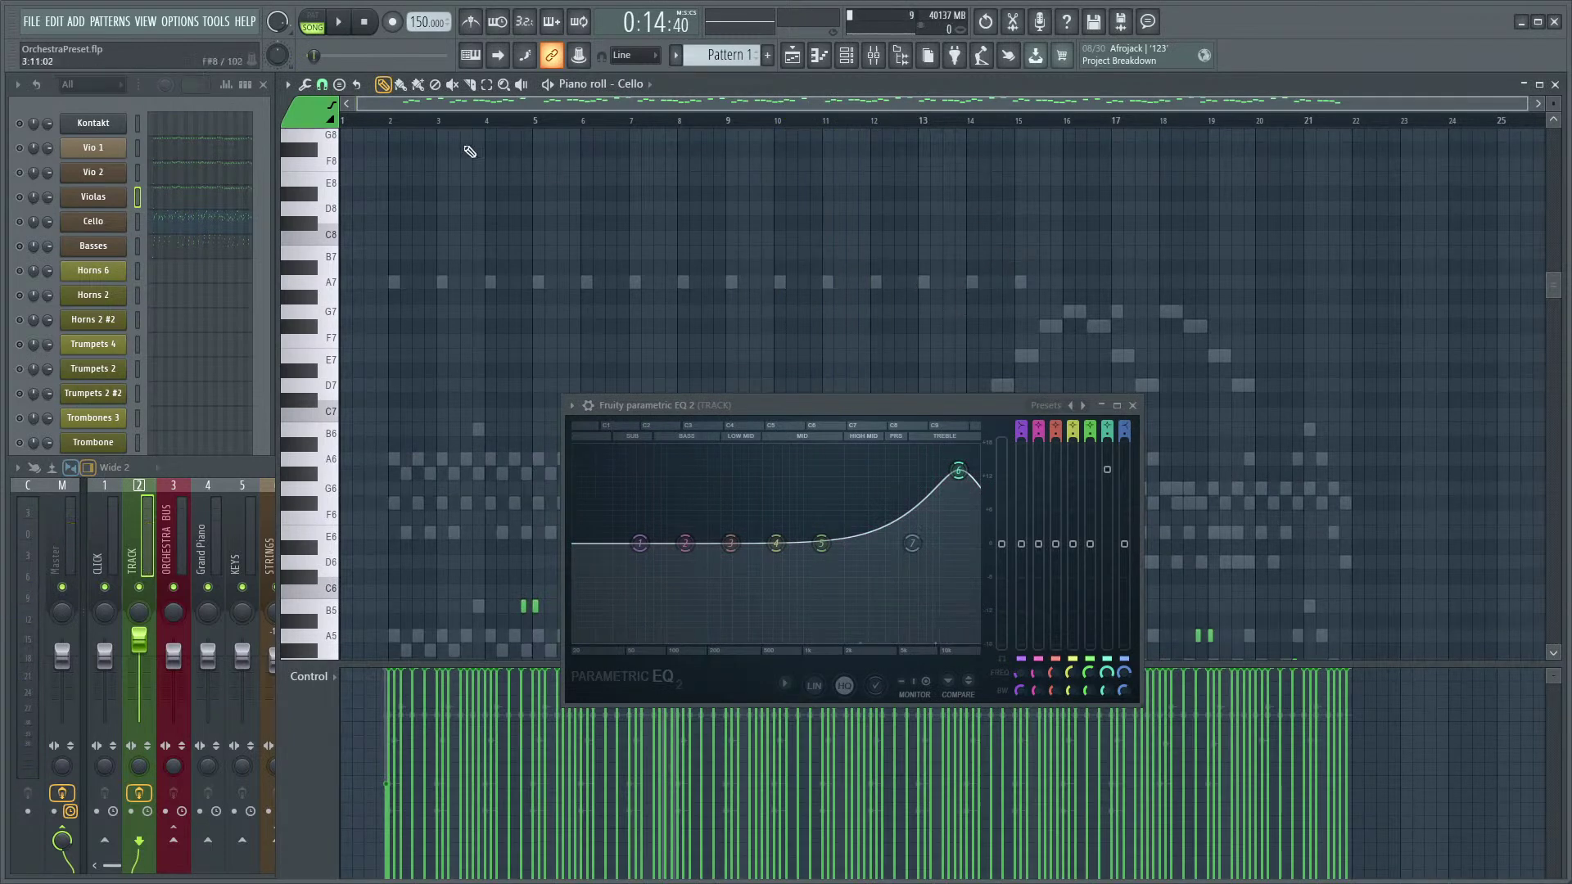
- Select the Kontakt channel and try out high notes such as A7 and G#7 live against the reference clip, replaying it from bar 9
click(136, 122)
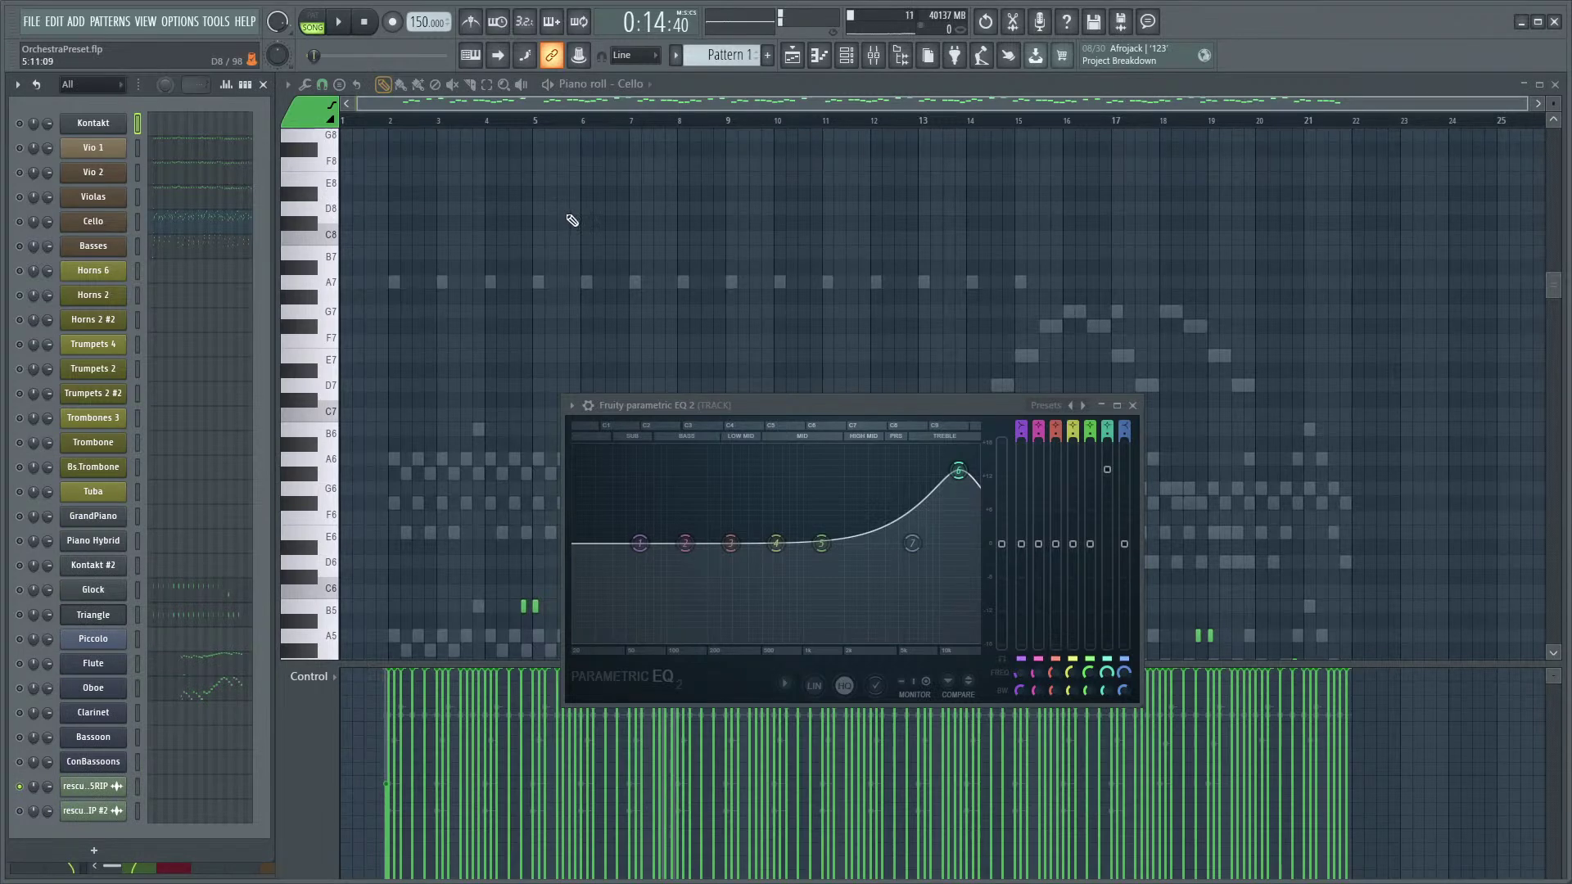
key(space)
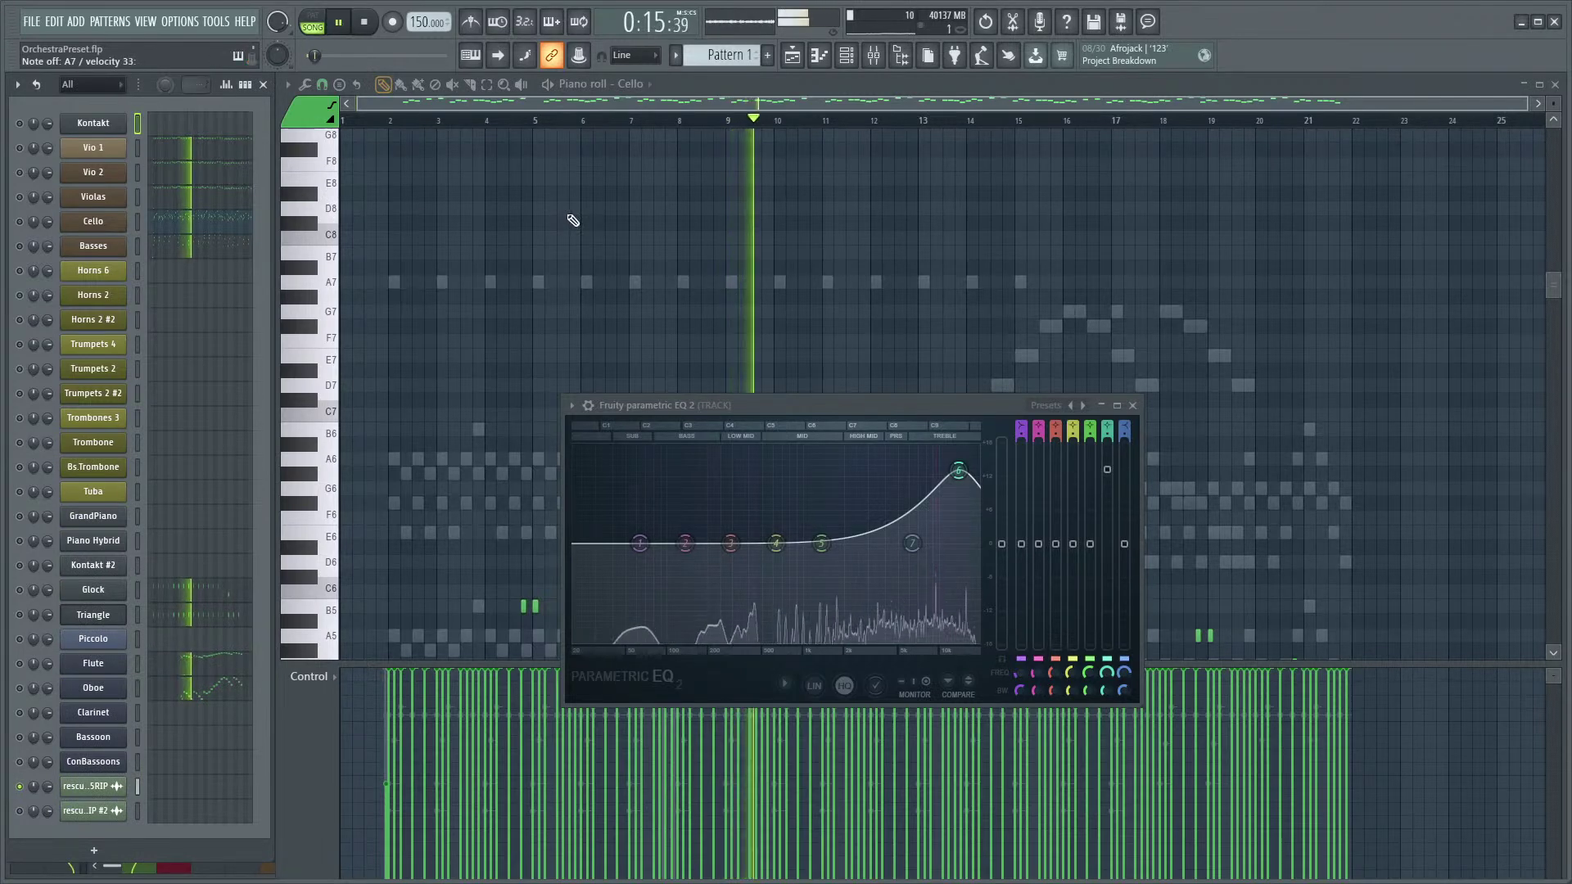
key(space)
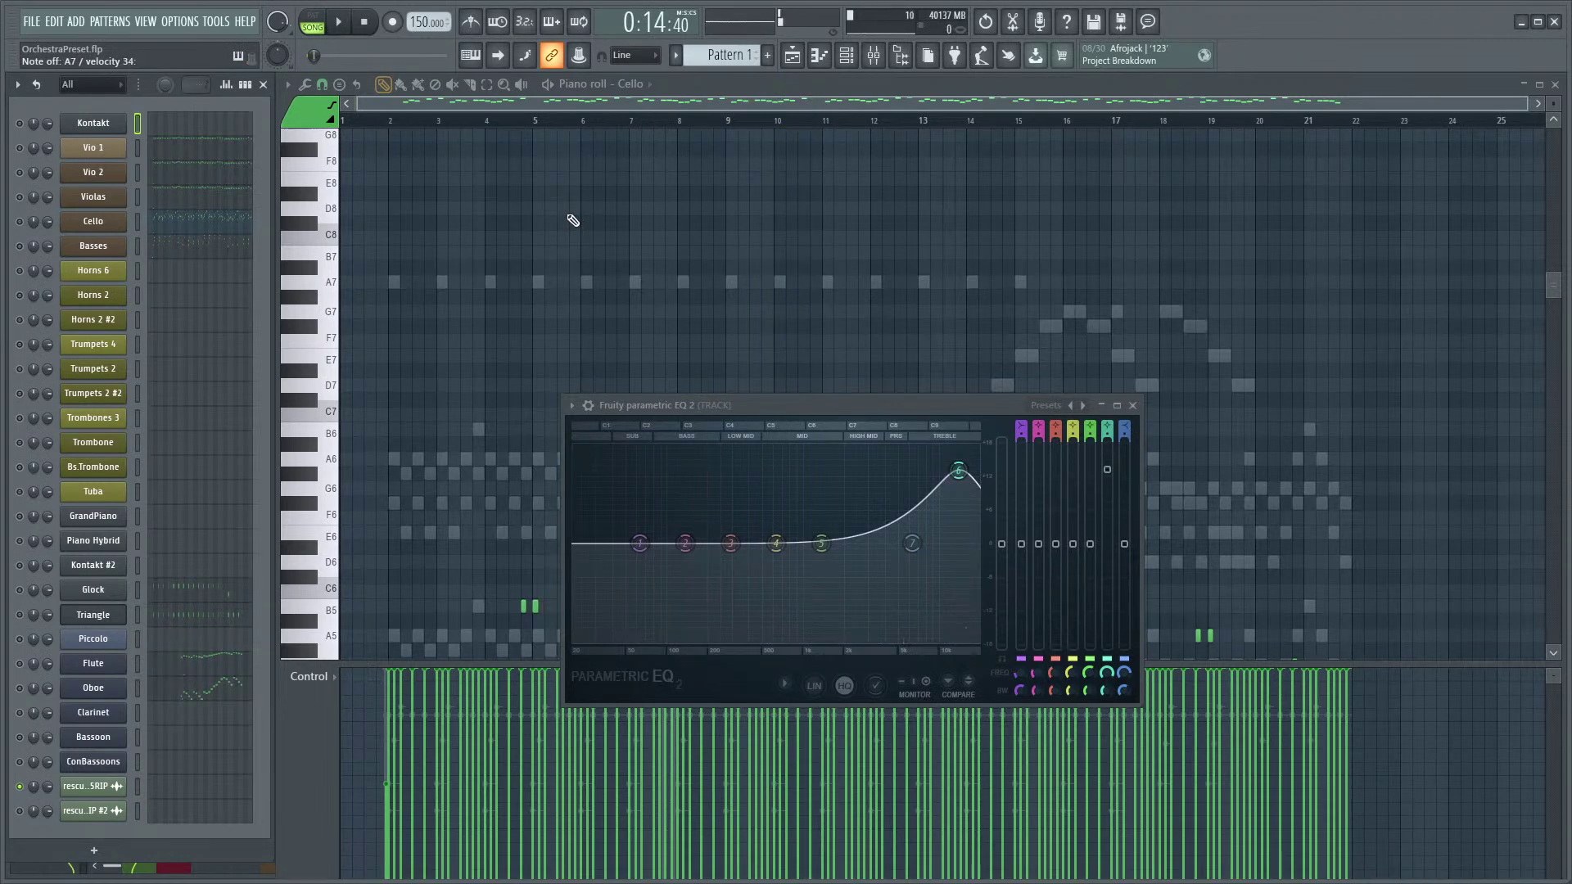
key(space)
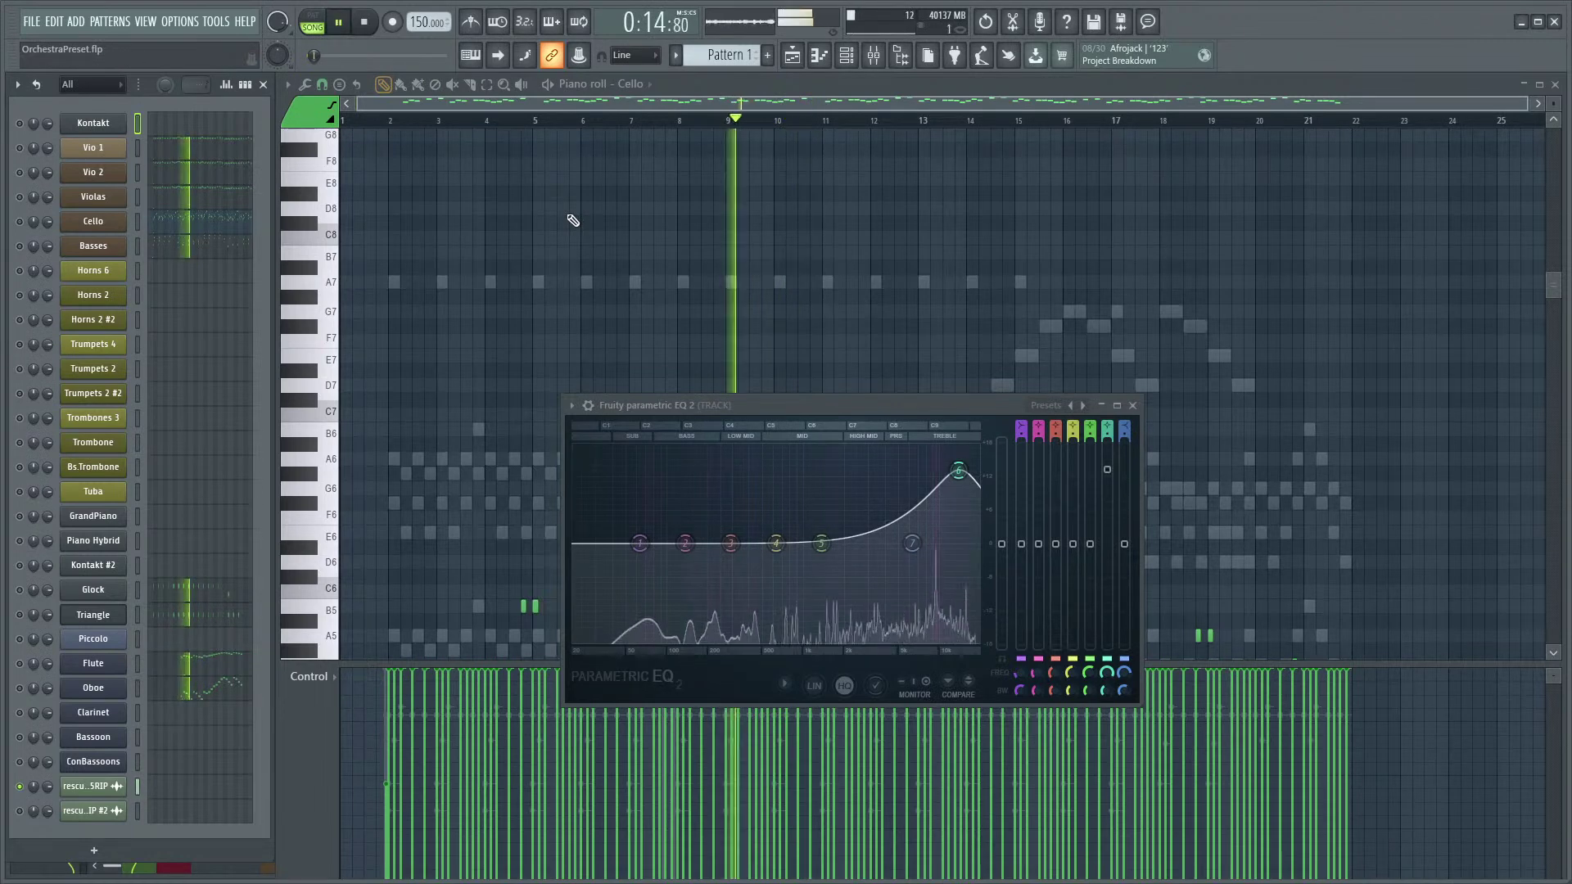
key(space)
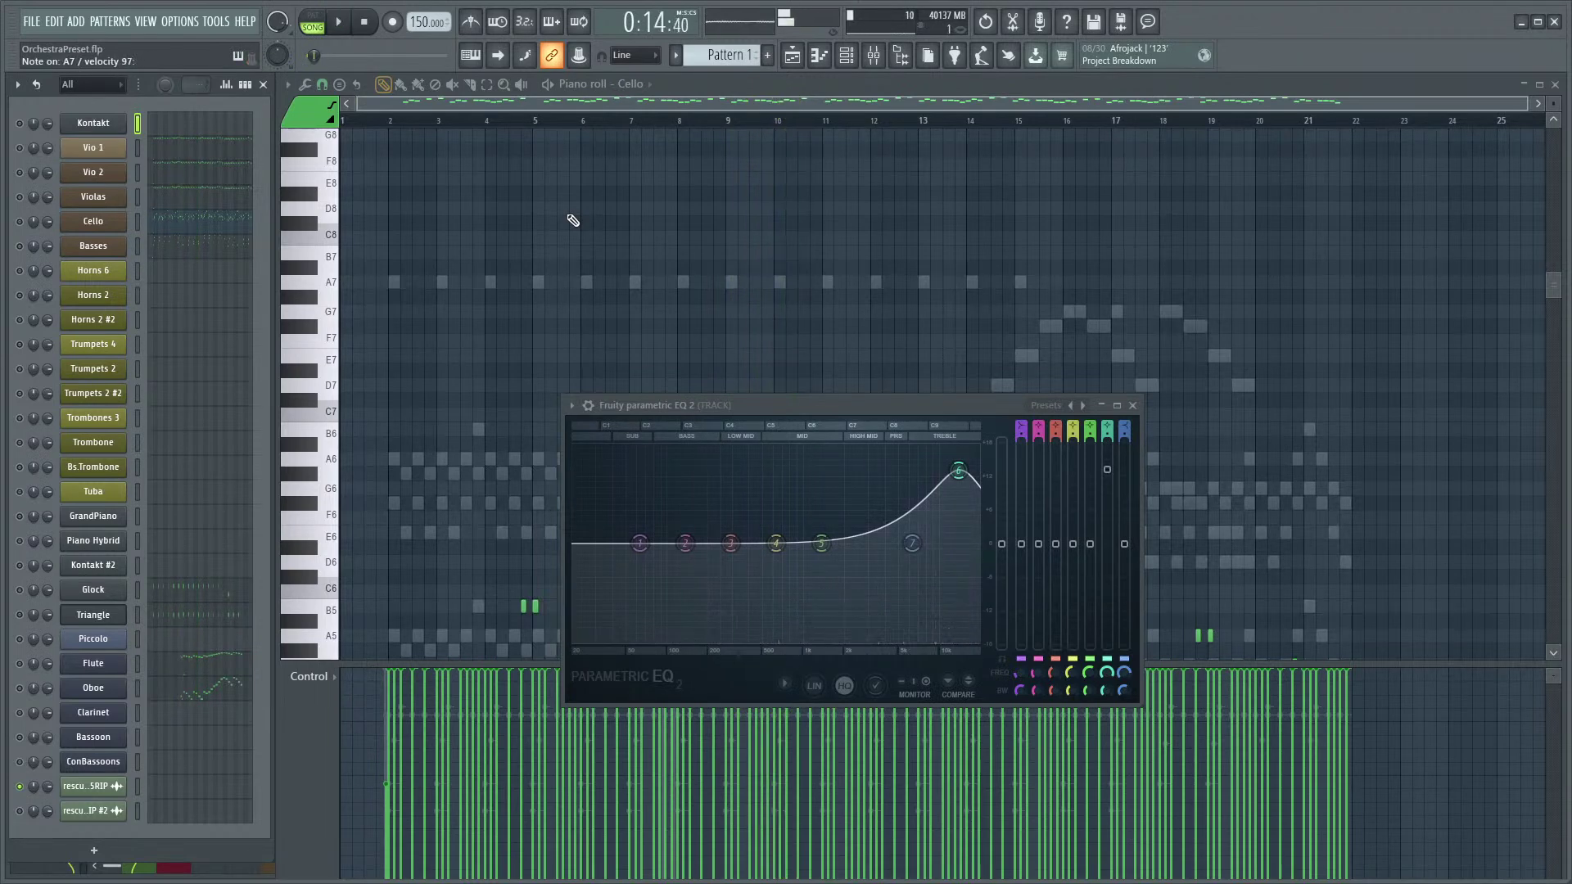
key(space)
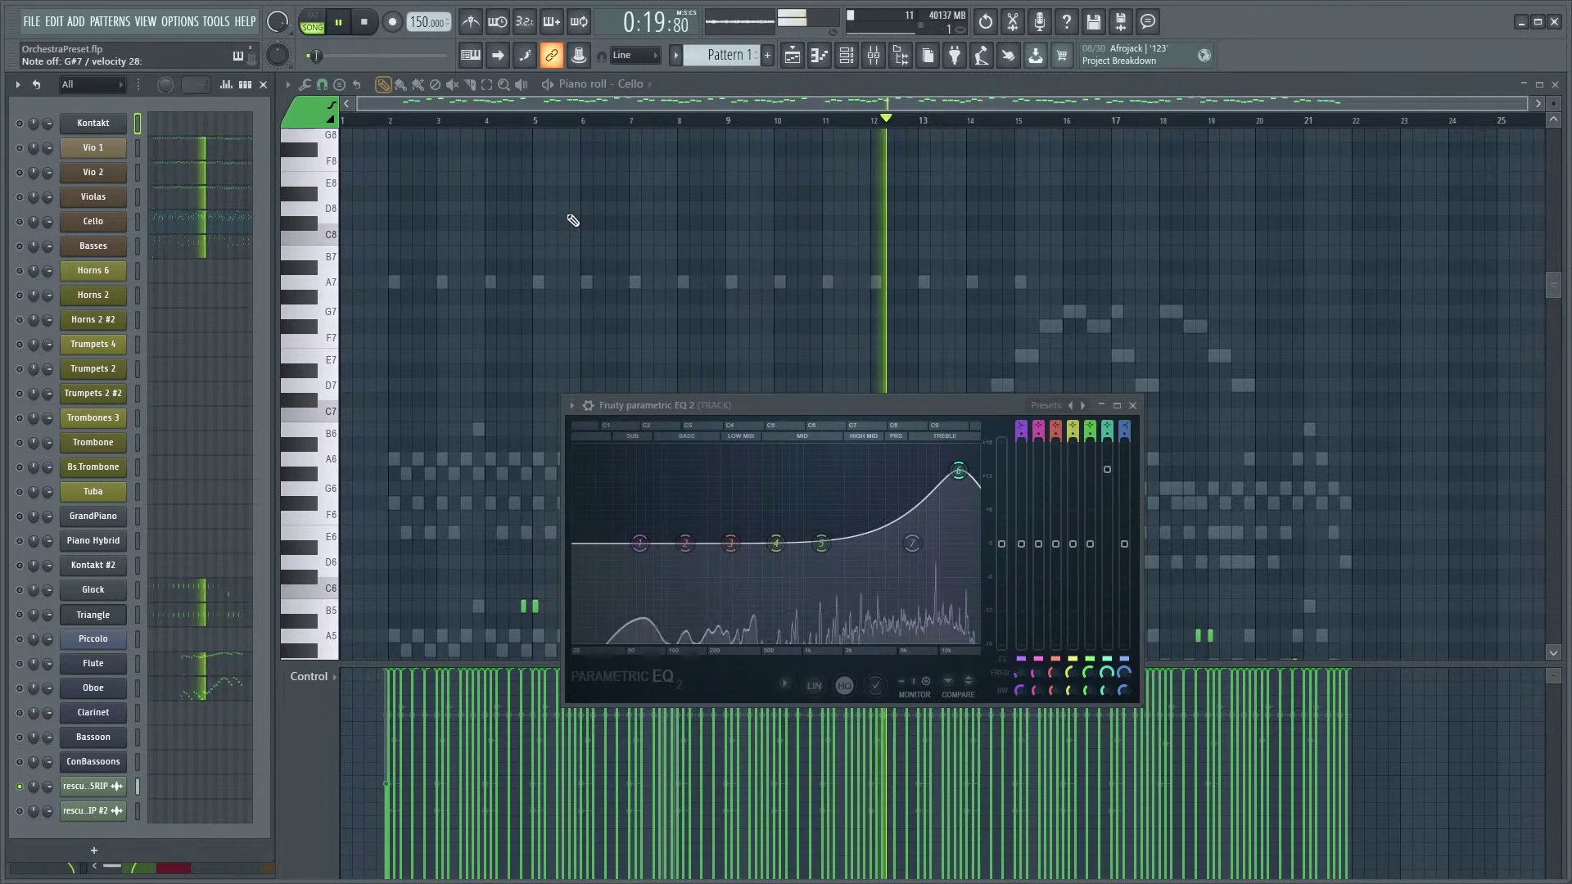
key(space)
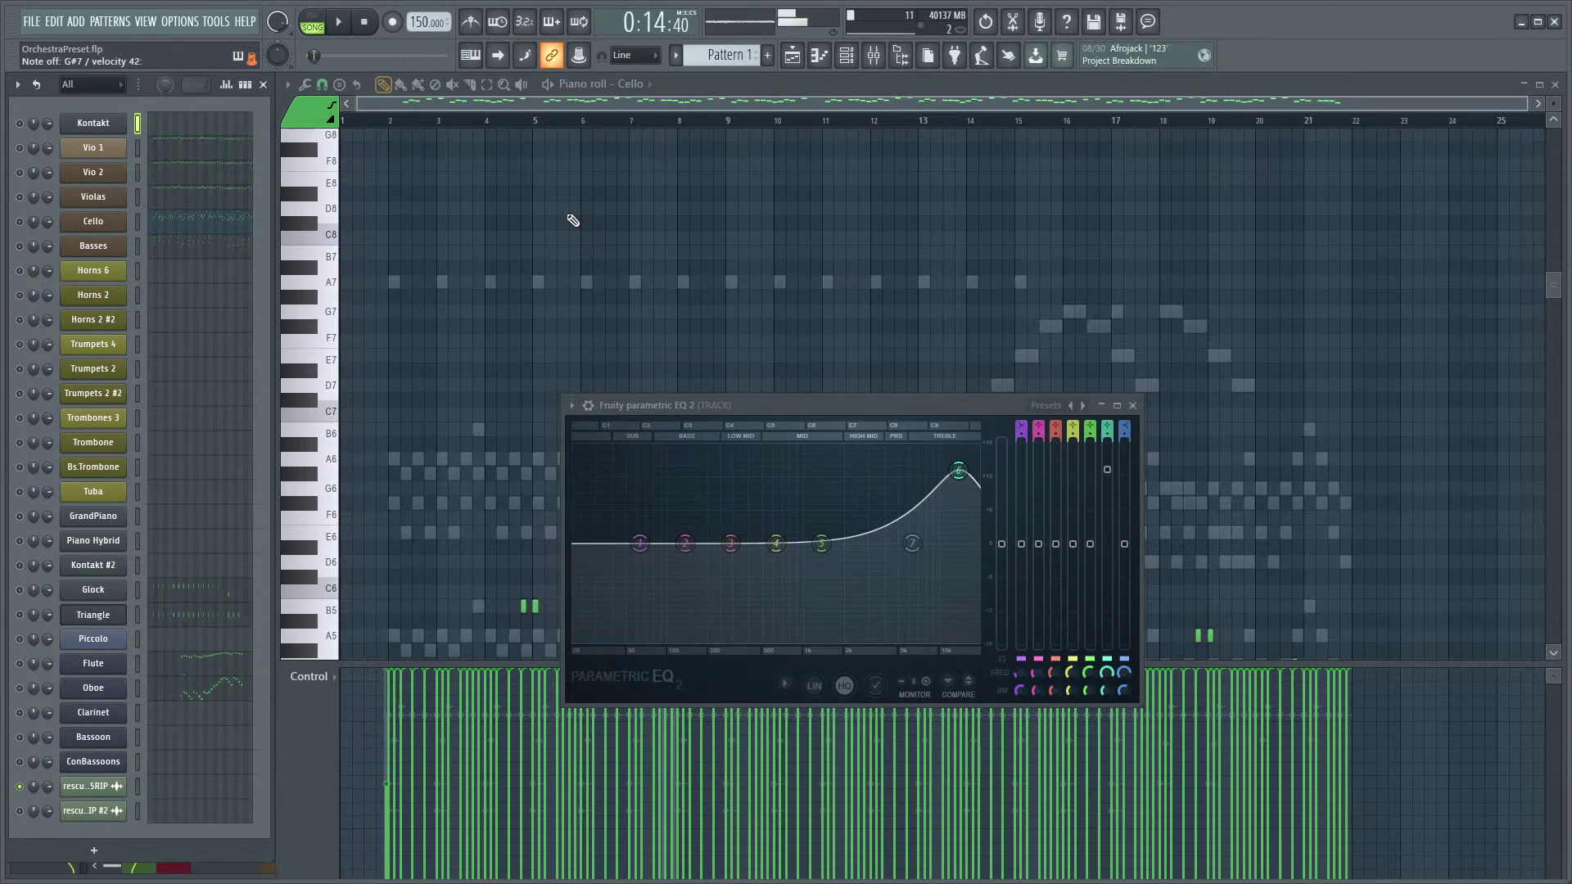
key(space)
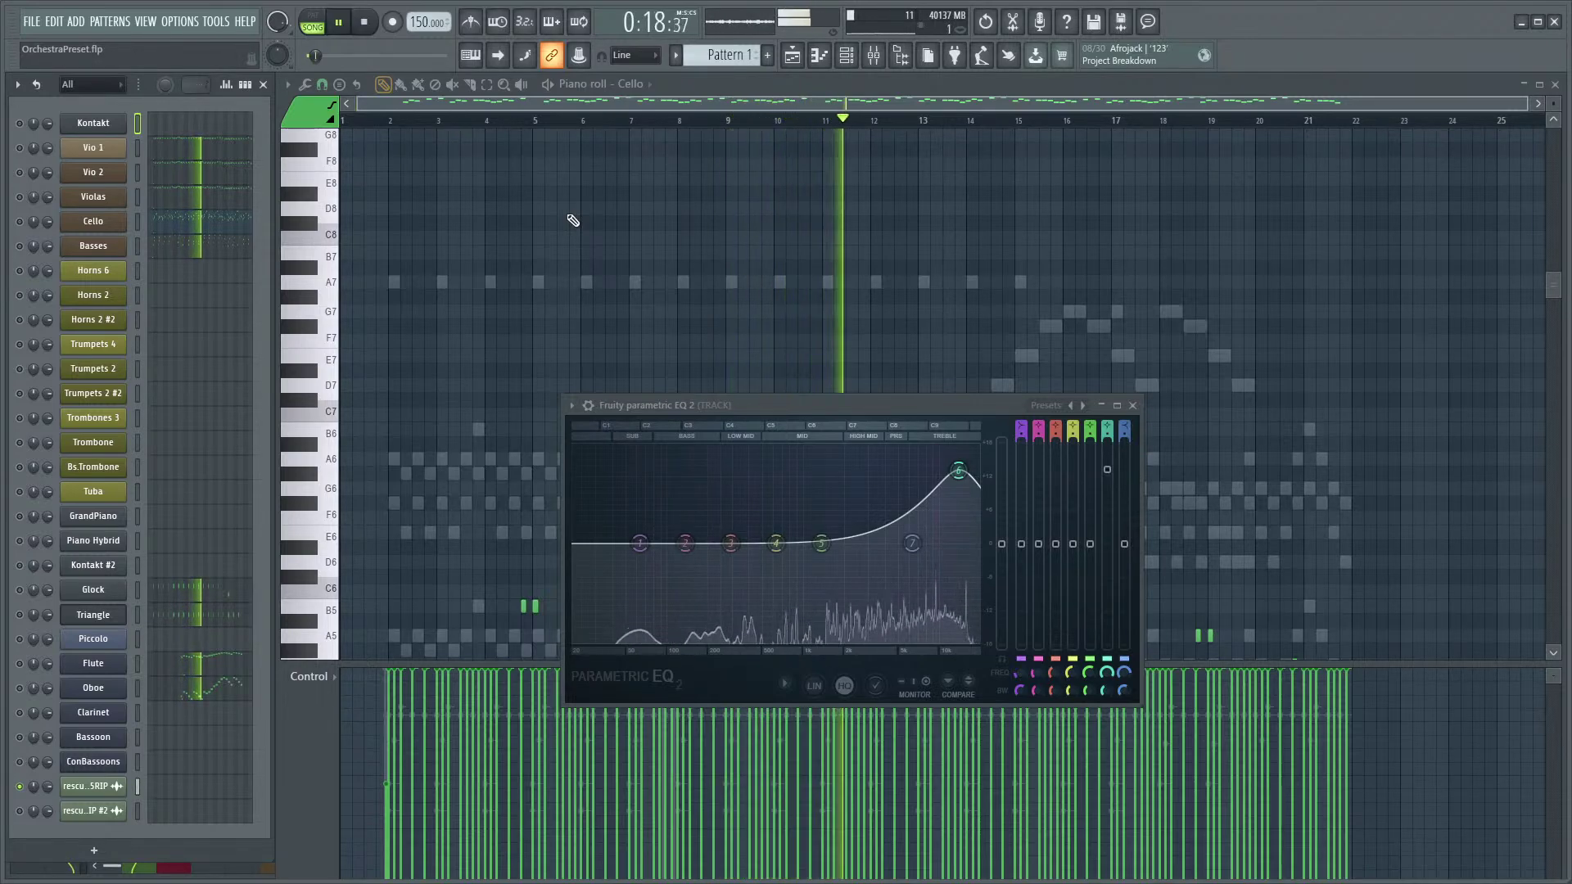
- Raise EQ band 7 slightly at a lower frequency, reduce the band 6 boost on the TRACK channel, and replay the reference clip from bar 9
key(F9)
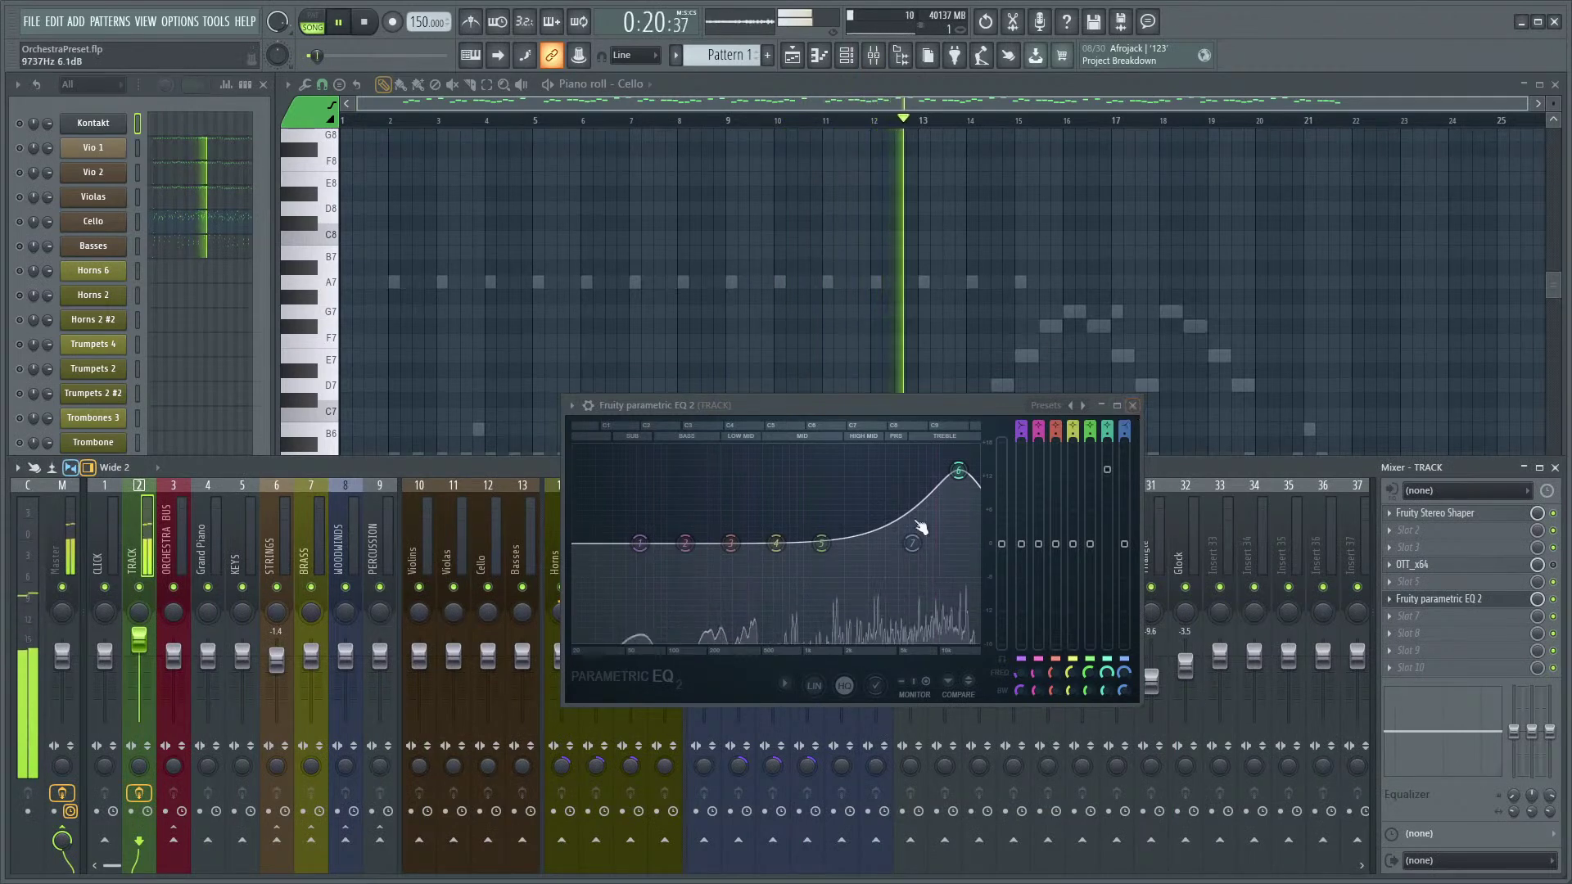
drag(912, 544, 883, 533)
mouse_move(958, 470)
mouse_down()
mouse_move(911, 484)
mouse_move(982, 483)
mouse_up()
key(space)
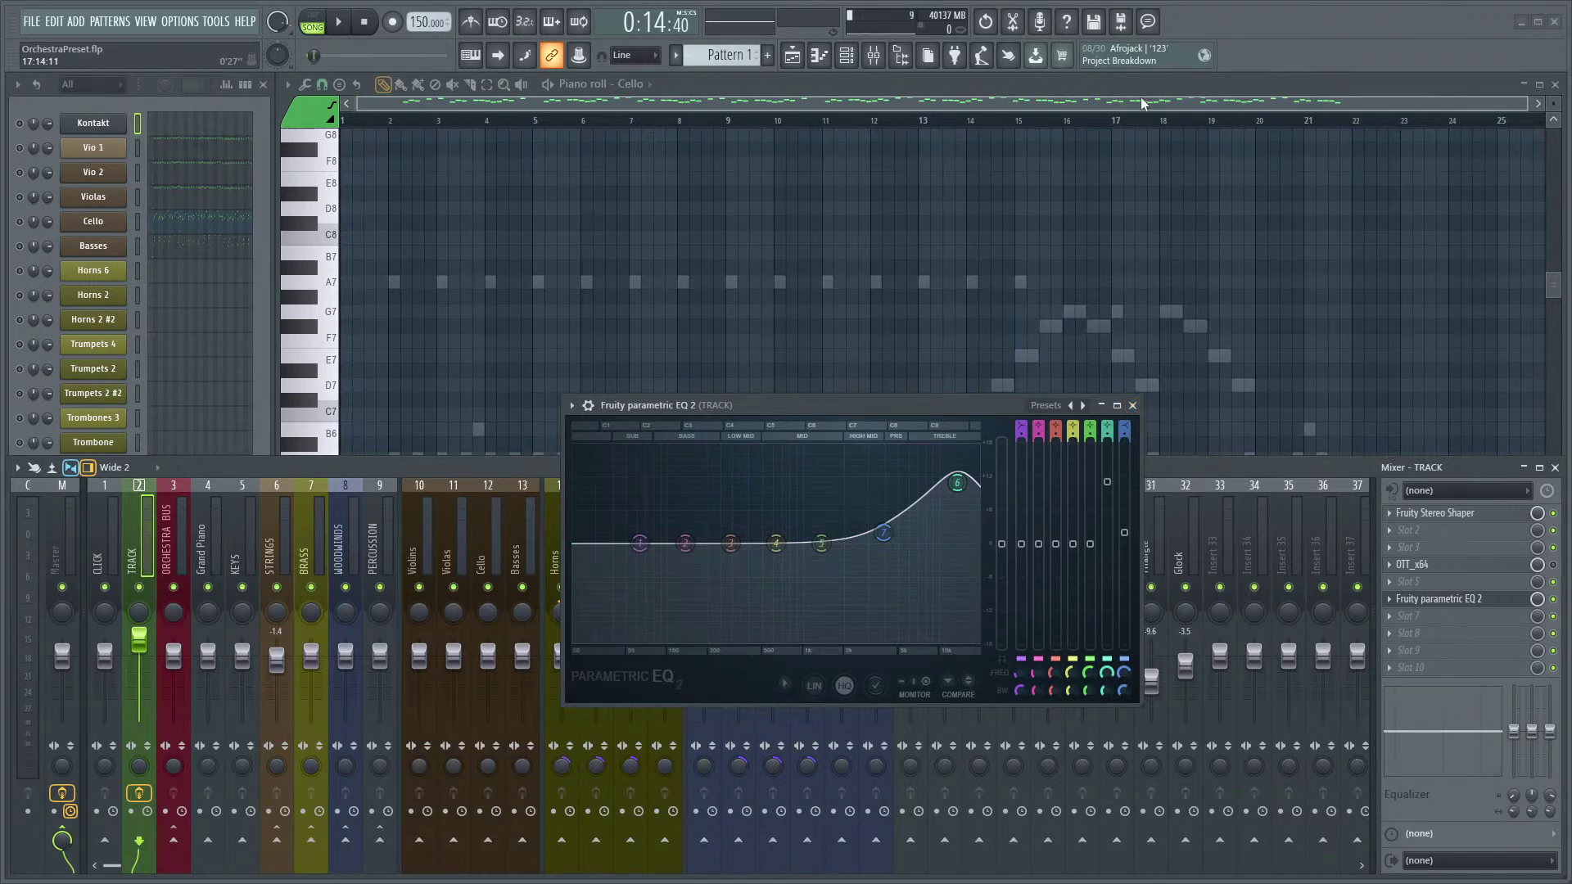
key(space)
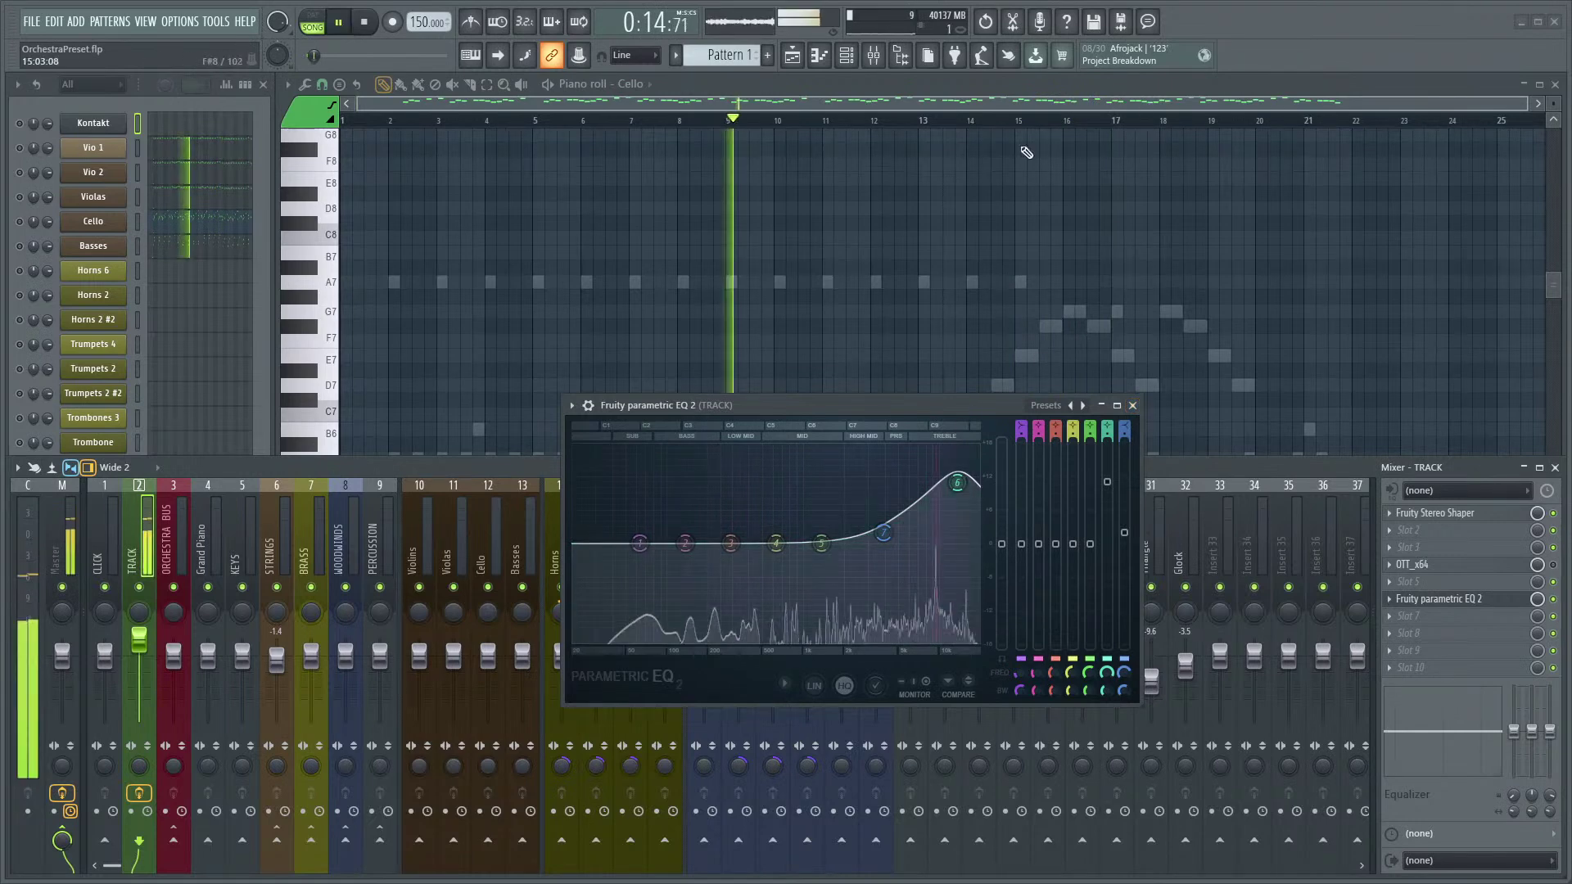
- Play the reference clip from bar 15
click(1034, 87)
key(space)
click(1017, 122)
key(space)
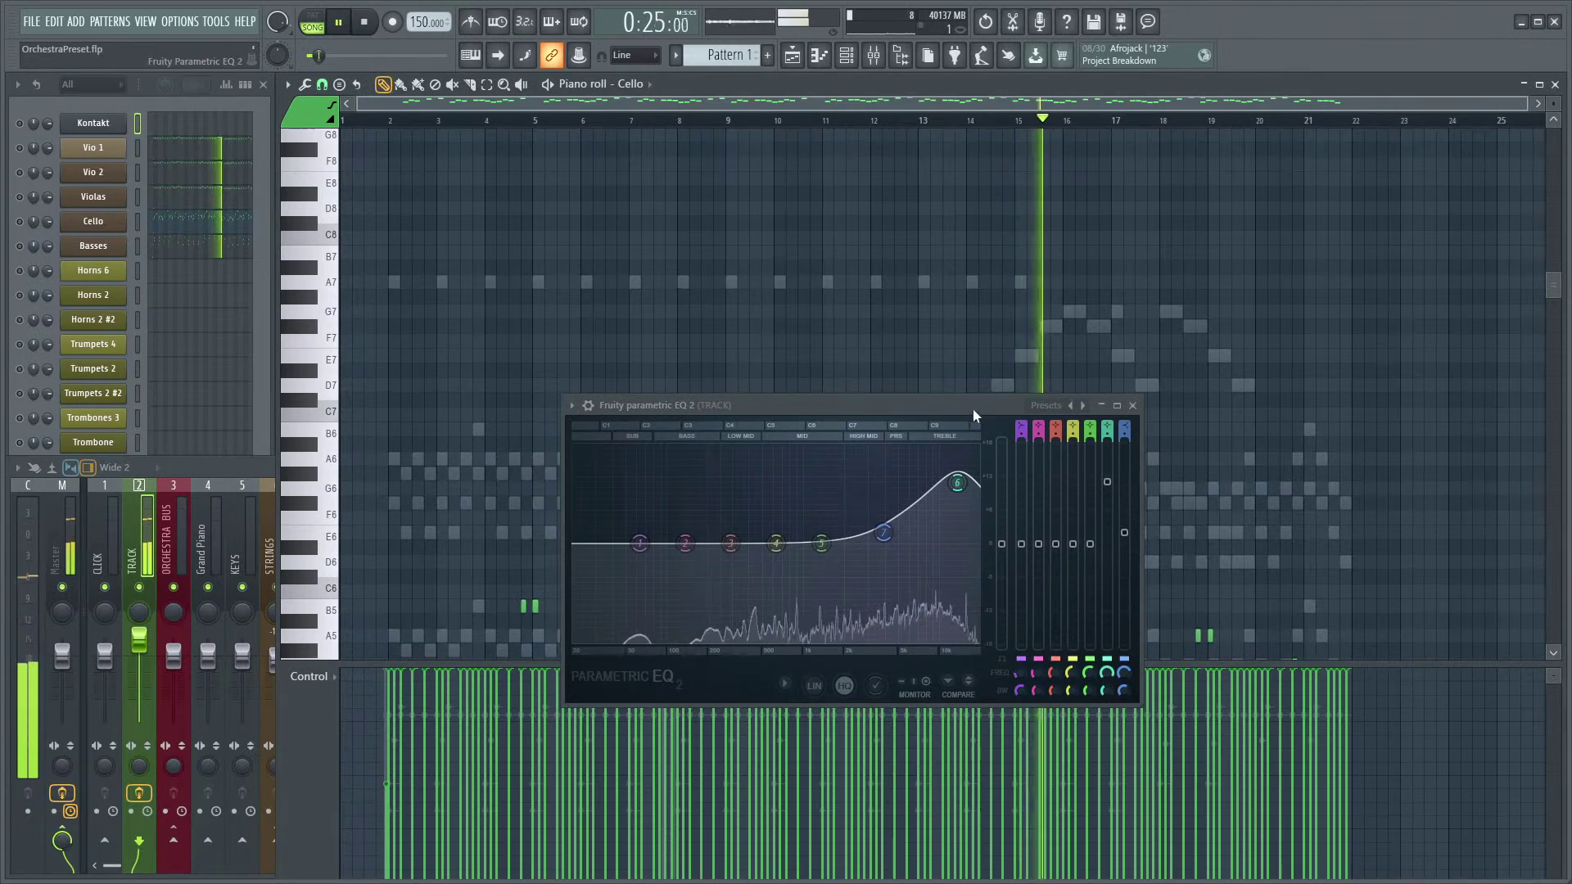
key(space)
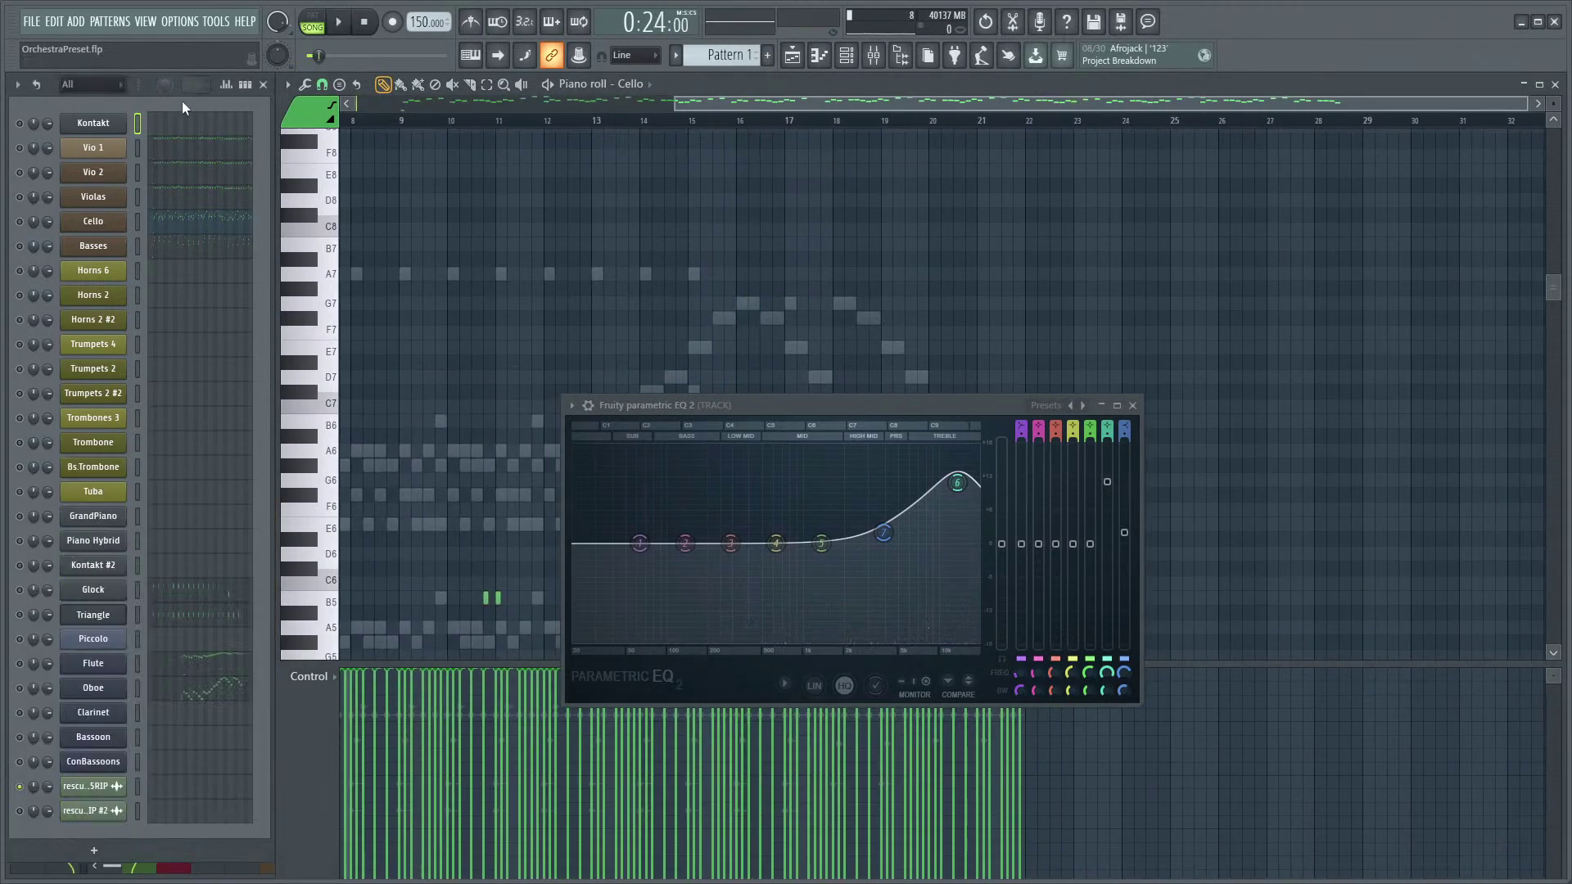
- Close the TRACK channel's parametric EQ 2 and open the Kontakt channel's piano roll around bar 16 in the high octaves
click(1132, 405)
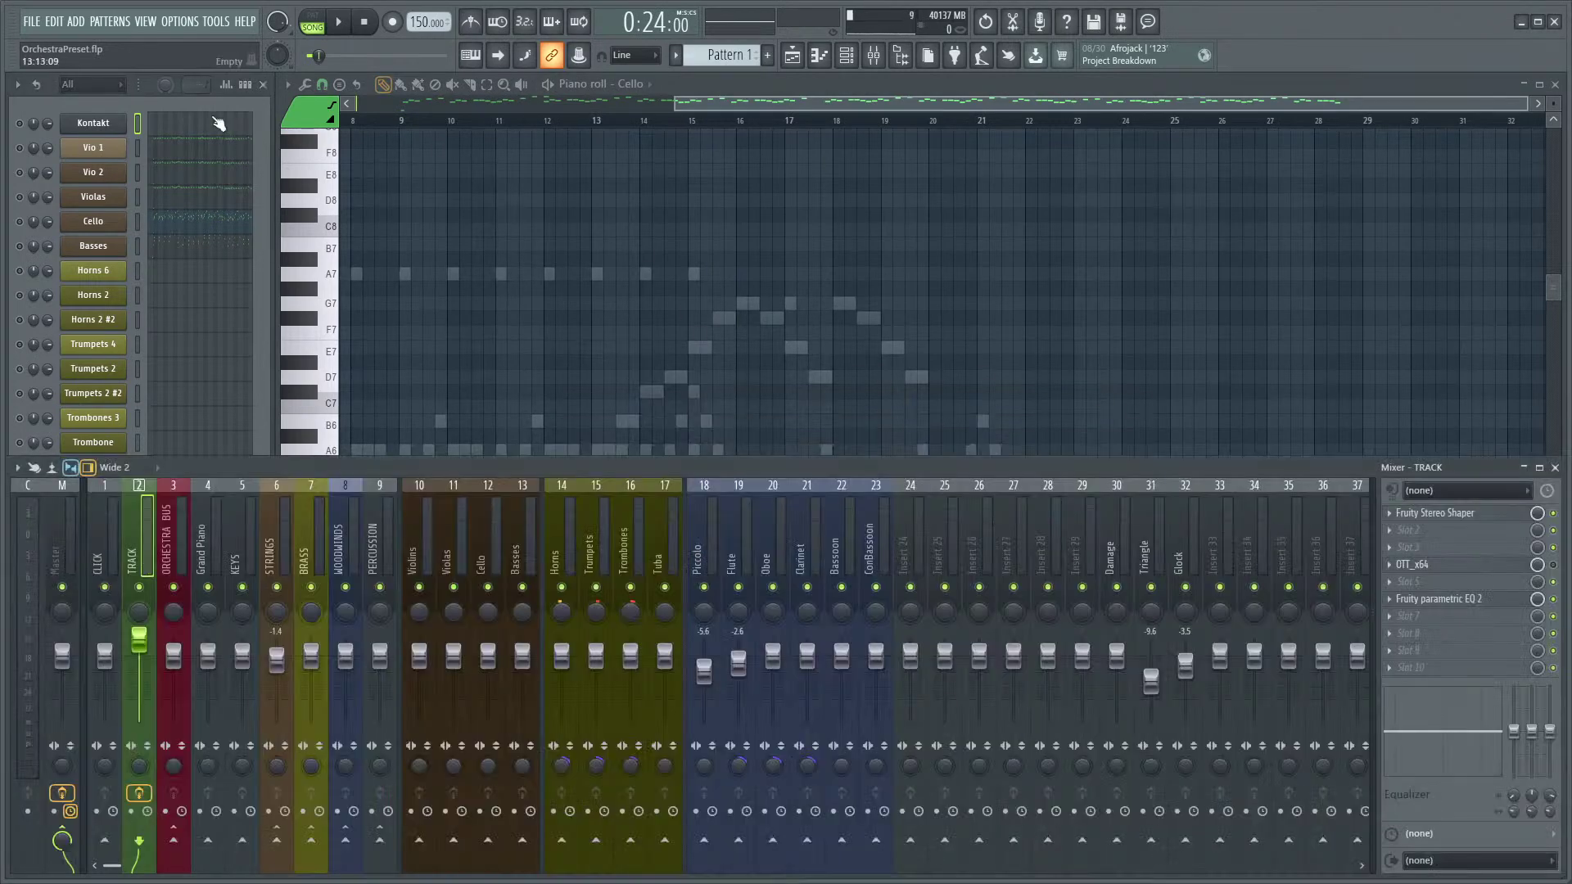
click(220, 123)
scroll(819, 379, up, 5)
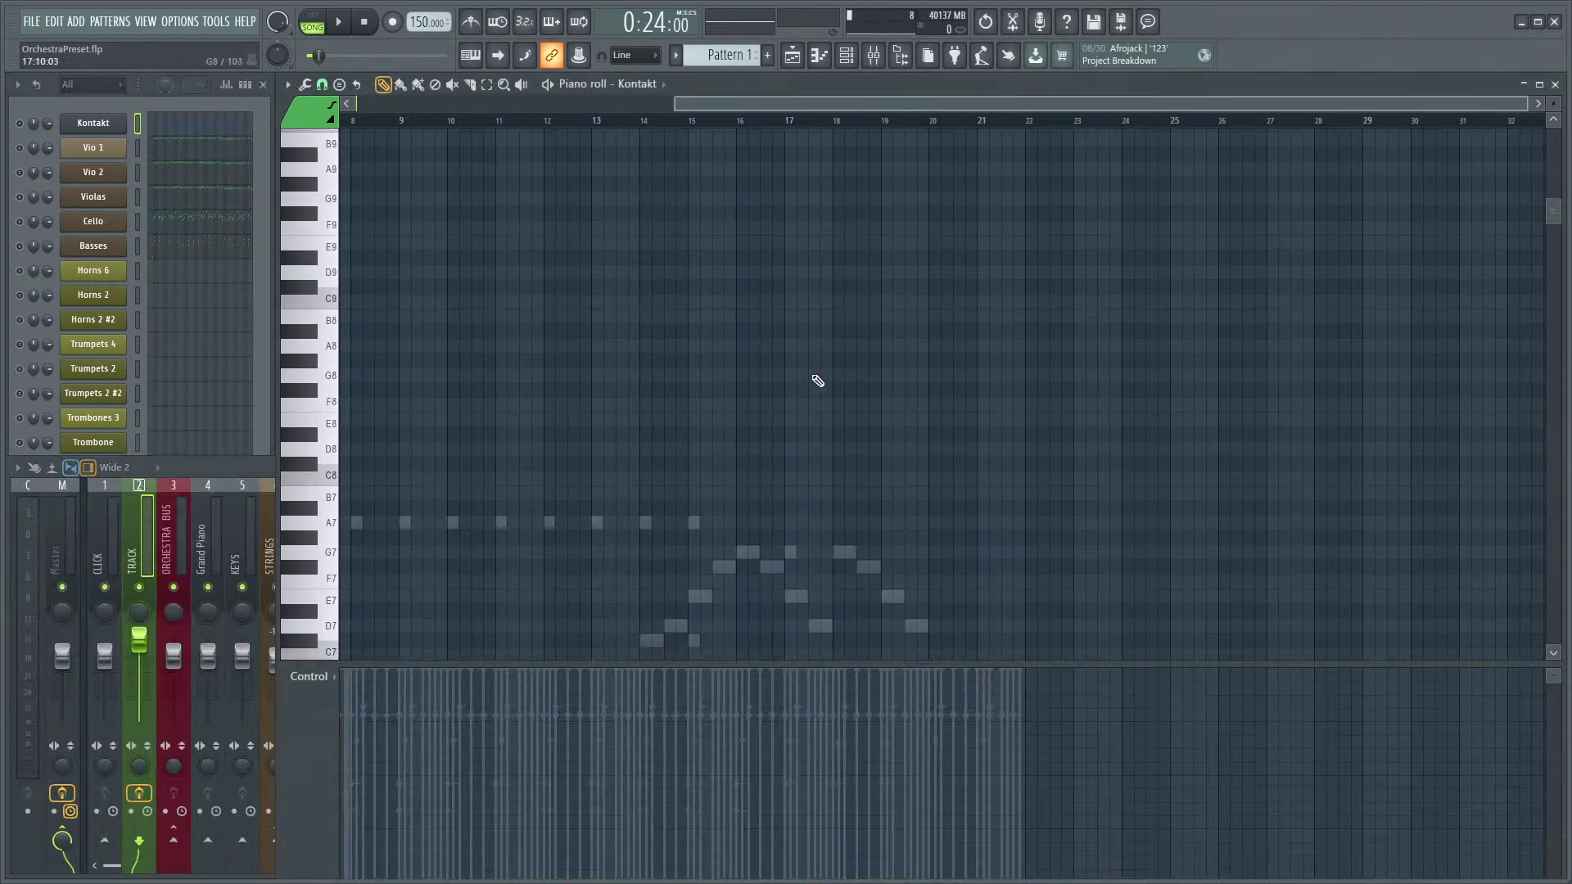
scroll(819, 379, down, 4)
ctrl+scroll(778, 360, up, 3)
scroll(942, 393, up, 3)
scroll(819, 442, down, 2)
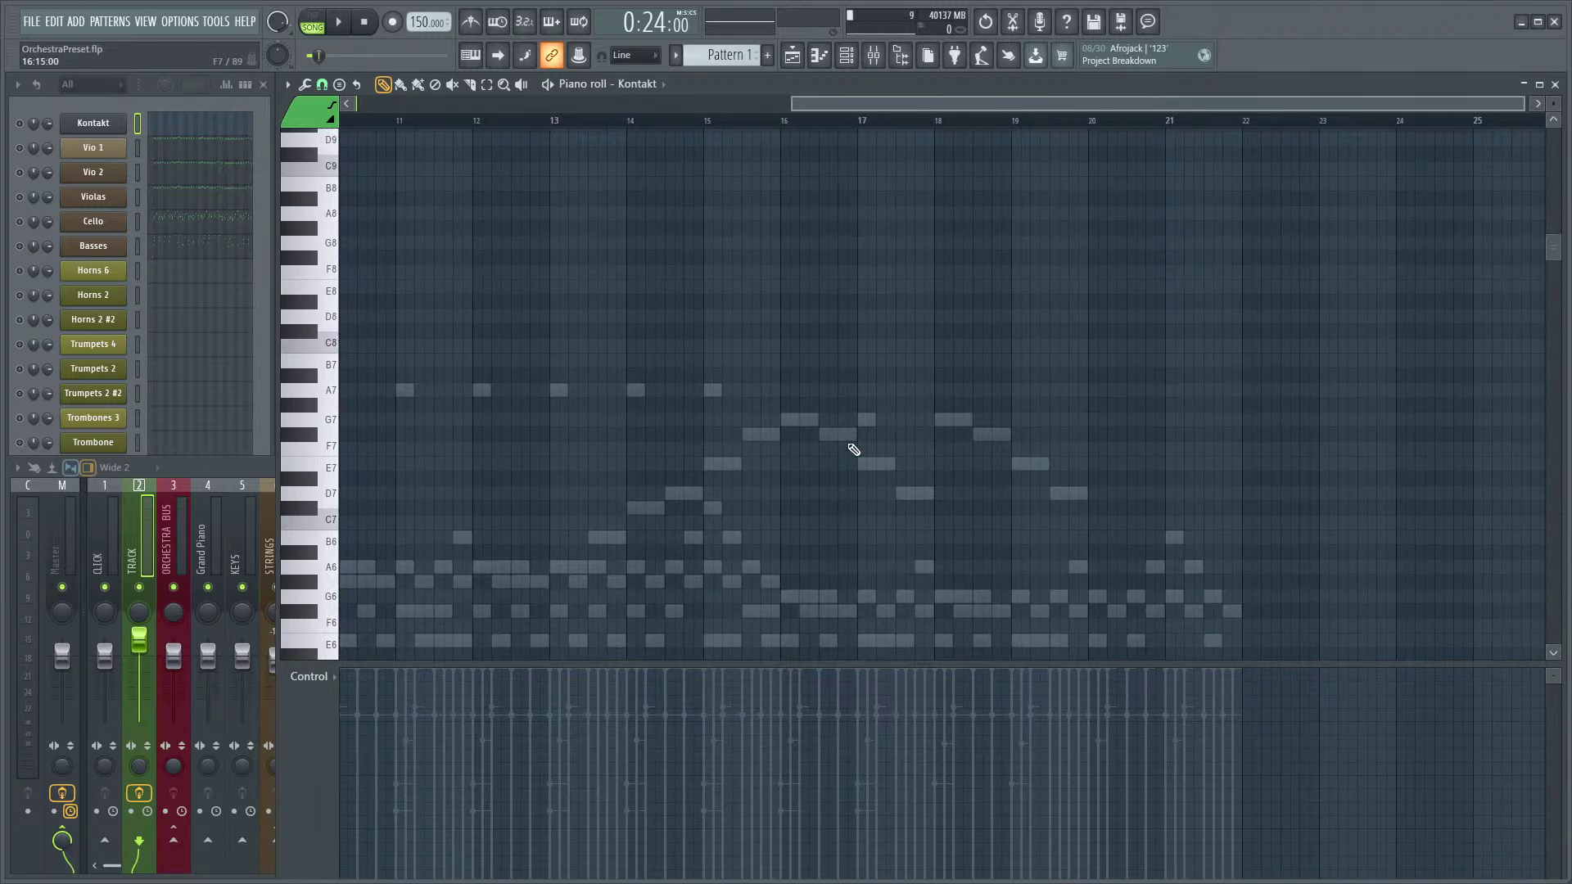
ctrl+scroll(737, 462, up, 2)
scroll(736, 426, up, 1)
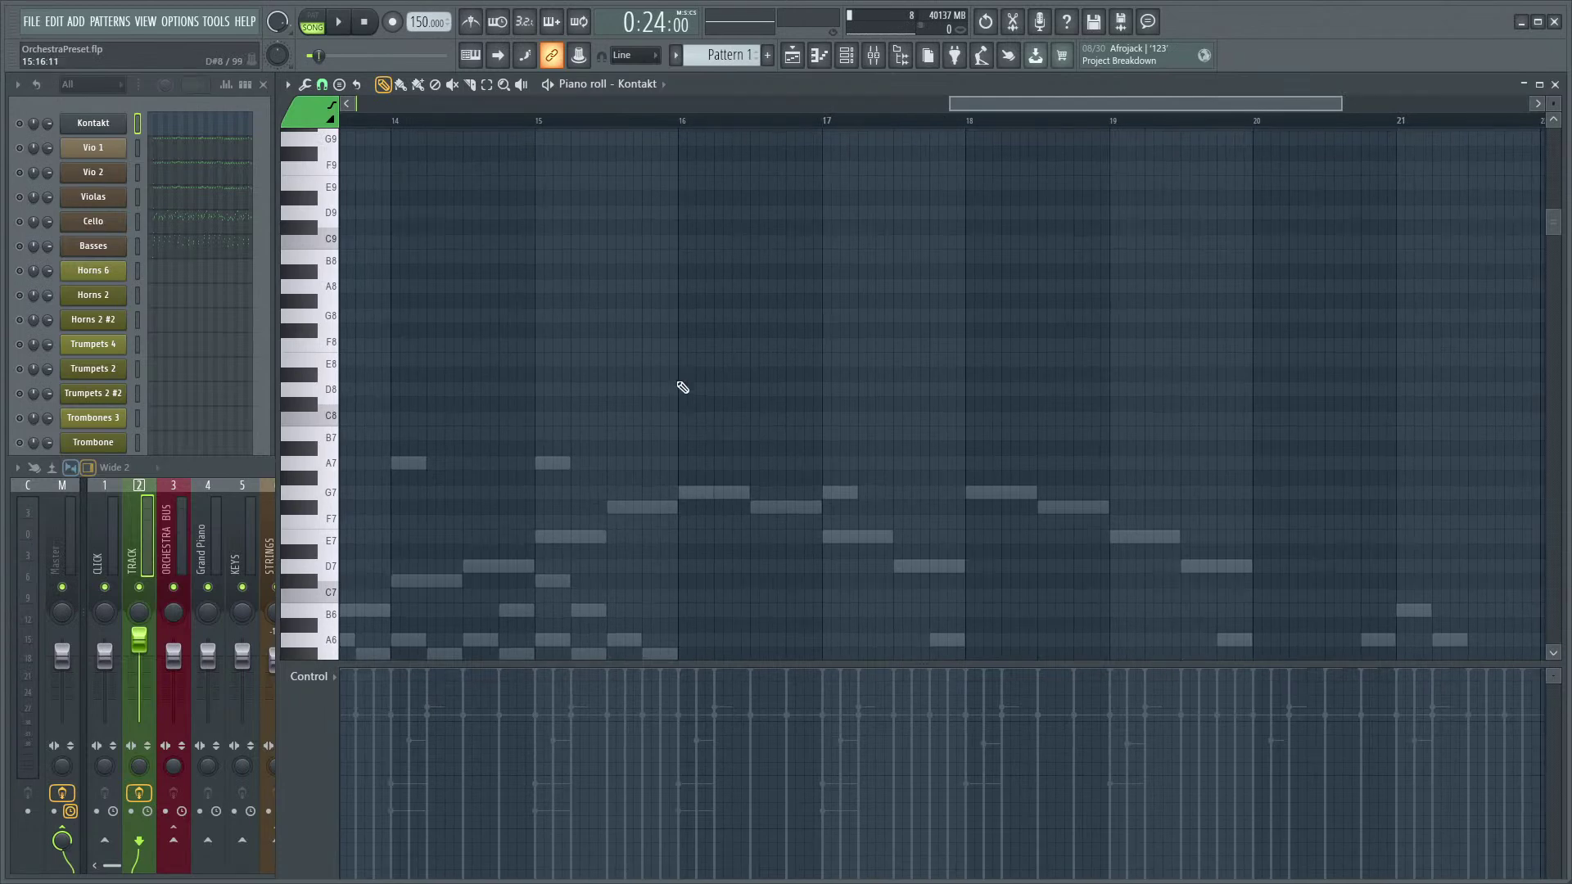
- Try out a short G#8 note at the start of bar 16, delete it, and replay the reference clip from bars 15 and 16
click(686, 299)
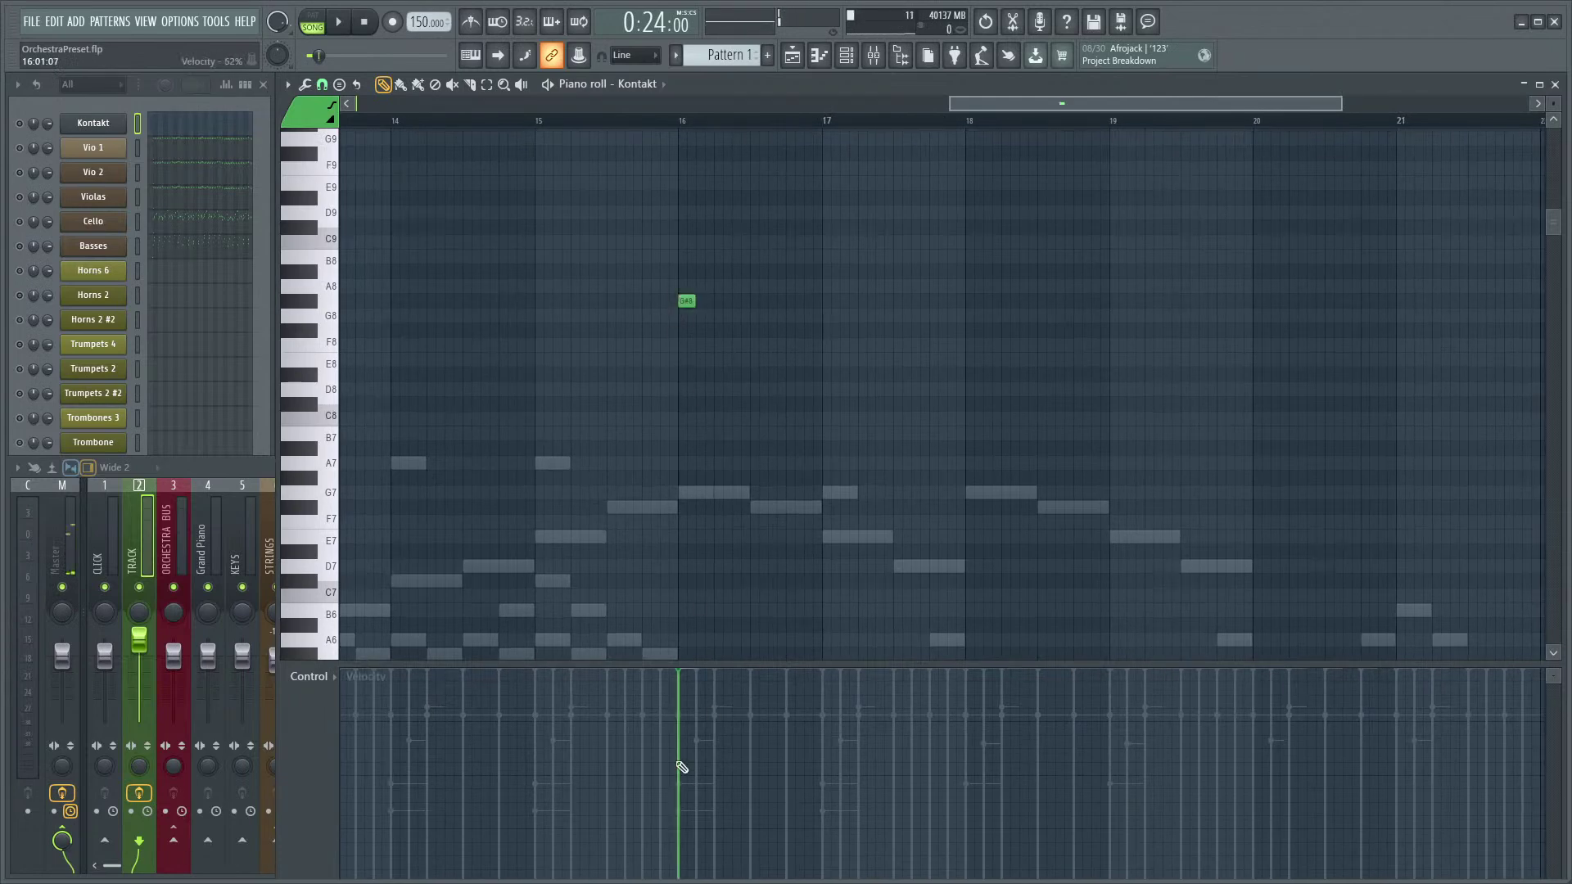
right_click(692, 309)
key(space)
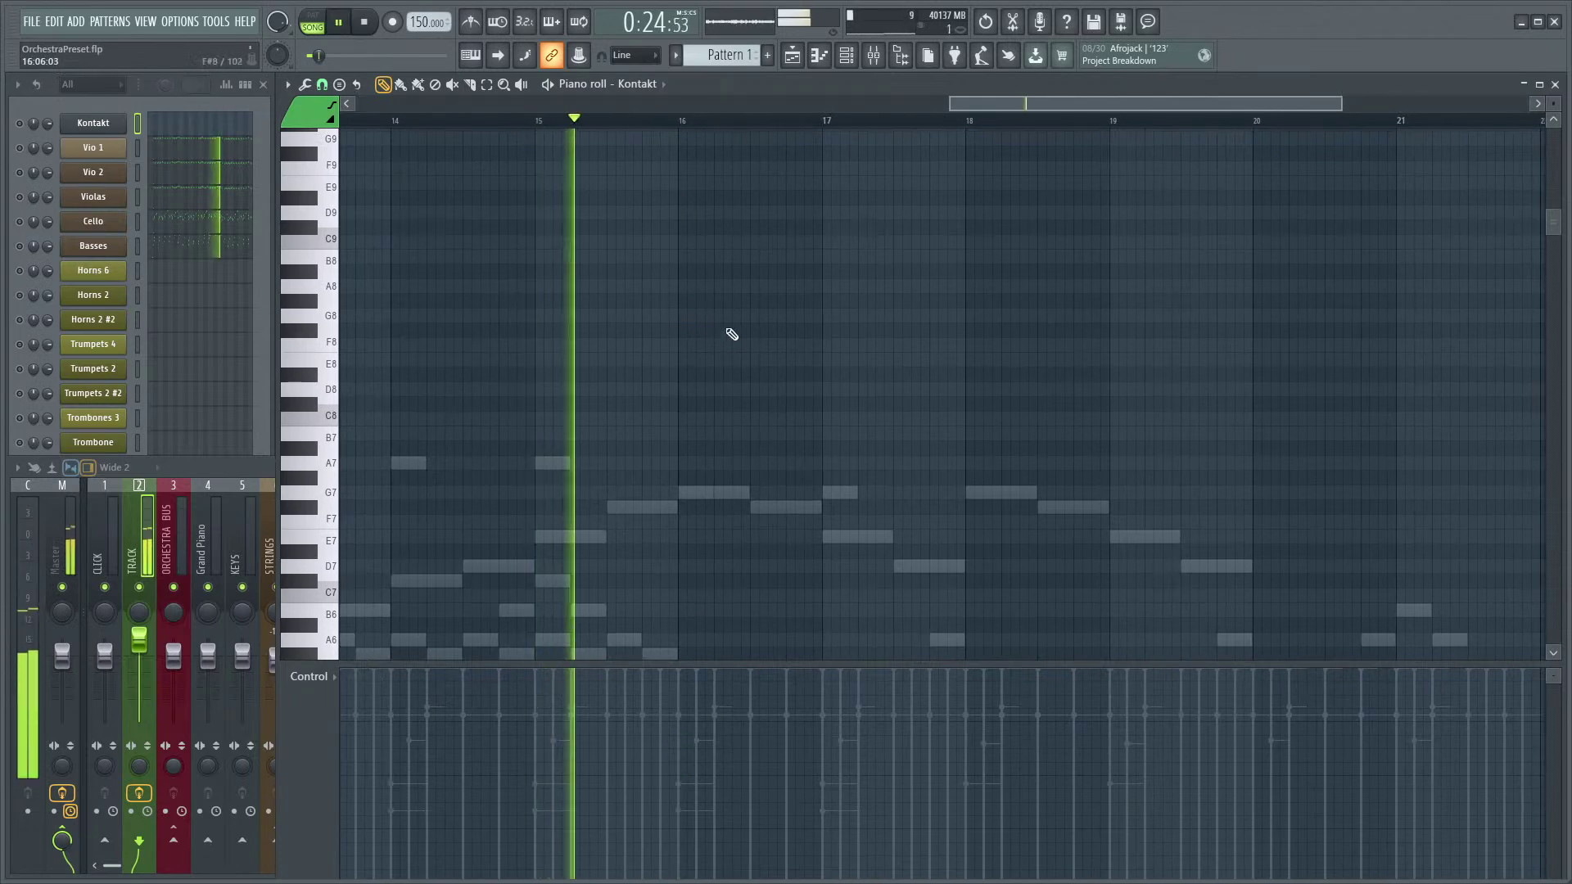
ctrl+scroll(723, 365, up, 2)
key(space)
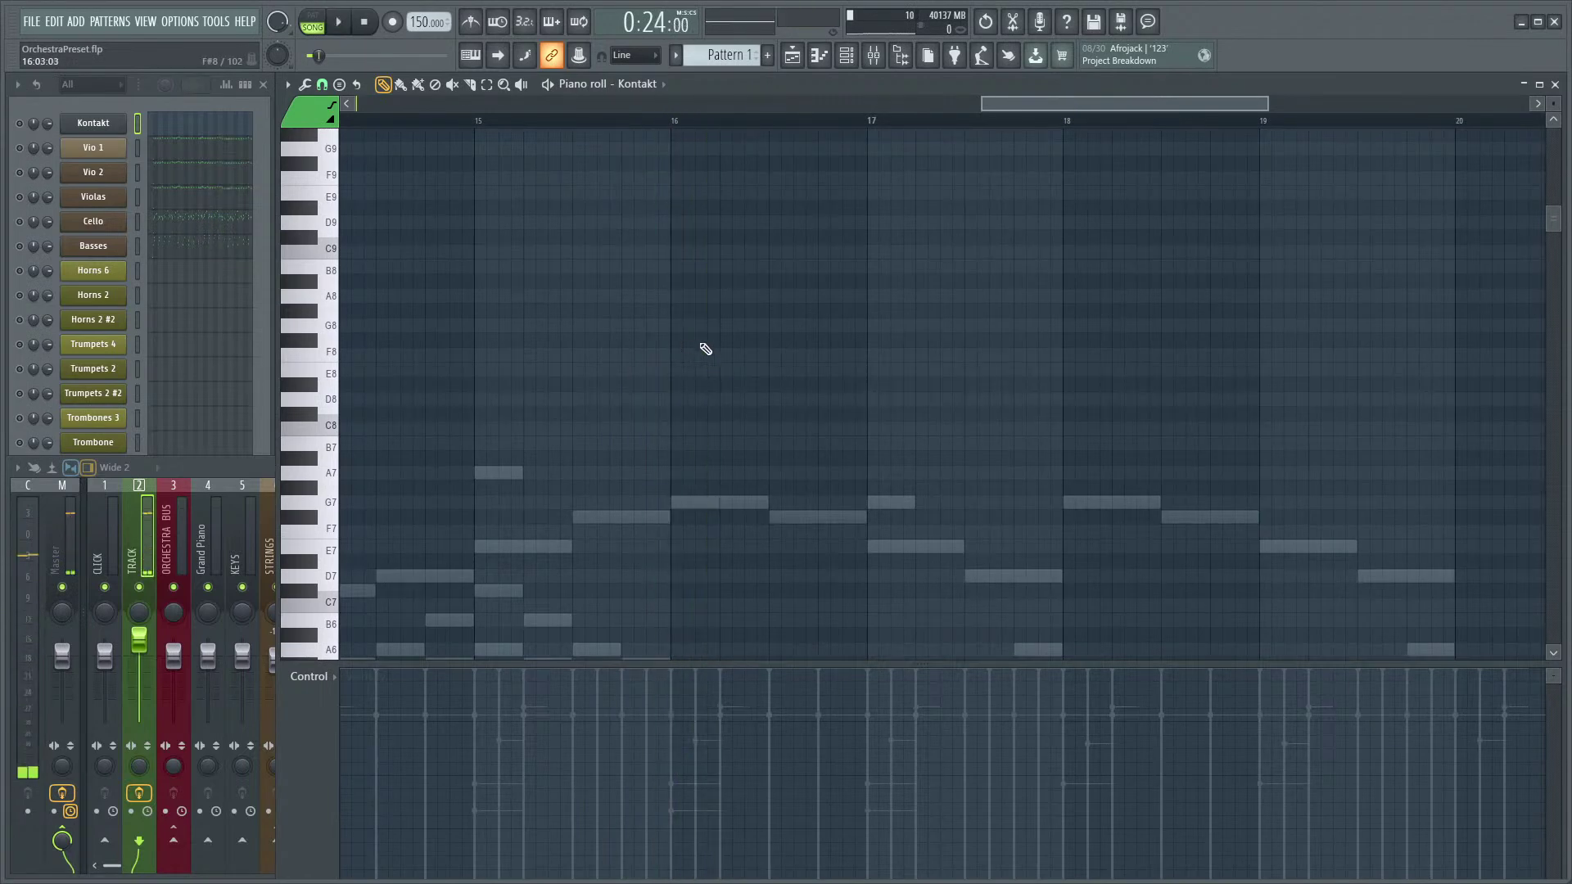
ctrl+scroll(723, 365, up, 2)
click(640, 123)
key(space)
- Place an F#8 note followed directly by a G8 note in the first half of bar 16, and unmute Kontakt to play them with the reference
click(691, 356)
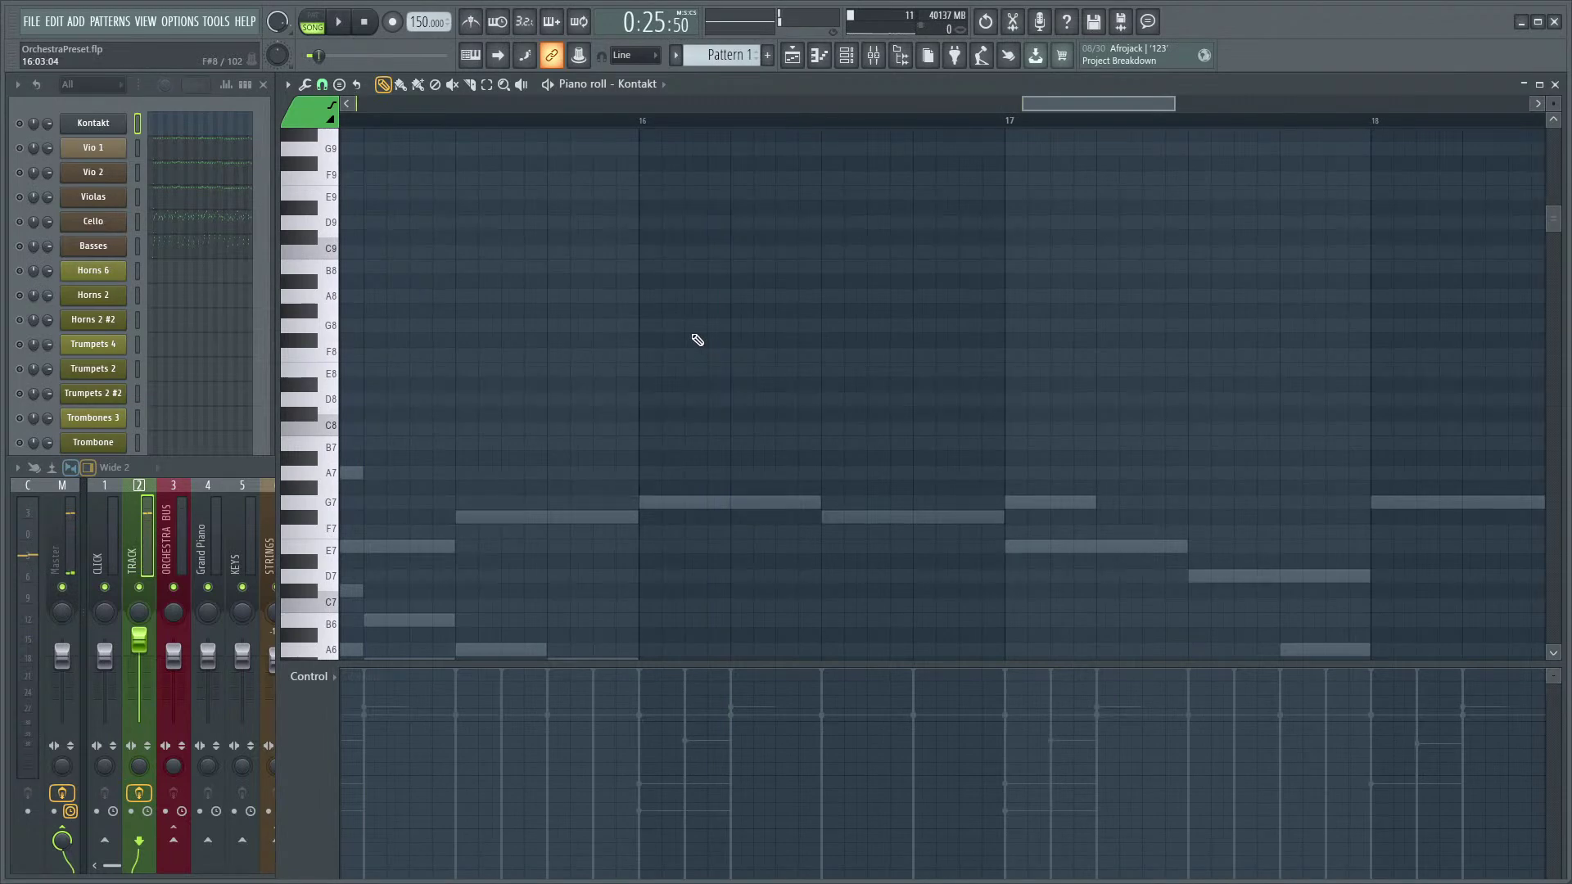
click(739, 315)
right_click(739, 316)
click(740, 318)
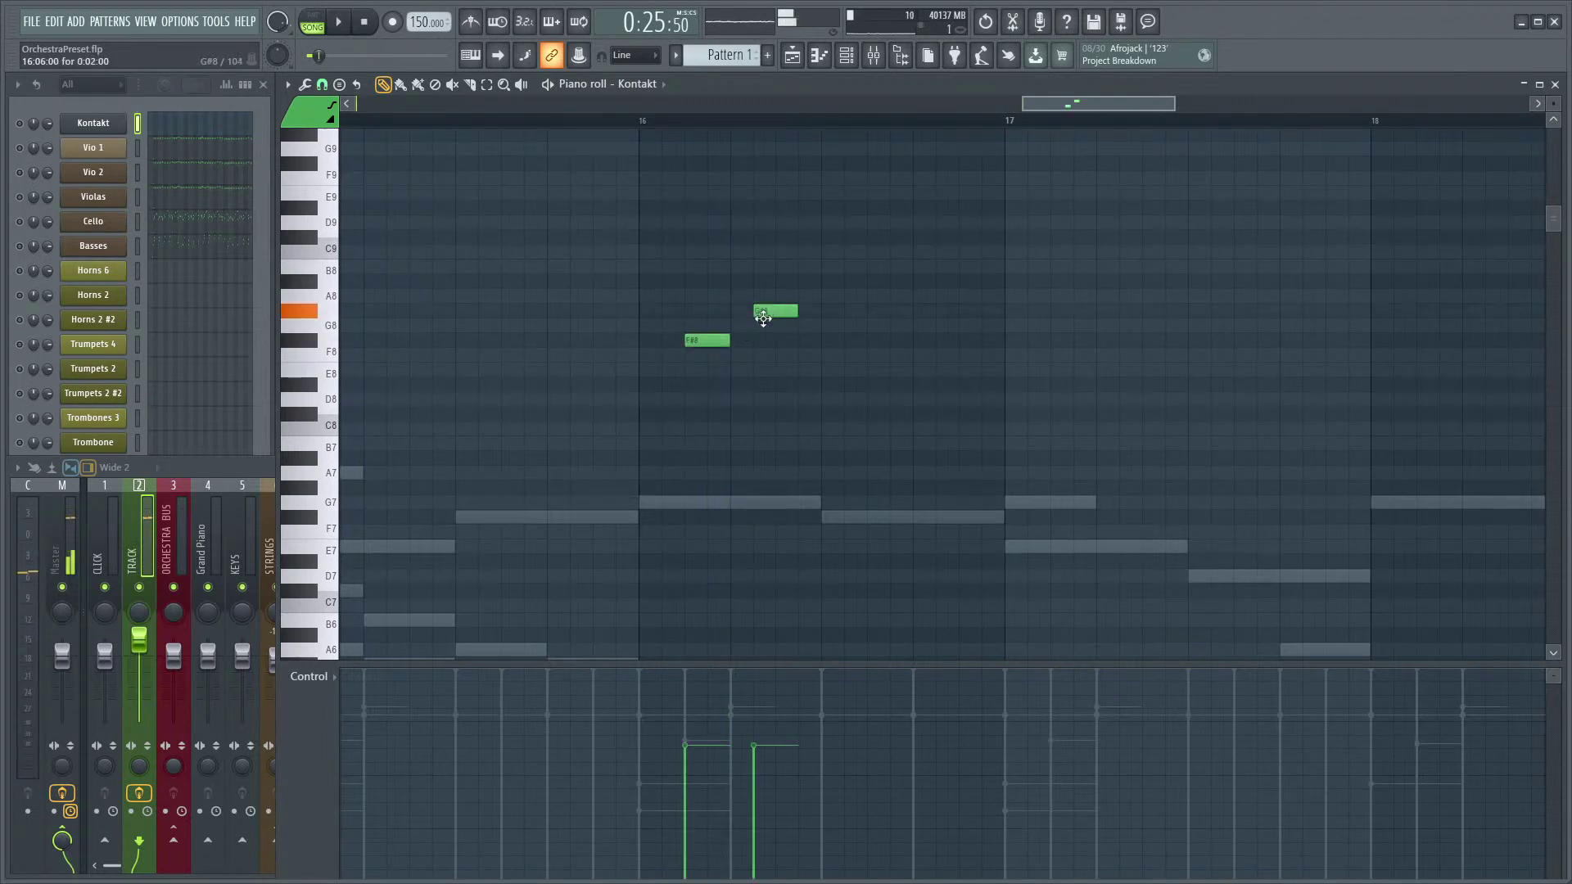
drag(766, 313, 743, 327)
click(23, 127)
key(space)
key(space)
key(space)
scroll(908, 355, up, 1)
key(space)
- Add a pair of adjacent G8 notes in the second half of bar 16 and play them against the reference
click(864, 350)
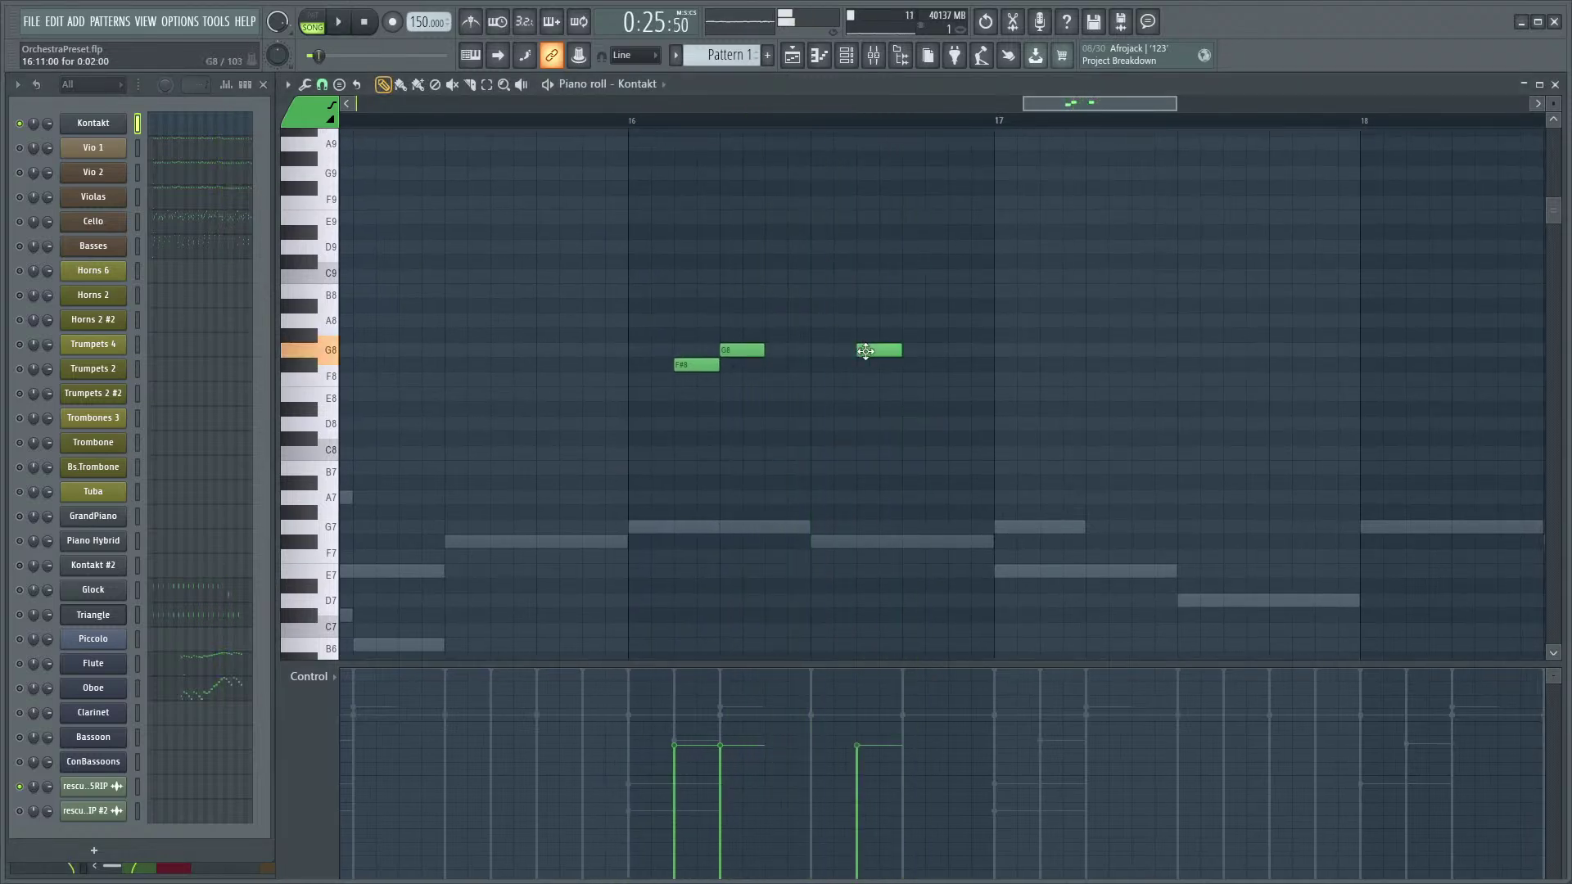
drag(945, 355, 922, 354)
key(space)
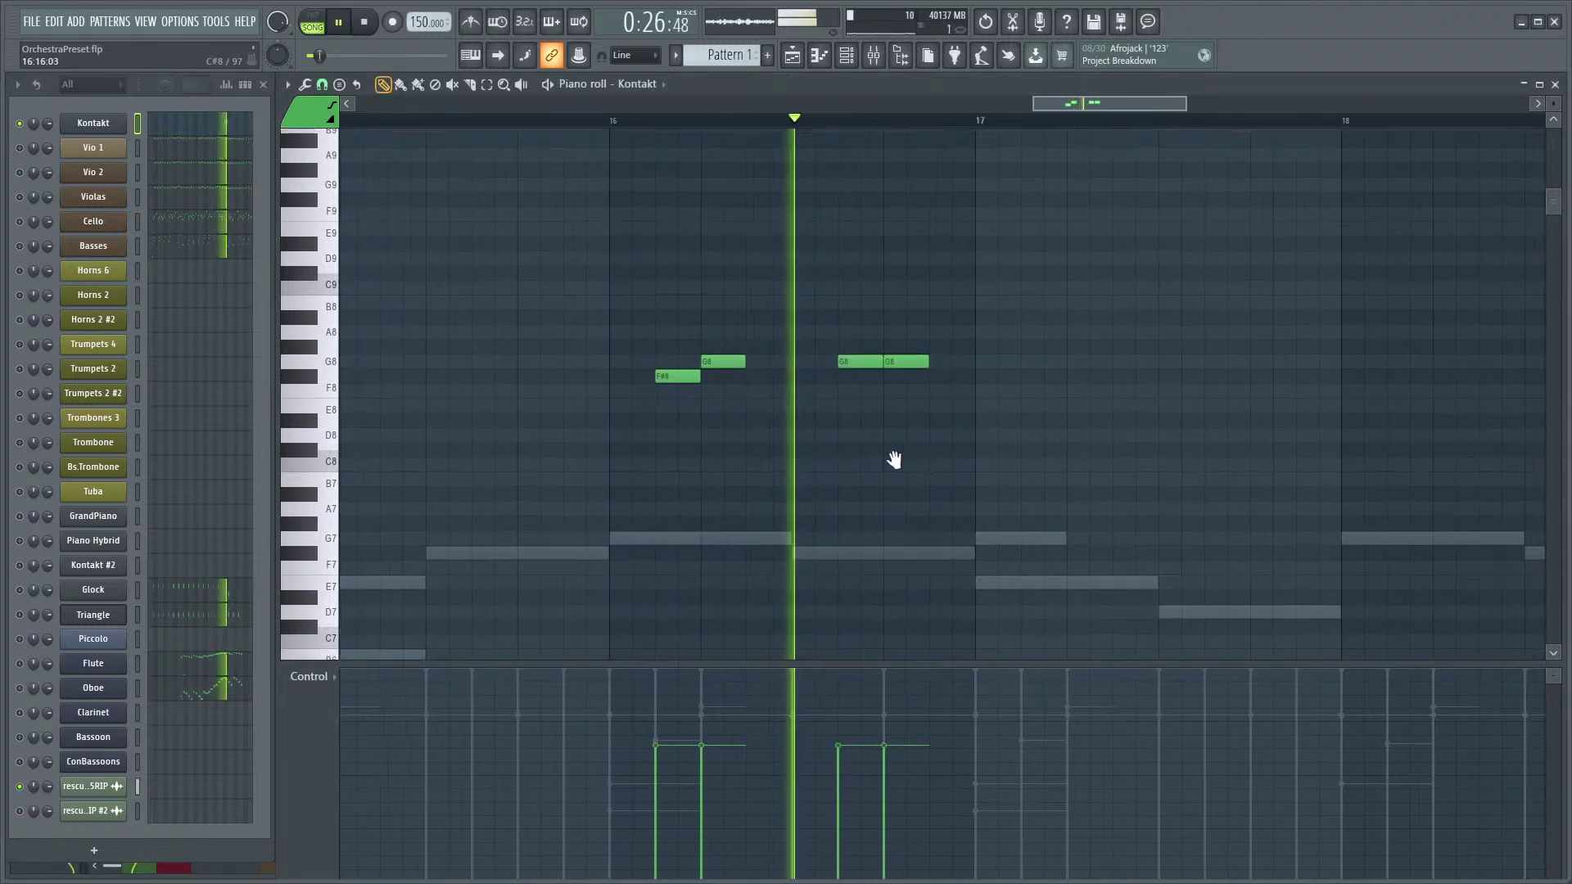
scroll(920, 453, up, 1)
key(space)
- Add a pair of adjacent G8 notes in each half of bar 17, checking the timing against the reference
scroll(933, 434, up, 1)
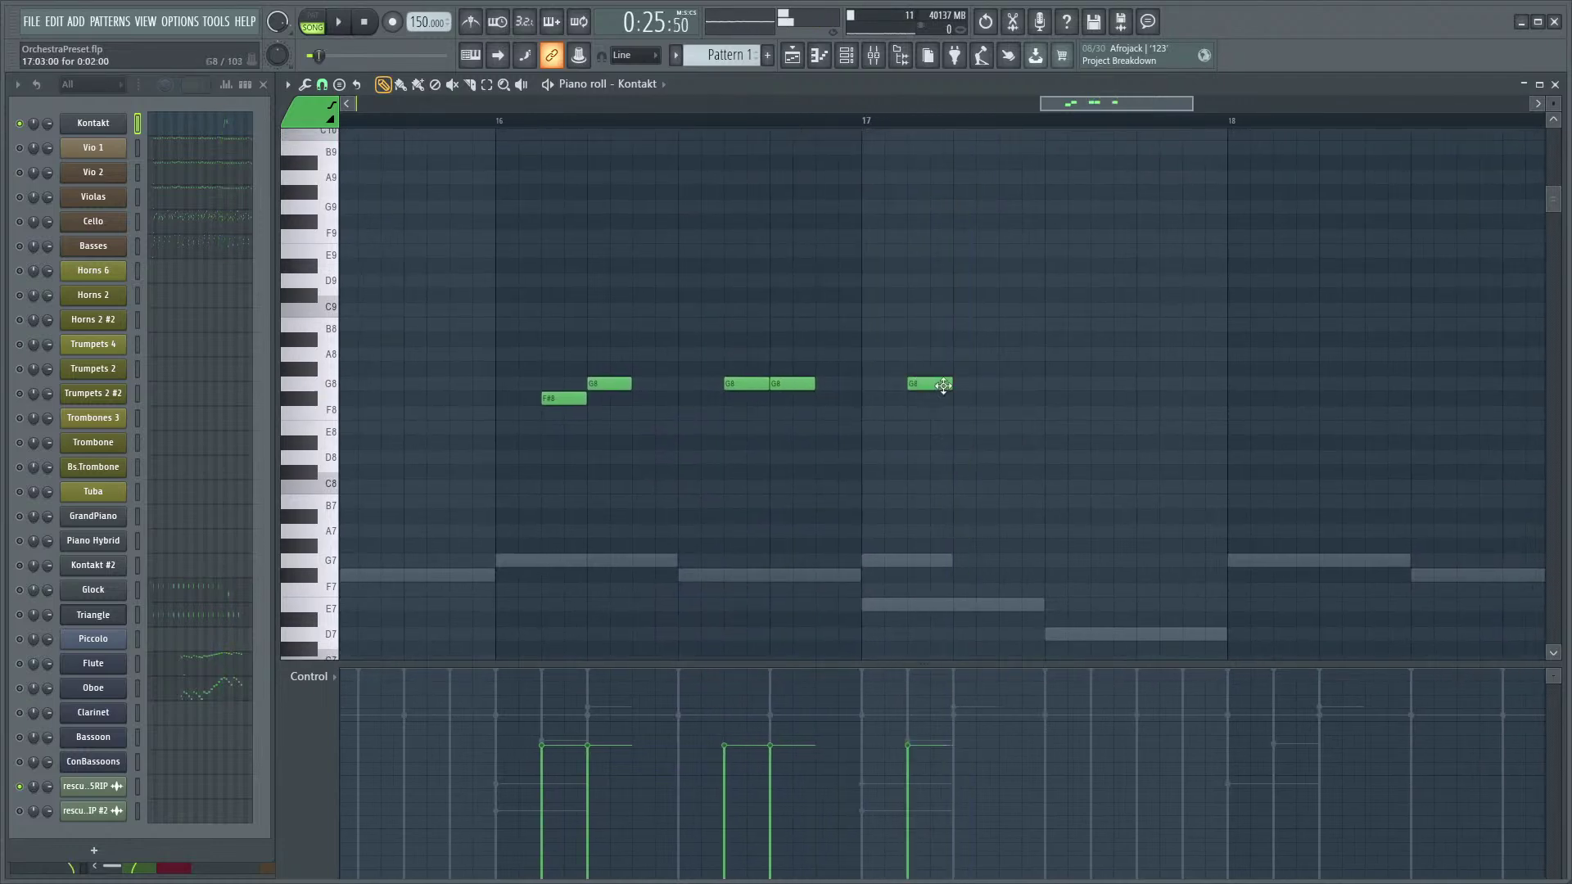
click(974, 384)
key(space)
drag(1038, 491, 762, 457)
key(space)
click(798, 380)
ctrl+scroll(719, 497, down, 4)
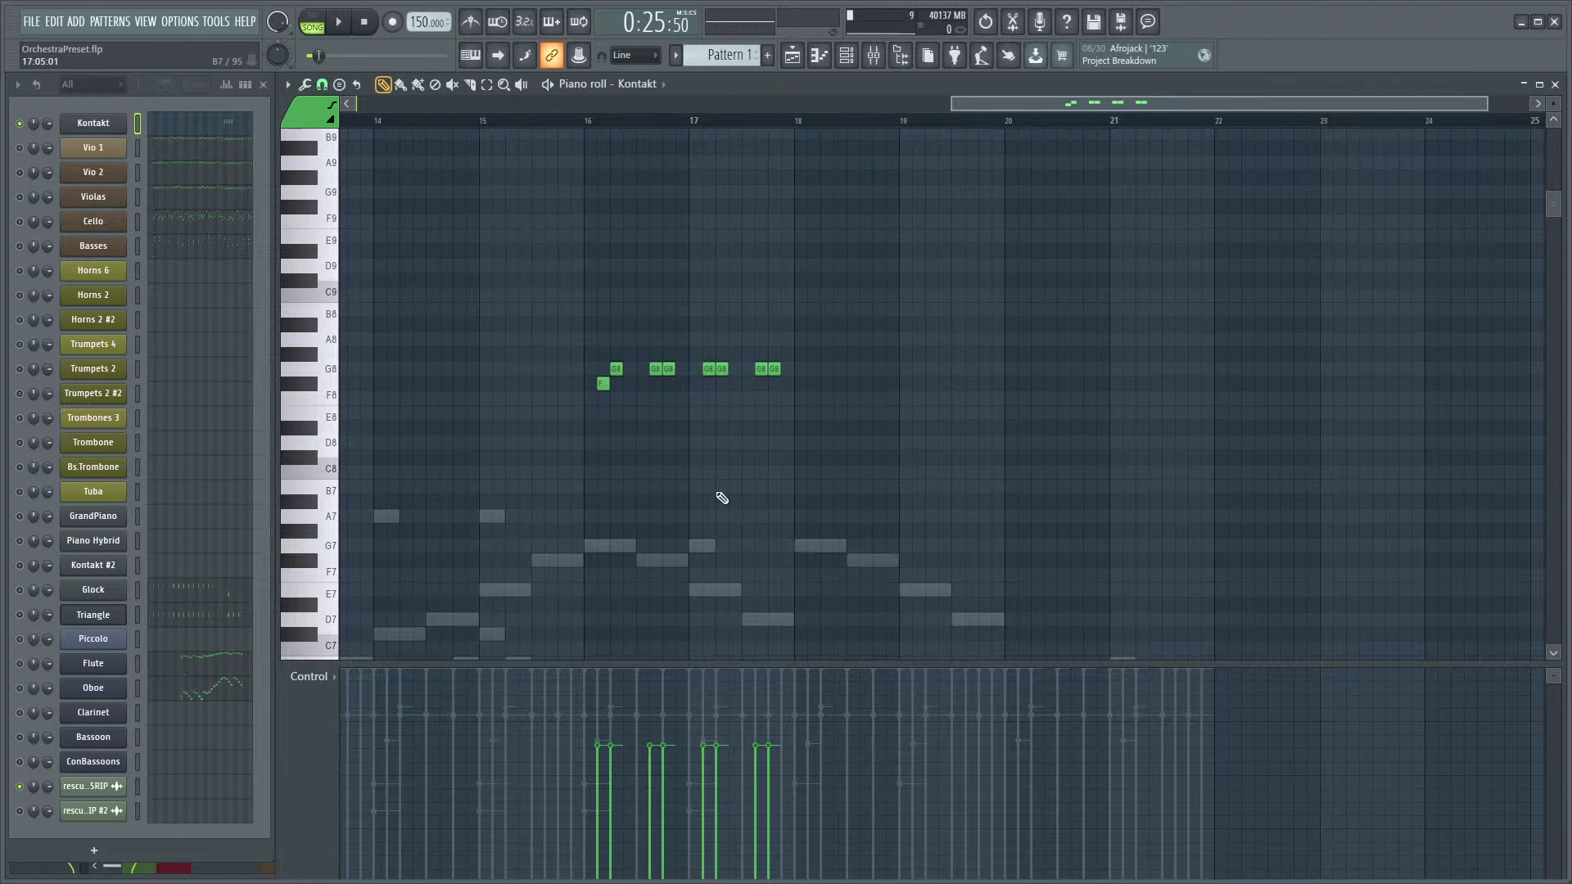
- Play the new Kontakt notes with the reference clip from bar 16
click(588, 124)
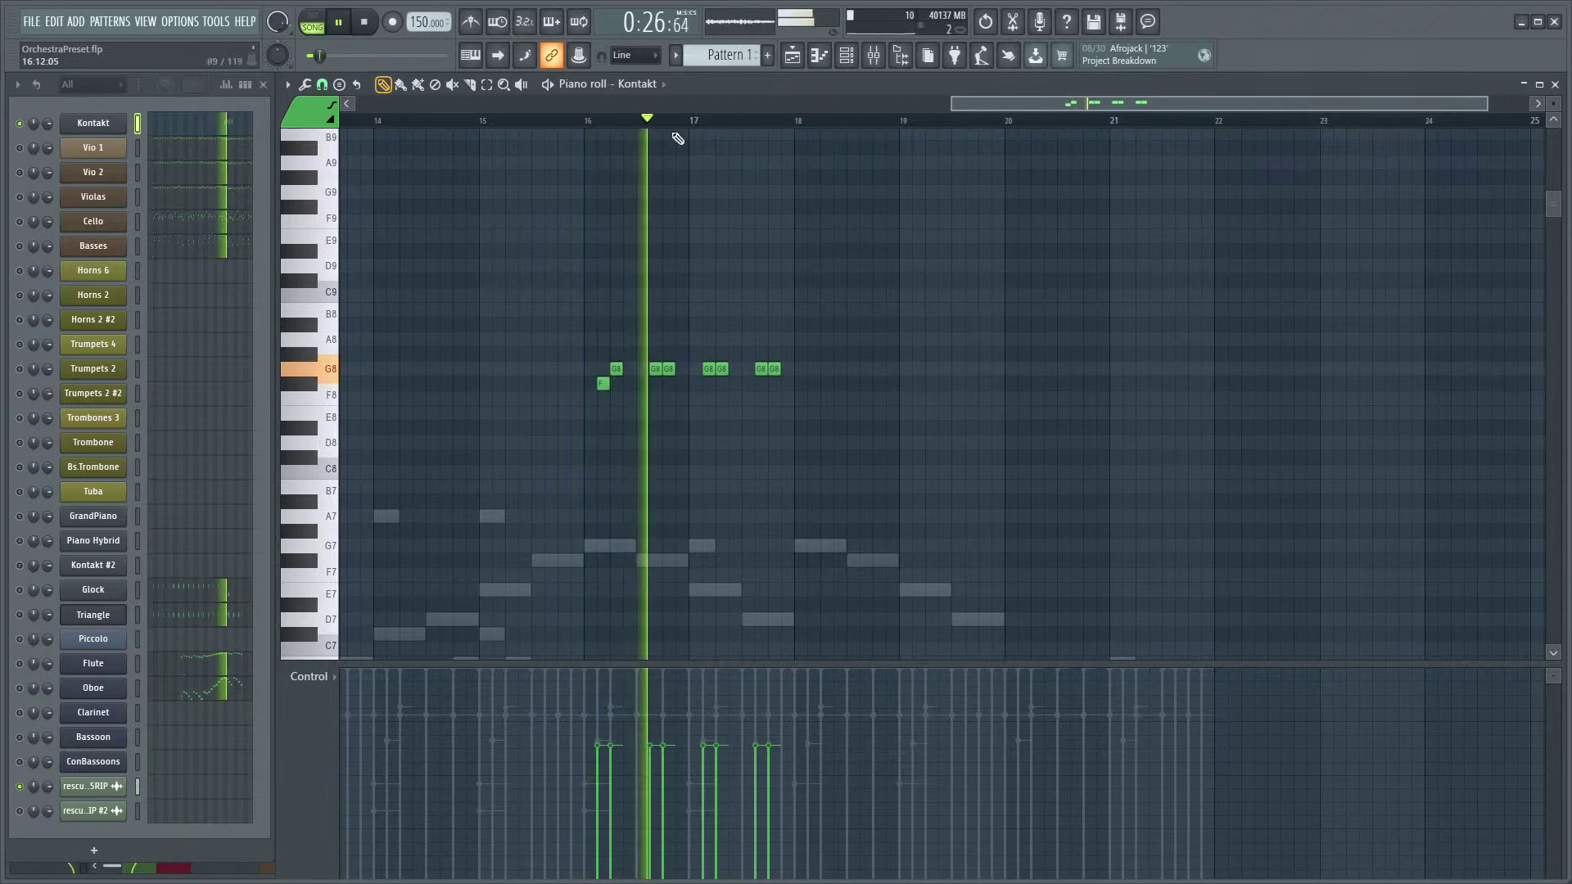
key(space)
scroll(746, 104, up, 5)
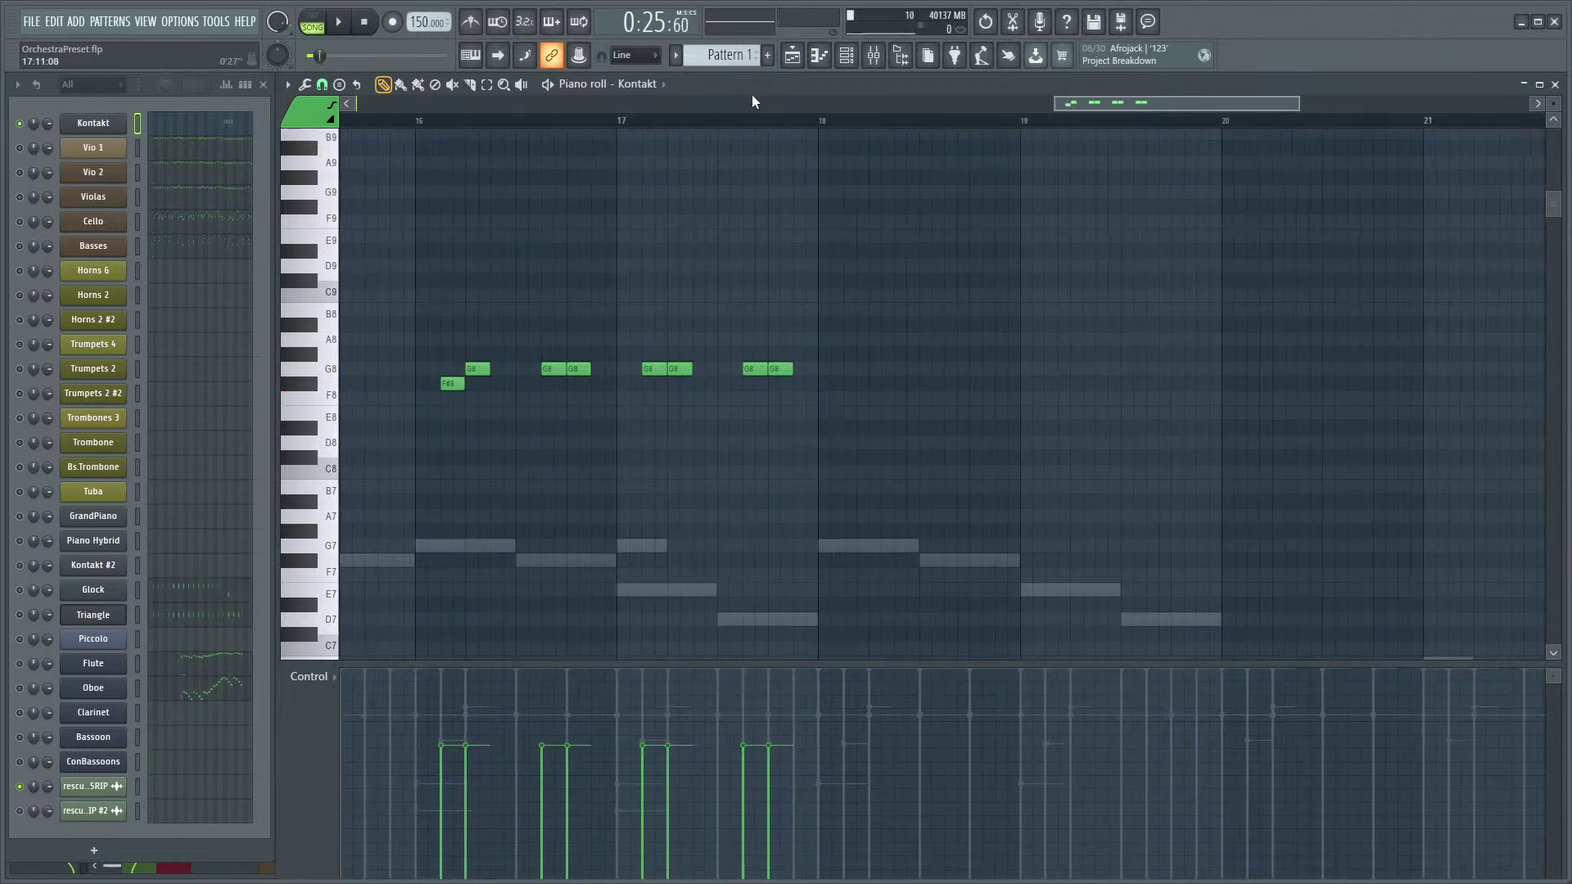
drag(725, 129, 835, 125)
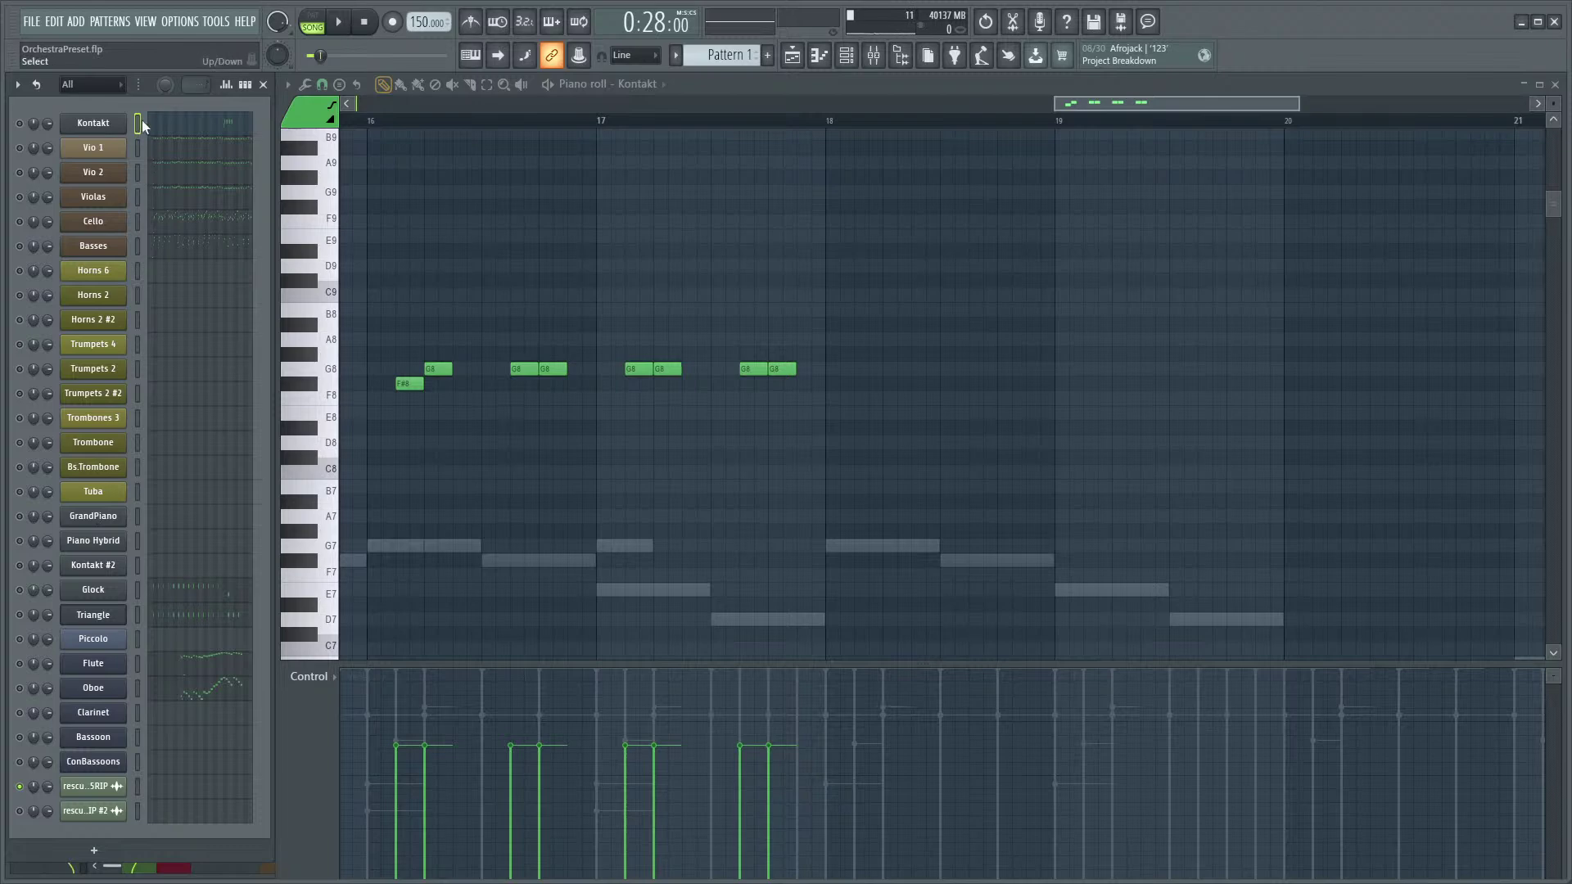
- Select the GrandPiano channel and replay the reference clip from bar 17 and again from bar 16
right_click(115, 130)
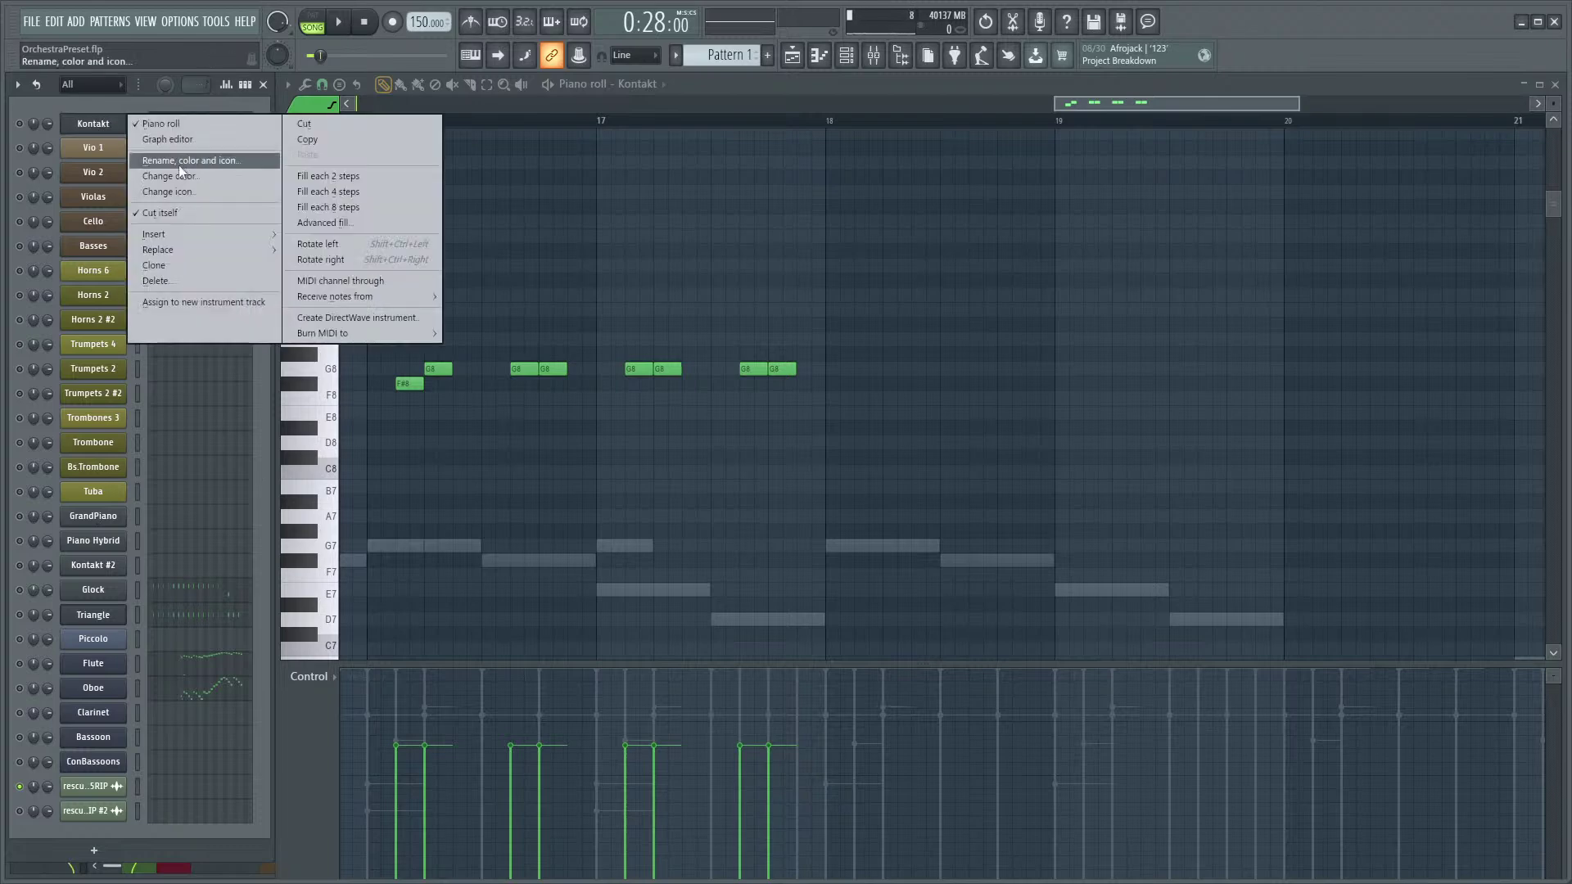
click(116, 100)
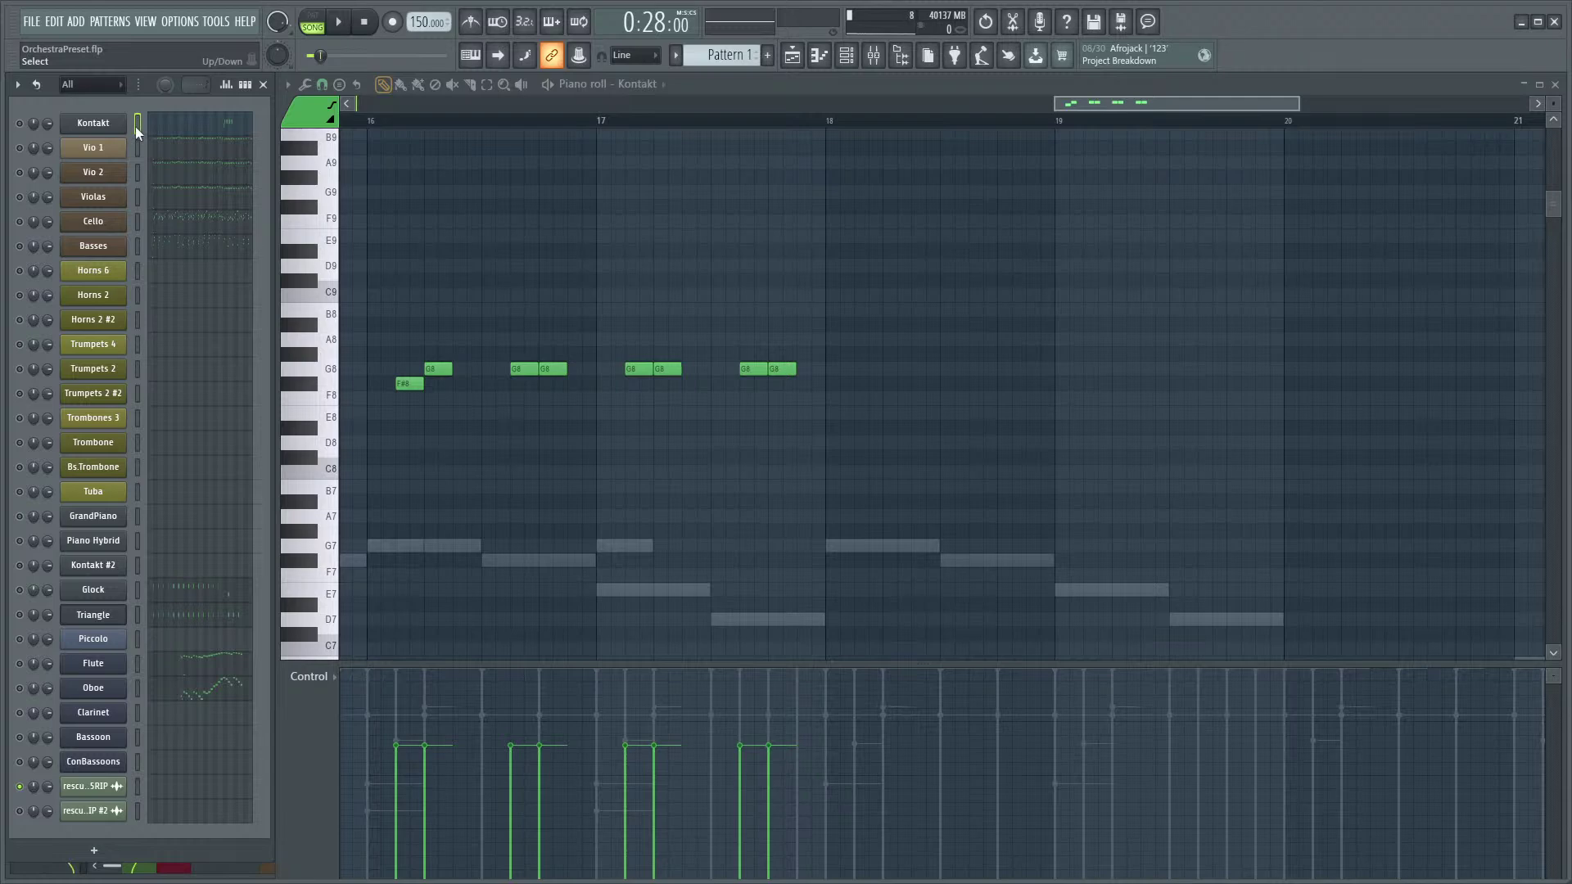
click(137, 523)
click(604, 121)
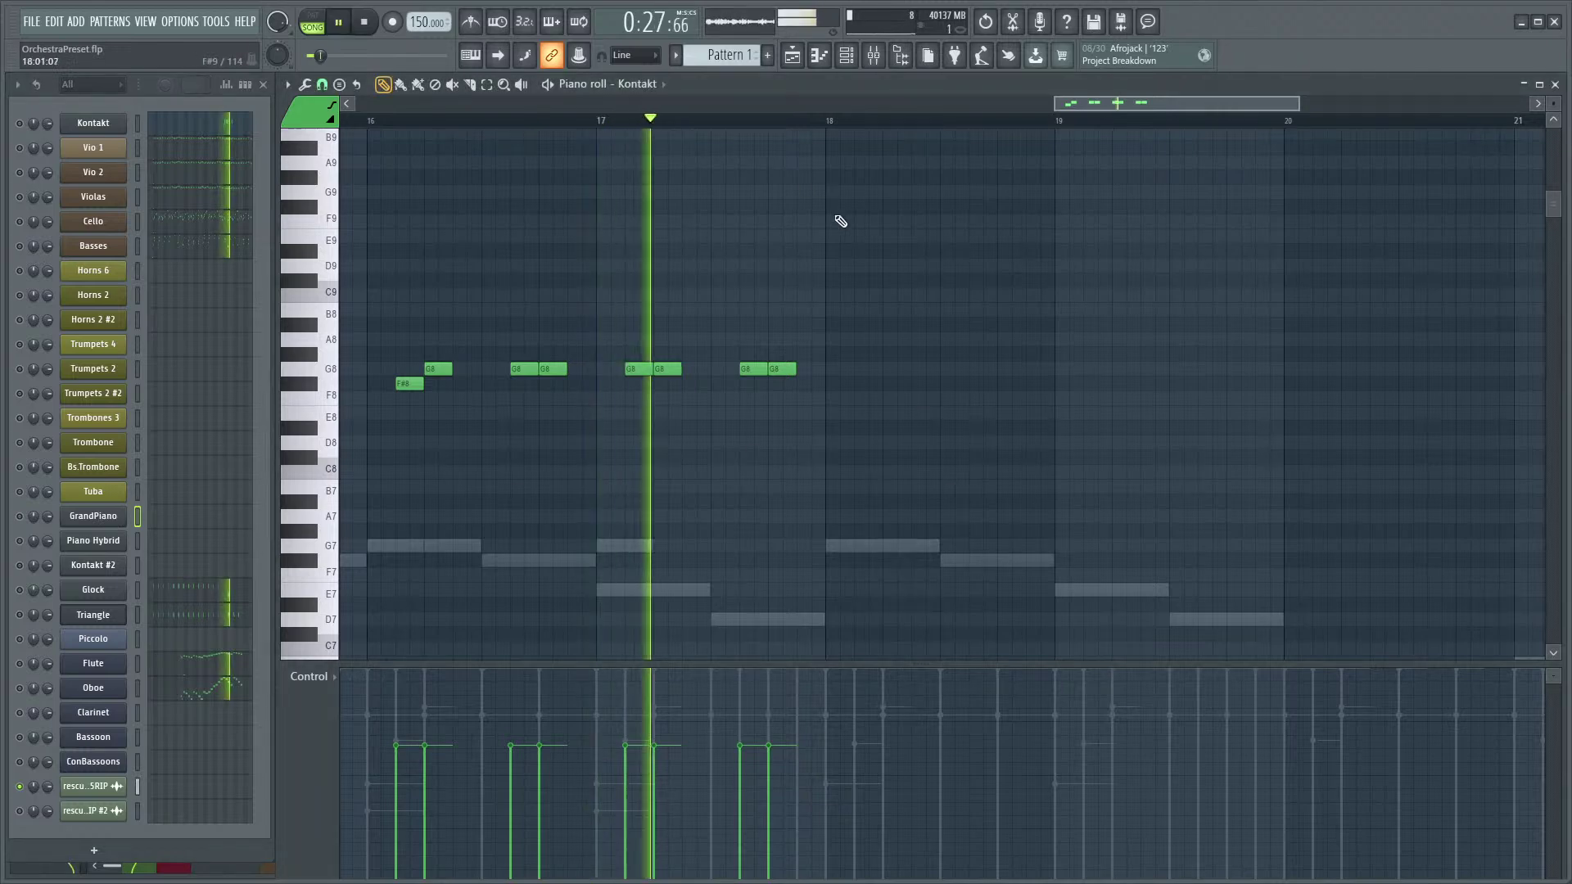
key(space)
click(395, 123)
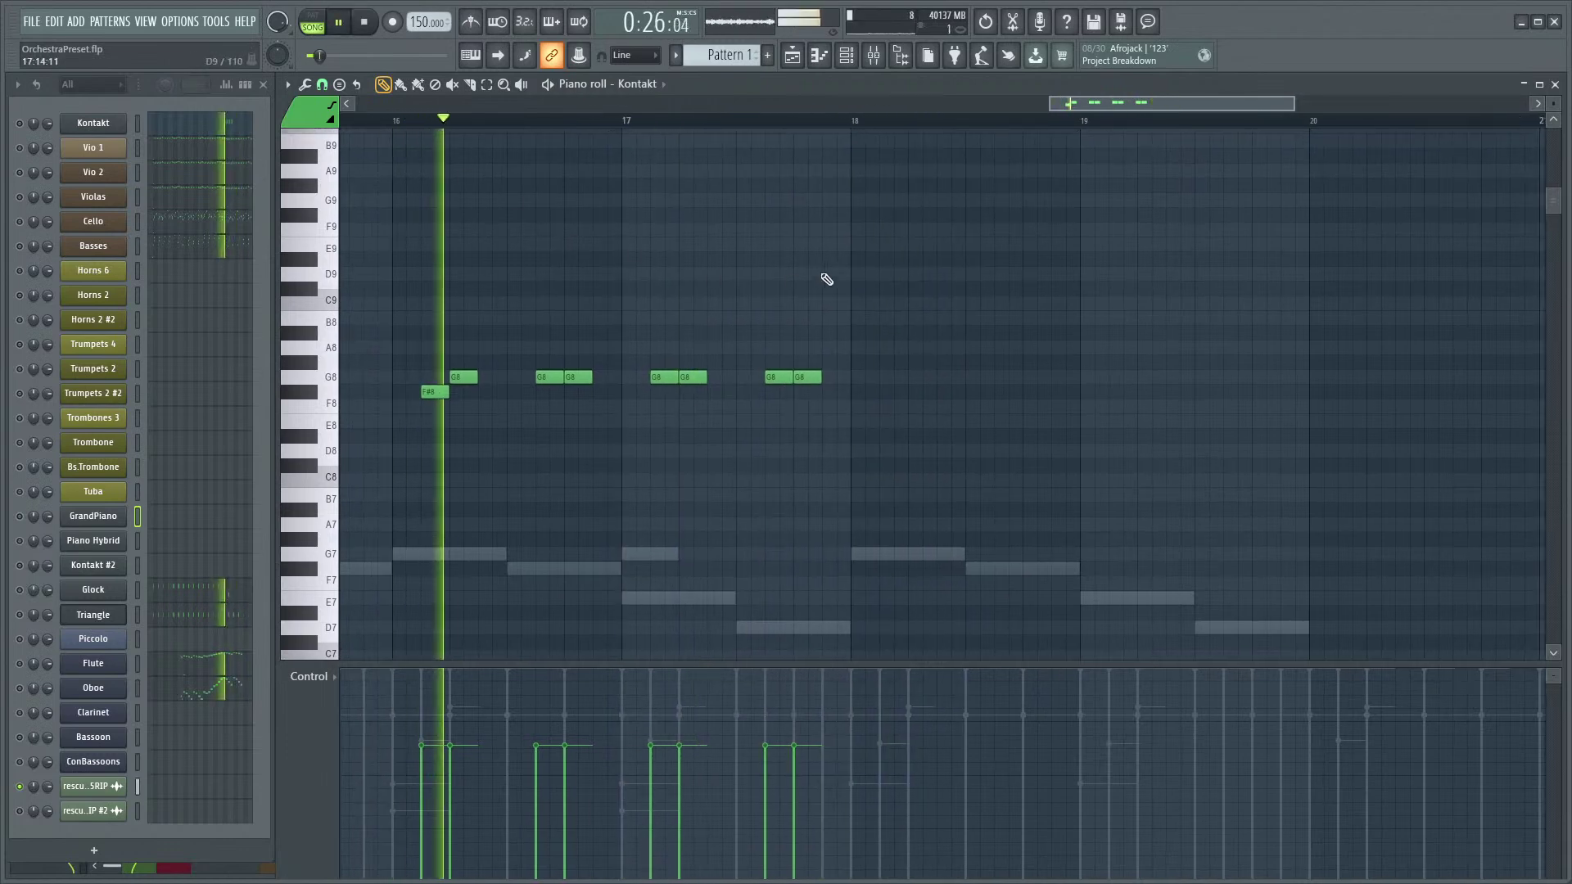
drag(975, 280, 905, 280)
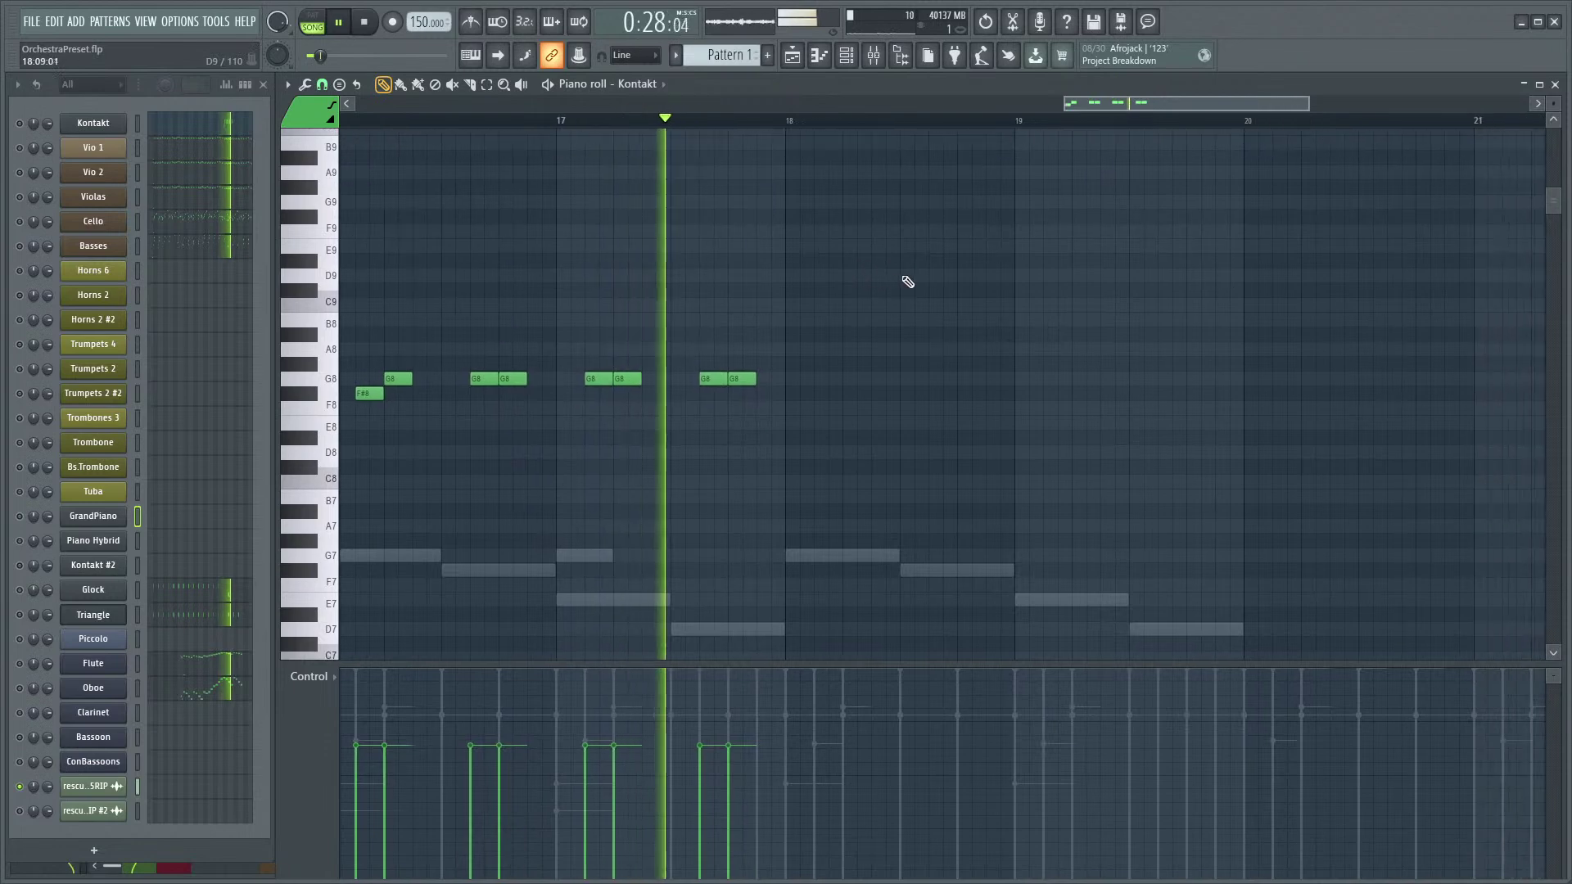
key(space)
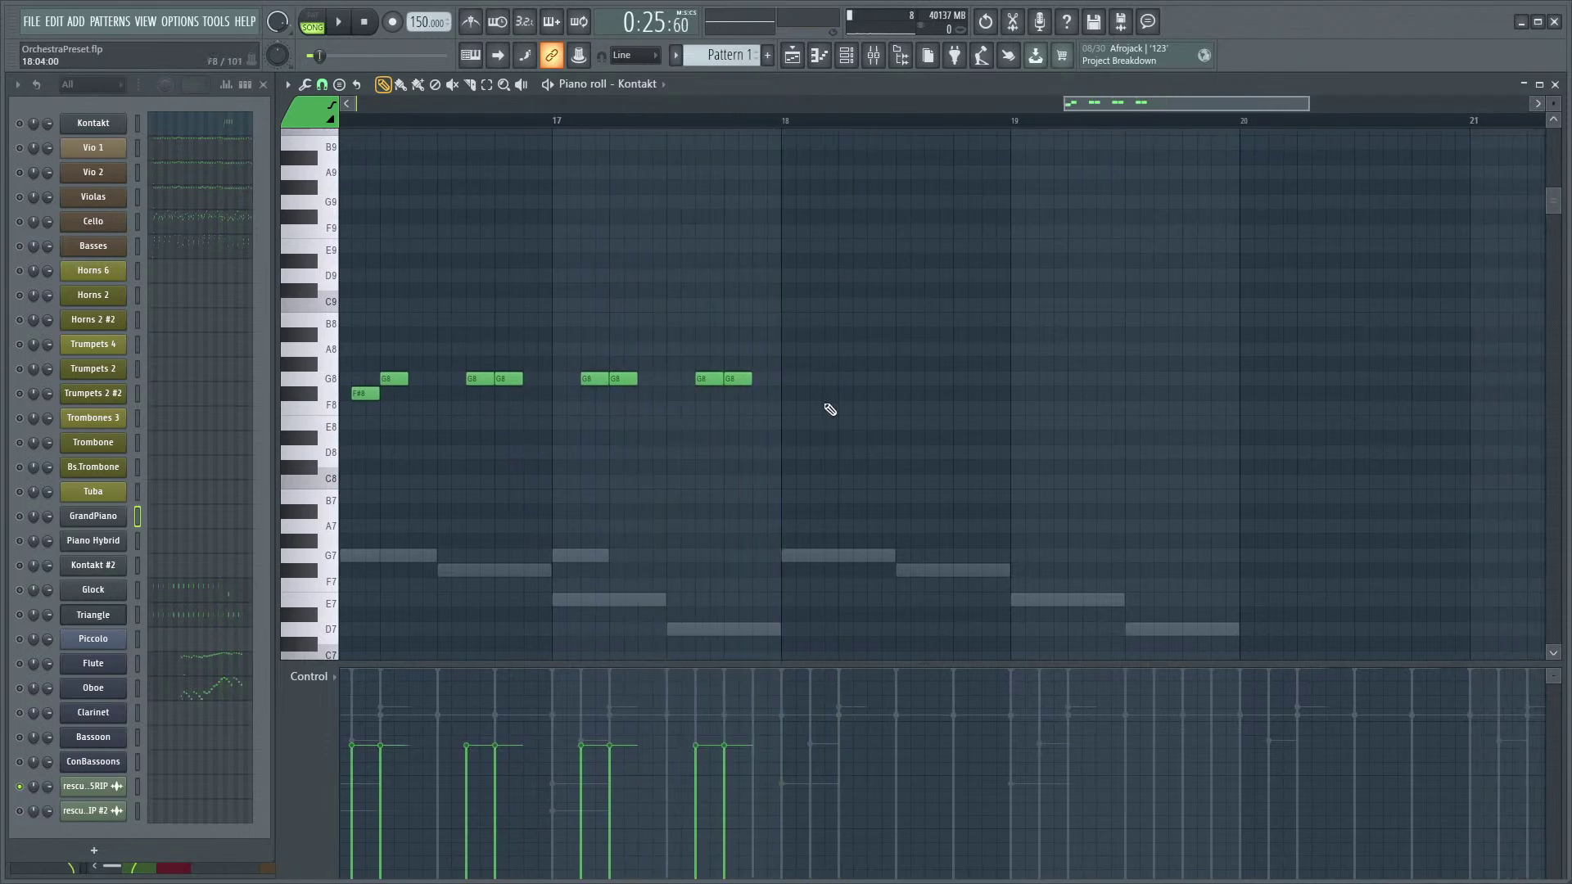
- Place F#8 and G8 notes in the first half of bar 18 and a G8 pair in its second half, then replay from bar 18
scroll(819, 407, up, 2)
click(819, 393)
click(773, 122)
key(space)
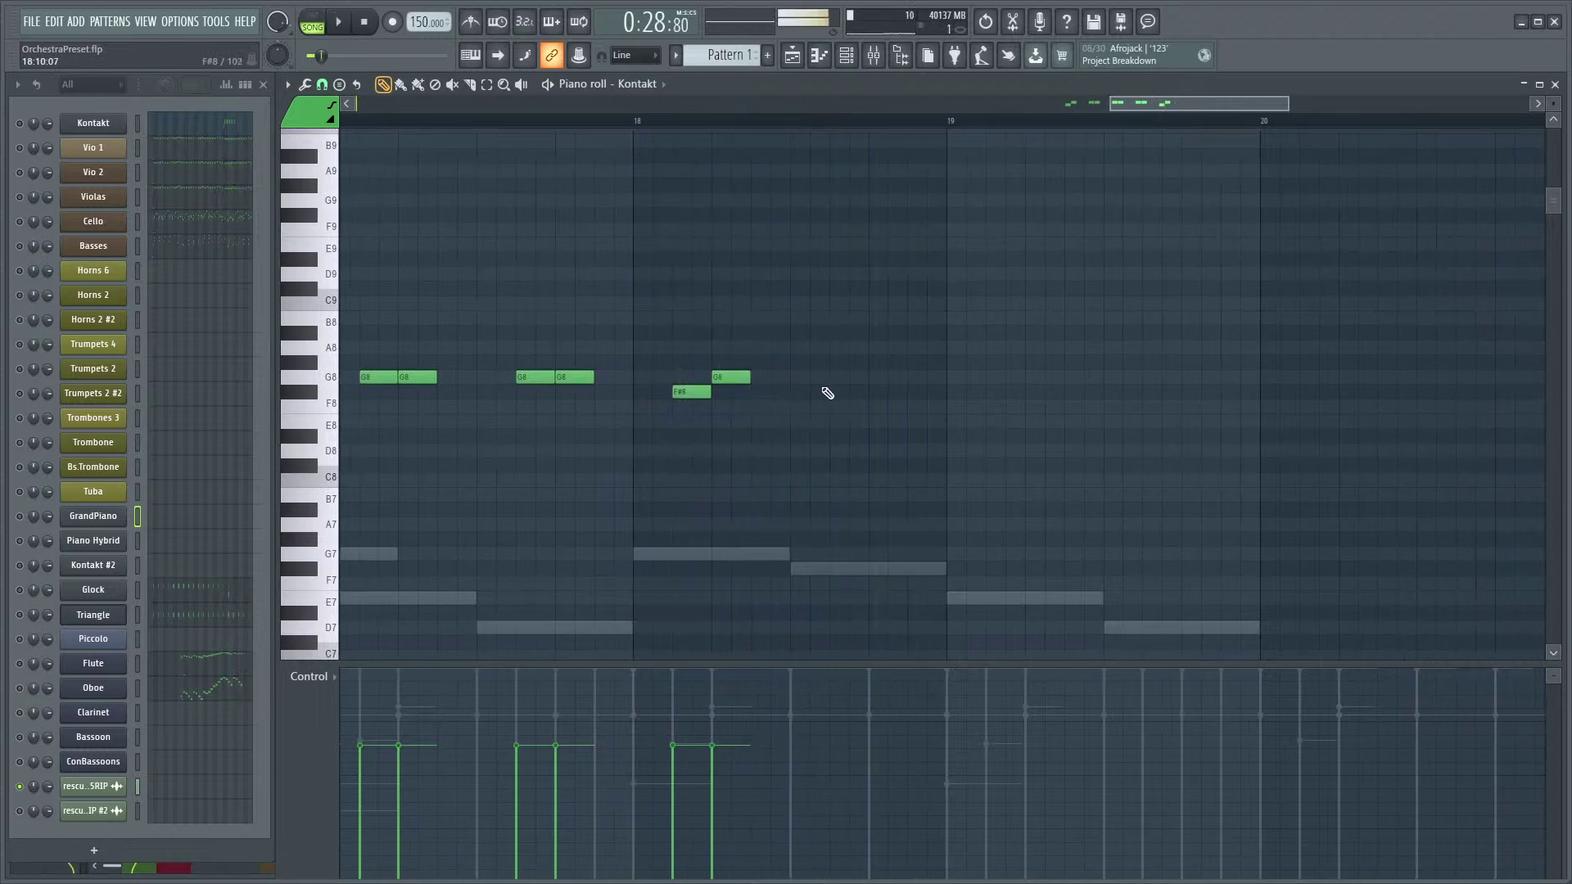
click(881, 377)
key(space)
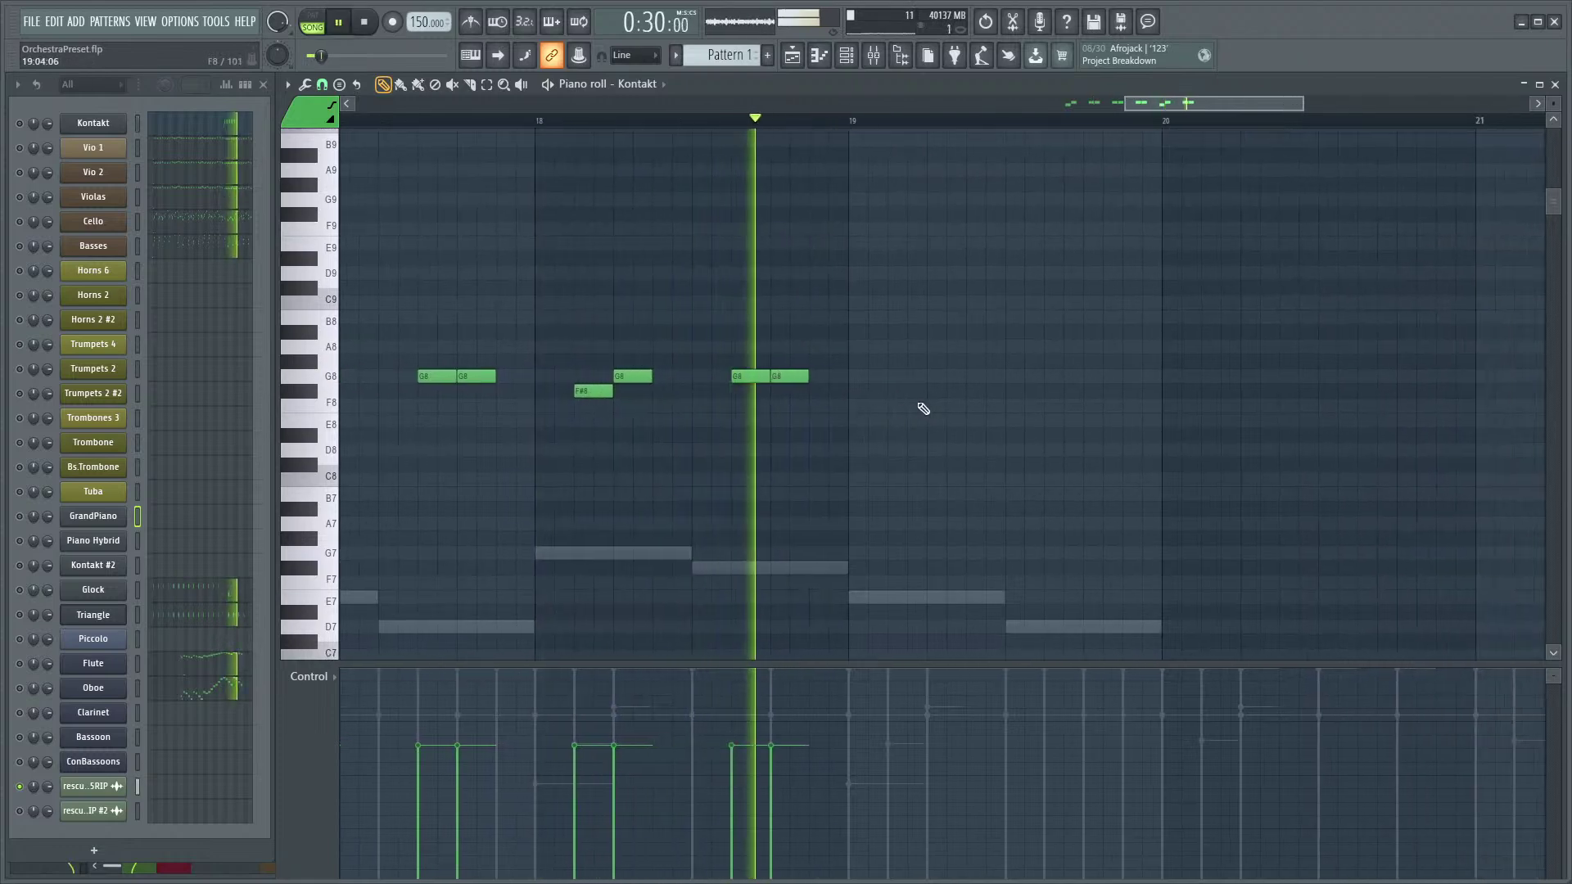
- Add a pair of adjacent G8 notes in each half of bar 19 and play the passage against the reference
key(space)
drag(956, 376, 936, 378)
click(1043, 378)
click(1083, 380)
key(space)
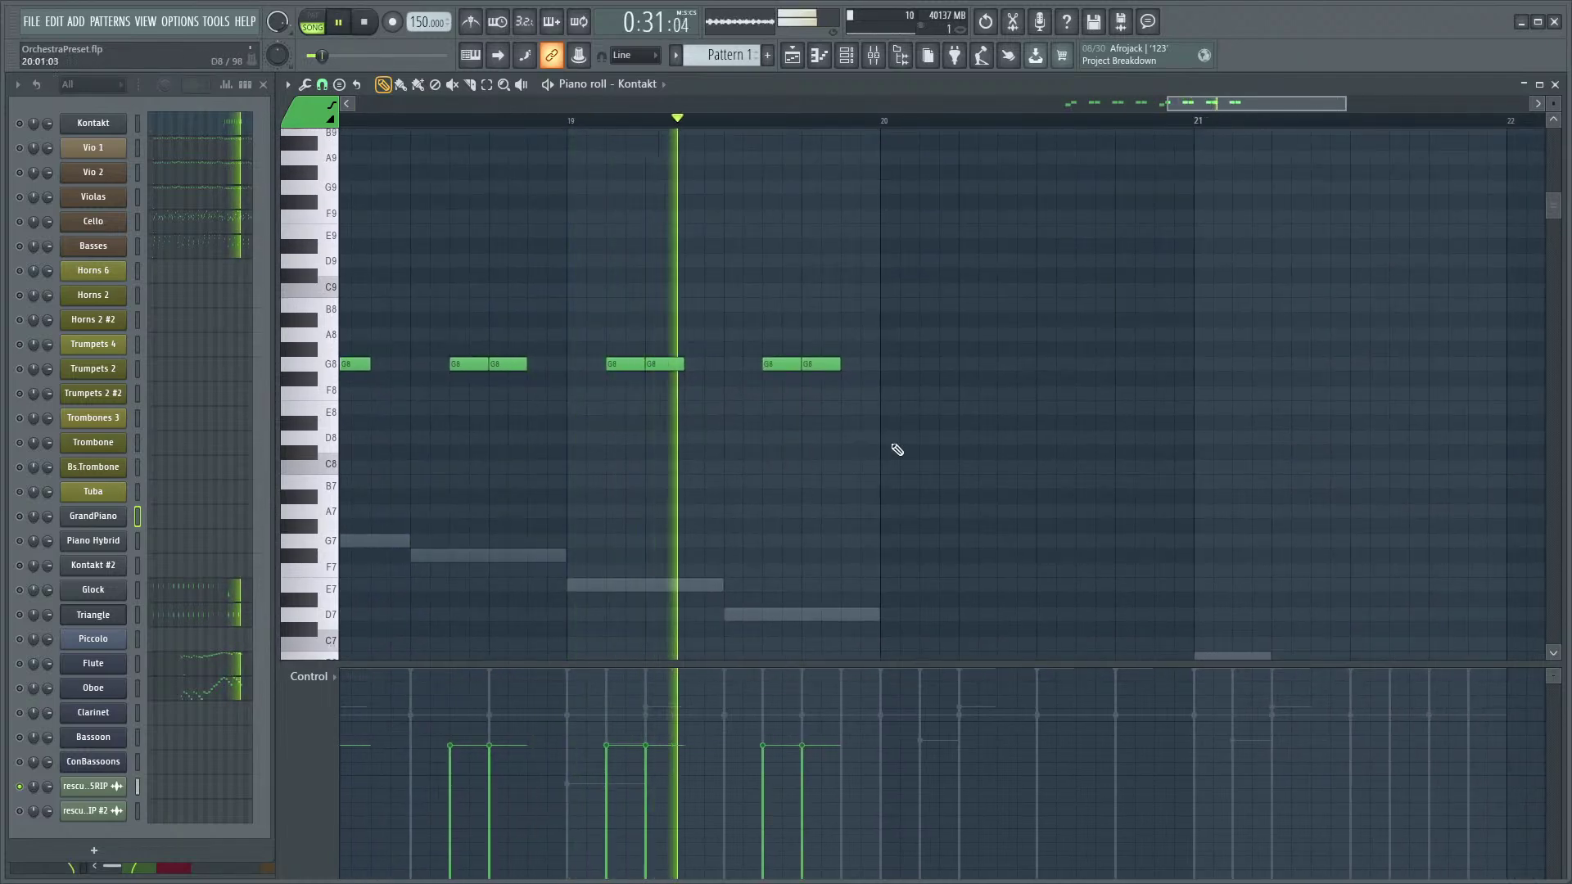
- Add a pair of adjacent G8 notes in each half of bar 20 and replay the reference clip from bar 20
key(space)
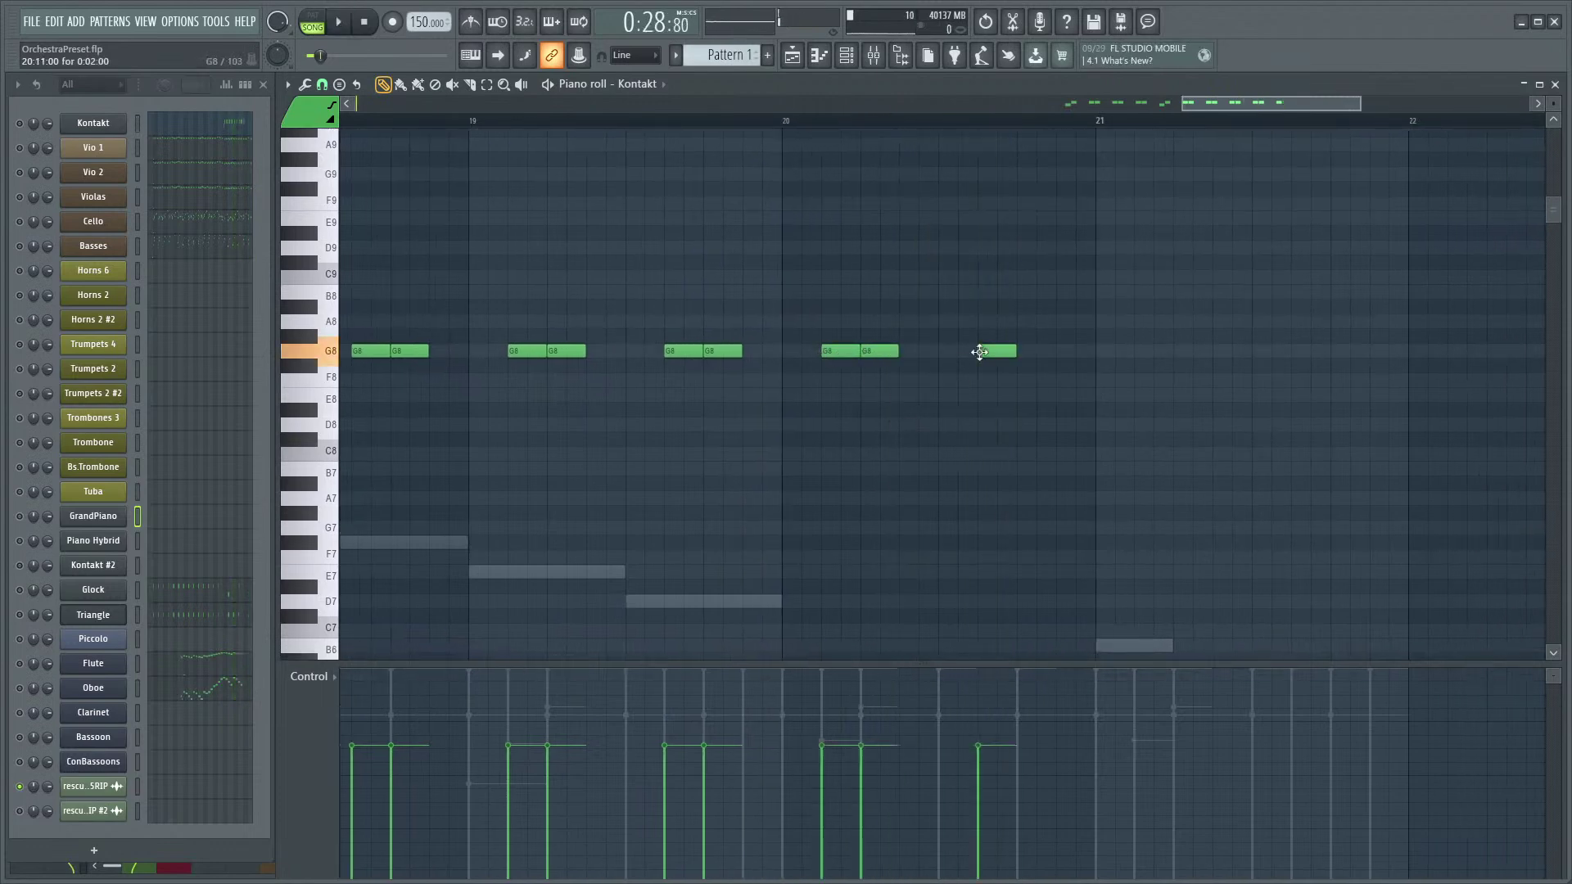
click(783, 121)
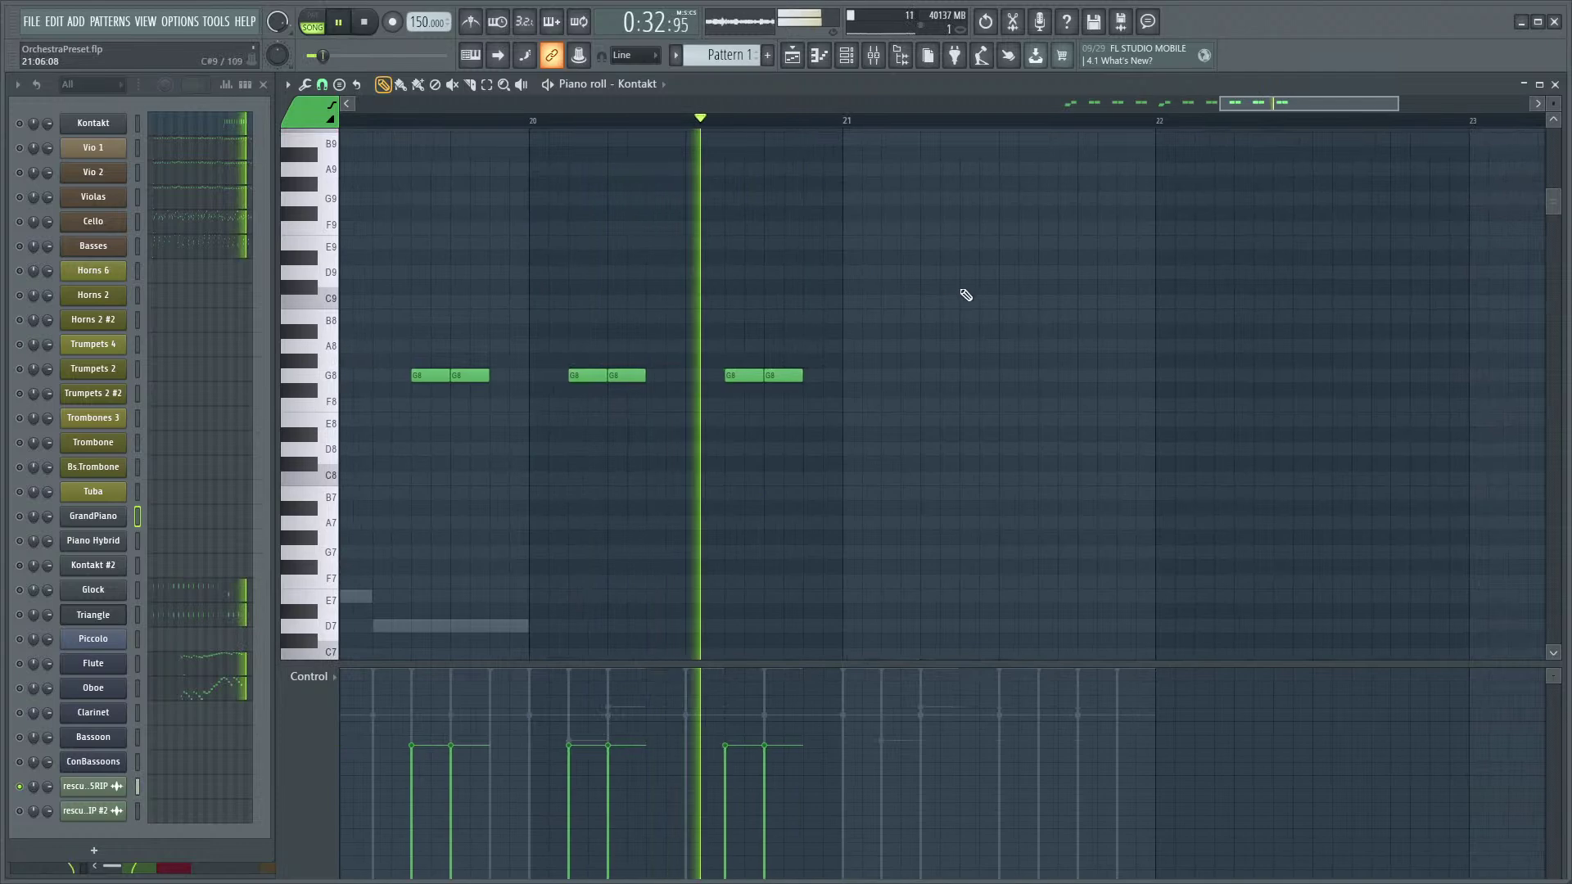
key(space)
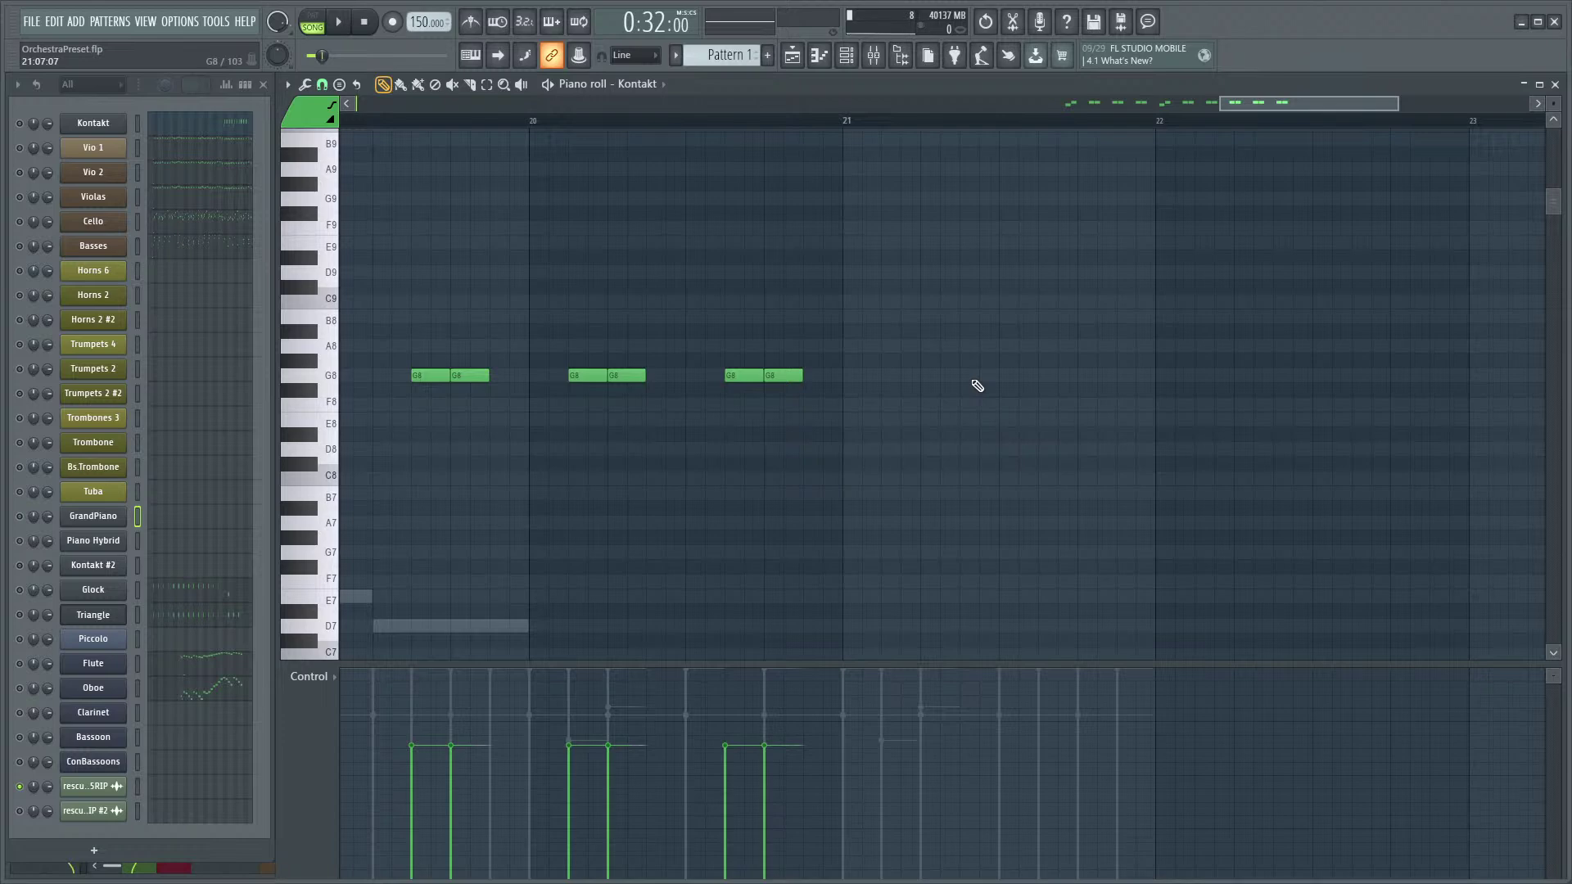
click(532, 124)
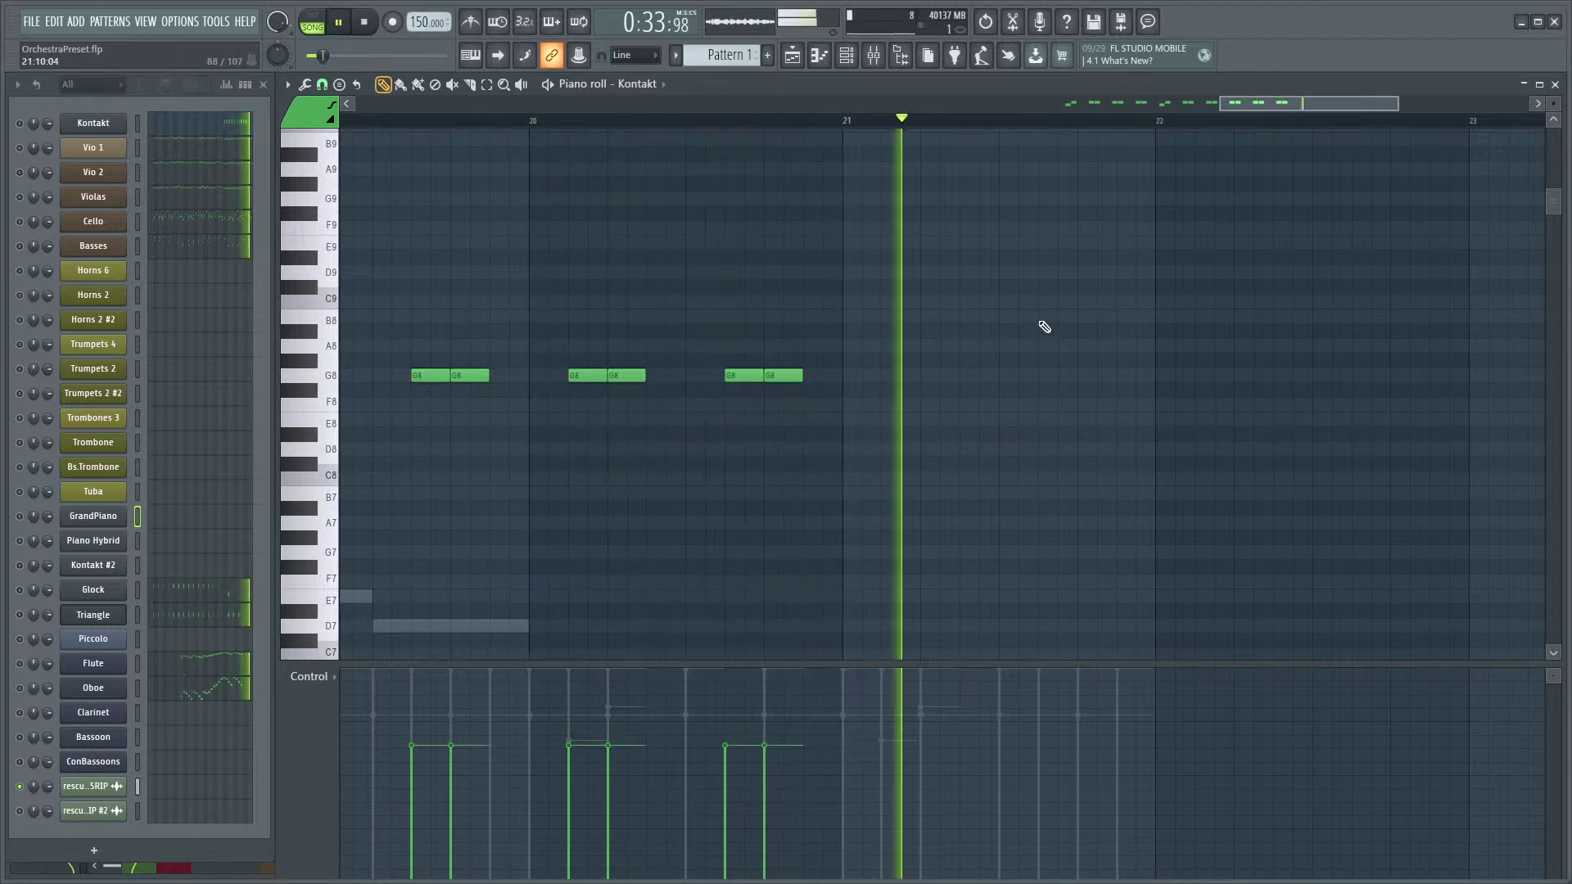
key(space)
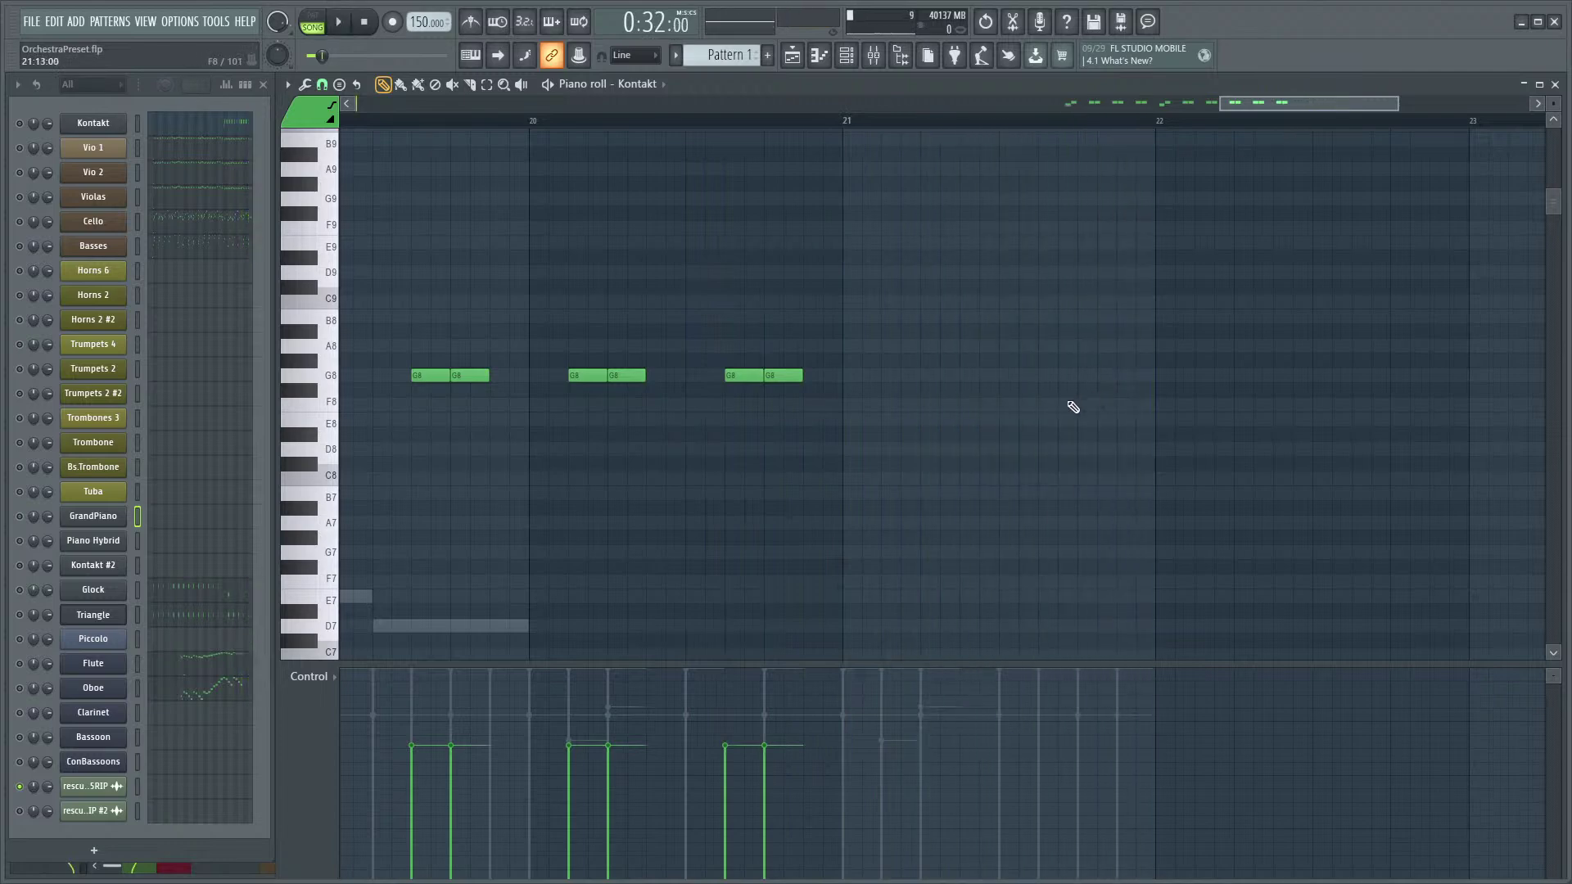
- Review the whole Kontakt note pattern across bars 16 to 20 and play it back with the reference clip
scroll(614, 340, down, 4)
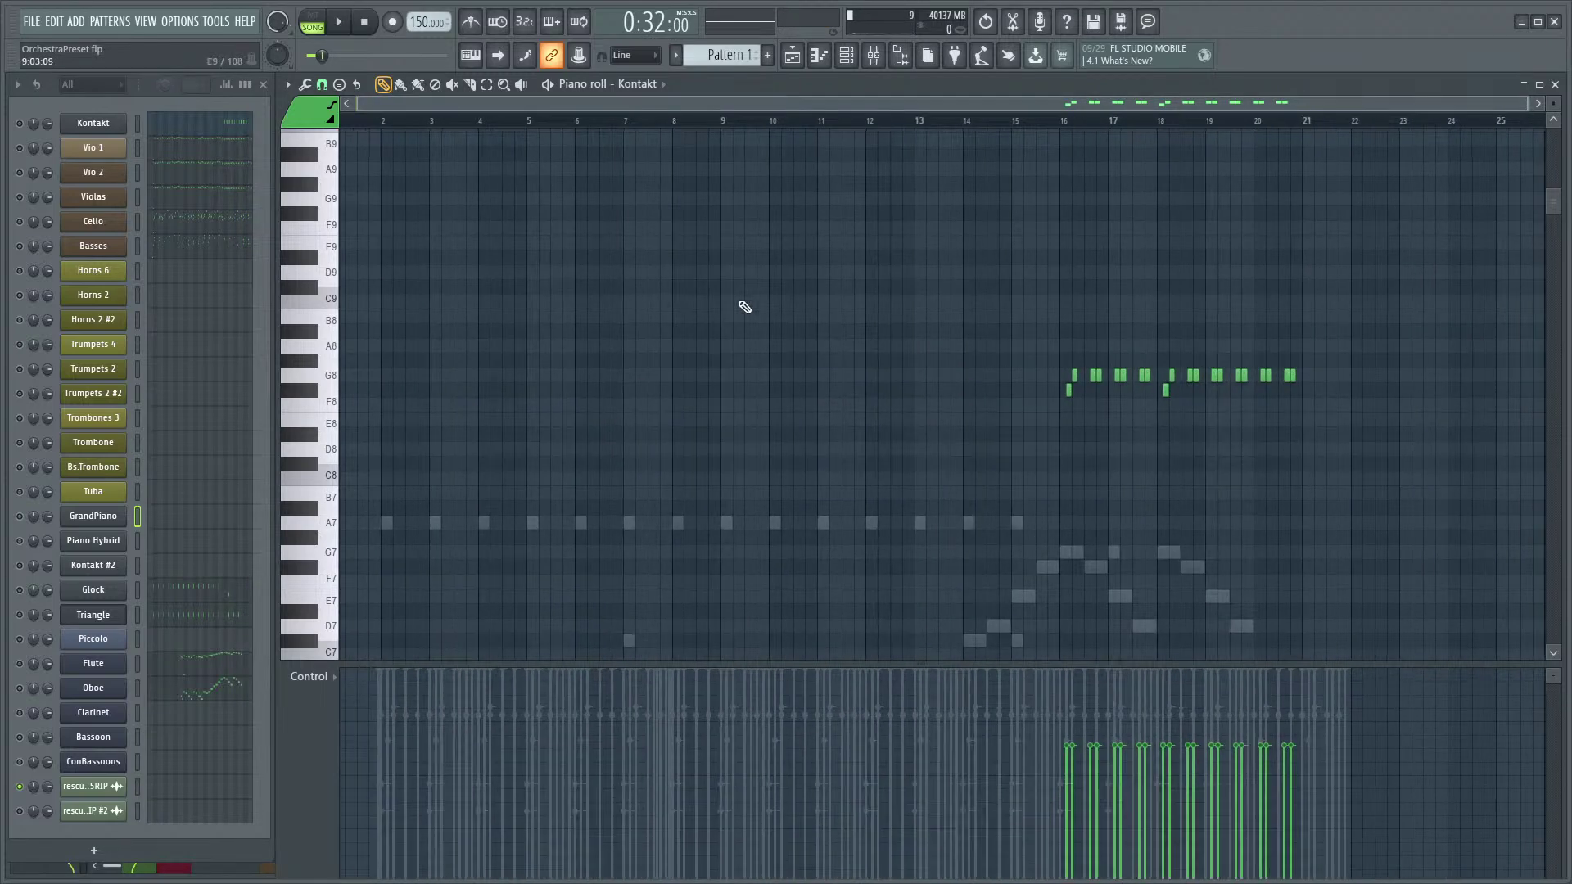
scroll(971, 207, down, 3)
scroll(982, 376, up, 3)
scroll(818, 409, up, 2)
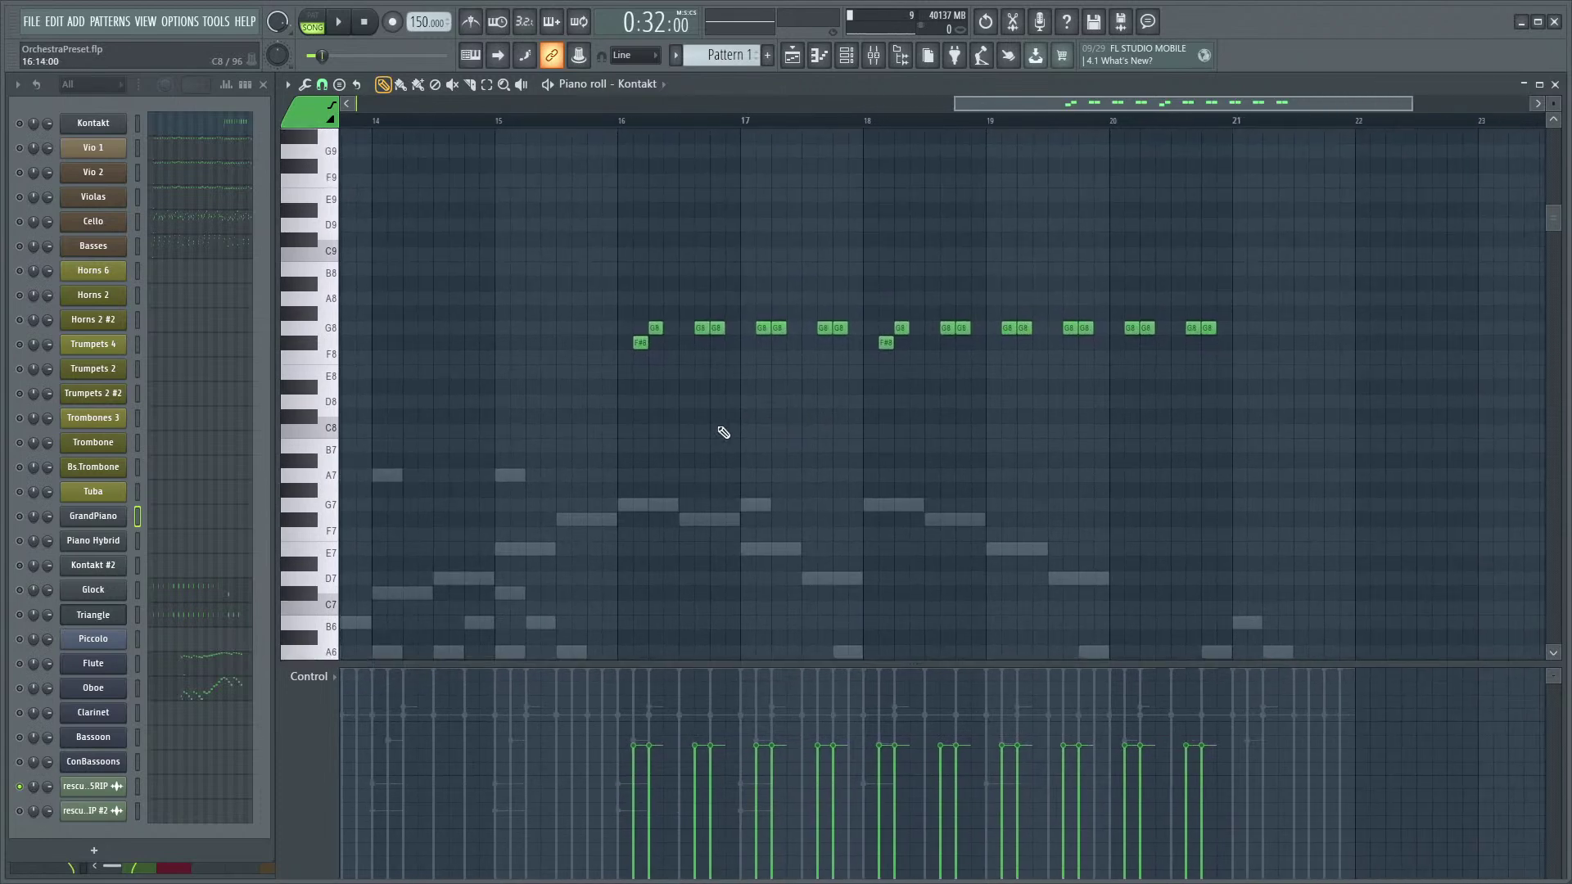
scroll(739, 468, up, 2)
key(space)
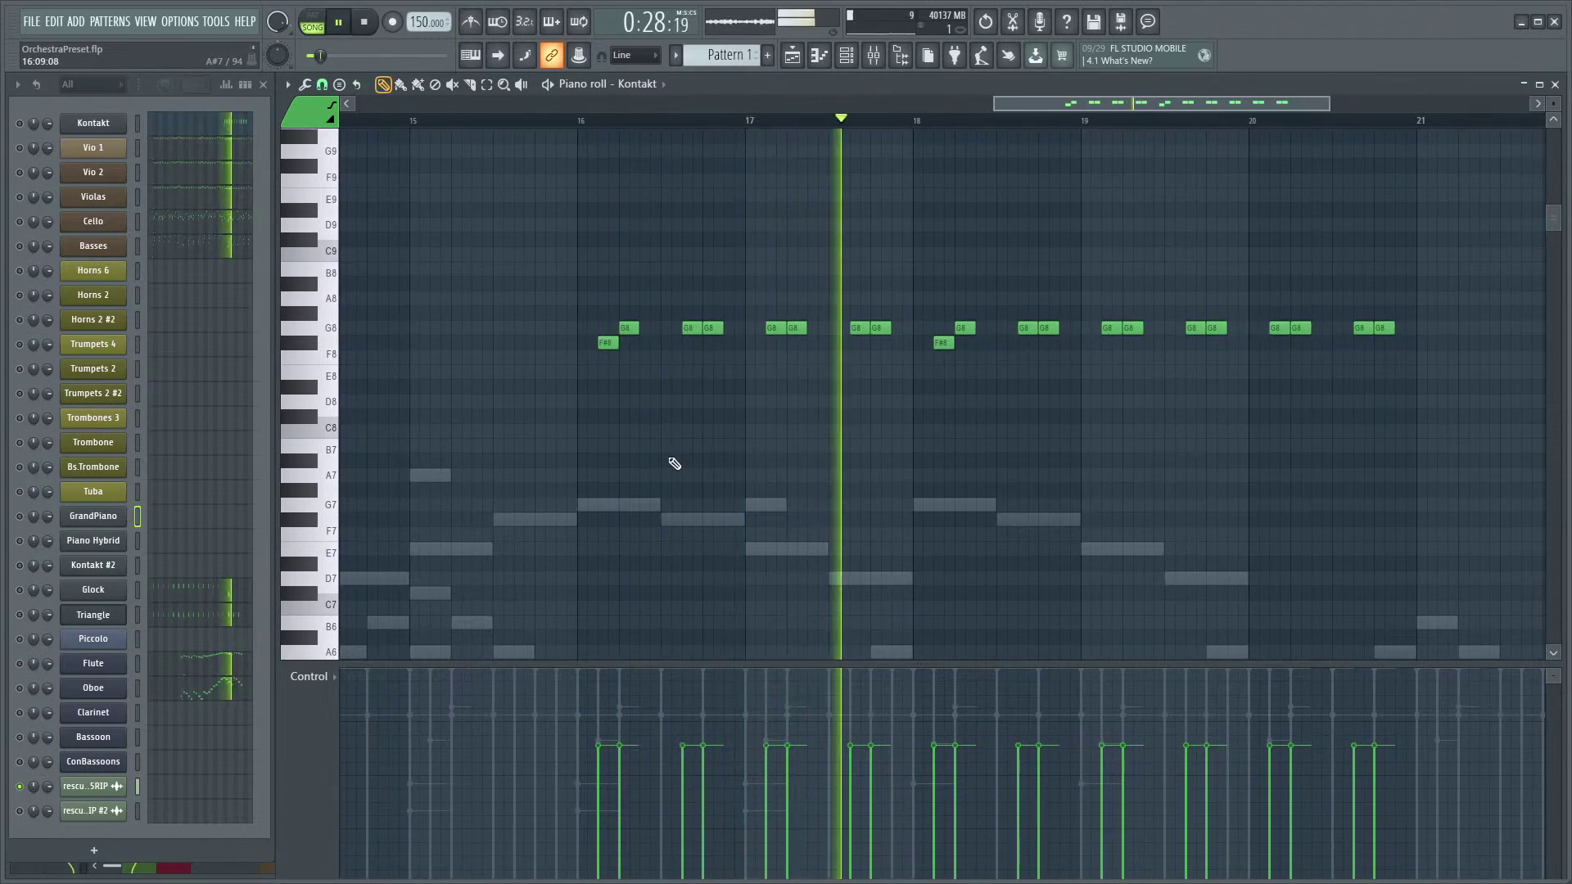
- Open the Piccolo channel's note pattern, solo the channel and play its notes from bar 16
scroll(1101, 455, down, 2)
drag(1122, 414, 974, 451)
key(space)
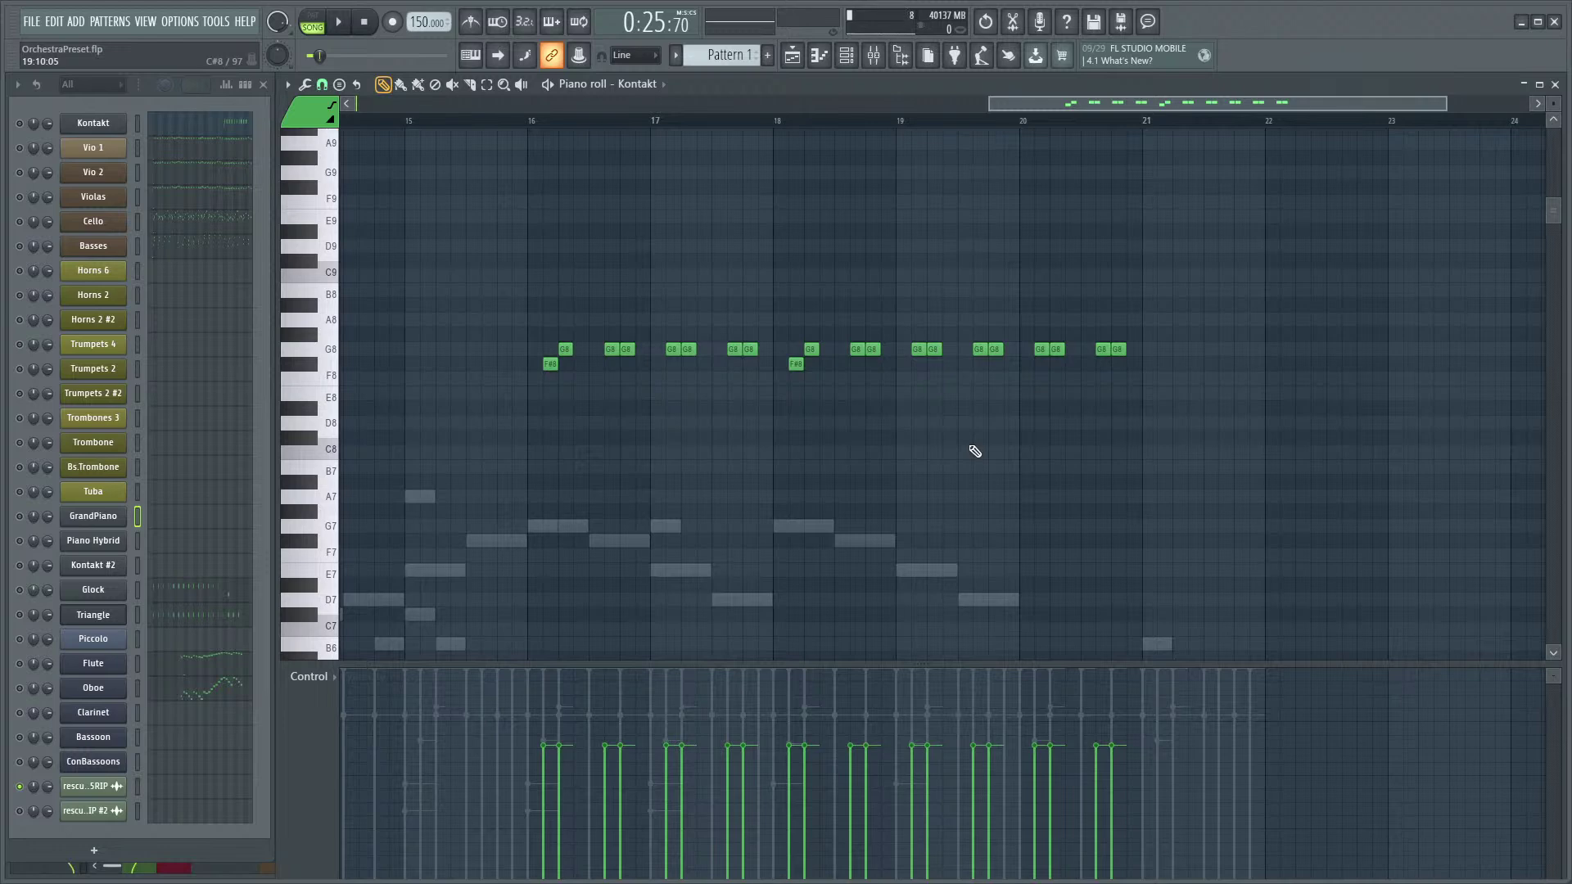
click(218, 646)
scroll(515, 429, up, 3)
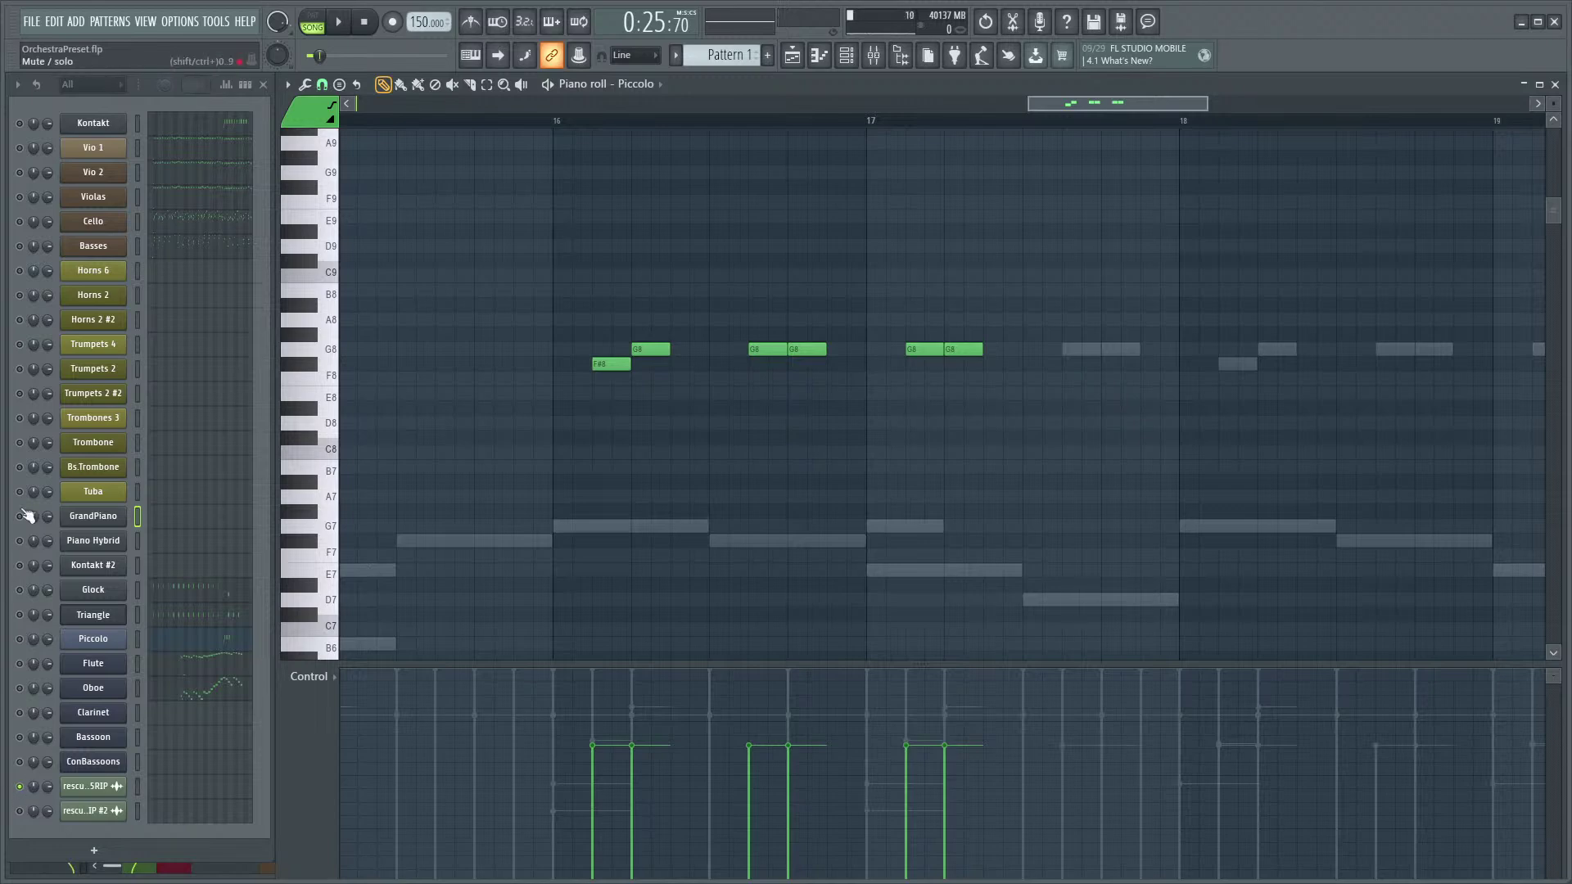
click(593, 121)
key(space)
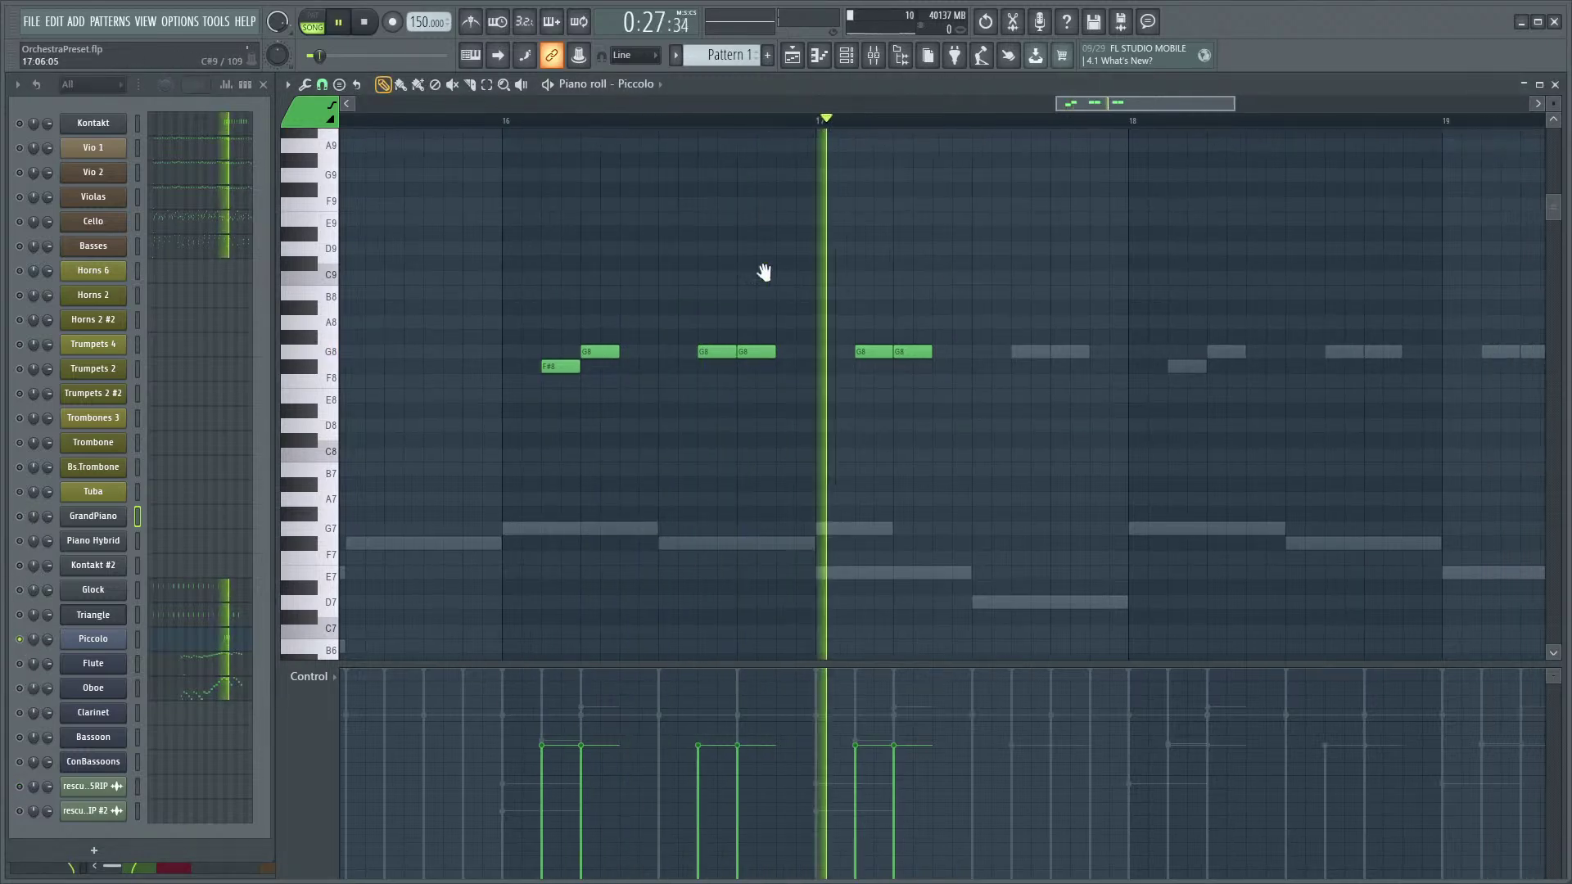
drag(856, 264, 720, 357)
key(space)
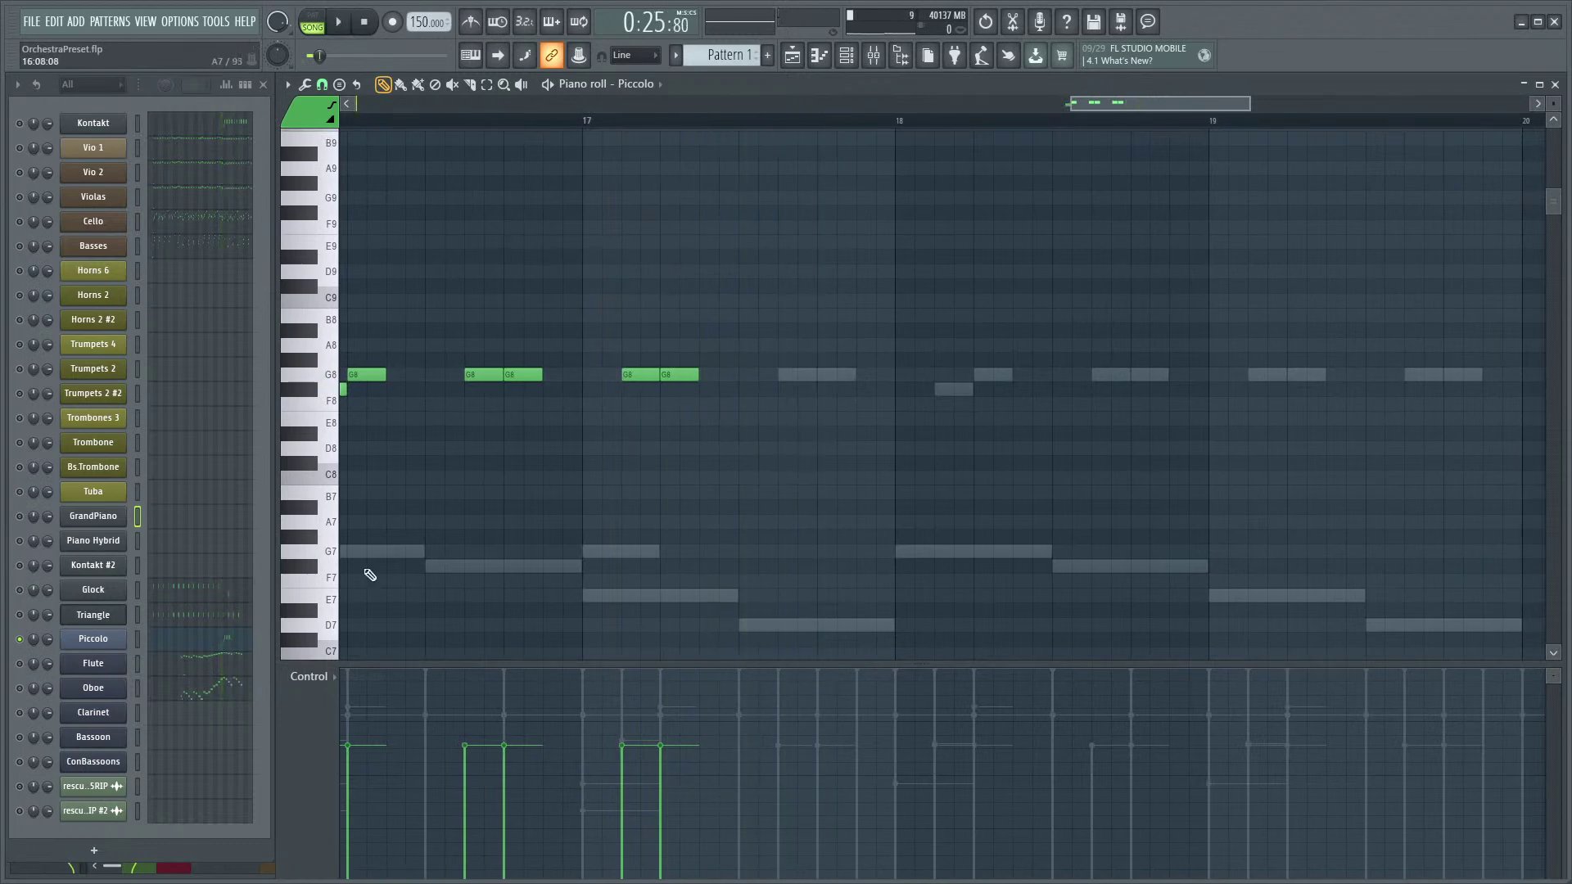
- Open the Piccolo's Kontakt instrument and set its window aside so the keyswitch octave around C2 is accessible in the note grid
click(119, 638)
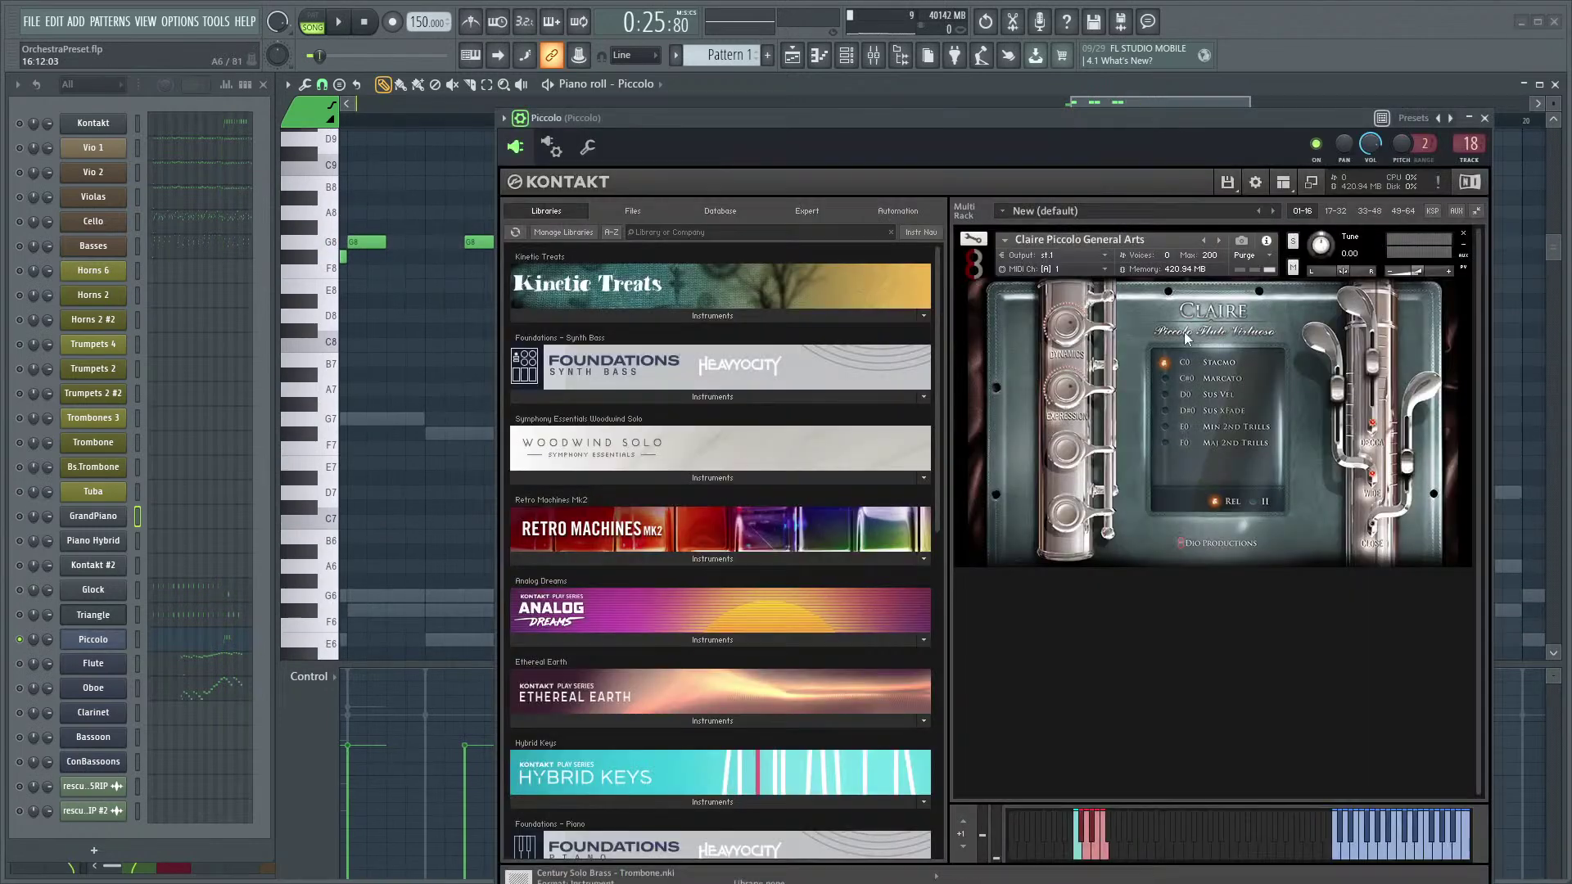
drag(1203, 124, 1317, 127)
scroll(435, 414, down, 10)
scroll(375, 470, down, 3)
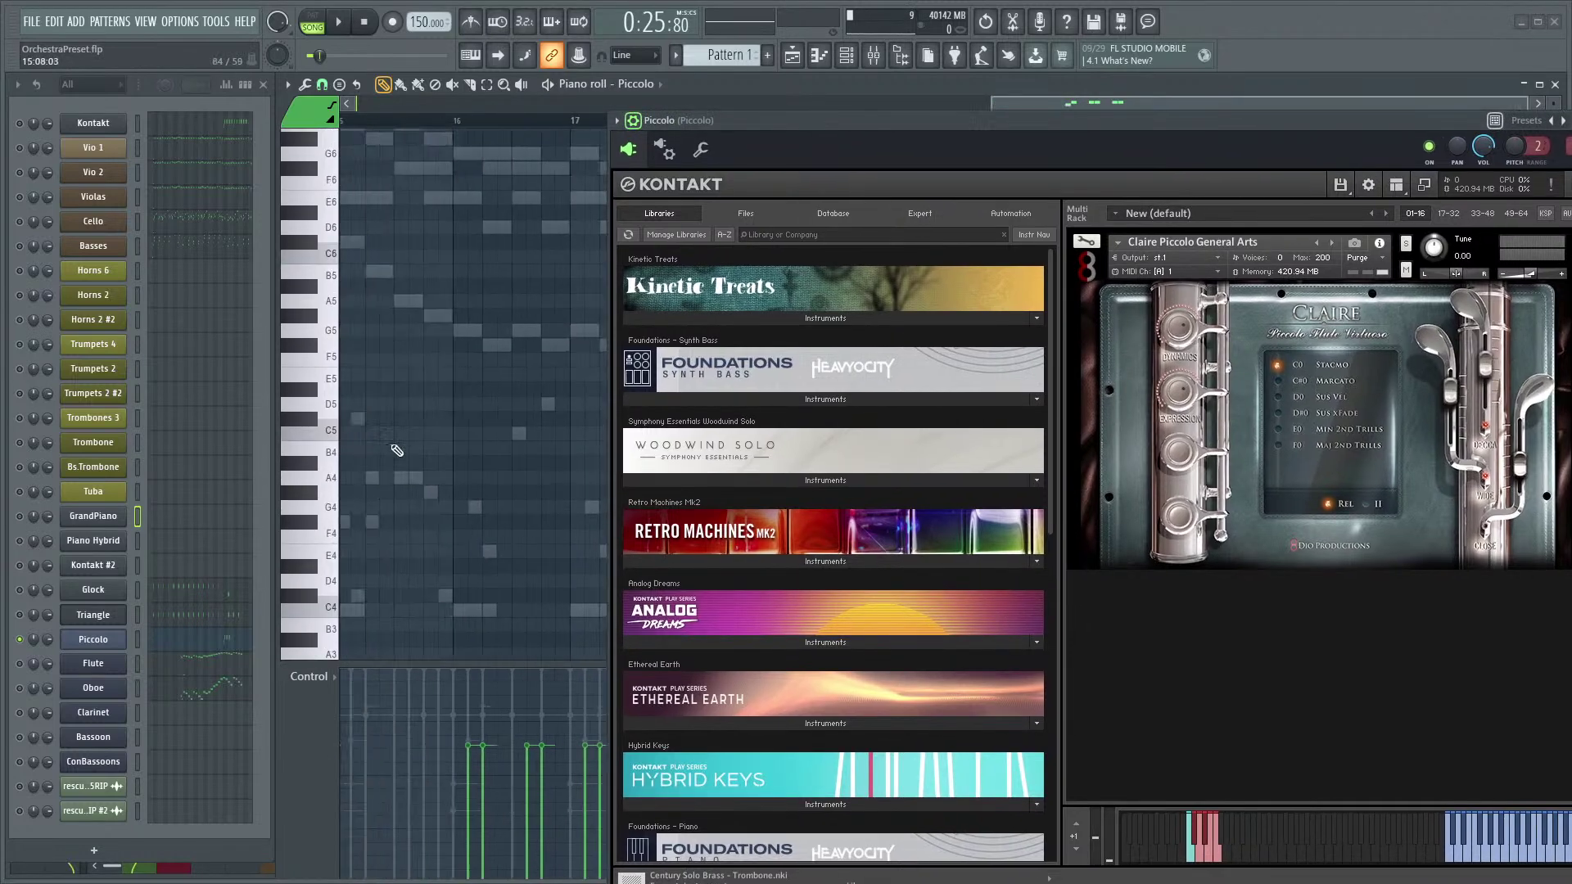
scroll(491, 458, down, 2)
scroll(502, 507, down, 5)
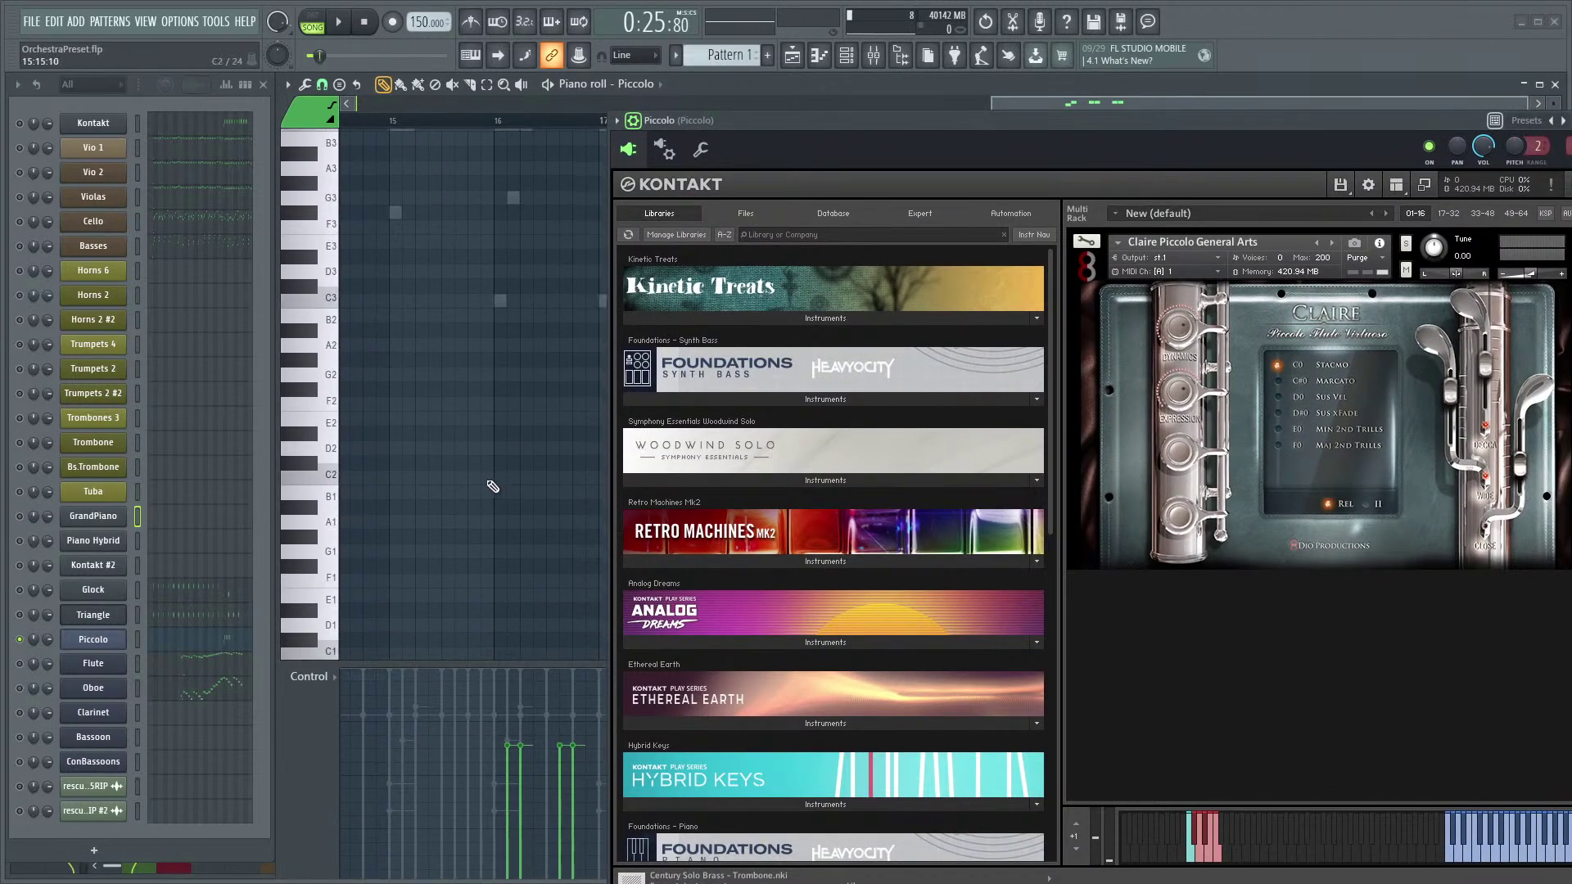
- Place a C#2 keyswitch note just before bar 16 to select the Piccolo's Marcato articulation, and close the instrument window
scroll(535, 475, up, 2)
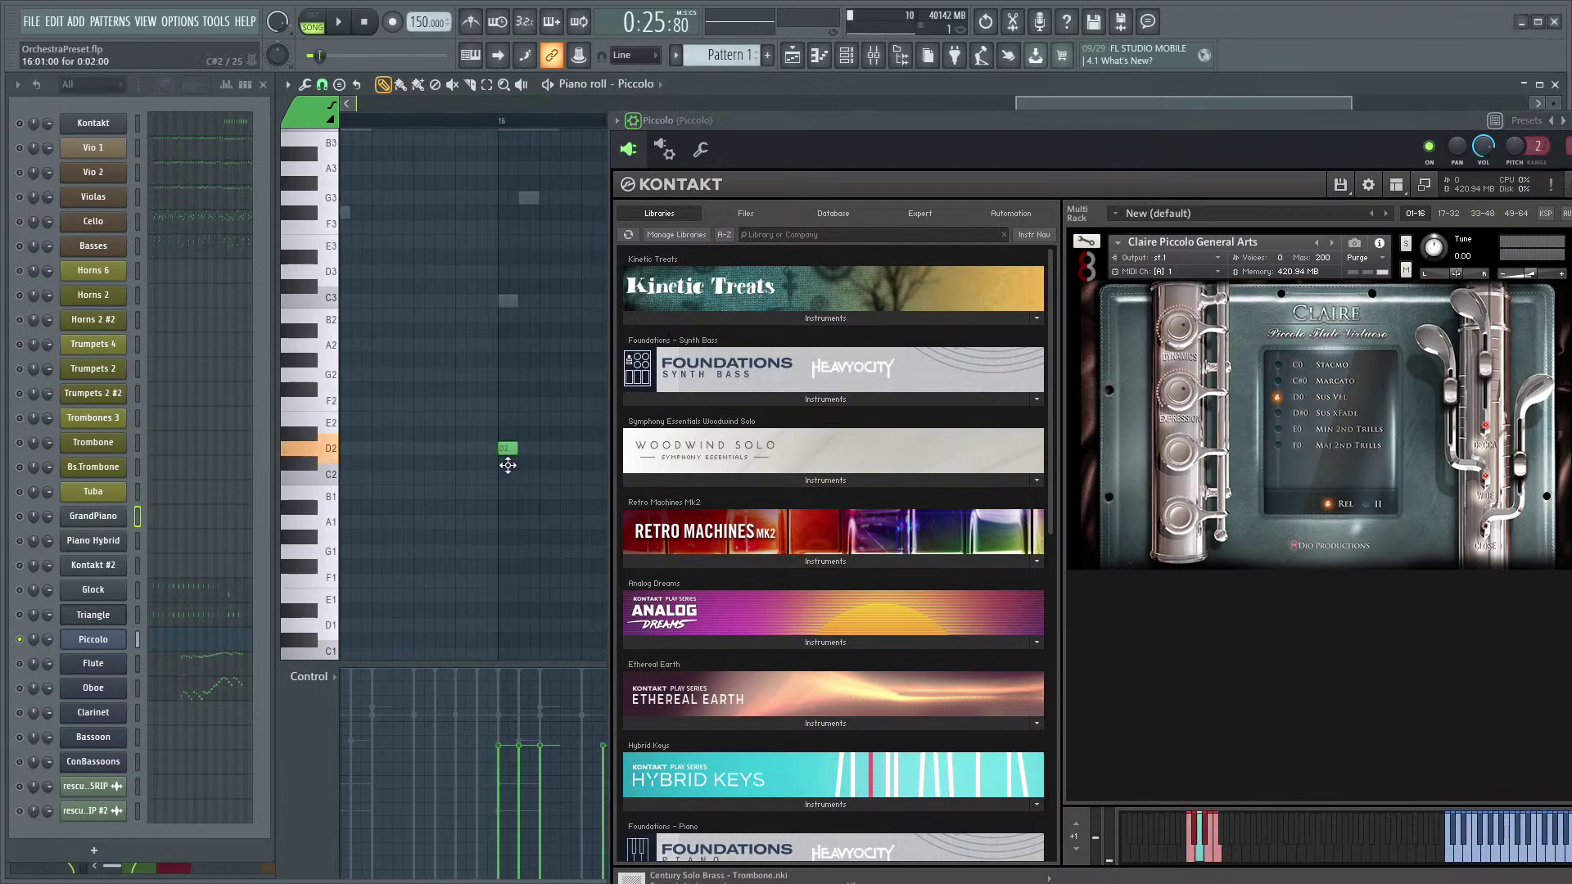
scroll(501, 499, up, 2)
scroll(501, 483, up, 4)
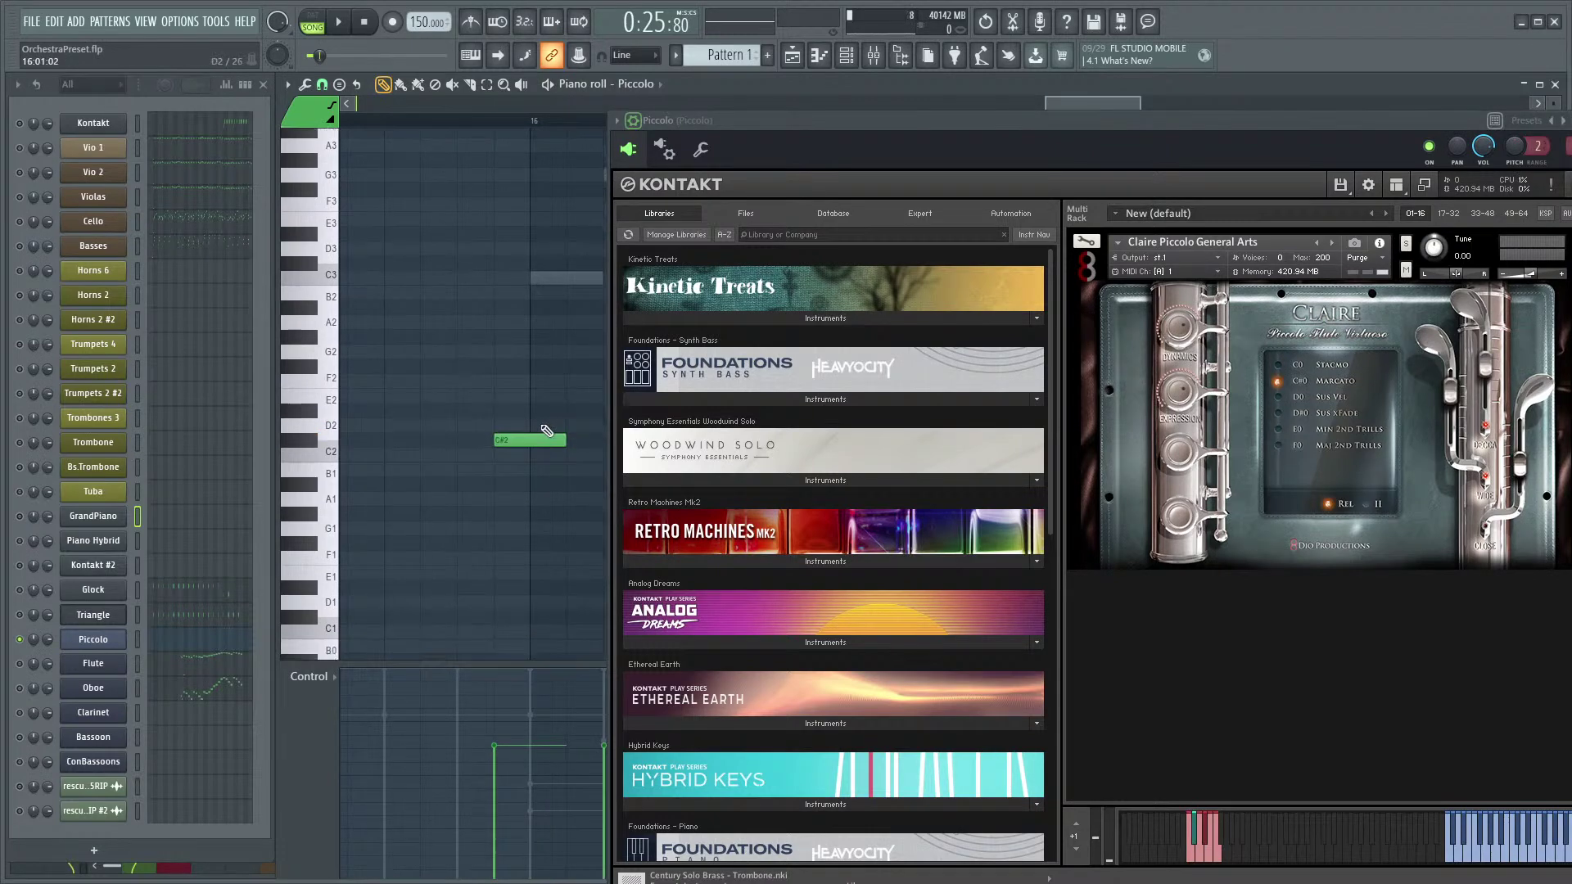
scroll(519, 377, down, 3)
scroll(519, 372, up, 10)
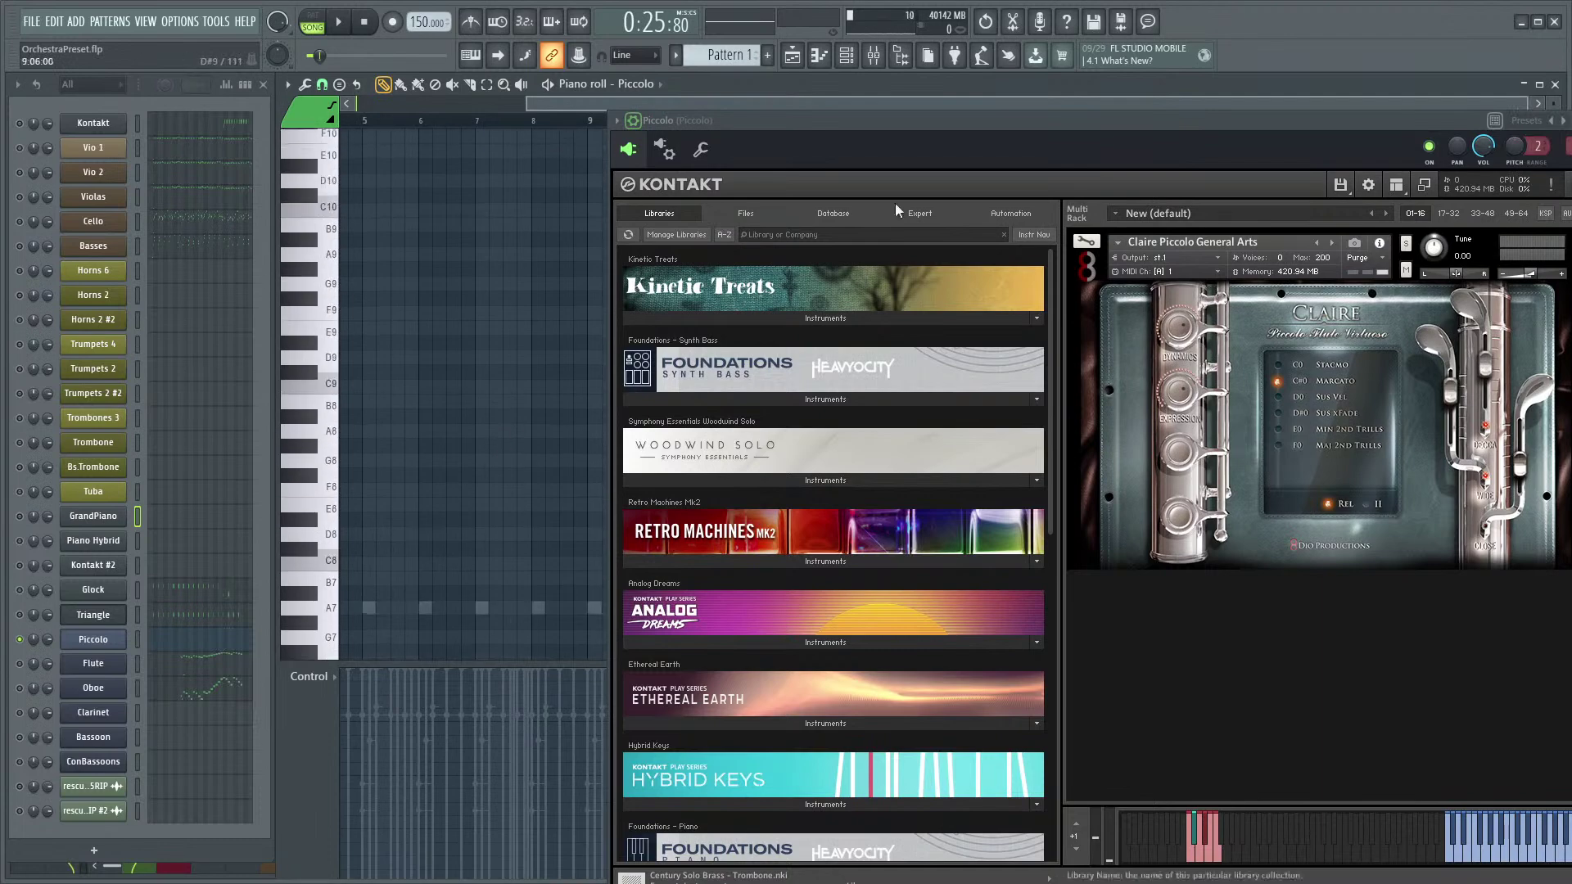
drag(975, 129, 806, 288)
click(1436, 280)
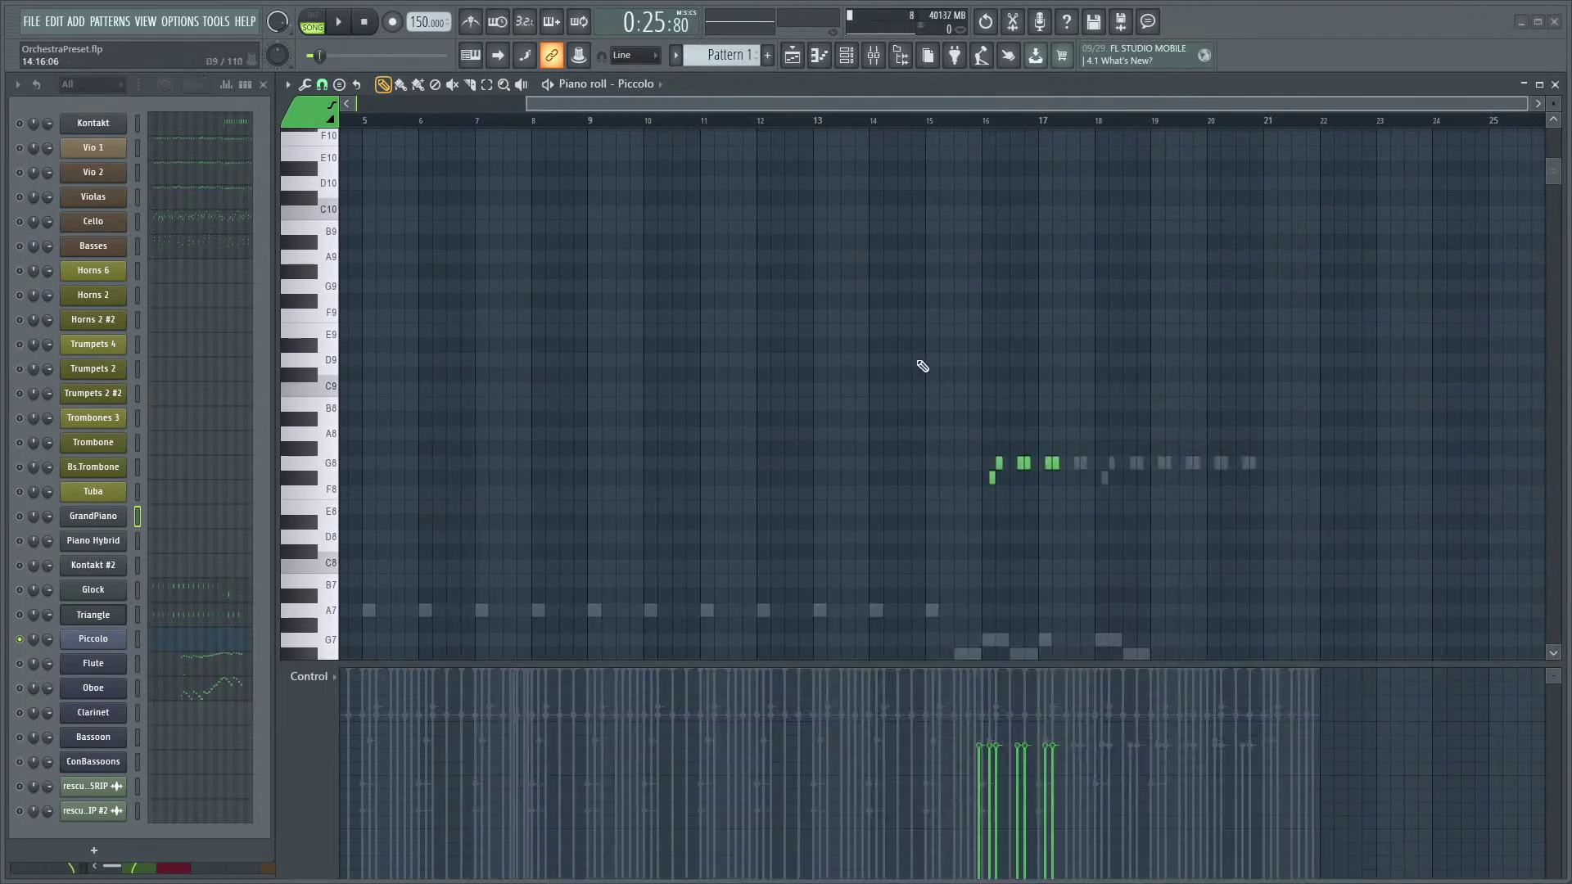
- Play the soloed Piccolo passage from bar 16 to hear it with the Marcato articulation
scroll(1170, 360, down, 1)
scroll(1170, 360, left, 3)
scroll(1228, 402, up, 3)
scroll(737, 295, right, 3)
key(space)
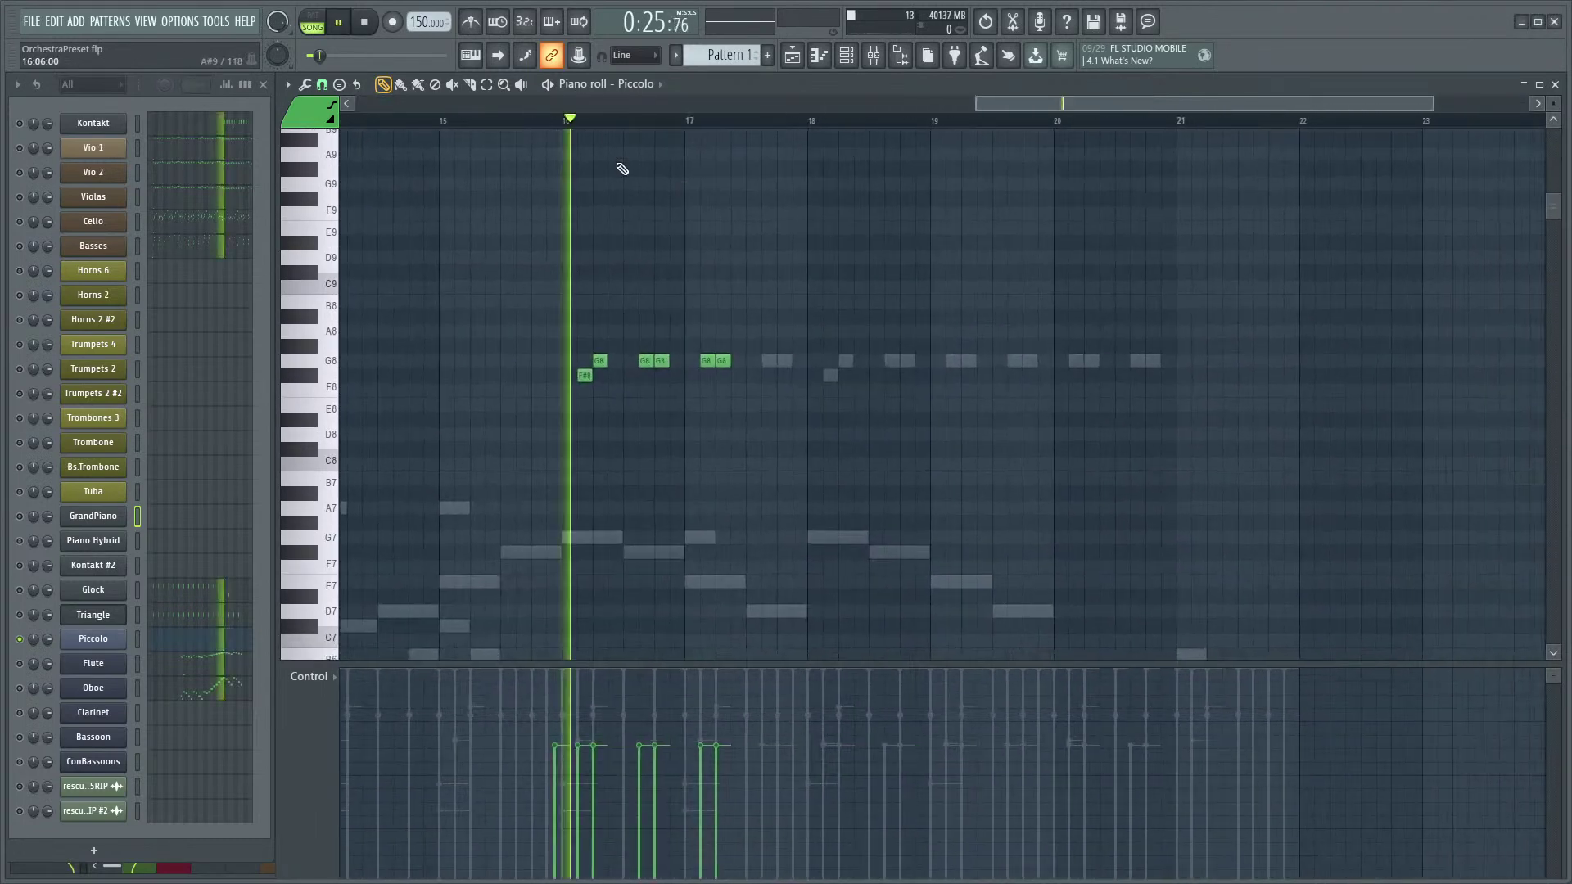
key(space)
- Lengthen the last G8 note in each half of bar 16 to fill out its half bar, and play the result
scroll(597, 381, up, 3)
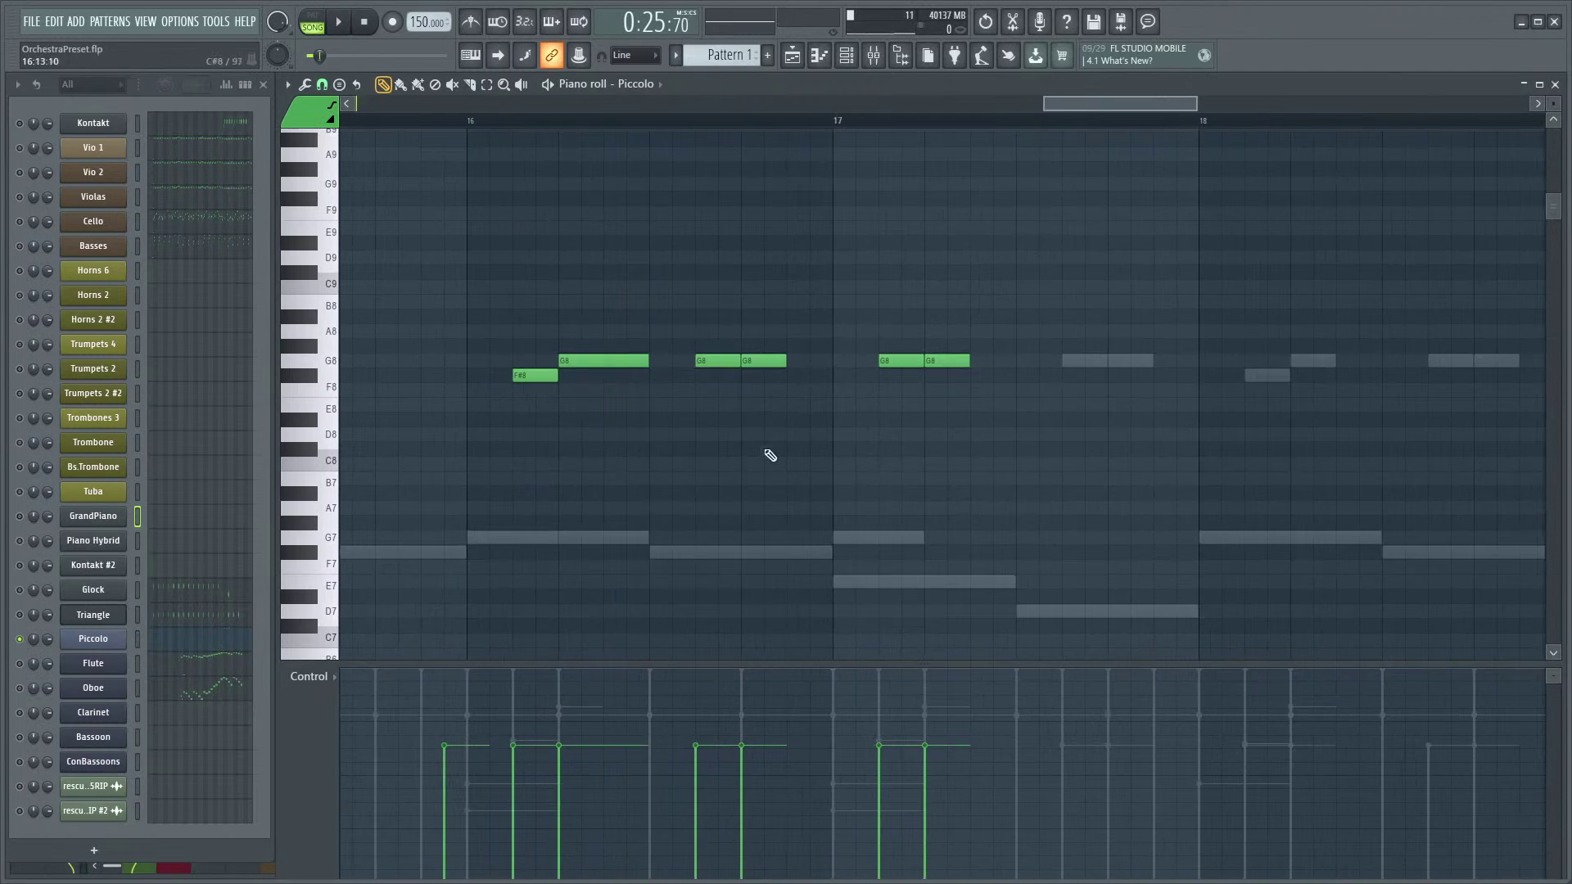
scroll(576, 325, down, 1)
scroll(576, 325, left, 1)
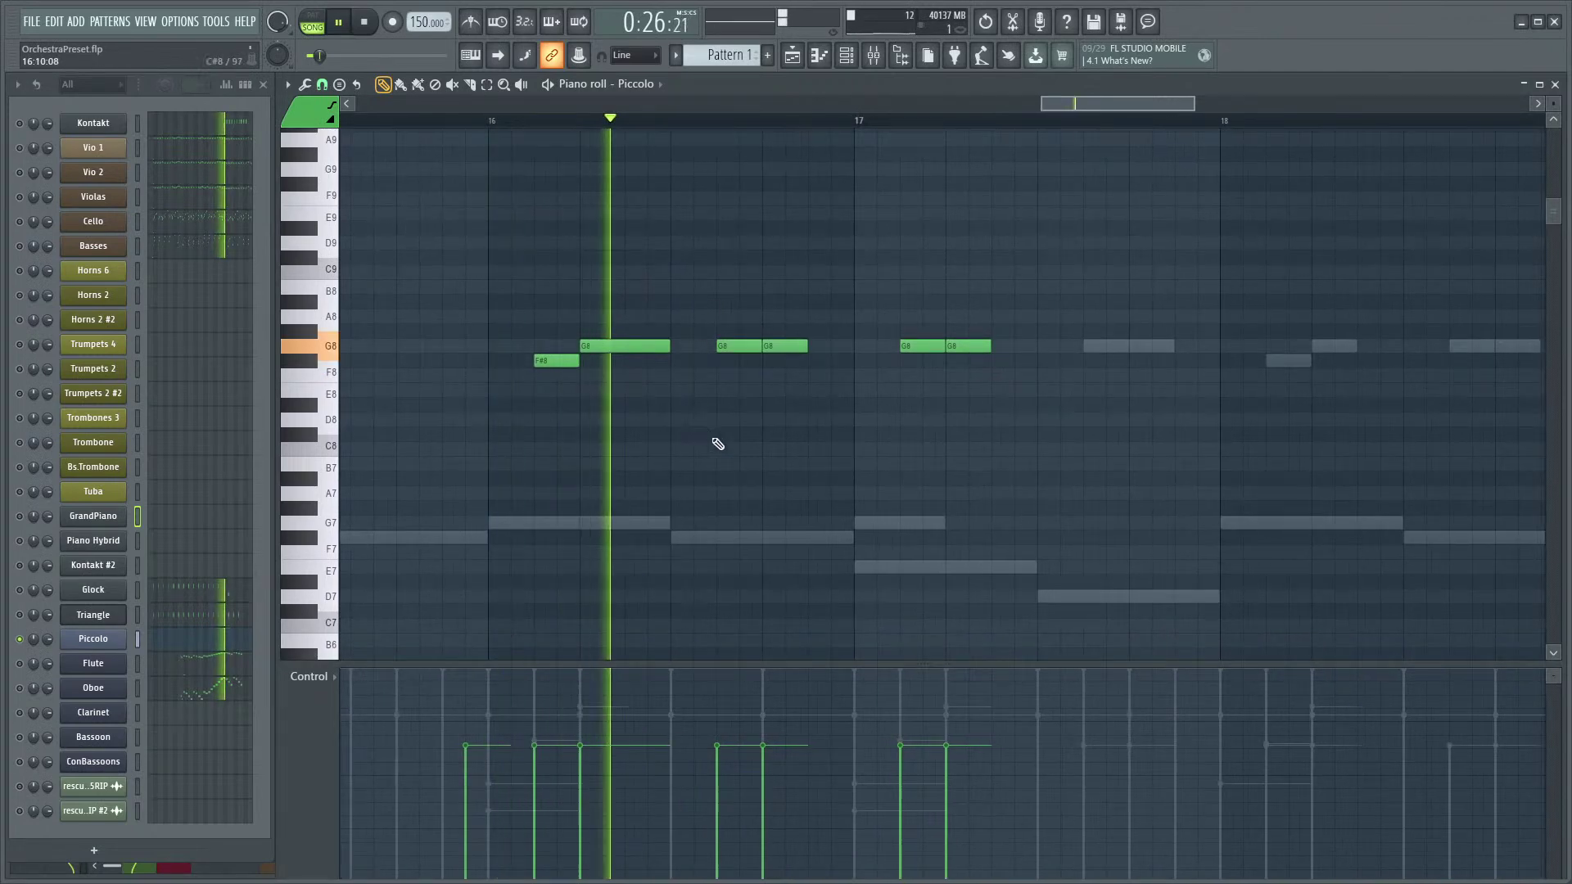
key(space)
drag(835, 349, 855, 350)
key(space)
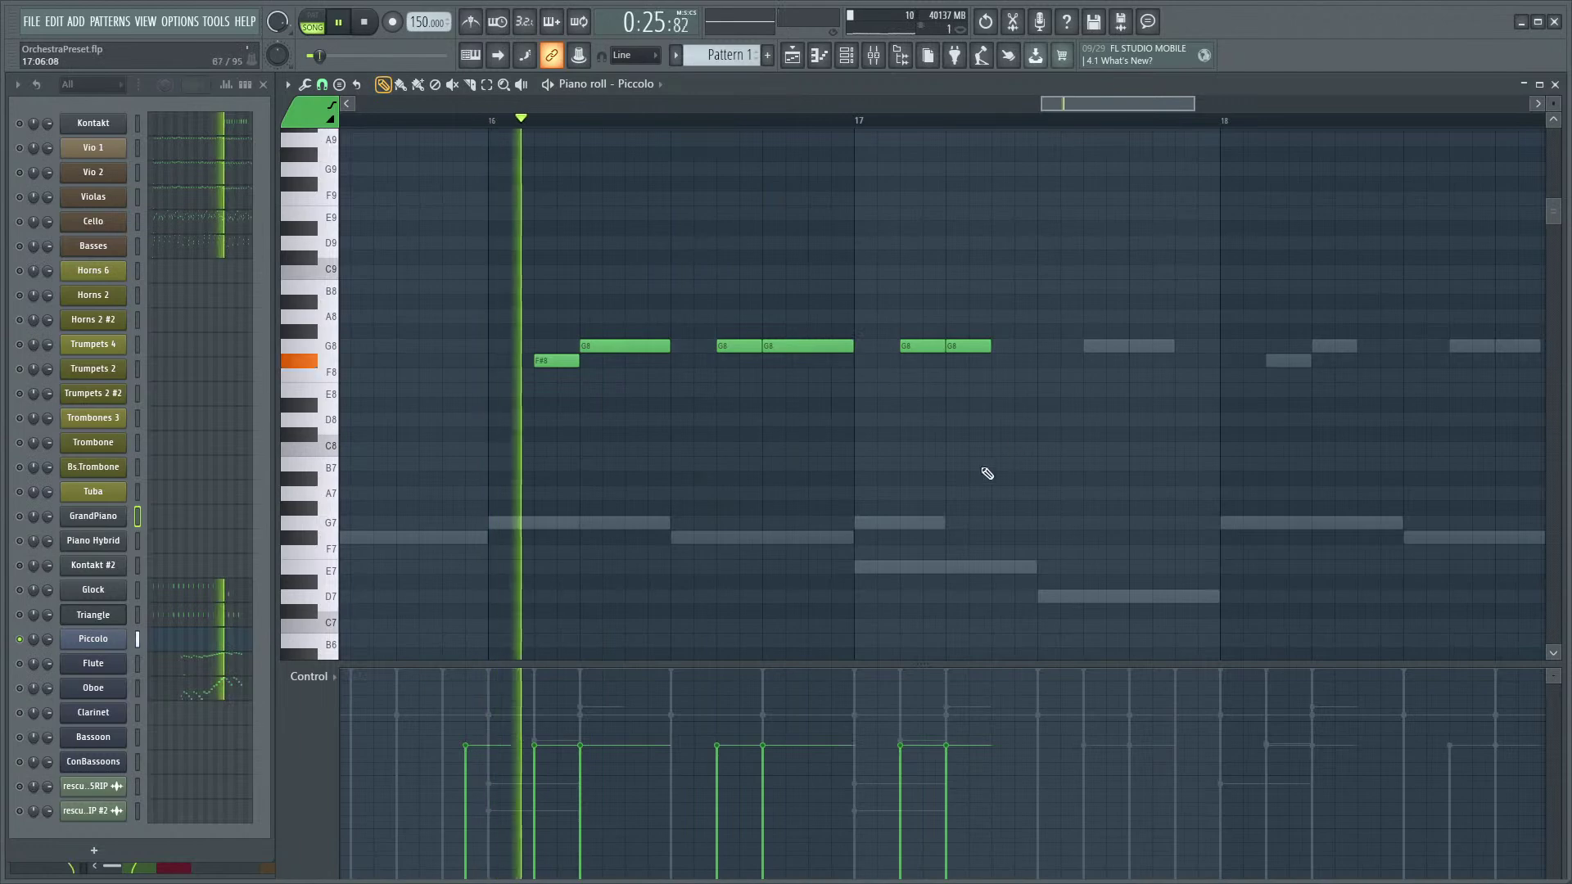
key(space)
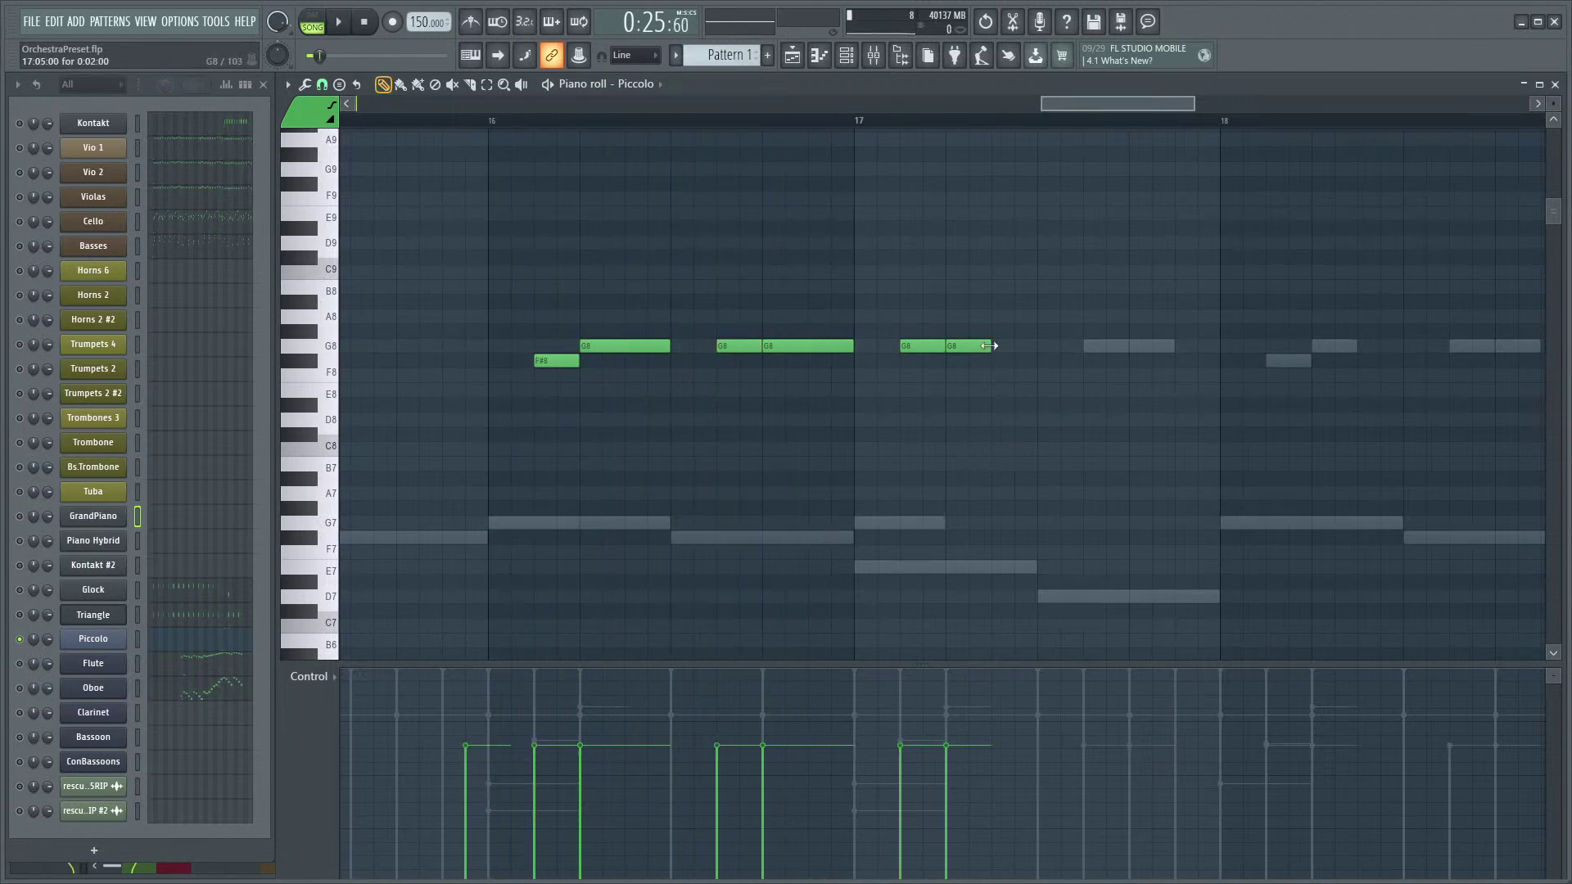
- Lengthen the last G8 in bar 17's first half and add matching long G8 notes at the end of every half bar through bar 20
scroll(961, 439, right, 10)
scroll(961, 438, up, 3)
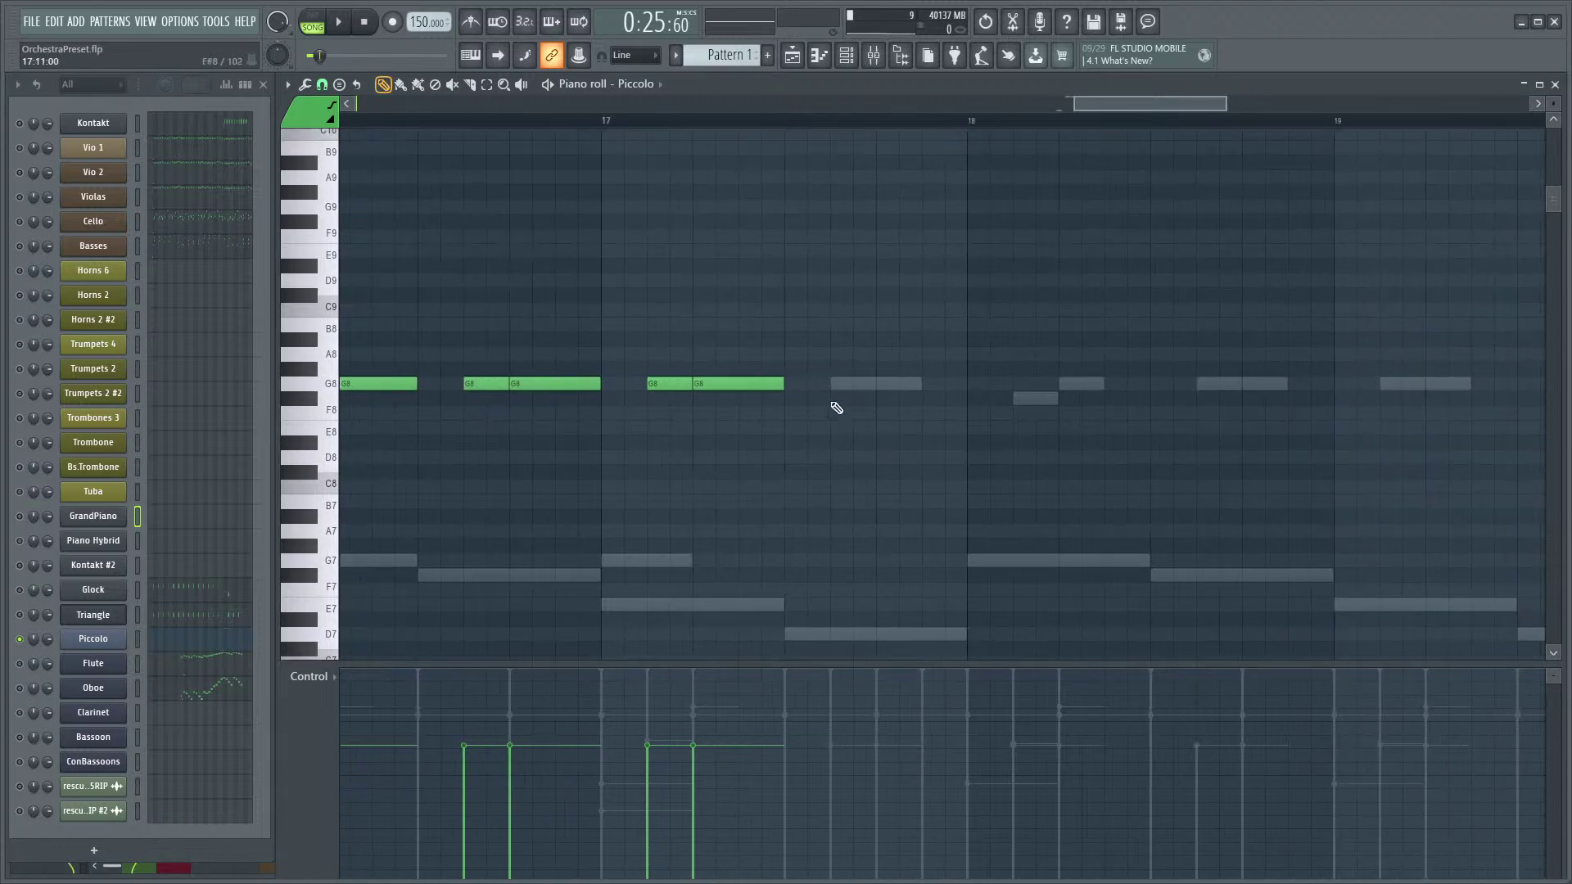
click(1236, 391)
scroll(1155, 502, right, 14)
click(916, 389)
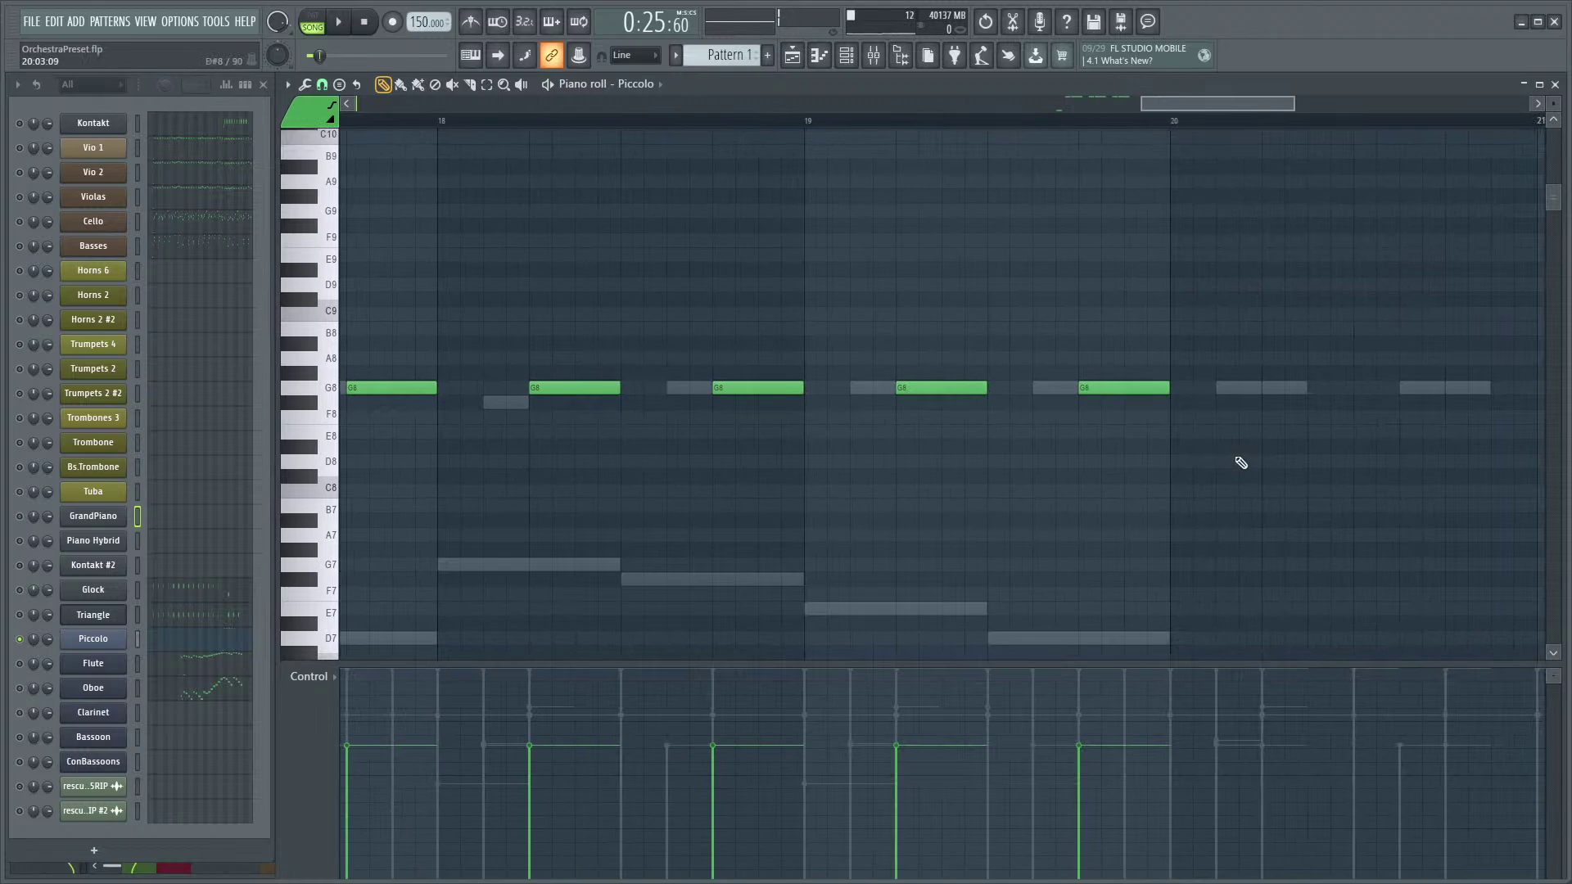
scroll(1228, 441, right, 7)
click(990, 390)
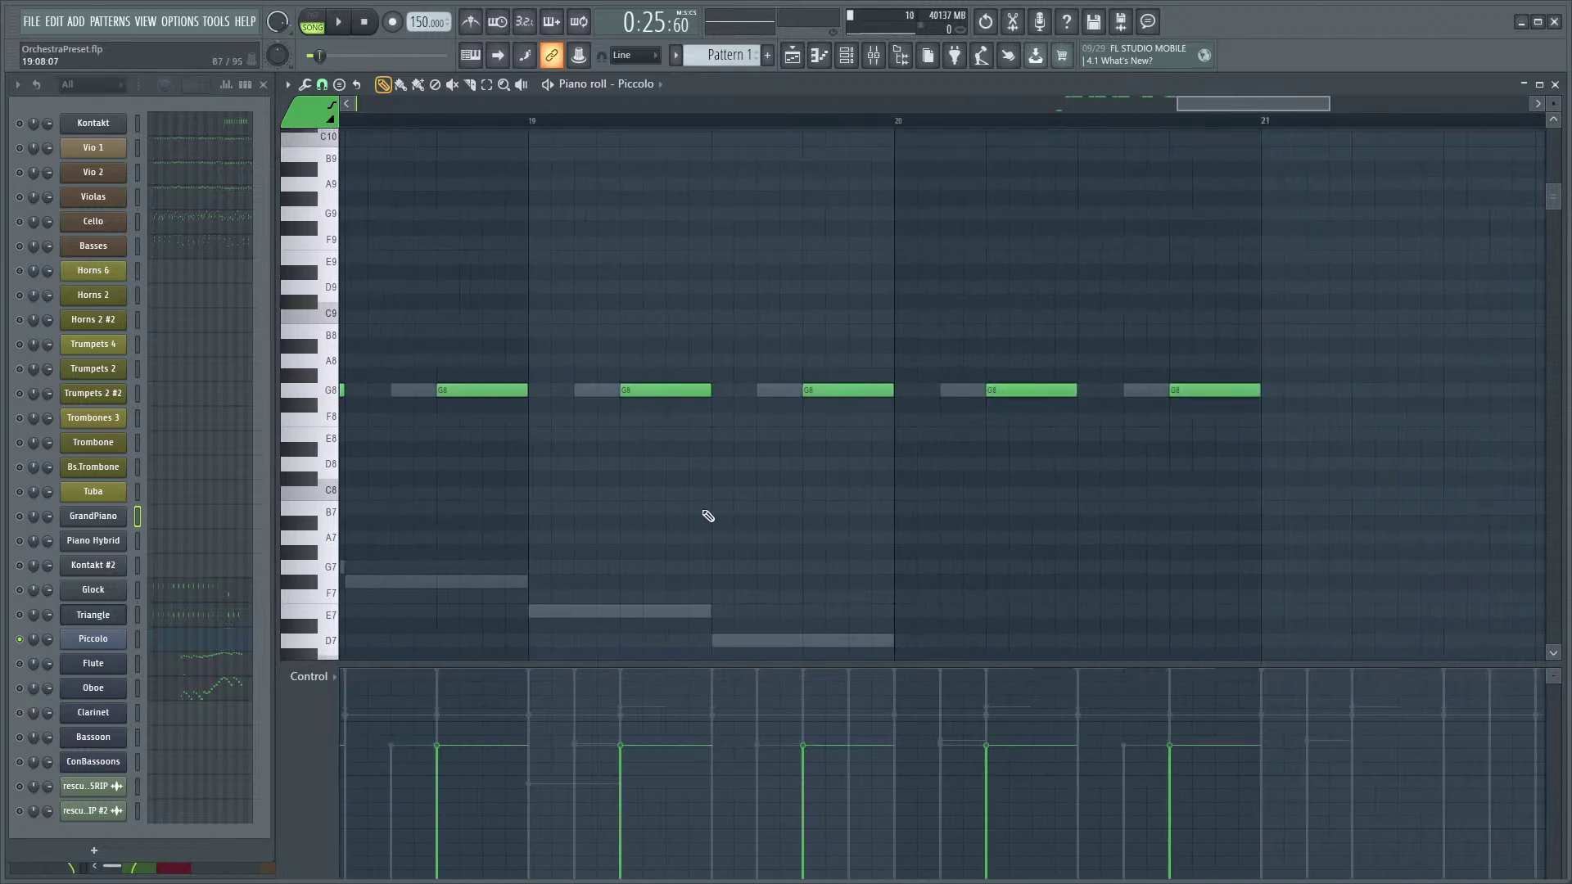
- Add a short note before each long G8 from mid-bar 17 through bar 20, using F#8 in bar 18's first half and G8 elsewhere
scroll(1091, 459, left, 8)
scroll(1091, 459, down, 1)
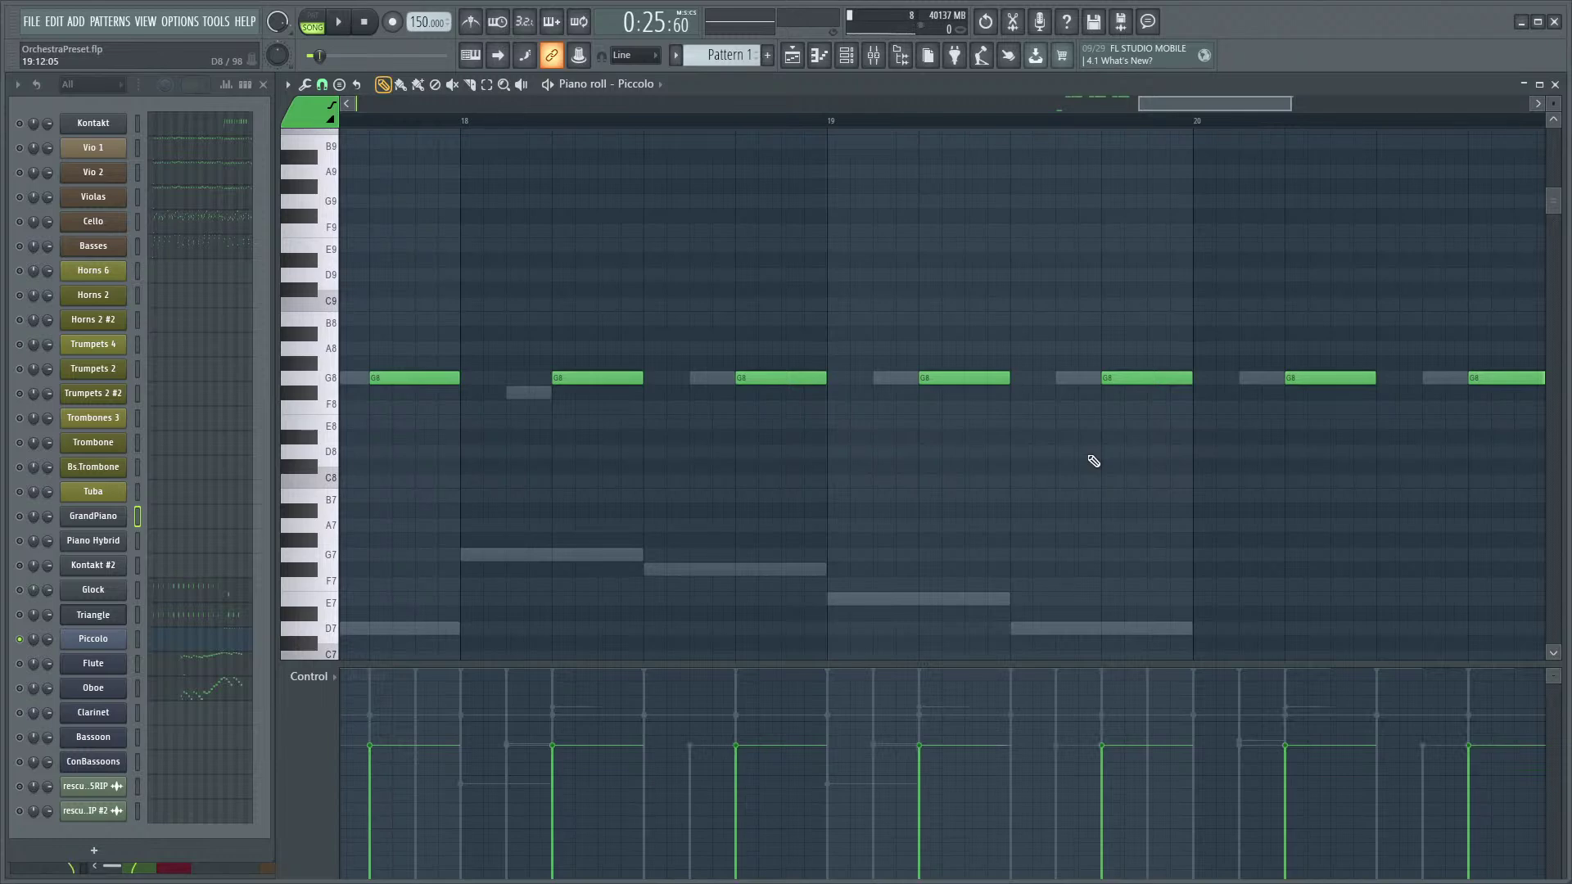
ctrl+scroll(579, 509, down, 4)
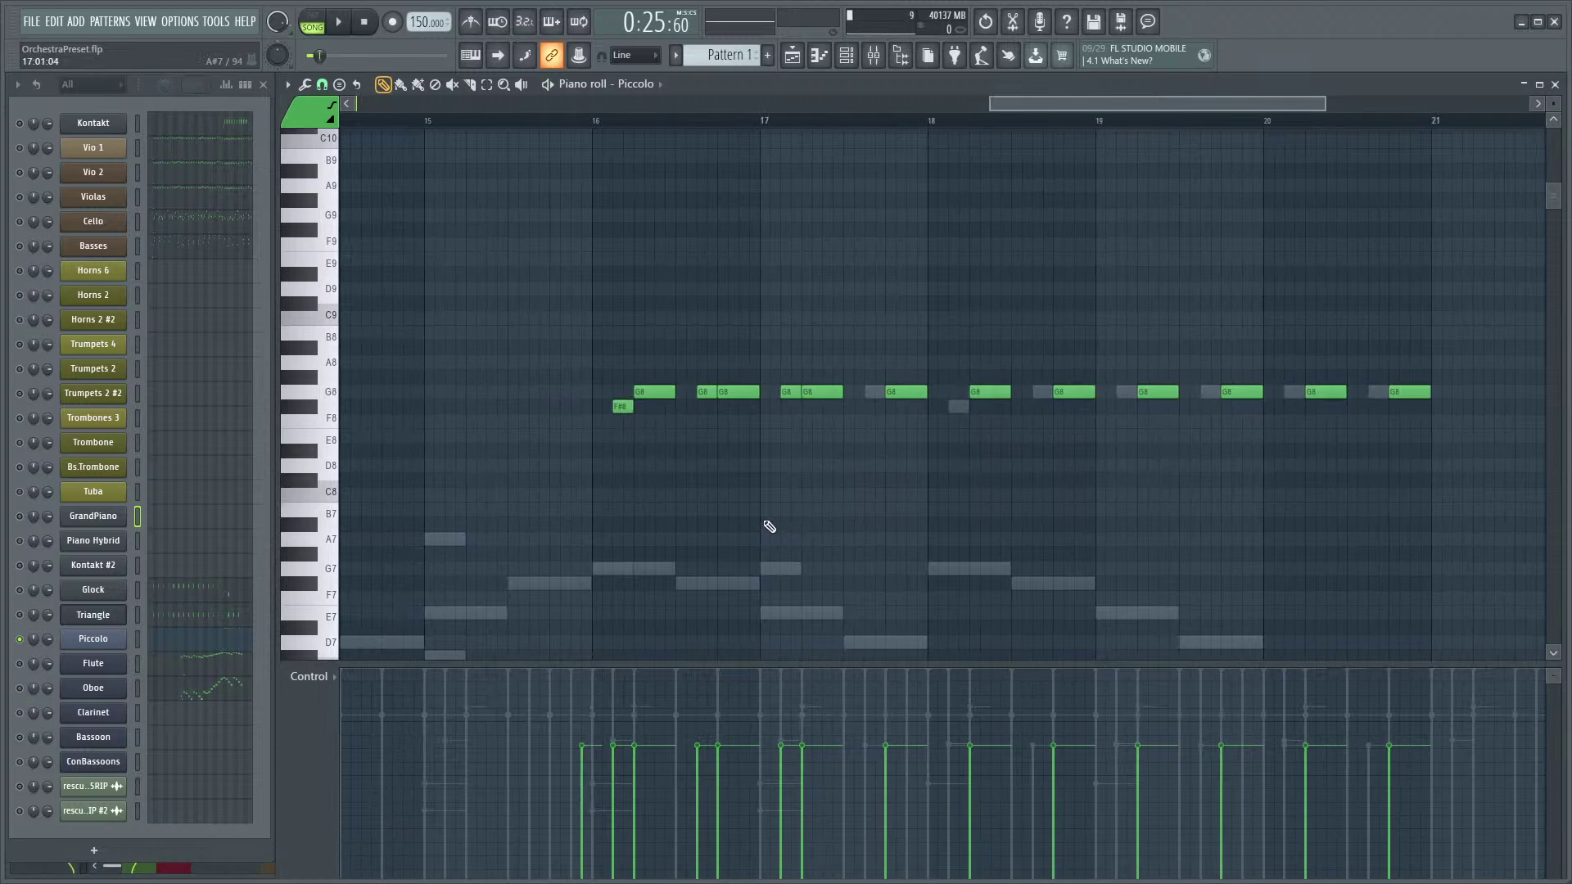
ctrl+scroll(744, 496, up, 3)
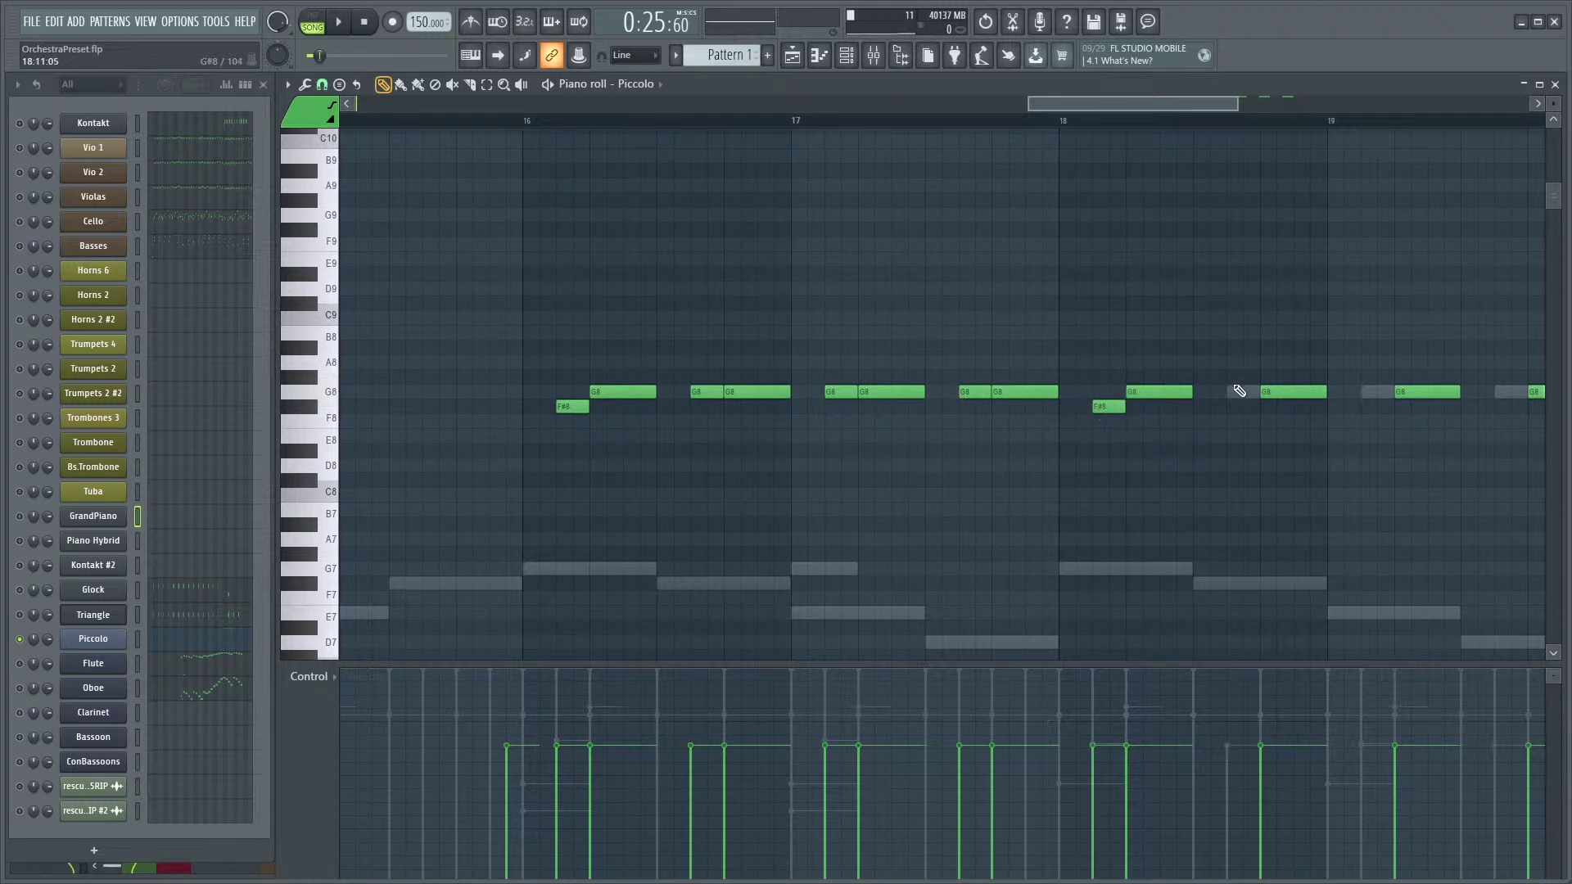
click(1239, 391)
scroll(1141, 519, right, 2)
scroll(1141, 519, up, 3)
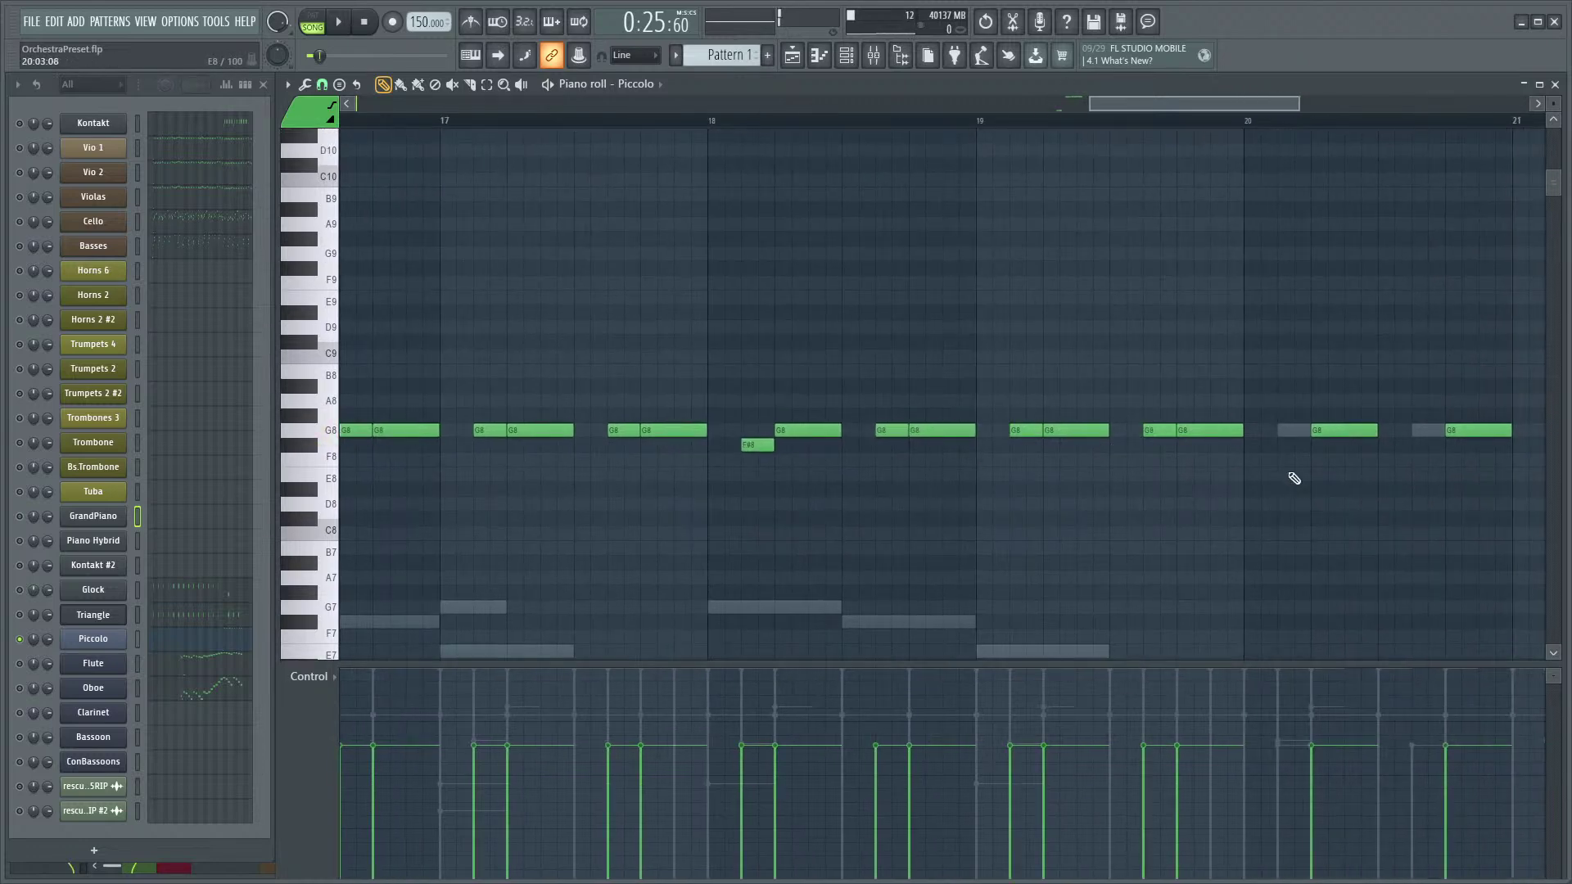
ctrl+scroll(1326, 508, down, 5)
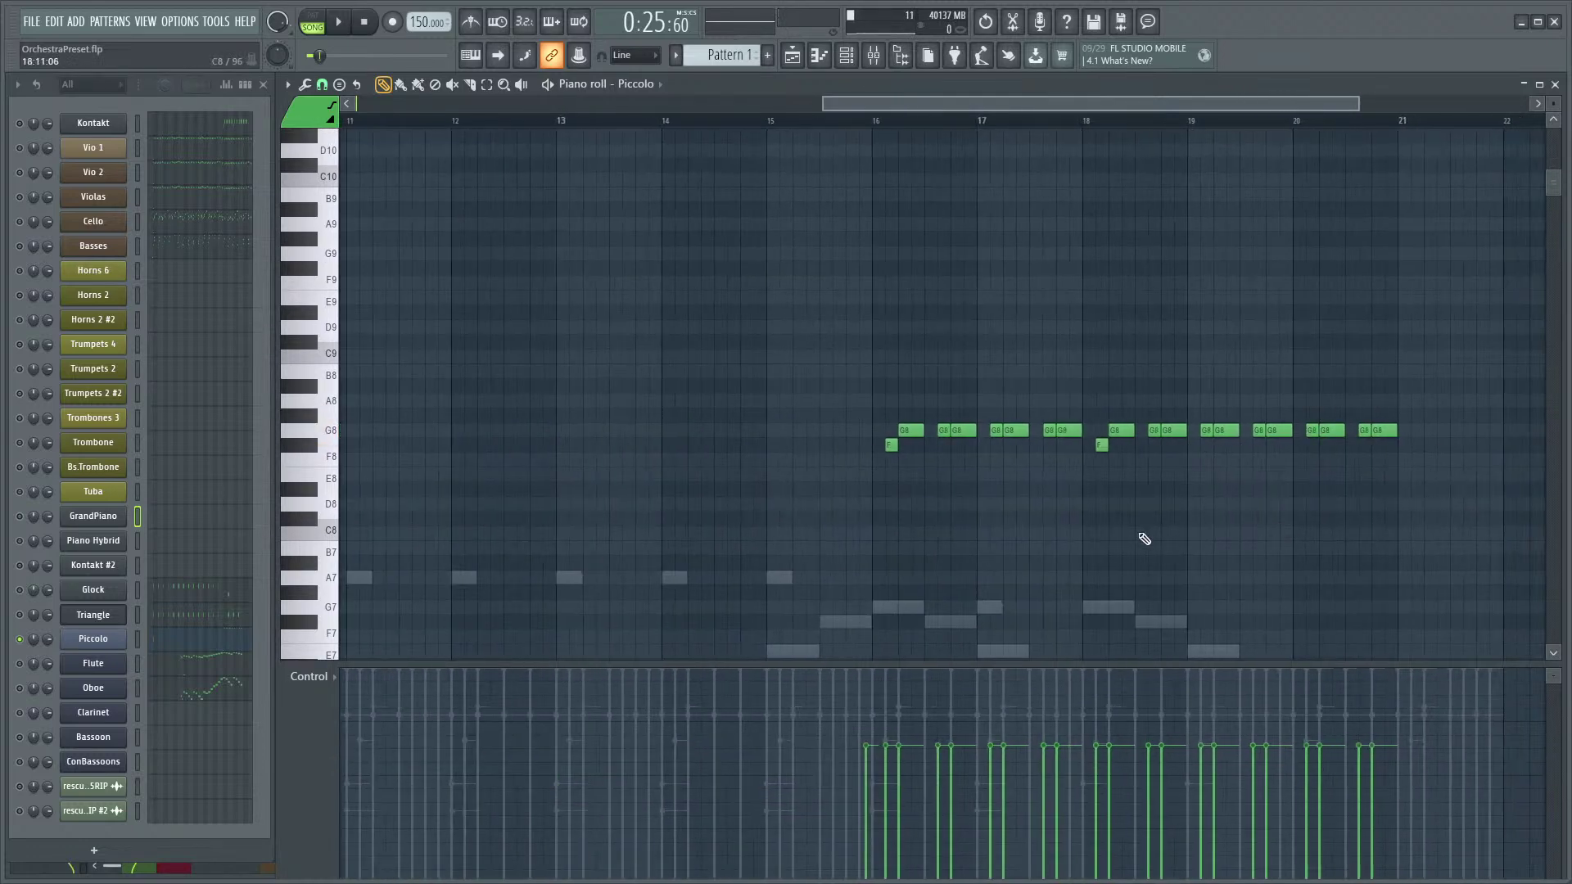
- Lower the velocity of the short note before each long G8 in bars 16 and 17, and audition the Piccolo part
ctrl+scroll(925, 565, up, 4)
ctrl+scroll(912, 579, up, 2)
scroll(941, 728, right, 3)
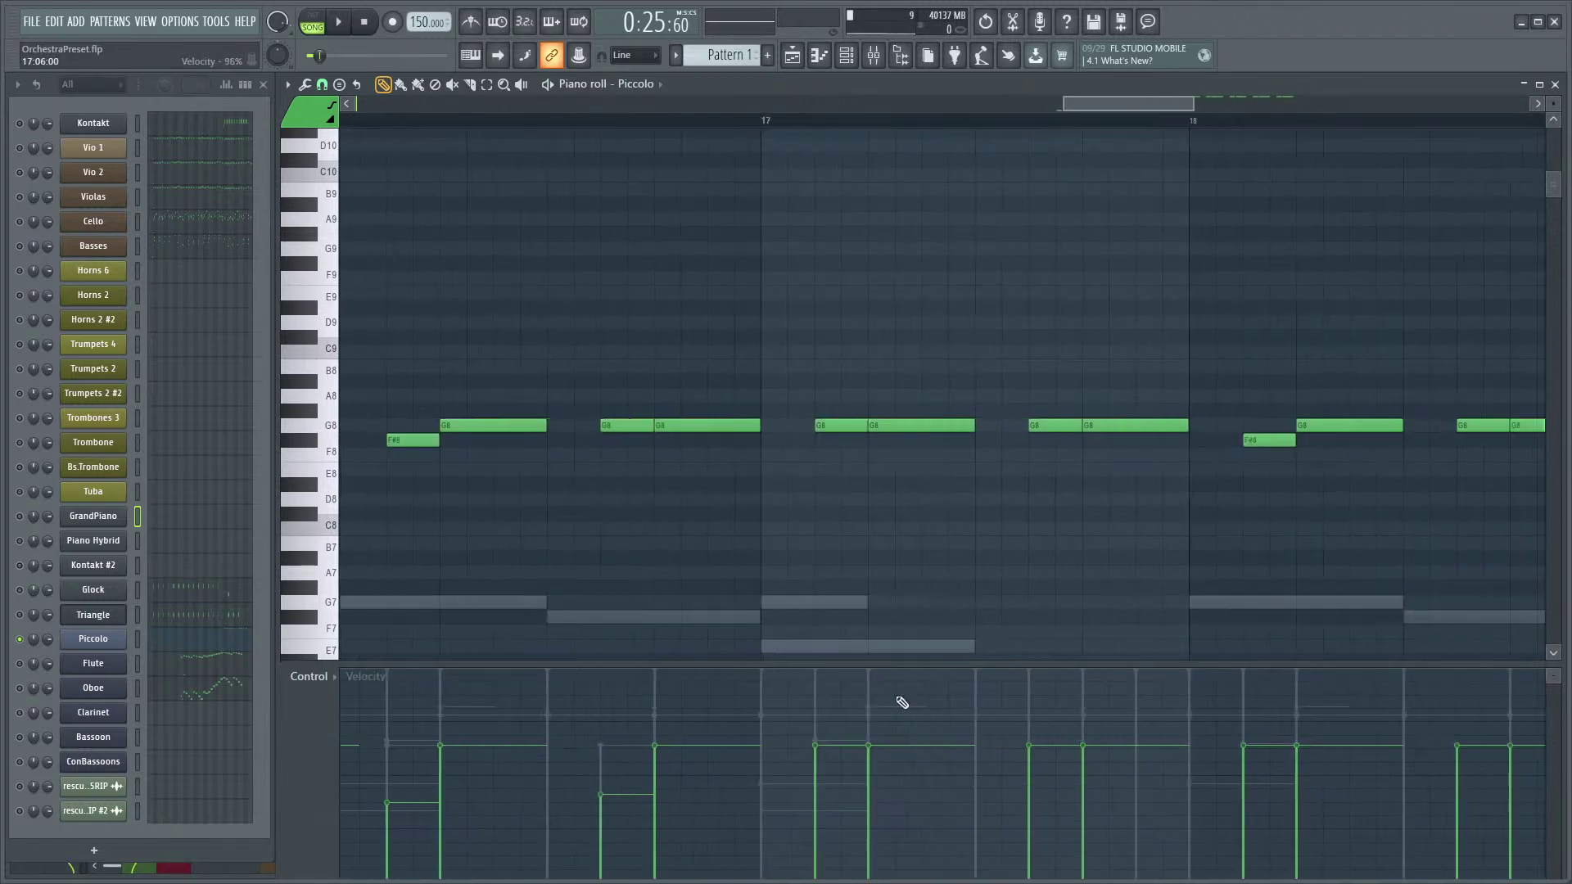
key(space)
key(space)
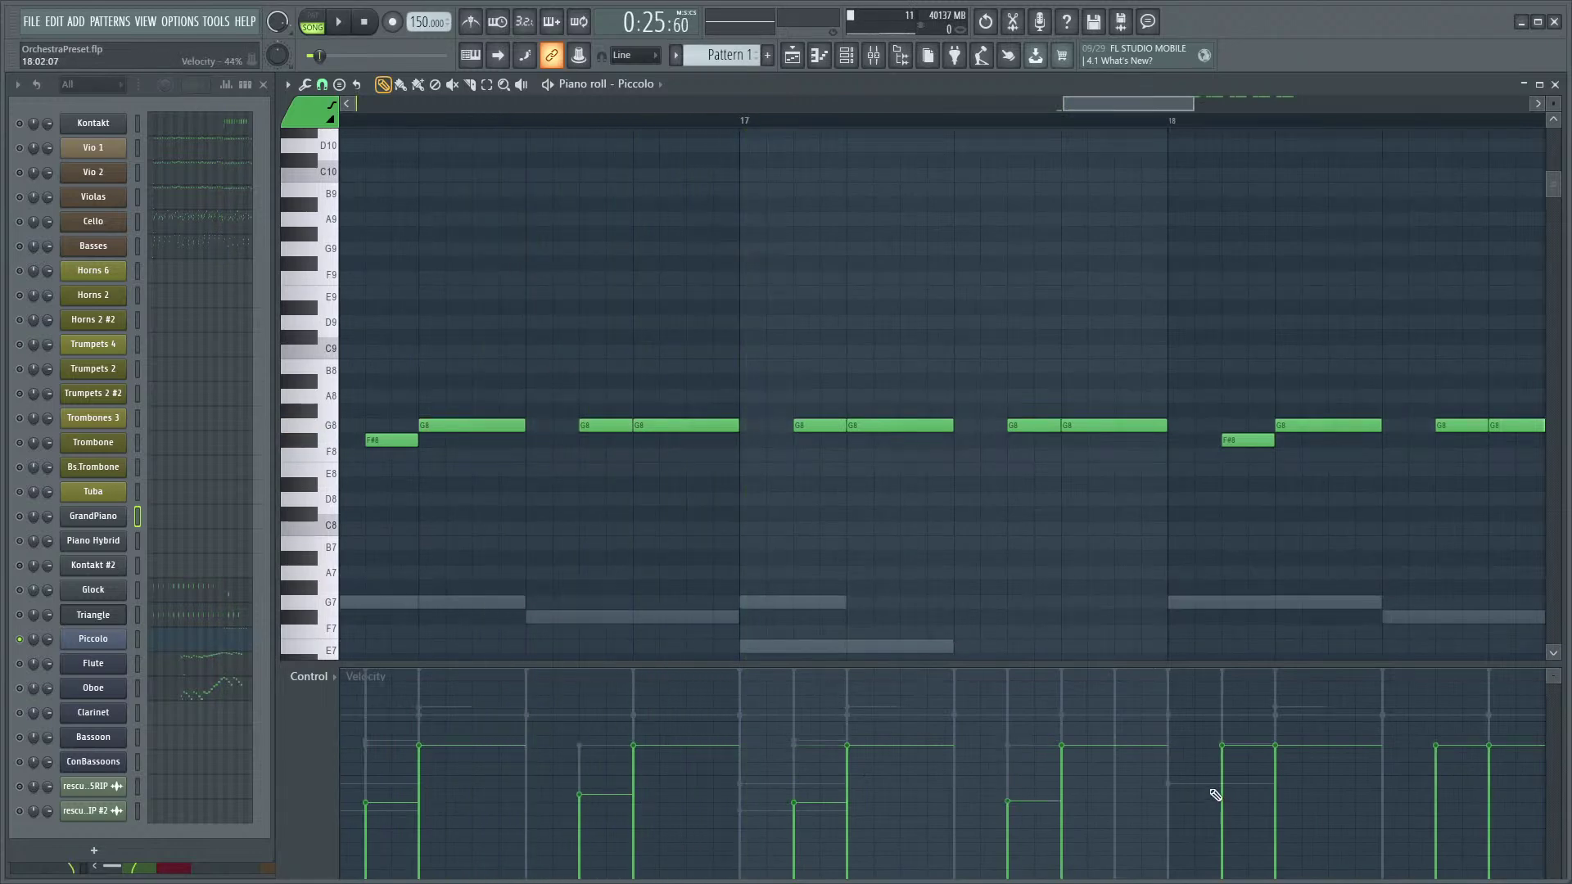
- Lower the velocity of the short note before each long G8 in bars 18 to 20
scroll(1010, 555, right, 4)
scroll(1010, 554, down, 1)
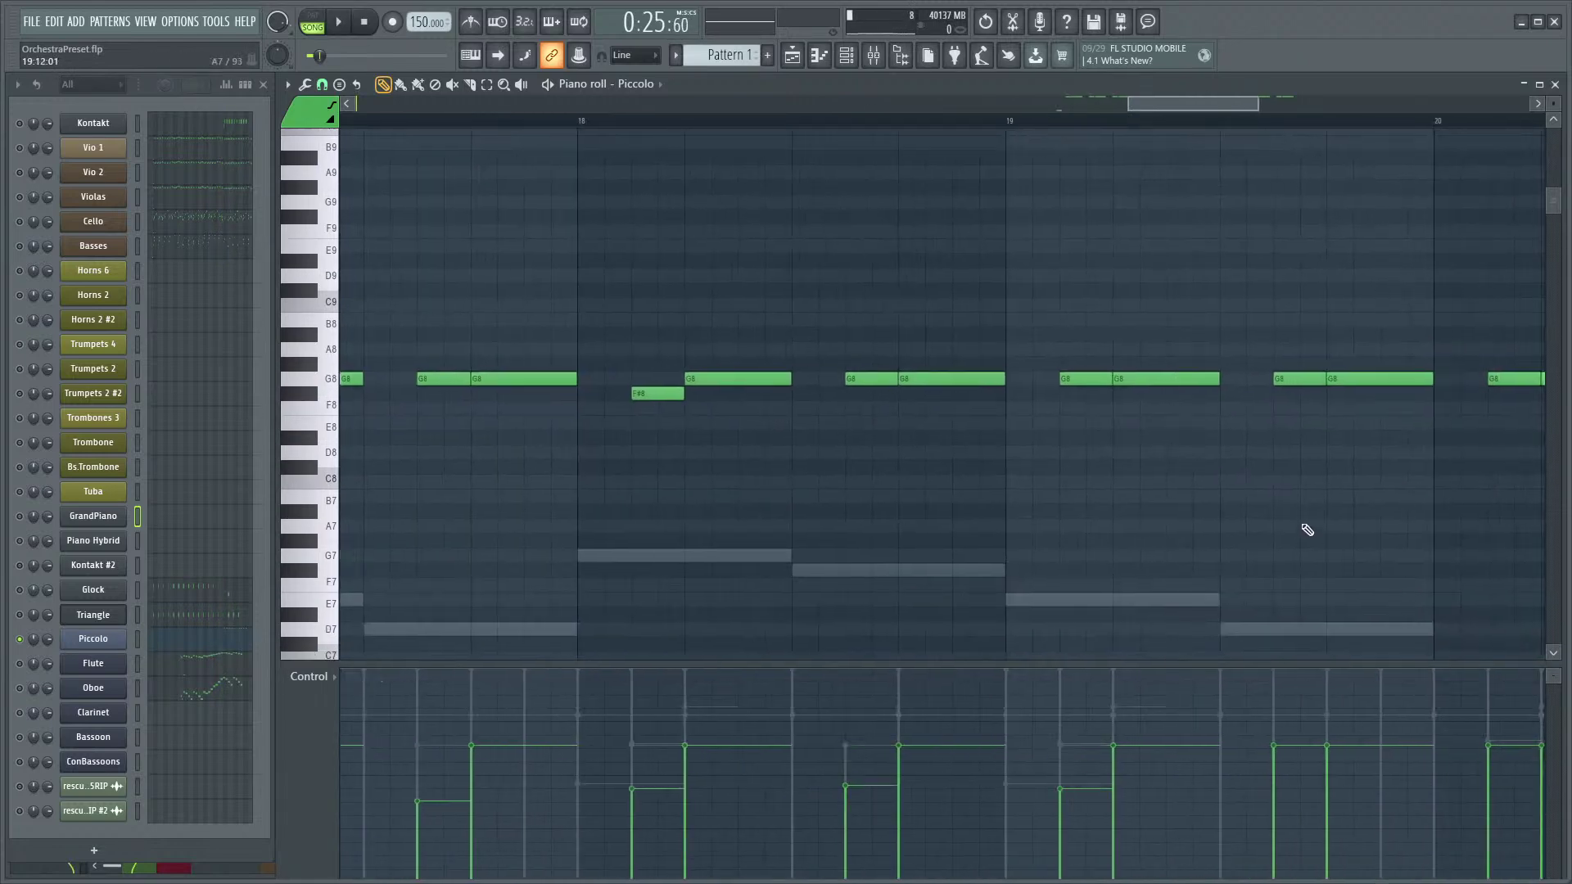
scroll(1307, 534, right, 3)
scroll(1307, 533, up, 1)
click(847, 780)
- Play the Piccolo part repeatedly from bar 16 together with the reference clip to compare the two
scroll(1109, 551, down, 3)
key(space)
key(space)
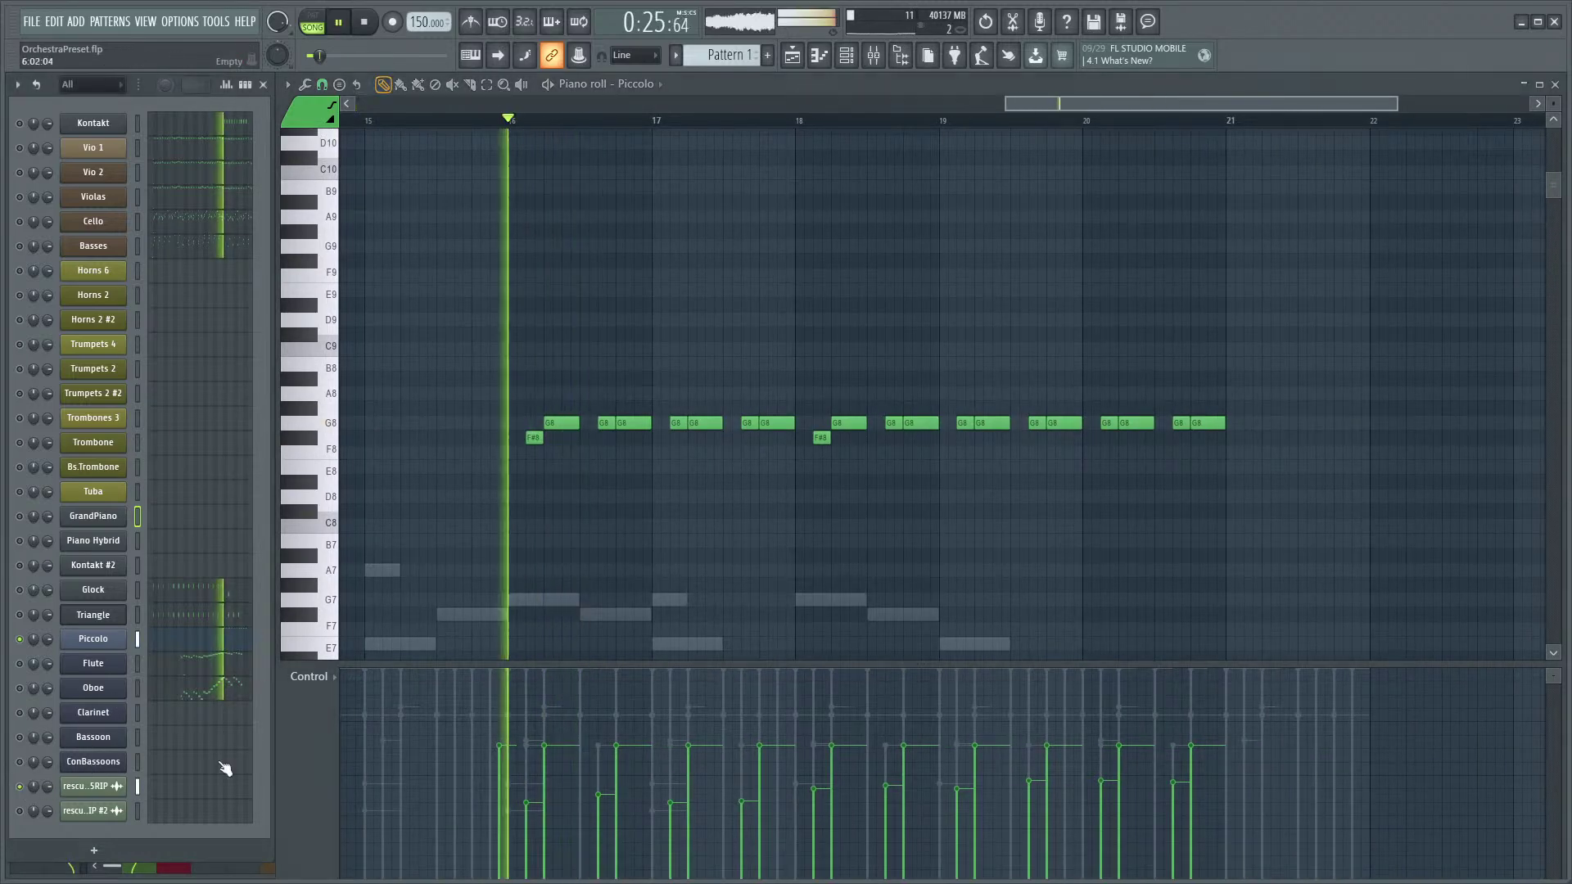
key(space)
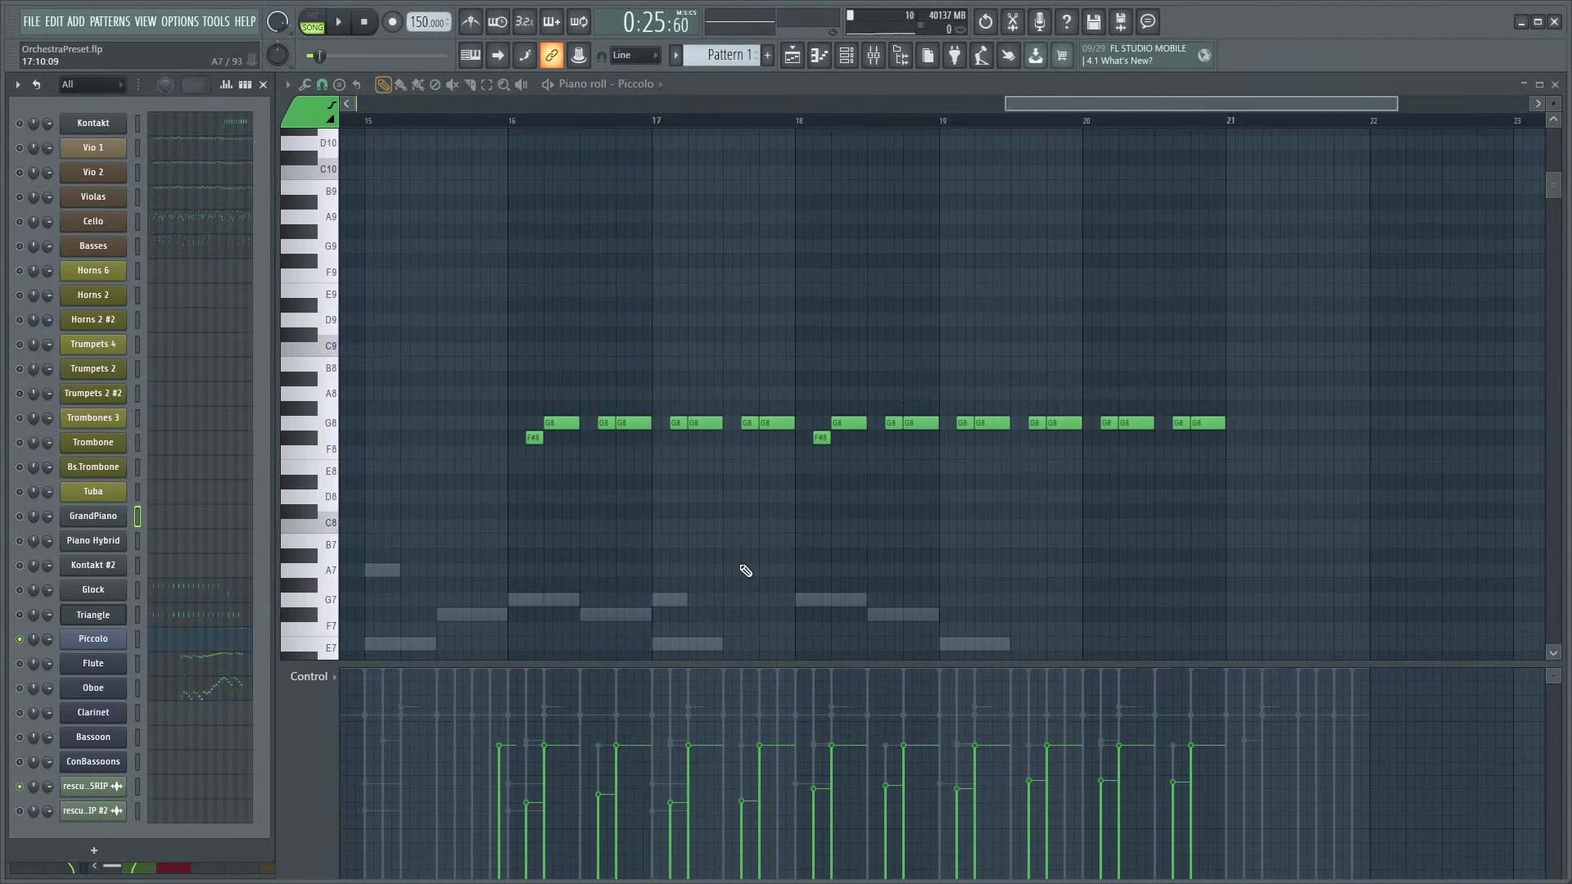
key(space)
key(space)
scroll(636, 564, up, 3)
key(space)
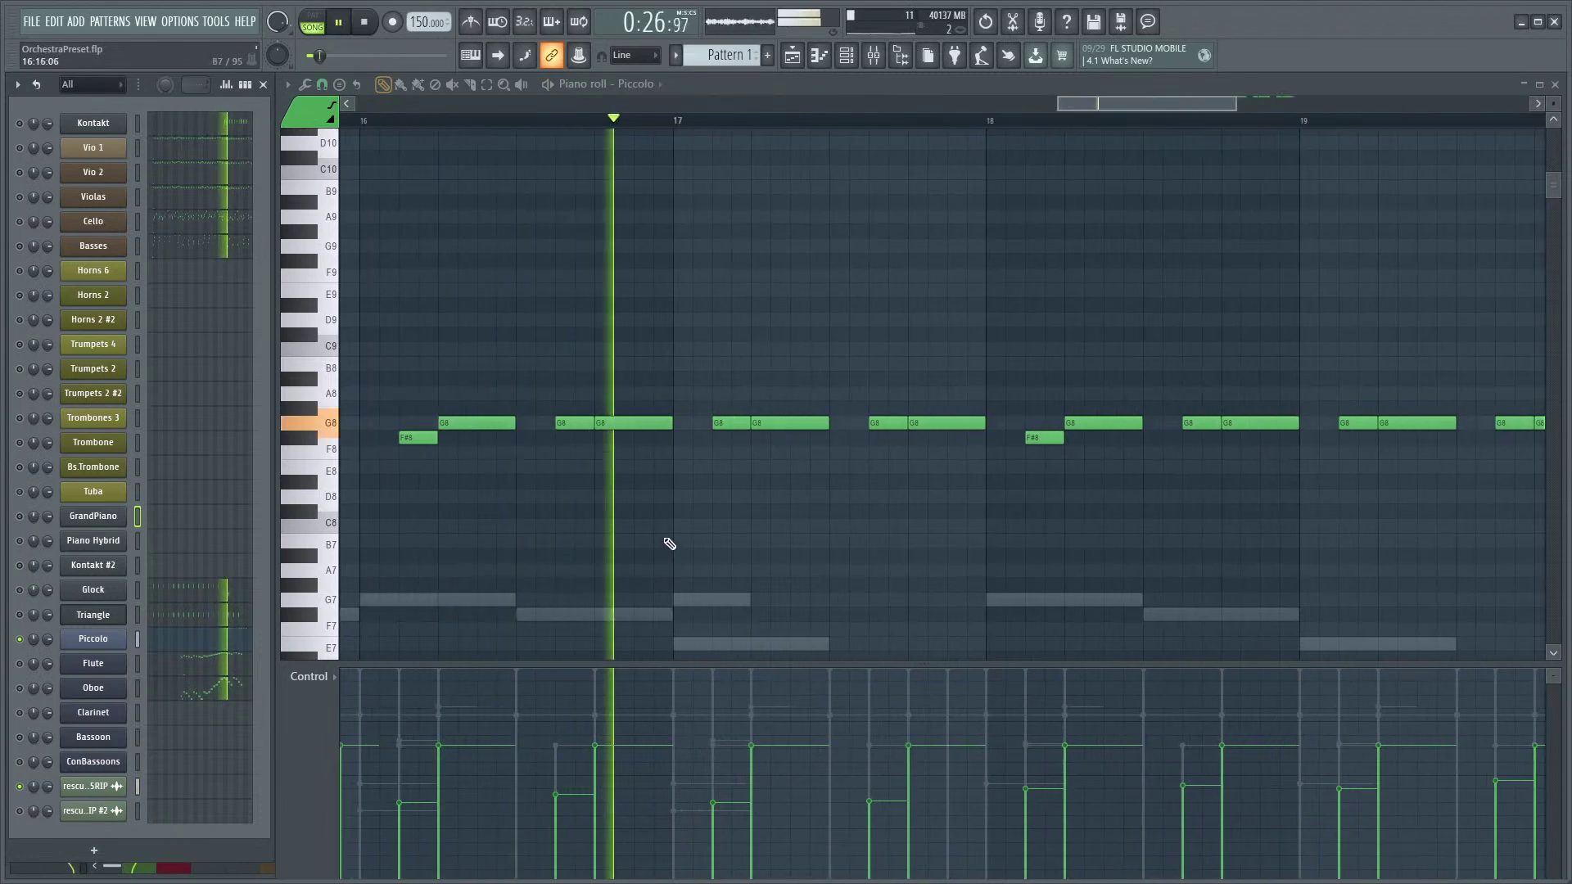
key(space)
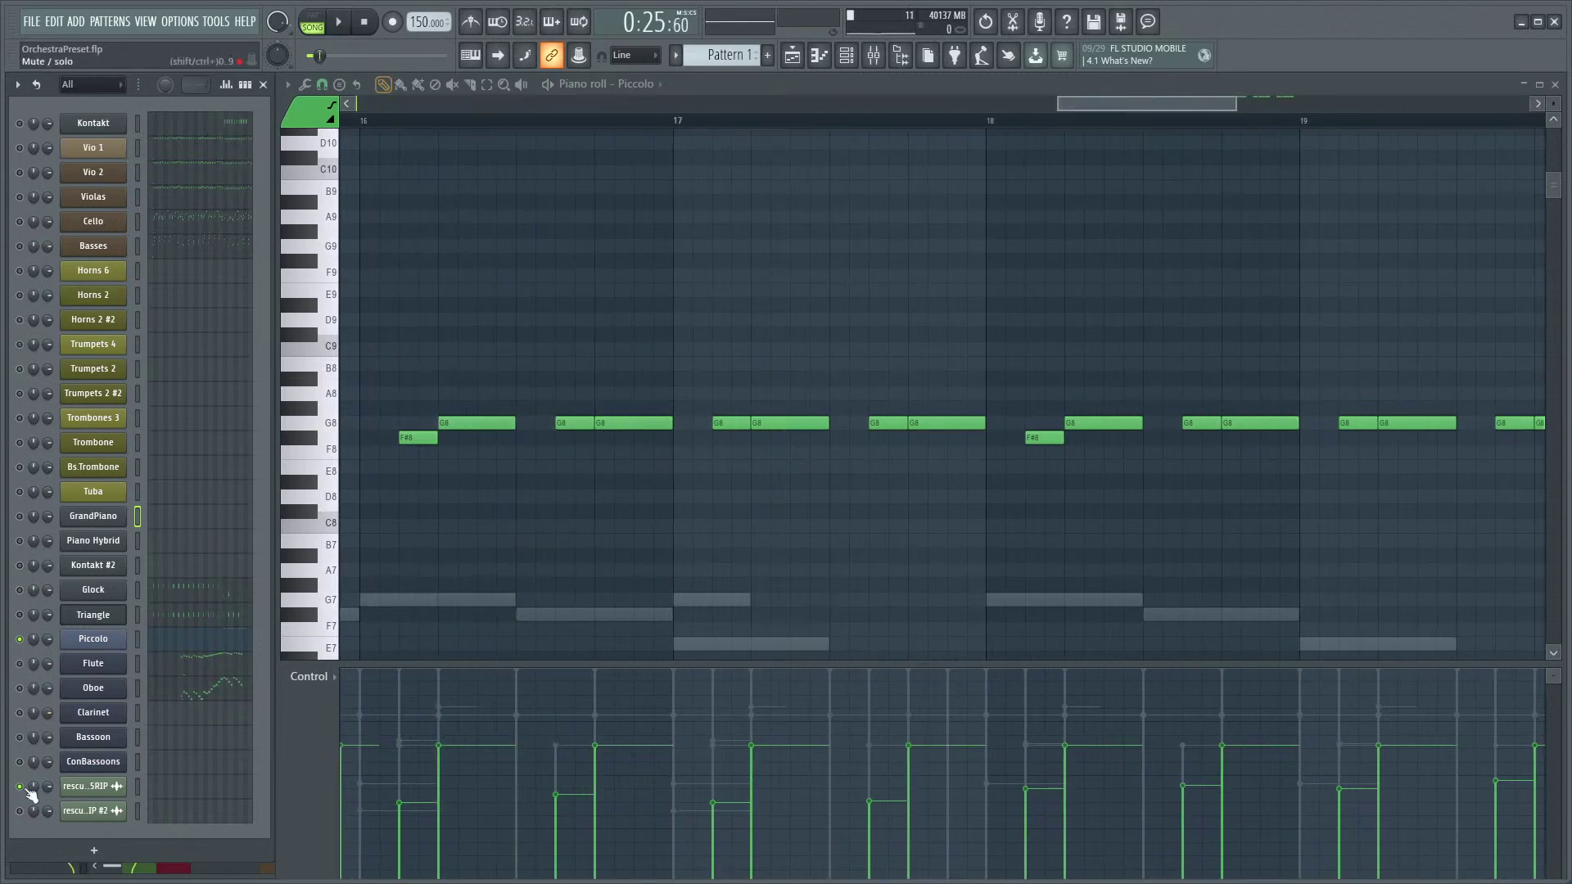
- Play the Piccolo without the reference clip, and replay the passage with all instruments unmuted and both reference clips muted
scroll(688, 557, down, 3)
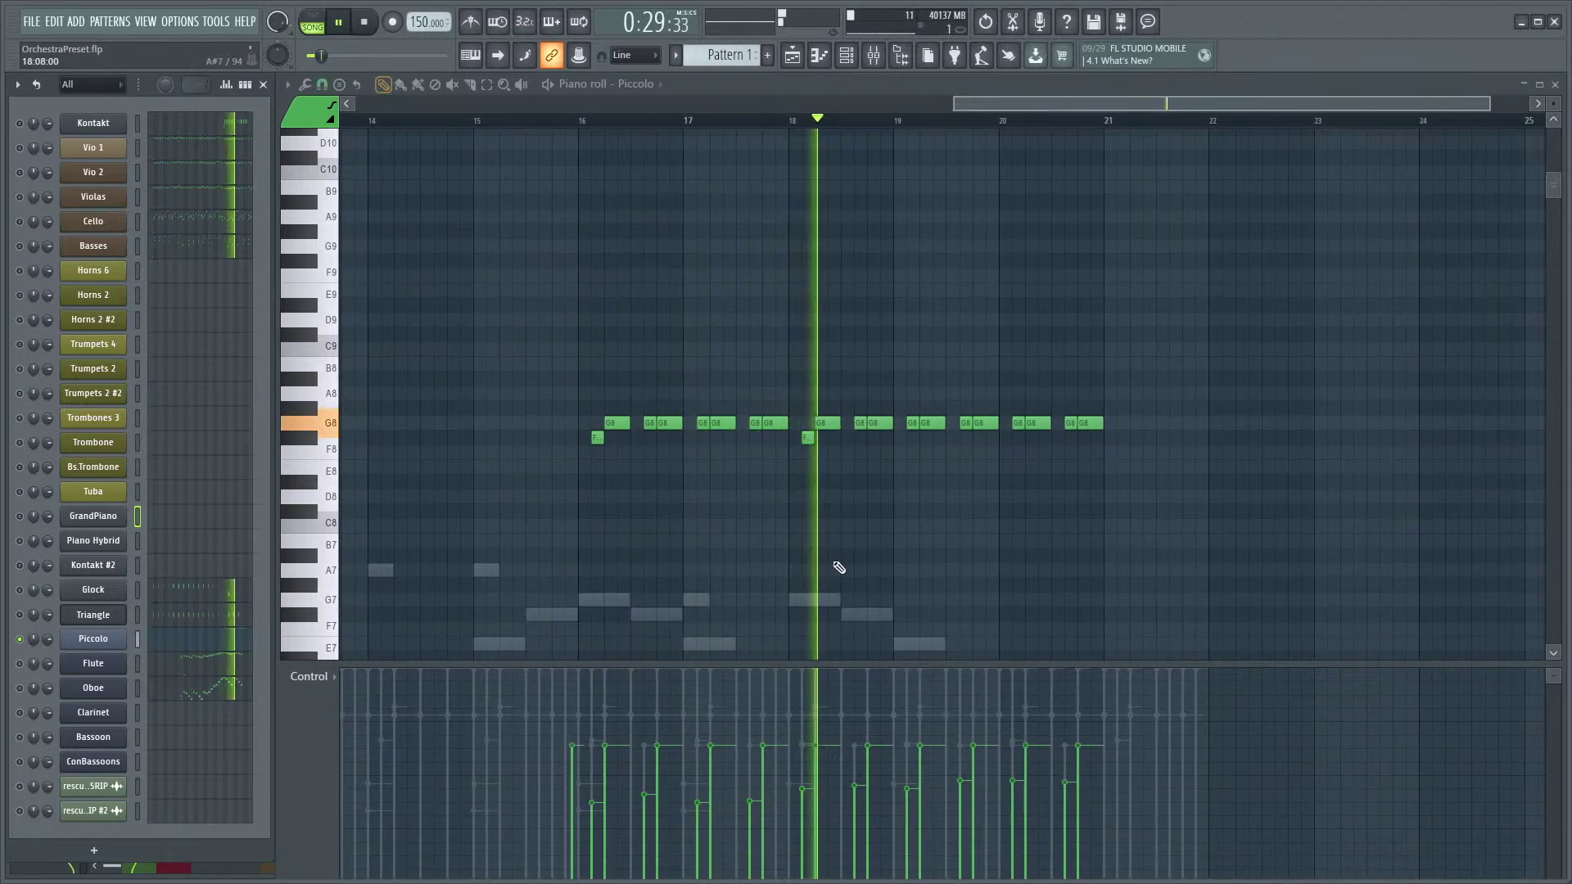
scroll(736, 571, up, 3)
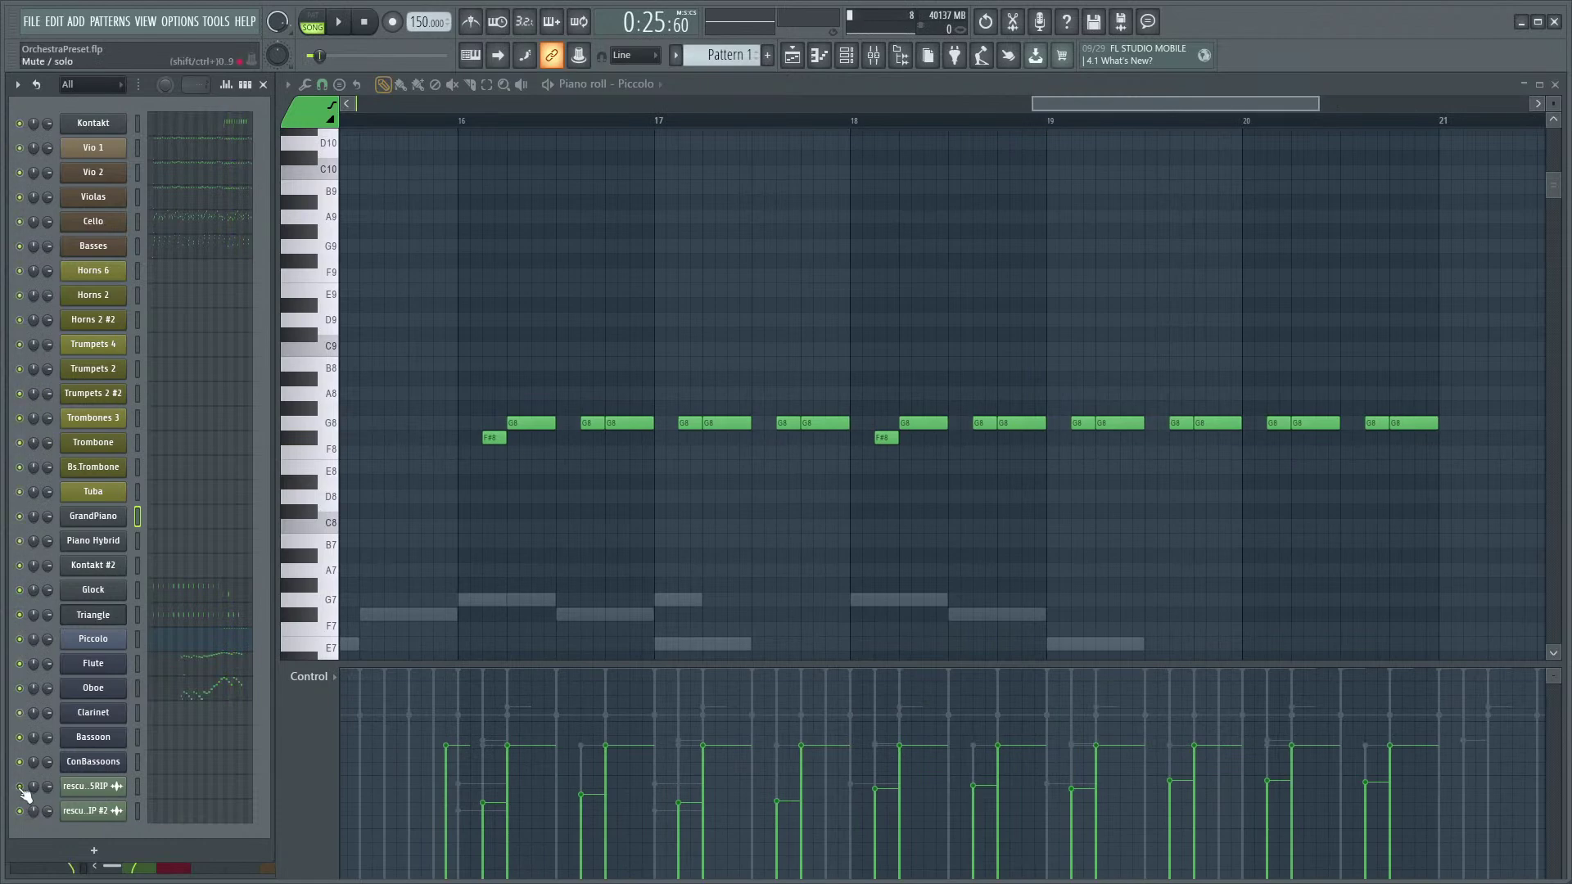
key(space)
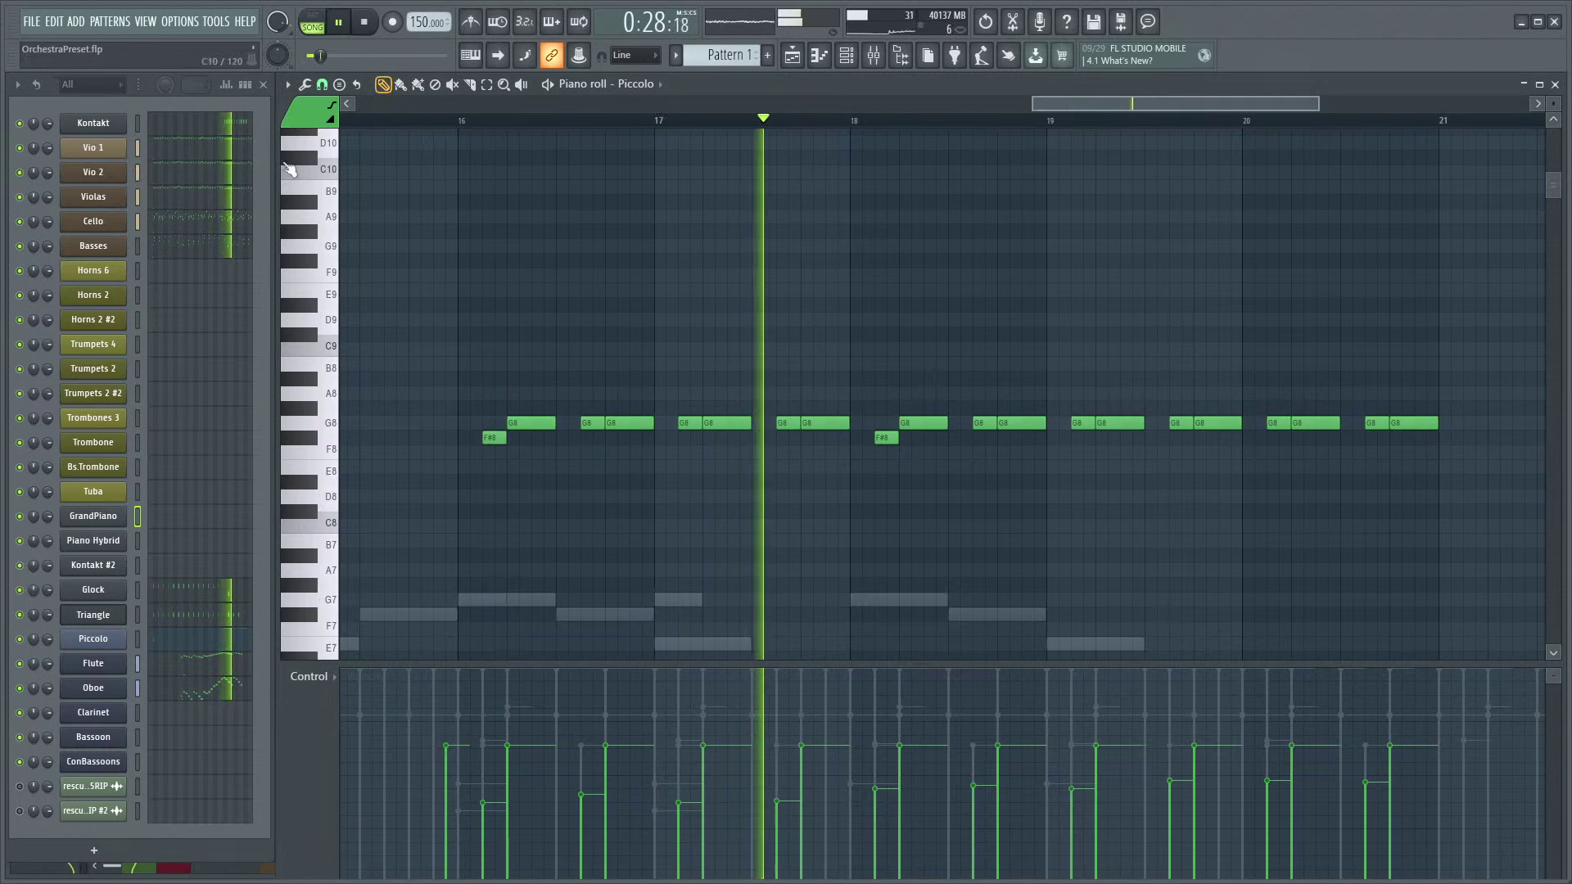
- Delete all the transcribed F#8 and G8 notes from the Kontakt channel
click(232, 125)
key(ctrl+a)
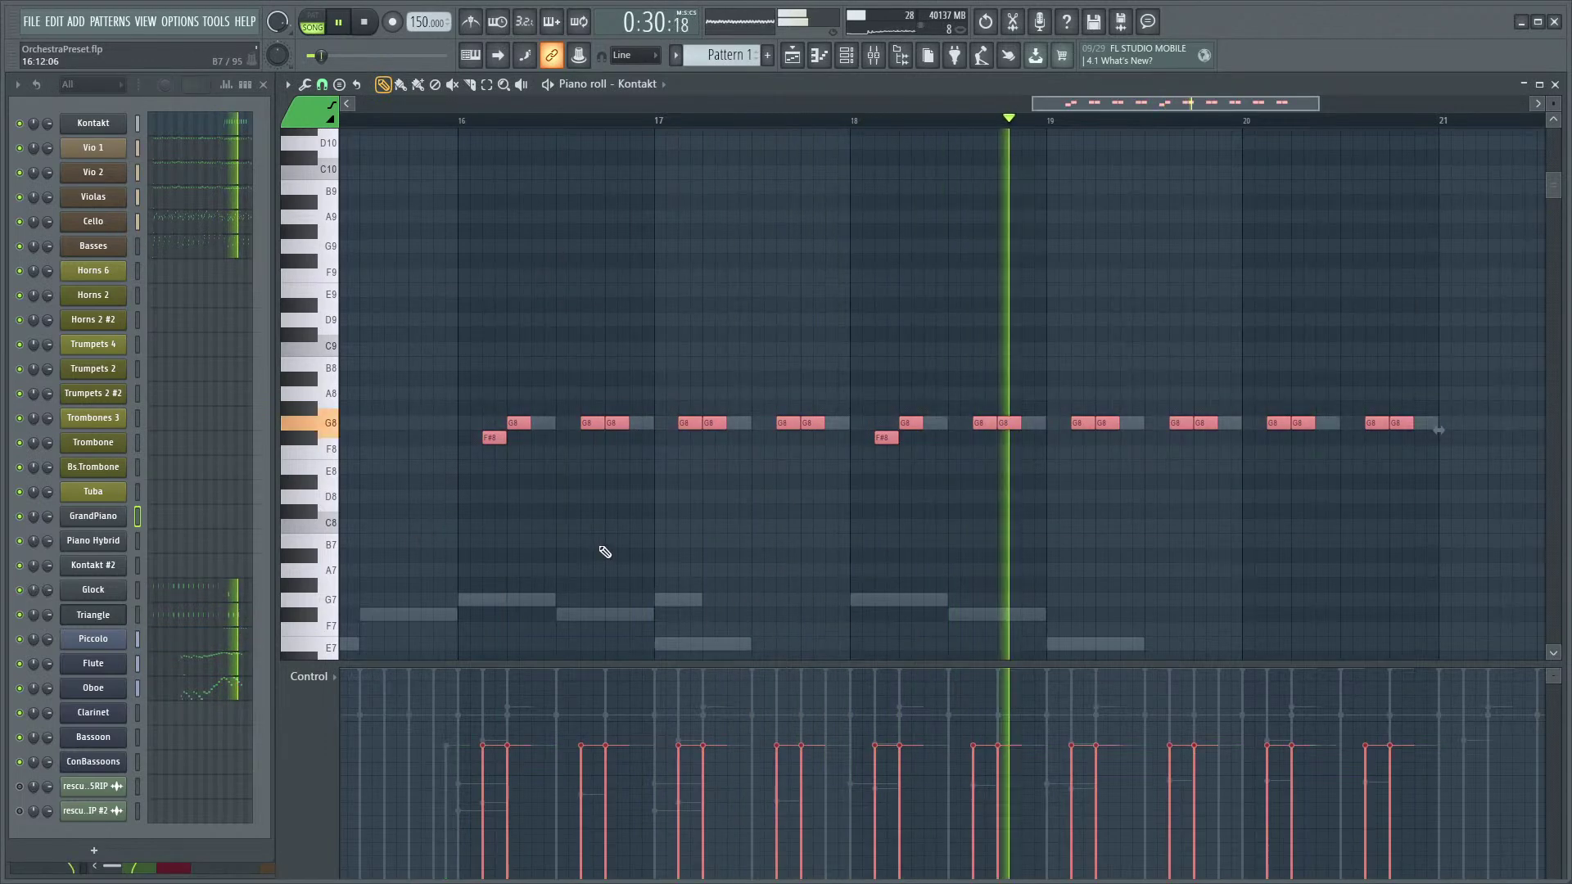
key(alt+x)
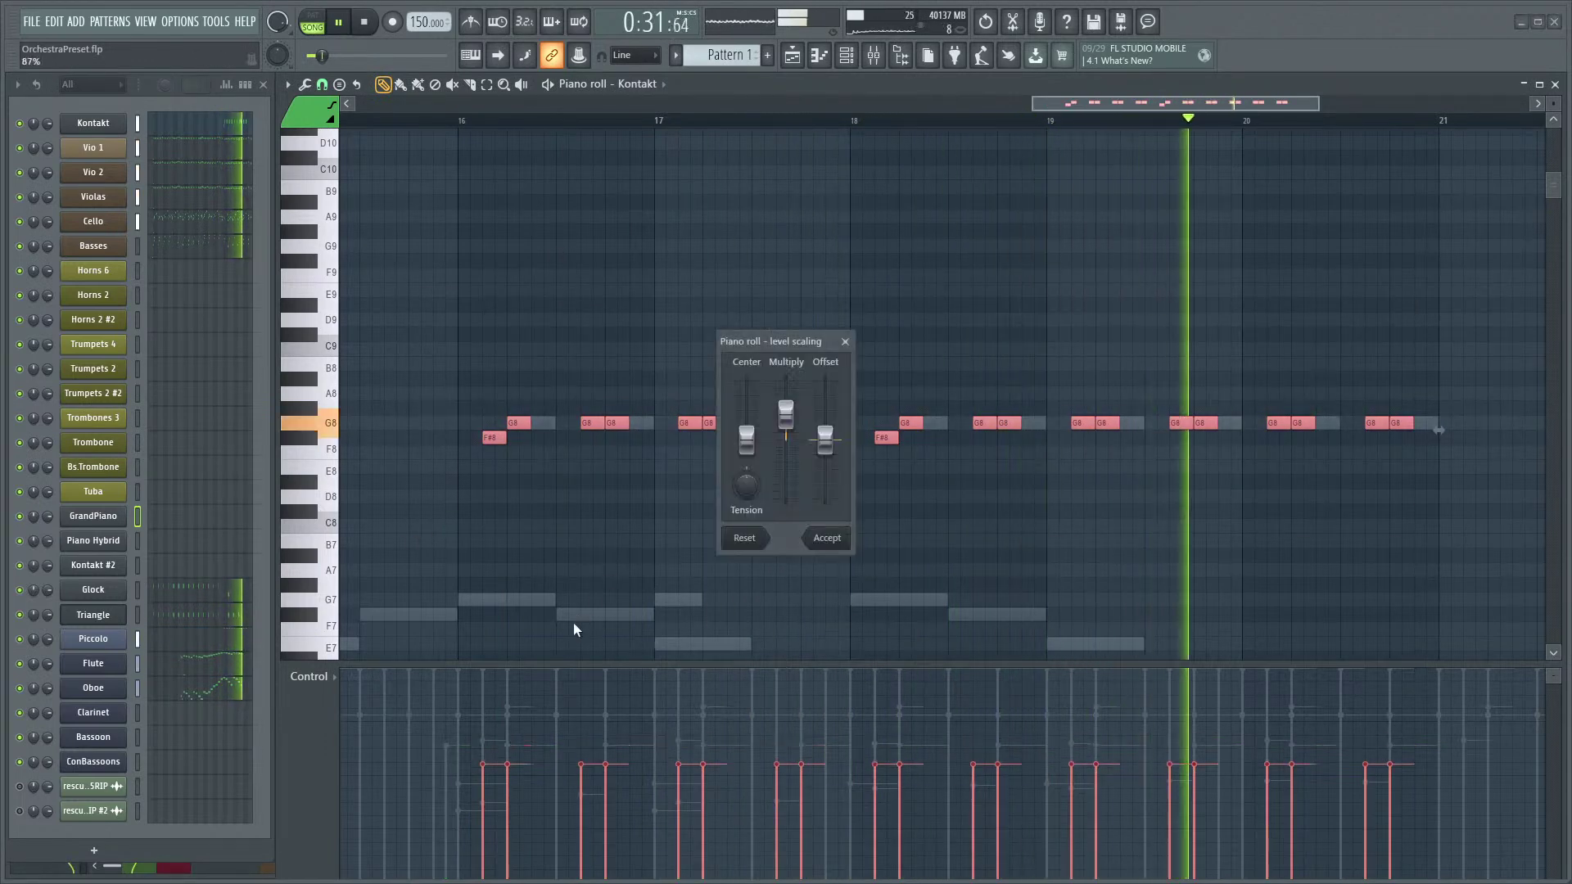
click(825, 543)
key(Delete)
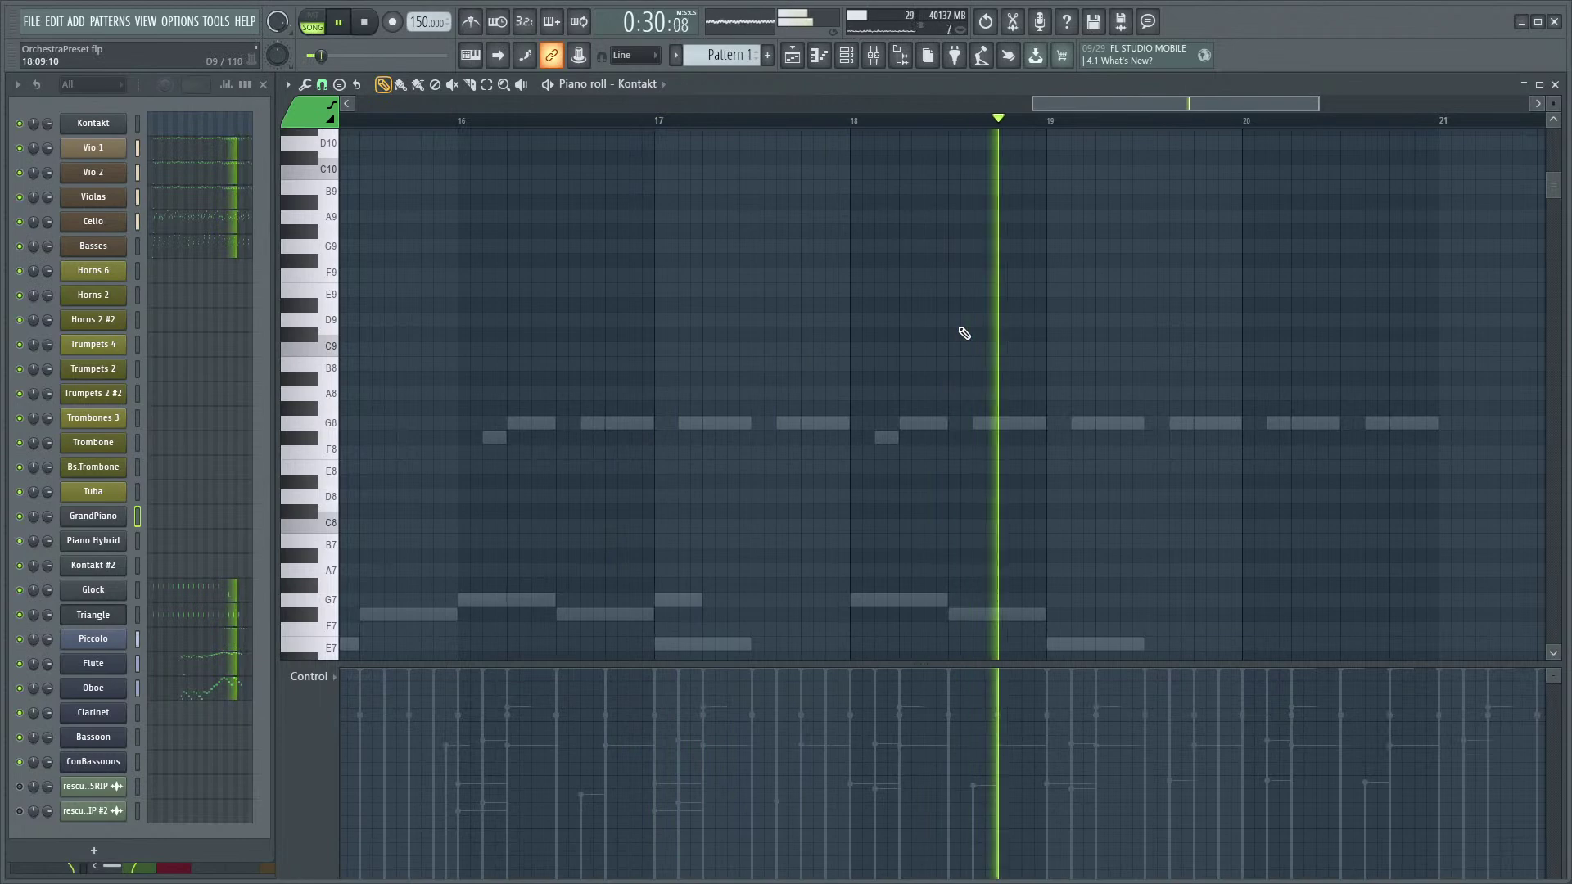
- Stop playback and examine the overlaid notes of the other instruments between bars 11 and 21
scroll(955, 319, down, 1)
key(space)
scroll(905, 327, down, 3)
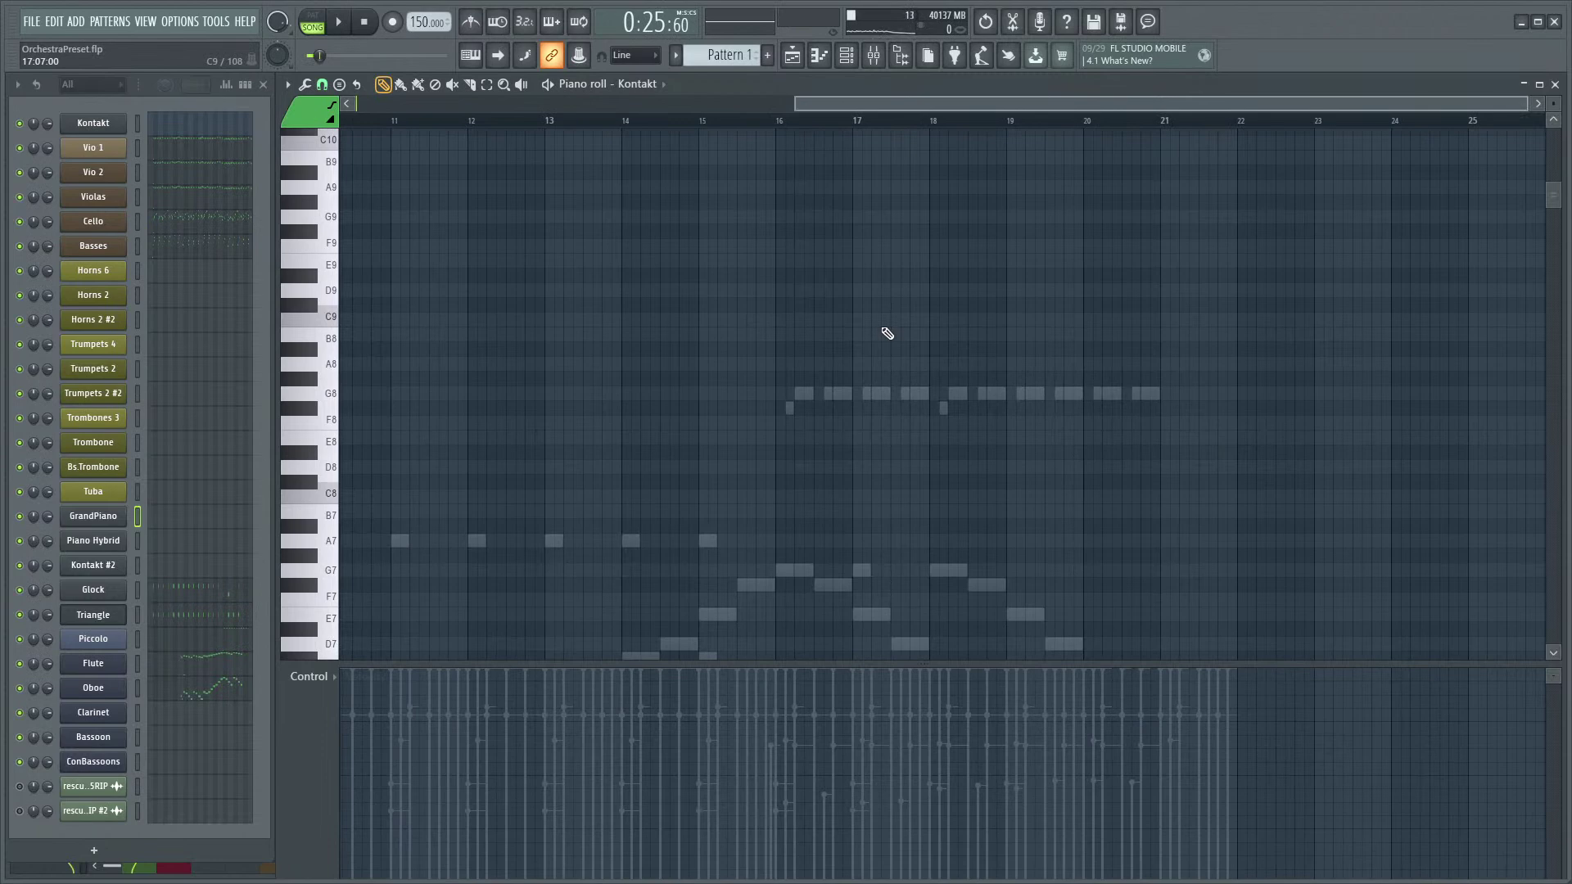
scroll(769, 403, down, 2)
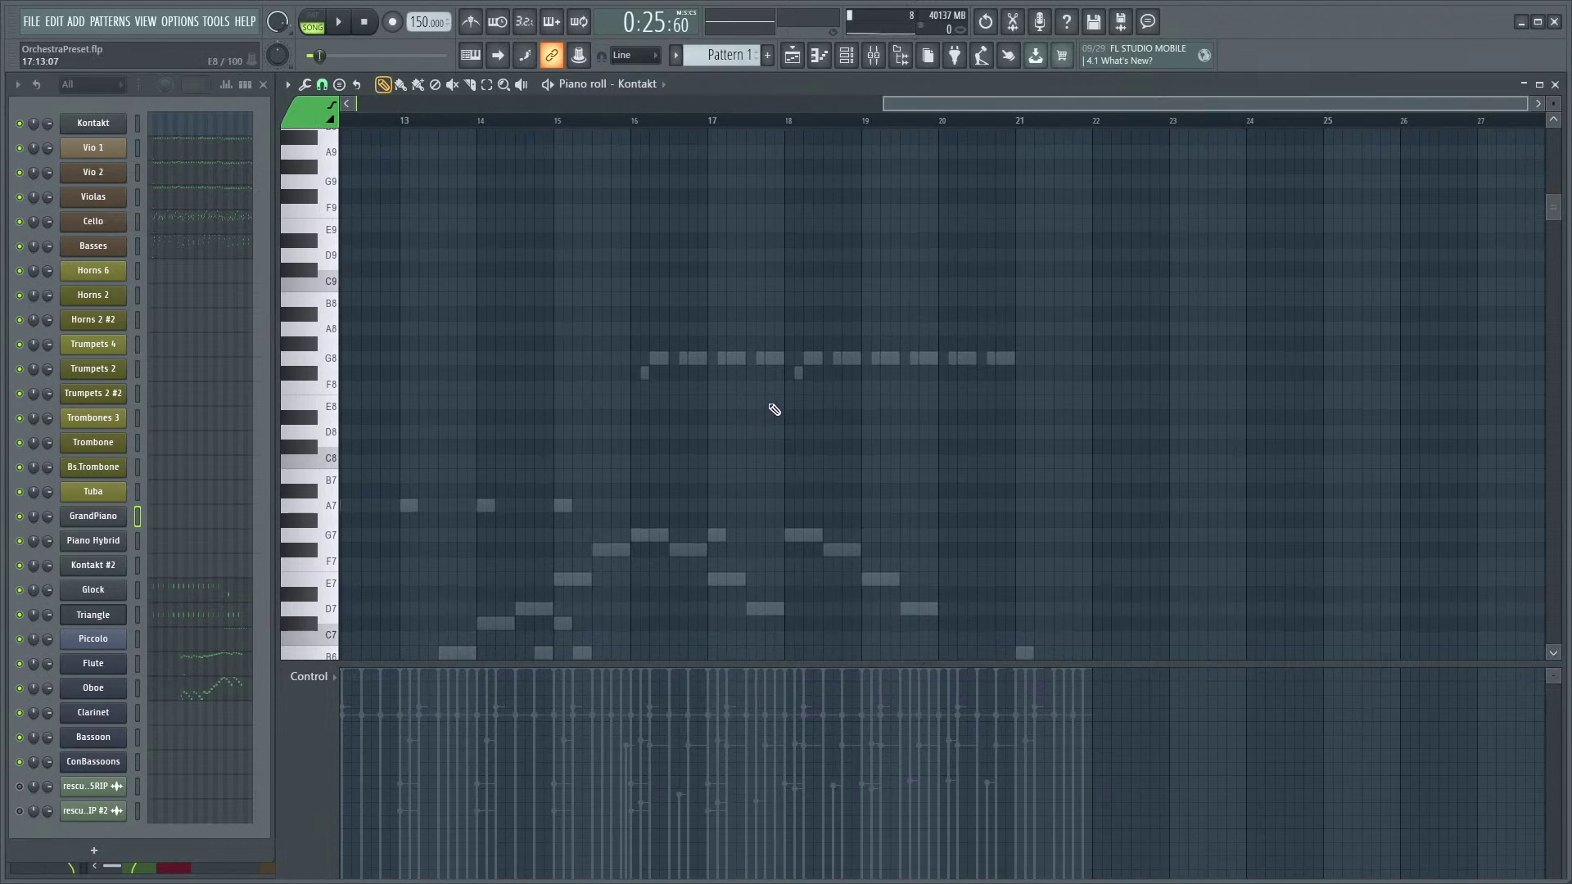
scroll(751, 439, up, 4)
scroll(670, 414, down, 3)
scroll(752, 408, down, 4)
drag(919, 428, 690, 430)
scroll(635, 376, up, 2)
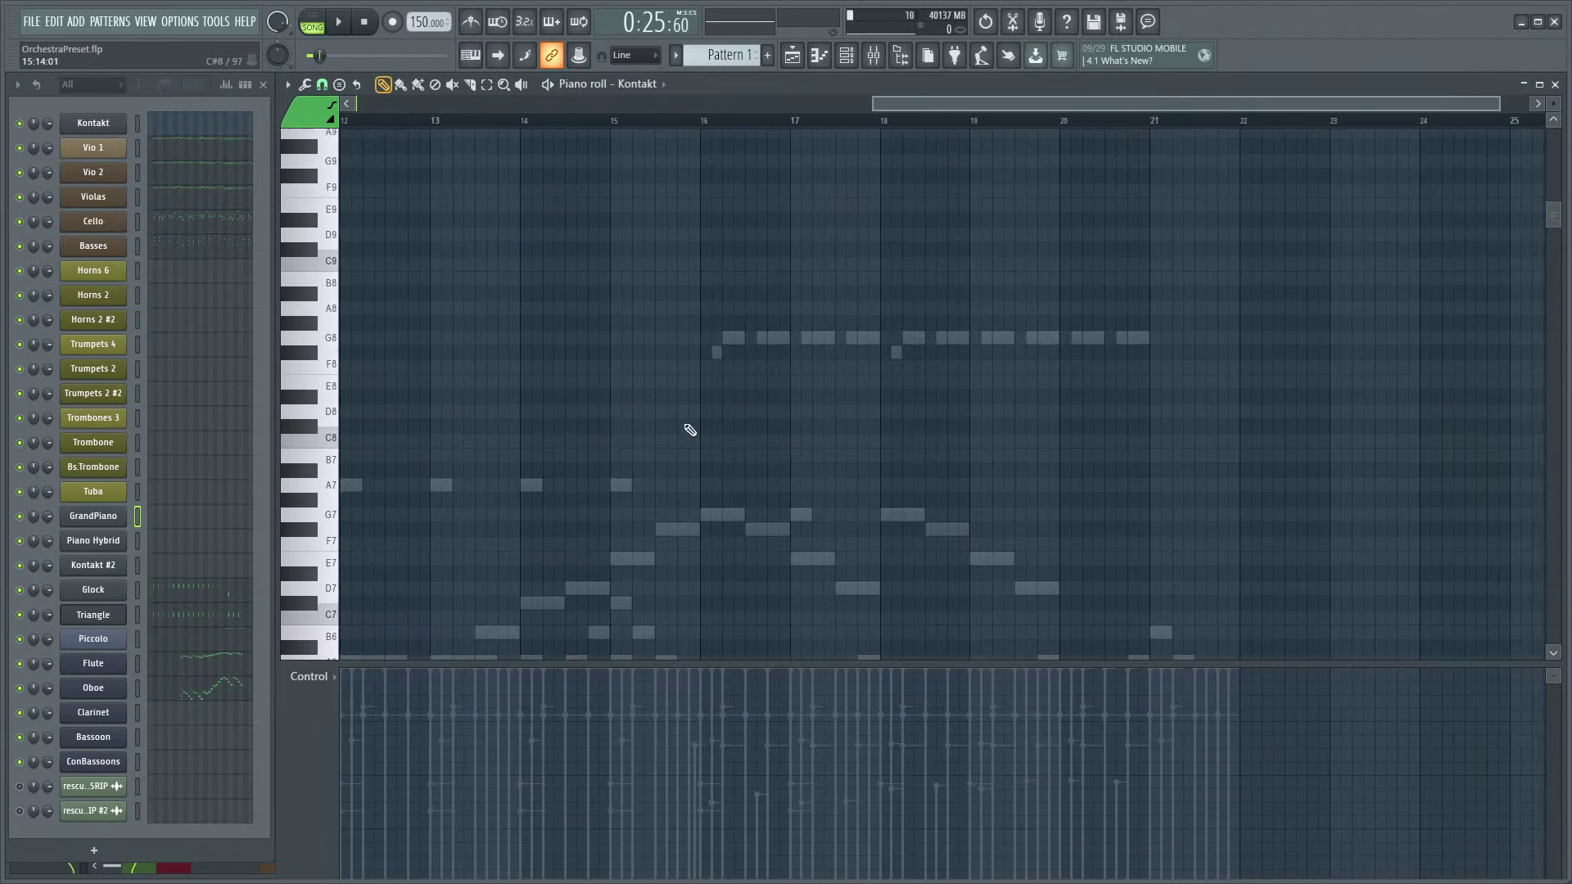
- Check which instrument the Kontakt #2 channel holds and rename the channel DAMAGE
scroll(677, 442, right, 3)
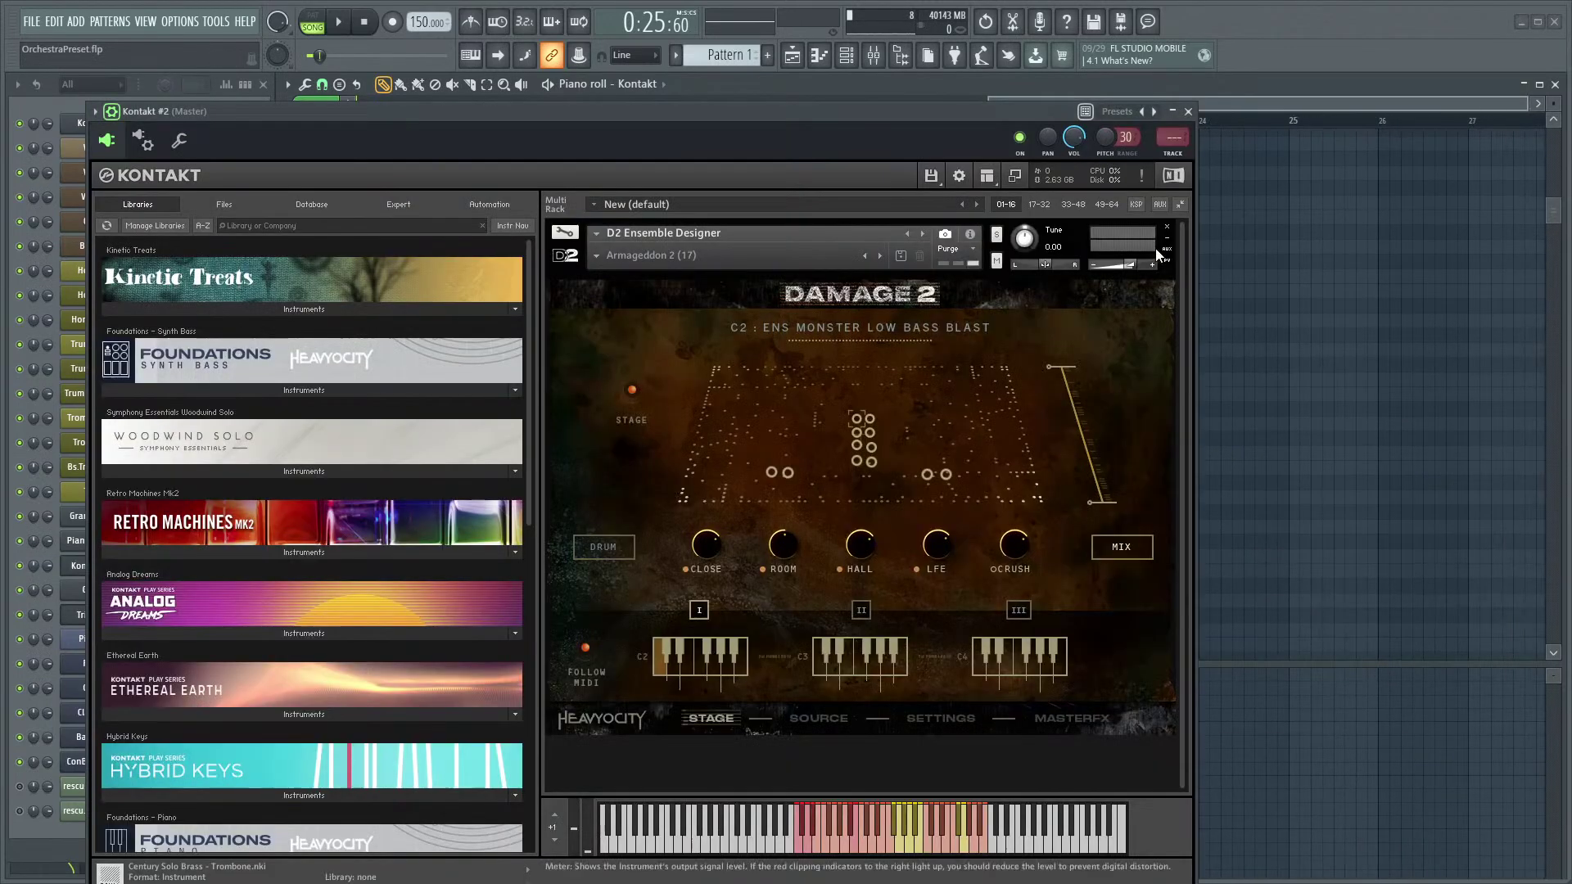
click(1188, 112)
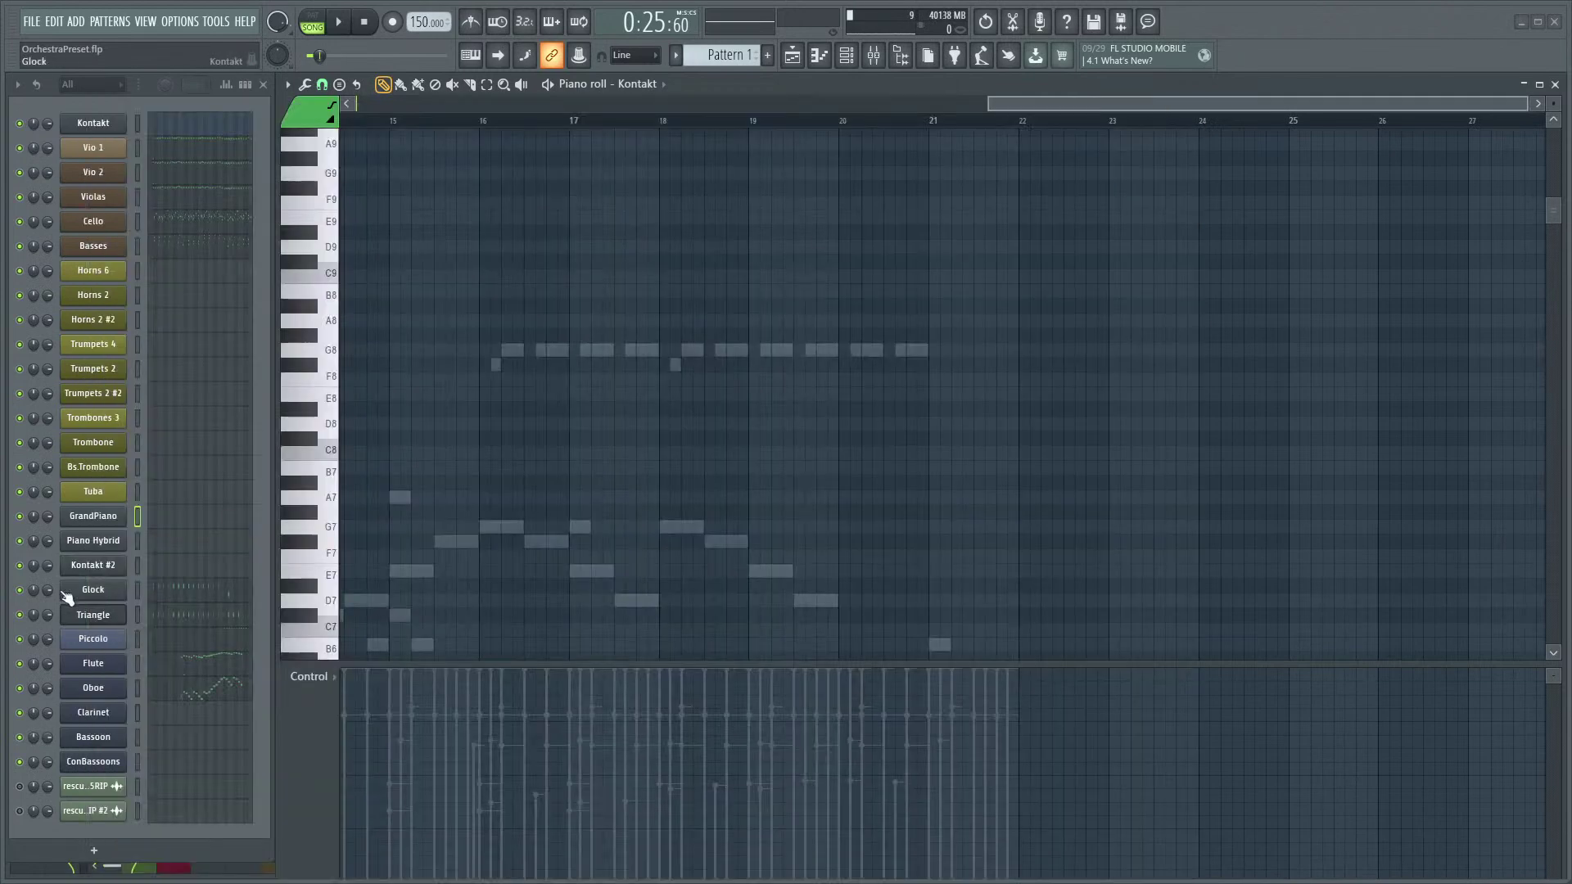
right_click(111, 573)
click(175, 607)
text(DAM)
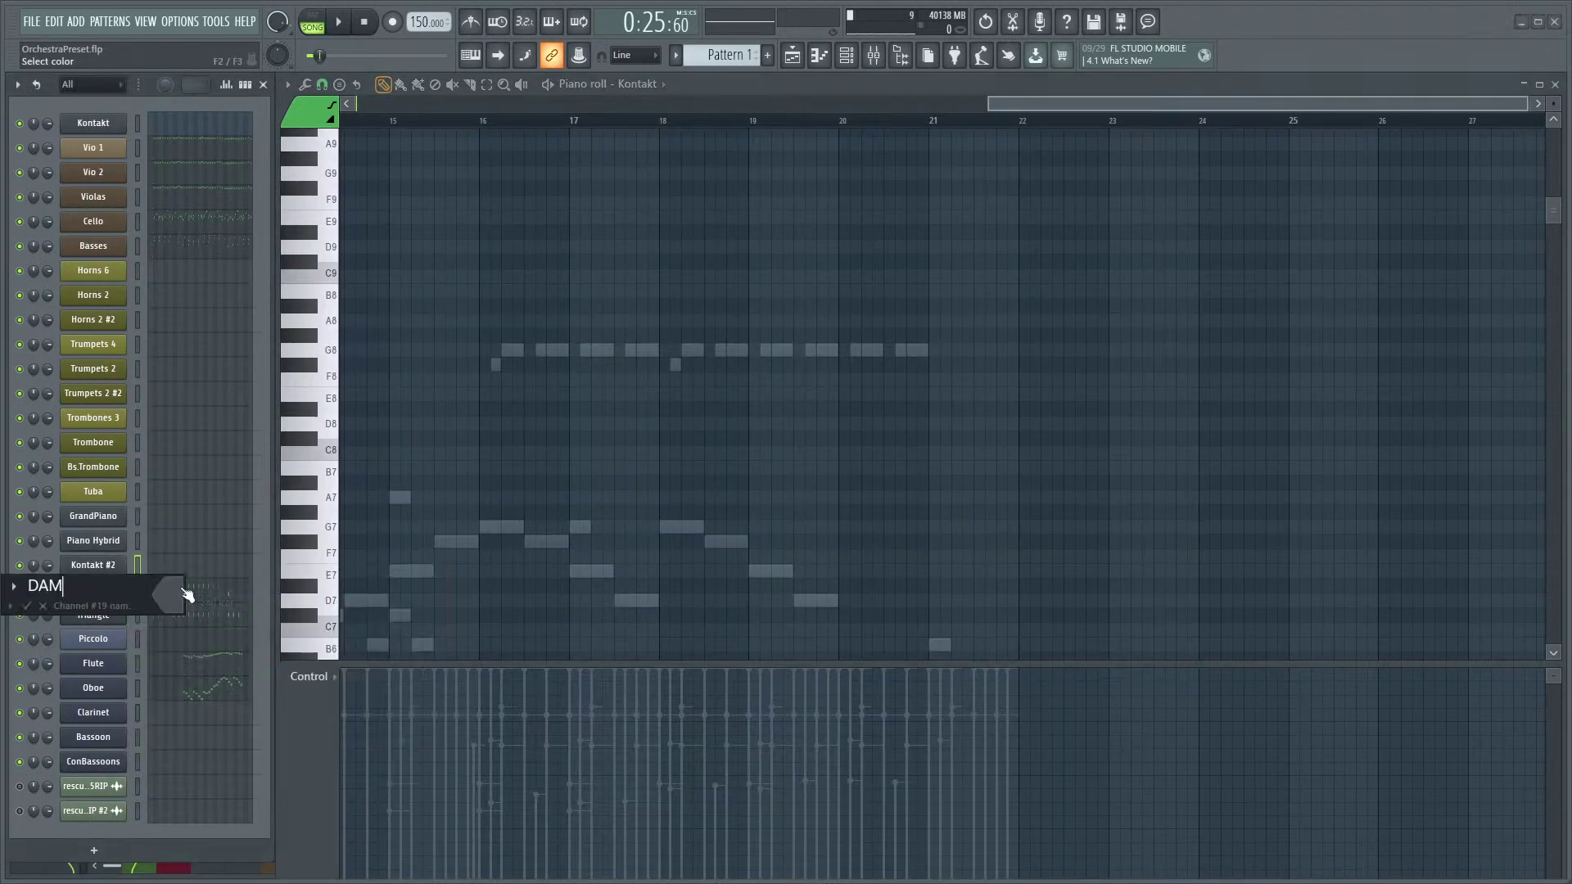
- Play the full arrangement from bar 16 to check the Piccolo part alongside the other instruments
scroll(635, 421, left, 4)
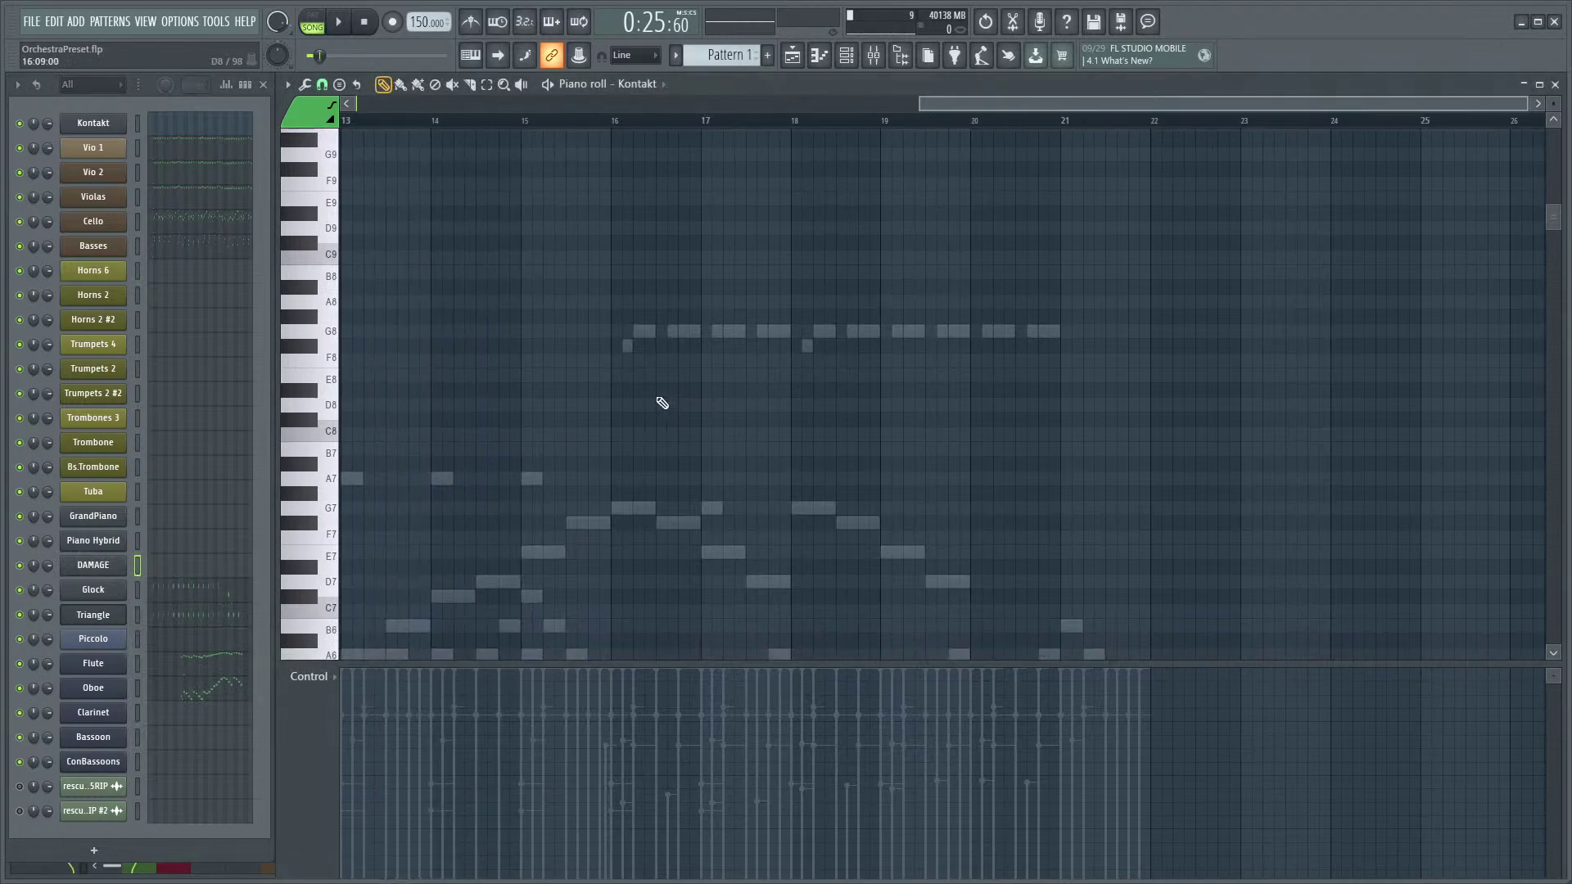
scroll(663, 400, down, 5)
scroll(754, 410, down, 2)
scroll(983, 328, down, 3)
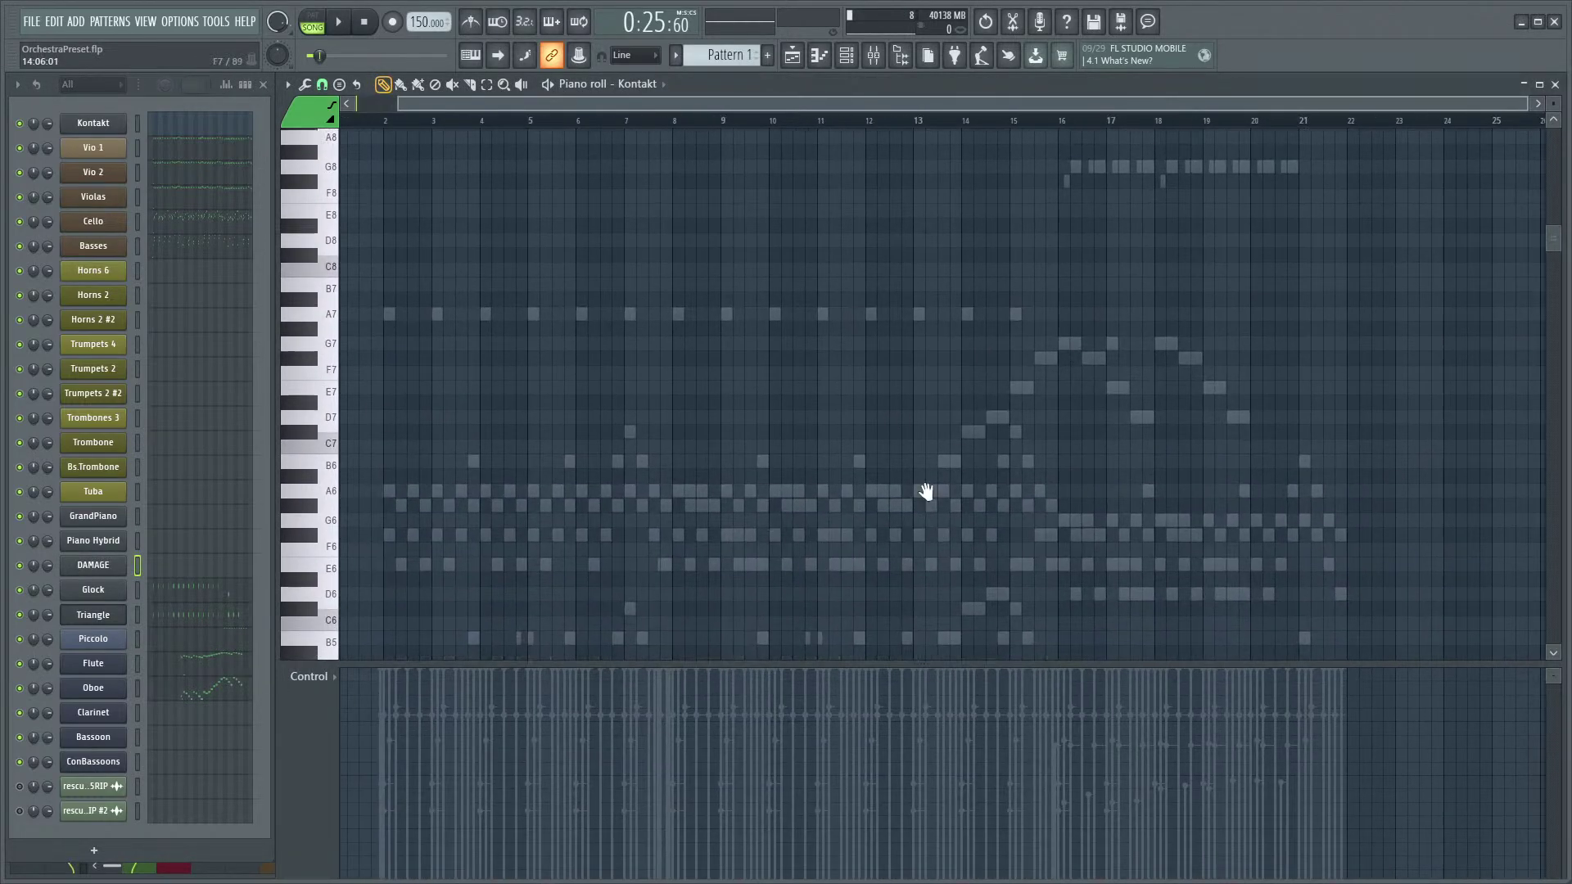
scroll(983, 327, up, 3)
key(space)
mouse_move(1109, 367)
mouse_down()
mouse_move(933, 297)
mouse_move(836, 383)
mouse_move(702, 415)
mouse_up()
scroll(905, 326, up, 3)
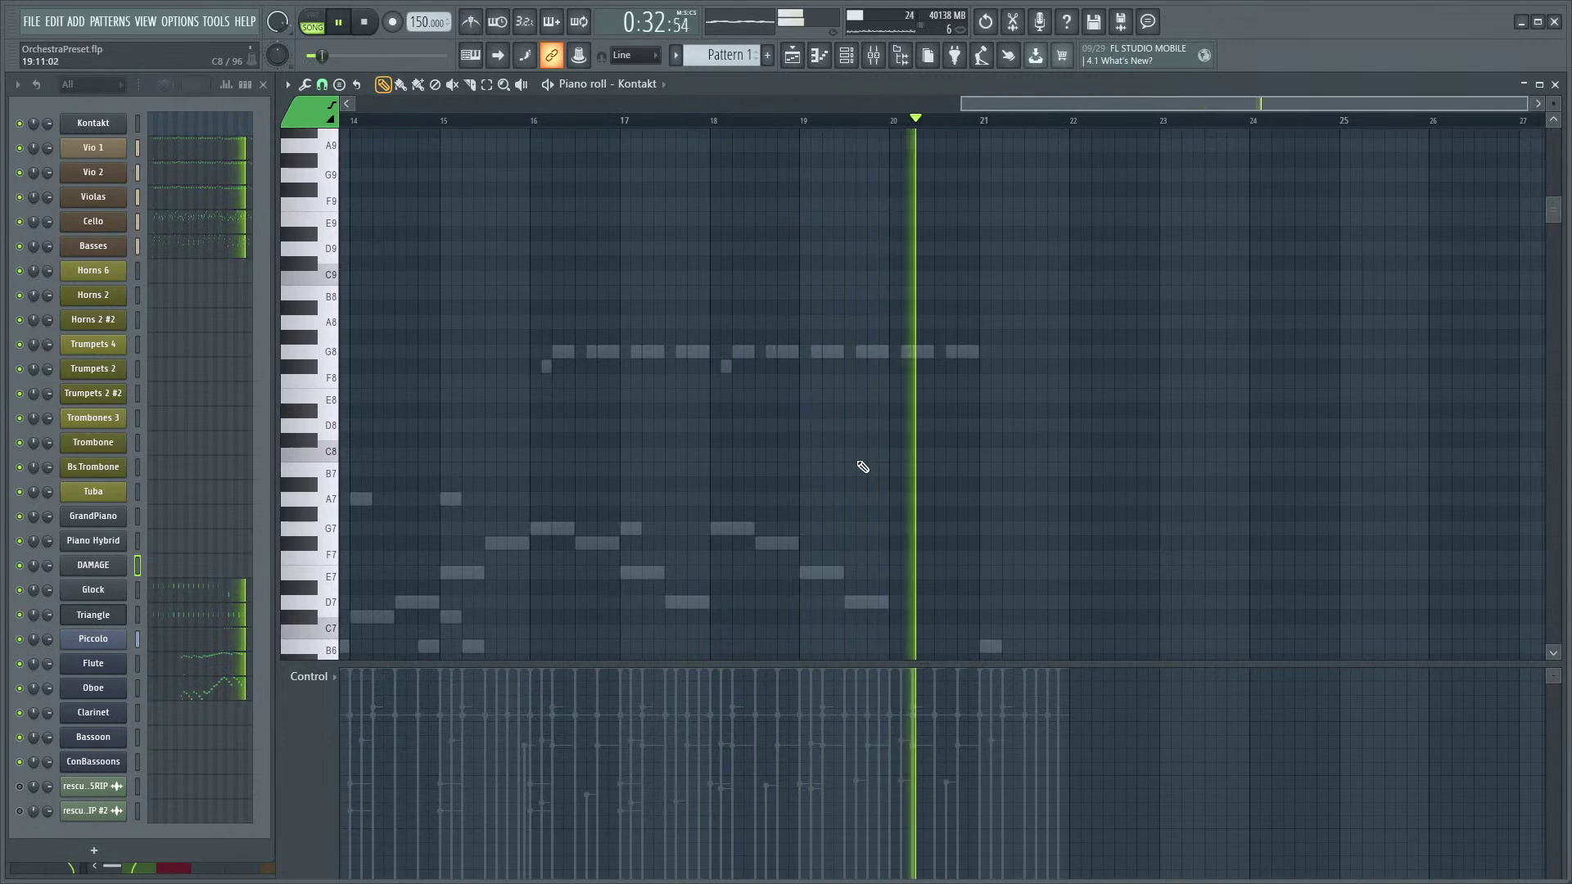
scroll(759, 483, down, 2)
scroll(759, 483, down, 1)
key(space)
- Replay the passage from bar 16 with both reference clips muted and follow the overlaid notes through bar 21
drag(1067, 449, 892, 371)
drag(602, 395, 777, 397)
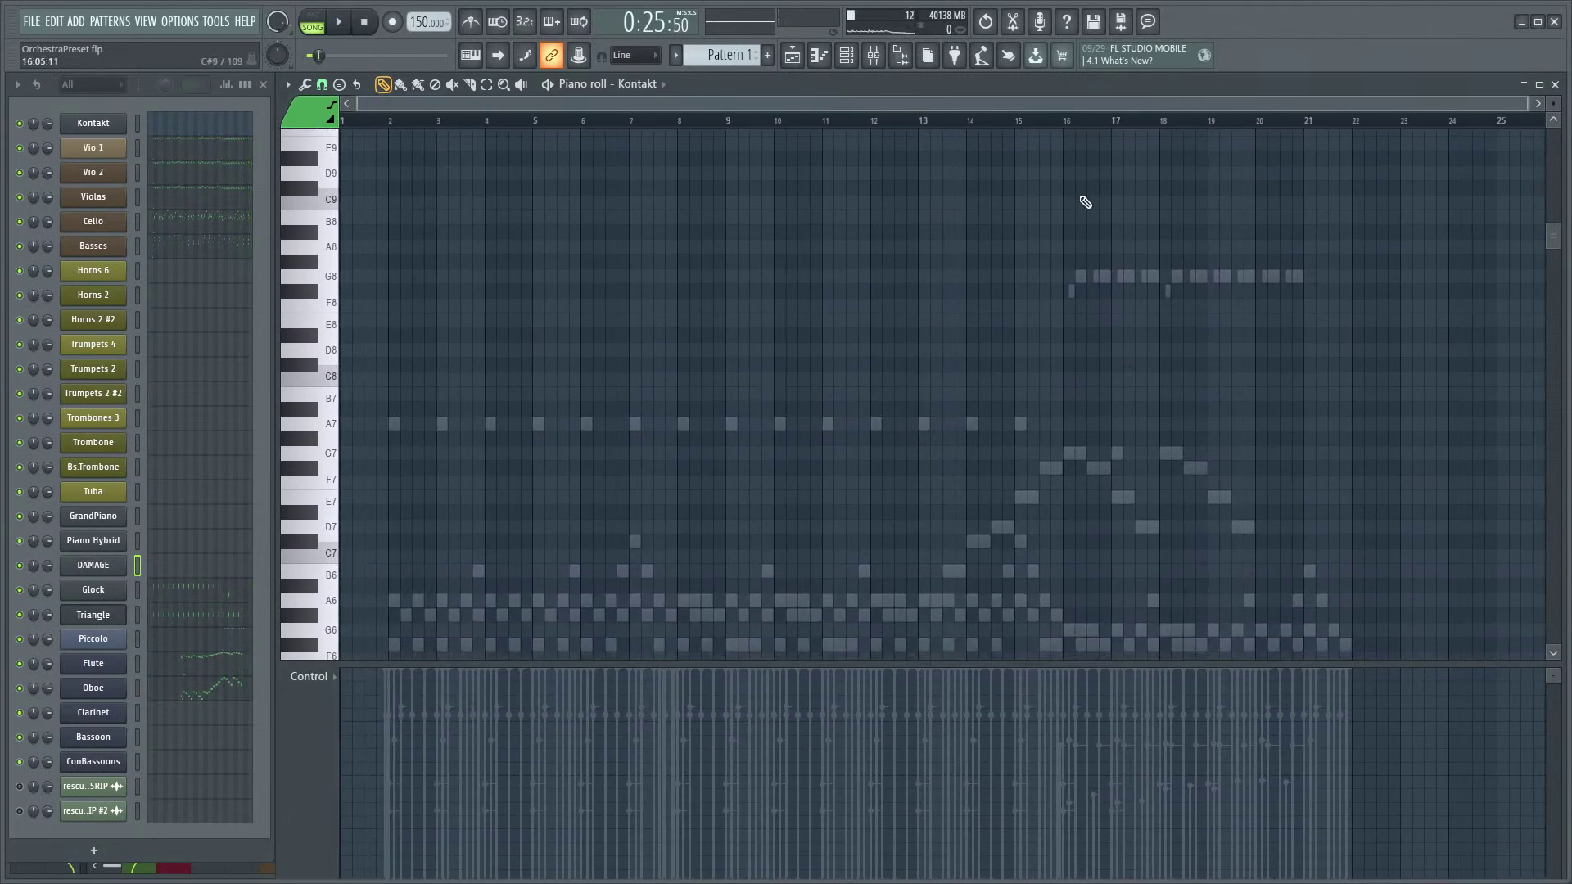
drag(1077, 191, 891, 193)
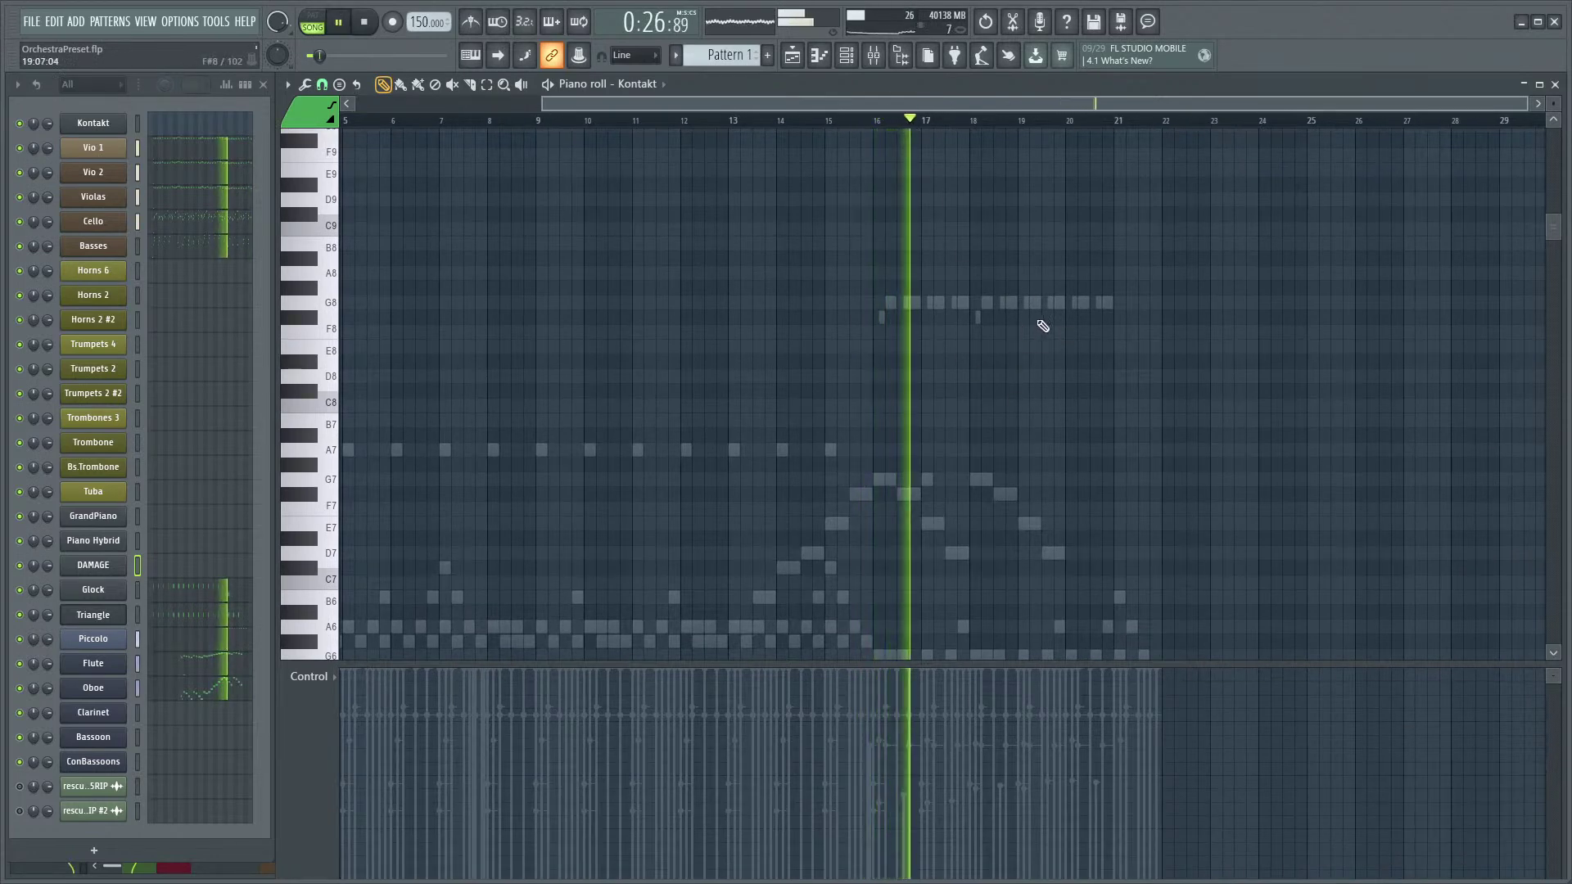
drag(1097, 326, 802, 448)
scroll(729, 455, up, 2)
drag(1003, 442, 789, 440)
scroll(908, 442, down, 2)
drag(1046, 517, 852, 311)
key(space)
- Play the arrangement from bar 2 and look over its notes from the beginning
drag(944, 262, 1052, 396)
scroll(900, 327, down, 2)
scroll(573, 200, down, 2)
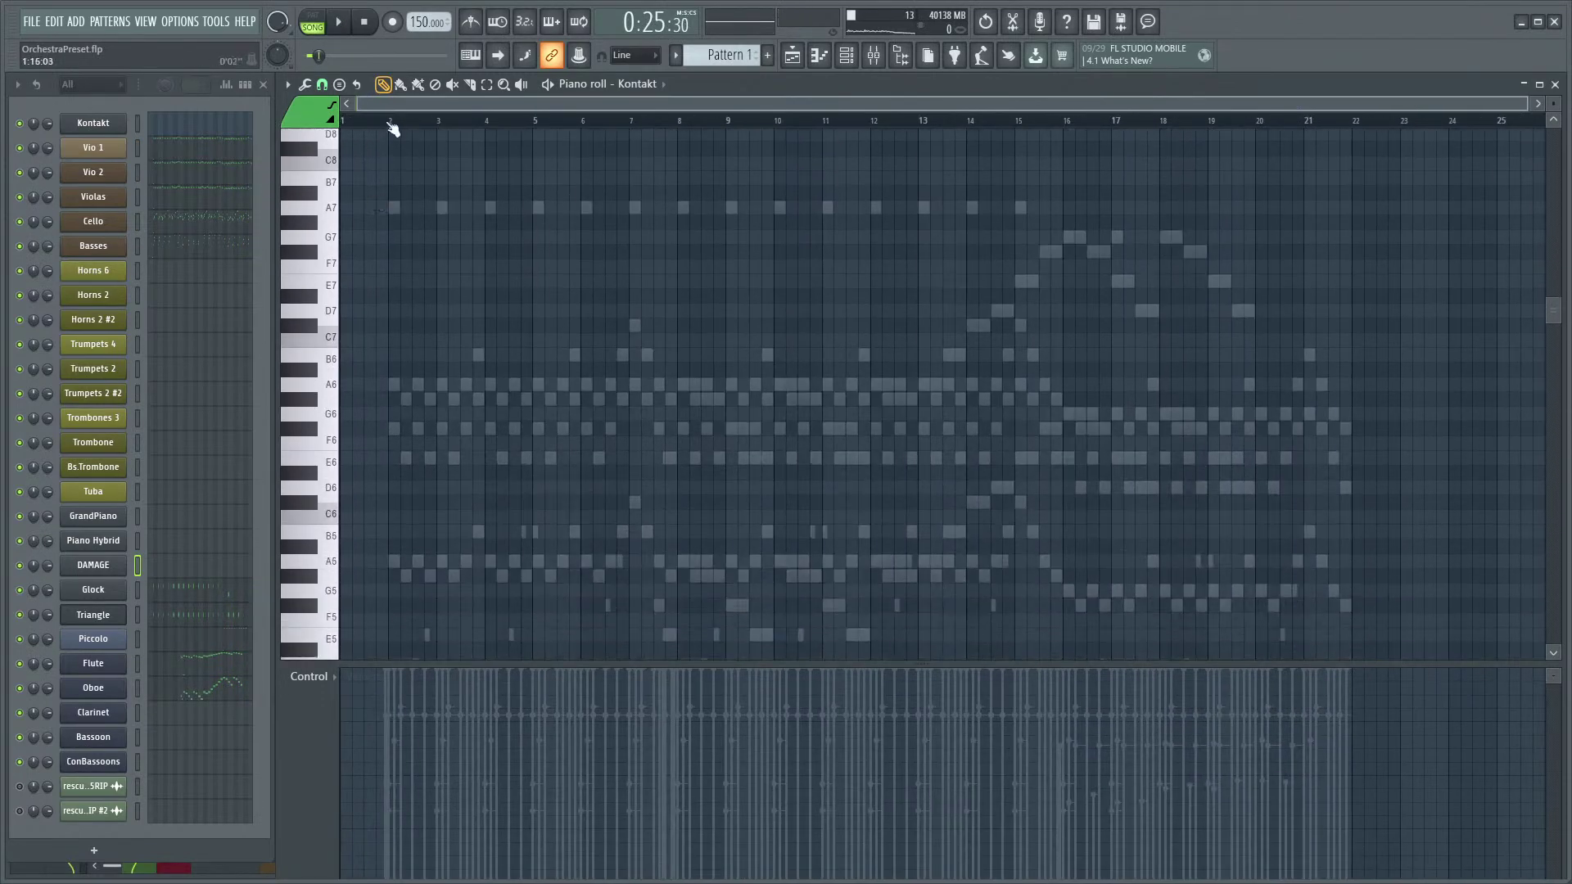
key(space)
scroll(772, 350, up, 4)
drag(876, 474, 962, 391)
key(space)
scroll(982, 409, up, 3)
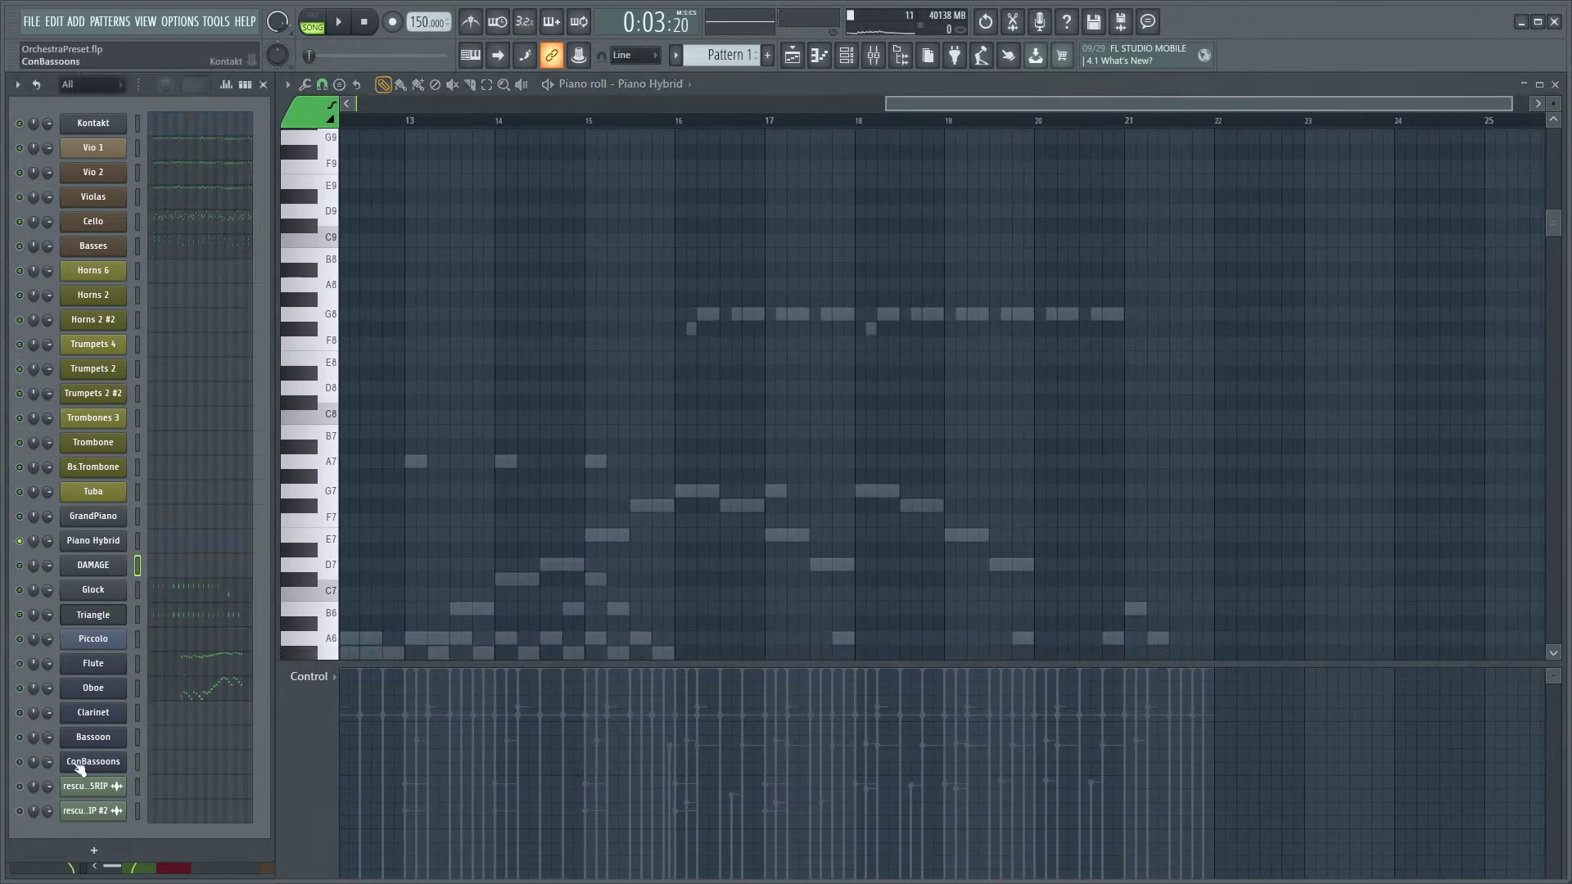
- Play the first reference clip without the orchestra repeatedly from bar 16 to hear its opening notes
key(space)
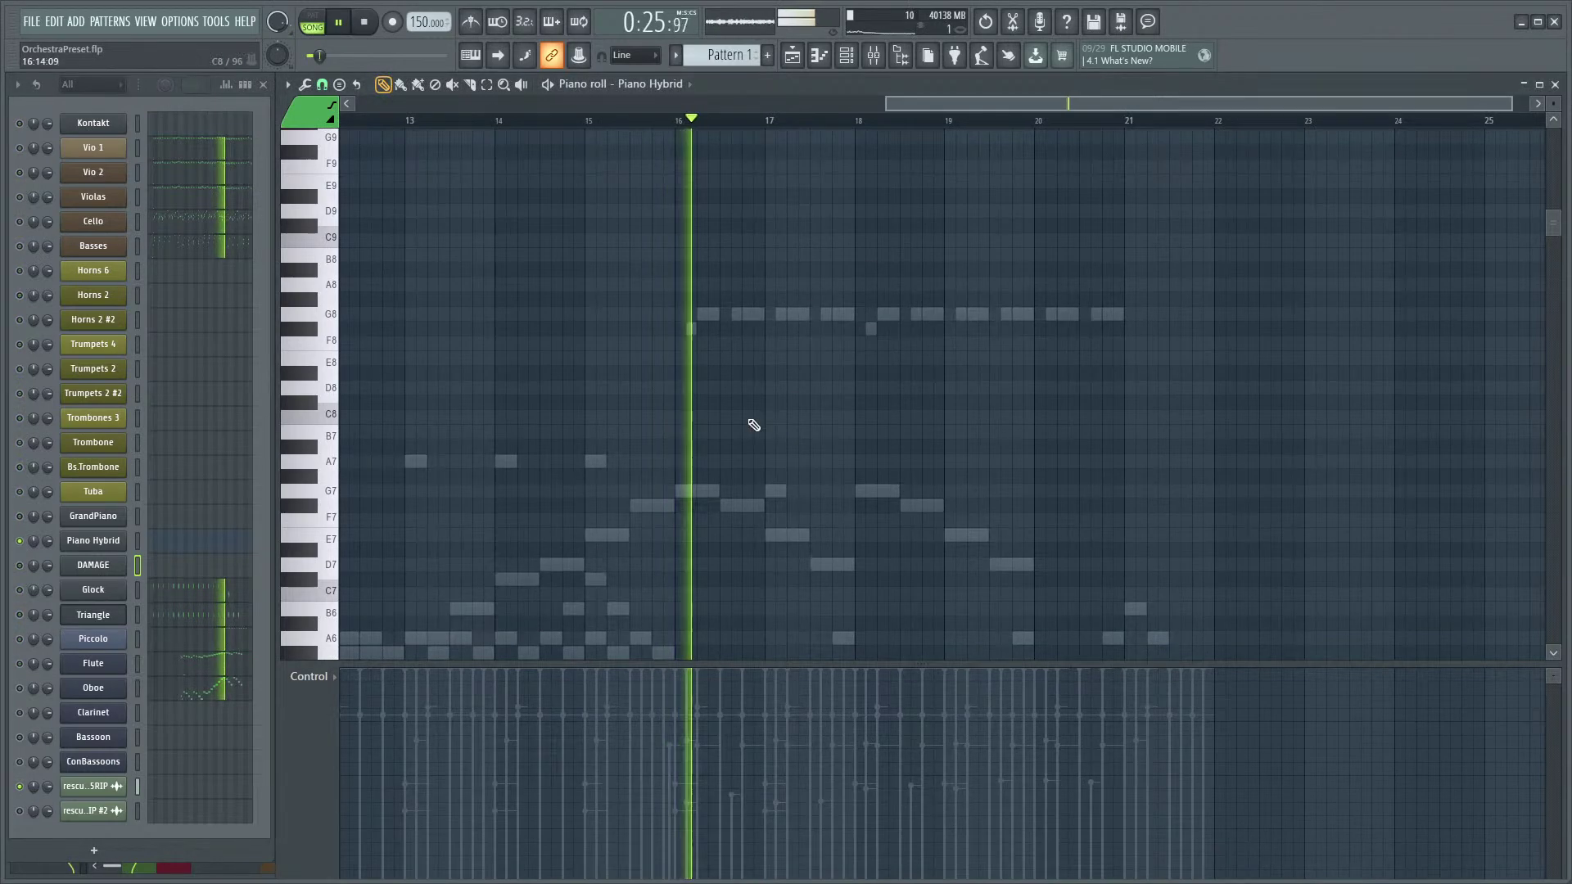
scroll(799, 439, up, 2)
key(space)
key(space)
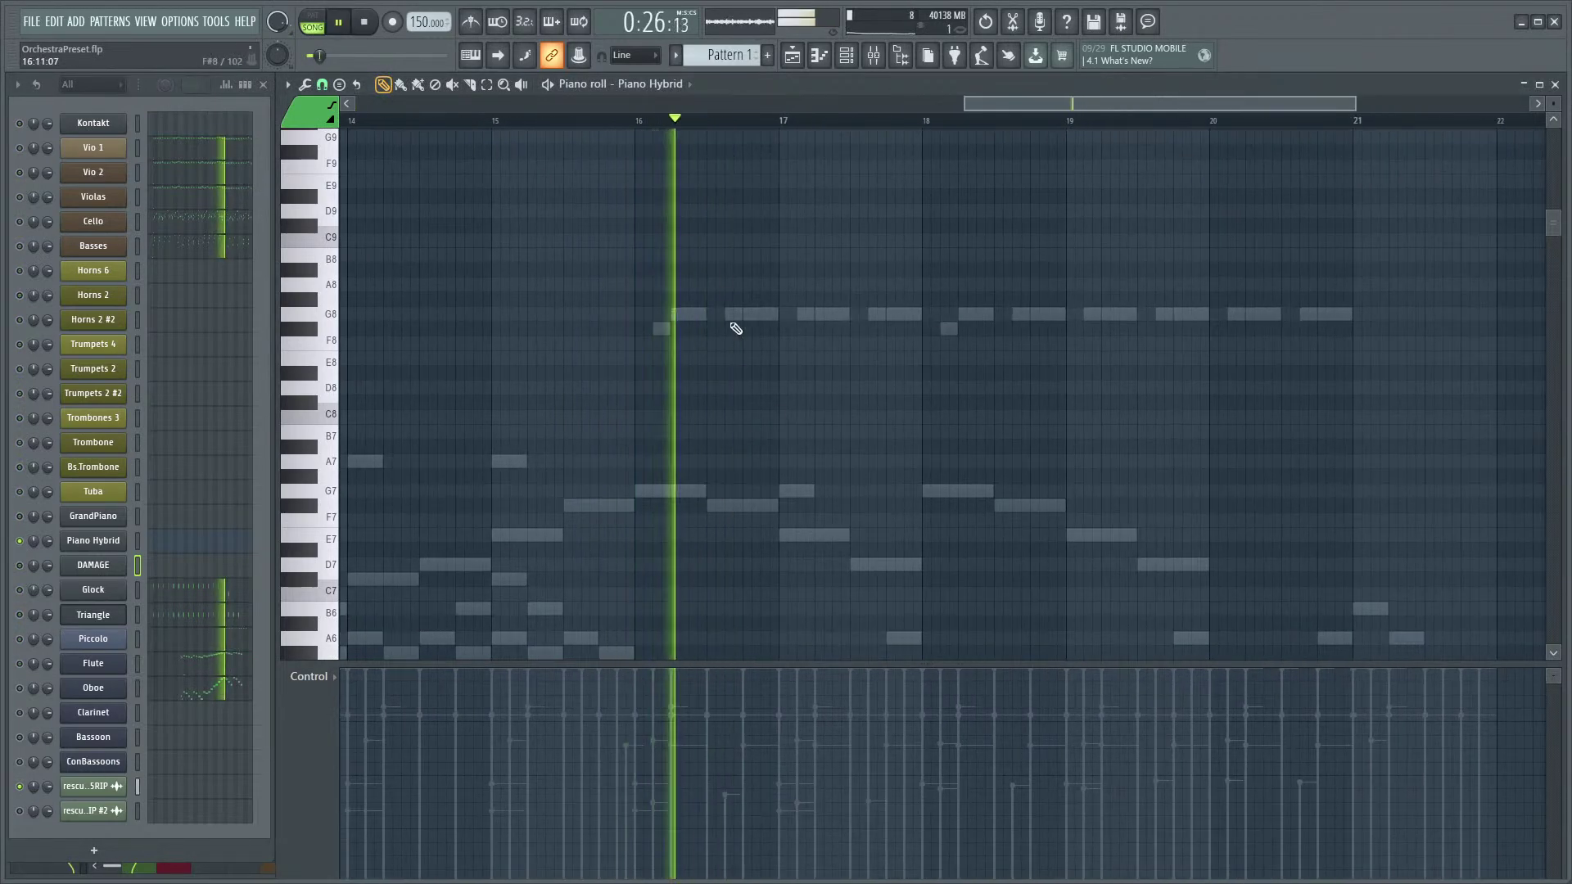
key(space)
key(space)
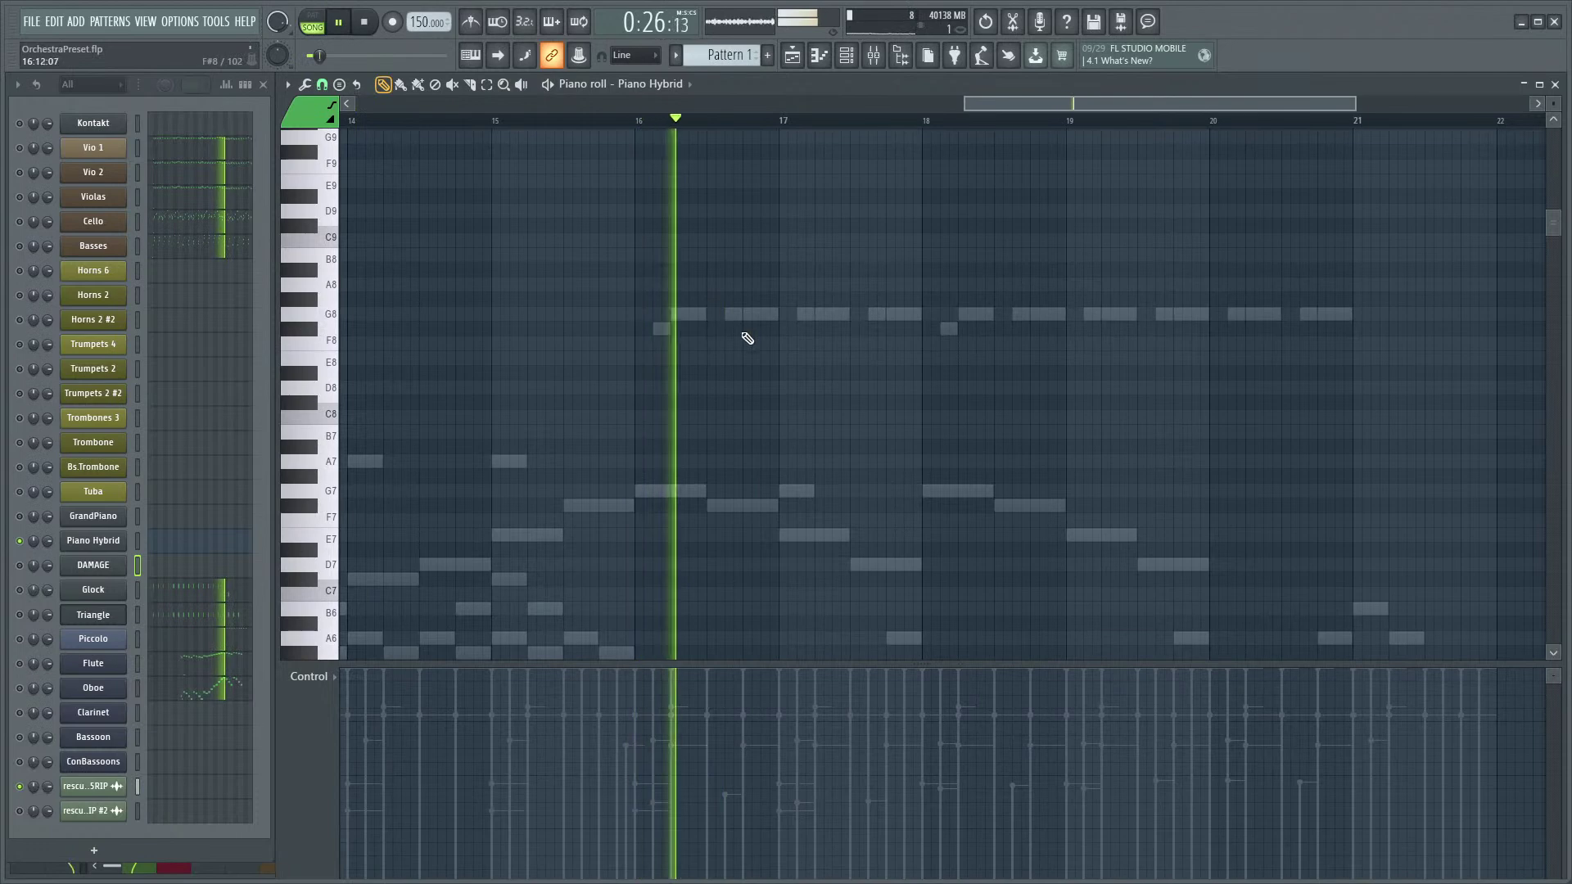
key(space)
- Reset the two boosted bands in the TRACK channel's Fruity Parametric EQ 2 and open its Fruity Stereo Shaper
key(F9)
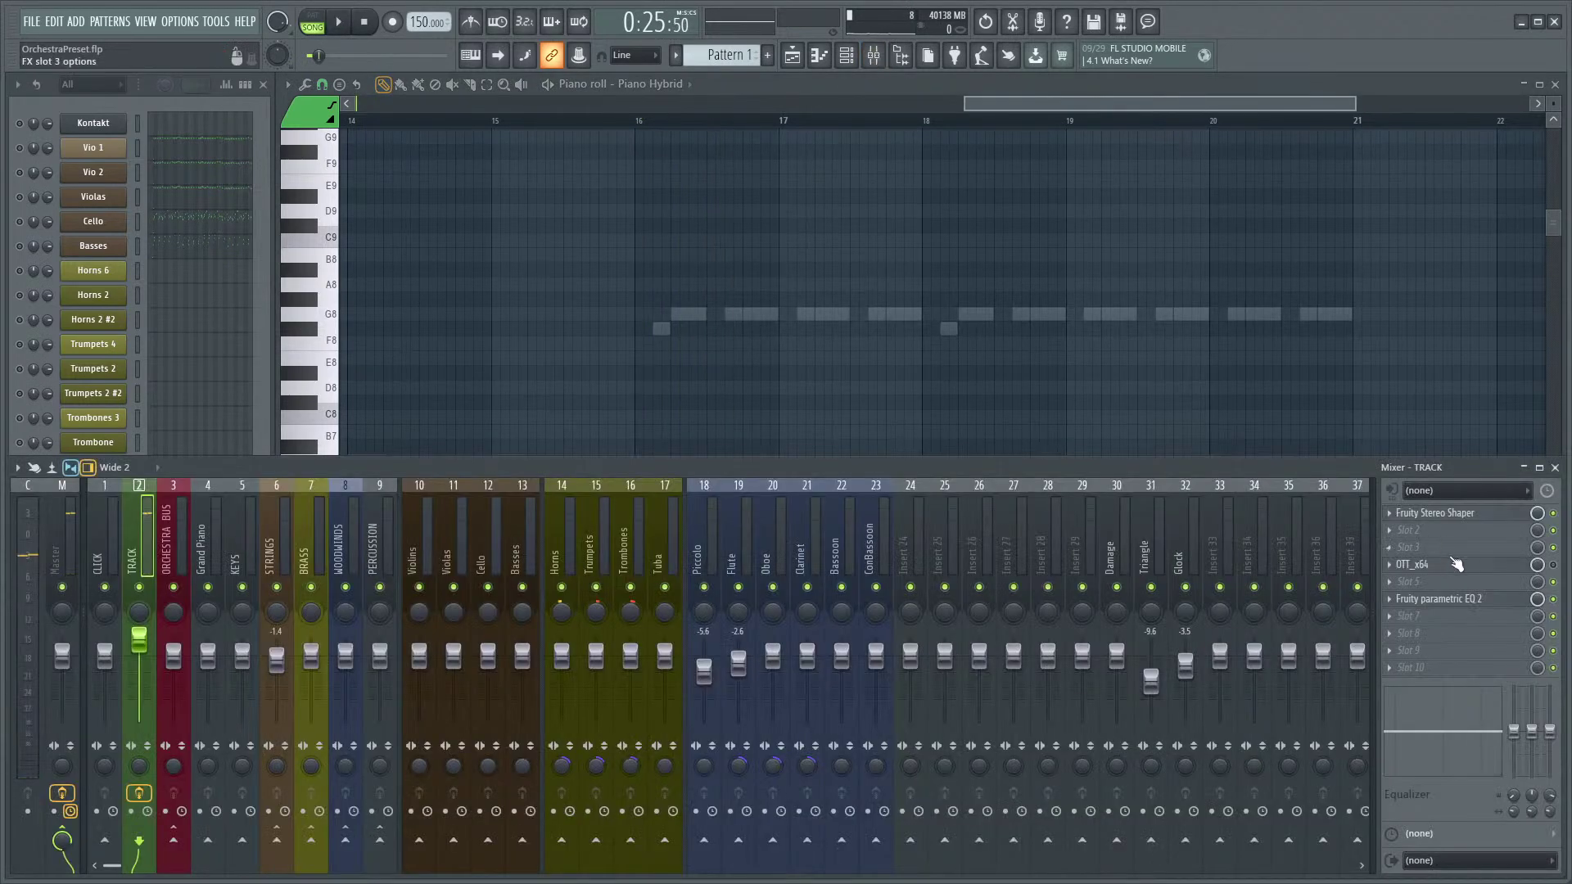
click(1471, 602)
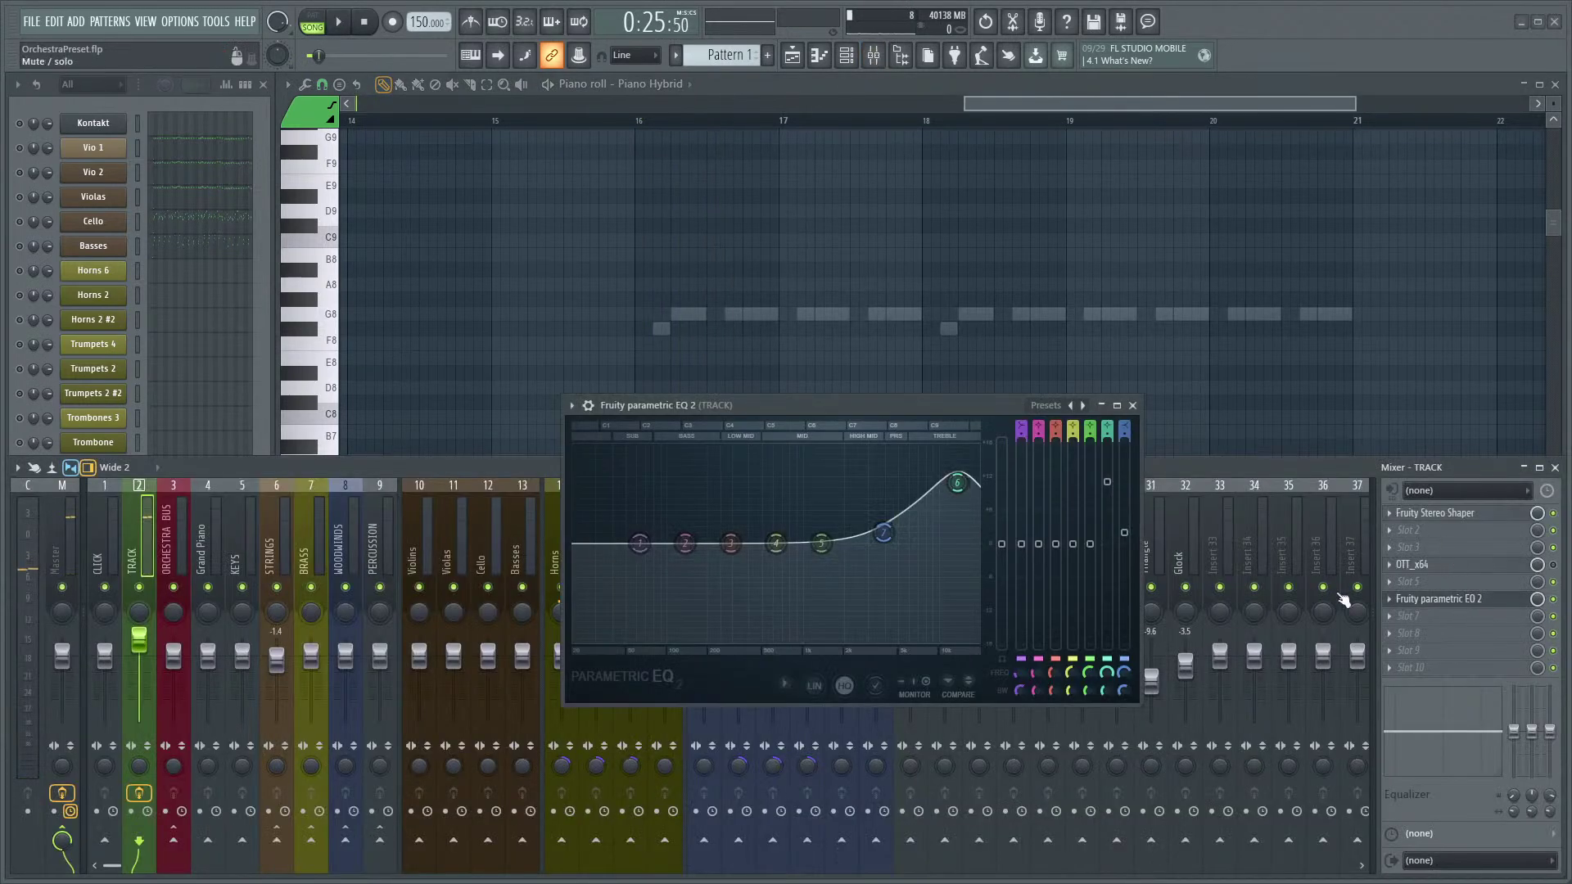
alt+click(960, 484)
alt+click(884, 534)
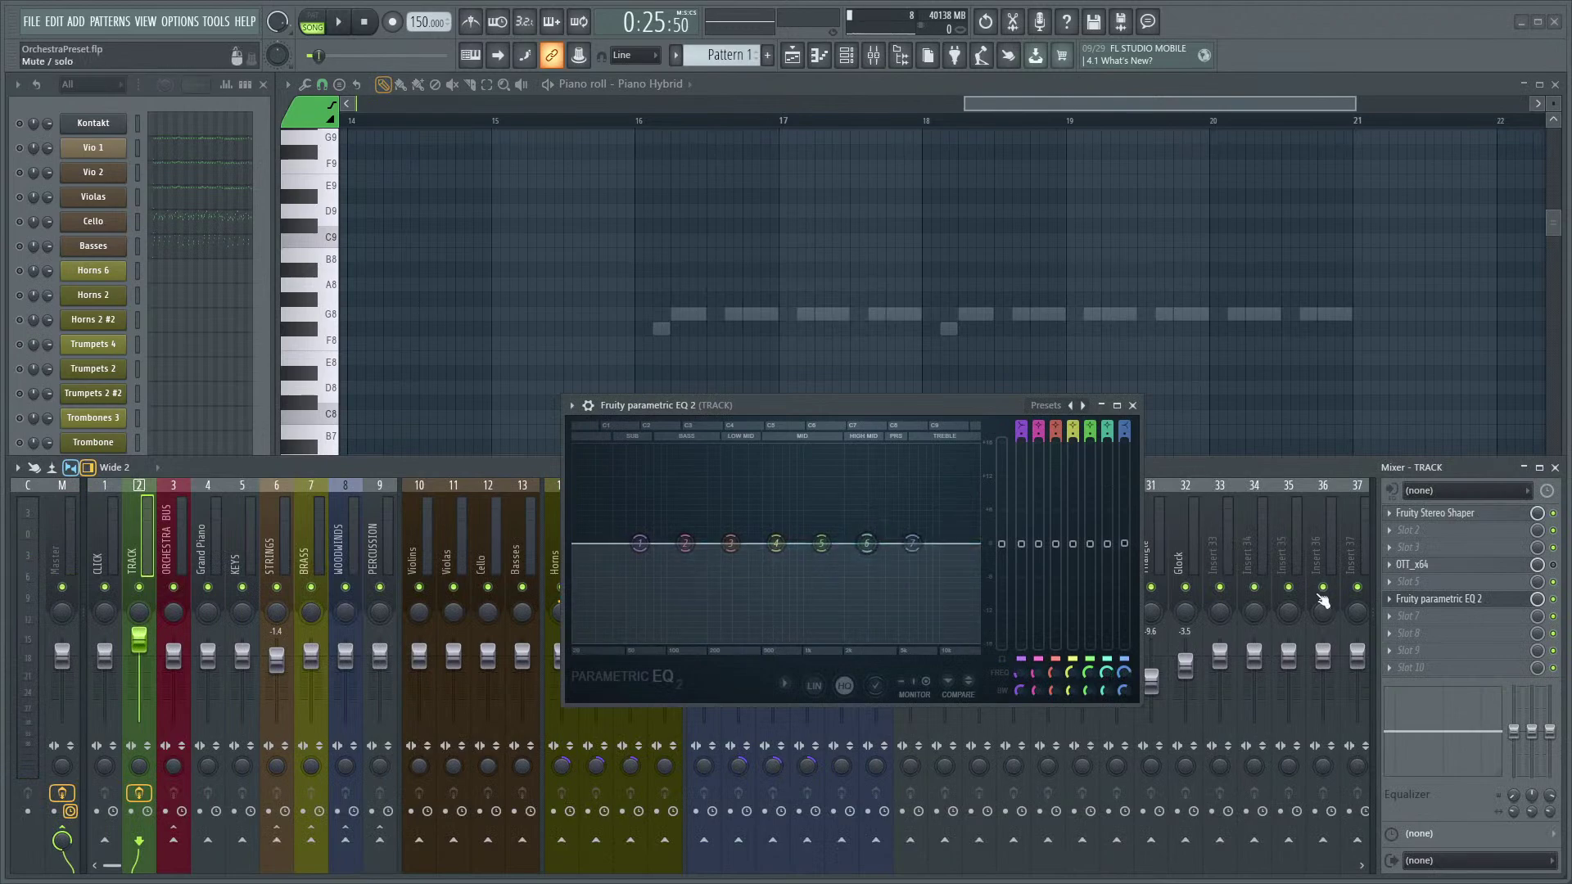
click(1491, 516)
click(1132, 405)
- Play the isolated reference clip from bar 16, replay short passages within bar 17, and close the mixer
key(space)
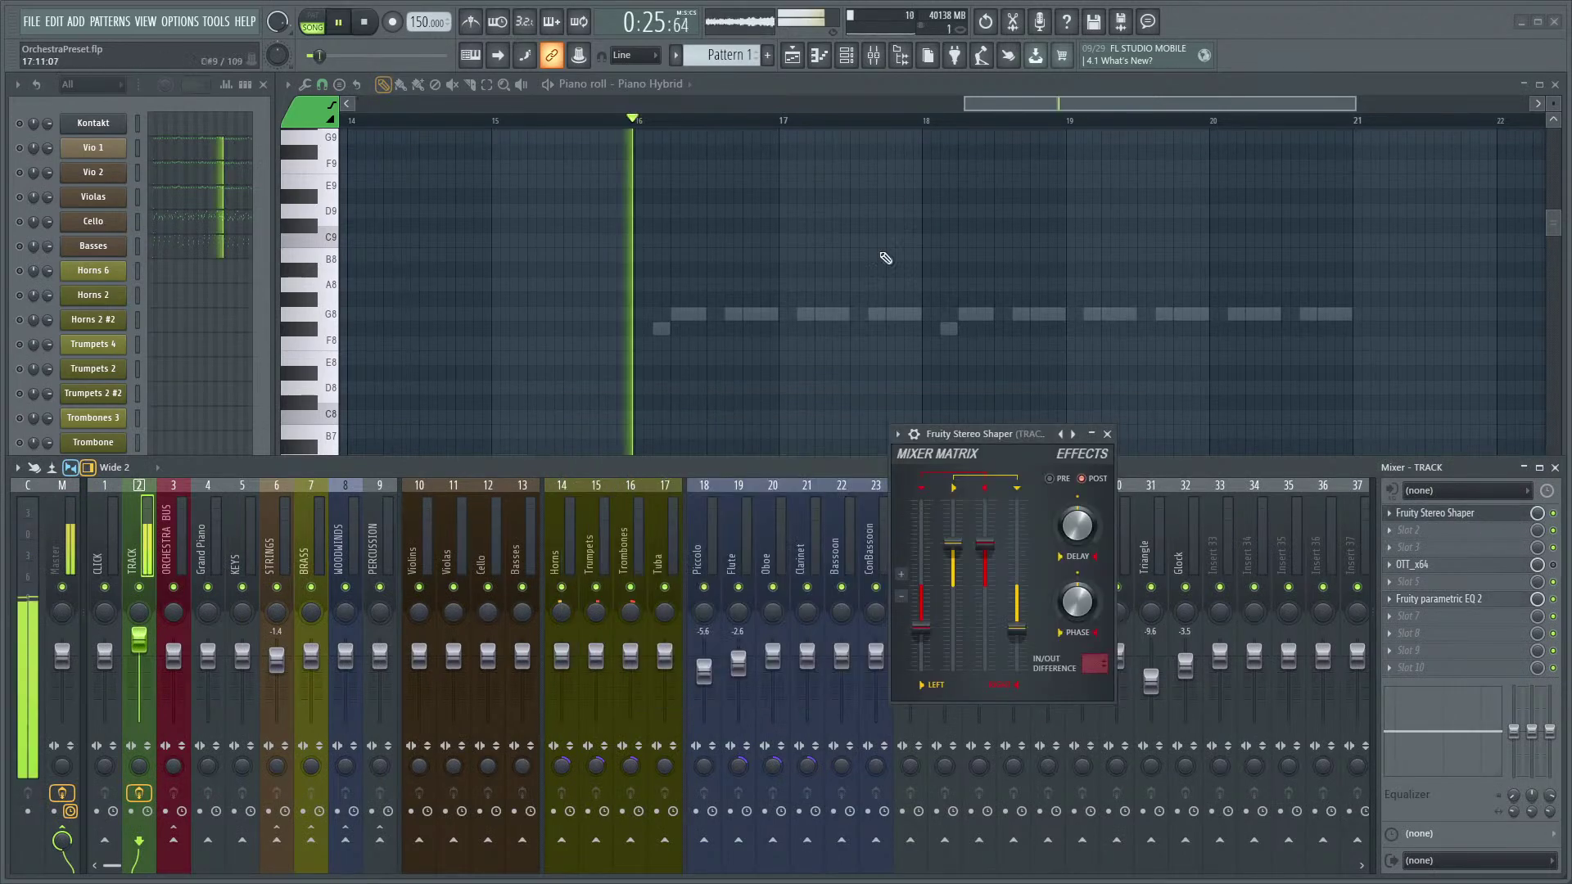
scroll(917, 156, up, 2)
drag(1014, 204, 832, 230)
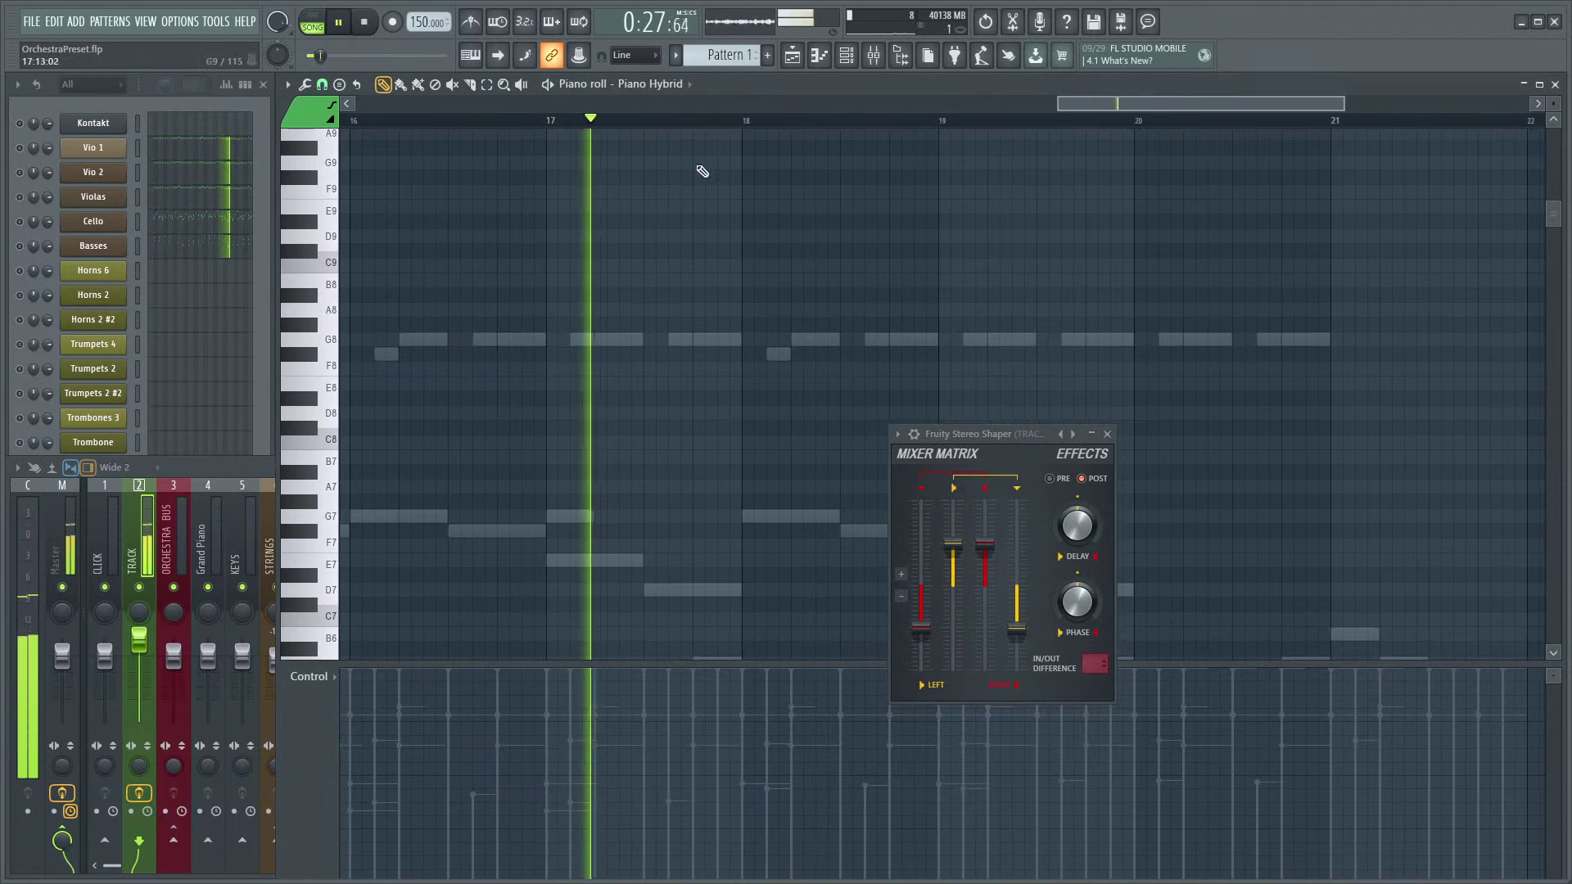
key(space)
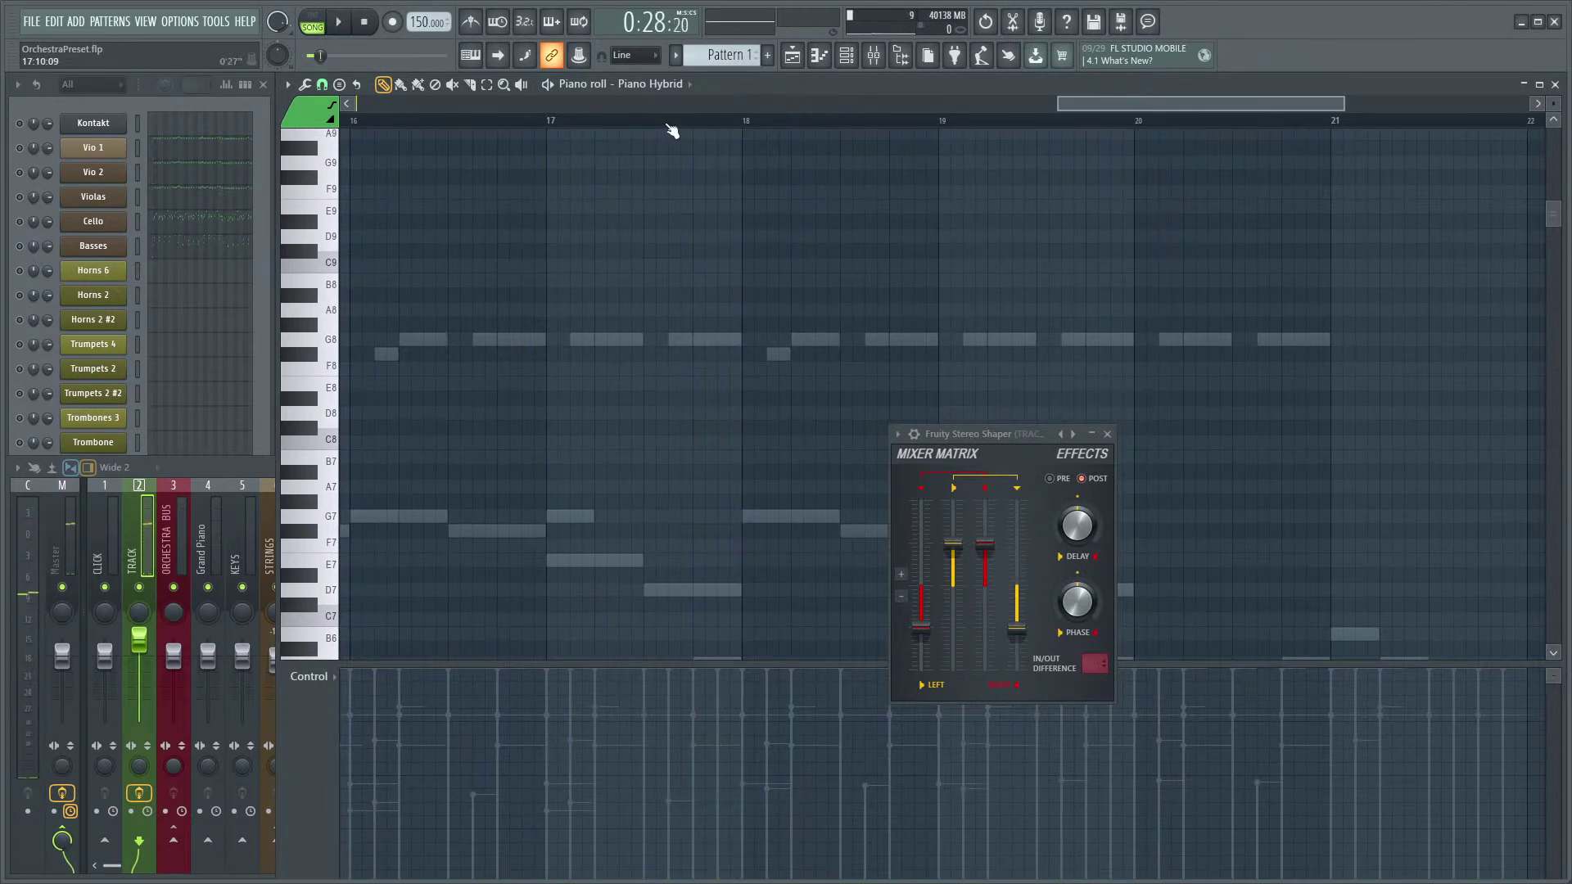
key(space)
key(space)
key(space)
key(space)
key(space)
key(F9)
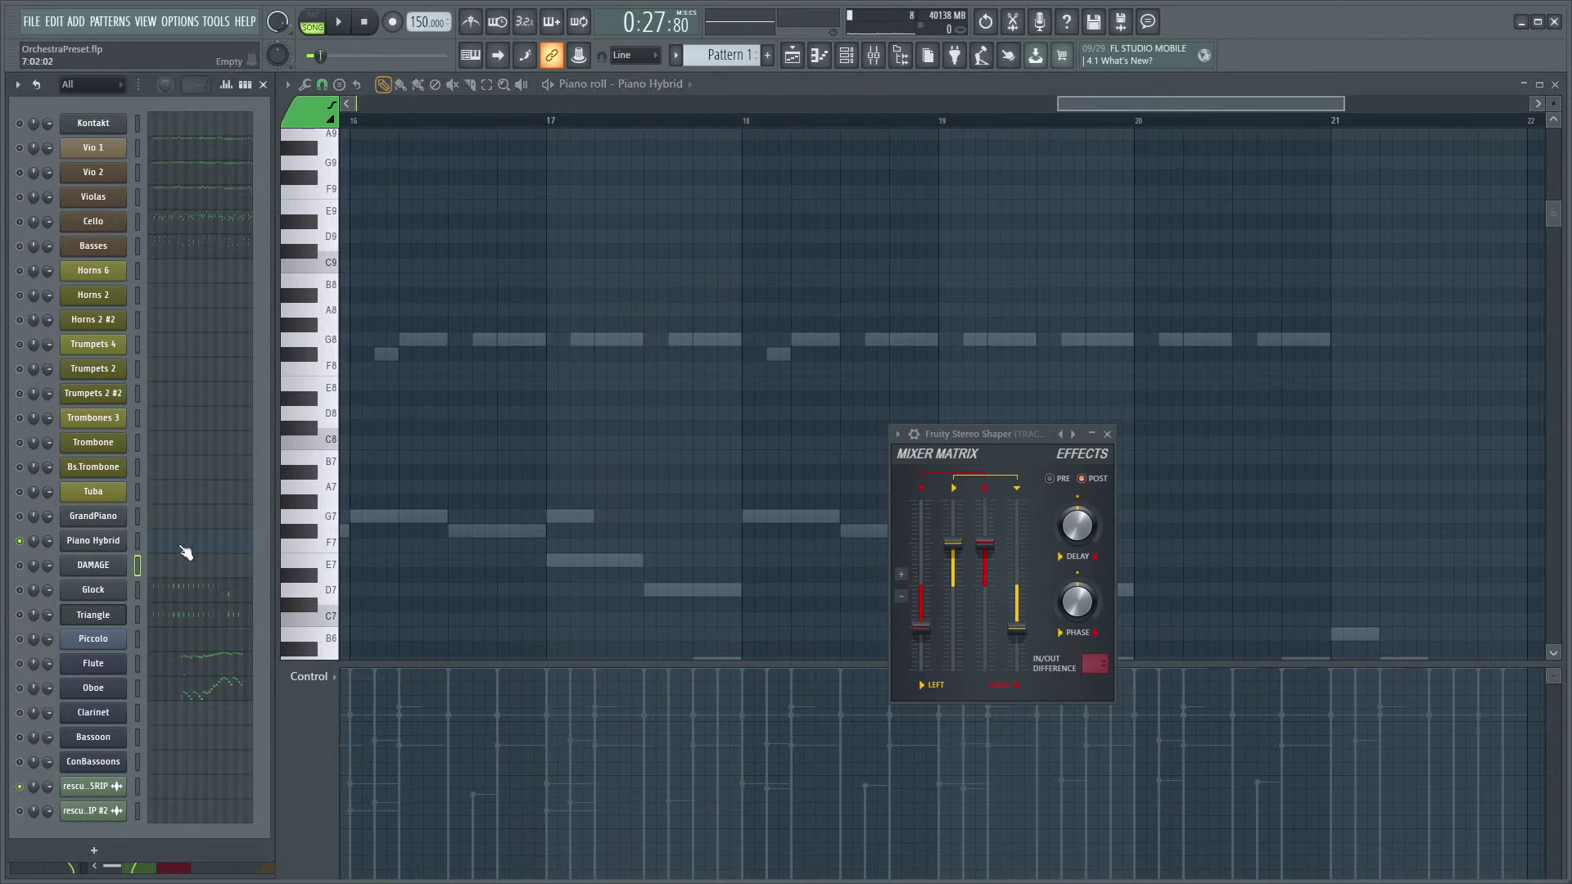
- Try short E7 test notes in the GrandPiano at the starts of bars 19 and 18 against the reference clip
scroll(756, 324, up, 3)
drag(1028, 368, 898, 407)
click(925, 375)
right_click(927, 375)
scroll(1016, 364, down, 2)
scroll(1016, 364, down, 3)
click(962, 243)
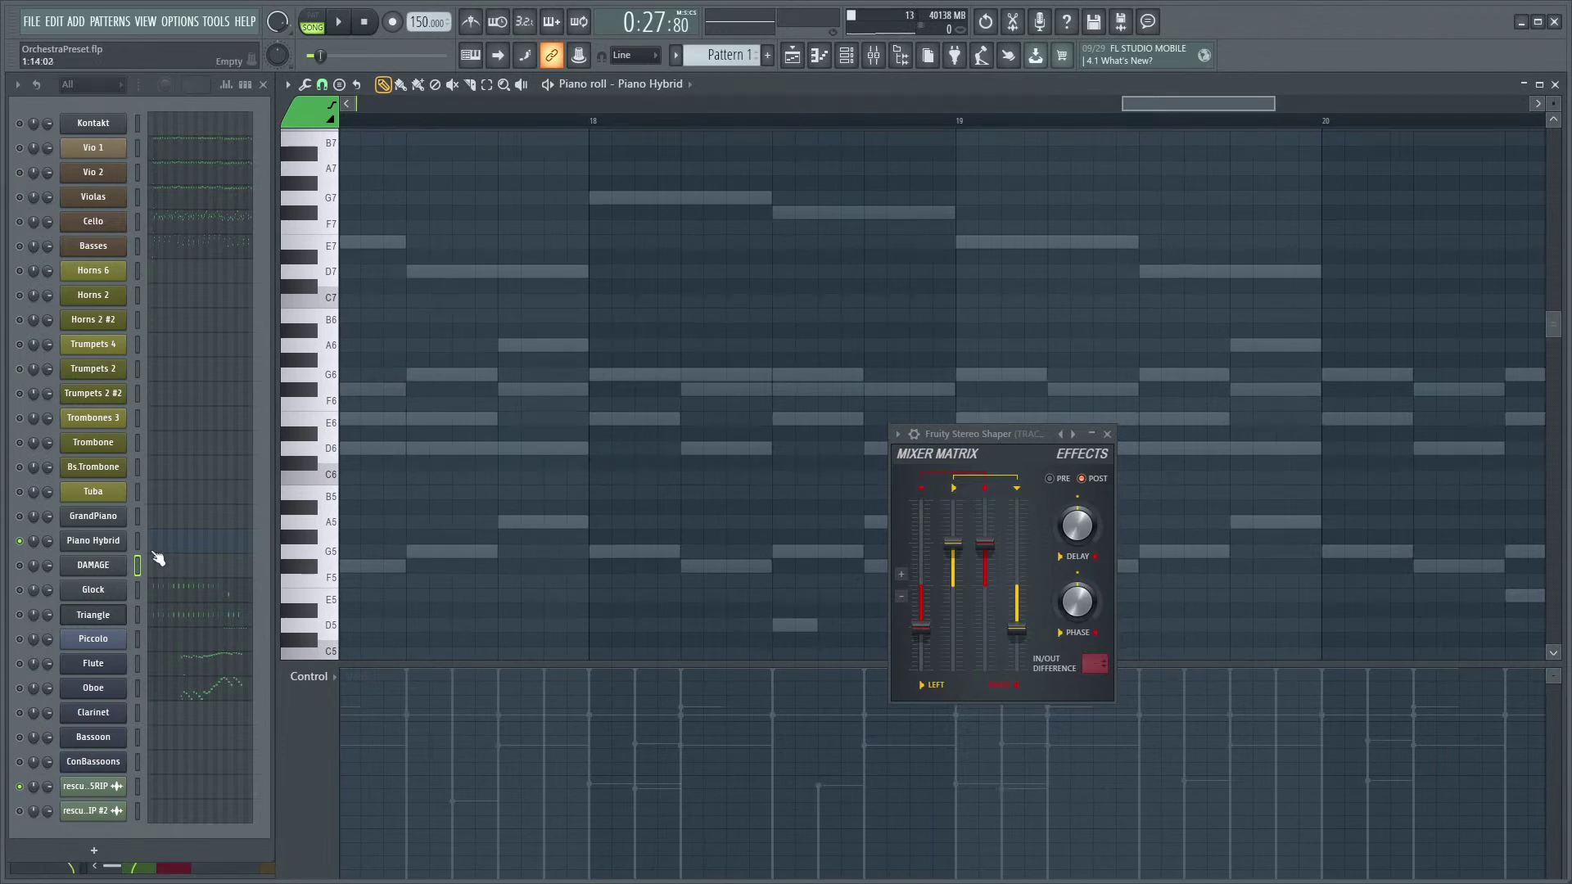
click(952, 248)
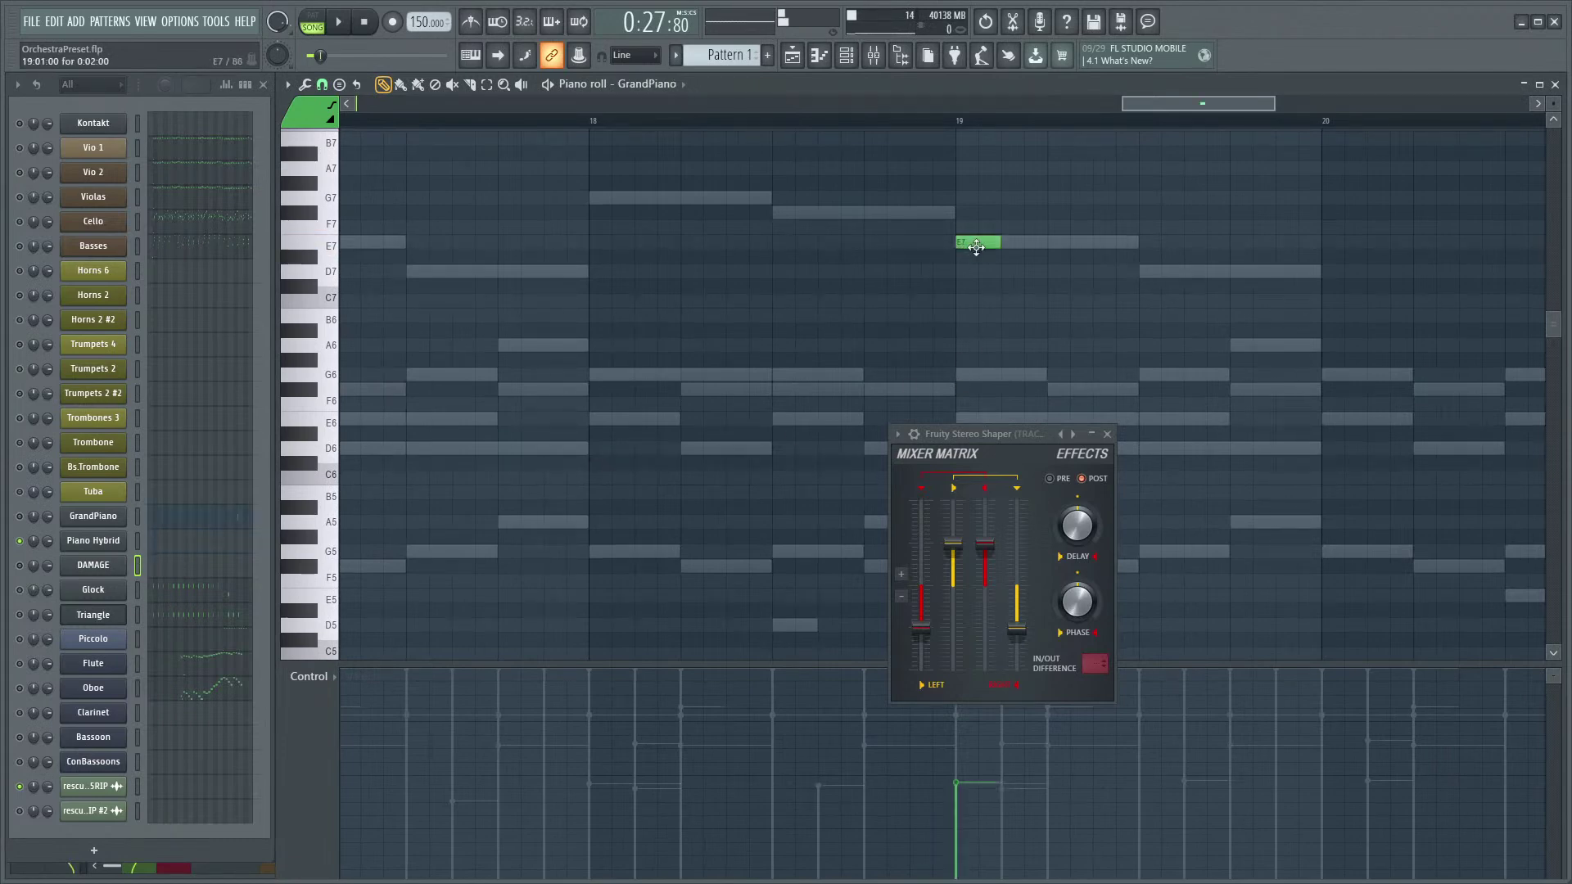
right_click(976, 246)
click(595, 272)
click(605, 245)
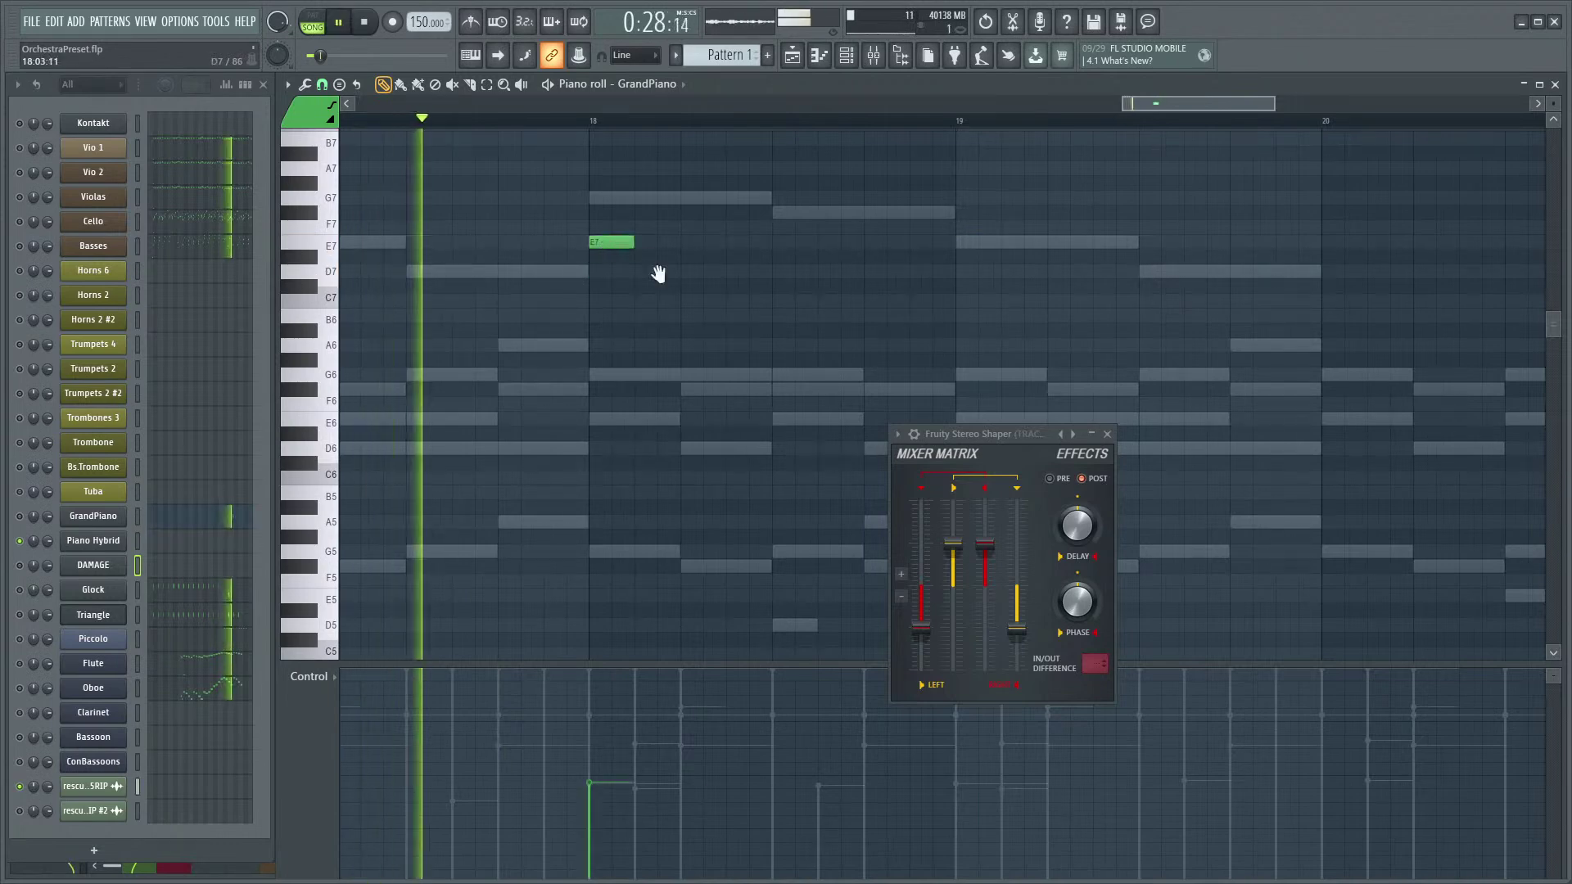
right_click(663, 318)
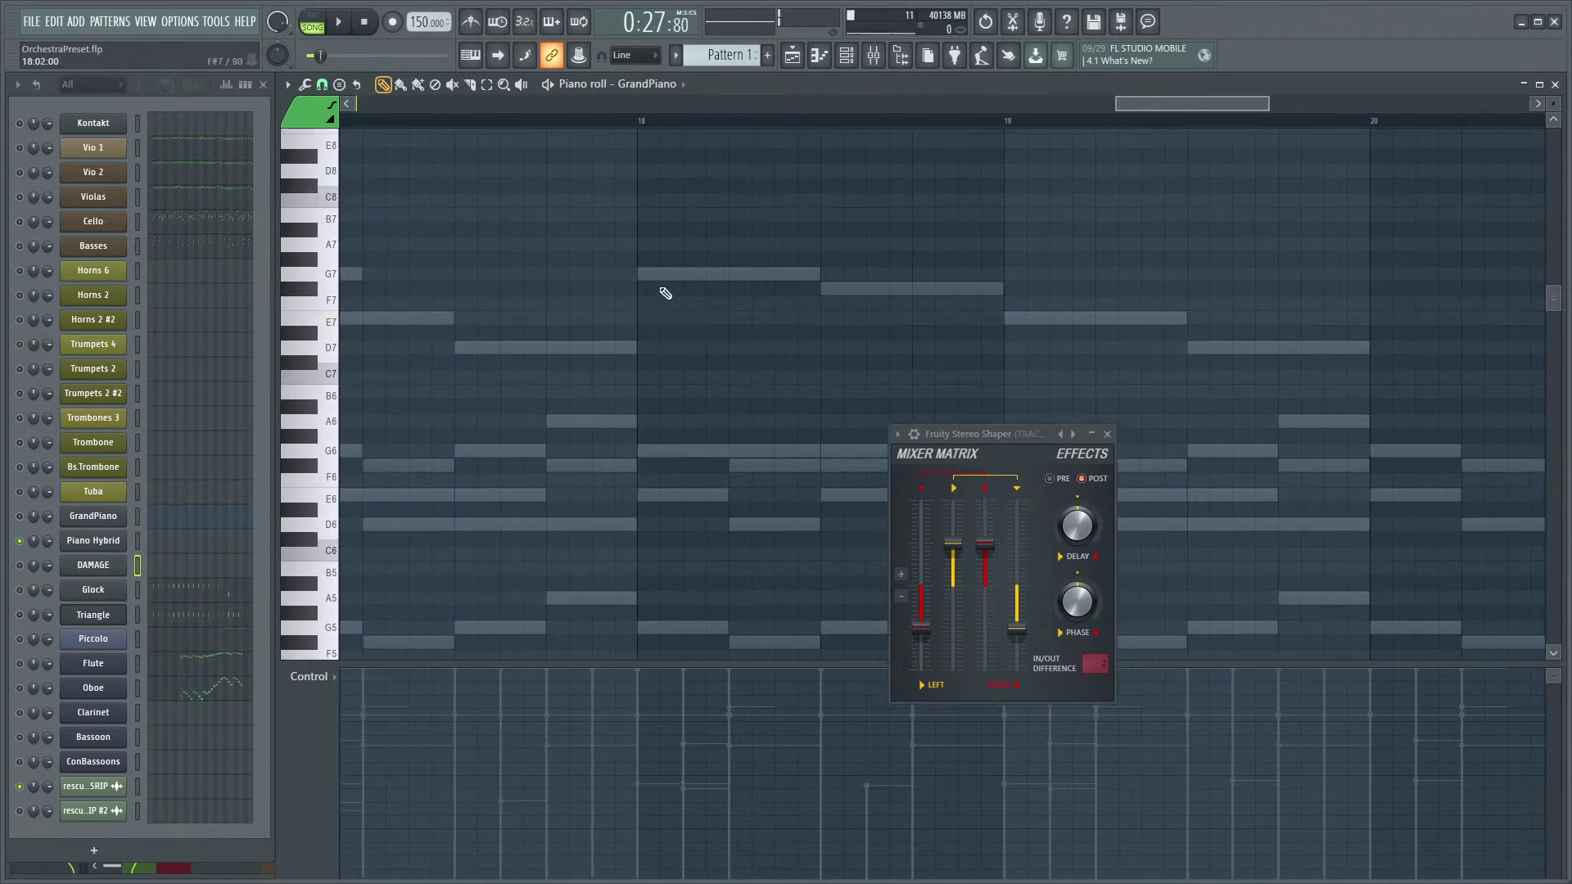
- Draw a half-bar G7 note in the GrandPiano at bar 18, raise its velocity, and audition it with the reference clip
scroll(701, 316, up, 2)
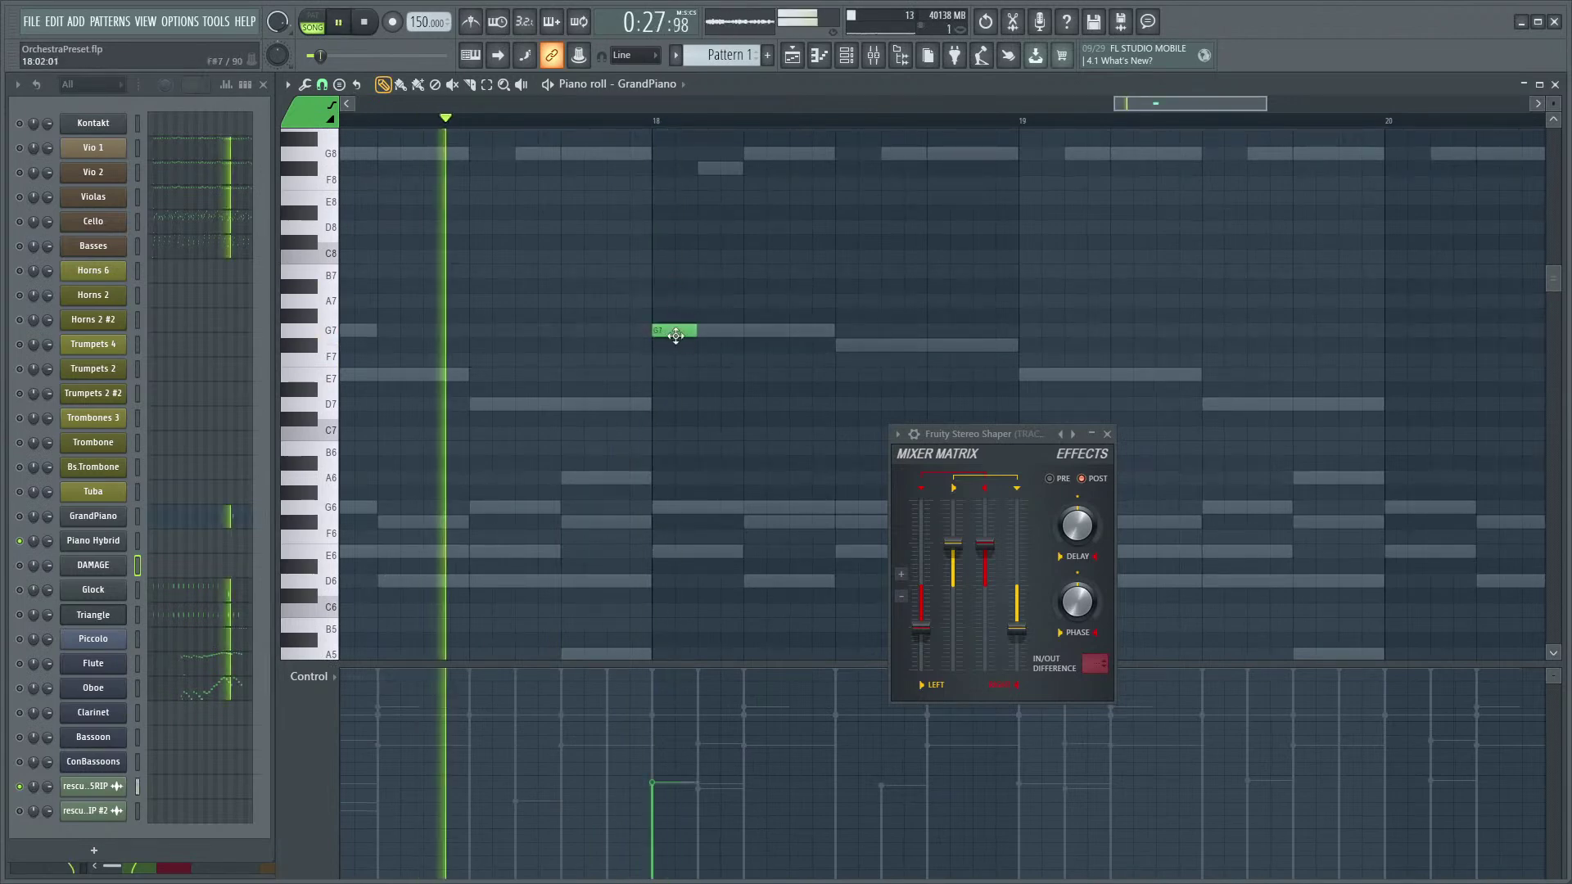
click(665, 714)
drag(695, 330, 857, 331)
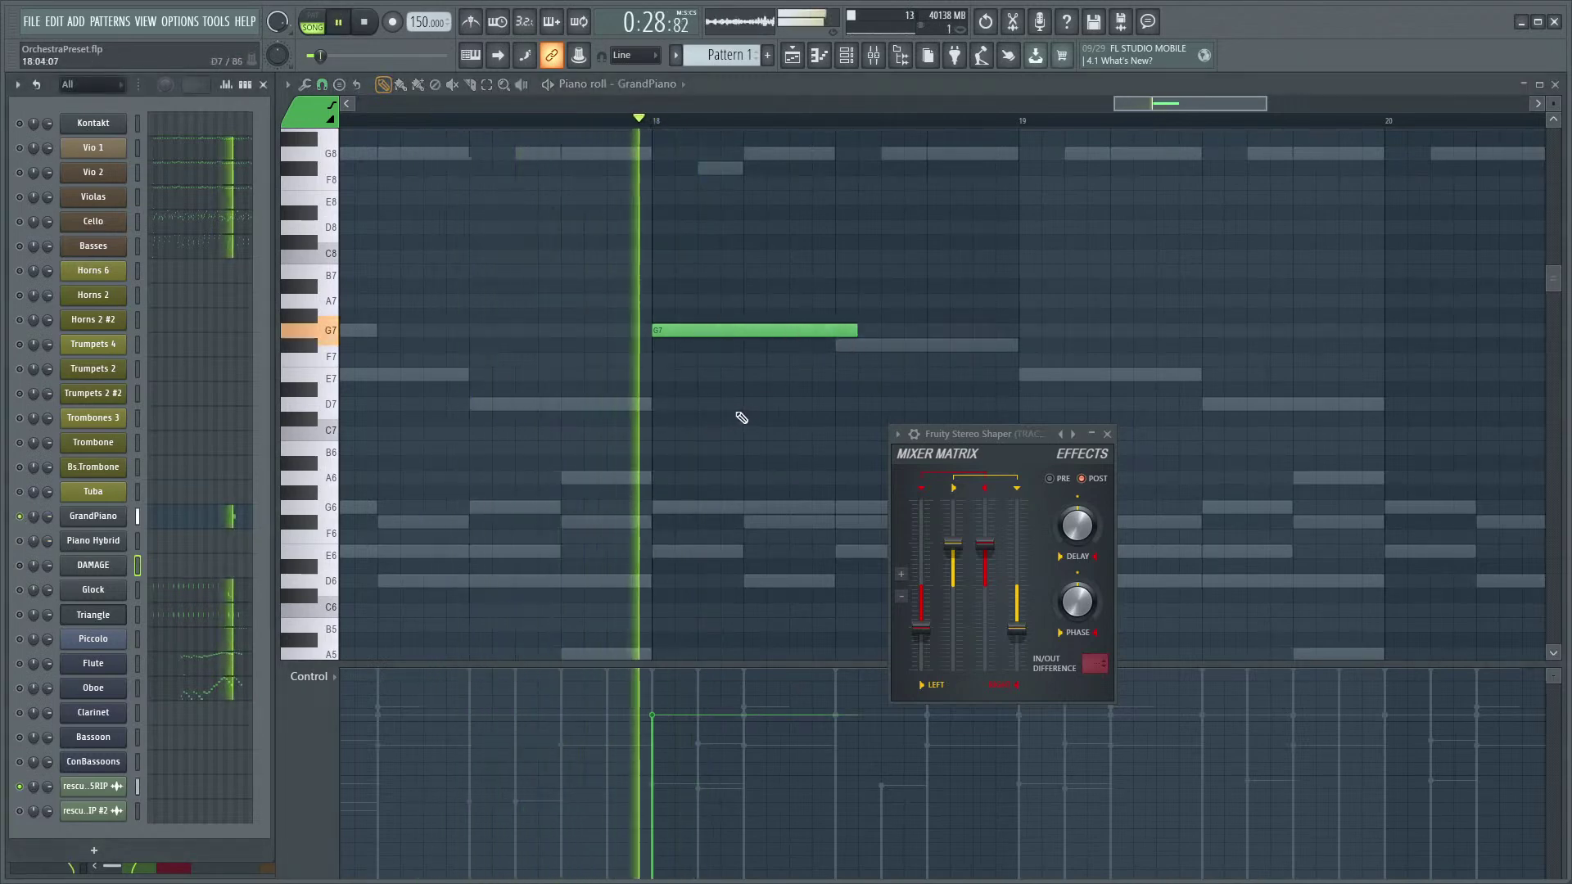
scroll(765, 414, up, 2)
scroll(765, 414, left, 1)
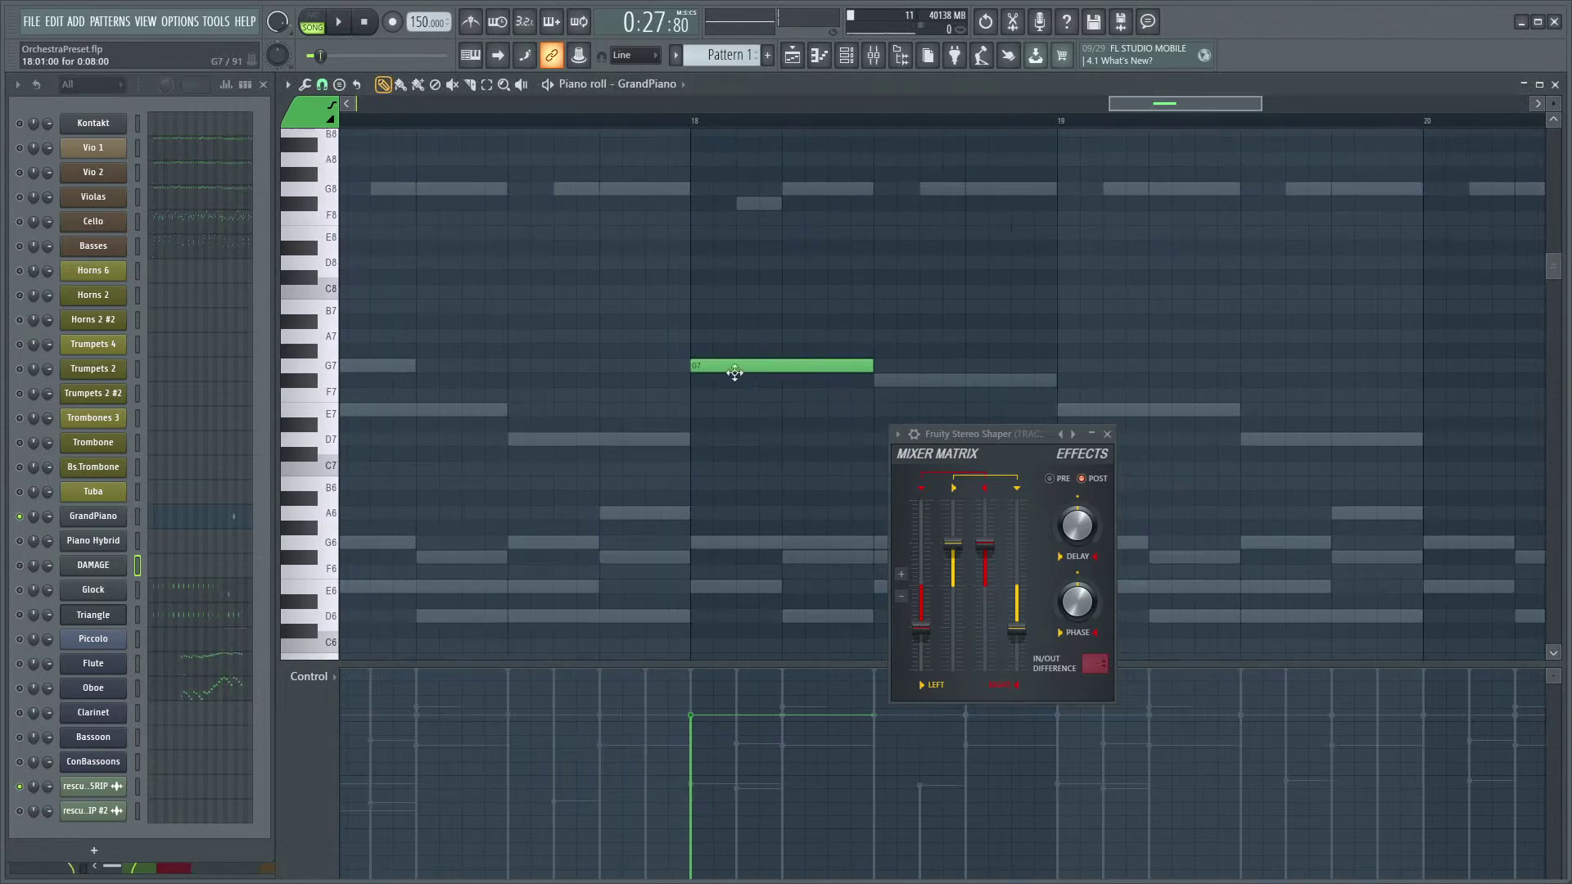
- Move the GrandPiano note at bar 18 down an octave to G6 and audition it with the reference clip
drag(730, 372, 731, 542)
key(space)
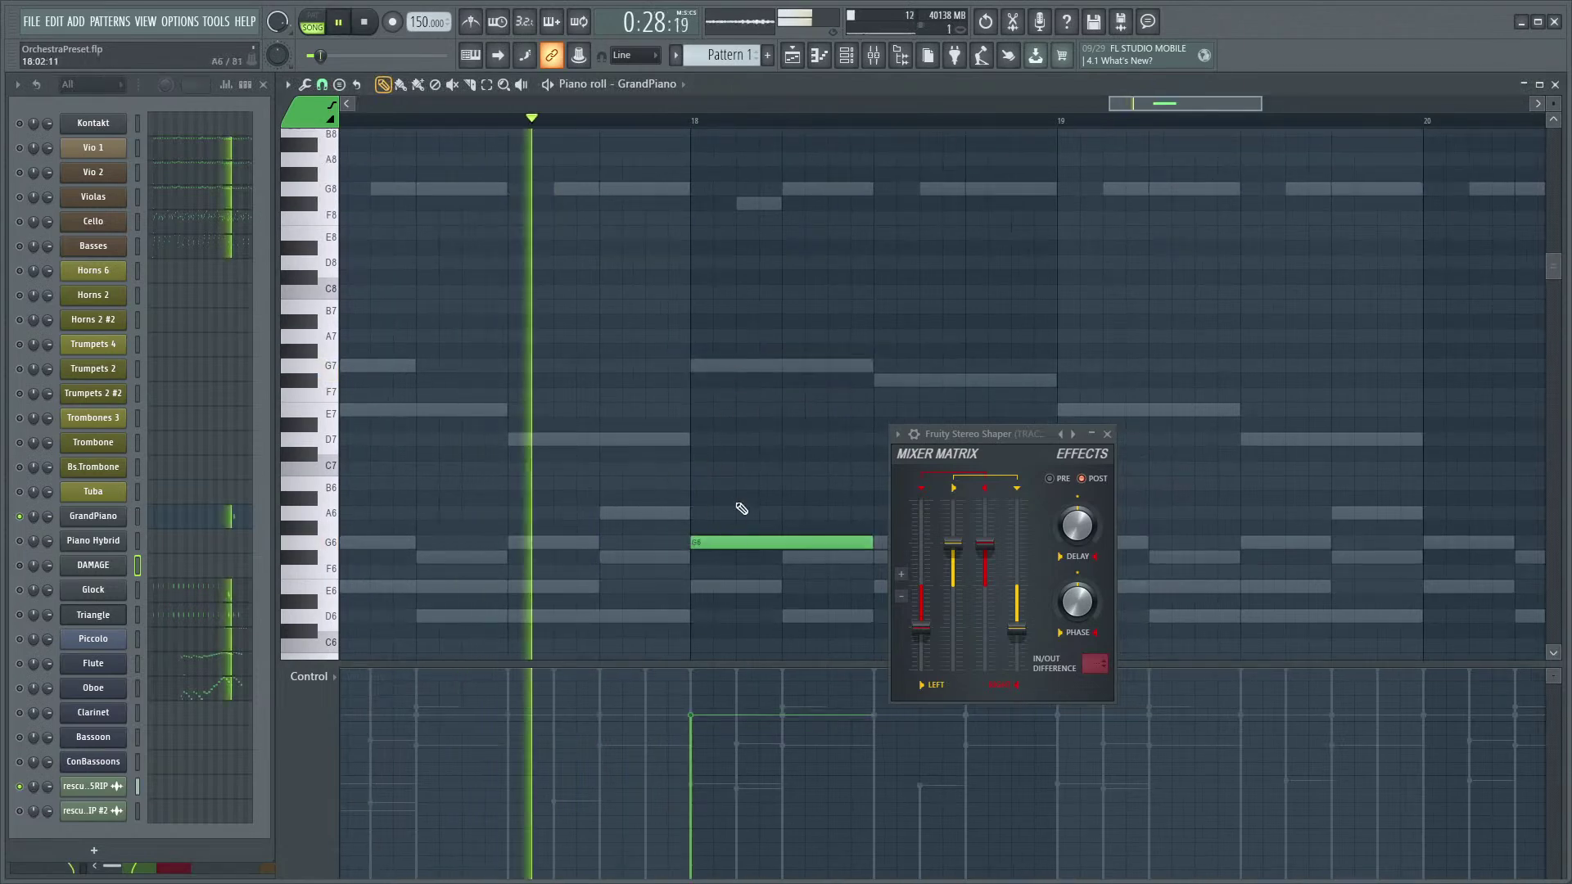
scroll(746, 393, down, 3)
key(space)
- Add another half-bar G6 note in the GrandPiano, starting halfway through bar 17
scroll(686, 416, down, 1)
scroll(686, 417, left, 1)
click(604, 403)
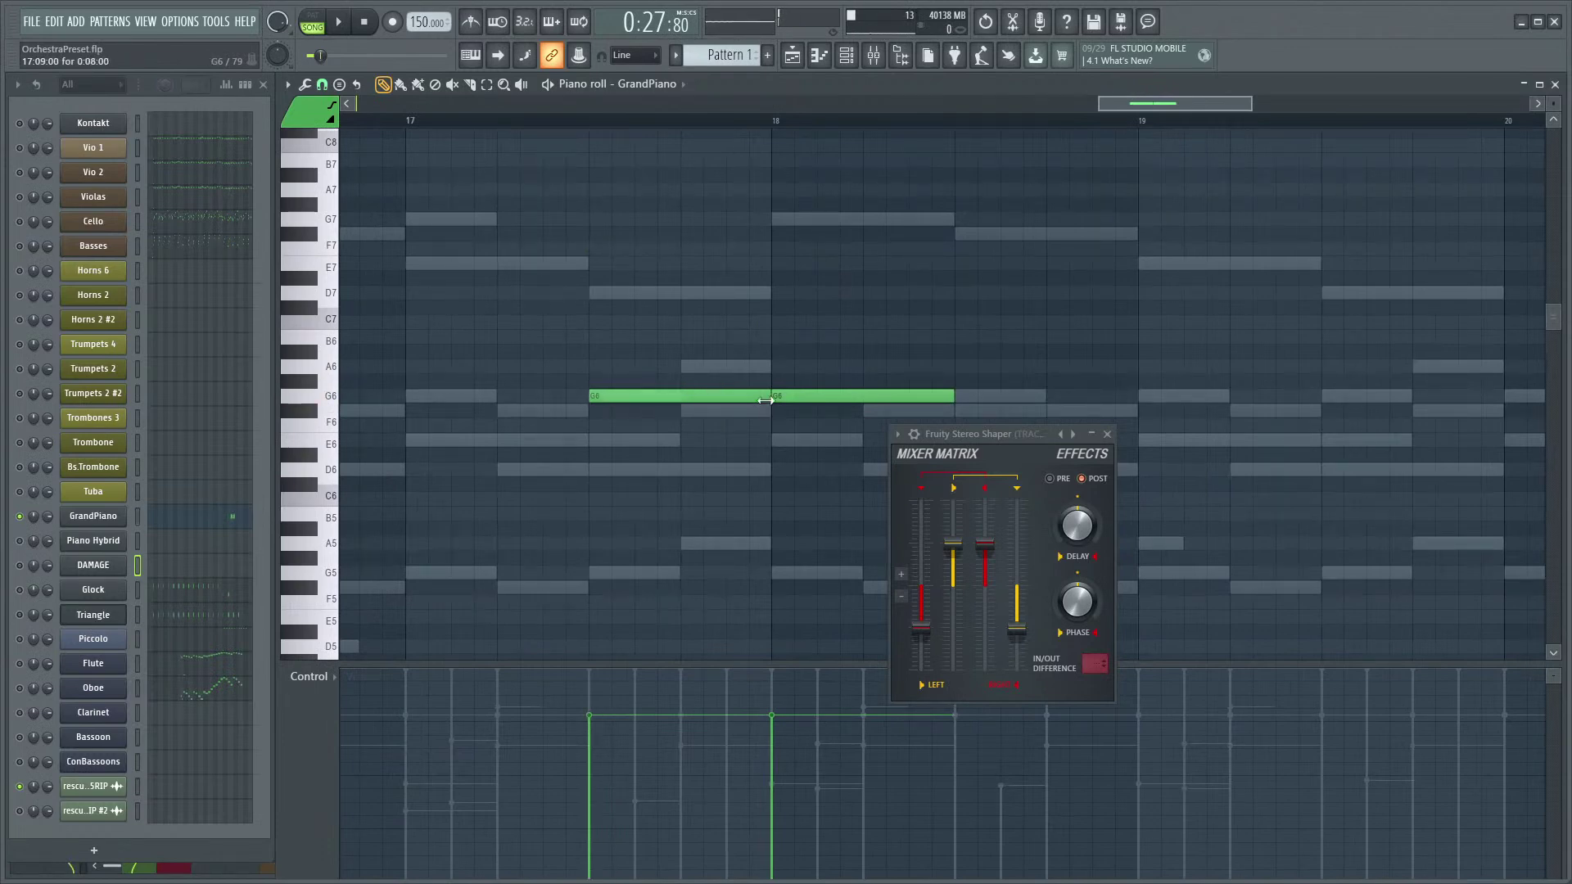
- Shorten the bar 17 GrandPiano G6 note to a quarter note and add eighth notes A6 and B6 leading into bar 18
drag(765, 400, 651, 403)
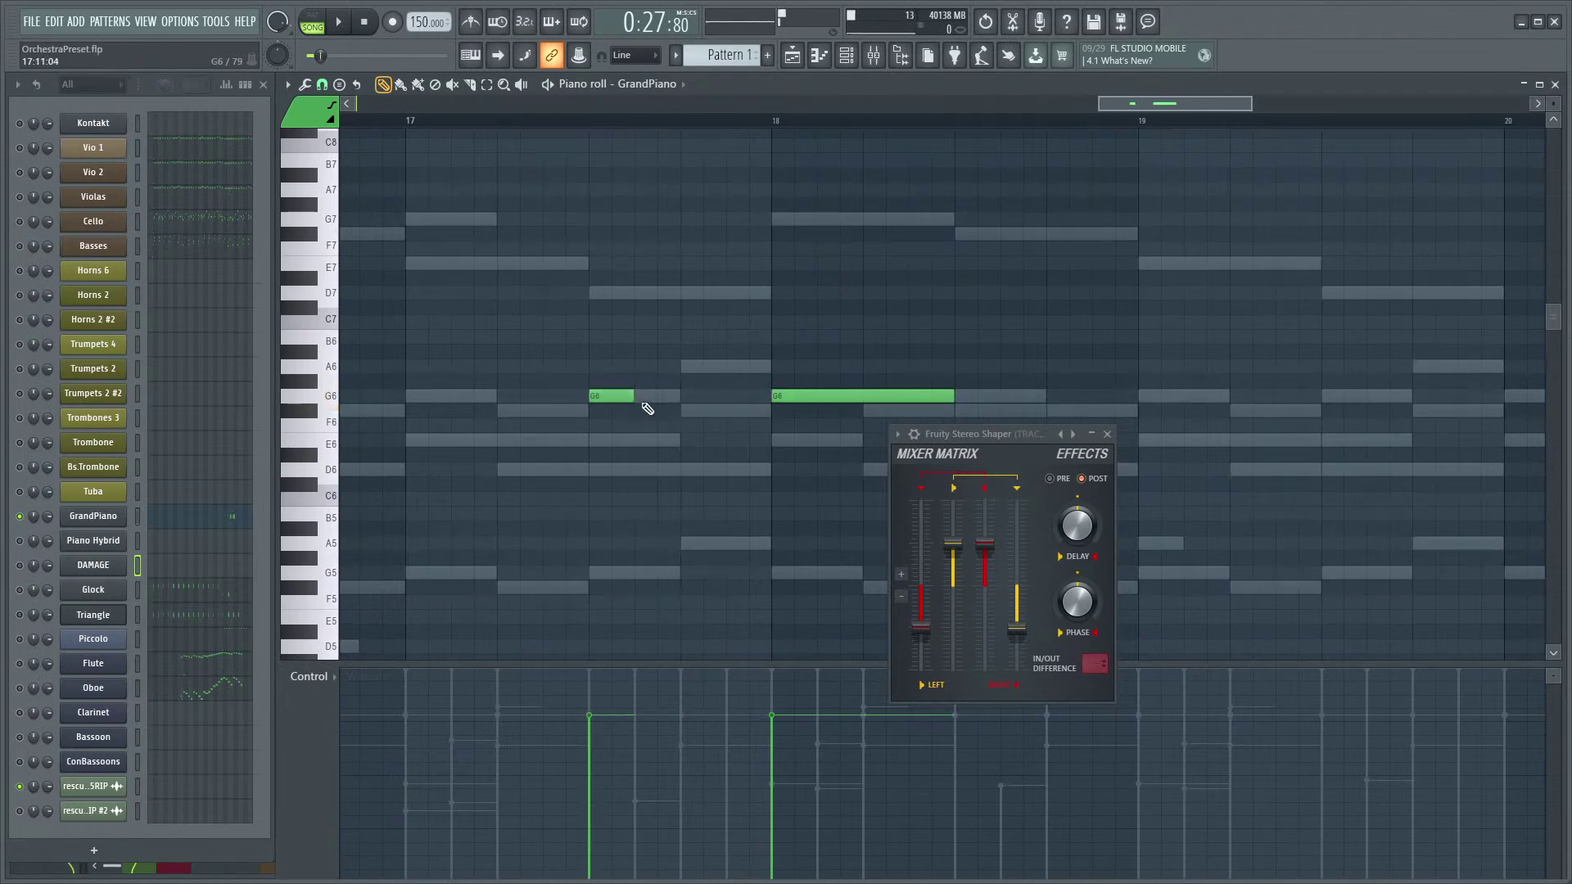
click(740, 365)
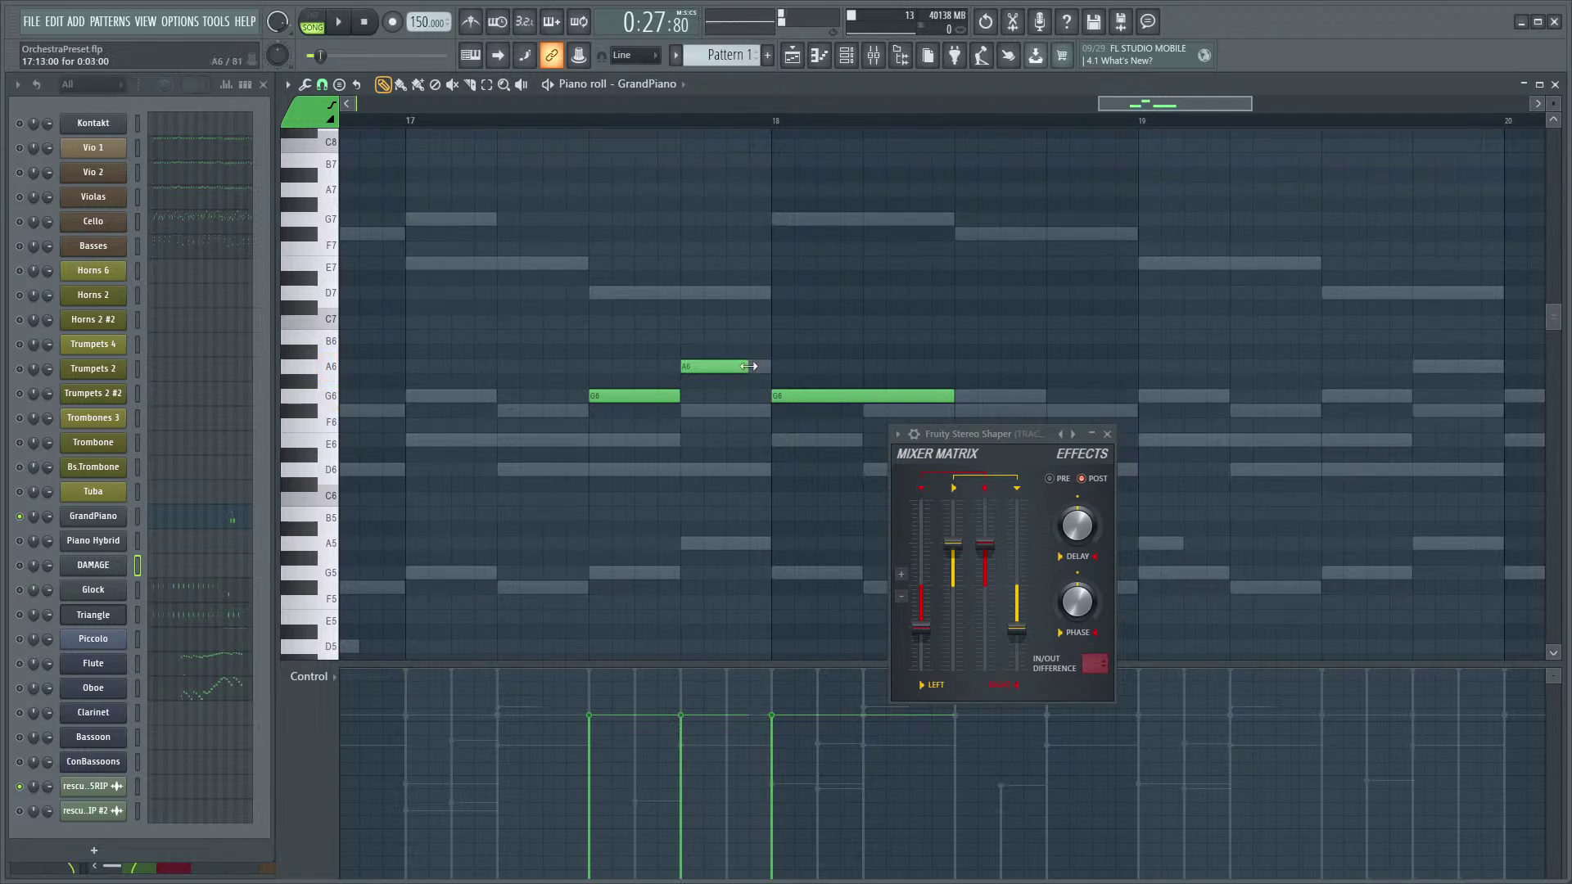
click(740, 337)
key(space)
key(space)
scroll(819, 319, down, 5)
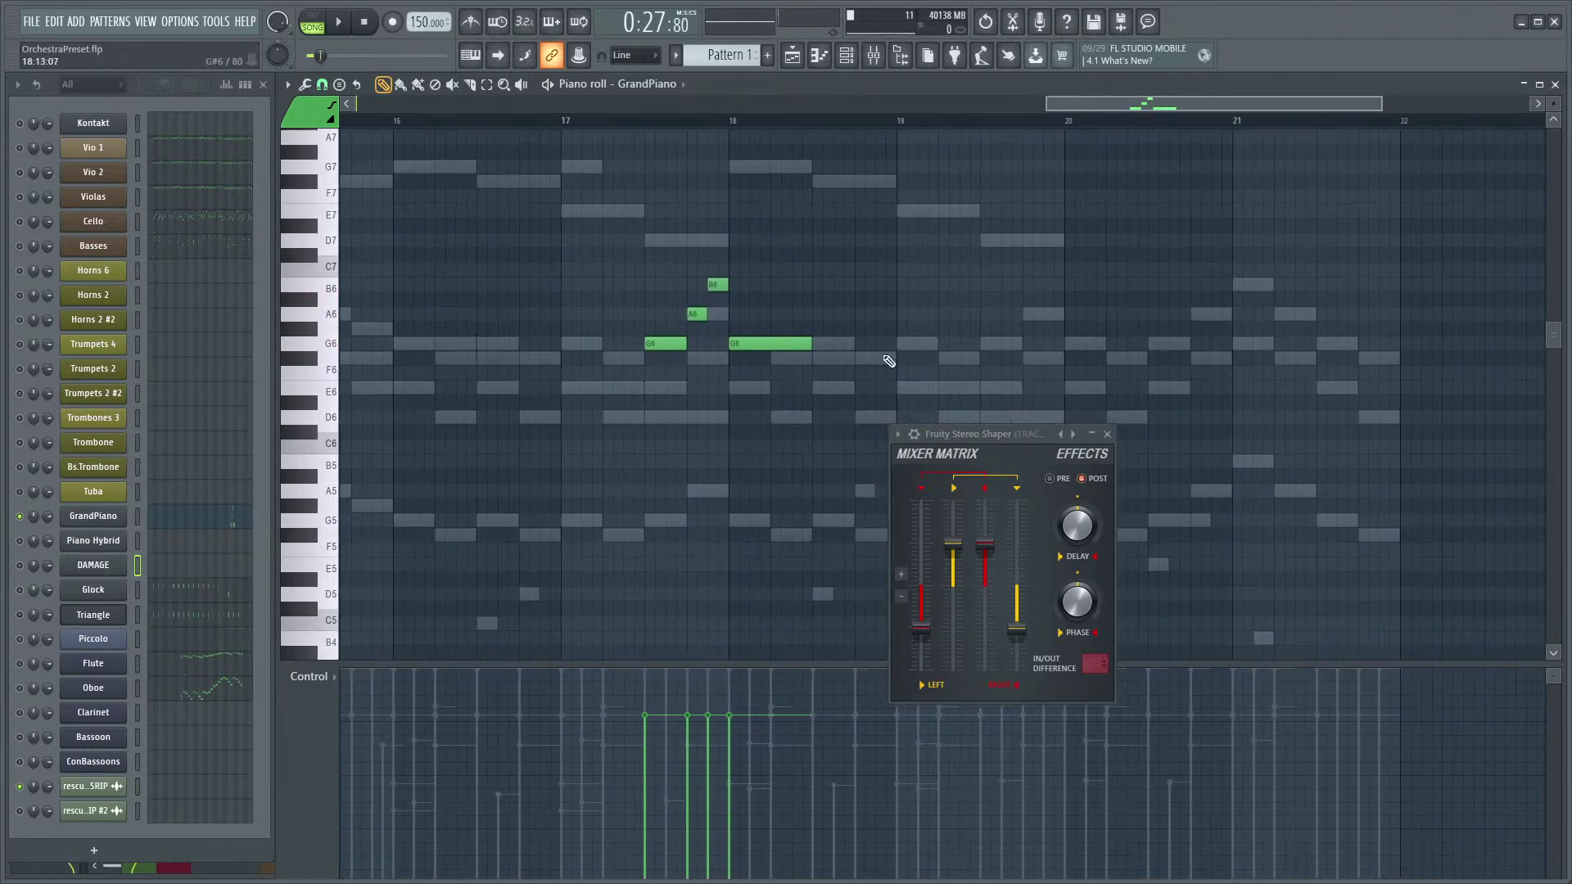
- Audition the GrandPiano notes in bars 17 and 18 against the reference clip and listen on through bar 19
key(space)
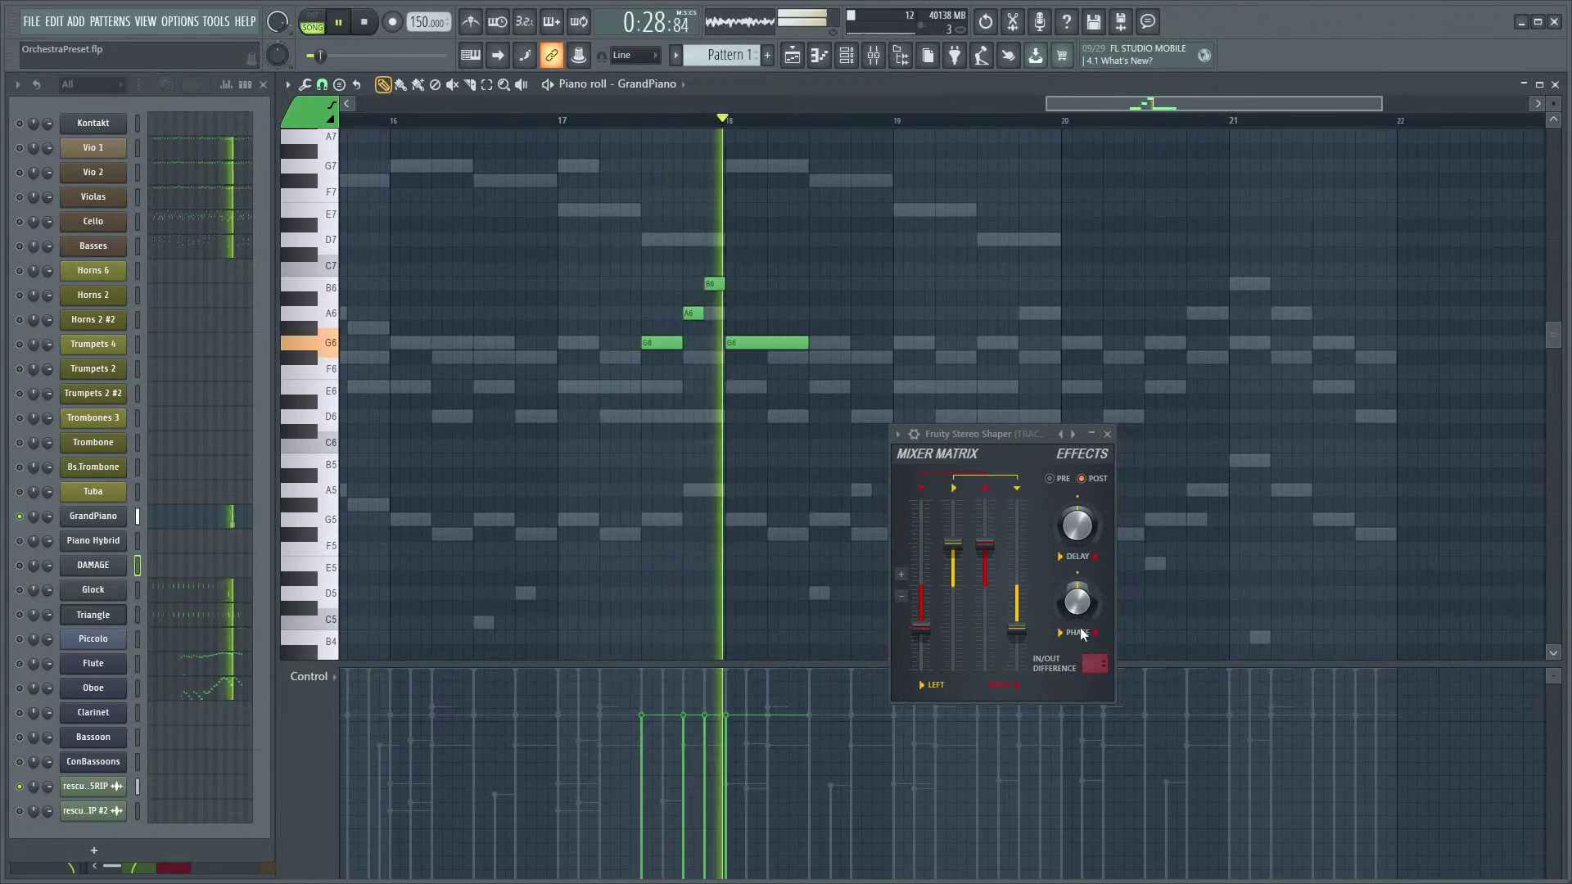
scroll(982, 344, up, 2)
scroll(965, 327, up, 3)
key(space)
click(792, 351)
key(space)
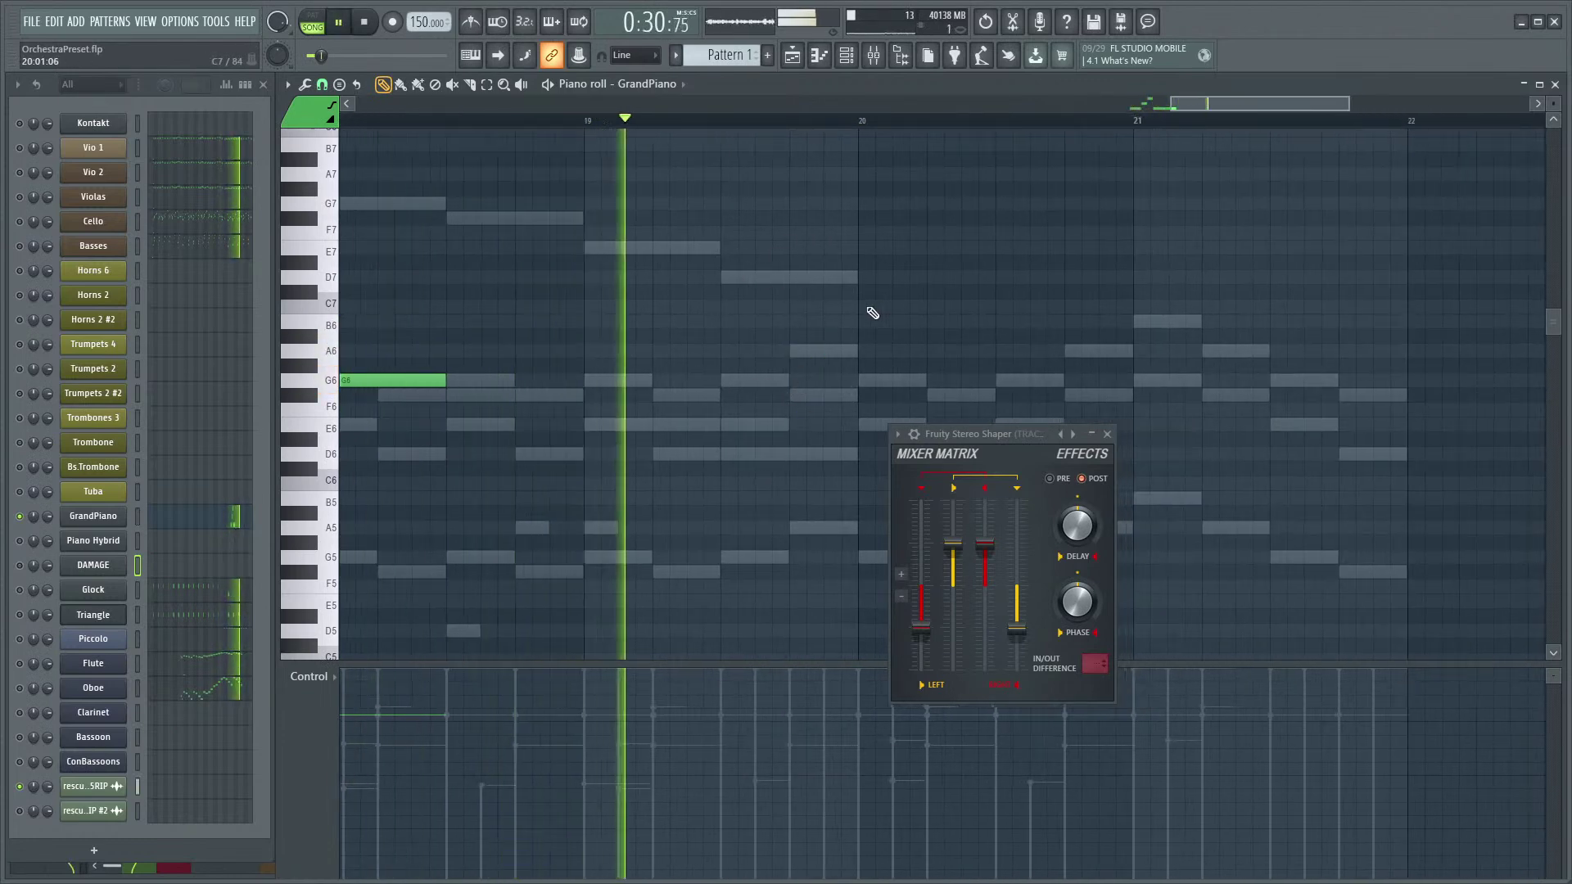
scroll(851, 344, up, 2)
key(space)
- Draw quarter notes G6 and A6 in the second half of bar 19 in the GrandPiano and audition them
click(697, 382)
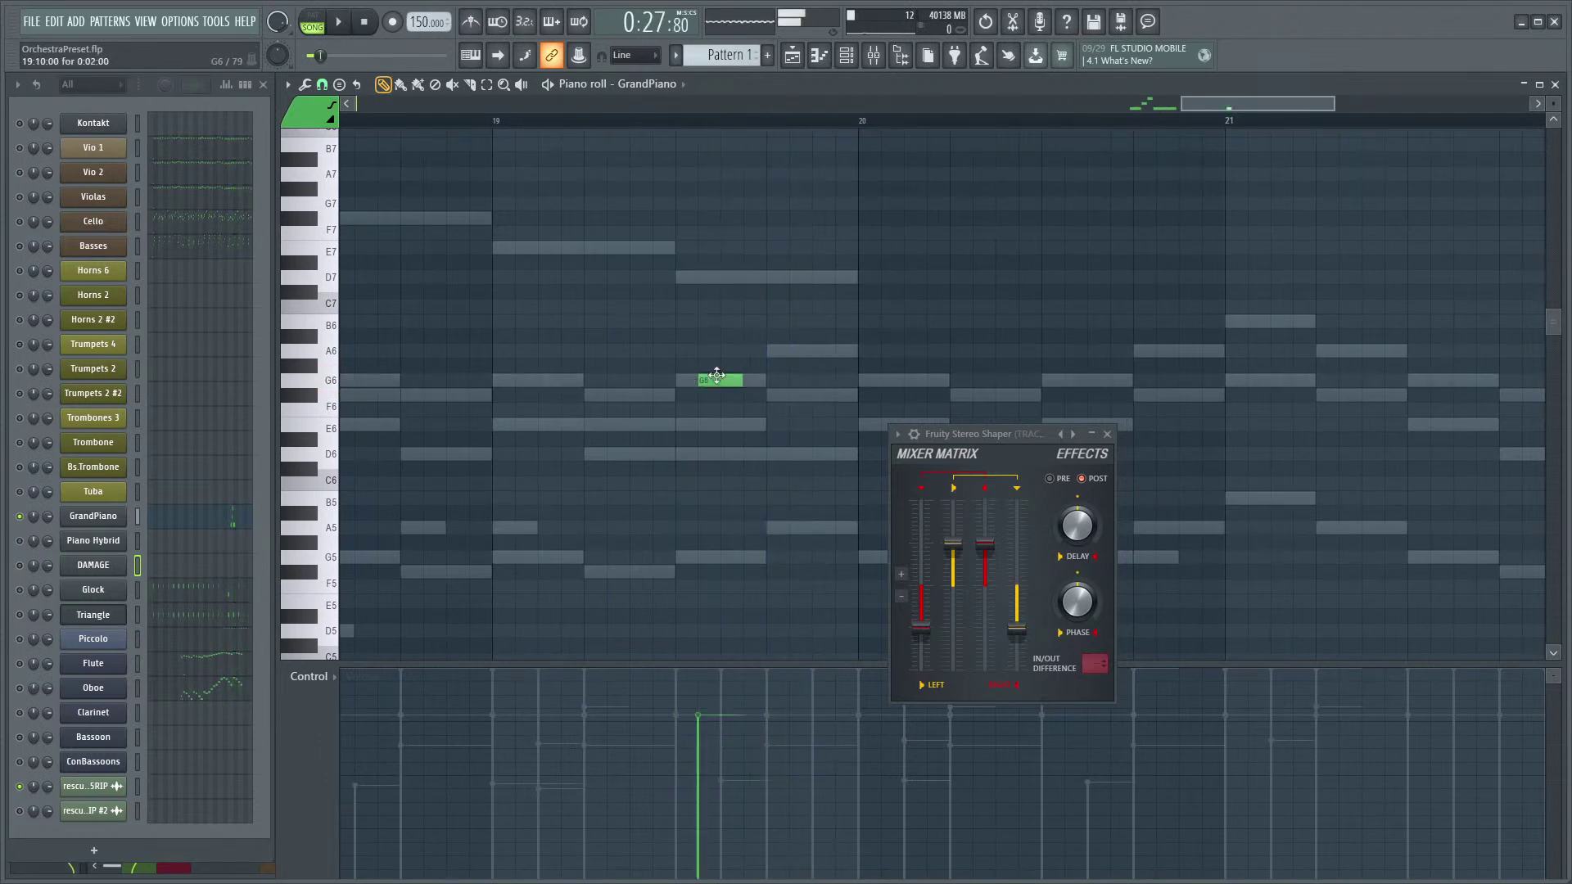
click(774, 353)
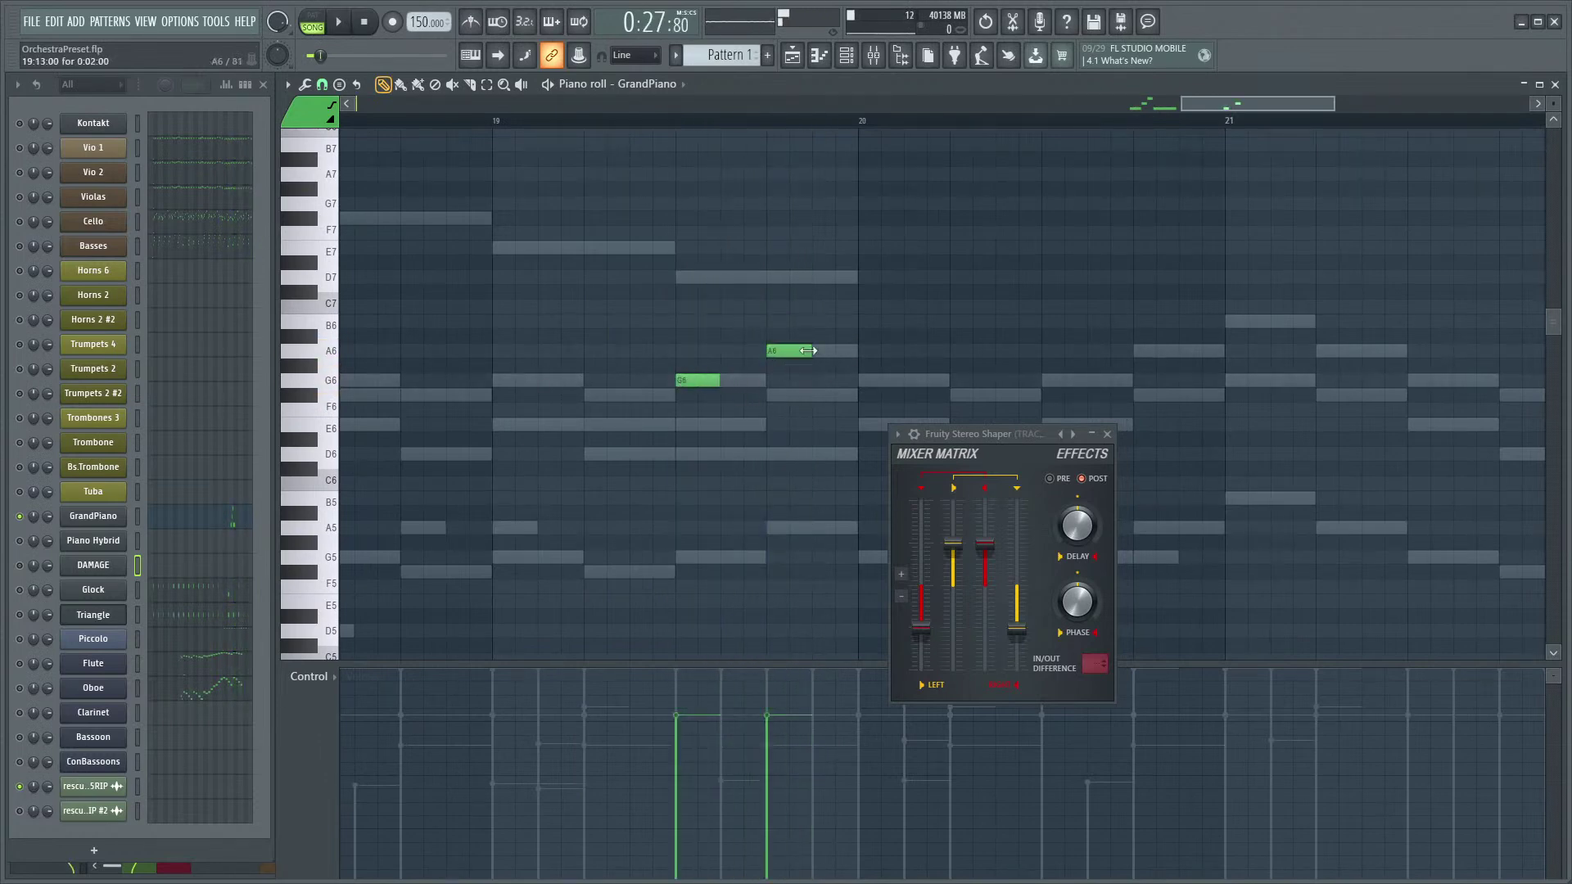
click(725, 381)
right_click(751, 387)
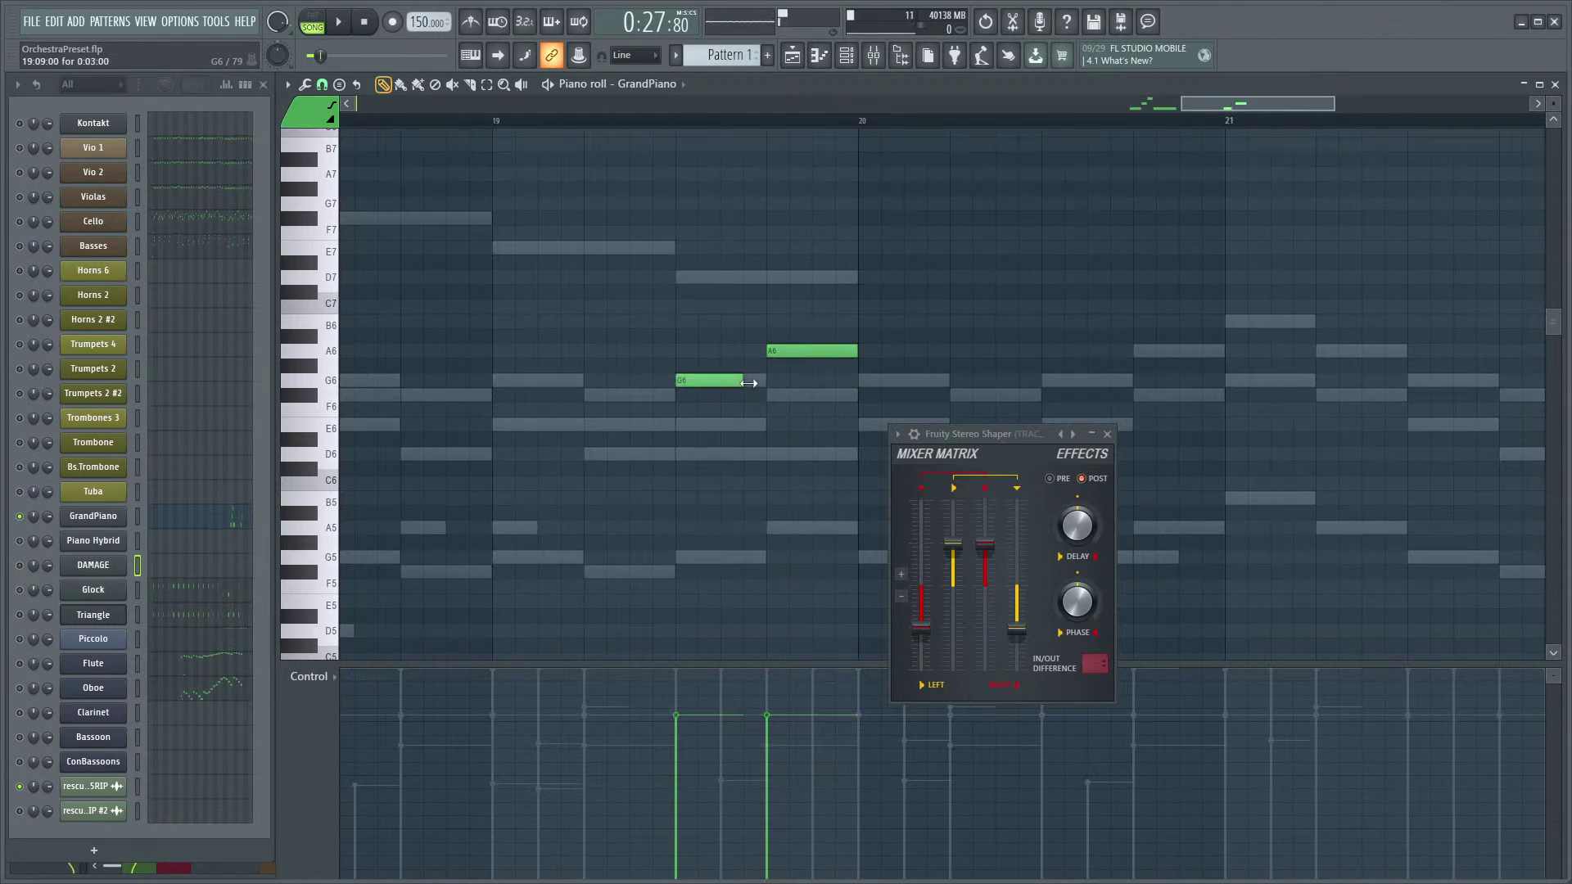
key(space)
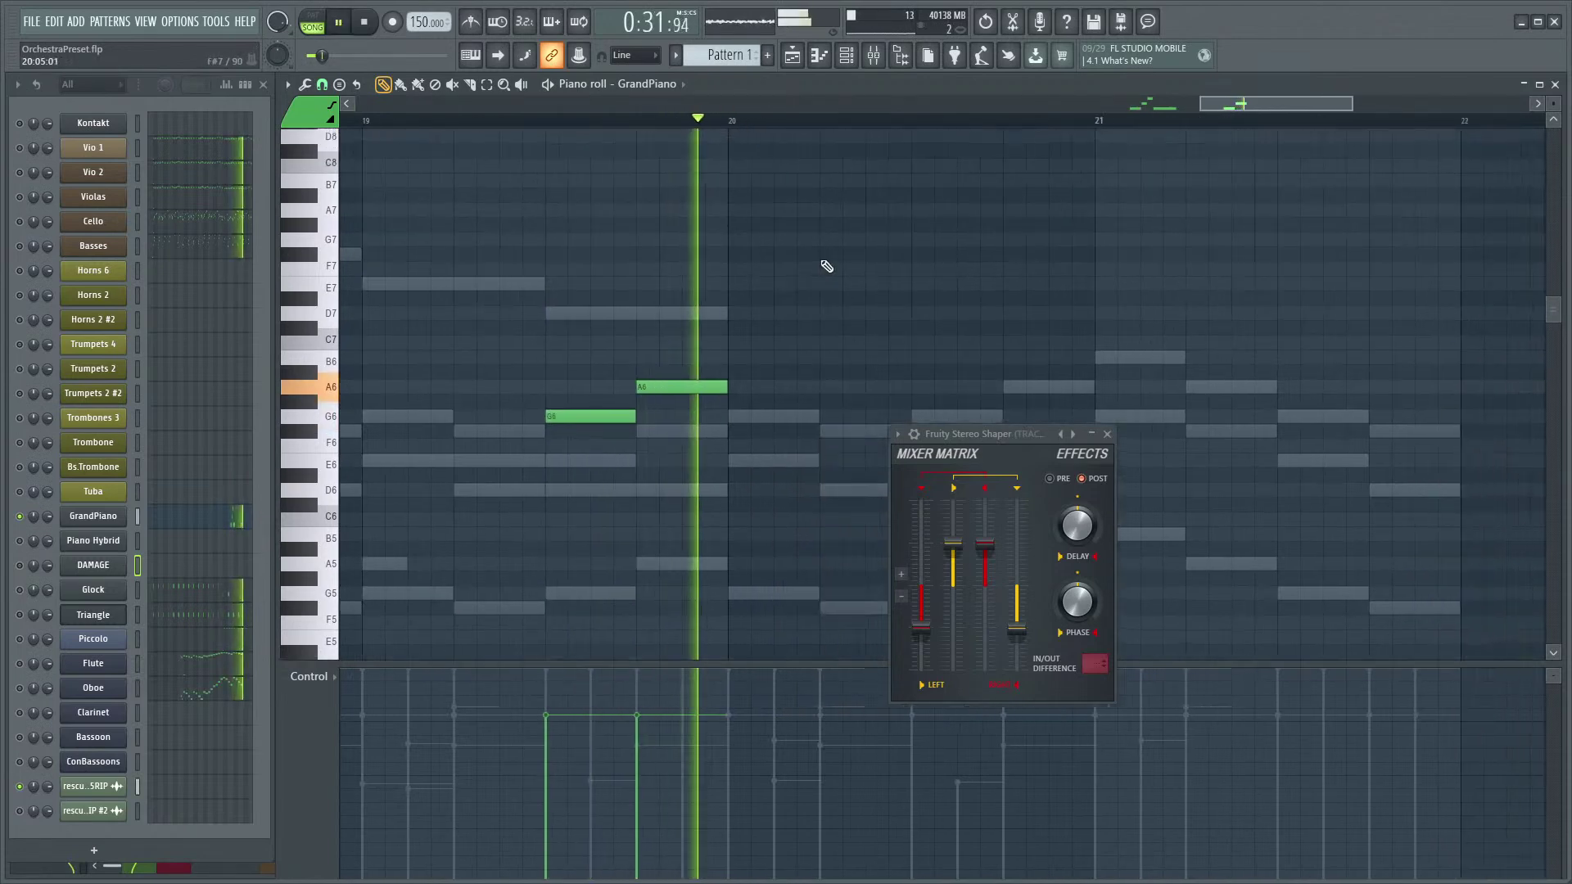
key(space)
- Draw GrandPiano quarter notes G6, F#6, G6 and F#6 through bar 20 and audition them against the reference clip
click(733, 419)
scroll(740, 407, right, 3)
click(720, 411)
click(806, 397)
key(space)
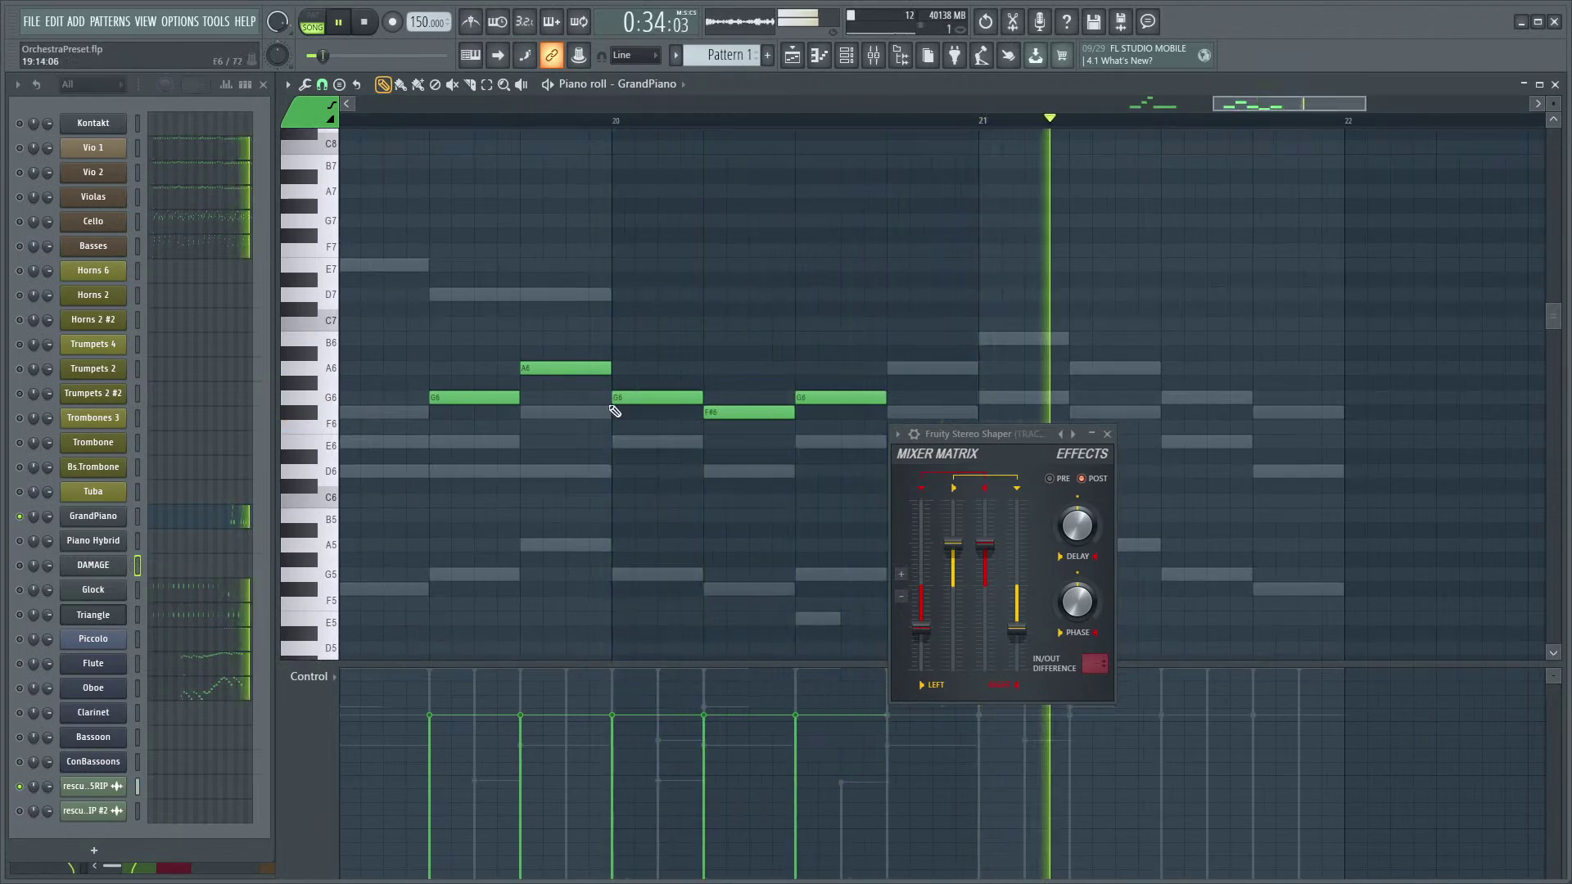
scroll(606, 303, down, 1)
key(space)
click(661, 363)
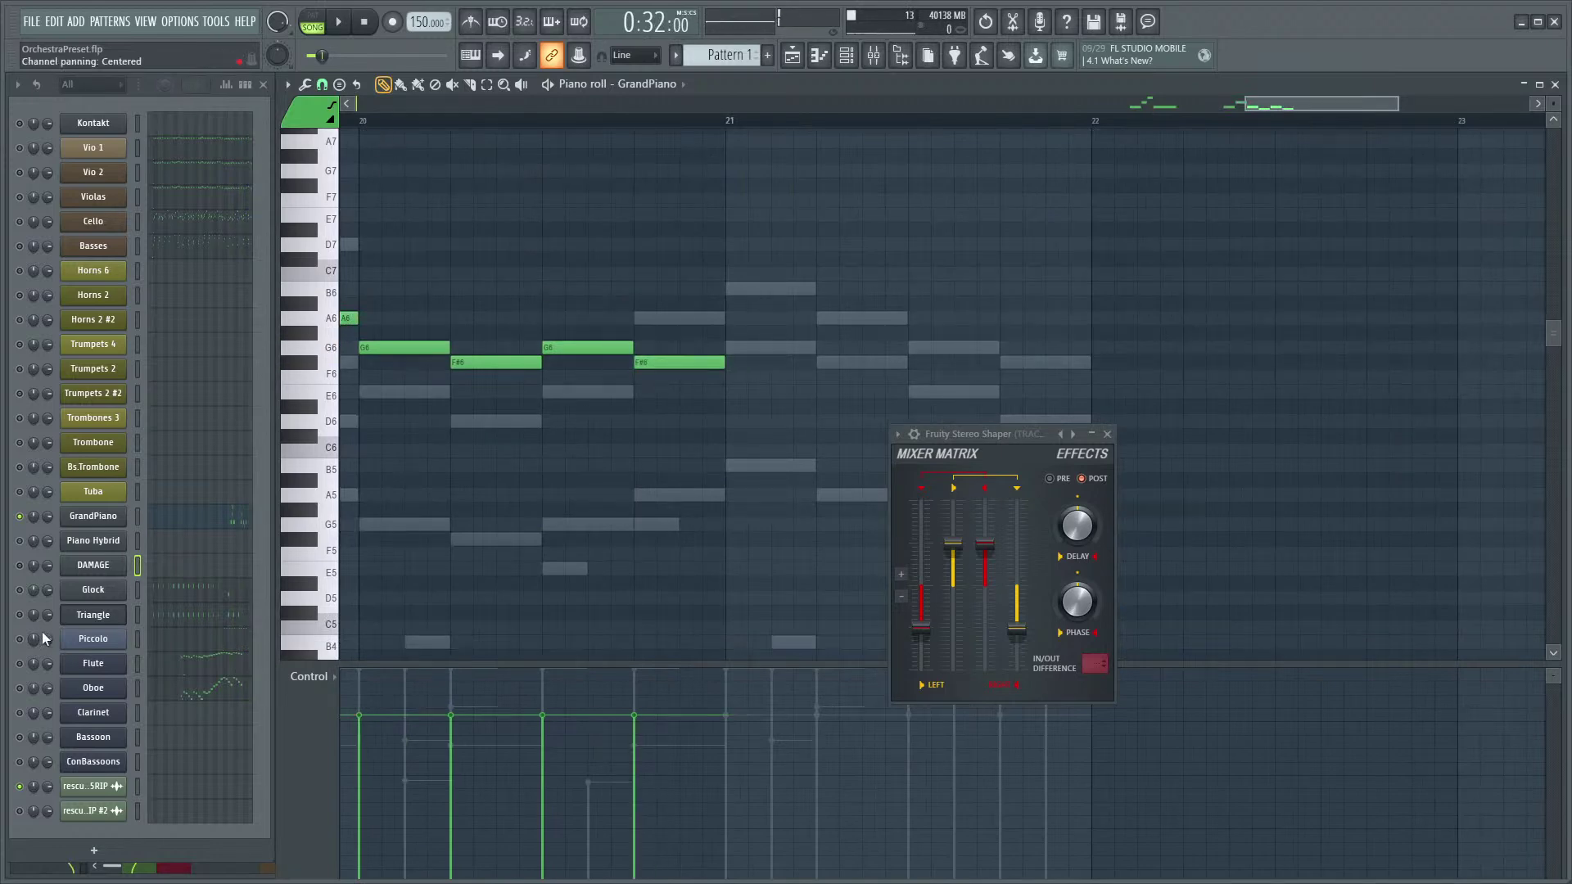
key(space)
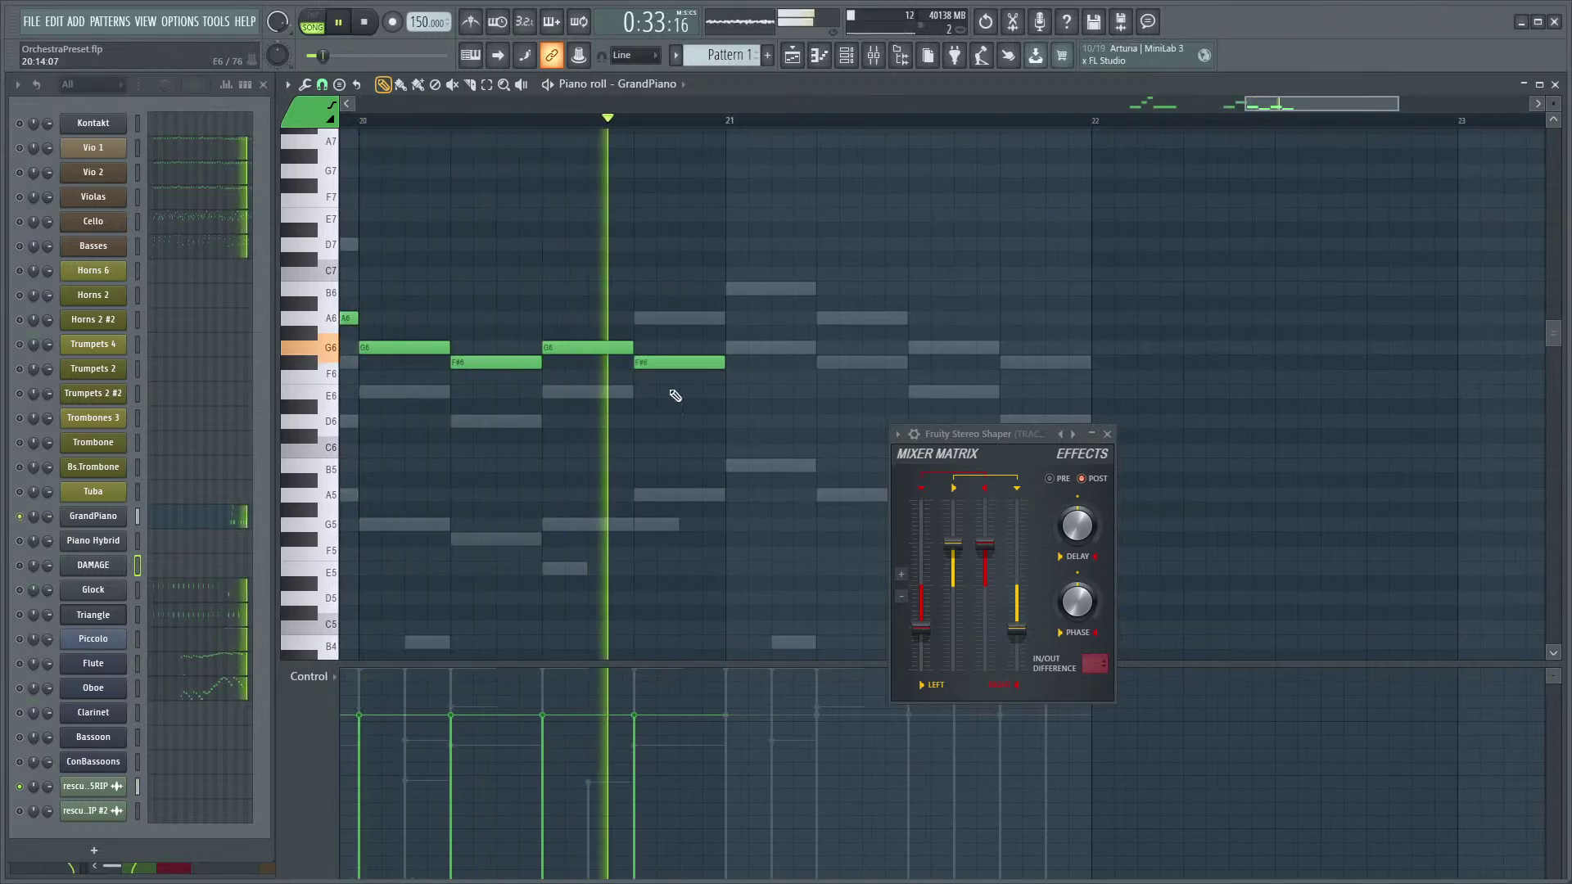
key(space)
- Draw GrandPiano quarter notes G6, A6, G6 and A6 through bar 21 and audition them against the reference clip
click(774, 347)
click(830, 319)
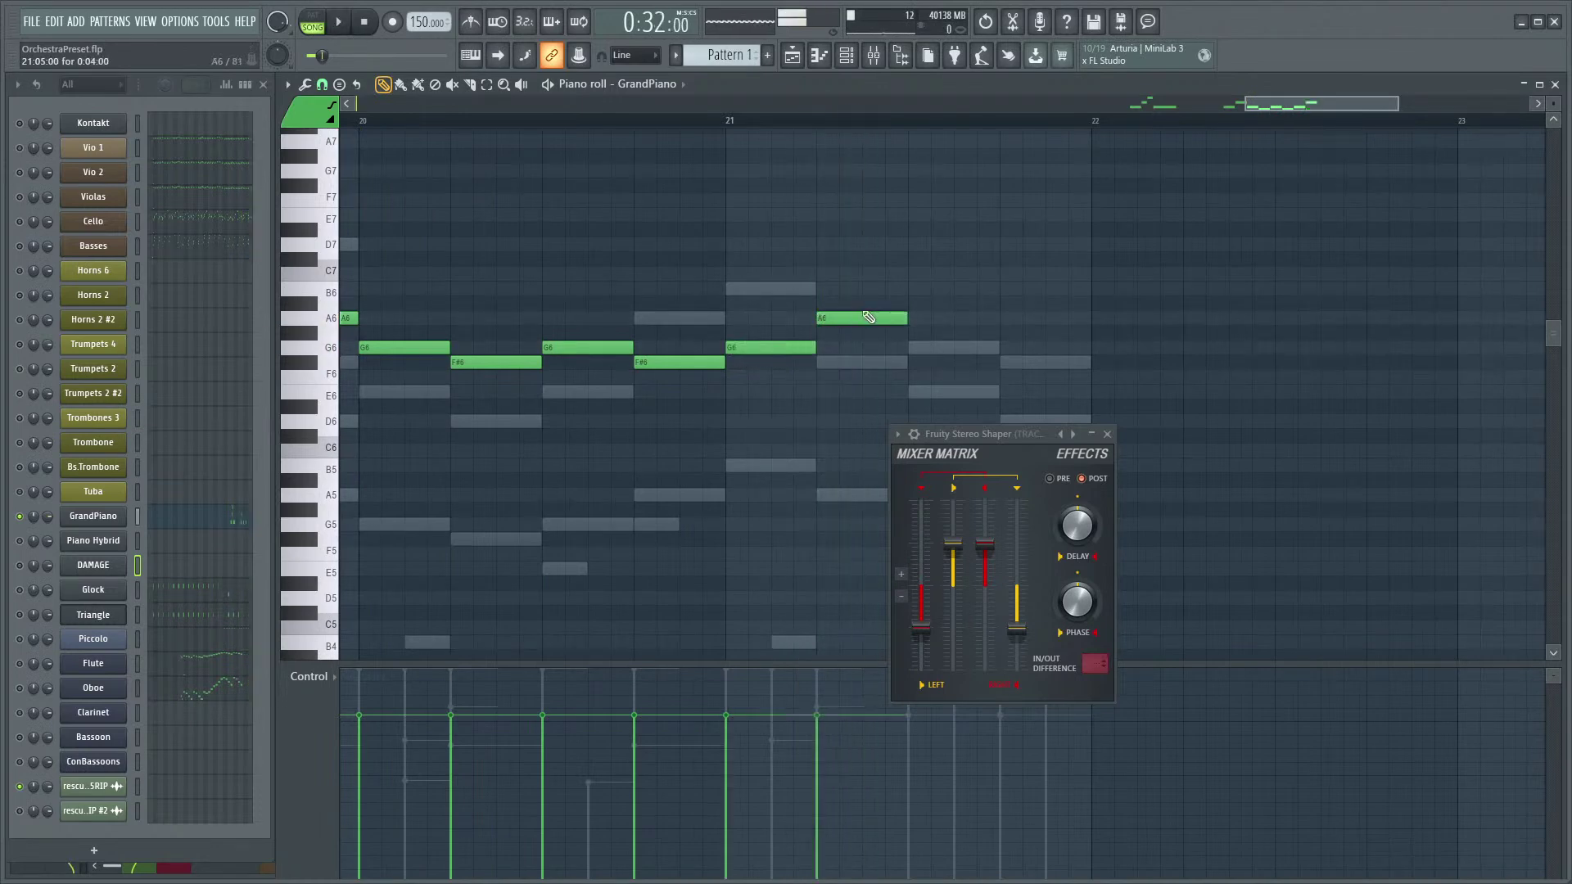
drag(972, 291, 901, 301)
key(space)
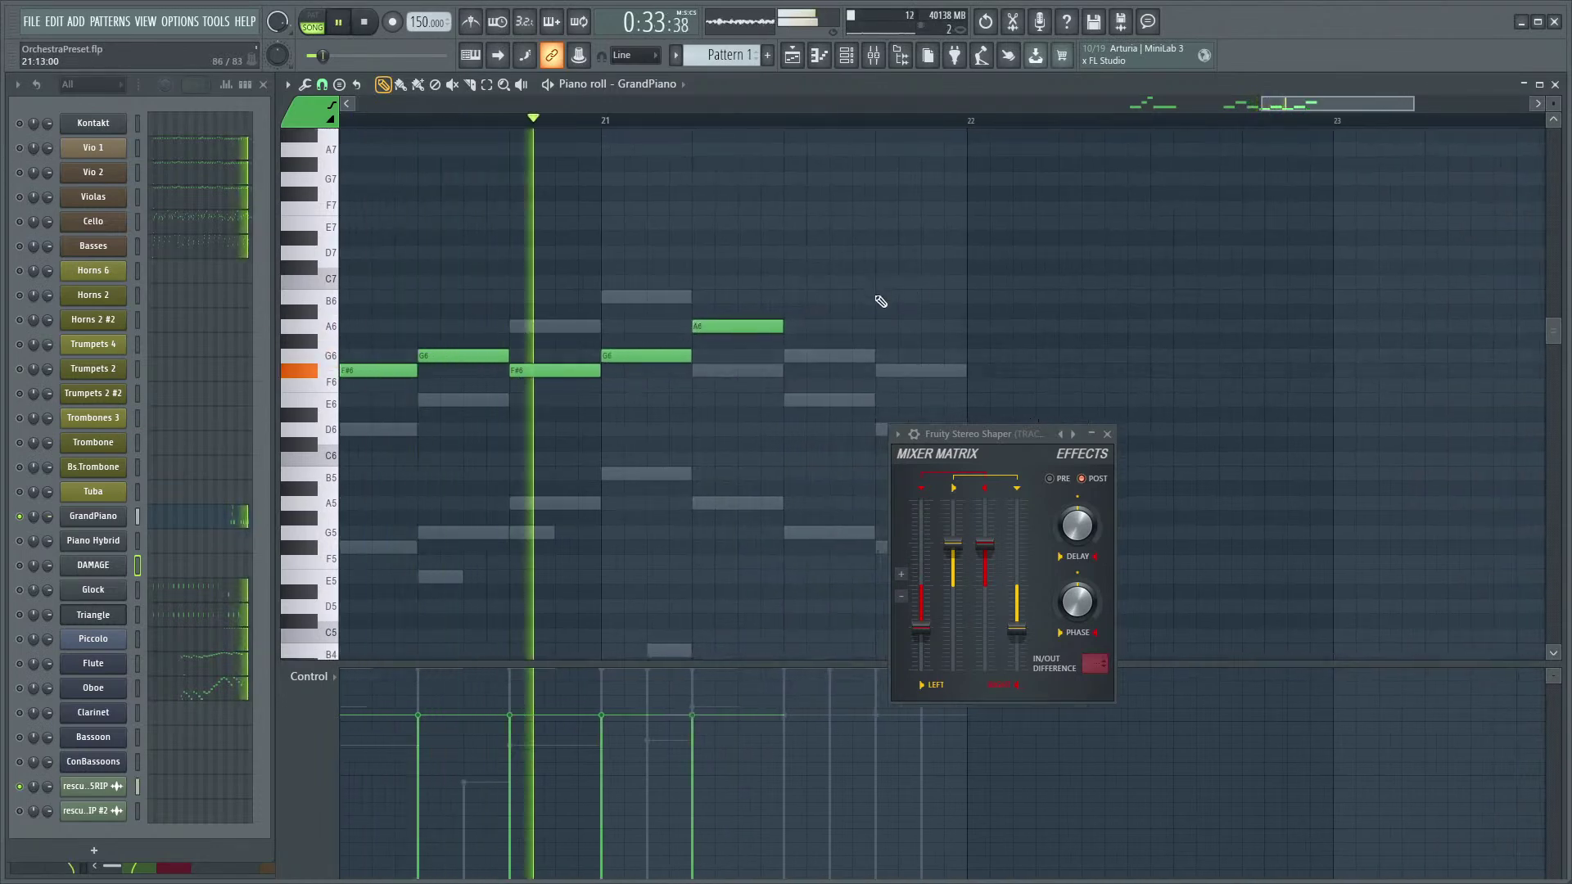
key(space)
click(801, 356)
click(893, 327)
key(space)
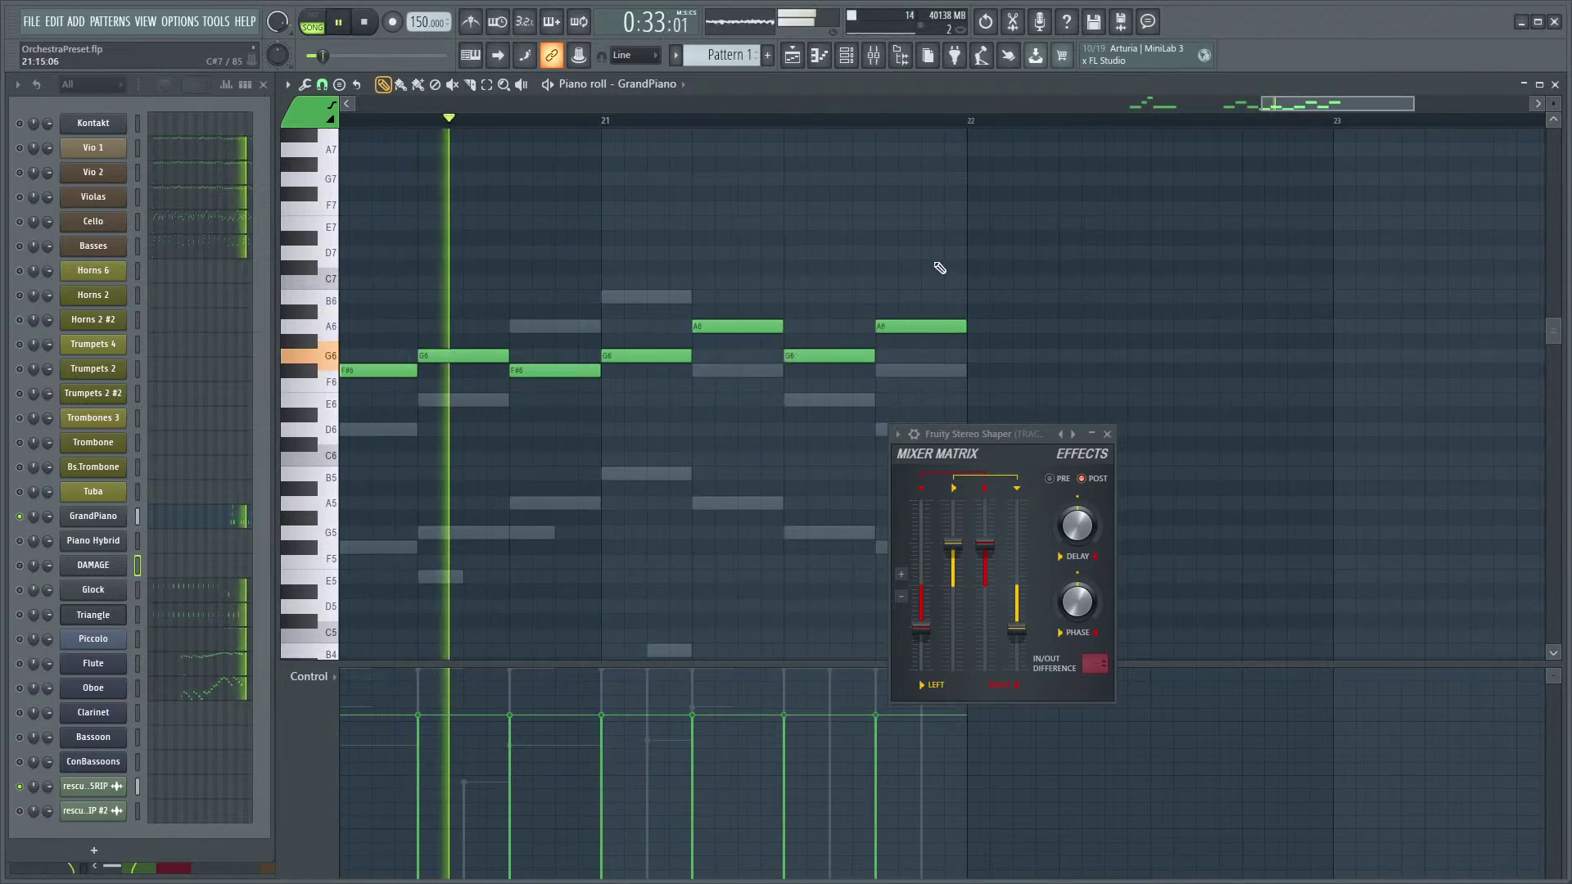
key(space)
- Play the new GrandPiano phrase from the middle of bar 19 together with the reference clip
scroll(847, 251, down, 5)
key(F9)
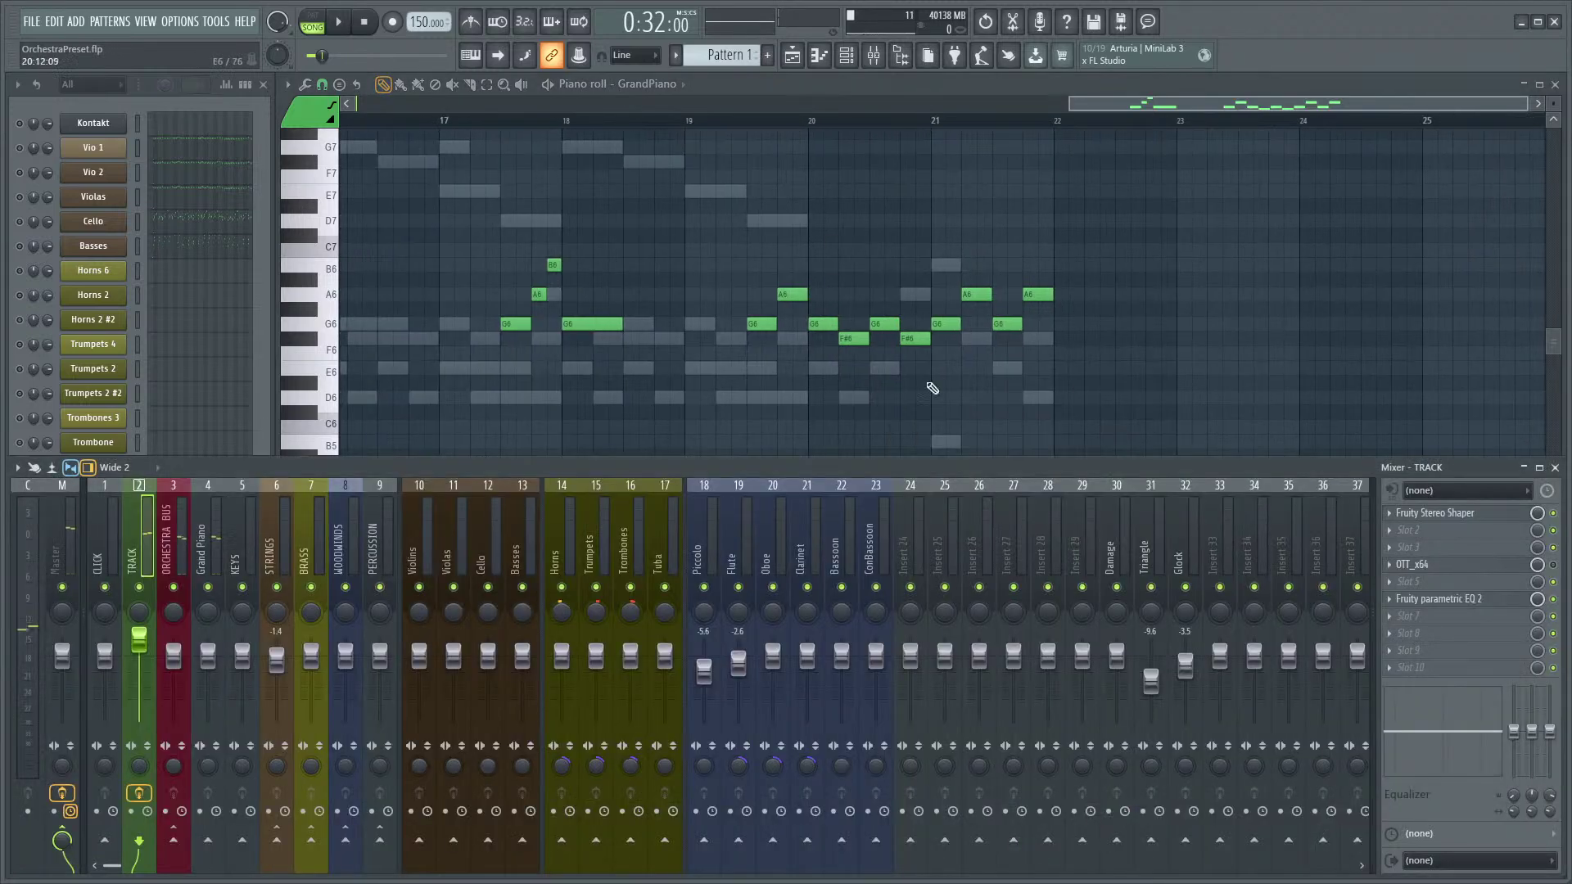
click(894, 88)
key(space)
click(741, 123)
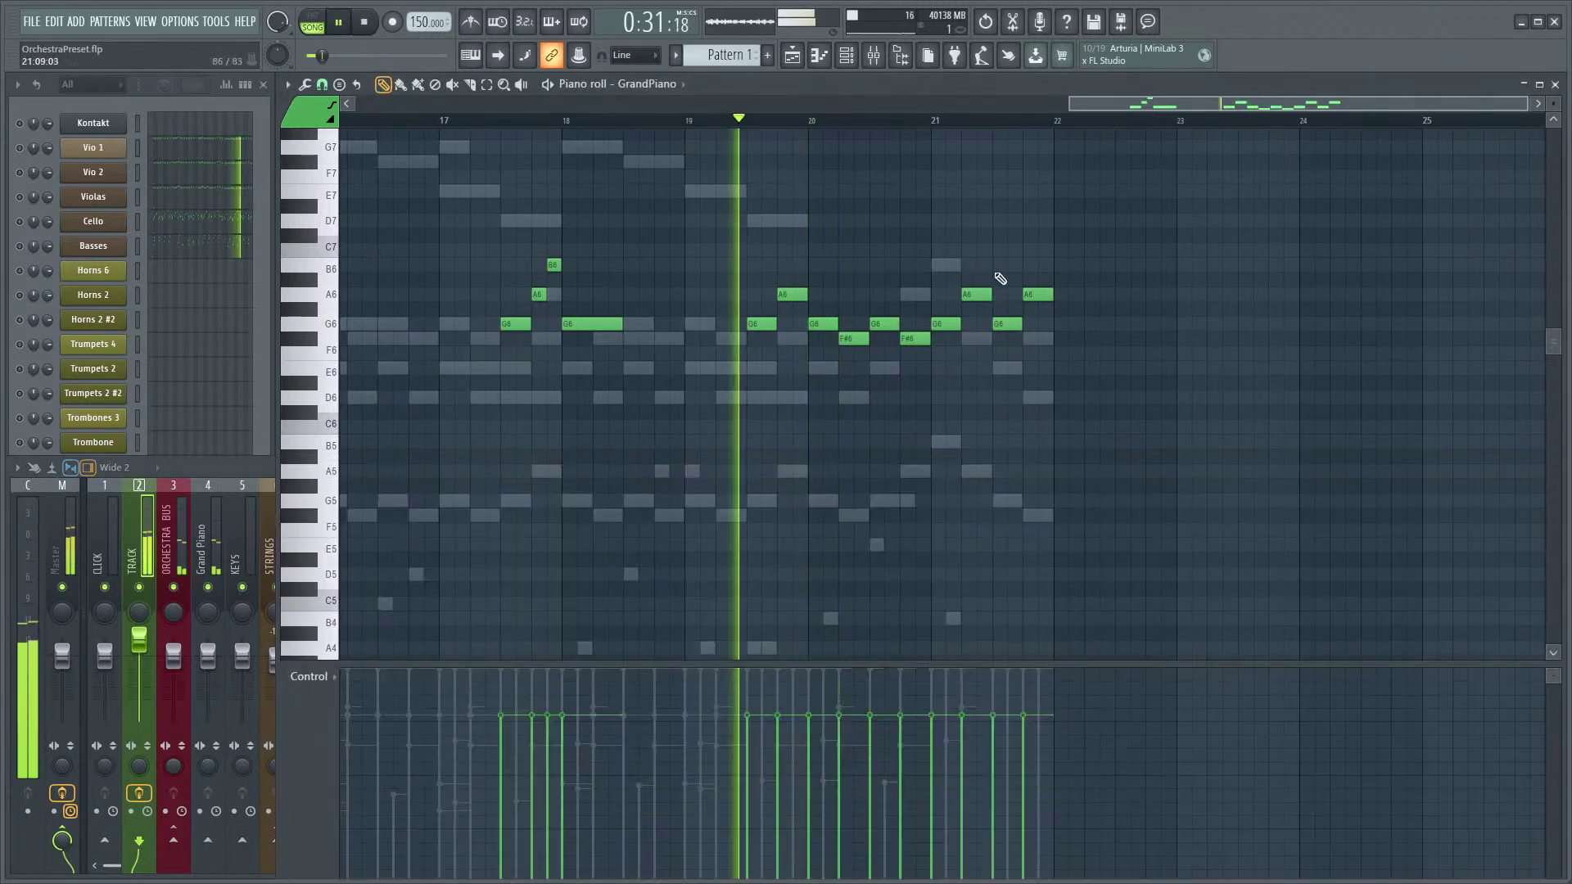
scroll(792, 410, up, 2)
key(space)
- Move the GrandPiano phrase from the middle of bar 19 through bar 21 down an octave and save the project
drag(882, 491, 761, 421)
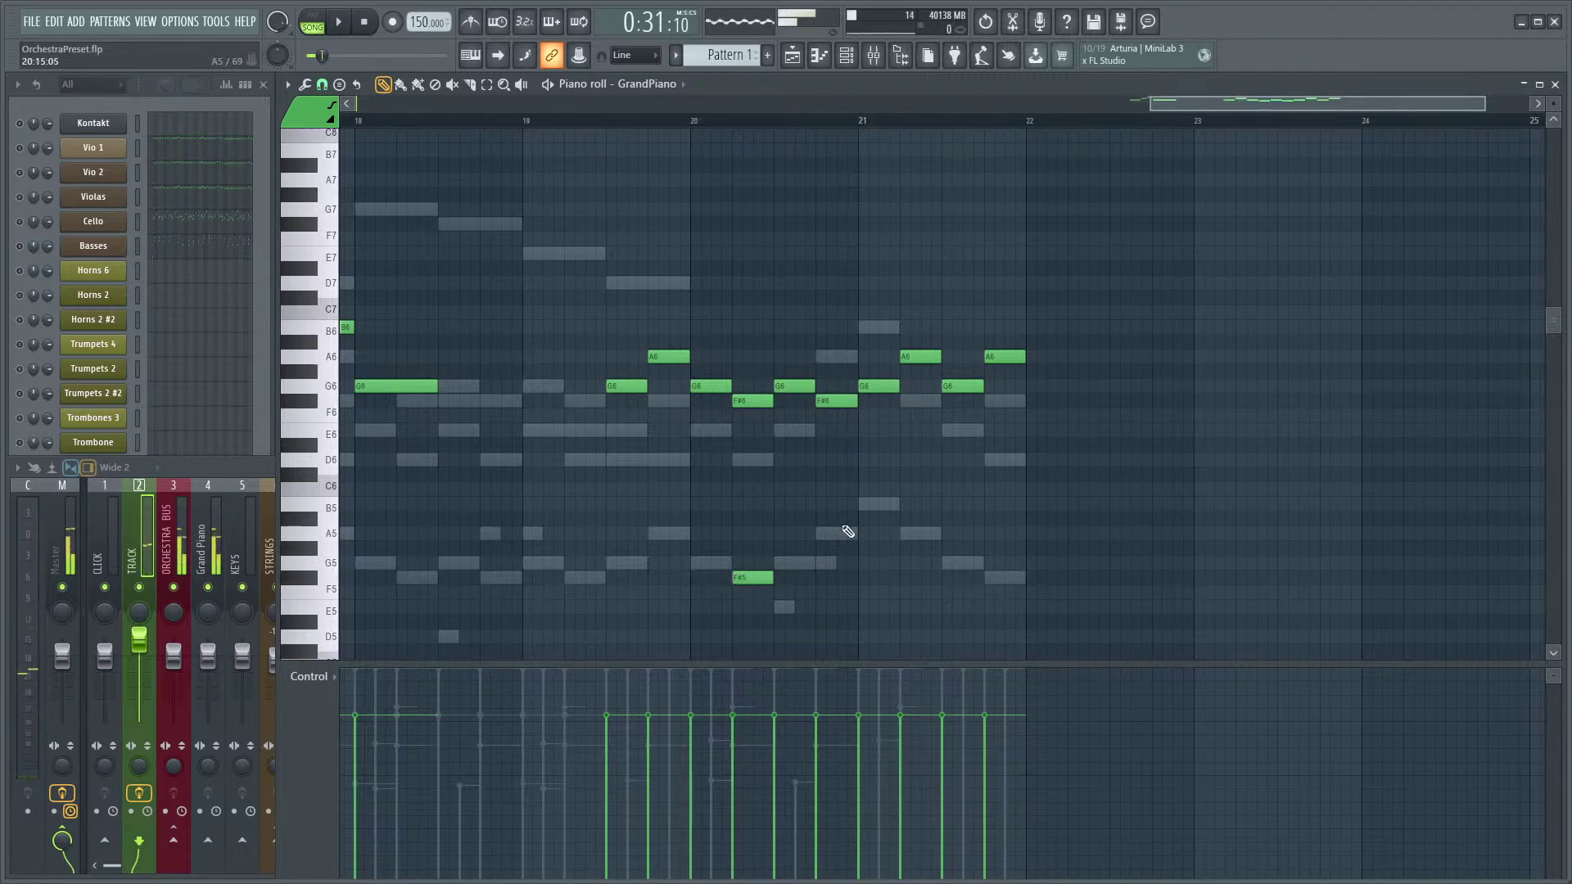
drag(1125, 233, 636, 459)
key(ctrl+Down)
key(space)
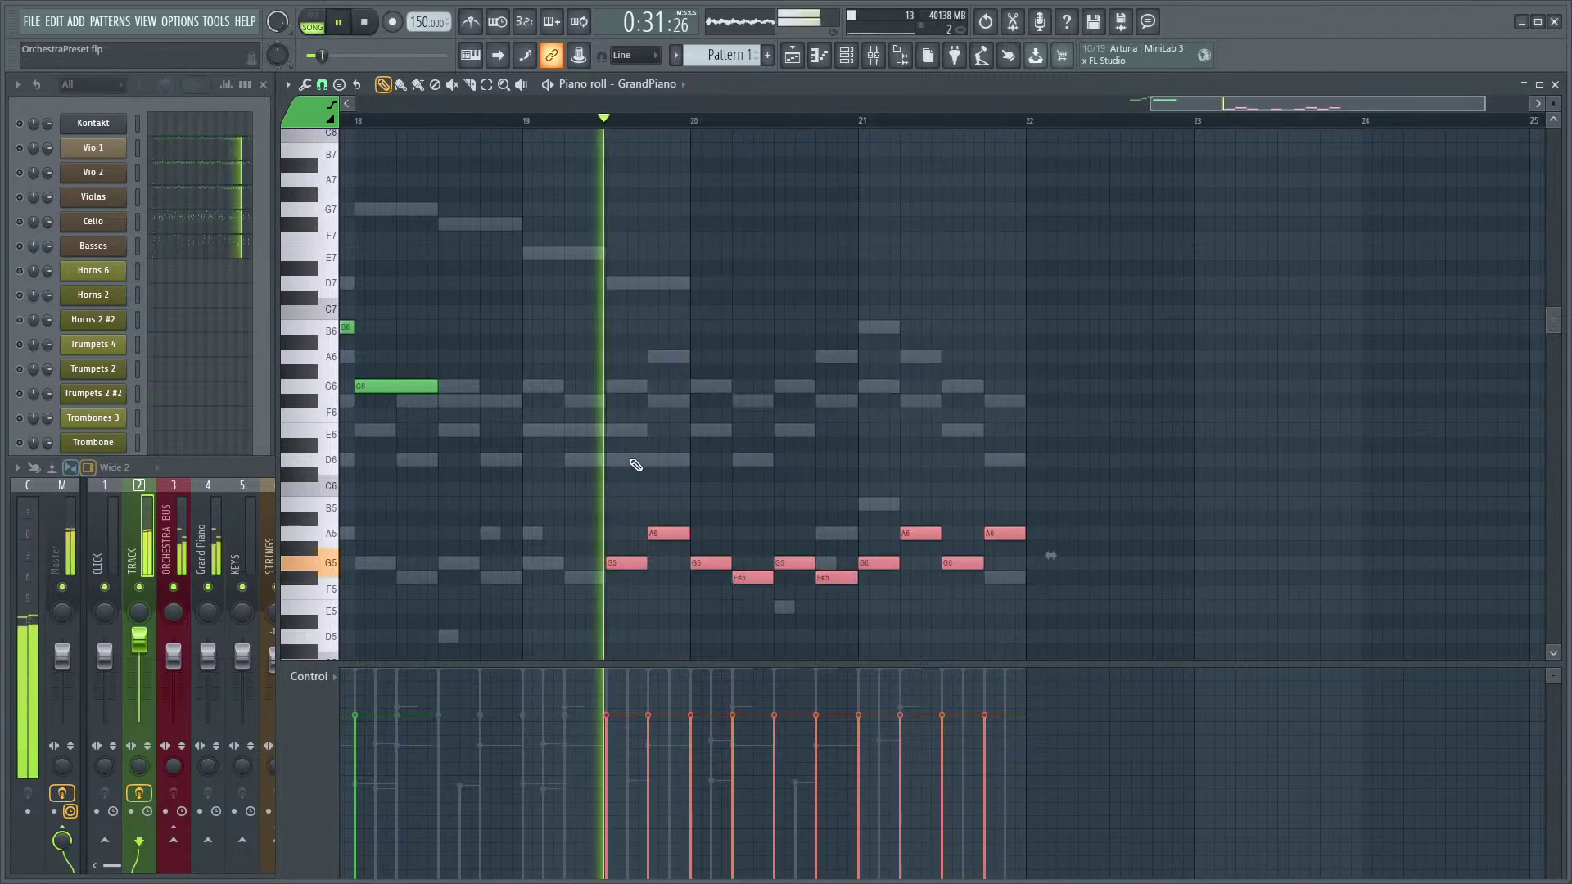
click(116, 123)
key(ctrl+s)
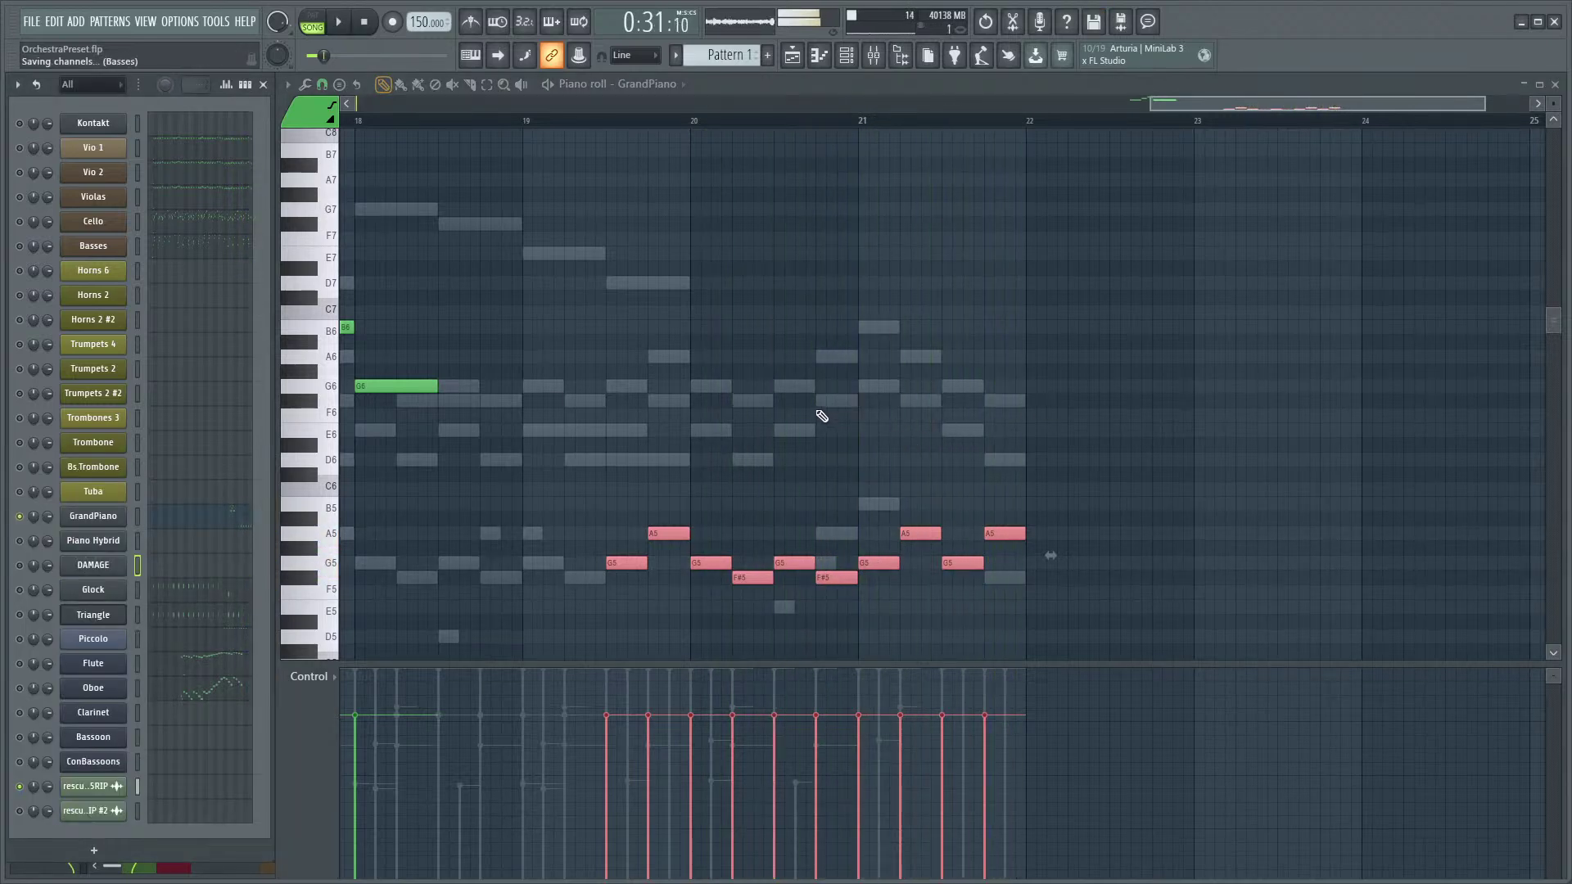
scroll(822, 416, down, 3)
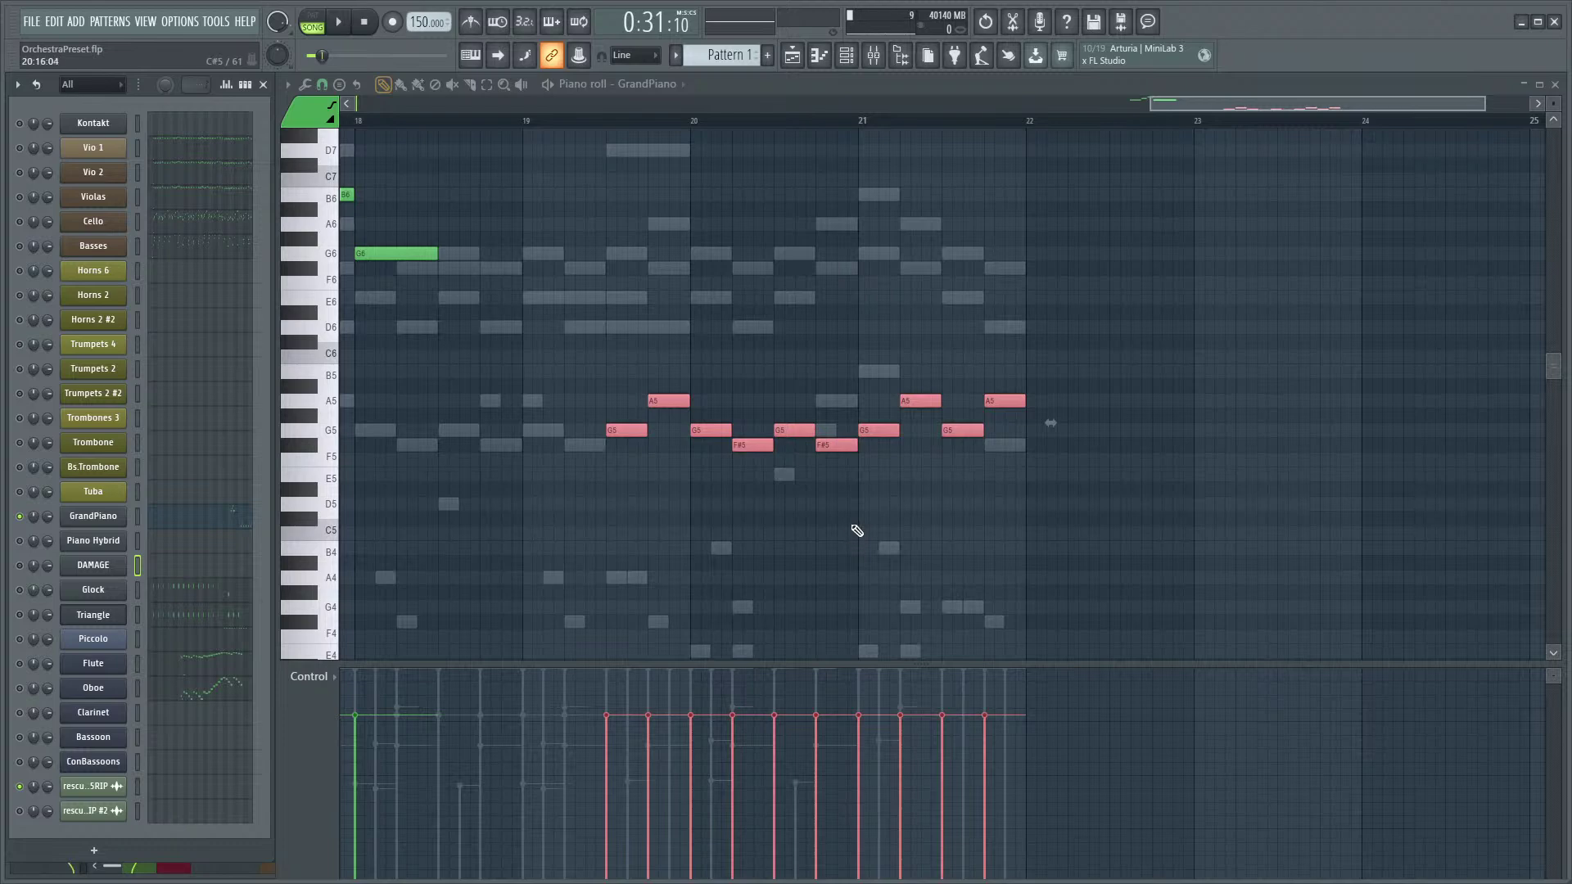
mouse_move(863, 492)
mouse_down()
mouse_move(930, 544)
mouse_move(962, 547)
mouse_move(916, 526)
mouse_up()
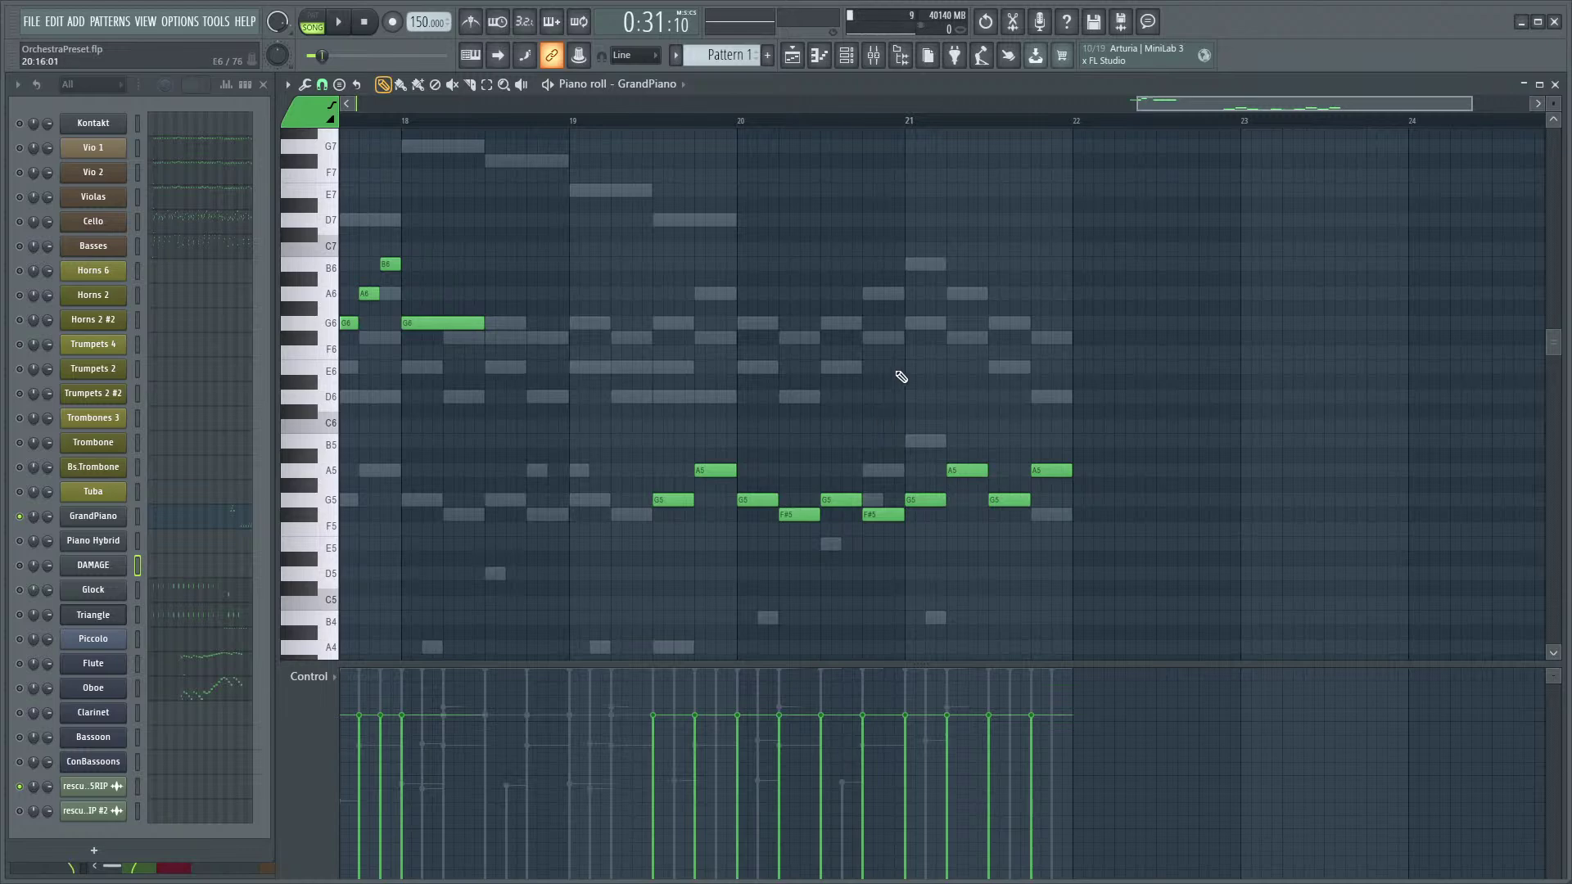
mouse_move(845, 484)
mouse_down()
mouse_move(838, 410)
mouse_move(793, 434)
mouse_move(867, 400)
mouse_move(884, 483)
mouse_move(892, 396)
mouse_move(871, 382)
mouse_up()
drag(869, 473, 875, 427)
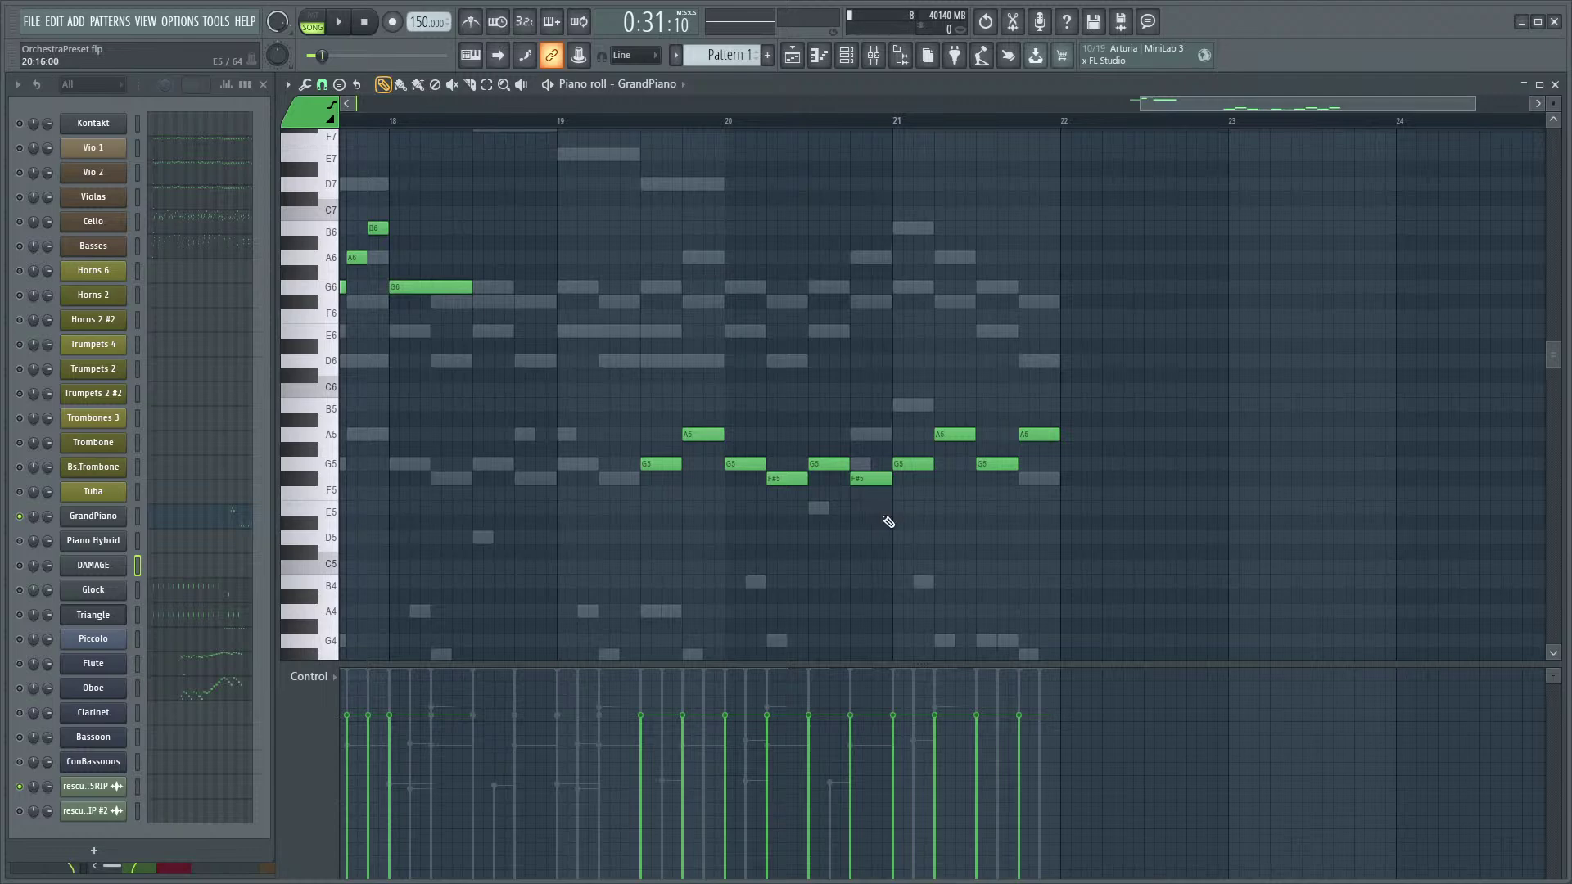
drag(929, 563, 989, 544)
drag(973, 429, 675, 368)
- Replay the passage from the middle of bar 19 several times, comparing the GrandPiano phrase with the reference clip
key(space)
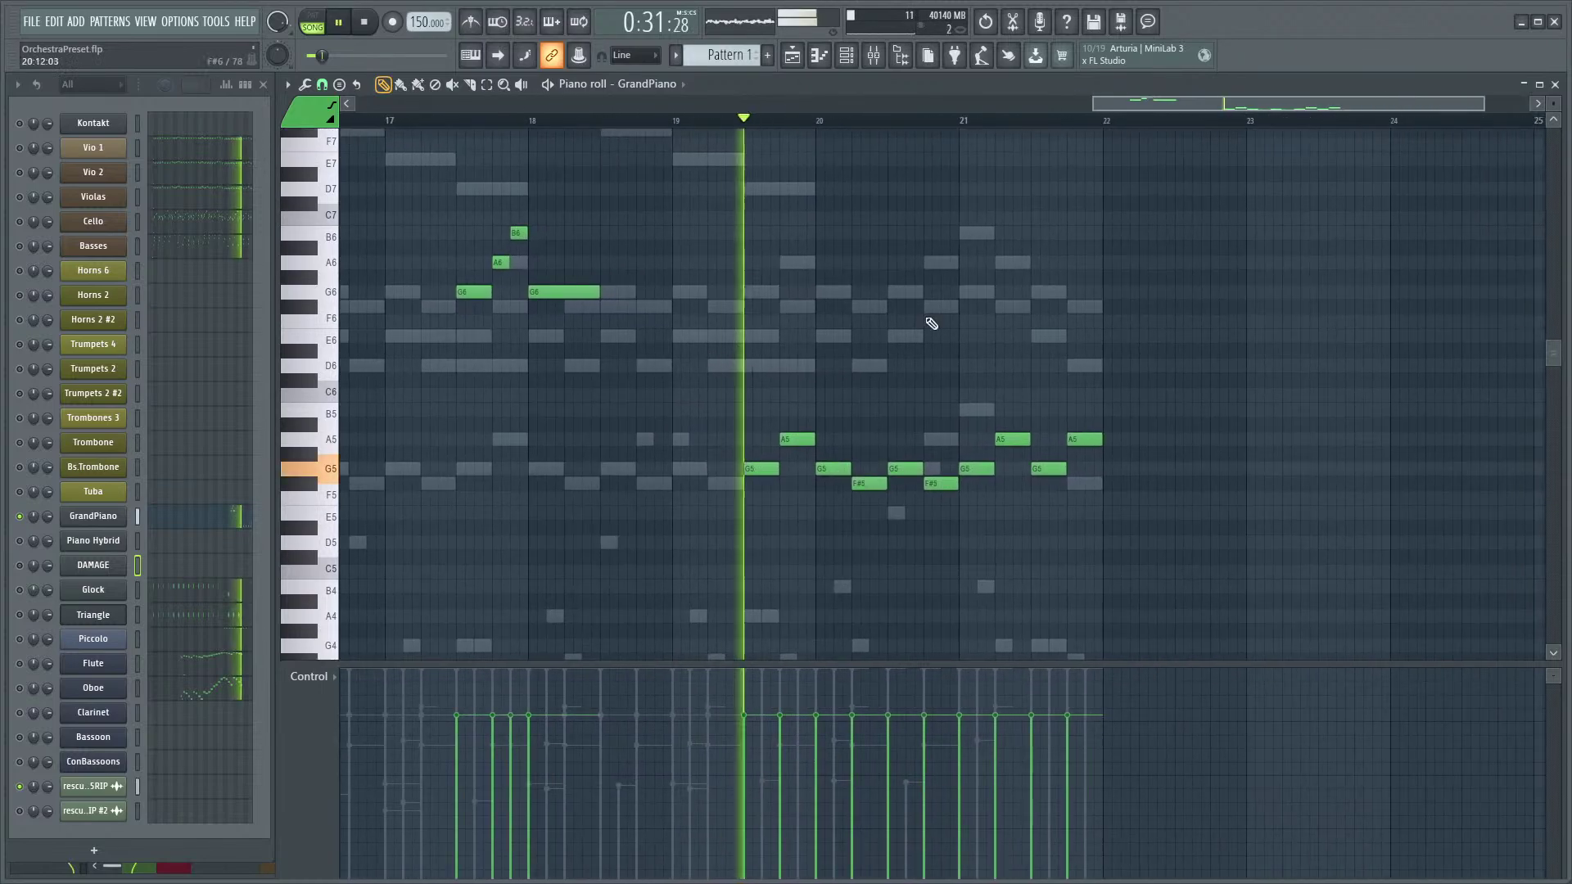
key(space)
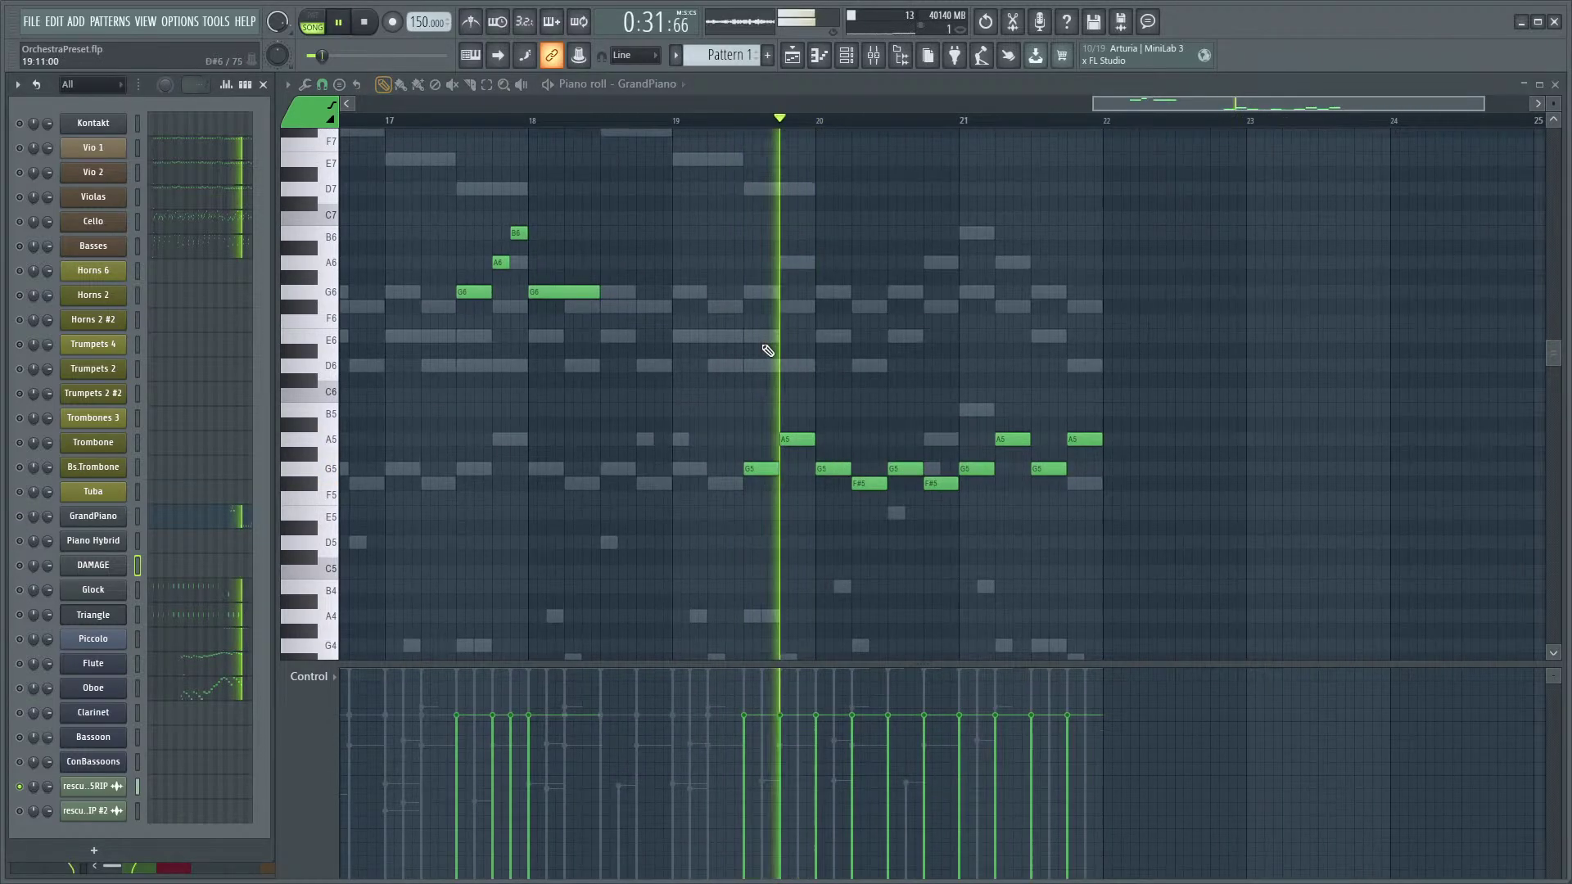
key(space)
ctrl+scroll(954, 371, up, 3)
key(space)
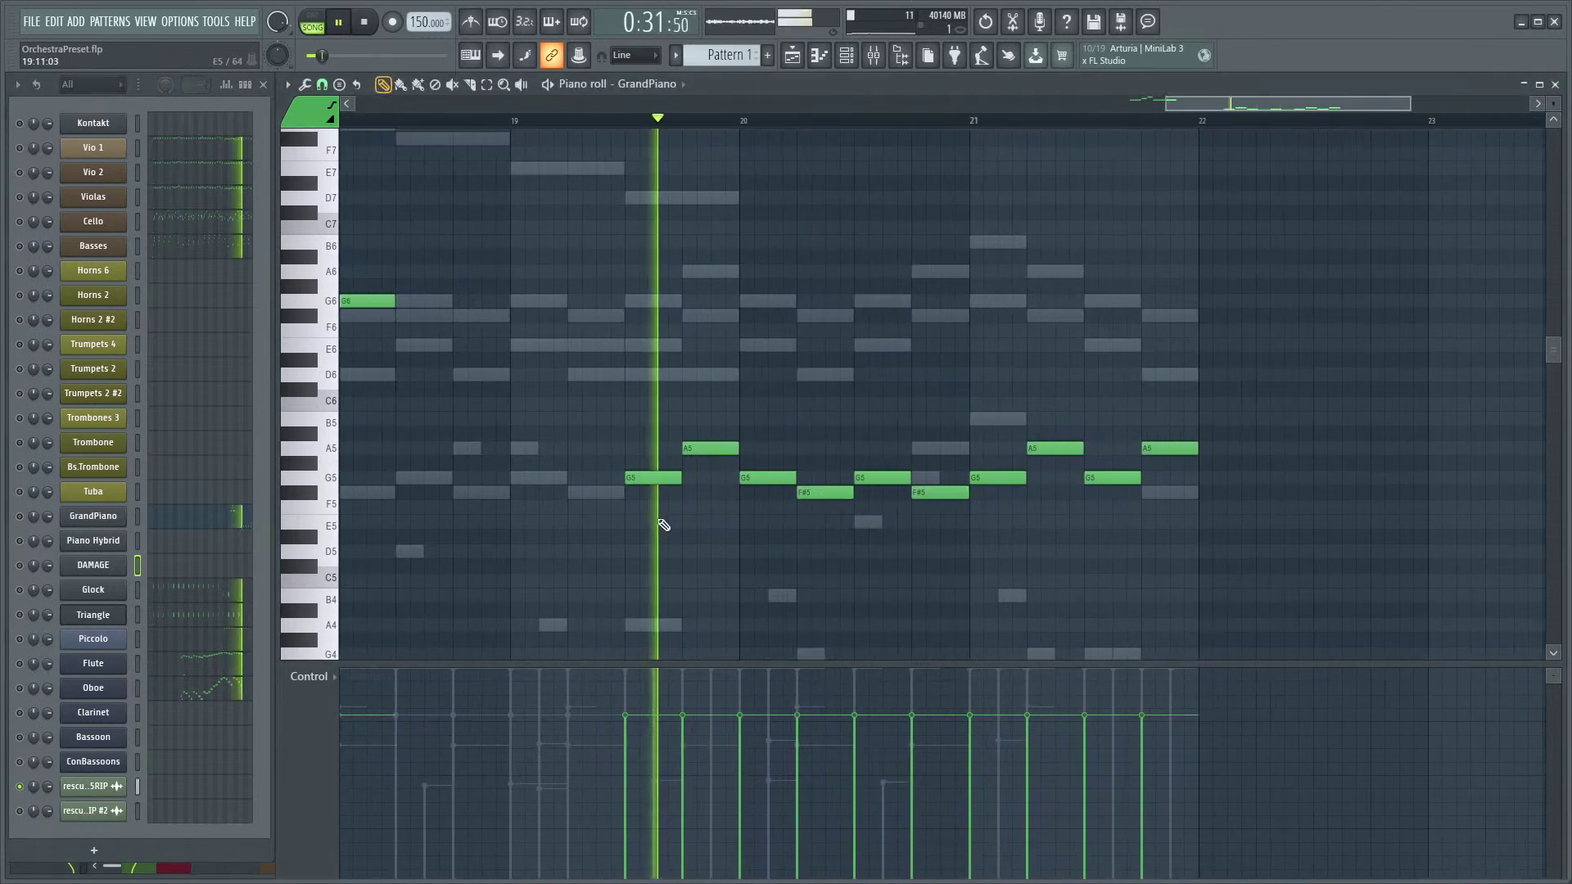
key(space)
click(713, 434)
right_click(726, 440)
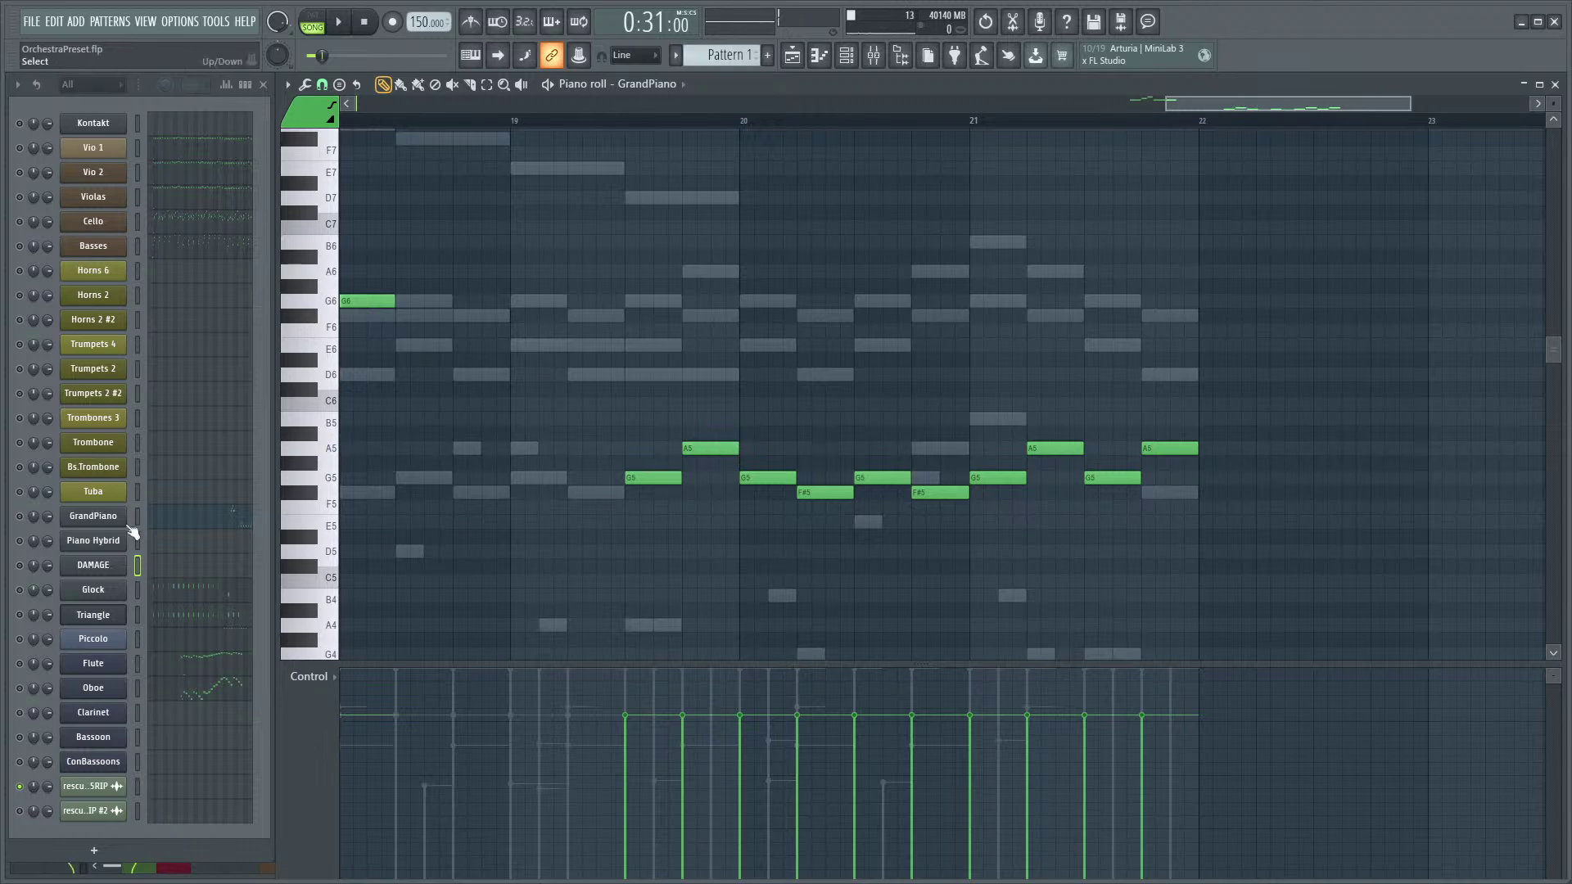
- Check the GrandPiano instrument's mixer routing, select the Grand Piano mixer track and play the passage
click(92, 518)
click(58, 108)
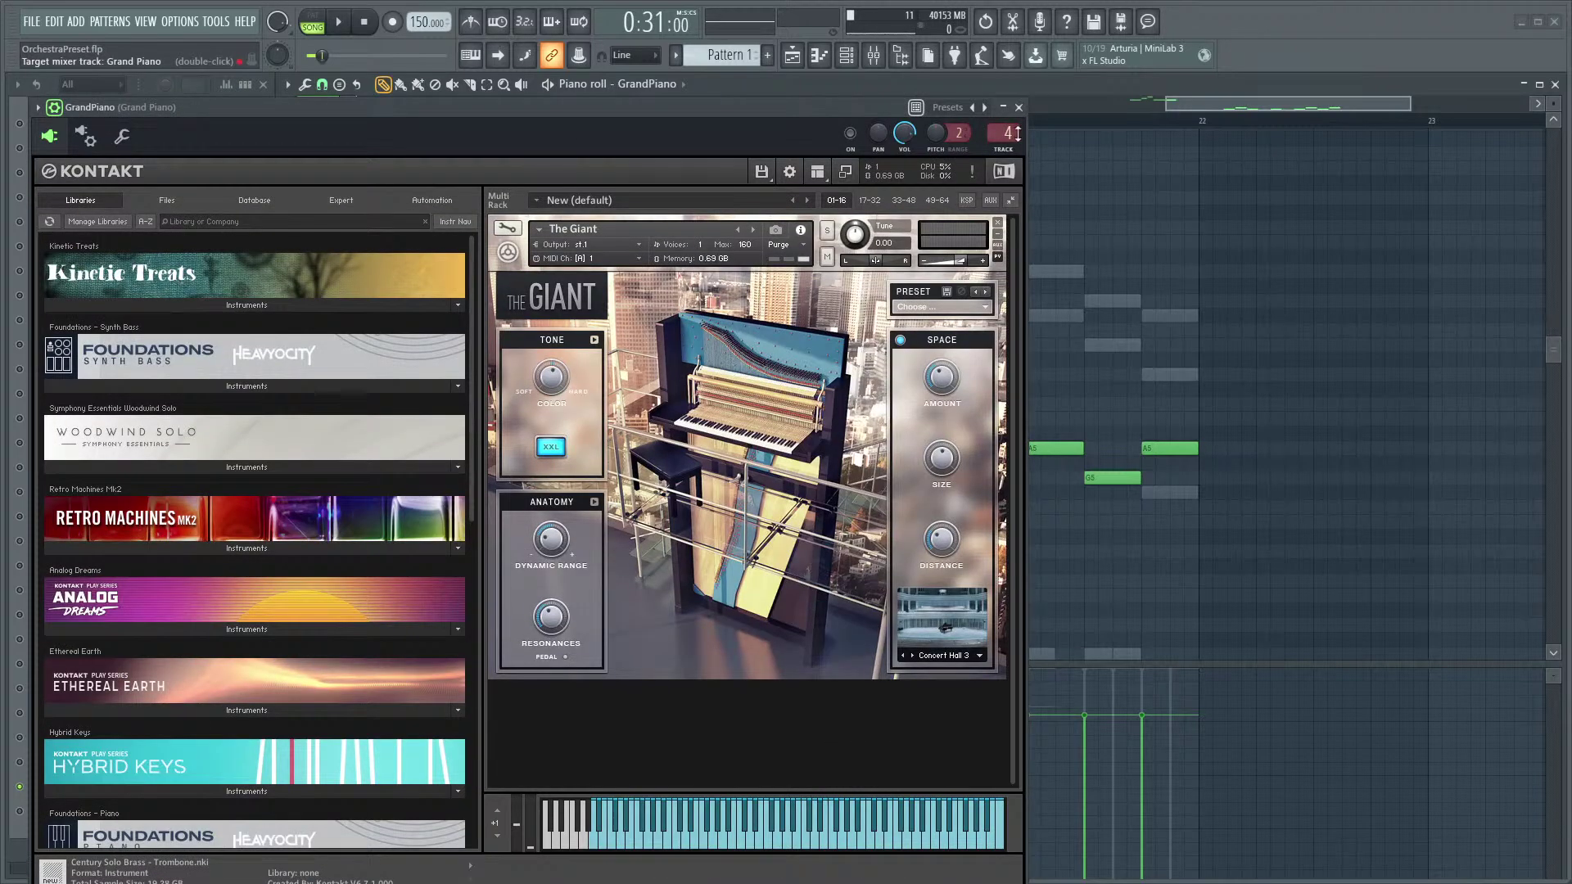
click(1018, 107)
key(F9)
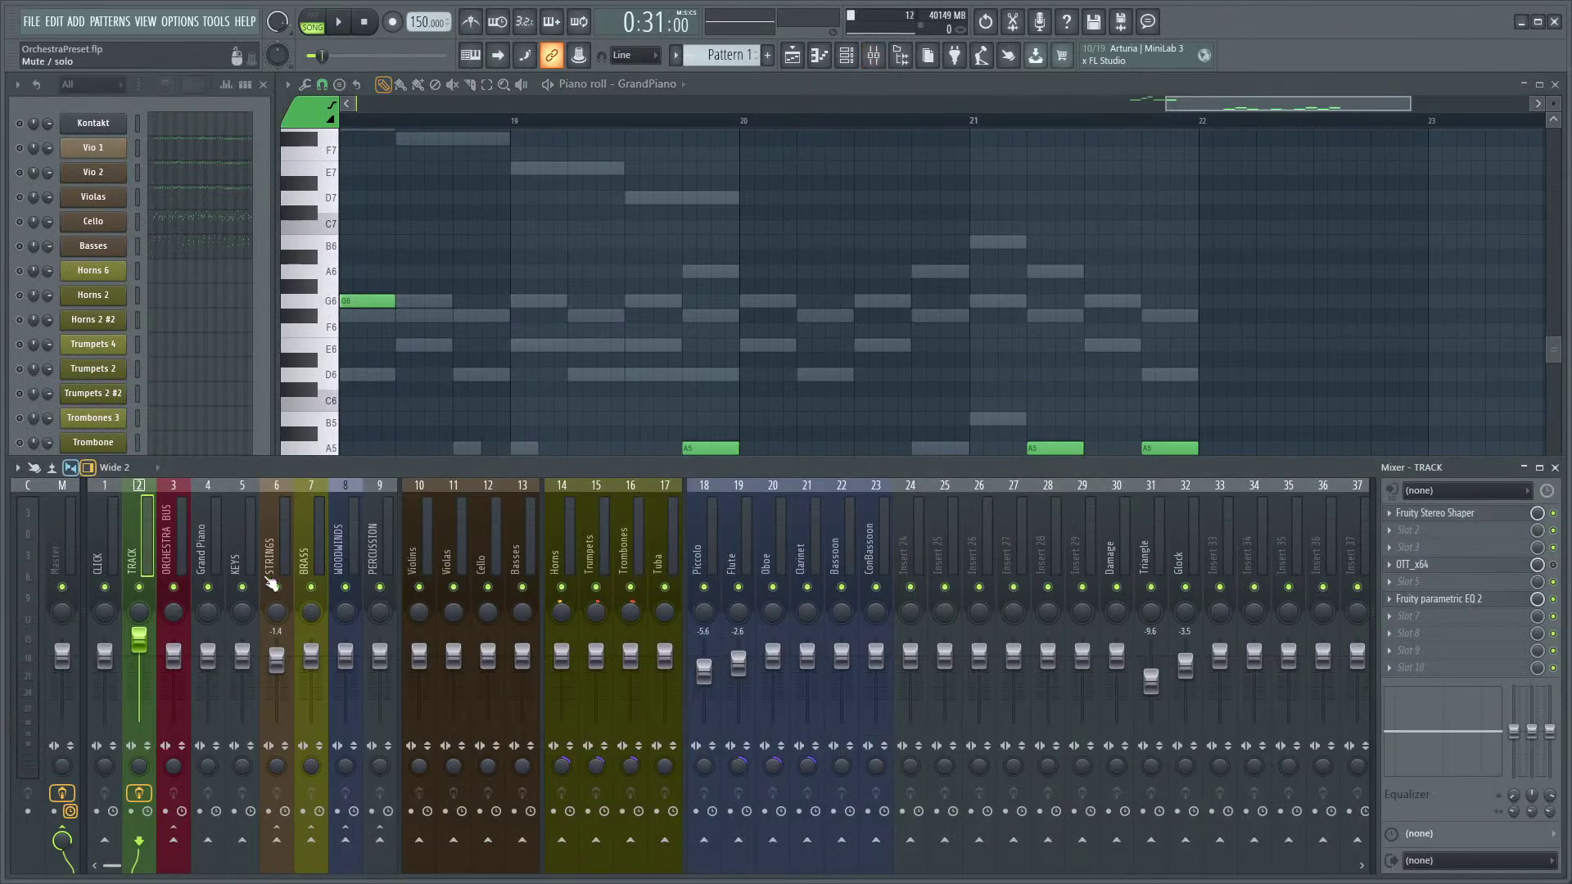
click(242, 557)
click(206, 557)
key(space)
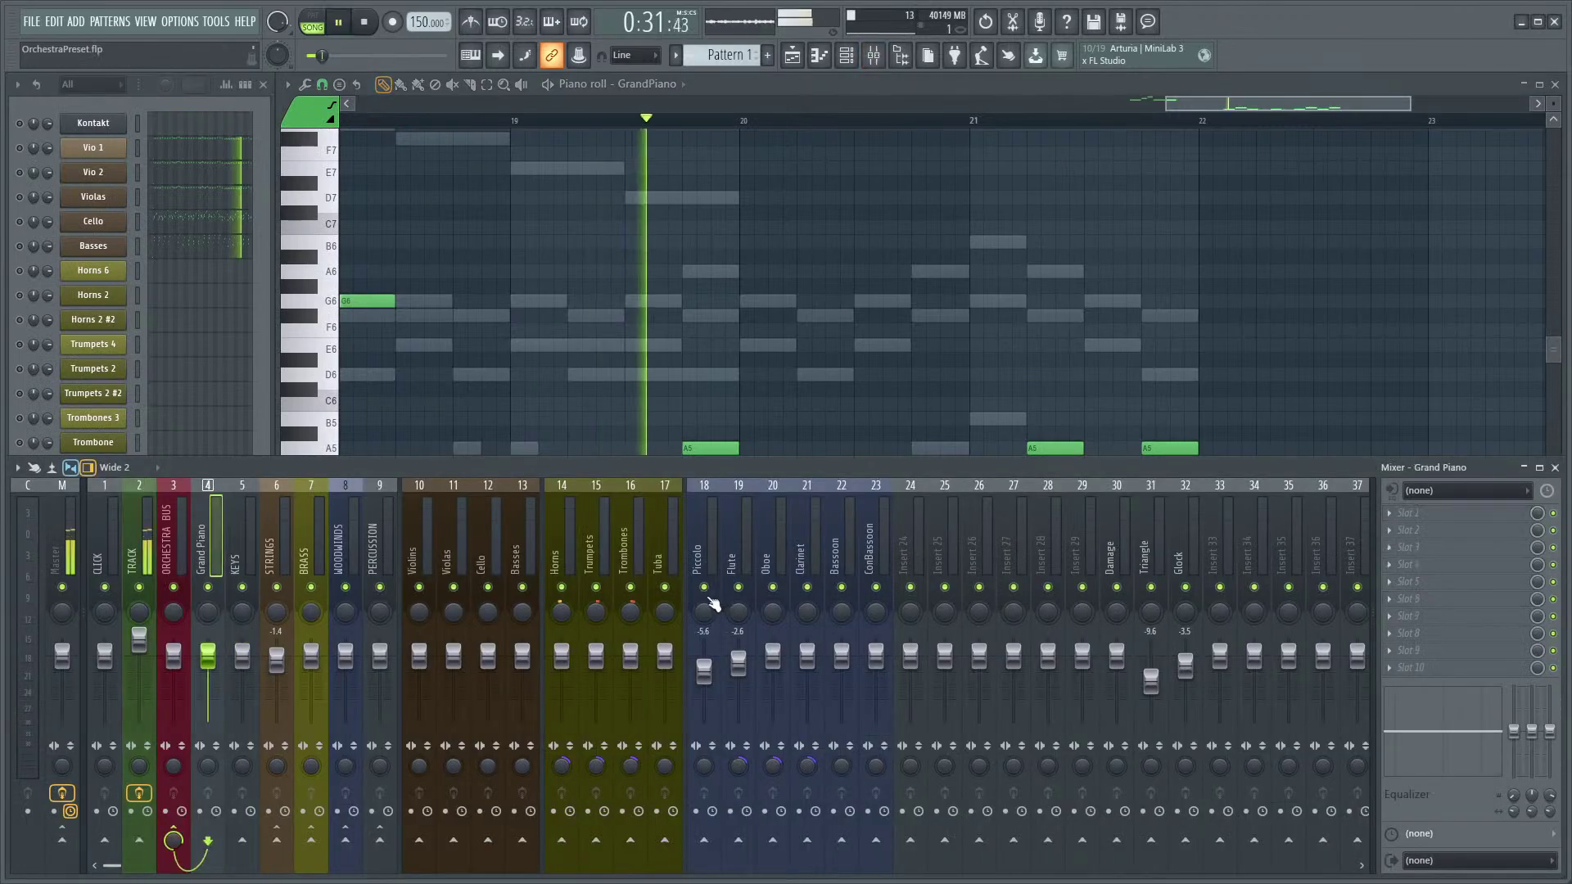
key(space)
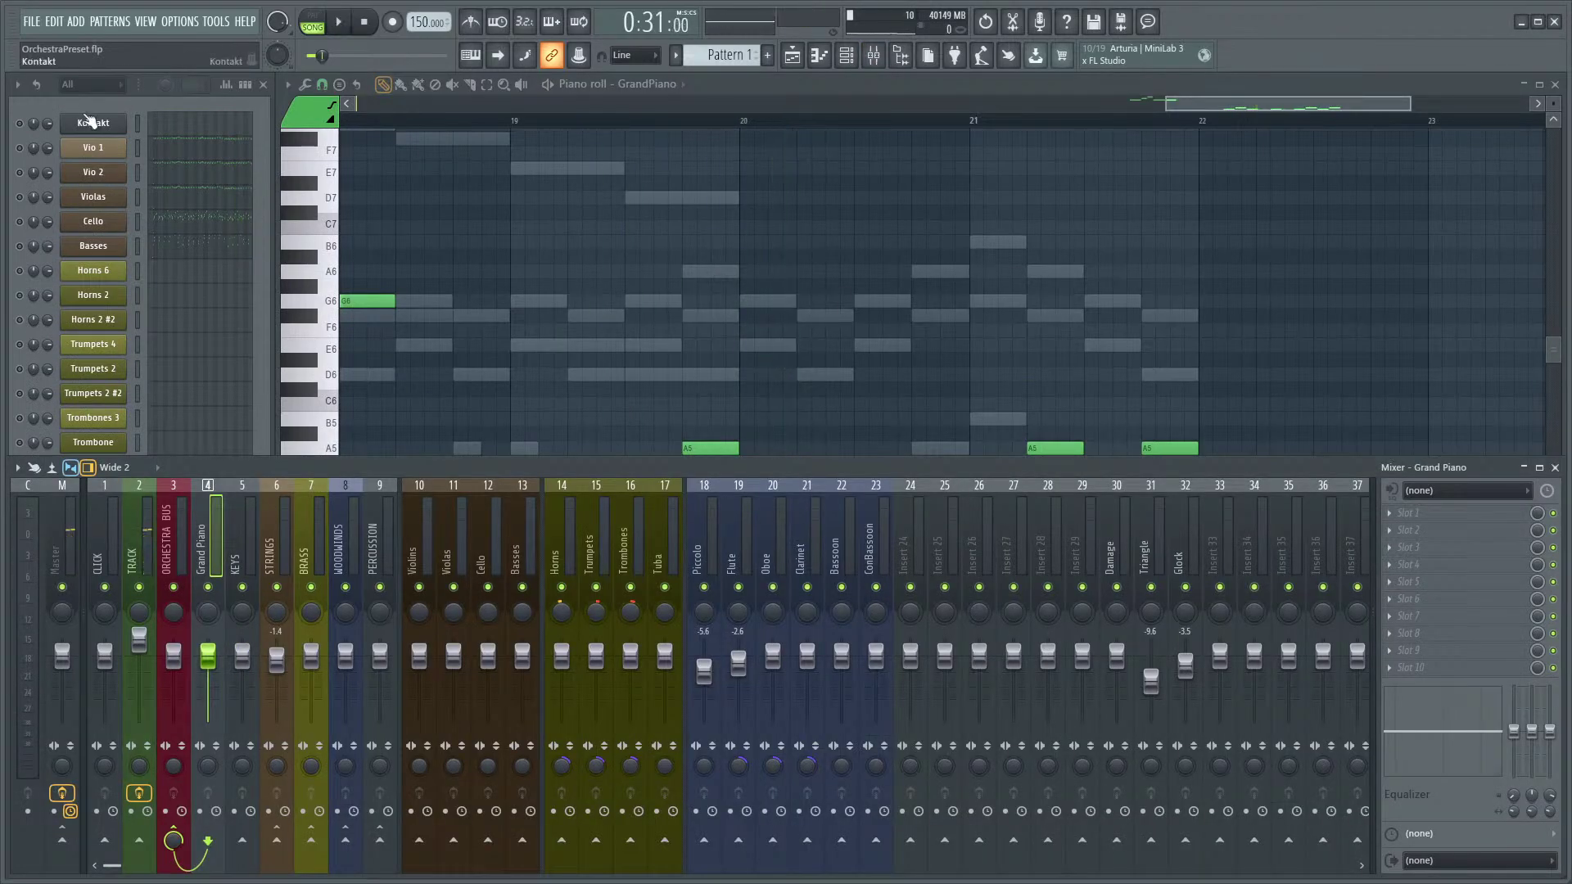
- Switch playback from the reference clip to the GrandPiano channel and audition its phrase from the middle of bar 19
key(F6)
click(19, 516)
key(space)
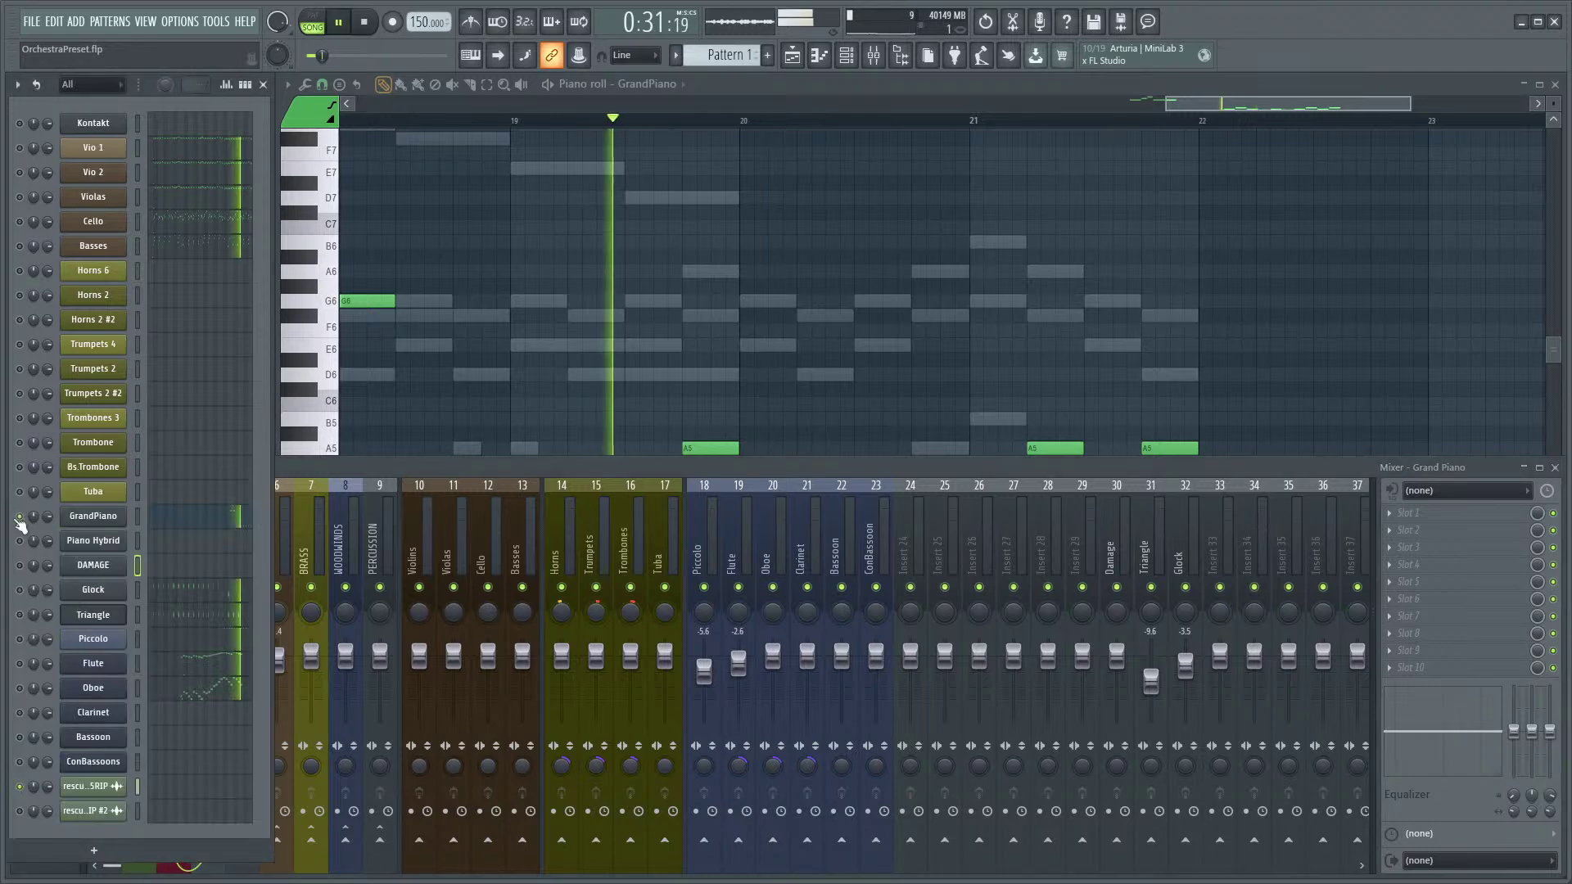
key(space)
key(space)
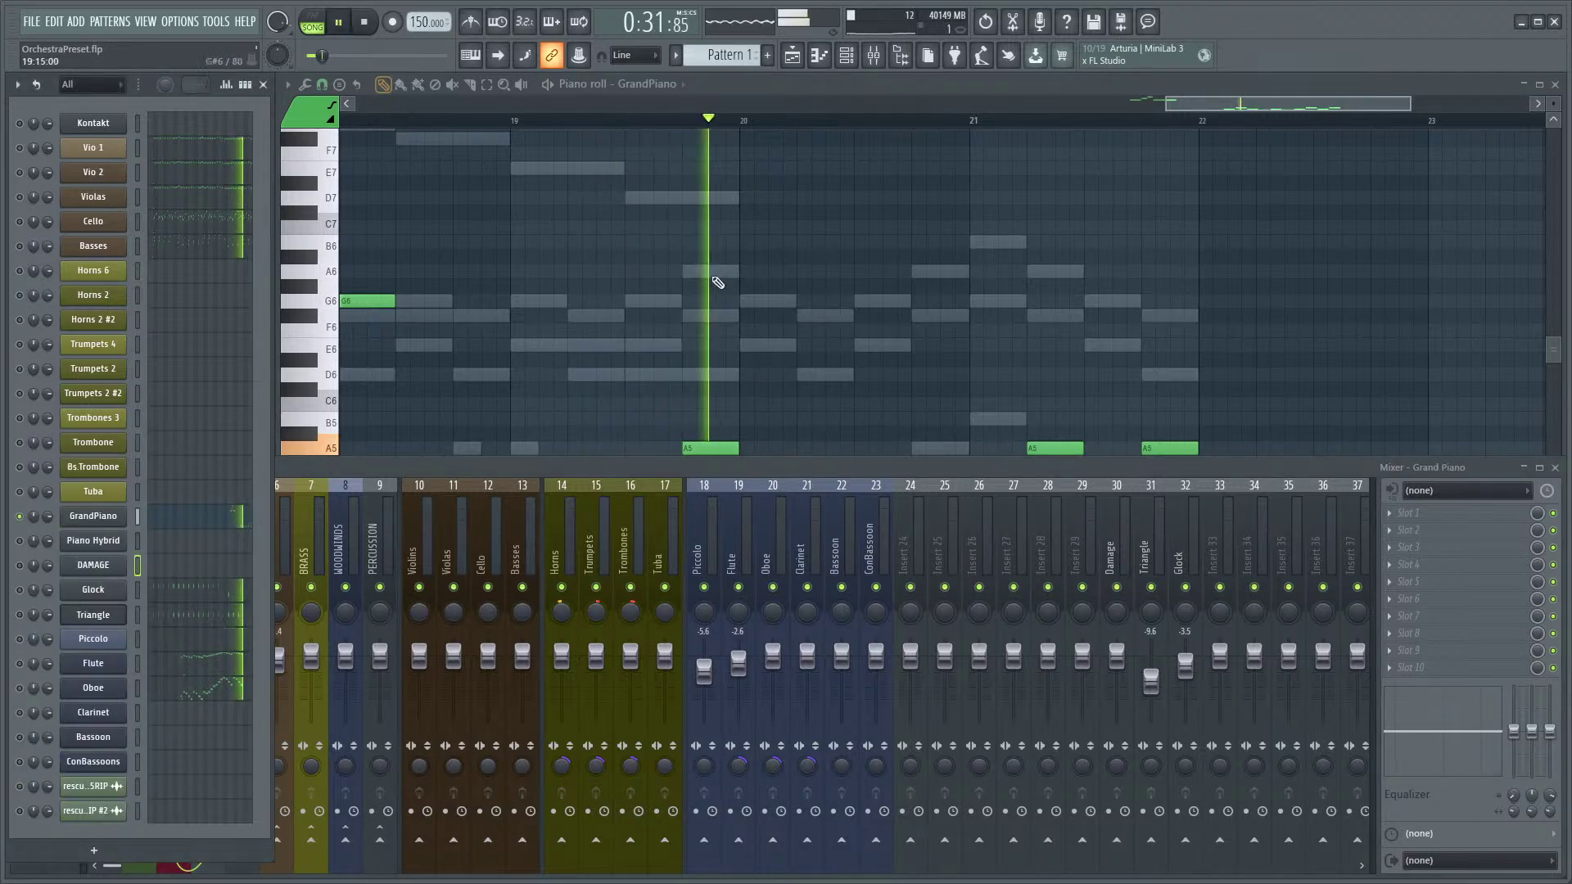
- Show the mixer and check the Grand Piano track's output during playback
key(F9)
key(space)
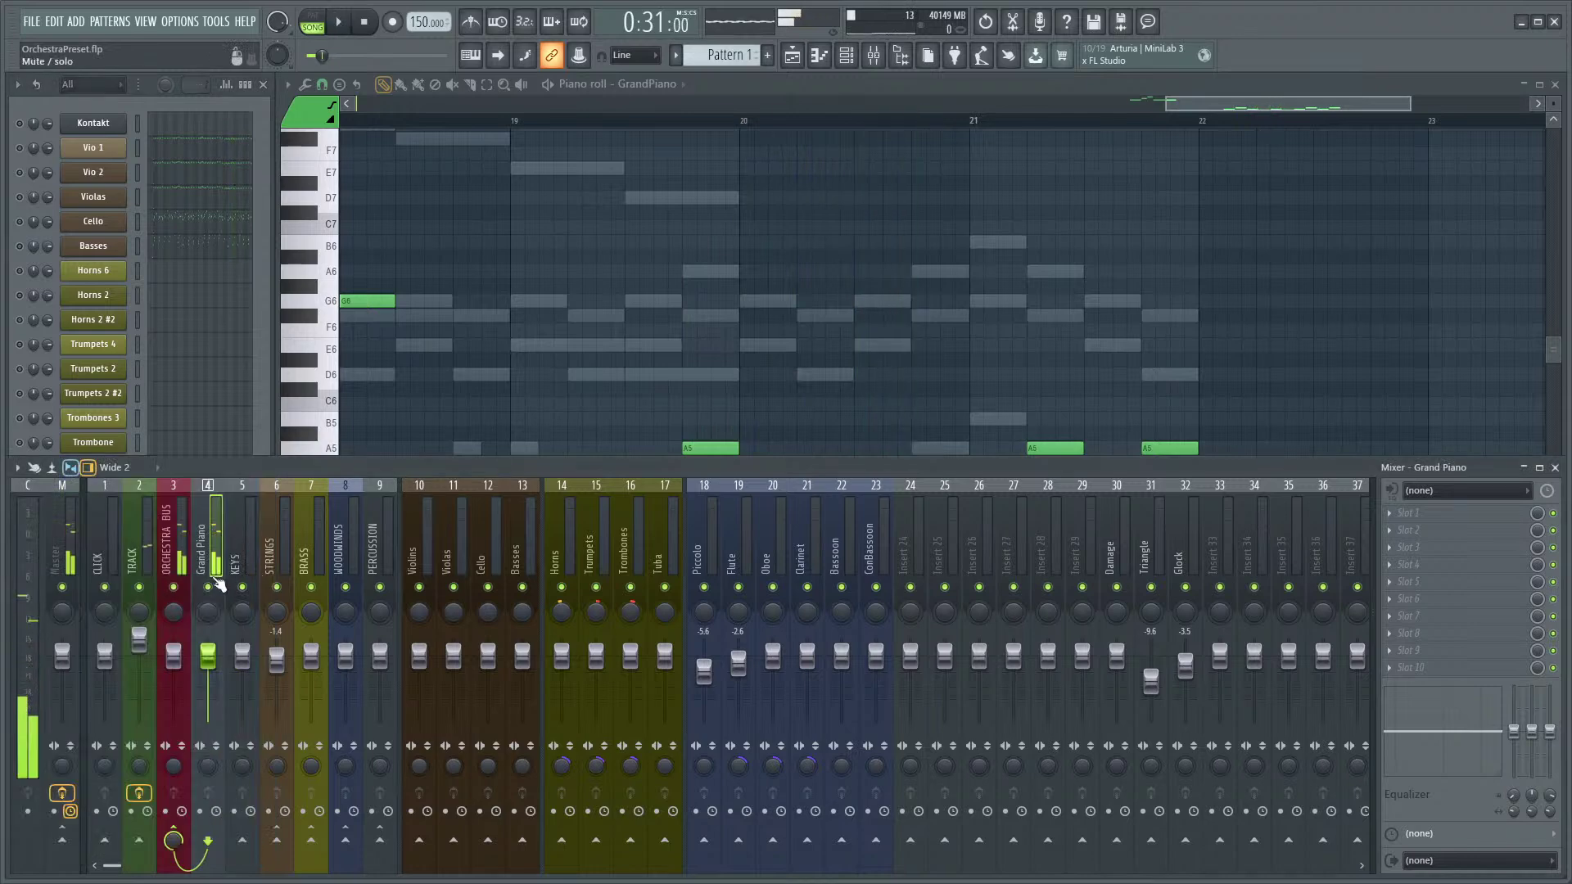
click(184, 565)
click(211, 565)
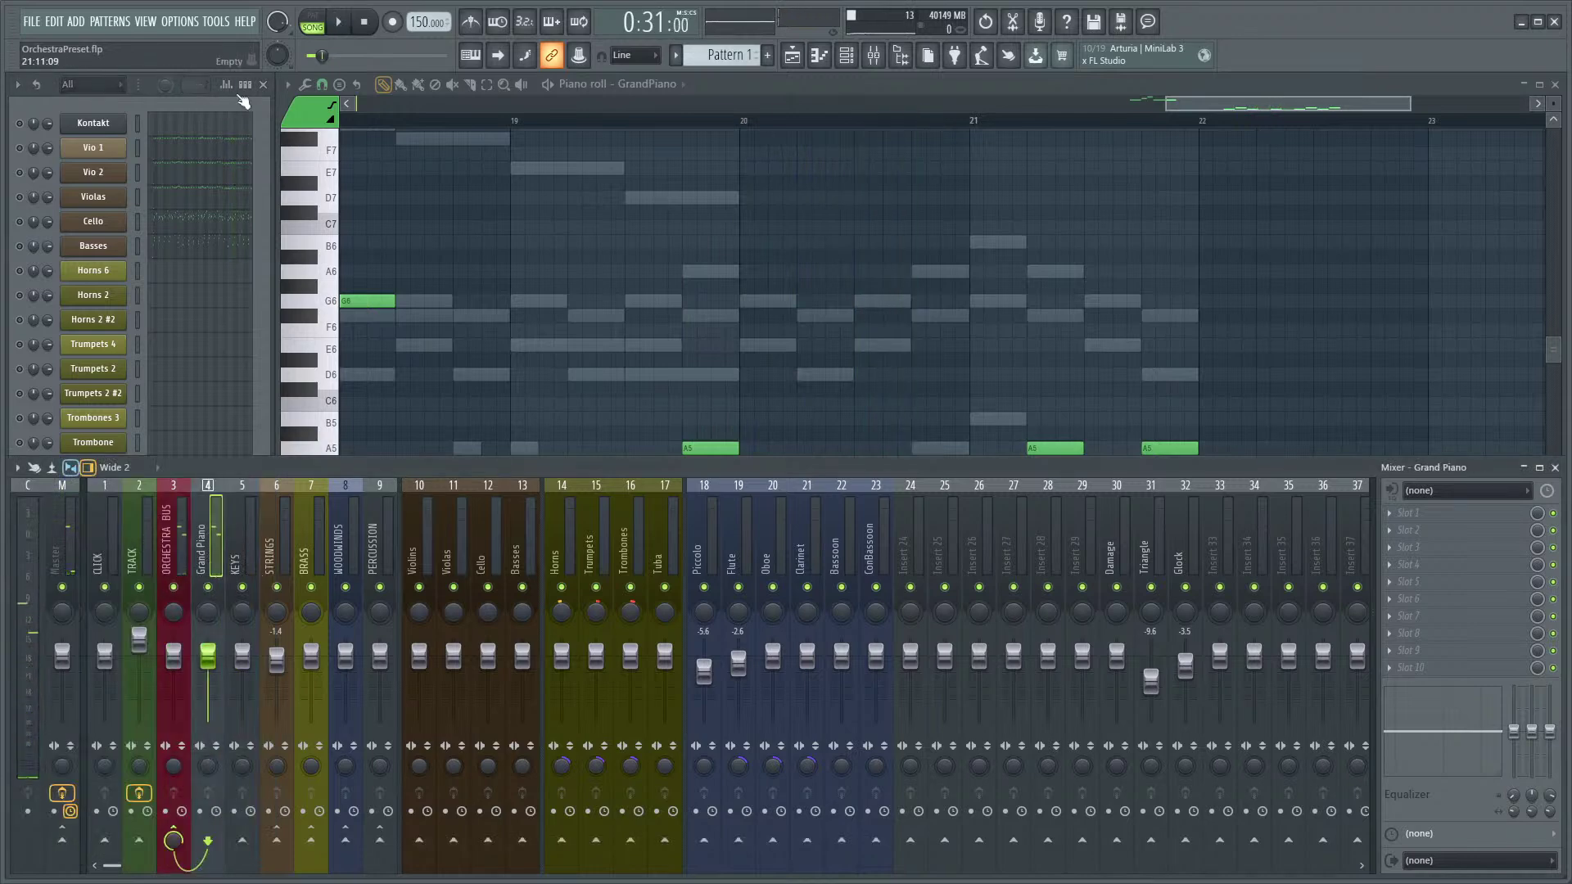
- Adjust the Amount and Distance of the Space reverb in GrandPiano's The Giant instrument during playback, and close the instrument
click(202, 113)
click(107, 524)
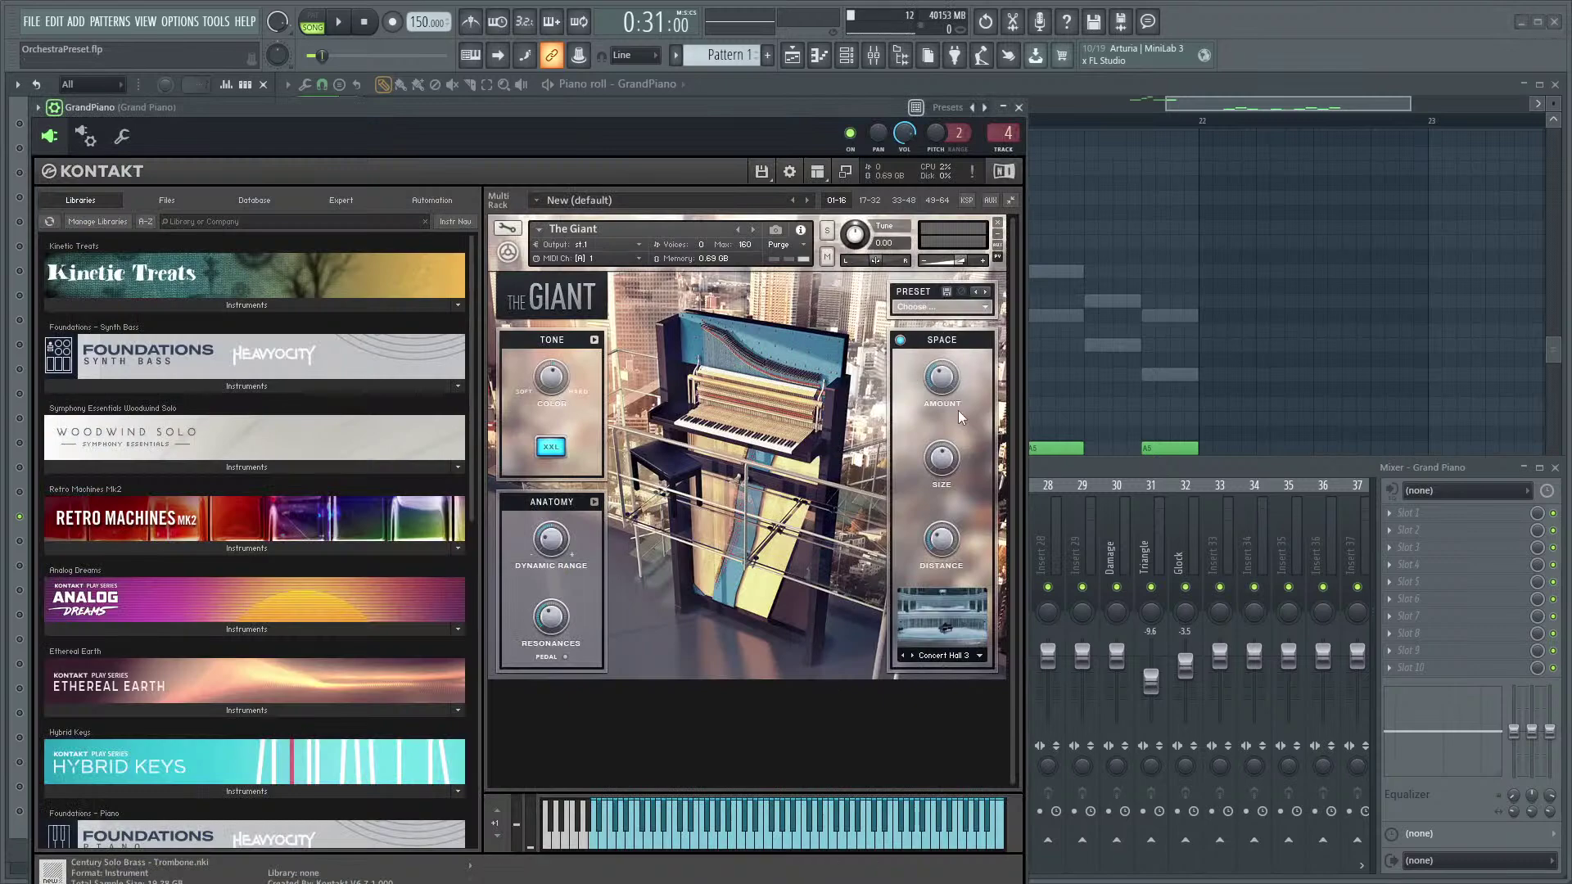
key(space)
drag(945, 404, 953, 354)
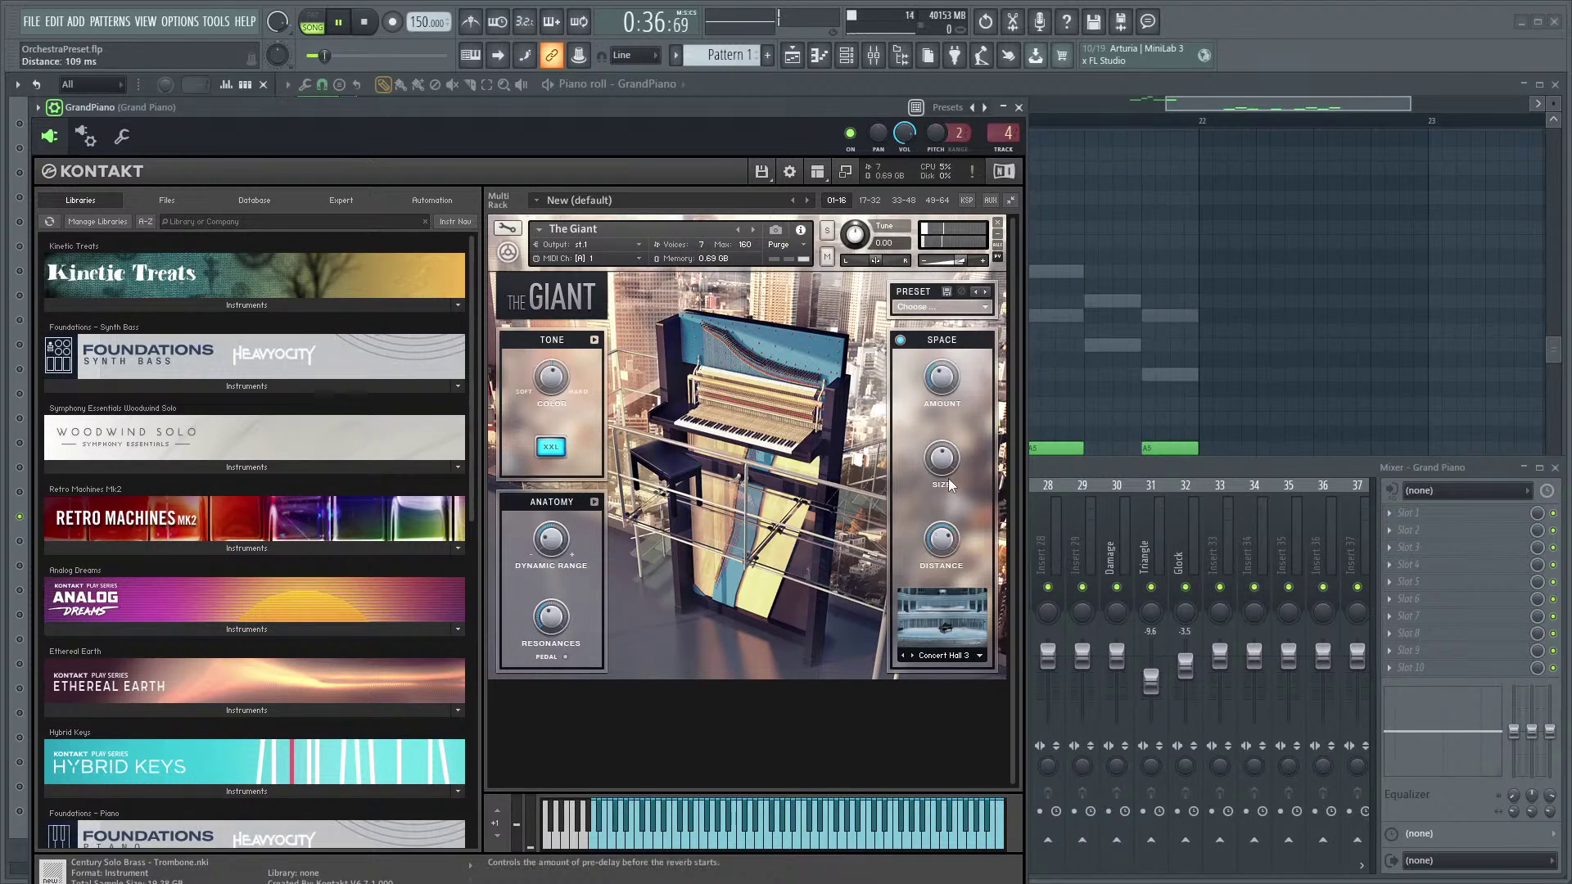
drag(959, 534, 951, 558)
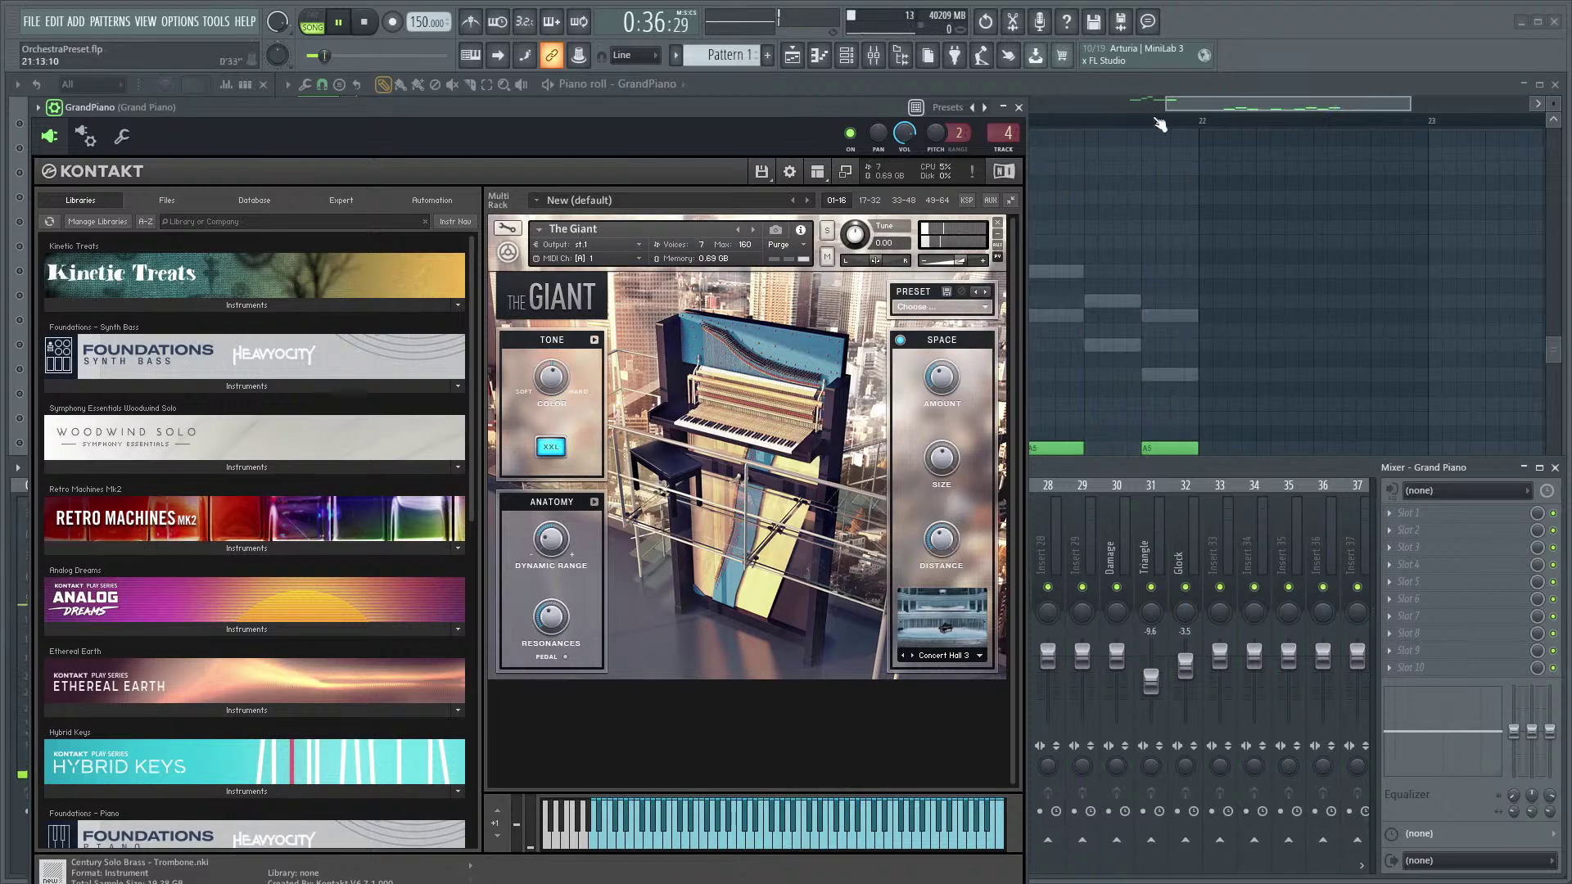
click(1019, 107)
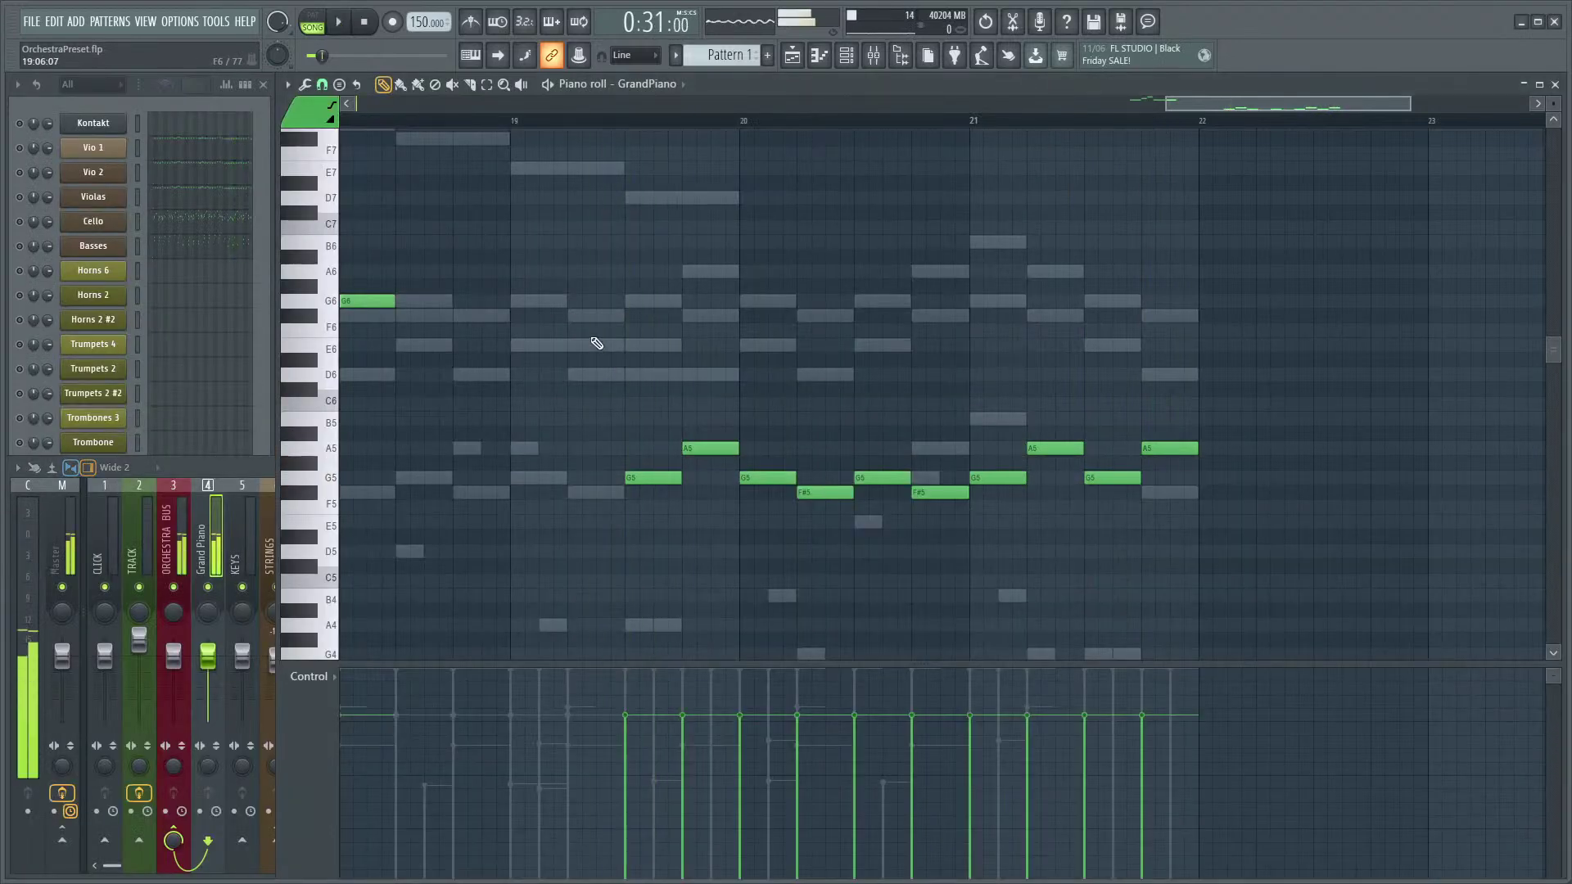
- Play the GrandPiano phrase from the middle of bar 17 and bring the full channel list back into view
key(space)
click(590, 123)
key(space)
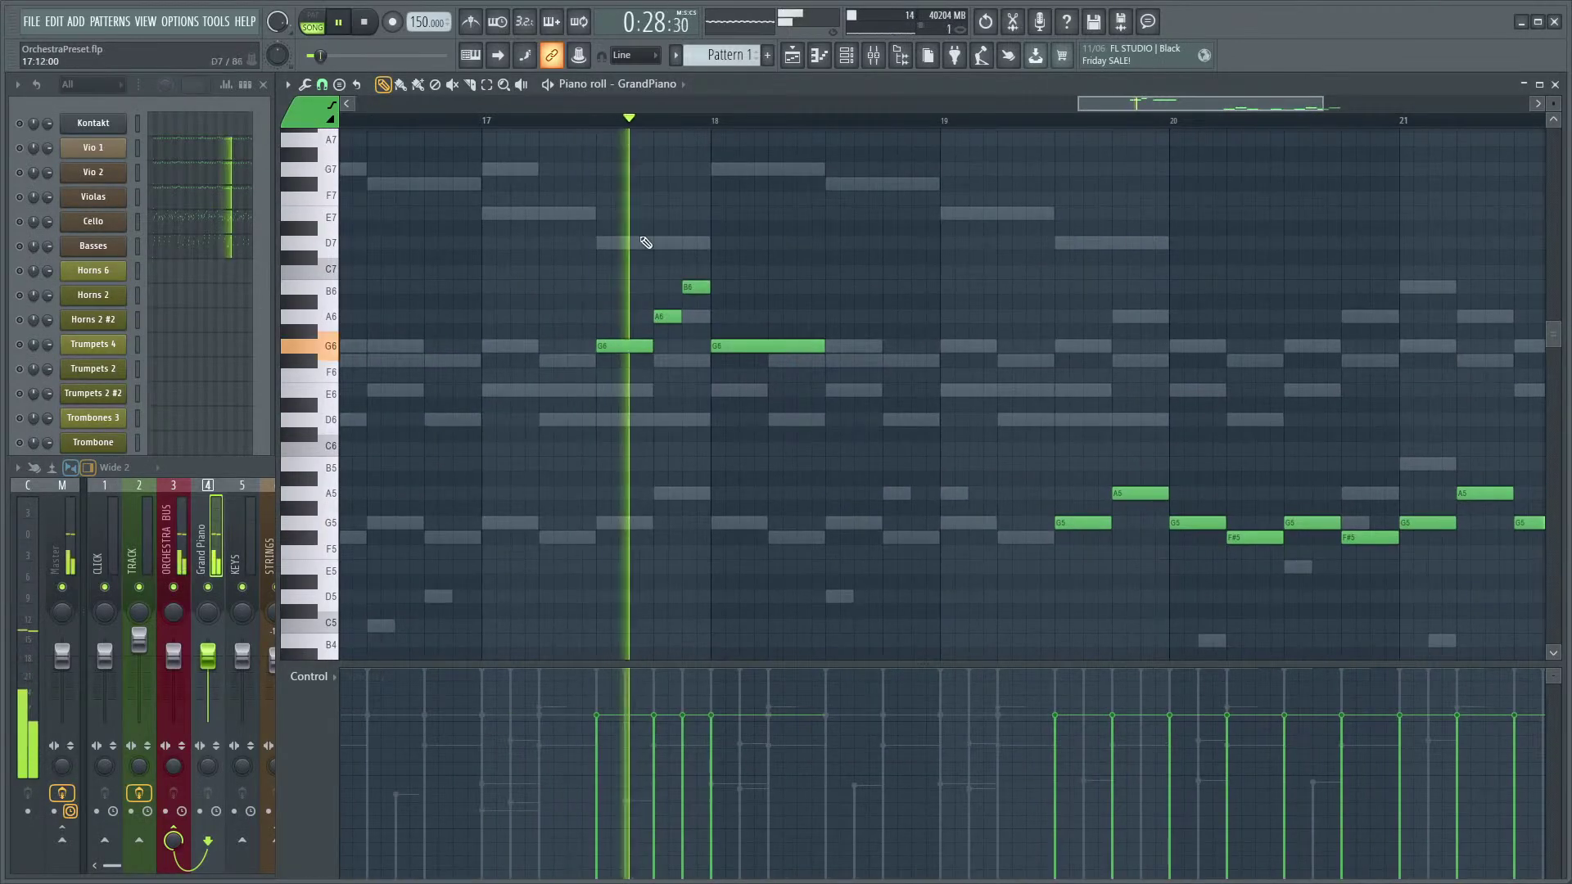
click(106, 135)
key(space)
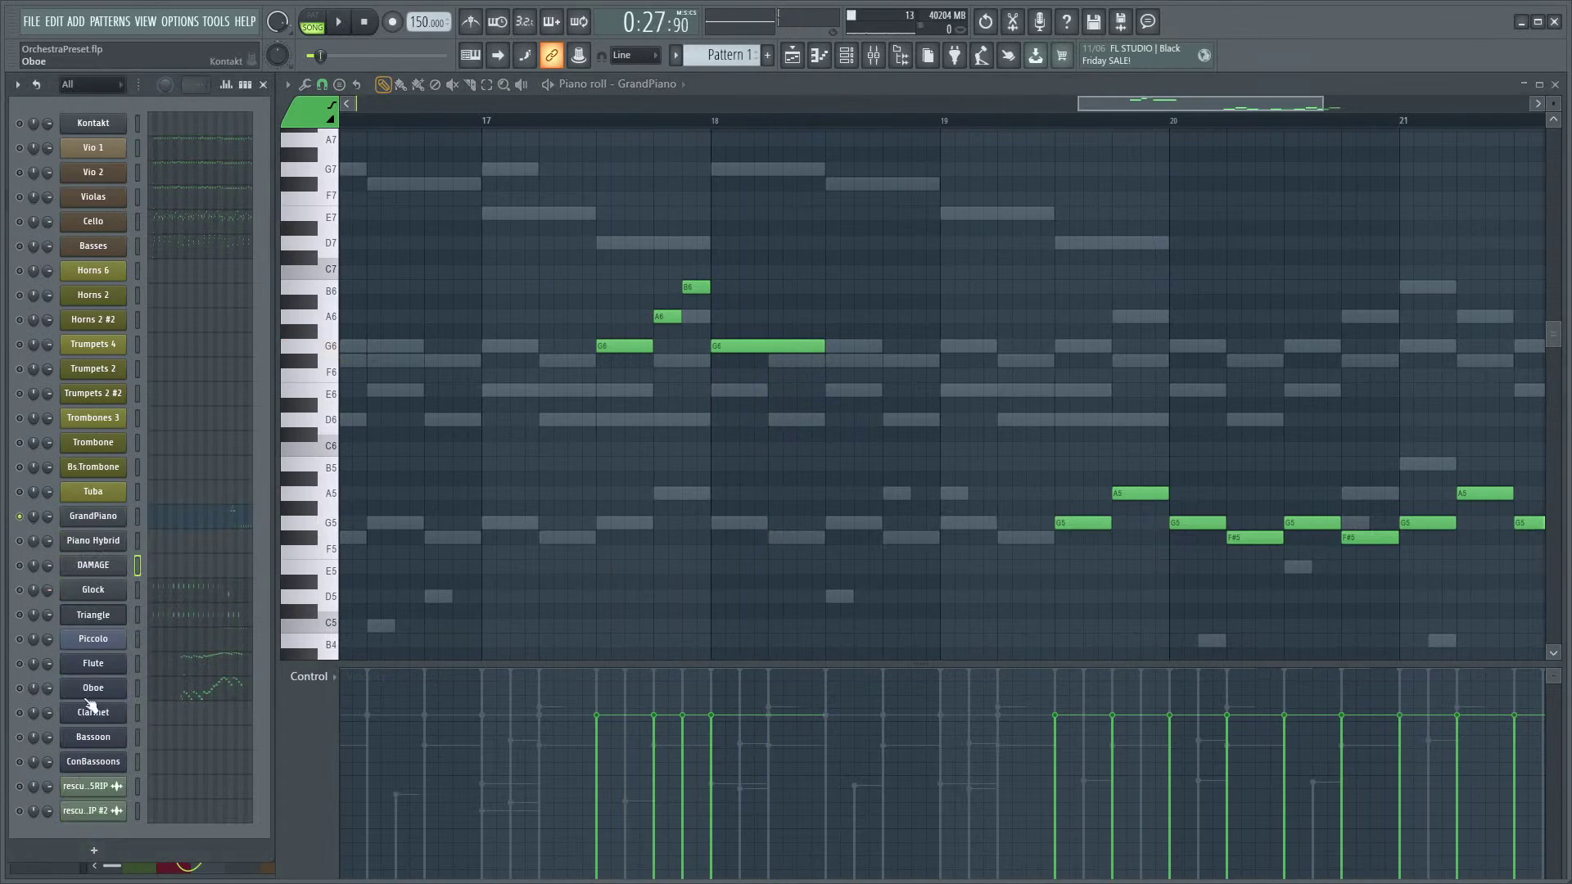
- Unmute the reference clip and transpose the four GrandPiano notes starting mid-bar 17 down one octave, to G5, A5, B5 and G5
click(20, 787)
key(space)
key(space)
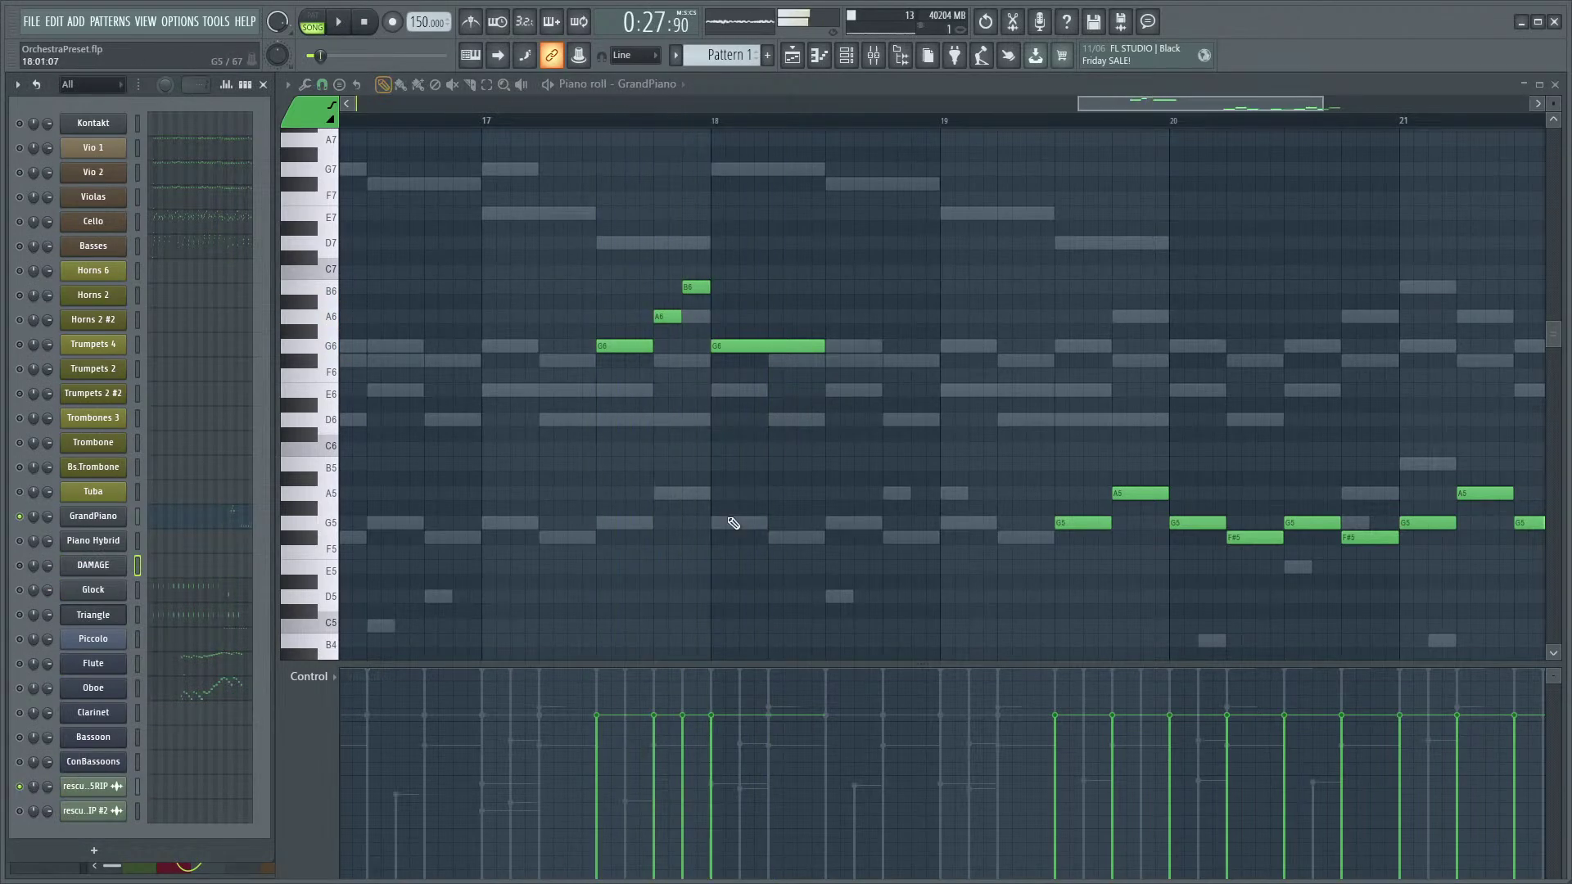
key(space)
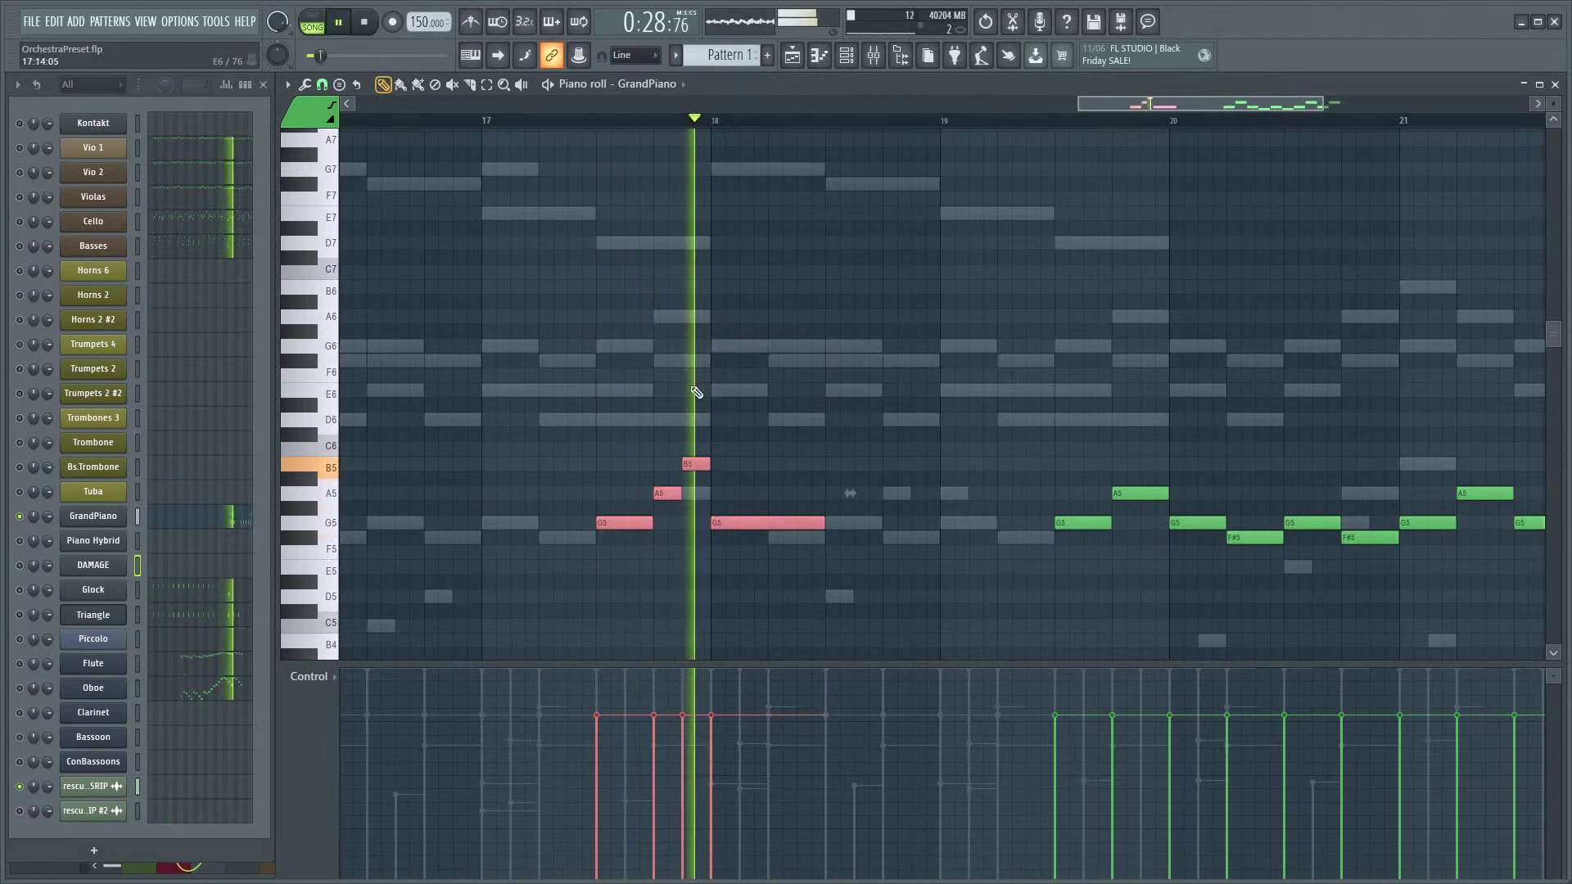
key(space)
- Replay the phrase against the reference clip and rewrite bar 18 as alternating G5 and F#5 quarter notes
scroll(812, 444, down, 4)
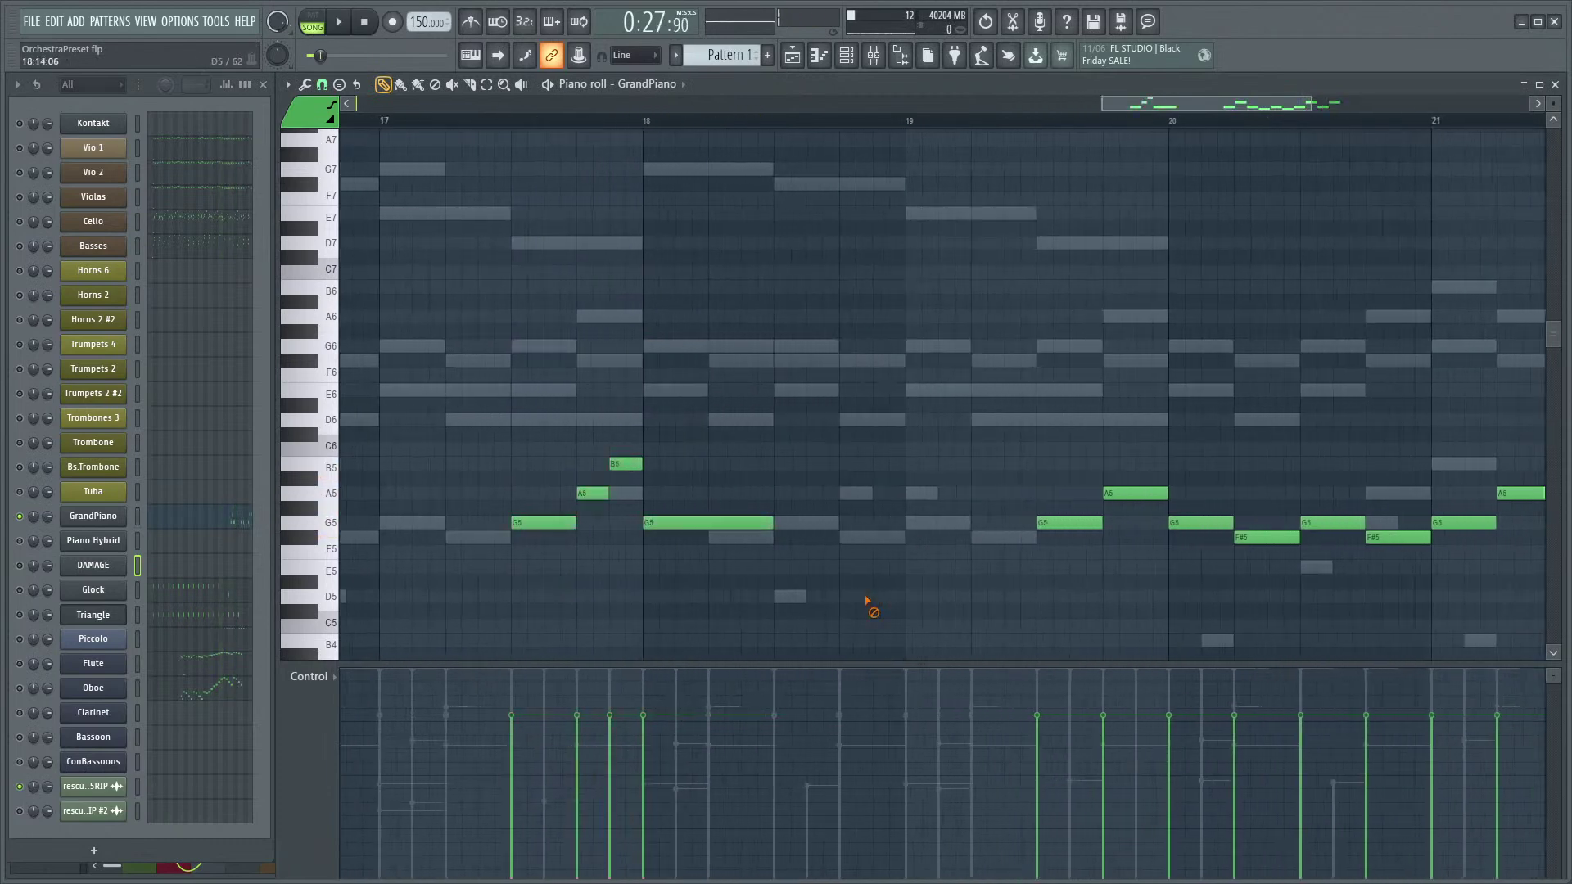
drag(930, 588, 741, 536)
scroll(1059, 533, up, 5)
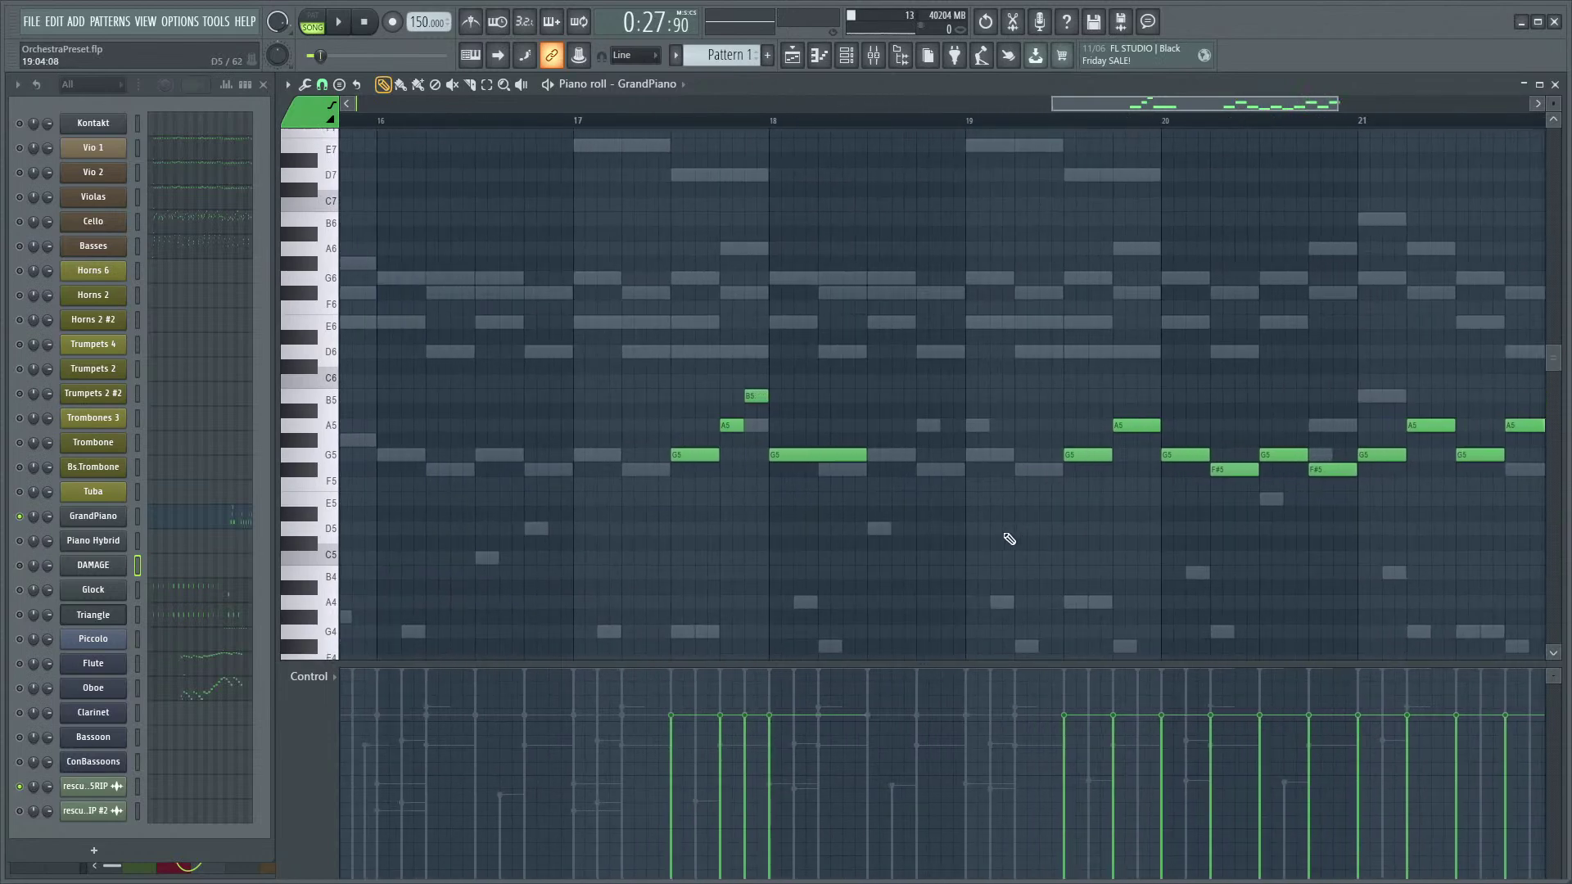
key(space)
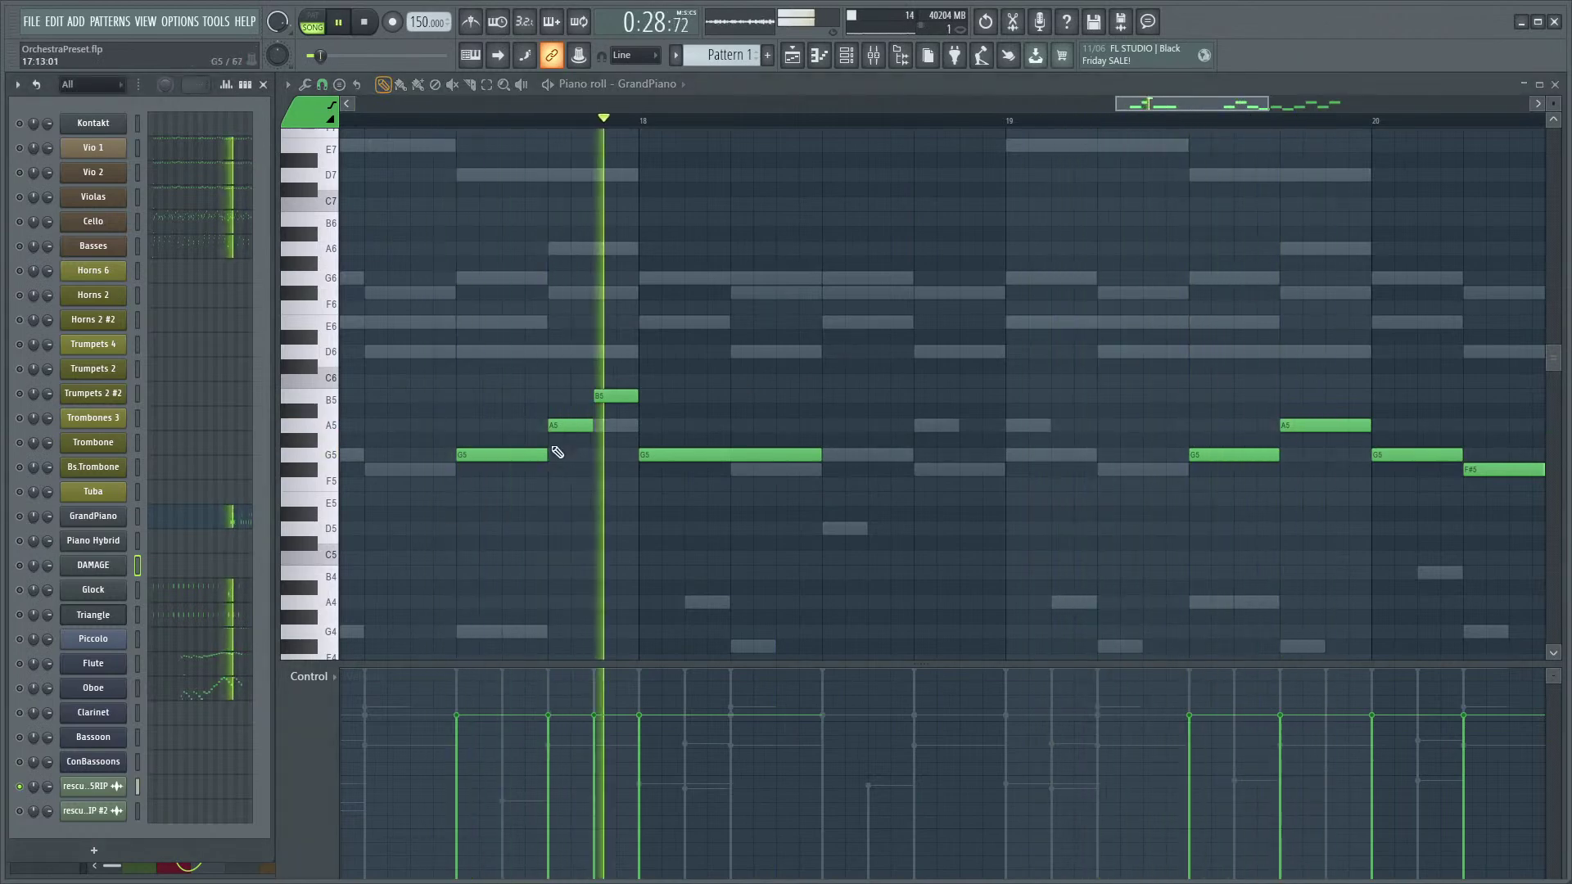
mouse_move(994, 419)
mouse_down()
mouse_move(848, 370)
mouse_move(744, 428)
mouse_up()
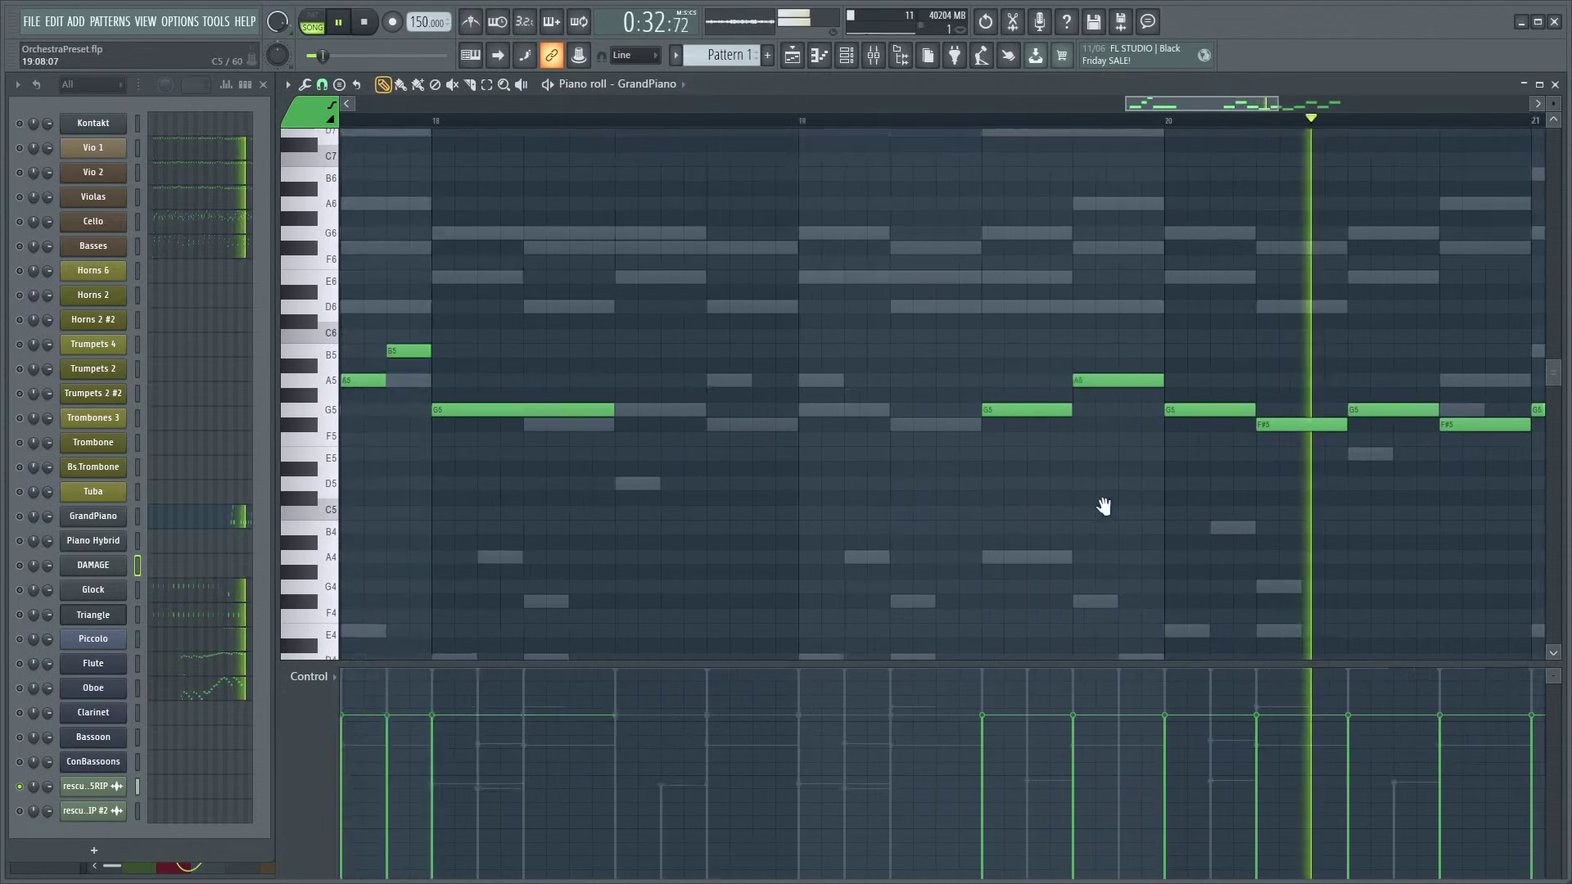
key(space)
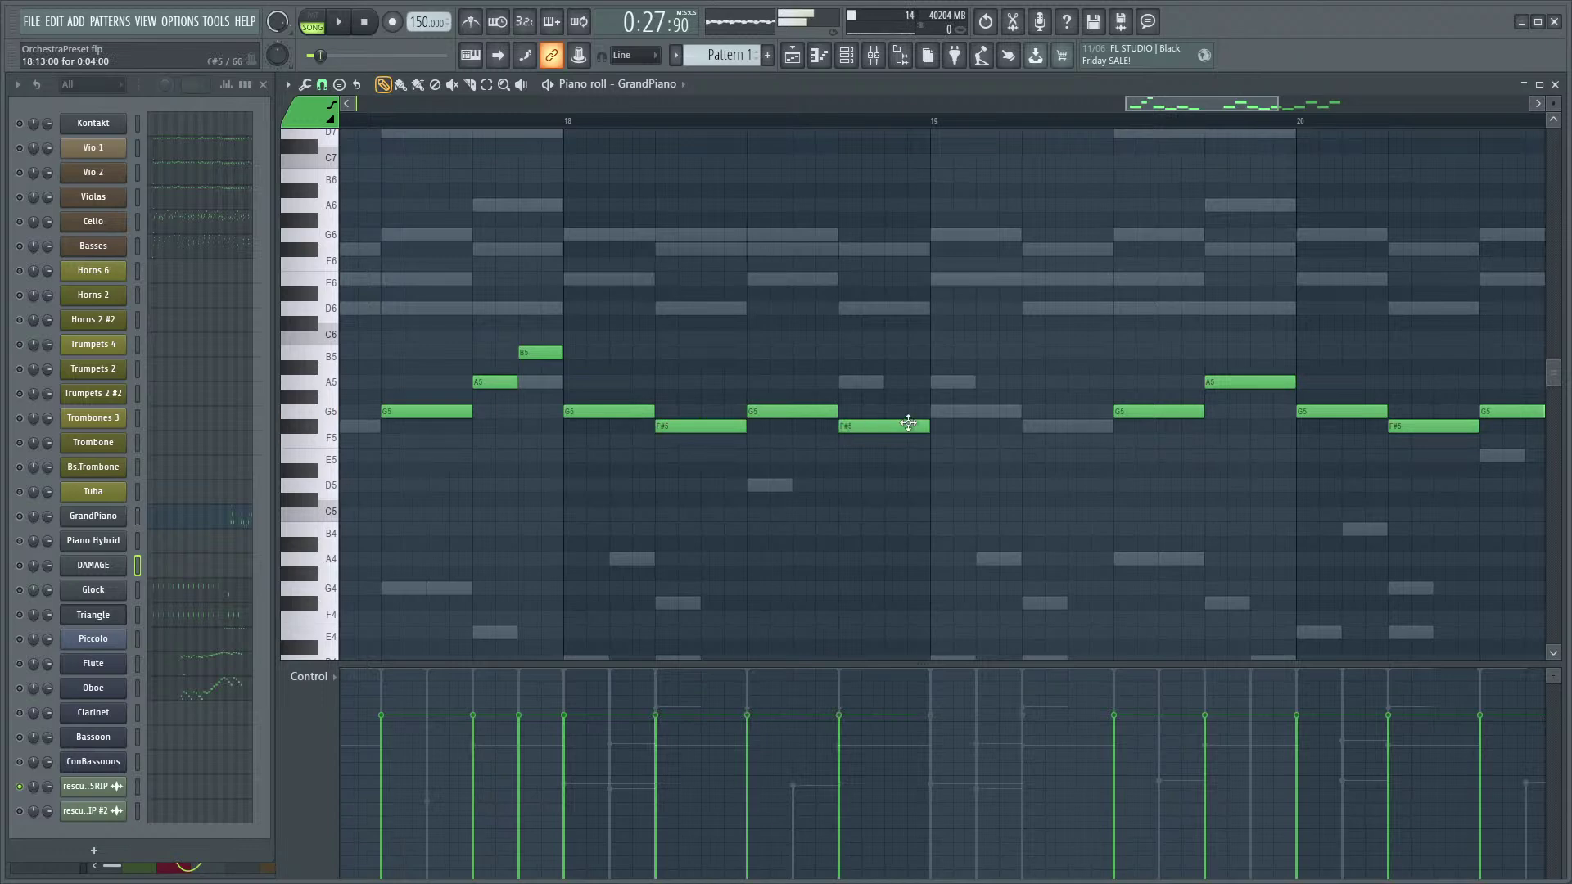
- Add alternating G5 and F#5 quarter notes in the first half of bar 19, all of bar 16 and the first half of bar 17
scroll(884, 501, down, 8)
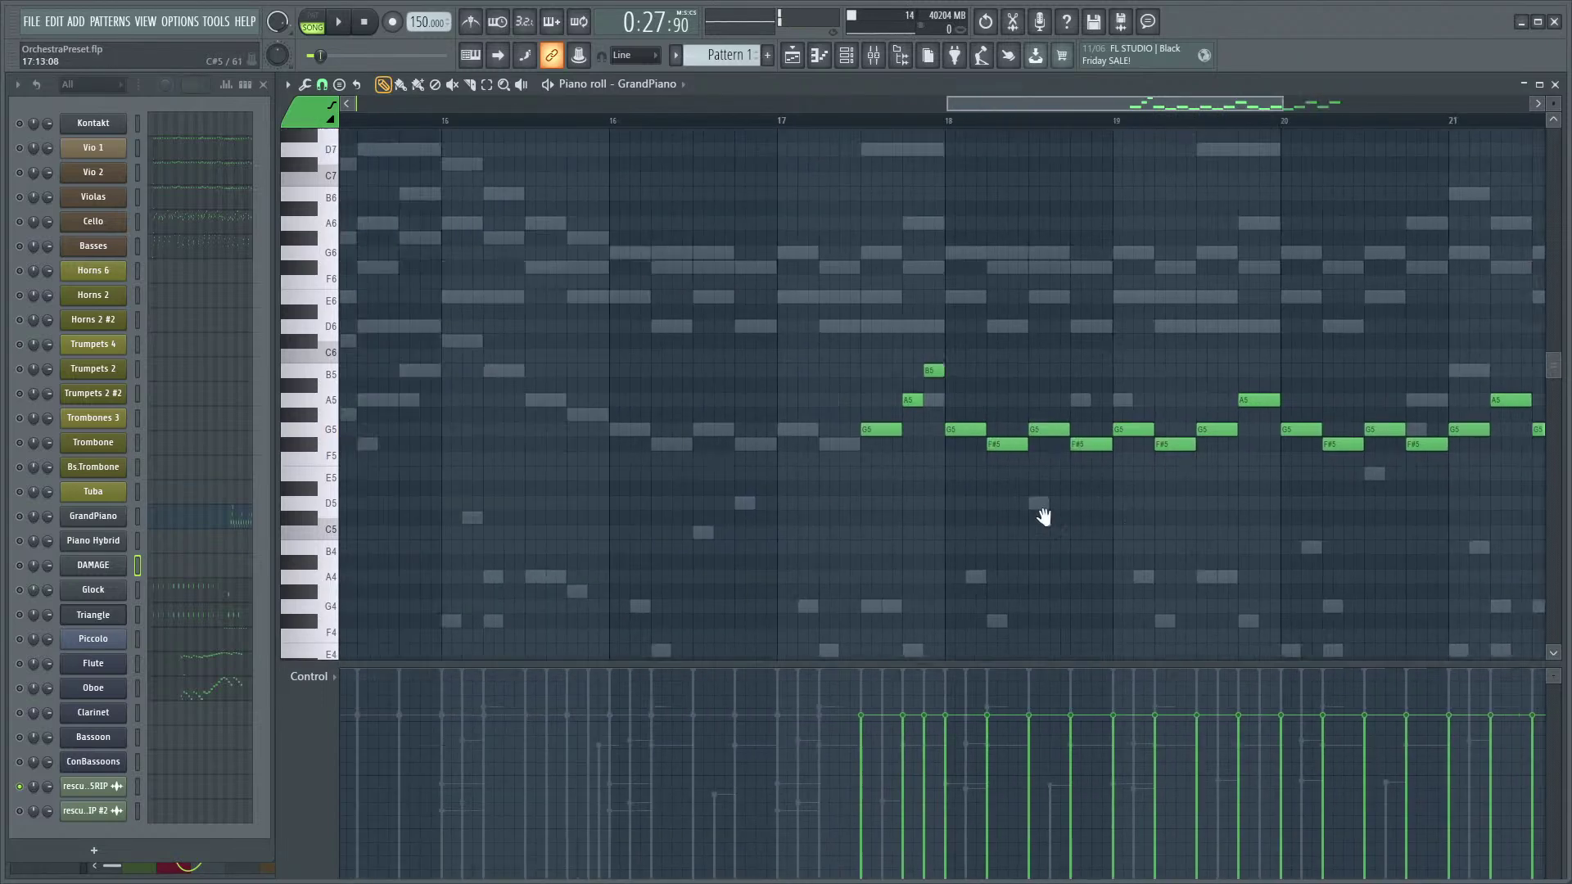
scroll(940, 547, up, 4)
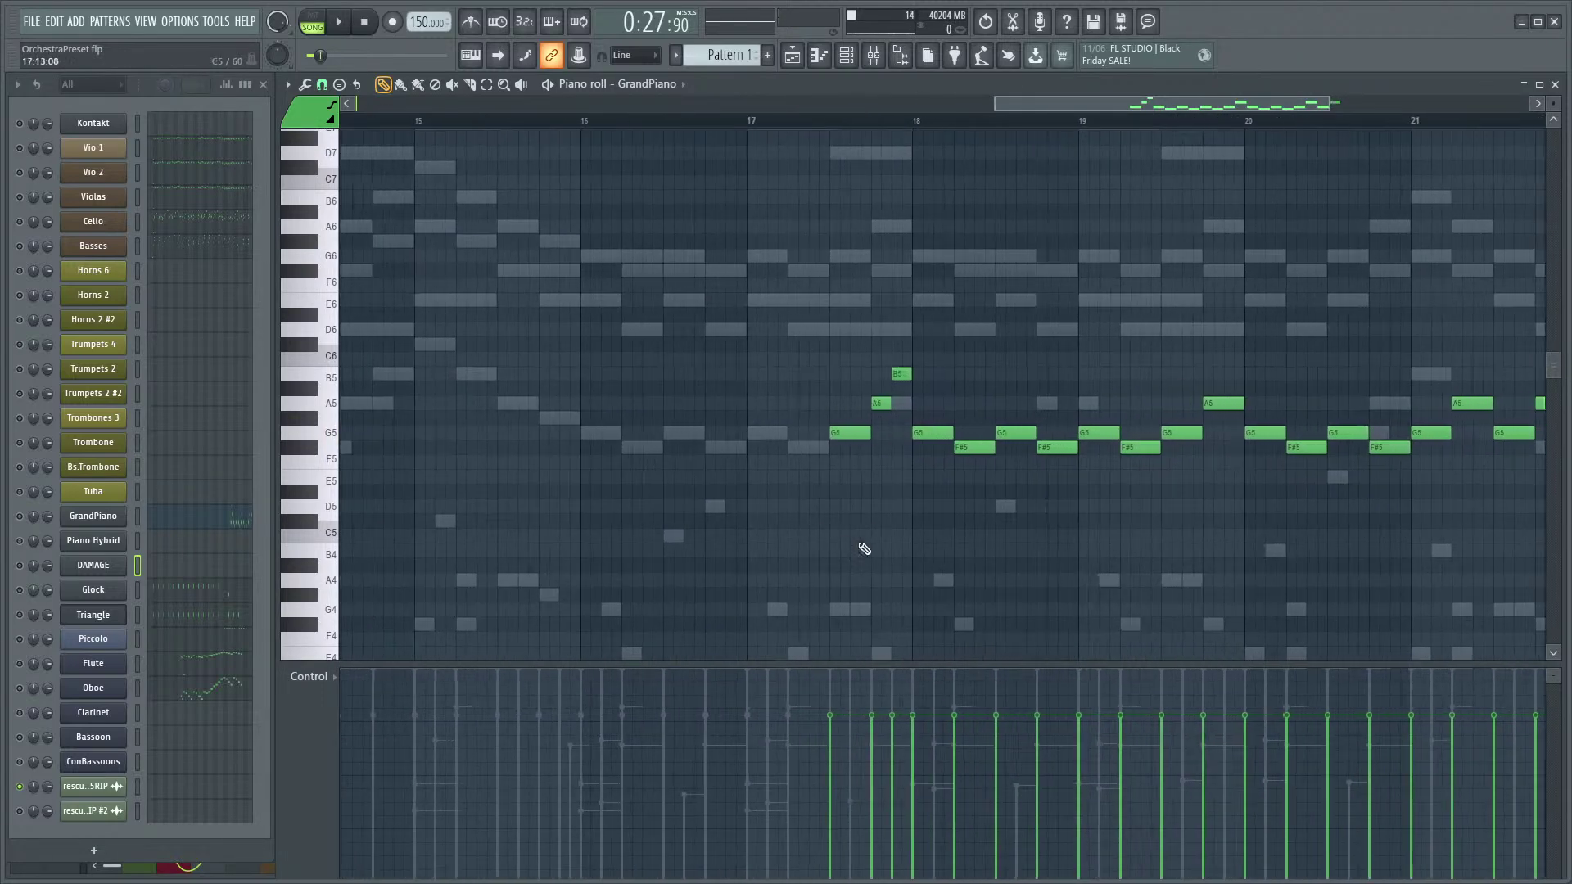
key(space)
scroll(582, 459, up, 3)
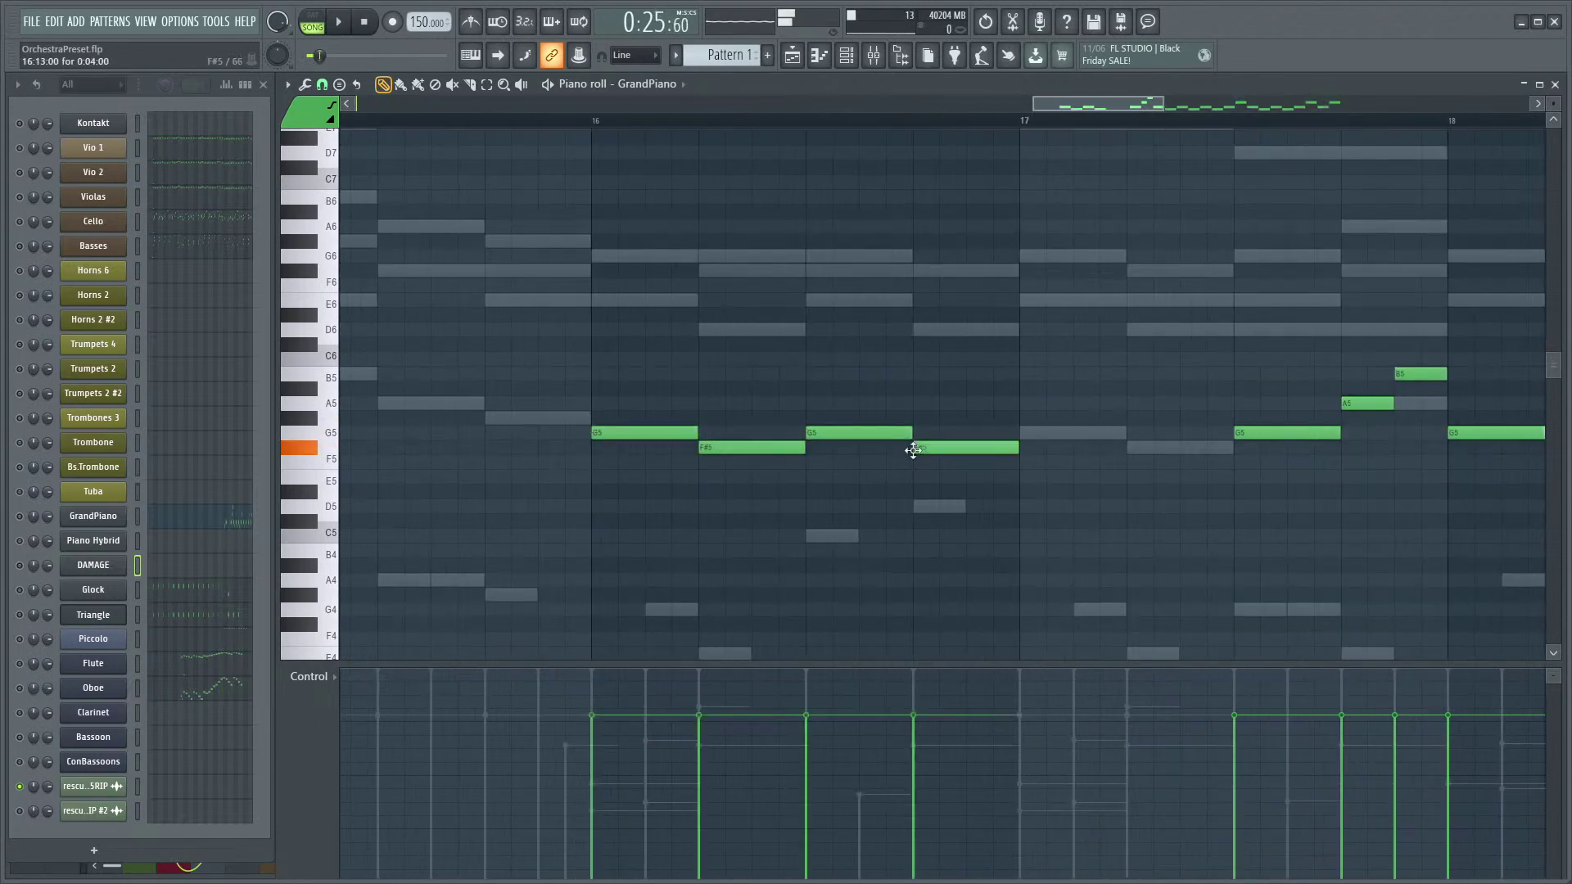
scroll(965, 385, down, 4)
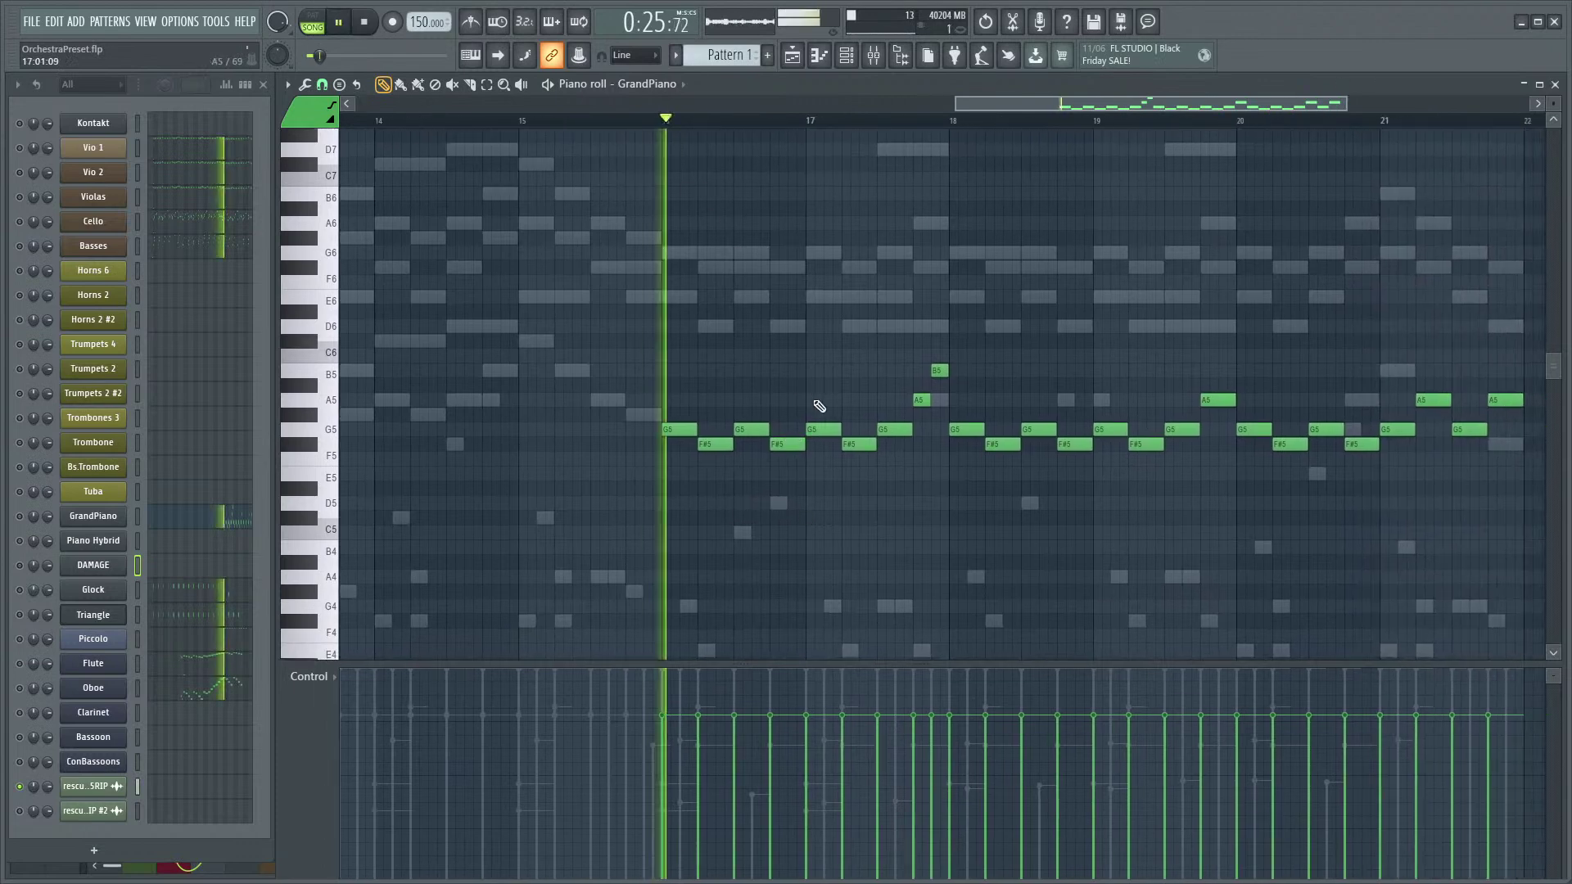
- Play the extended GrandPiano line from bar 16 and compare it with the reference clip
key(space)
key(space)
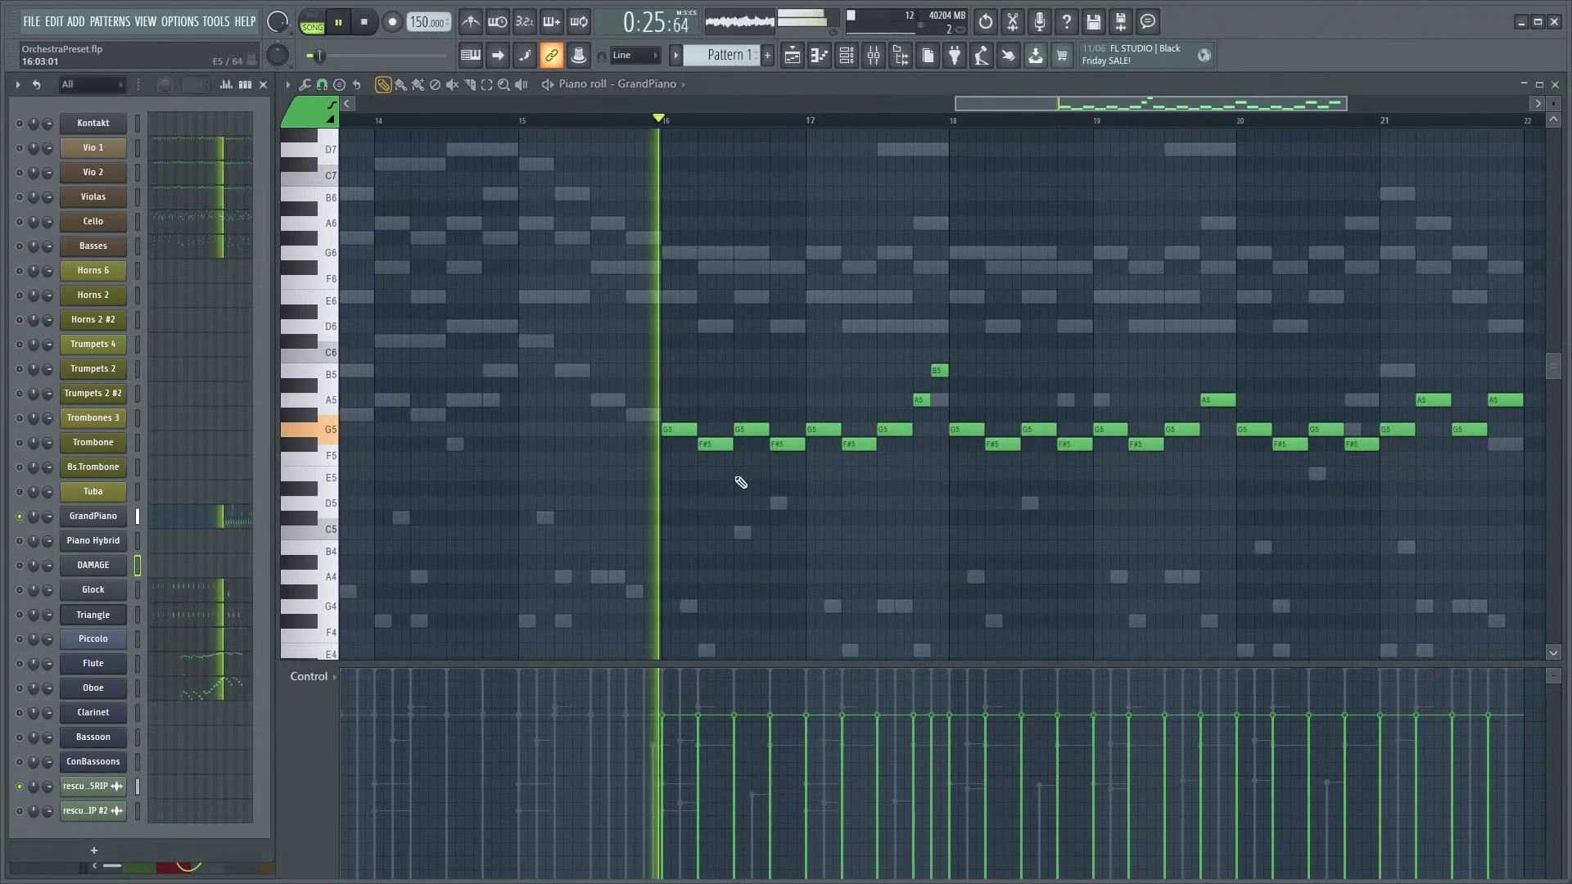
key(space)
- Lower the velocities of the three F#5 notes in bars 16 and 17, and audition the line with the reference clip muted
scroll(638, 576, up, 2)
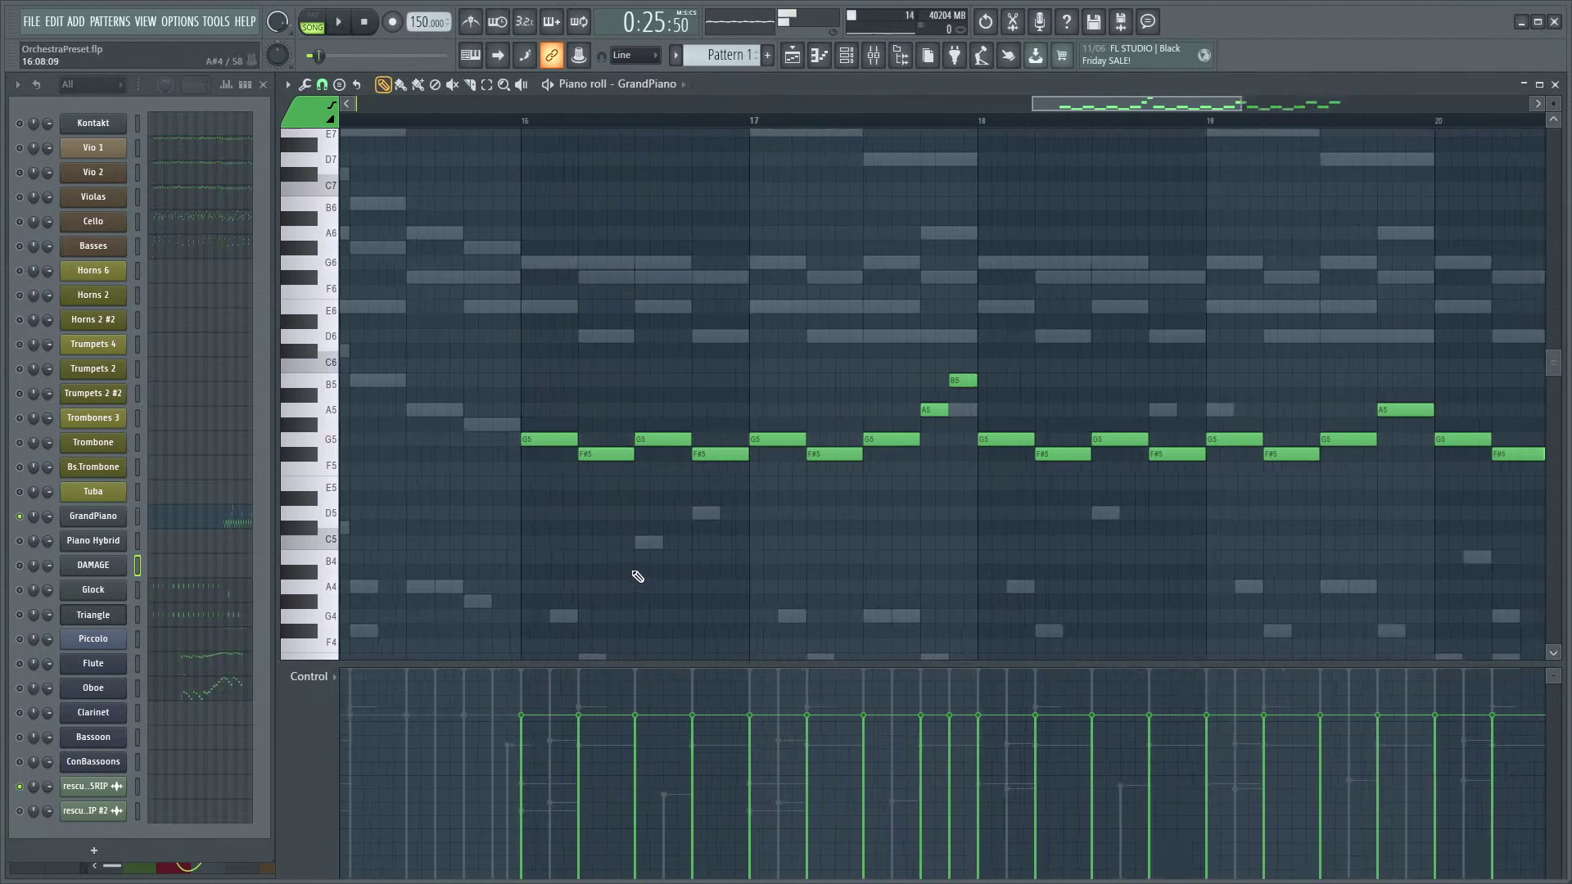
scroll(638, 576, up, 1)
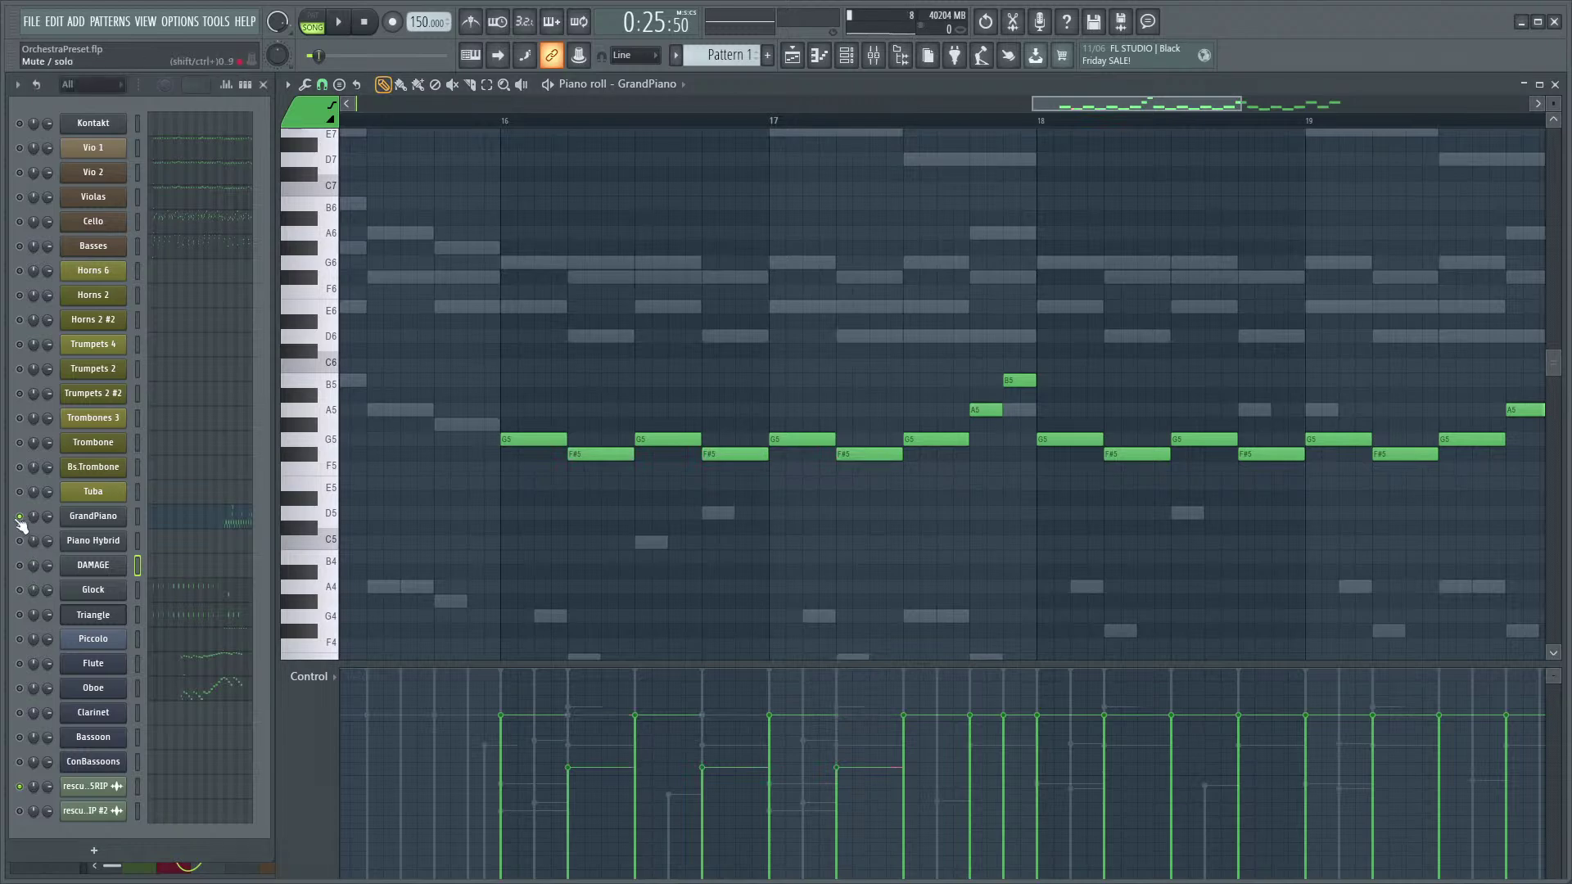
key(space)
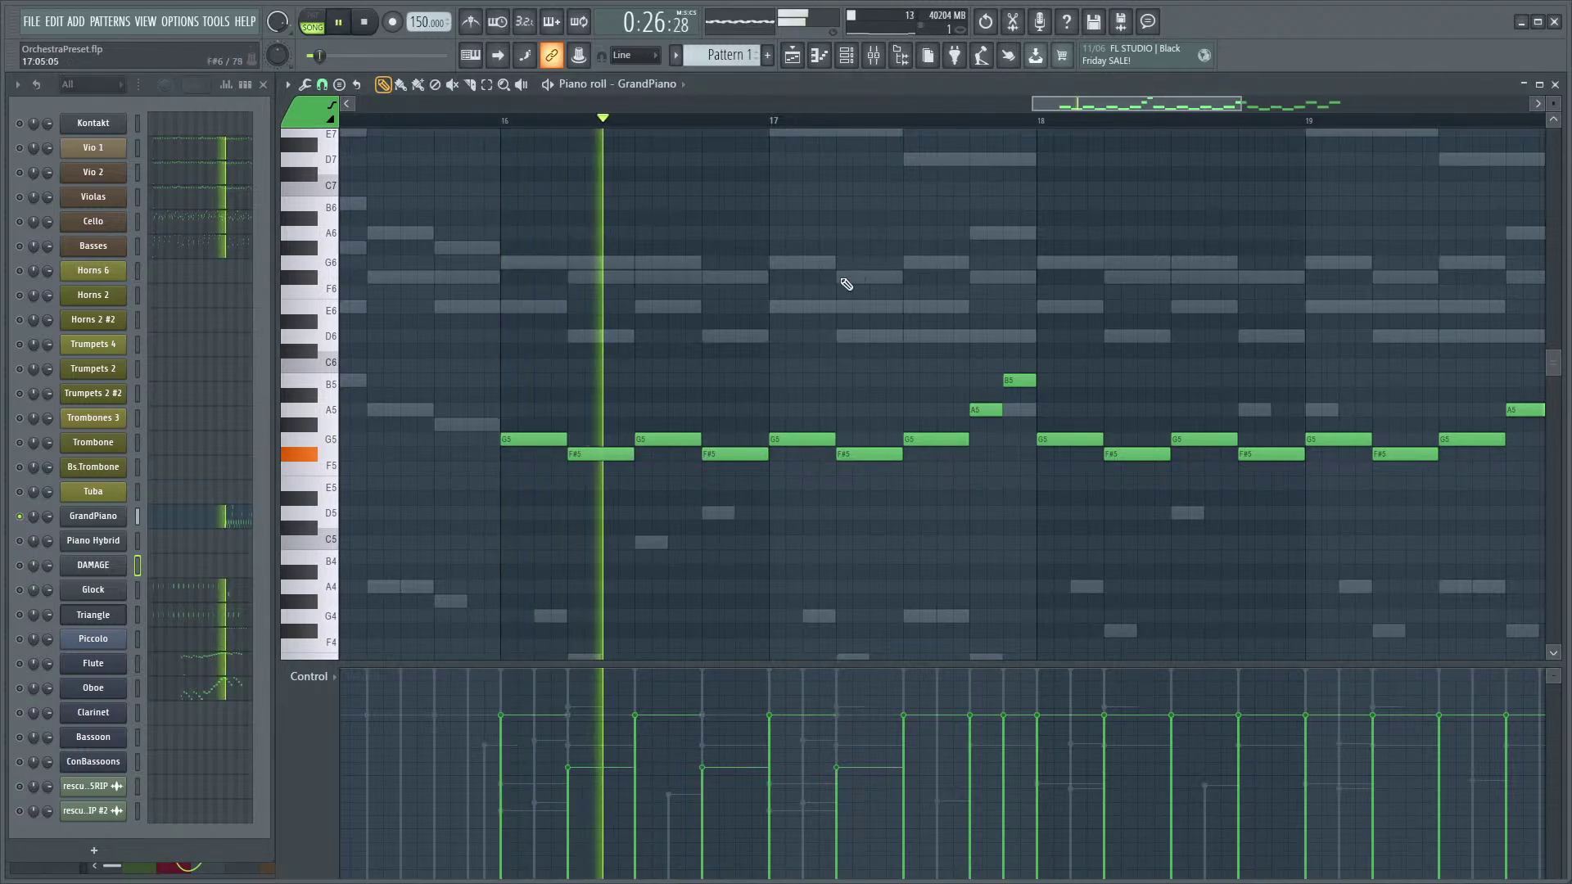
key(space)
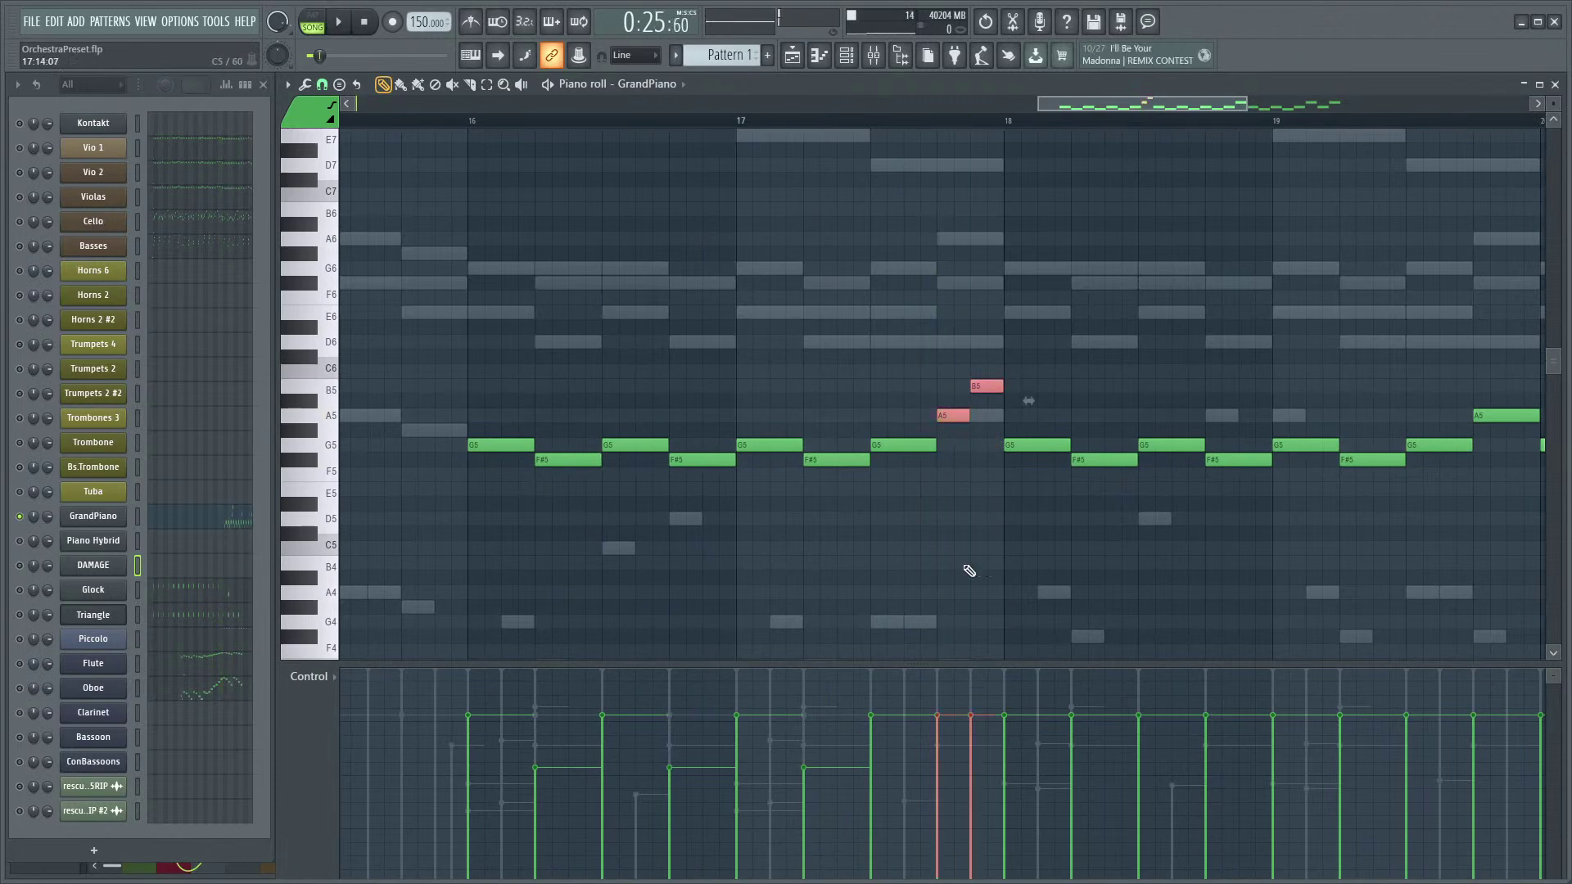
- Lower the velocity of the A5 near the end of bar 17 and raise bar 18's opening G5 to 86%
key(space)
scroll(818, 523, up, 1)
scroll(803, 513, down, 1)
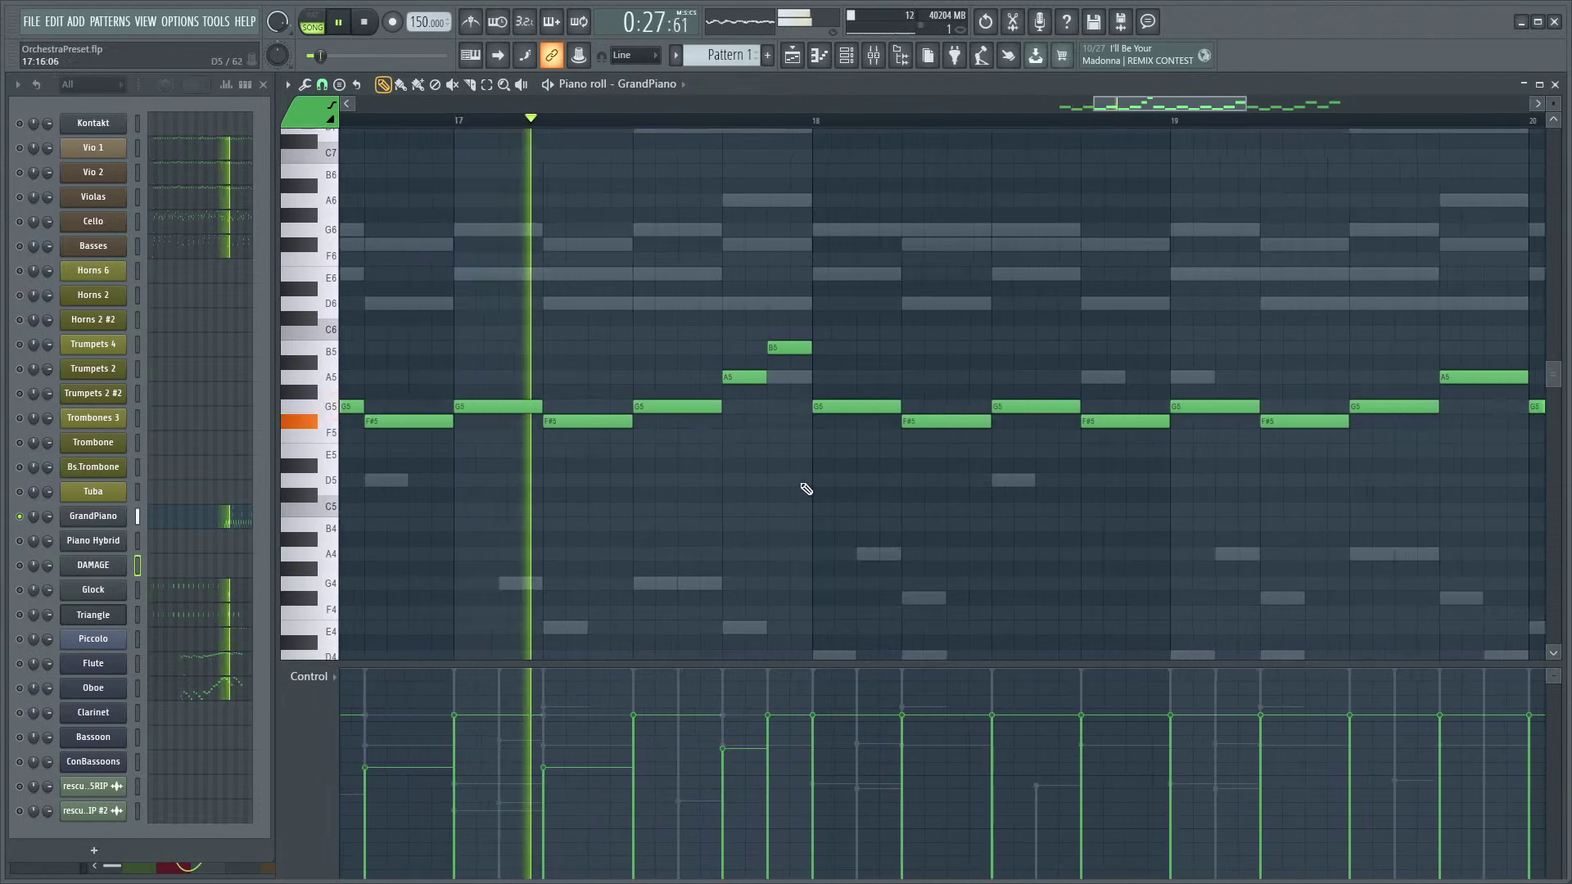
key(space)
scroll(845, 520, up, 1)
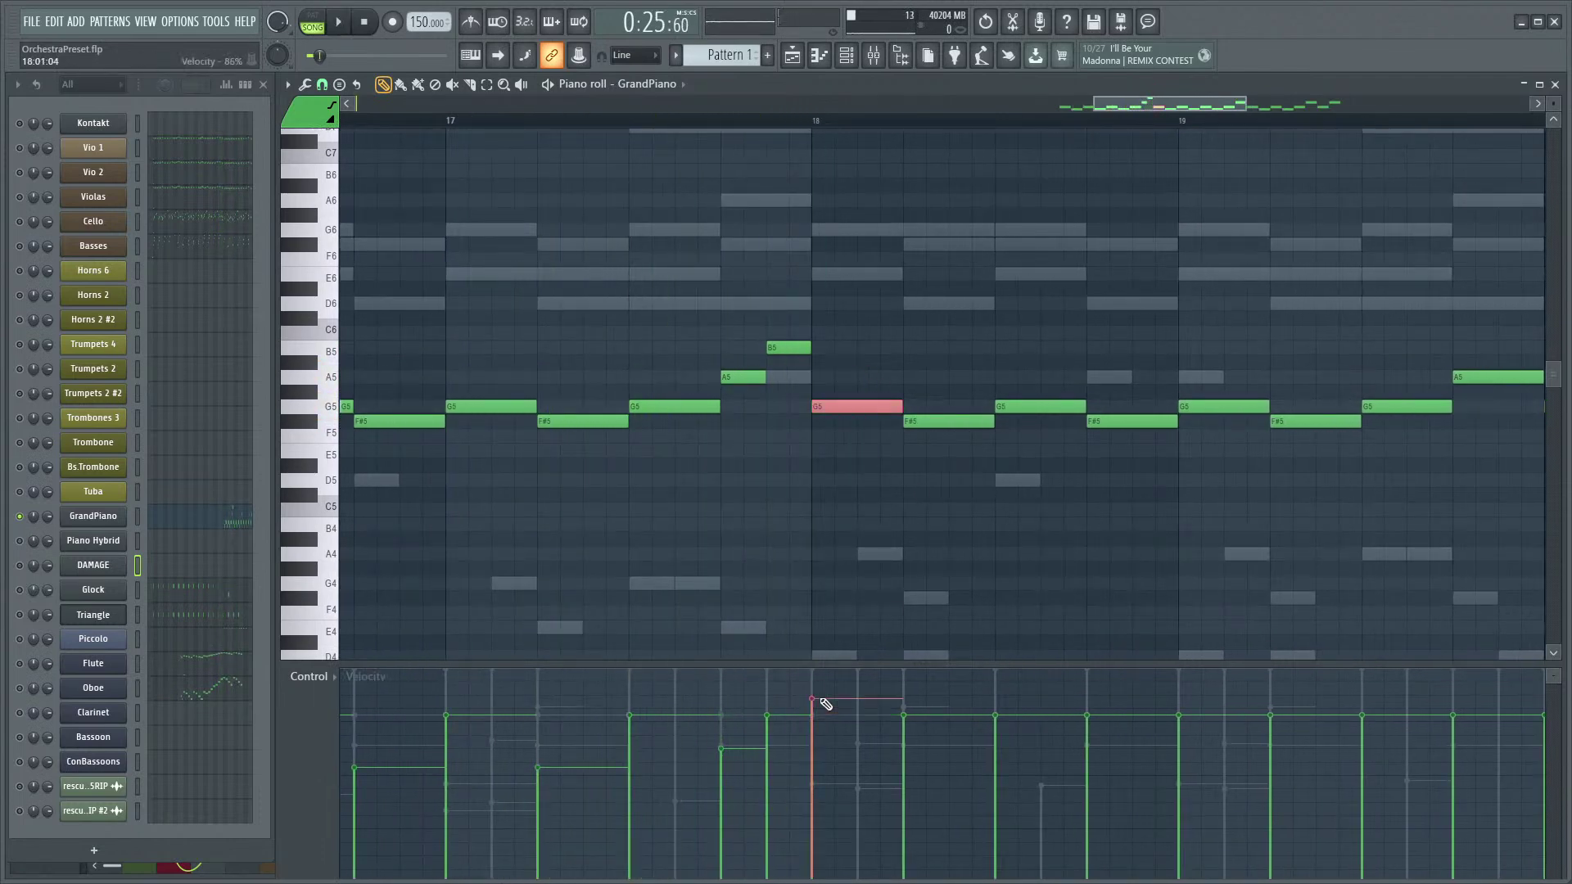
- Lower the velocities of the three F#5 notes in bars 18 and 19, and play the line from bar 16
scroll(821, 516, right, 2)
scroll(821, 515, down, 1)
drag(782, 371, 792, 442)
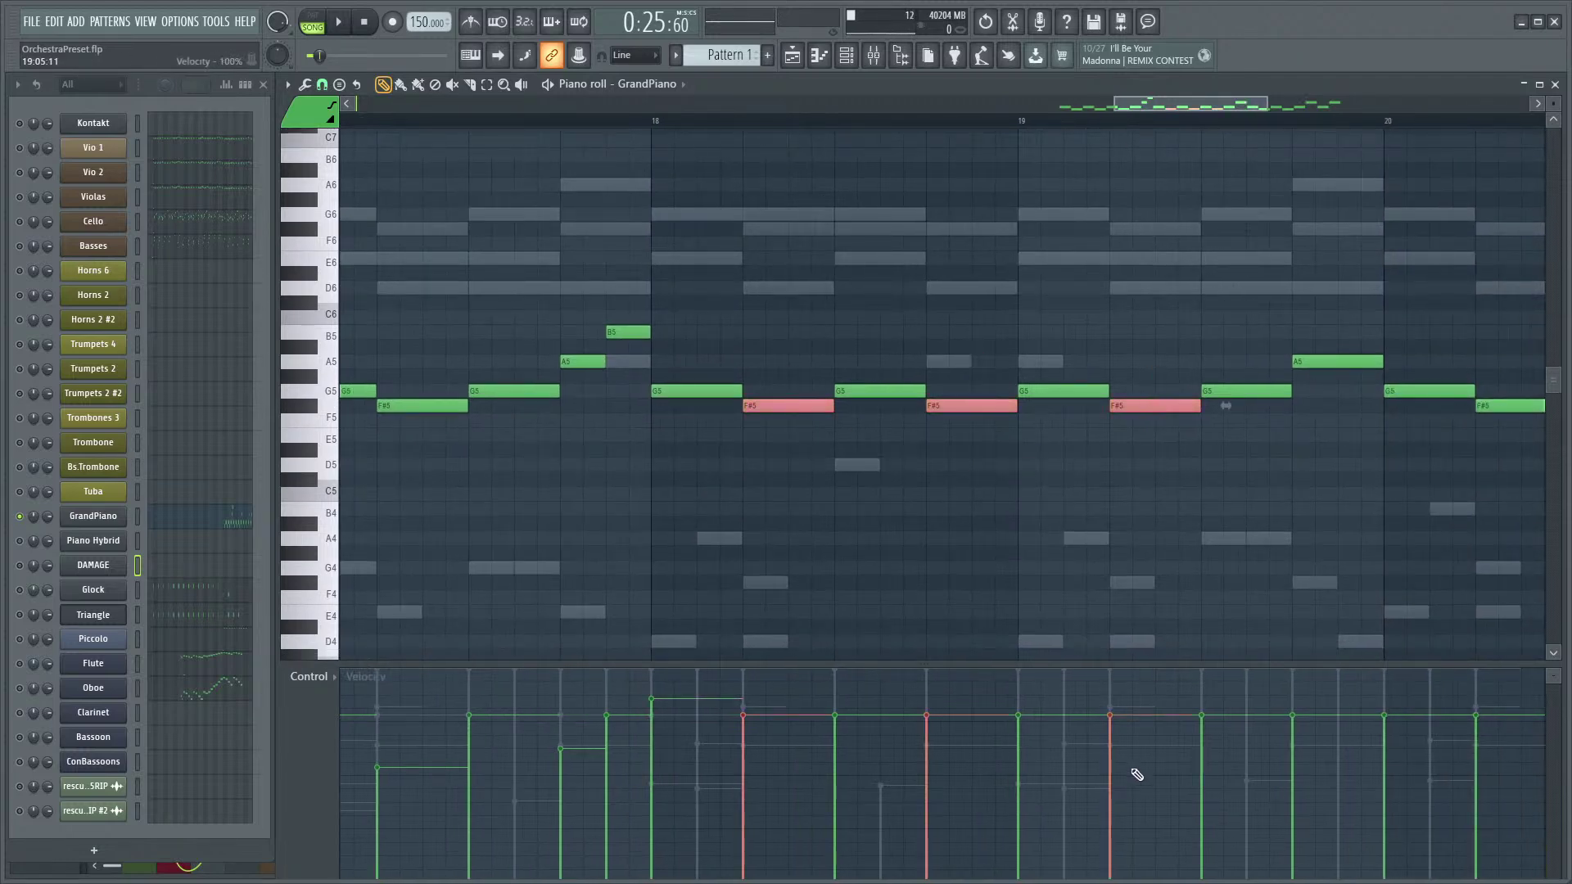
scroll(692, 532, down, 4)
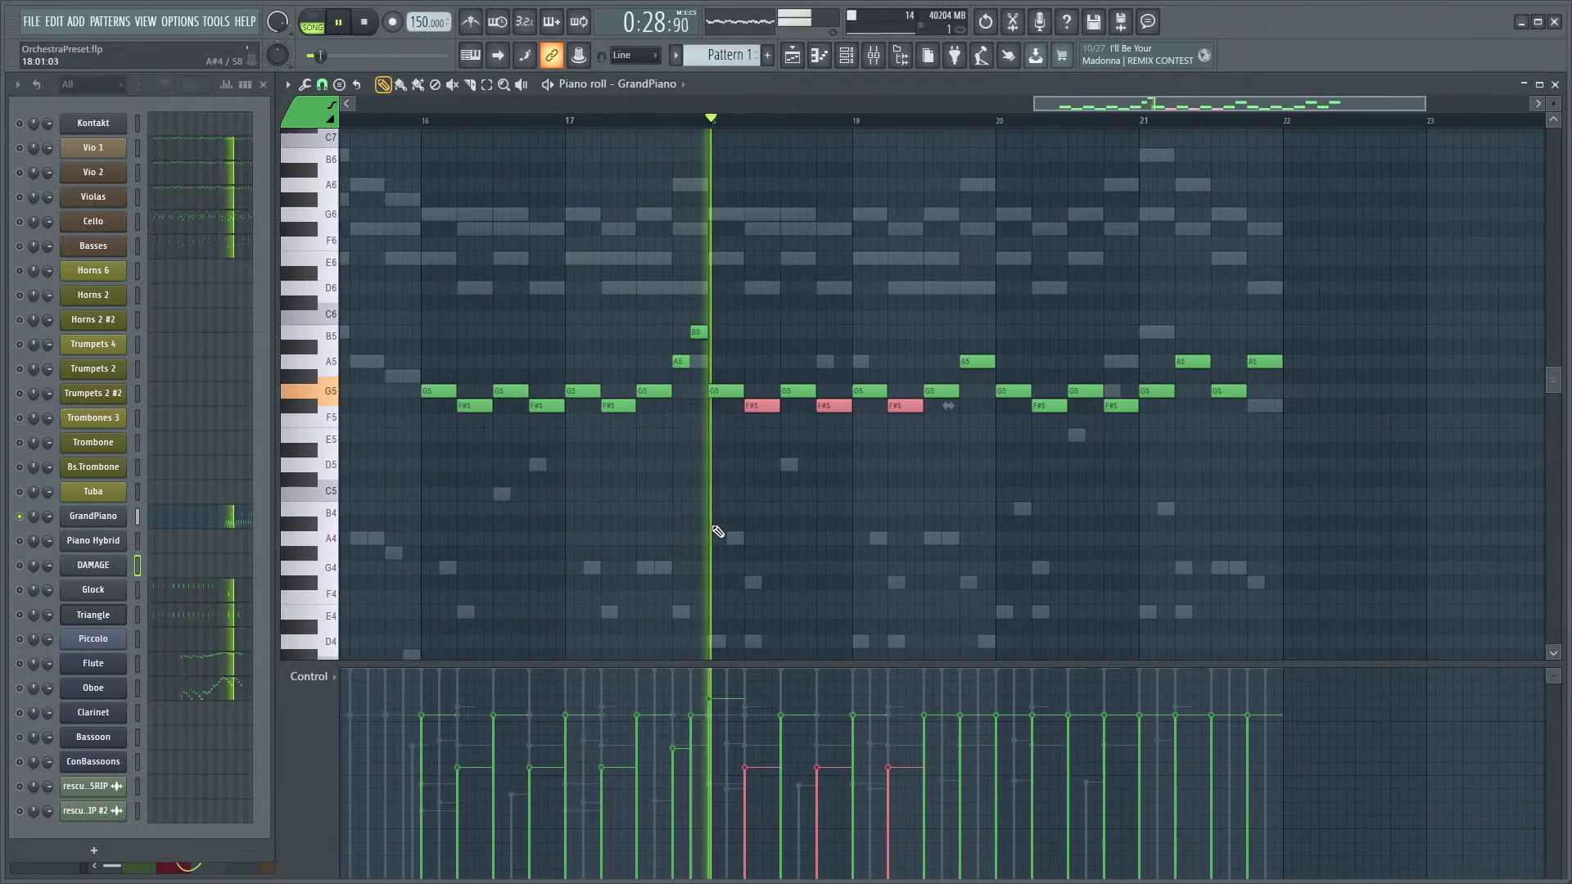
key(space)
- Slightly reduce the velocities of the B5 ending bar 17 and the G5 opening bar 18, listening between the changes
scroll(705, 481, up, 4)
drag(757, 284, 730, 362)
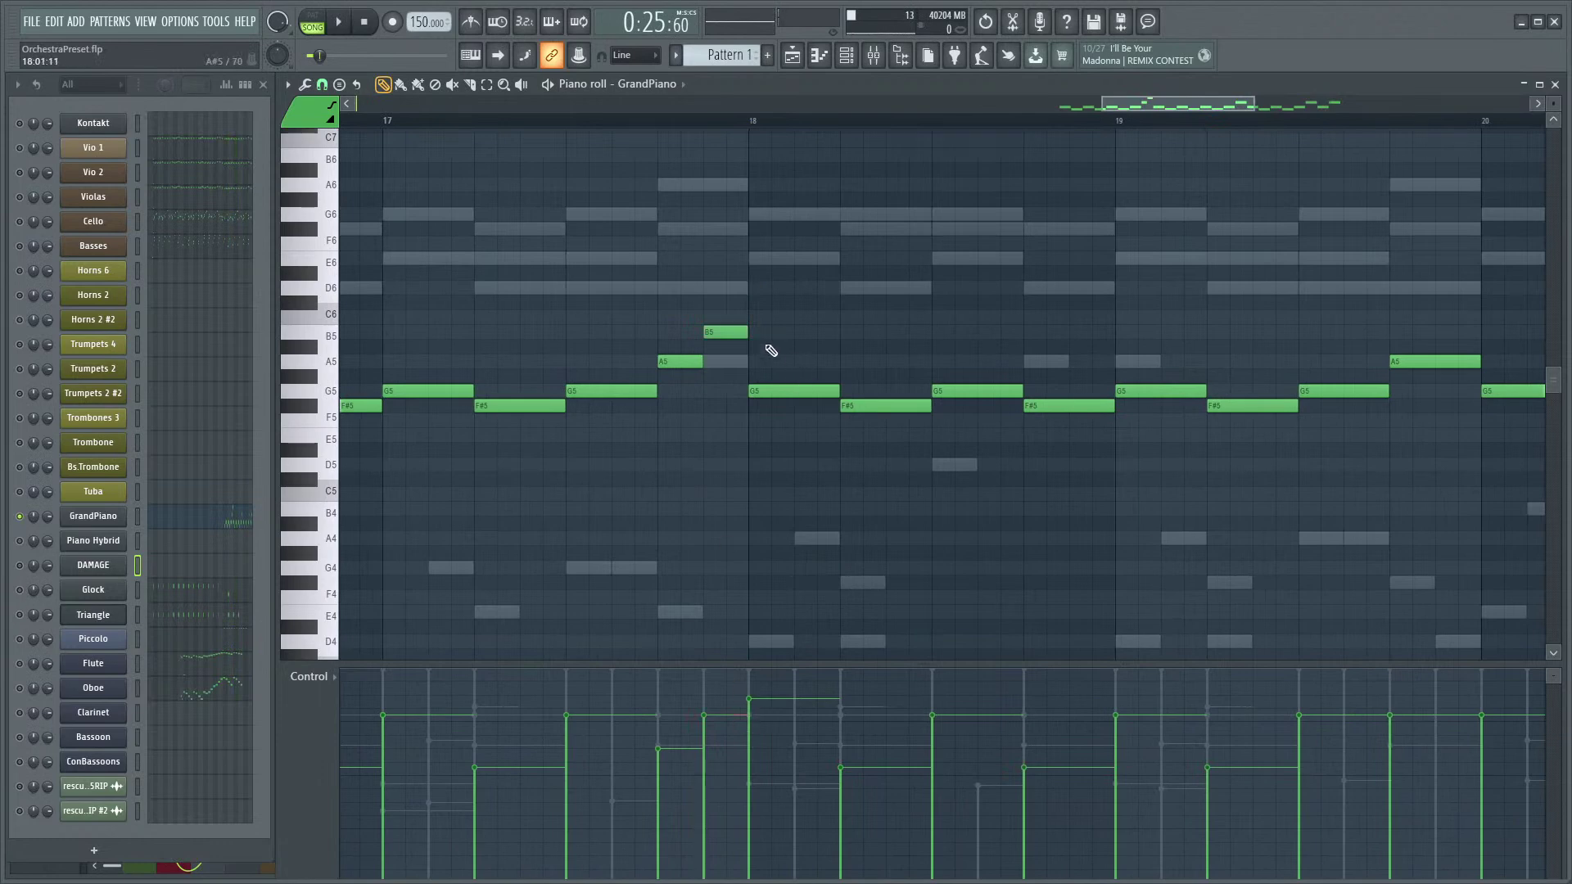
scroll(746, 503, down, 4)
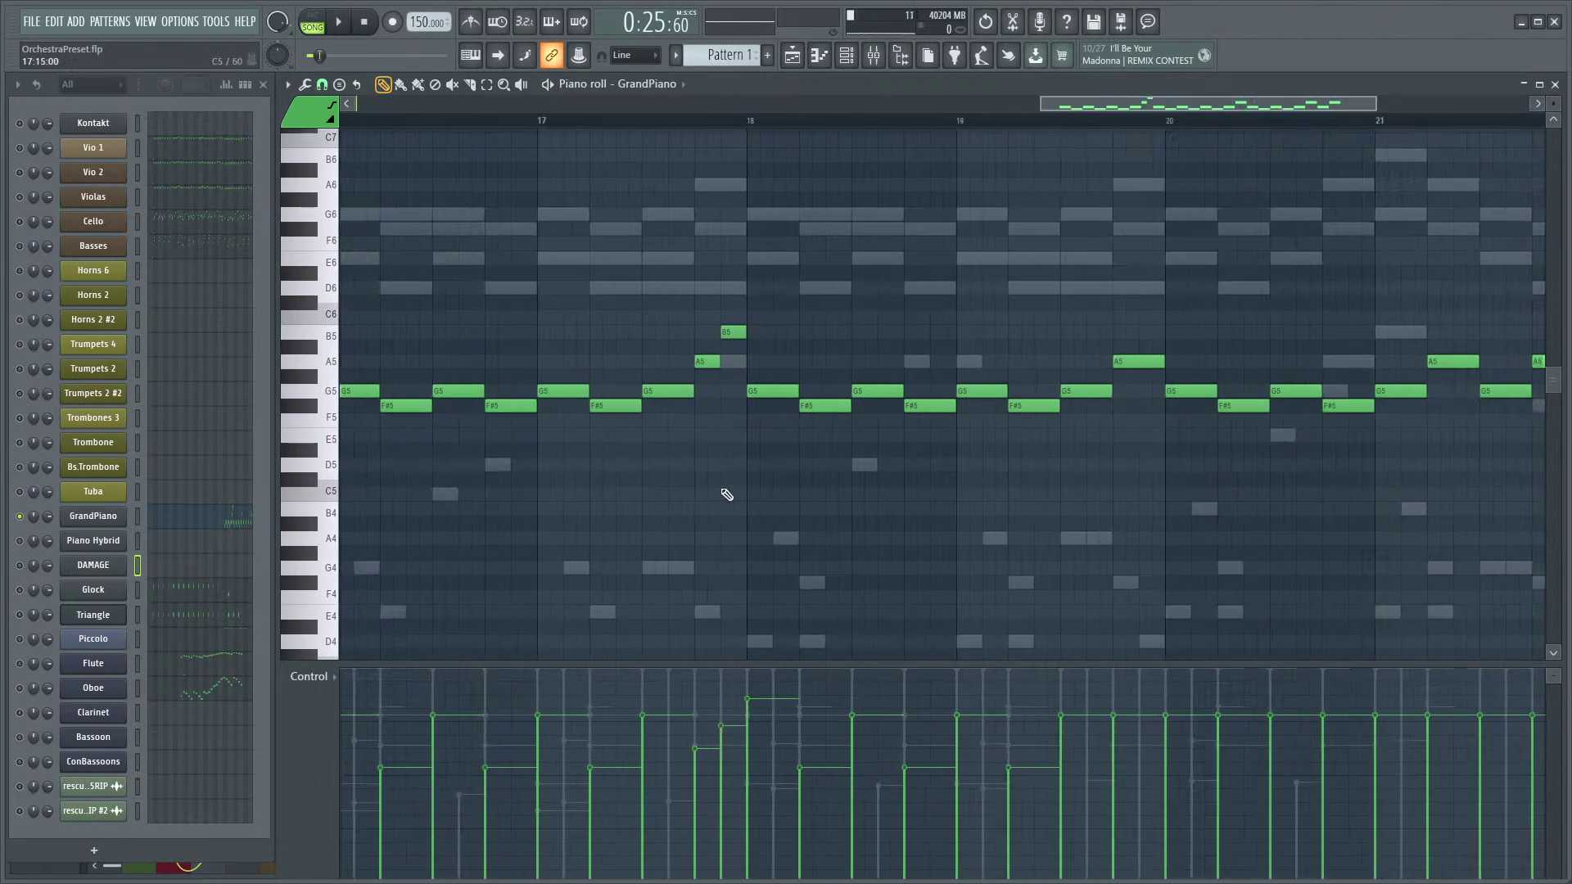
key(space)
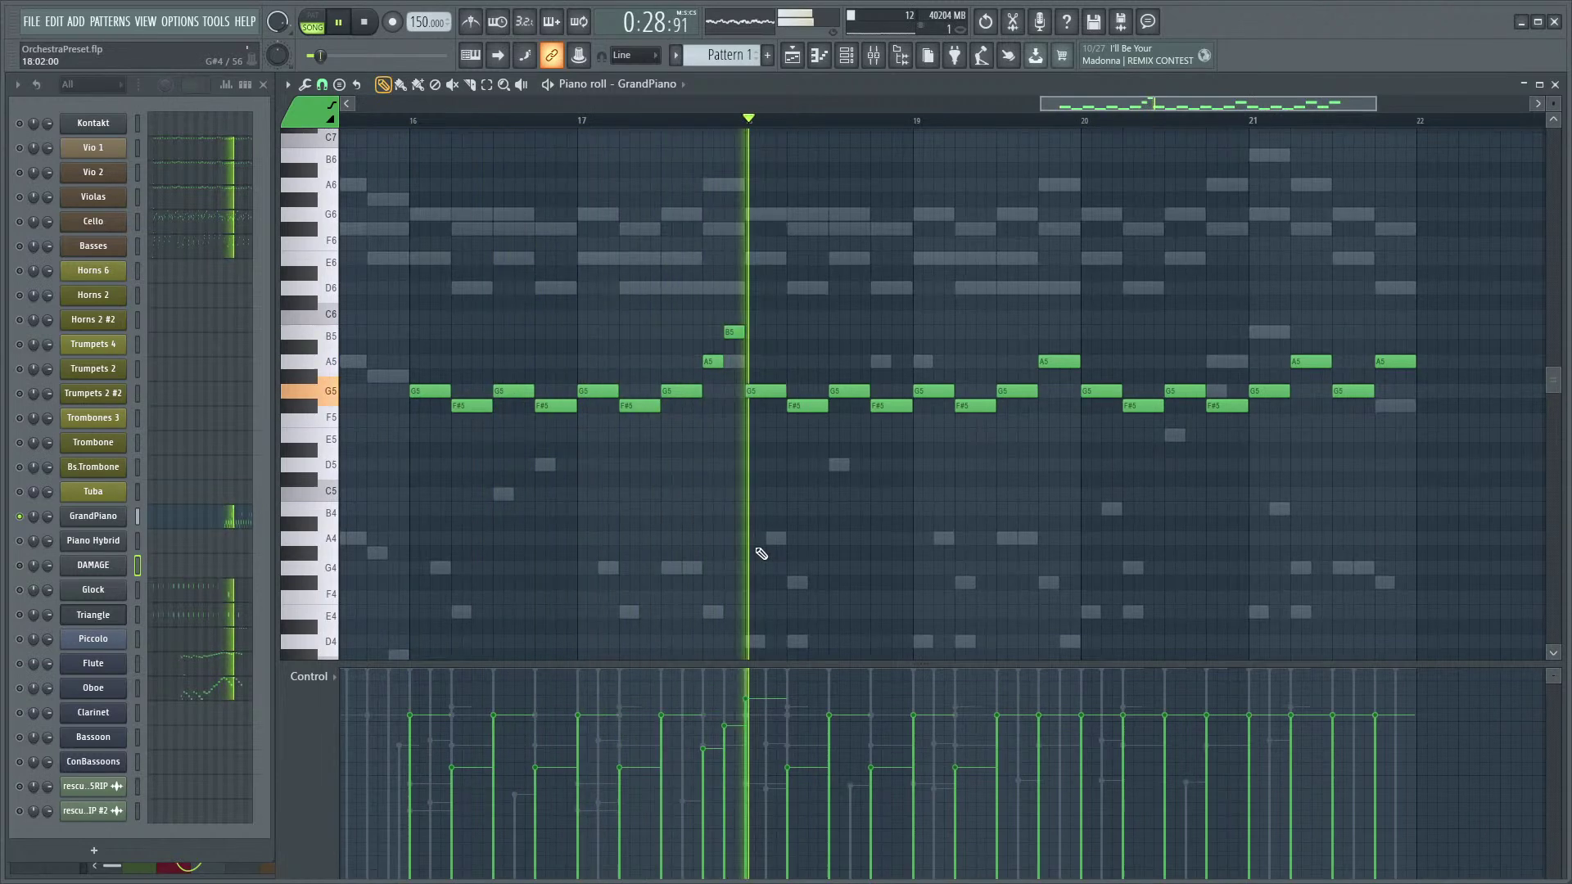
key(space)
drag(769, 342, 761, 425)
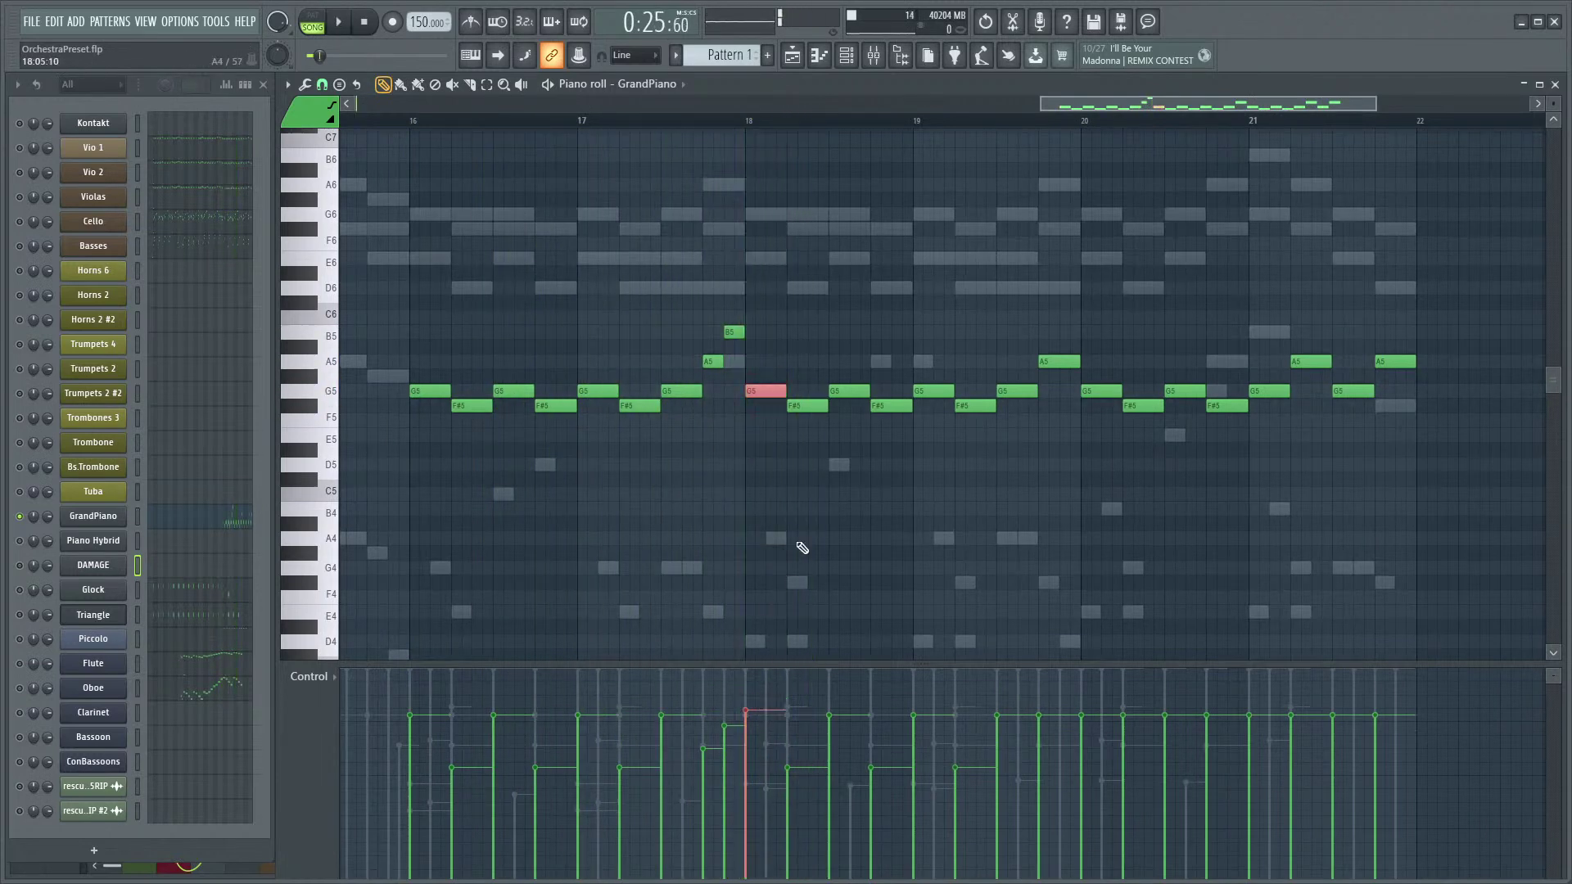
- Play the GrandPiano line from bar 16 toward bar 21 and restart it to check the velocity dynamics
key(space)
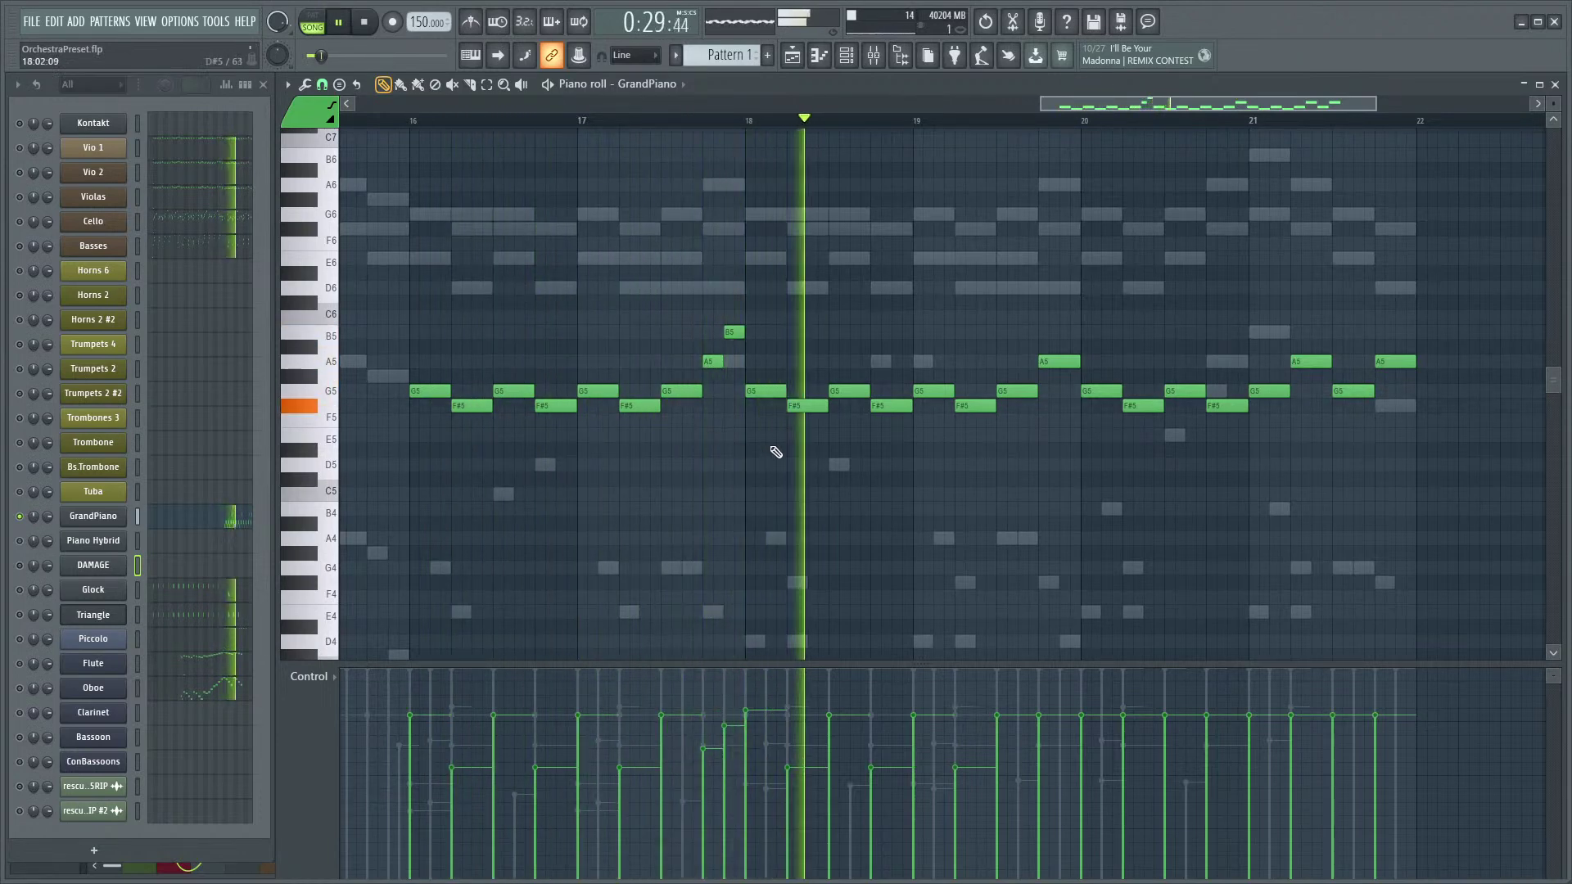
ctrl+scroll(955, 491, up, 2)
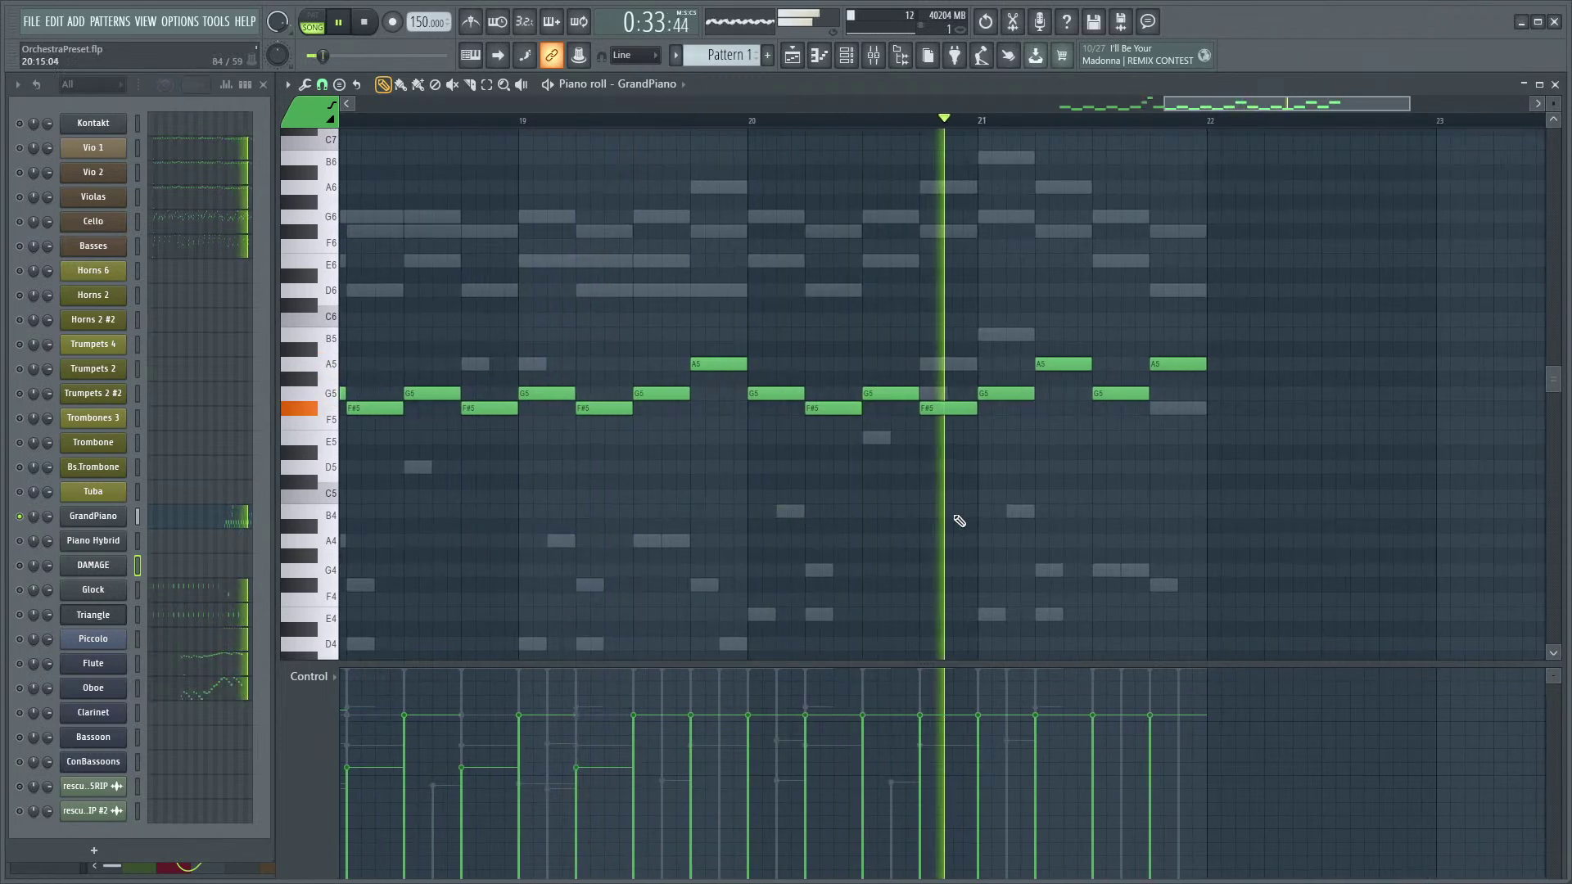
scroll(853, 523, down, 2)
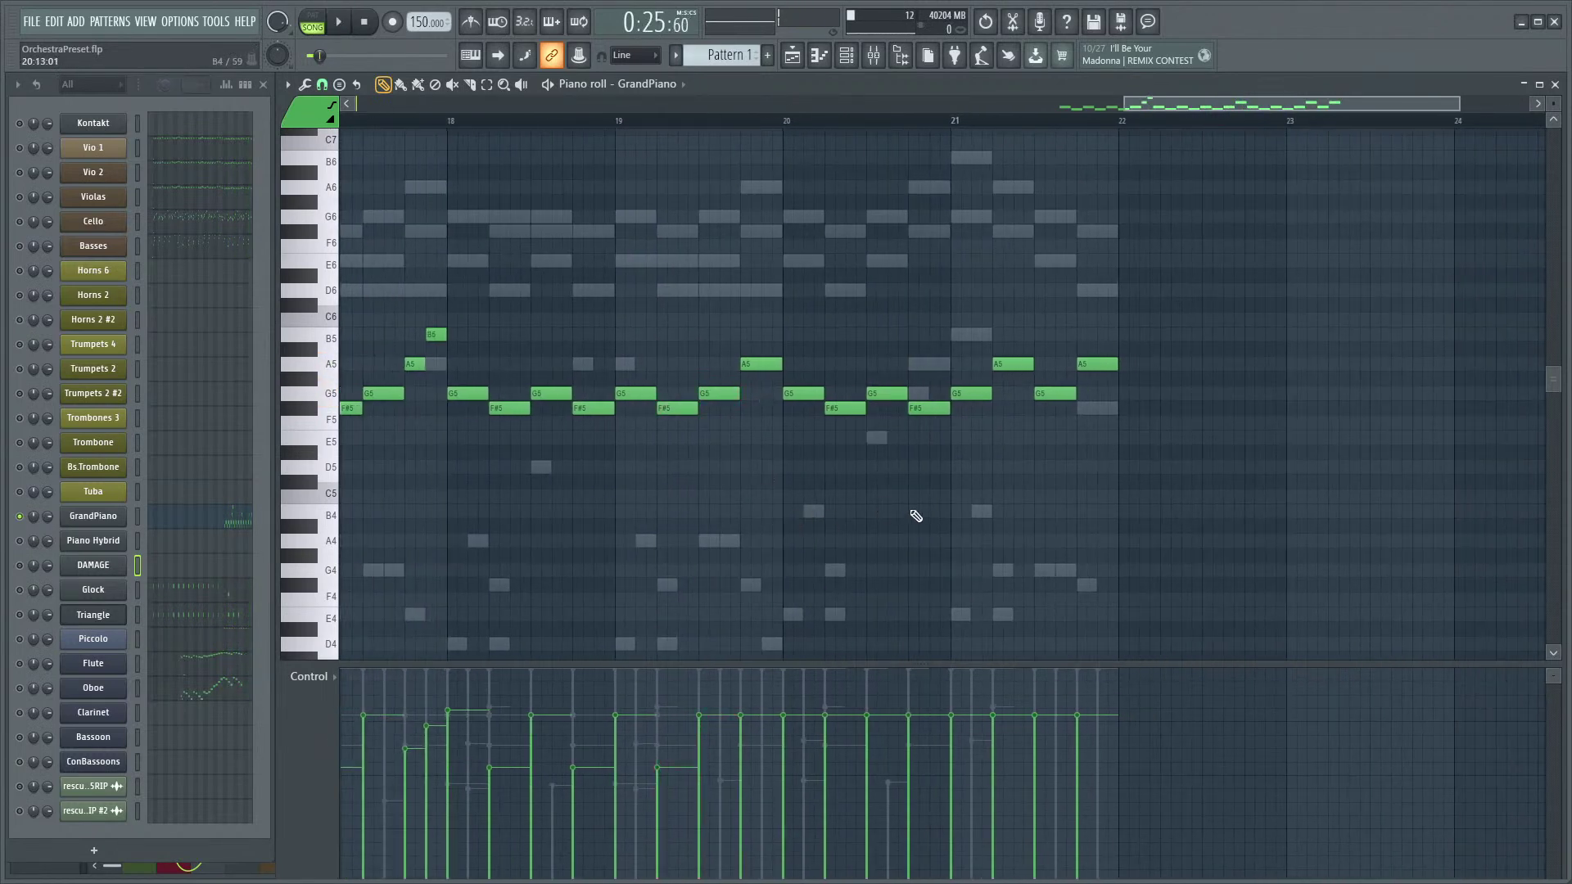
scroll(1038, 498, left, 4)
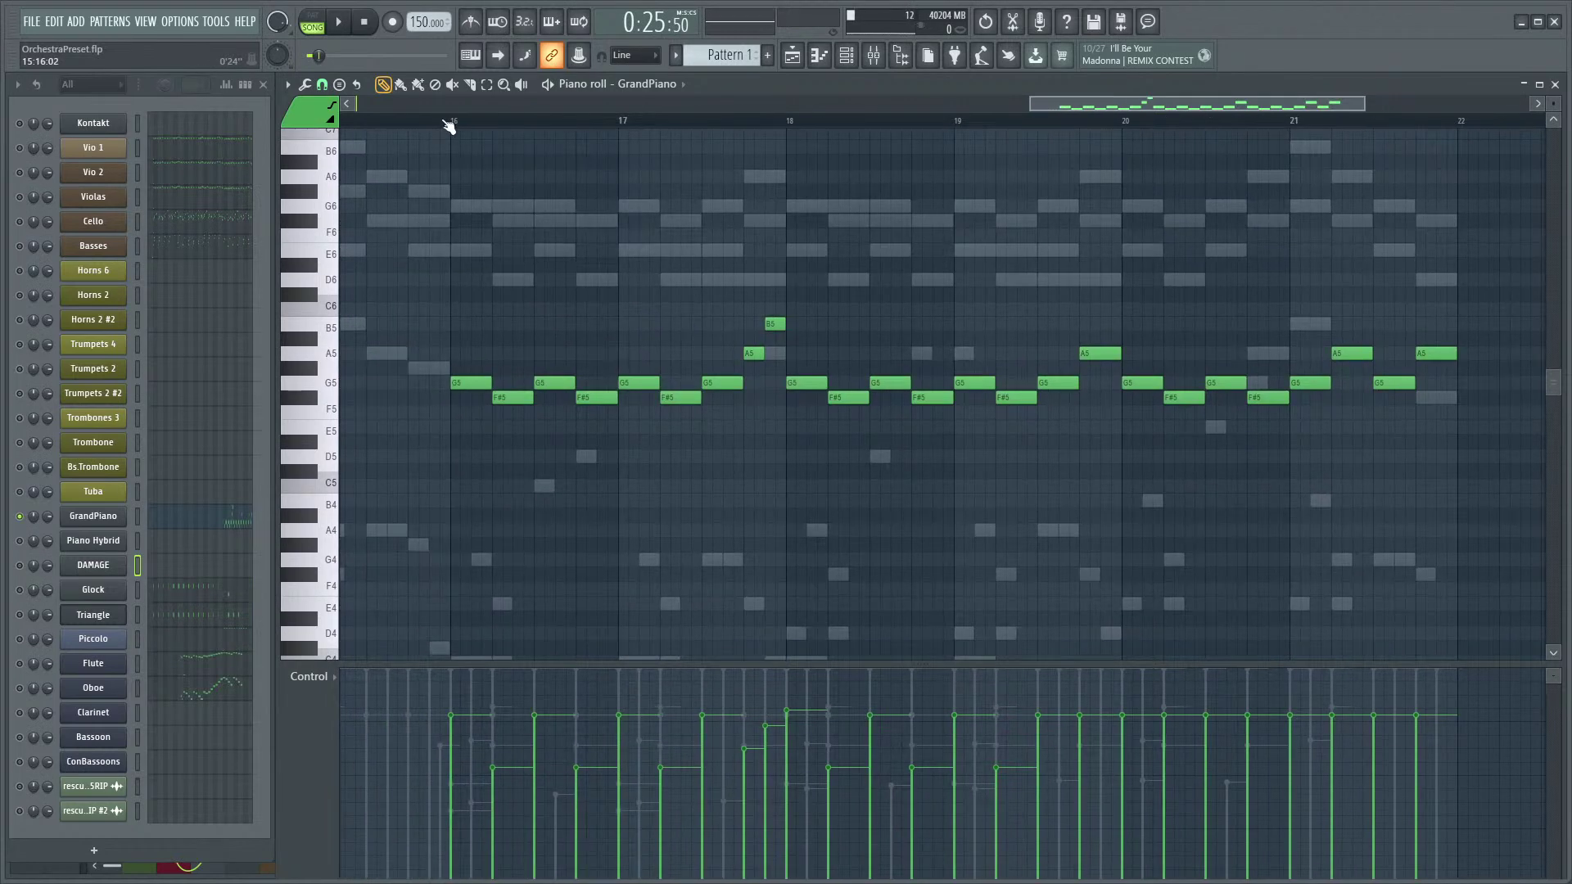
key(space)
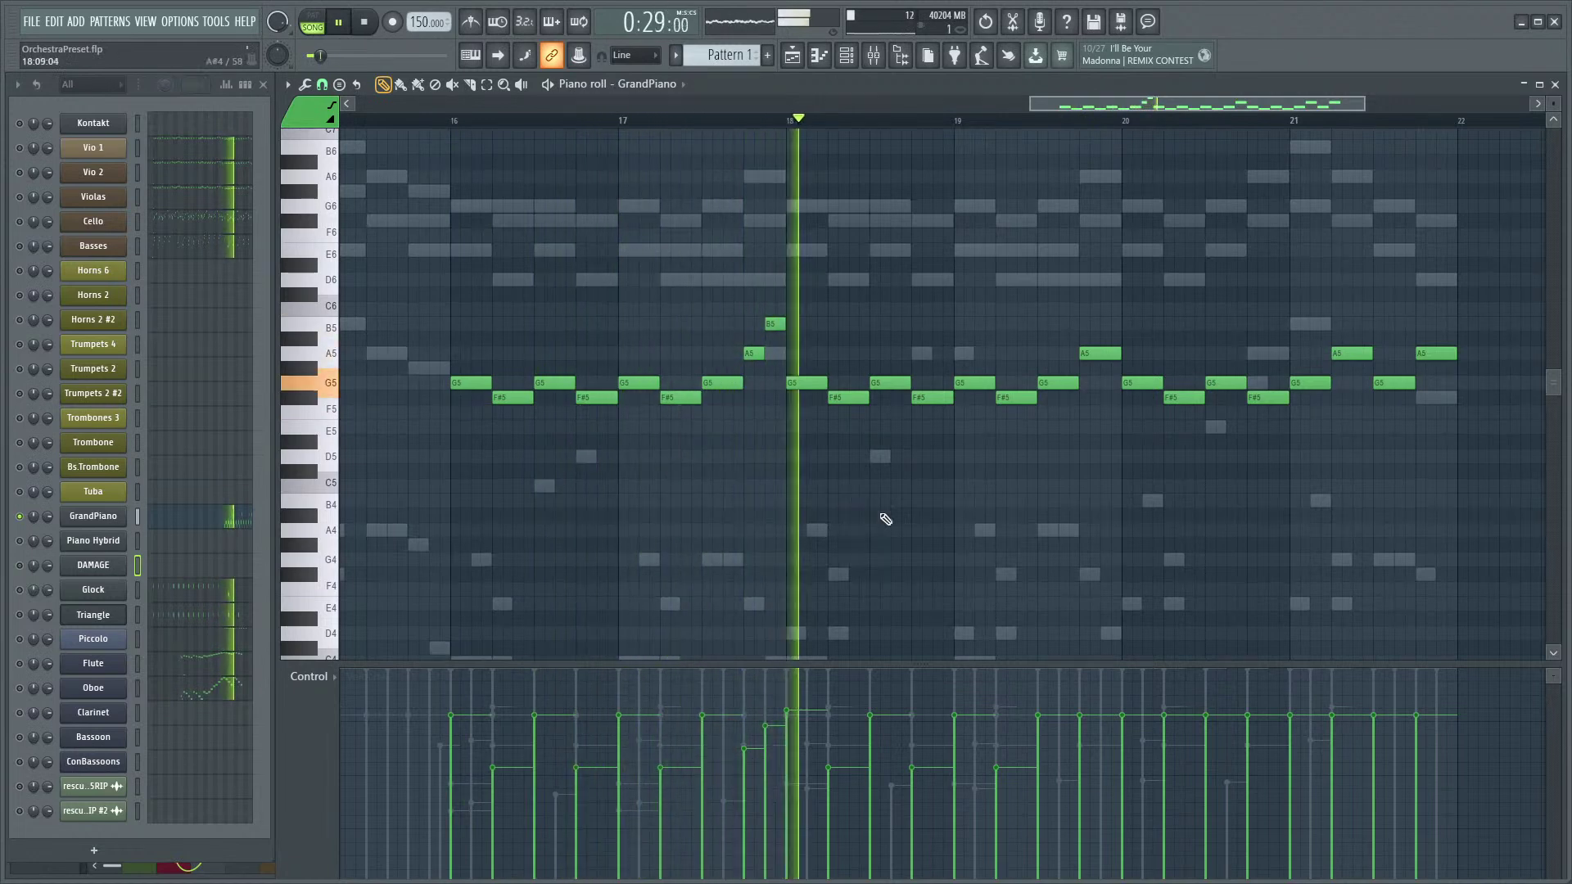
- Lower the velocities of the two F#5 notes in bar 20 of the GrandPiano line
drag(906, 501, 758, 415)
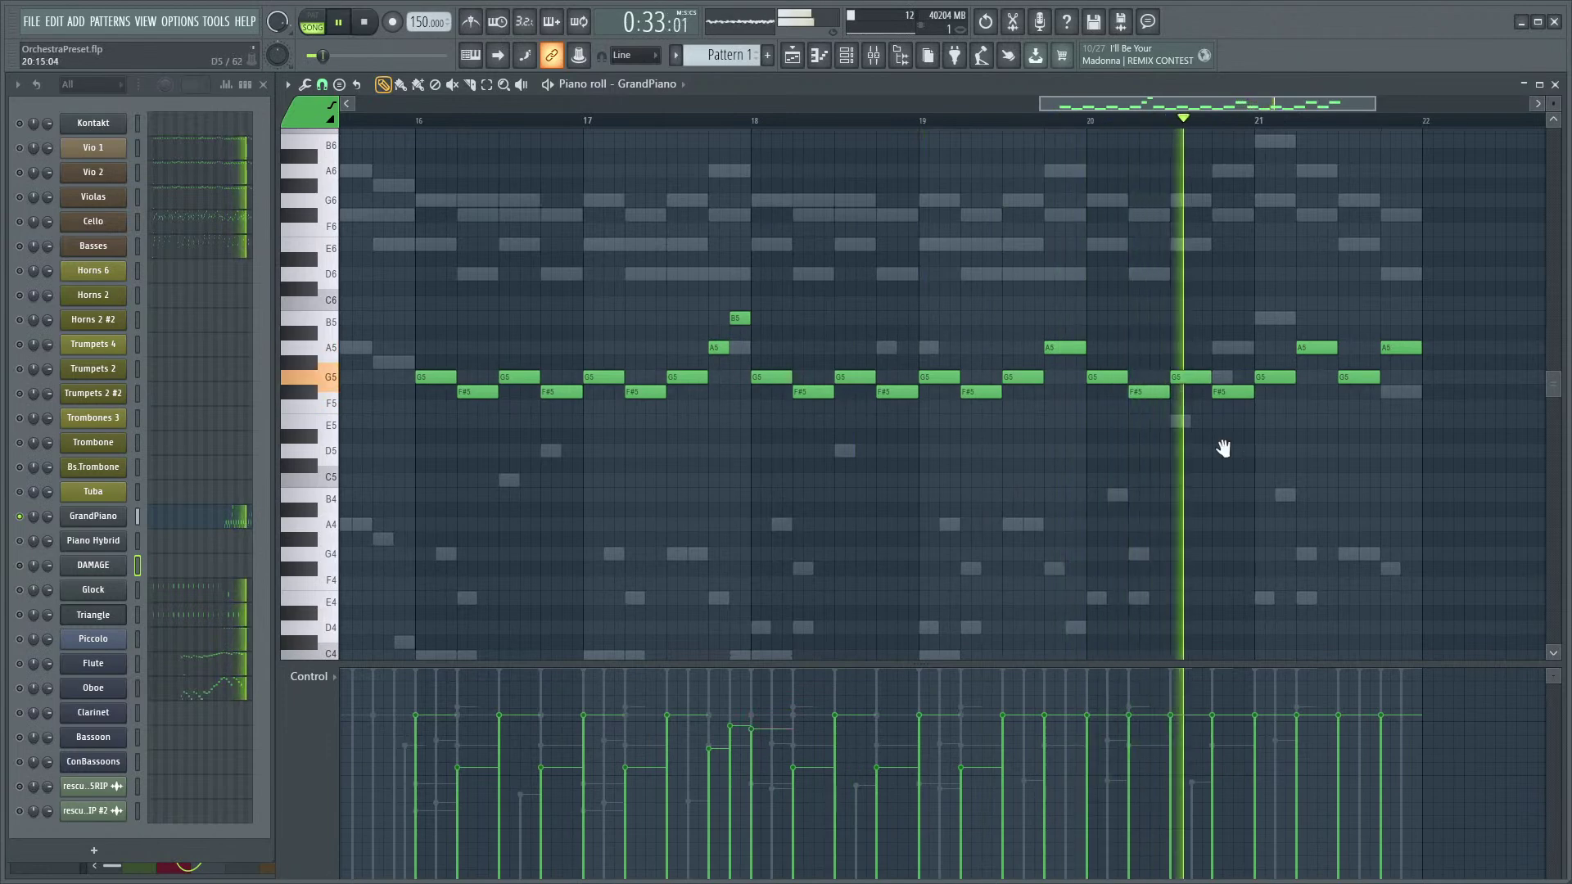
drag(1239, 453, 1130, 424)
key(space)
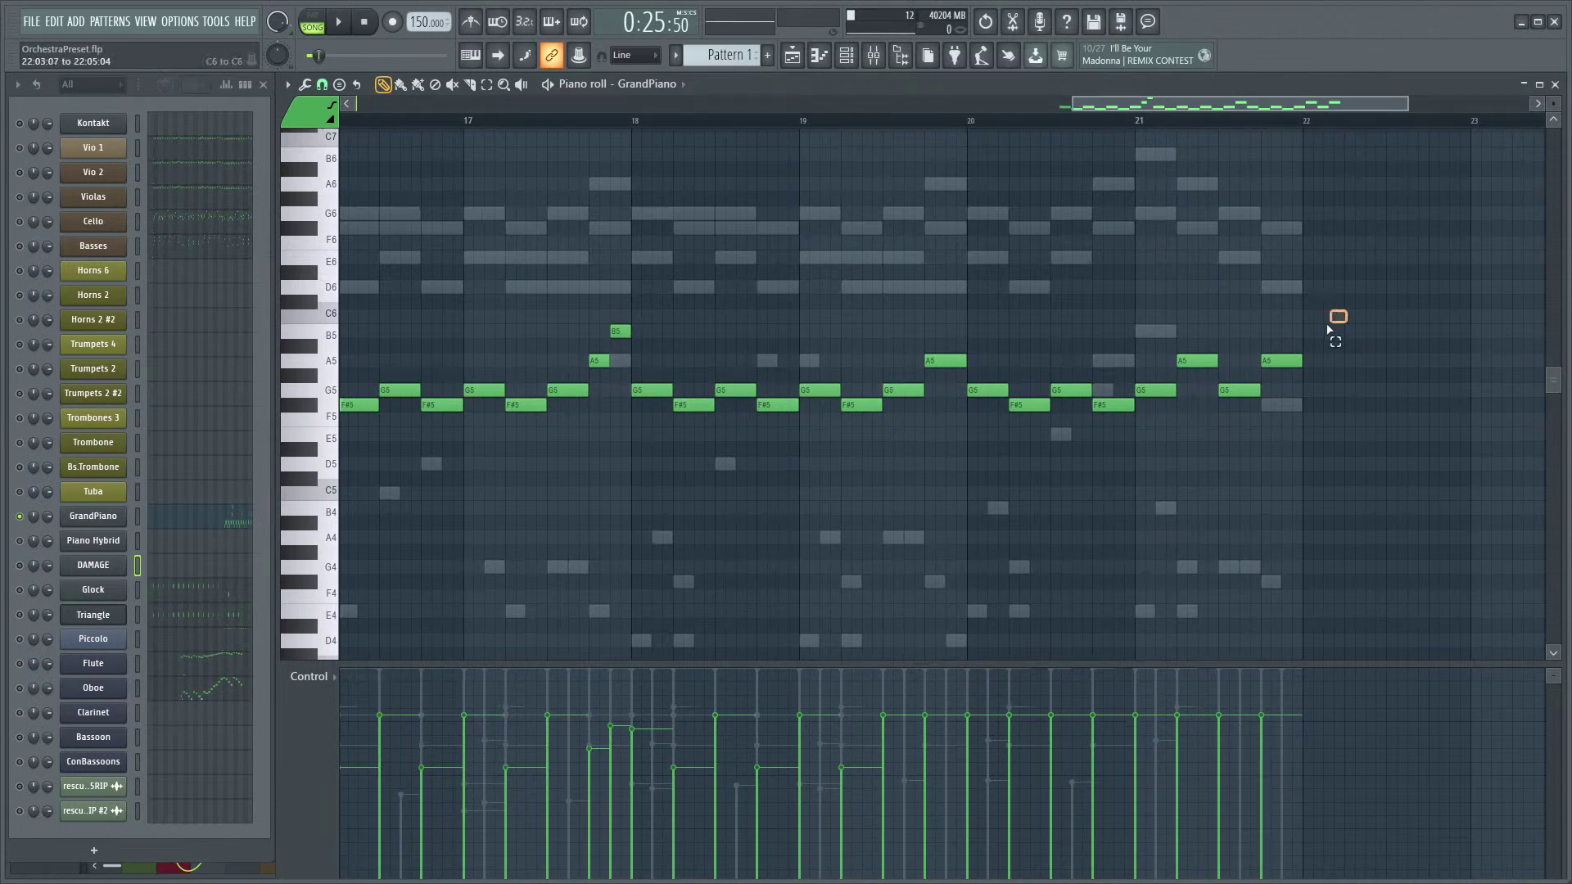
drag(1349, 318, 930, 491)
scroll(1019, 479, up, 4)
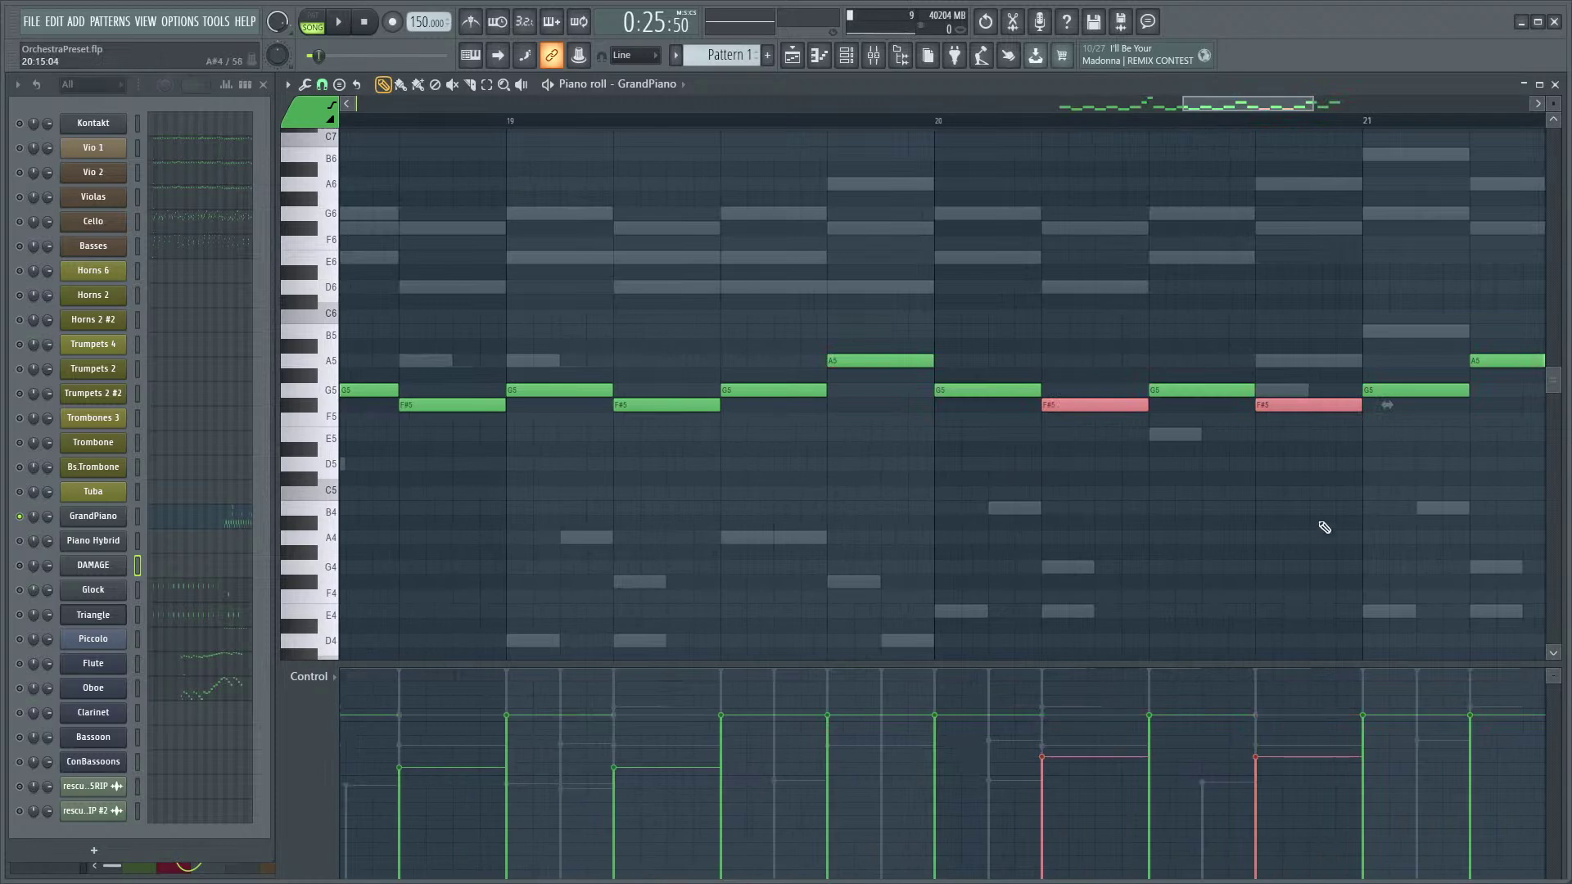
scroll(1227, 524, down, 4)
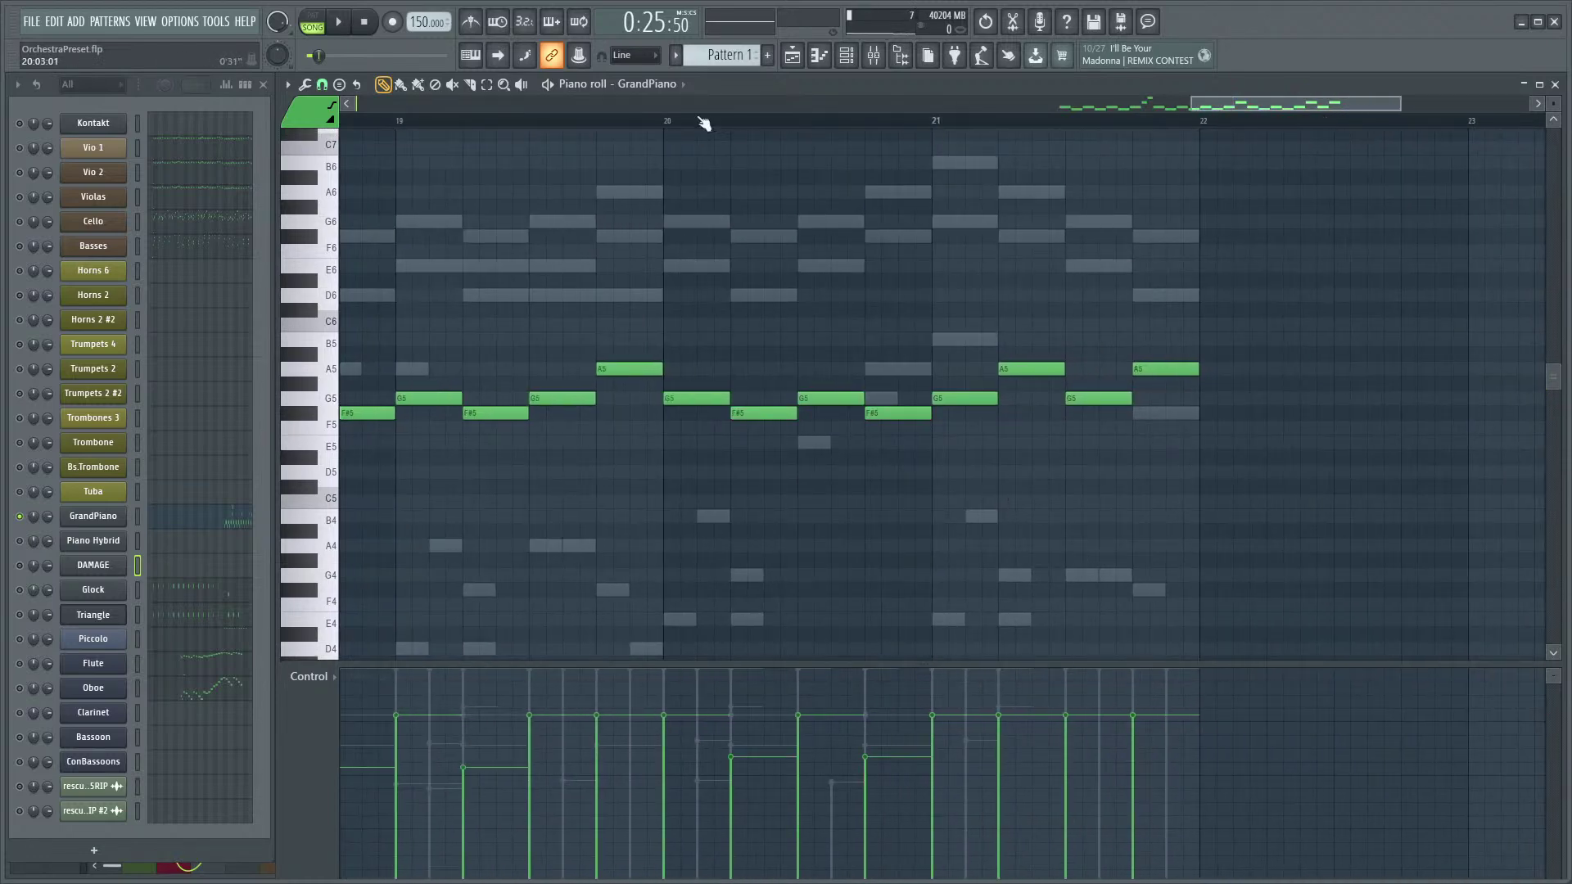
- Lower the velocities of both G5 notes in bar 21 and slightly raise the closing A5, auditioning bars 20 and 21
key(space)
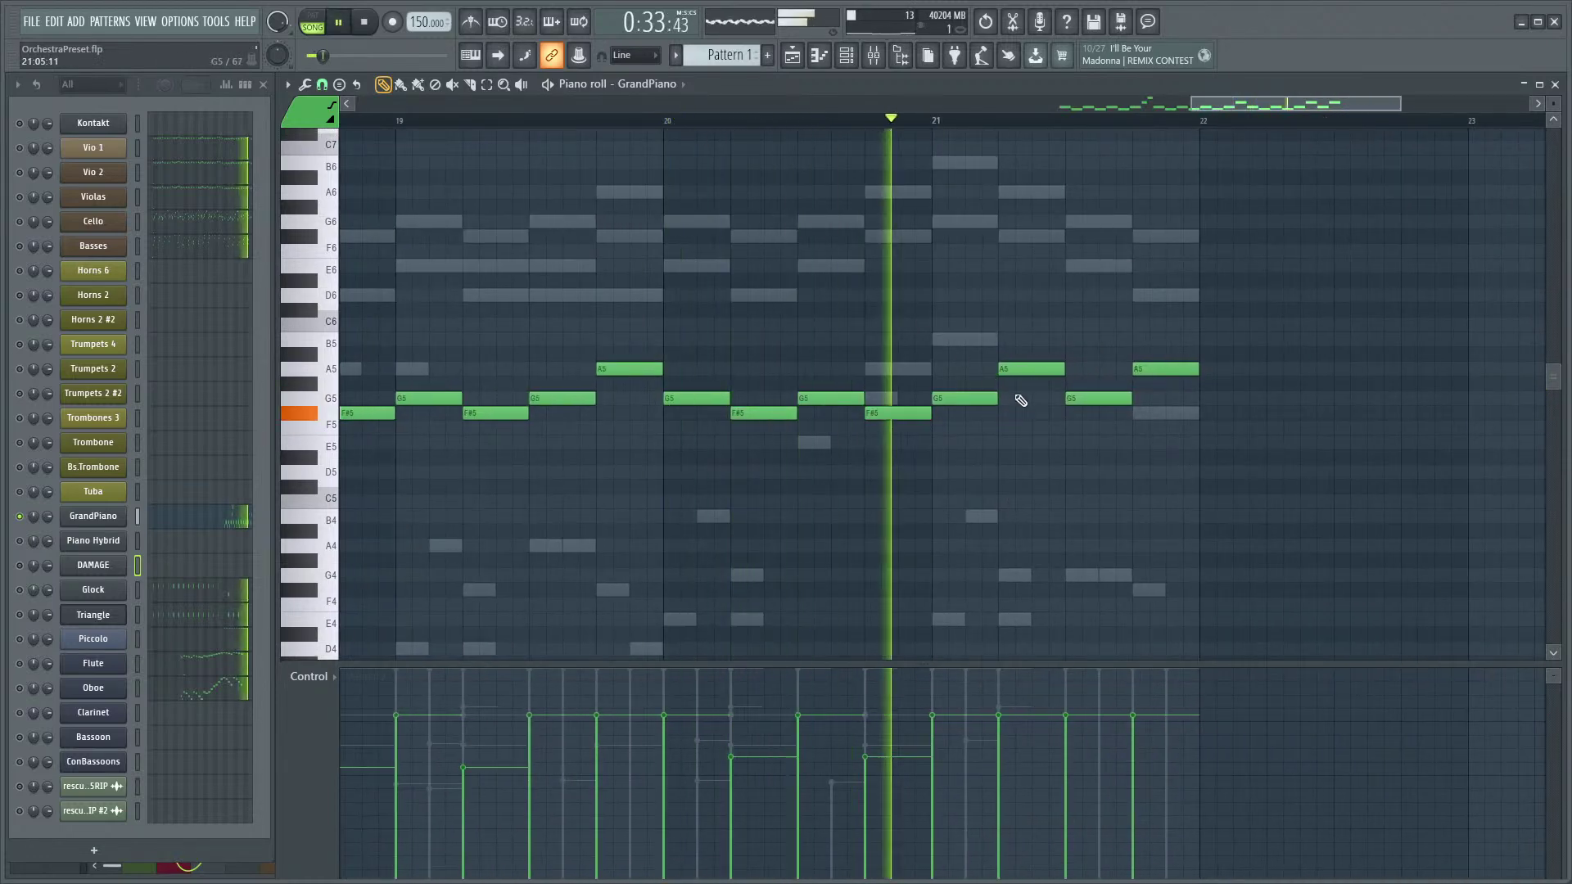
key(space)
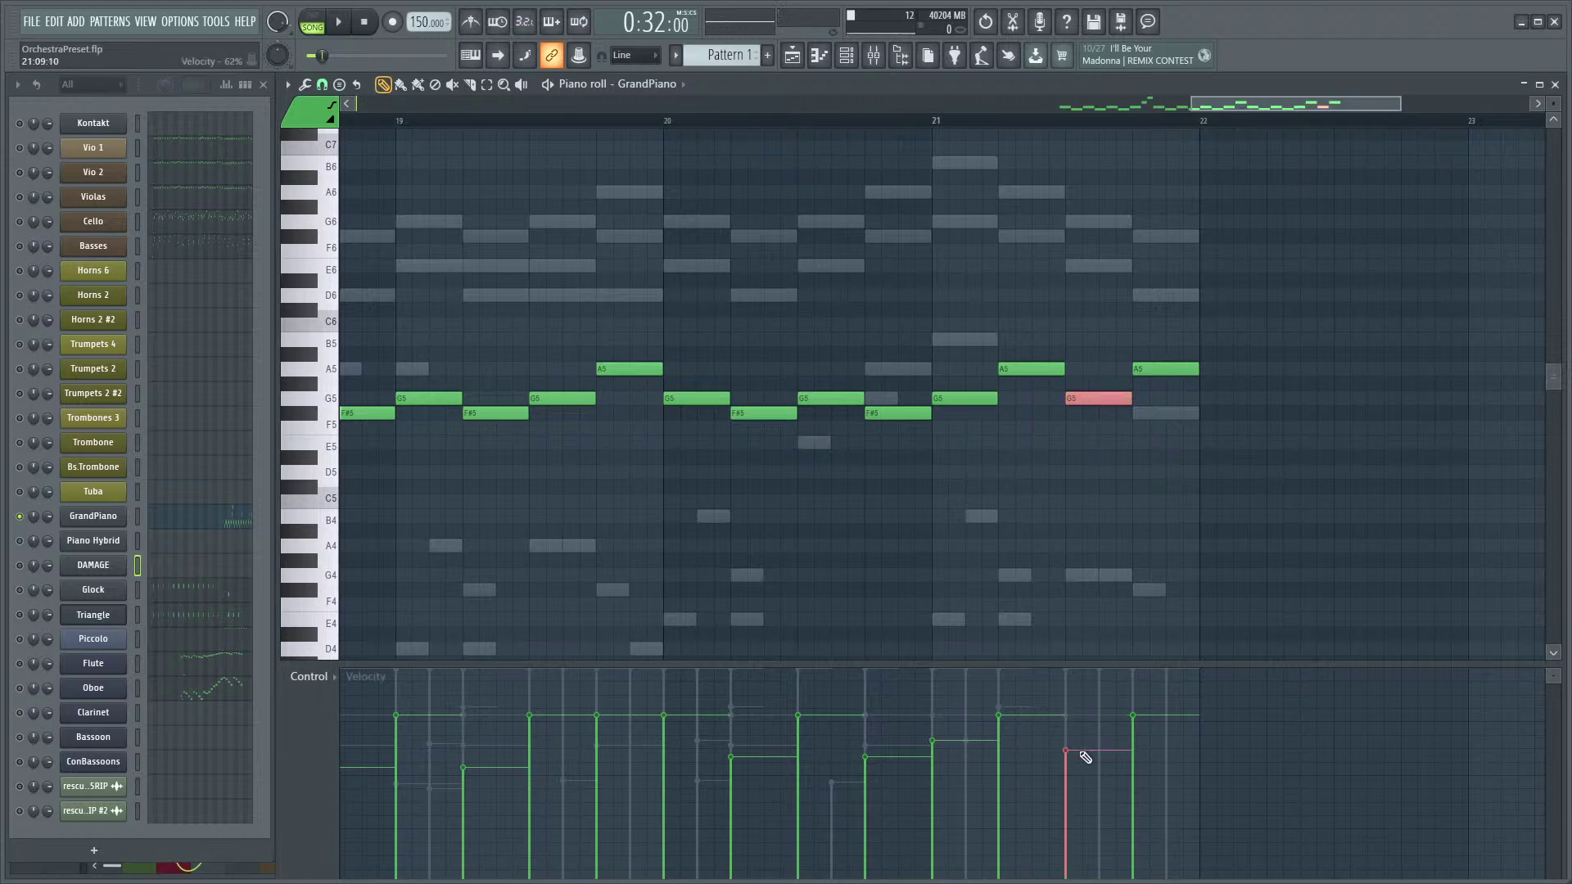
click(936, 123)
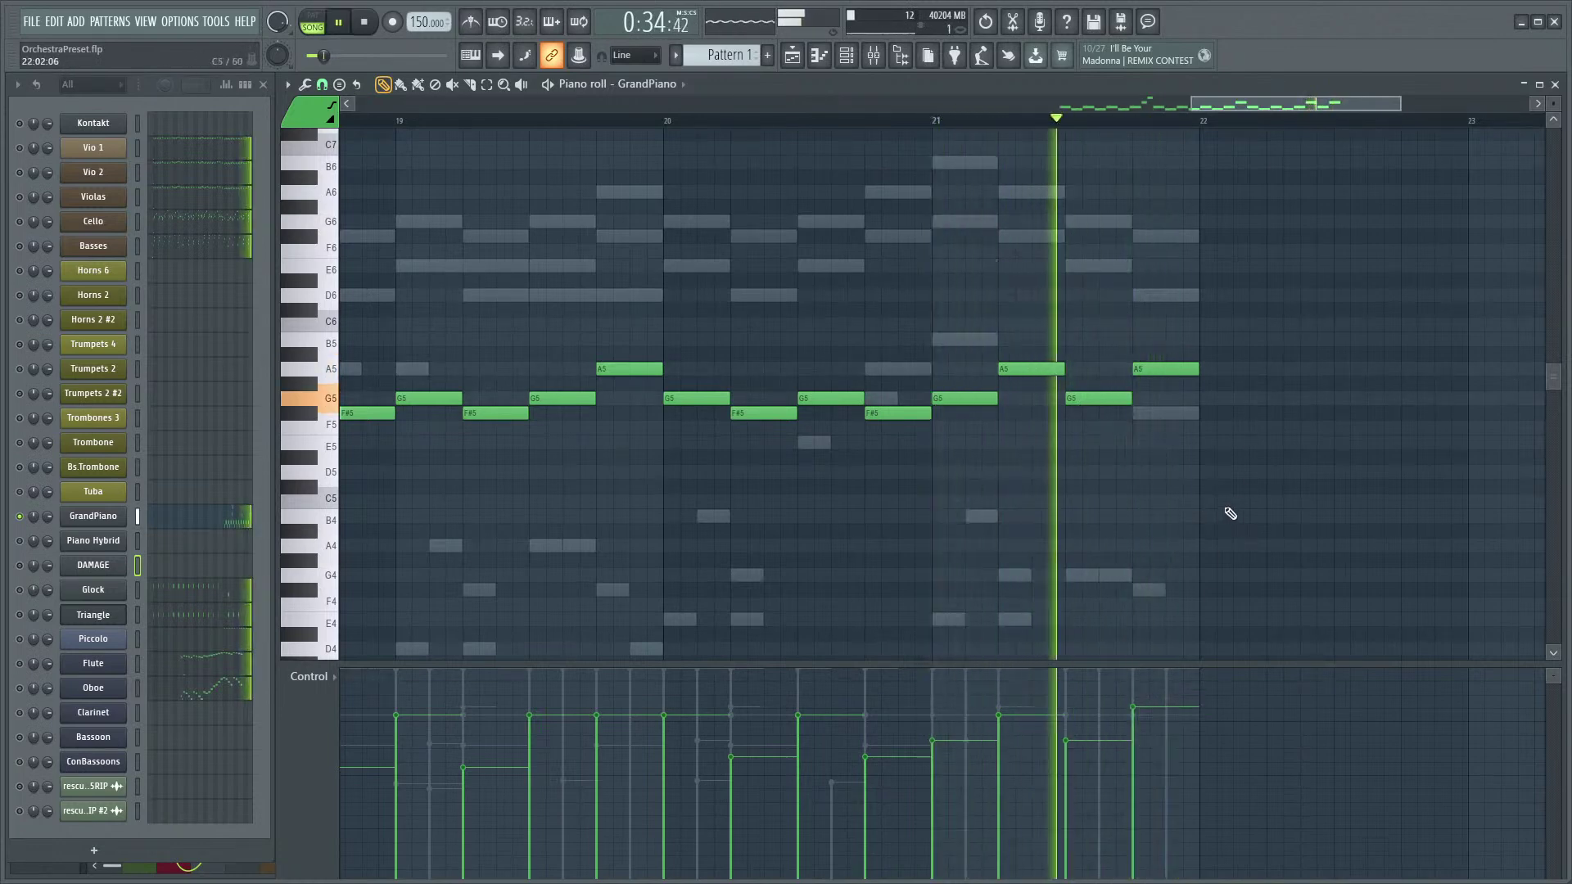
key(space)
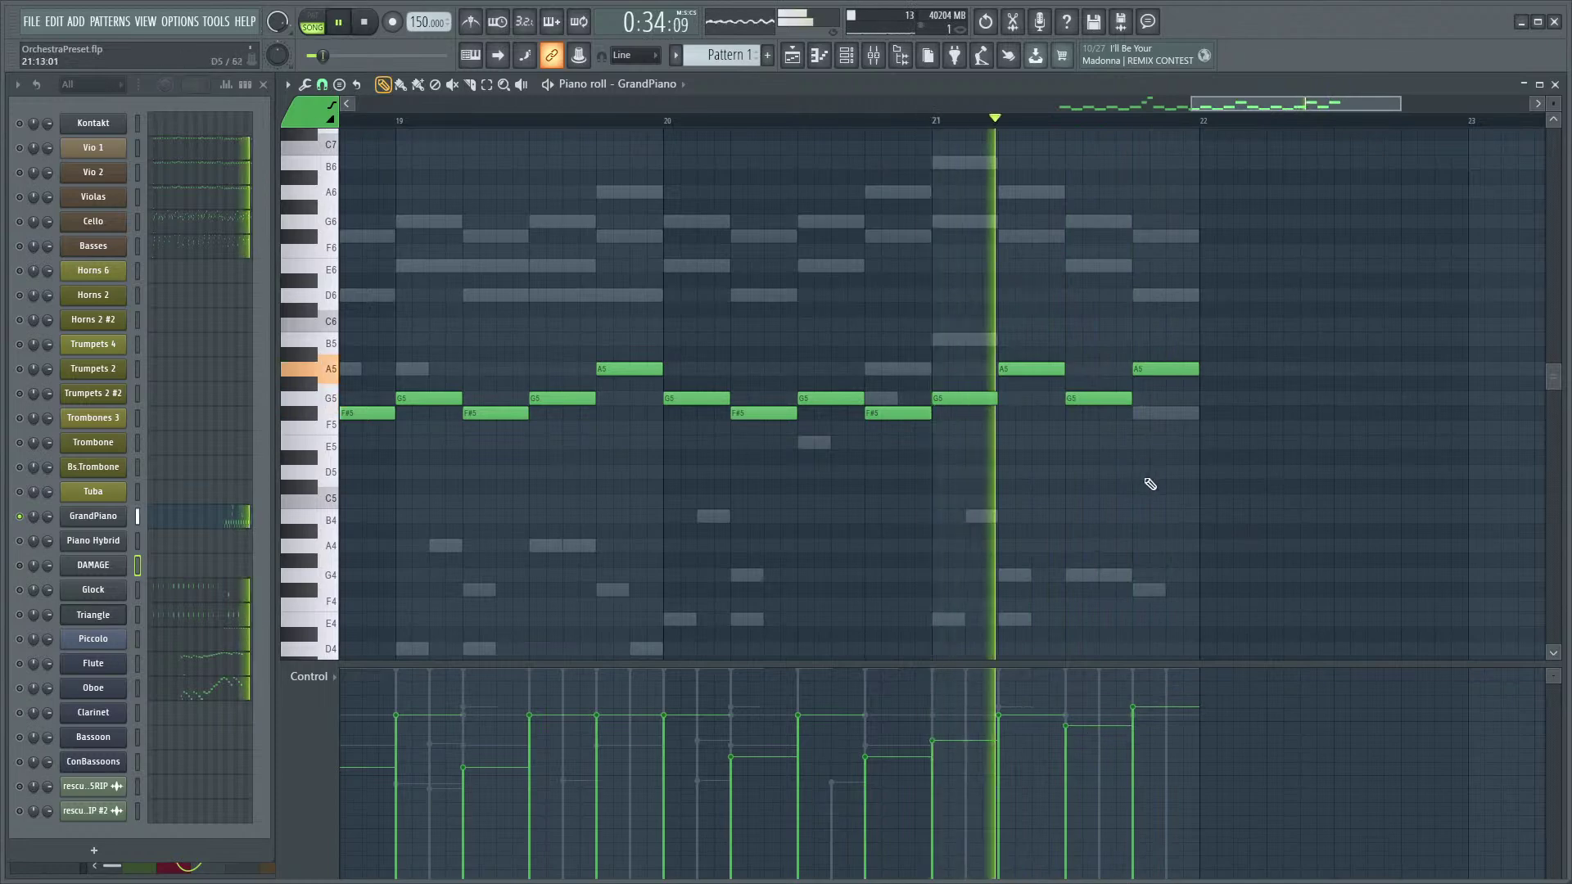
key(space)
- Play the GrandPiano line from bar 16 into bar 21 to review the shaped velocities
scroll(1008, 506, down, 3)
scroll(1077, 516, down, 2)
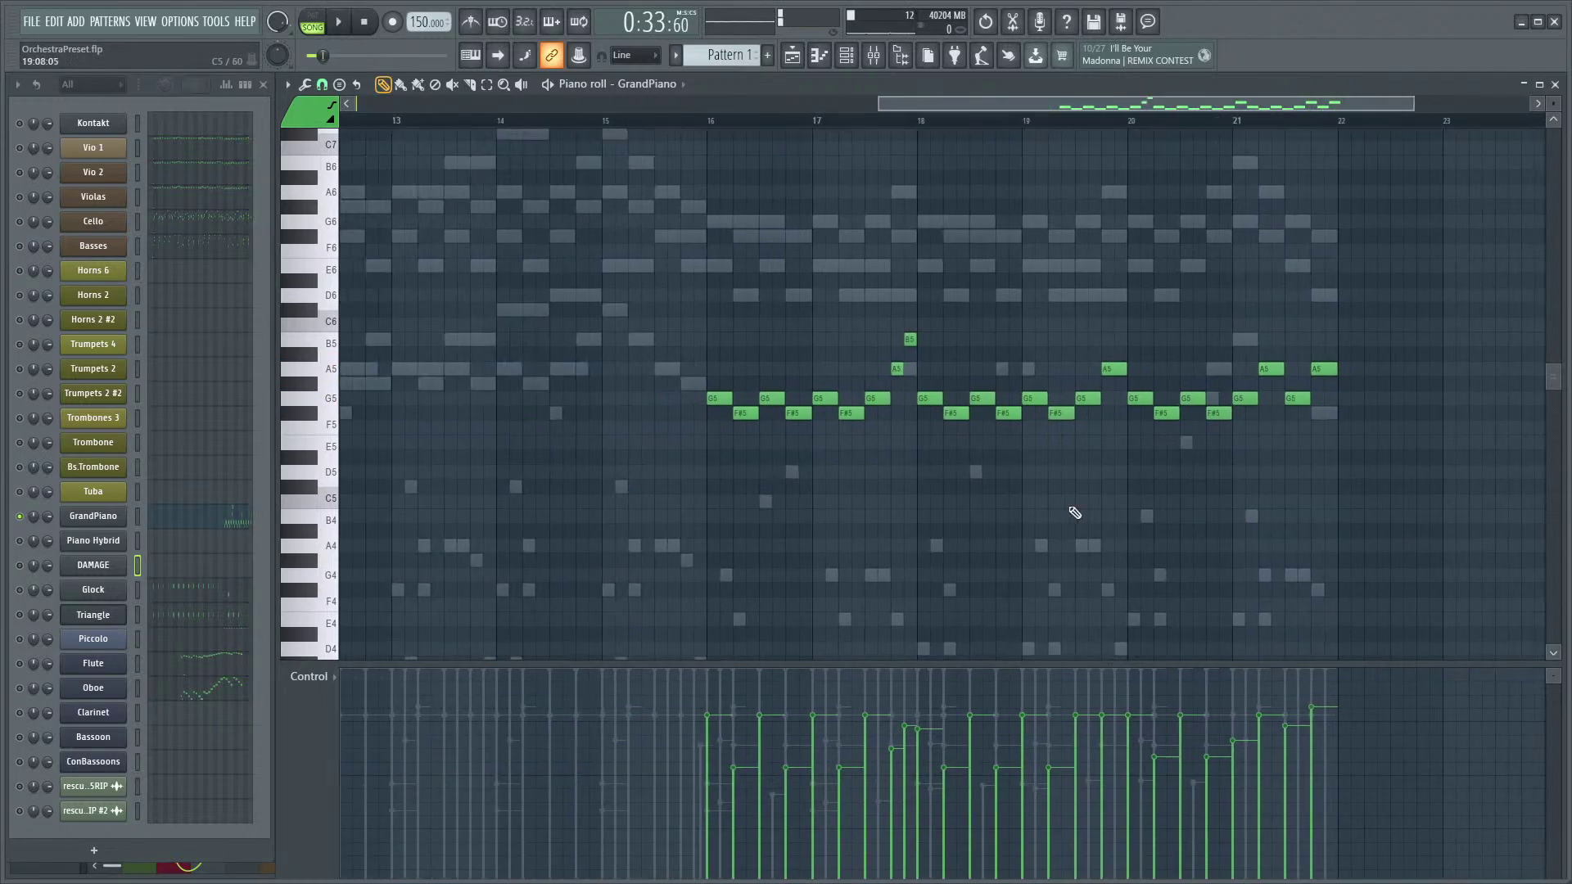
click(724, 122)
key(space)
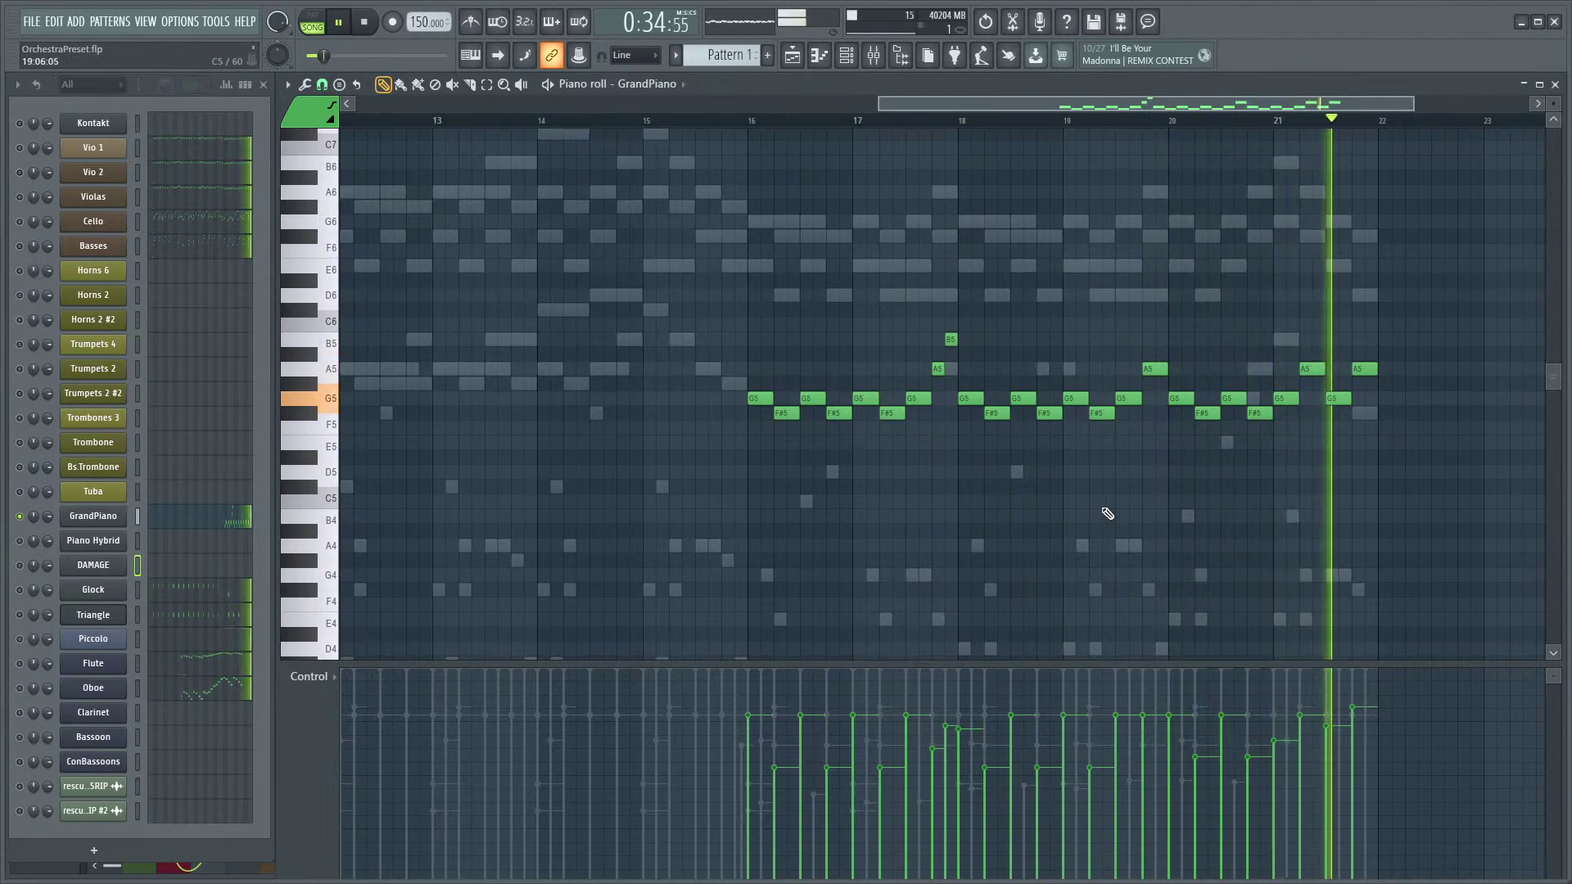
scroll(1064, 524, down, 5)
key(space)
scroll(1043, 527, up, 4)
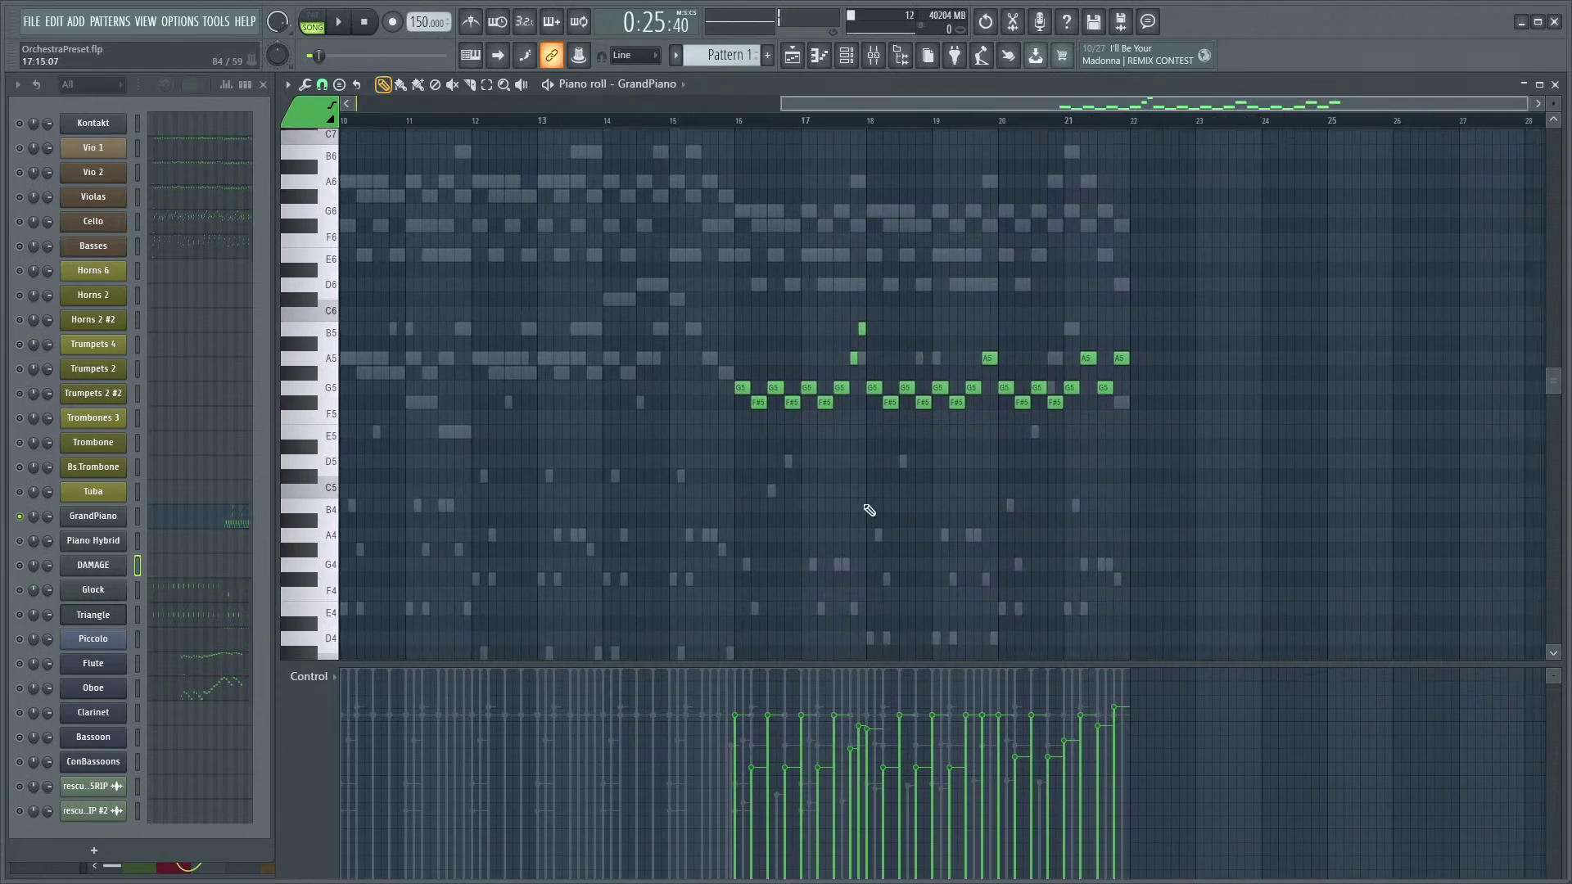
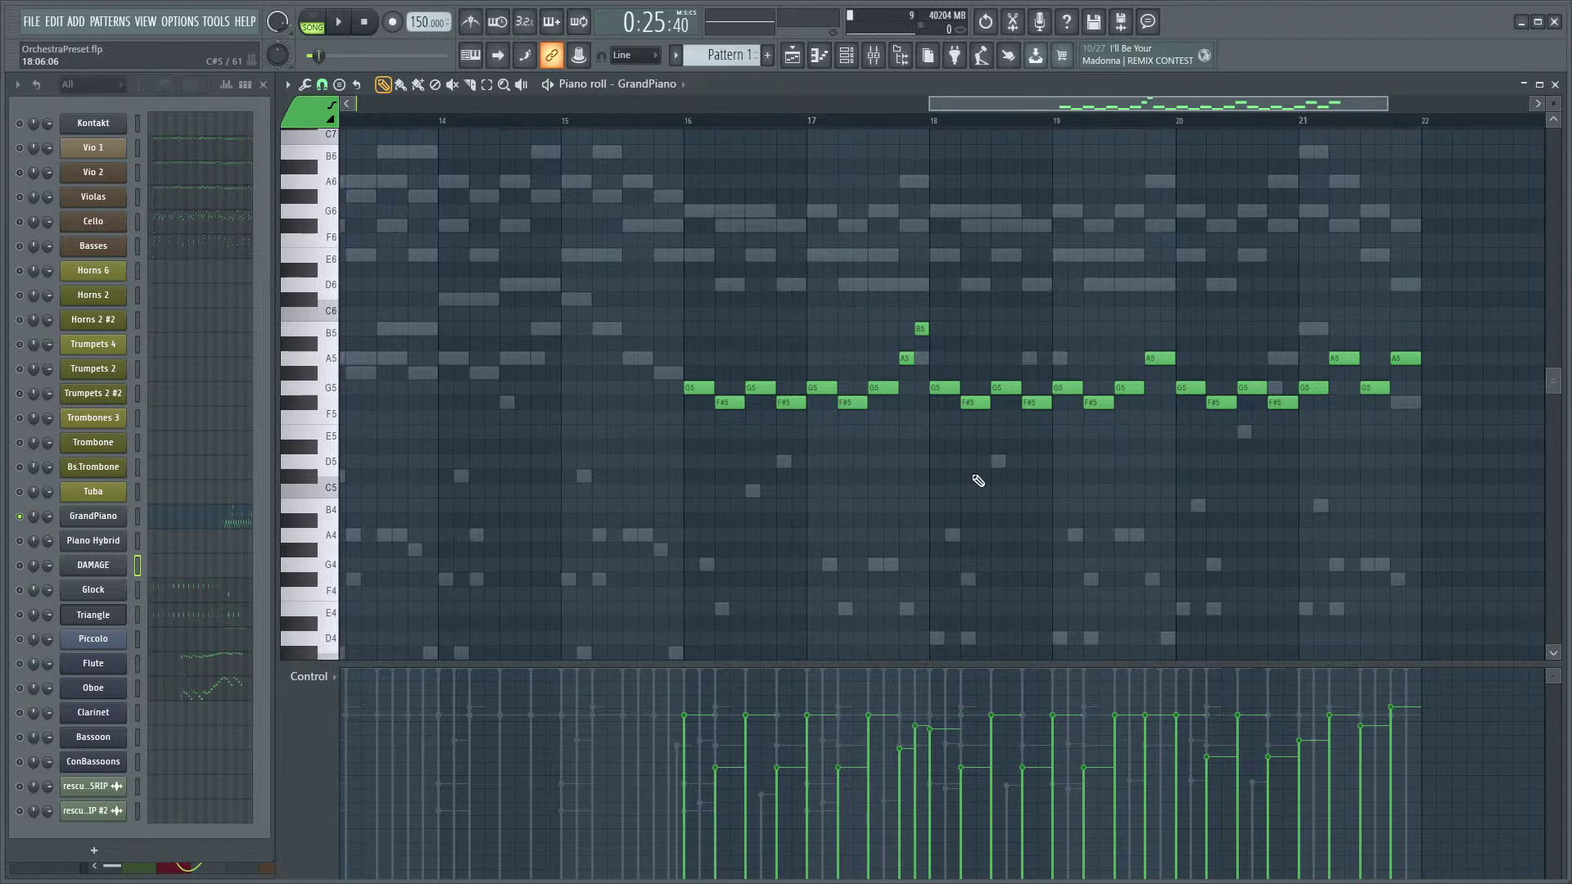
- Try adding a rising C3, G3, C4 figure of short notes at the start of bar 16 in the GrandPiano part
scroll(896, 467, down, 5)
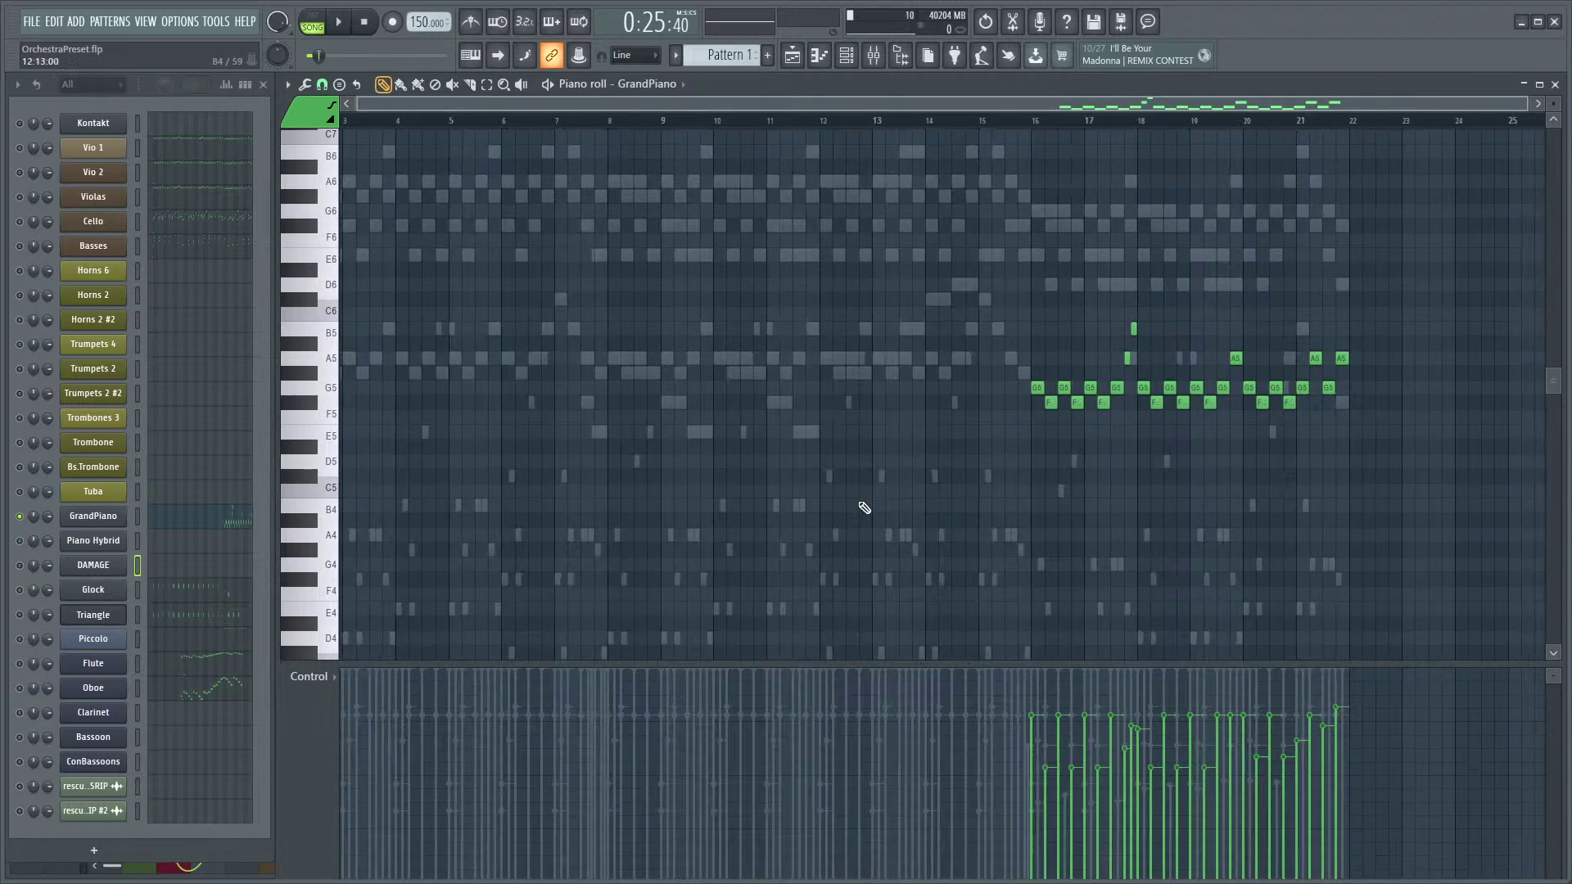
scroll(1221, 484, up, 5)
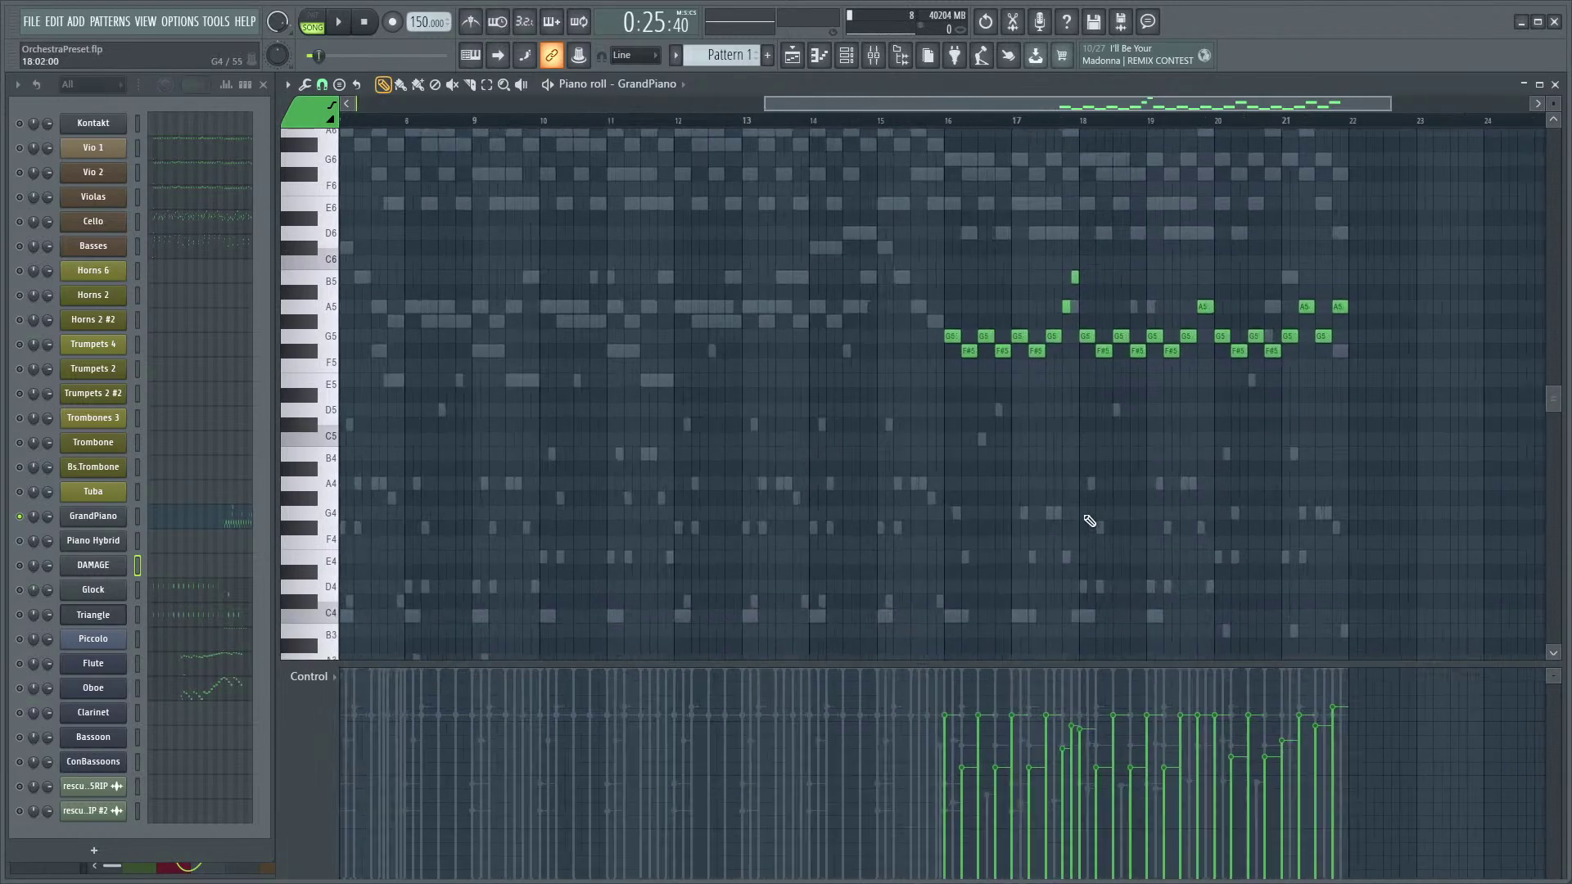
scroll(818, 491, down, 5)
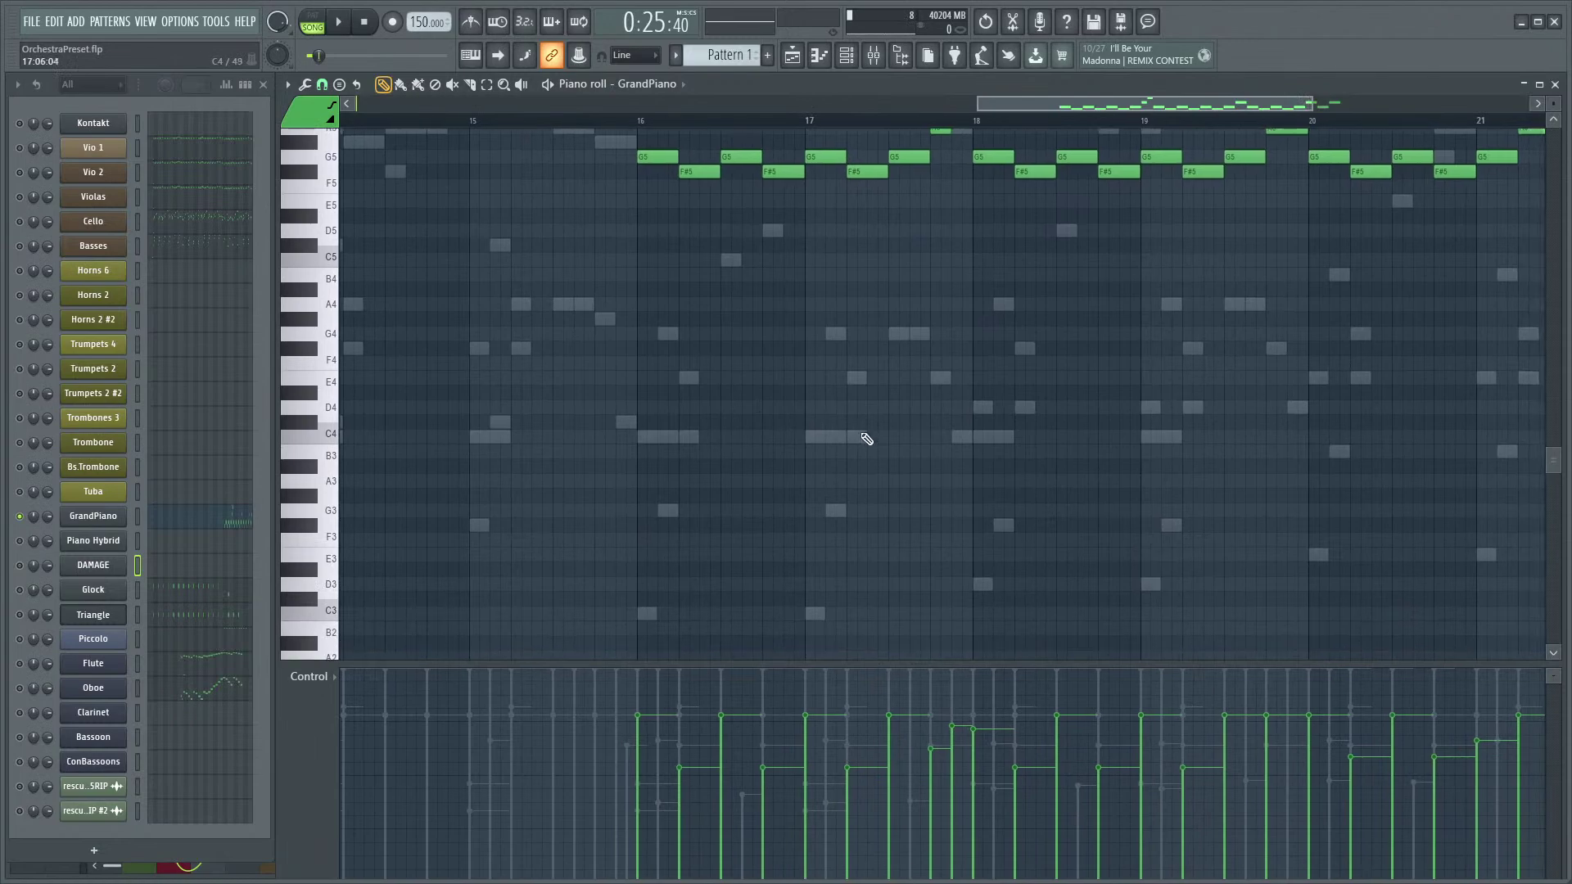
scroll(911, 439, down, 4)
scroll(917, 508, up, 4)
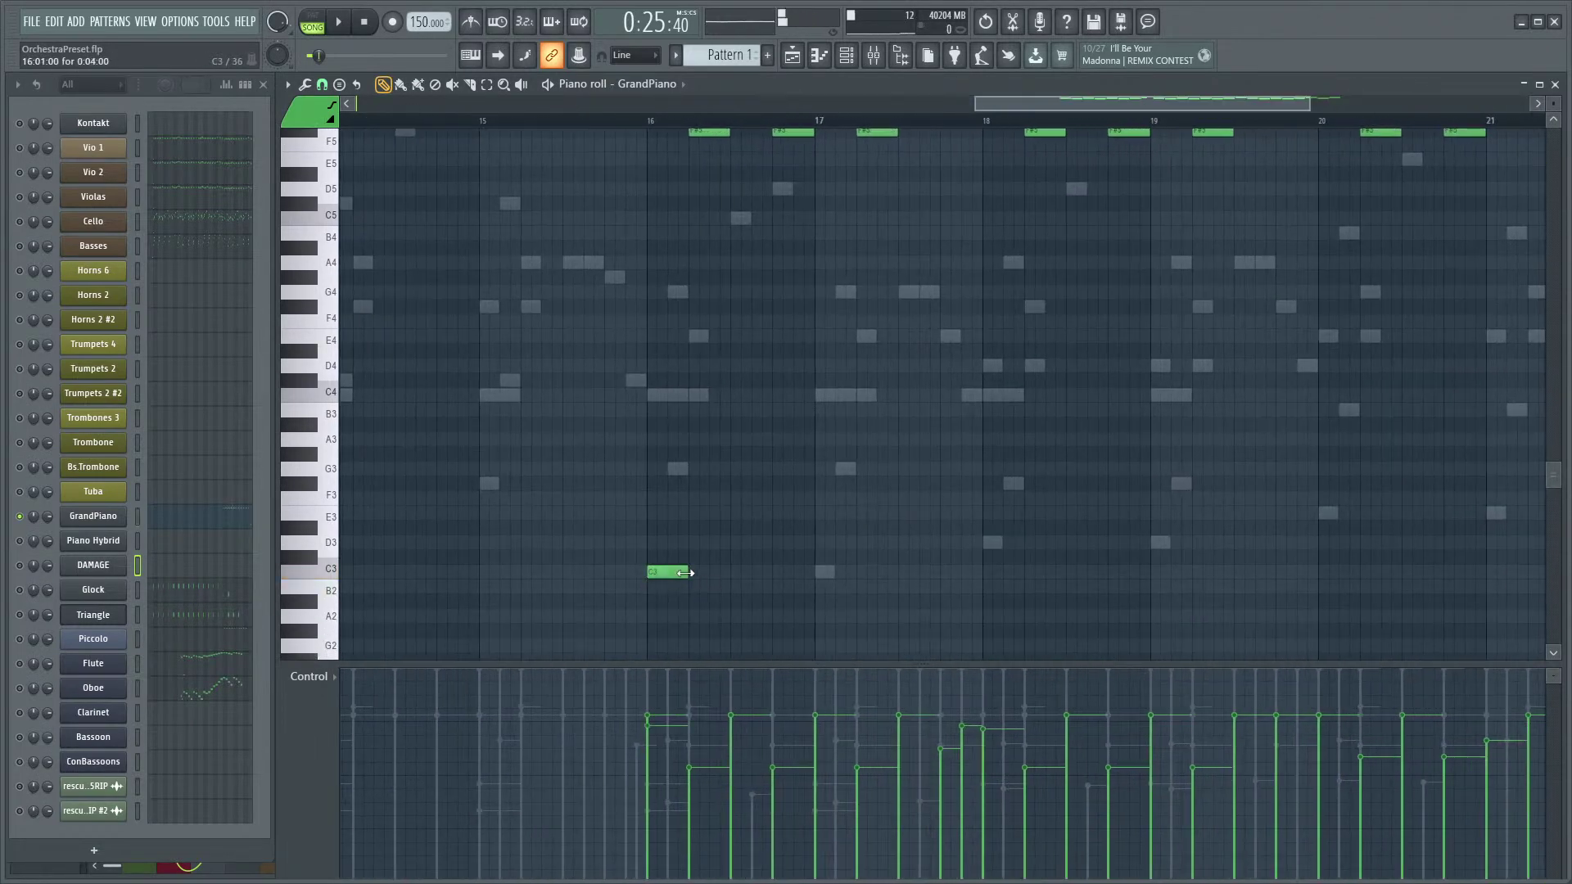
scroll(684, 565, up, 3)
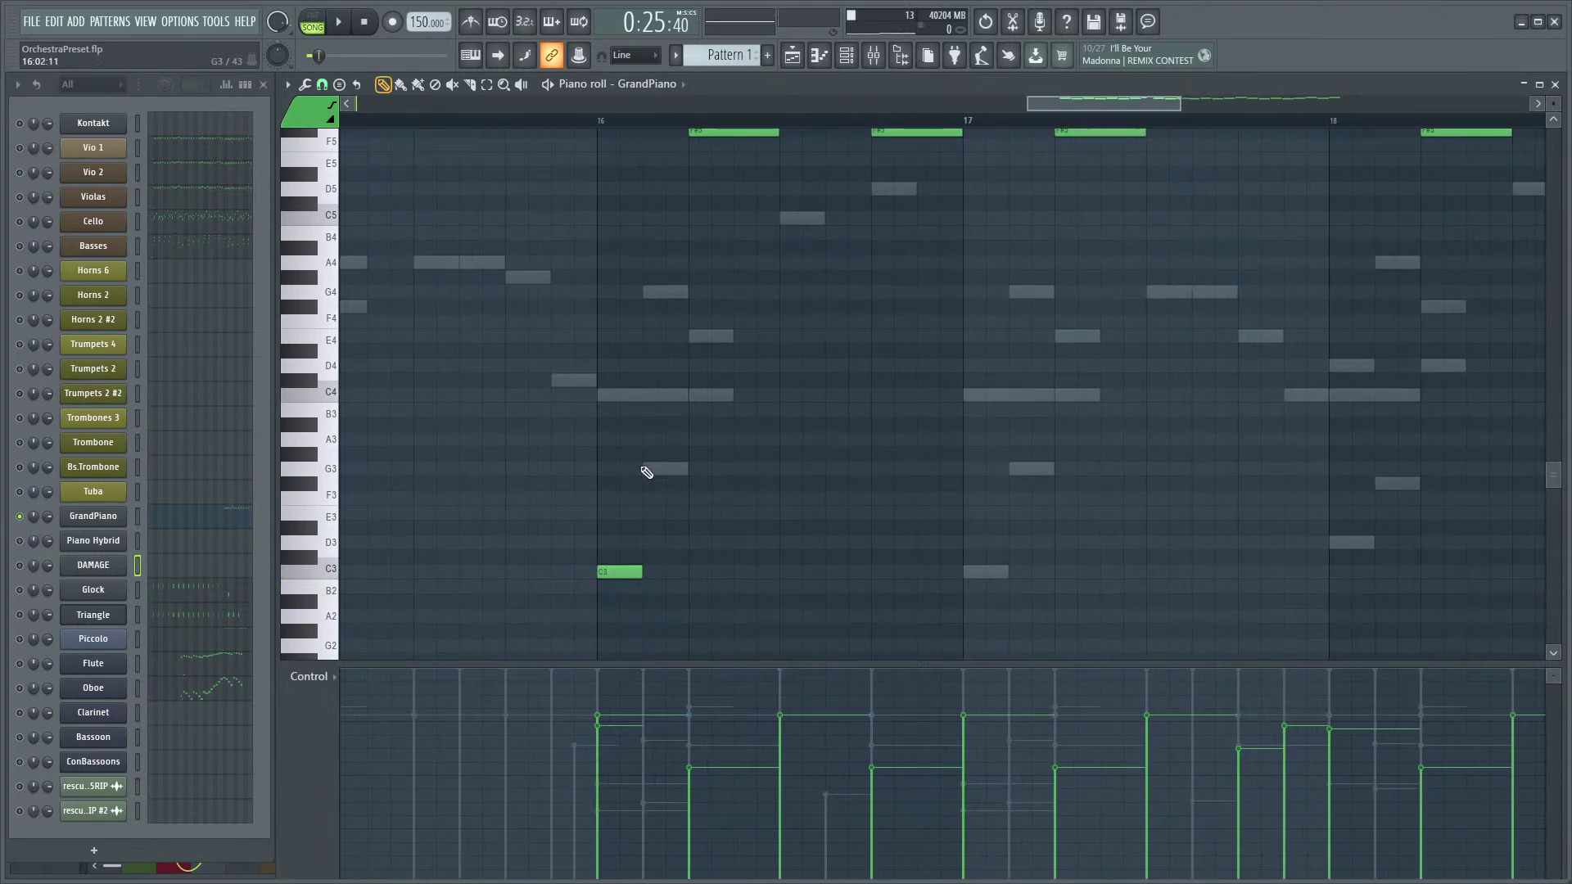
key(space)
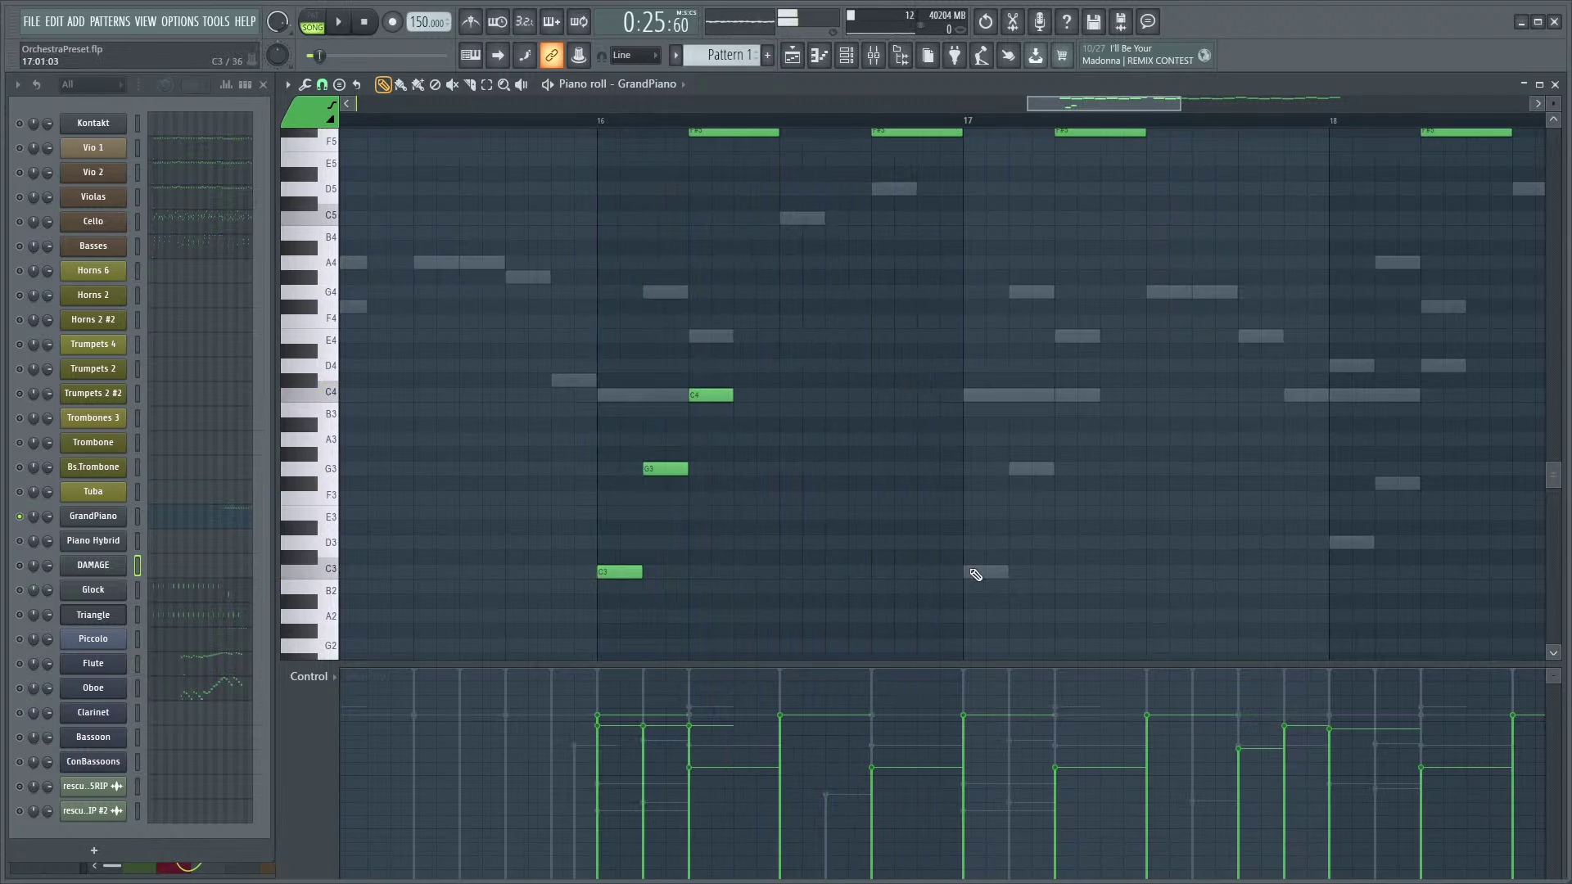
- Try repeating the low C3, G3, C4 figure in bar 17 with velocities around 35%, and audition both bars
drag(1140, 288, 566, 638)
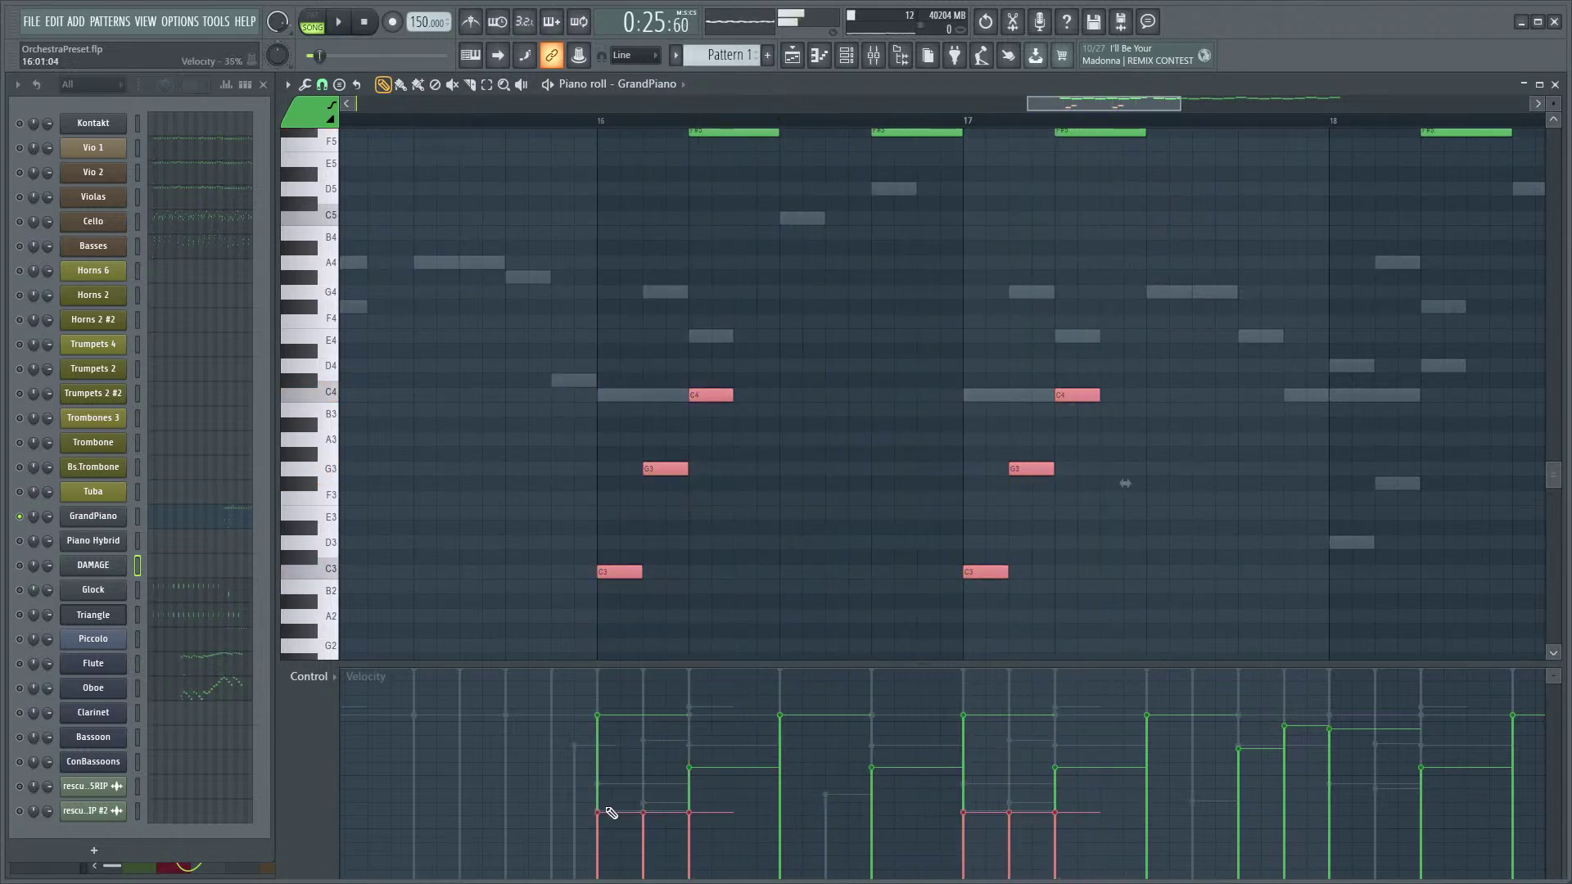
key(space)
drag(1128, 345, 939, 627)
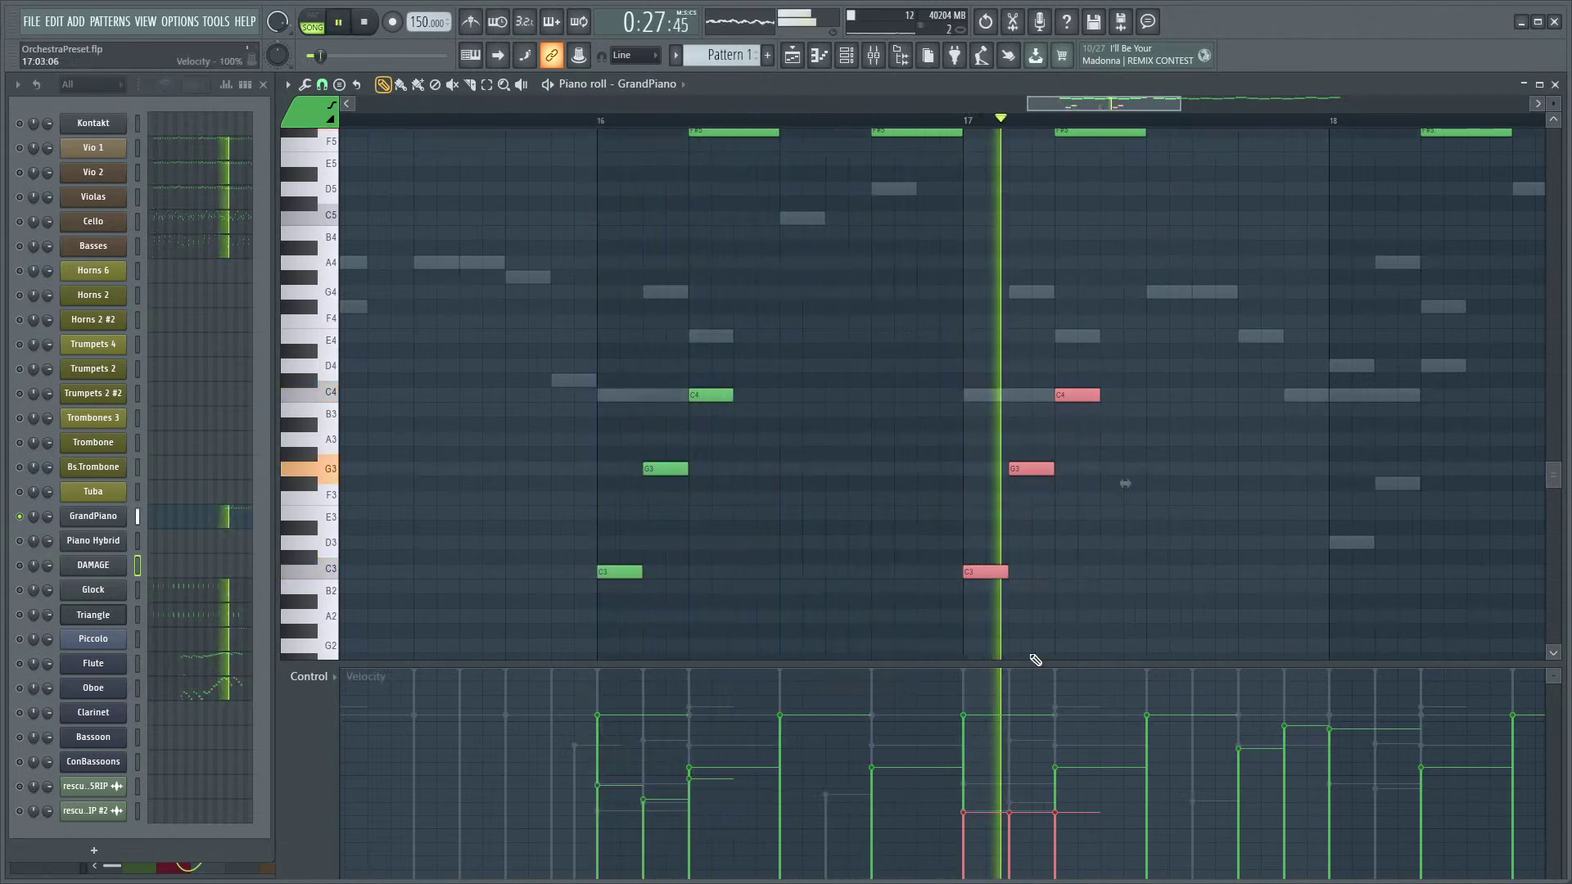
scroll(1249, 533, down, 3)
scroll(1017, 568, up, 1)
key(space)
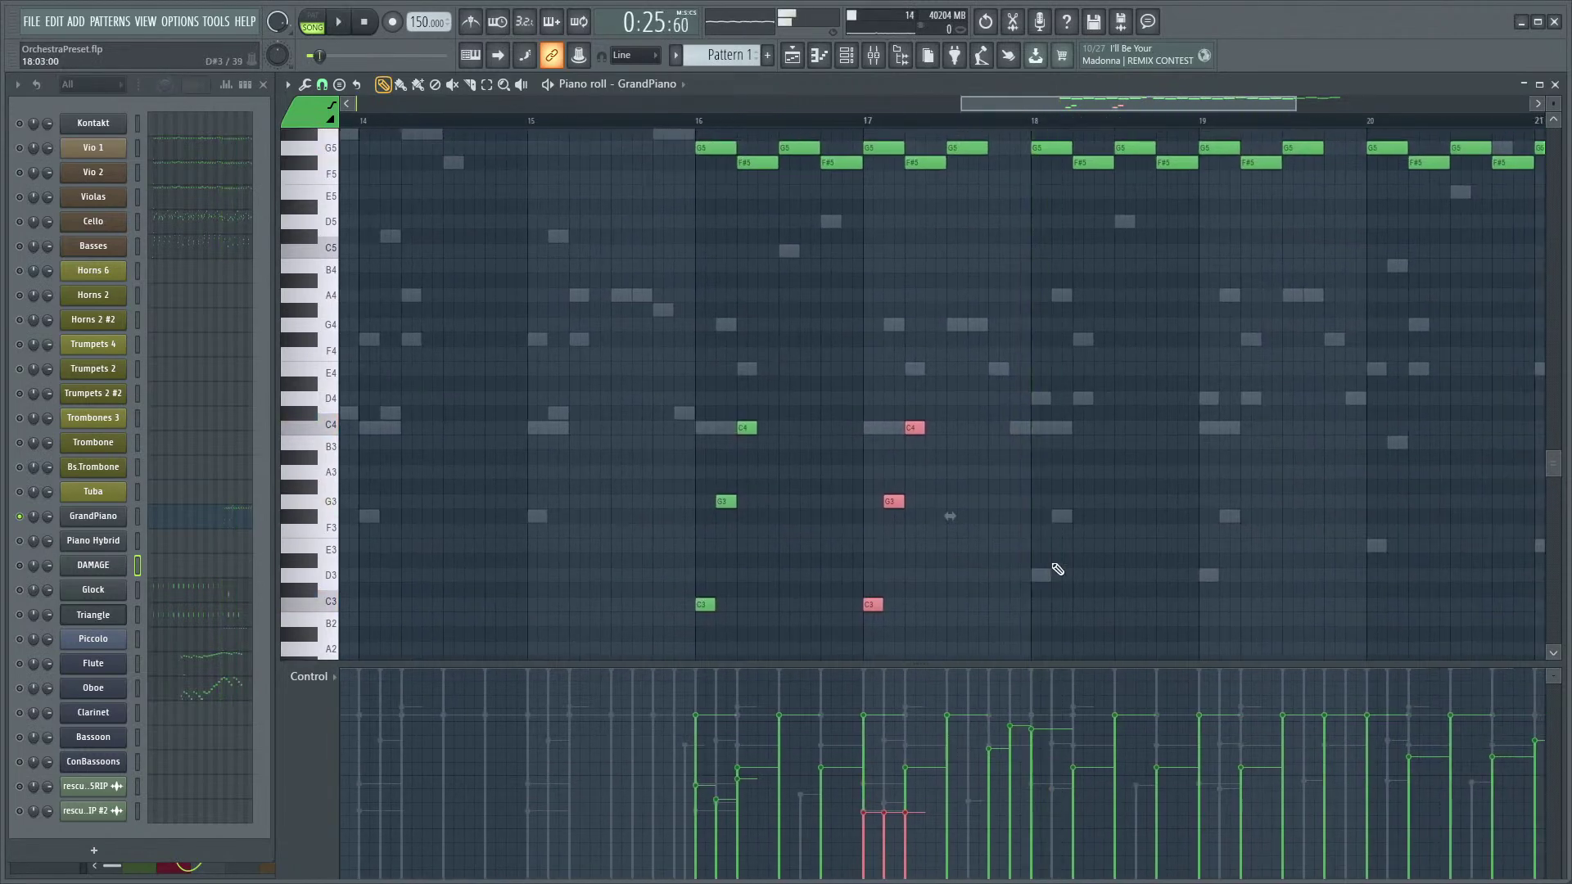
- Delete the low C3, G3 and C4 notes from bars 16 and 17
scroll(1057, 569, up, 2)
drag(1000, 302, 555, 620)
scroll(1038, 527, up, 5)
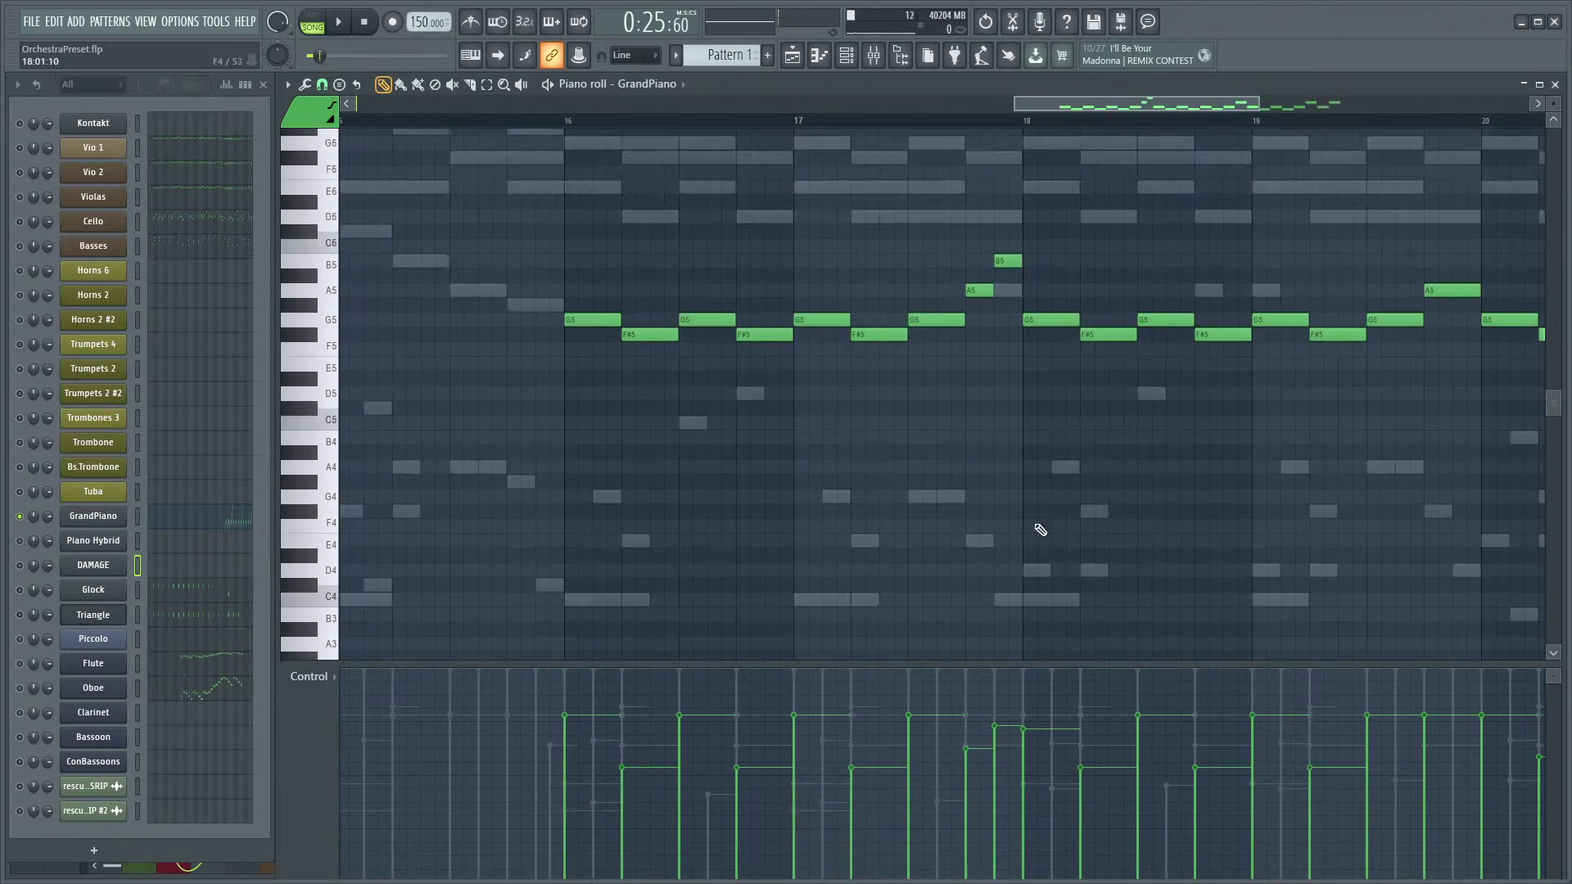
- Enable all orchestra channels with the reference clips muted, and play the arrangement from bar 16
scroll(908, 519, down, 4)
scroll(561, 473, up, 2)
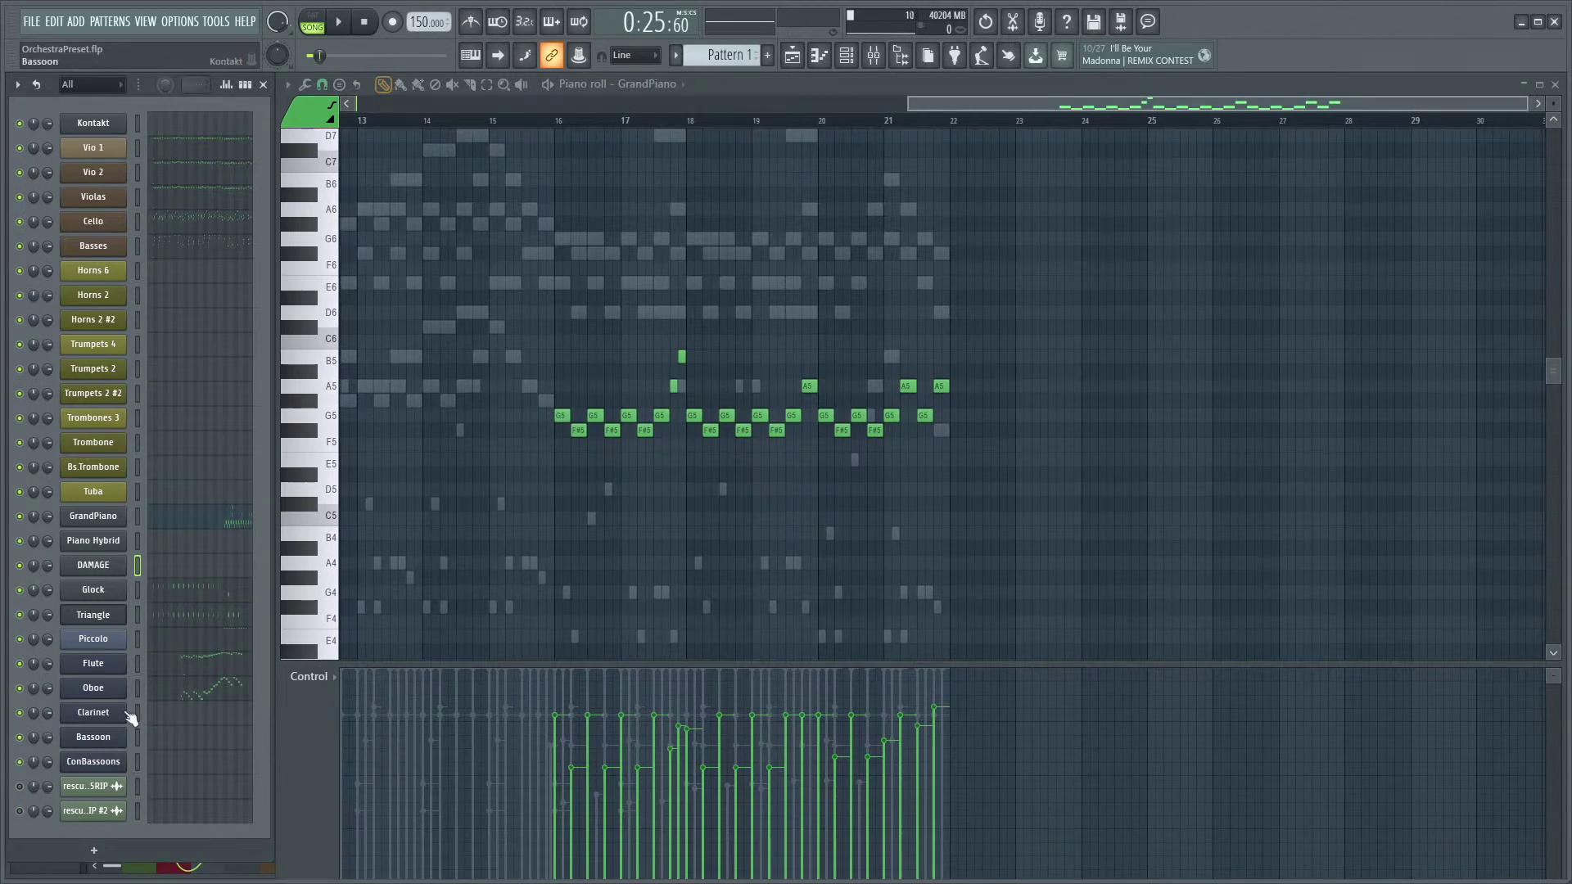
key(space)
scroll(737, 279, up, 3)
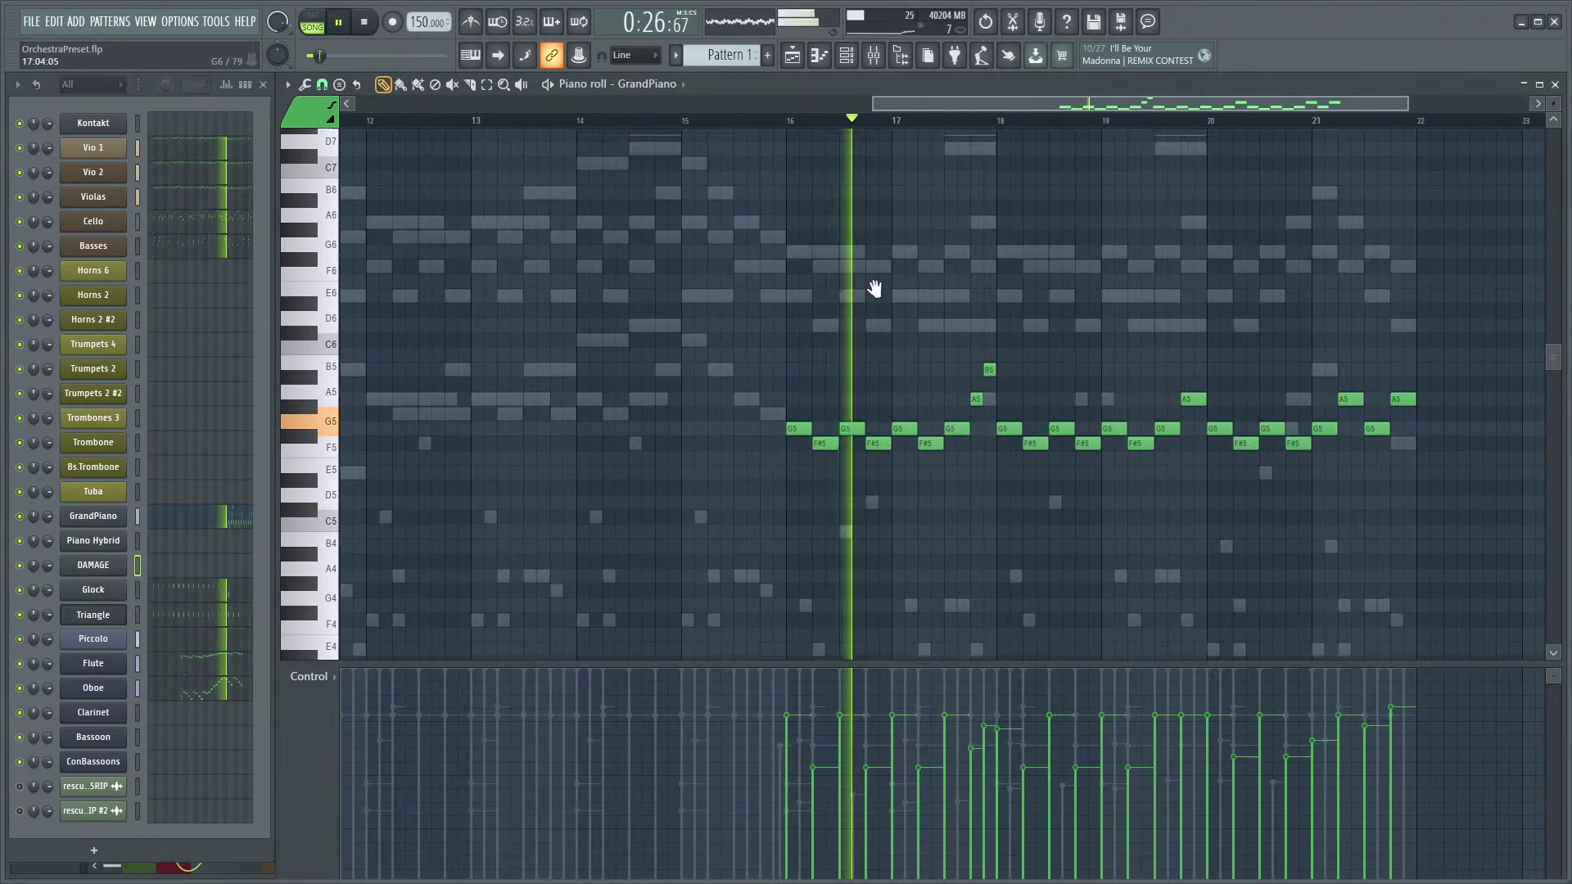
scroll(859, 303, up, 3)
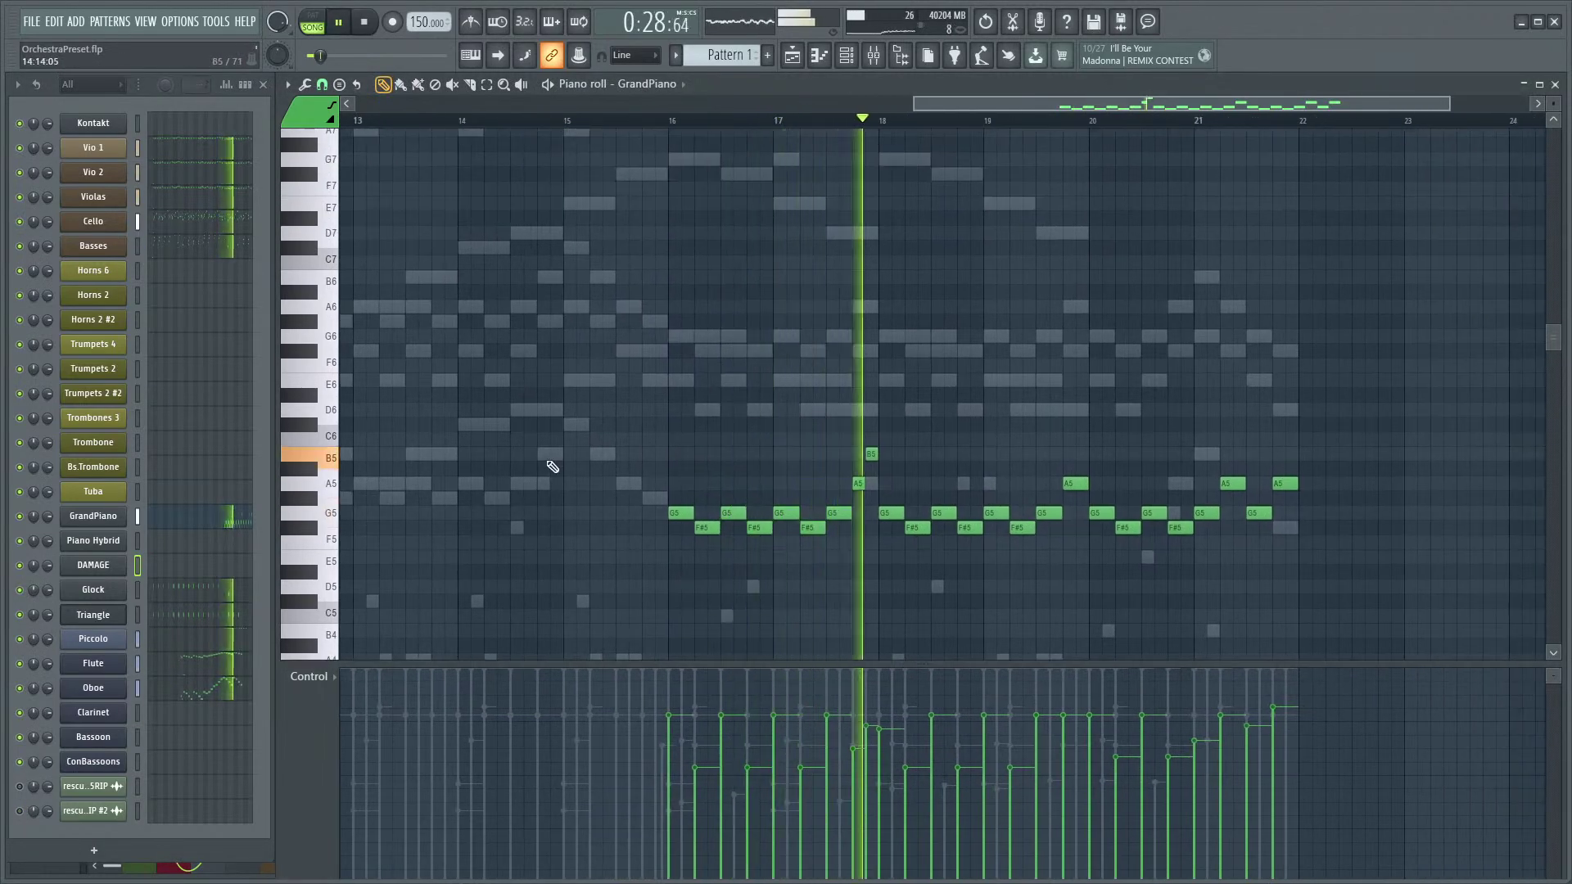
scroll(645, 351, down, 1)
scroll(645, 350, right, 1)
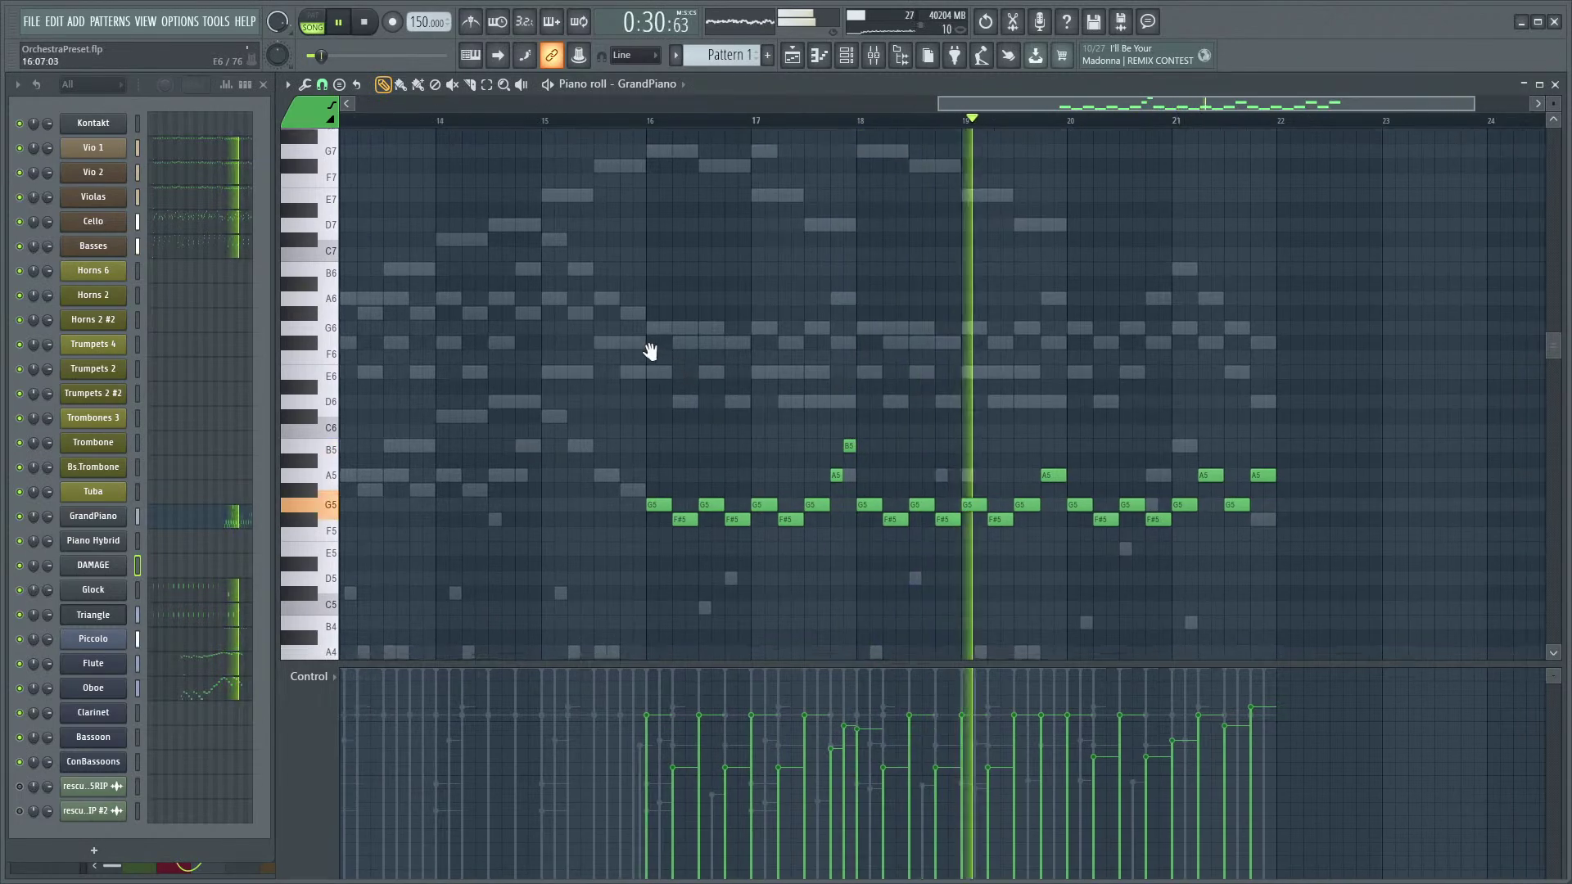
- Show the mixer and listen to the full arrangement again through bar 21, watching the GrandPiano level
key(F9)
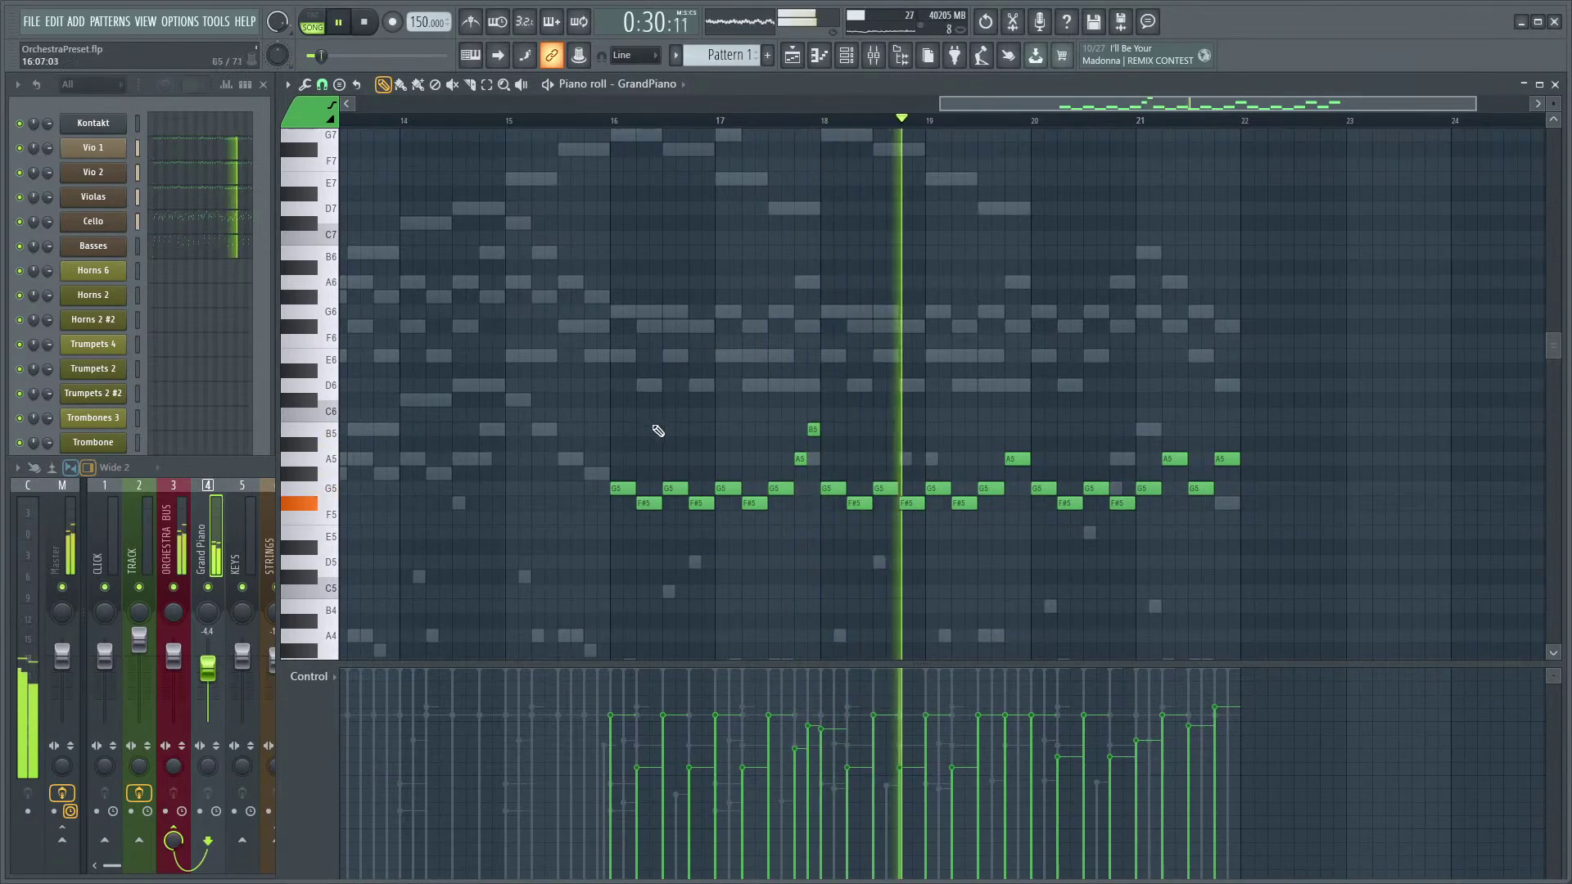
scroll(671, 426, down, 3)
scroll(786, 393, down, 1)
drag(808, 364, 667, 354)
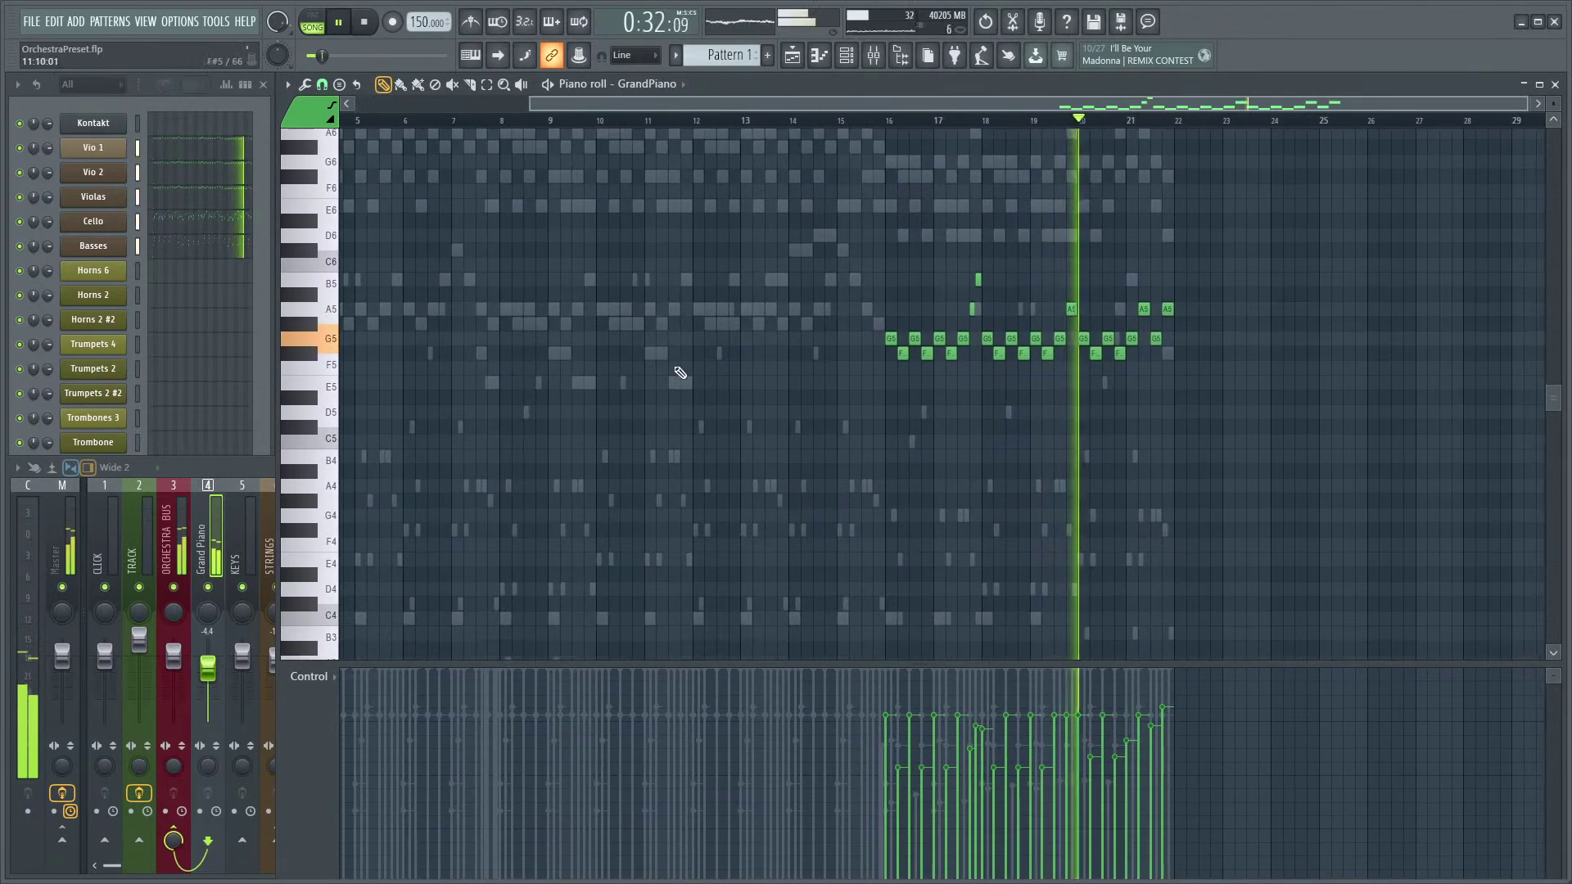
drag(965, 491, 786, 503)
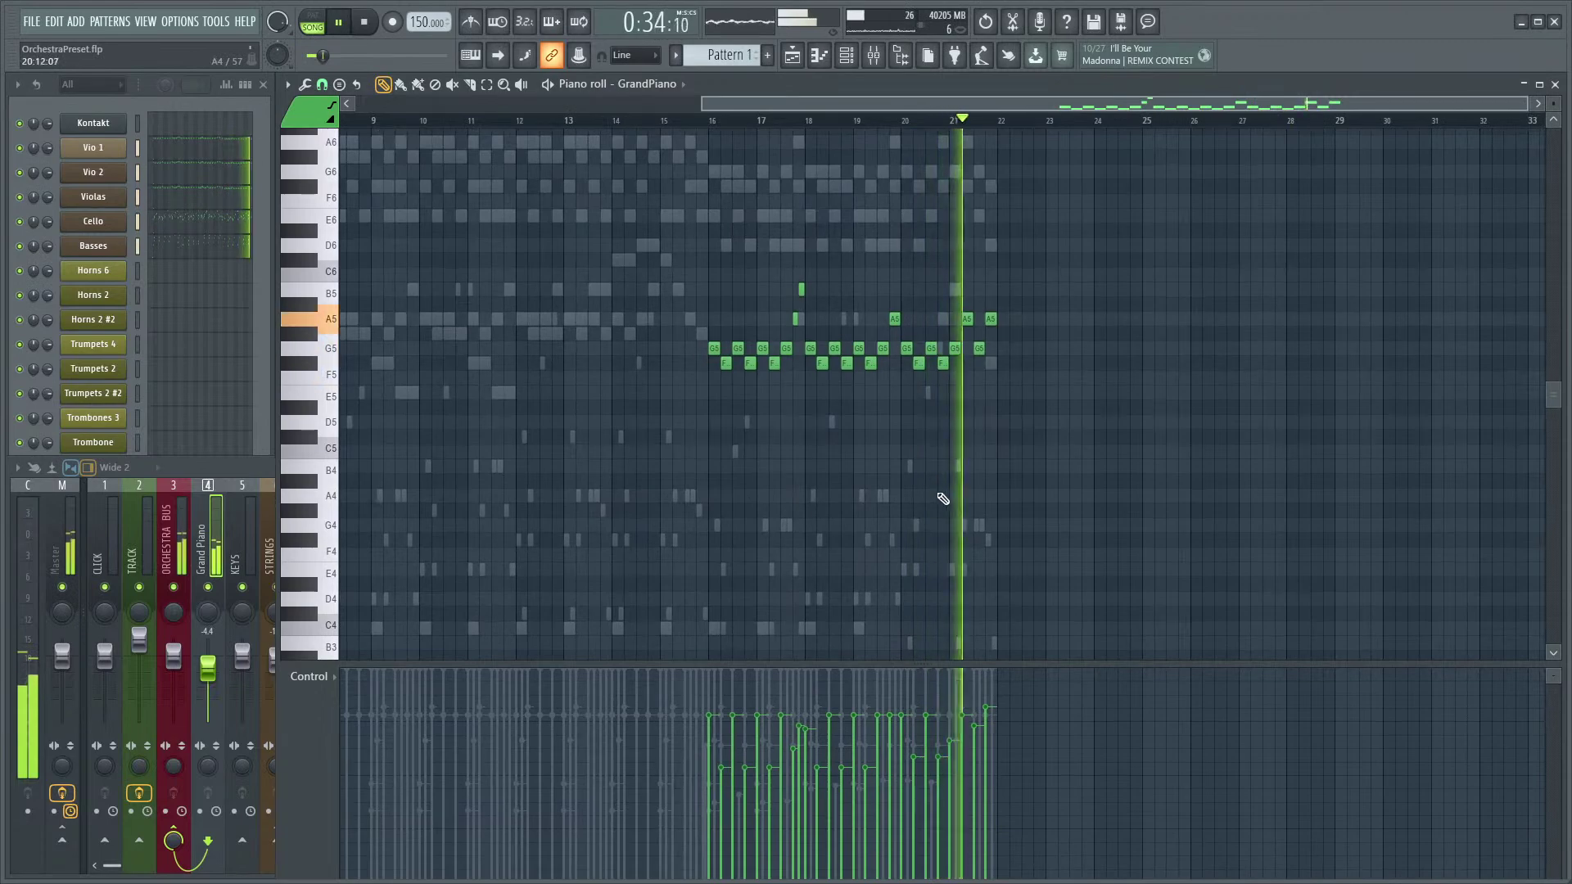
key(space)
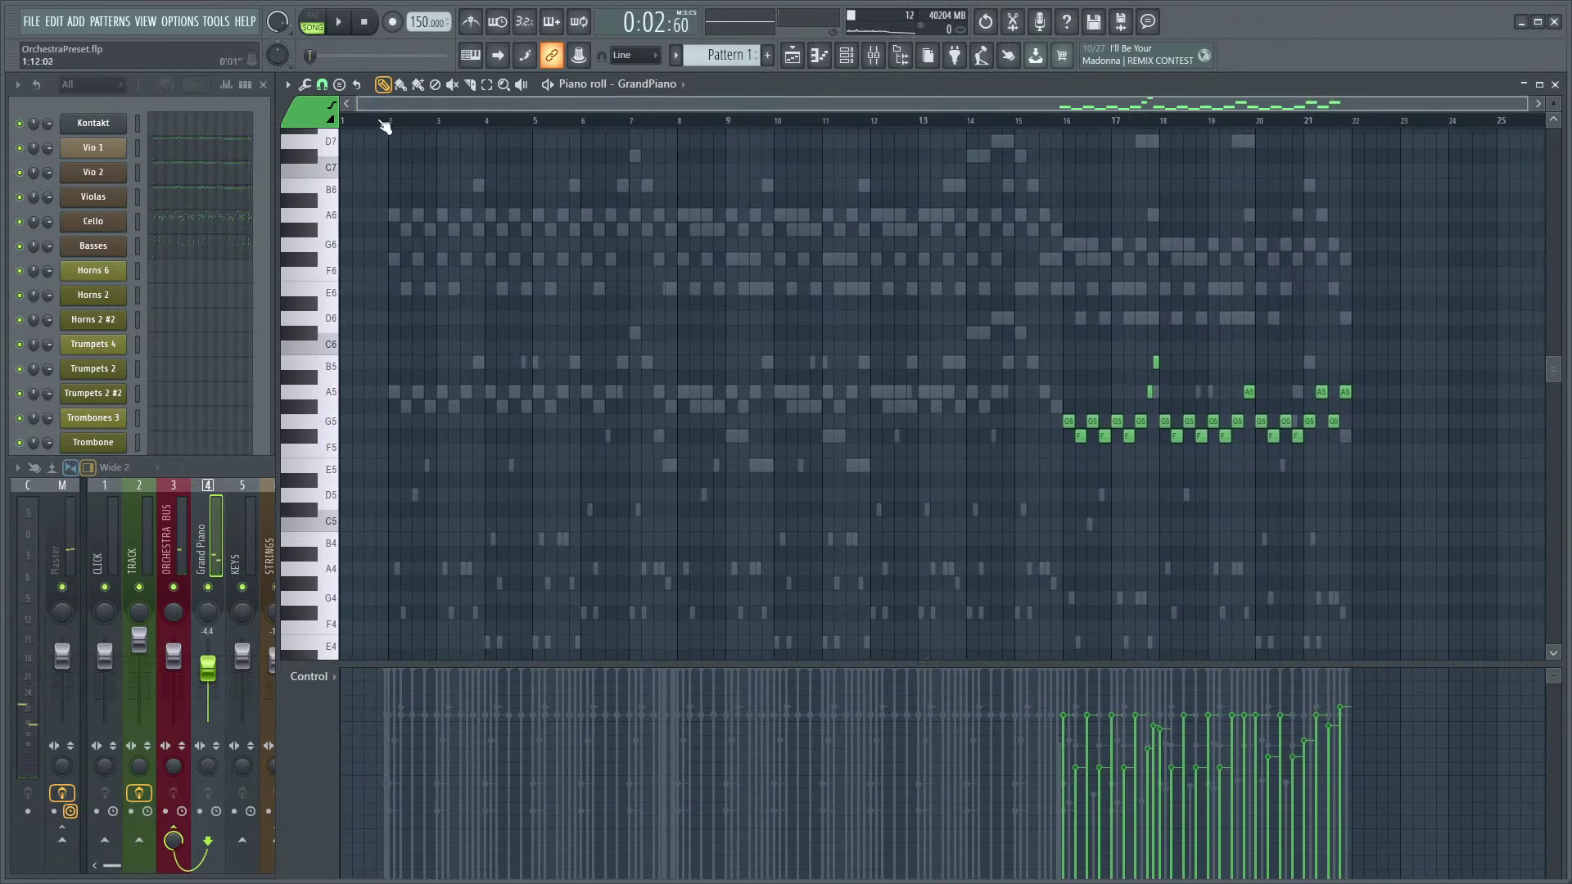
- Enable only the two reference clips, play them briefly from bar 2, and check the mixer
click(51, 91)
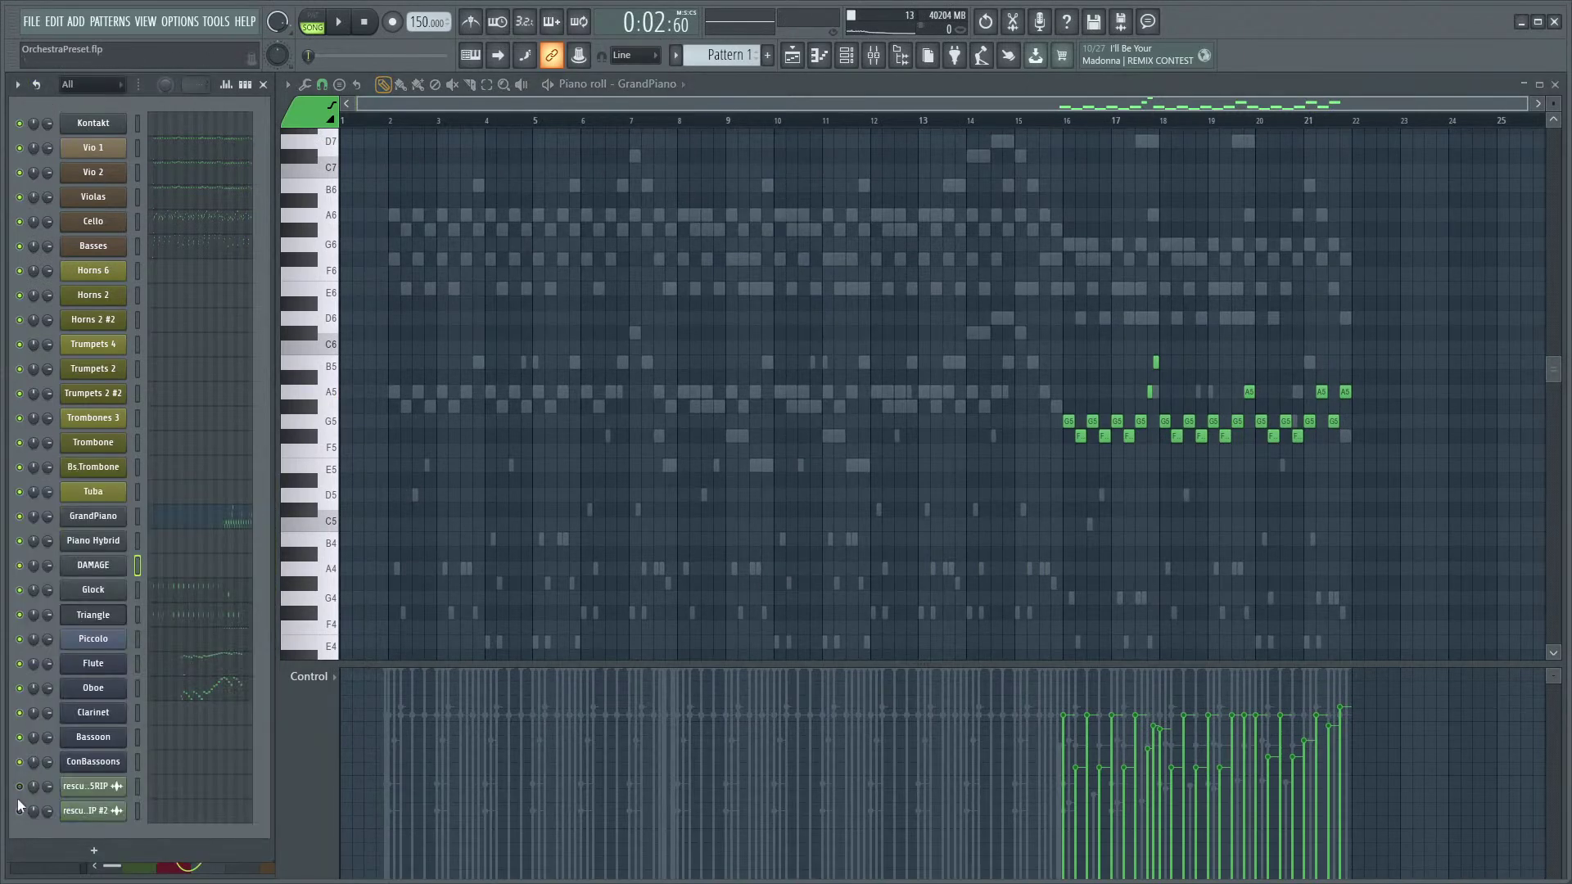
key(space)
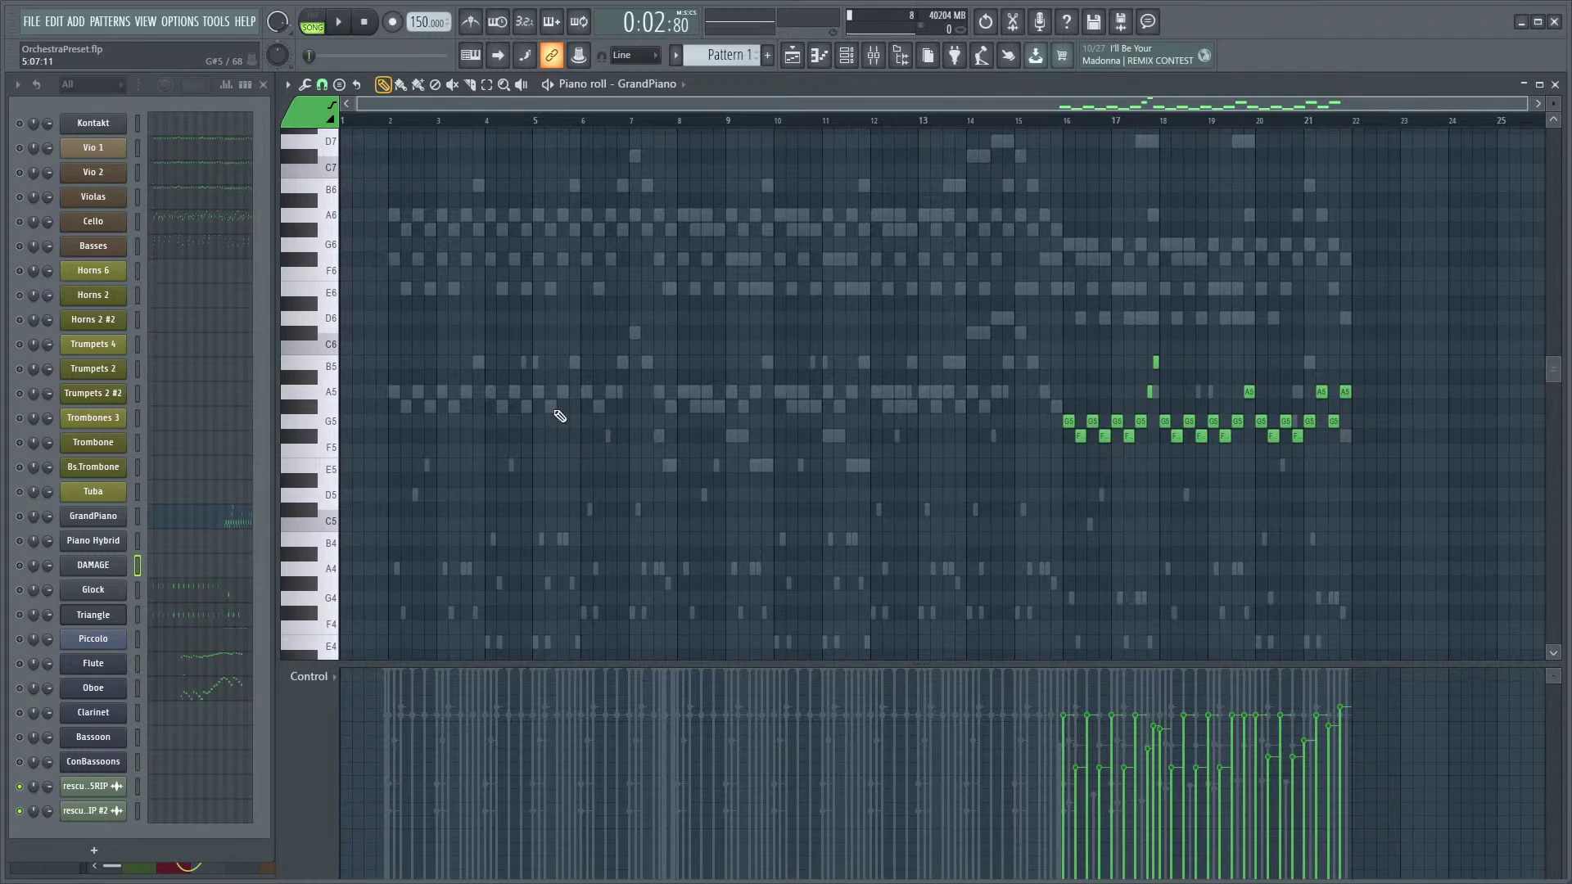
key(F9)
click(847, 98)
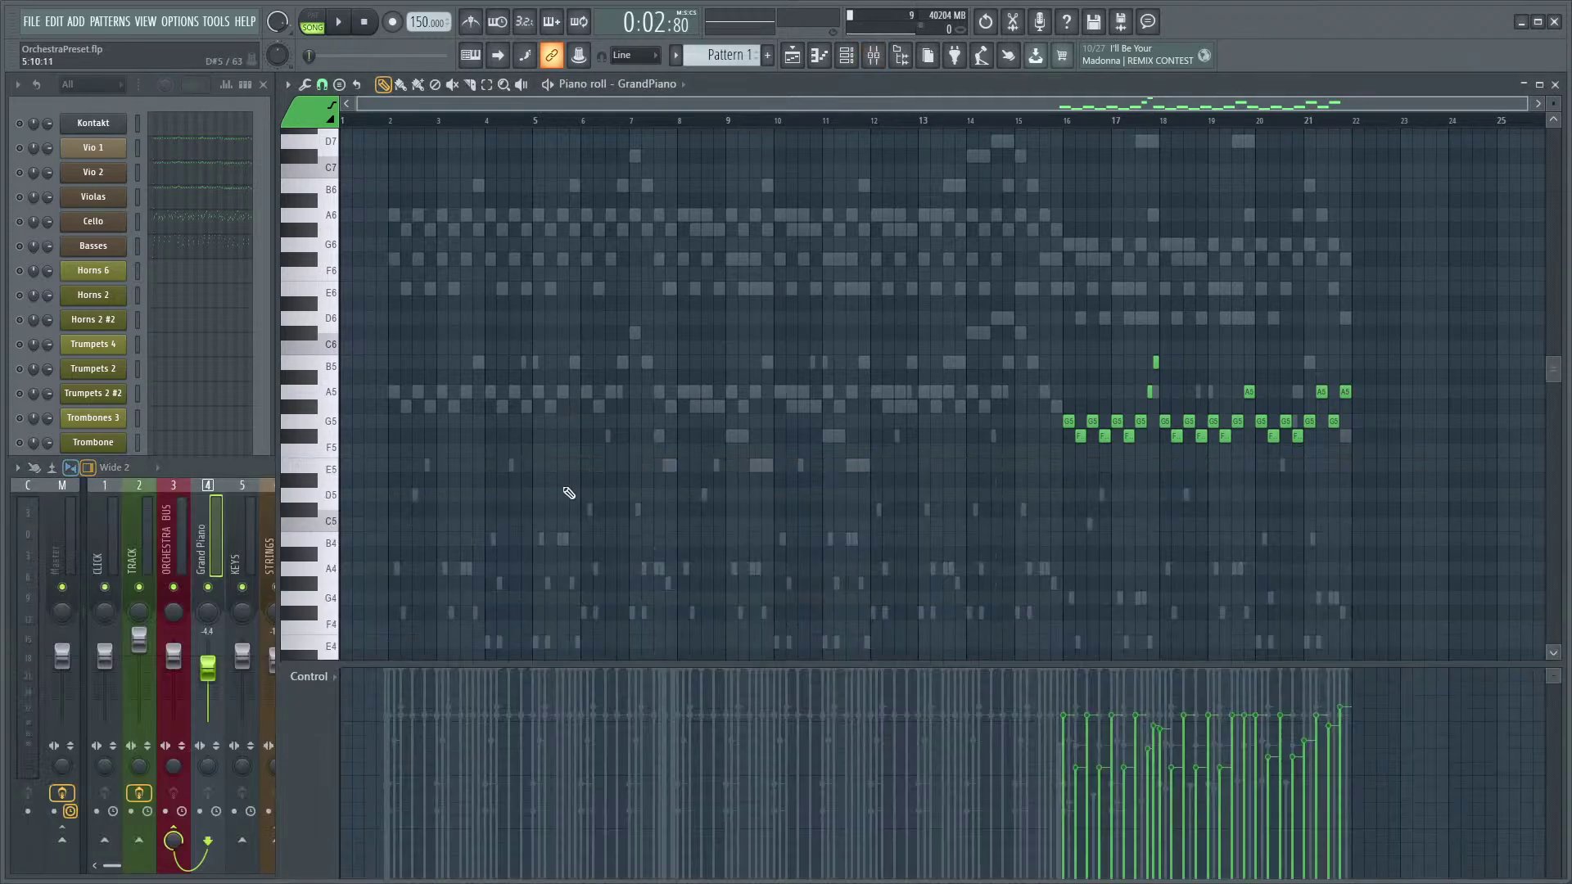
scroll(436, 512, up, 2)
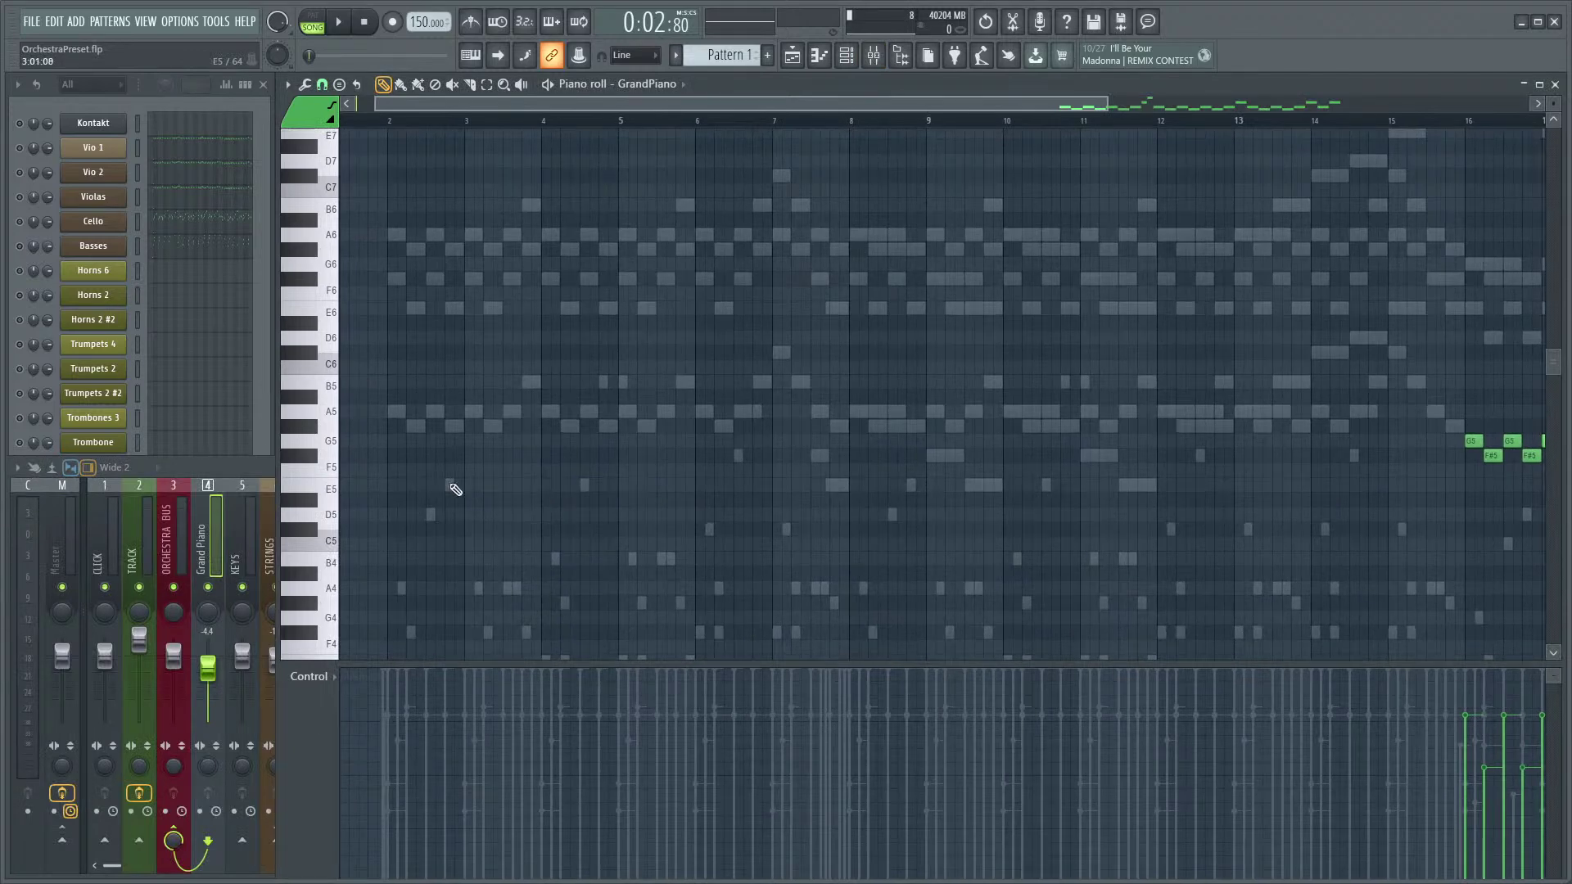
click(79, 108)
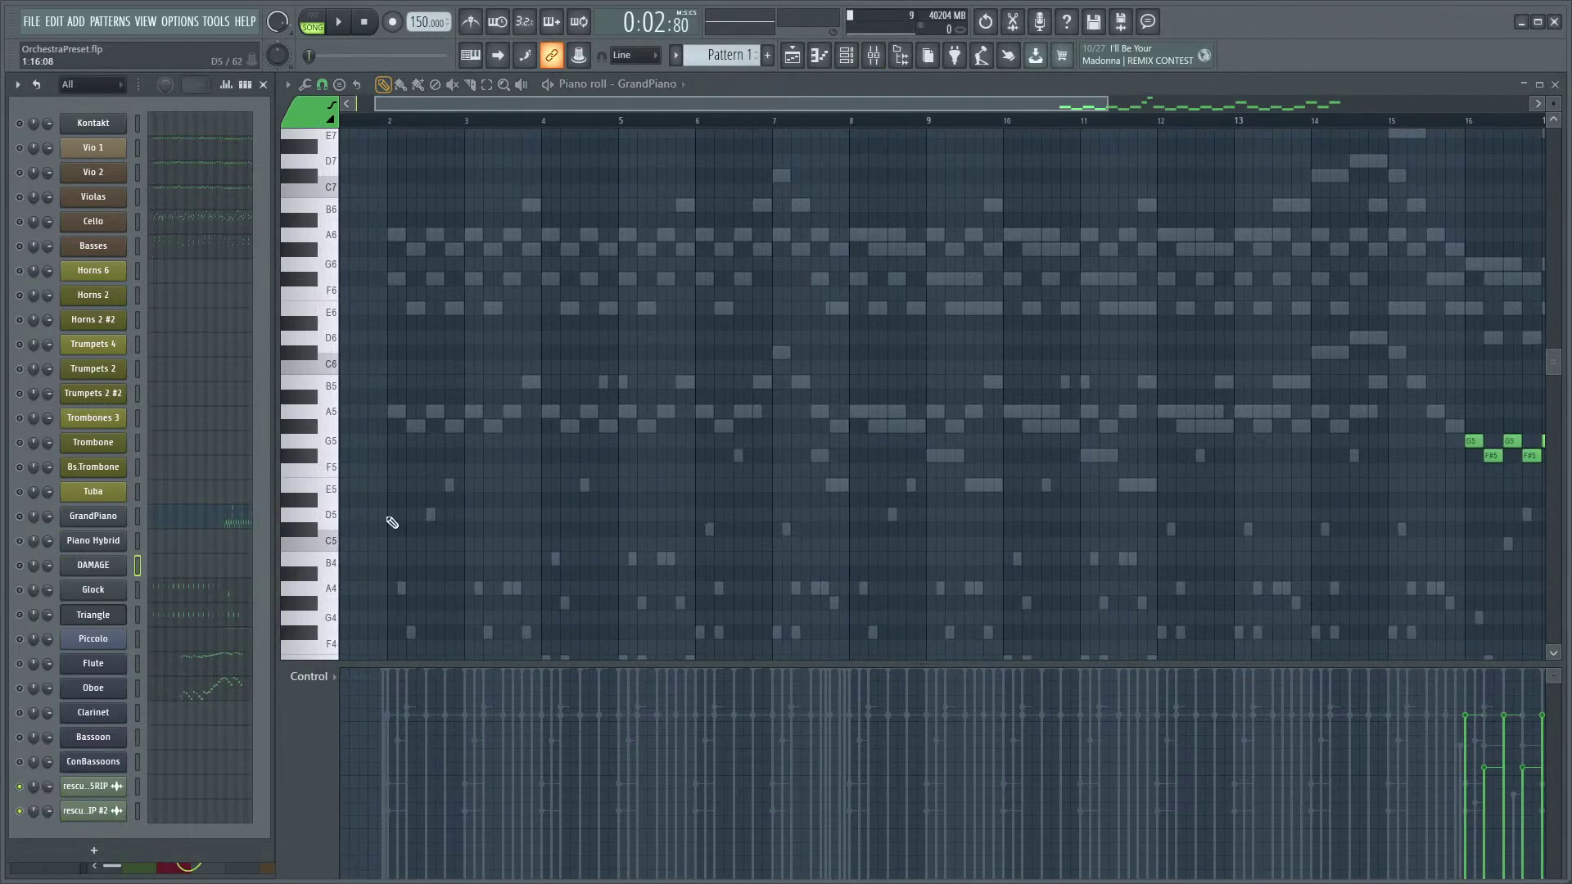
- Play the two reference clips from bar 2 through bar 21 and follow them against the notes in the GrandPiano piano roll
scroll(429, 491, down, 3)
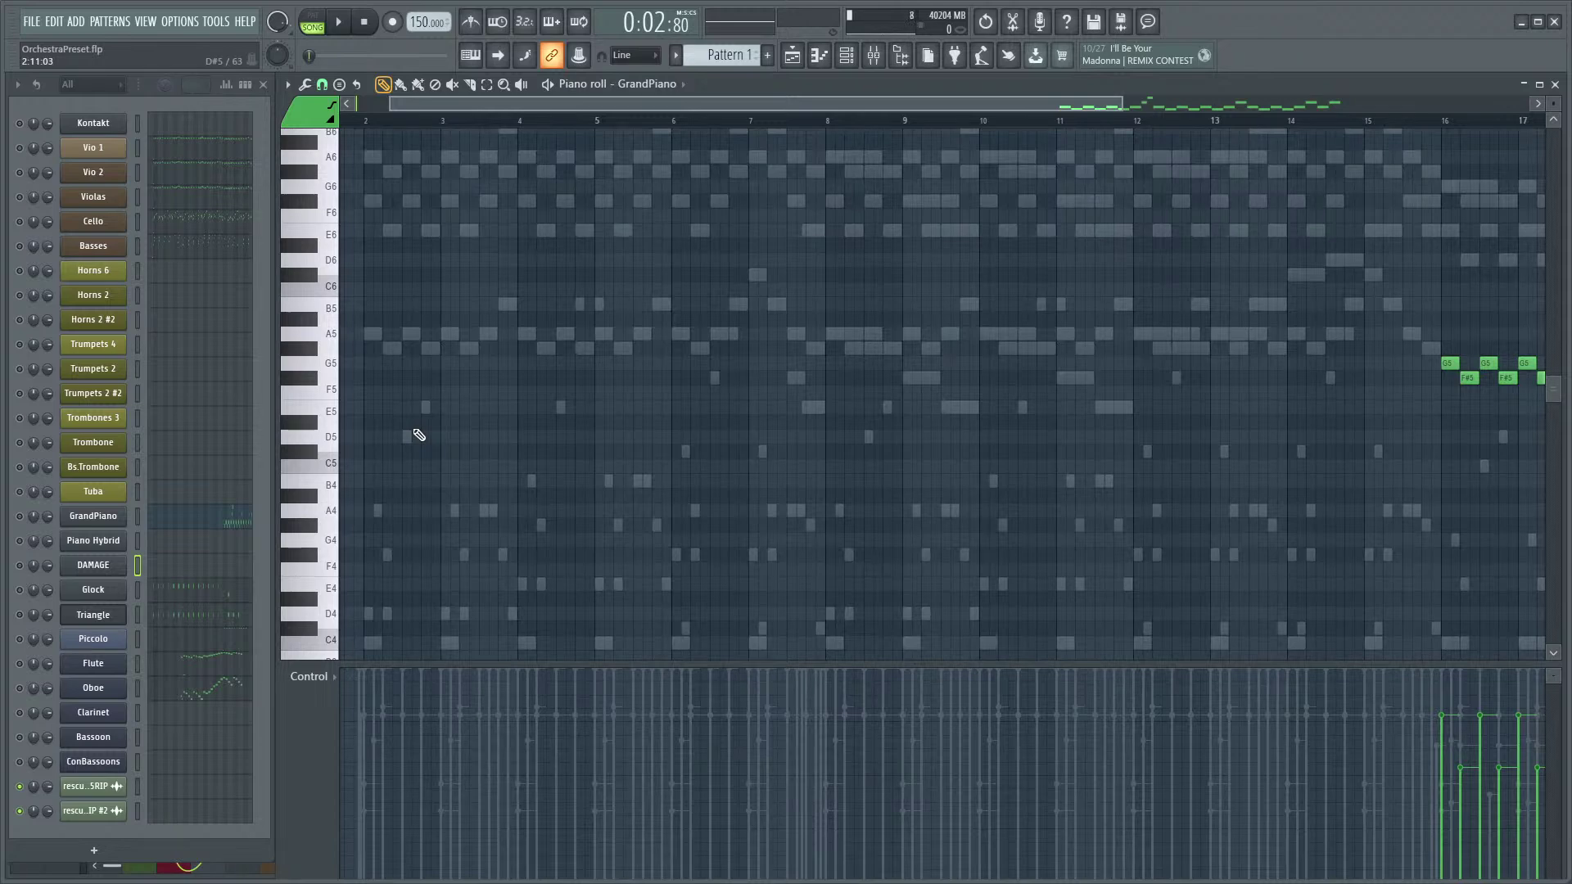
scroll(536, 427, down, 9)
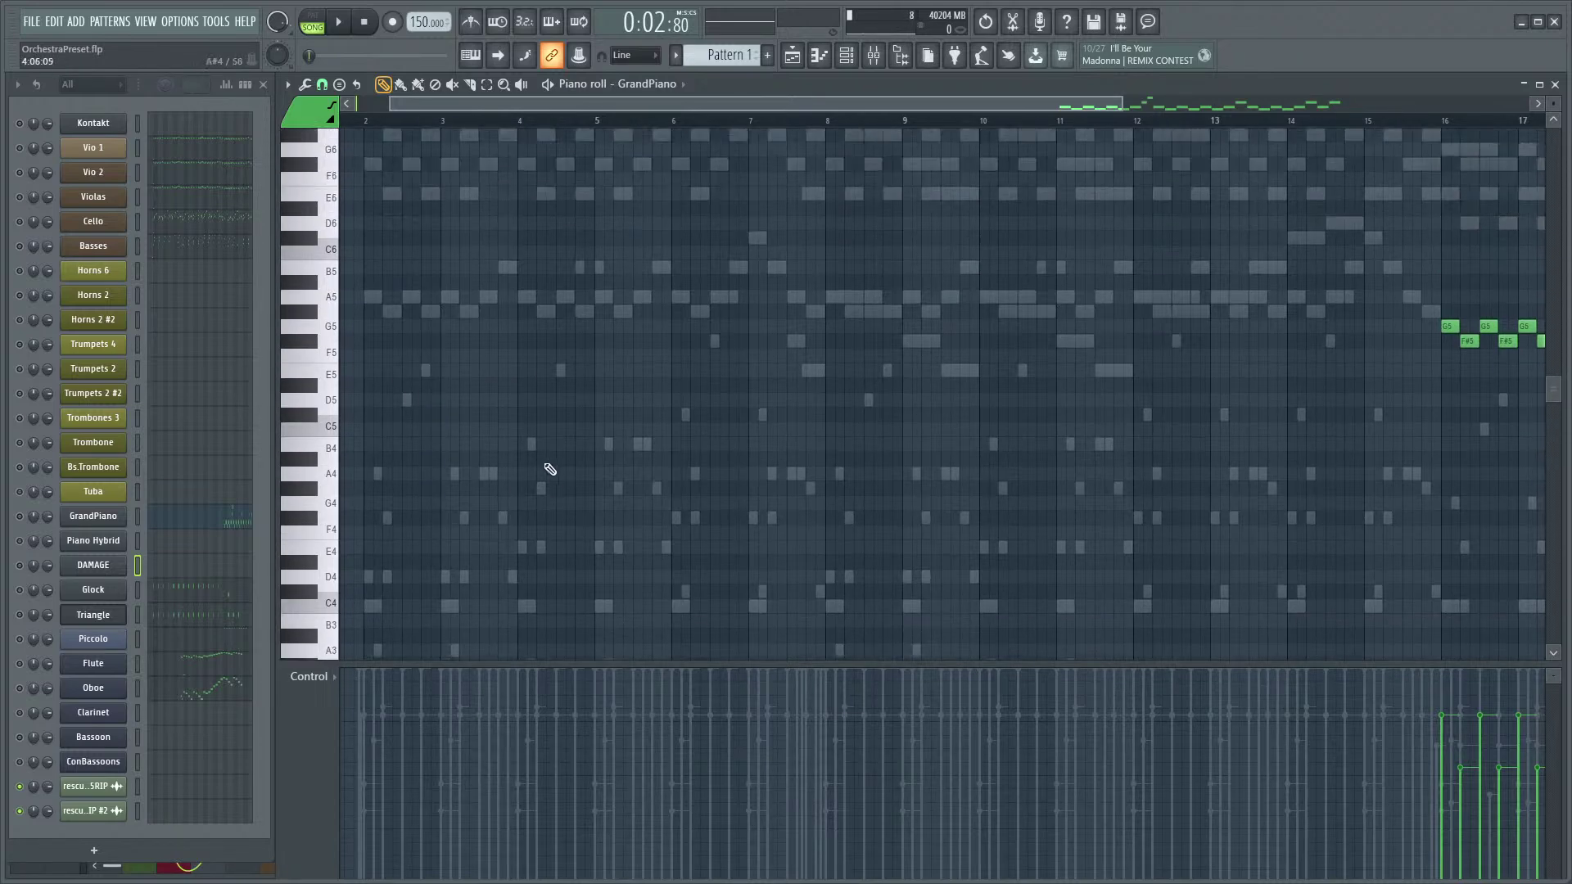
scroll(568, 496, up, 9)
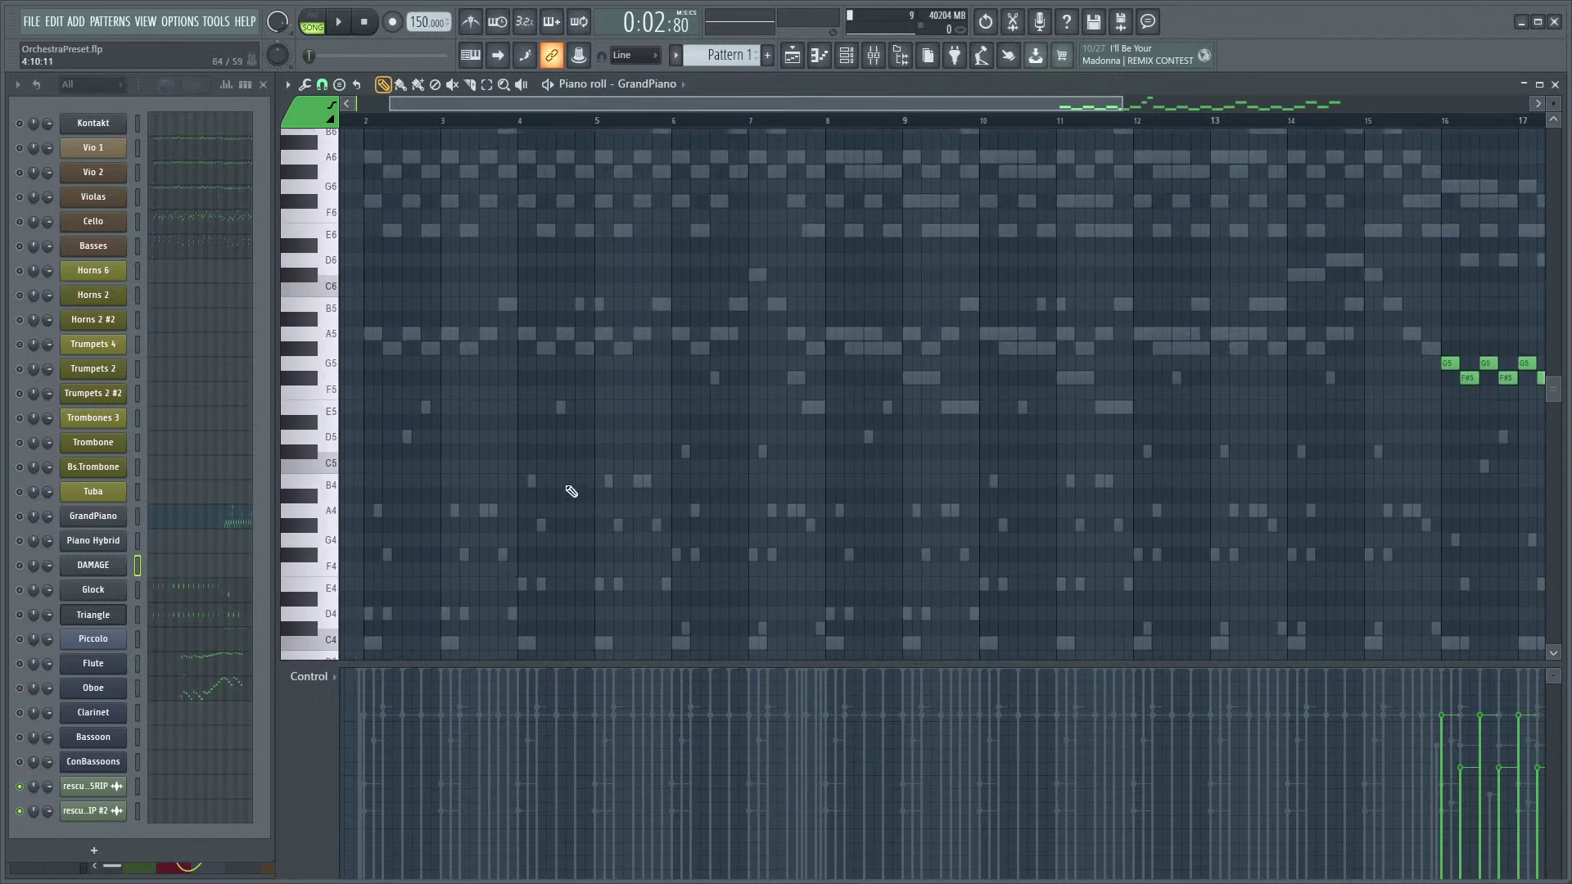
key(space)
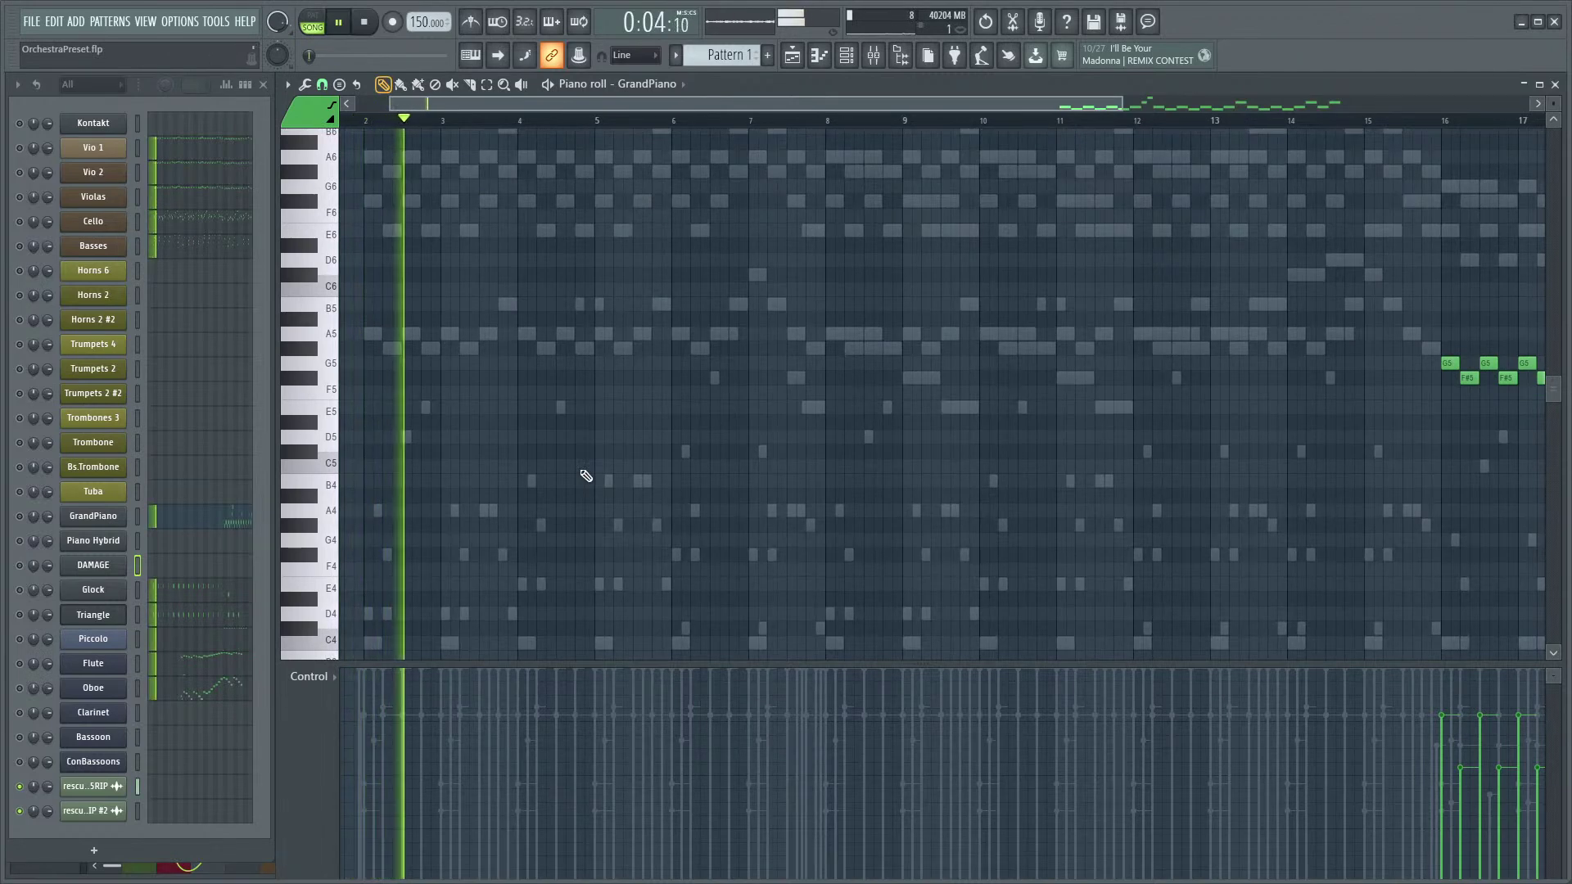
scroll(636, 434, down, 2)
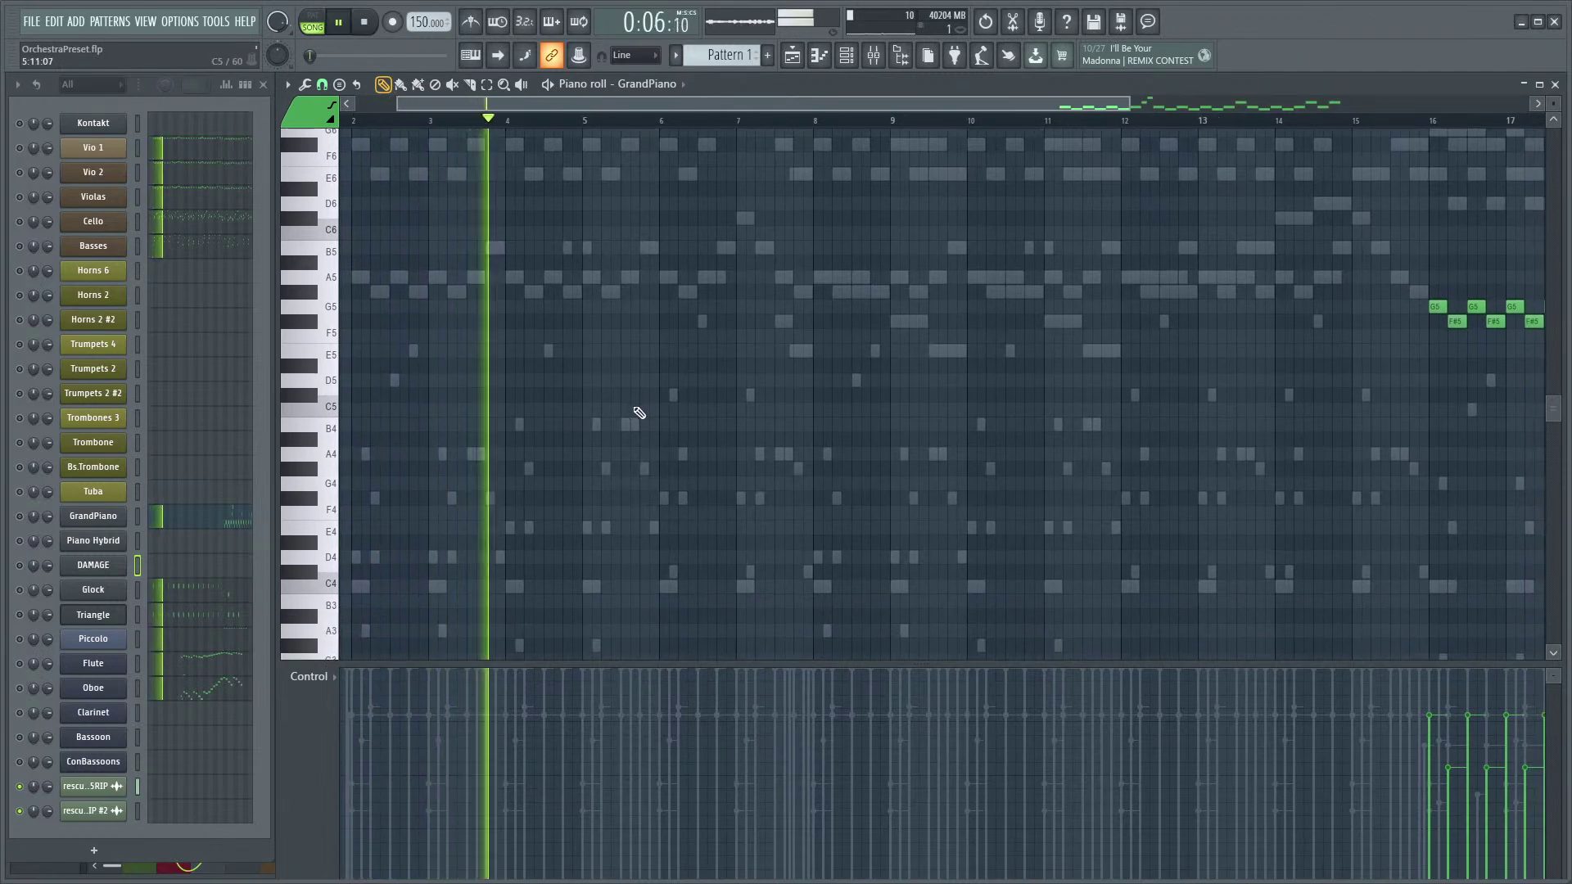
scroll(650, 459, up, 3)
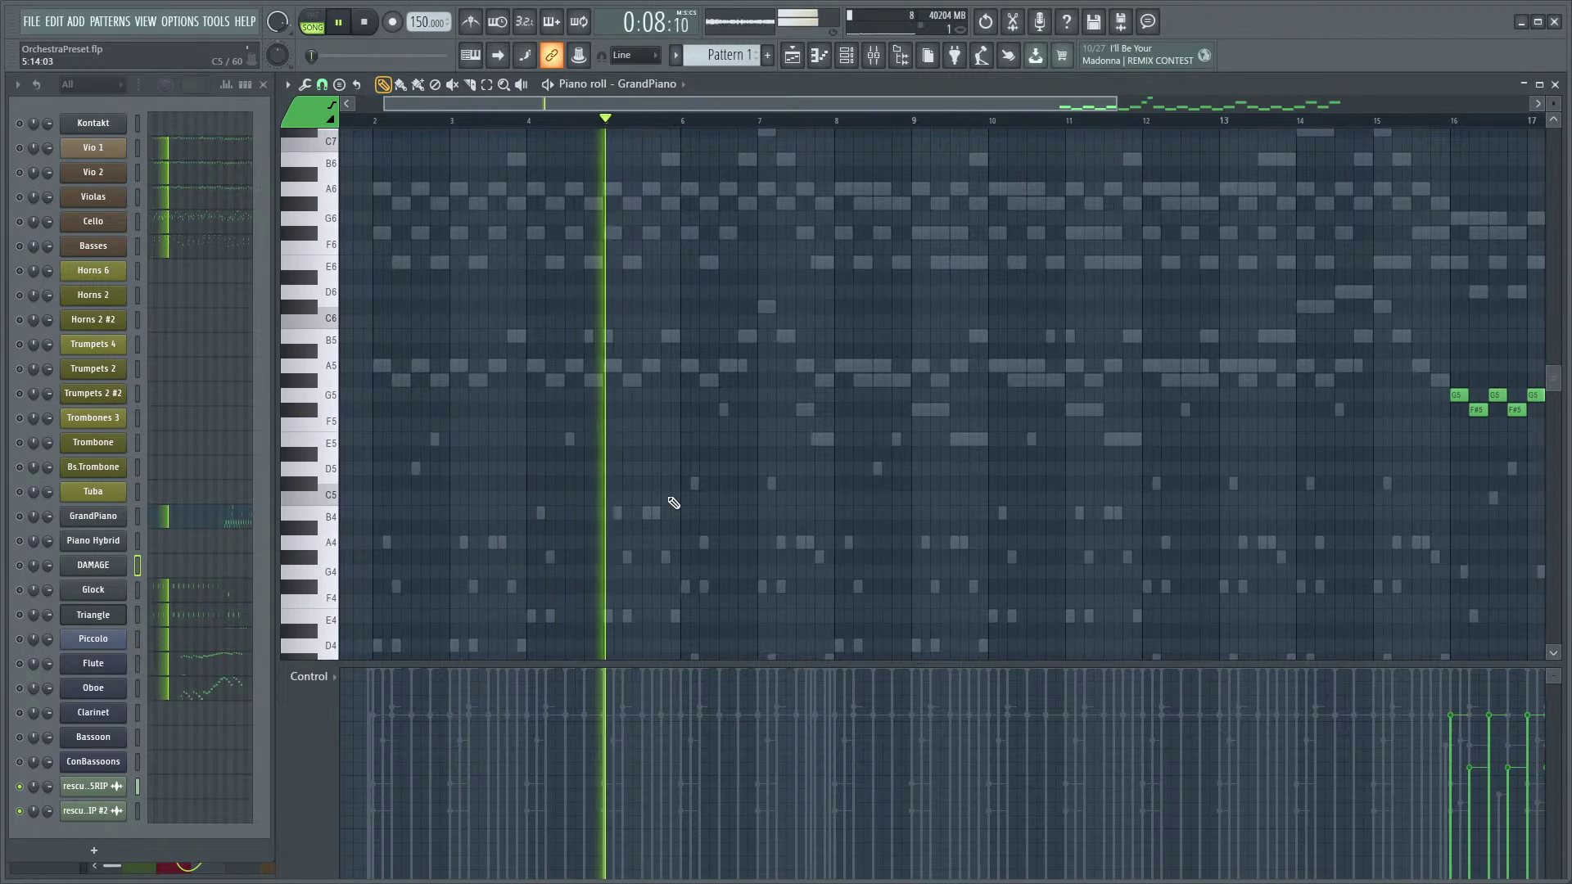
scroll(827, 516, down, 2)
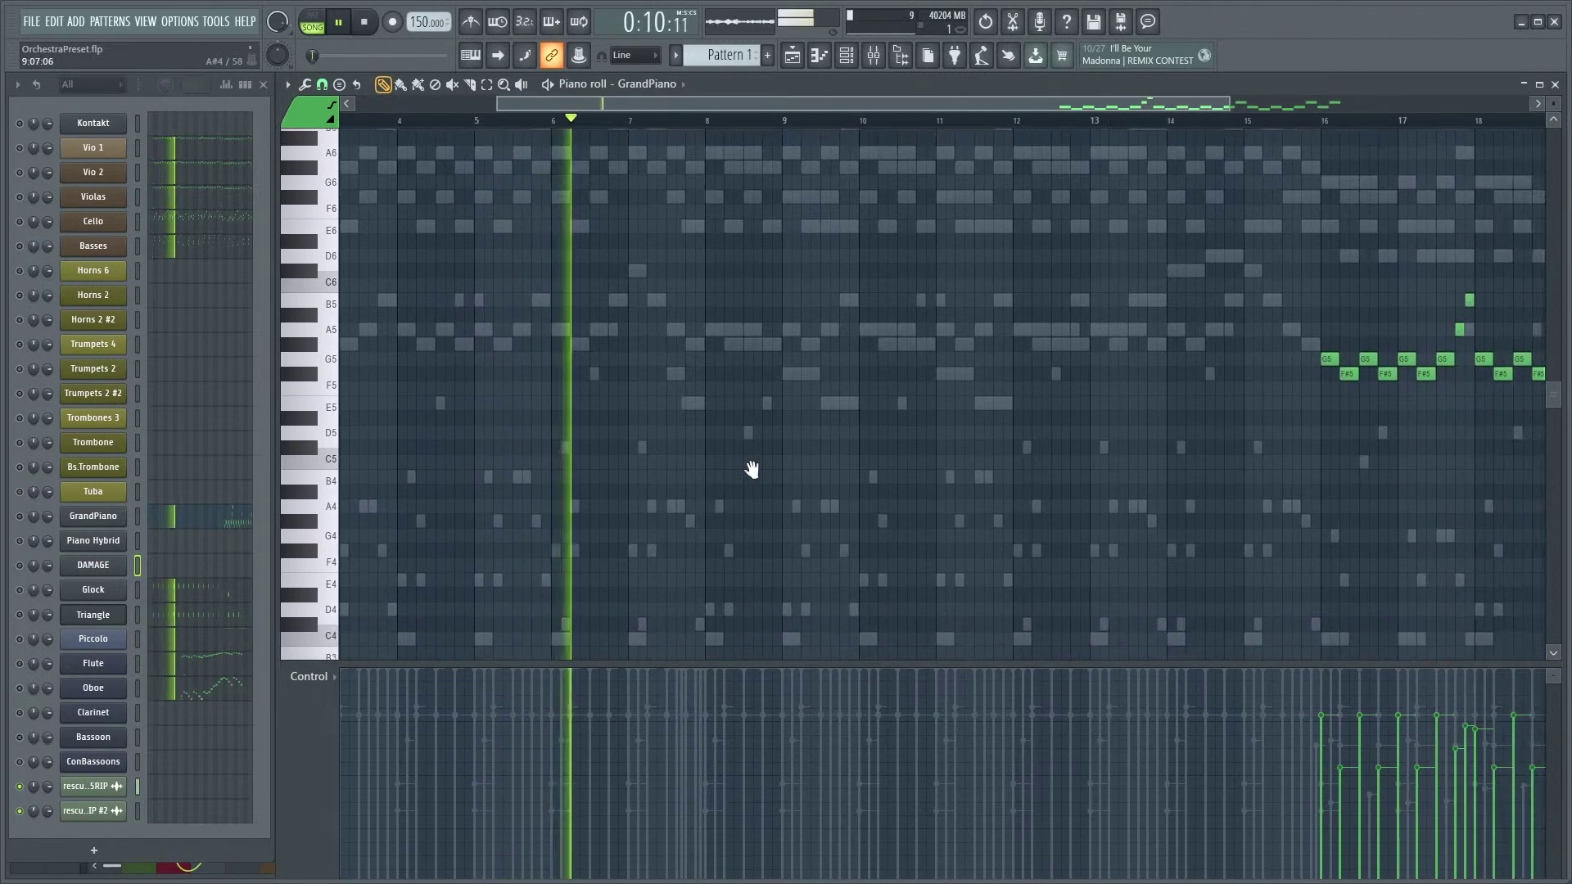
scroll(866, 523, up, 3)
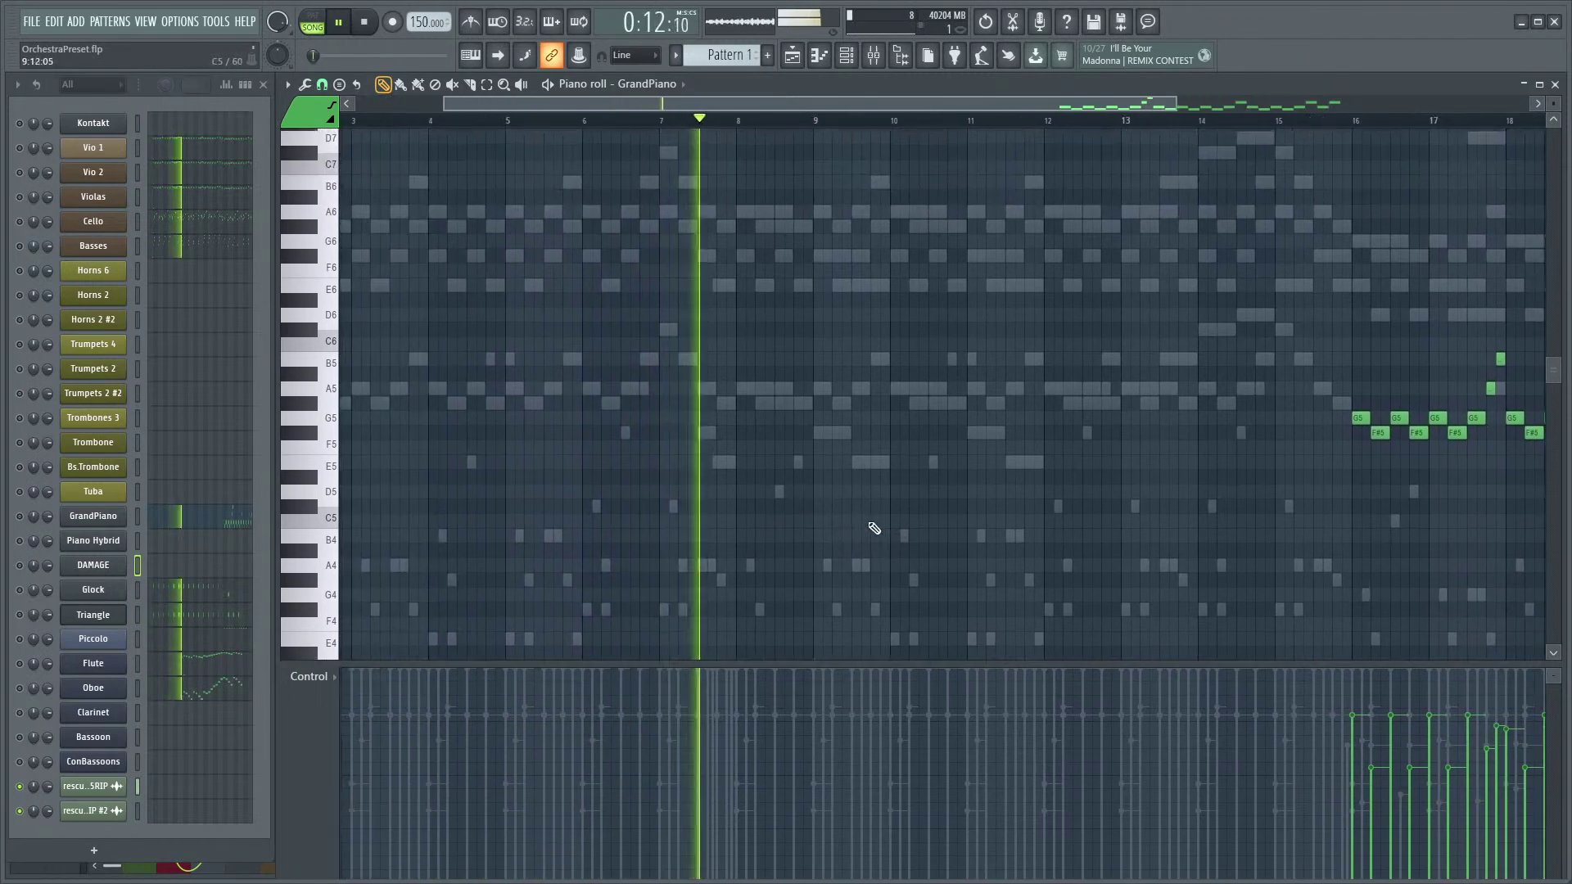
drag(918, 525, 712, 500)
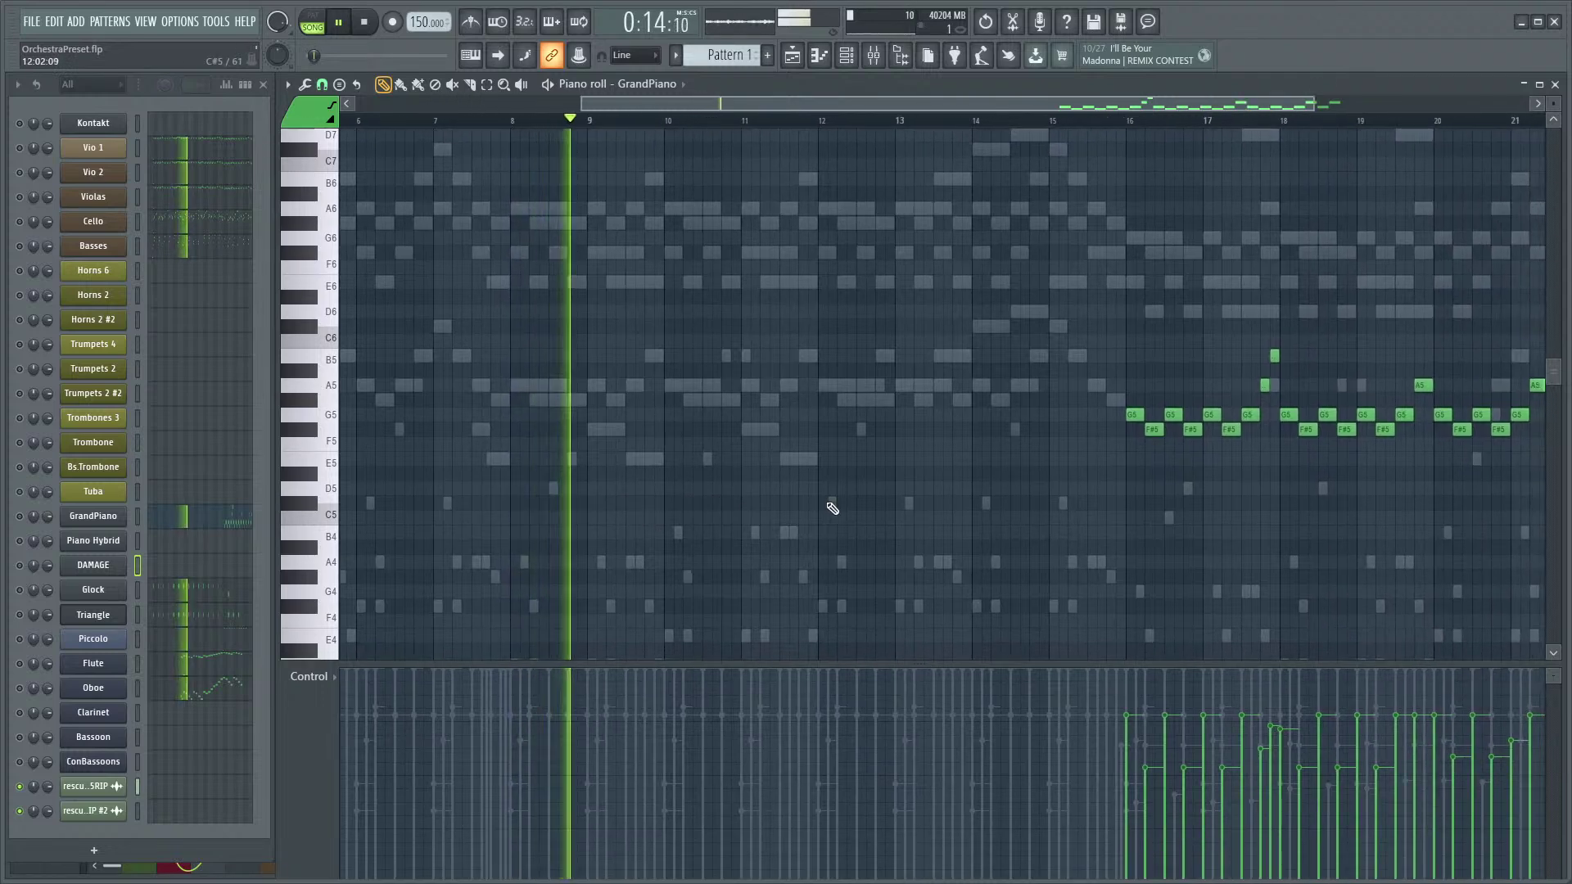
drag(813, 498, 691, 456)
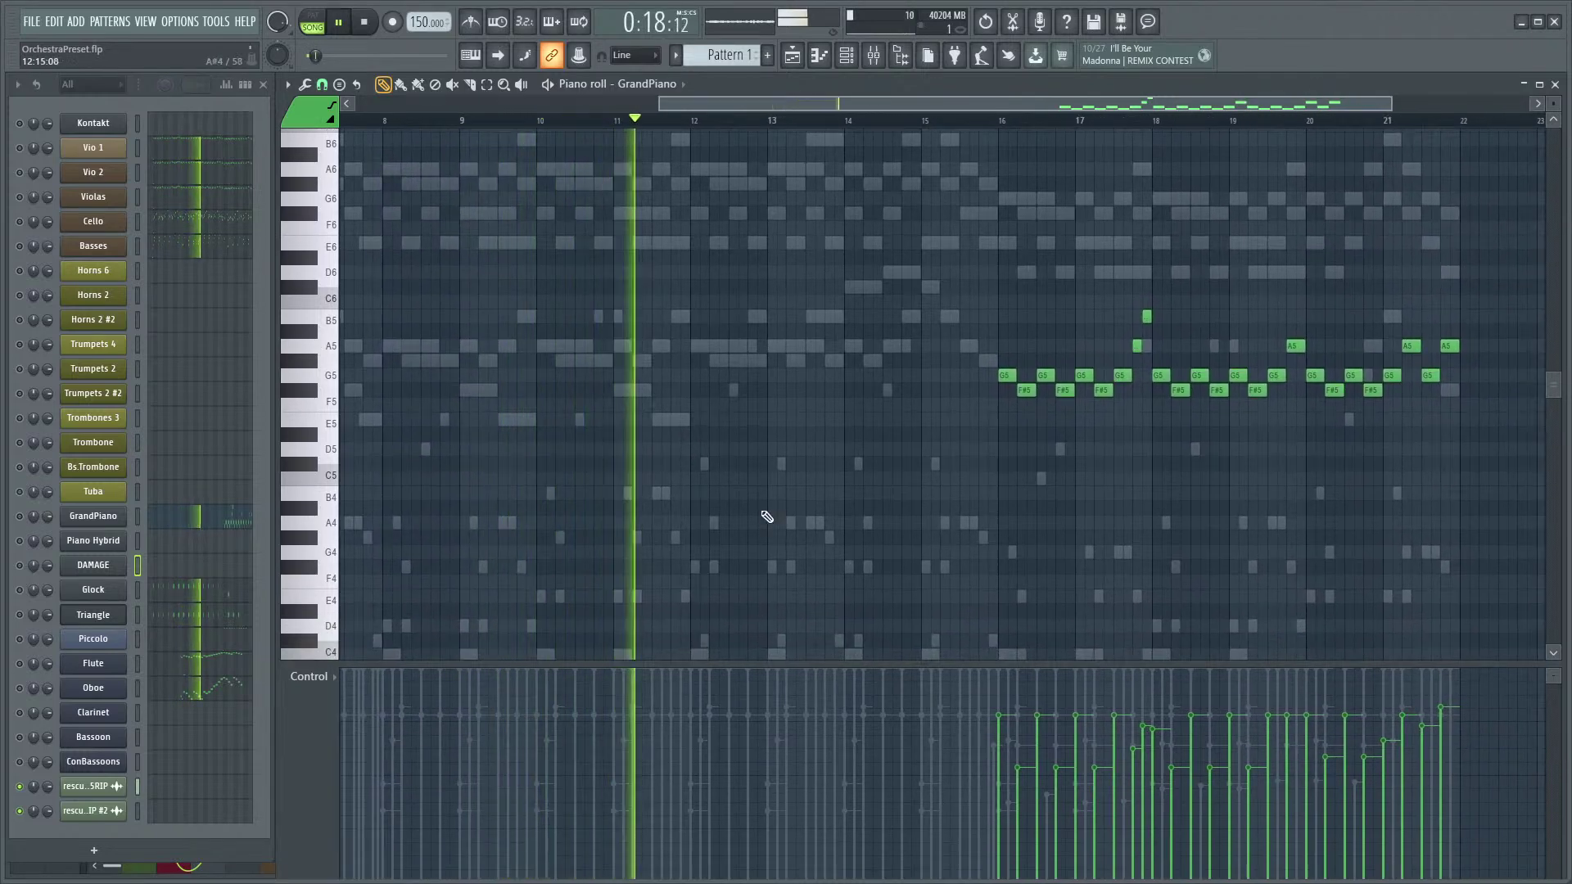
scroll(830, 378, down, 2)
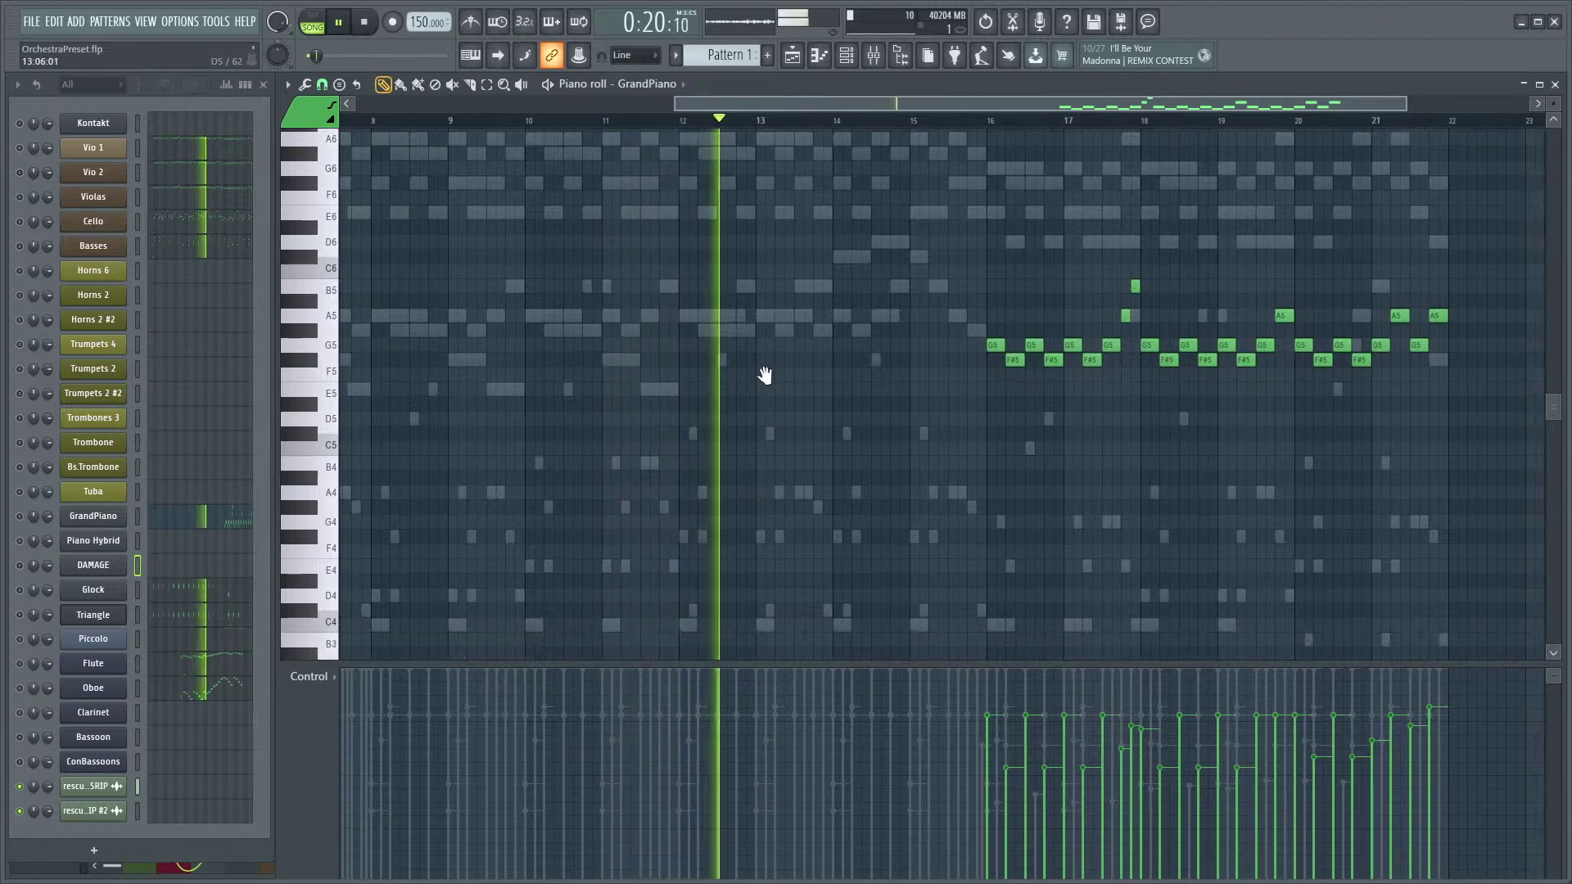
drag(829, 378, 810, 459)
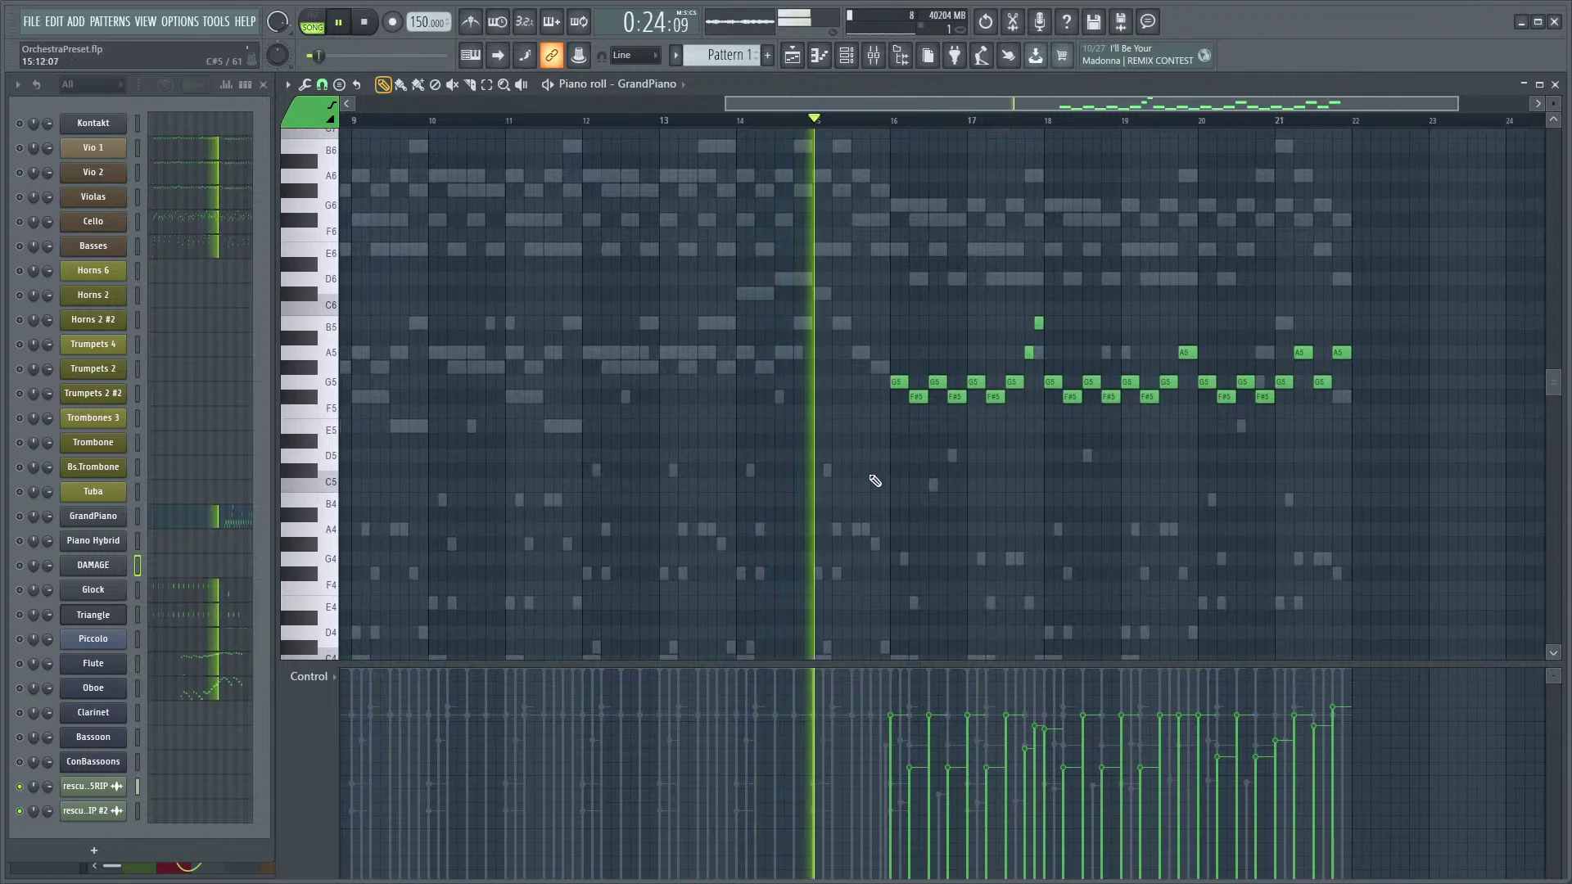
drag(1007, 480, 848, 514)
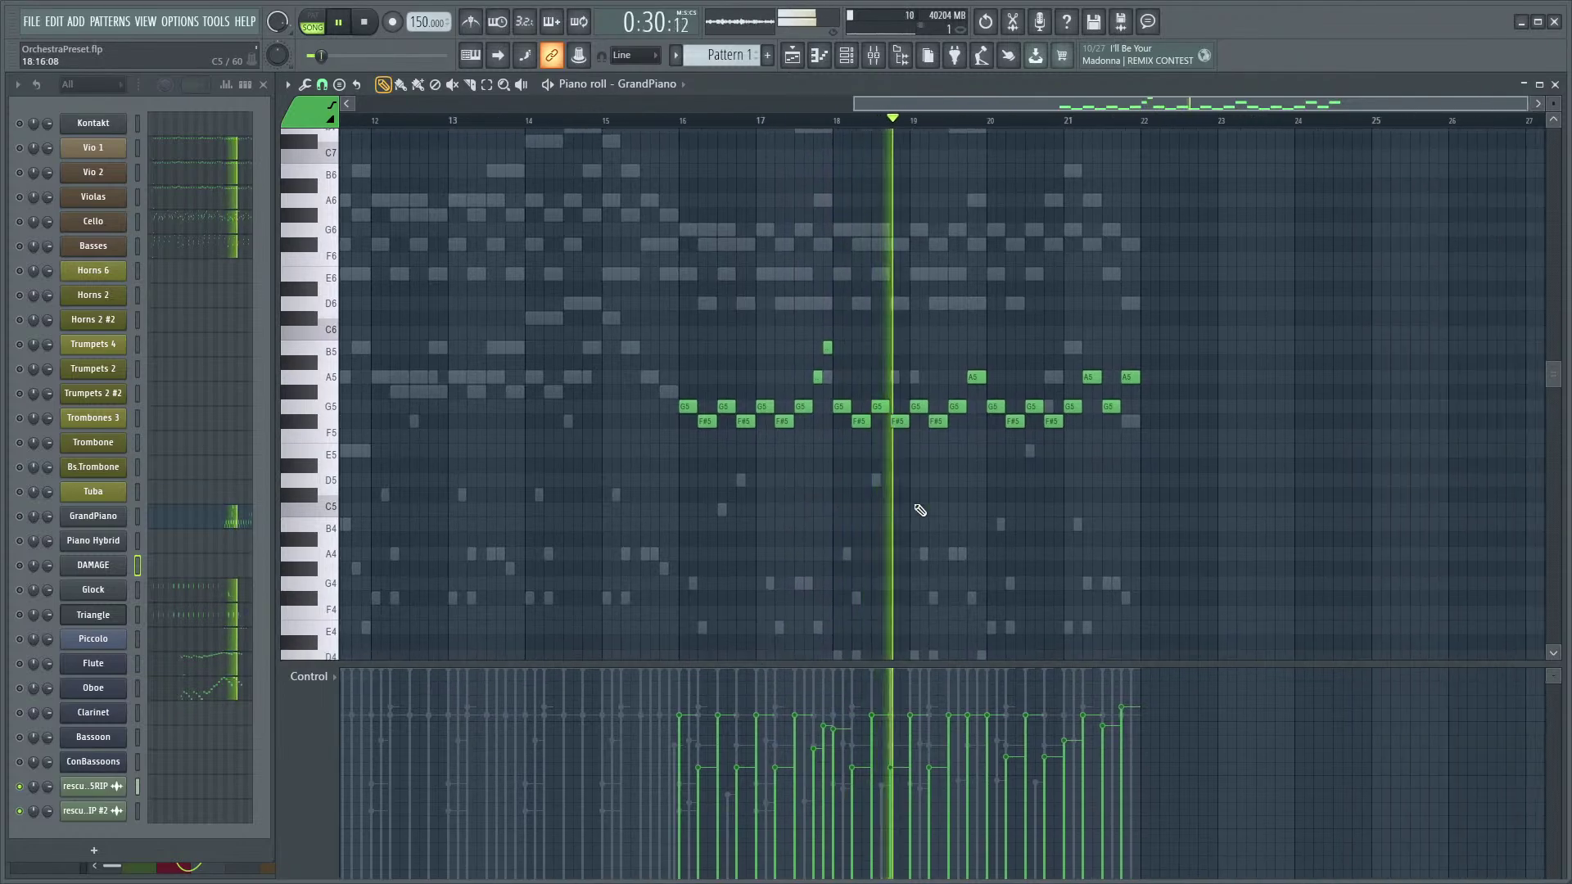
drag(950, 498, 920, 509)
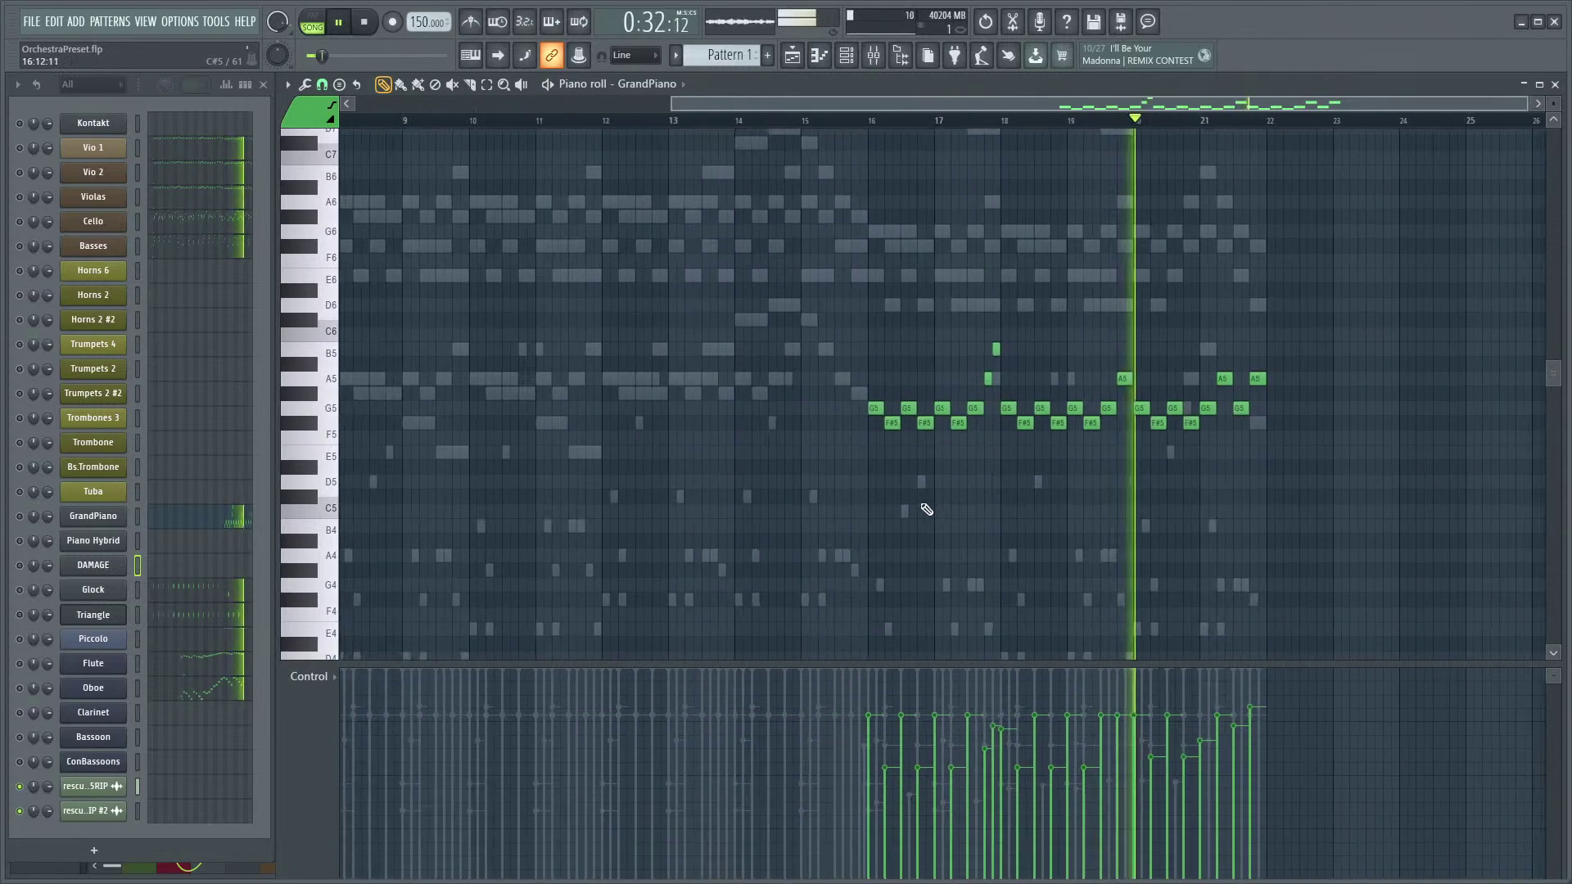
drag(1149, 491, 926, 449)
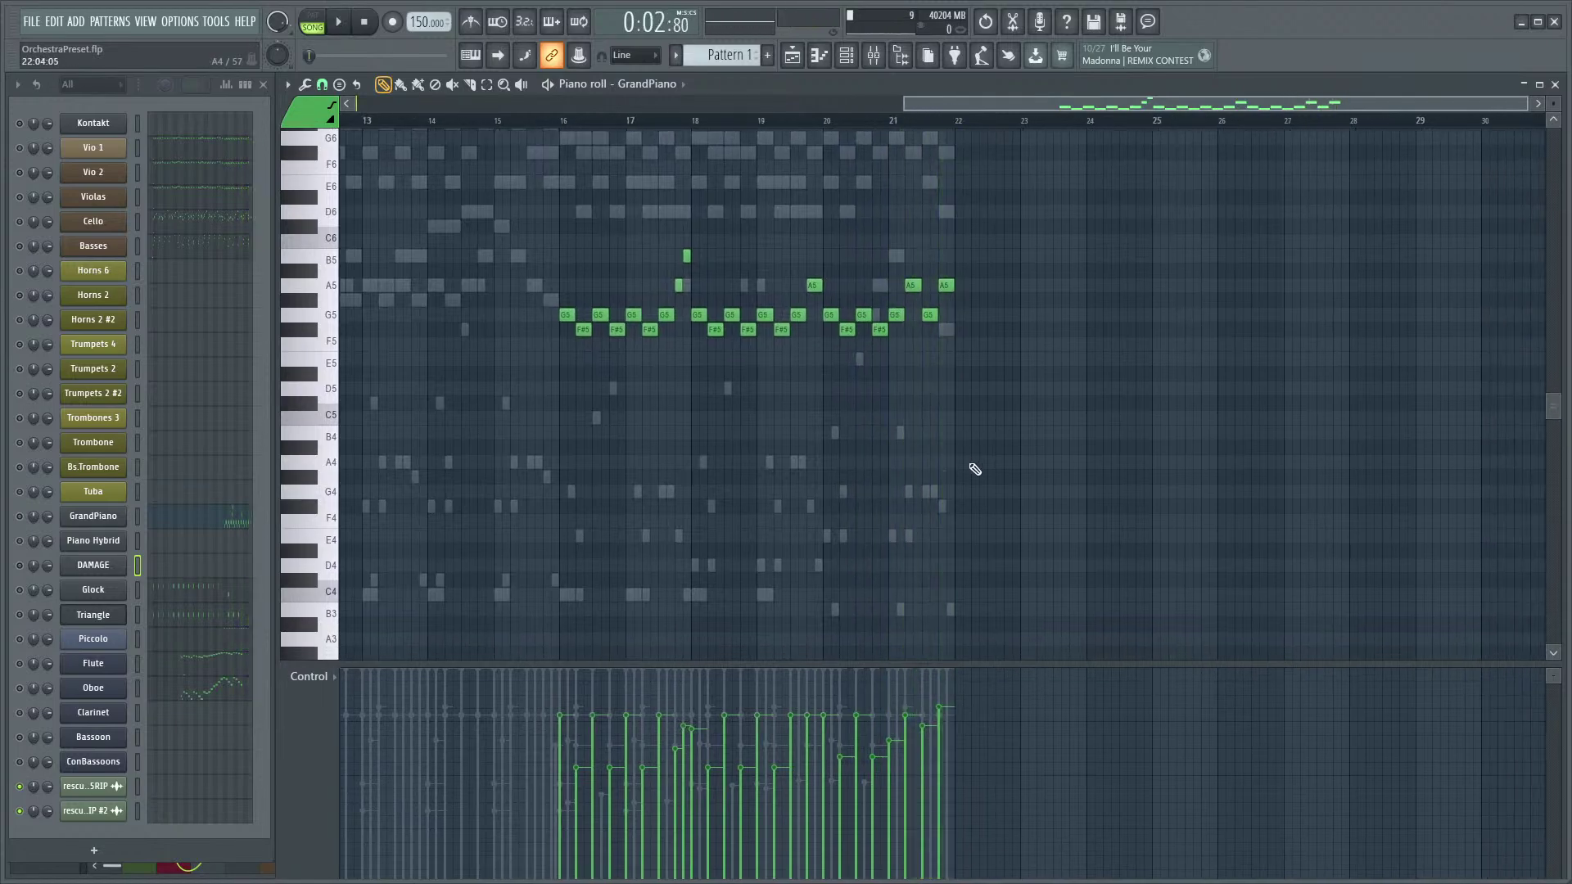
- Set the playback start near bar 20 and listen to the ending of the reference clips a few times
scroll(974, 469, up, 4)
drag(957, 460, 736, 151)
click(726, 124)
key(space)
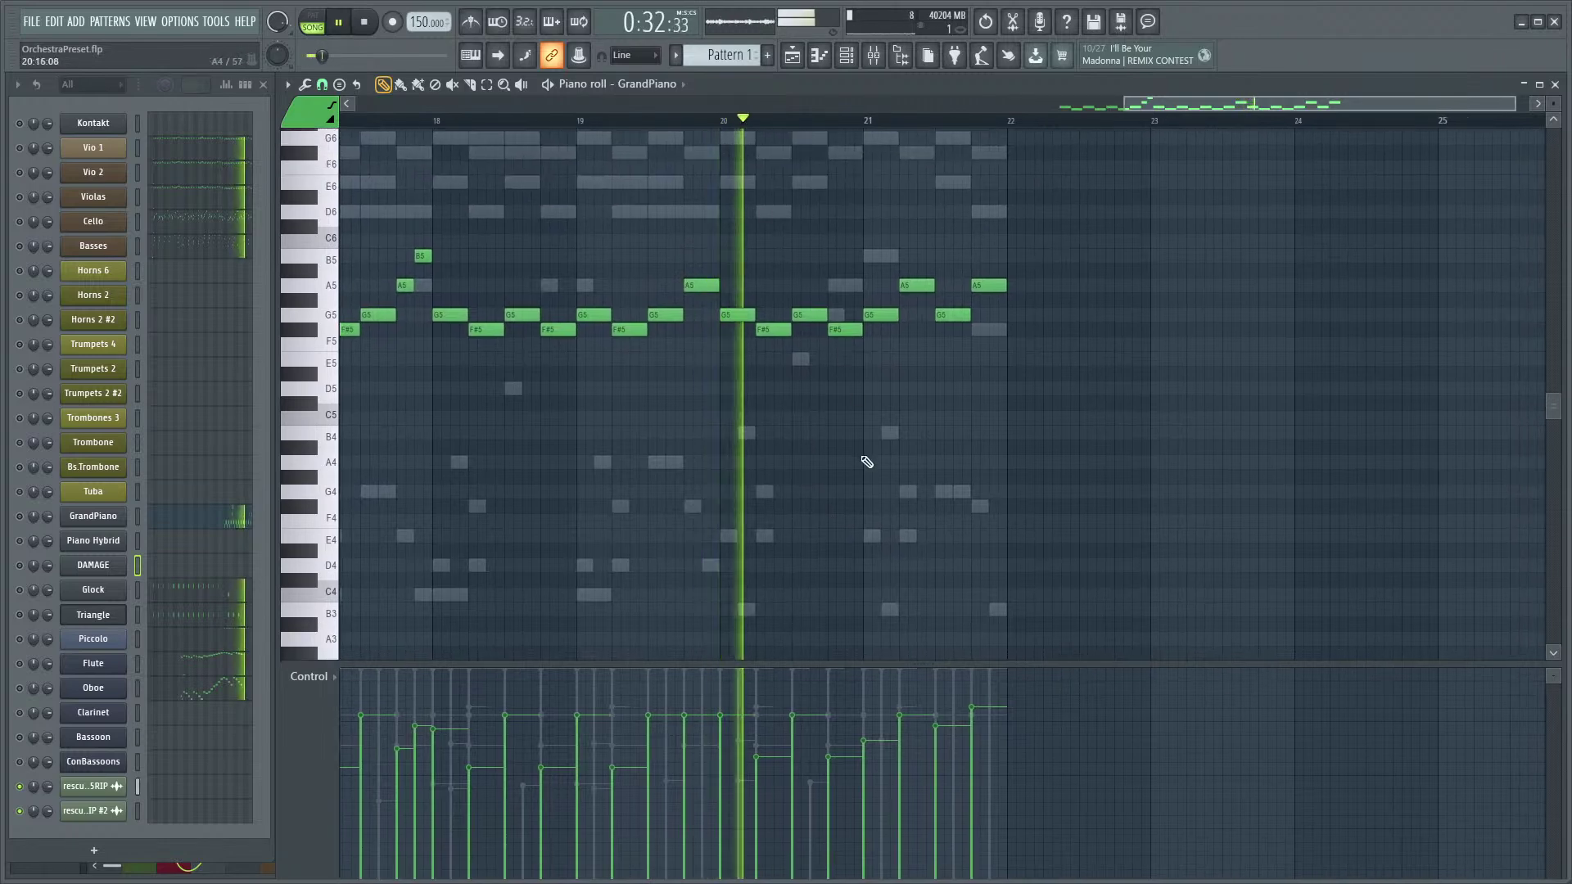
key(space)
drag(814, 509, 794, 580)
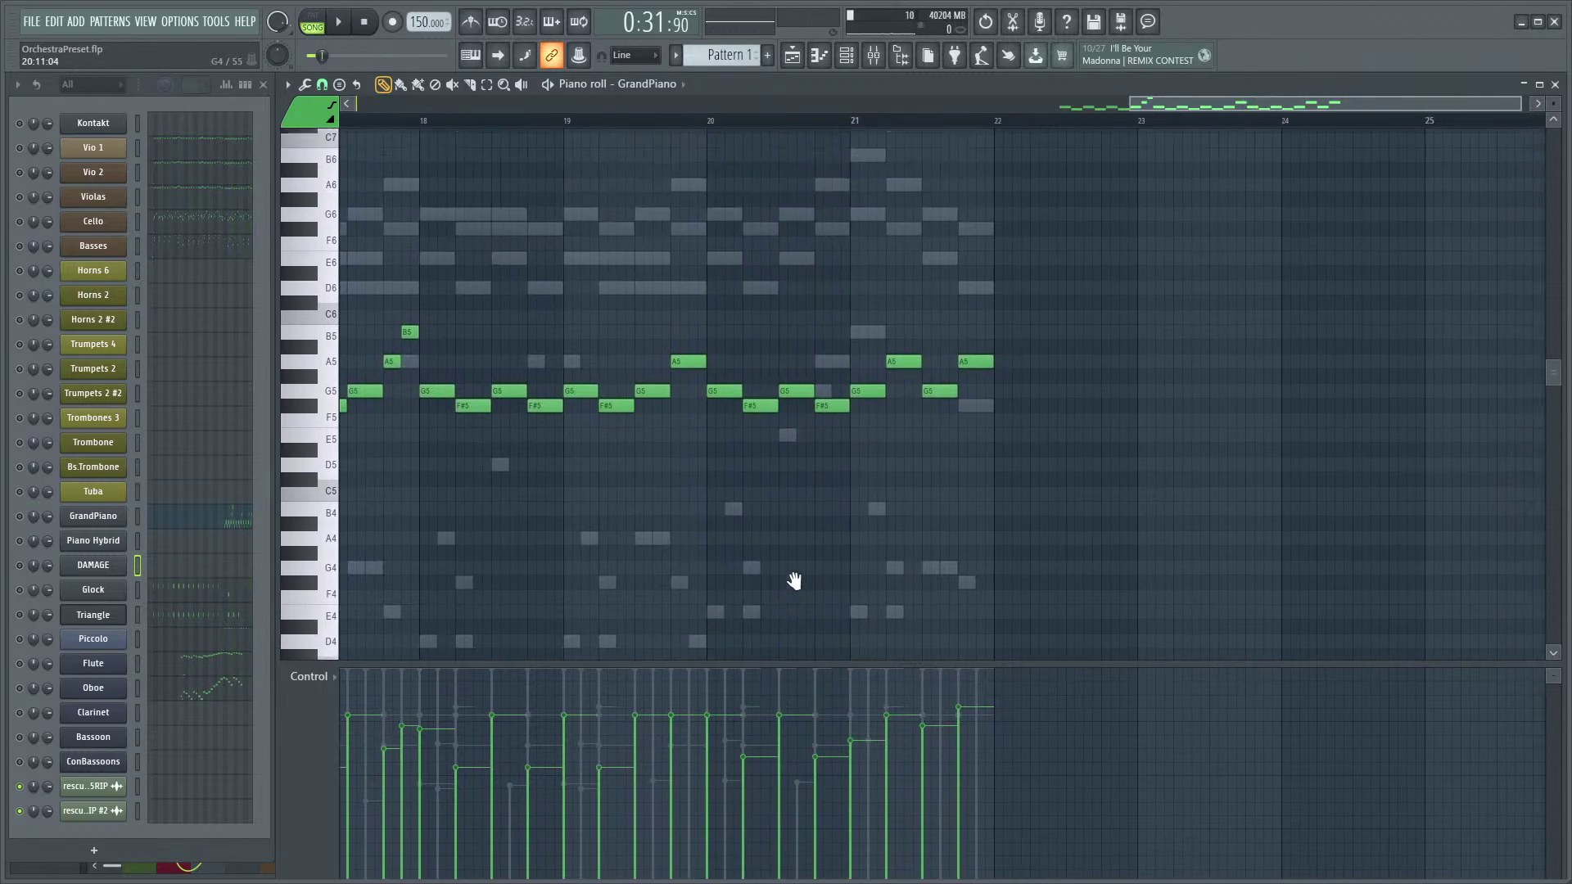
key(space)
scroll(803, 368, up, 5)
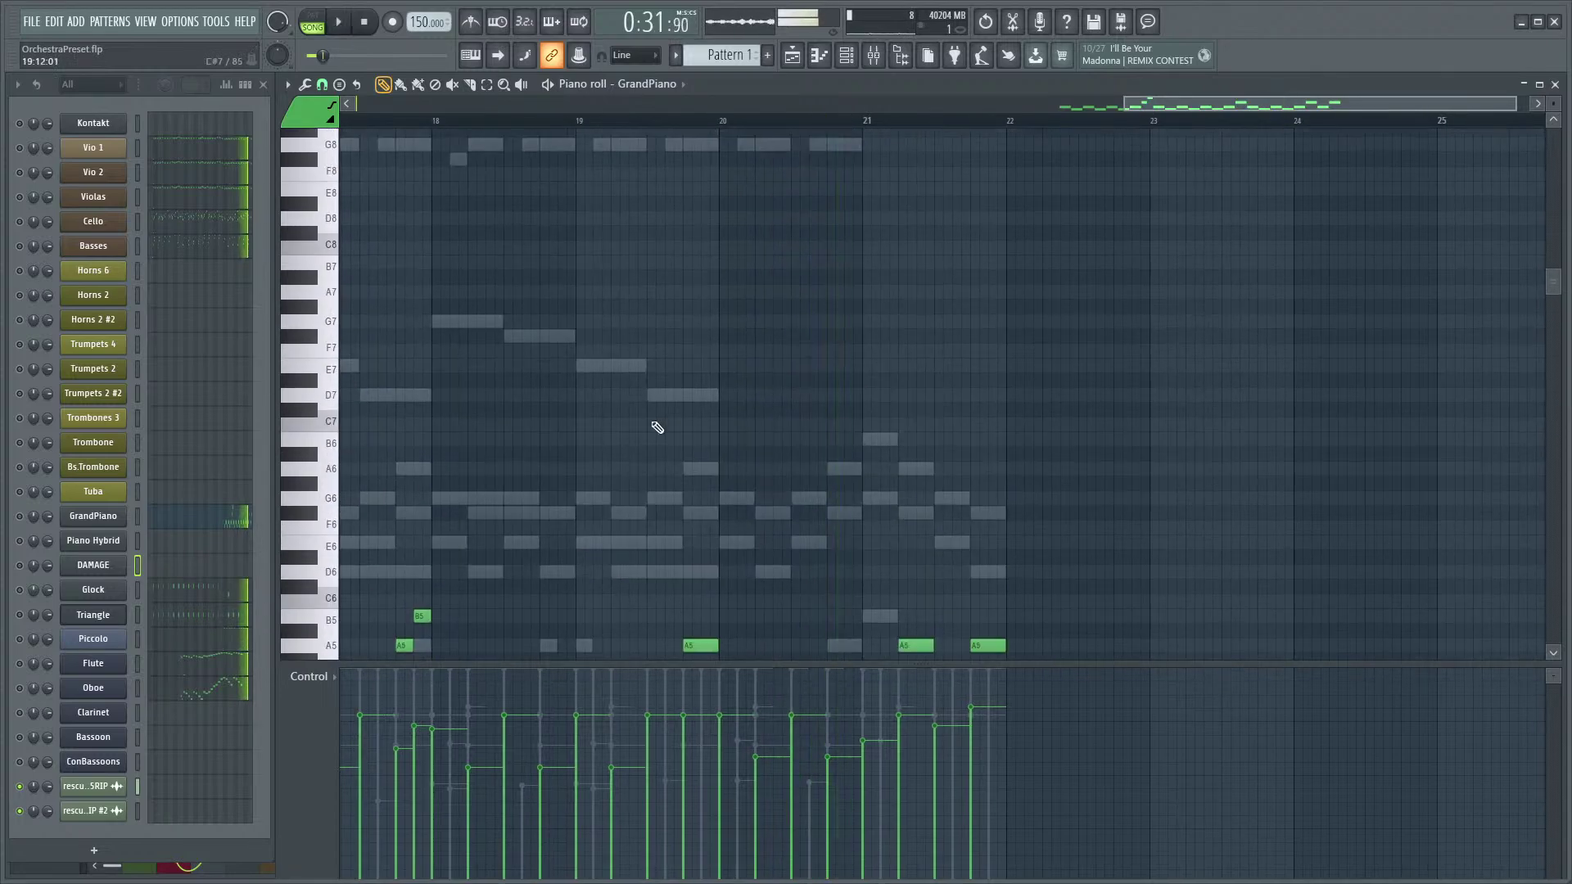
- Open the Flute part and add a short C#7 note at the start of bar 22, checking it against the reference
click(186, 677)
scroll(762, 434, up, 3)
key(space)
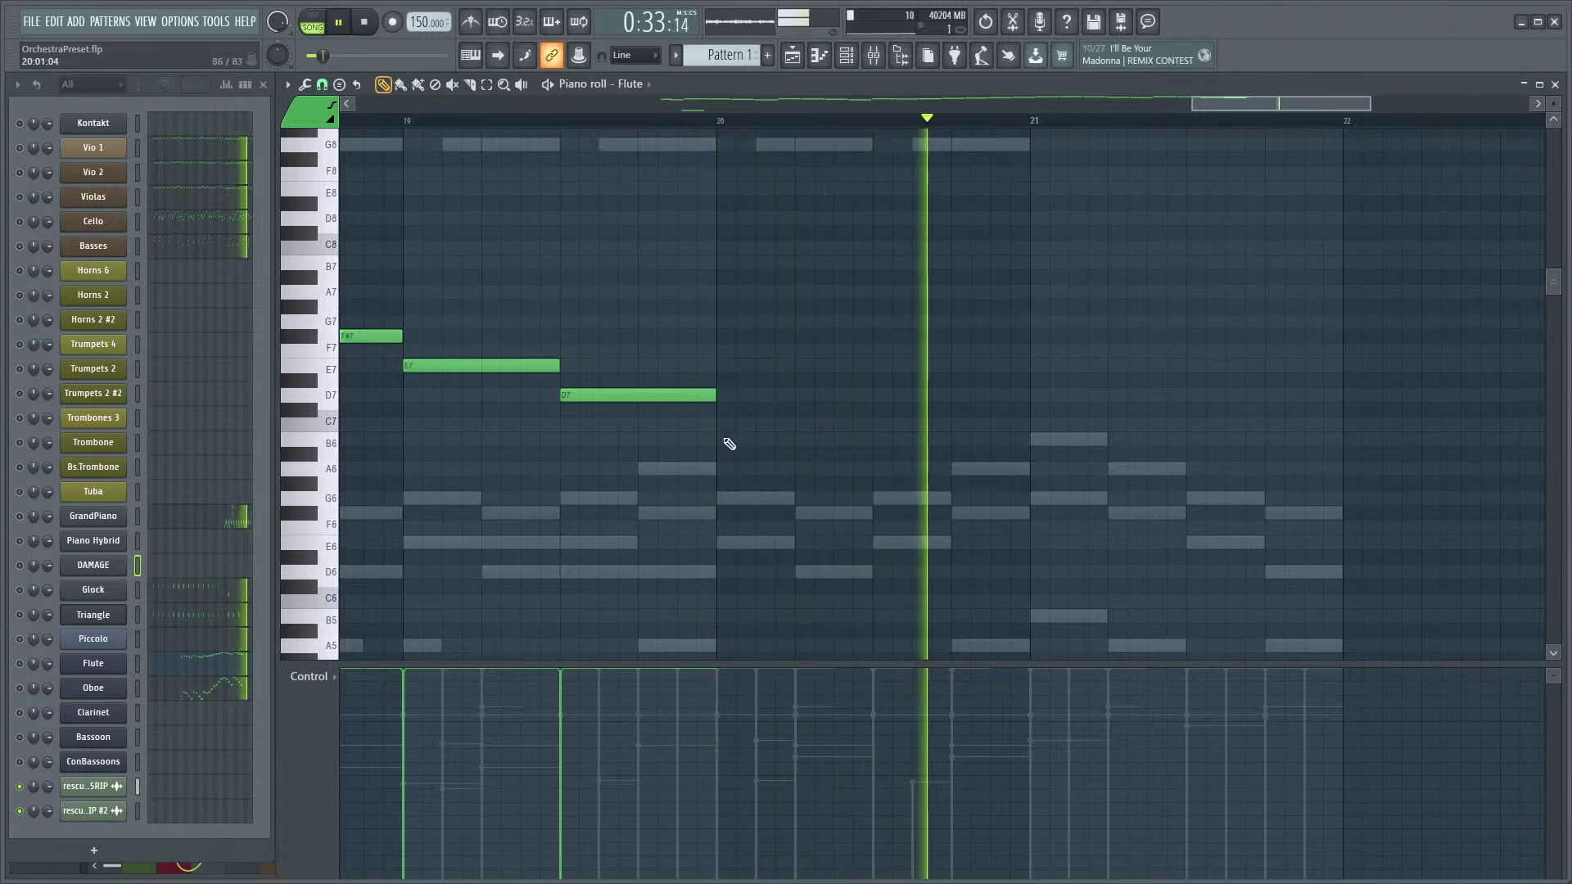
drag(919, 447, 908, 448)
key(space)
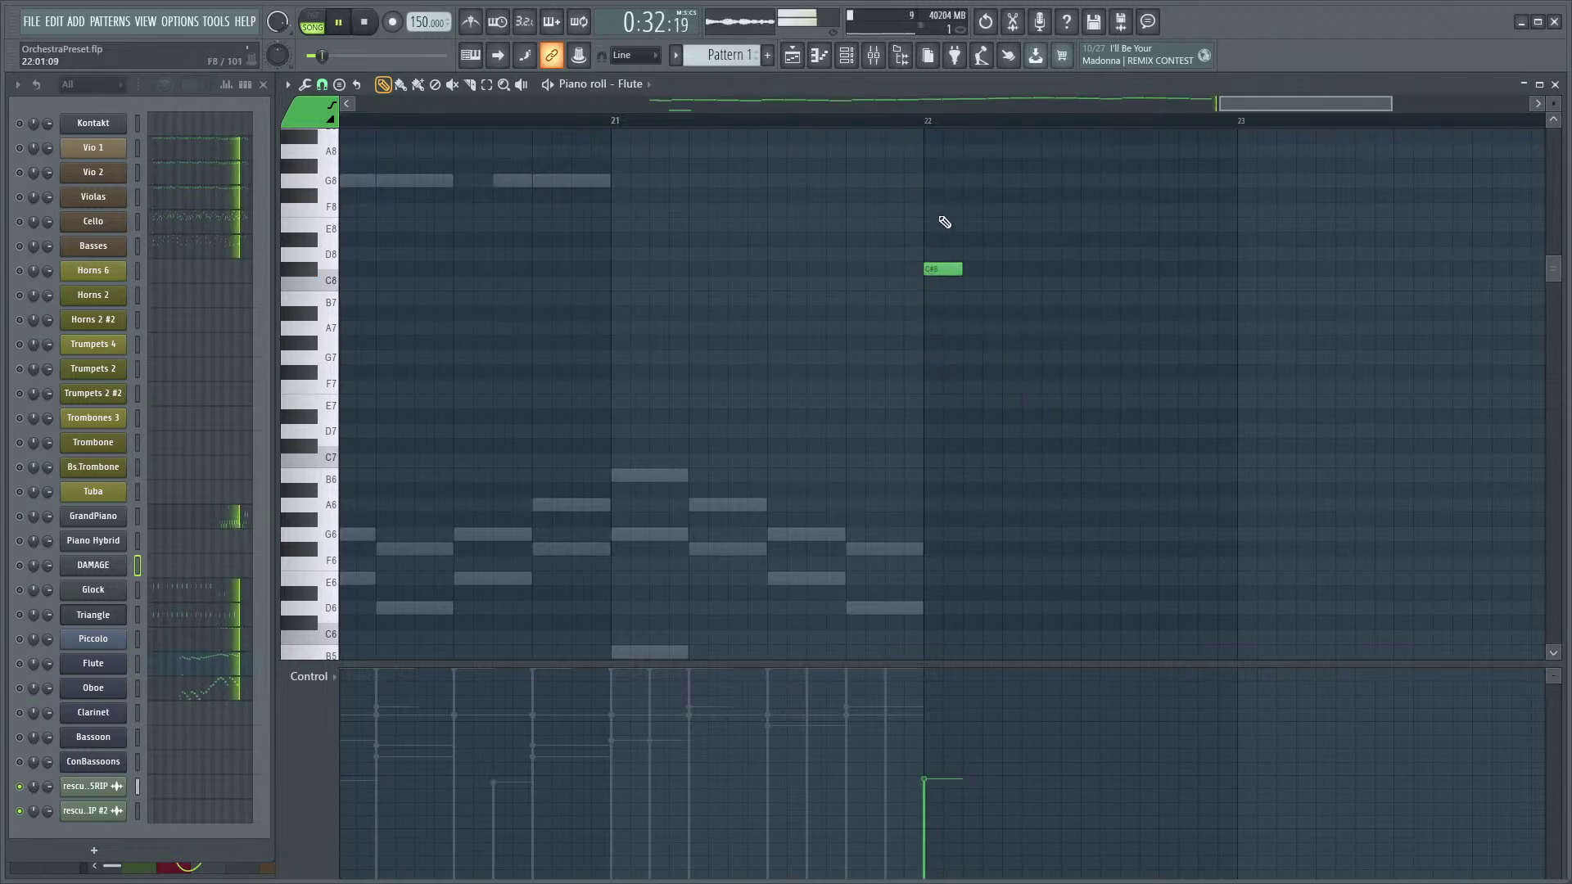
key(space)
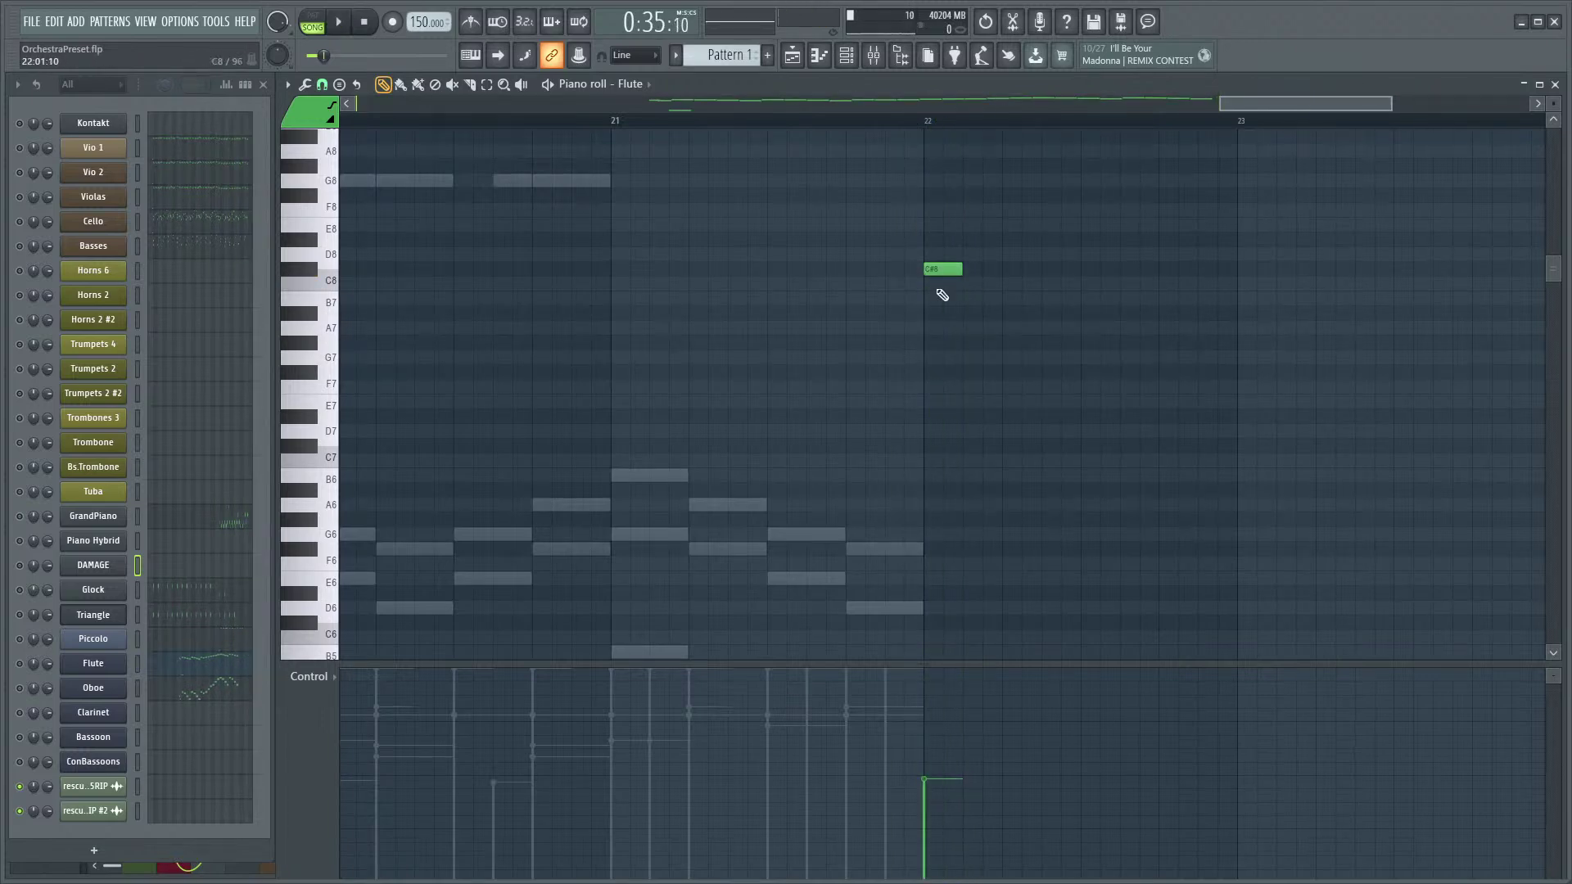
key(ctrl+Down)
key(space)
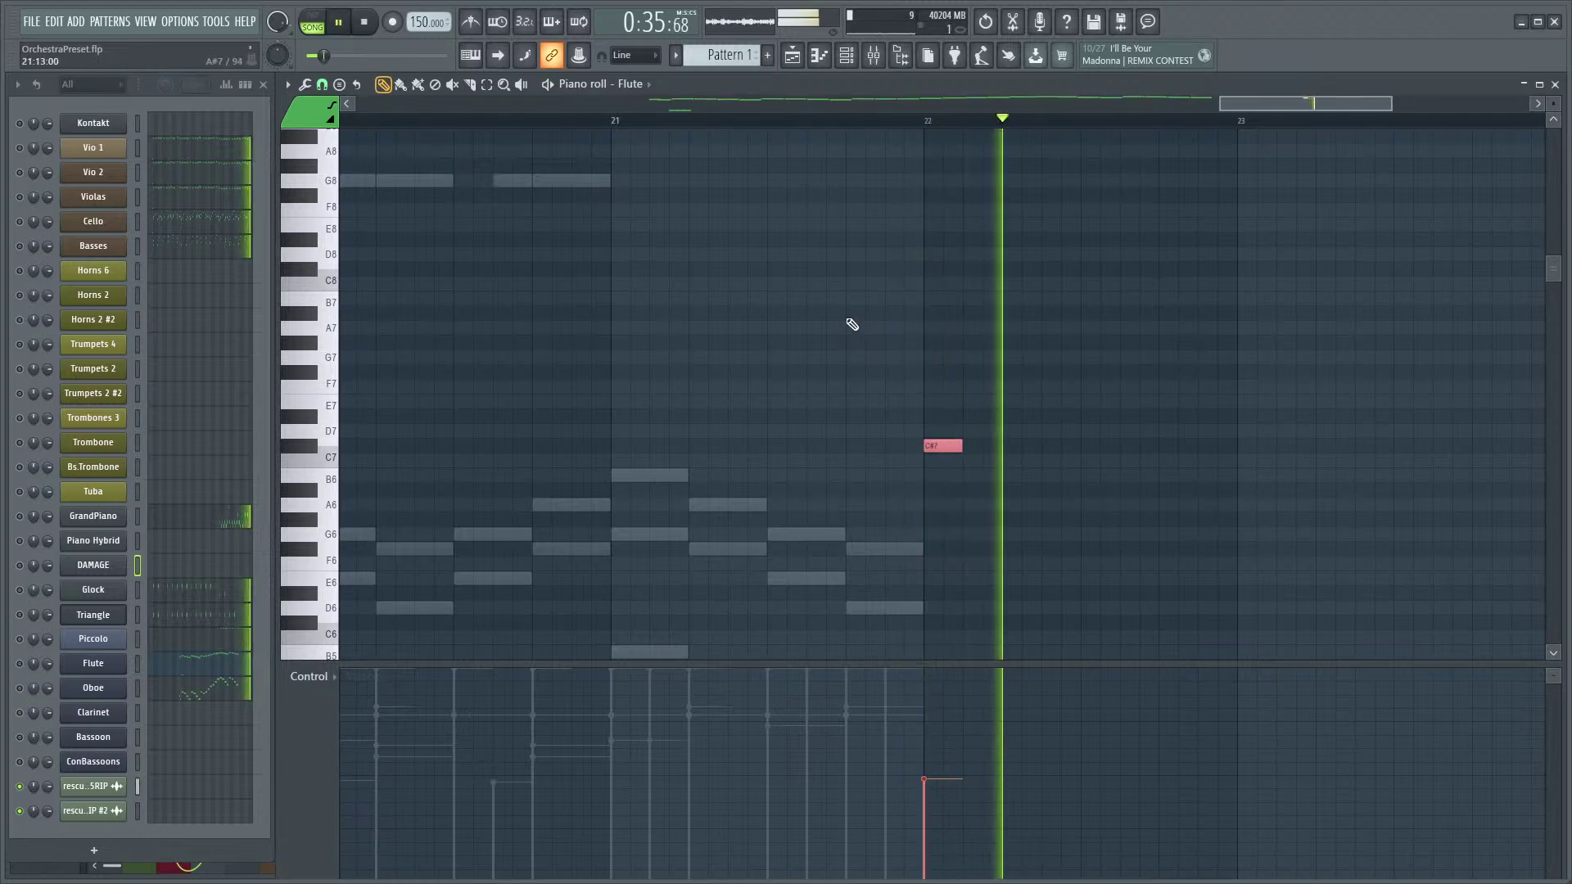
- Set the playback start to bar 20 and replay the reference clips repeatedly to pick out the melody in bars 20 and 21
scroll(746, 365, down, 2)
drag(611, 379, 756, 297)
click(567, 121)
key(space)
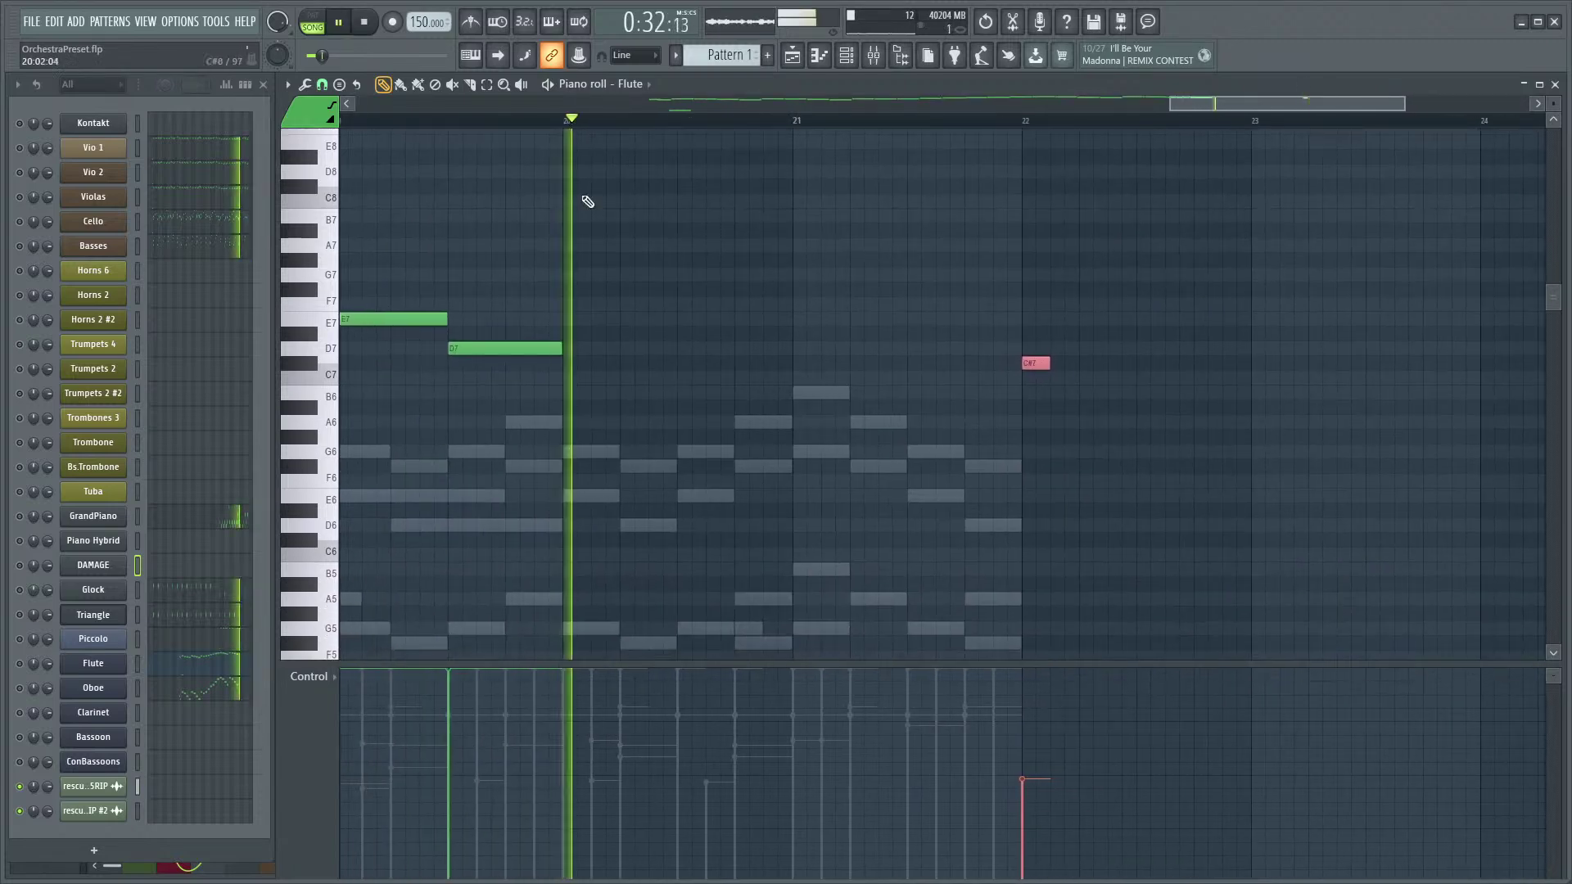
scroll(818, 434, down, 2)
ctrl+scroll(937, 450, up, 1)
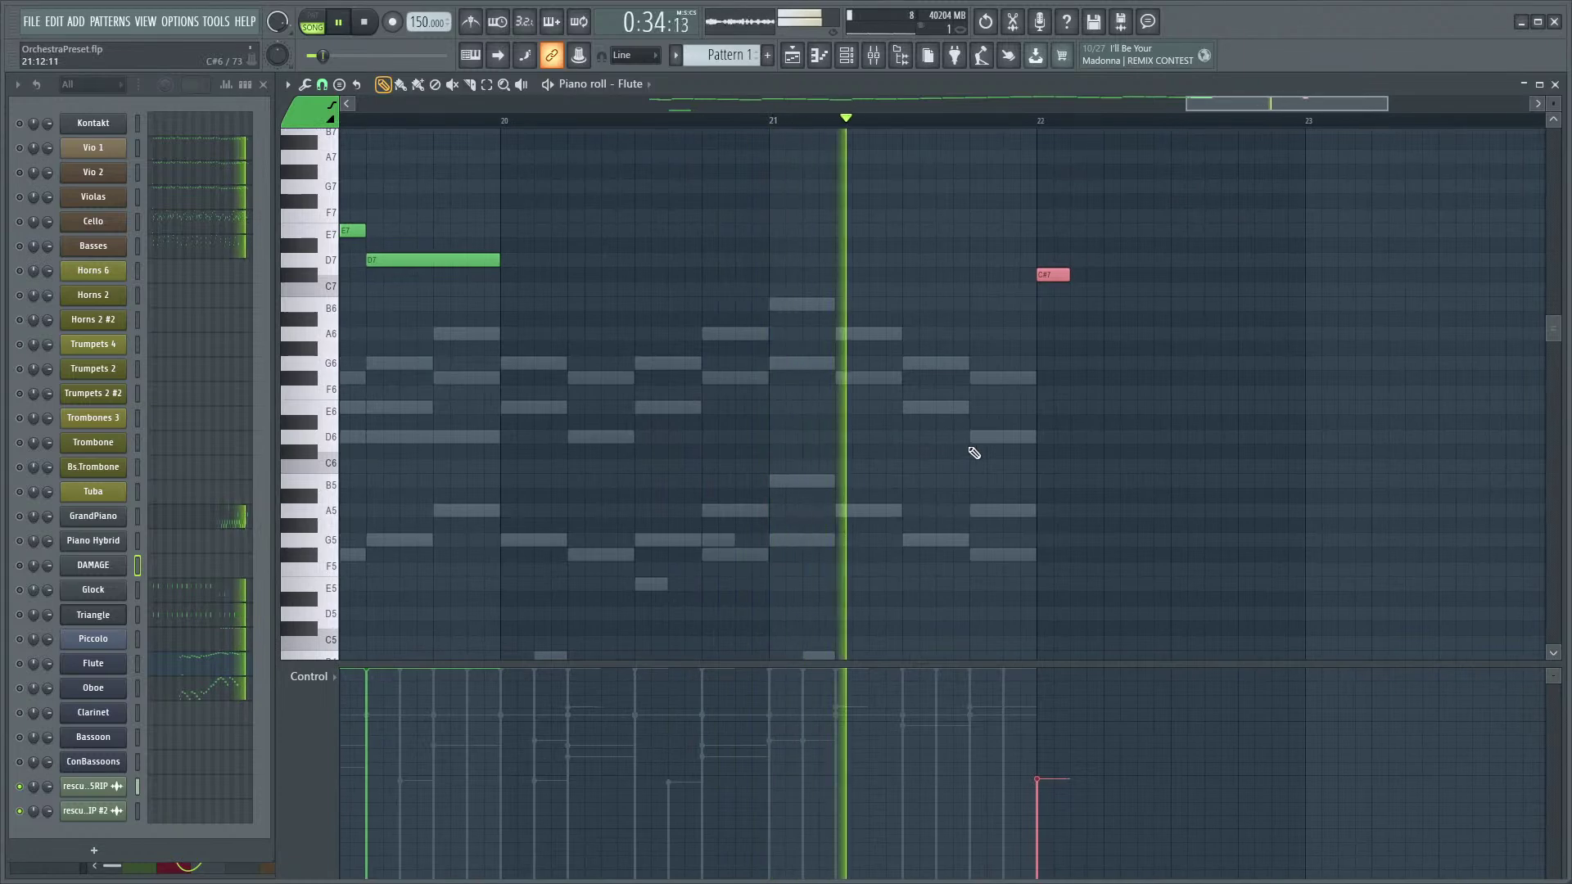
key(space)
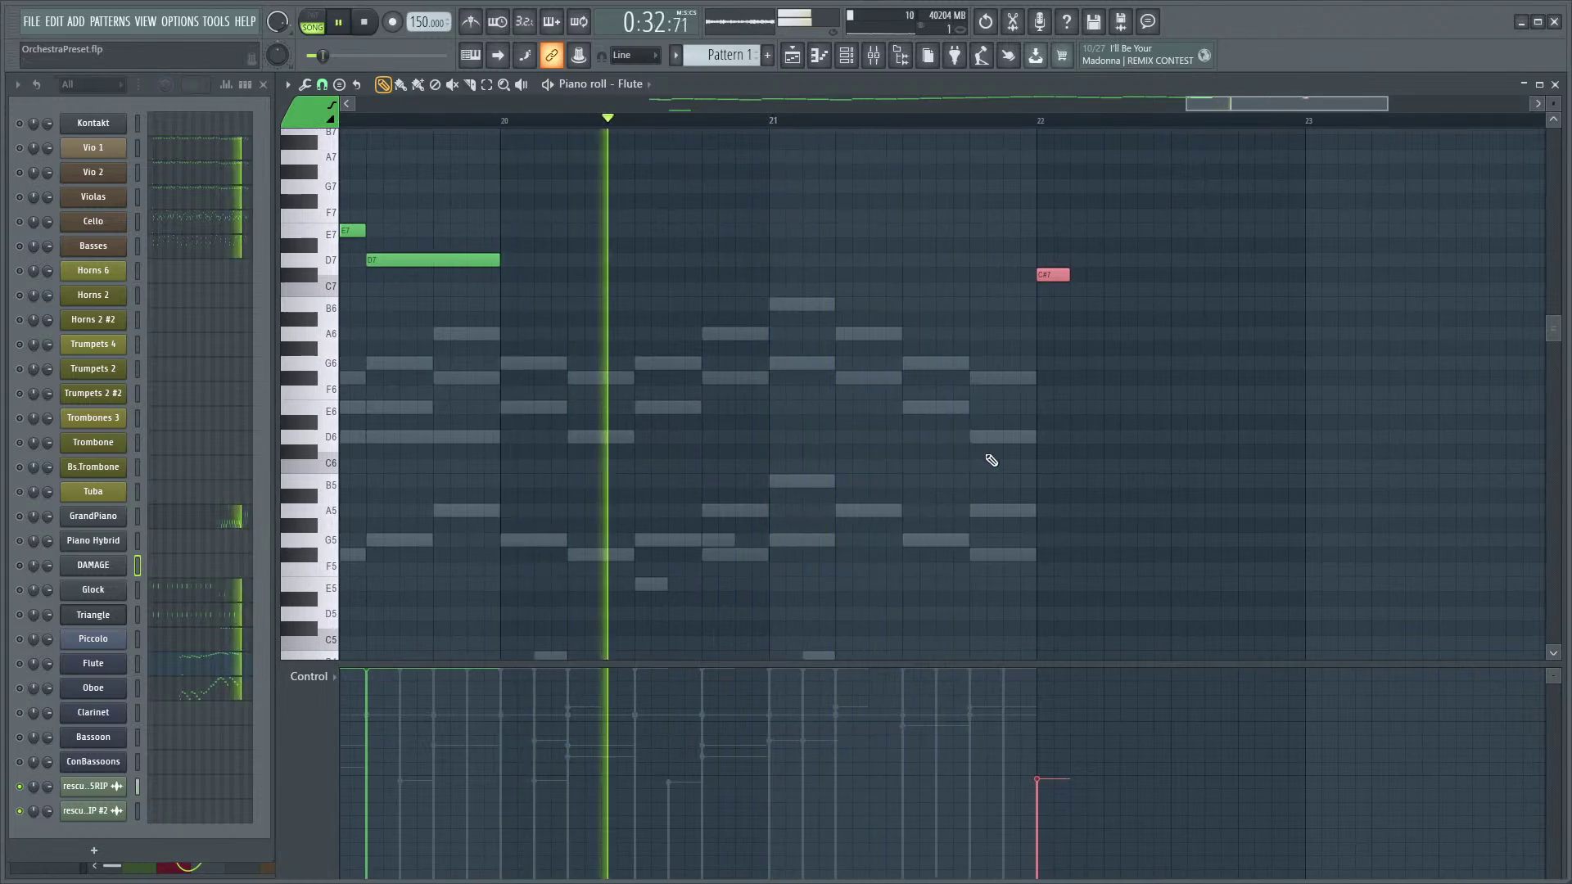
key(space)
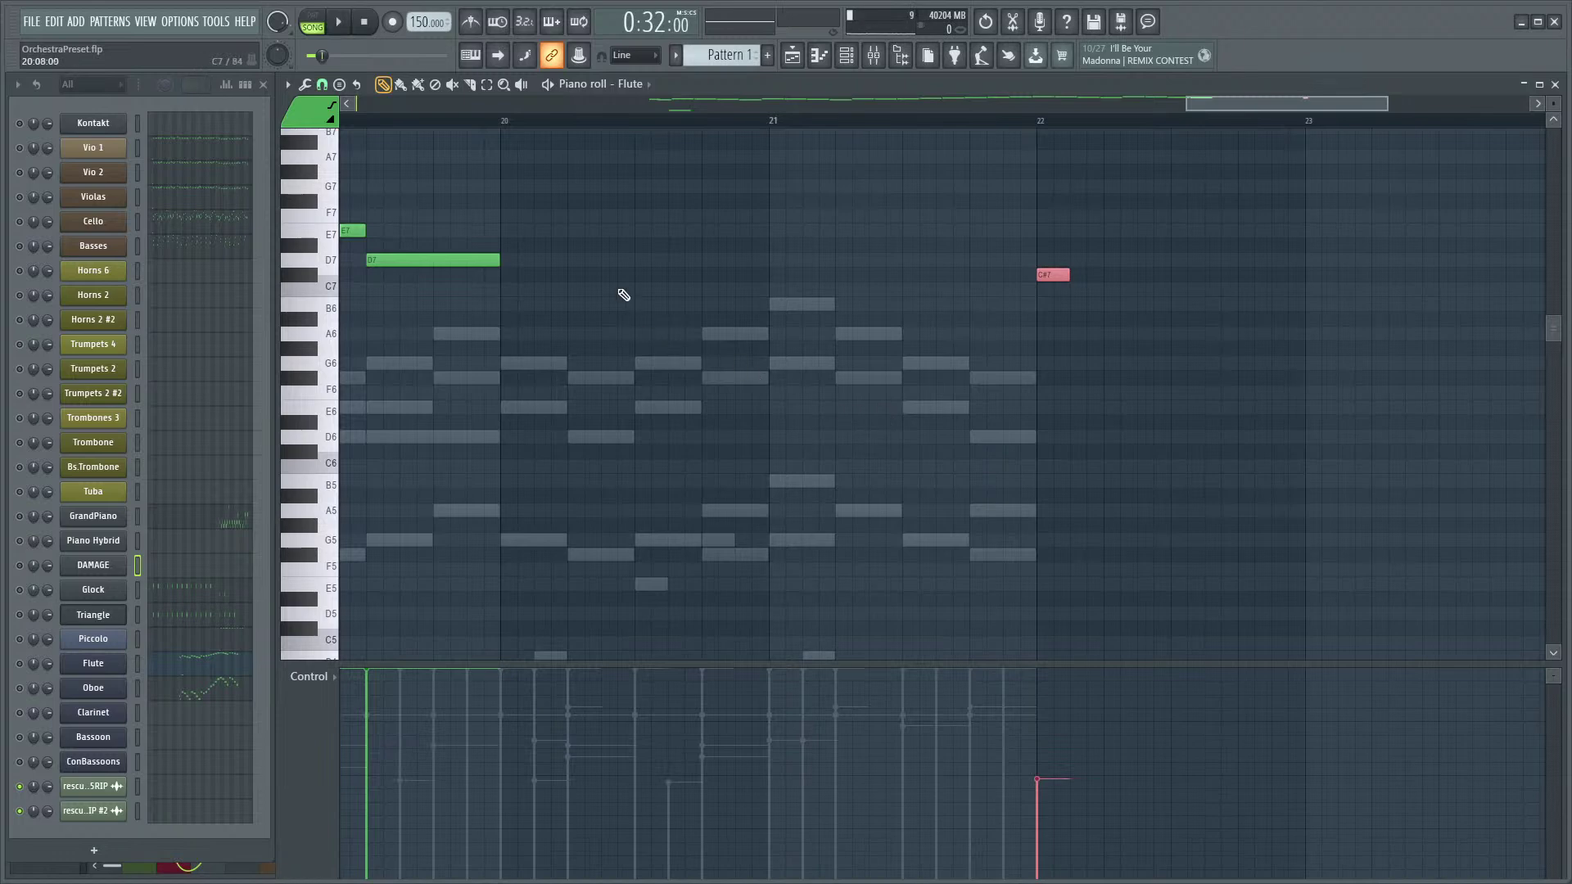
key(space)
key(space)
key(space)
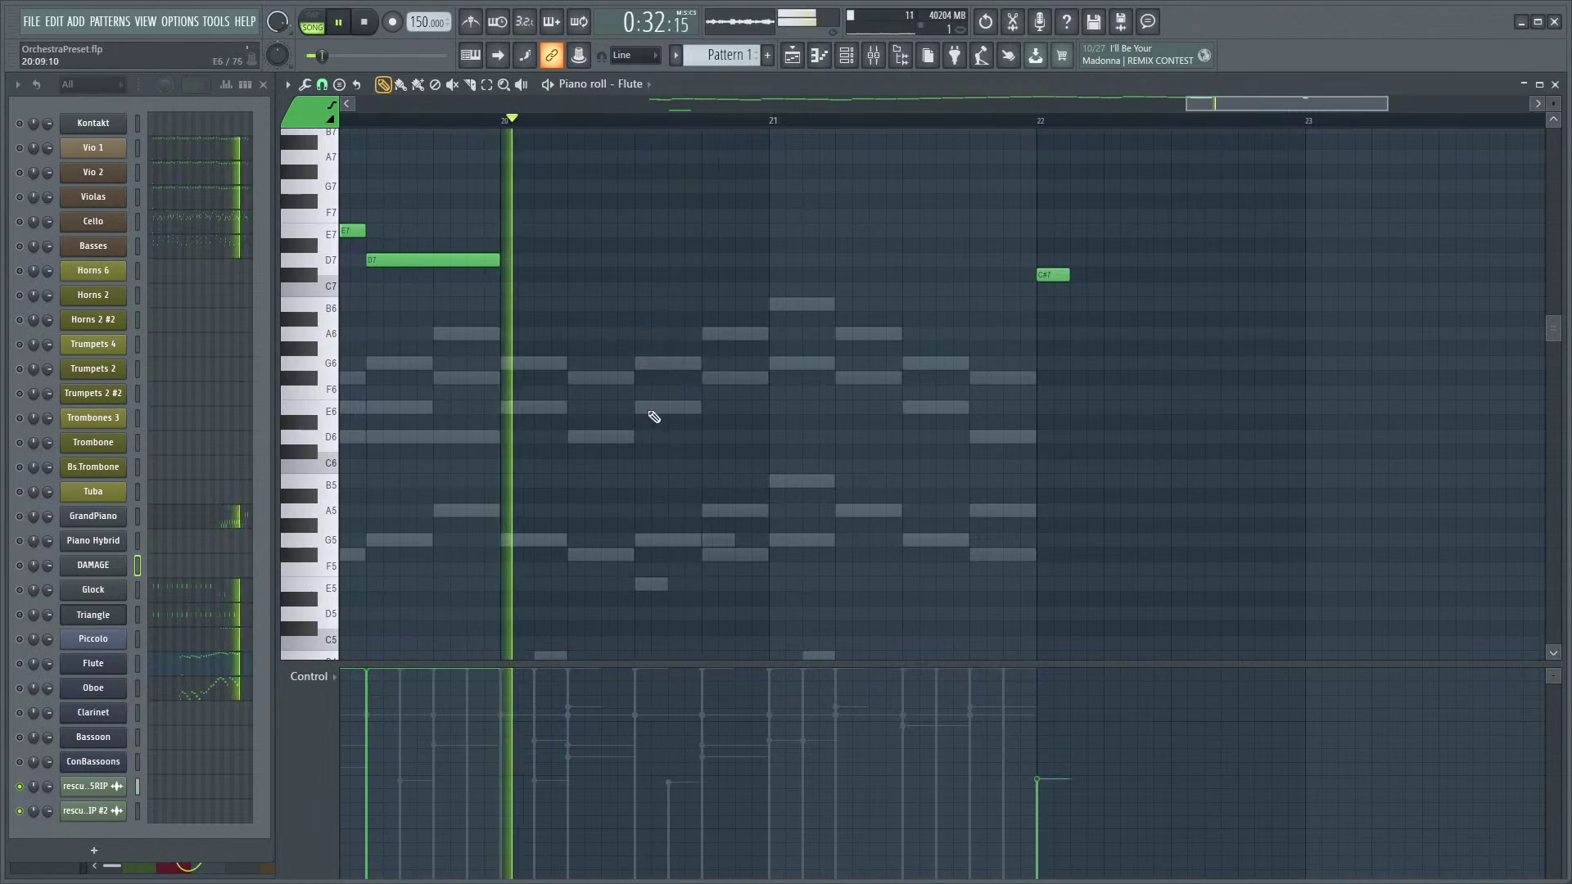
key(space)
key(space)
key(space)
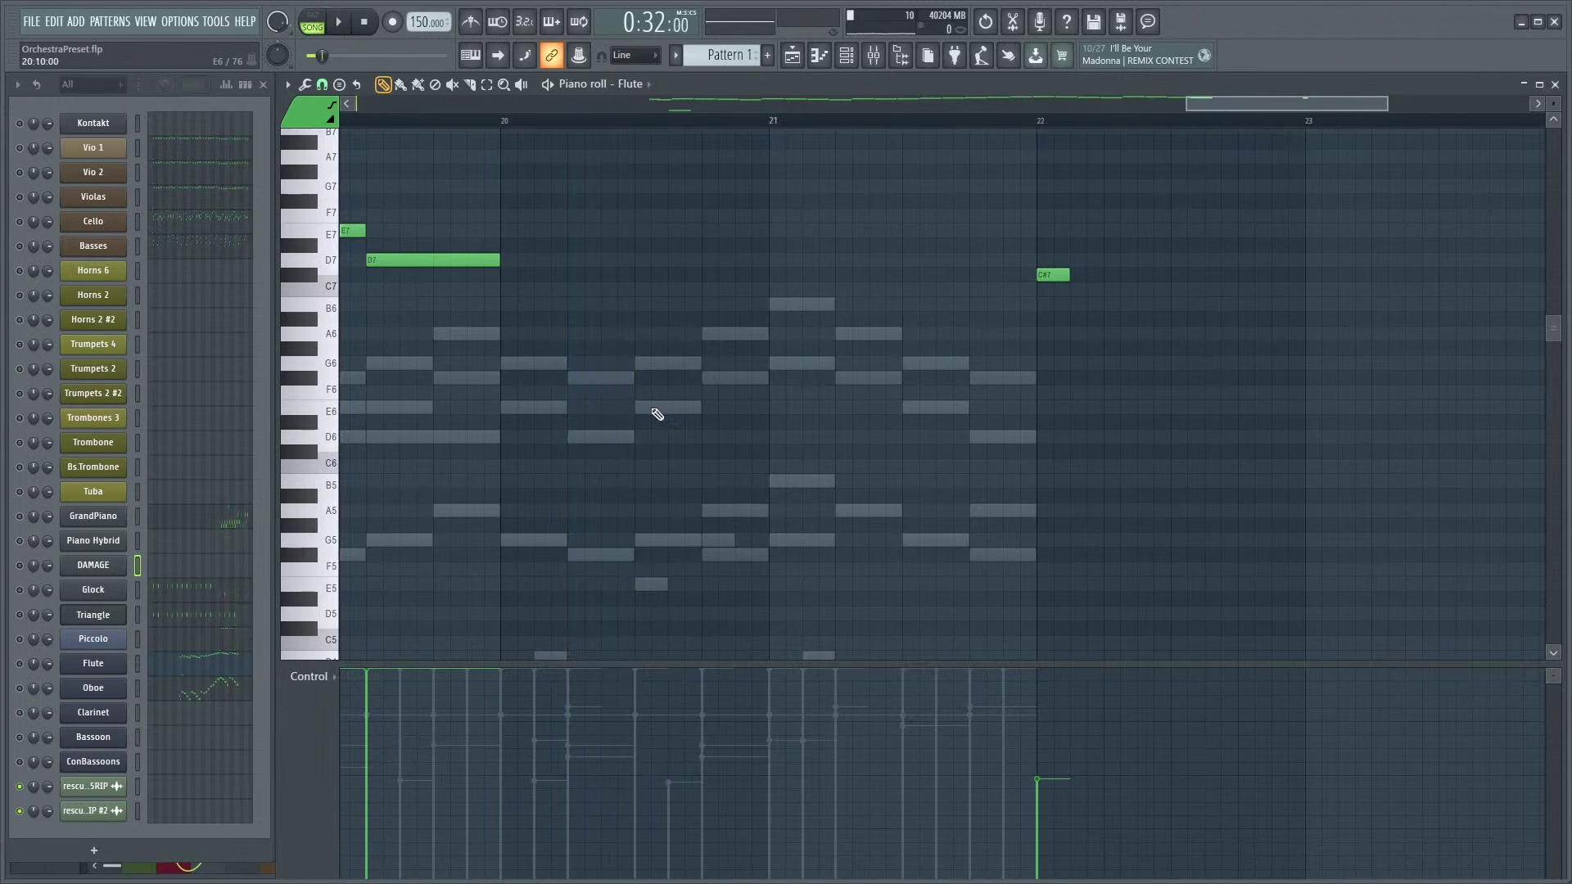
- Add a two-step D7 note at 20:09 in the Flute part, enable the Flute channel and play it with the reference
key(space)
key(space)
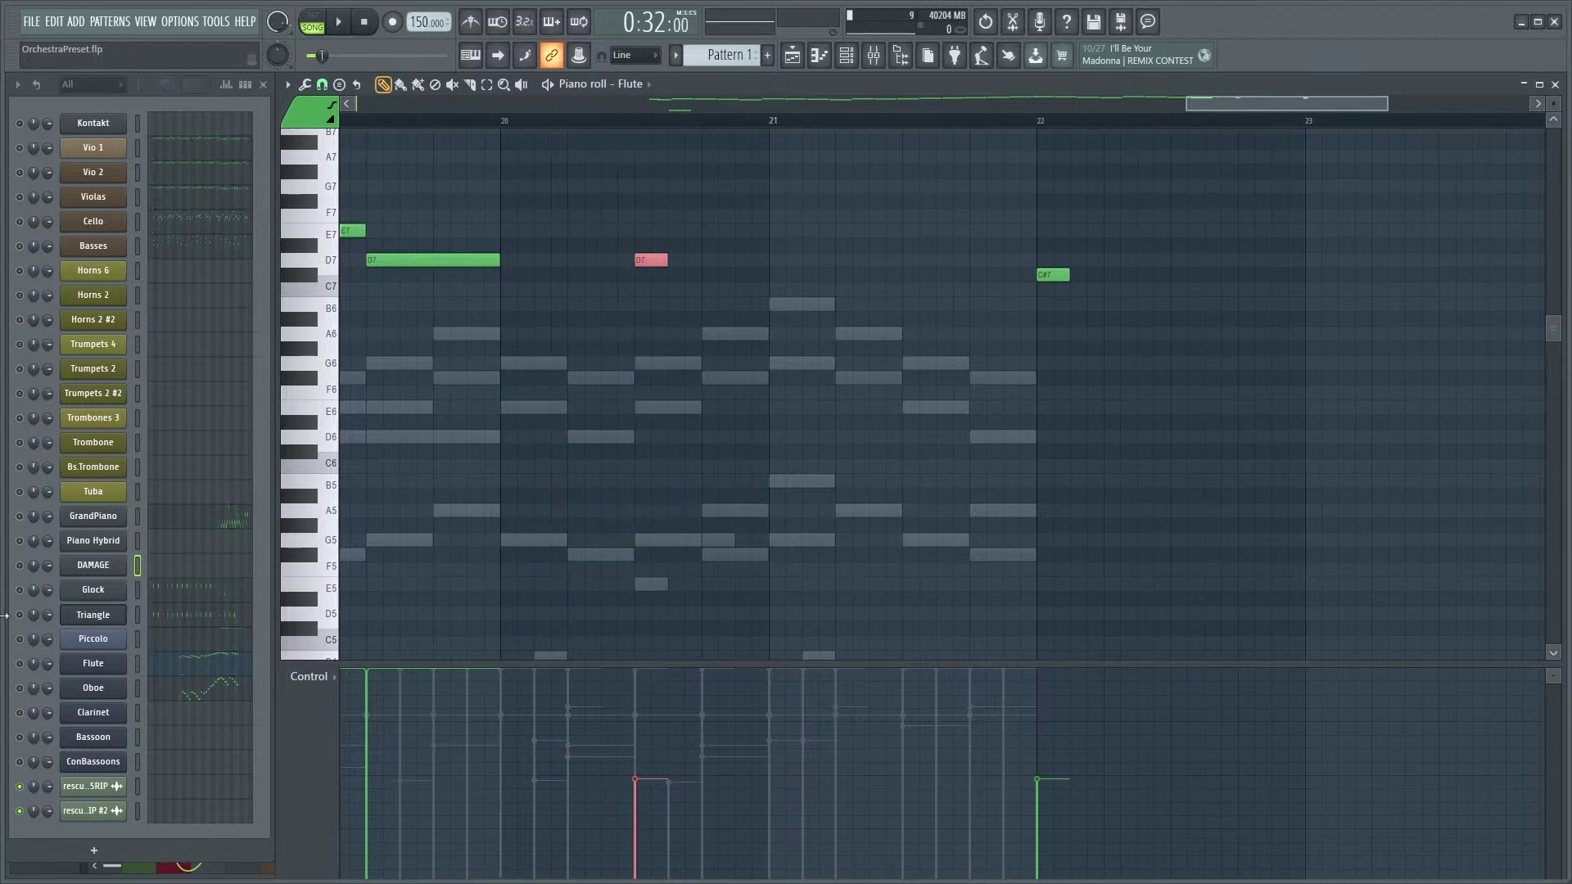
key(space)
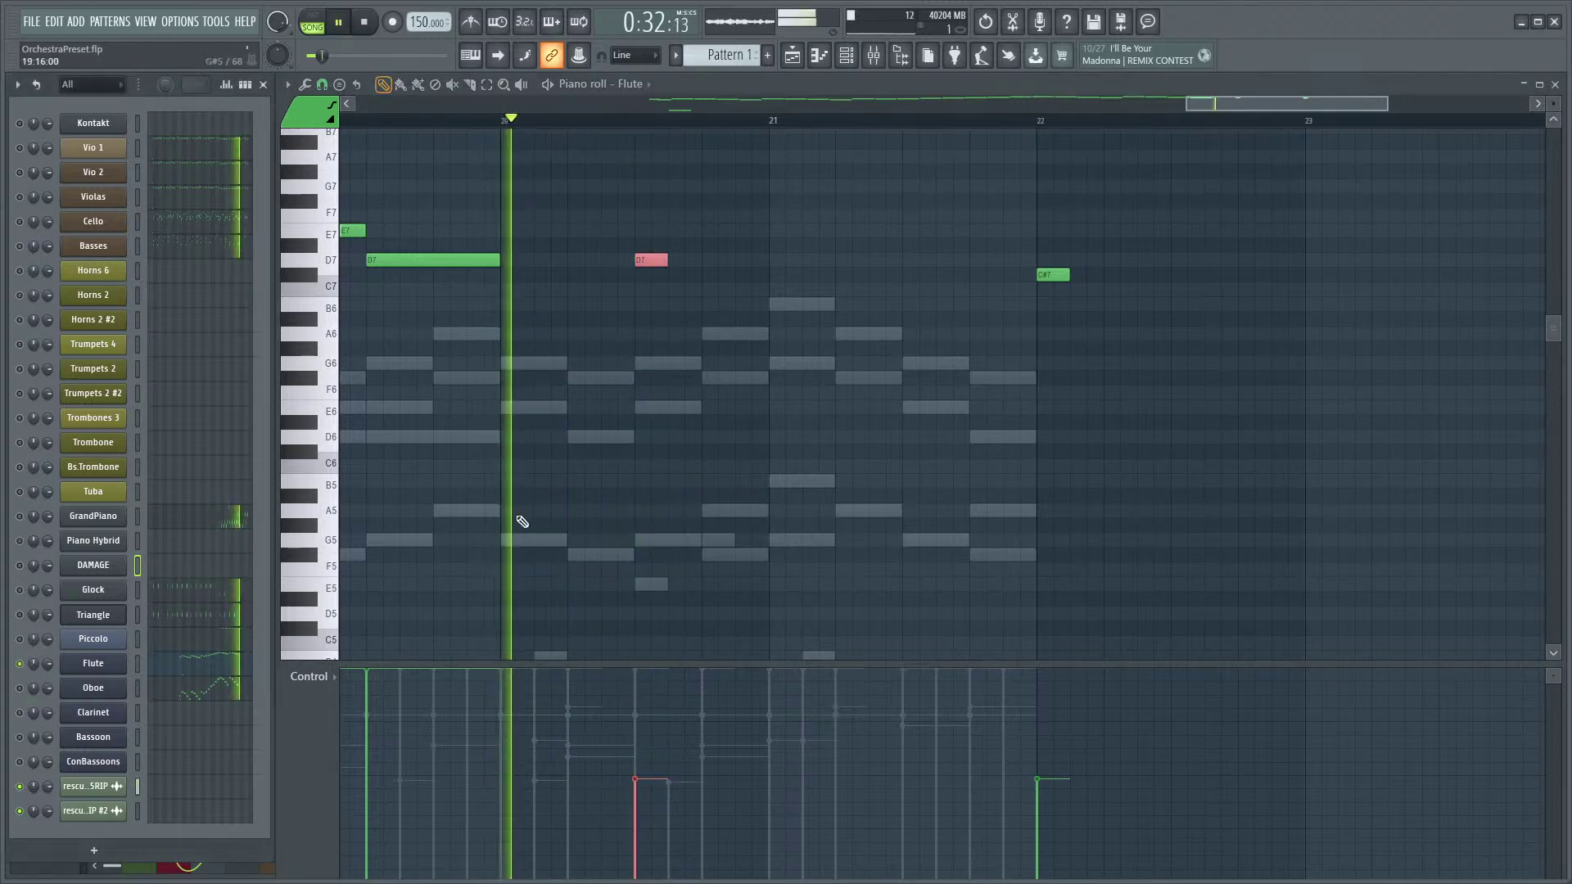
key(space)
double_click(656, 261)
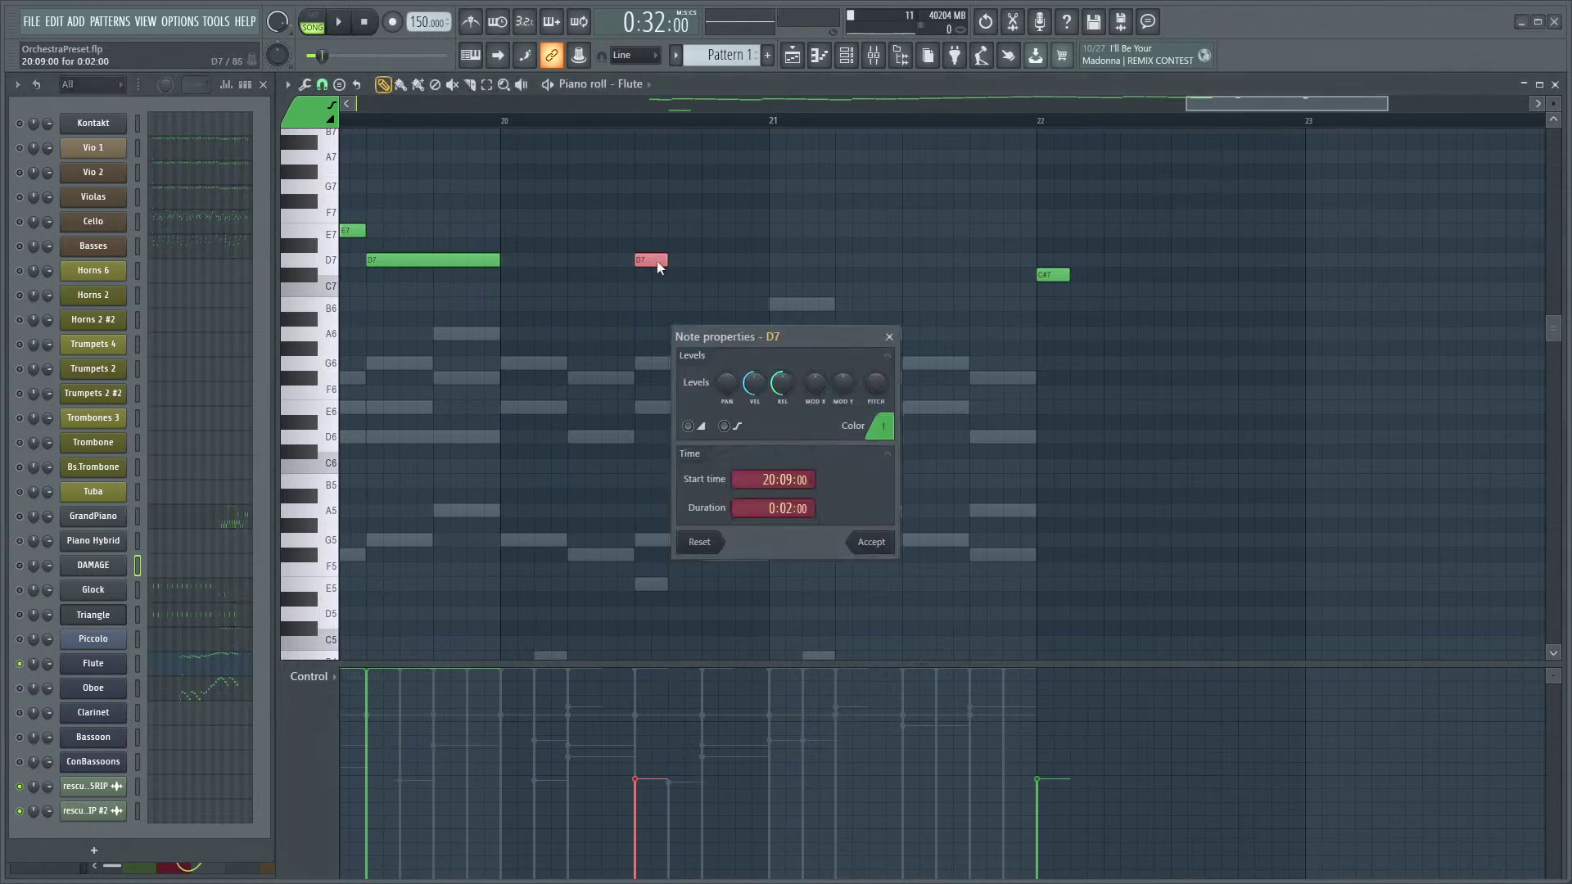
key(Escape)
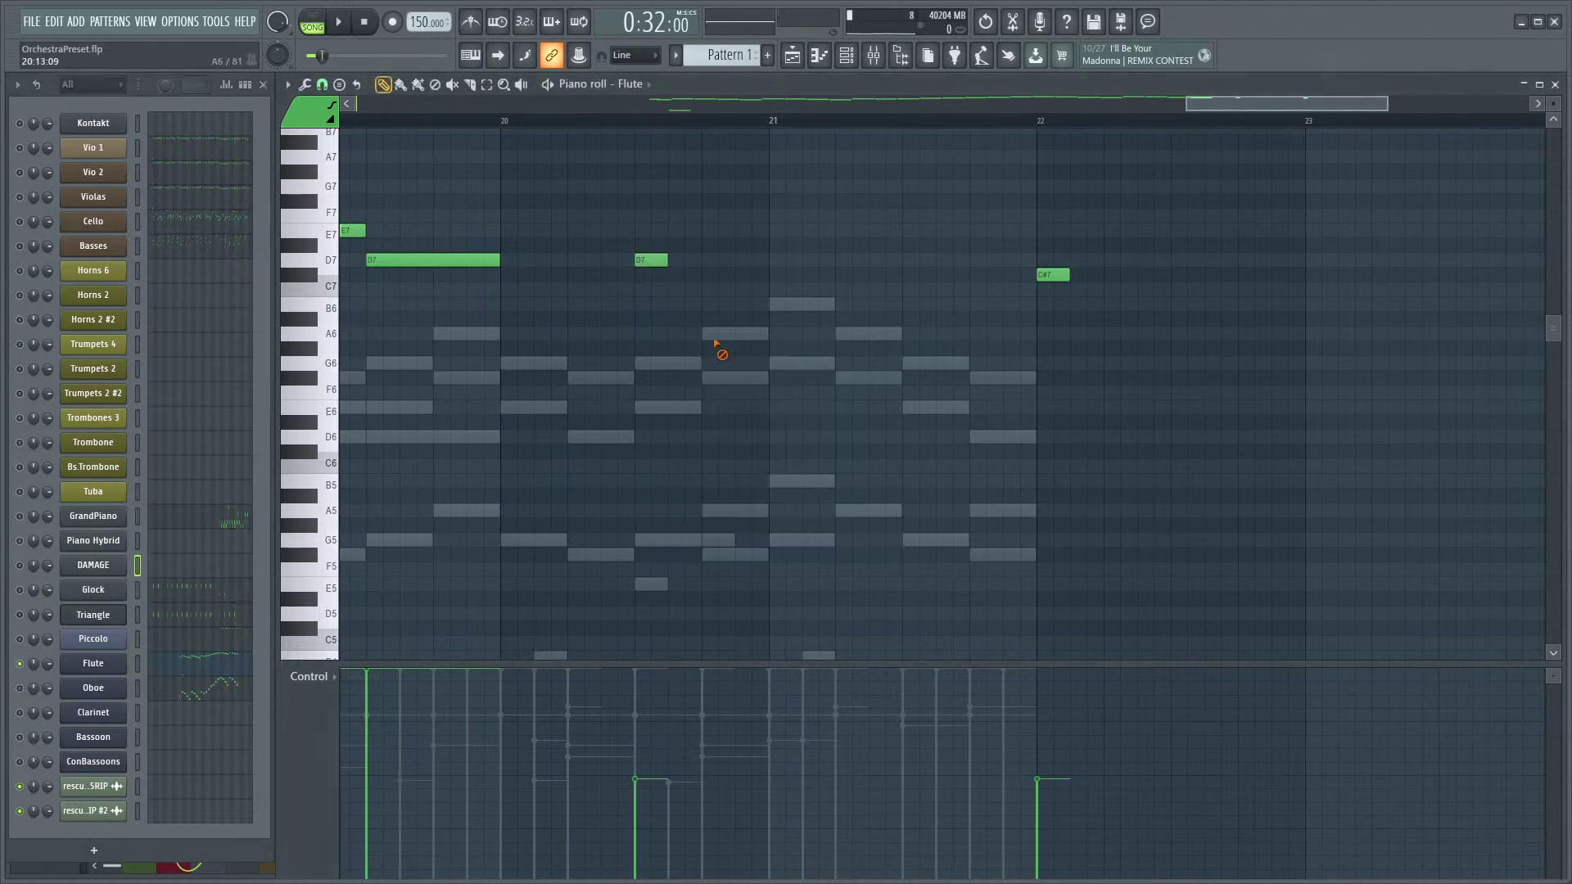
- Lower the Flute's D7 note at 20:09 by one octave to D6 and compare it with the reference
scroll(655, 344, up, 3)
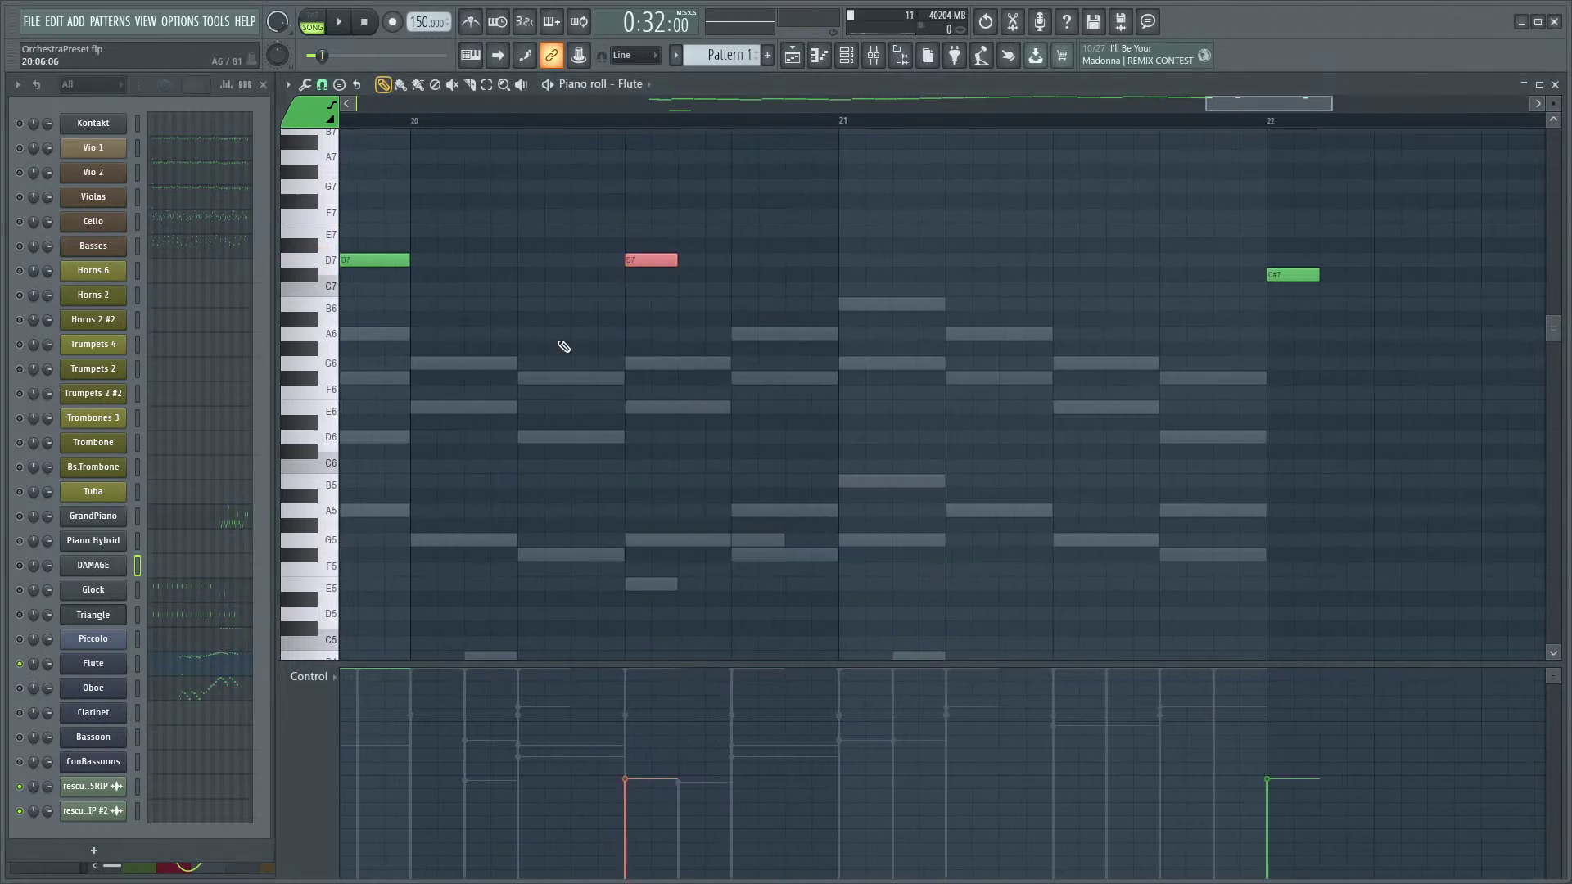
key(space)
key(space)
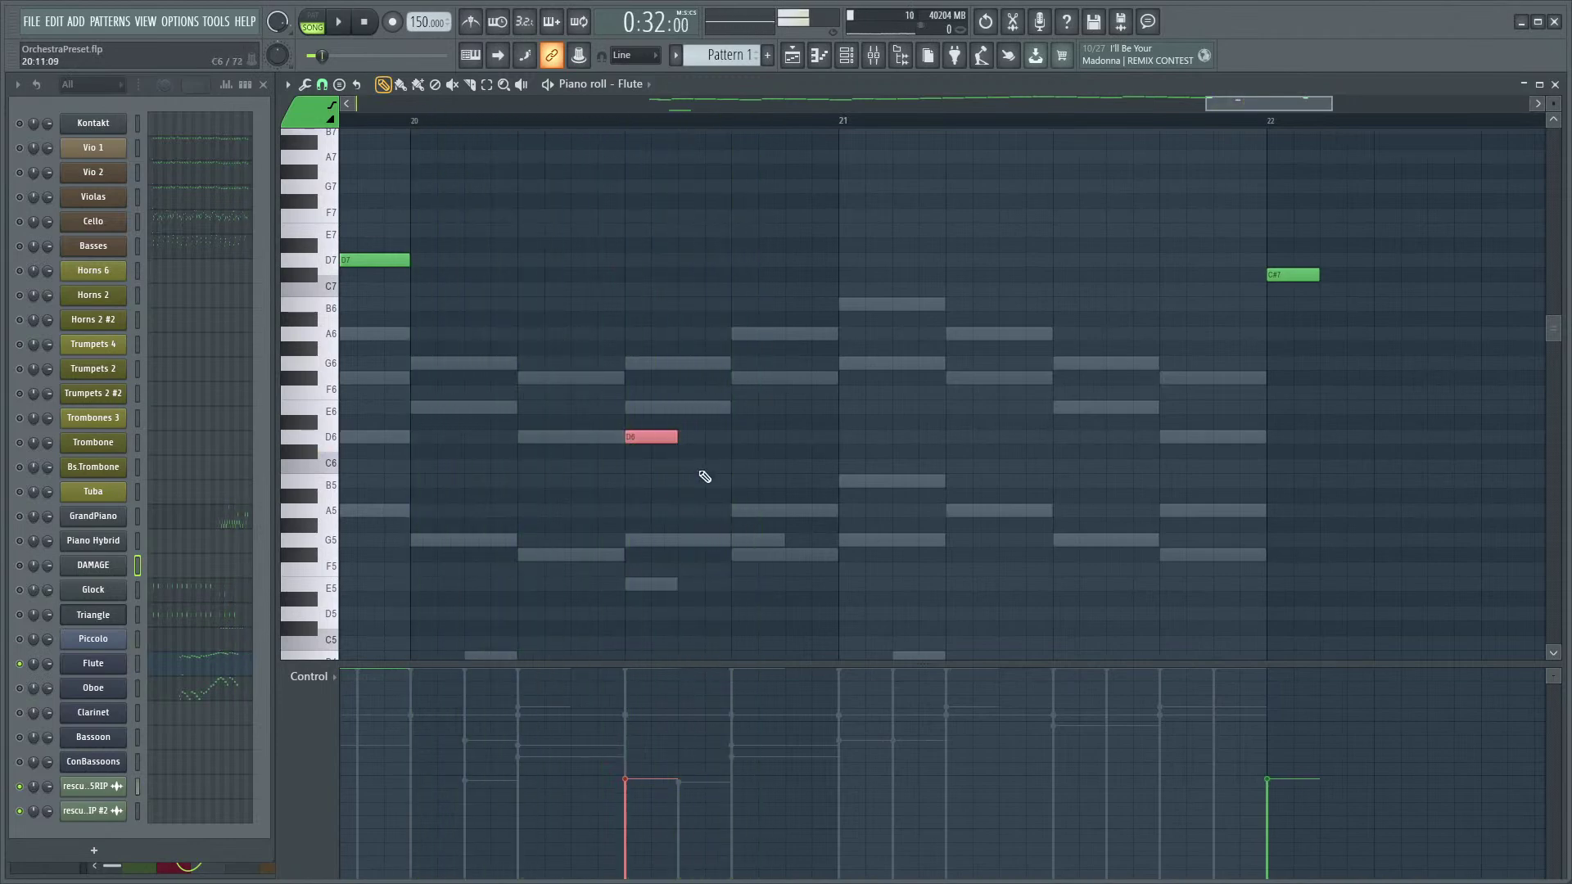
- Add two-step E6 and D6 notes right after the Flute's D6 in bar 20, raise the velocities of all three, and replay from bar 20
key(space)
key(space)
key(space)
key(space)
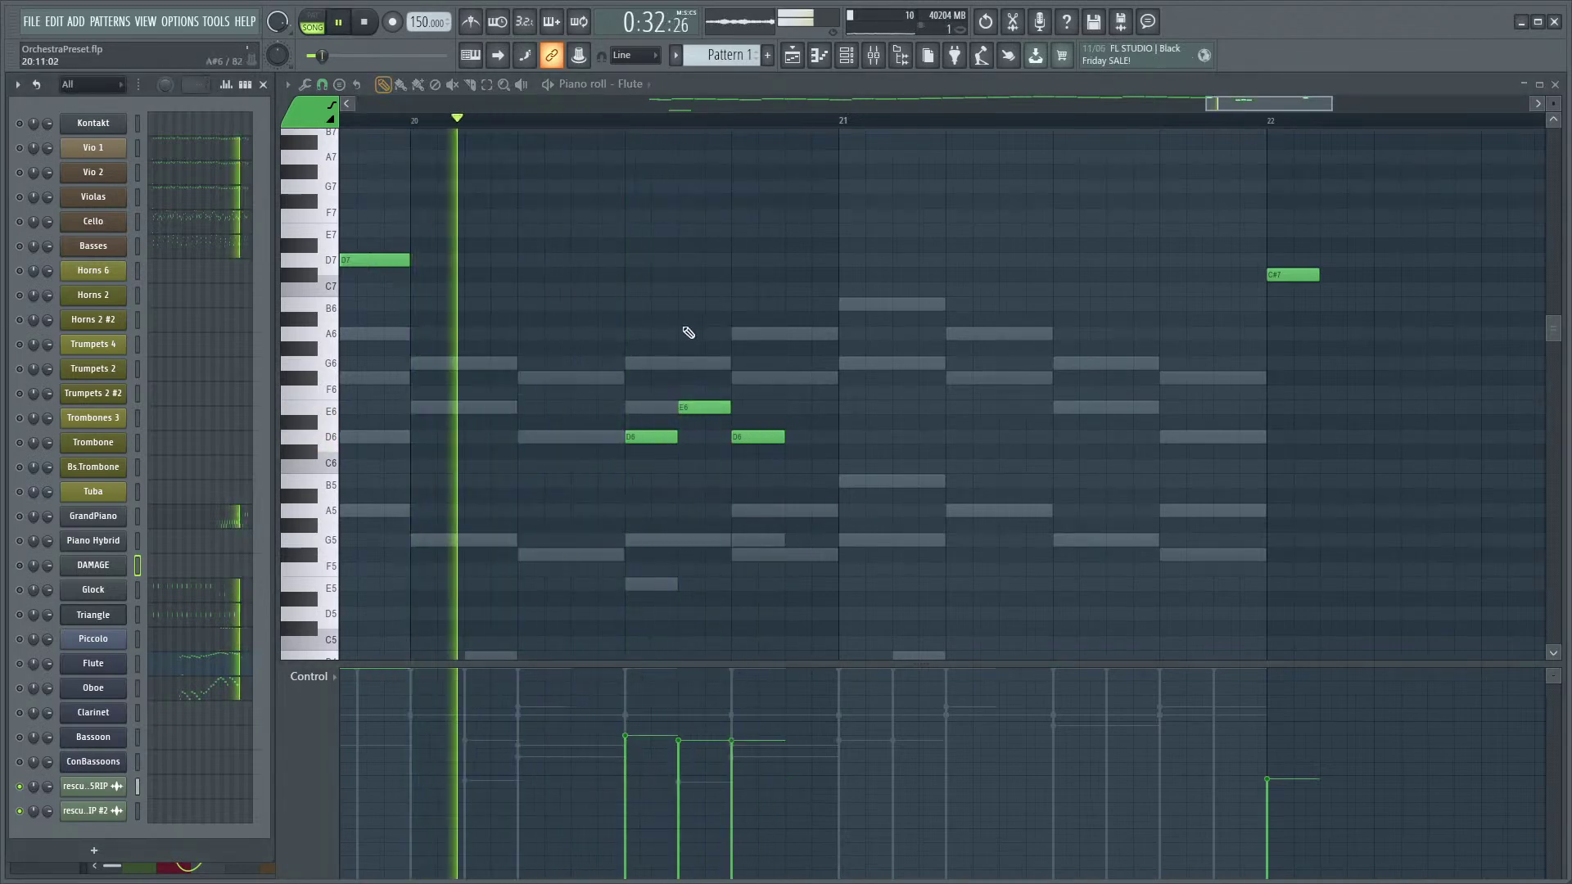
- Extend the Flute run up to bar 22 with two-step notes E6, D6, E6, F#6, E6, G6, A6, B6 and C7, replaying the reference
key(space)
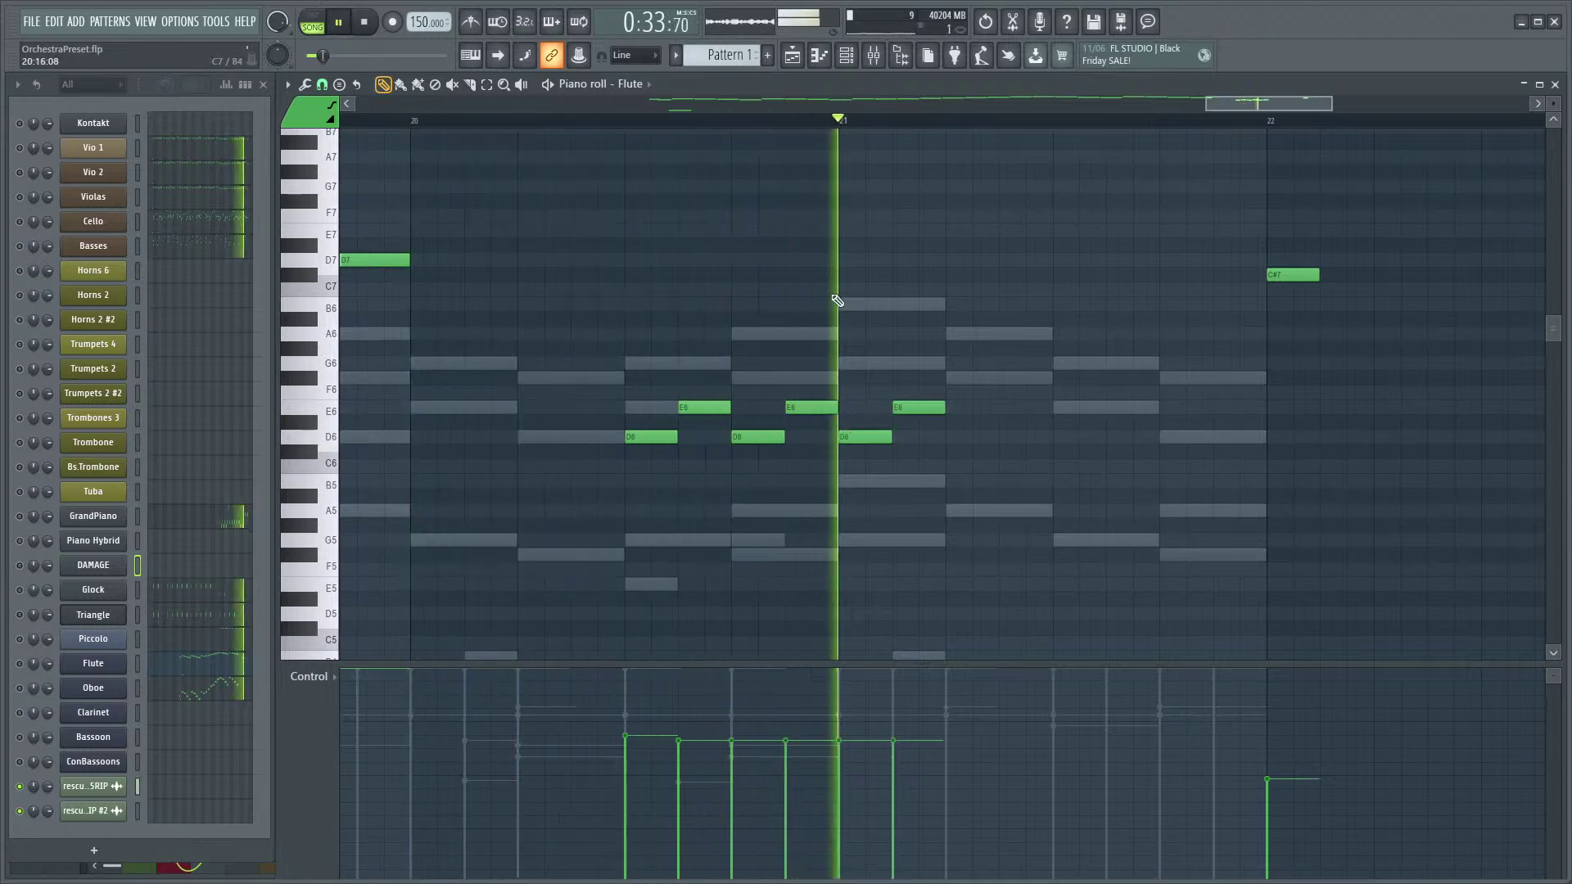
key(space)
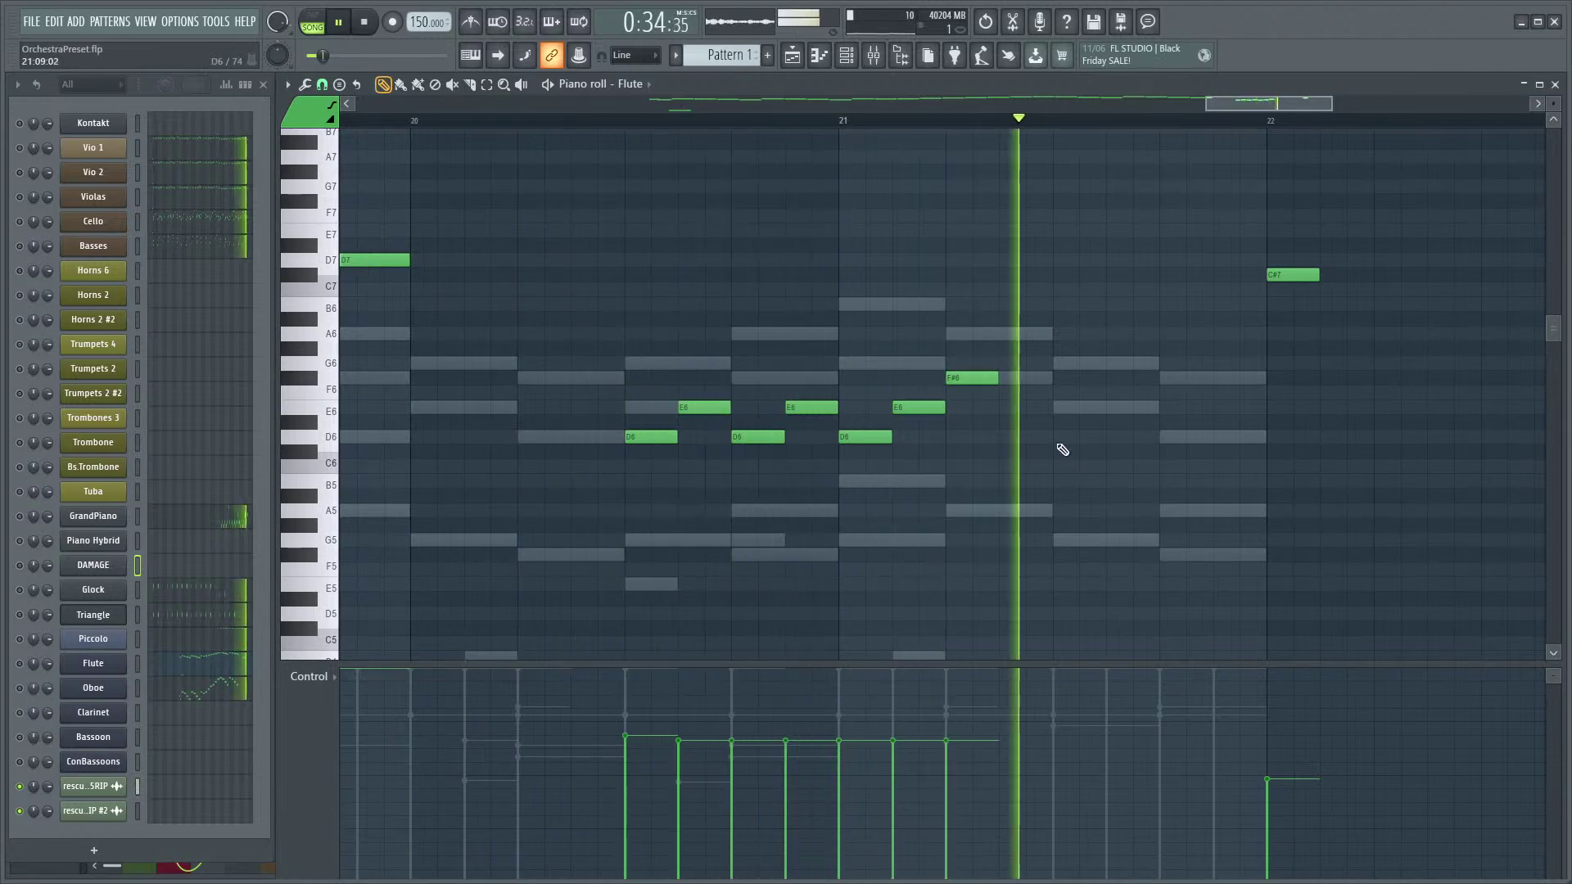
key(space)
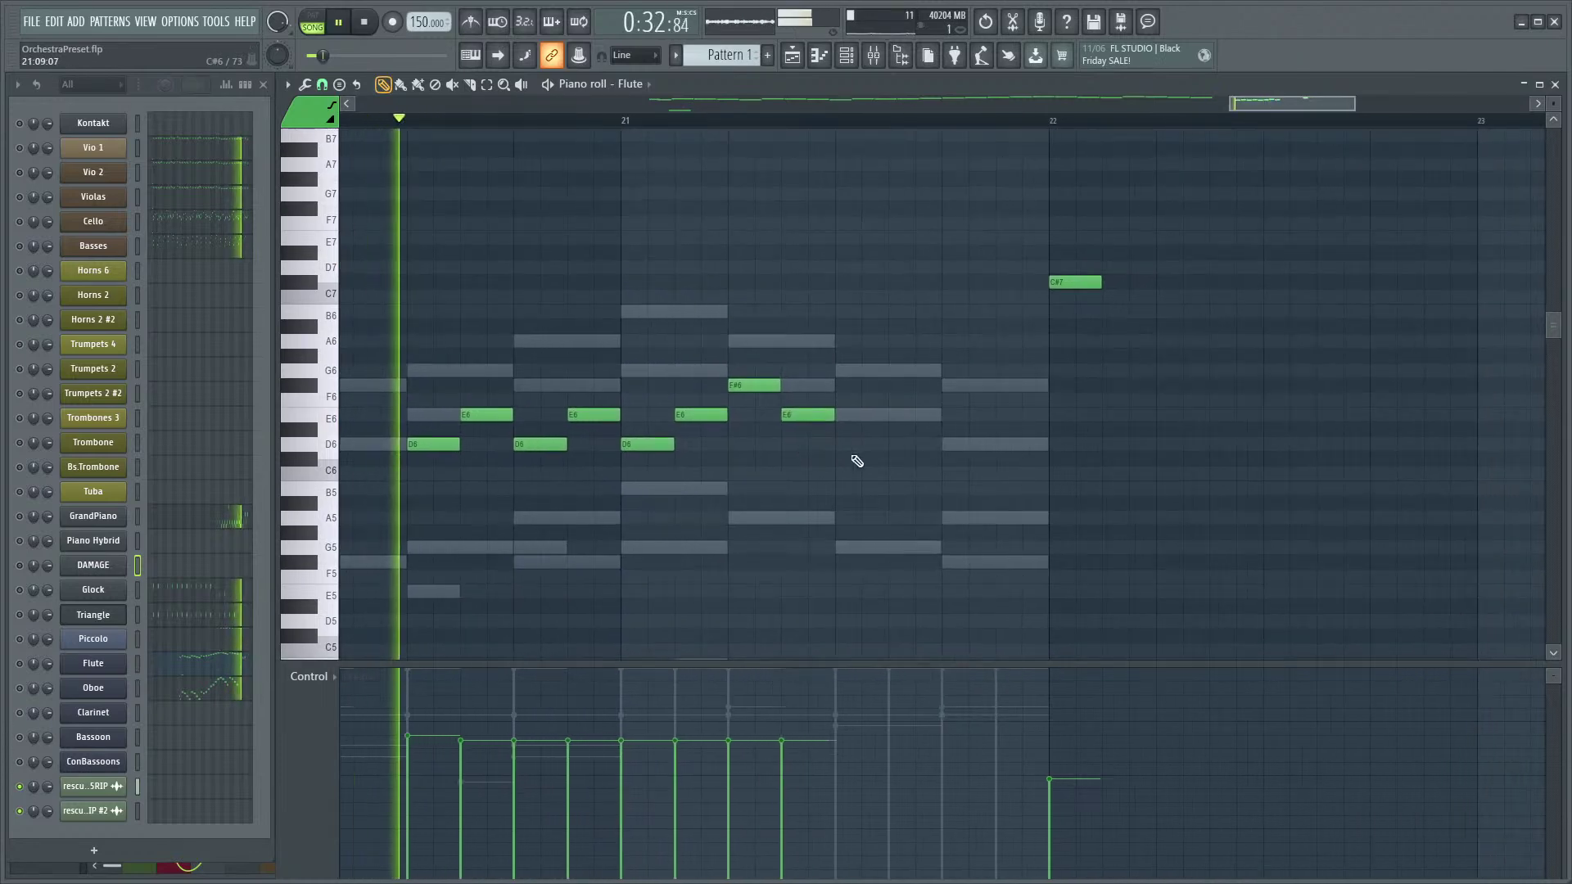
key(space)
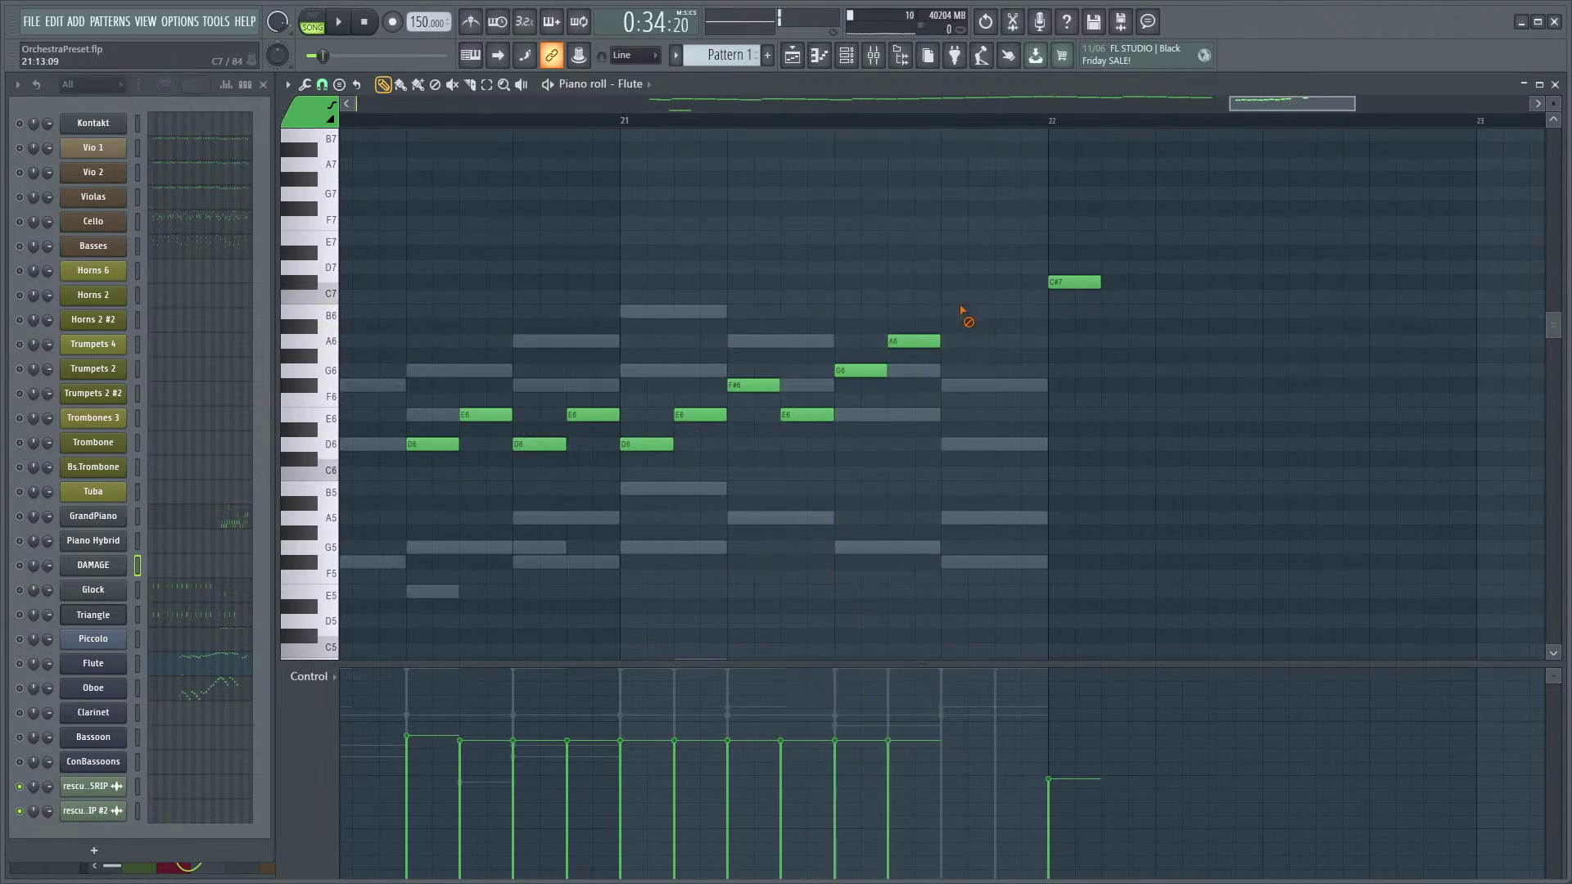
key(space)
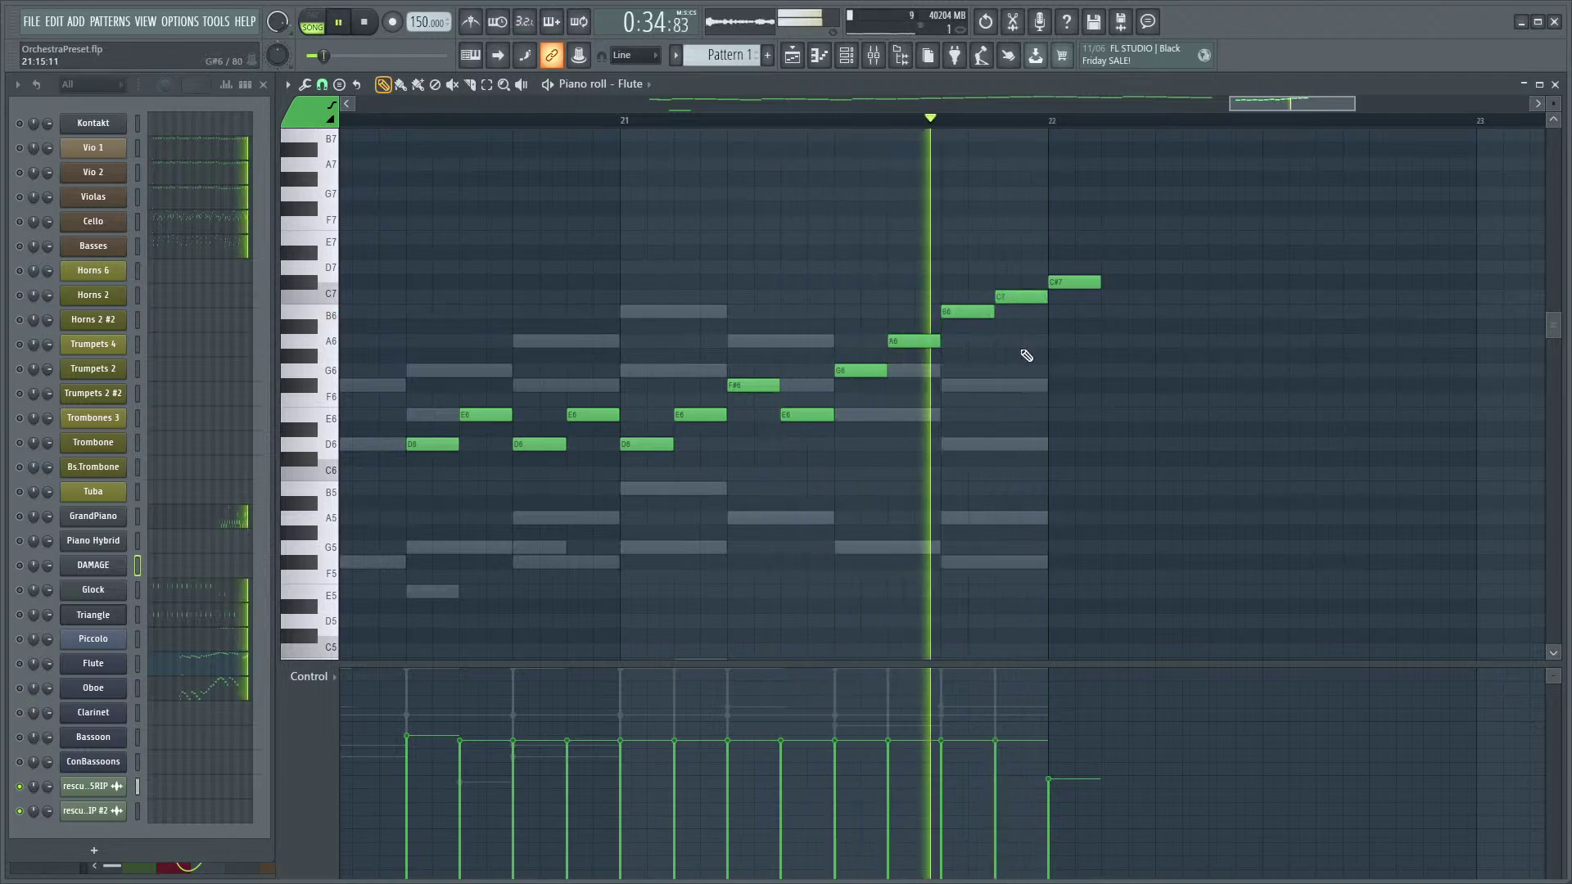
- Set the playback start to 20:09, enable the Flute channel and play its run against the reference clips
scroll(708, 194, down, 3)
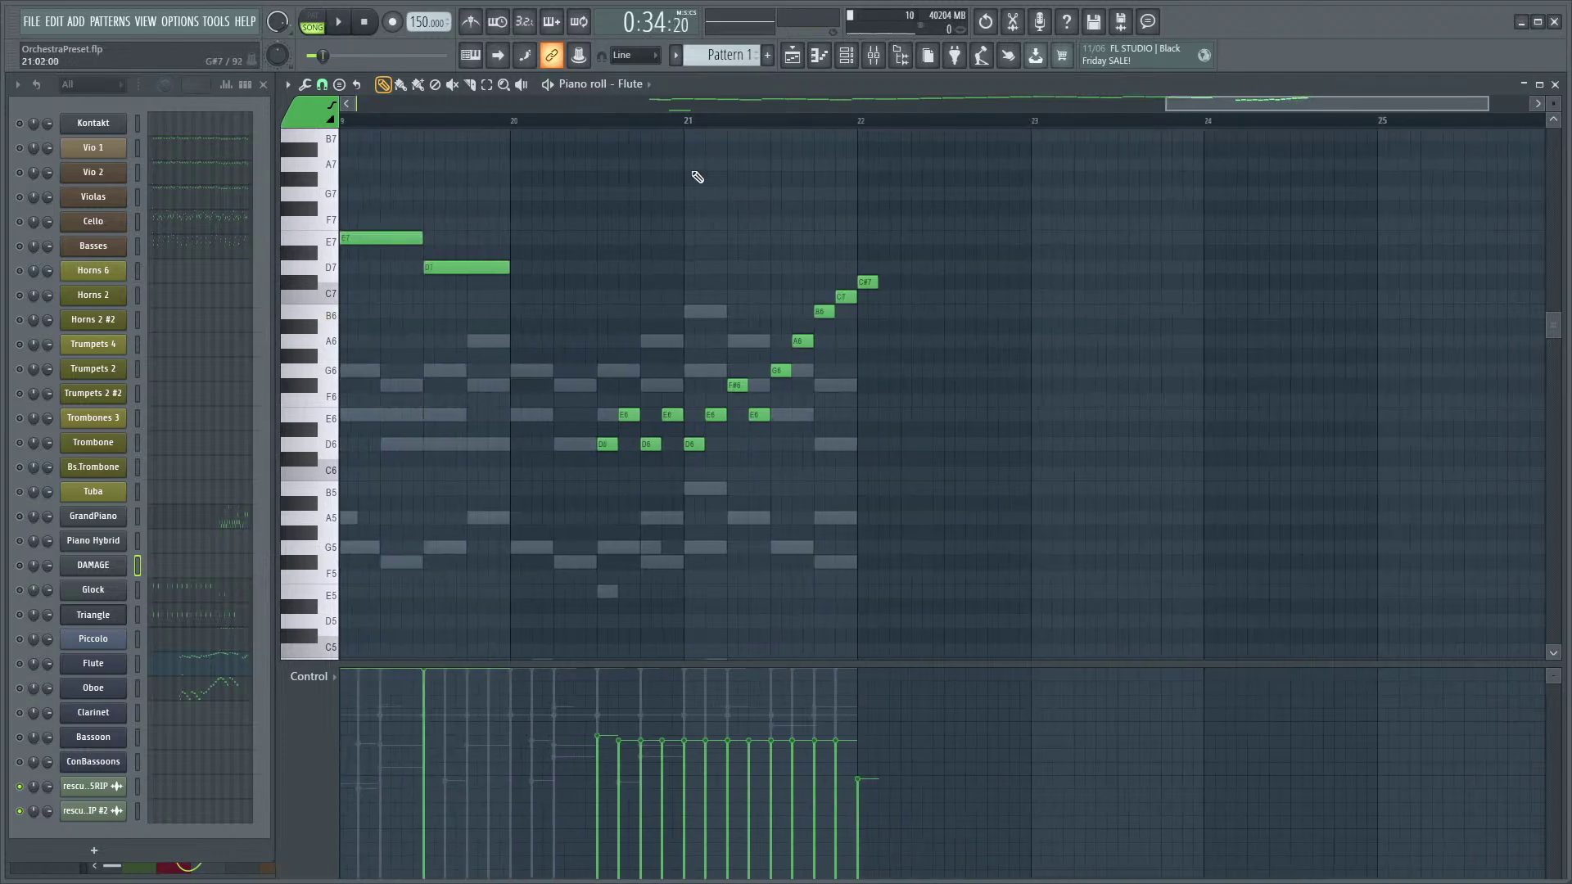
click(605, 122)
key(space)
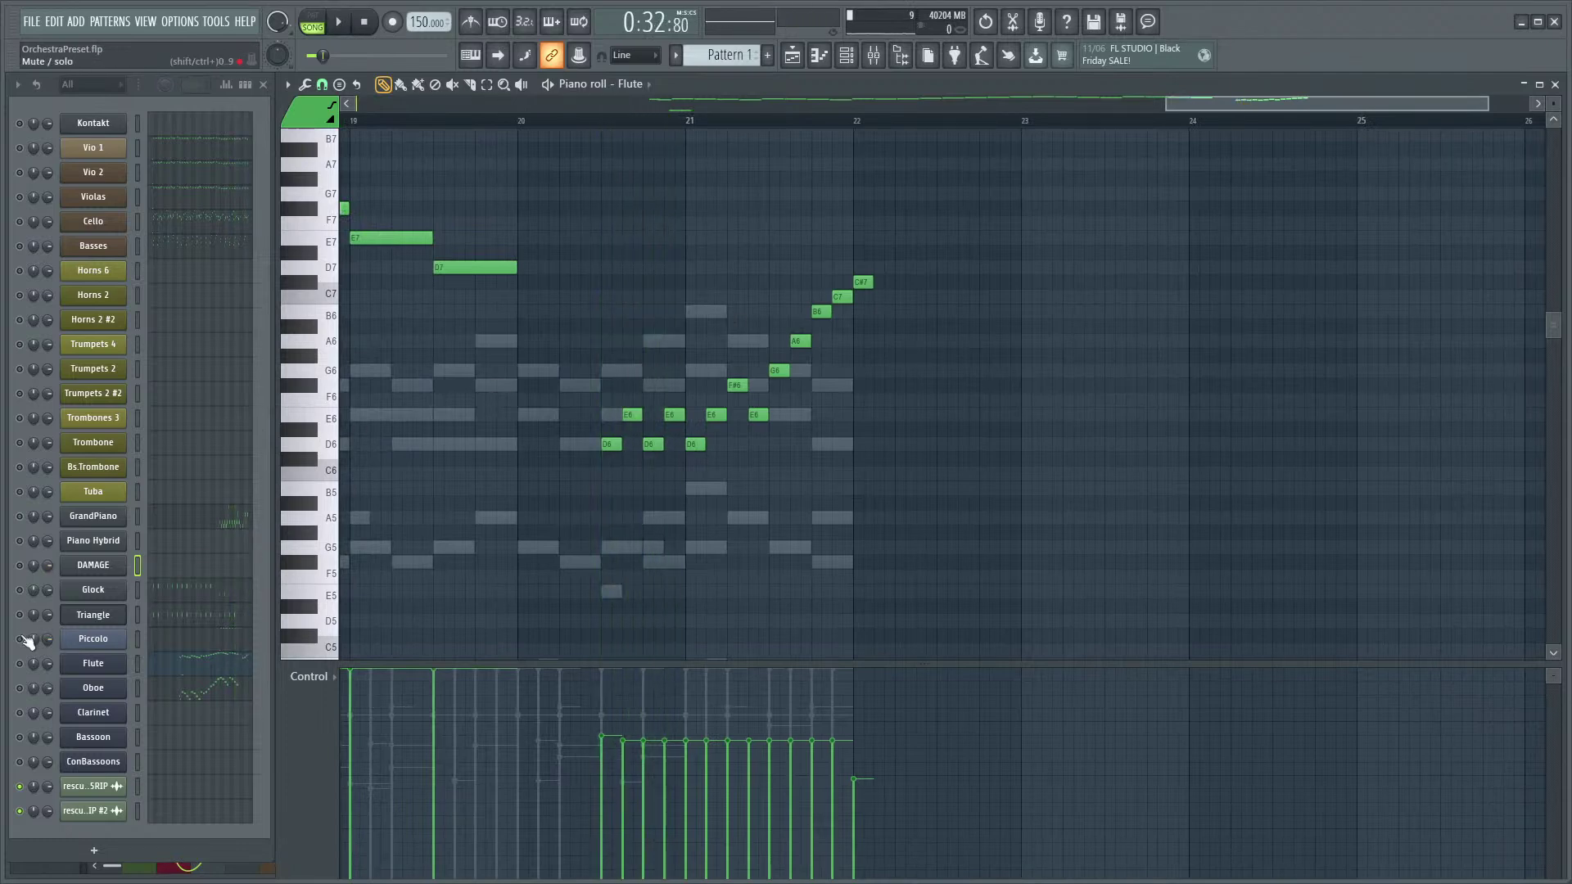
key(space)
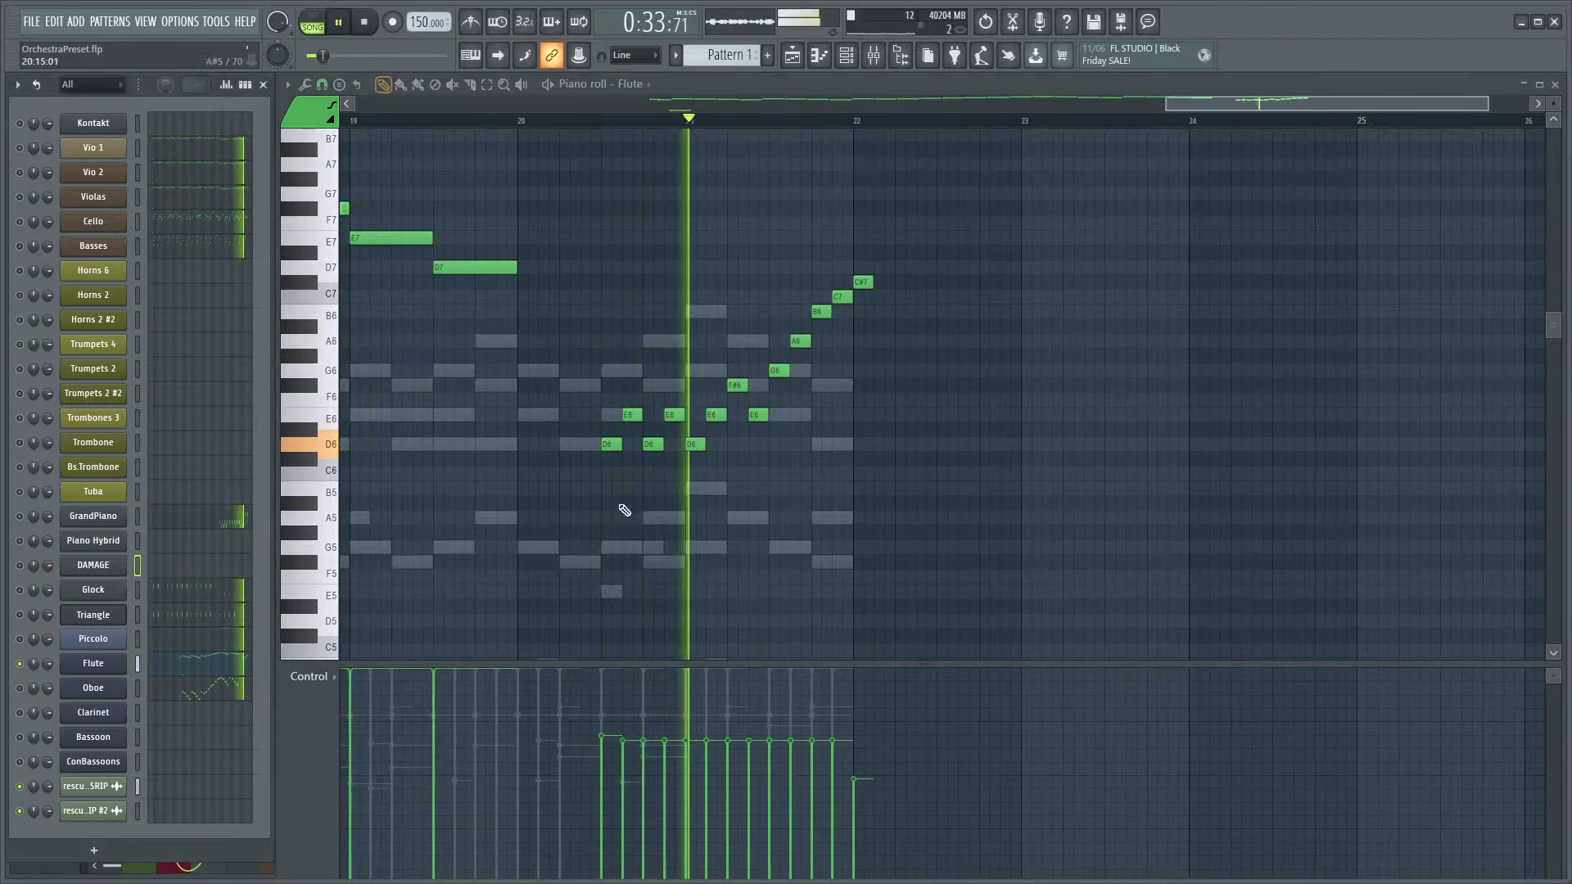
key(space)
key(space)
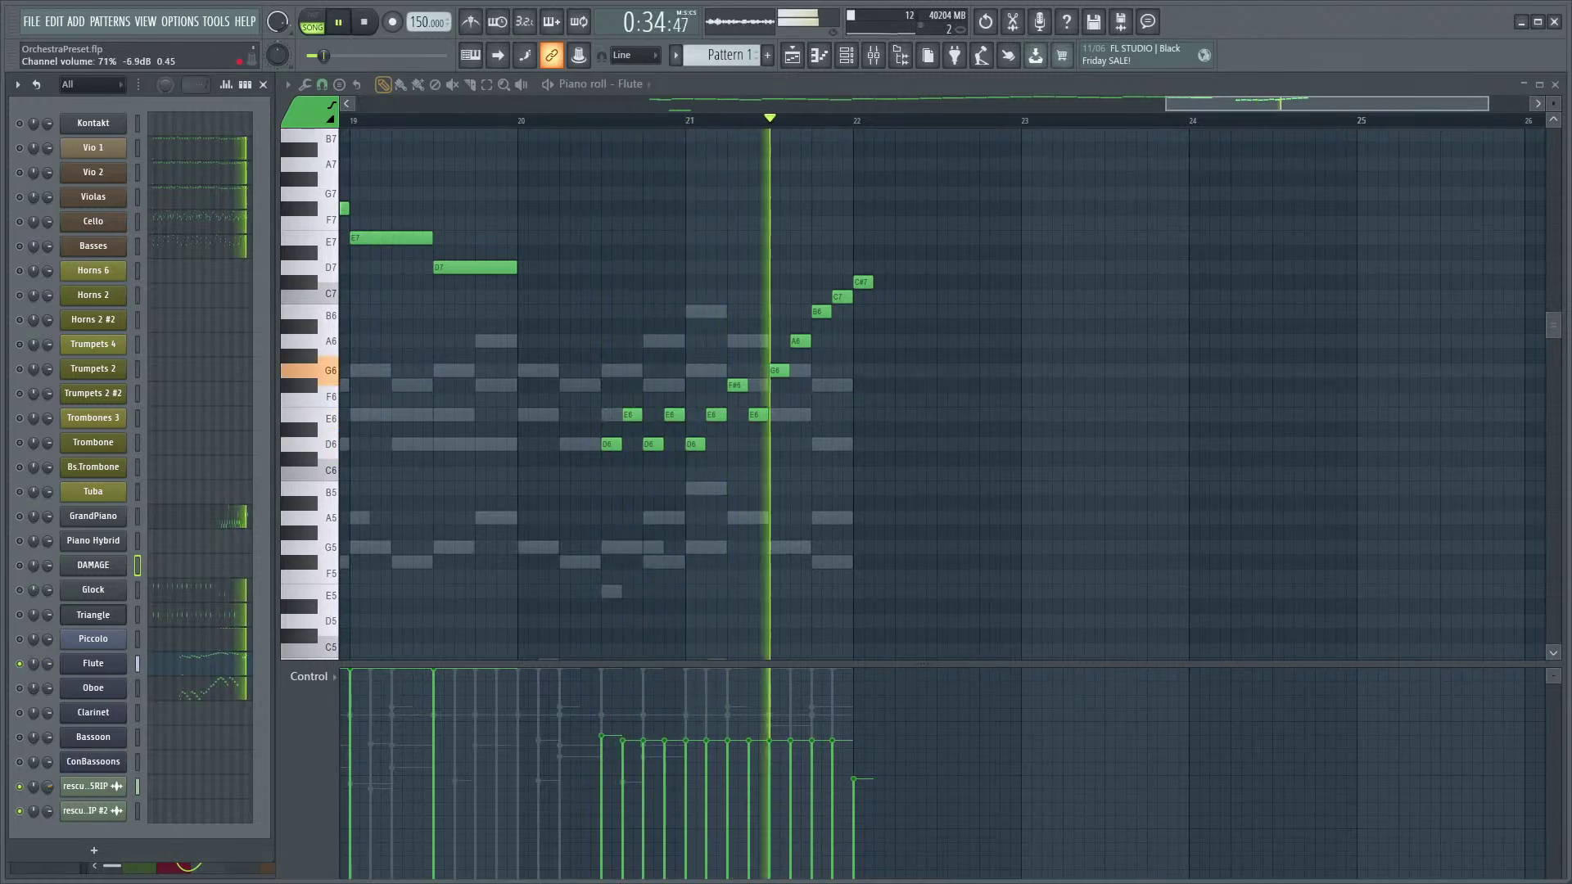
key(space)
scroll(850, 466, up, 3)
key(space)
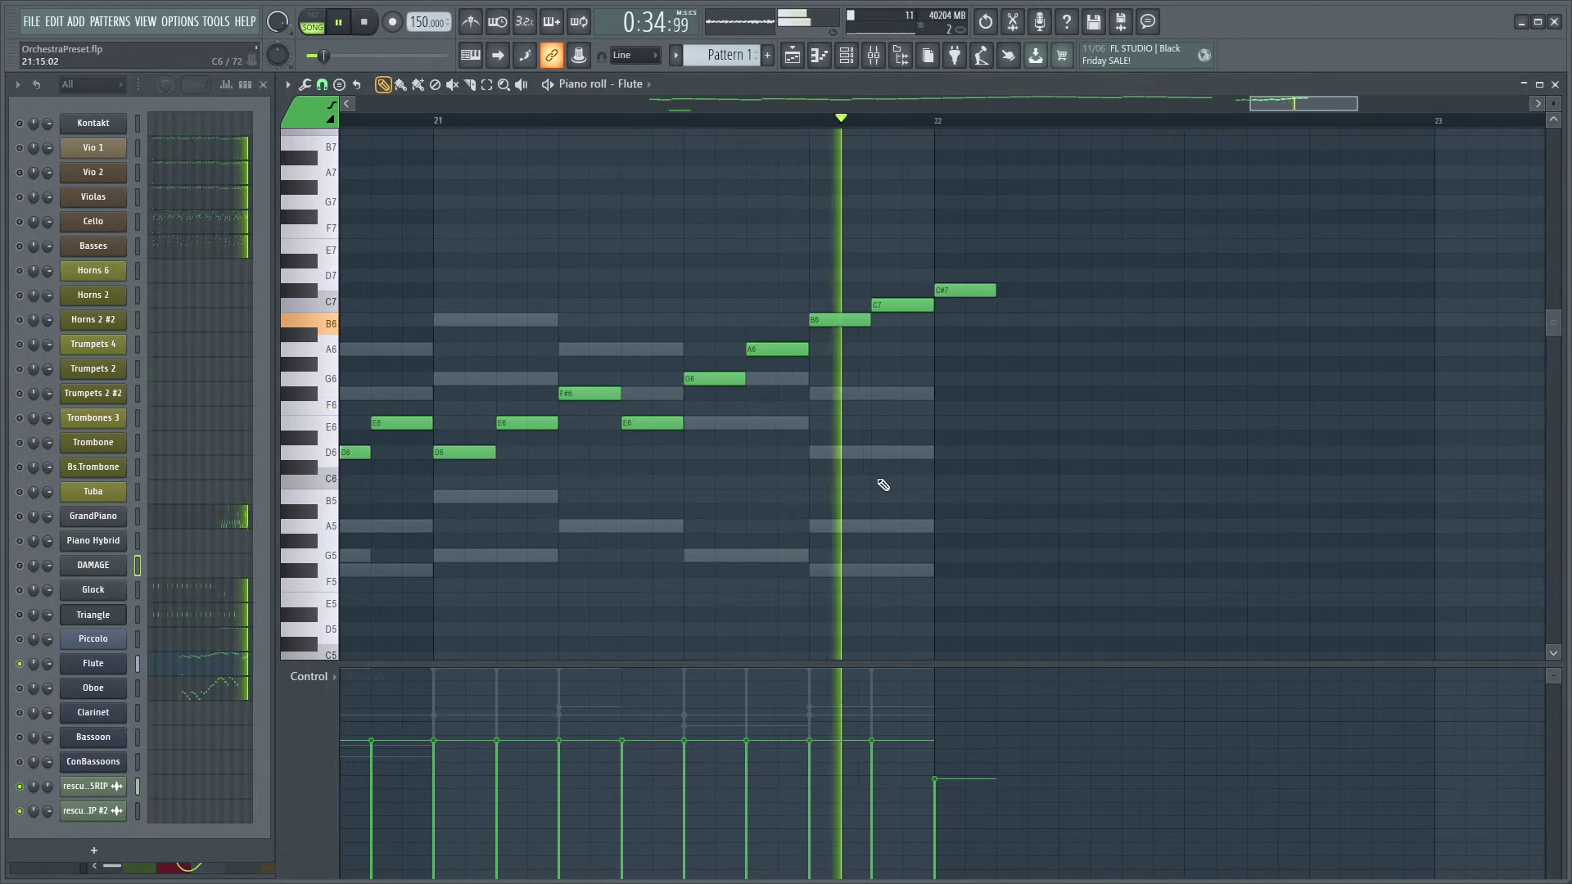
key(space)
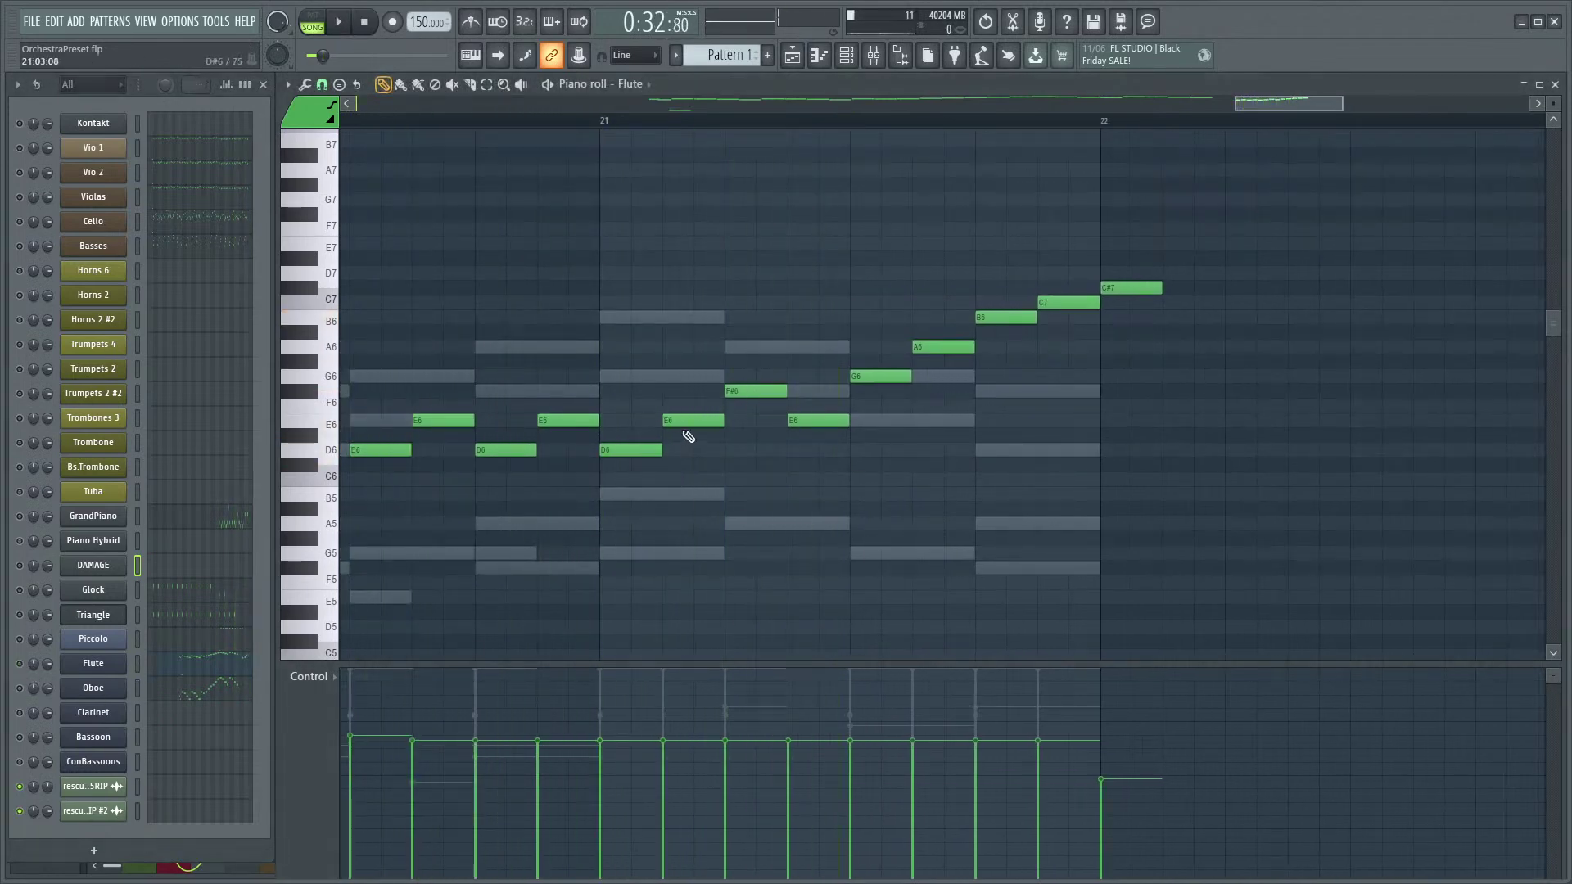
- Set the playback start to bar 21 and replay its opening repeatedly to check the melody against the reference
click(606, 123)
key(space)
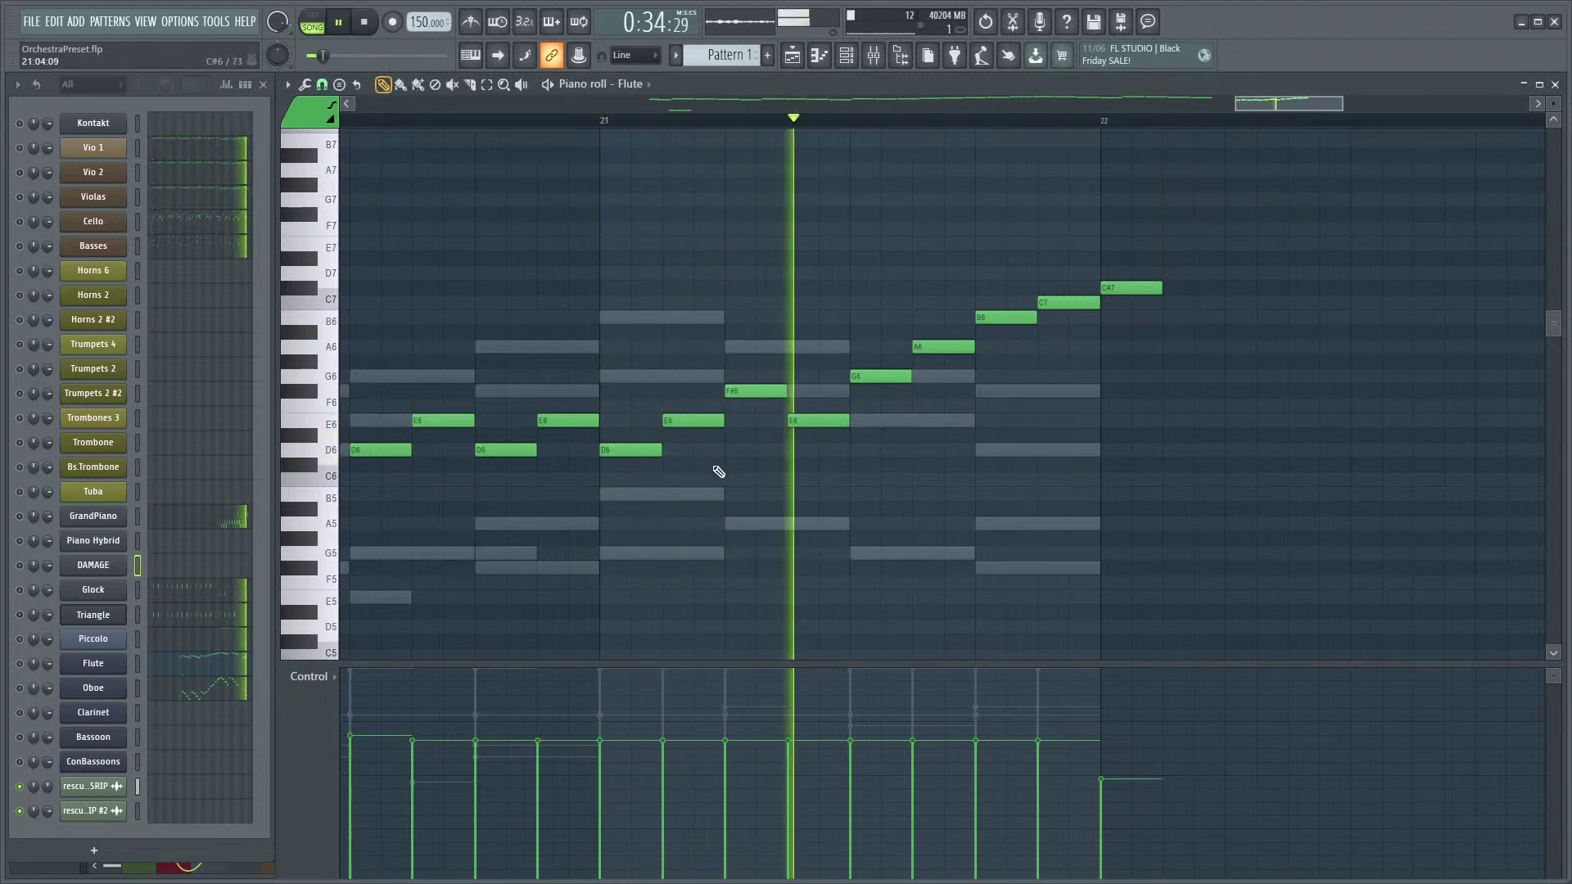
mouse_move(692, 420)
mouse_down()
mouse_move(692, 405)
mouse_move(689, 421)
mouse_up()
key(space)
key(space)
key(space)
key(space)
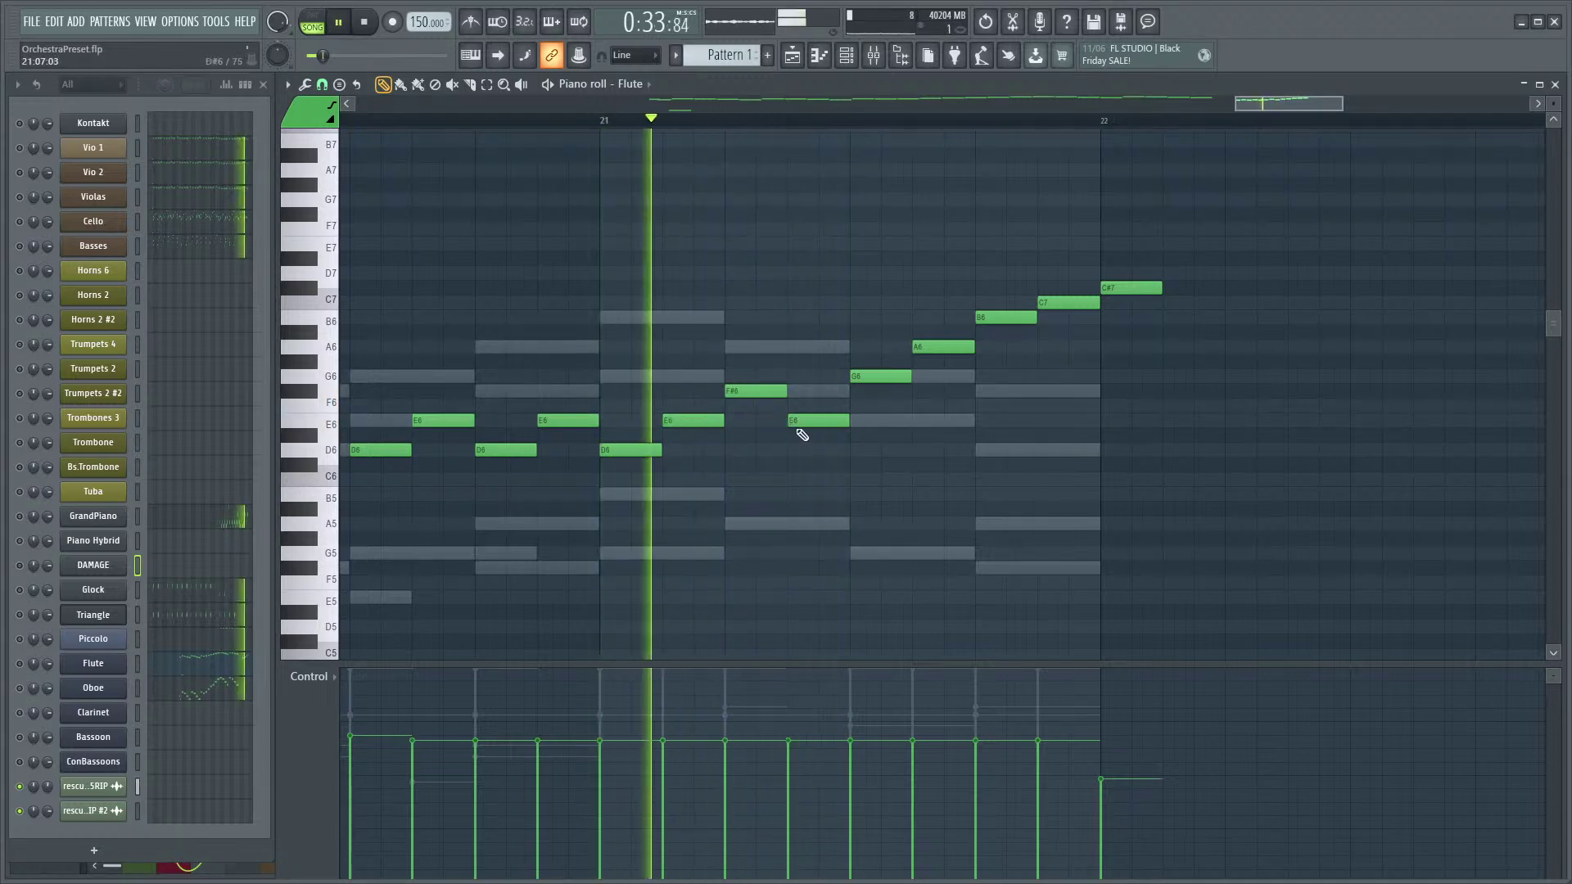
key(space)
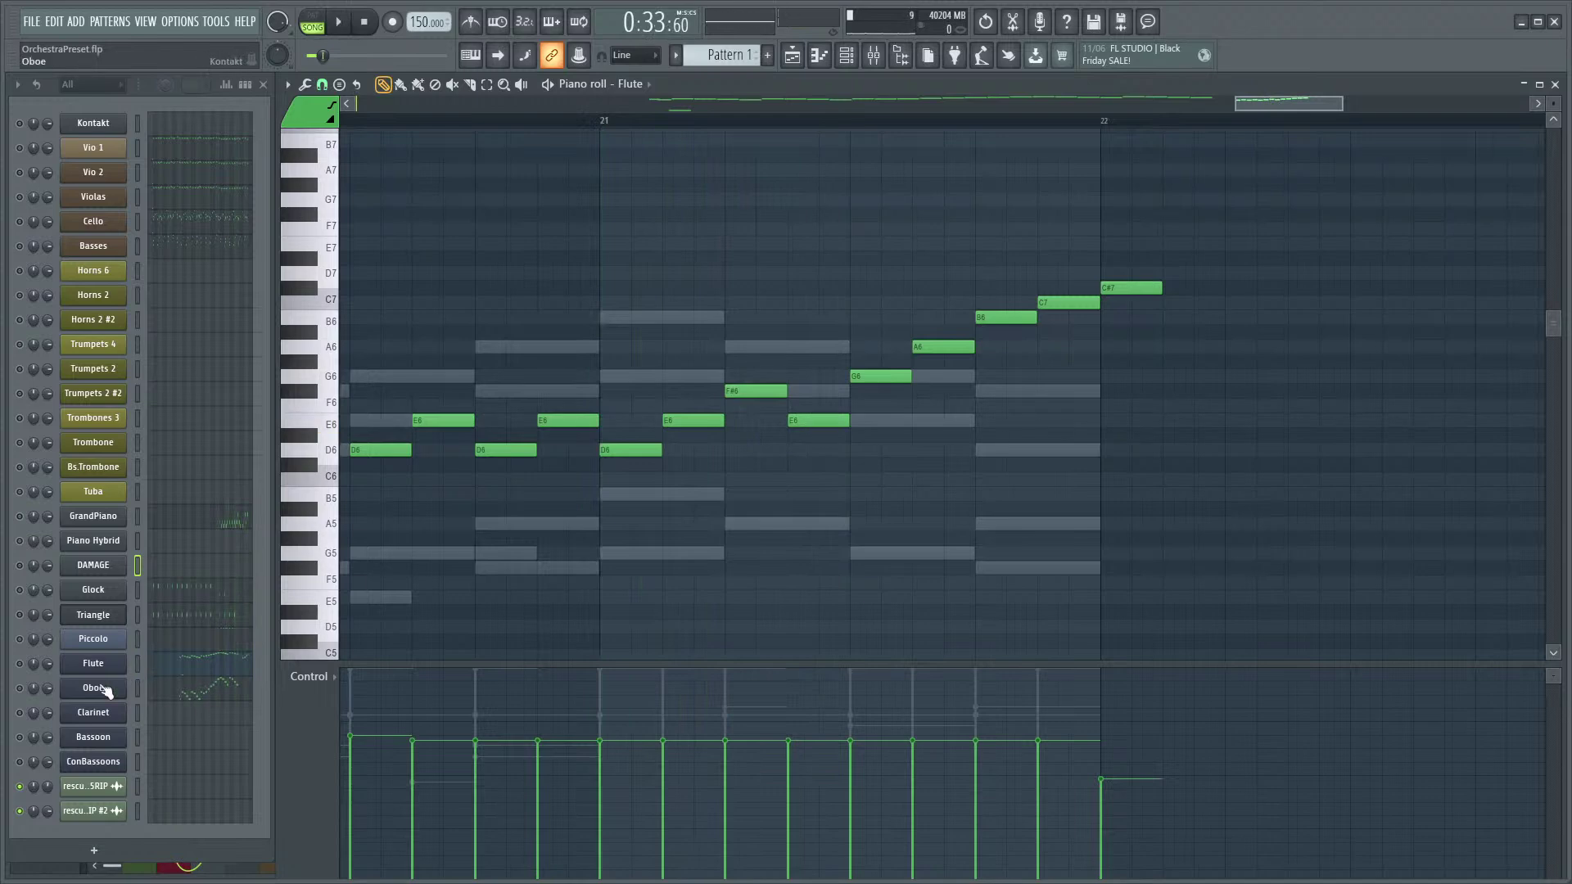
- Compare bar 21 of the reference with and without the Flute channel by toggling it between repeated playbacks
click(20, 662)
key(space)
key(space)
key(space)
key(space)
key(space)
key(space)
key(space)
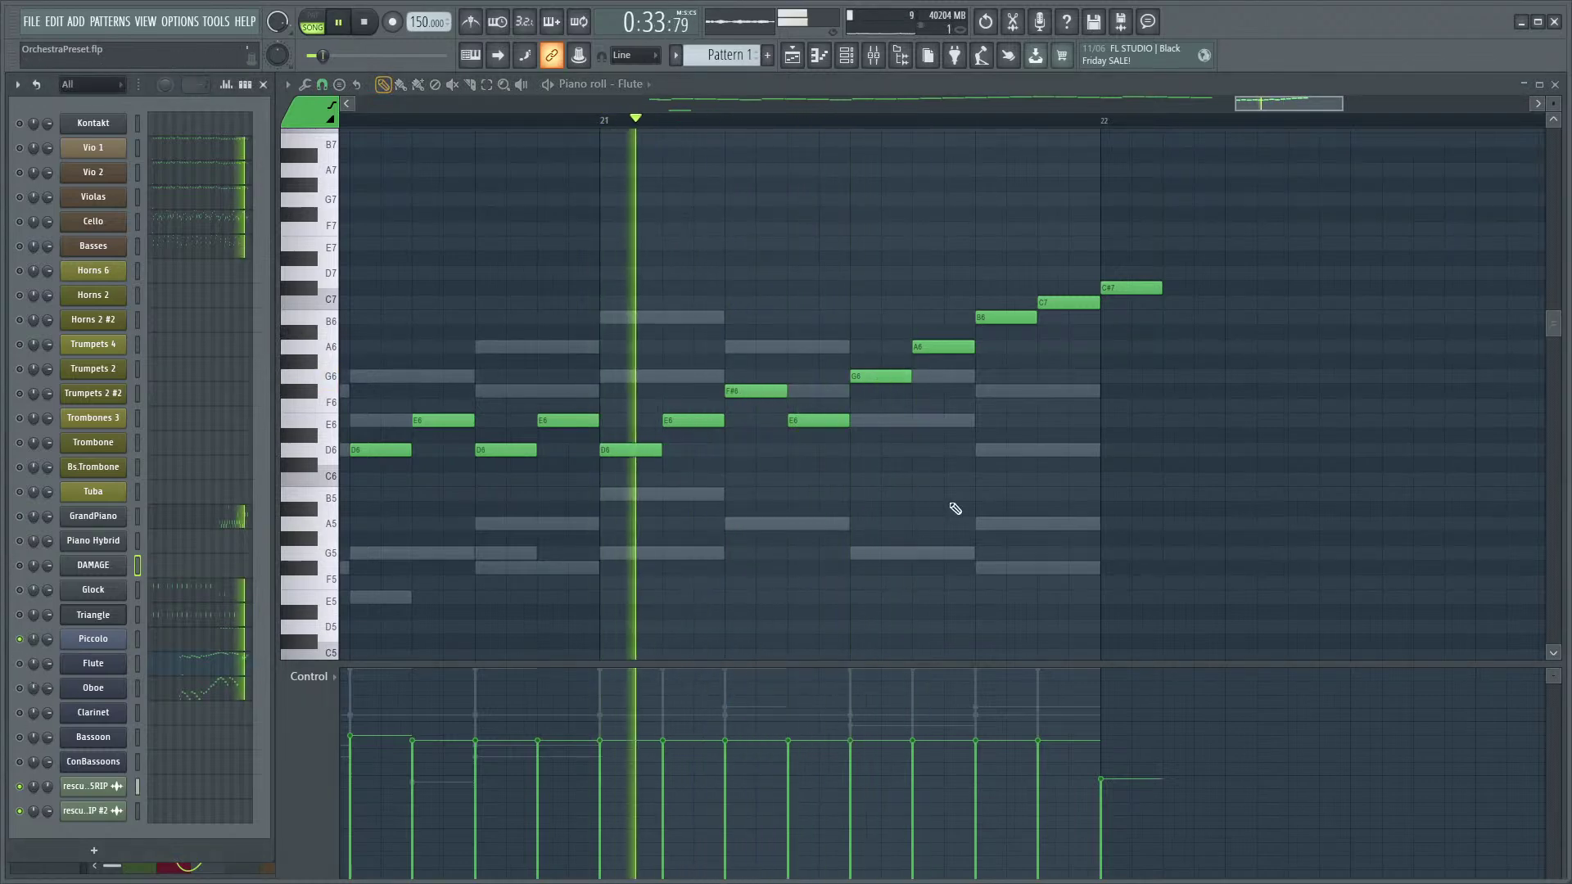
key(space)
right_click(20, 663)
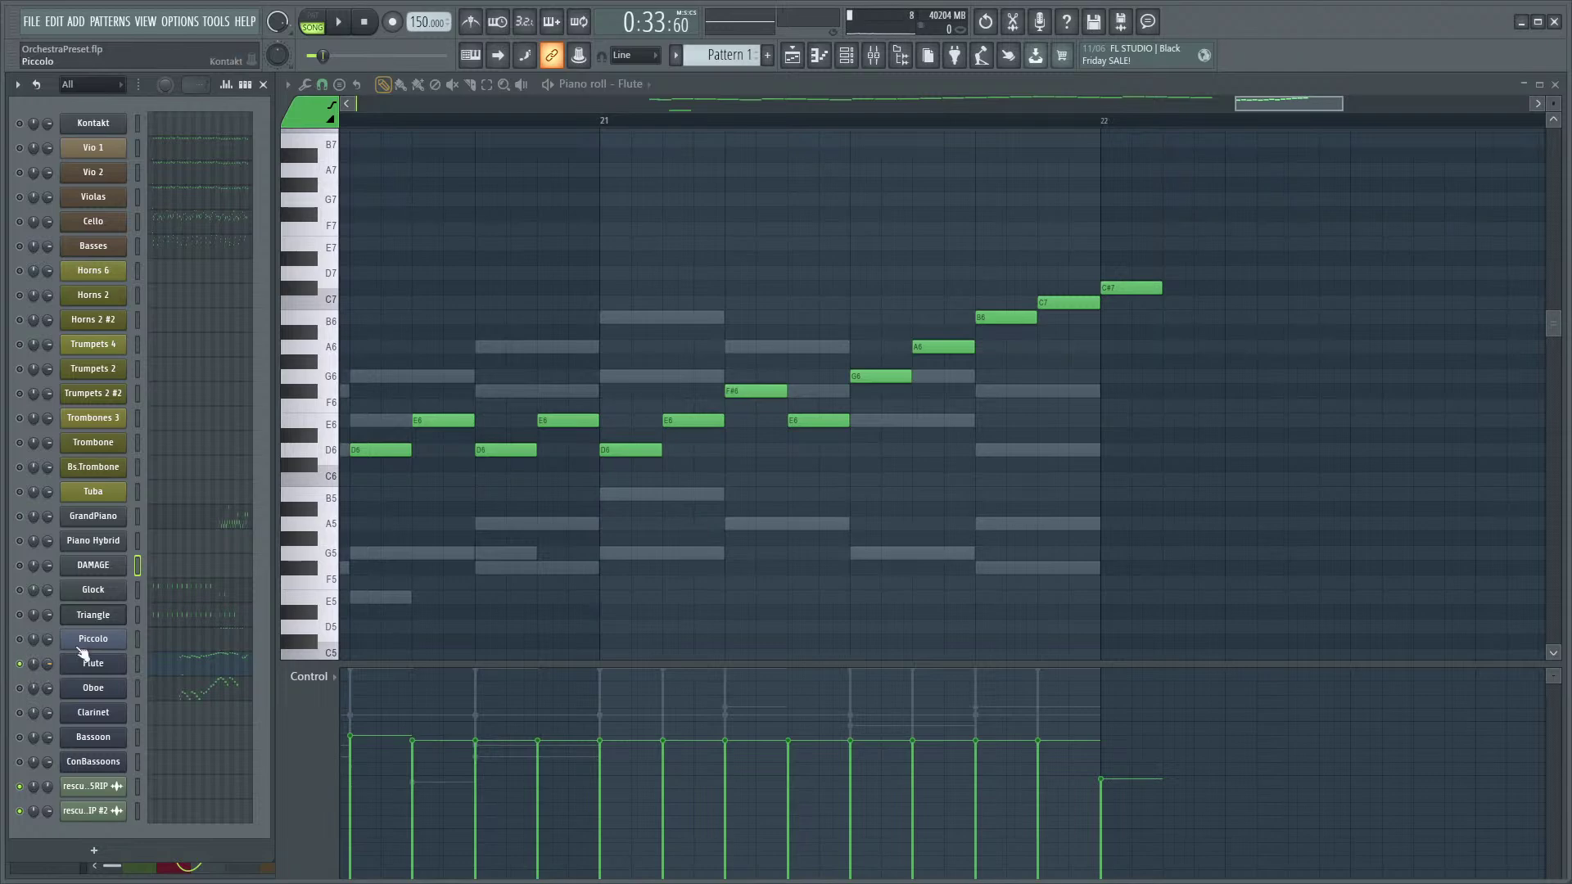
key(space)
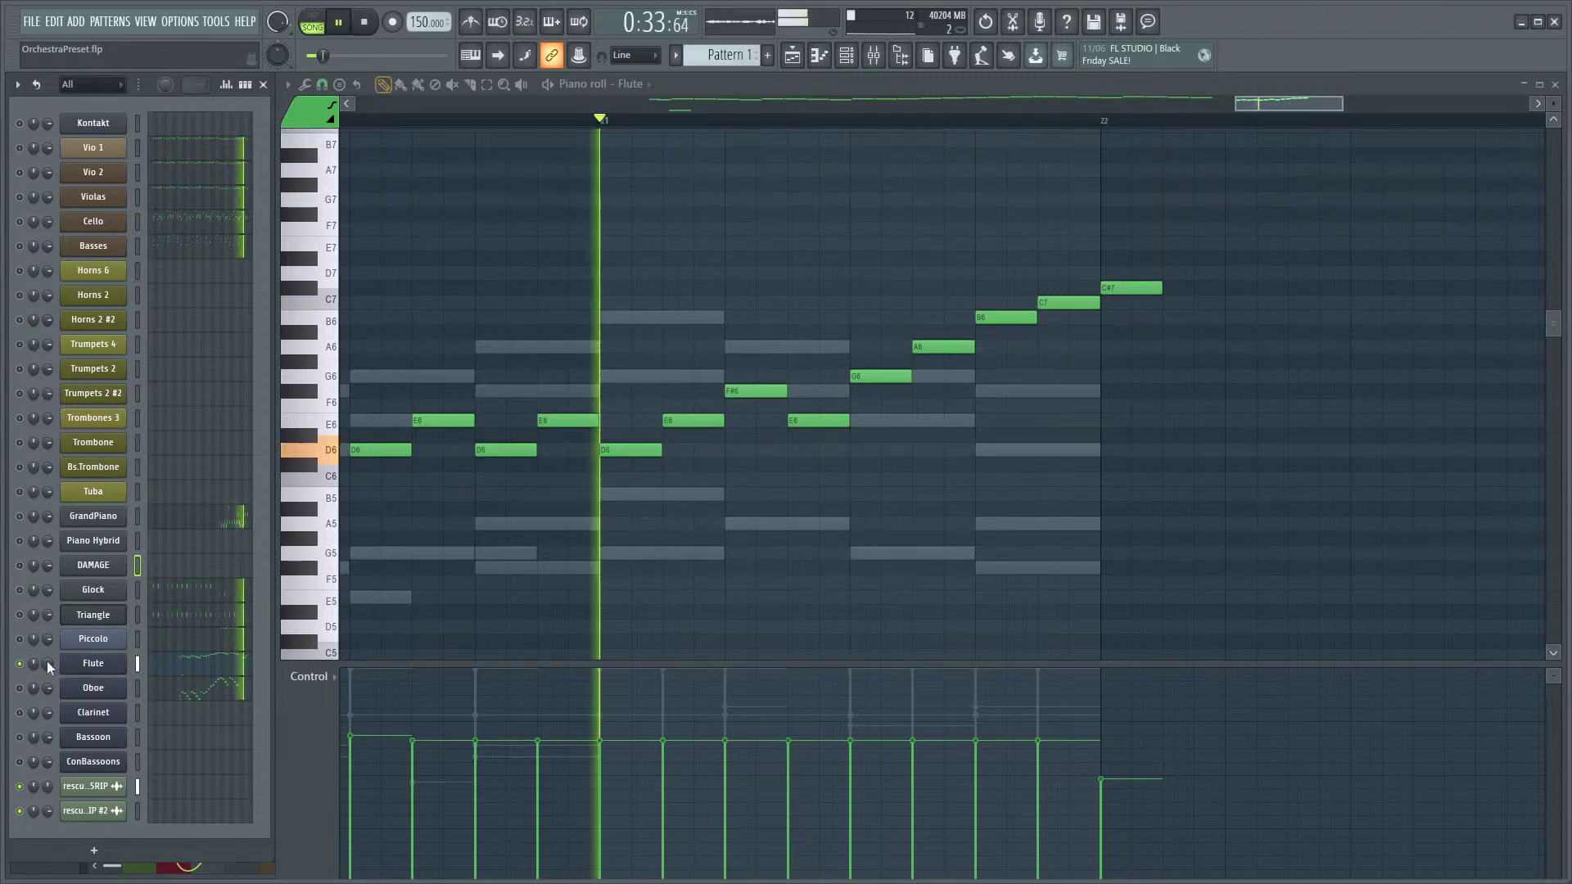
click(21, 663)
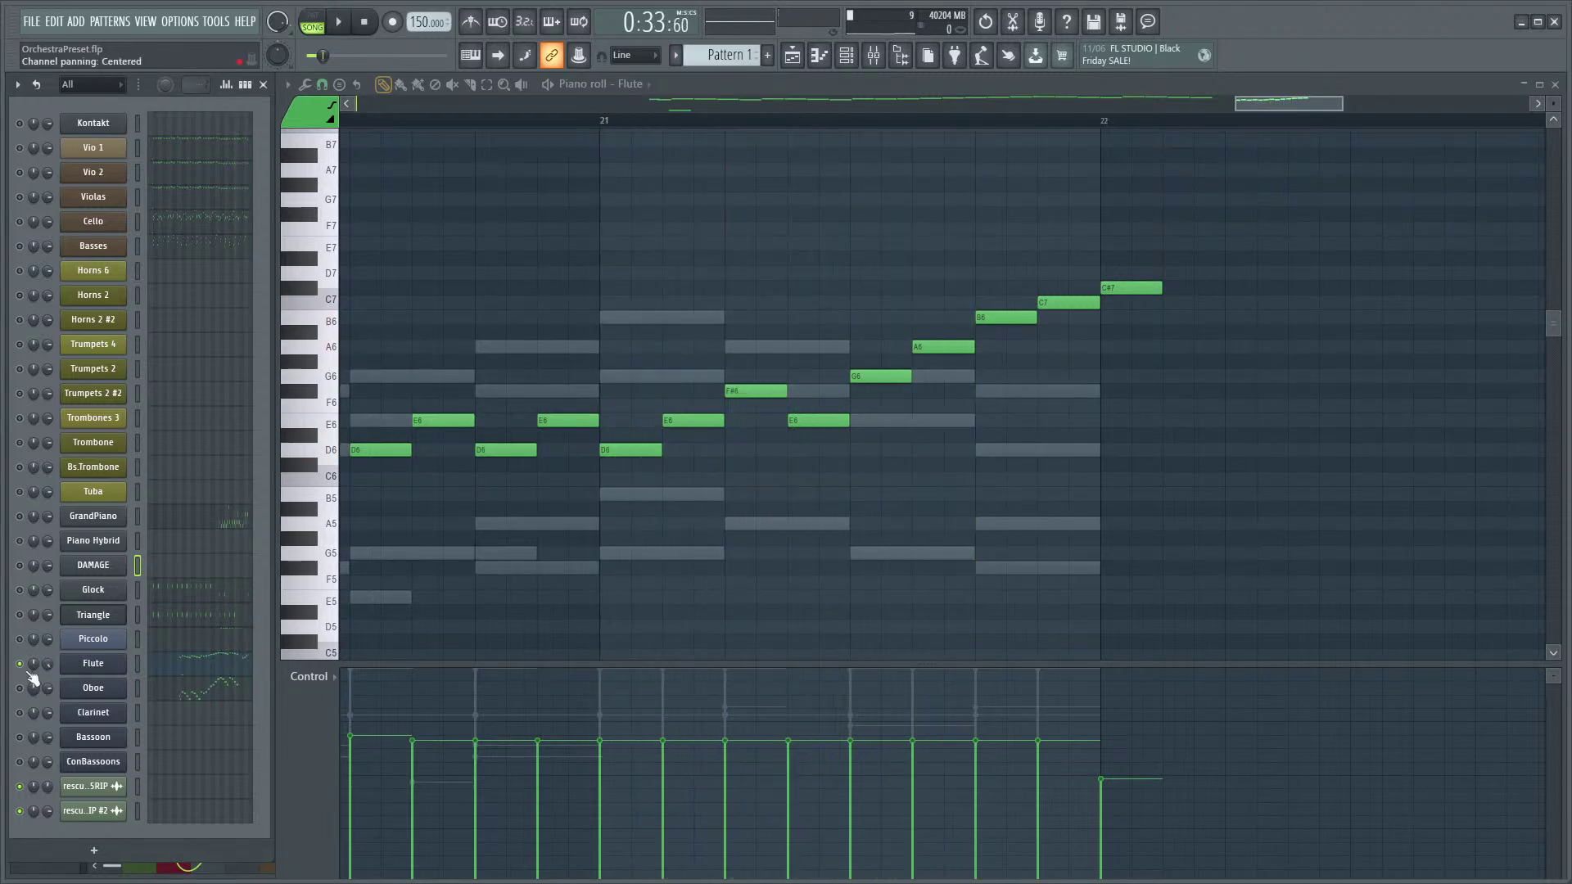
key(space)
- Lower the Flute's notes at 21:09 and 21:11 to F#6 and G6, and play them with the reference from 21:09
click(764, 392)
drag(897, 376, 944, 362)
key(space)
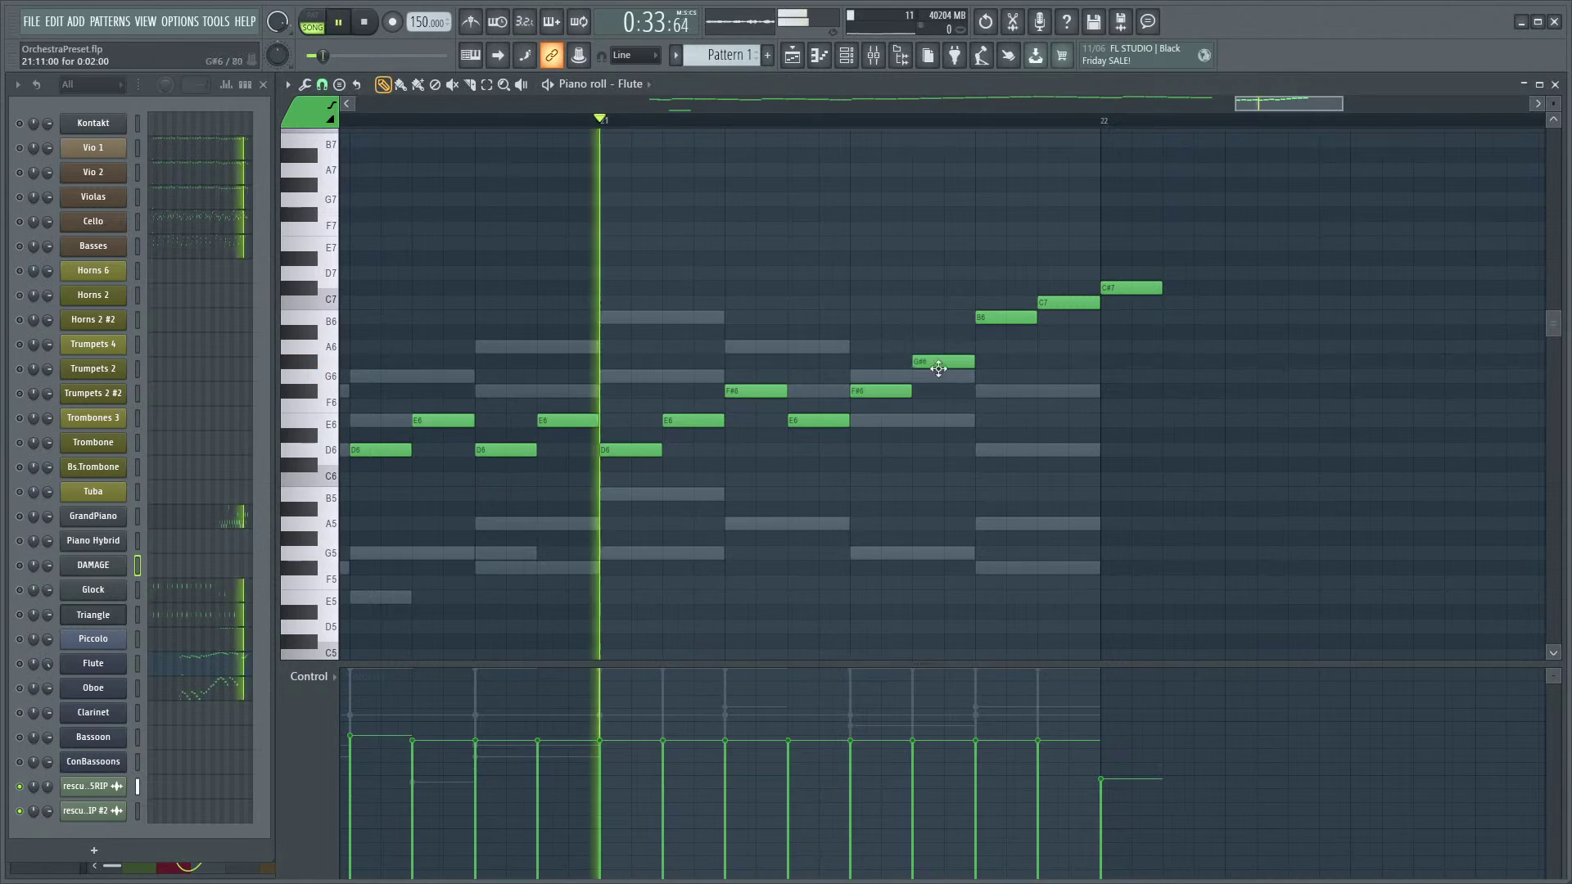
click(20, 663)
key(space)
click(856, 121)
key(space)
key(space)
drag(947, 360, 942, 376)
key(space)
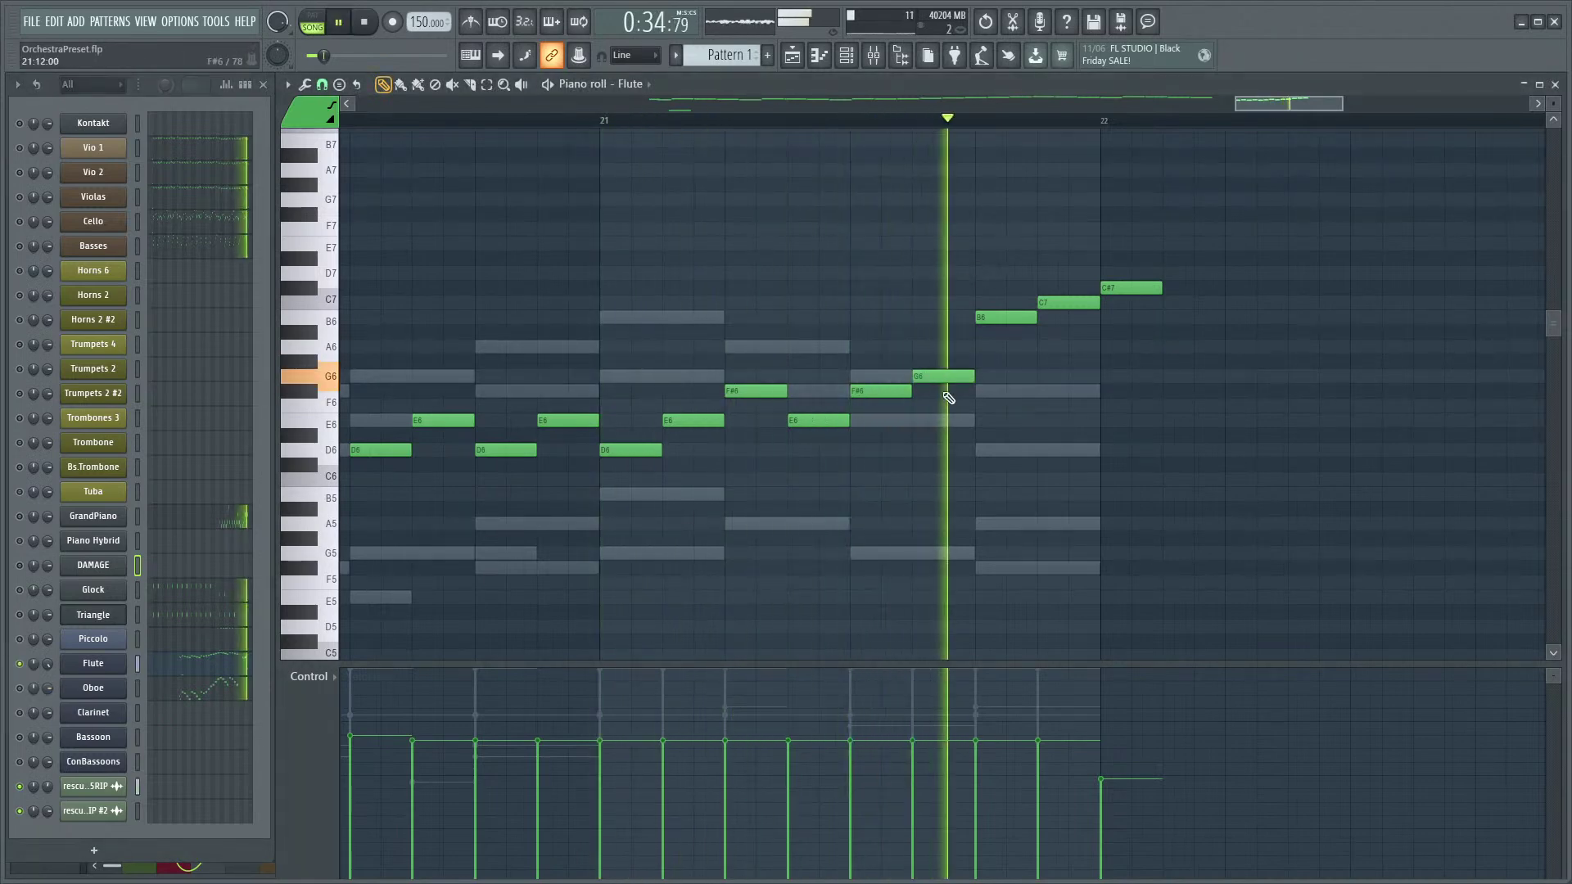
- Remove the Flute's G6 at 21:11, replay the reference repeatedly from 21:09, and put the note back
key(space)
right_click(934, 378)
key(space)
key(space)
key(space)
key(space)
key(space)
key(space)
key(space)
key(space)
key(space)
key(space)
key(space)
key(space)
click(941, 375)
- Replace the Flute's B6 at 21:13 with A6, lower the C7 at 21:15 to B6, and play the passage with the Flute enabled
click(979, 348)
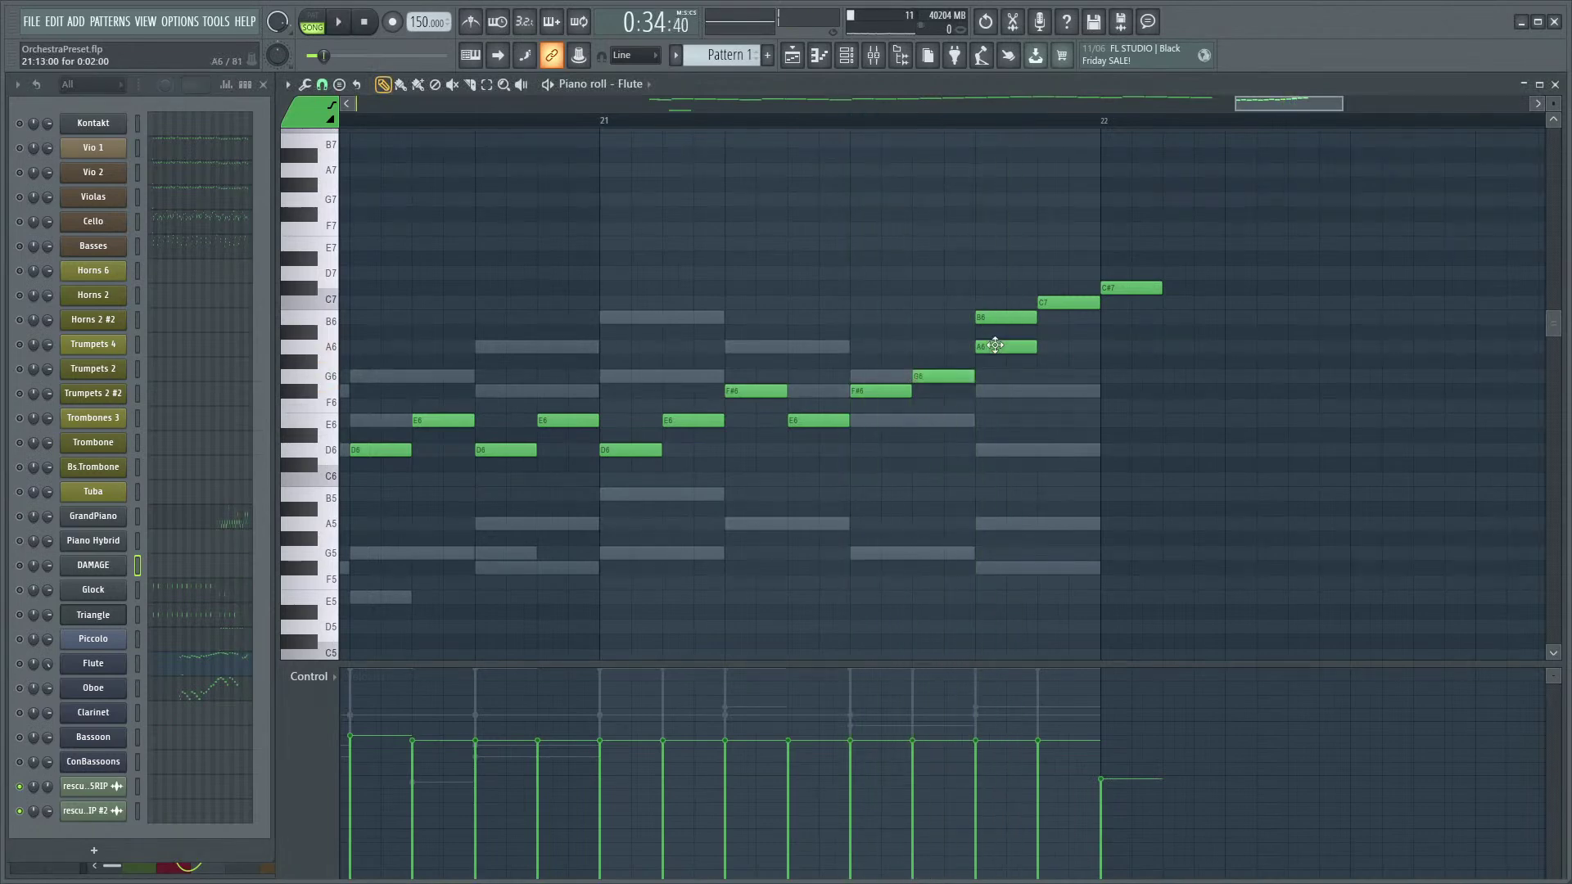
right_click(1033, 319)
drag(1068, 303, 1068, 318)
key(space)
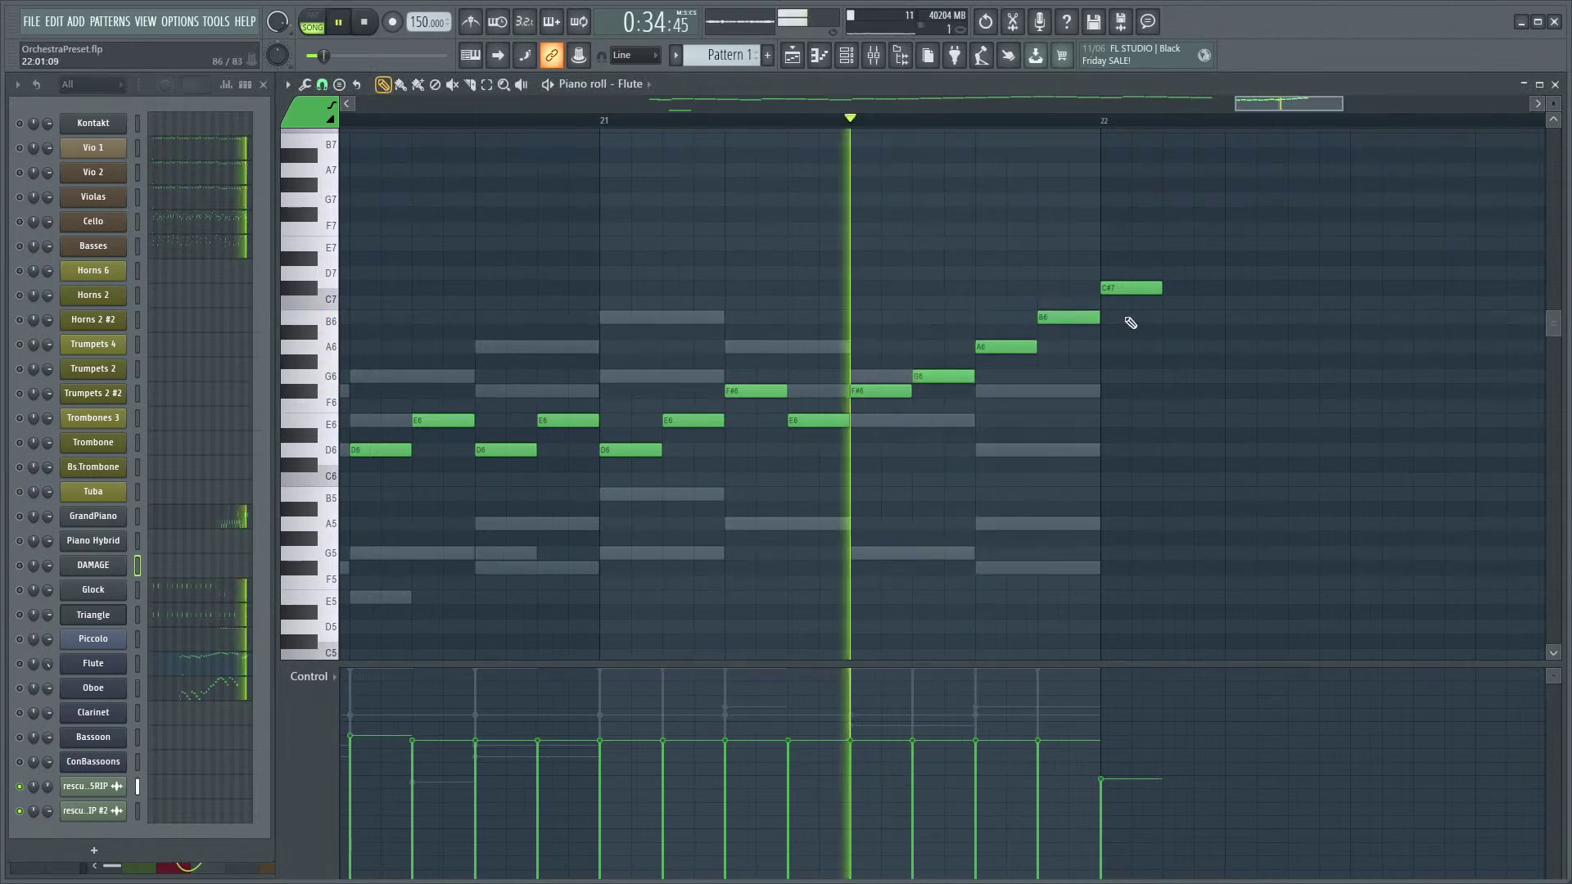
key(space)
key(space)
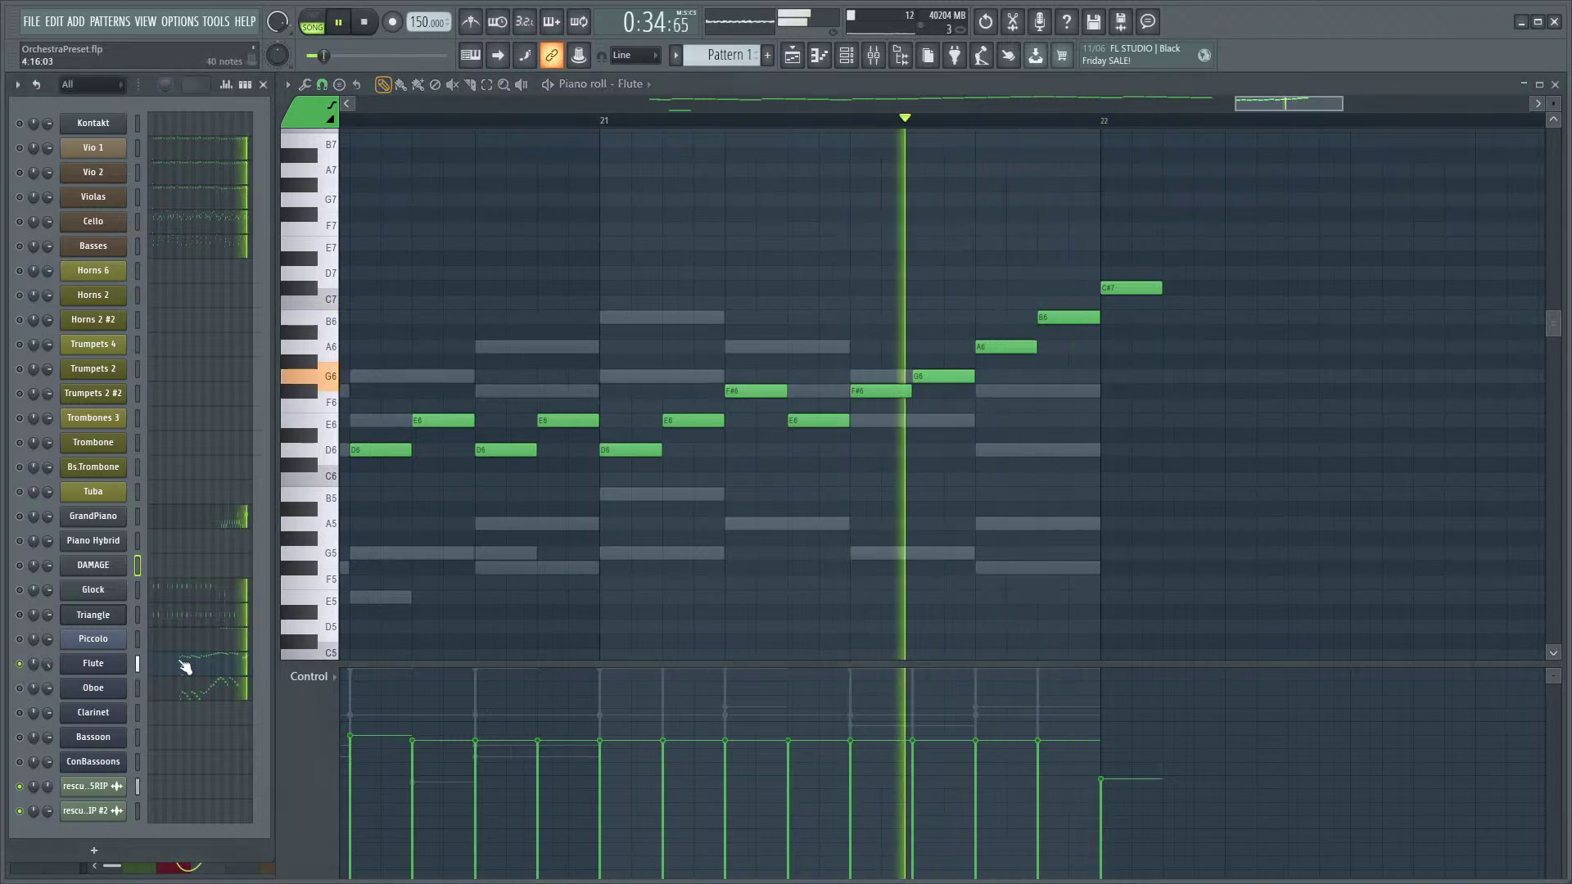
key(space)
- Play the Flute run from bar 21 together with the reference clips
click(597, 124)
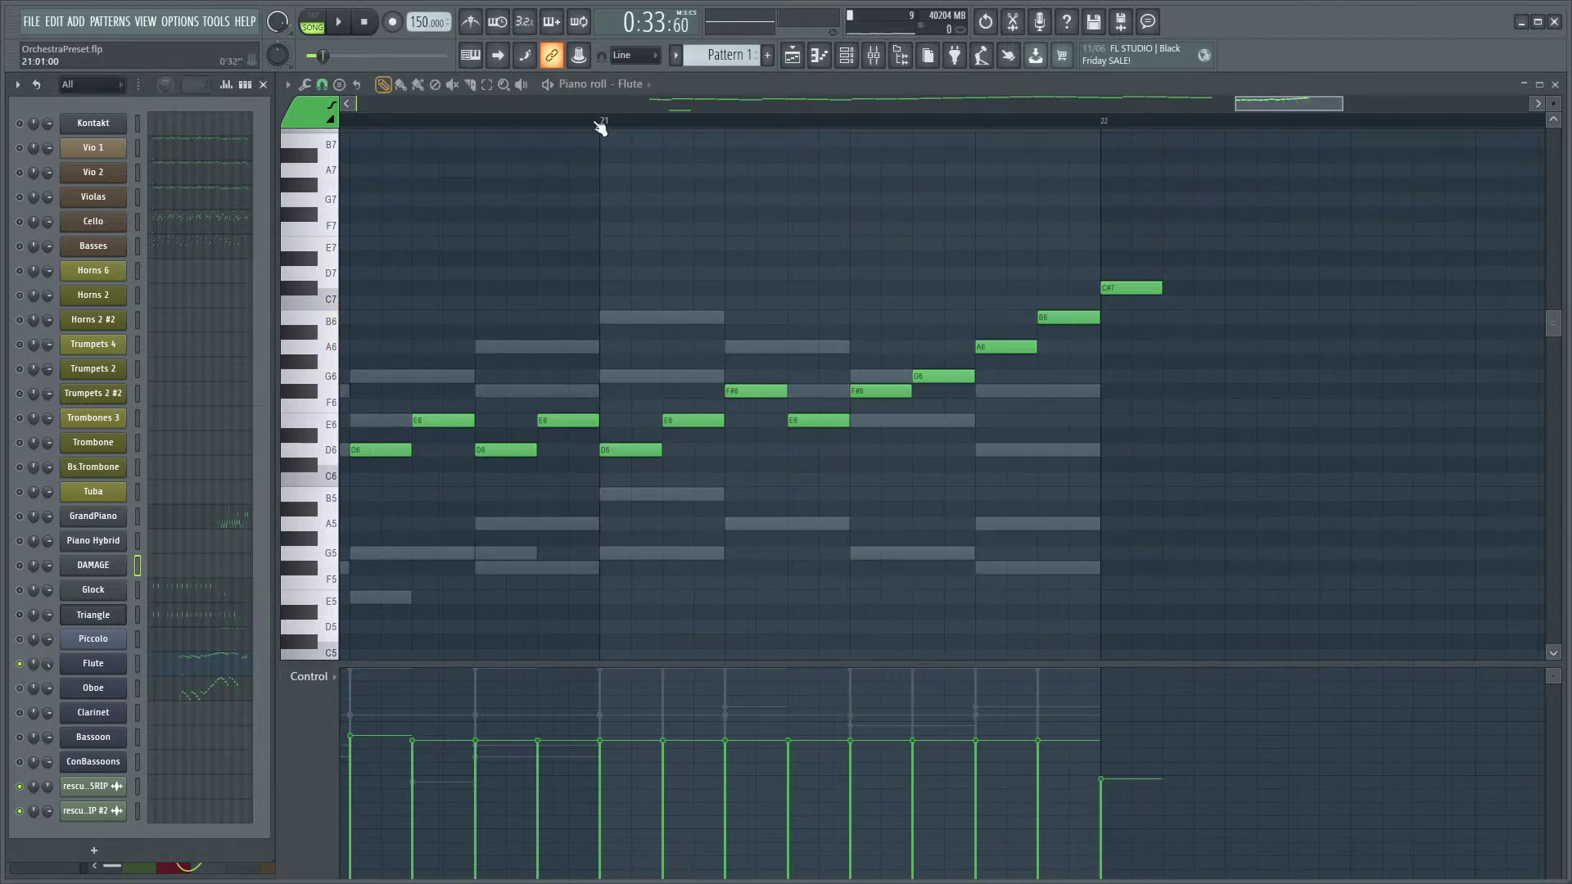
key(space)
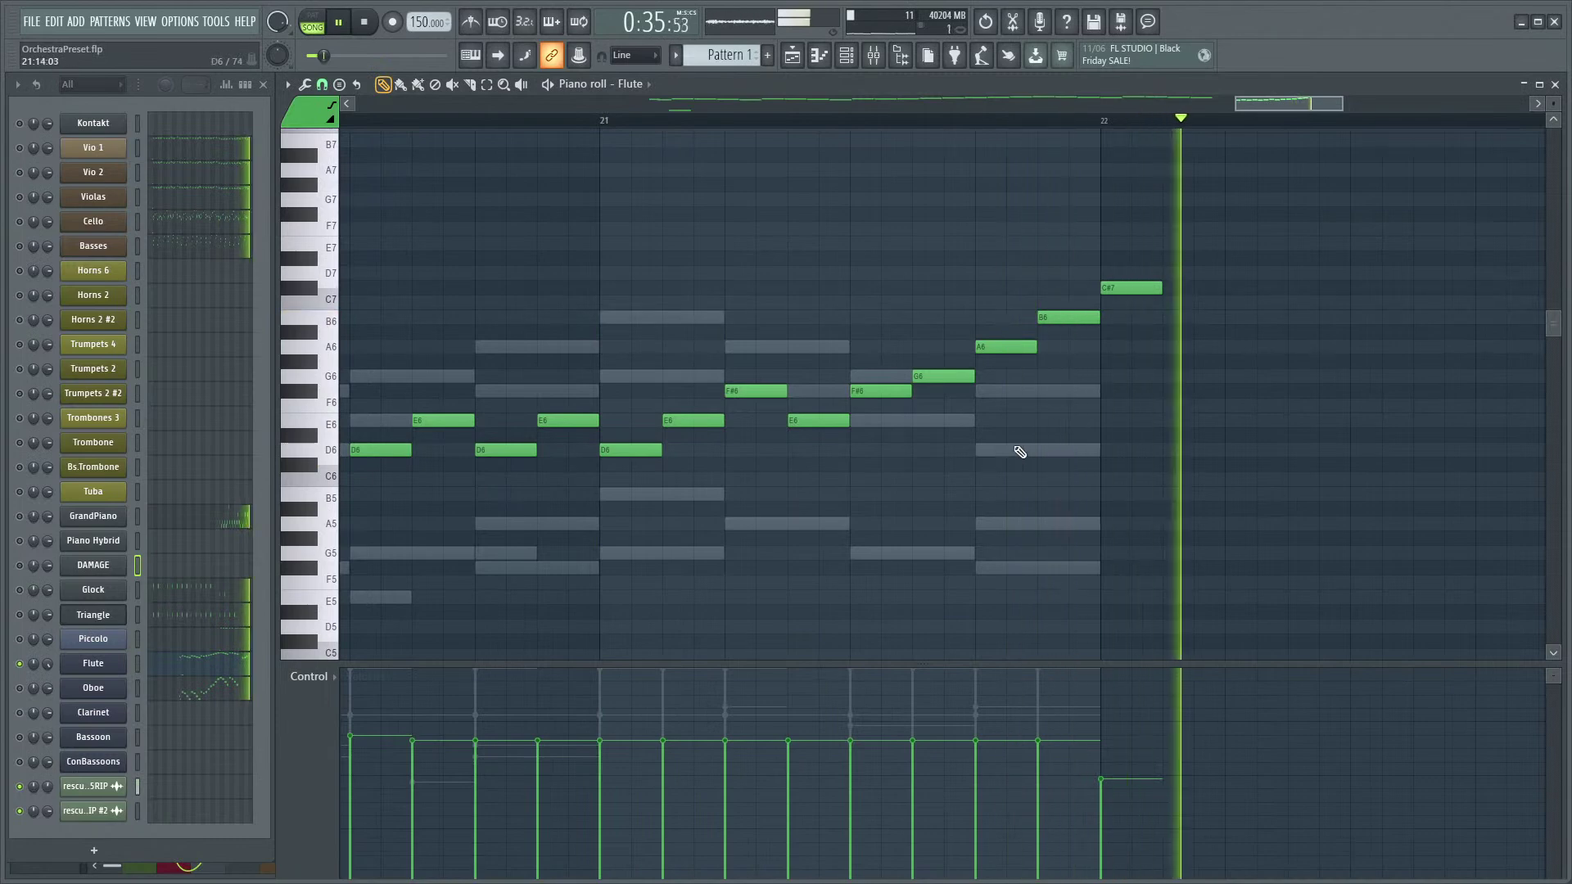
scroll(904, 303, down, 1)
key(space)
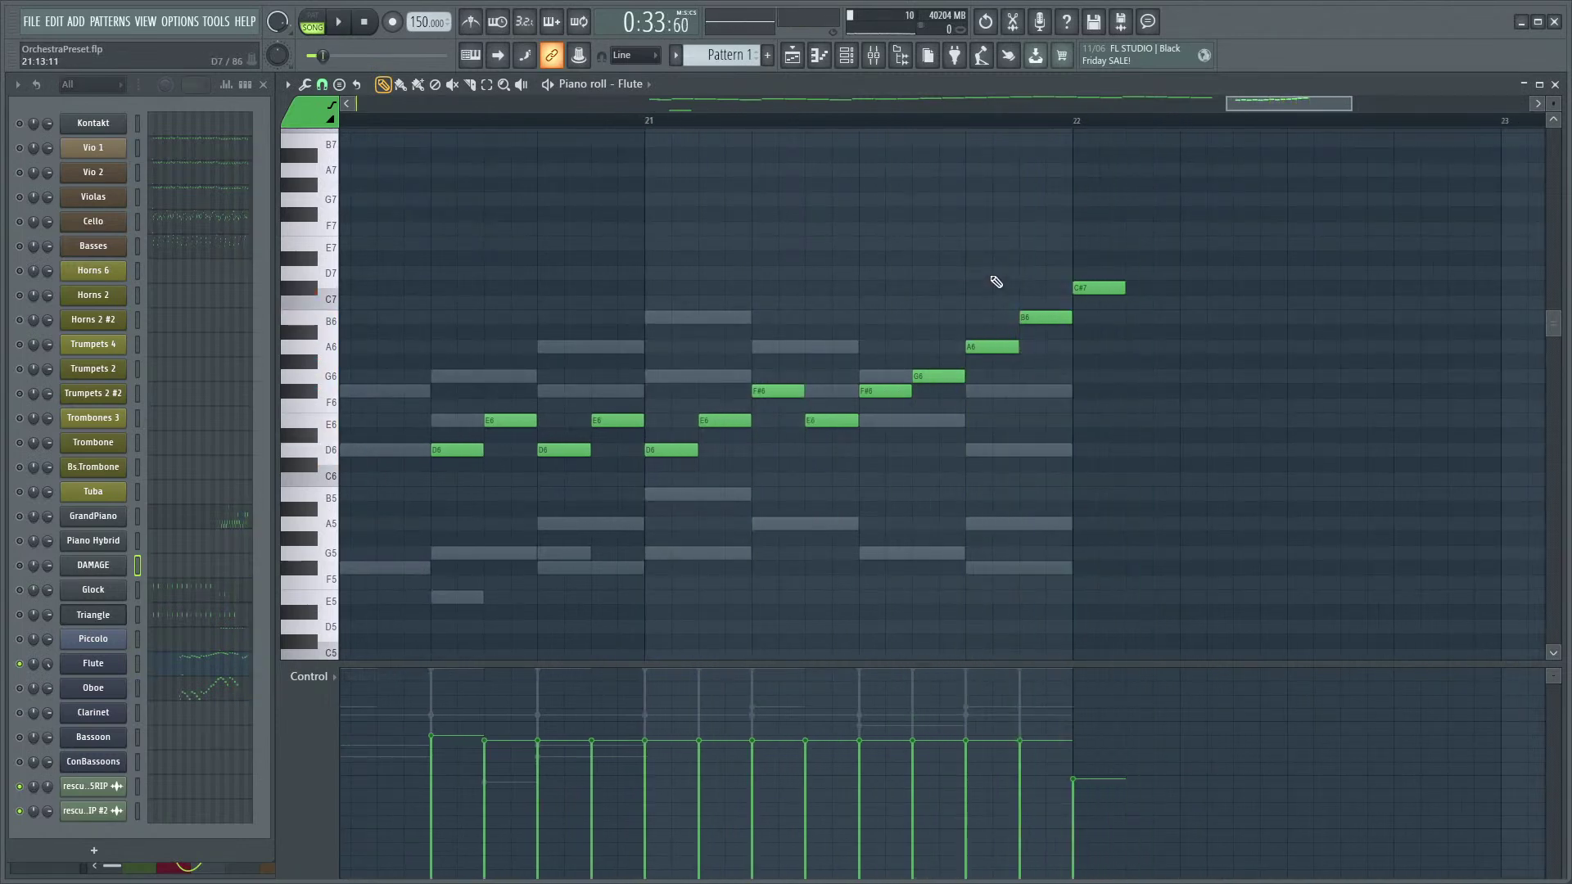
- Copy the Flute's run from 20:09 through the C#7 at bar 22 into the Oboe part and lower it one octave
scroll(990, 277, down, 3)
drag(1142, 238, 750, 531)
click(186, 690)
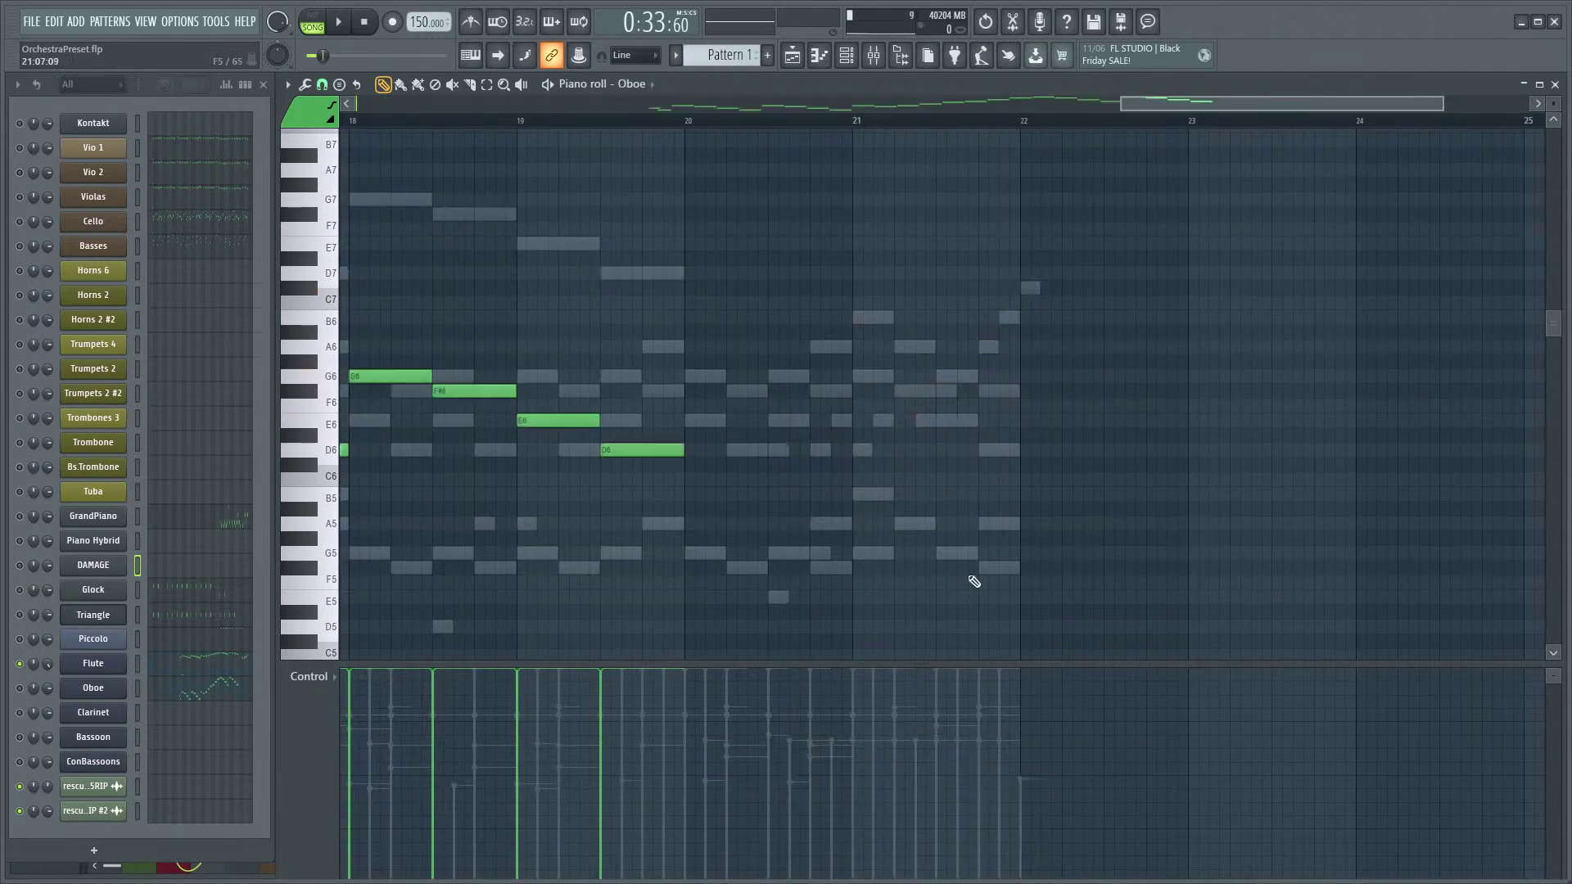
scroll(1019, 541, up, 2)
key(ctrl+v)
key(ctrl+Down)
- Play the Oboe's lower-octave run with the Flute and the reference from bar 21, and deselect the pasted notes
key(space)
scroll(834, 450, down, 2)
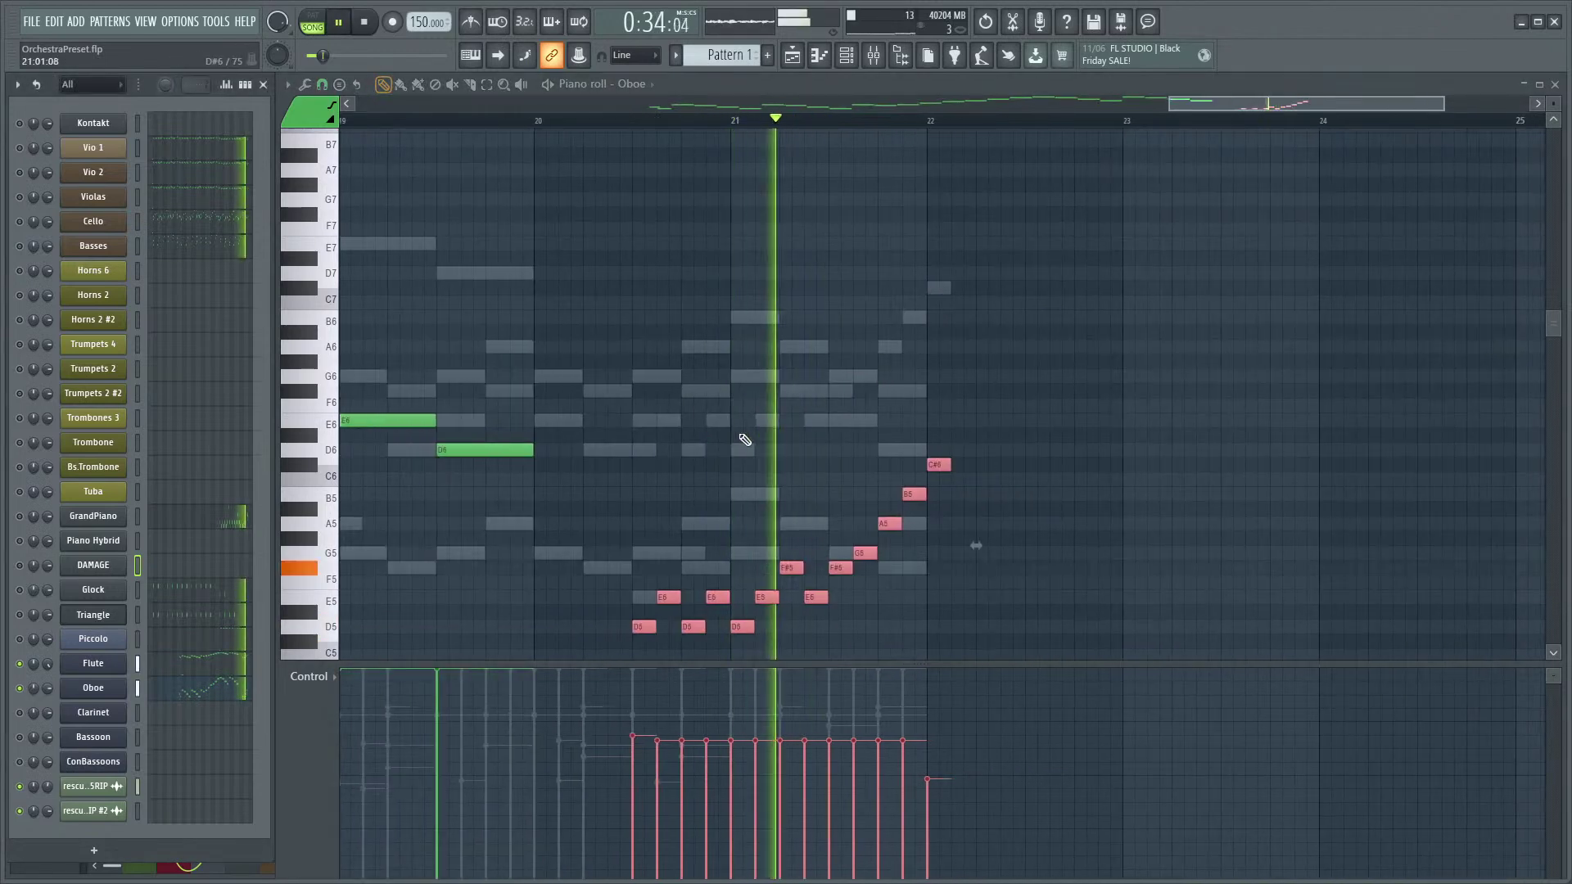
key(space)
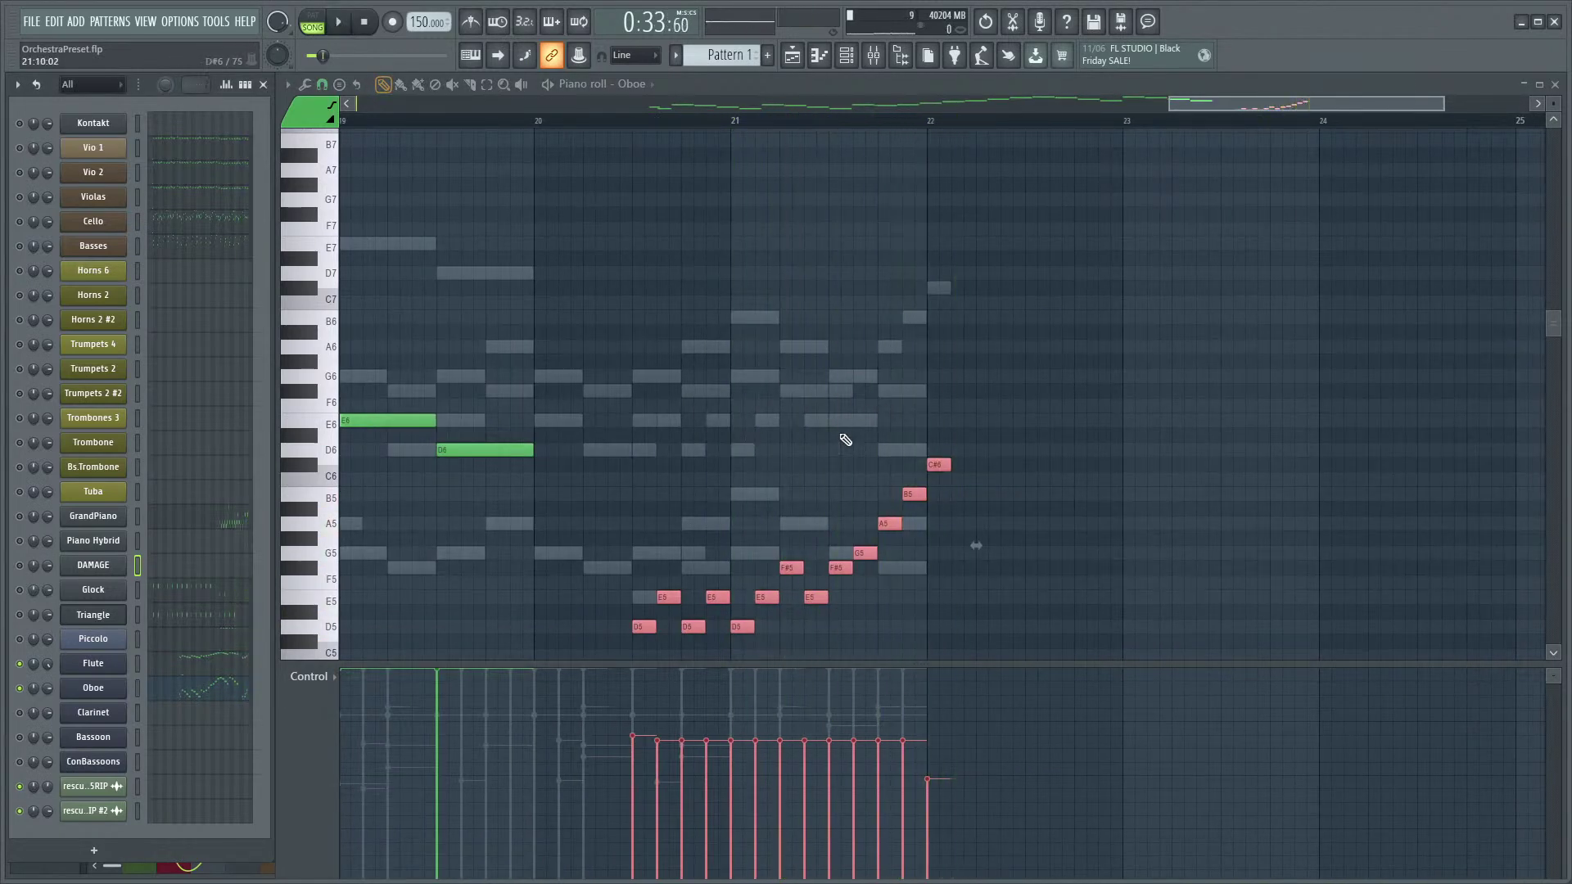
scroll(831, 418, down, 1)
click(831, 418)
scroll(765, 438, up, 4)
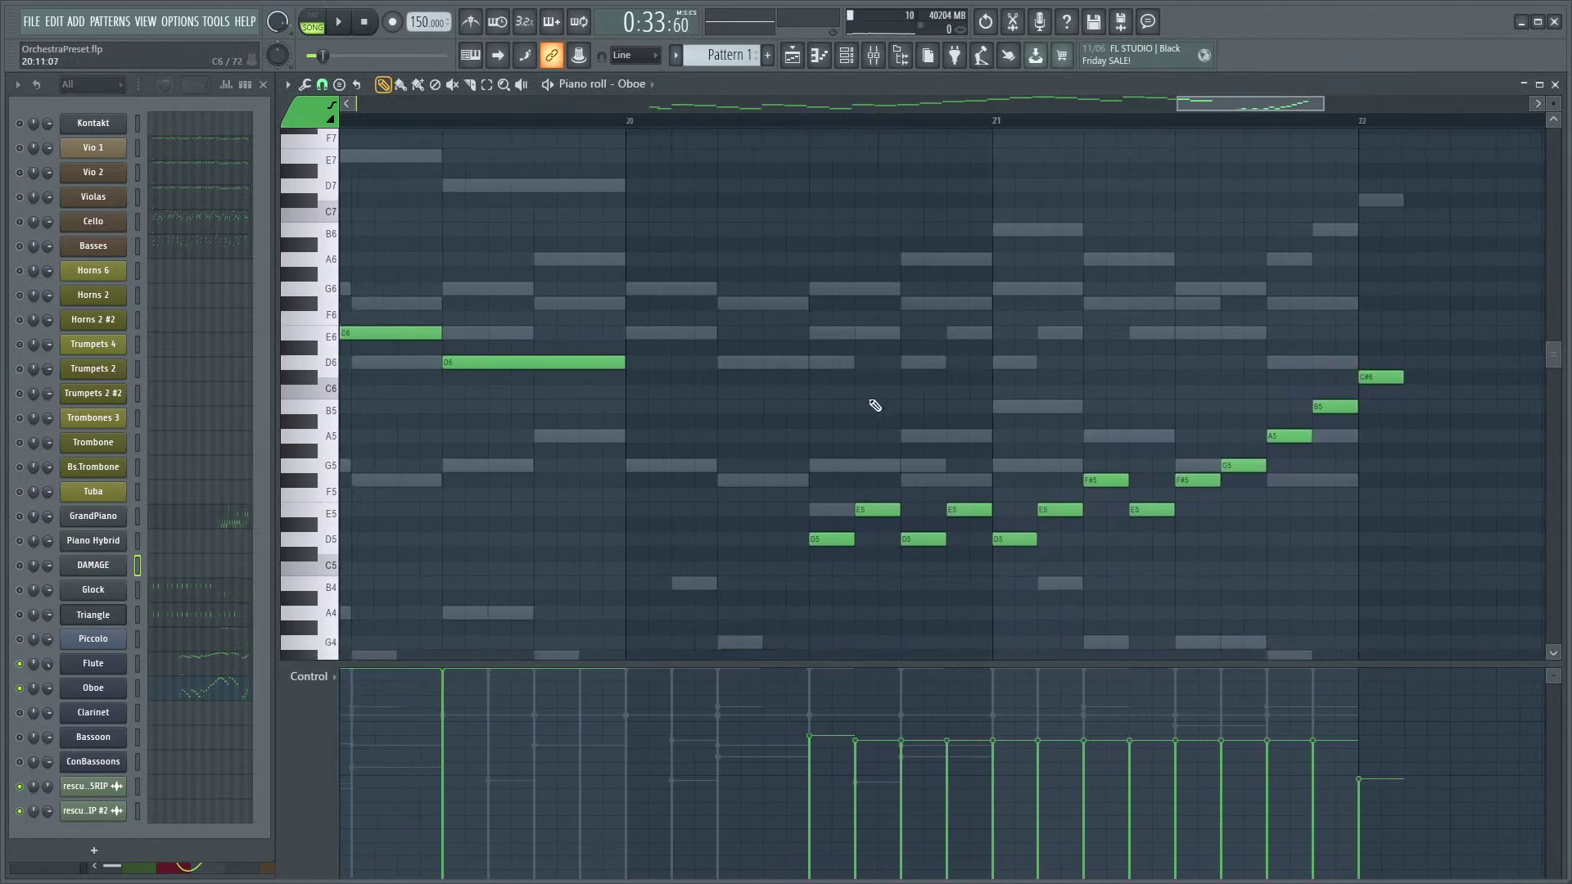
scroll(744, 485, down, 5)
key(space)
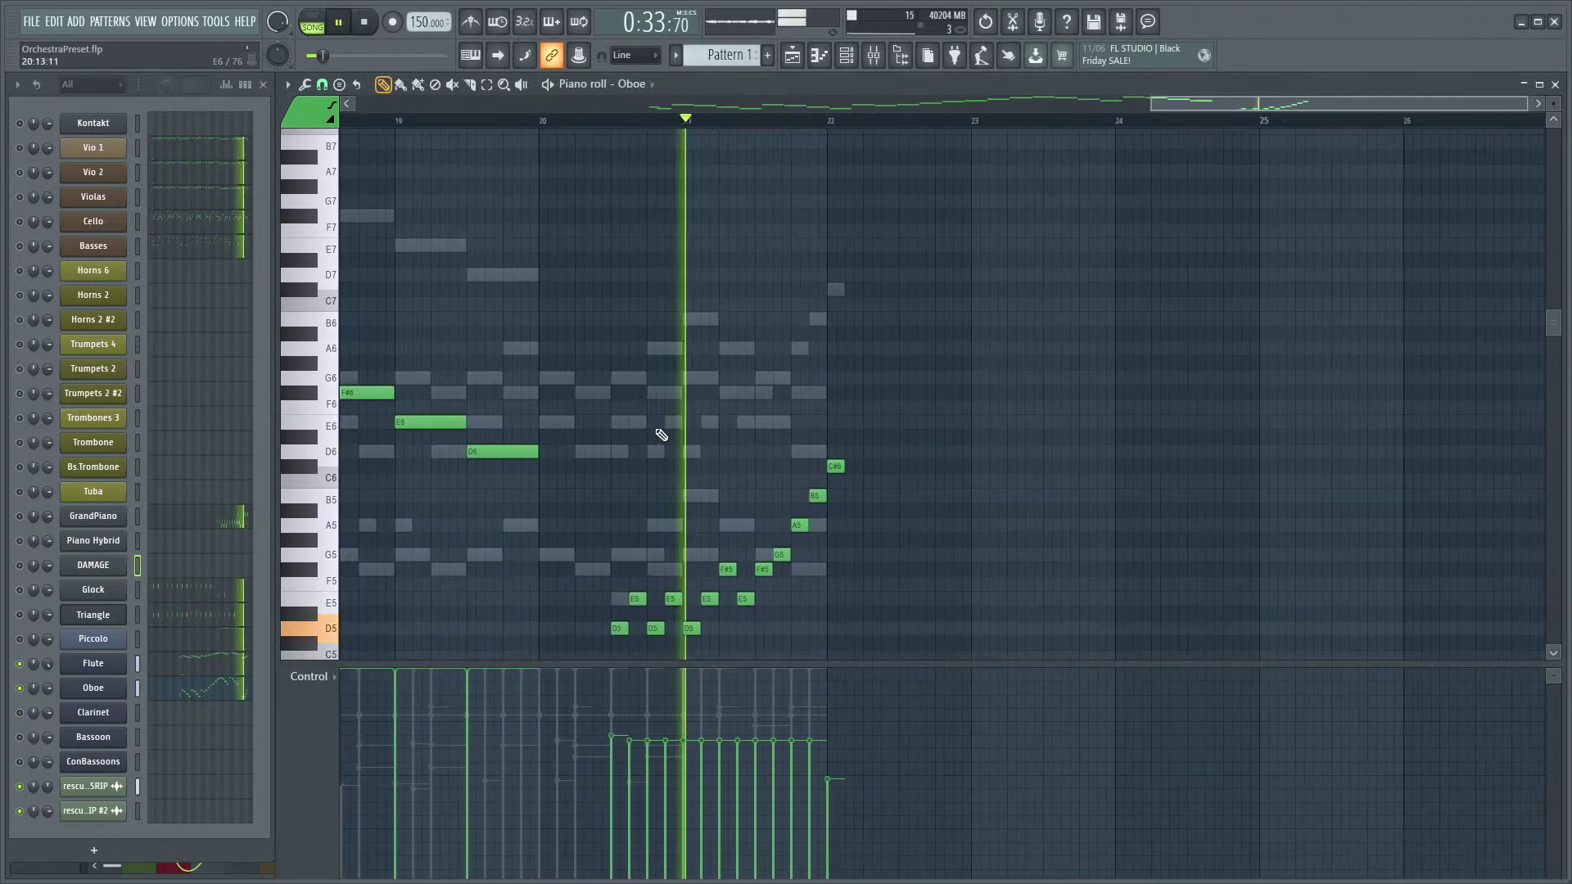
key(space)
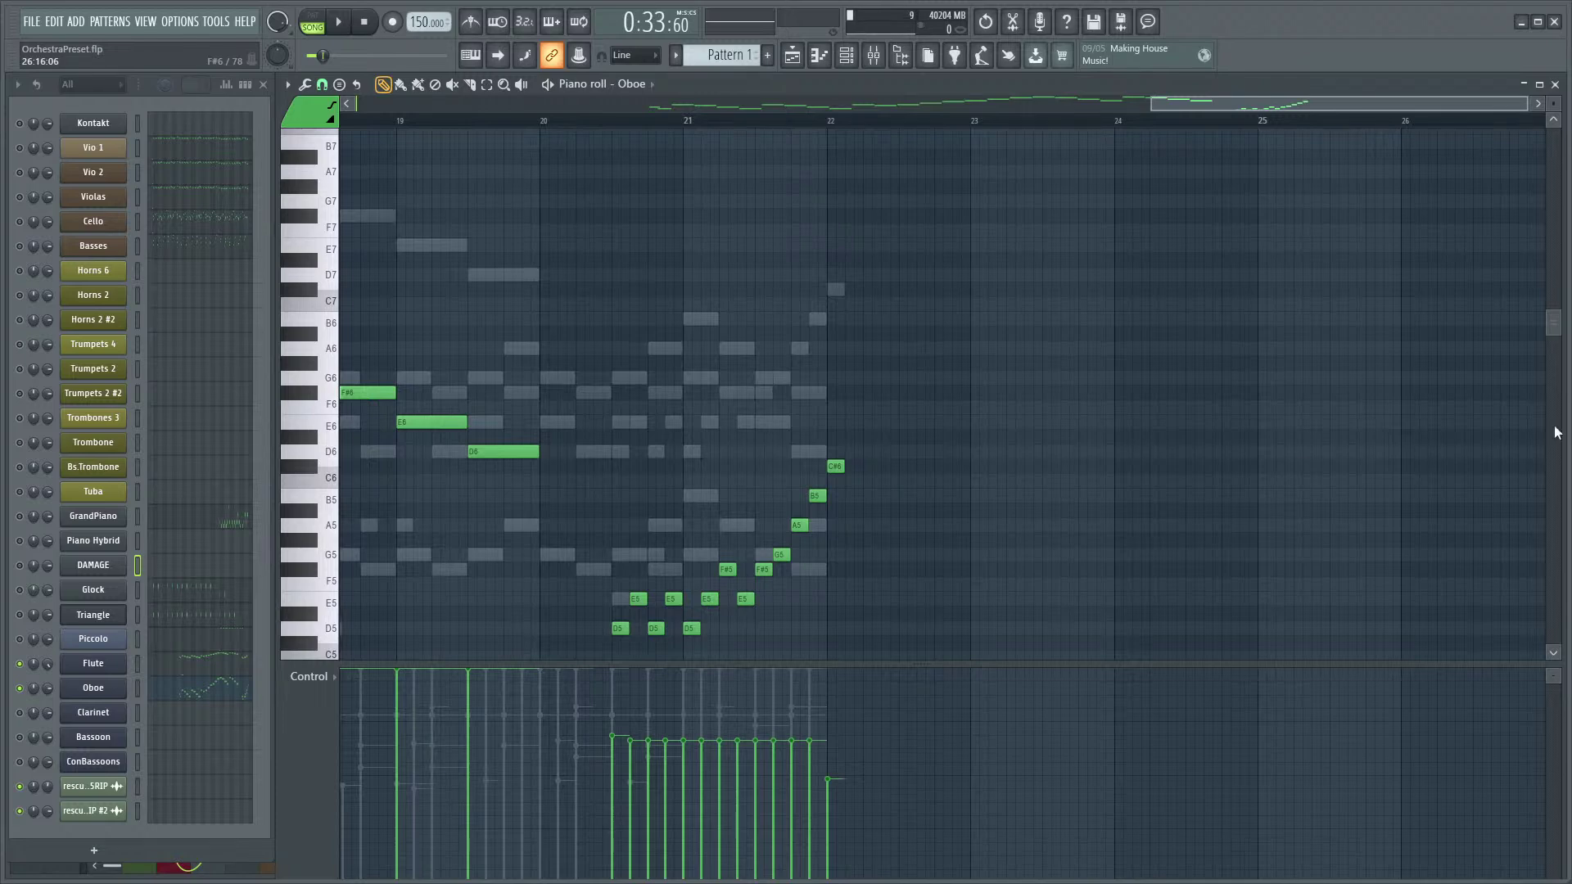
- Open the Vio 1 part in the piano roll and view its notes across the whole pattern
scroll(563, 299, down, 2)
scroll(564, 299, down, 5)
scroll(563, 299, up, 2)
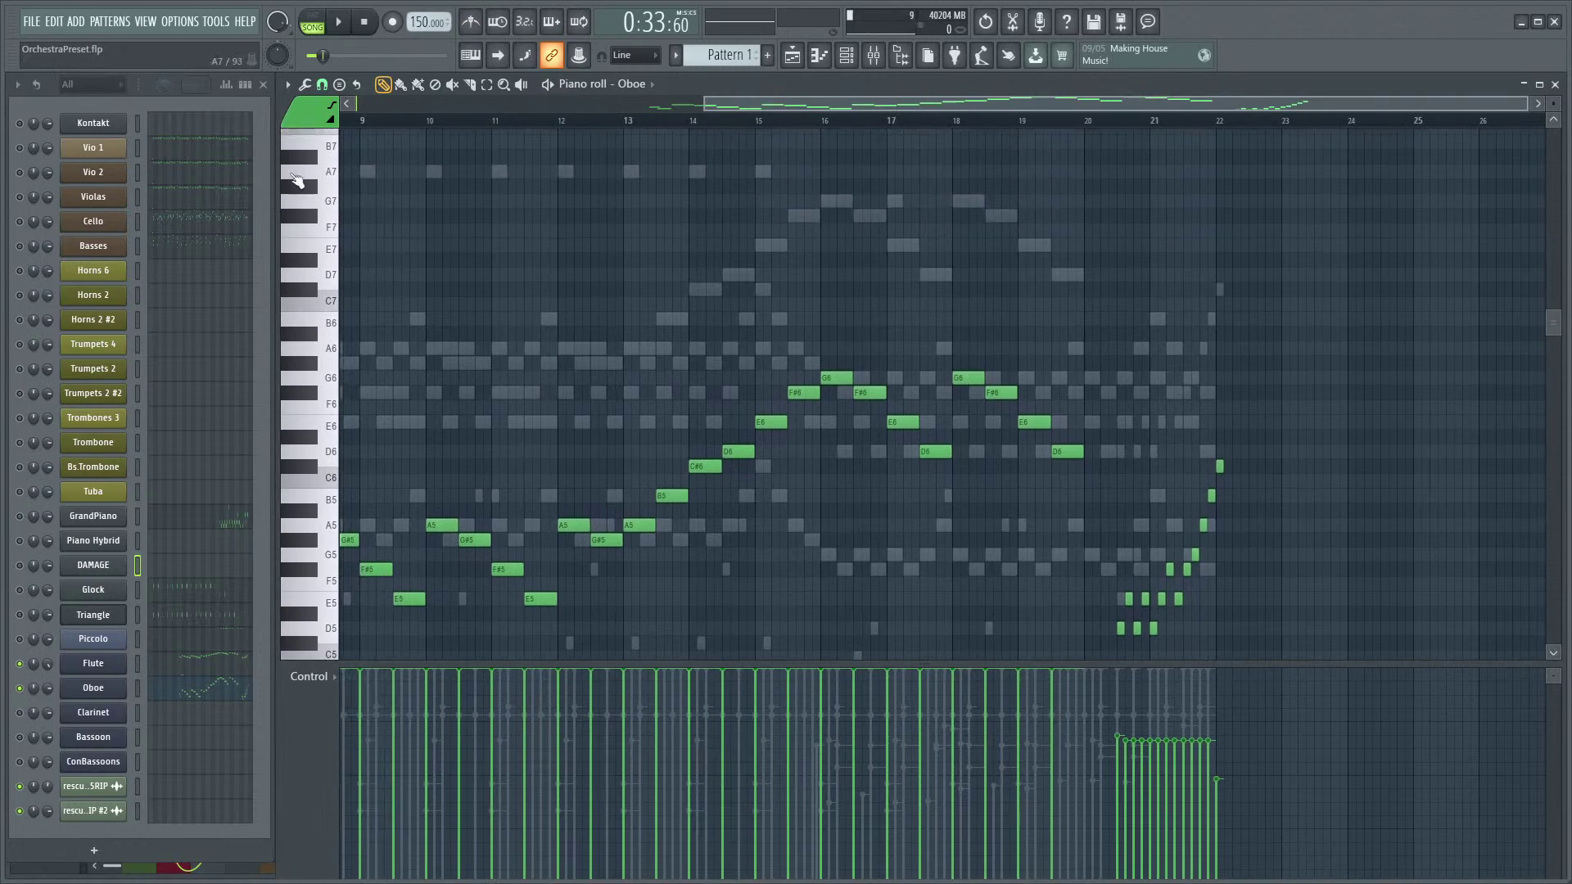
click(228, 155)
scroll(564, 418, down, 2)
scroll(564, 418, down, 2)
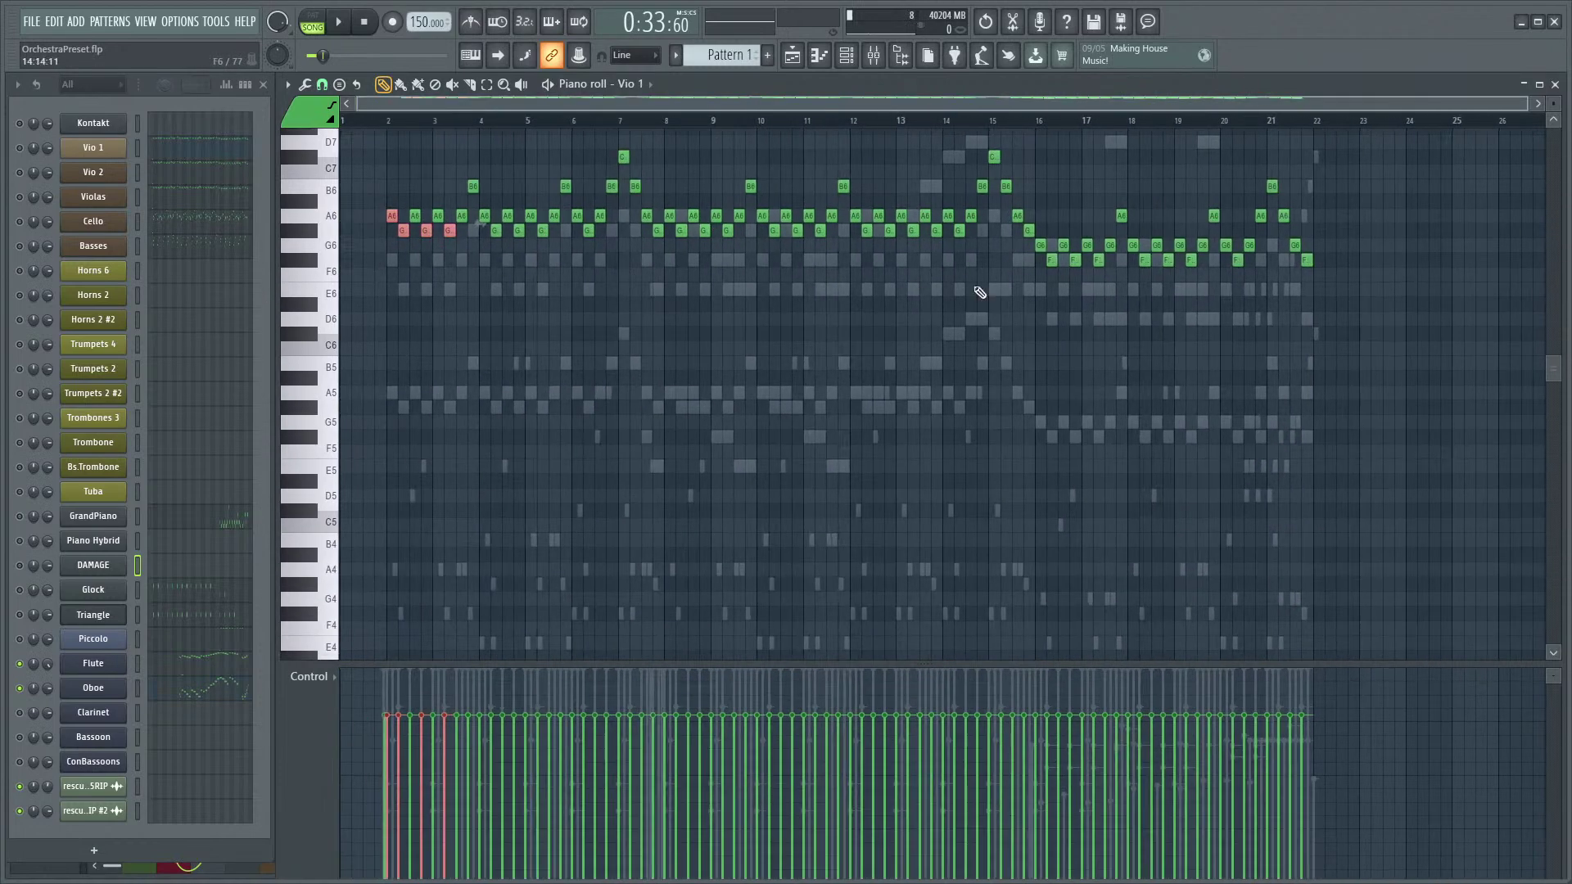
scroll(813, 428, up, 3)
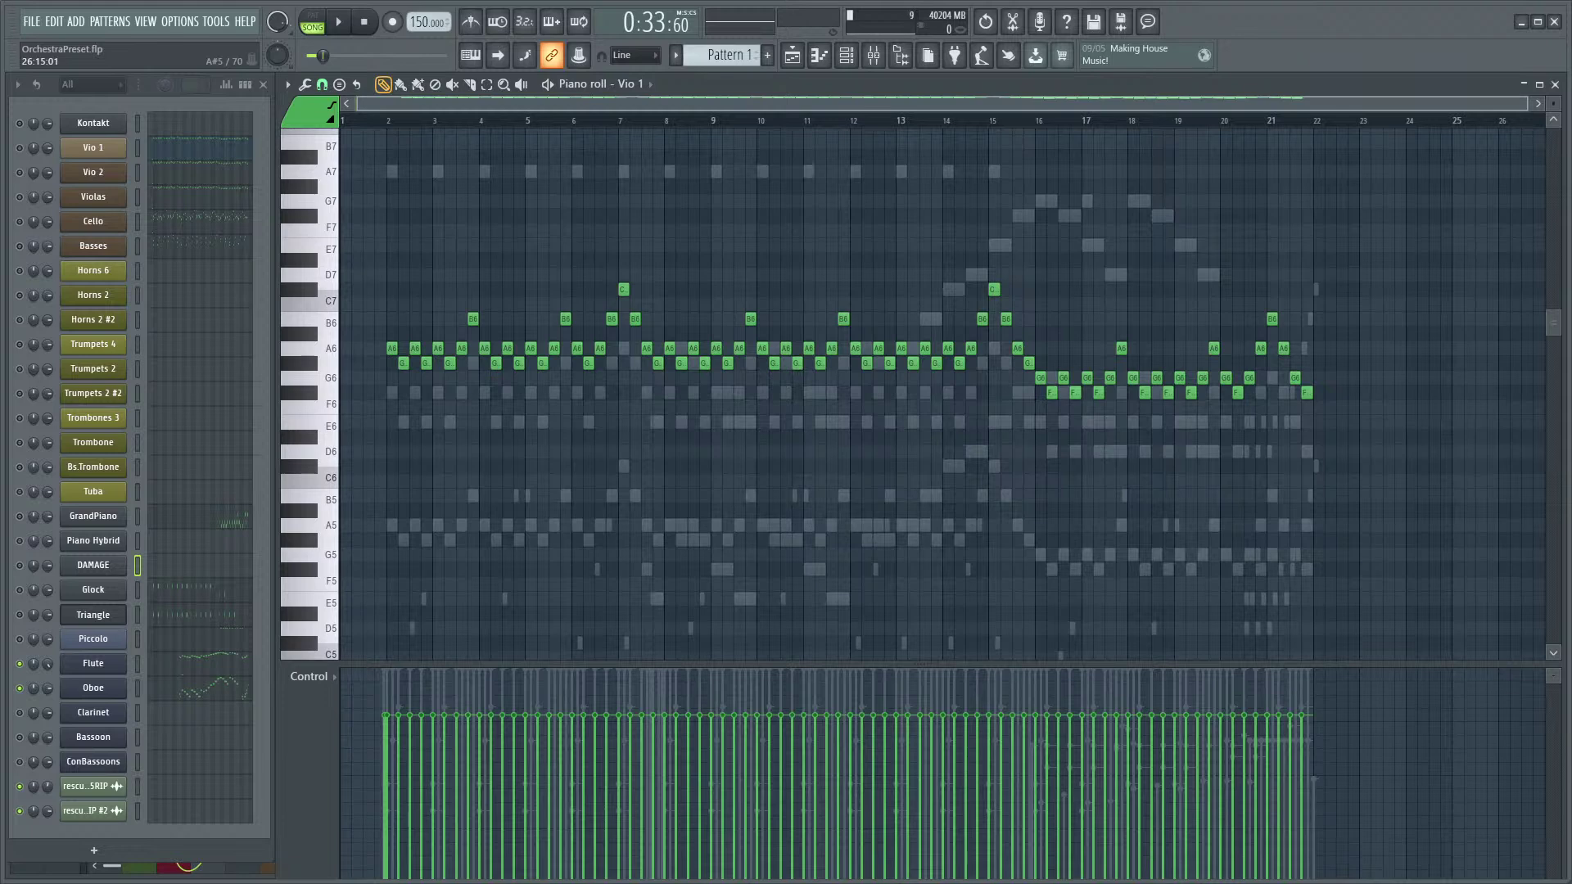
drag(1401, 240, 379, 474)
click(322, 84)
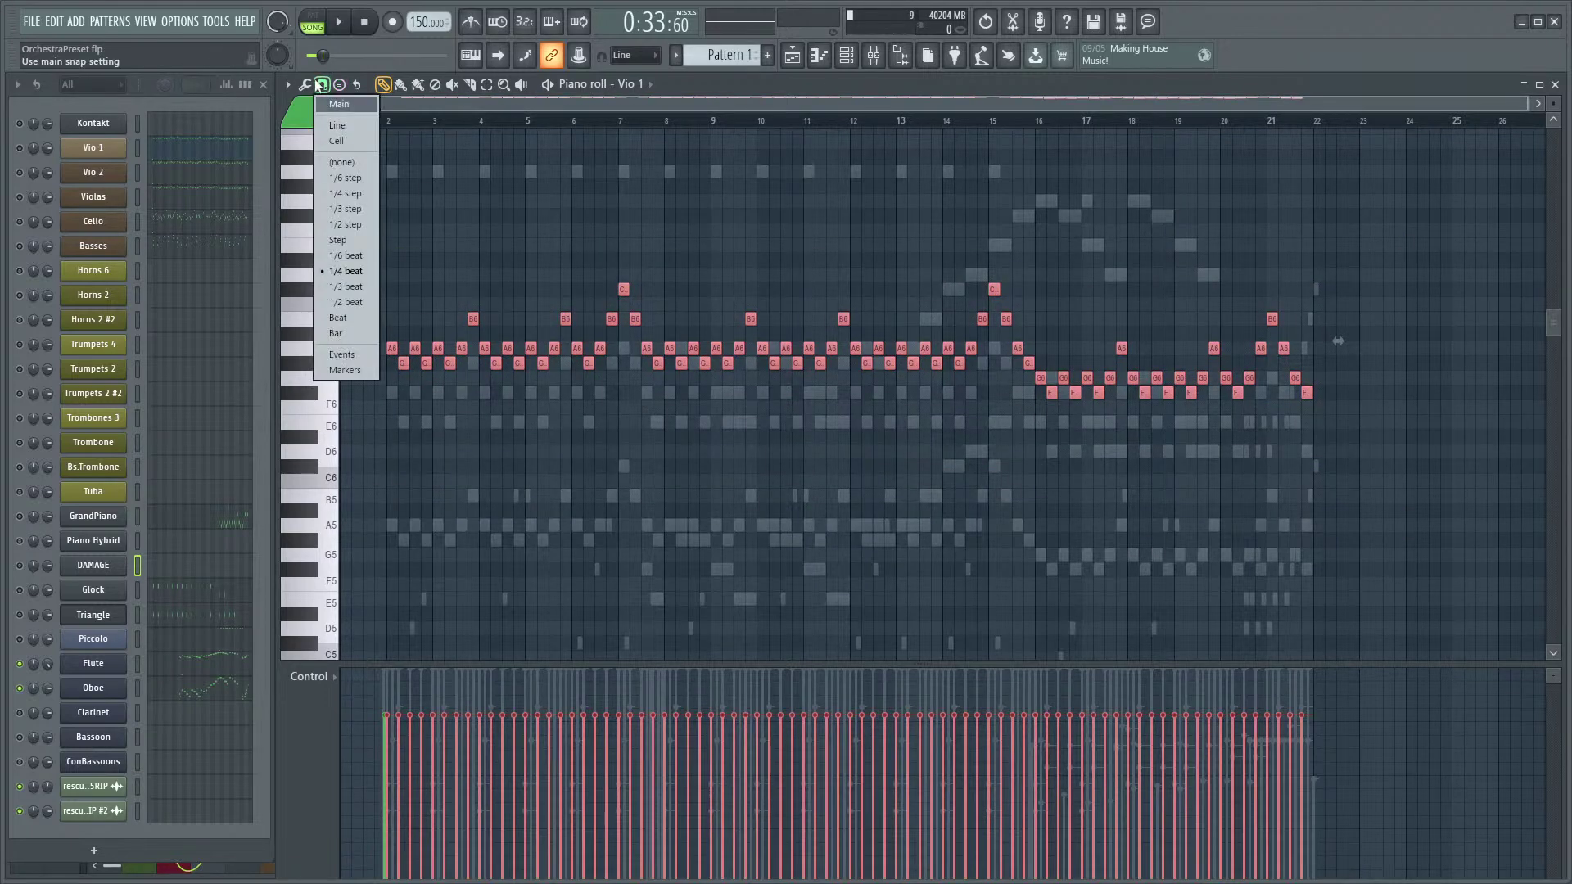
click(304, 84)
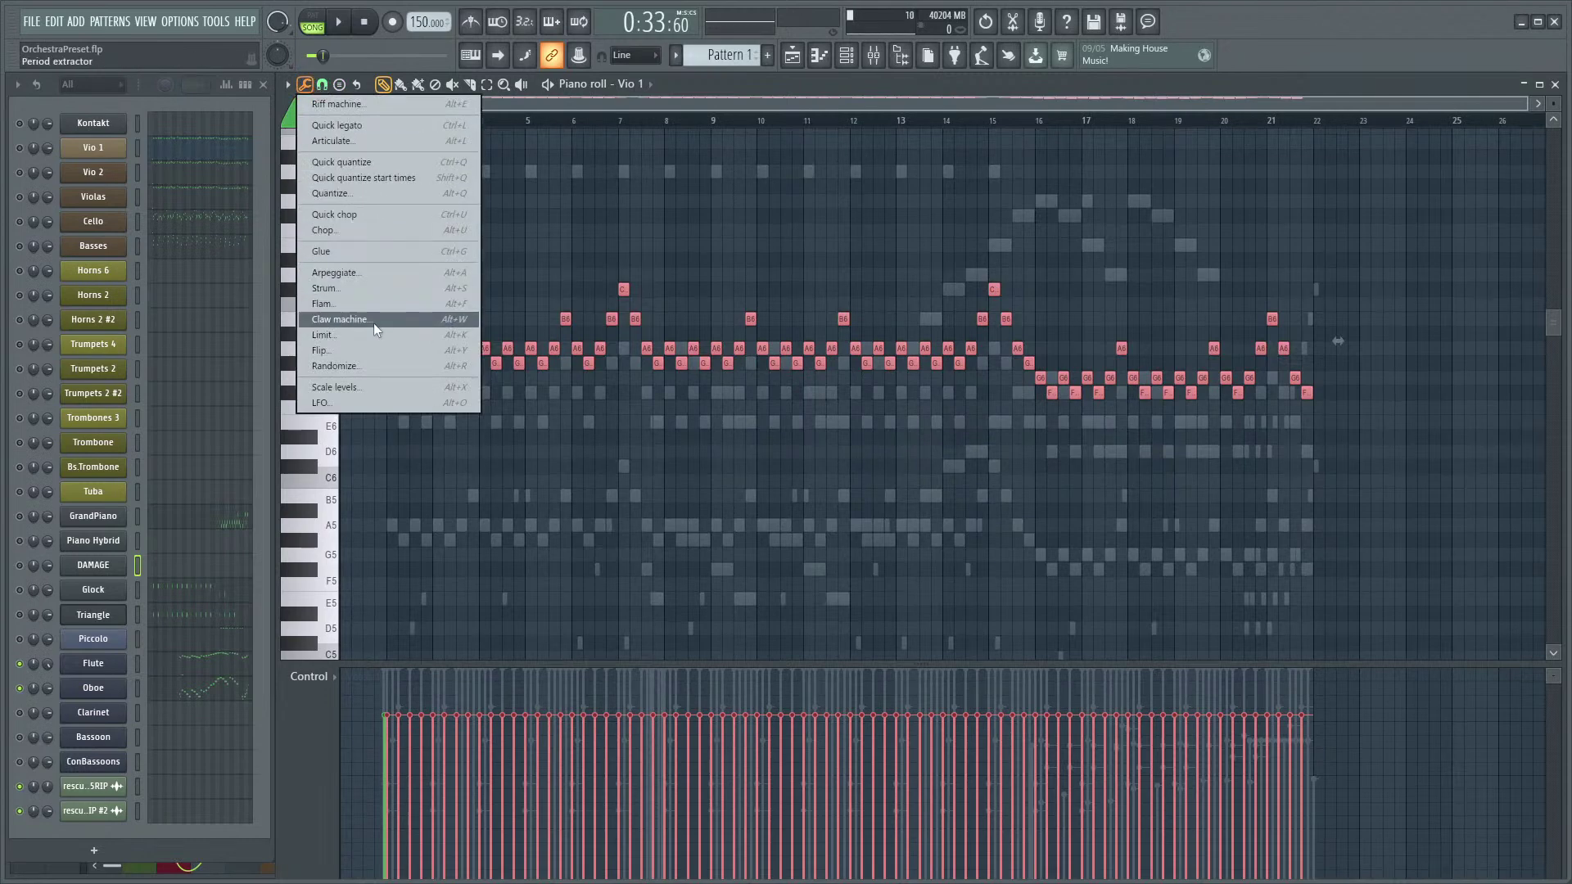
click(367, 369)
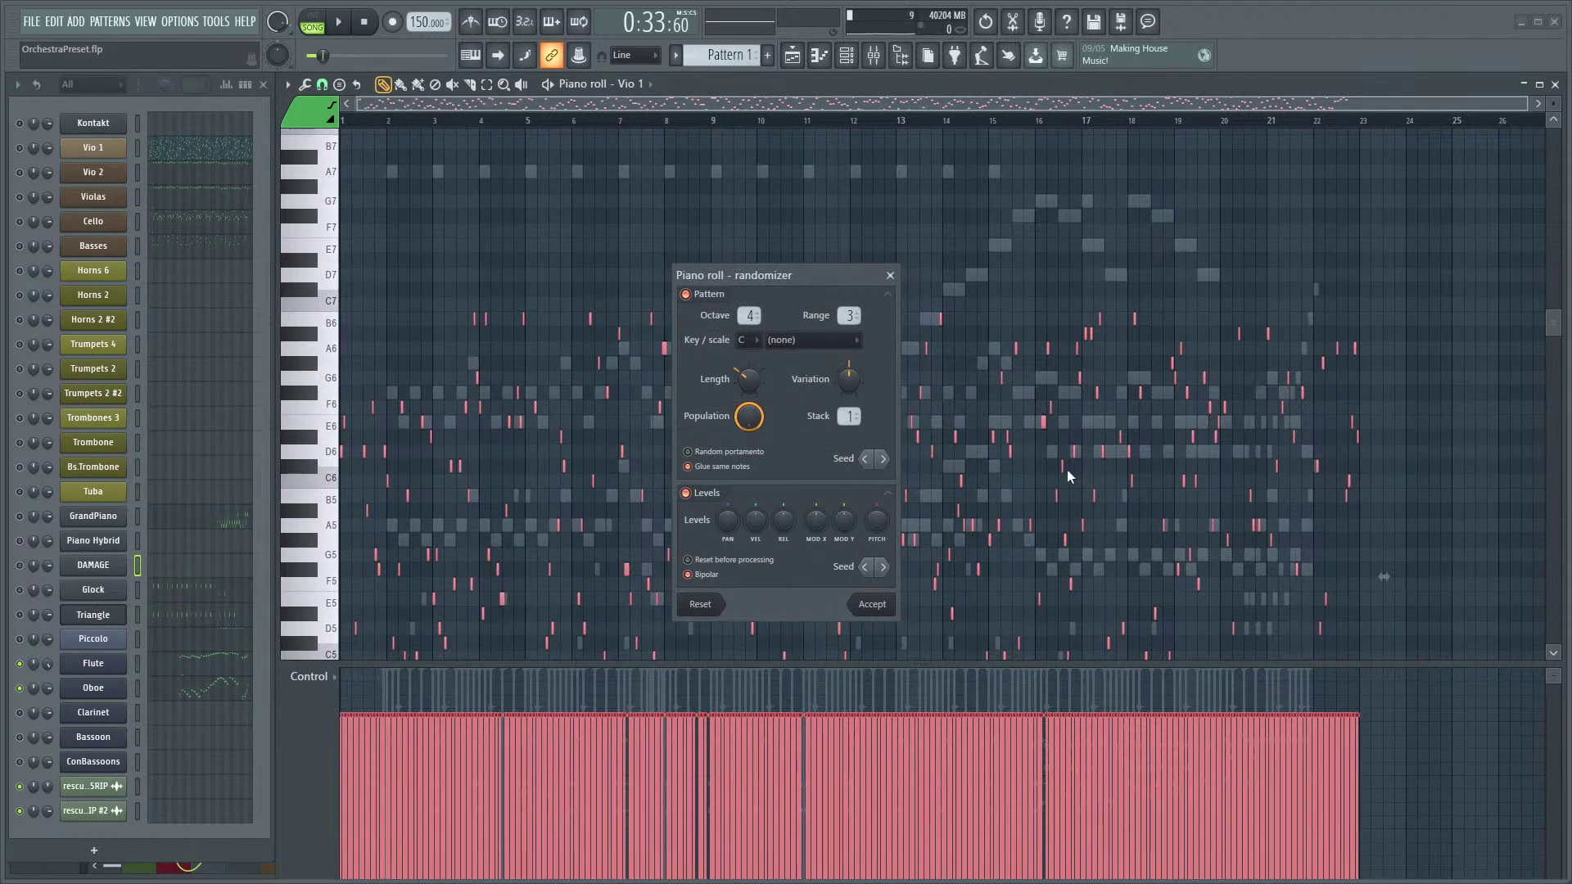
click(702, 604)
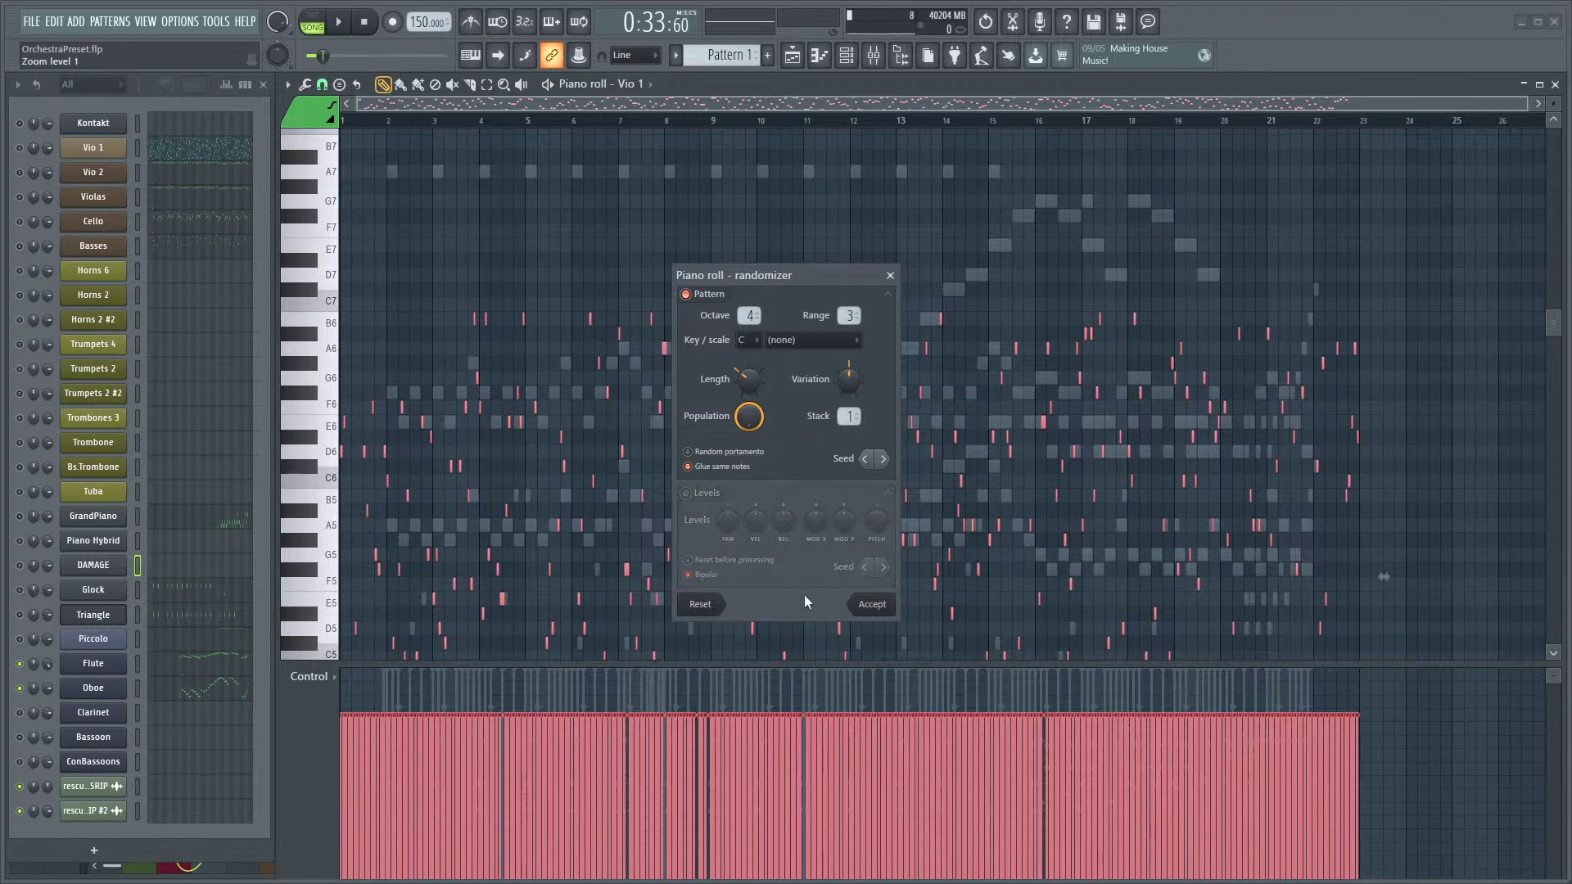
click(889, 275)
key(ctrl+d)
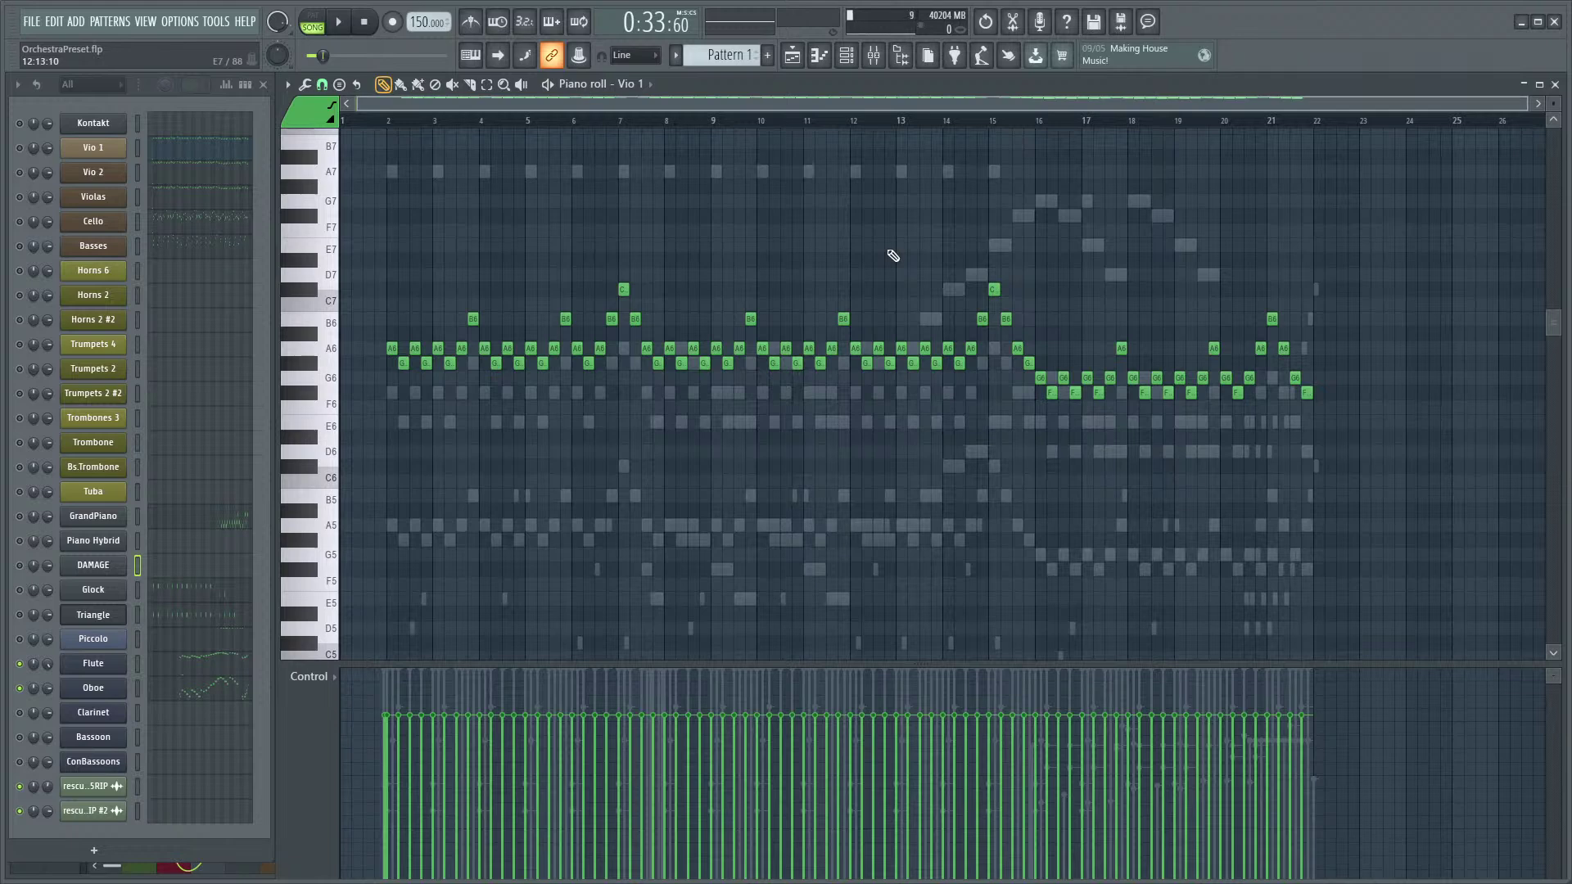
scroll(824, 221, down, 1)
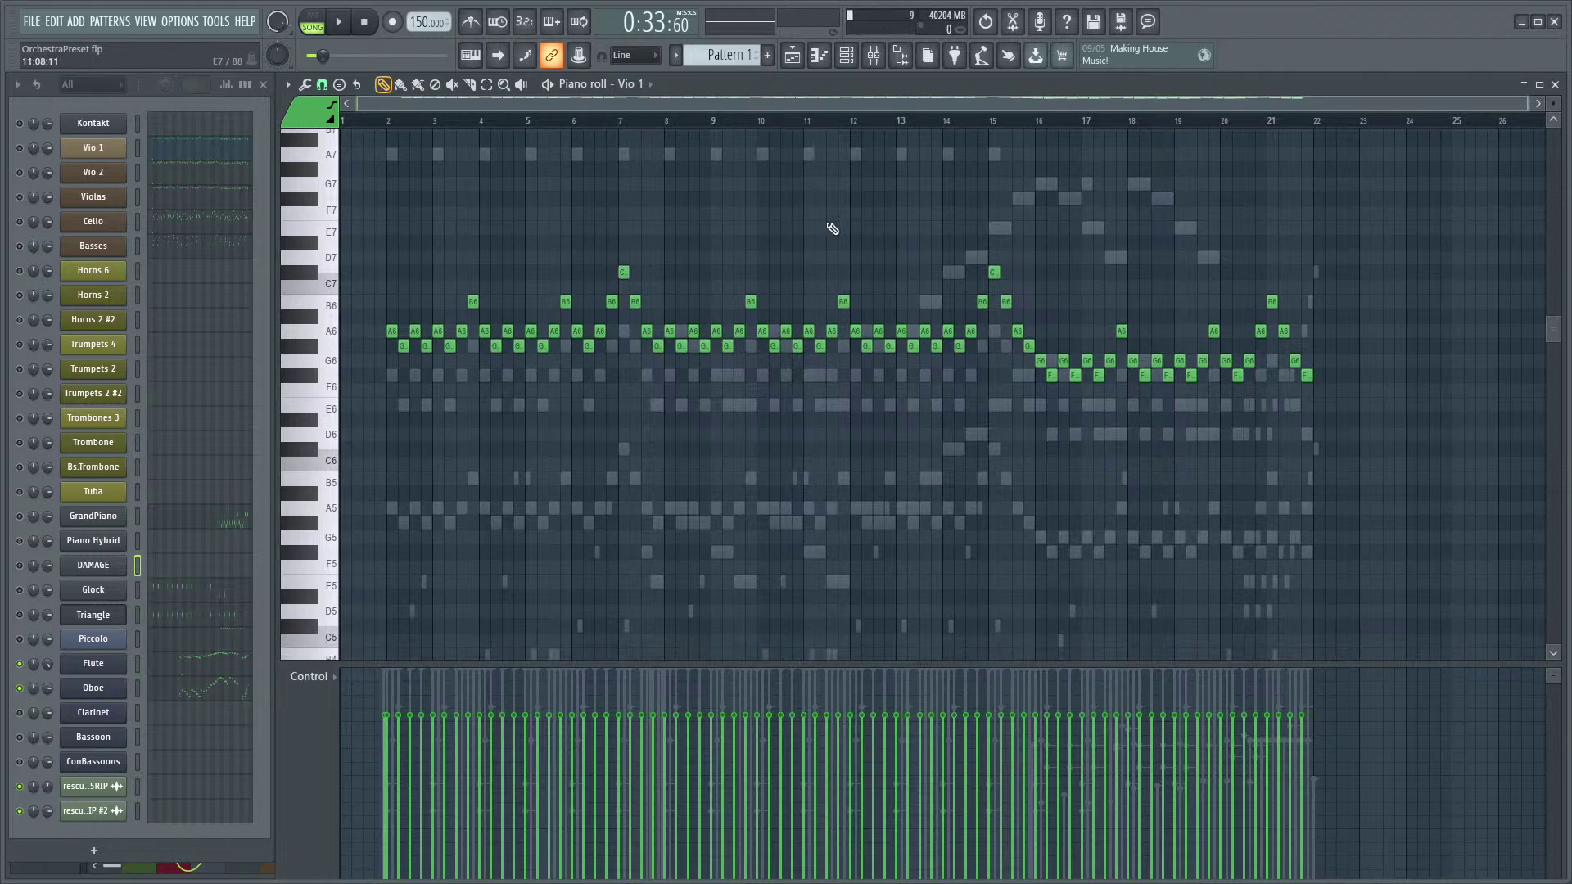
scroll(909, 295, up, 5)
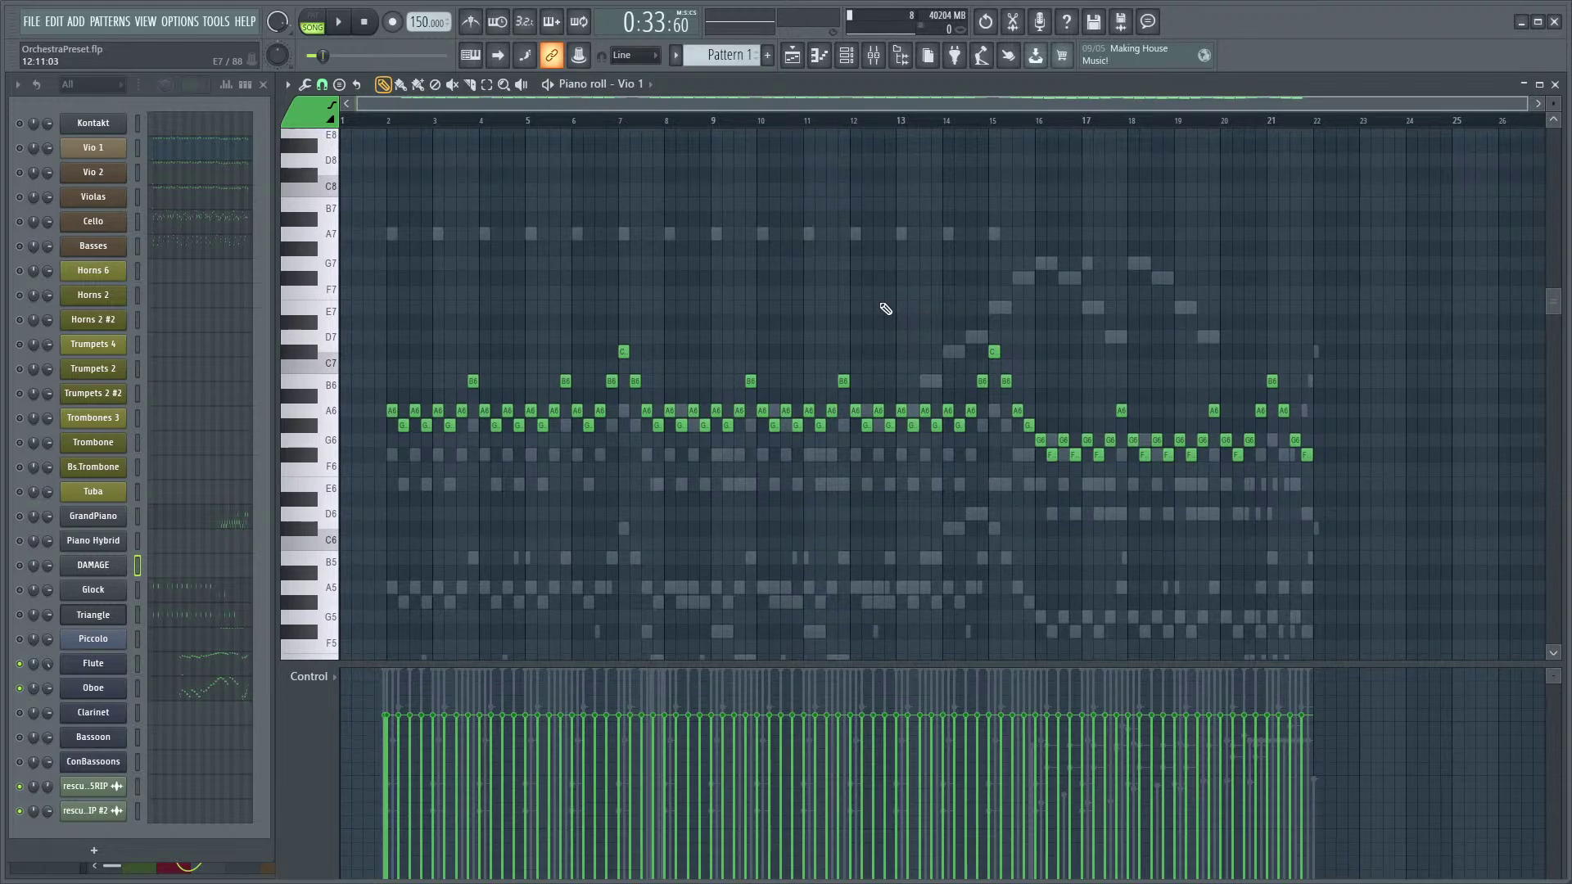
- Play the Vio 1 part from just before bar 2 with the metronome, and save the project
ctrl+scroll(470, 478, up, 6)
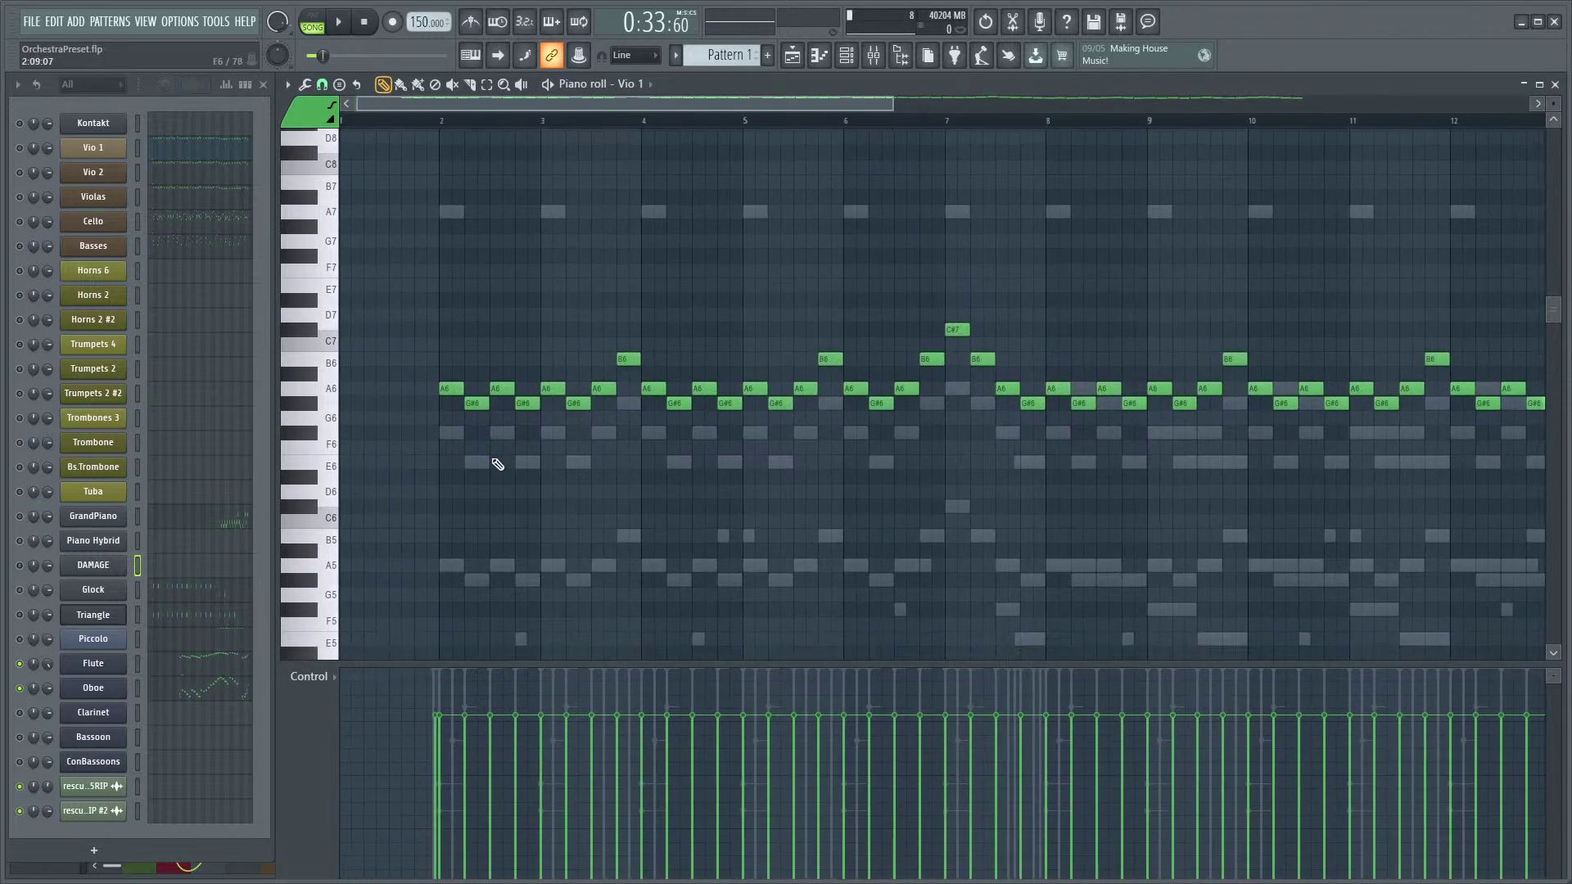
key(space)
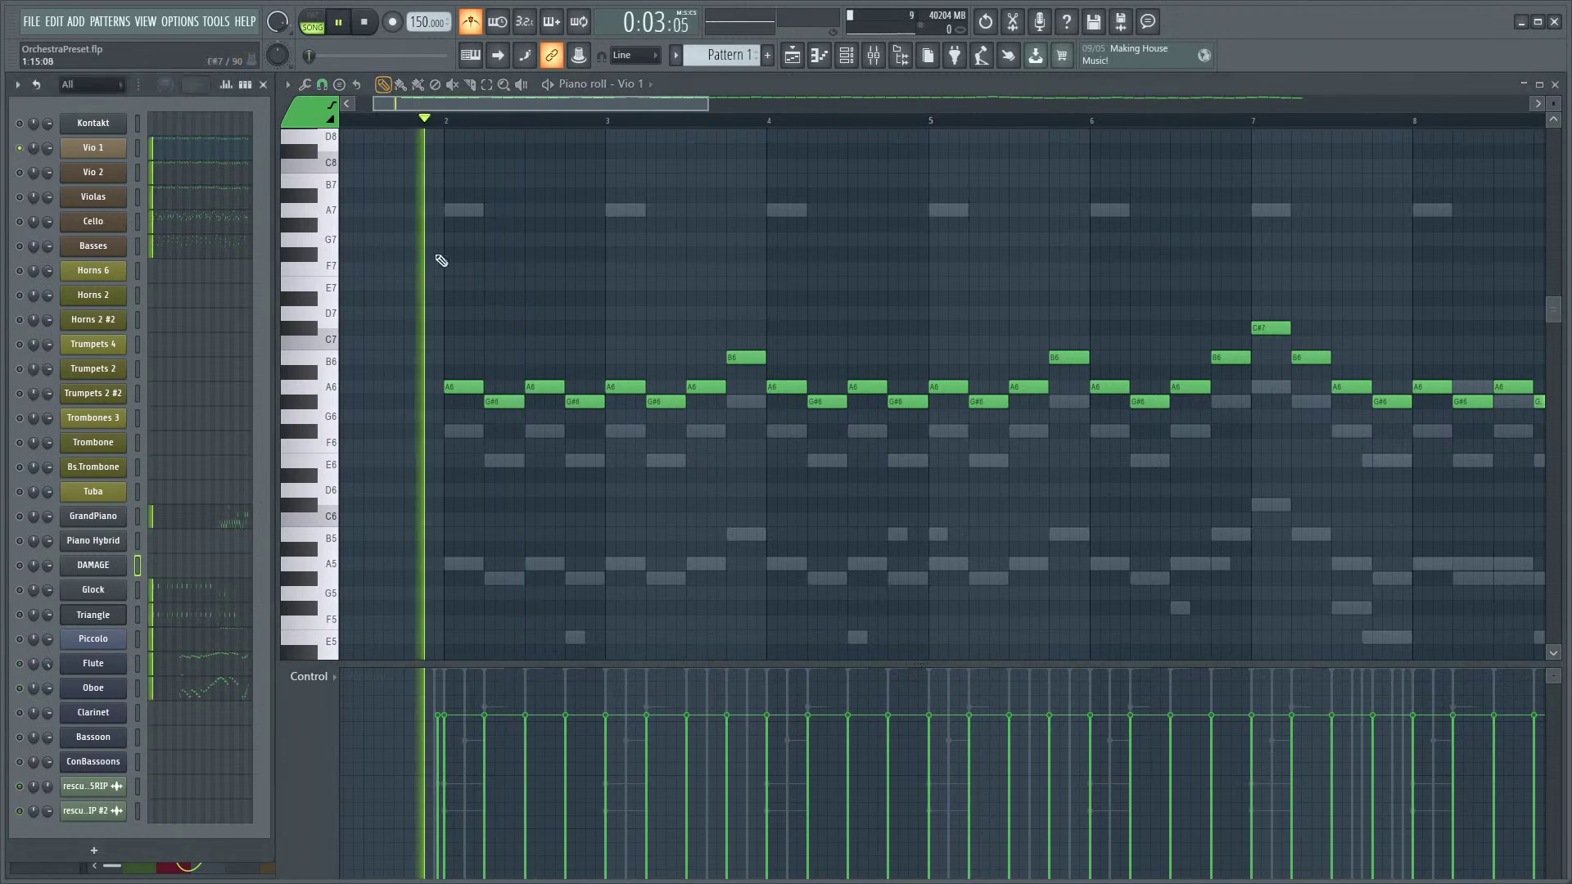
key(space)
key(ctrl+s)
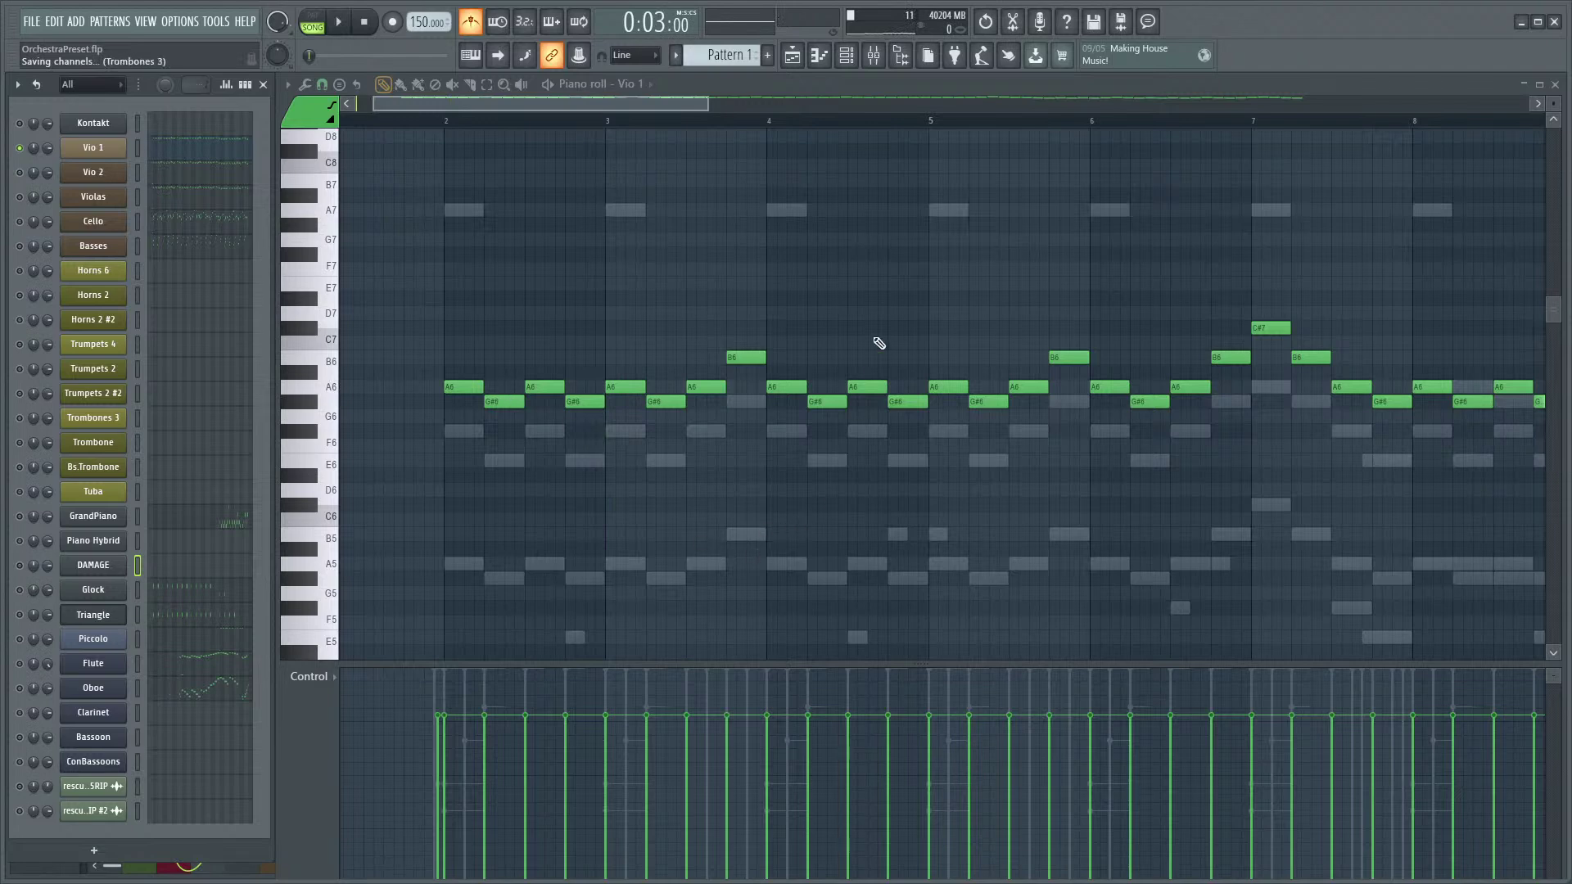
scroll(1067, 428, down, 1)
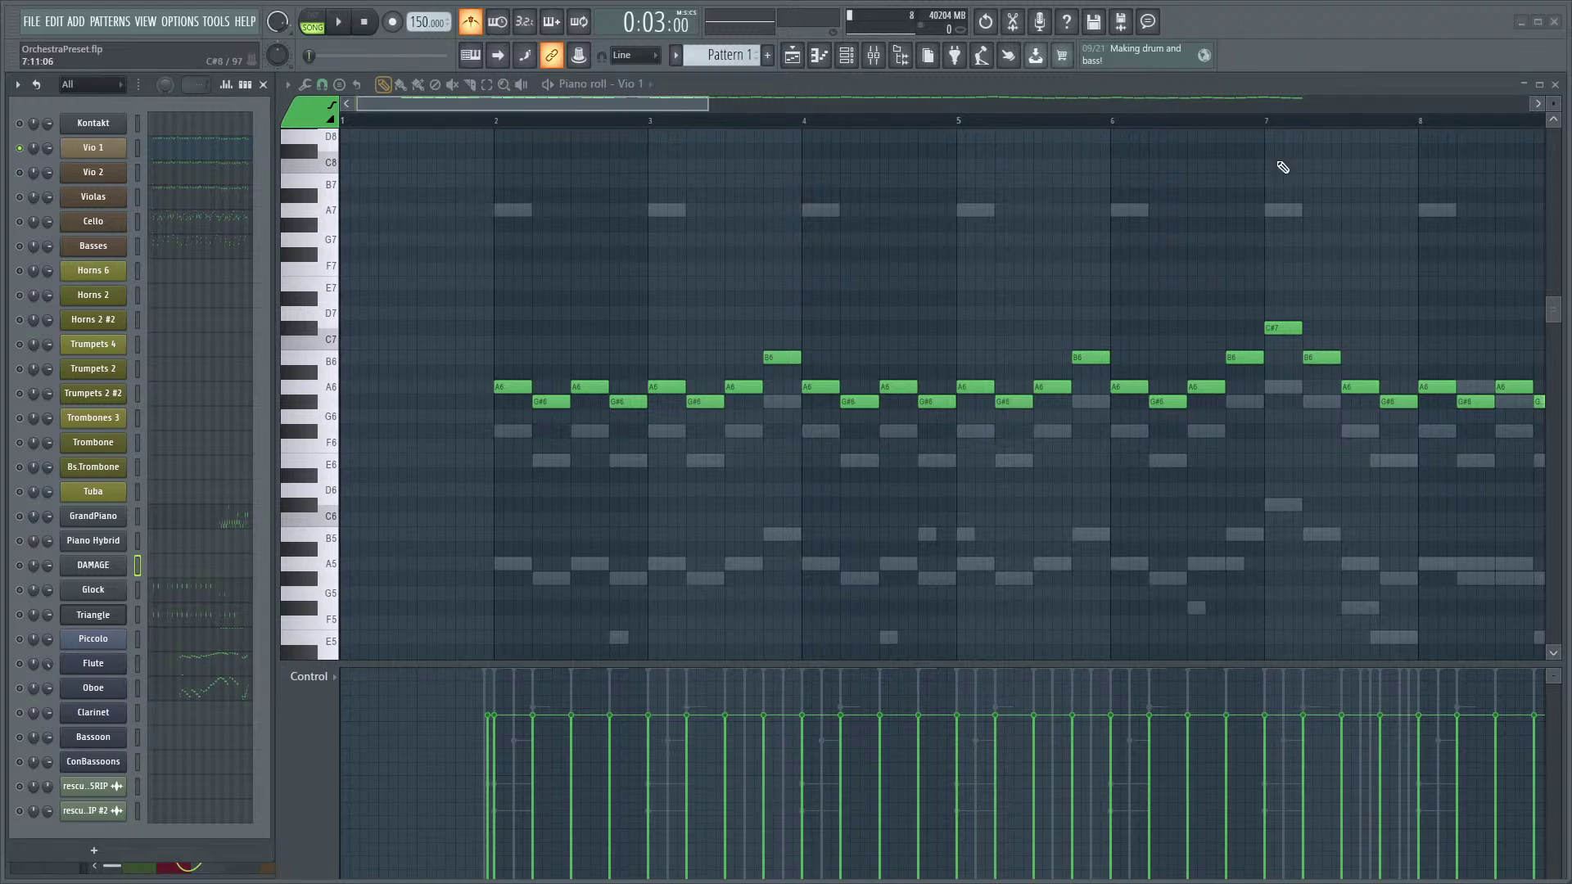
scroll(798, 262, down, 2)
scroll(798, 262, down, 3)
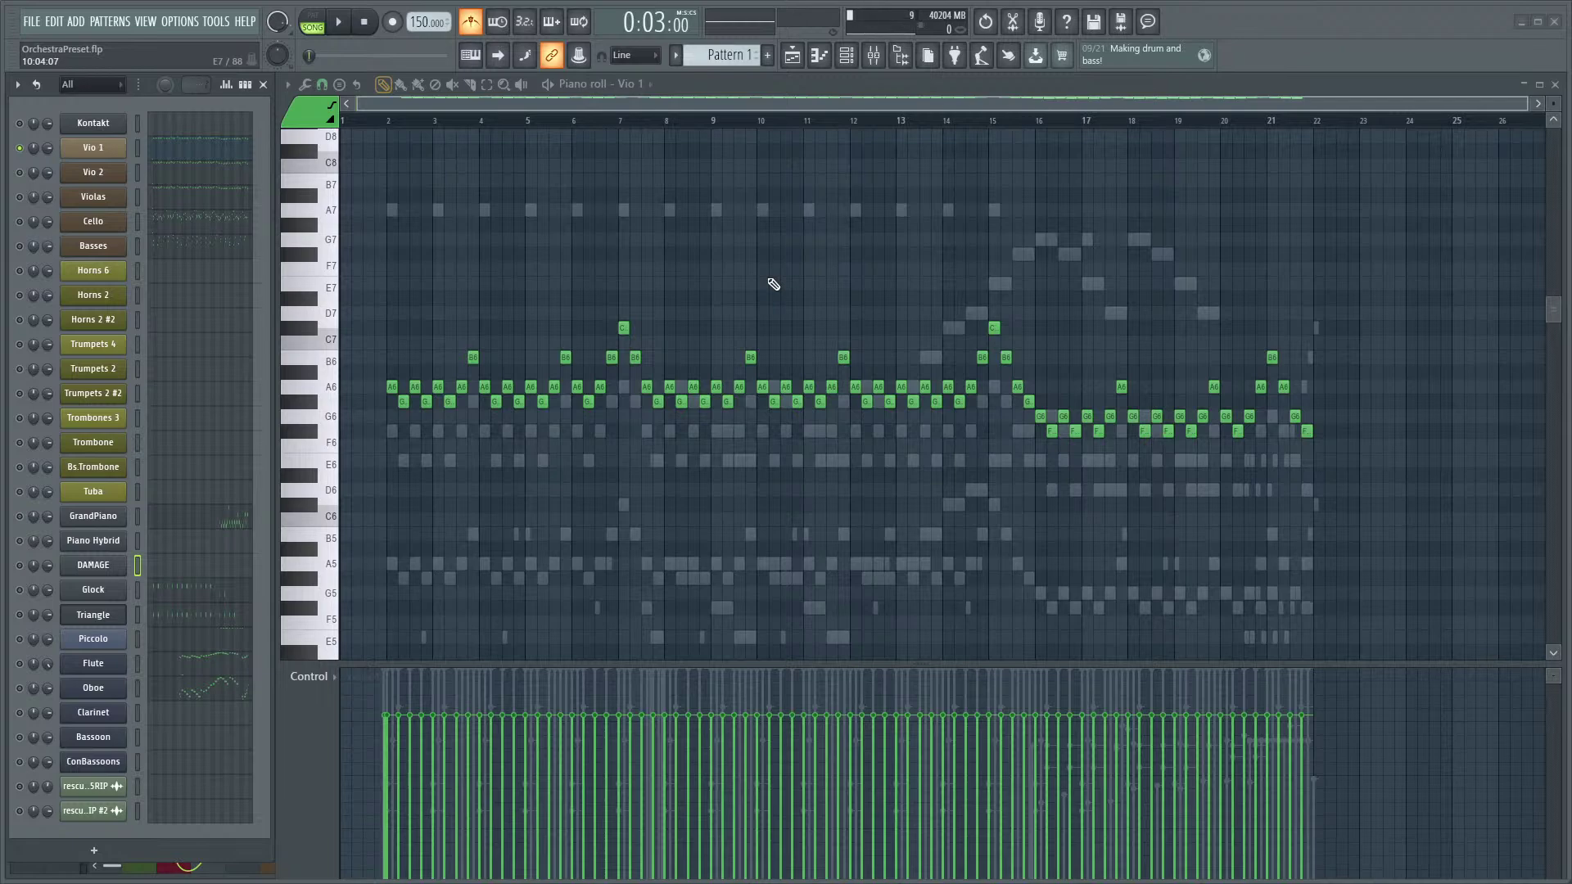
scroll(527, 439, down, 2)
scroll(649, 502, up, 2)
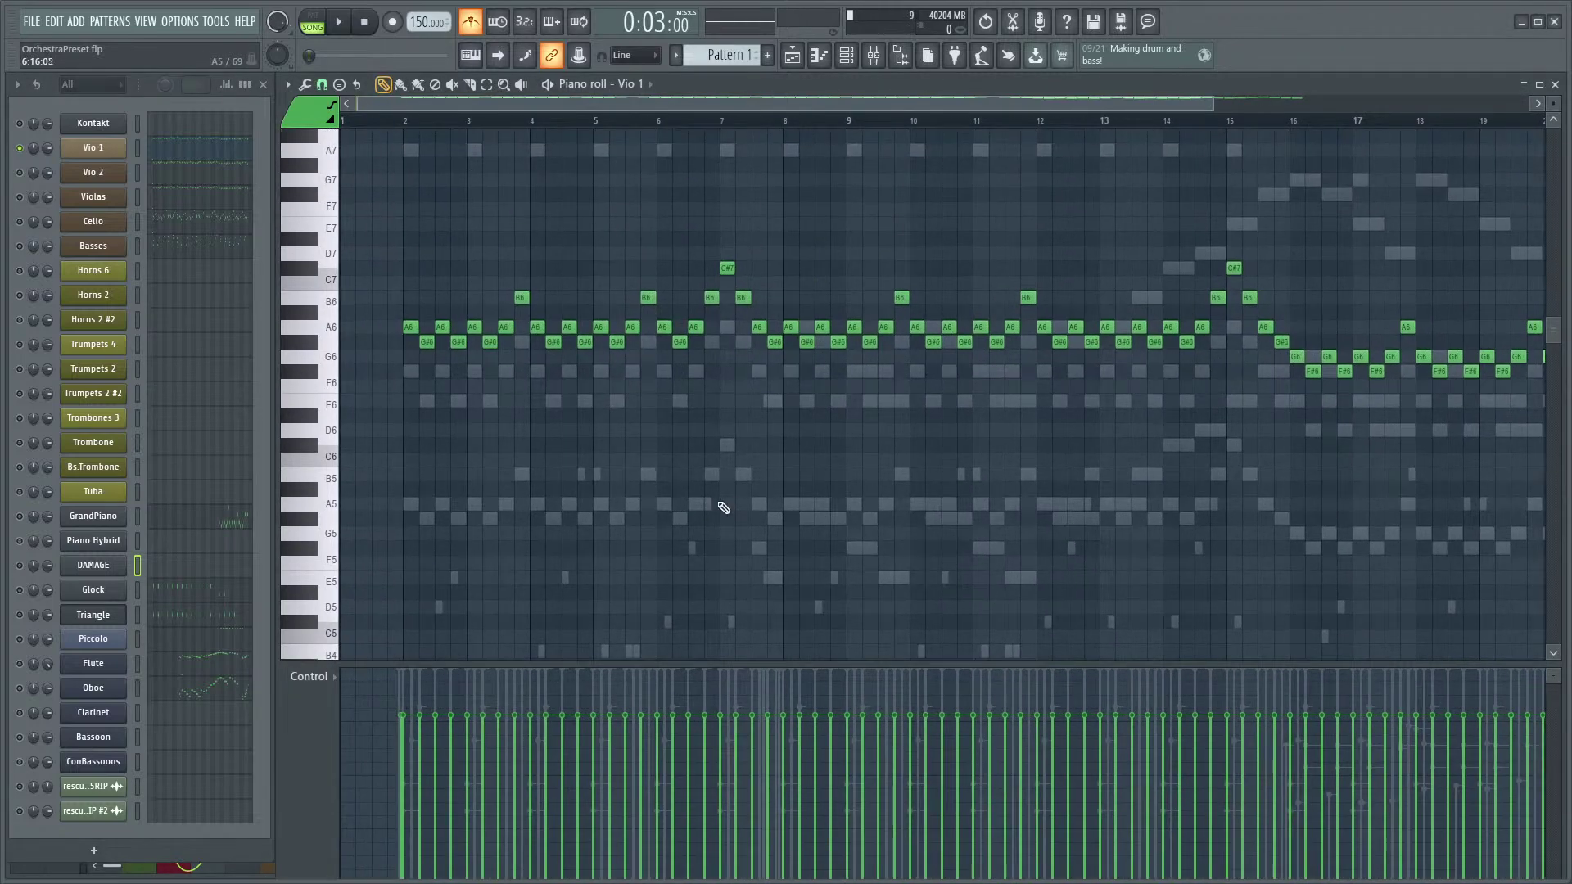
scroll(843, 494, down, 2)
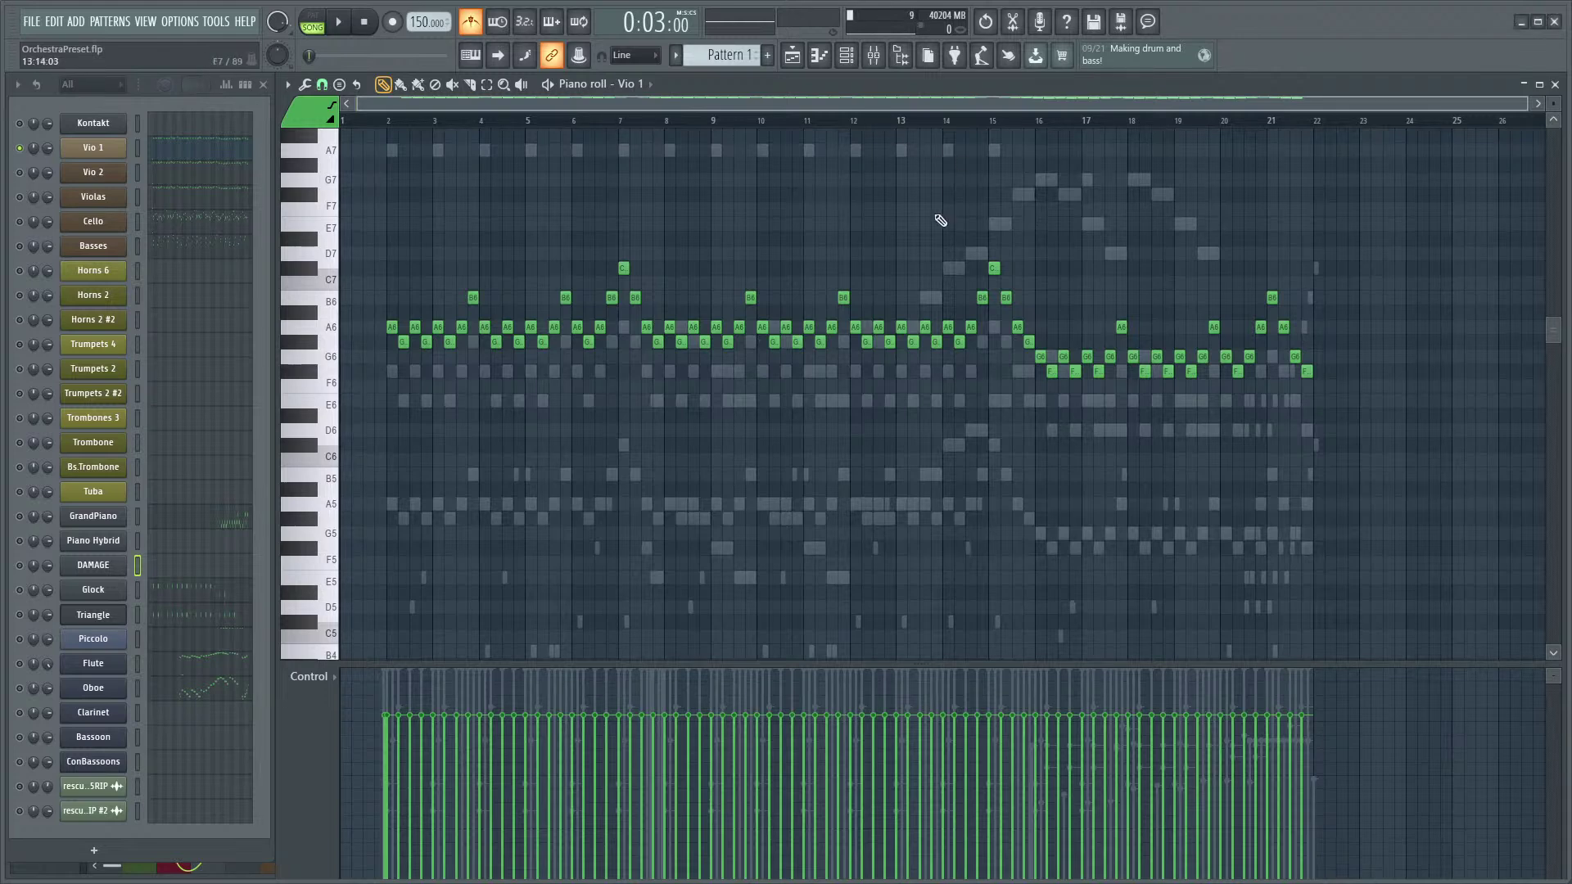
- Play back the opening bars of the Vio 1 melody with the metronome running, and stop
scroll(1063, 440, up, 3)
key(space)
scroll(596, 274, down, 3)
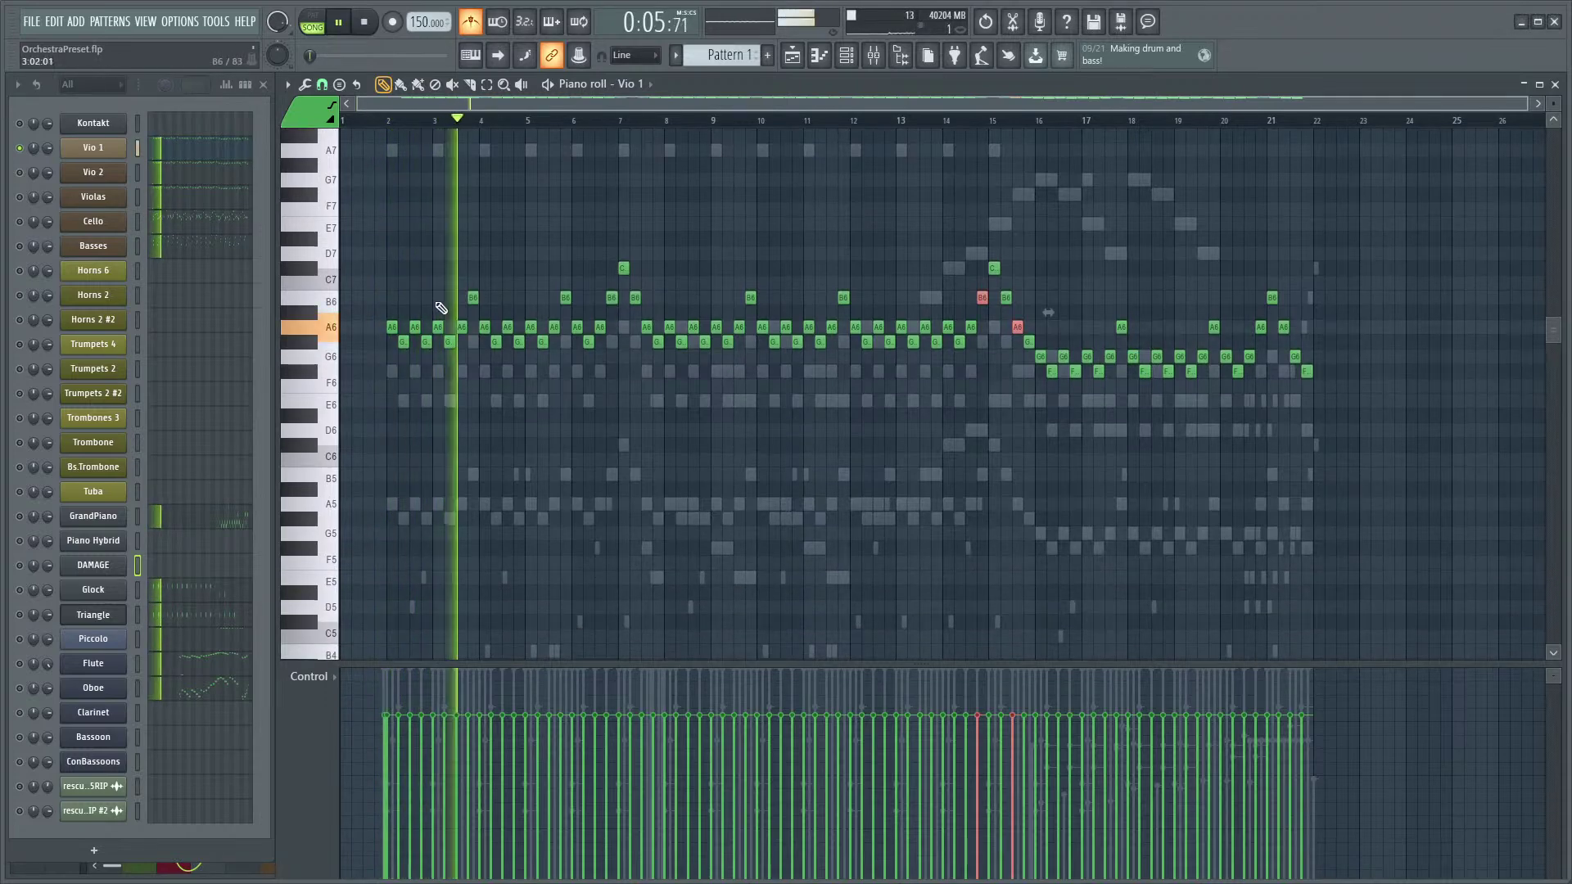
scroll(382, 409, up, 2)
scroll(382, 409, up, 3)
key(space)
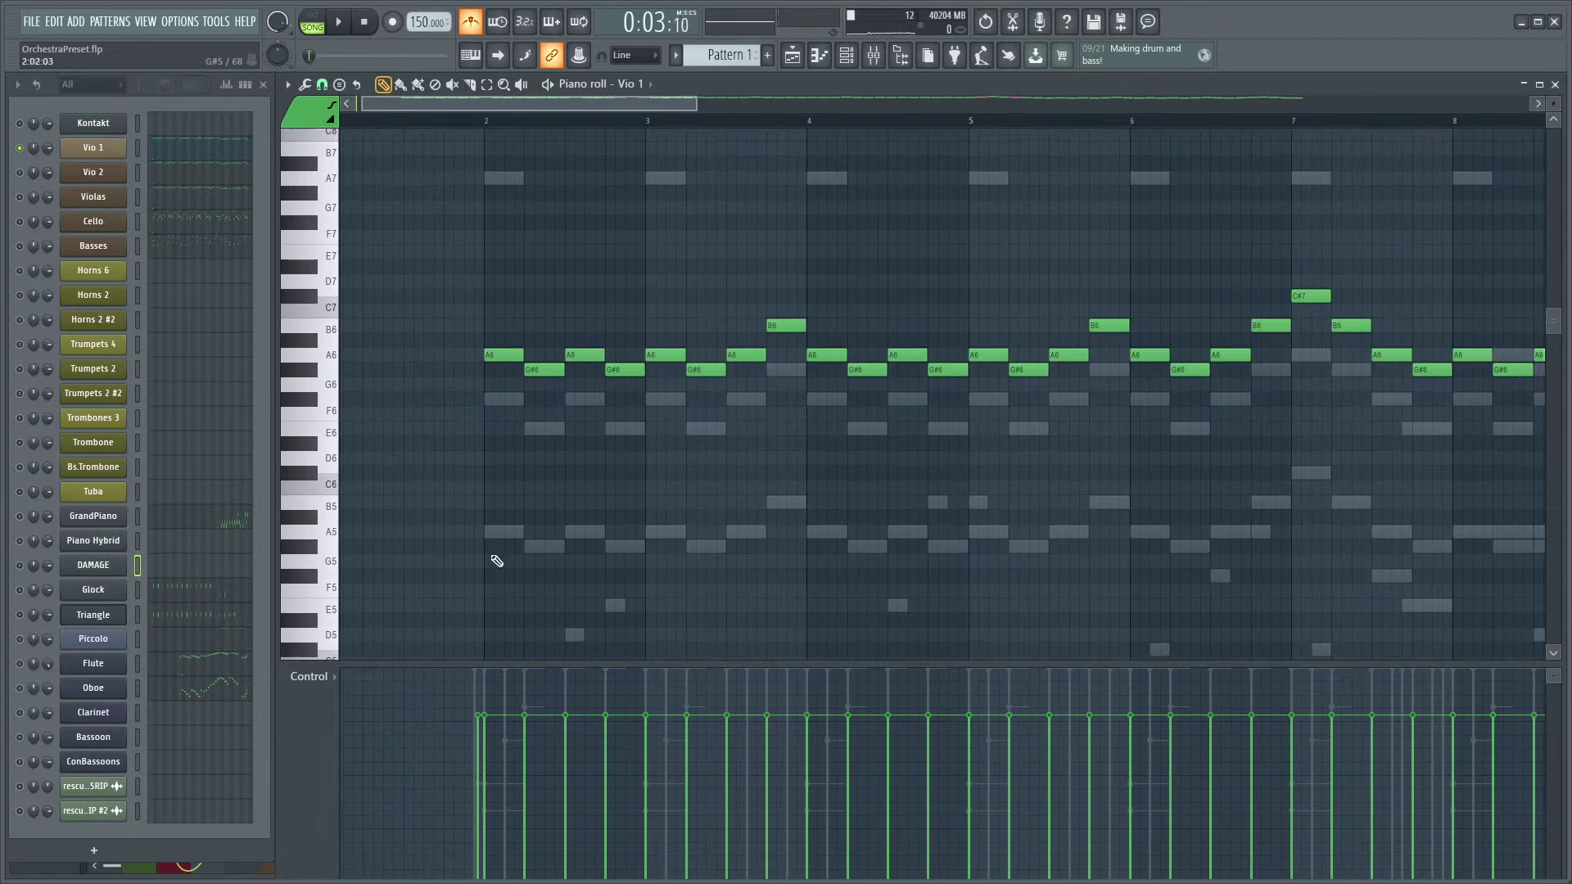
- Select the Vio 1 channel, set the playback start at the beginning of bar 2 and audition its first notes
click(138, 147)
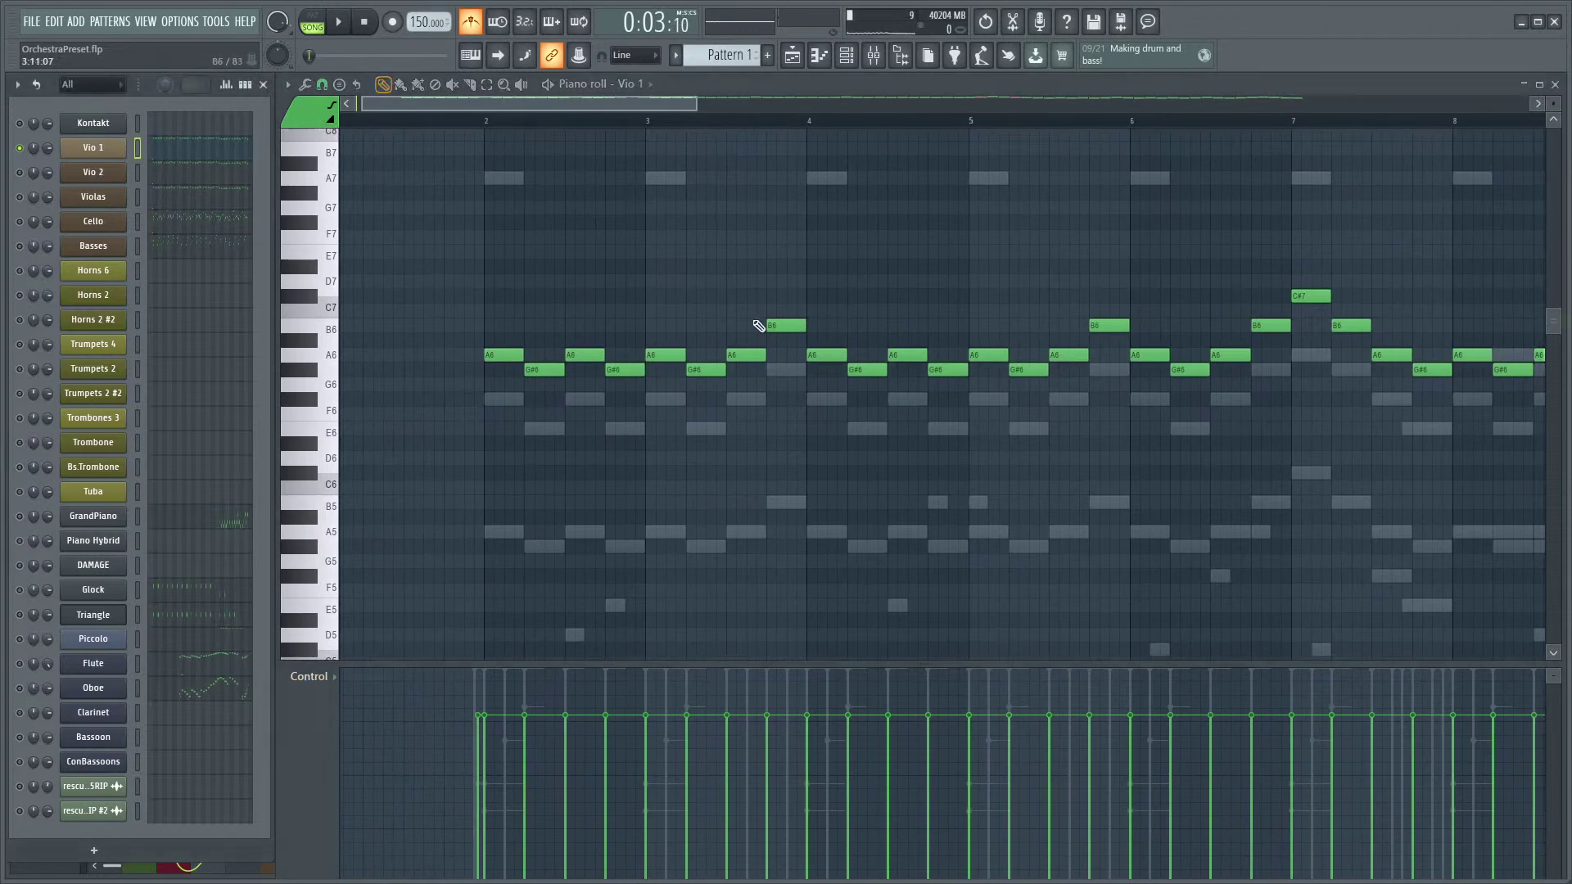
click(491, 117)
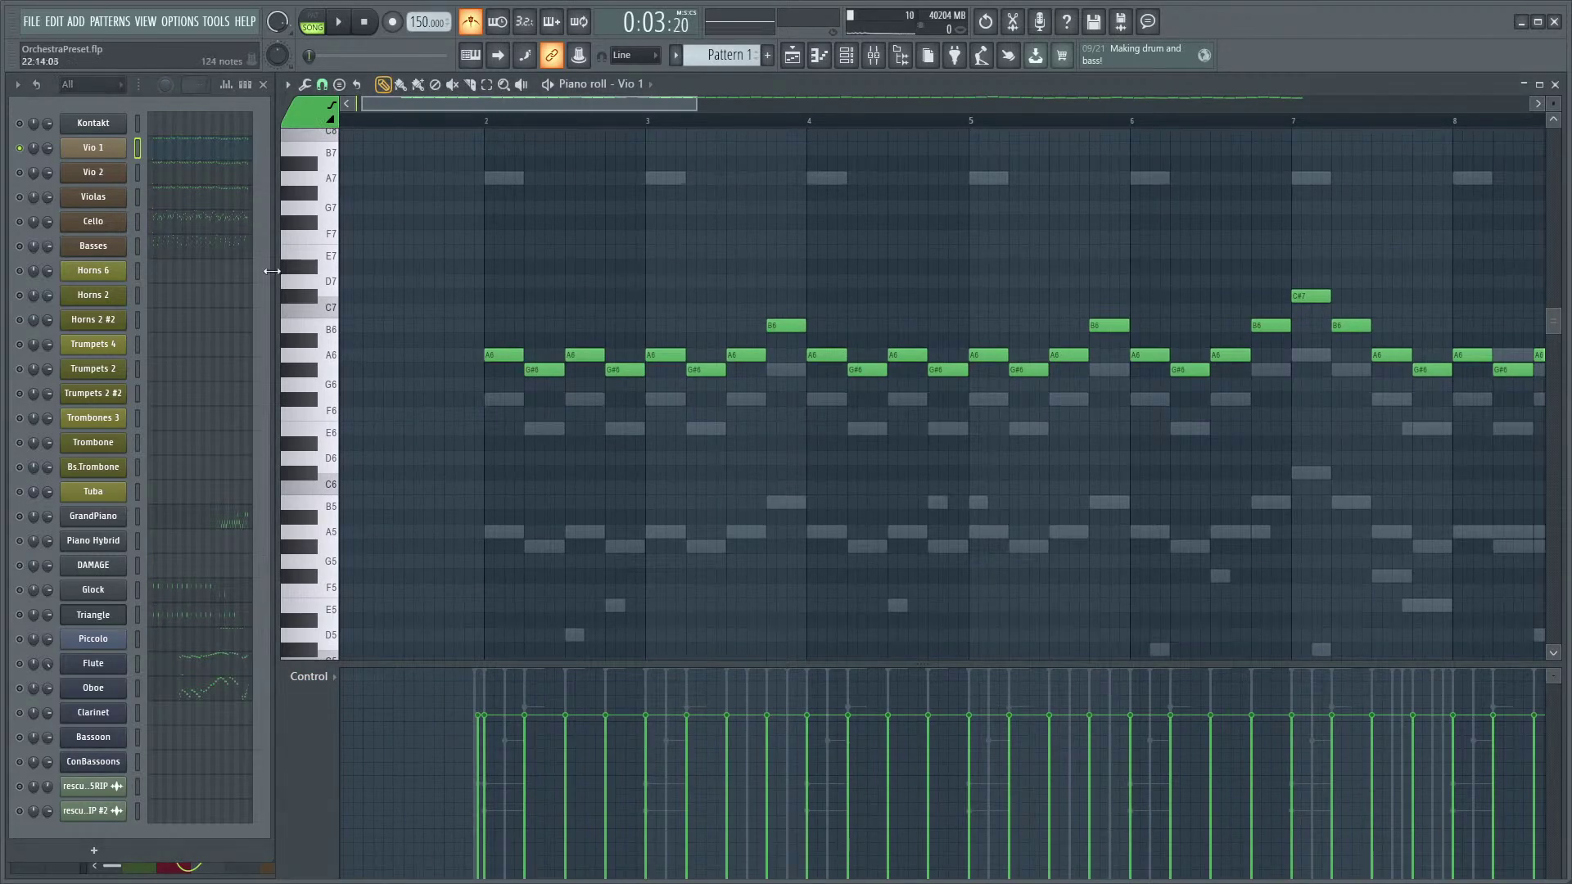
key(space)
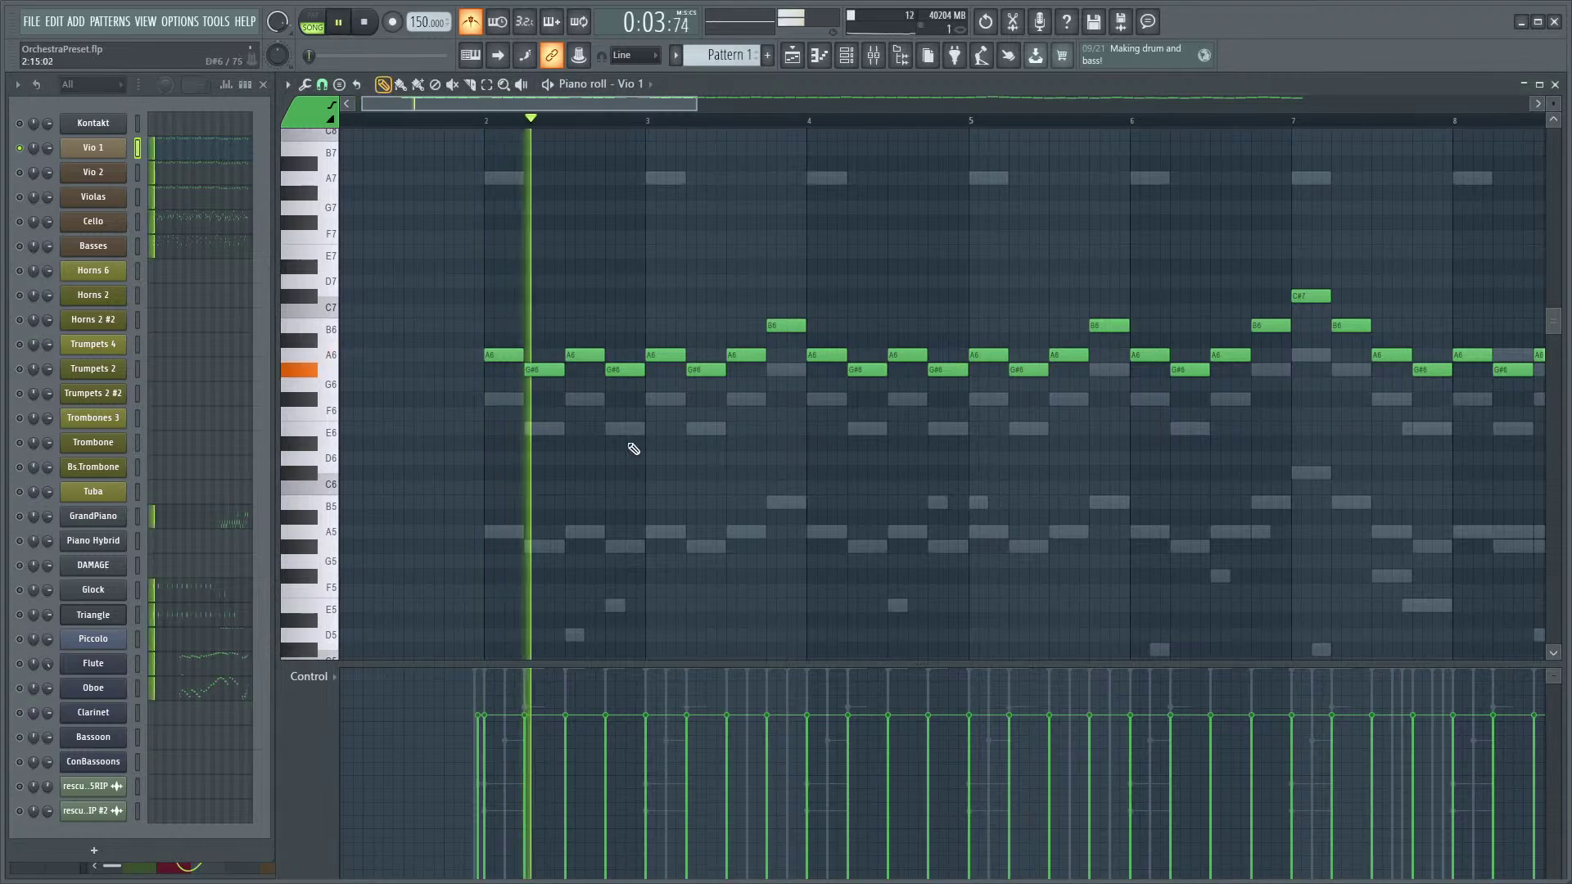
key(space)
- Unmute the rescue_cat_NovSRIP audio clip and play it together with the Vio 1 part
key(F9)
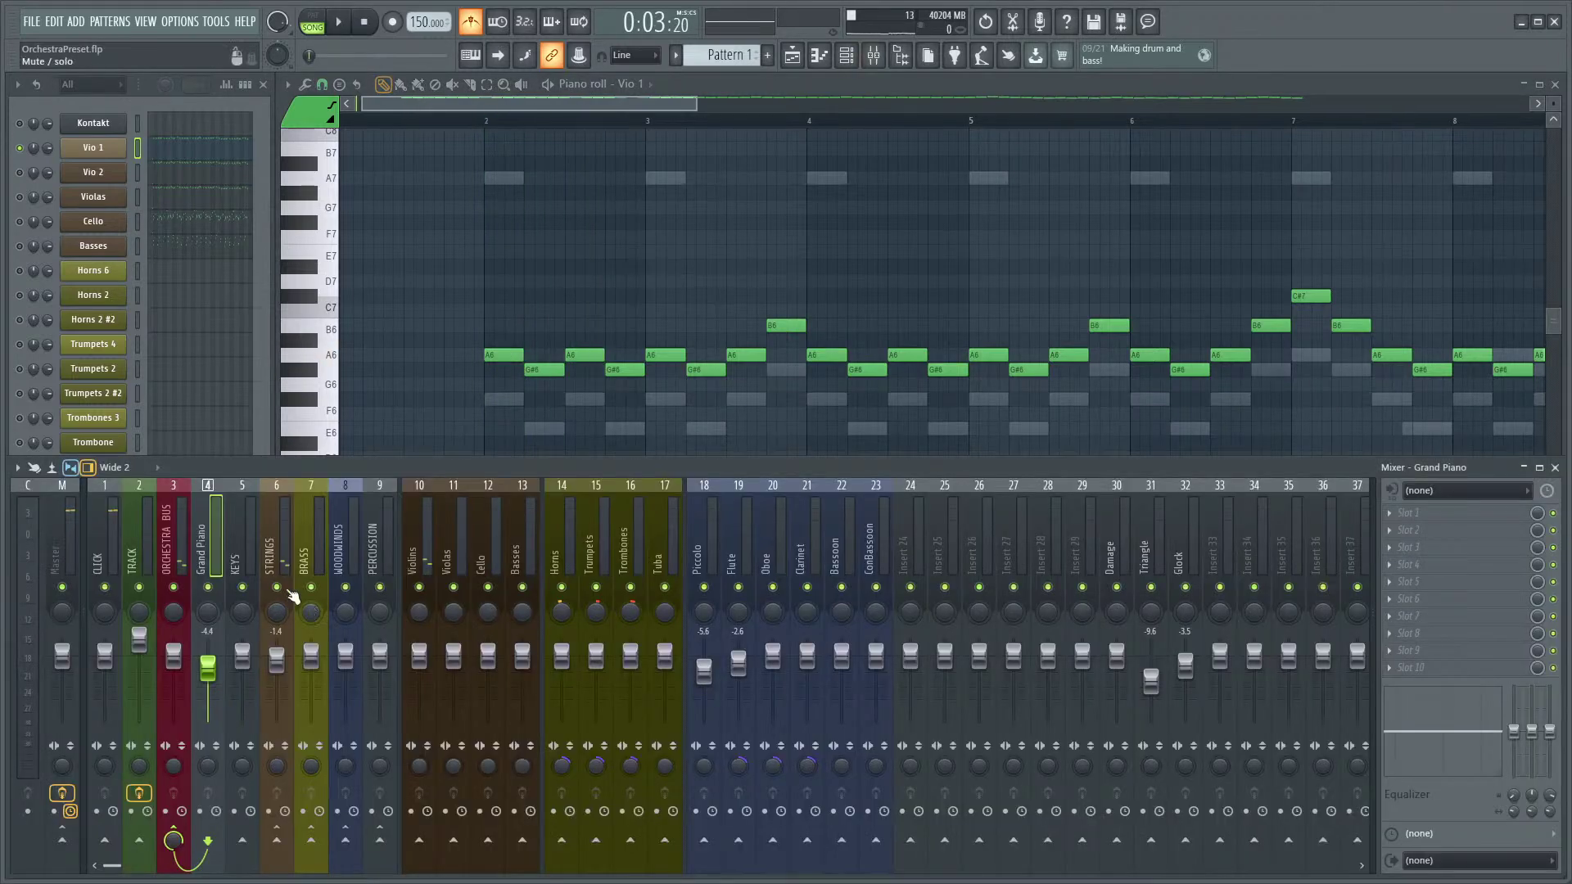
click(169, 106)
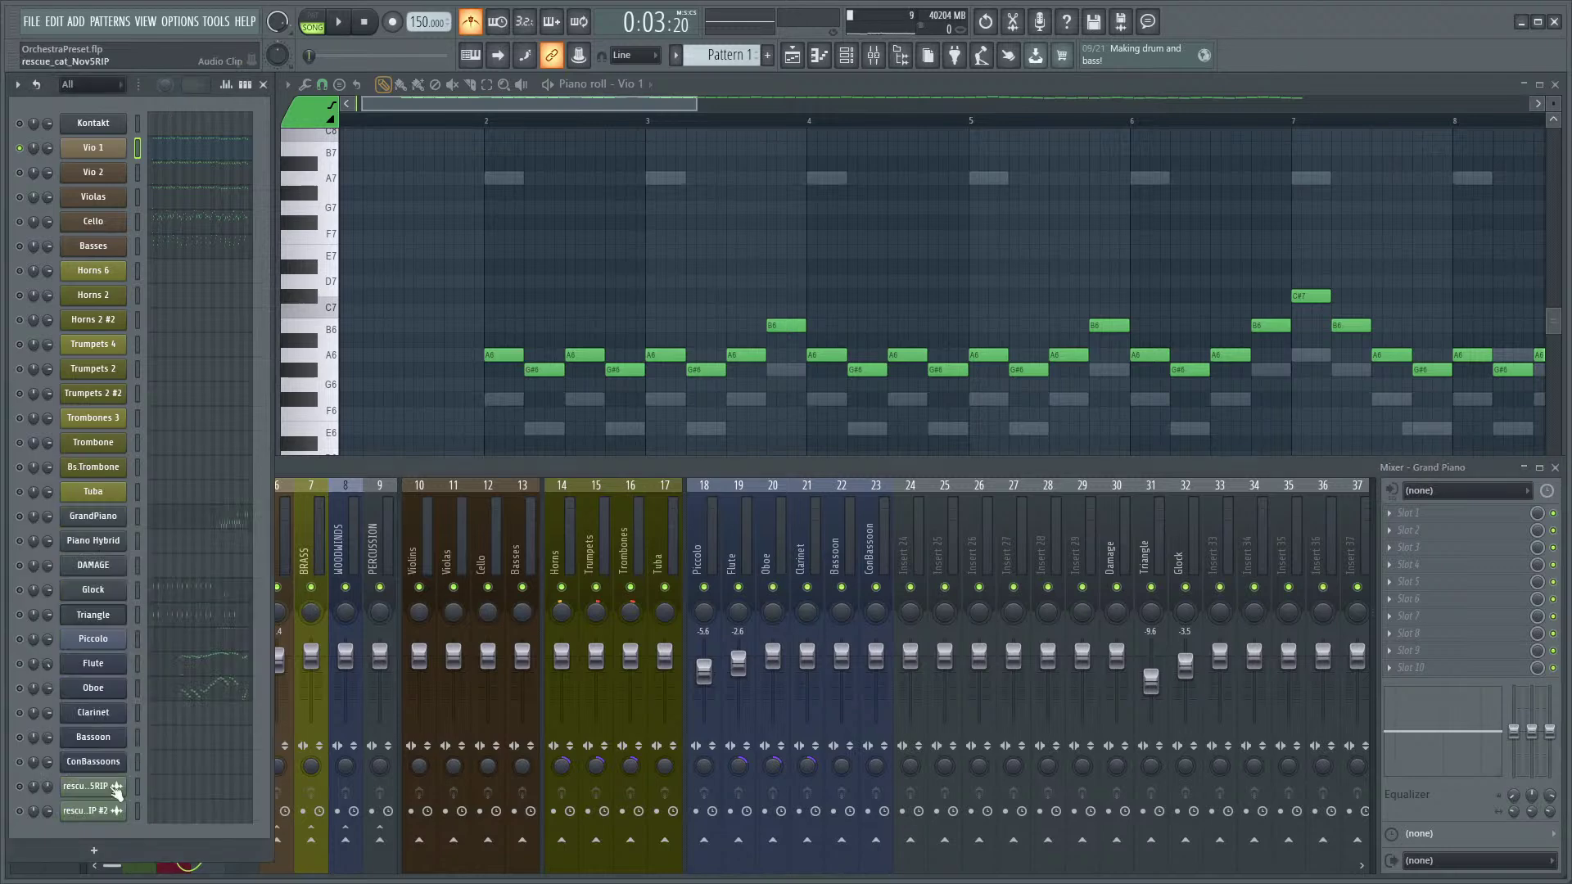
key(space)
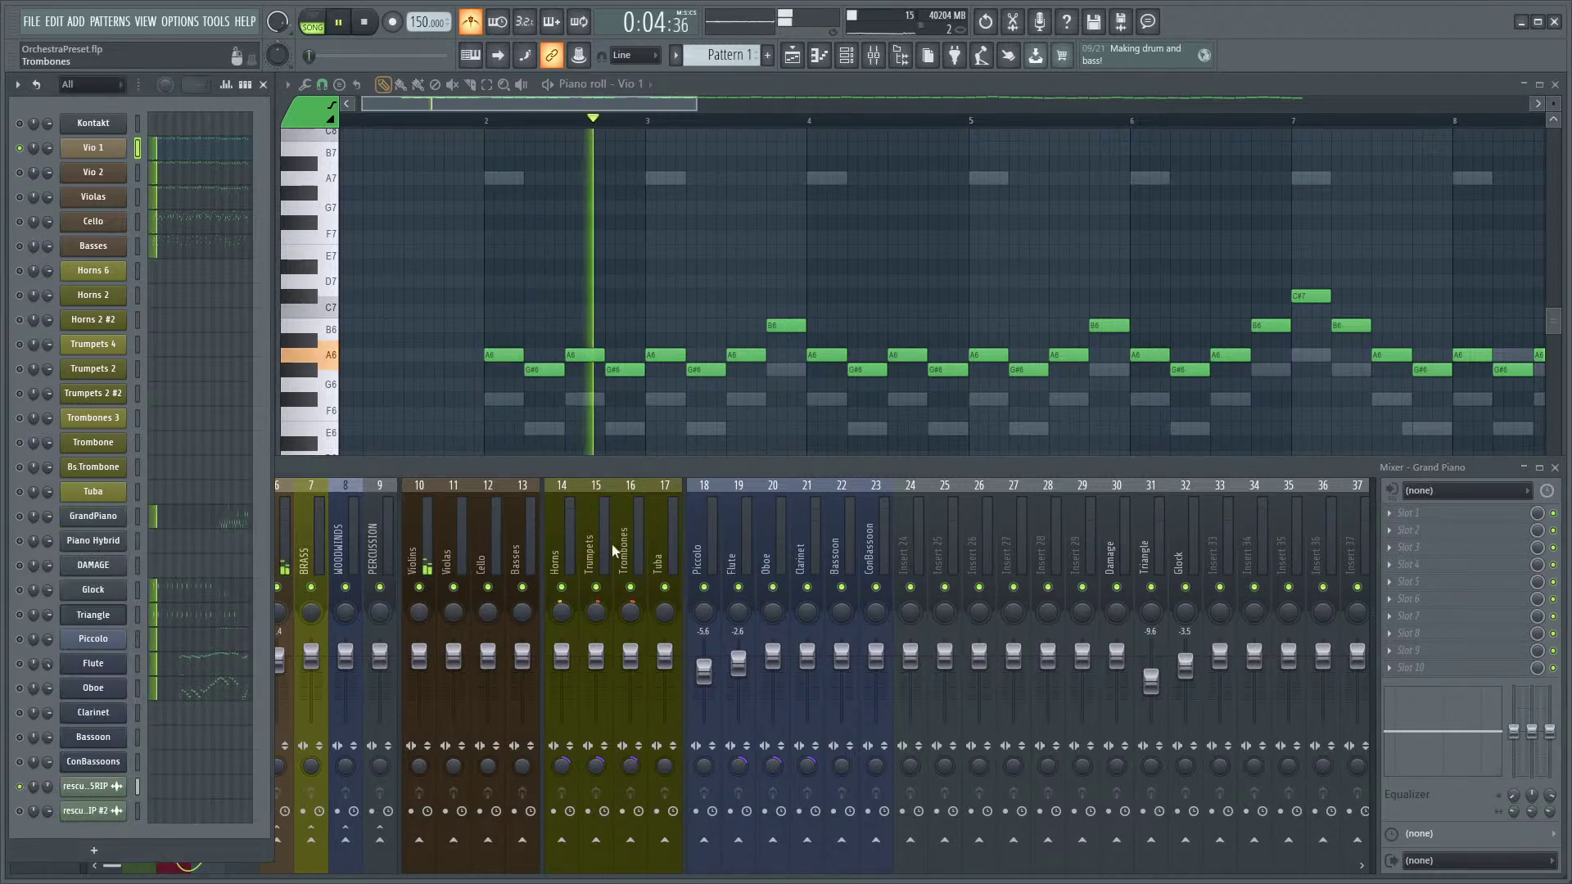
key(F9)
key(space)
- Turn off the metronome and compare Vio 1 with the reference audio clip from bar 2
key(space)
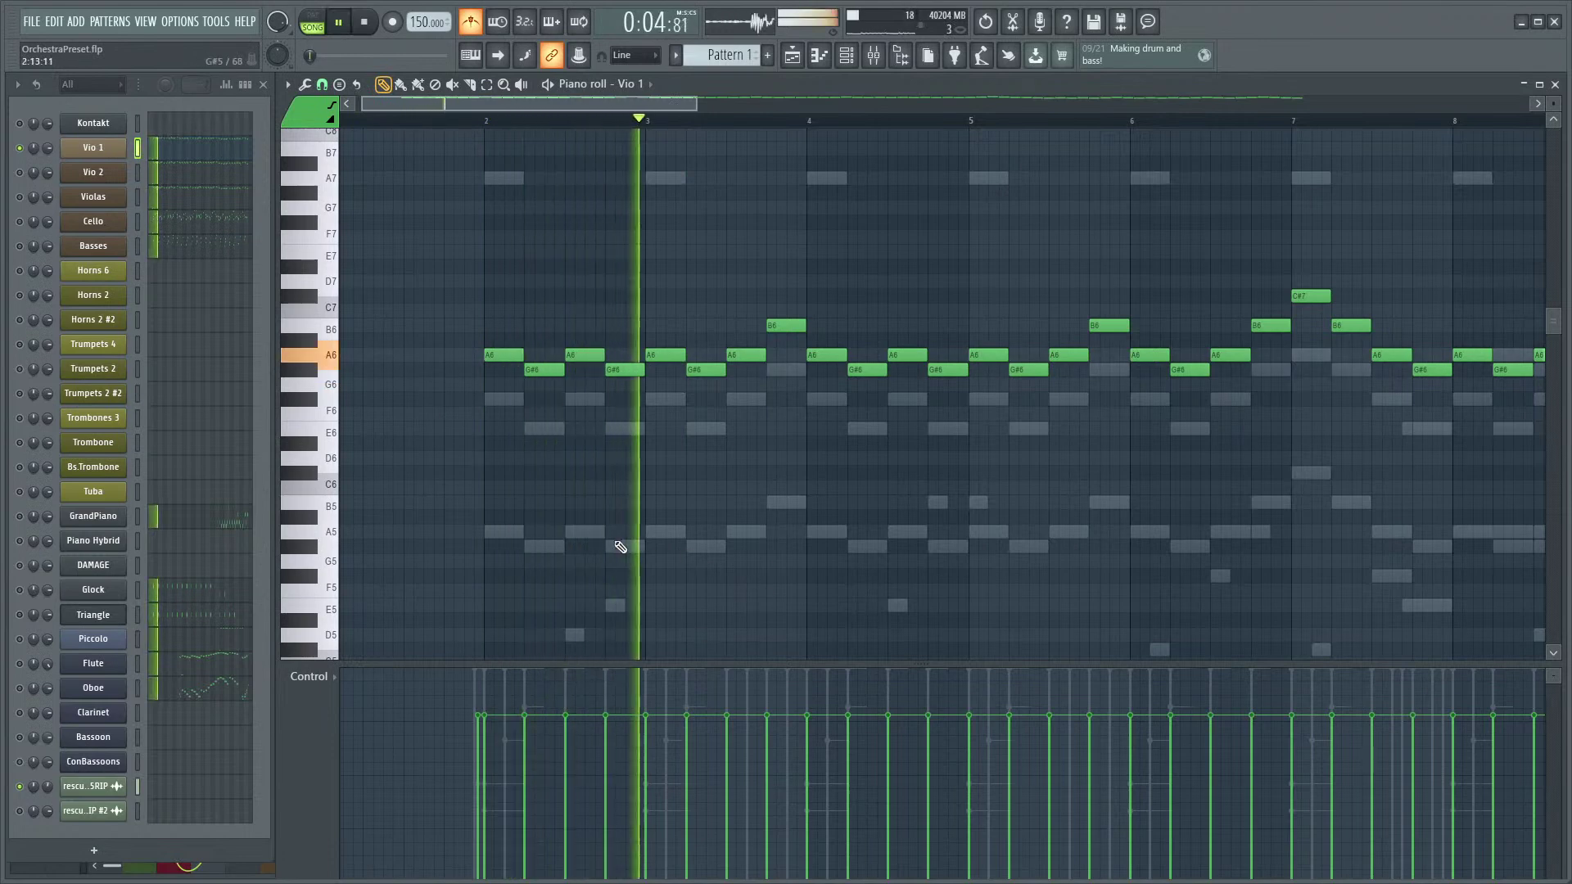
key(space)
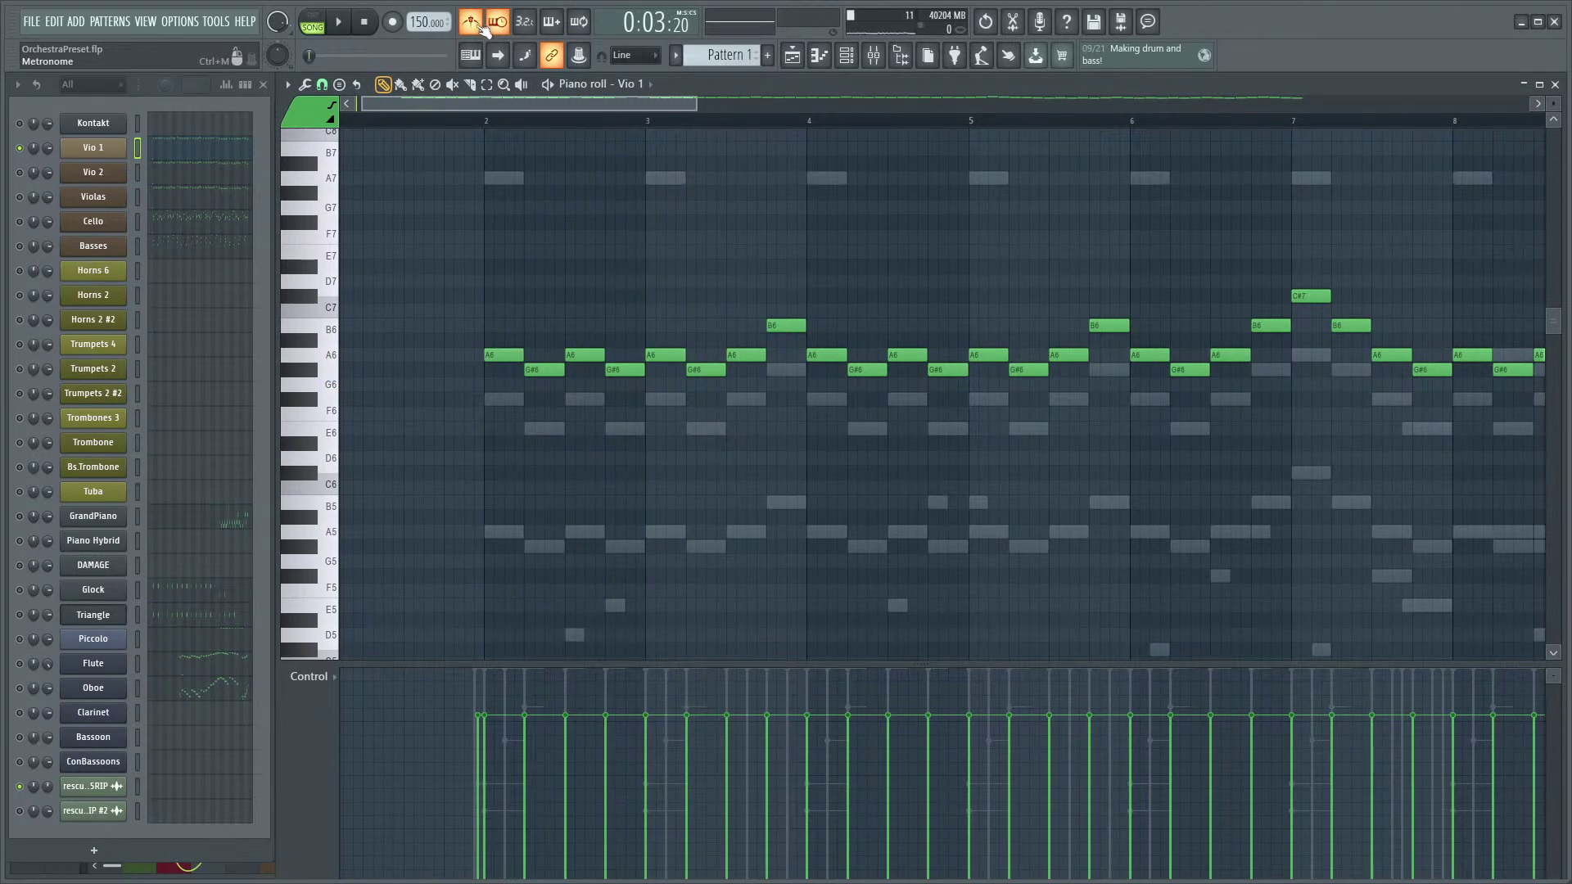
key(space)
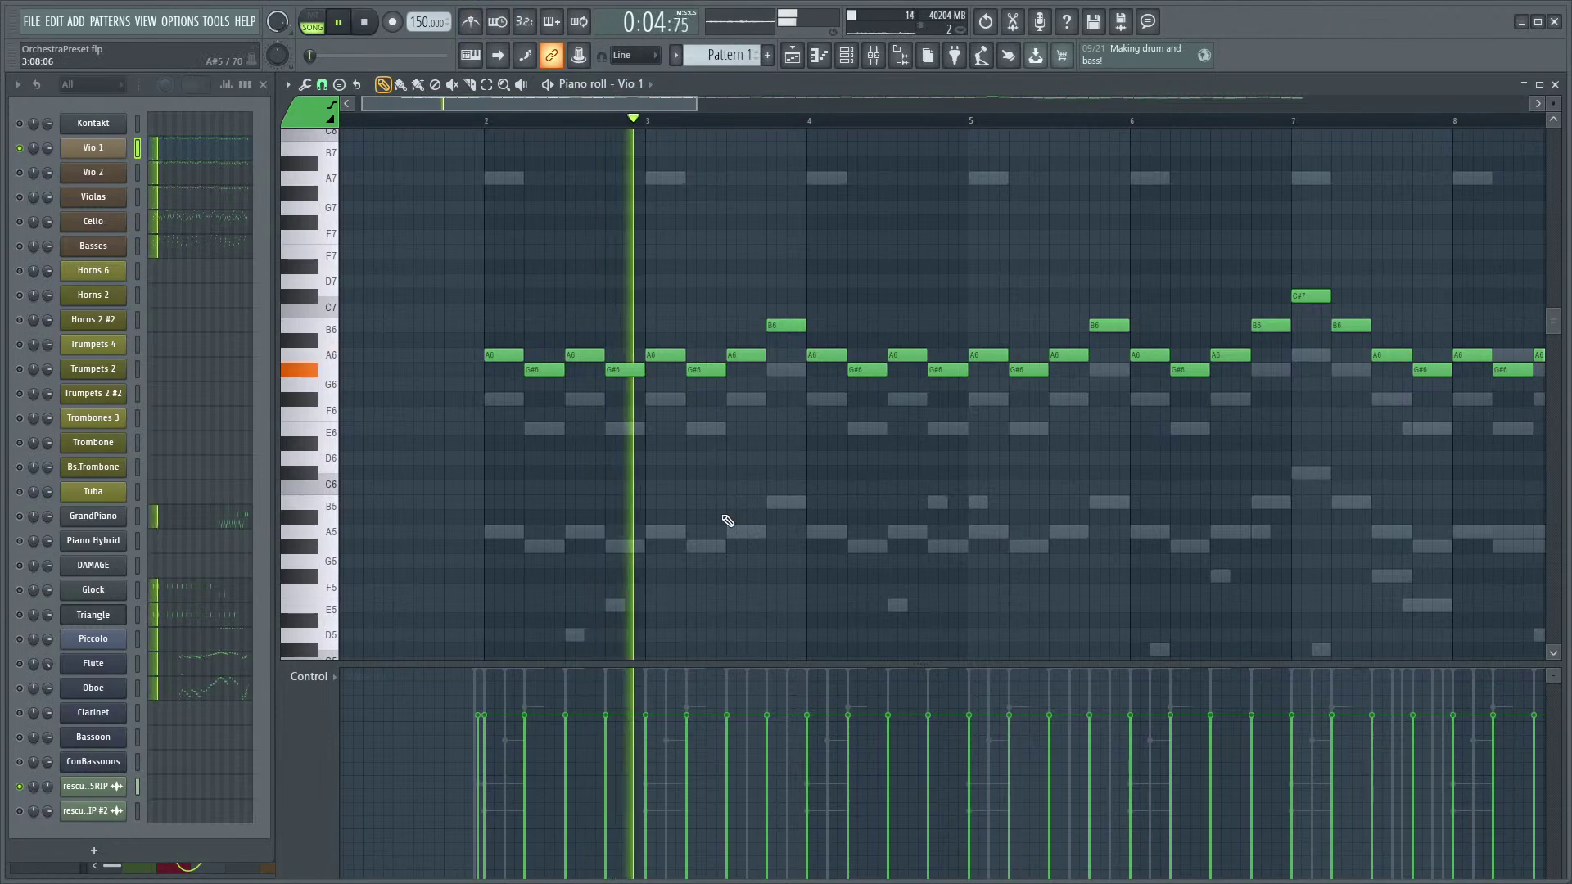
key(F9)
click(147, 101)
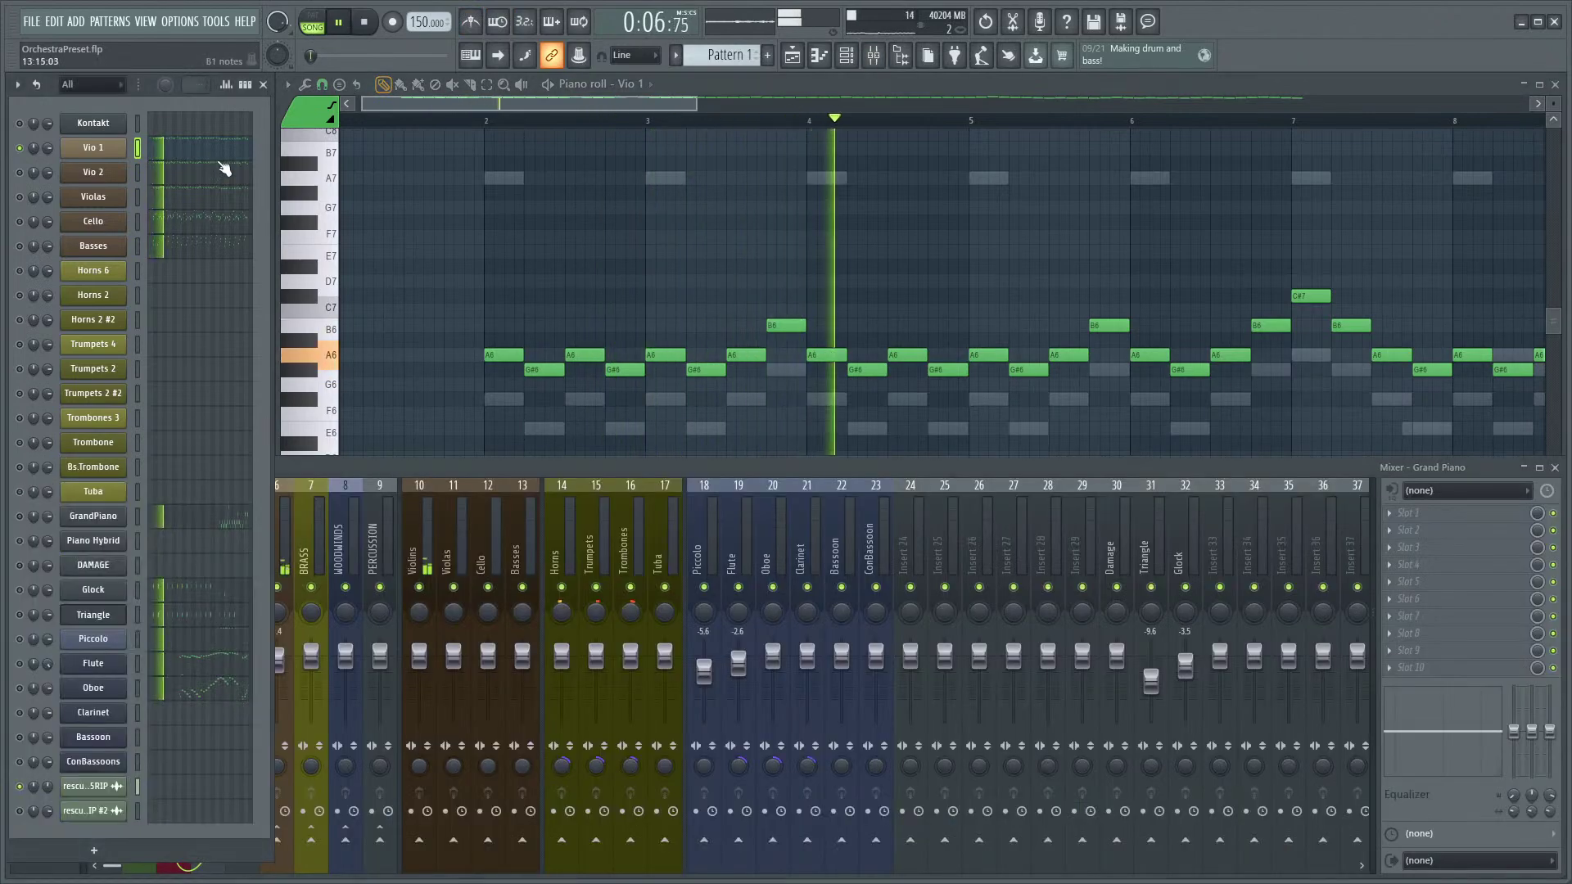
key(space)
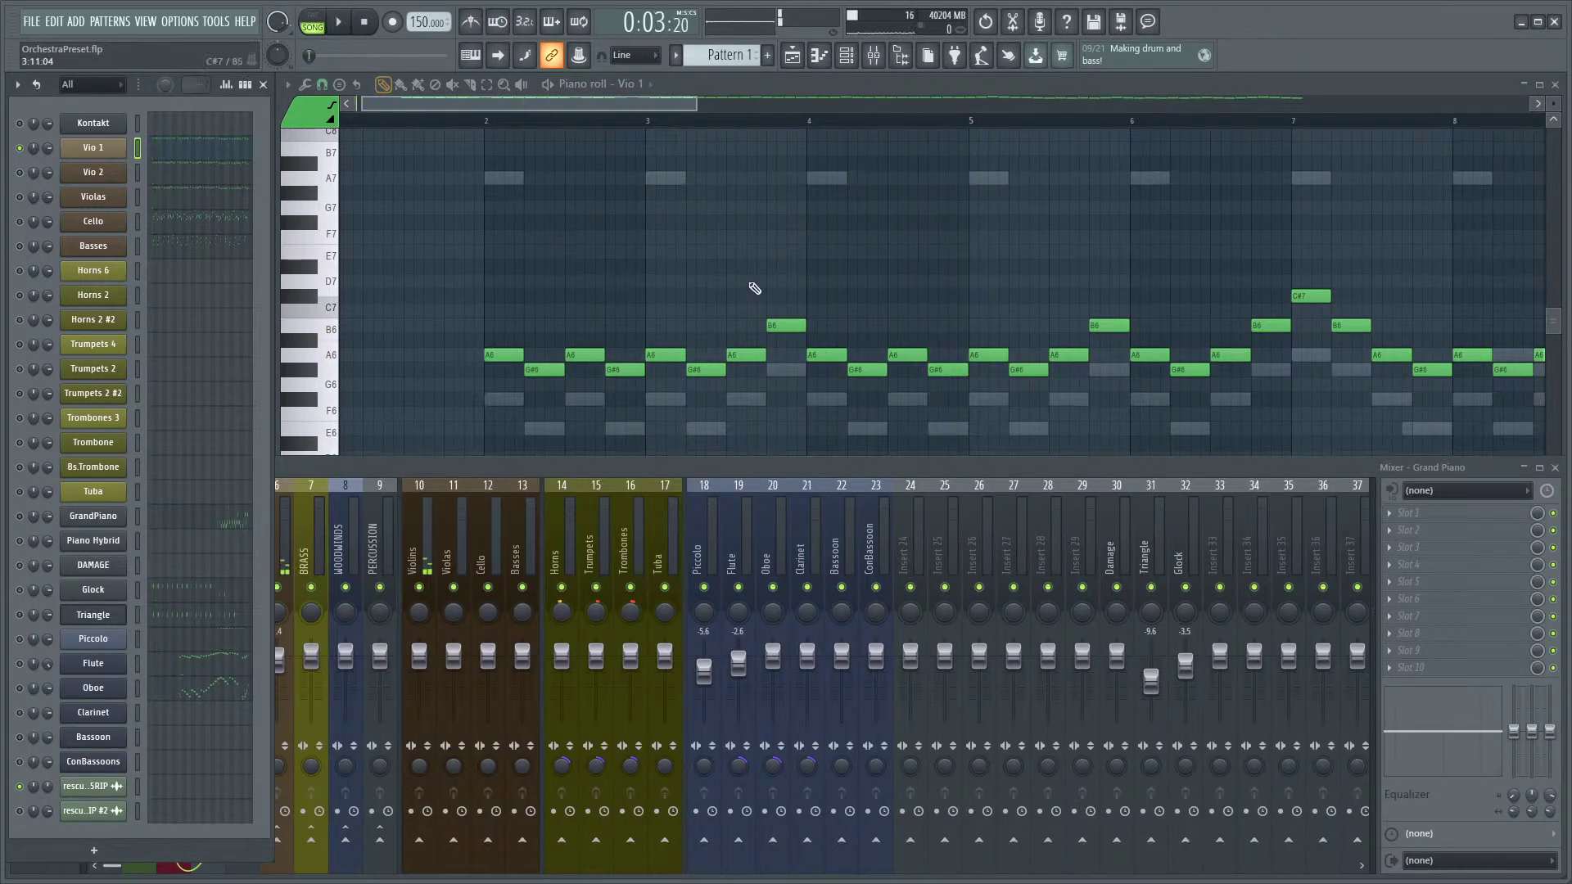
key(F9)
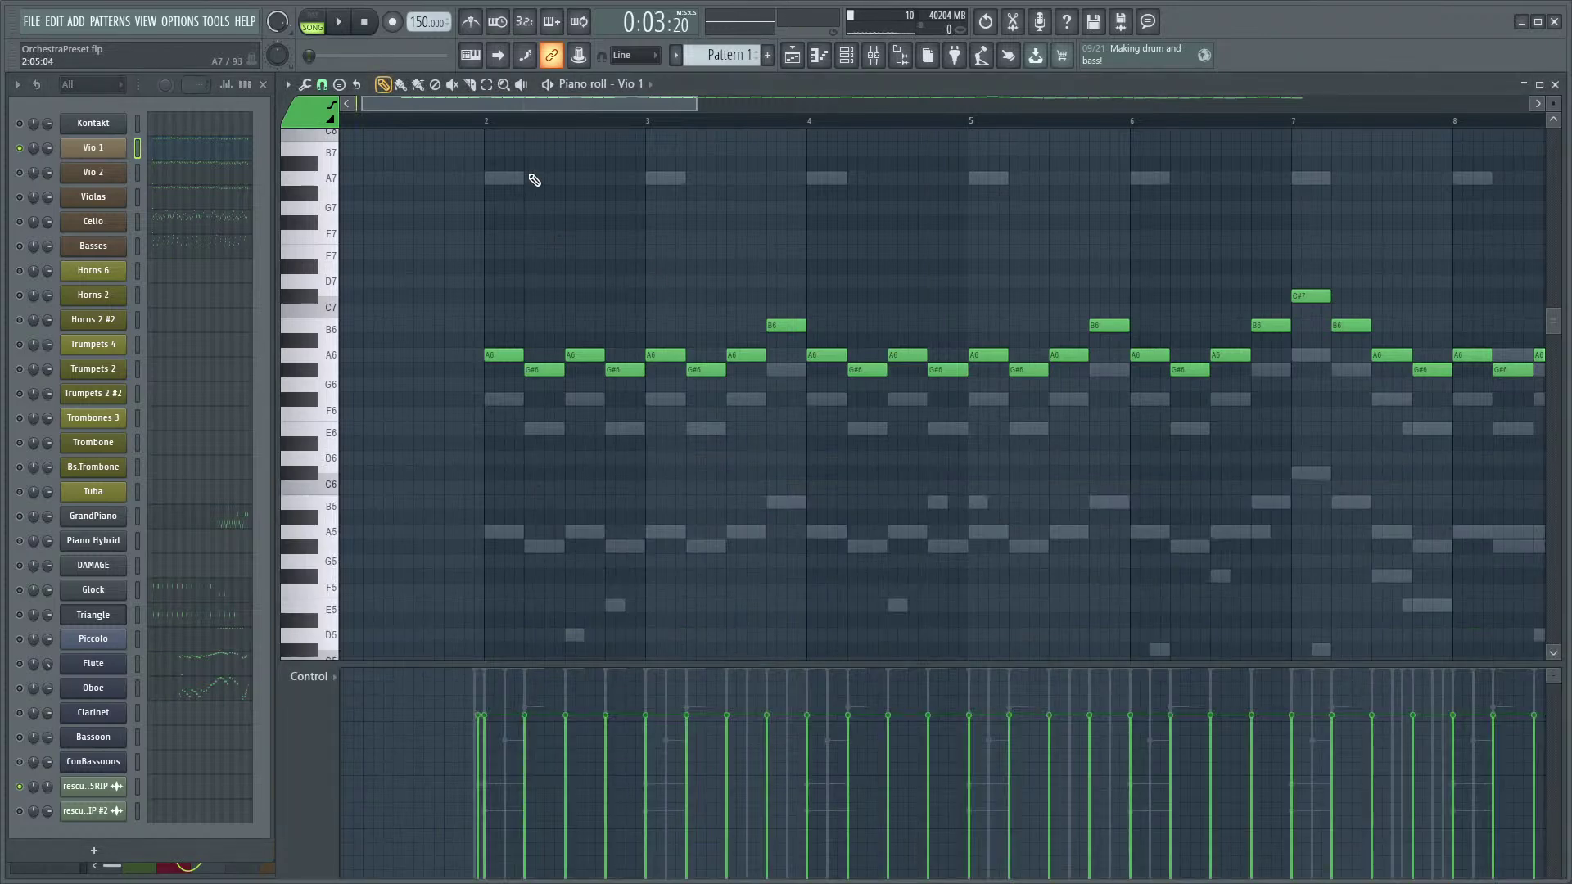
- Mute the rescue_cat_NovSRIP audio clip and play the Vio 1 part alone
key(F9)
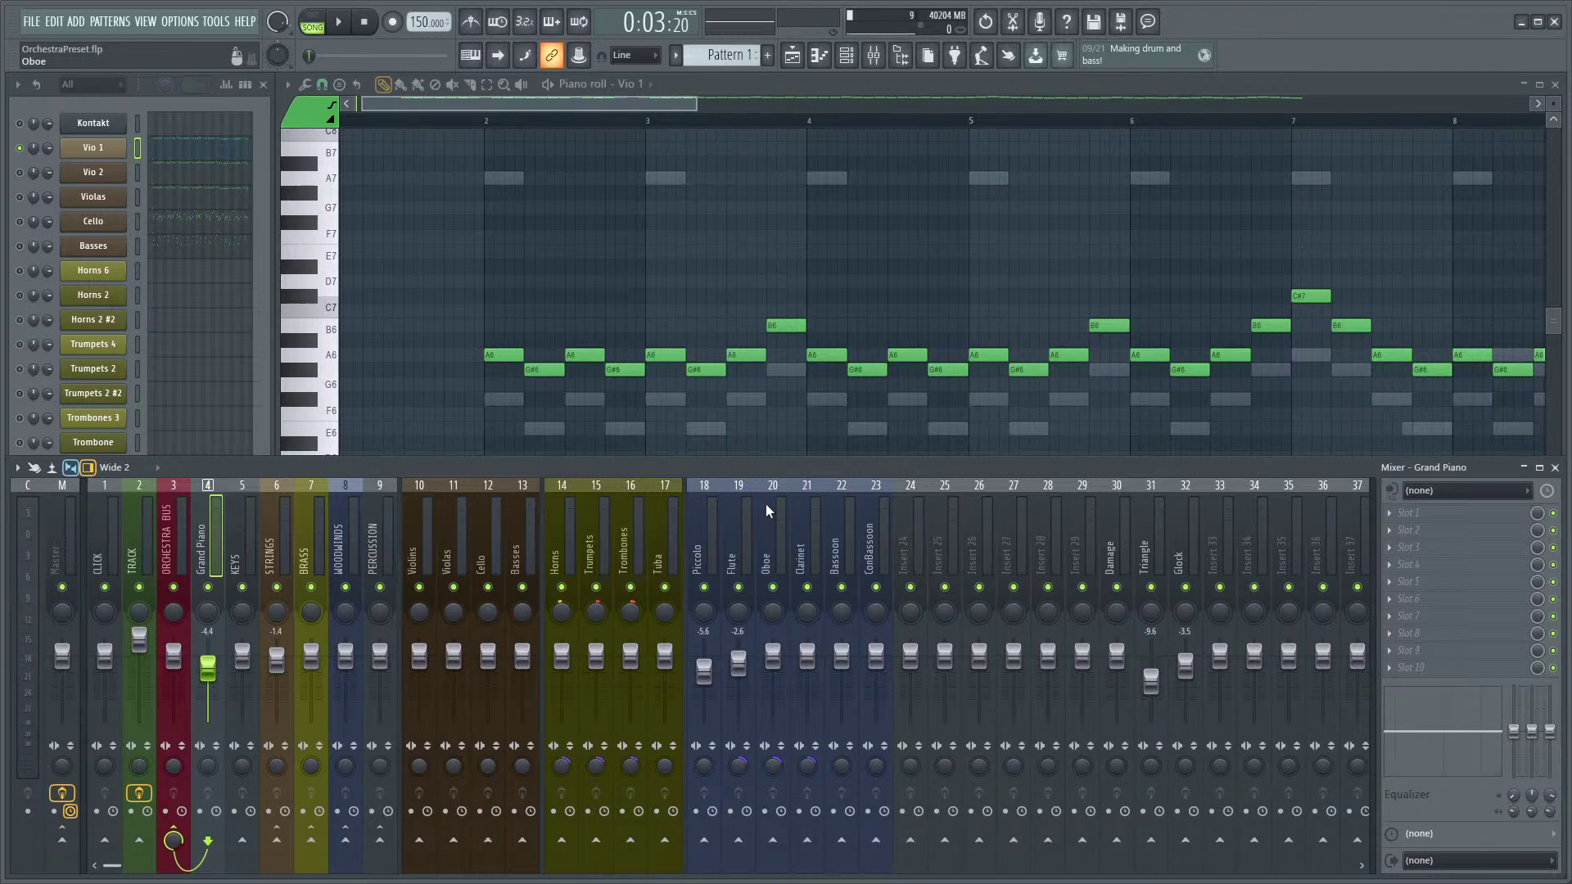
click(544, 109)
key(space)
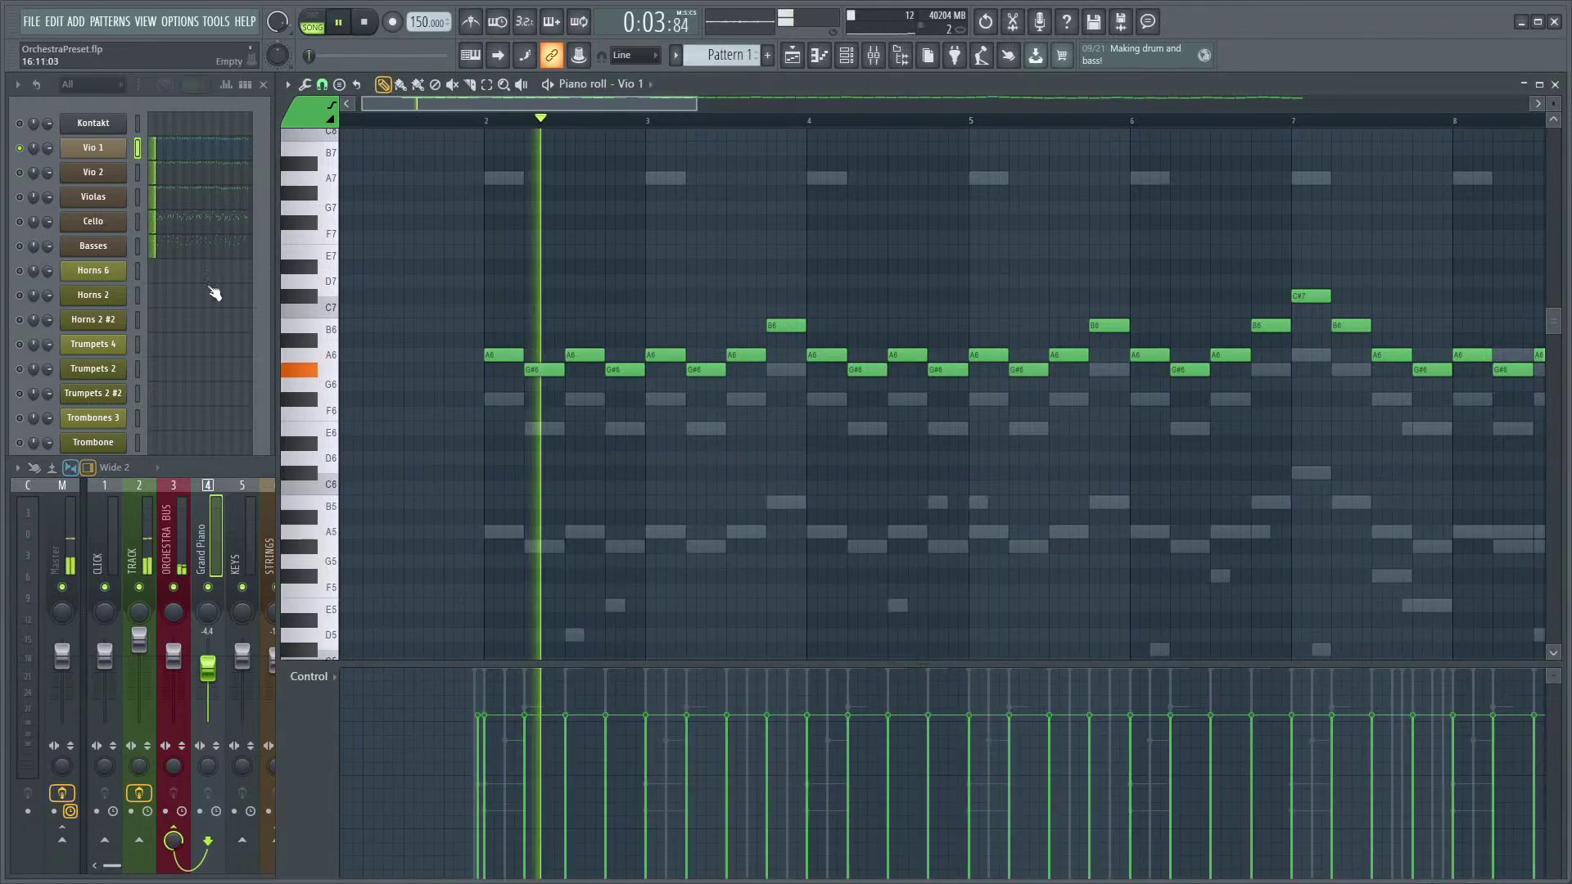
click(35, 148)
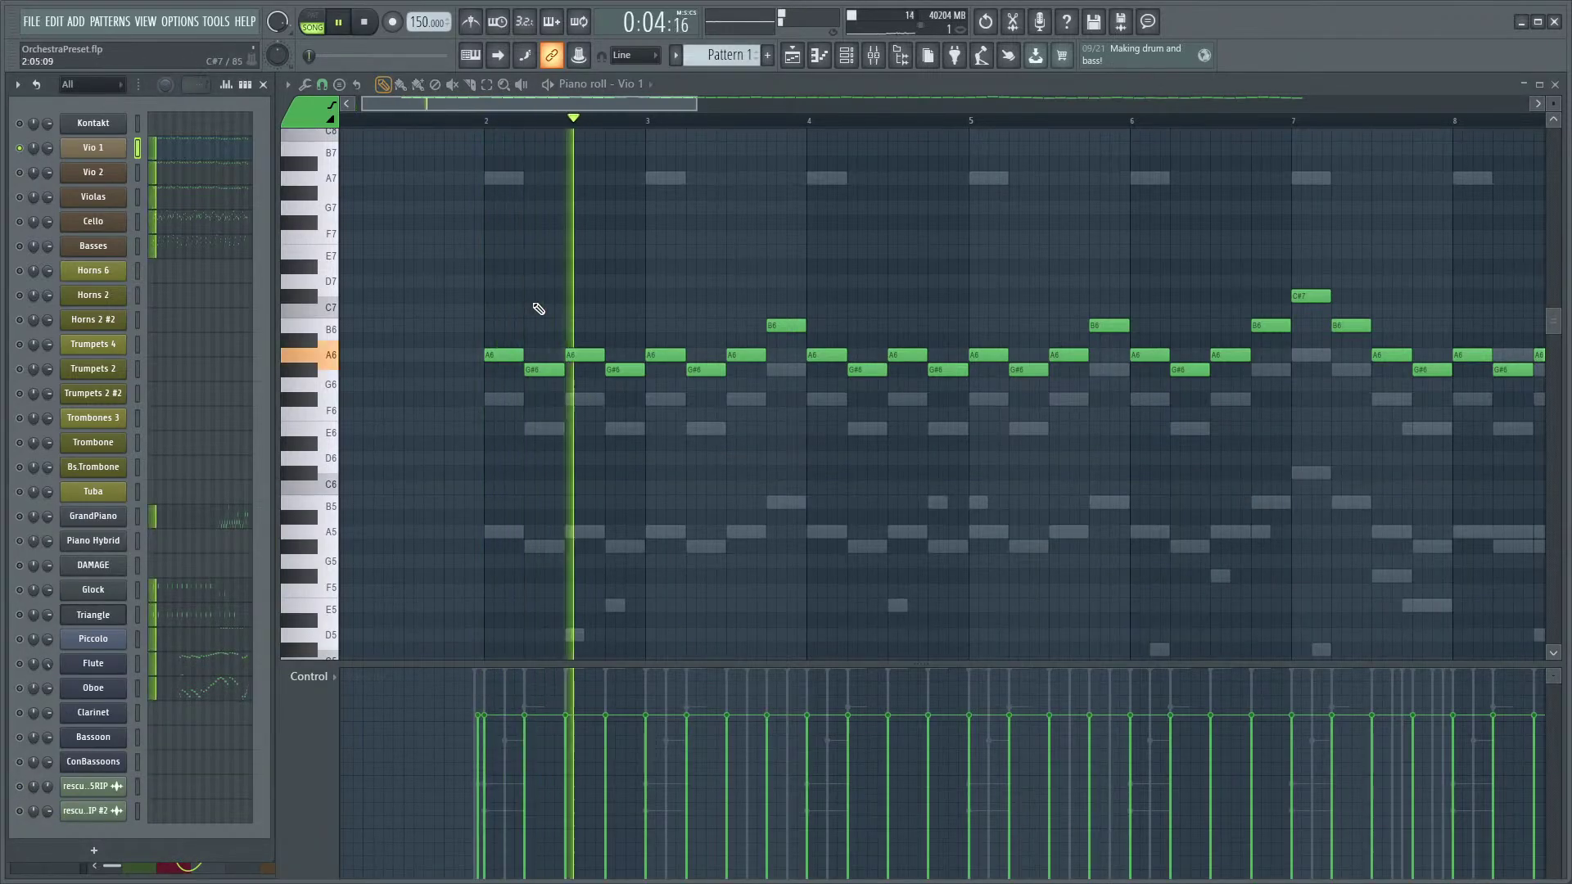
- Replay the Vio 1 melody on its own from just before bar 2 and check its opening notes
scroll(966, 423, down, 4)
key(space)
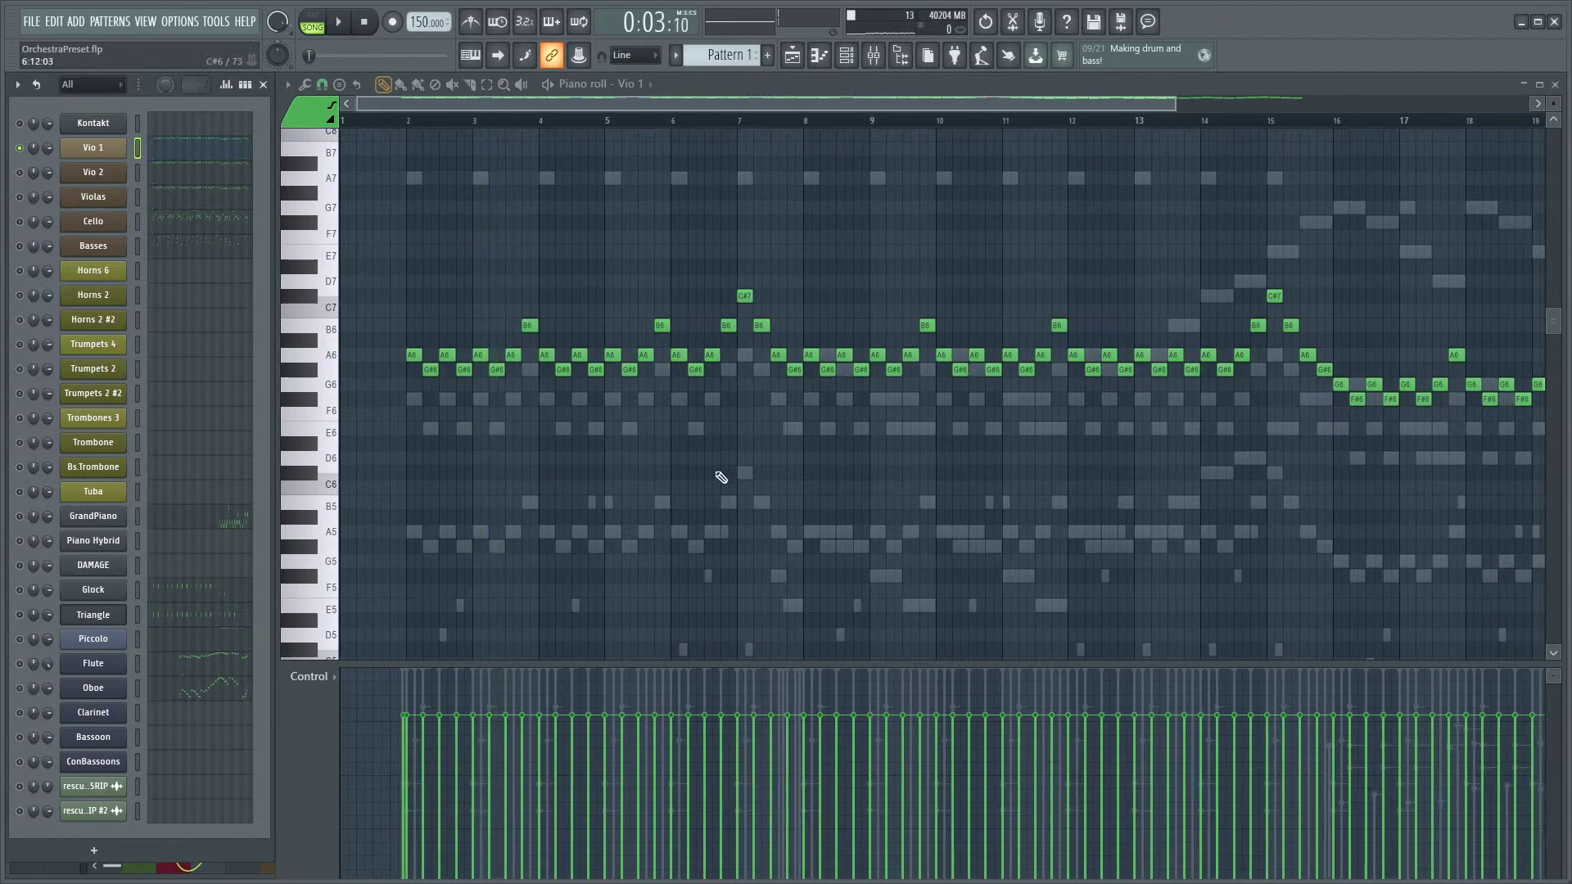
scroll(736, 491, down, 3)
key(space)
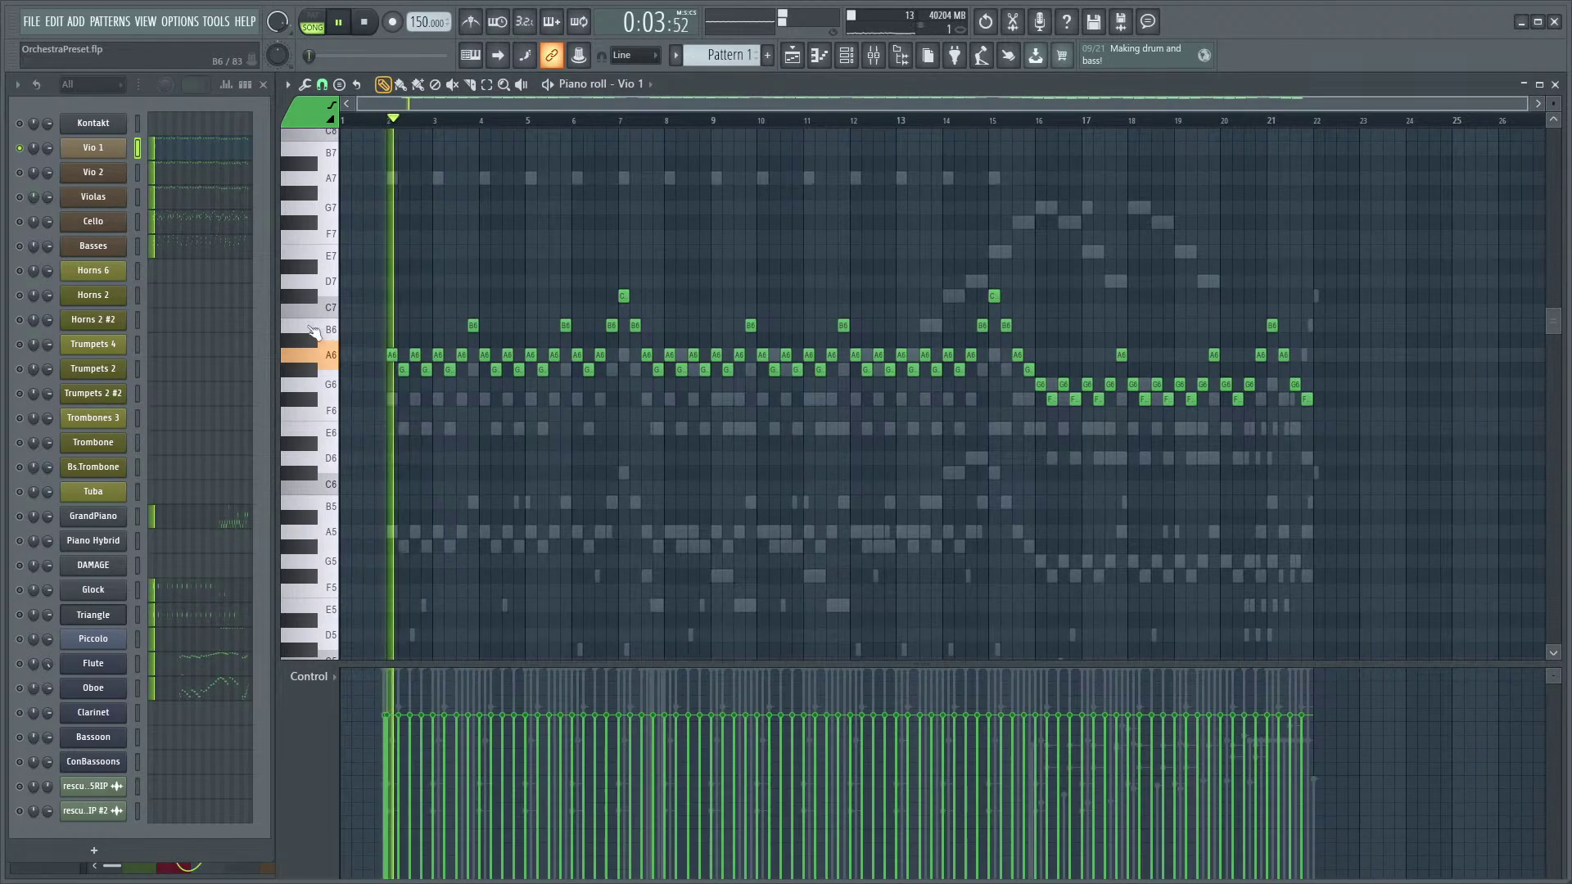
scroll(430, 532, up, 5)
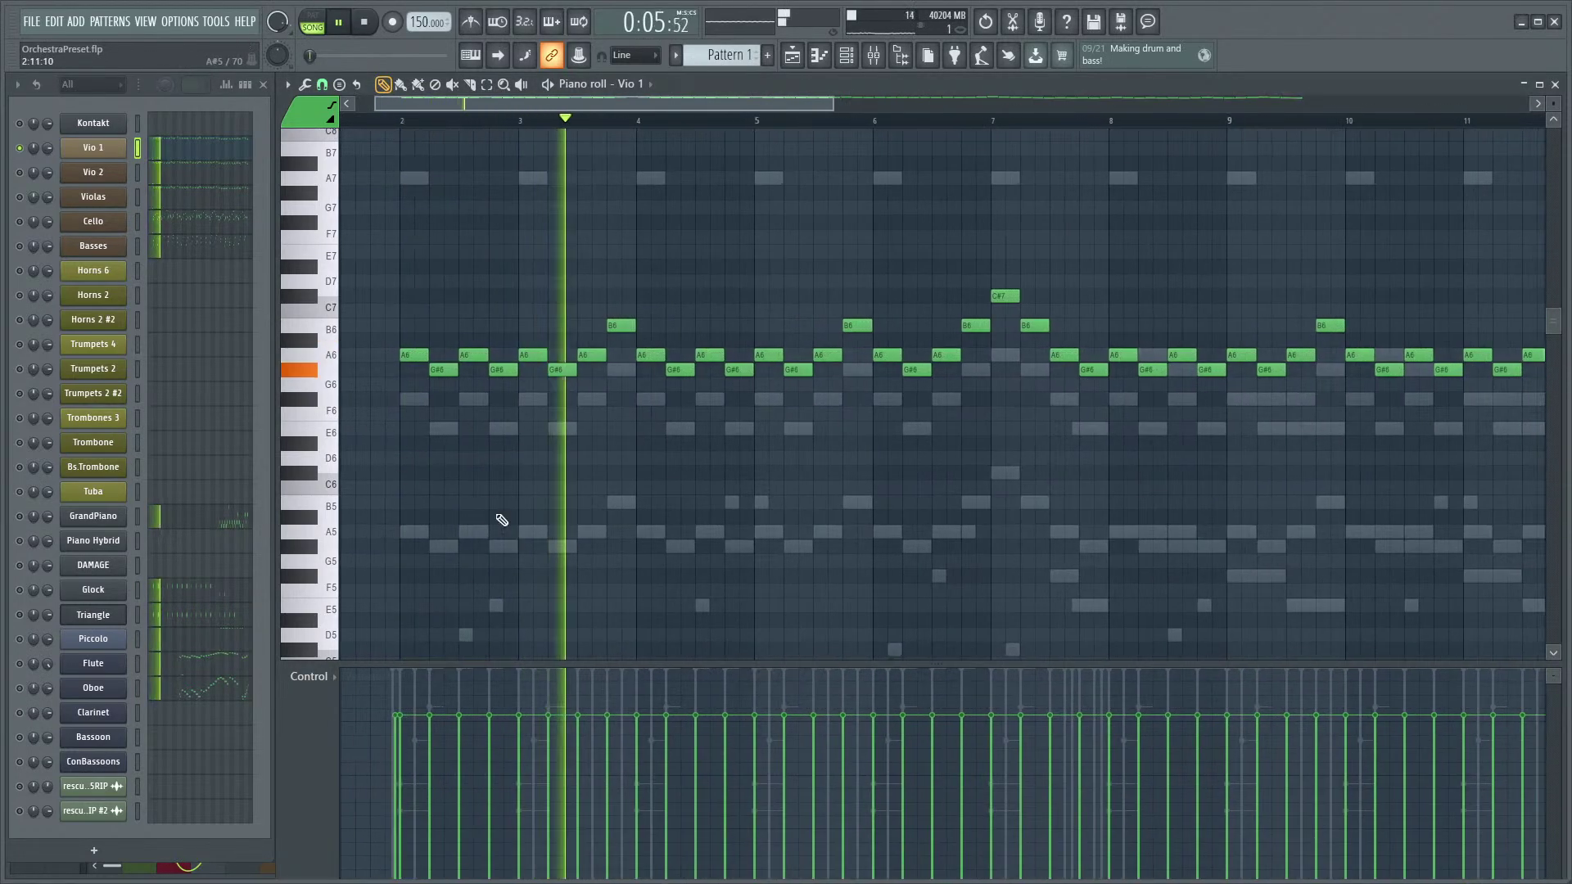
key(space)
- Solo the rescue_cat_NovSRIP audio clip and listen to its opening bars without Vio 1
key(space)
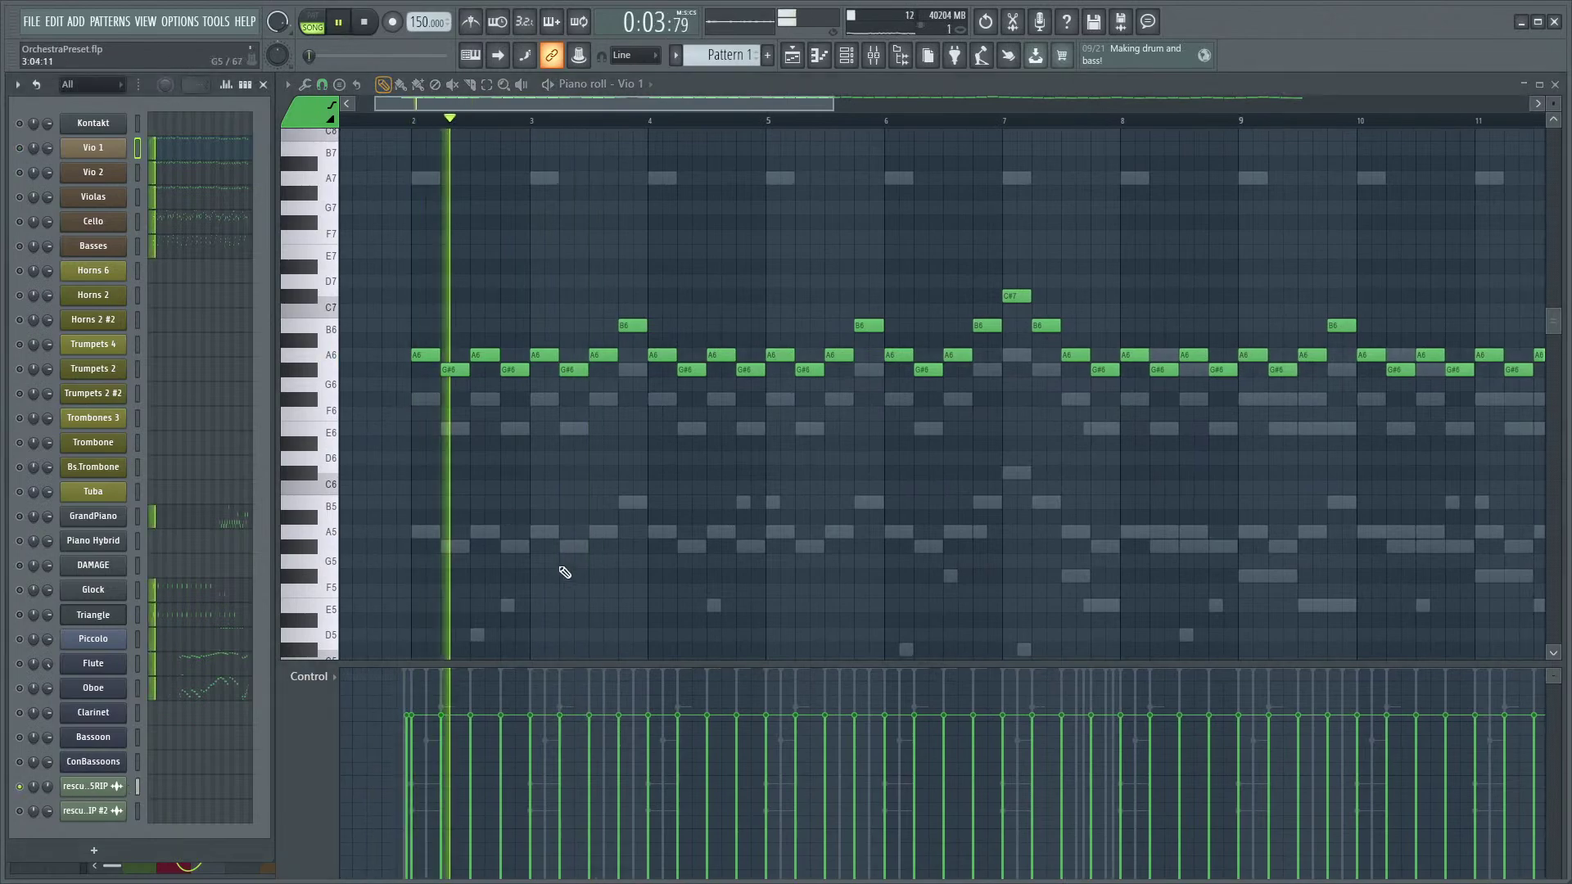
key(F9)
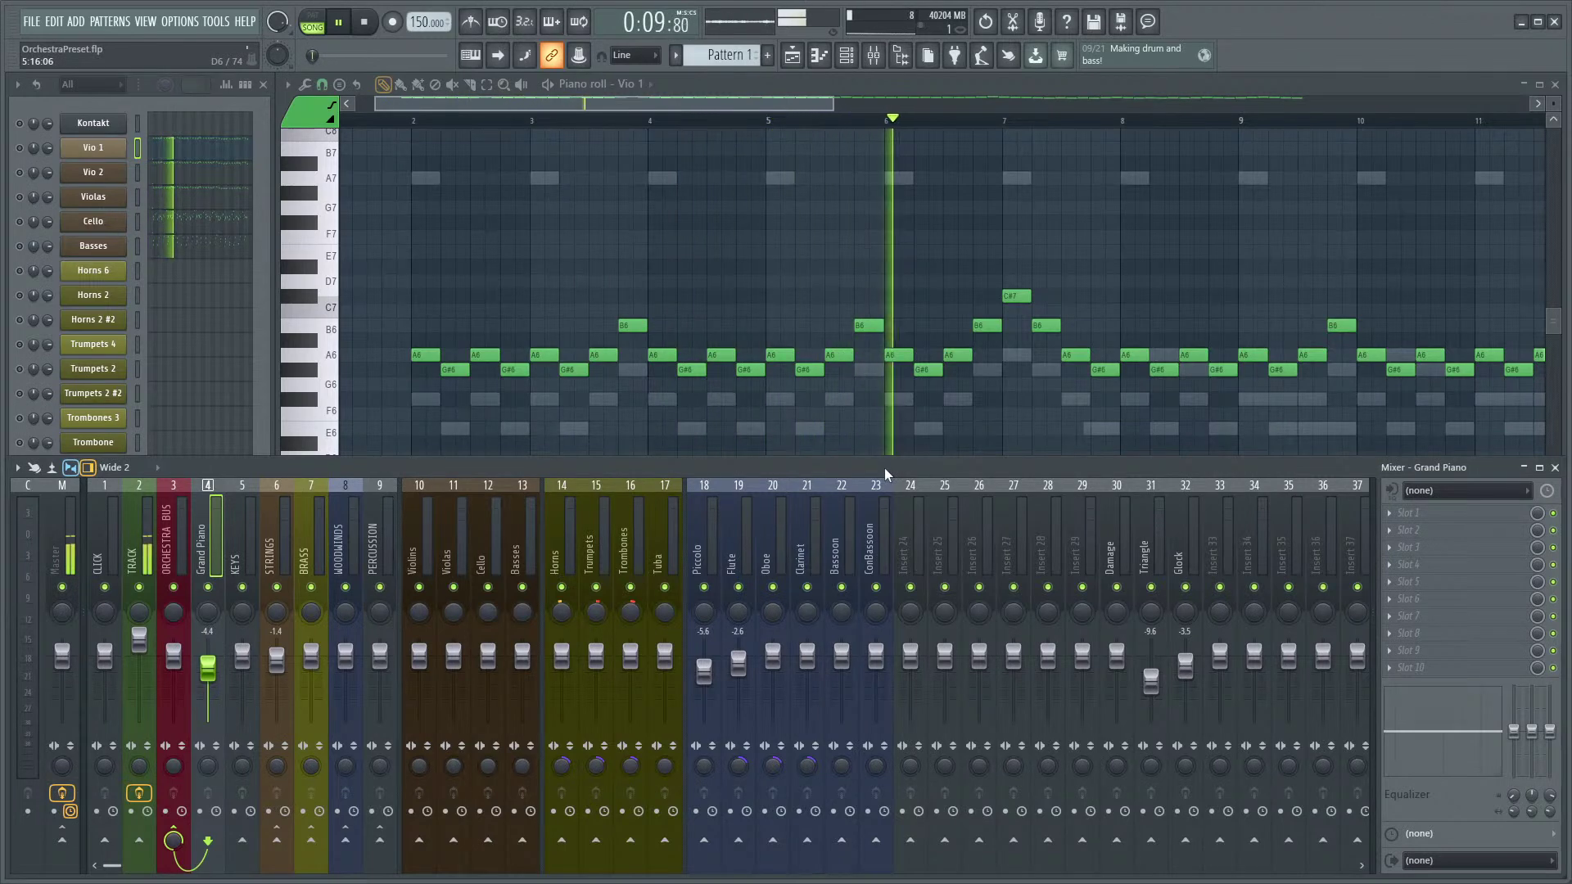
key(space)
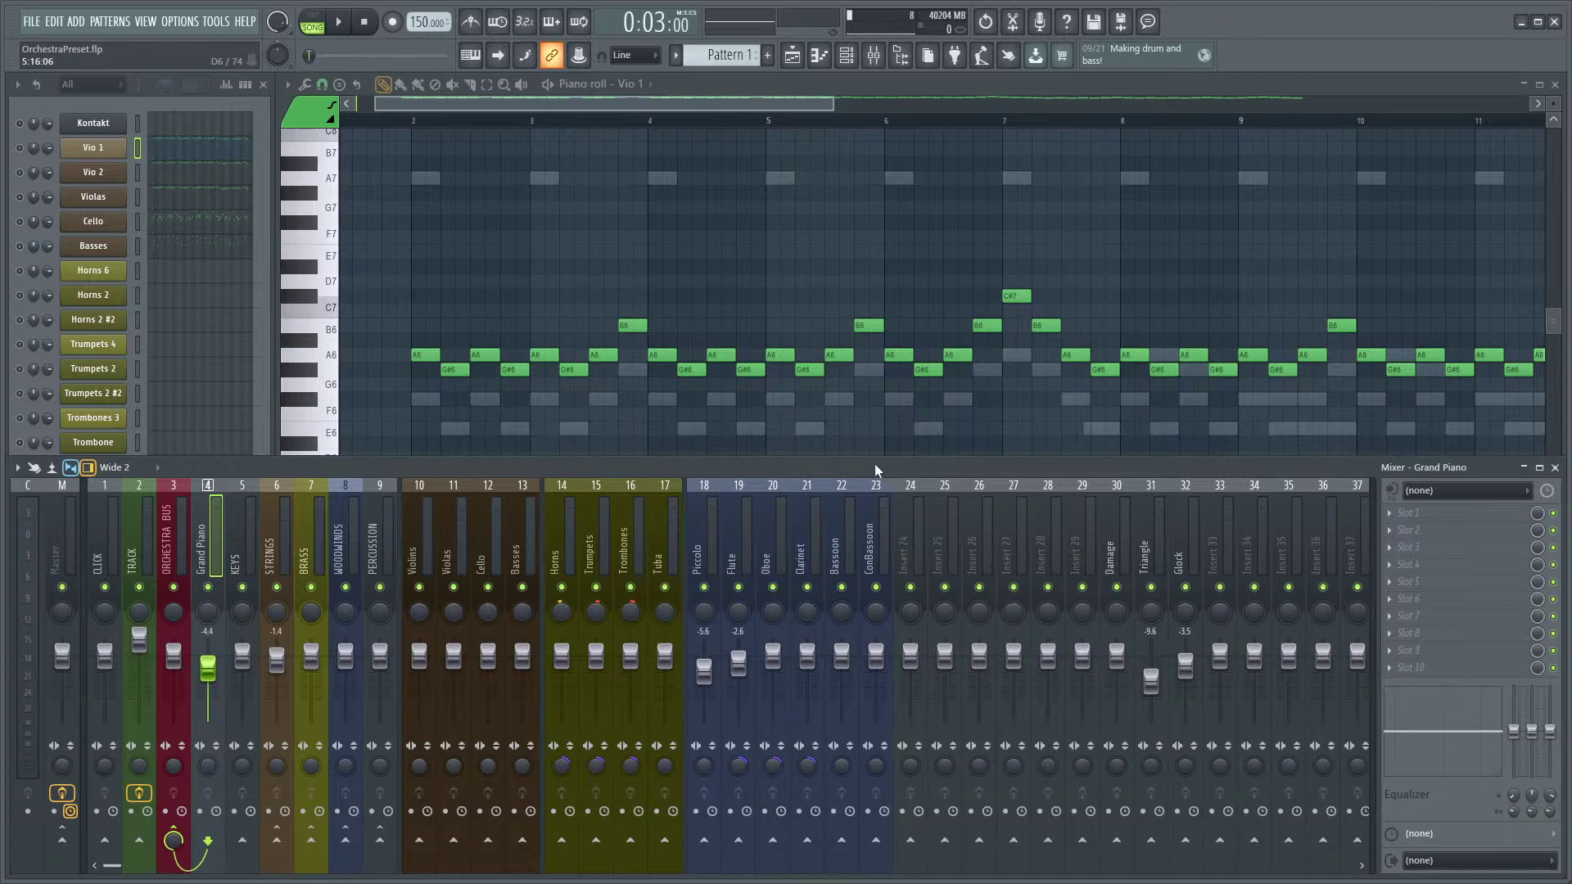
click(622, 108)
- Solo Vio 1 again, set the playback start to 0:02:80 just before bar 2 and play it
scroll(527, 333, up, 4)
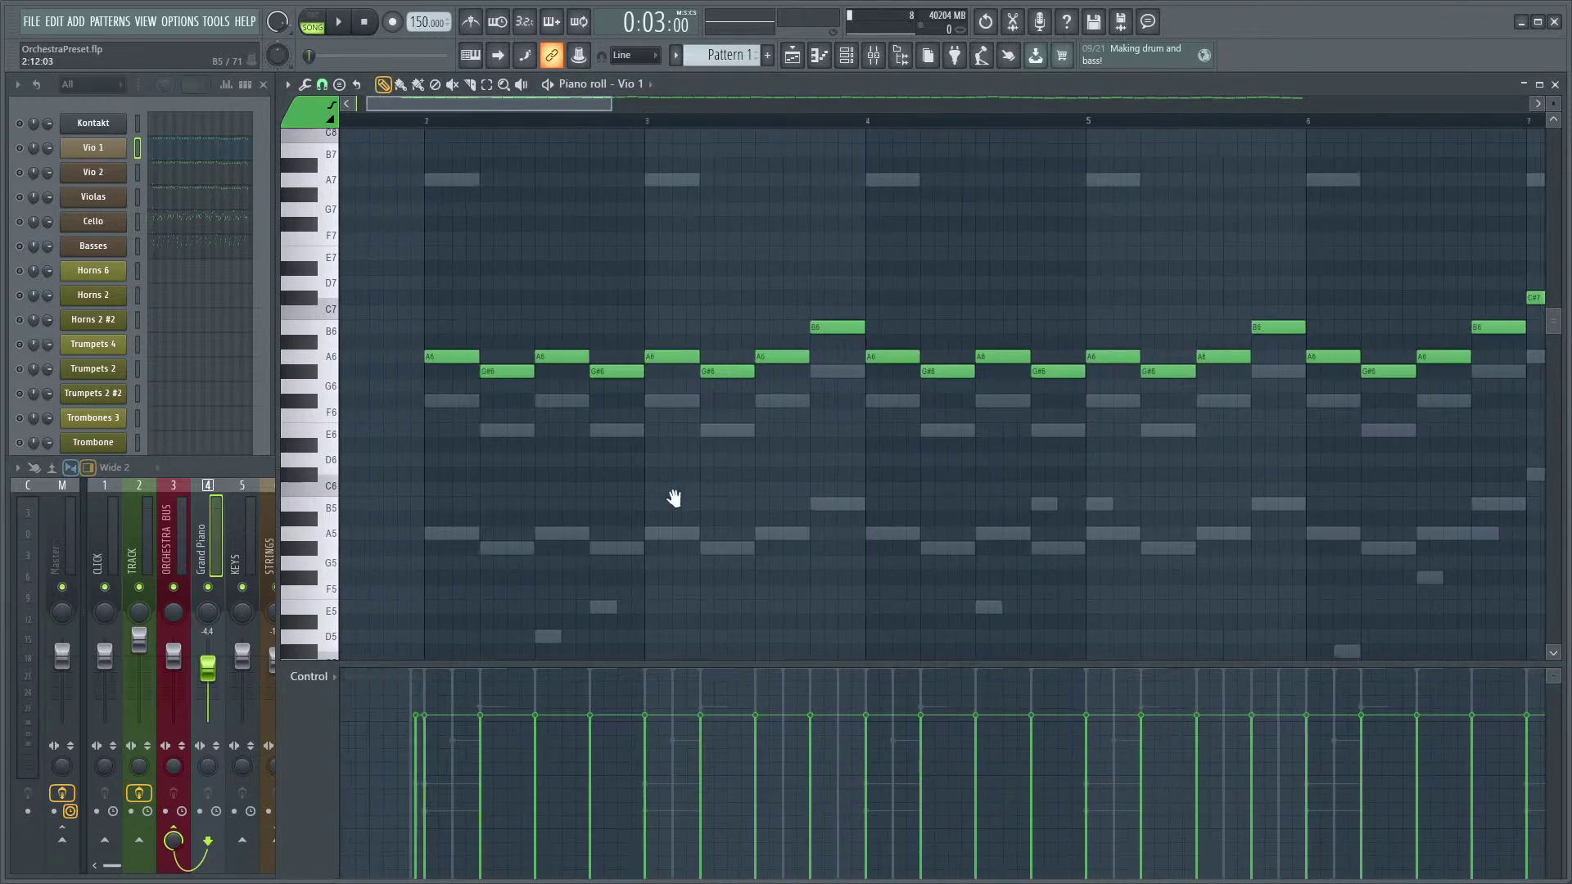
scroll(603, 456, up, 2)
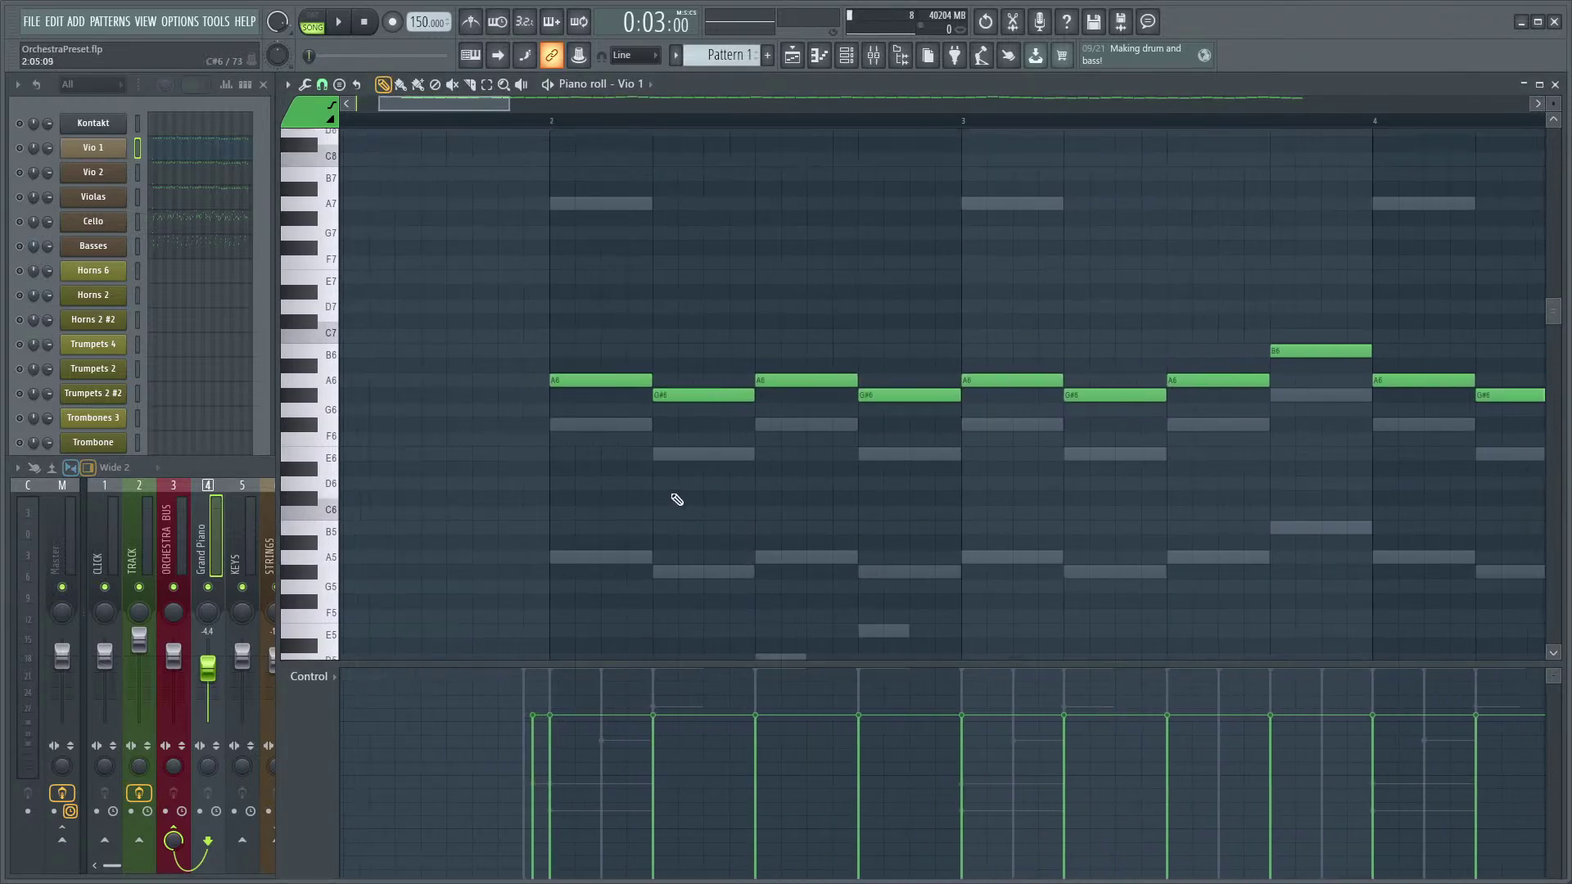
click(25, 156)
scroll(553, 294, down, 3)
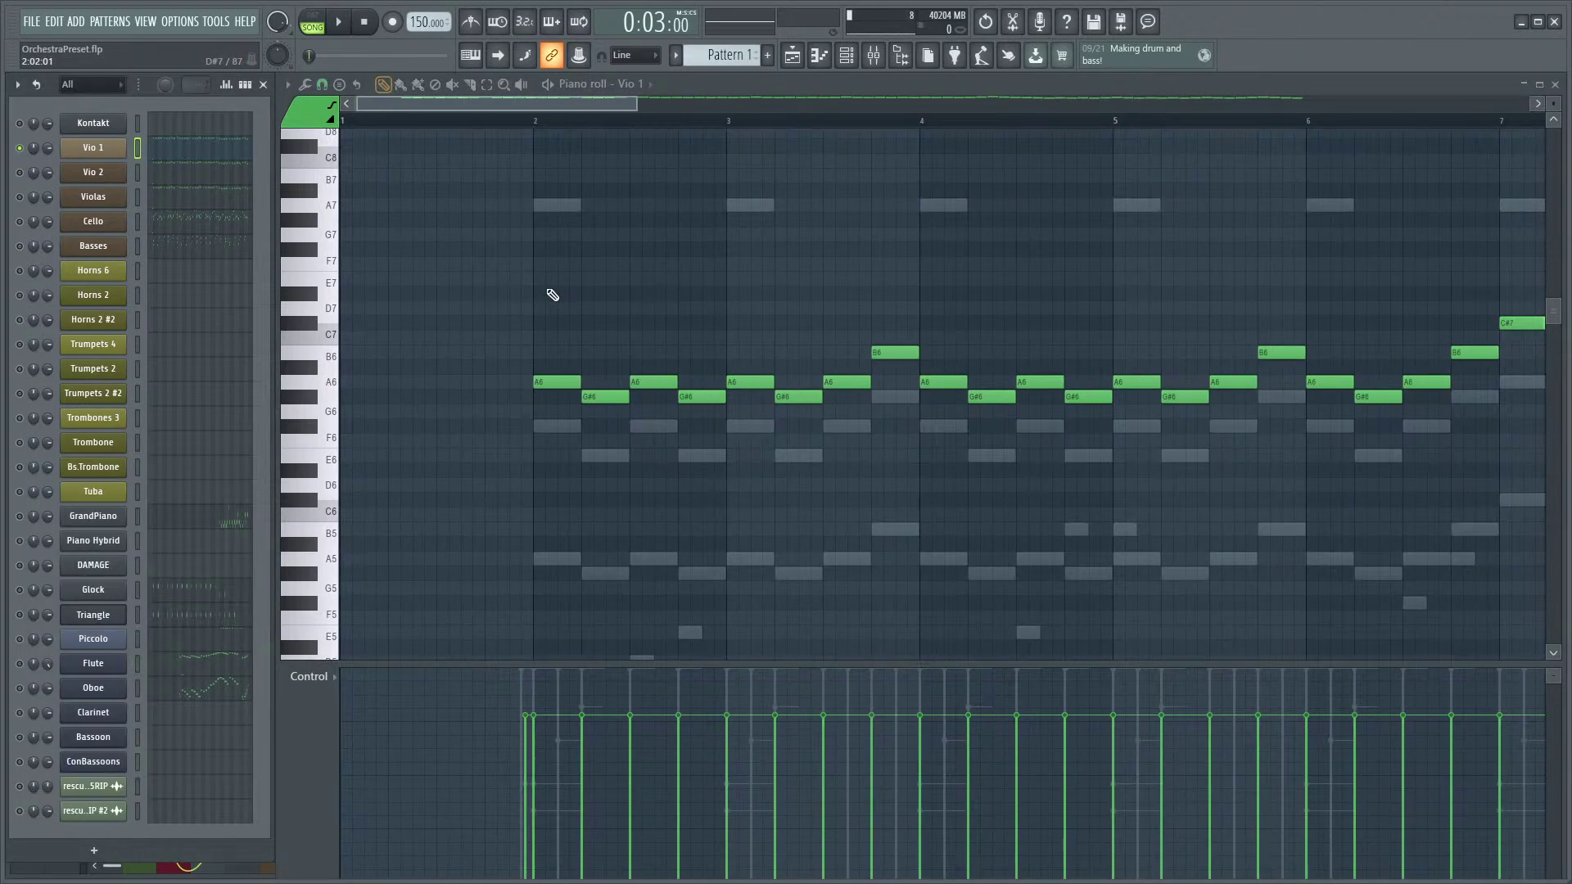
click(496, 127)
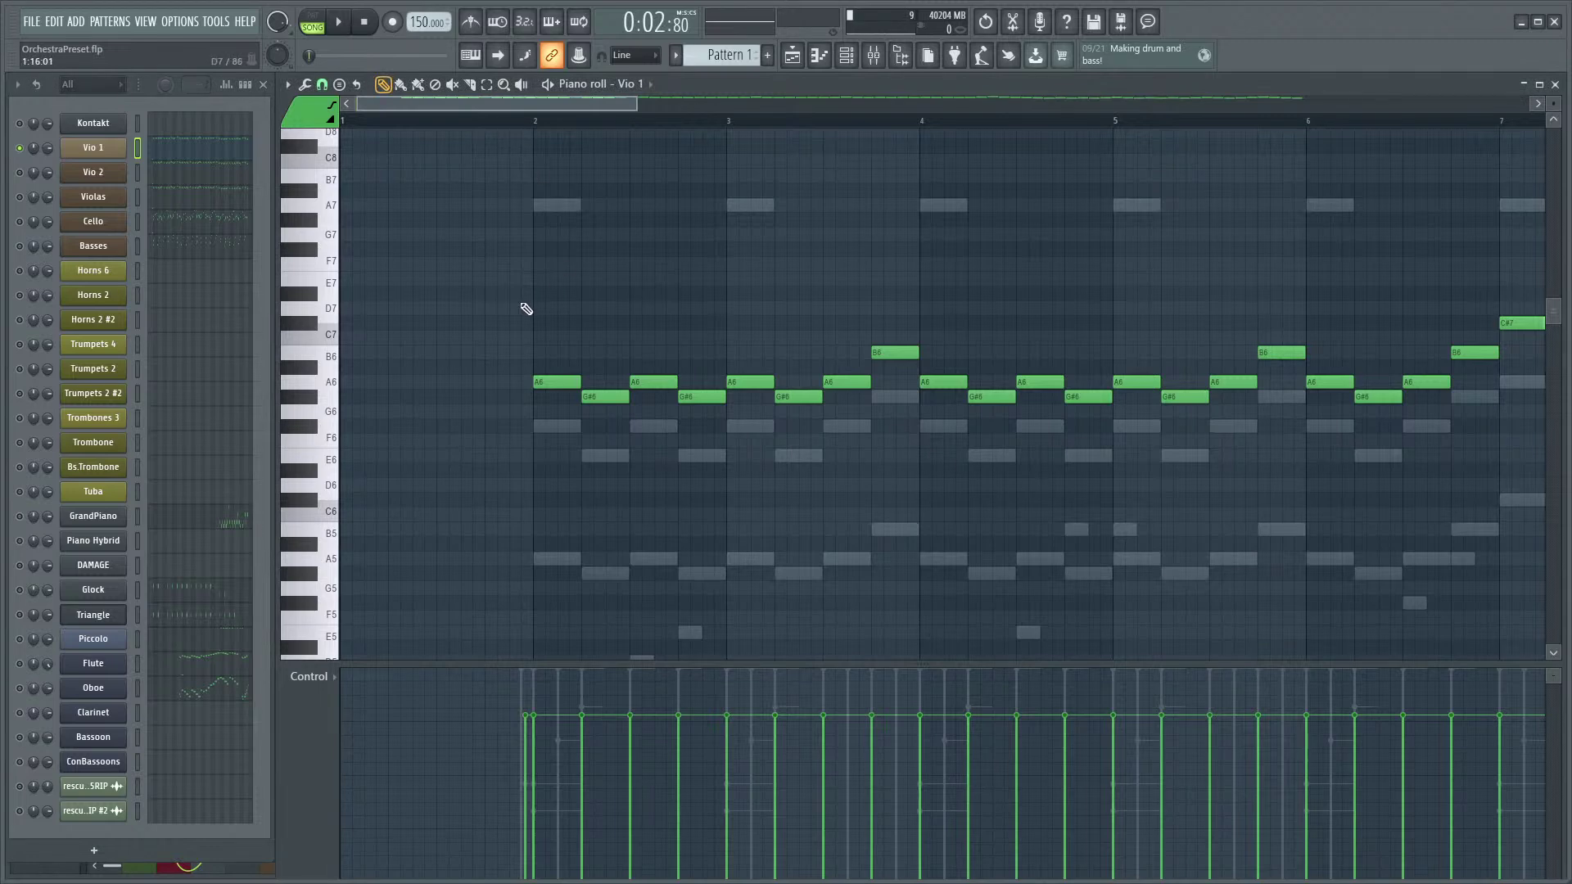
key(space)
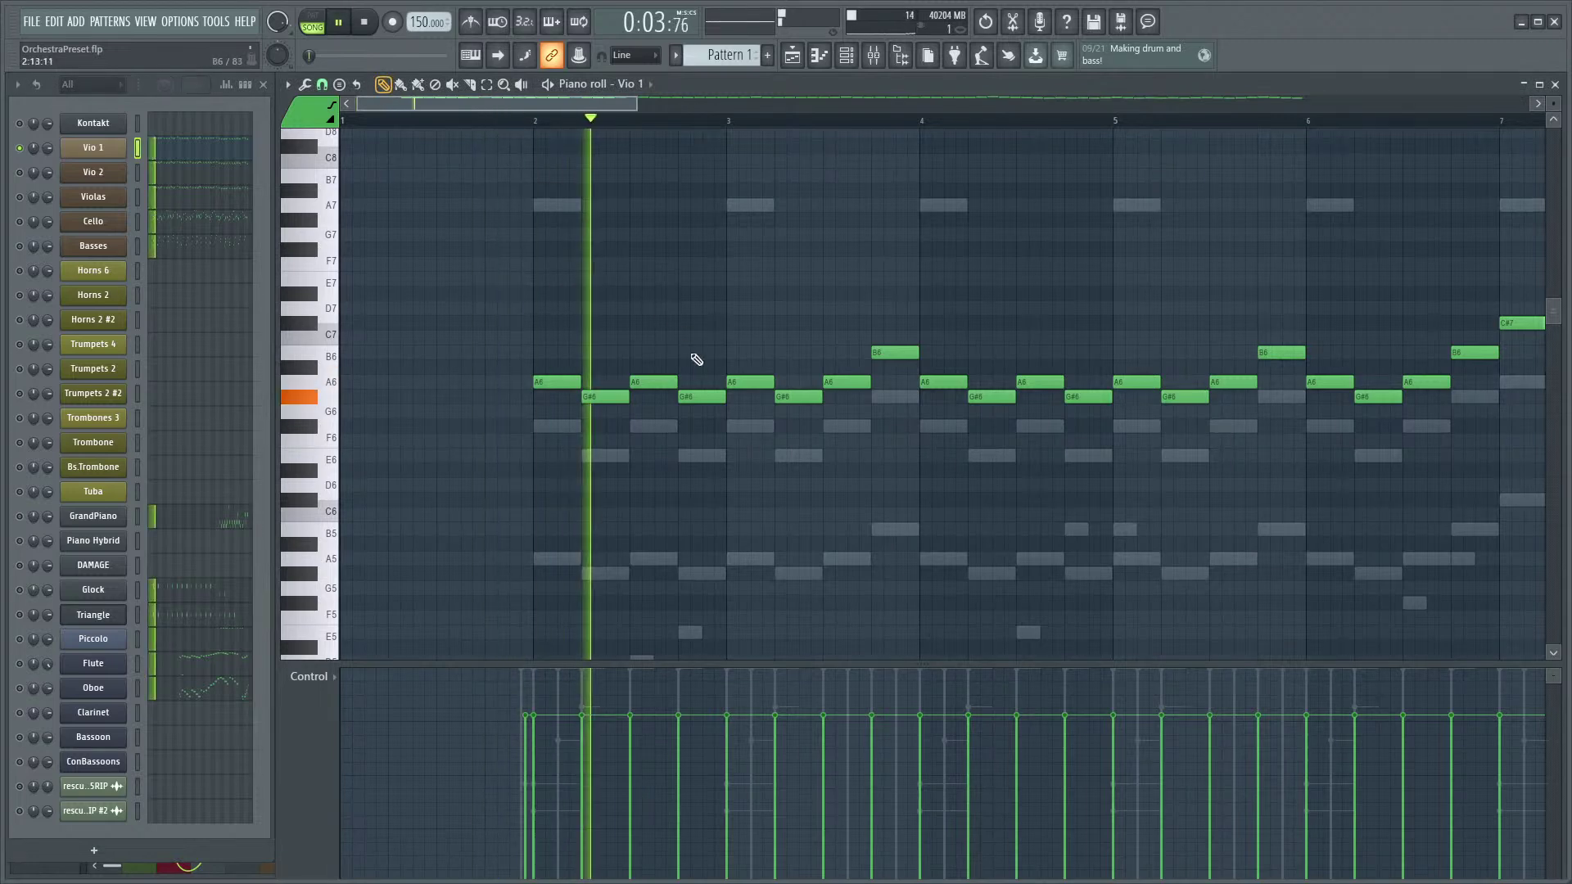
- Replay the Vio 1 opening, then collapse the 8Dio Century - Violins 1 instrument in its Kontakt rack and close the plugin window
key(space)
scroll(573, 503, up, 1)
scroll(573, 503, up, 1)
key(space)
key(space)
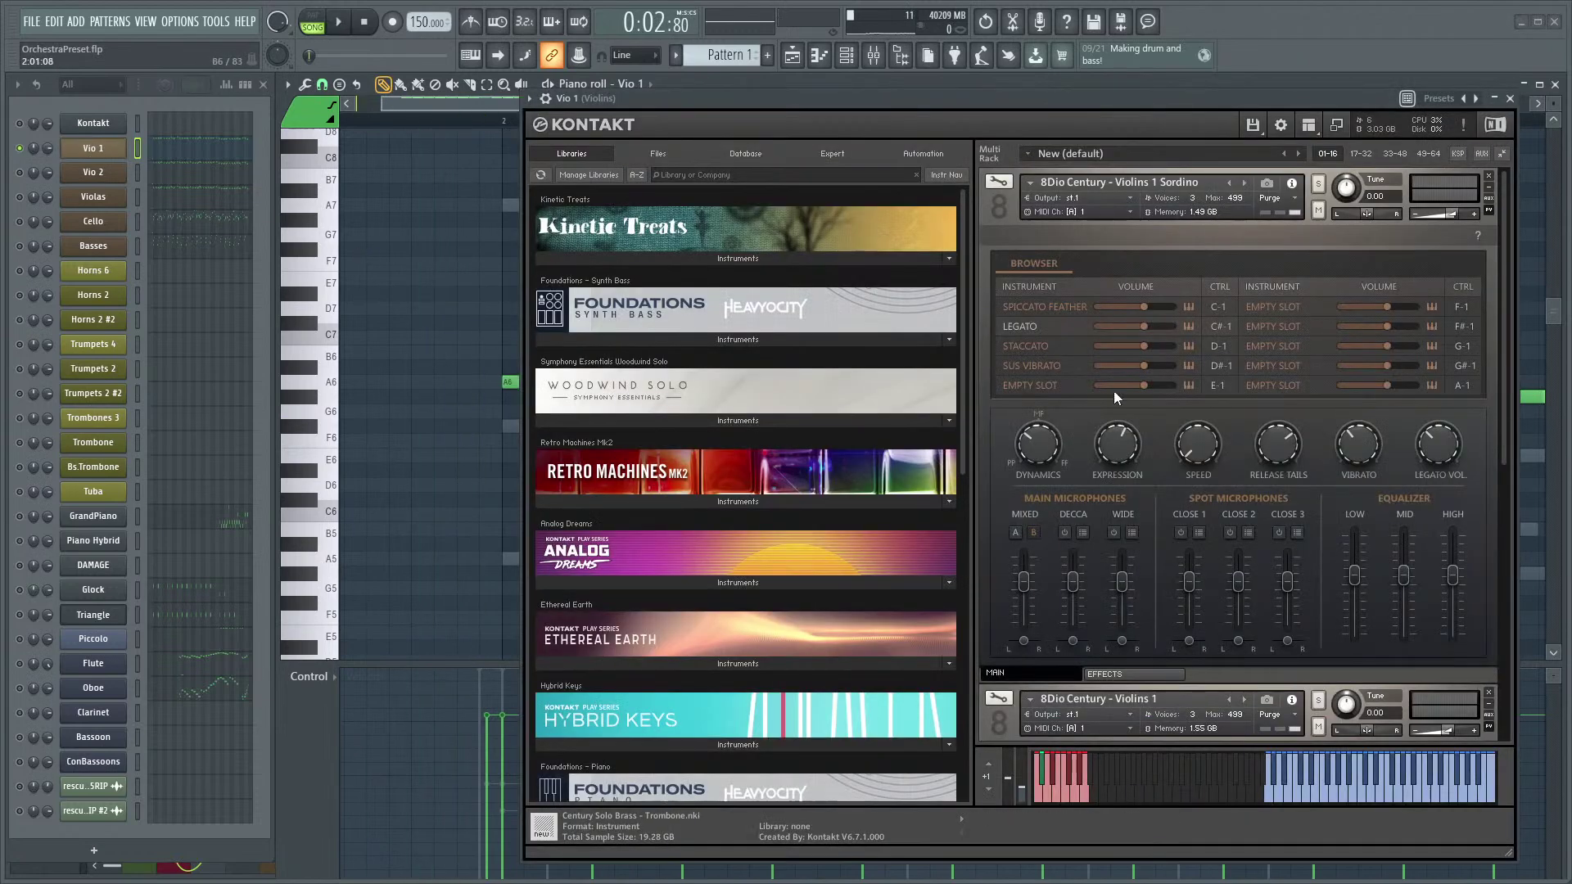
drag(1506, 316, 1499, 455)
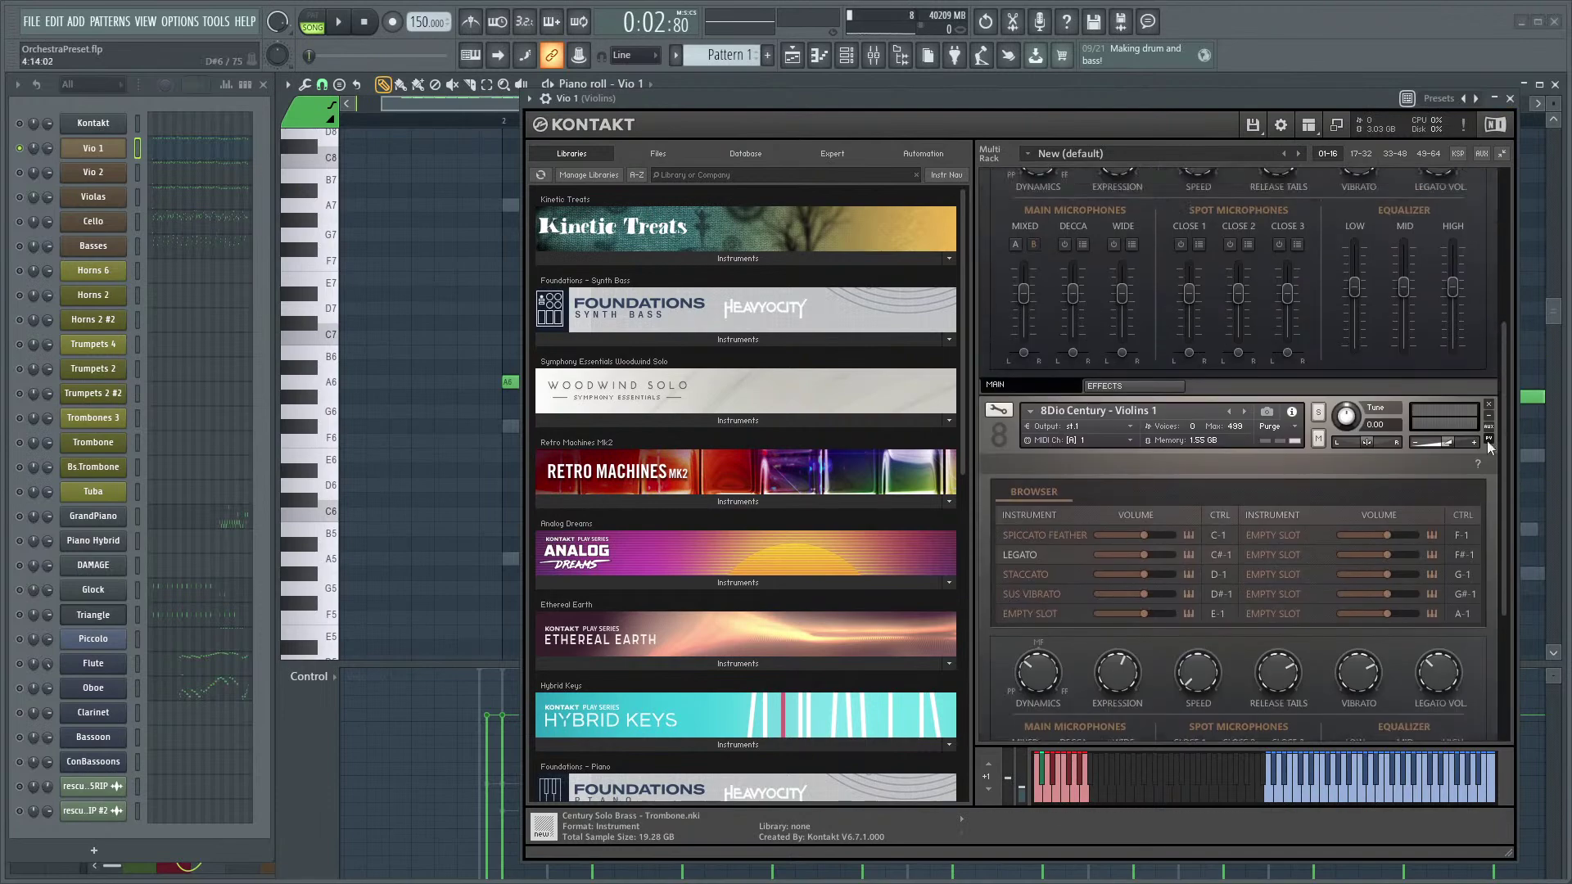
click(1488, 416)
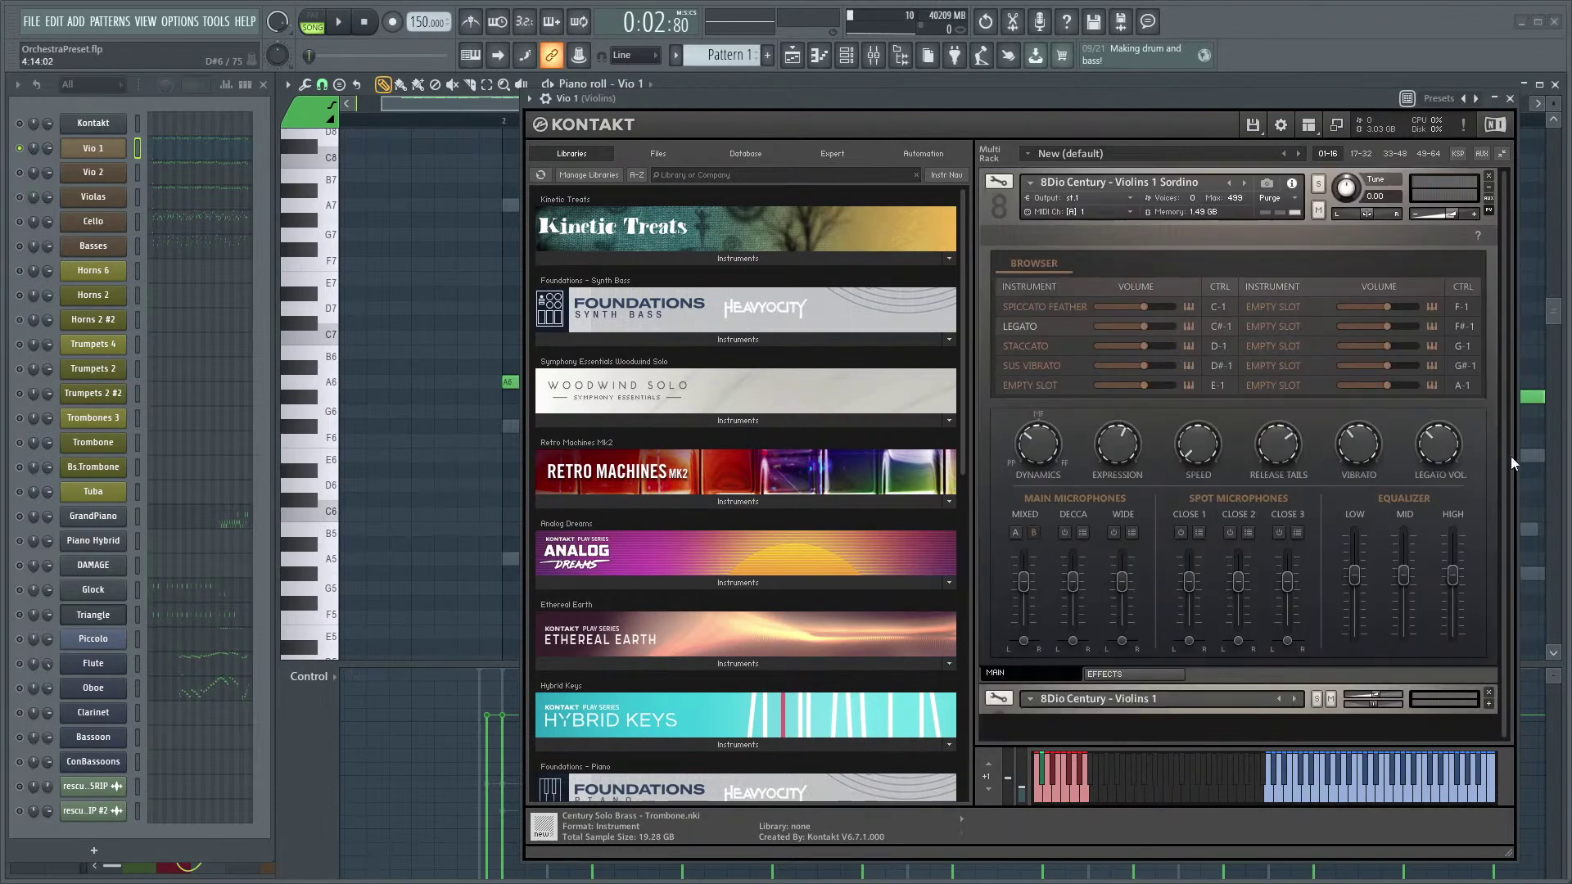
click(1510, 98)
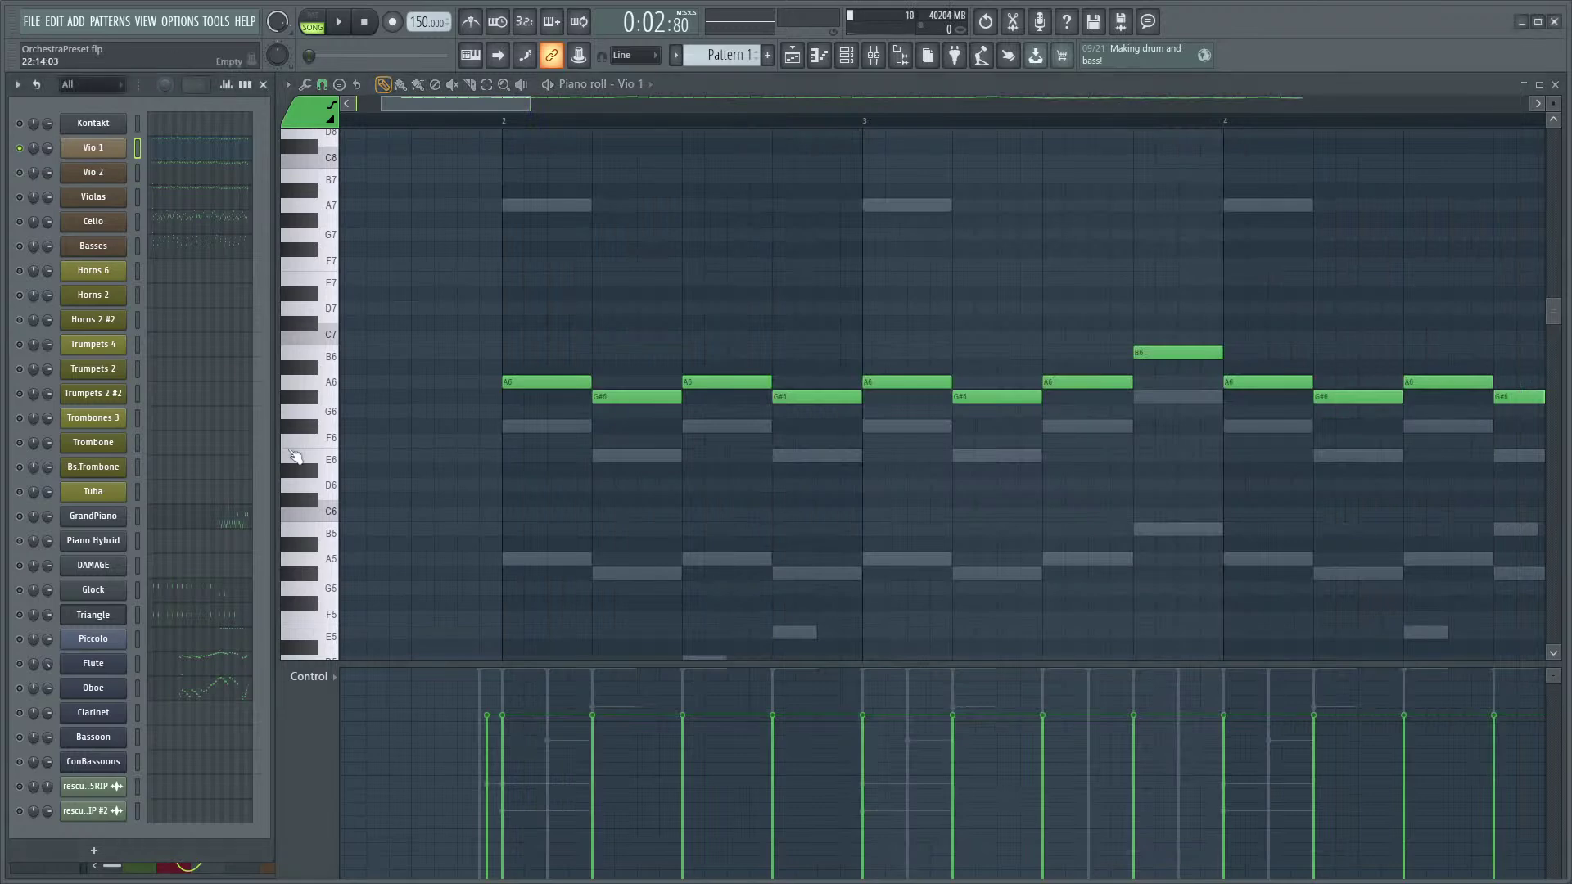
click(326, 678)
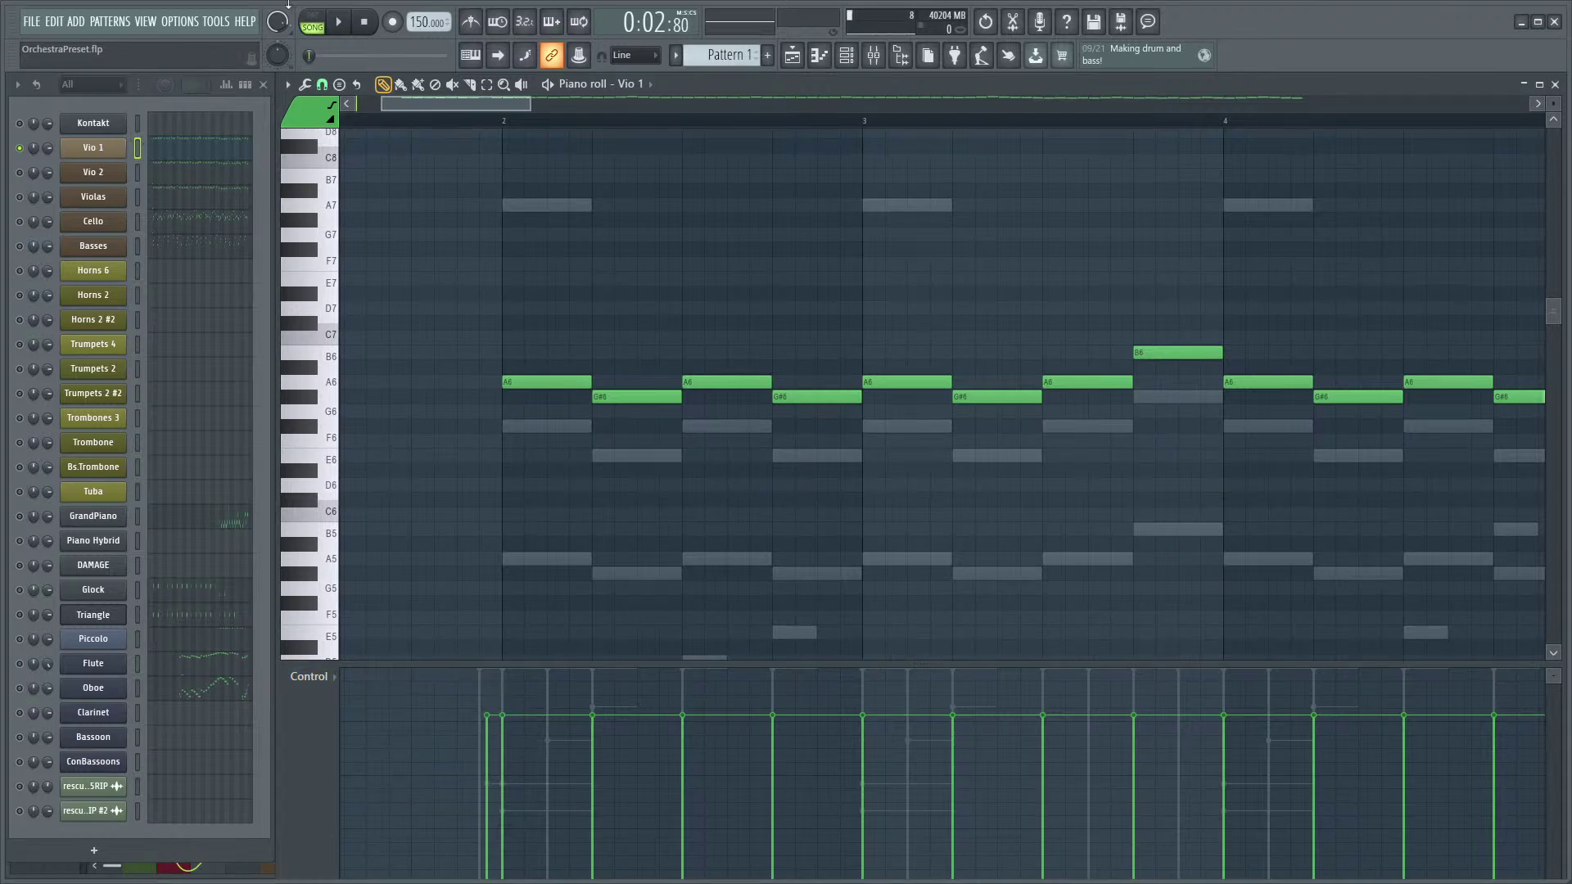
click(216, 21)
click(211, 25)
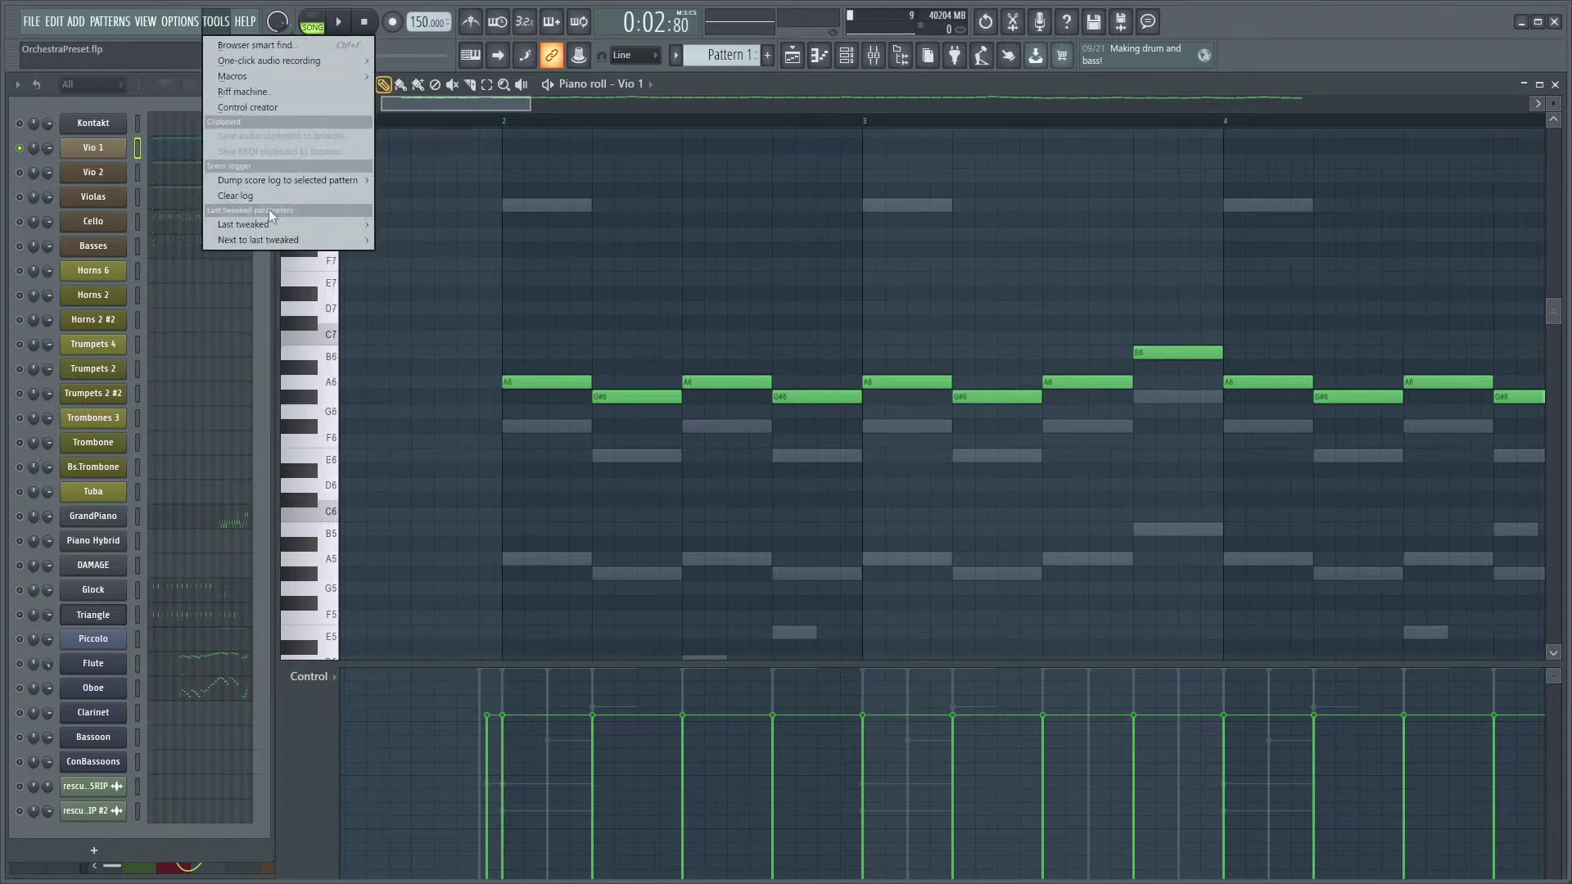
mouse_move(277, 220)
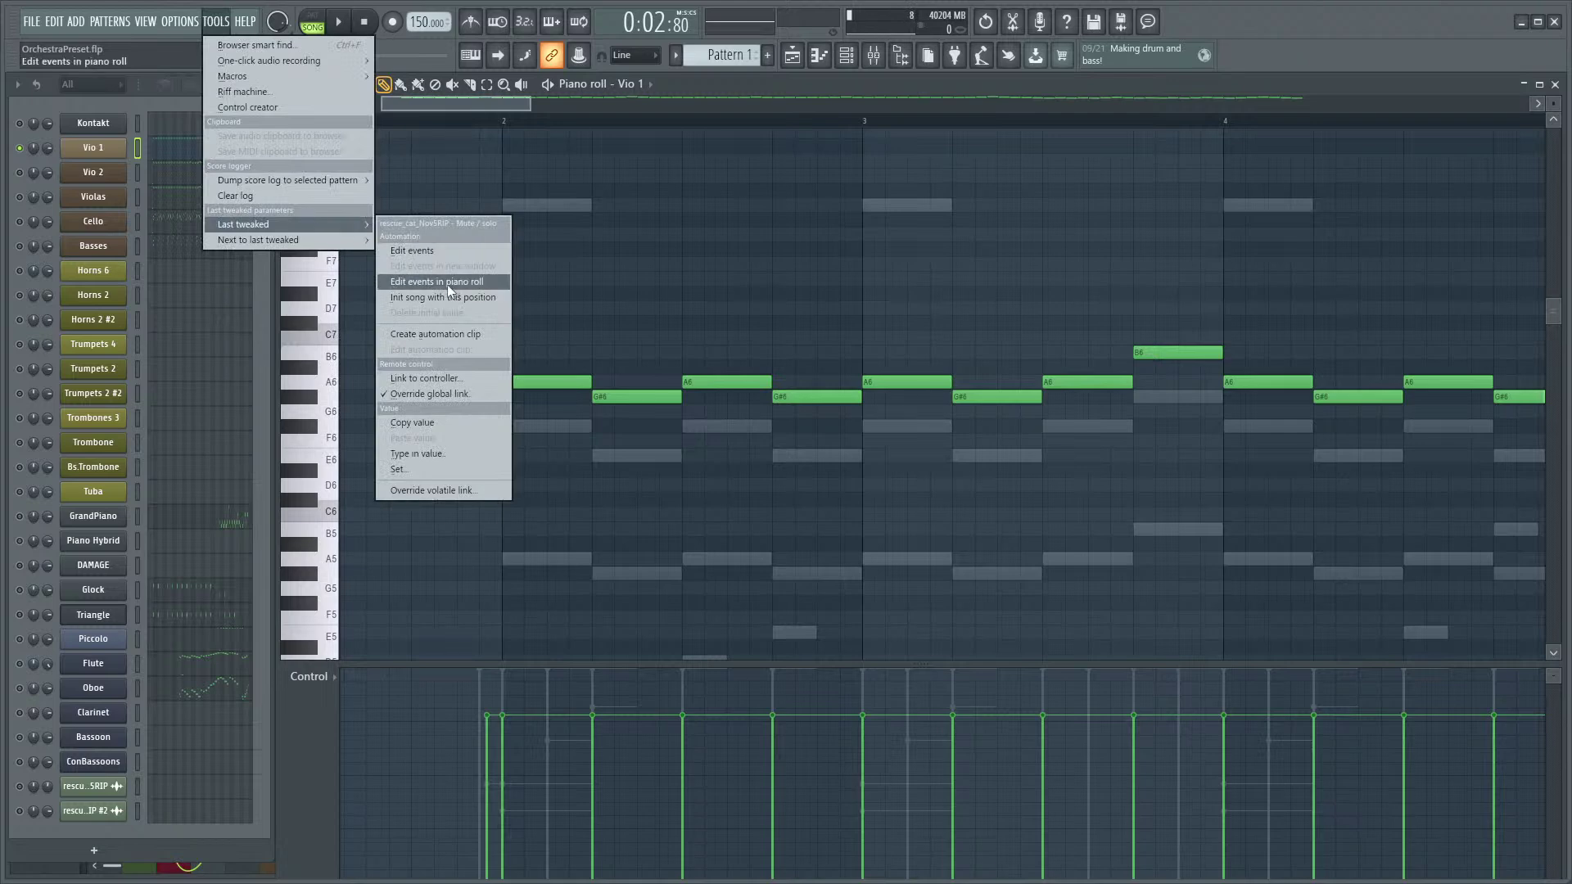
- Open the Vio 1 instrument and bring its last tweaked MIDI CC #1 (Modulation wheel) events into the piano roll for editing
click(107, 155)
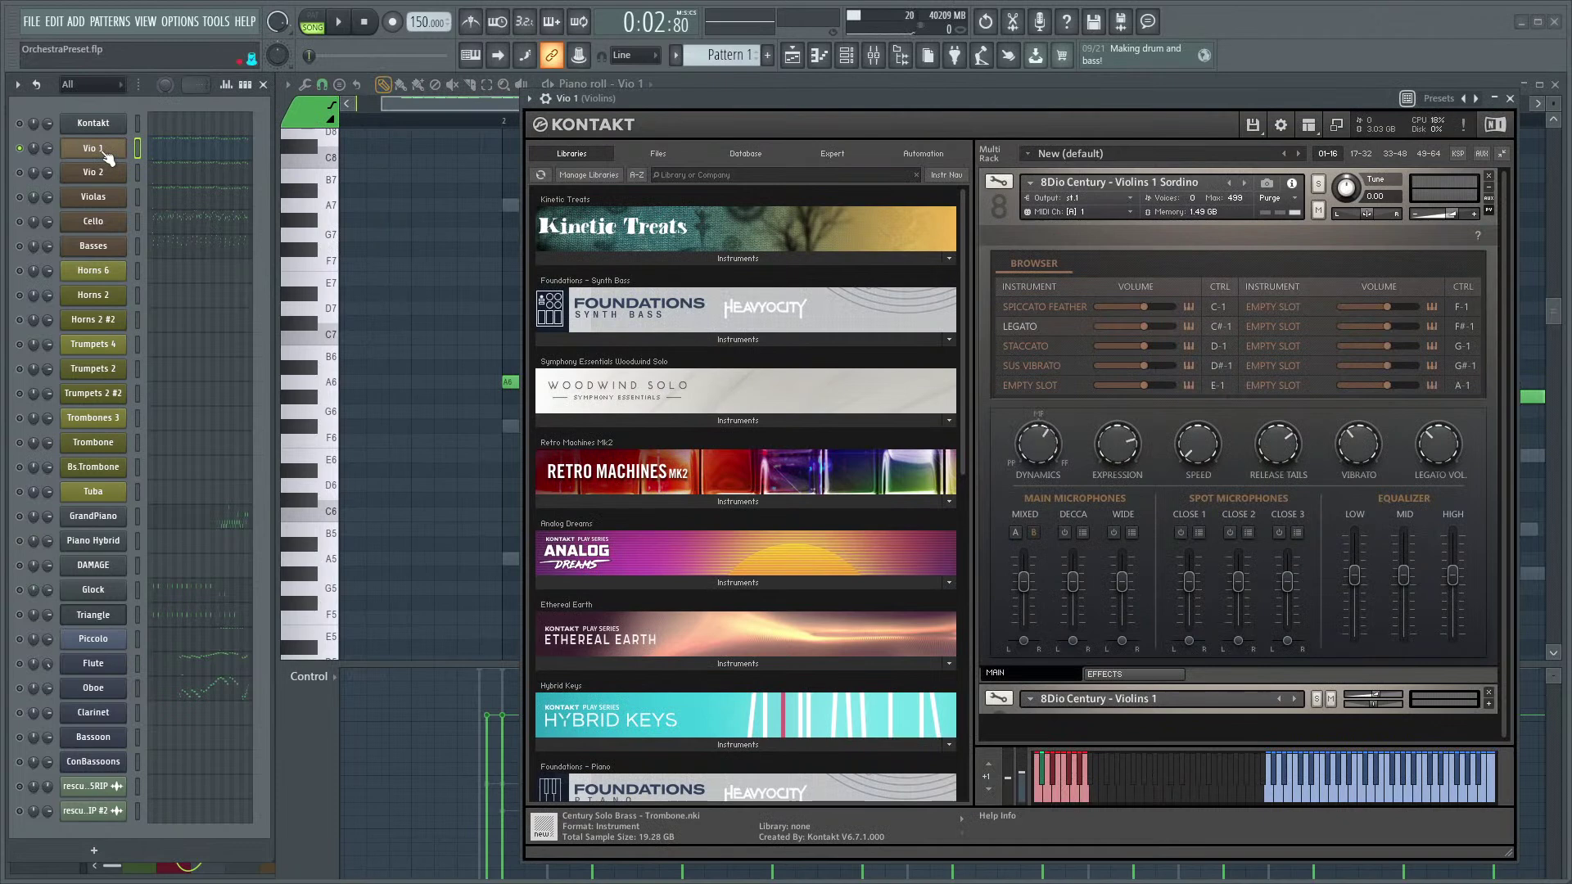
click(216, 21)
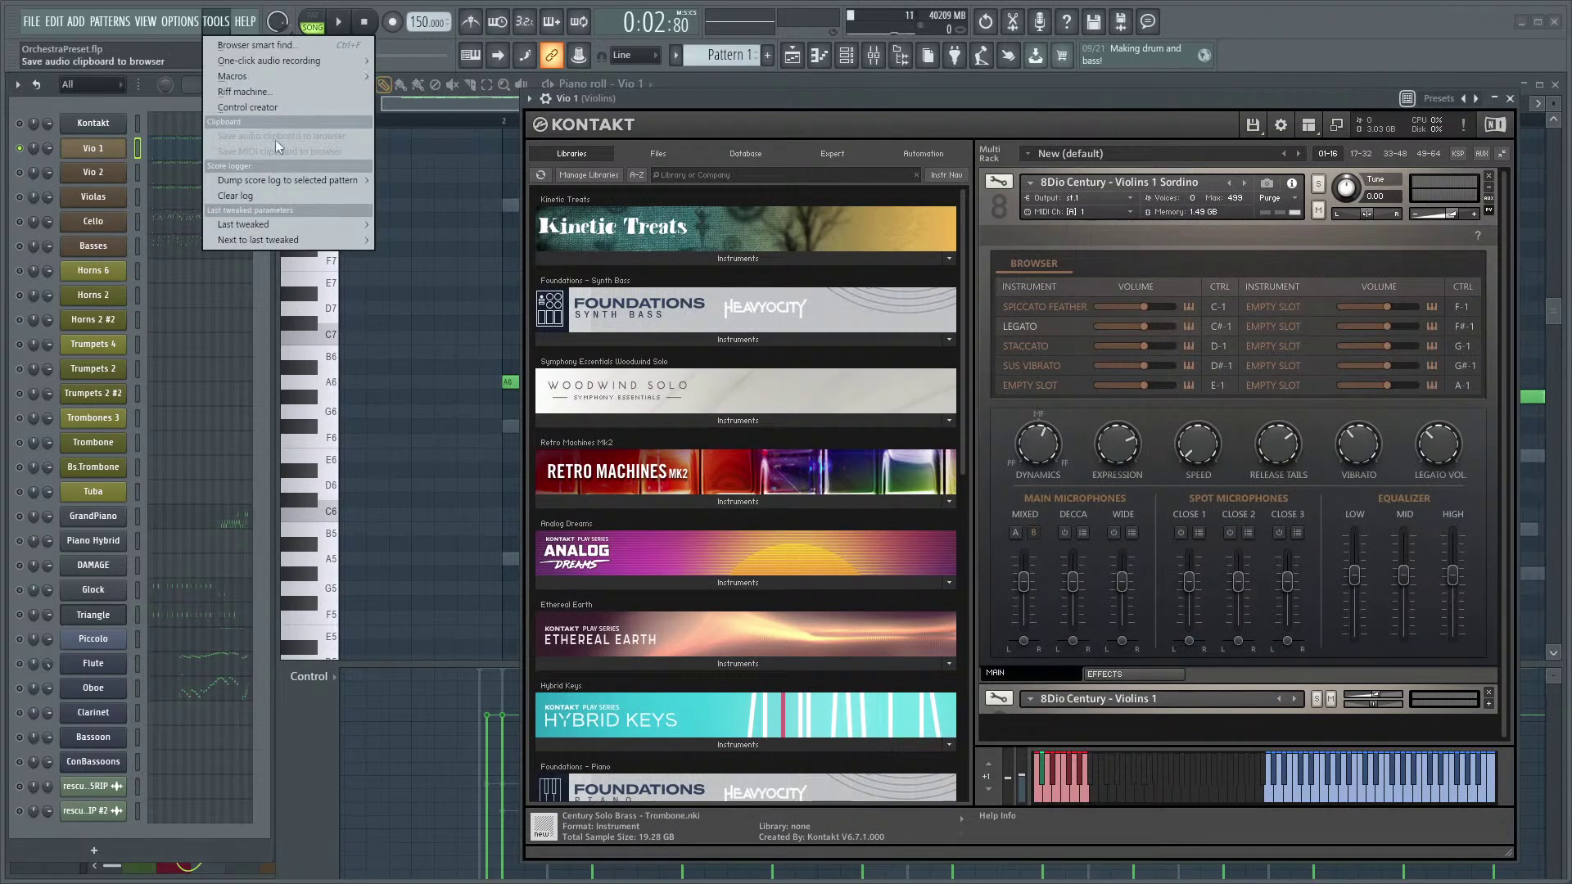
mouse_move(313, 231)
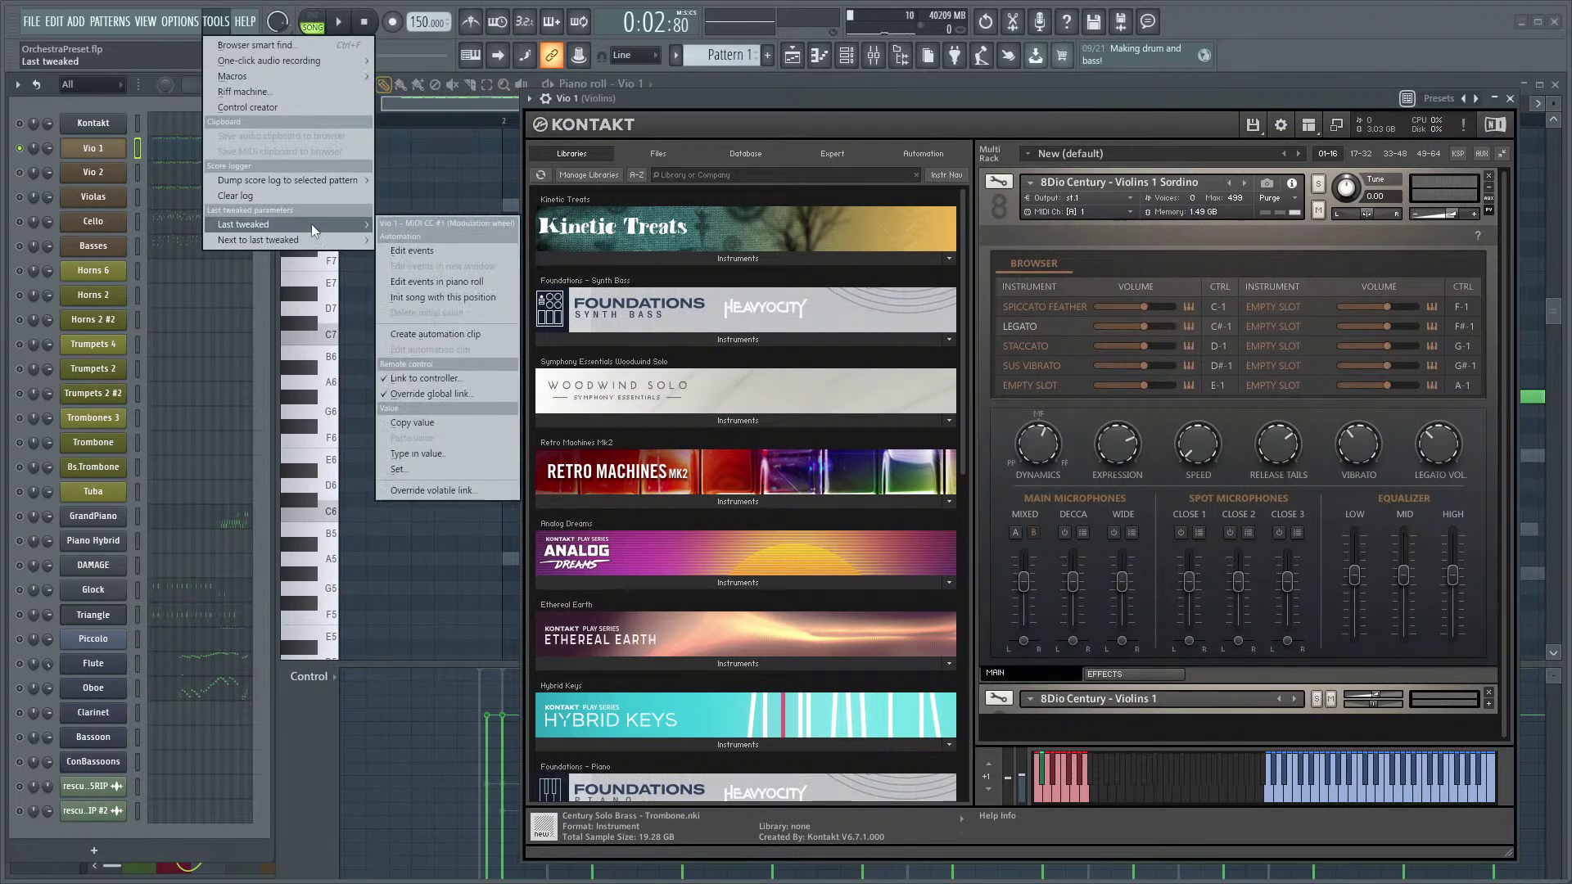
click(464, 284)
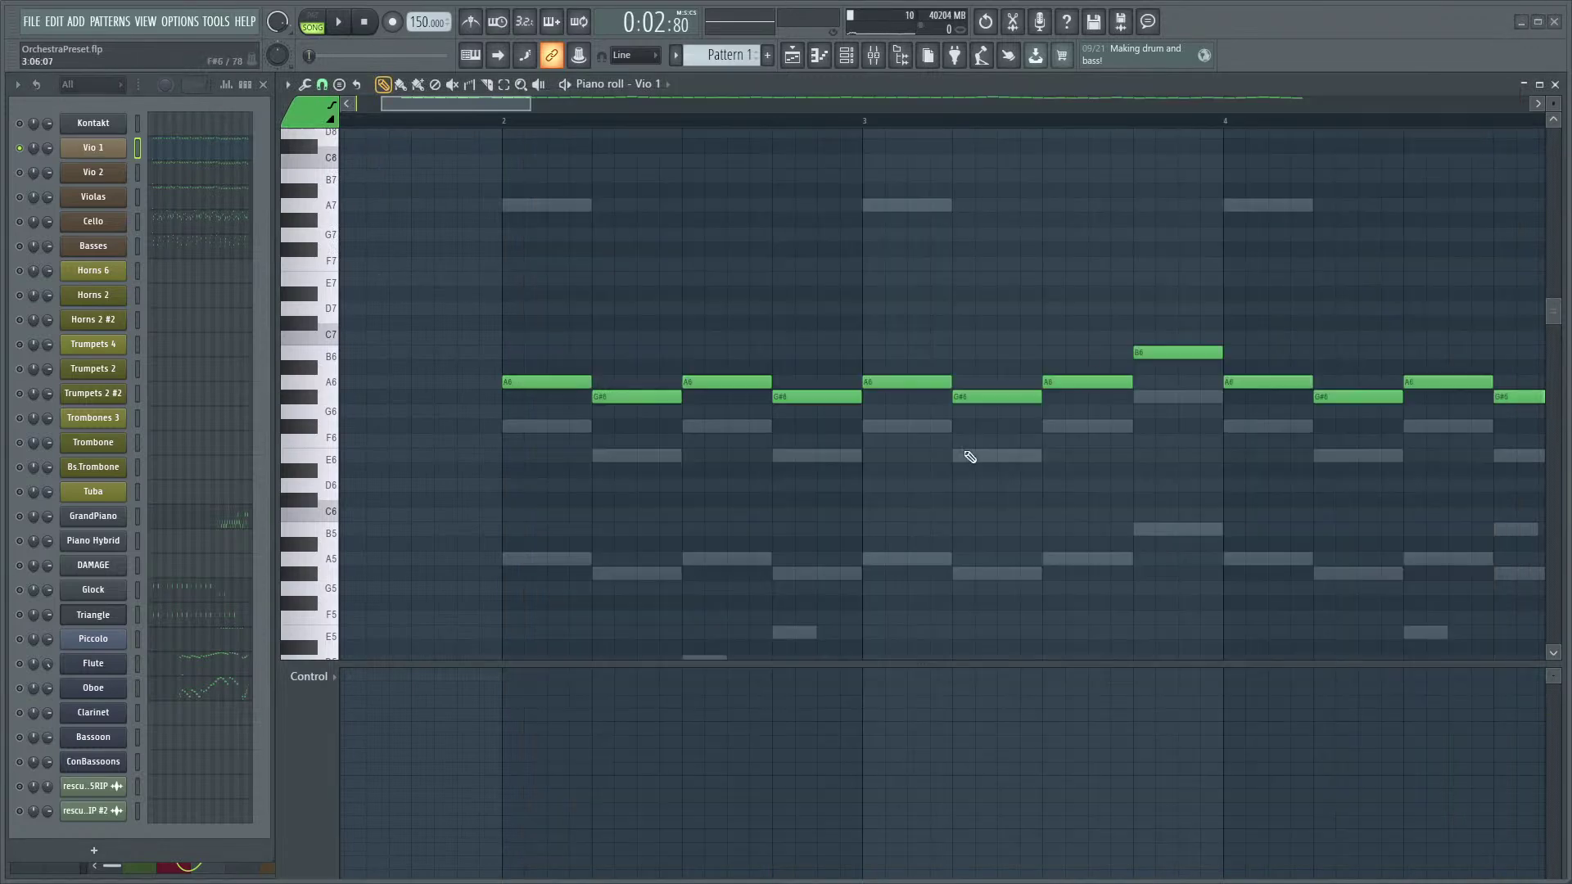
click(93, 148)
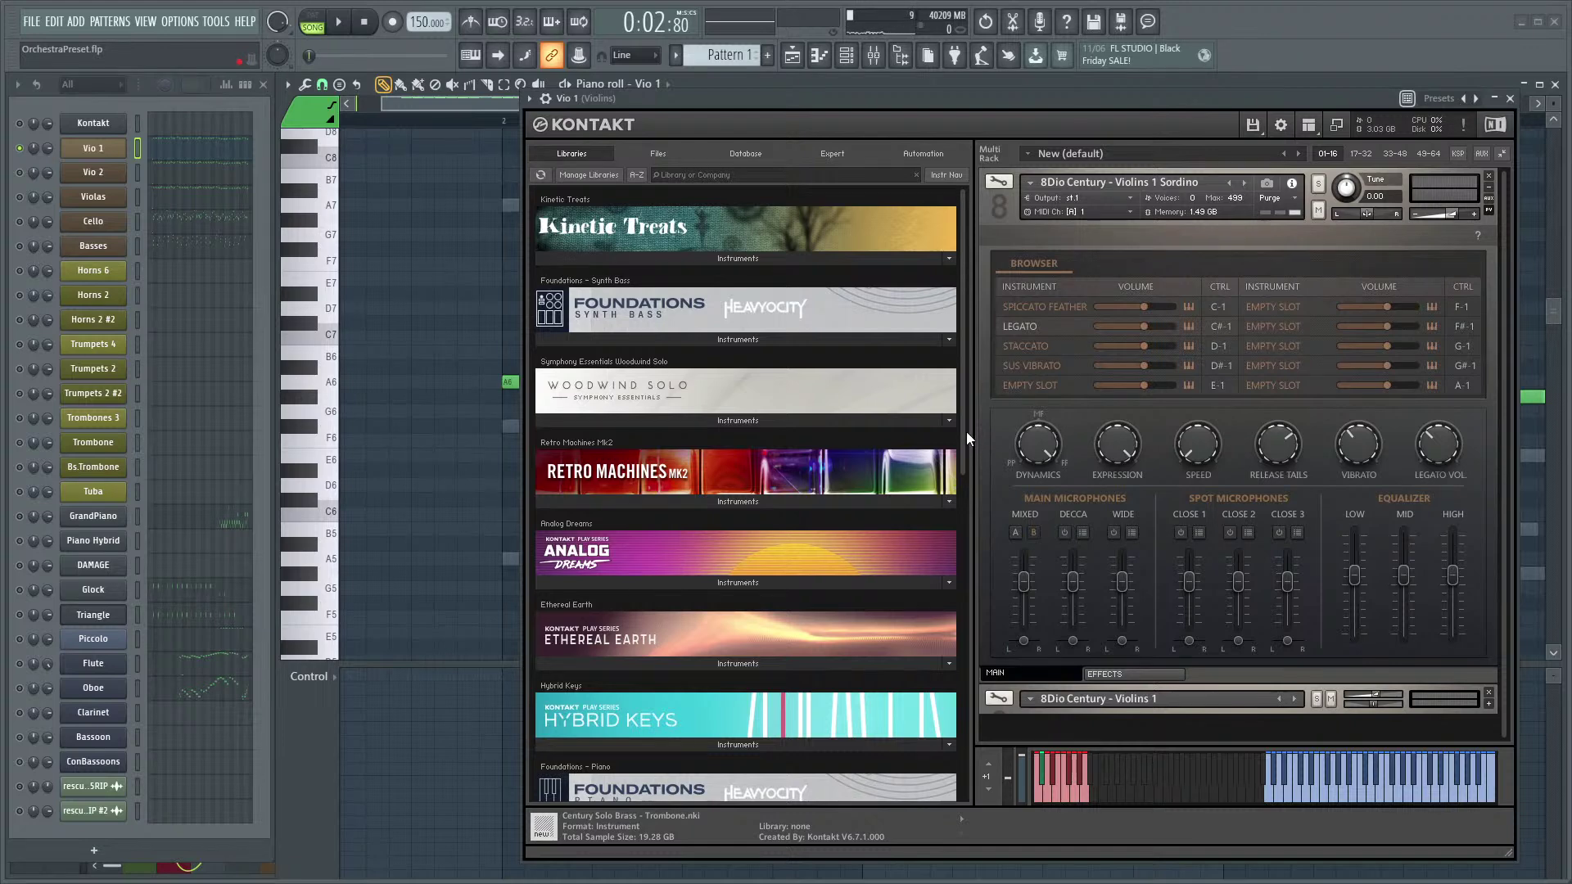
click(1518, 100)
- Extend the first G#6 note's start earlier so it overlaps the preceding A6, and play from bar 2
scroll(649, 569, up, 3)
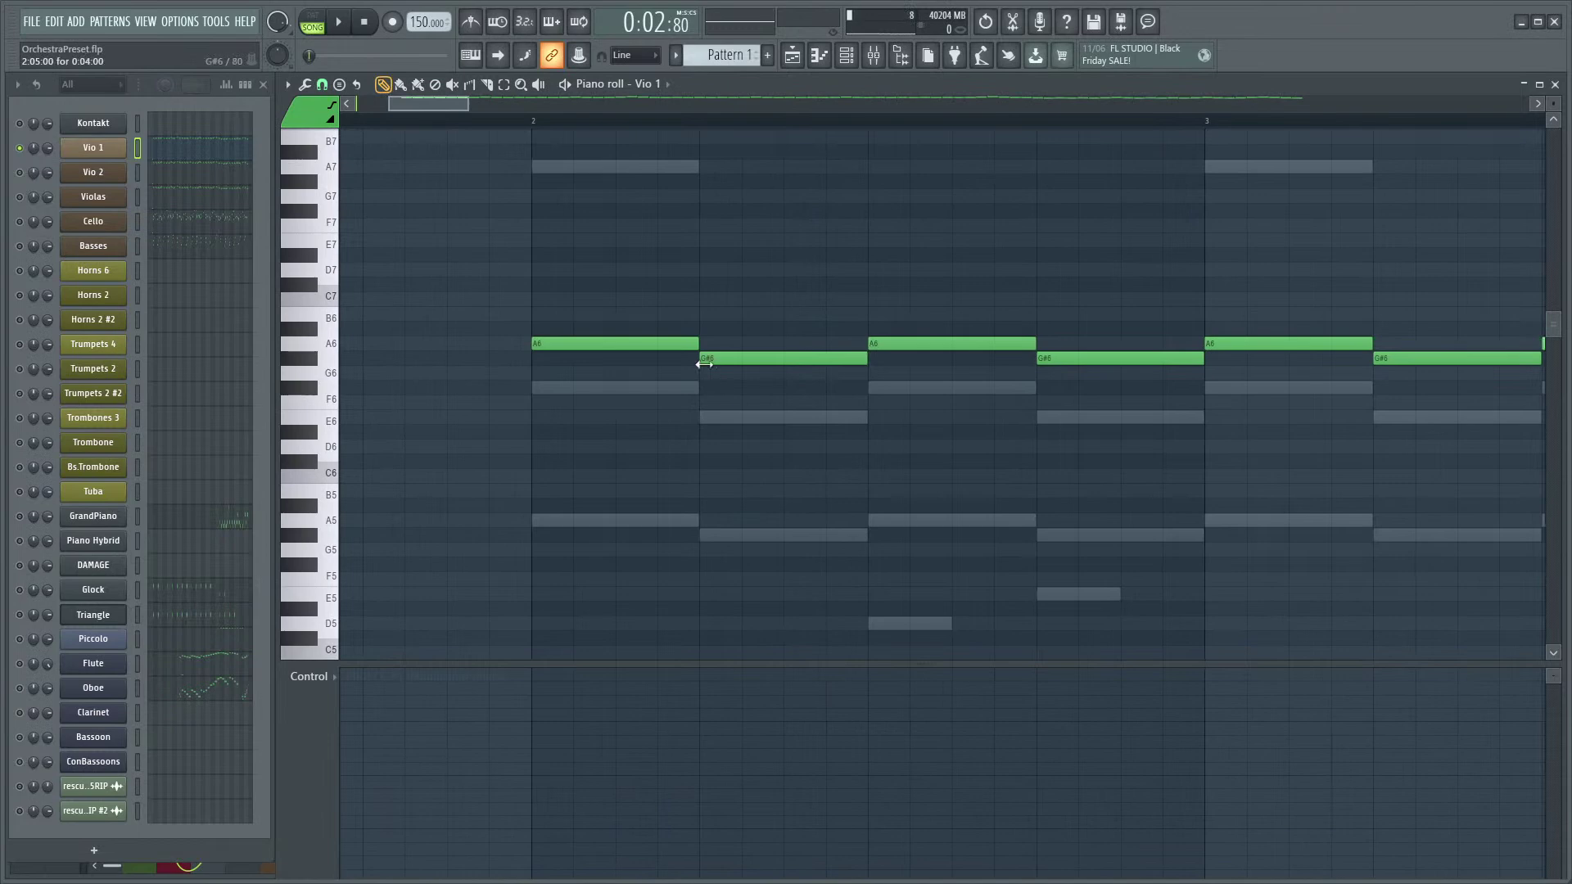
drag(693, 365, 676, 360)
click(520, 123)
key(space)
key(space)
- Display Vio 1's MIDI CC #1 (Modulation wheel) events and set the level to about 76% from bar 2, then play it
click(310, 676)
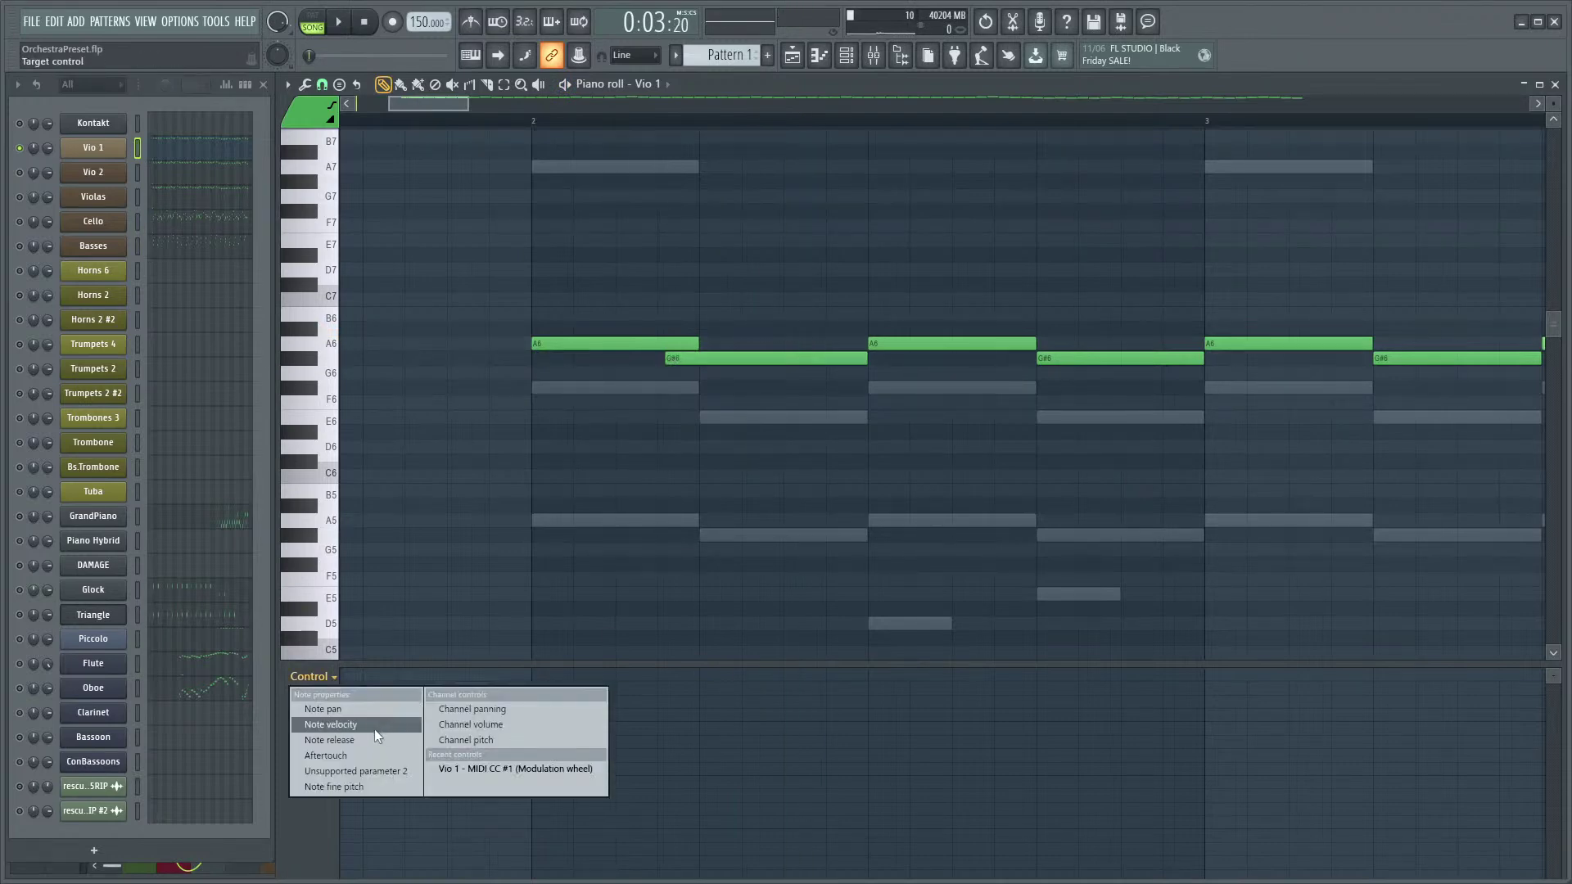
click(515, 768)
click(536, 727)
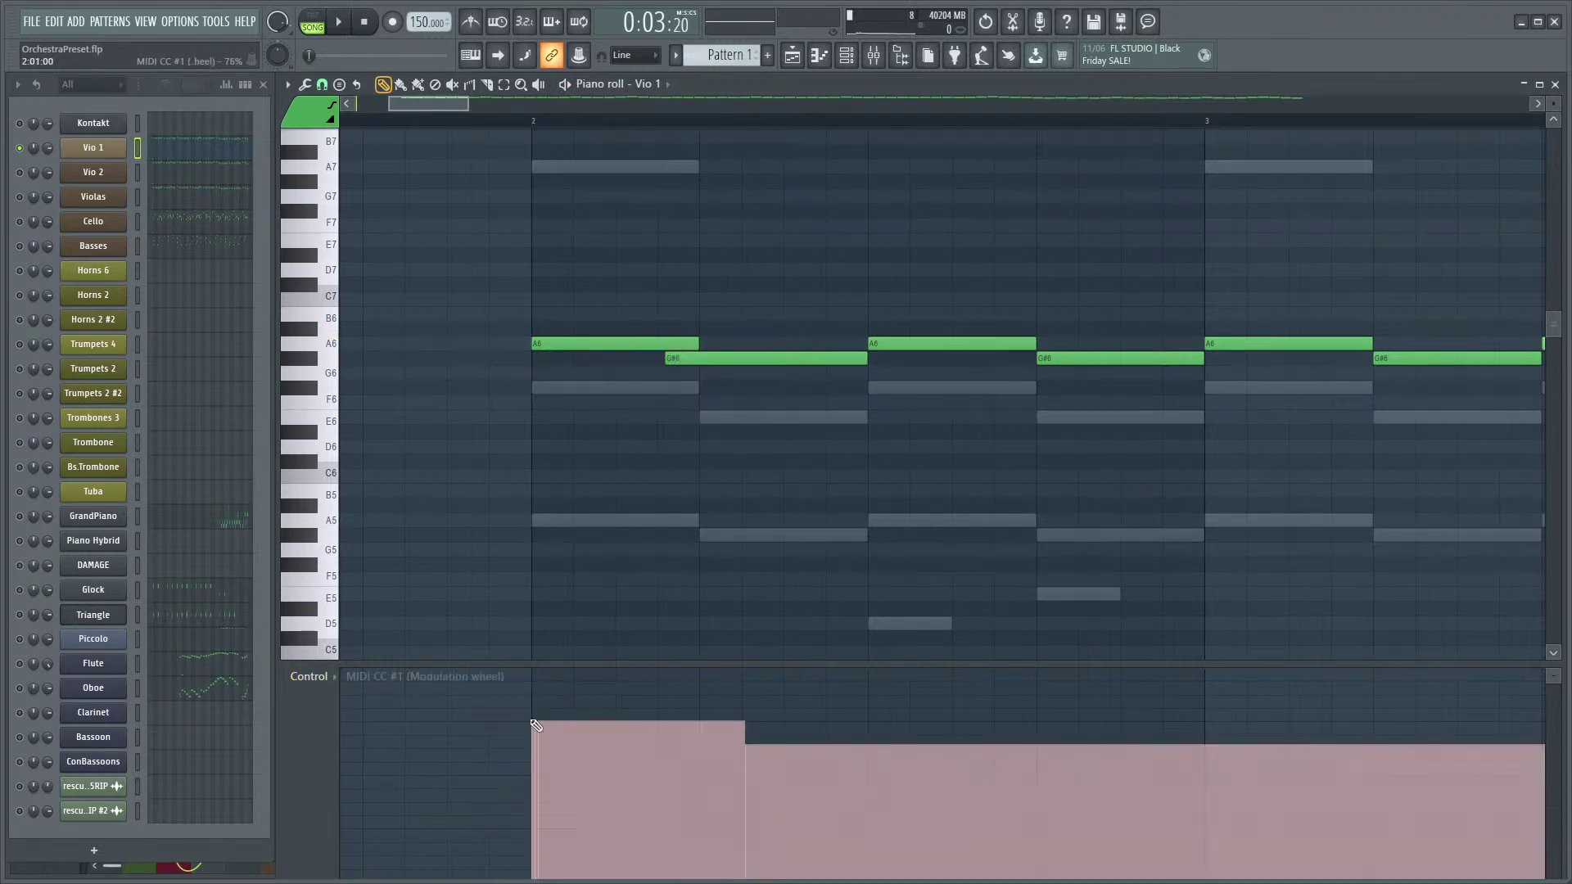
key(space)
key(space)
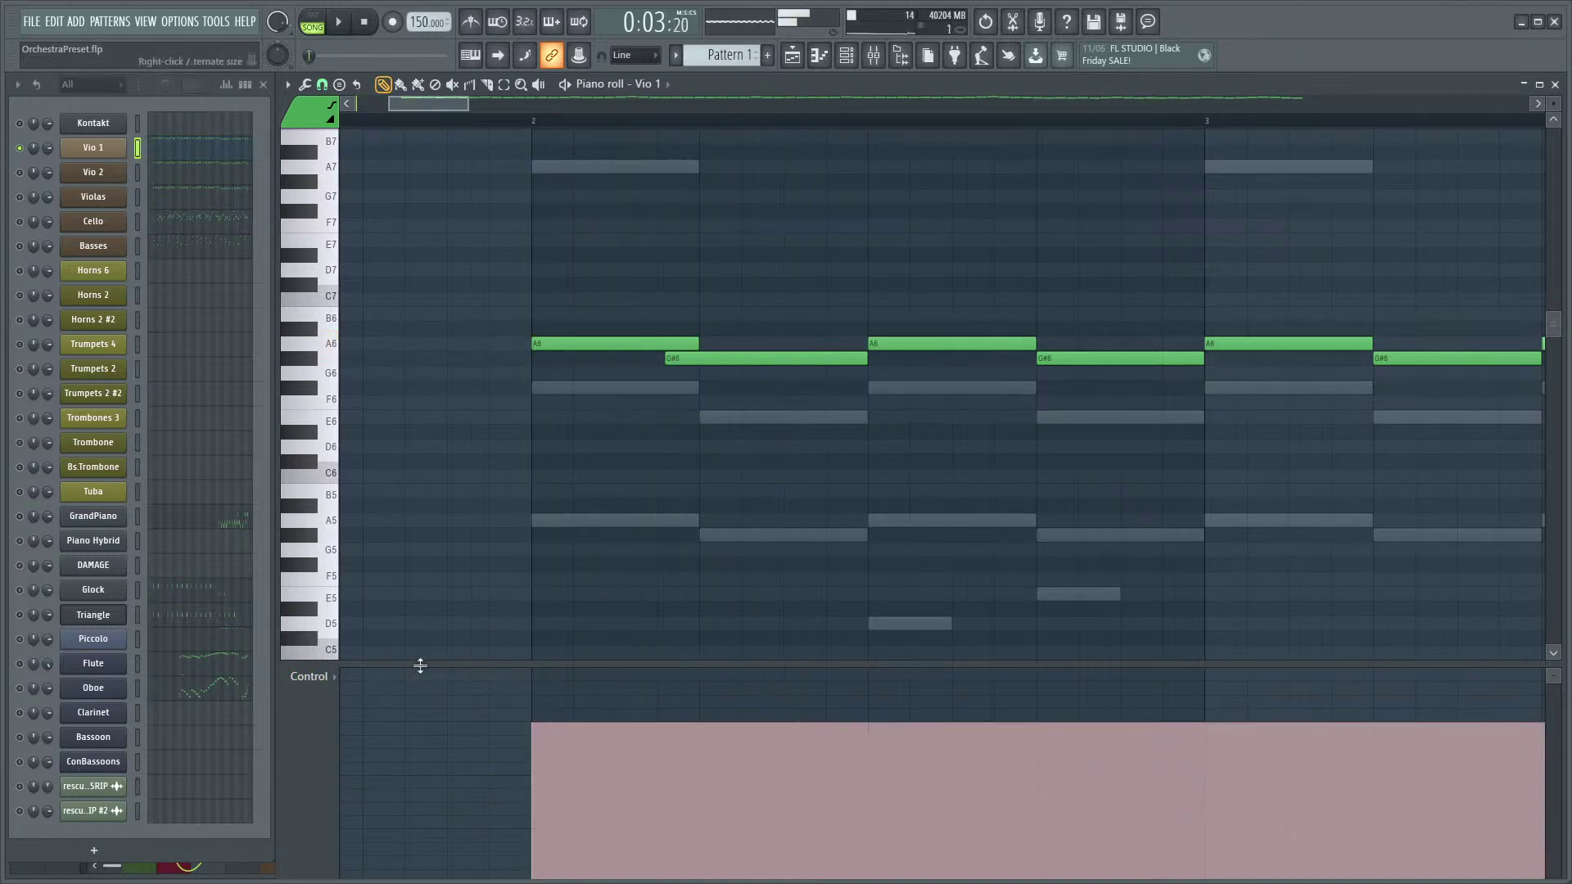
- Show note velocity in the control lane, lower the first A6 and G#6 notes to near minimum, and play the transition repeatedly
click(310, 676)
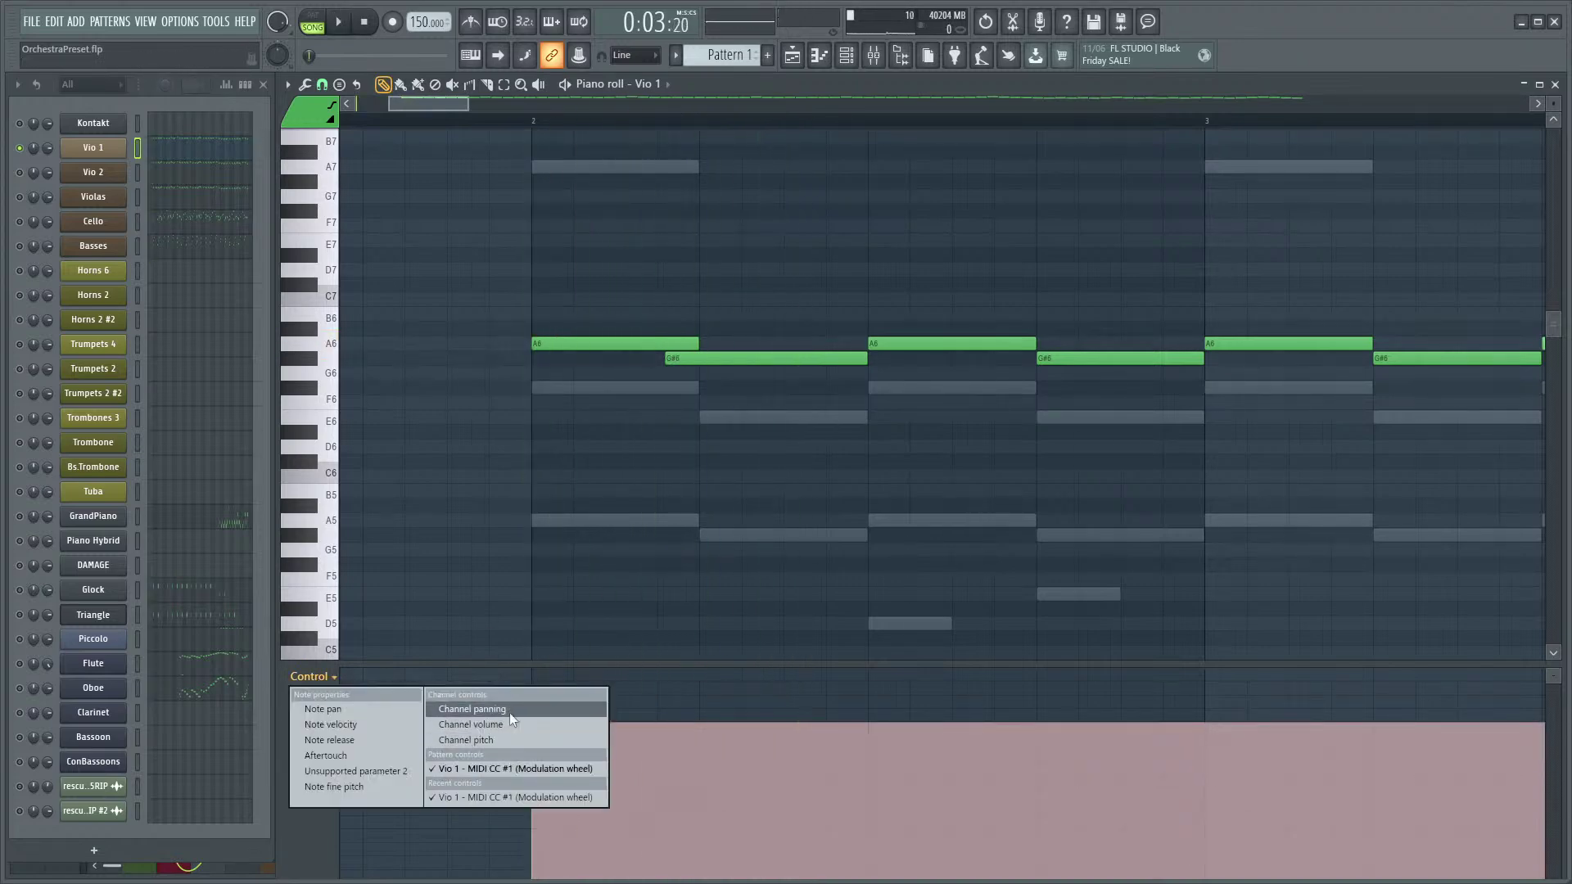
click(405, 740)
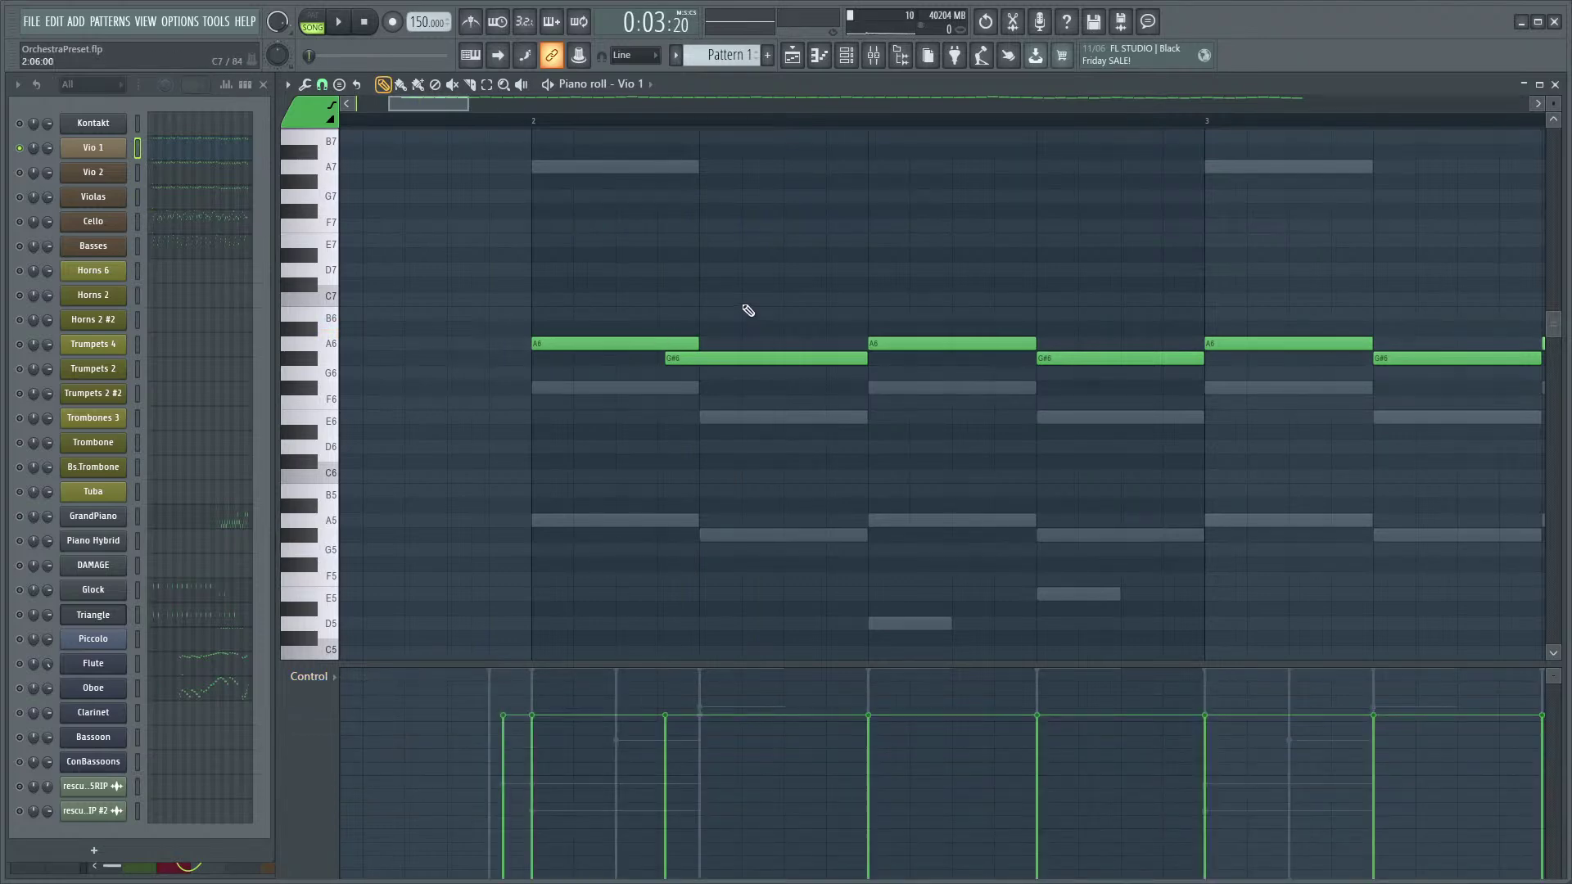
drag(700, 293, 651, 410)
drag(665, 871, 532, 869)
key(space)
key(space)
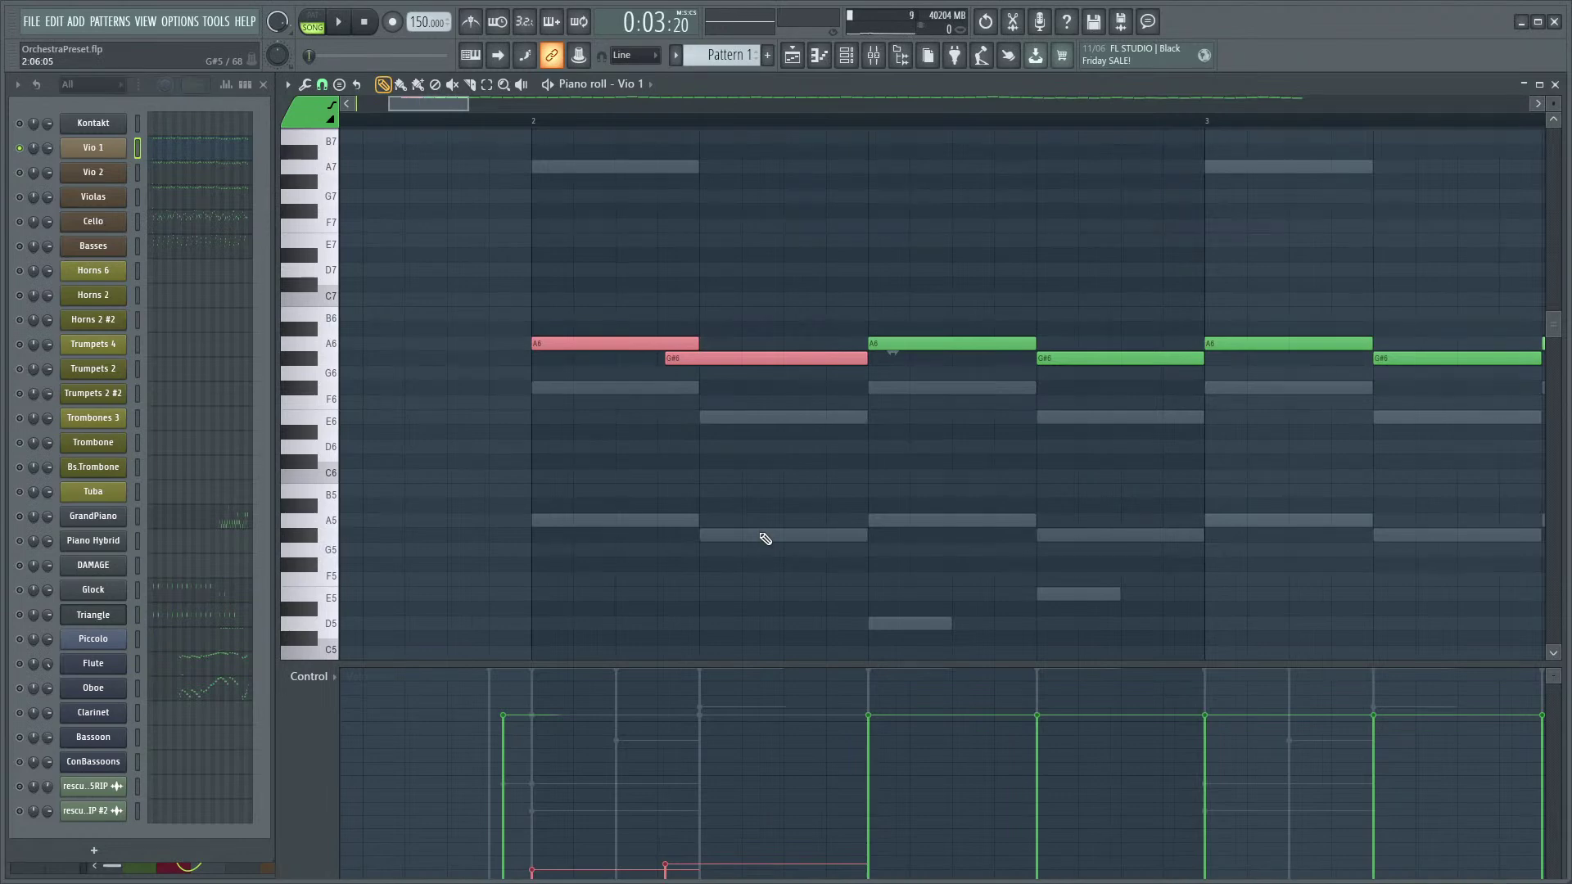
key(space)
key(space)
key(space)
key(space)
click(759, 432)
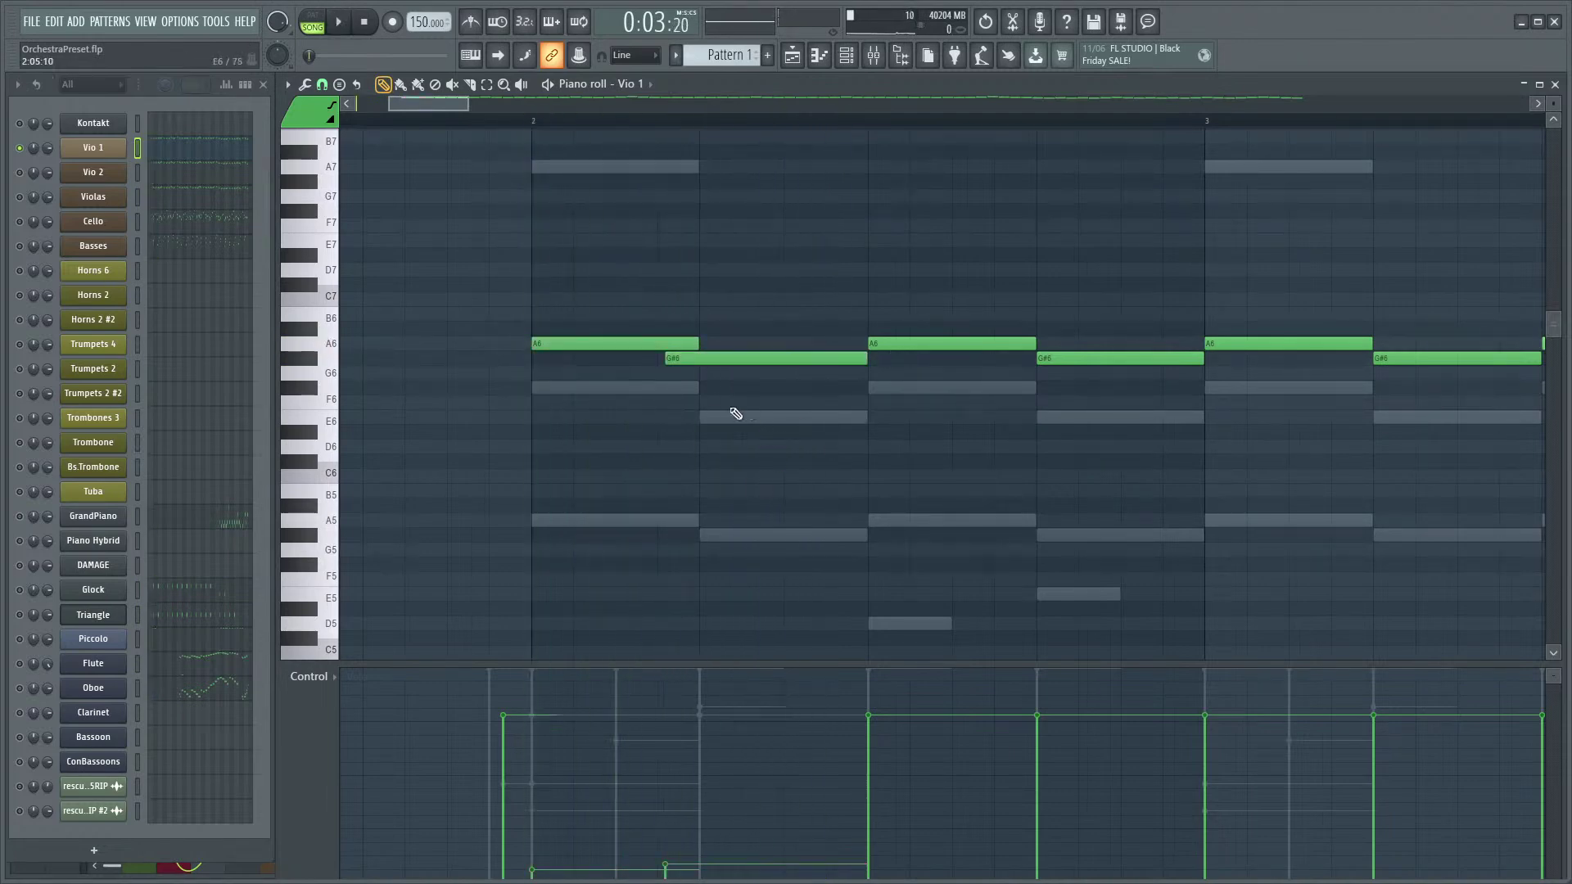
- Move the first G#6 note's start slightly earlier, lower its velocity a little further, and replay the transition
drag(664, 361, 658, 361)
key(space)
click(663, 872)
key(space)
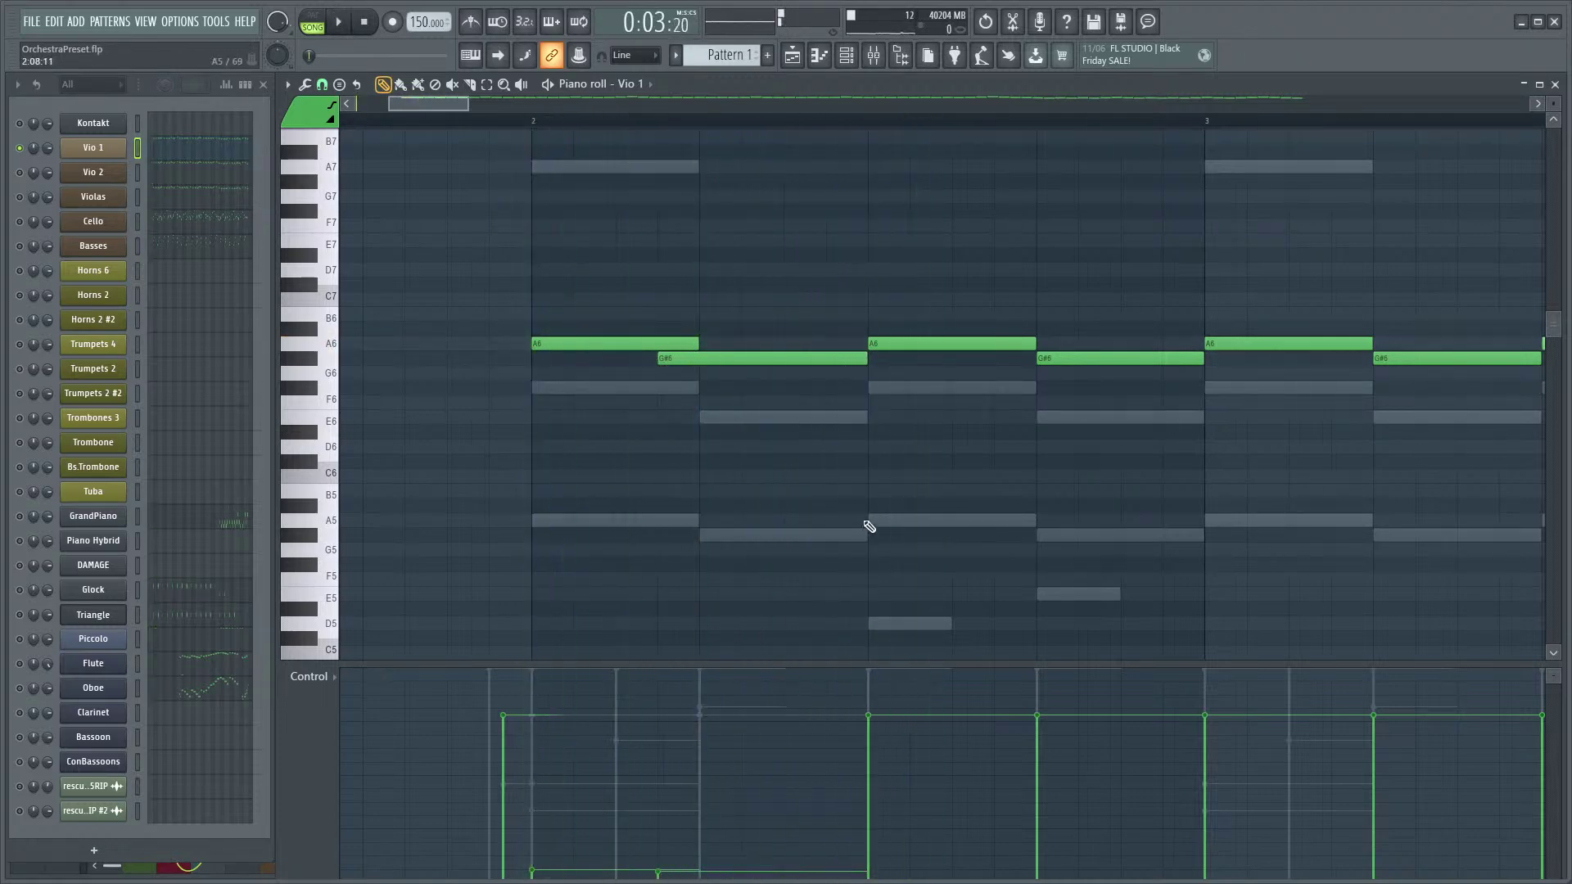
key(space)
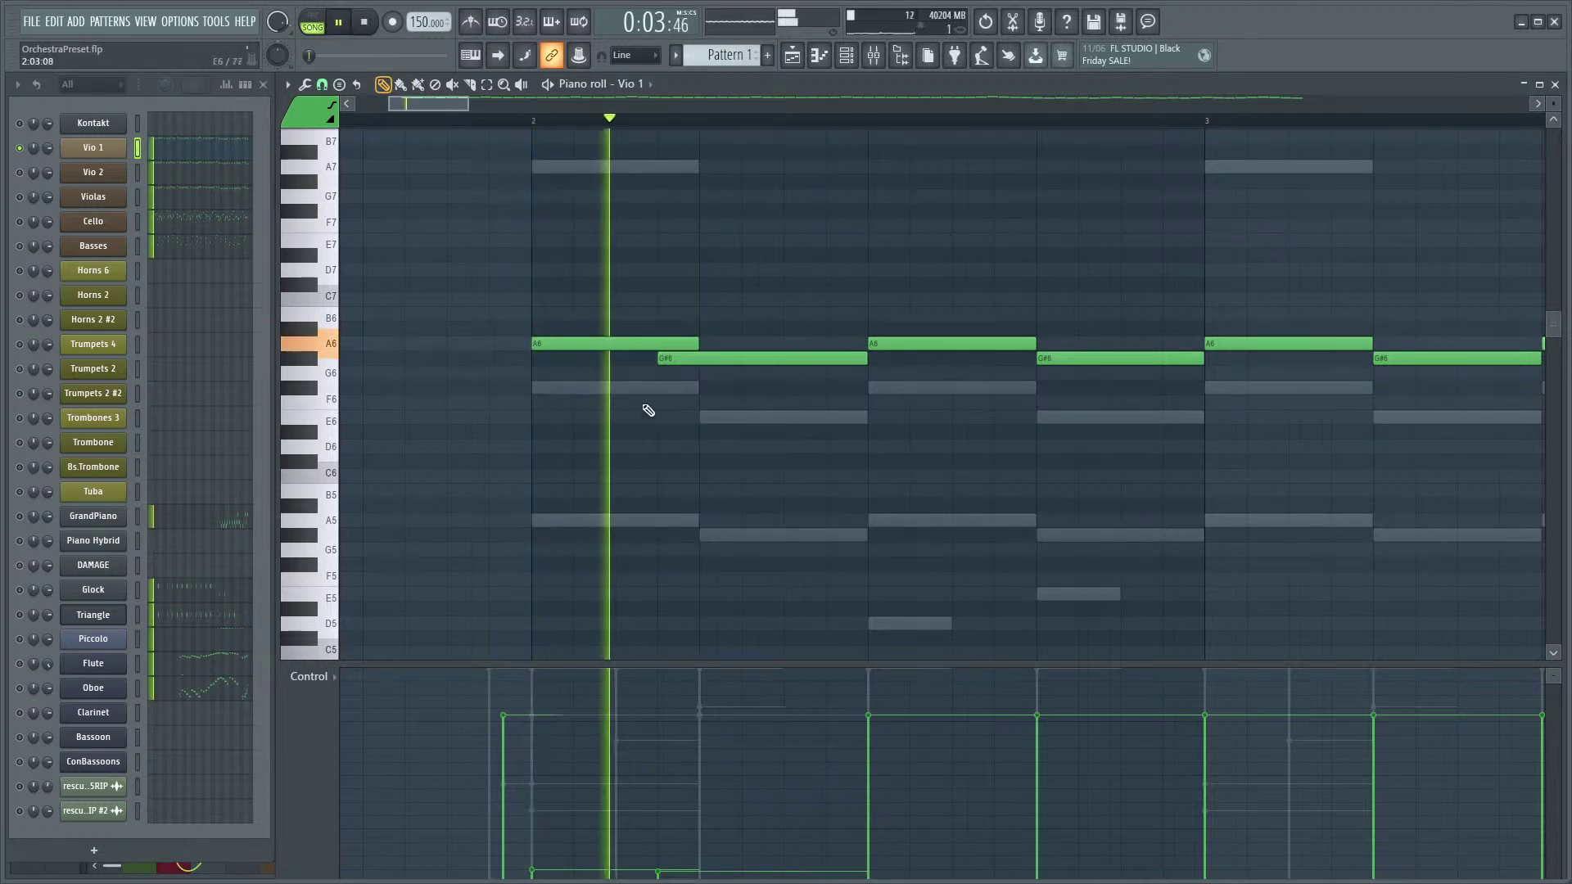
key(space)
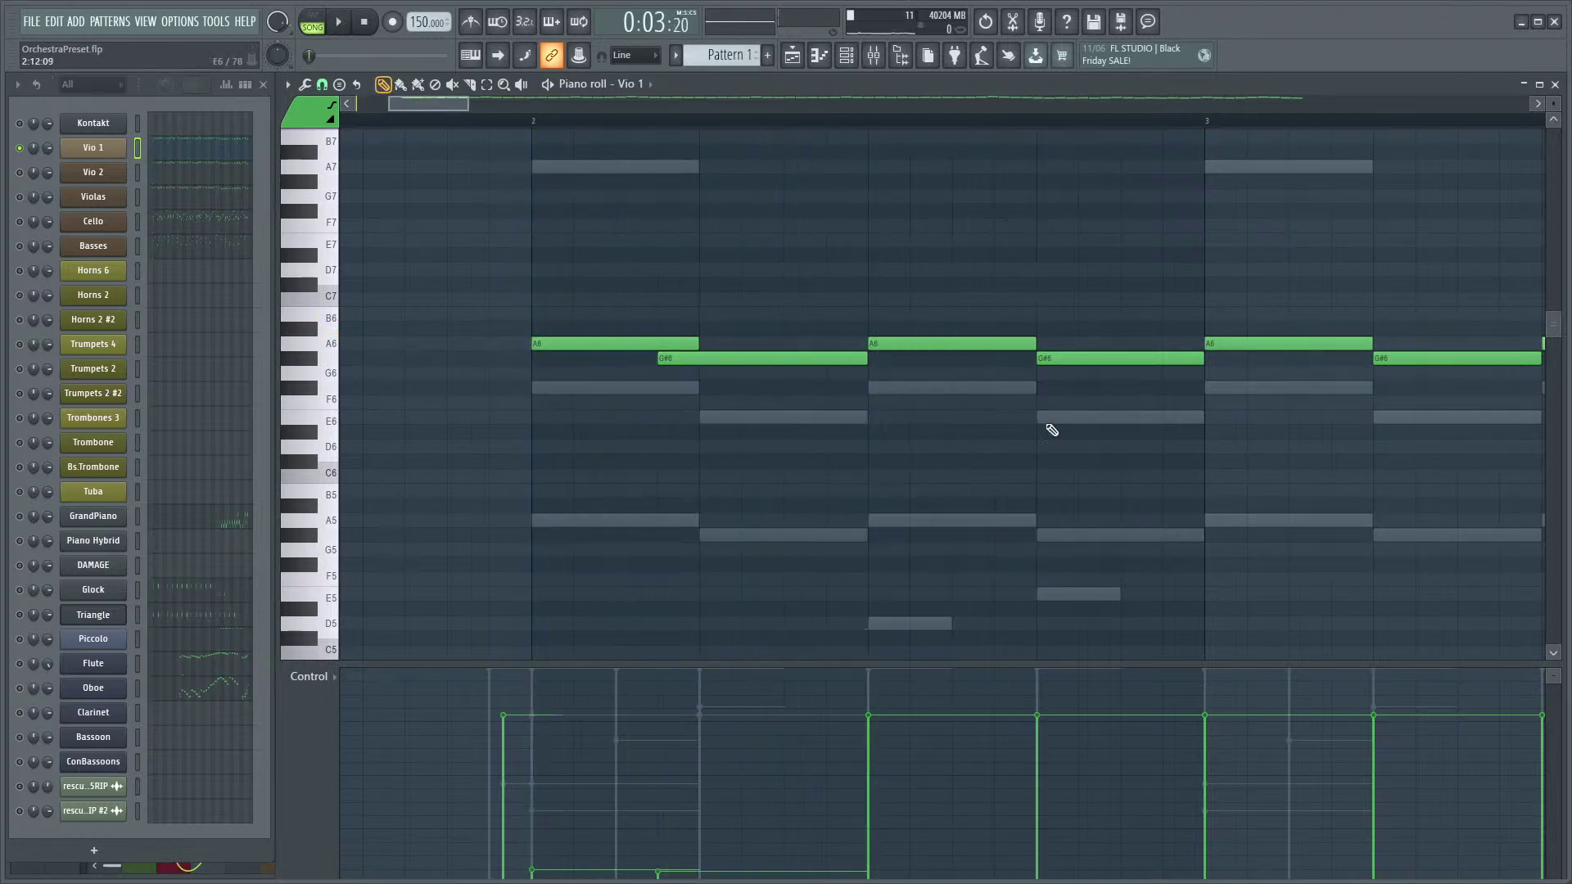
- Extend the starts of the next two G#6 notes in bars 2 and 3 to overlap the preceding A6 notes, and play them
scroll(988, 417, down, 3)
drag(1052, 374, 774, 379)
click(791, 426)
key(space)
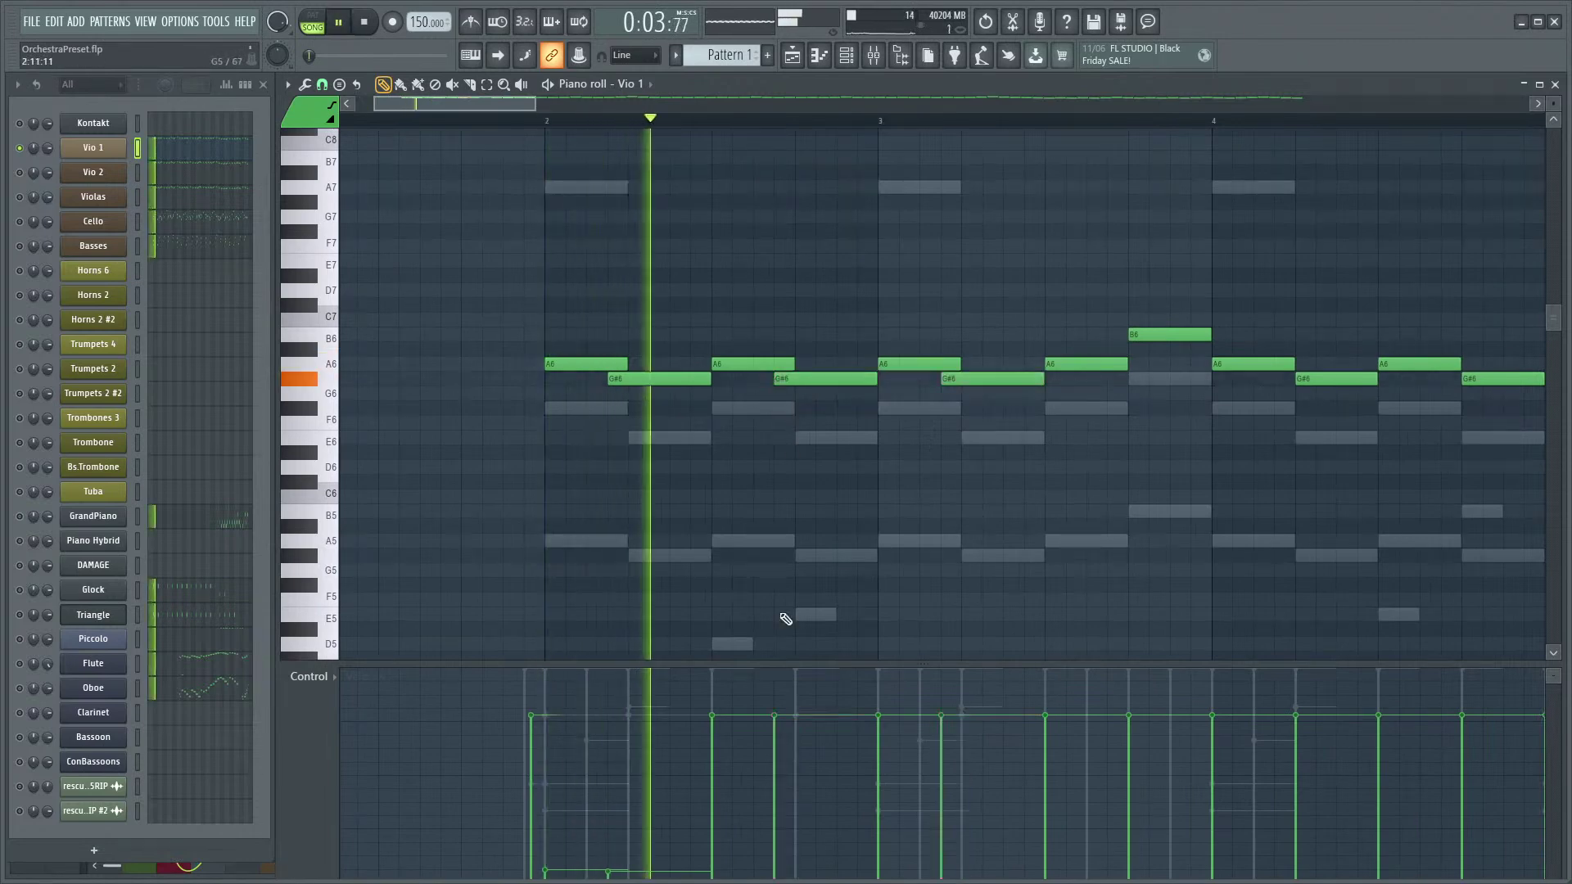
- Lower the velocities of the following four A6 and G#6 notes to near minimum and play them with the metronome on
drag(973, 872, 692, 870)
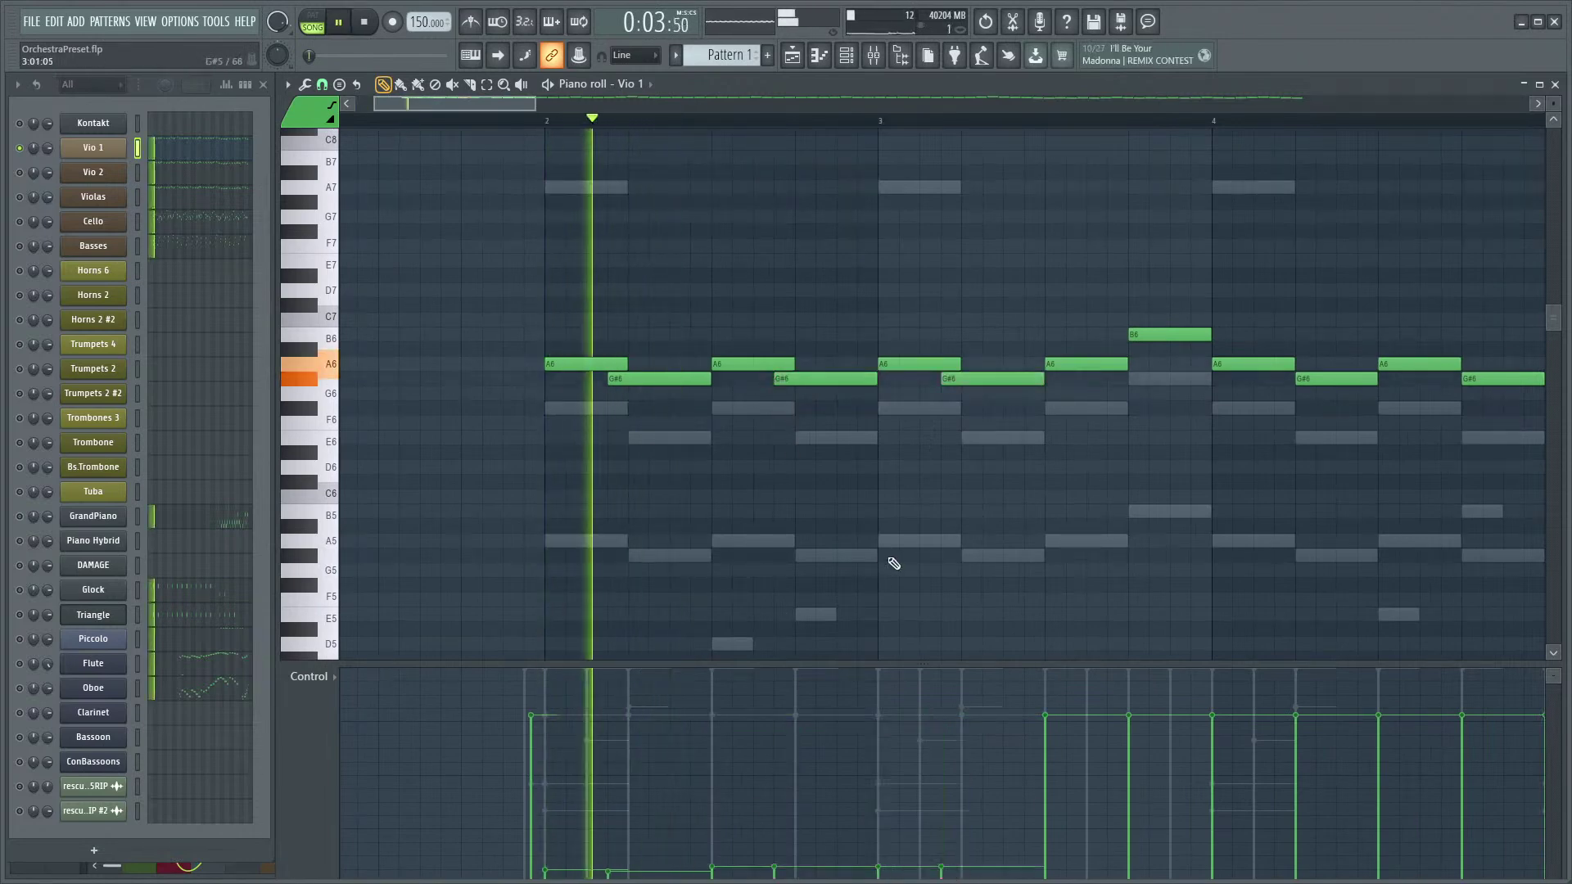
key(space)
key(ctrl+m)
key(space)
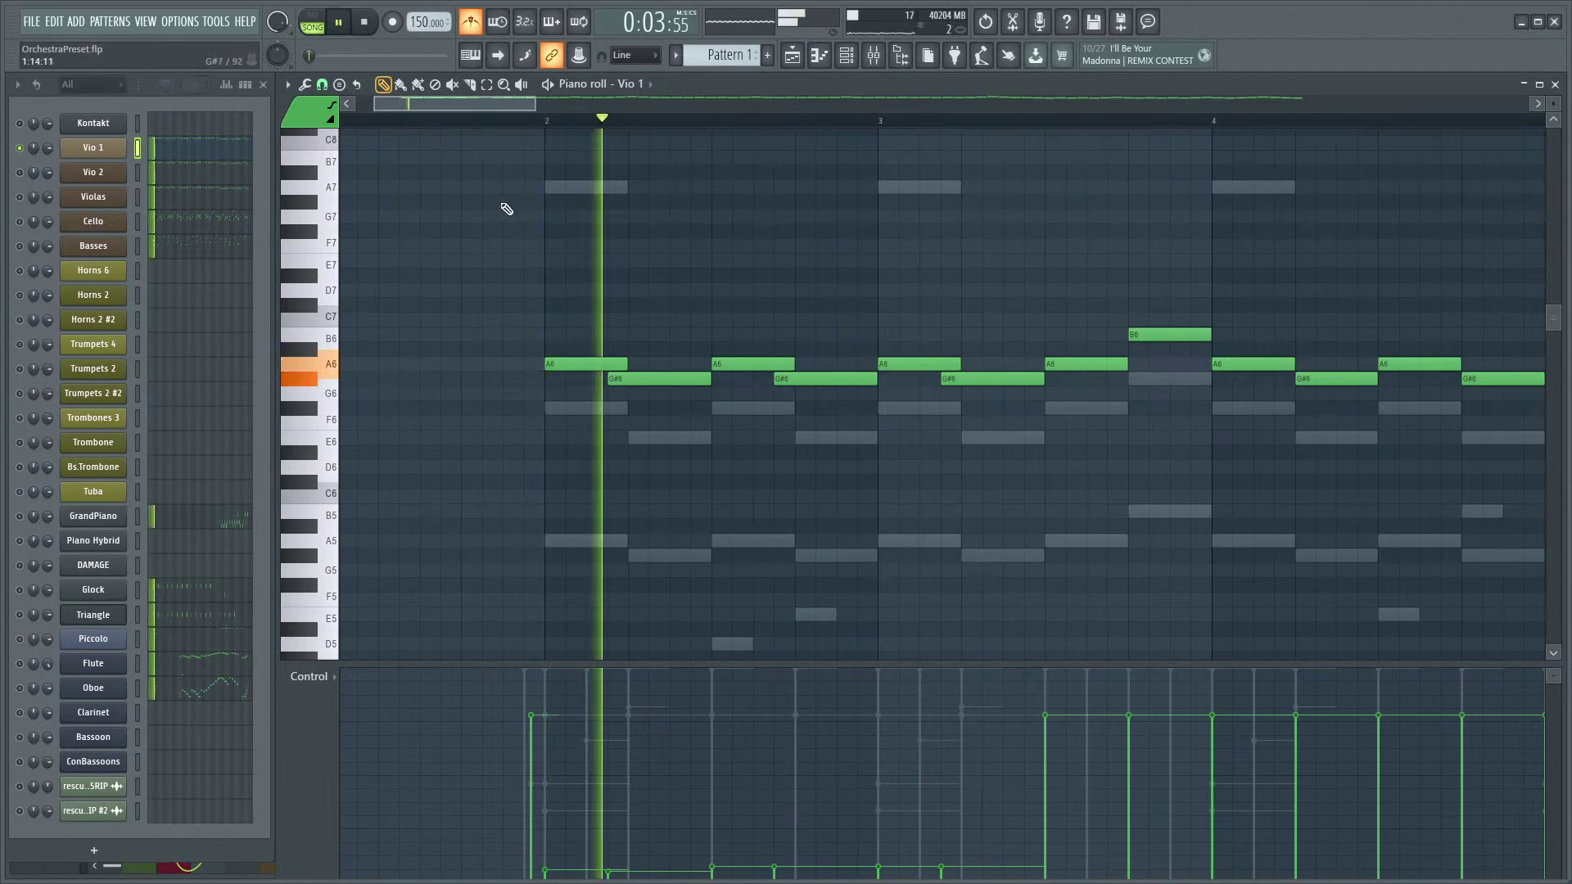
key(space)
- Select the three overlapping G#6 notes and extend their starts slightly earlier together, checking them against the metronome
drag(967, 375, 648, 403)
key(space)
scroll(647, 403, up, 3)
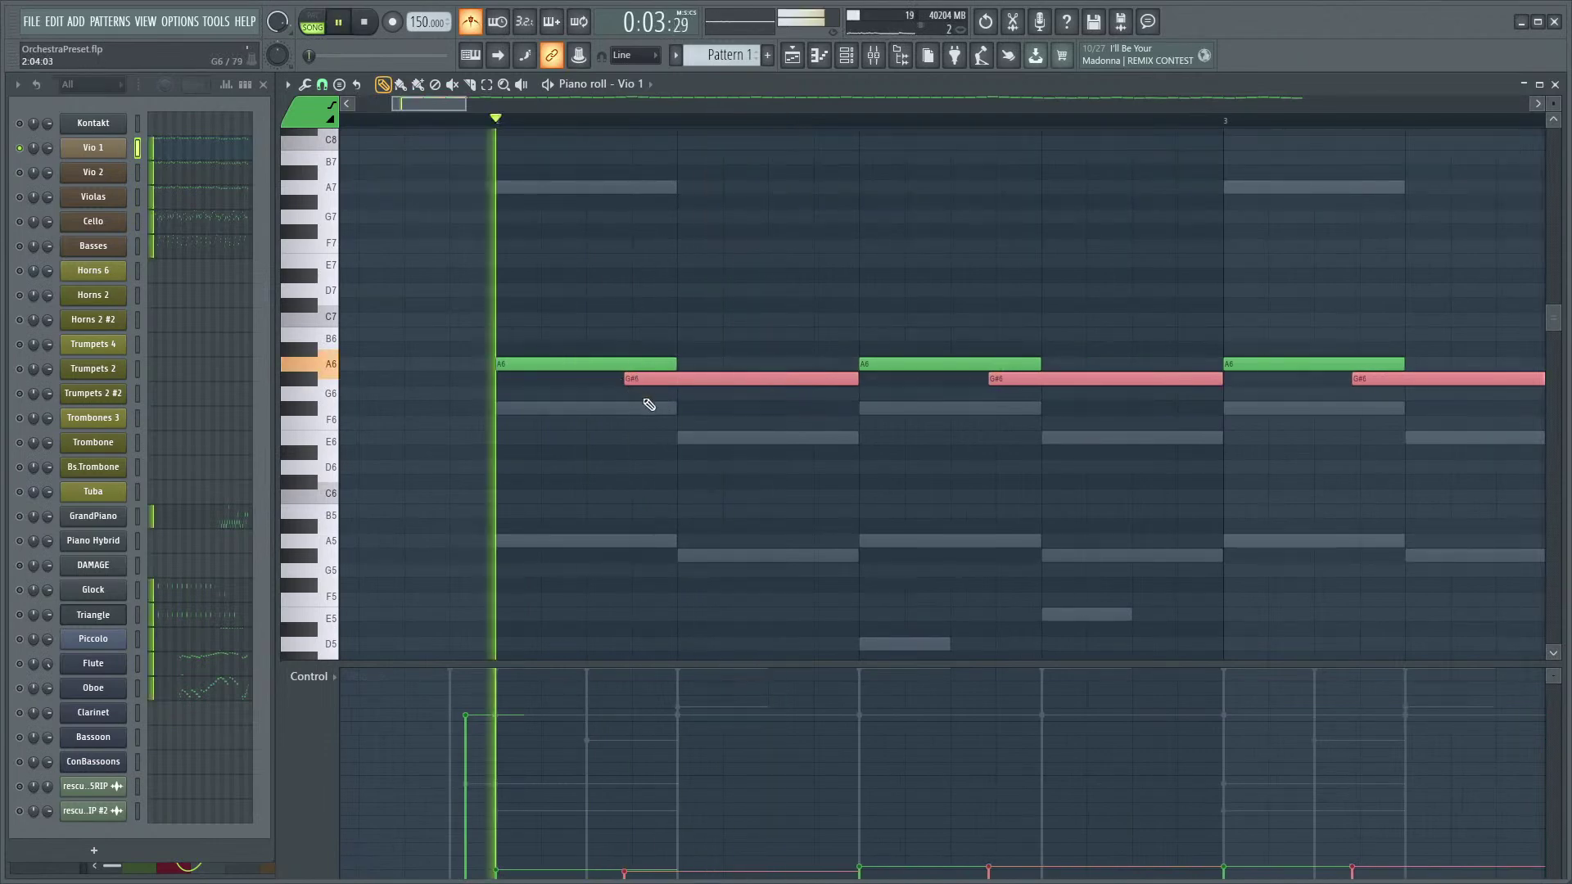
key(space)
drag(627, 384, 622, 383)
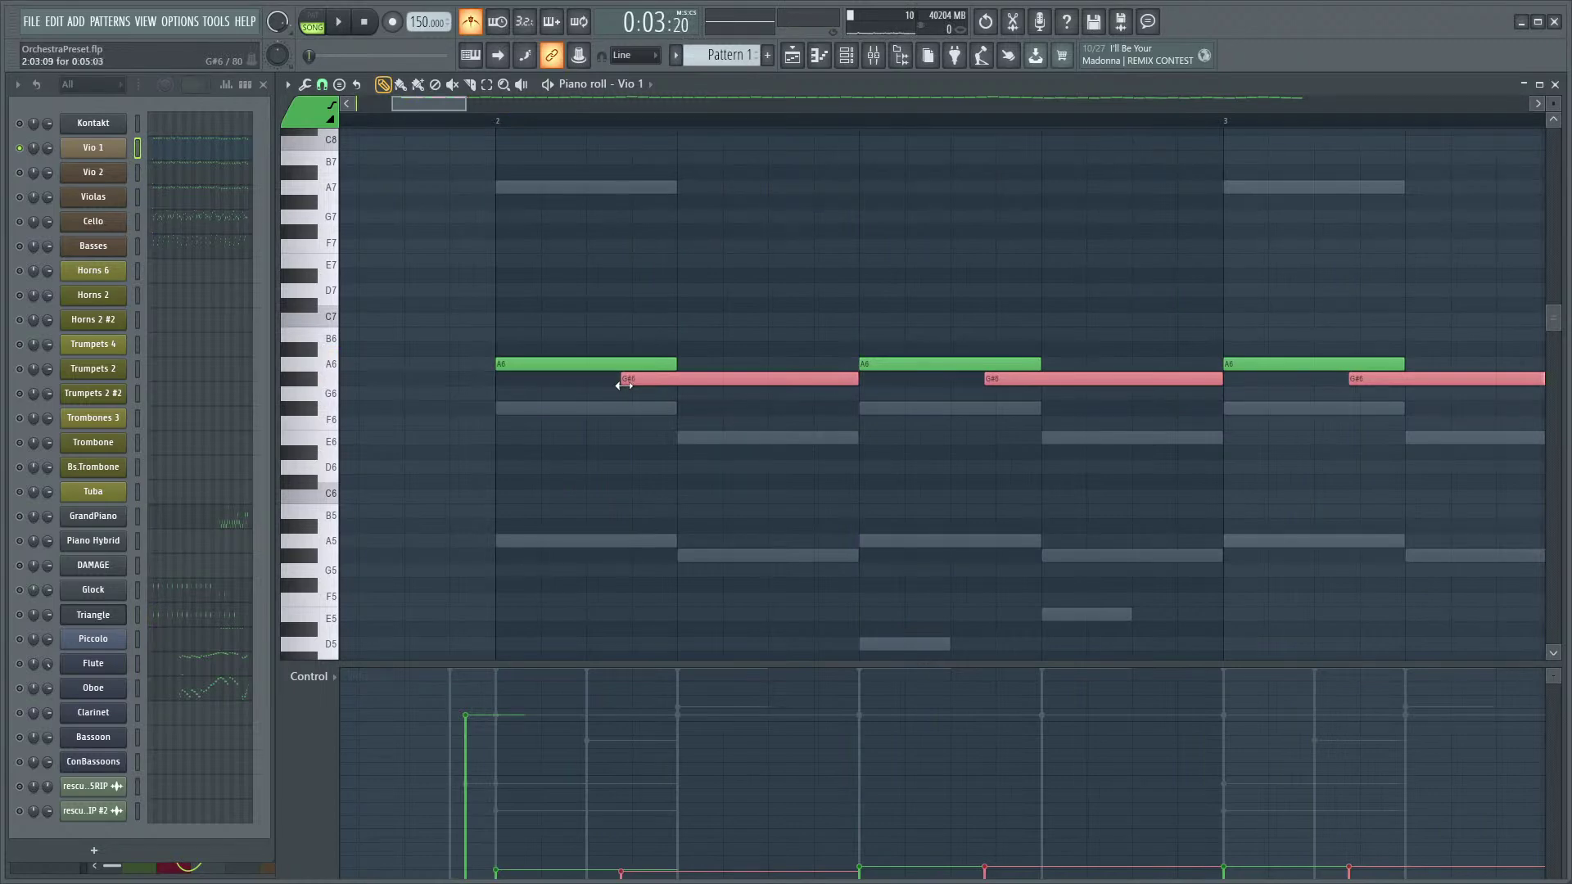
key(space)
key(space)
- Fine-tune the starts of the three selected G#6 notes a touch earlier and play through bar 3 to check their timing
drag(620, 379, 612, 380)
key(space)
key(space)
drag(618, 380, 622, 382)
key(space)
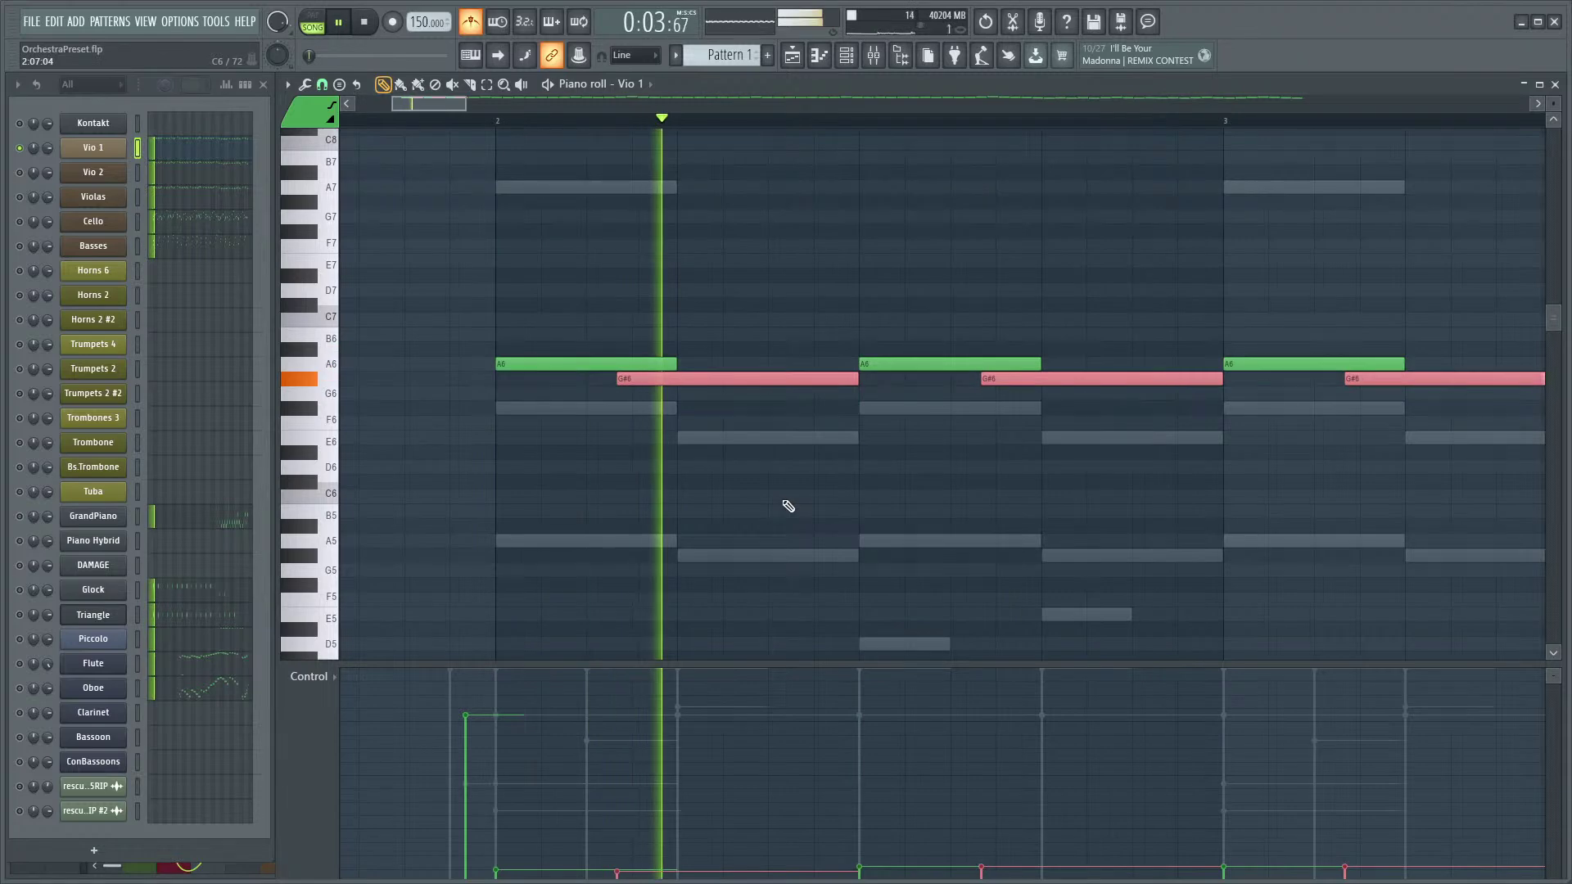
scroll(950, 492, down, 3)
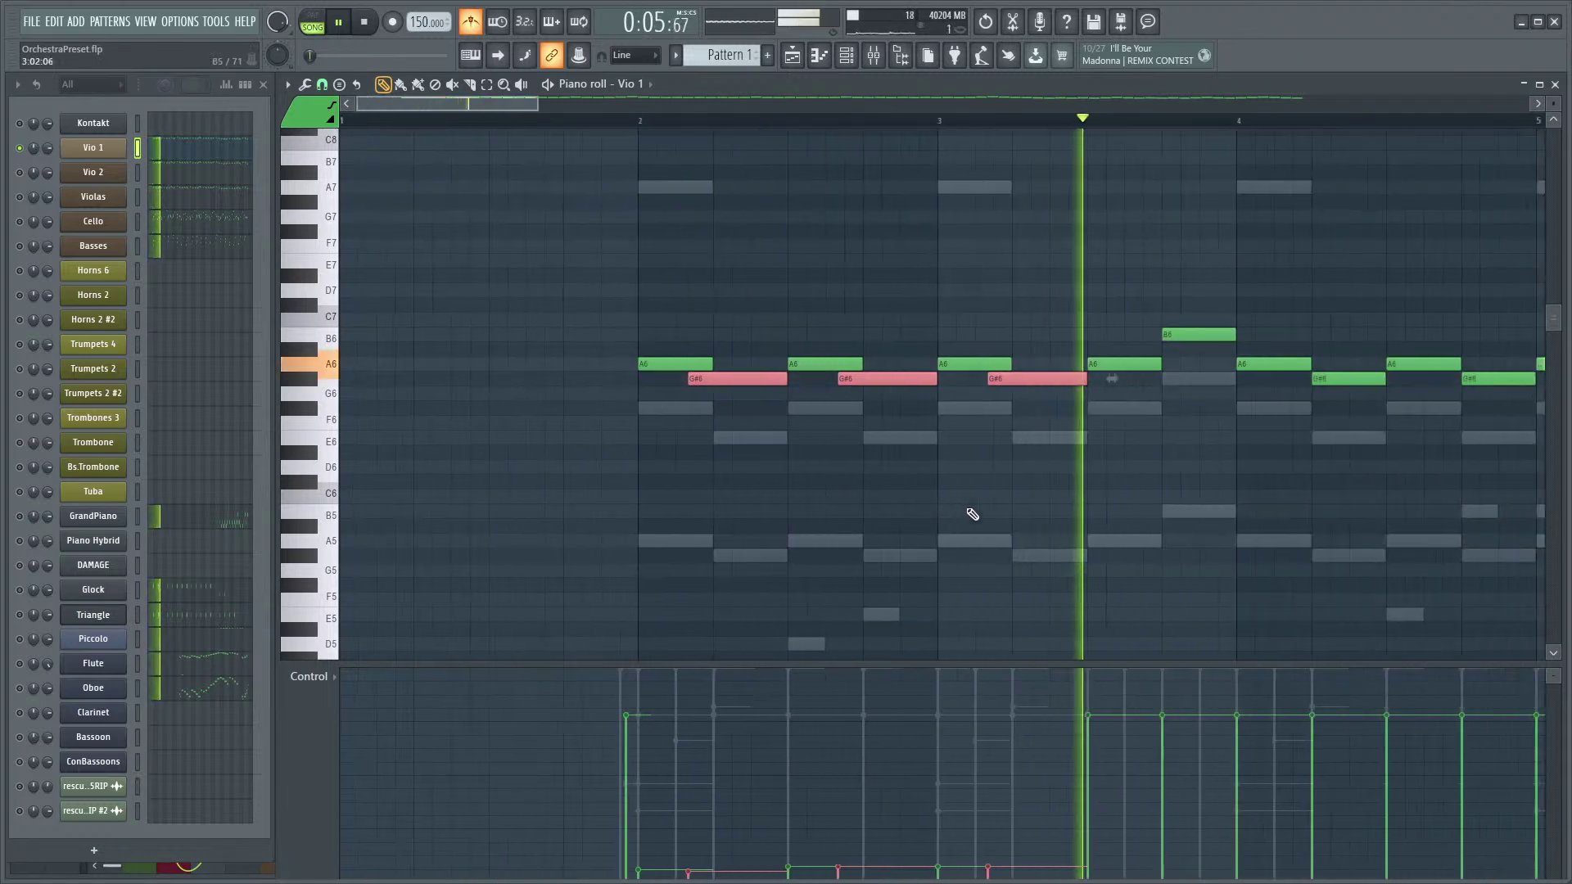
key(space)
- Show the MIDI CC #1 (Modulation wheel) events and draw a wavy curve with four swells across bar 2, then play it
scroll(843, 524, up, 4)
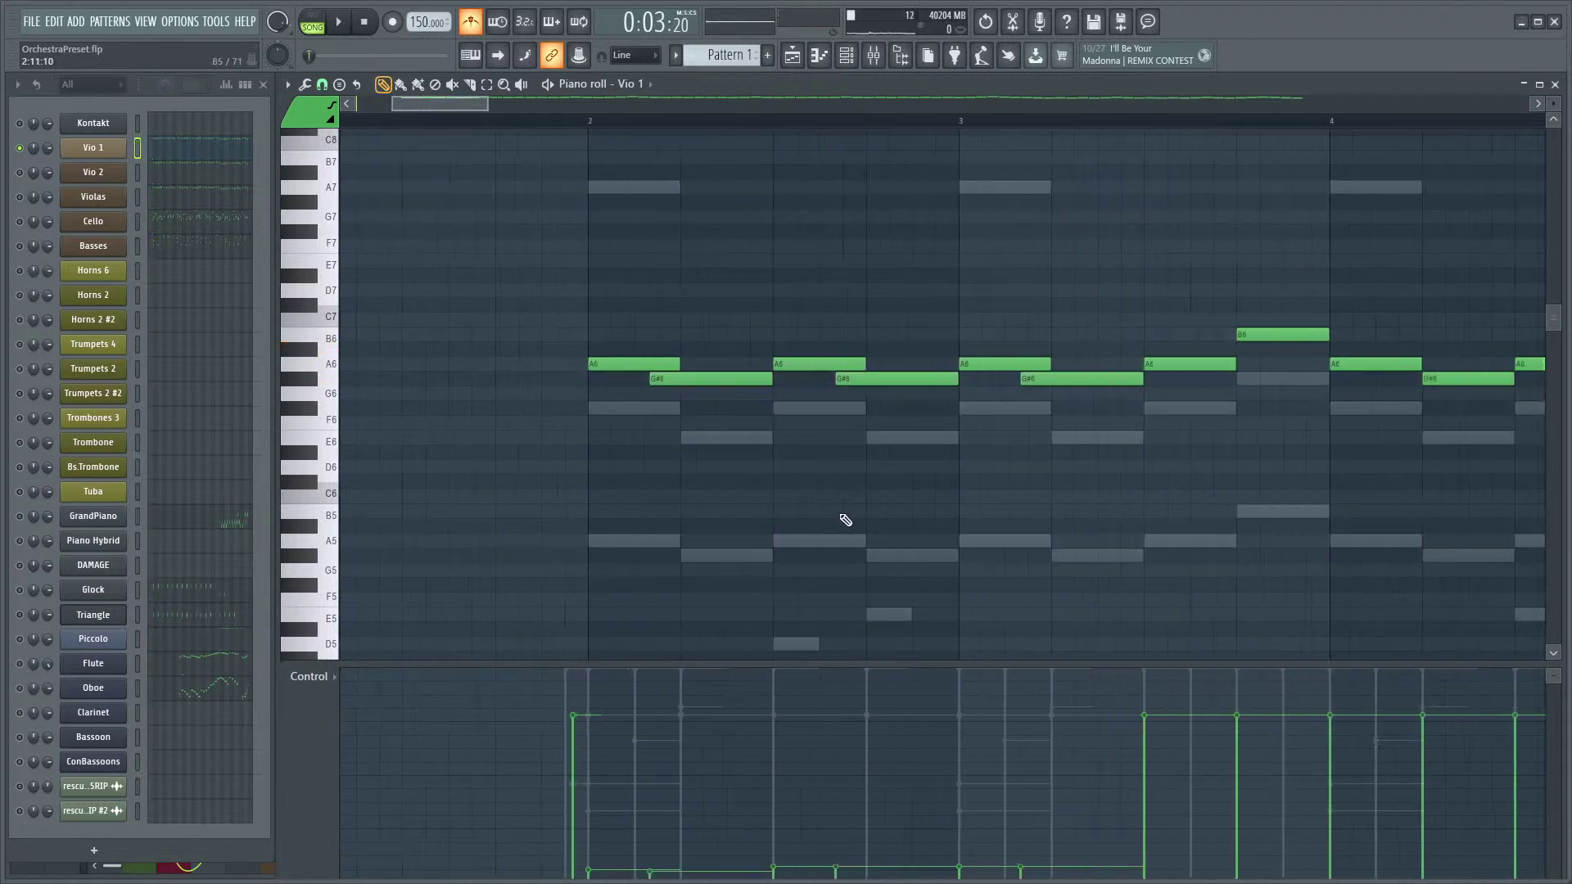
click(332, 686)
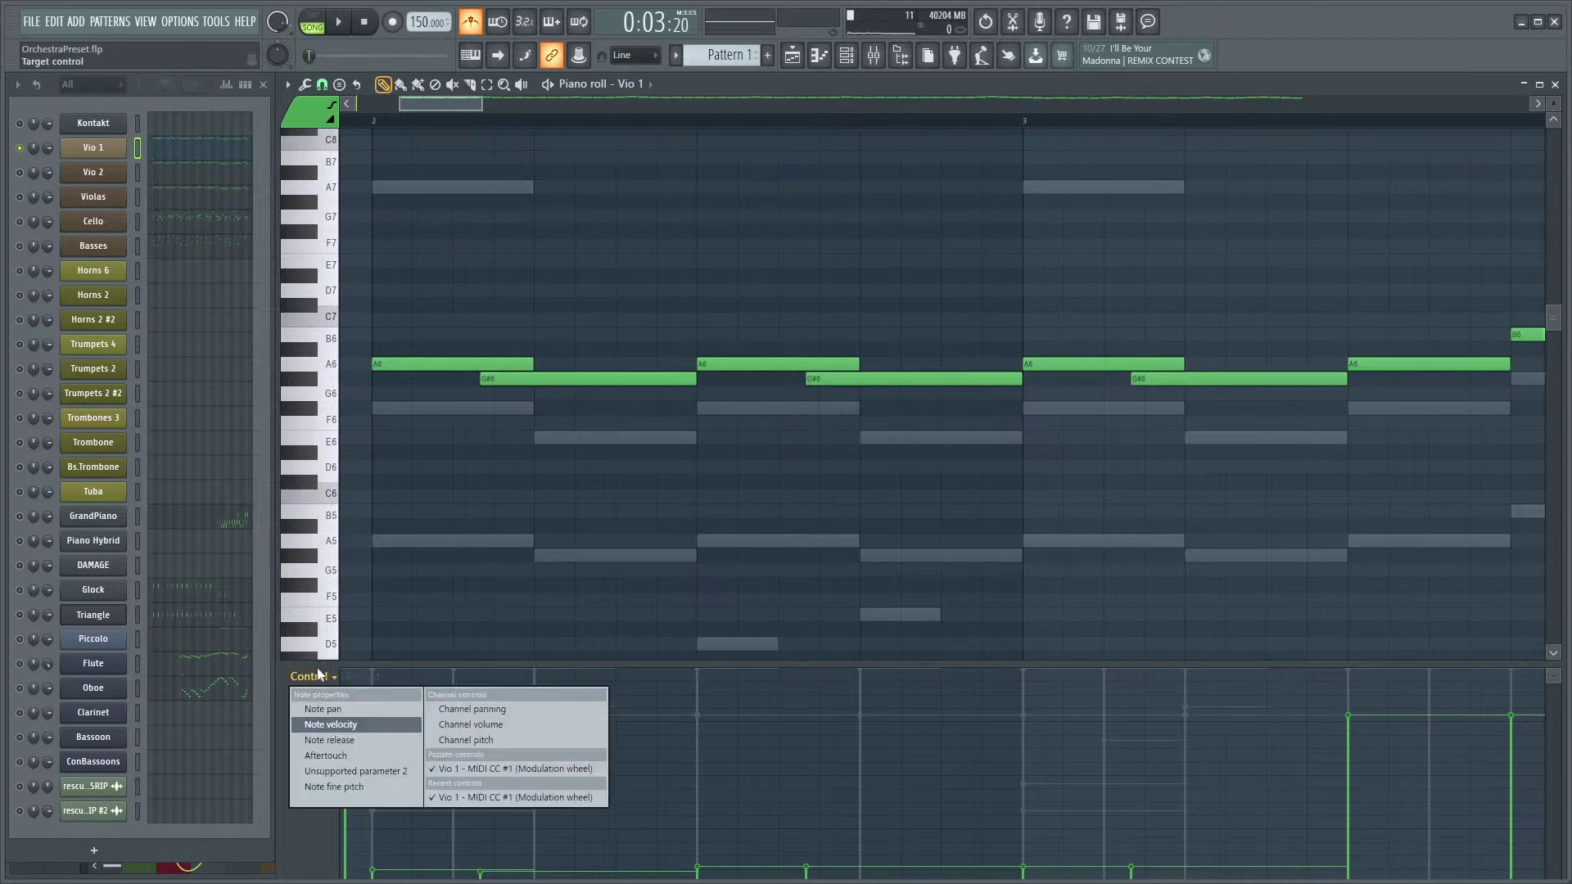
click(499, 756)
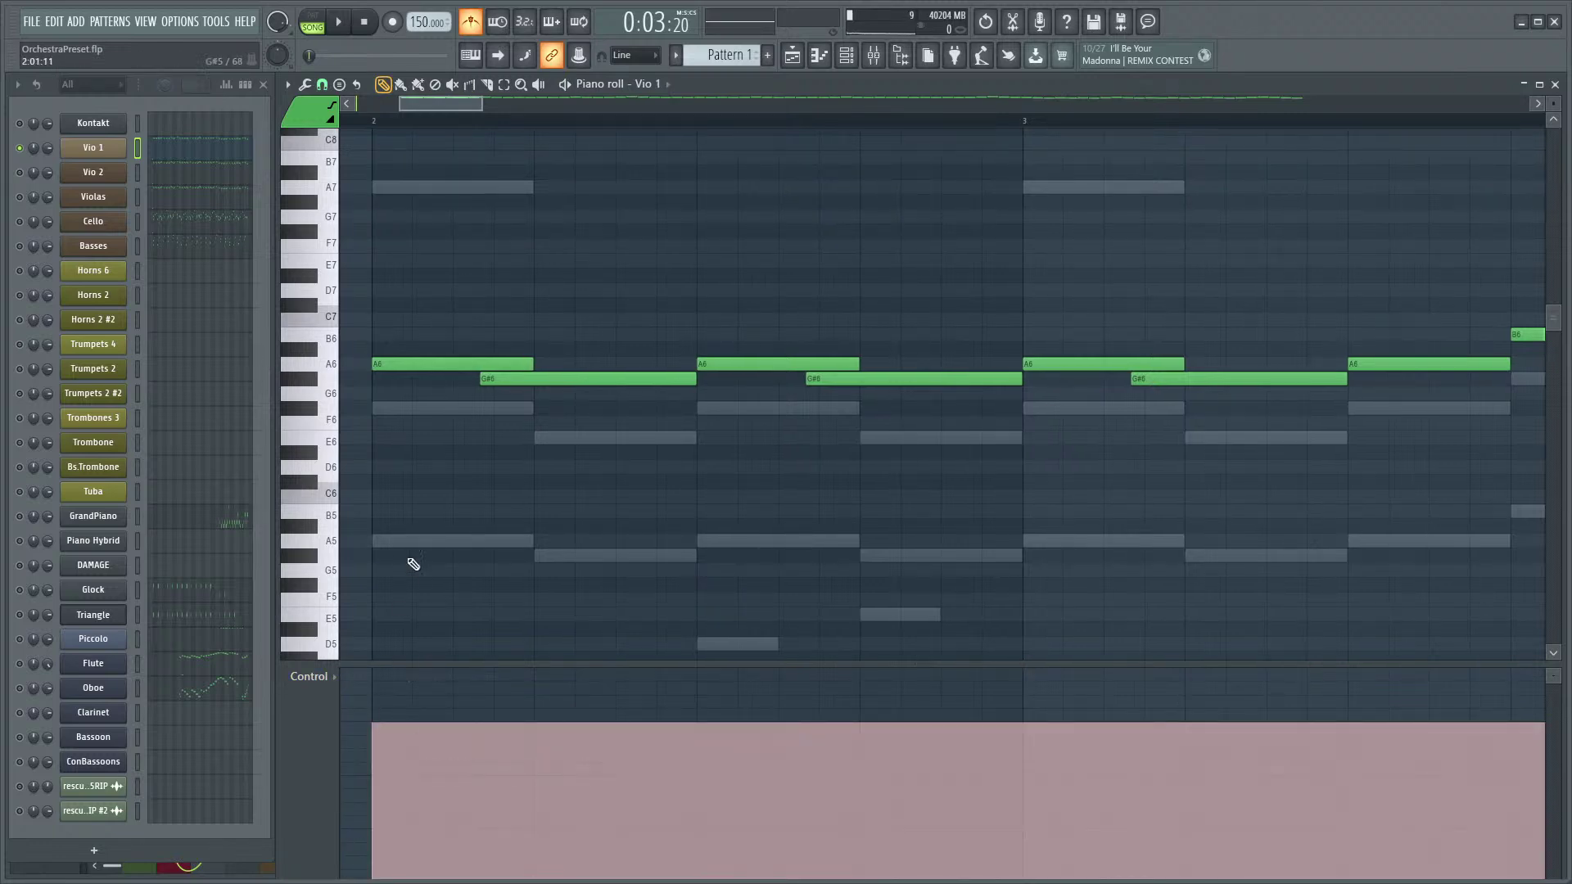
scroll(410, 565, up, 3)
click(455, 727)
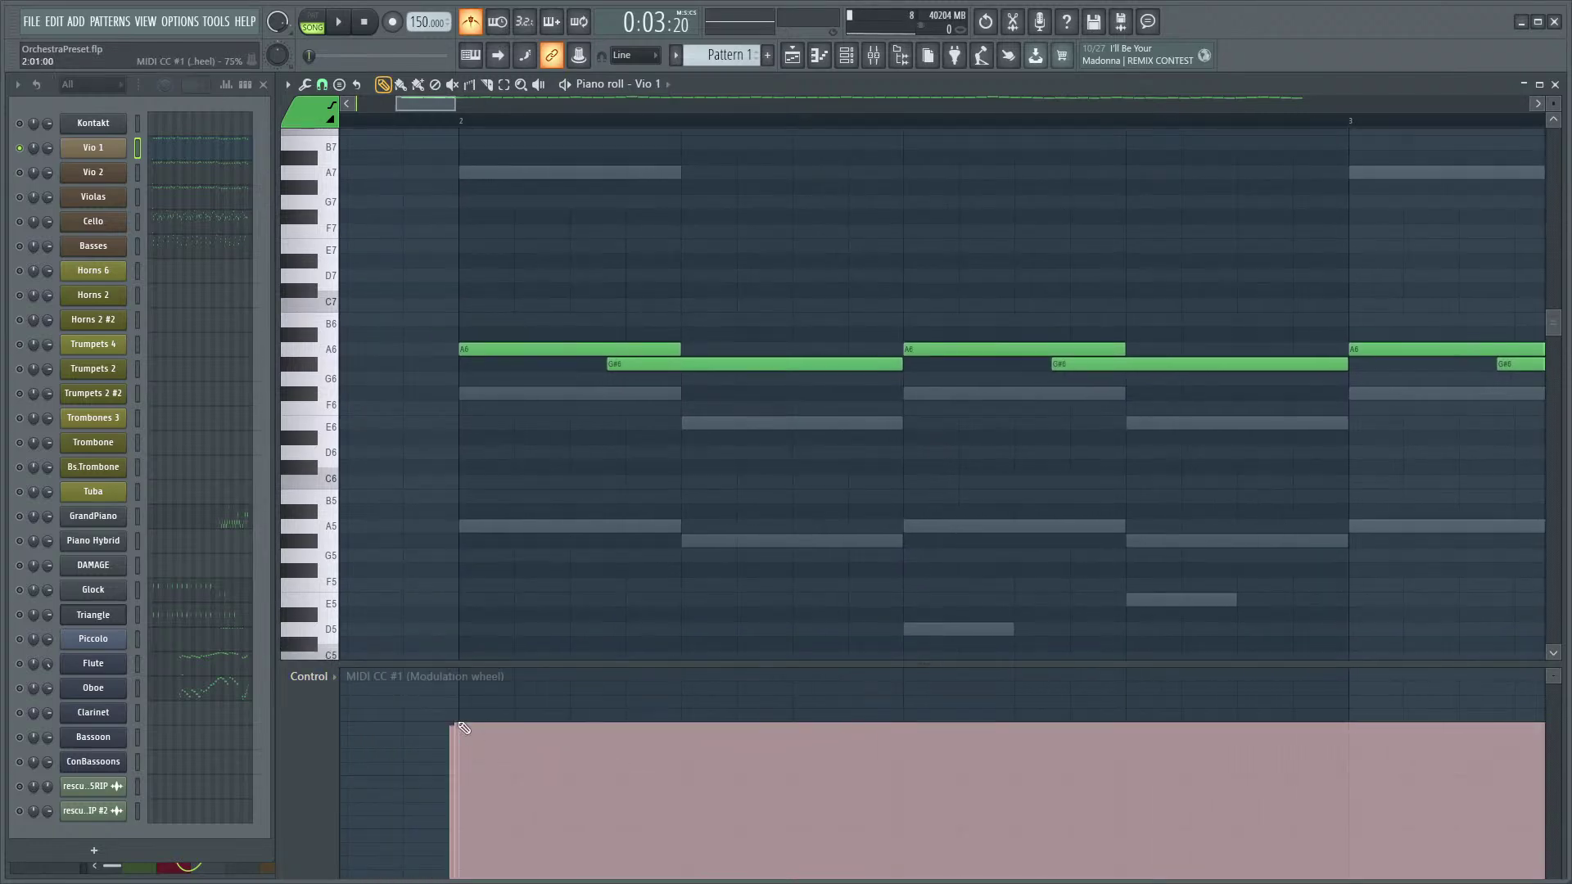
mouse_move(451, 714)
mouse_down()
mouse_move(588, 782)
mouse_move(680, 716)
mouse_move(758, 787)
mouse_move(833, 812)
mouse_move(901, 724)
mouse_move(1064, 810)
mouse_move(1191, 750)
mouse_move(1294, 798)
mouse_up()
key(space)
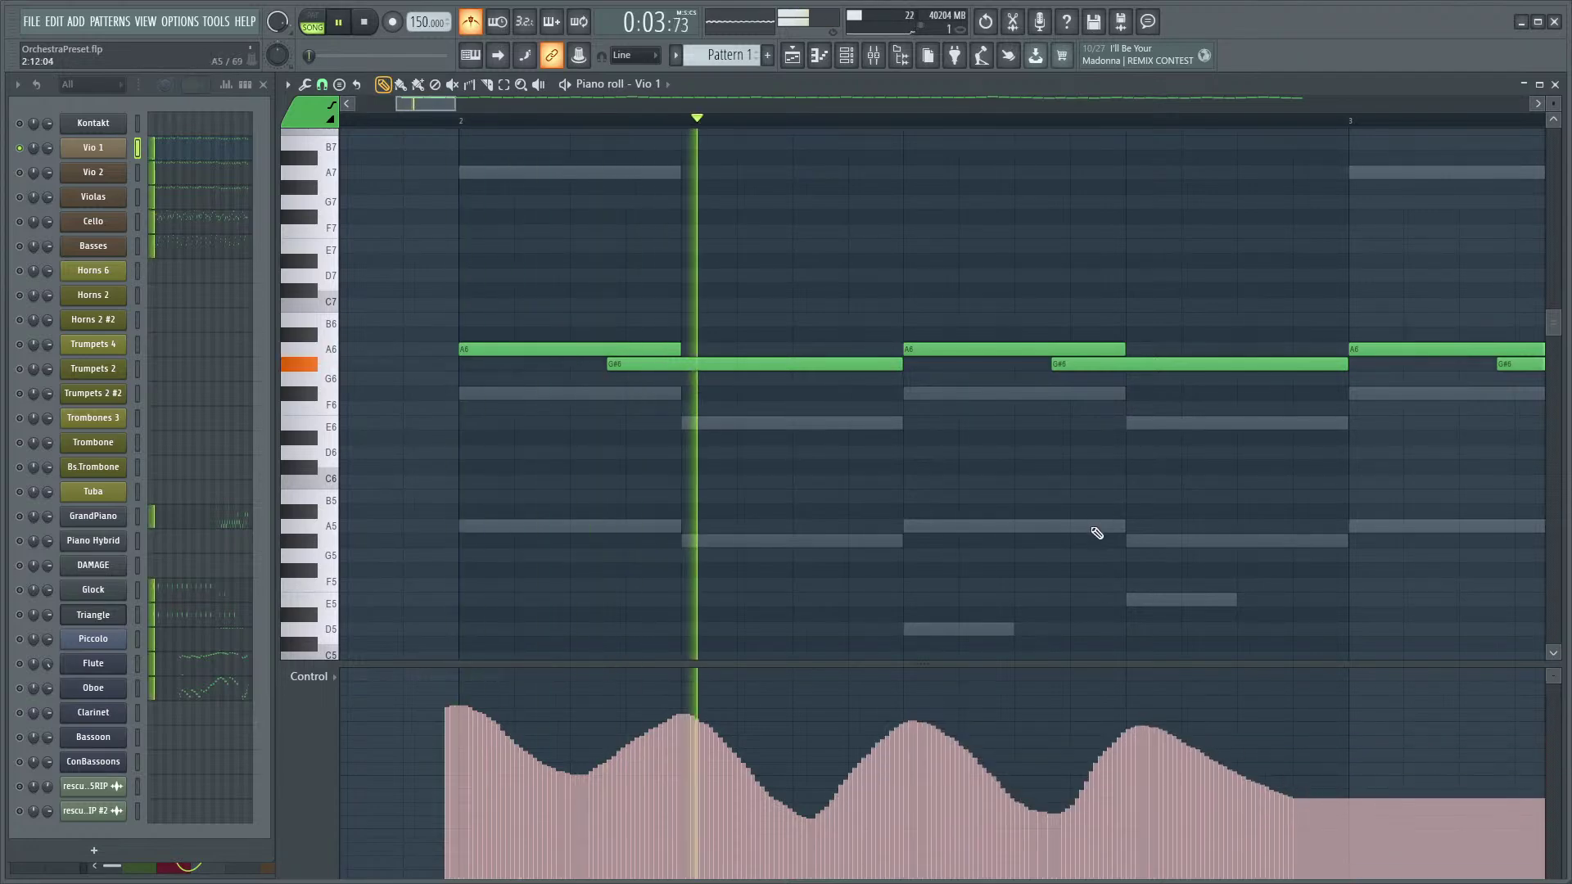
- Redraw the modulation wheel curve across bar 2 as four swells with steep rises and gradual falls, then play it
key(space)
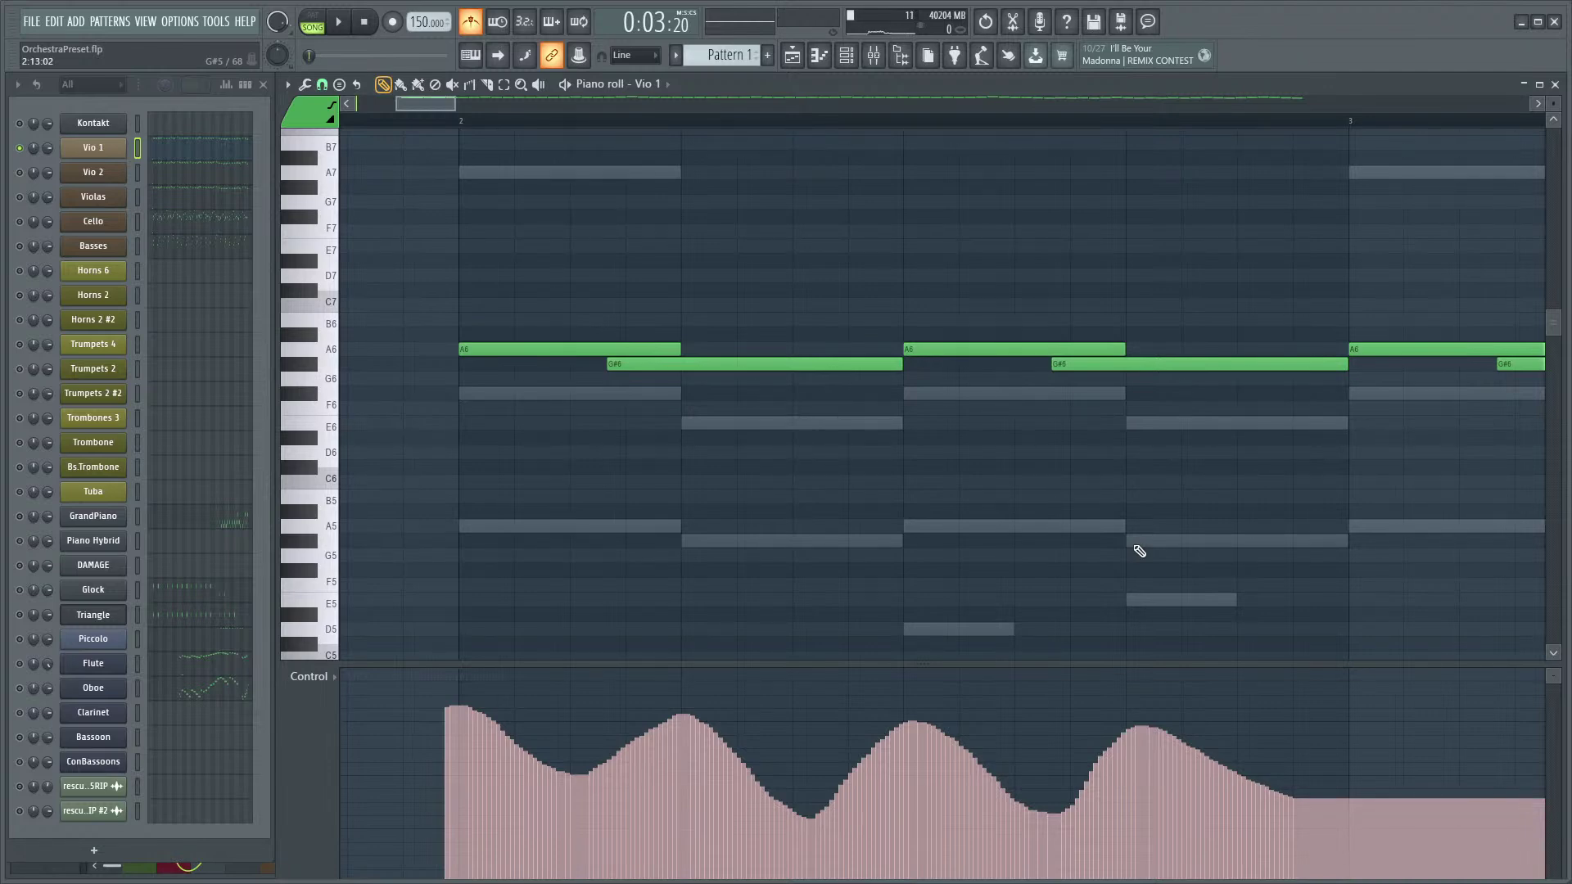
scroll(1139, 550, down, 4)
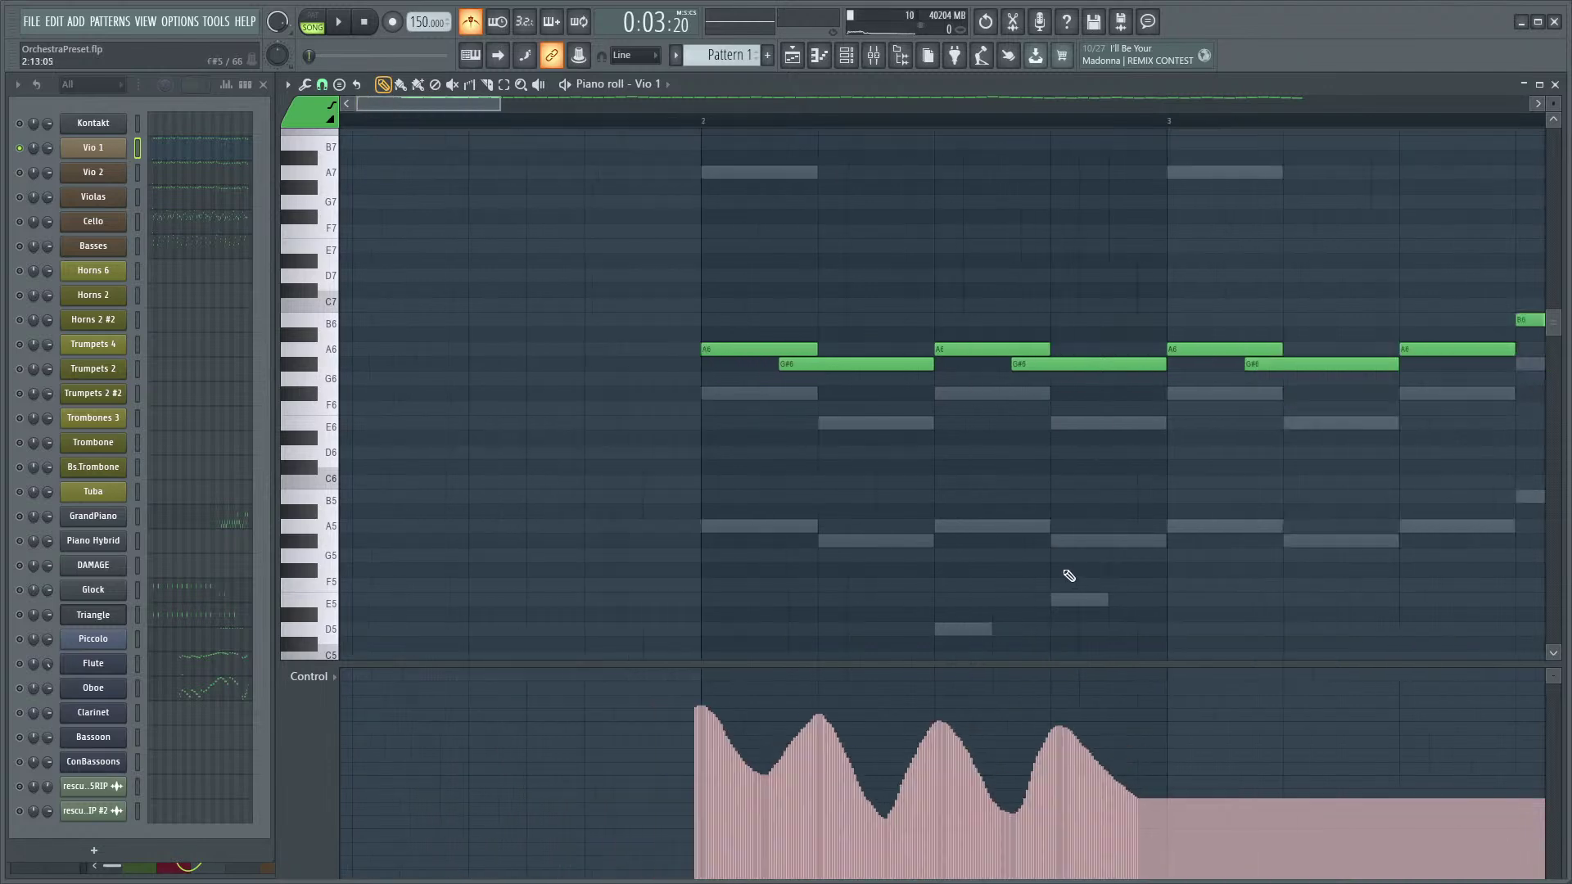
scroll(905, 533, up, 1)
key(space)
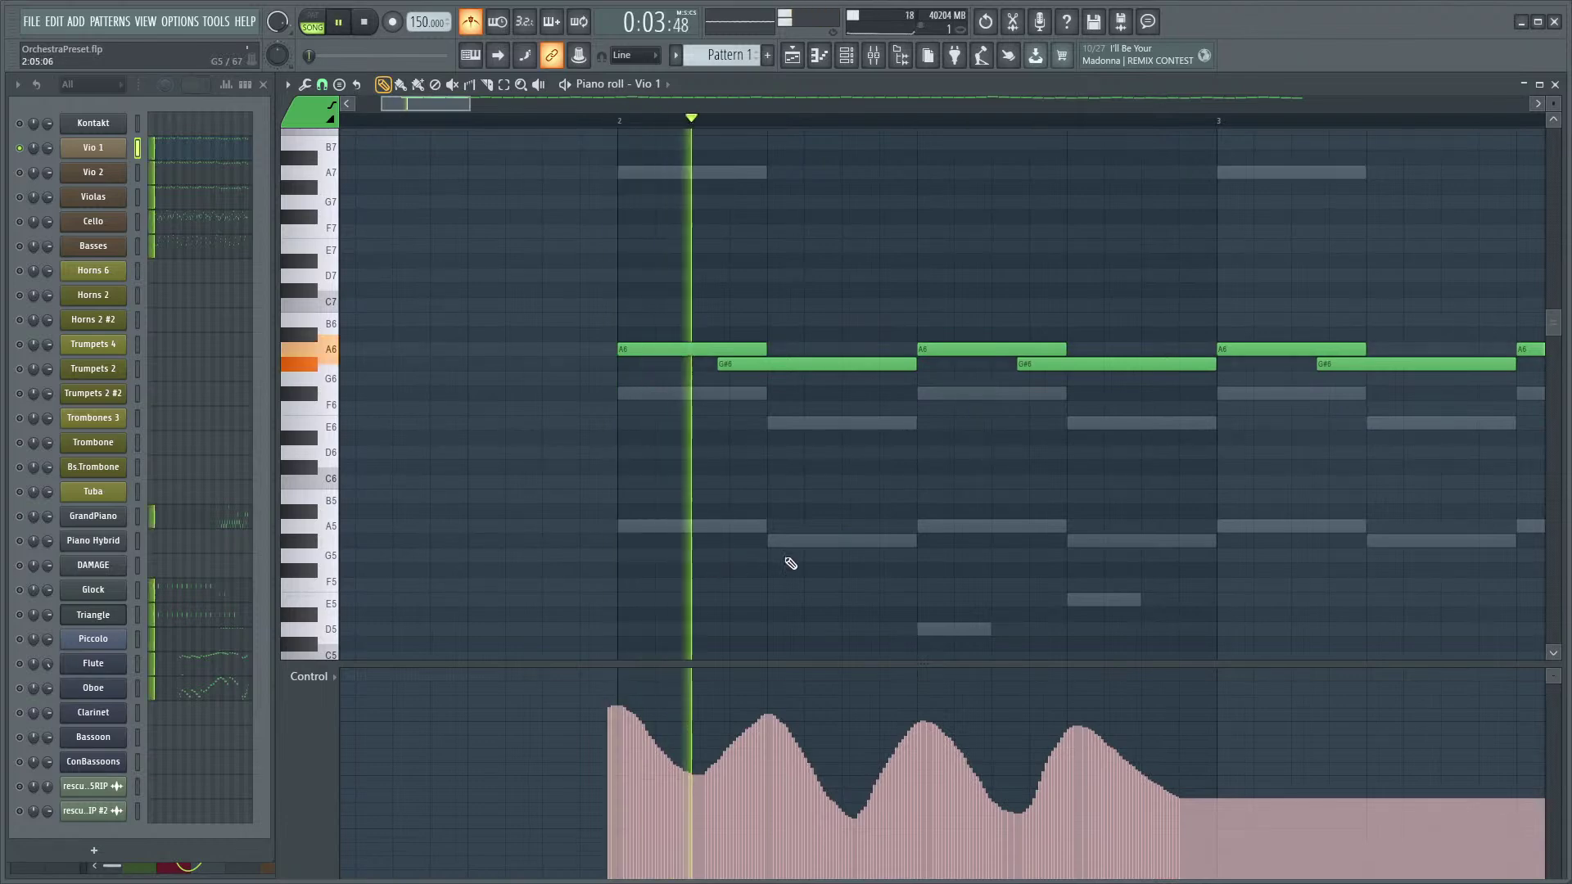
key(space)
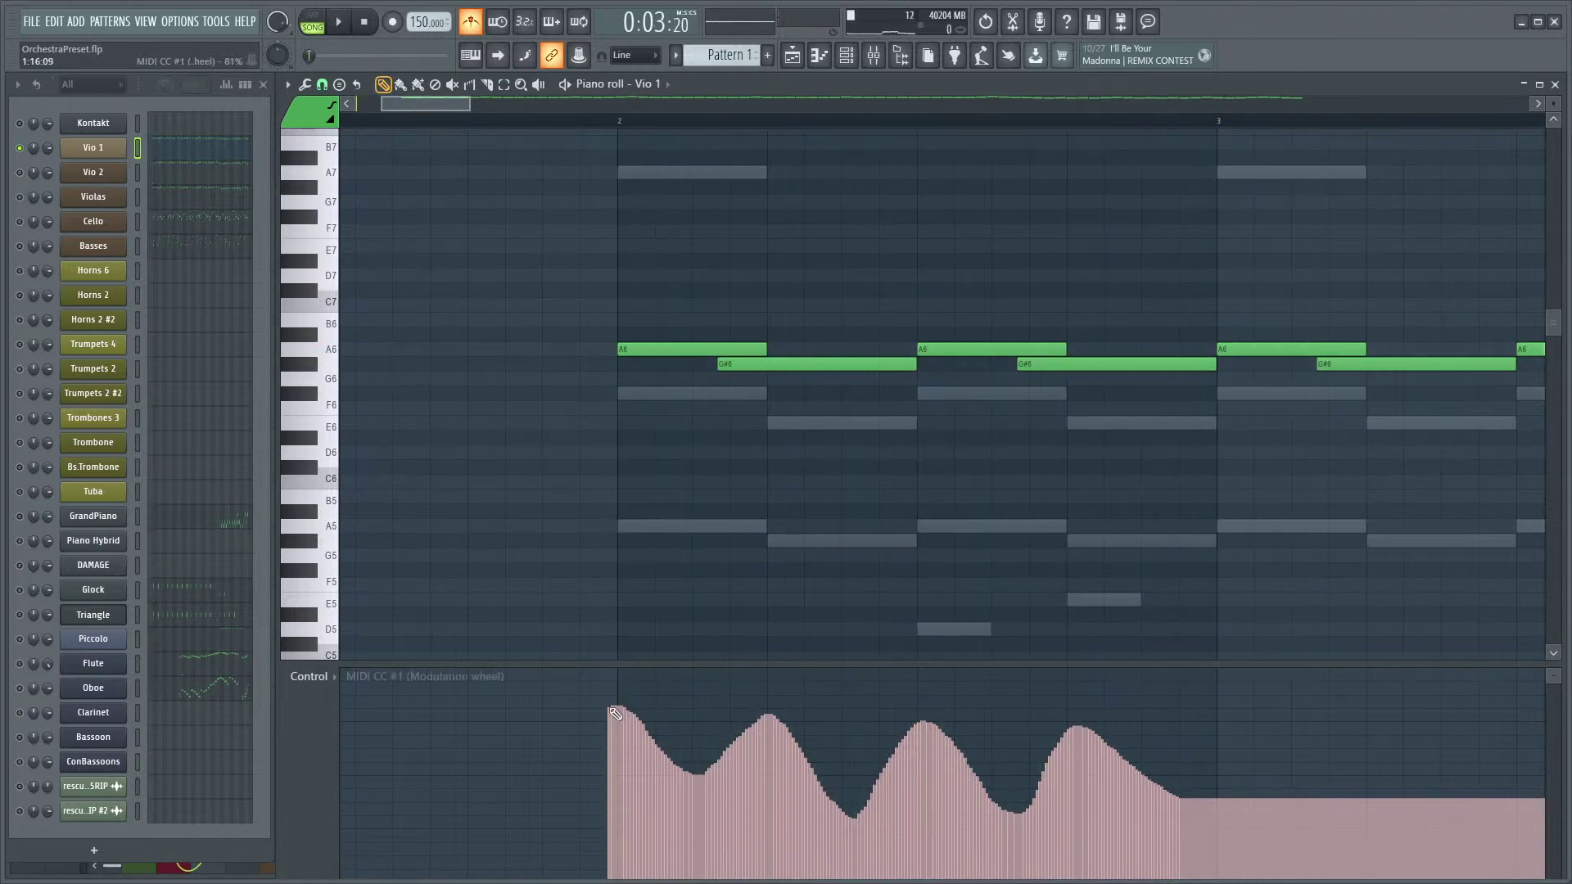
mouse_move(615, 713)
mouse_down()
mouse_move(733, 790)
mouse_move(754, 733)
mouse_move(828, 739)
mouse_move(891, 790)
mouse_move(907, 751)
mouse_move(978, 758)
mouse_move(1028, 798)
mouse_move(1072, 726)
mouse_move(1187, 792)
mouse_up()
key(space)
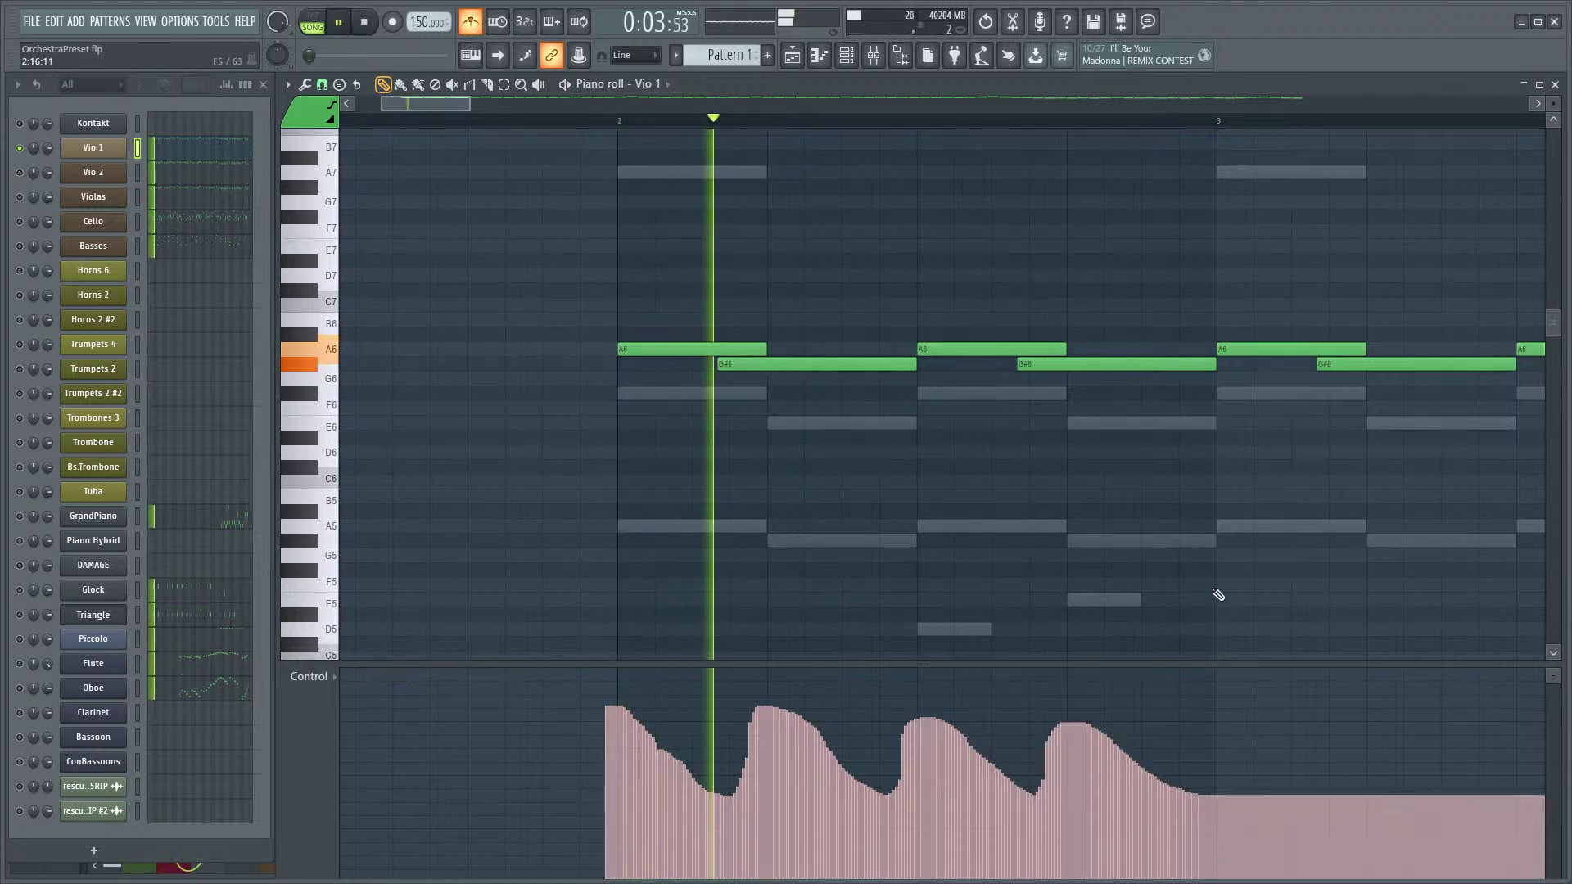
key(space)
- Solo the rescu..SRIP audio channel and play it repeatedly from bar 2, with and without the metronome
drag(1117, 524, 903, 516)
key(space)
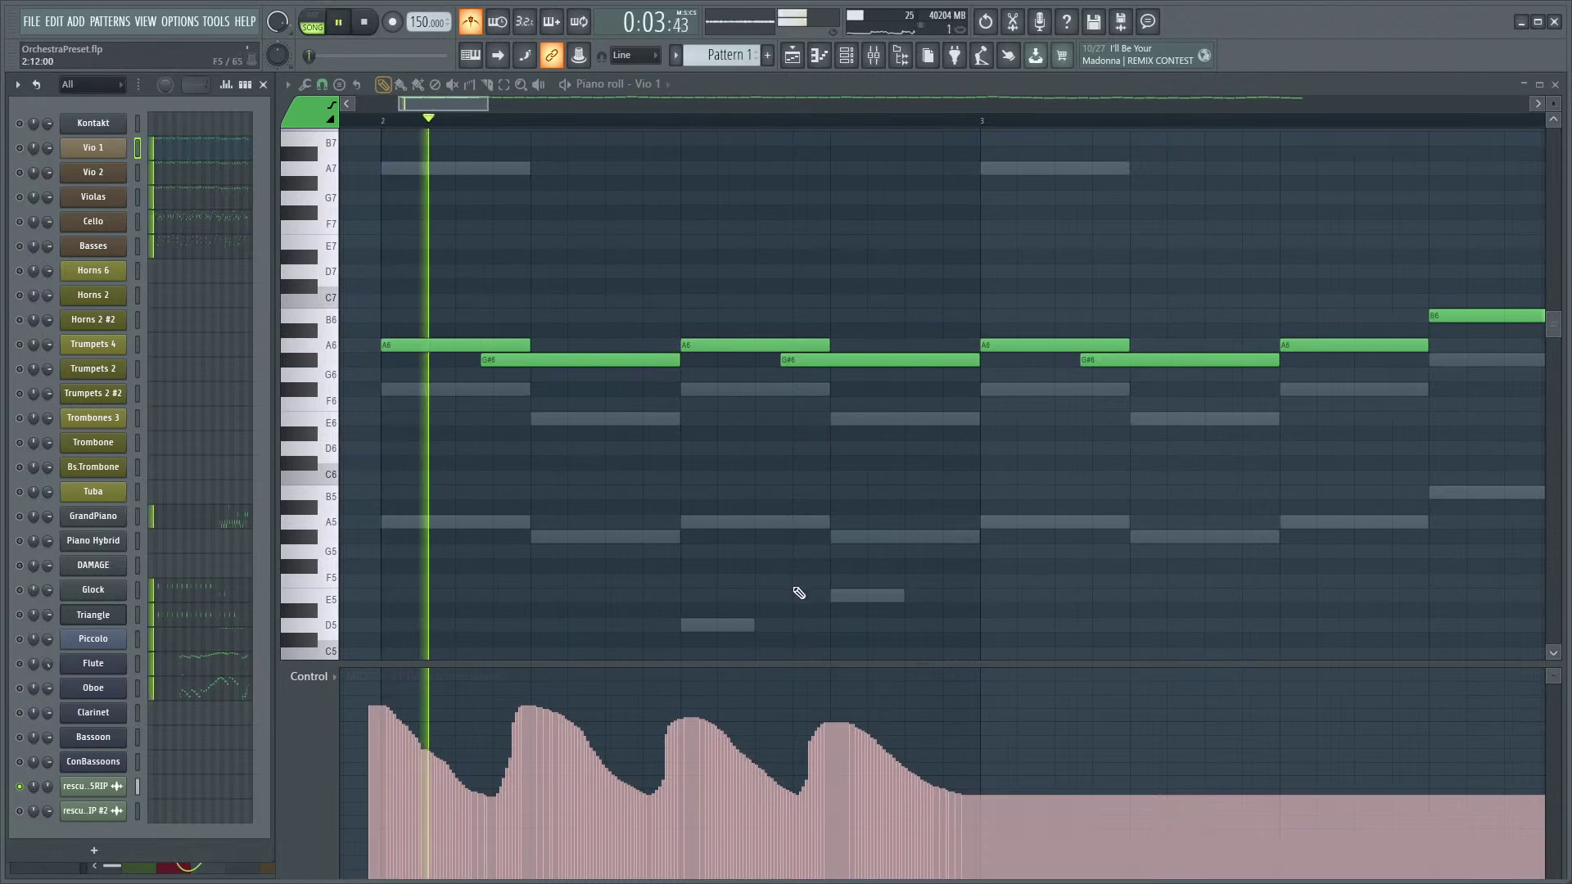
key(space)
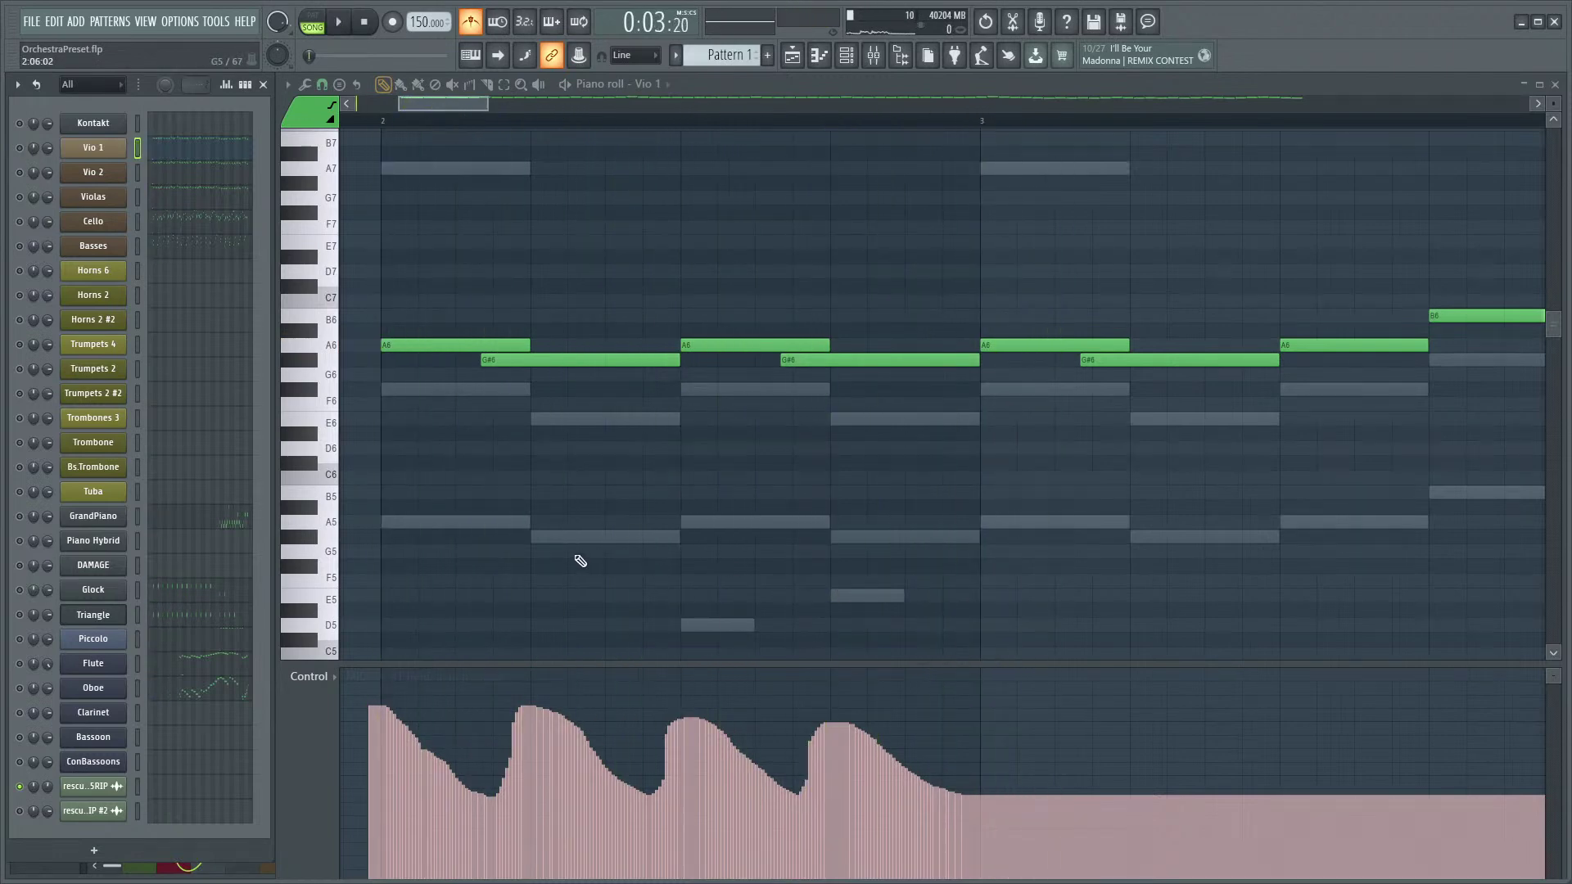
key(space)
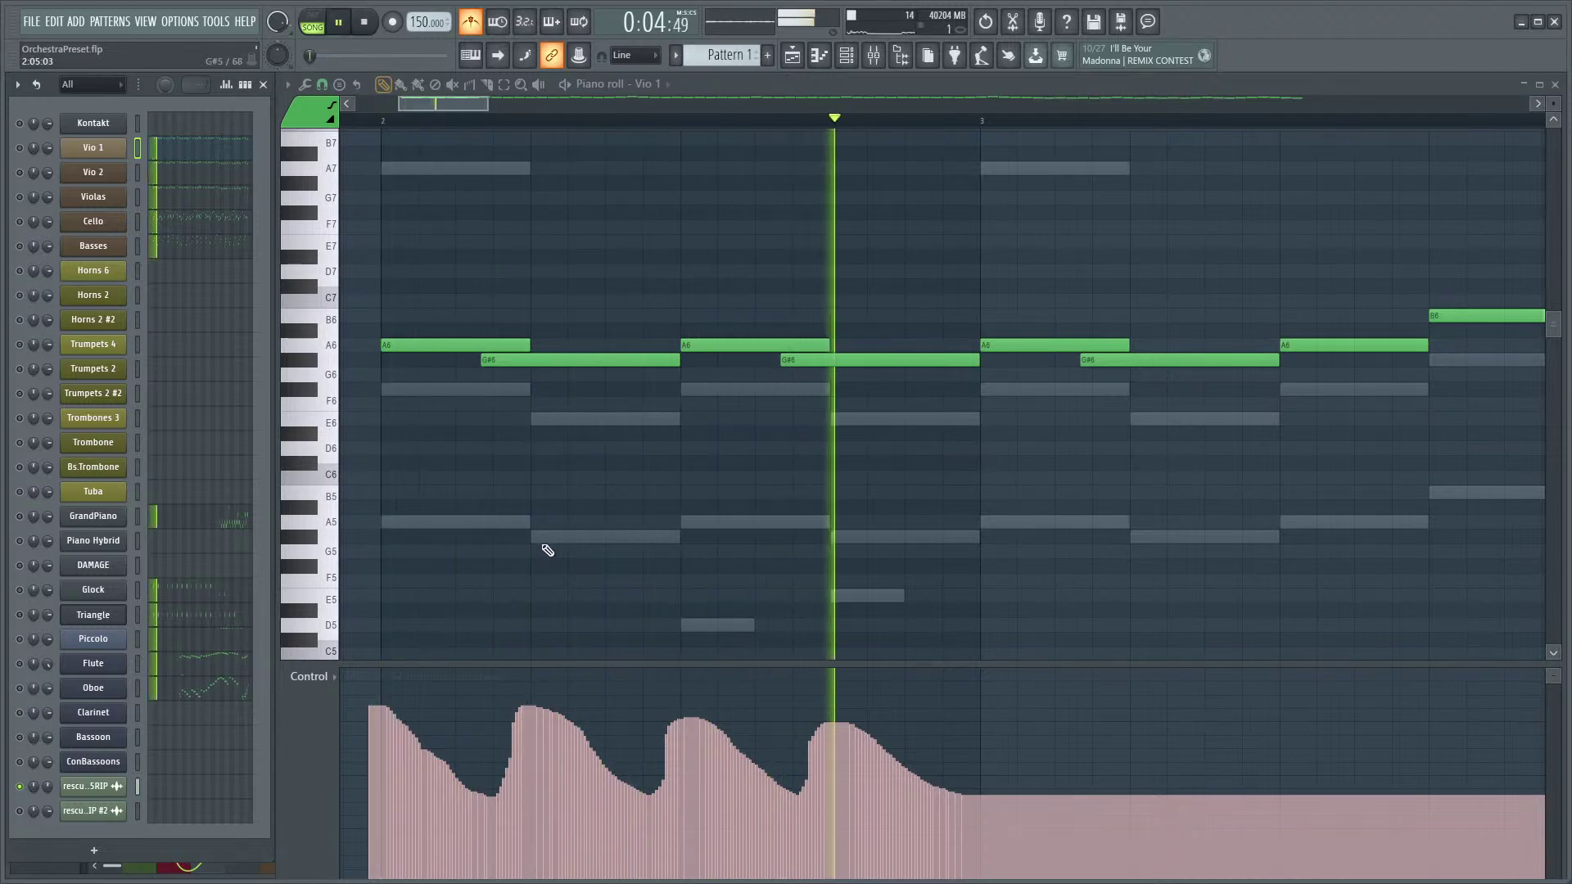
key(space)
key(space)
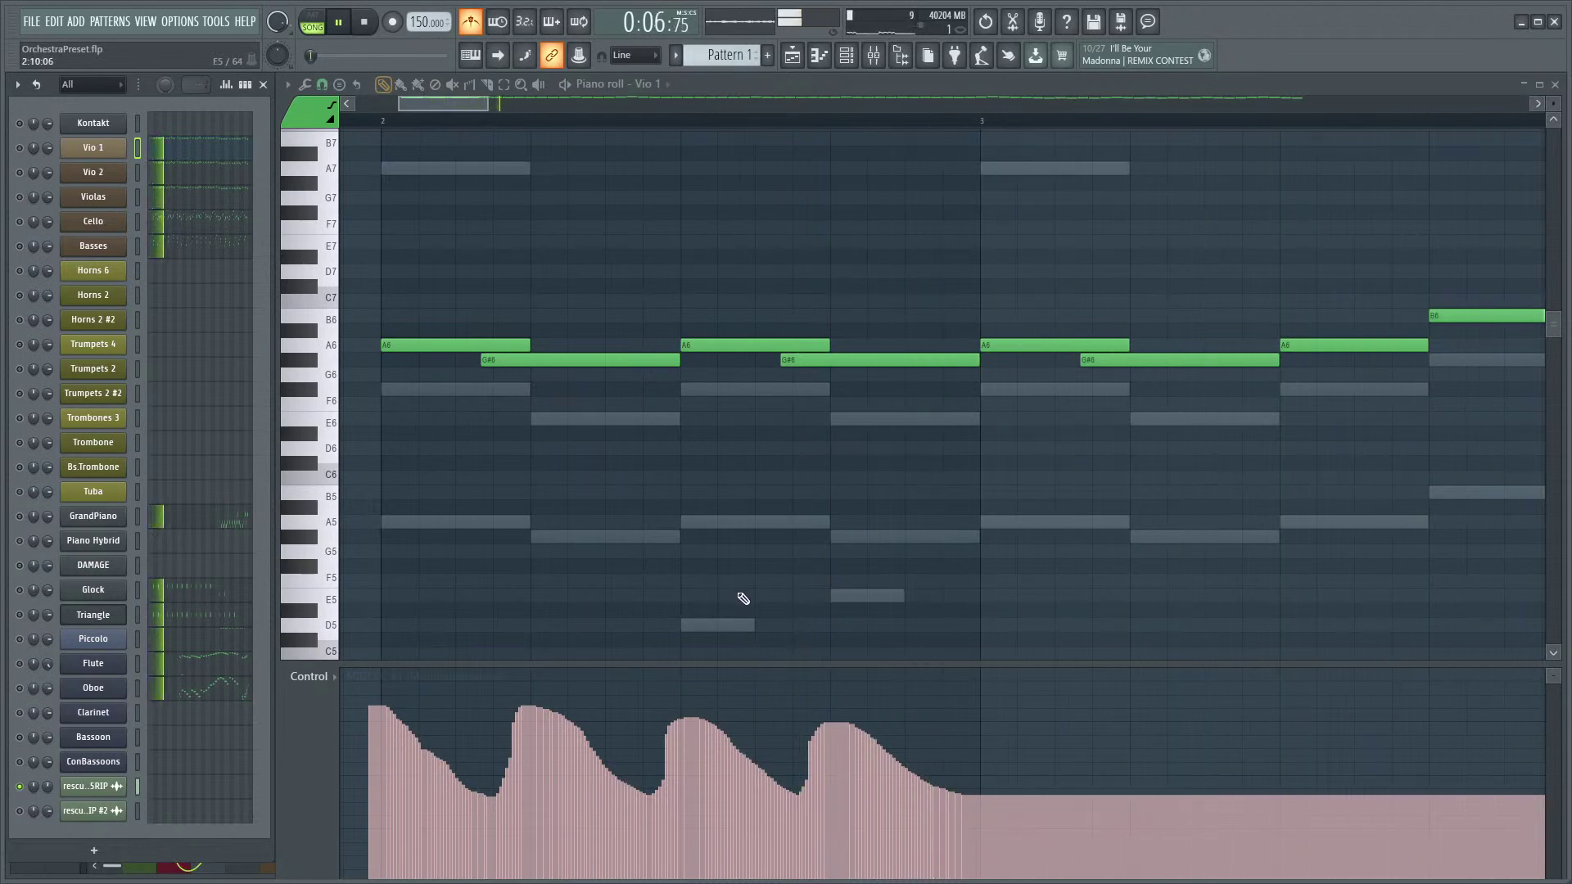
key(space)
key(space)
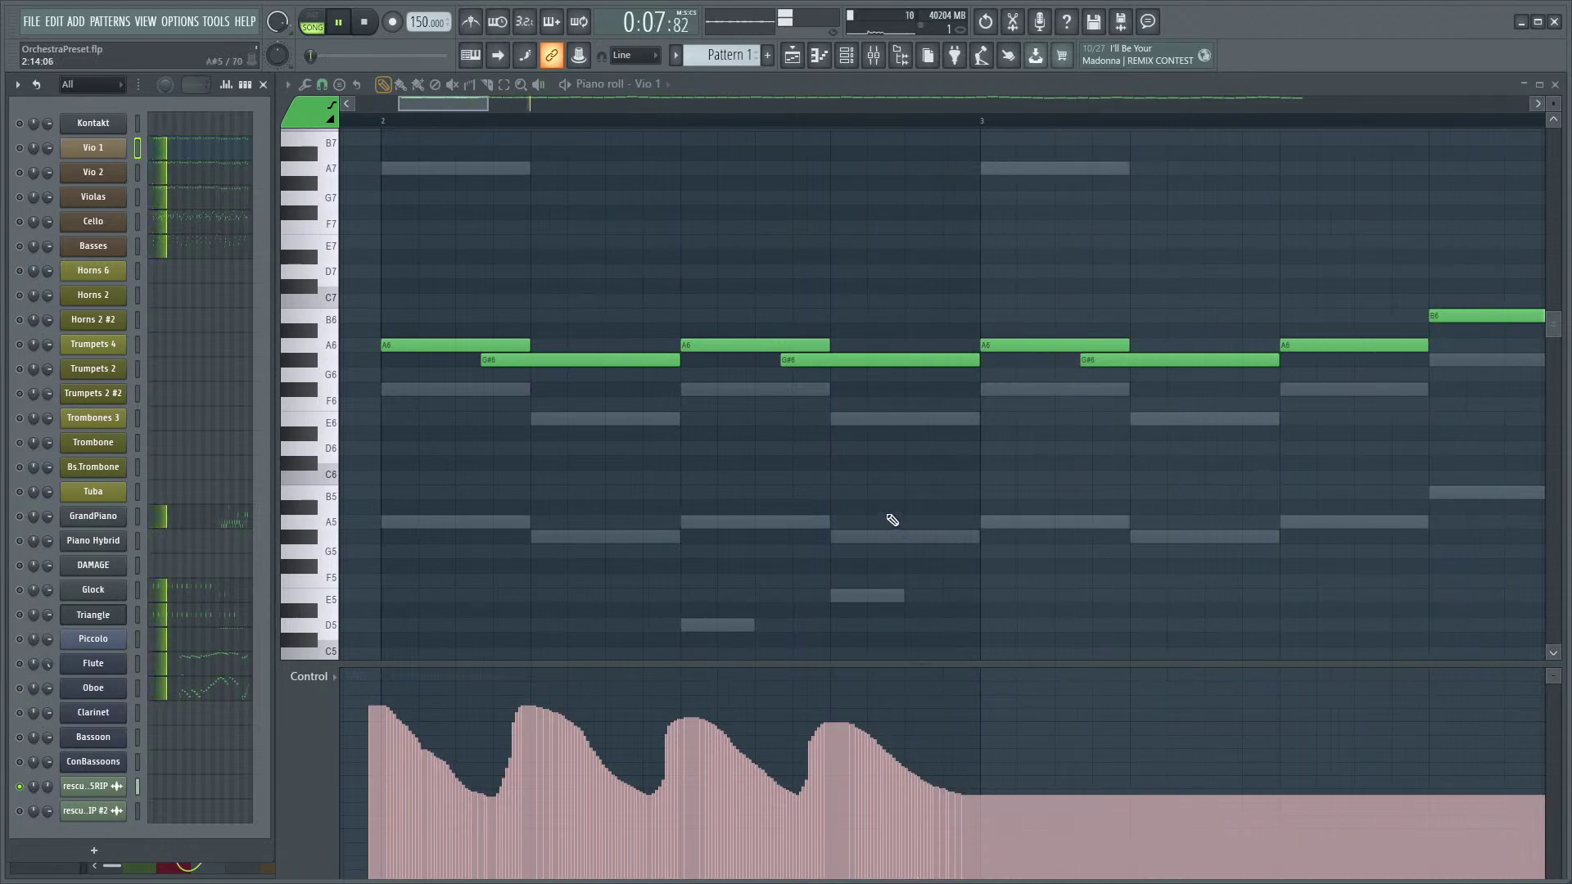
key(space)
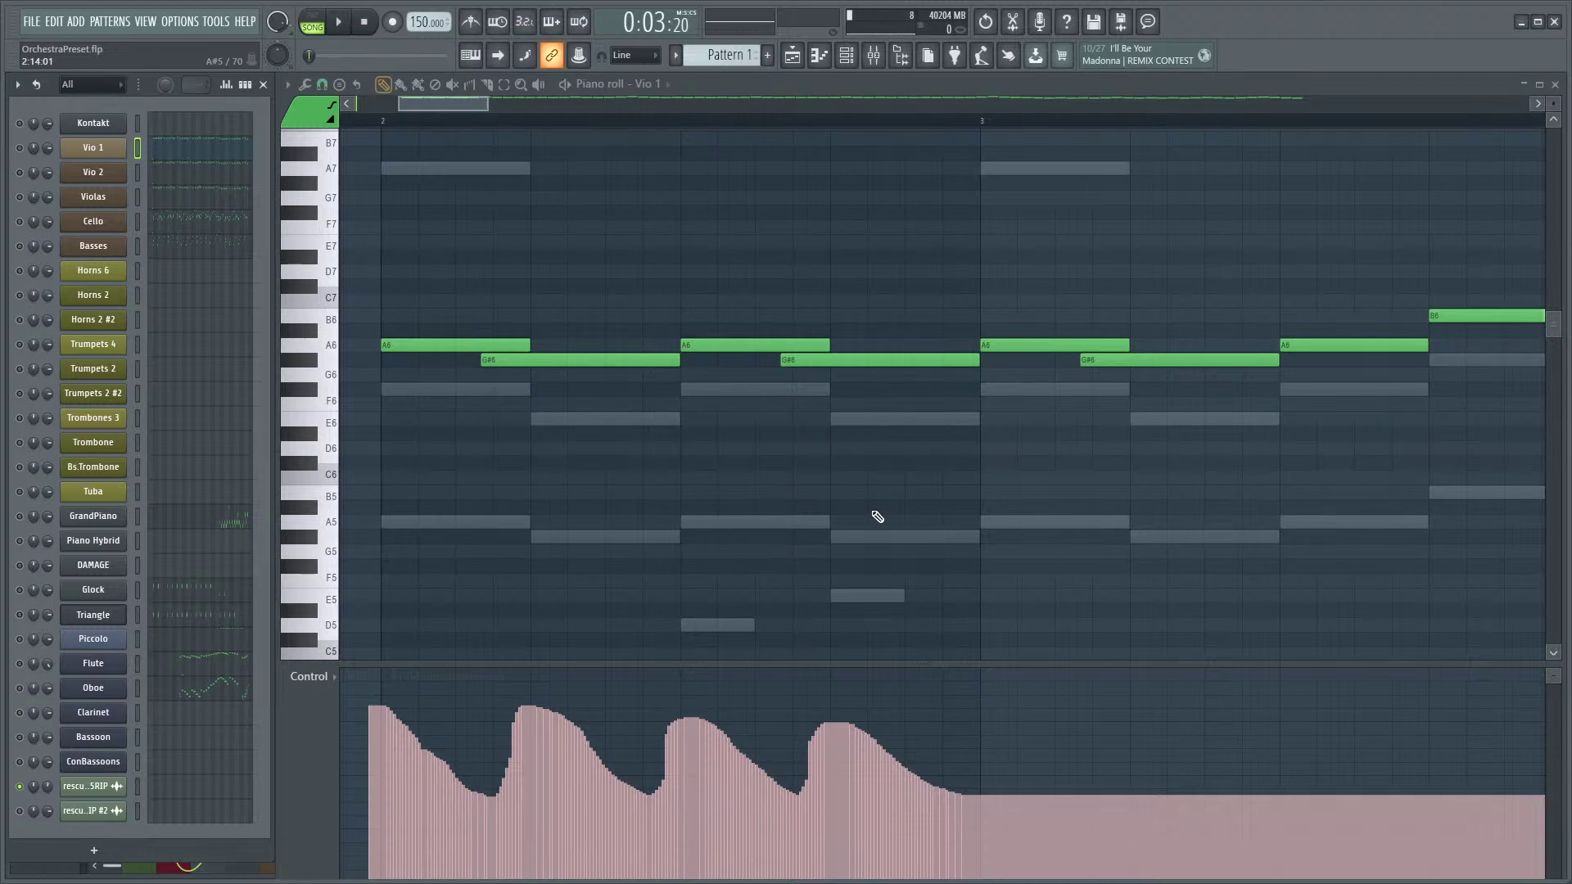
- Compare Vio 1 with the rescu..SRIP audio by soloing each channel and playing from bar 2
key(space)
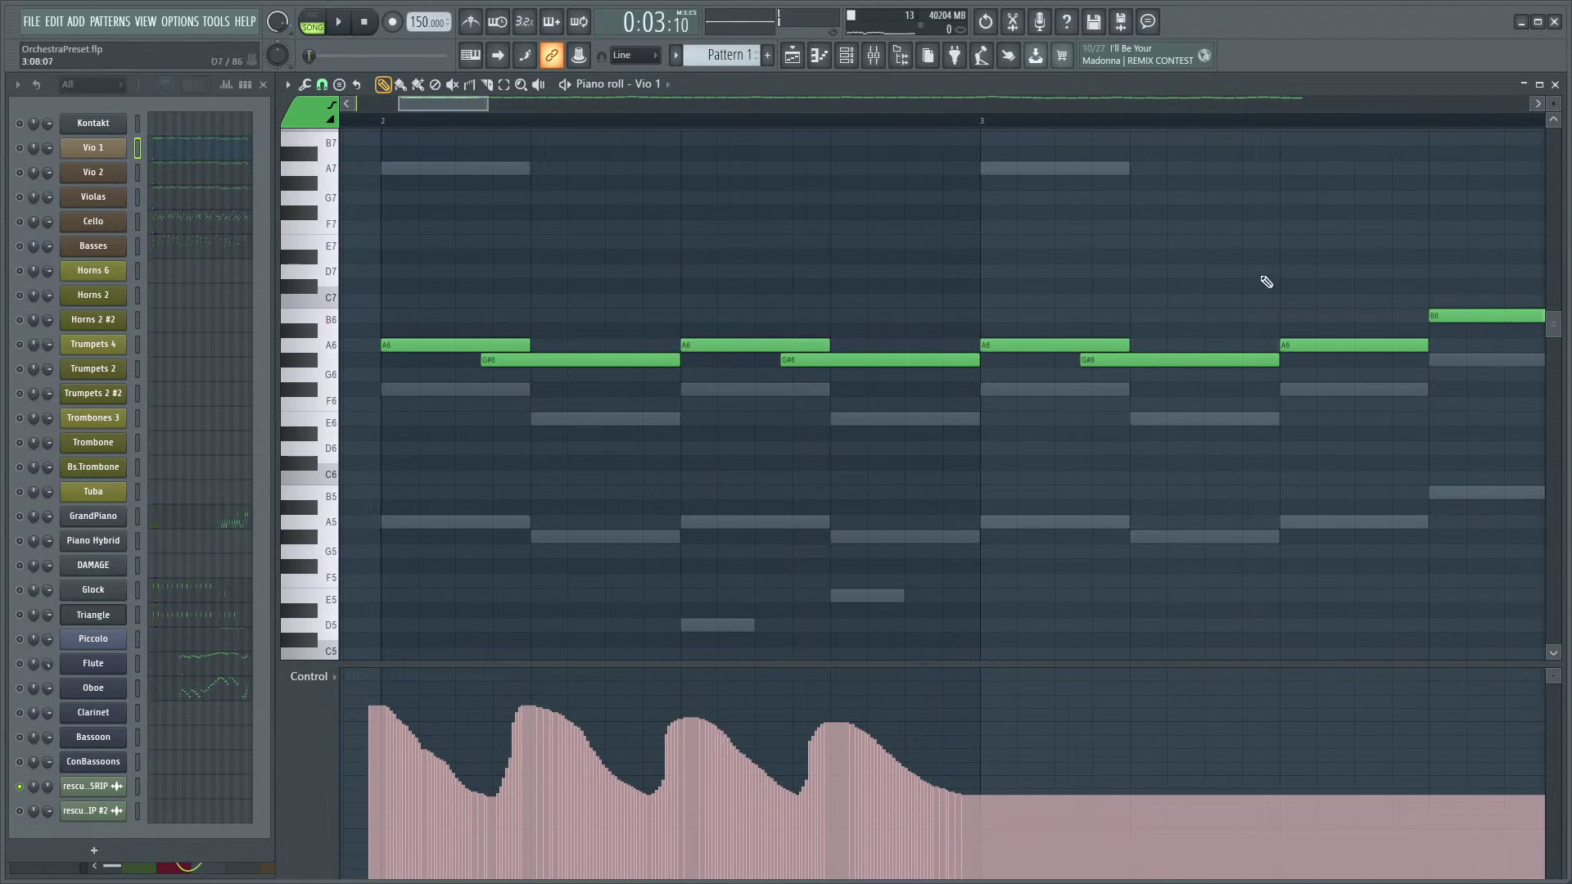
click(20, 148)
key(space)
key(space)
ctrl+scroll(573, 278, down, 3)
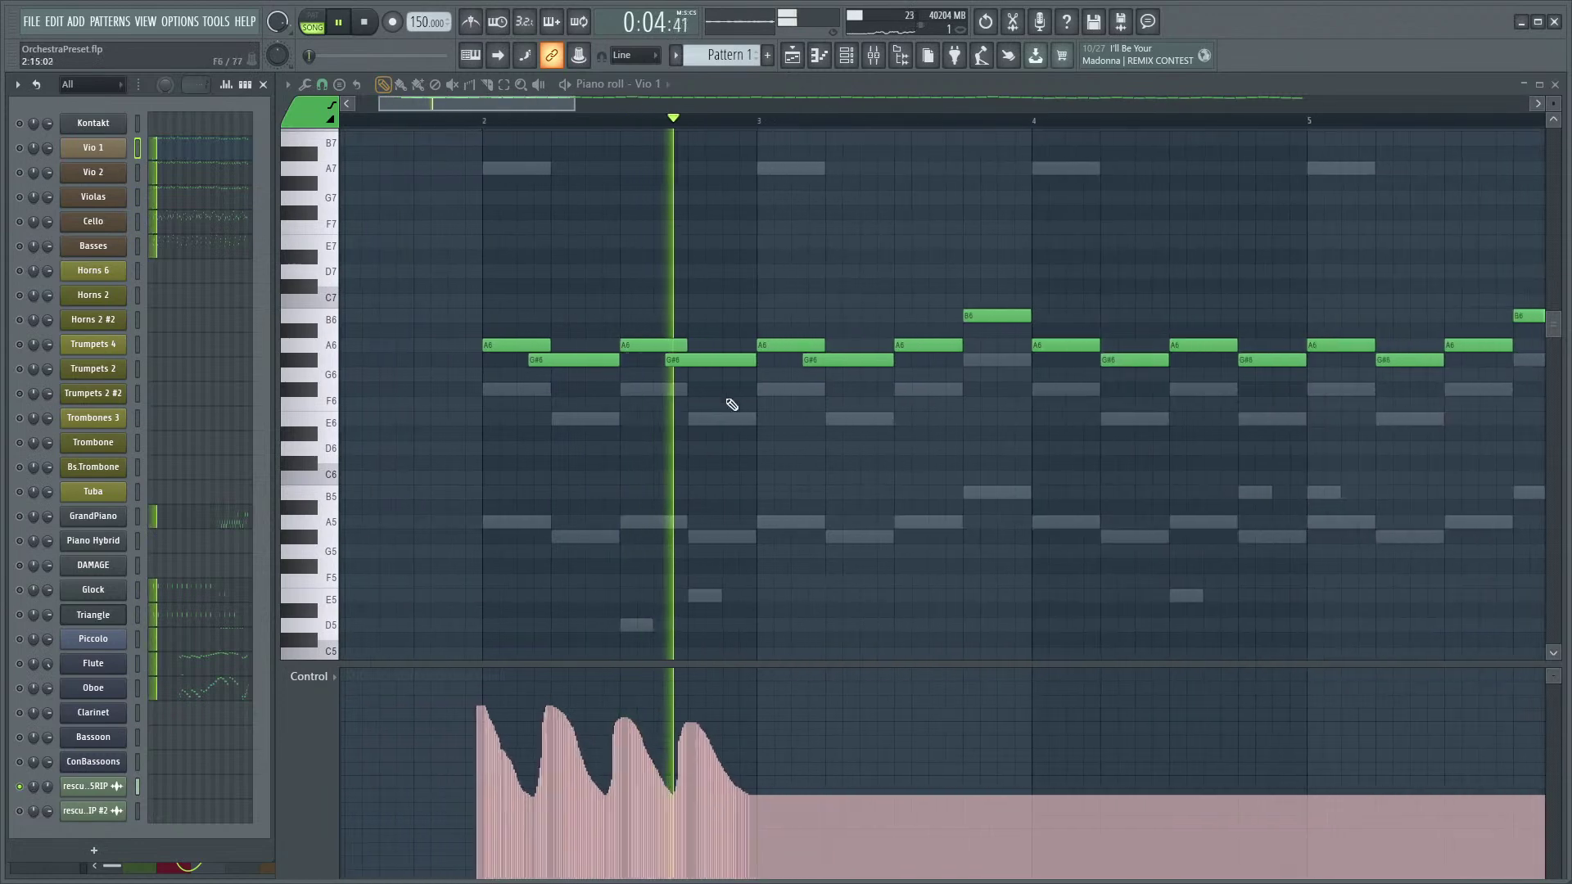
key(space)
- Audition trial pitches including B6 and B5 at the last note of bar 3, remove the B5 trial note, and play from mid-bar 3
right_click(991, 365)
click(982, 330)
right_click(981, 329)
click(982, 317)
click(876, 121)
key(space)
key(space)
click(988, 315)
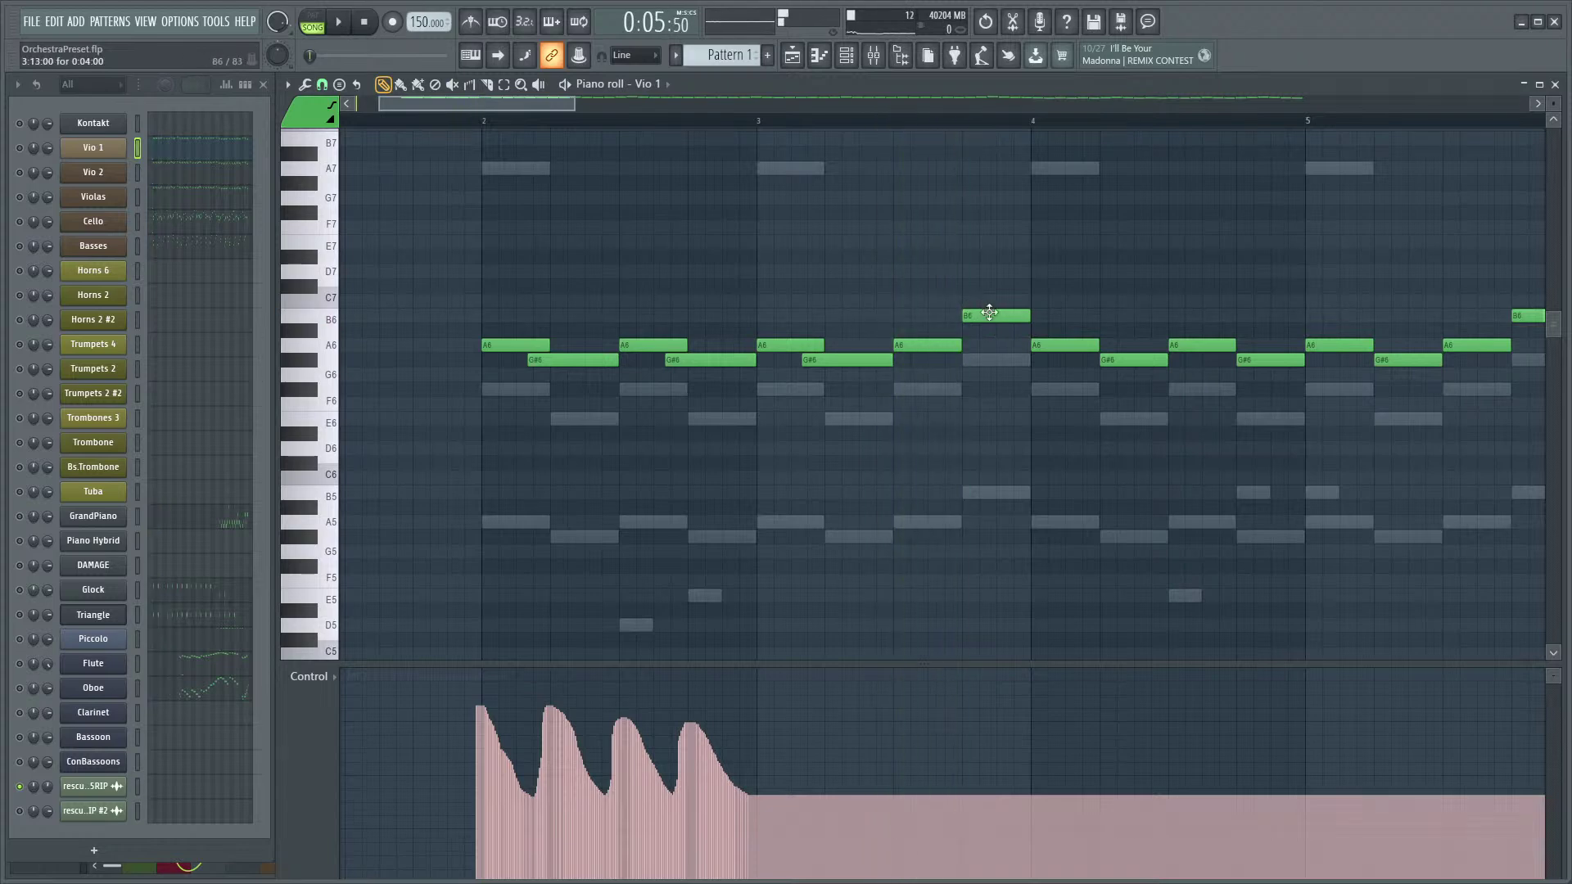
click(987, 497)
right_click(992, 495)
key(space)
key(space)
- Return the playback start to bar 2 and listen to the Violas channel soloed
scroll(998, 336, down, 3)
scroll(734, 400, up, 1)
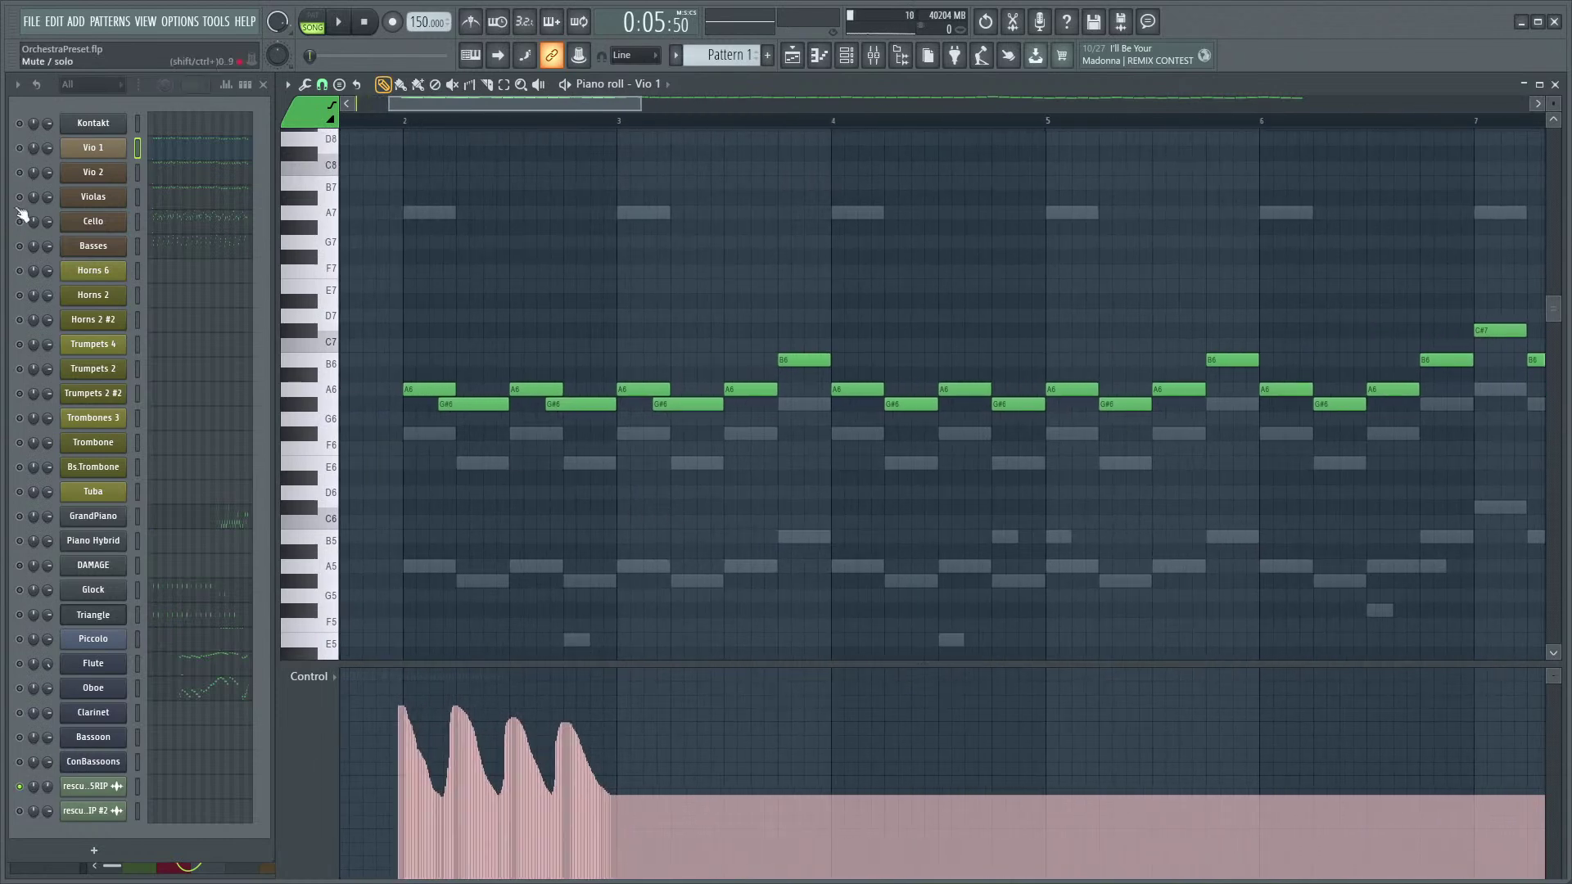
scroll(596, 357, down, 1)
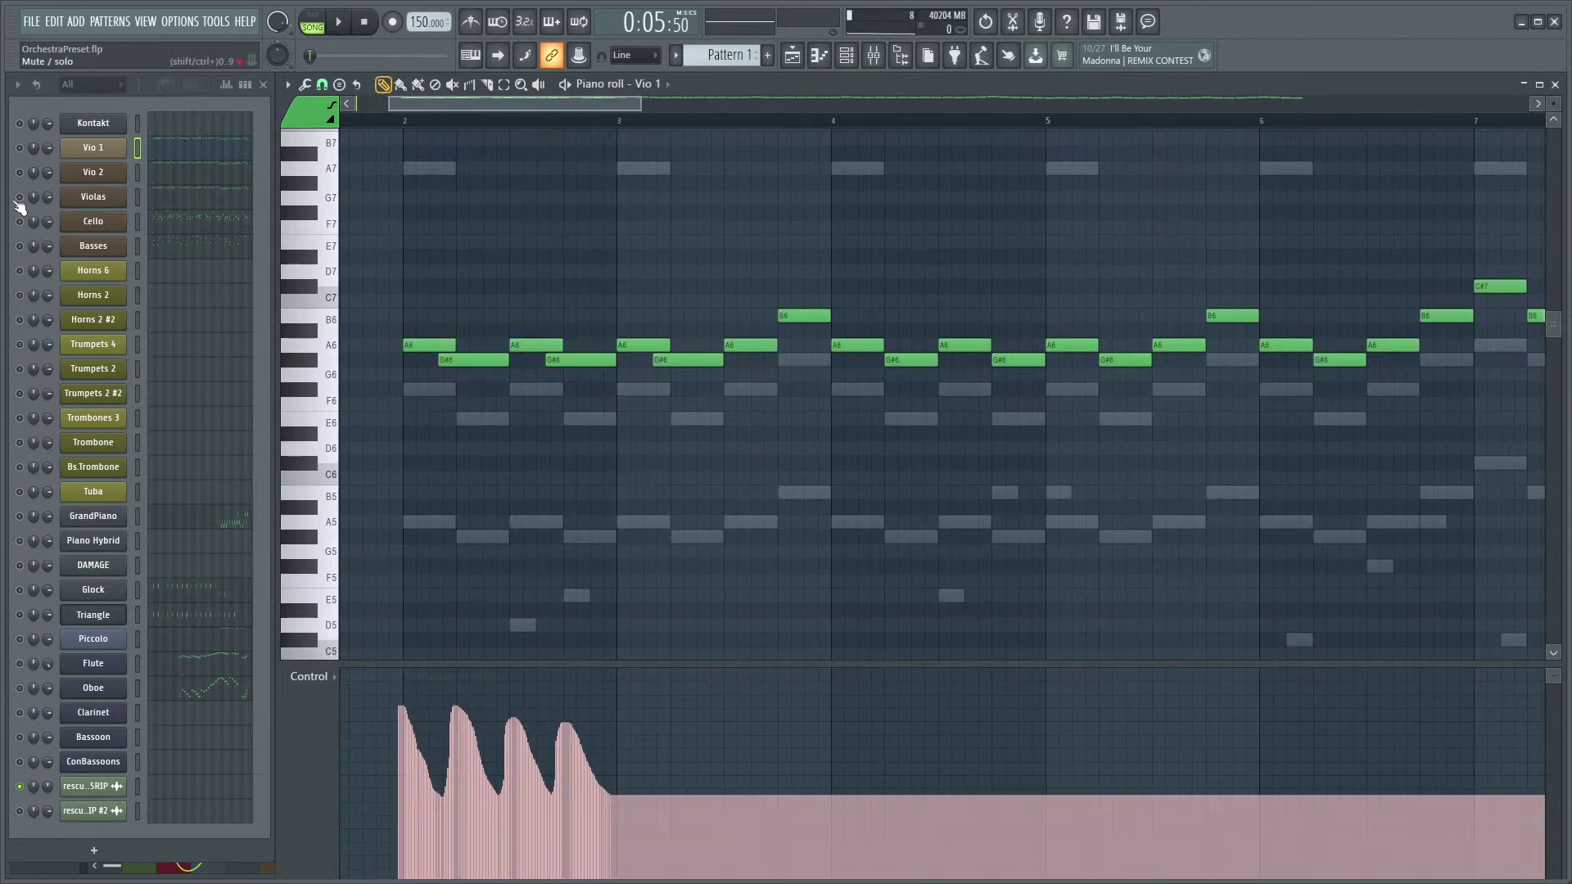
click(409, 124)
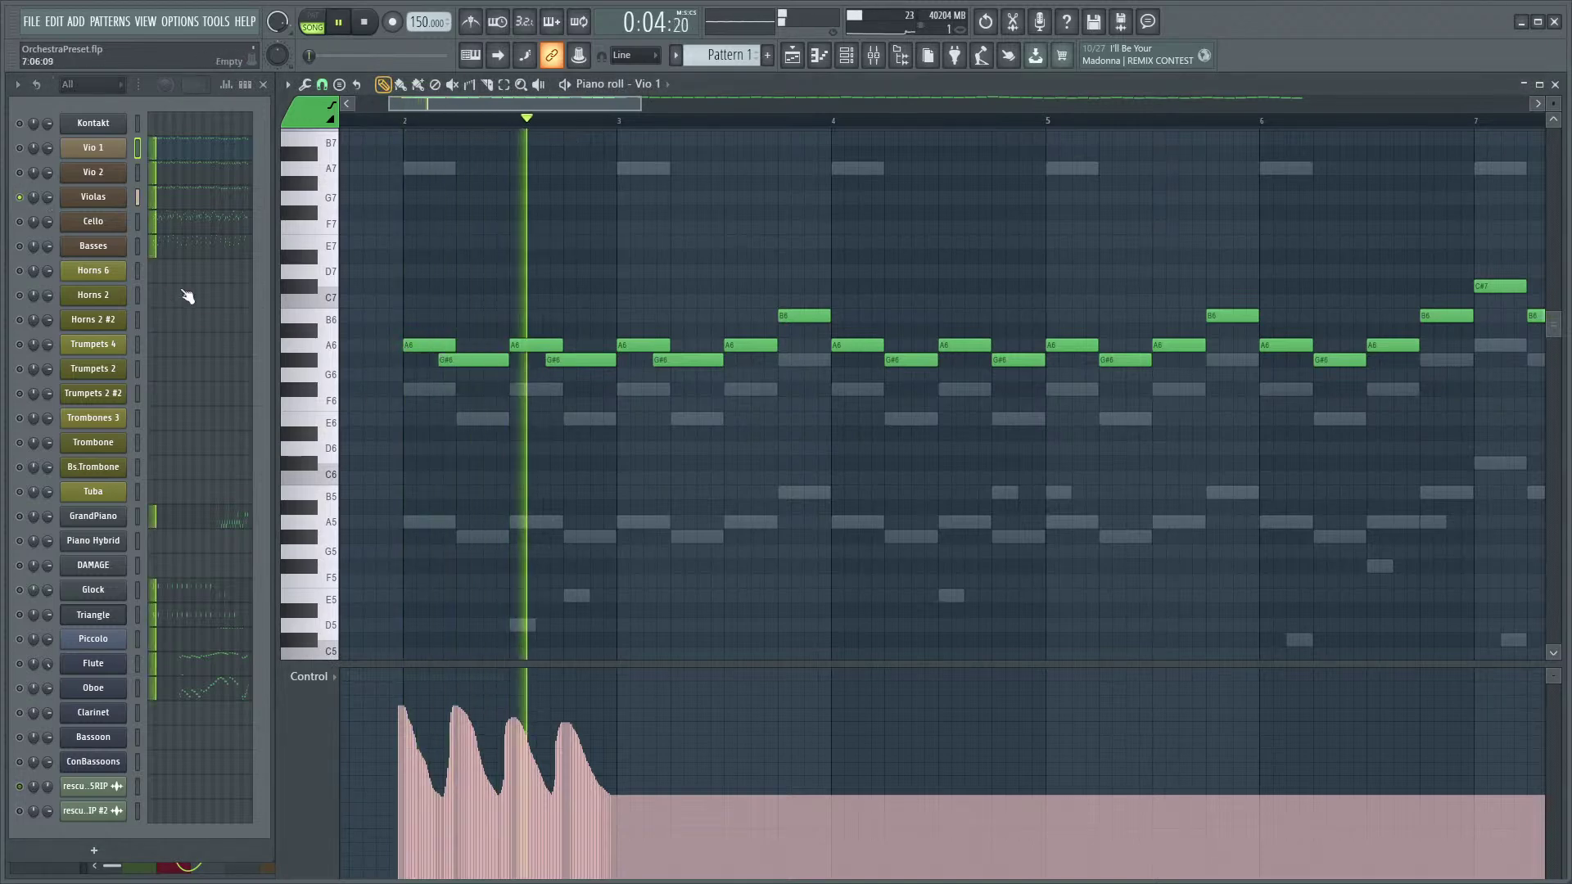
key(space)
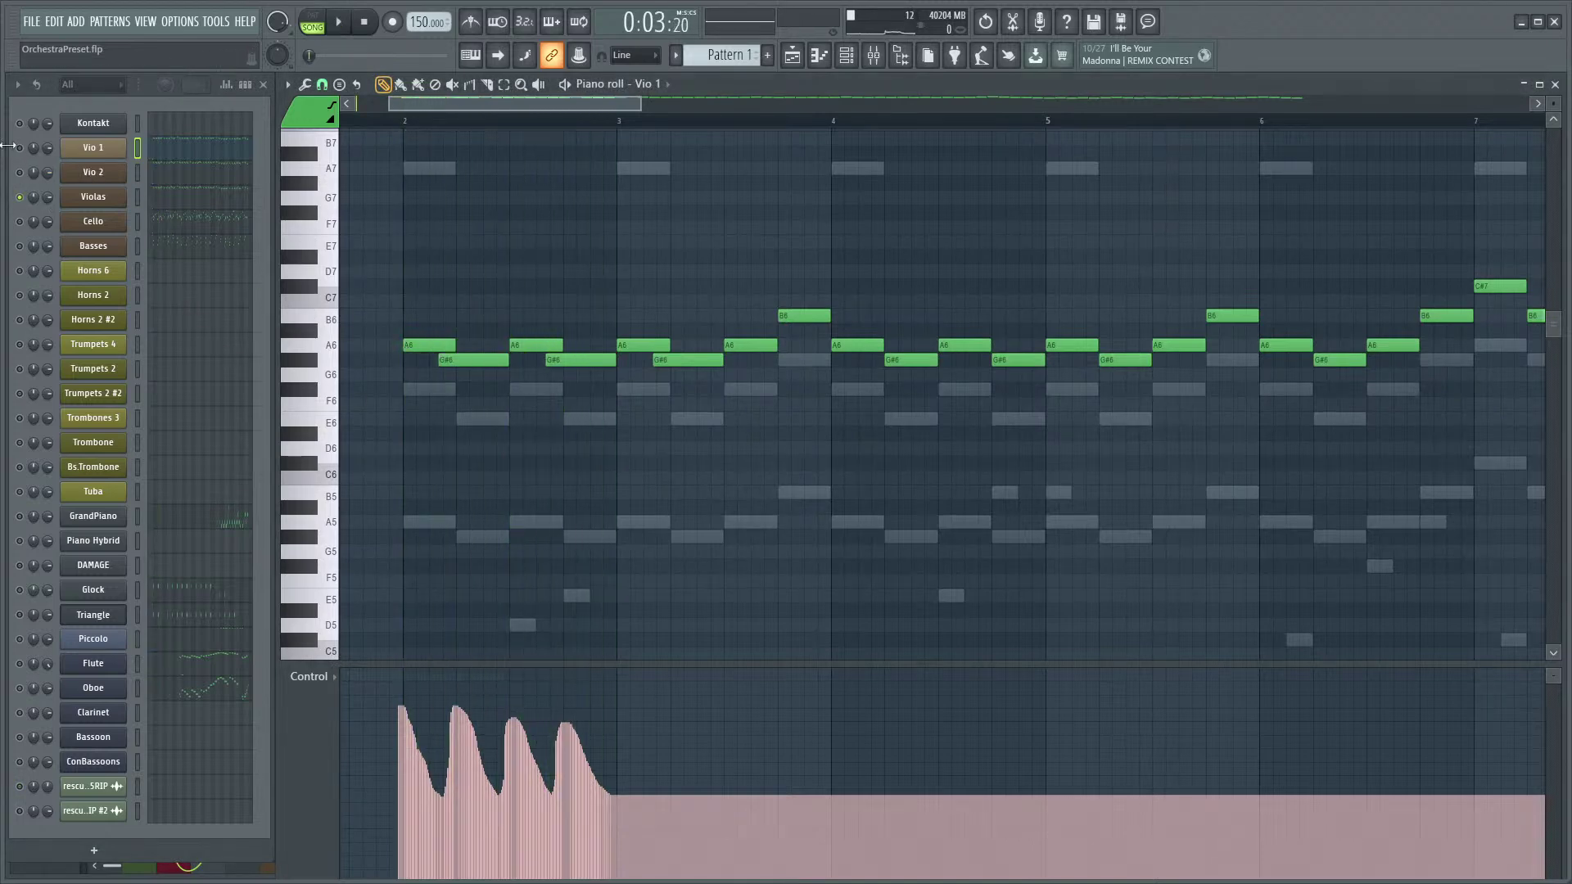
- Solo Vio 1 and play bar 2 with the metronome on to check the notes' timing
key(space)
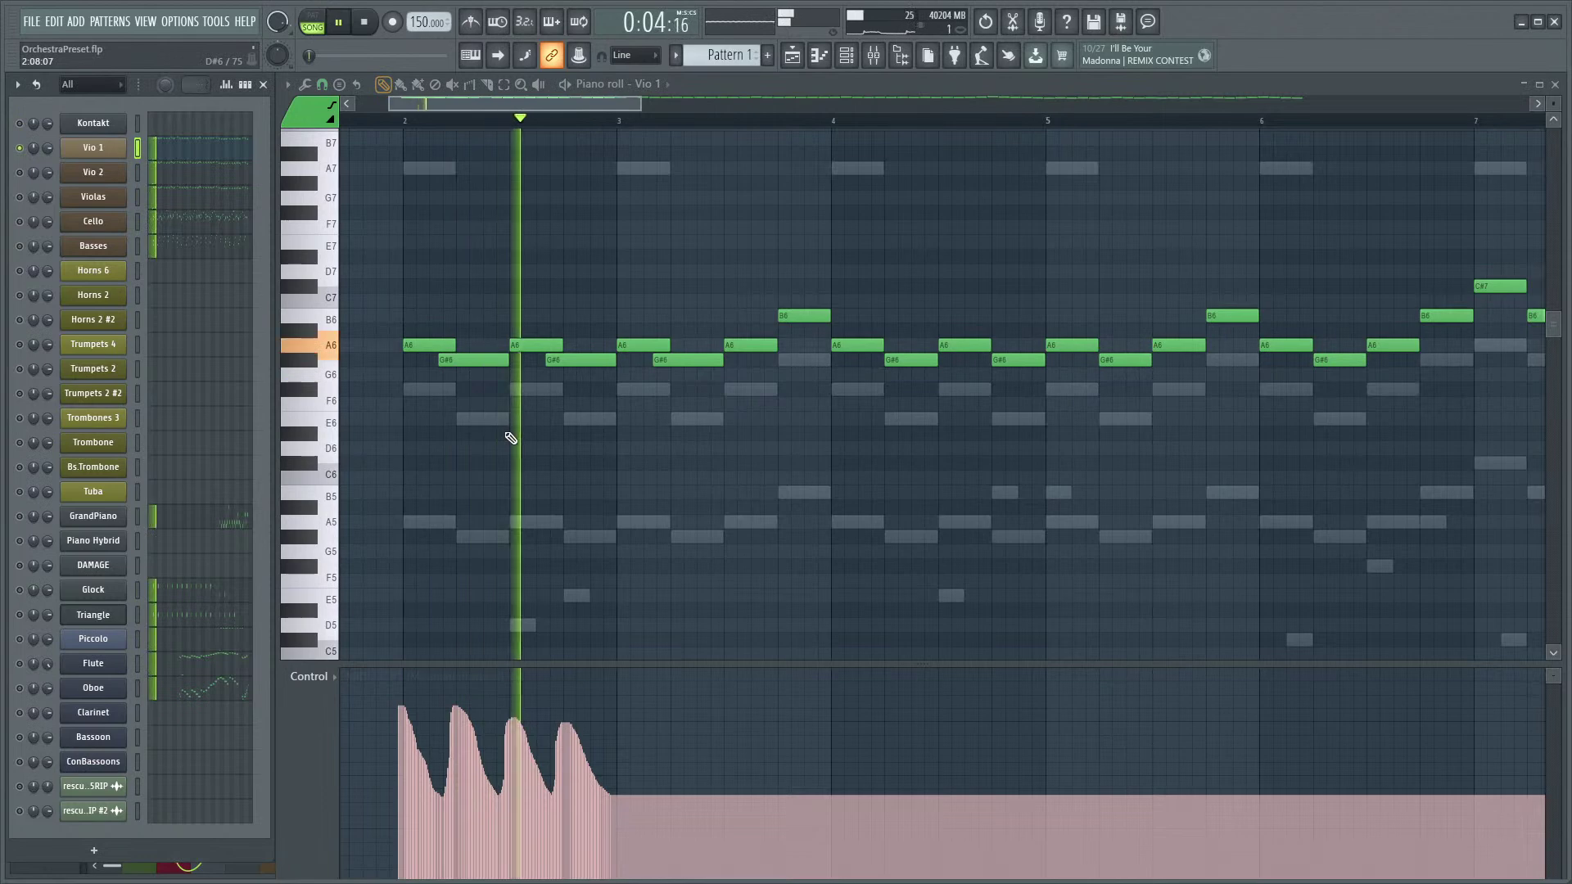
scroll(439, 446, down, 2)
ctrl+scroll(821, 415, up, 4)
click(470, 21)
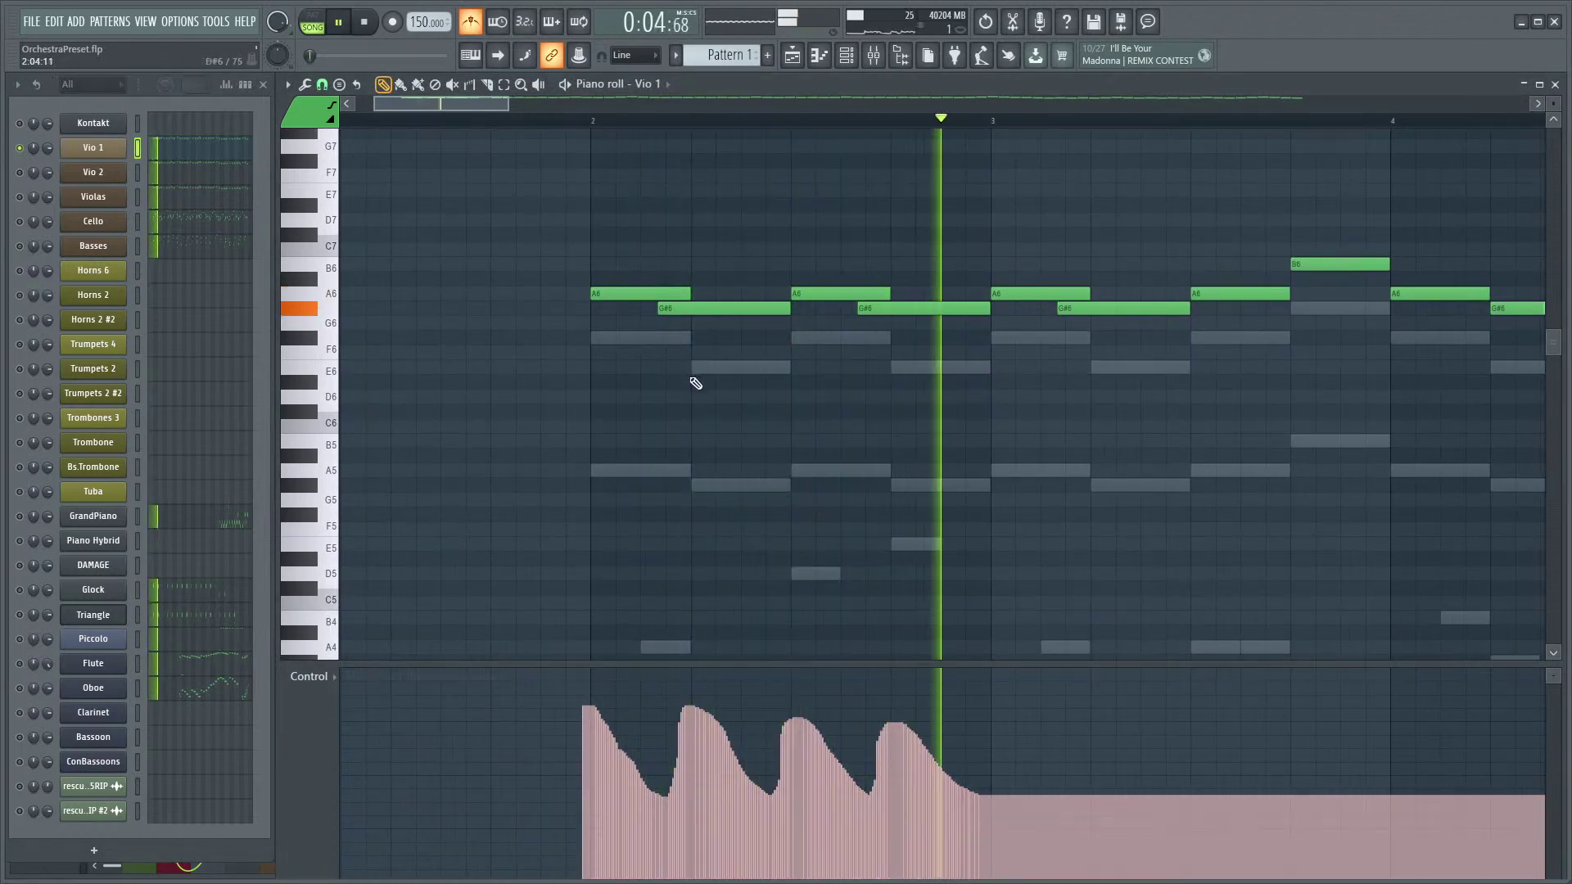
ctrl+scroll(635, 460, up, 3)
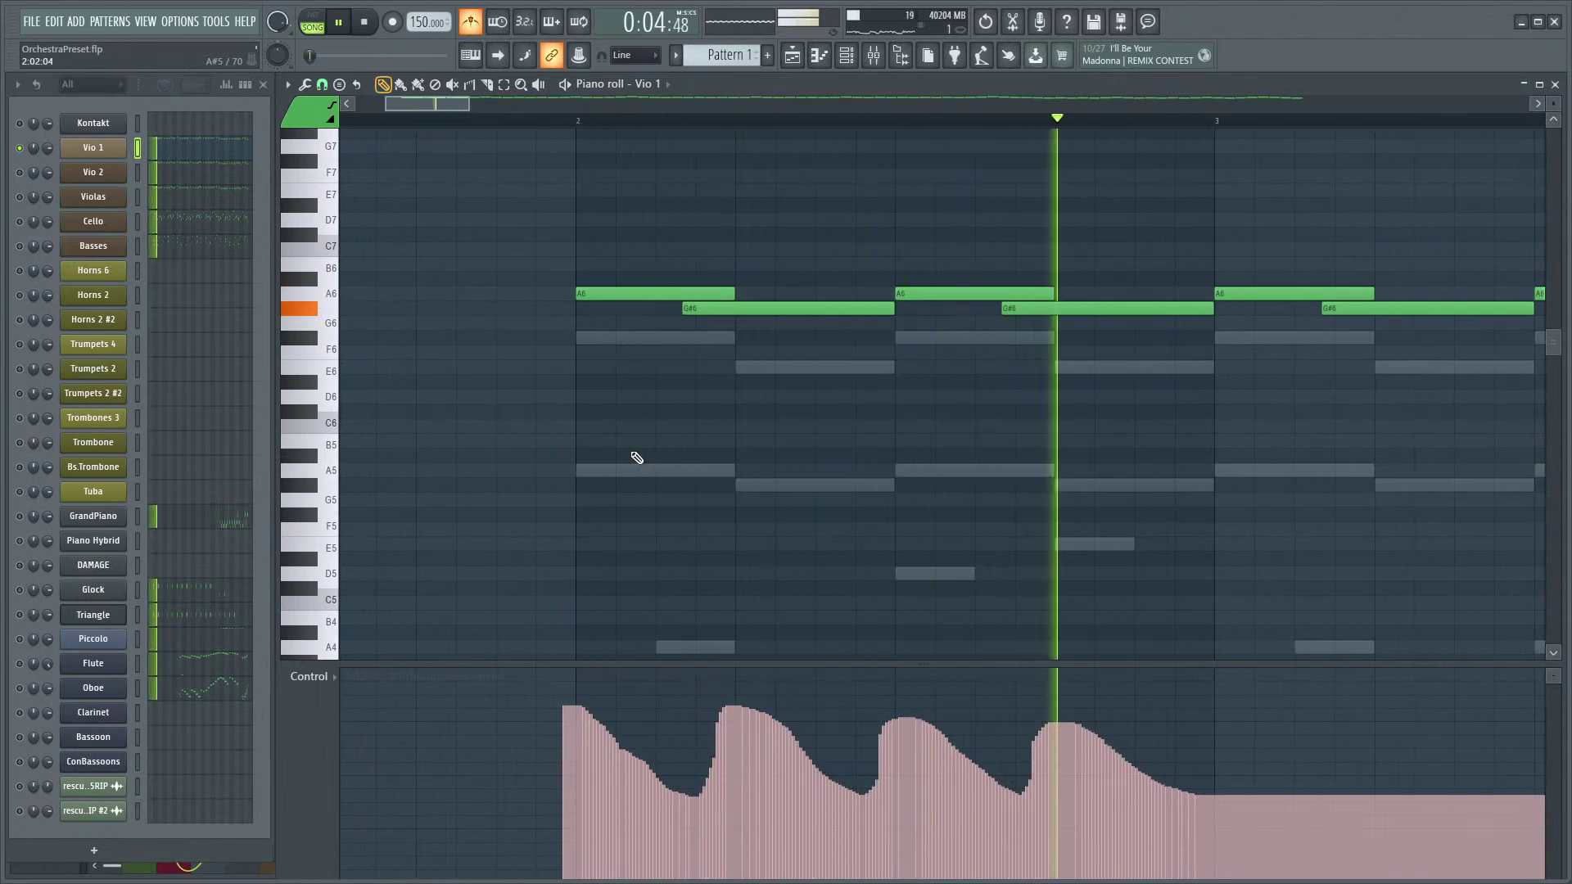
key(space)
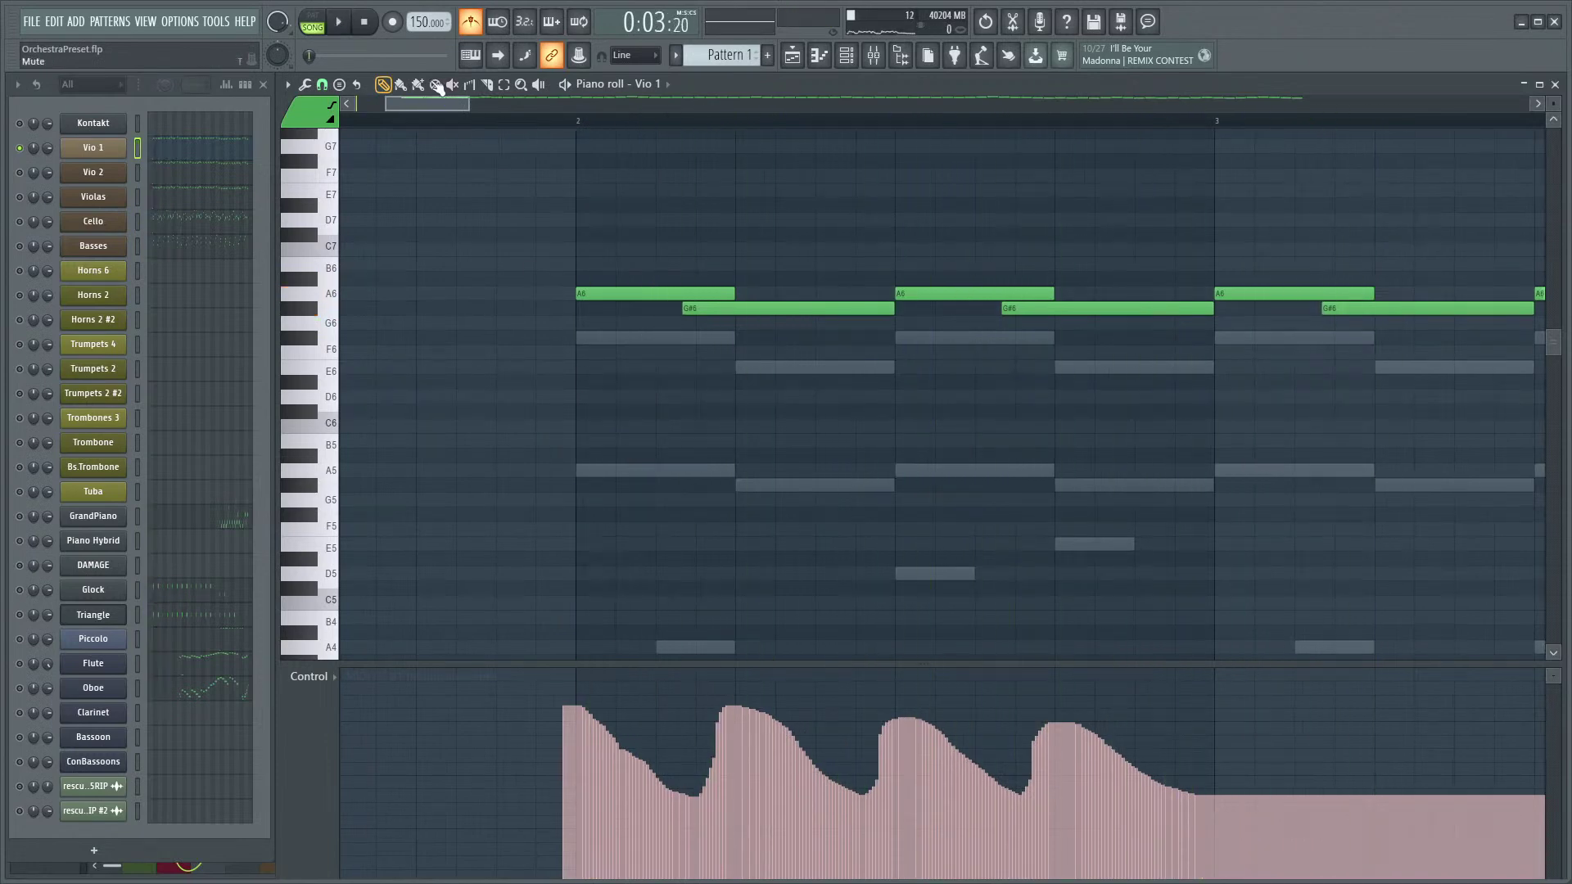
- Reshape the bar 2 modulation wheel curve into four rounded swells with a low, flat dip after the second, then play it
key(space)
key(space)
mouse_move(563, 708)
mouse_down()
mouse_move(671, 773)
mouse_move(704, 770)
mouse_move(736, 707)
mouse_move(806, 806)
mouse_move(844, 809)
mouse_move(880, 748)
mouse_move(917, 736)
mouse_move(888, 724)
mouse_move(909, 722)
mouse_move(995, 790)
mouse_move(1027, 793)
mouse_move(1060, 729)
mouse_move(1010, 793)
mouse_move(1028, 748)
mouse_move(1064, 725)
mouse_move(1203, 798)
mouse_up()
key(space)
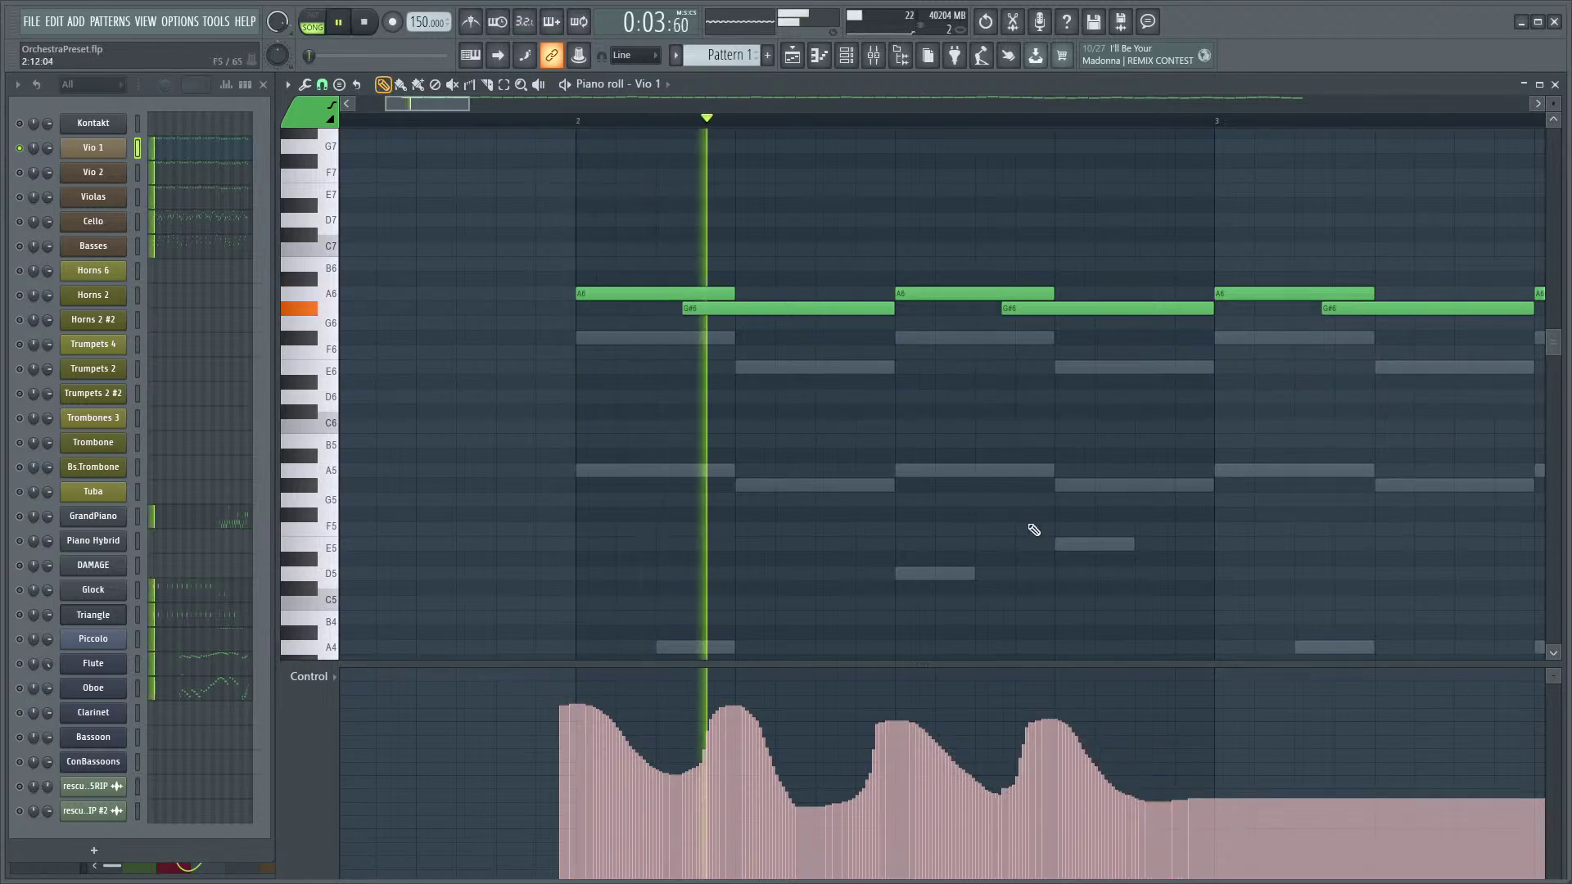
key(space)
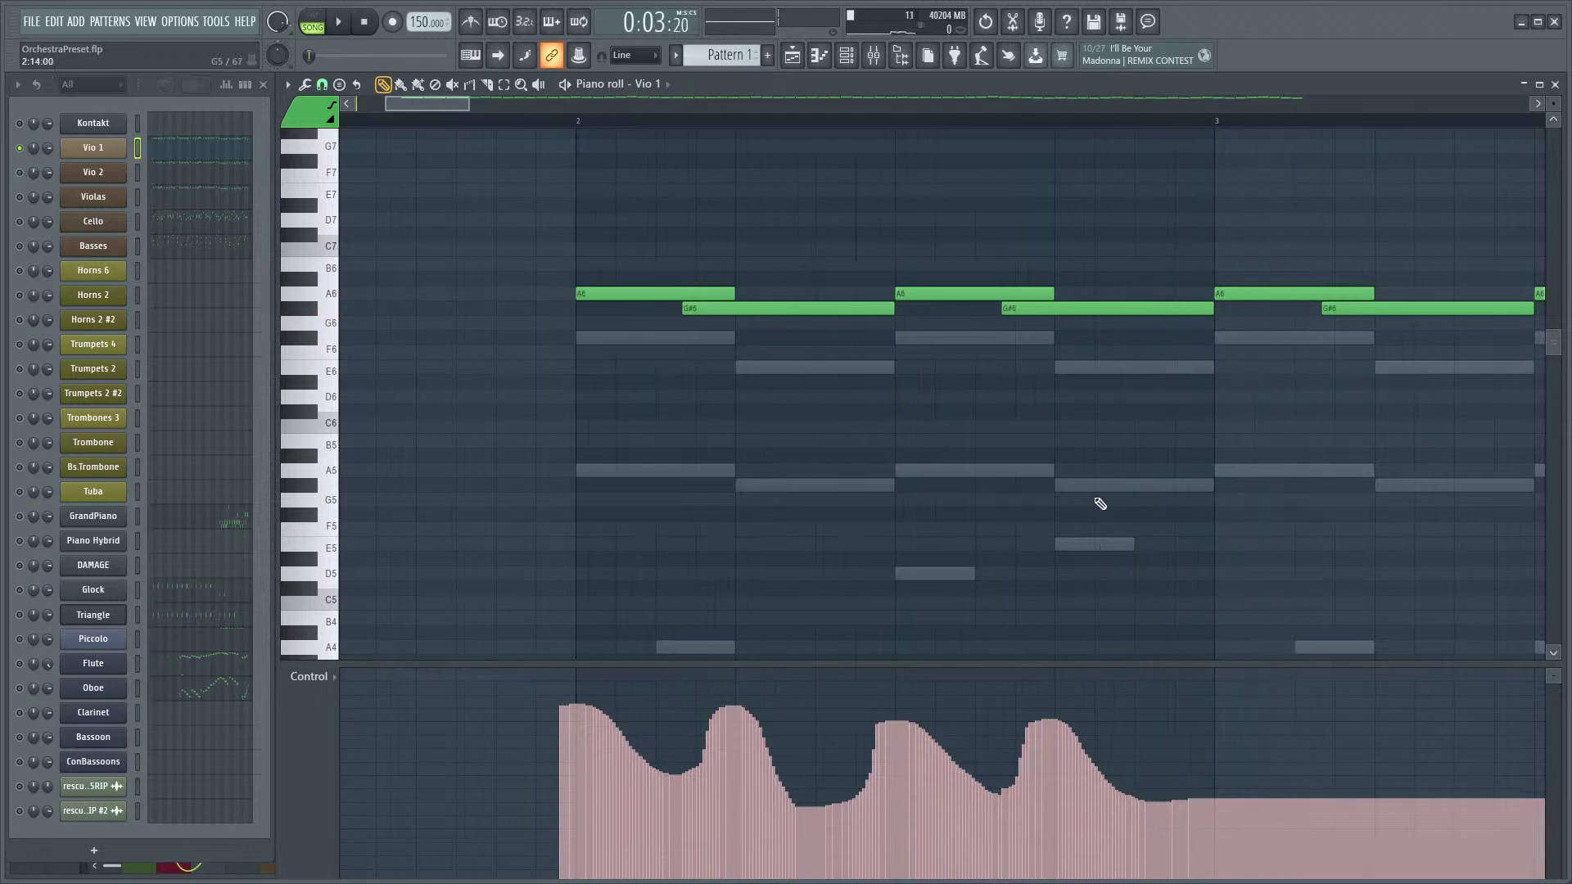
scroll(1114, 510, down, 4)
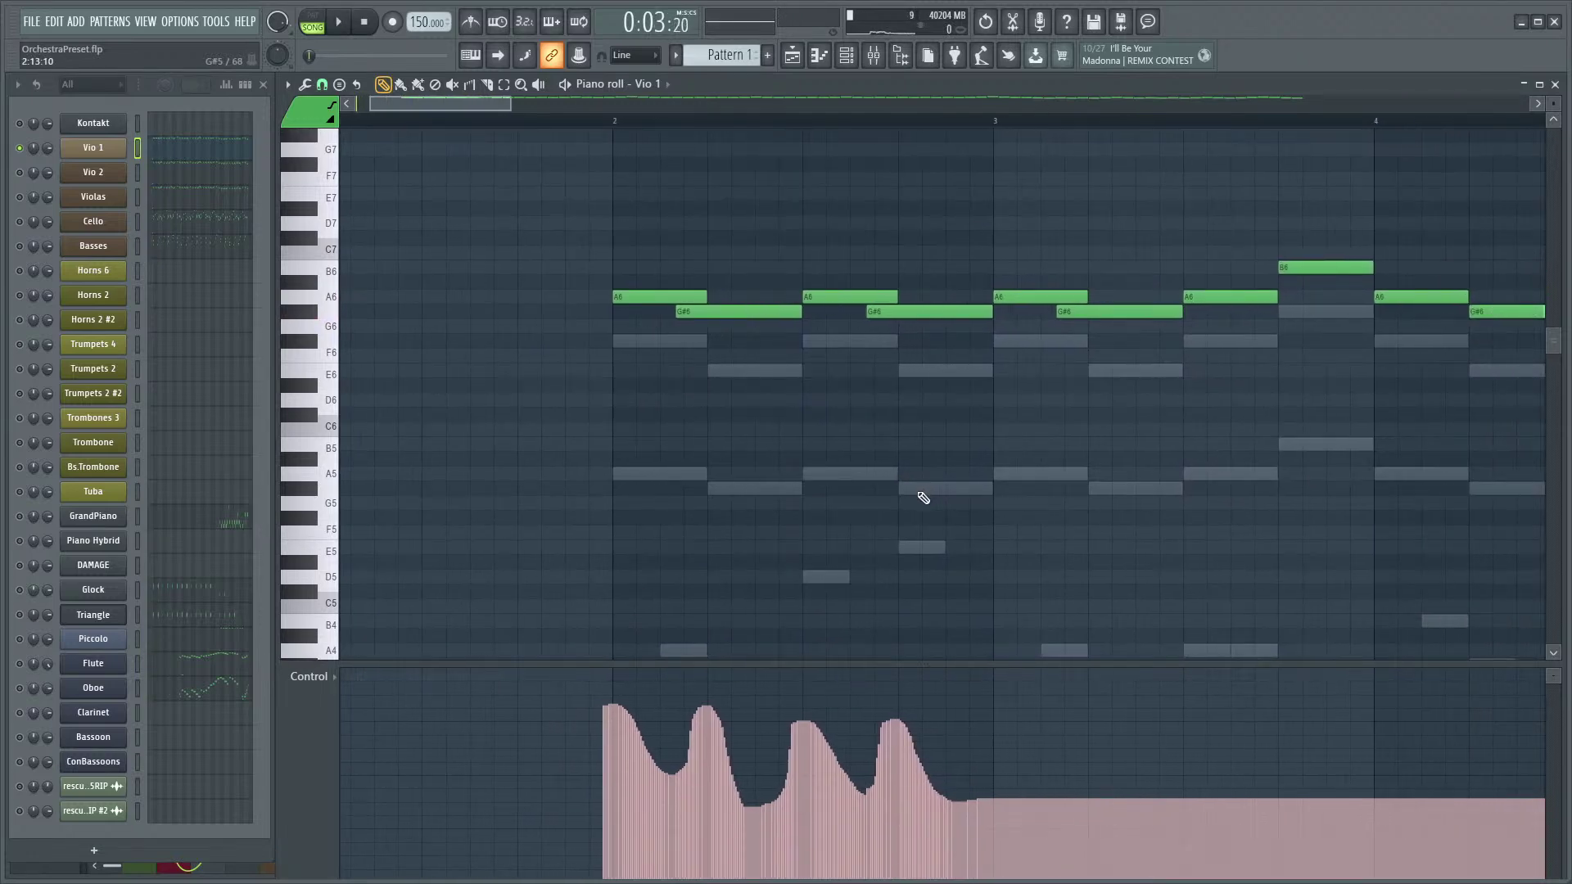
scroll(934, 500, up, 2)
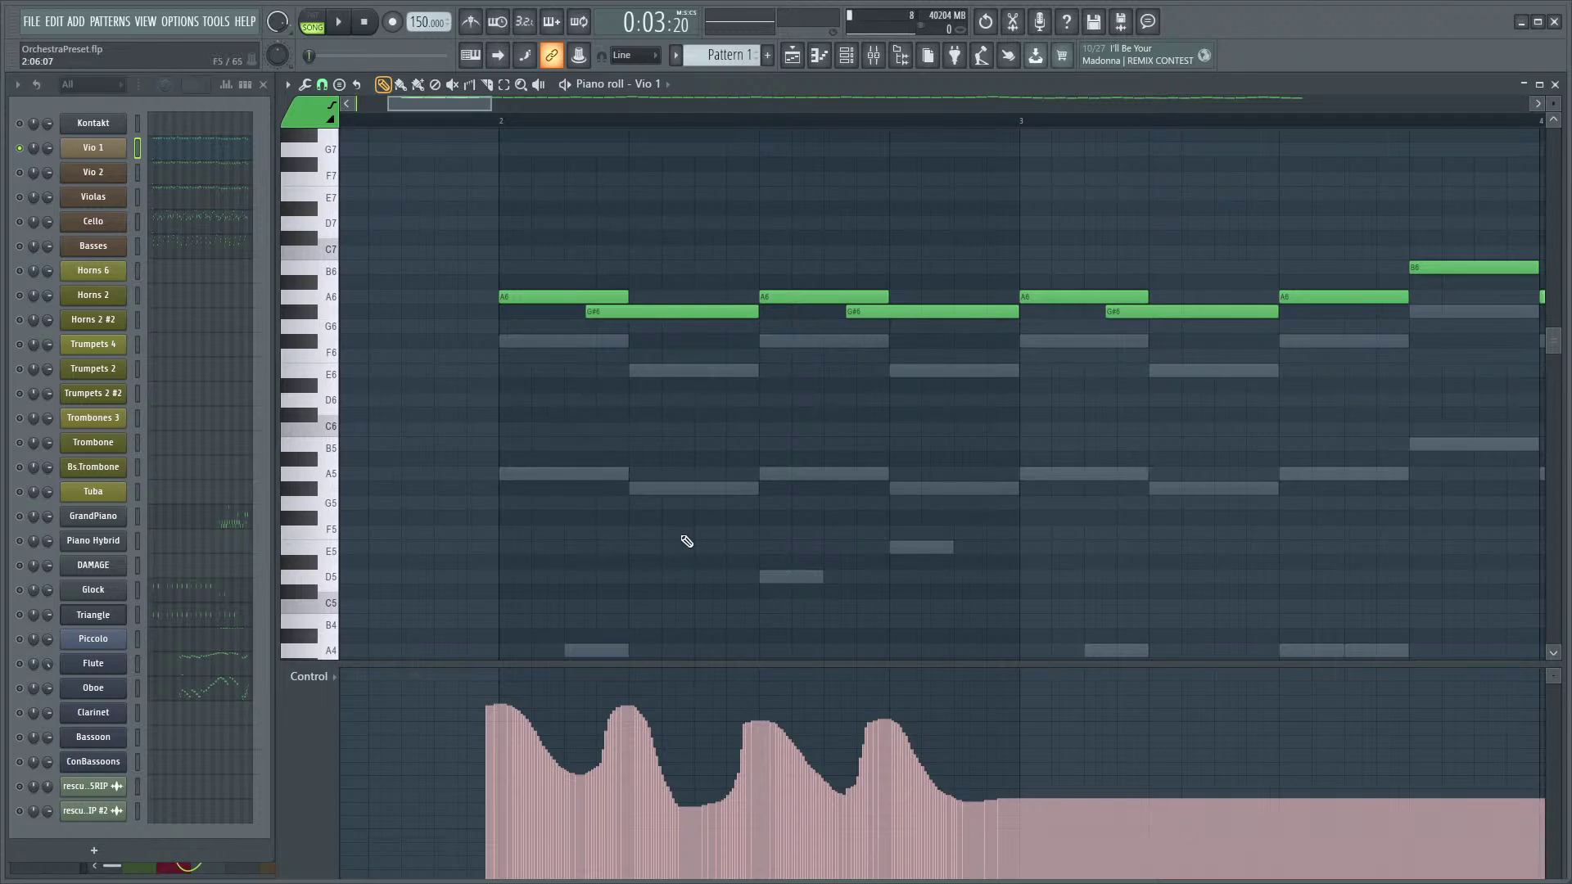
scroll(561, 533, up, 3)
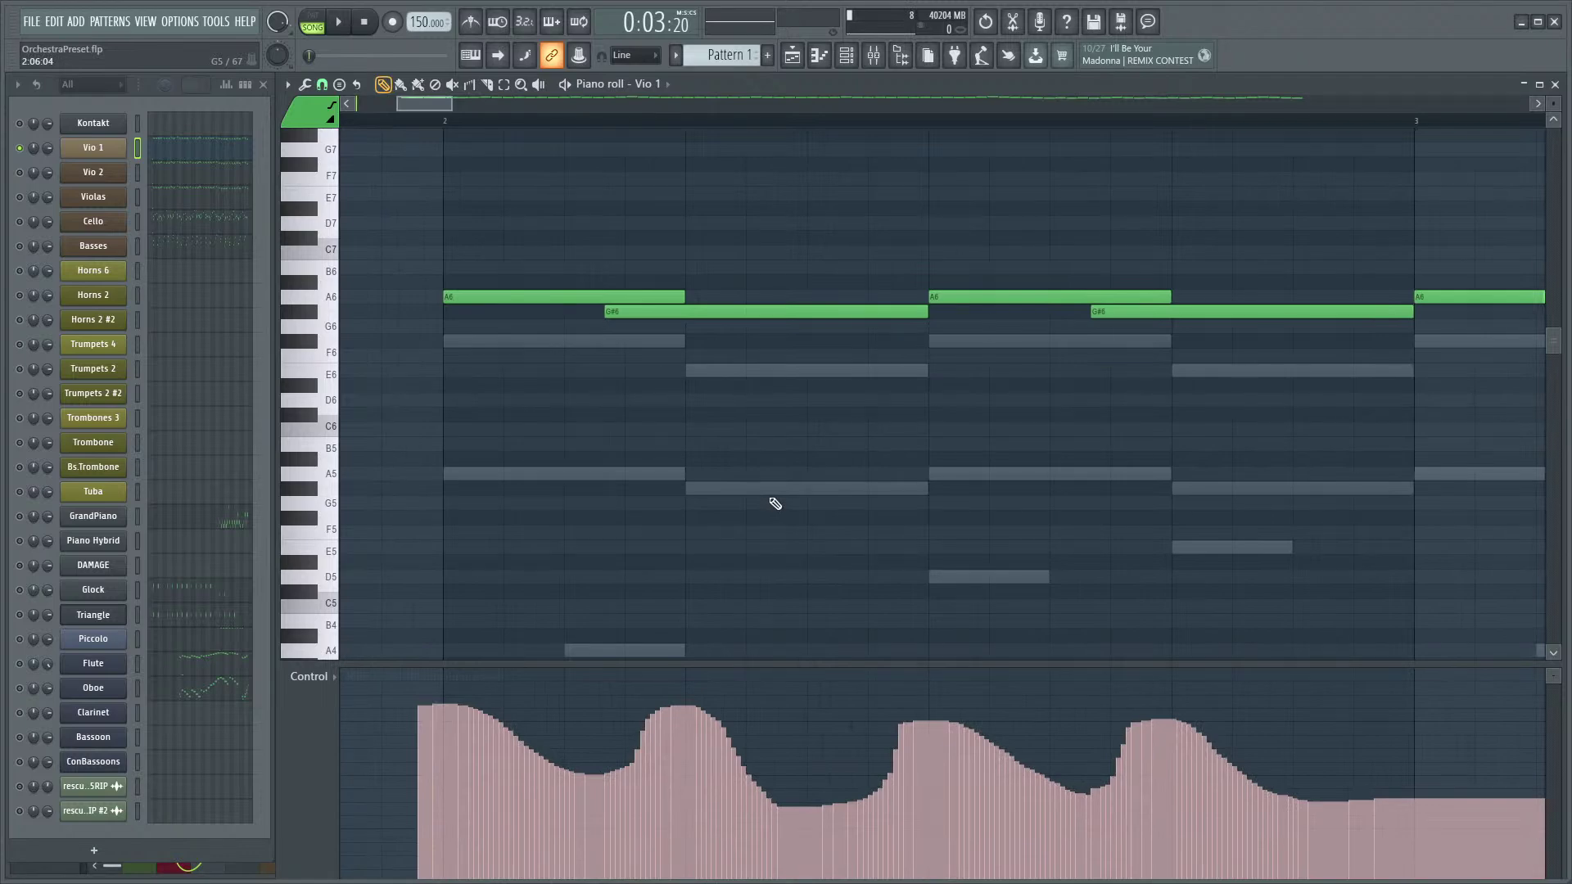
scroll(772, 466, up, 1)
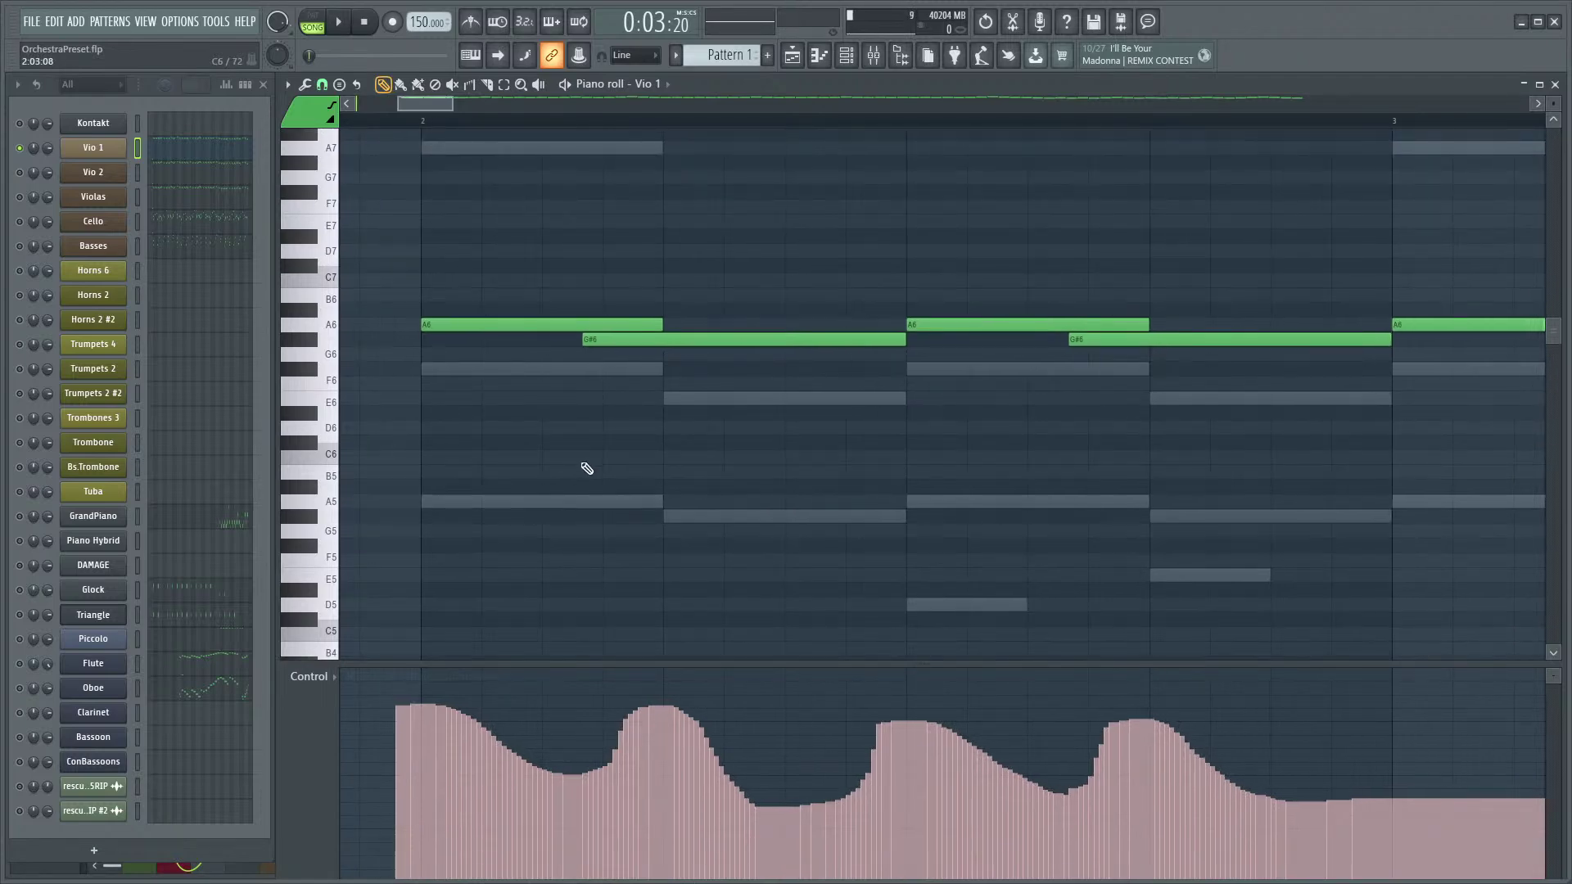
scroll(619, 480, down, 1)
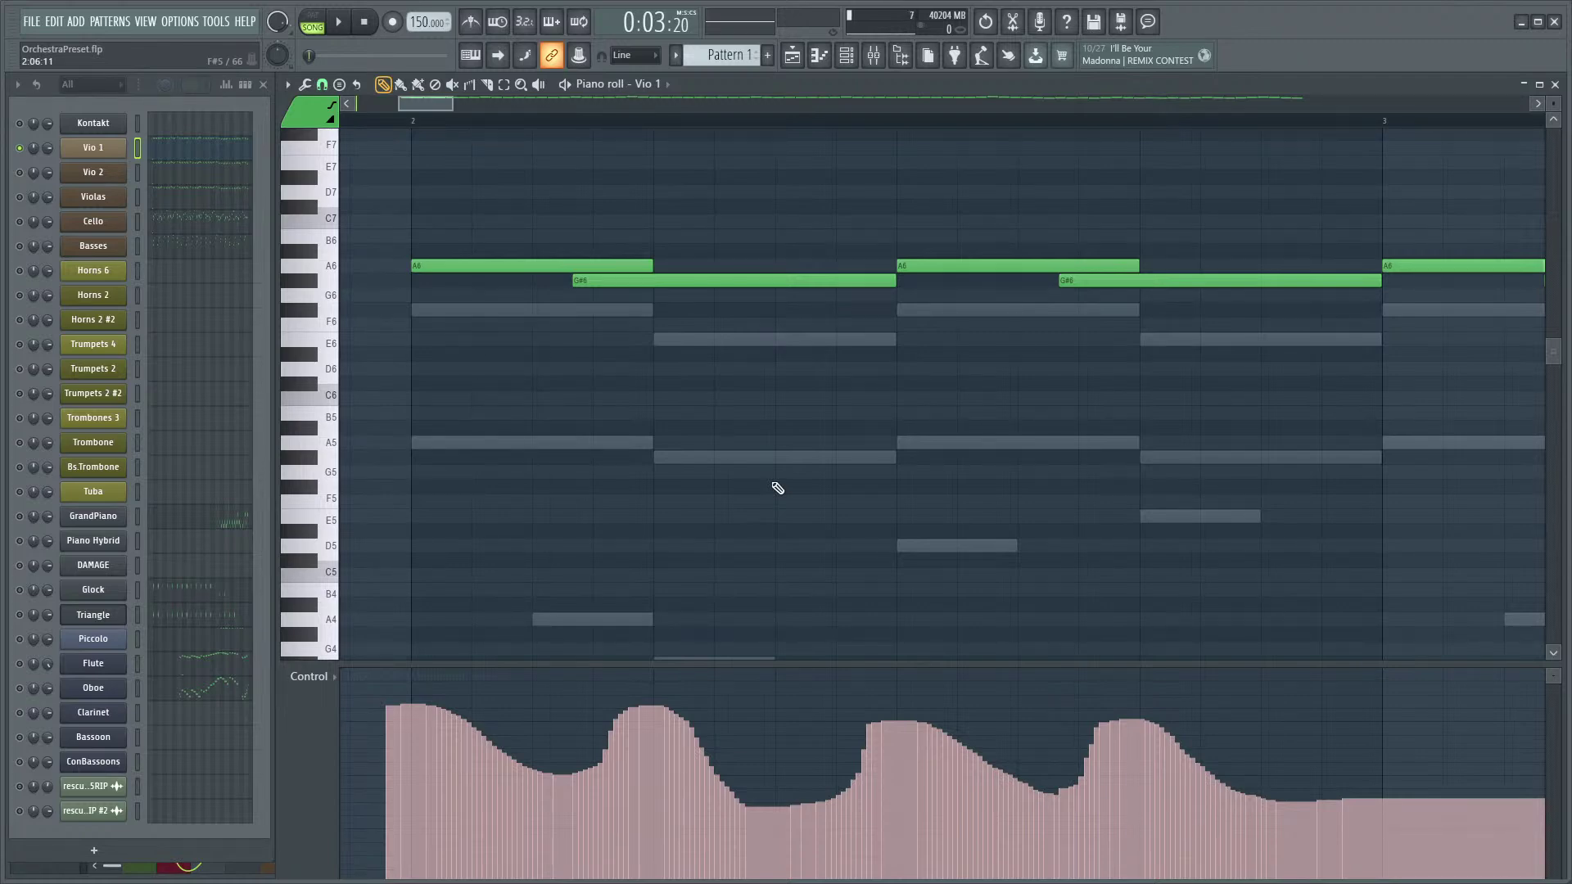
scroll(789, 551, left, 3)
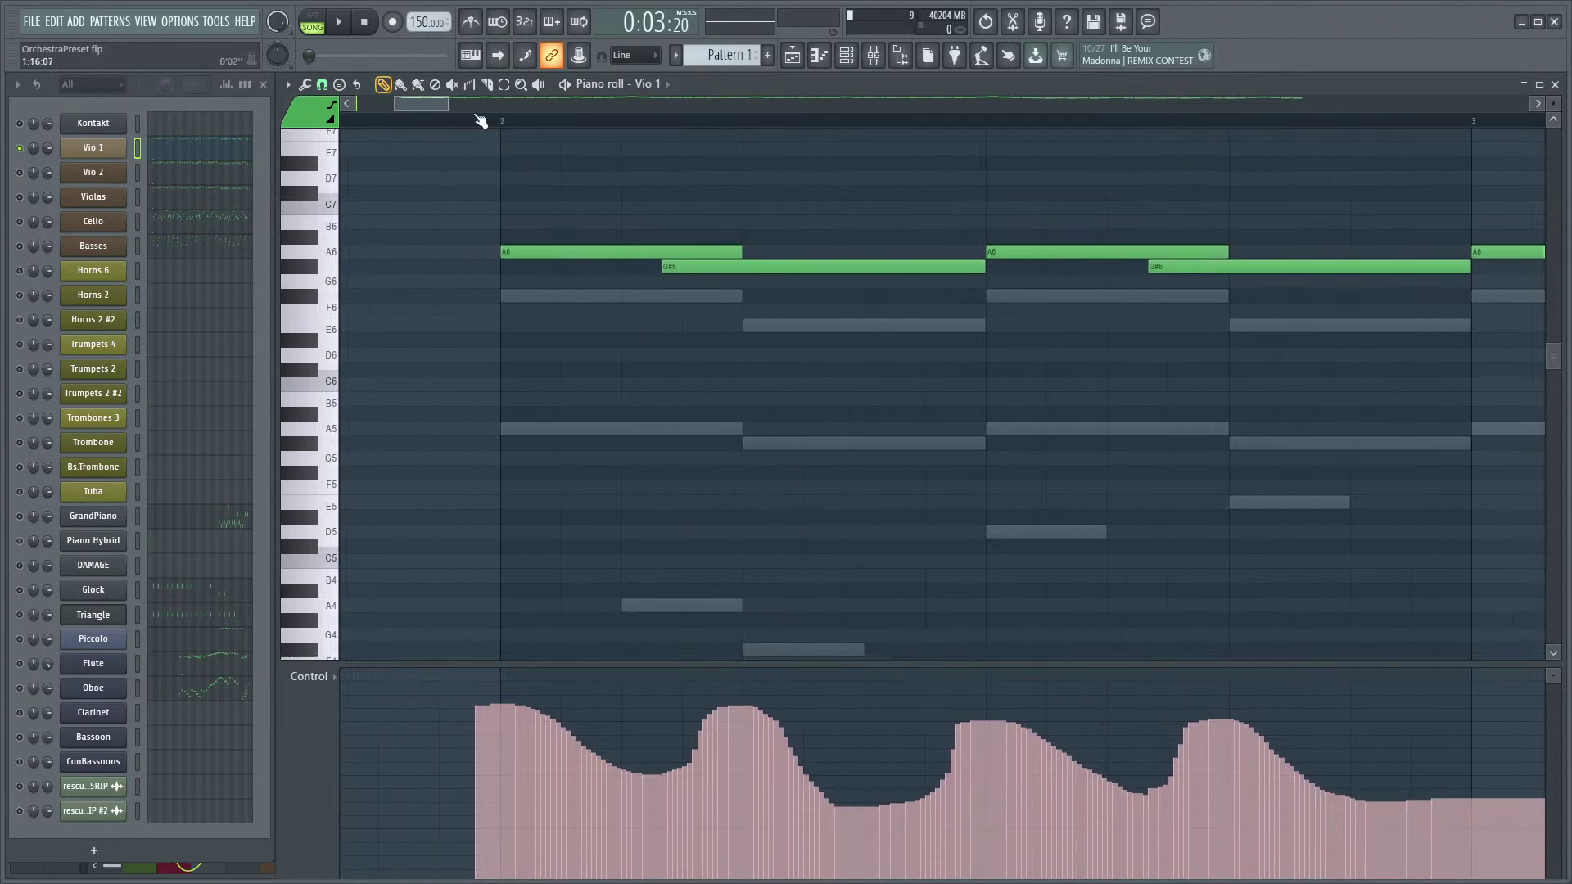
- Play Vio 1 and the rescu..SRIP audio in turn from bar 2 without the metronome
key(space)
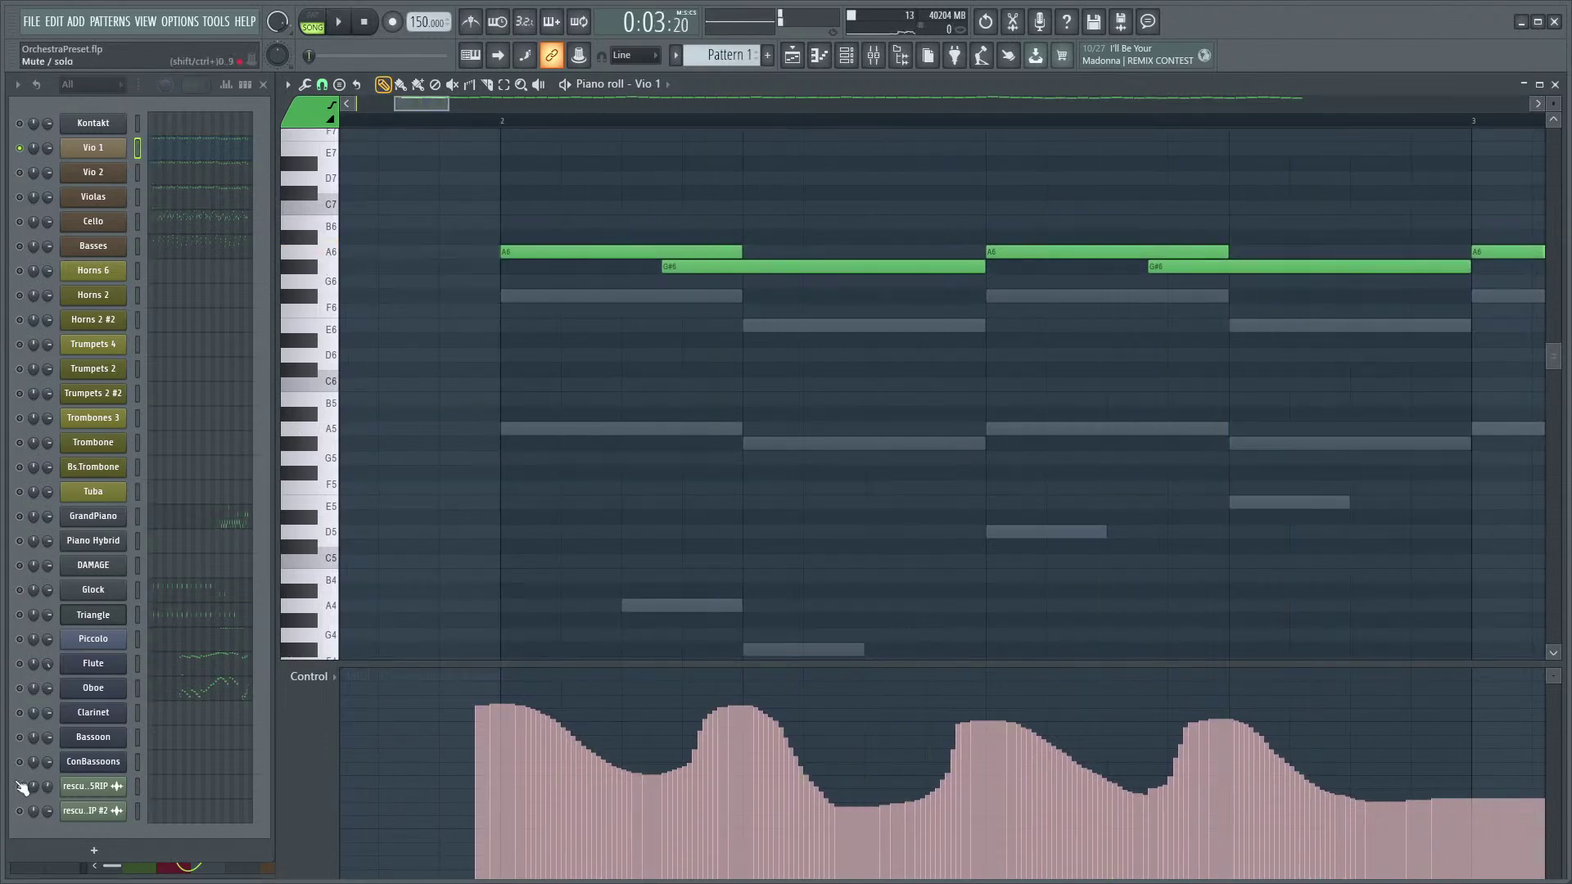
key(space)
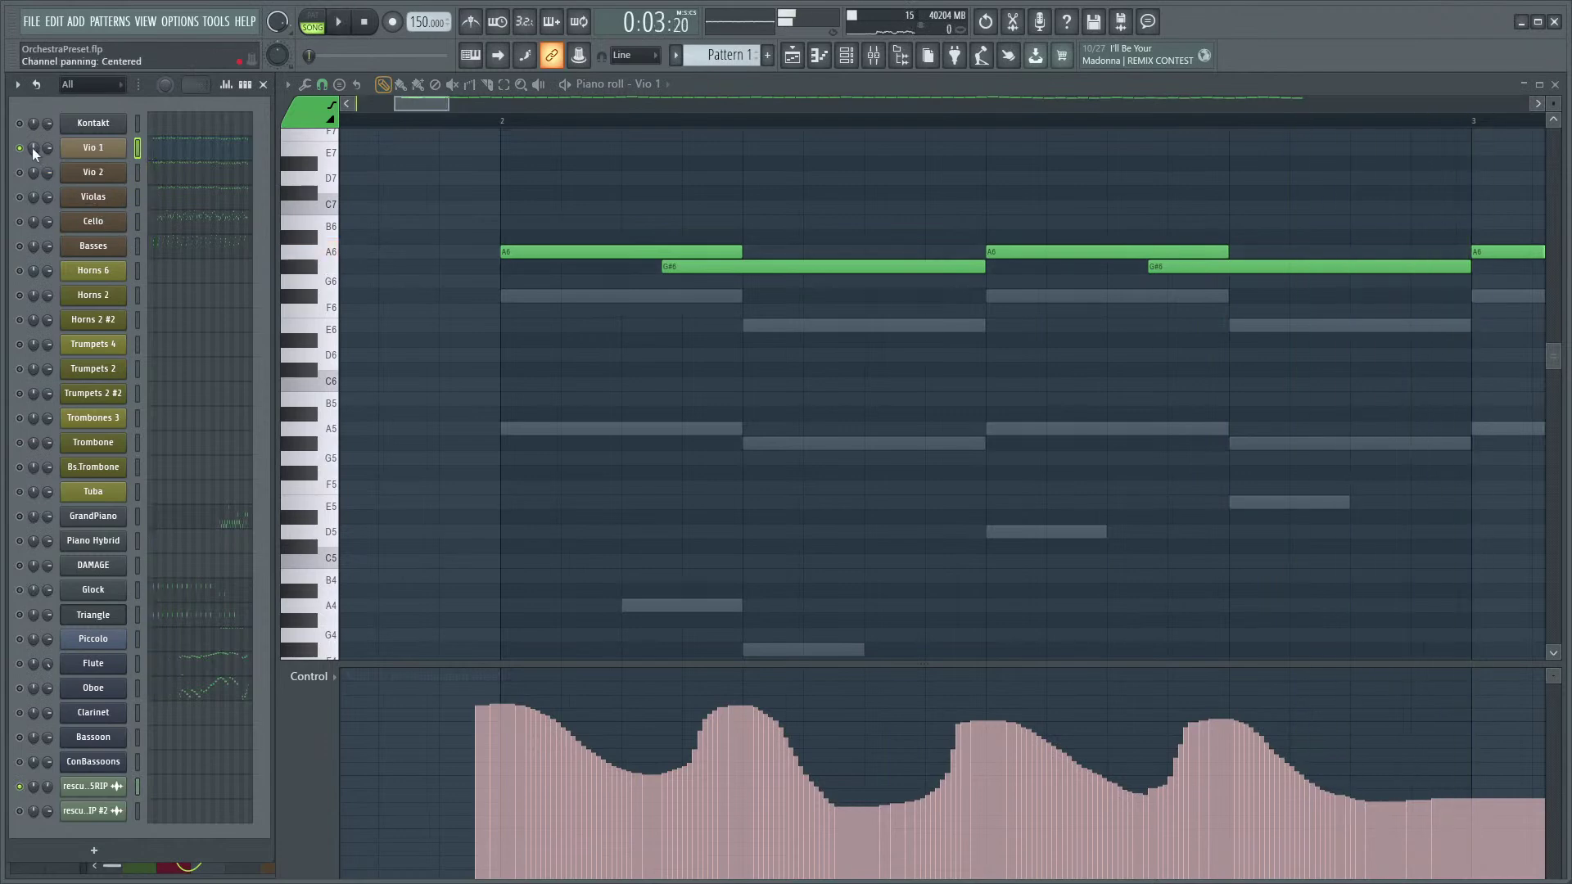
key(space)
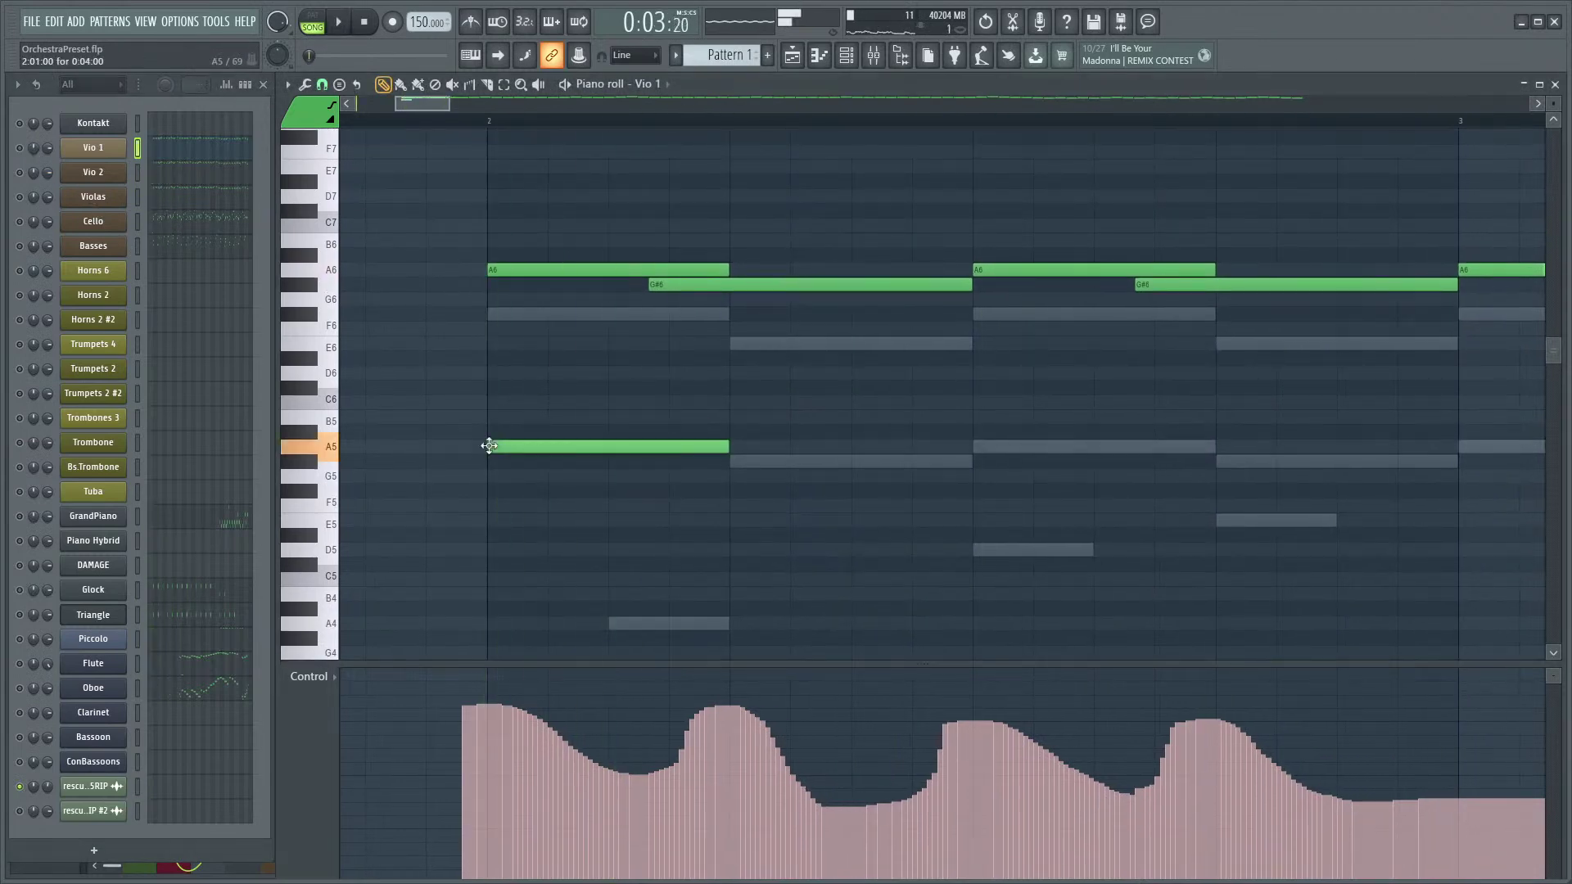
- Select all the Vio 1 notes and transpose them down one octave, then start playback from bar 2
scroll(761, 447, down, 10)
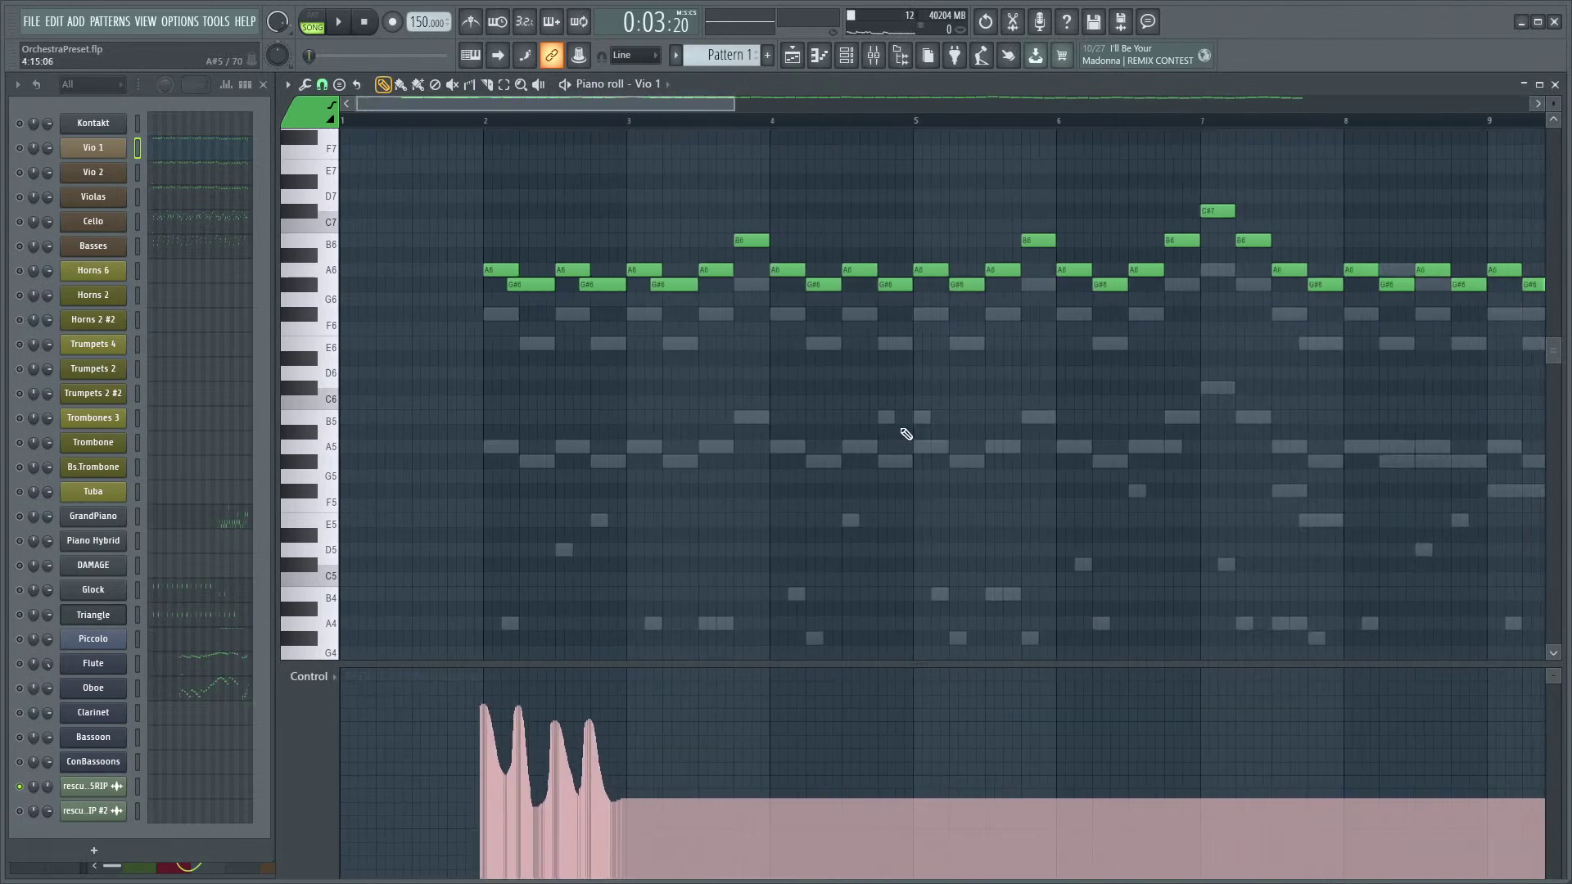
scroll(900, 434, down, 3)
drag(1483, 176, 367, 419)
key(ctrl+Down)
key(space)
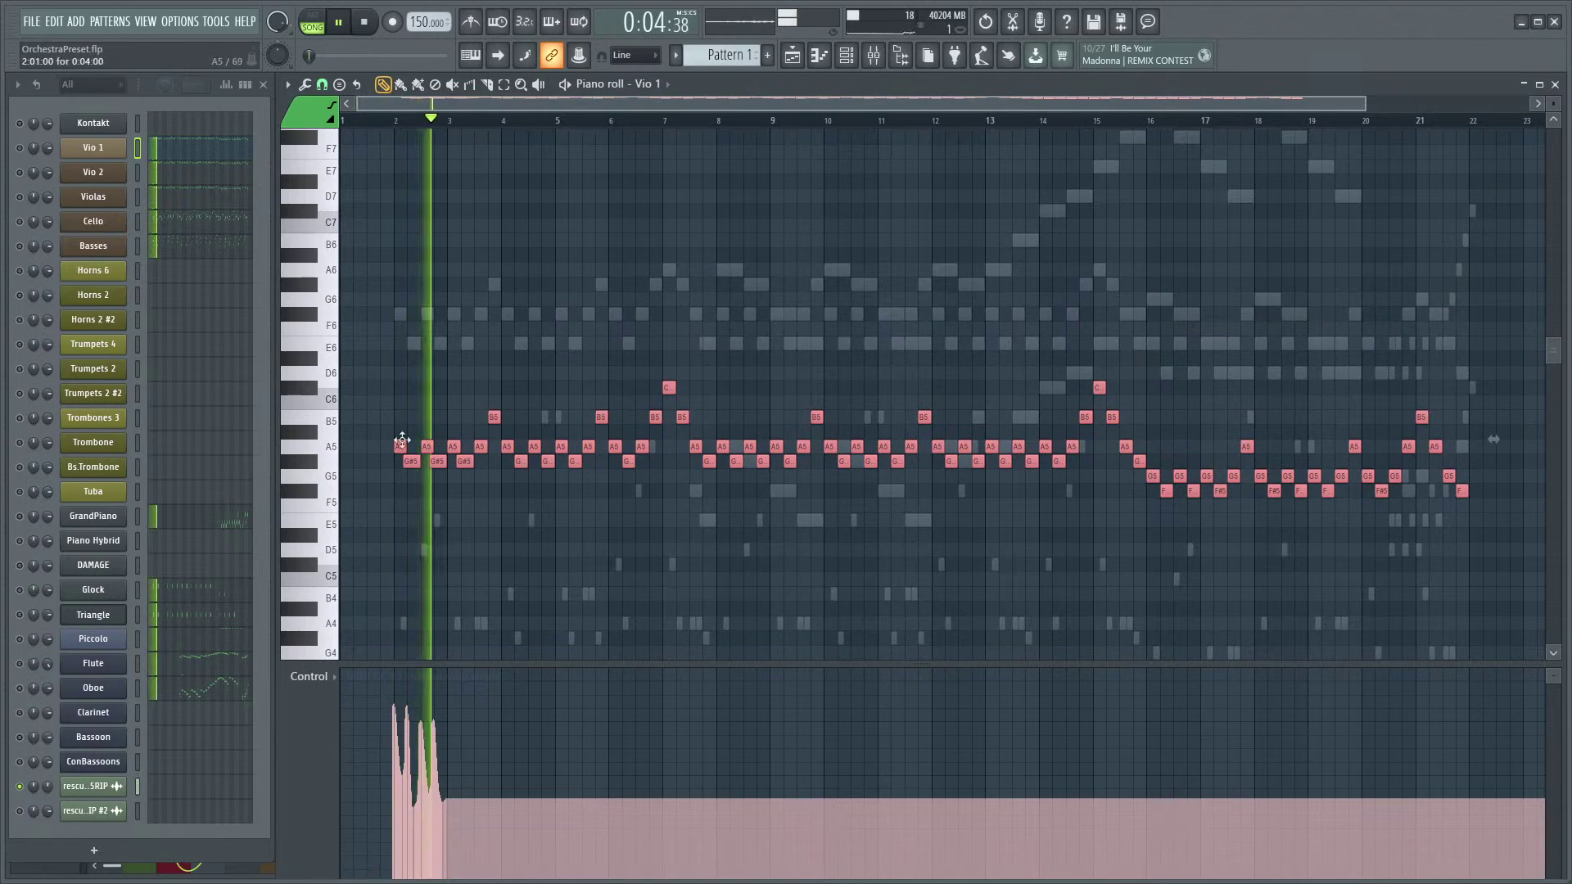
- Play the rescu..SRIP reference audio from bar 2 to check it against the octave of the Vio 1 line
key(space)
scroll(562, 281, up, 8)
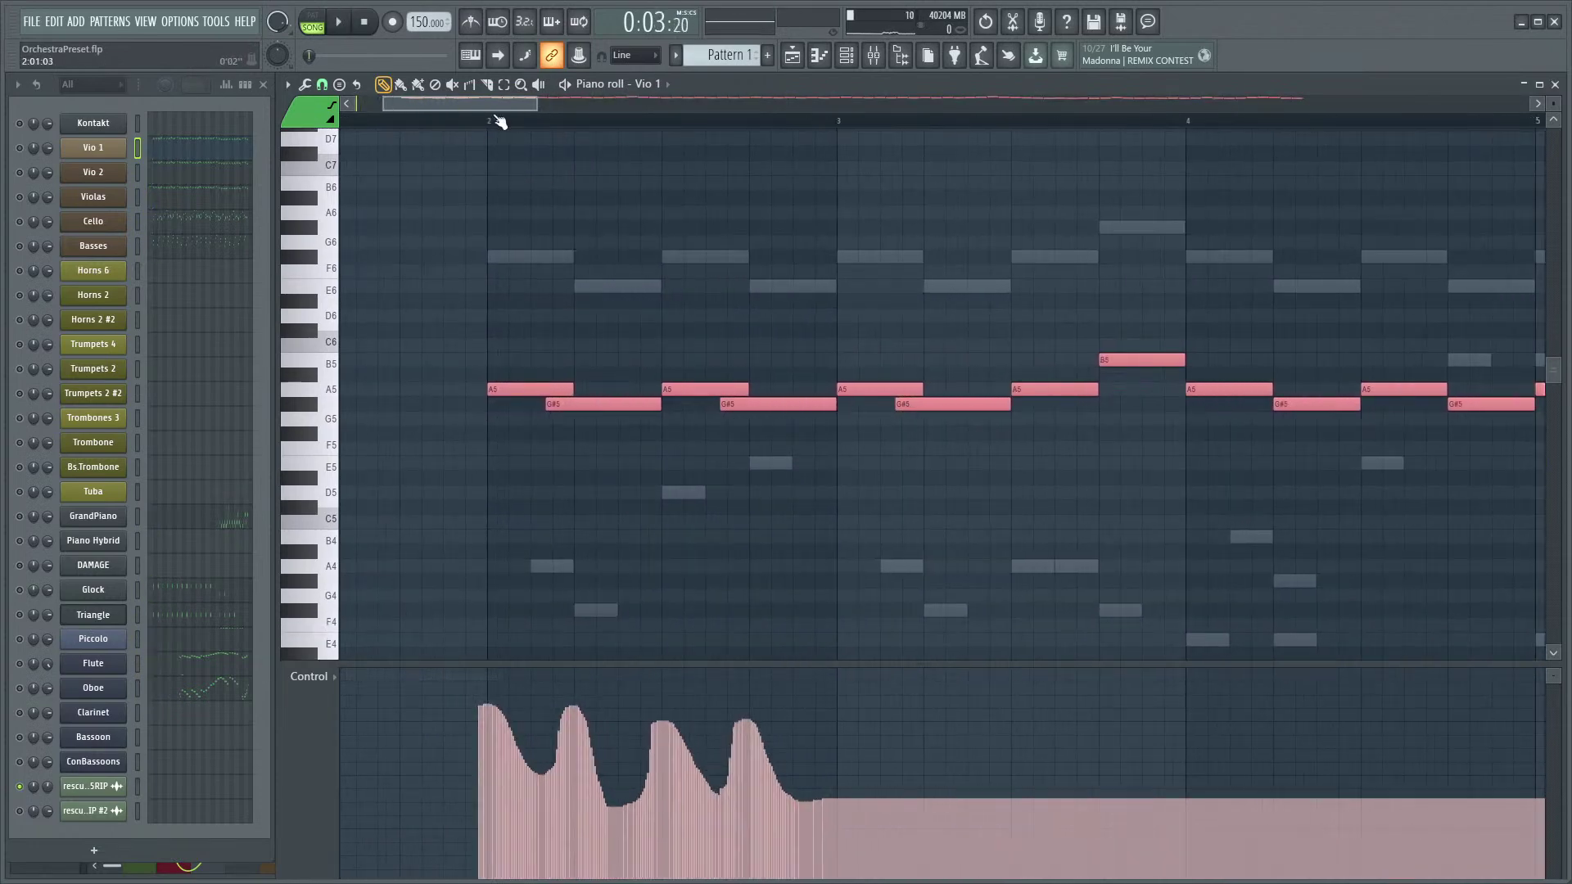
key(space)
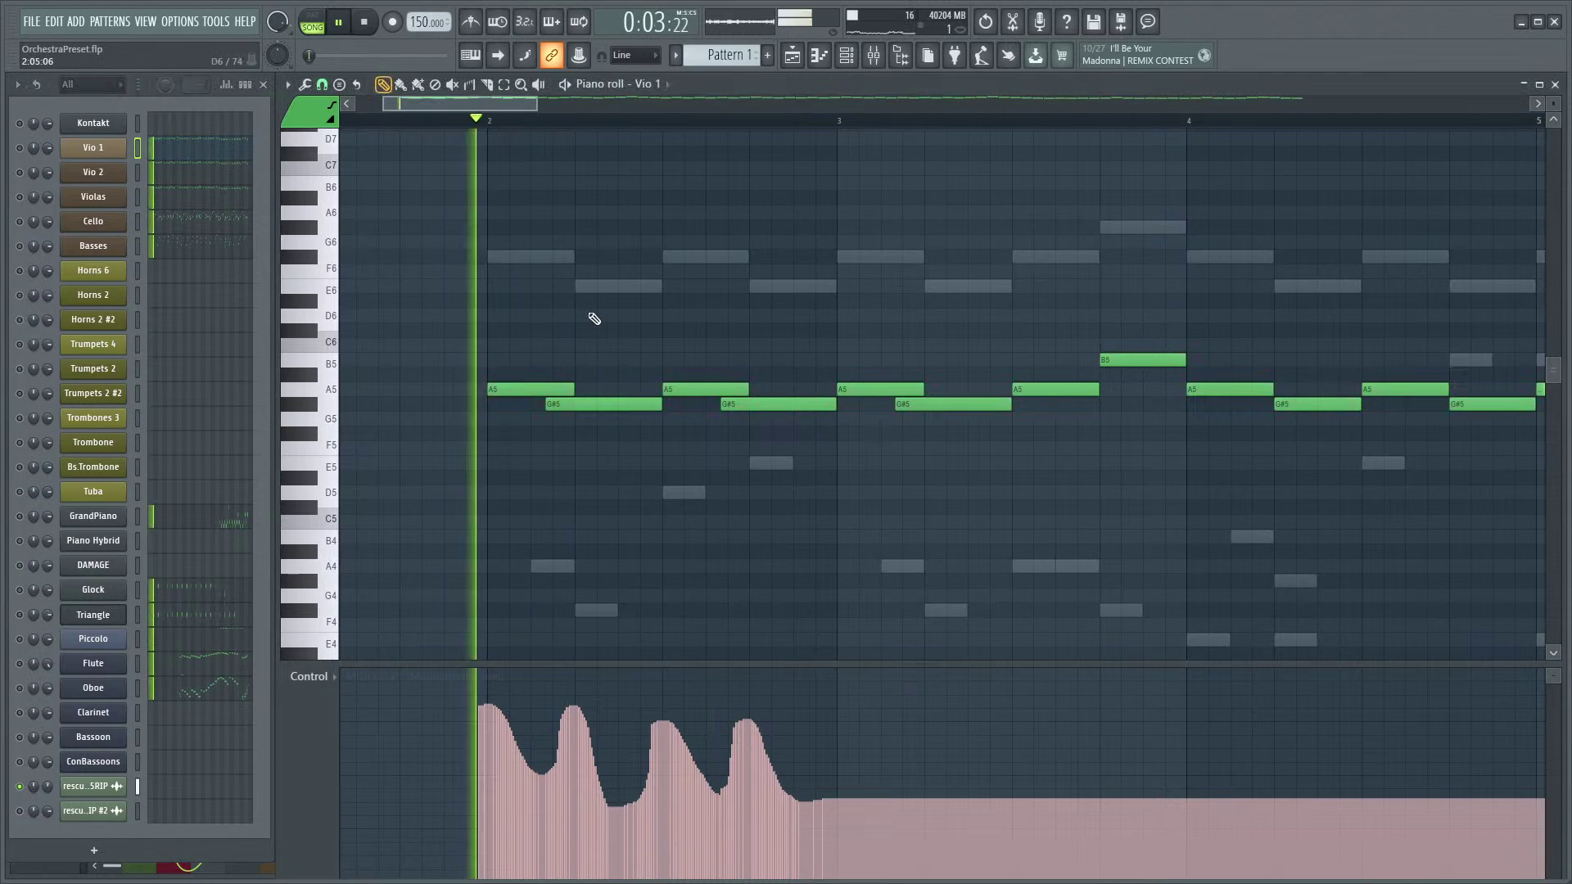
scroll(595, 319, up, 3)
key(space)
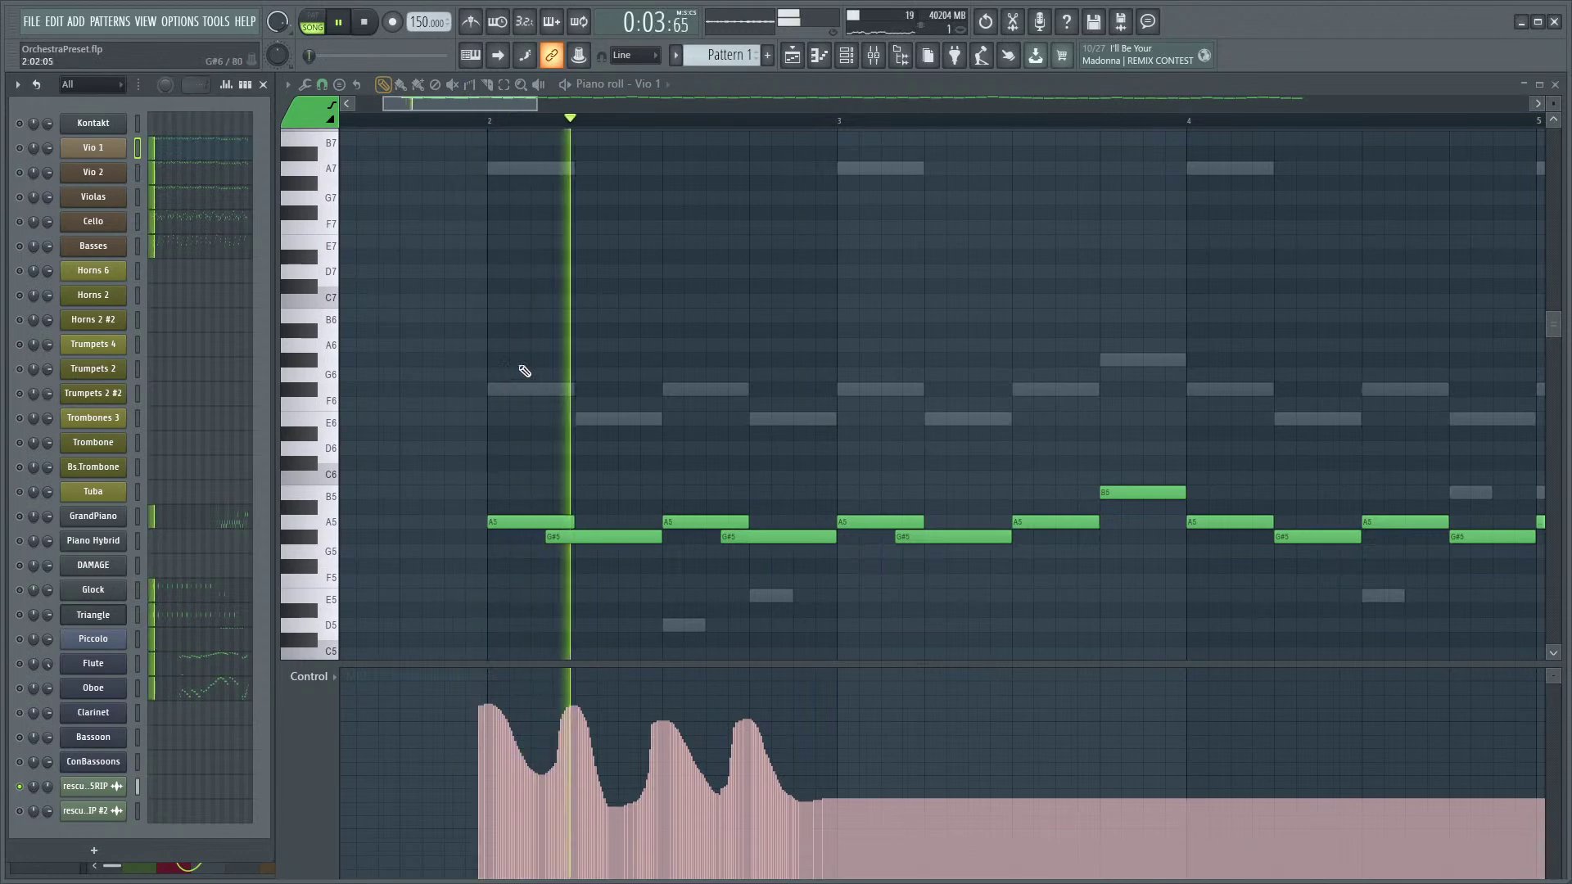
scroll(698, 355, down, 4)
scroll(713, 364, down, 4)
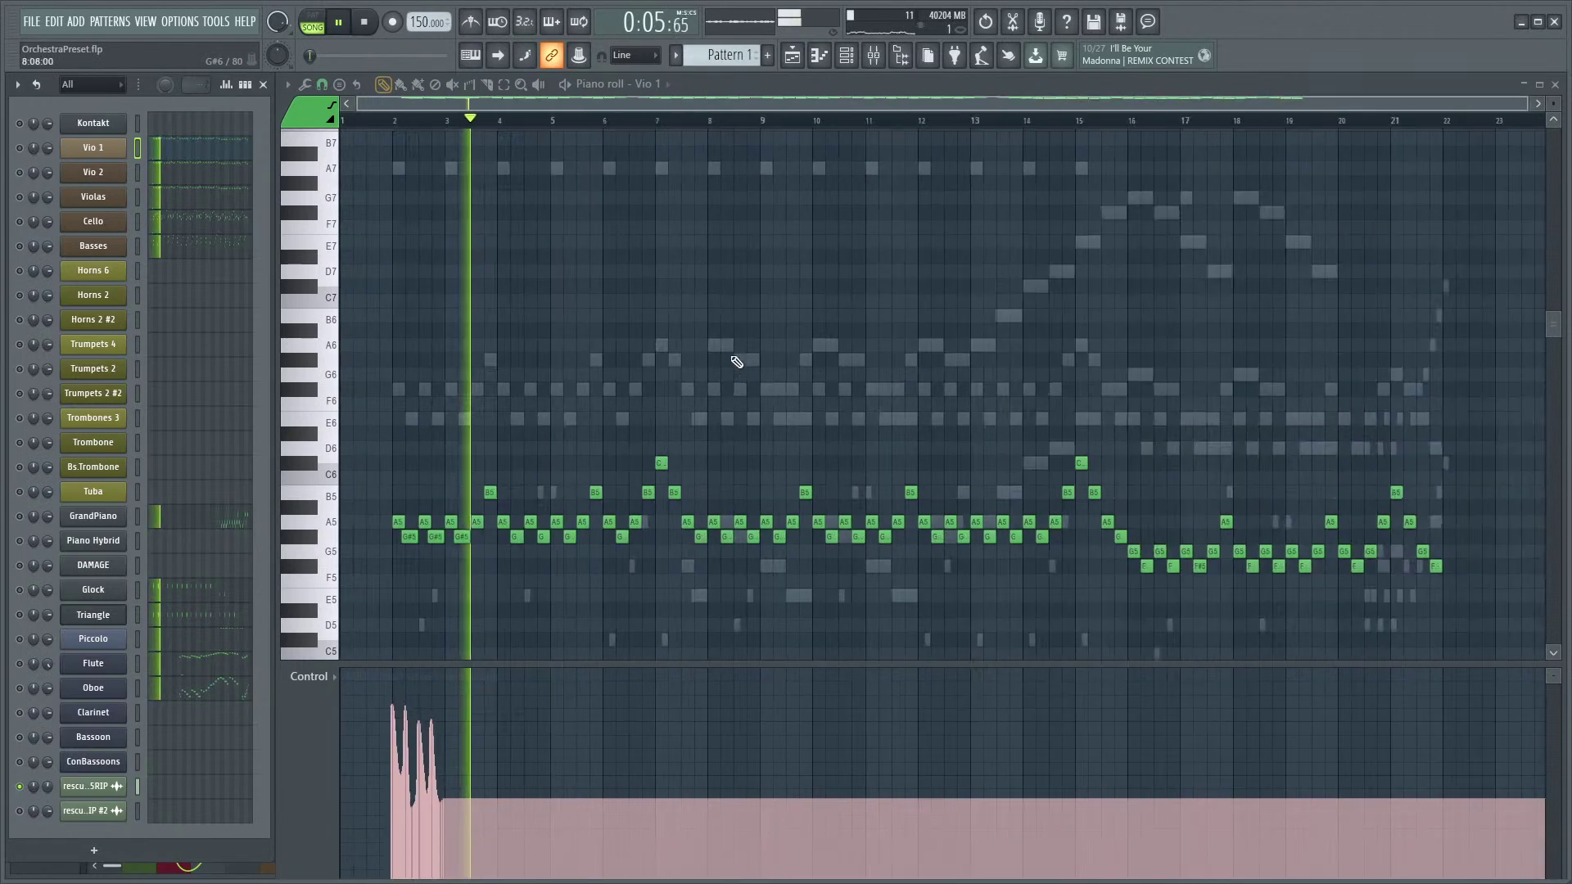
- Select all the Vio 1 notes, transpose them up one octave, and clear the selection
drag(1428, 354, 391, 616)
key(ctrl+Up)
scroll(396, 614, up, 4)
click(630, 465)
- Play from bar 7 and audition the C#7 note there to check its octave
scroll(624, 483, up, 4)
key(space)
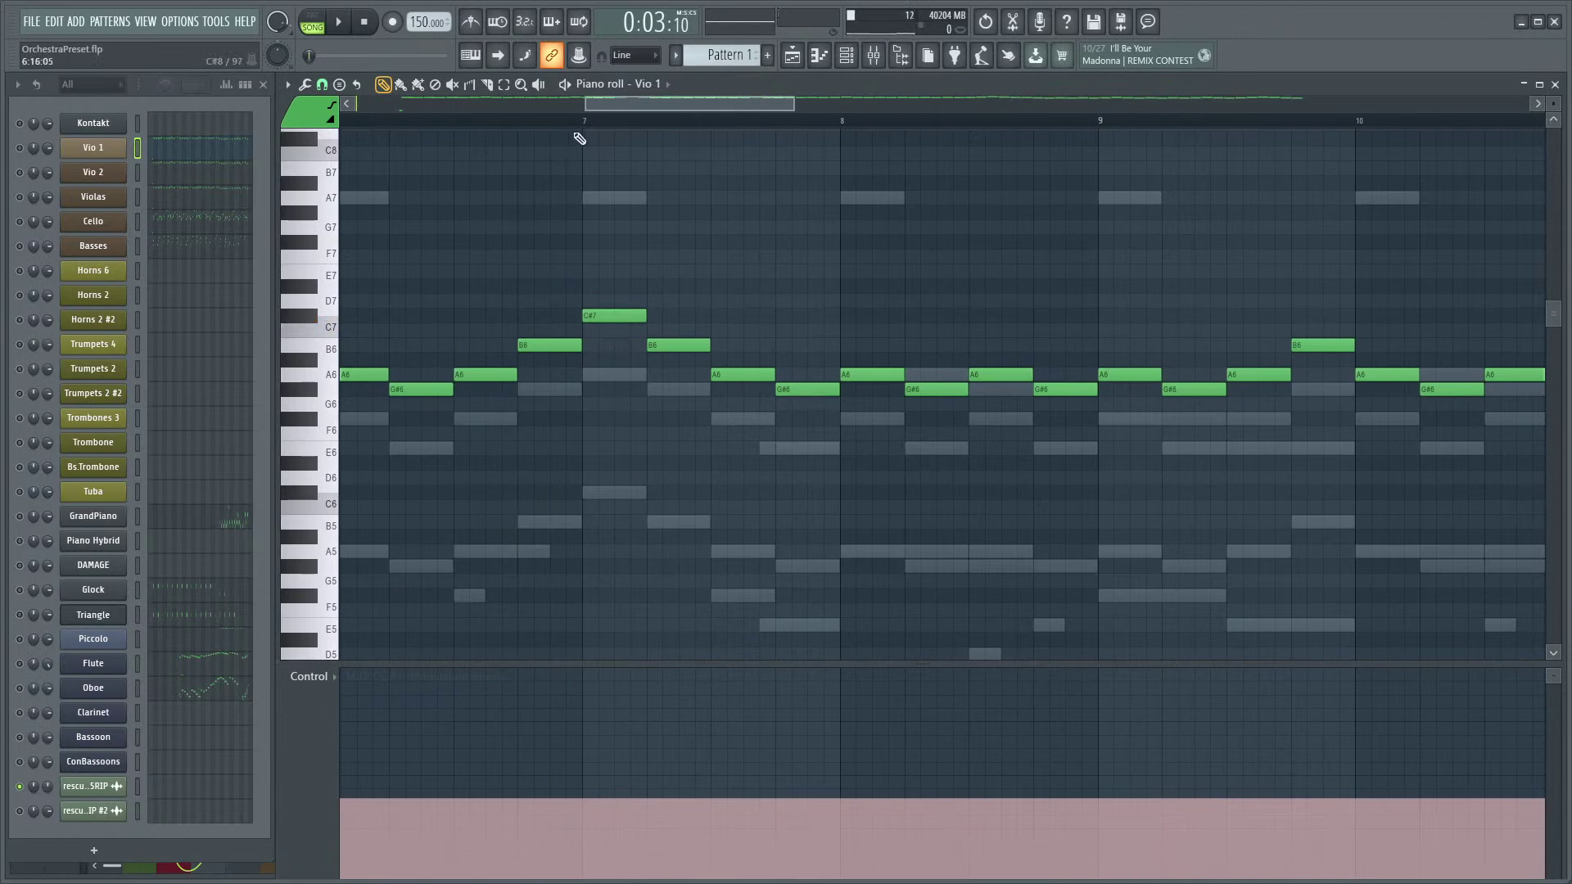
right_click(602, 492)
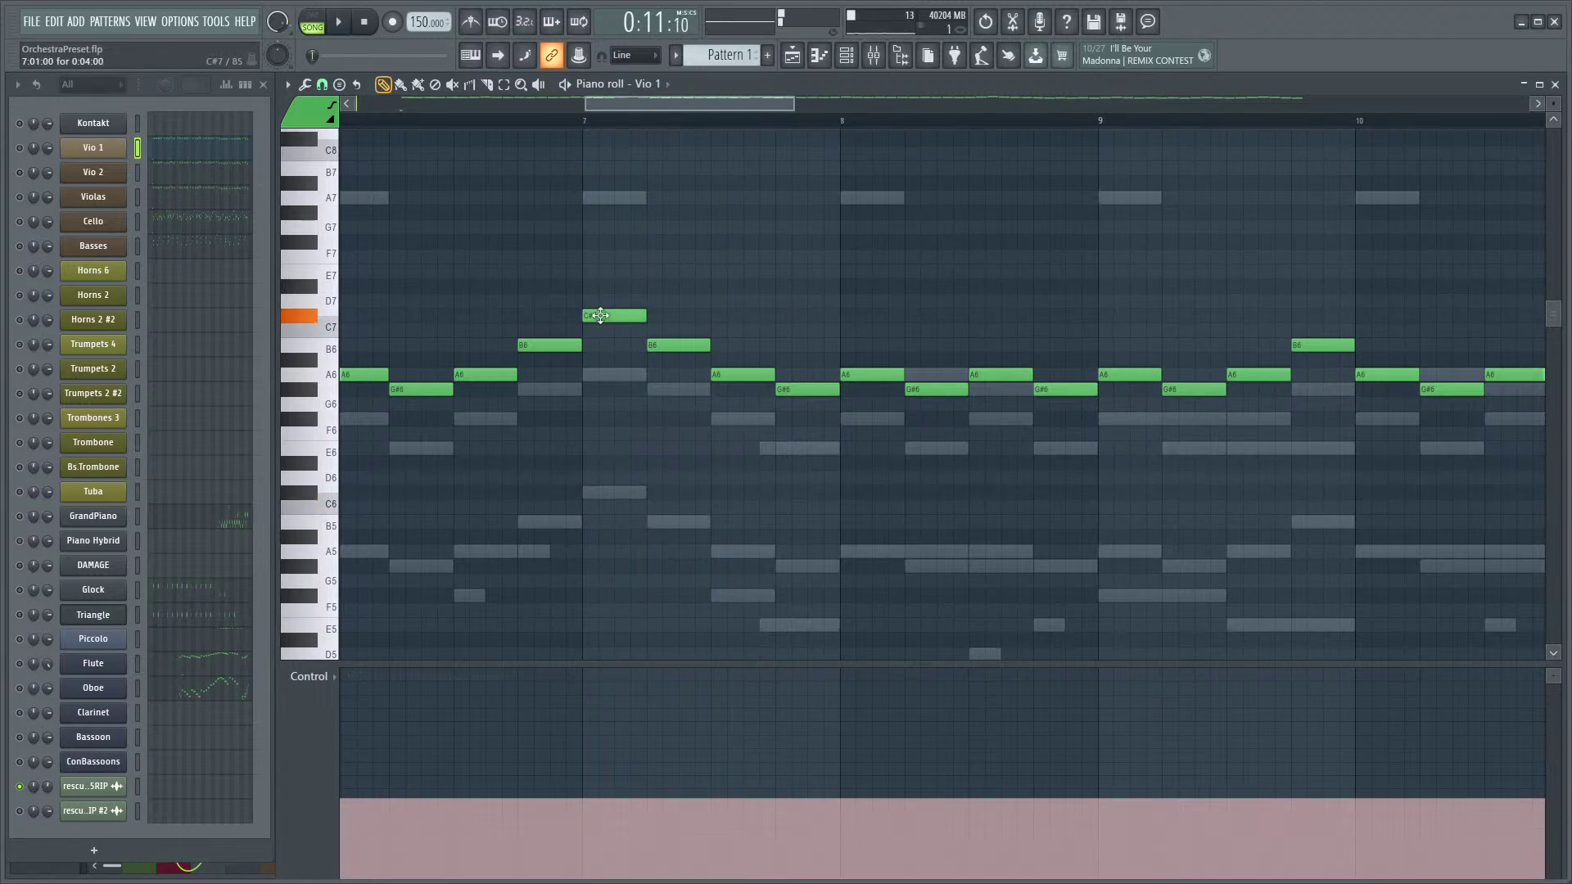
scroll(602, 317, down, 6)
key(space)
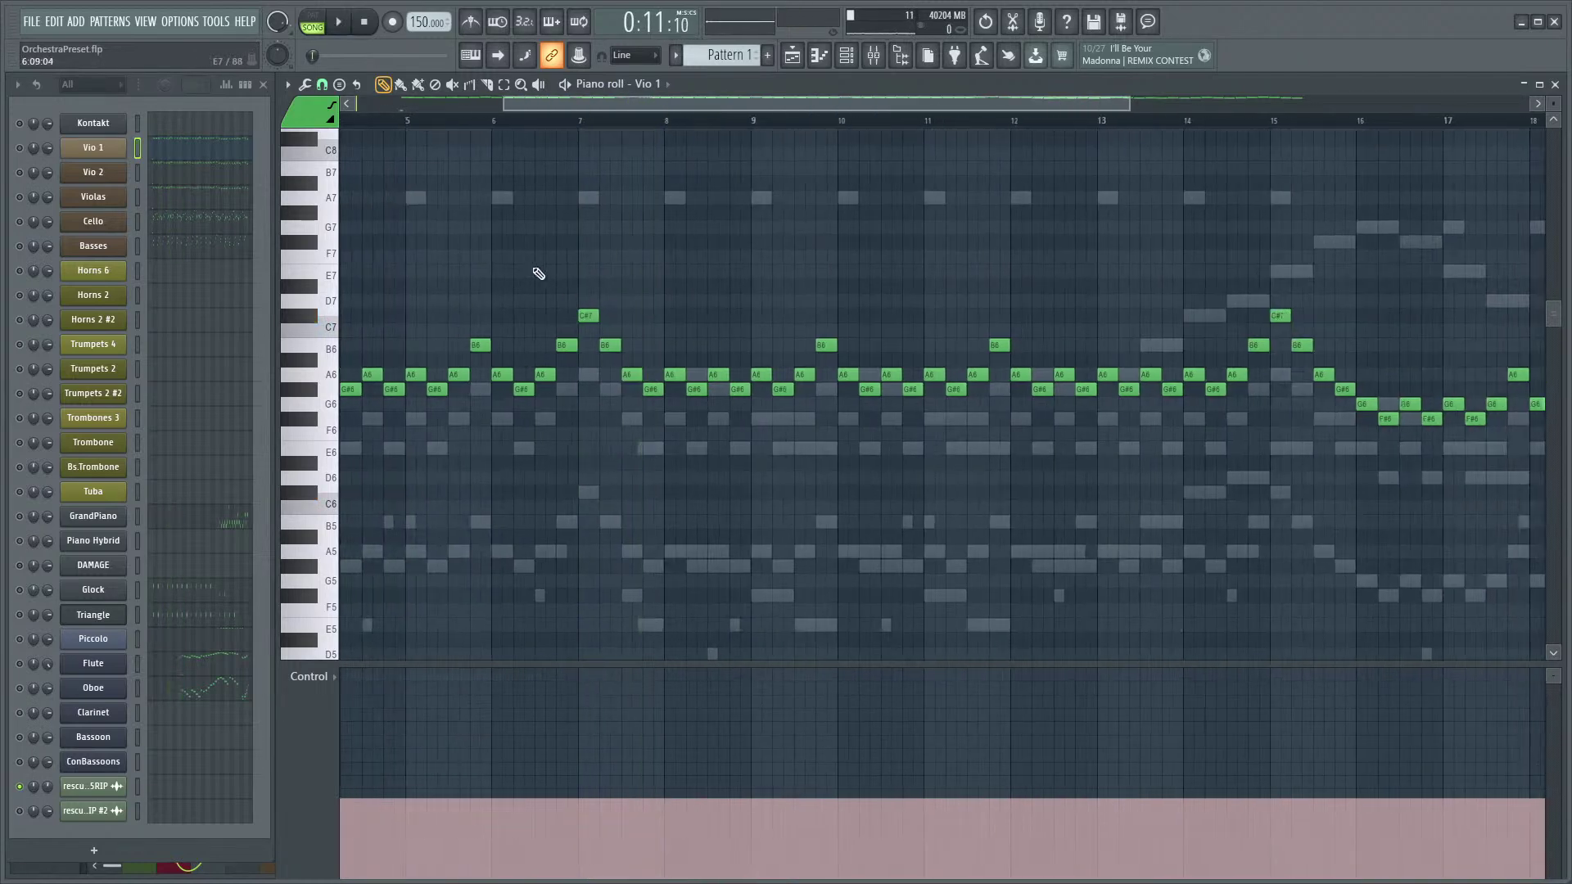
scroll(918, 193, down, 2)
scroll(783, 332, down, 1)
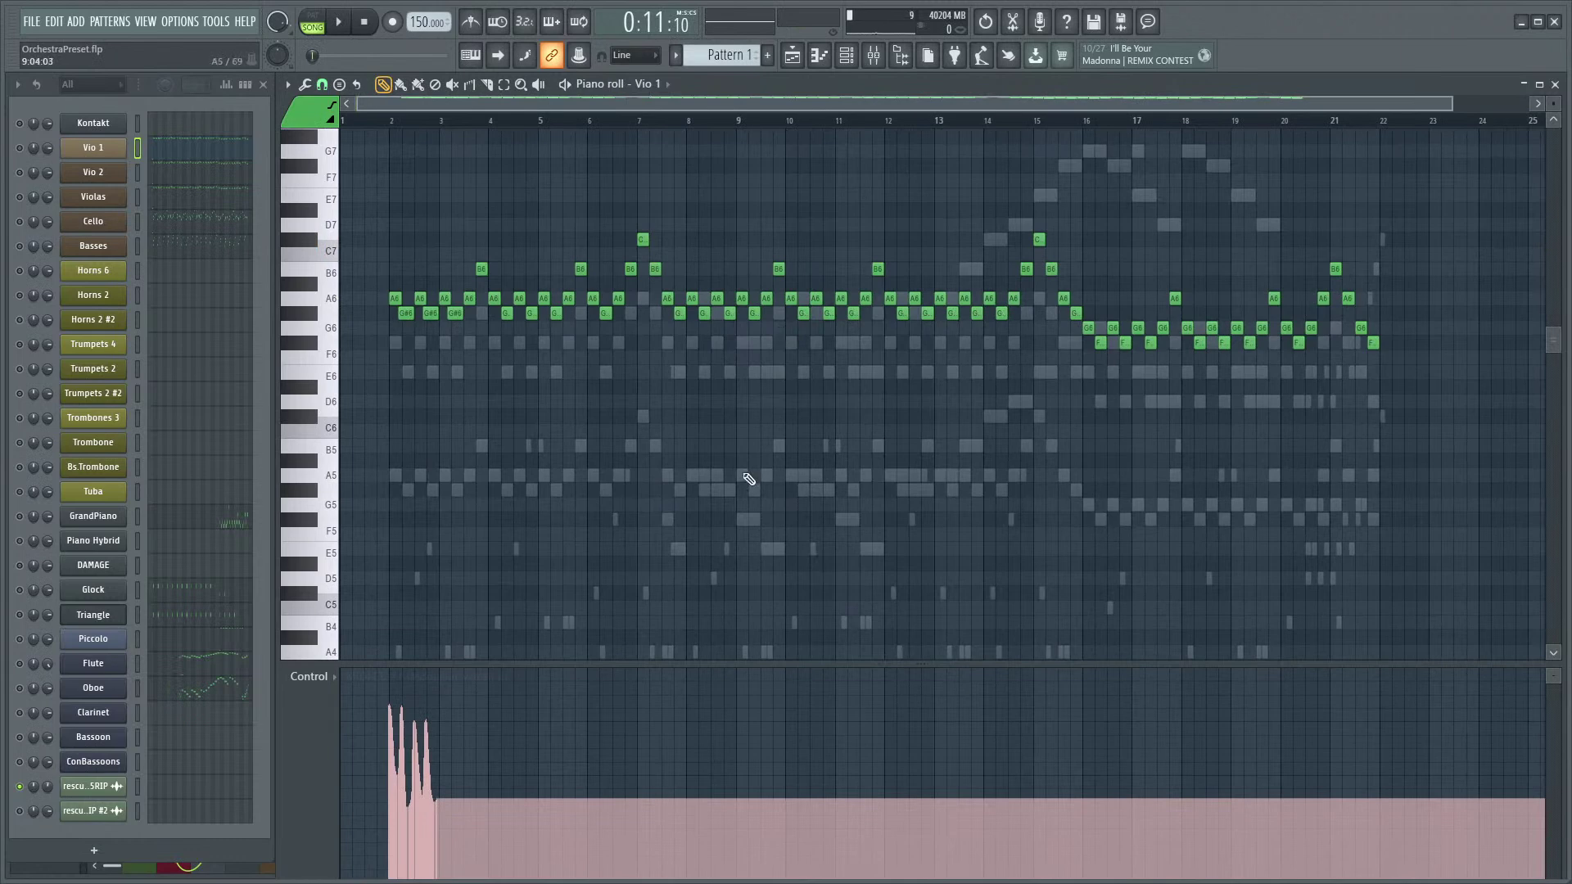
scroll(741, 482, up, 3)
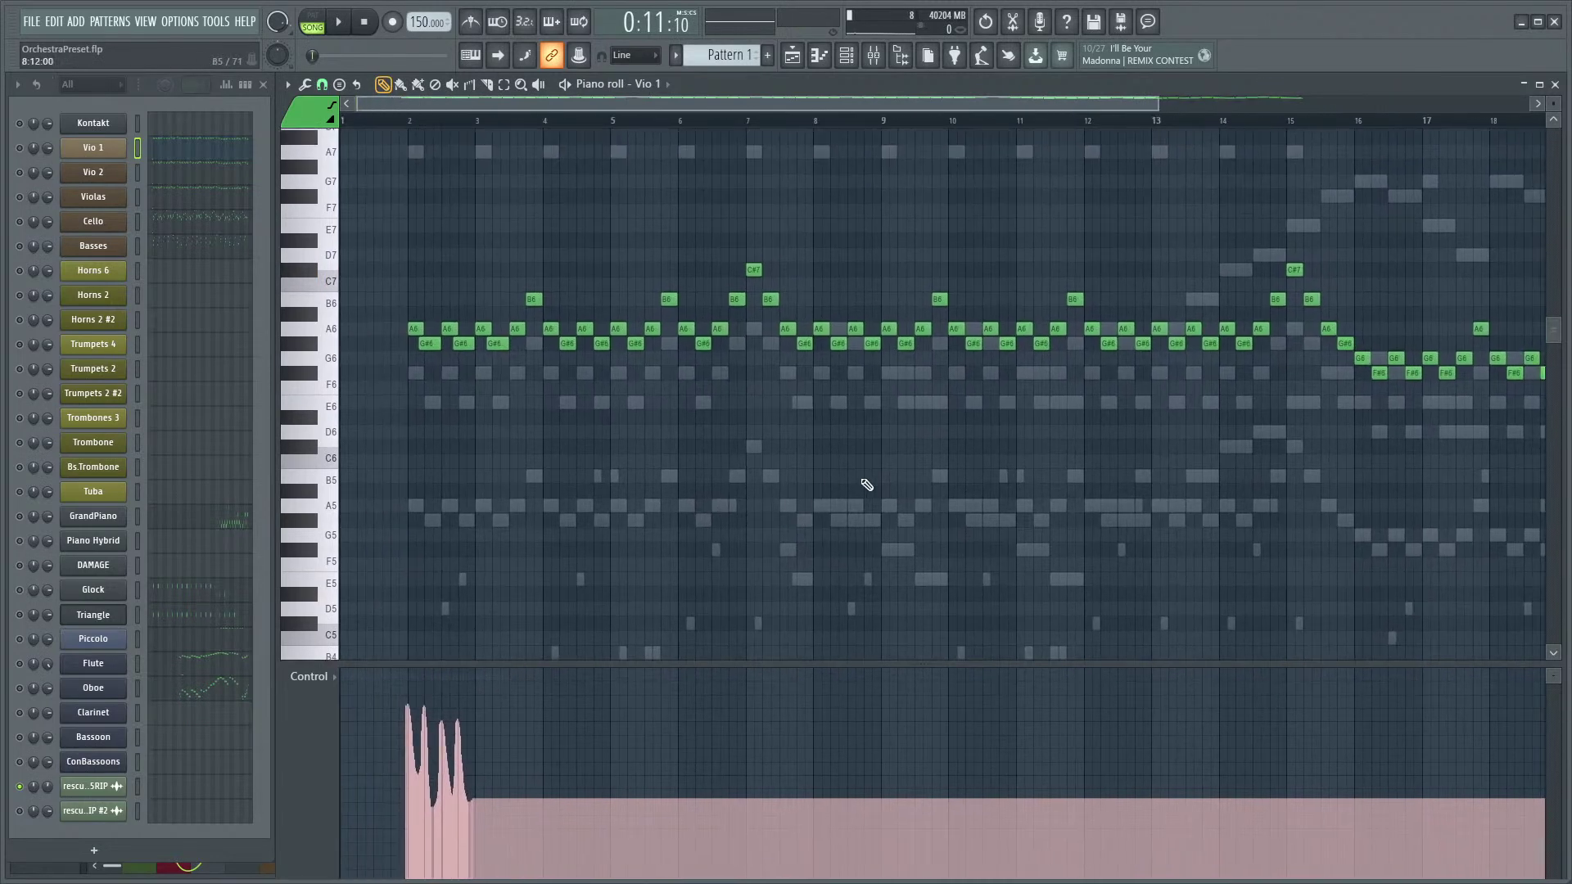
- Play the passage from bar 2, toggling Vio 1 to compare it with the reference audio
click(407, 129)
key(space)
scroll(551, 414, up, 3)
scroll(508, 278, down, 2)
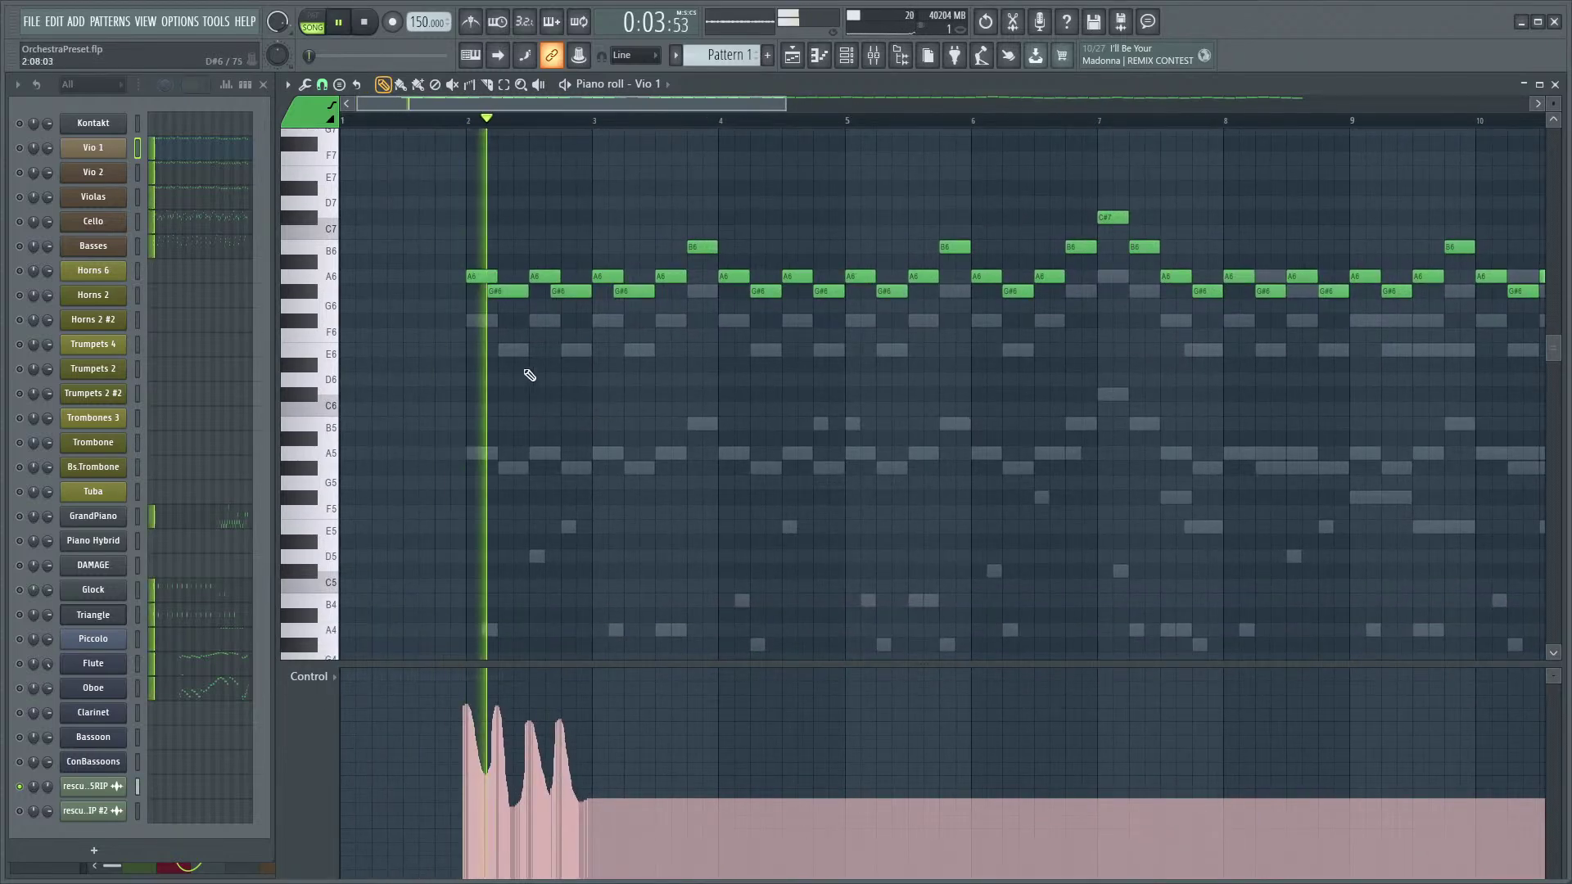
click(20, 147)
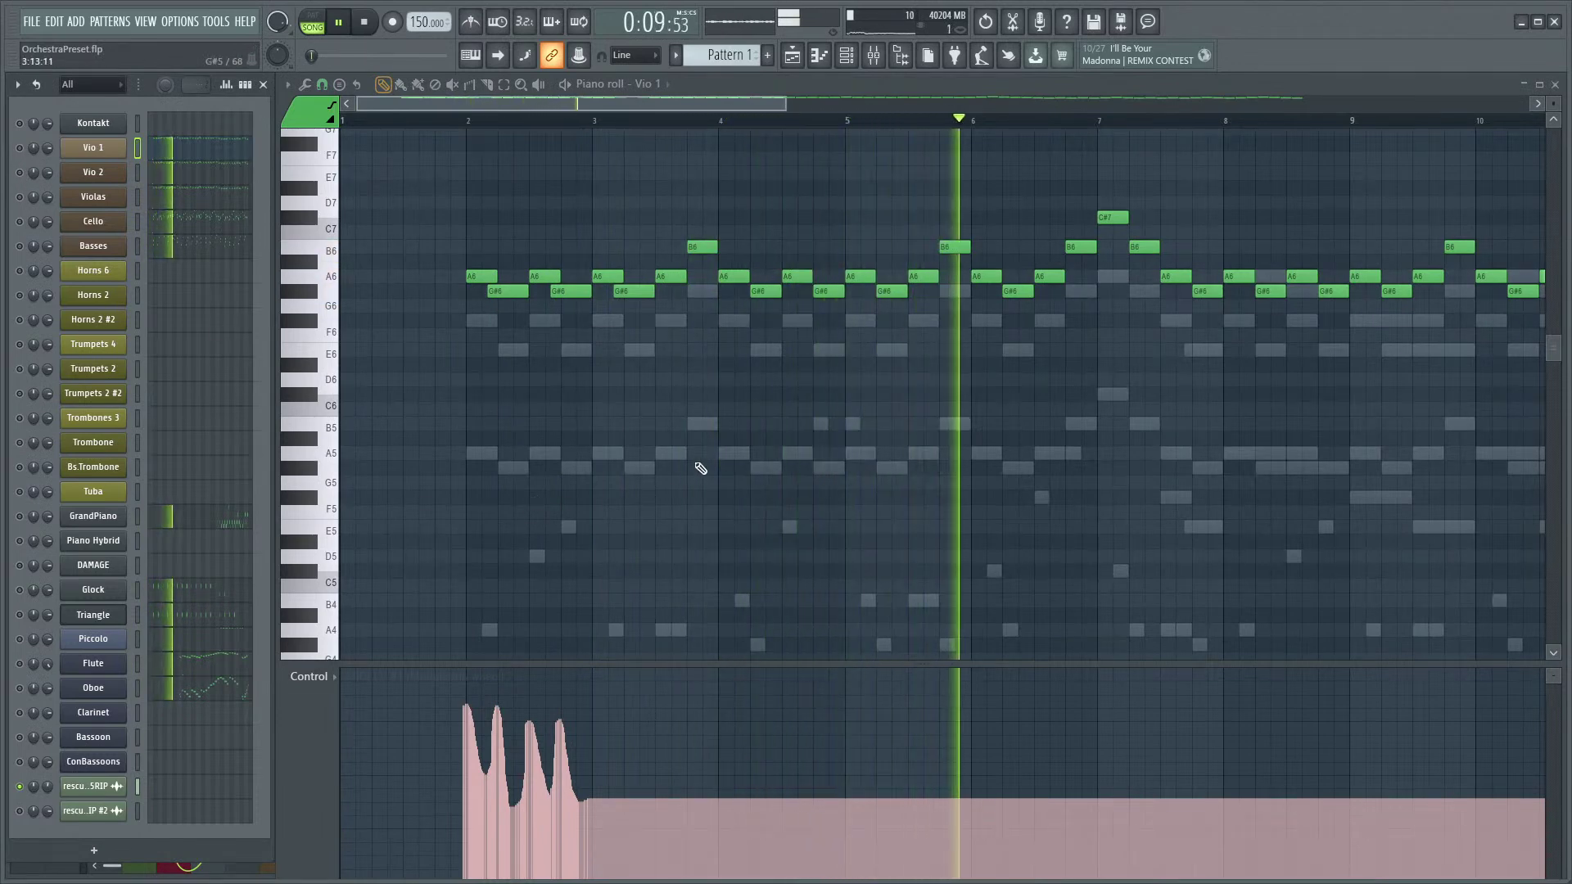
scroll(799, 475, down, 1)
scroll(799, 475, down, 2)
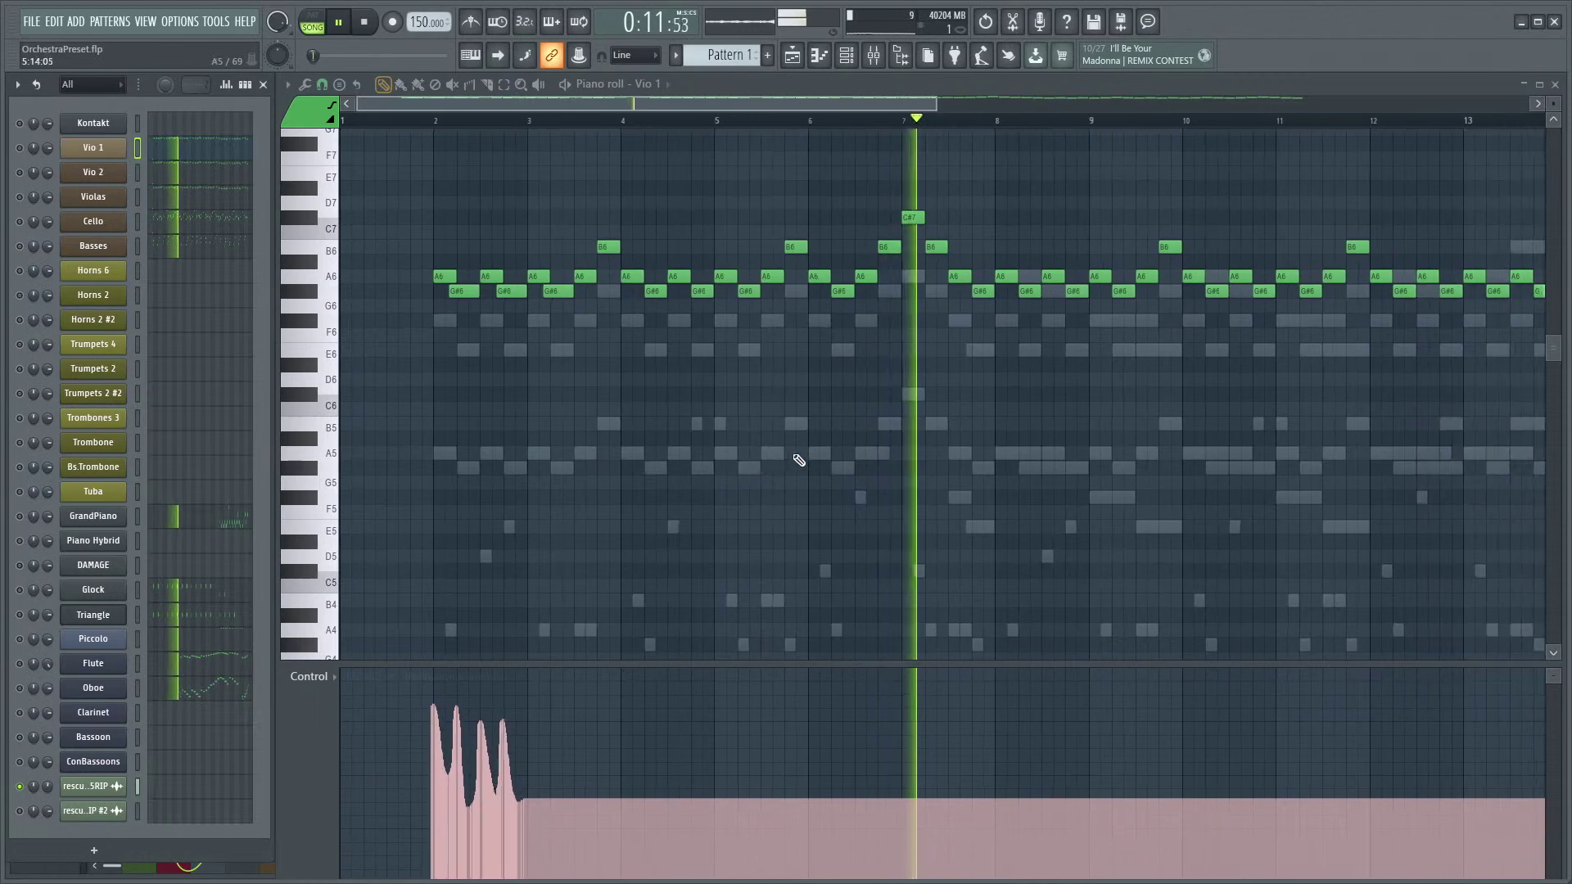
- Play the passage from bar 2 with Violas on alone, switching to Vio 2 alone for comparison
click(20, 197)
key(space)
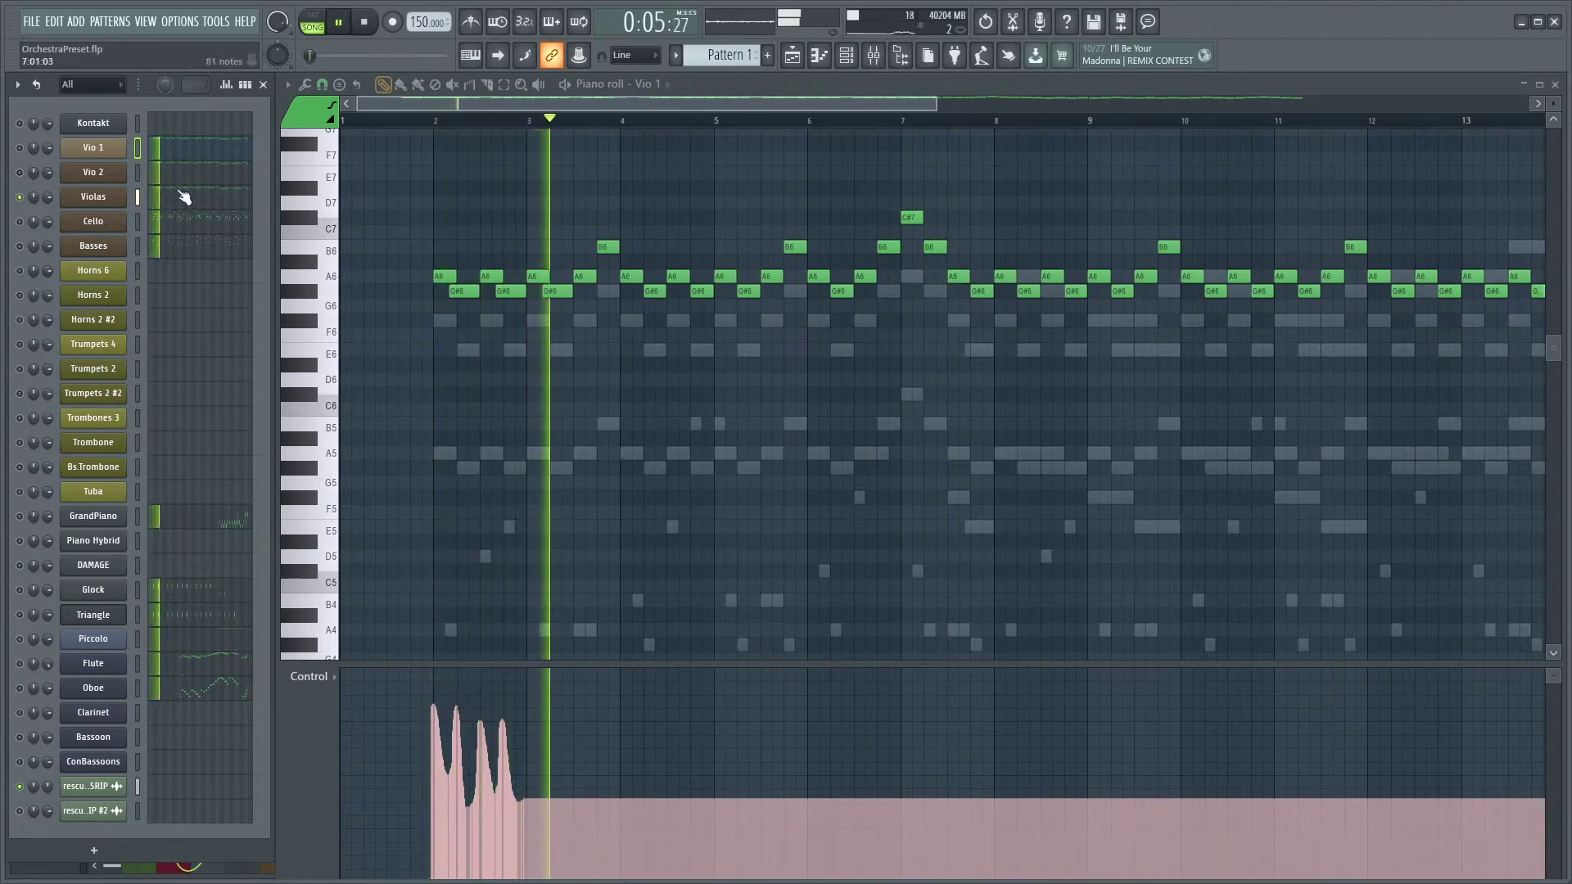
click(20, 197)
click(20, 173)
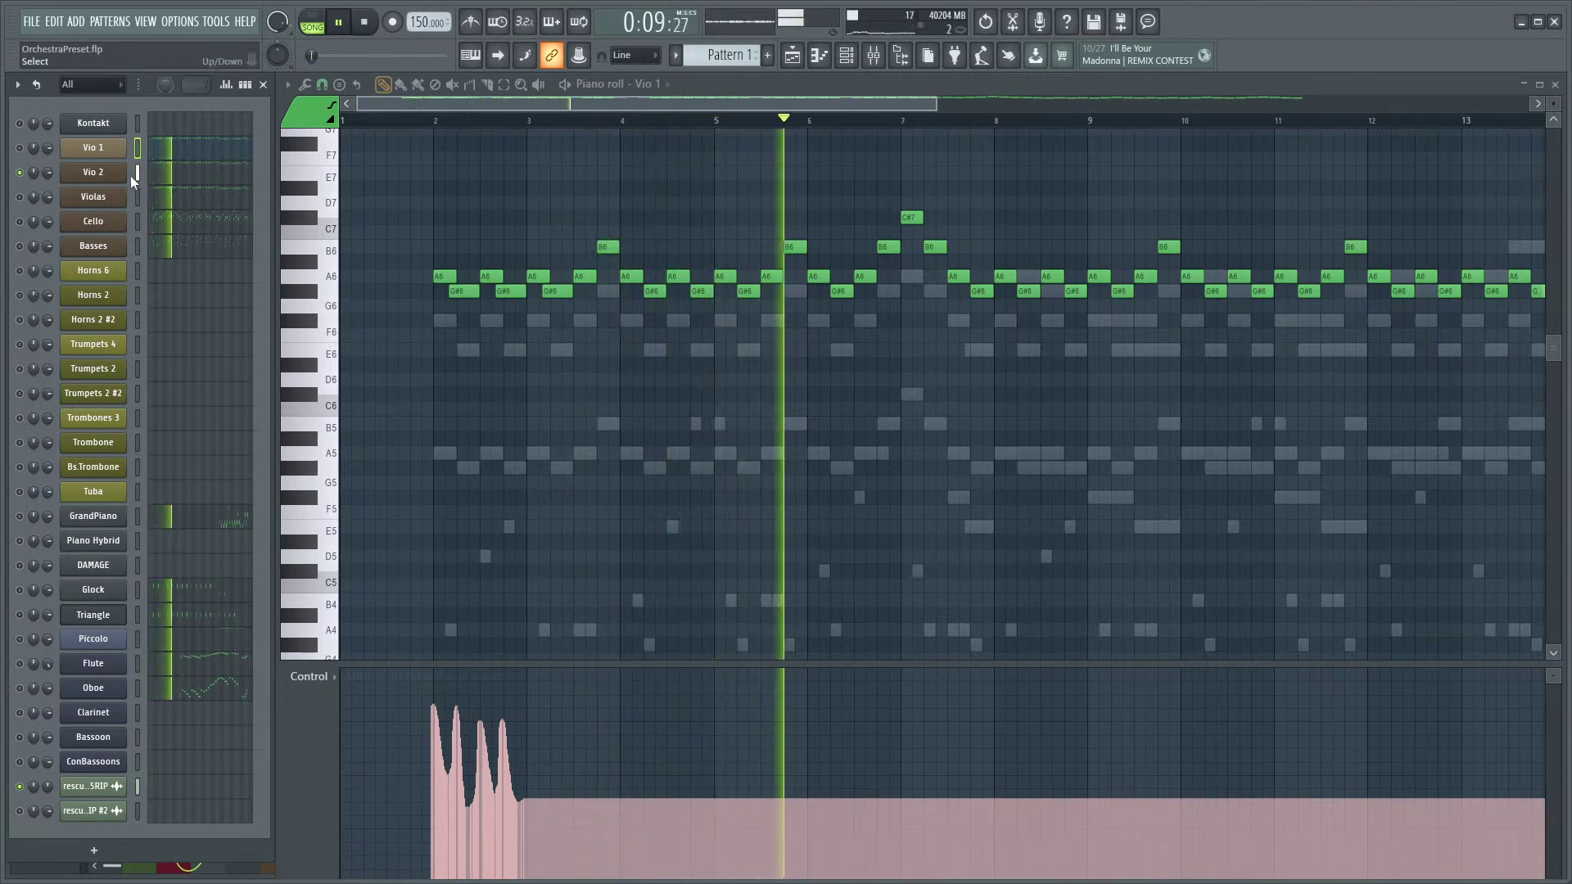
key(space)
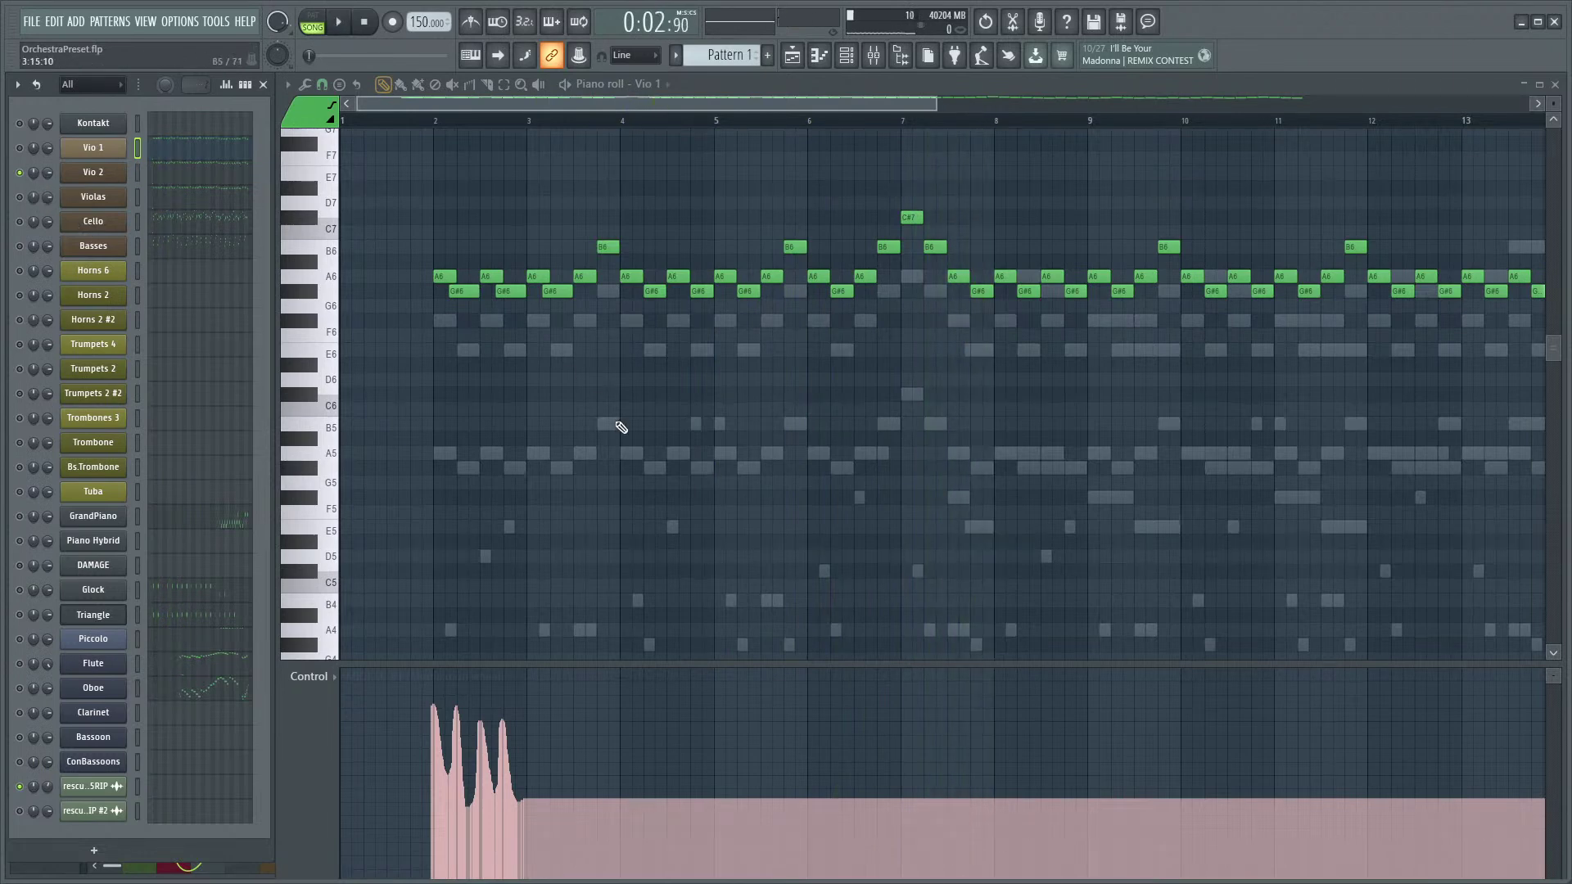
- Enable Vio 1 alongside Vio 2 and play both parts together from bar 2
click(194, 175)
click(193, 151)
key(space)
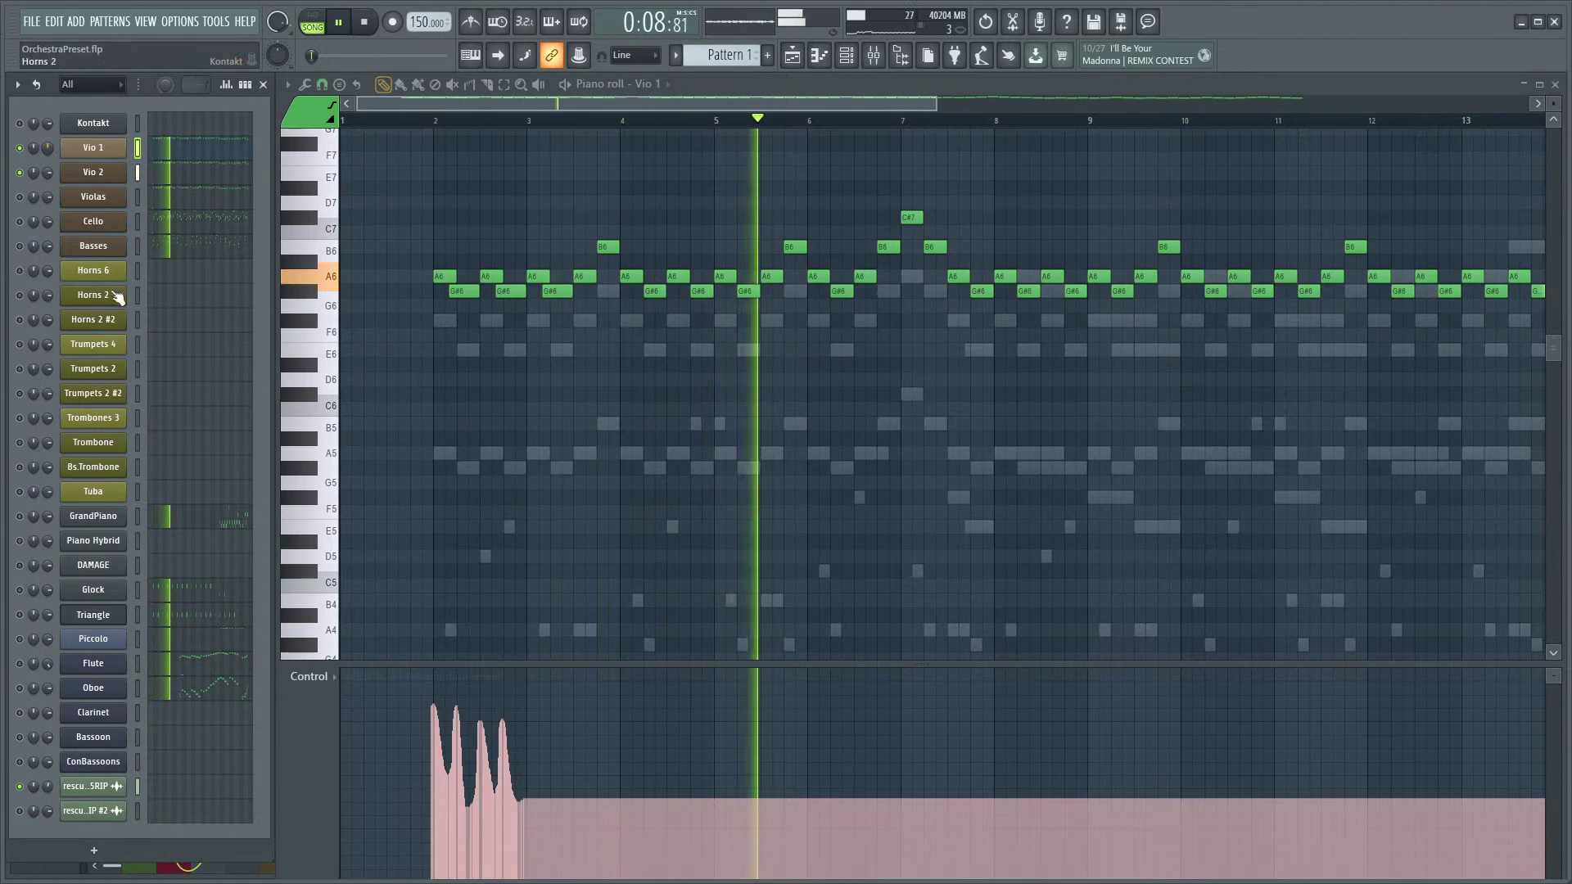
key(space)
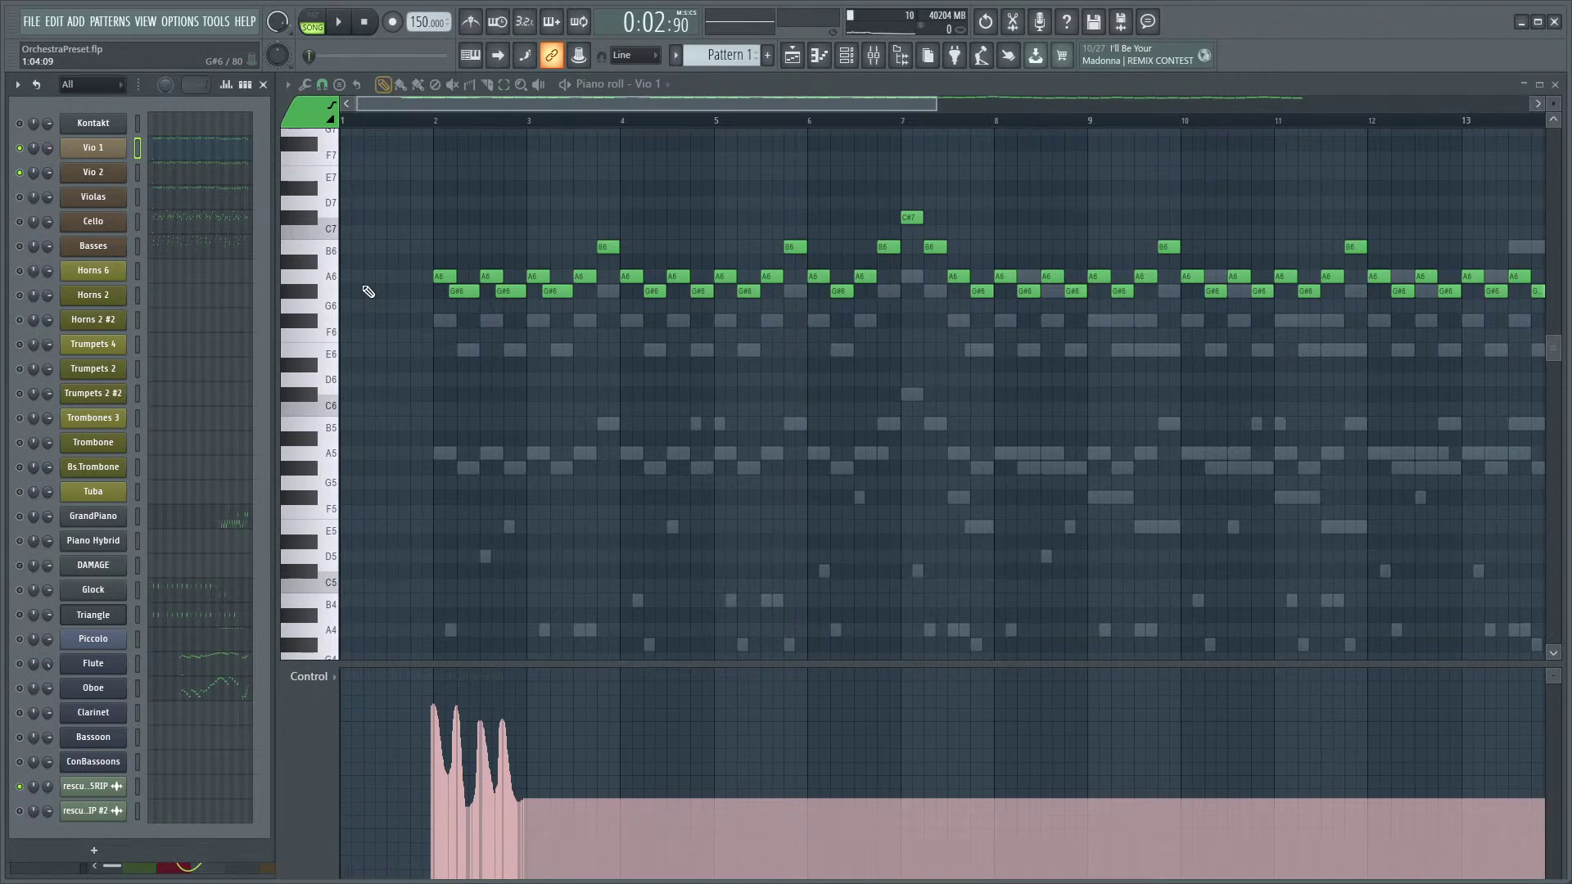
- Open the Violas notes and set their modulation wheel to about 79% from bar 2 onward
scroll(491, 311, down, 2)
click(214, 200)
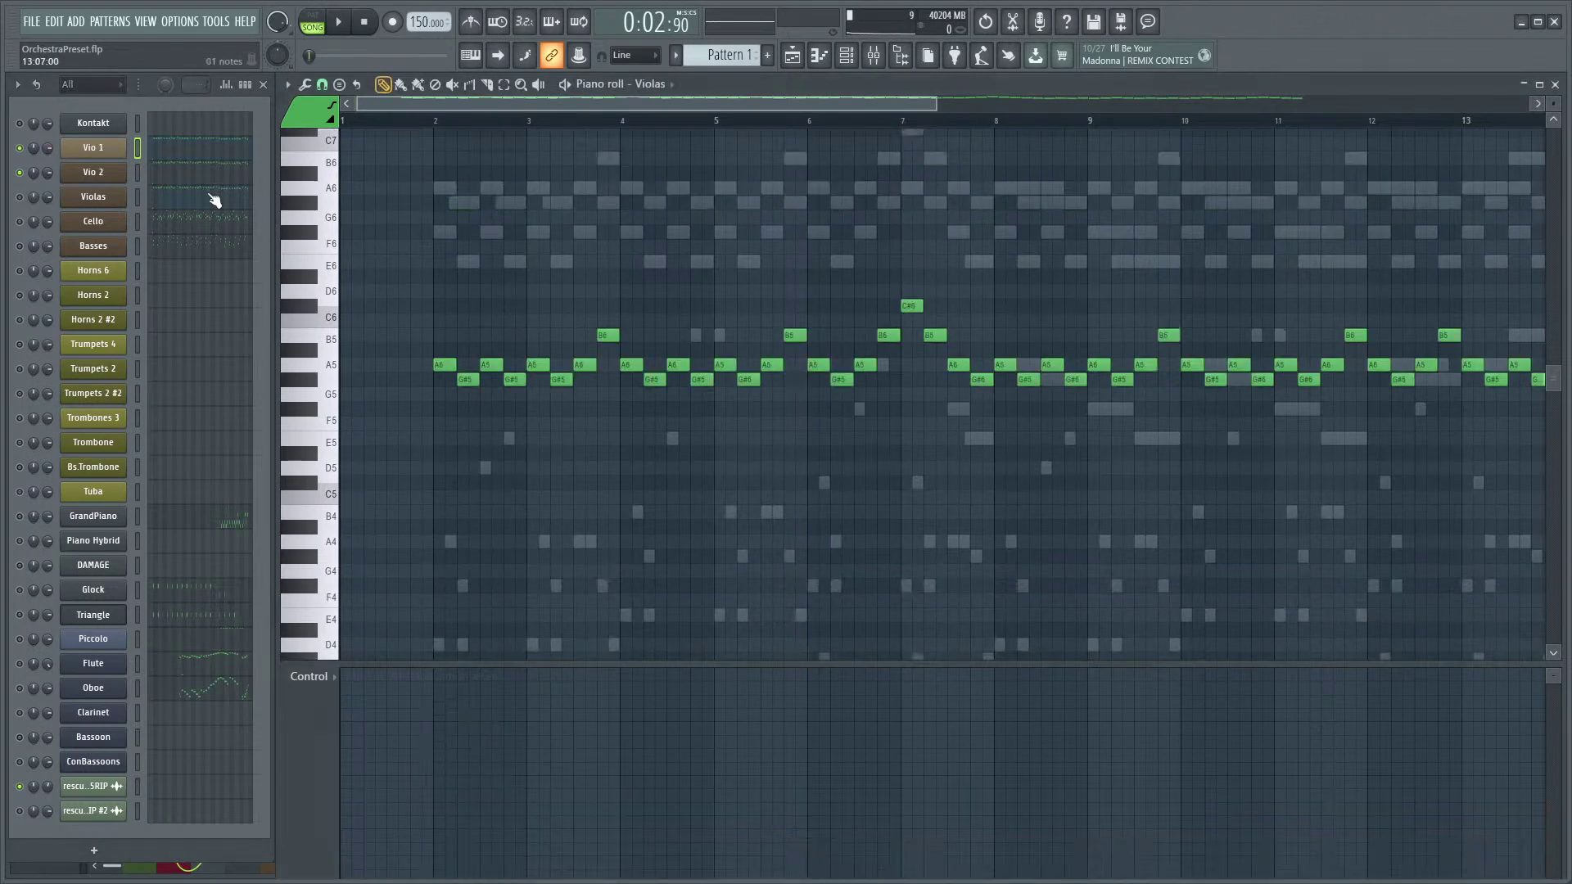
scroll(483, 293, up, 2)
click(414, 718)
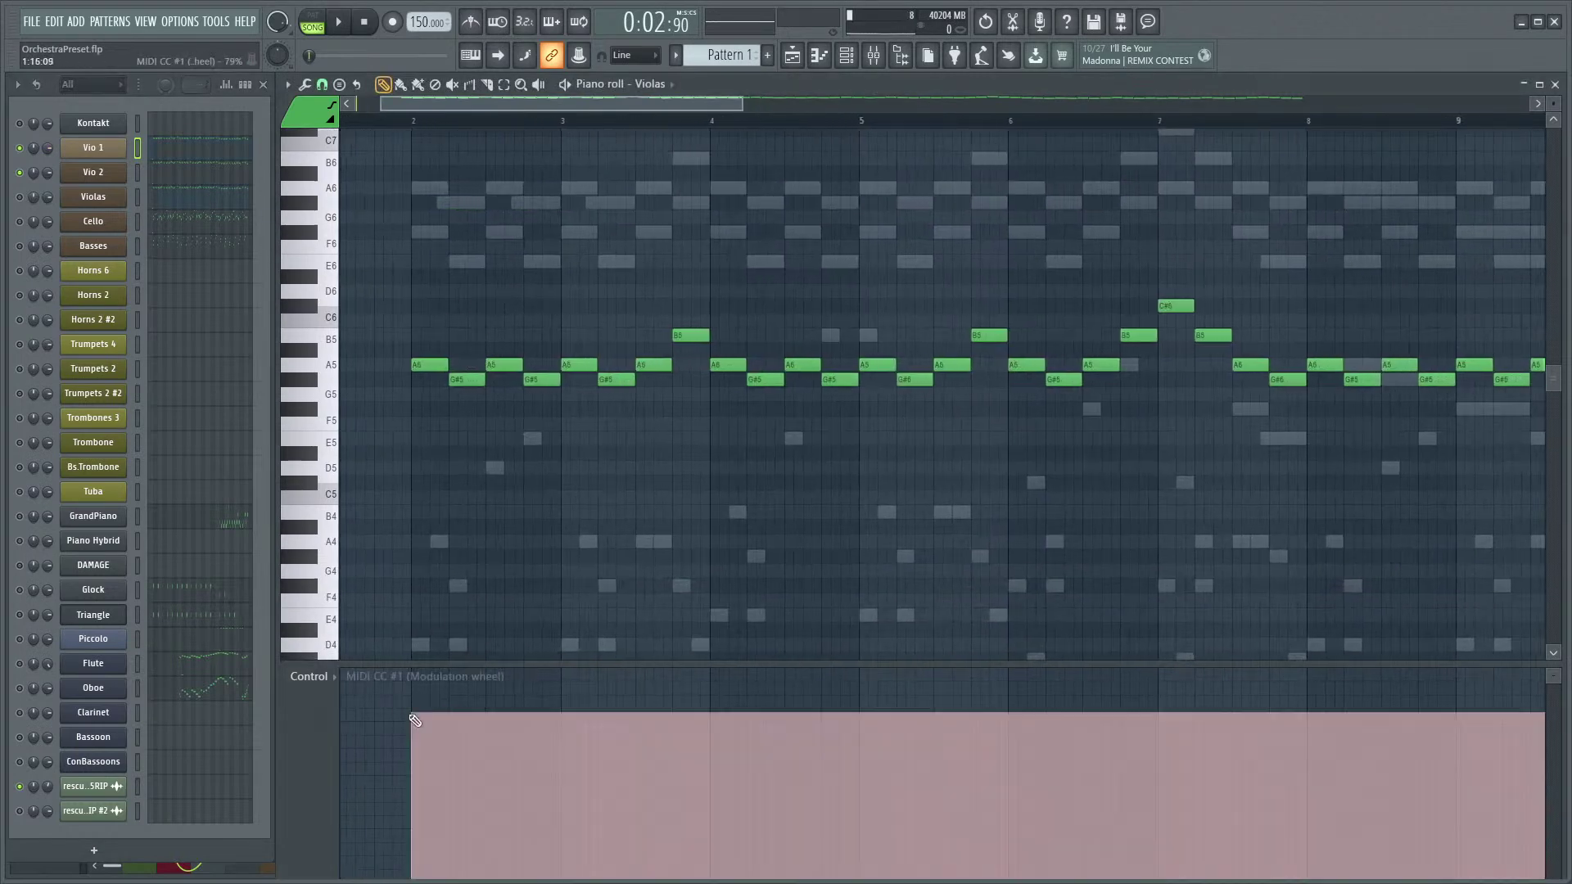
- Play Vio 1, Vio 2 and Violas together from bar 2, with and without the reference audio
key(space)
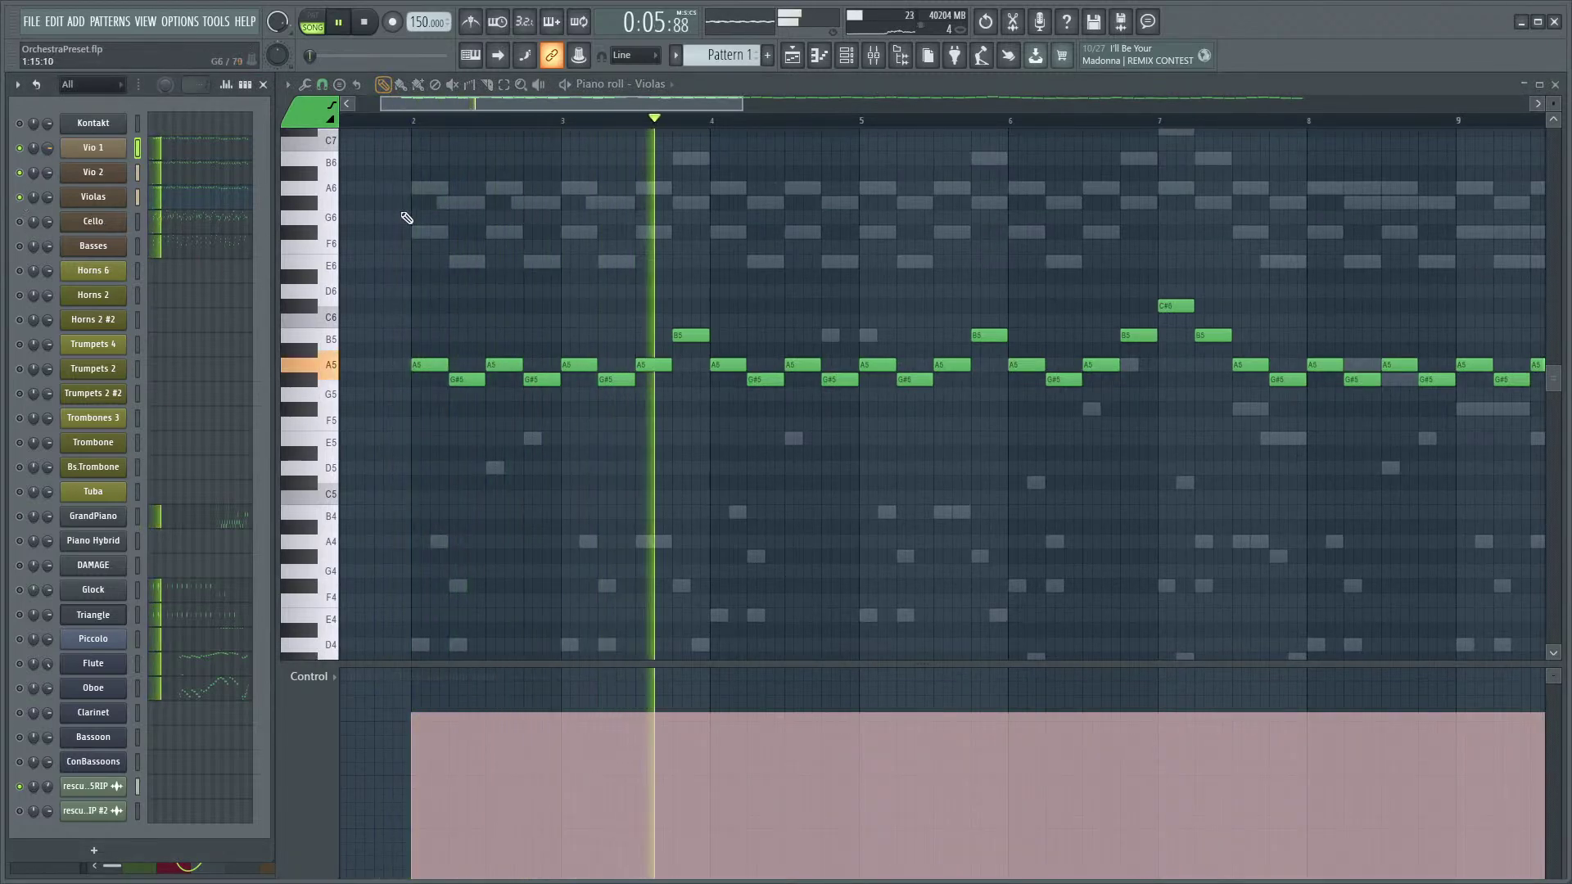
scroll(478, 249, up, 3)
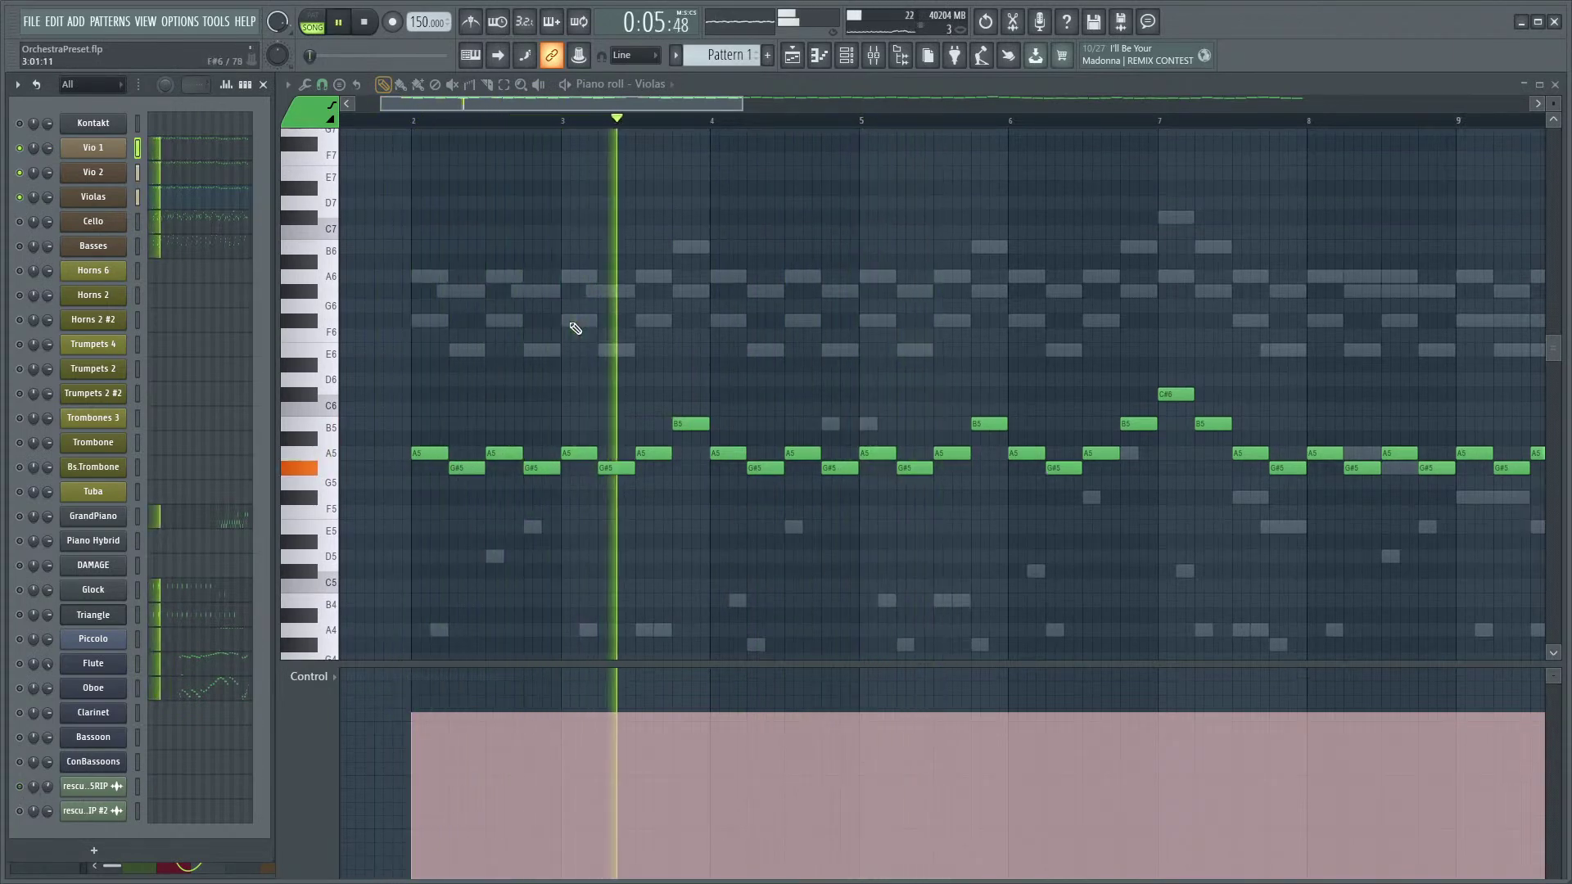
scroll(484, 334, down, 5)
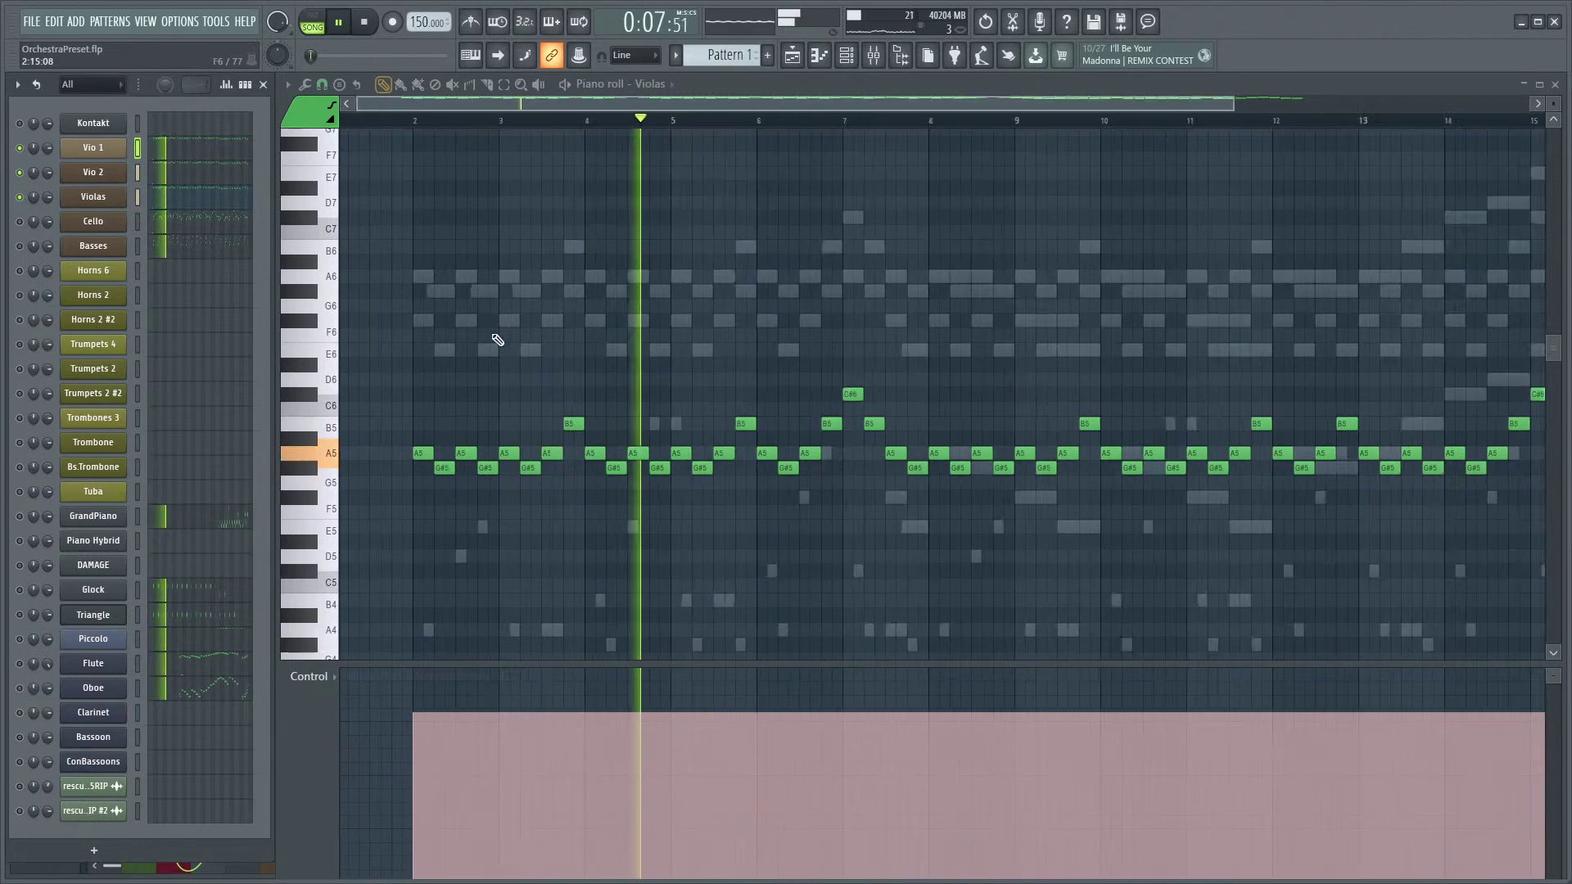
scroll(438, 273, up, 4)
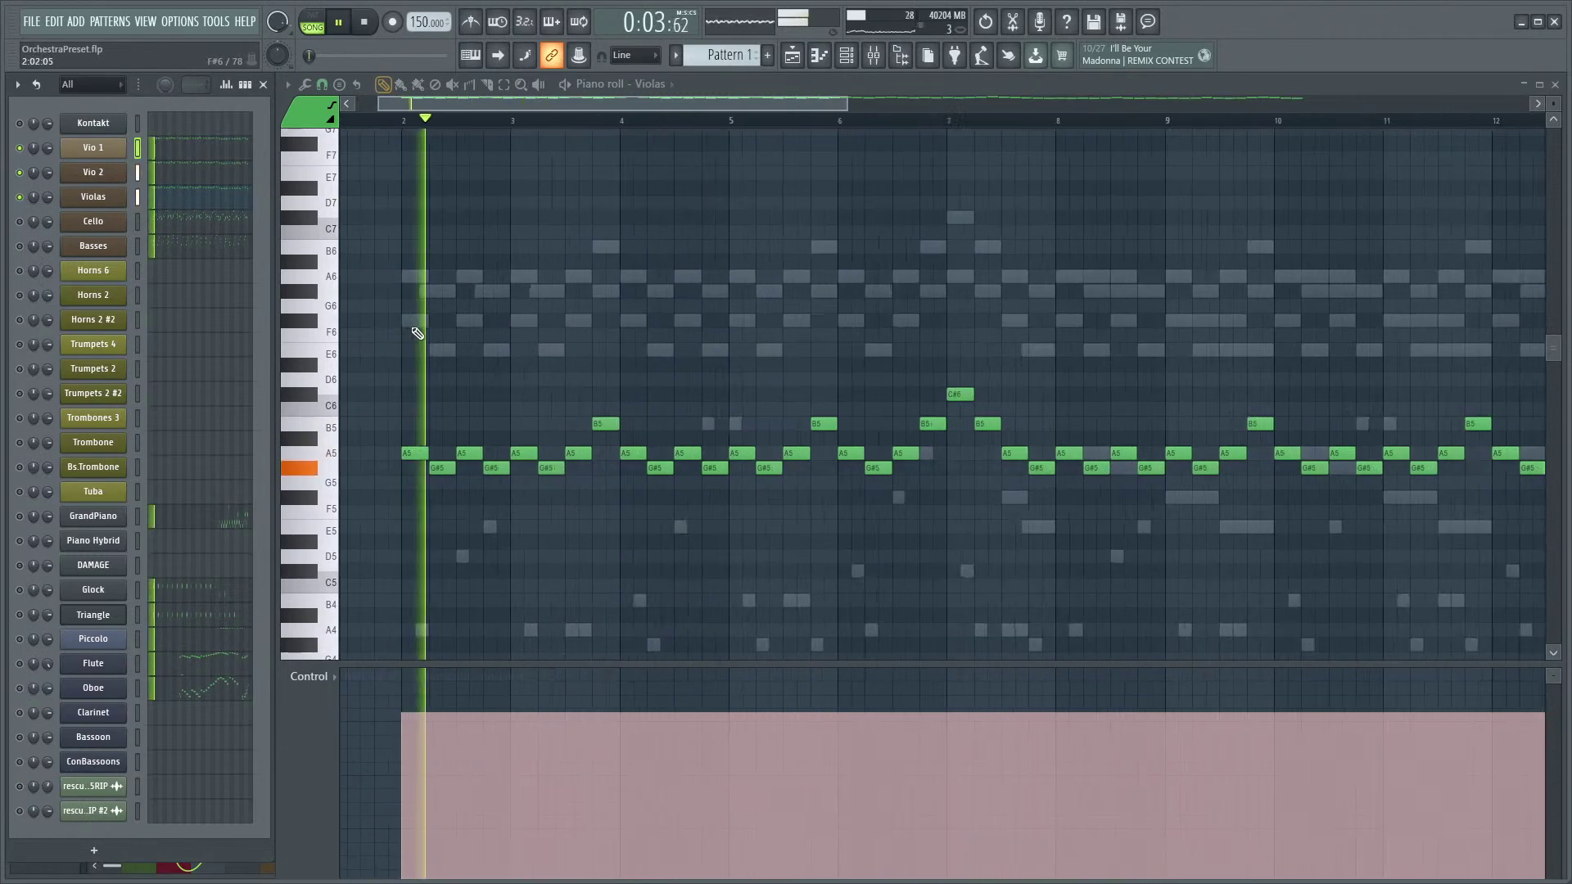
key(space)
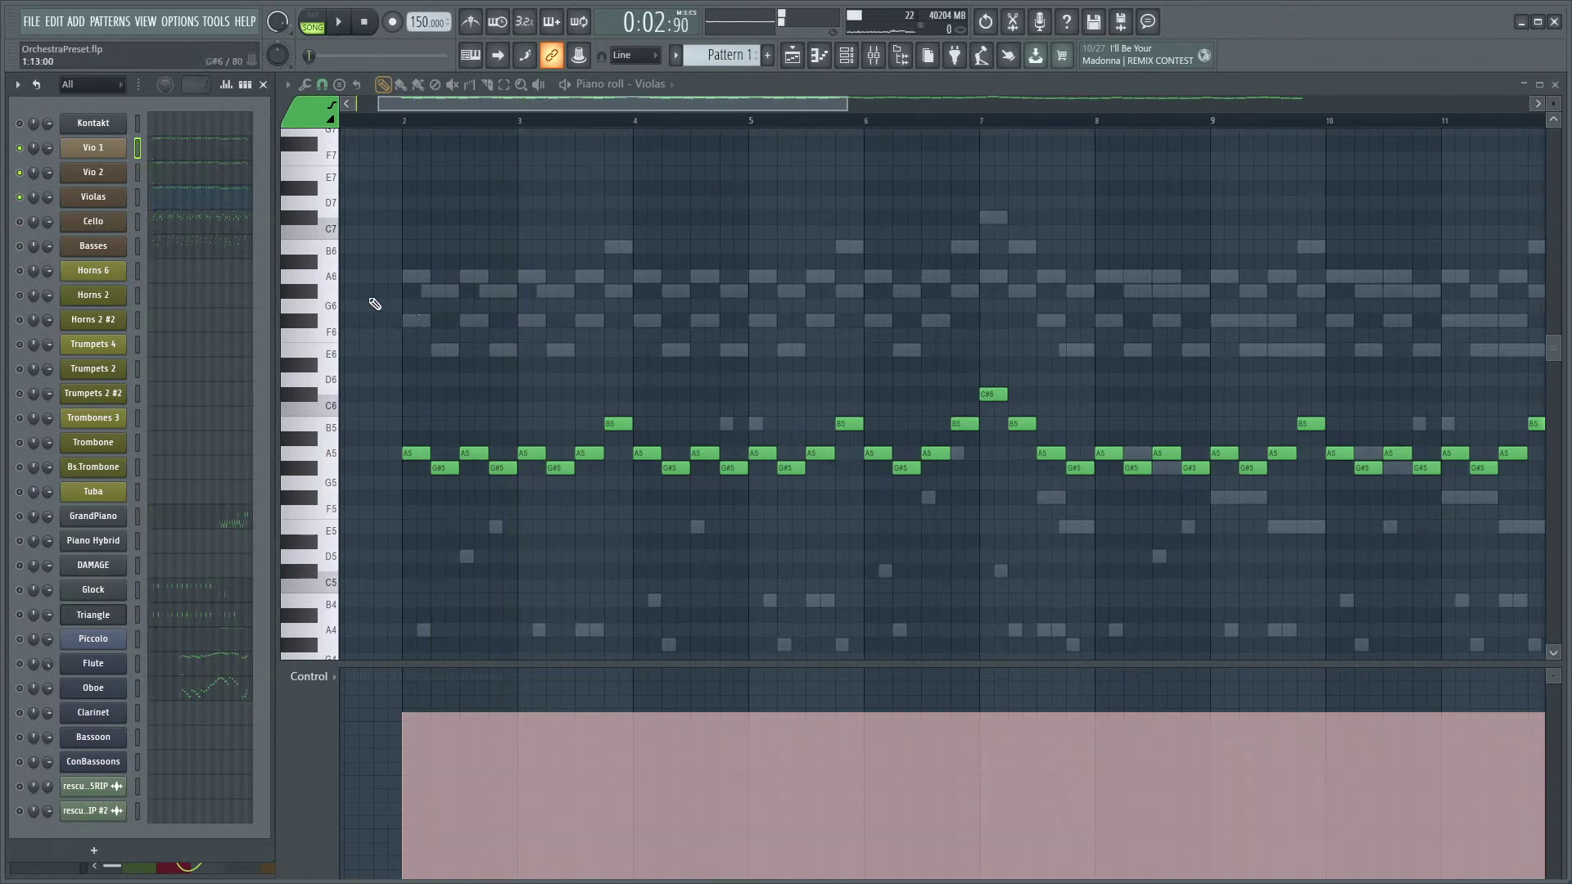
- Turn on the metronome and play Vio 1 as the only enabled instrument from bar 2
key(space)
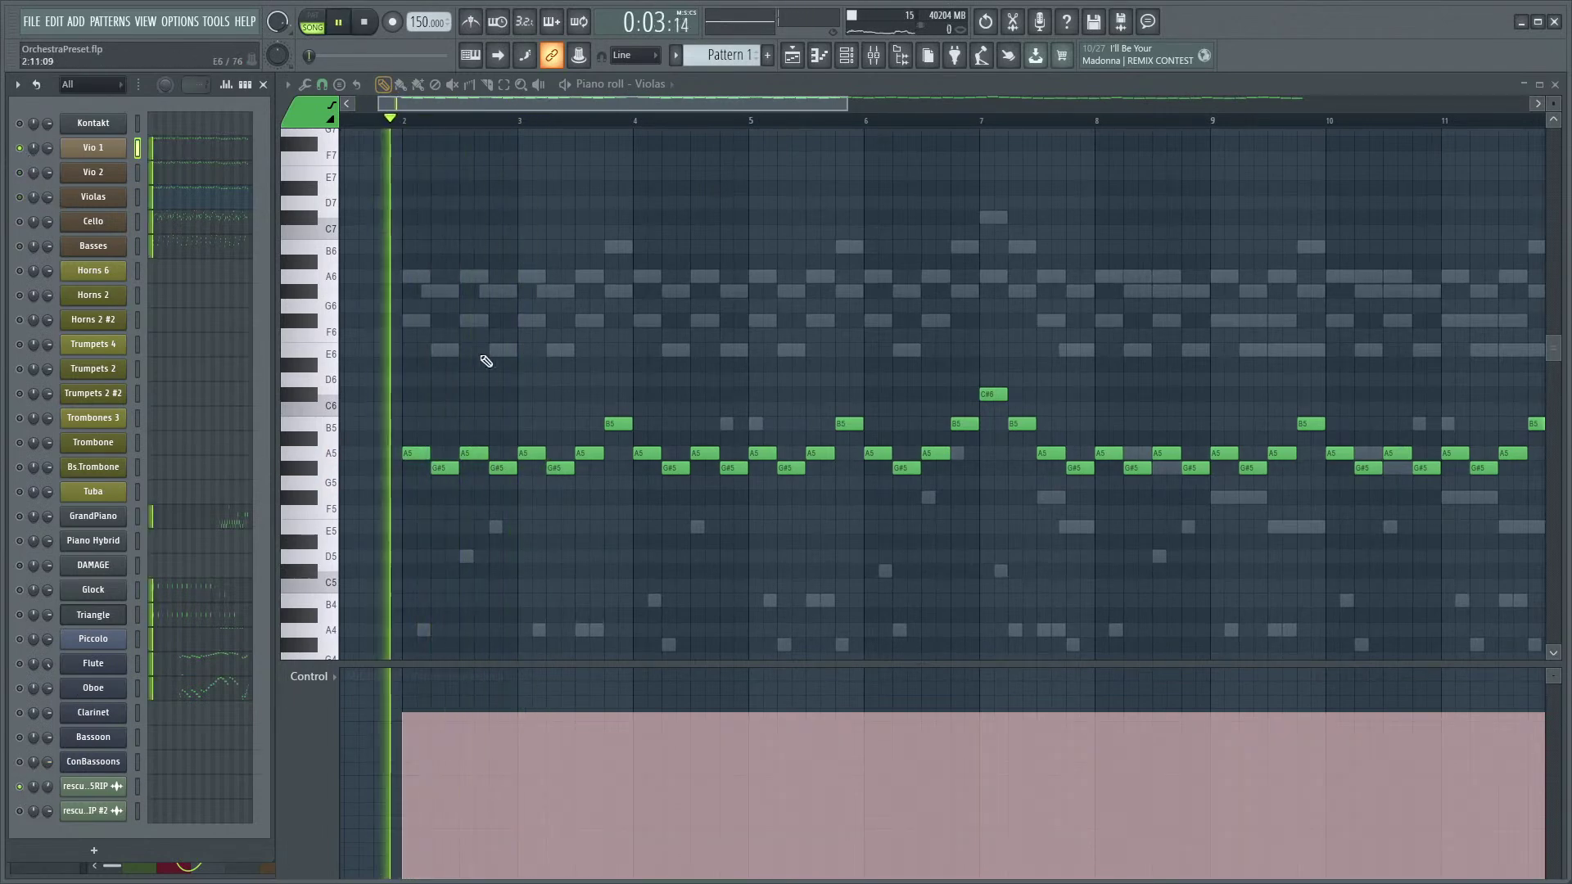
click(471, 22)
key(space)
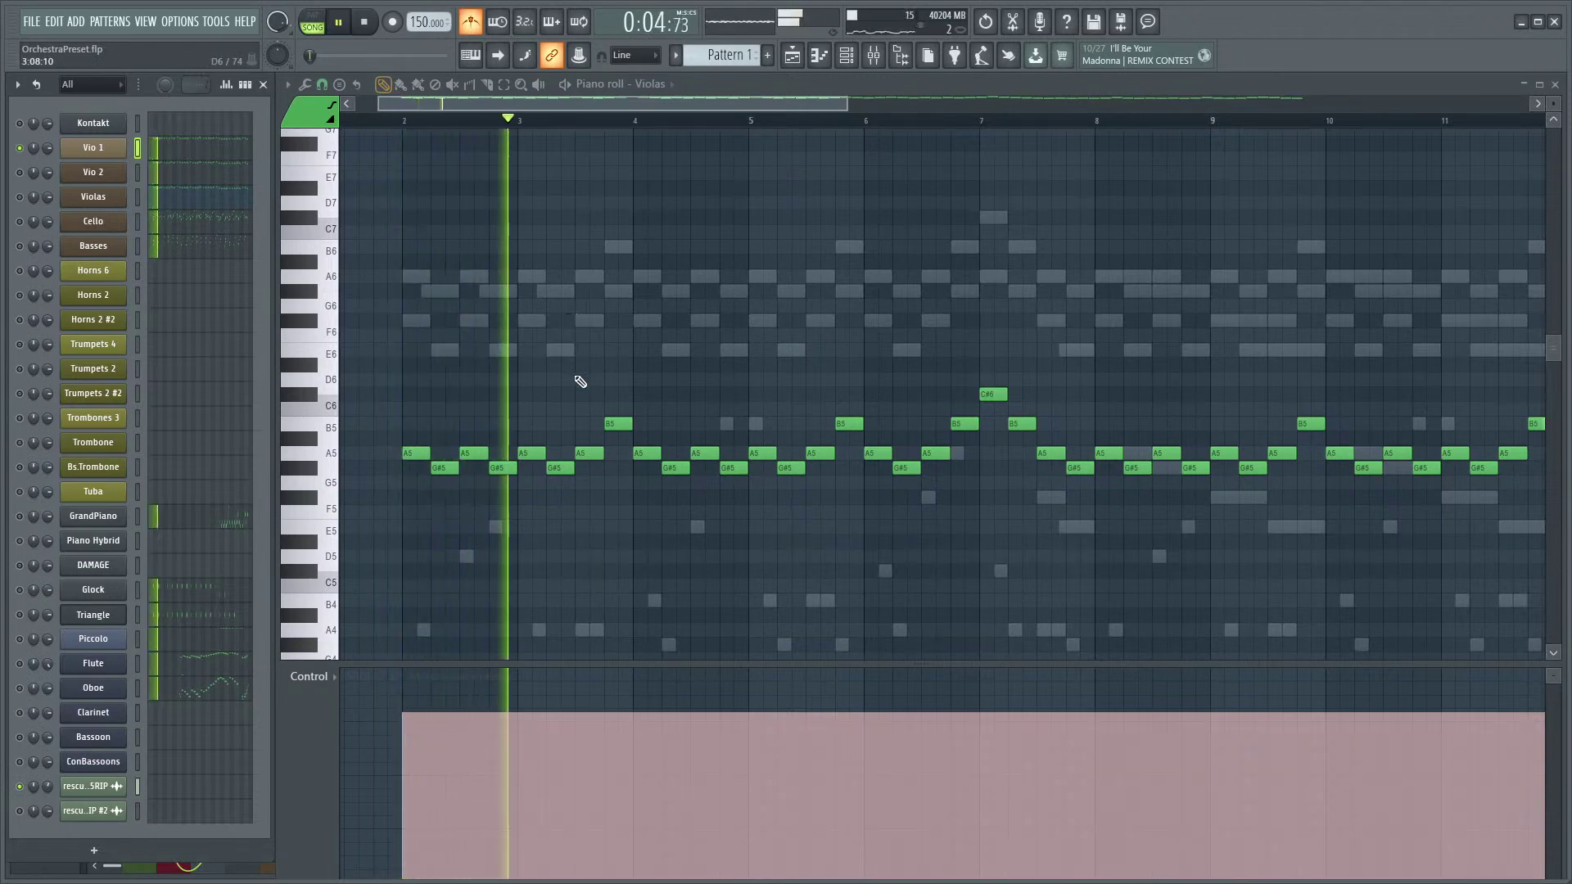
- Show the Vio 1 note velocities, select the notes in bars 2 and 3, and set the first six to about 49%
click(187, 149)
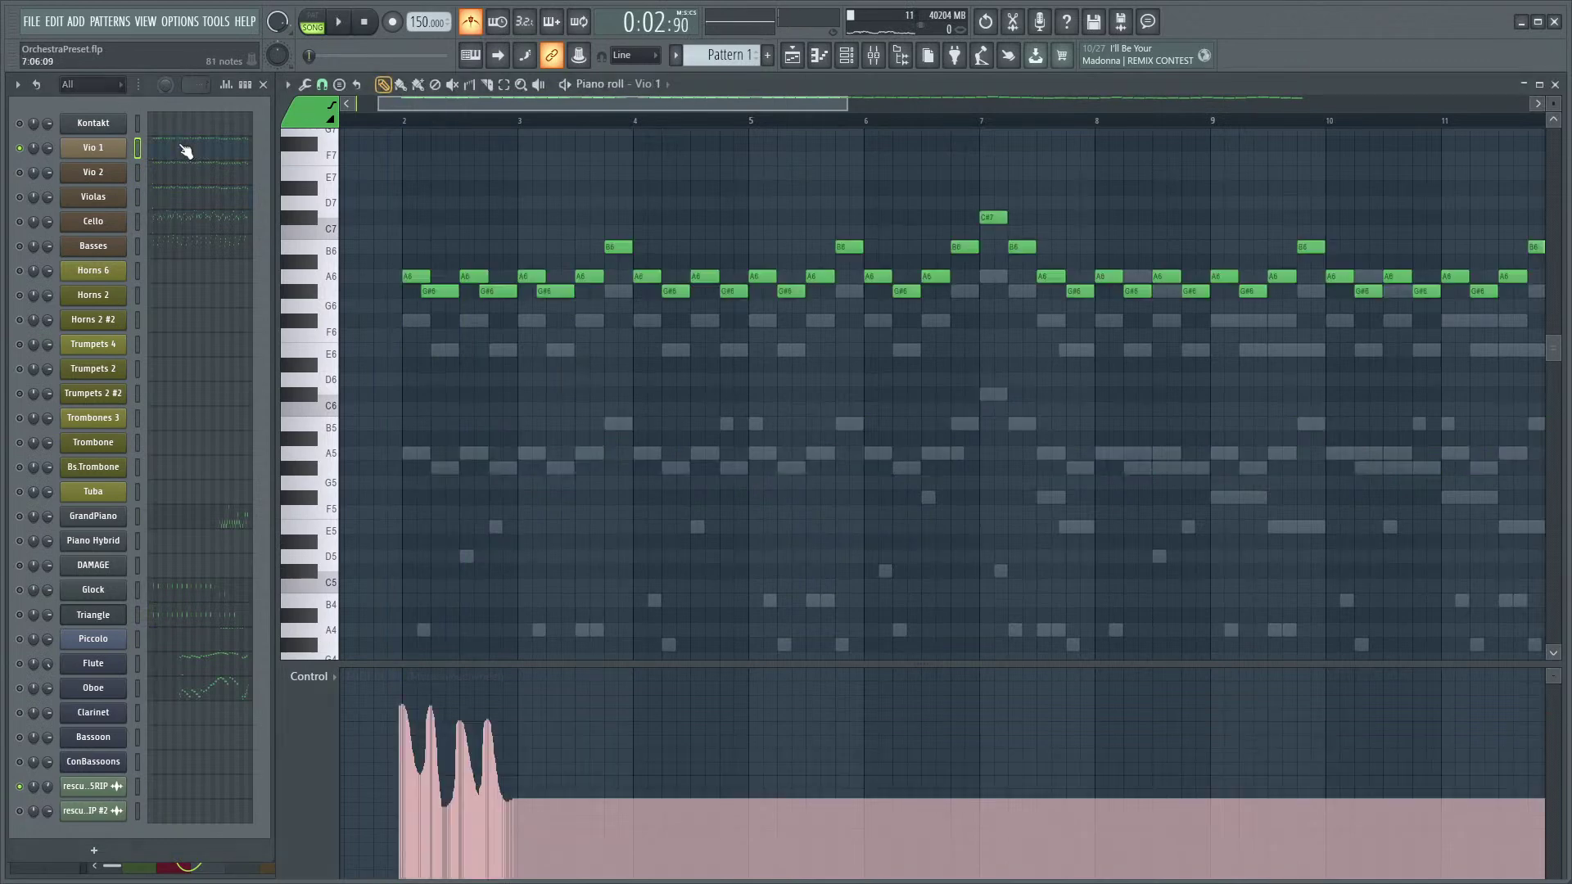
scroll(429, 647, up, 6)
click(311, 676)
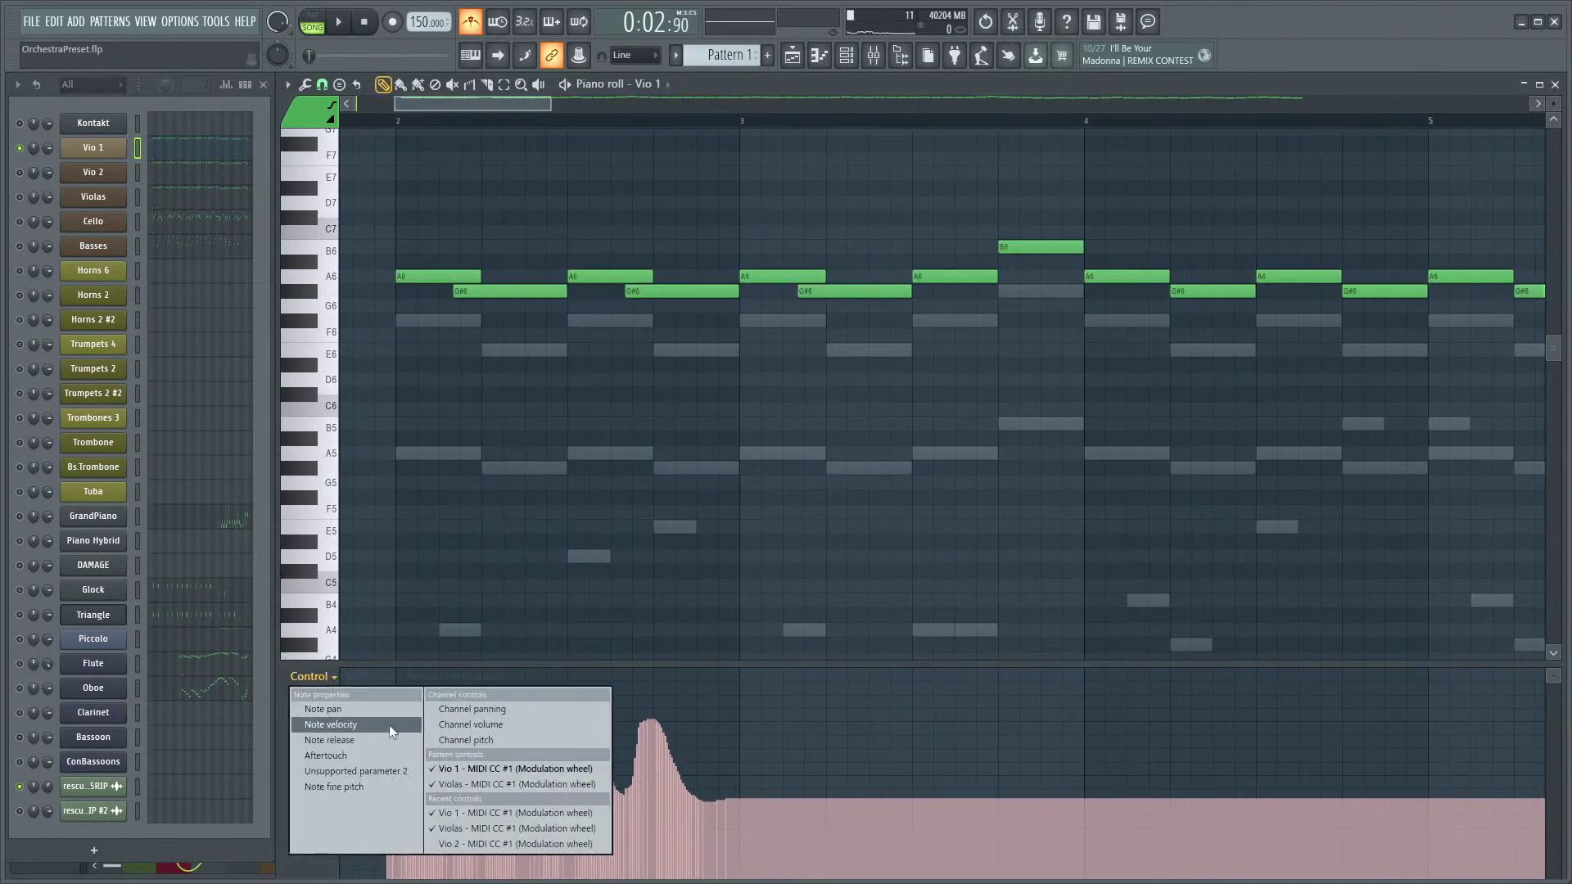
click(396, 725)
scroll(834, 248, down, 4)
drag(853, 182, 492, 427)
scroll(518, 475, up, 4)
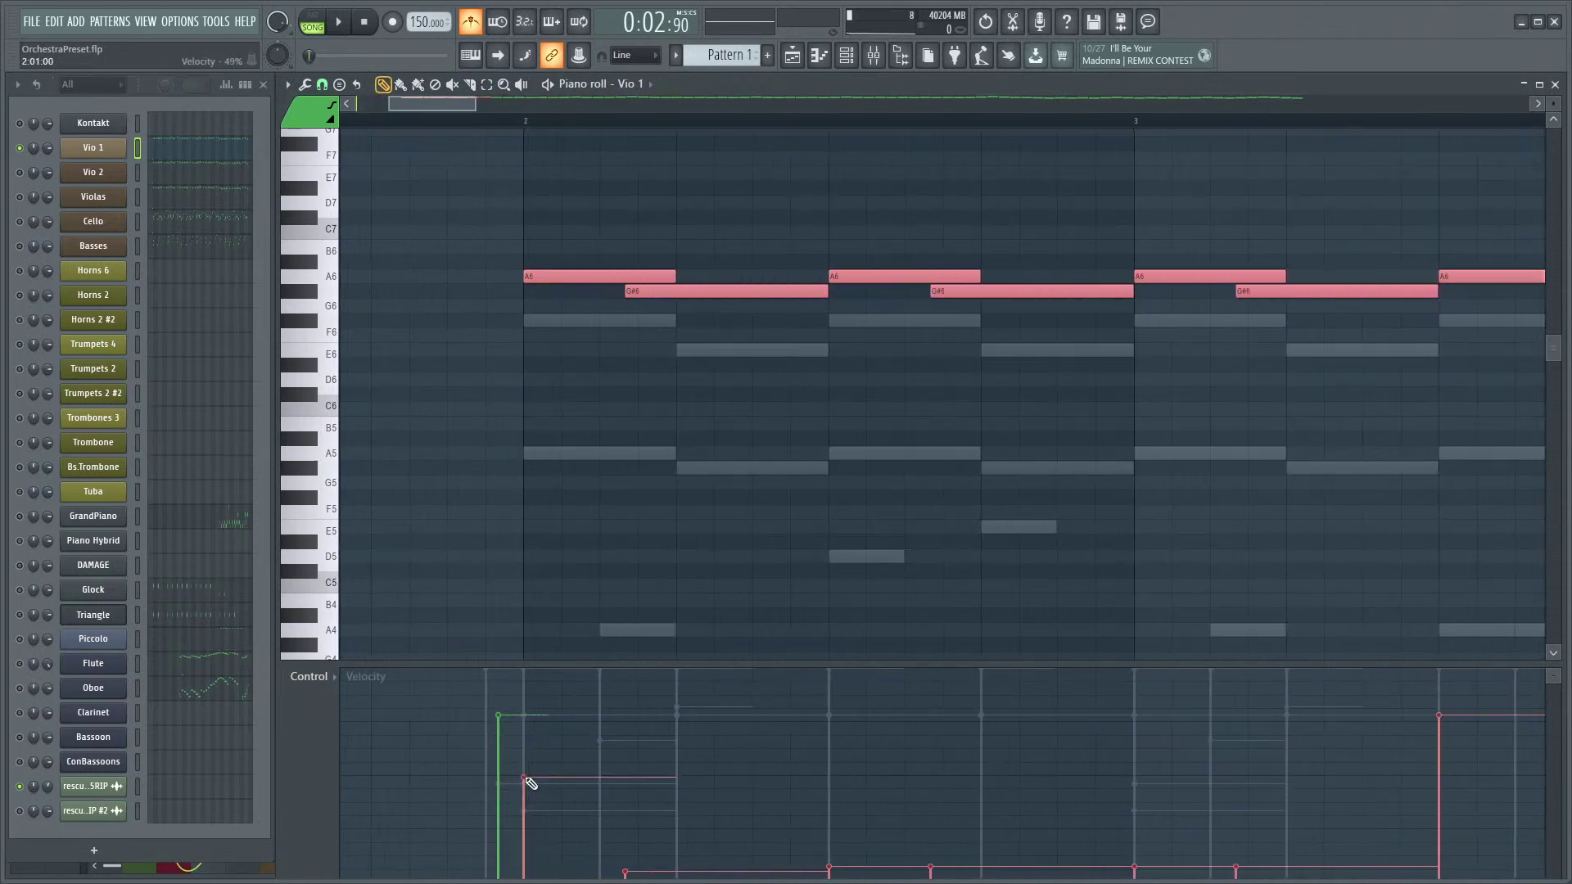
- Play Vio 1 from bar 2 with the metronome to check the adjusted velocities
key(space)
scroll(1004, 527, up, 2)
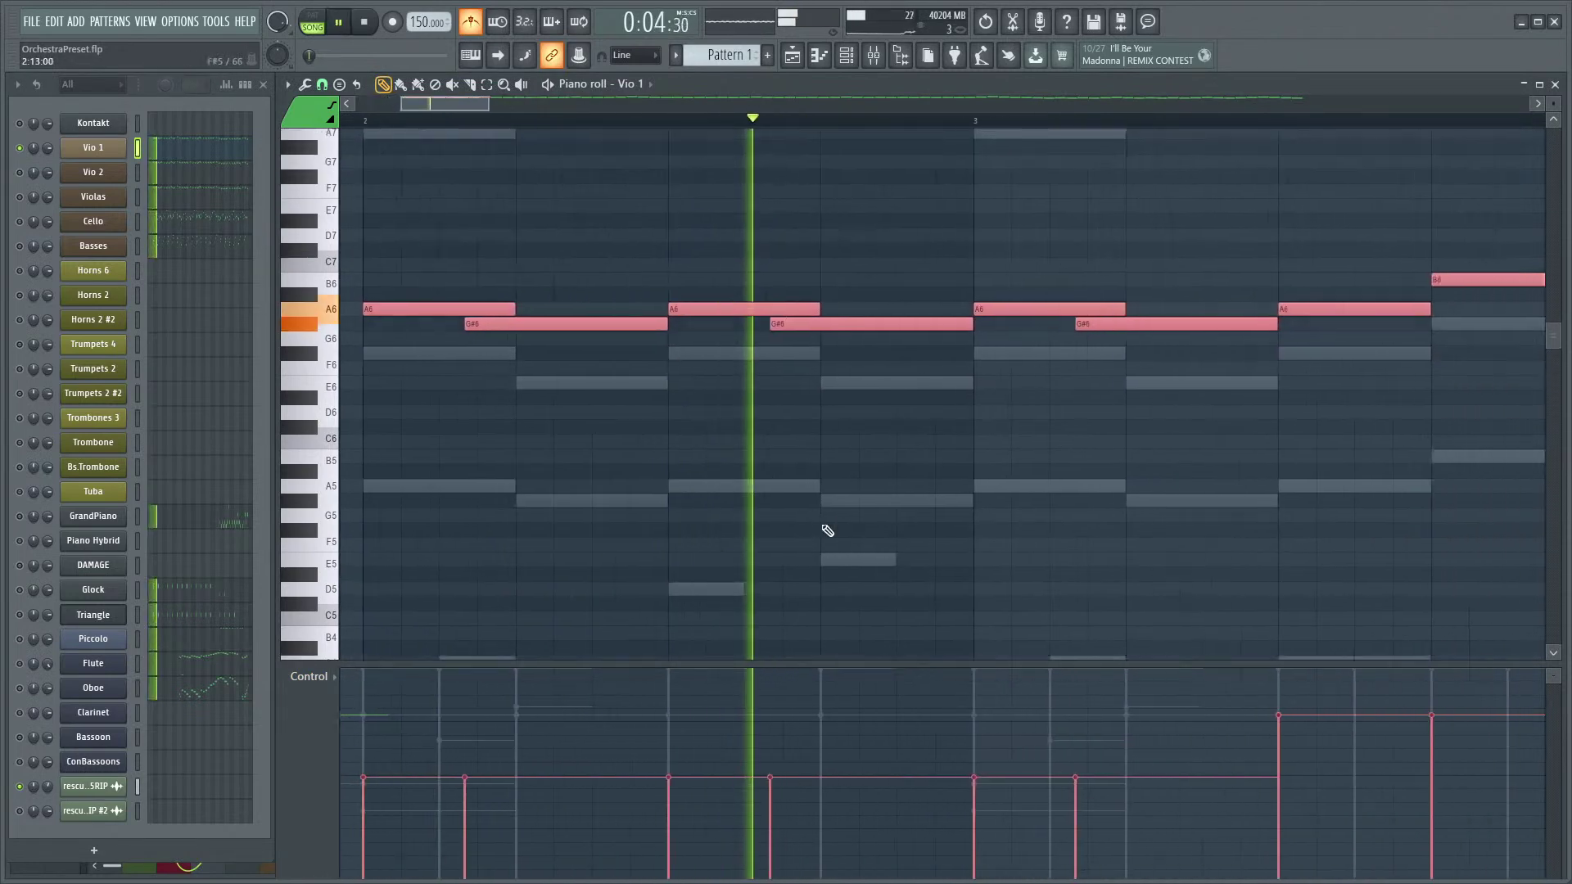
key(space)
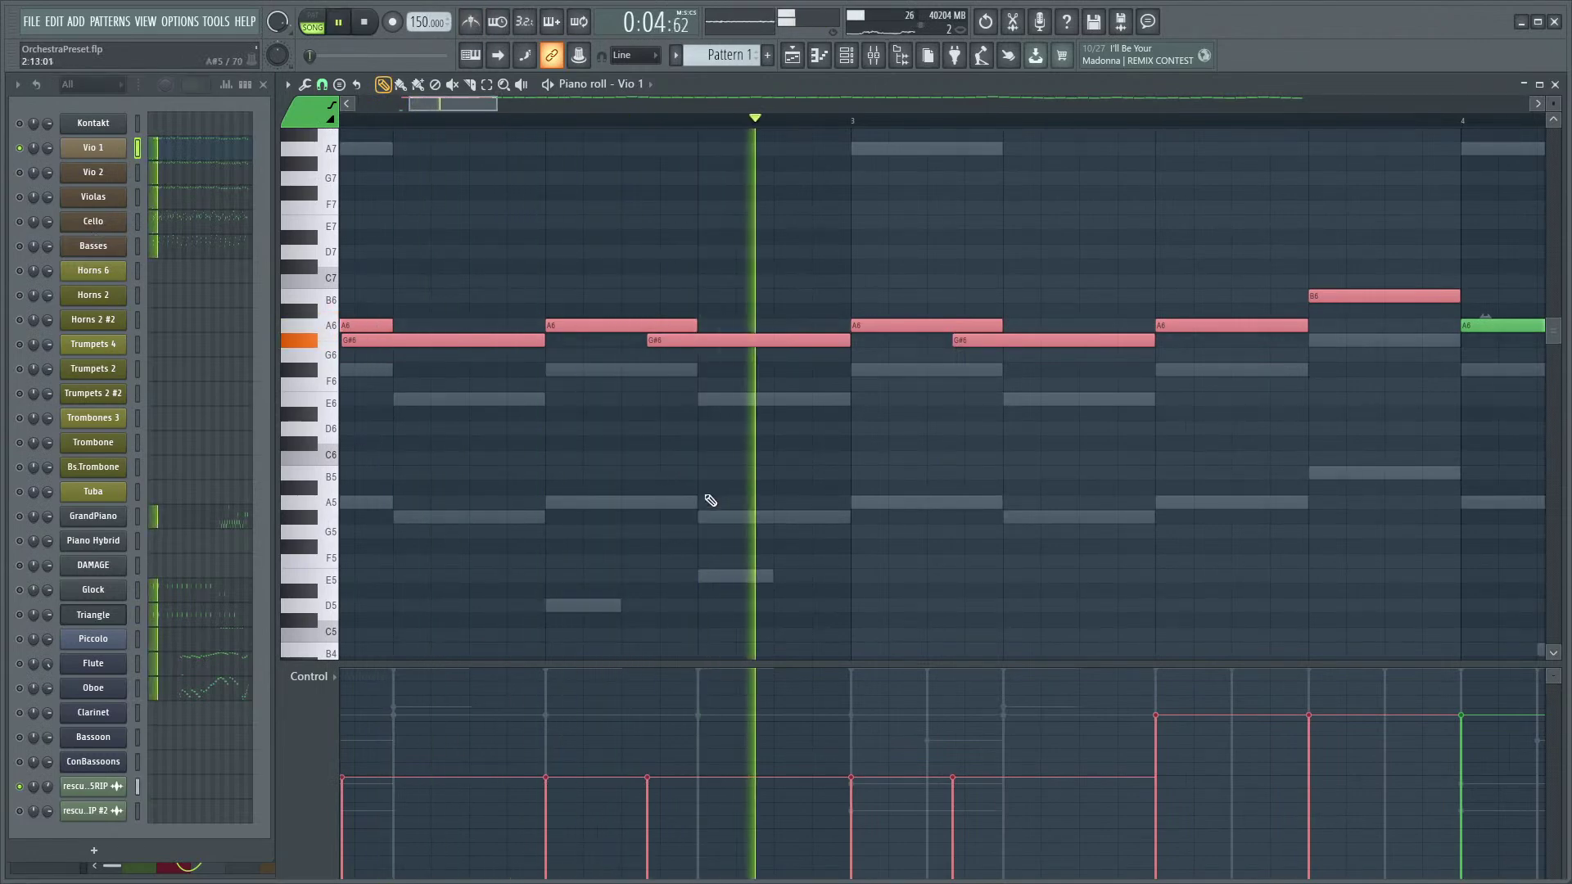
scroll(812, 500, down, 3)
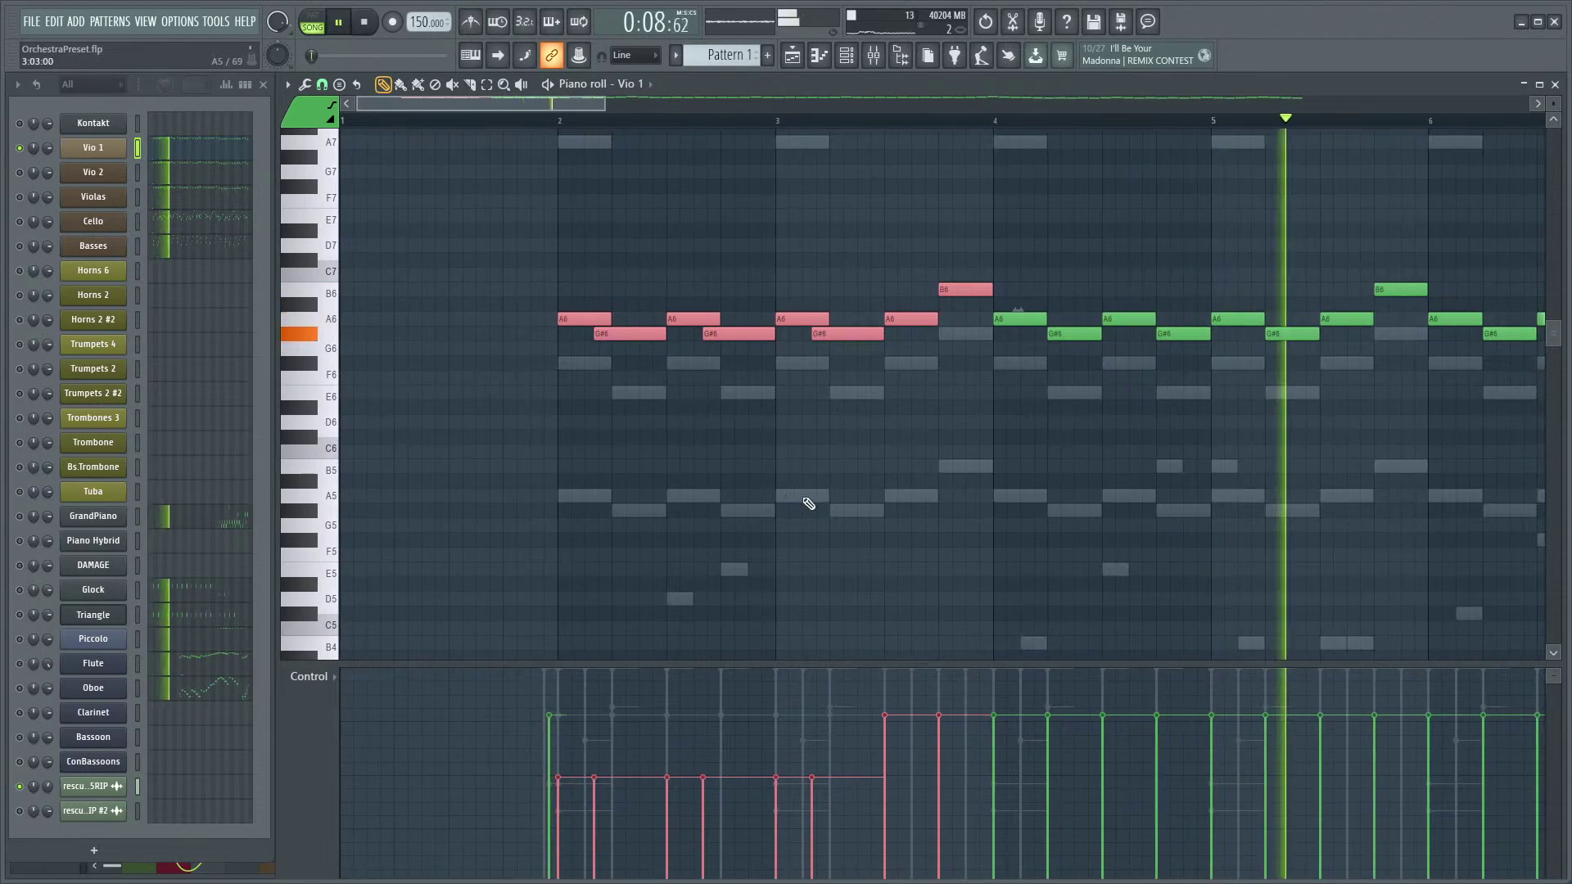
scroll(748, 516, up, 1)
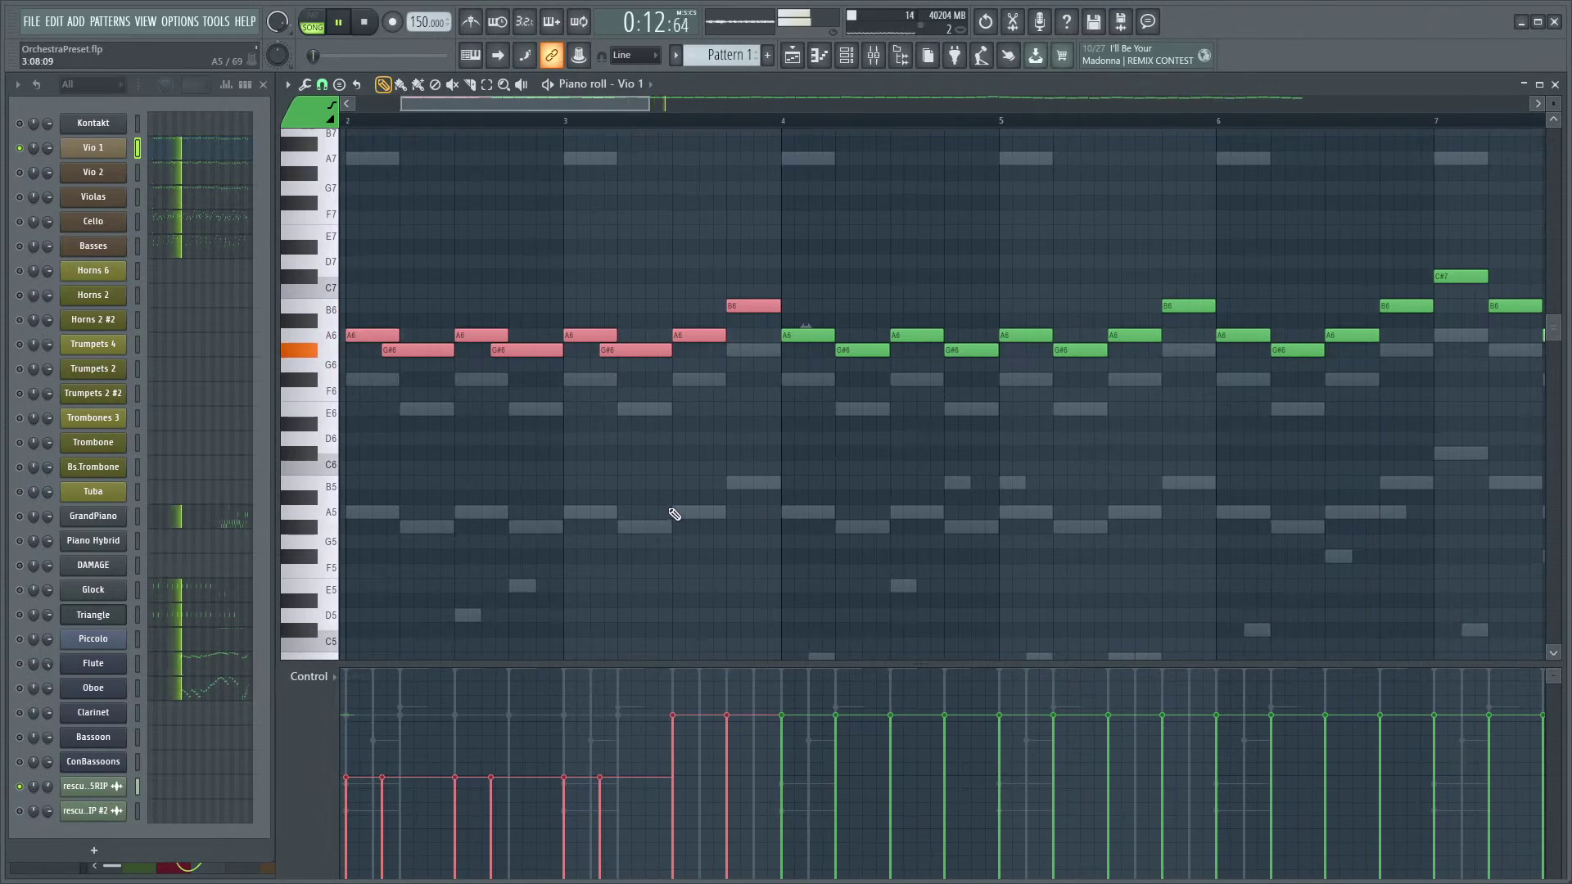
- Deselect the notes, bring back the Vio 1 modulation wheel curve, and play from bar 2
scroll(552, 481, down, 3)
drag(532, 518, 613, 473)
scroll(543, 421, up, 5)
ctrl+click(569, 396)
click(320, 677)
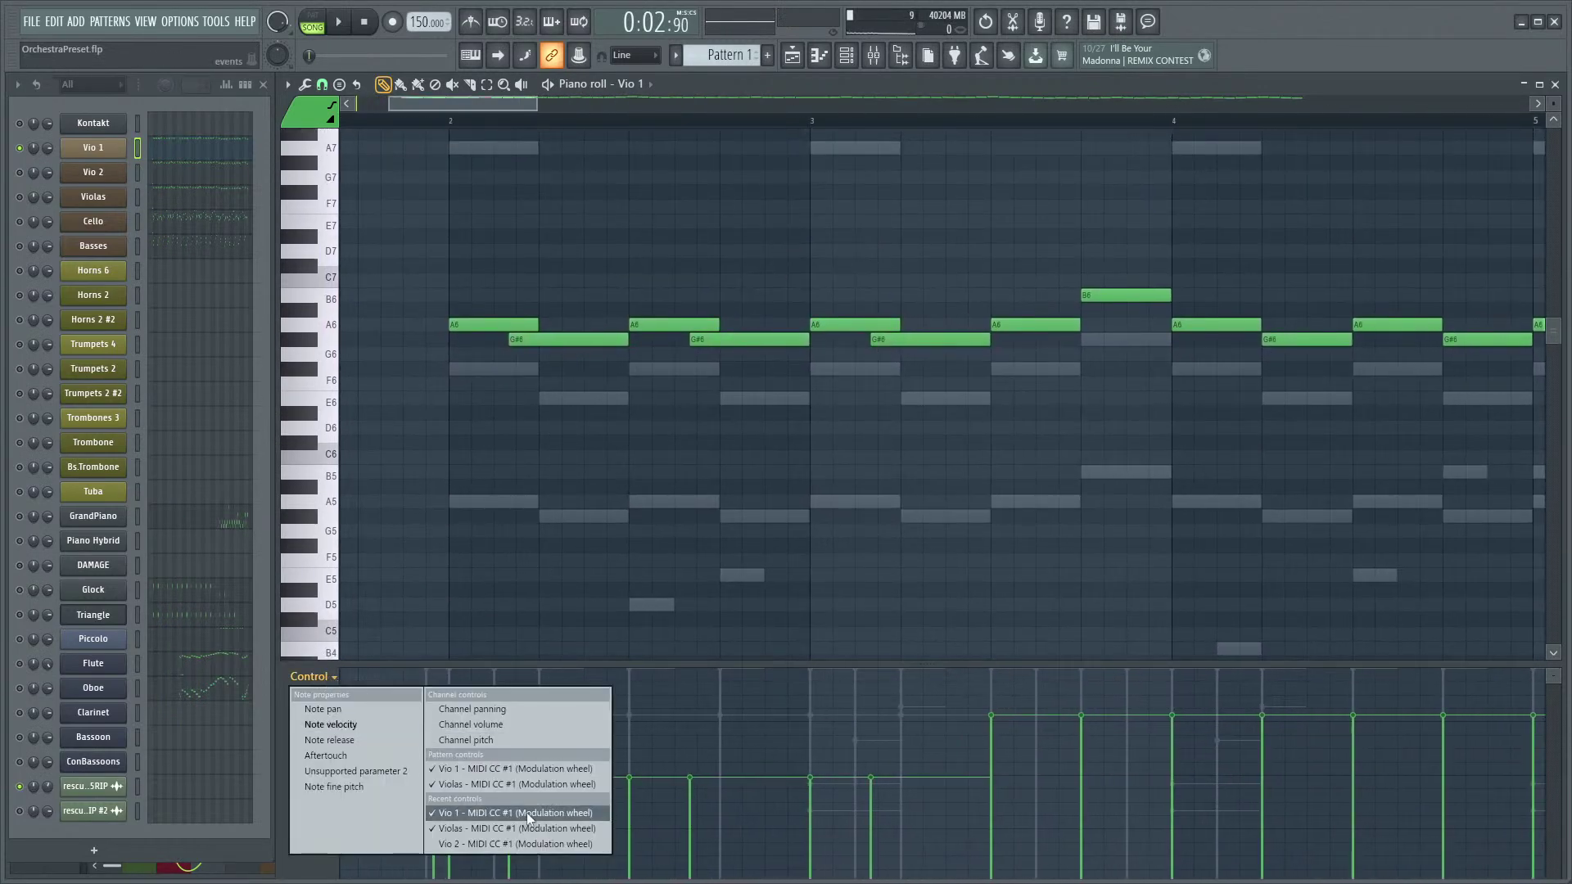
click(509, 766)
key(space)
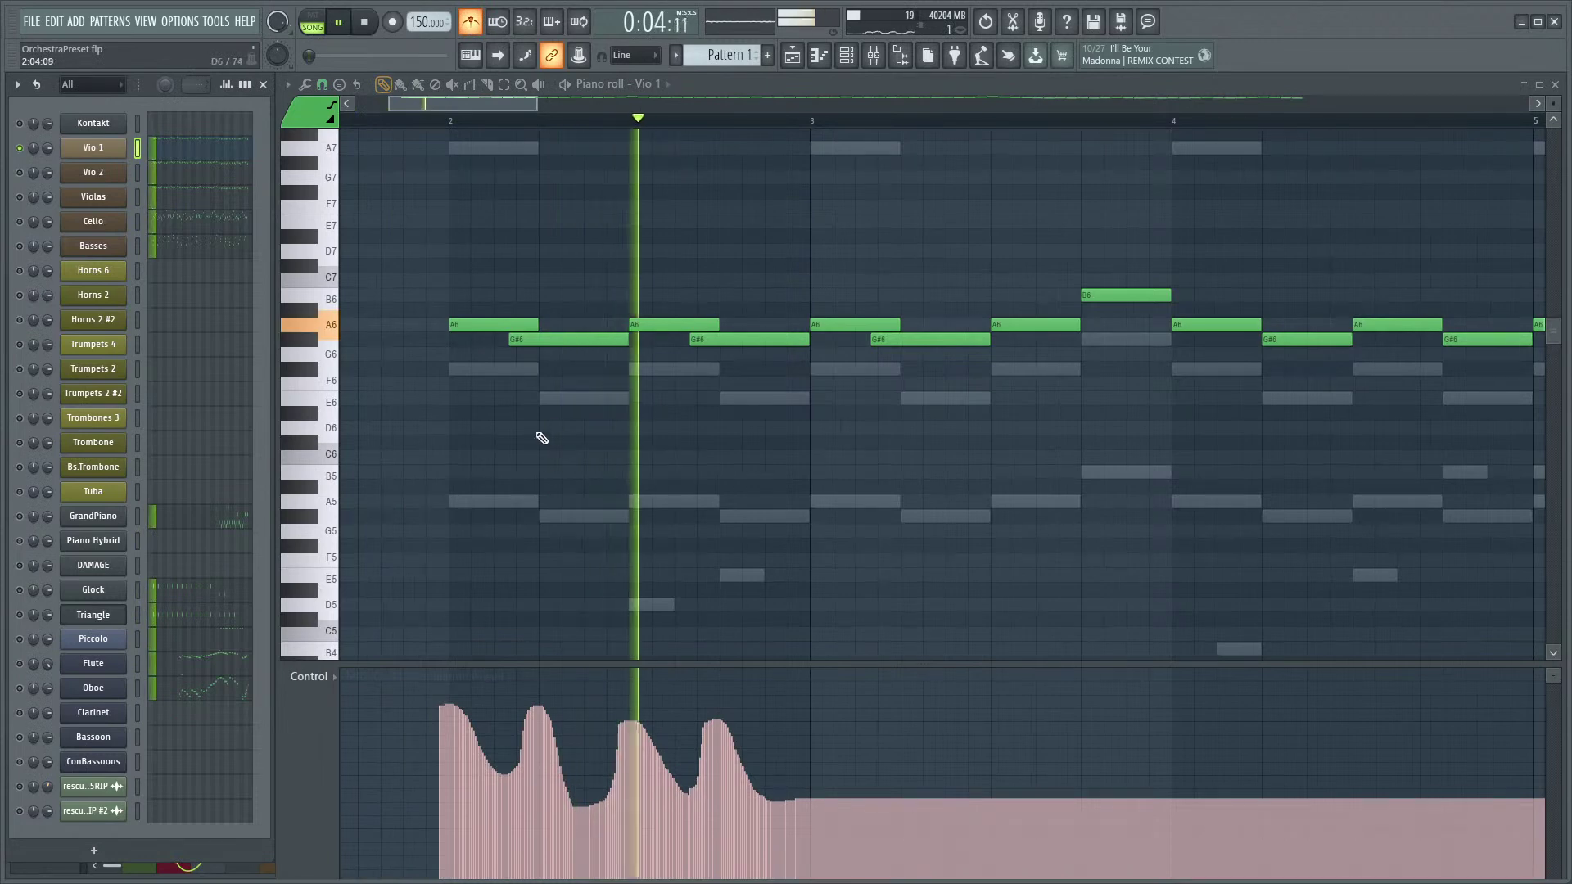
- Stop playback, draw two modulation wheel swells for Vio 1 over the first half of bar 3, and play them back
key(space)
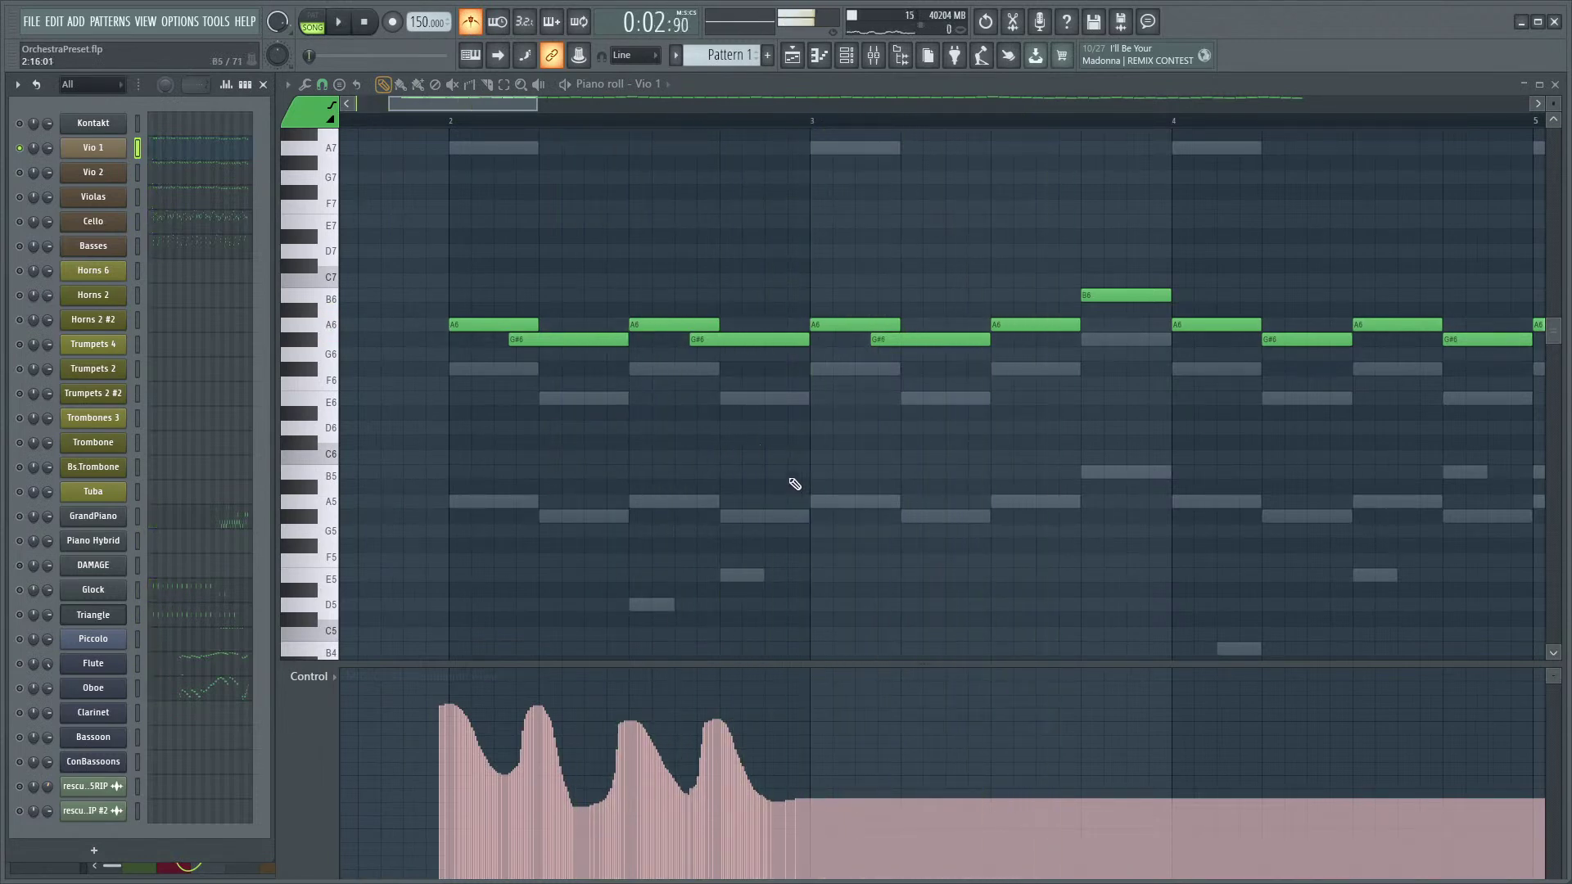
scroll(788, 516, up, 2)
key(space)
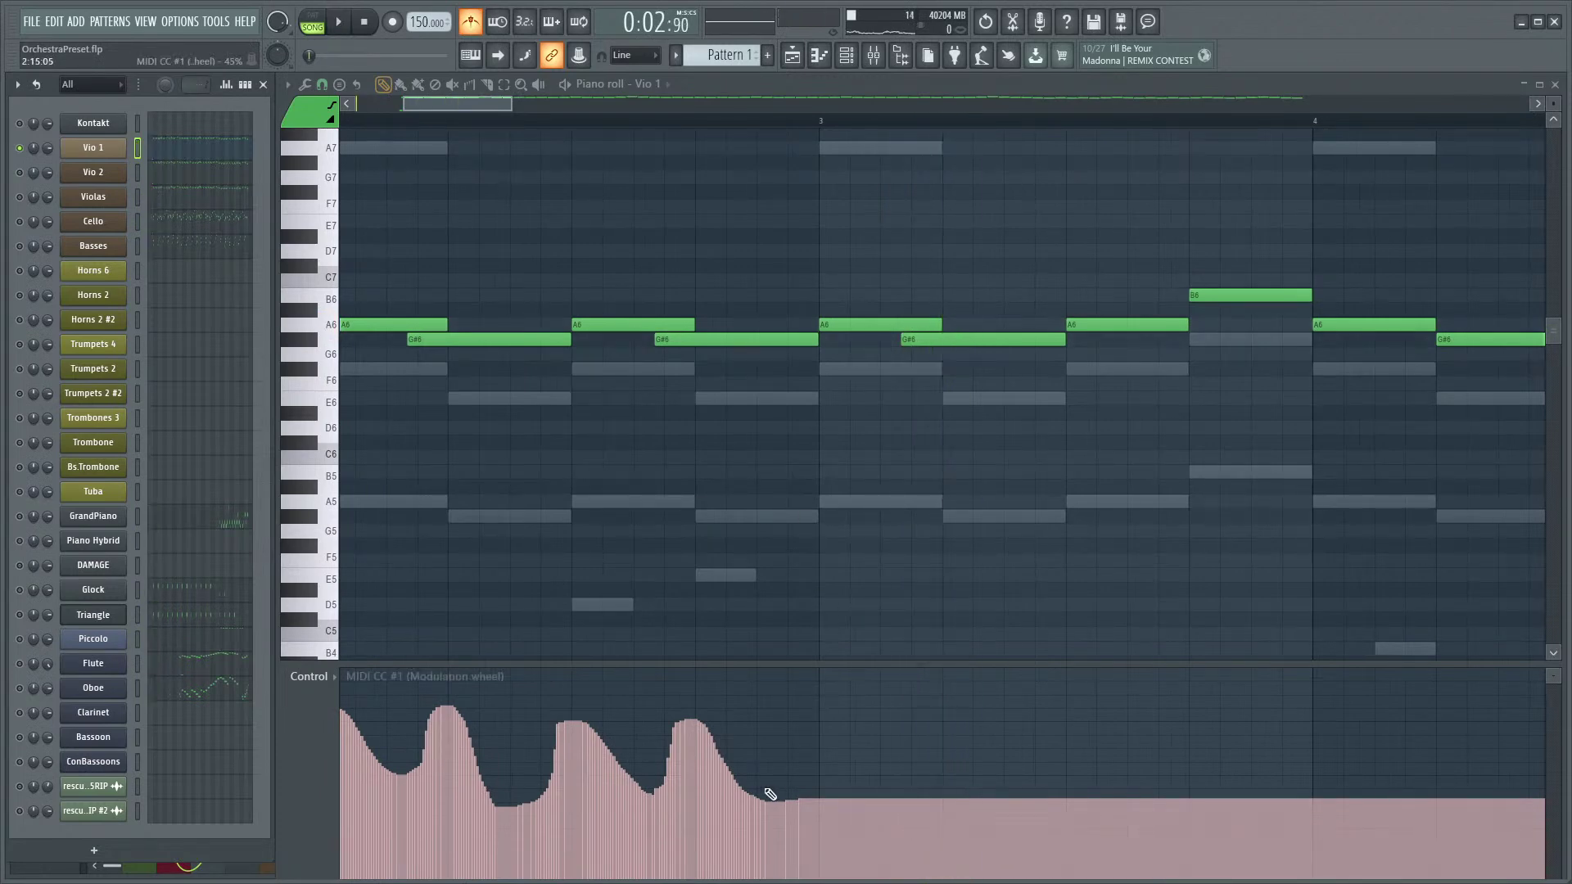
mouse_move(784, 768)
mouse_down()
mouse_move(812, 735)
mouse_move(887, 784)
mouse_move(942, 722)
mouse_move(988, 803)
mouse_up()
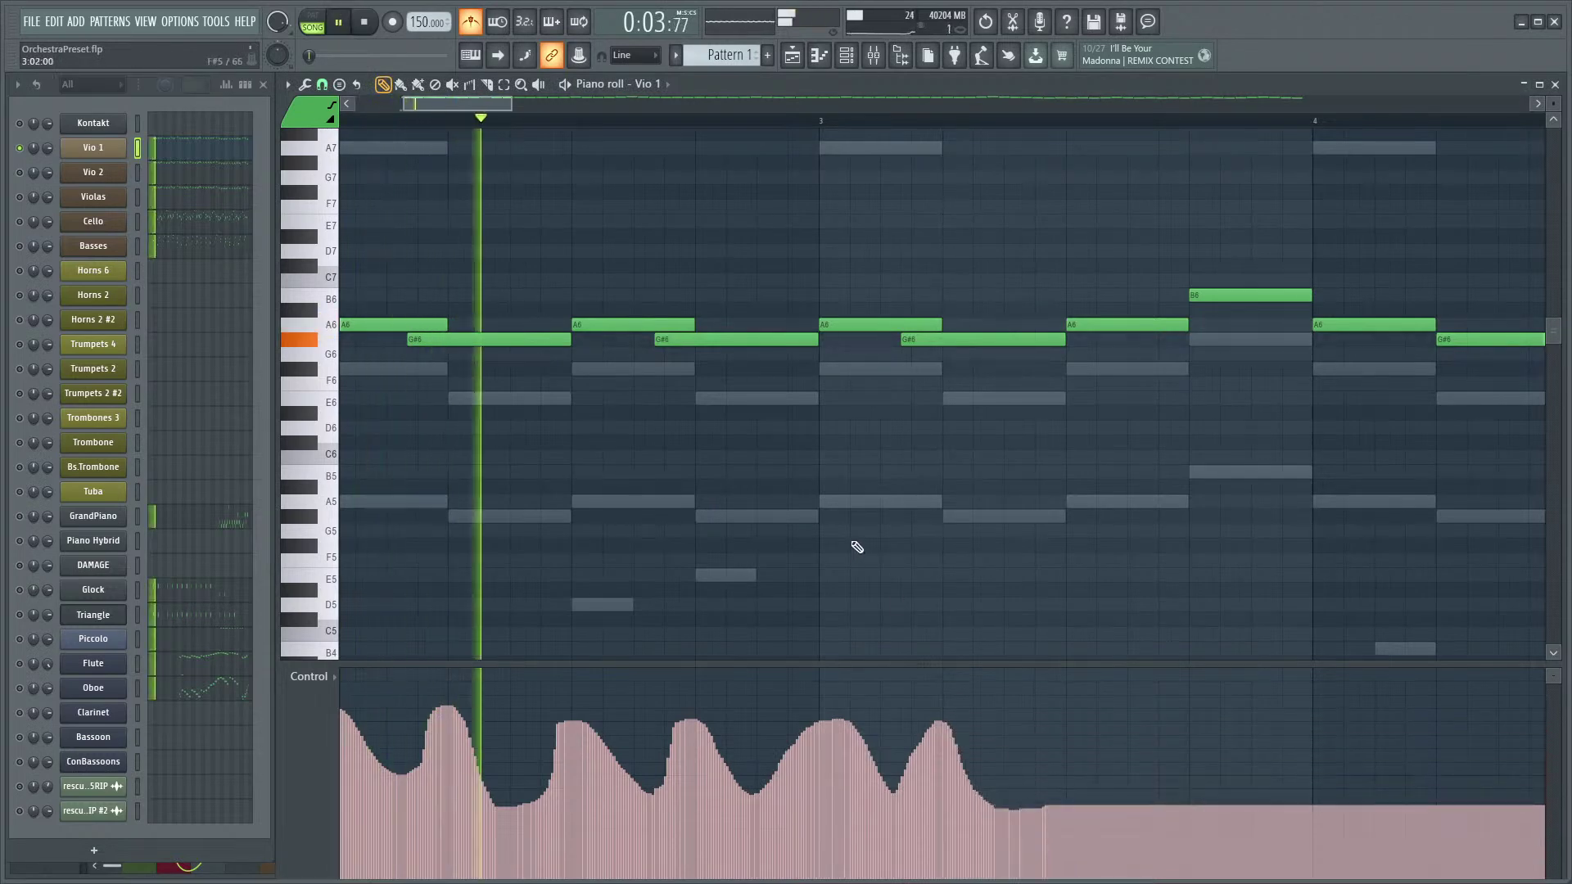
key(space)
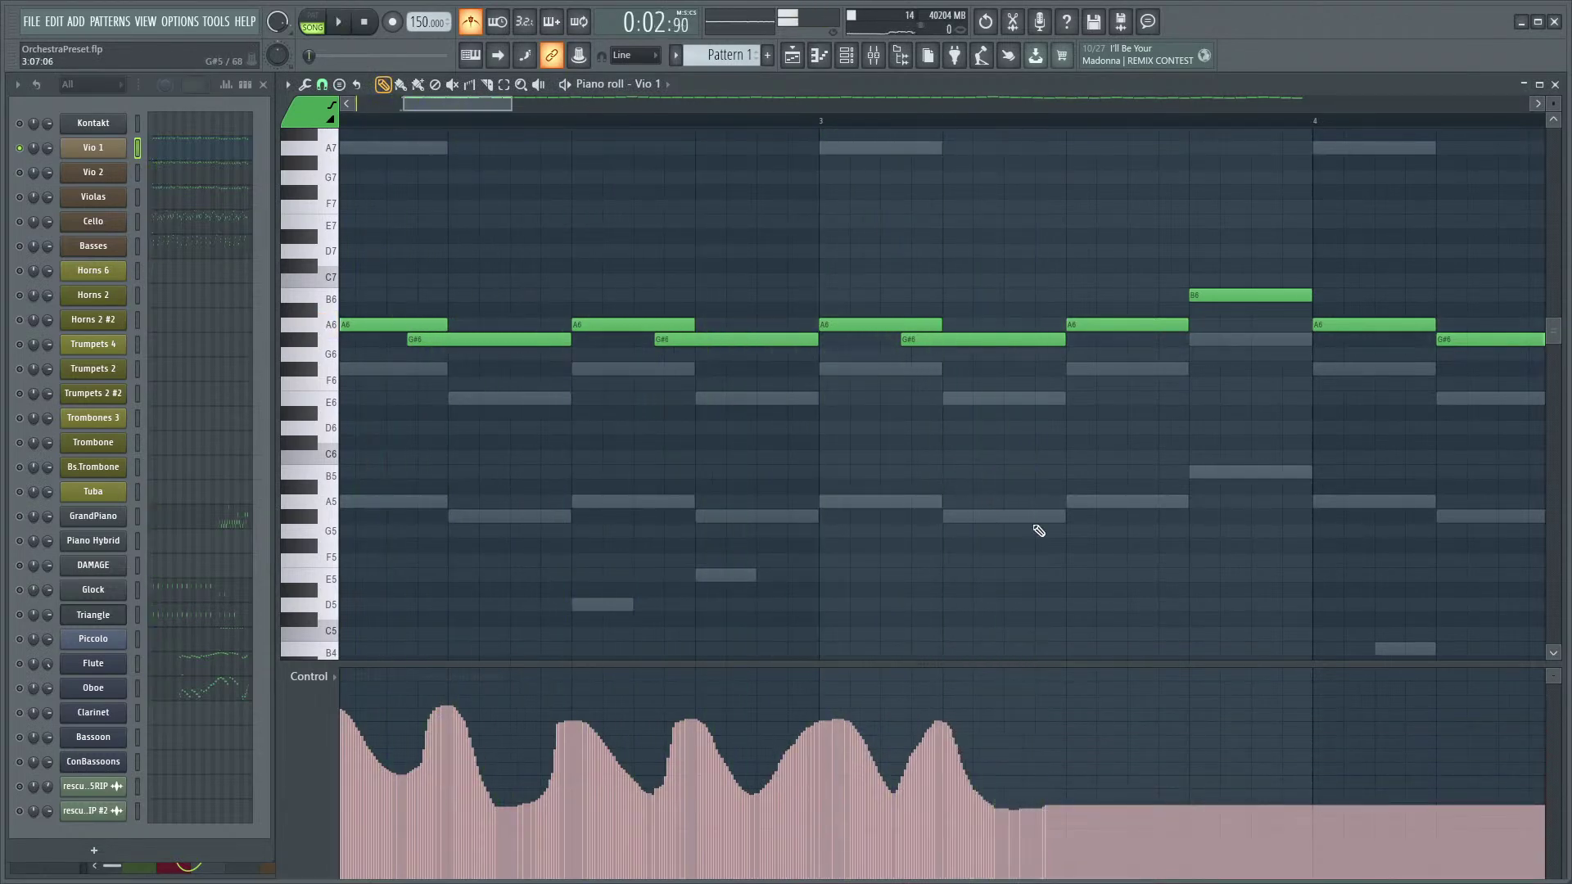
- Continue the Vio 1 modulation wheel curve with two more swells through the end of bar 3, and play it from bar 2
drag(951, 772, 975, 742)
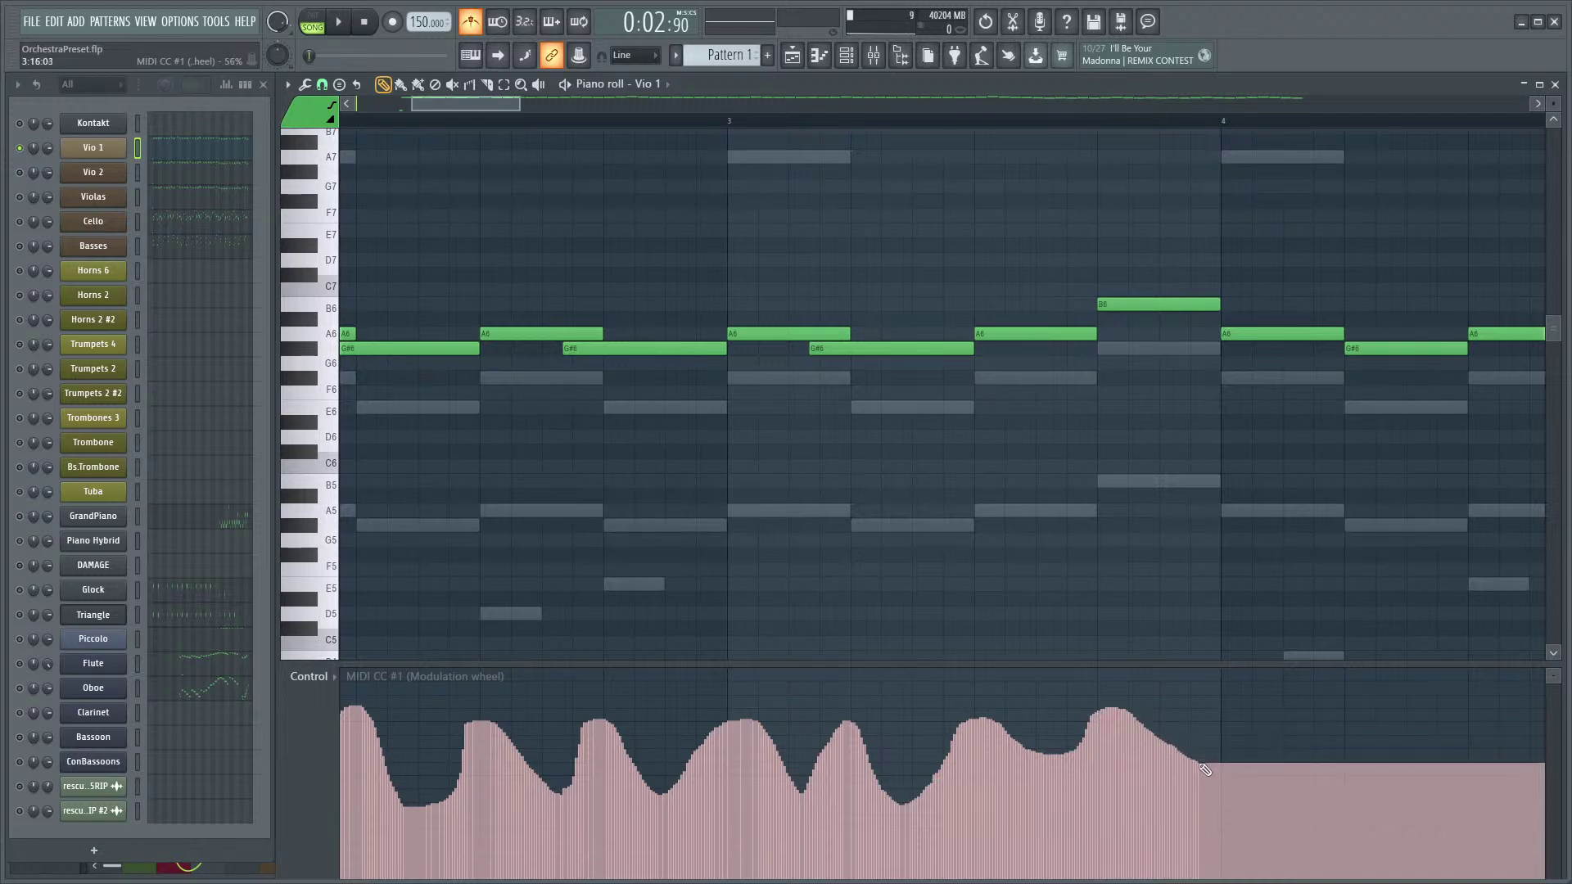
scroll(779, 494, down, 3)
key(space)
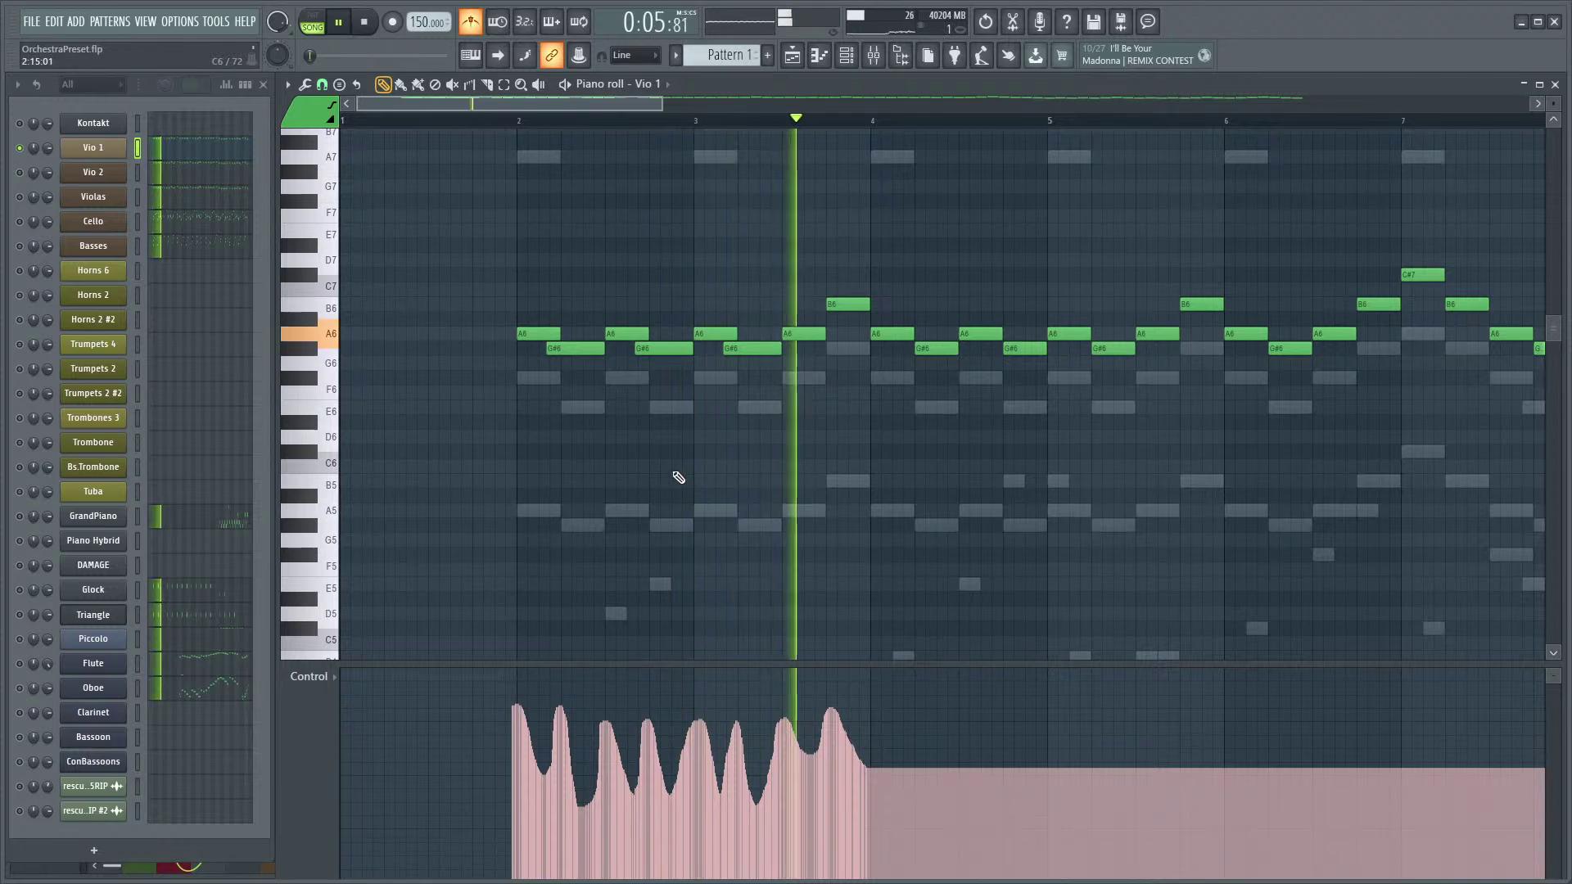
key(space)
- Redraw the modulation wheel curve under the B6 note of bar 3 to stay high into the start of bar 4
scroll(854, 719, up, 1)
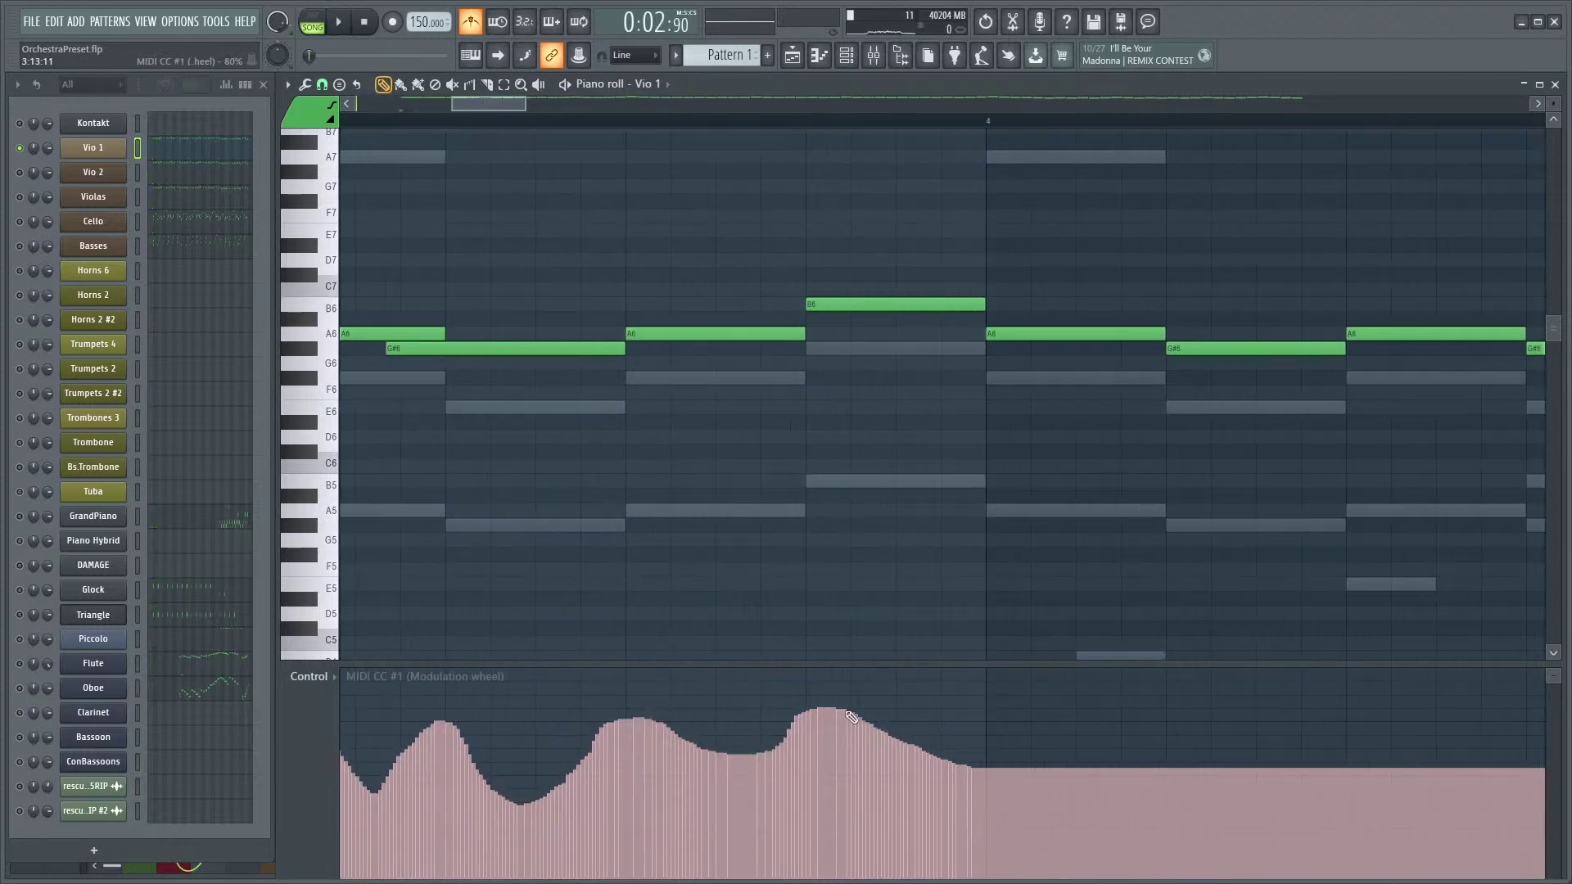
mouse_move(938, 731)
mouse_down()
mouse_move(1023, 724)
mouse_move(1093, 765)
mouse_up()
scroll(842, 445, down, 3)
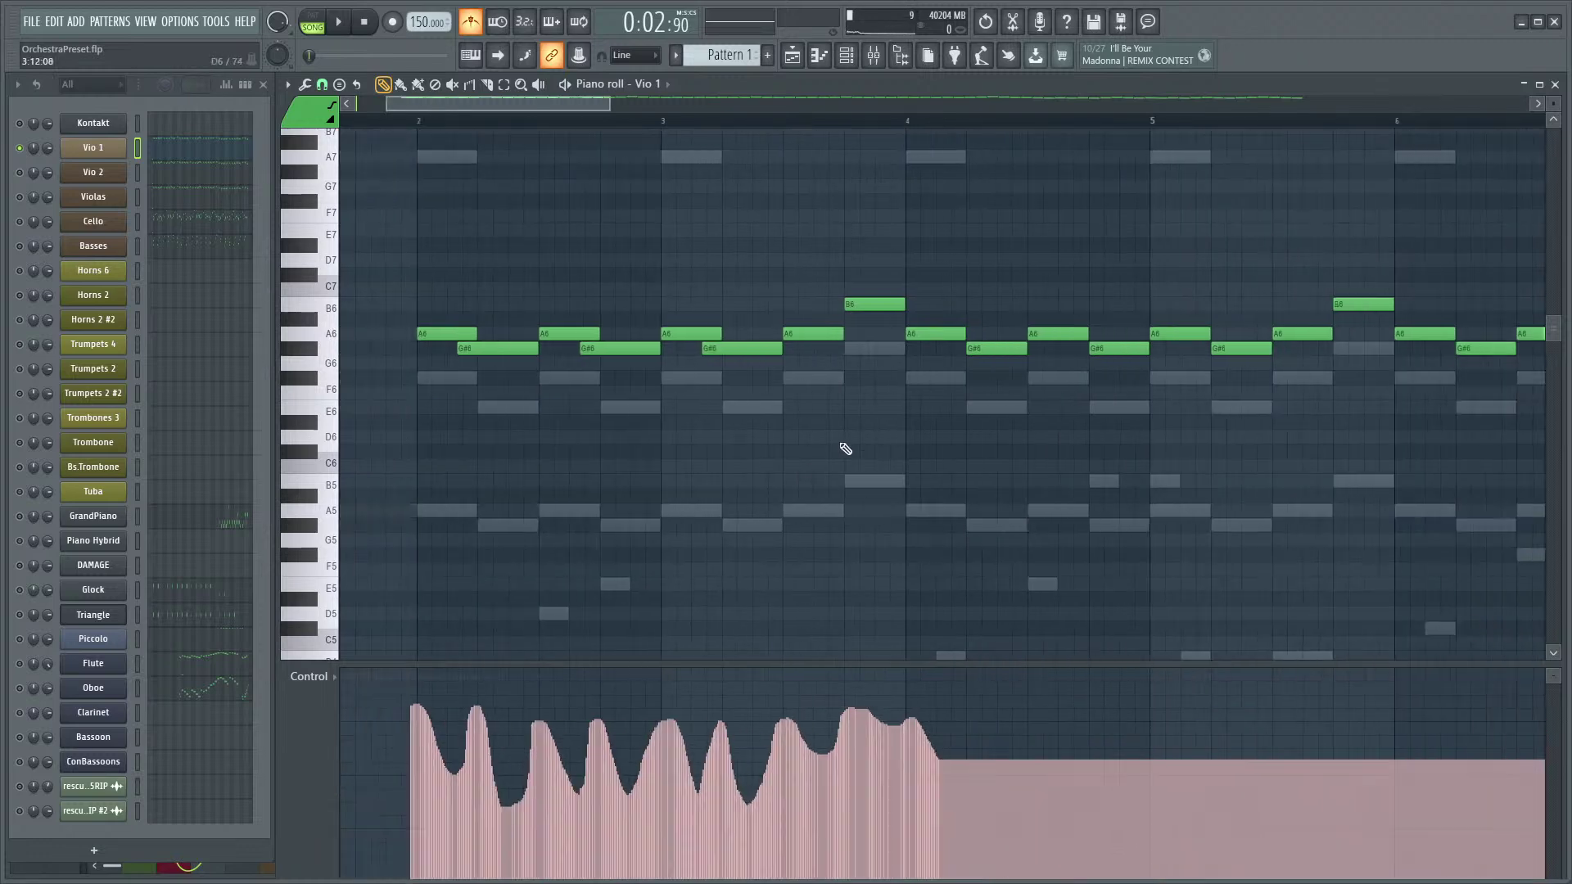
- Try the piano roll snap at 1/2 step and set it back to 1/4 beat
scroll(520, 392, up, 2)
scroll(523, 385, up, 3)
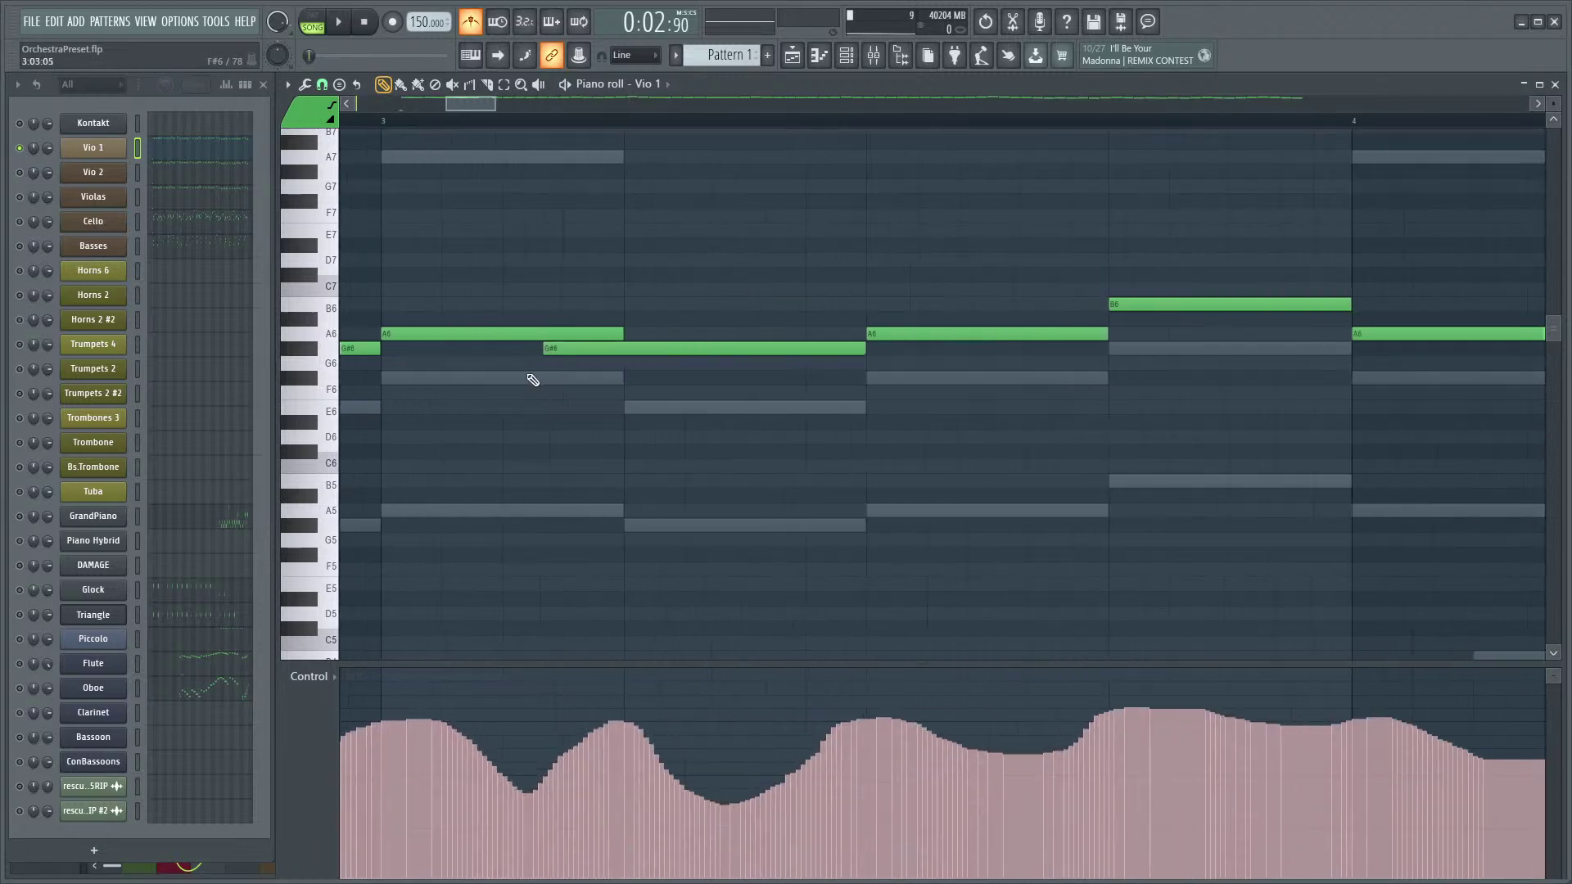
click(322, 84)
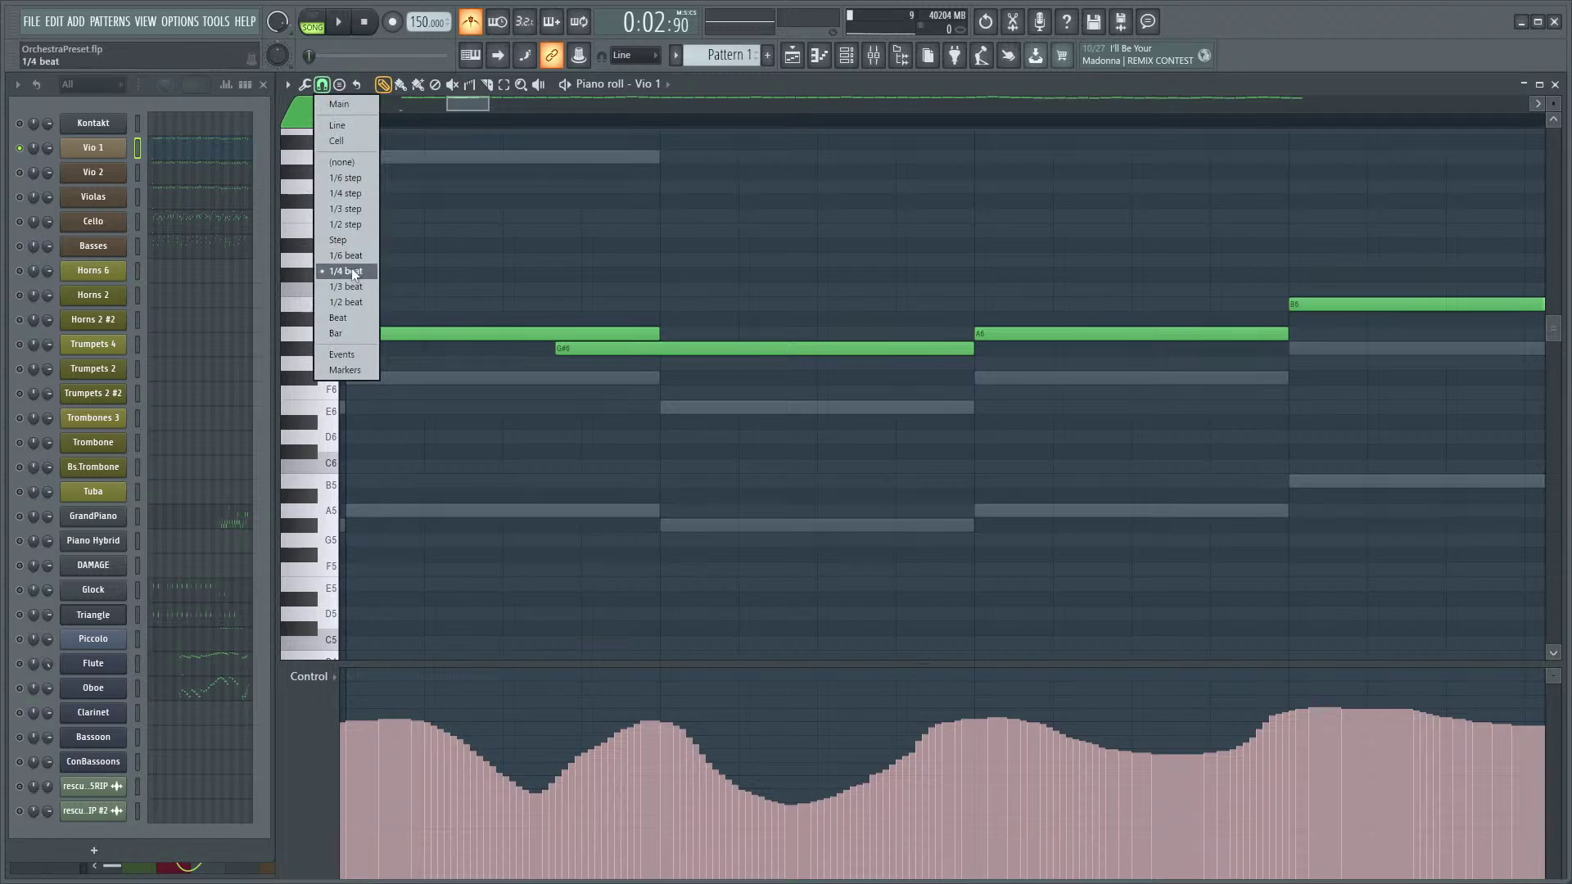
click(346, 226)
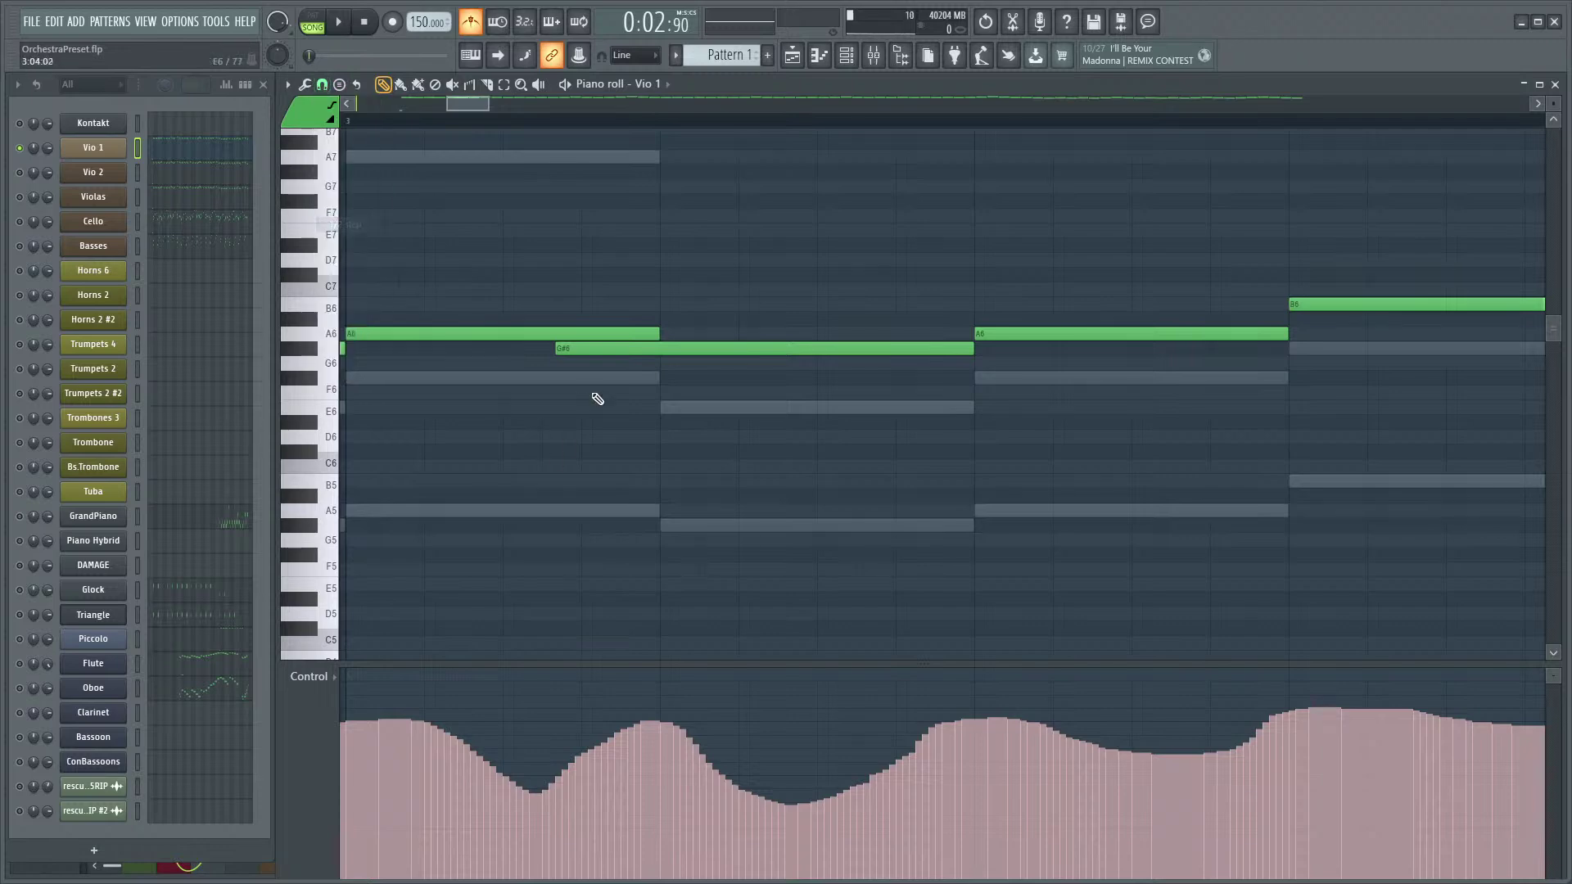
click(339, 84)
click(341, 267)
- Examine the Vio 1 note overlaps against the modulation wheel curve in bars 2 and 3
scroll(545, 411, down, 4)
scroll(741, 421, up, 2)
scroll(596, 414, down, 3)
scroll(612, 450, up, 3)
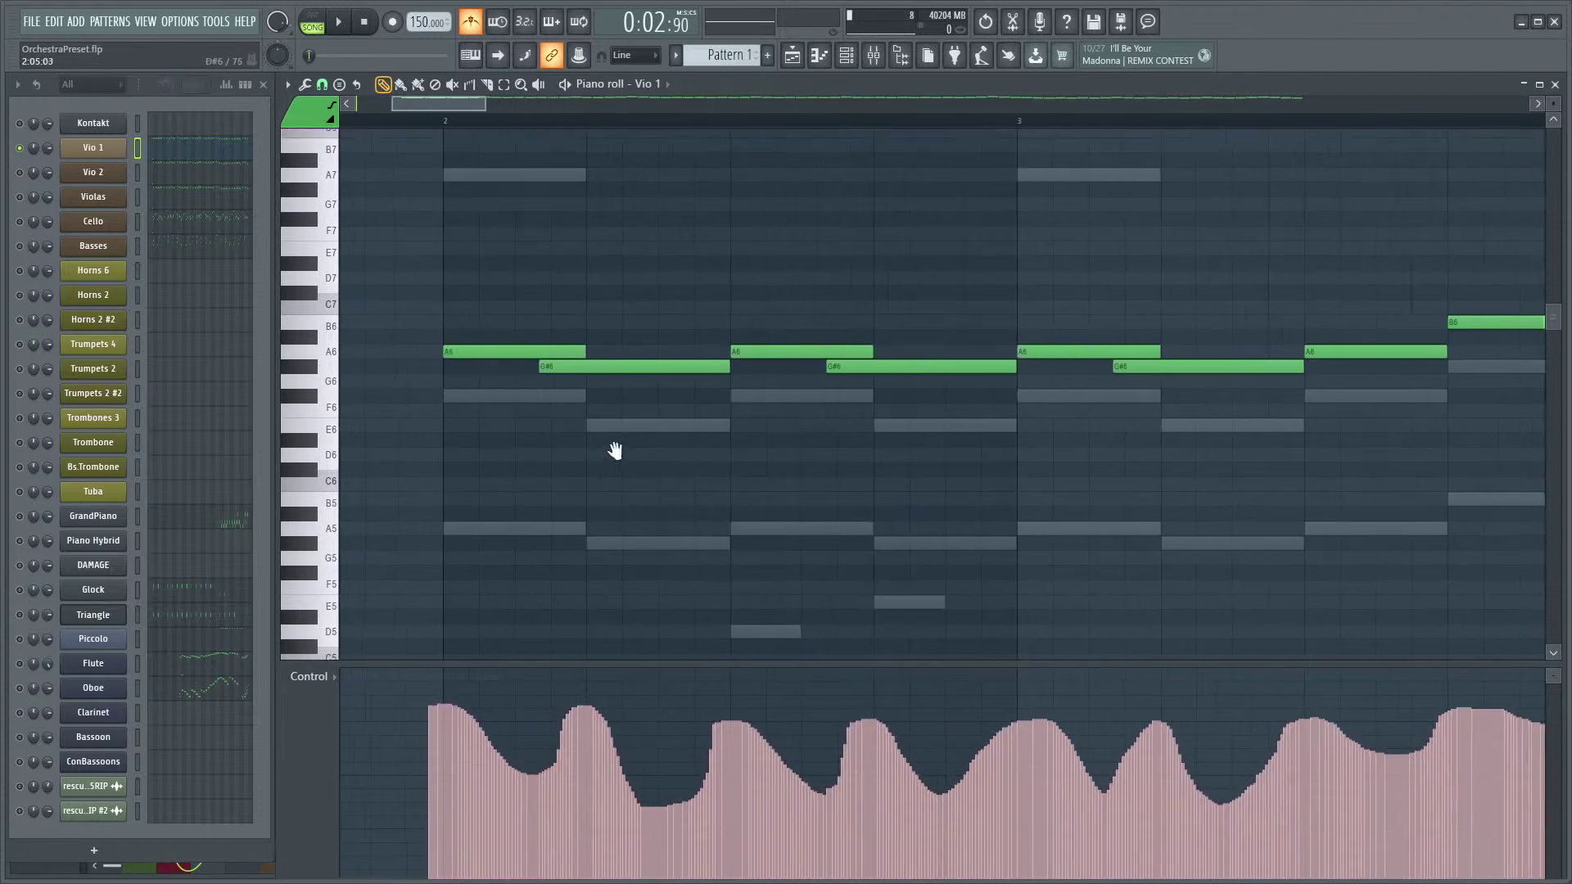
scroll(459, 411, up, 3)
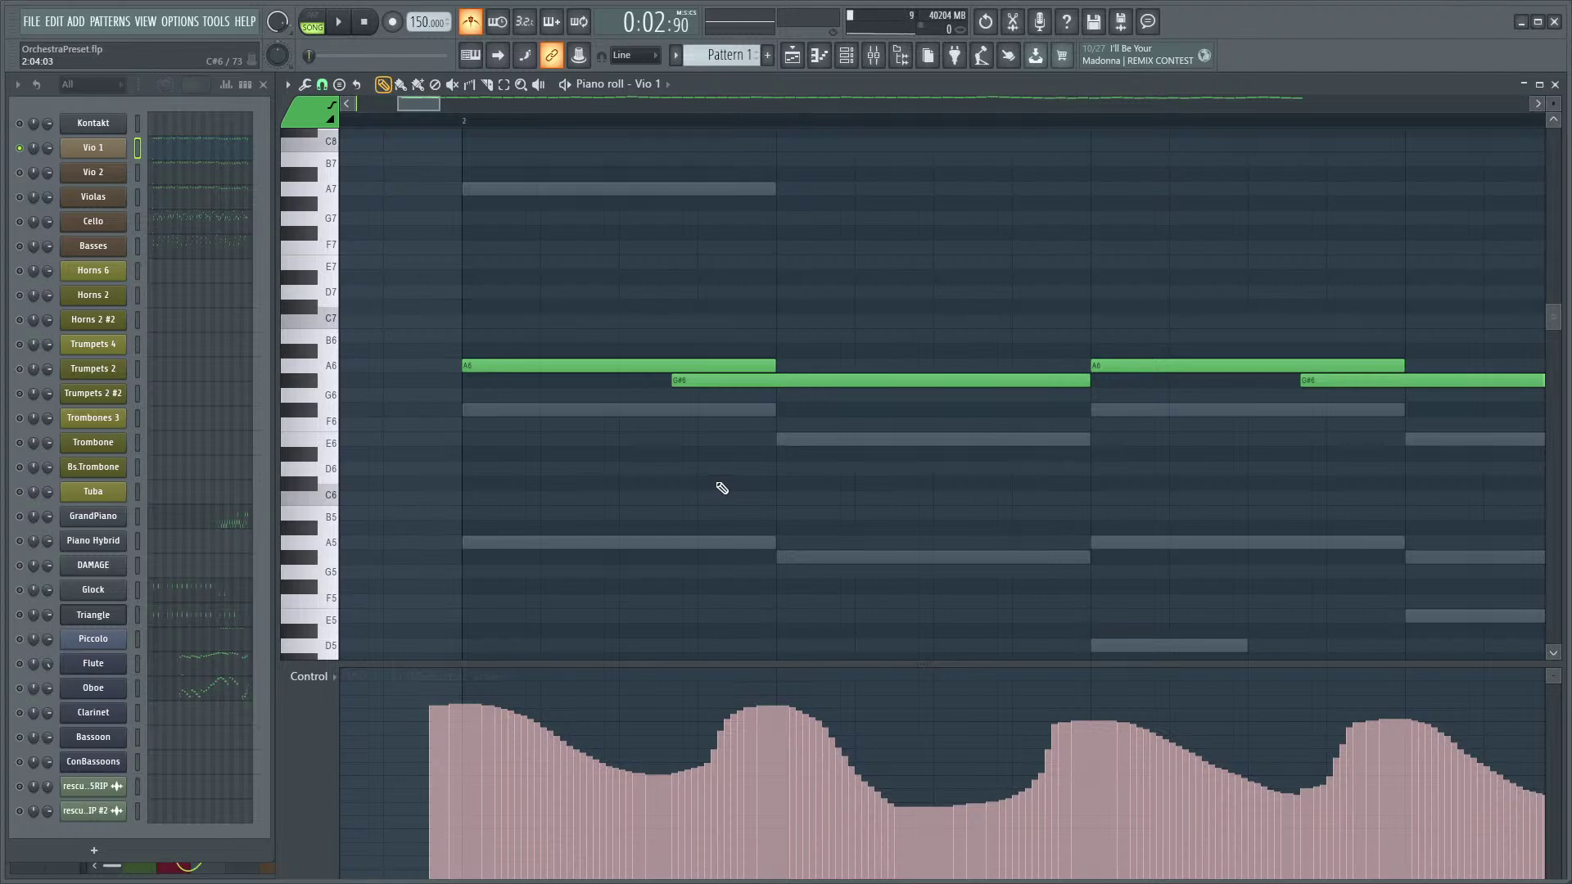
scroll(722, 488, down, 5)
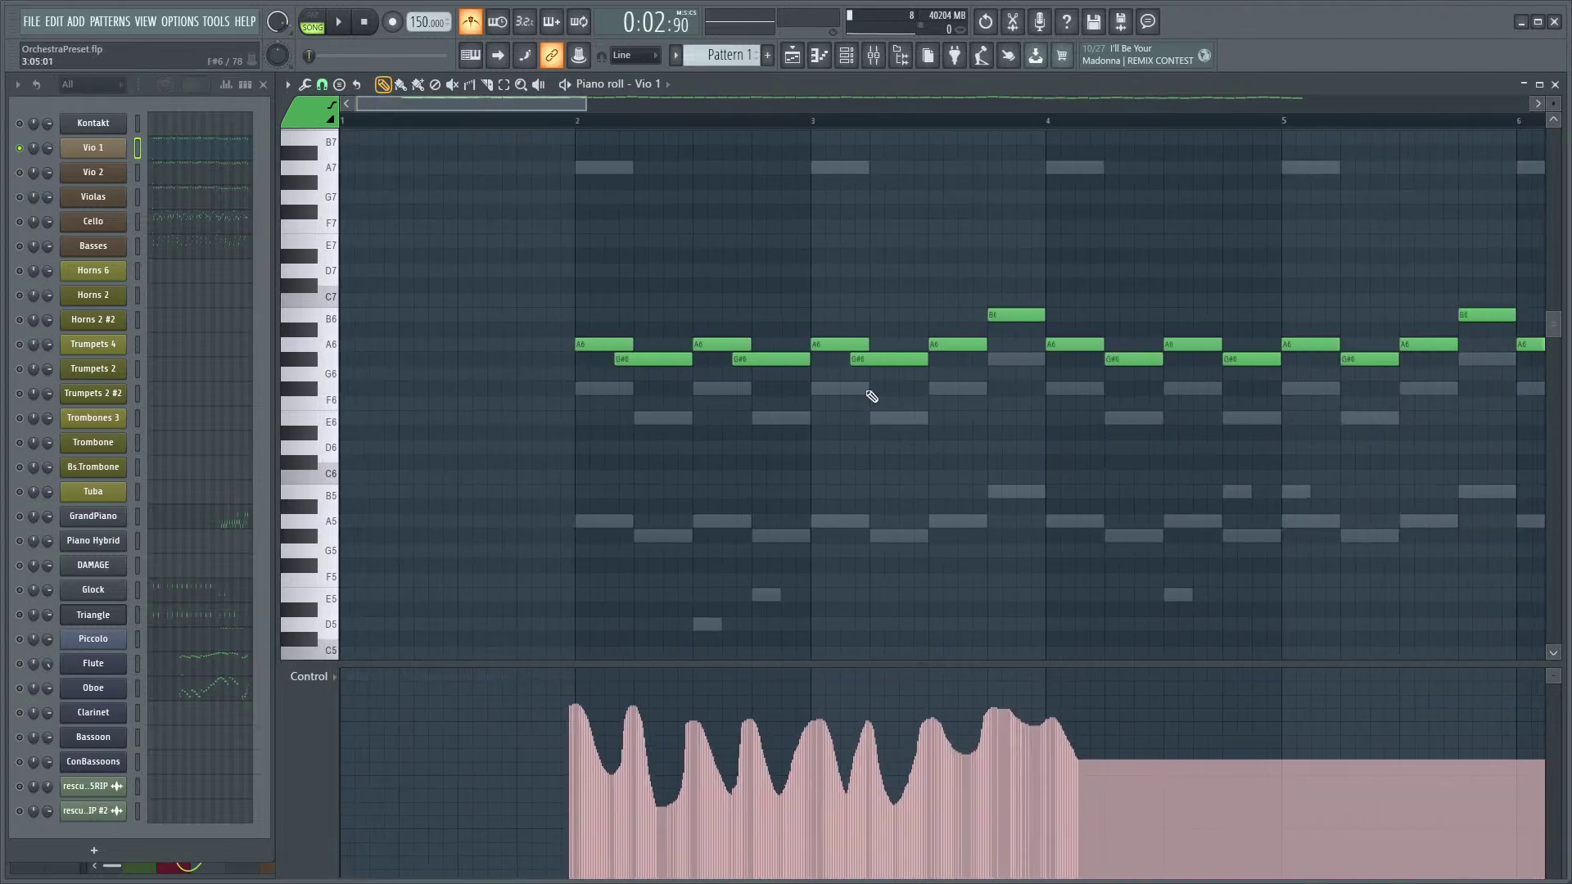
scroll(922, 415, up, 5)
scroll(946, 467, down, 5)
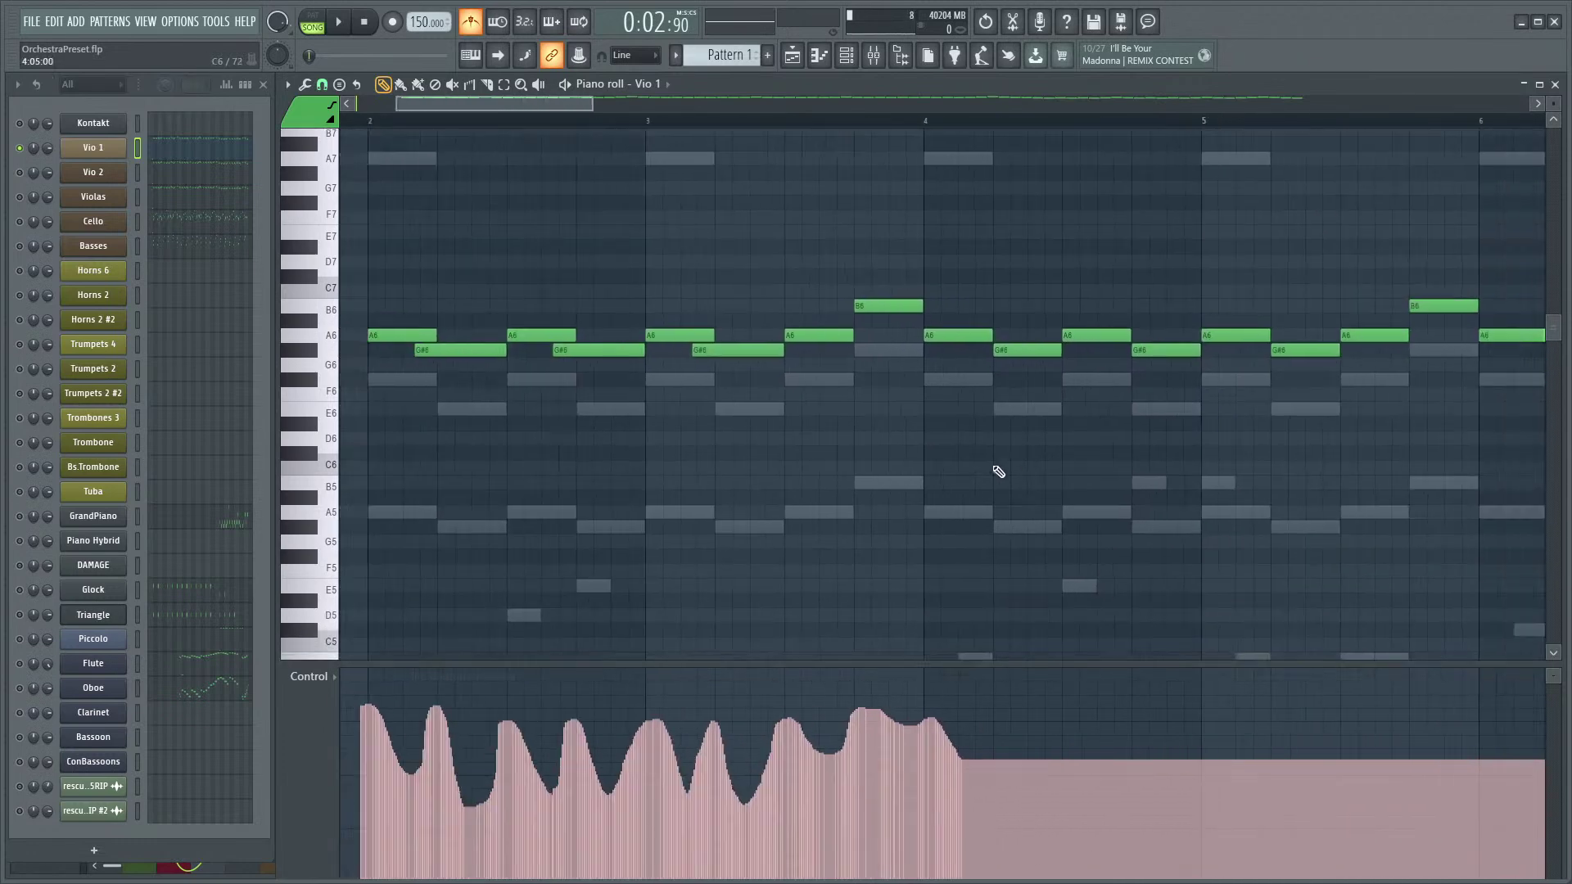
- Replace the Vio 1 A6 and G#6 notes in bars 4 and 5 with a duplicate of those in bars 2 and 3, and play the result
scroll(997, 473, down, 4)
right_click(1029, 381)
right_click(964, 380)
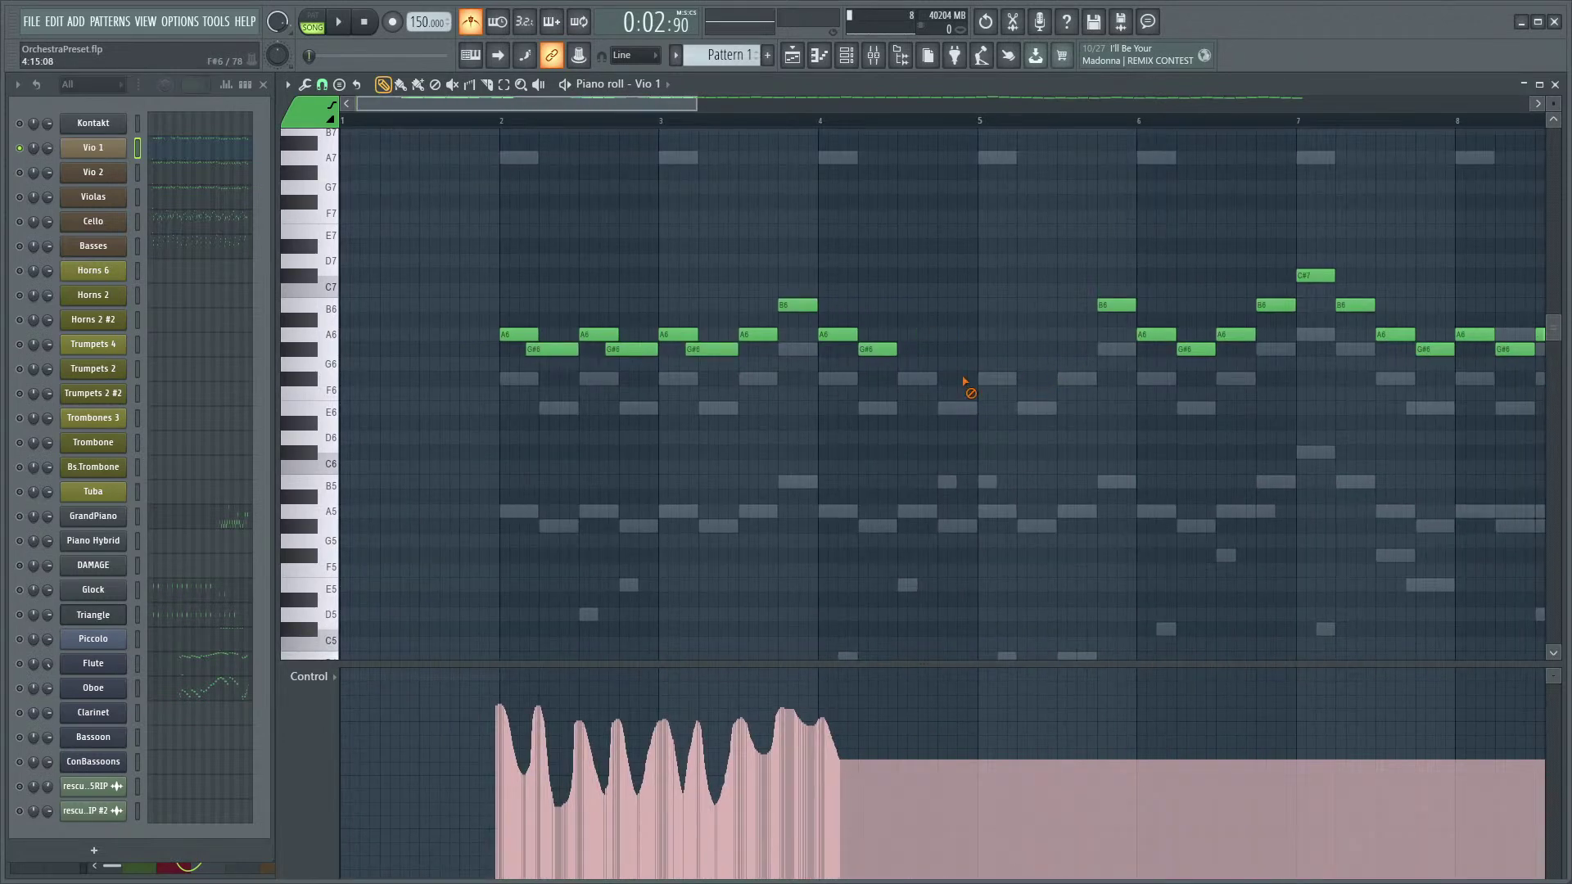
drag(782, 328, 474, 393)
scroll(1007, 386, up, 5)
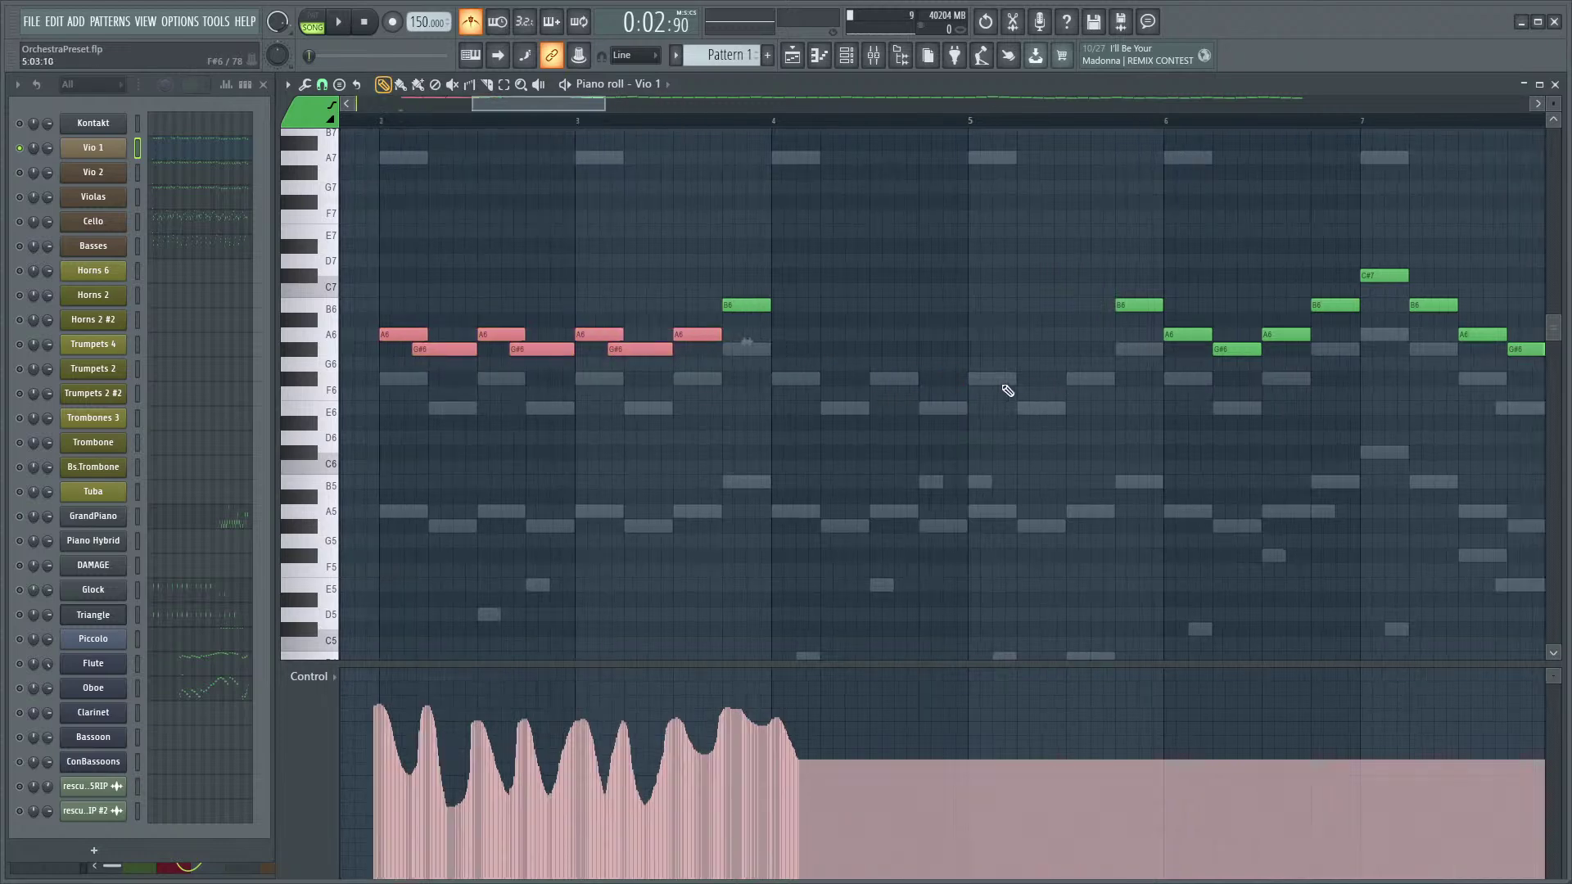
key(ctrl+b)
scroll(861, 475, down, 6)
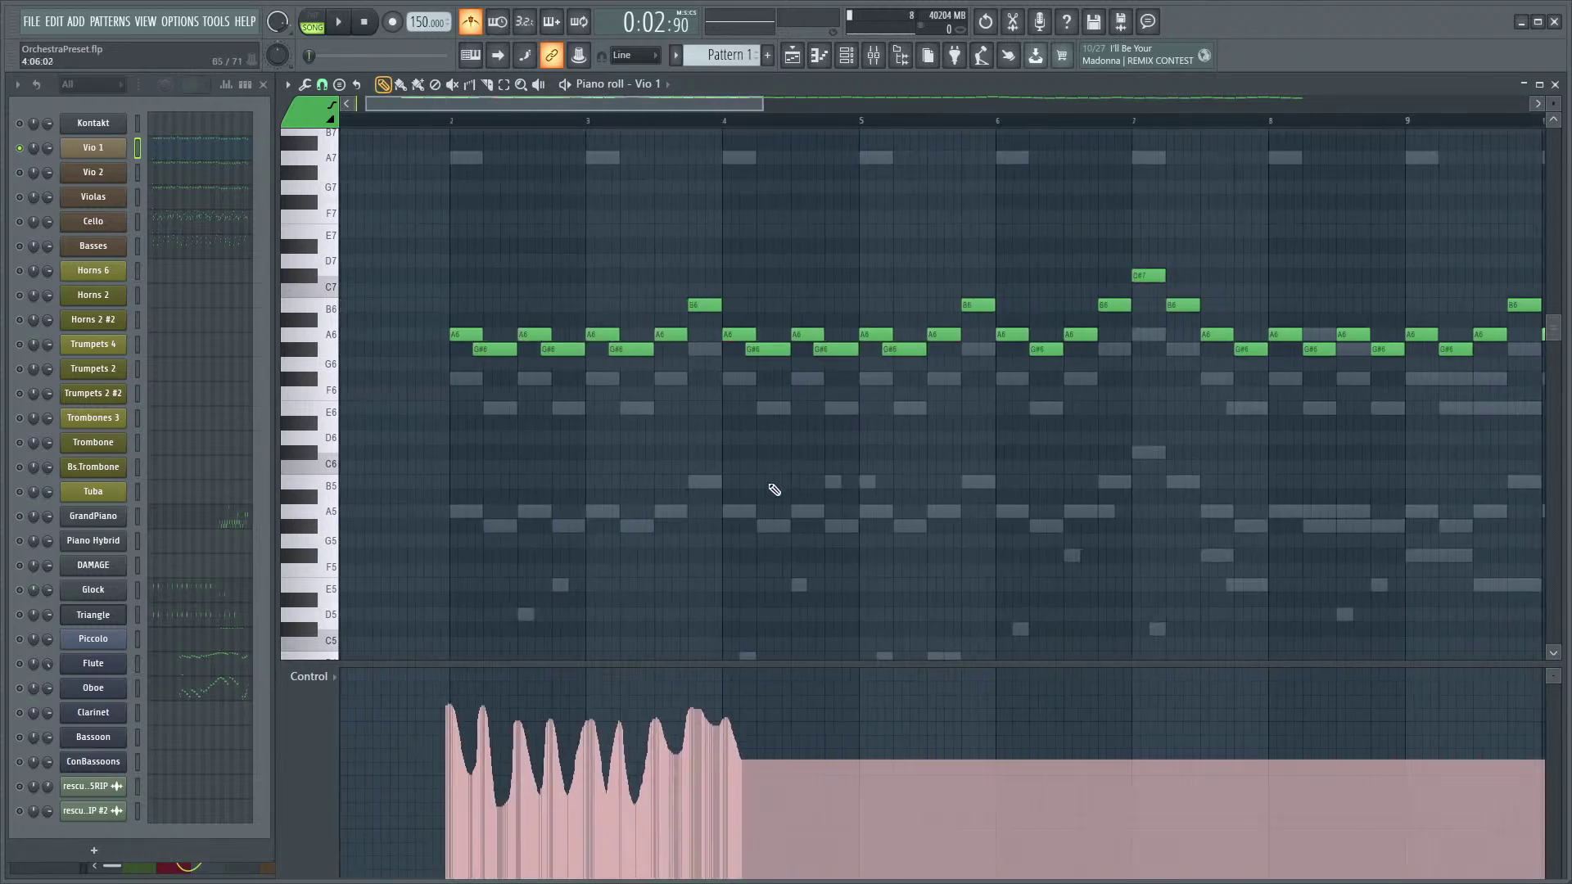
key(space)
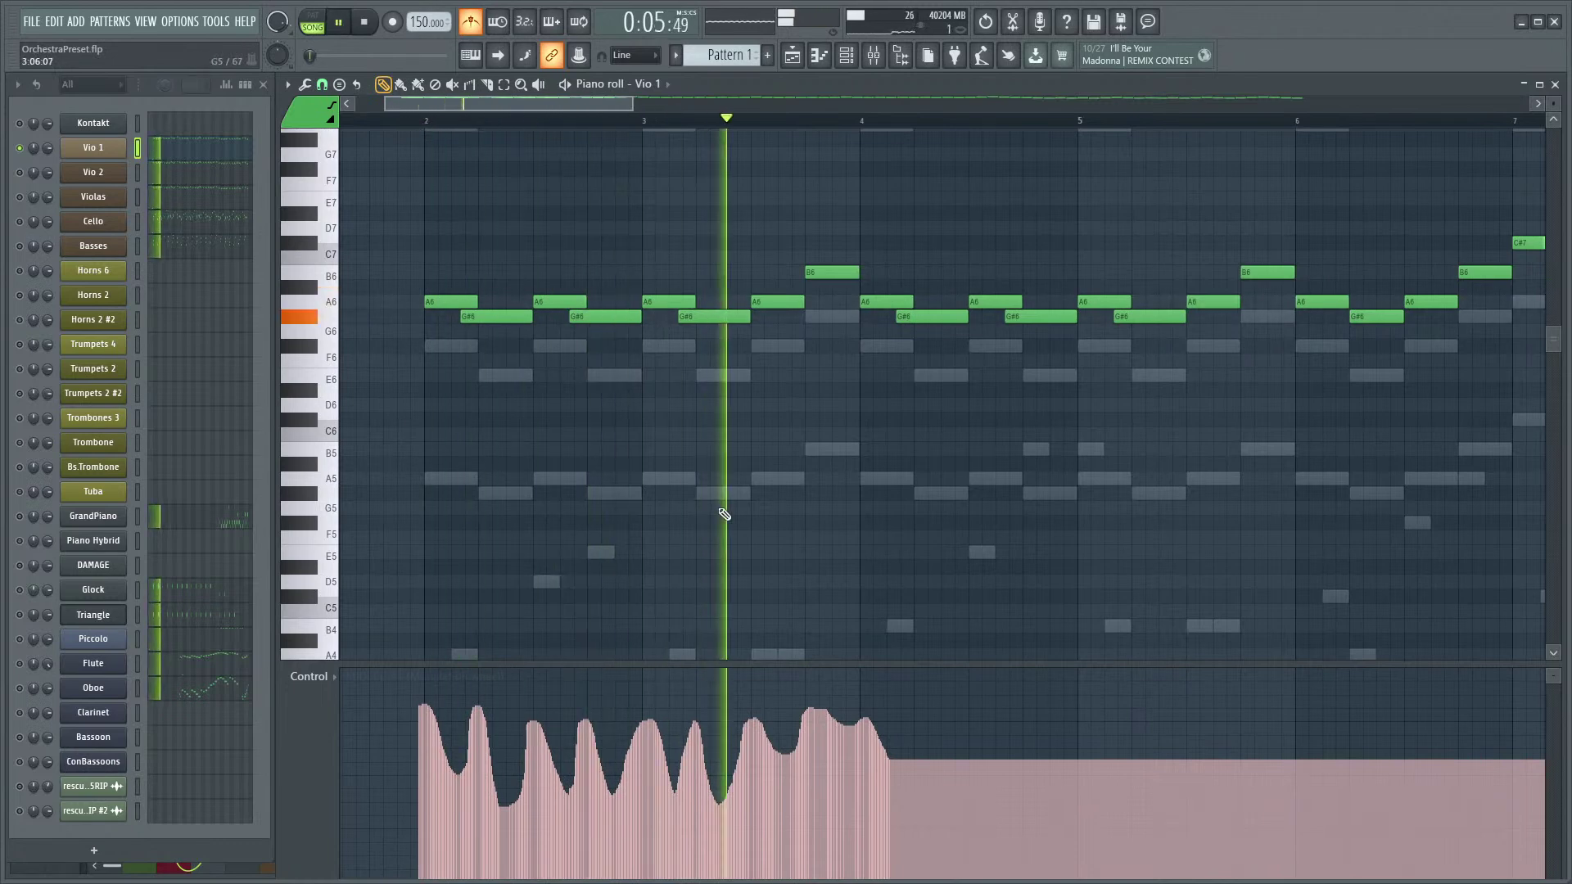
key(space)
- Draw the Vio 1 modulation wheel swells across bar 4, dipping between the A6 and G#6 notes, and play them back
scroll(932, 519, up, 4)
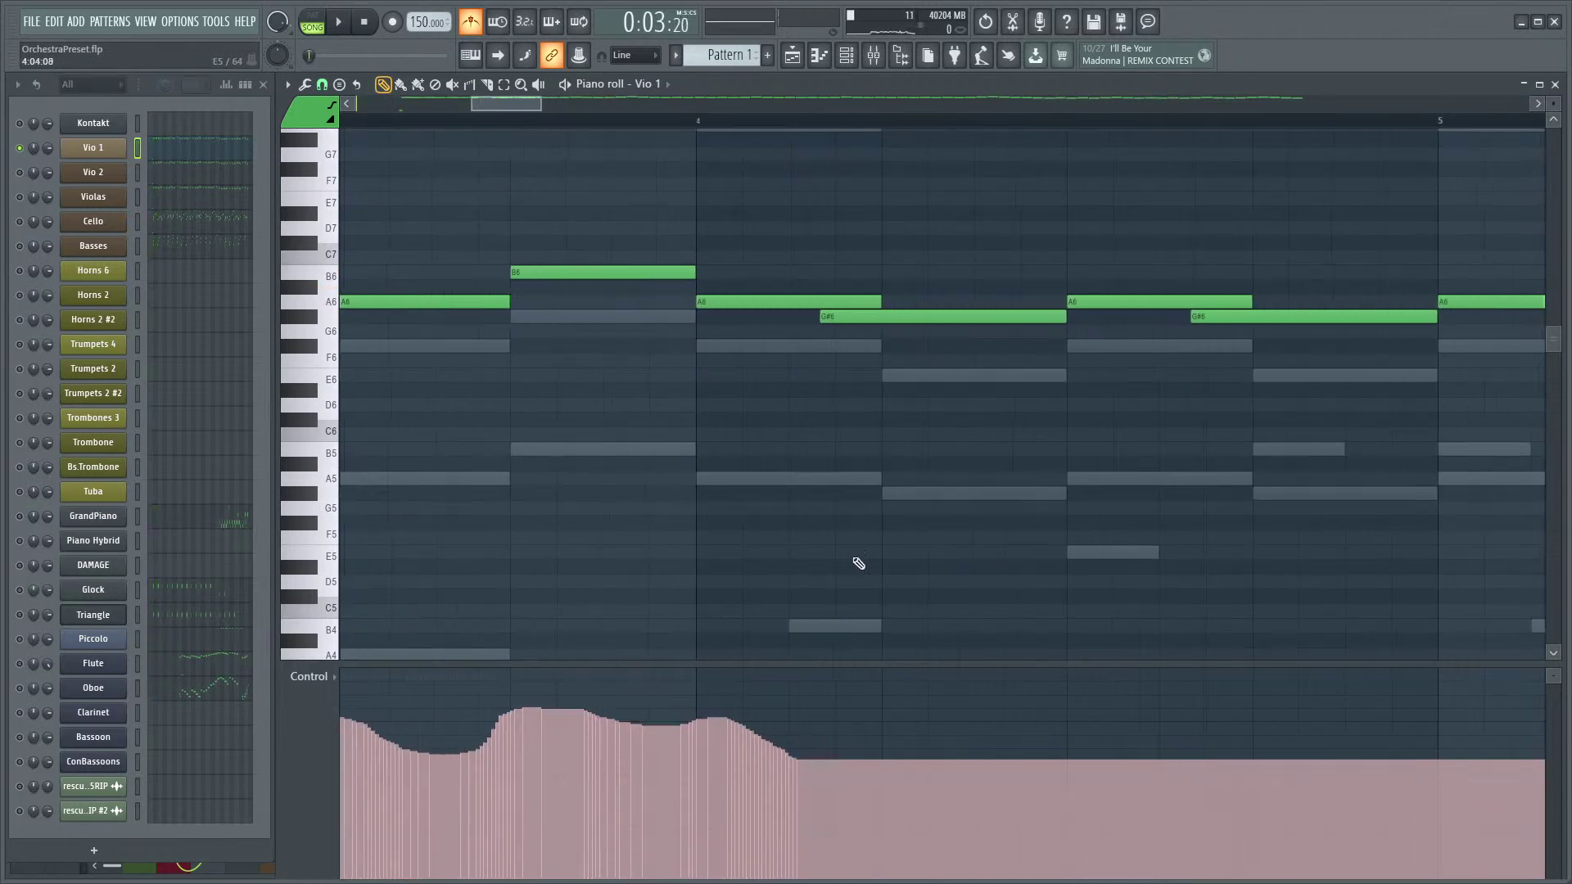
mouse_move(707, 723)
mouse_down()
mouse_move(798, 800)
mouse_move(866, 721)
mouse_move(941, 801)
mouse_move(1030, 770)
mouse_move(1058, 722)
mouse_move(1079, 720)
mouse_move(1194, 804)
mouse_move(1247, 719)
mouse_move(1293, 769)
mouse_move(1363, 792)
mouse_move(1440, 736)
mouse_move(1514, 727)
mouse_up()
key(space)
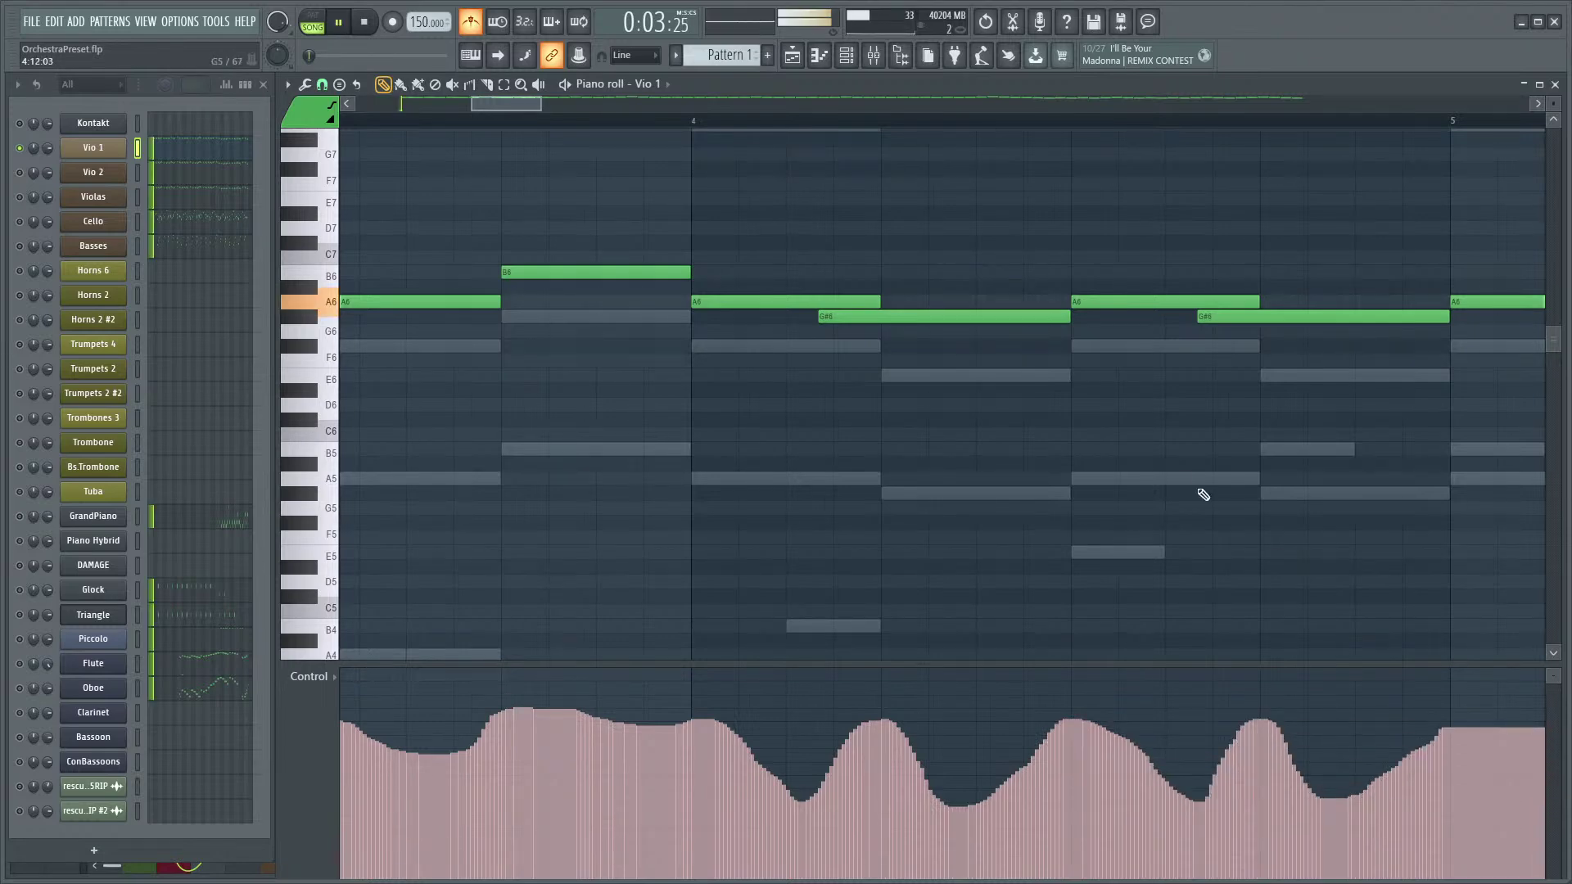
scroll(842, 578, down, 4)
scroll(1062, 537, up, 4)
click(785, 123)
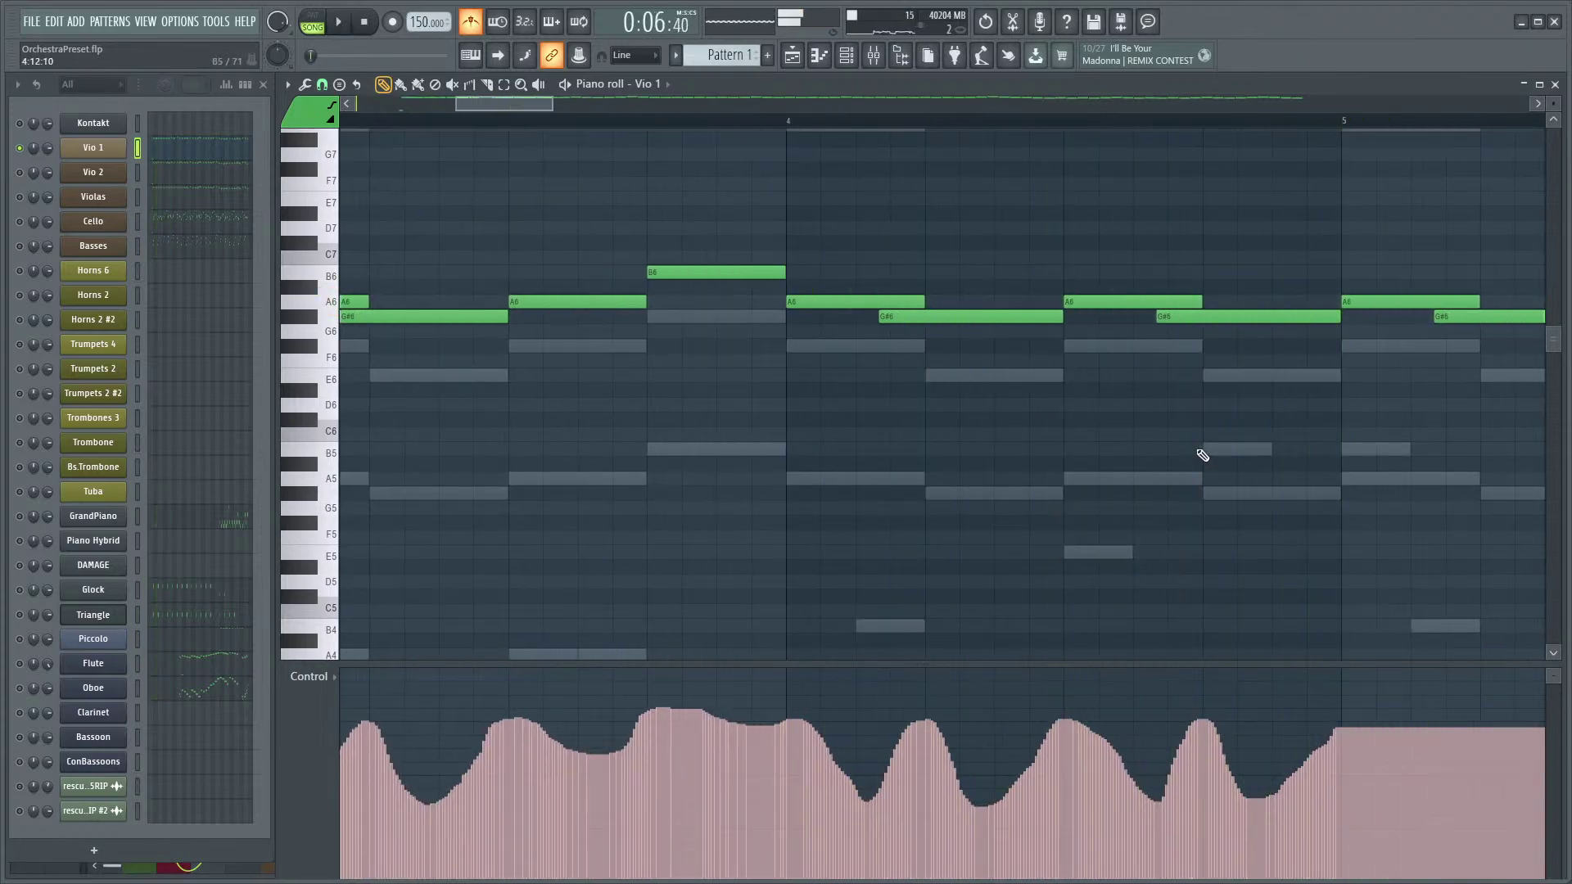
- Play Vio 1 from bar 2 and again around bar 4 to check the new modulation swells
scroll(1064, 438, down, 3)
scroll(913, 460, left, 4)
click(579, 123)
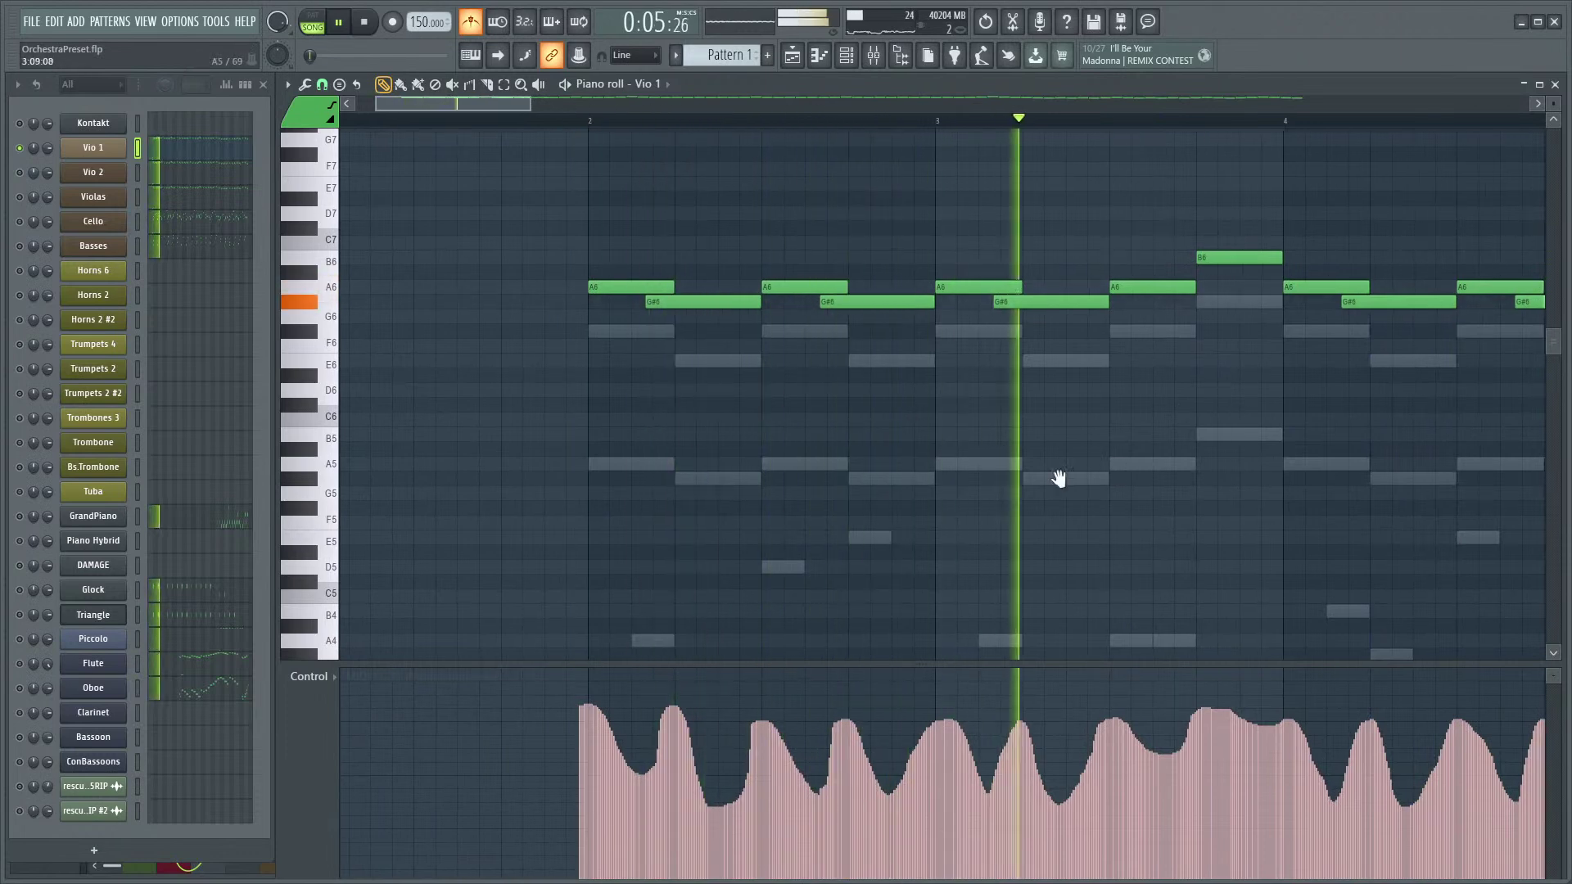
scroll(1064, 463, right, 4)
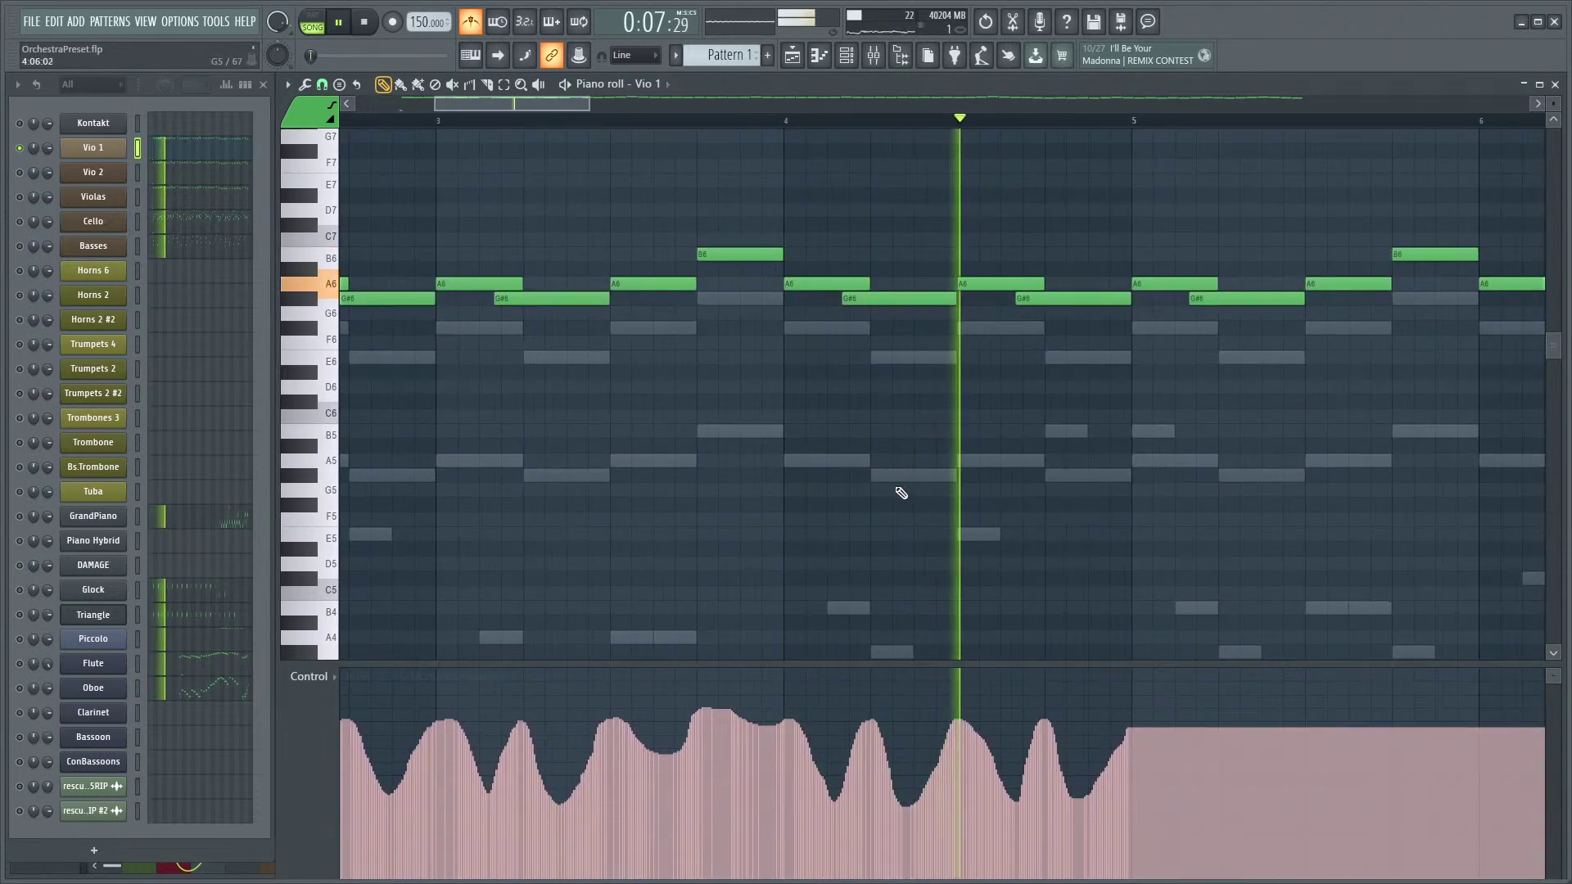
key(space)
scroll(939, 490, up, 3)
key(space)
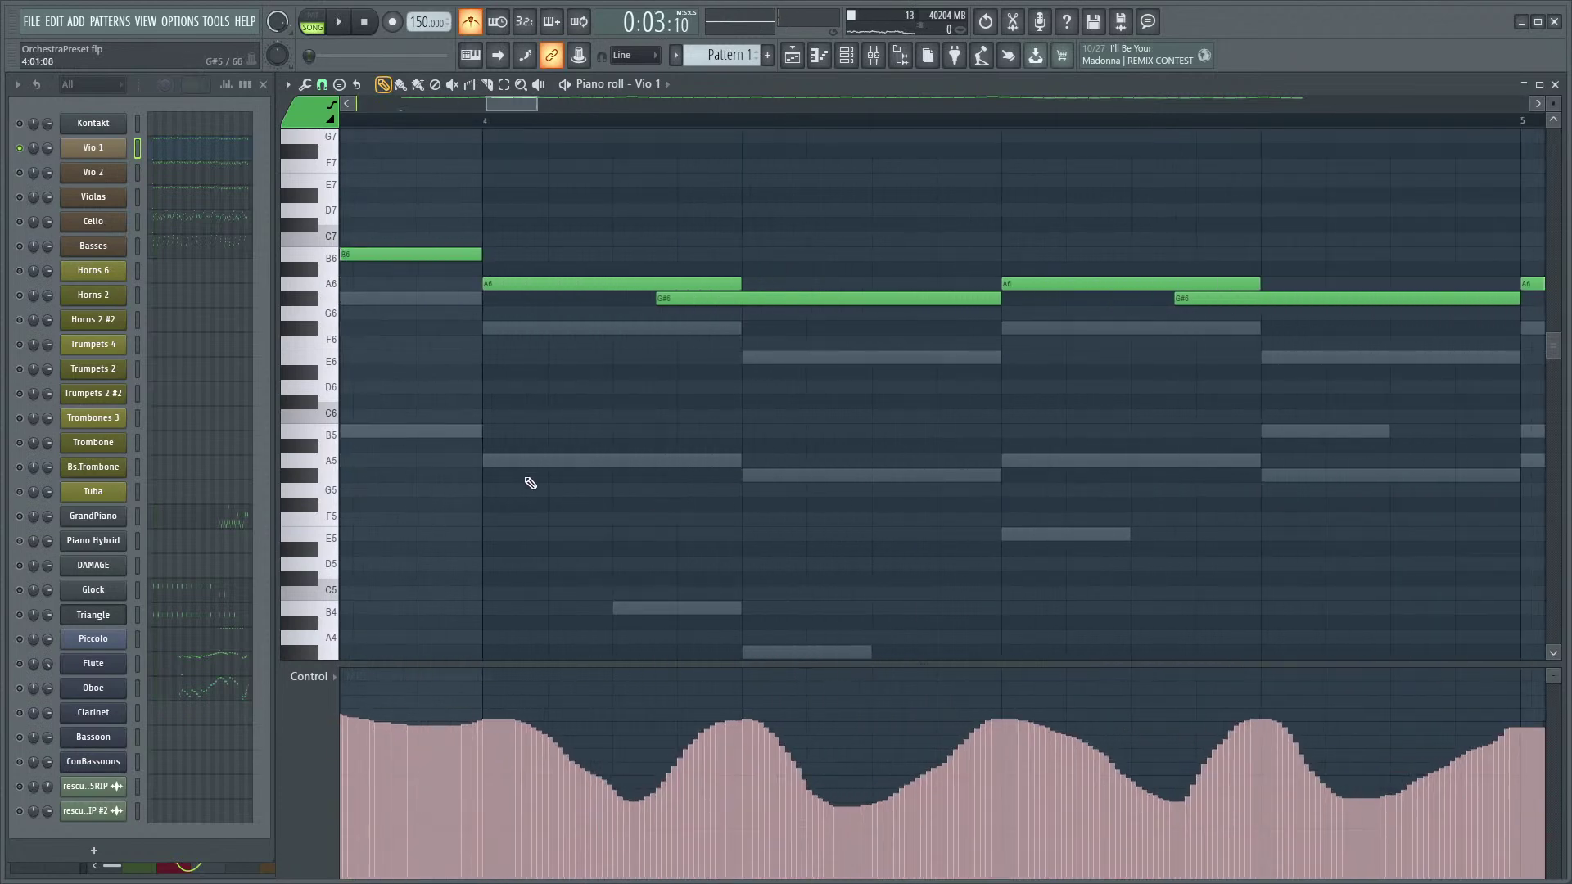
key(space)
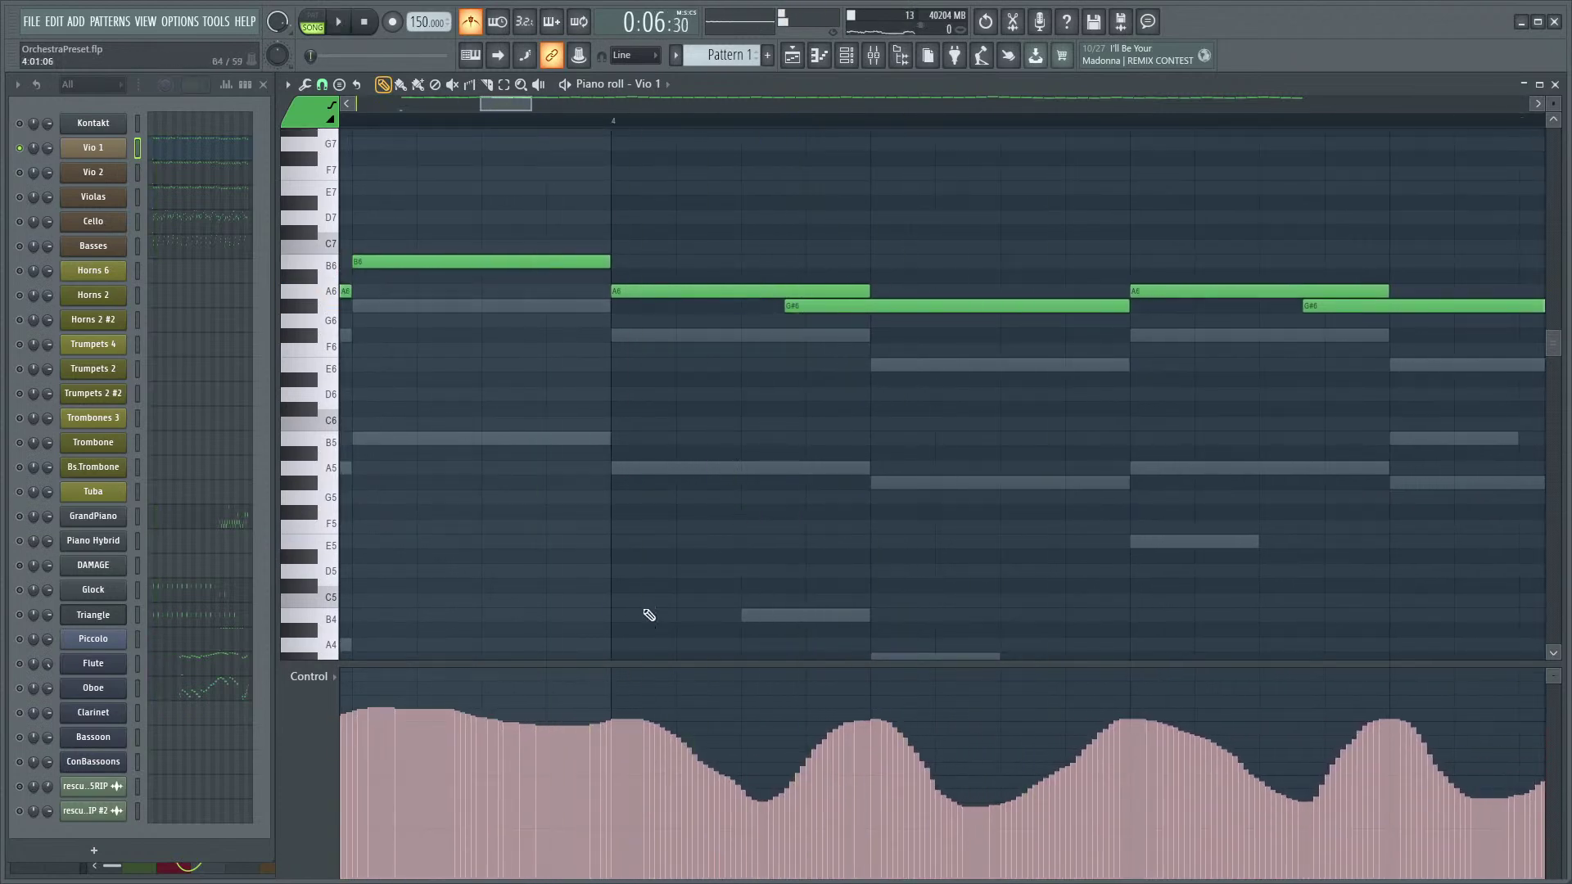
- Reshape the modulation wheel swells in the first half of bar 4, raising the first dip to about 53% and the second to about 42%
scroll(589, 528, down, 3)
drag(495, 498, 785, 540)
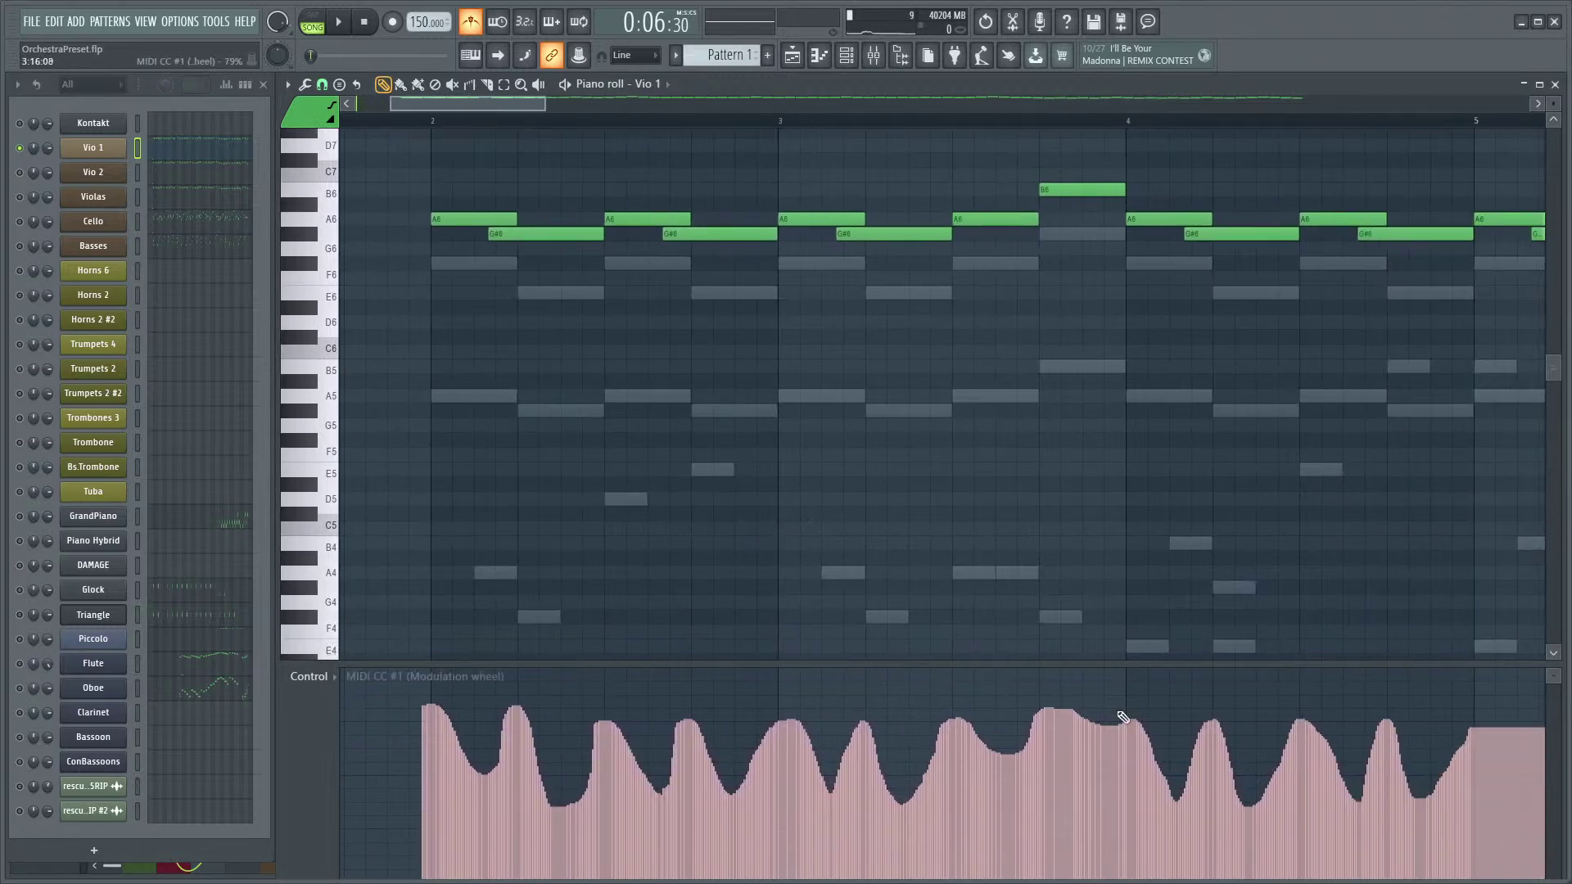
scroll(894, 509, up, 4)
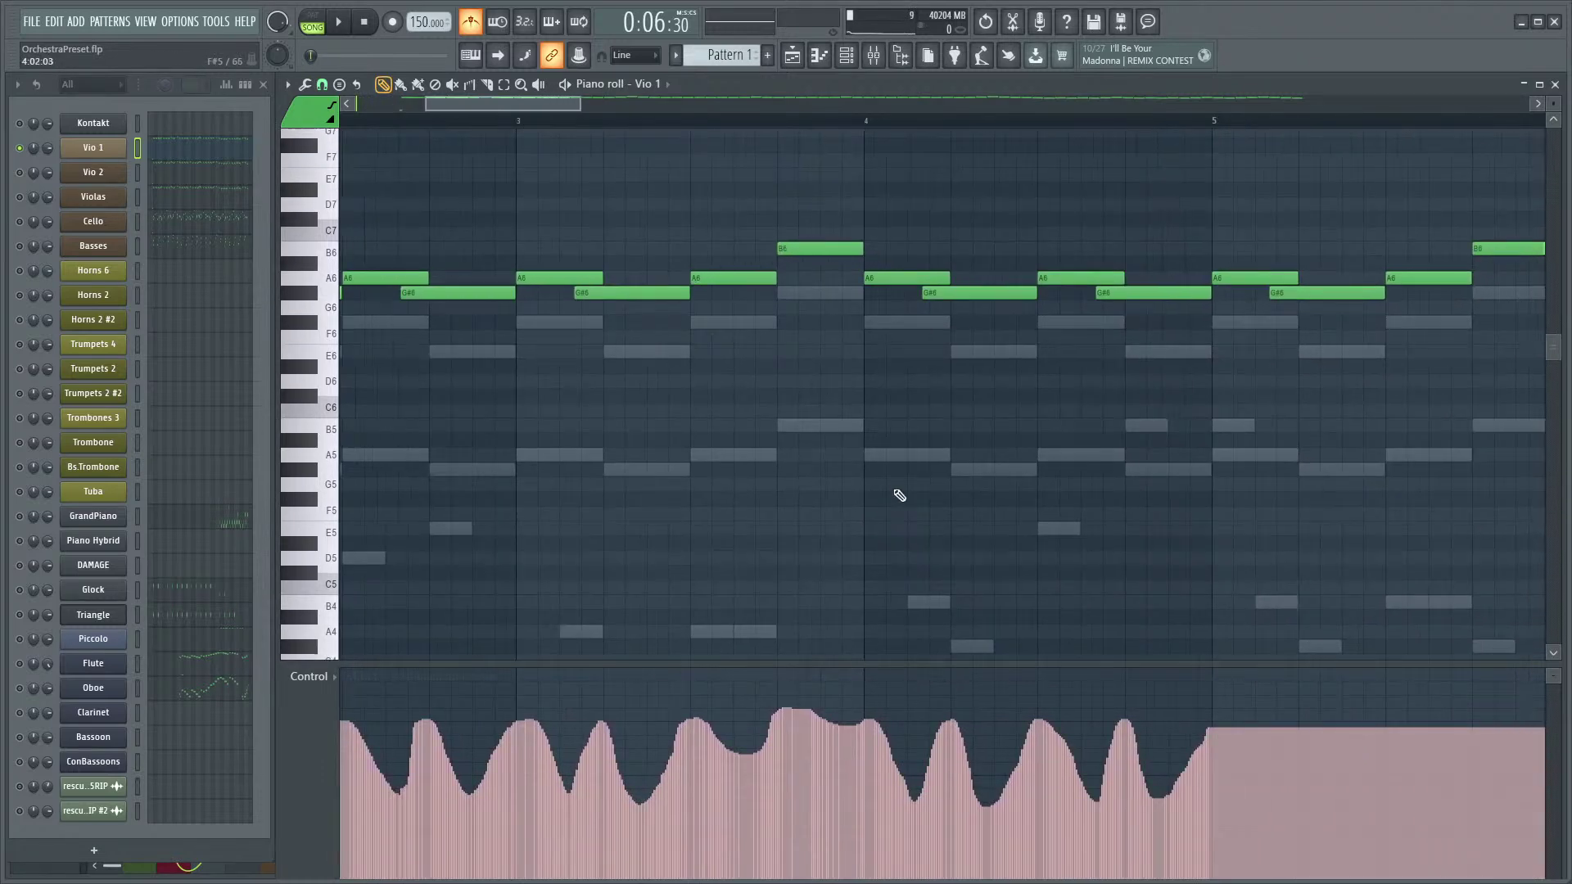
drag(806, 727, 849, 727)
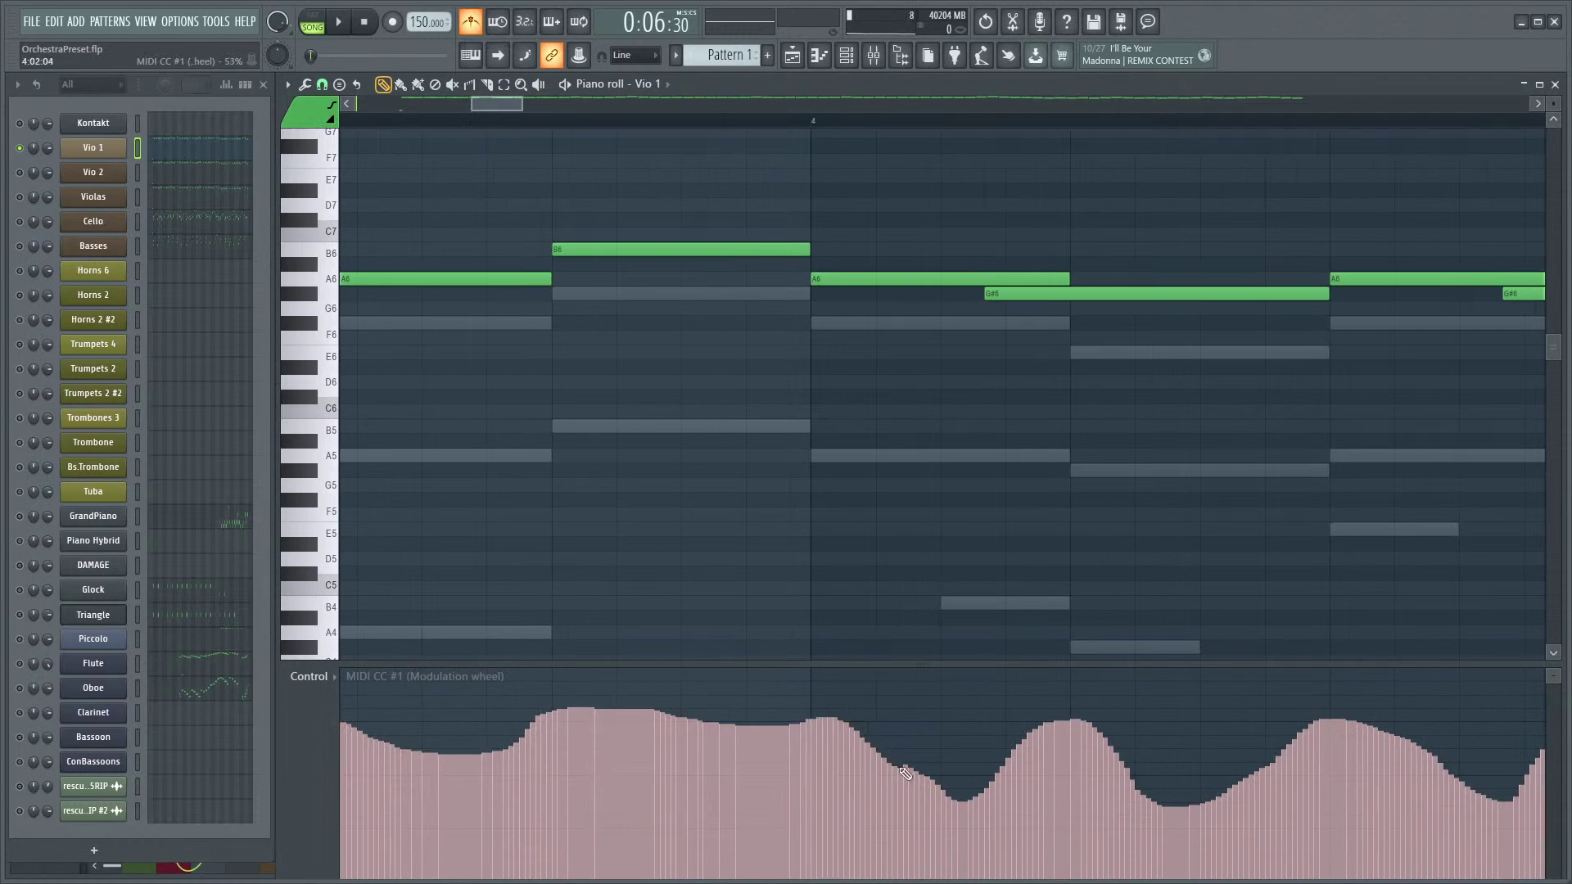
drag(903, 774, 988, 776)
drag(1041, 727, 1100, 730)
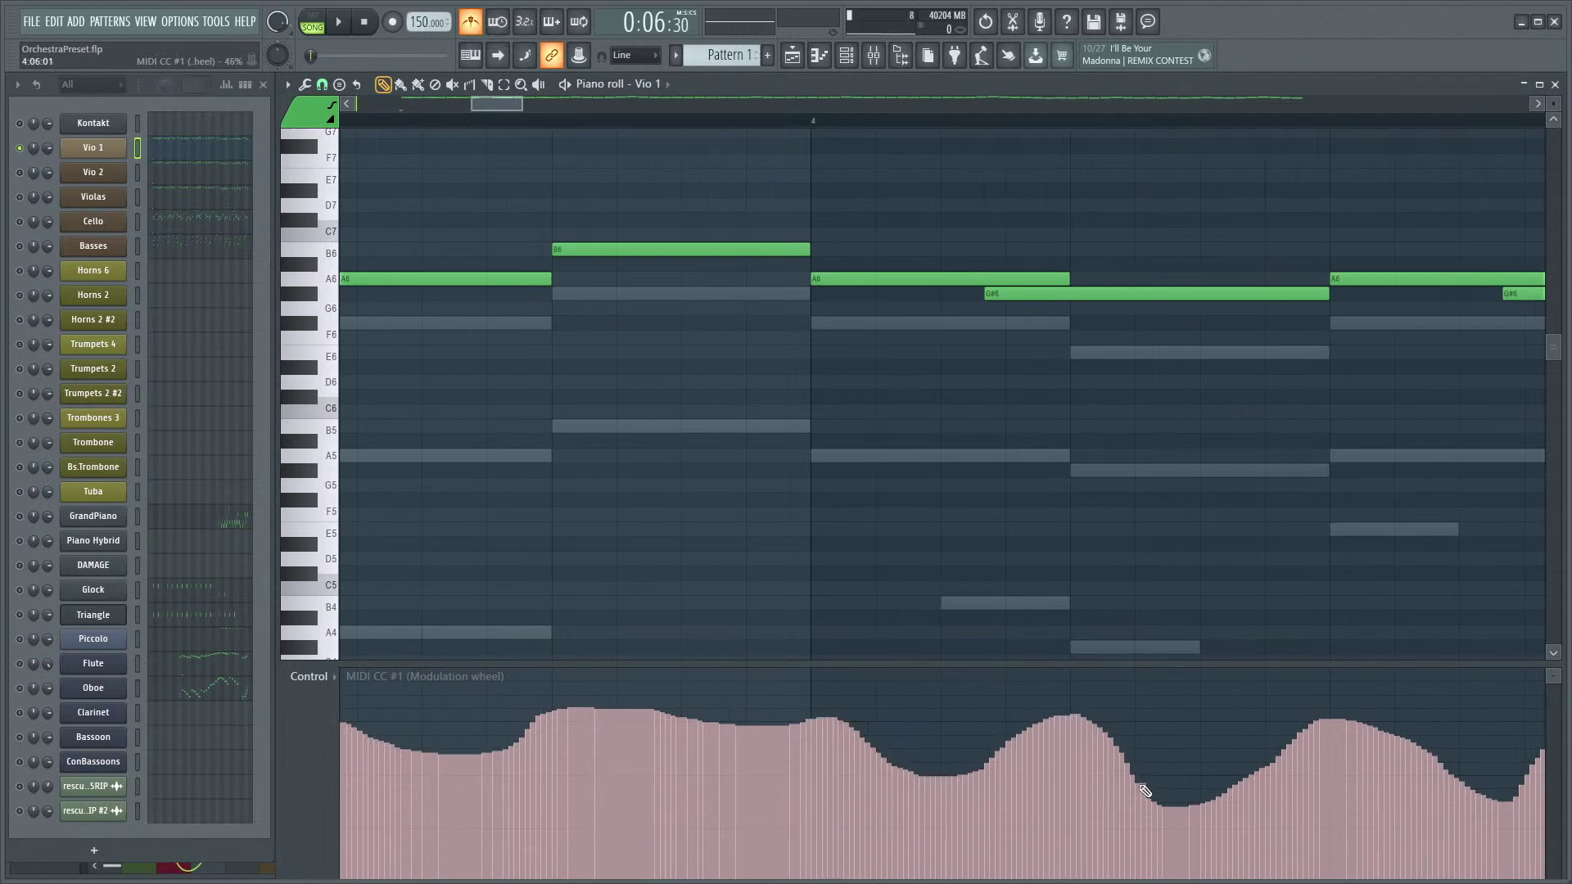
mouse_move(1164, 808)
mouse_down()
mouse_move(1144, 759)
mouse_move(1226, 796)
mouse_up()
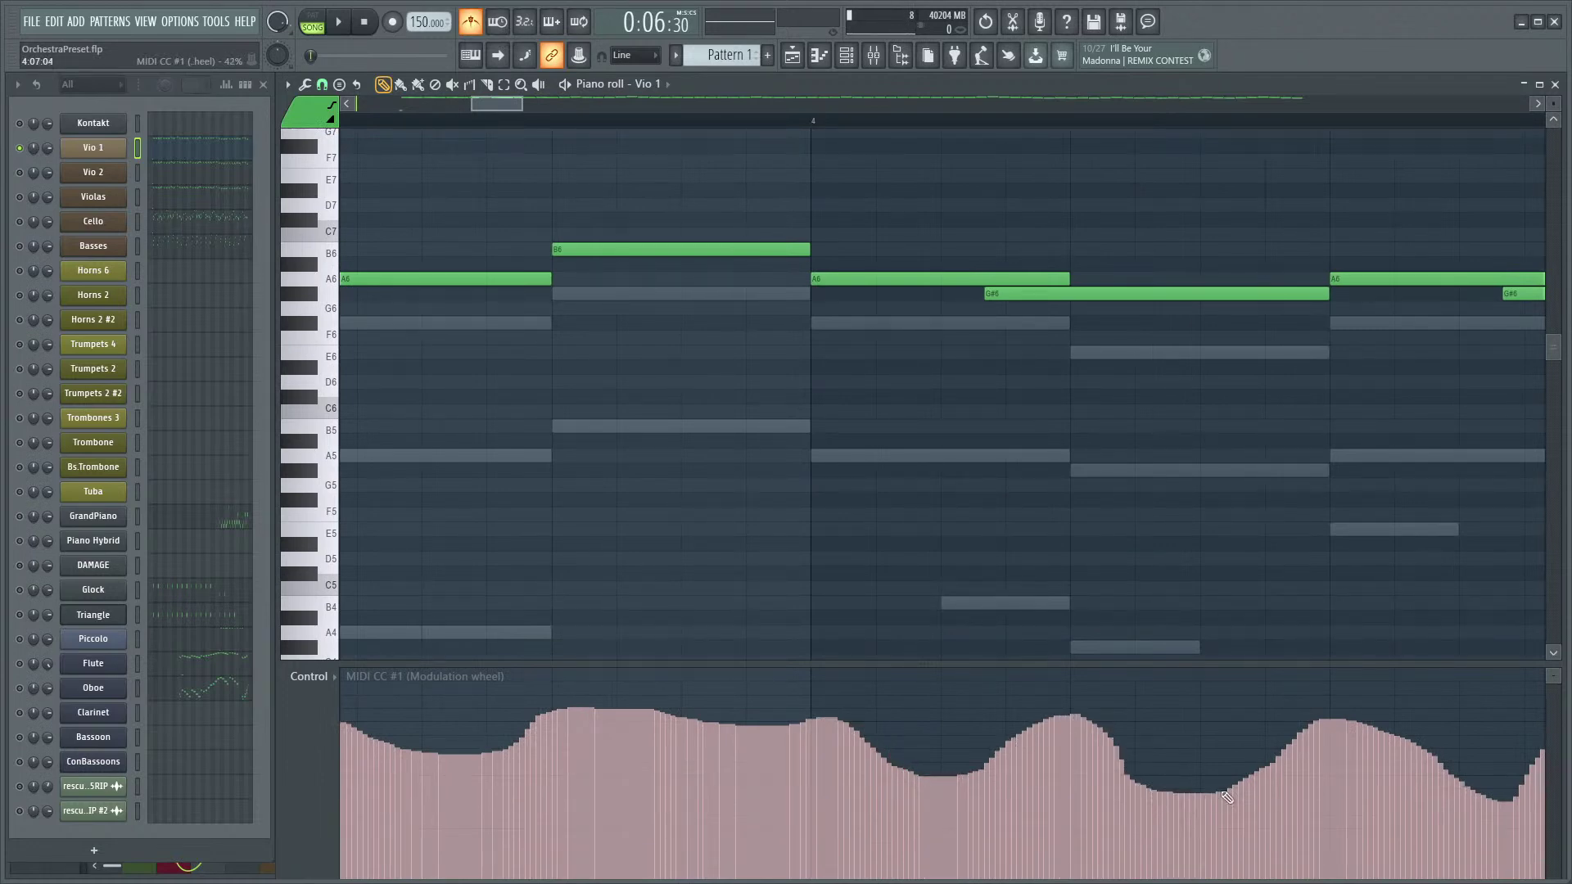
drag(1319, 720, 1400, 730)
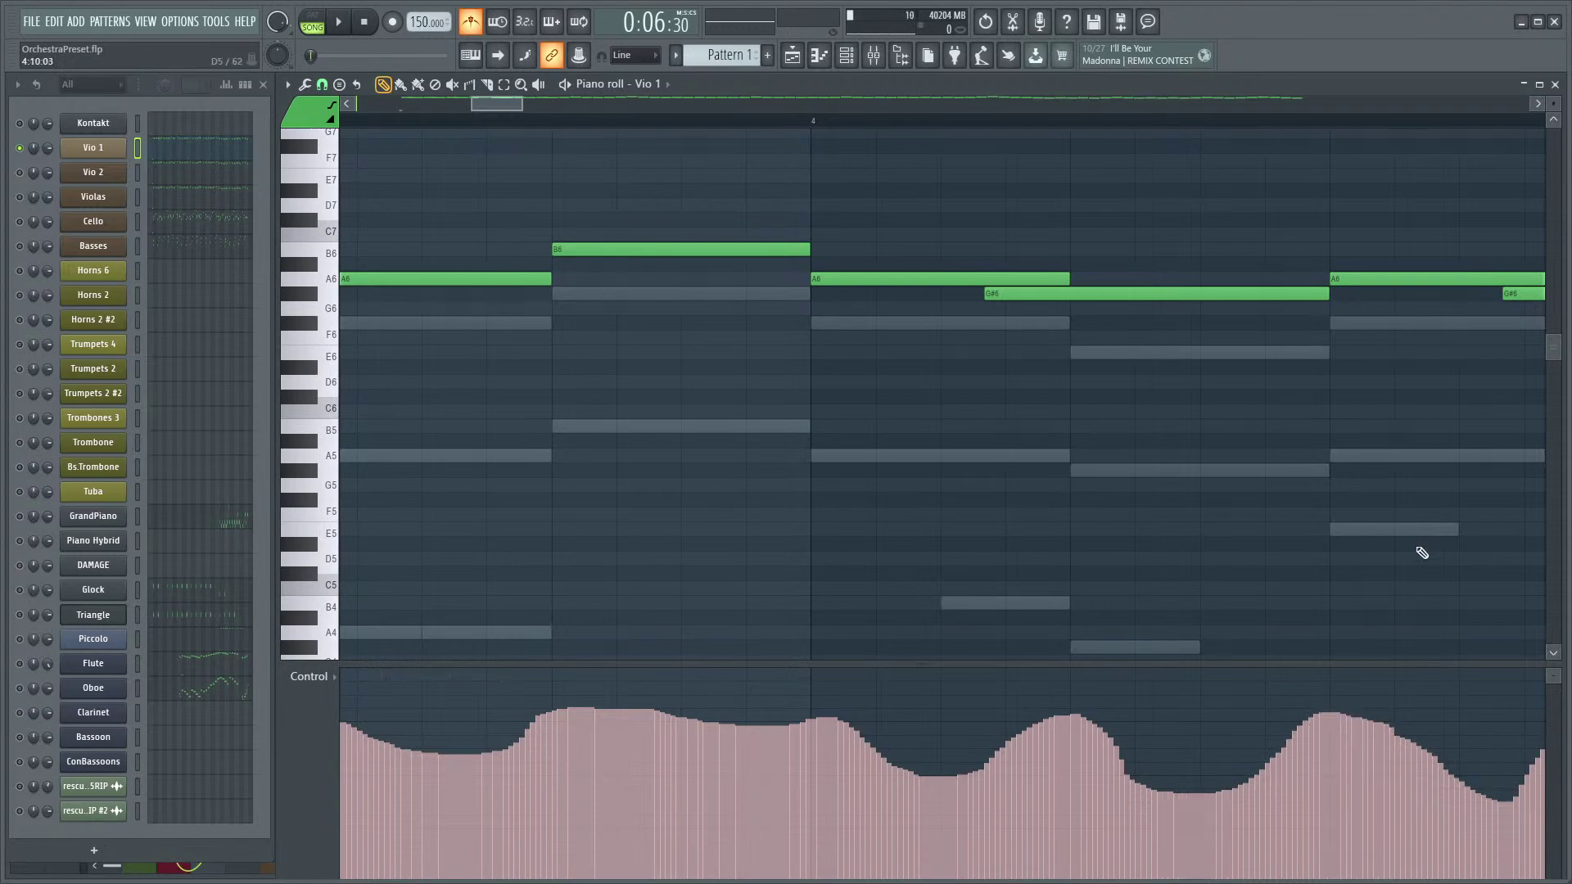
- Raise the last two modulation wheel dips in bar 4 and ease the curve up to about 82% at bar 5
scroll(1421, 544, right, 4)
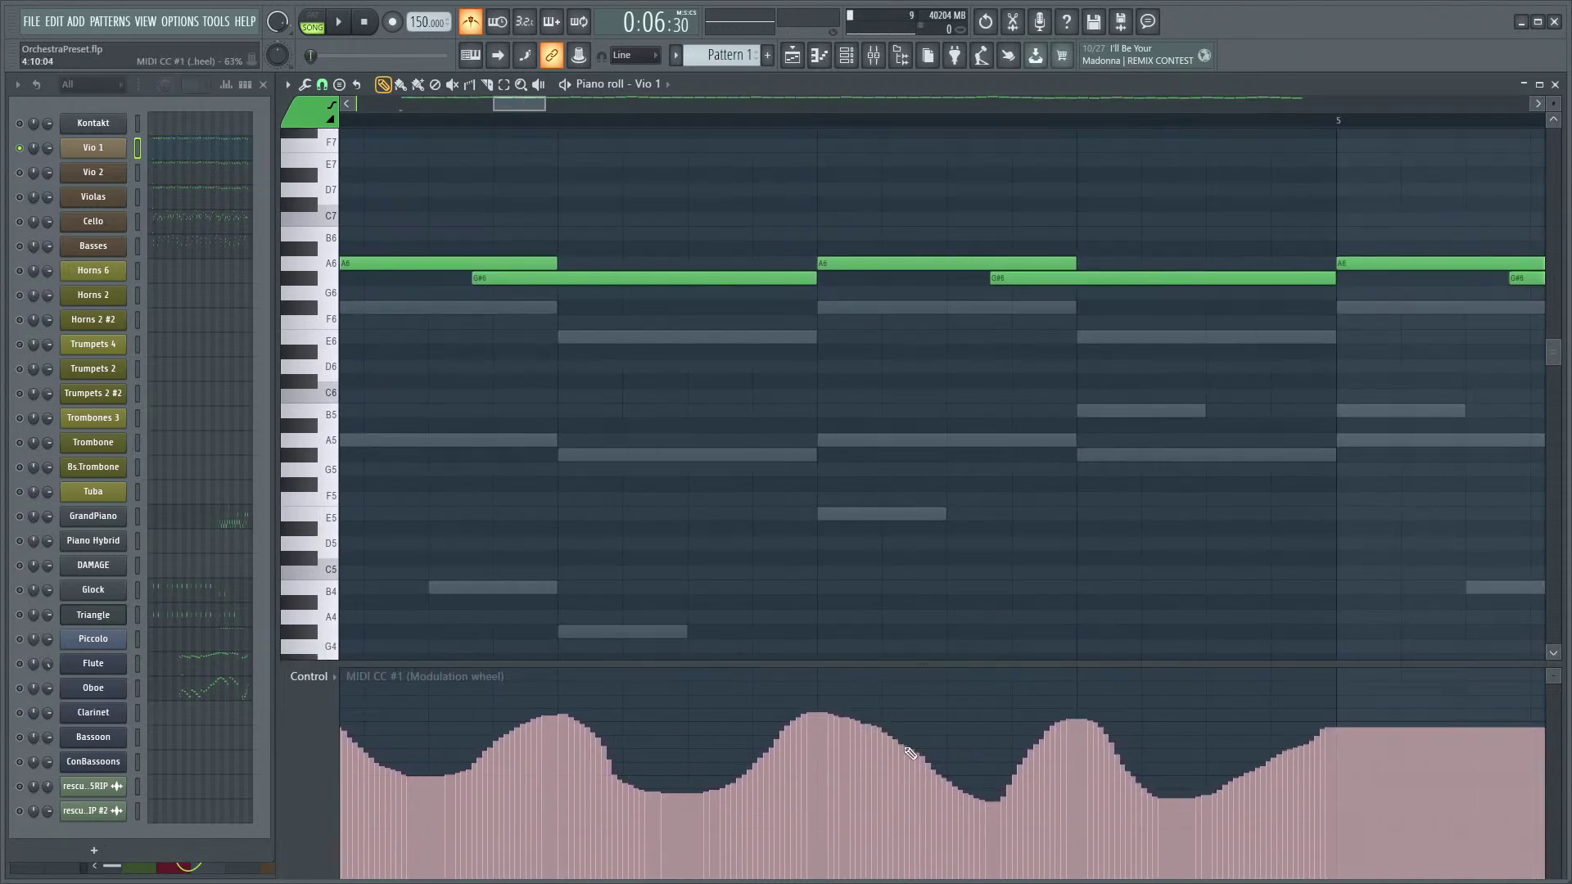
drag(965, 779, 1000, 749)
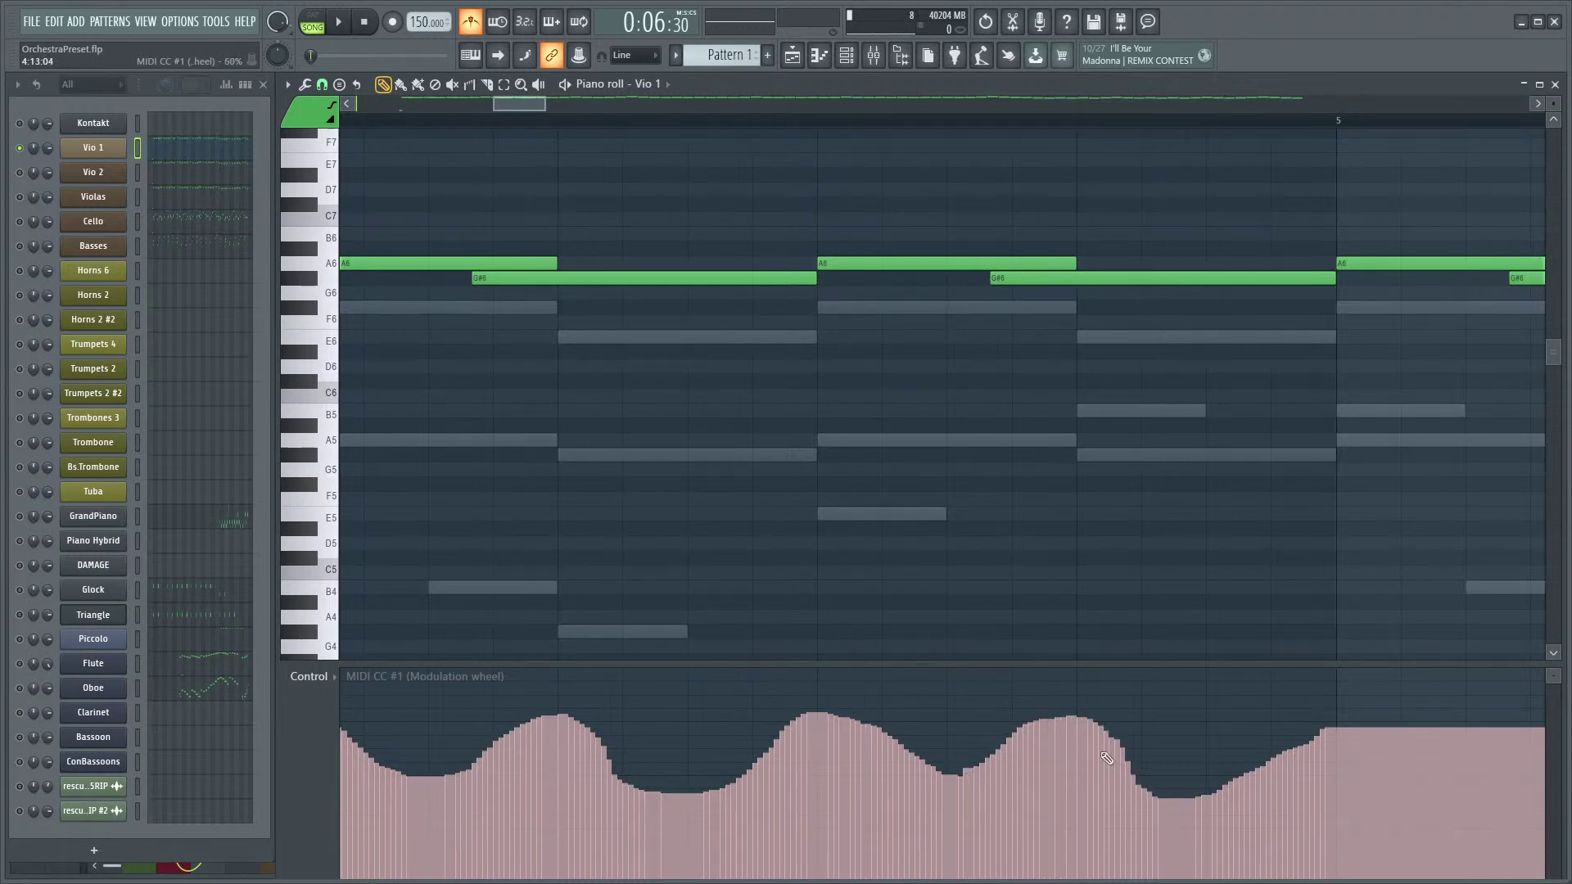
drag(1154, 787, 1241, 780)
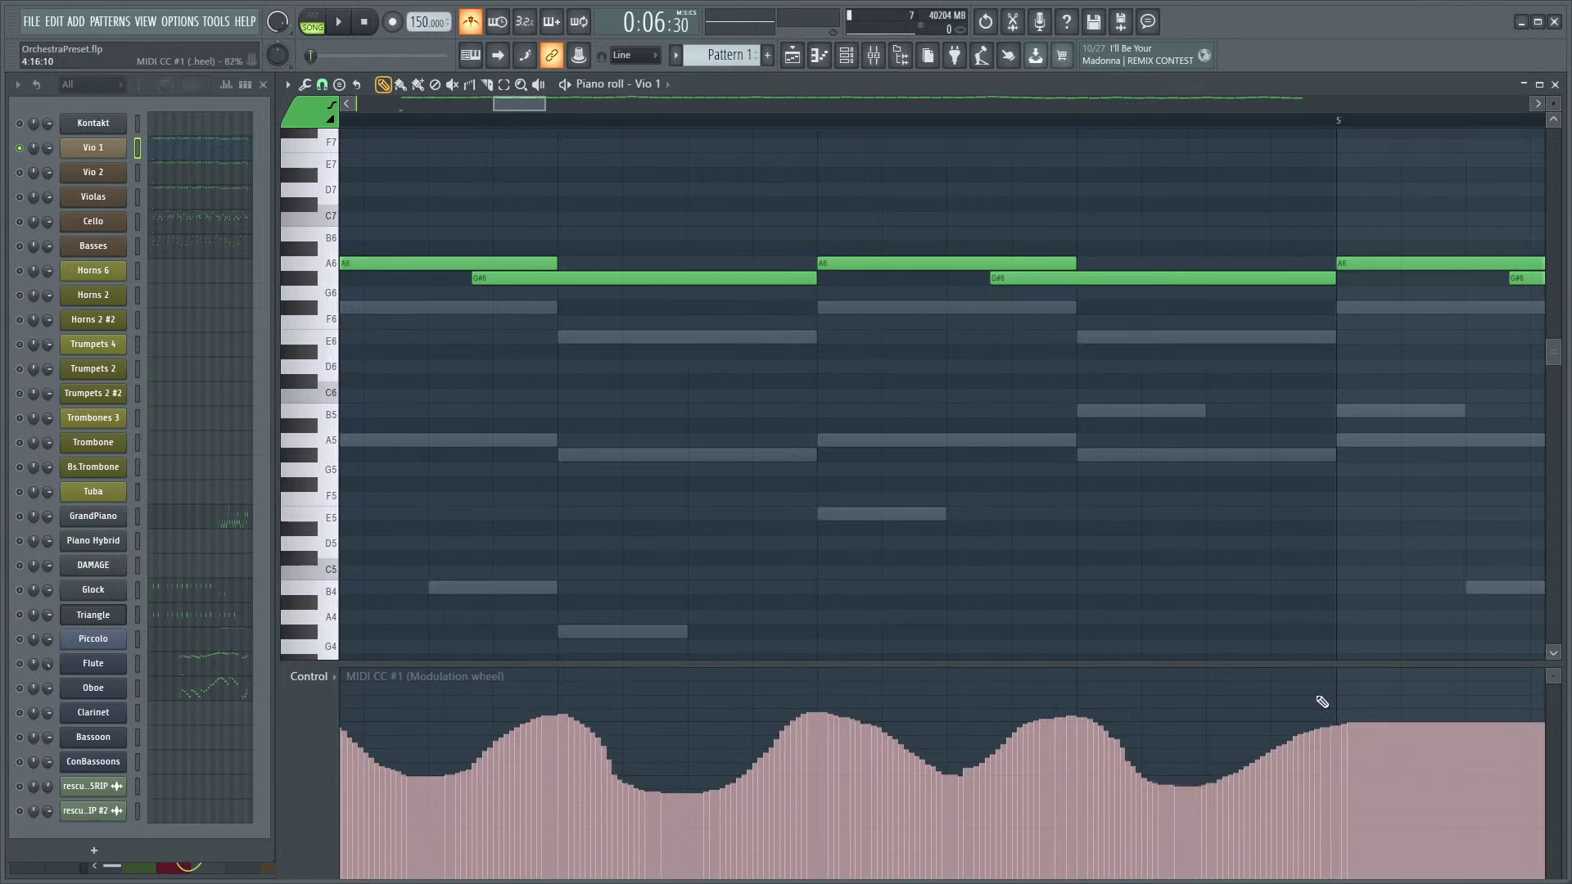
- Play Vio 1 from bar 2 to check the modulation swells drawn up to bar 5
scroll(896, 397, down, 5)
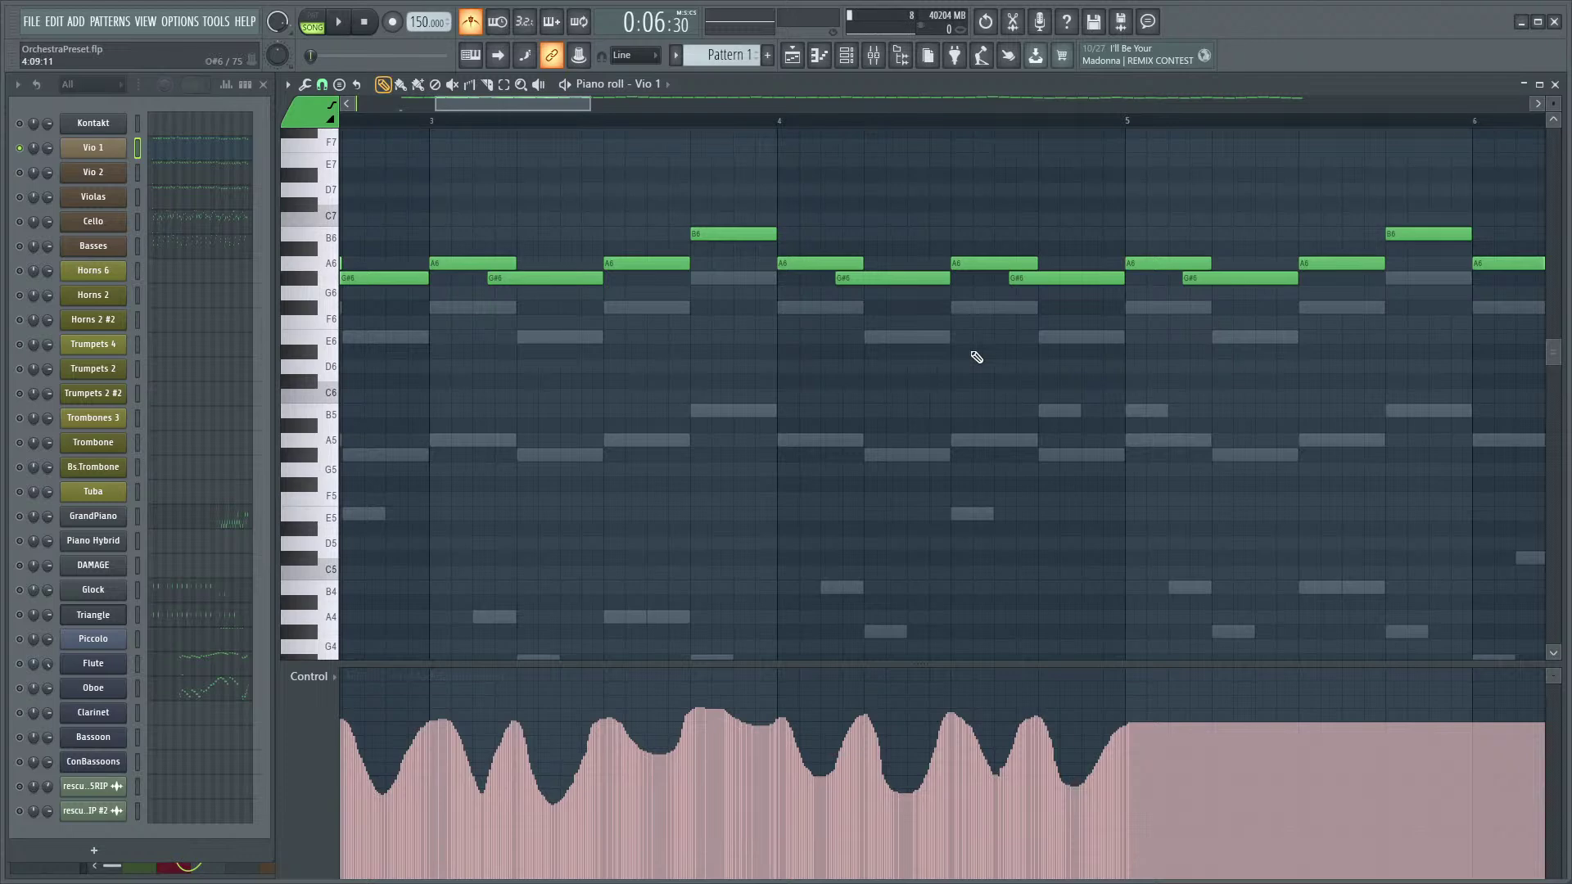
scroll(843, 409, down, 3)
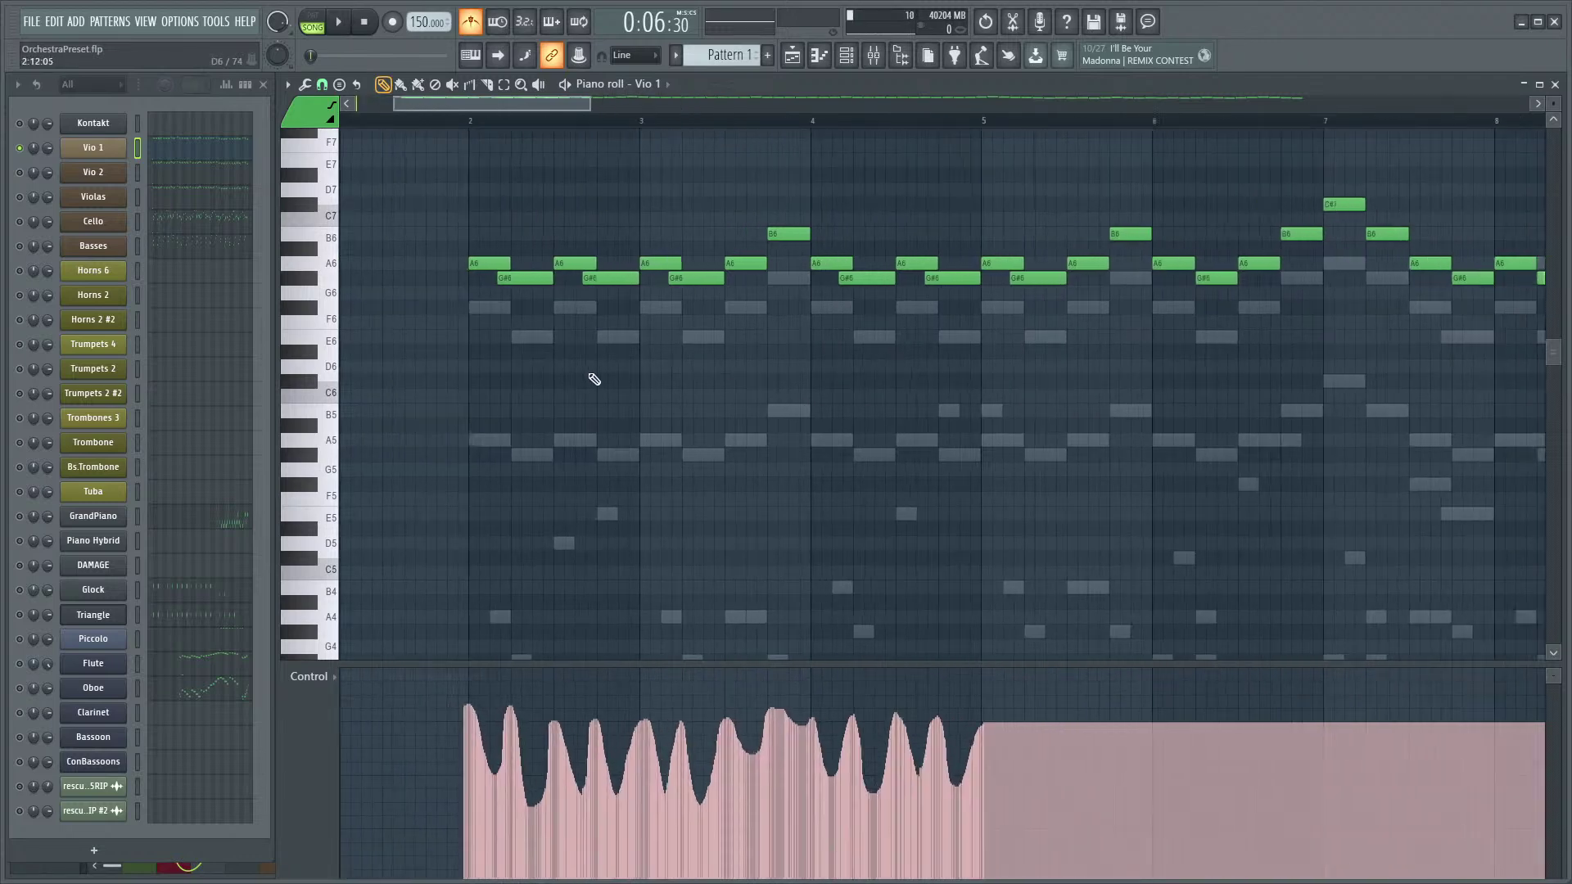
scroll(540, 434, up, 3)
drag(530, 450, 568, 480)
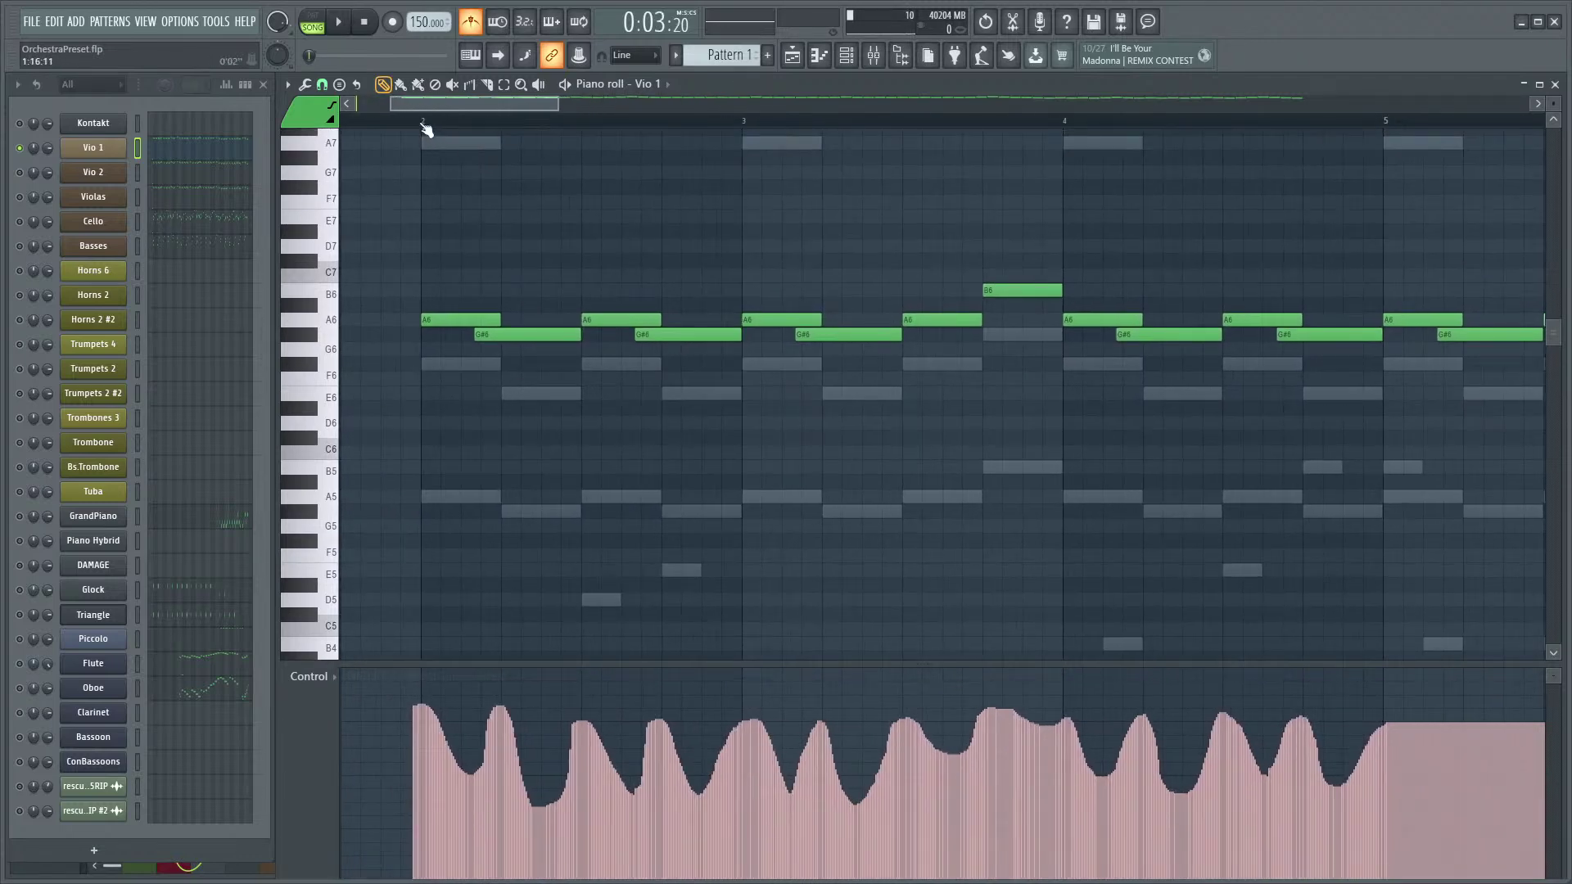
key(space)
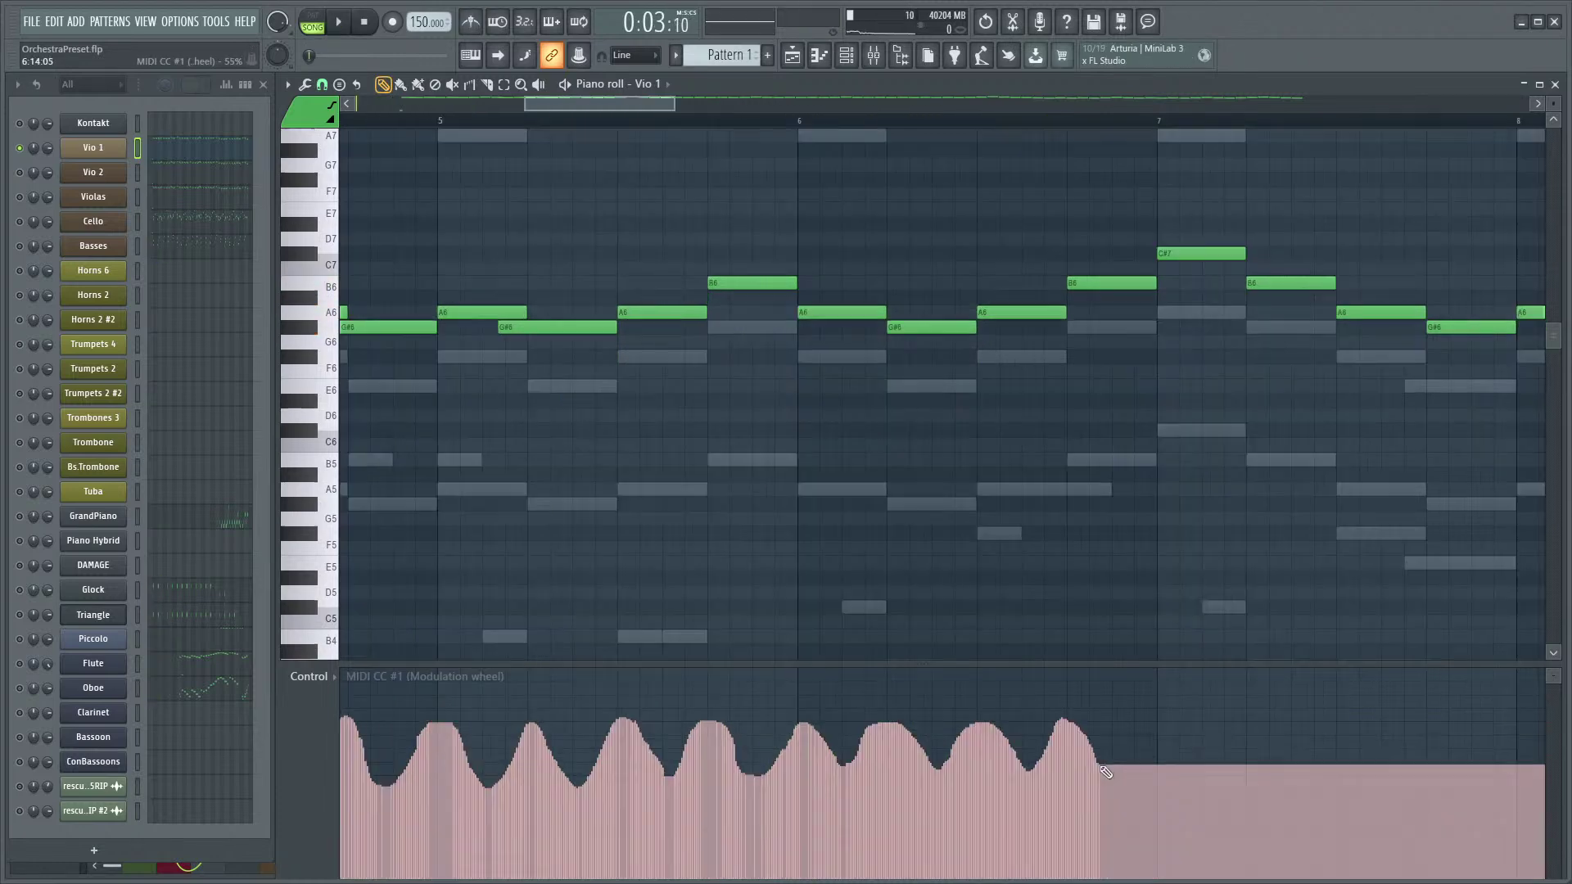
- Draw Vio 1 modulation wheel swells through bars 5 and 6, building to the C#7 note at bar 7, and play them from bar 6
drag(1128, 749, 1158, 723)
drag(1009, 538, 772, 564)
drag(727, 747, 839, 713)
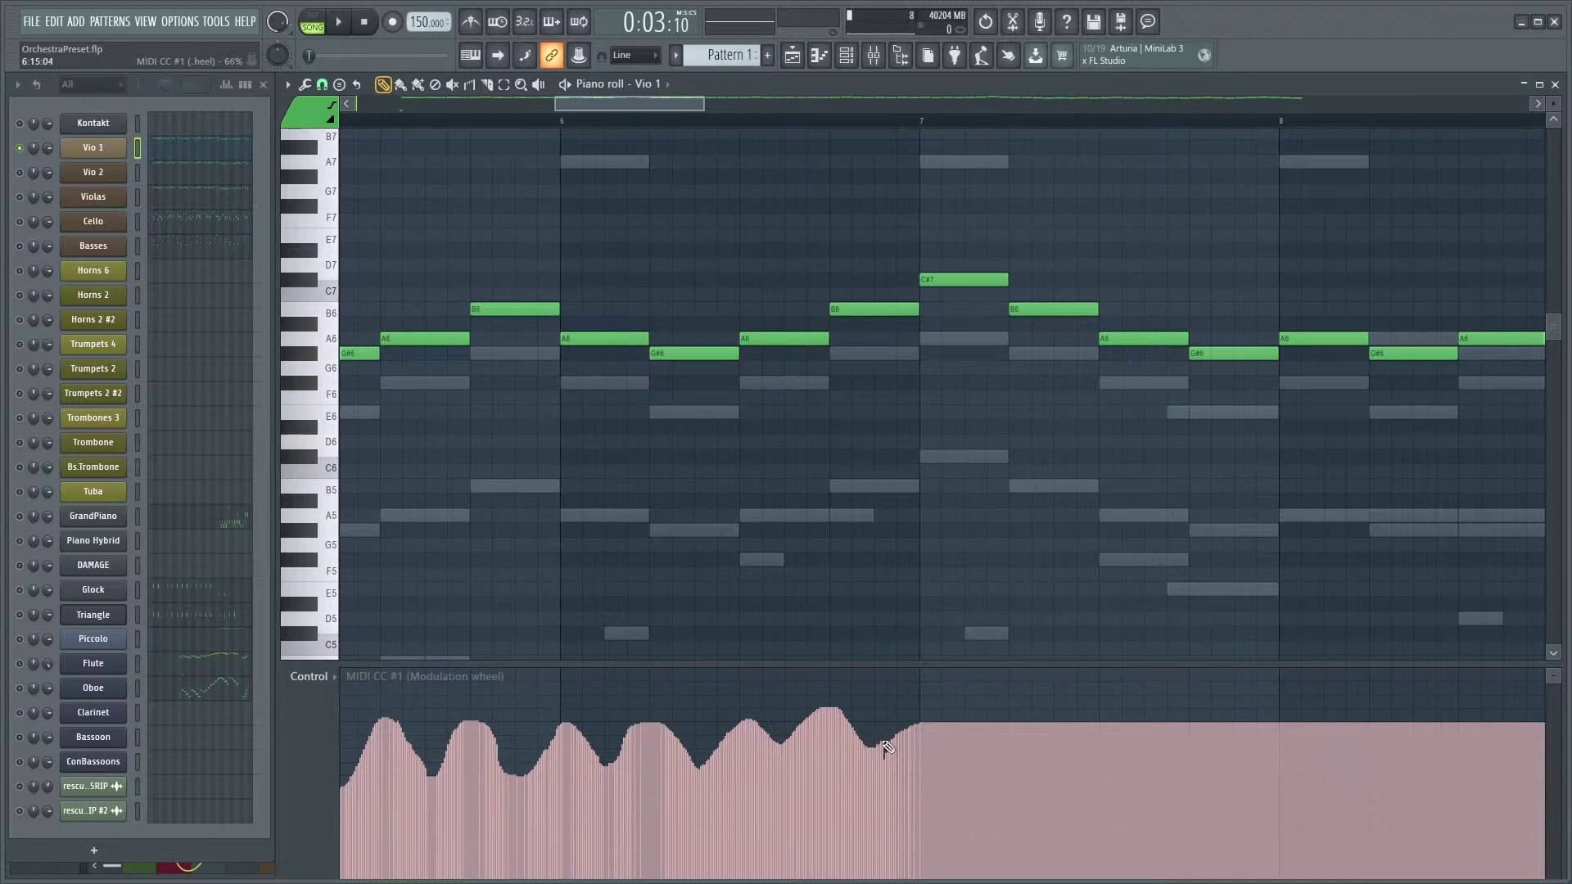
mouse_move(911, 701)
mouse_down()
mouse_move(949, 696)
mouse_move(988, 722)
mouse_up()
click(555, 121)
key(space)
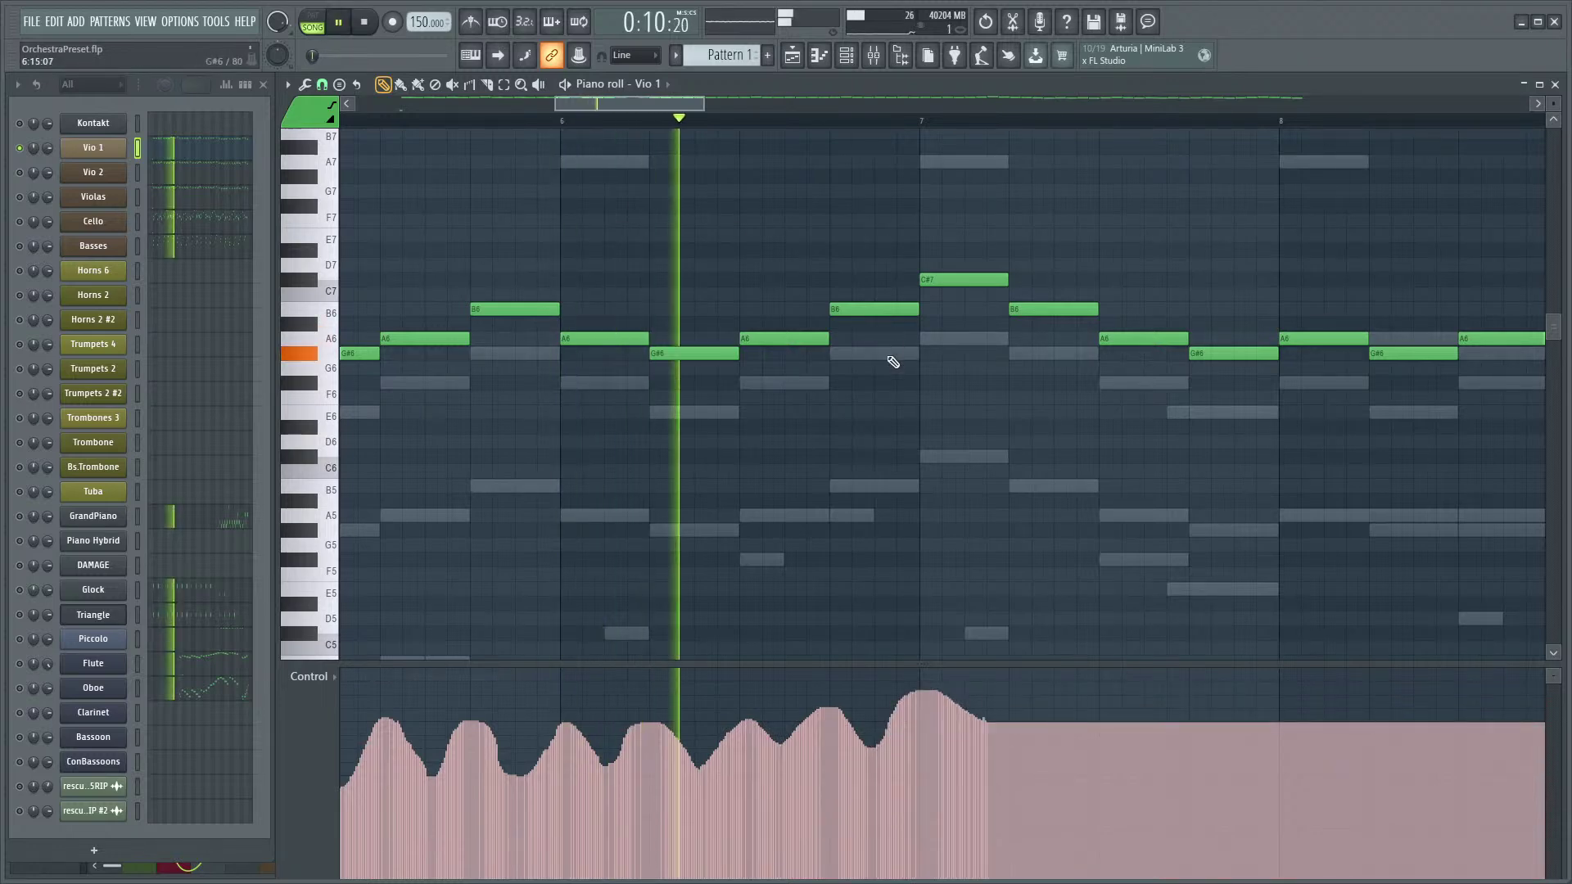
key(space)
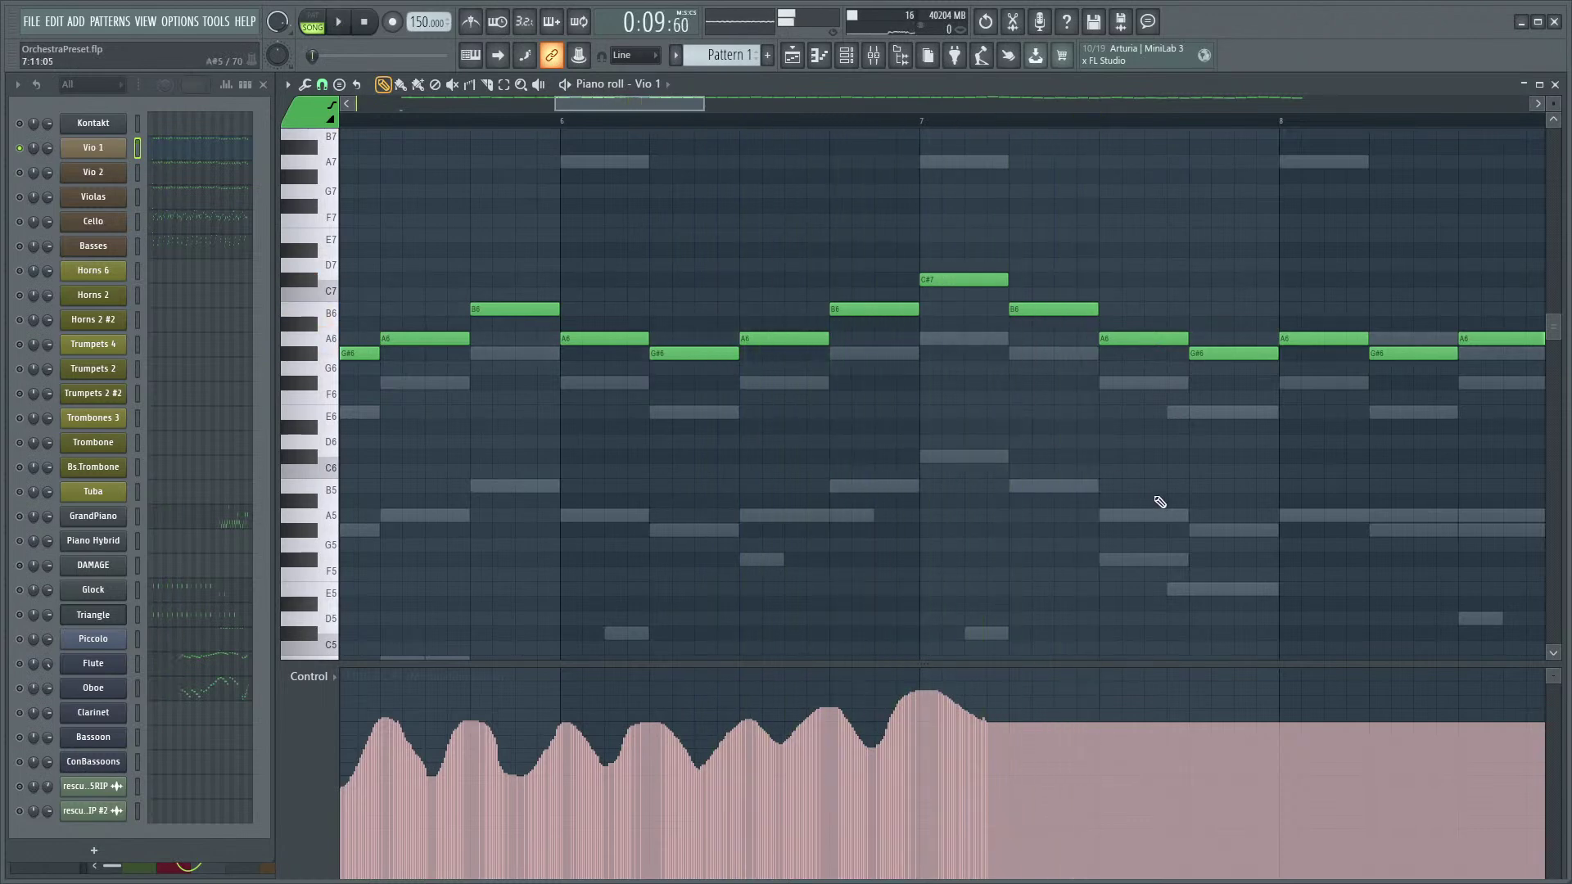
- Raise the modulation peak on the C#7 note and draw gradually lower swells through bar 7 up to bar 8
scroll(941, 491, up, 2)
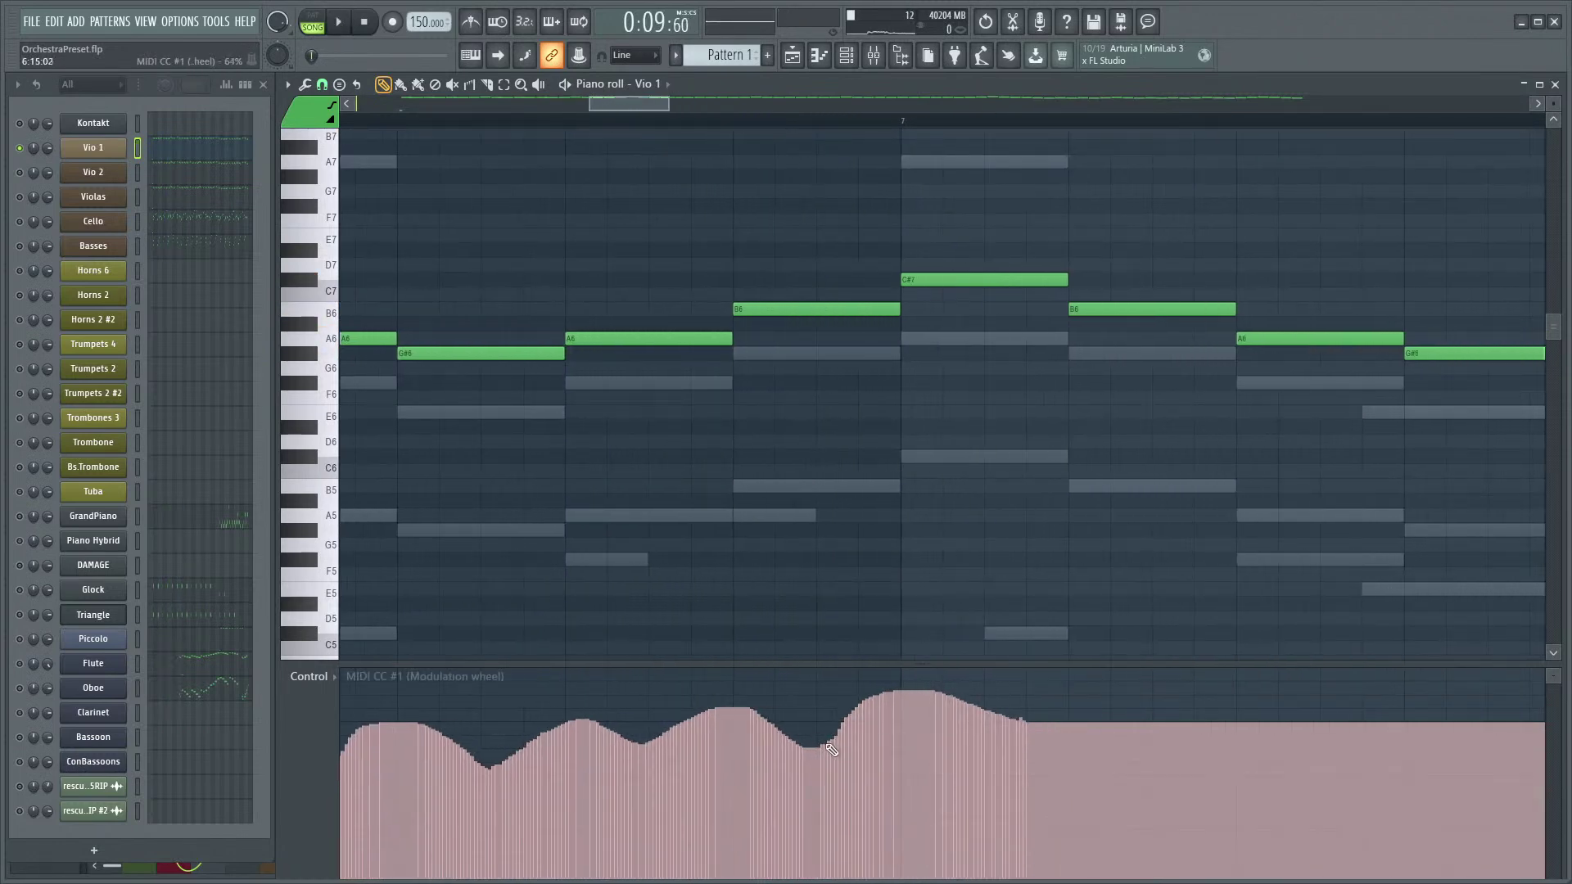
mouse_move(889, 687)
mouse_down()
mouse_move(982, 706)
mouse_move(914, 697)
mouse_up()
scroll(726, 466, right, 3)
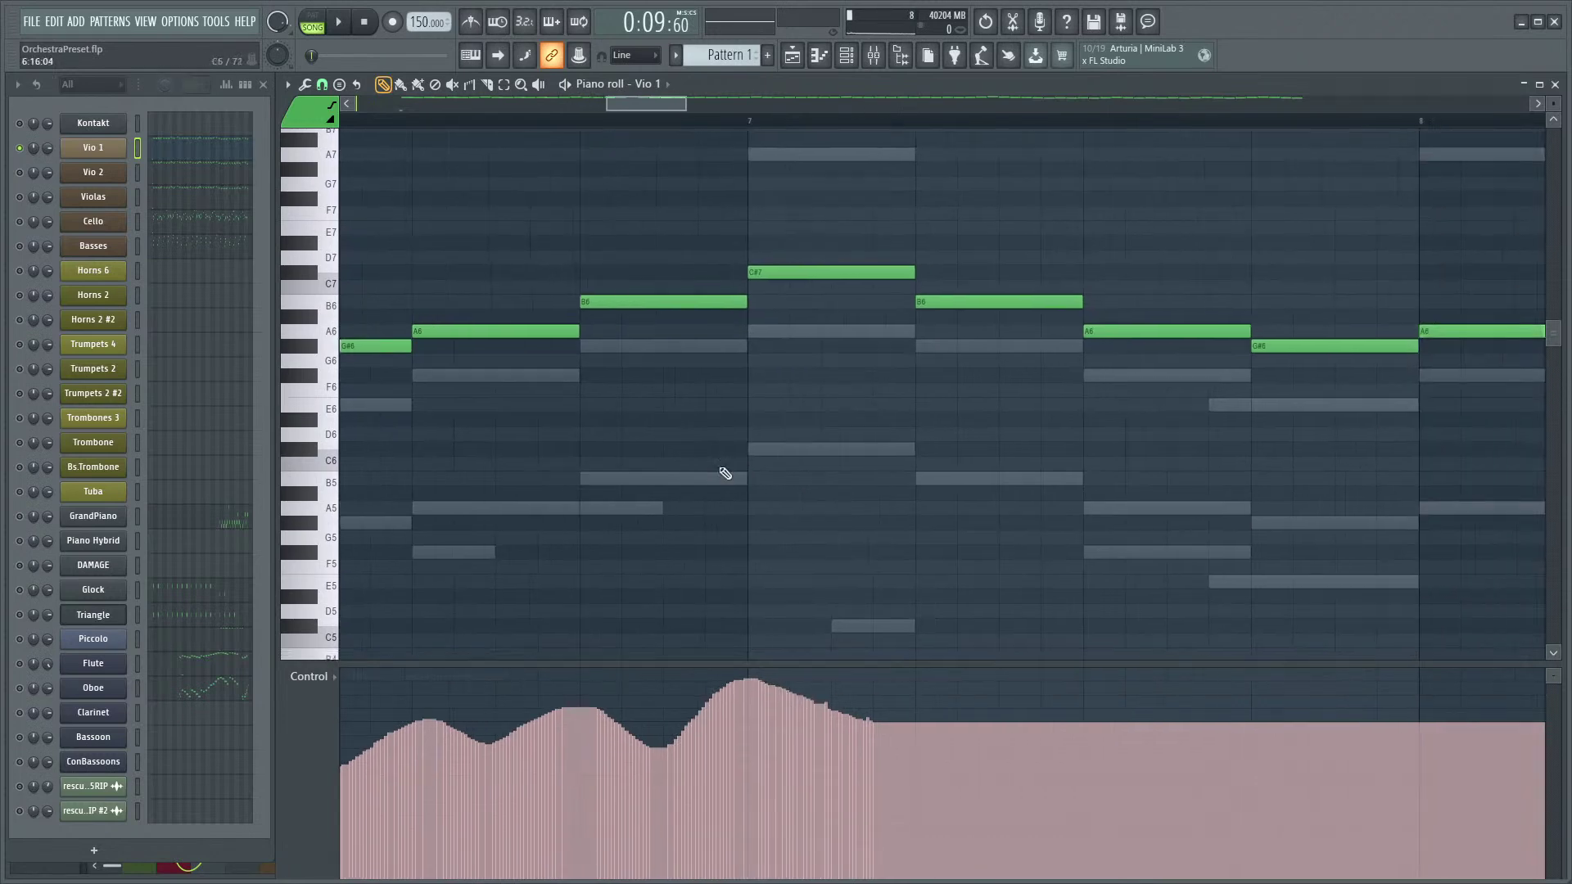
mouse_move(719, 701)
mouse_down()
mouse_move(776, 738)
mouse_move(805, 710)
mouse_move(850, 705)
mouse_move(932, 749)
mouse_move(971, 719)
mouse_move(1010, 720)
mouse_move(1092, 755)
mouse_move(1158, 717)
mouse_move(1234, 771)
mouse_move(1351, 719)
mouse_up()
- Play the new modulation swells past bar 8 and replay Vio 1 from bar 2
key(space)
ctrl+scroll(901, 565, down, 4)
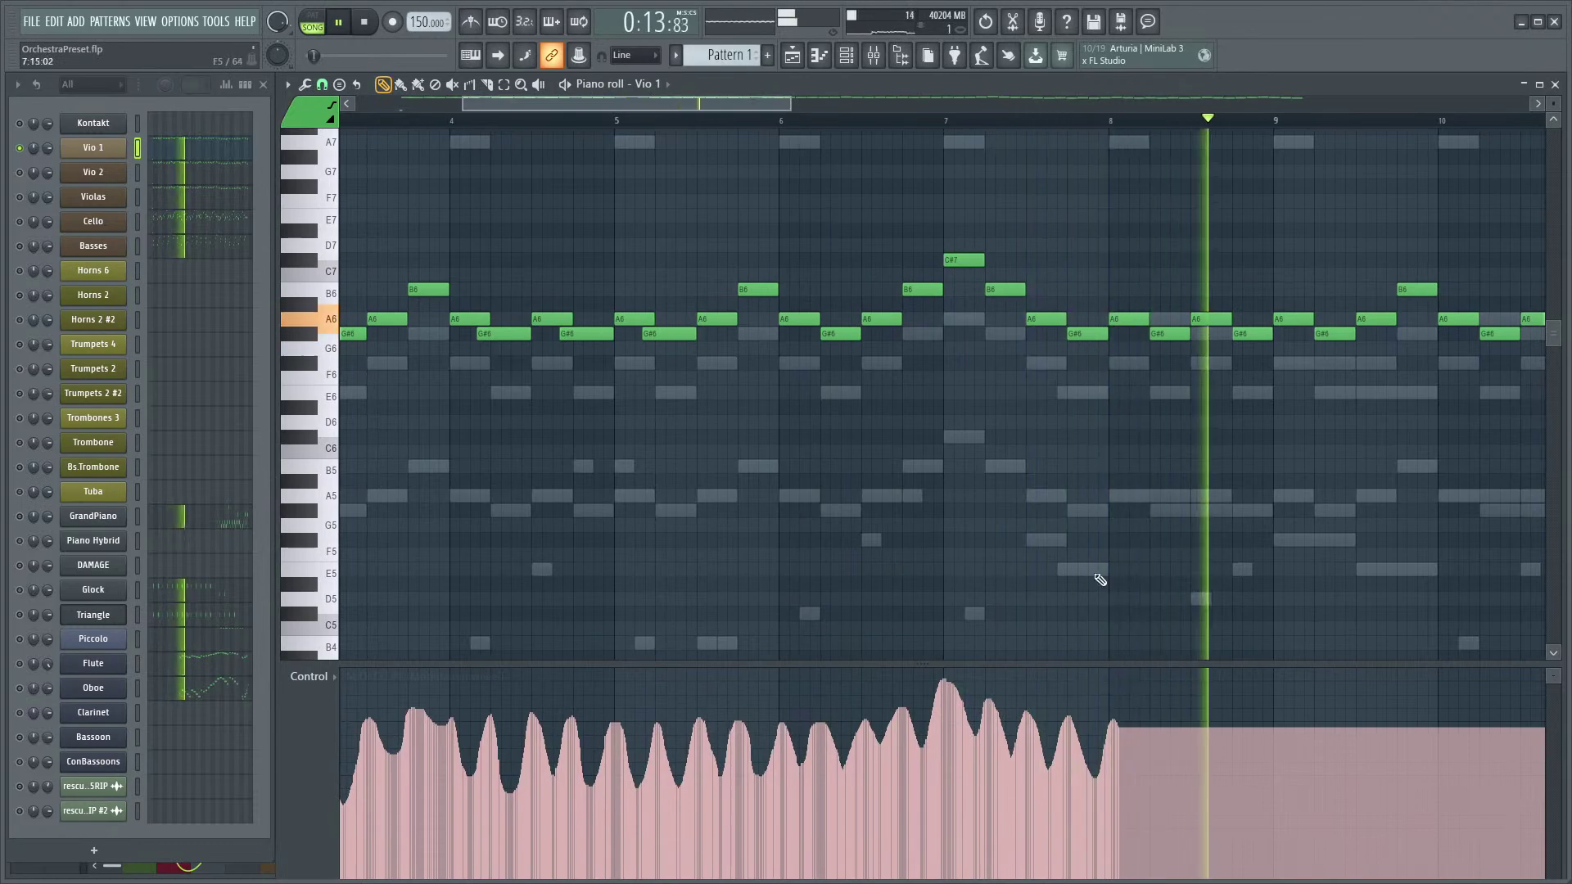
ctrl+scroll(639, 498, down, 3)
click(403, 123)
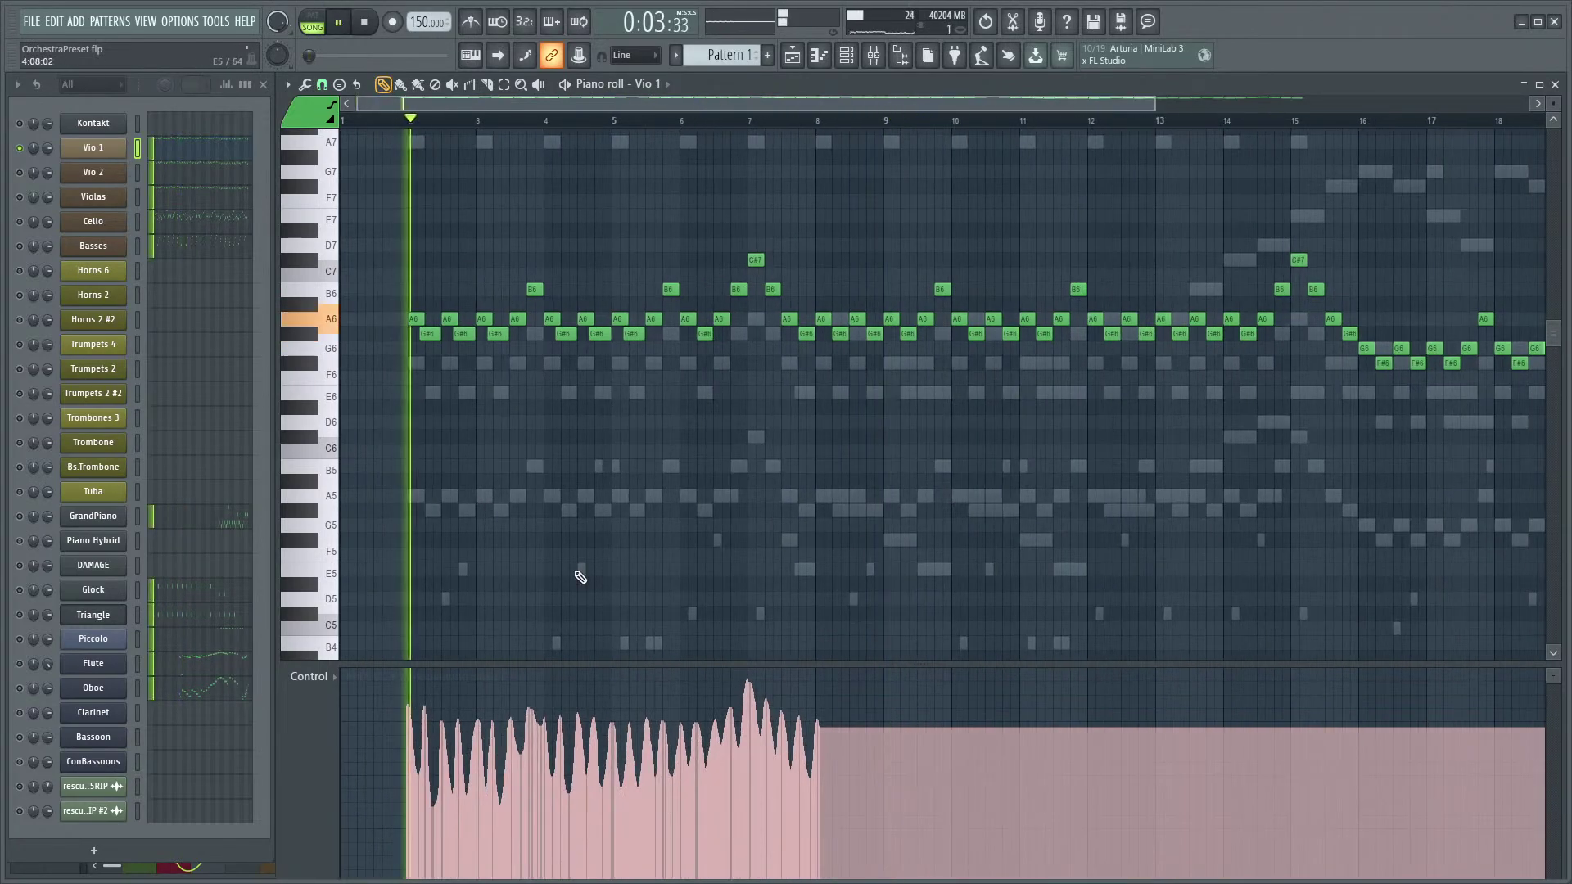
ctrl+scroll(390, 512, up, 2)
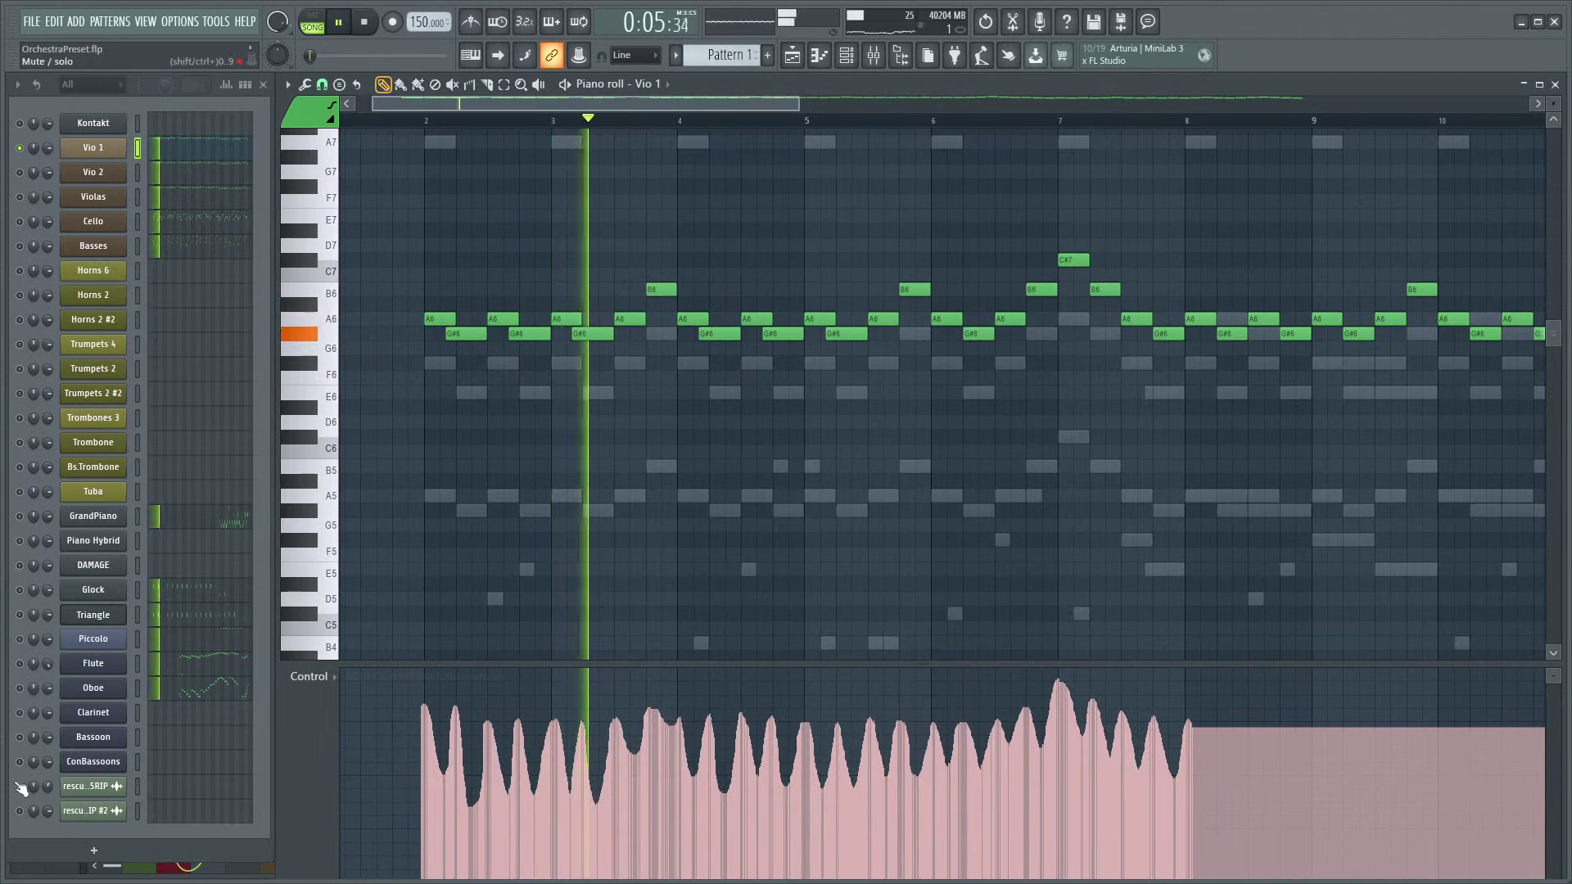
- Enable the first reference audio channel alongside Vio 1, save the project and play both together past bar 8
key(ctrl+s)
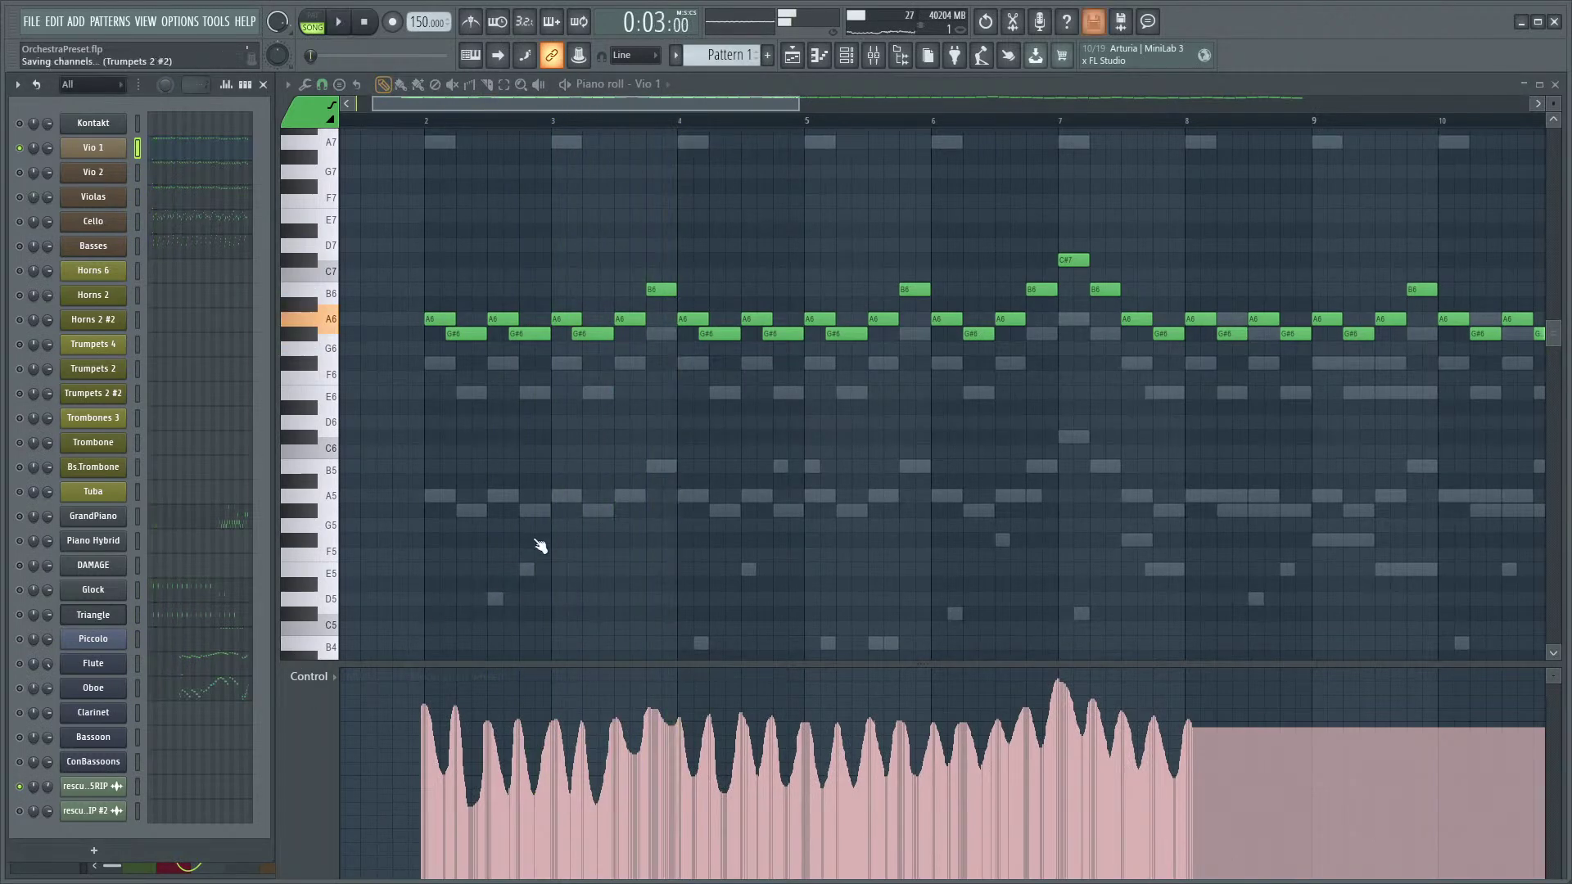
key(space)
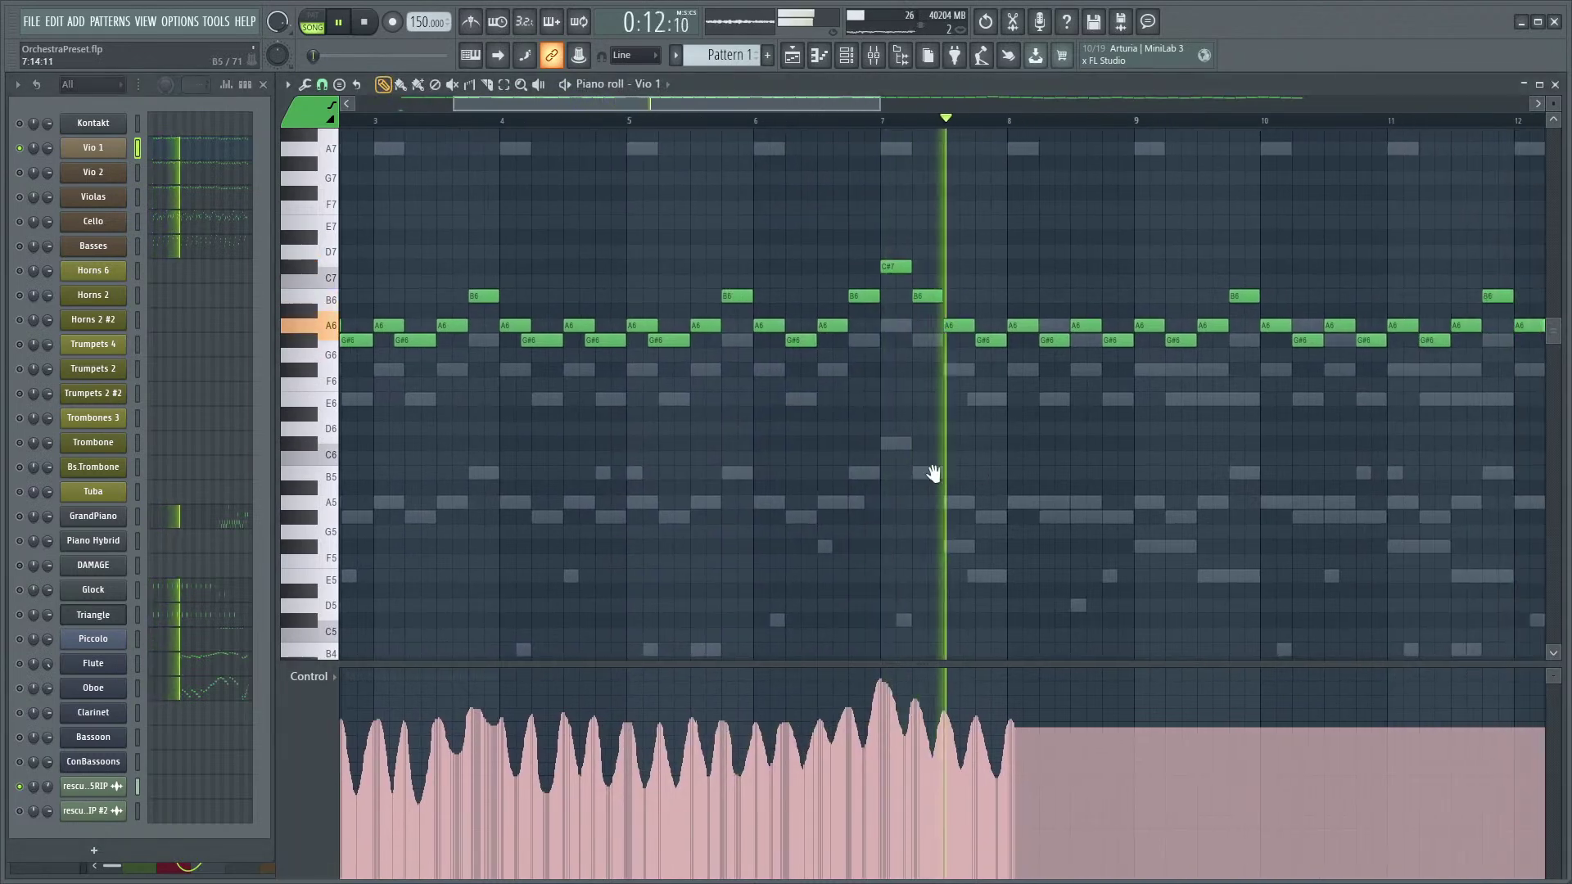
ctrl+scroll(970, 500, up, 5)
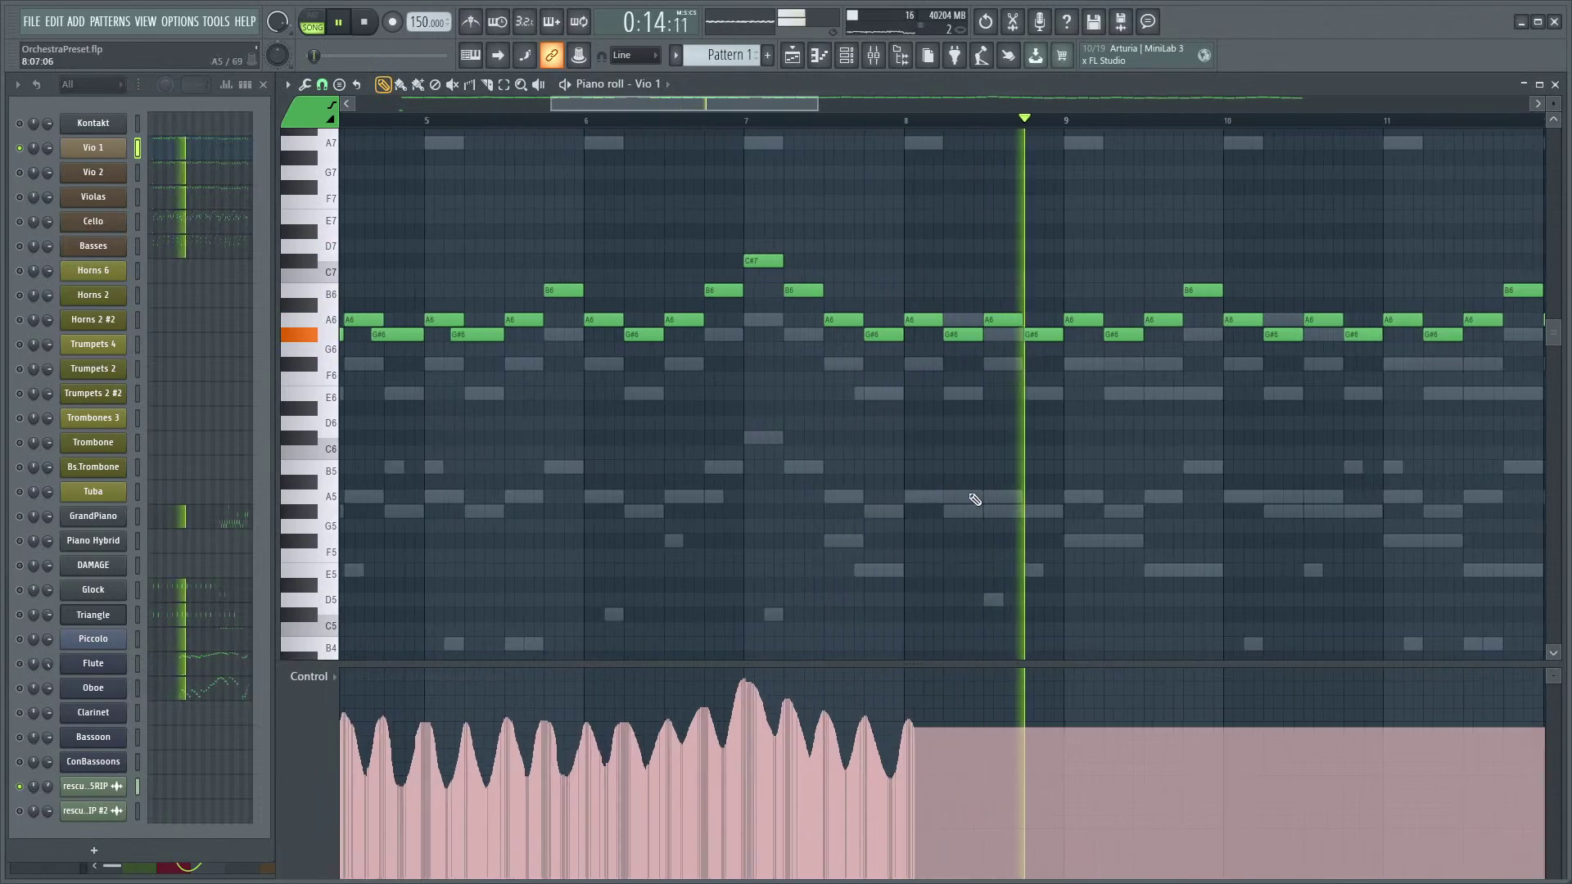
ctrl+scroll(853, 457, up, 1)
ctrl+scroll(1017, 498, down, 6)
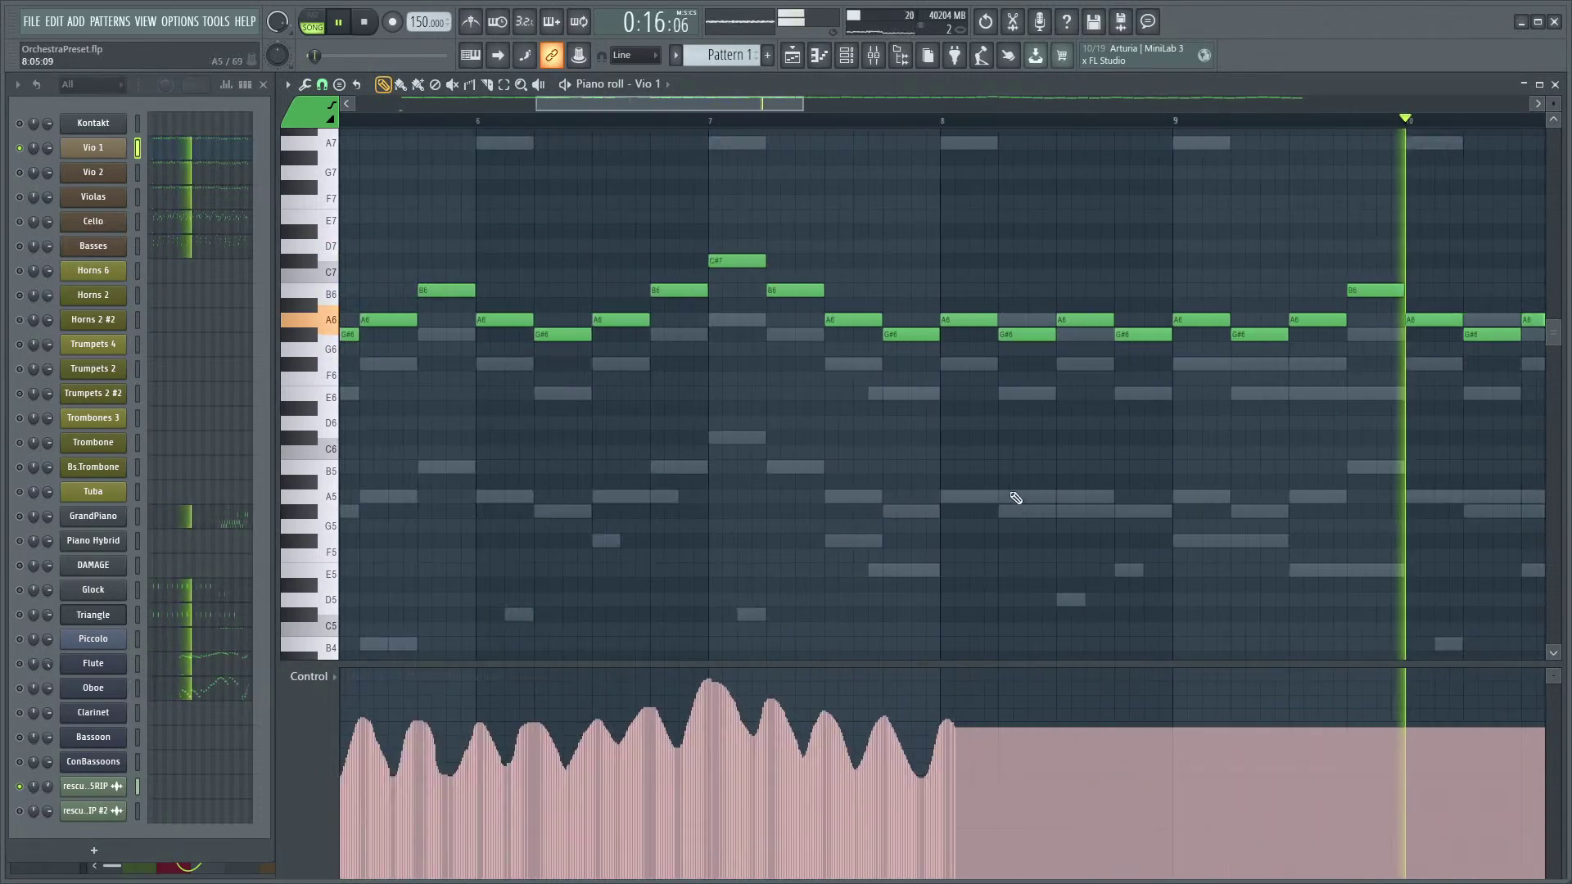
scroll(798, 497, down, 2)
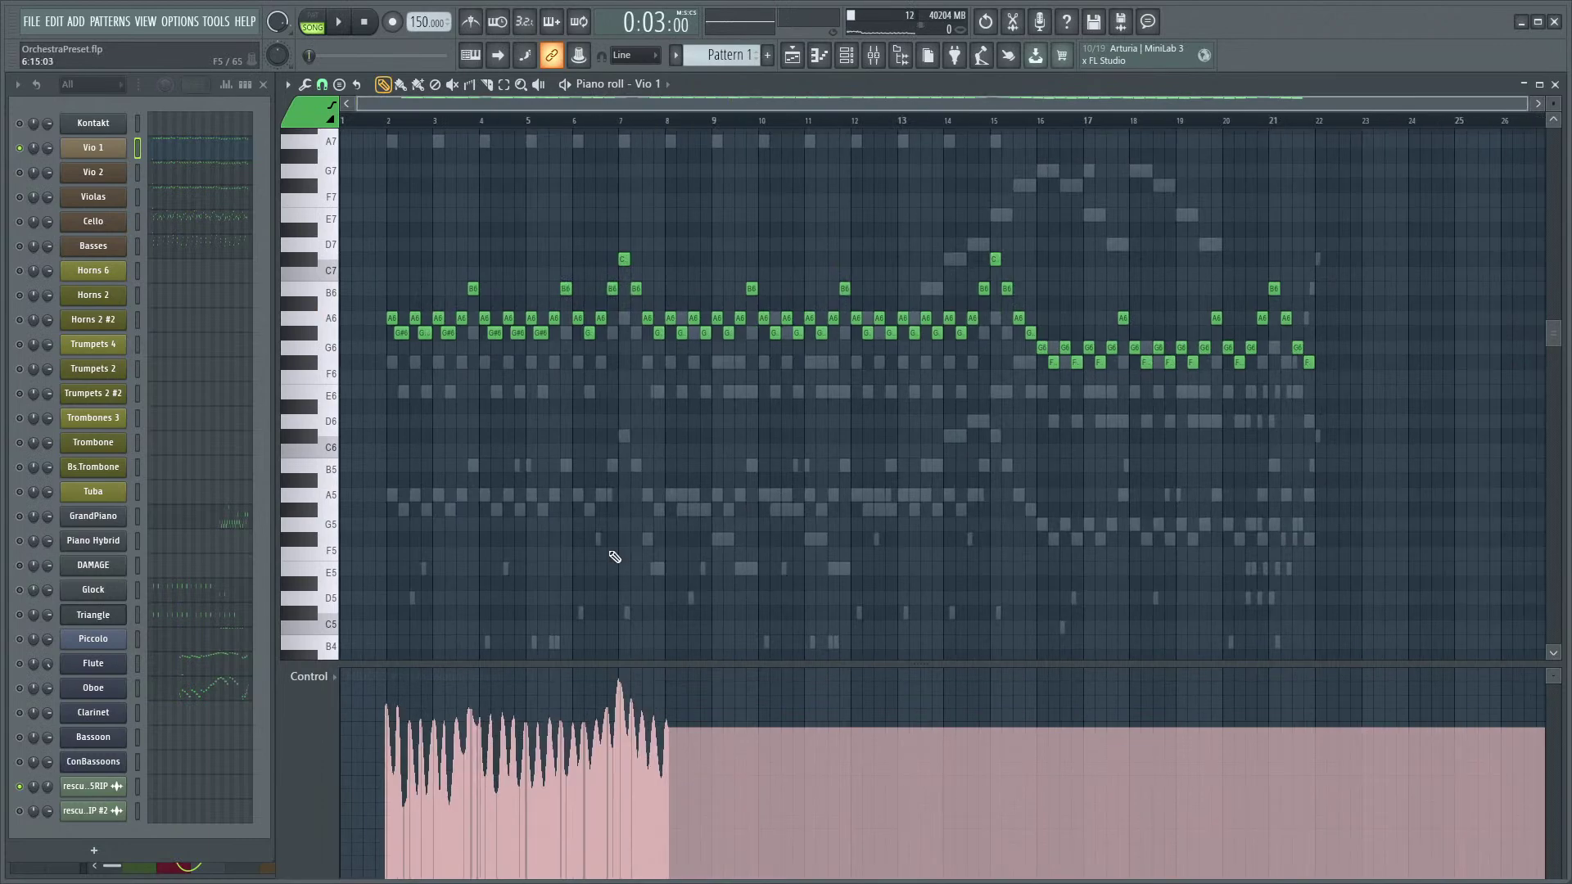
- Examine the Vio 1 note overlaps and modulation swells across bars 2 to 8
scroll(544, 533, down, 3)
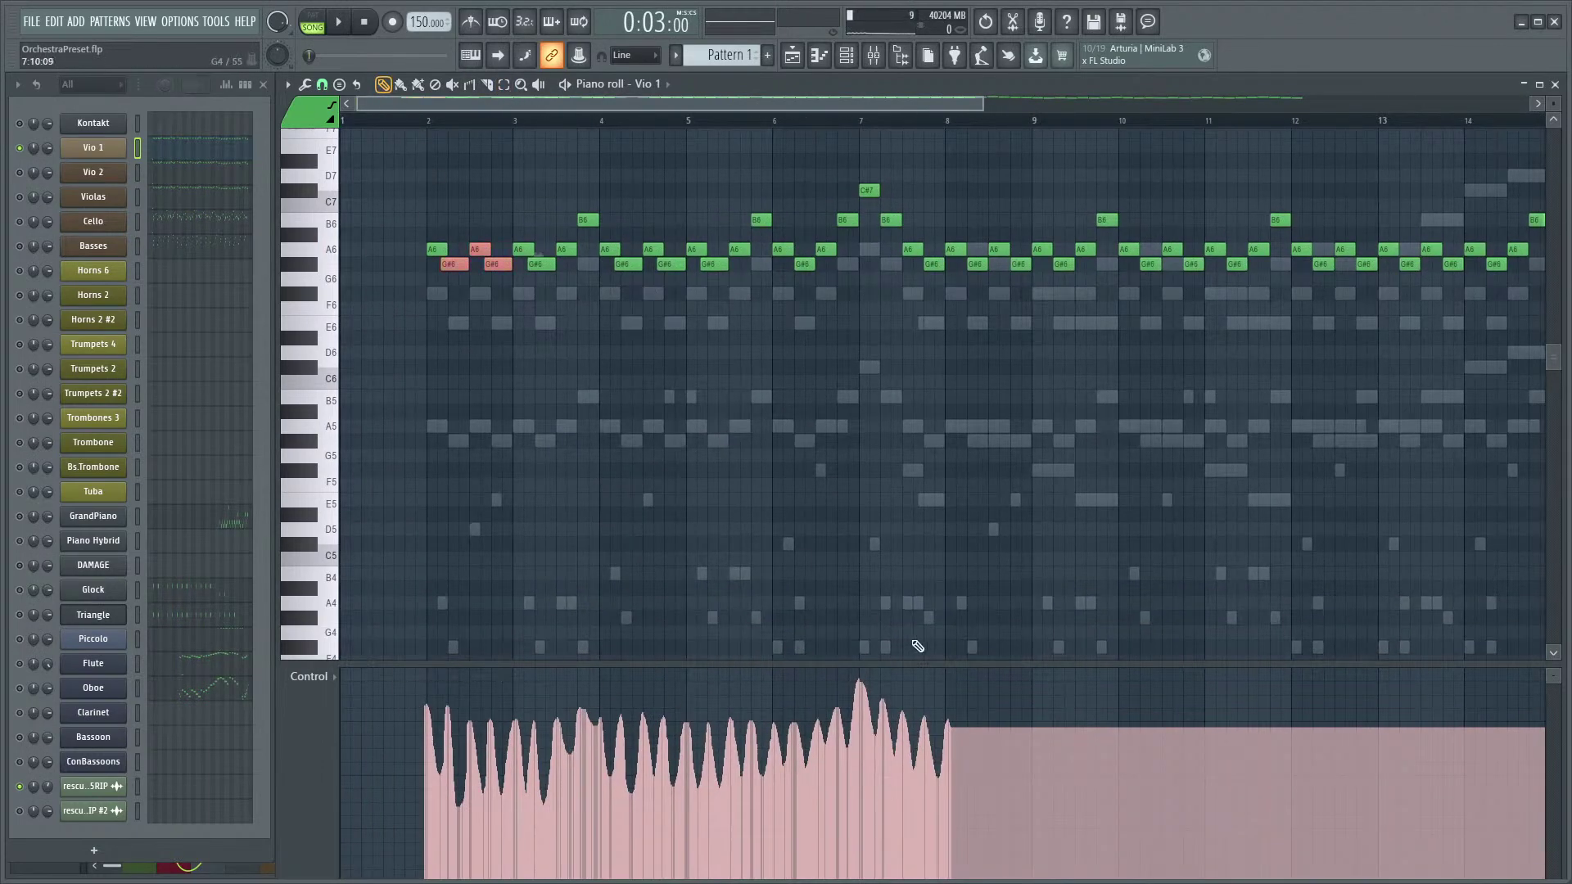
scroll(765, 415, up, 3)
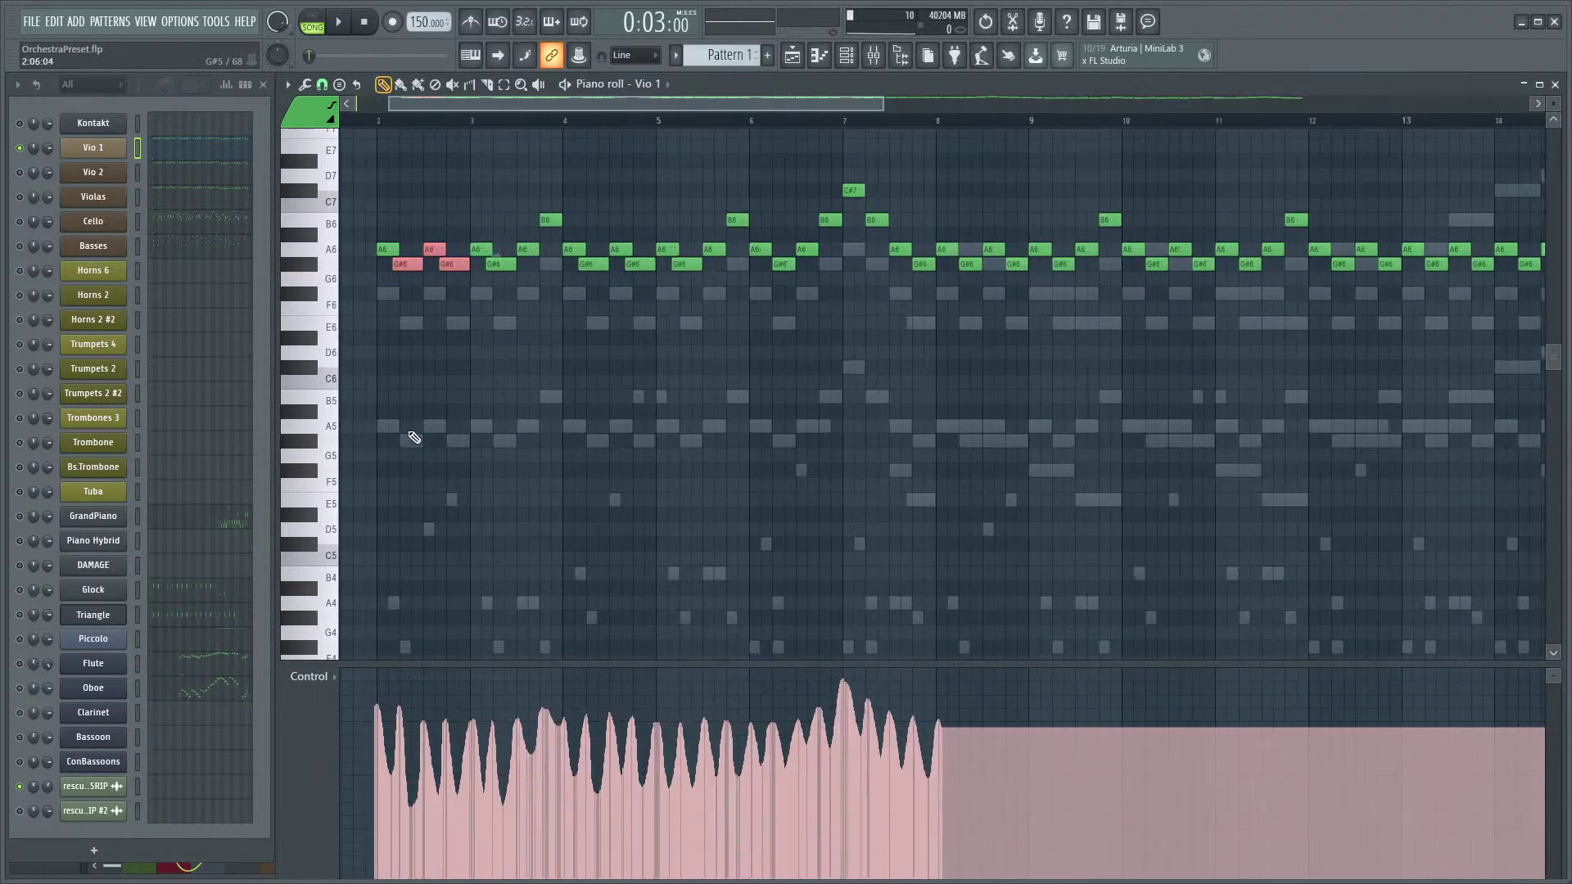
scroll(568, 436, down, 2)
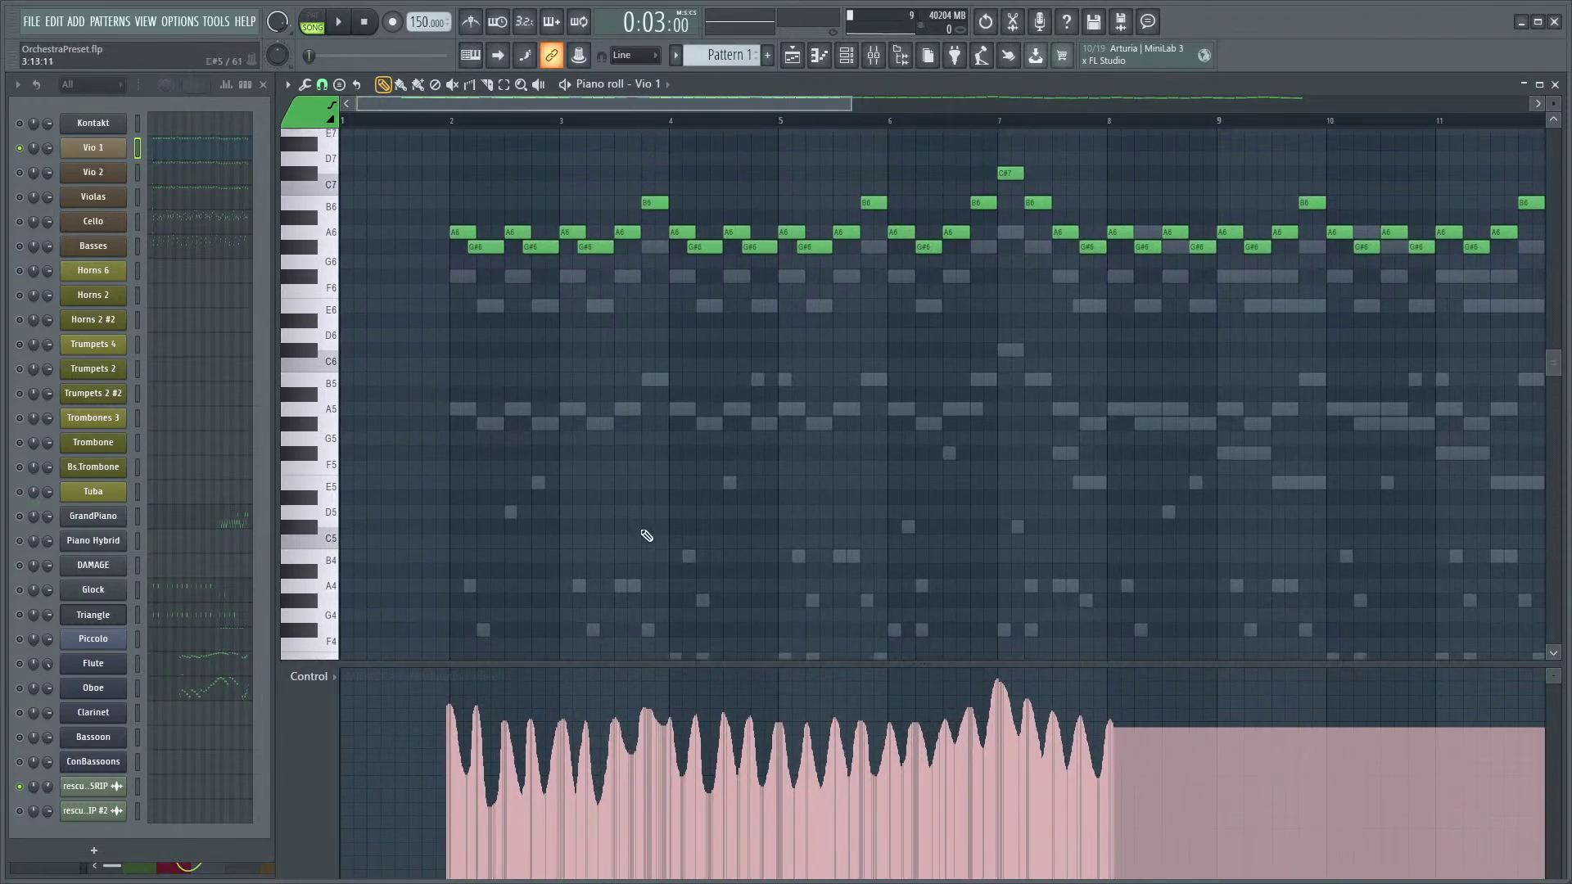
scroll(653, 537, up, 3)
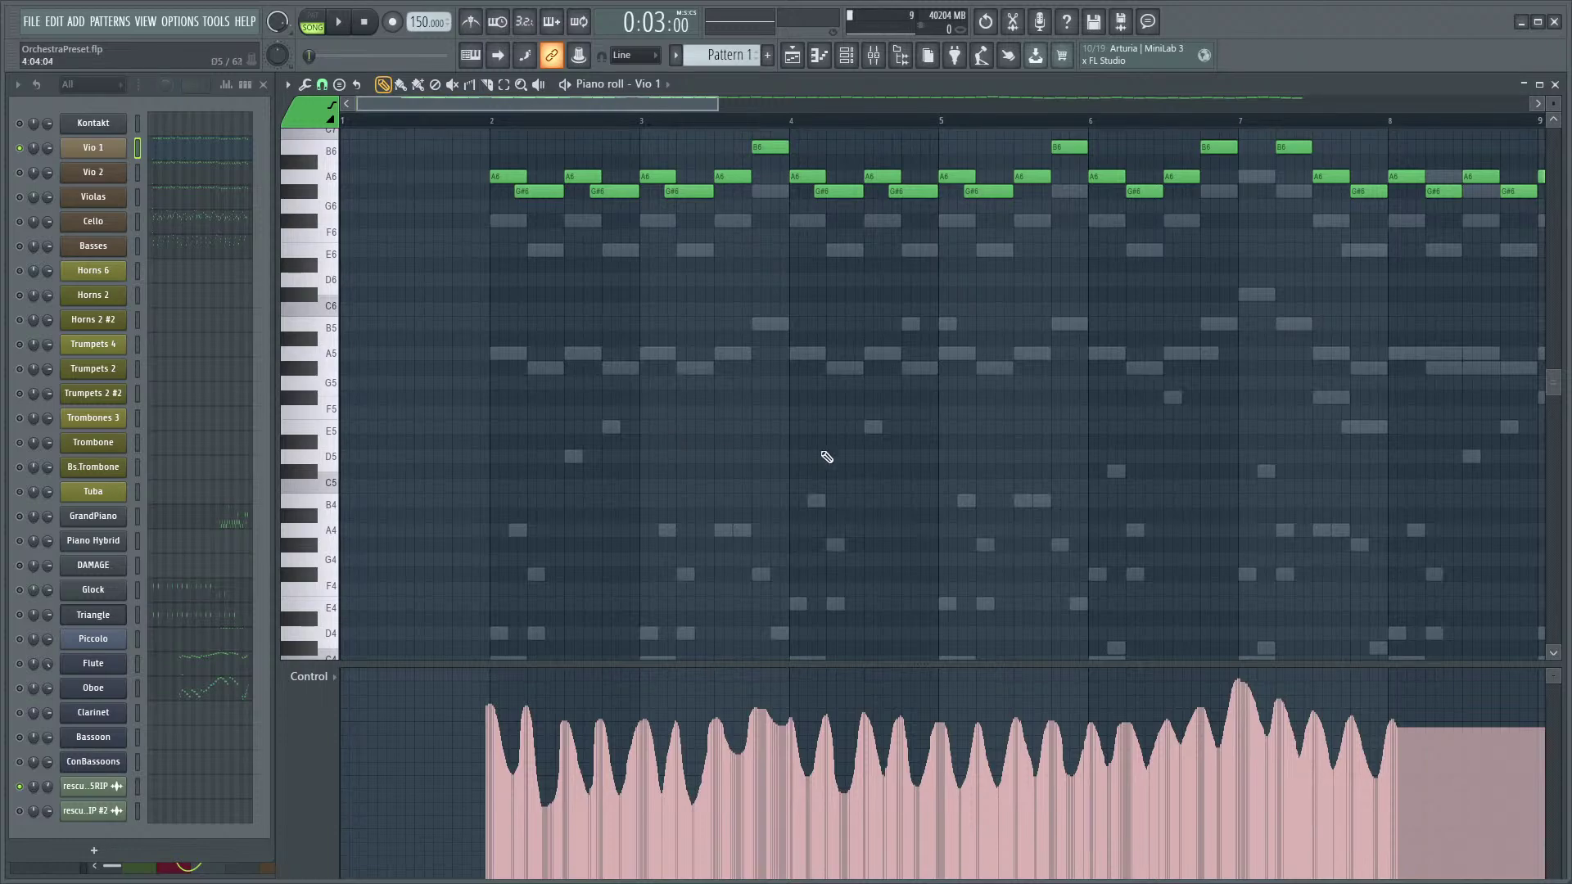
scroll(676, 373, up, 2)
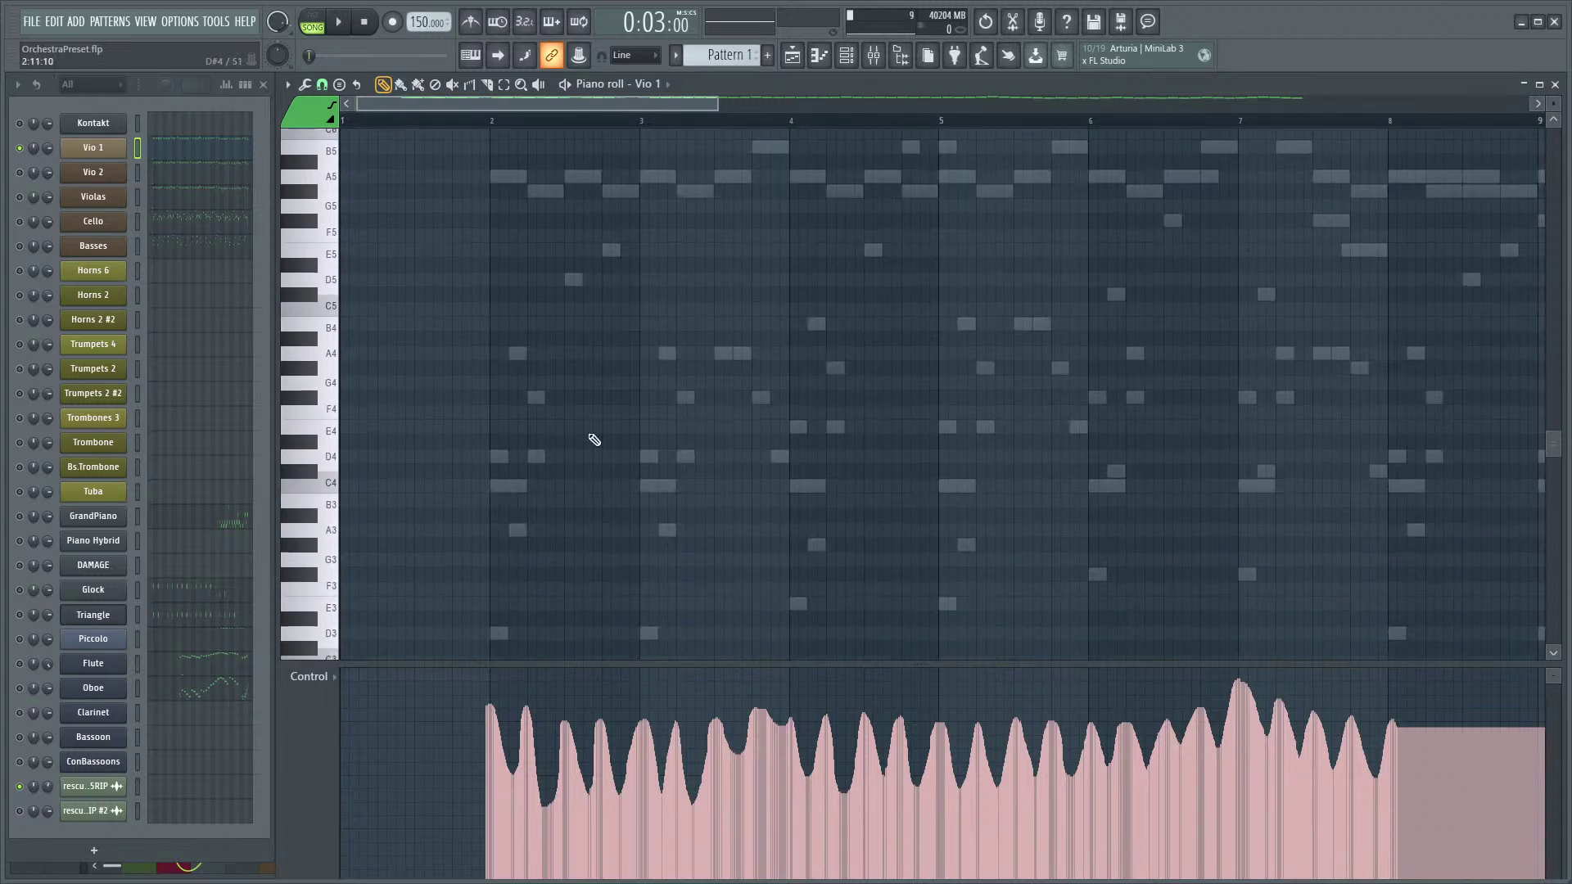
scroll(589, 439, up, 3)
scroll(726, 442, up, 1)
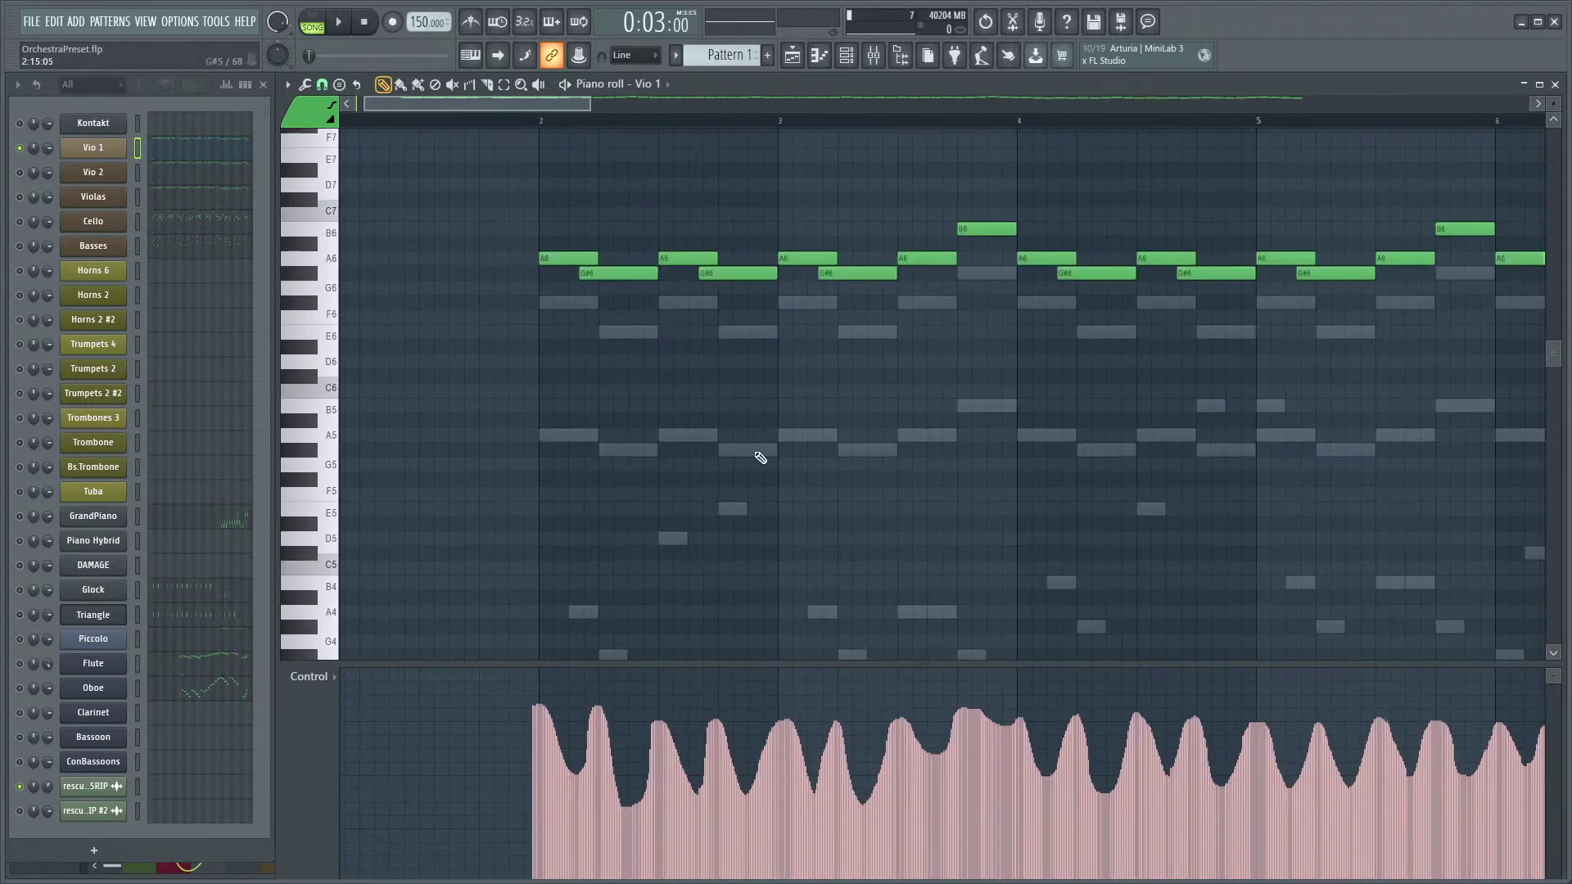
scroll(713, 515, right, 2)
scroll(688, 467, down, 4)
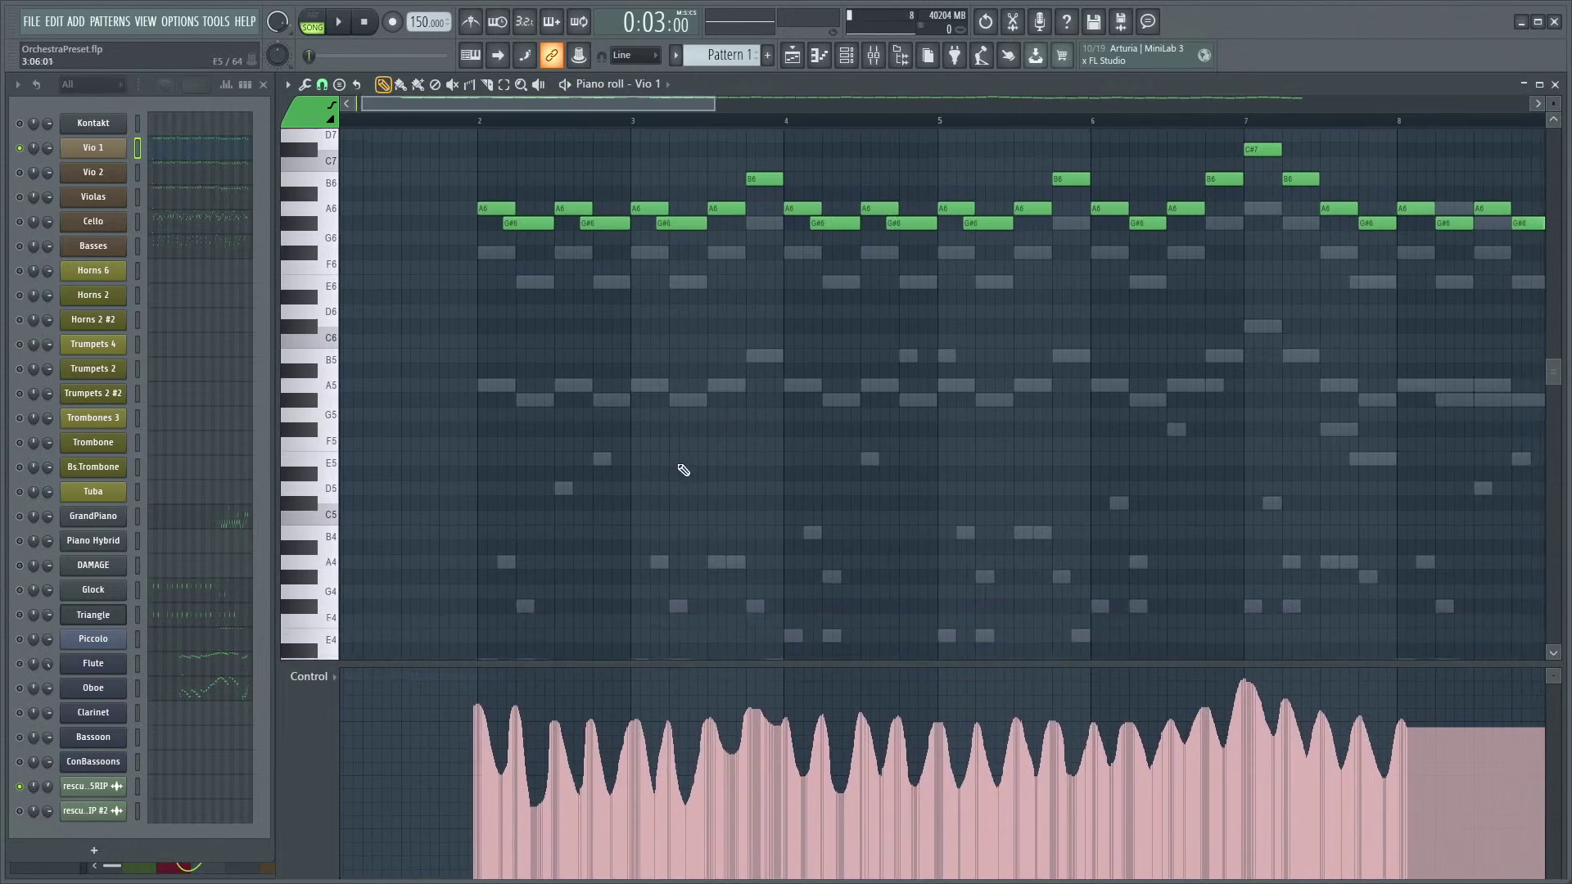
scroll(594, 462, right, 2)
scroll(600, 379, up, 2)
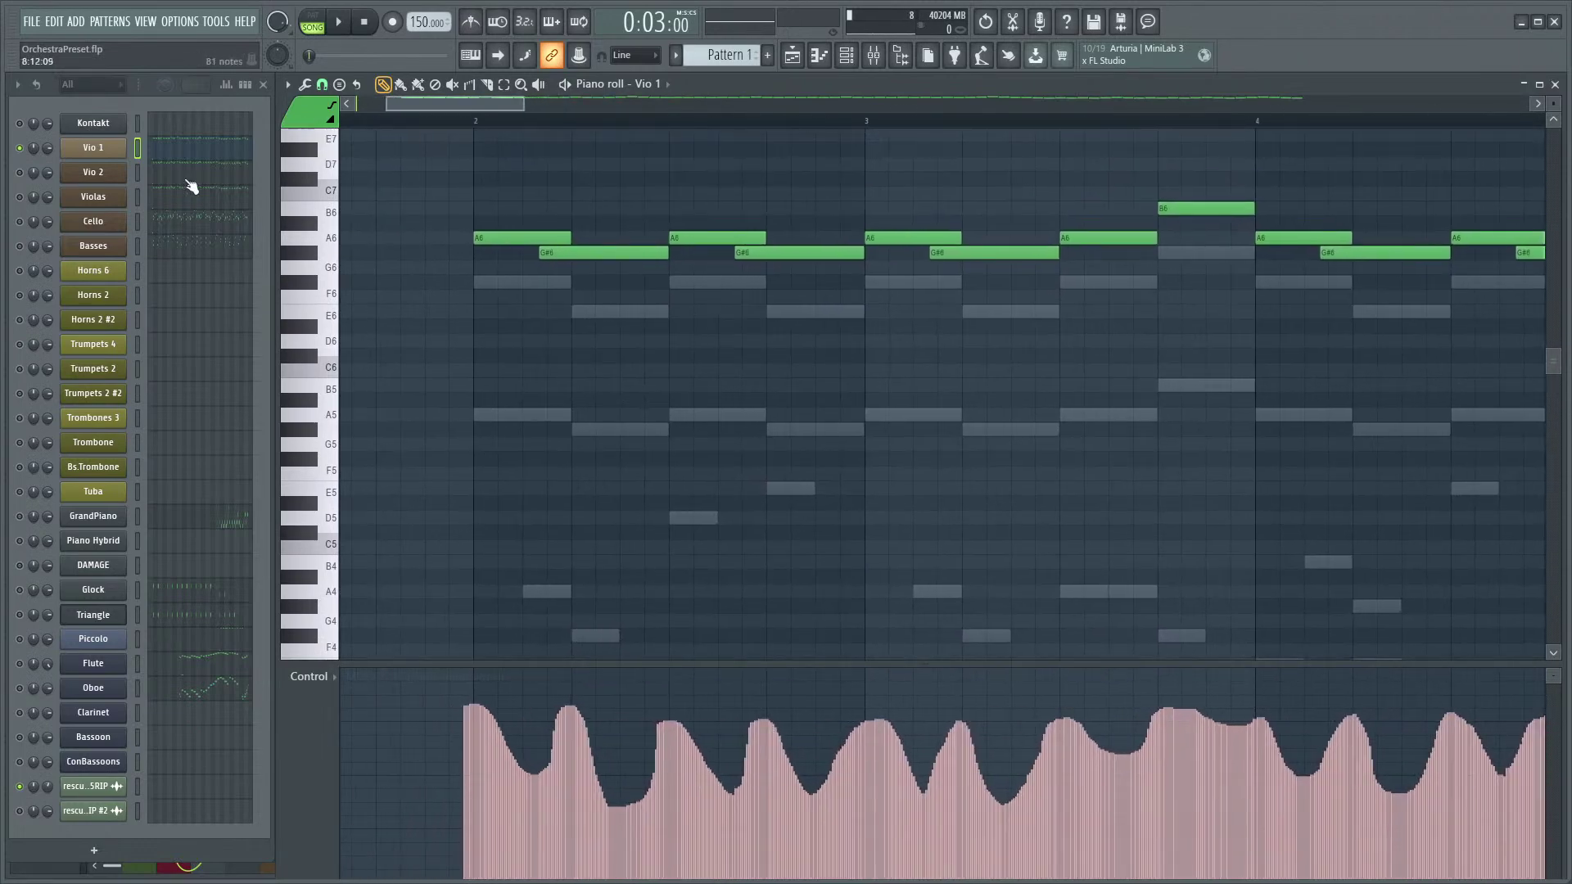
- Compare the Vio 2 notes at bar 2 with the Vio 1 legato line and its modulation swells
click(193, 173)
scroll(498, 564, up, 2)
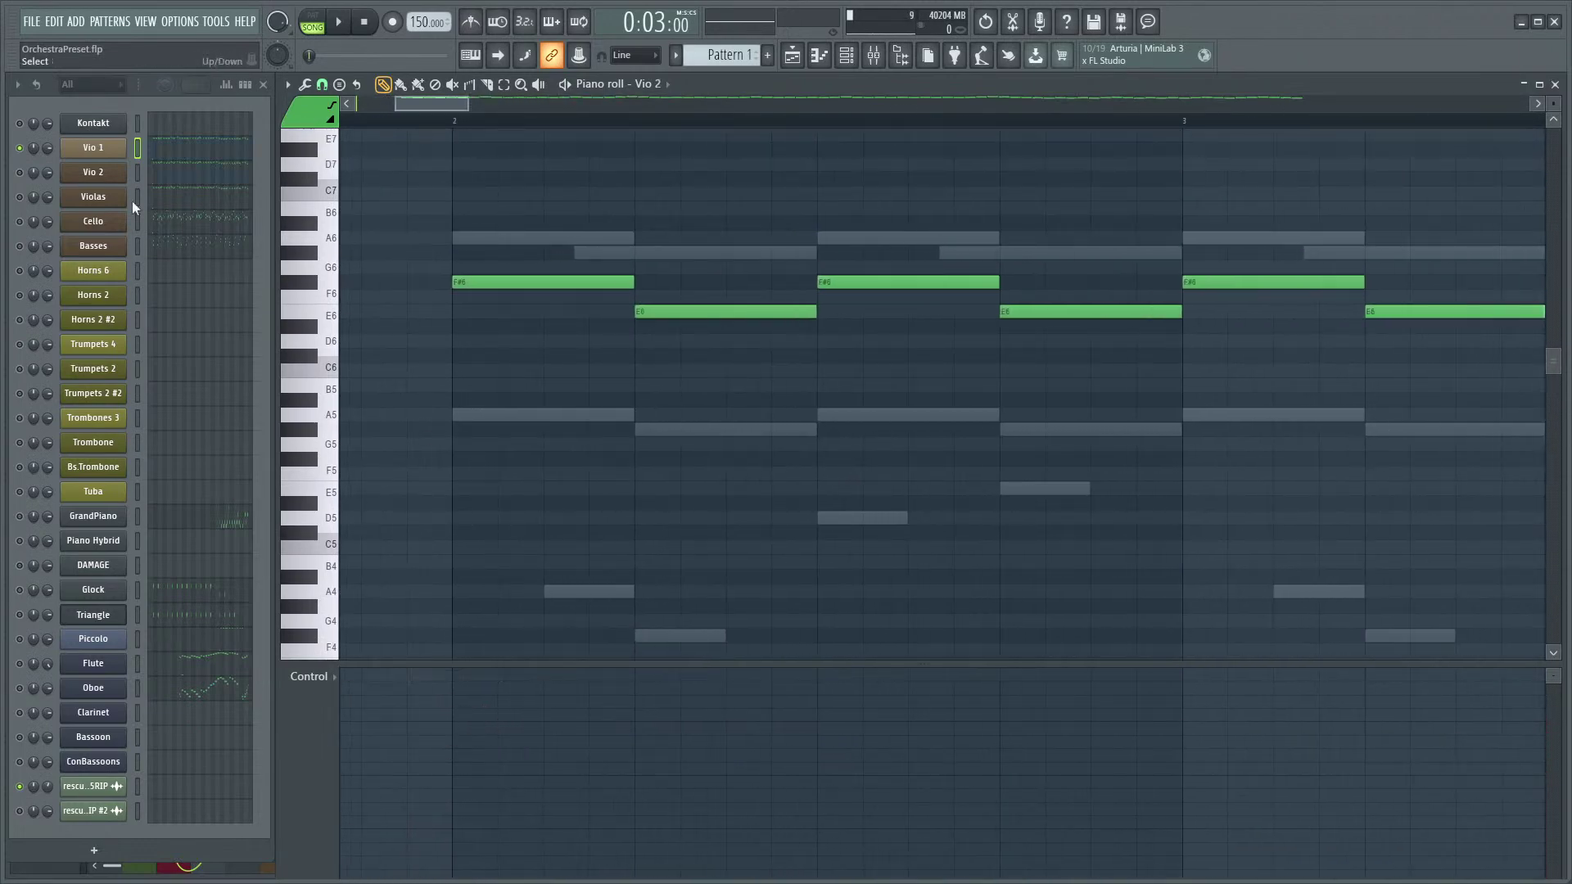
click(186, 149)
scroll(842, 702, down, 2)
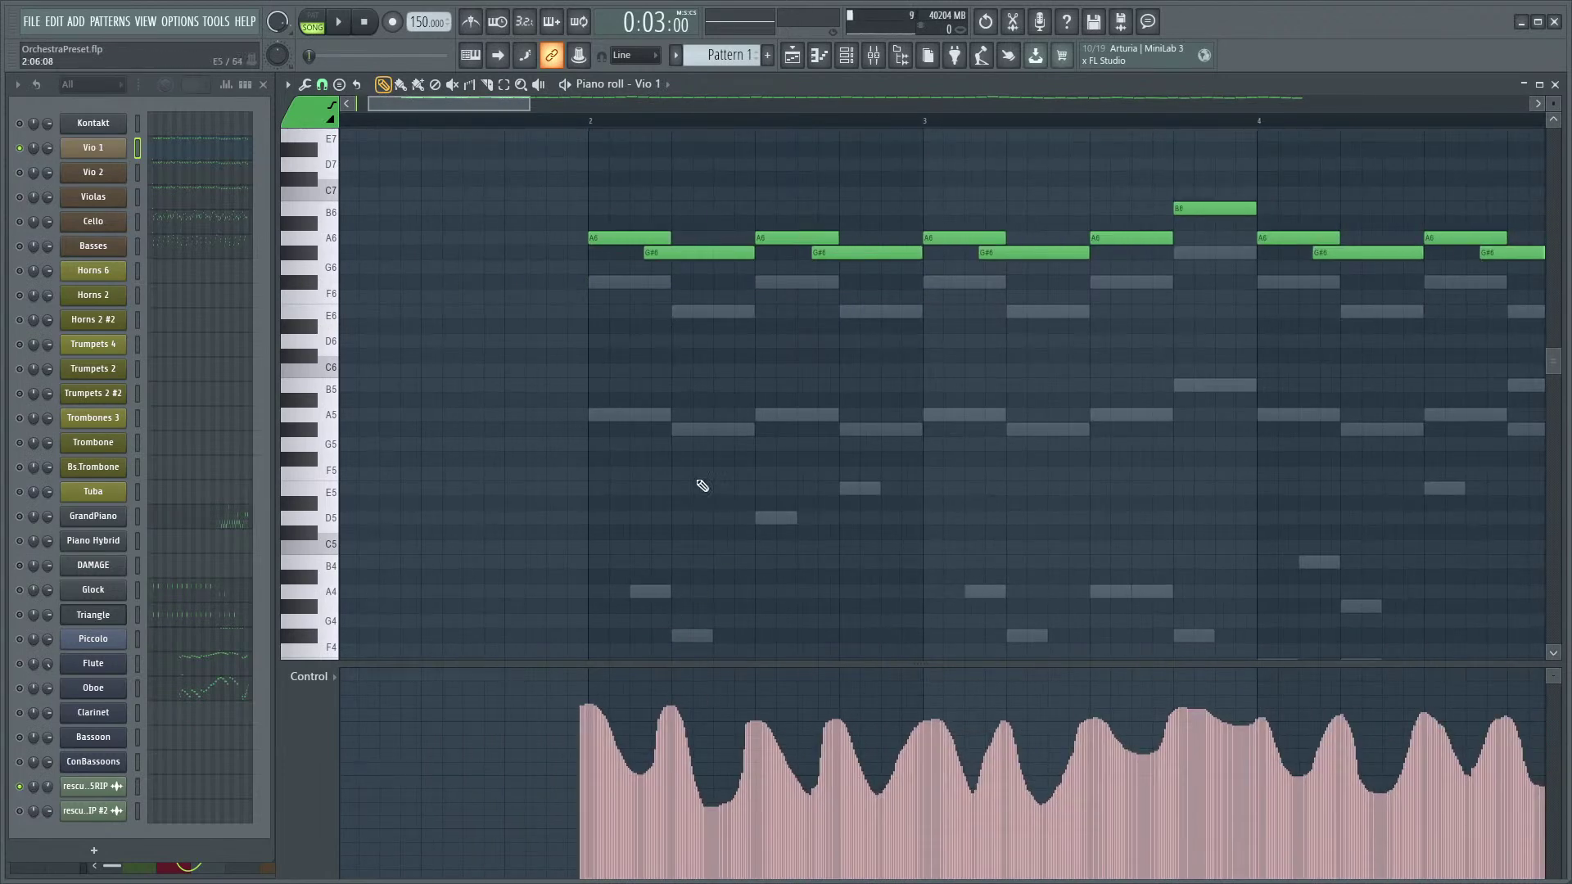
- Open the Vio 2 notes, solo the channel and play it from bar 2, and check the Vio 1 Kontakt instrument
click(202, 178)
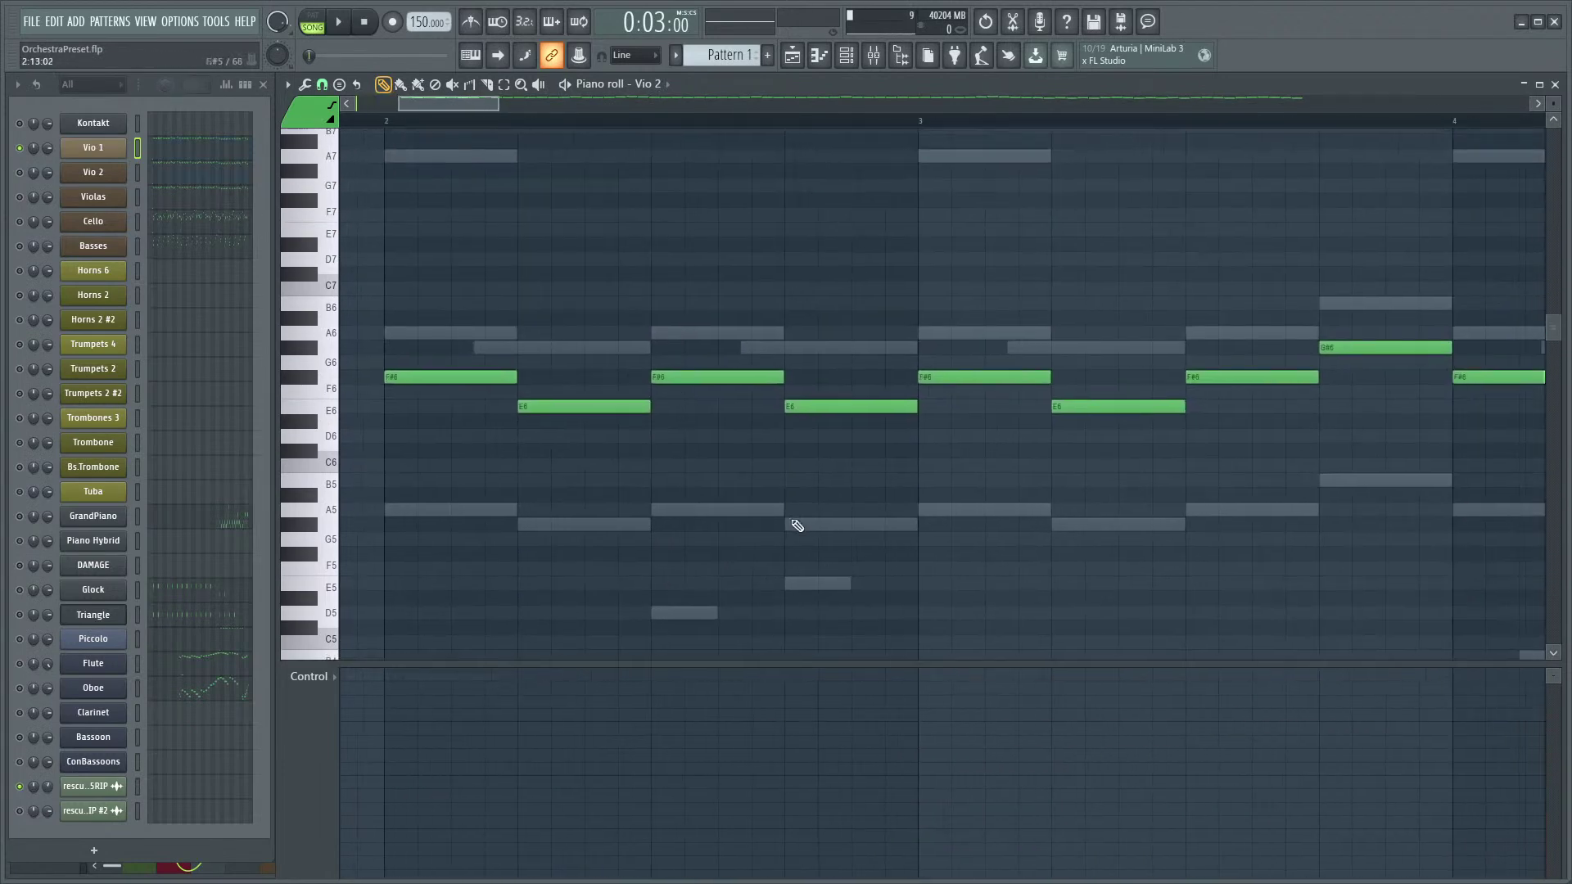
click(20, 172)
key(space)
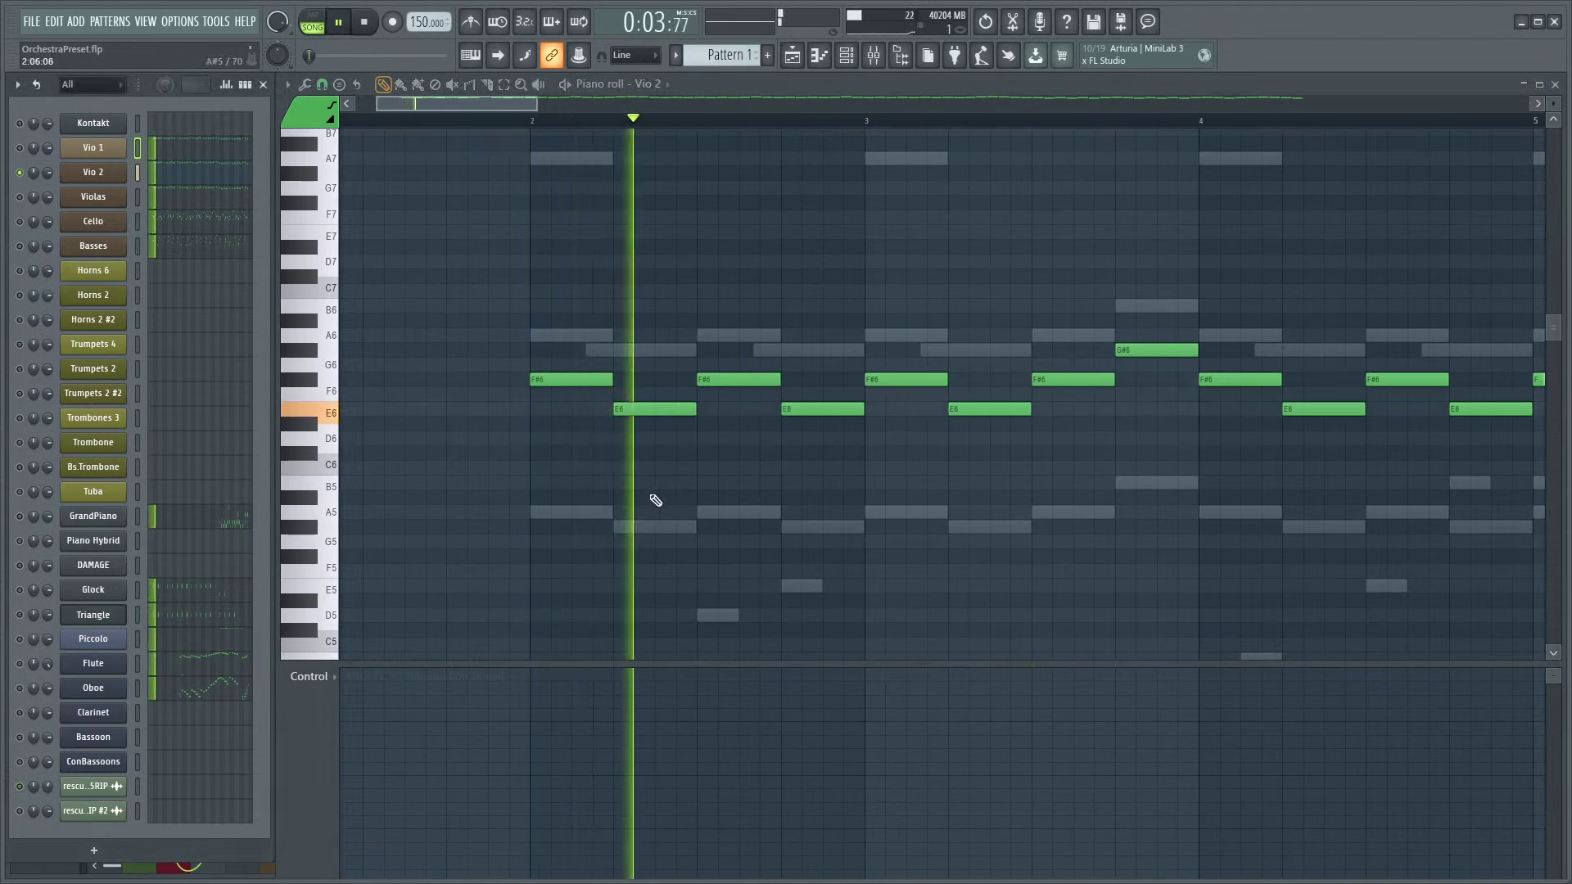
key(space)
click(120, 149)
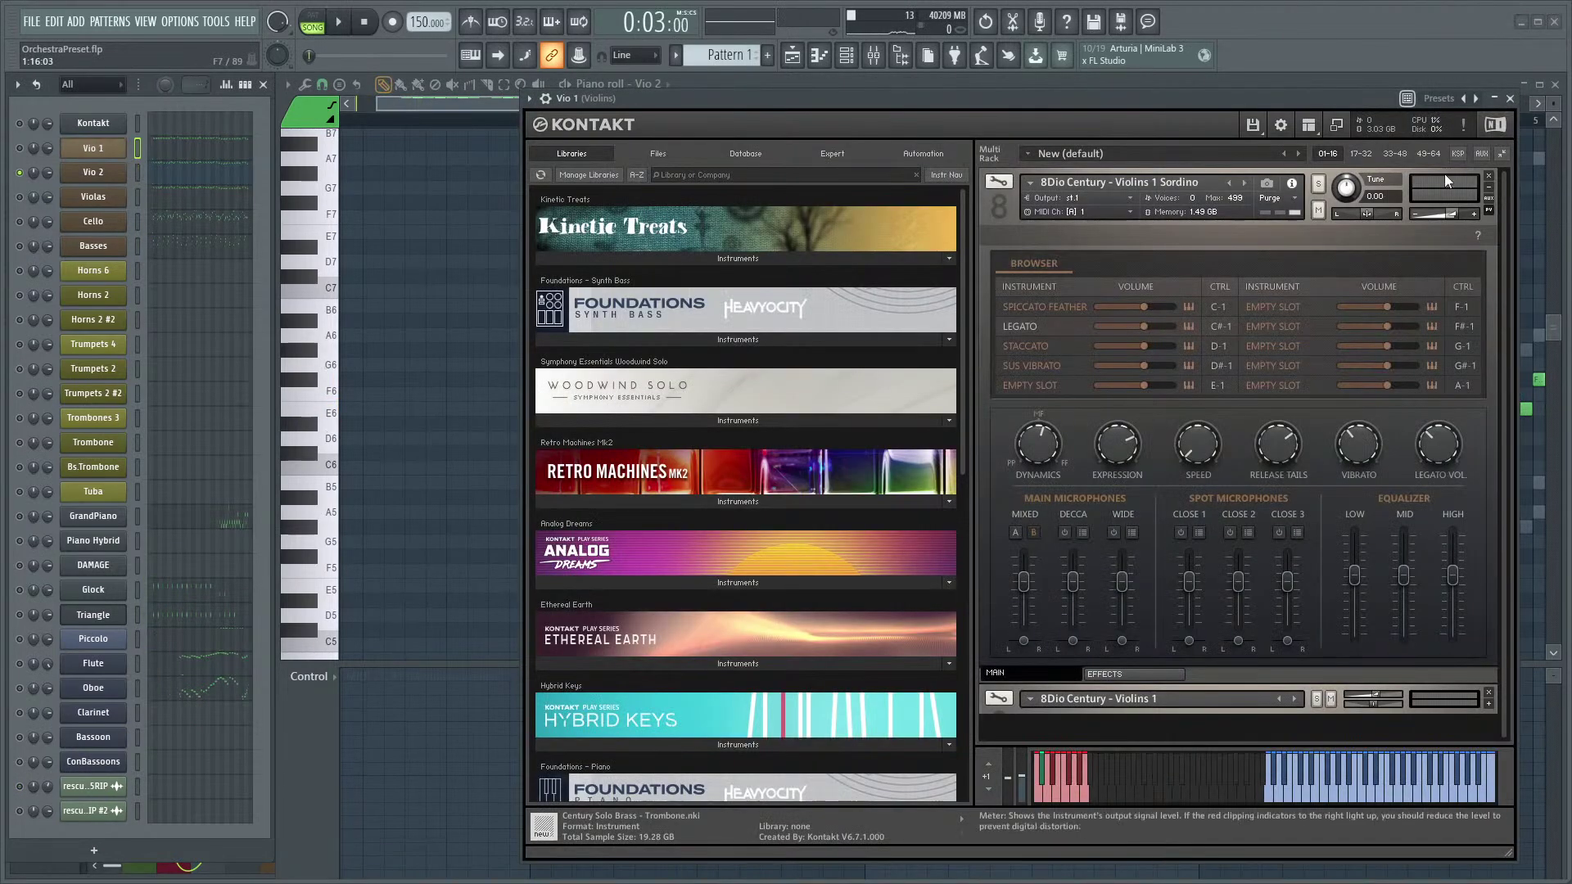
key(Escape)
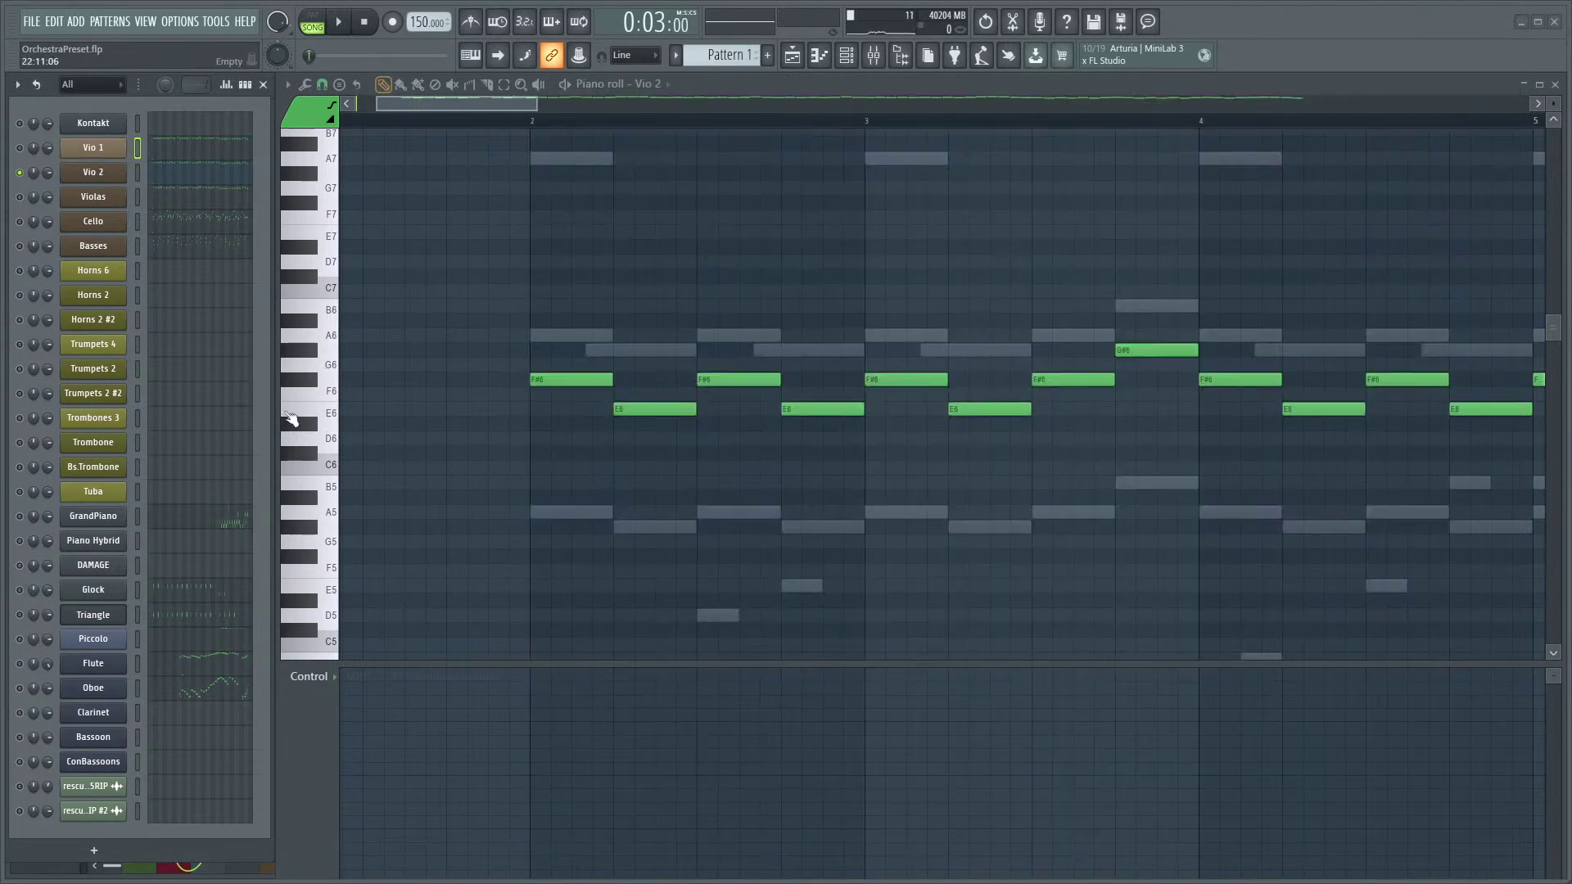
- Draw Vio 2 modulation wheel swells from bar 2 through the first note of bar 3, dipping mid-note and peaking at each note change
drag(525, 725, 585, 774)
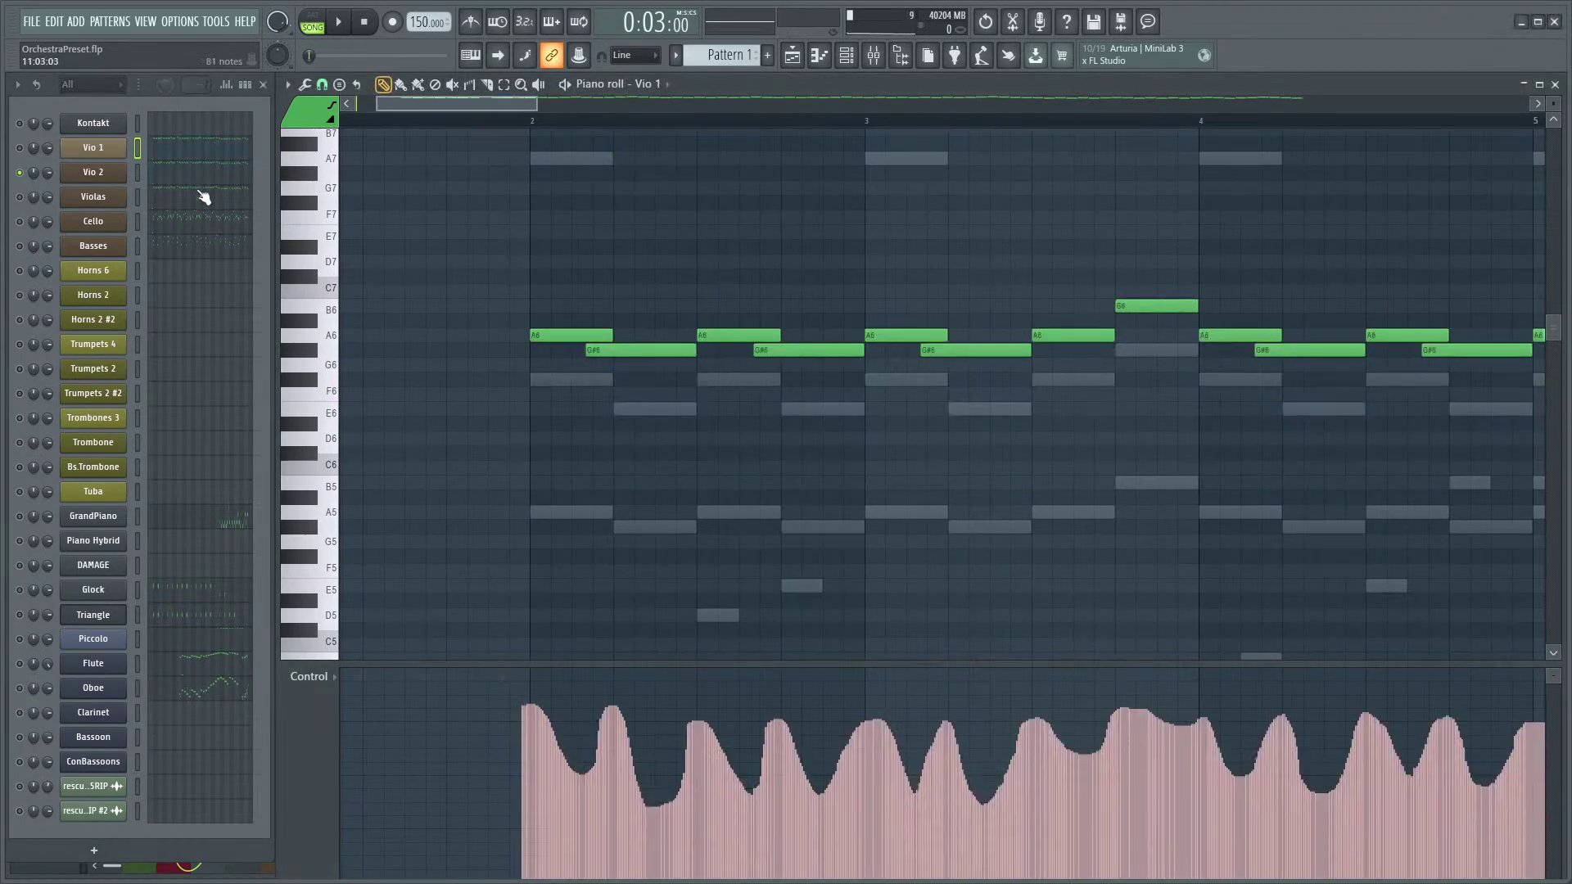
click(193, 180)
scroll(503, 655, up, 3)
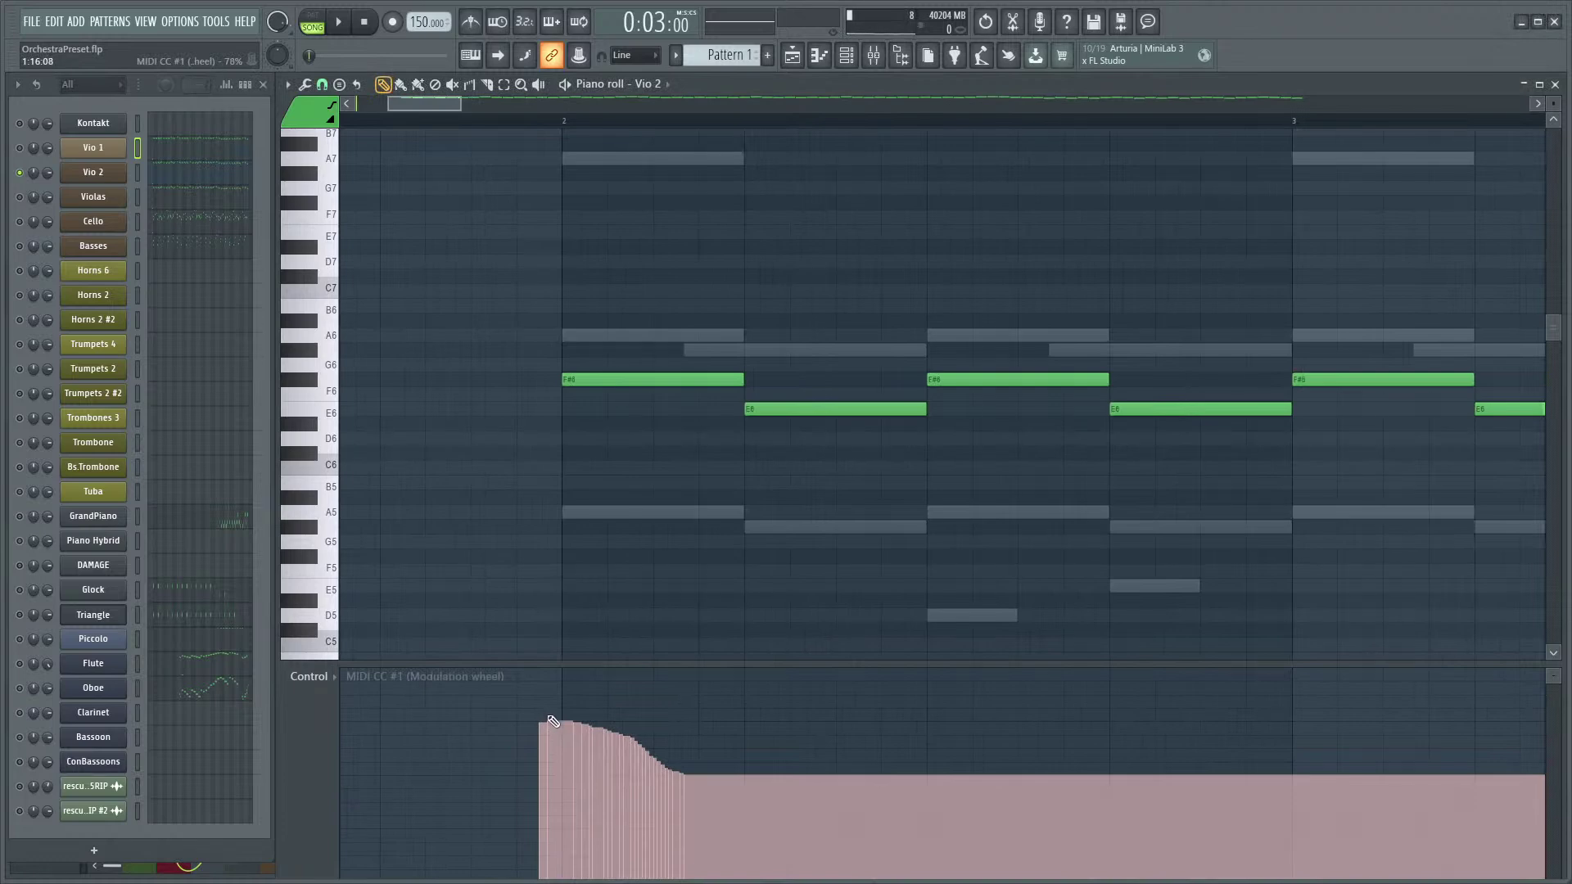
mouse_move(652, 796)
mouse_down()
mouse_move(741, 722)
mouse_move(819, 781)
mouse_move(933, 720)
mouse_move(997, 774)
mouse_move(1118, 724)
mouse_move(1208, 814)
mouse_up()
mouse_move(1162, 762)
mouse_down()
mouse_move(1205, 801)
mouse_move(1297, 729)
mouse_move(1396, 798)
mouse_move(1472, 735)
mouse_up()
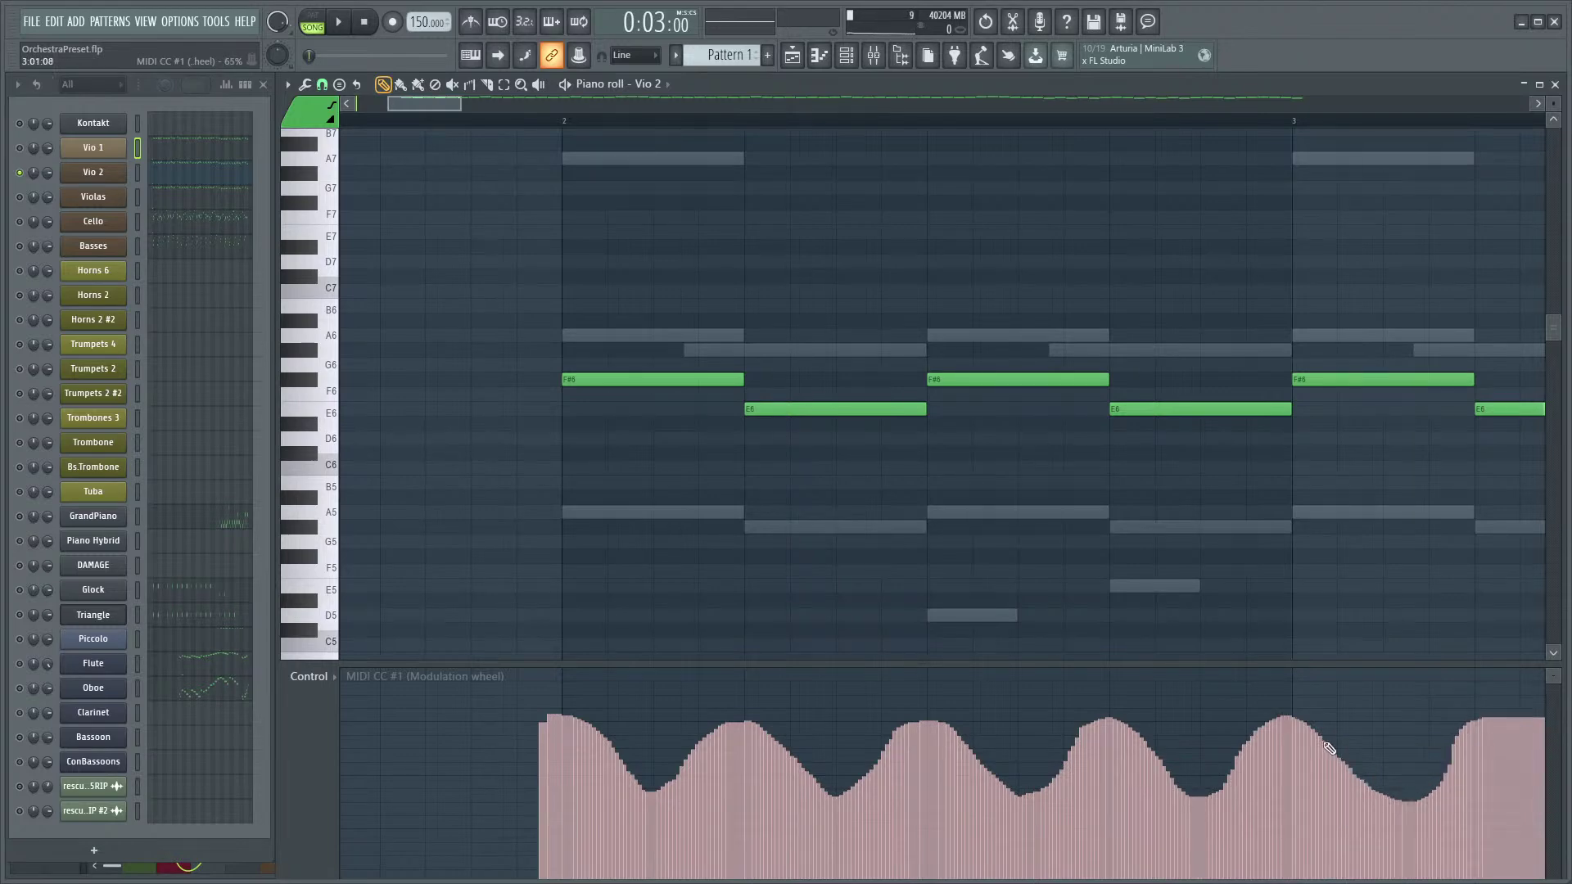
scroll(894, 509, right, 3)
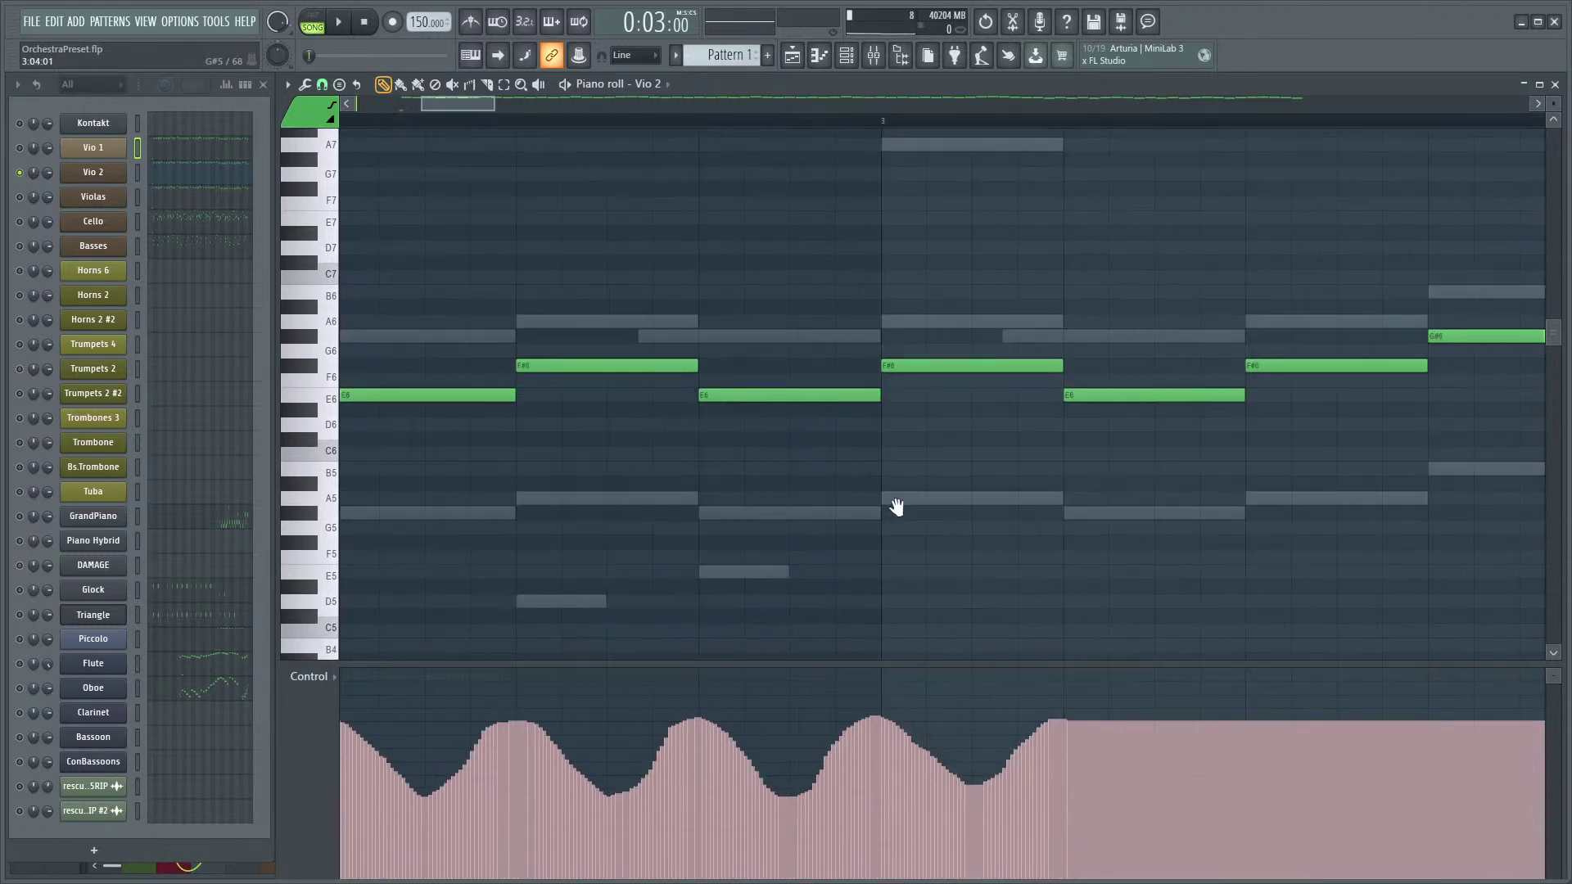
- Extend the Vio 2 modulation wheel swells from bar 3 to the start of bar 6, dipping mid-note and peaking at each note change
scroll(930, 534, down, 3)
mouse_move(921, 734)
mouse_down()
mouse_move(943, 753)
mouse_move(992, 721)
mouse_move(1017, 762)
mouse_move(1056, 753)
mouse_move(1080, 720)
mouse_move(1113, 769)
mouse_move(1150, 731)
mouse_move(1189, 729)
mouse_move(1203, 774)
mouse_move(1232, 722)
mouse_move(1294, 777)
mouse_up()
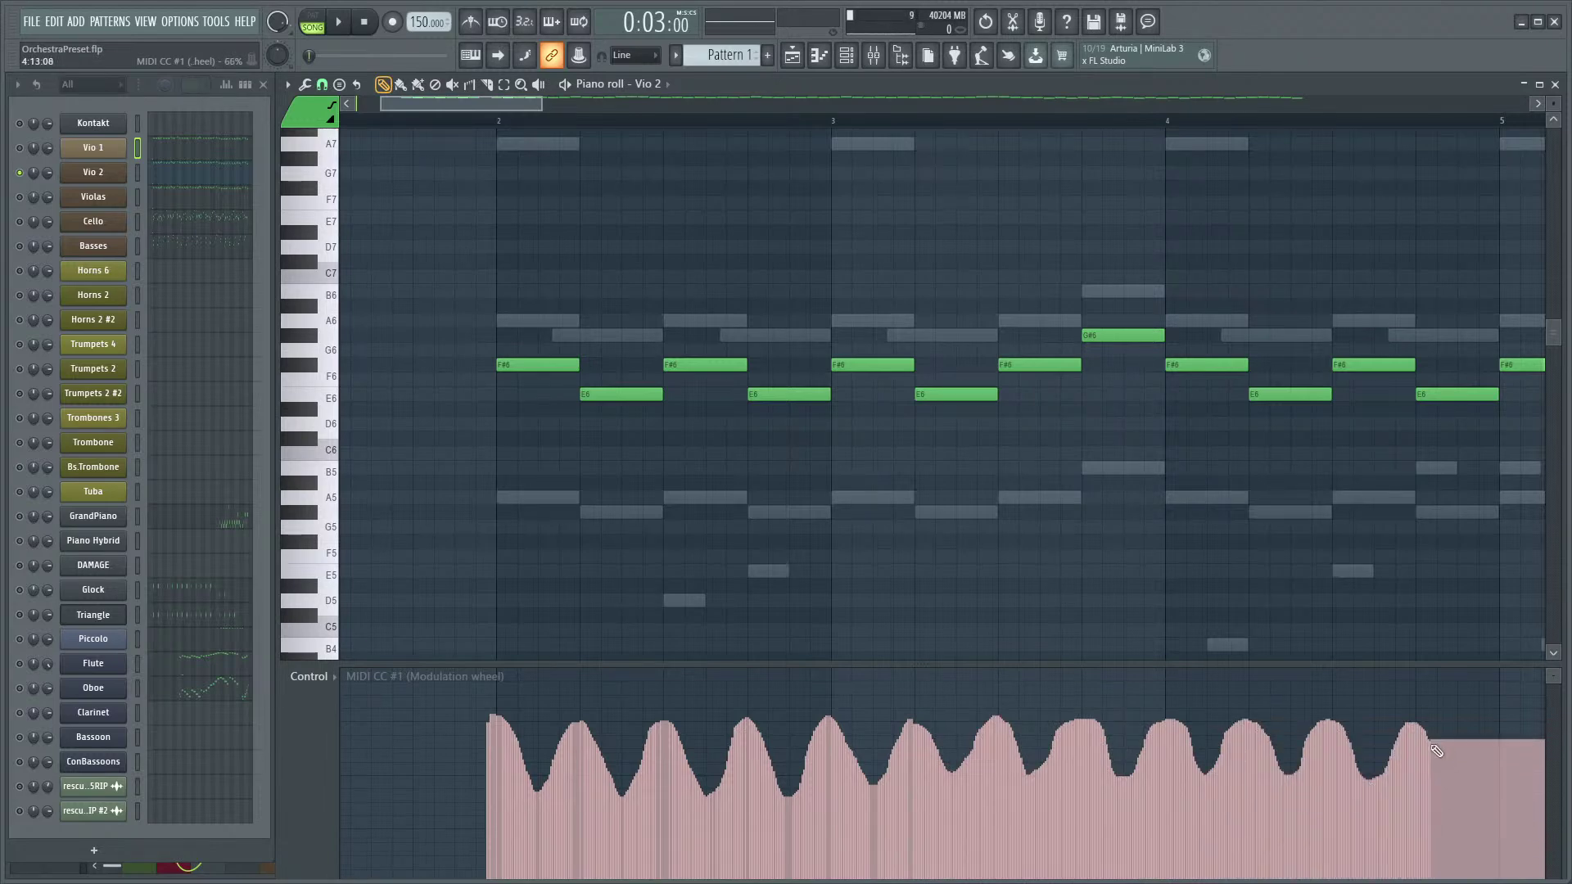
drag(1428, 736, 1435, 765)
drag(1433, 578, 749, 541)
mouse_move(901, 767)
mouse_down()
mouse_move(940, 736)
mouse_move(1007, 765)
mouse_move(1043, 729)
mouse_move(1064, 761)
mouse_move(1123, 724)
mouse_move(1161, 780)
mouse_up()
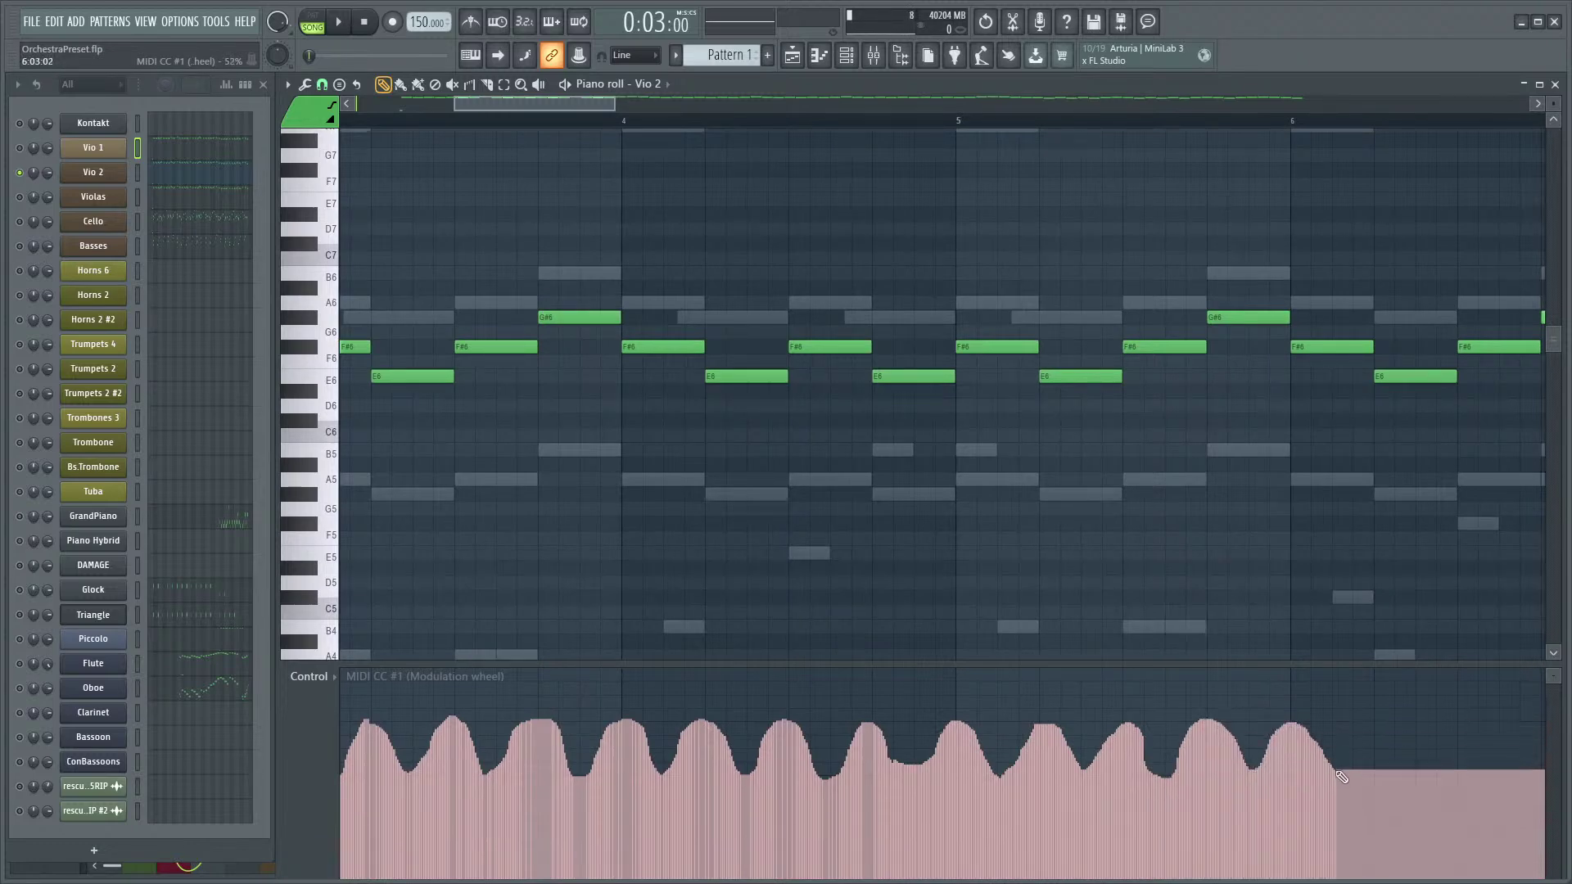
- Draw the Vio 2 modulation swells from bar 6 to bar 8 with a deeper dip before a taller peak at bar 7
scroll(1452, 537, down, 4)
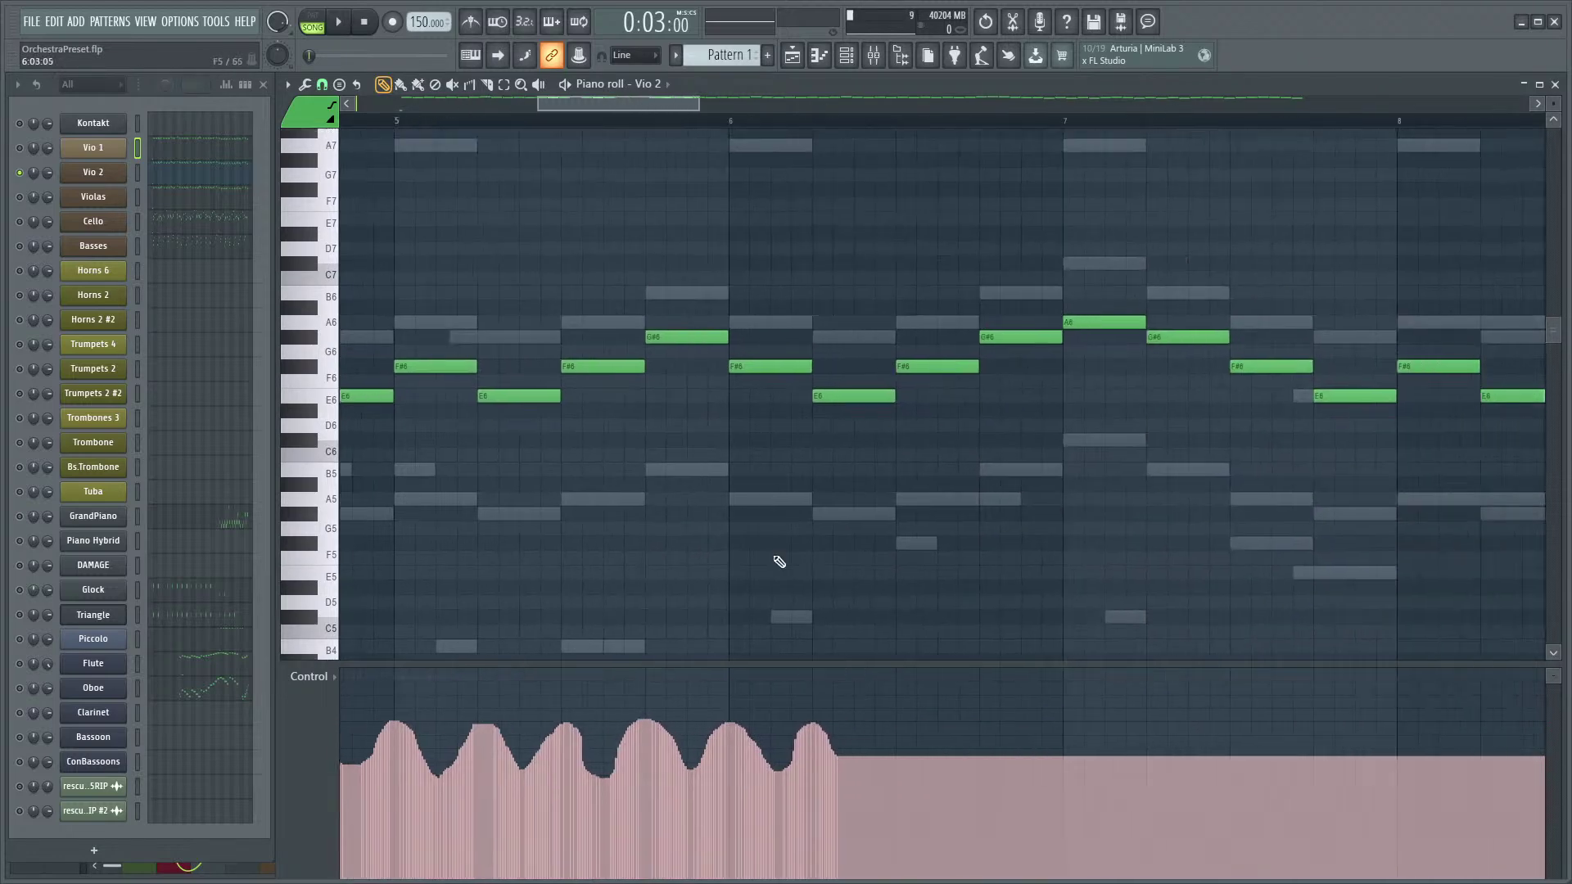
scroll(1136, 463, up, 3)
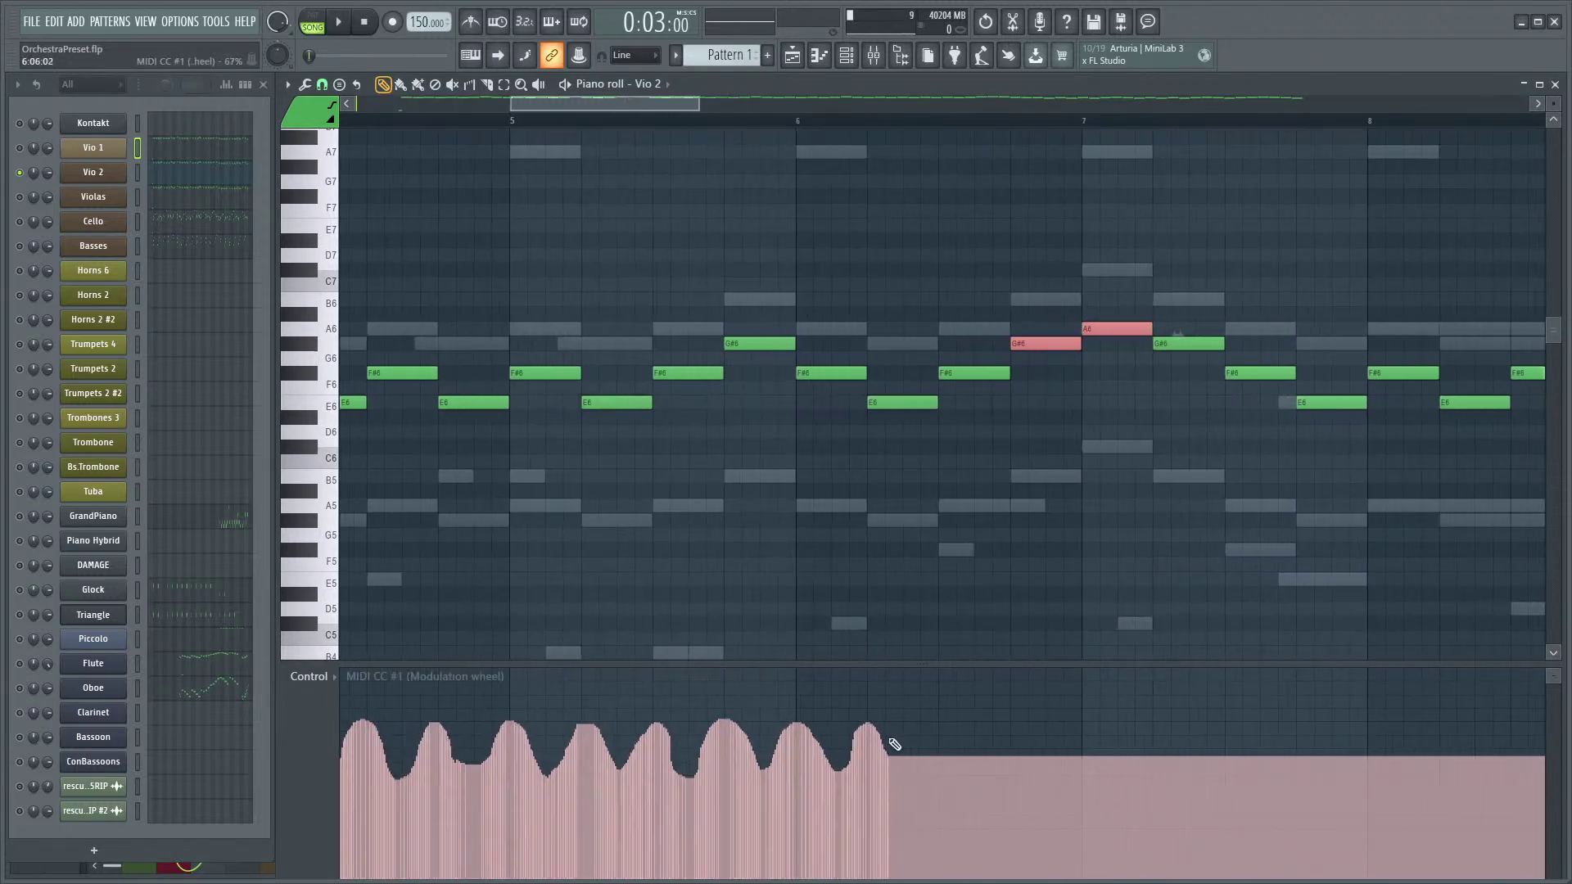
mouse_move(920, 769)
mouse_down()
mouse_move(940, 721)
mouse_move(986, 758)
mouse_move(1006, 709)
mouse_move(1055, 751)
mouse_move(1074, 695)
mouse_move(1115, 732)
mouse_move(1144, 708)
mouse_move(1184, 745)
mouse_move(1232, 725)
mouse_move(1254, 767)
mouse_move(1283, 720)
mouse_move(1317, 765)
mouse_move(1371, 737)
mouse_up()
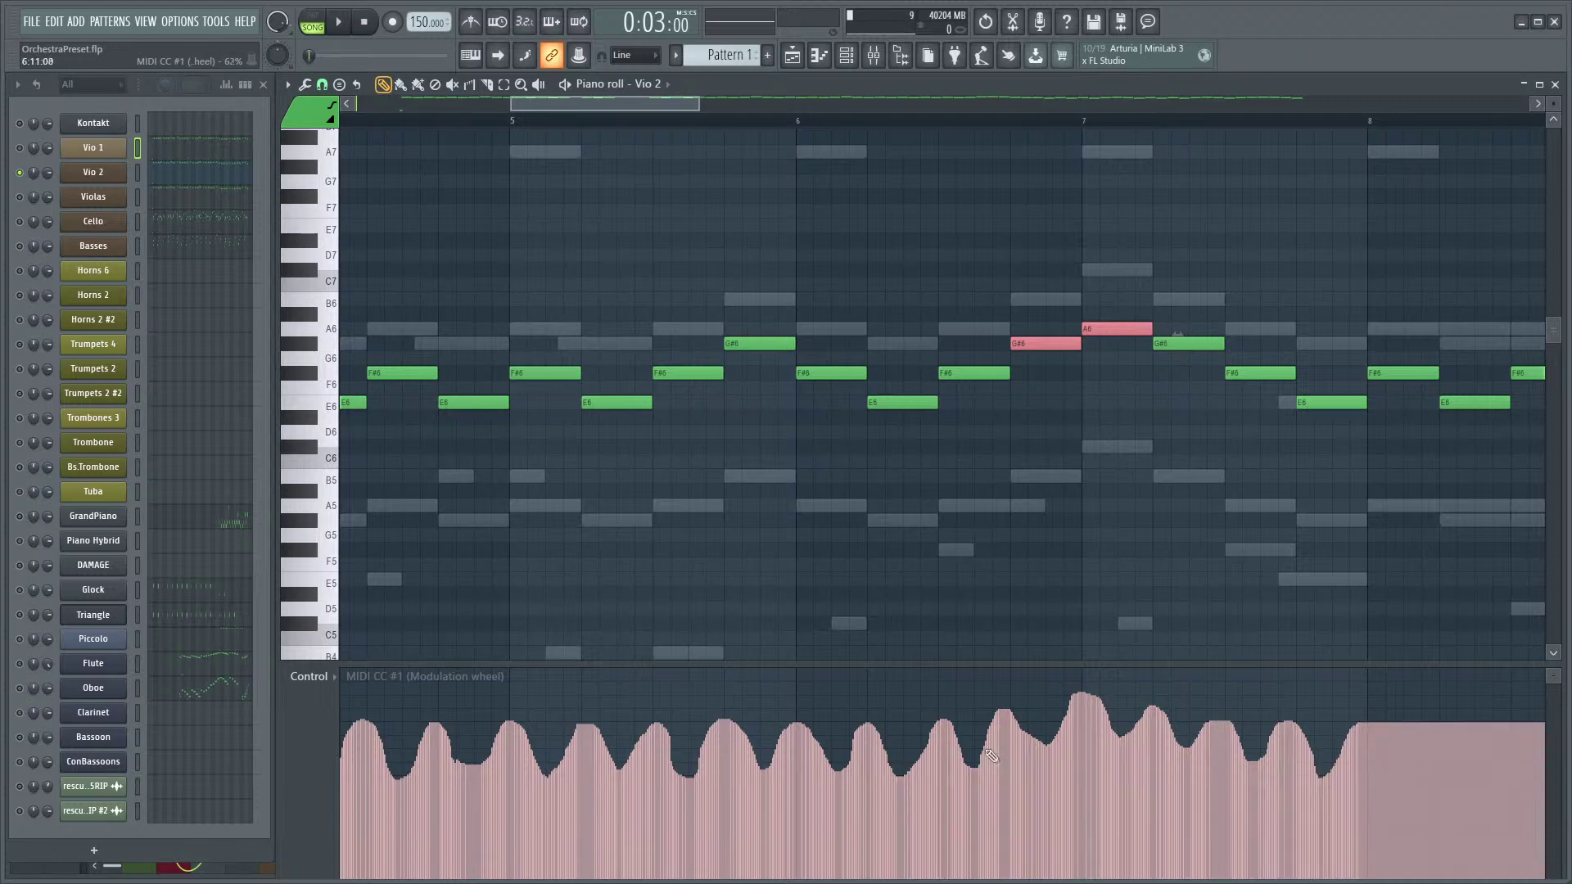
scroll(940, 568, up, 3)
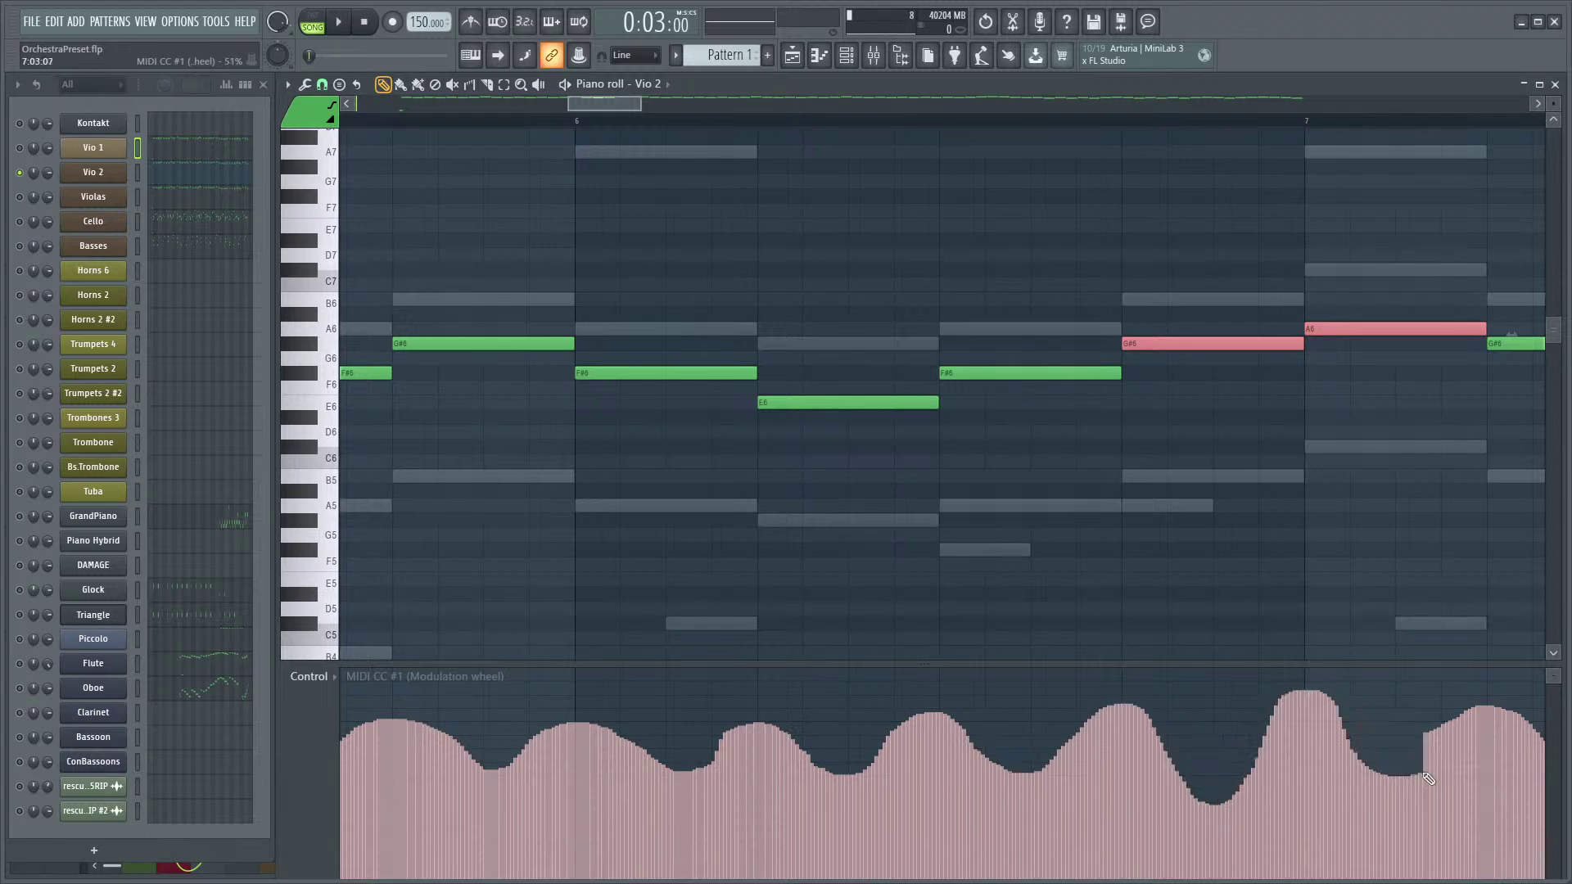
key(space)
scroll(1014, 544, down, 5)
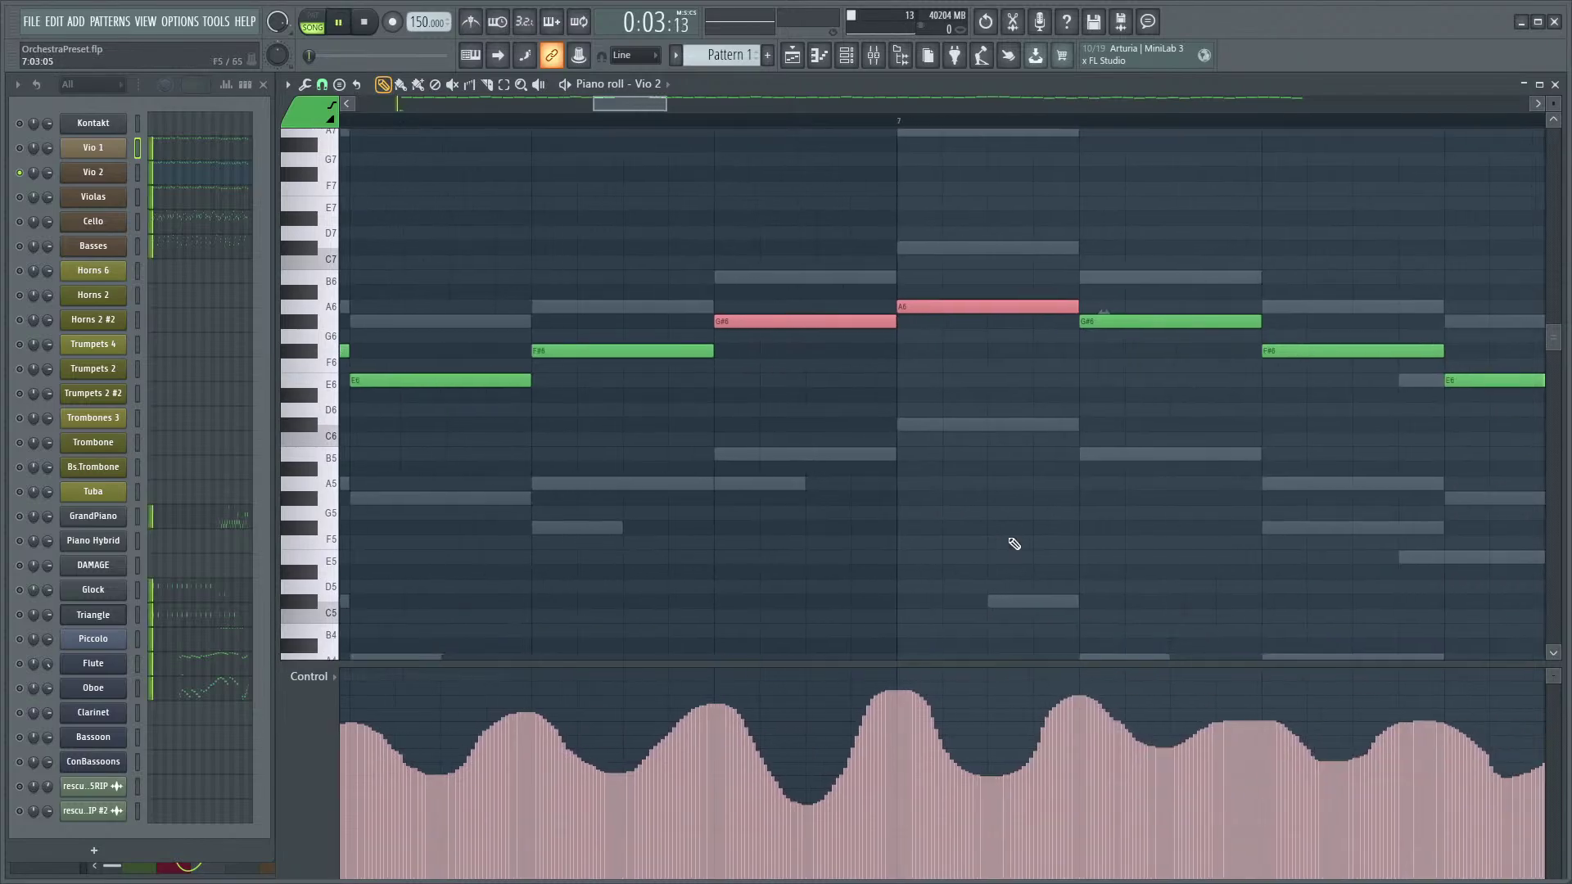
key(space)
- Start the Vio 2 E6 notes in bars 2 and 3 earlier so they overlap the preceding F#6 notes, and play them back
scroll(464, 456, up, 5)
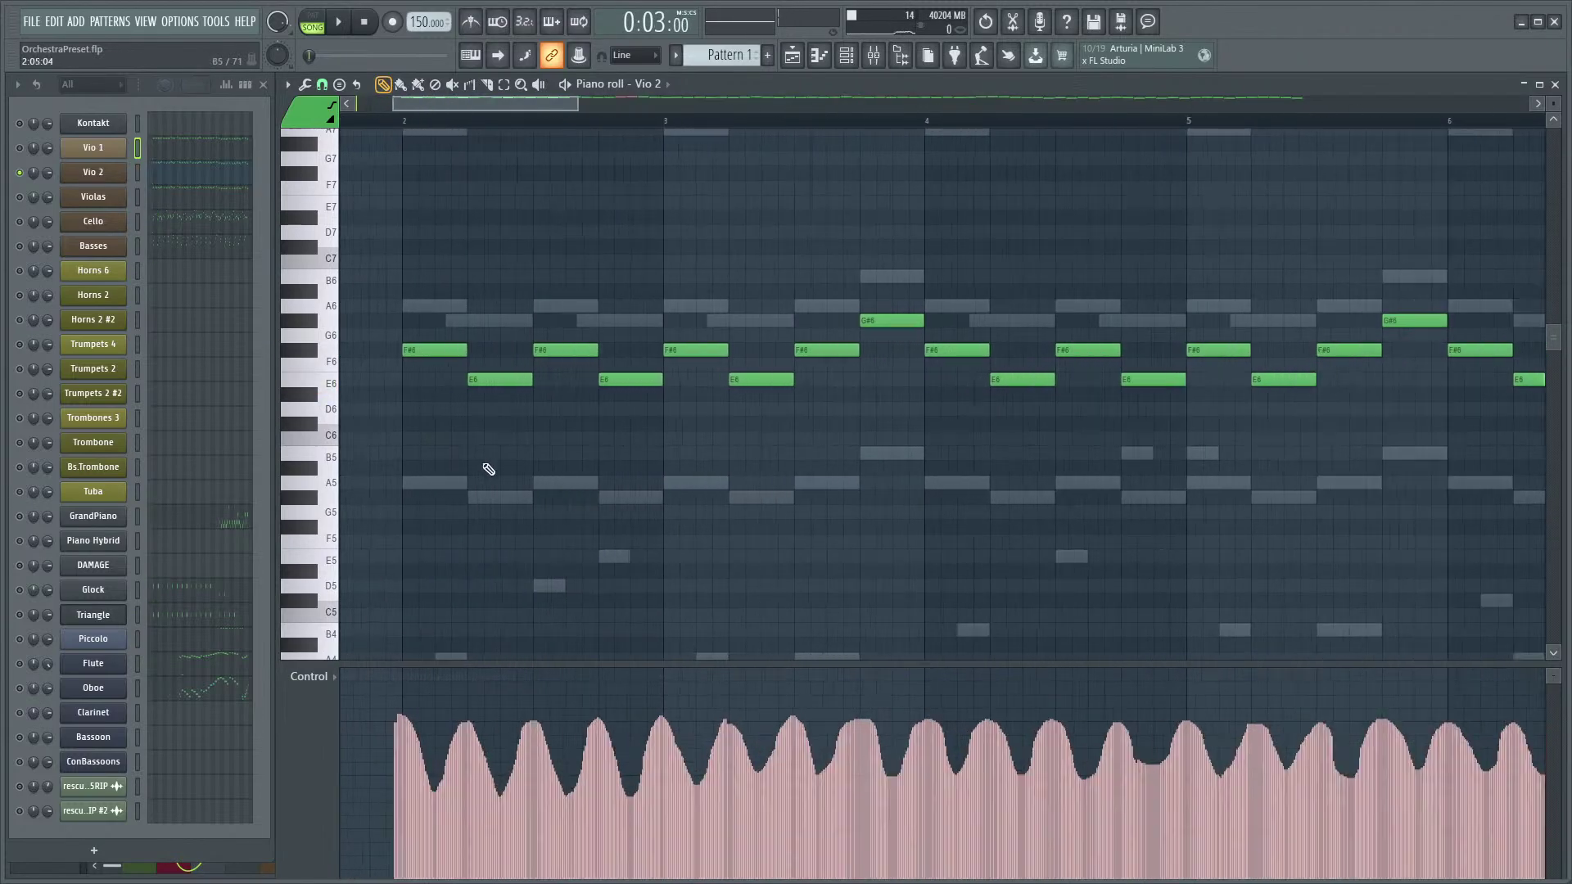
scroll(1130, 409, down, 5)
drag(1051, 372, 630, 426)
scroll(704, 417, up, 5)
scroll(737, 401, up, 1)
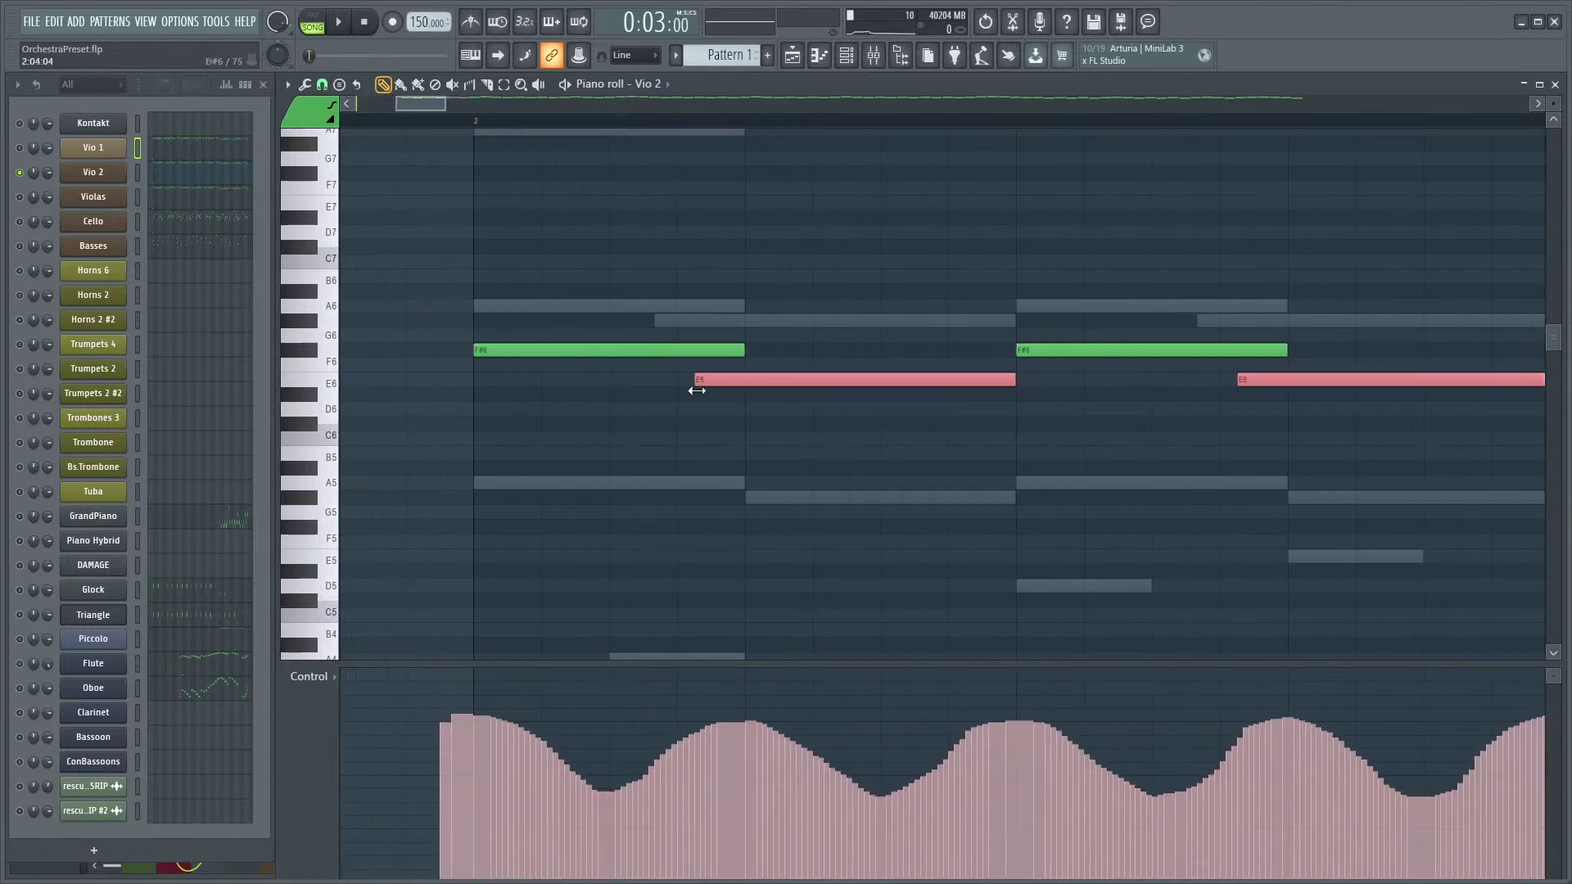
key(space)
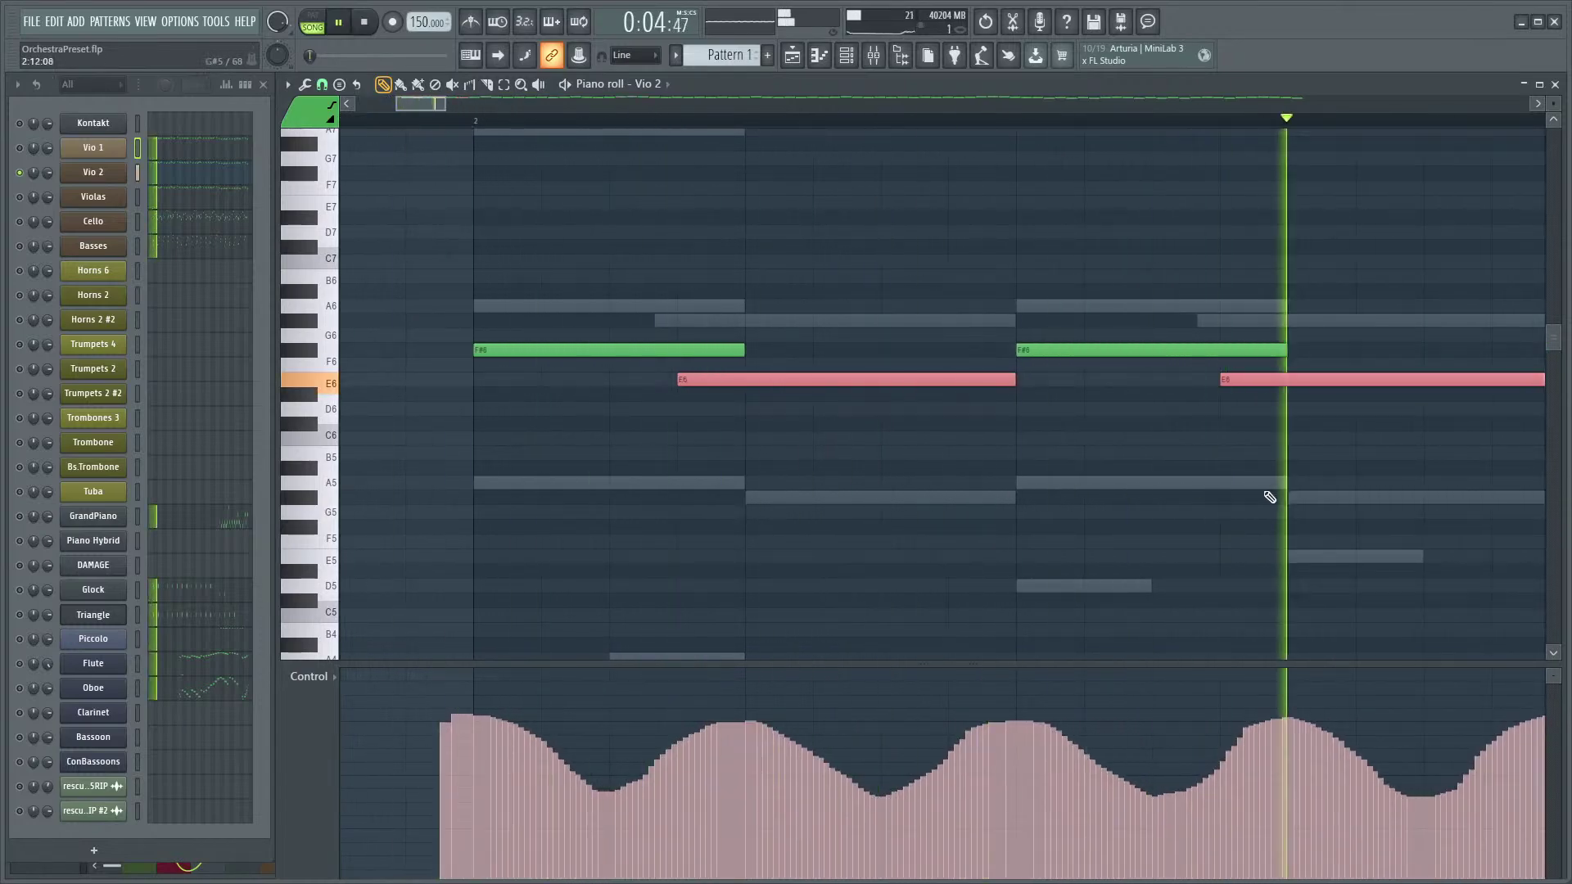
scroll(790, 528, up, 1)
scroll(1040, 499, down, 4)
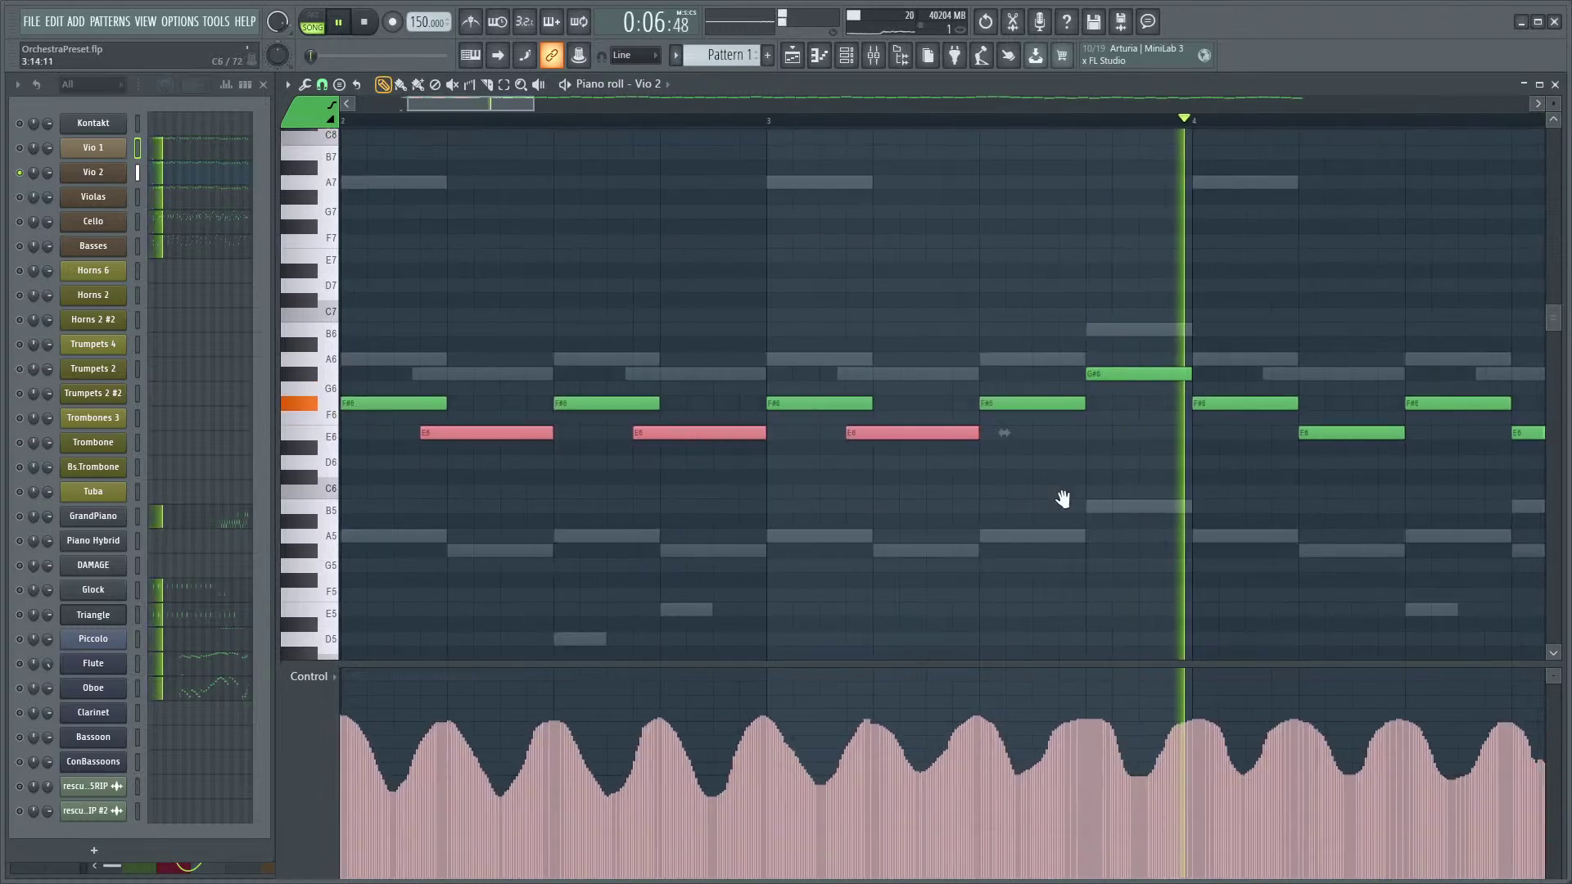
key(space)
- Extend the starts of the E6 notes in bars 4 and 5 back over the preceding F#6 notes and listen to the passage
scroll(1193, 518, down, 2)
drag(1263, 440, 983, 470)
scroll(983, 470, up, 1)
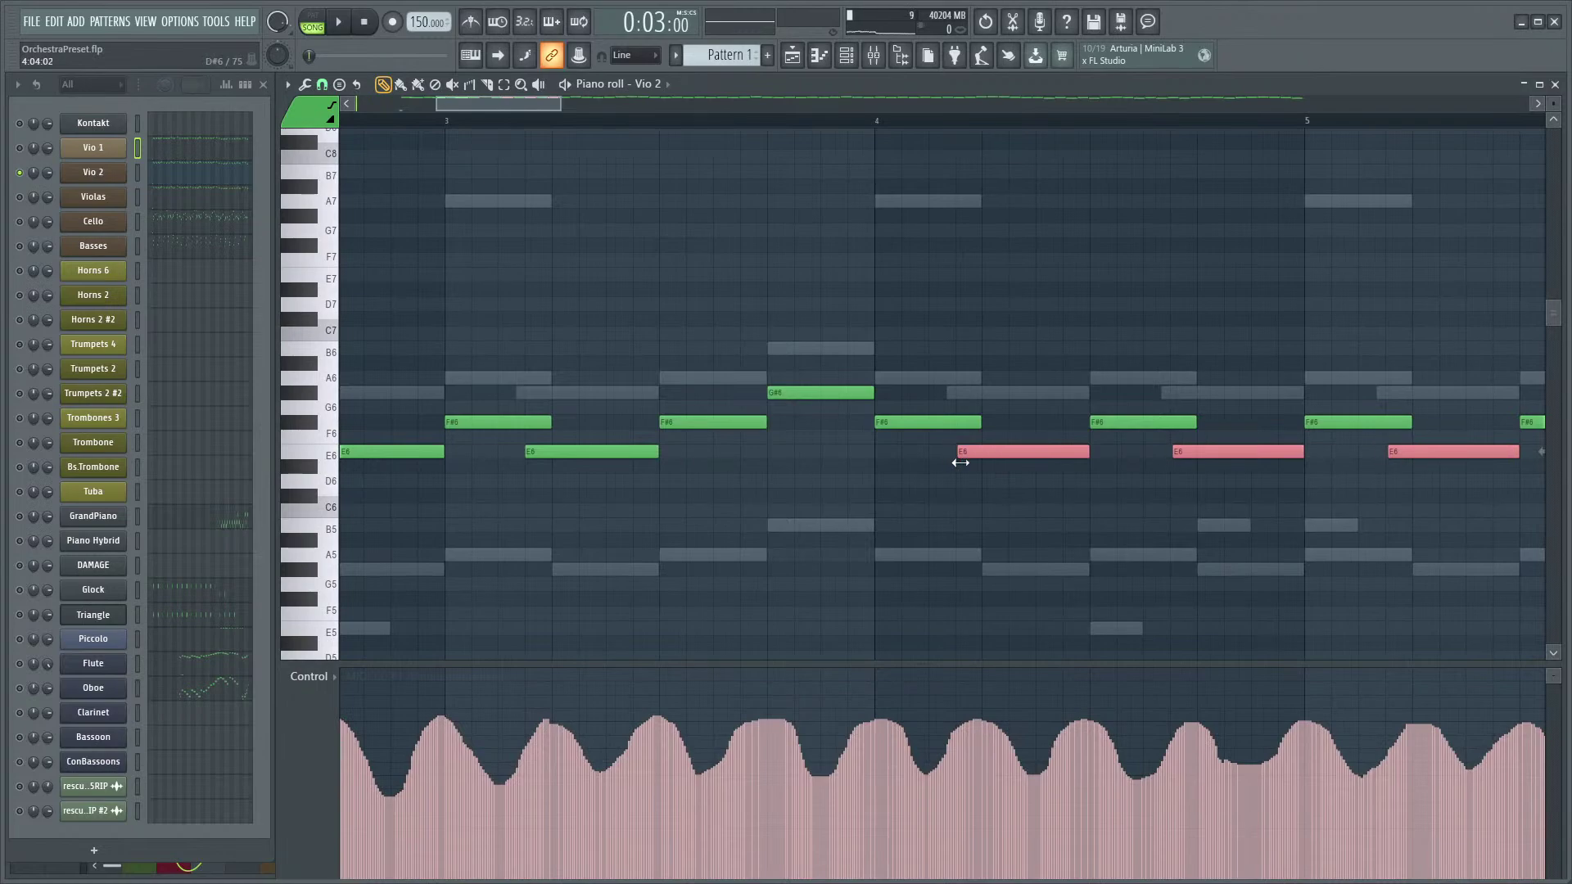
key(space)
scroll(466, 526, down, 3)
scroll(720, 492, up, 3)
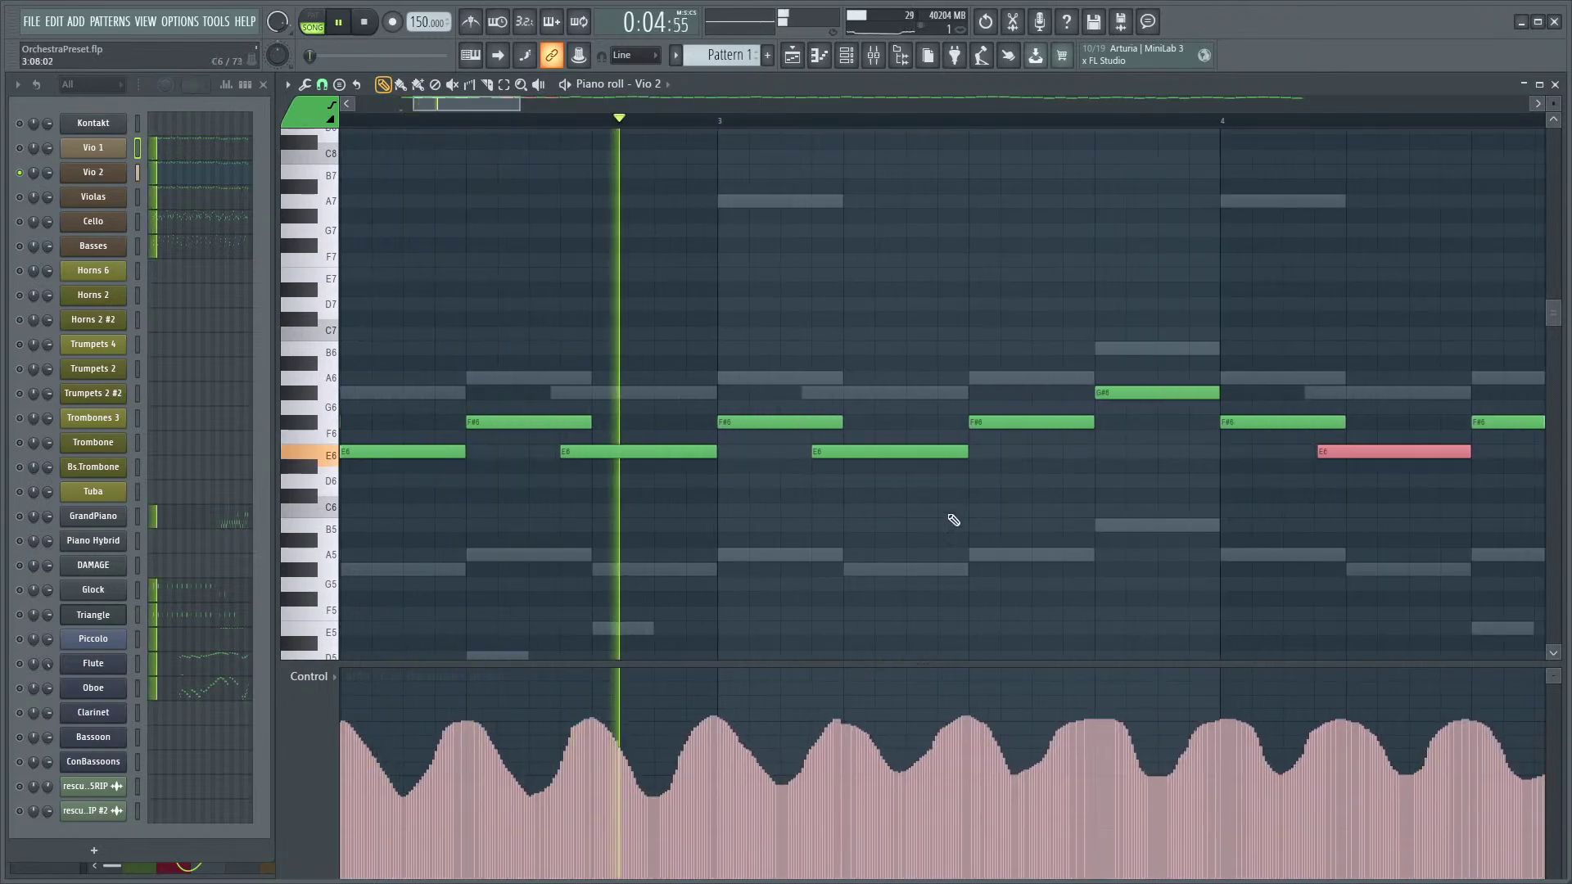
scroll(824, 544, down, 2)
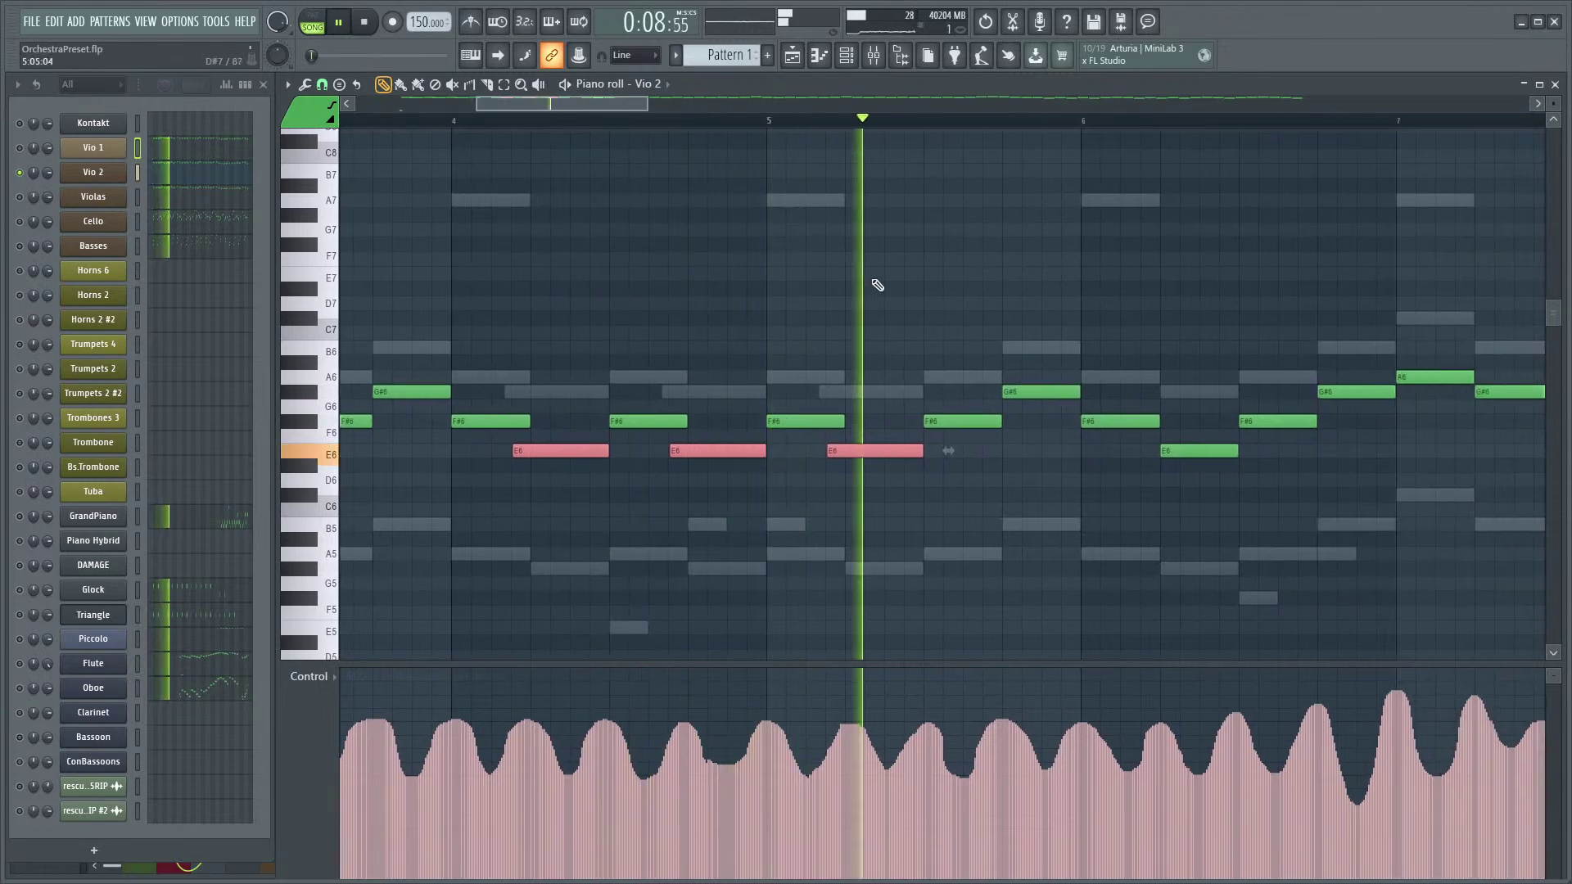
scroll(646, 301, up, 1)
key(space)
- Overlap the bar 6 E6 and G#6 notes and the A6 note at bar 7 with their preceding notes, and play the transition
click(894, 463)
click(709, 124)
key(space)
scroll(821, 432, up, 5)
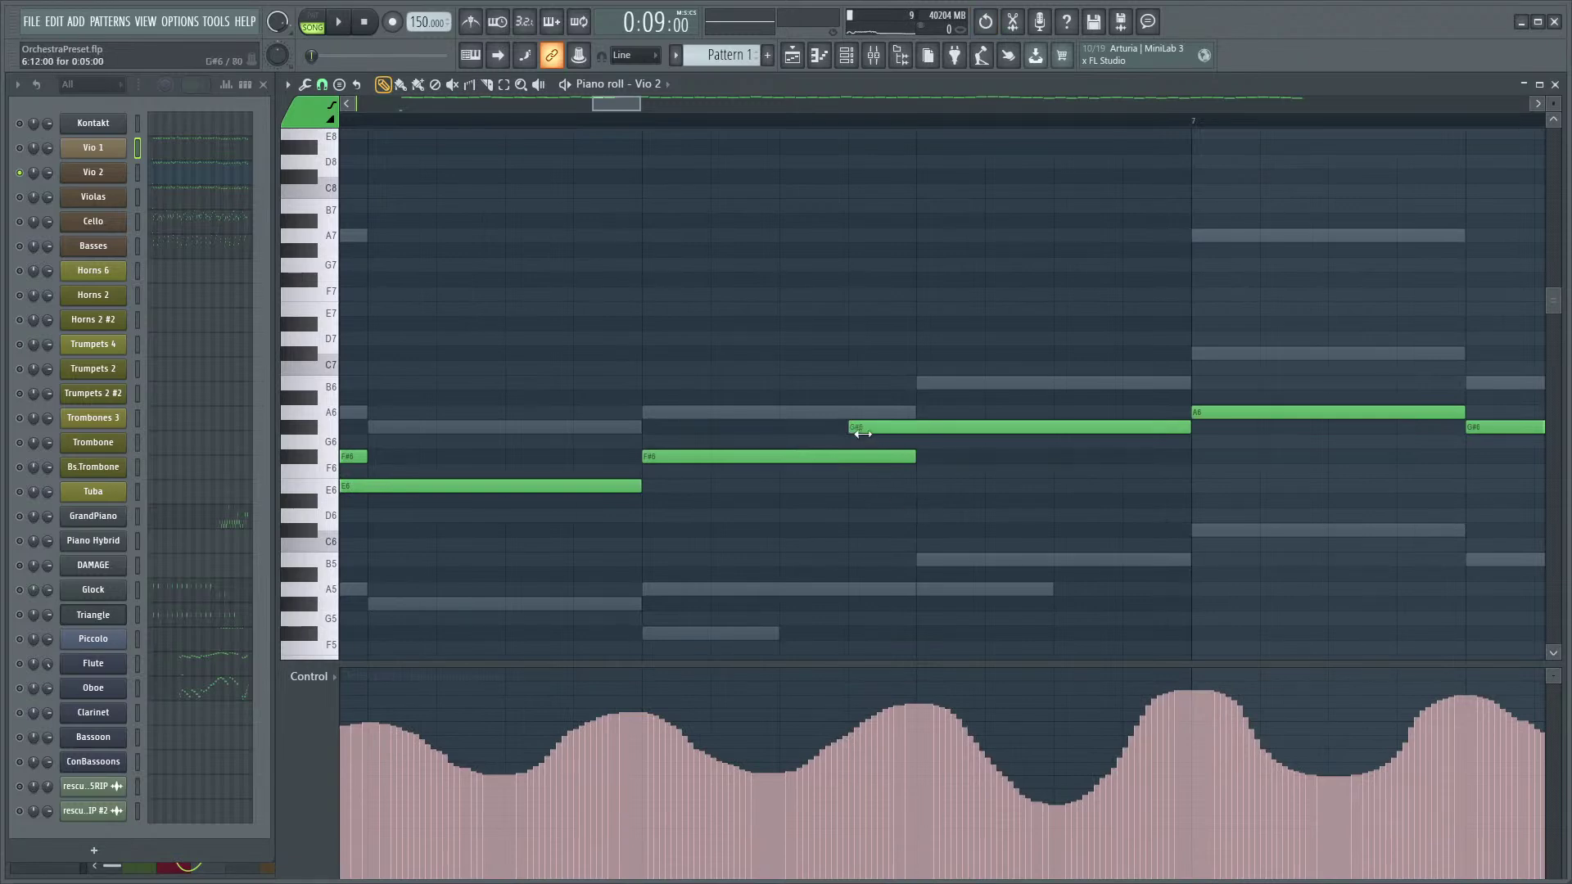
key(space)
scroll(737, 526, down, 3)
key(space)
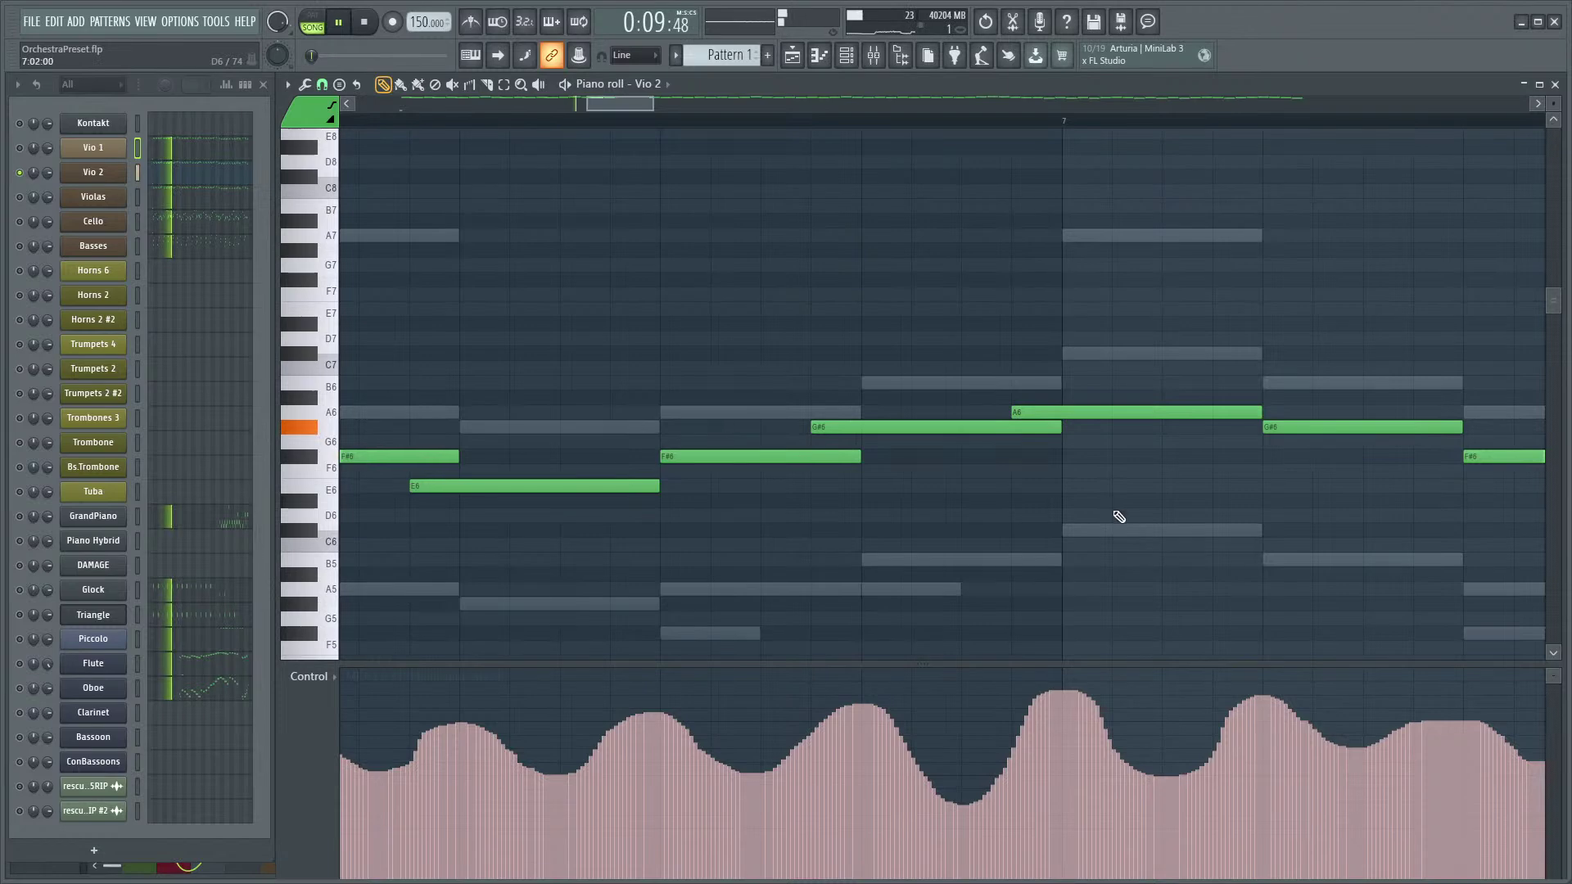
key(space)
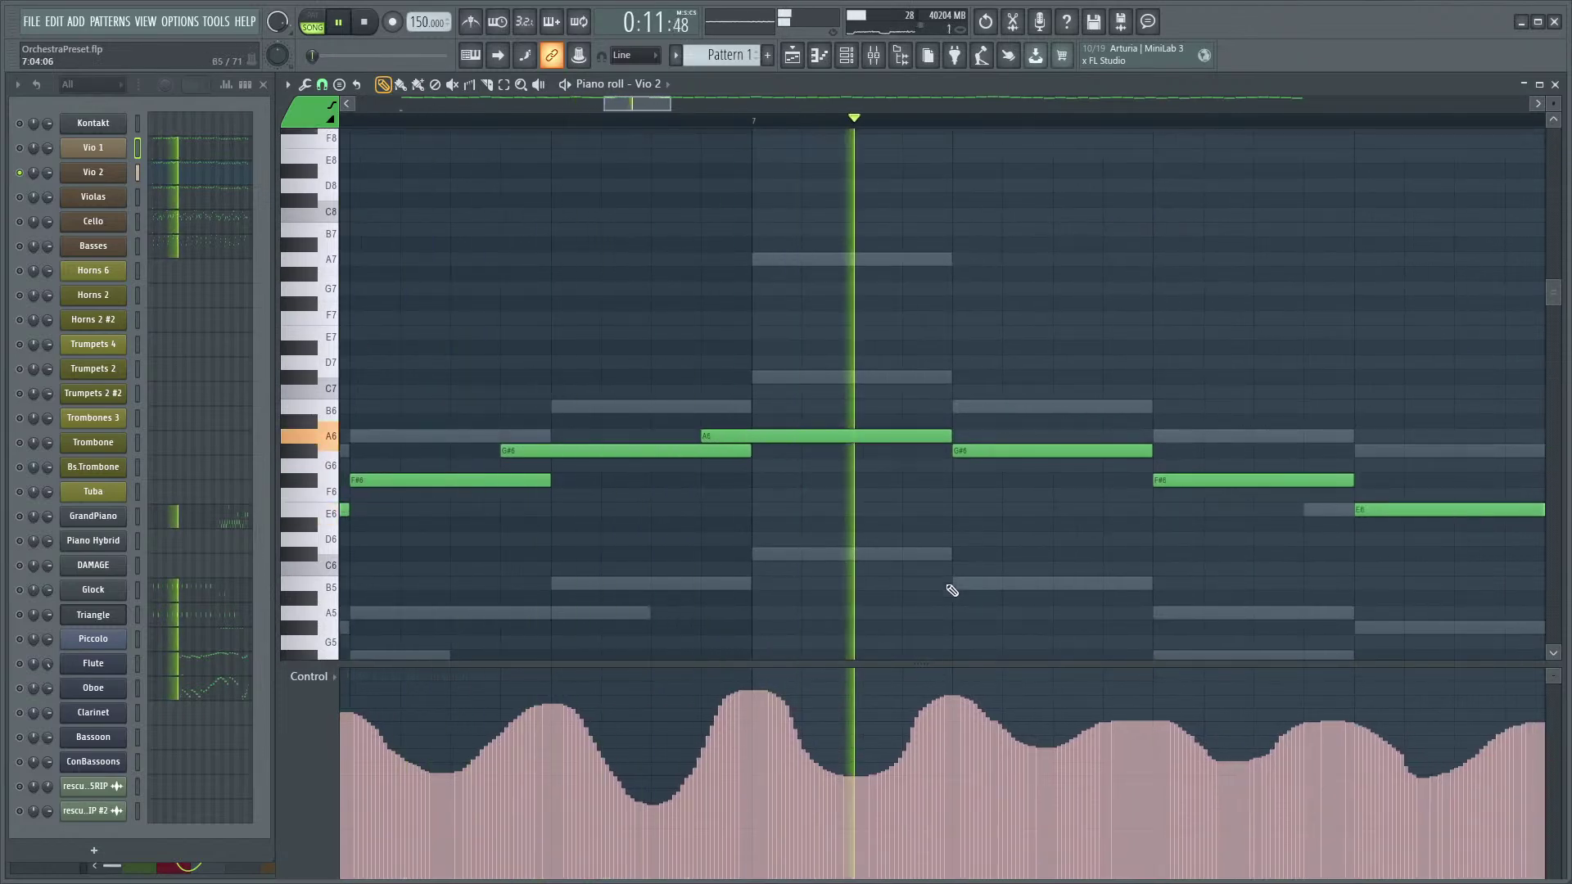
key(space)
- Start the descending G#6, F#6 and E6 notes of bar 7 earlier so each overlaps its predecessor, and play the run
drag(1083, 385, 673, 567)
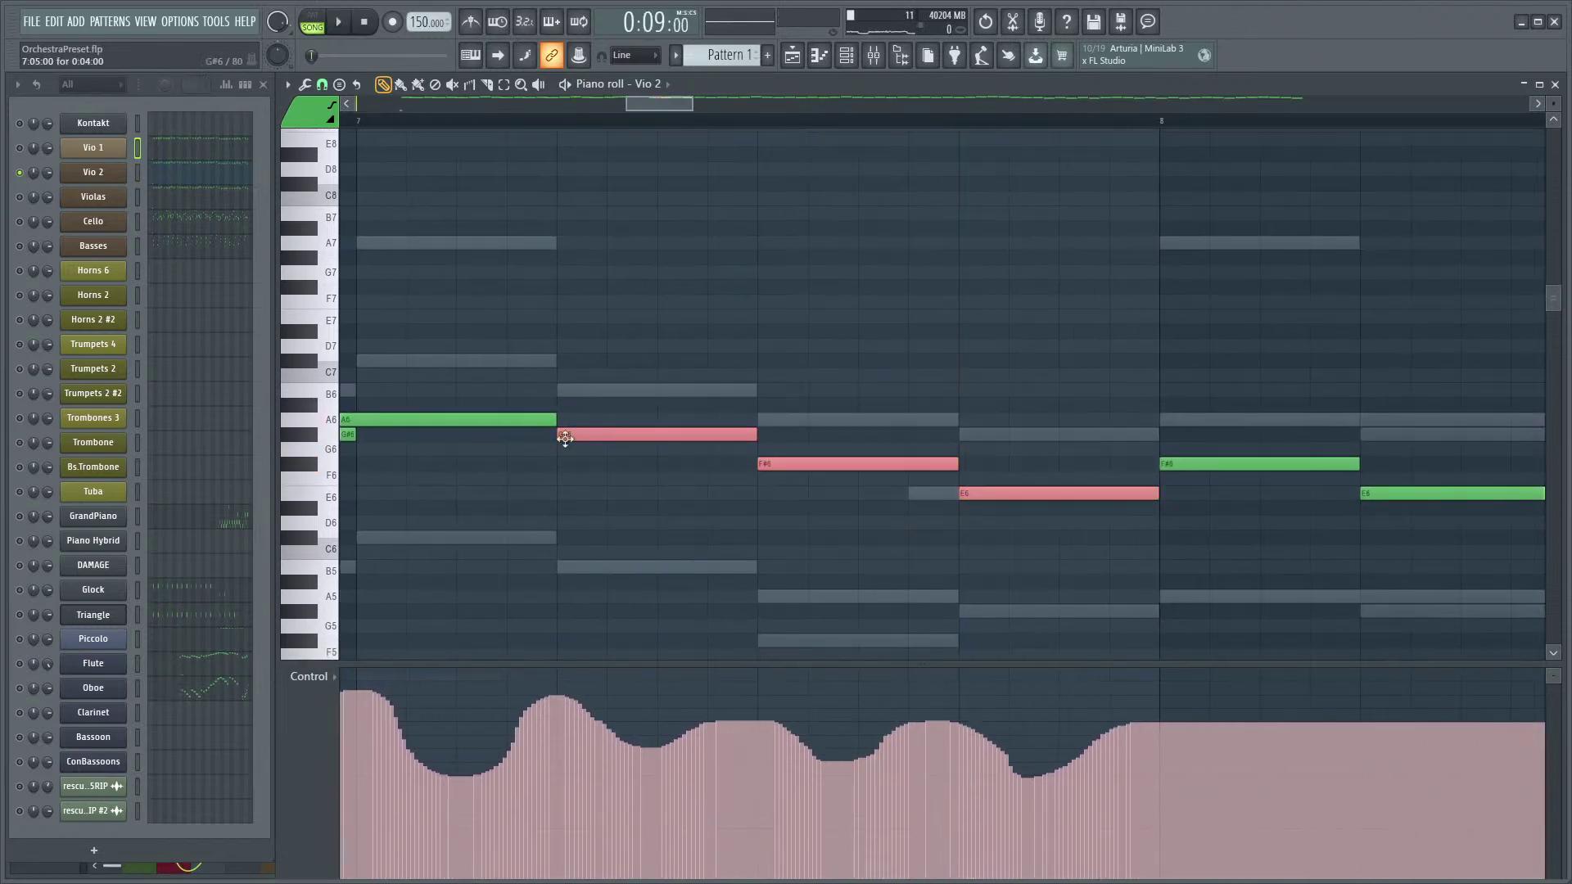
scroll(533, 175, left, 2)
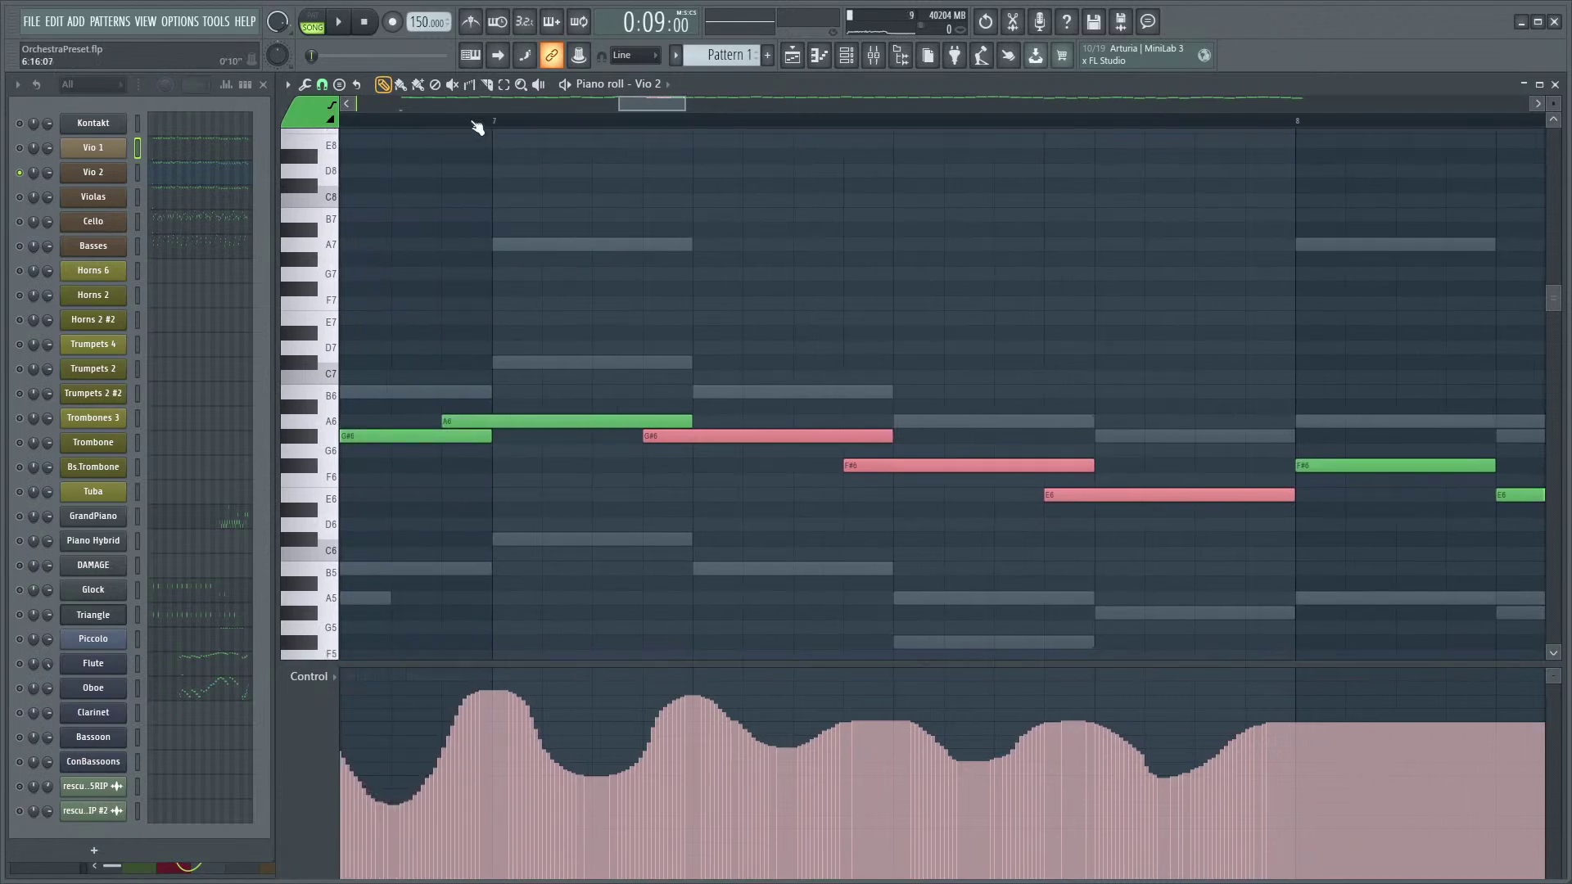
key(space)
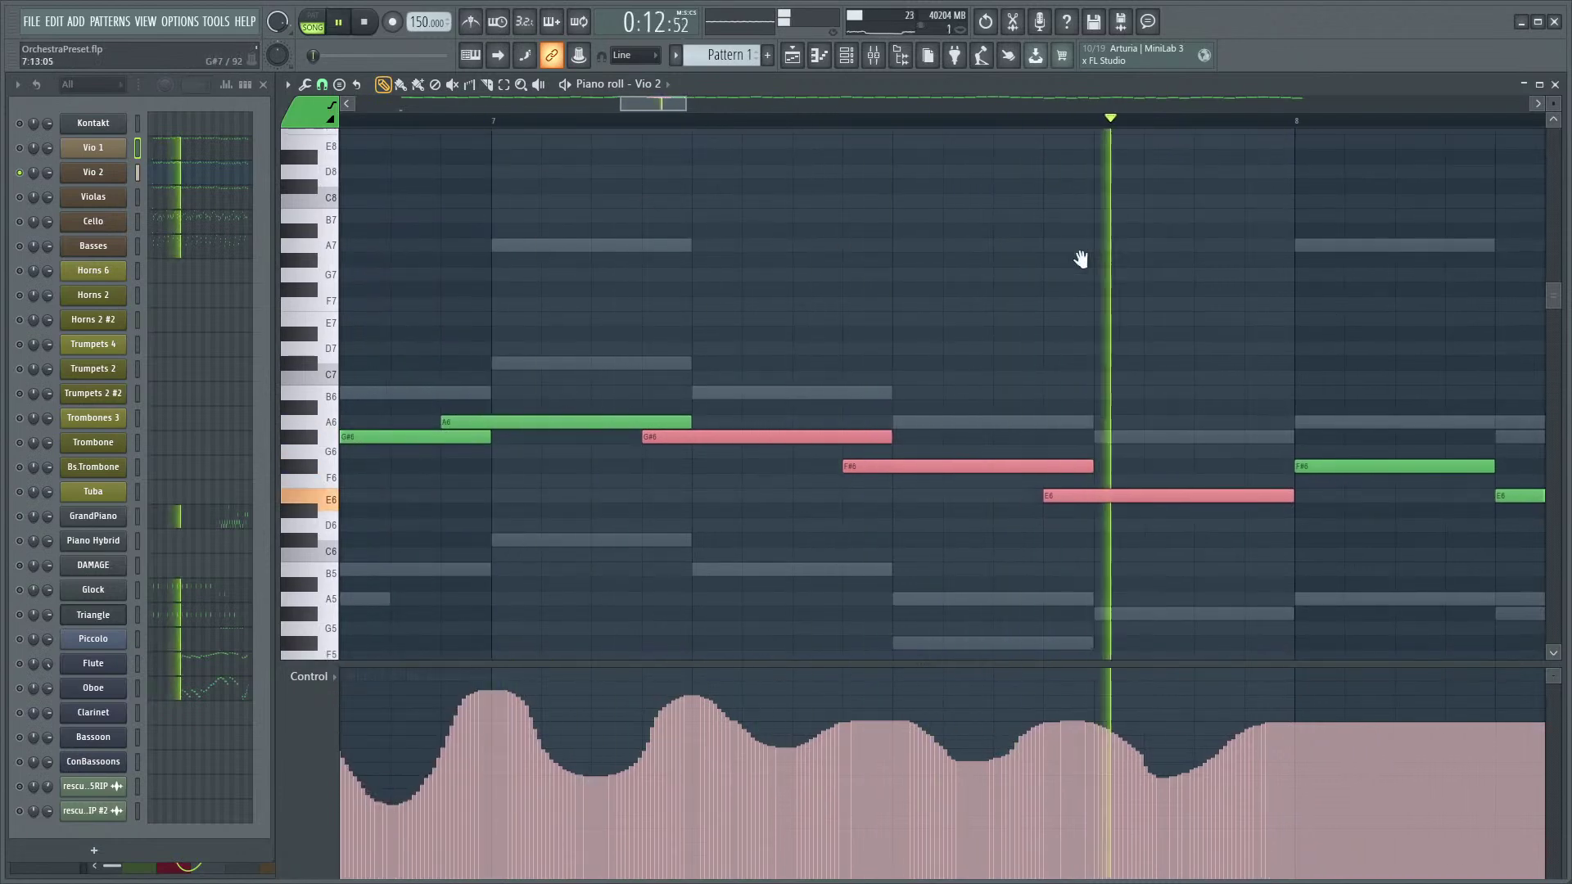
scroll(941, 311, down, 3)
scroll(901, 245, down, 4)
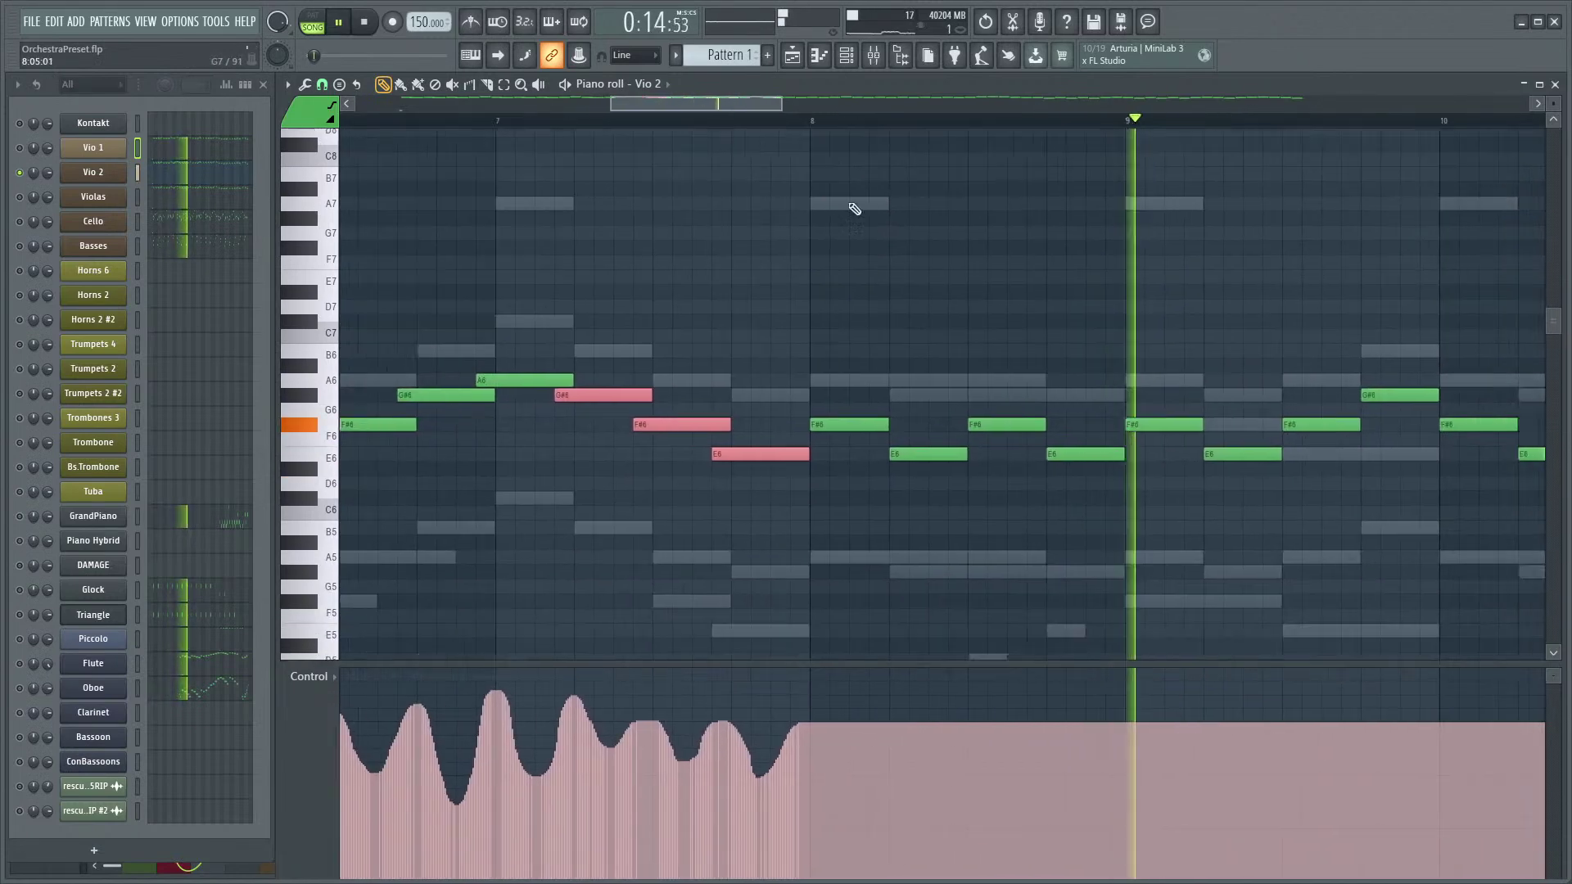
key(space)
- Extend the starts of the E6 notes in bars 8 and 9 back over the preceding F#6 notes
drag(1244, 407, 915, 491)
scroll(762, 393, down, 3)
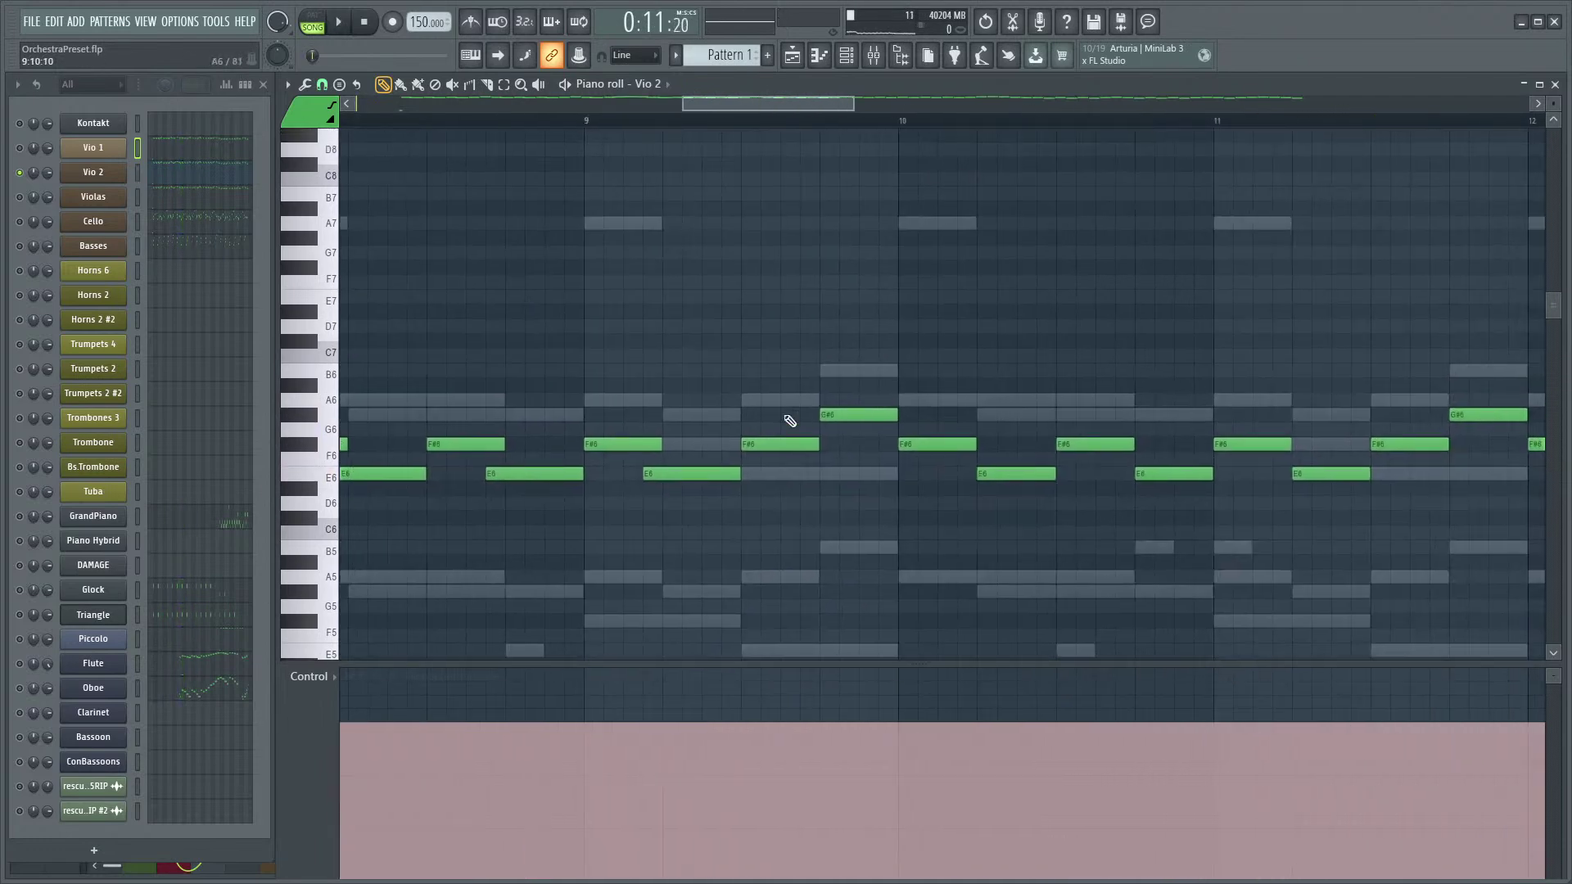
scroll(617, 235, down, 4)
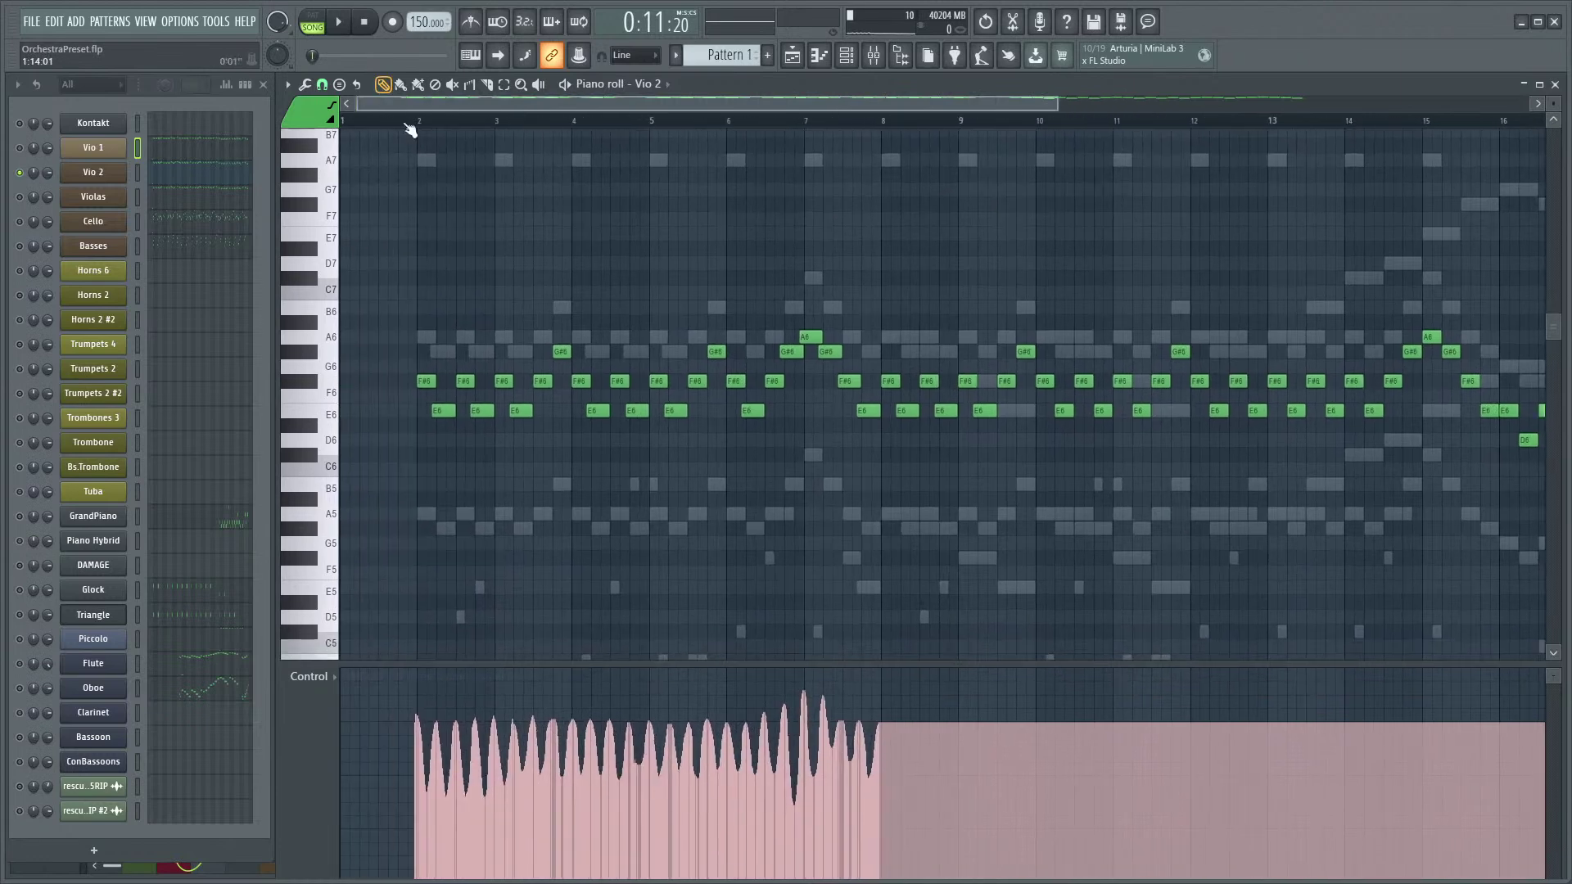
- Enable Vio 1 alongside Vio 2 and play both from bar 2 to hear the combined legato line
click(19, 148)
key(space)
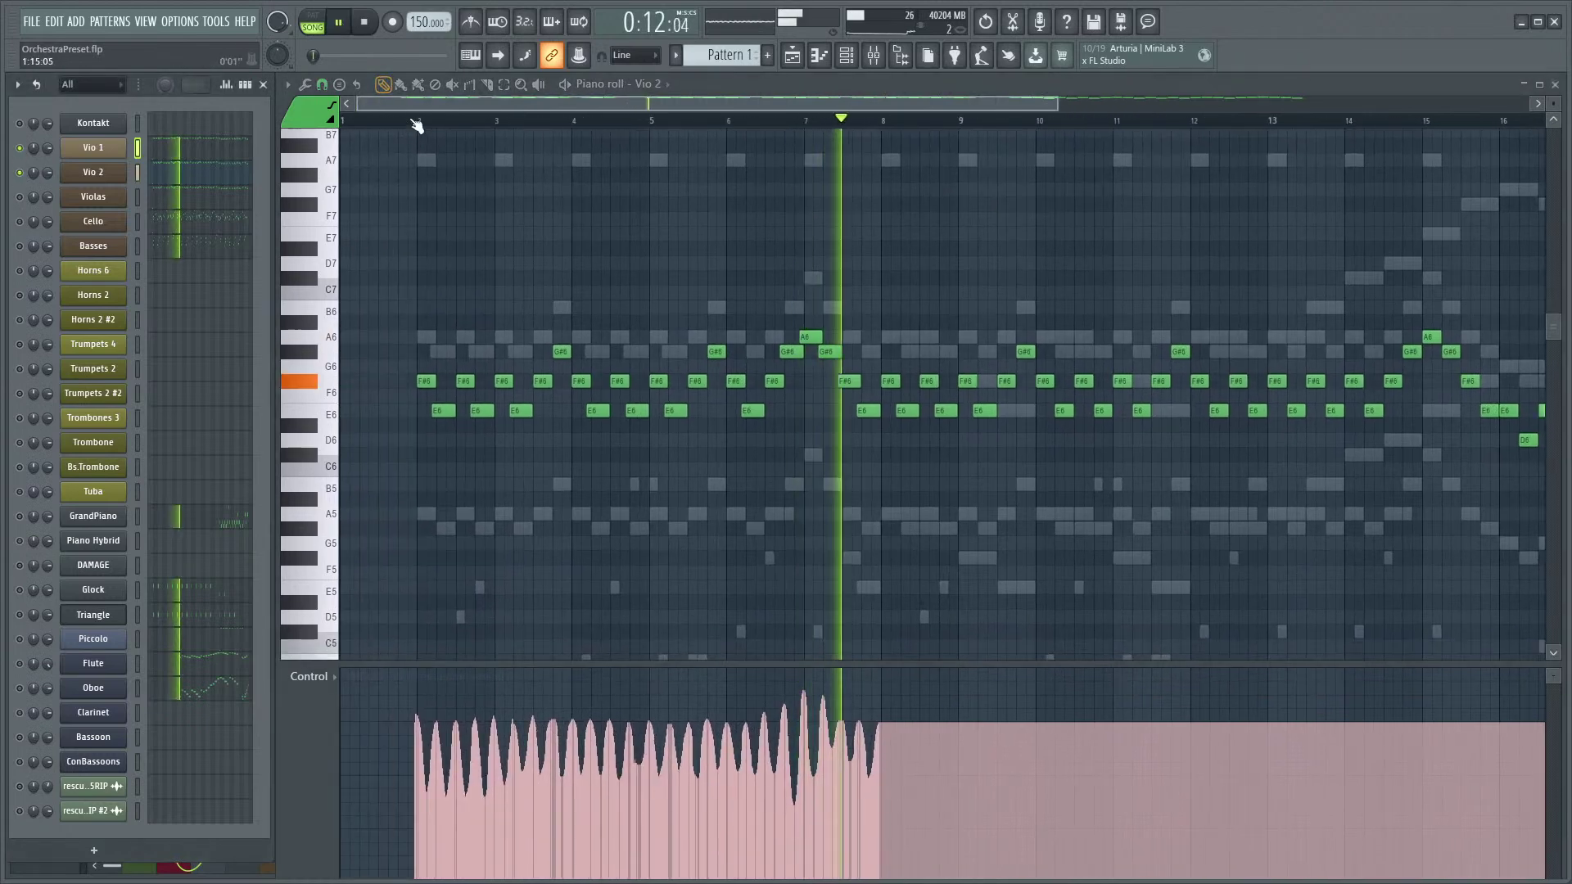
click(423, 121)
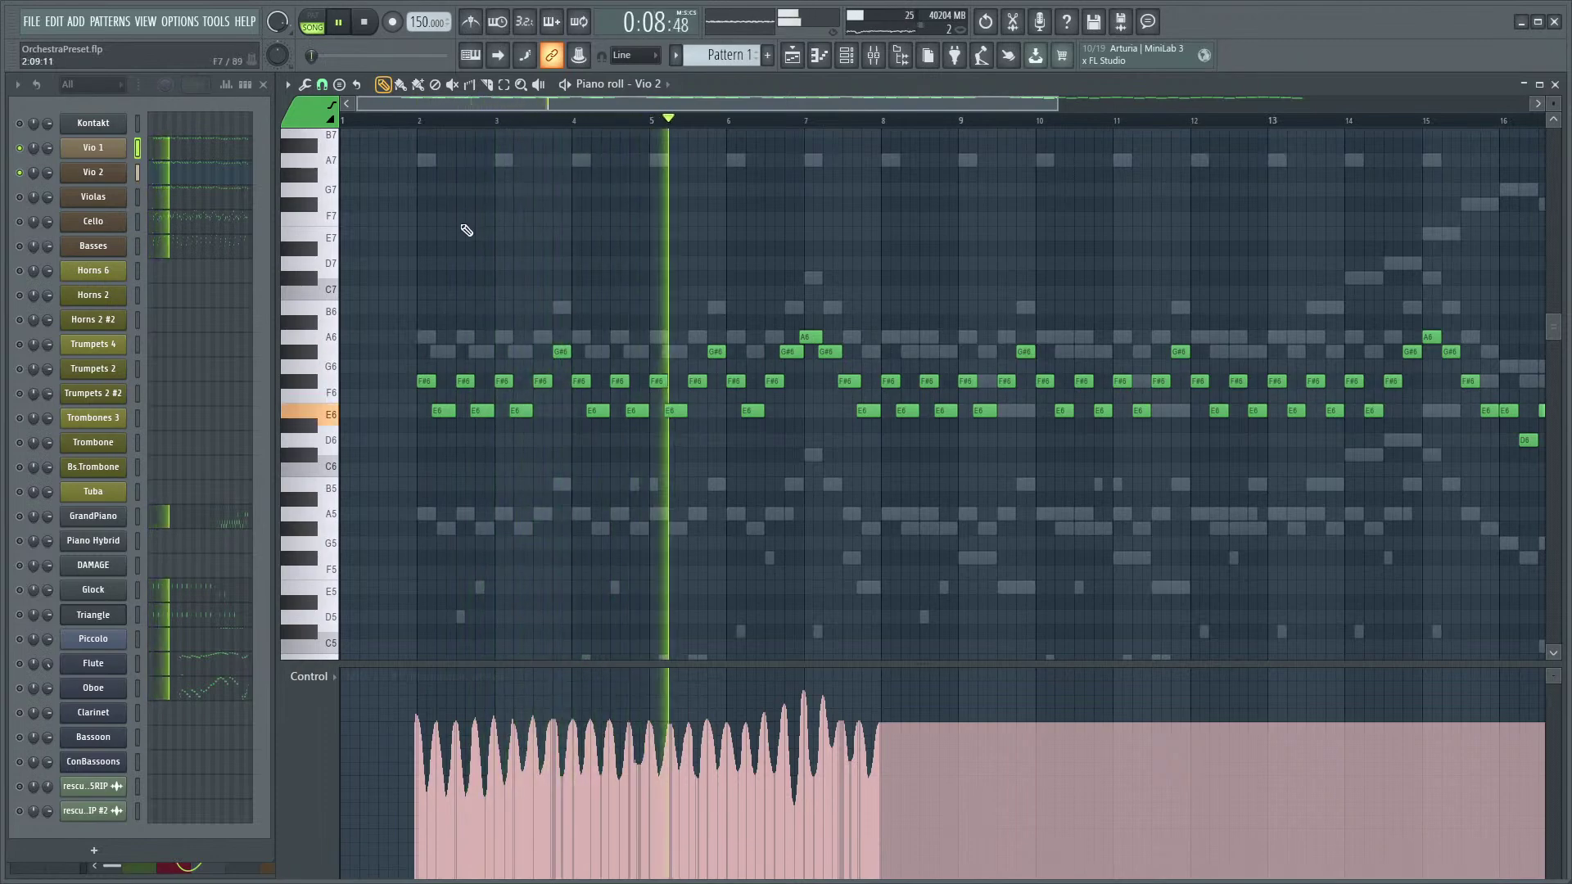
scroll(766, 277, up, 2)
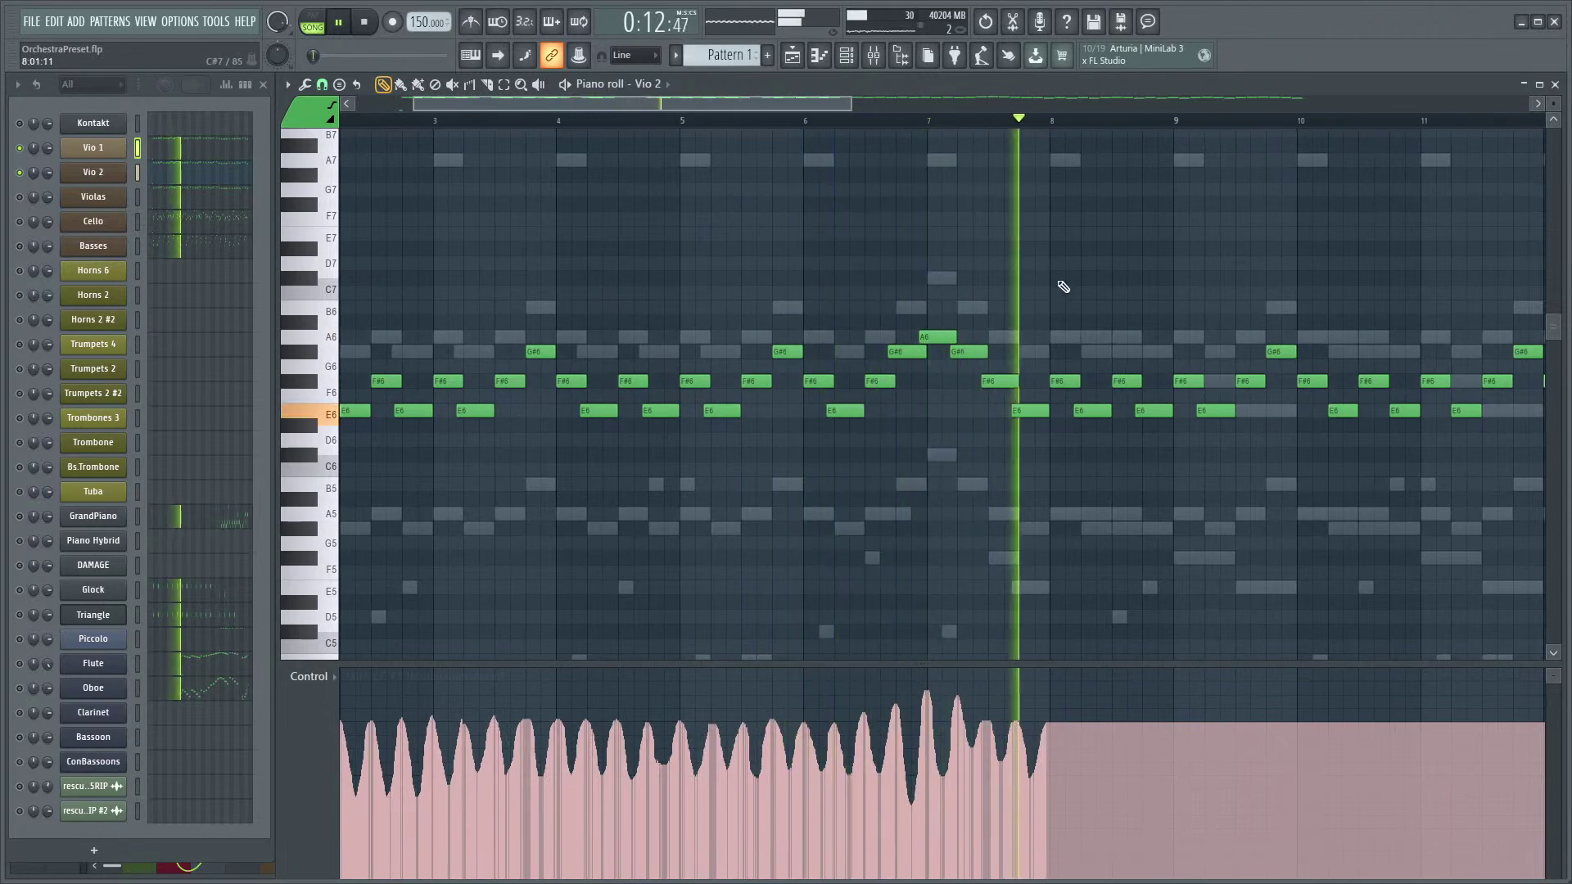
key(space)
- Raise the Vio 2 modulation to its maximum around bar 7 with smaller declining swells through the bar, and play both violins
scroll(789, 512, up, 6)
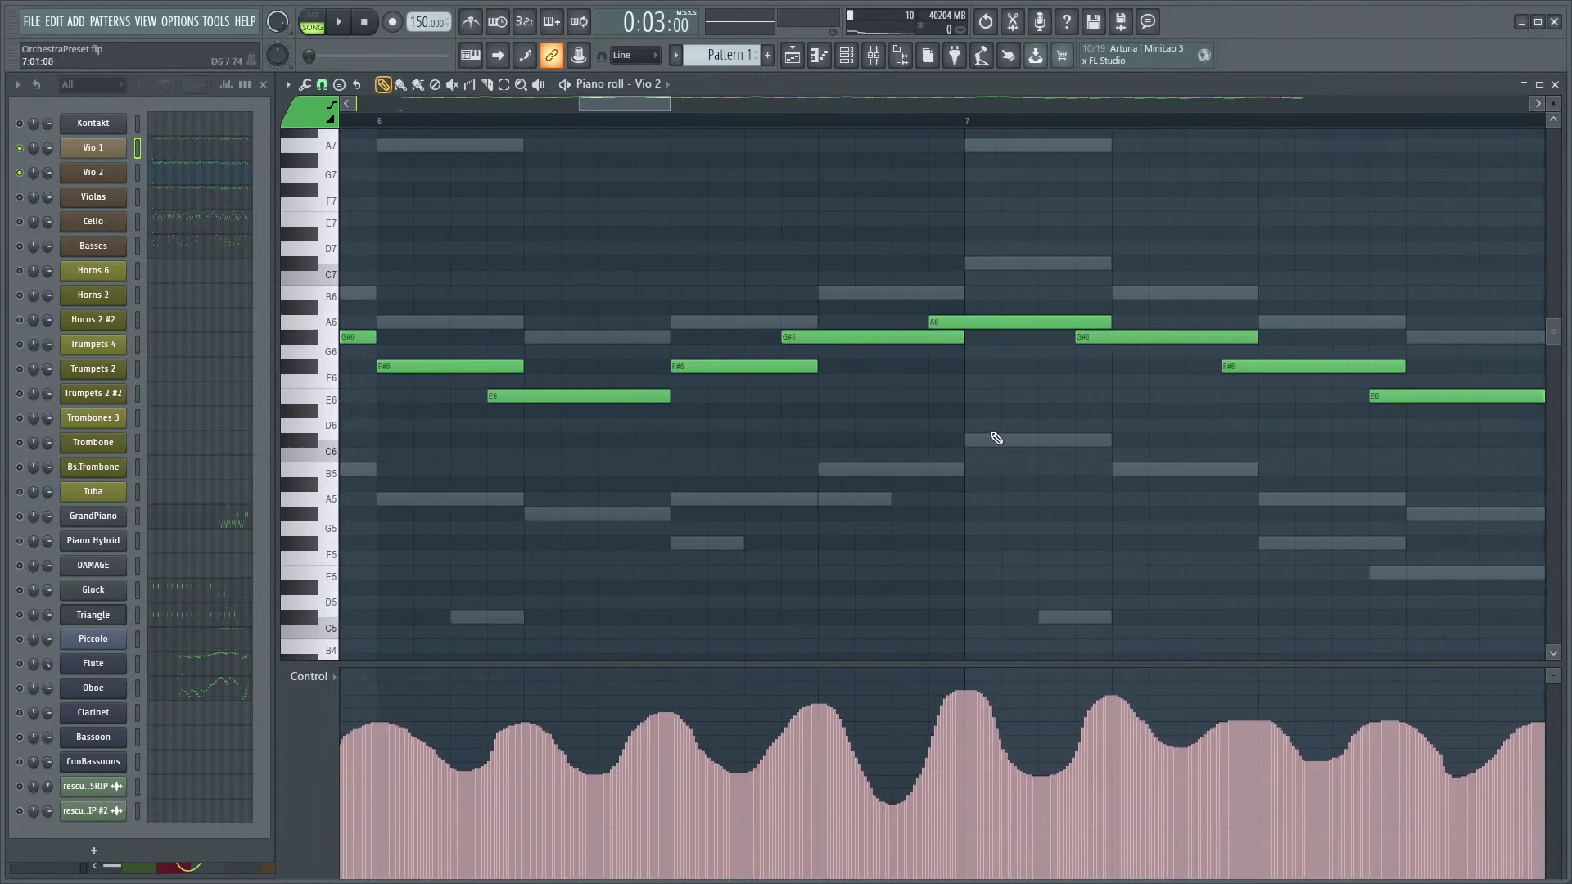
scroll(992, 438, up, 2)
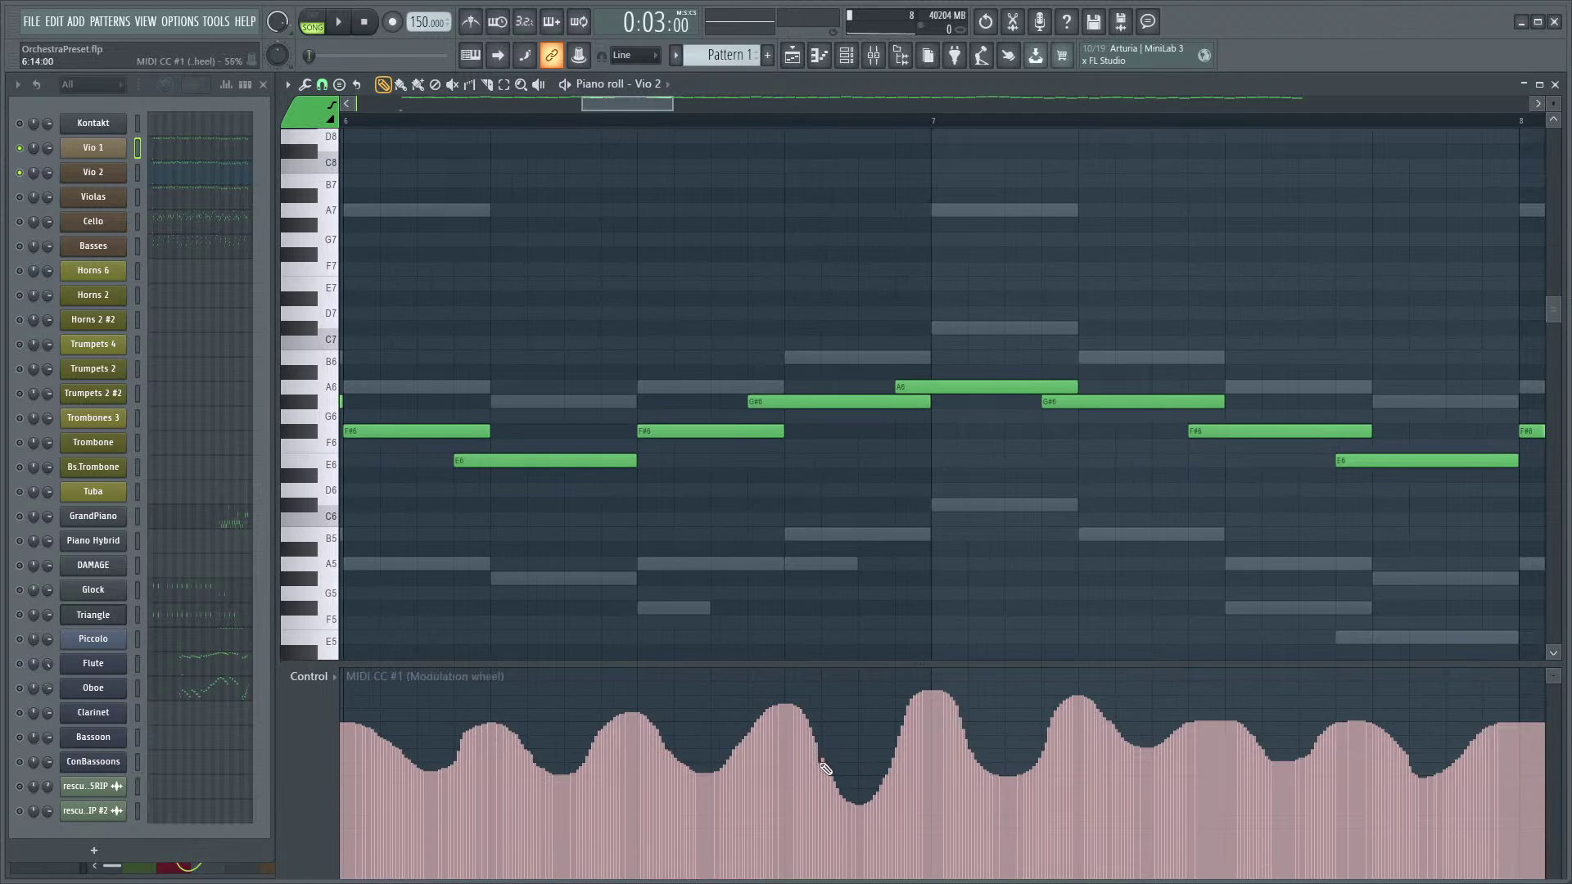
mouse_move(851, 767)
mouse_down()
mouse_move(915, 672)
mouse_move(961, 663)
mouse_move(1000, 700)
mouse_up()
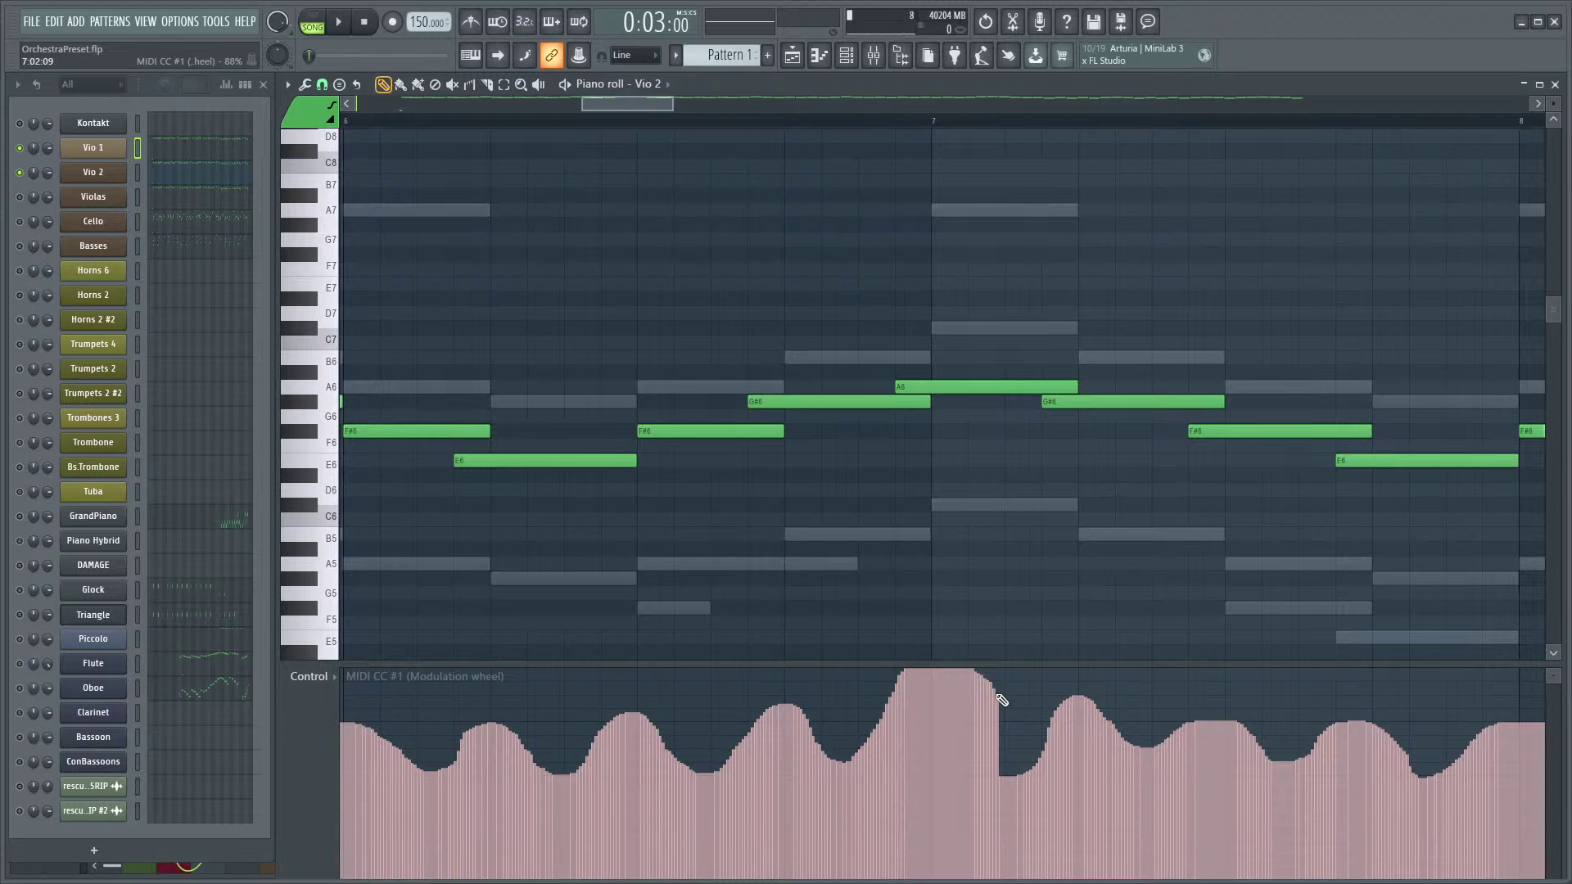
mouse_move(986, 663)
mouse_down()
mouse_move(733, 554)
mouse_move(597, 694)
mouse_move(715, 706)
mouse_move(751, 739)
mouse_move(851, 710)
mouse_move(880, 728)
mouse_move(1144, 729)
mouse_up()
key(space)
ctrl+scroll(800, 534, down, 5)
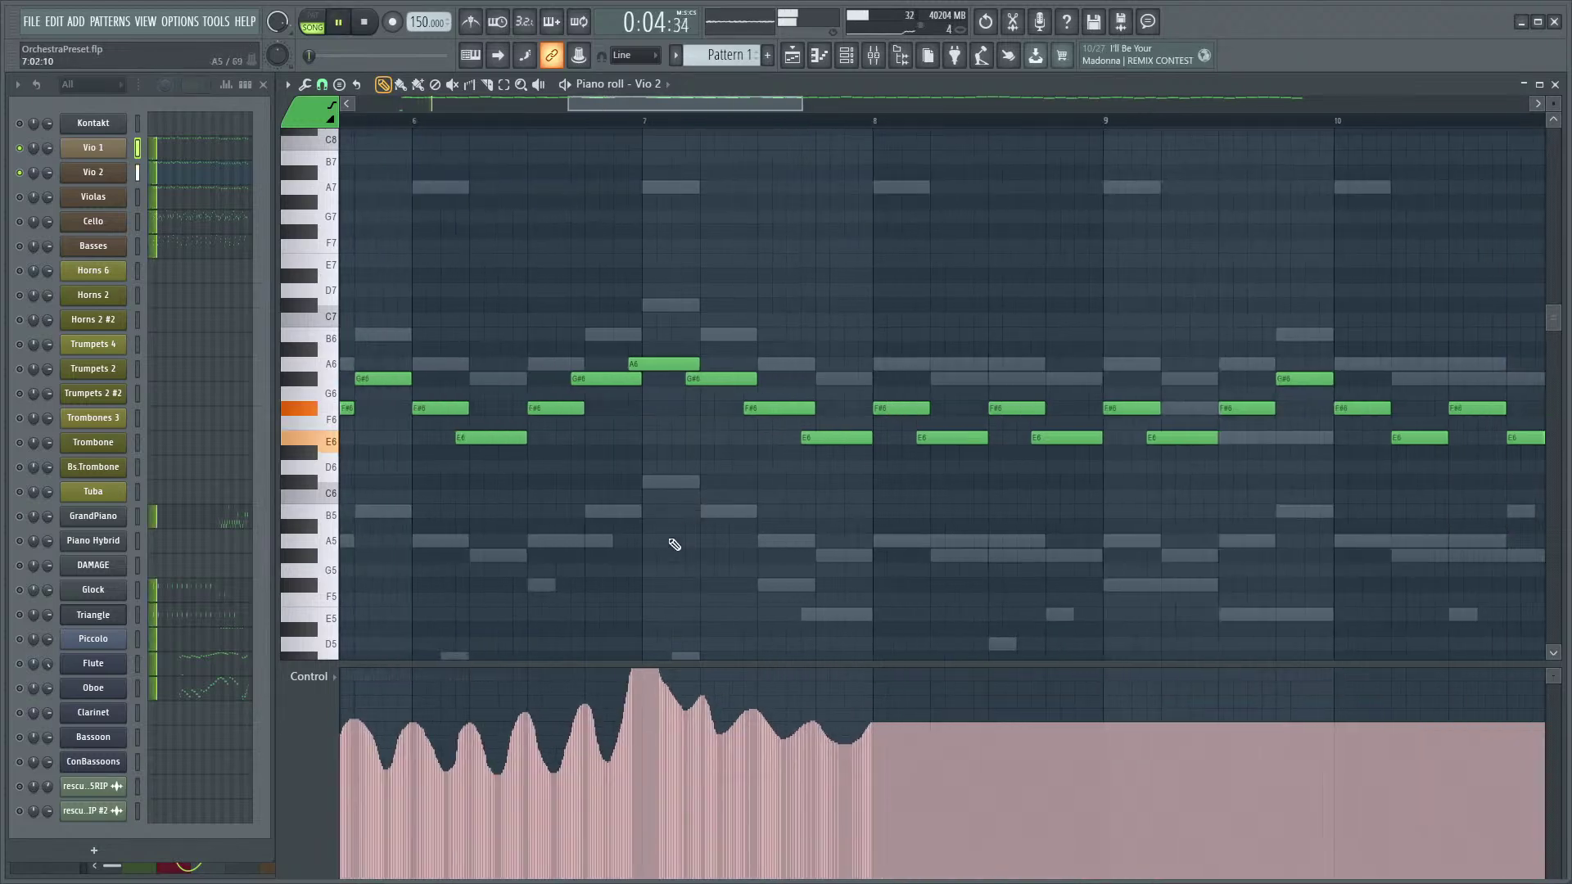
drag(776, 526, 729, 501)
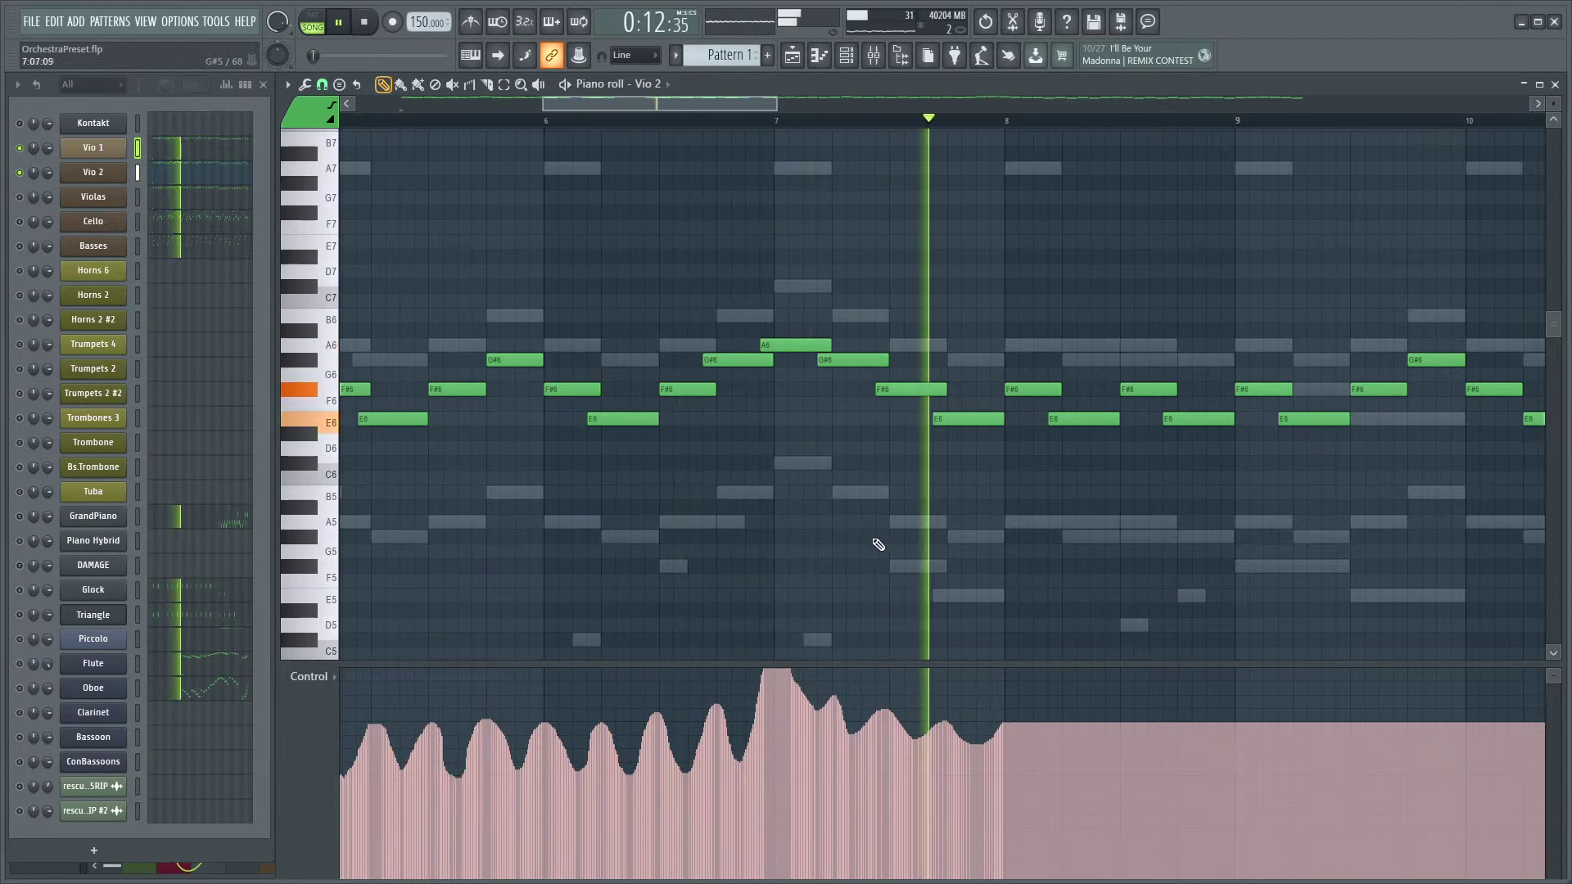
key(space)
- Redraw the Vio 2 modulation as a smooth fall from the bar 7 maximum to about 76% at bar 8, and open the Vio 1 notes
ctrl+scroll(871, 539, up, 5)
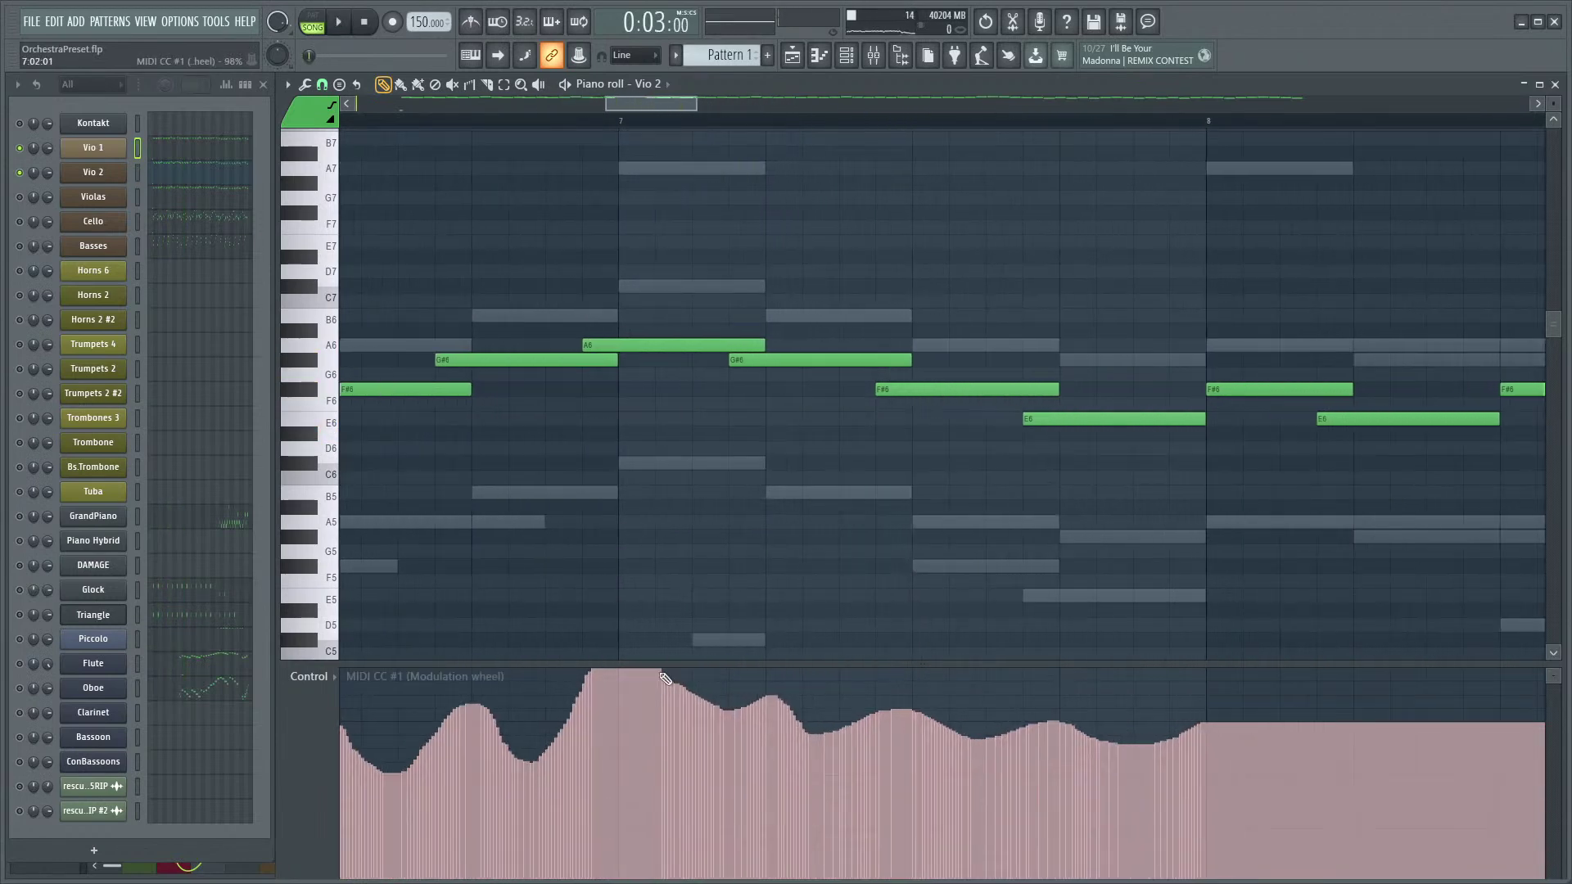
mouse_move(663, 678)
mouse_down()
mouse_move(961, 728)
mouse_move(1219, 724)
mouse_up()
drag(626, 672, 1201, 720)
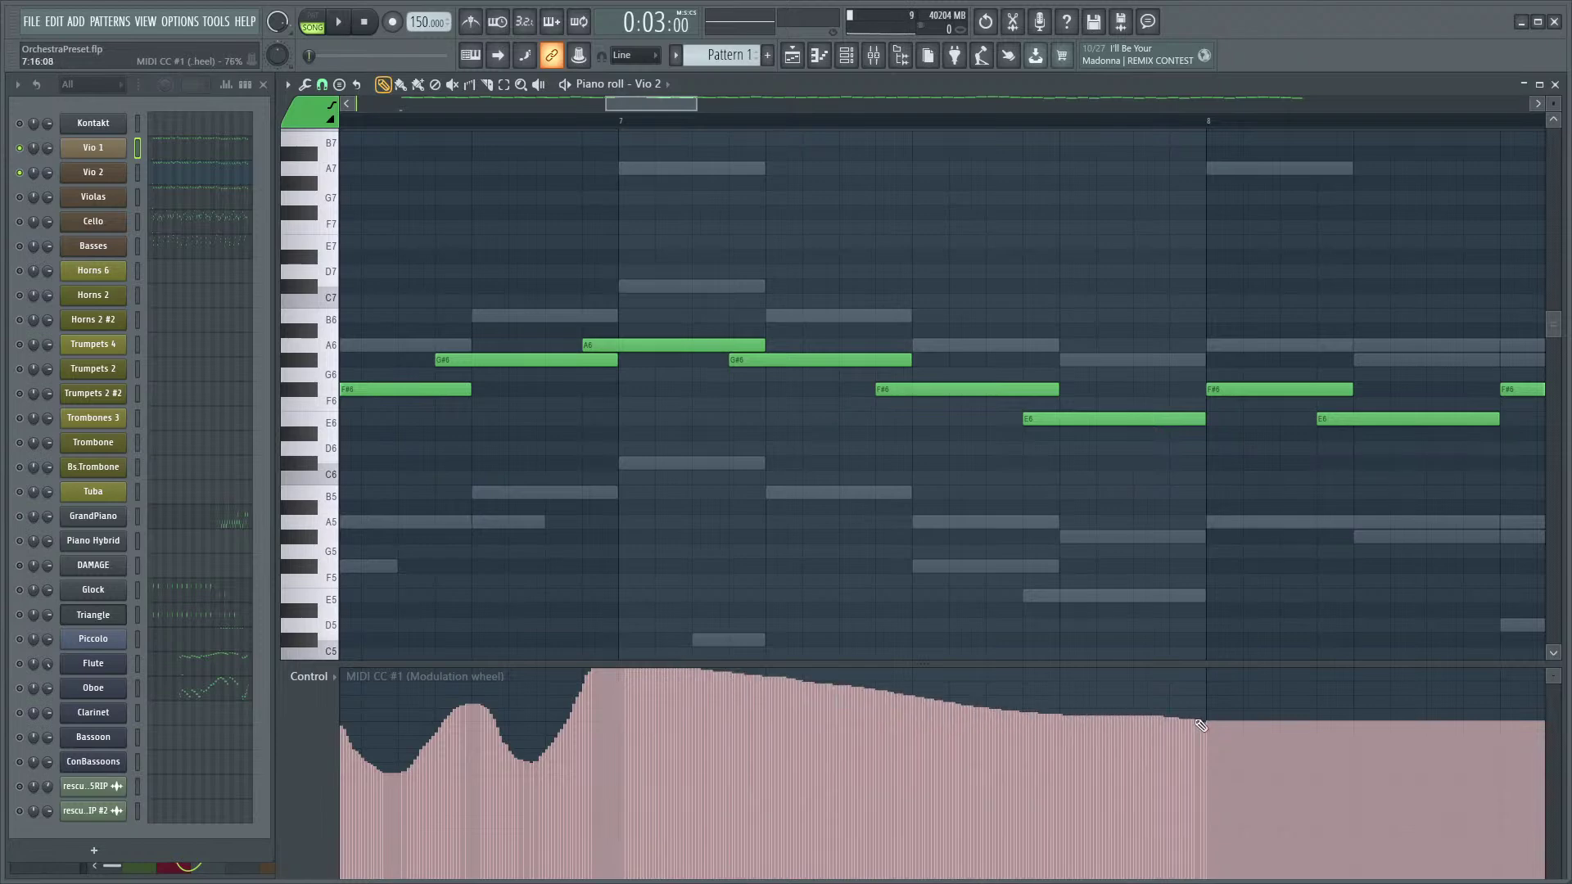
ctrl+scroll(663, 419, down, 4)
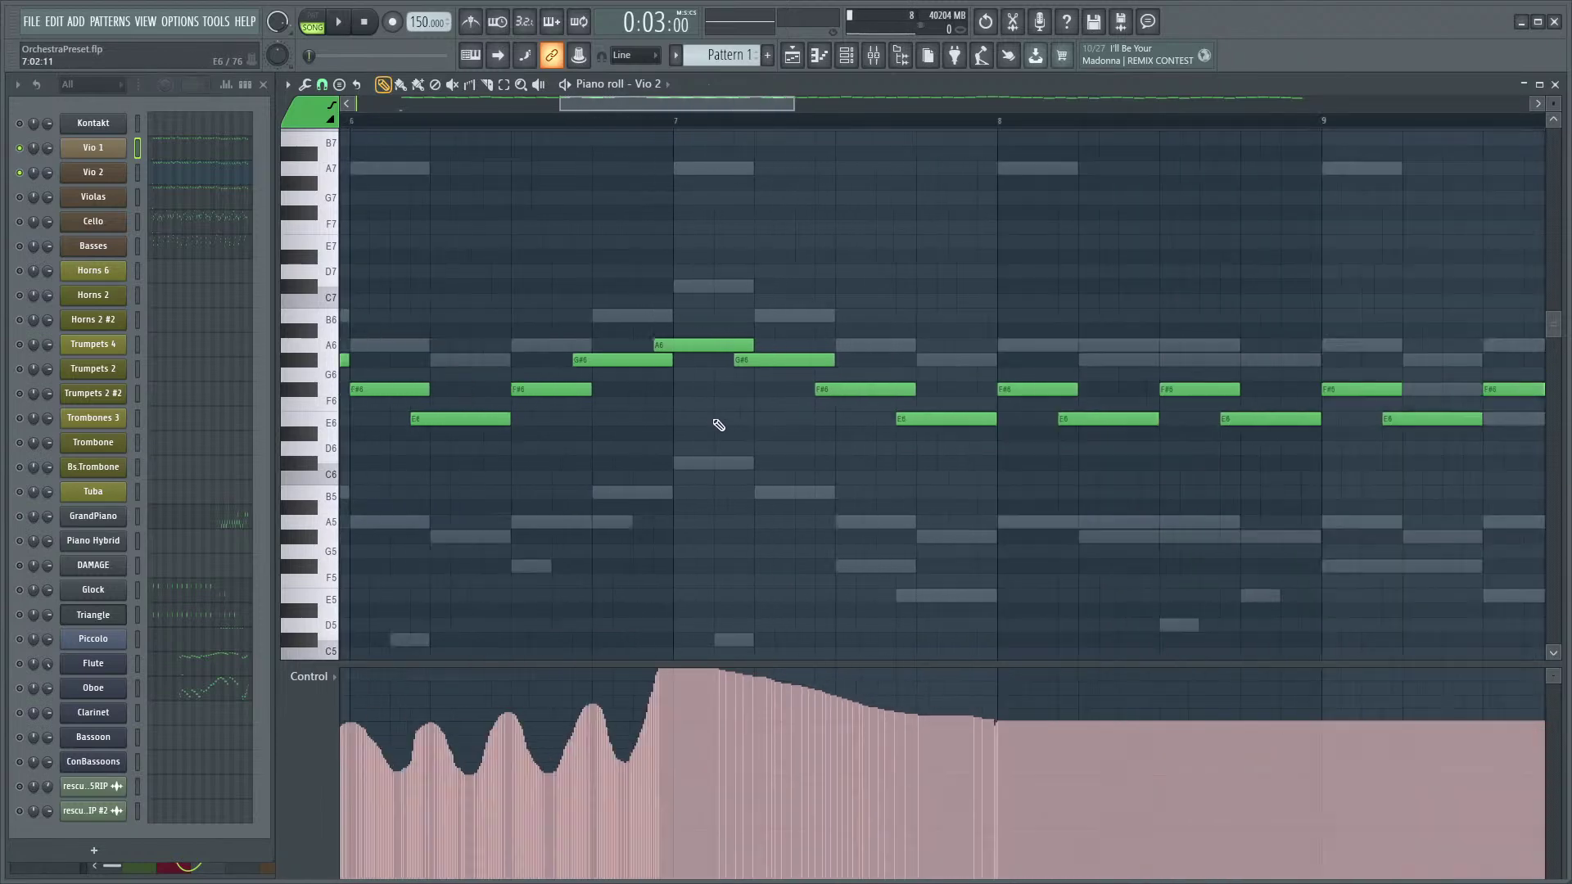
click(200, 150)
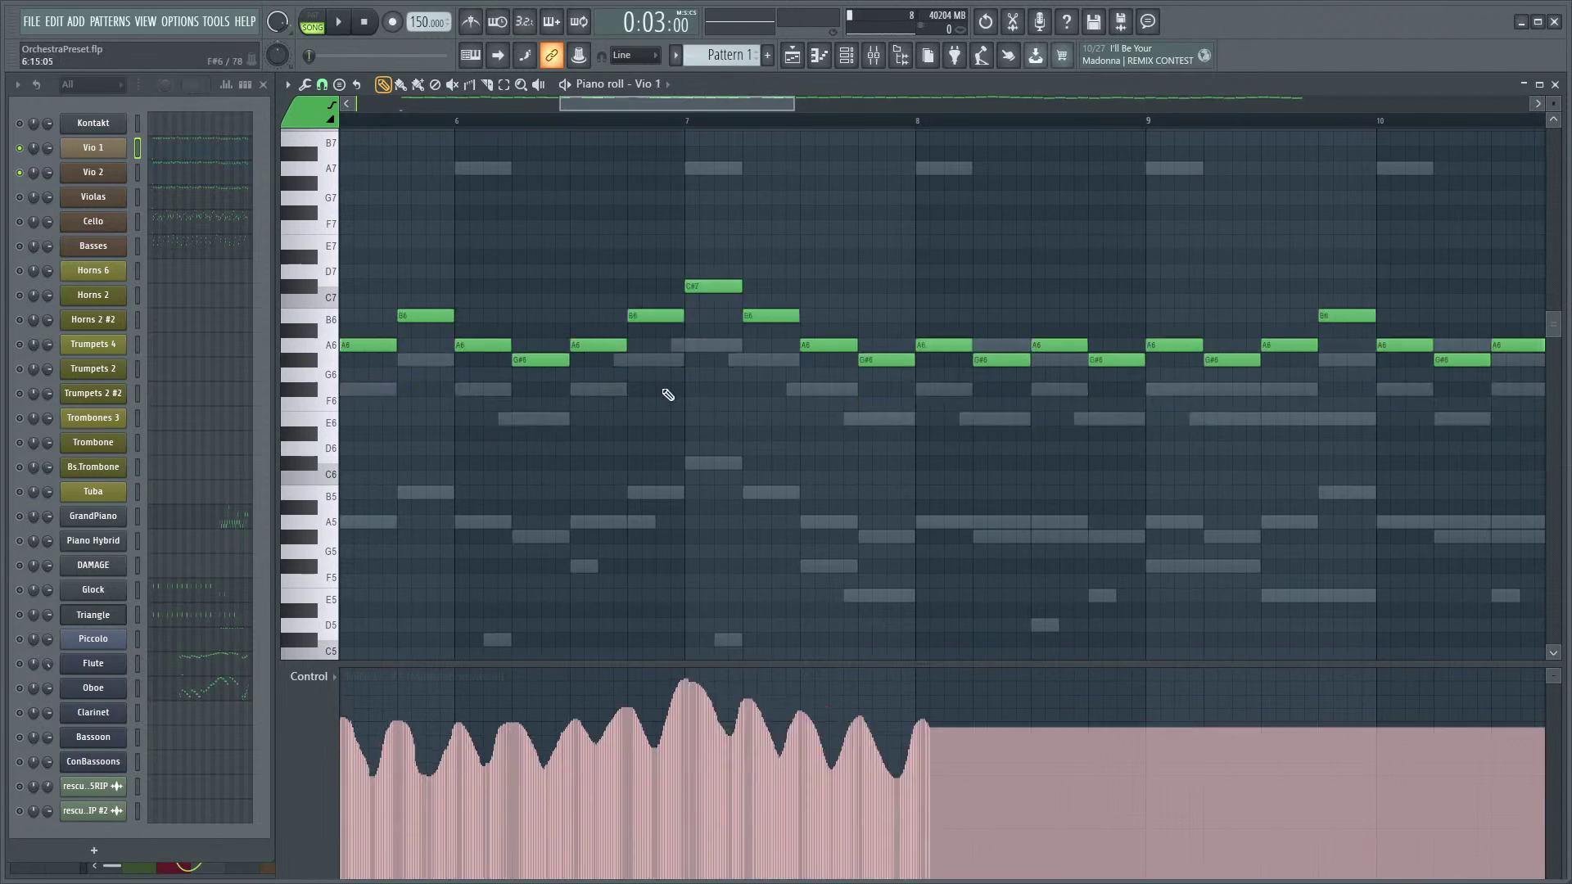
- Redraw the Vio 1 modulation to hold its maximum at the start of bar 7, fall smoothly to about 72% at bar 8, and play it
ctrl+scroll(666, 393, up, 4)
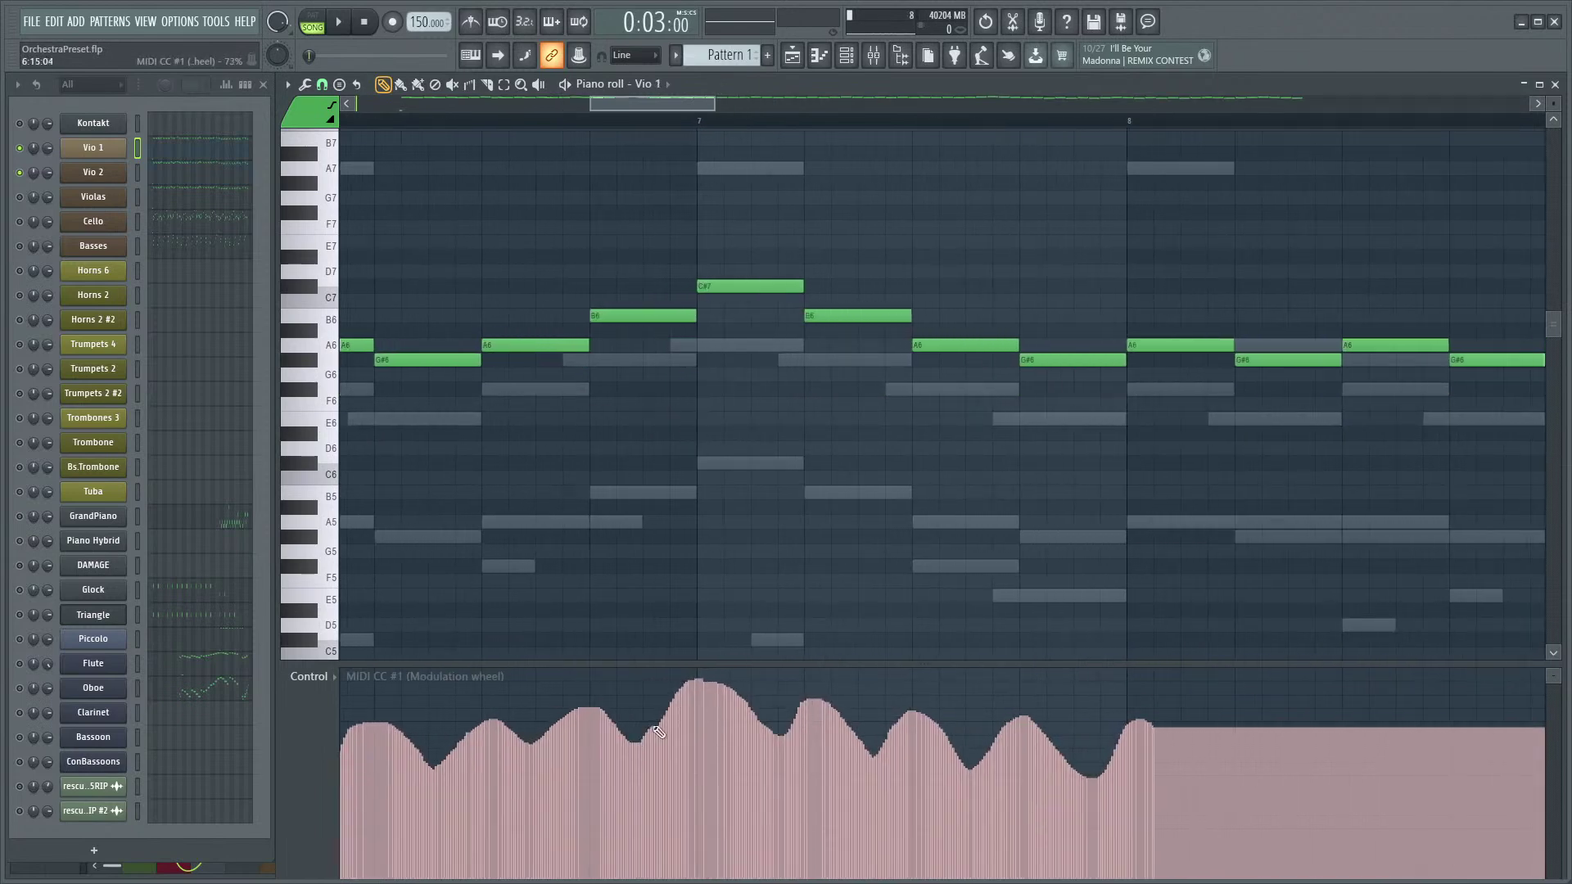
mouse_move(686, 678)
mouse_down()
mouse_move(832, 679)
mouse_move(1105, 731)
mouse_move(1154, 722)
mouse_up()
key(space)
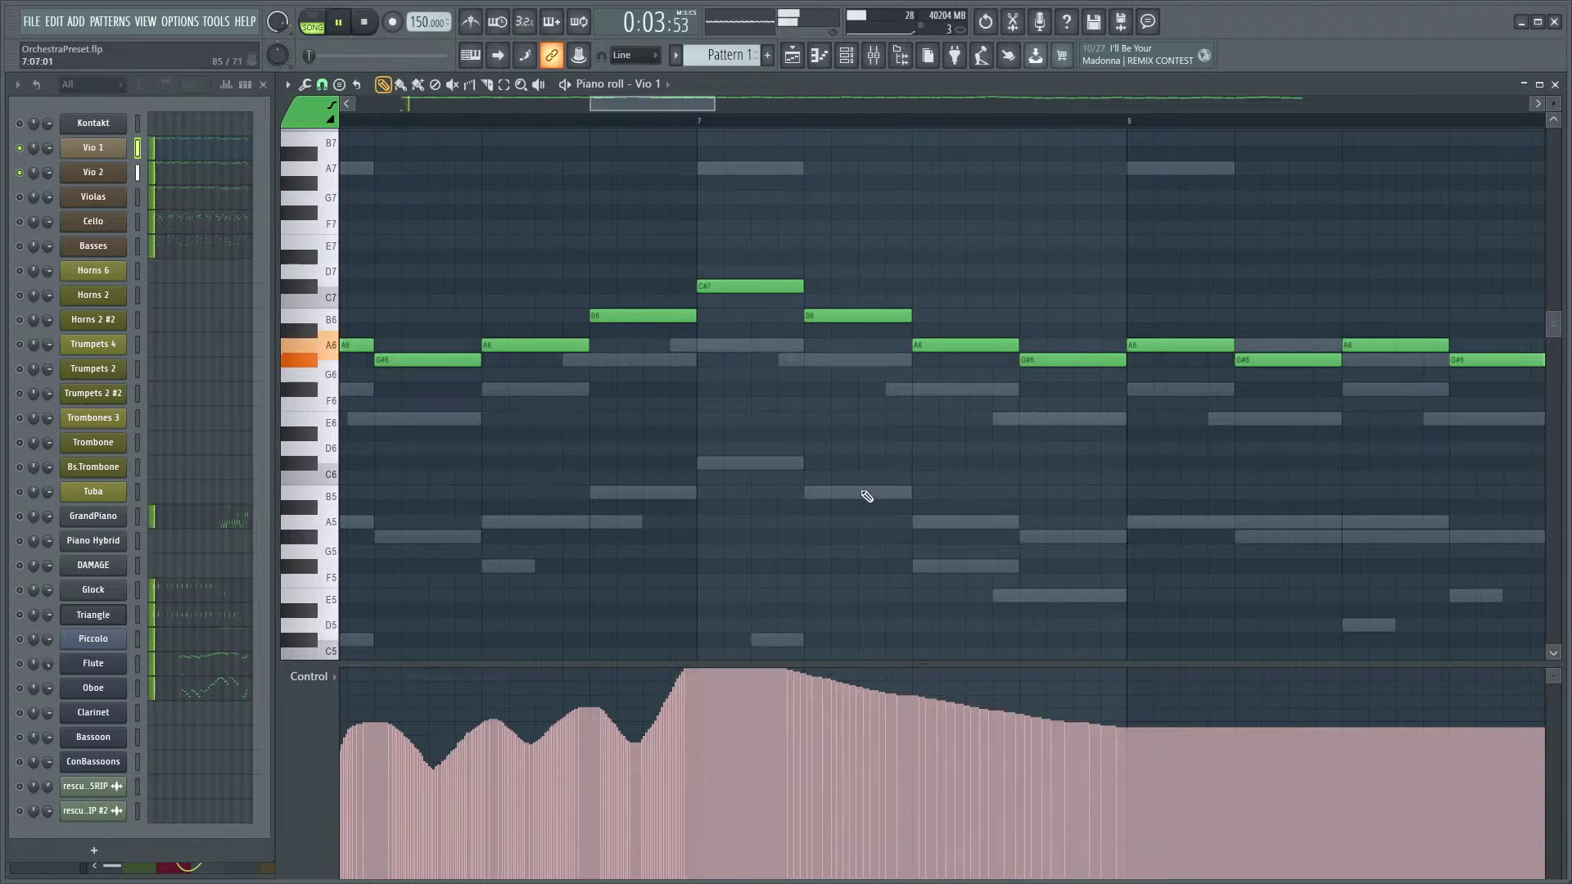
ctrl+scroll(786, 483, down, 3)
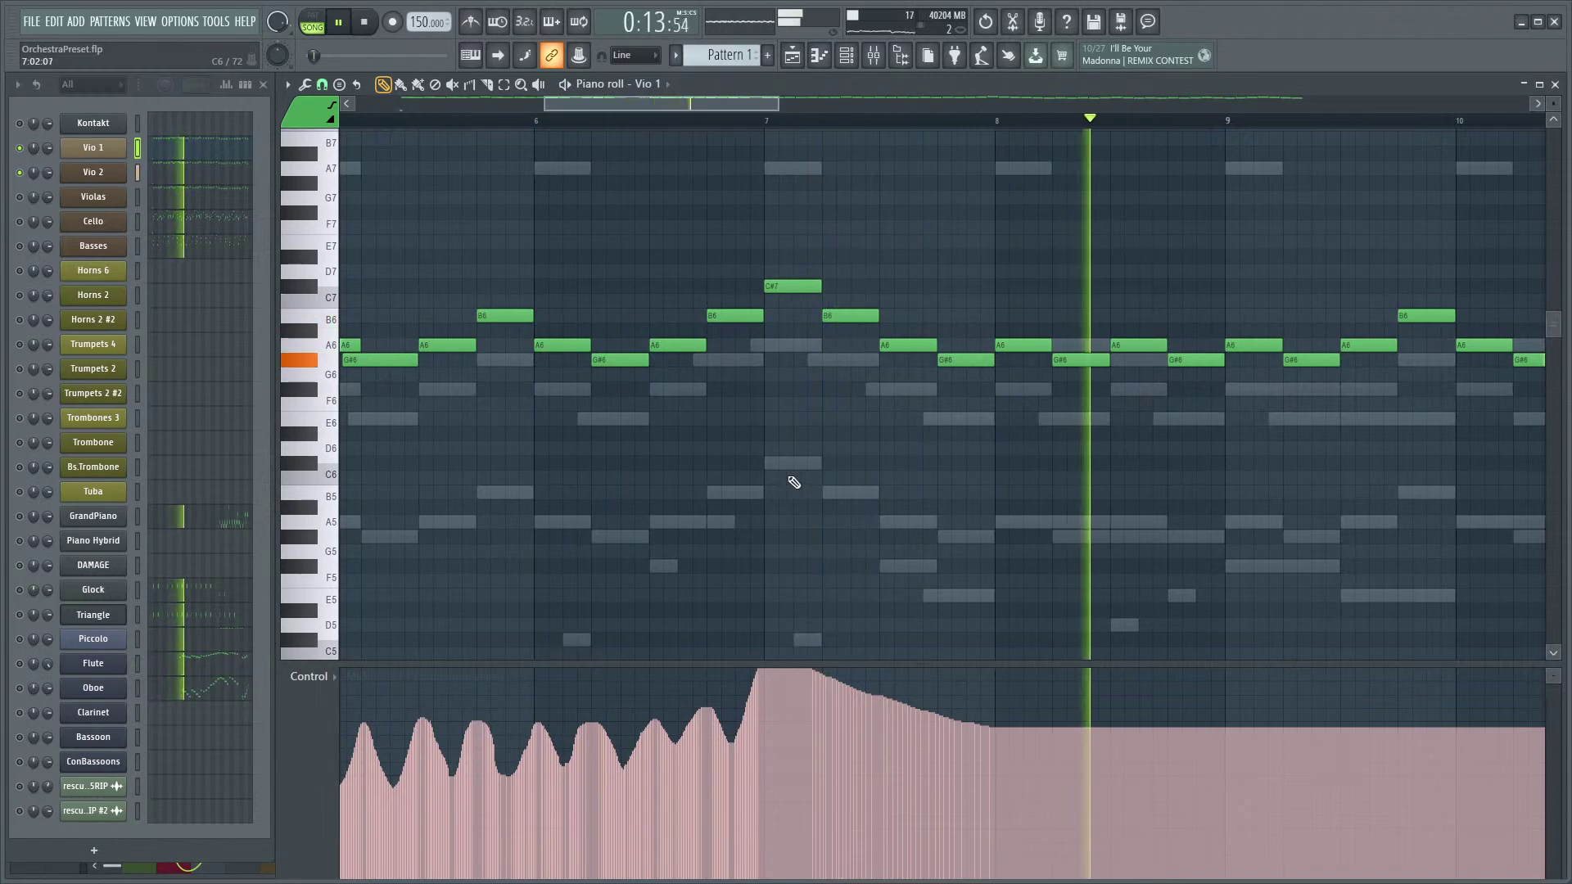
key(space)
- Play both violins from bar 2 through bar 7 to hear the new modulation peak in context
scroll(783, 508, down, 3)
scroll(426, 131, up, 4)
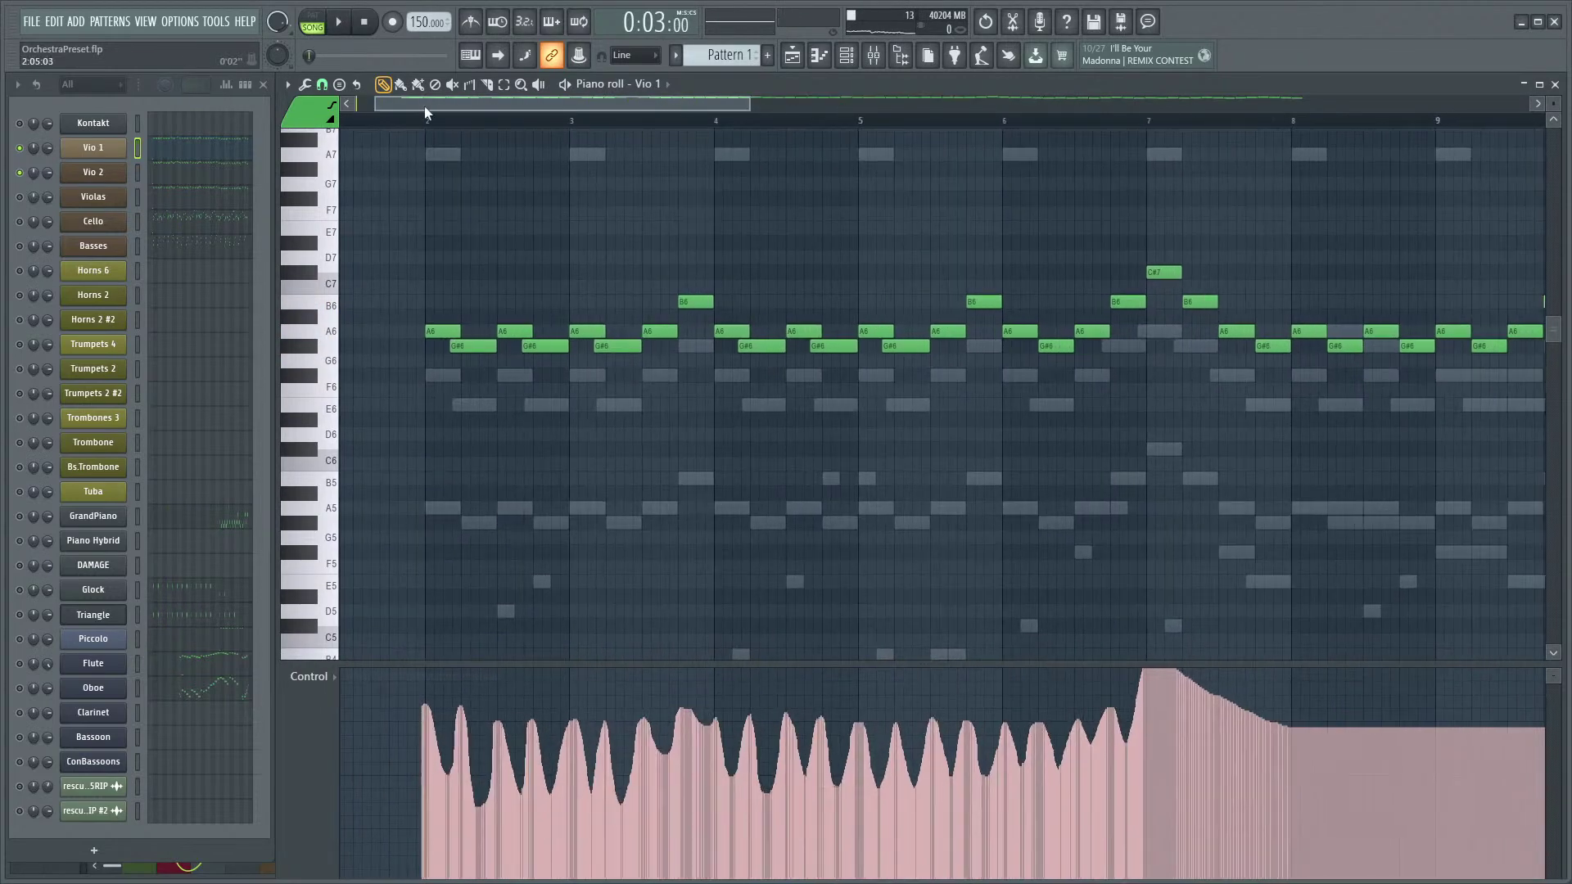
key(space)
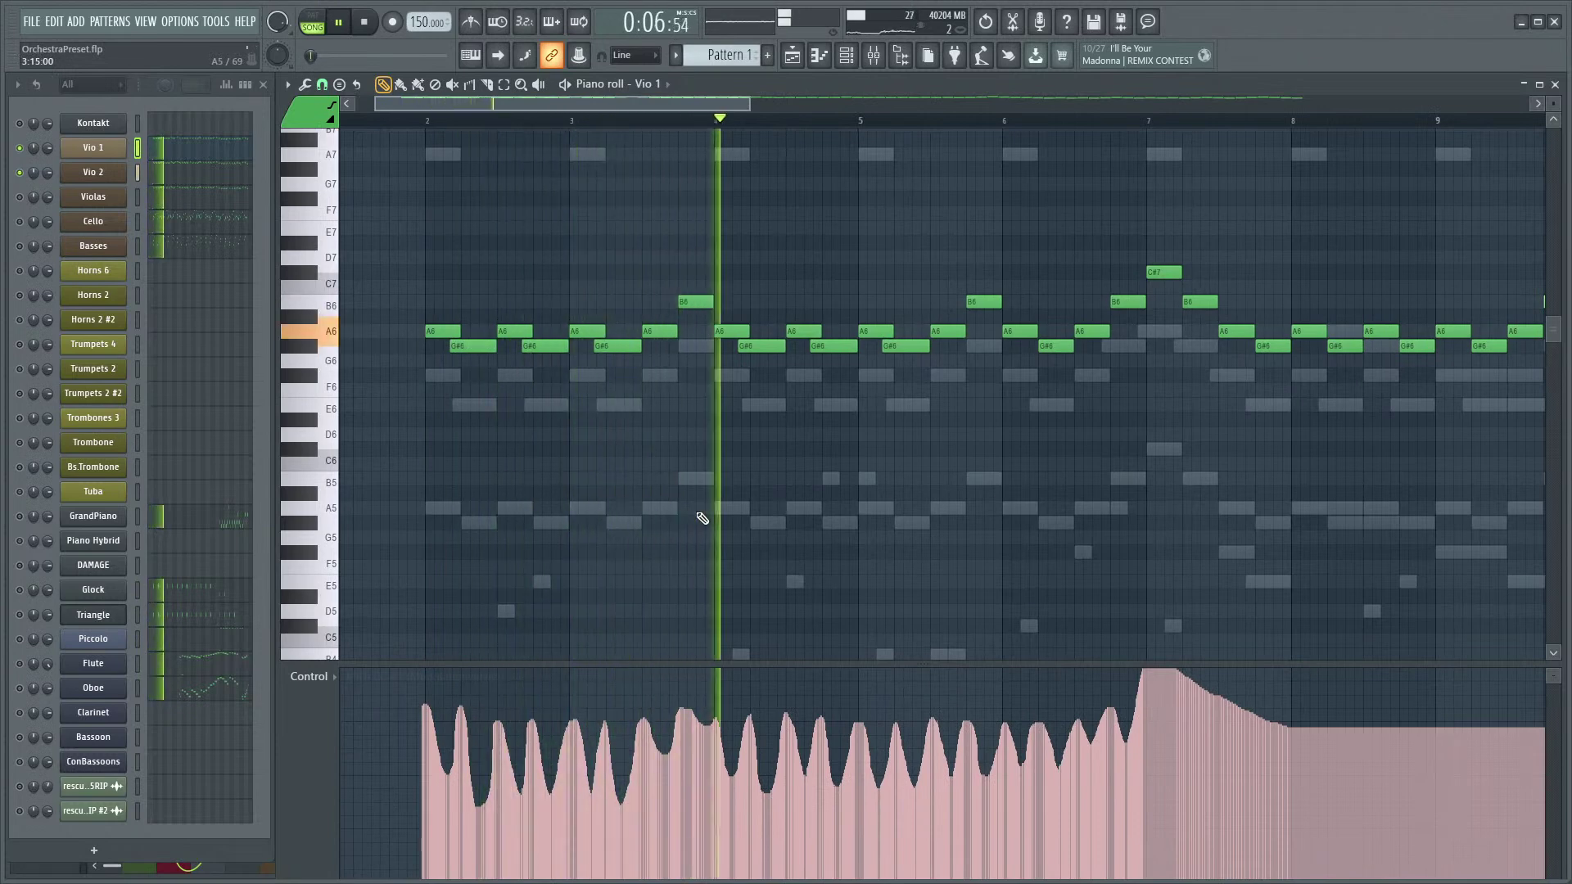
drag(938, 498, 717, 465)
drag(881, 466, 866, 499)
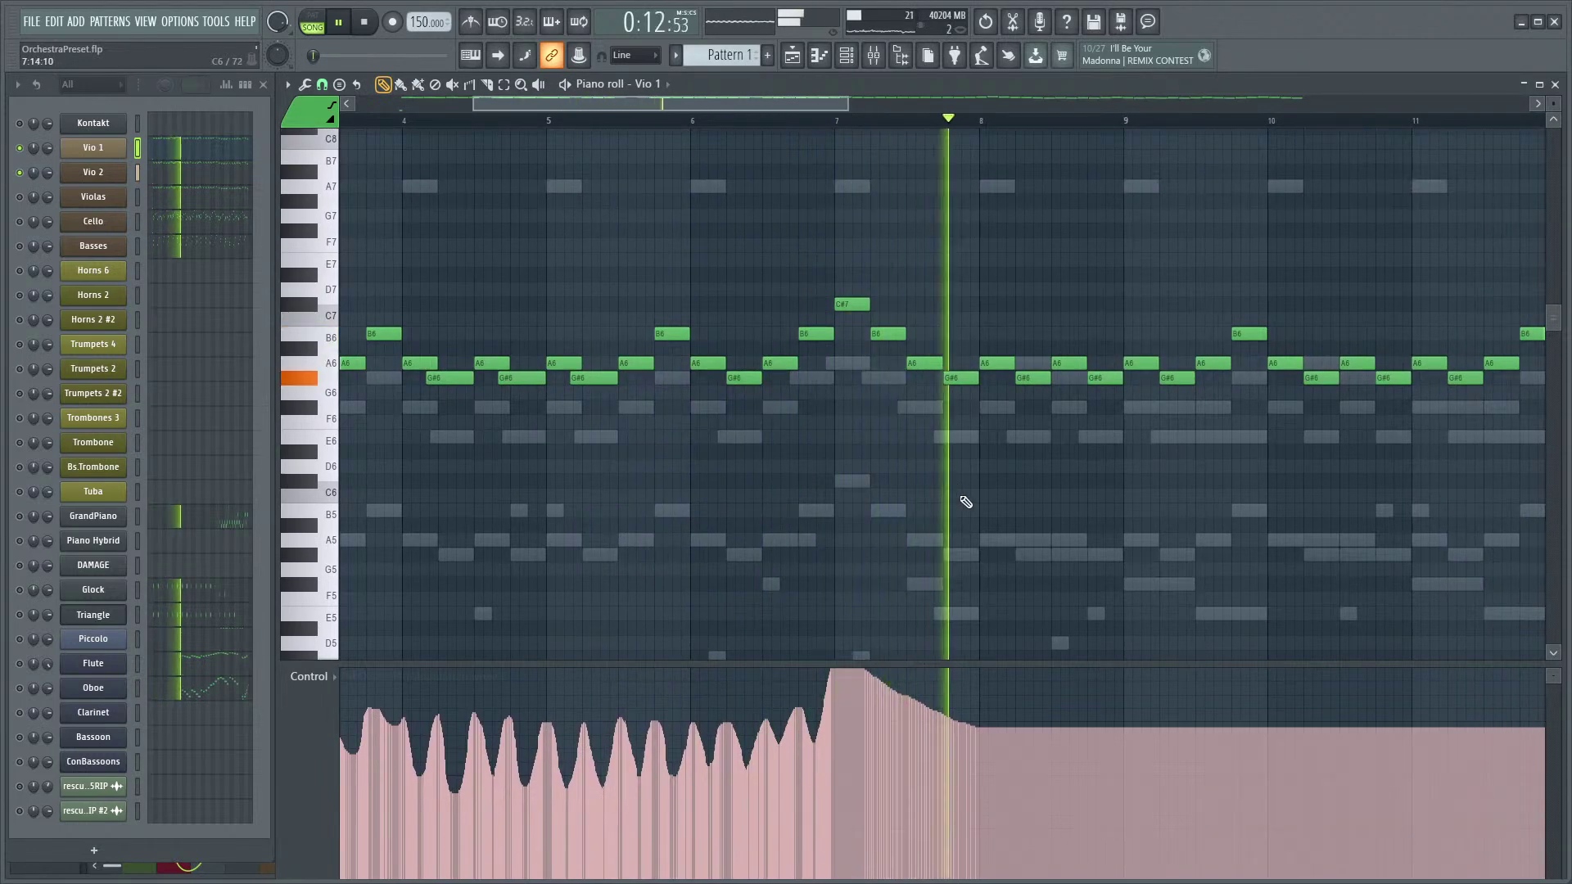
key(space)
- Extend the starts of the second B6, A6 and G#6 notes in Vio 1 bar 7 back over their preceding notes, and play the bar
ctrl+scroll(939, 526, up, 4)
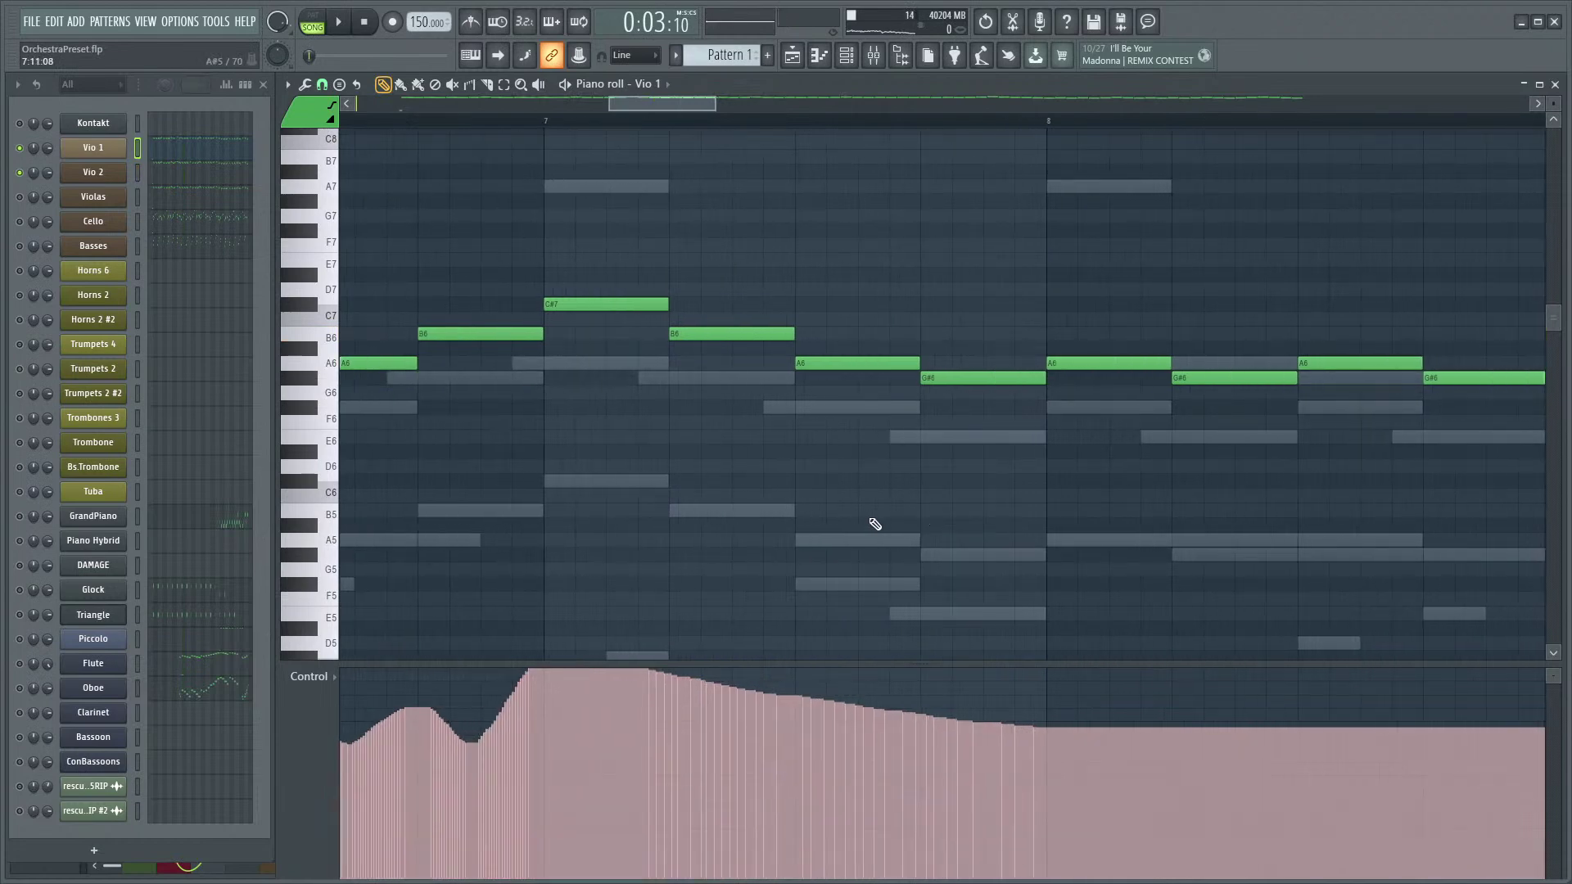
drag(1012, 313, 618, 456)
drag(671, 334, 639, 334)
key(space)
key(space)
ctrl+scroll(557, 196, down, 4)
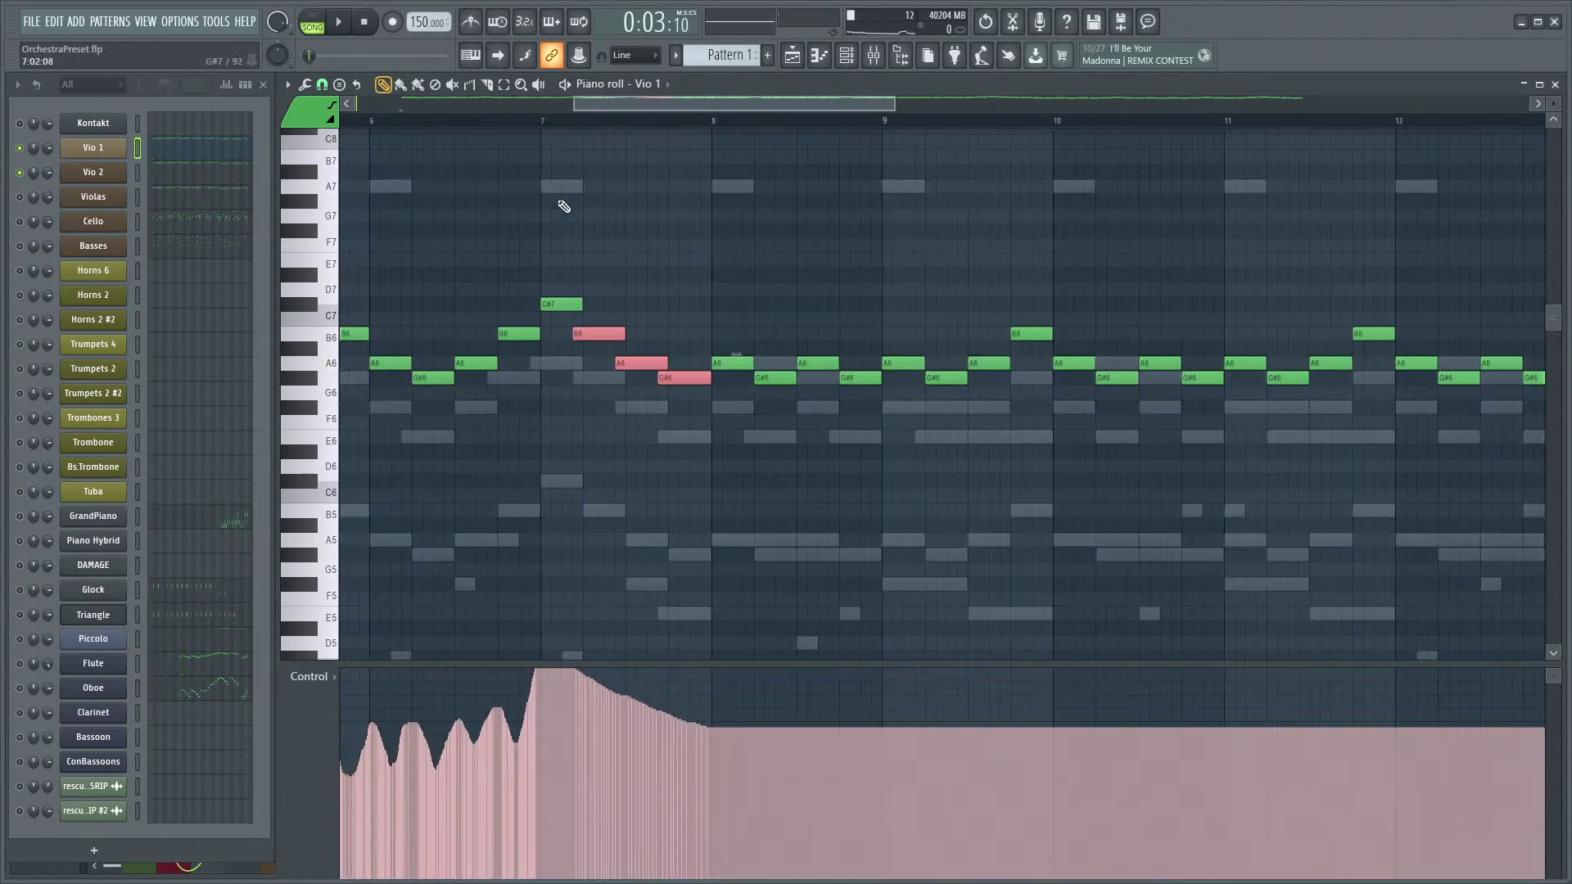
key(ctrl+d)
click(483, 122)
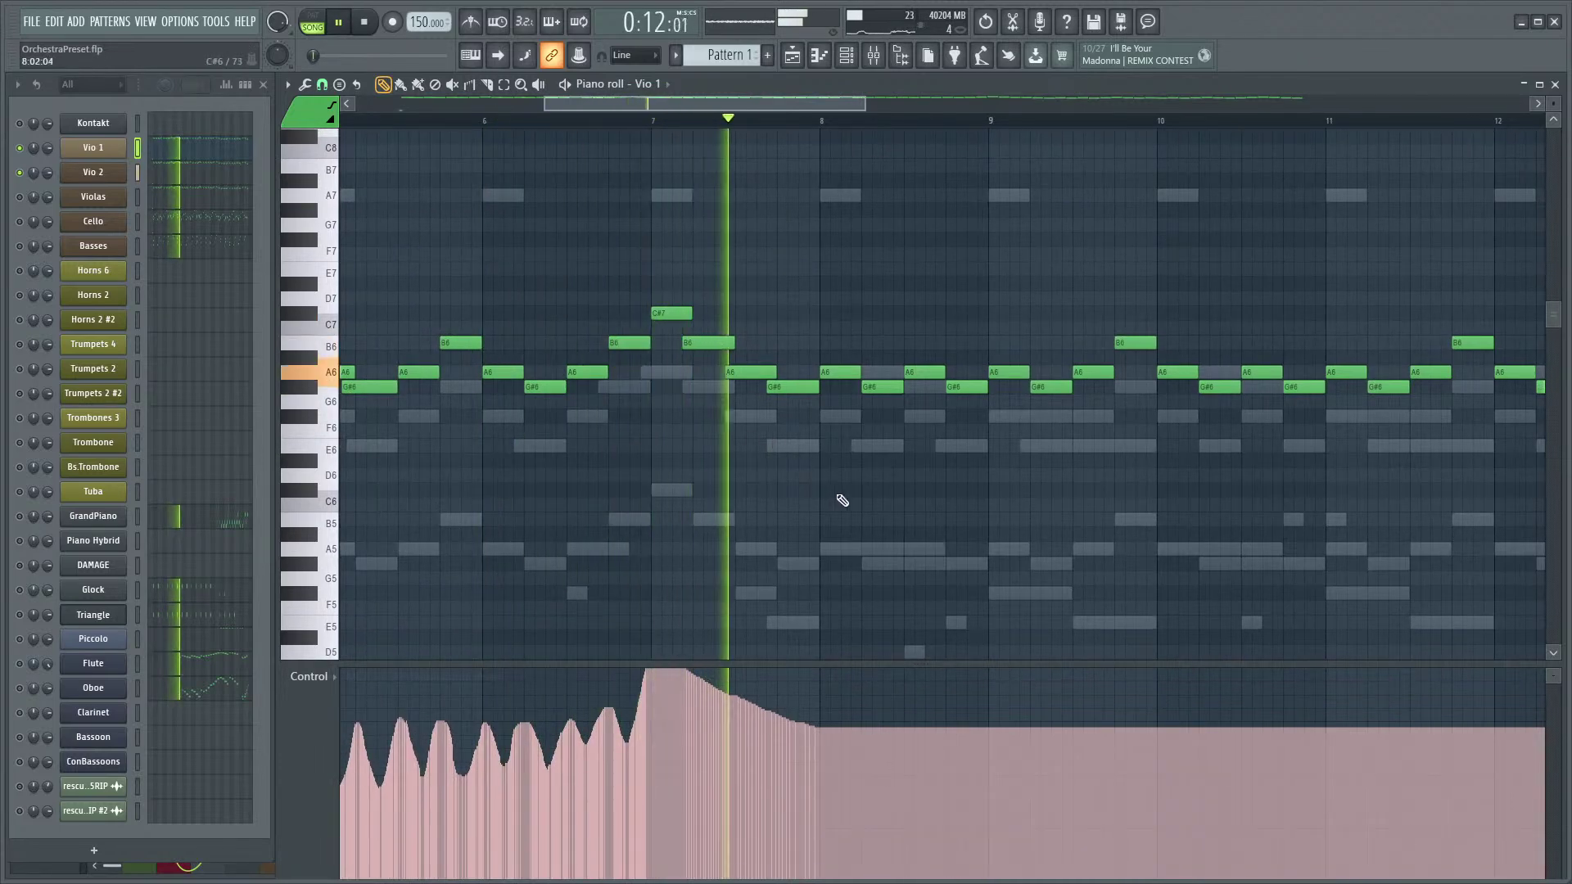
key(space)
- Draw four modulation swells through bar 8 of Vio 1, peaking at about 76% and dipping to about 45%, and play the result
ctrl+scroll(824, 551, up, 4)
mouse_move(811, 727)
mouse_down()
mouse_move(793, 725)
mouse_move(935, 756)
mouse_move(955, 739)
mouse_move(1023, 774)
mouse_move(1112, 718)
mouse_move(1042, 790)
mouse_move(1125, 720)
mouse_move(1197, 786)
mouse_move(1244, 724)
mouse_move(1330, 769)
mouse_move(1429, 721)
mouse_move(1334, 776)
mouse_move(1437, 733)
mouse_move(1462, 774)
mouse_up()
scroll(842, 481, down, 3)
click(845, 128)
key(space)
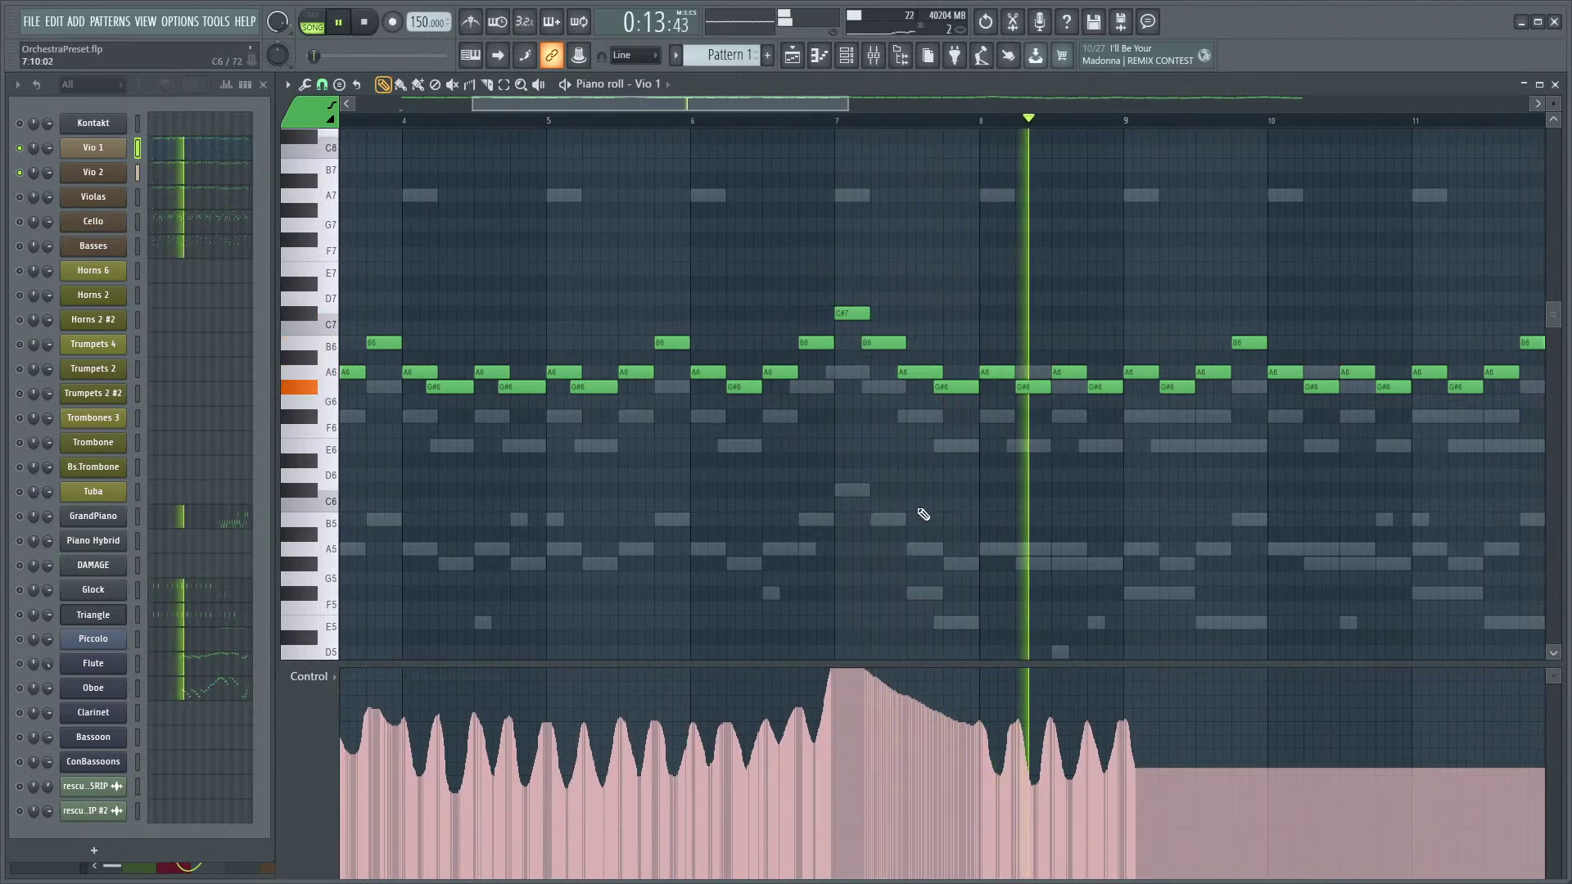
key(space)
scroll(764, 465, down, 1)
scroll(764, 465, down, 2)
scroll(606, 442, down, 3)
scroll(586, 379, up, 3)
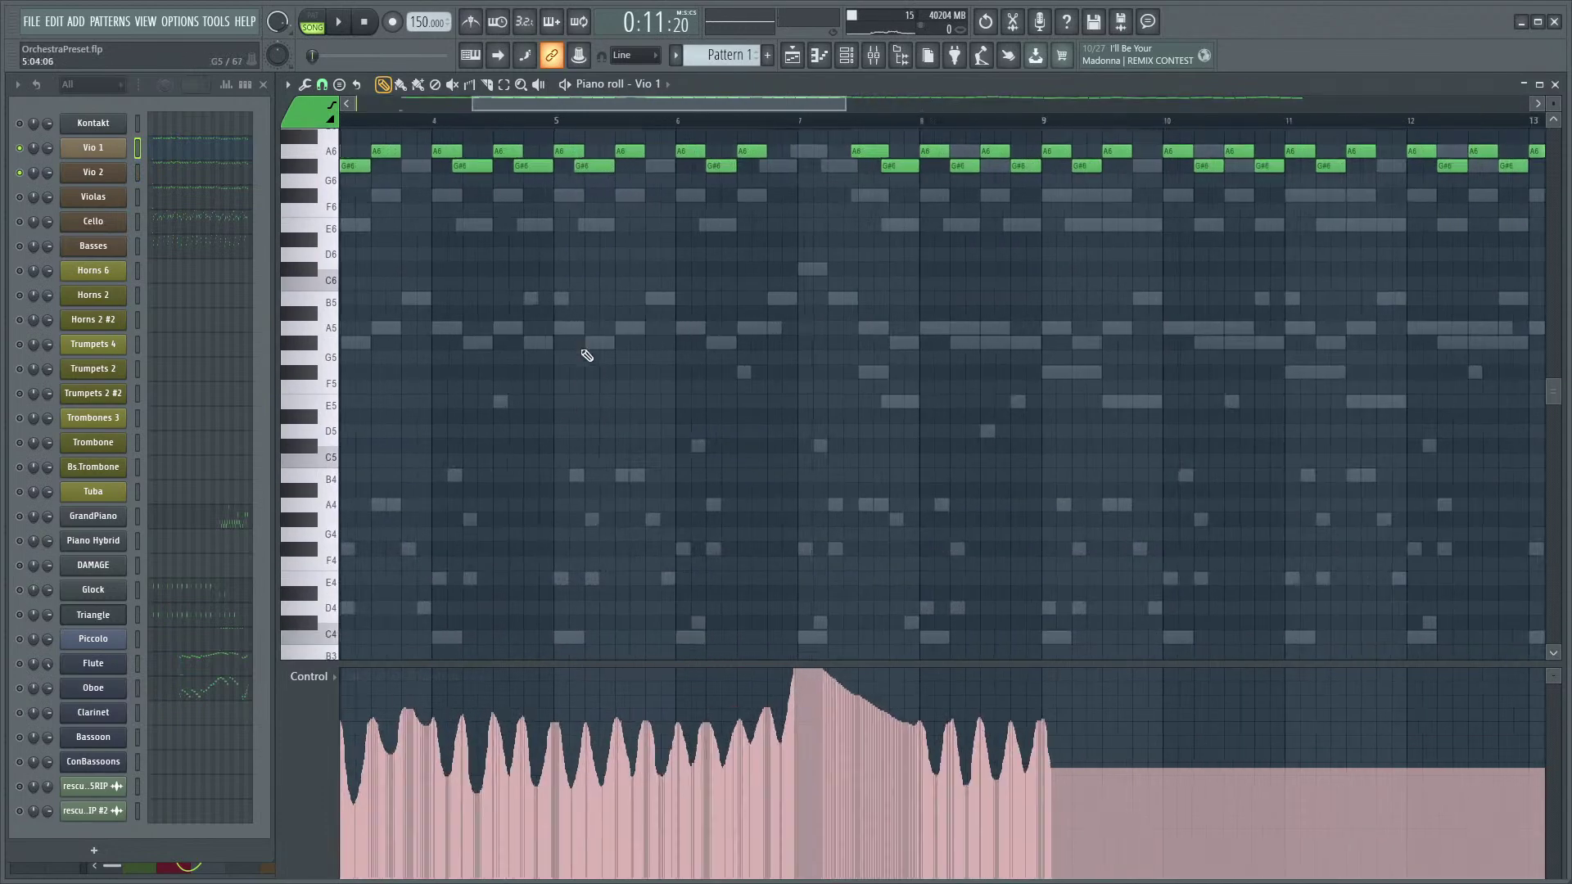
drag(586, 379, 823, 472)
scroll(823, 472, down, 2)
scroll(819, 491, up, 2)
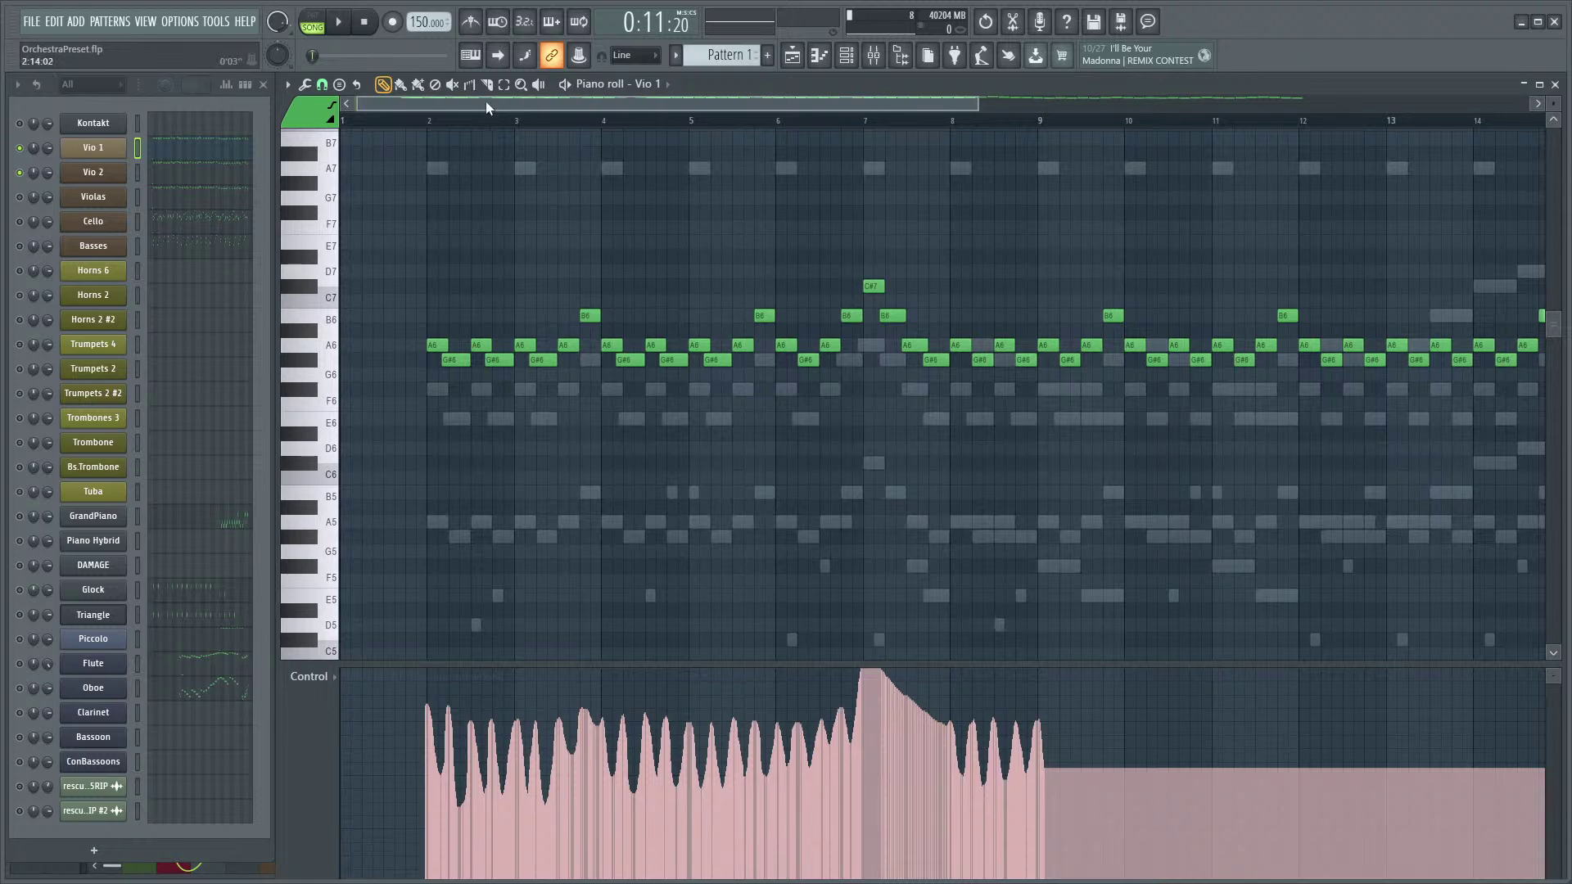
- Play the edited Vio 1 and Vio 2 lines together again from the start of bar 2
click(426, 123)
mouse_move(931, 322)
mouse_down()
mouse_move(830, 373)
mouse_move(467, 369)
mouse_up()
click(414, 133)
key(space)
key(space)
click(410, 121)
key(space)
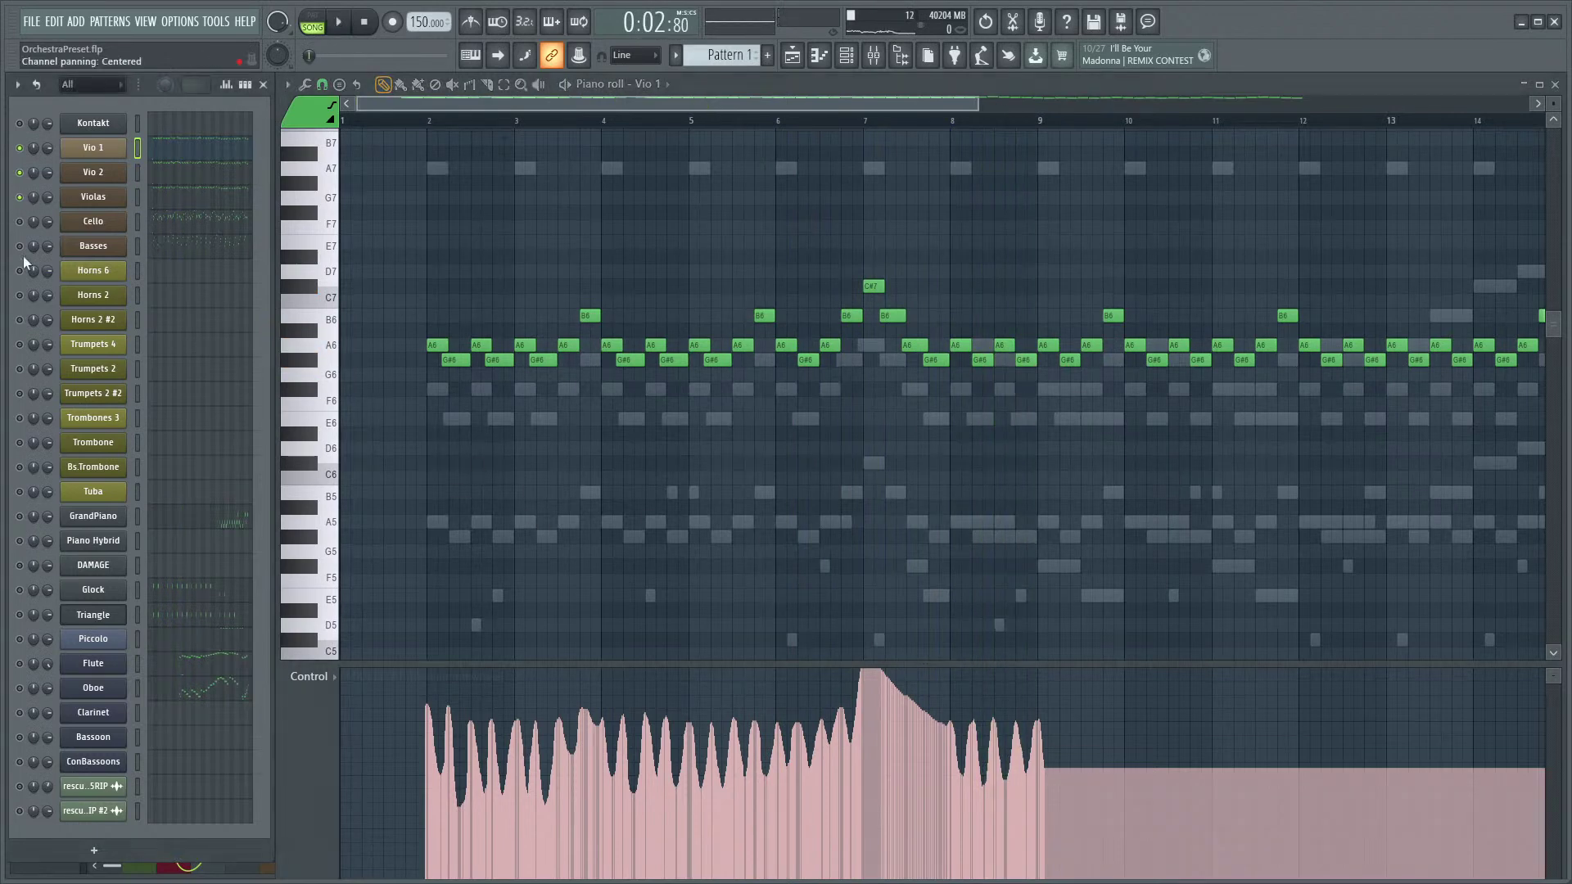
- Open the Violas notes and modulation and leave Violas as the only enabled channel
click(175, 200)
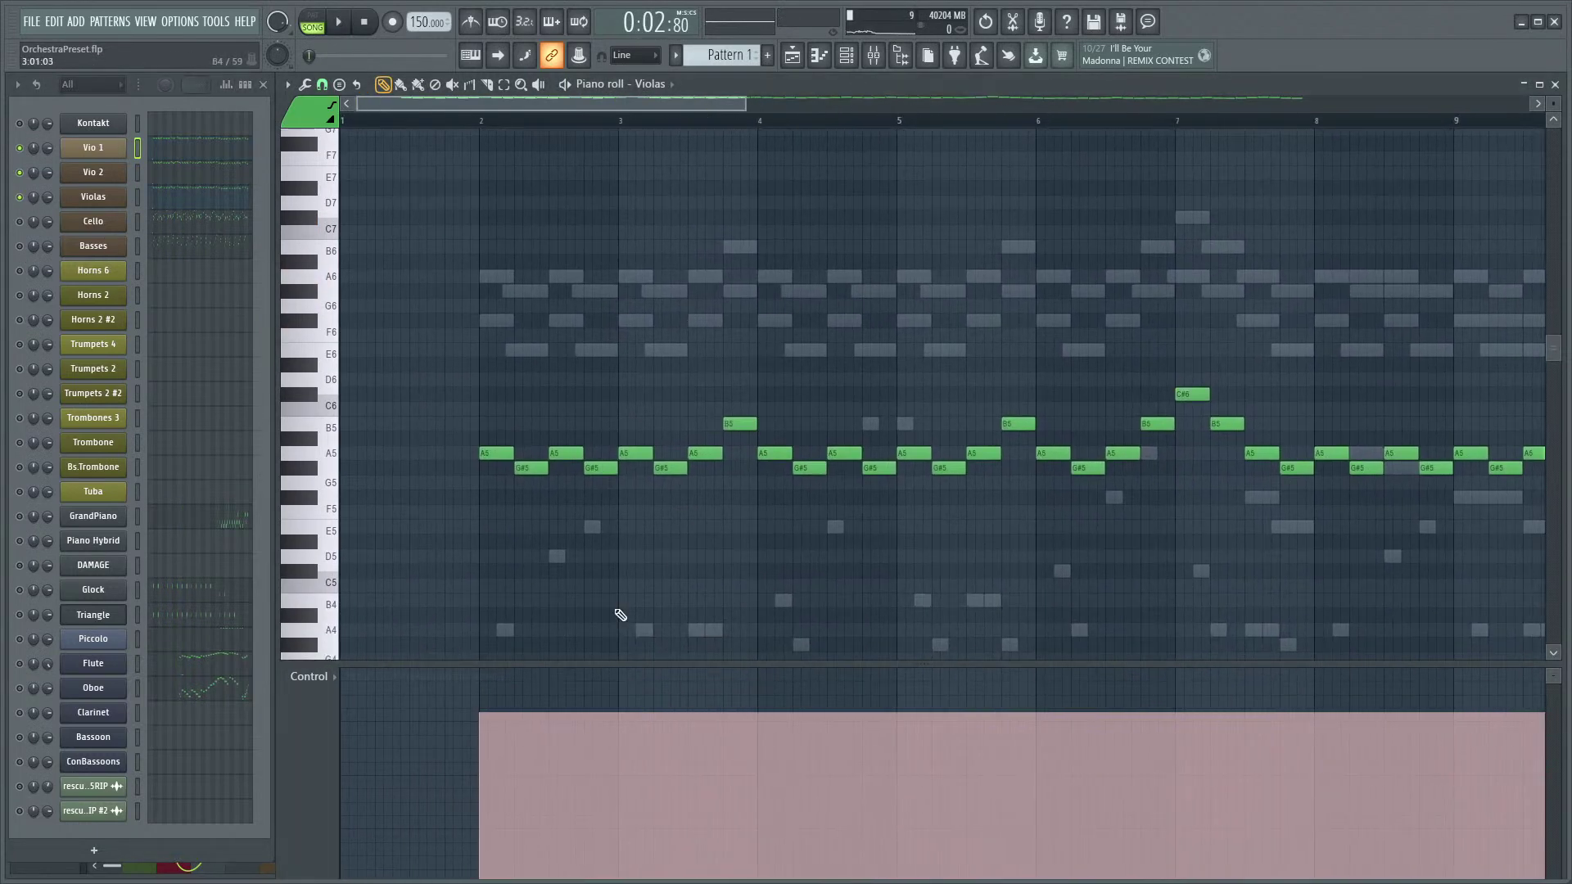
scroll(481, 686, up, 3)
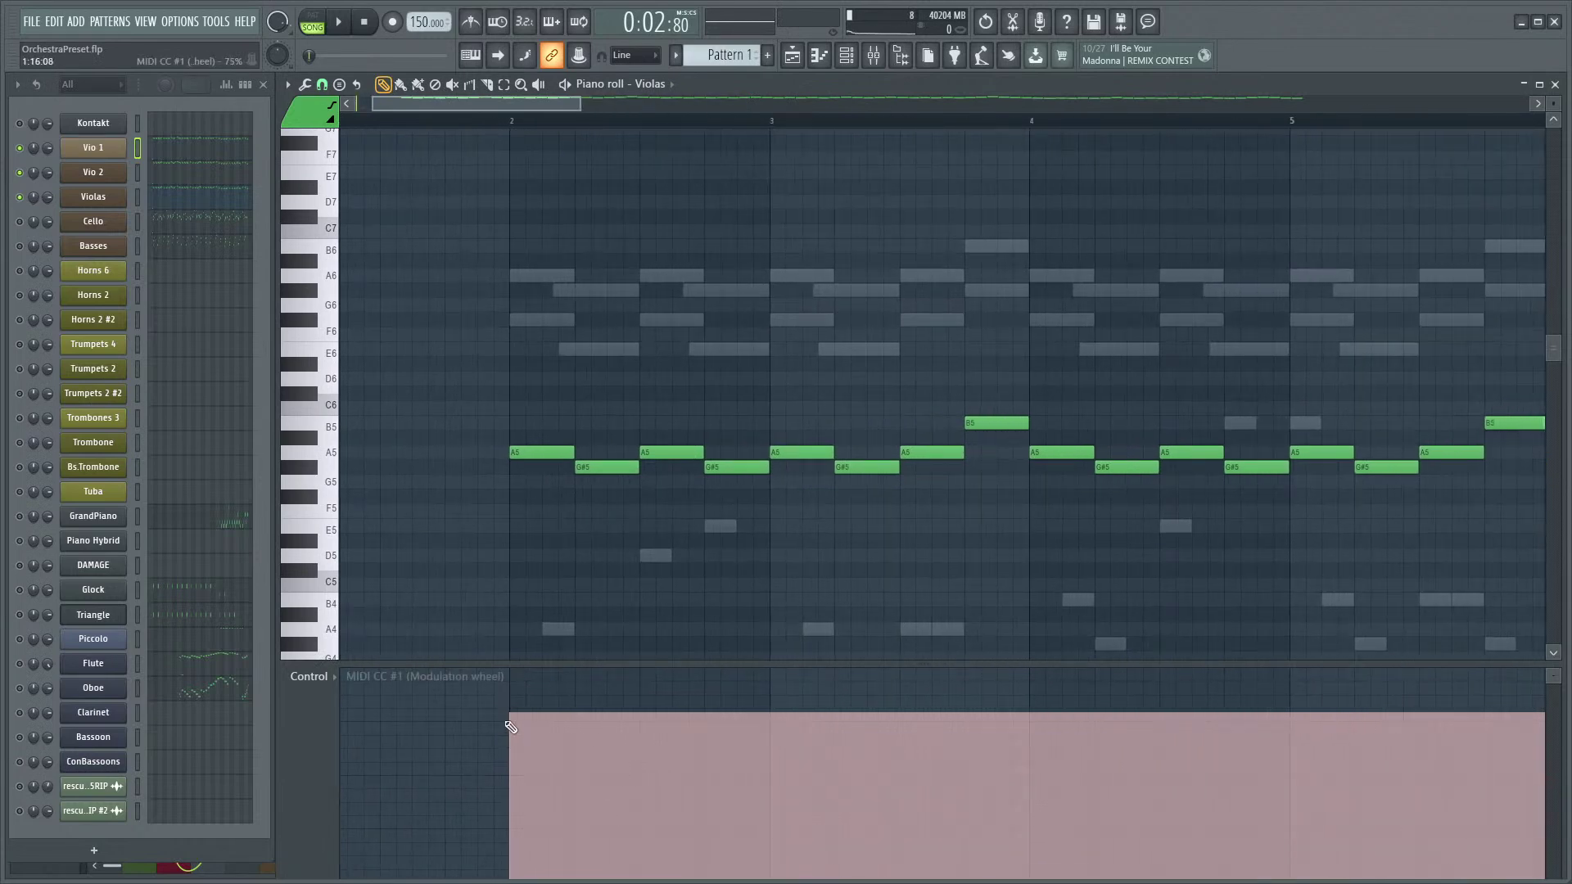
scroll(507, 720, up, 2)
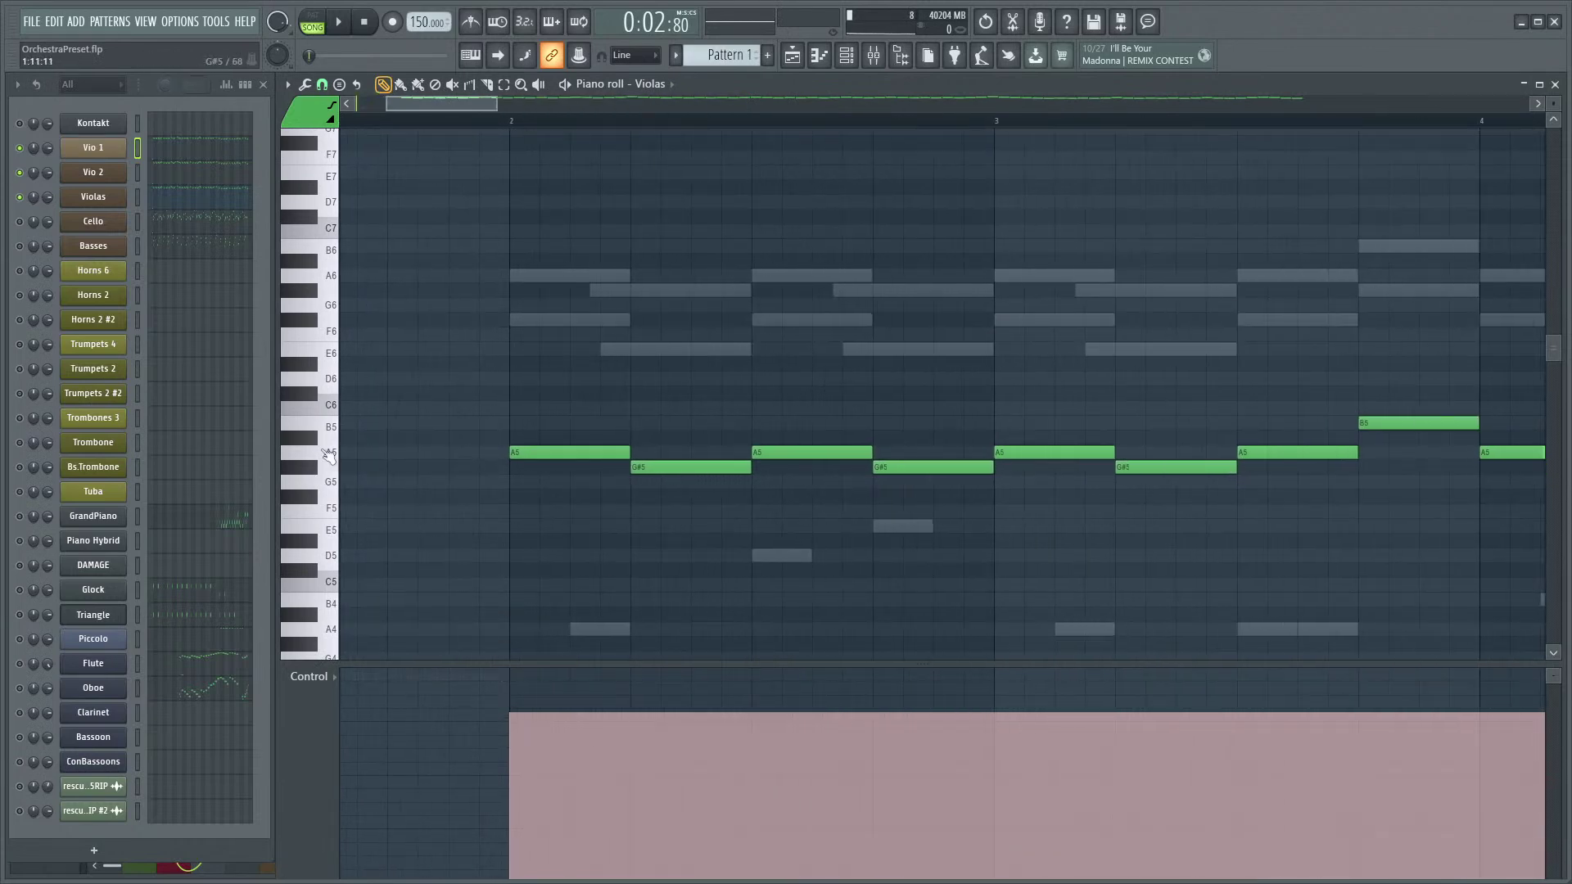
drag(841, 603, 700, 569)
scroll(686, 566, down, 3)
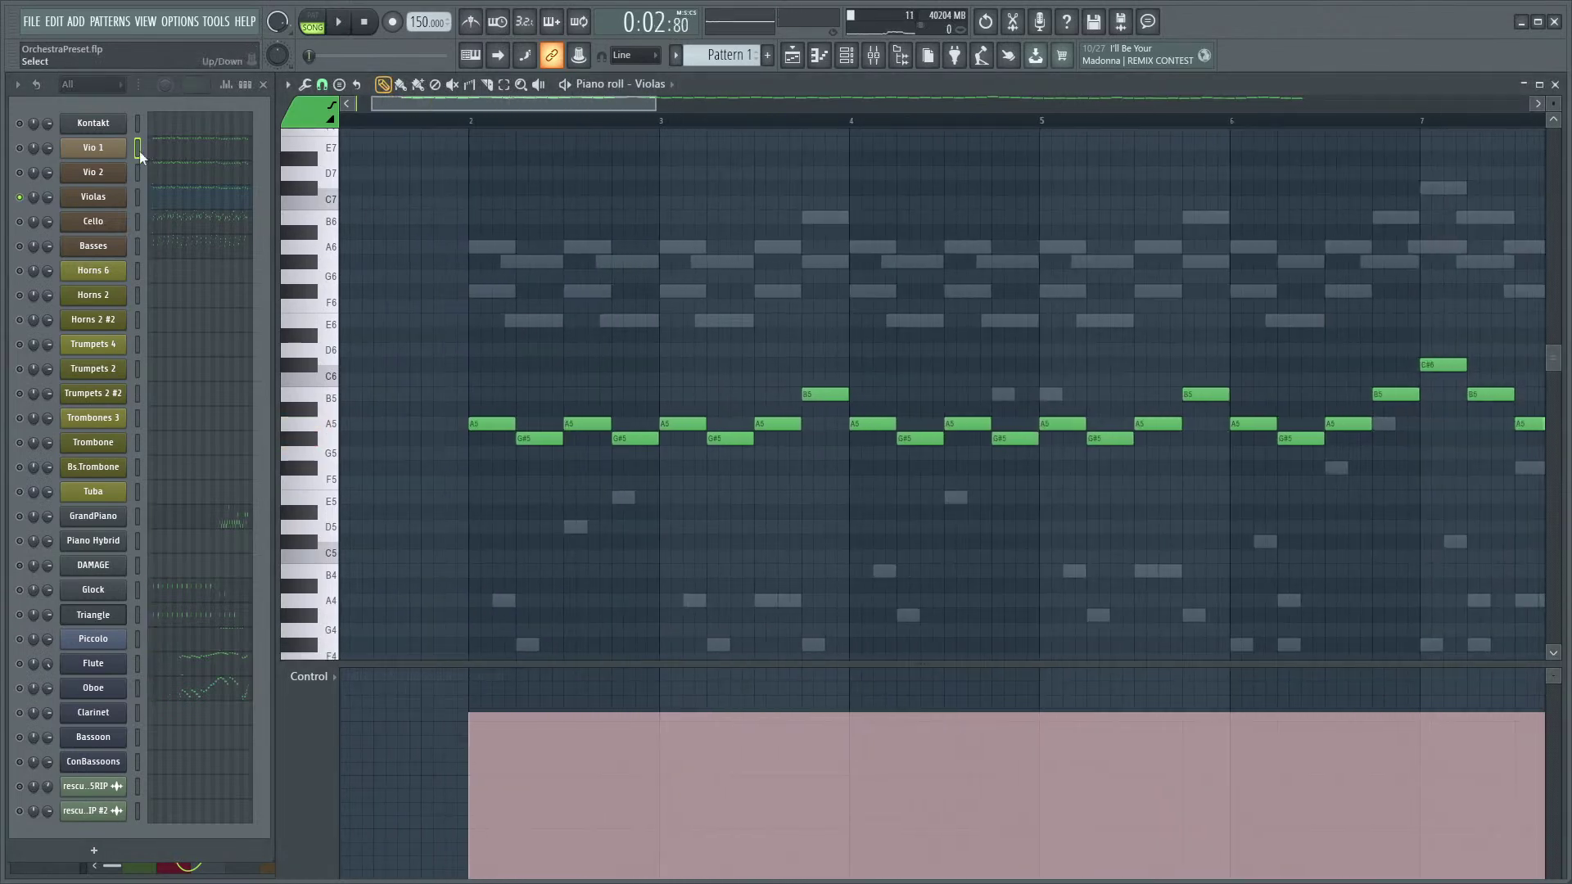
- Compare the note overlaps and modulation curve of Vio 1 with the unedited Violas part
click(166, 157)
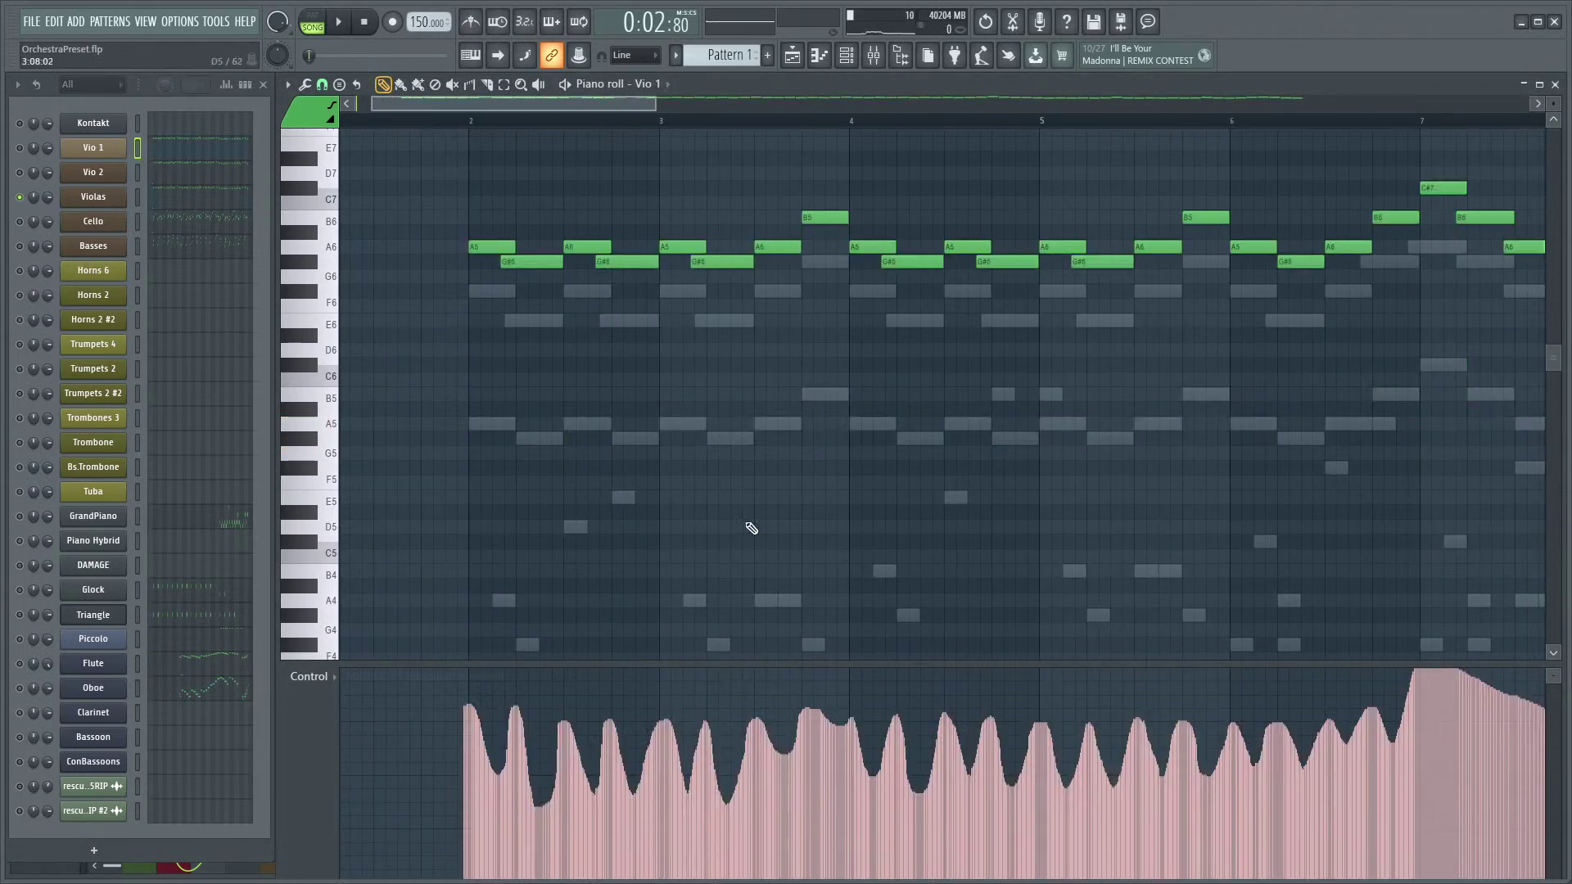
scroll(826, 536, down, 3)
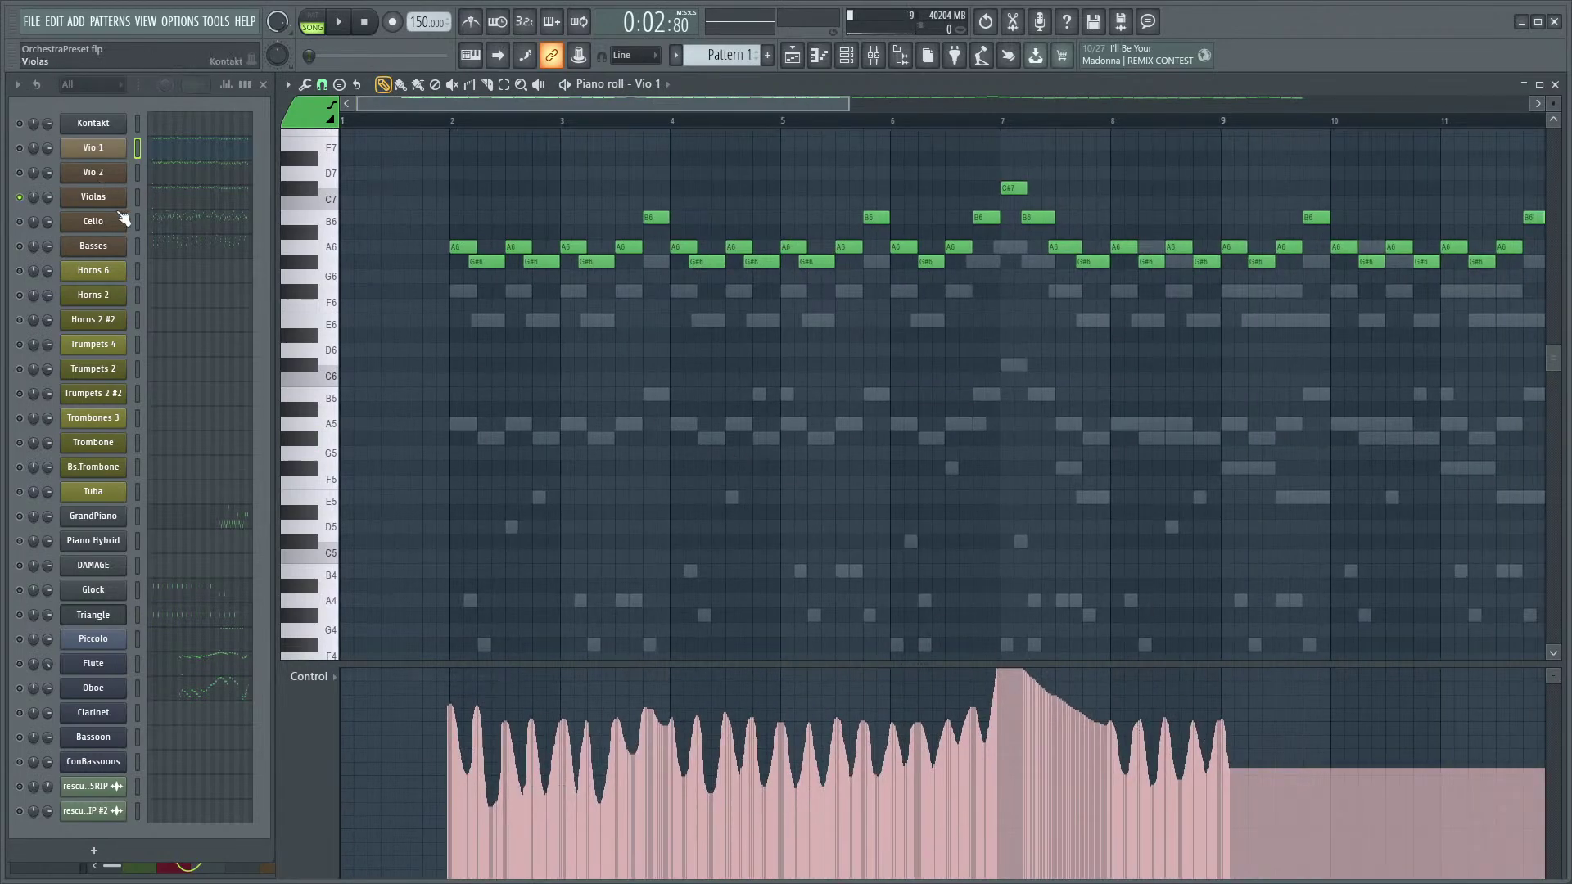
click(175, 201)
scroll(509, 535, up, 3)
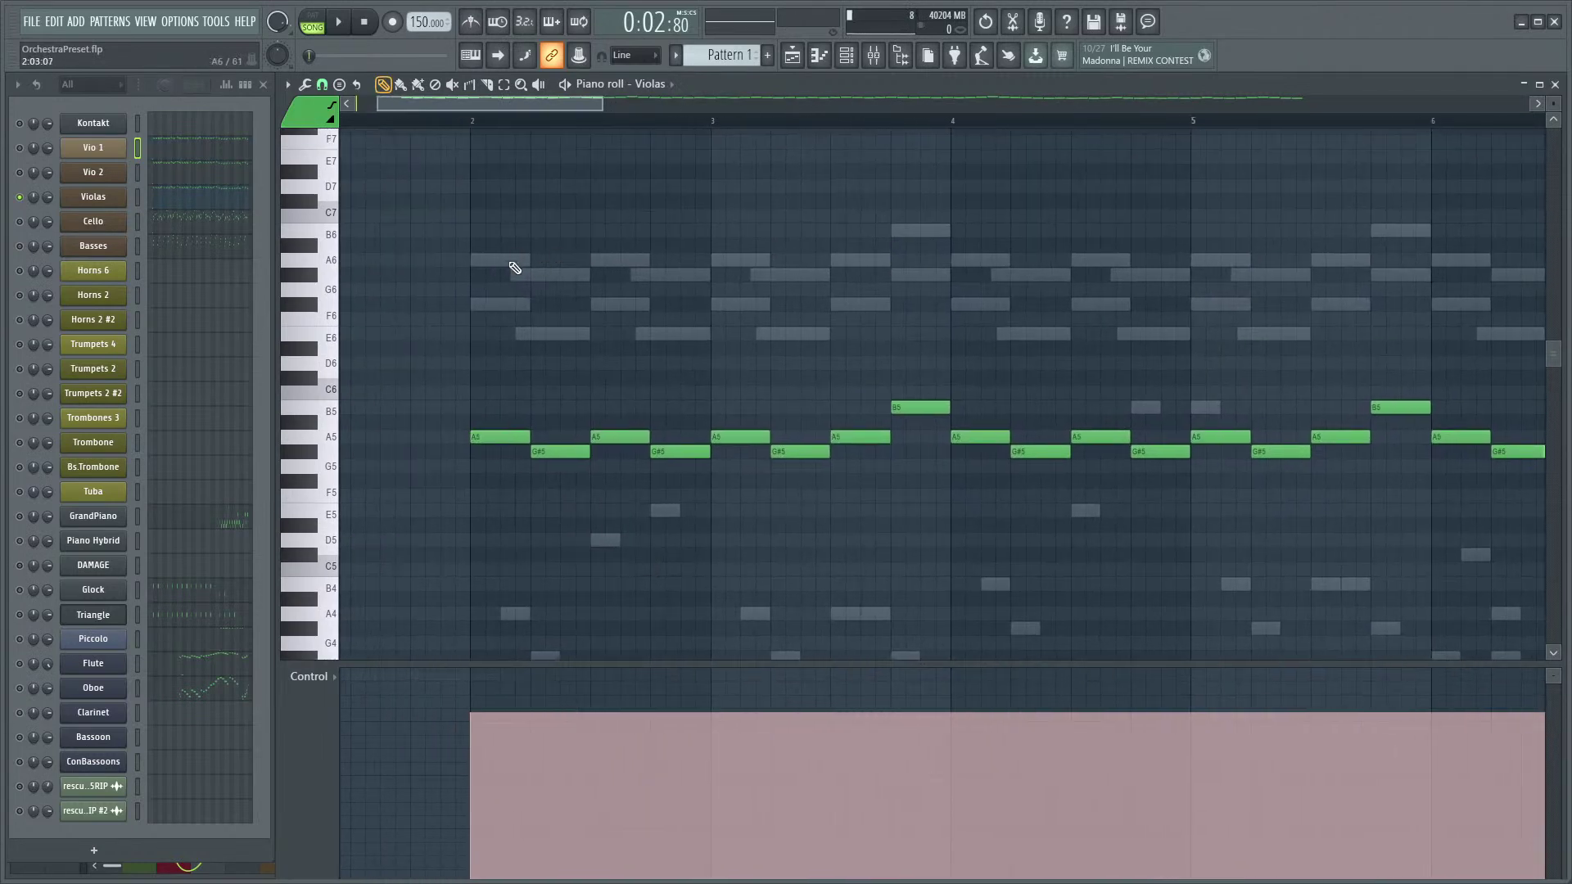
double_click(515, 269)
scroll(870, 438, down, 3)
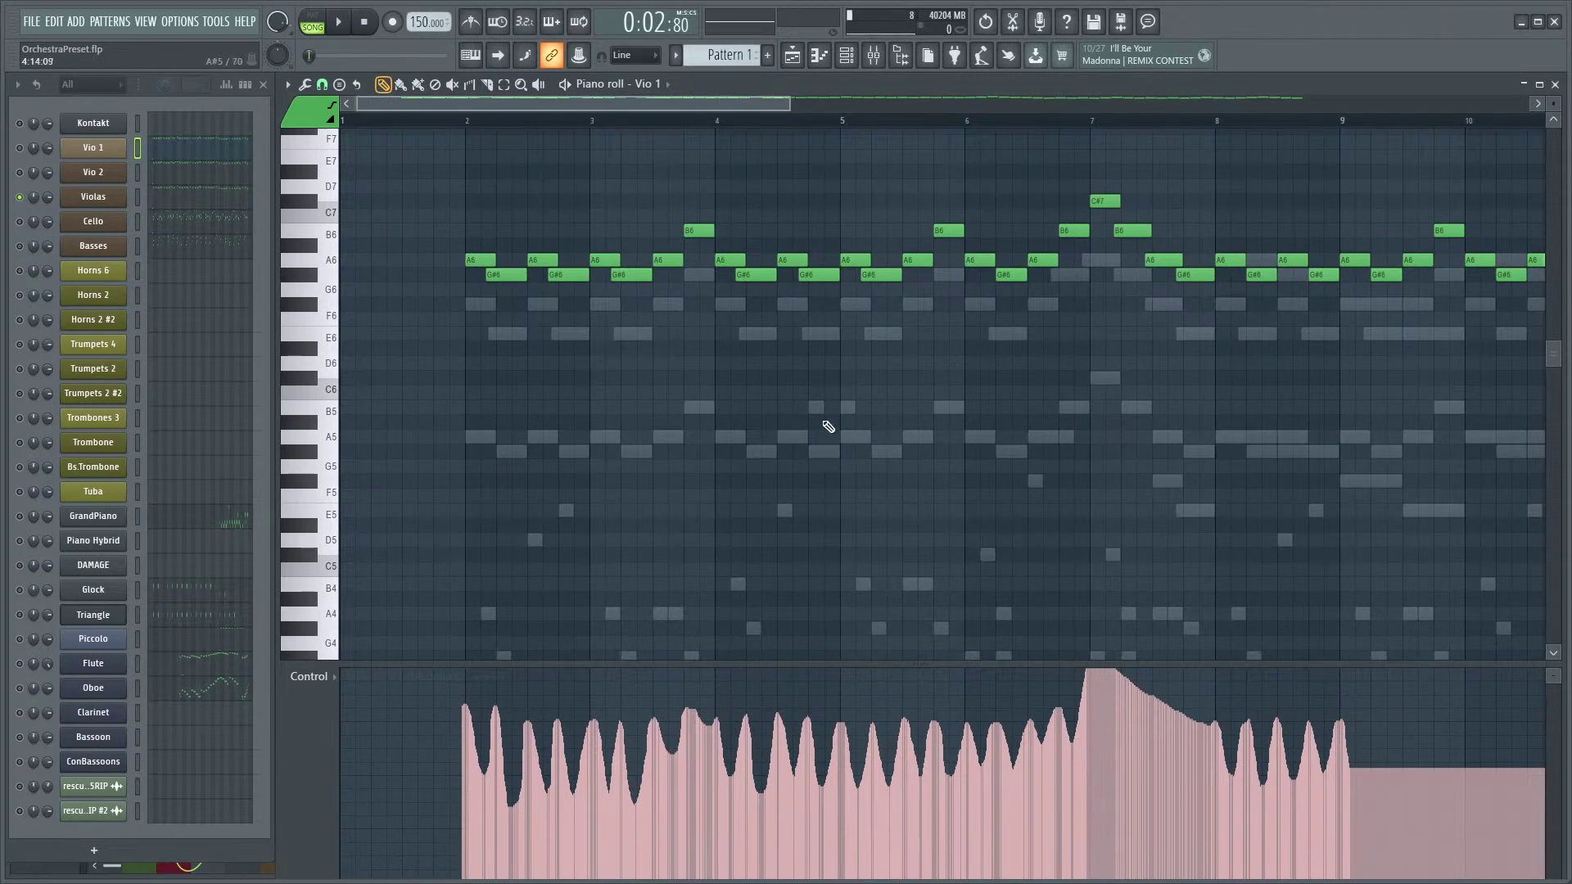
- Draw a first modulation swell in Violas that reaches its maximum at the start of bar 2
click(173, 199)
scroll(526, 532, up, 3)
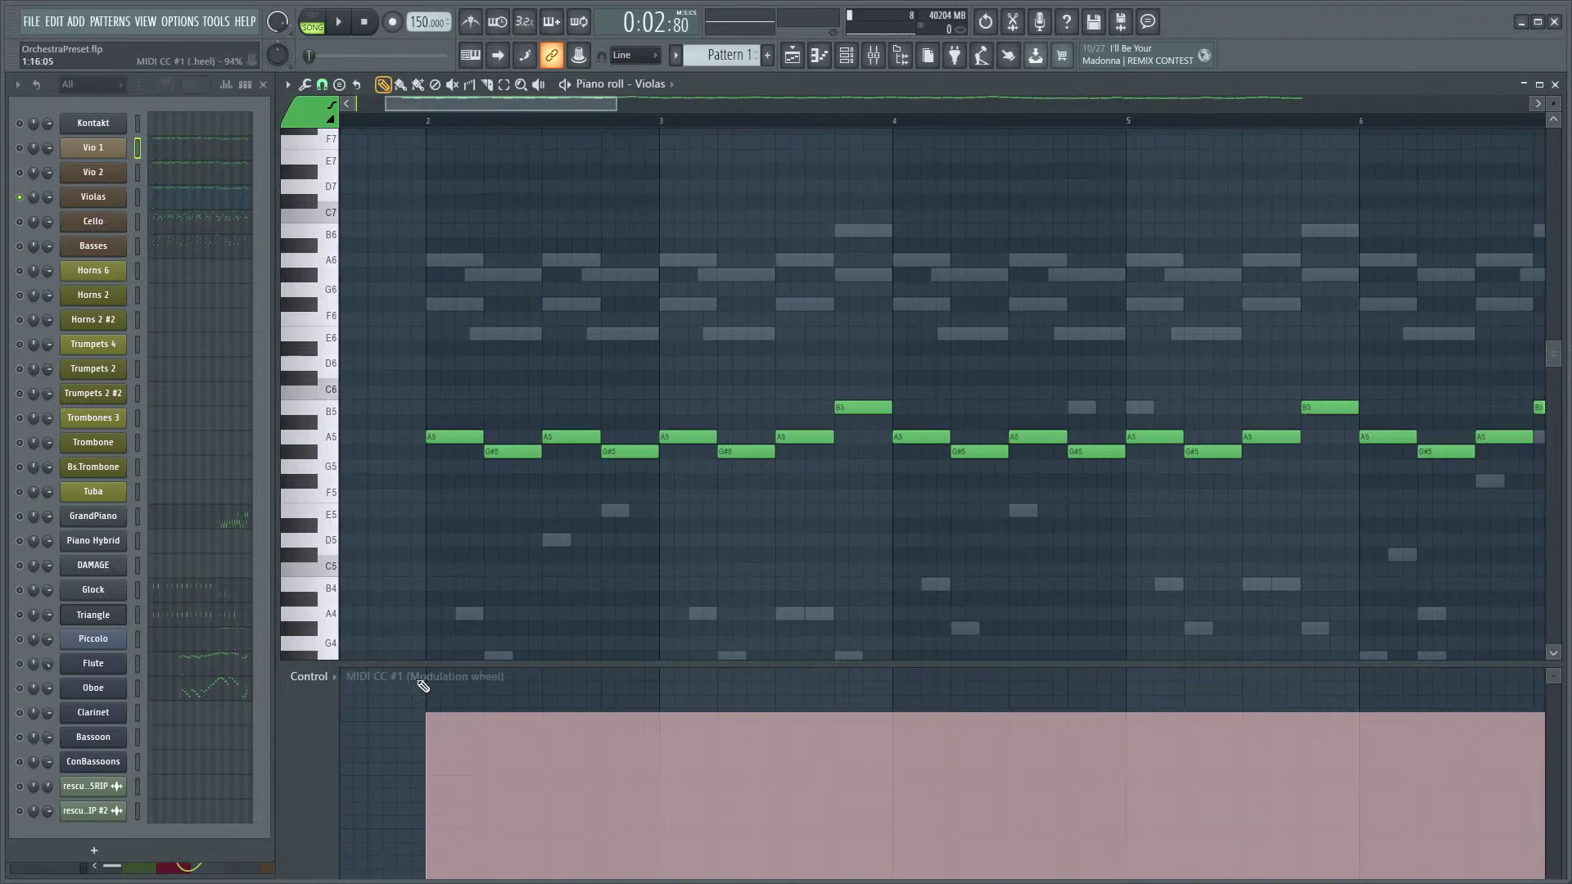
mouse_move(426, 676)
mouse_down()
mouse_move(446, 669)
mouse_move(462, 695)
mouse_up()
scroll(472, 592, up, 4)
scroll(663, 572, down, 4)
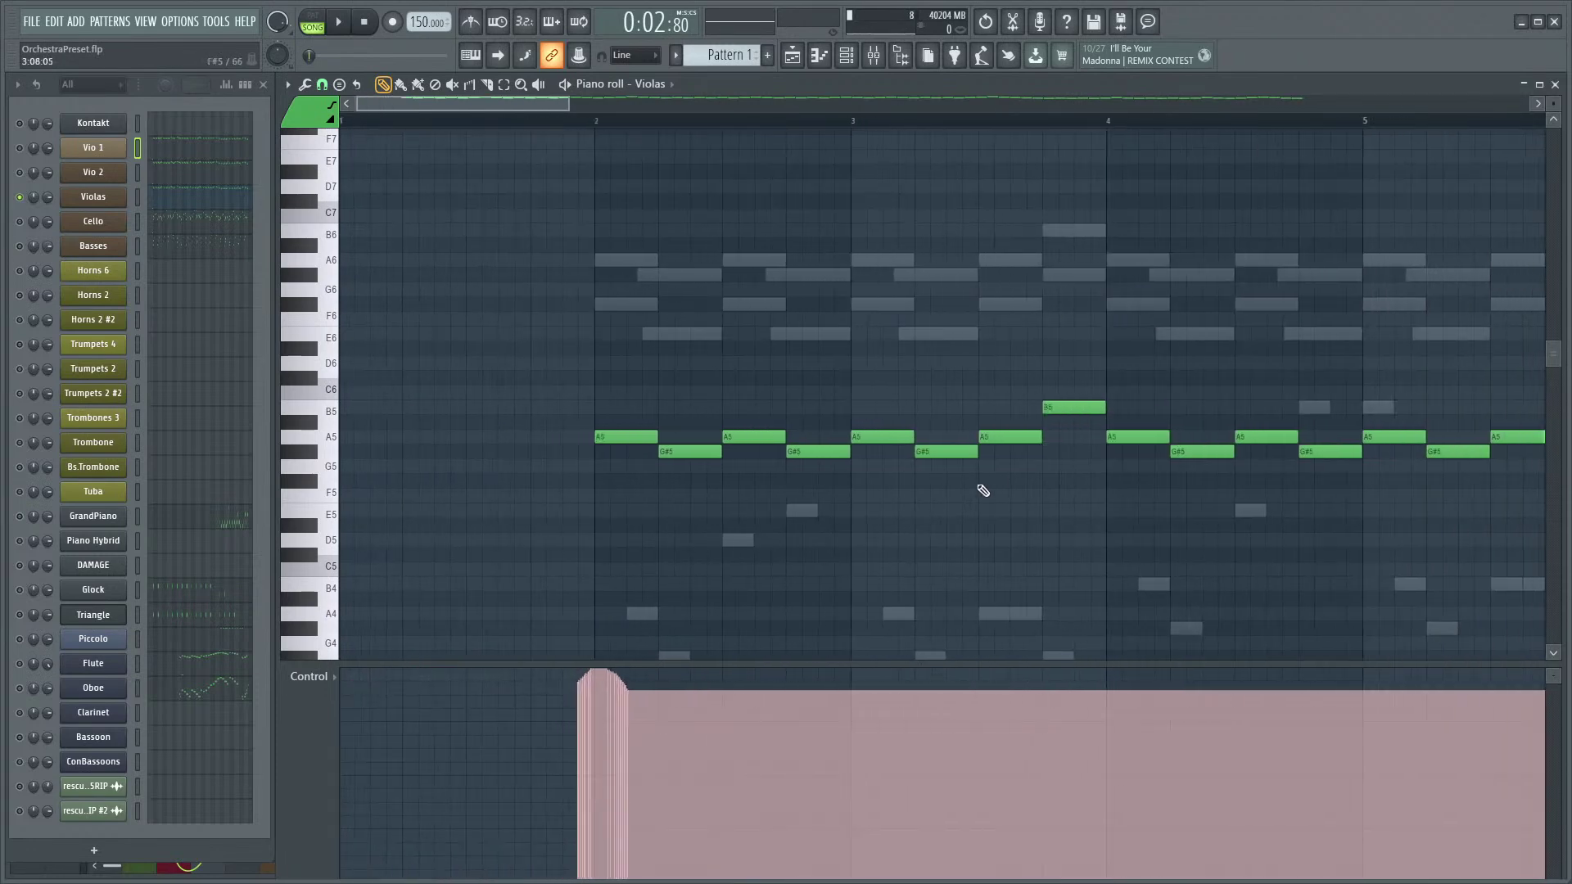
- Extend the starts of the six G#5 notes in Violas bars 2 to 5 back over the preceding A5 notes
scroll(1021, 470, down, 2)
drag(1122, 445, 557, 498)
scroll(572, 505, up, 4)
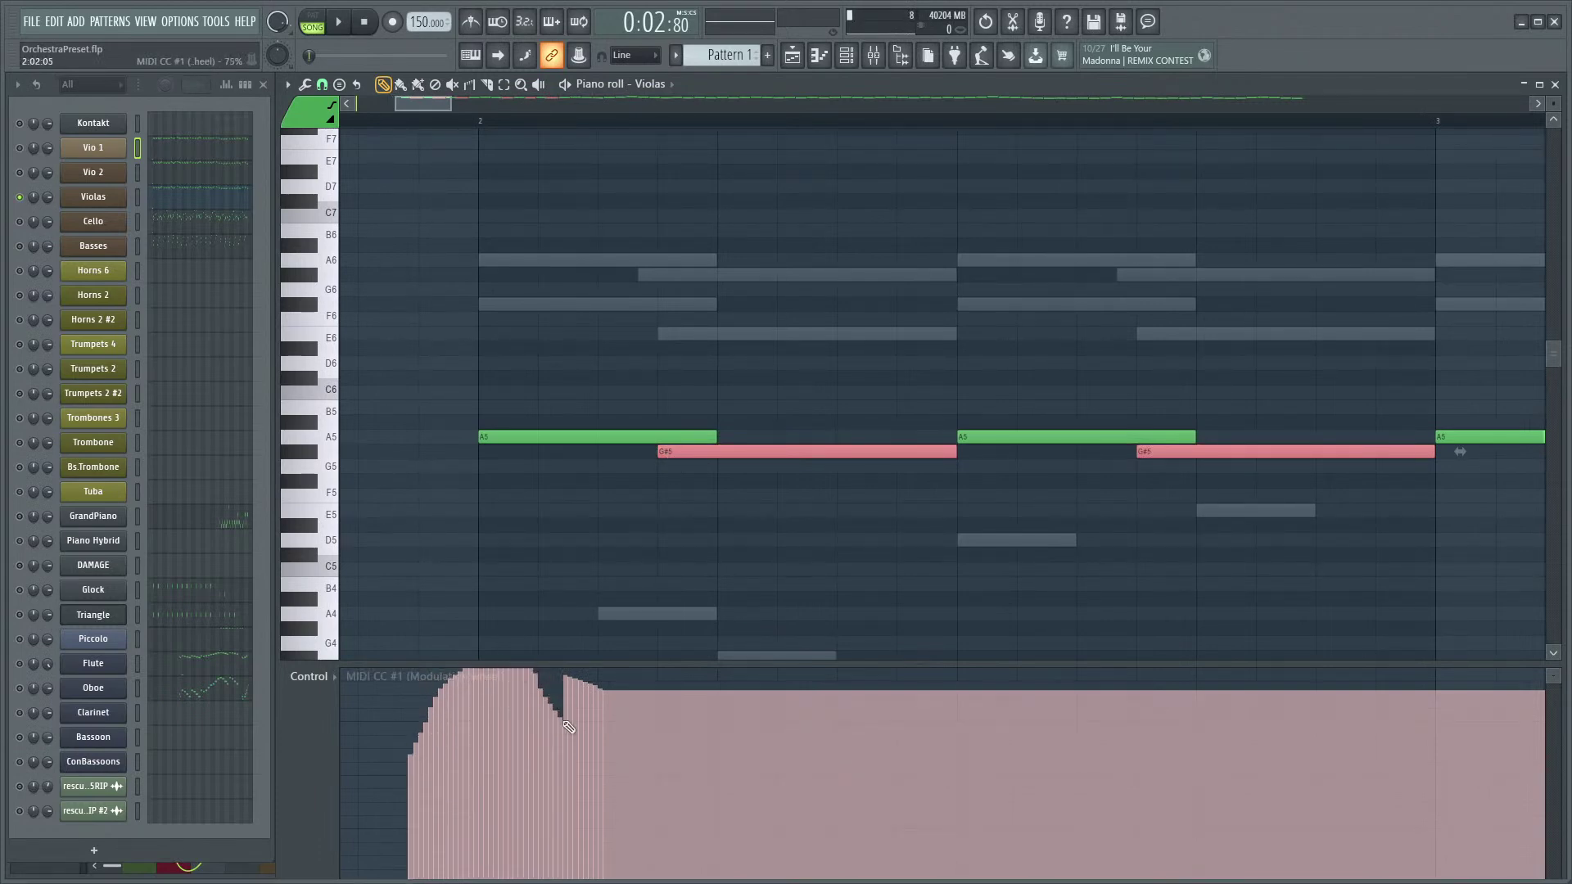
- Draw maximum-height Violas modulation swells on each note from bar 2 to bar 4, dipping to about 55% in bar 2 and about 80% in bar 3
mouse_move(602, 772)
mouse_down()
mouse_move(647, 712)
mouse_move(720, 670)
mouse_move(815, 766)
mouse_move(954, 663)
mouse_move(1068, 751)
mouse_move(1146, 669)
mouse_move(1273, 710)
mouse_up()
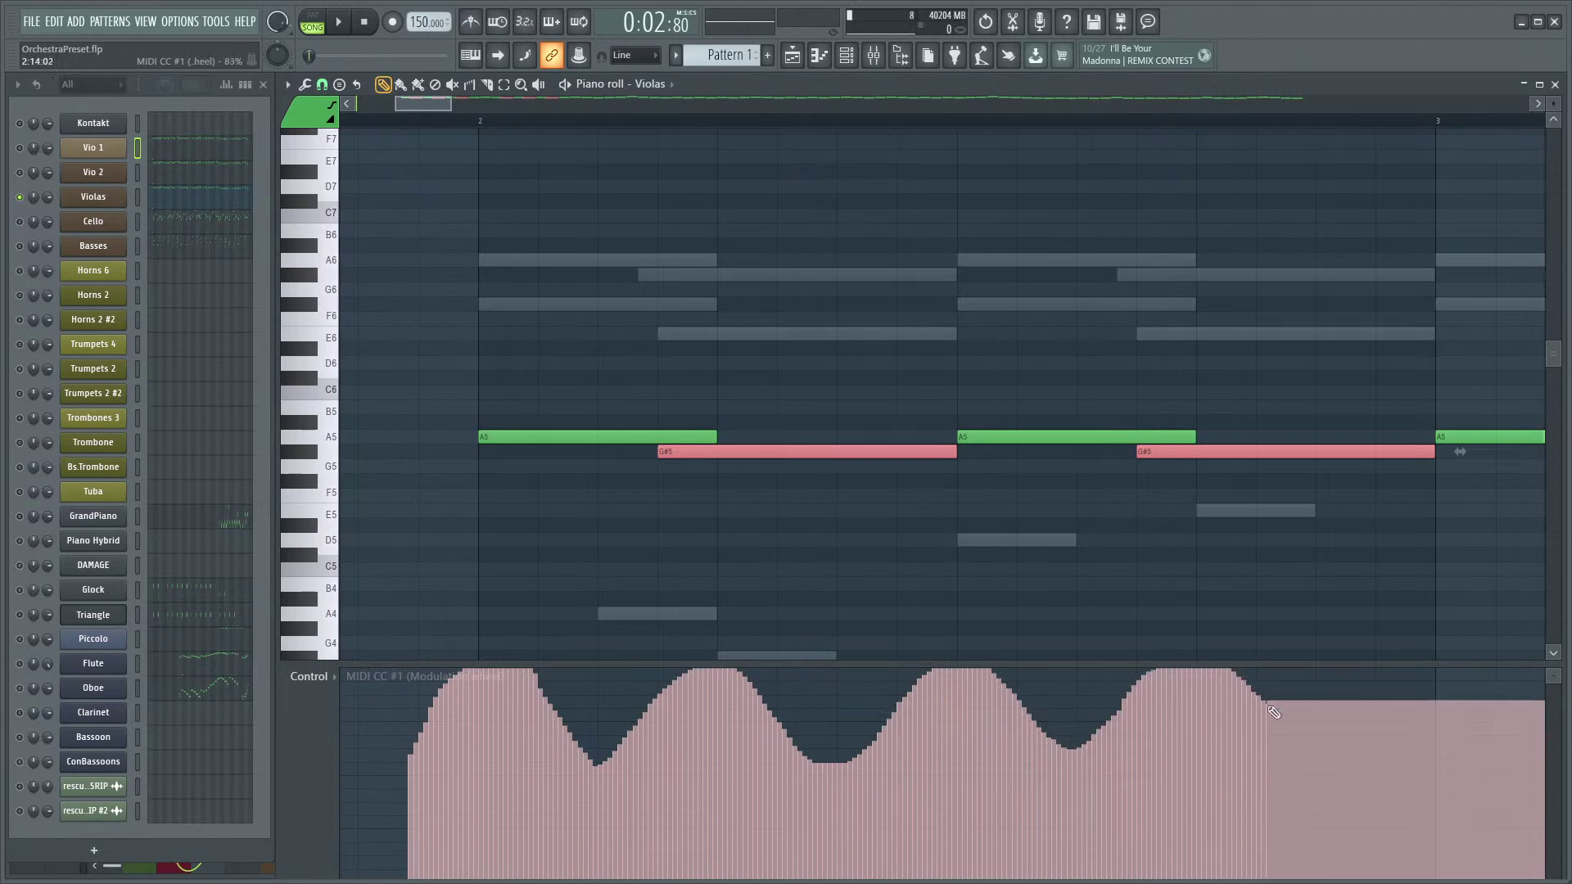
scroll(1014, 537, down, 4)
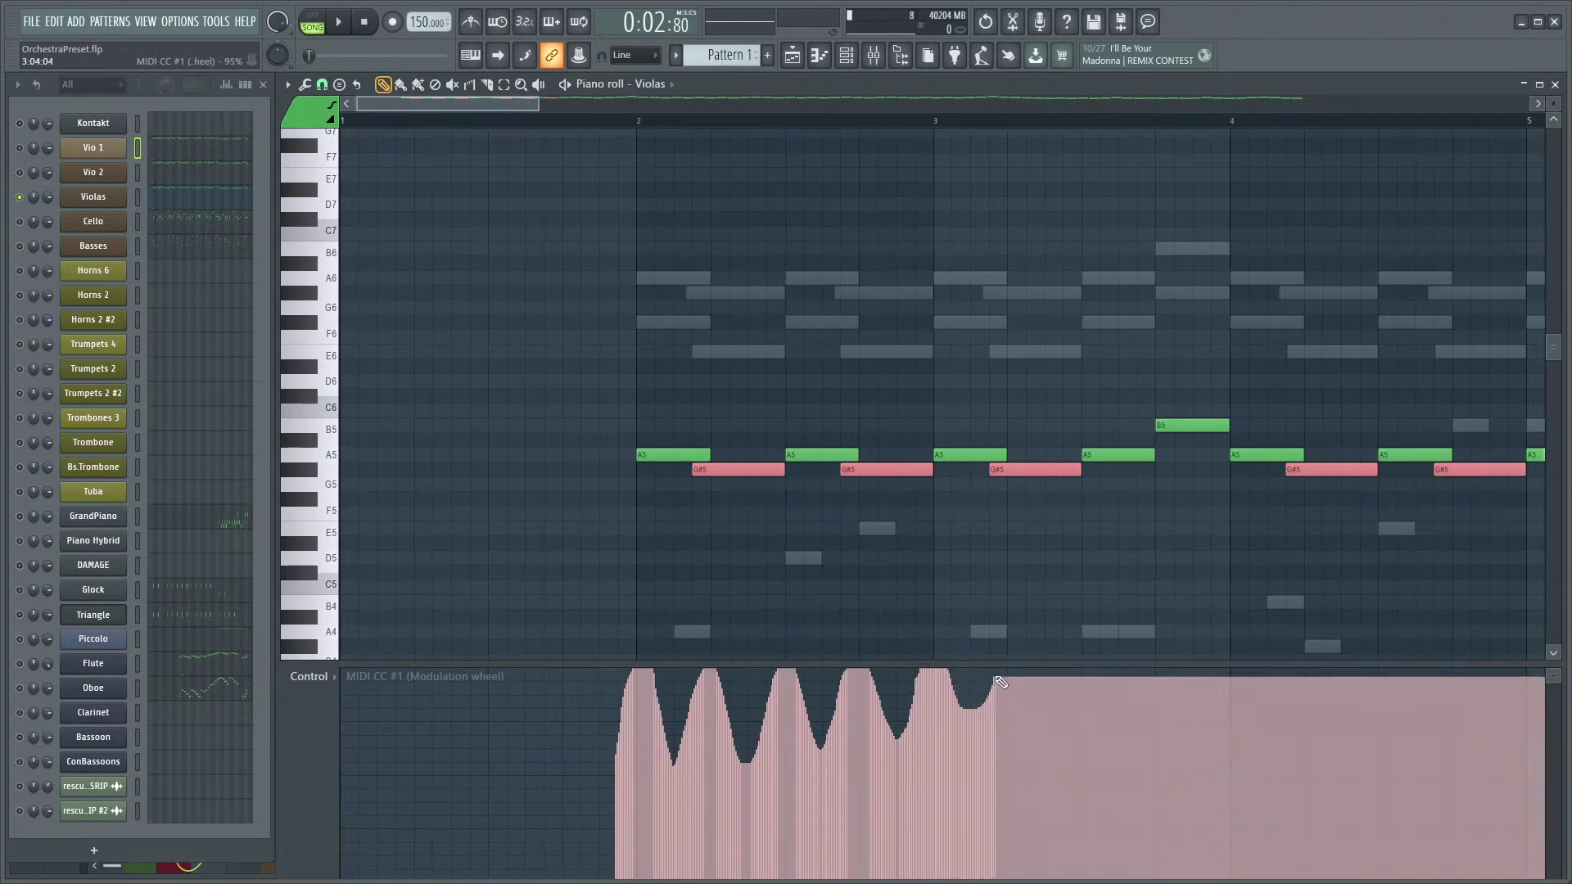
drag(1036, 678, 1137, 694)
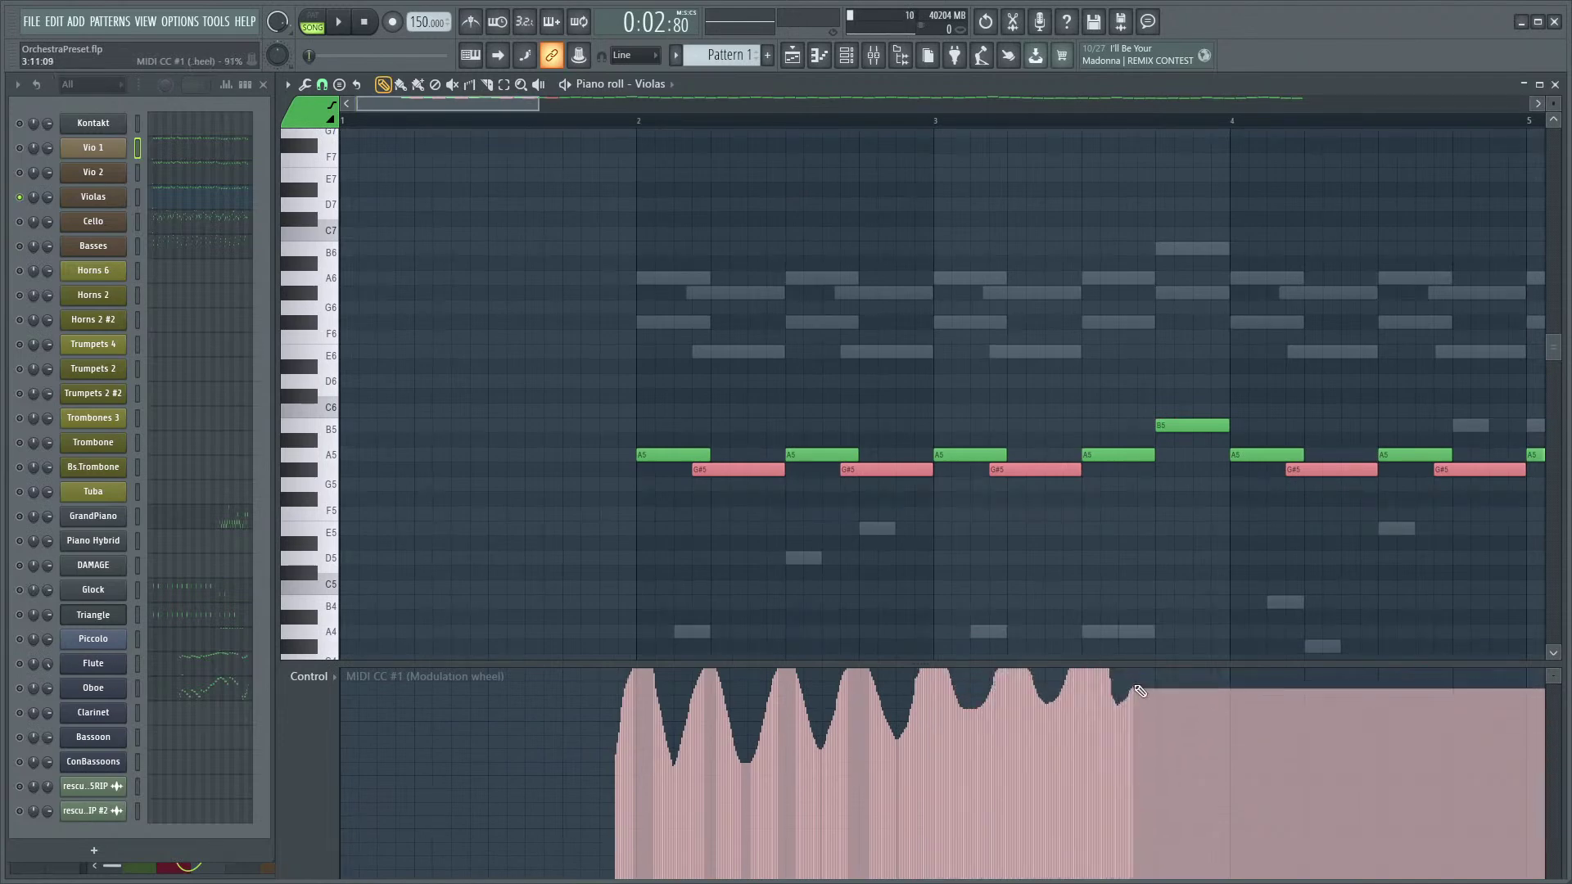
- Play the Violas alone, enable Vio 1 and Vio 2 with them, and play all three string parts from bar 2
key(space)
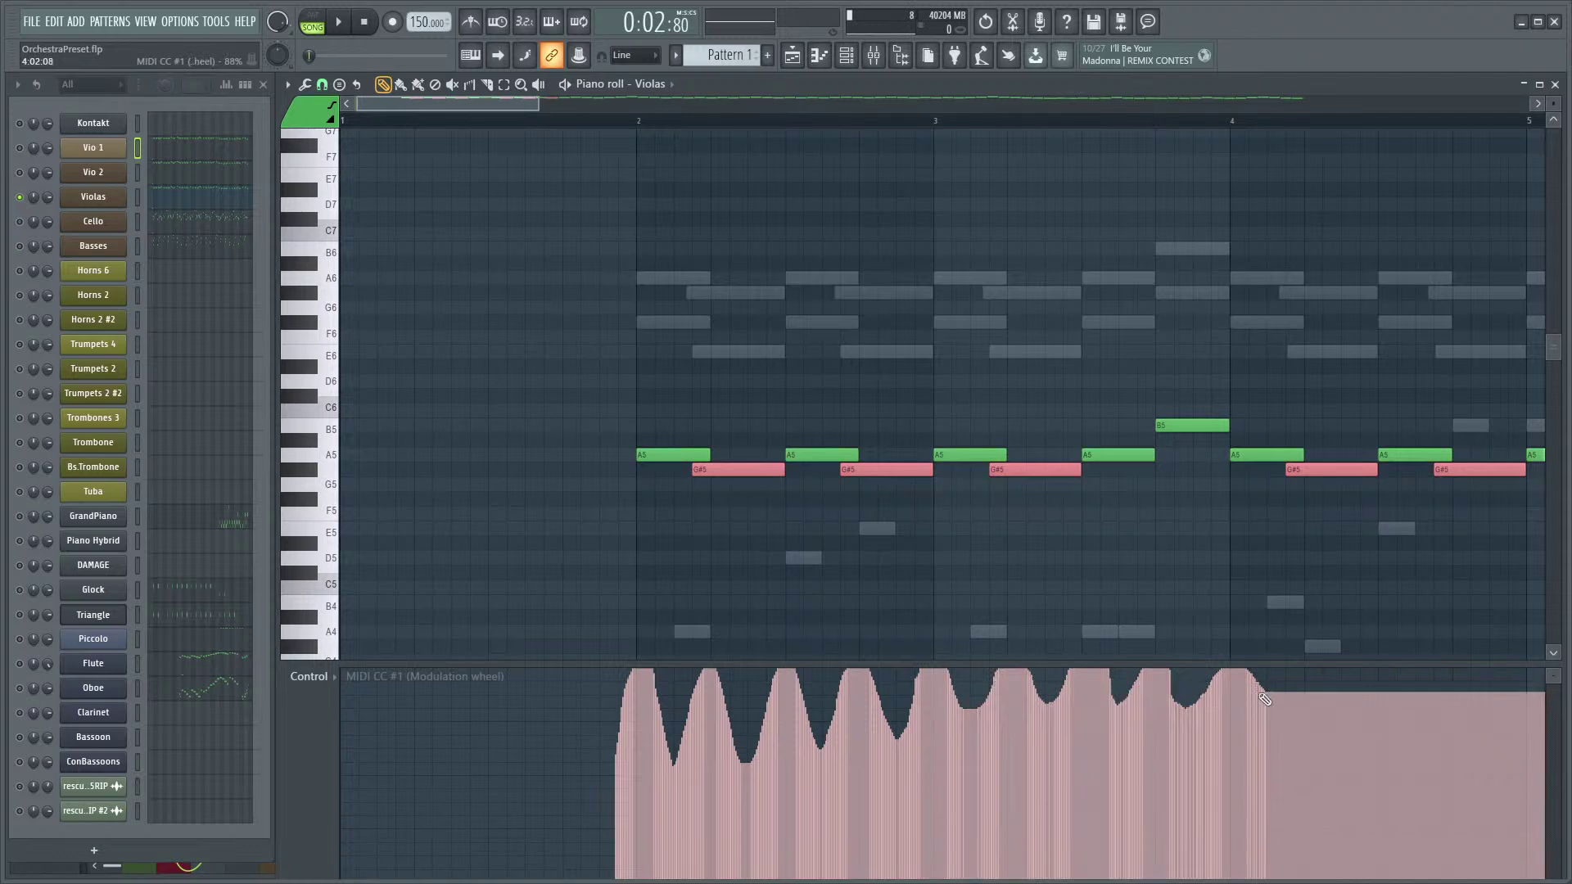
key(space)
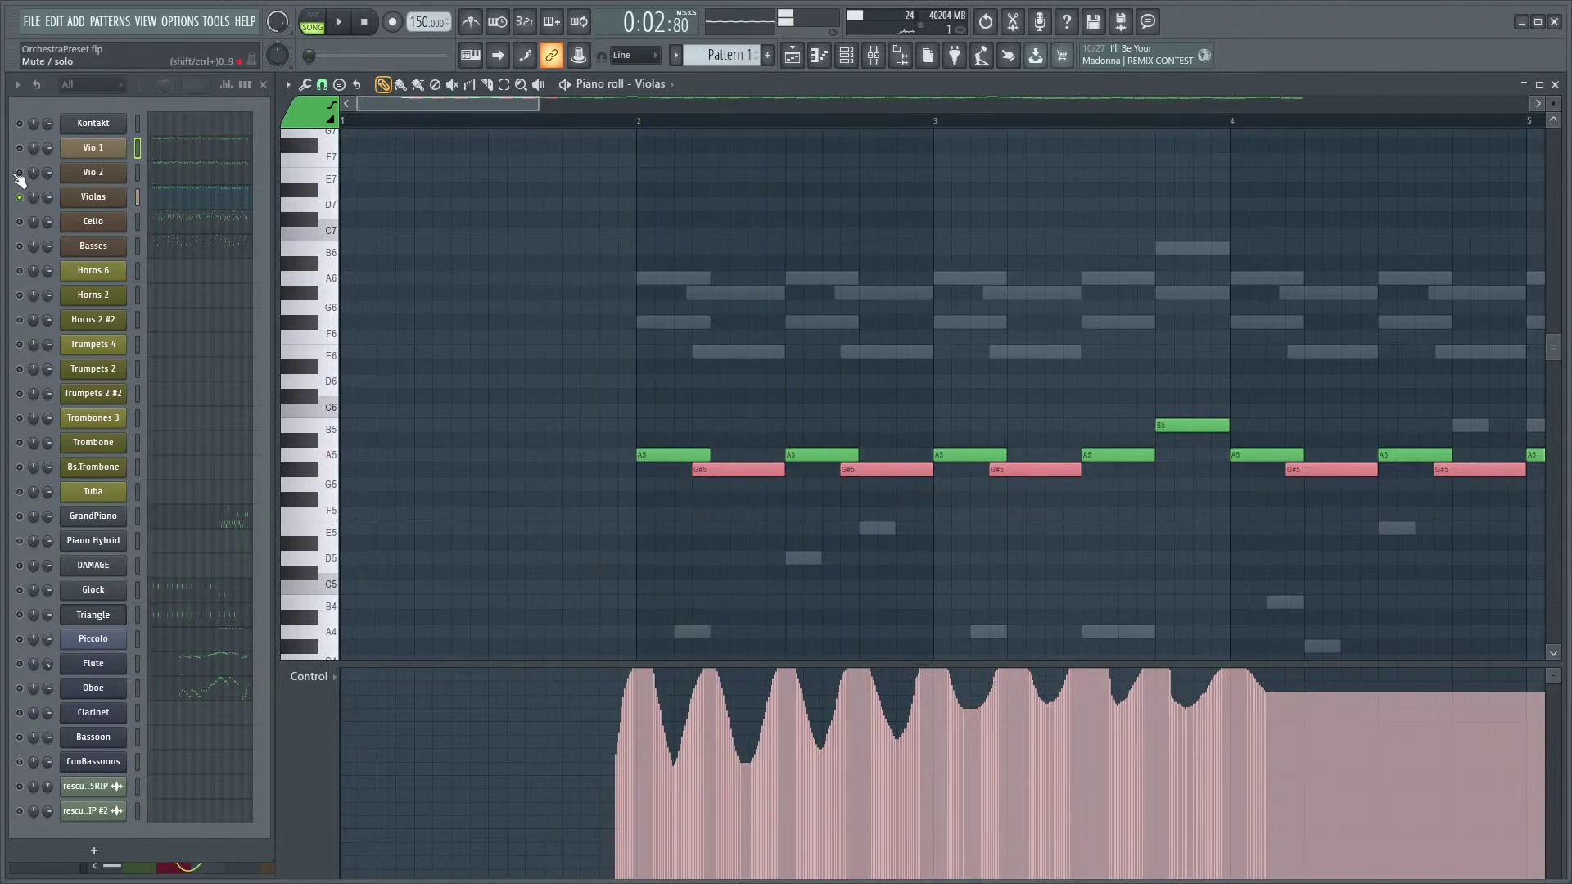
click(19, 172)
key(space)
key(space)
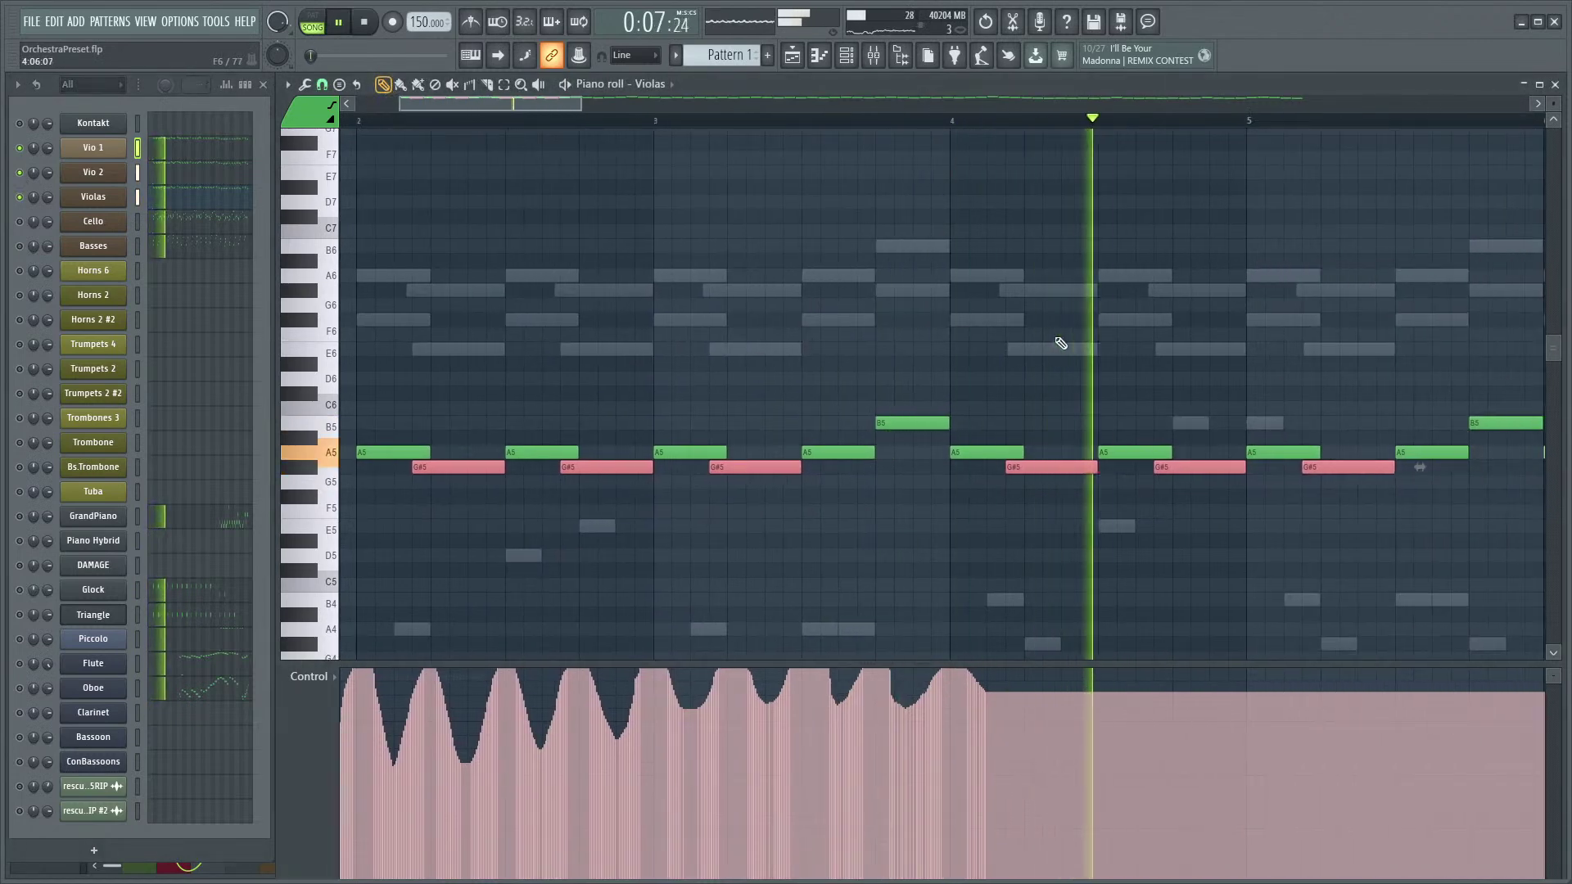
scroll(821, 351, up, 1)
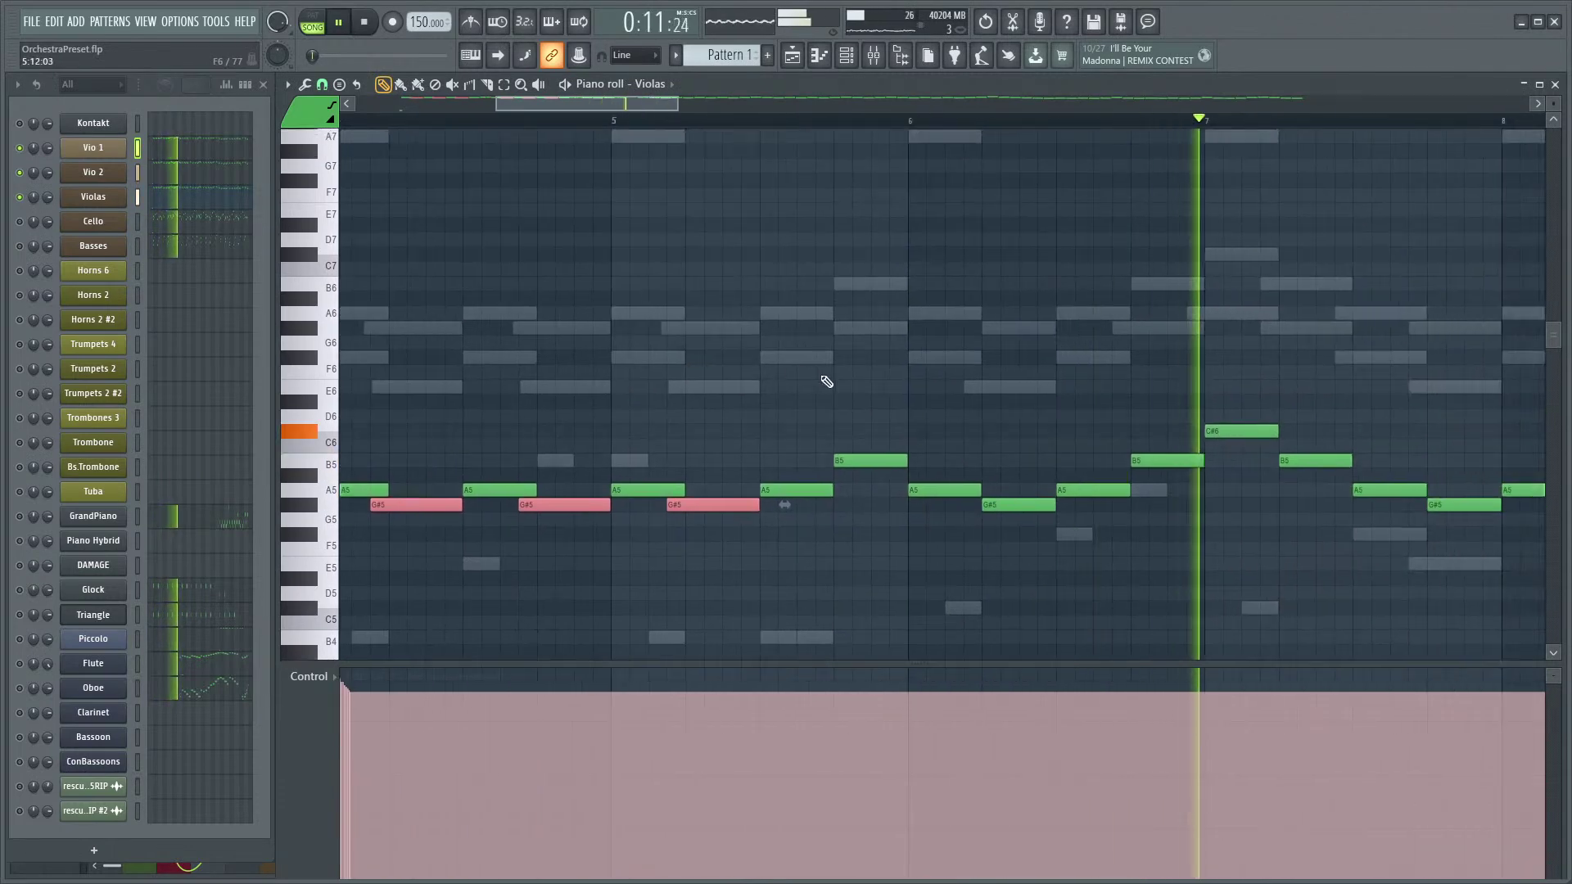
scroll(835, 379, down, 3)
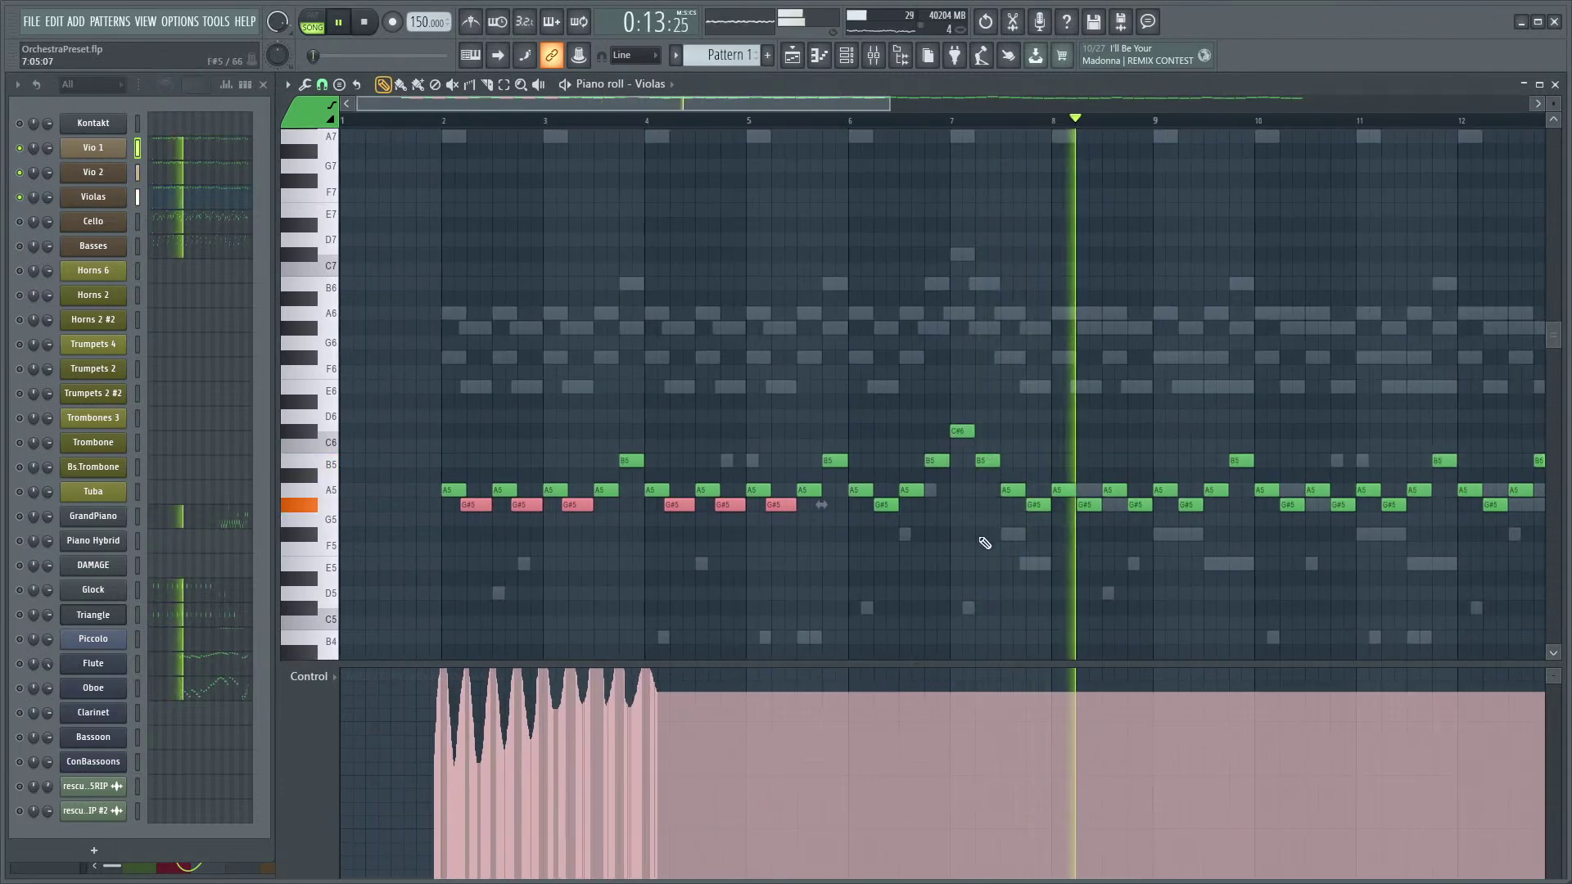
drag(1070, 470, 977, 414)
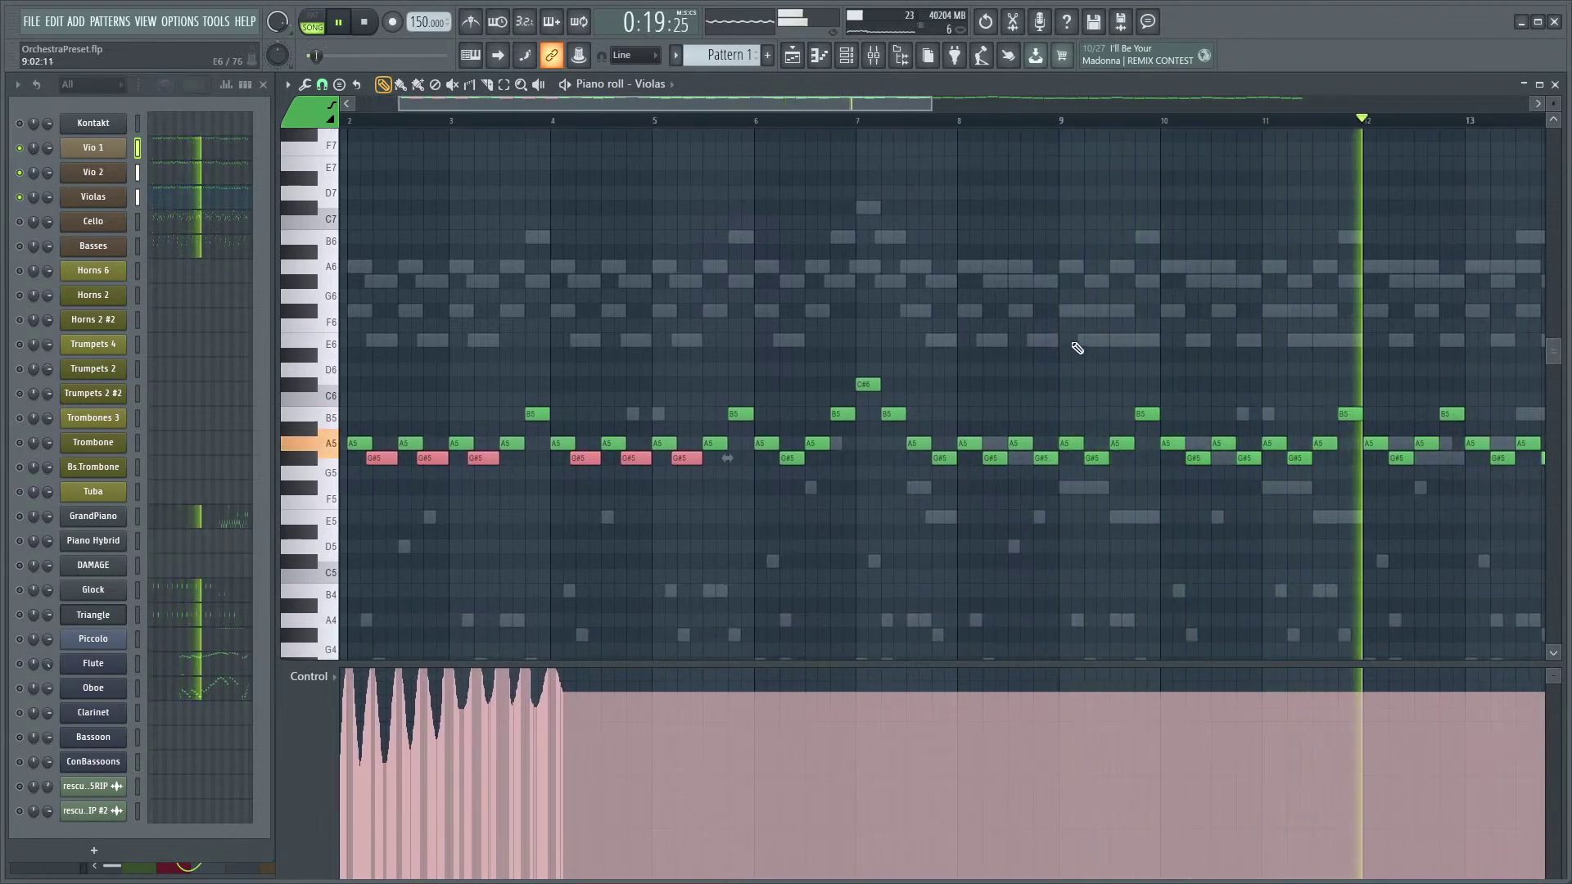
scroll(1075, 340, down, 1)
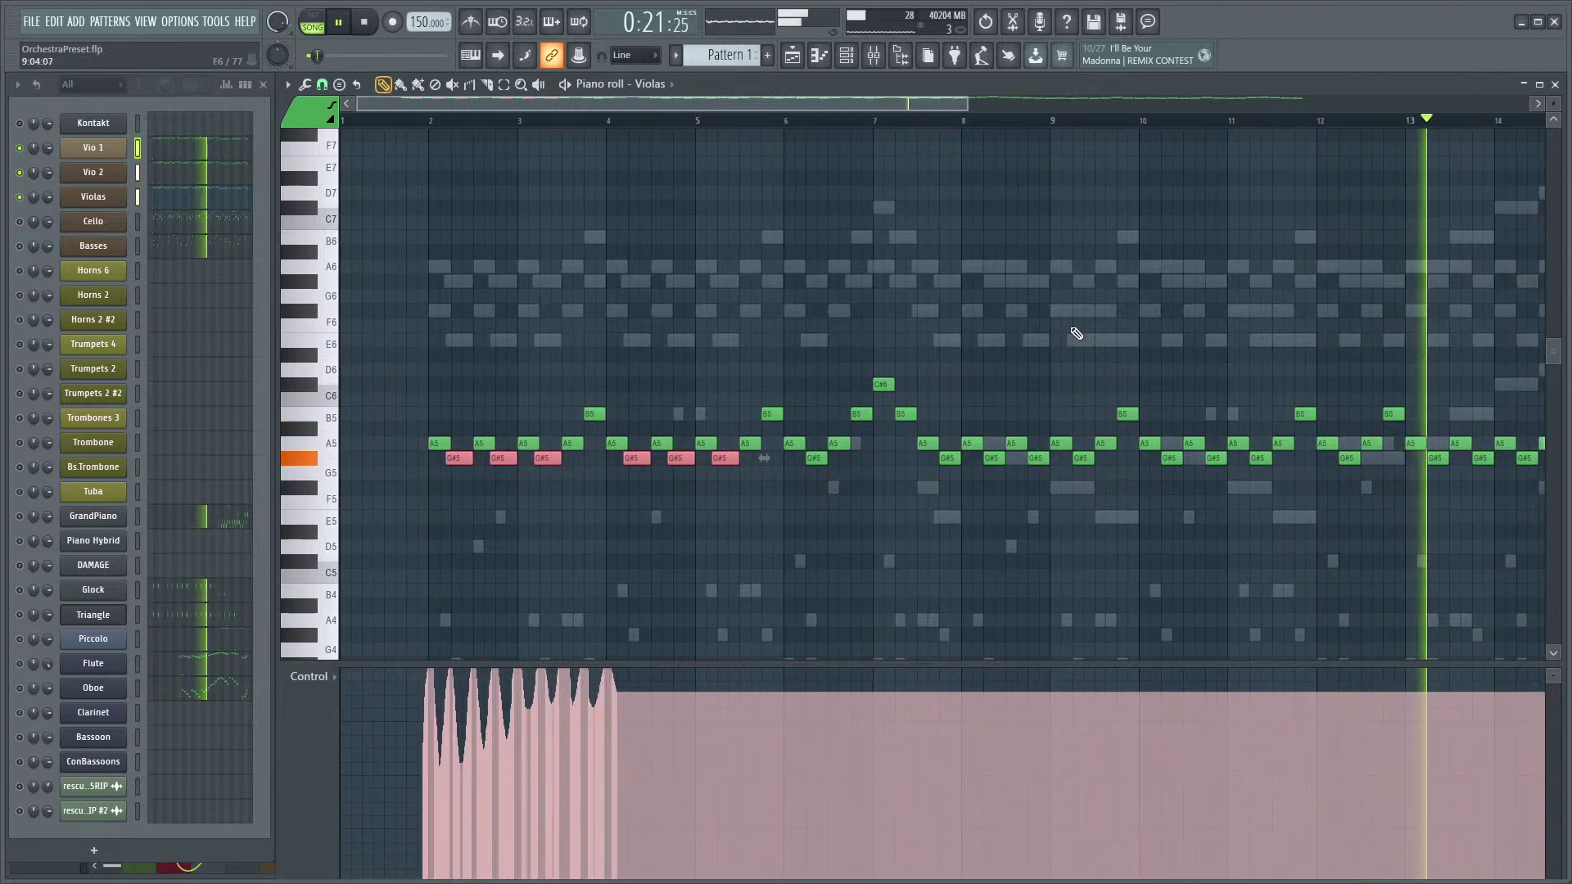
scroll(1179, 323, up, 2)
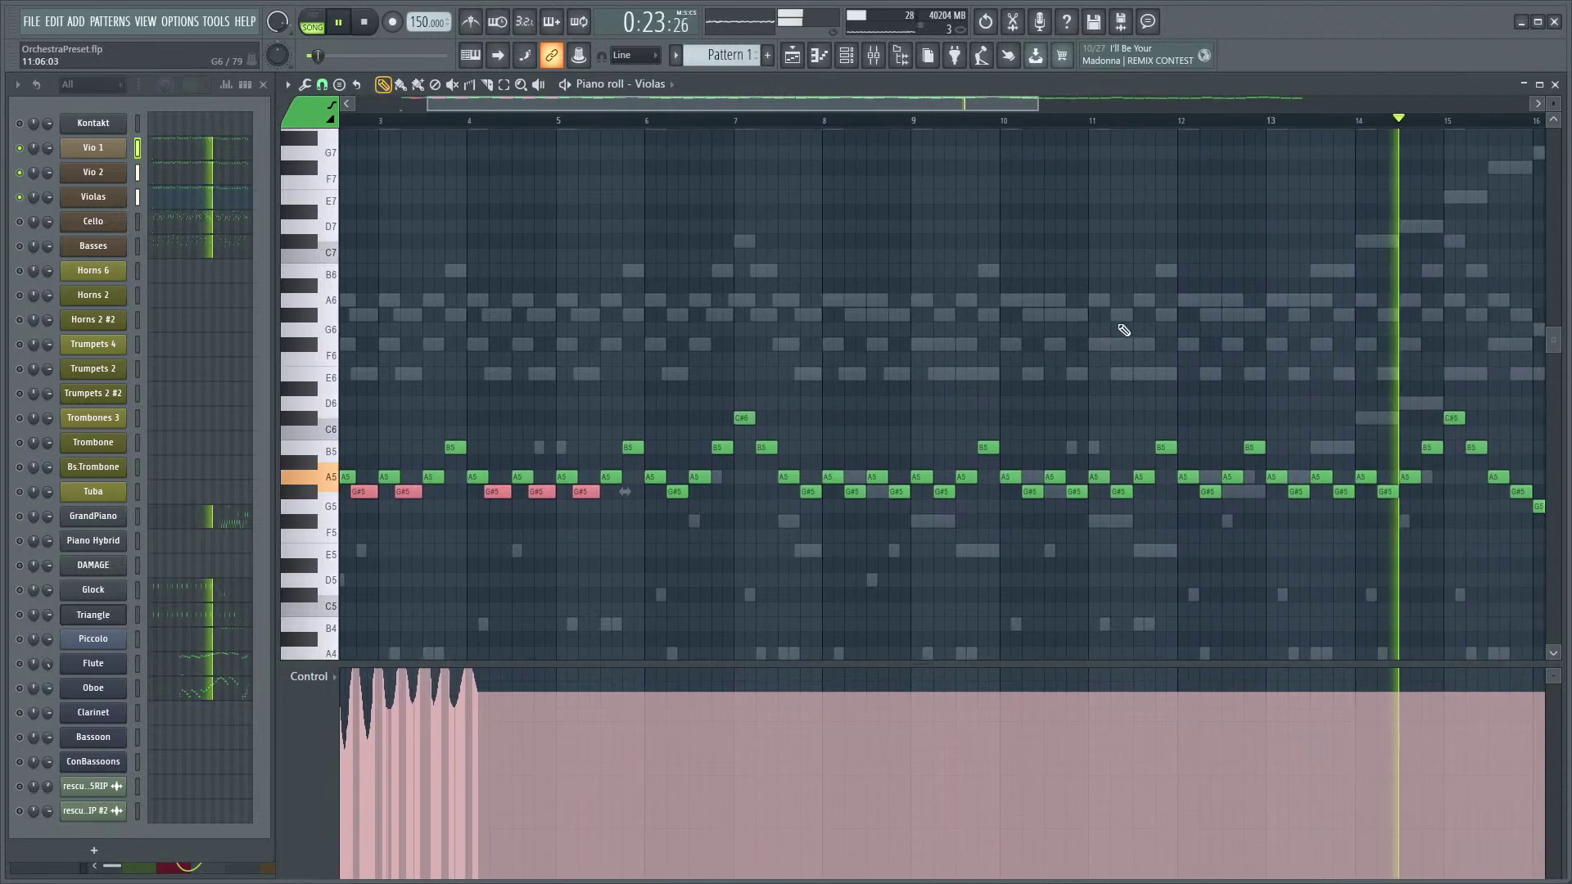
- Continue listening to the Vio 1, Vio 2 and Violas playback through bar 19 and stop it
scroll(1189, 328, down, 1)
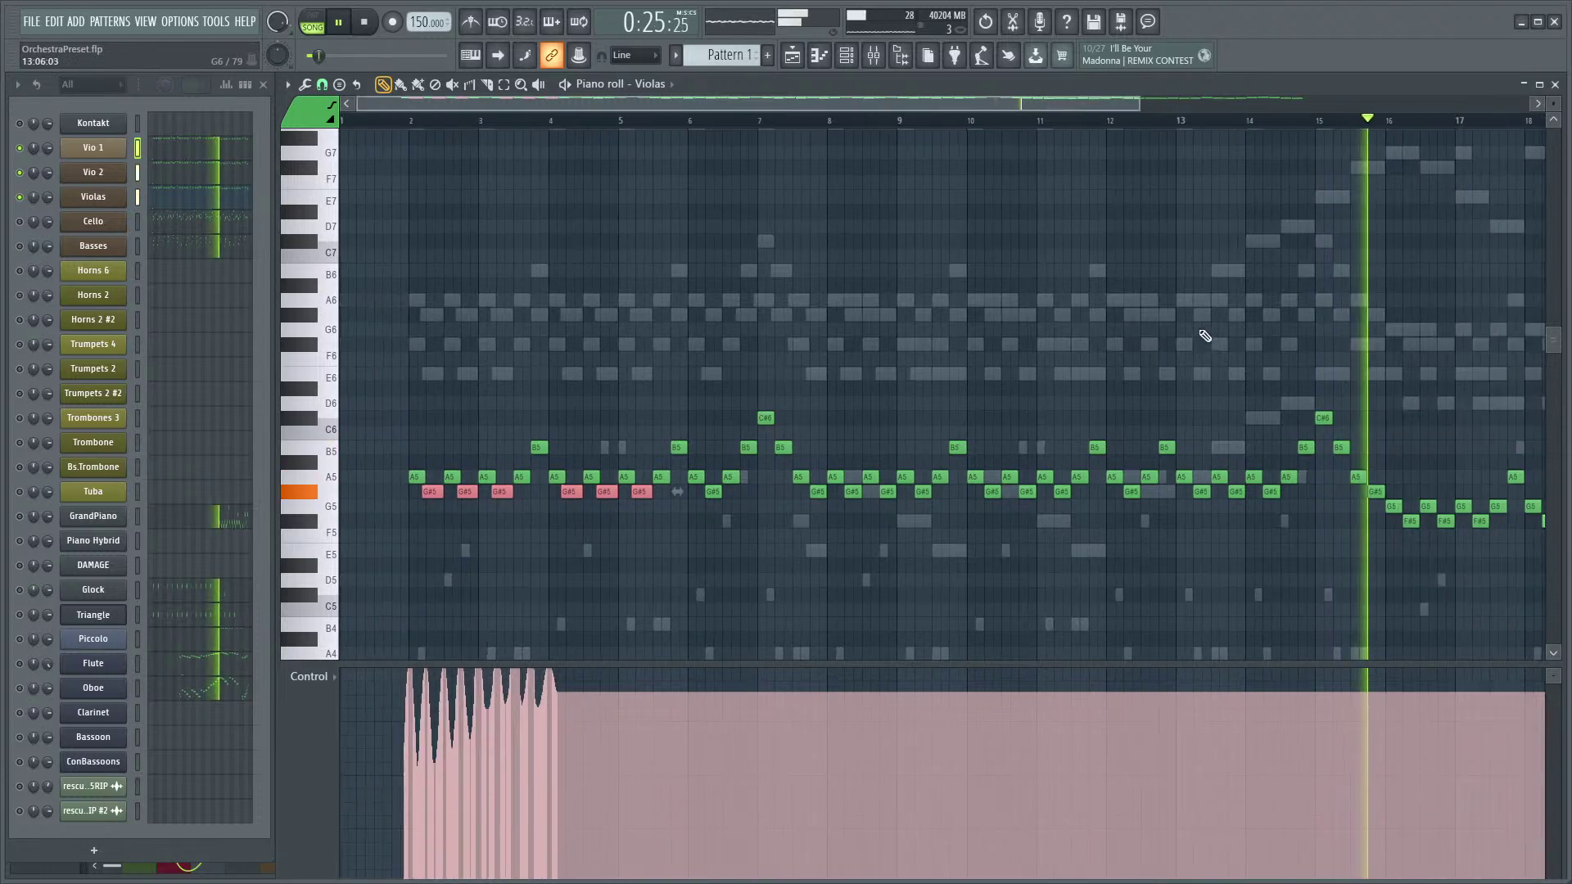
scroll(1277, 336, down, 1)
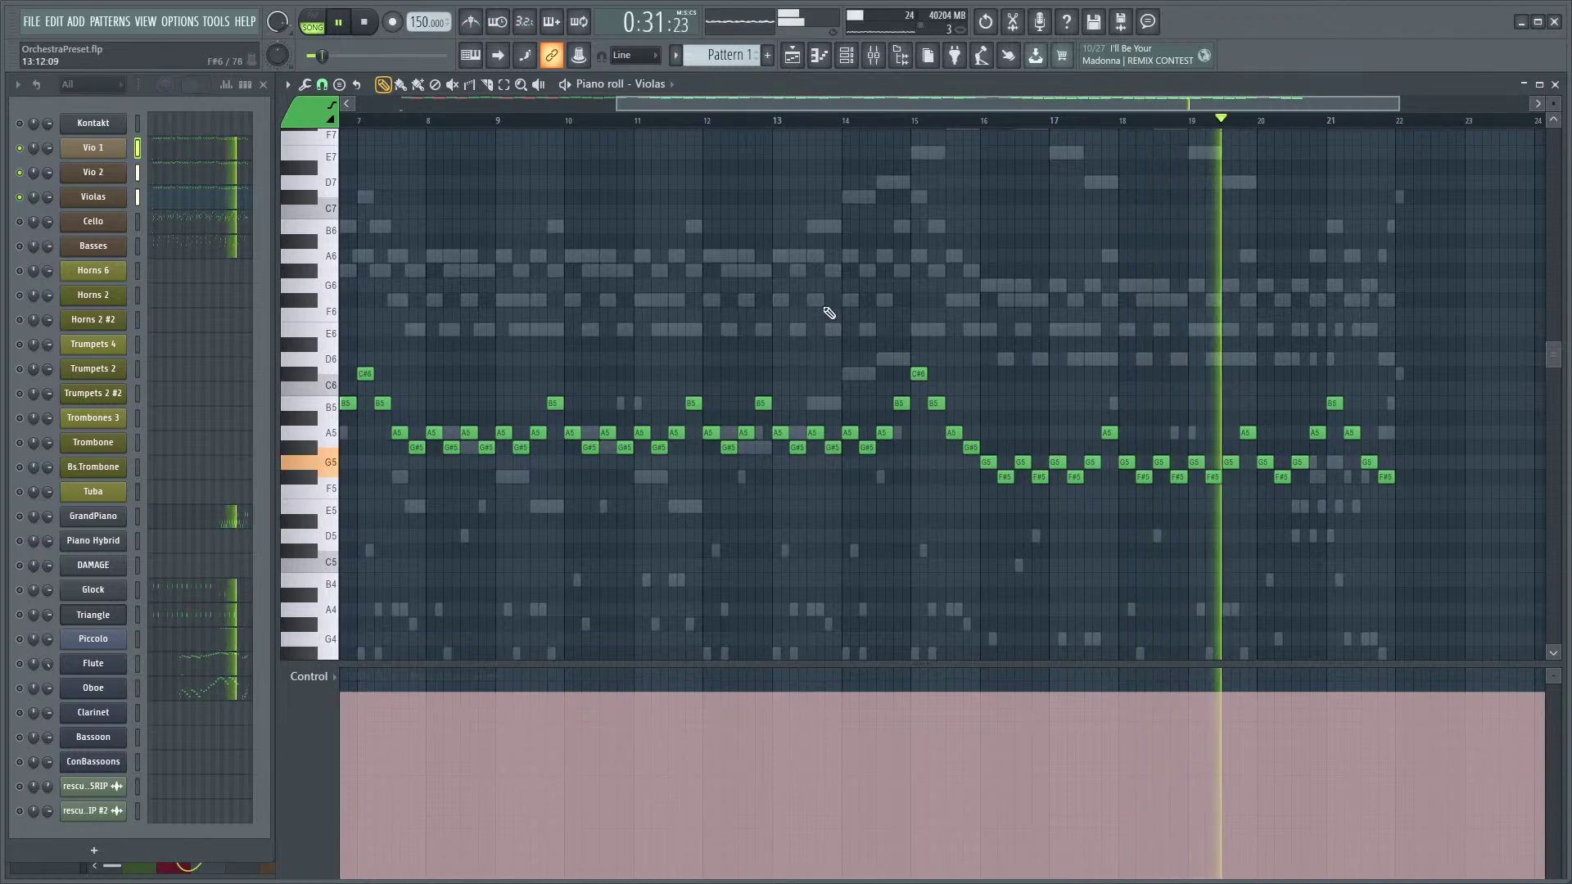
key(space)
scroll(536, 373, down, 1)
- Play the three string parts from bar 2 to bar 9, bringing in the reference recording for comparison
key(space)
ctrl+scroll(551, 450, up, 3)
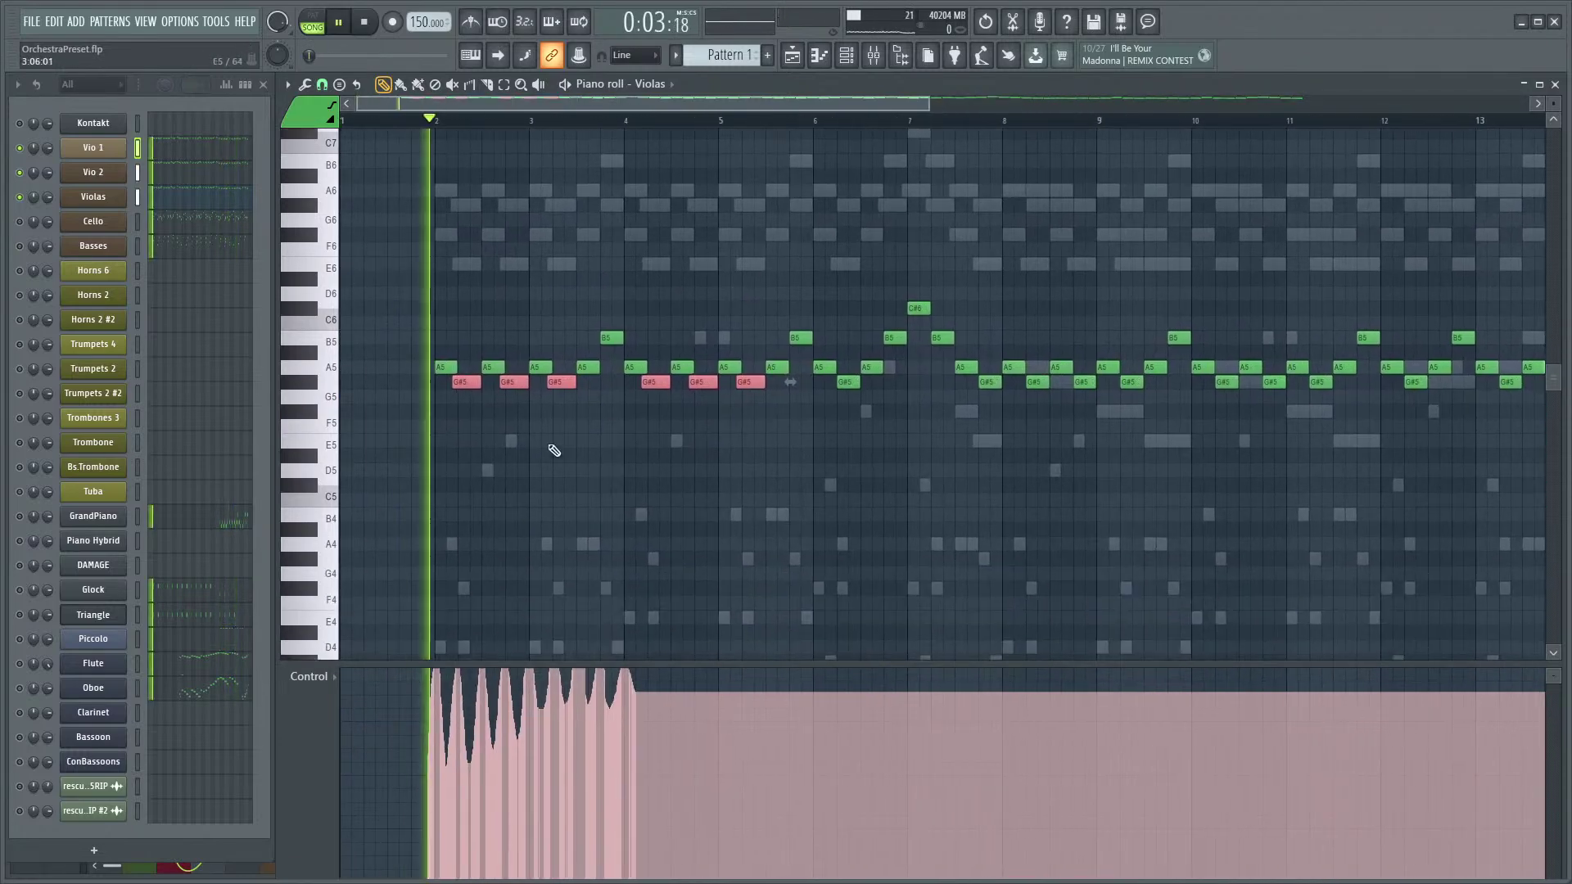
scroll(587, 452, down, 1)
ctrl+scroll(725, 492, up, 1)
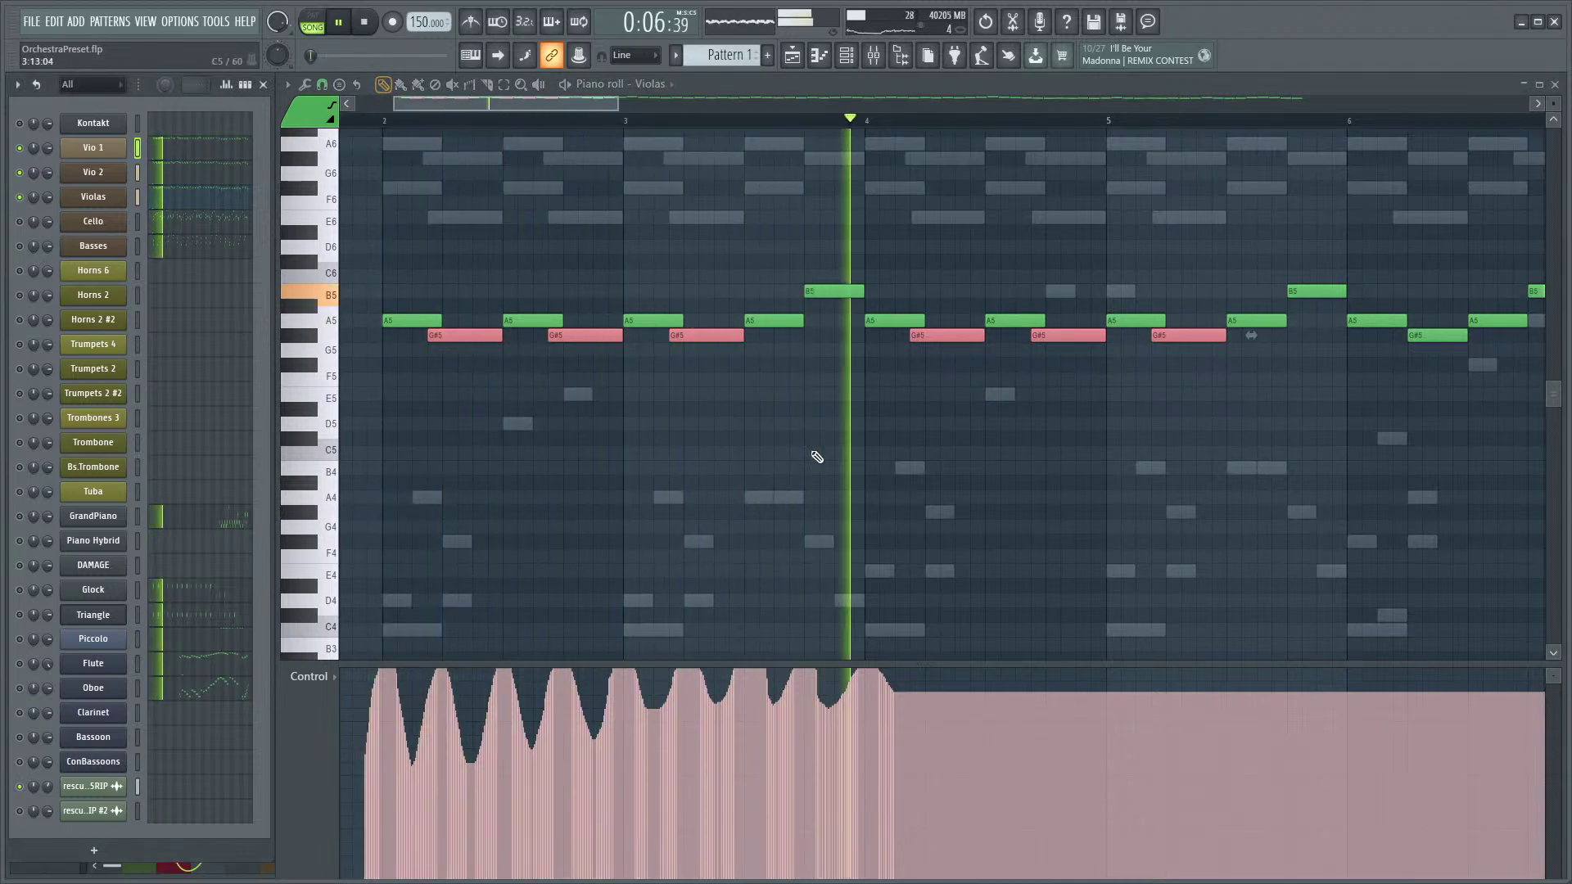
scroll(1010, 467, down, 3)
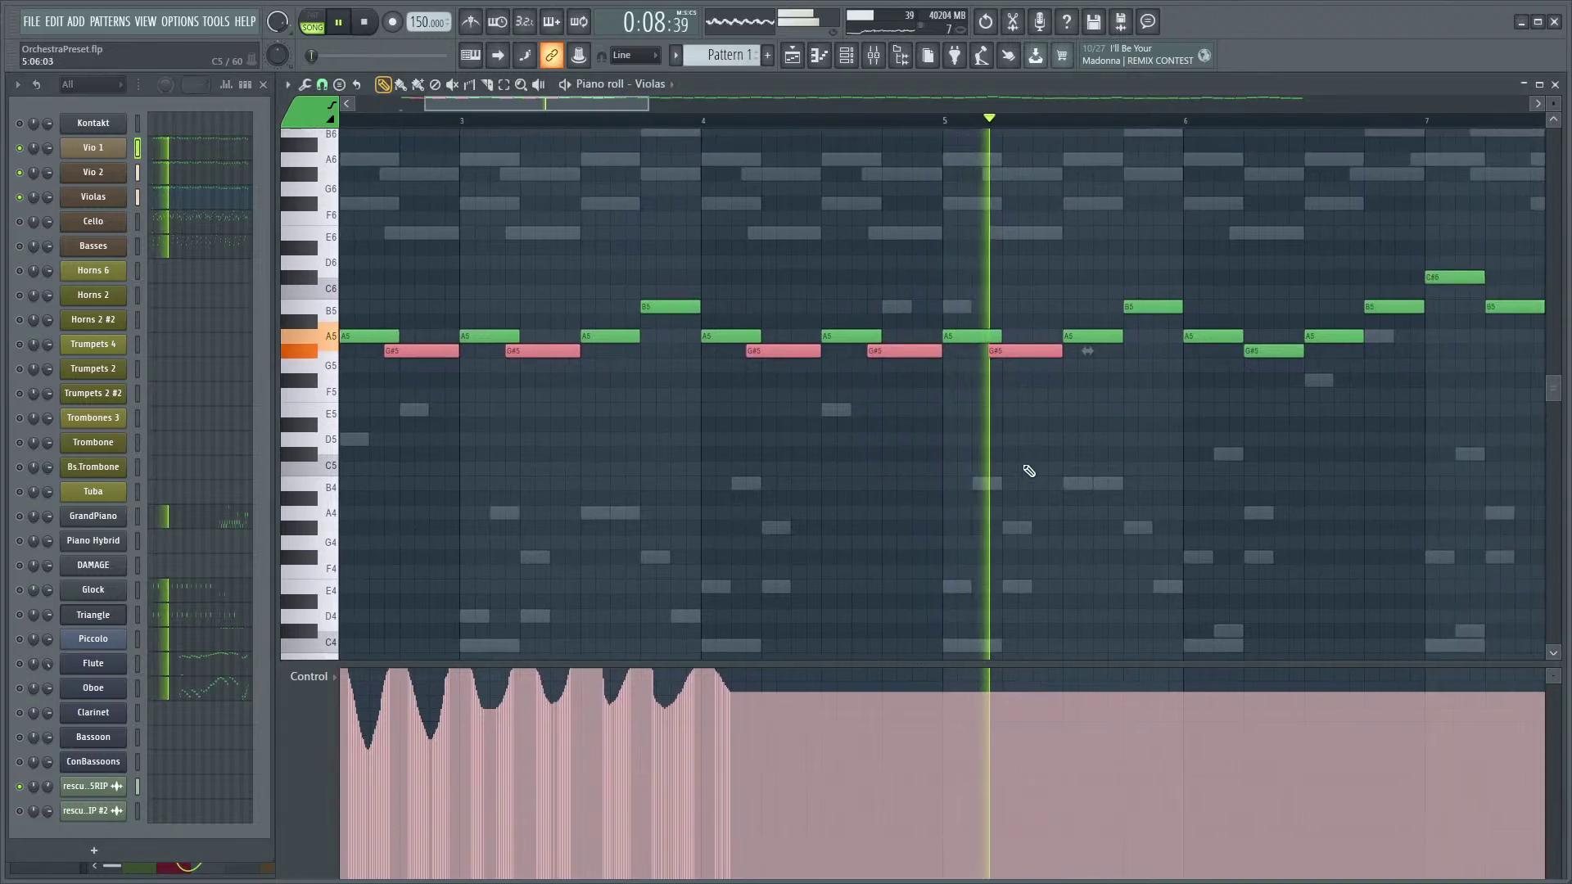
scroll(935, 517, up, 1)
scroll(935, 517, up, 3)
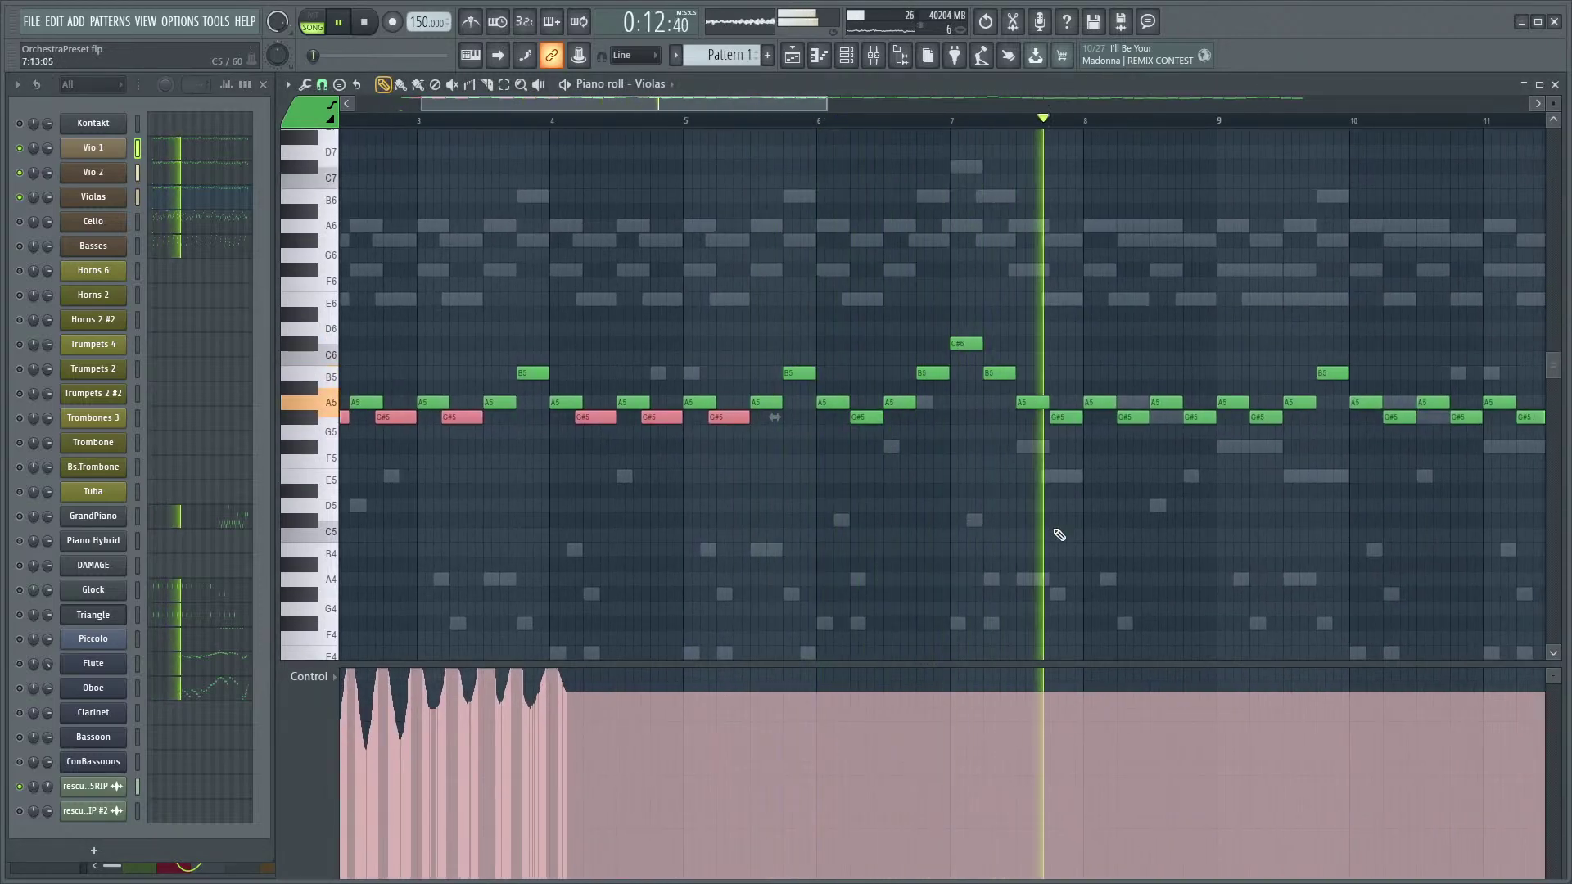
scroll(1064, 523, down, 2)
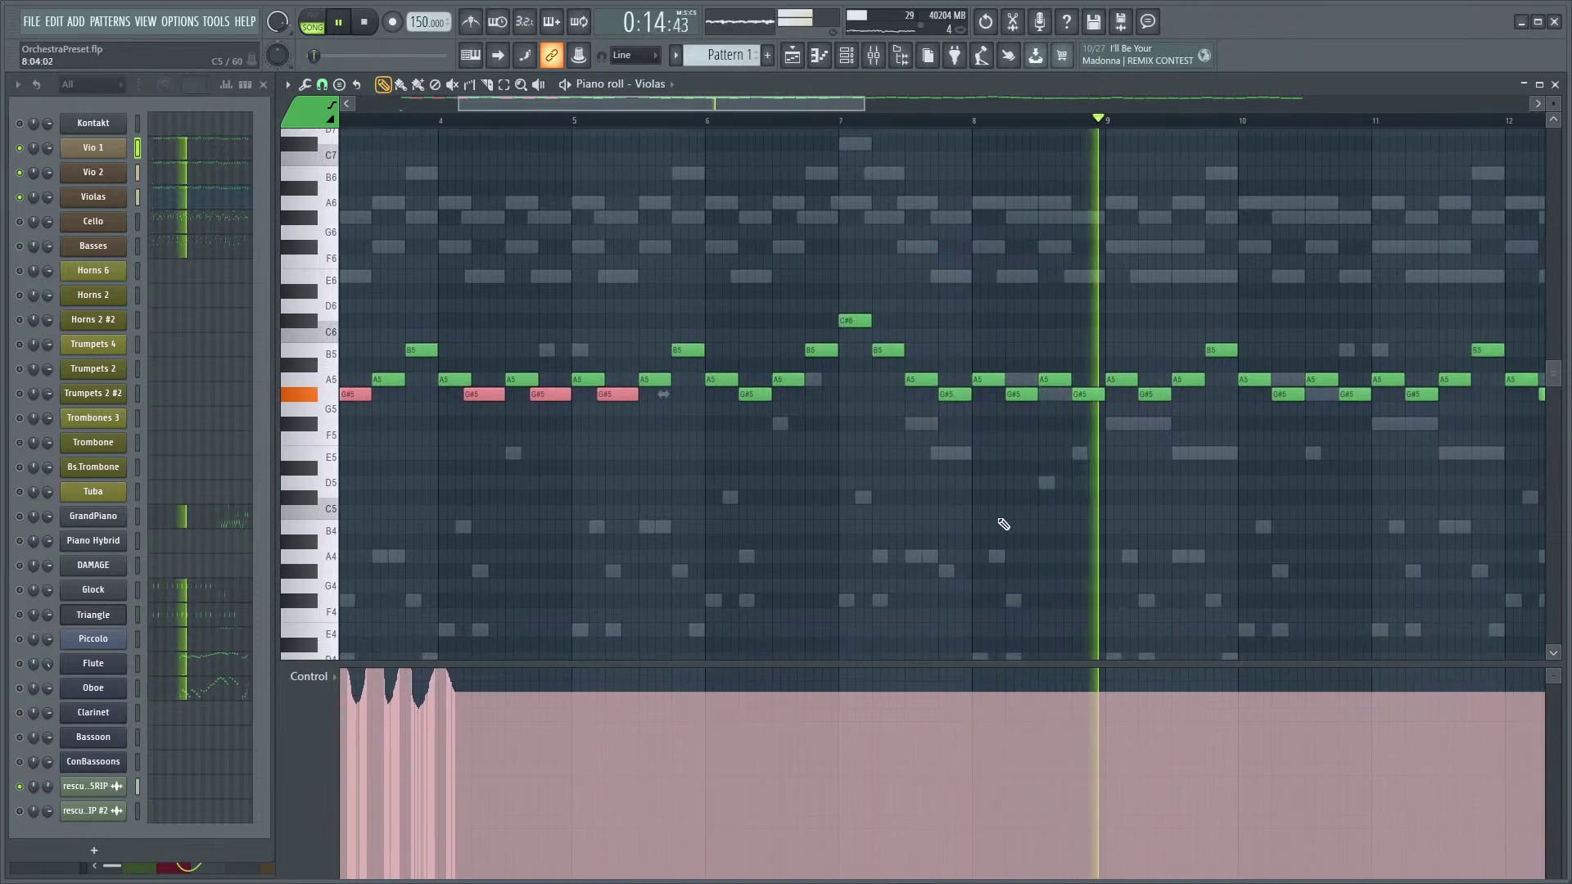
key(space)
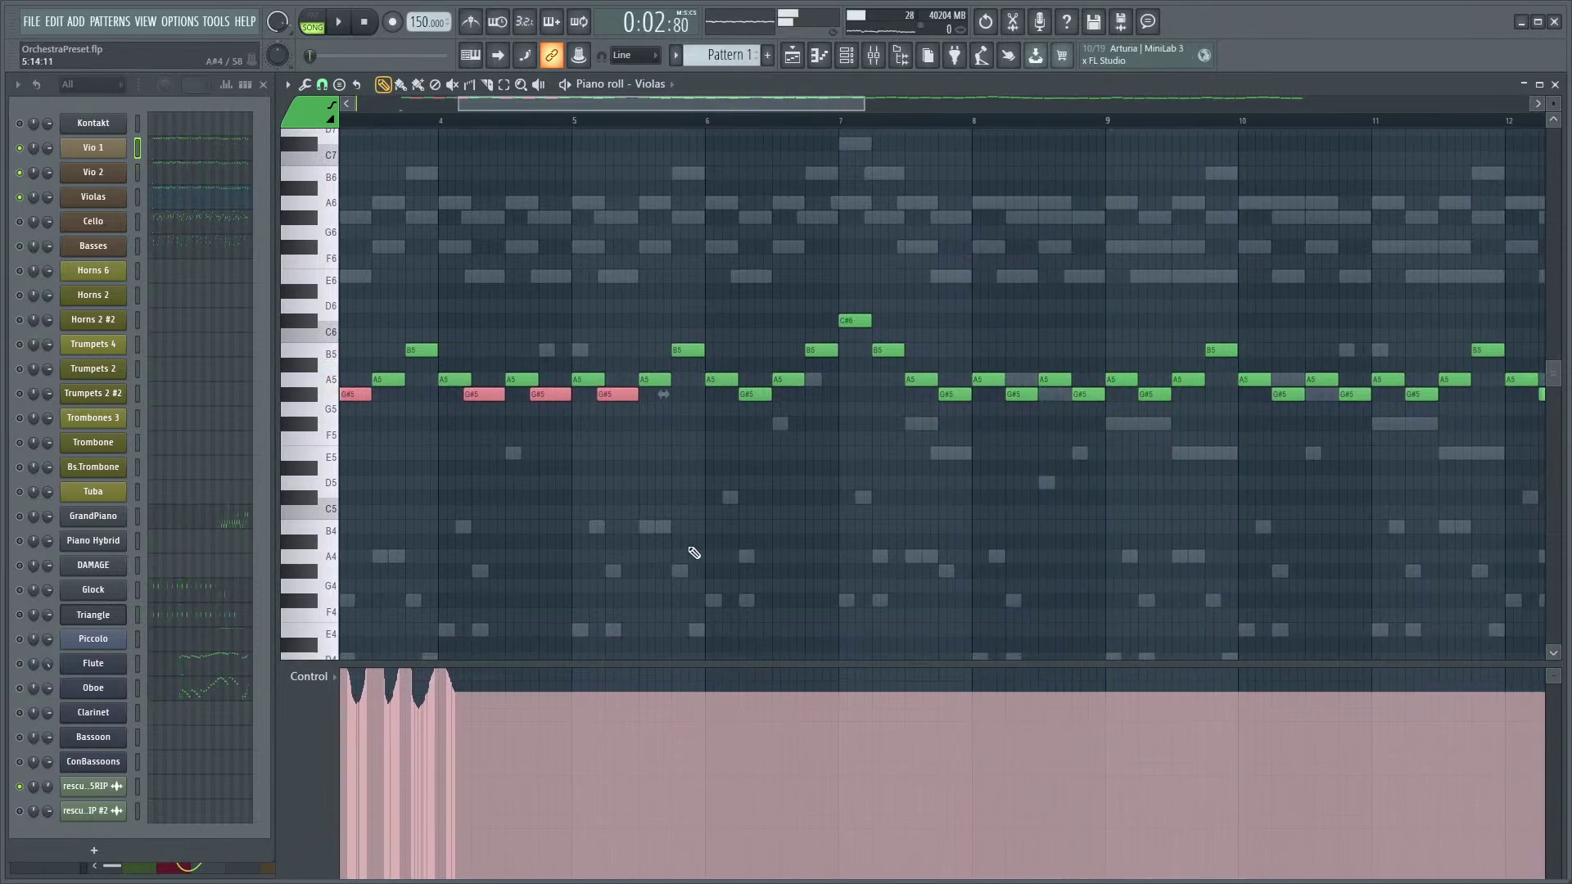
- View the Vio 2 line and its modulation swells around bars 4 to 8, and return to the Violas line
scroll(586, 509, up, 2)
scroll(834, 512, down, 4)
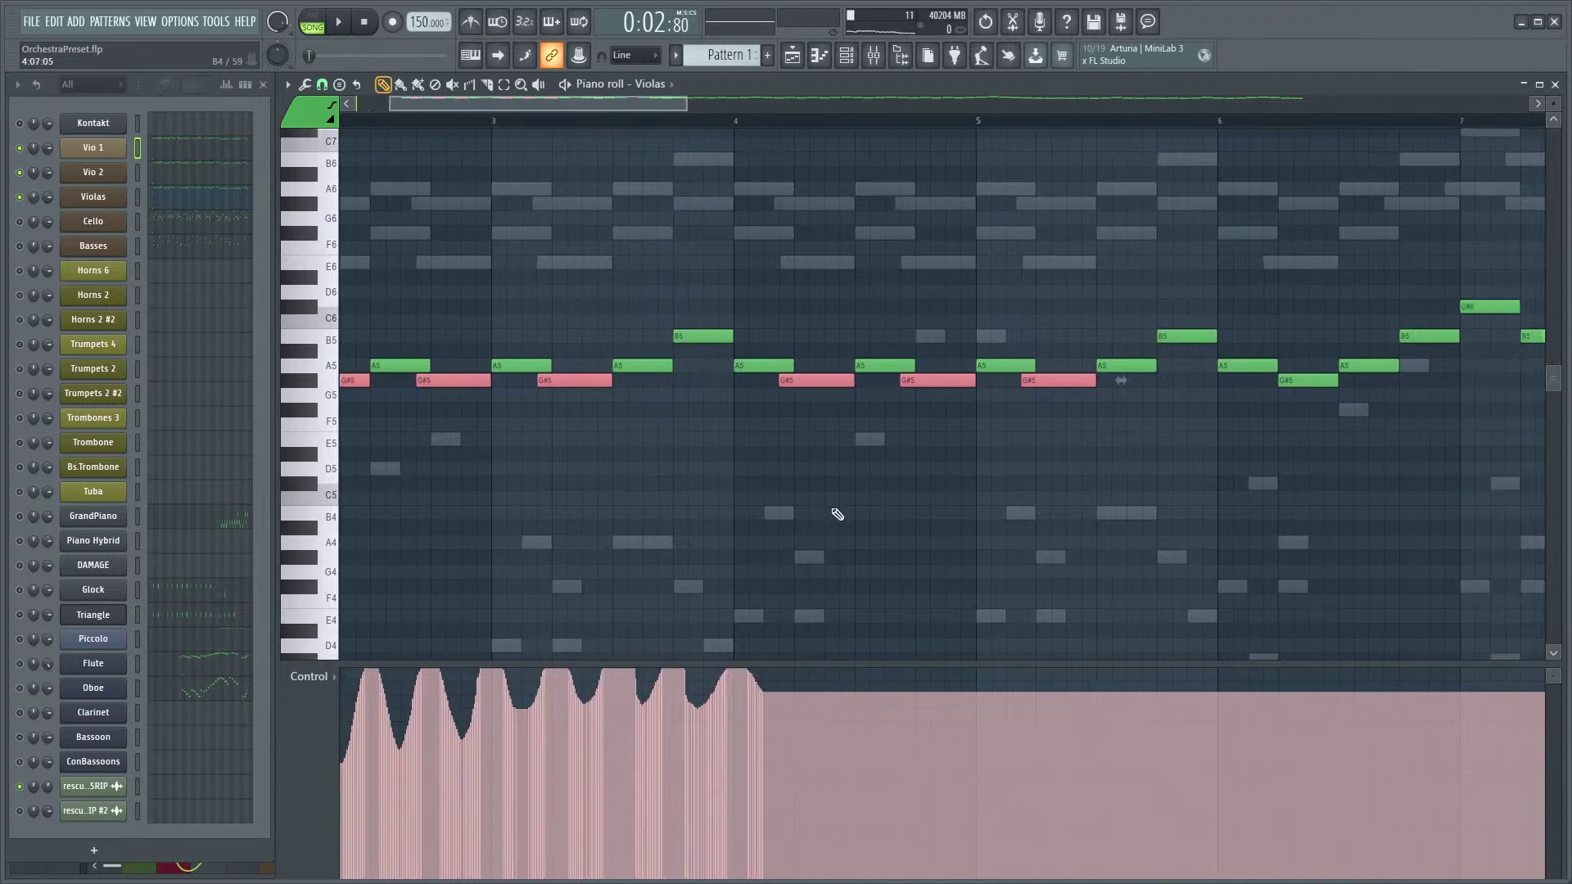
scroll(818, 549, down, 2)
click(179, 160)
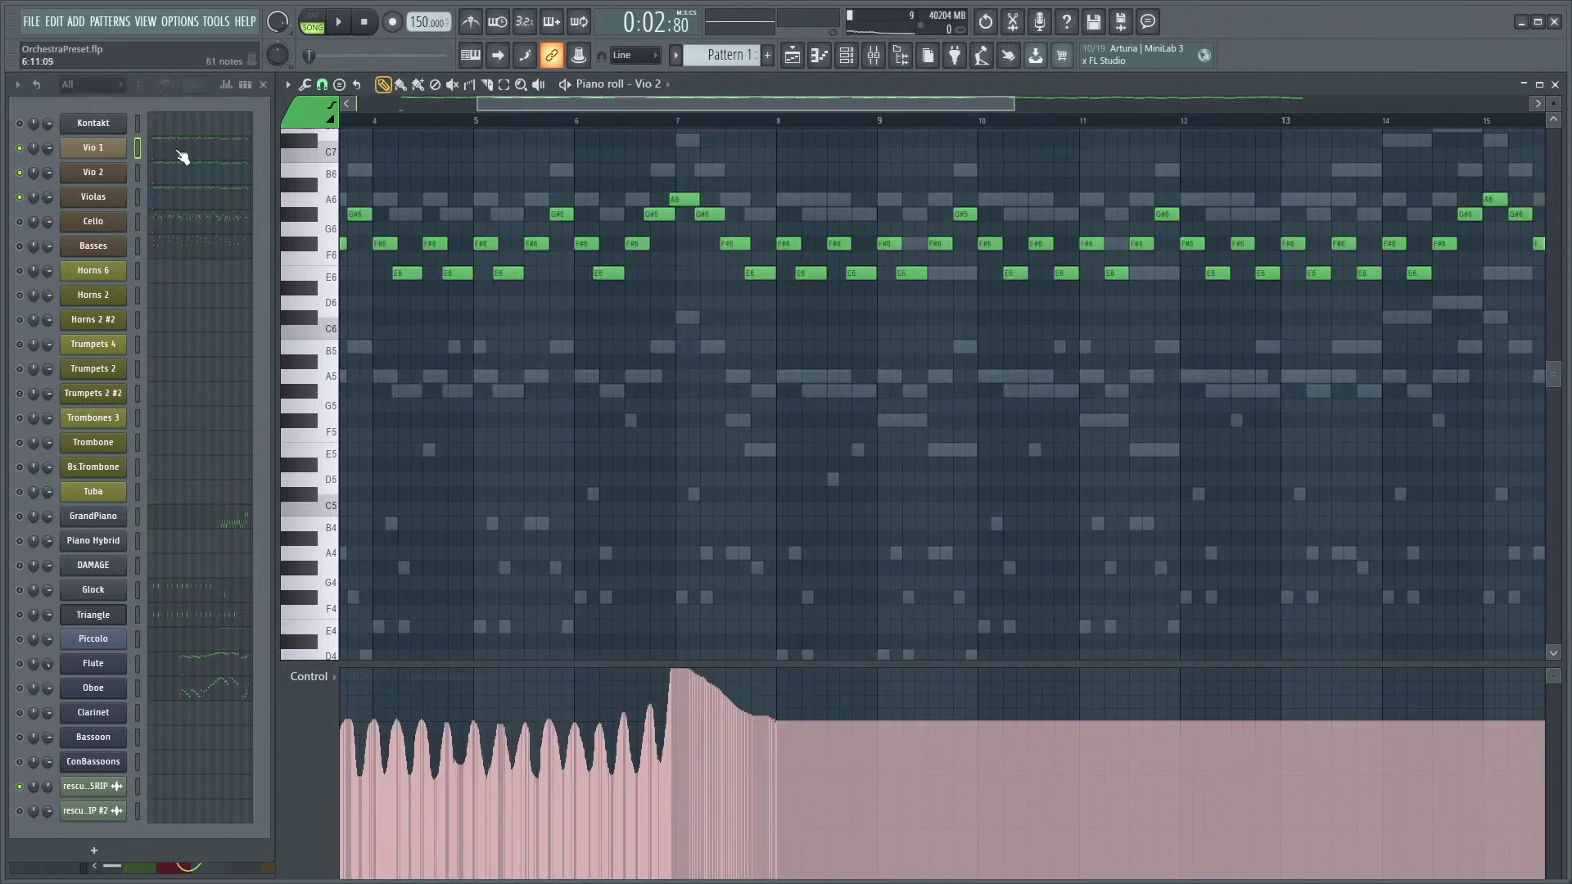
click(181, 203)
drag(691, 481, 1032, 465)
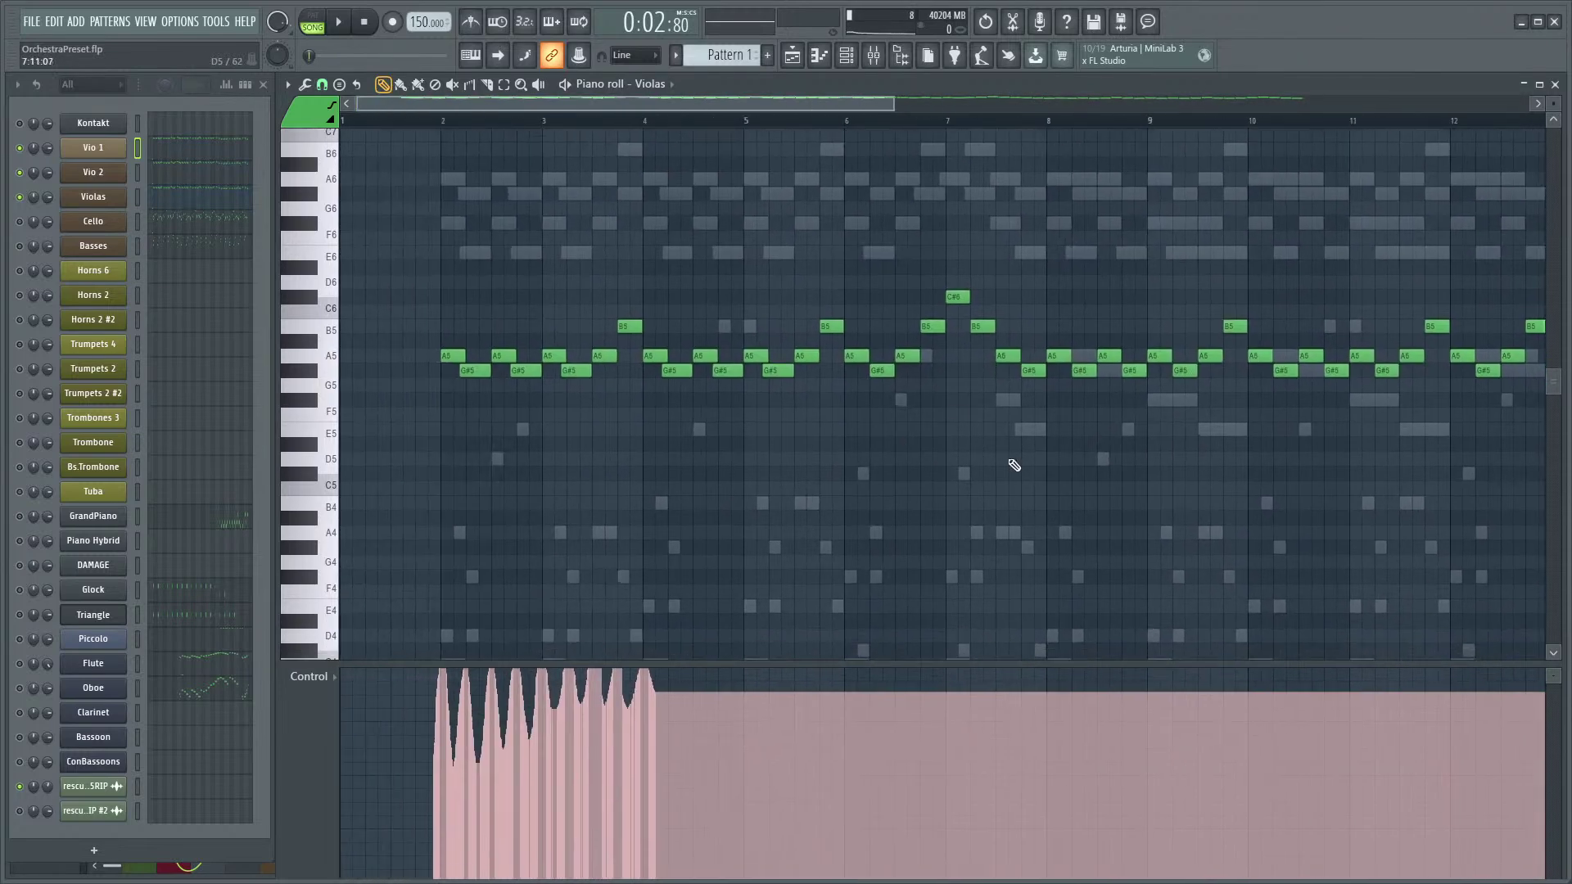
- Play the strings with the reference from about bar 6 to compare the Violas passage around bars 6 to 8
scroll(1005, 298, up, 2)
drag(965, 219, 973, 324)
drag(838, 238, 1085, 252)
drag(1159, 203, 853, 489)
key(space)
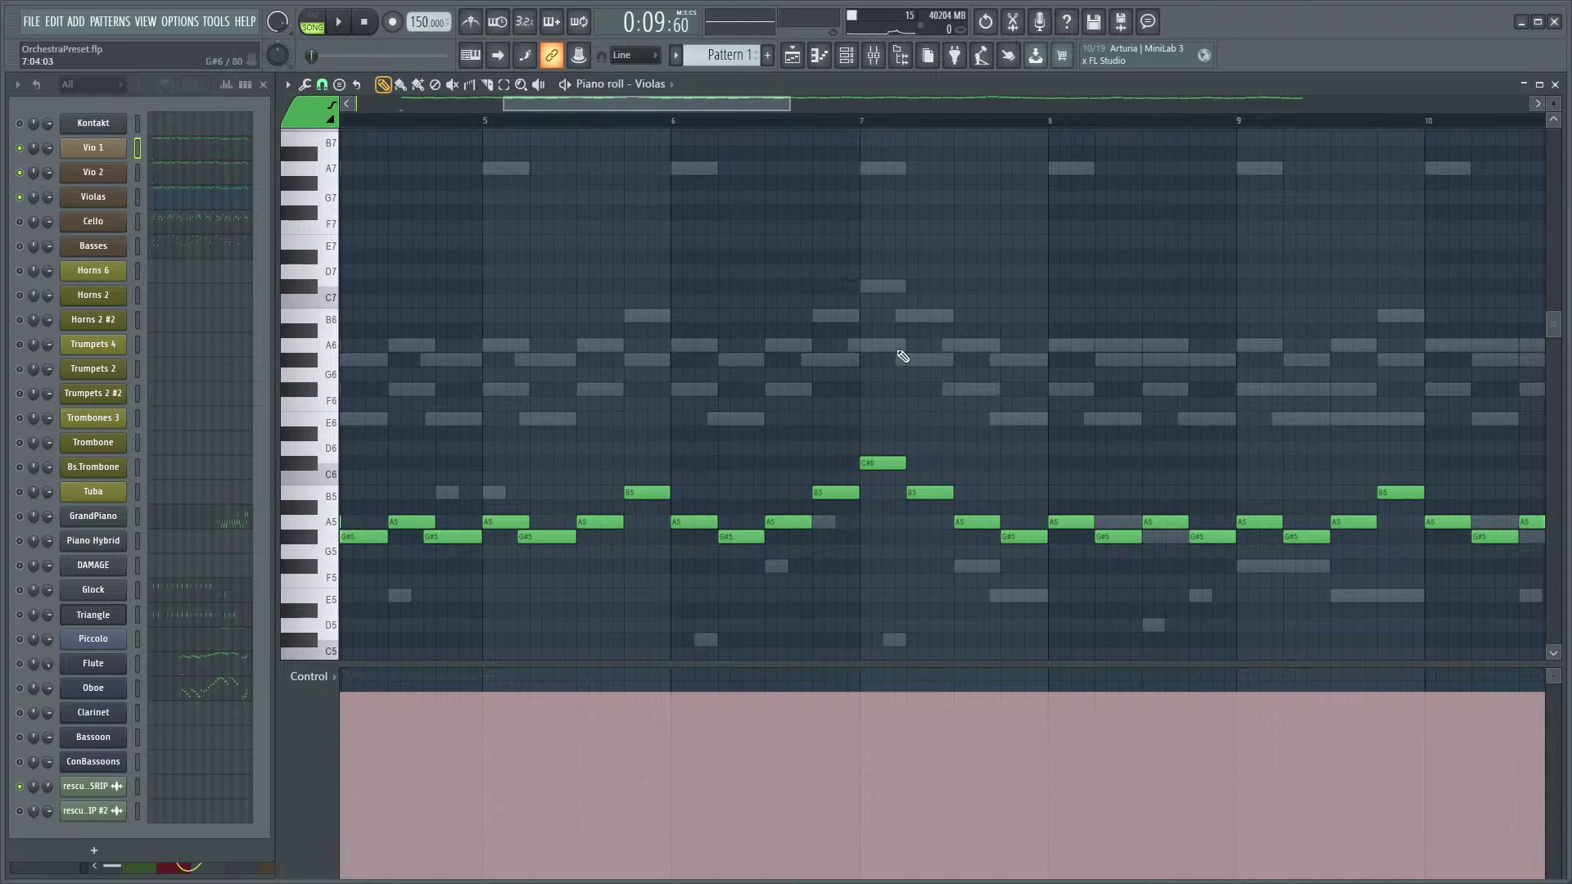
drag(959, 415, 690, 115)
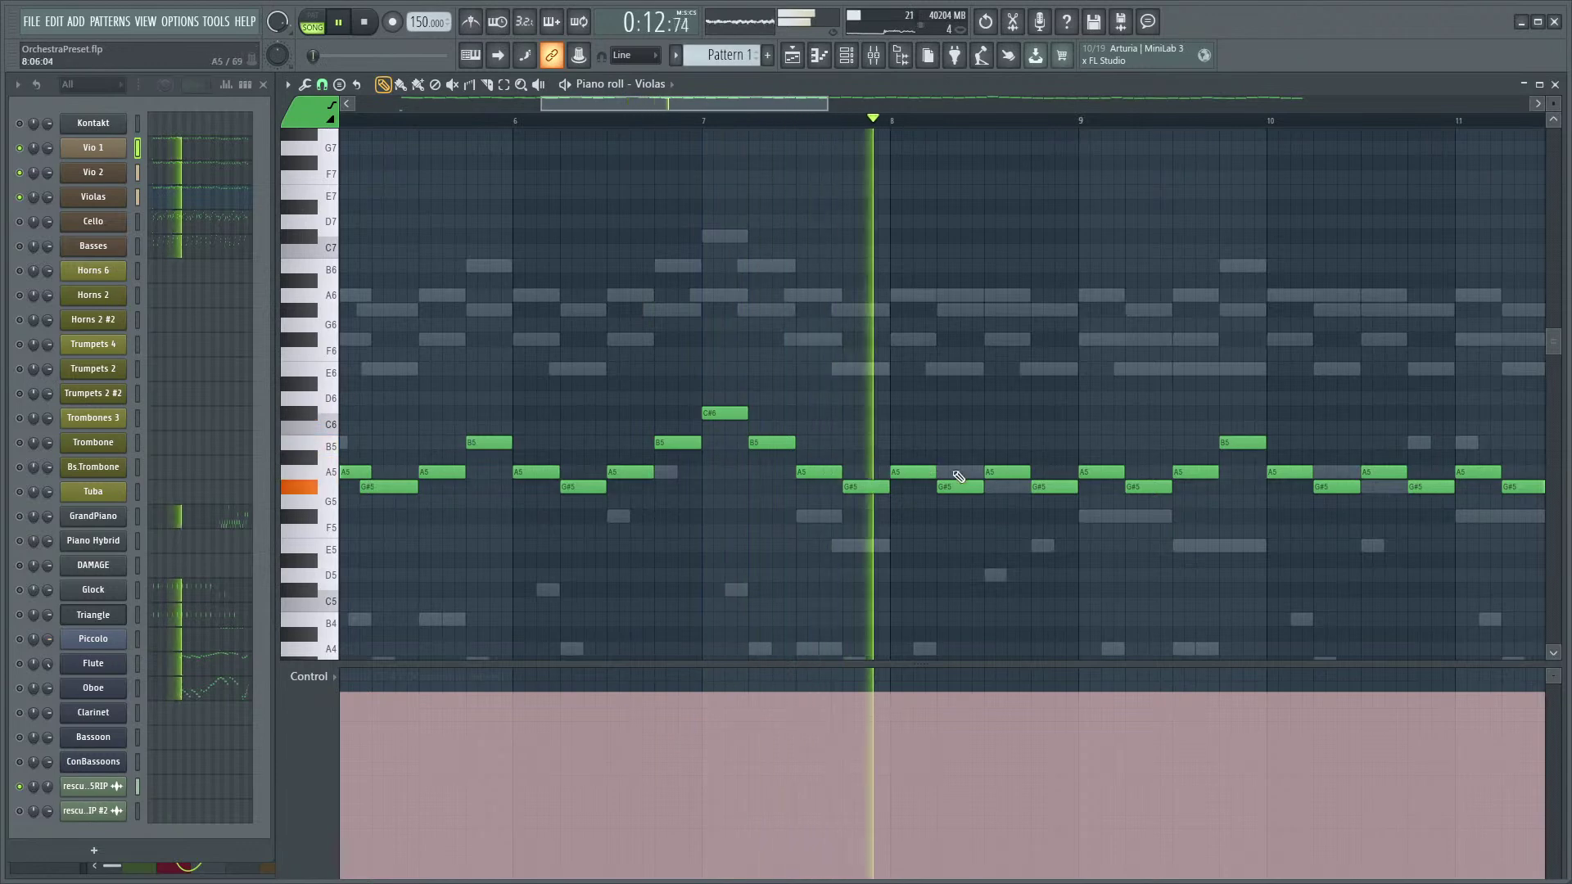
key(space)
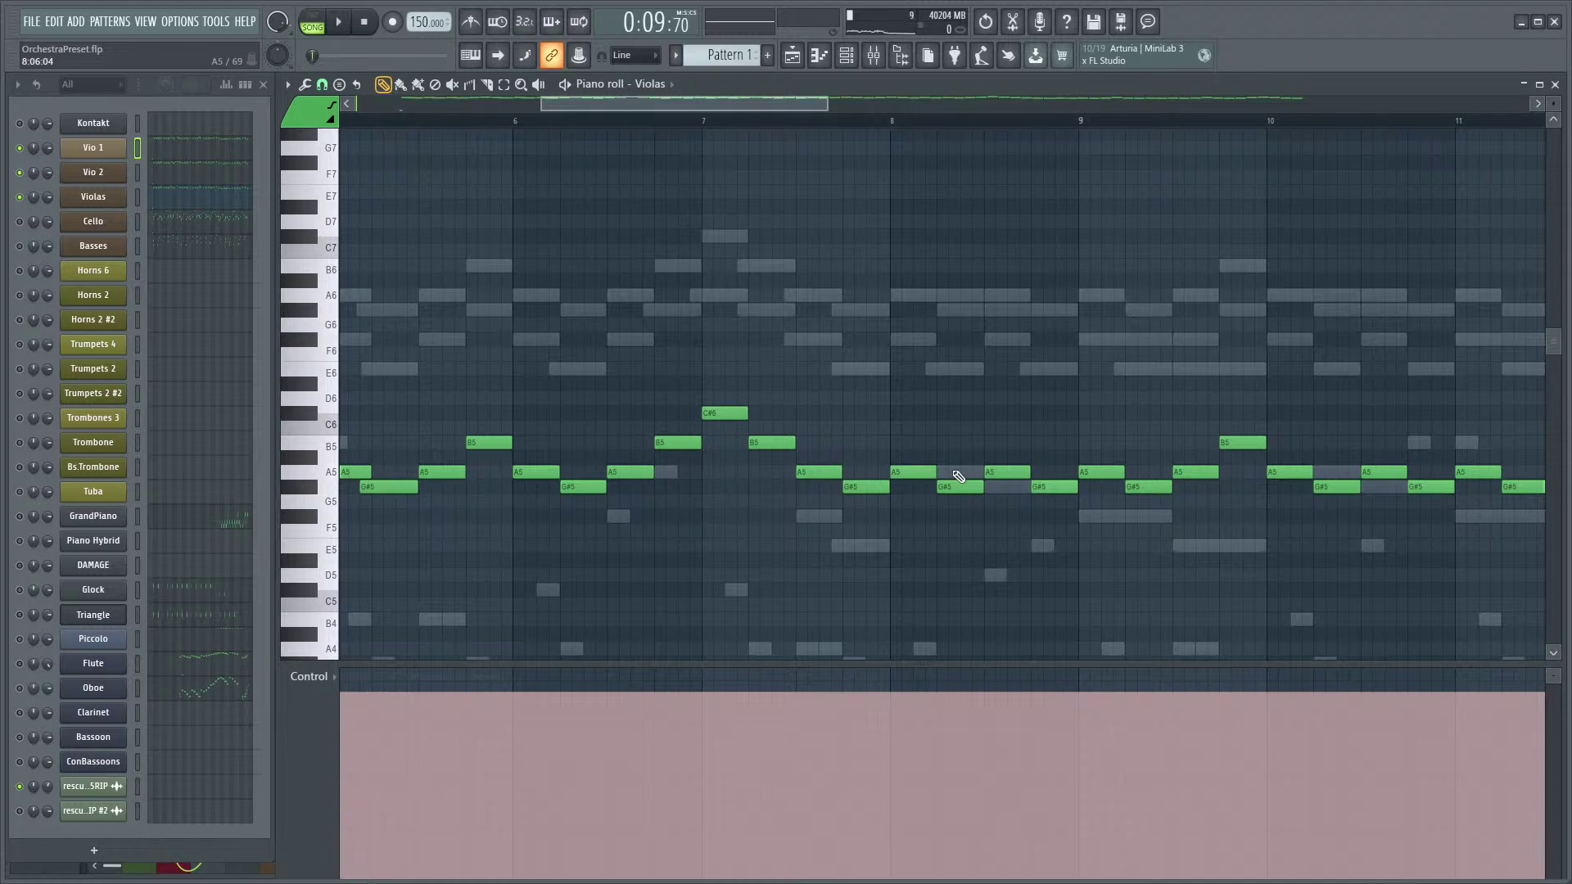
- Replay the strings with the reference from bar 2 past the C#6 peak in bar 7 and stop playback
ctrl+scroll(613, 340, down, 10)
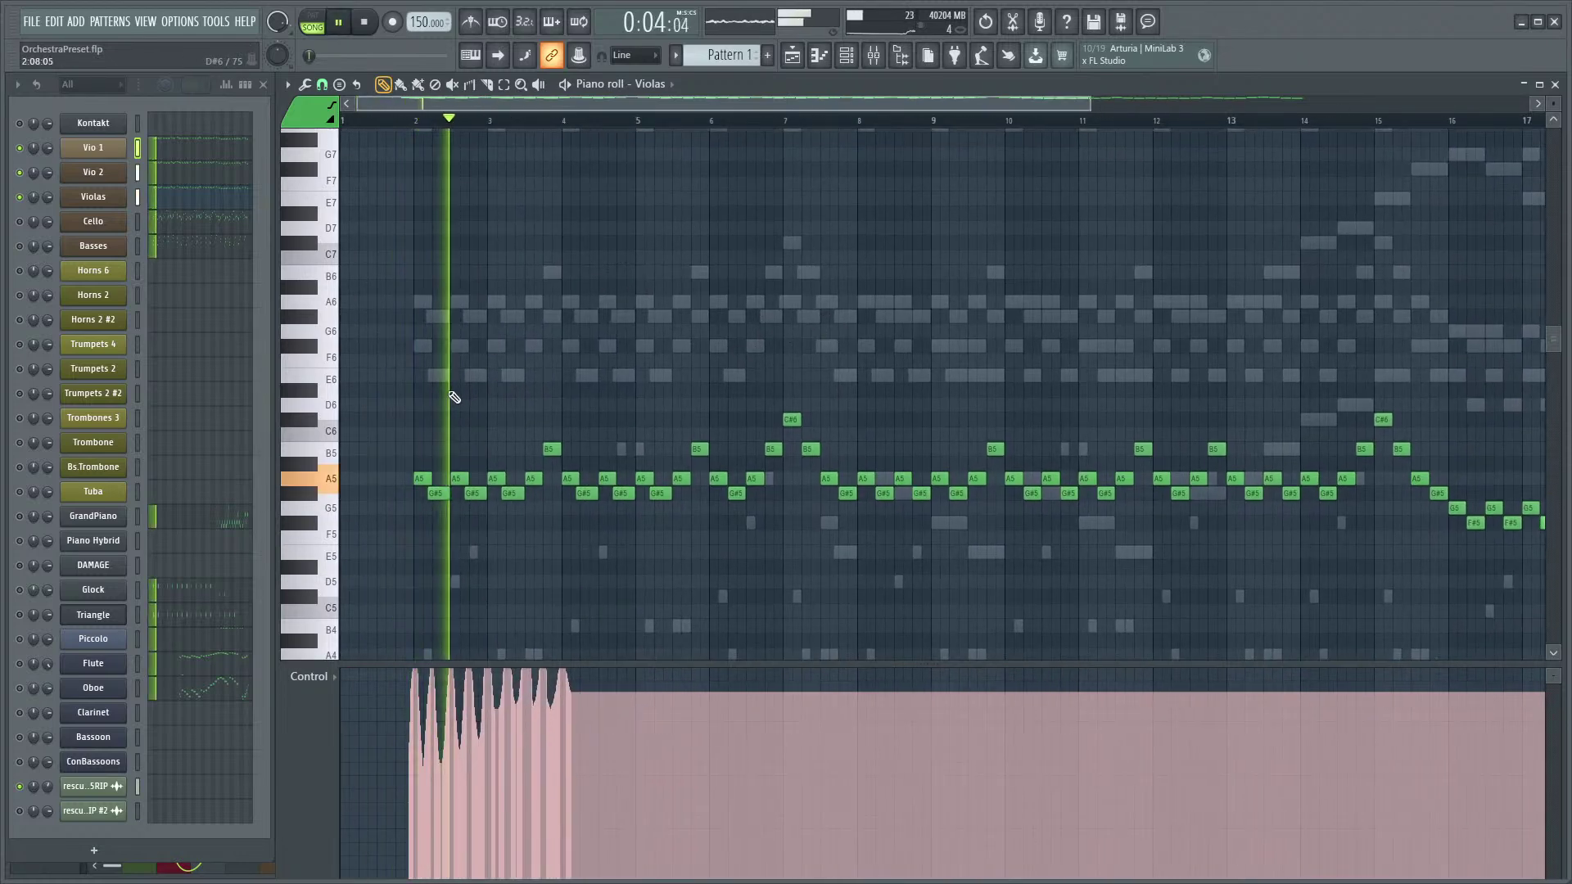
ctrl+scroll(763, 575, up, 1)
ctrl+scroll(799, 568, down, 2)
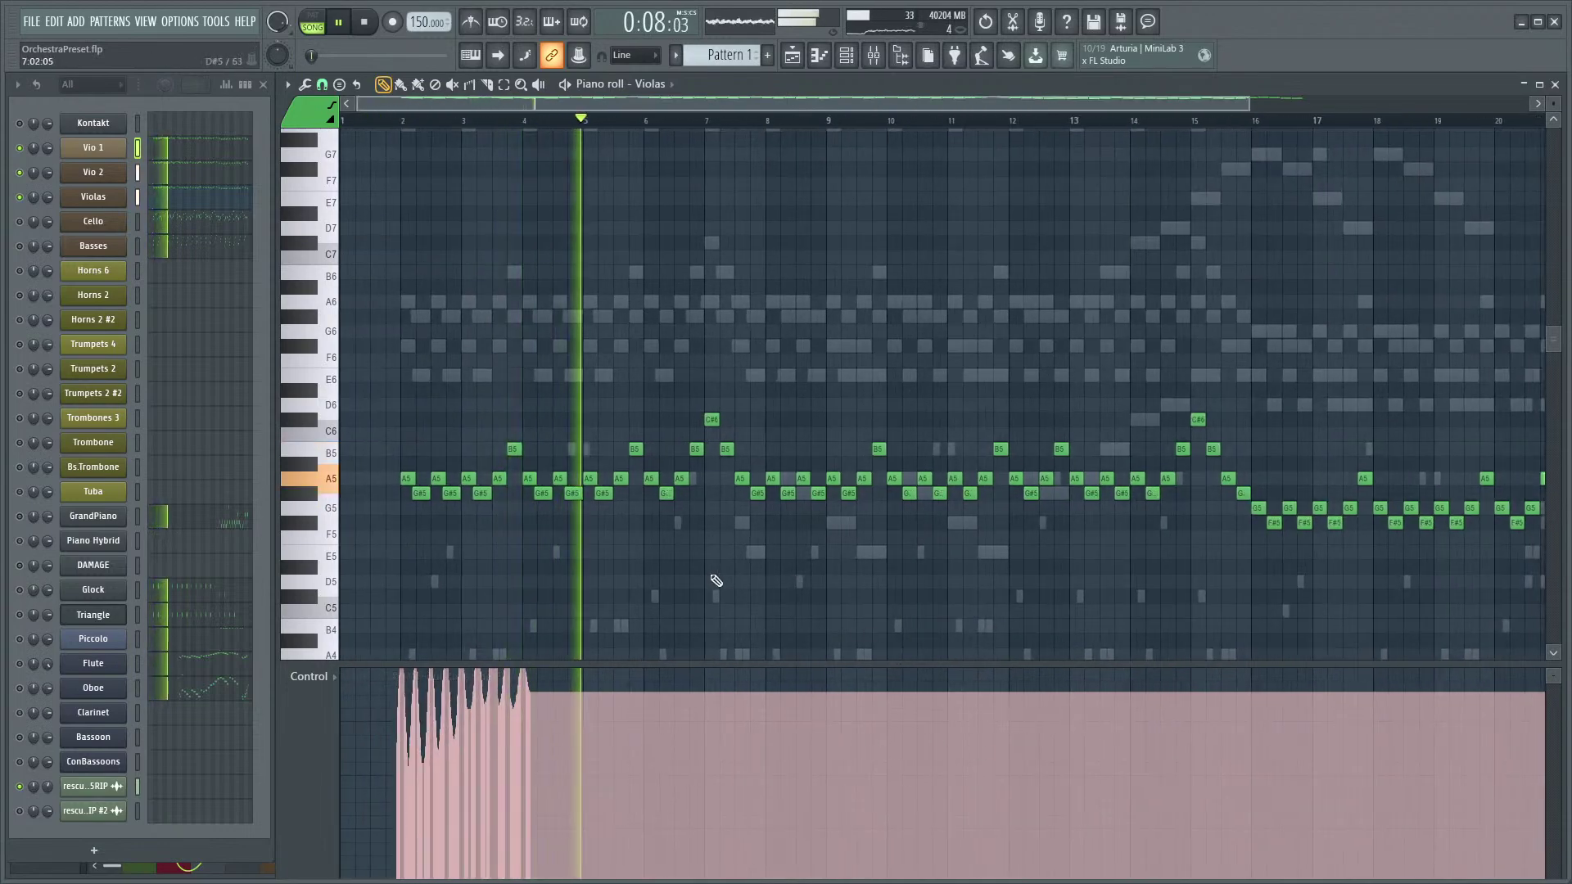
ctrl+scroll(720, 582, up, 2)
scroll(733, 597, down, 2)
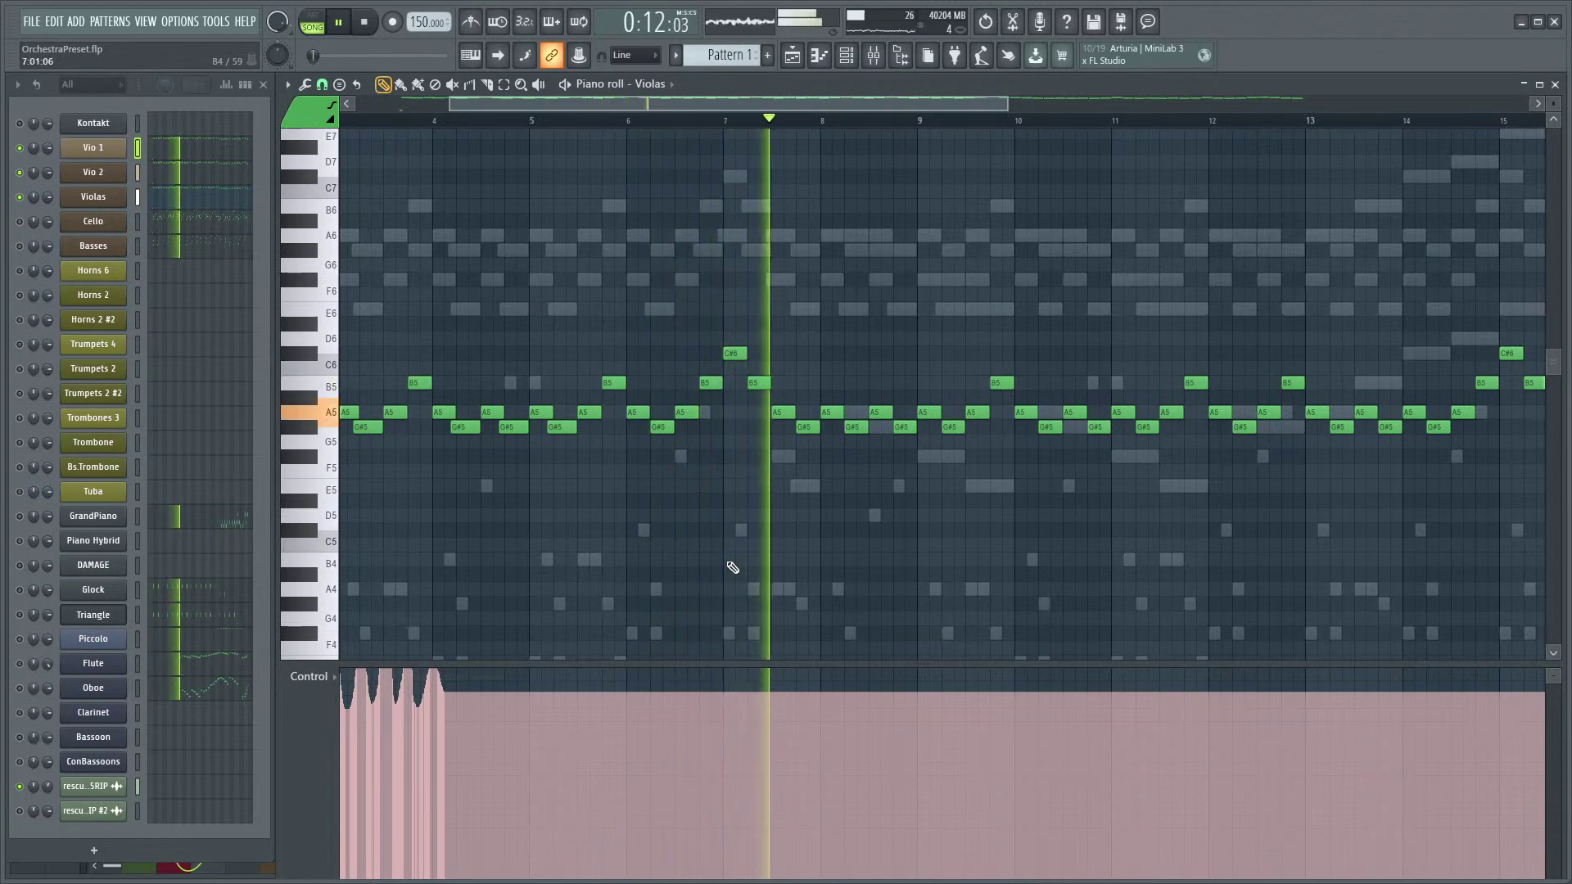
ctrl+scroll(867, 581, up, 4)
key(space)
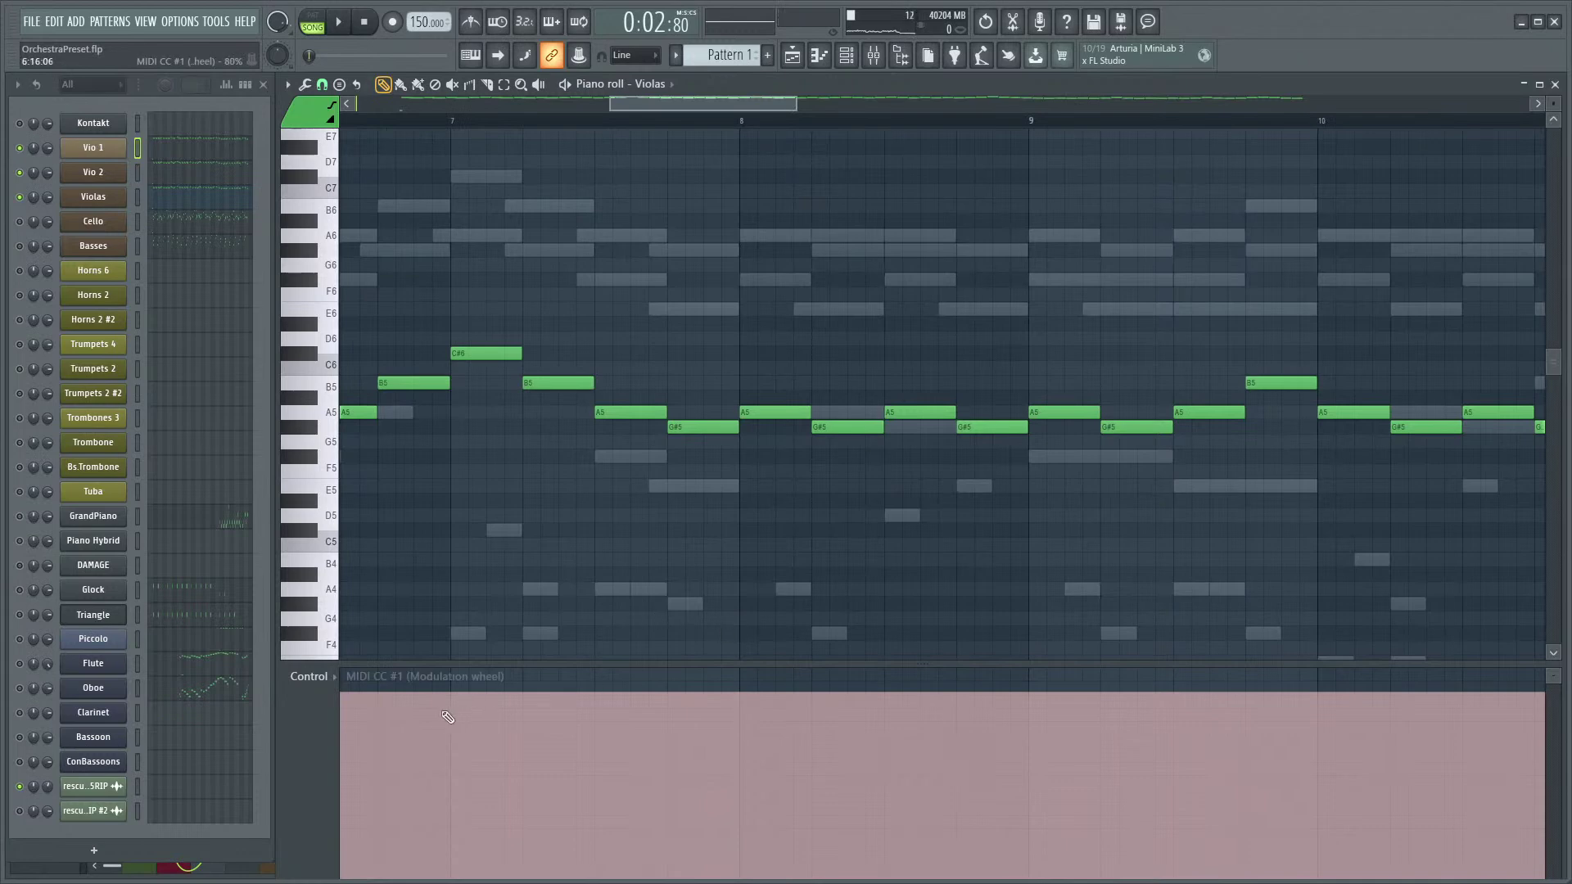
- Draw a maximum Violas modulation peak at bar 7 falling to about 75%, followed by bar 8 swells between about 50% and 75%
mouse_move(411, 728)
mouse_down()
mouse_move(414, 691)
mouse_move(492, 673)
mouse_move(611, 697)
mouse_up()
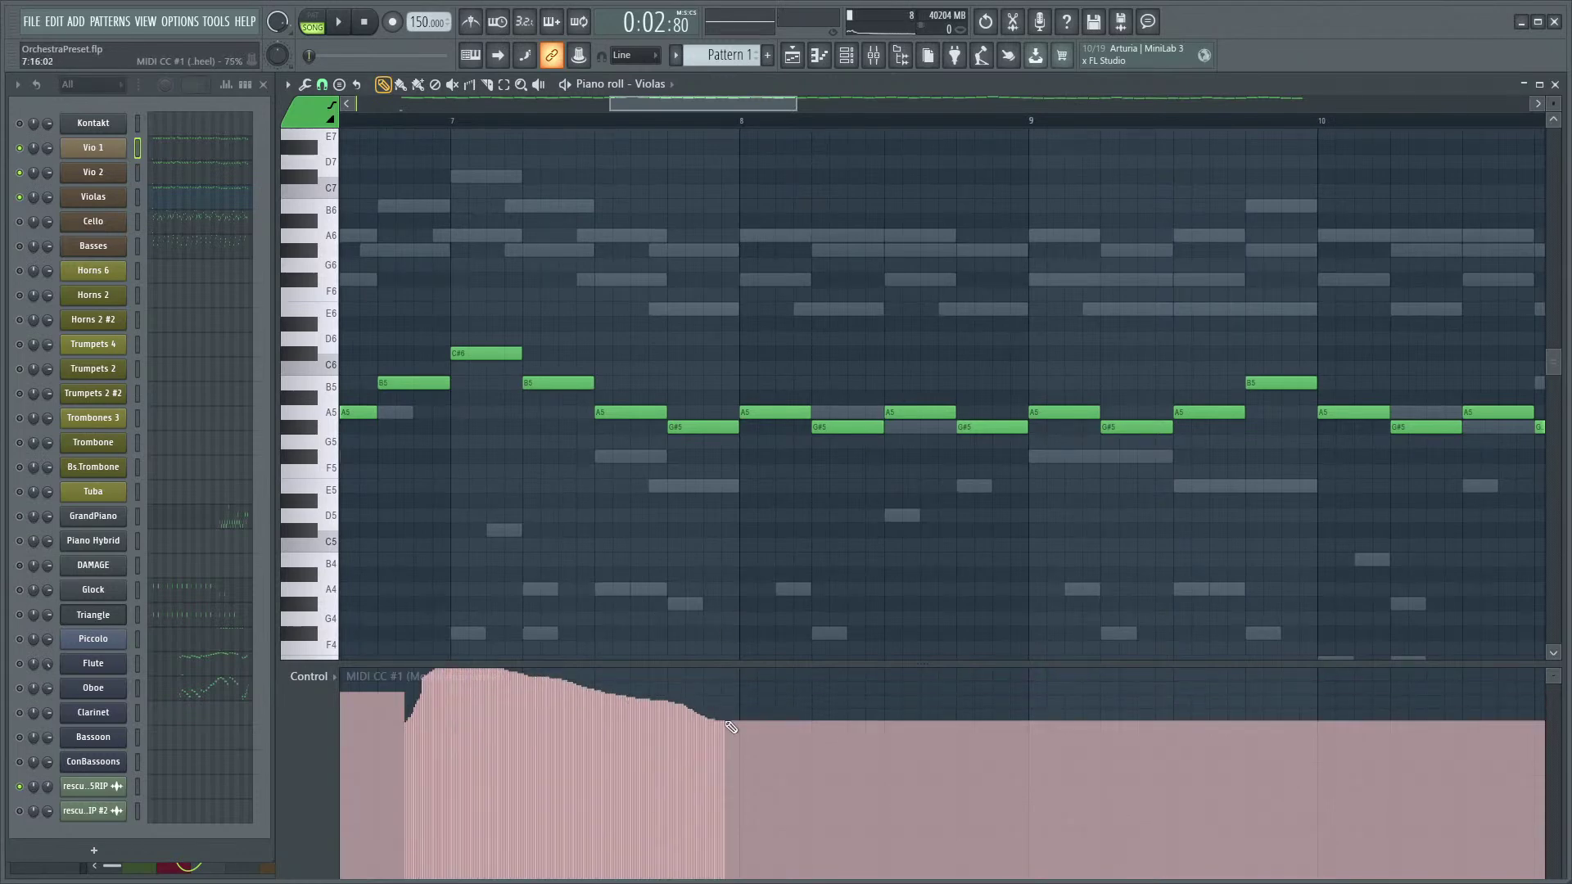
ctrl+scroll(786, 660, up, 3)
mouse_move(741, 720)
mouse_down()
mouse_move(821, 777)
mouse_move(874, 735)
mouse_move(1017, 750)
mouse_move(1077, 722)
mouse_move(1144, 783)
mouse_up()
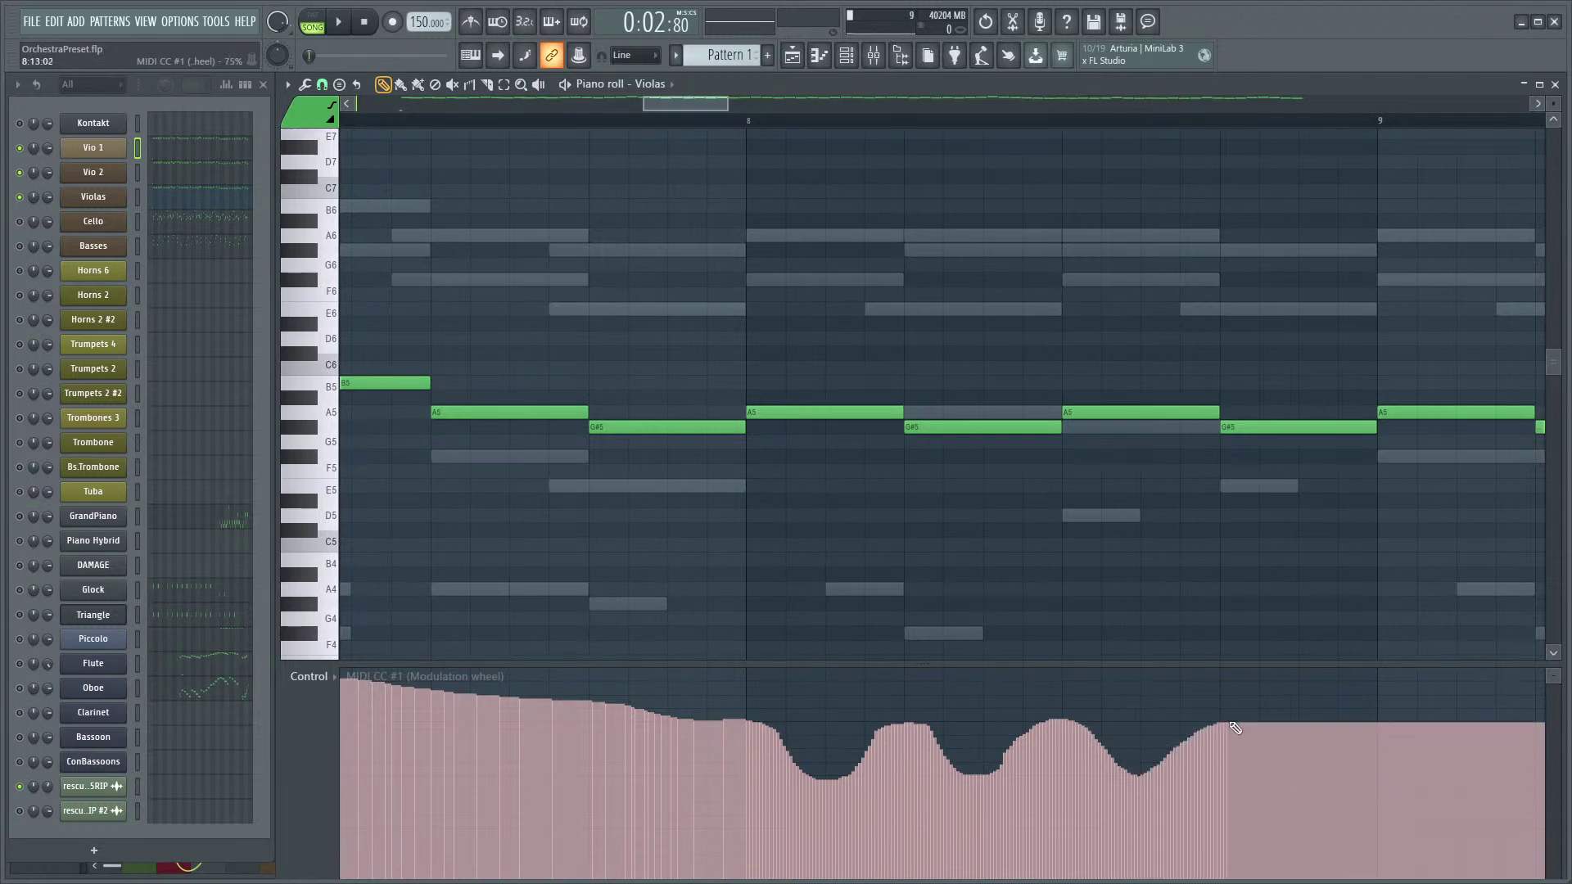
drag(1420, 744, 1457, 767)
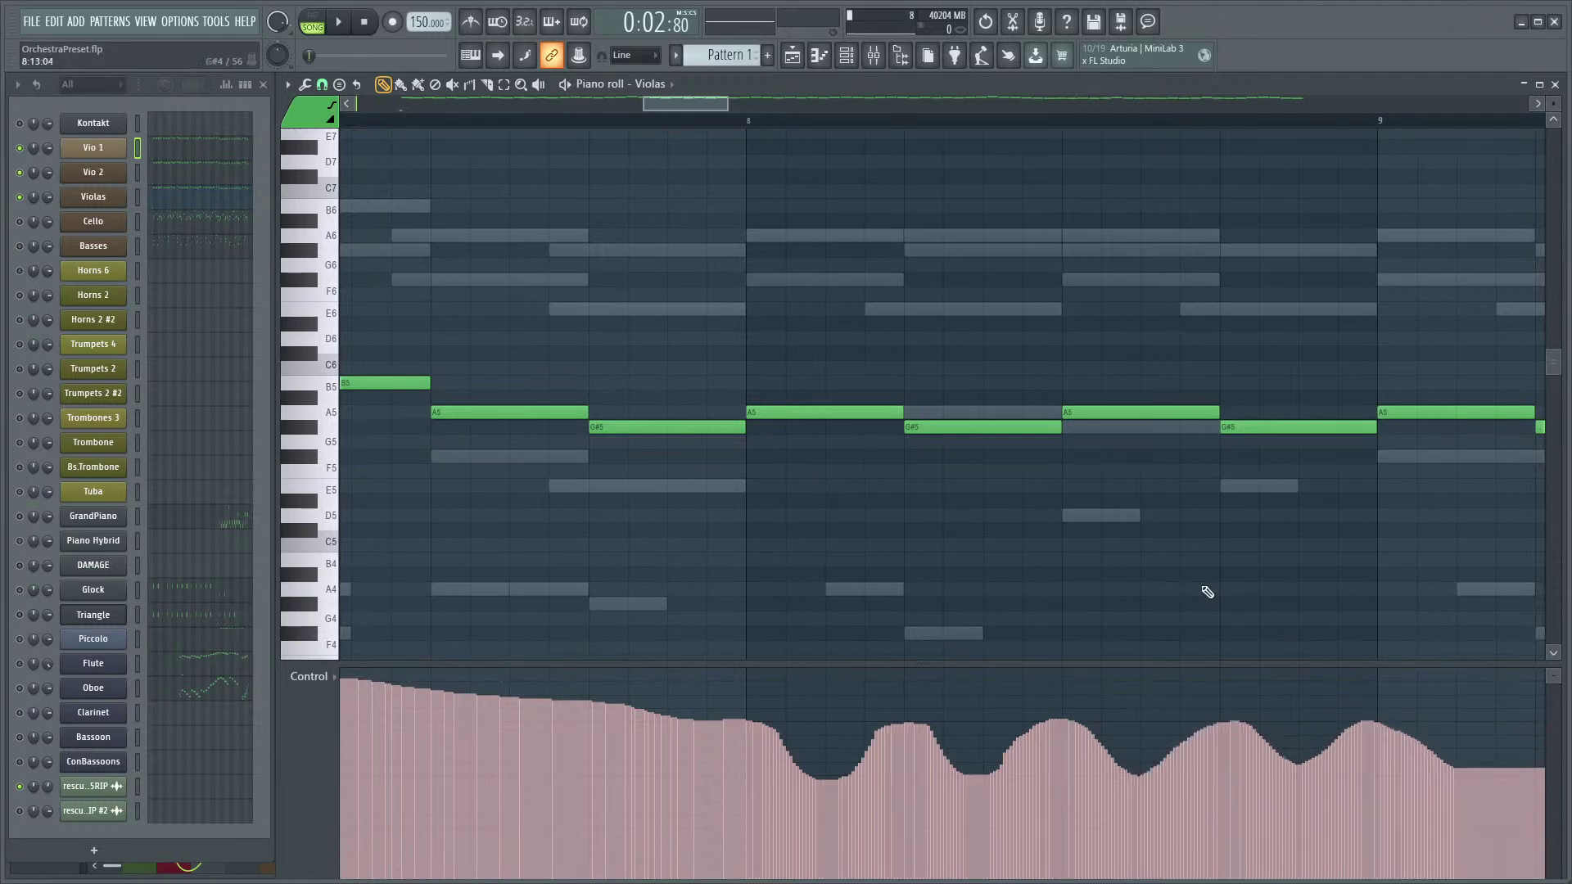
- Extend the starts of the C#6, B5, A5 and G#5 notes in Violas bar 7 back over their preceding notes
ctrl+scroll(1162, 553, down, 3)
drag(1150, 527, 927, 550)
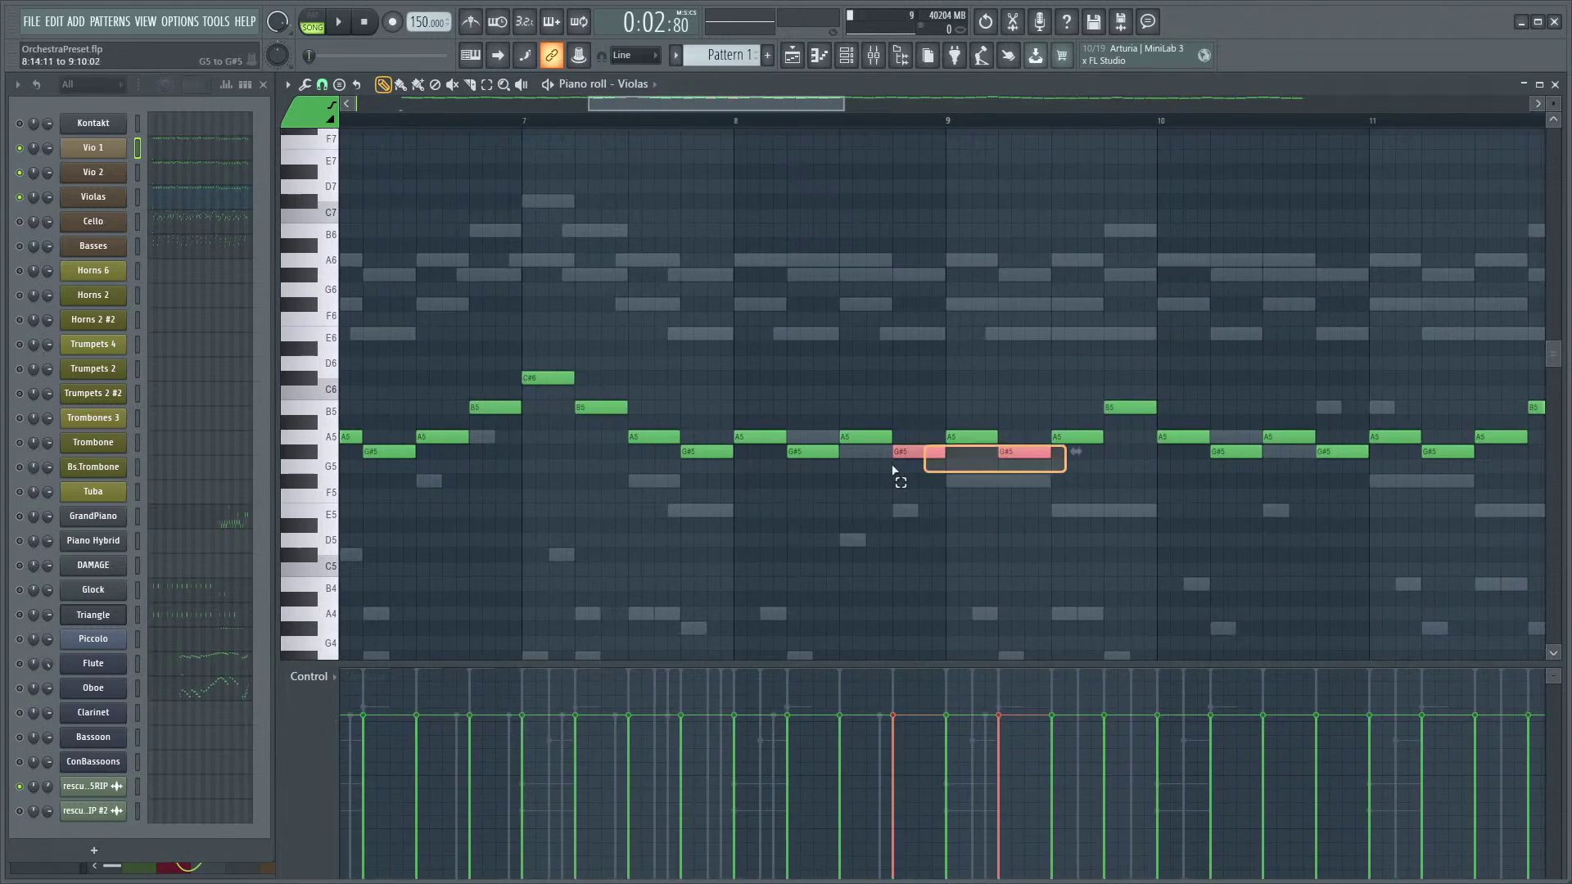
ctrl+scroll(709, 494, up, 3)
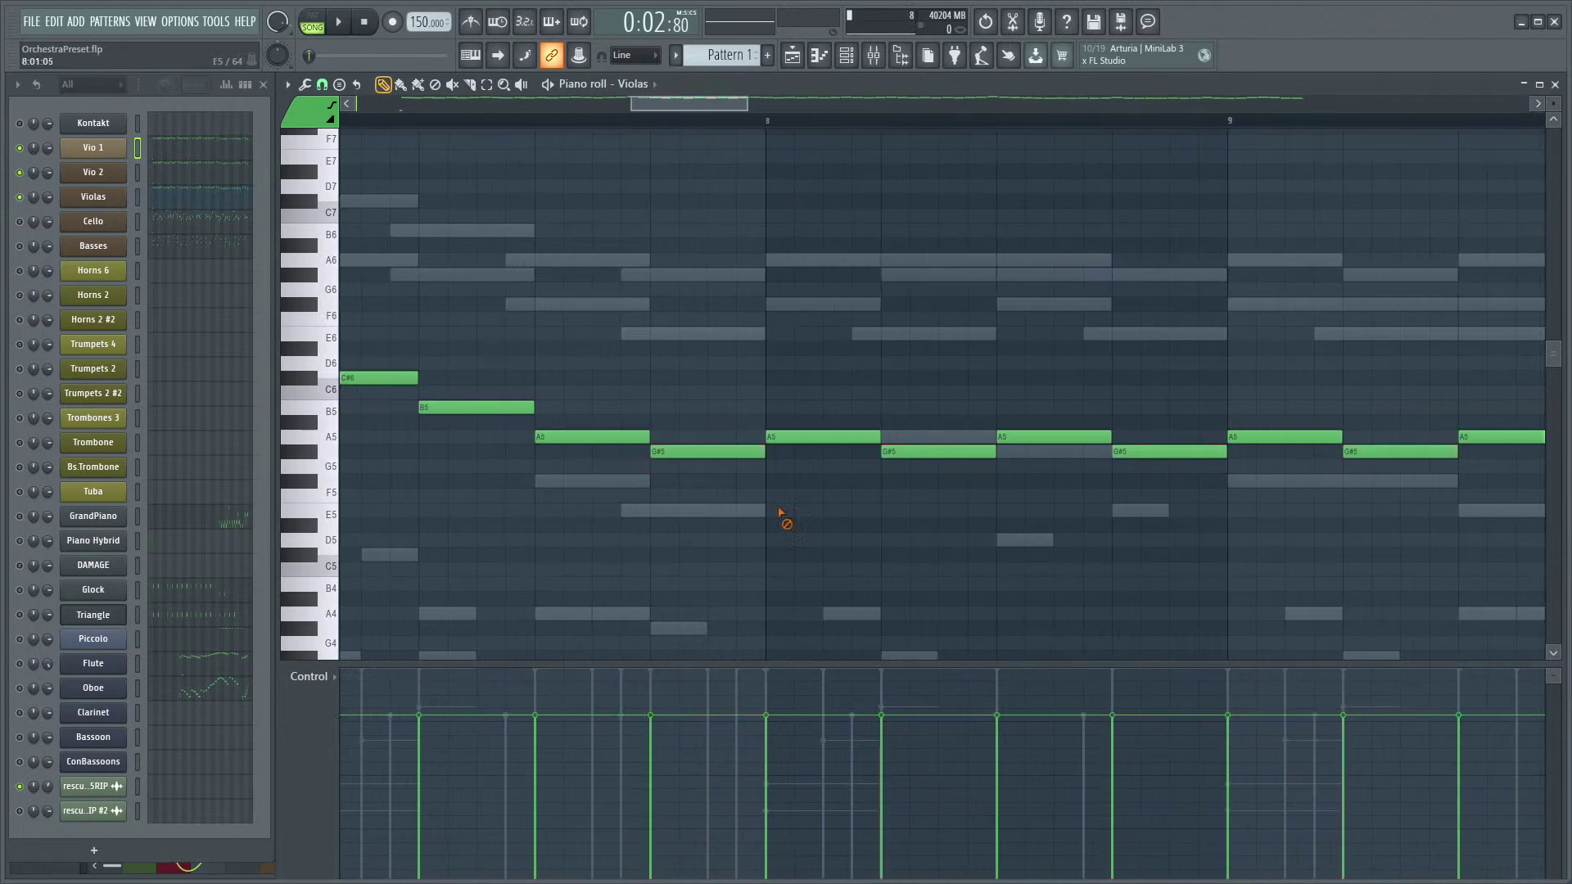
ctrl+drag(703, 354, 369, 553)
drag(558, 553, 876, 567)
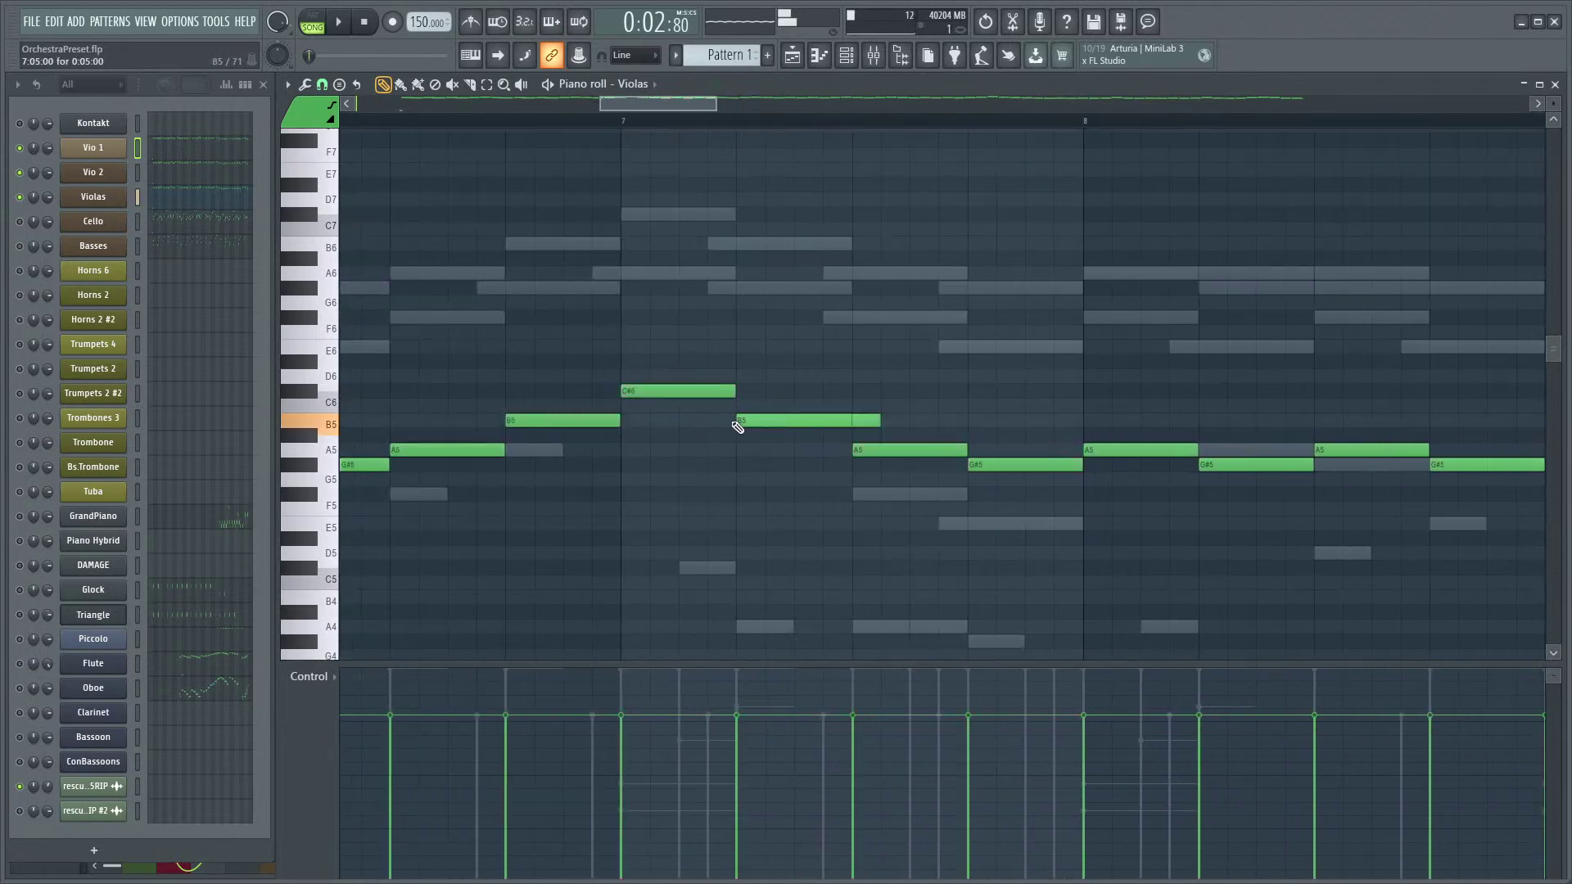
ctrl+drag(1052, 392, 741, 572)
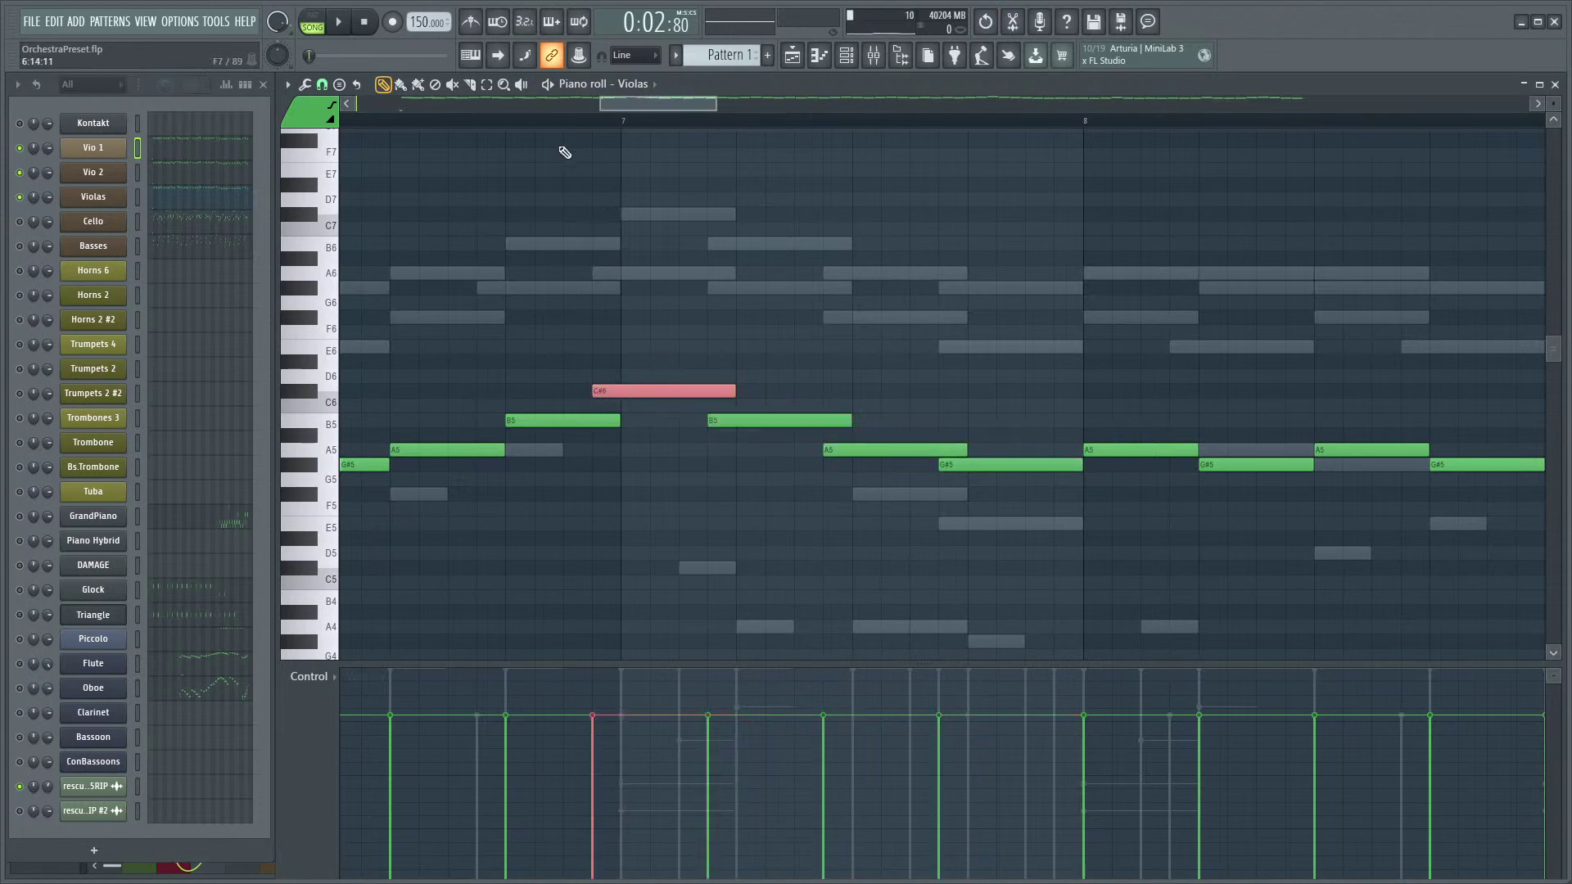
drag(1053, 280, 826, 550)
- Extend the starts of the six G#5 notes in Violas bars 8 to 11 back over the preceding A5 notes
ctrl+drag(1219, 487, 729, 503)
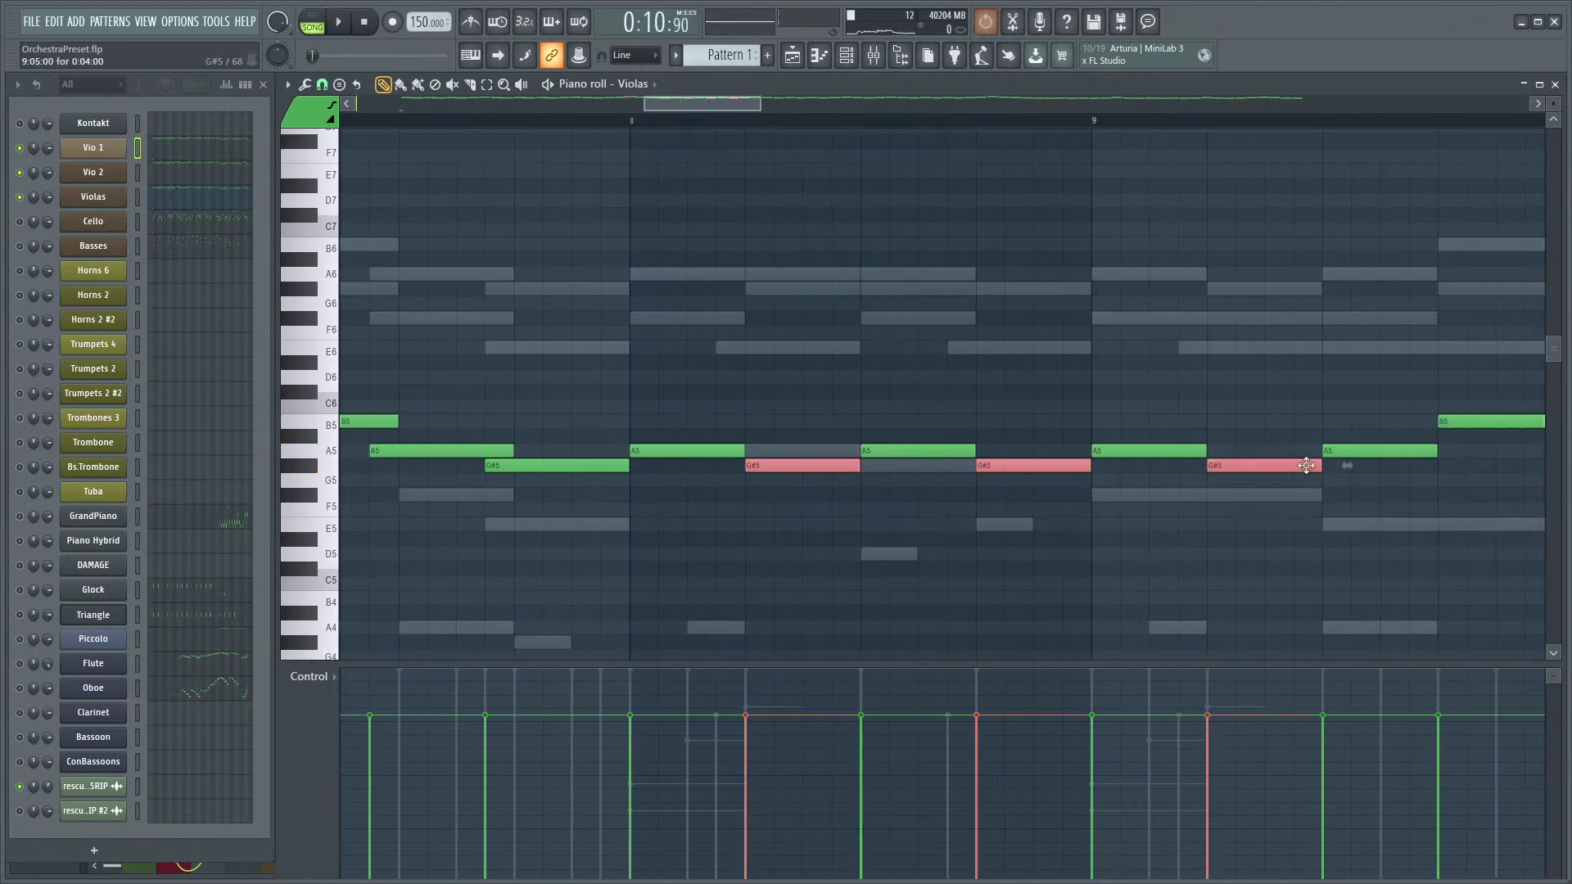
scroll(1122, 536, down, 3)
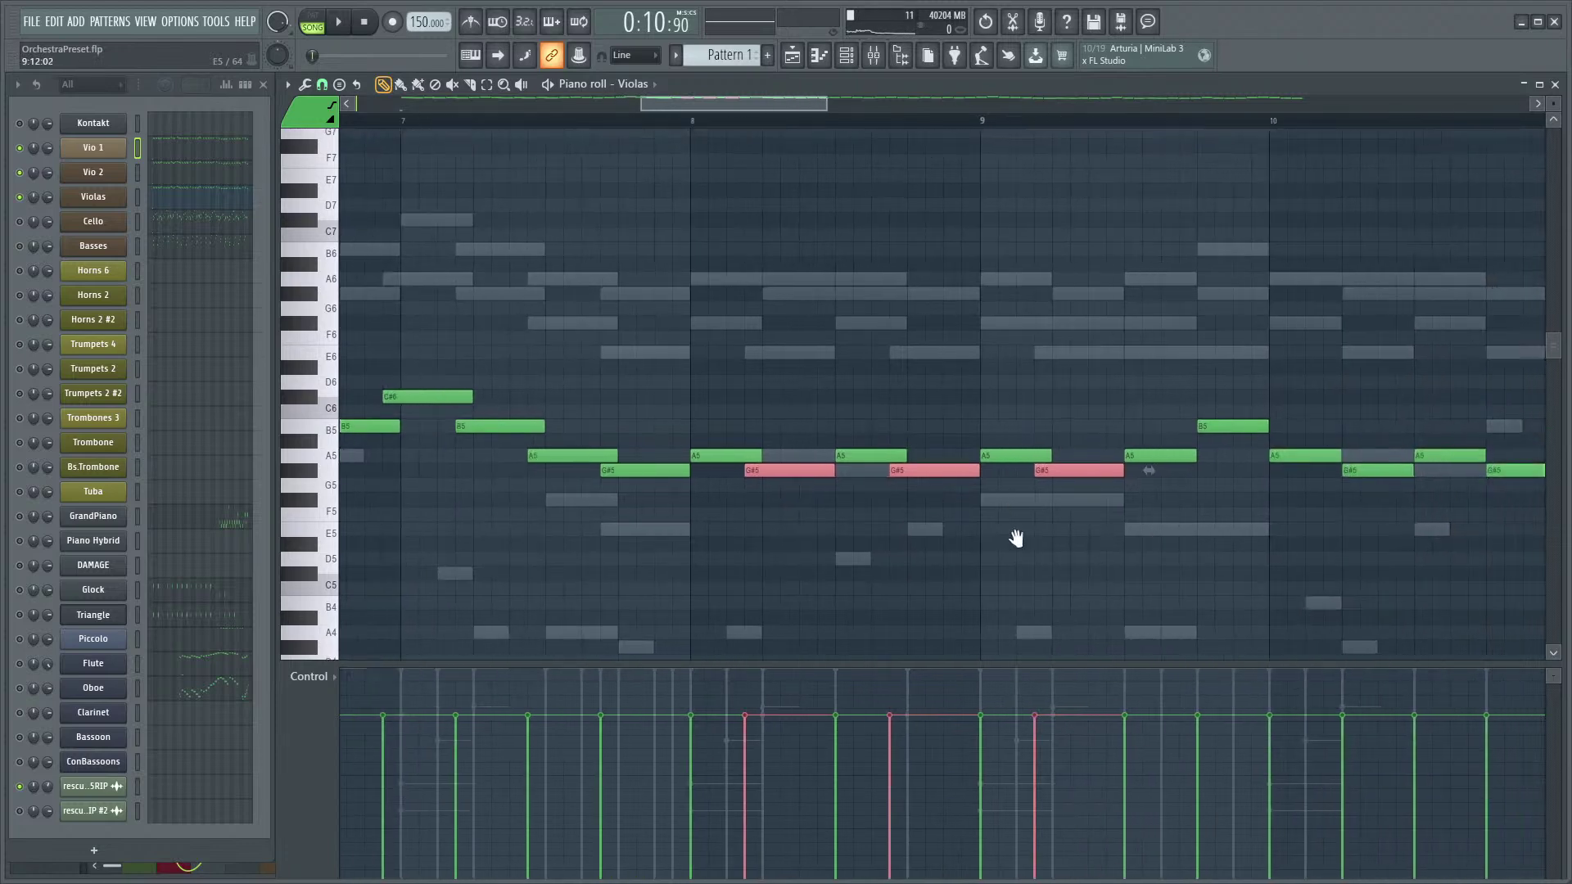
scroll(1129, 561, right, 2)
drag(1315, 474, 946, 503)
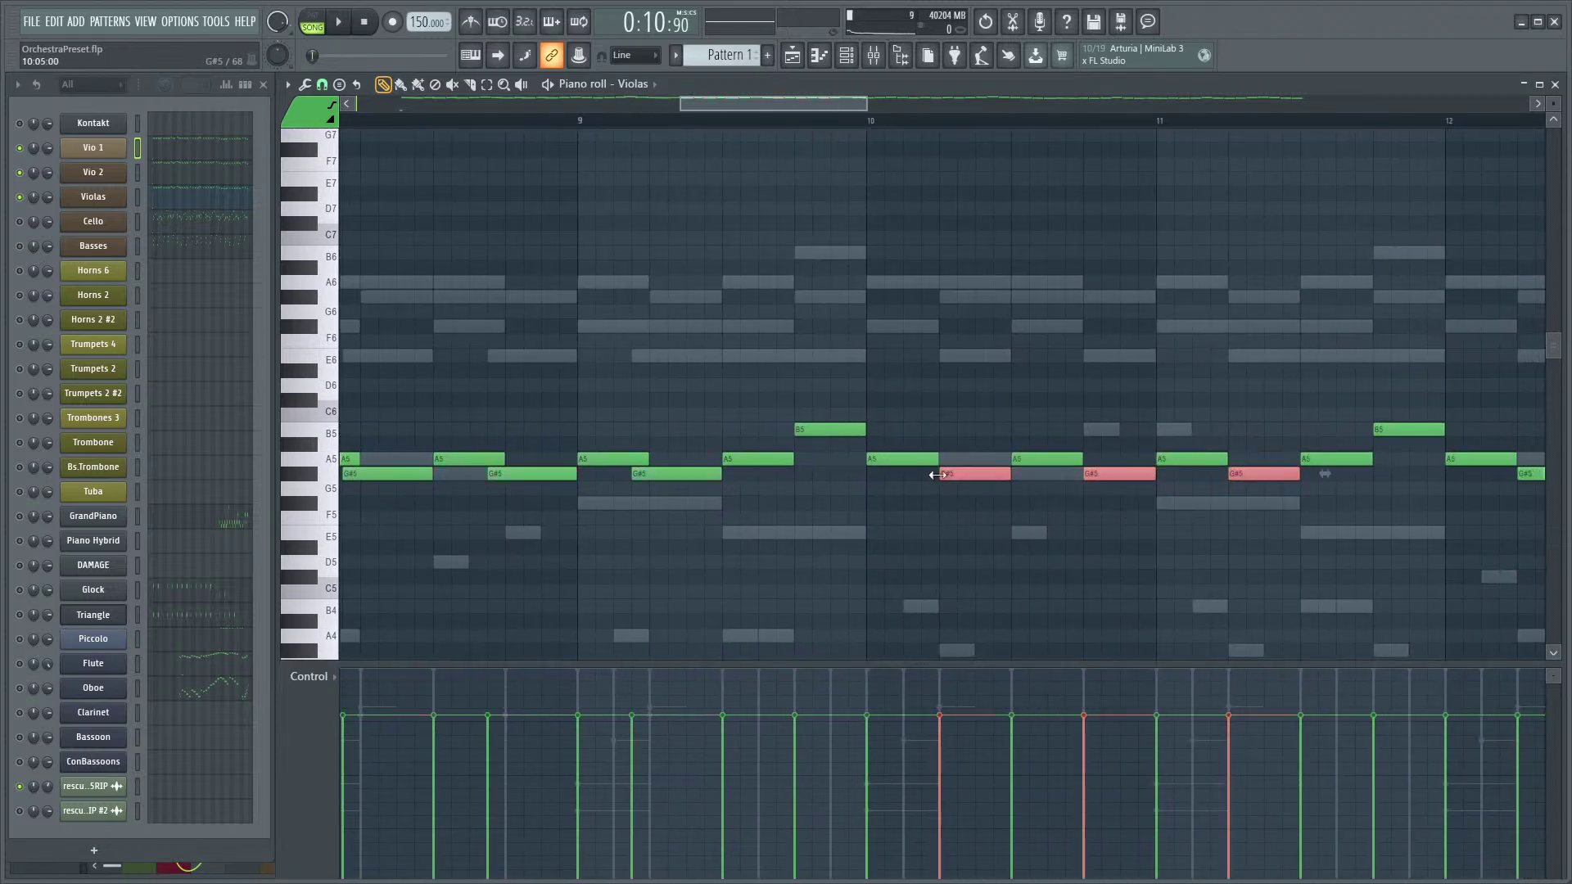
- Play the parts from bar 2 and level the Vio 1 note velocities across the whole line at about 48%
scroll(933, 562, down, 4)
click(860, 555)
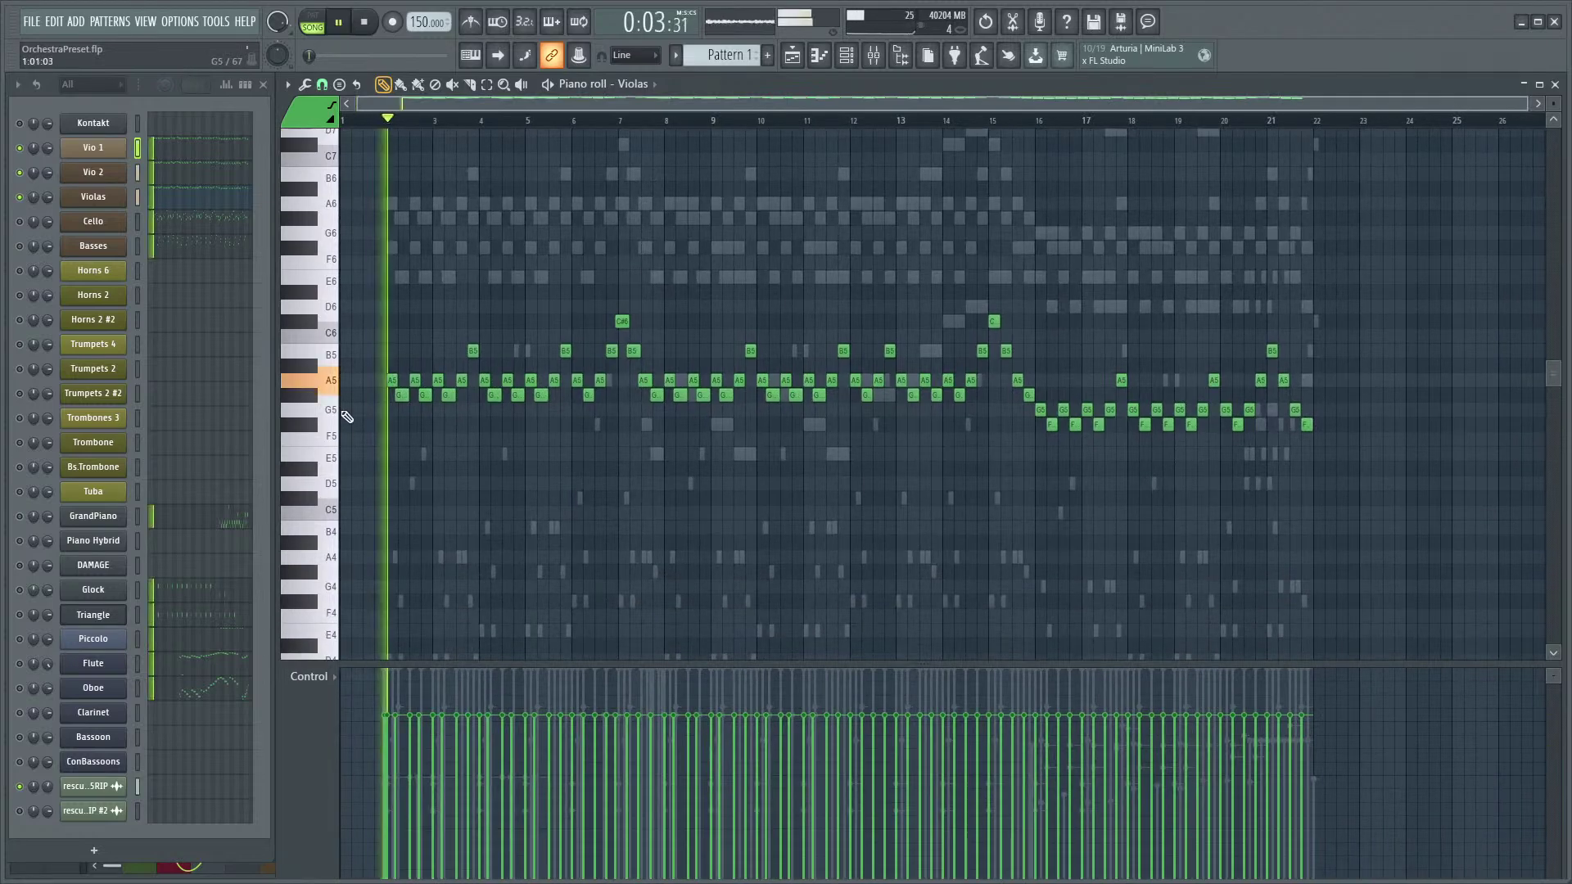
click(196, 149)
scroll(720, 467, up, 3)
scroll(772, 544, up, 3)
scroll(764, 533, up, 1)
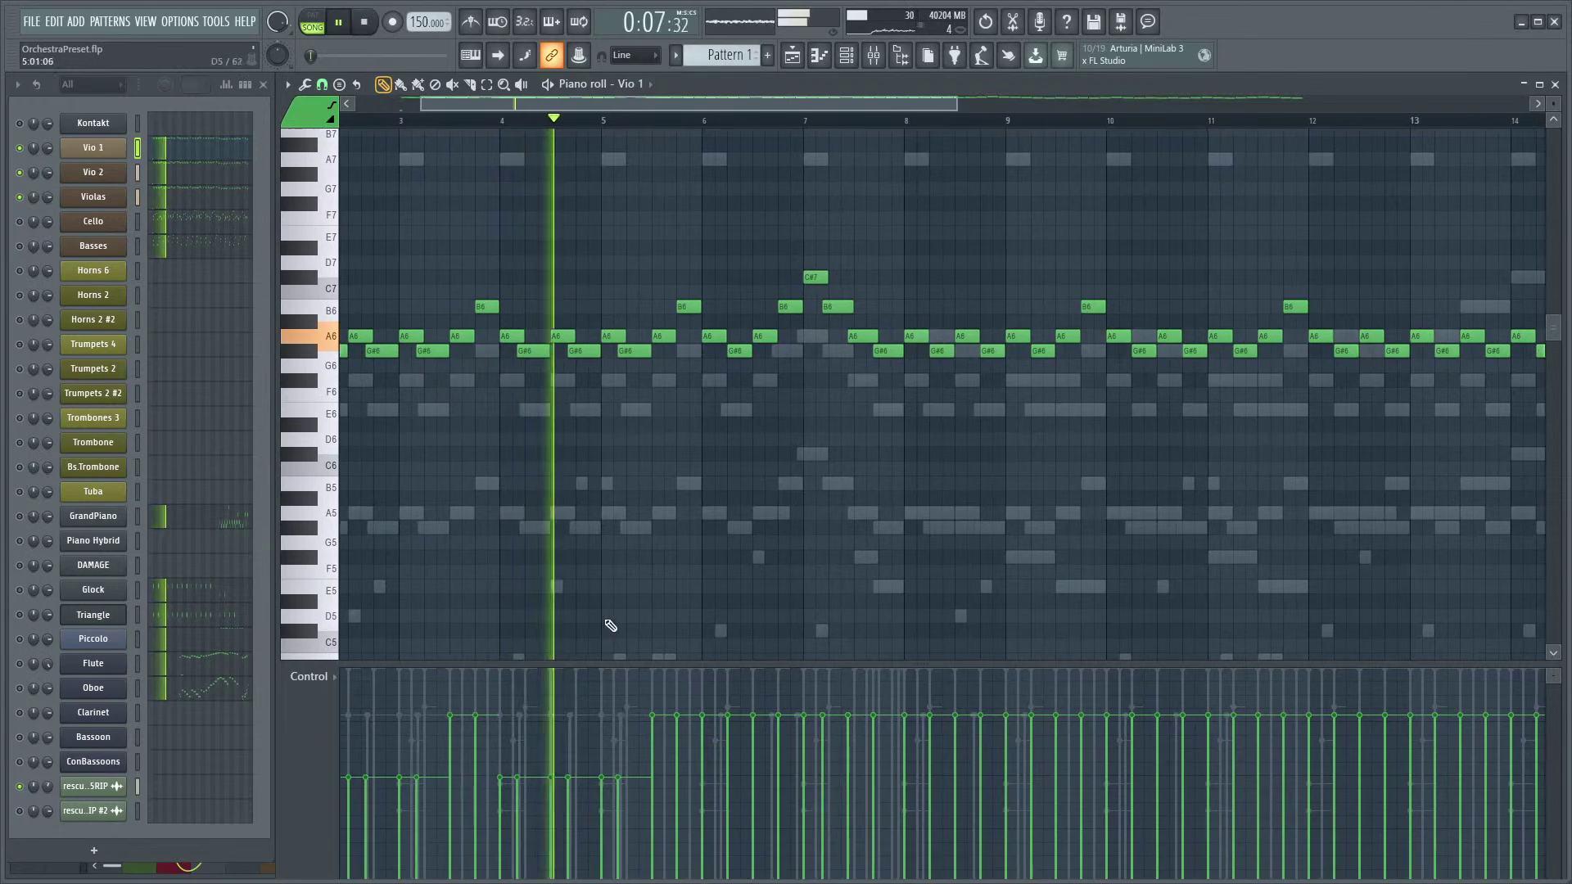
scroll(608, 637, down, 3)
drag(717, 802, 1289, 779)
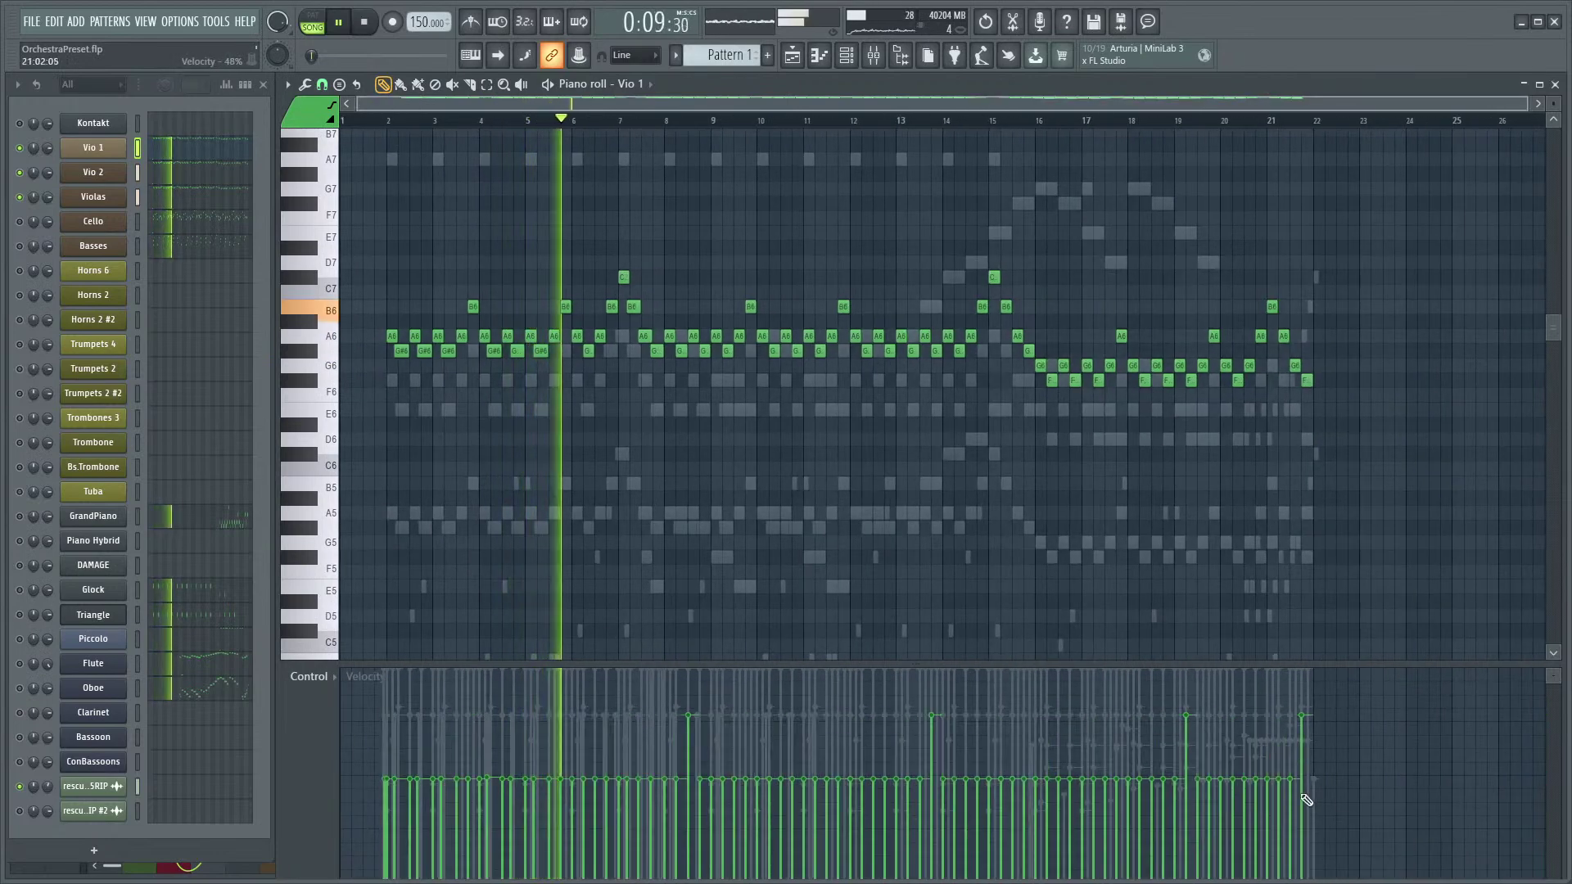
- Lower the Vio 2 and Violas note velocities to about 50% across the whole of both lines
click(224, 173)
drag(643, 793, 1308, 779)
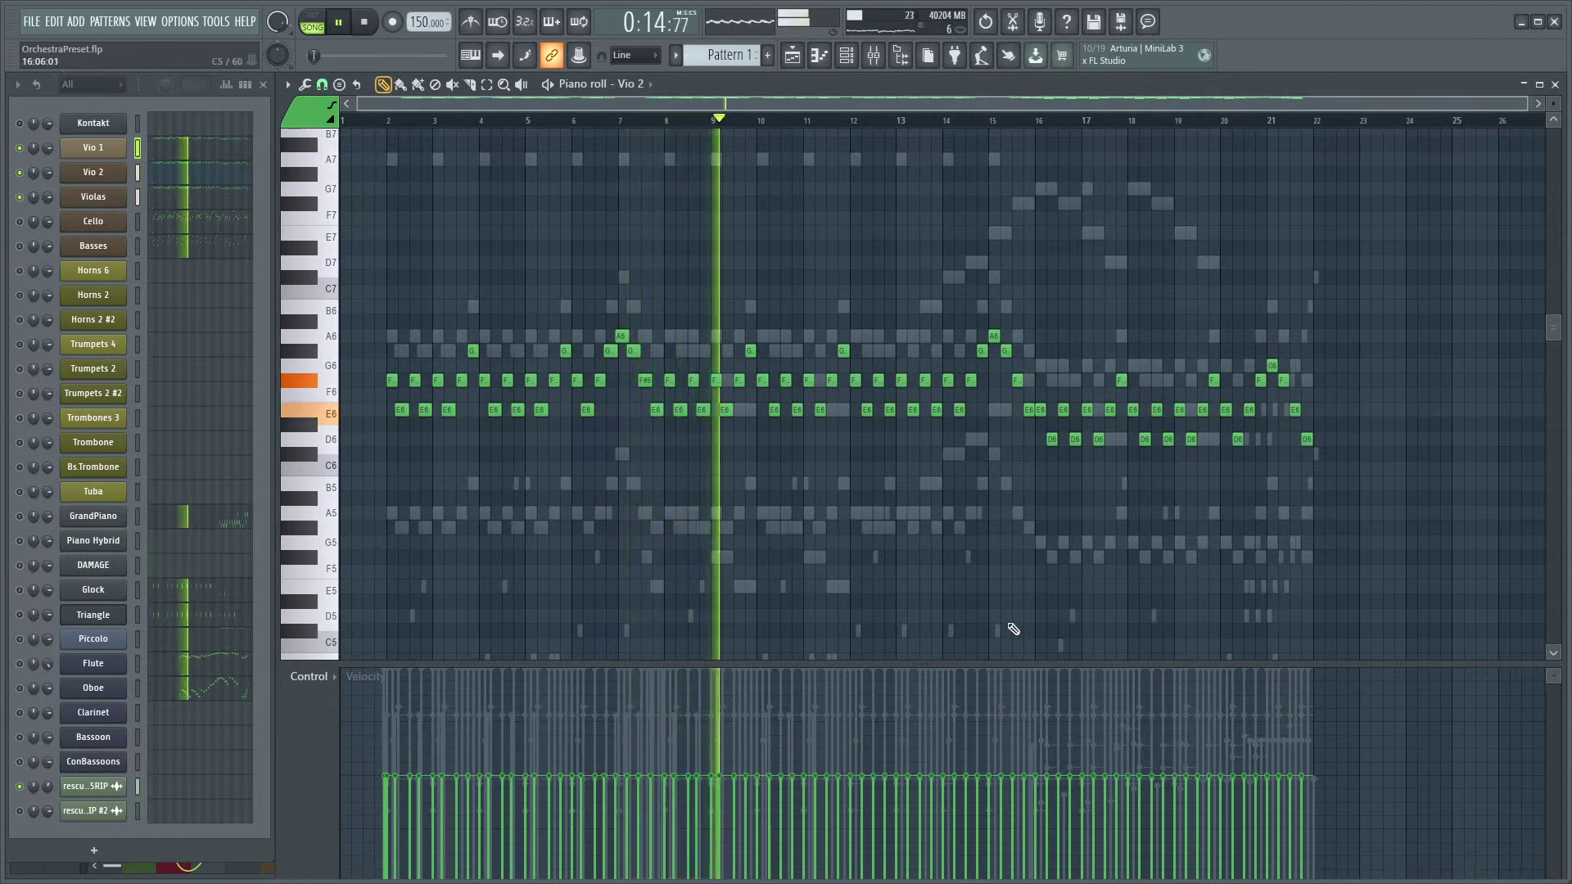
click(201, 201)
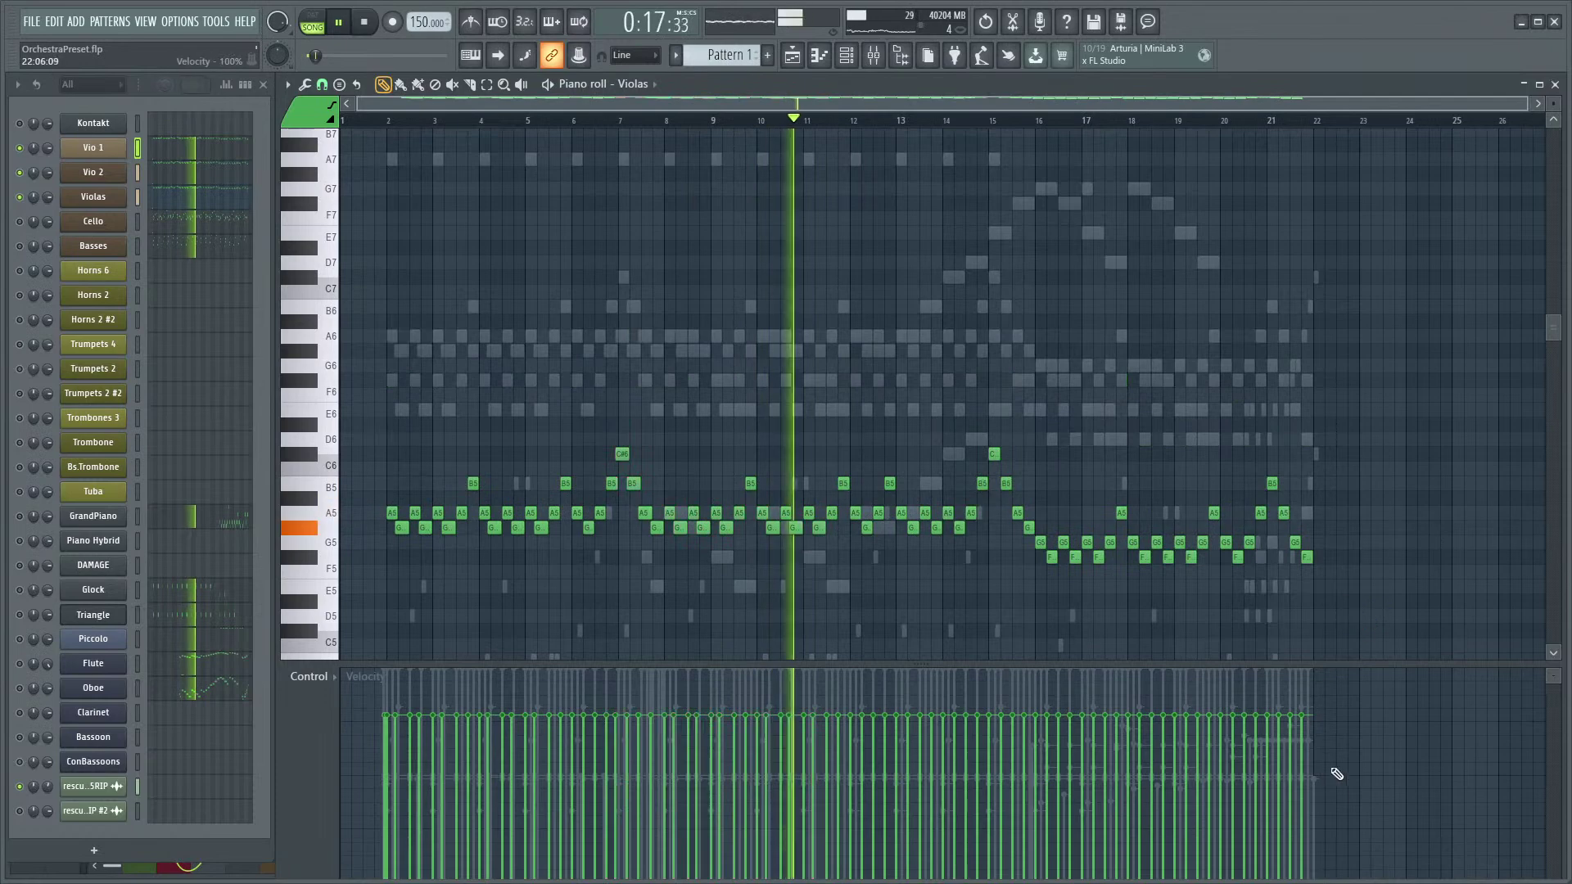
mouse_move(1312, 774)
mouse_down()
mouse_move(633, 790)
mouse_move(385, 776)
mouse_up()
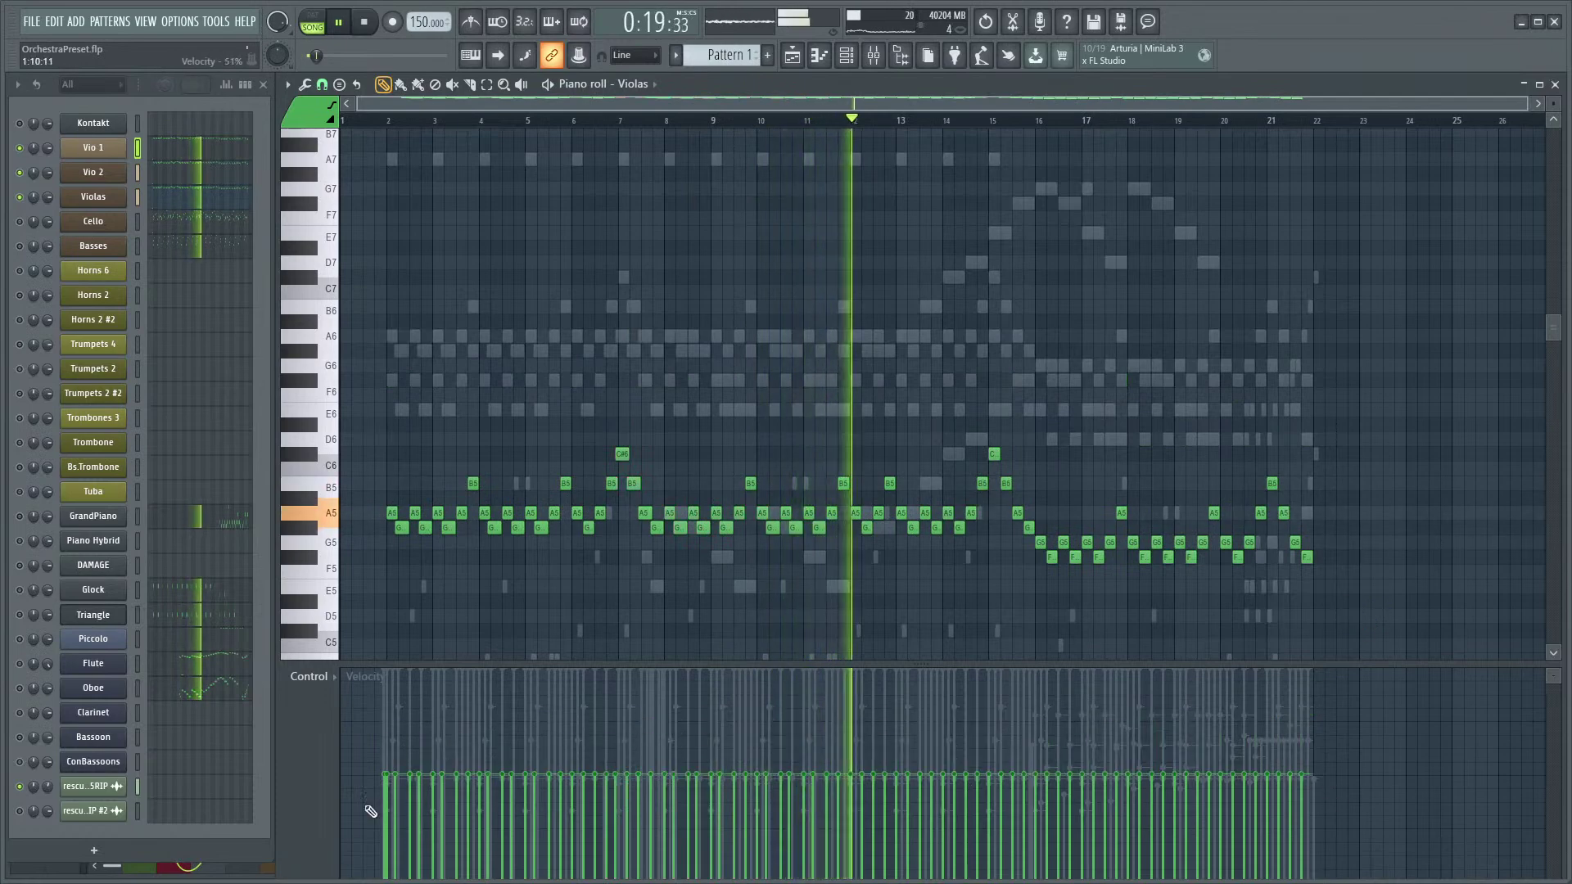
scroll(764, 392, down, 3)
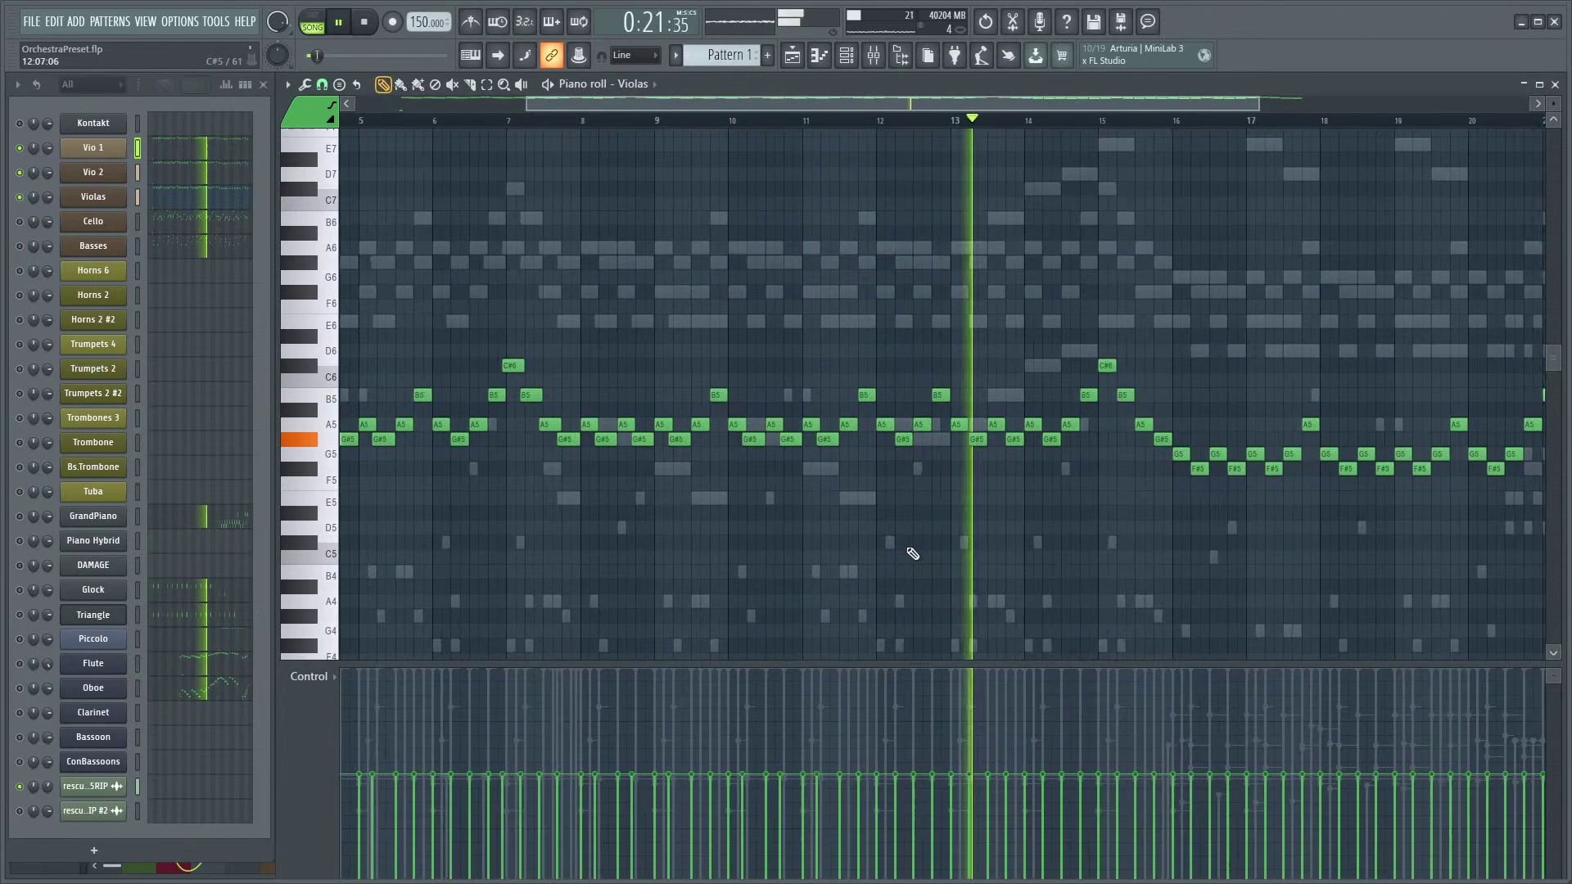
- Listen to the string lines play on to about bar 18 over the Violas notes and stop playback
scroll(887, 548, up, 2)
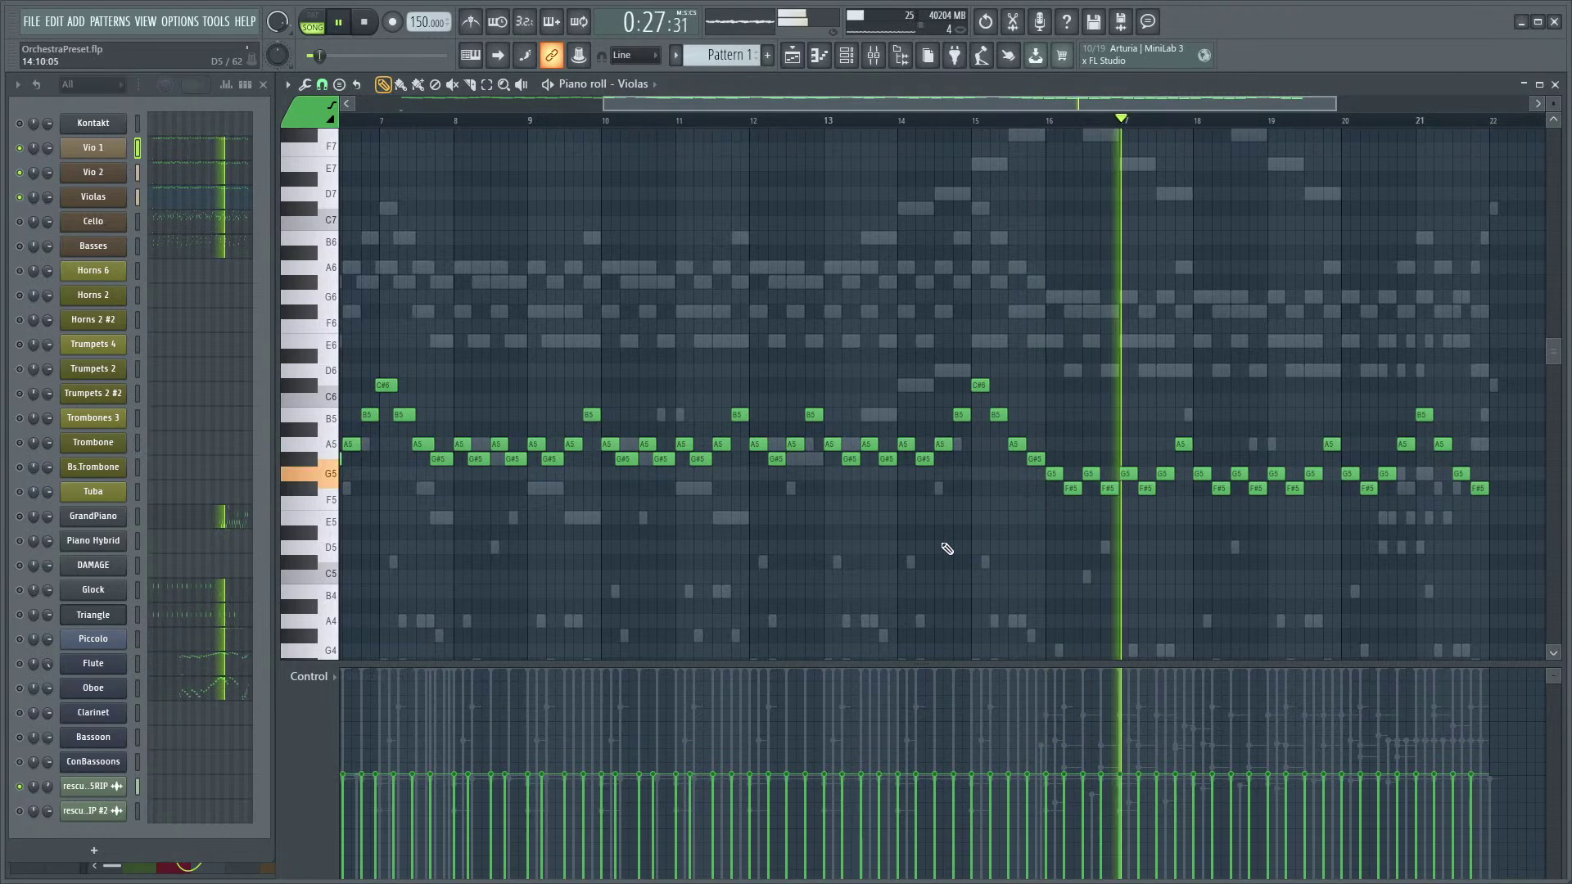
scroll(764, 551, left, 2)
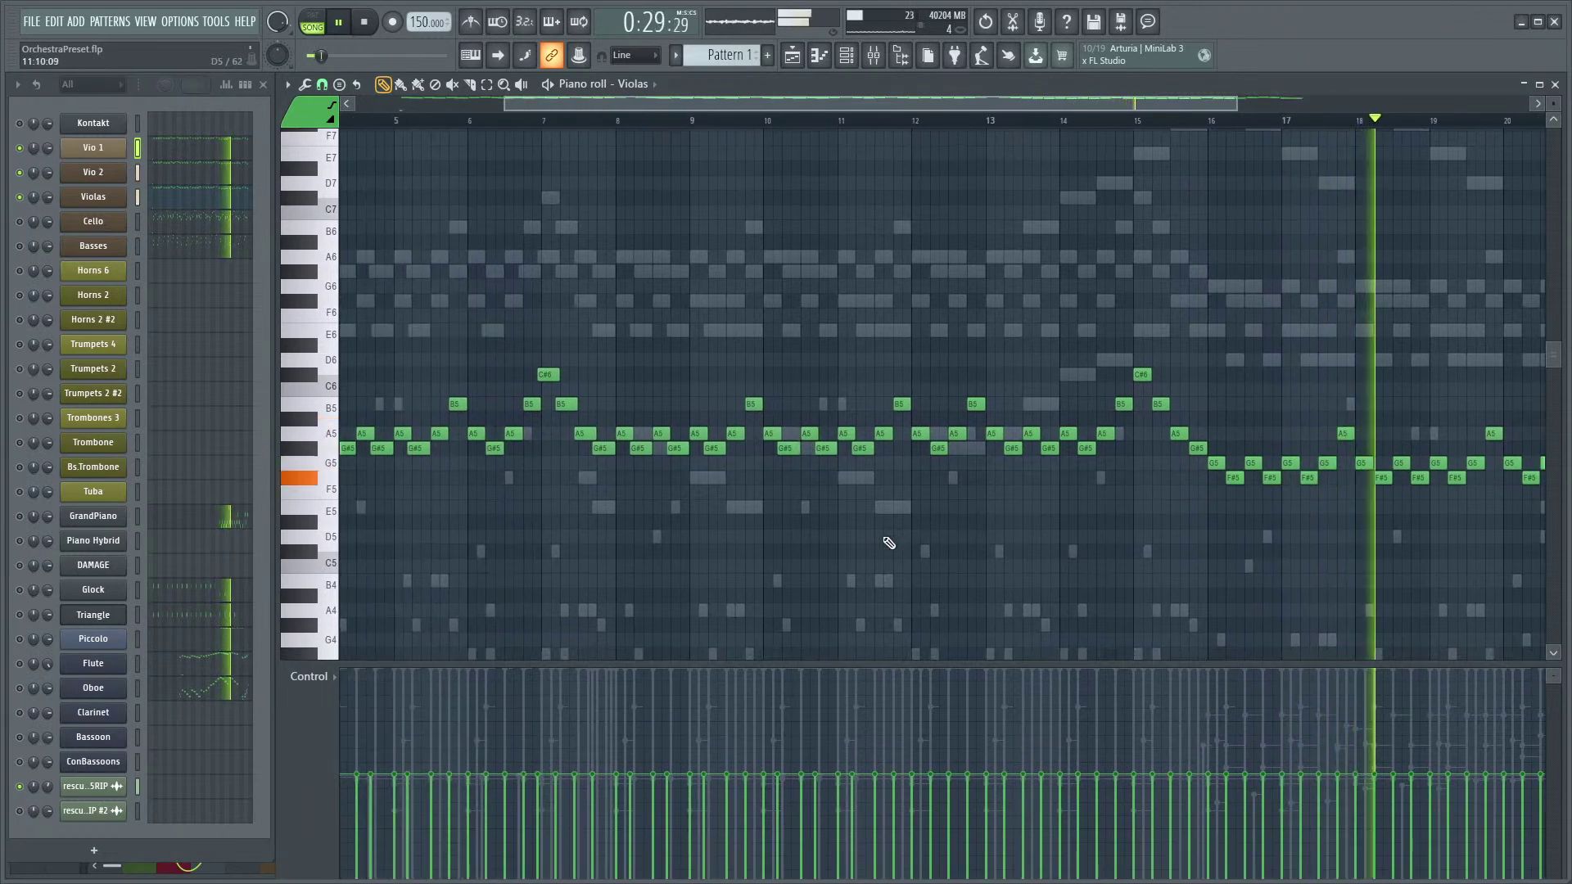
key(space)
scroll(624, 465, up, 2)
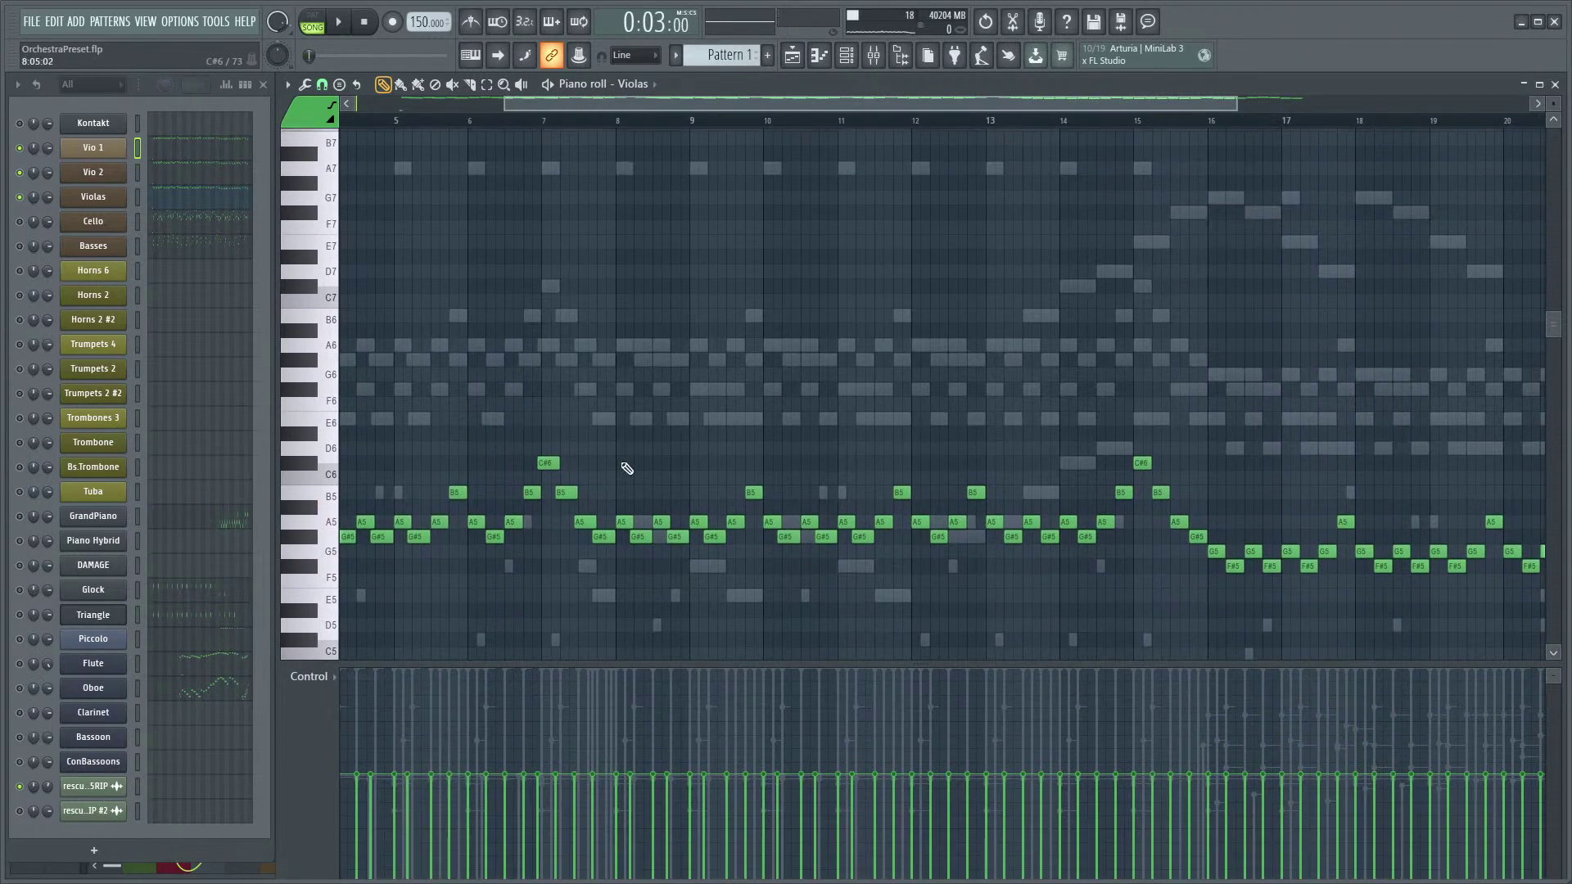
scroll(618, 472, up, 2)
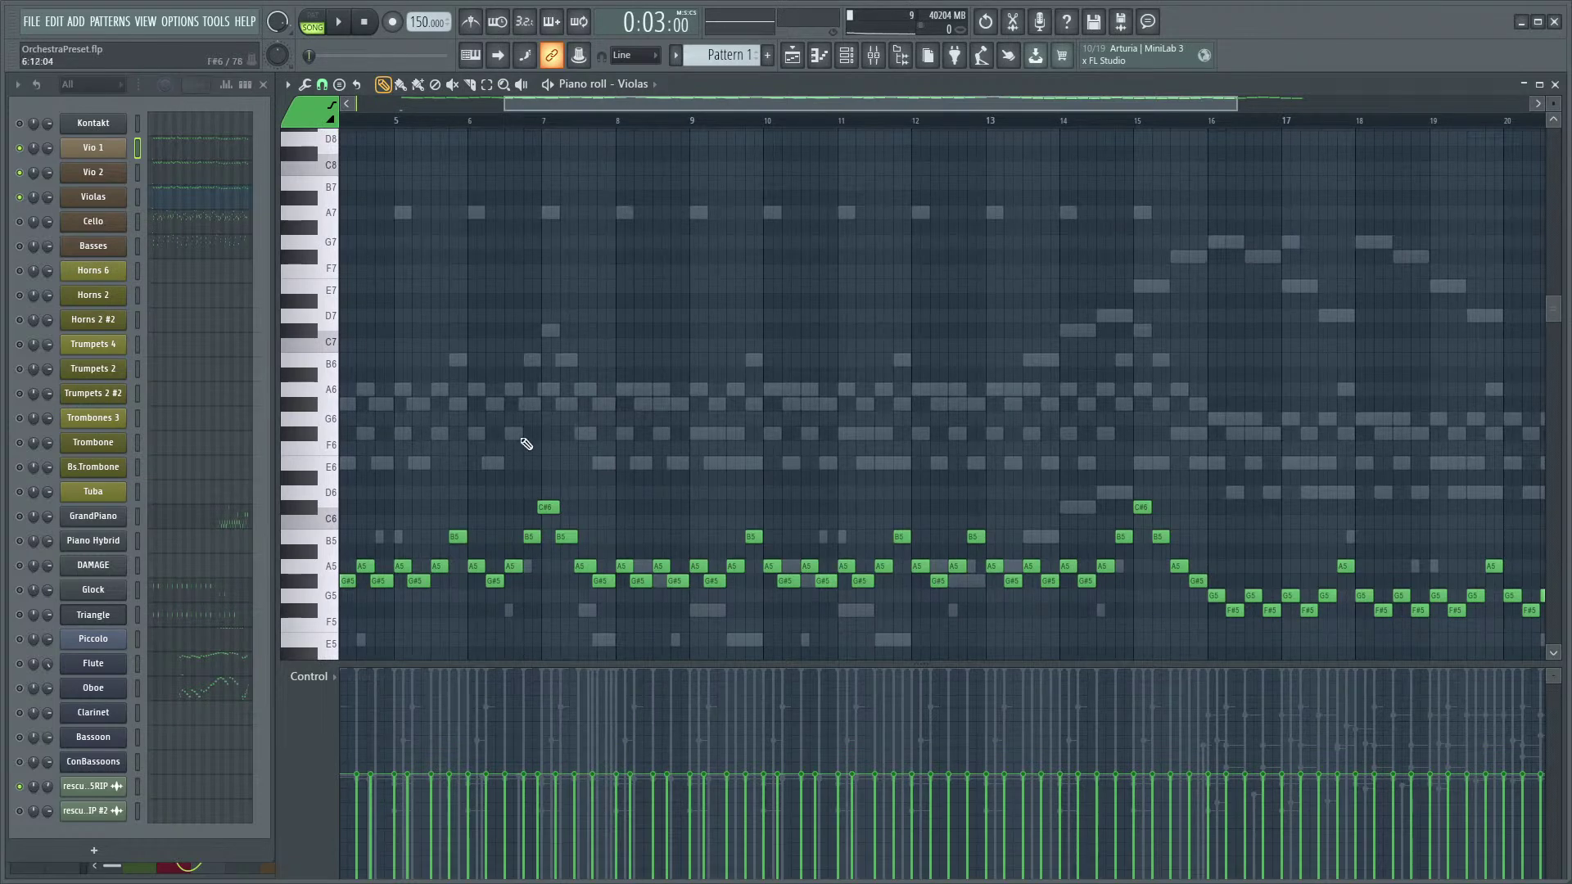
scroll(635, 352, down, 5)
scroll(690, 365, left, 3)
scroll(895, 336, up, 2)
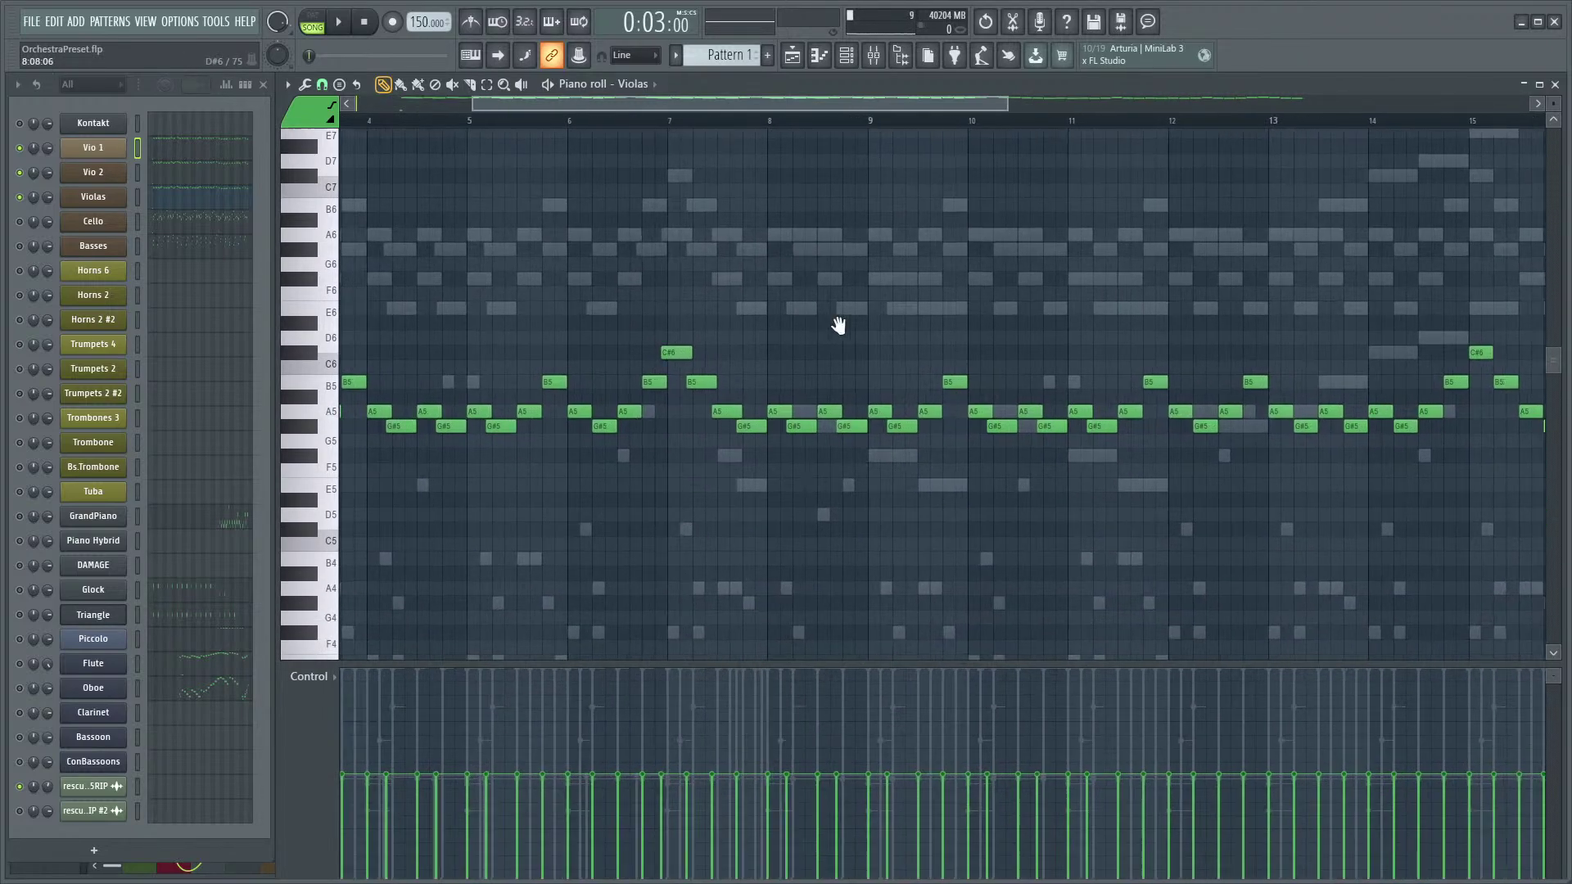
scroll(631, 327, left, 2)
scroll(562, 499, down, 2)
scroll(556, 483, down, 2)
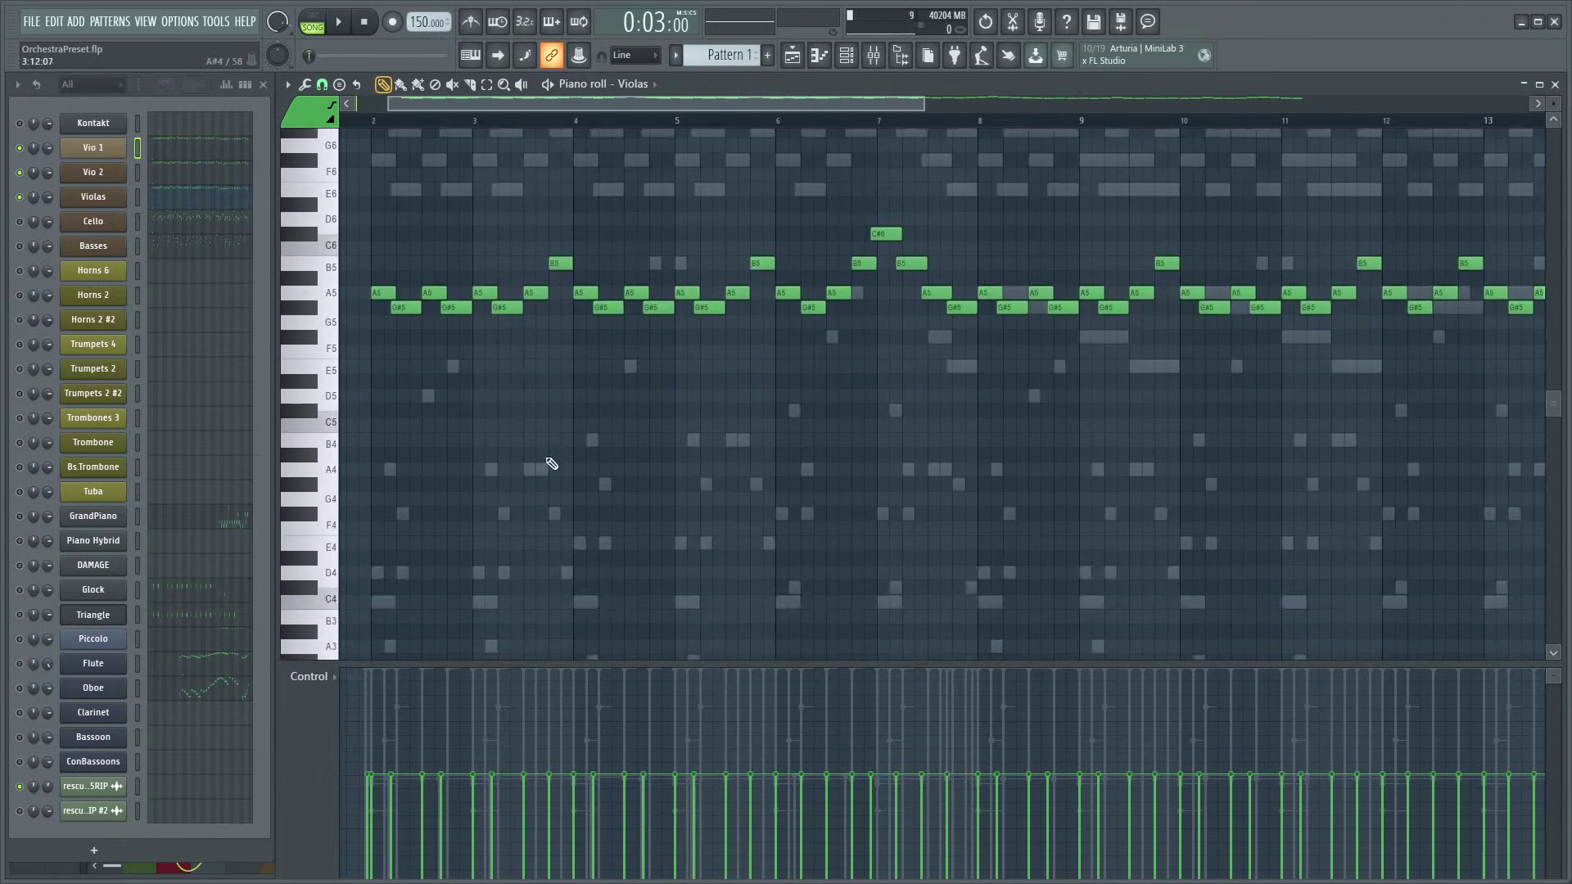
scroll(567, 540, up, 5)
drag(571, 523, 483, 511)
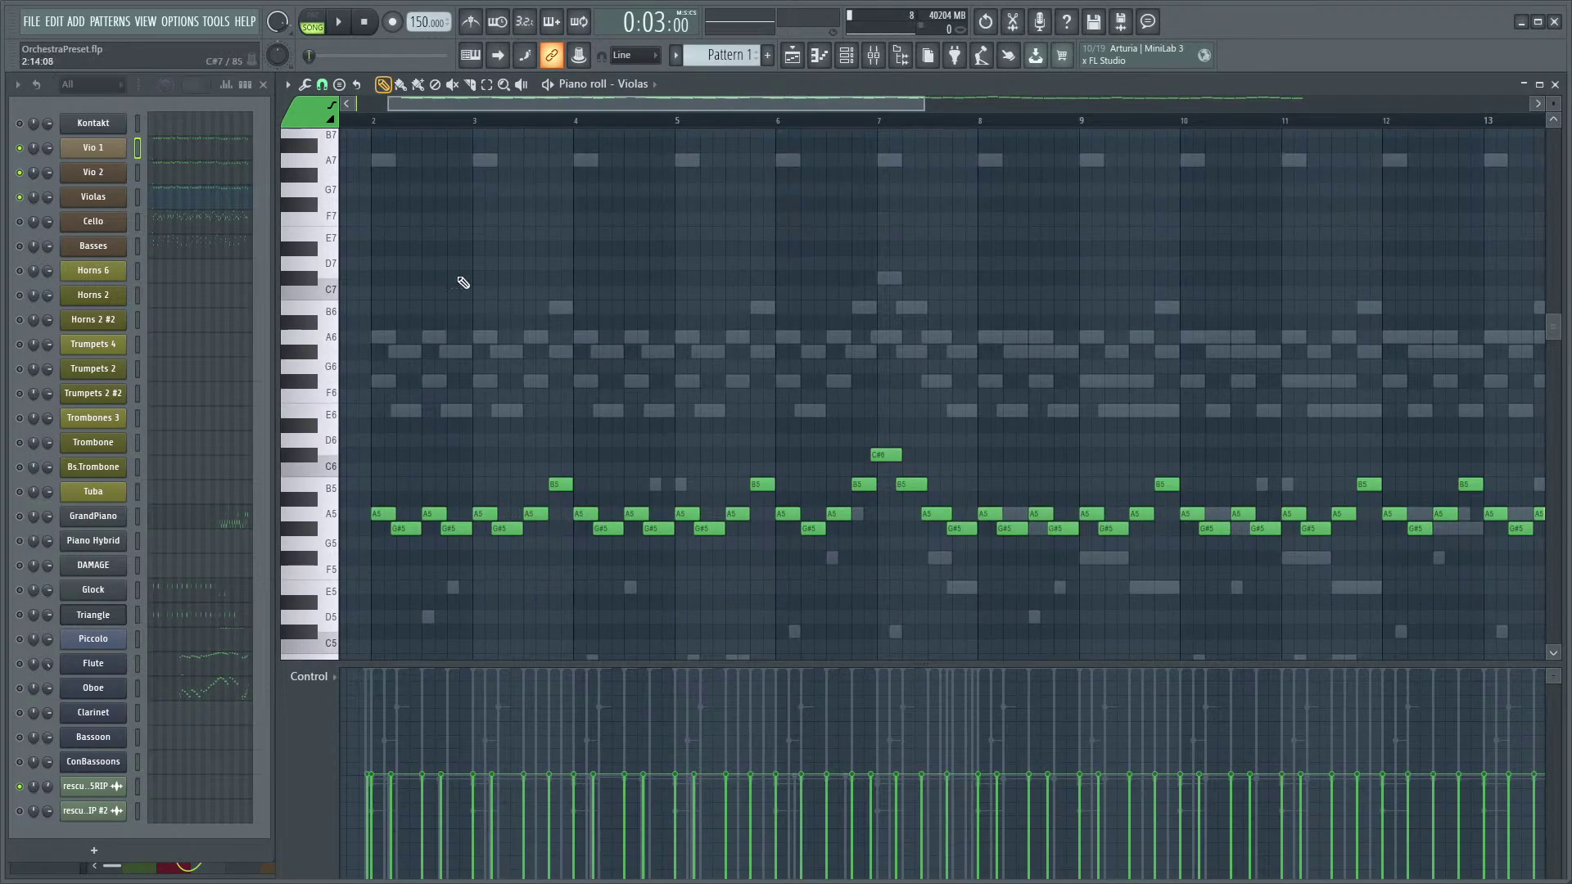
scroll(468, 278, down, 1)
scroll(491, 274, left, 1)
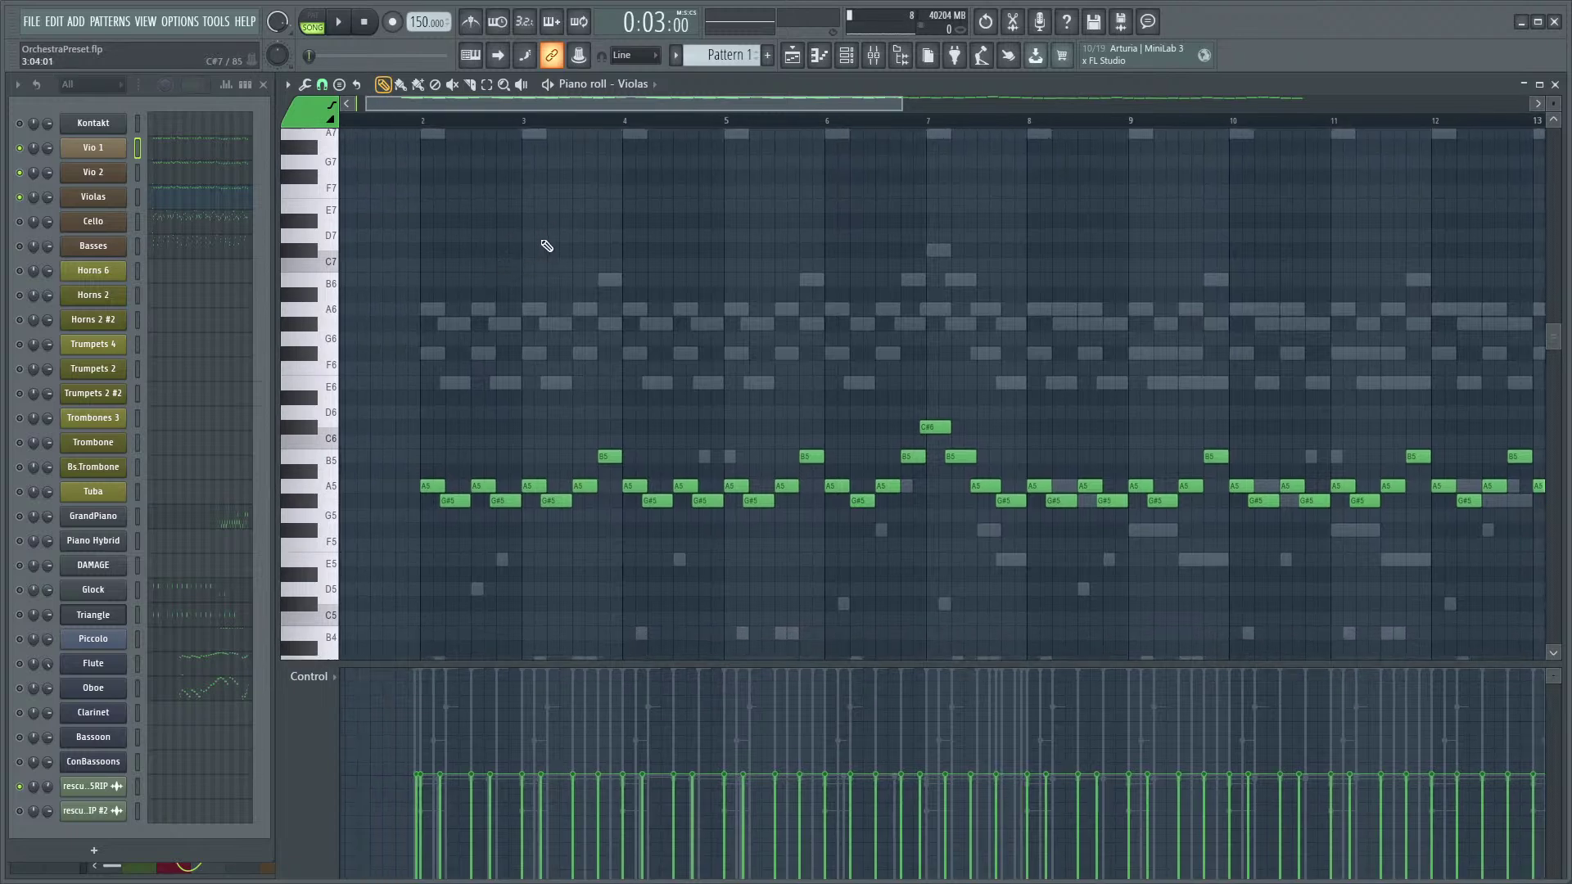
scroll(667, 262, up, 4)
scroll(629, 340, right, 1)
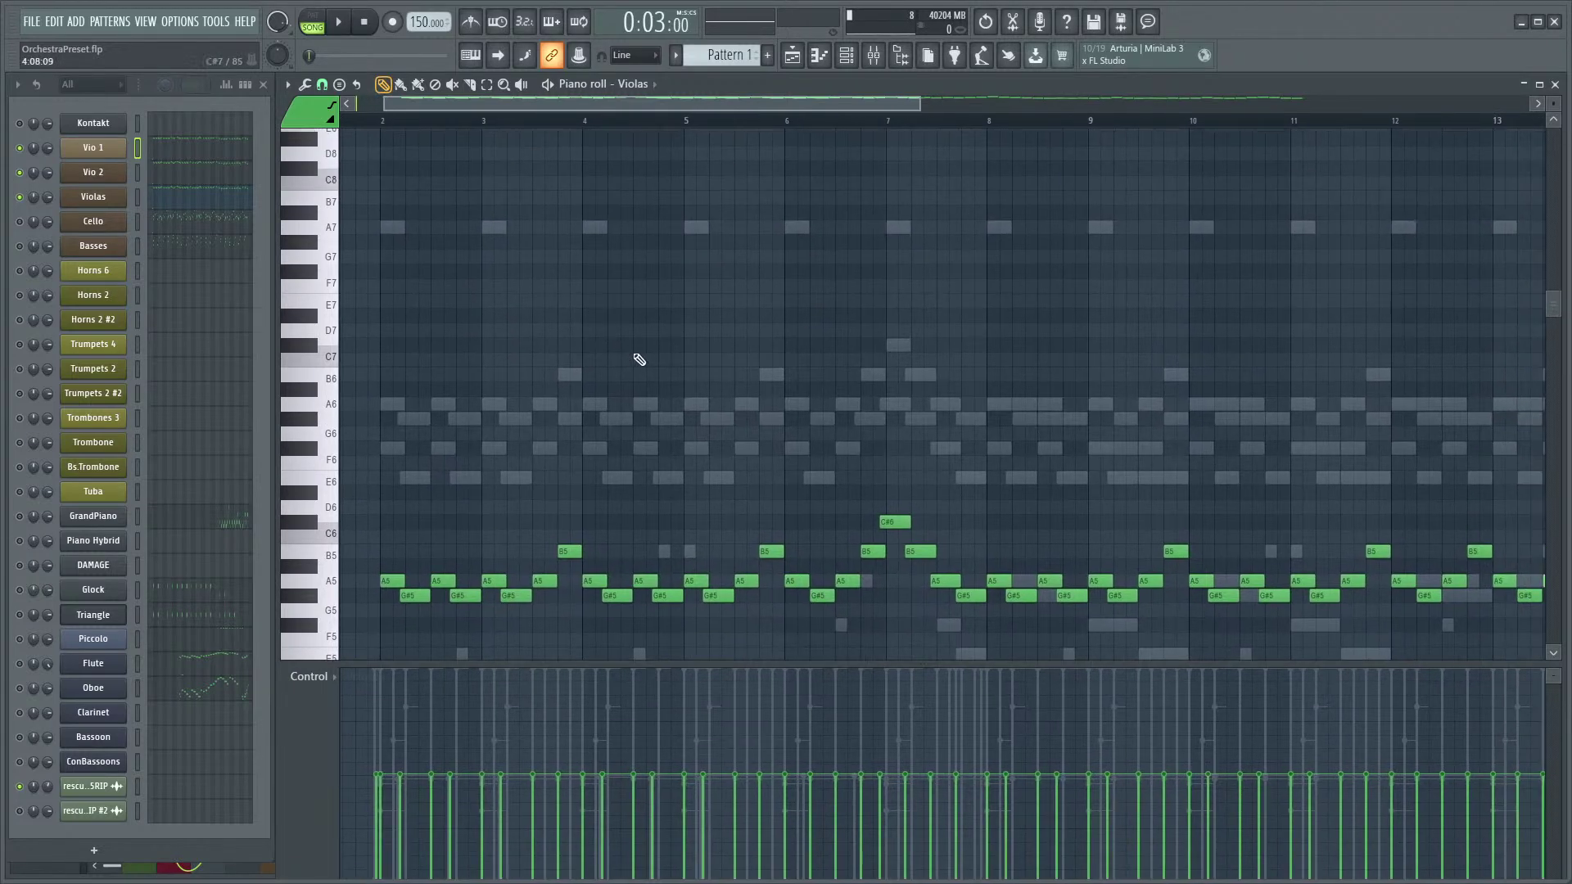
scroll(590, 280, down, 2)
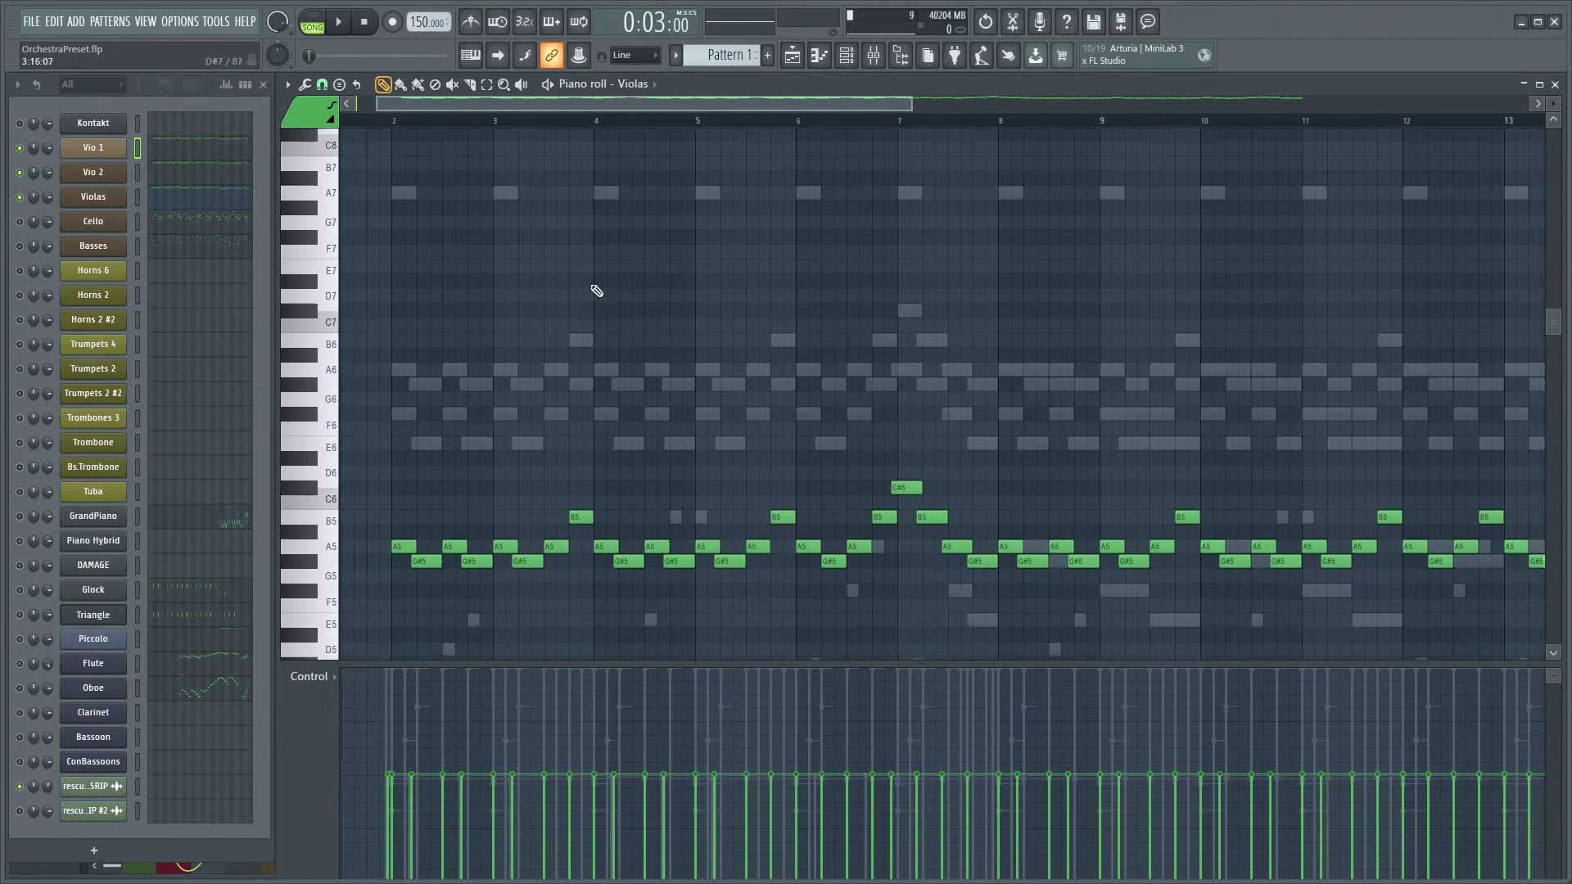
scroll(508, 377, left, 1)
- Open the Vio 1 line in the piano roll and examine its overlapping notes and velocities across bars 2 to 18
click(180, 152)
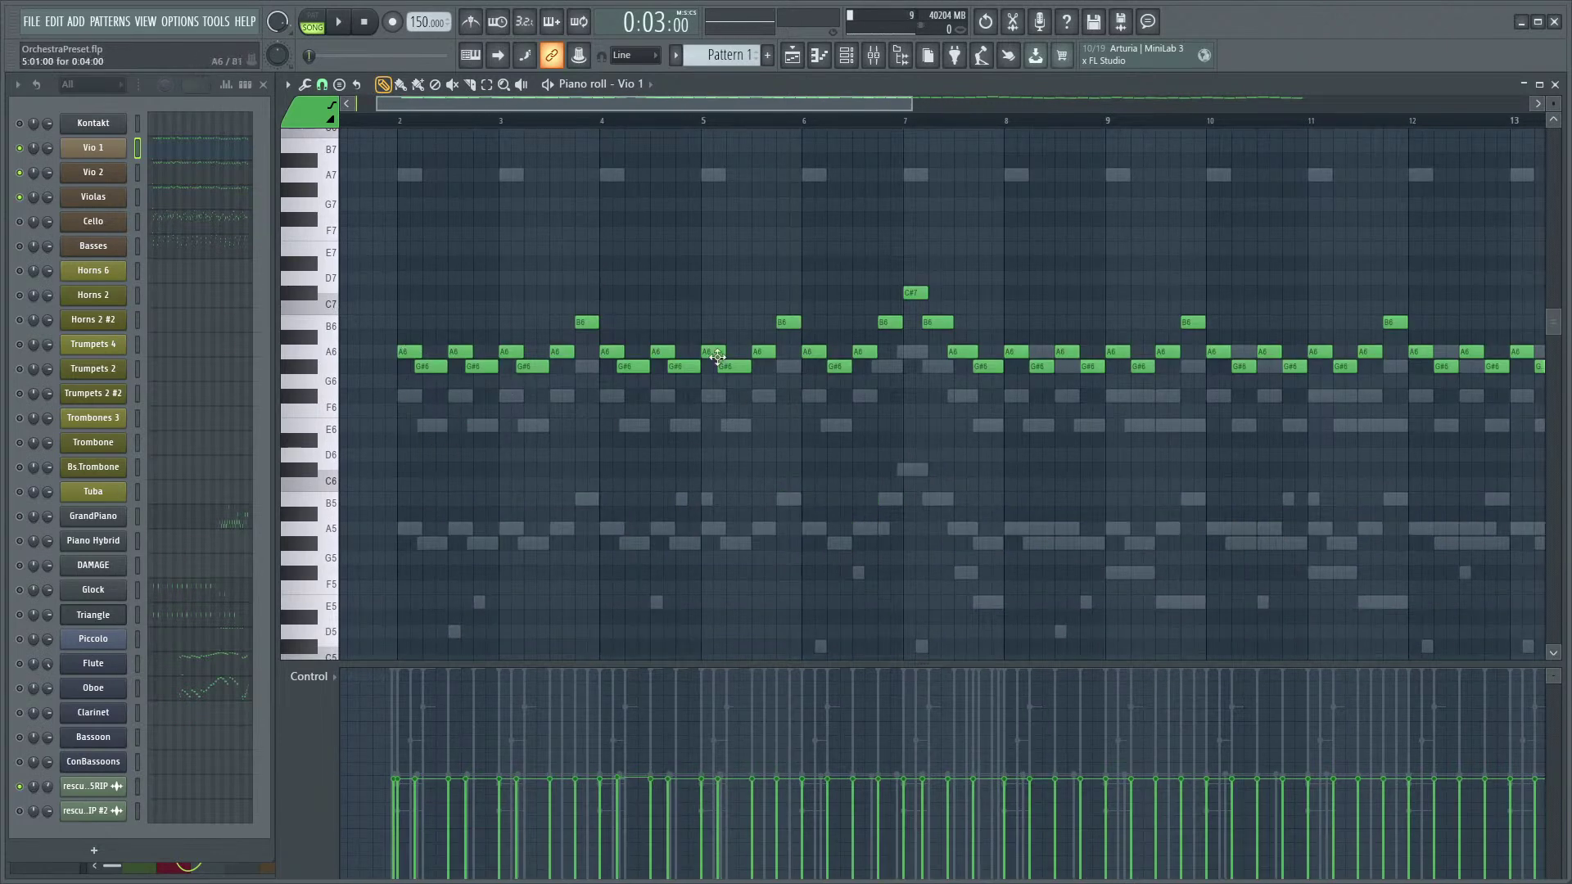
scroll(753, 426, down, 1)
scroll(753, 426, left, 1)
click(642, 417)
scroll(556, 456, down, 1)
scroll(556, 457, right, 1)
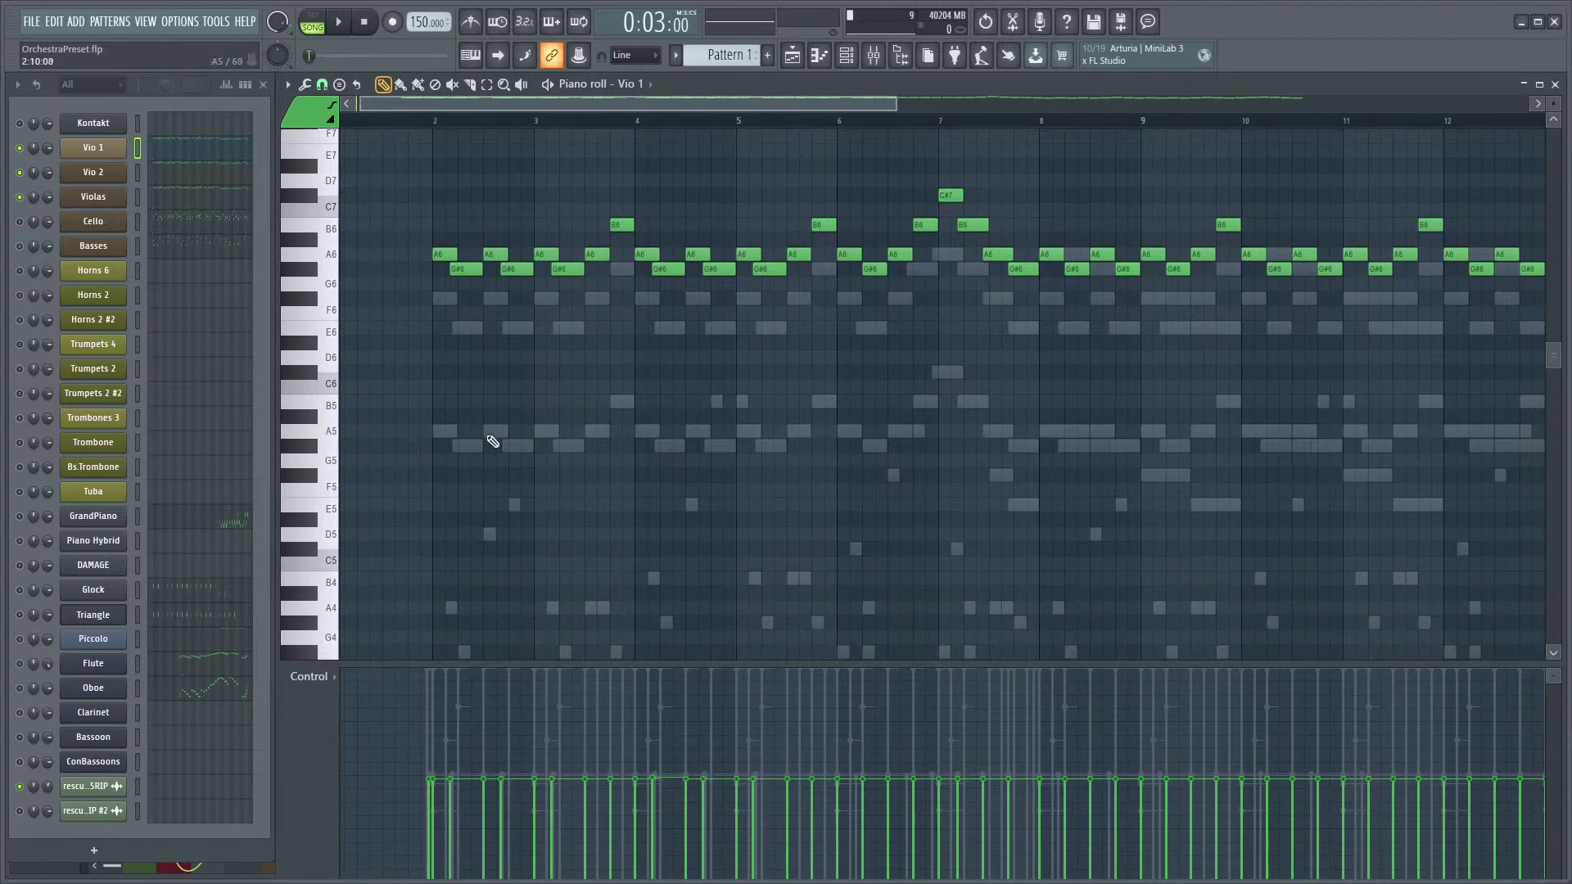
scroll(593, 428, right, 10)
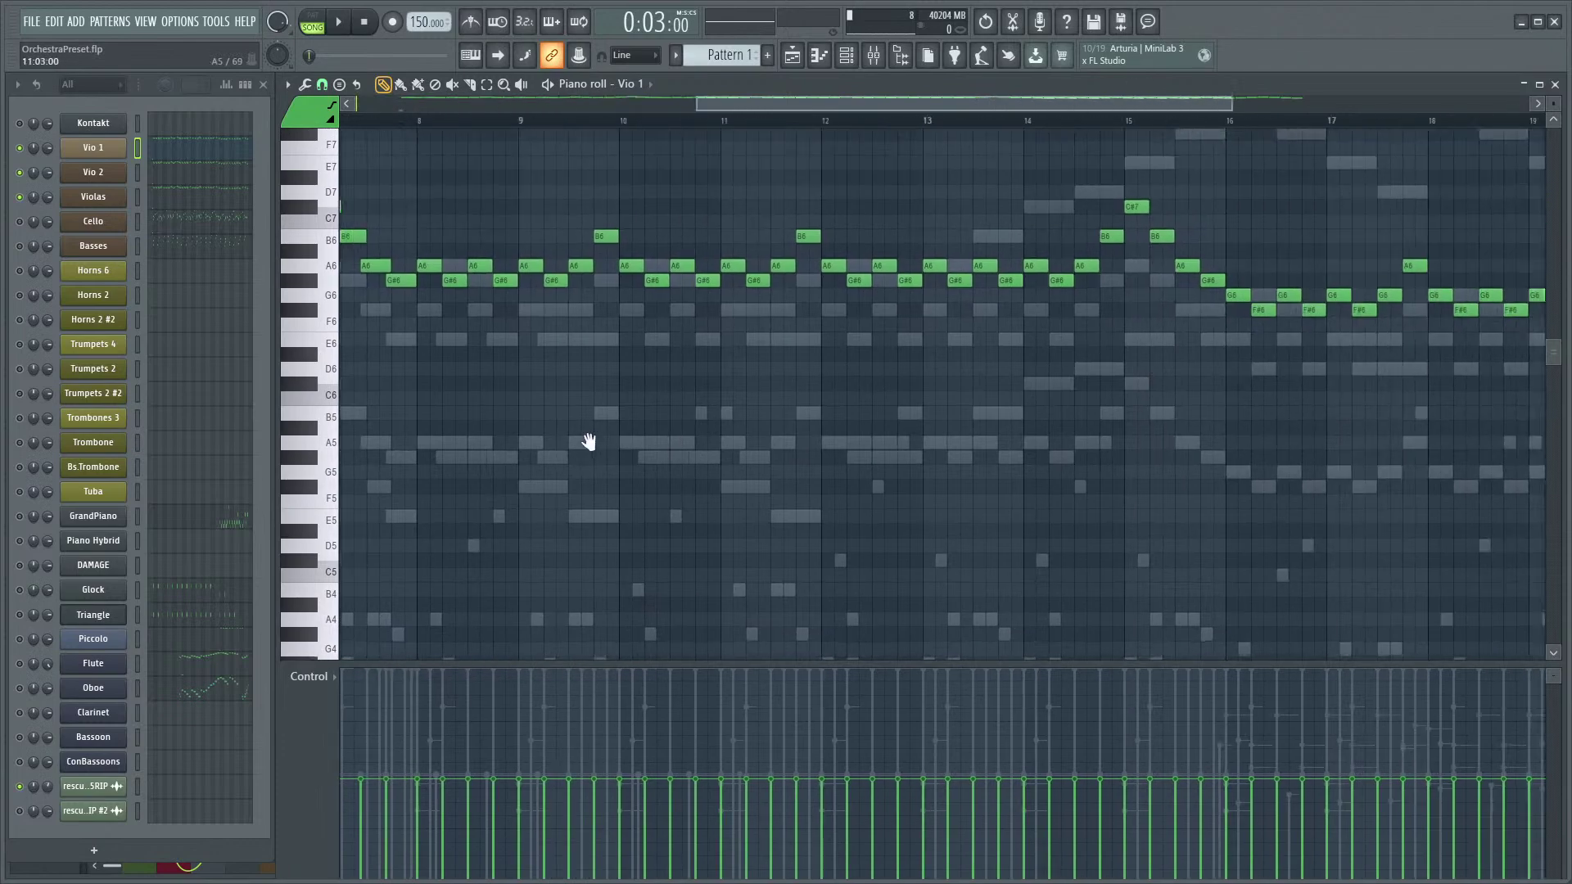
scroll(1115, 472, left, 8)
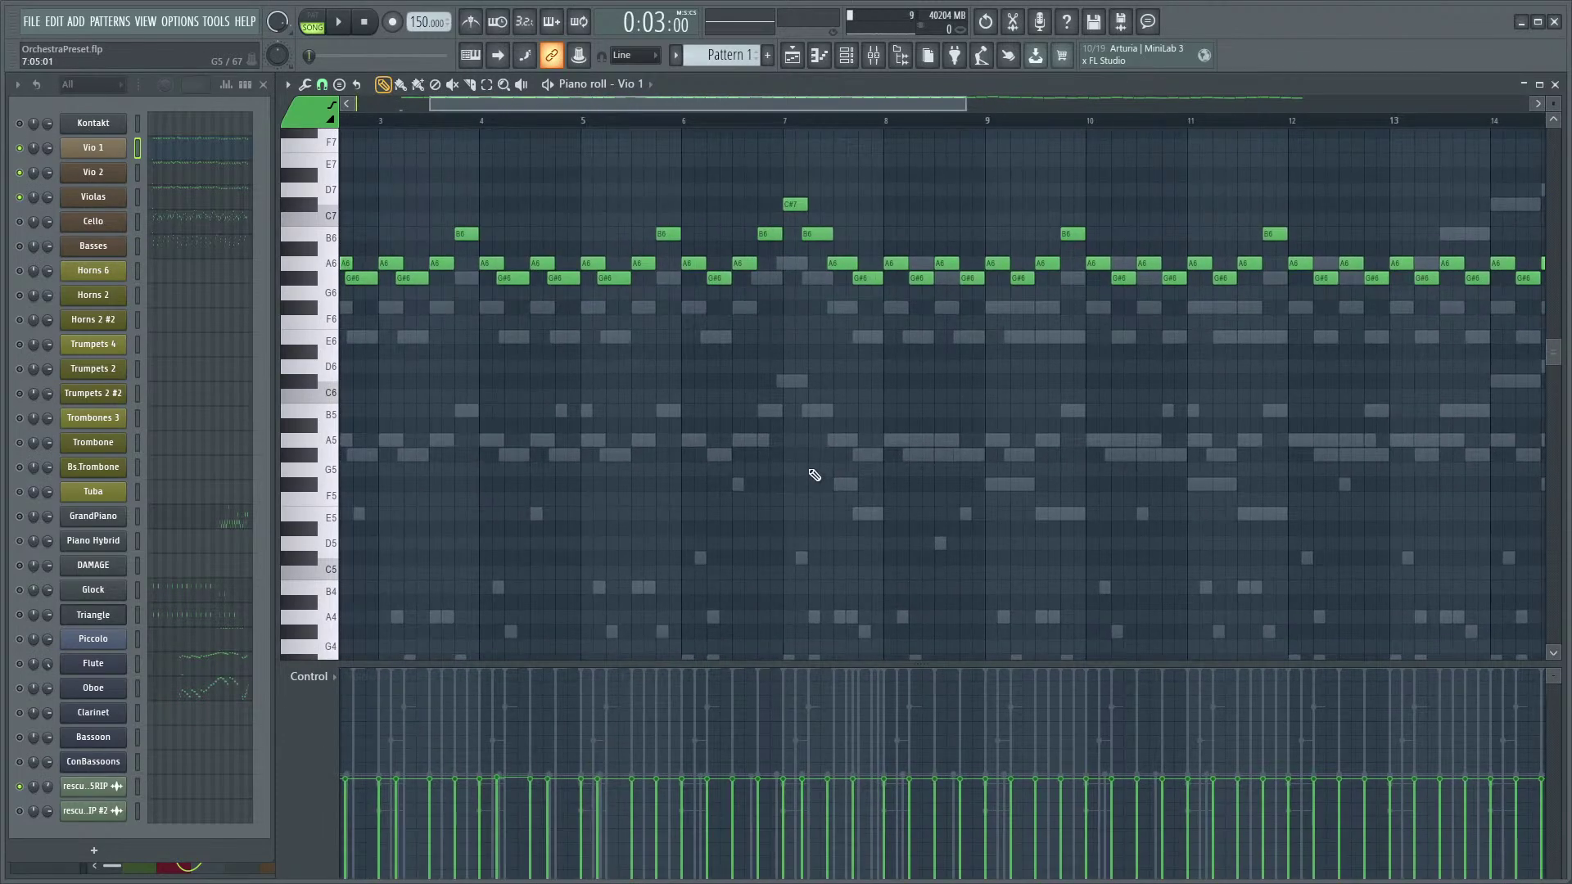
scroll(795, 464, down, 2)
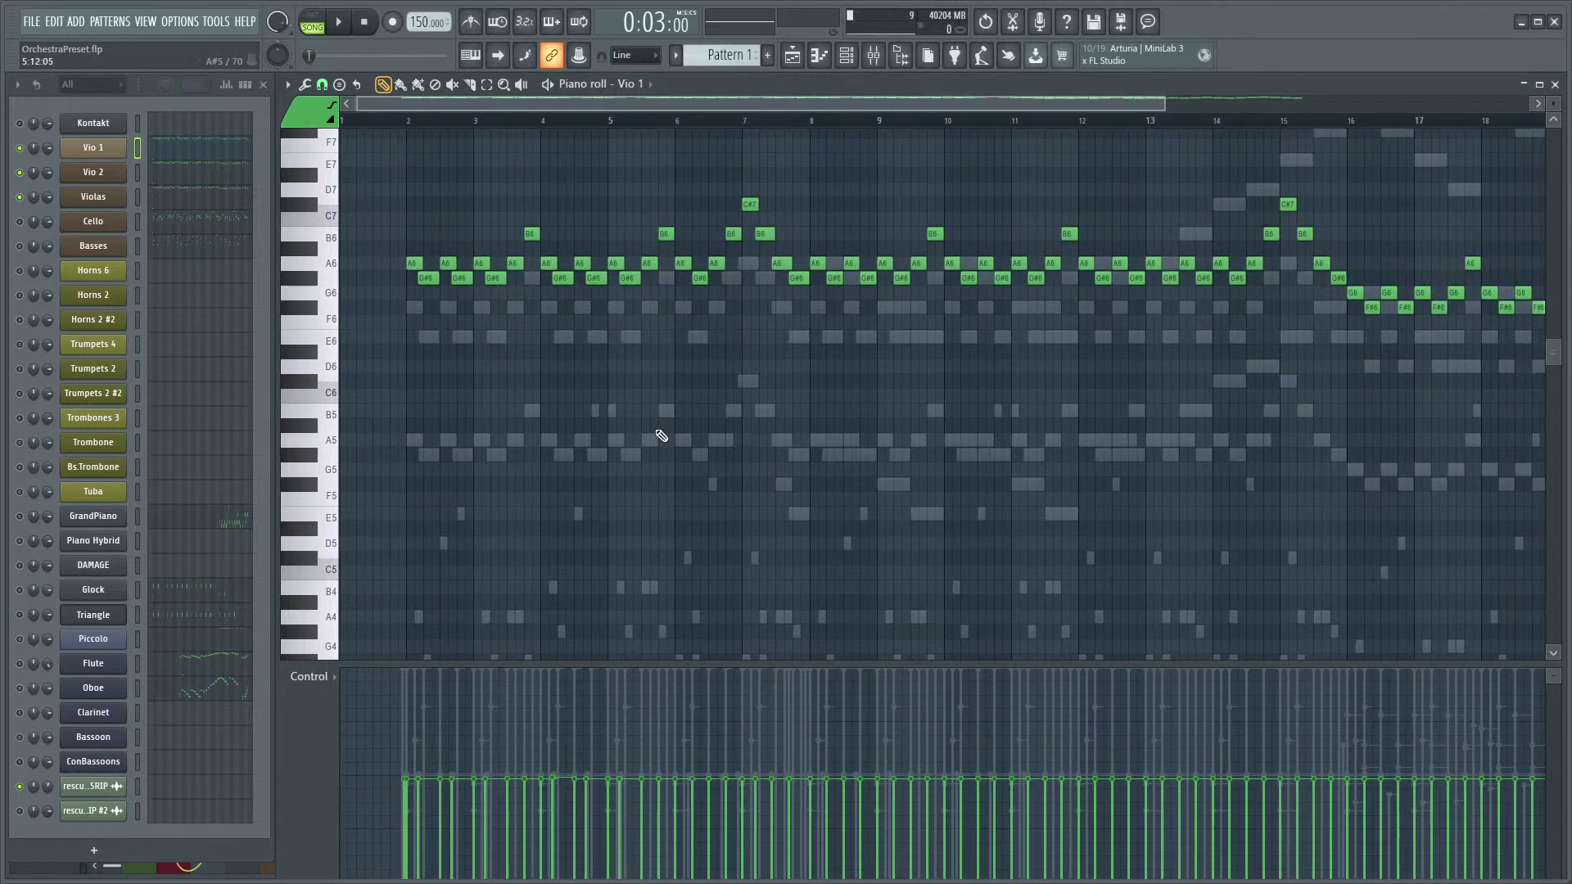
scroll(638, 401, up, 1)
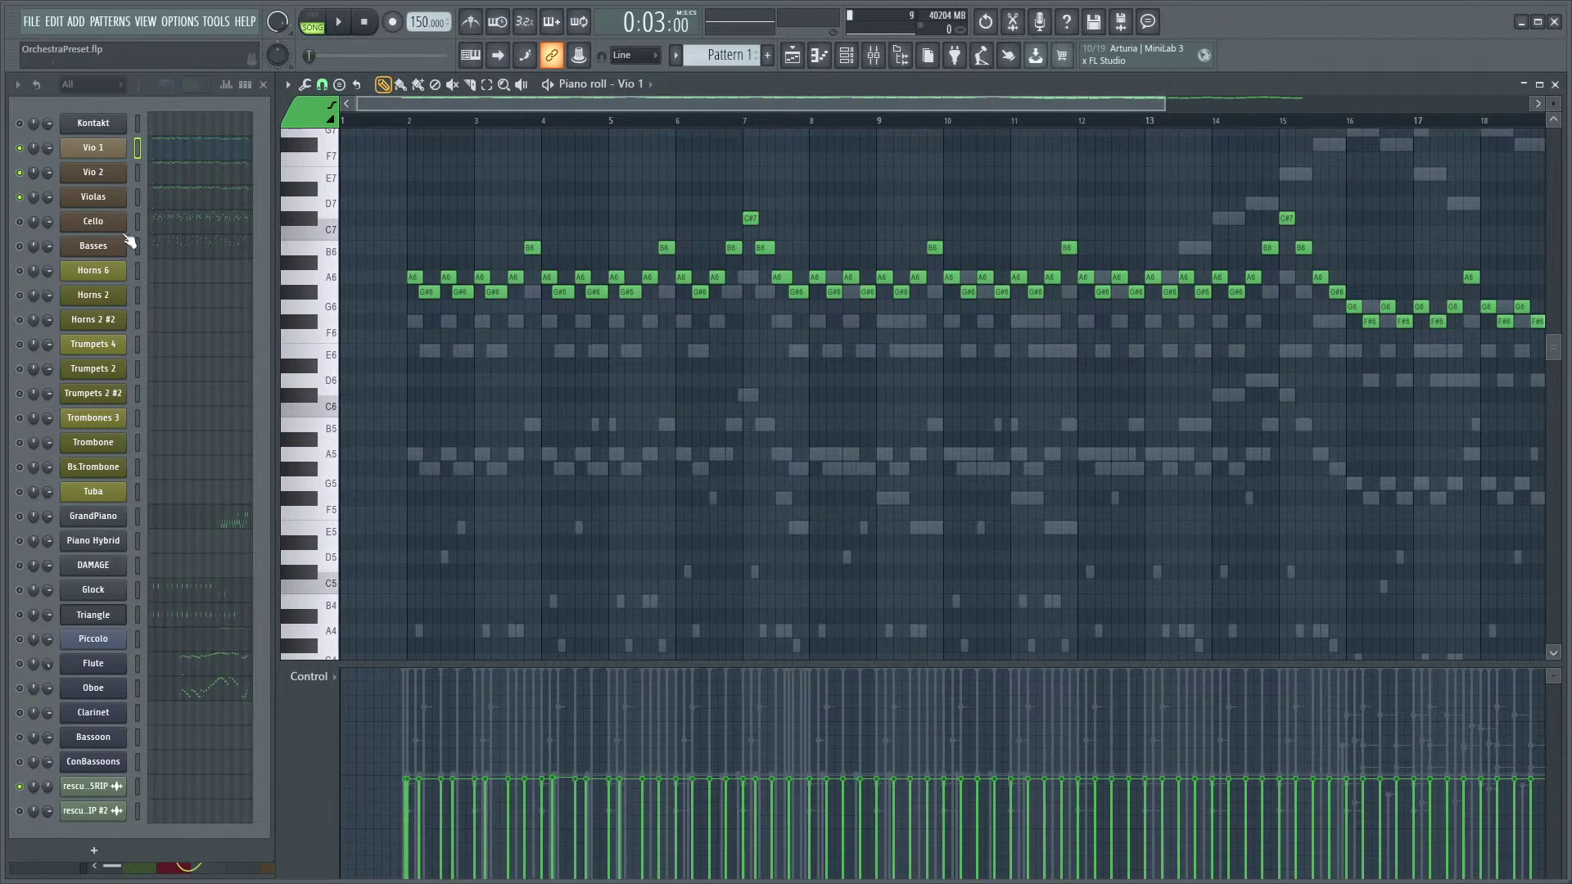
right_click(88, 200)
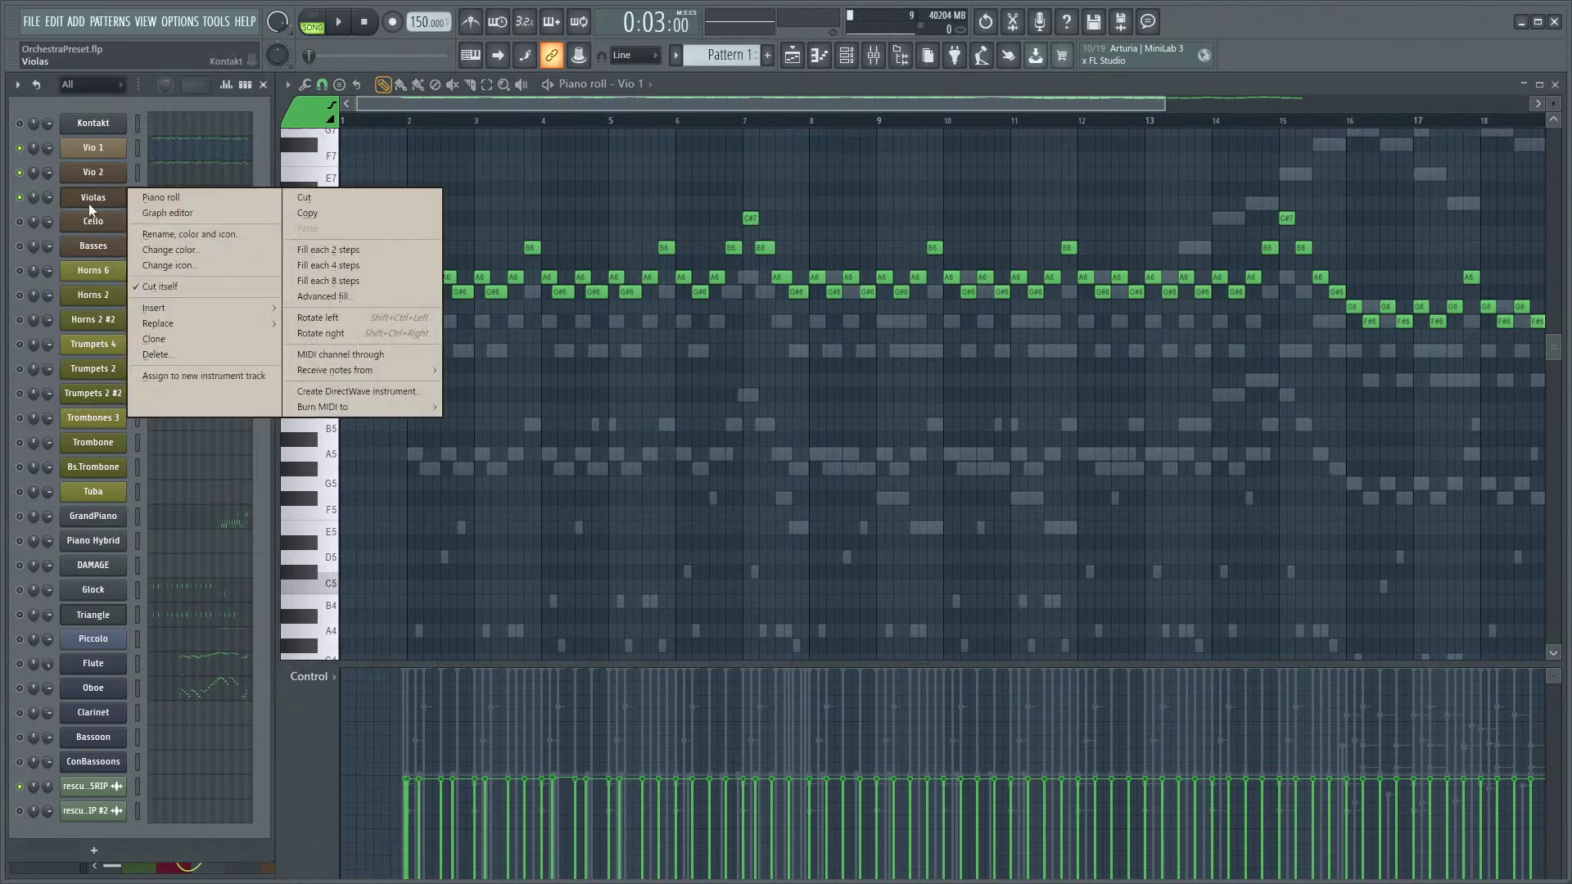
click(344, 249)
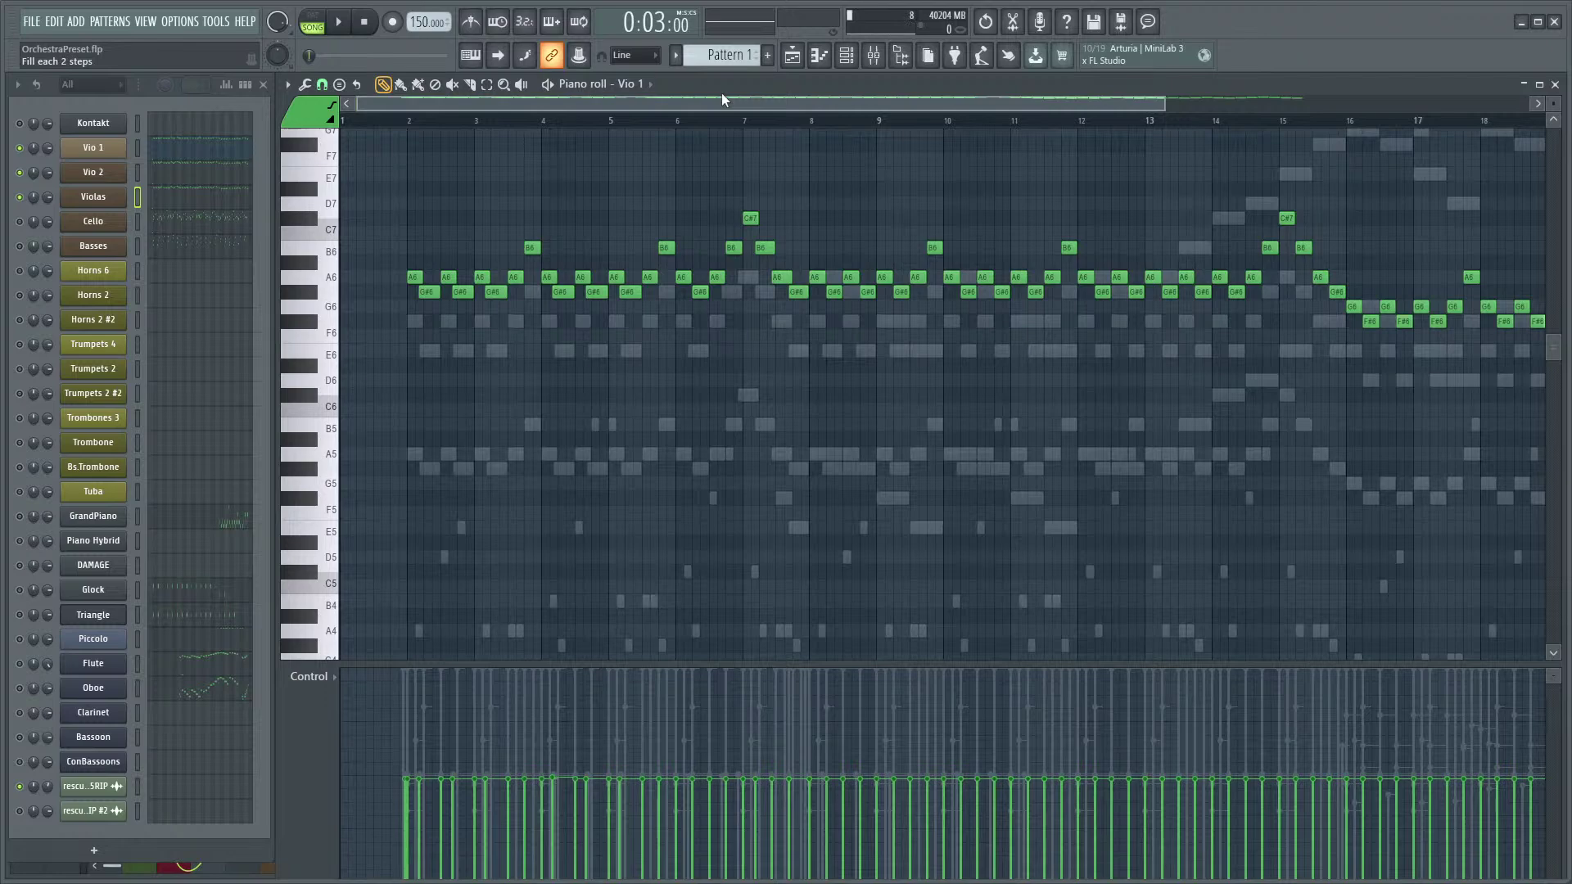
drag(1168, 108, 1363, 117)
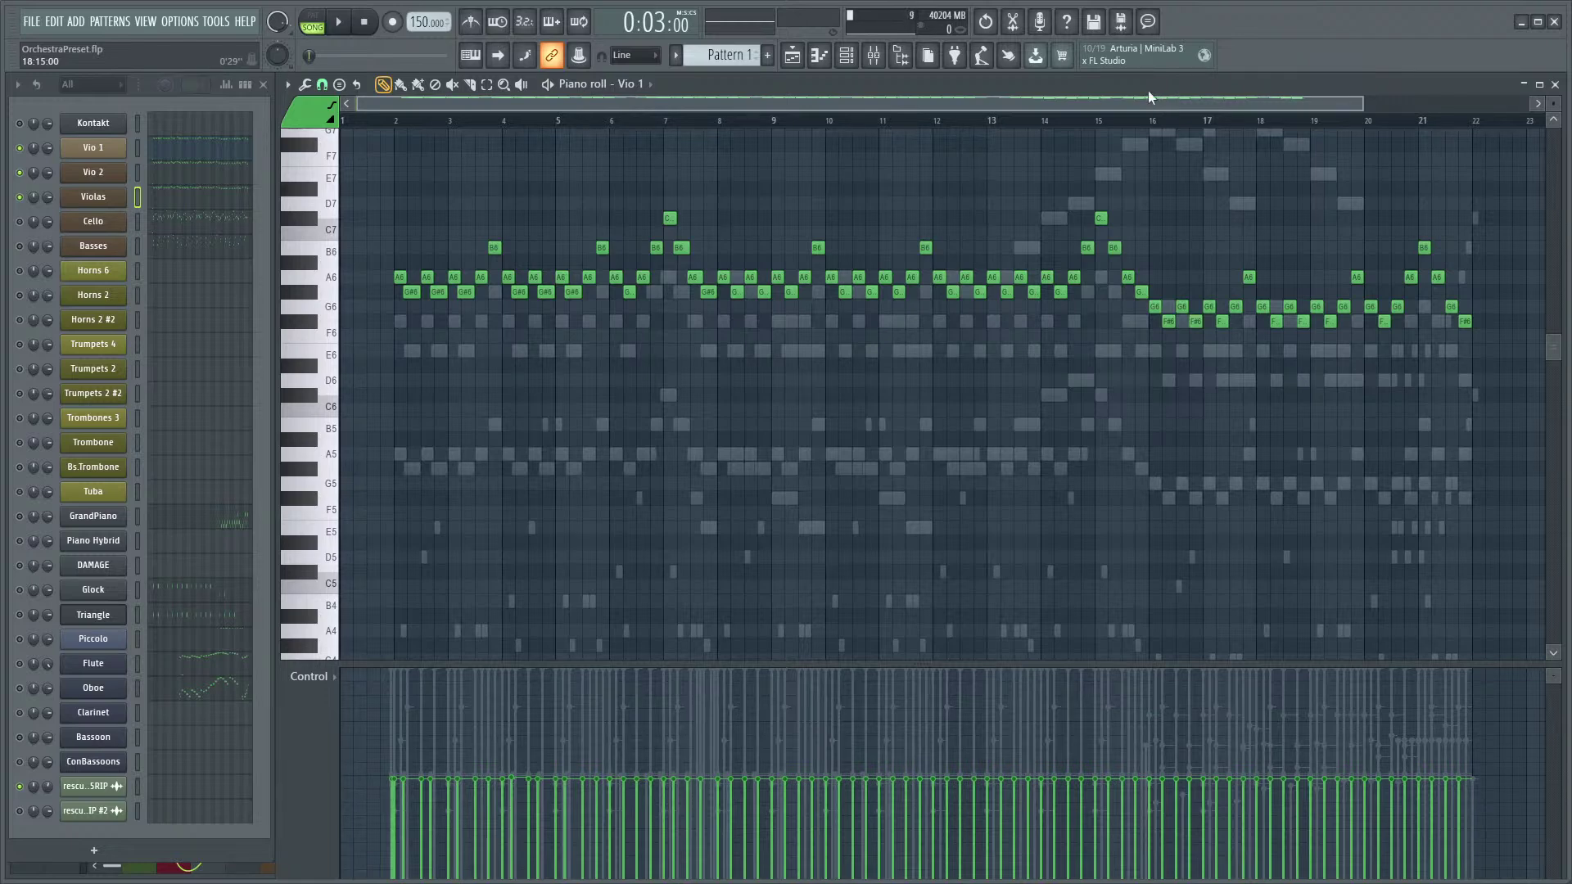
- Mute the Vio 1, Vio 2 and Violas channels and listen to the reference recording alone from the start
key(space)
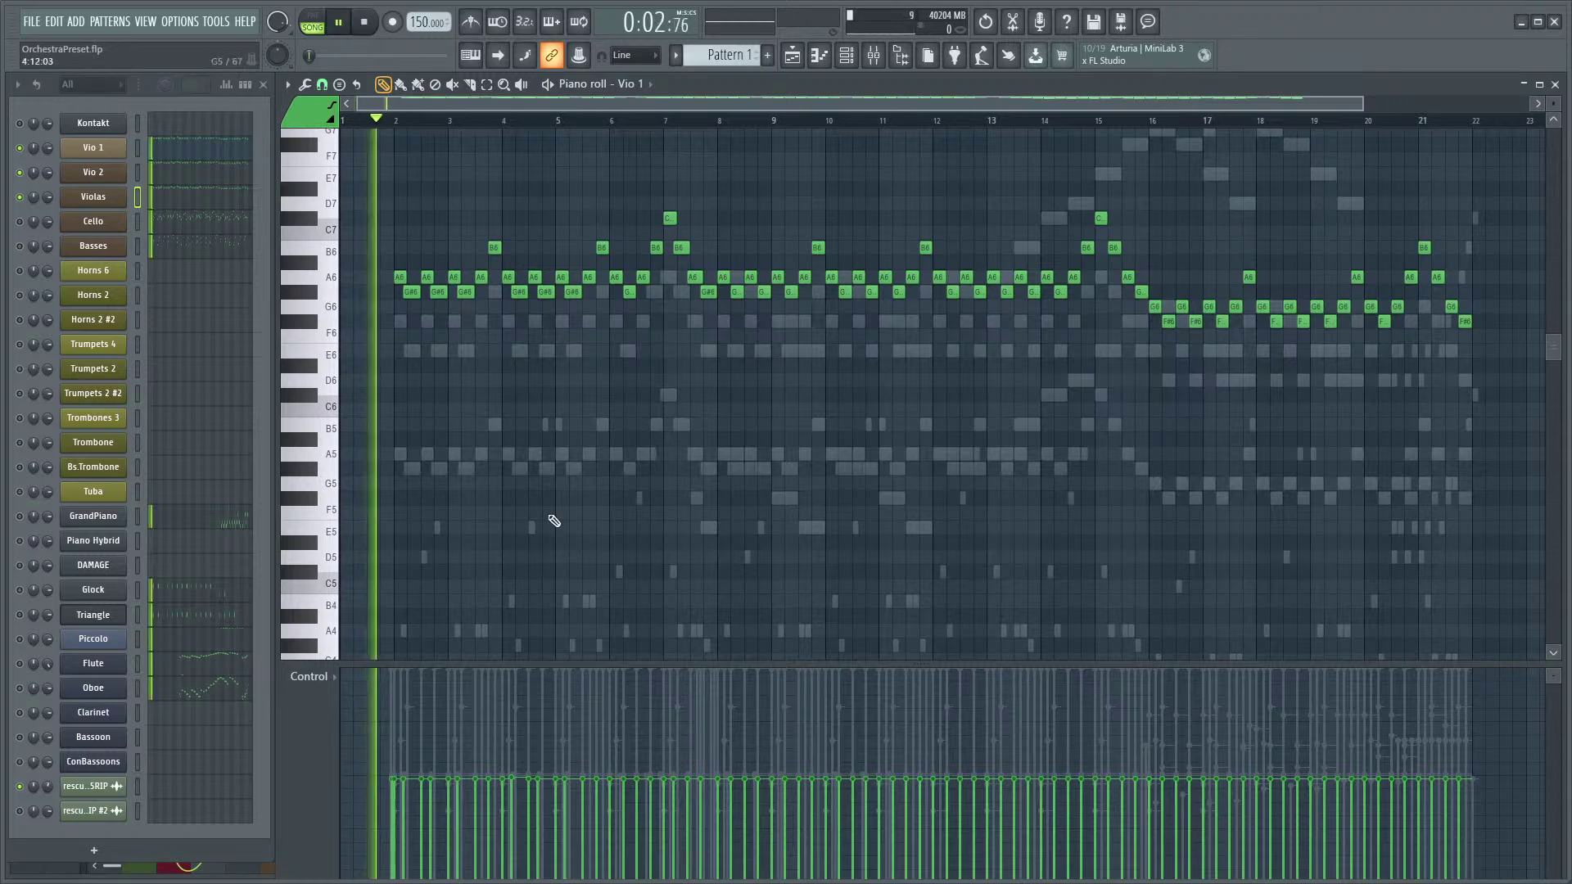
key(space)
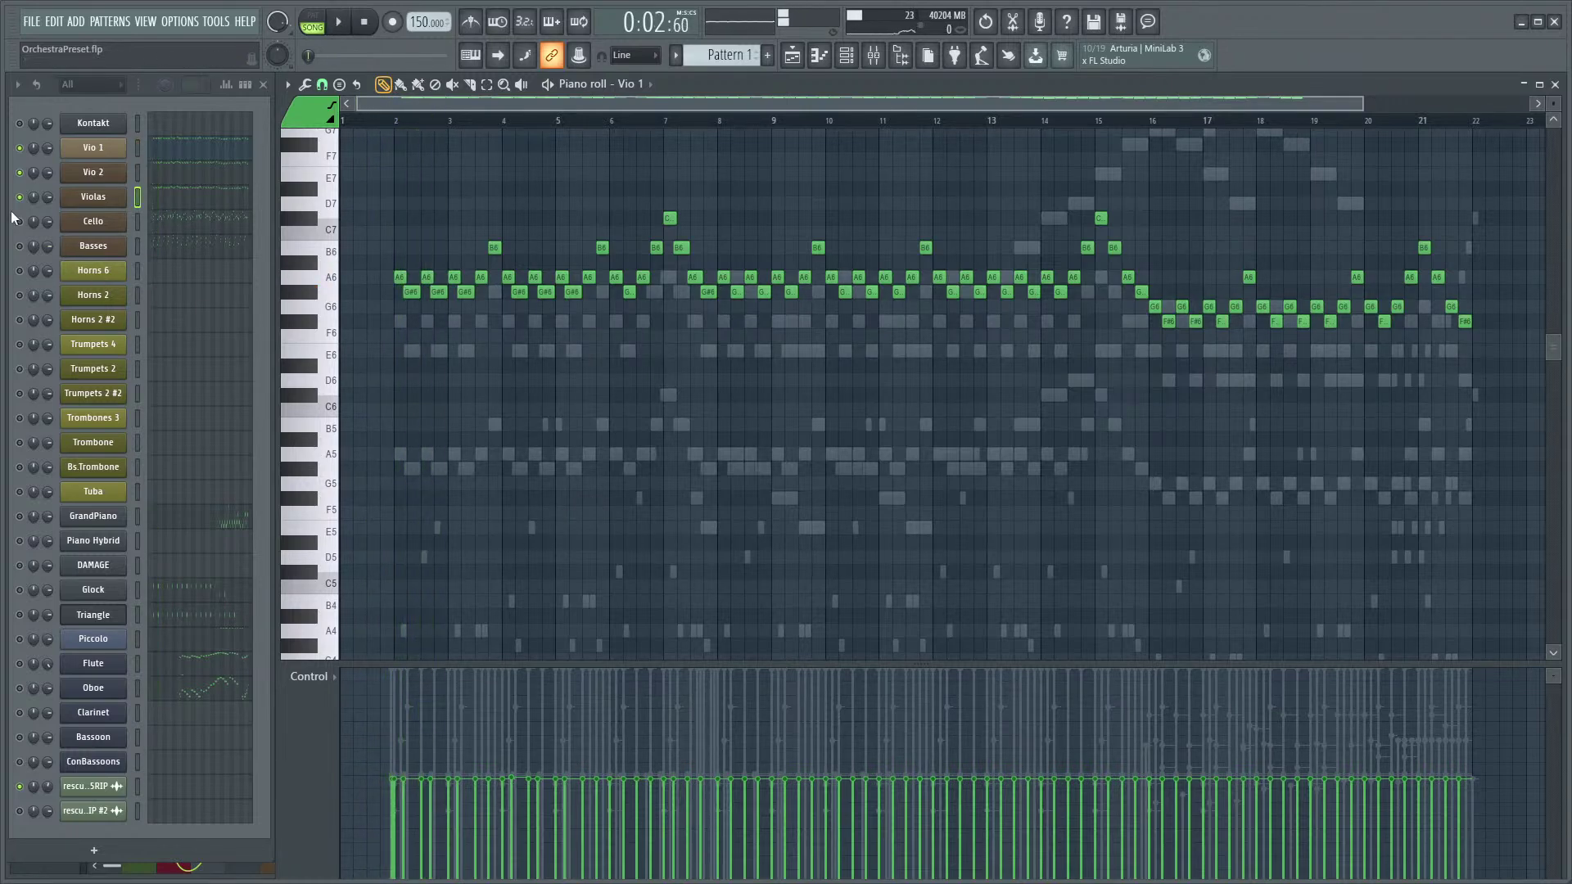
key(space)
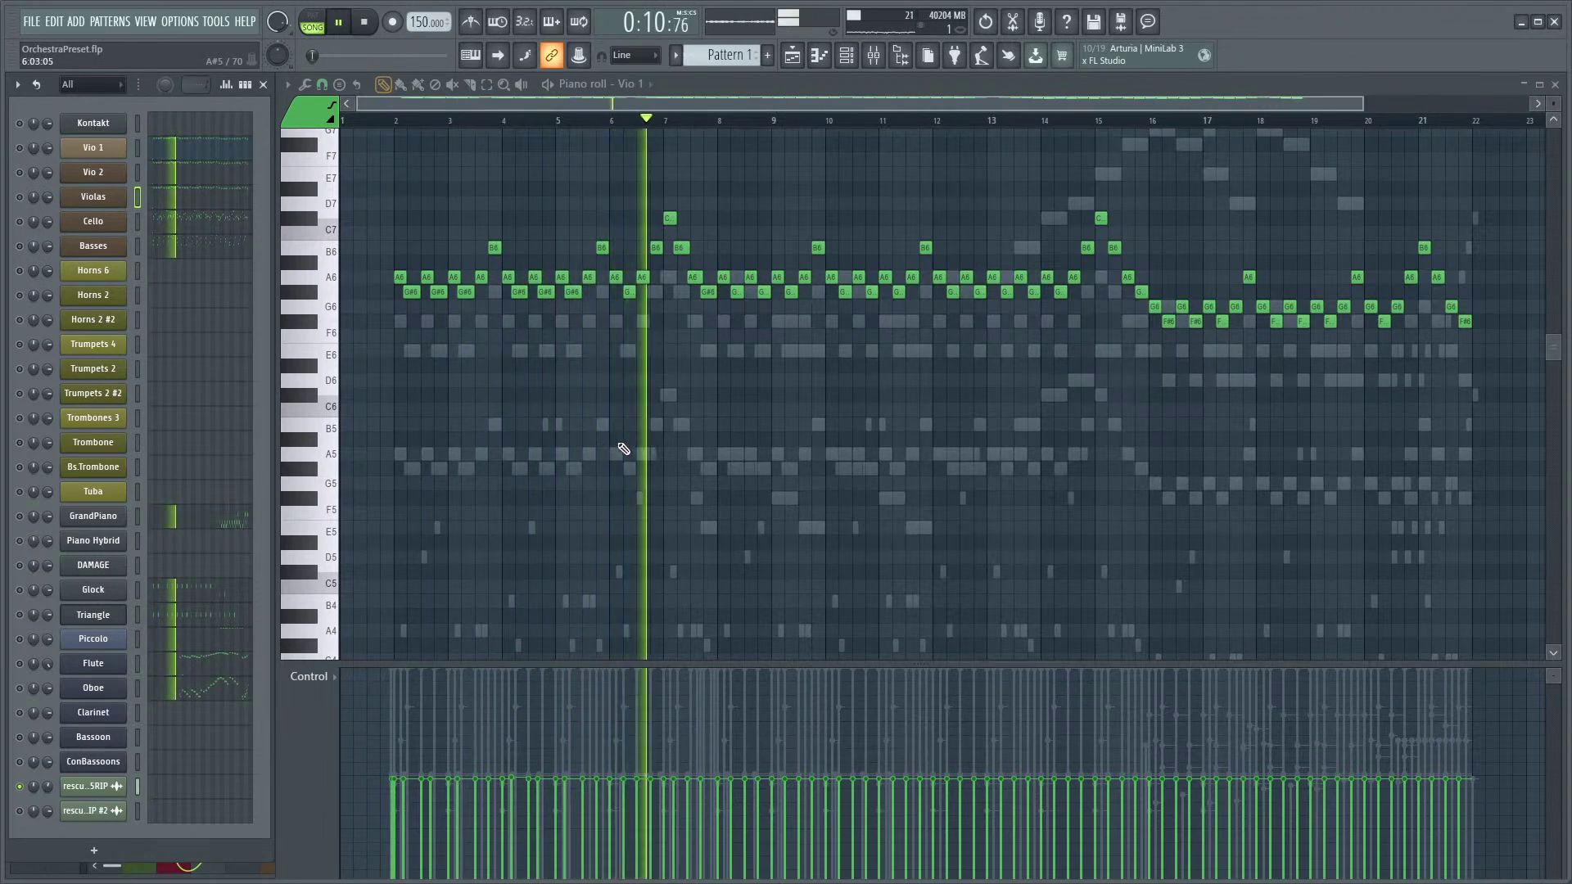
key(space)
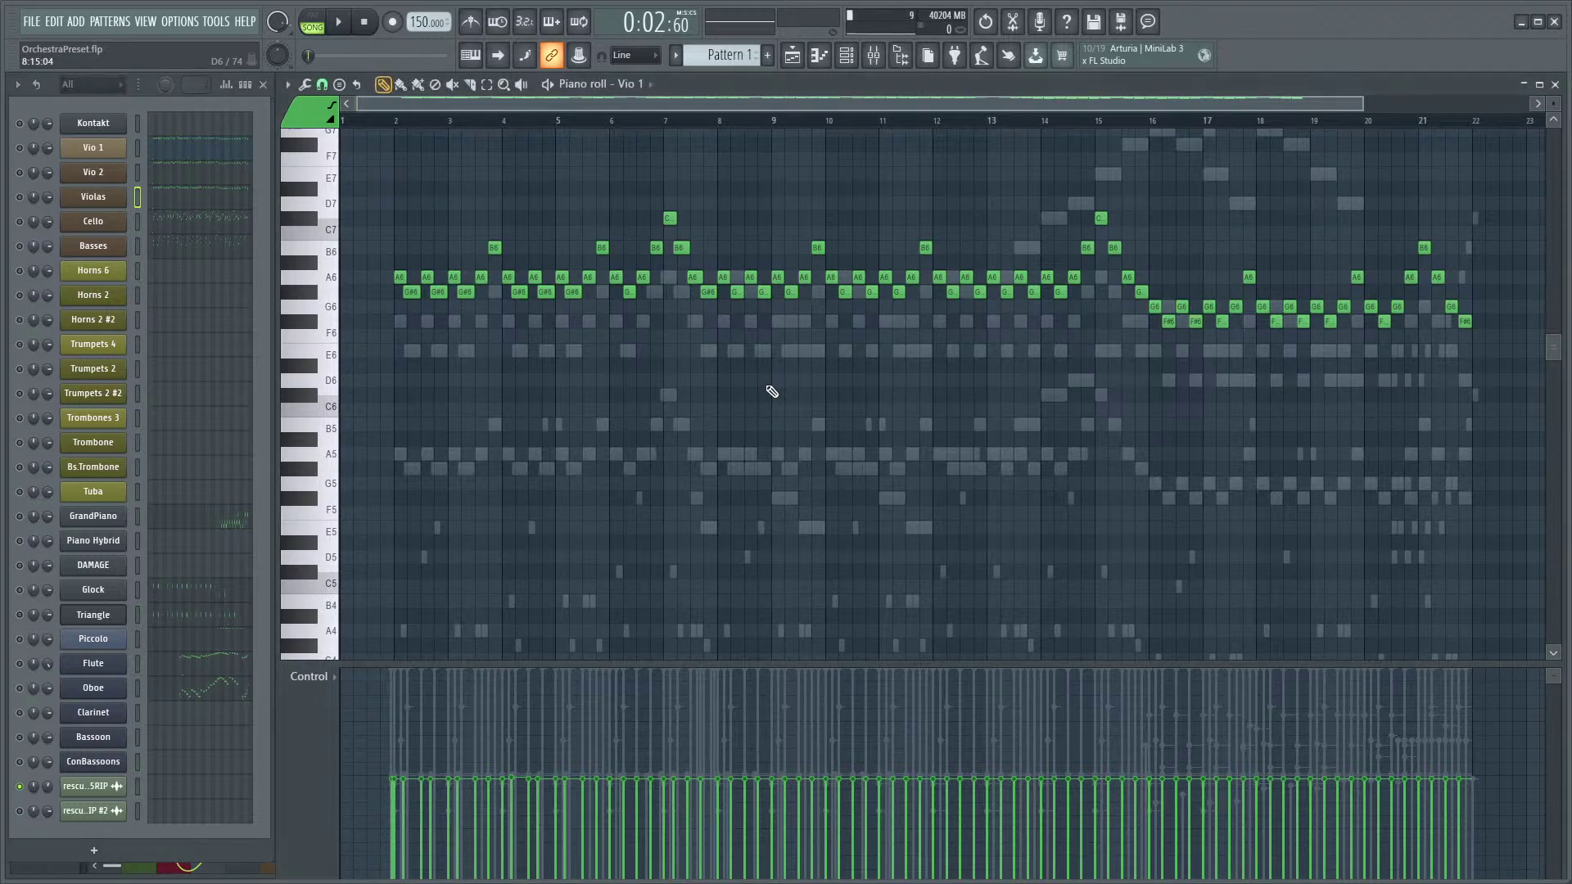
scroll(395, 442, up, 4)
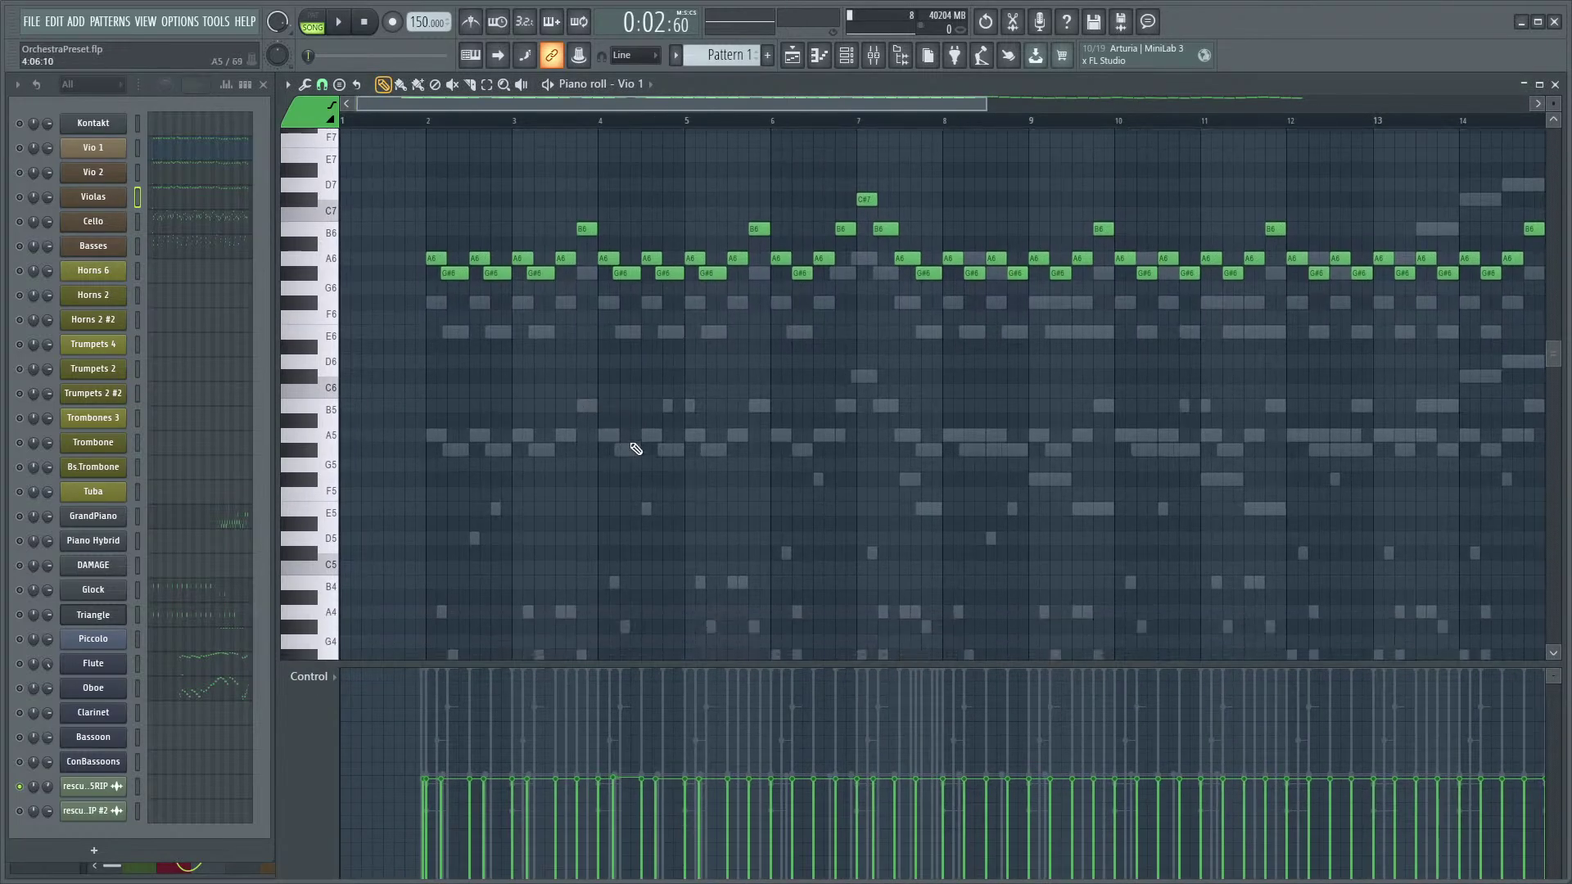
scroll(636, 451, down, 2)
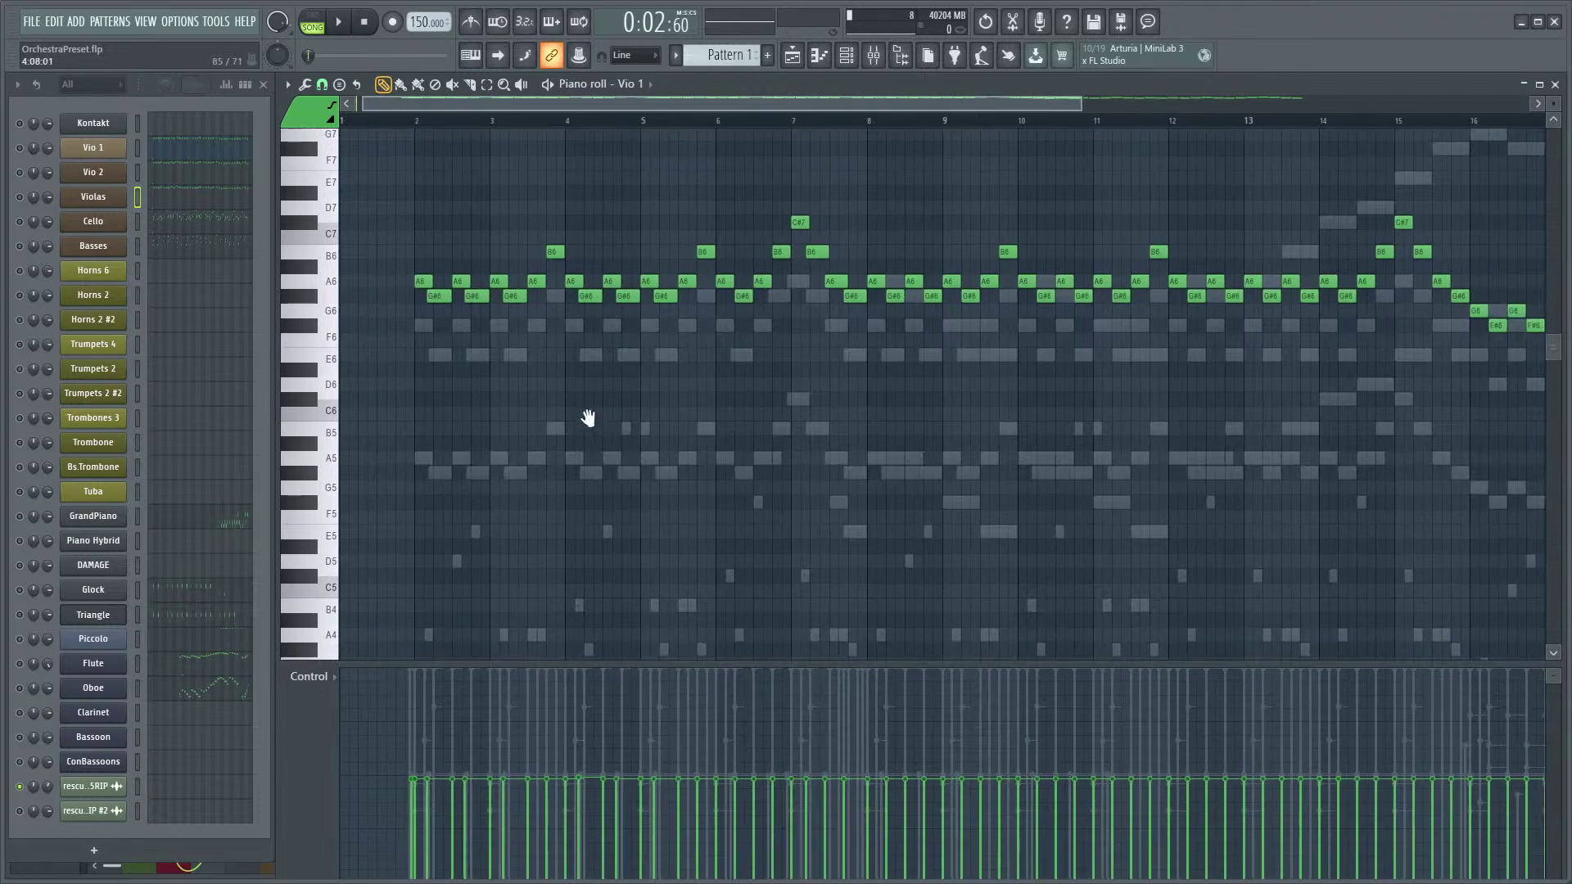
scroll(598, 422, up, 3)
scroll(604, 426, down, 3)
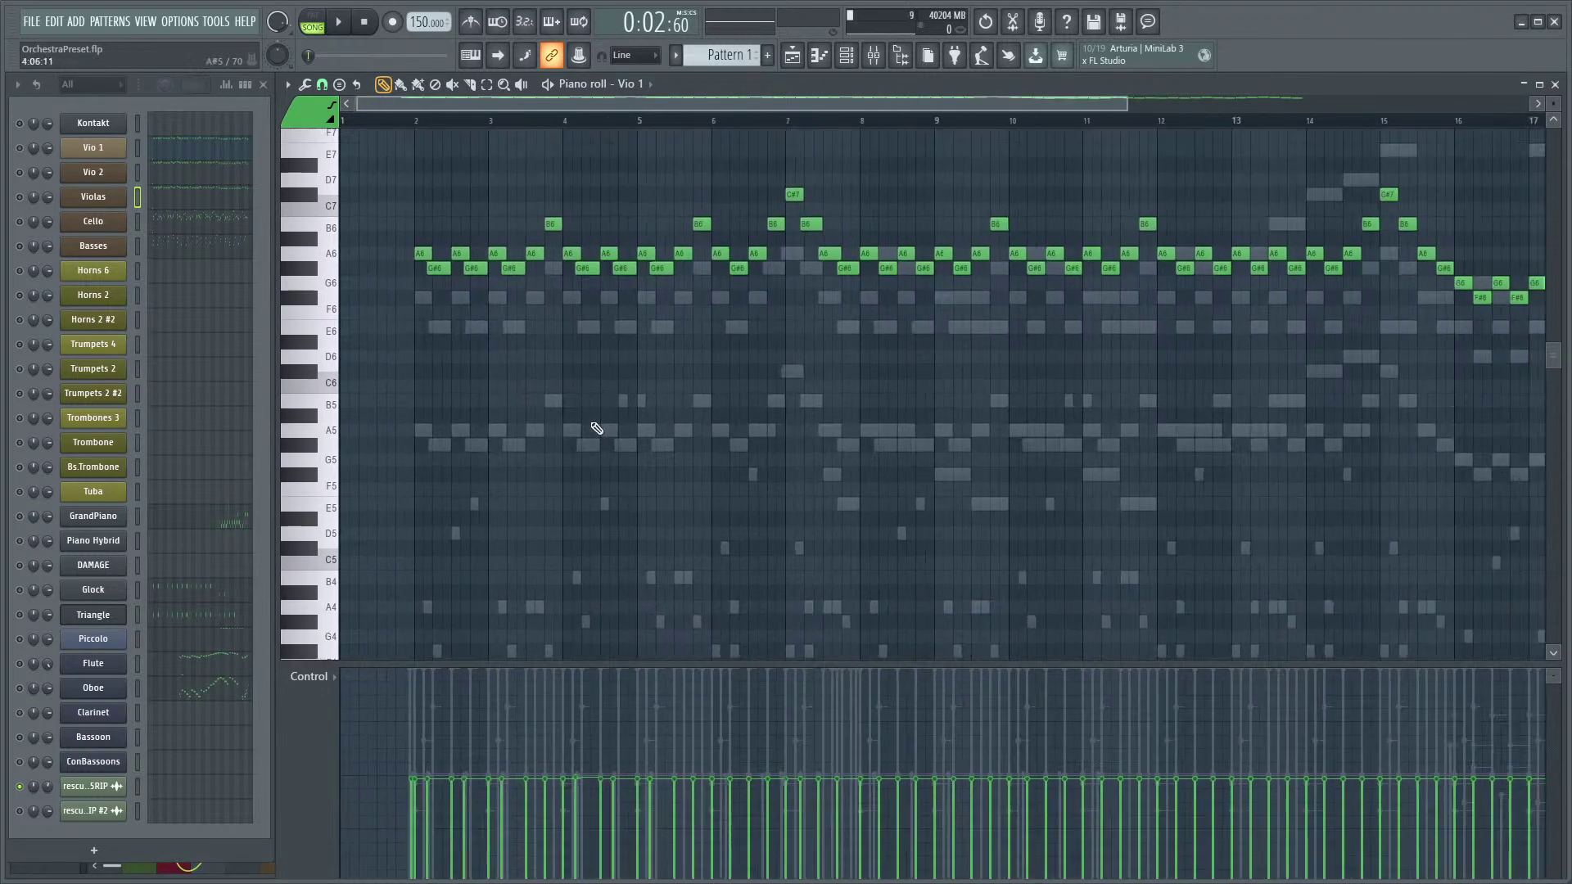
scroll(596, 428, down, 1)
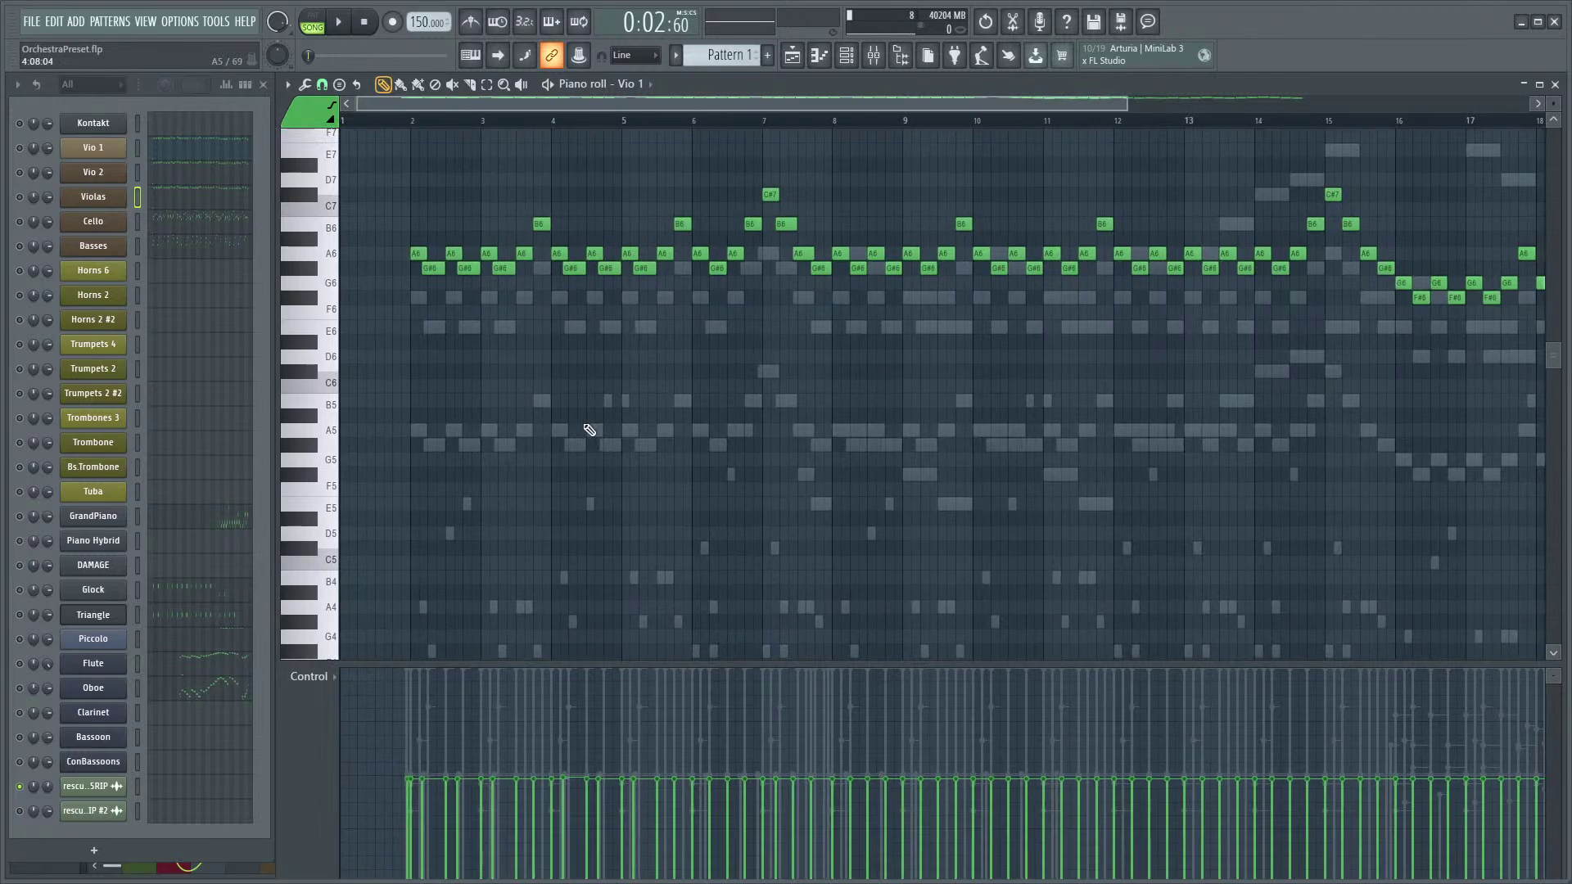
drag(583, 424, 1003, 483)
scroll(1008, 481, down, 3)
drag(1142, 241, 1212, 315)
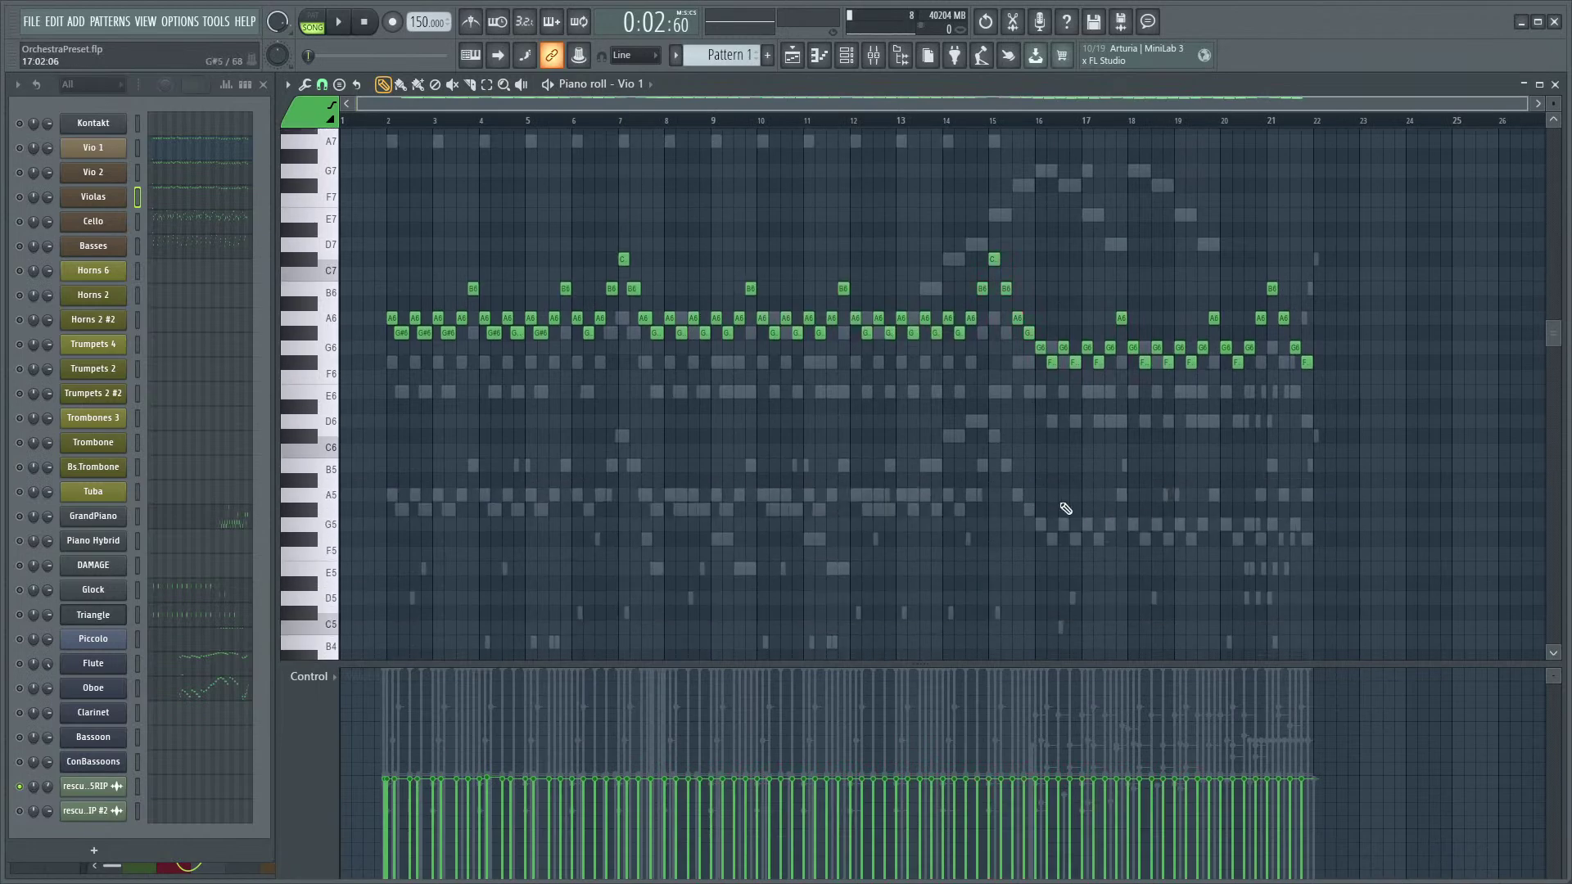
scroll(380, 417, up, 8)
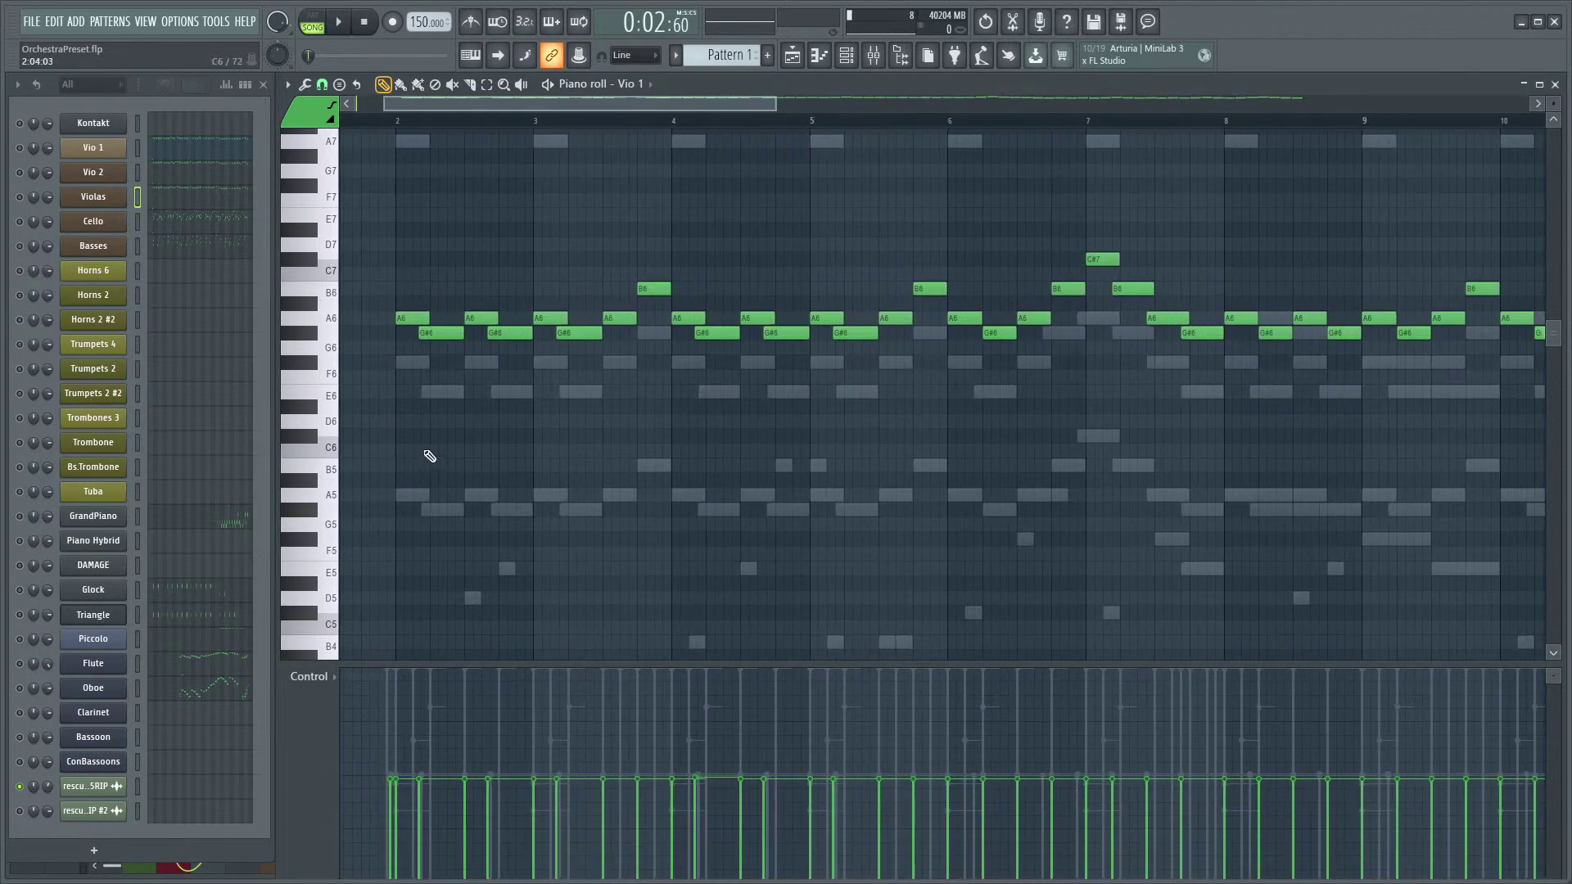
scroll(553, 464, down, 8)
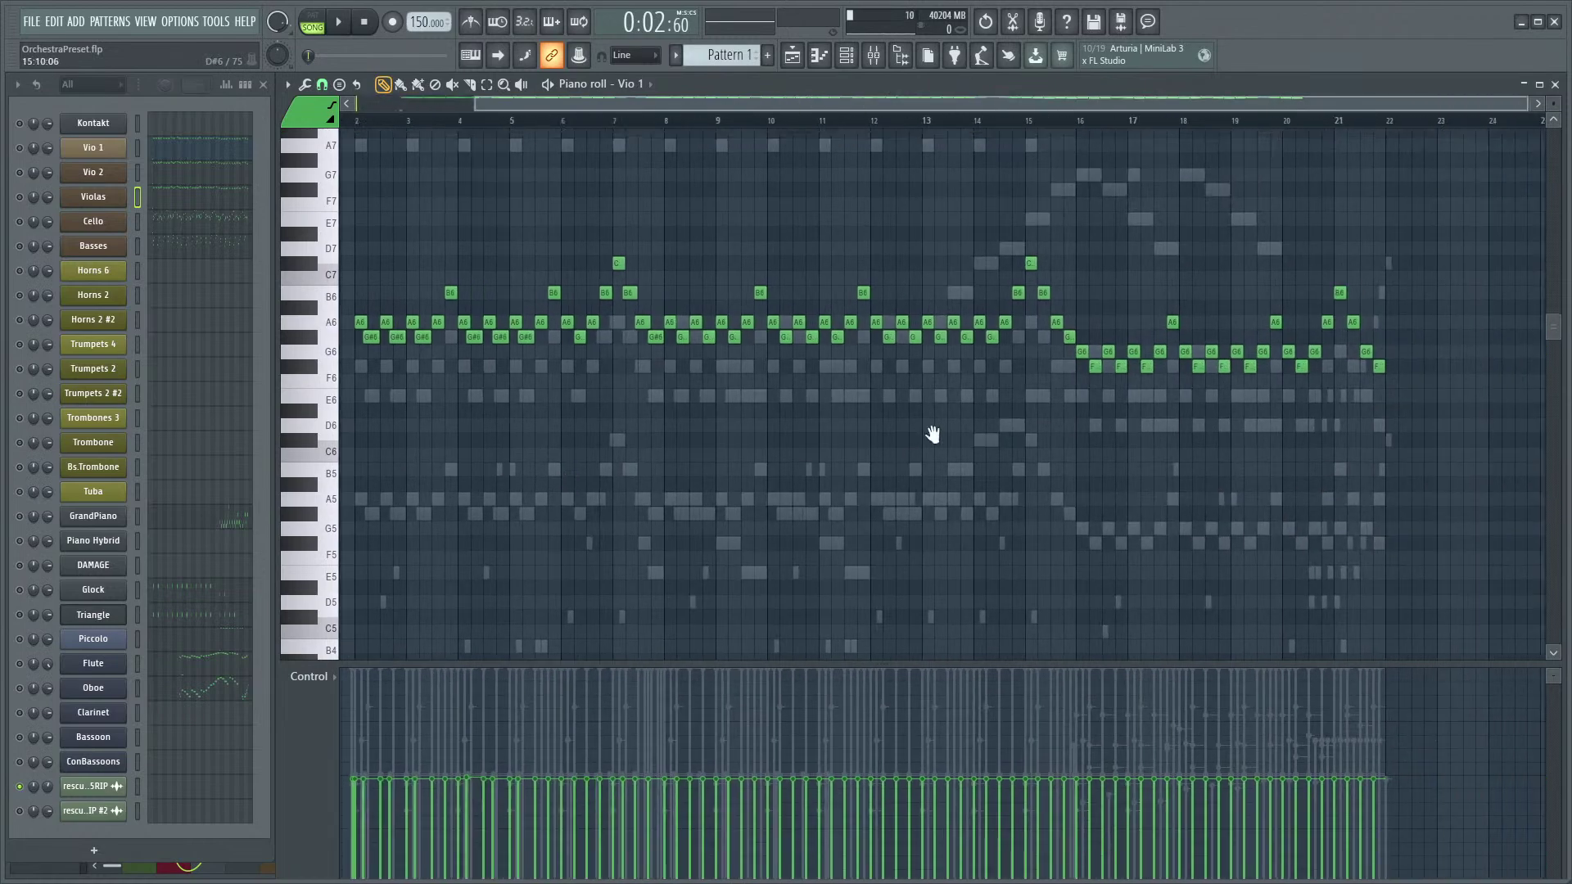
scroll(888, 456, down, 1)
scroll(410, 420, up, 4)
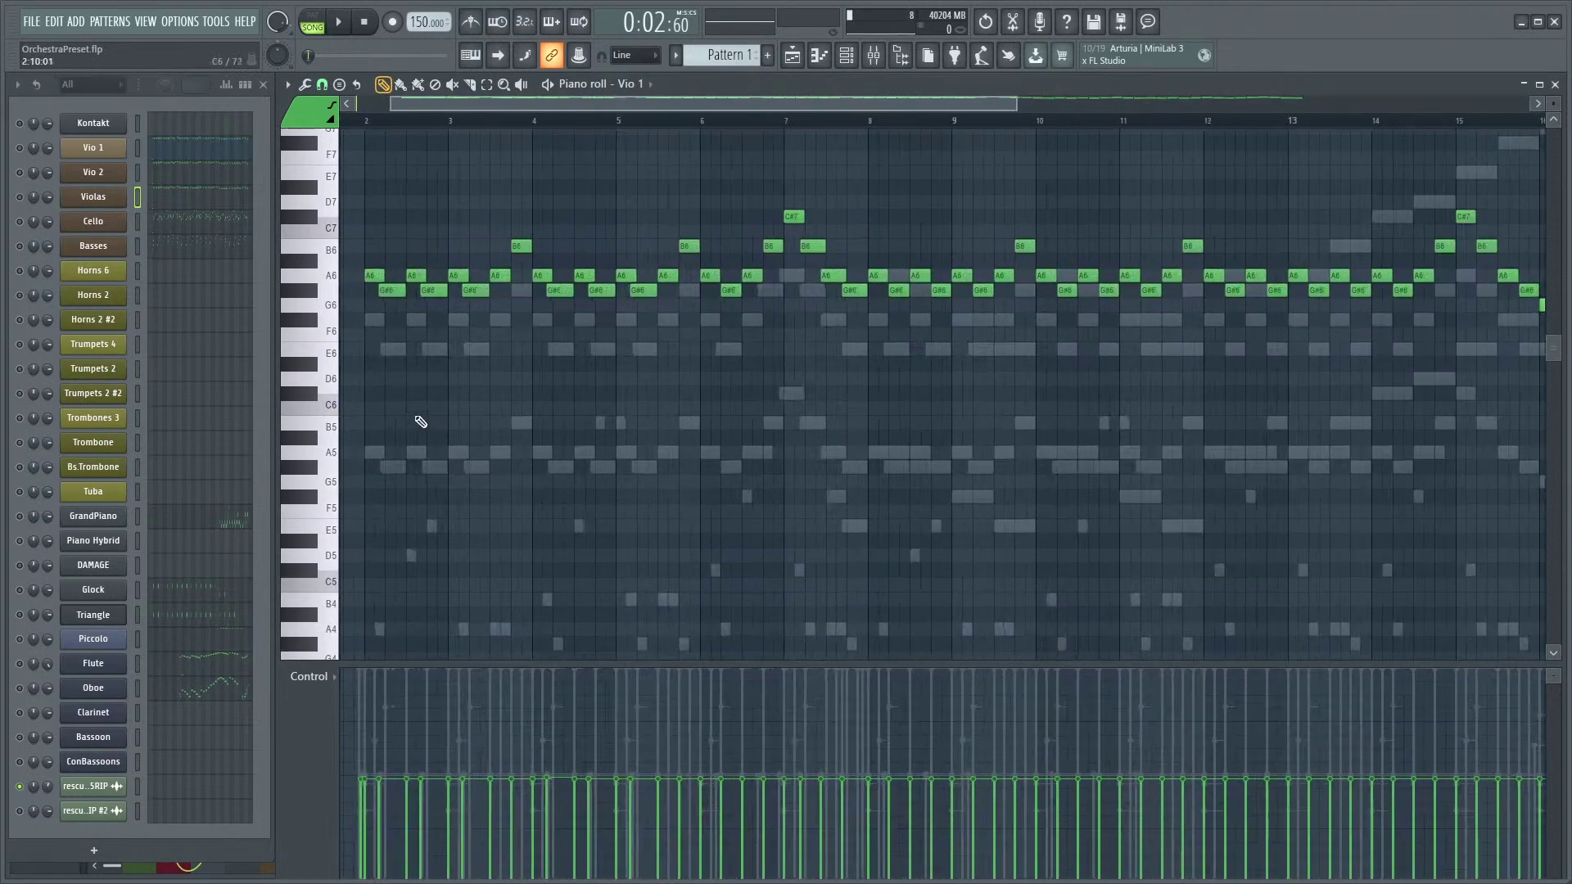
scroll(422, 270, down, 2)
- Compare the opening bars of the reference recording alone with Vio 1, Vio 2 and Violas played without it
key(space)
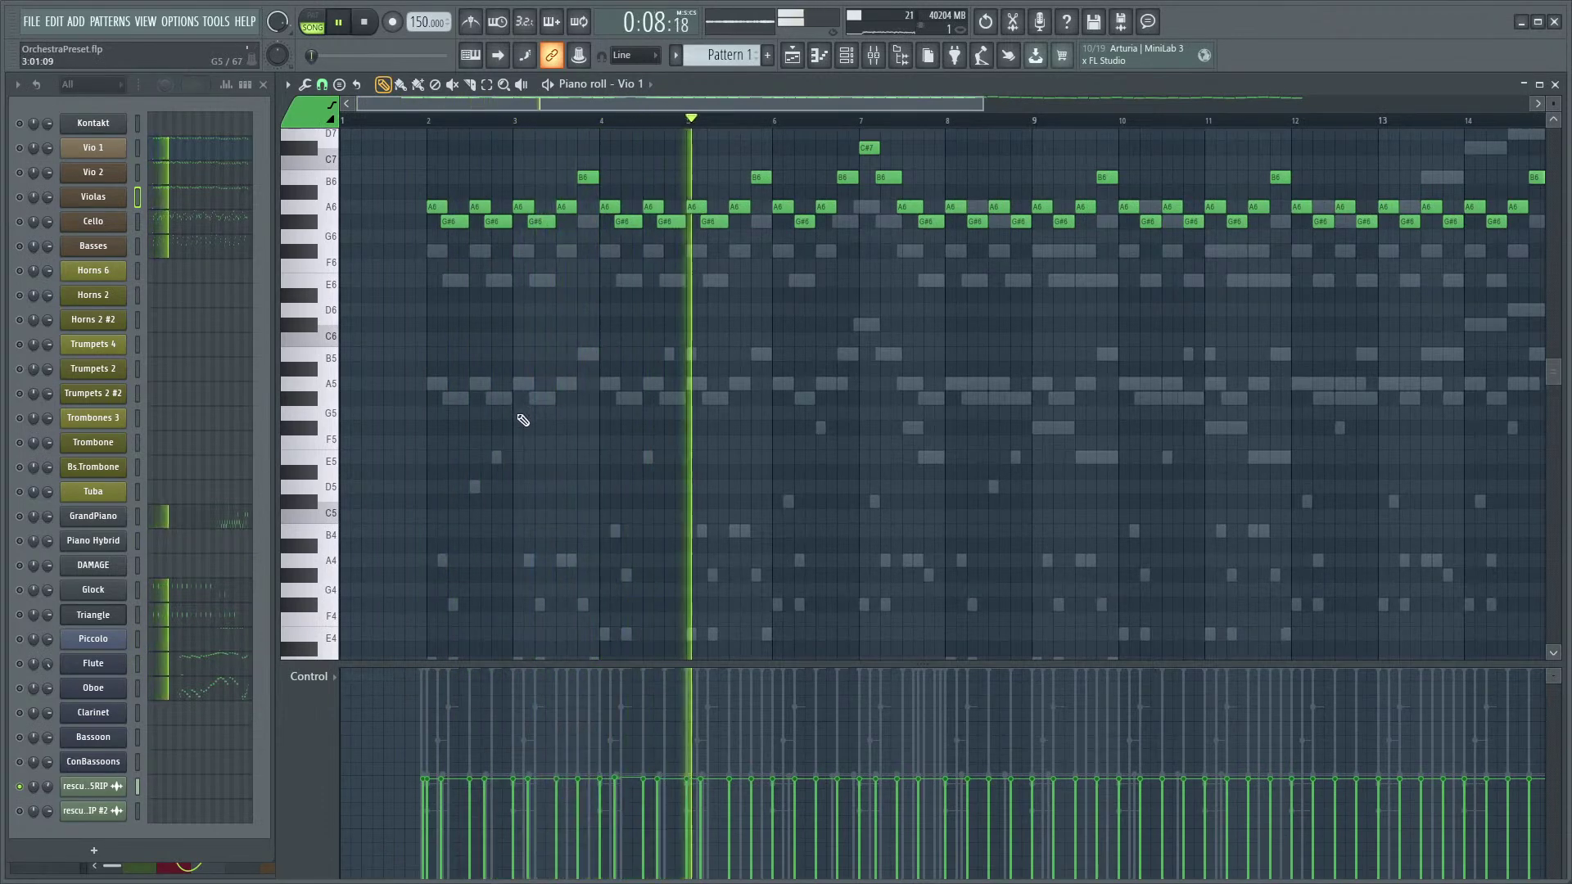
key(space)
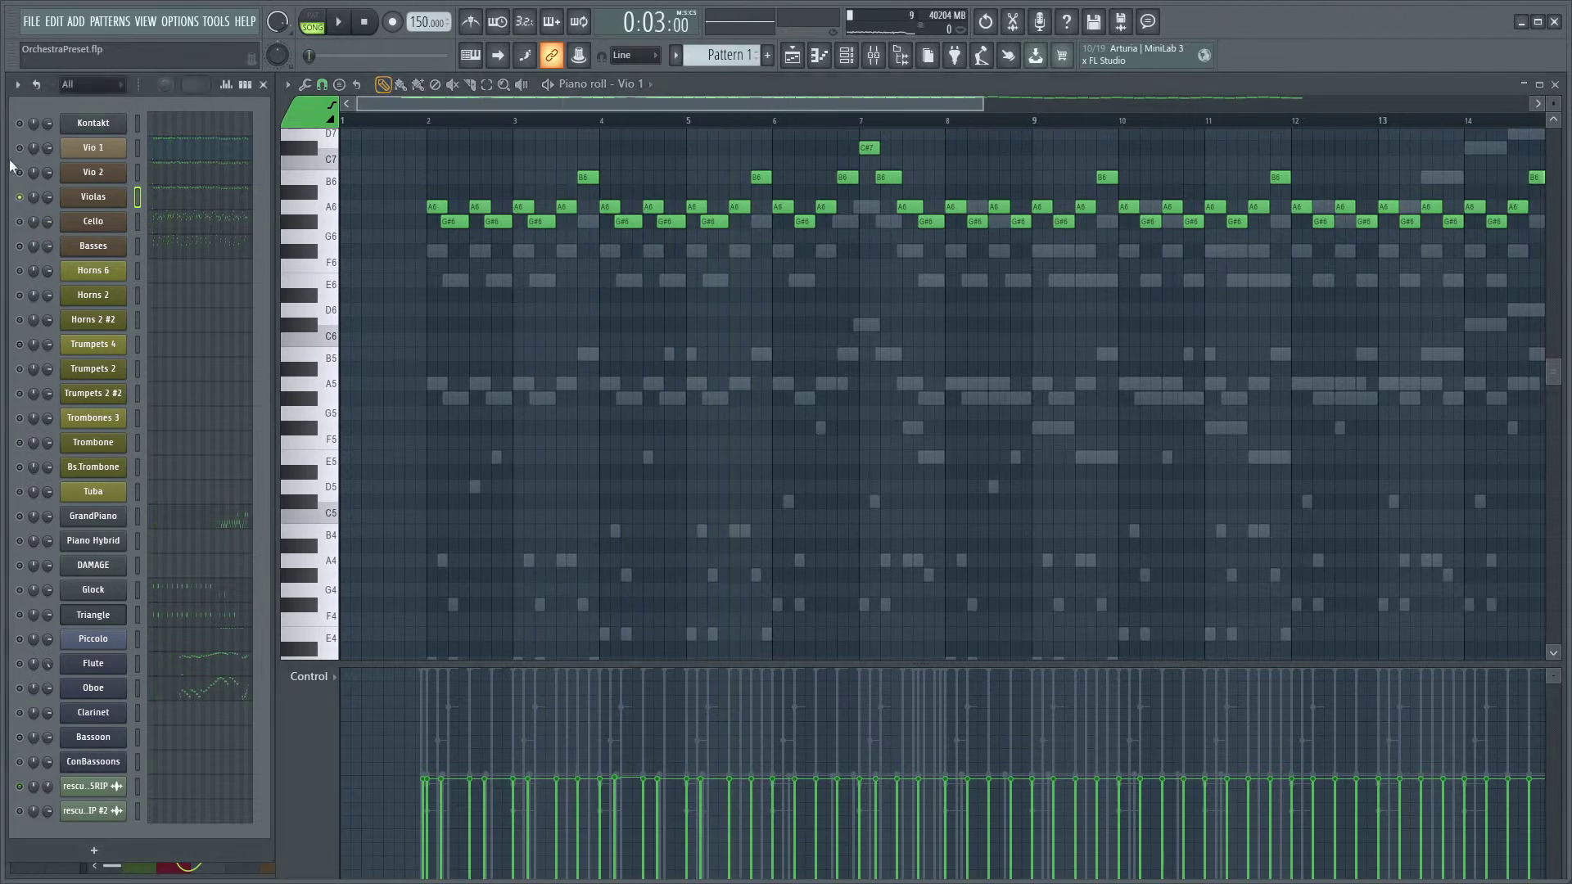
key(space)
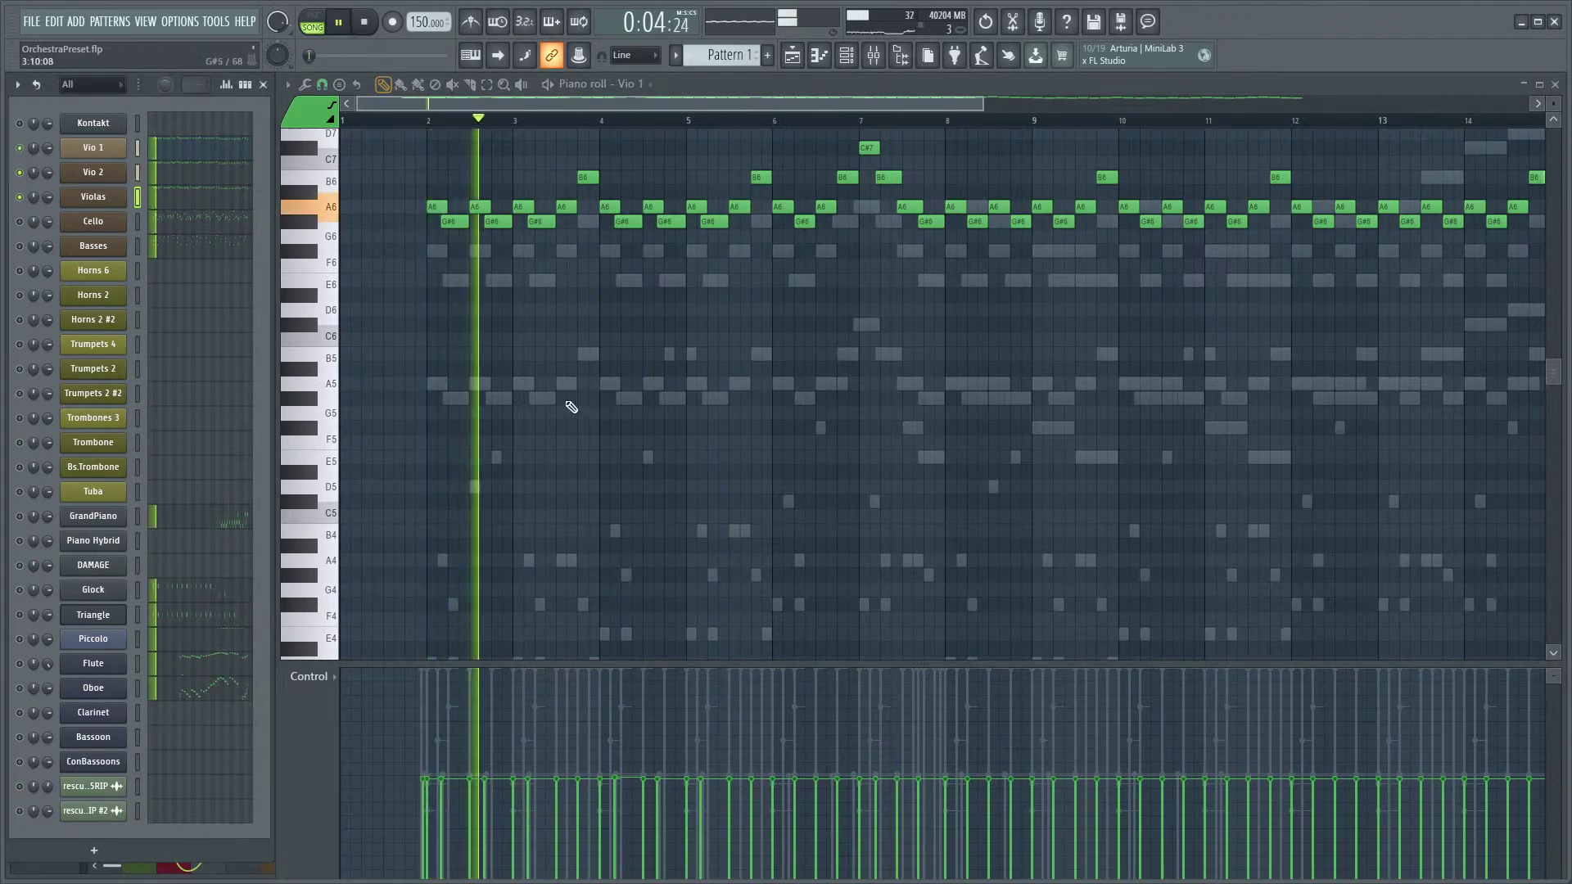
key(space)
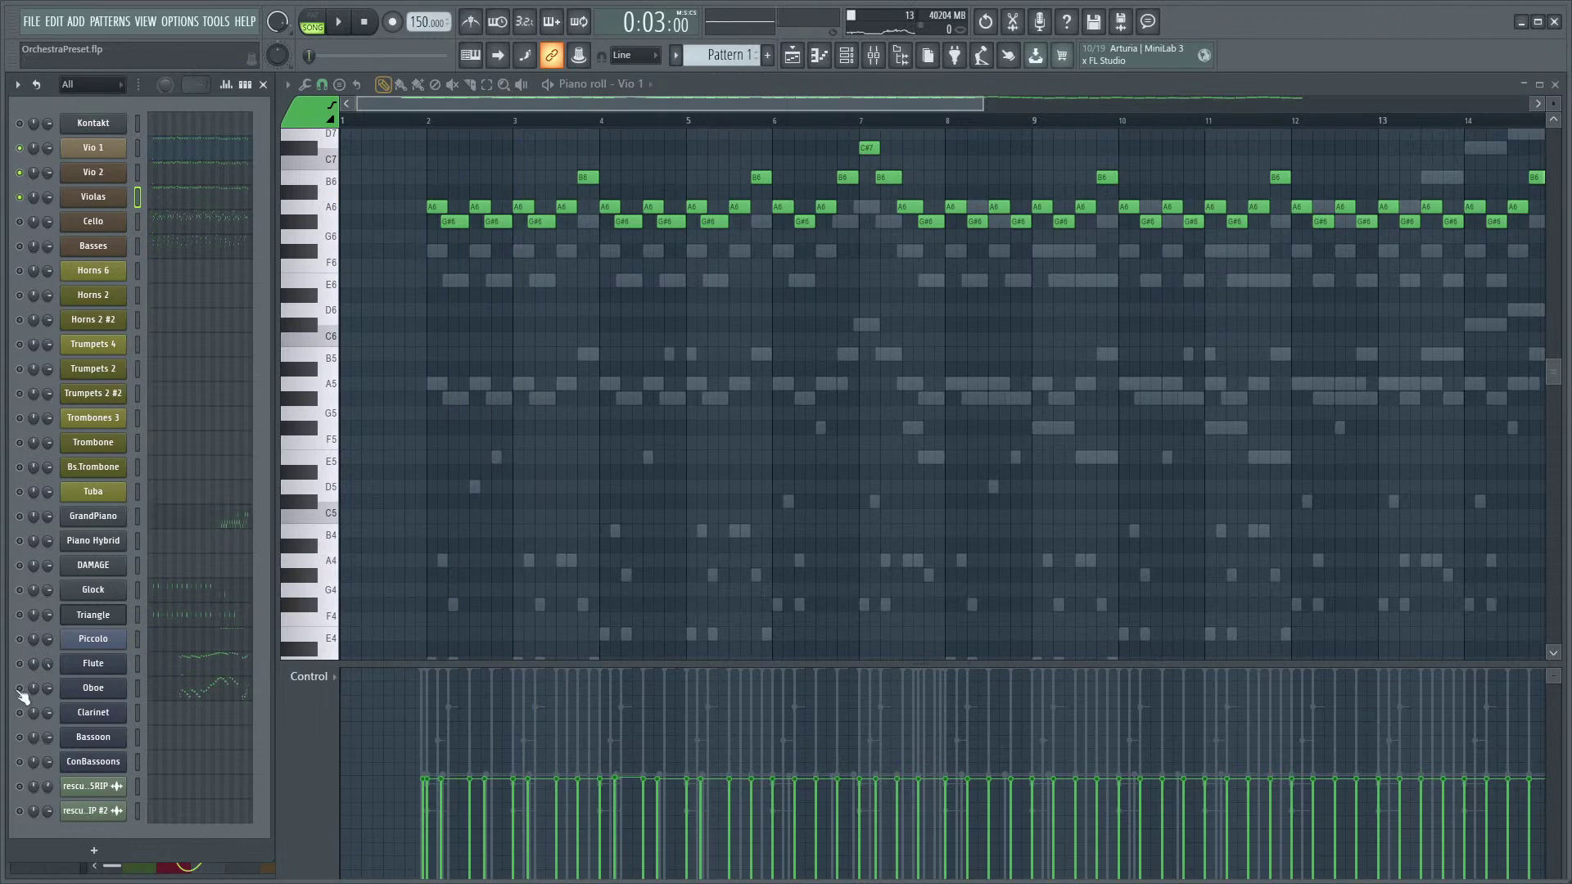
- Play Vio 1, Vio 2 and Violas together with the unmuted reference recording to about bar 10, and close the piano roll
key(space)
scroll(434, 491, up, 3)
scroll(442, 491, down, 3)
key(space)
key(space)
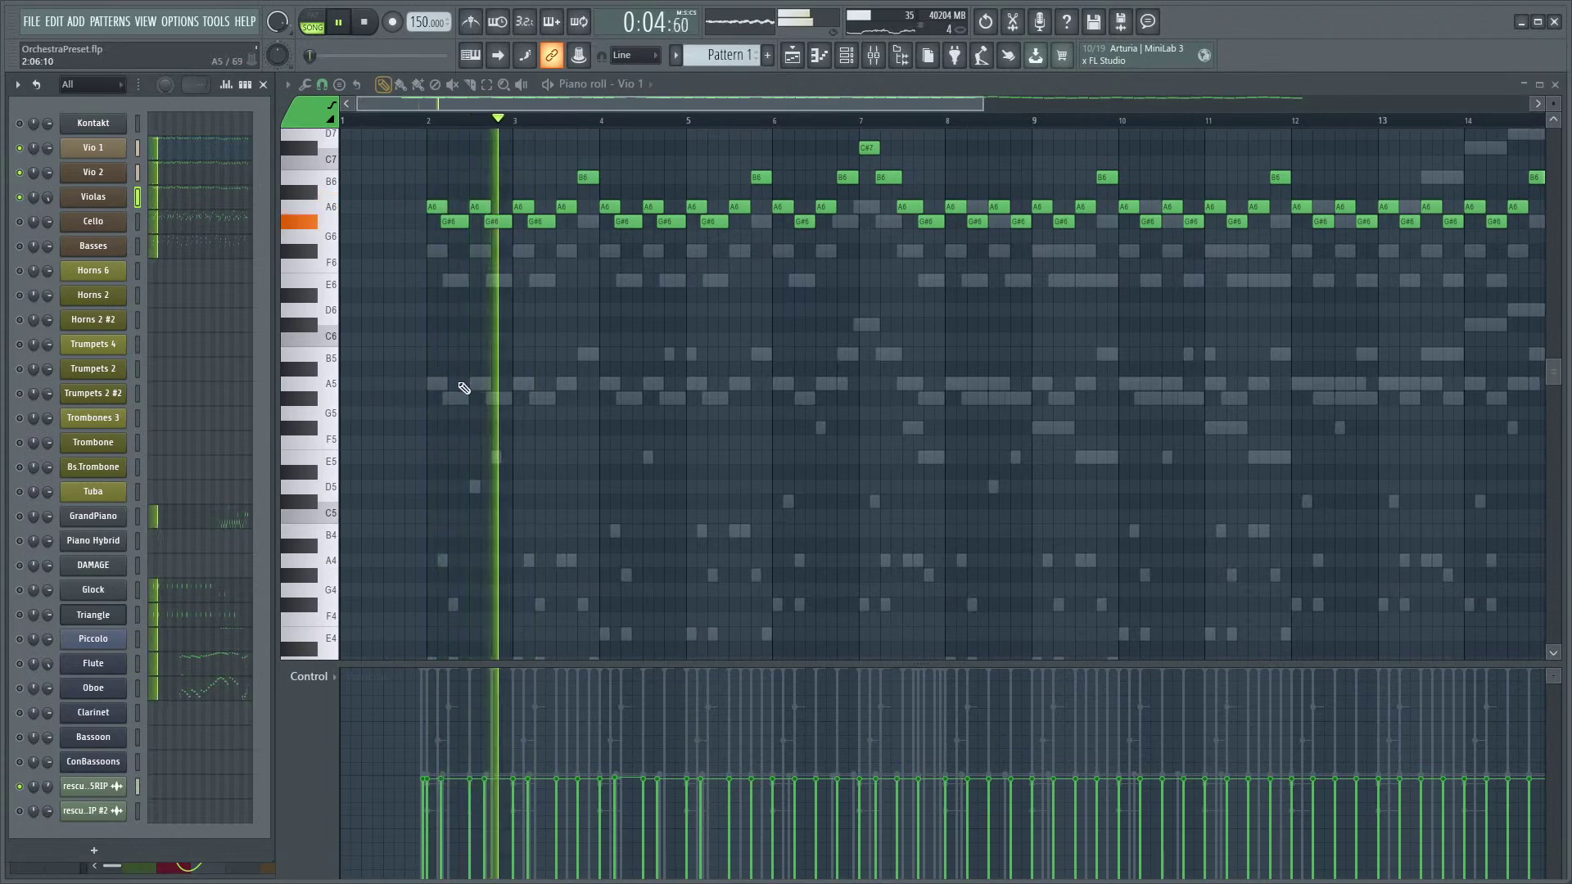
scroll(561, 453, up, 2)
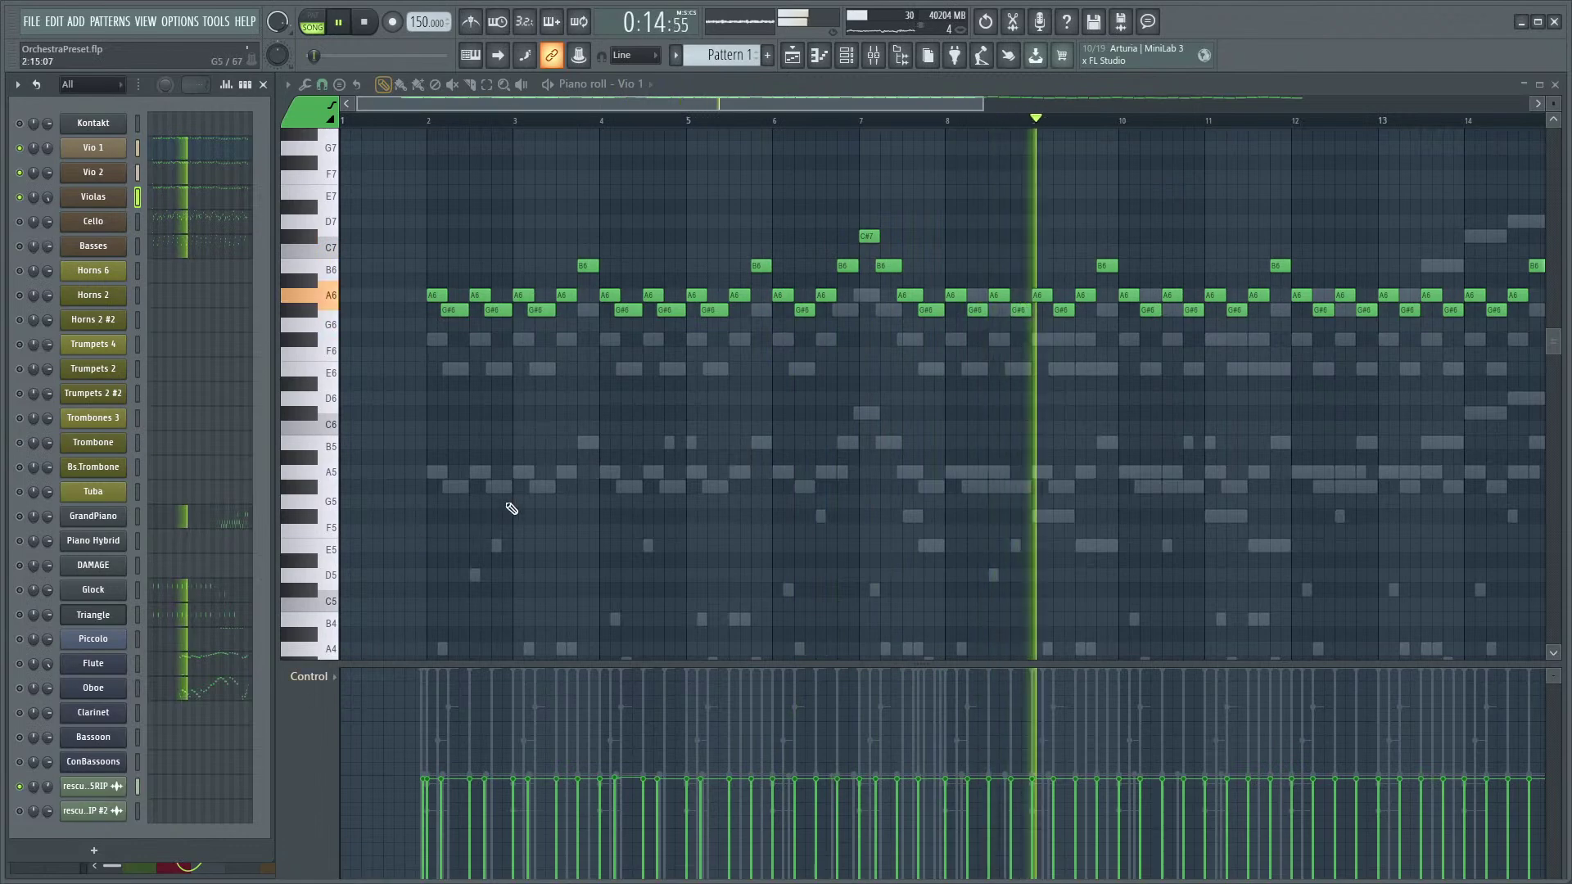
scroll(649, 369, down, 3)
ctrl+scroll(779, 392, down, 2)
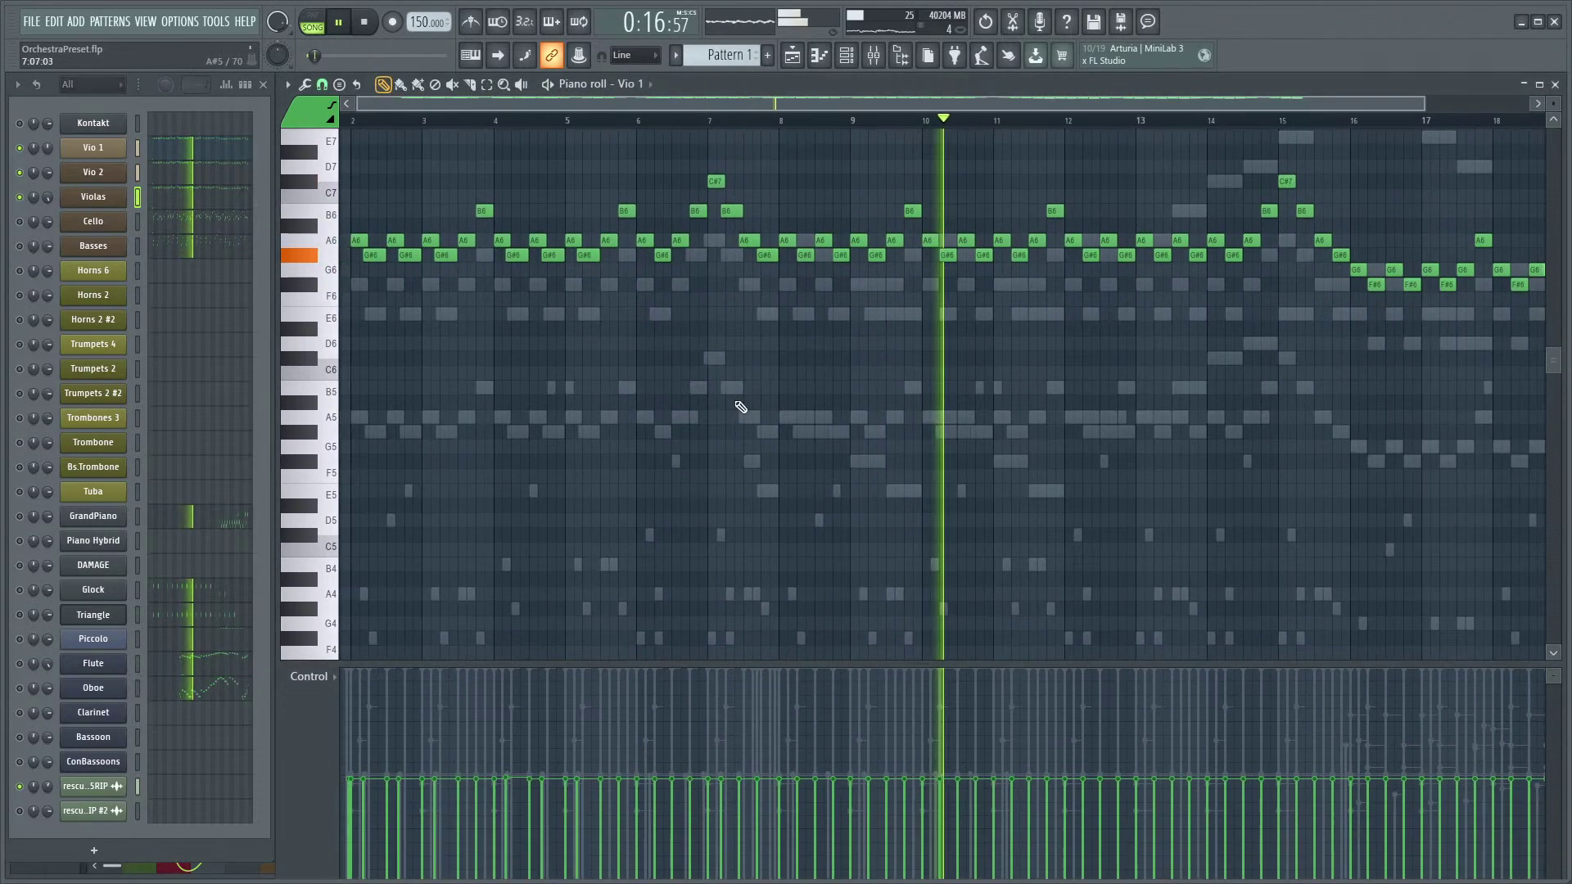
key(space)
key(F7)
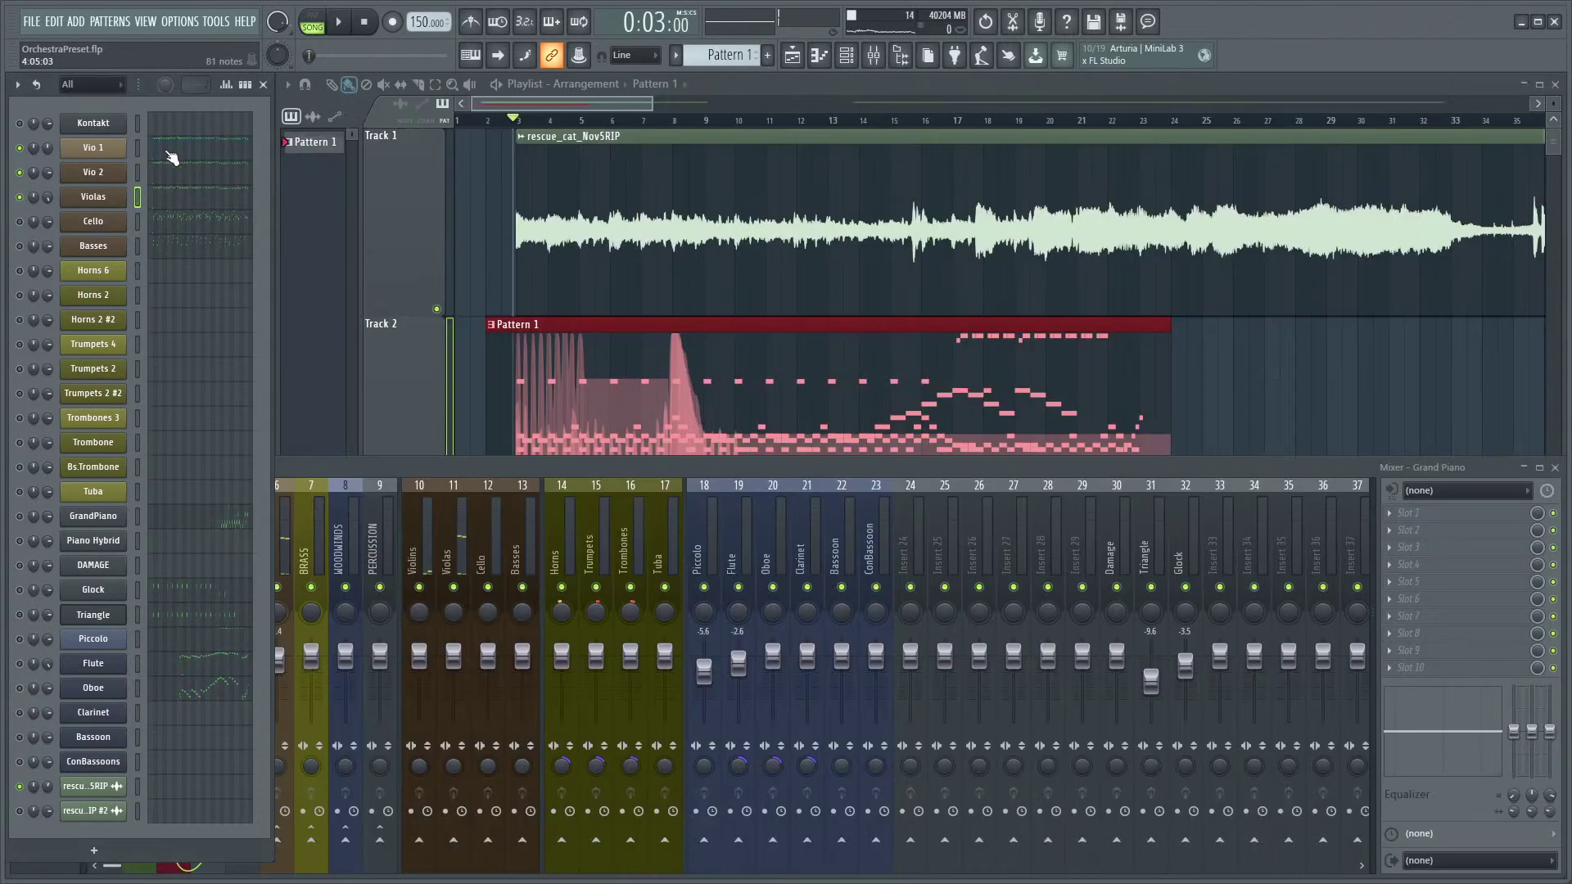
- Open the Vio 1 notes in the piano roll and show Vio 2's MIDI CC #1 (Modulation wheel) in the control lane
key(F7)
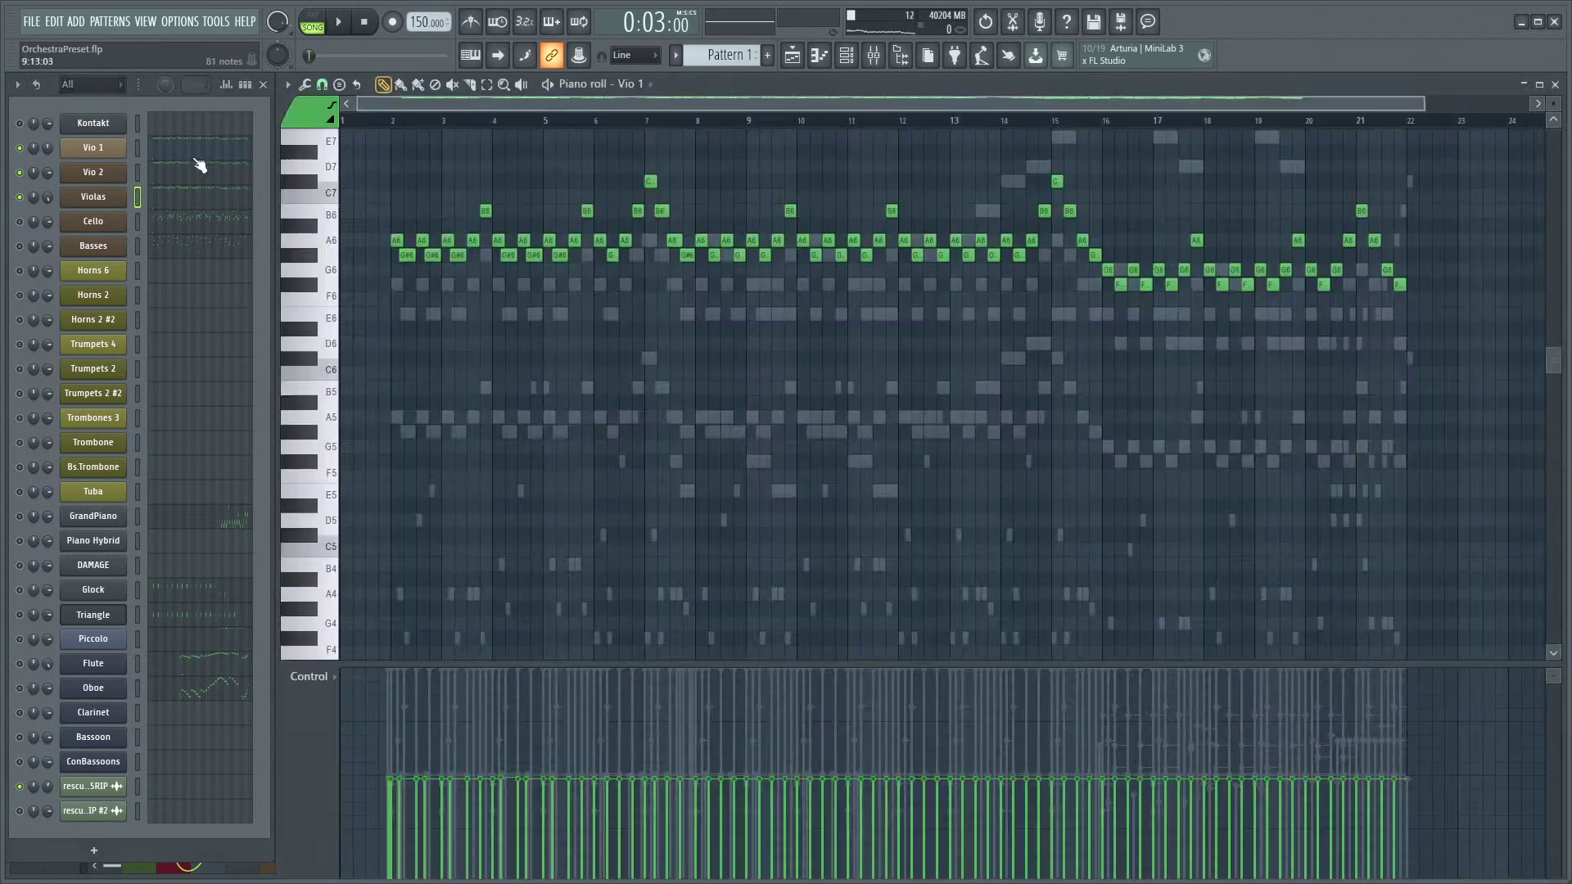
click(333, 676)
click(497, 789)
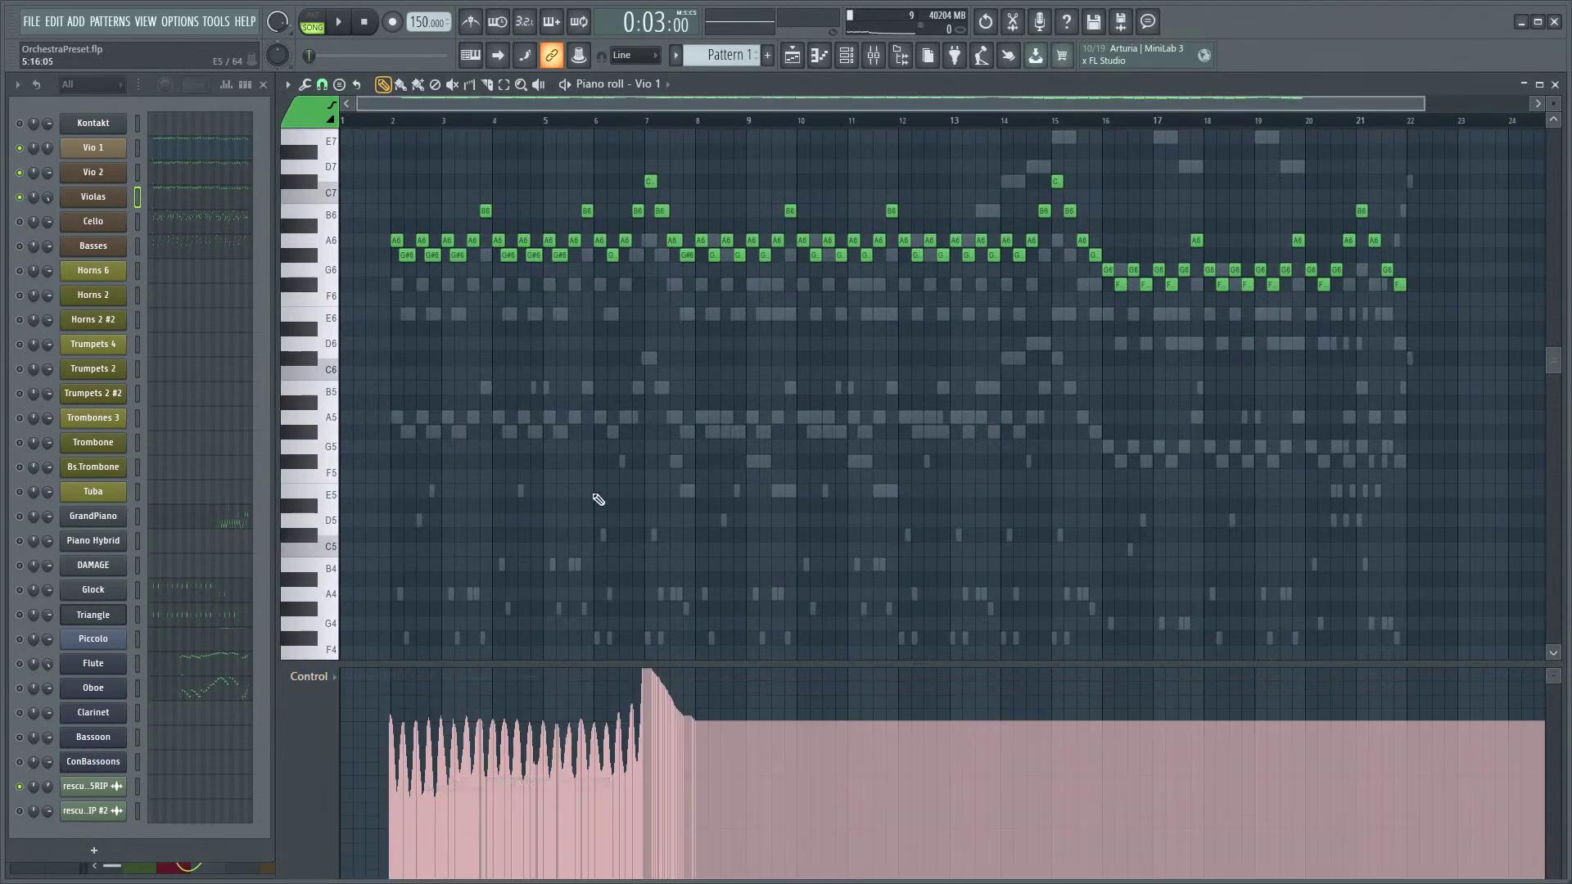
- Shape the Vio 2 modulation wheel curve with a smooth fall into bar 8 and repeated swells through bar 9
scroll(606, 502, up, 4)
drag(655, 479, 655, 442)
scroll(688, 434, up, 3)
drag(847, 361, 794, 454)
drag(775, 549, 809, 488)
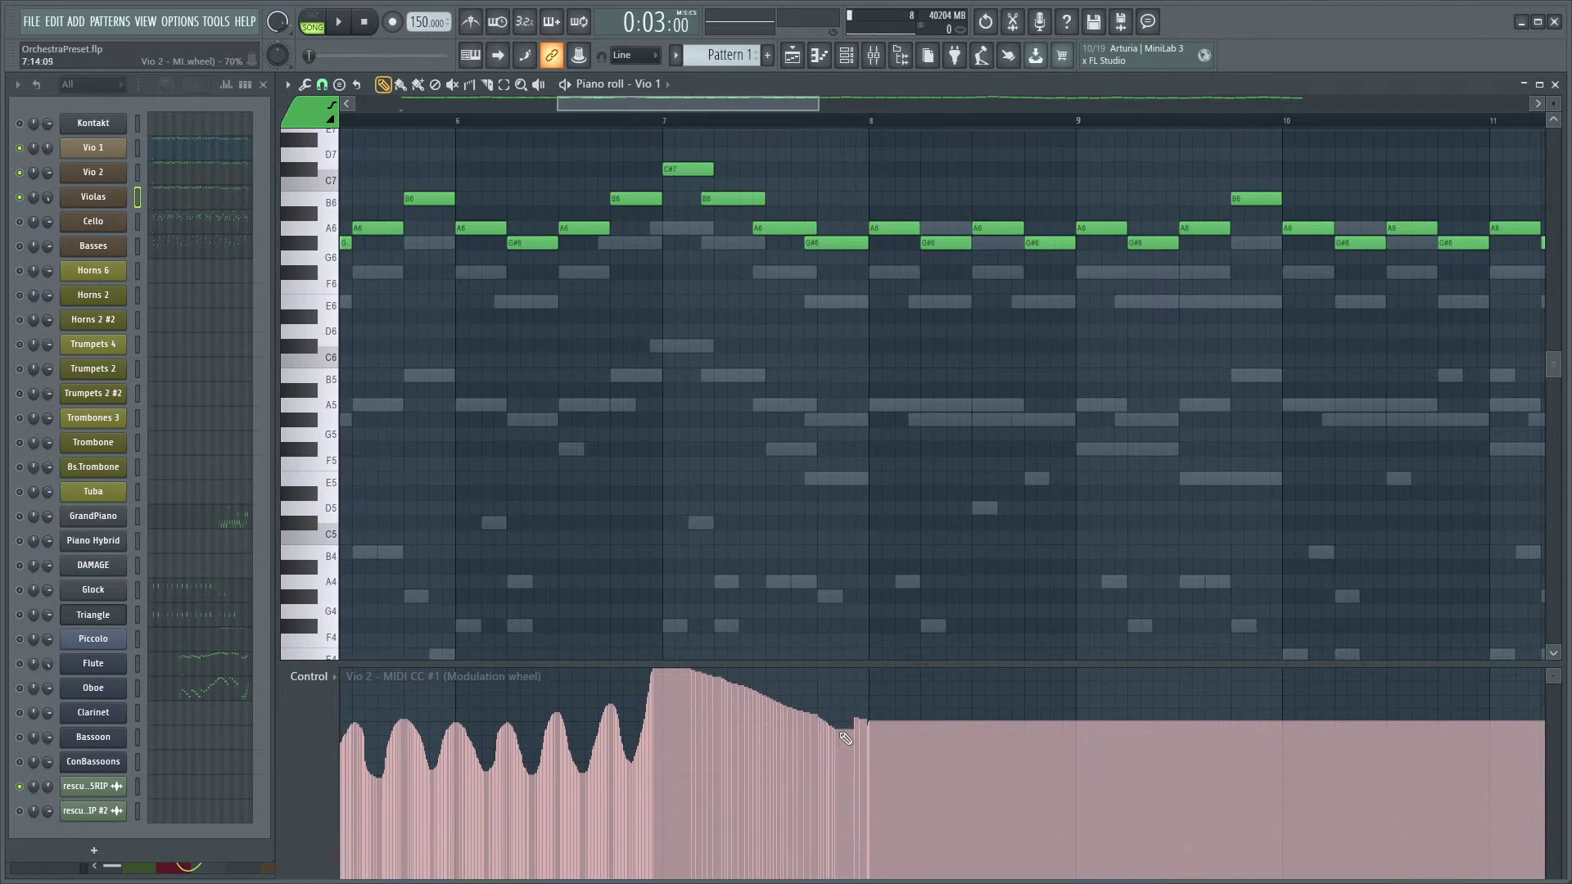
scroll(925, 470, up, 2)
ctrl+scroll(933, 491, up, 3)
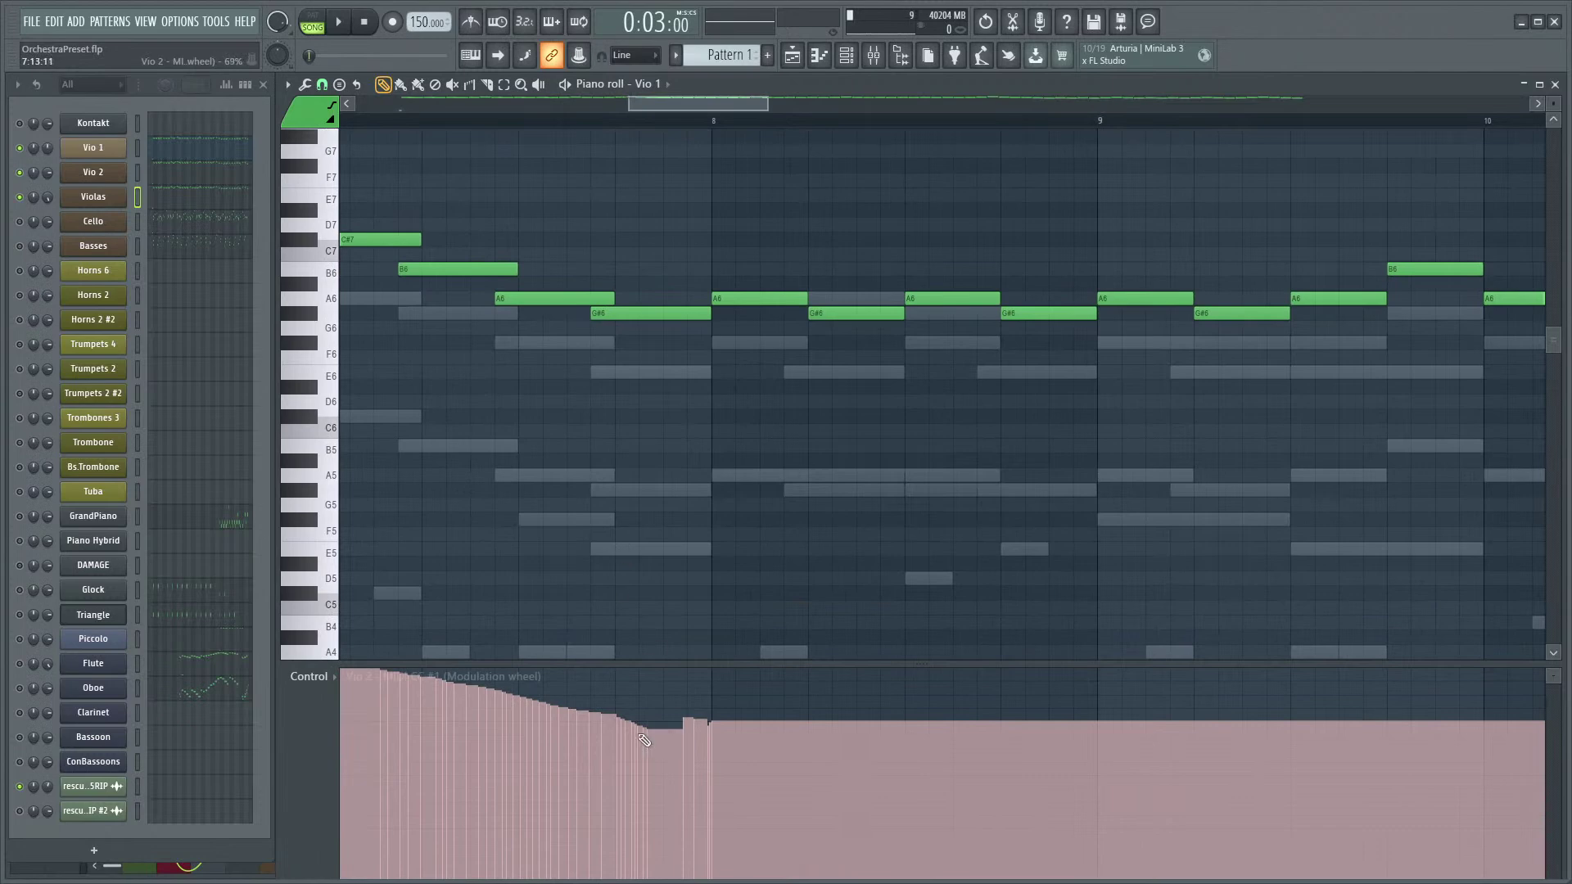
mouse_move(690, 743)
mouse_down()
mouse_move(719, 754)
mouse_move(753, 813)
mouse_move(794, 749)
mouse_move(850, 808)
mouse_move(909, 741)
mouse_move(941, 807)
mouse_move(1000, 757)
mouse_move(1037, 802)
mouse_move(1100, 751)
mouse_move(1135, 786)
mouse_move(1161, 766)
mouse_move(1217, 767)
mouse_move(1223, 794)
mouse_move(1287, 748)
mouse_move(1339, 811)
mouse_up()
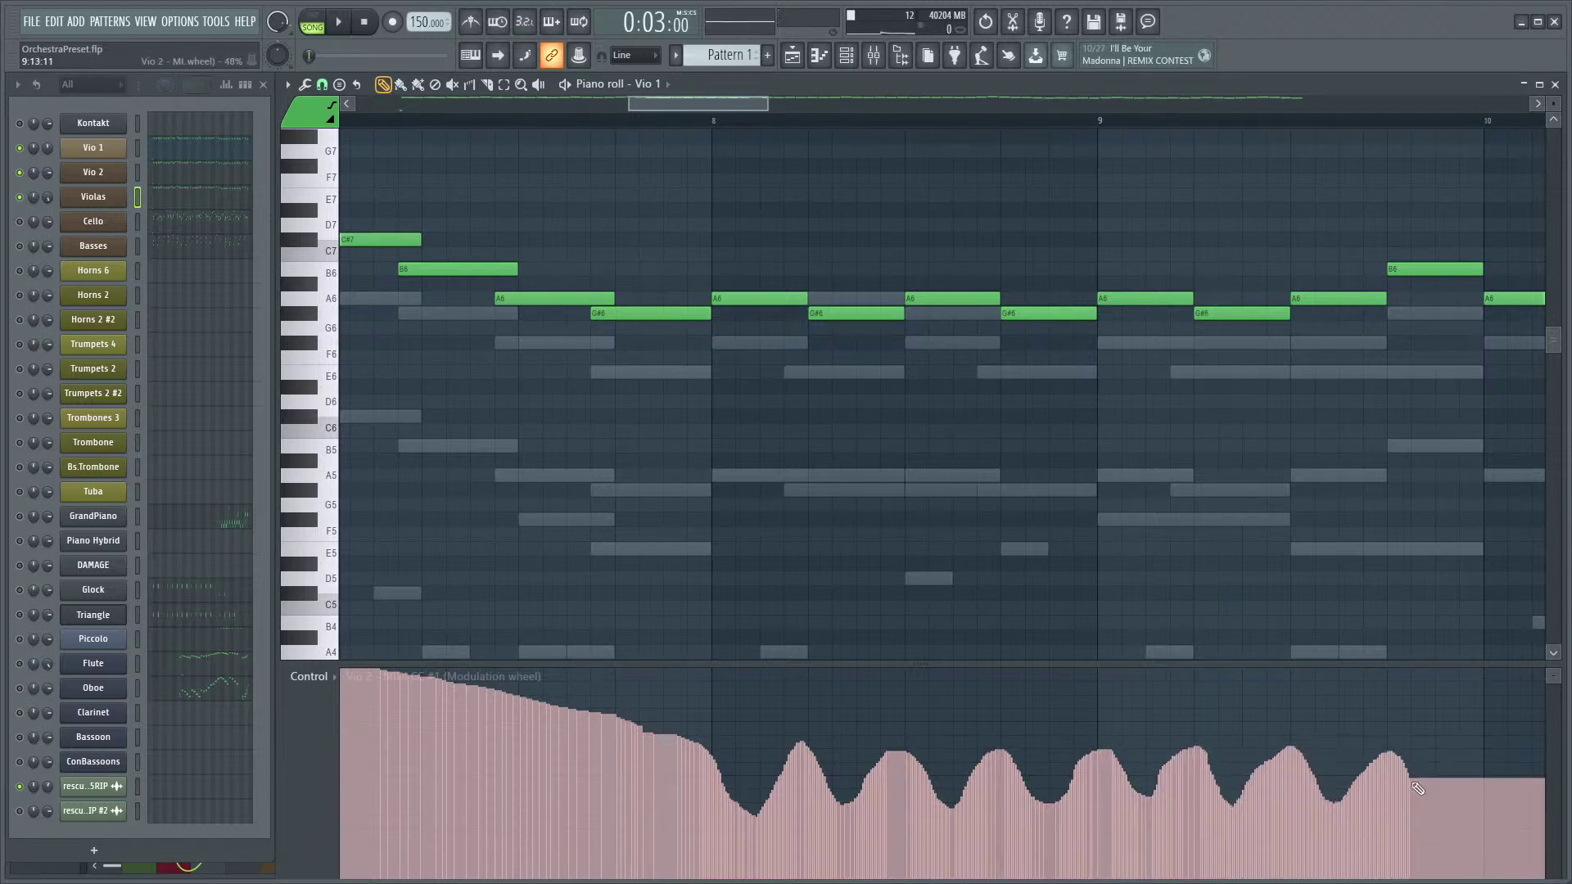
- Continue the Vio 2 modulation swells from bar 10 to the start of bar 12, playing back from bar 10 partway
scroll(934, 512, right, 5)
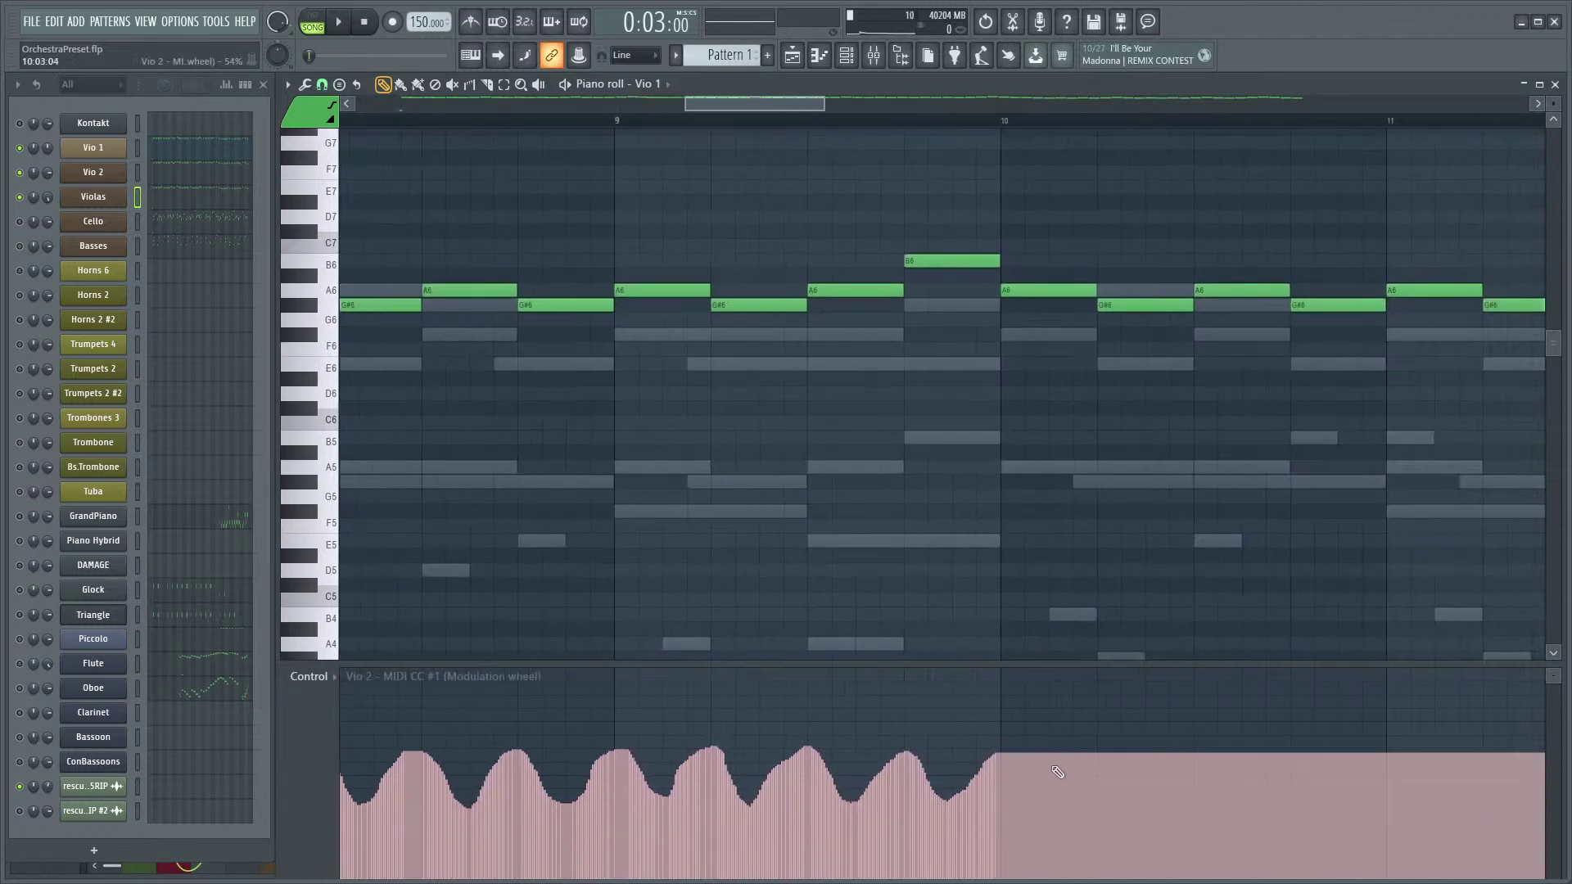
mouse_move(1008, 751)
mouse_down()
mouse_move(1024, 791)
mouse_move(1062, 786)
mouse_move(1102, 749)
mouse_move(1138, 794)
mouse_up()
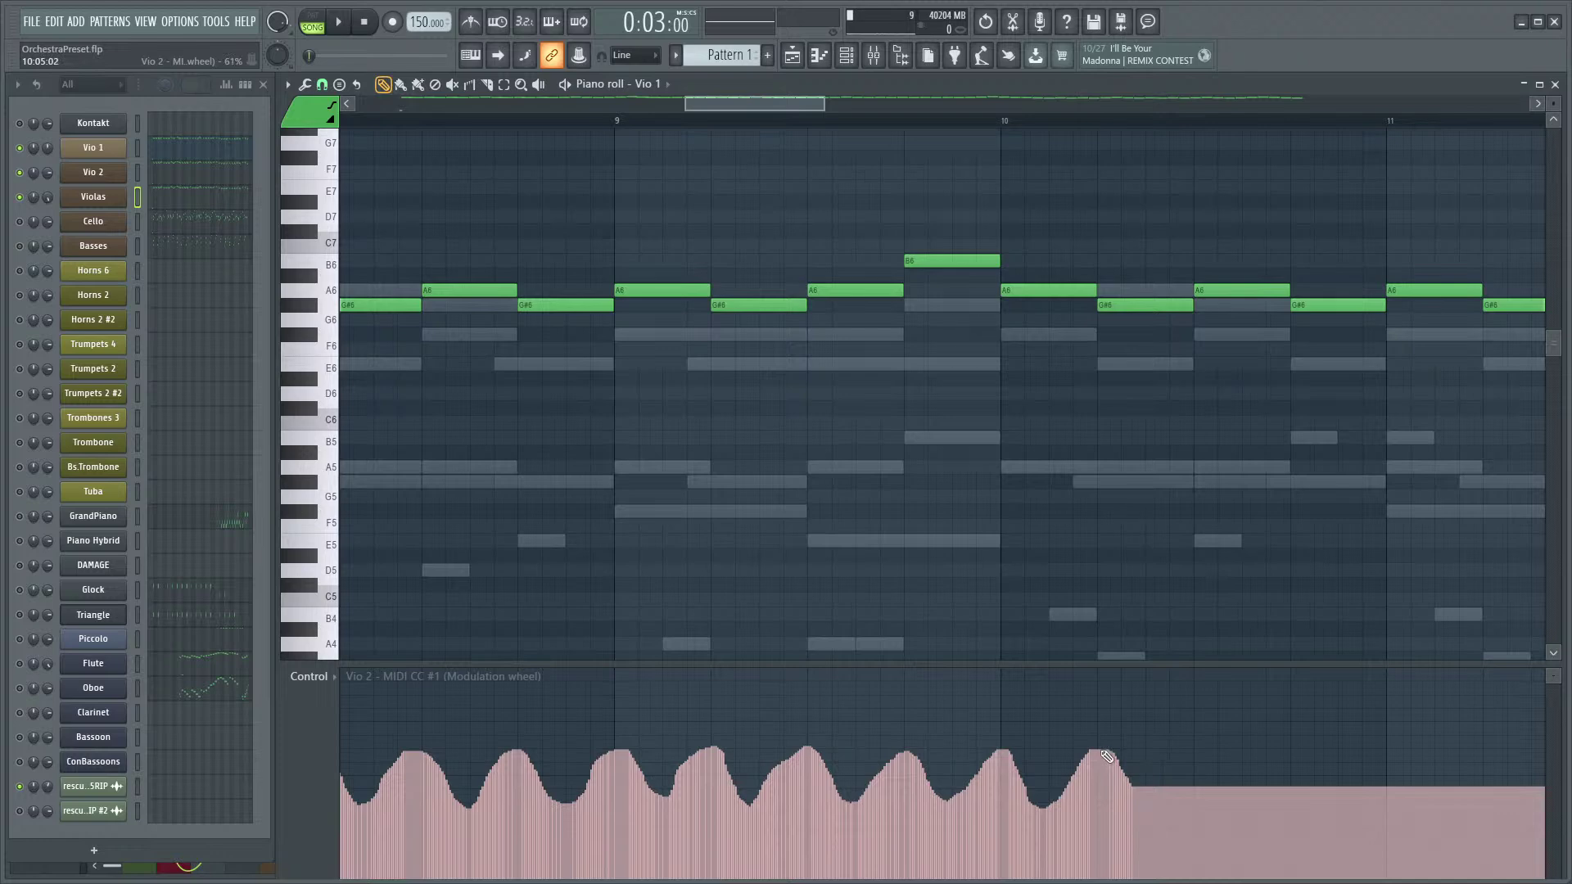
mouse_move(1131, 798)
mouse_down()
mouse_move(1179, 752)
mouse_move(1231, 800)
mouse_move(1274, 778)
mouse_up()
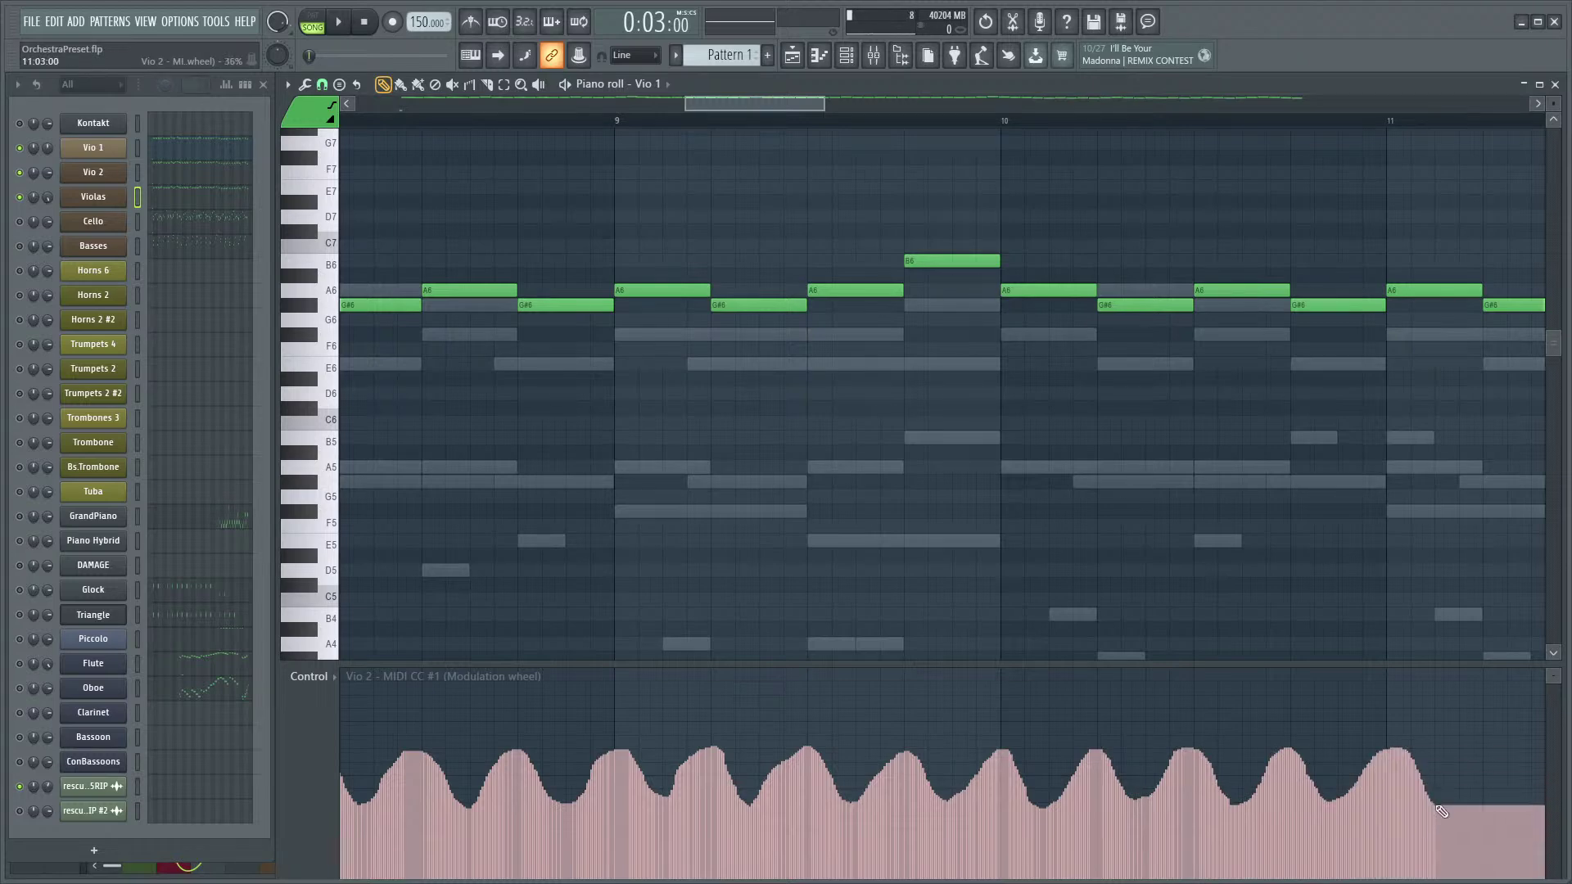
click(1004, 120)
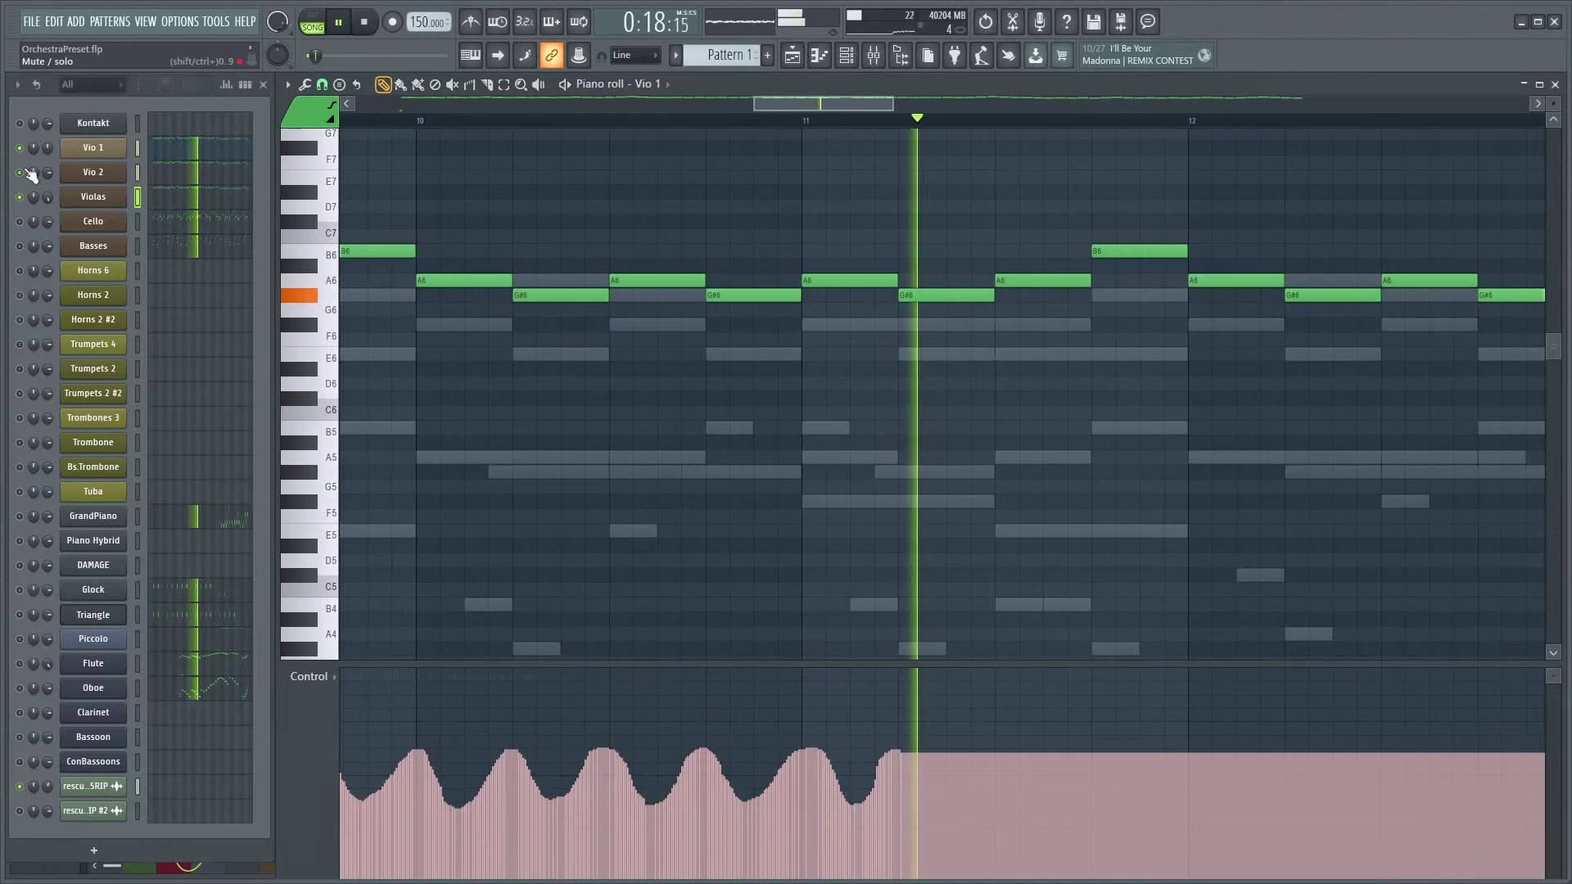
key(space)
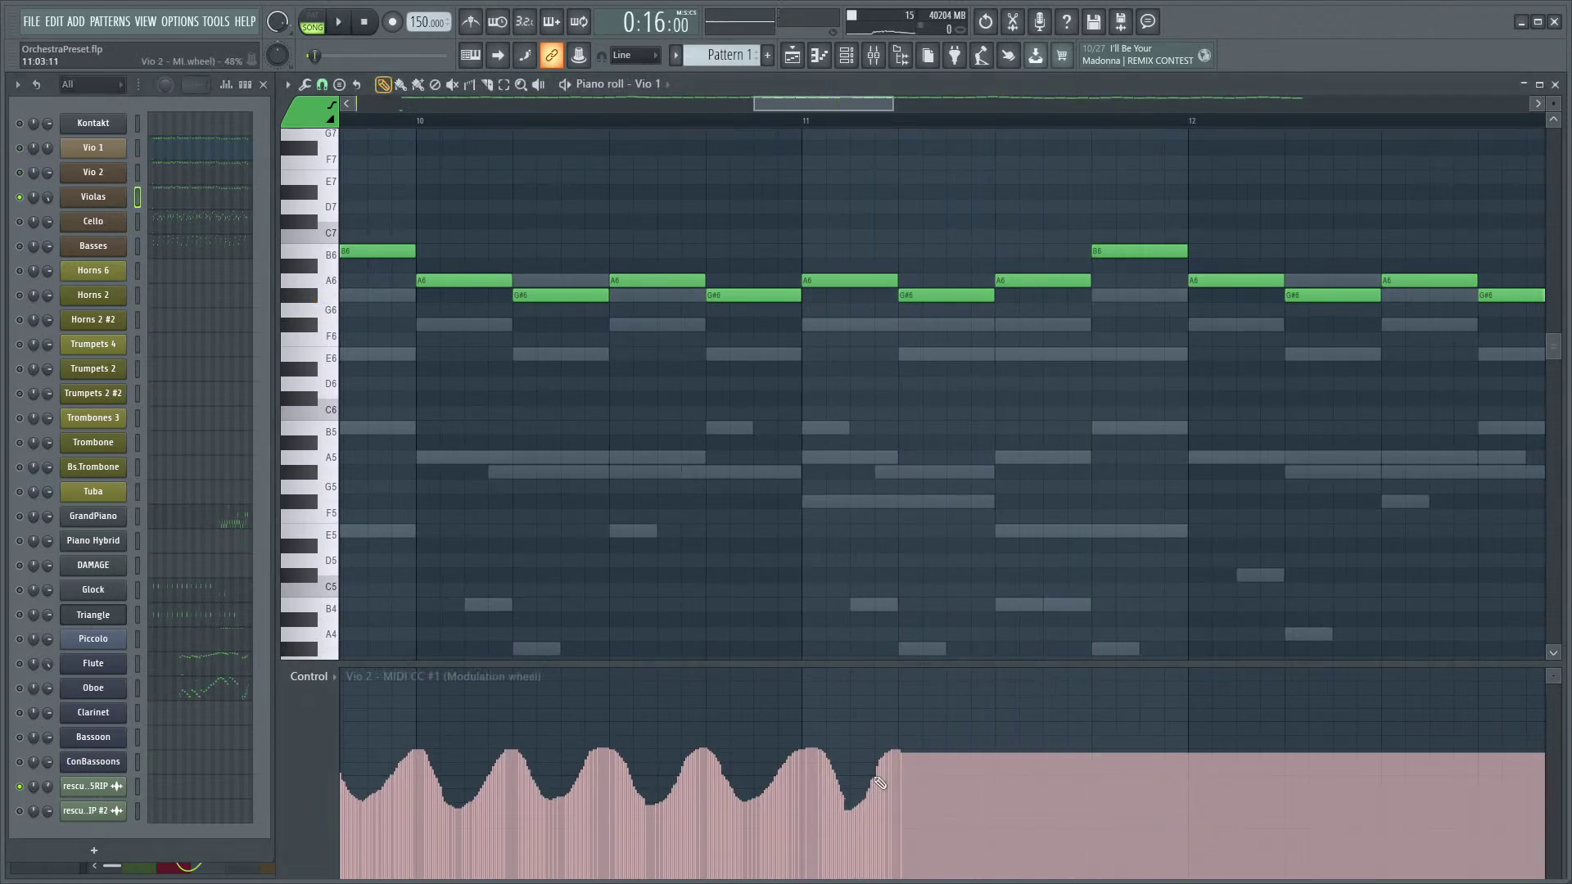
mouse_move(920, 763)
mouse_down()
mouse_move(955, 798)
mouse_move(1007, 749)
mouse_move(1034, 795)
mouse_move(1091, 751)
mouse_move(1126, 798)
mouse_move(1183, 749)
mouse_up()
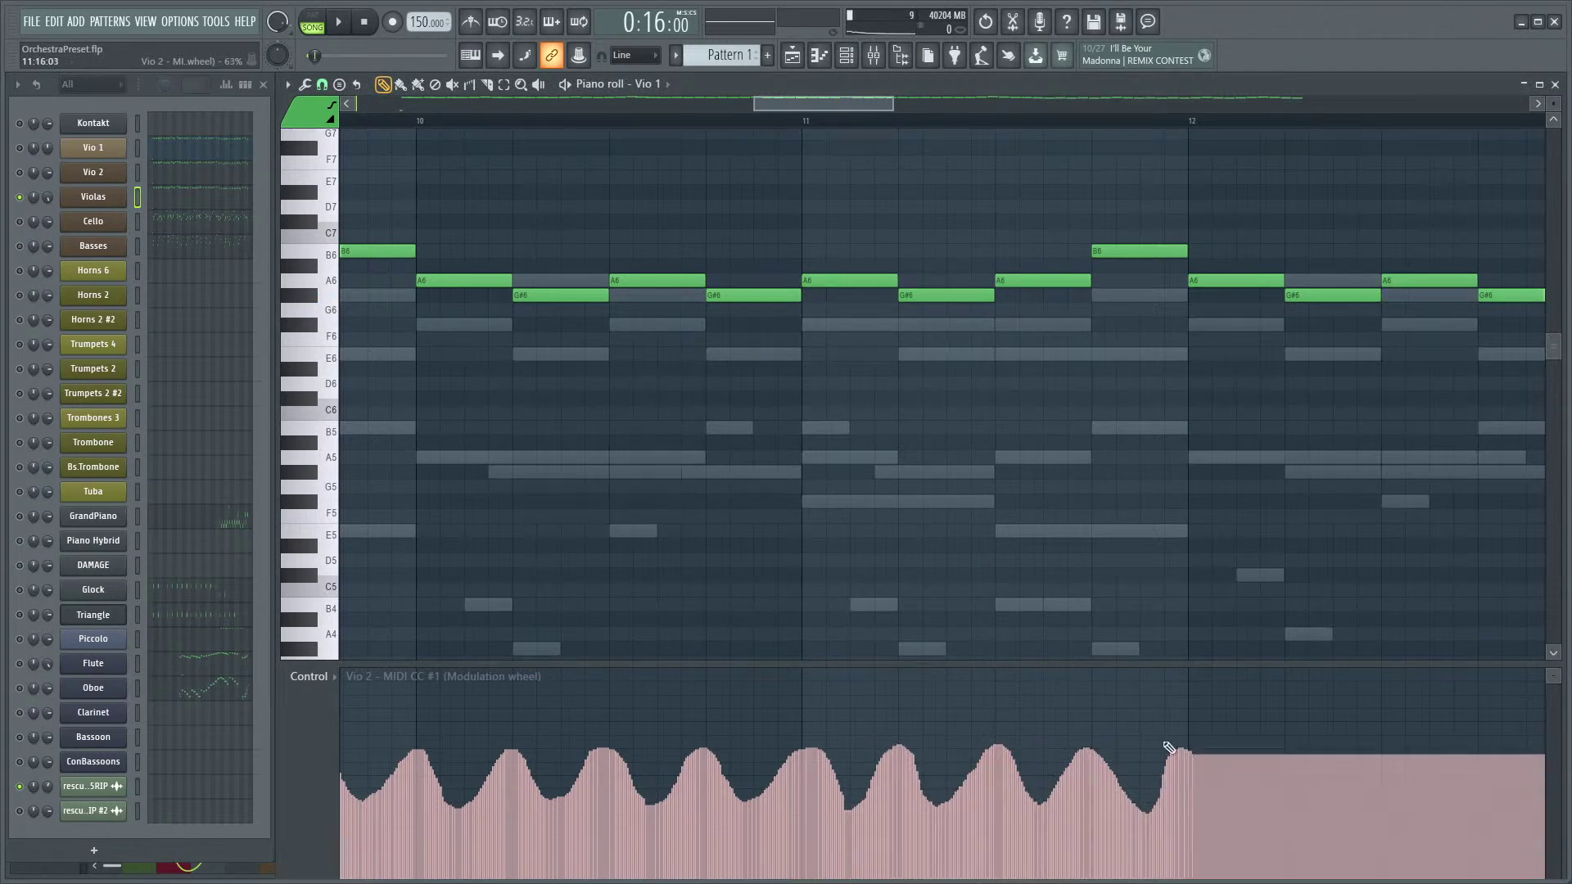
- Bring up Vio 1's modulation wheel curve and listen to Vio 1 with the other strings muted around bars 8 to 10
scroll(642, 502, down, 3)
scroll(635, 502, down, 1)
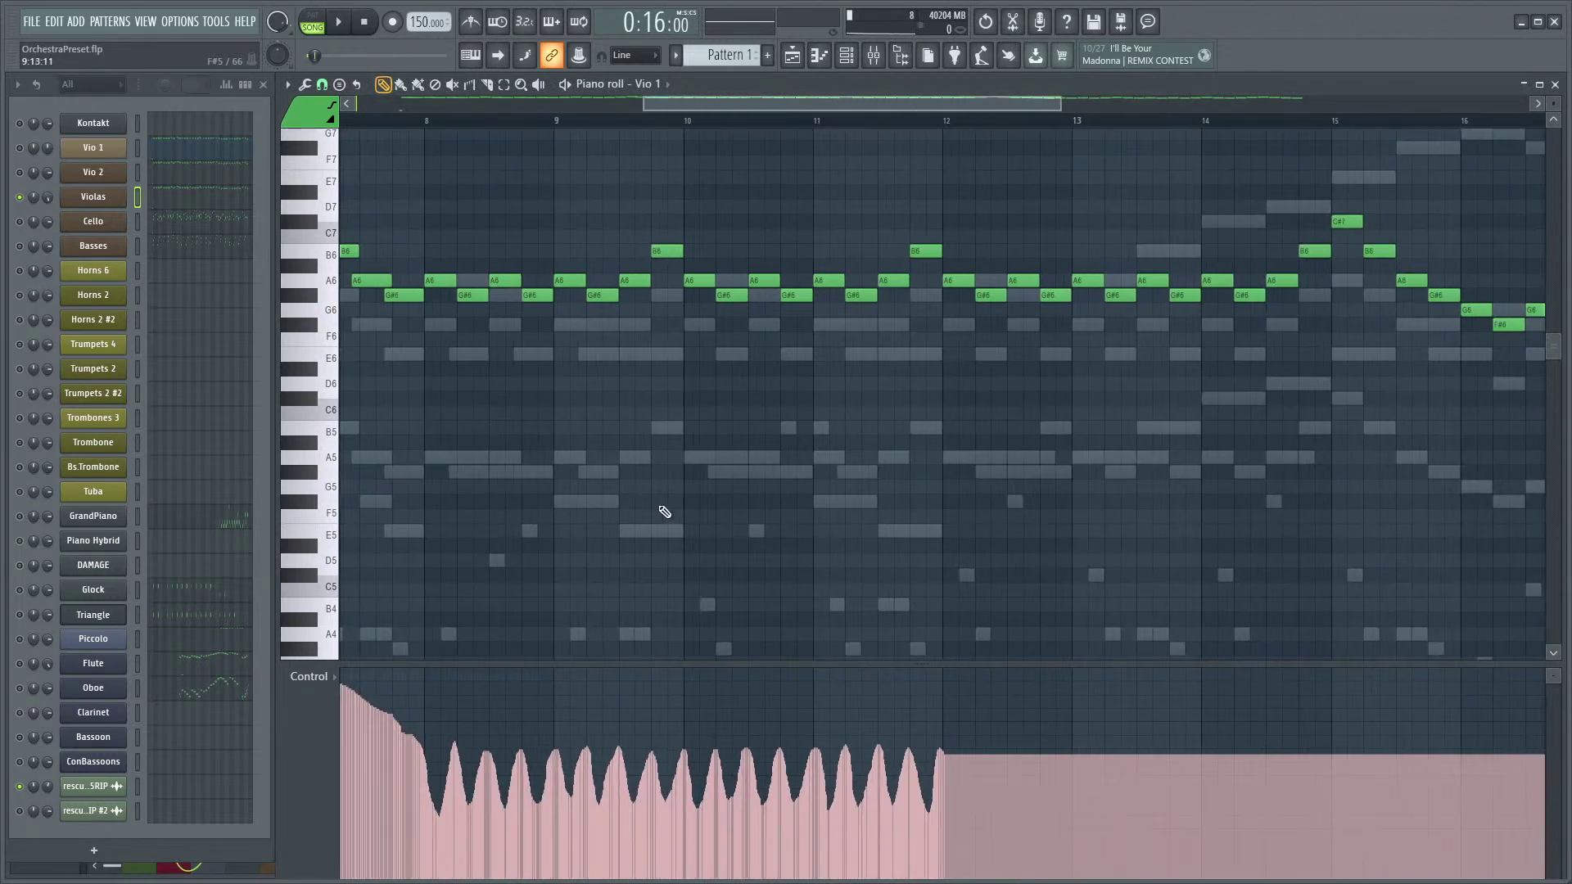
key(ctrl+z)
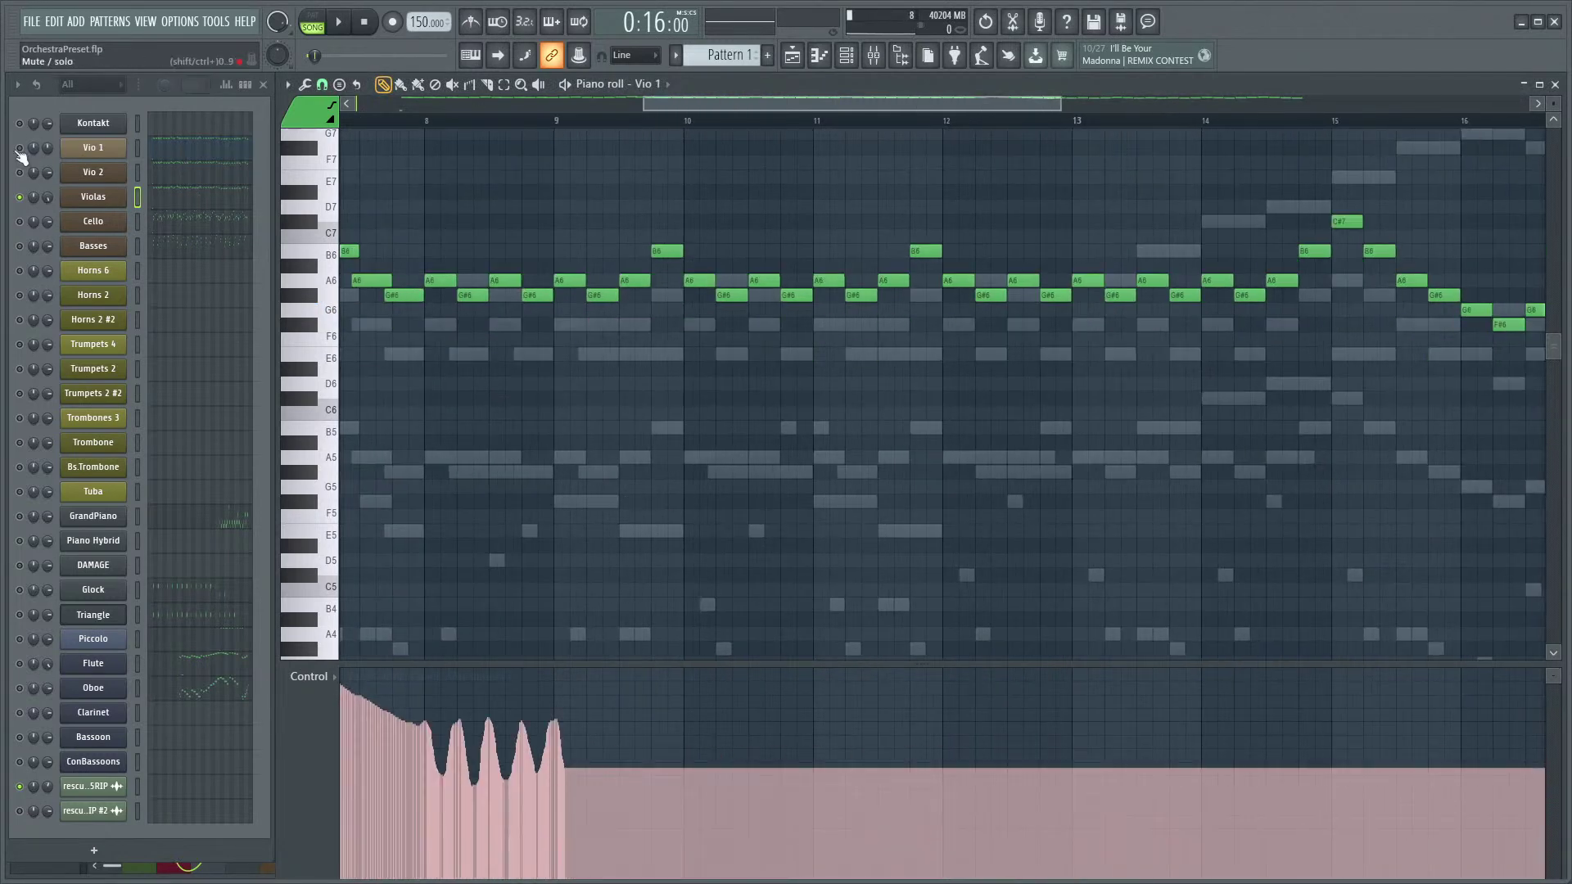
key(space)
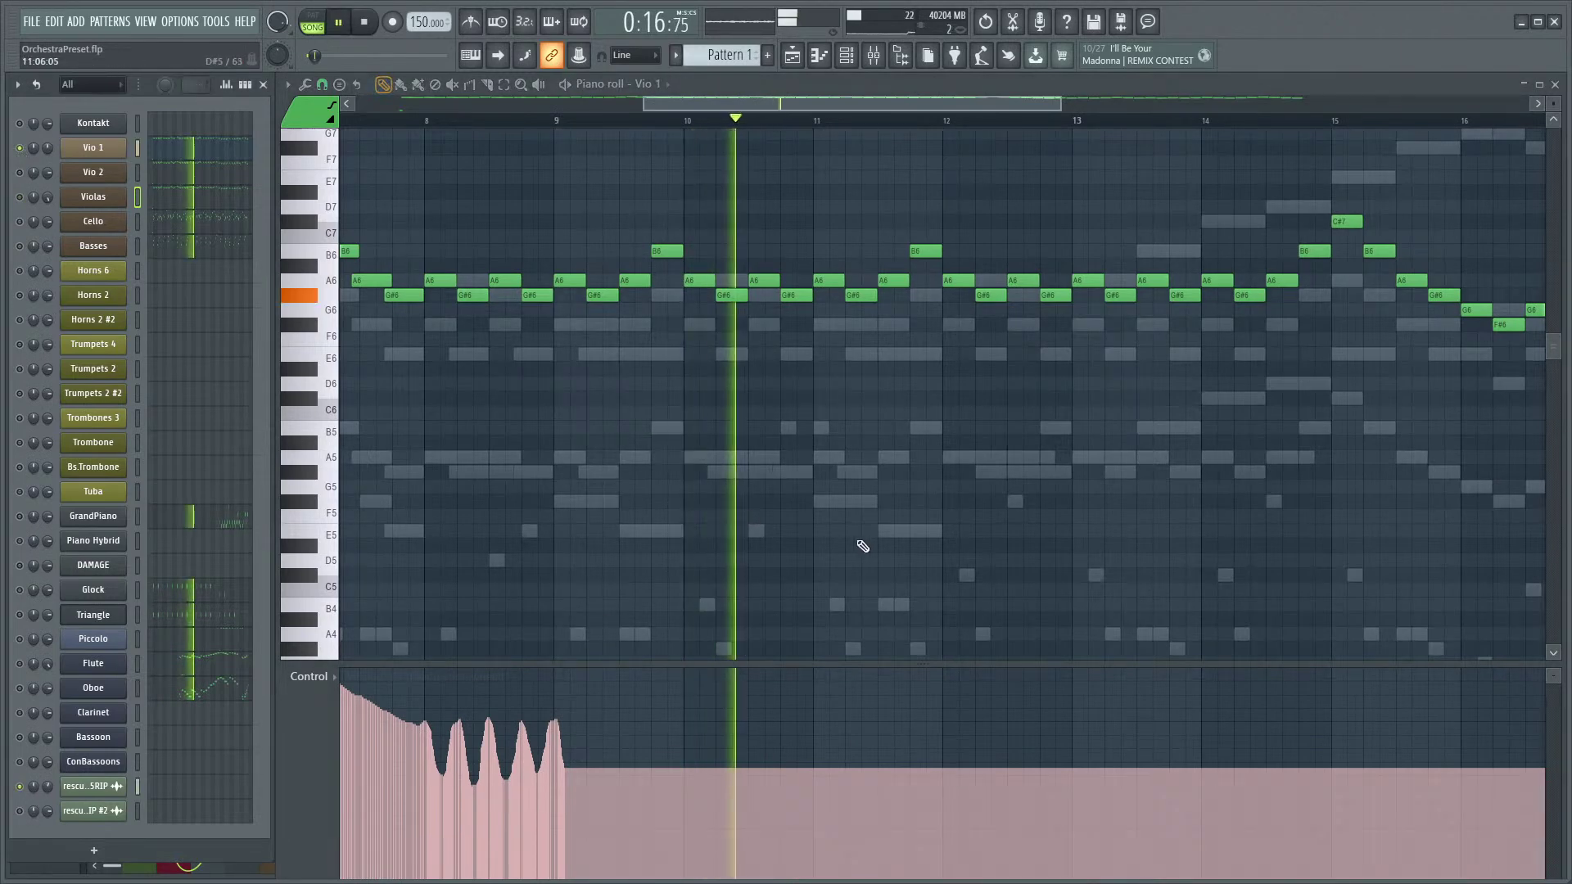
scroll(744, 532, up, 3)
key(space)
click(533, 123)
key(space)
scroll(712, 543, up, 2)
key(space)
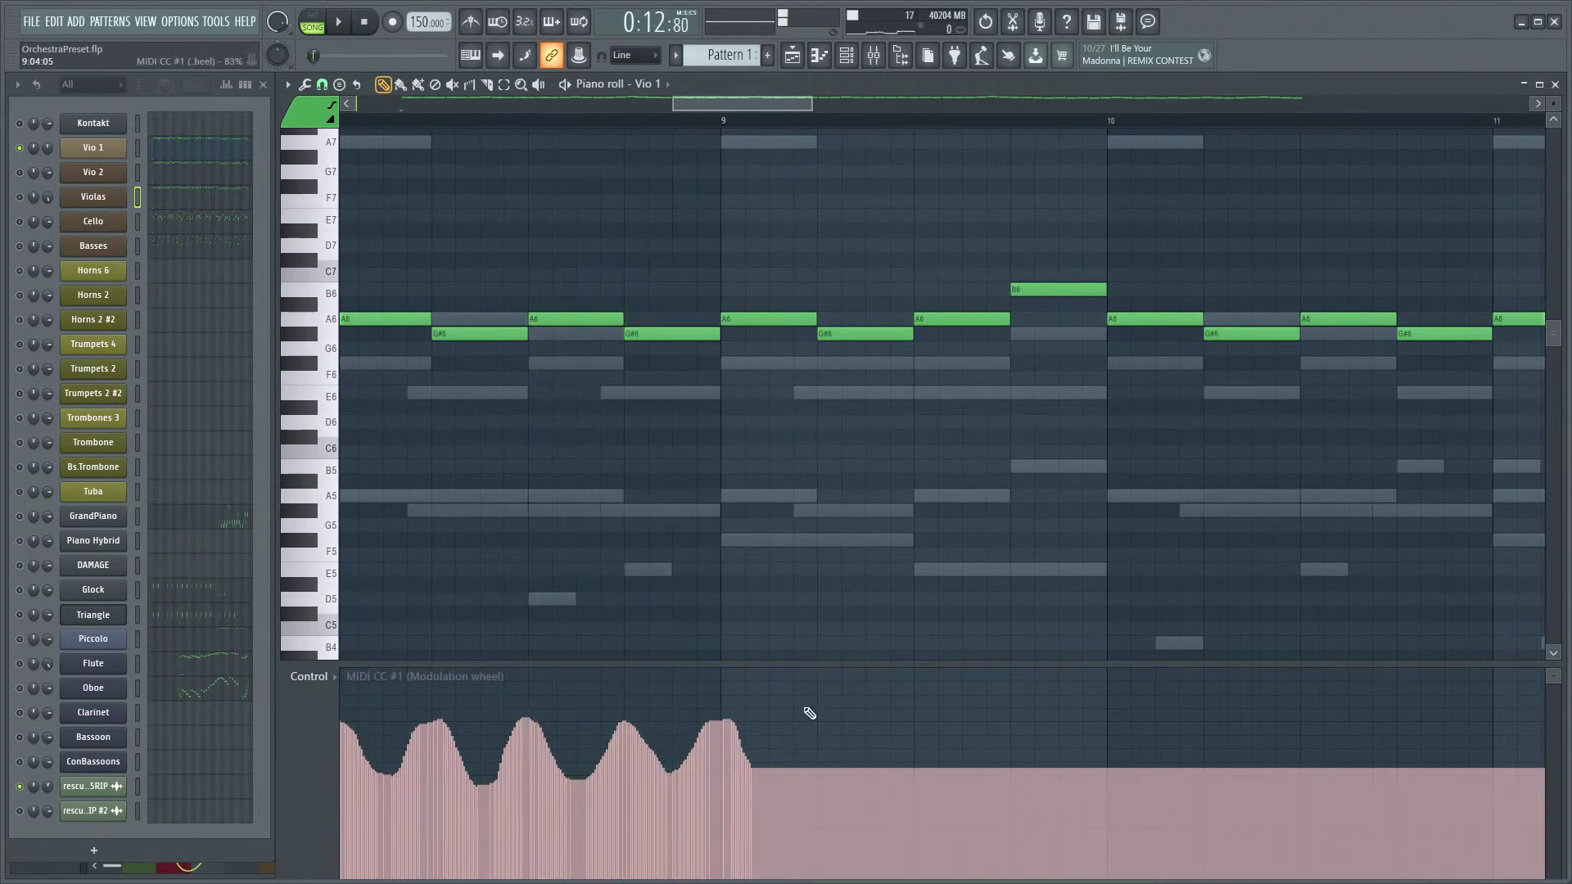
- Open the Vio 2 notes in the piano roll, enable Vio 2 in place of Vio 1 and listen from bar 8
scroll(596, 515, down, 6)
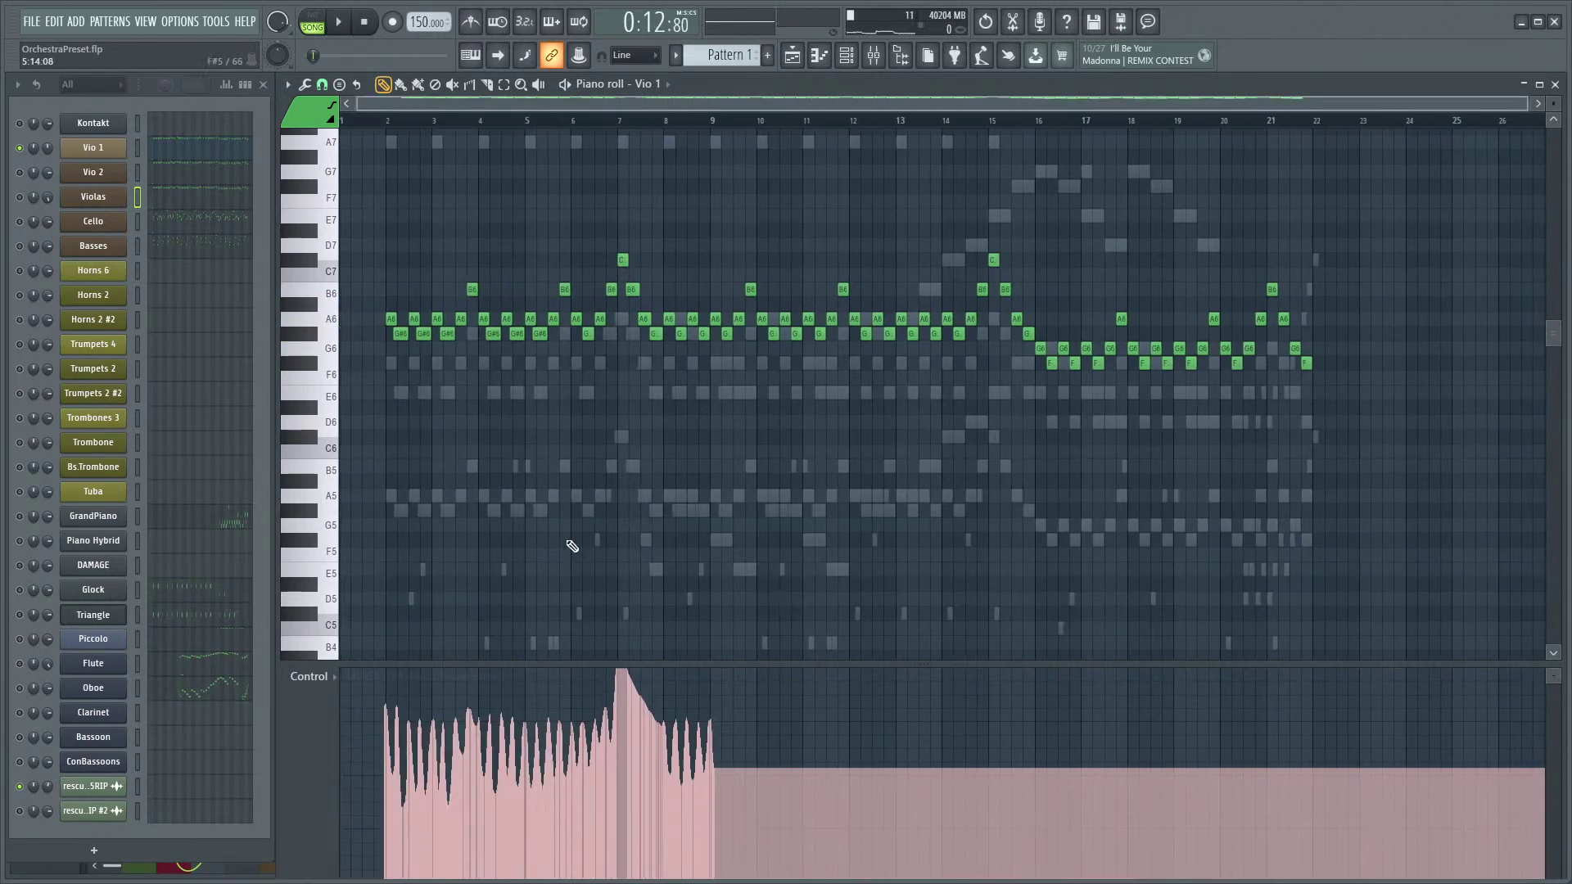
scroll(1210, 544, up, 3)
click(215, 178)
click(216, 206)
click(197, 178)
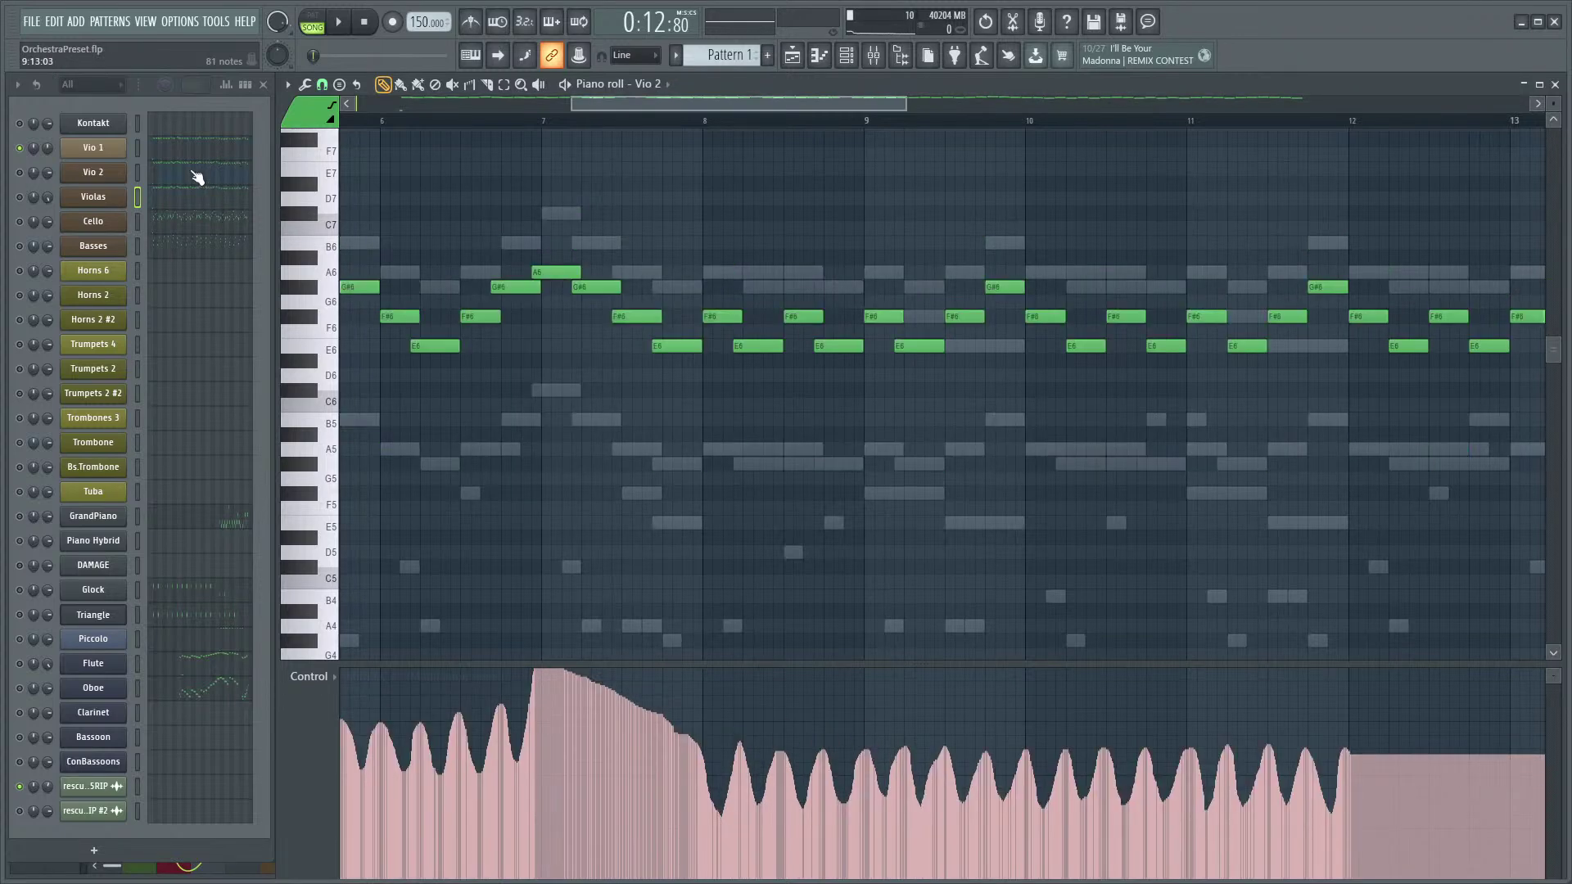
click(19, 171)
key(space)
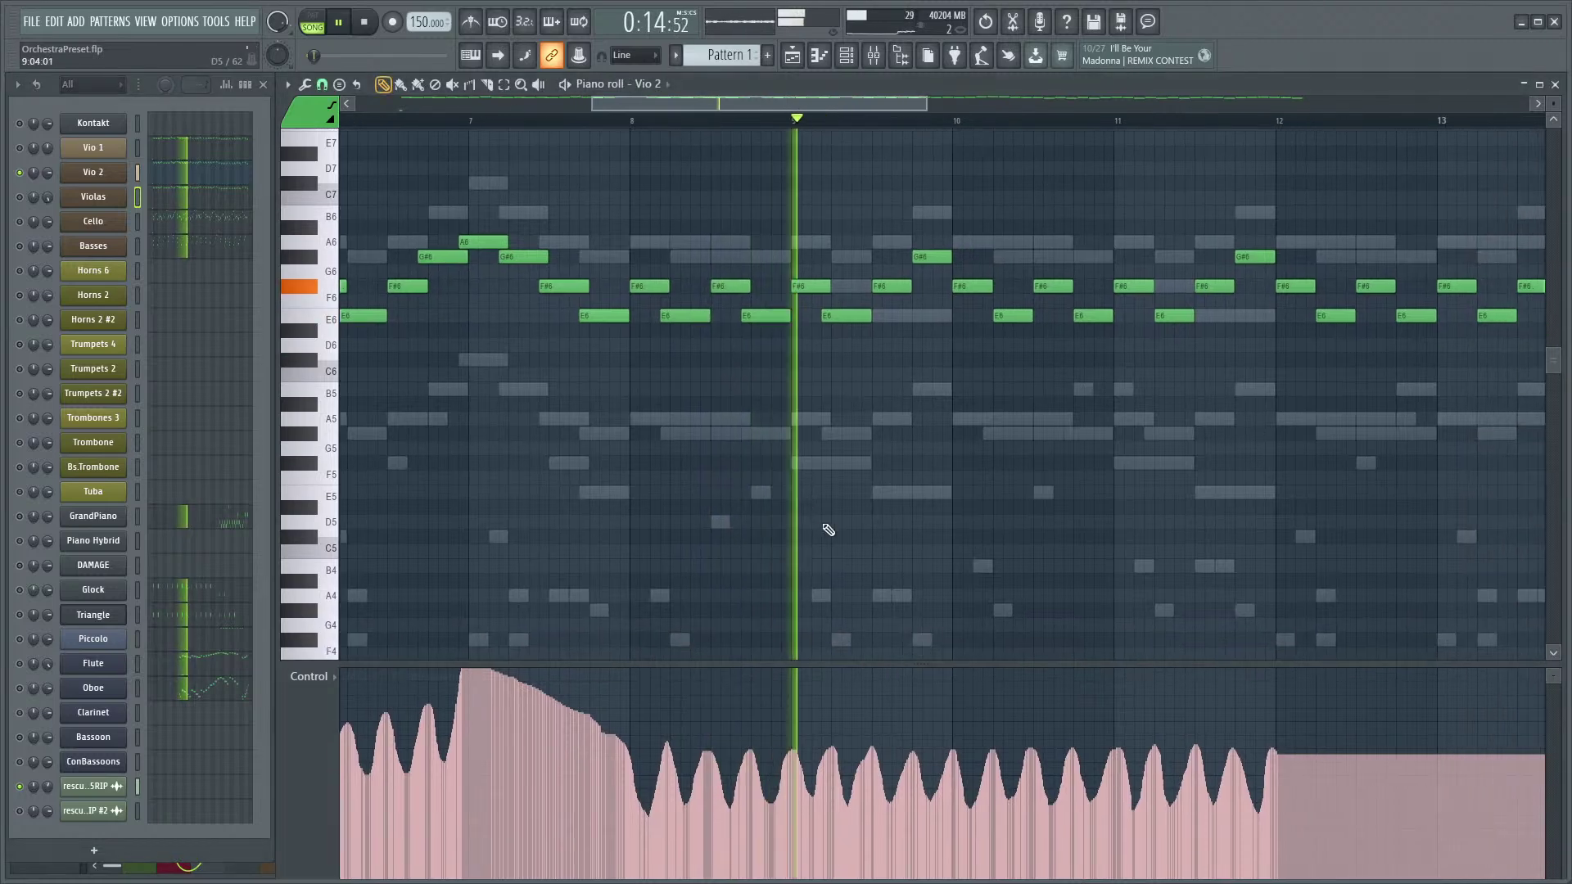
key(space)
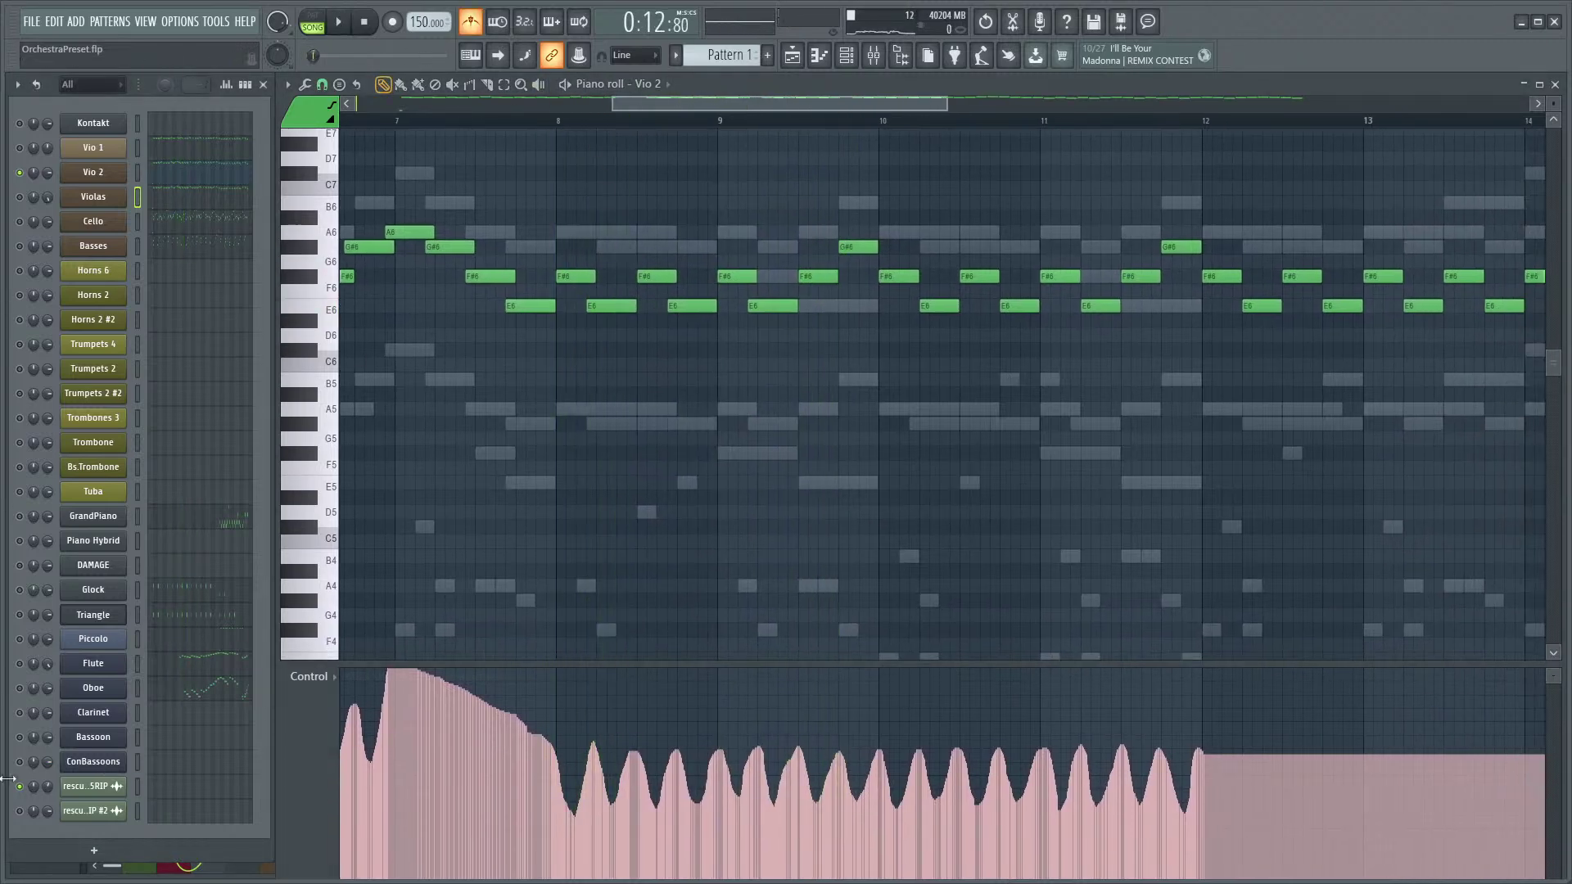
- Listen closely to the Vio 2 notes around bar 8 against the metronome with the reference audio channel muted
key(space)
key(space)
ctrl+scroll(578, 374, up, 3)
ctrl+scroll(579, 373, up, 1)
key(space)
key(space)
key(space)
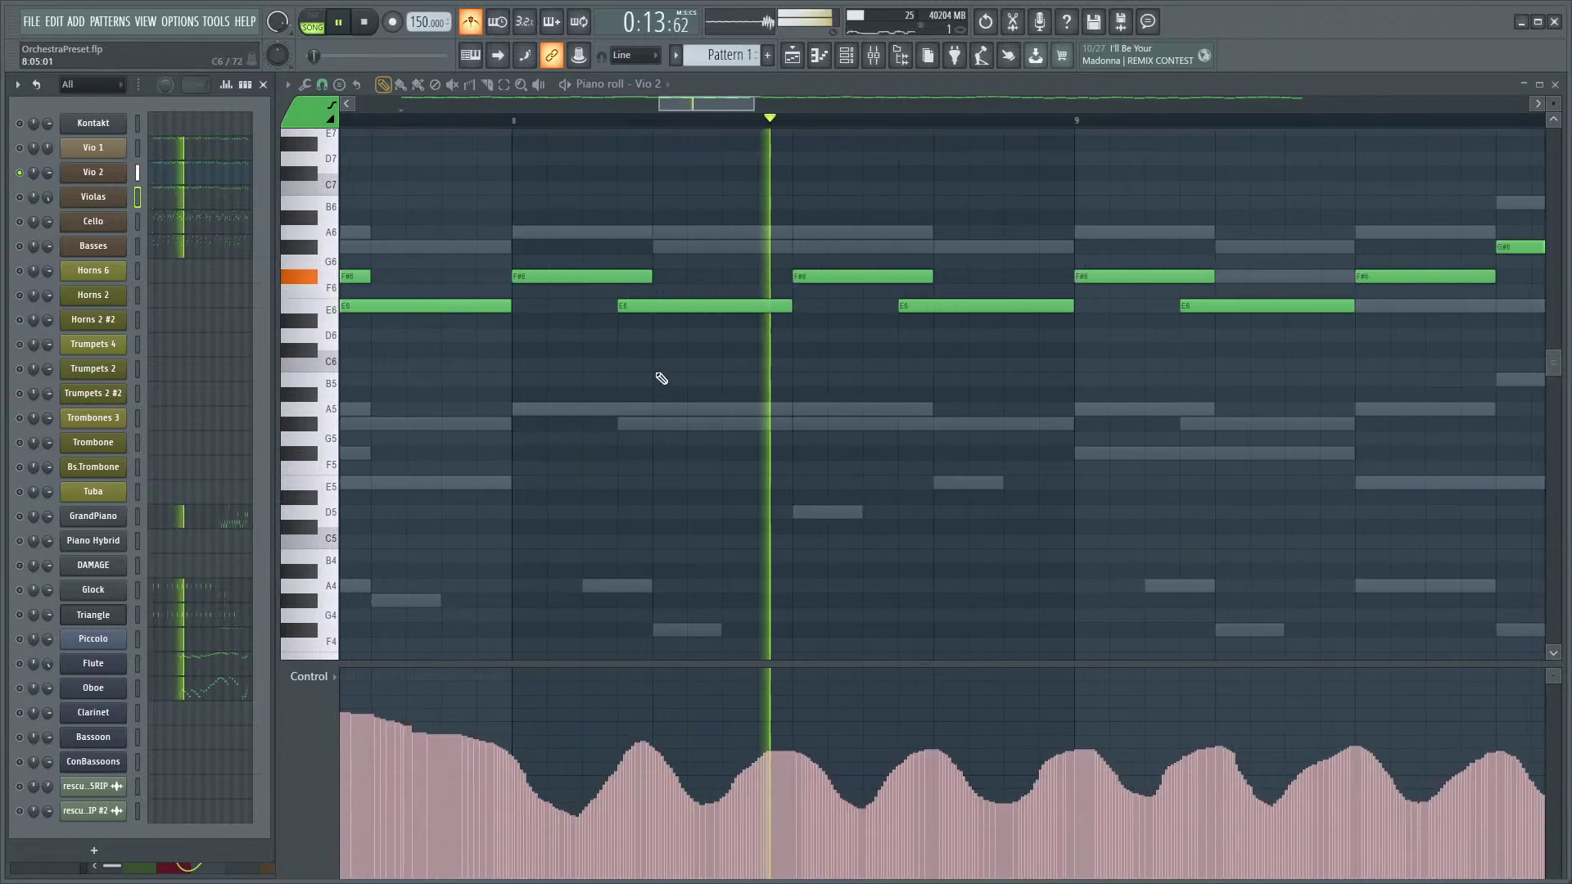
key(space)
- Select the three E6 notes of Vio 2 in bars 8 and 9, extend their starts slightly earlier and play them back
ctrl+scroll(762, 414, down, 4)
drag(992, 297, 694, 340)
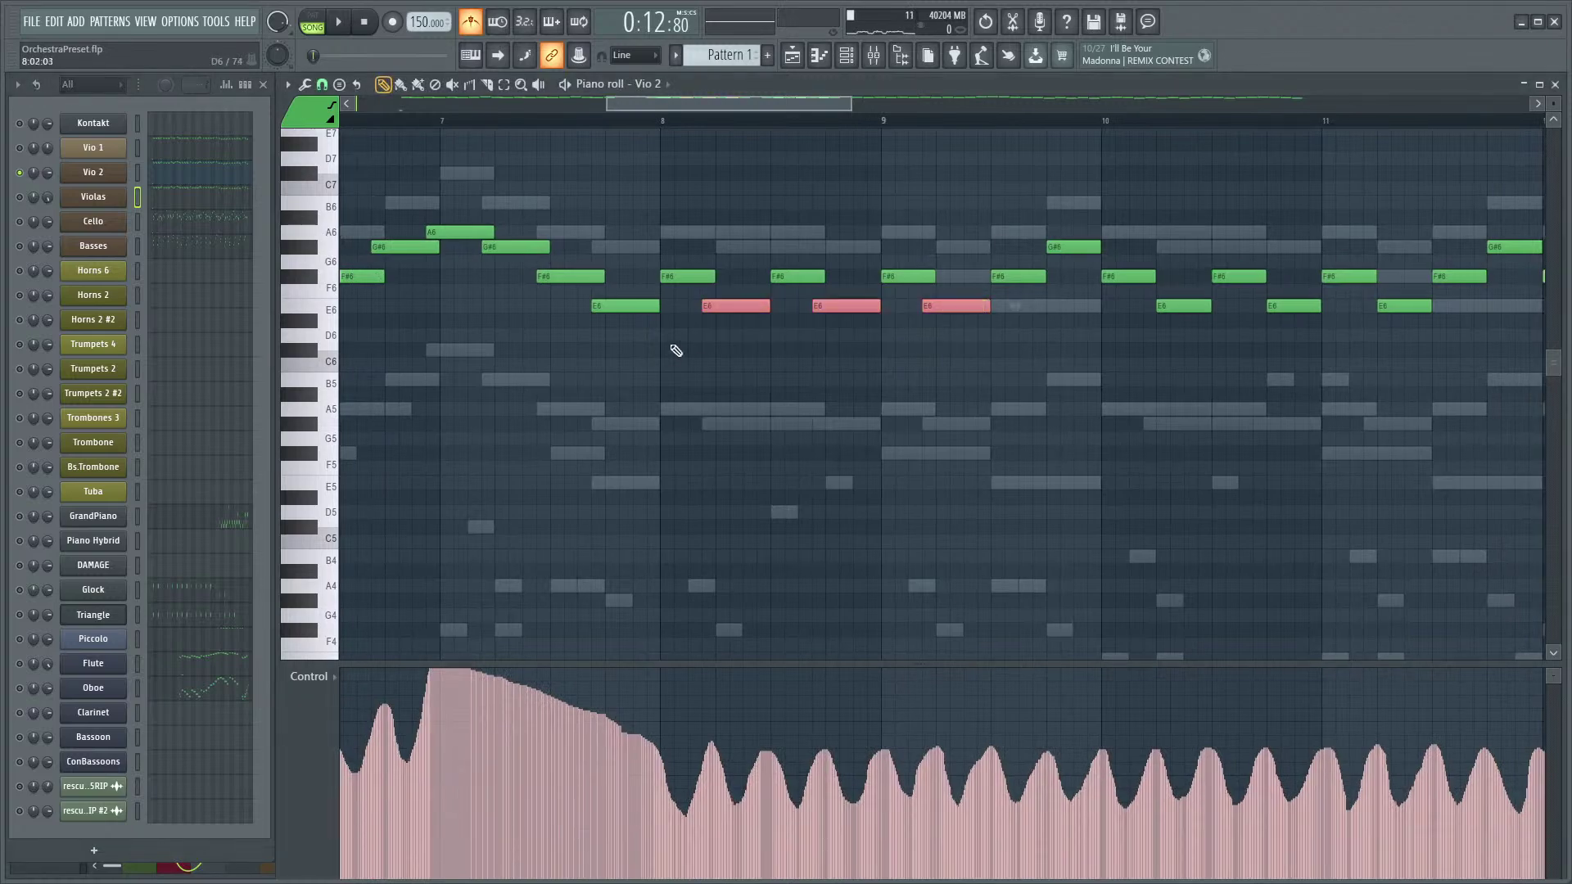
ctrl+scroll(694, 340, up, 4)
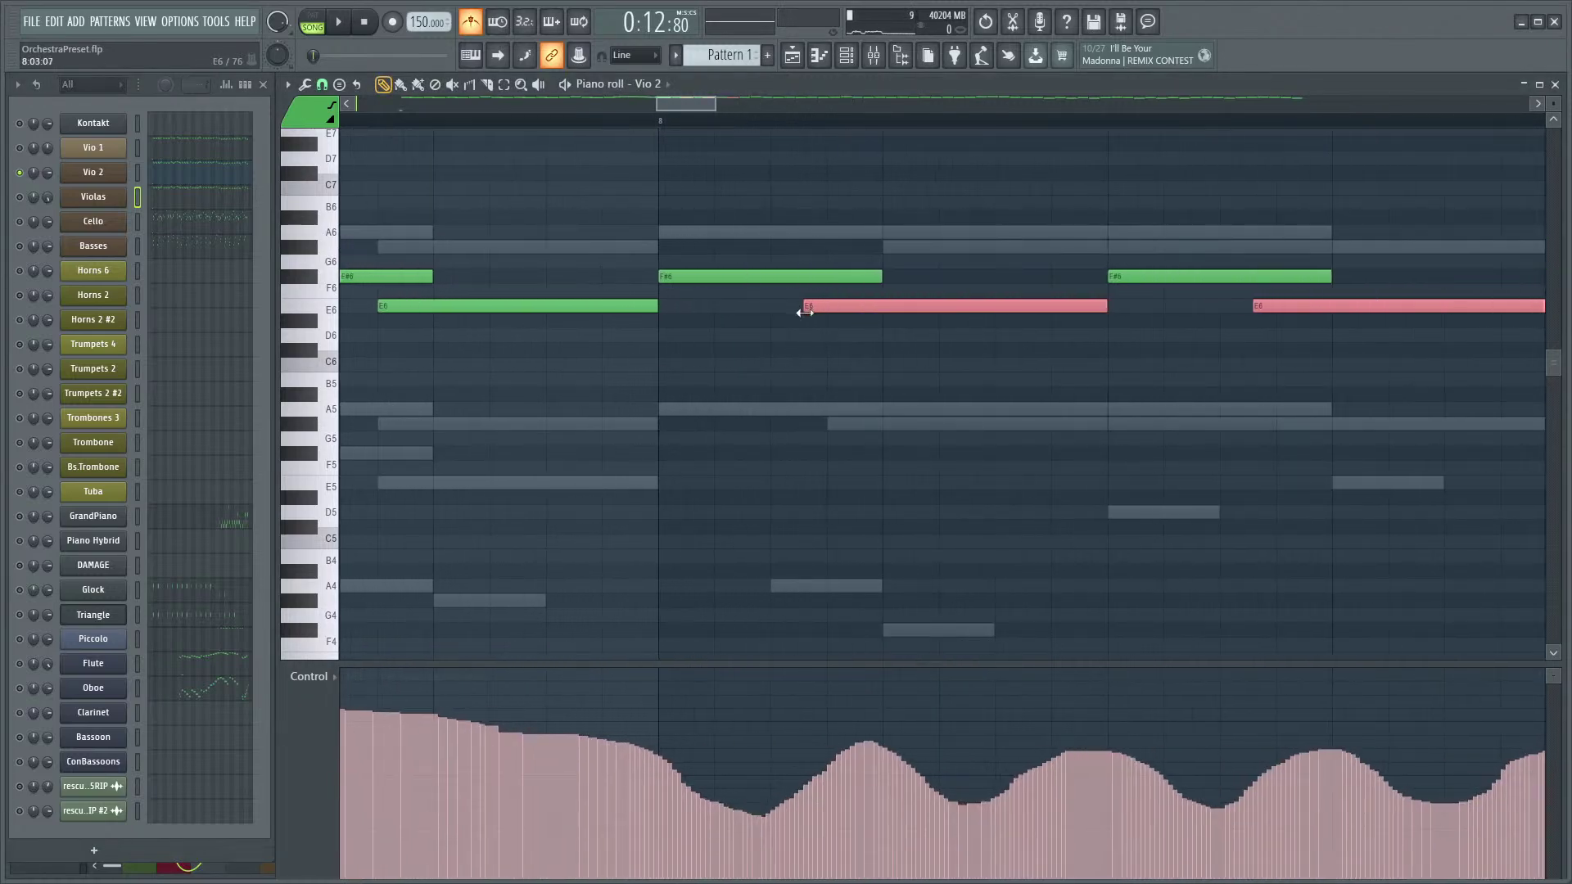
key(space)
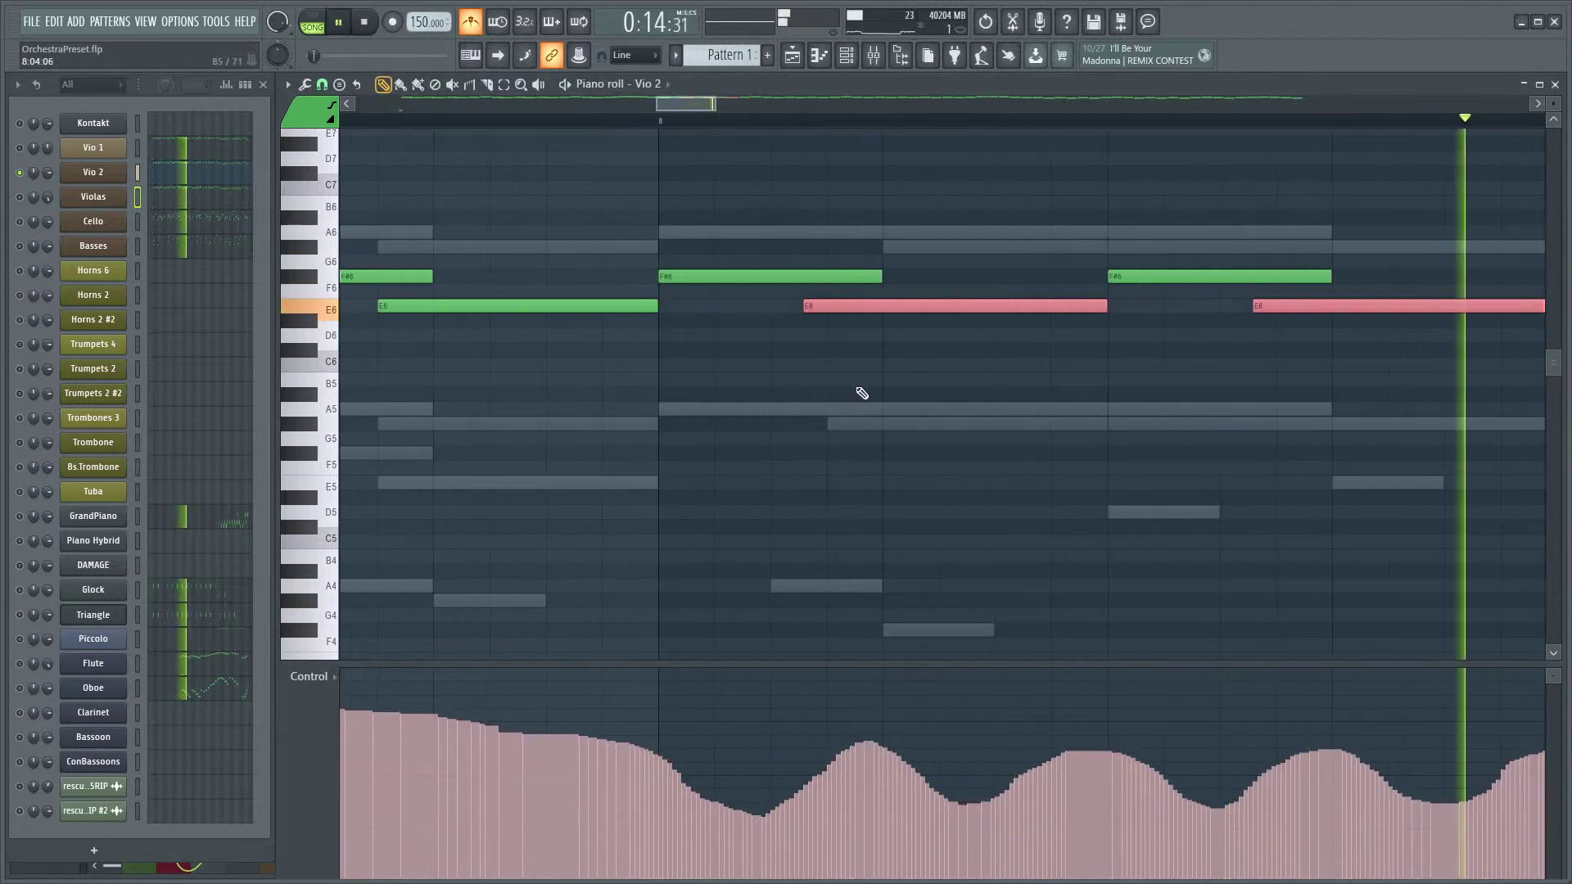
ctrl+scroll(932, 393, down, 3)
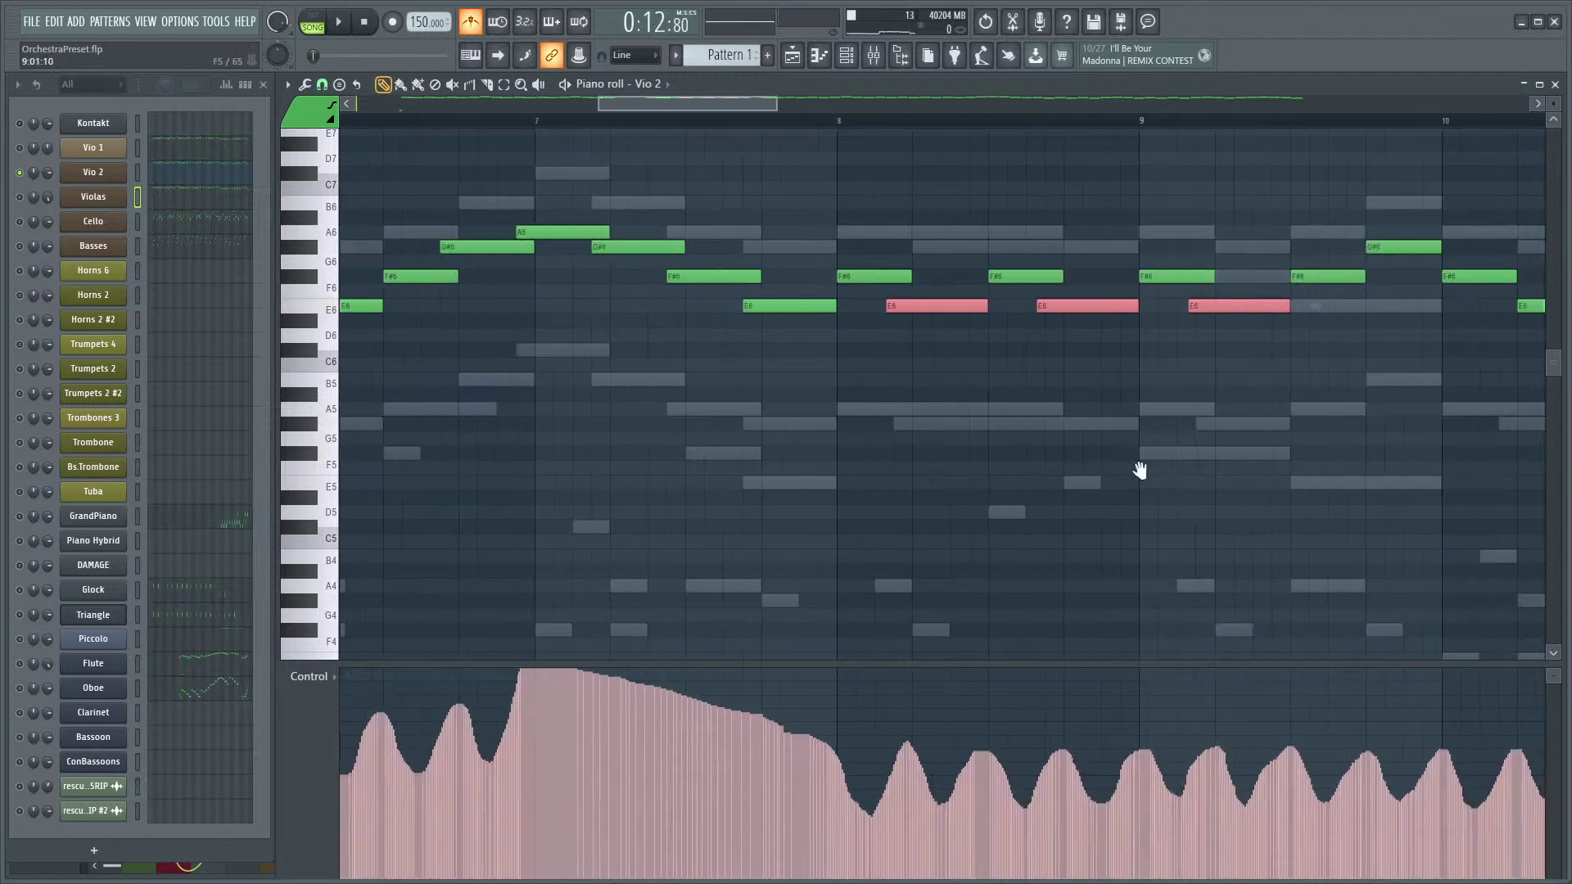
- Extend the starts of the three E6 notes in bars 10 and 11 earlier so they overlap the preceding F#6 notes, checking by playback
scroll(1176, 474, right, 3)
ctrl+scroll(1403, 466, up, 2)
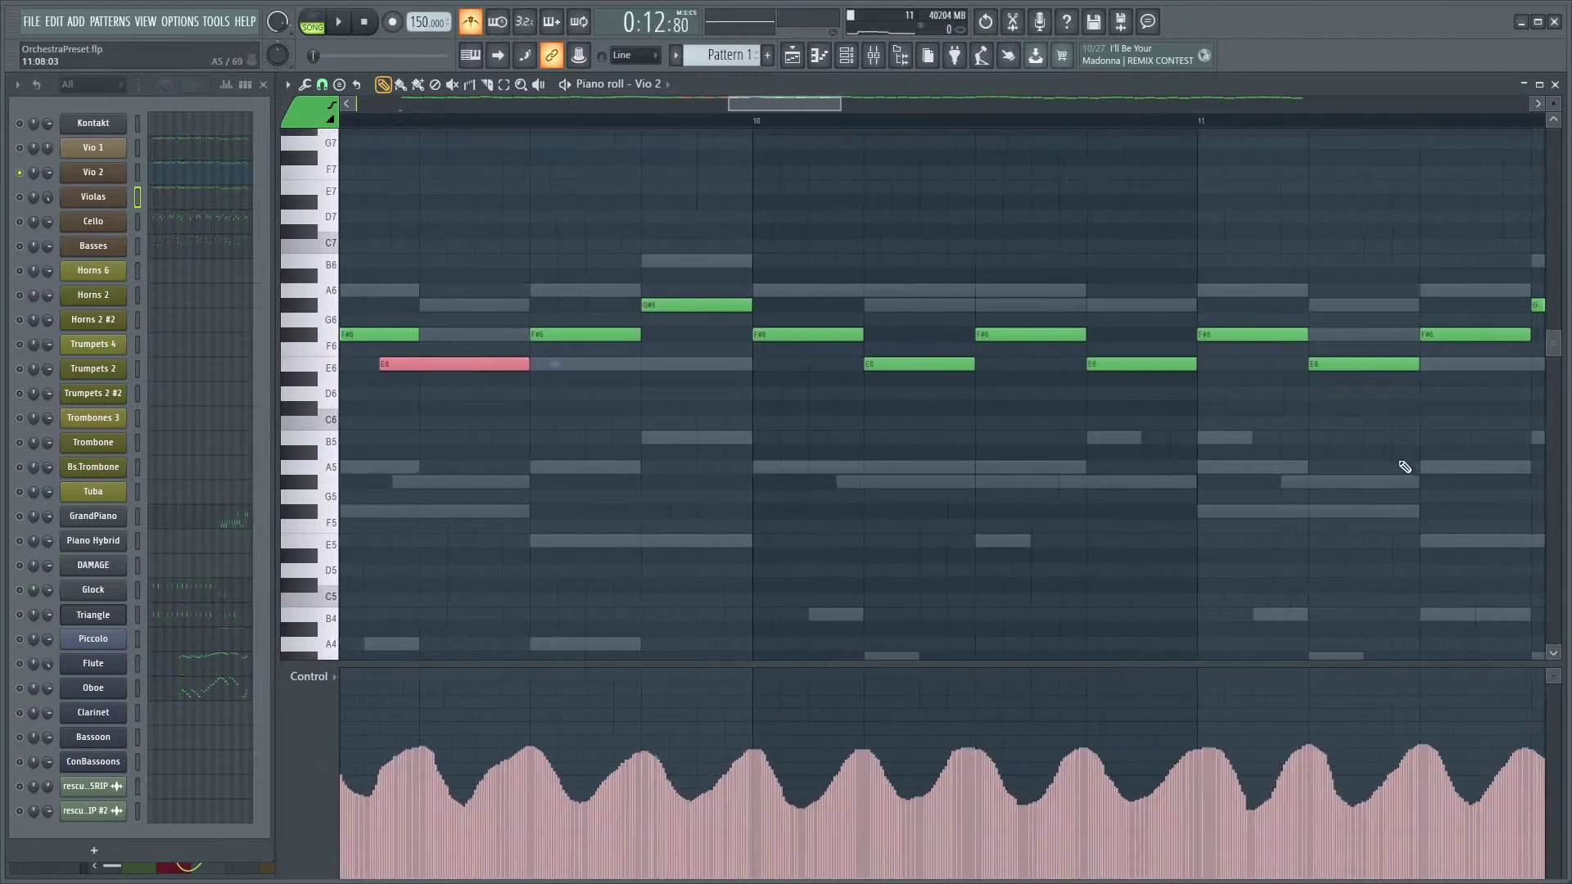
click(704, 120)
key(space)
scroll(817, 541, up, 1)
key(space)
ctrl+drag(1138, 384, 758, 430)
ctrl+scroll(453, 439, up, 3)
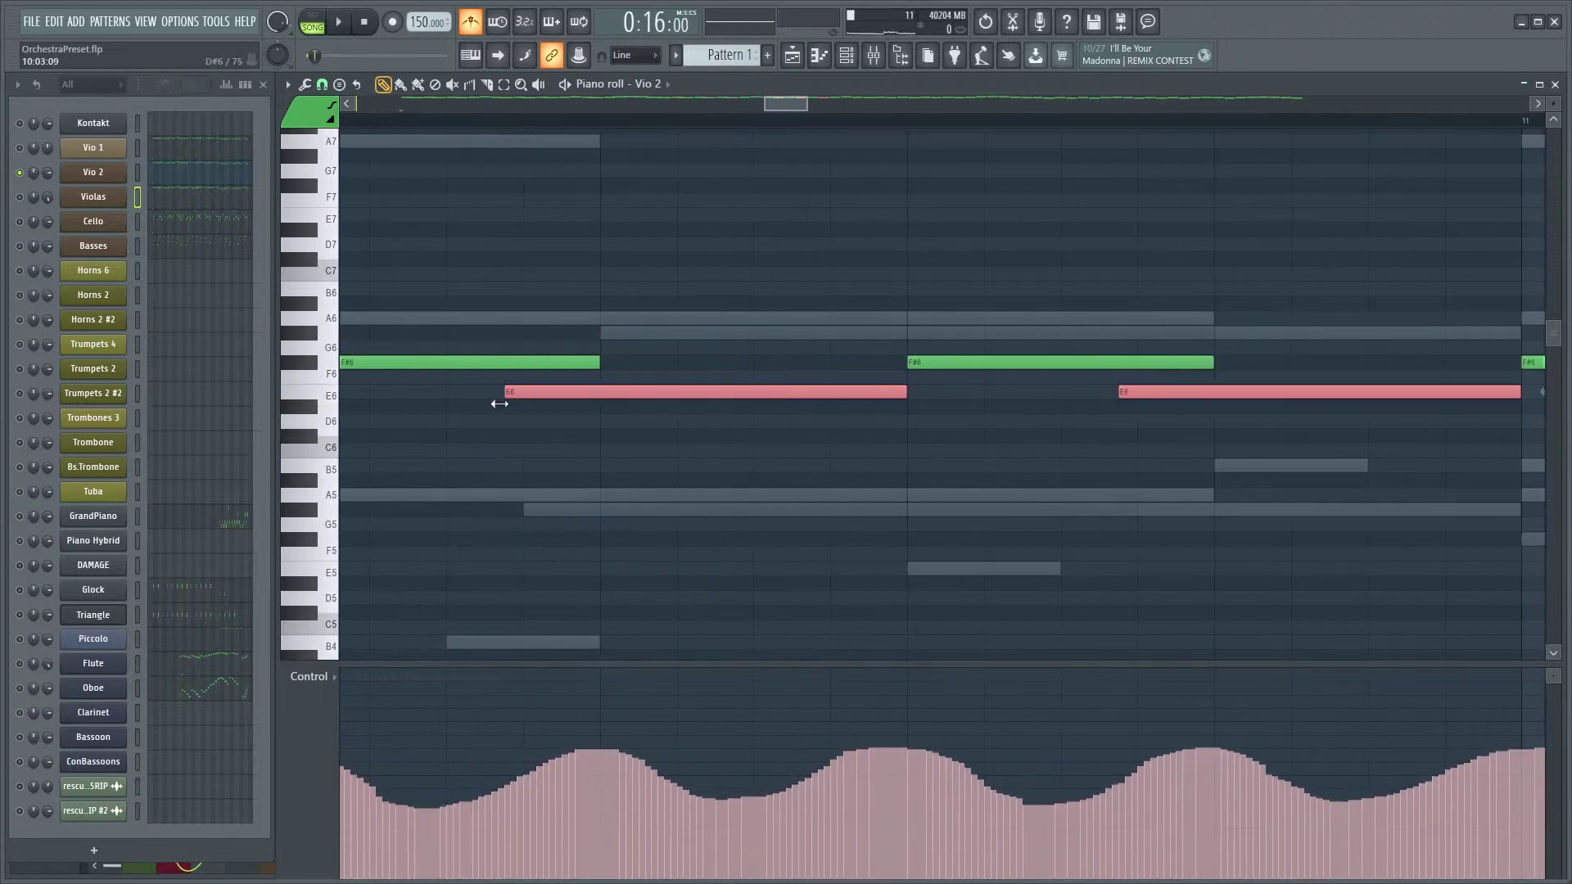
key(space)
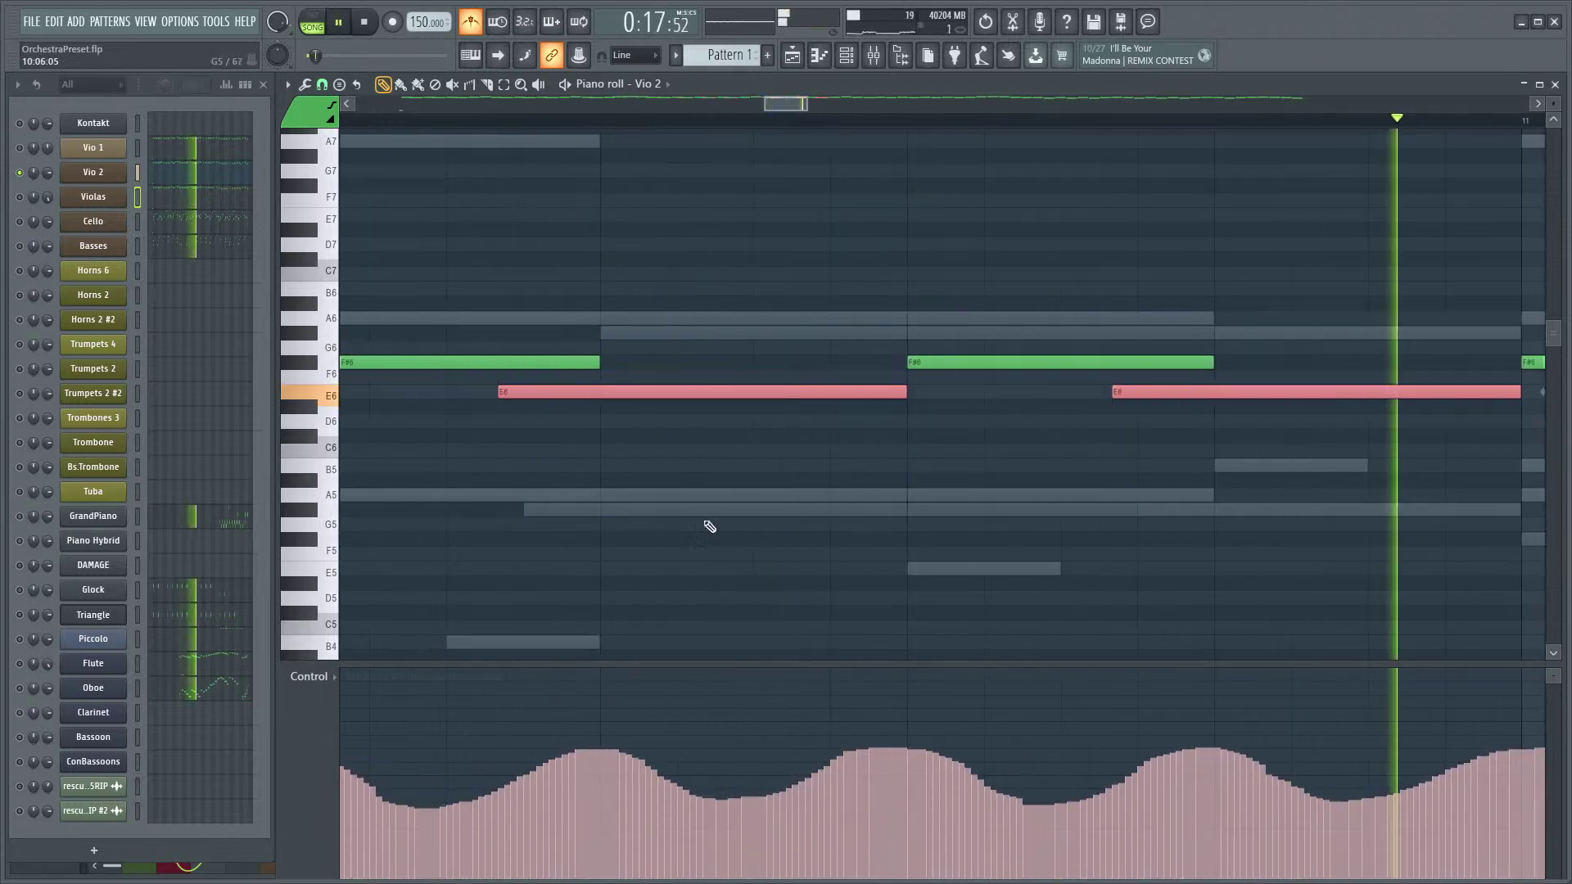
key(space)
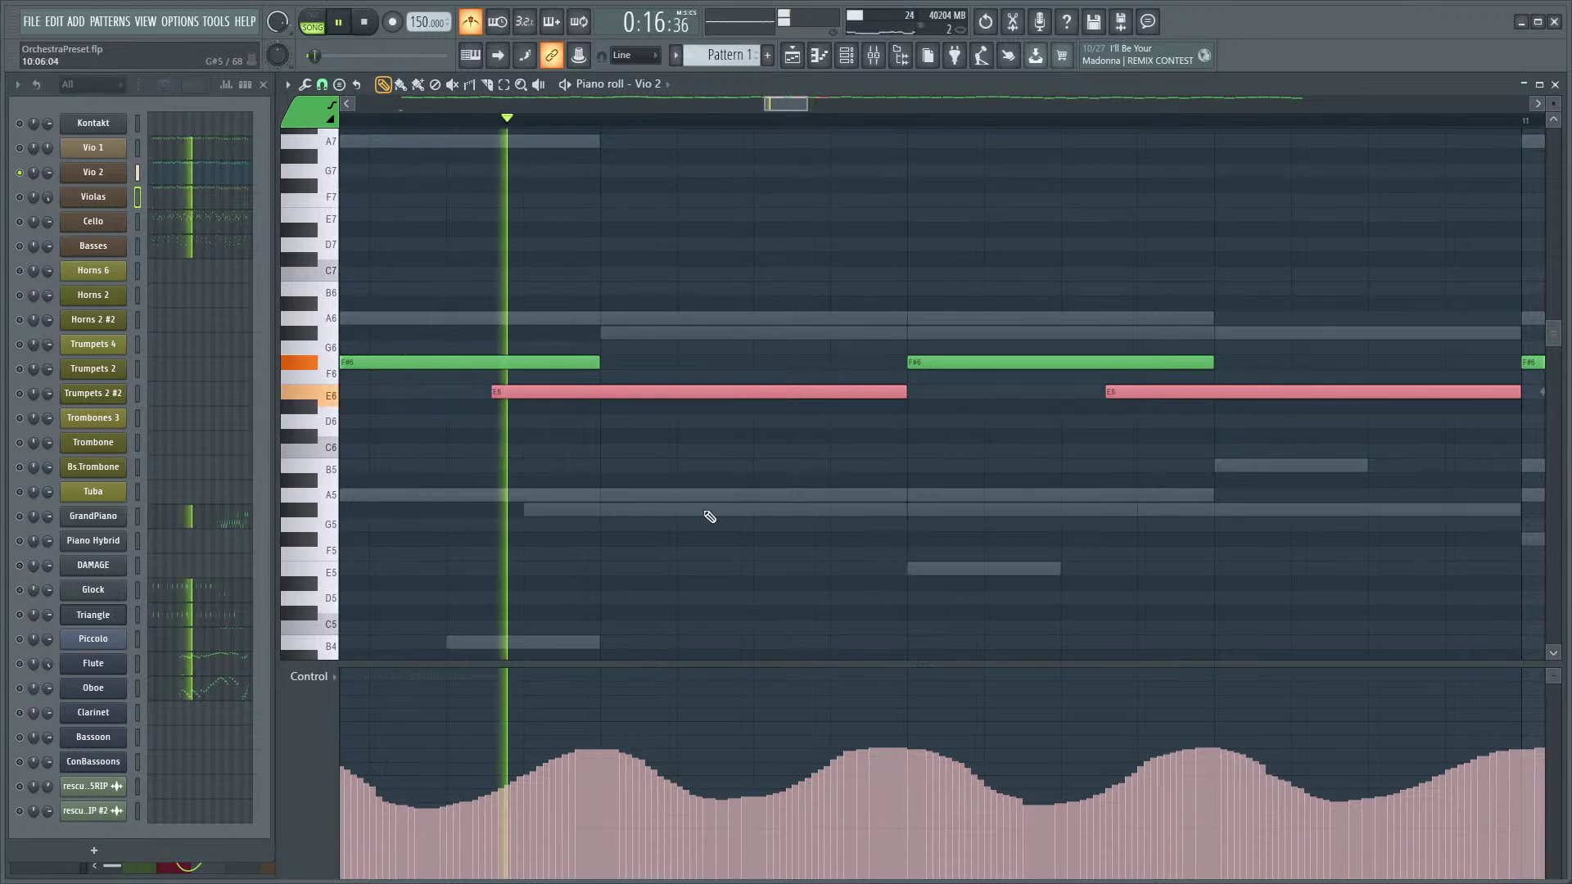
- Extend the starts of the five E6 notes in bars 12 to 14 earlier, check them by playback and clear the selection
ctrl+scroll(1105, 526, down, 3)
drag(899, 524, 773, 528)
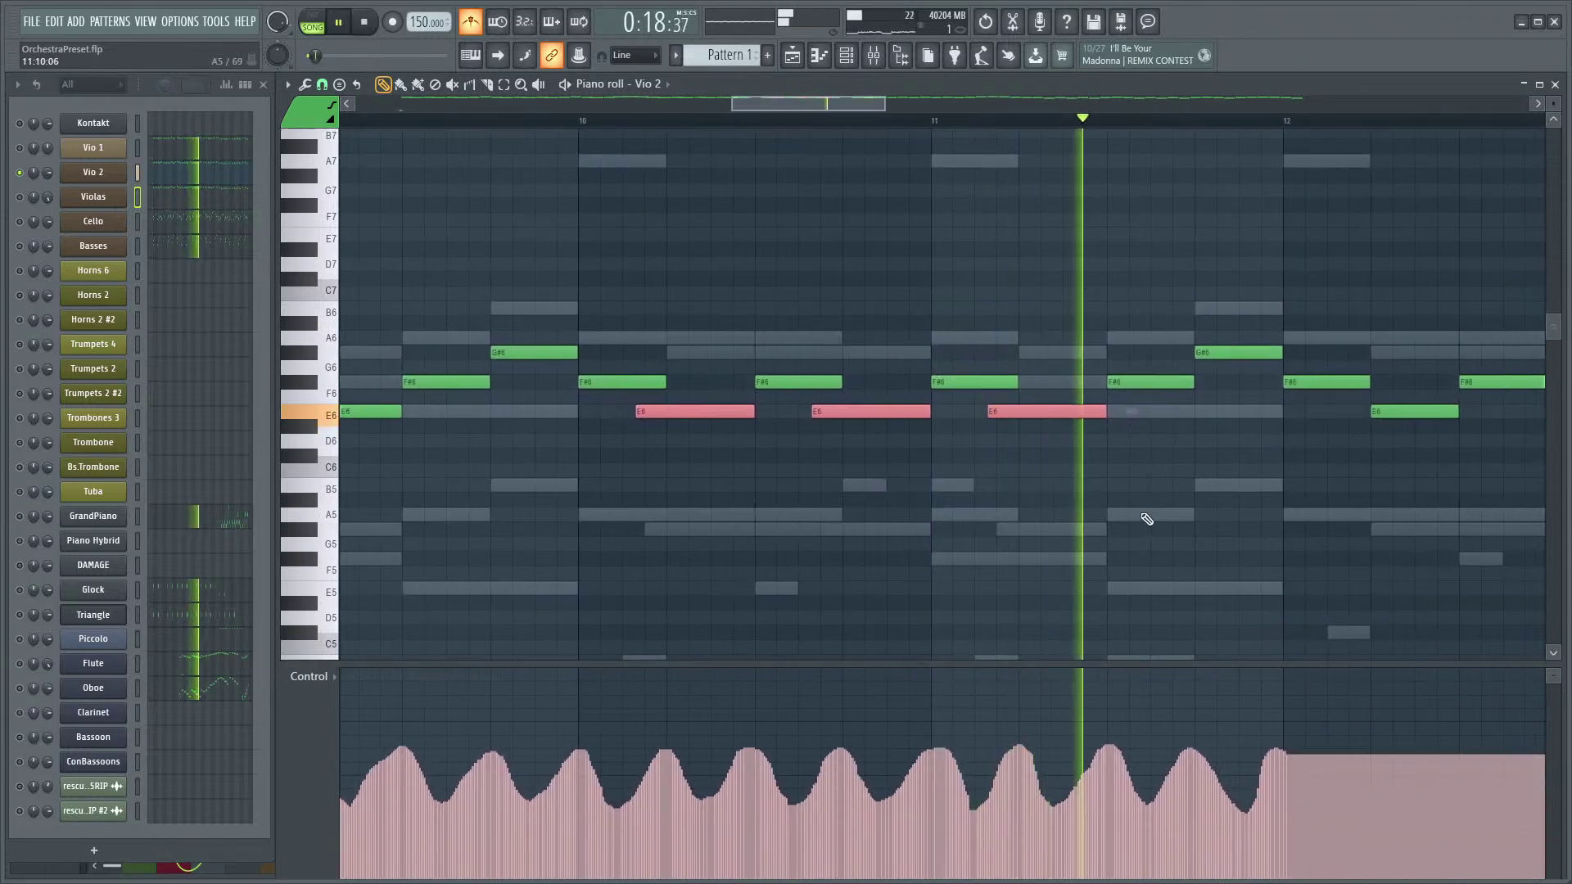
drag(1140, 518, 873, 530)
drag(1129, 537, 705, 529)
key(space)
ctrl+scroll(1375, 426, down, 3)
ctrl+drag(1424, 399, 1037, 452)
ctrl+scroll(1037, 452, up, 4)
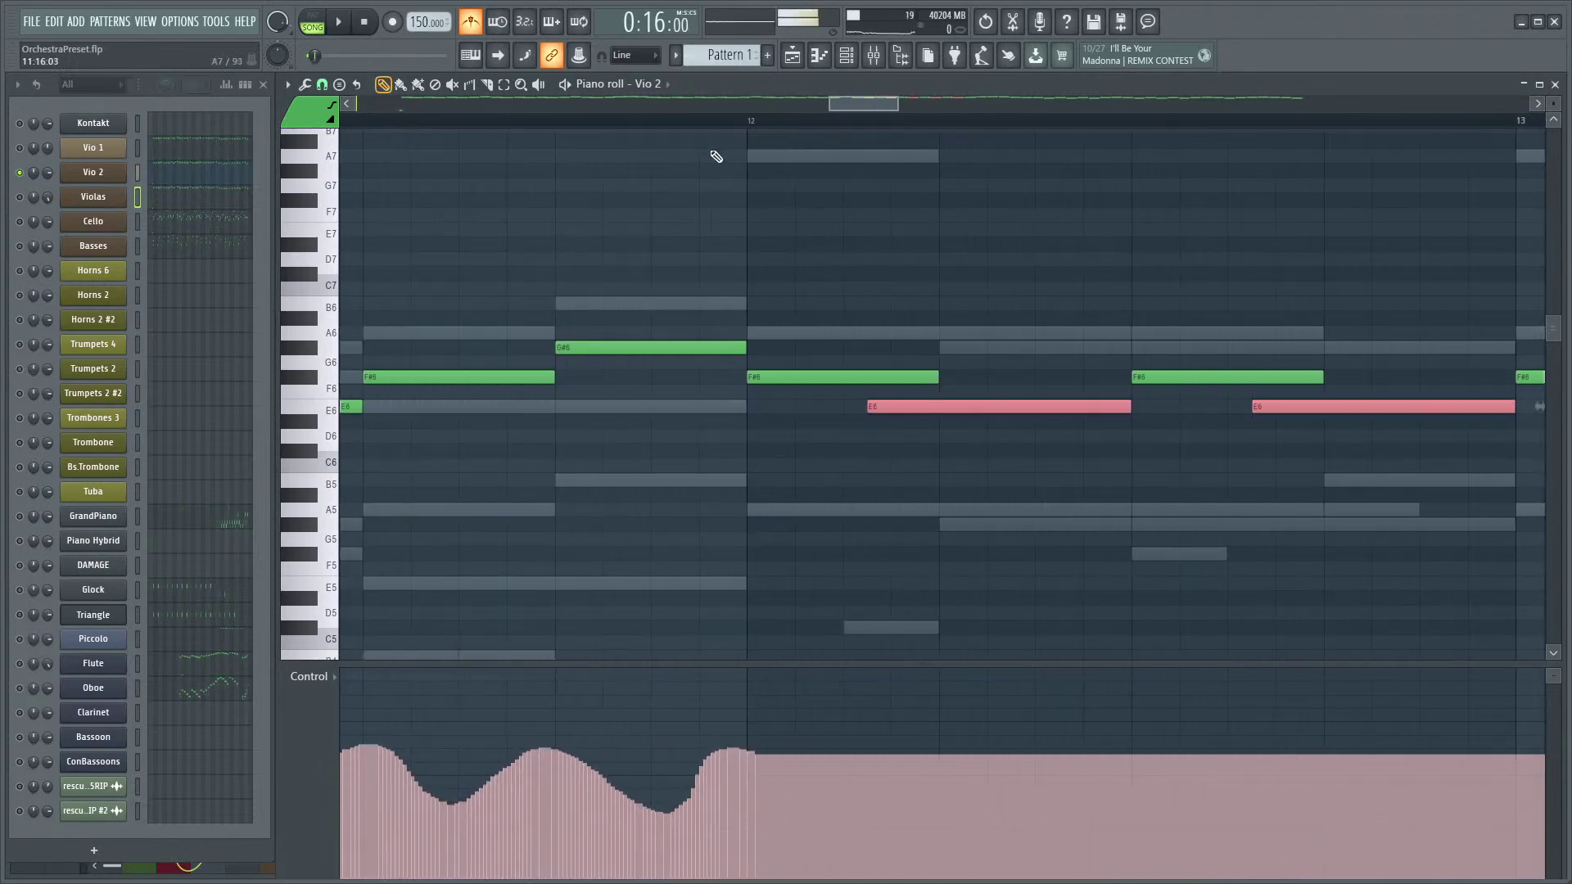
key(space)
scroll(575, 460, up, 2)
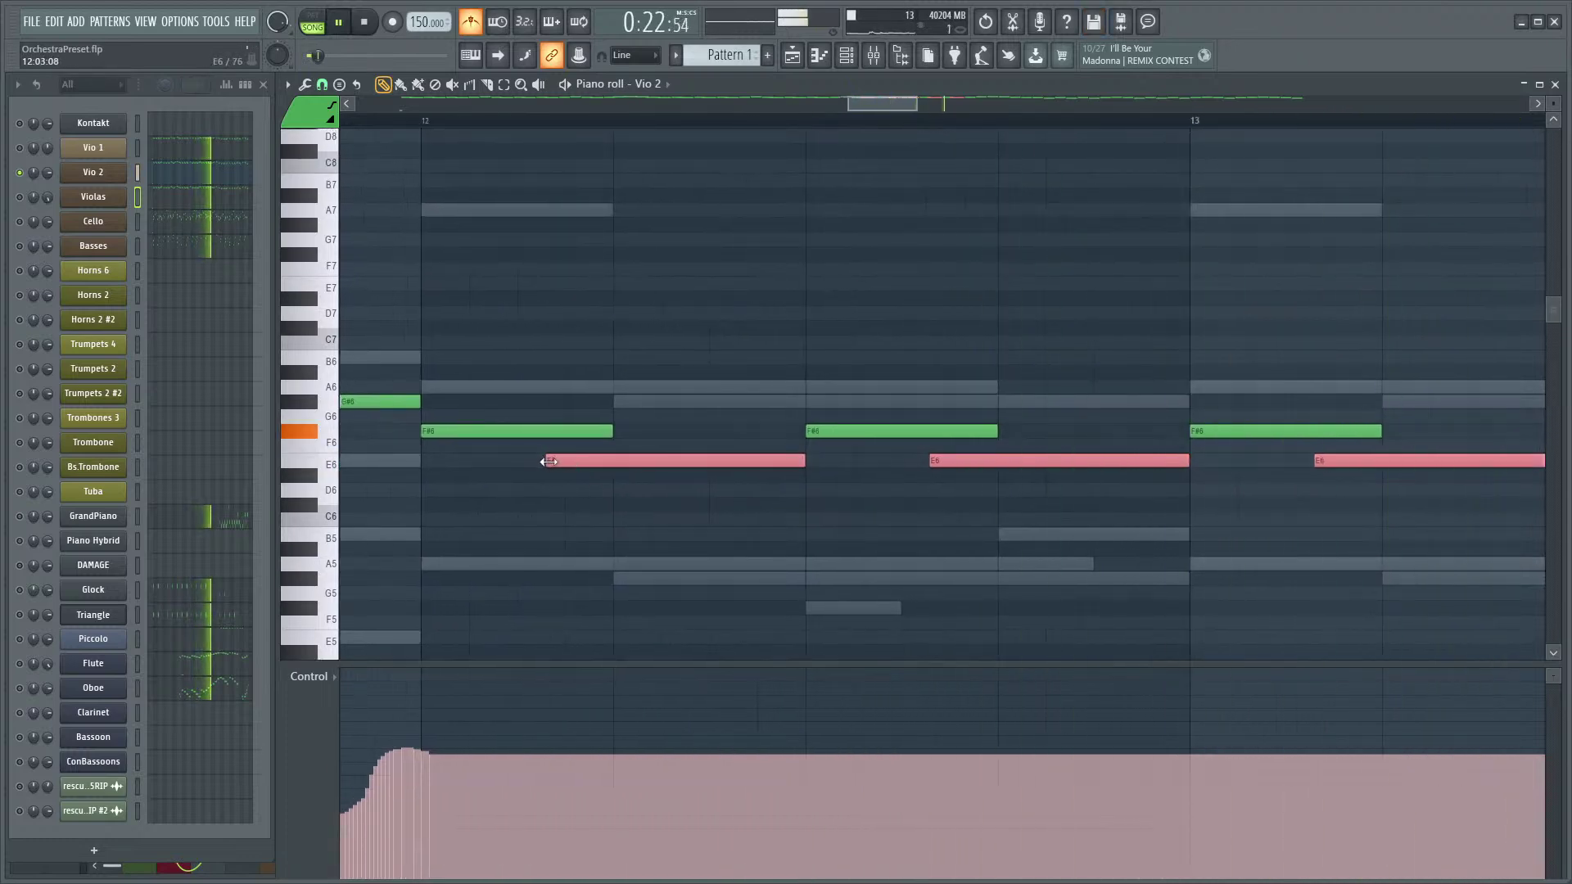
ctrl+scroll(764, 309, down, 3)
key(space)
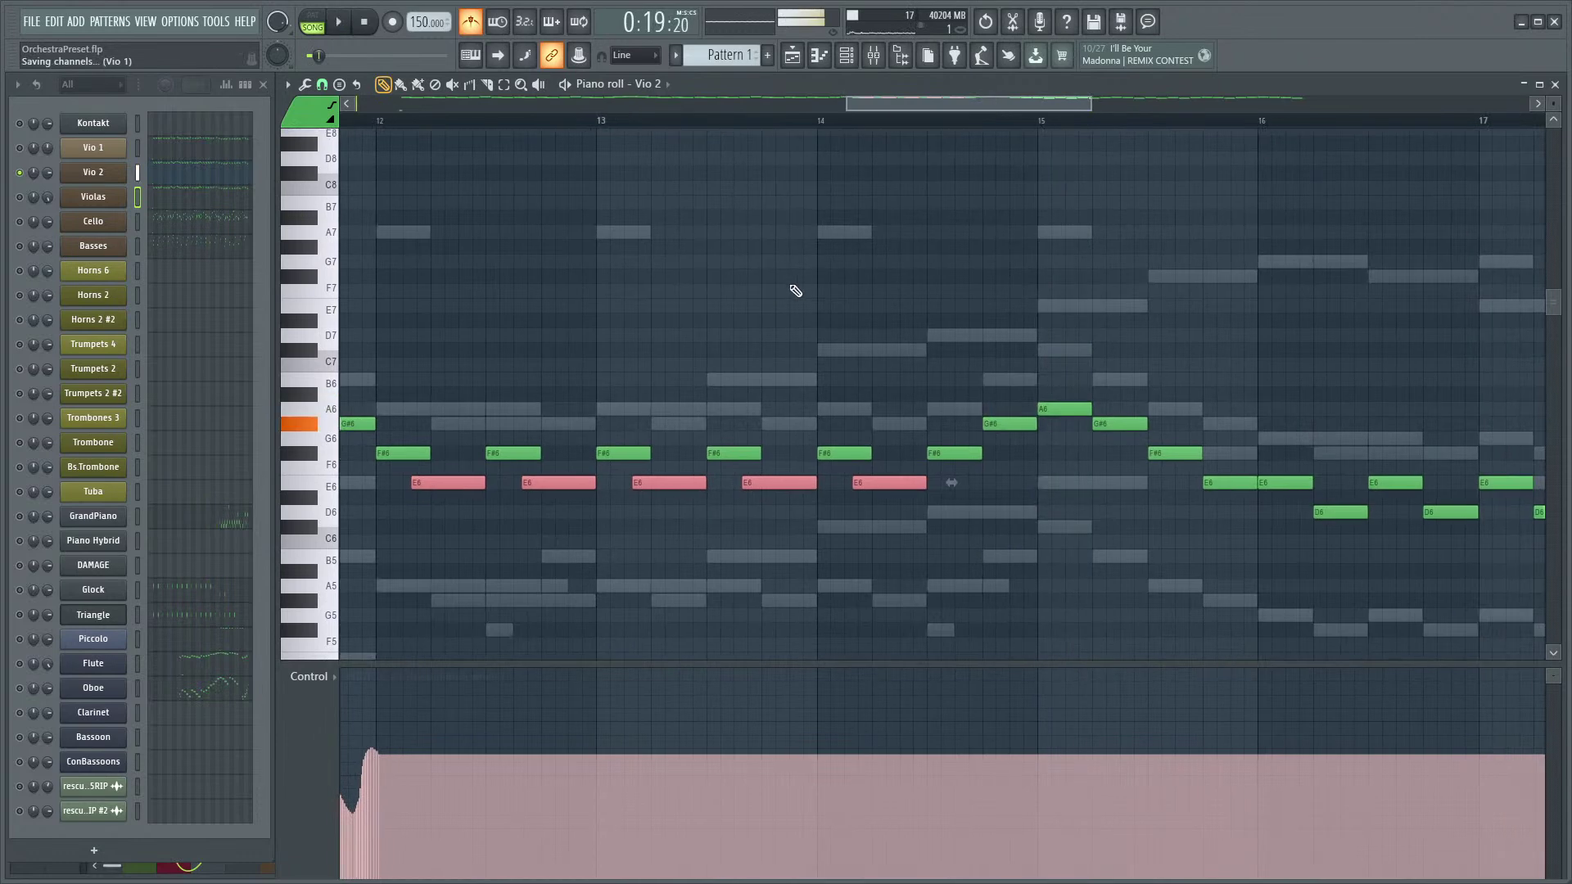
click(1041, 484)
- Draw repeated modulation wheel swells for Vio 2 from bar 12 through most of bar 13
ctrl+scroll(1064, 515, up, 3)
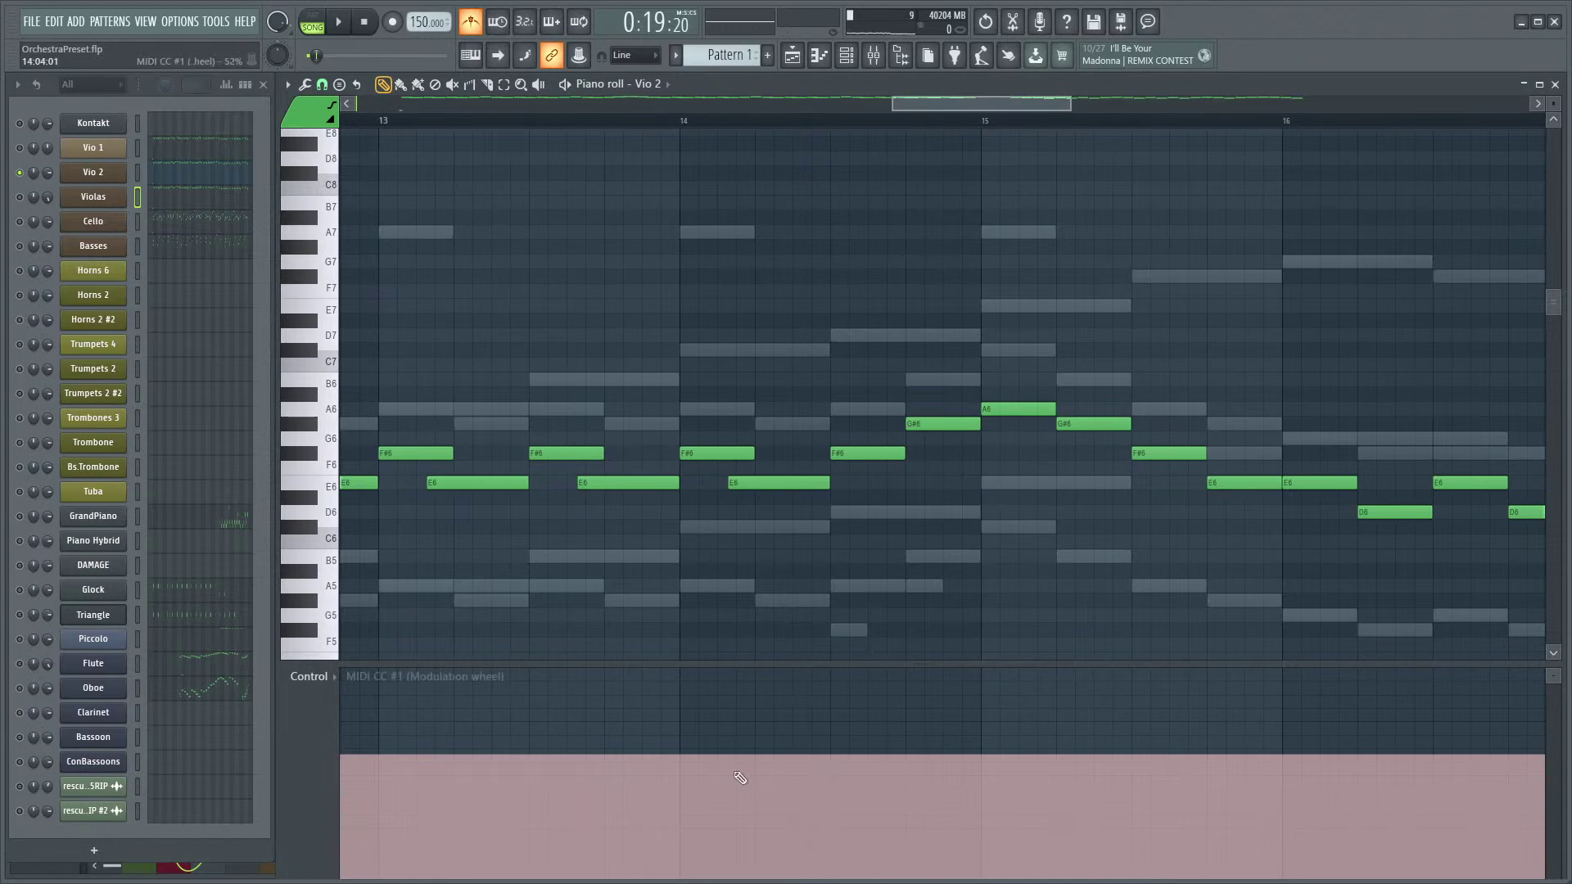
ctrl+scroll(645, 553, down, 4)
drag(712, 561, 889, 479)
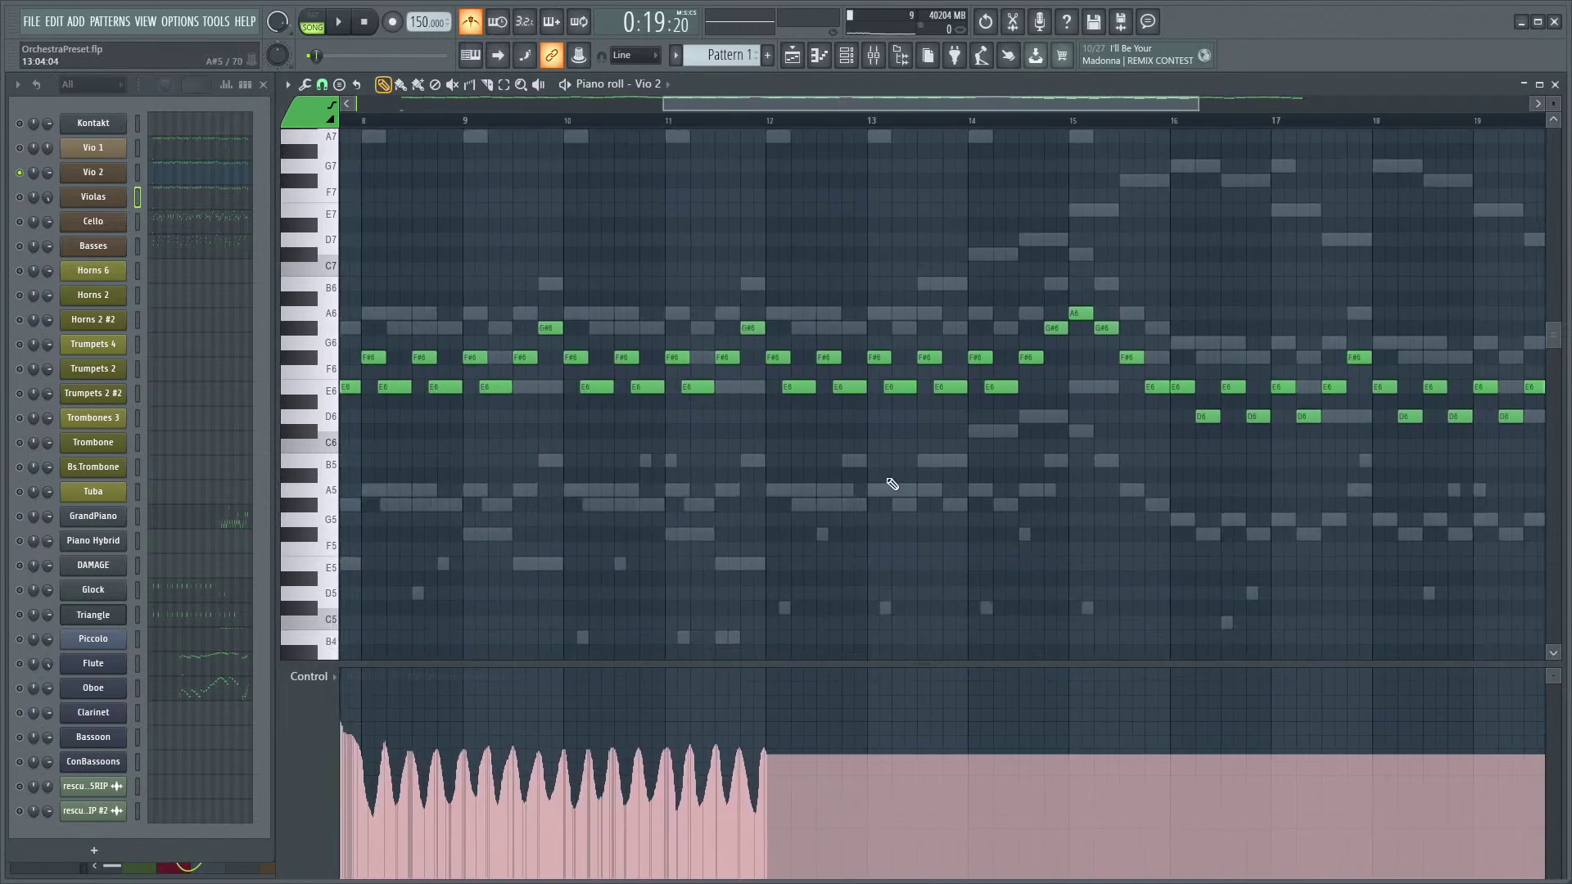
ctrl+scroll(772, 604, up, 3)
mouse_move(770, 751)
mouse_down()
mouse_move(791, 805)
mouse_move(814, 754)
mouse_move(859, 799)
mouse_move(889, 756)
mouse_move(918, 806)
mouse_move(945, 745)
mouse_move(982, 788)
mouse_move(1011, 746)
mouse_move(1041, 790)
mouse_move(1070, 784)
mouse_move(1085, 749)
mouse_move(1118, 811)
mouse_move(1153, 749)
mouse_move(1171, 804)
mouse_move(1220, 756)
mouse_up()
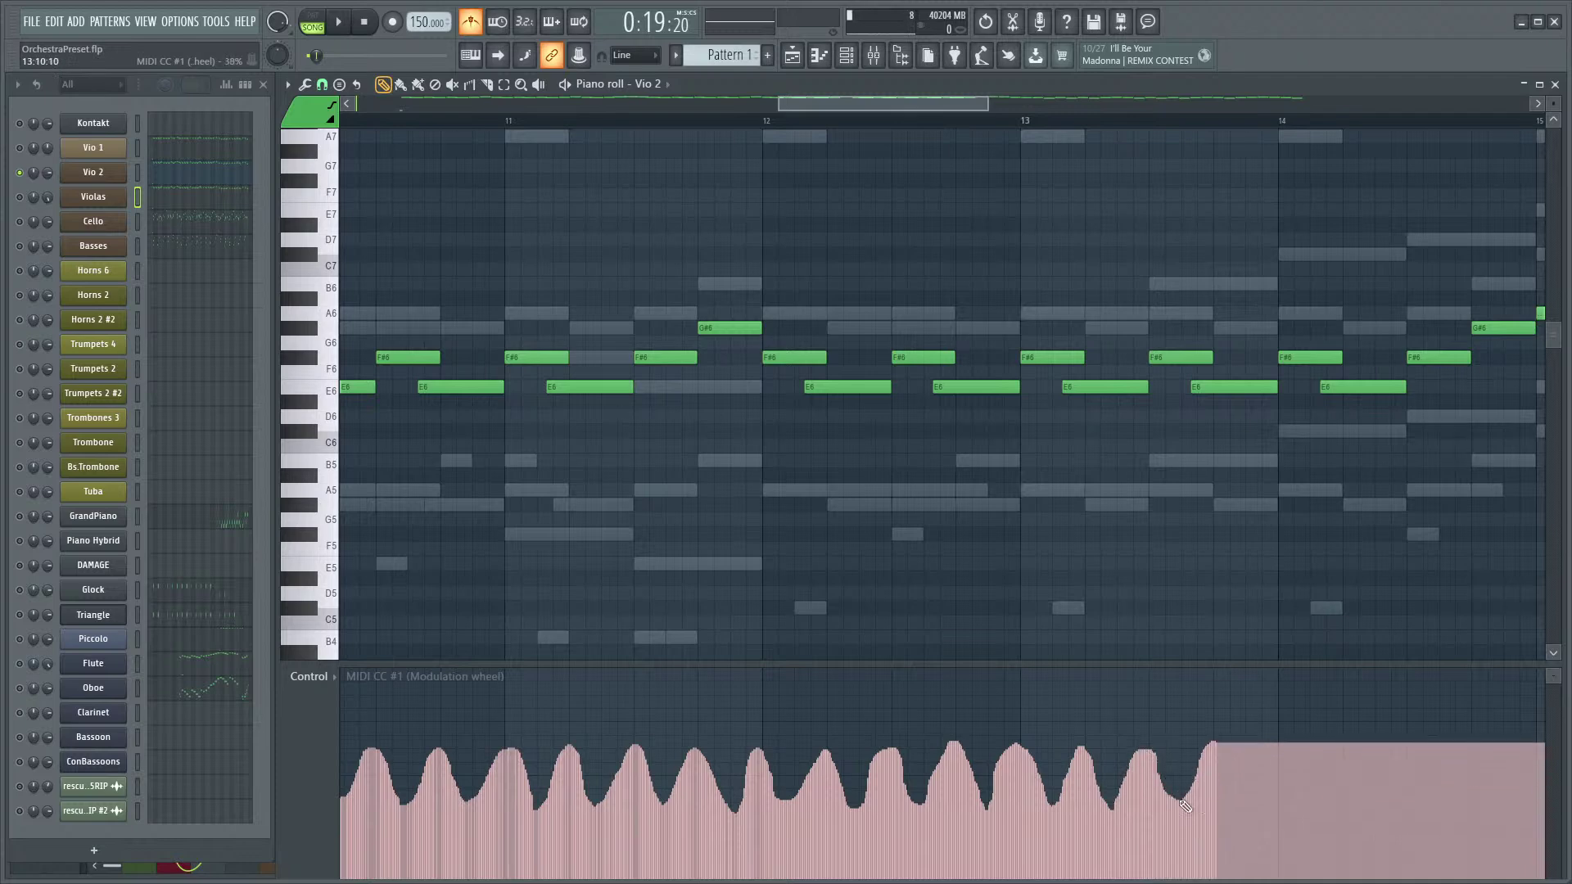
- Draw further modulation wheel swells for Vio 2 from the end of bar 13 to the middle of bar 14 and play them back
mouse_move(1209, 752)
mouse_down()
mouse_move(1243, 802)
mouse_move(1267, 762)
mouse_move(1299, 782)
mouse_up()
key(space)
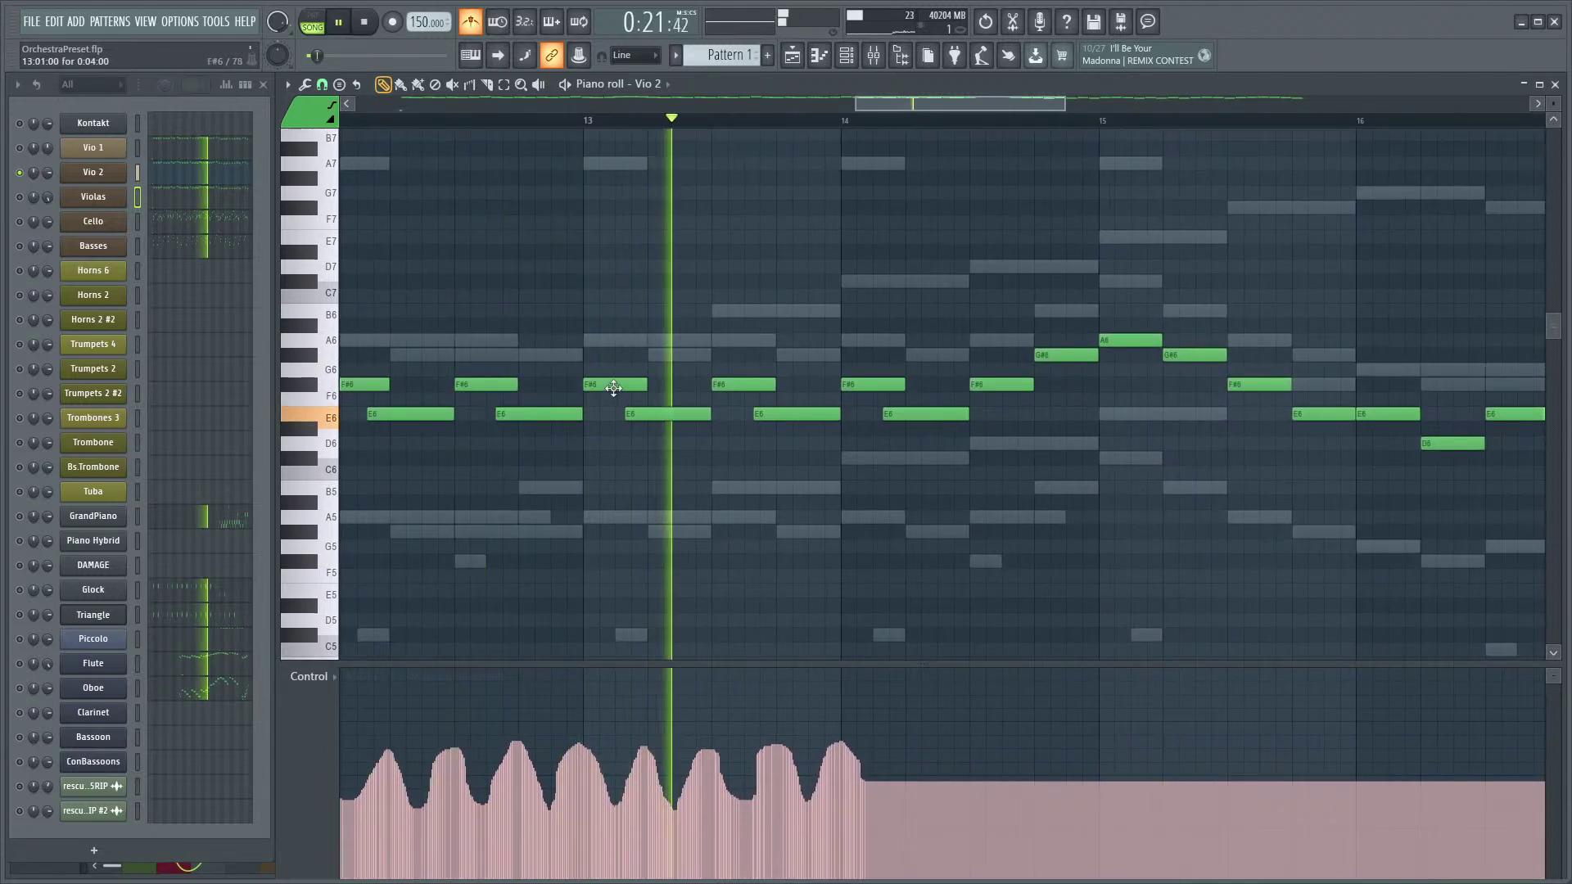
key(space)
mouse_move(773, 761)
mouse_down()
mouse_move(785, 799)
mouse_move(817, 740)
mouse_move(848, 805)
mouse_move(881, 737)
mouse_up()
key(space)
click(760, 117)
key(space)
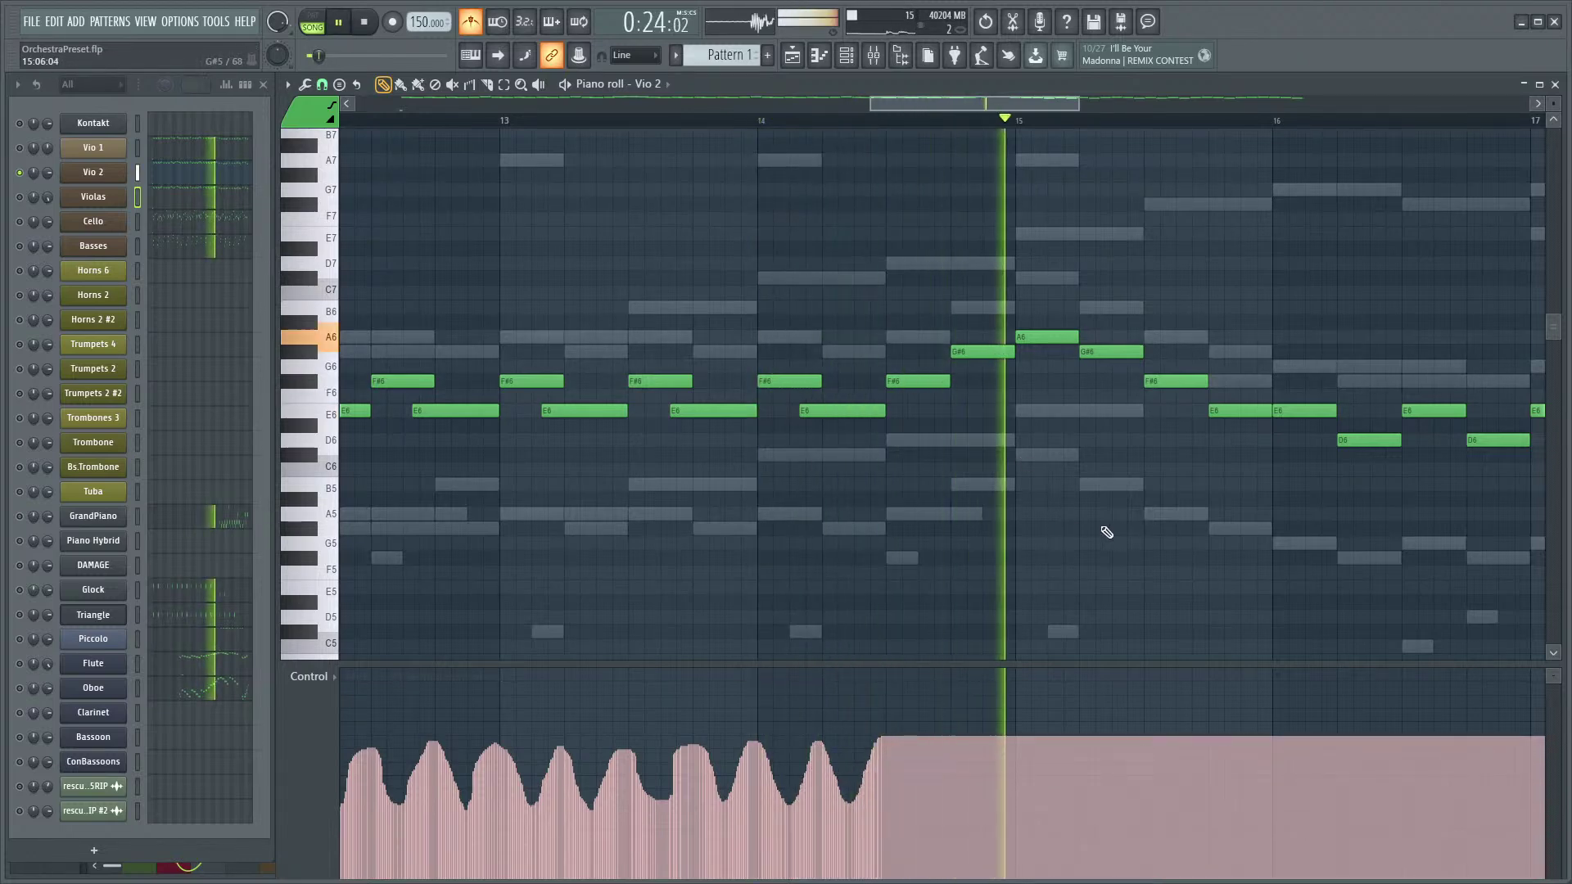
key(space)
- Extend the starts of Vio 2's last three notes in bar 15 earlier and draw a modulation rise peaking at bar 15 and falling towards bar 16
drag(1245, 316, 1107, 491)
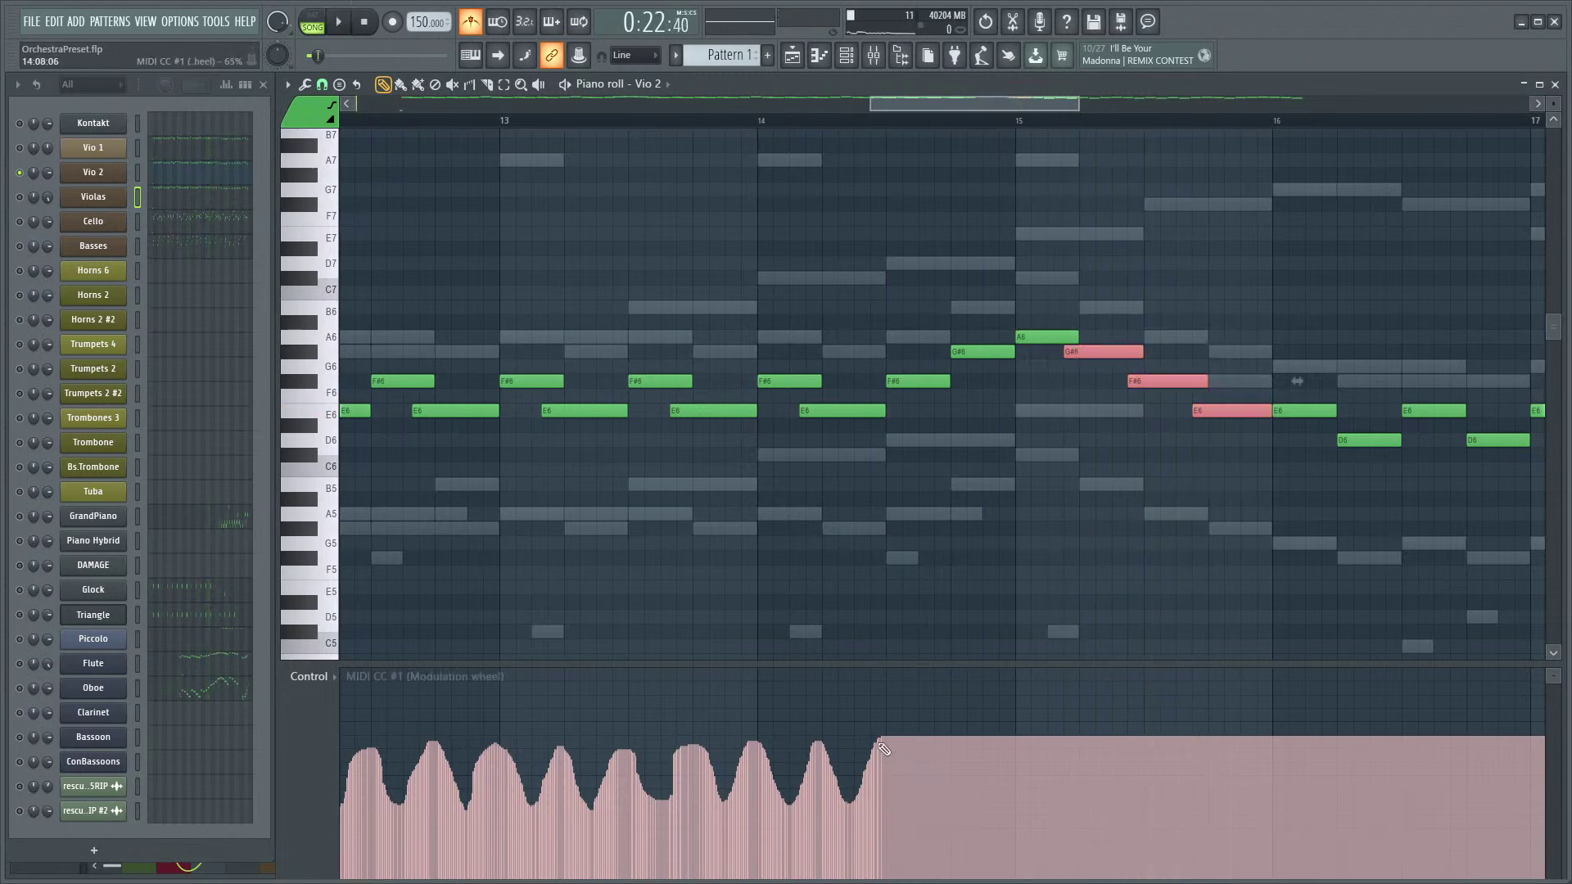
mouse_move(881, 739)
mouse_down()
mouse_move(932, 718)
mouse_move(974, 731)
mouse_move(998, 691)
mouse_move(1024, 689)
mouse_move(1260, 745)
mouse_up()
key(space)
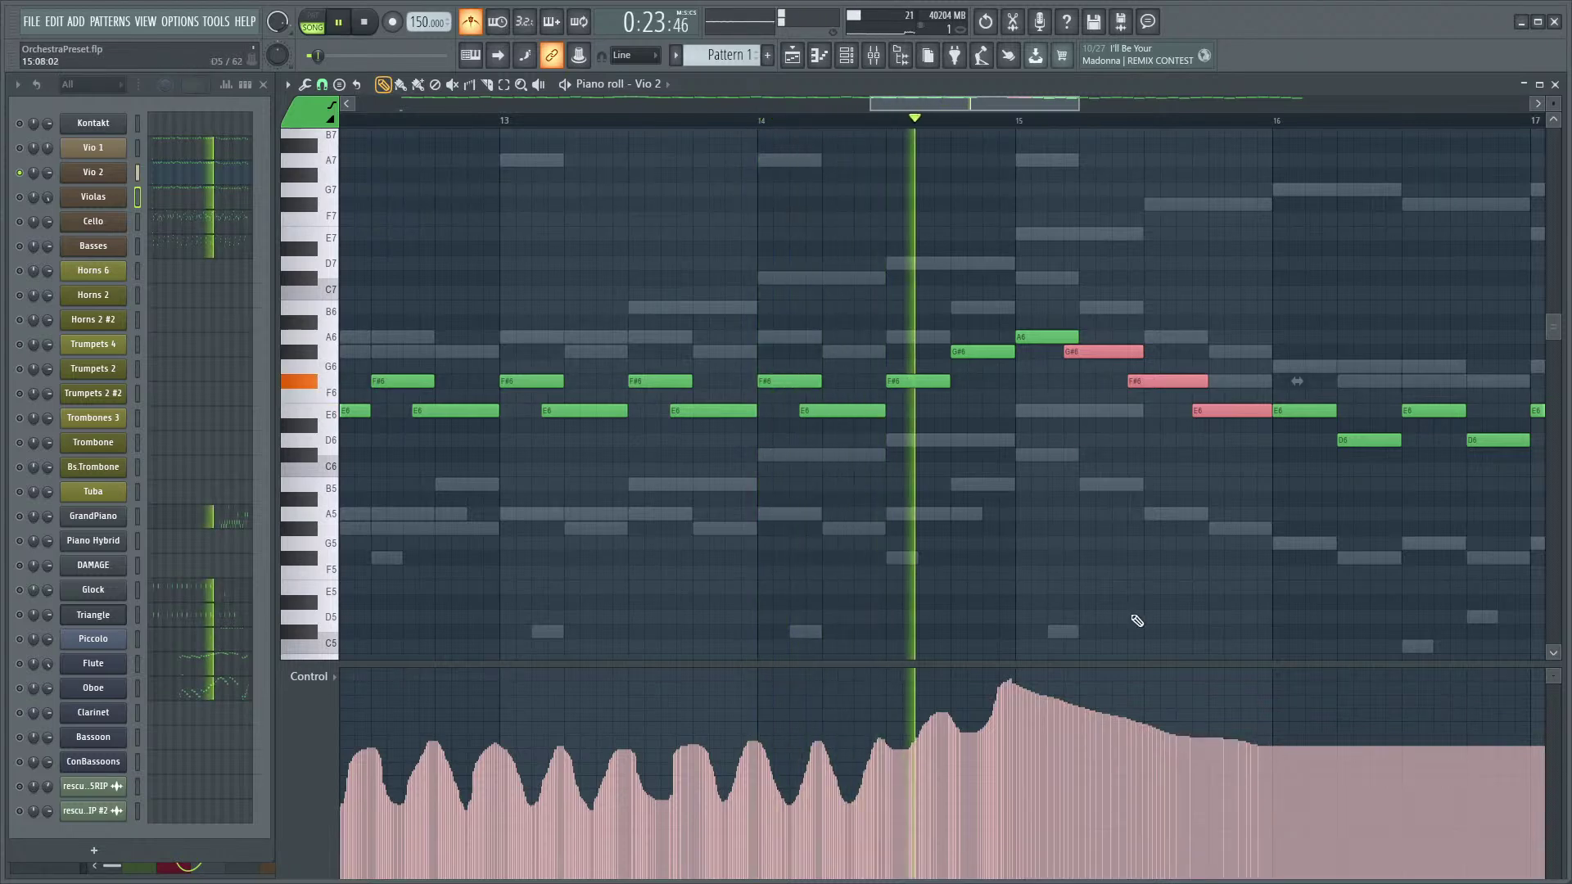
key(space)
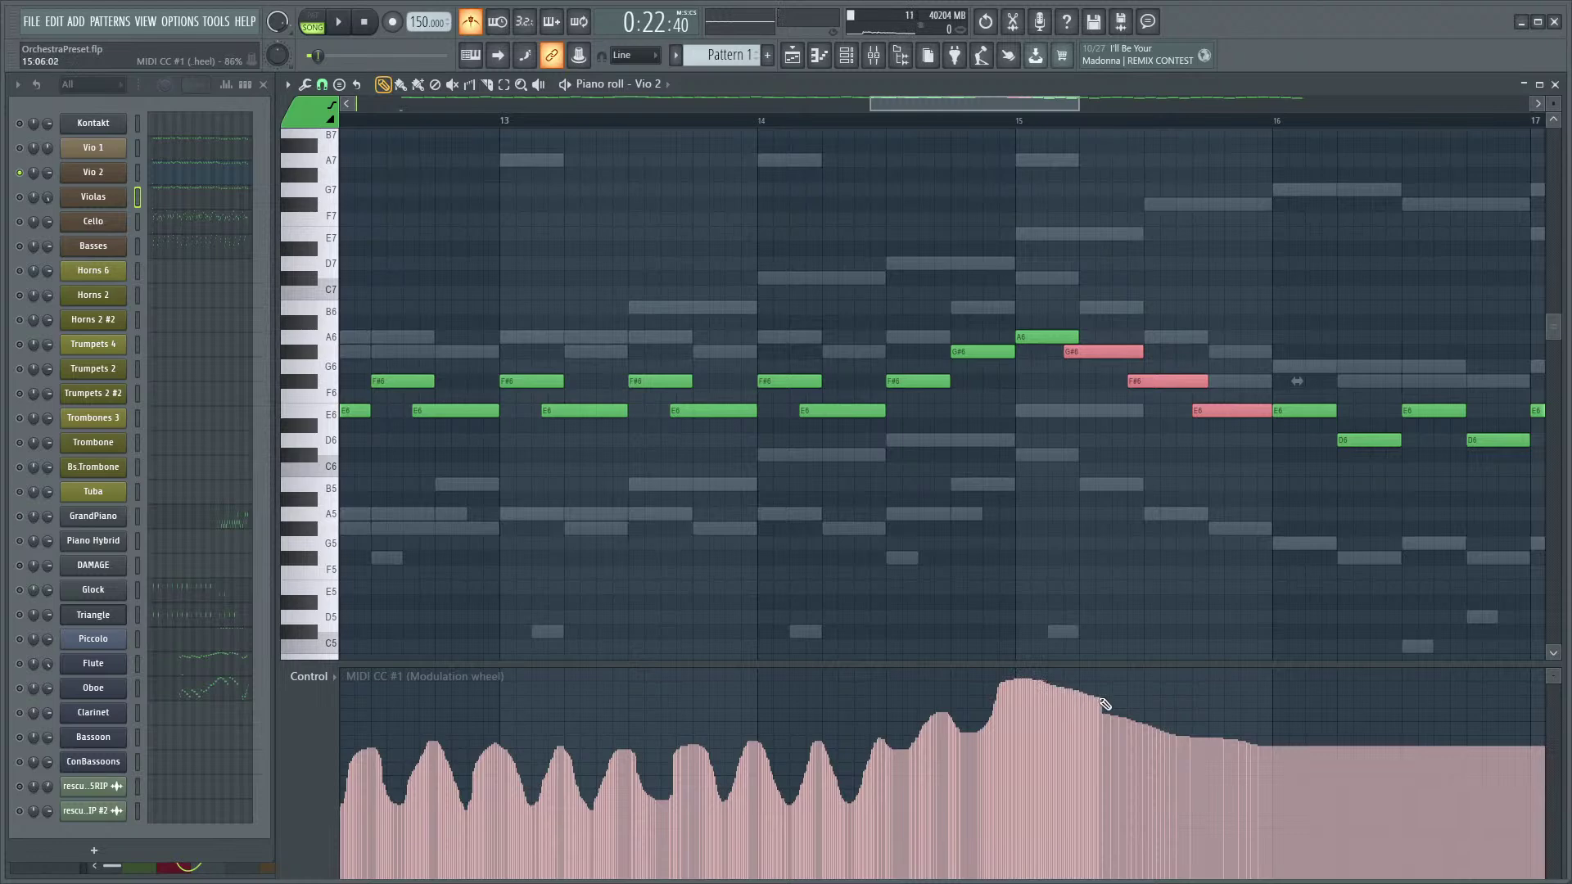
key(space)
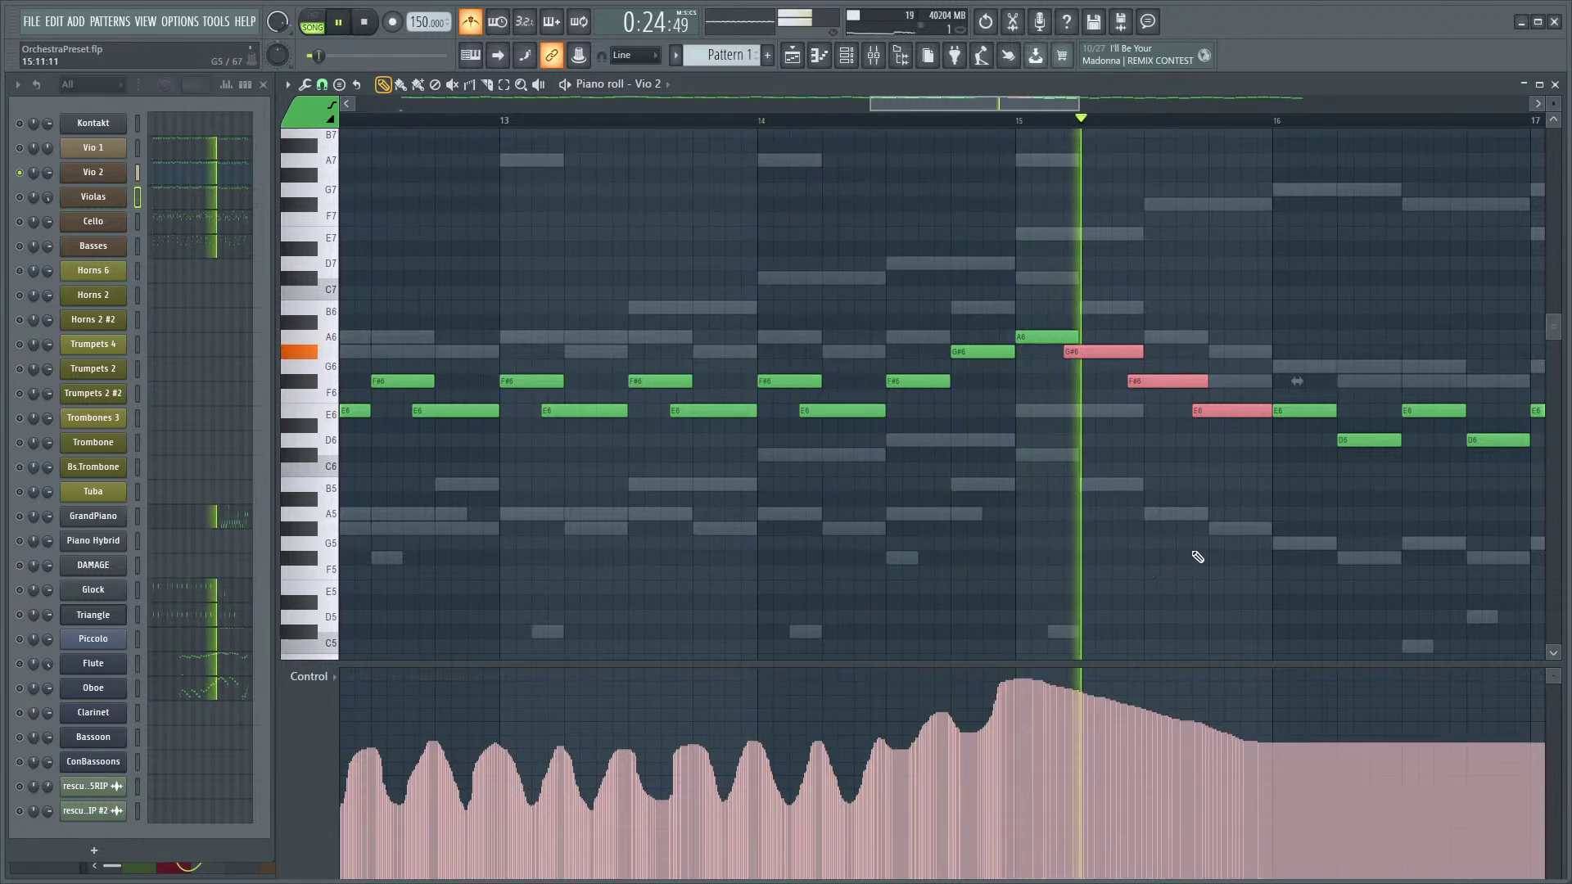
key(space)
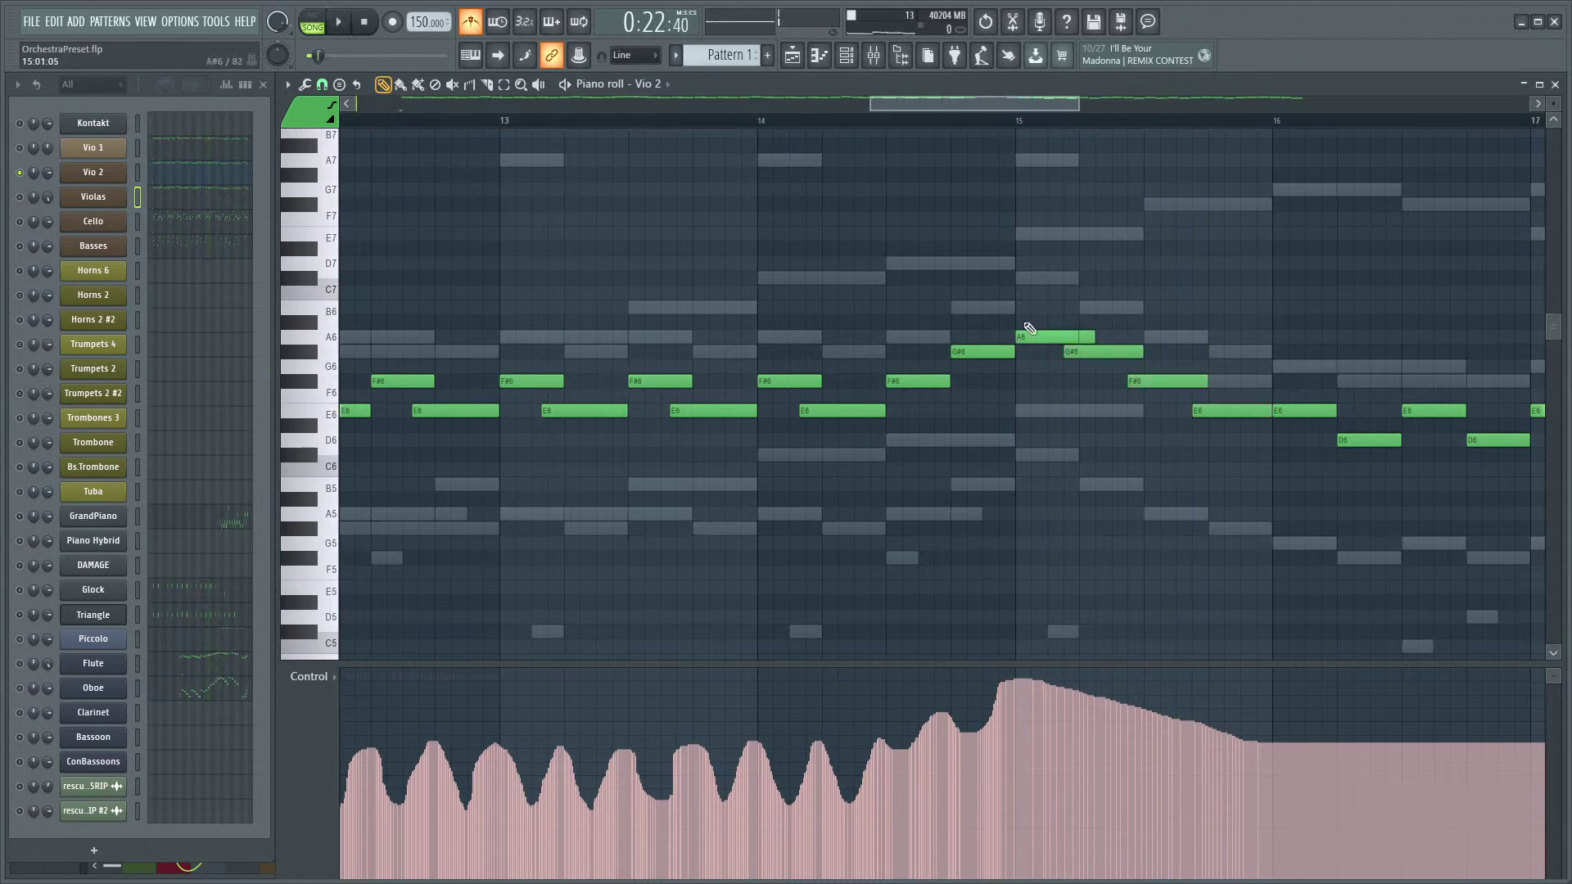
- Extend the start of the A6 note at bar 15 earlier so it overlaps the preceding G#6, and play the passage back
scroll(1007, 322, up, 3)
ctrl+scroll(1024, 428, up, 3)
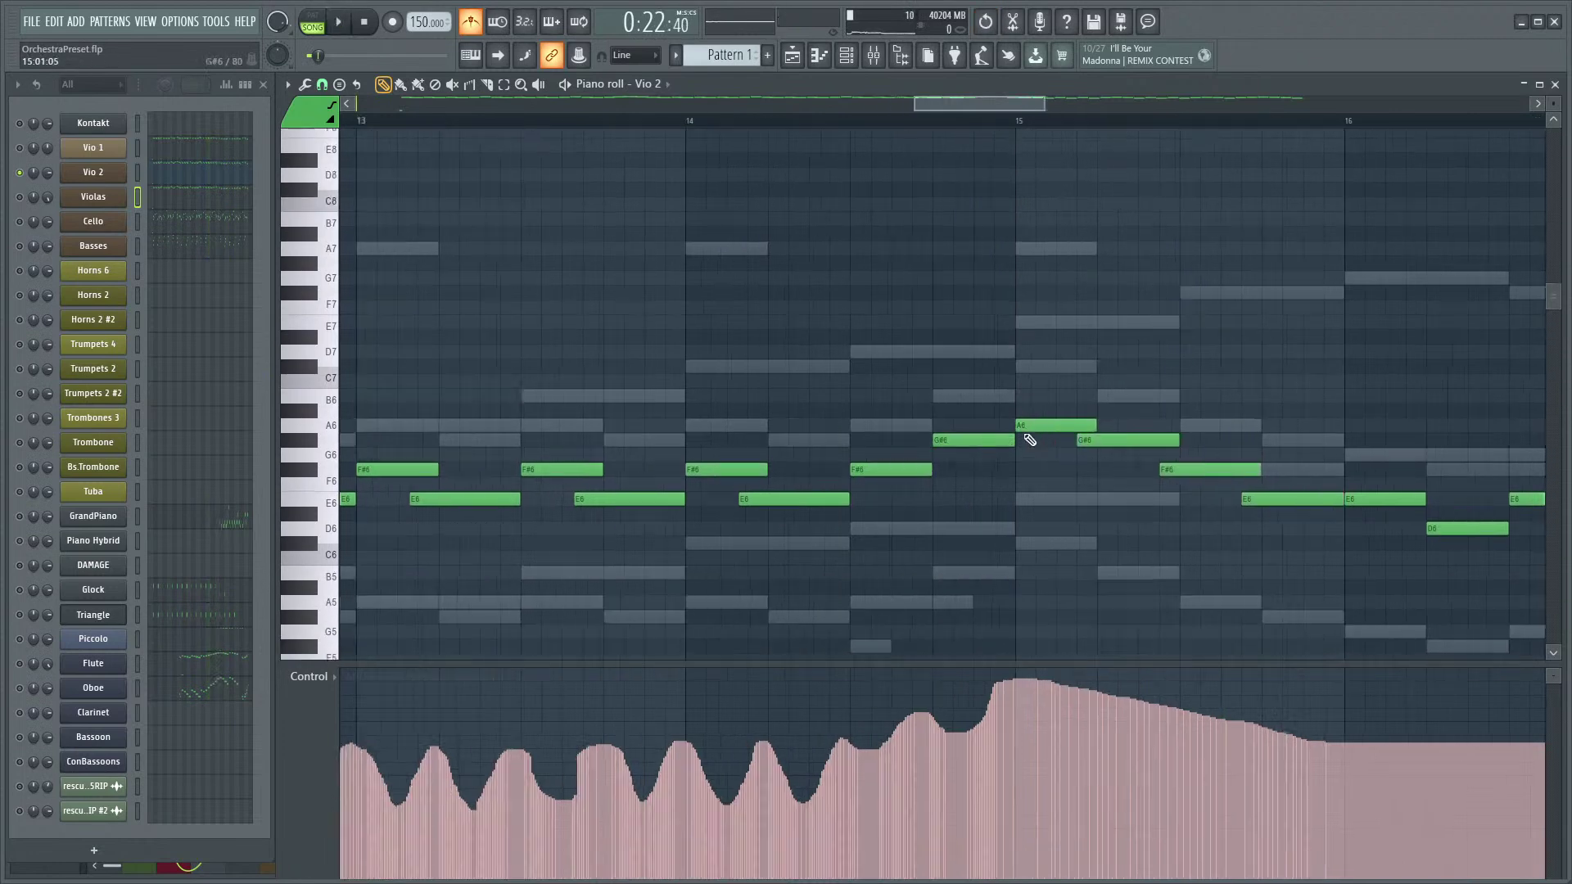
key(space)
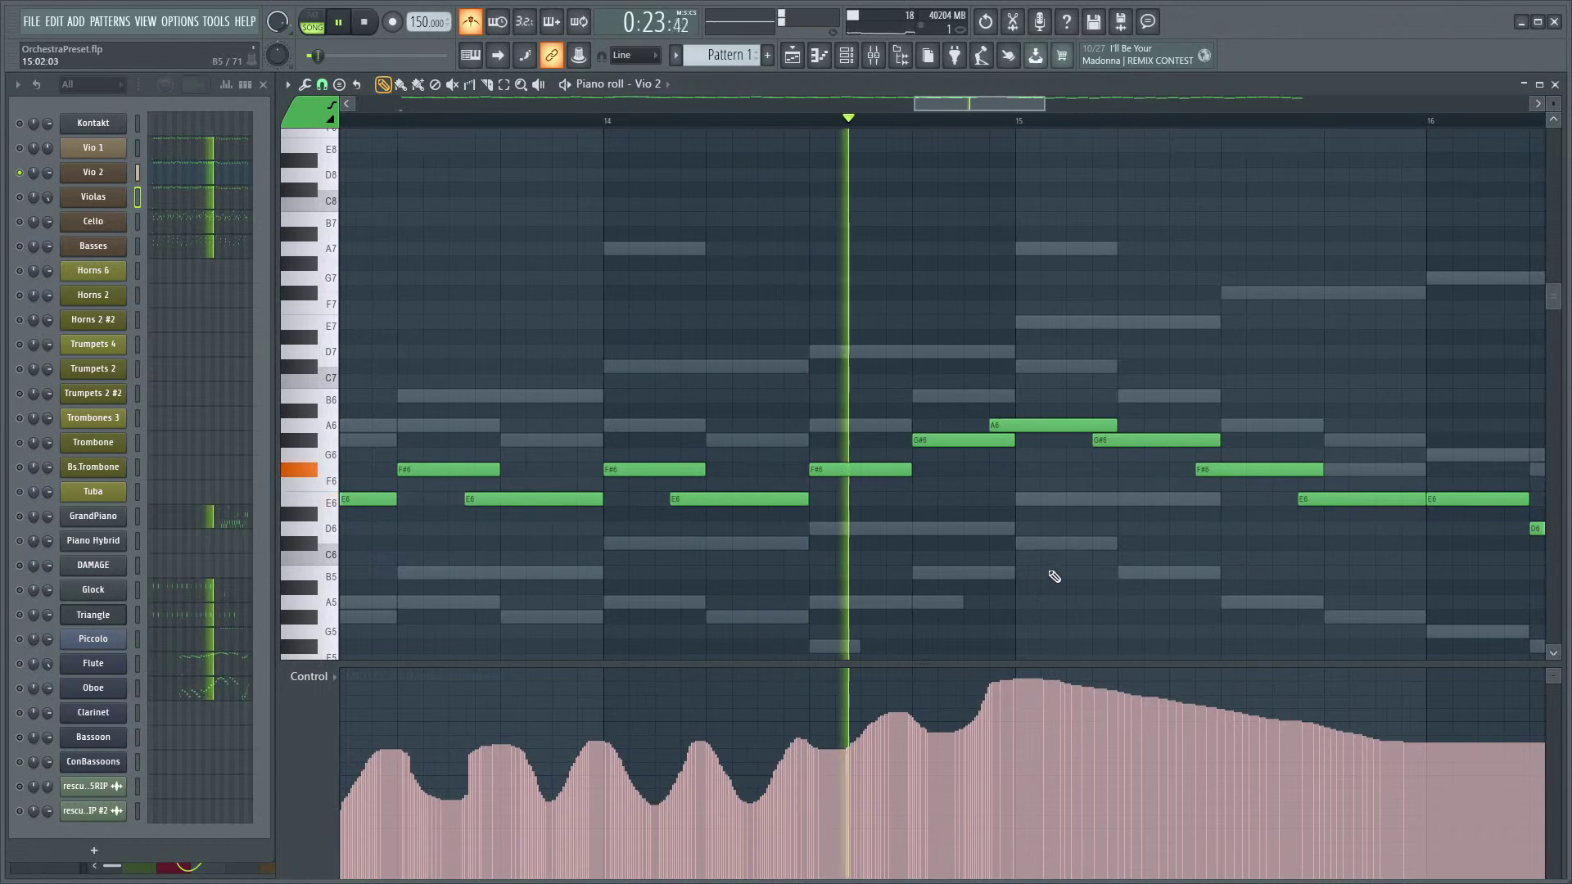
scroll(1117, 544, down, 4)
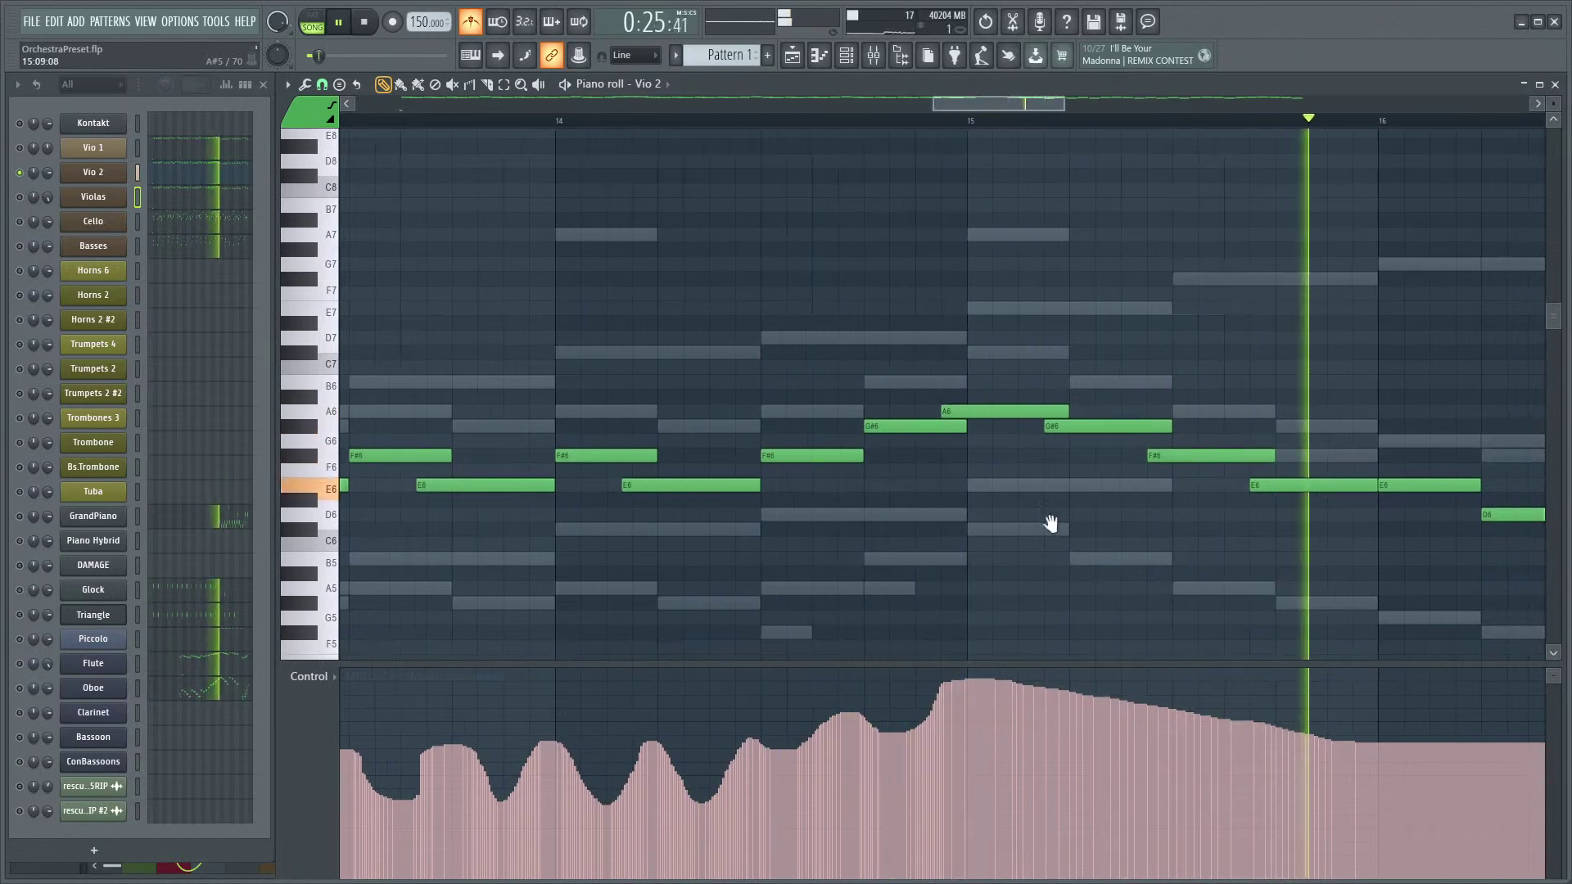
- Select Vio 2's six D6 notes in bars 16 to 19, extend their starts earlier over the preceding E6 notes and play them back
ctrl+scroll(993, 501, down, 4)
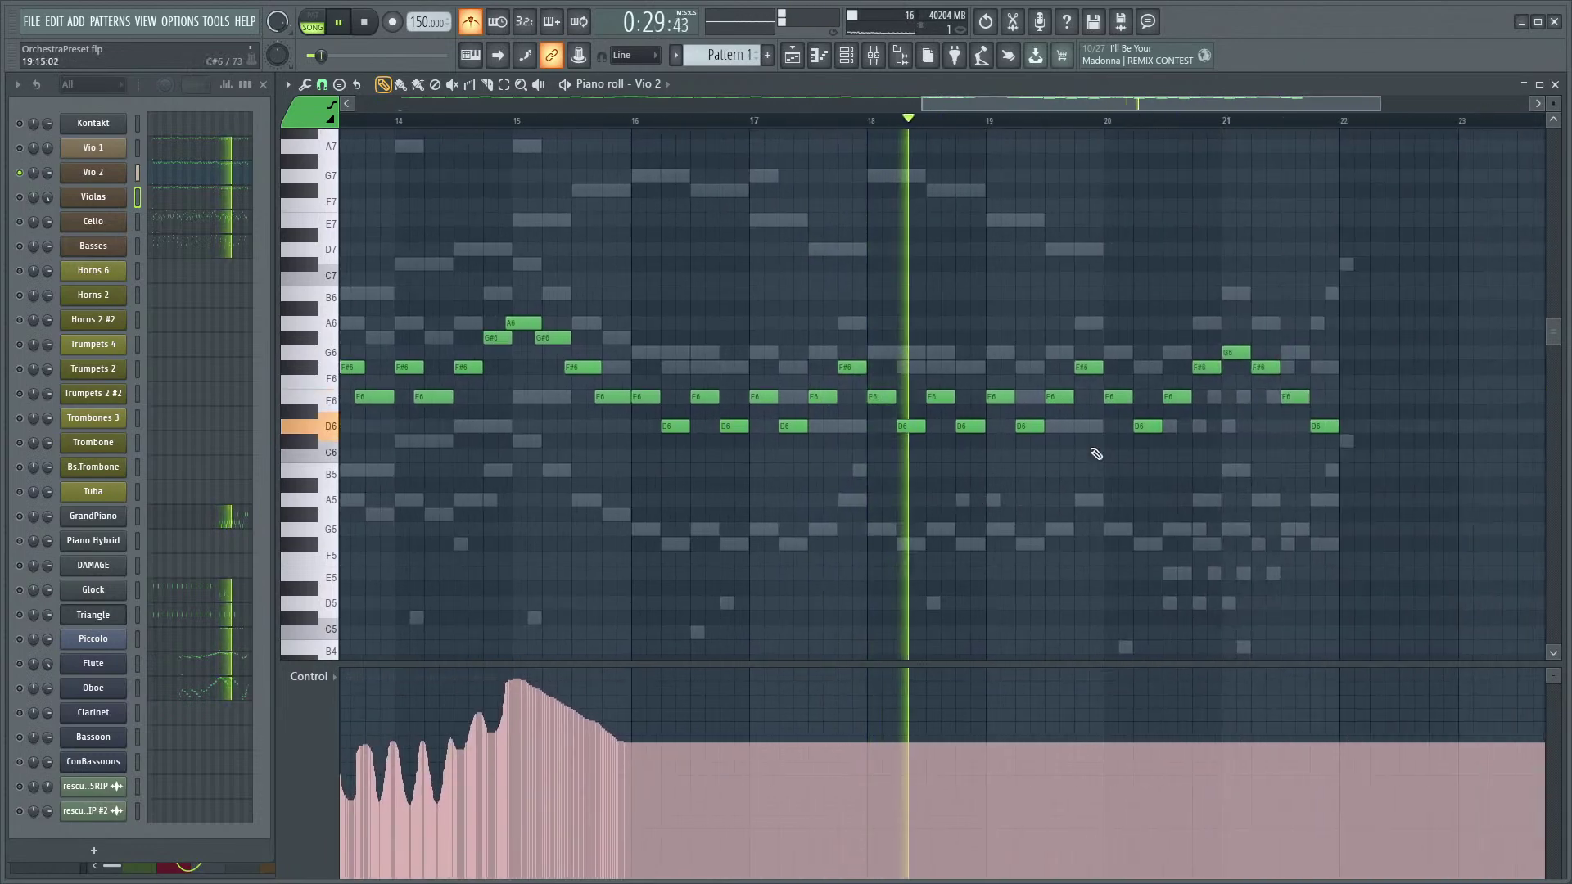
ctrl+drag(1047, 429, 578, 467)
ctrl+scroll(939, 442, up, 6)
key(space)
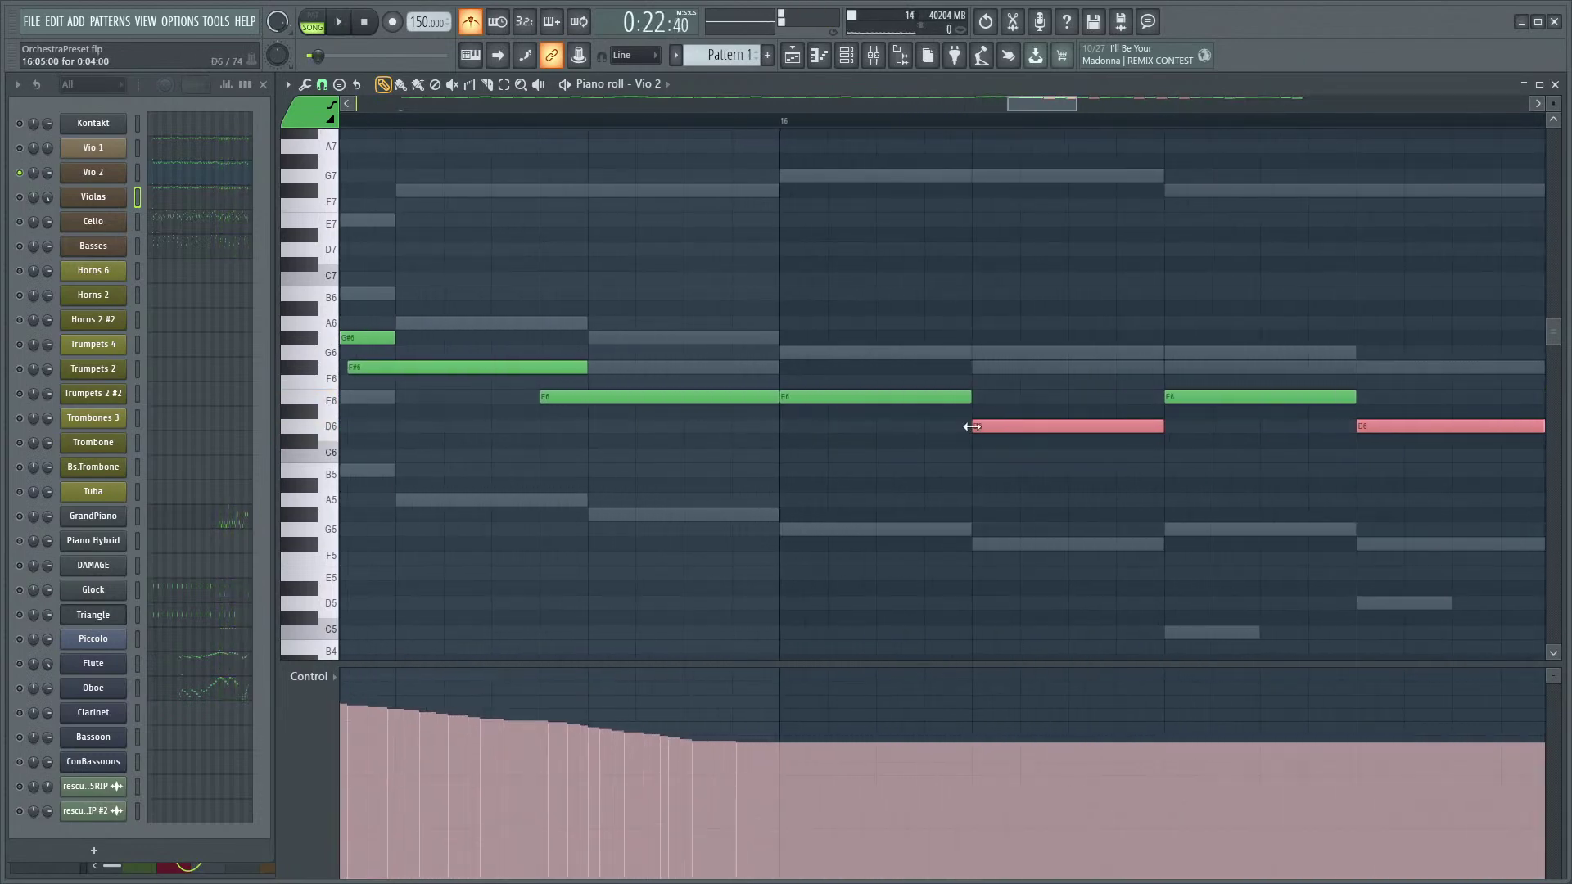
click(776, 131)
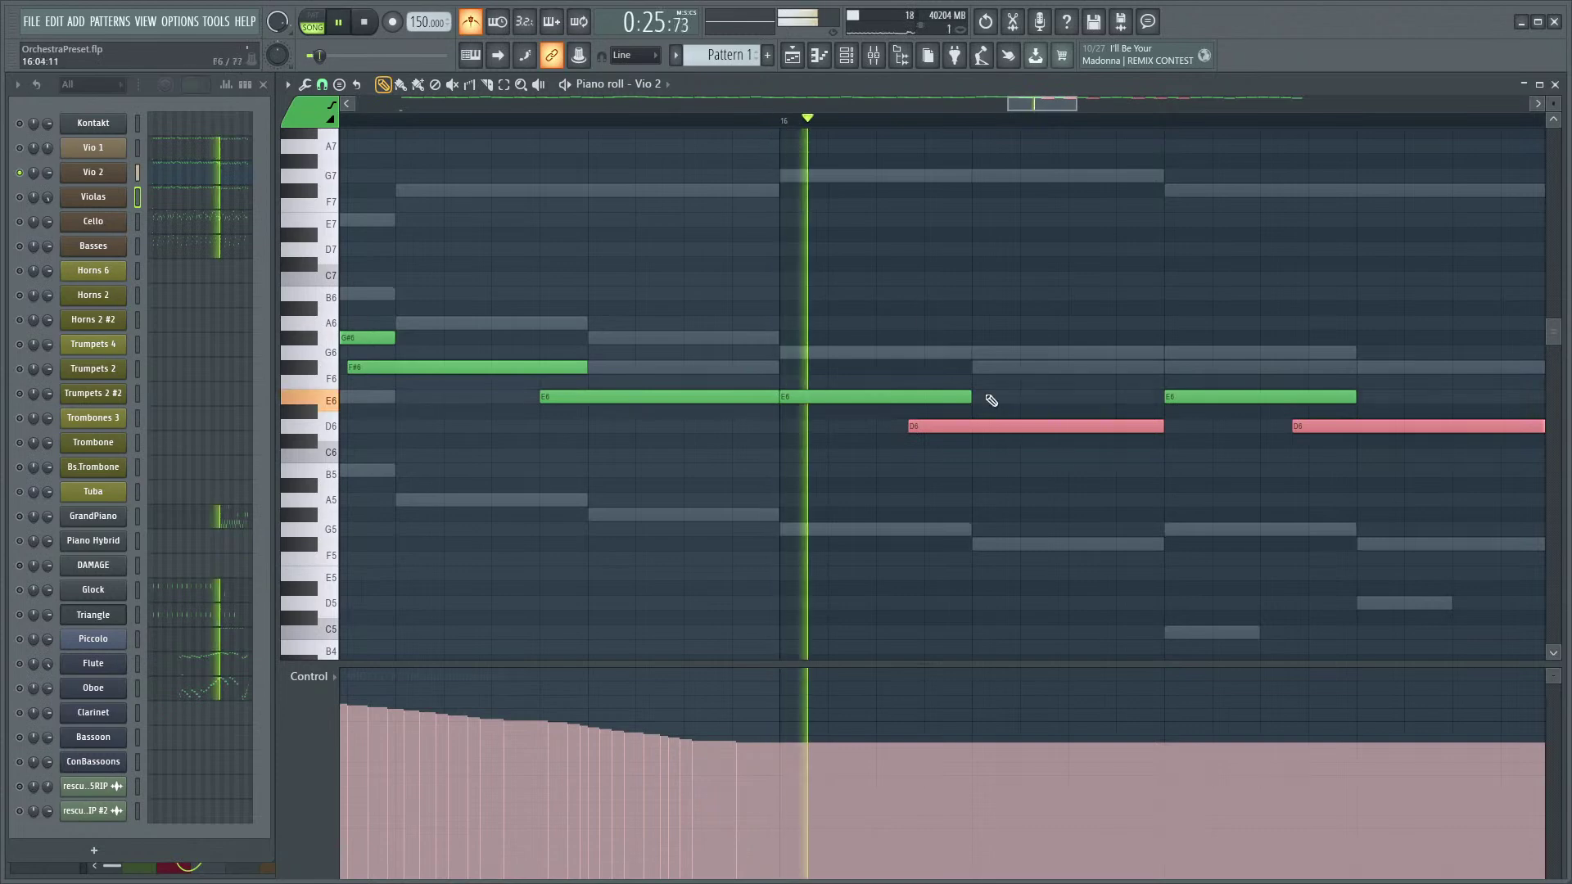
ctrl+scroll(1023, 491, down, 6)
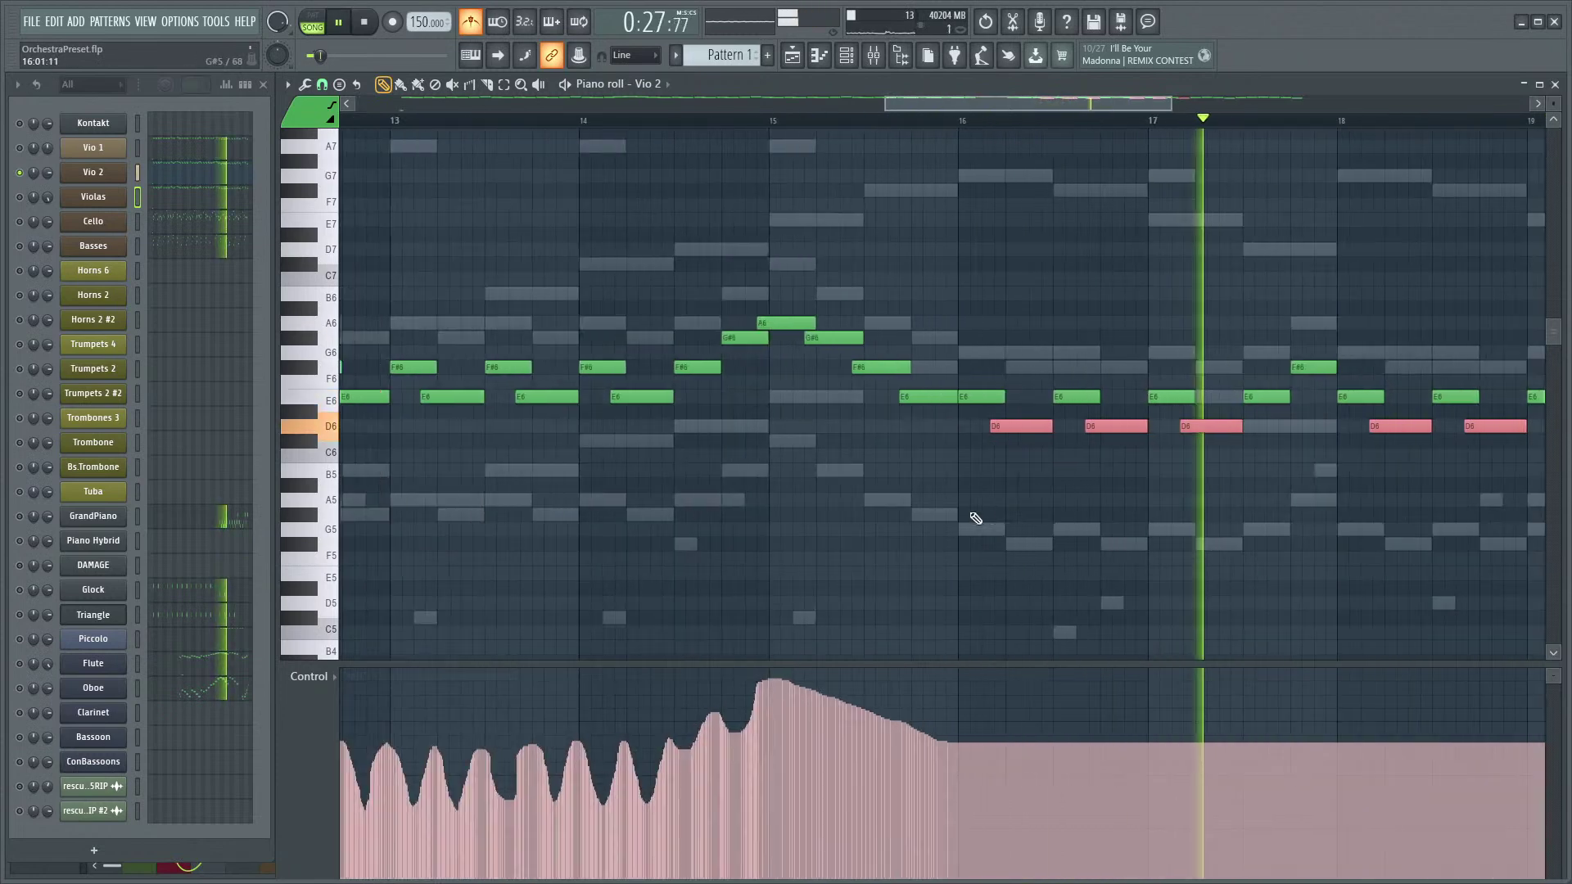
key(space)
- Show Vio 2's note velocities, enable Vio 1 alongside it and play both parts from the start of bar 16
click(310, 676)
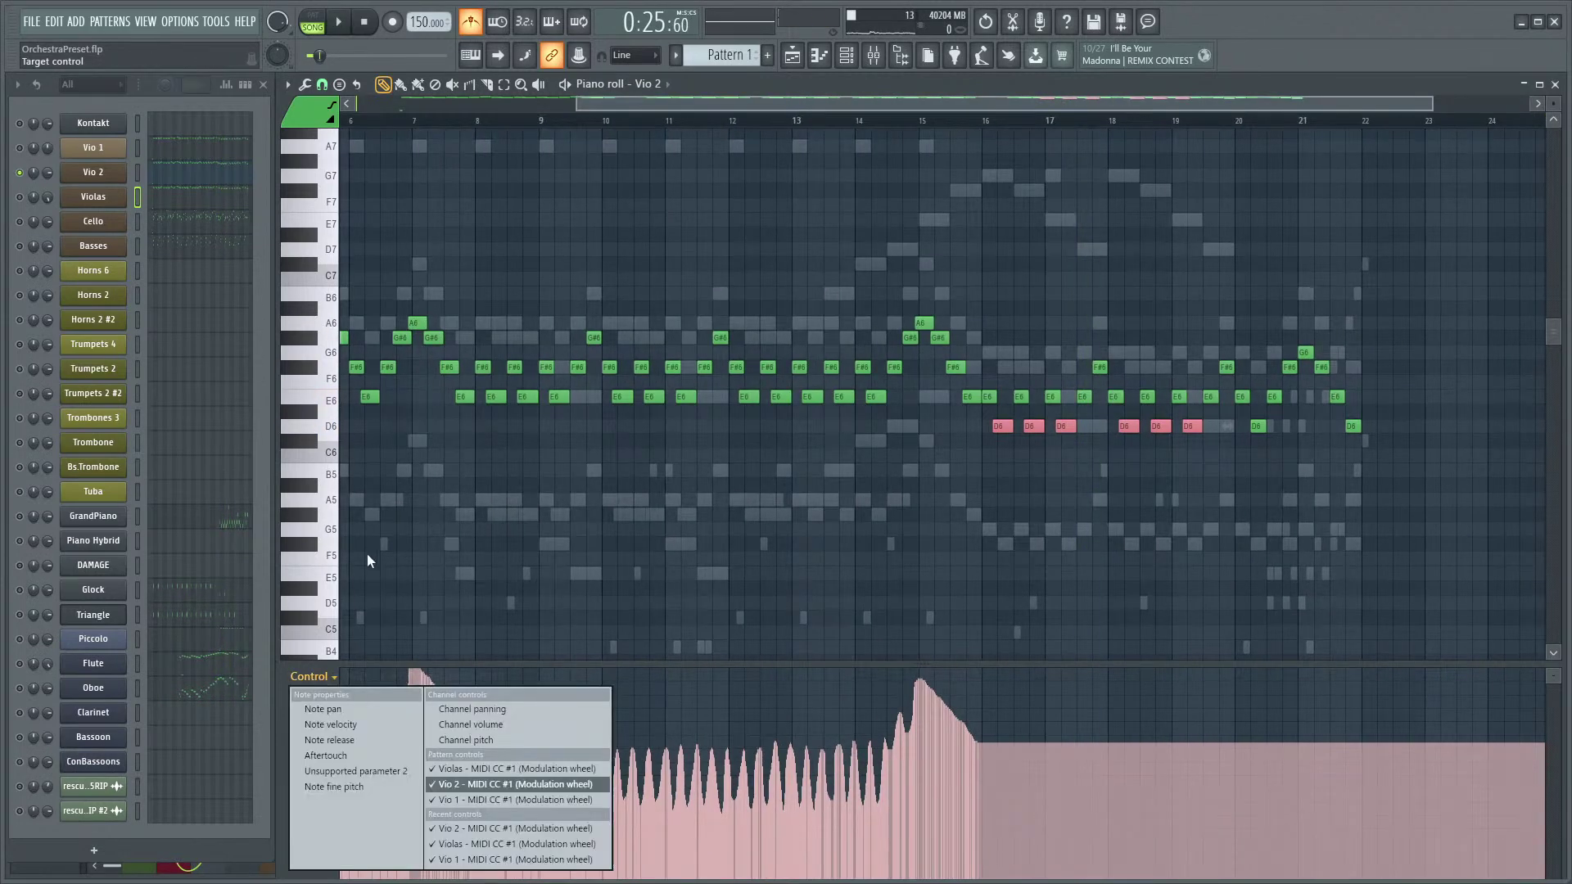
click(357, 711)
click(310, 676)
click(355, 725)
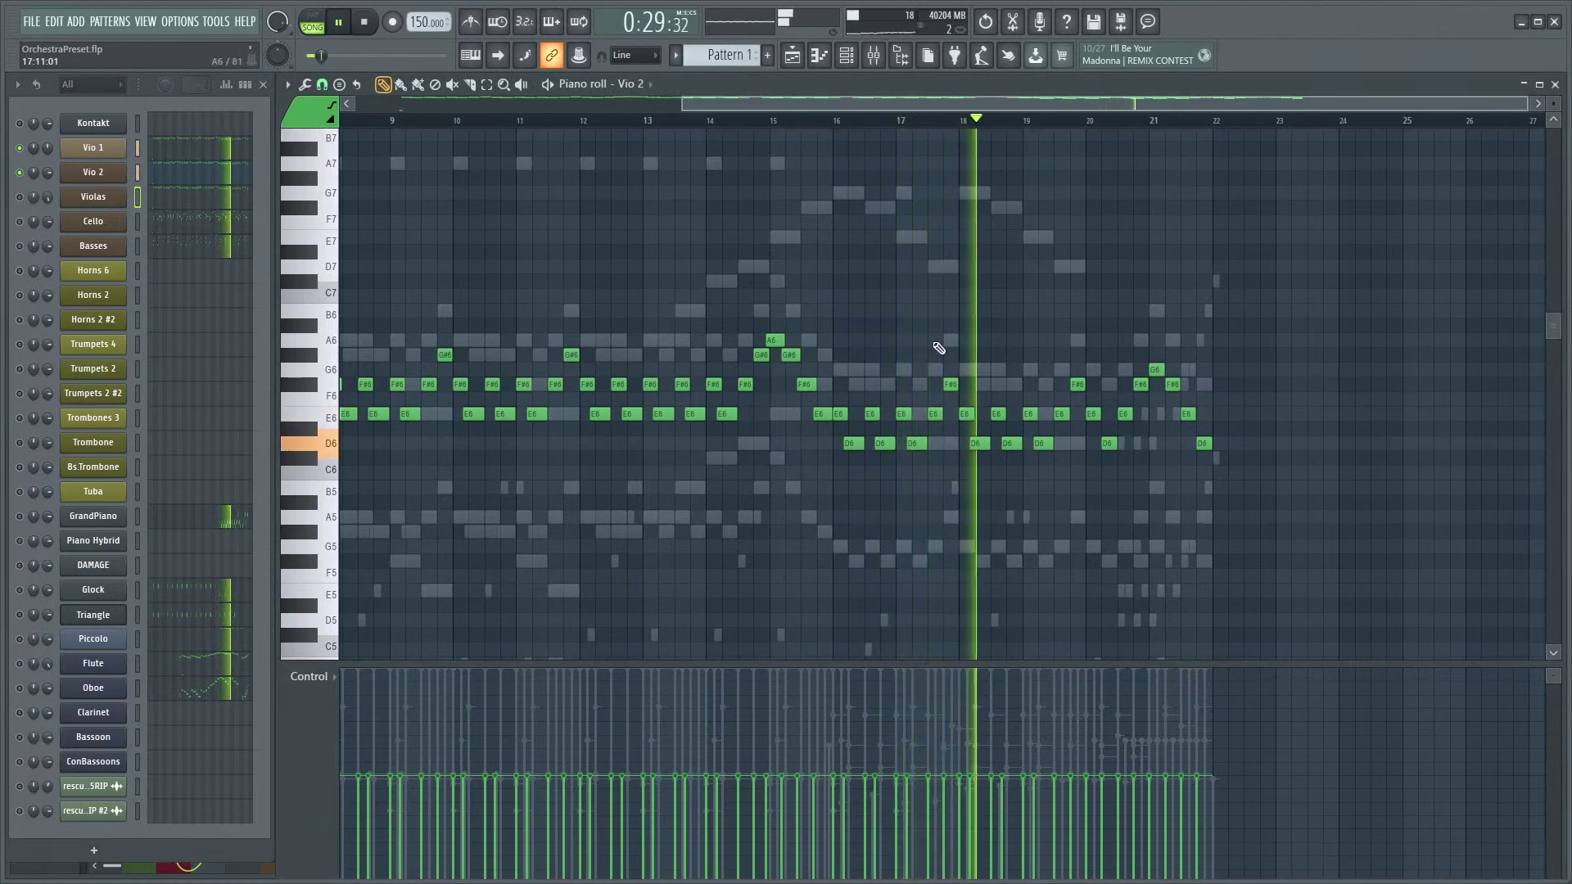
scroll(895, 327, up, 4)
click(739, 122)
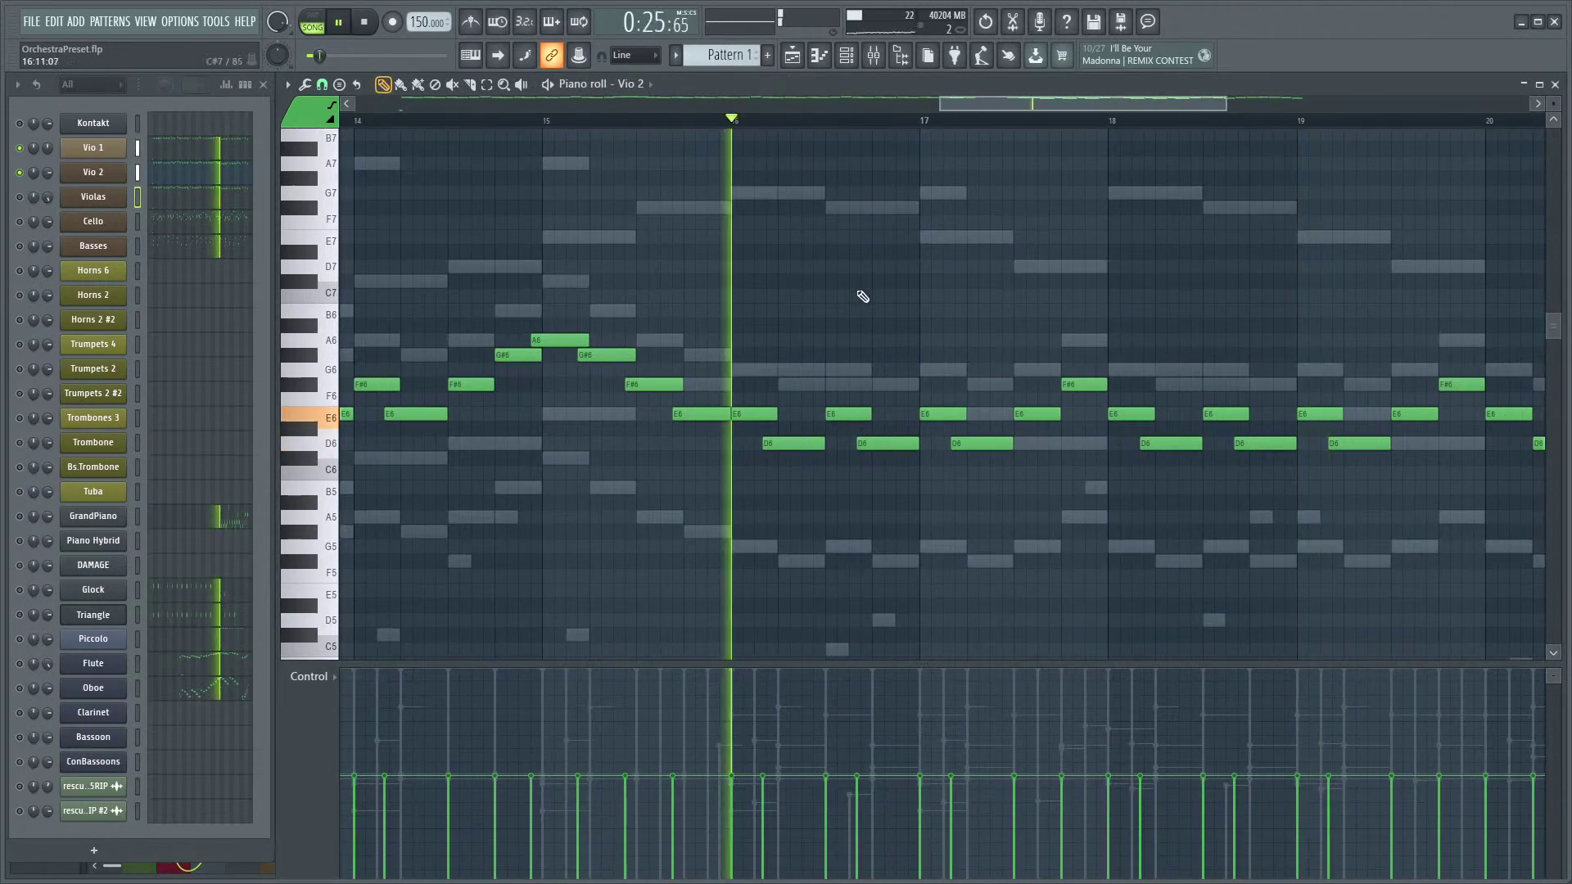
- Open Vio 1 in the piano roll and display its MIDI CC #1 (Modulation wheel) data
click(209, 152)
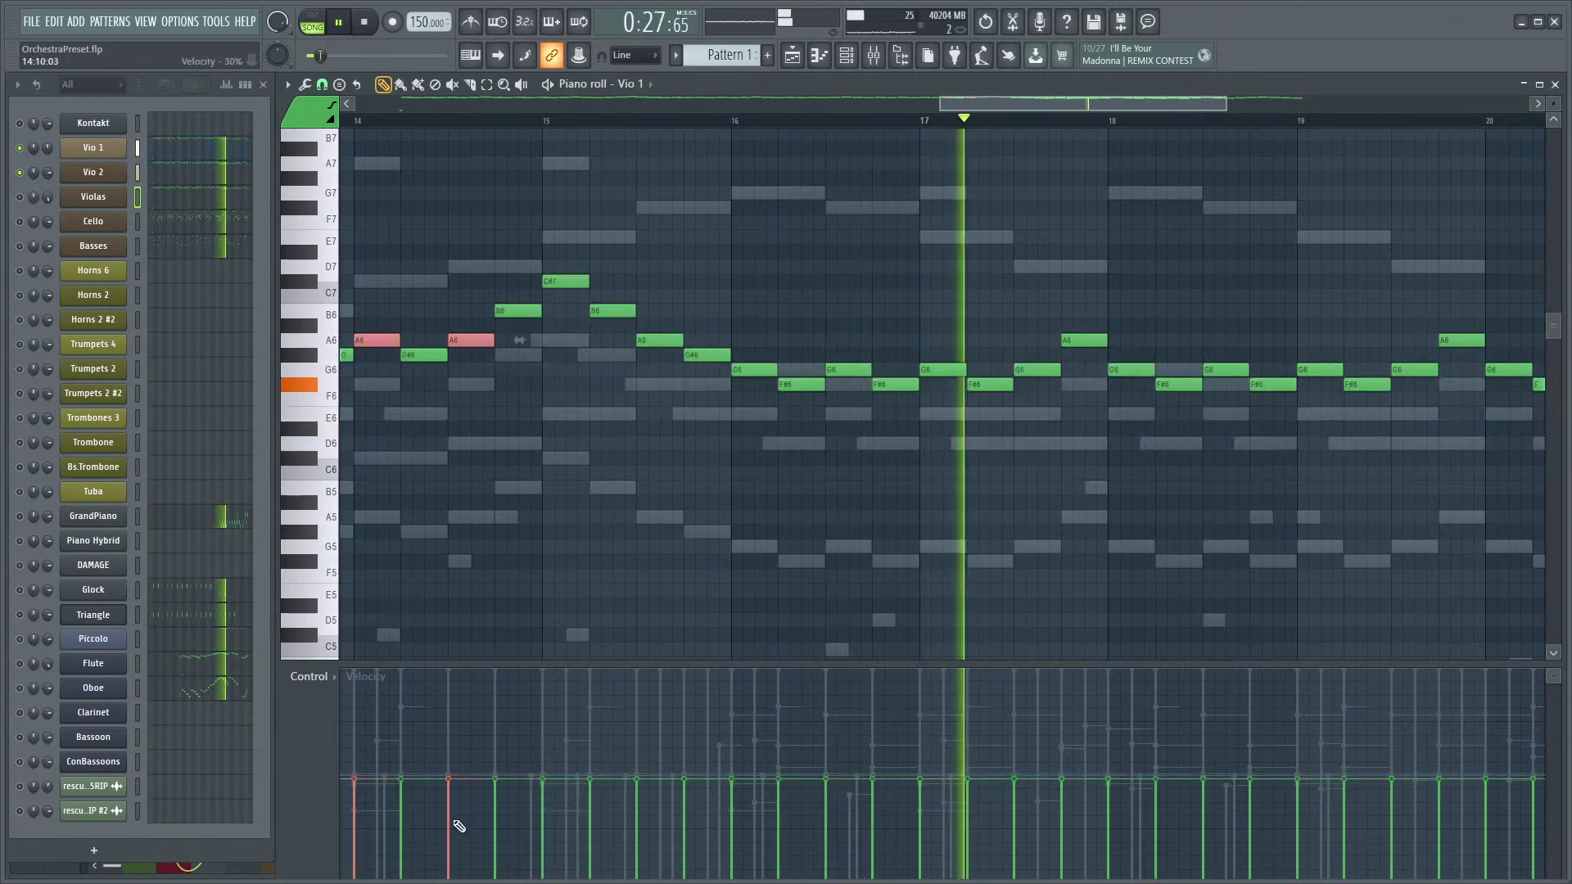
click(309, 676)
click(502, 799)
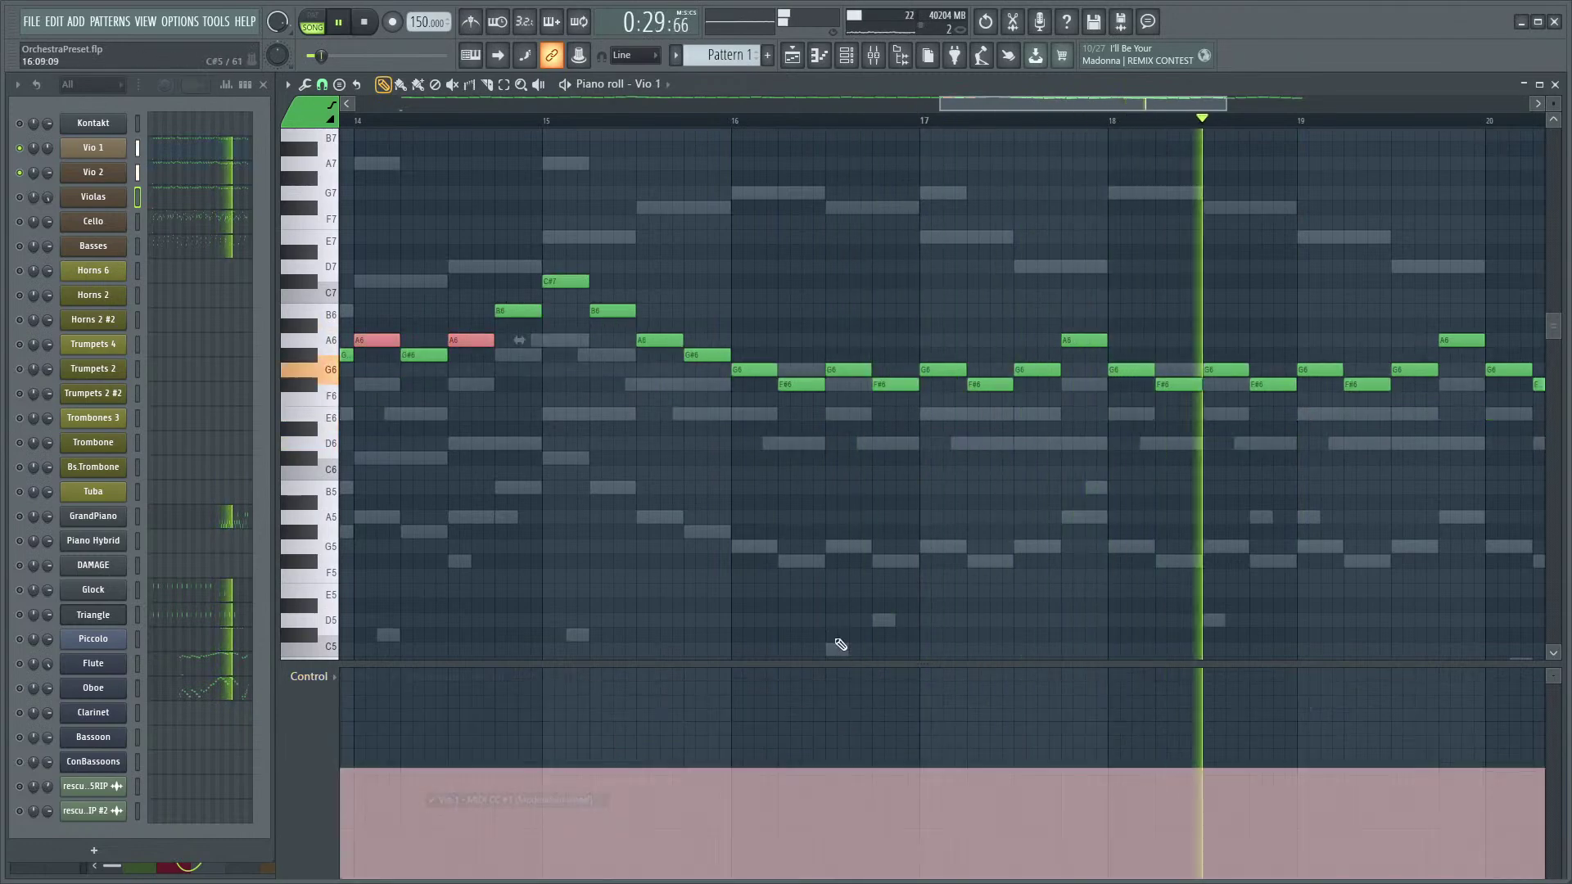
key(space)
scroll(1103, 466, down, 2)
scroll(1103, 466, down, 2)
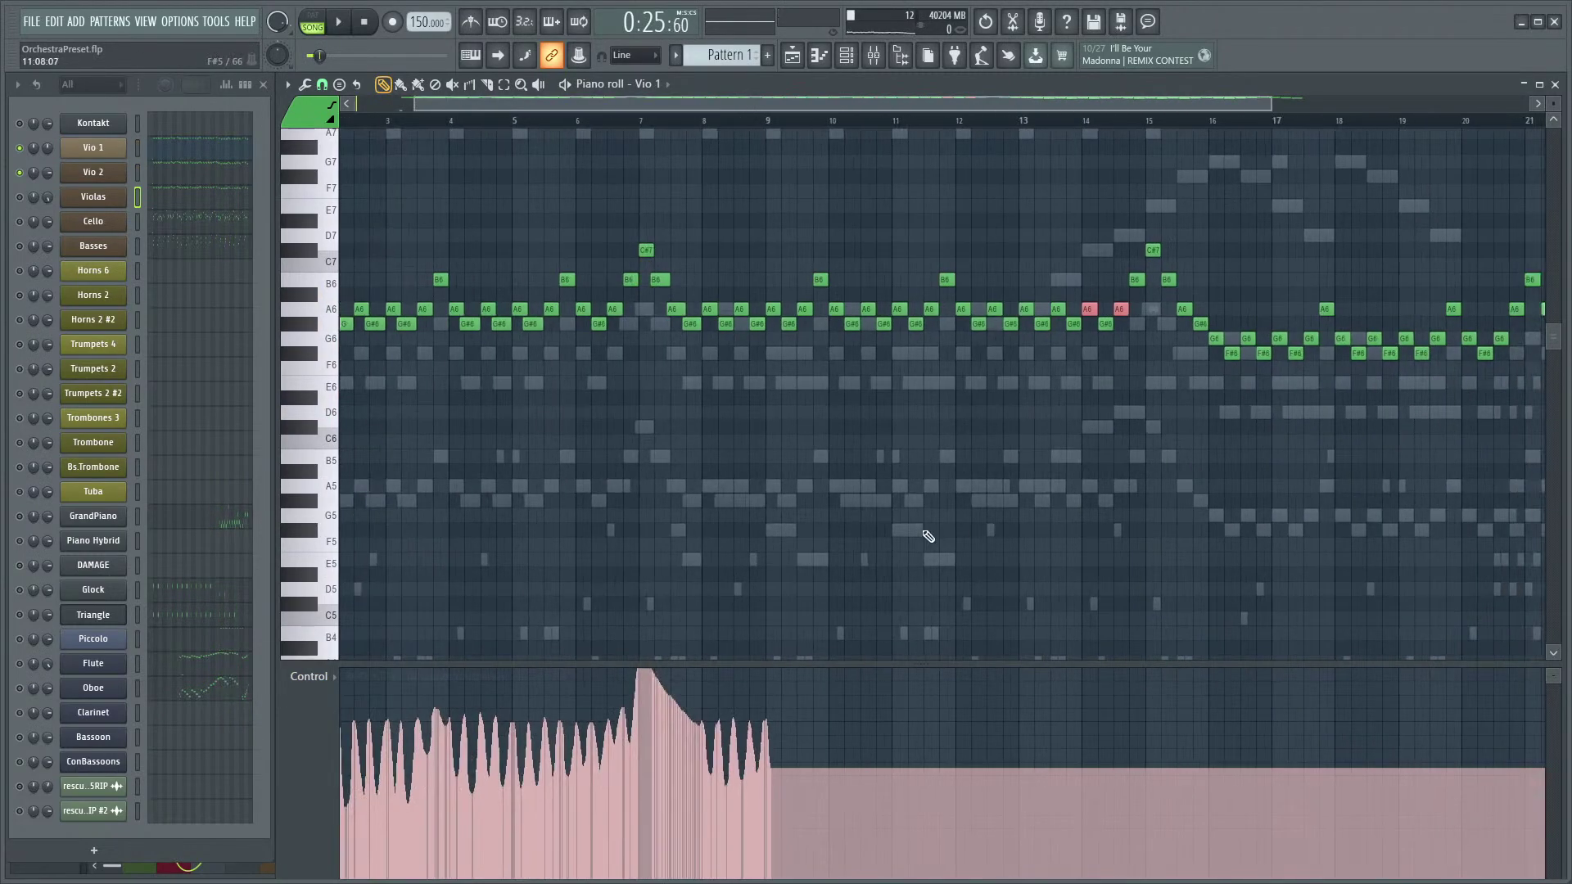
- Draw a broad Vio 1 modulation swell rising from mid bar 14, peaking at bar 15 and falling to bar 16, checking by playback
click(1091, 123)
key(space)
scroll(1216, 404, up, 3)
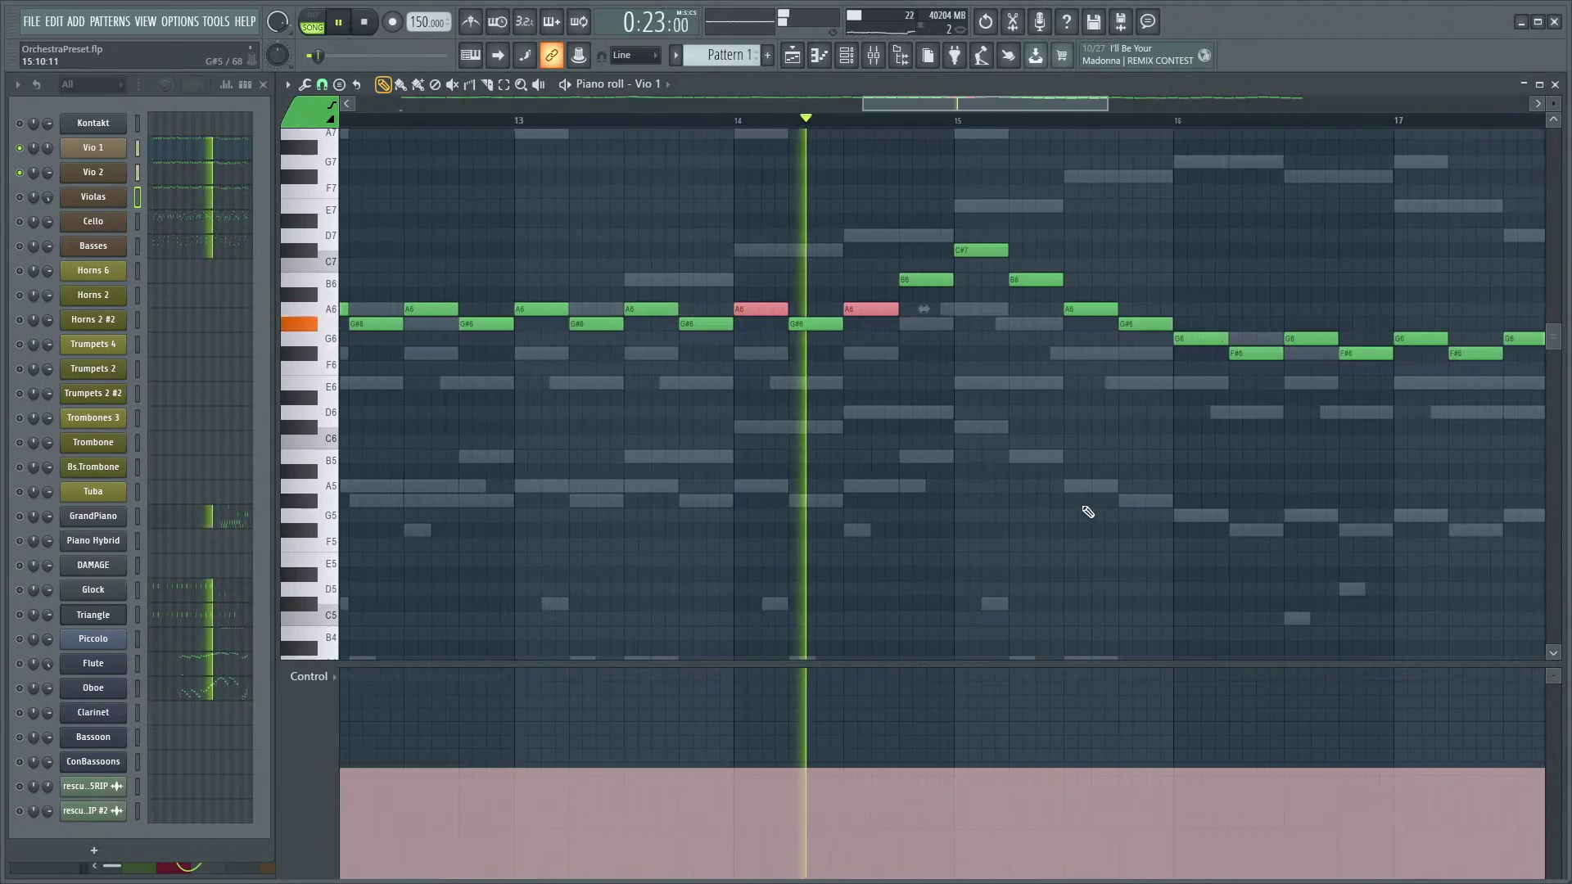
key(space)
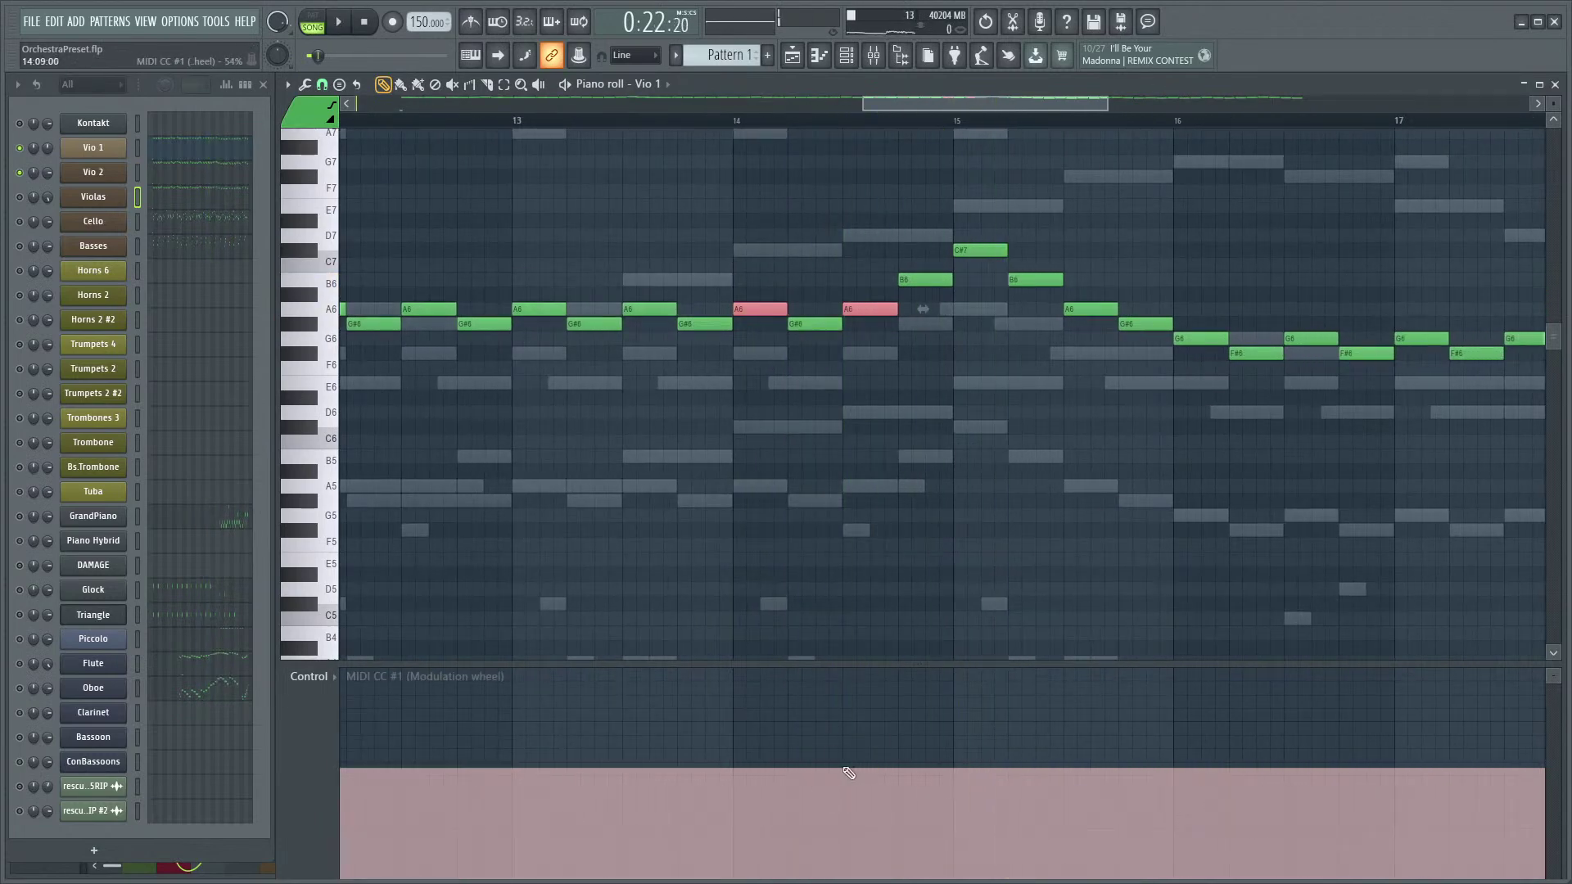
mouse_move(841, 769)
mouse_down()
mouse_move(851, 741)
mouse_move(953, 684)
mouse_move(1169, 737)
mouse_up()
key(space)
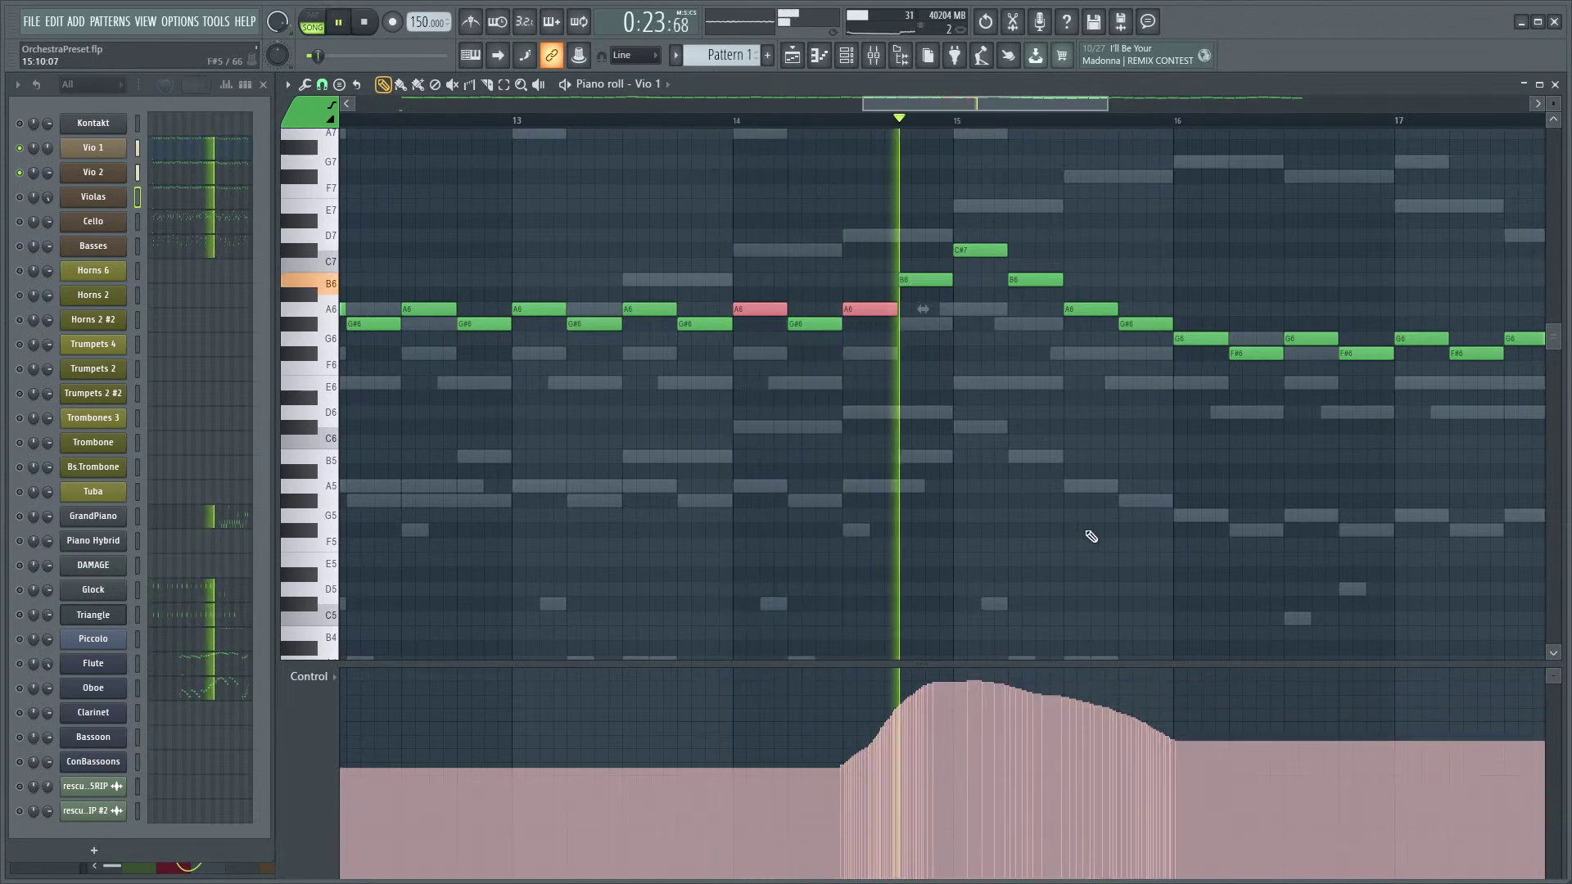
scroll(903, 487, down, 2)
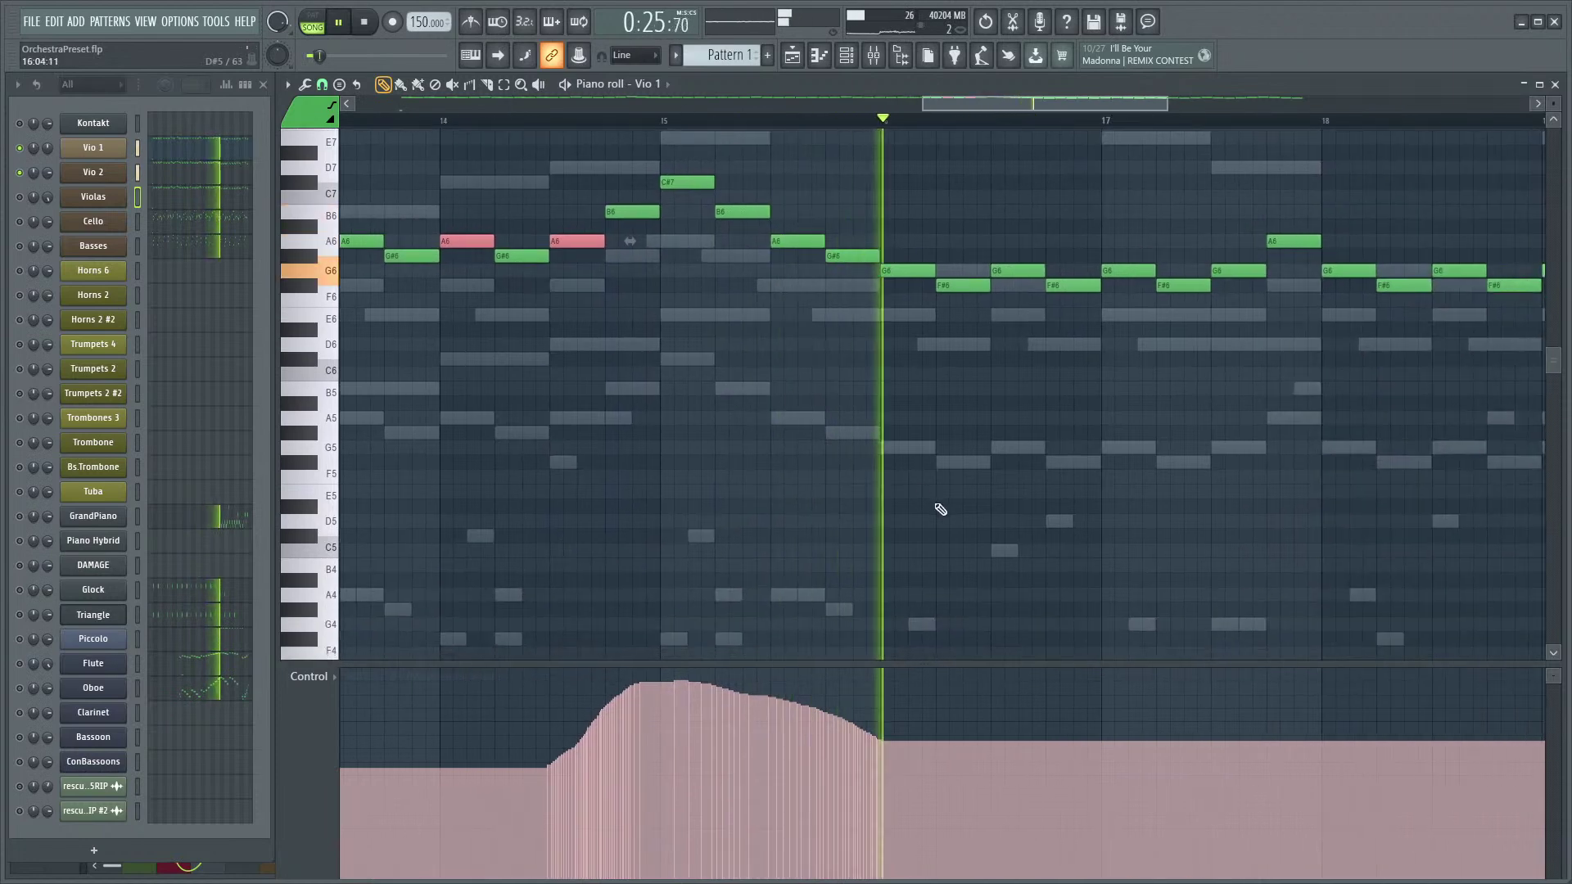
key(space)
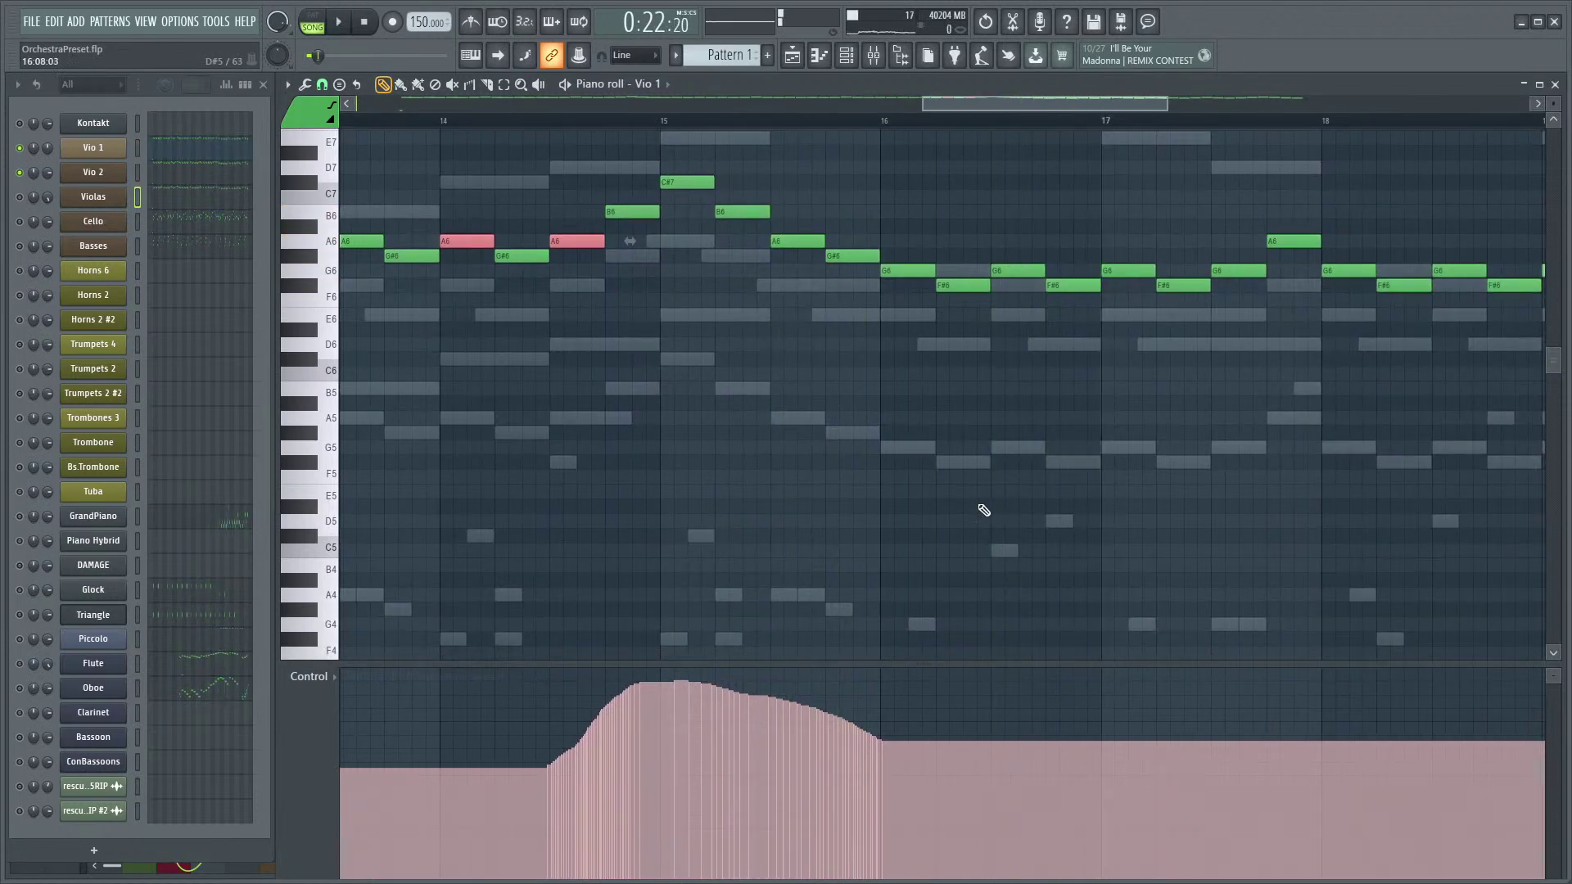
- Draw repeated modulation wheel swells for Vio 1 from bar 16 into the first part of bar 17 and play them back
scroll(919, 516, up, 3)
mouse_move(843, 745)
mouse_down()
mouse_move(886, 781)
mouse_move(986, 744)
mouse_move(1034, 794)
mouse_move(1087, 733)
mouse_move(1136, 793)
mouse_move(1210, 747)
mouse_move(1262, 798)
mouse_move(1328, 738)
mouse_move(1395, 790)
mouse_move(1465, 749)
mouse_up()
key(space)
scroll(625, 456, down, 3)
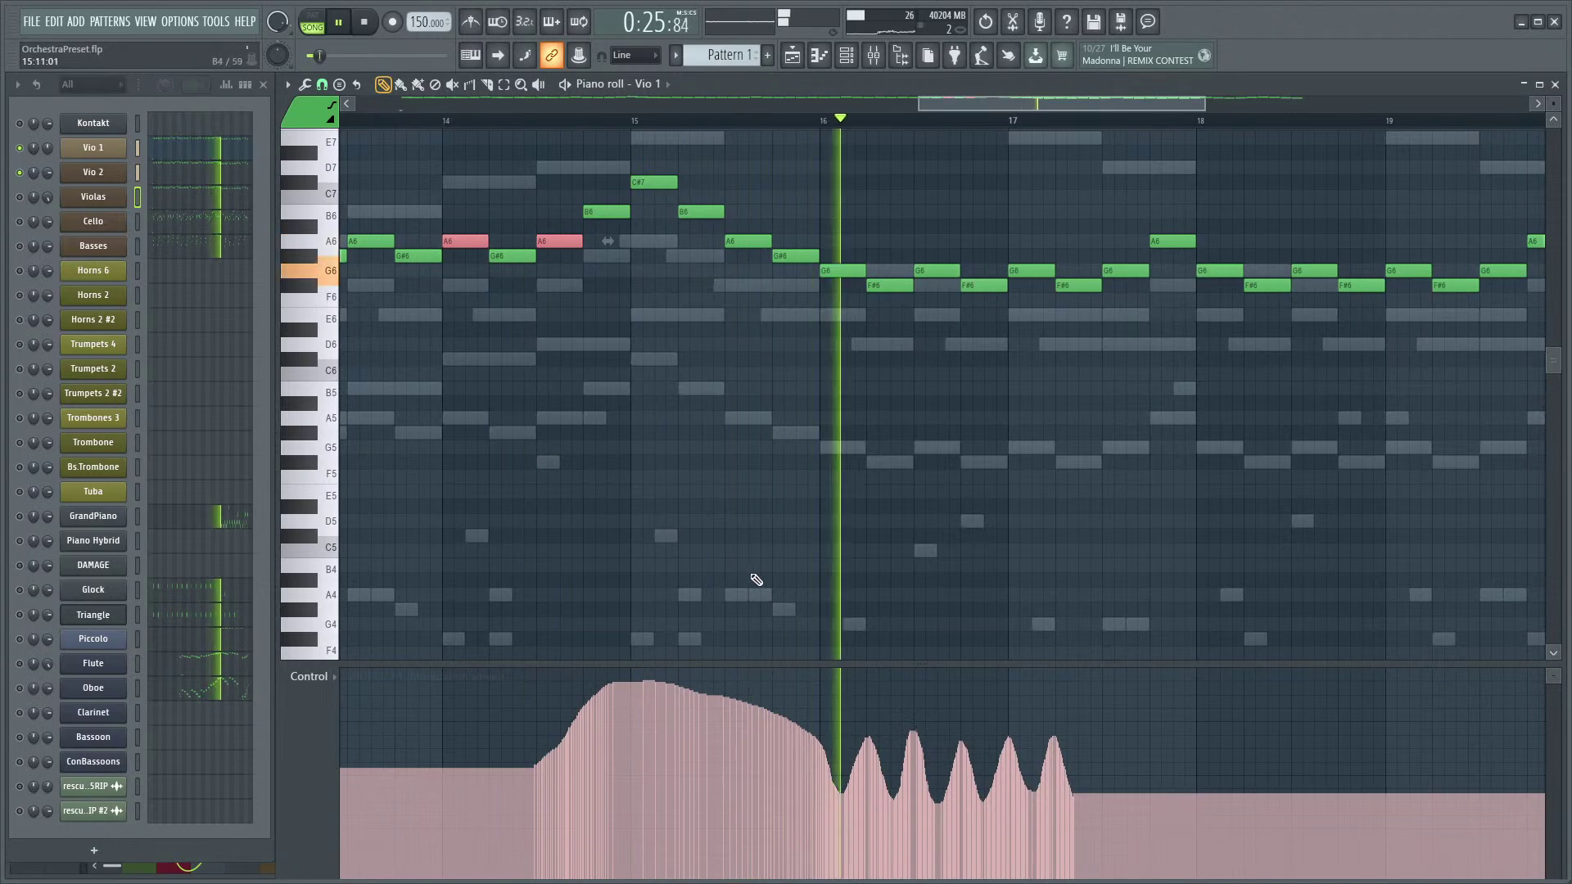
key(space)
- Redraw Vio 1's first modulation dip at the start of bar 16 deeper and play it back
scroll(834, 471, up, 4)
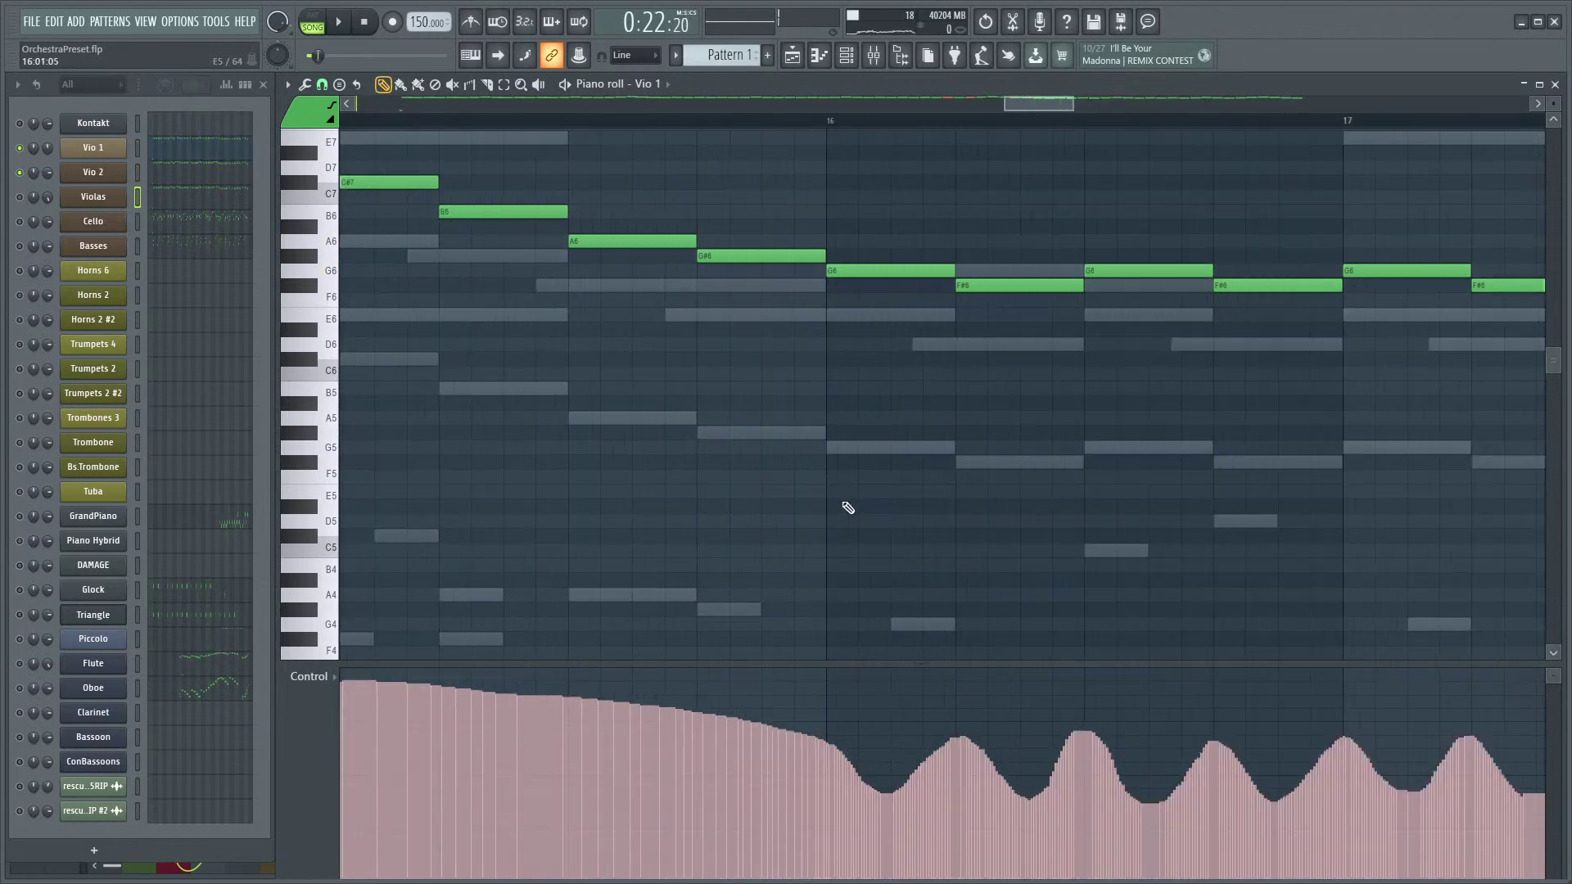
mouse_move(839, 742)
mouse_down()
mouse_move(964, 809)
mouse_move(1030, 736)
mouse_up()
key(space)
scroll(722, 378, down, 3)
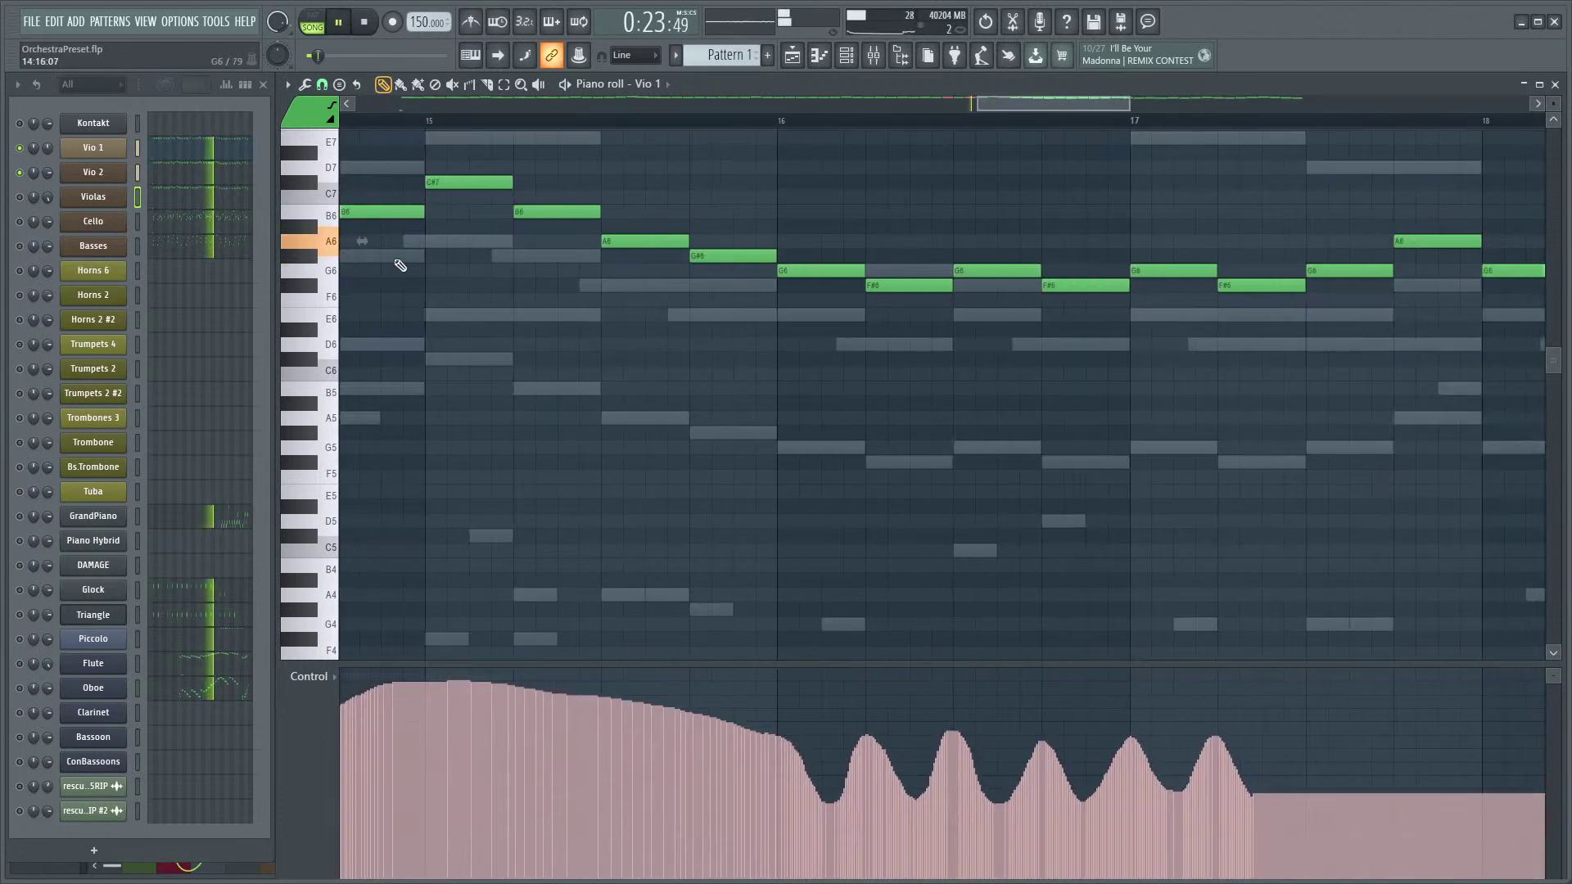
- Open Vio 2 and draw modulation wheel swells from the end of bar 15 through most of bar 16, checking by playback
click(186, 174)
scroll(779, 631, up, 3)
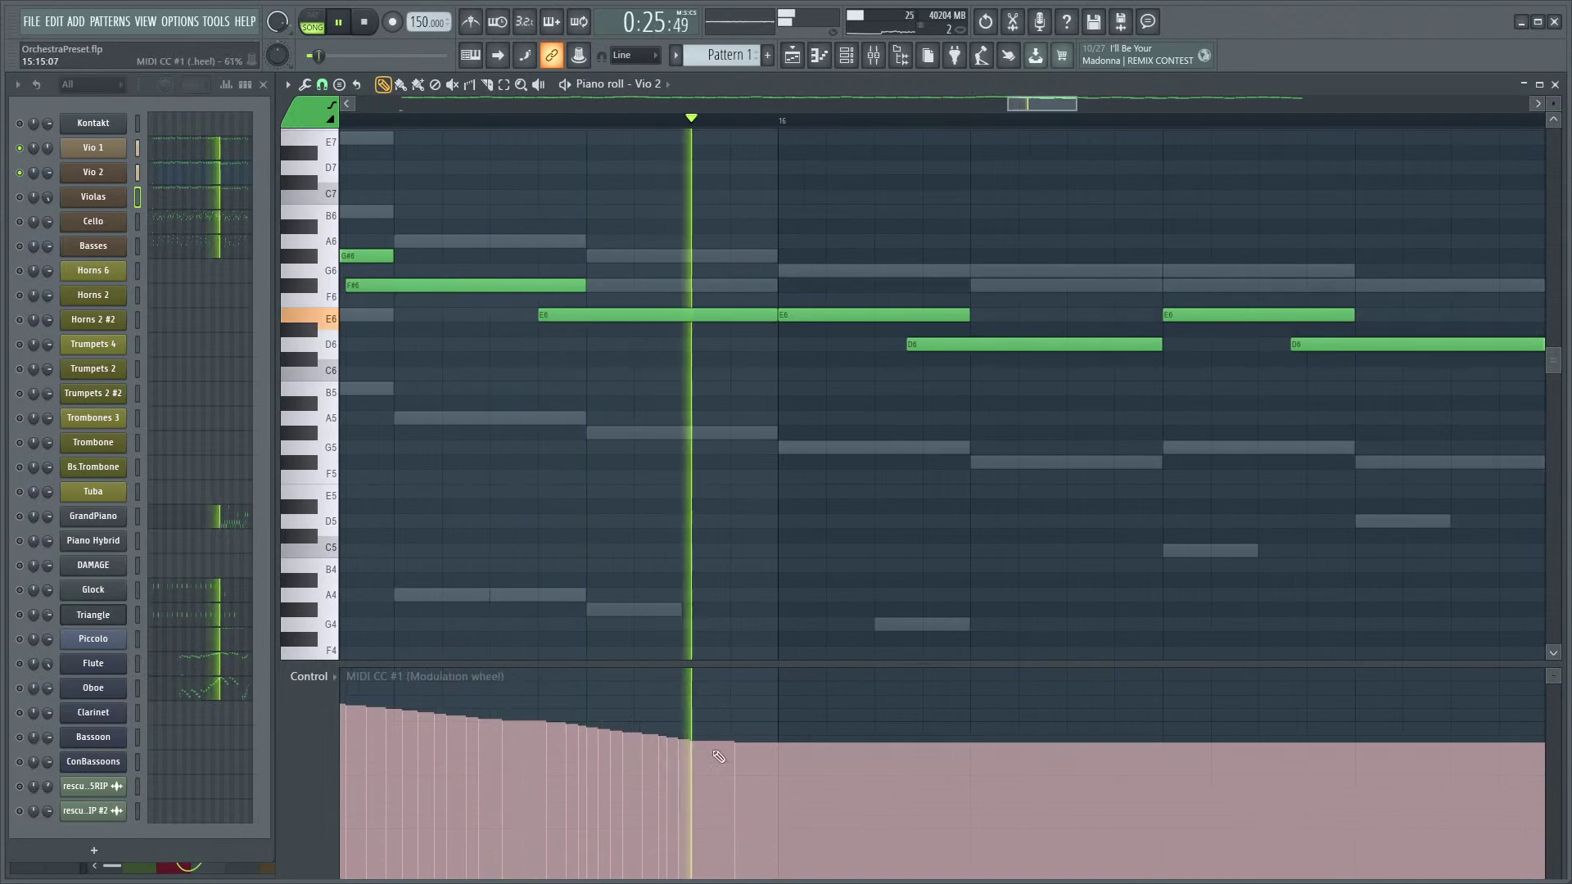
mouse_move(732, 745)
mouse_down()
mouse_move(798, 728)
mouse_move(847, 790)
mouse_move(942, 757)
mouse_move(1109, 774)
mouse_move(1341, 766)
mouse_up()
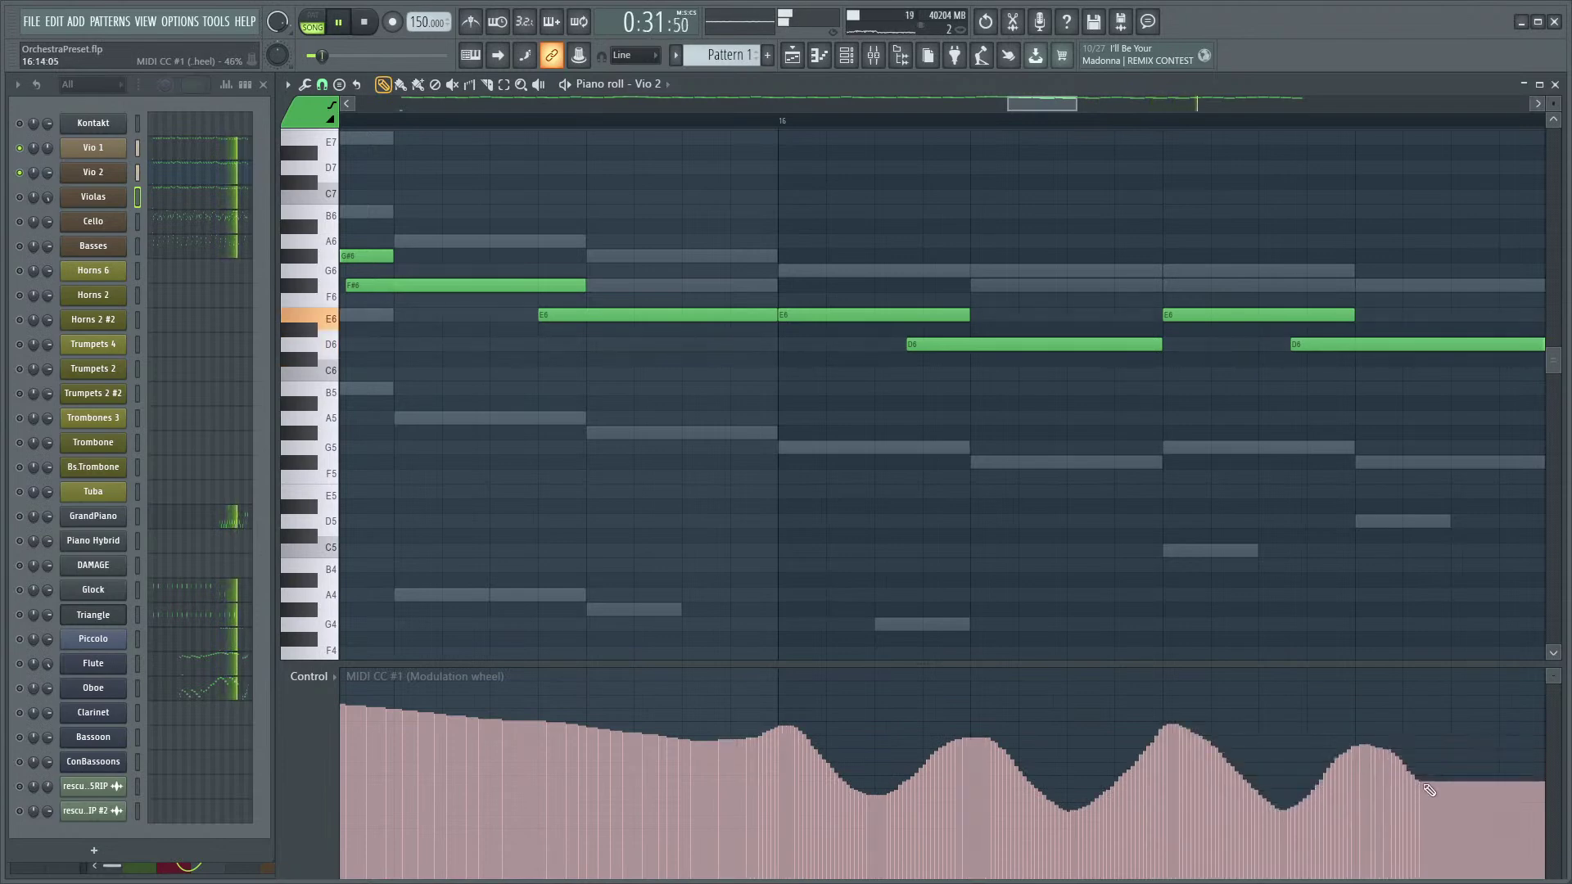
scroll(867, 516, down, 4)
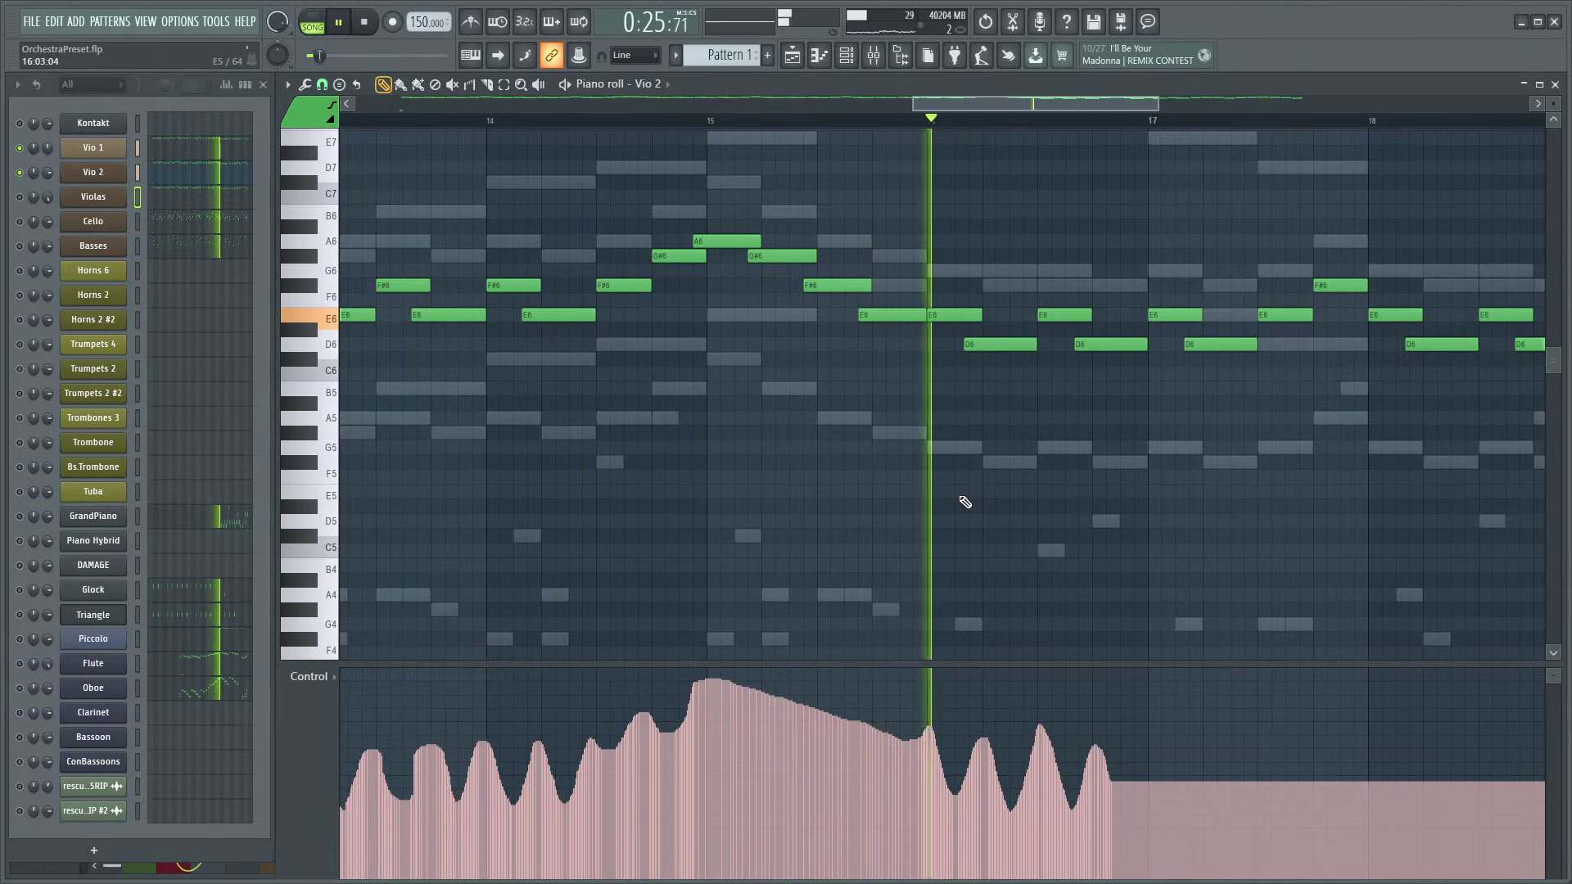
key(space)
- Reshape Vio 2's modulation peak at the start of bar 16 into a broader, smoother swell and play it back
scroll(915, 400, up, 4)
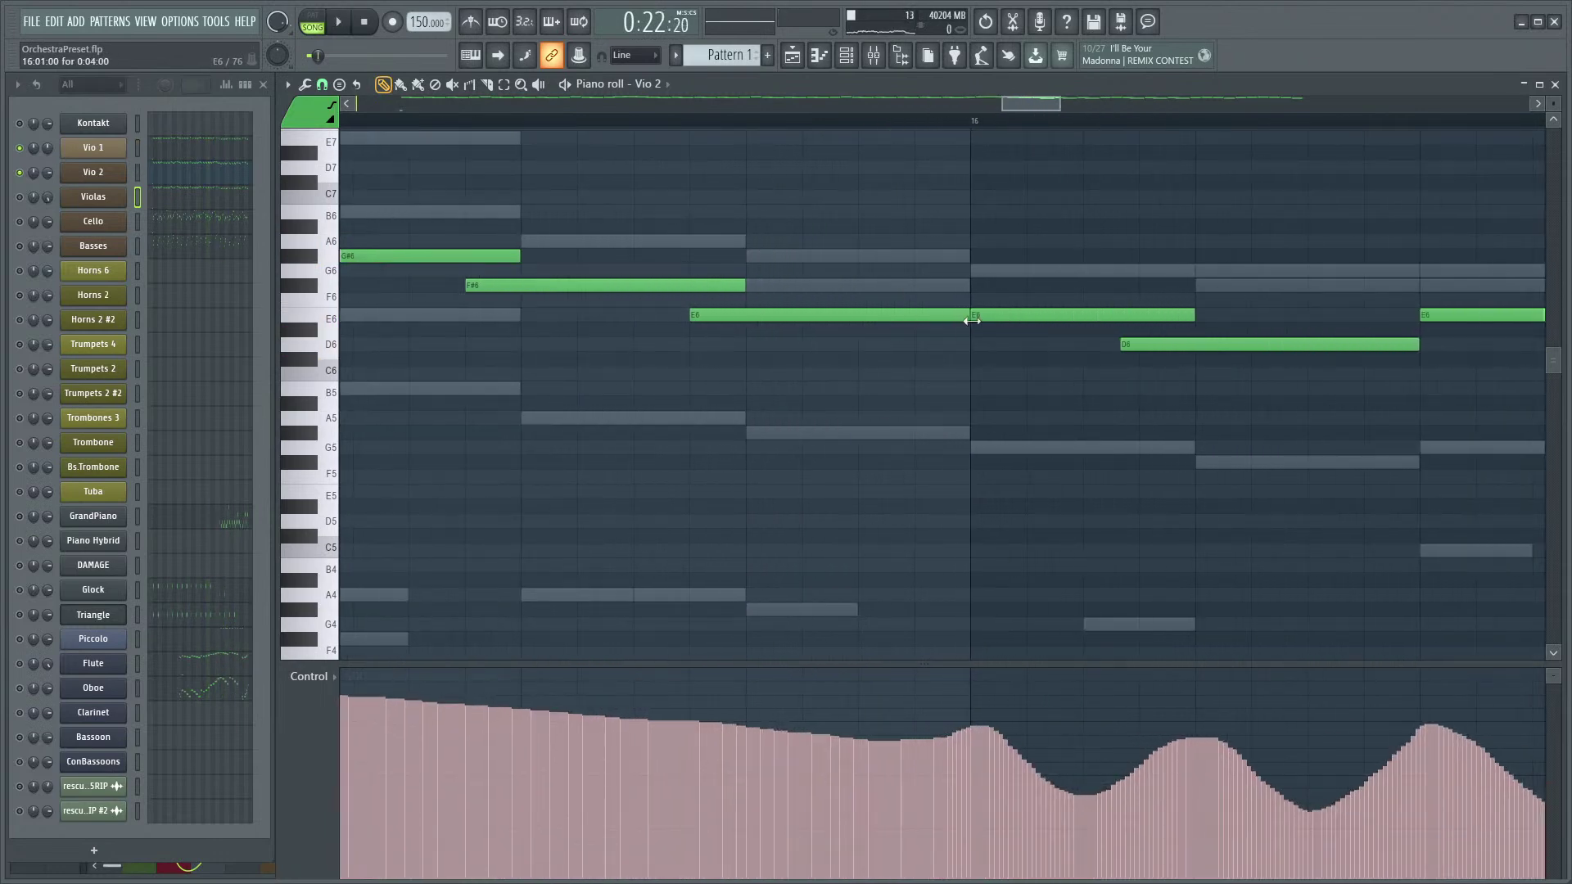
mouse_move(903, 743)
mouse_down()
mouse_move(1005, 729)
mouse_move(1105, 788)
mouse_up()
key(space)
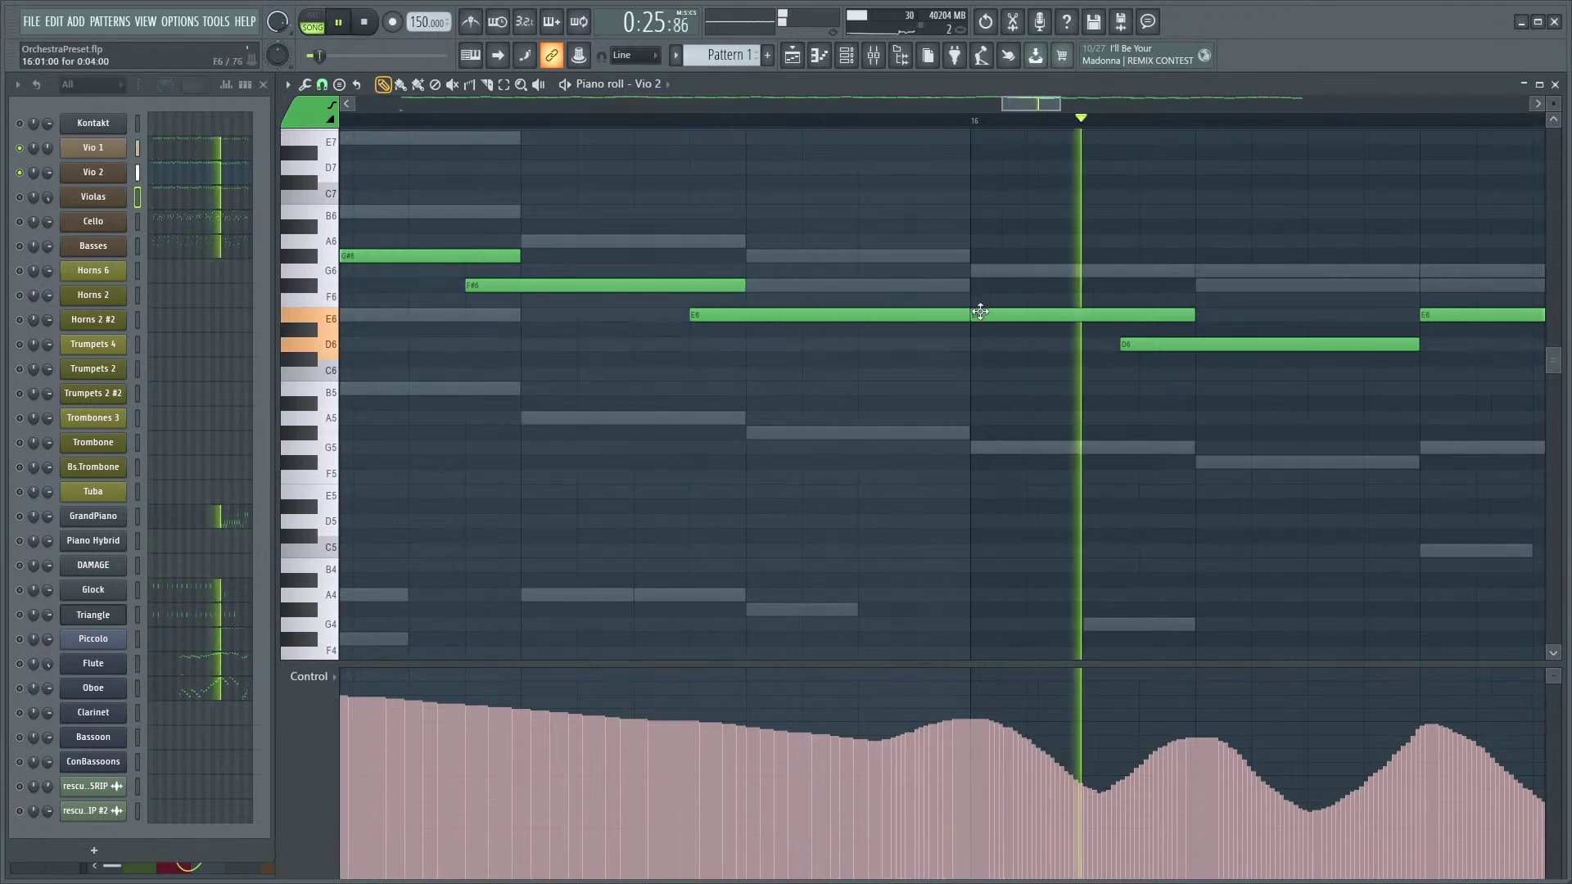
key(space)
- Return to Vio 1 and redraw its modulation as a raised swell at the start of bar 16, checking by playback
click(199, 151)
key(space)
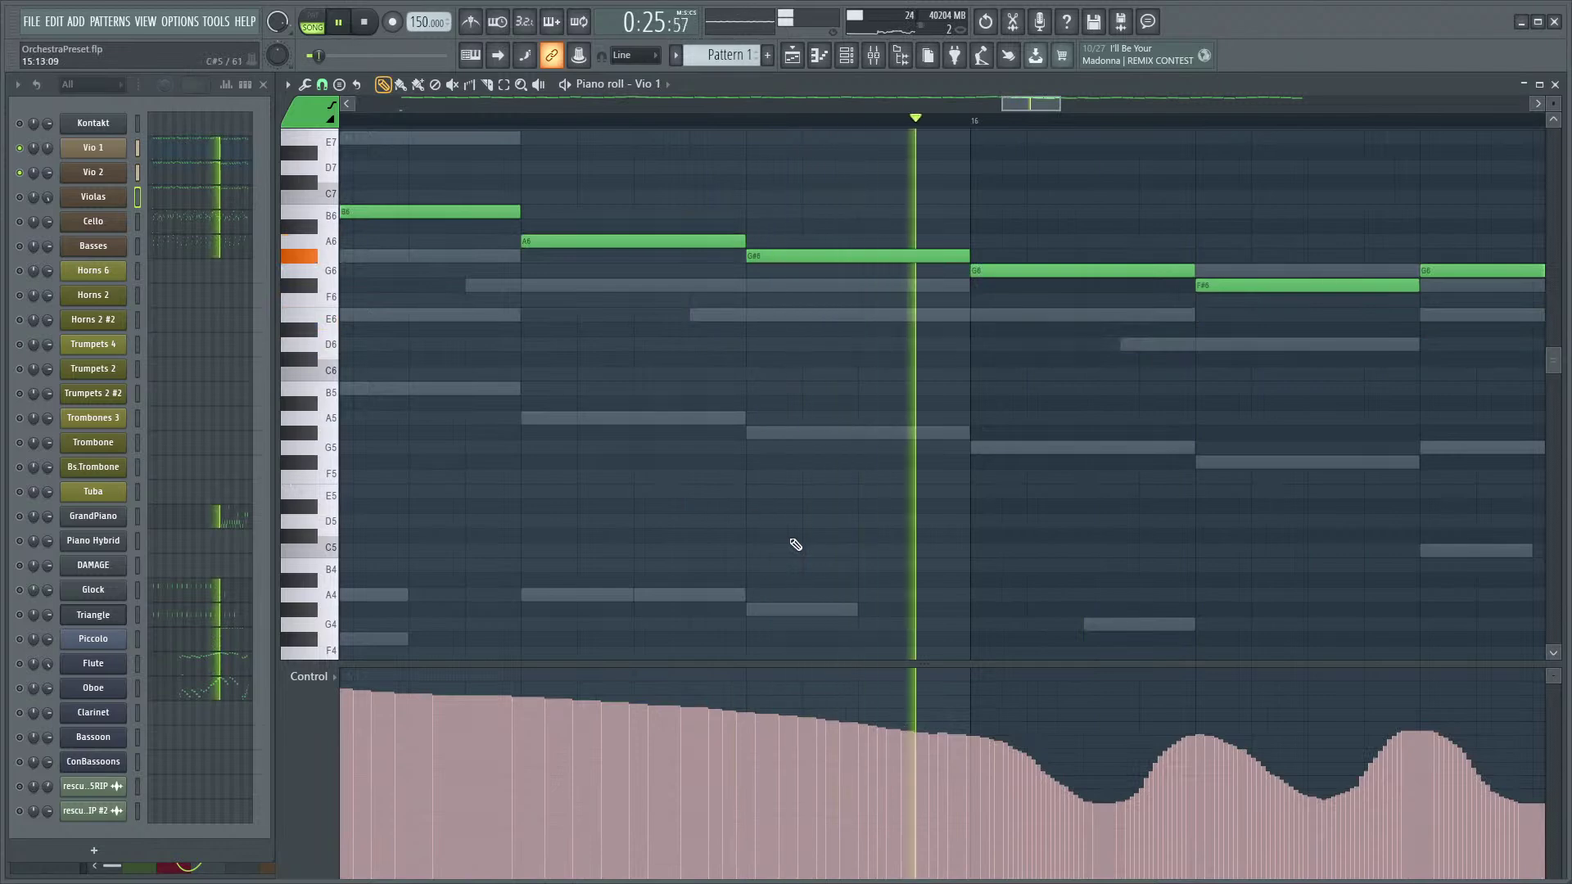
key(space)
mouse_move(874, 733)
mouse_down()
mouse_move(998, 724)
mouse_move(1109, 800)
mouse_up()
key(space)
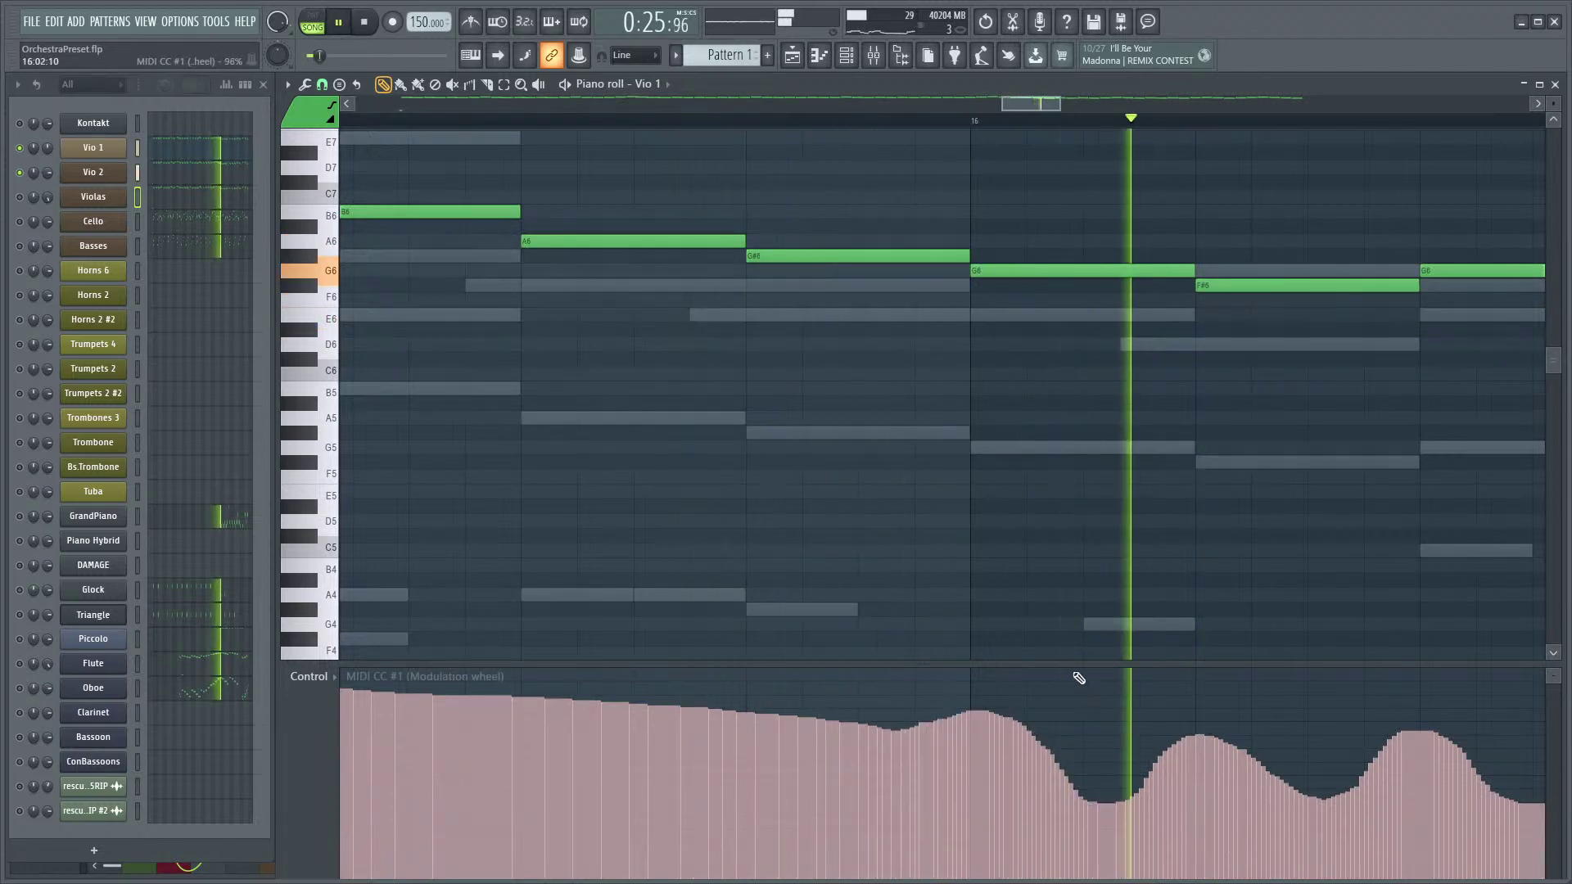
- Stop the playback check and inspect the legato volume settings in the Kontakt instruments of Vio 2 and Vio 1
scroll(1081, 589, down, 4)
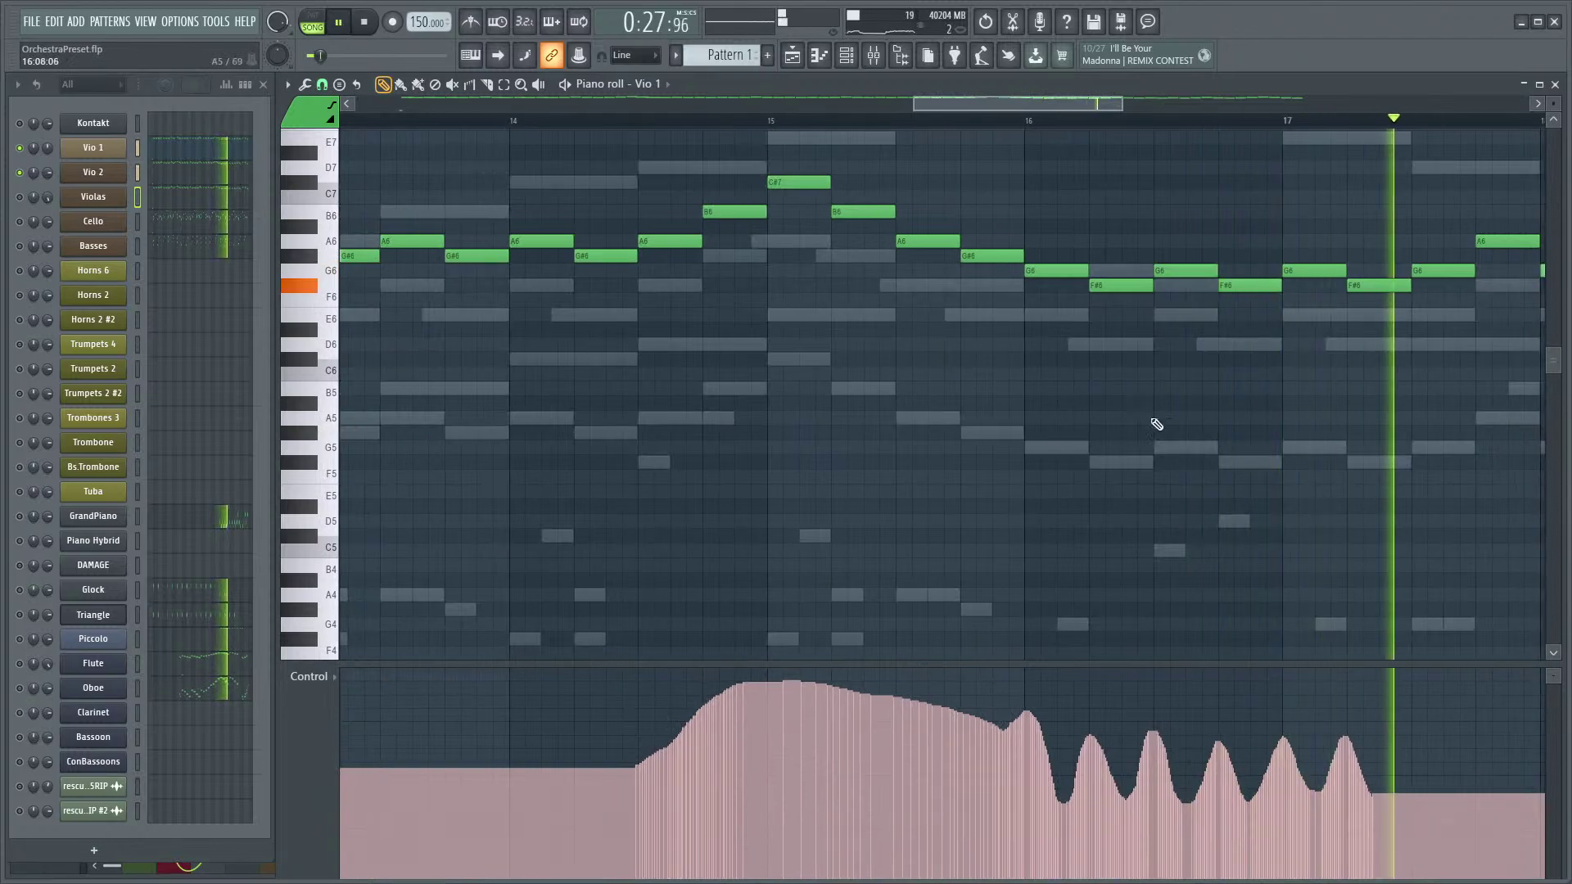
scroll(1150, 456, down, 4)
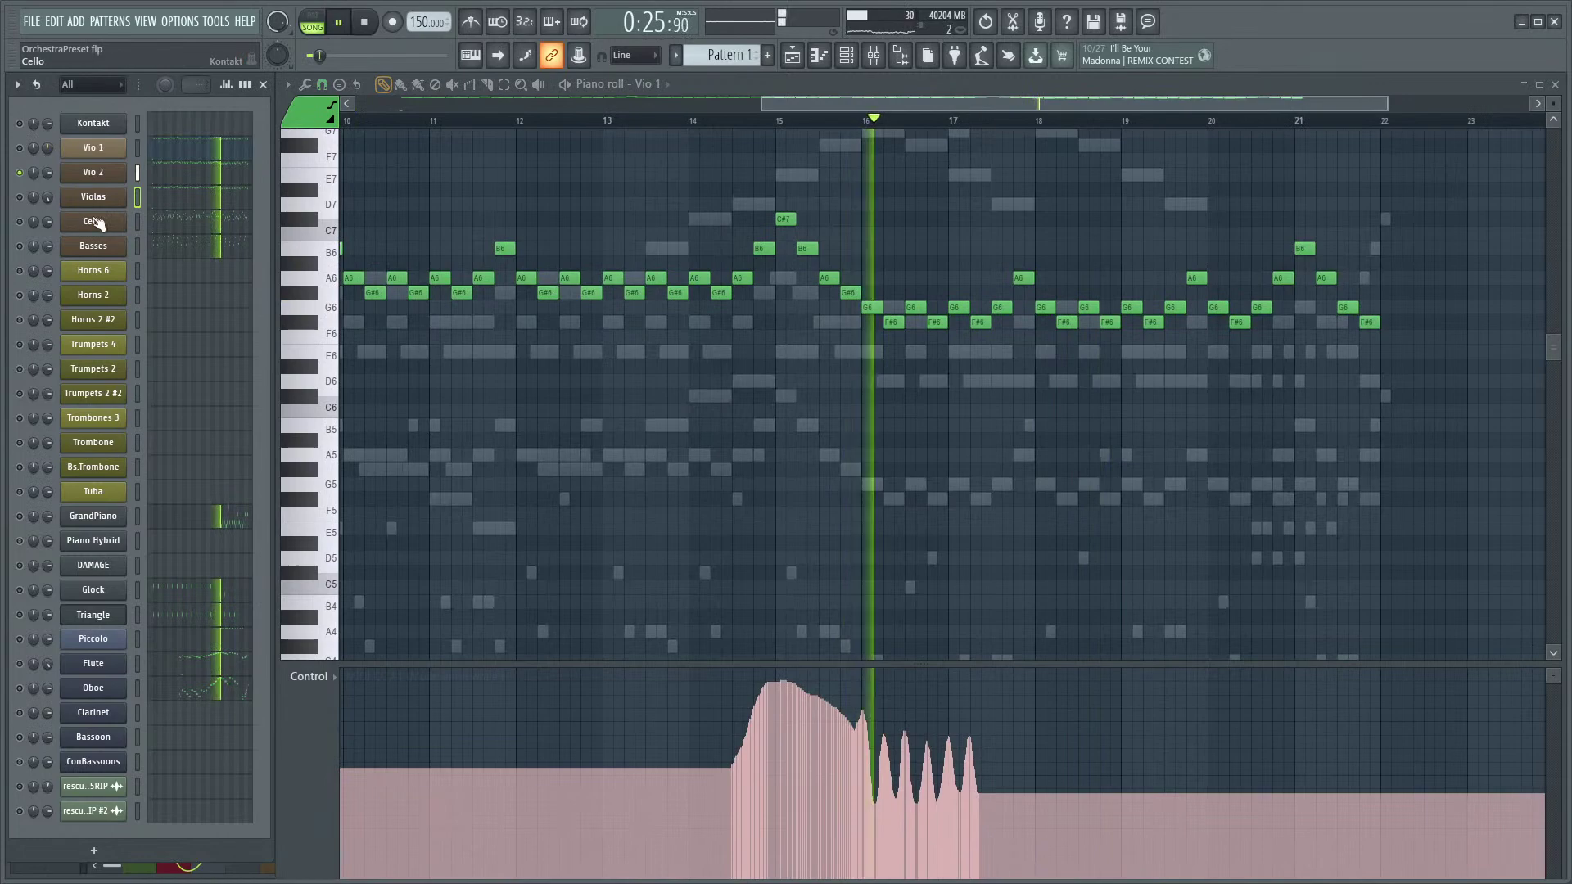
key(space)
click(117, 175)
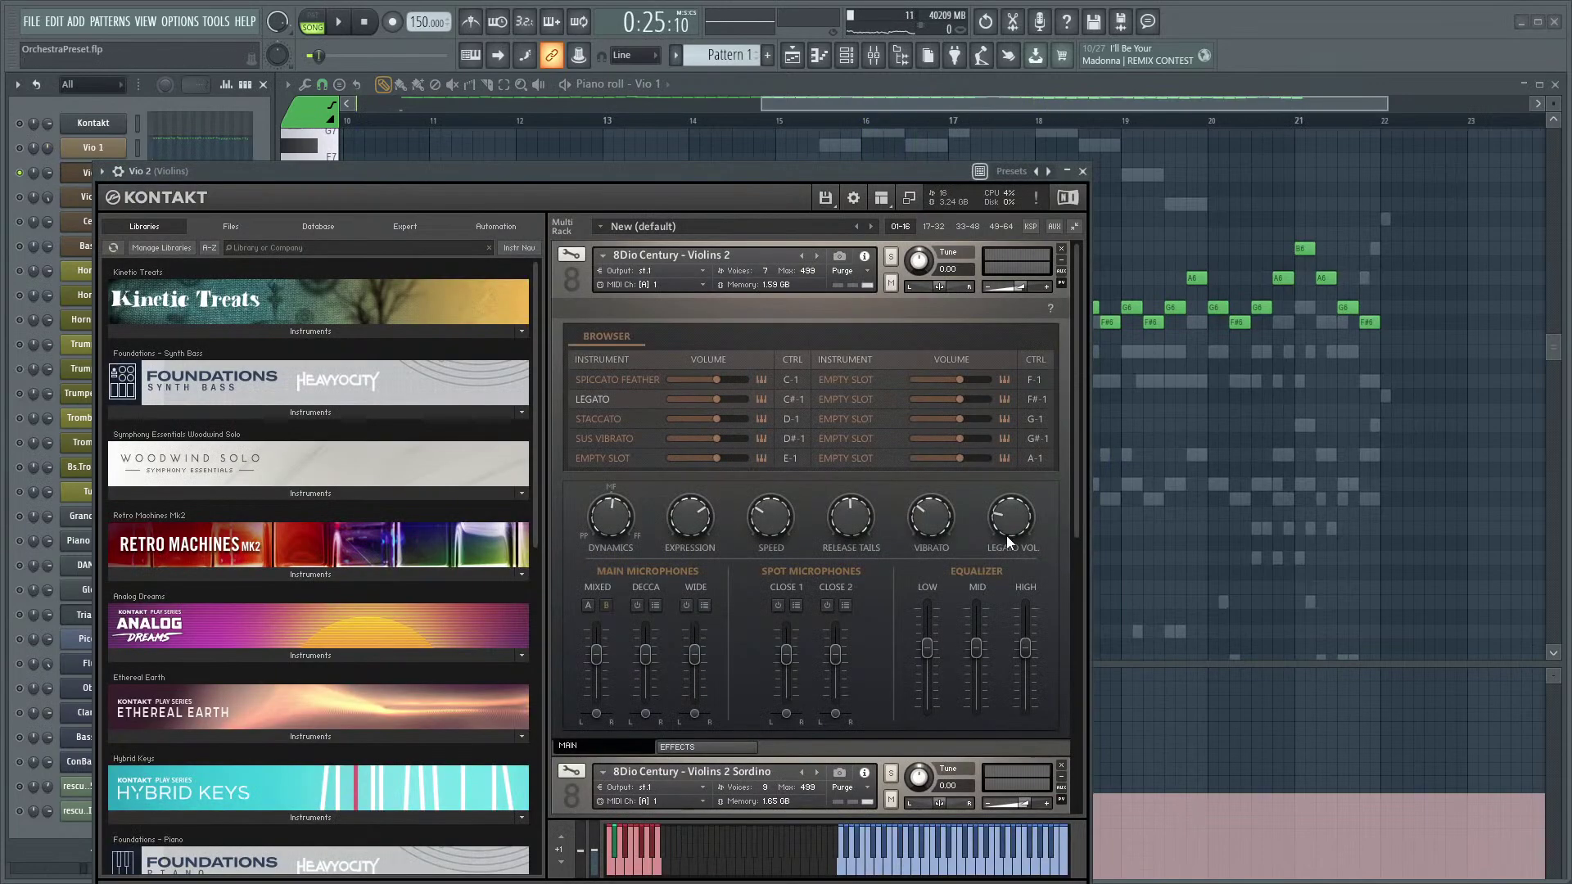
click(1082, 172)
click(92, 148)
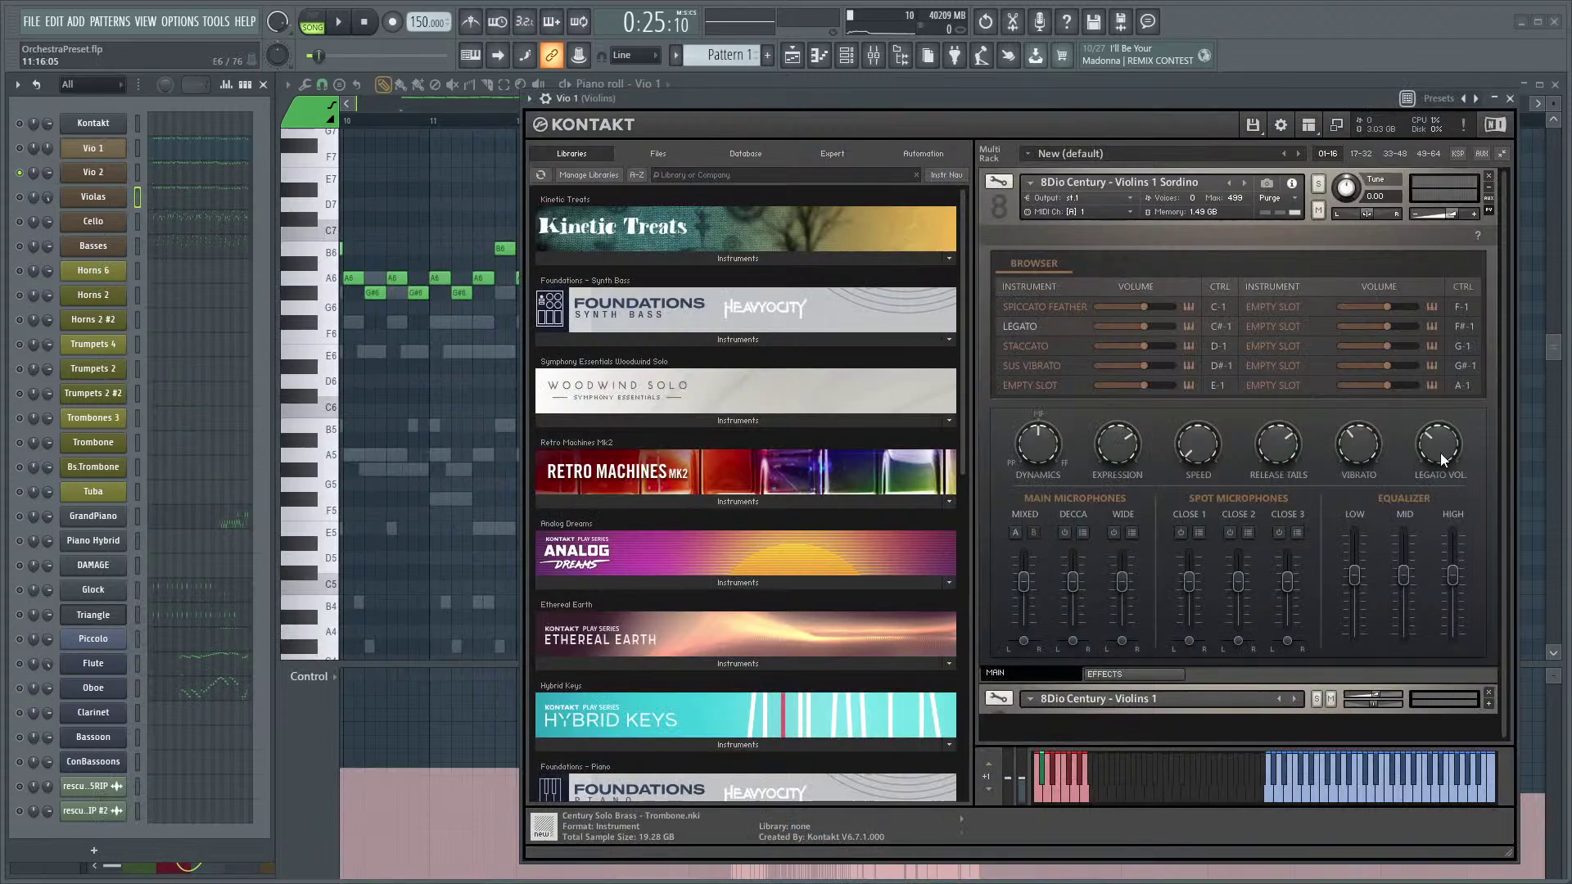
click(1305, 86)
- Examine Vio 1's overlapping notes and modulation wheel curve from the opening bars through the rest of the part
ctrl+scroll(961, 396, down, 4)
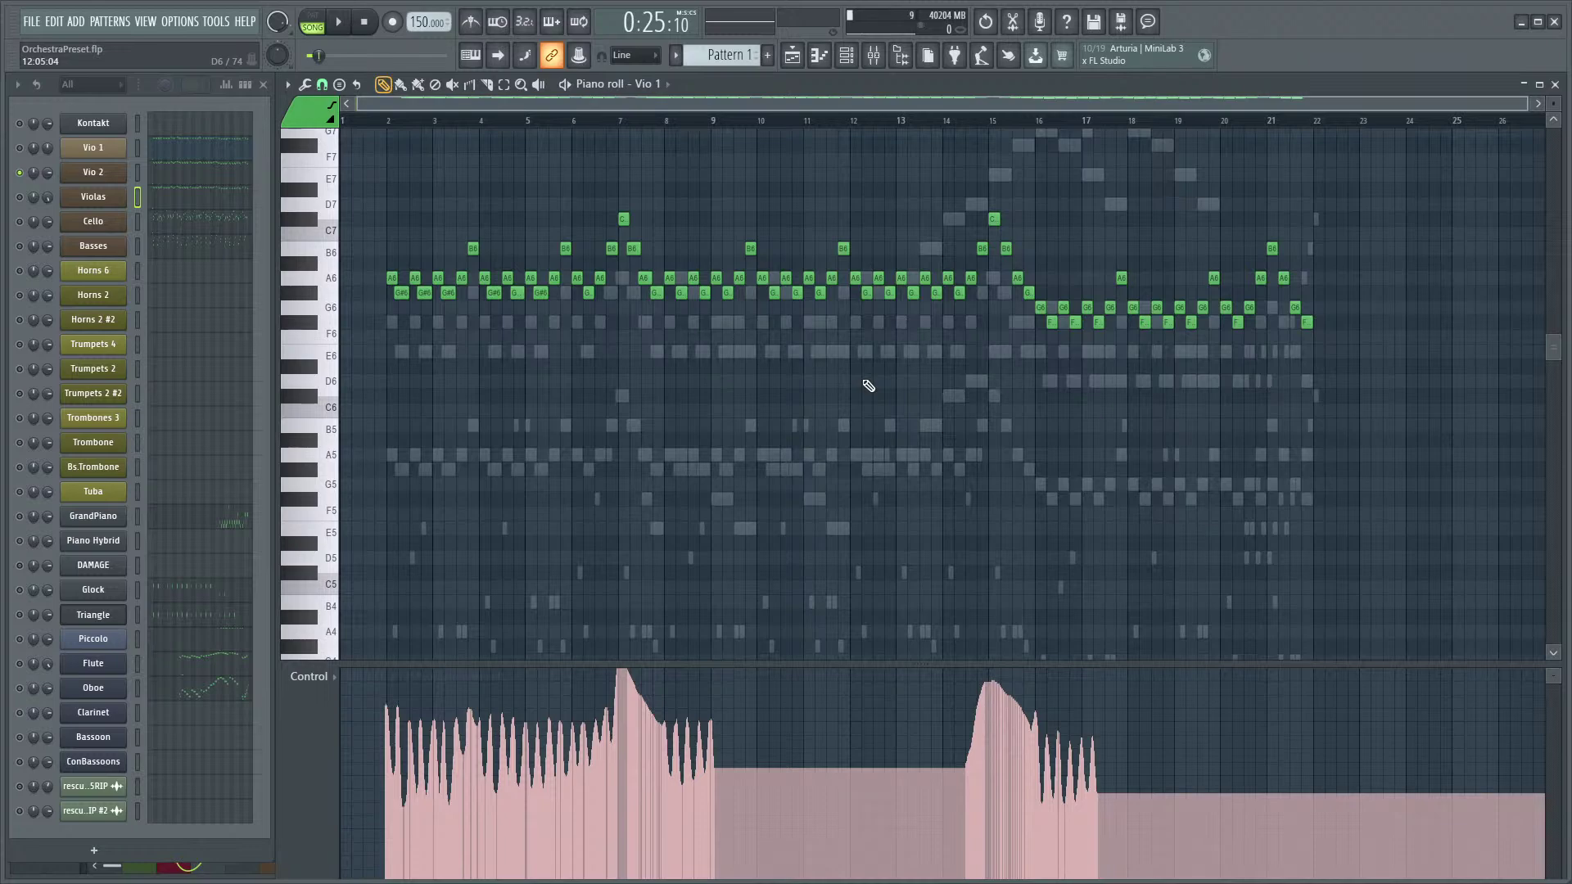
scroll(434, 341, up, 5)
scroll(435, 341, up, 1)
mouse_move(458, 276)
mouse_down()
mouse_move(470, 260)
mouse_move(458, 274)
mouse_up()
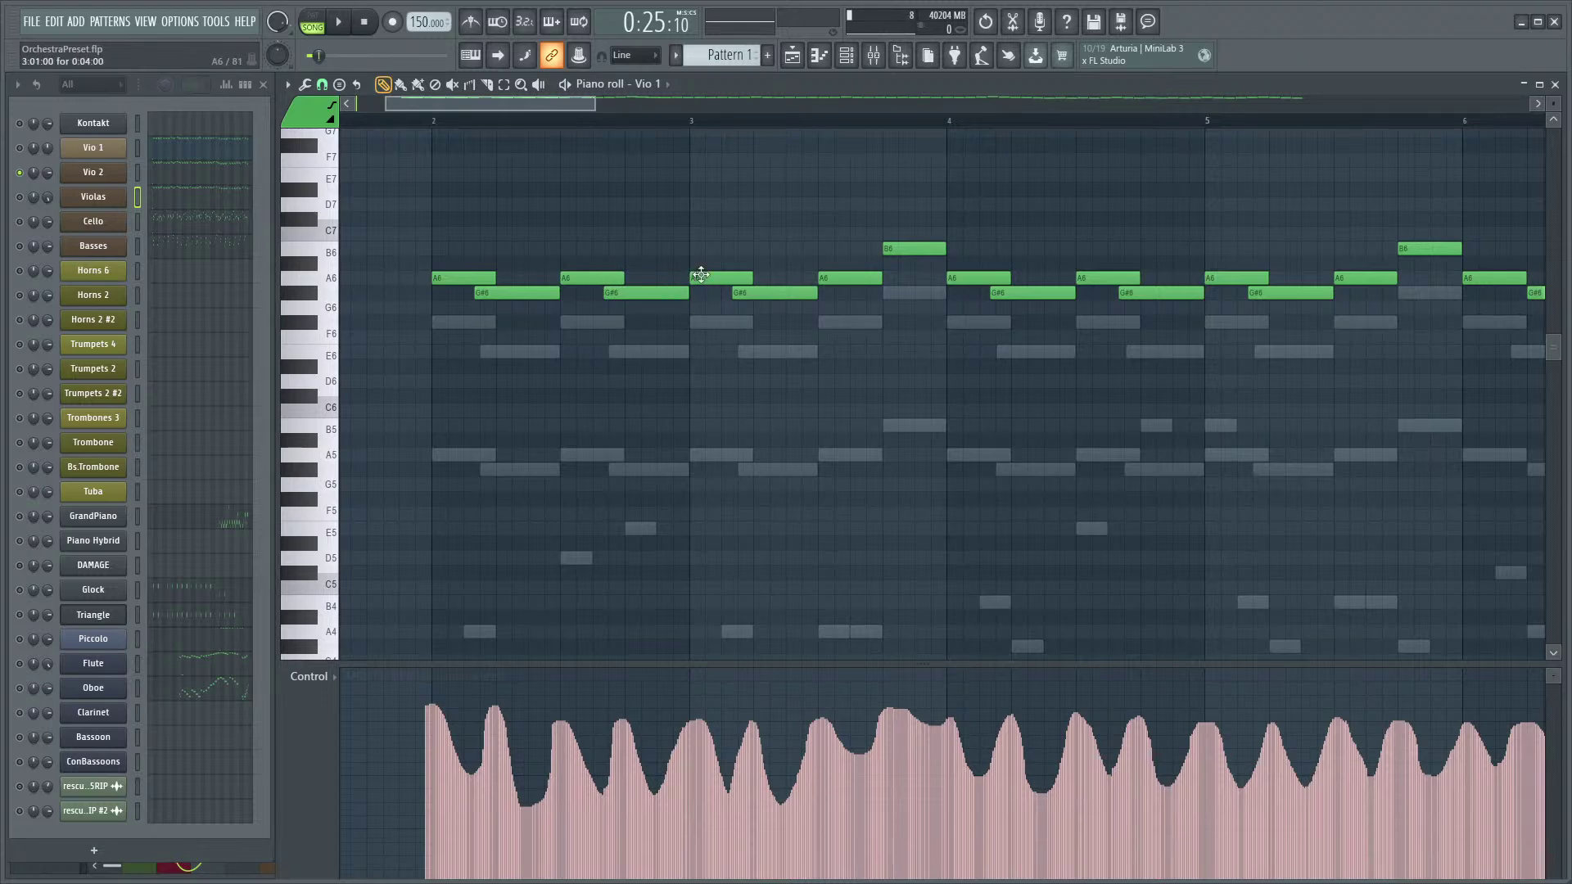
scroll(1070, 540, down, 5)
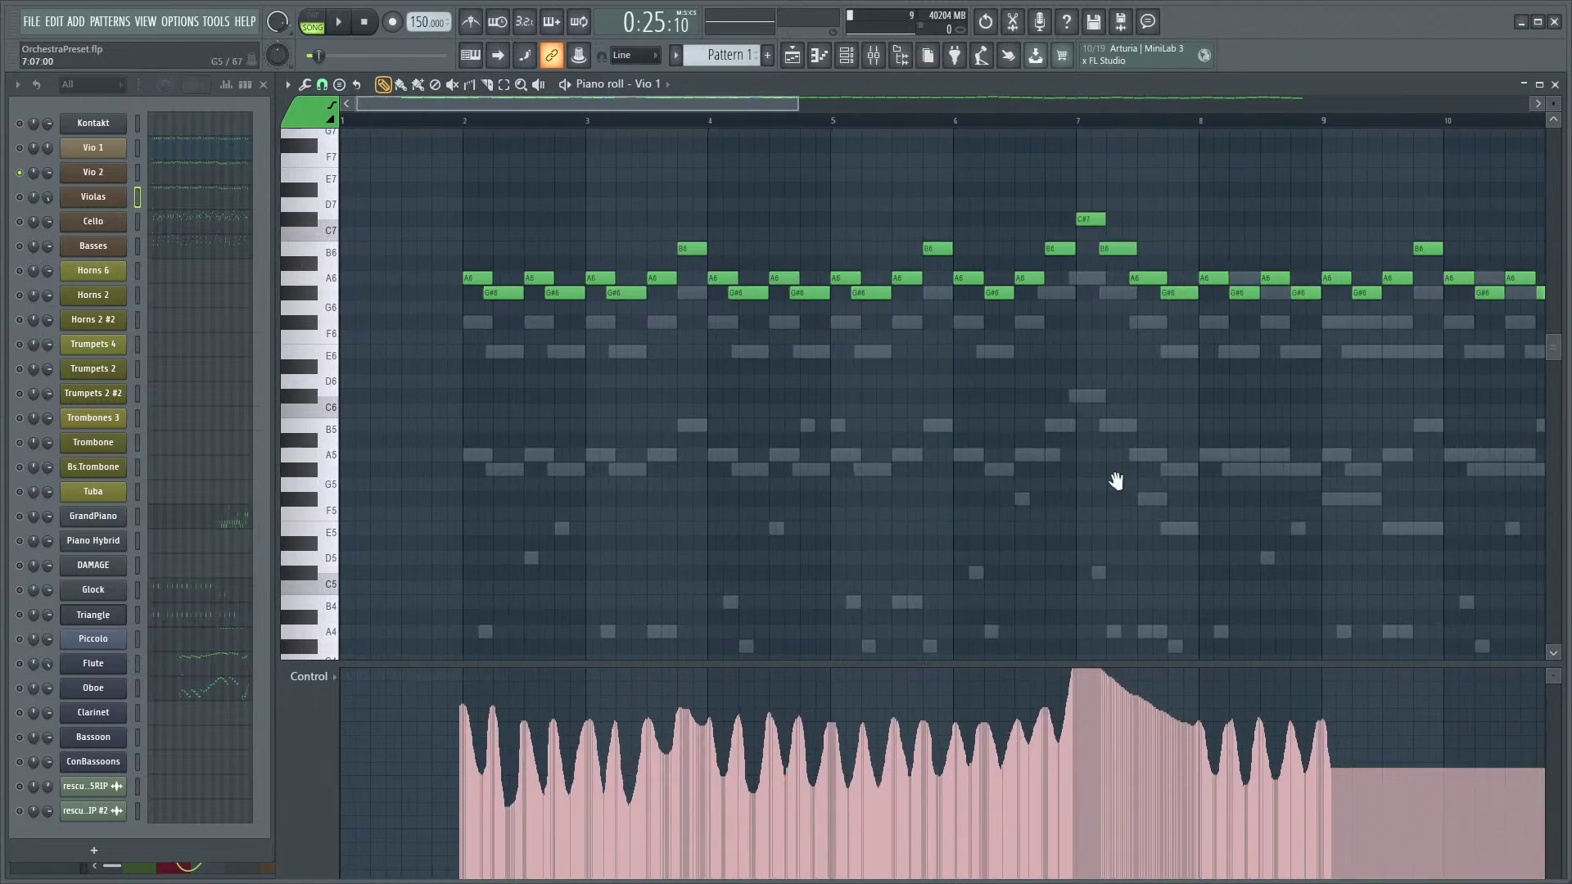
scroll(883, 526, down, 4)
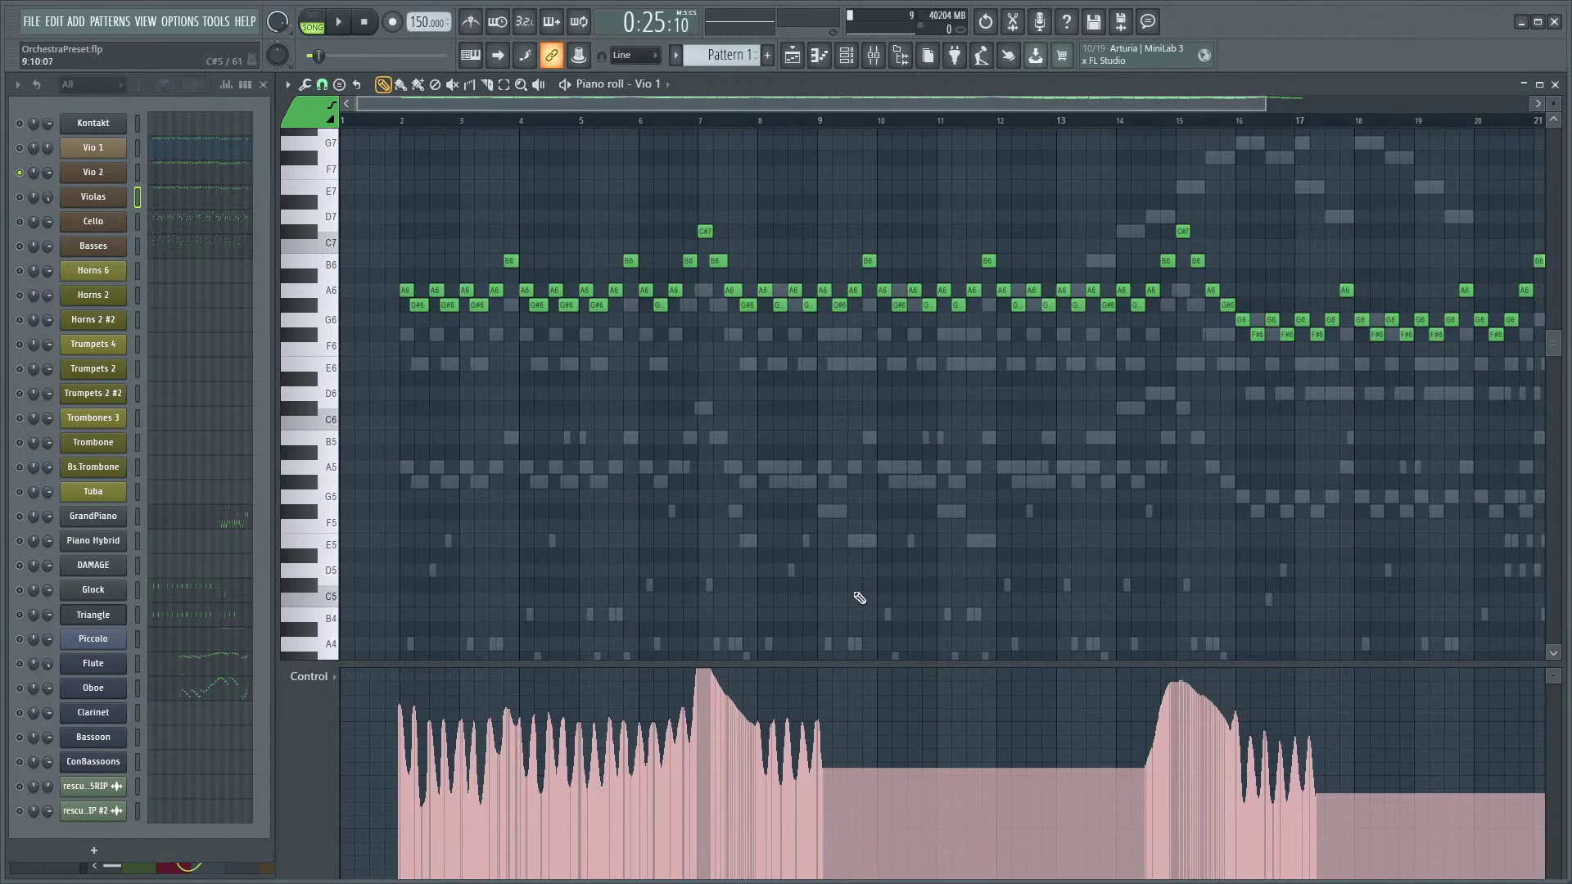
scroll(421, 488, up, 8)
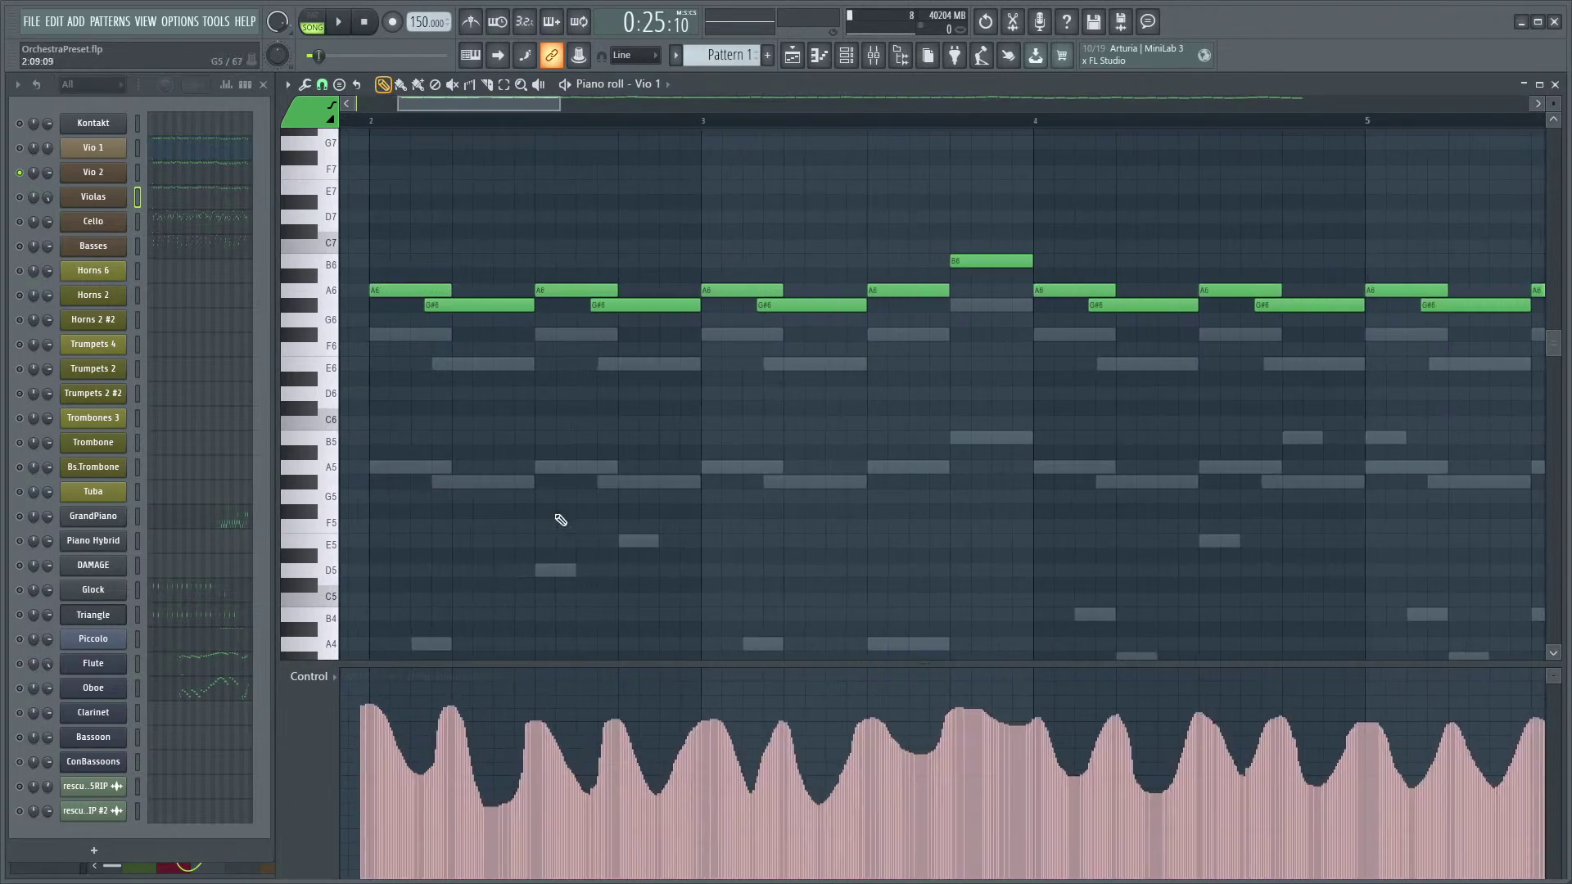
scroll(1046, 760, down, 6)
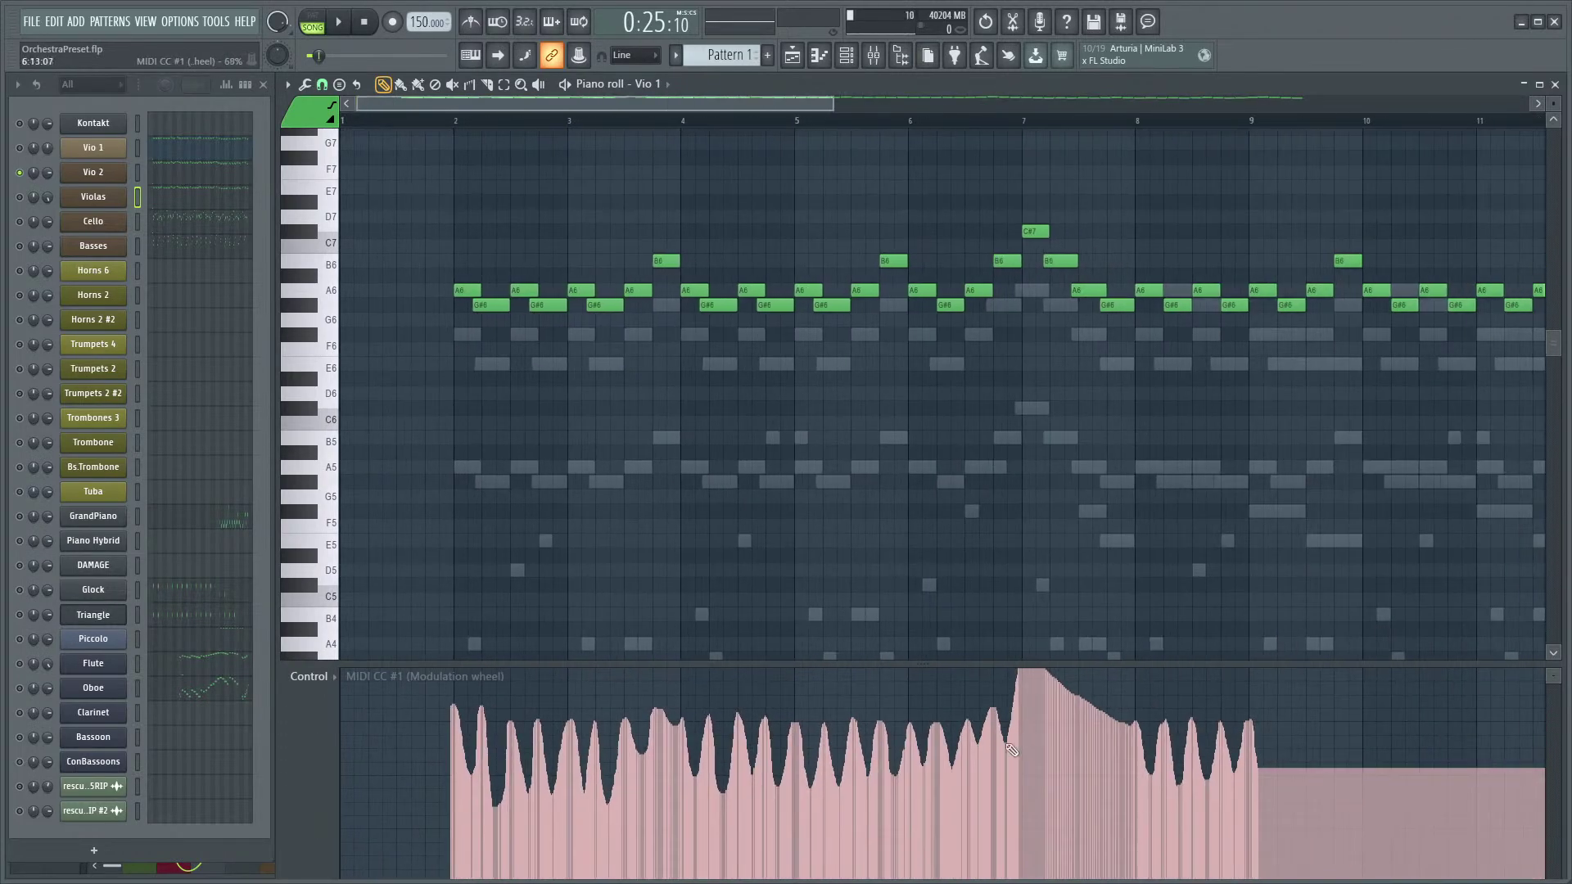
scroll(1137, 548, down, 6)
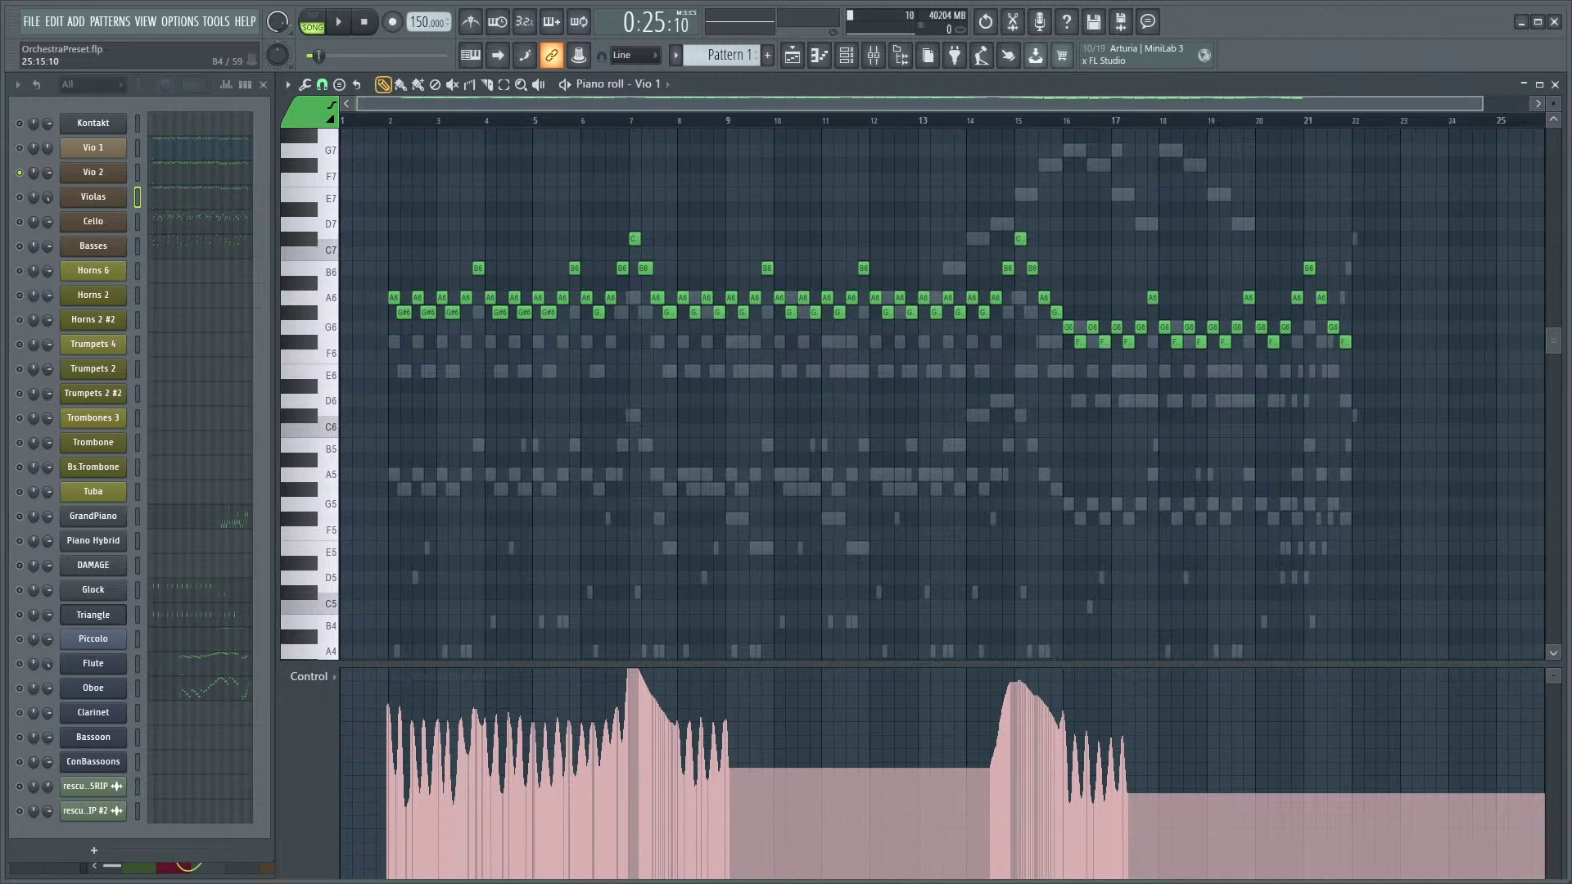
scroll(611, 407, up, 1)
scroll(596, 460, down, 2)
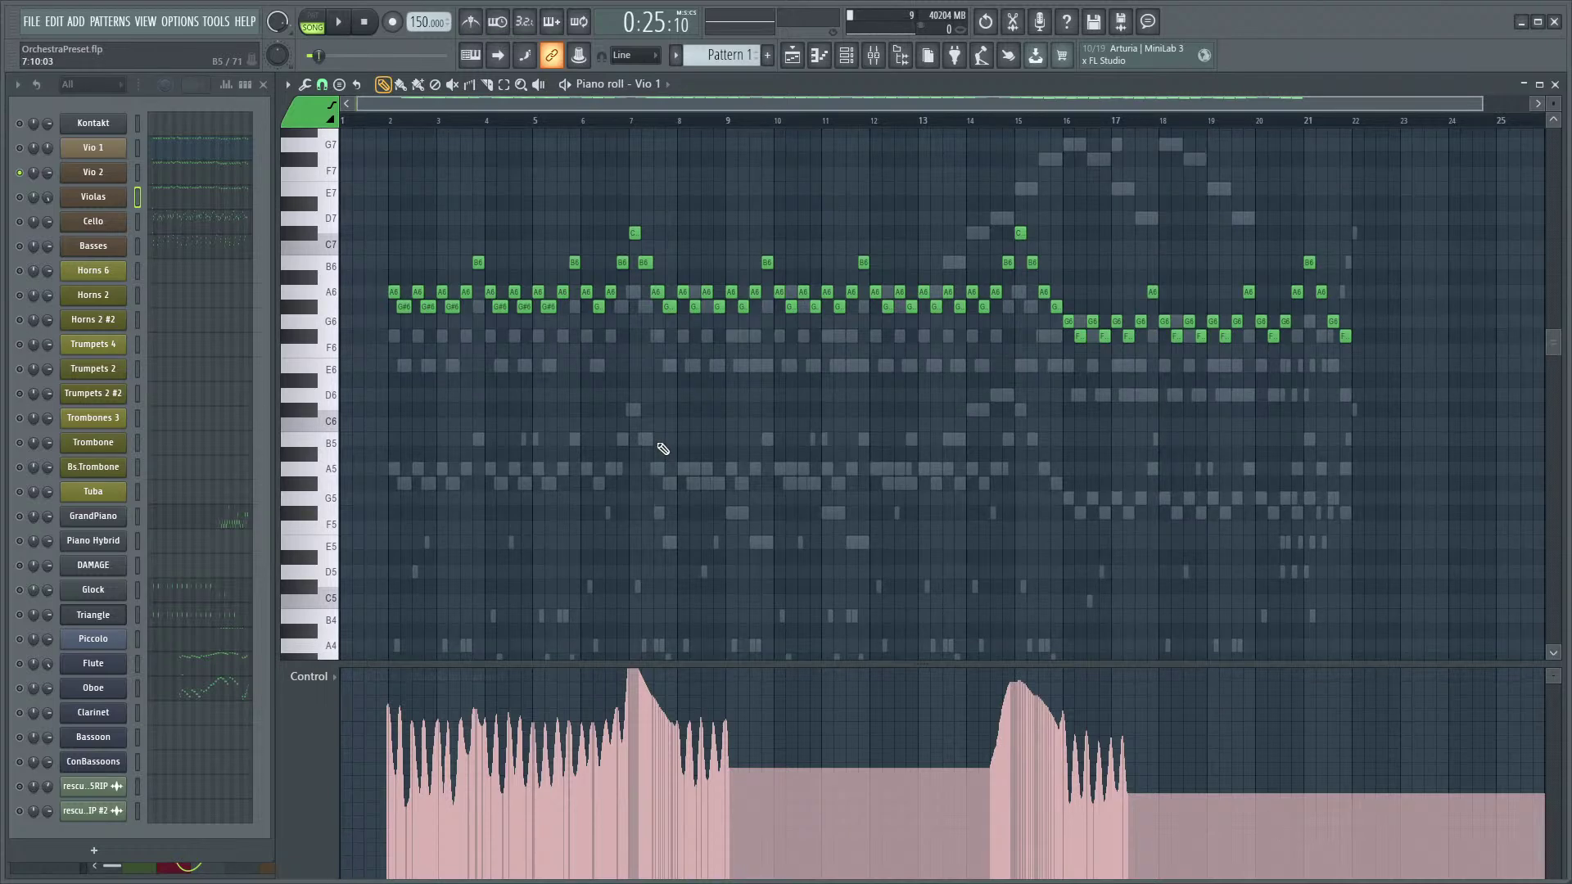
scroll(406, 624, up, 5)
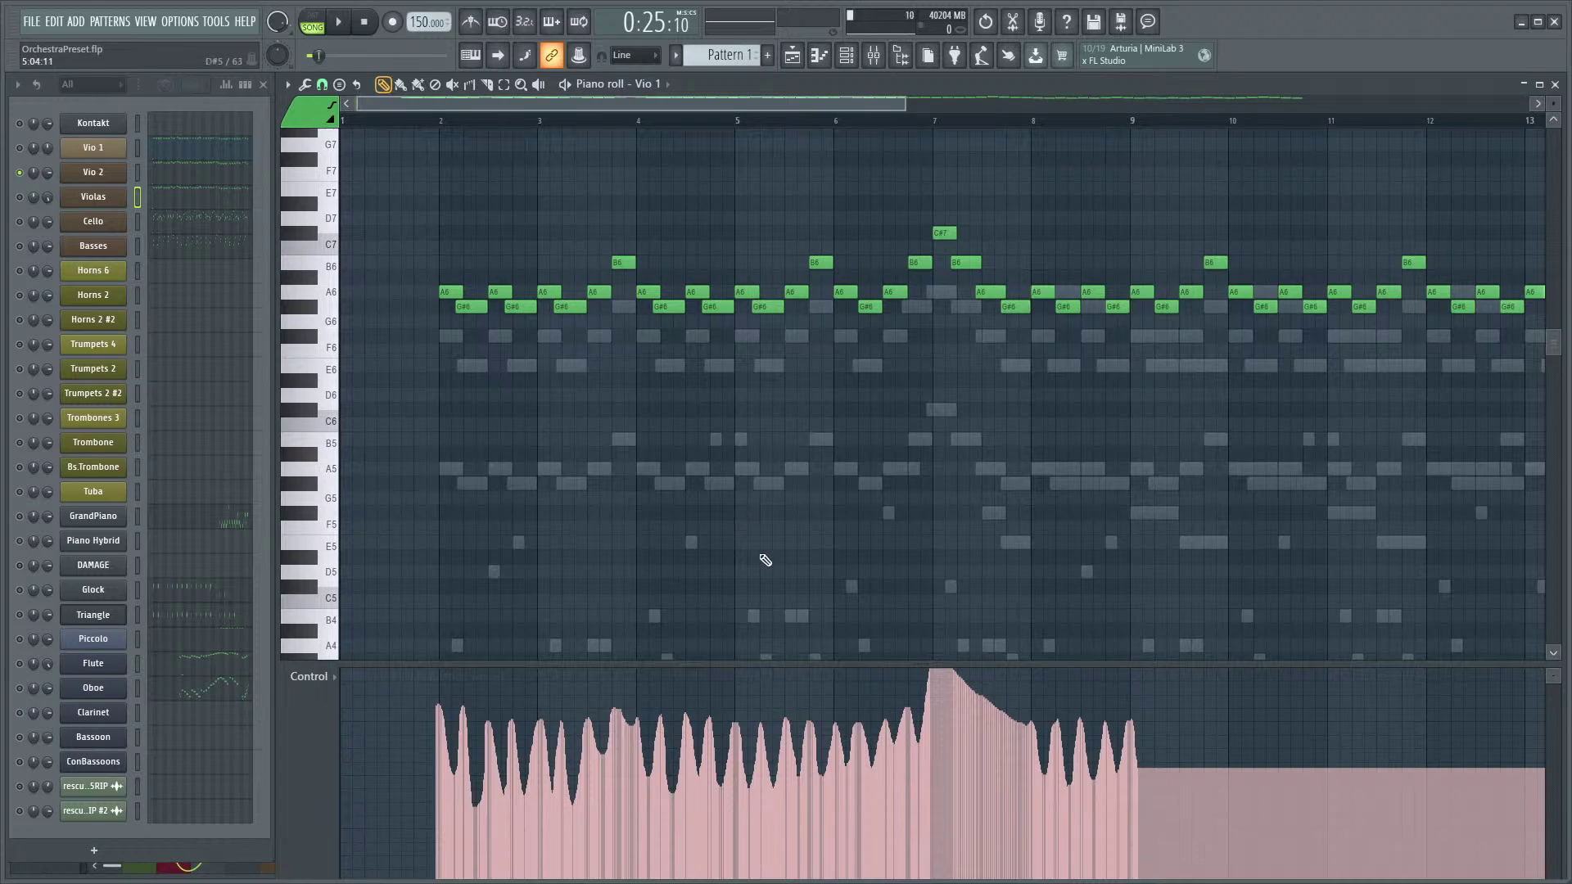
scroll(759, 556, down, 3)
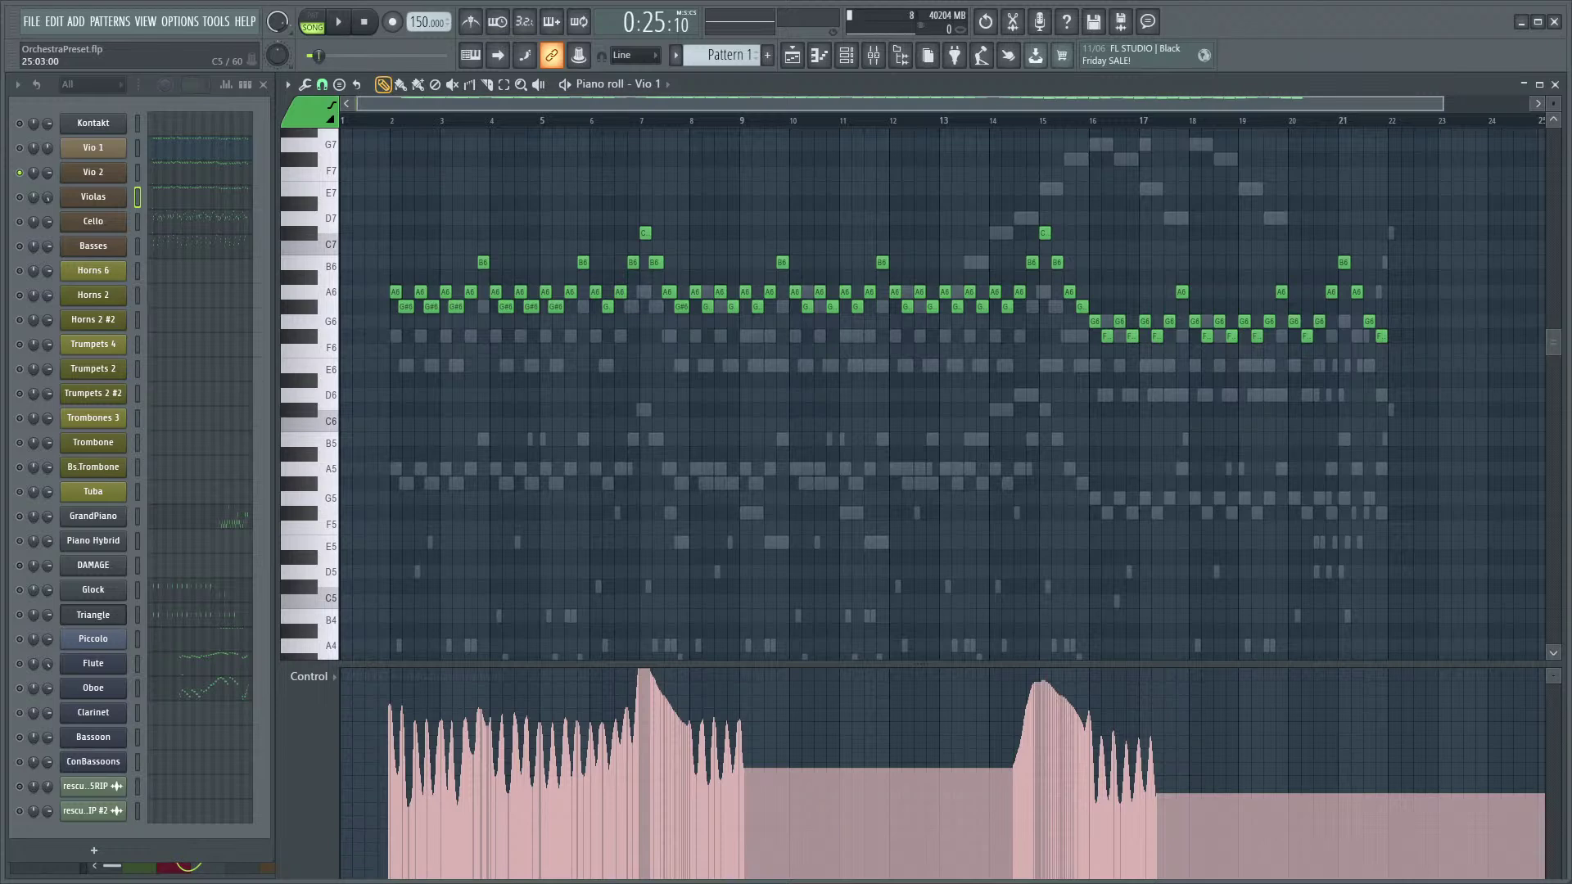
- Play Vio 1 from the start of bar 2 into bar 6 to review its modulation swells
drag(713, 286, 763, 312)
drag(1442, 104, 1311, 125)
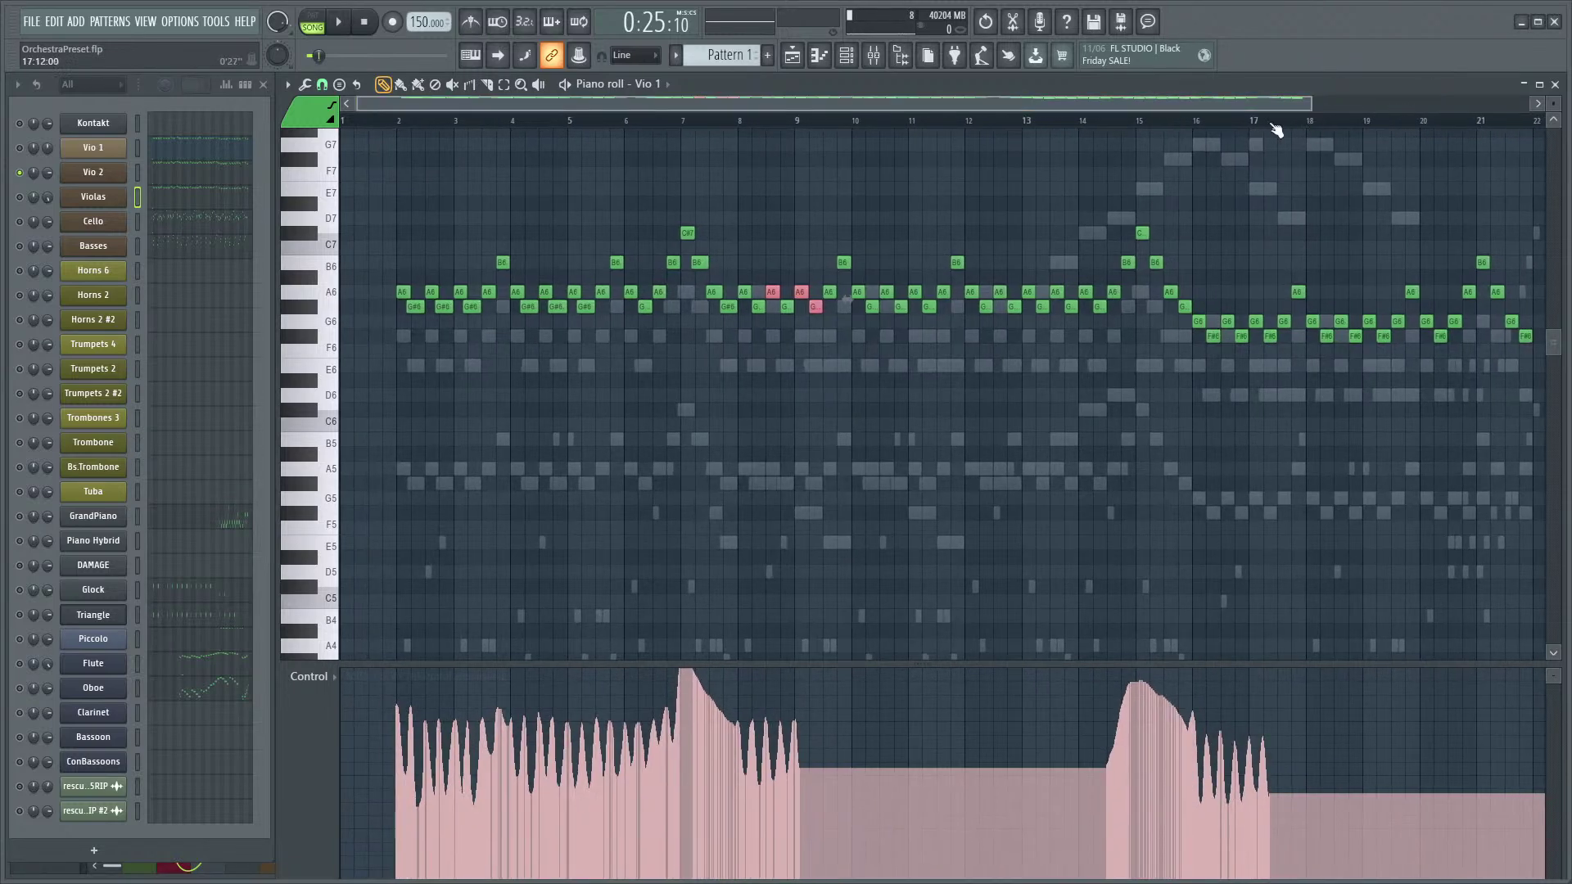
click(393, 123)
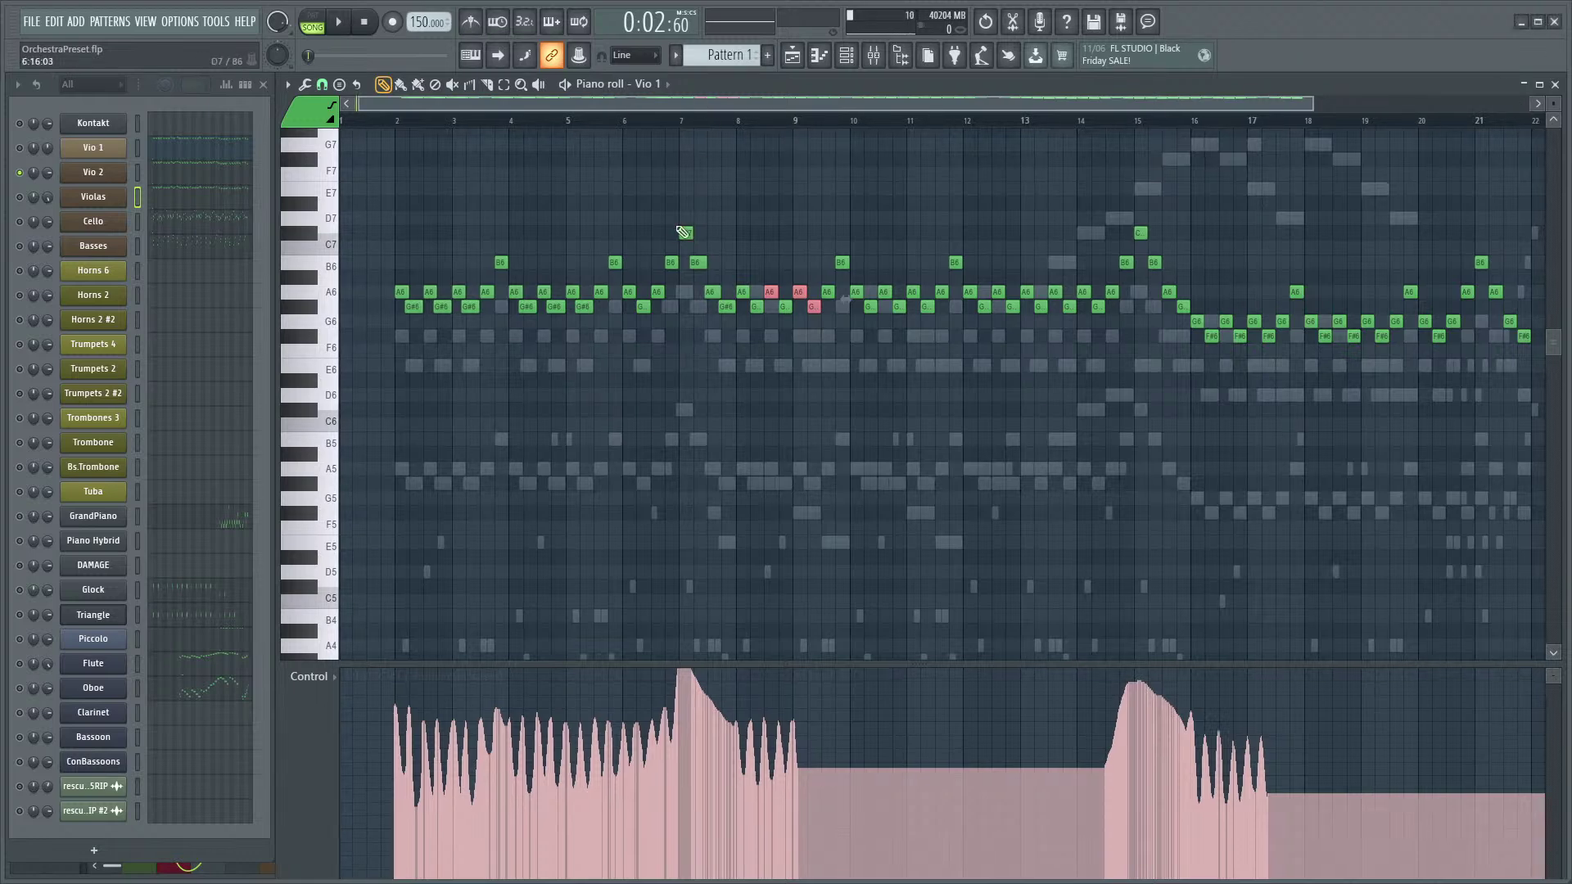
scroll(621, 428, down, 2)
click(381, 123)
scroll(519, 516, up, 4)
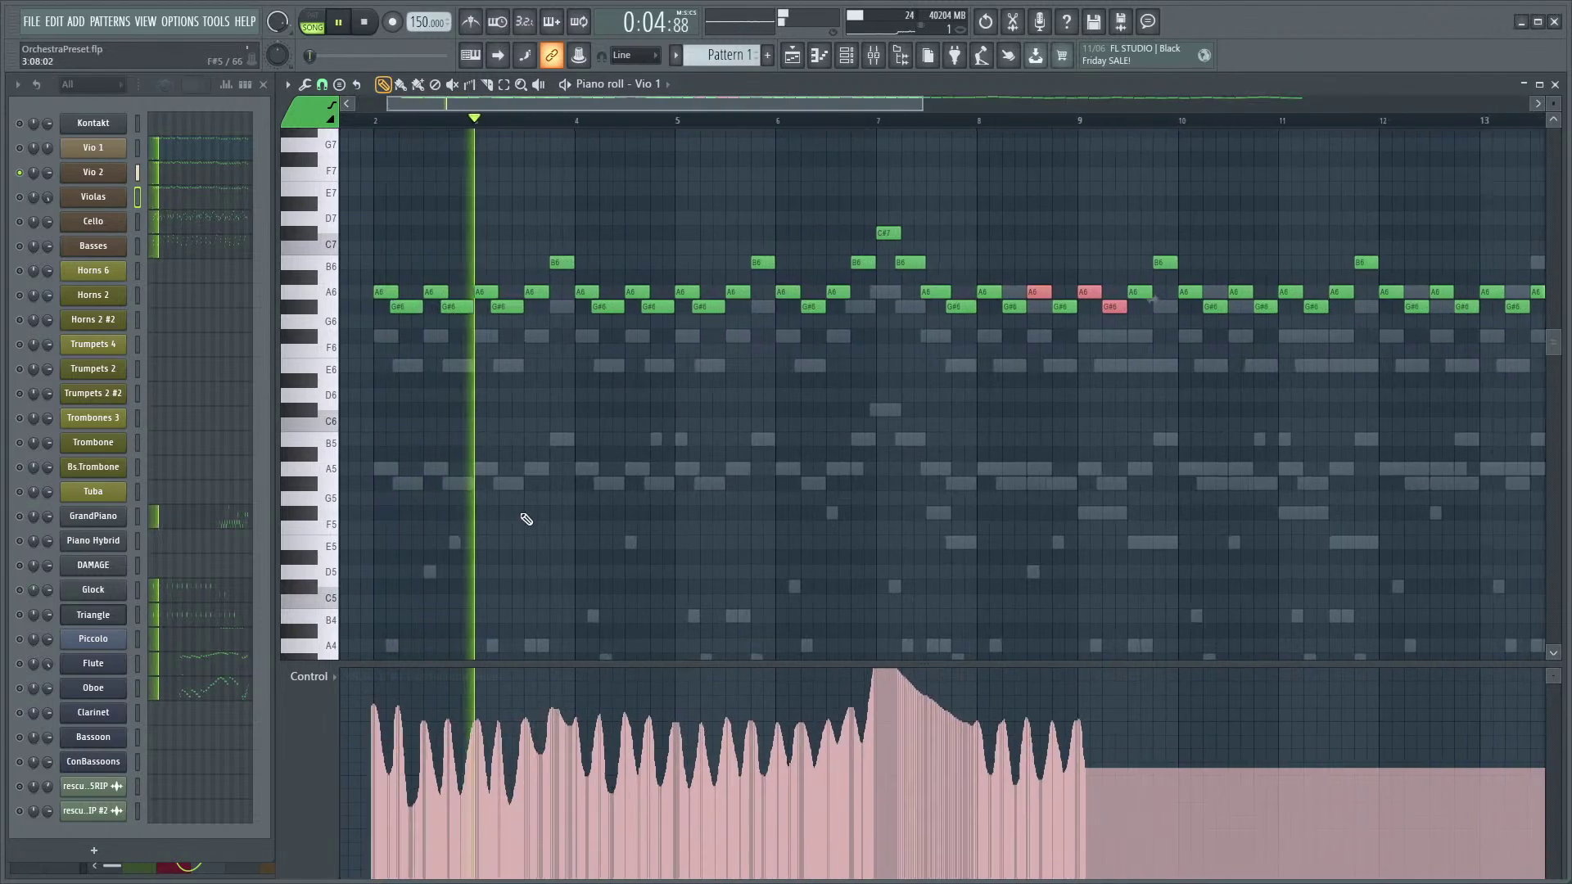
scroll(645, 509, up, 4)
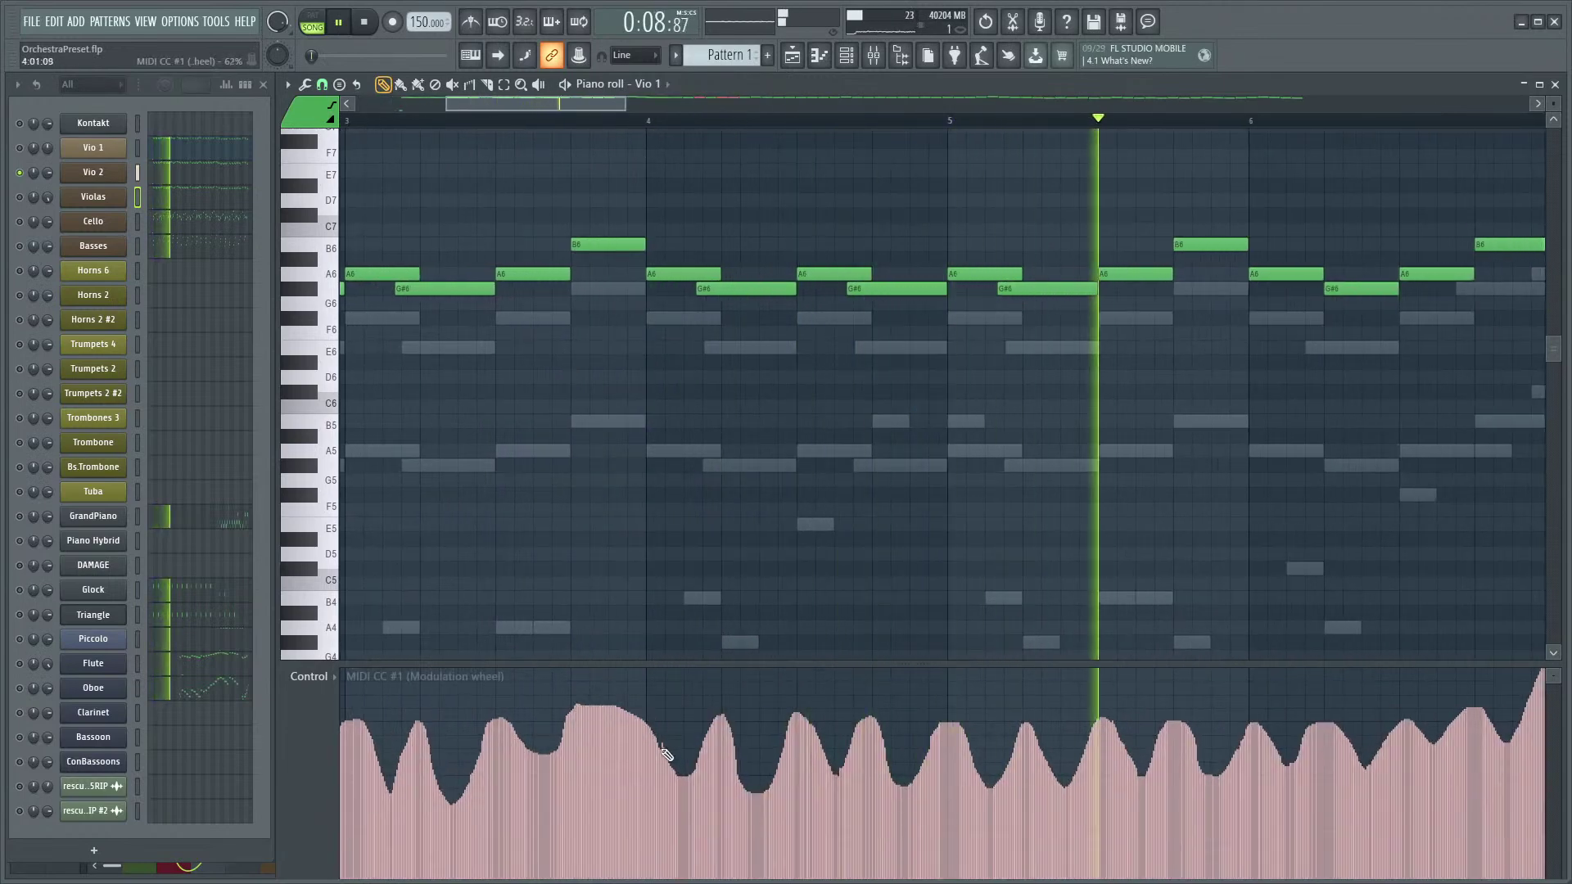
scroll(581, 711, down, 4)
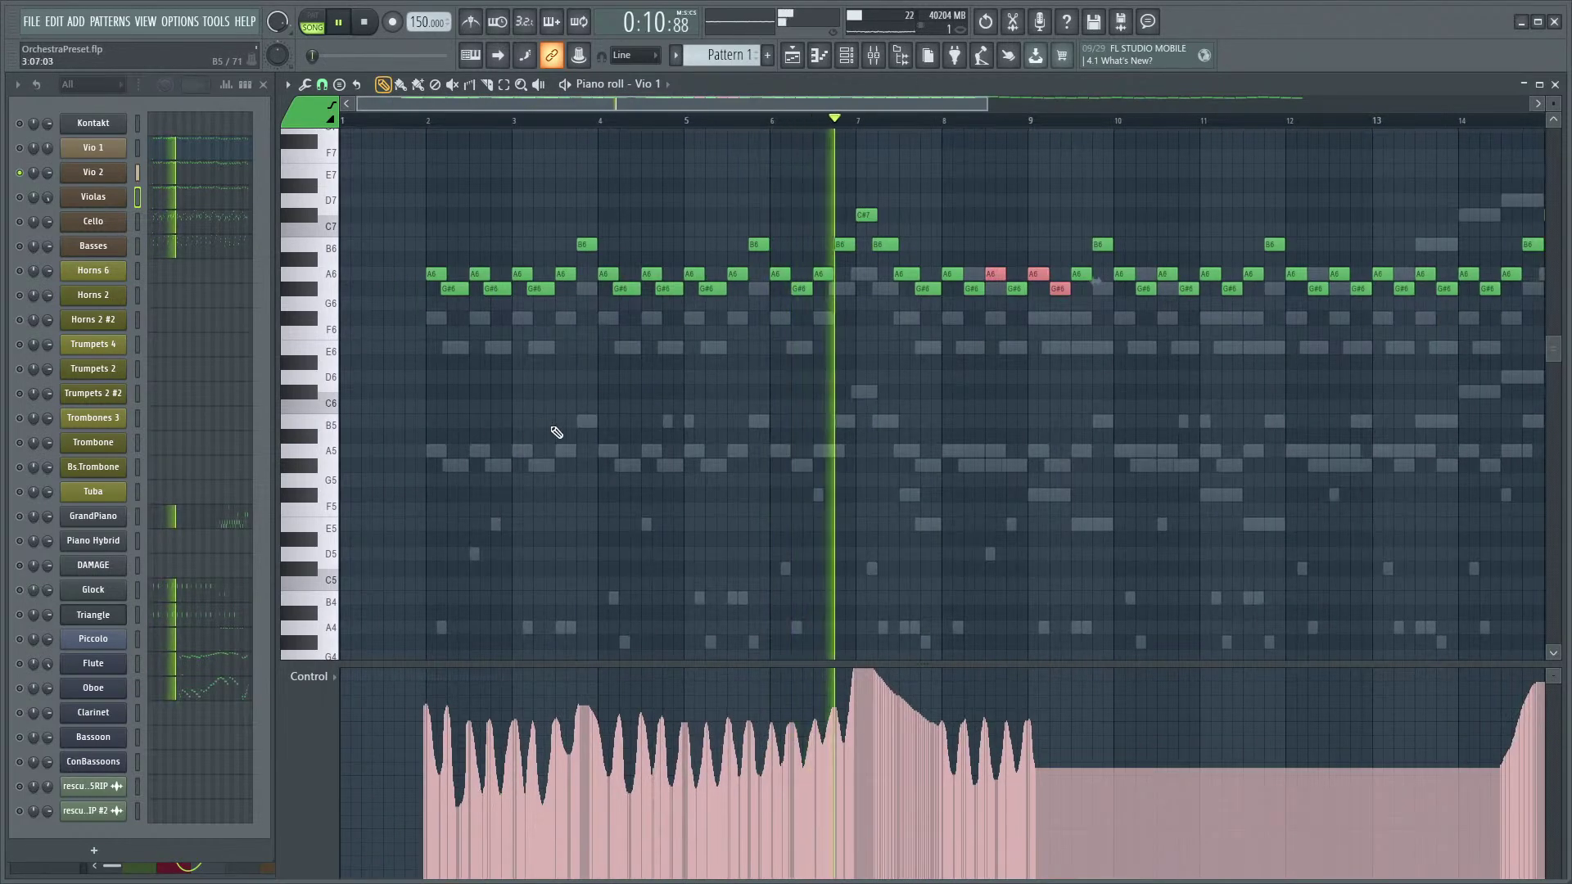
key(space)
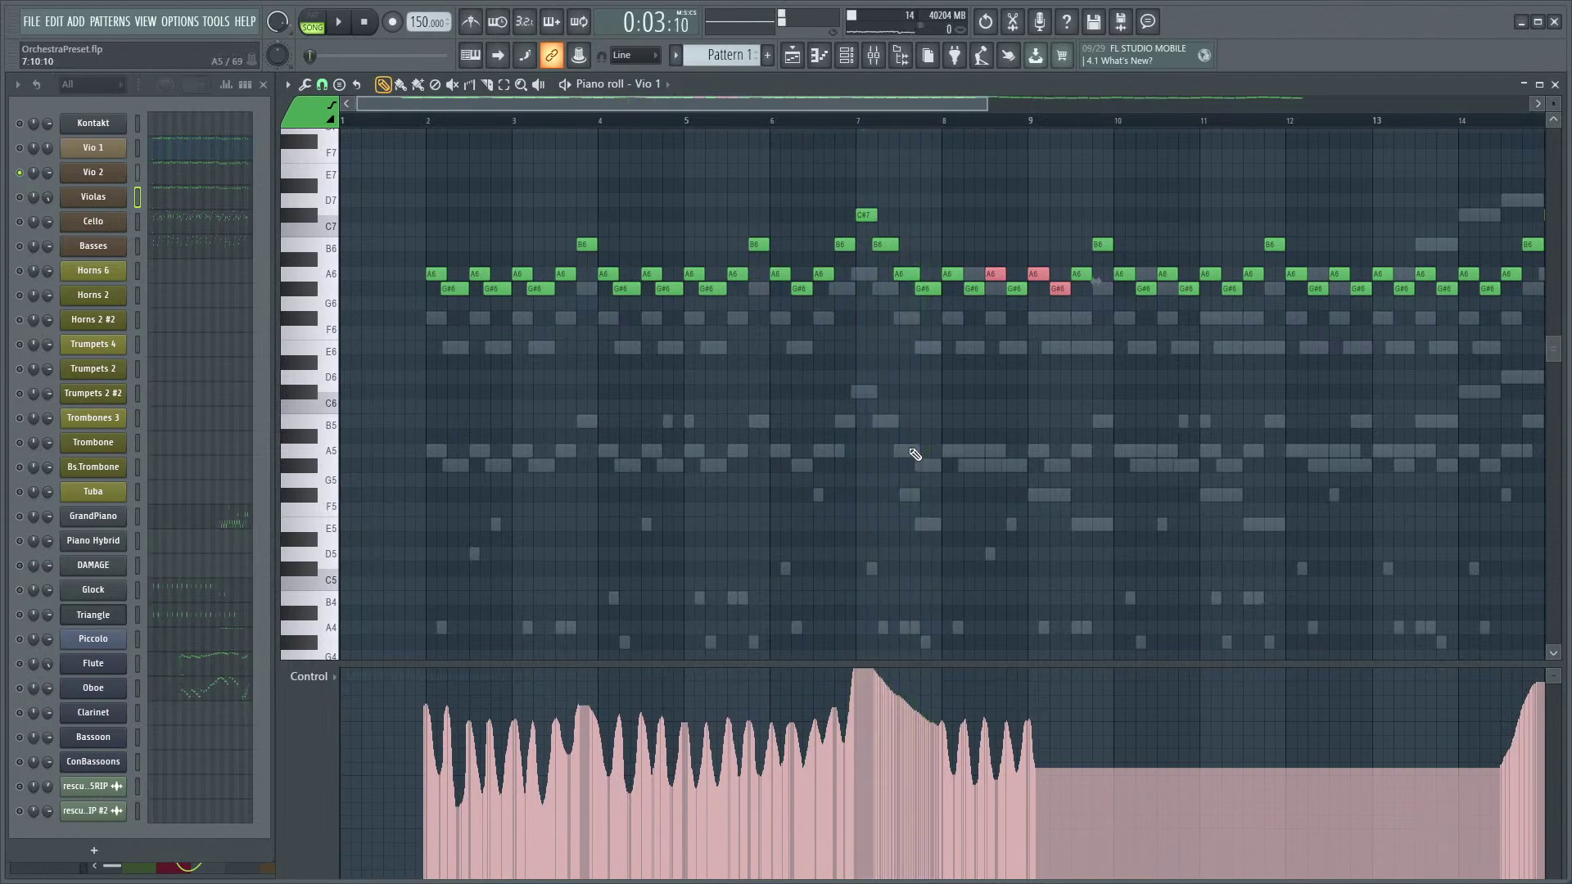
- Redraw Vio 1's modulation across bar 7 with a longer held peak and a gradual descent into bar 8, checking by playback
scroll(907, 458, up, 4)
mouse_move(681, 671)
mouse_down()
mouse_move(855, 669)
mouse_move(974, 704)
mouse_move(1036, 701)
mouse_move(1064, 749)
mouse_up()
key(space)
click(547, 121)
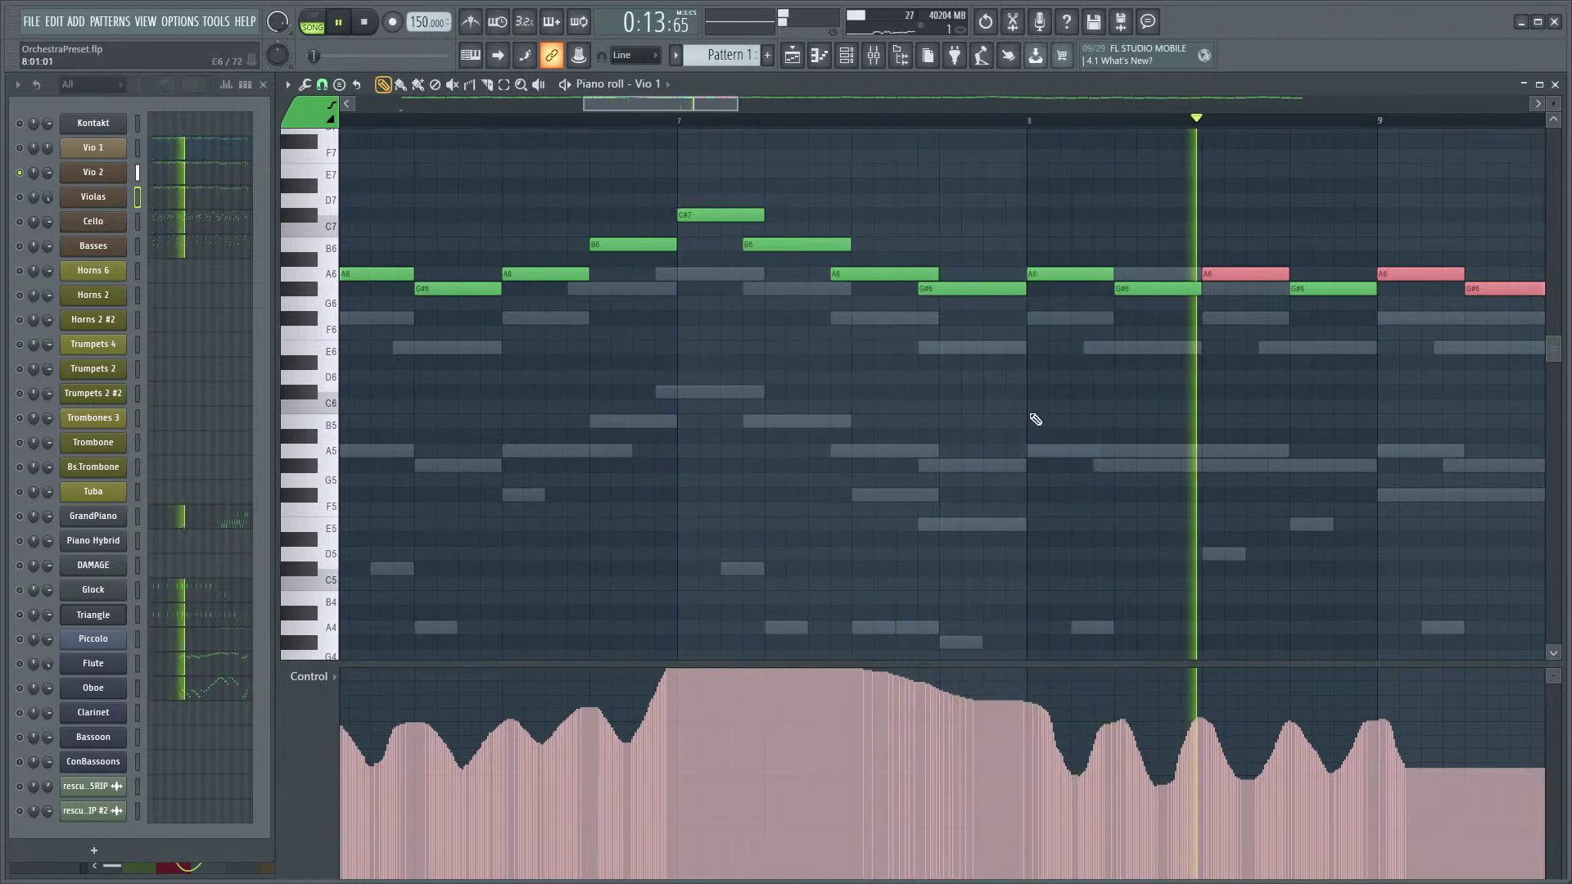
key(space)
- Start Vio 1's first A6 note of bar 8 slightly before the barline, shorten the preceding G#6 to meet it, and play it back
scroll(1038, 344, up, 3)
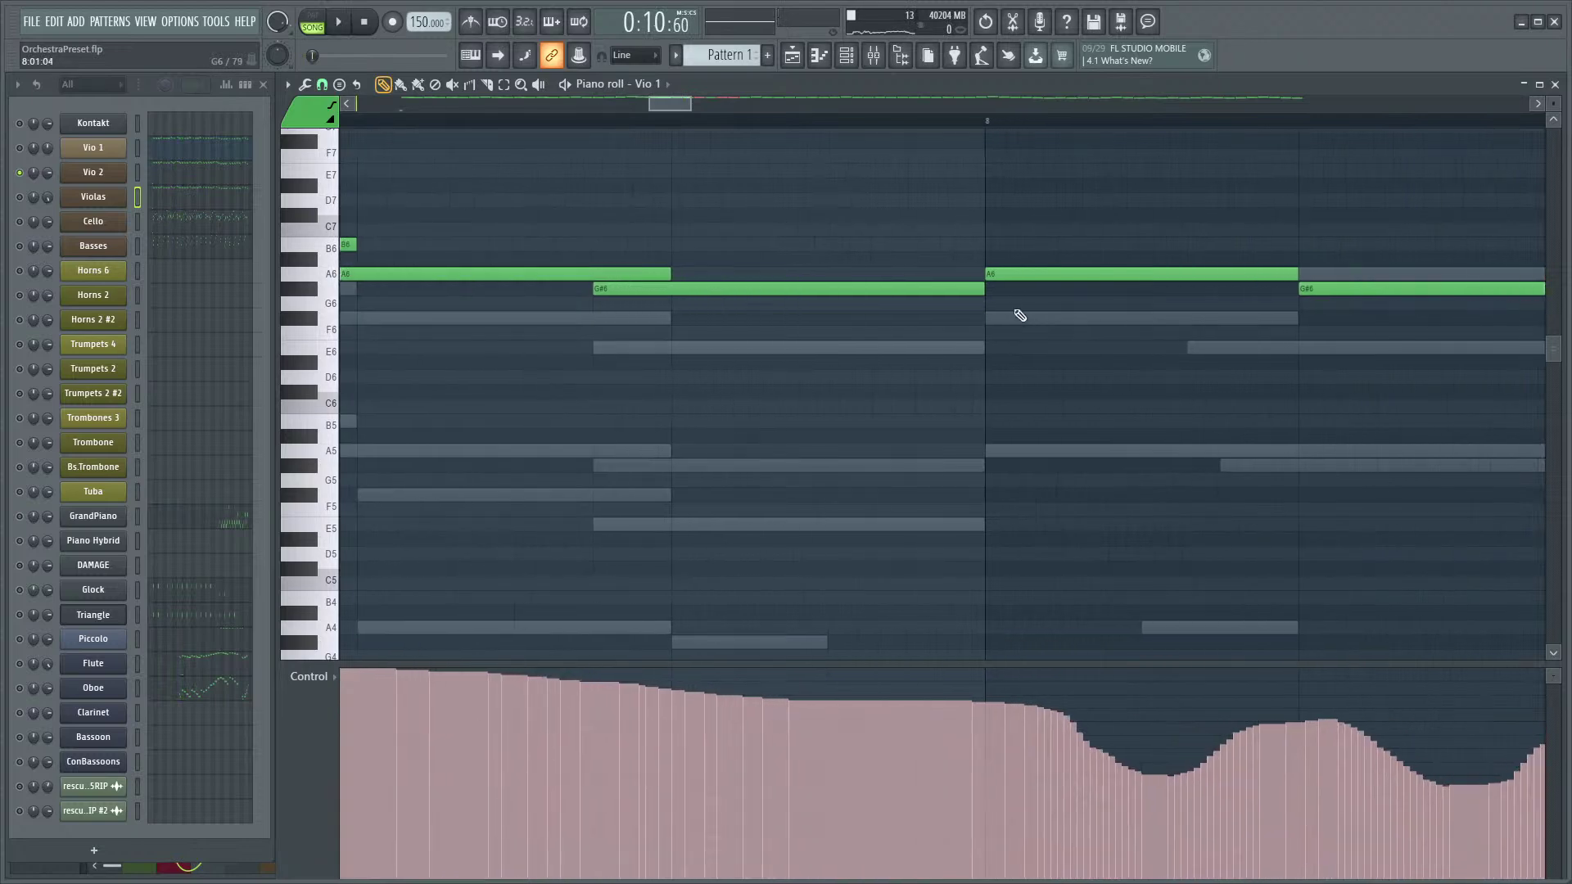
mouse_move(968, 294)
mouse_down()
mouse_move(951, 293)
mouse_move(953, 273)
mouse_up()
key(space)
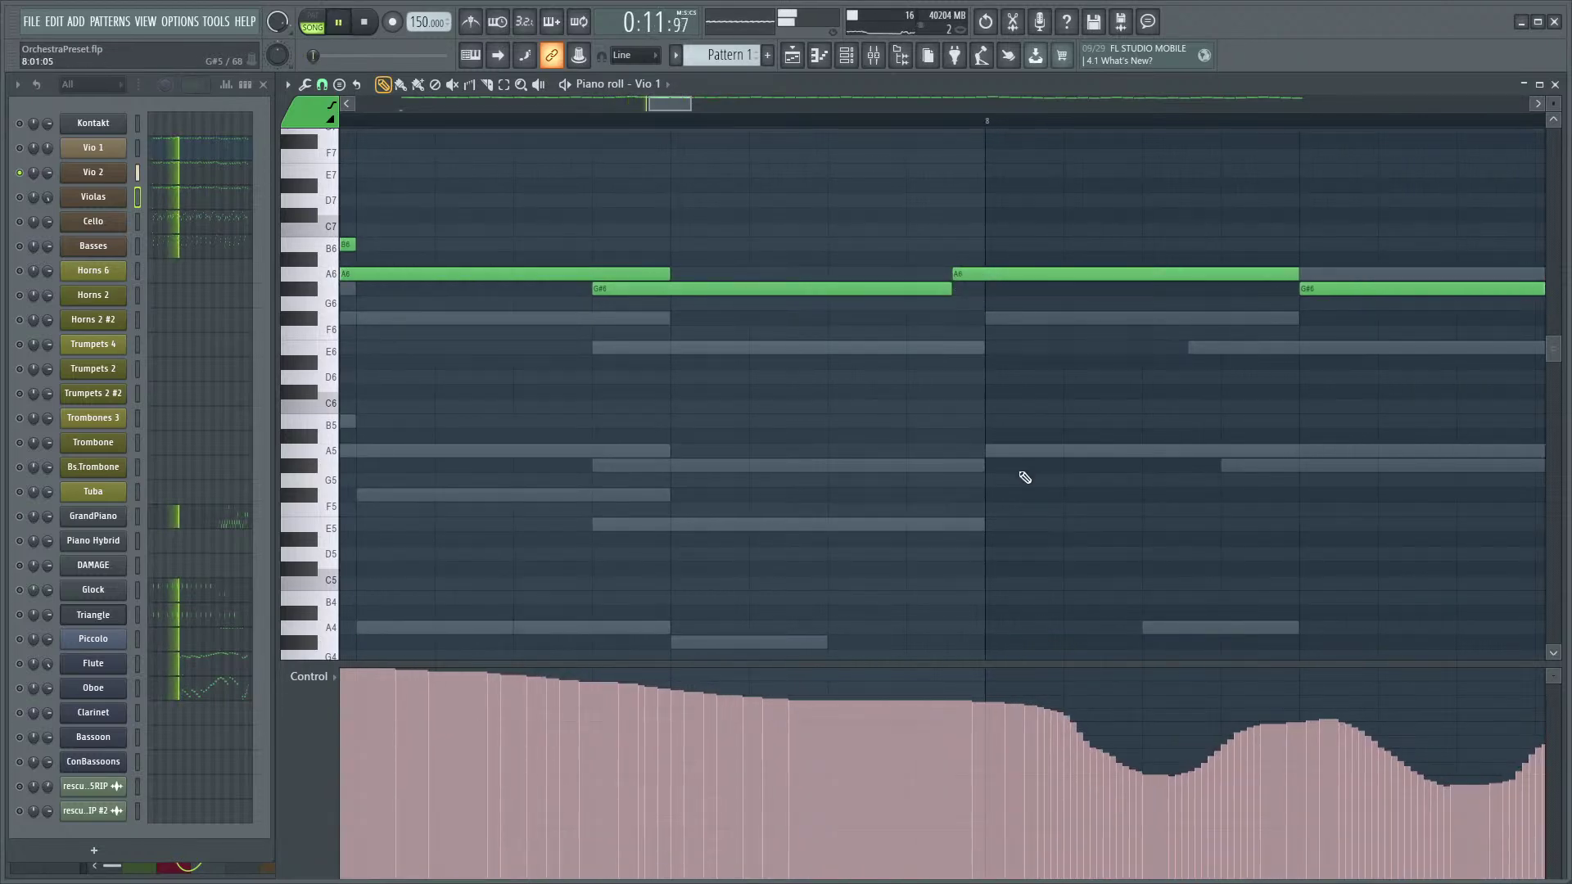
key(space)
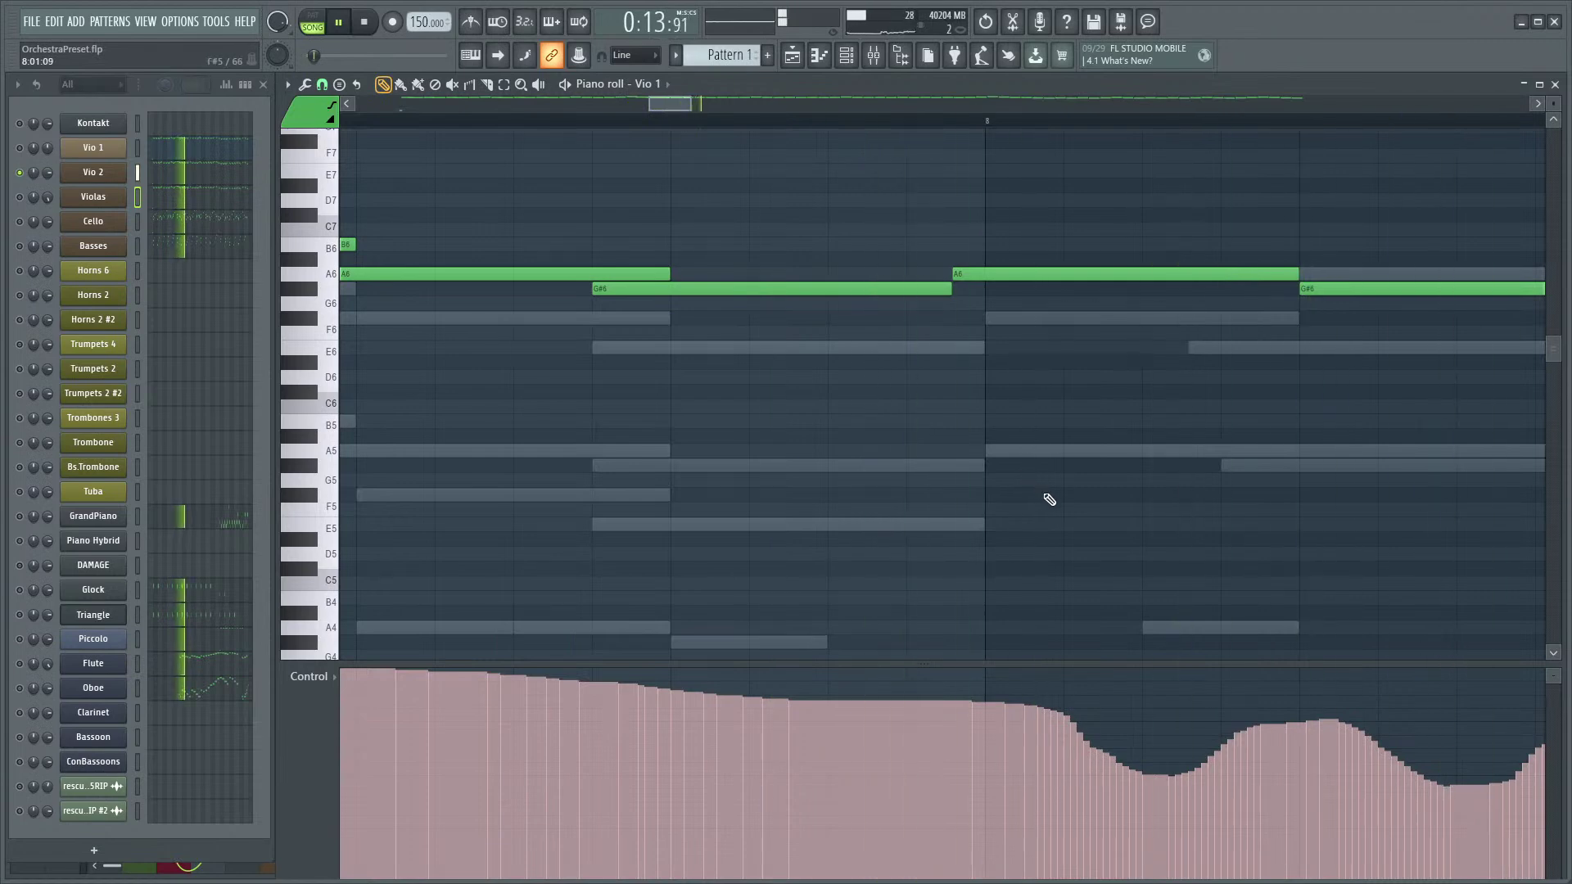
- Redraw Vio 1's modulation at the start of bar 8 as a raised hold before the first dip, checking by playback
mouse_move(986, 704)
mouse_down()
mouse_move(1048, 697)
mouse_move(1156, 776)
mouse_up()
key(space)
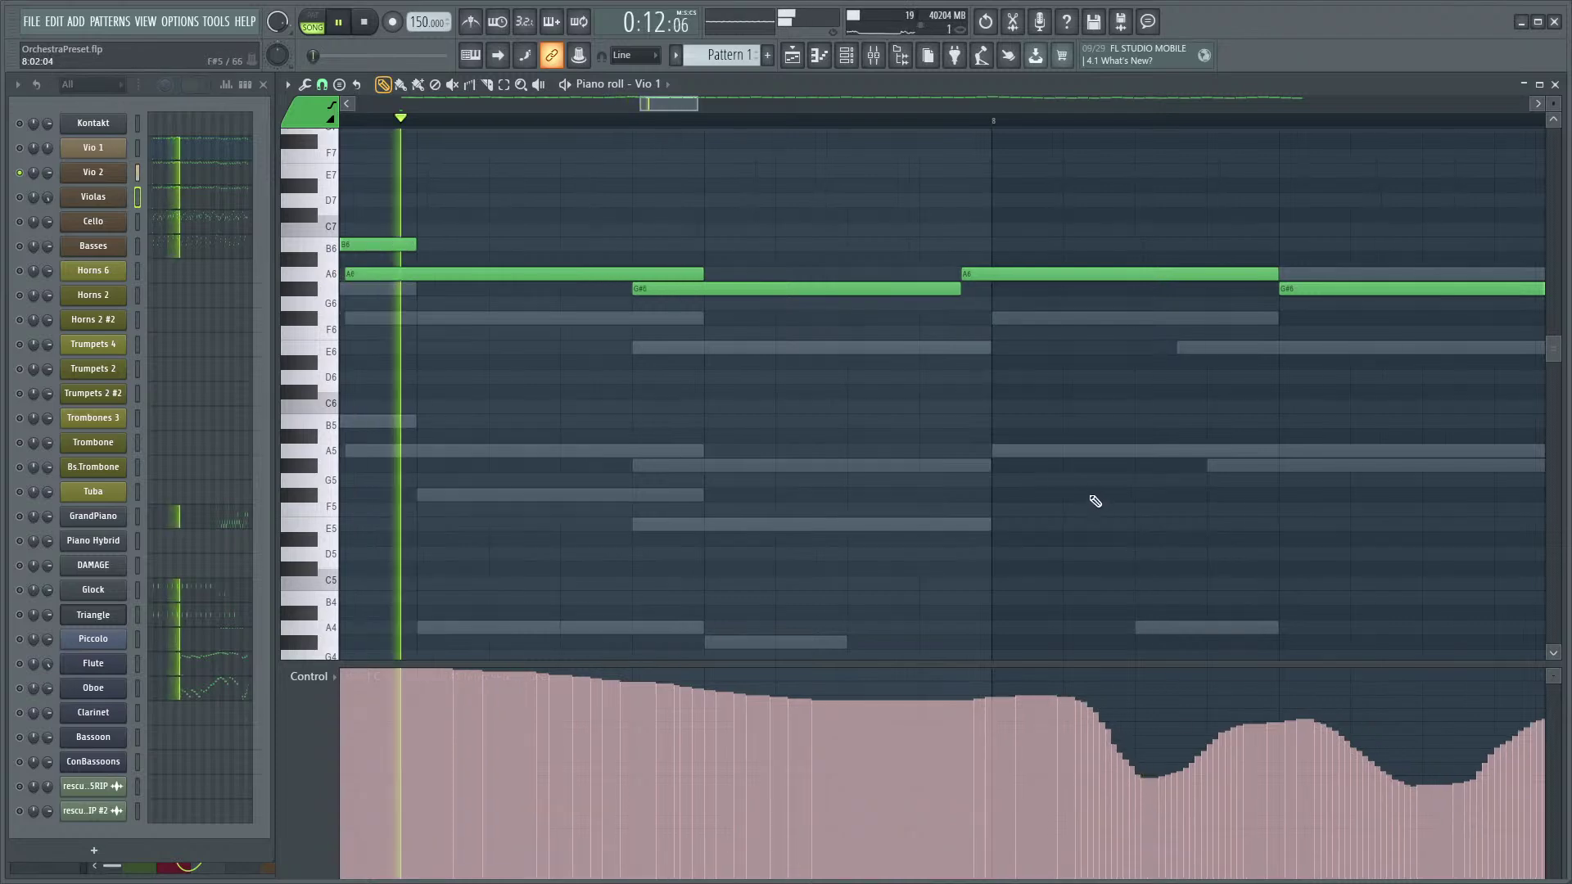
key(space)
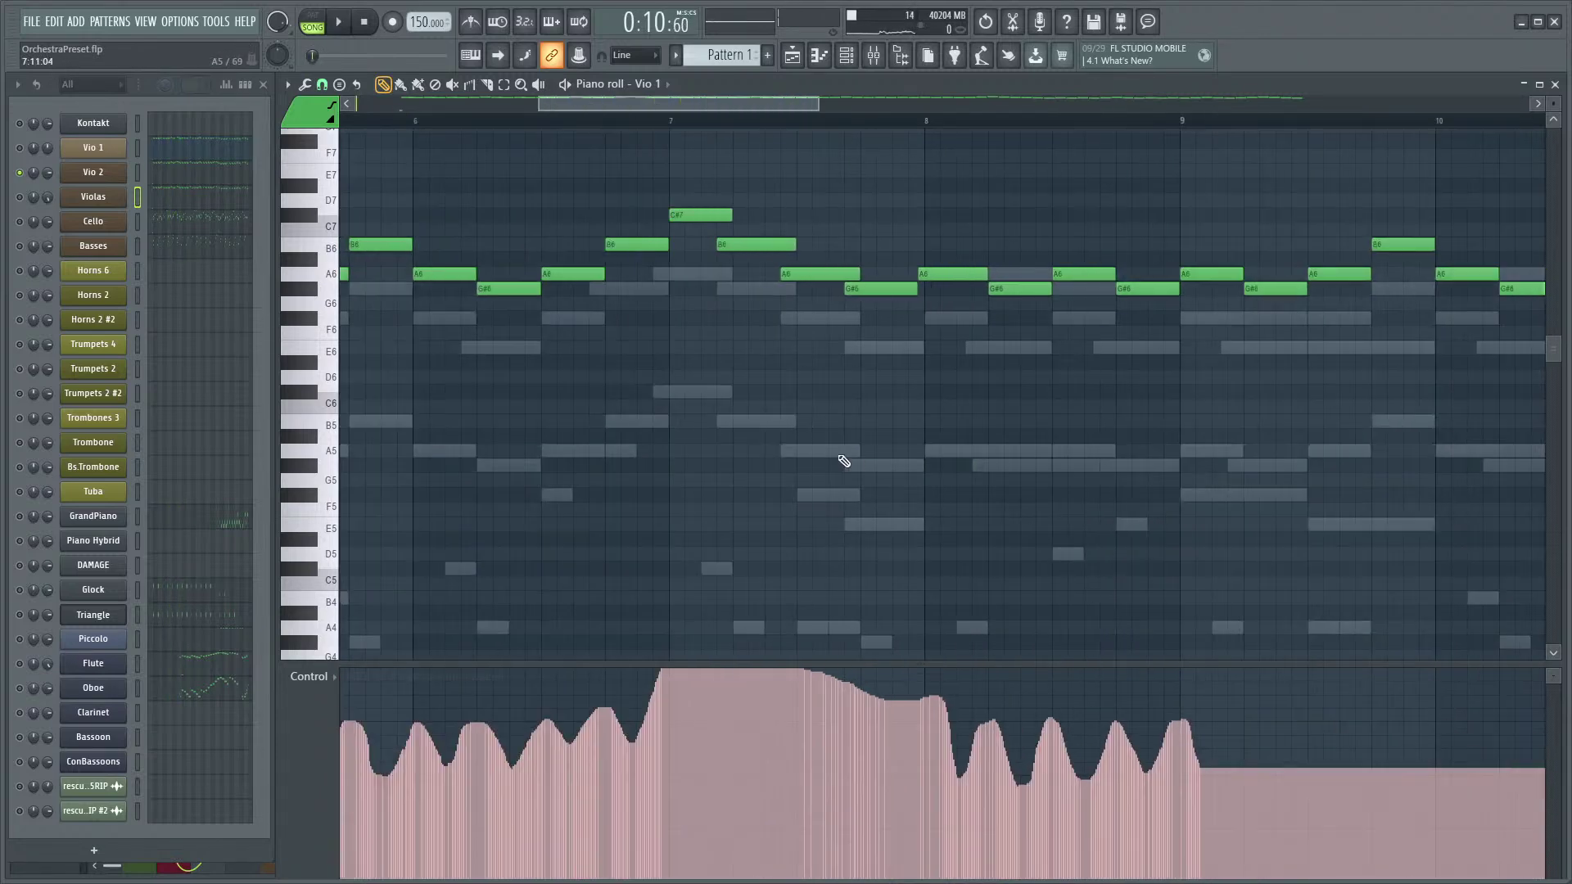
key(space)
scroll(747, 486, down, 4)
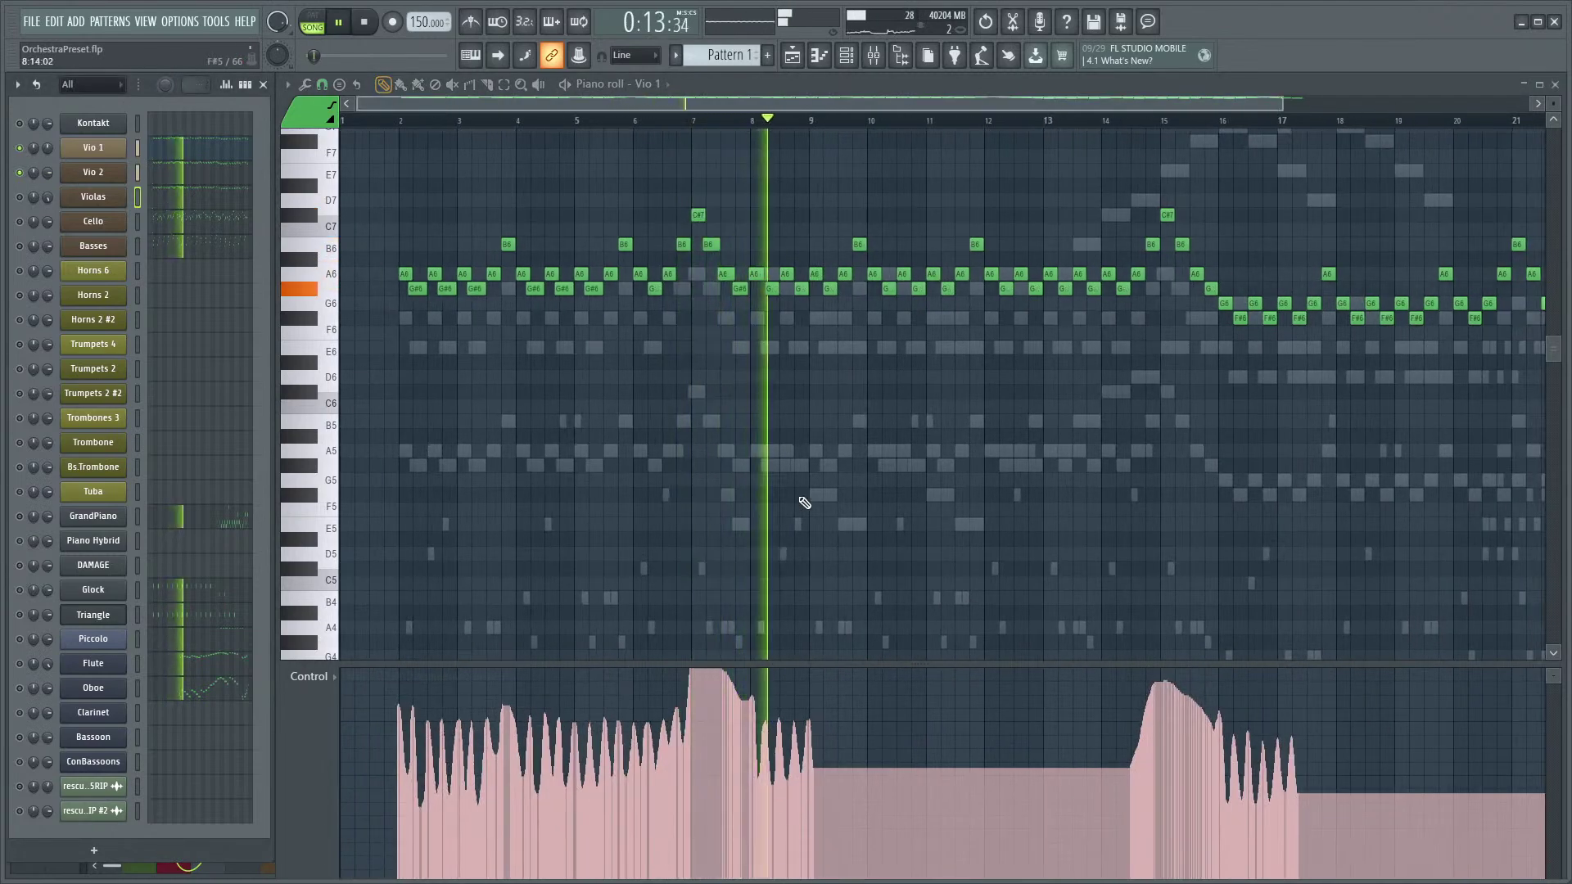
scroll(843, 556, up, 4)
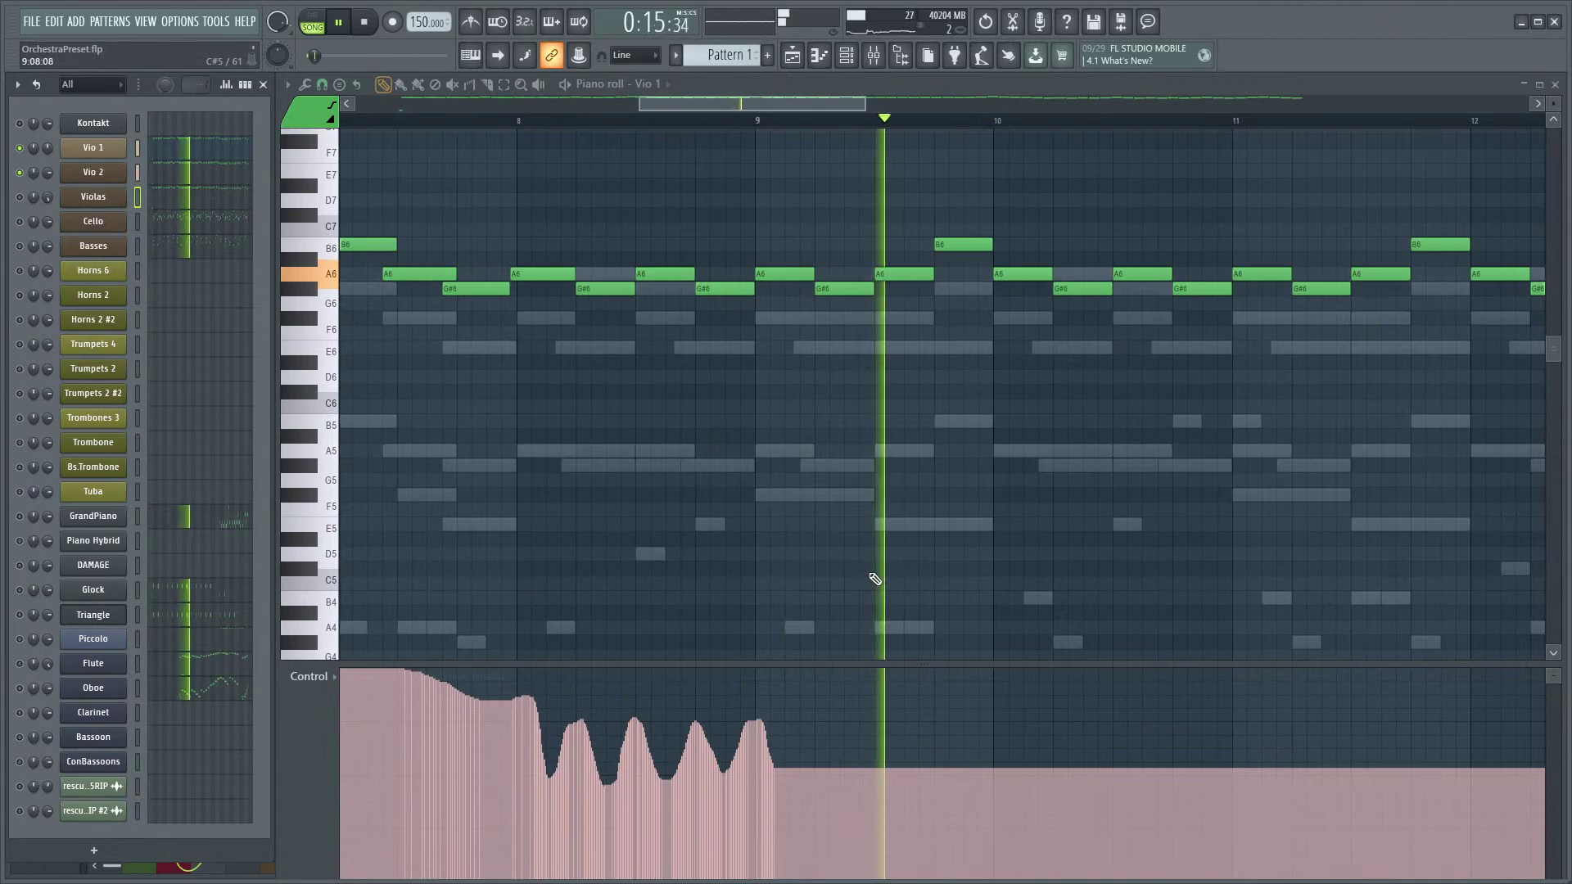
key(space)
- Play Vio 1 and Vio 2 together with the Violas from late in bar 6 through bar 12
key(space)
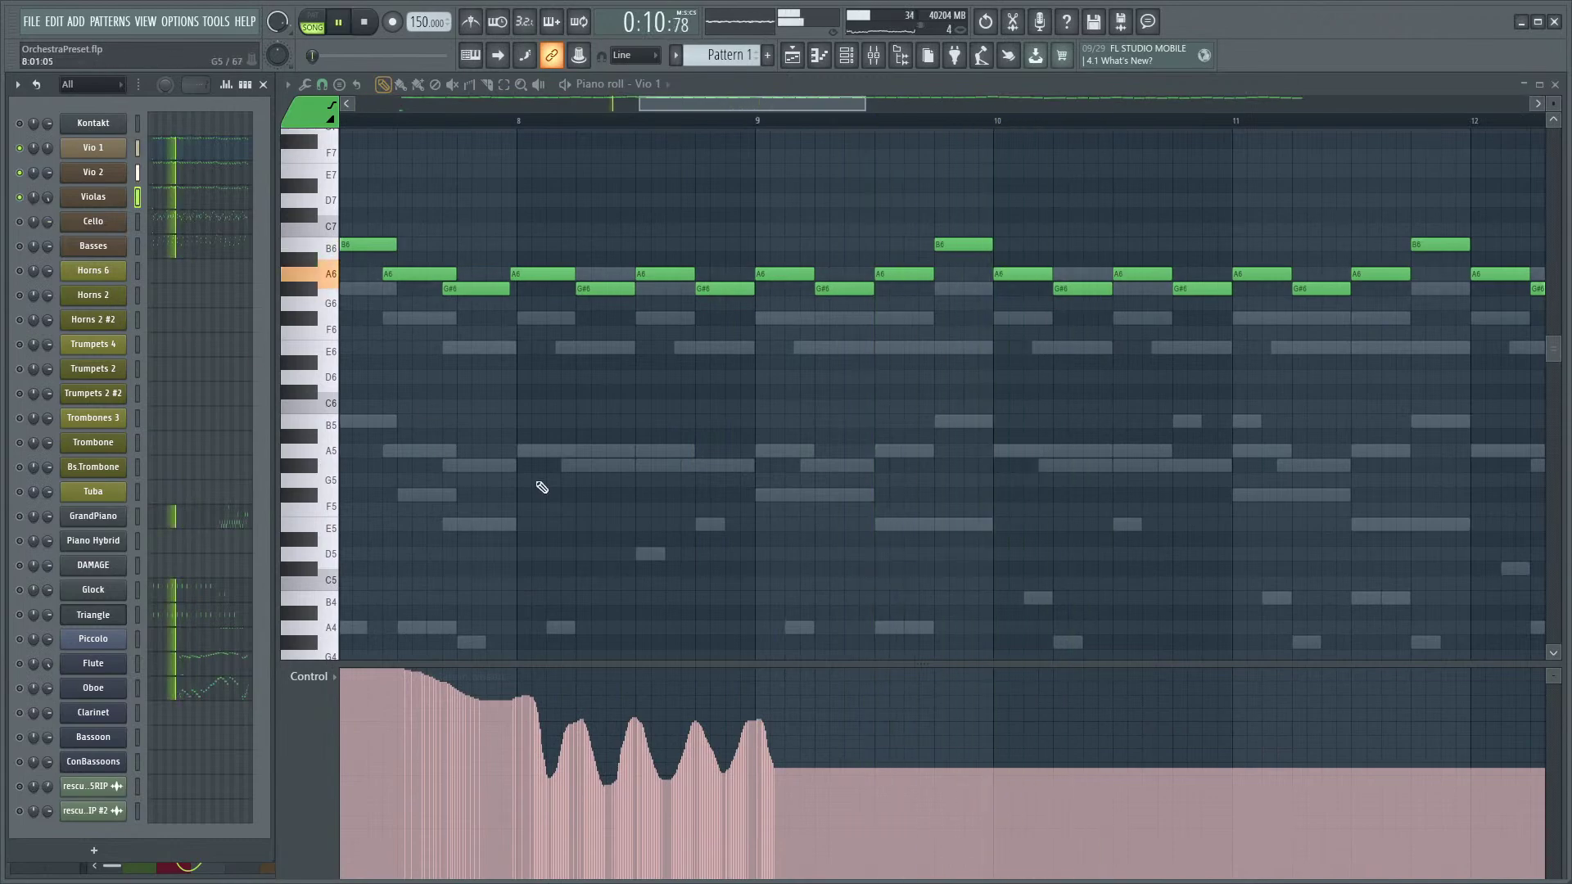
scroll(573, 459, down, 4)
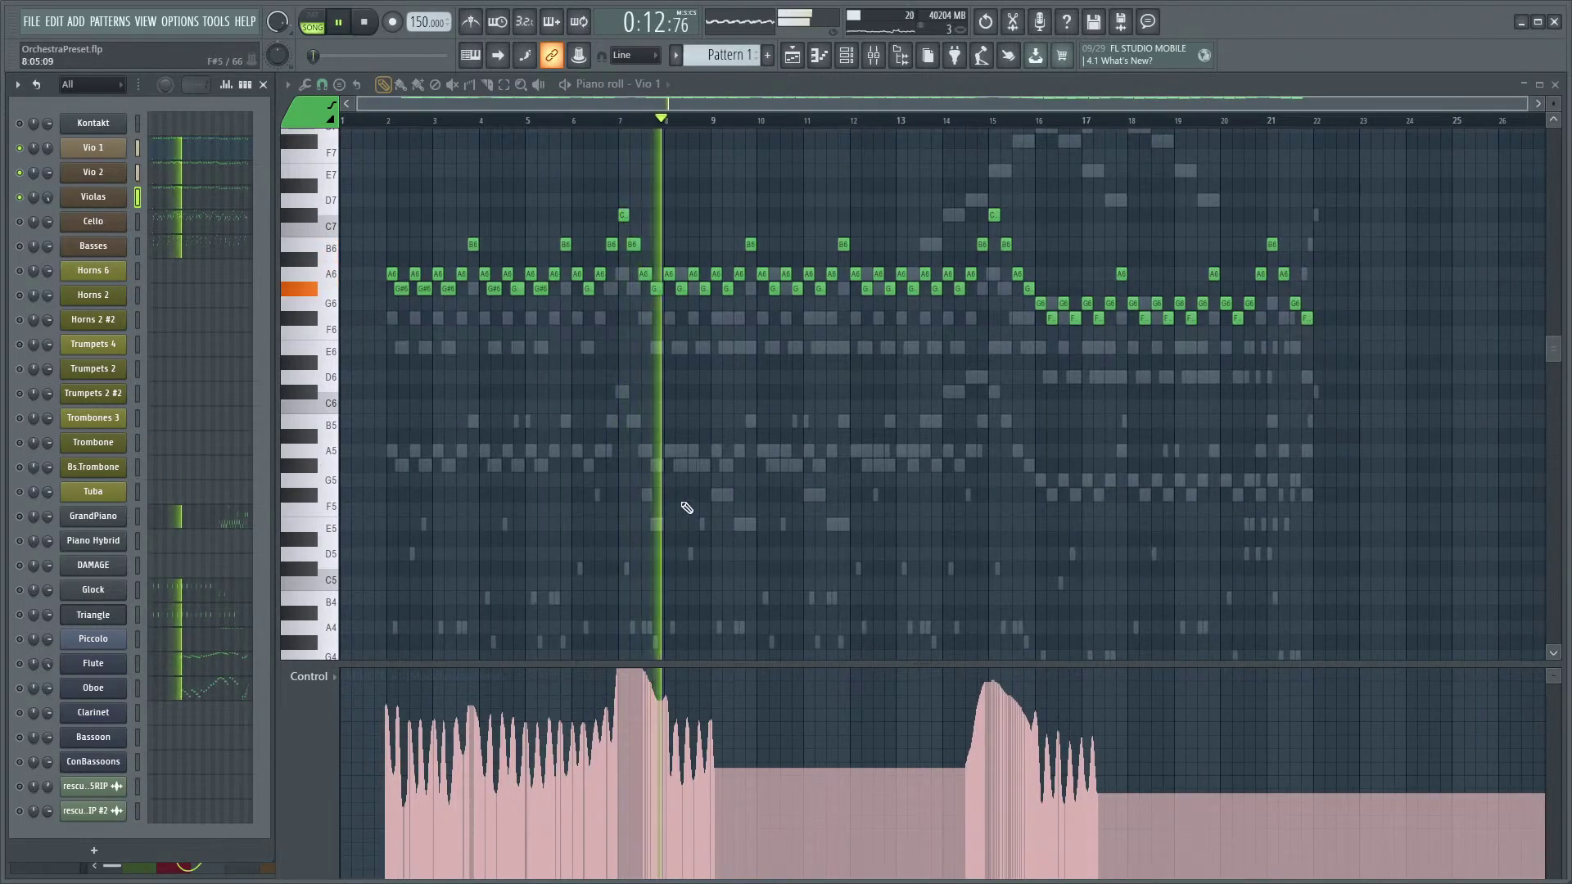
scroll(646, 512, up, 3)
scroll(684, 517, down, 3)
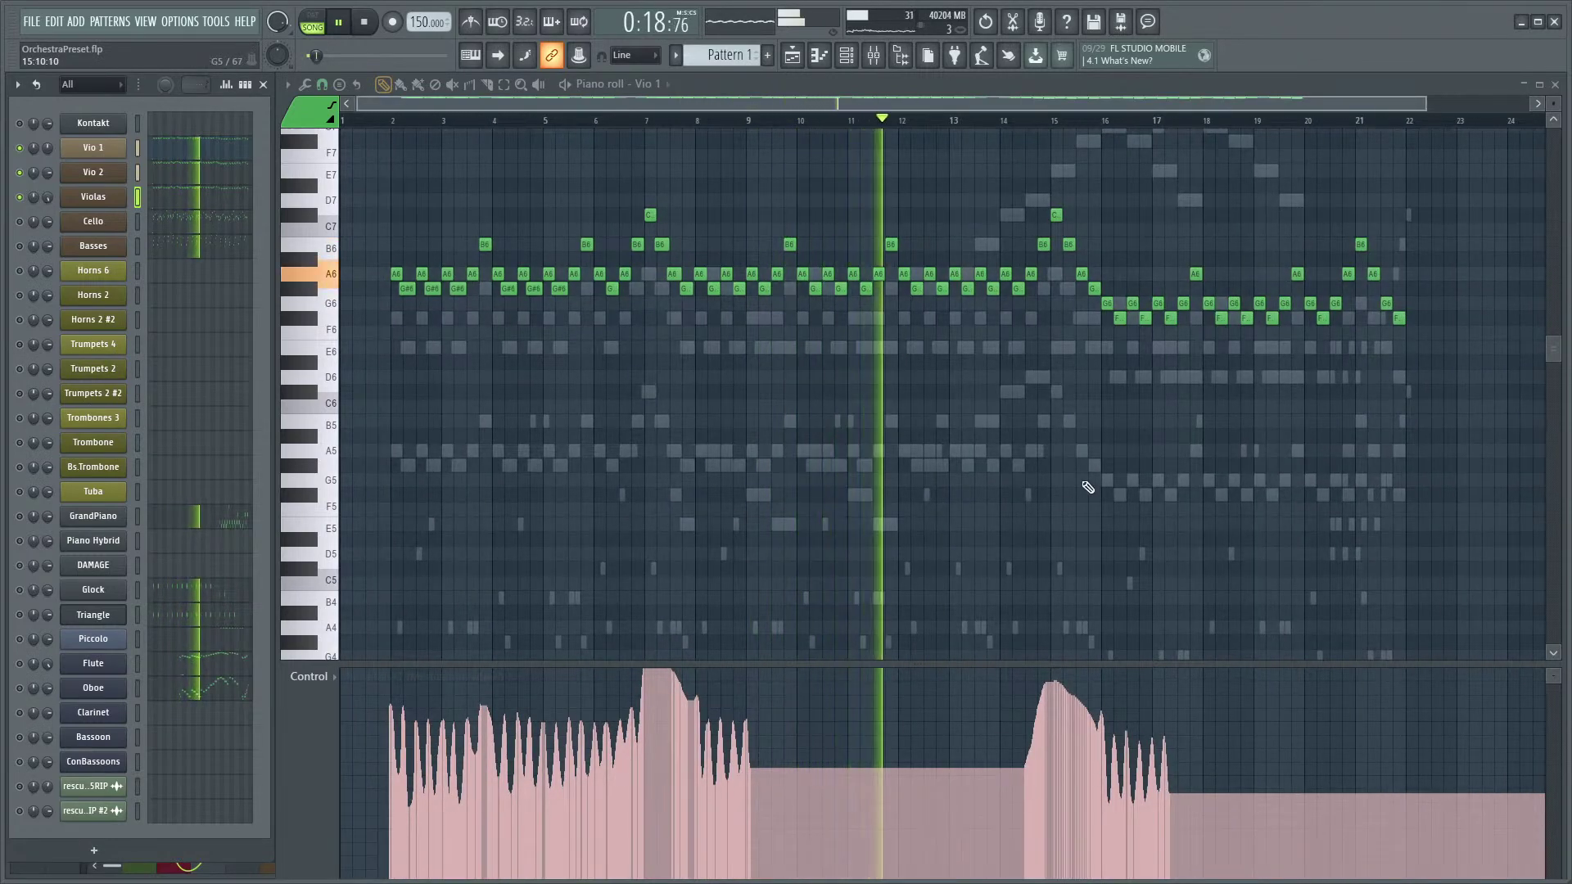
scroll(1087, 487, up, 3)
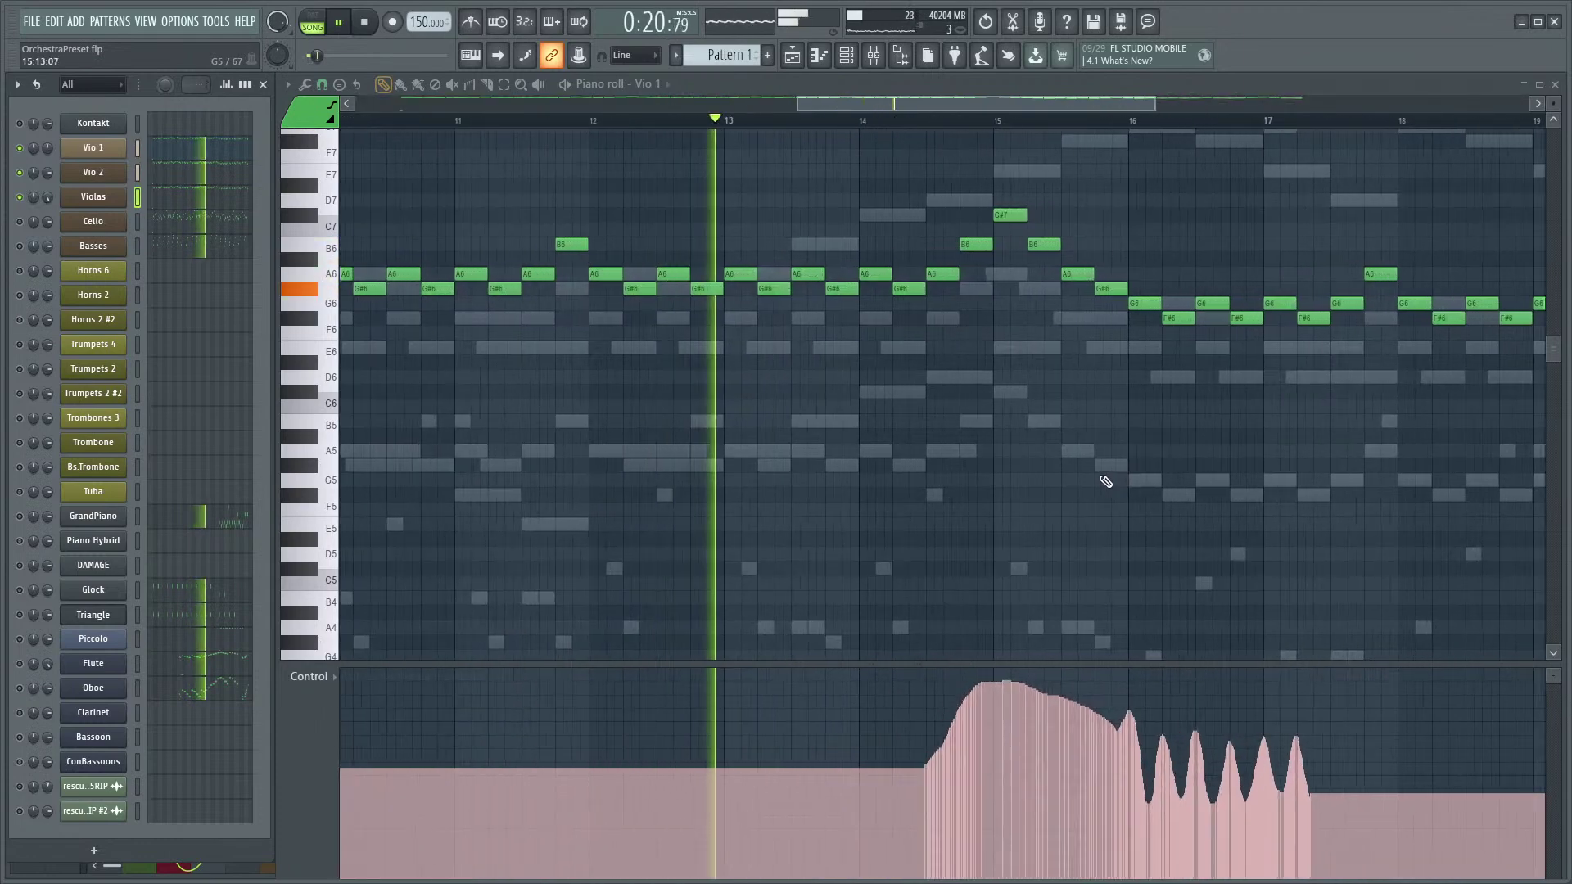
- Open Violas and draw a modulation wheel swell from mid bar 14, peaking around bar 15 and easing down to bar 16
click(195, 198)
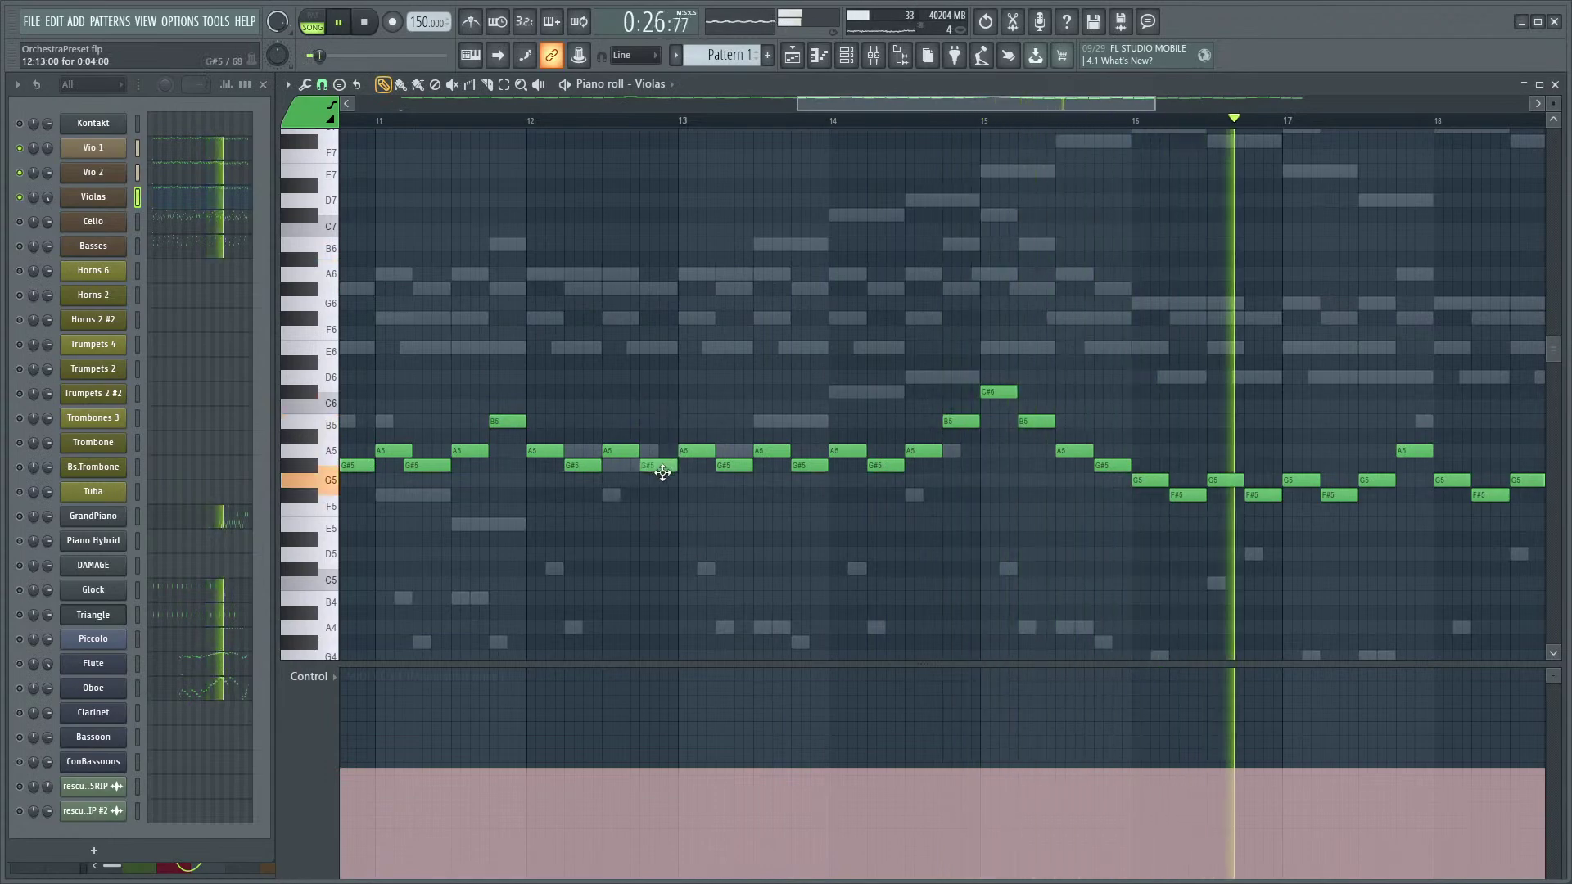
scroll(846, 572, down, 3)
scroll(966, 591, up, 3)
key(space)
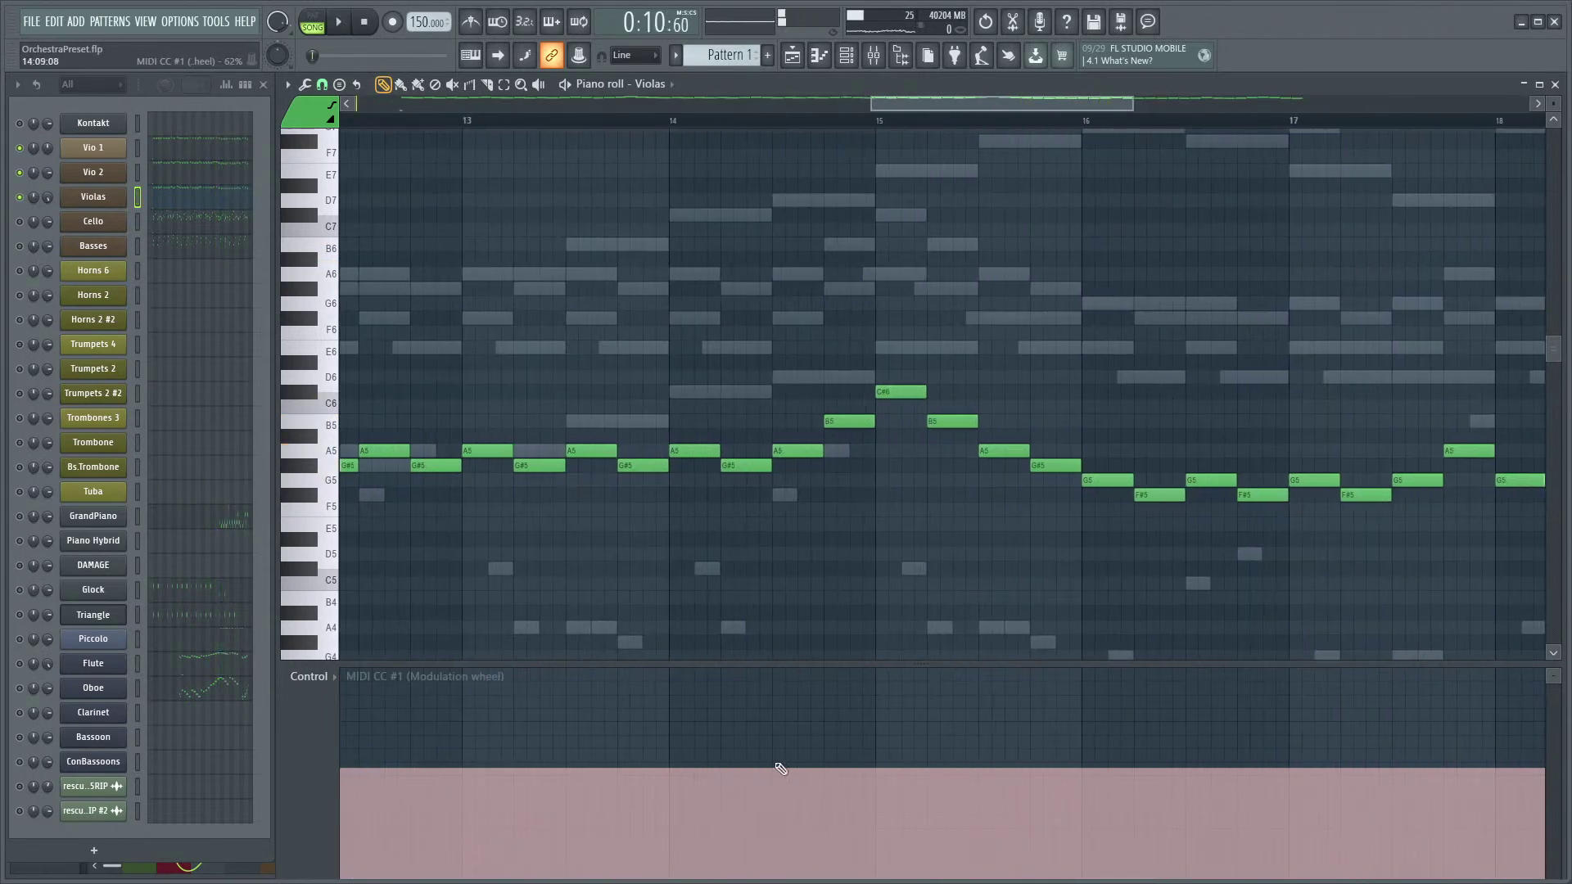
mouse_move(764, 764)
mouse_down()
mouse_move(803, 751)
mouse_move(863, 681)
mouse_move(1069, 722)
mouse_up()
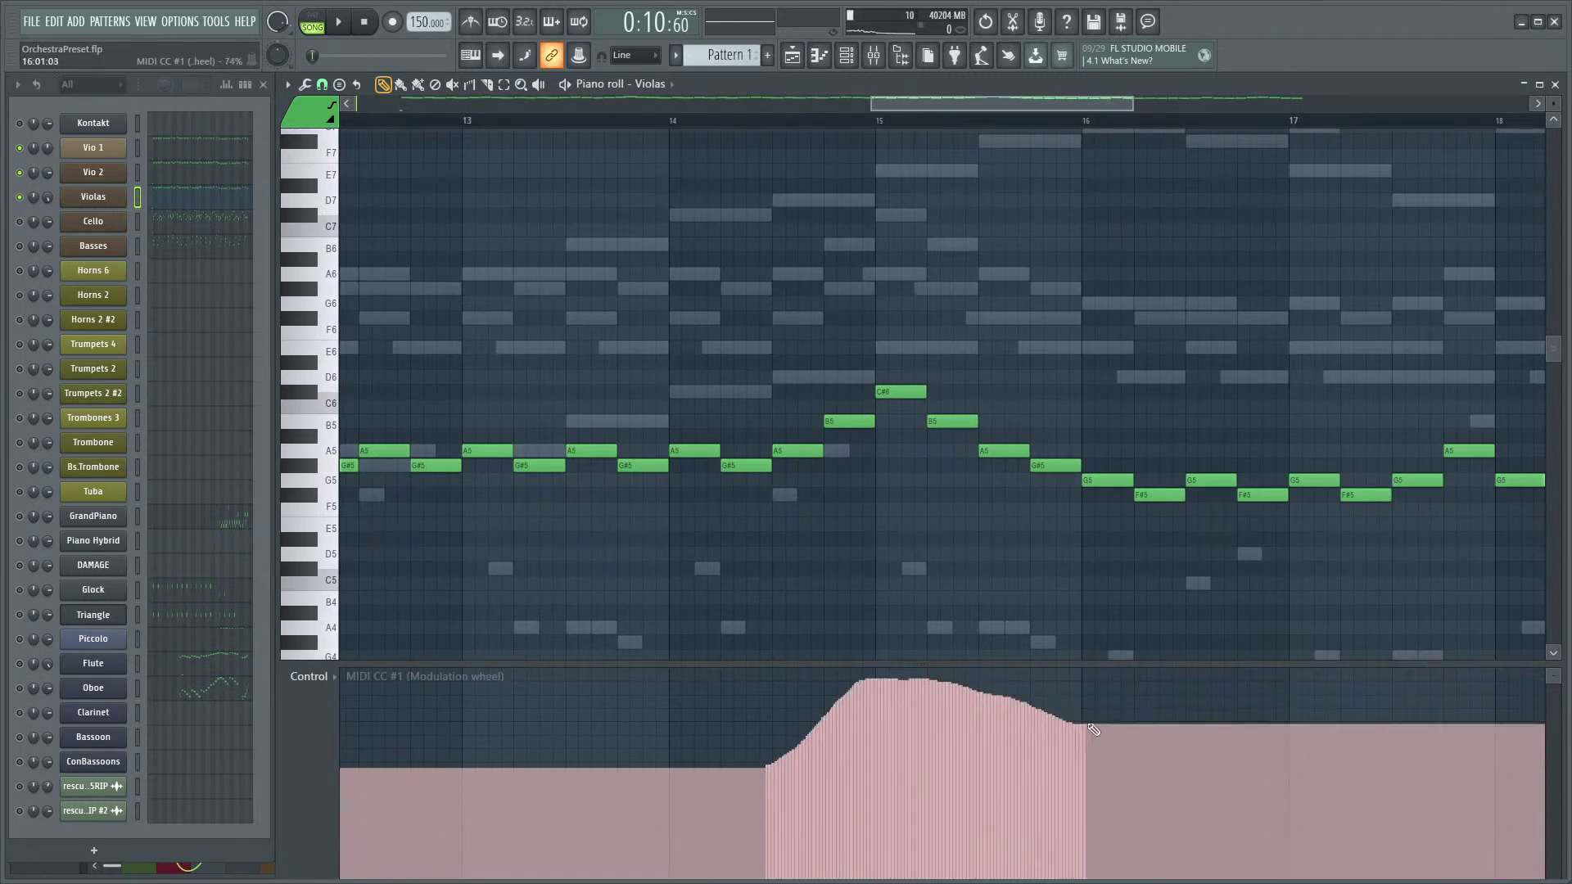
- Start the Violas' B5, A5 and G#5 notes after bar 15's C#6 slightly earlier, keeping bar 16's first G5 on the barline
scroll(835, 123, up, 2)
key(space)
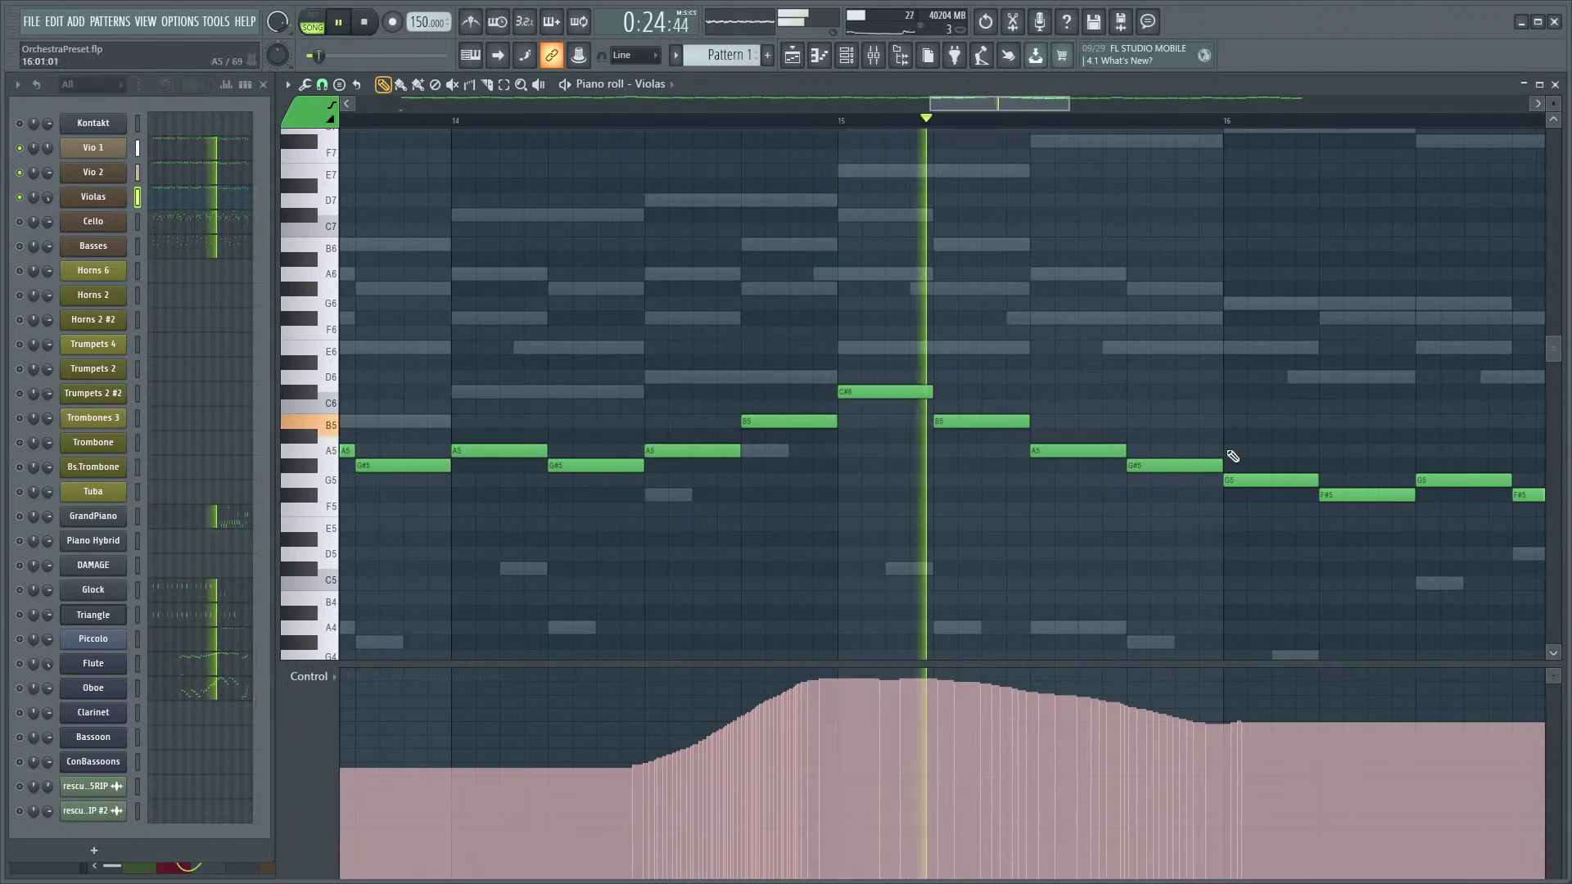
key(space)
drag(1269, 400, 978, 495)
drag(923, 429, 899, 429)
click(1013, 365)
key(space)
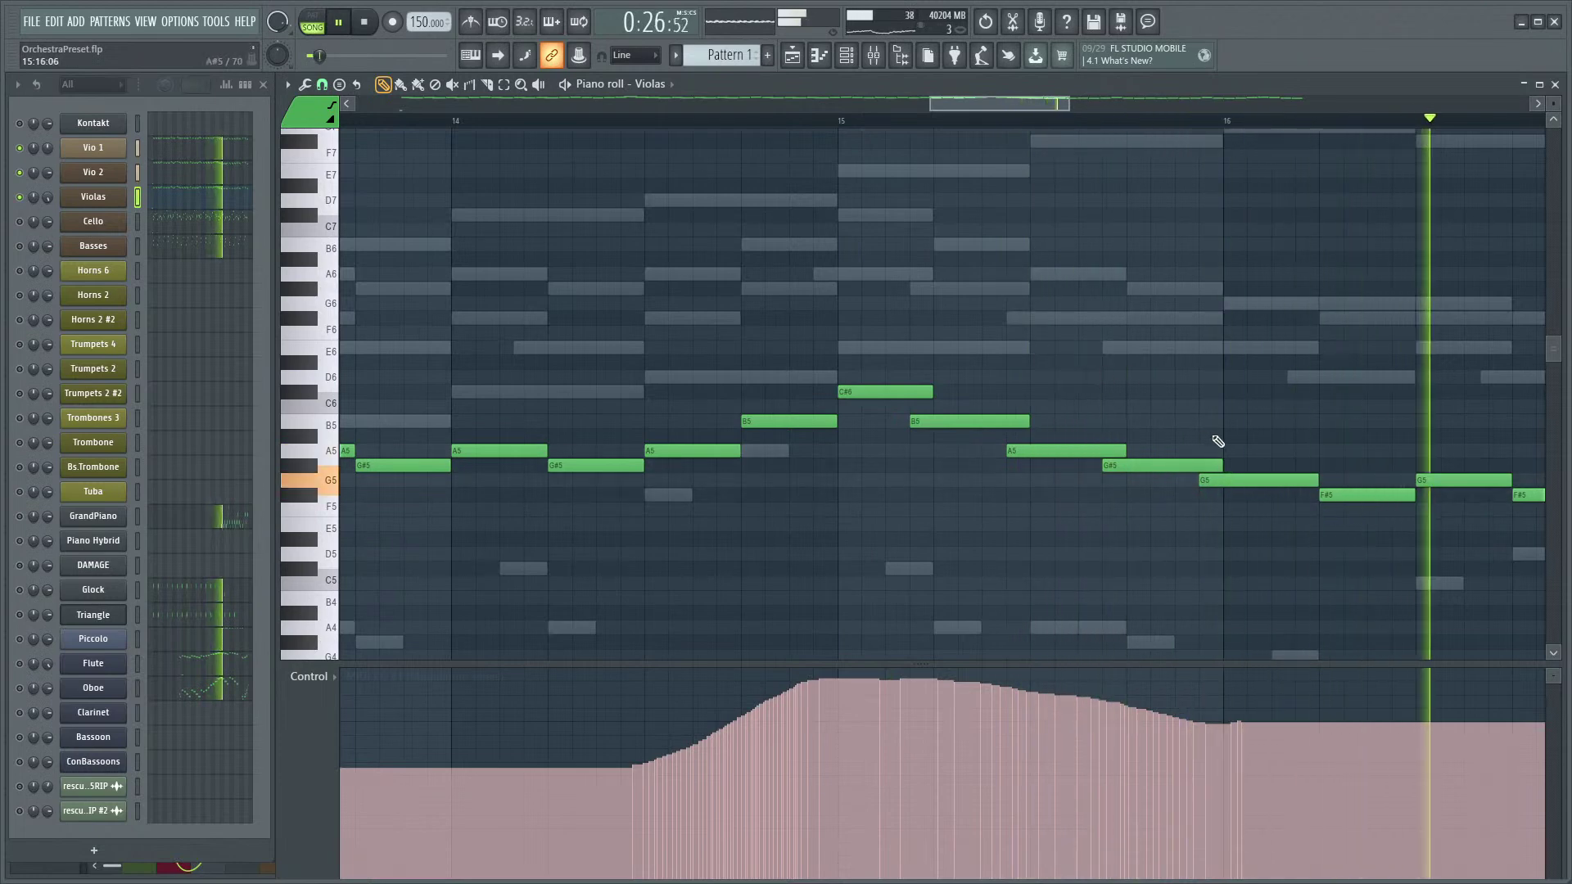
drag(1205, 483, 1227, 483)
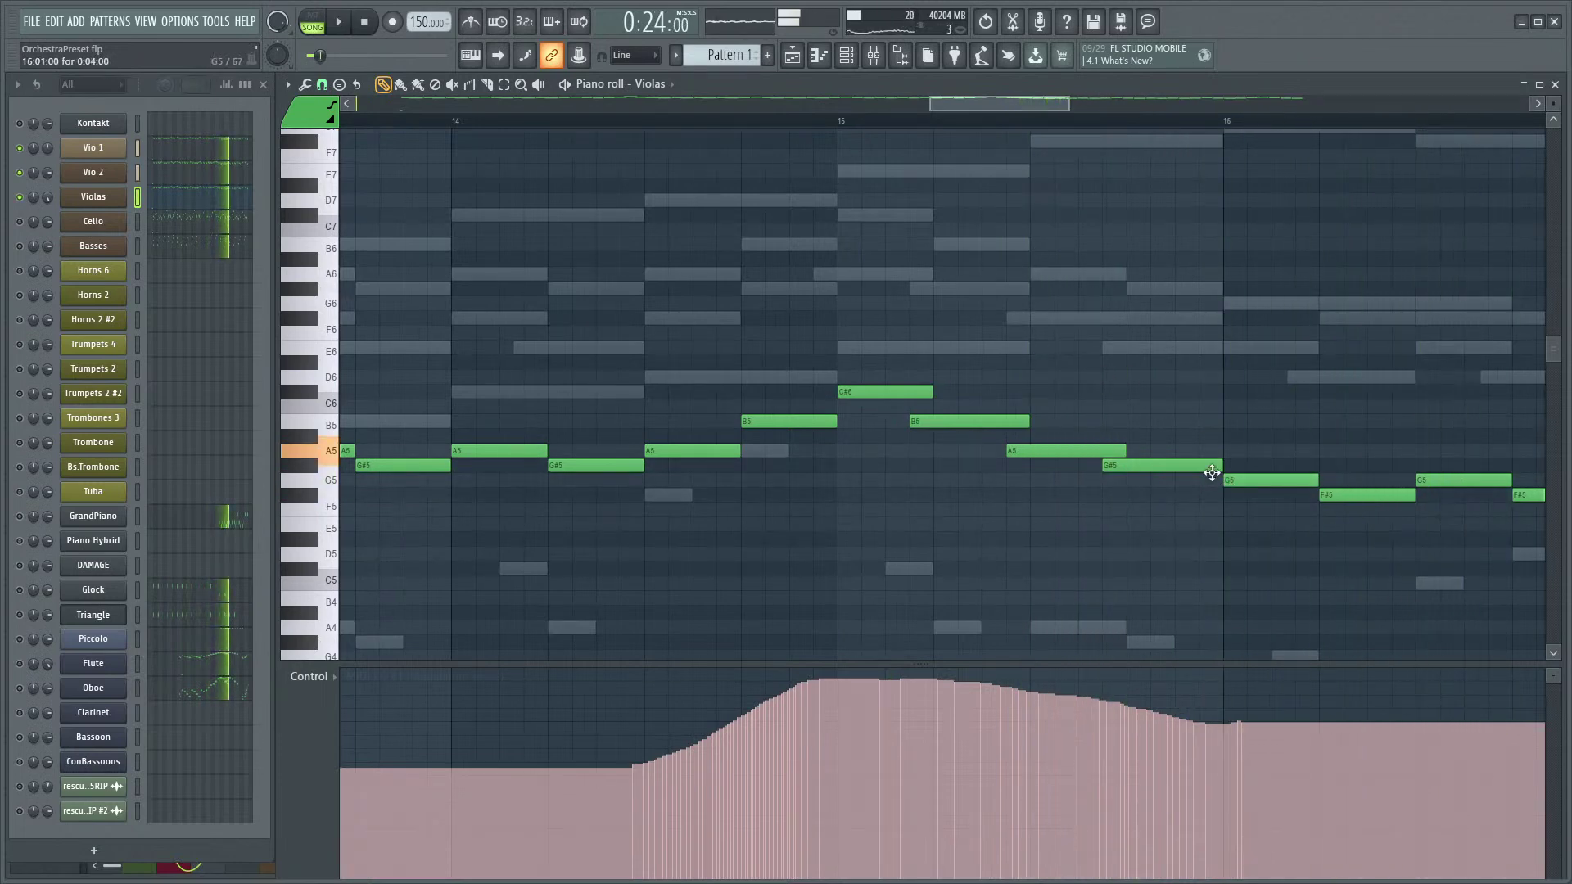
- Lower the note velocities of the Violas' descending B5, A5, G#5 and G5 notes from bar 15 to the start of bar 16
click(336, 690)
click(396, 722)
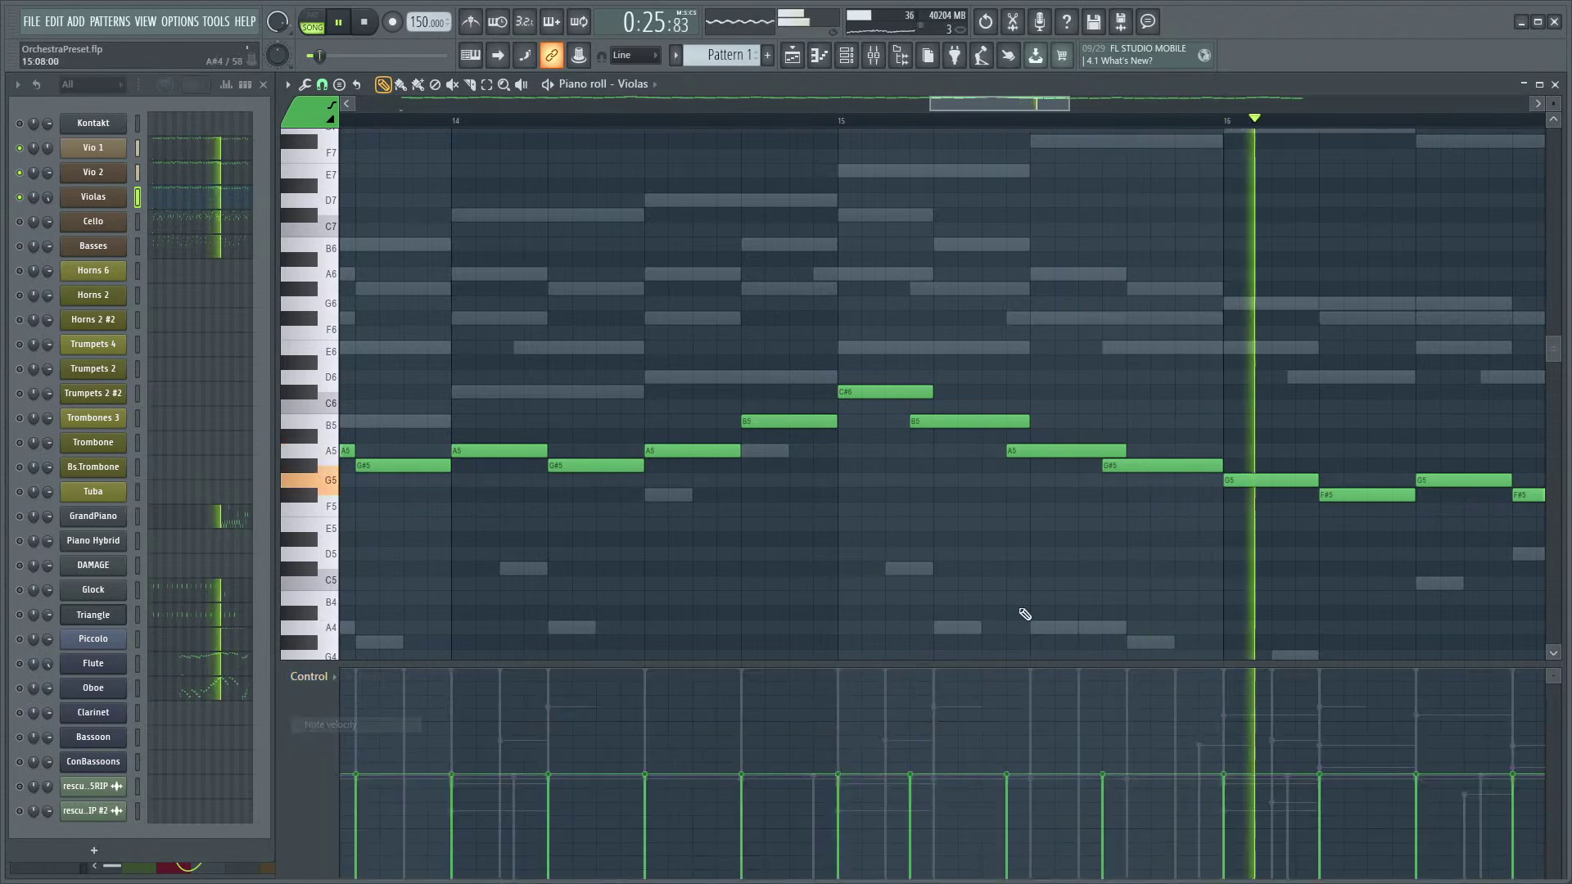
key(space)
scroll(1038, 631, up, 4)
drag(761, 847, 1480, 842)
scroll(1101, 491, down, 4)
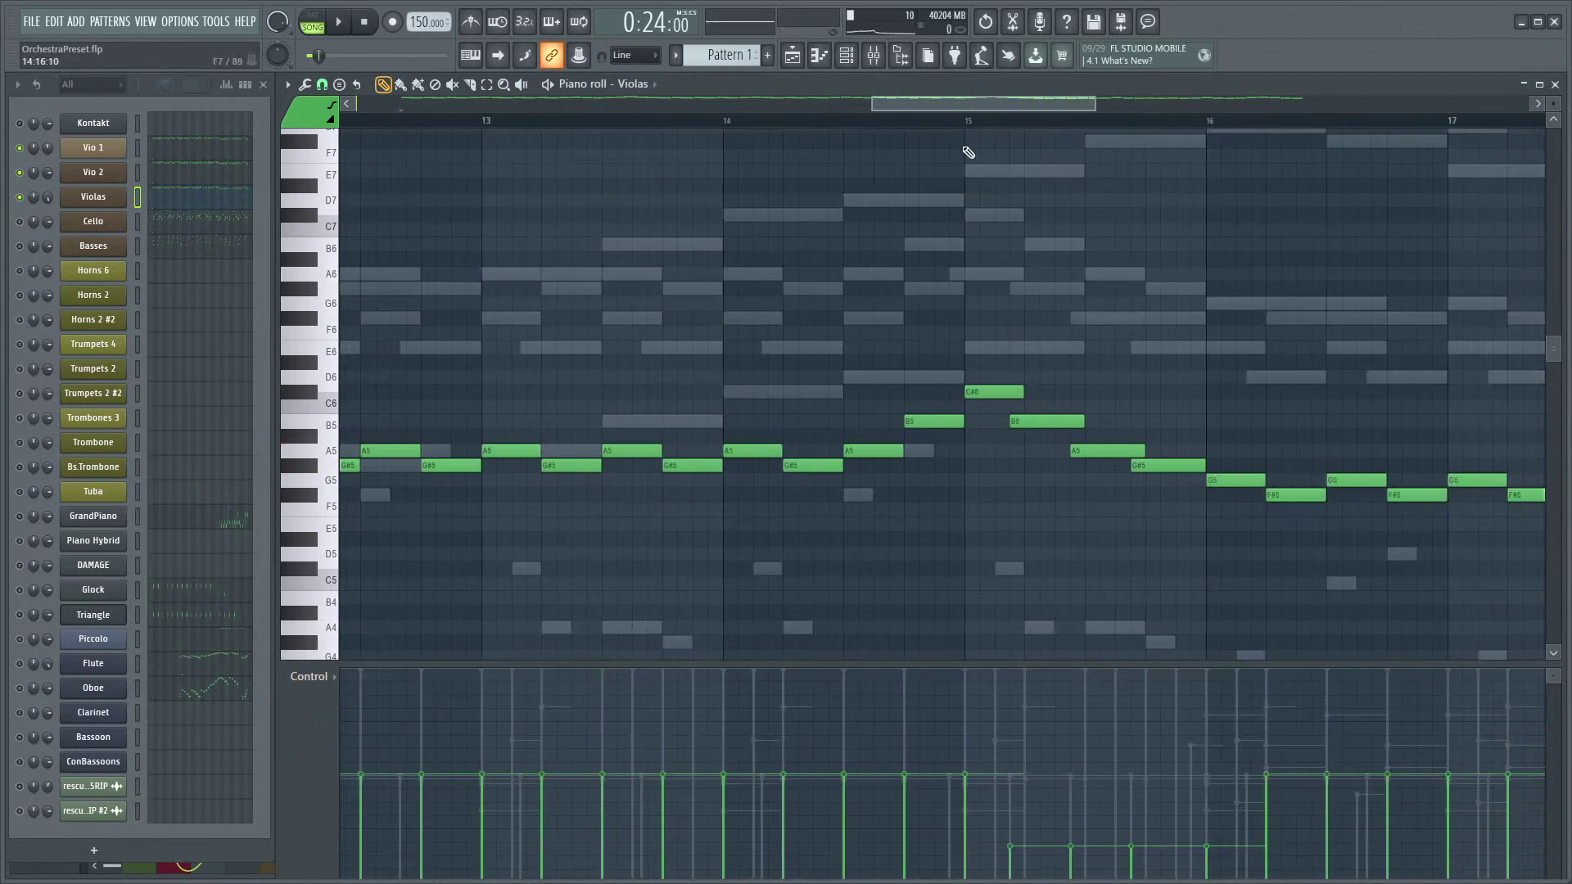
- Play Vio 1, Vio 2 and the Violas together from bar 15 through bar 18
click(959, 121)
key(space)
drag(1169, 260, 1051, 281)
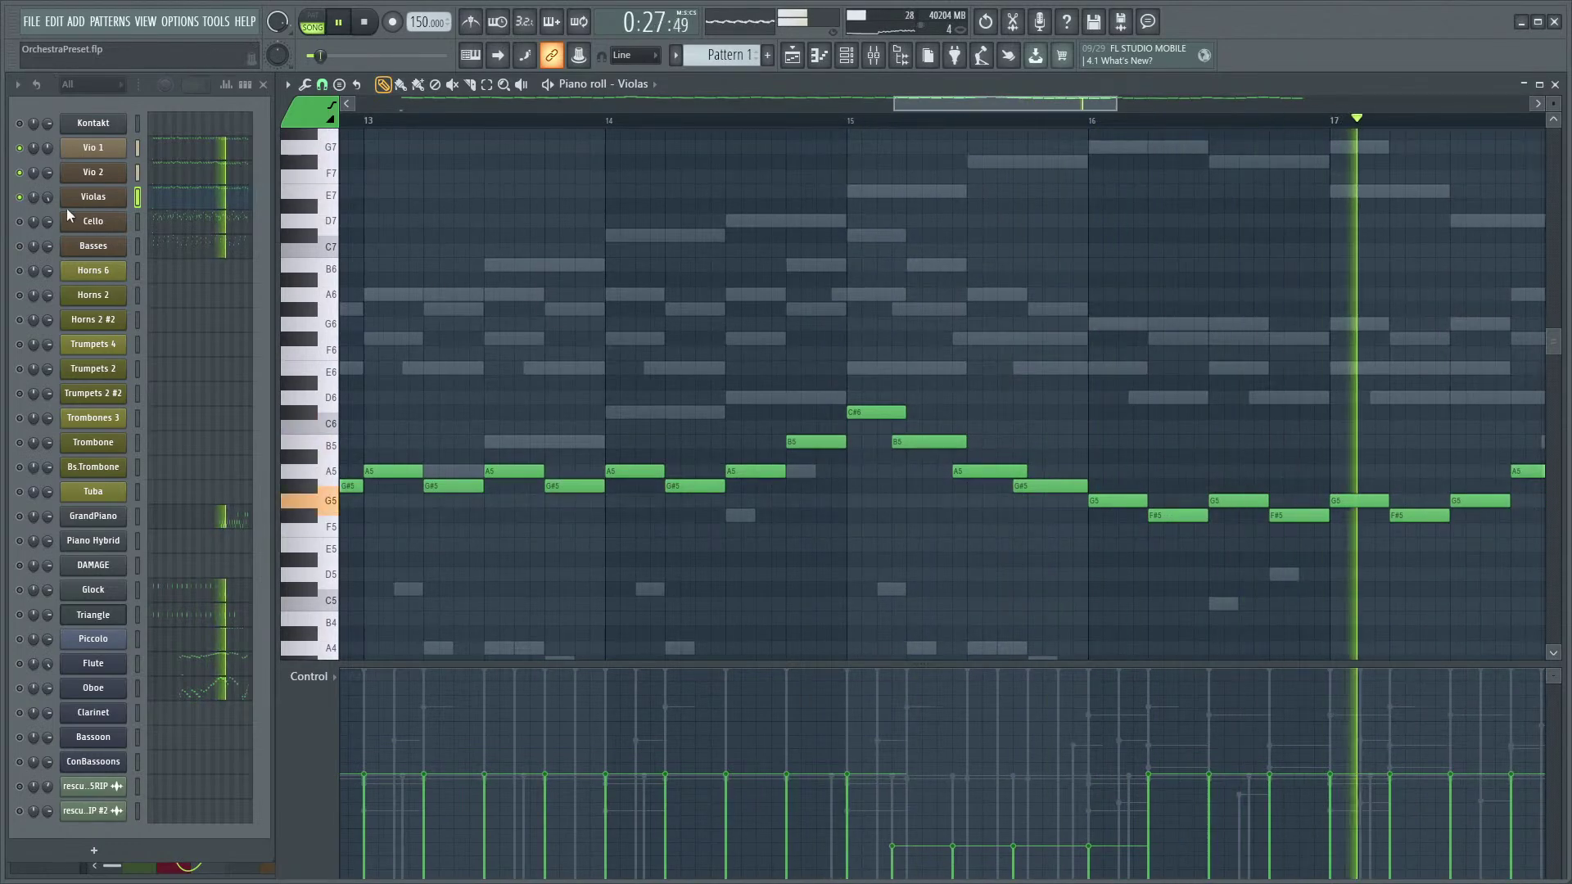
scroll(737, 365, down, 4)
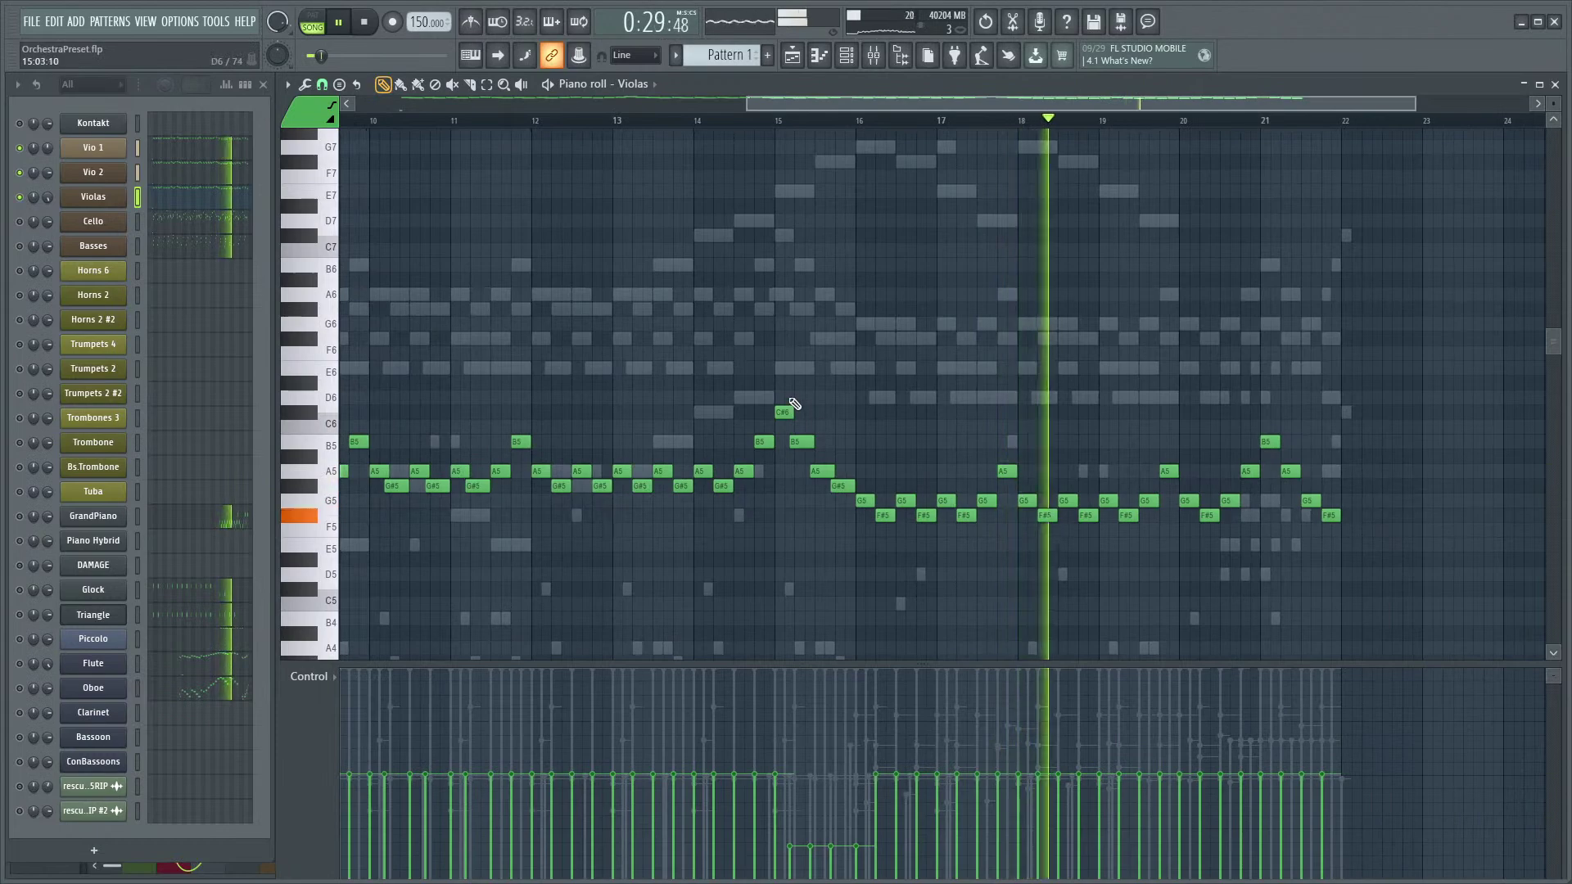
scroll(631, 340, down, 5)
key(space)
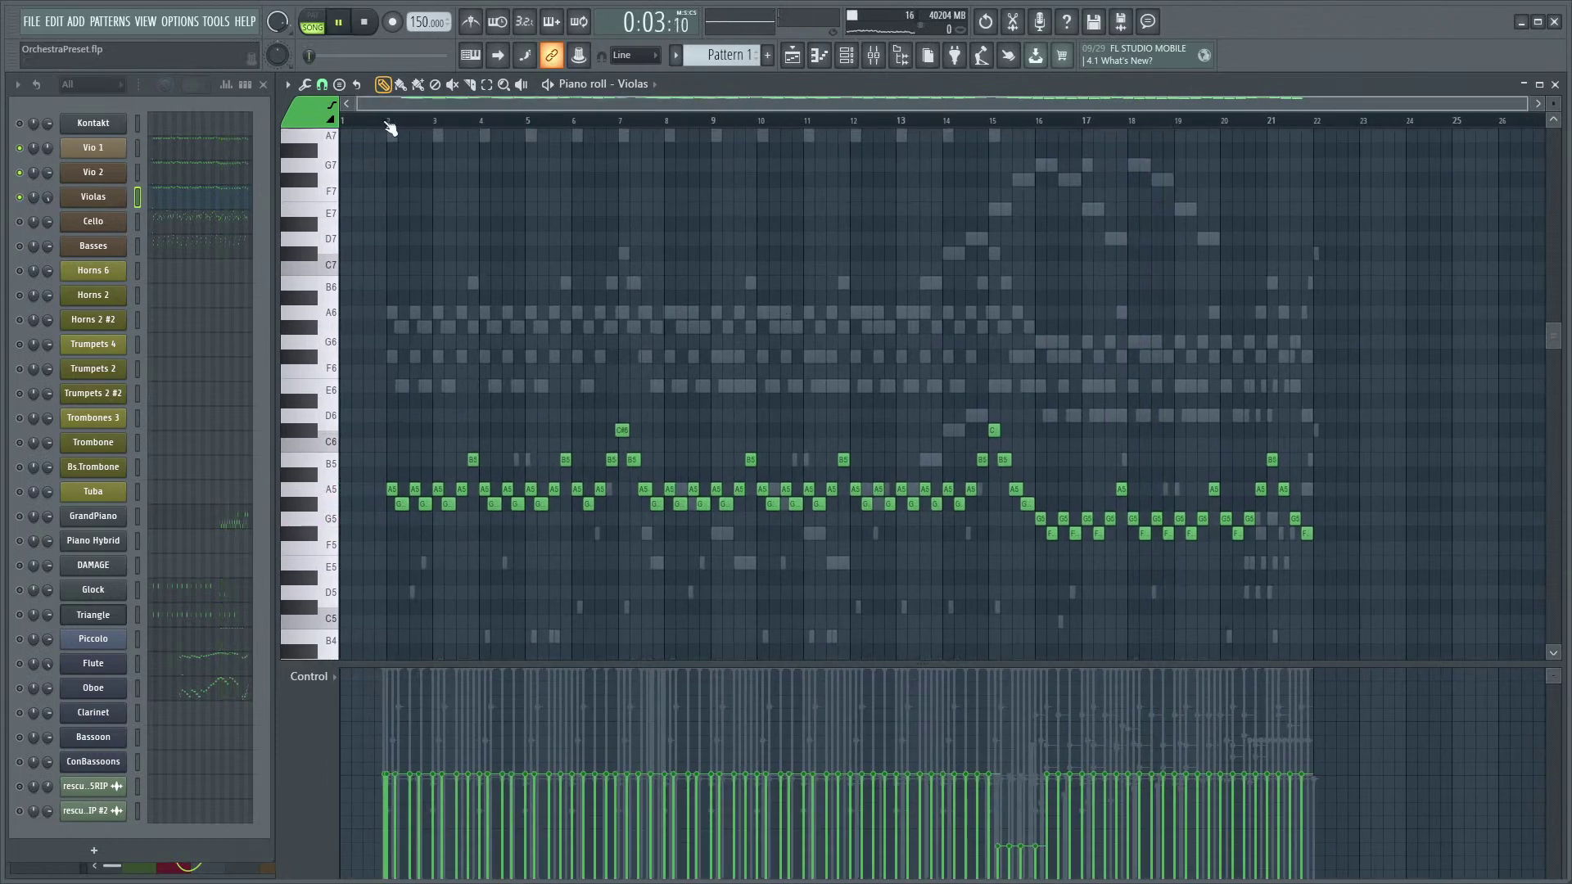
- Play the full orchestra with all instrument channels enabled from the opening through bar 21, following the string and woodwind notes
key(space)
key(space)
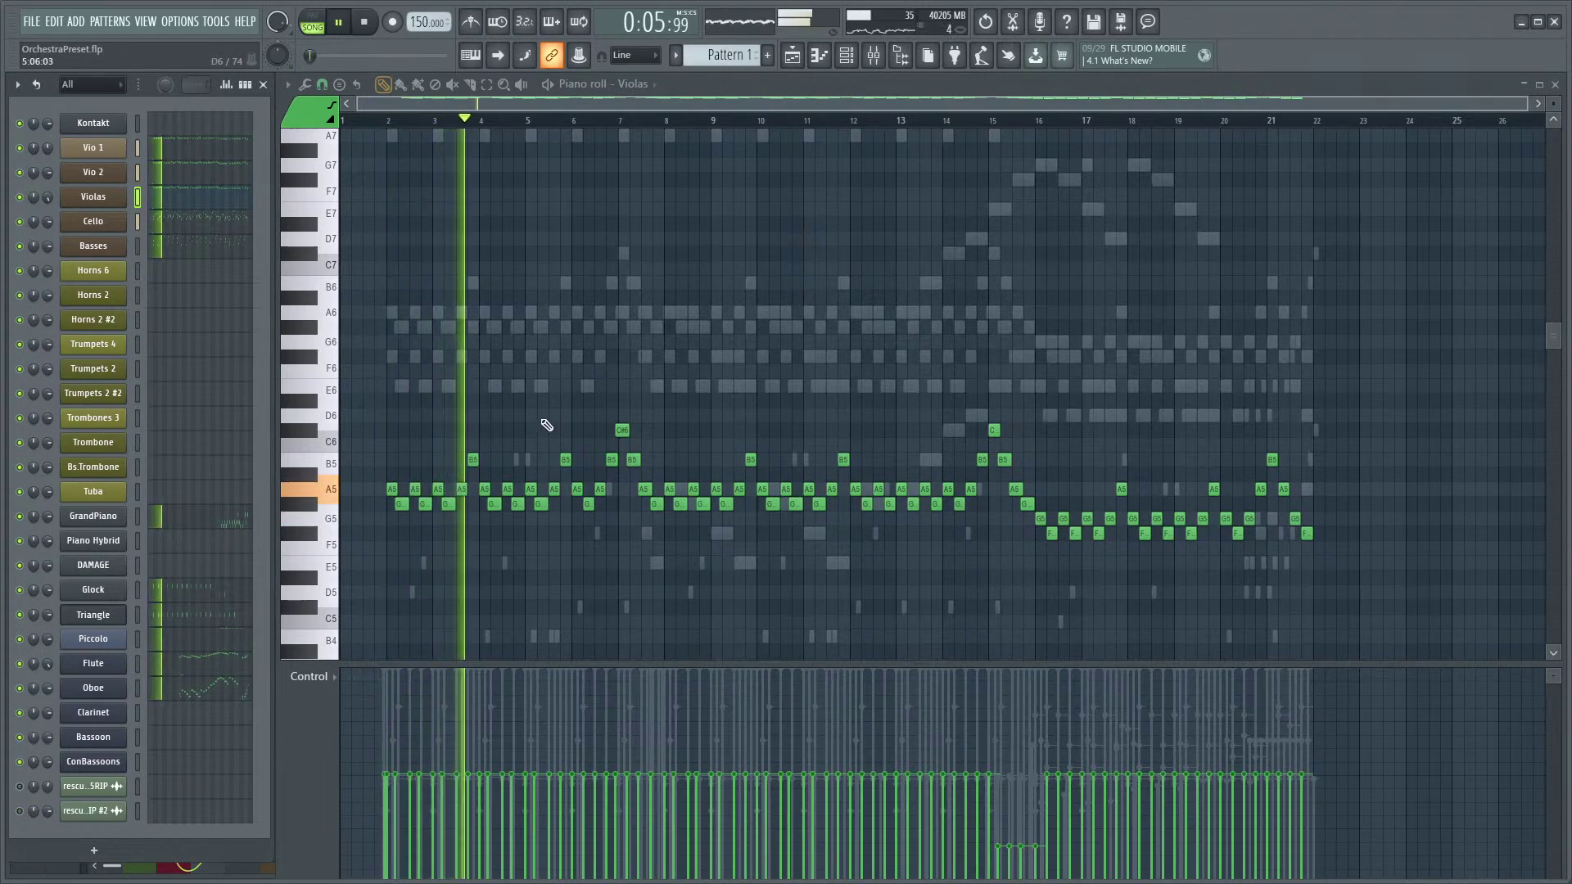
scroll(561, 434, up, 4)
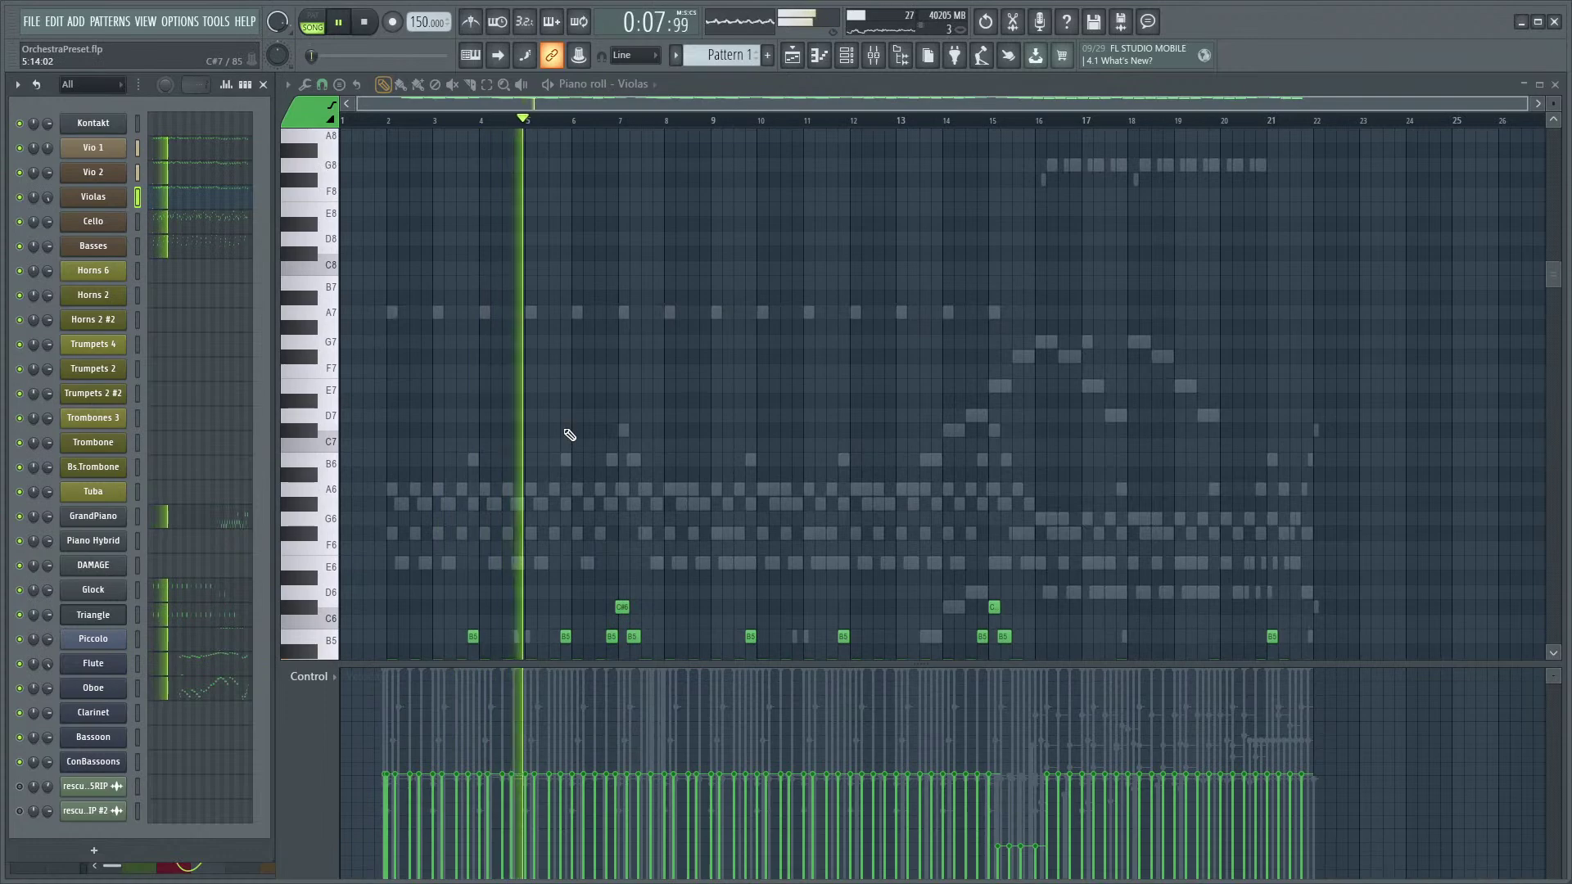
scroll(573, 459, down, 7)
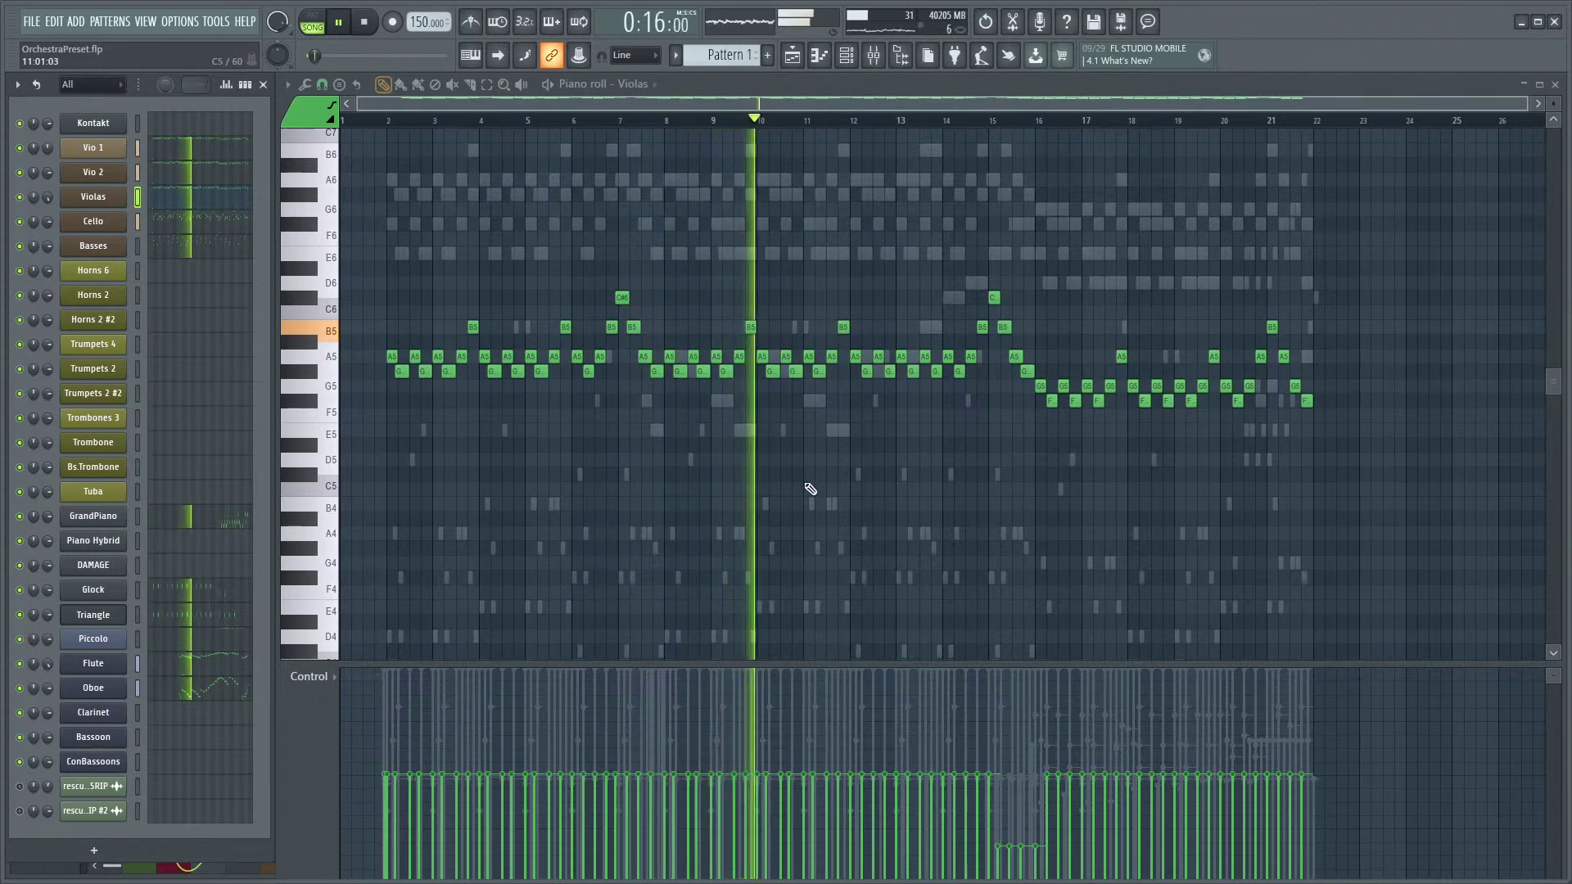
scroll(814, 491, up, 3)
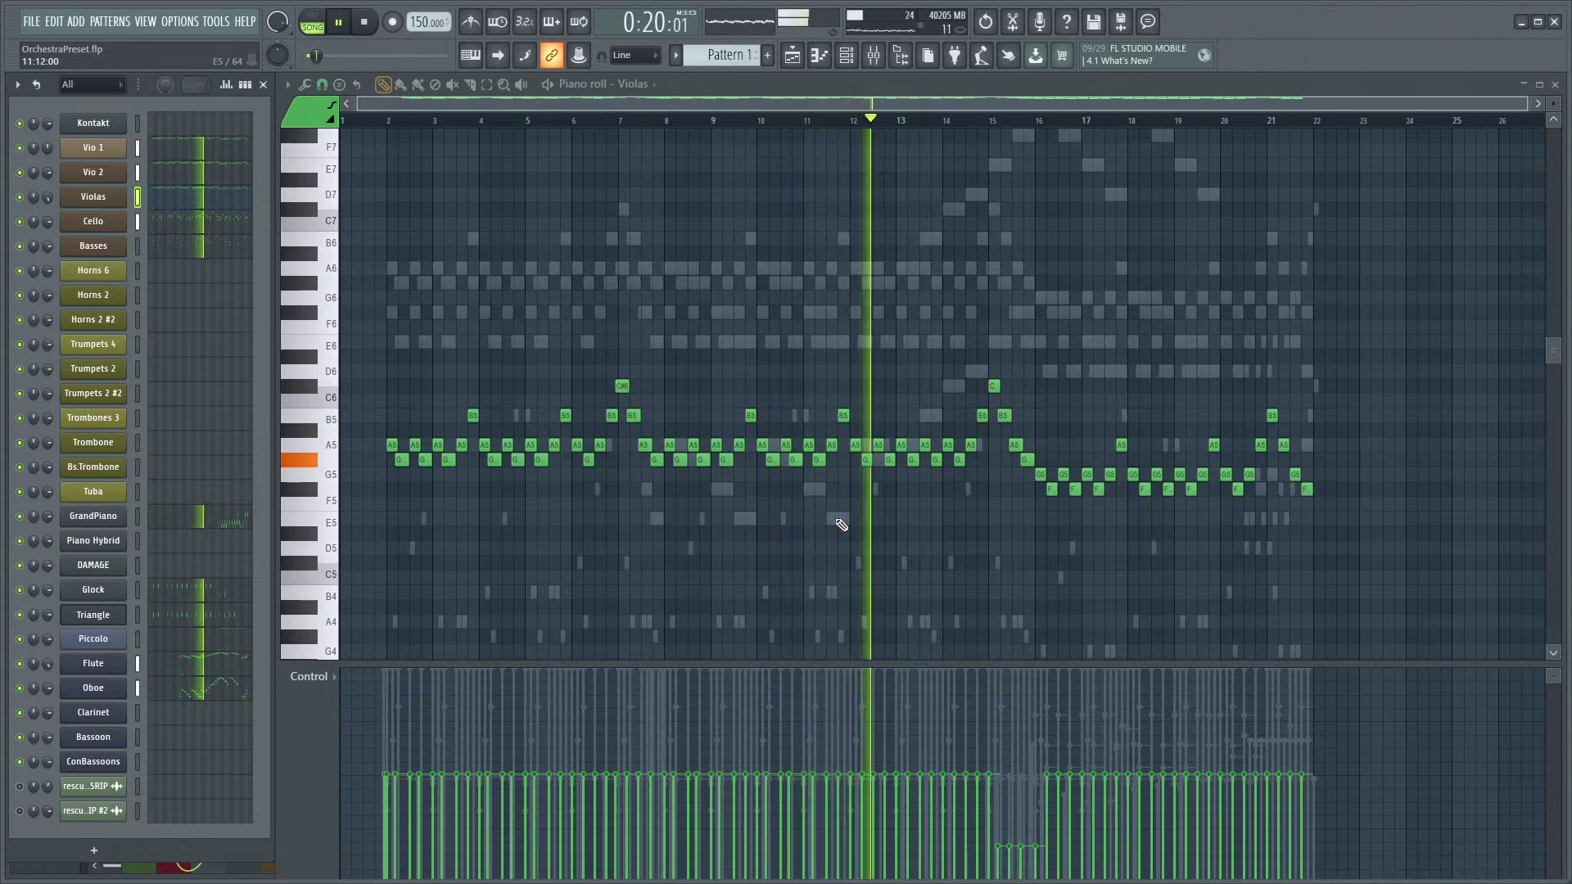
scroll(851, 528, right, 3)
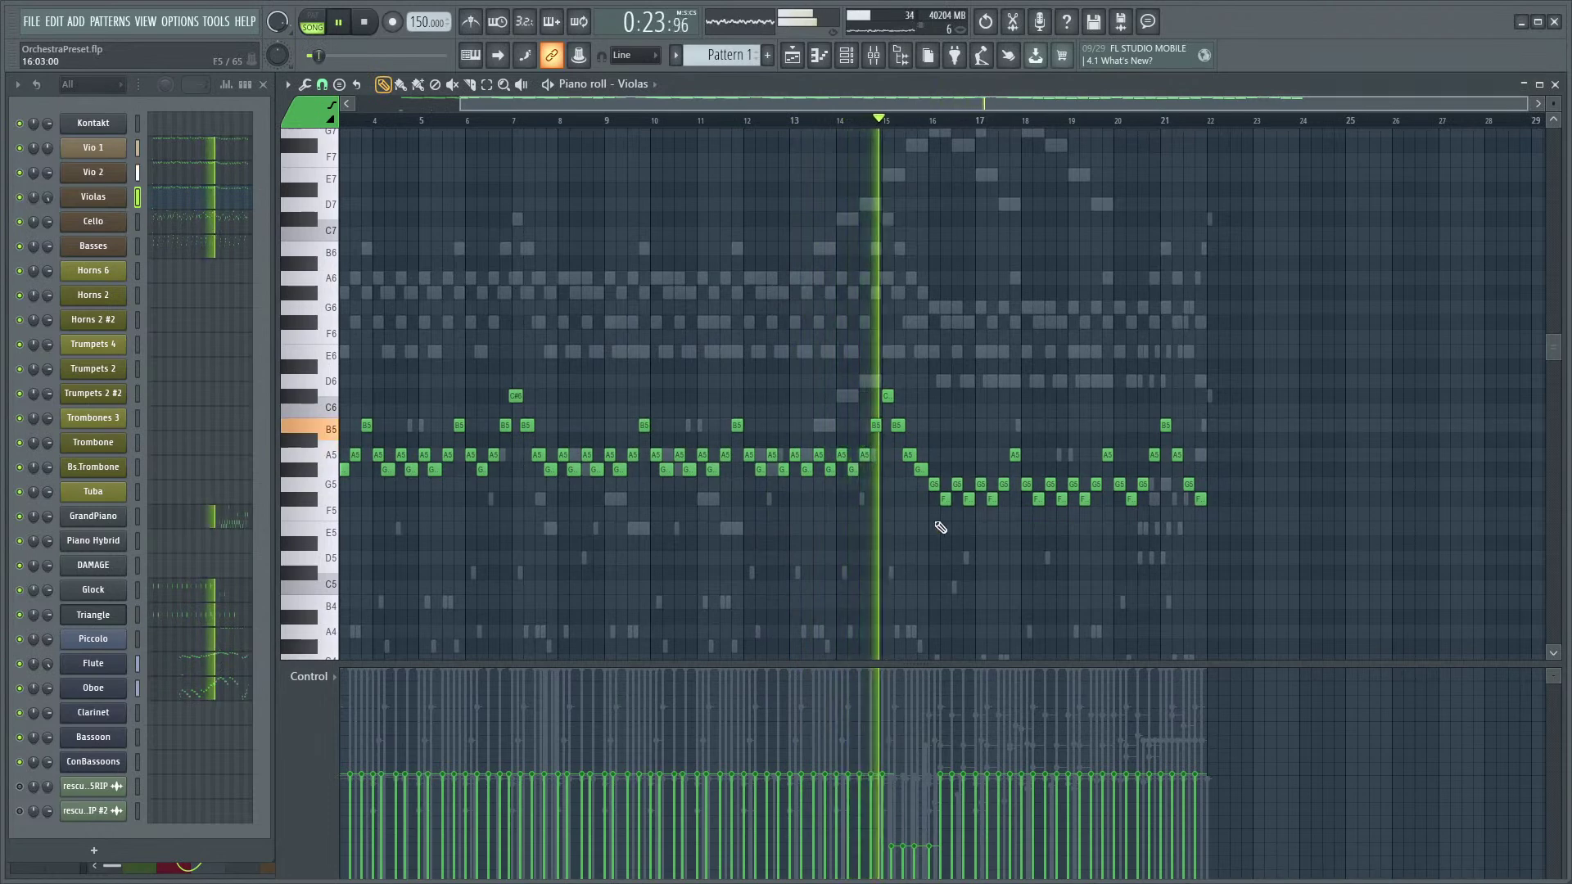
scroll(951, 542, right, 2)
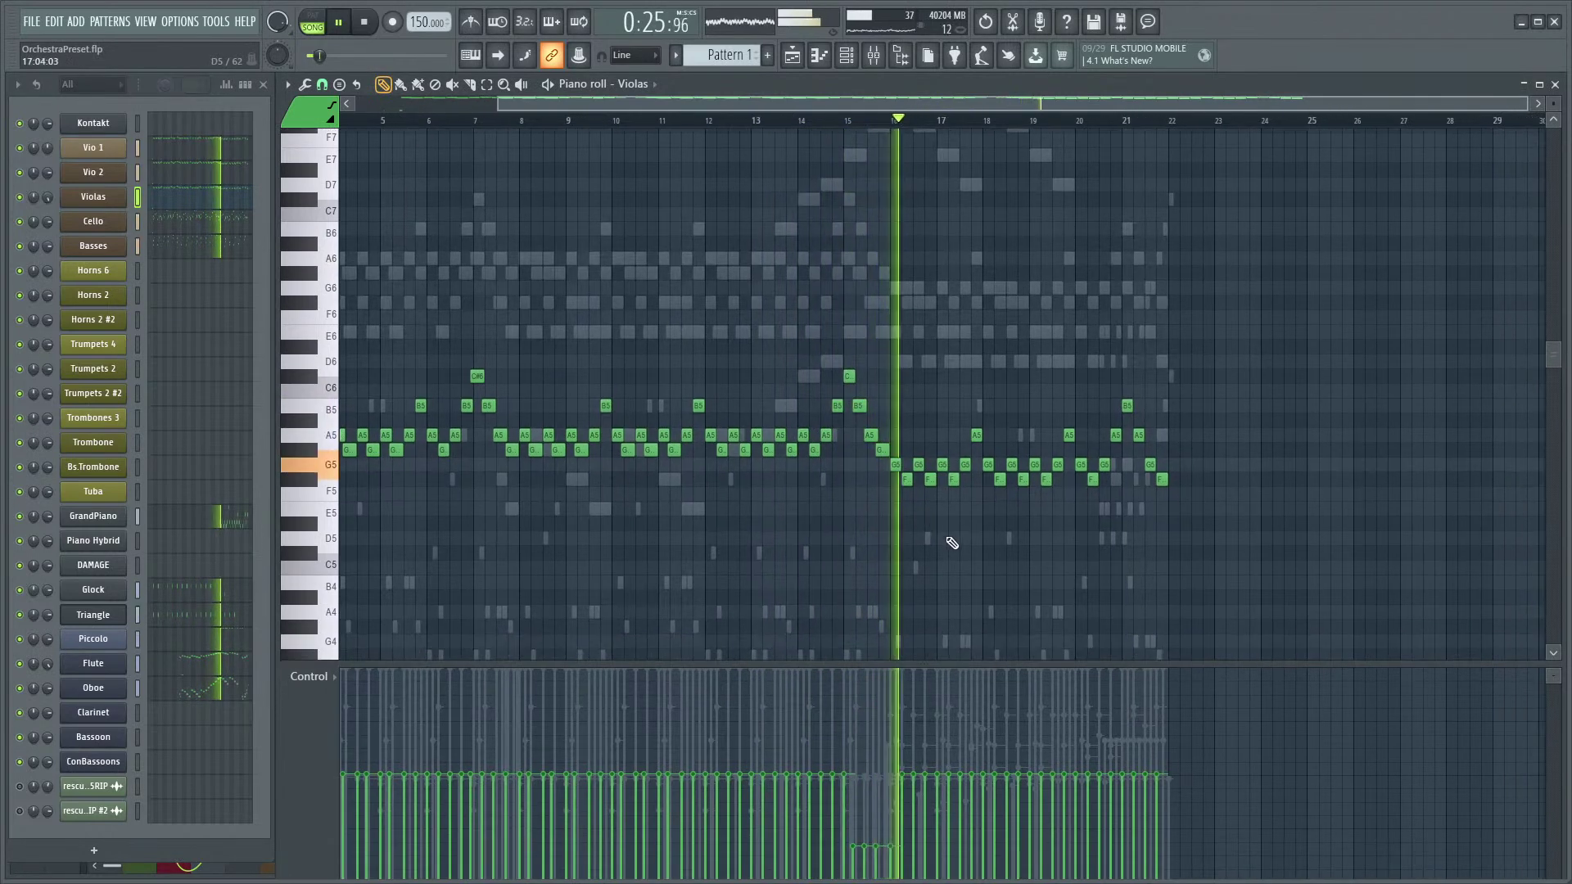
scroll(993, 548, down, 3)
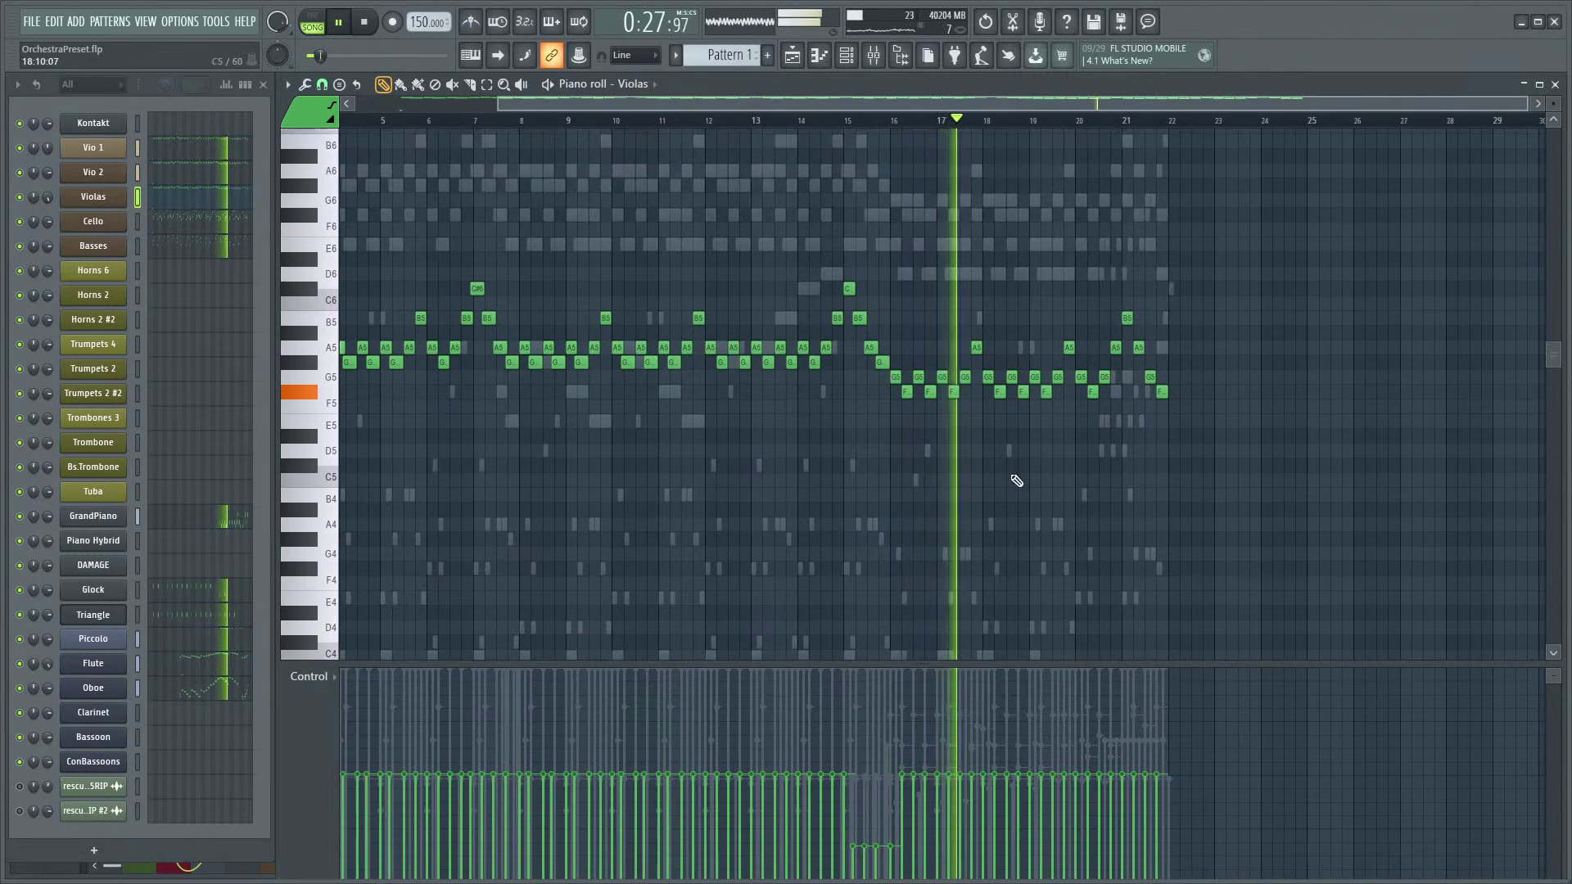
scroll(1023, 507, up, 3)
scroll(998, 352, up, 6)
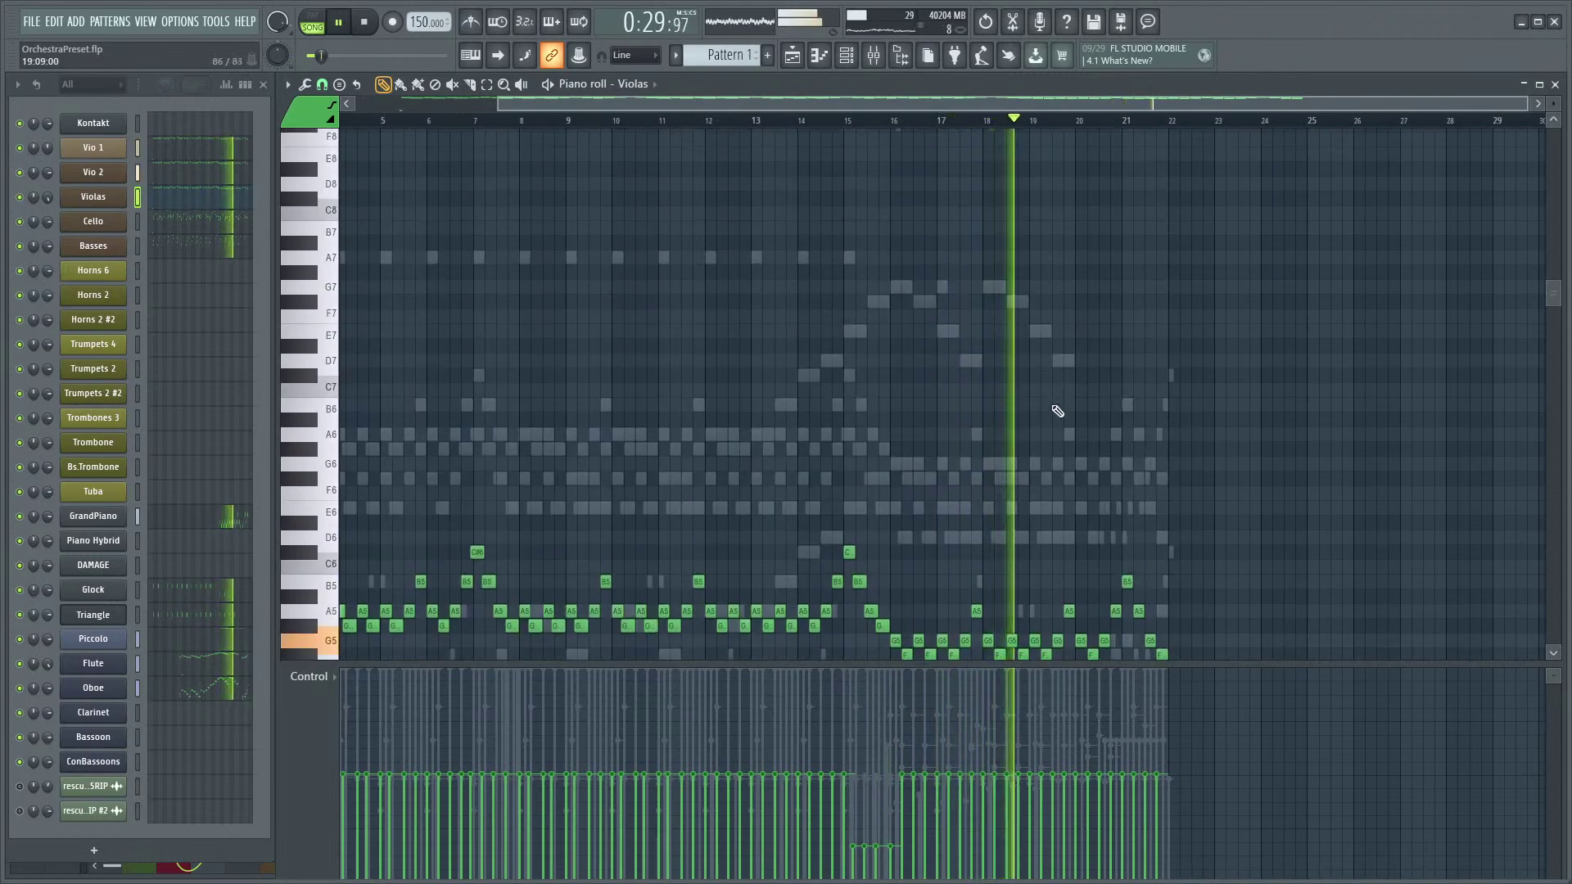
scroll(1064, 422, left, 3)
scroll(1077, 442, down, 3)
scroll(828, 354, right, 6)
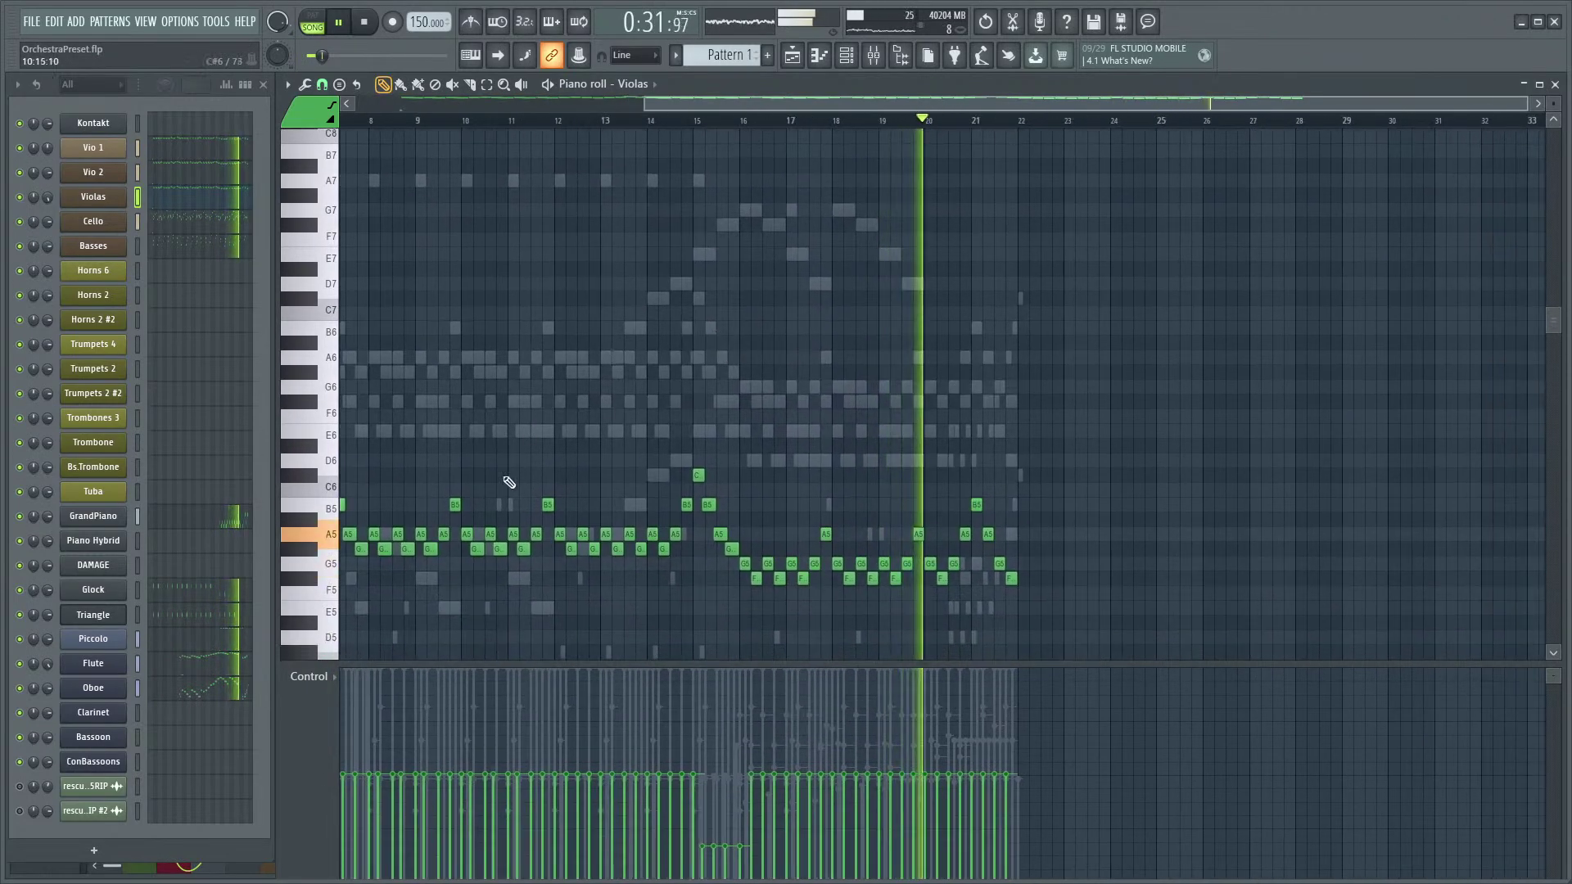
scroll(982, 425, up, 4)
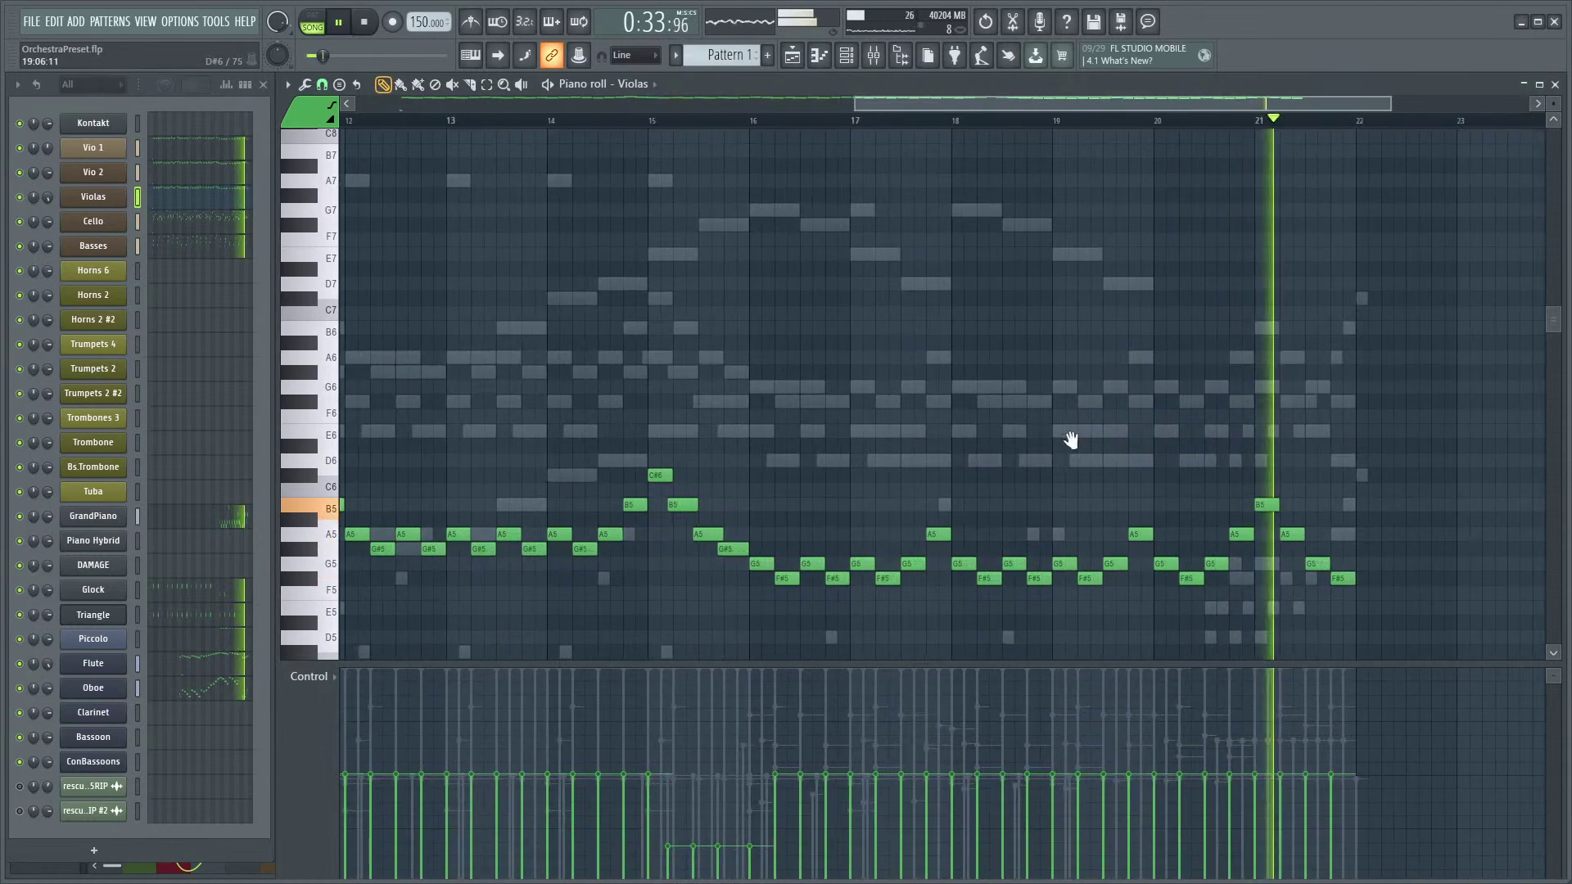
scroll(1064, 434, up, 2)
scroll(765, 404, down, 1)
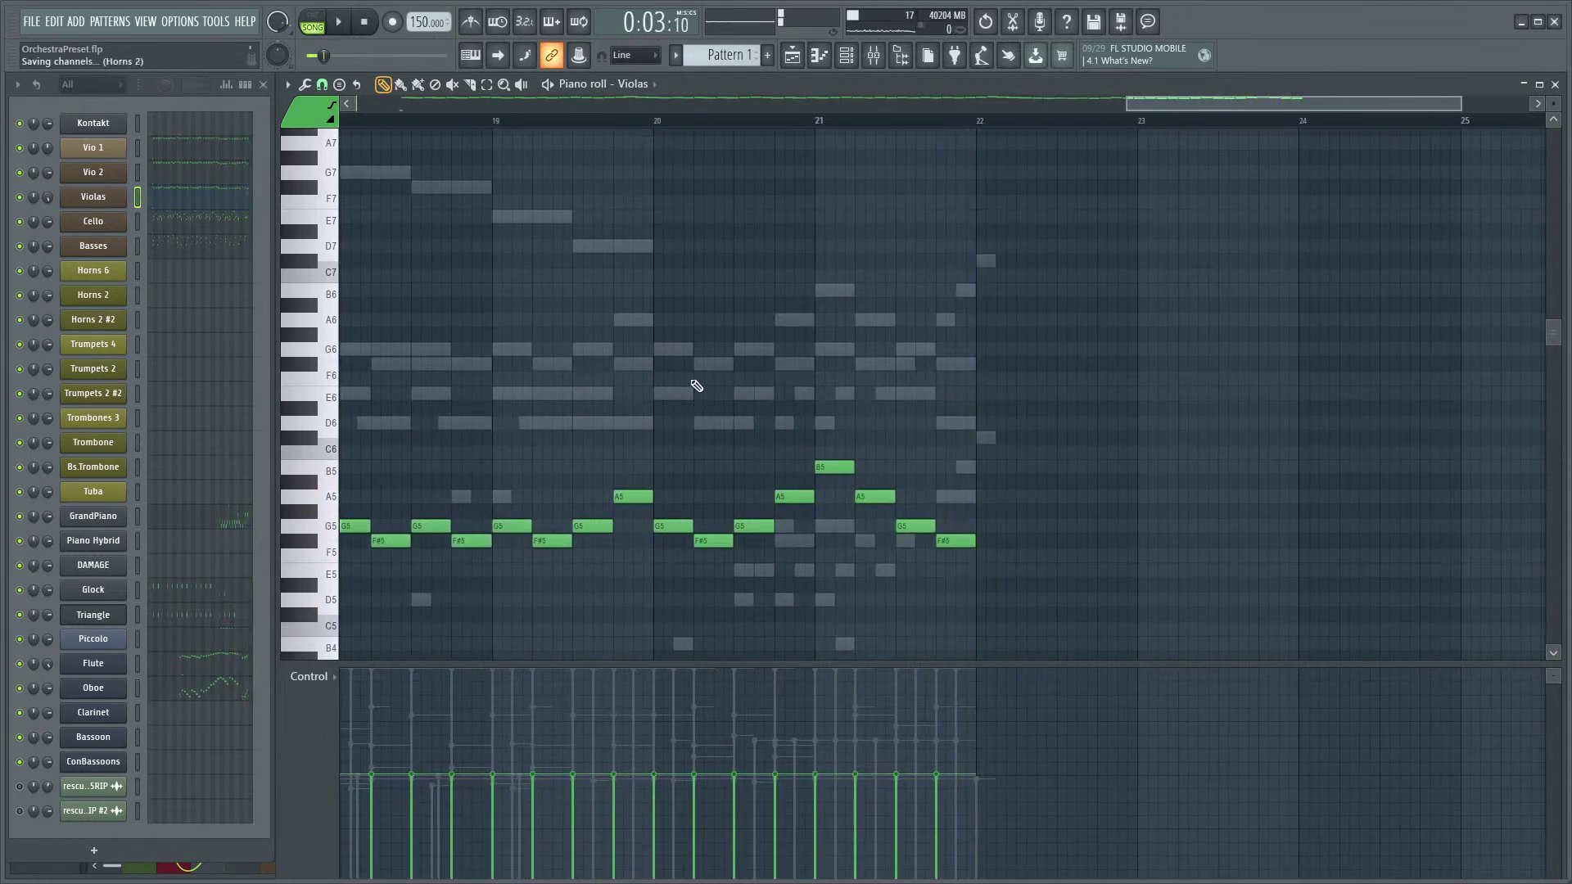
- Replay the full arrangement from bar 2 and check the channel levels in the mixer during playback
scroll(696, 385, down, 5)
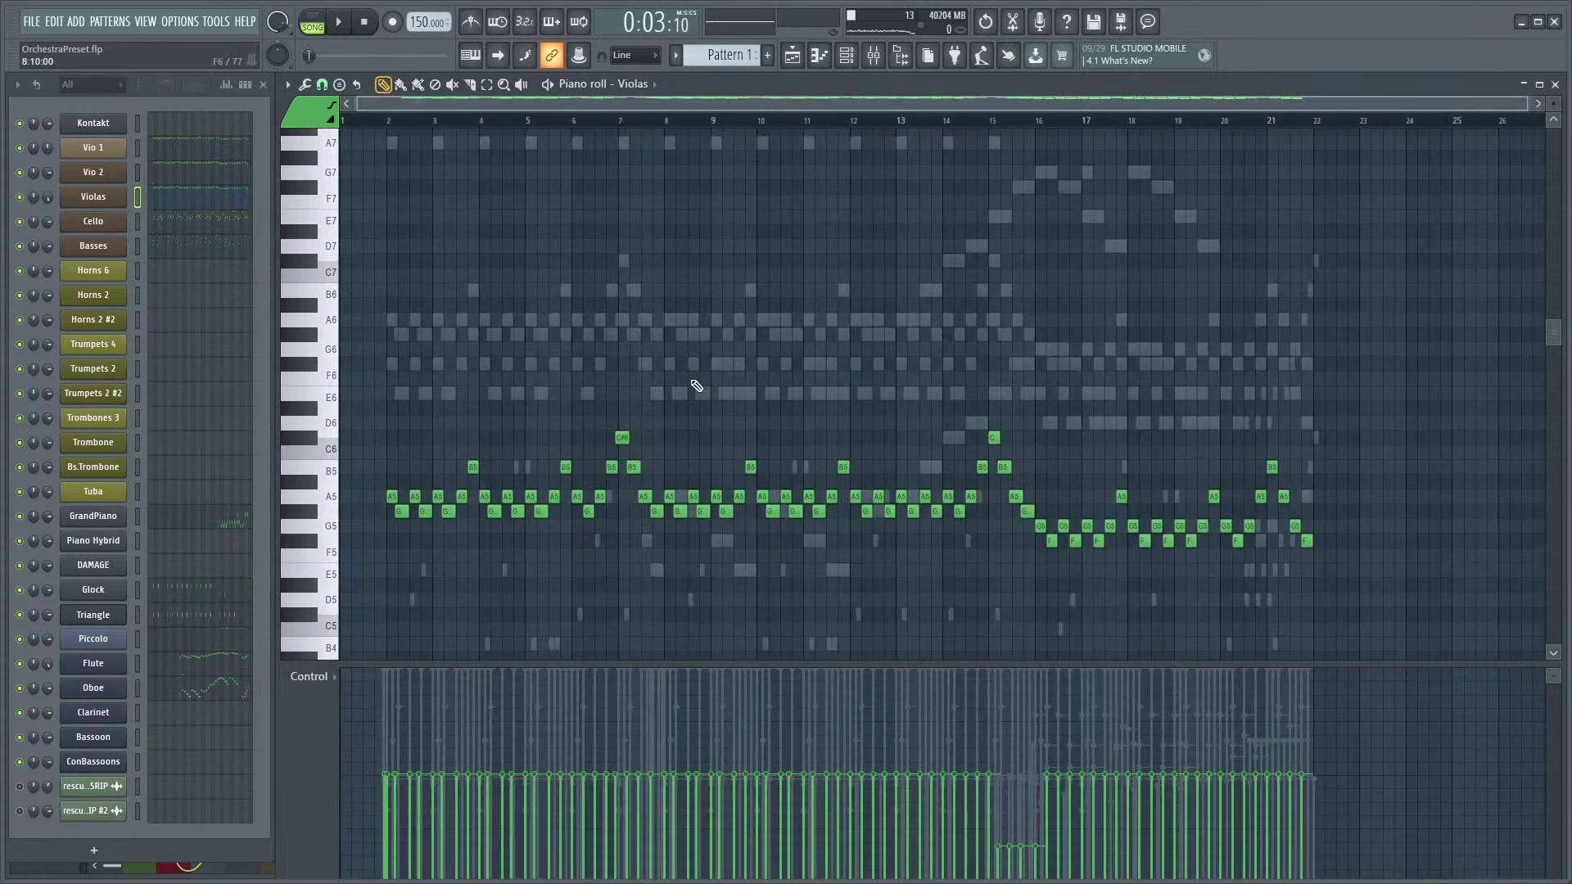
scroll(679, 441, down, 4)
scroll(411, 470, up, 4)
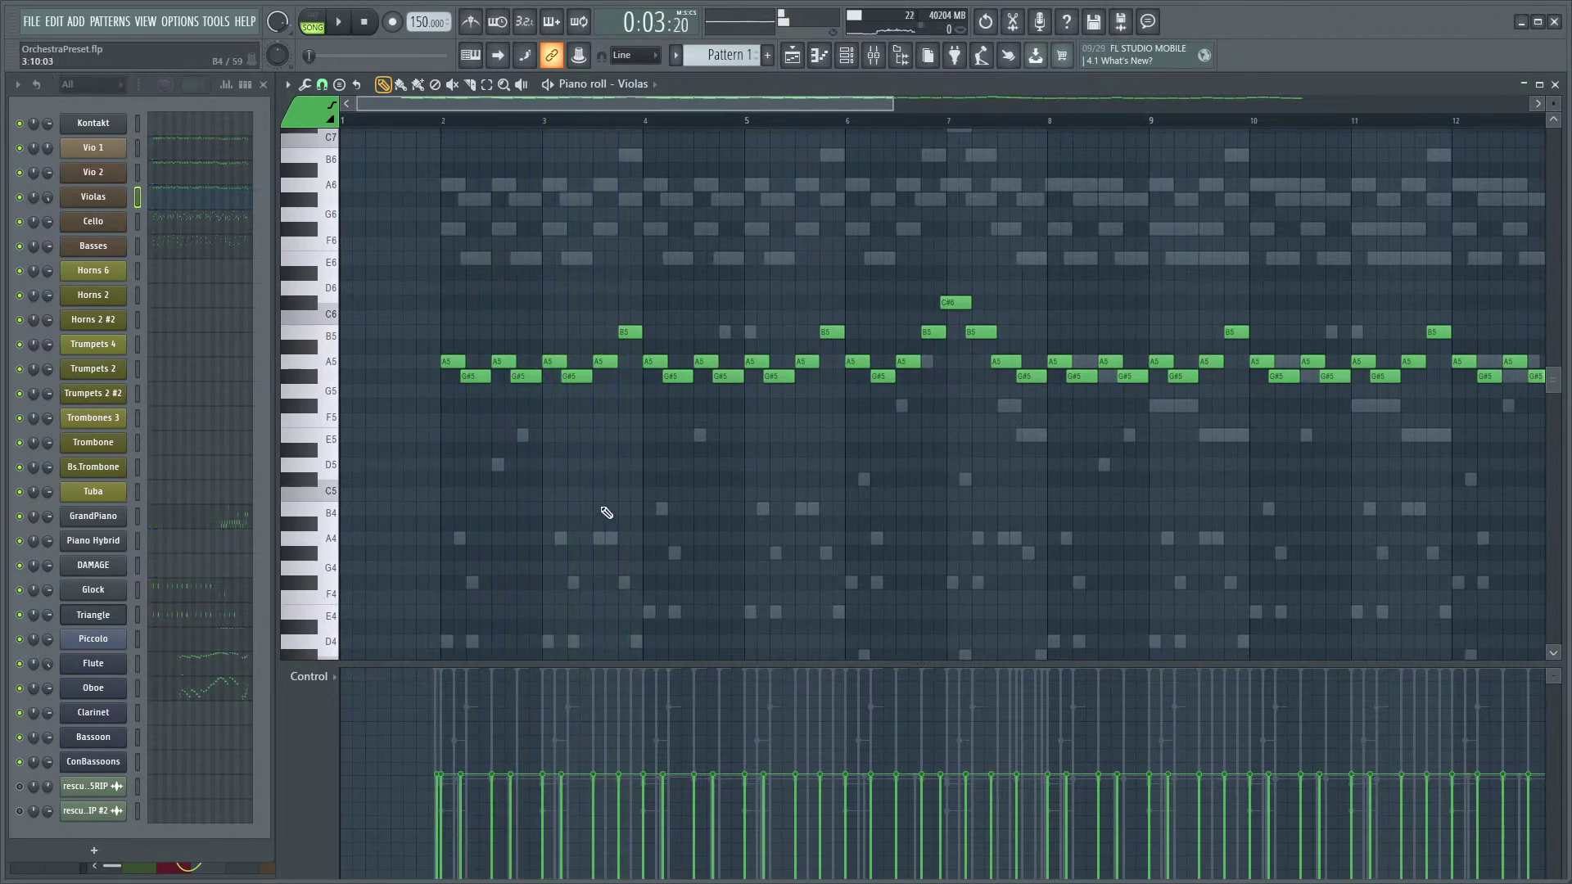
key(space)
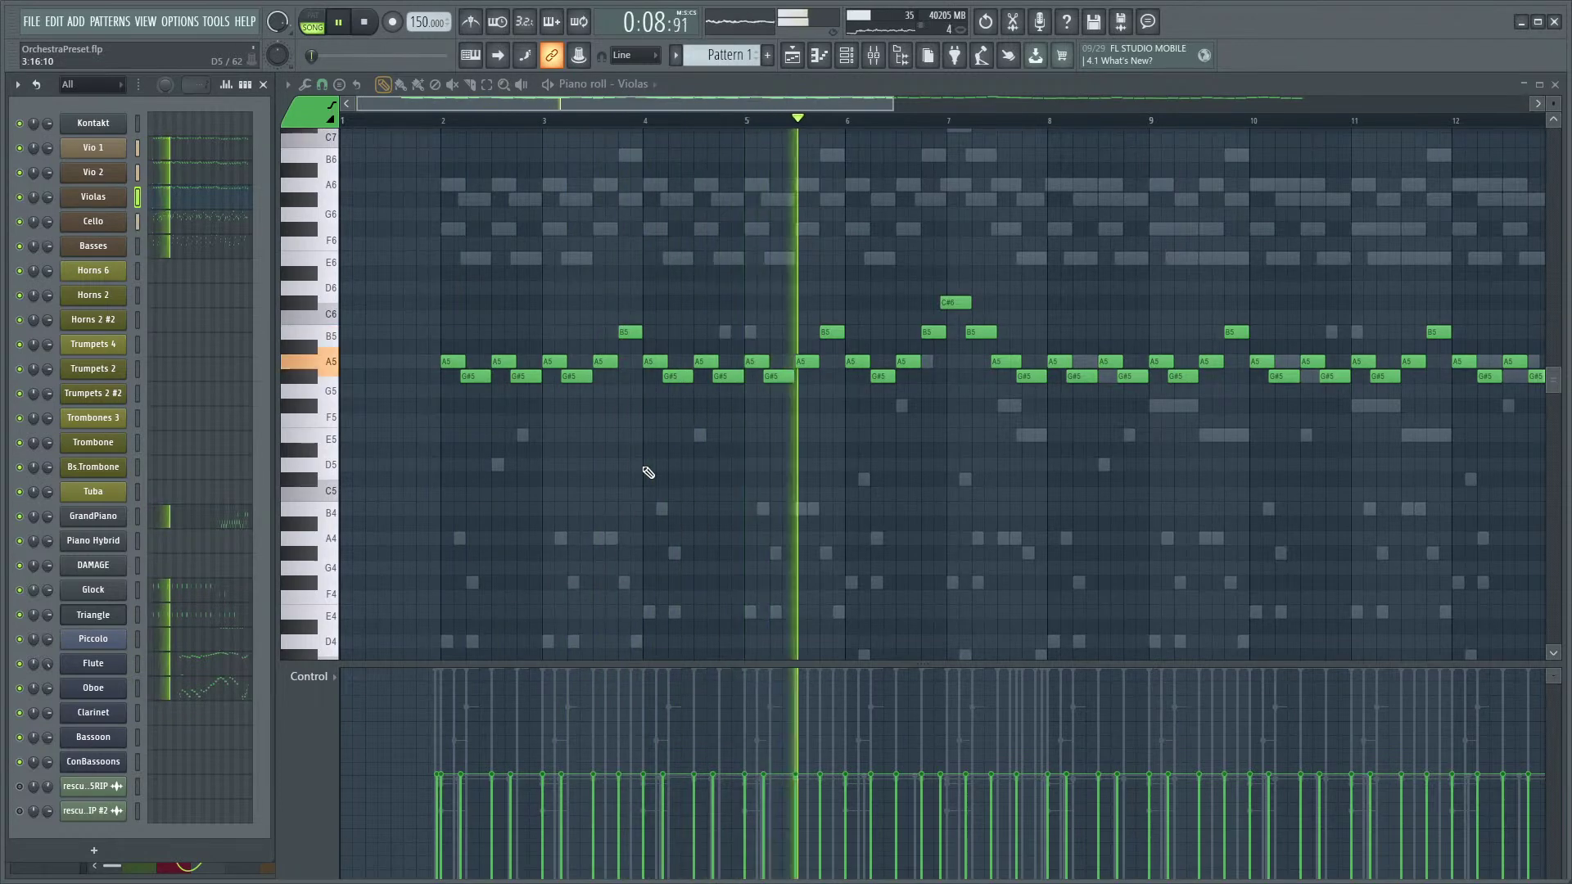
key(F9)
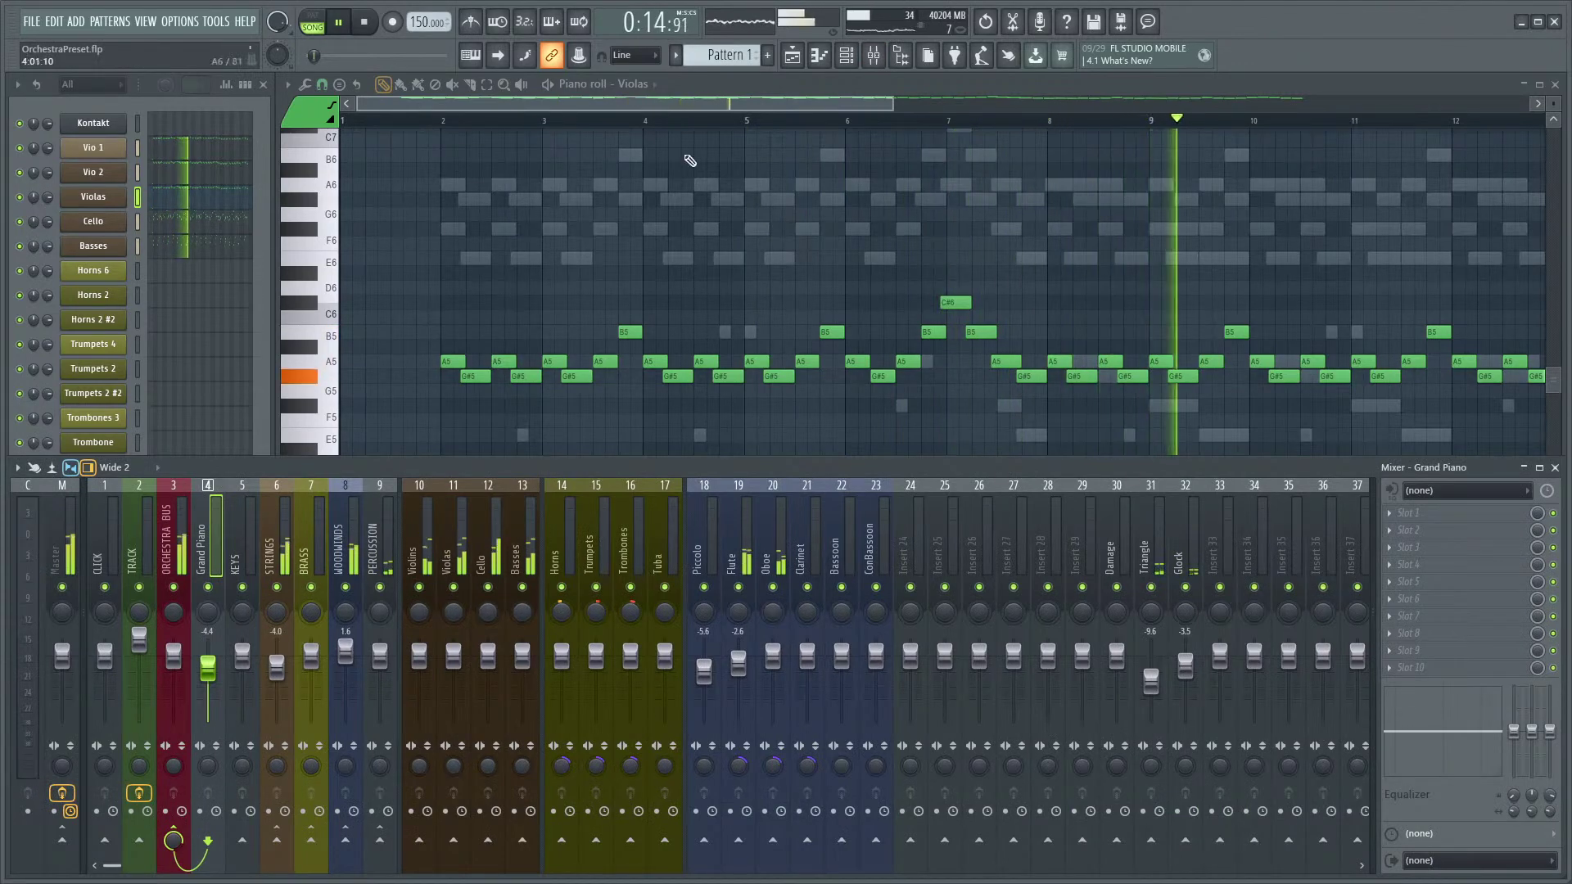
key(F7)
scroll(741, 252, down, 2)
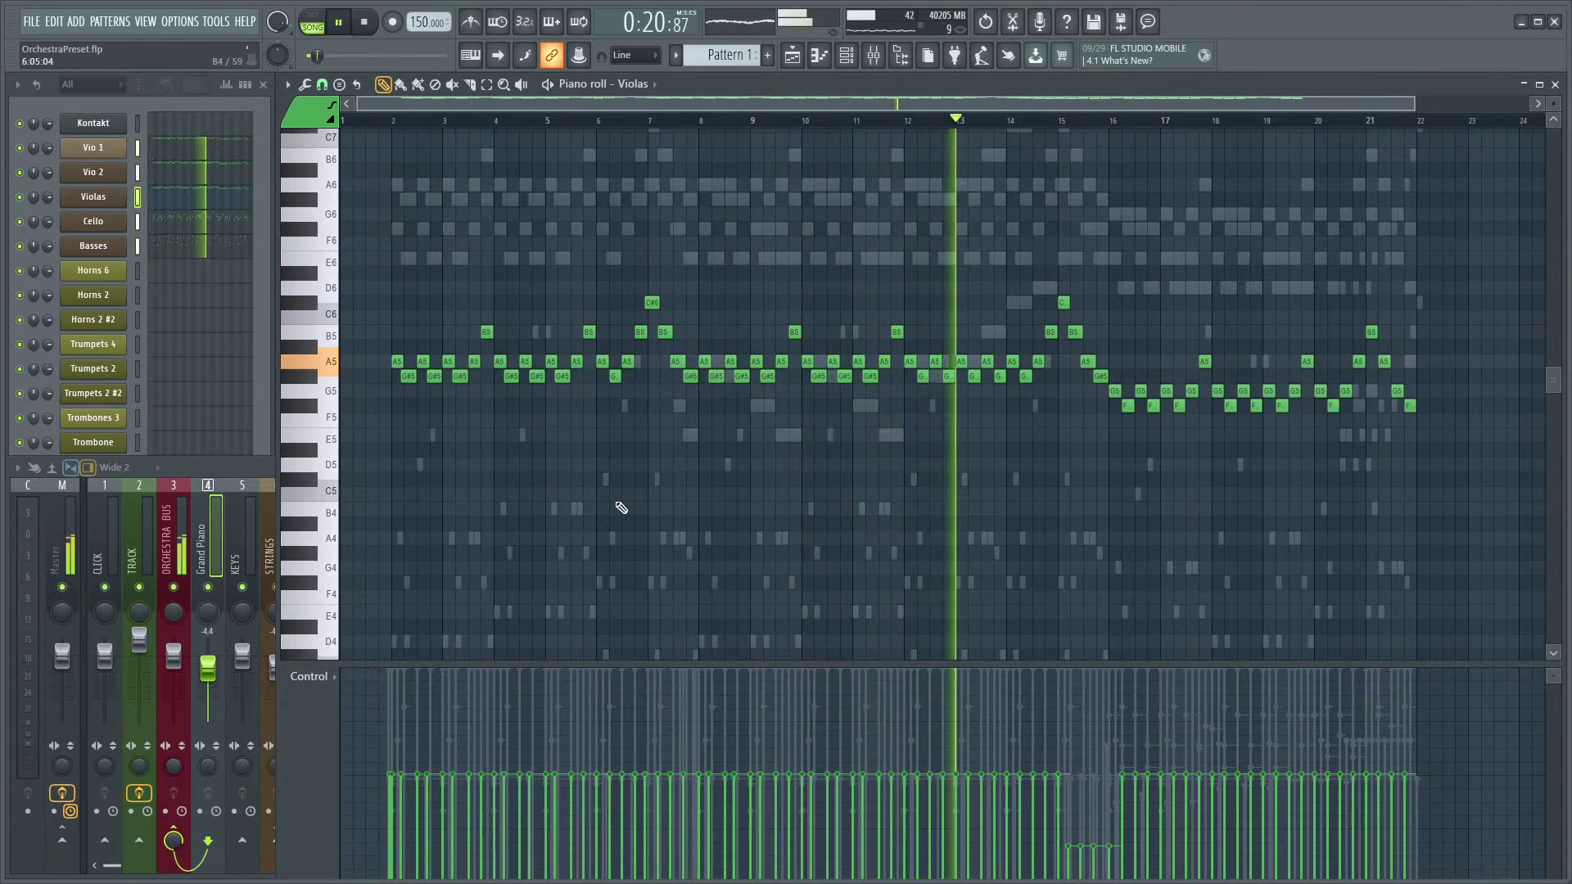
key(F9)
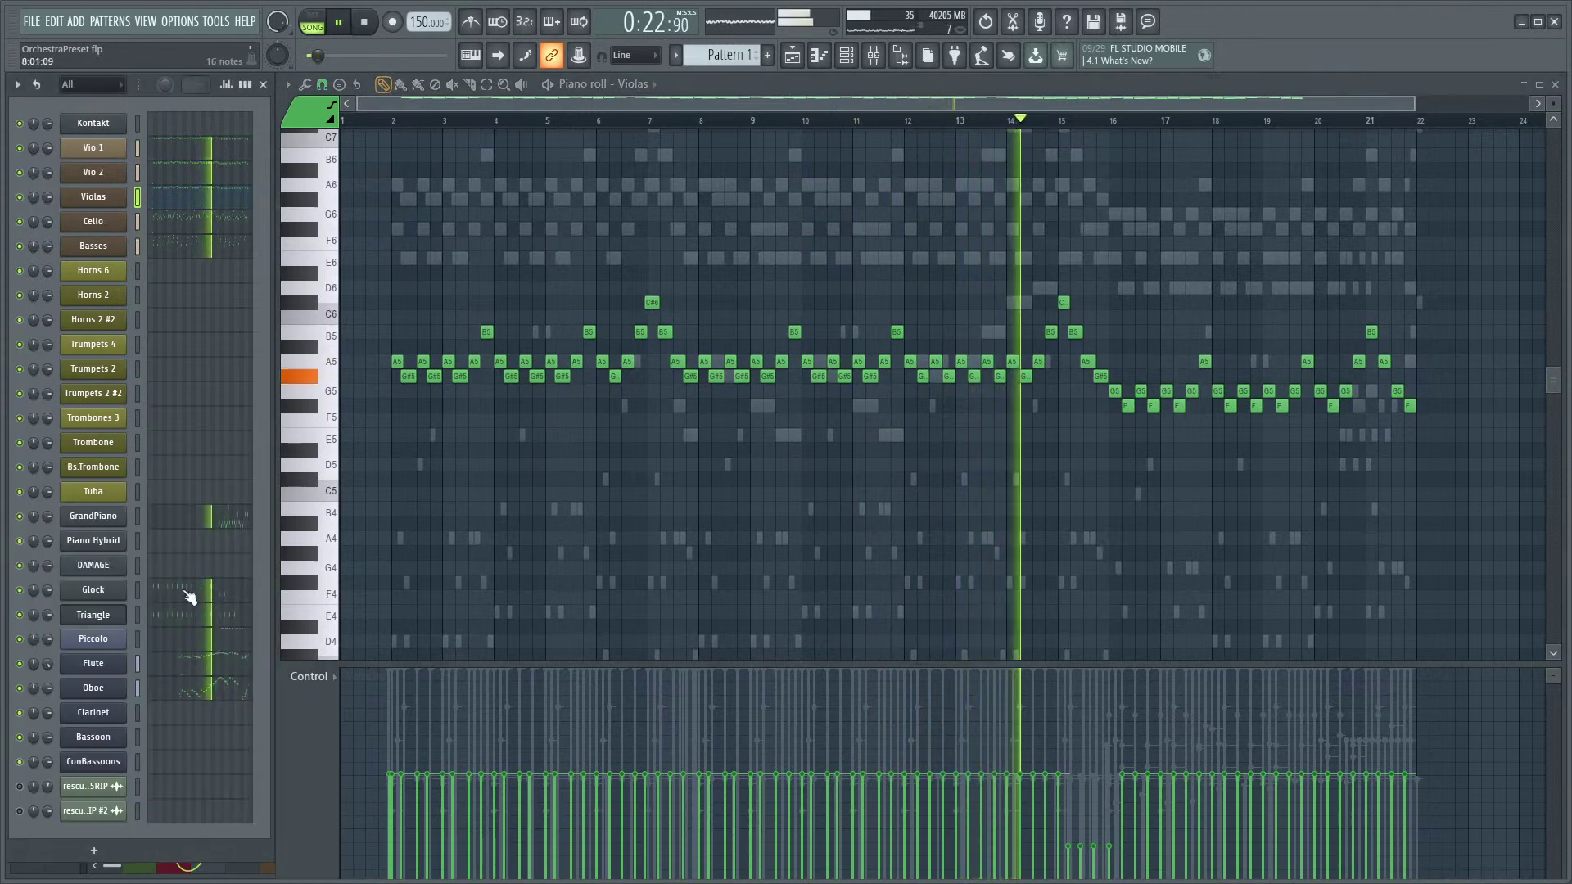
- Open the Piccolo part and play its repeated G8 figure from bar 16 to bar 21 with the orchestra
click(228, 645)
scroll(1140, 500, up, 4)
scroll(1145, 505, up, 5)
scroll(1172, 467, up, 3)
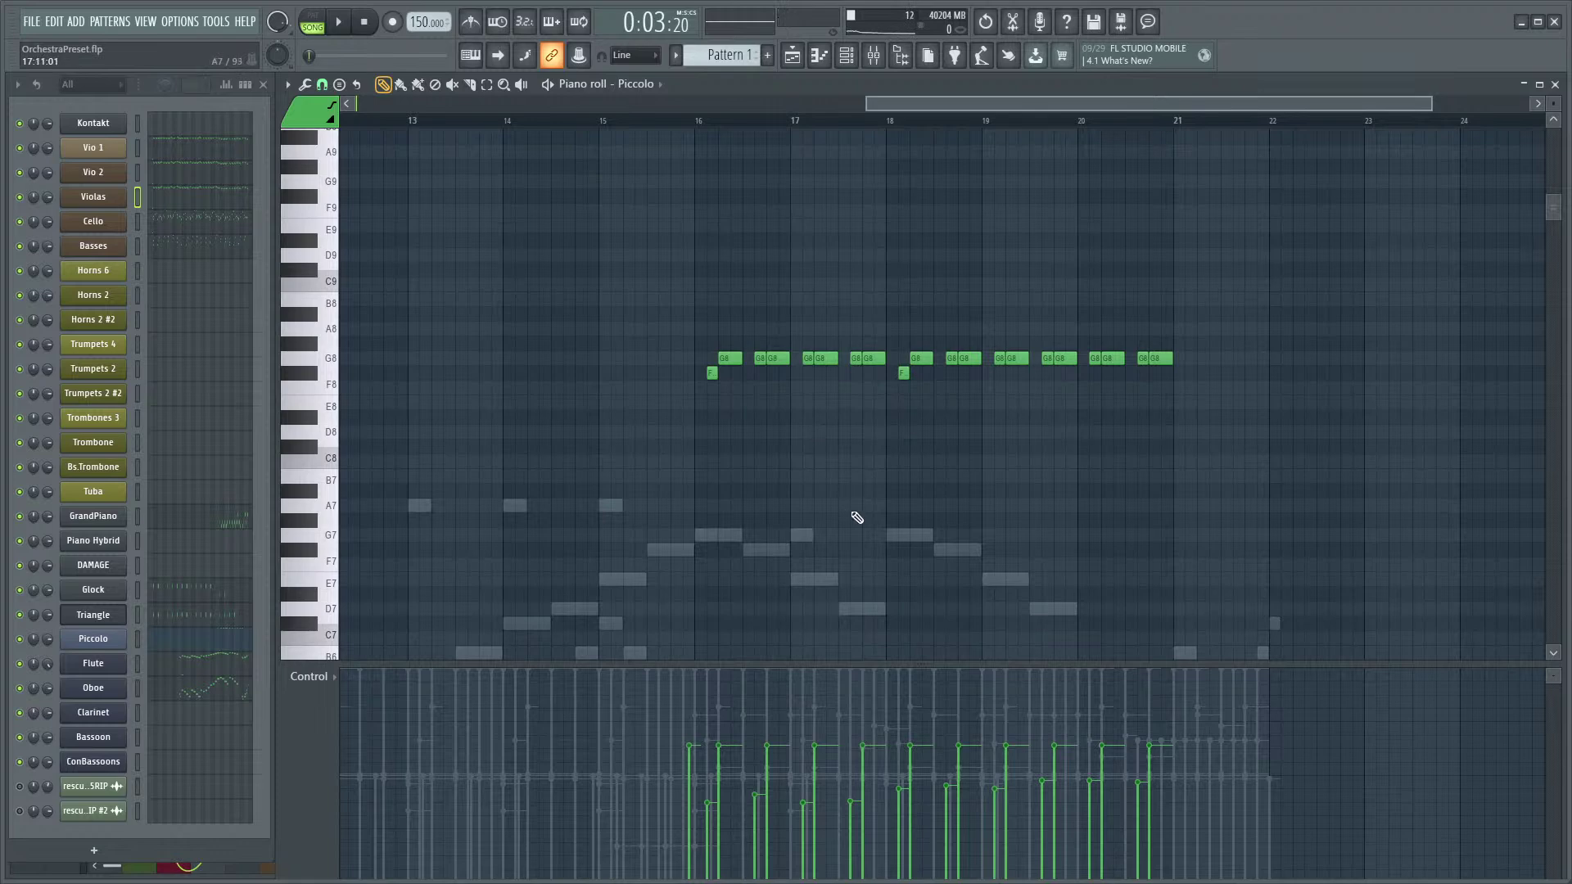
mouse_move(765, 518)
mouse_down()
mouse_move(884, 526)
mouse_move(769, 404)
mouse_move(669, 172)
mouse_up()
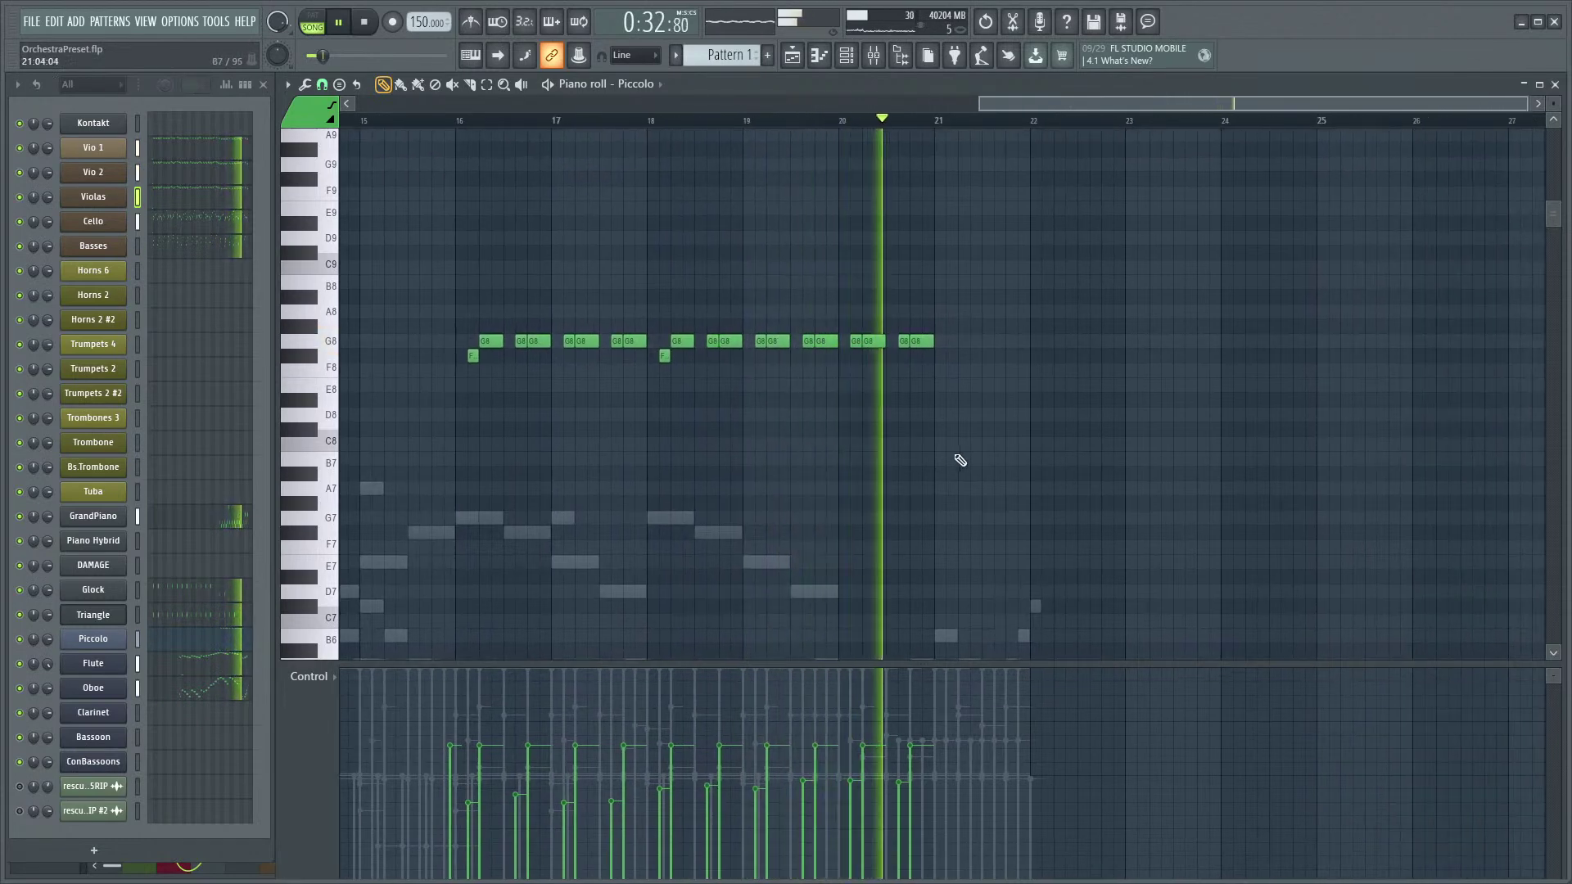
key(space)
- Play the whole arrangement through its ending in bar 21 with all parts in view, and stop playback
scroll(767, 463, down, 3)
scroll(1049, 470, down, 1)
scroll(979, 435, down, 5)
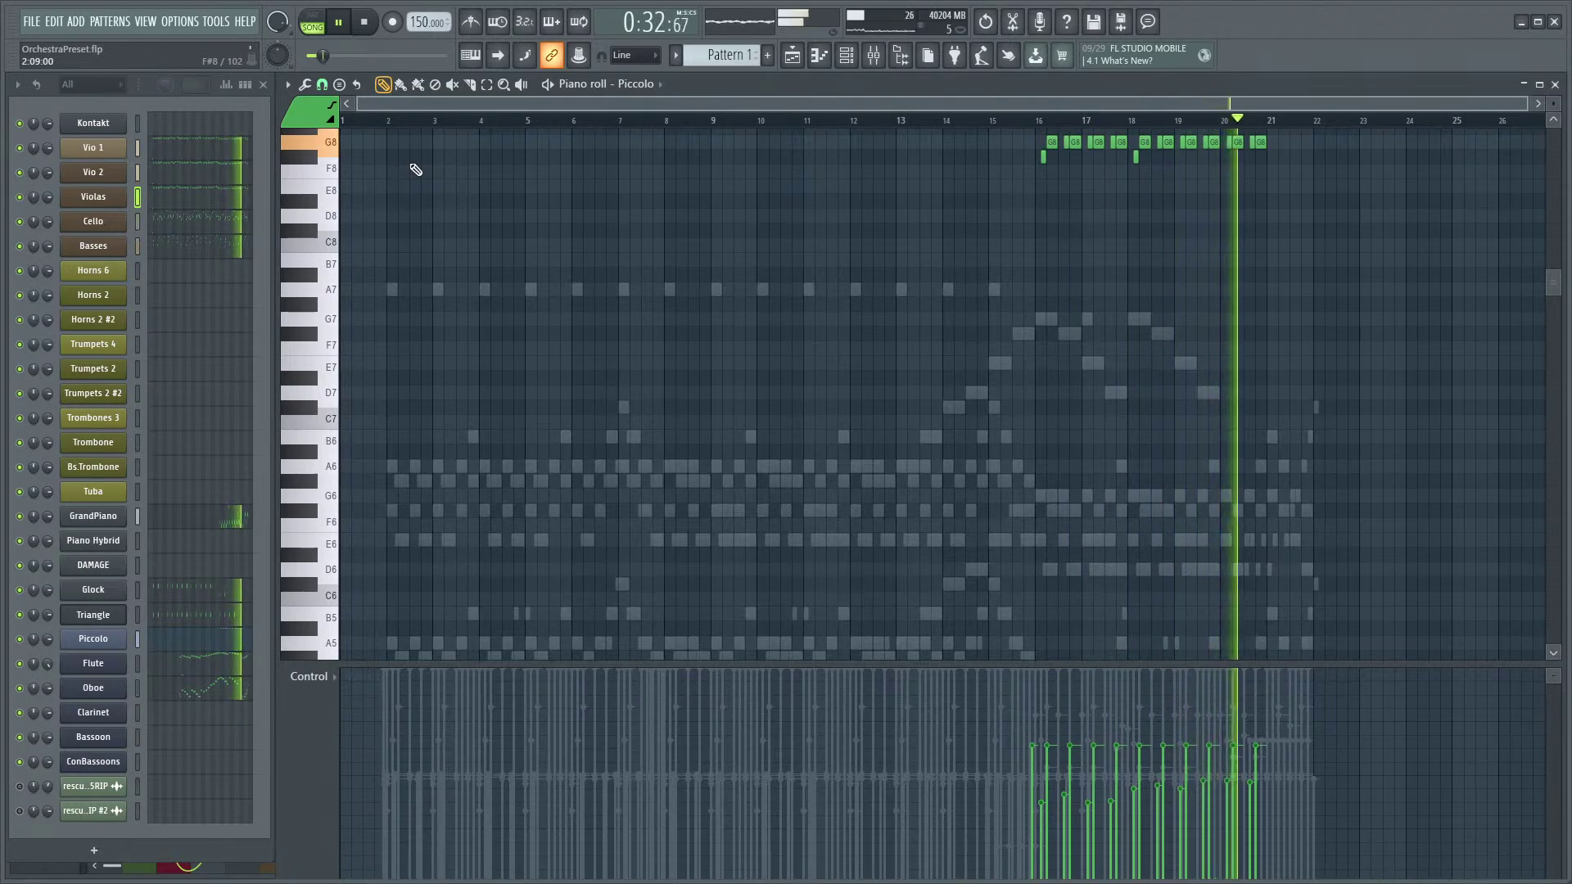
scroll(1269, 344, down, 3)
scroll(1269, 343, up, 6)
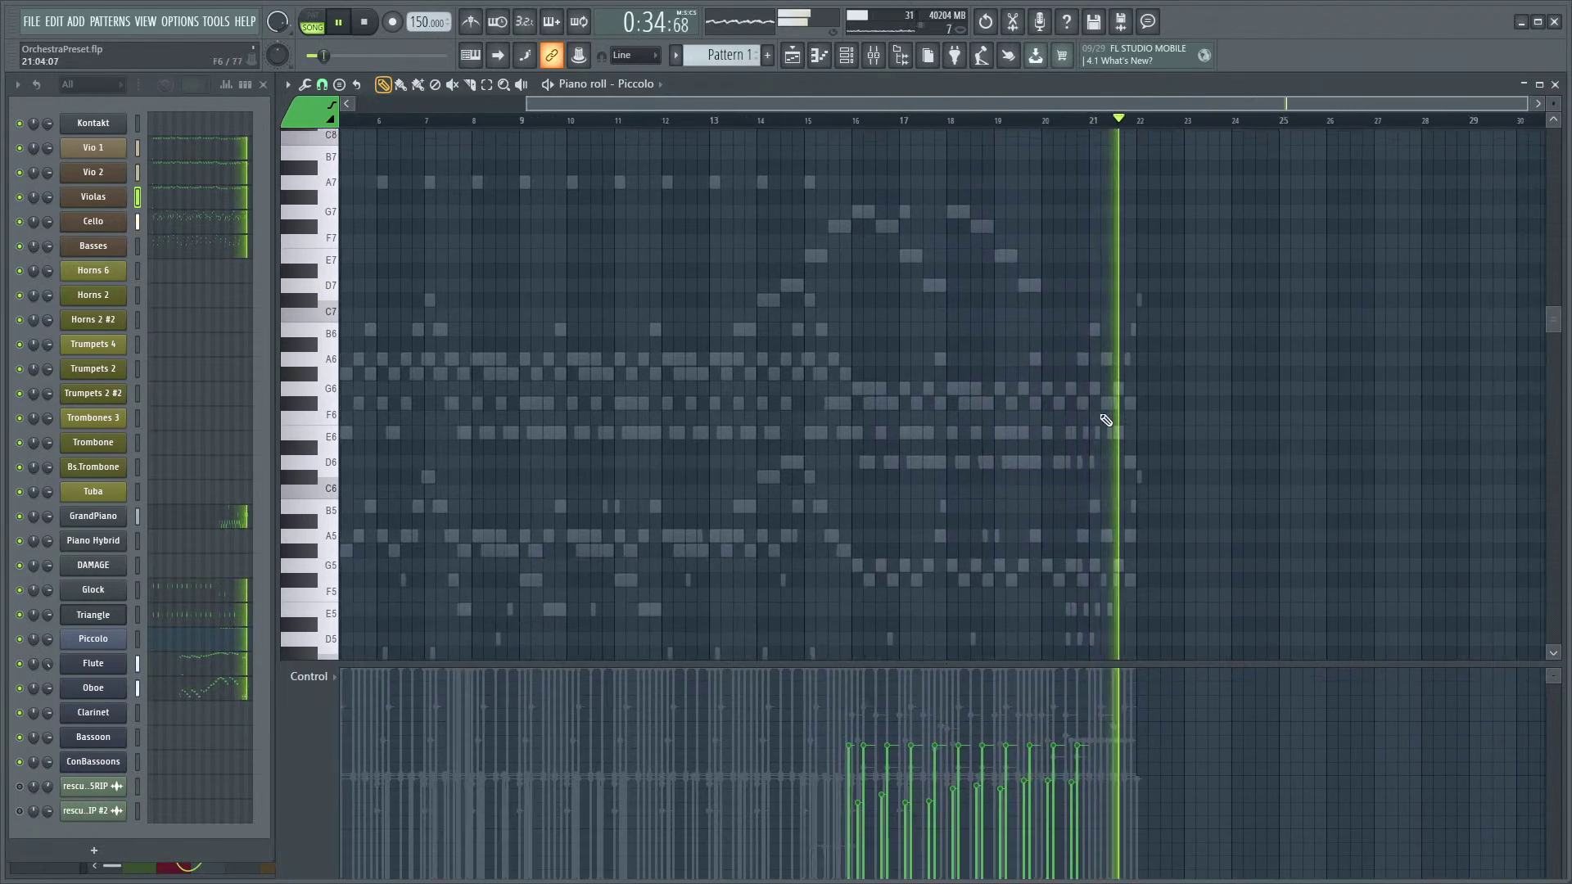
scroll(1042, 435, down, 5)
key(space)
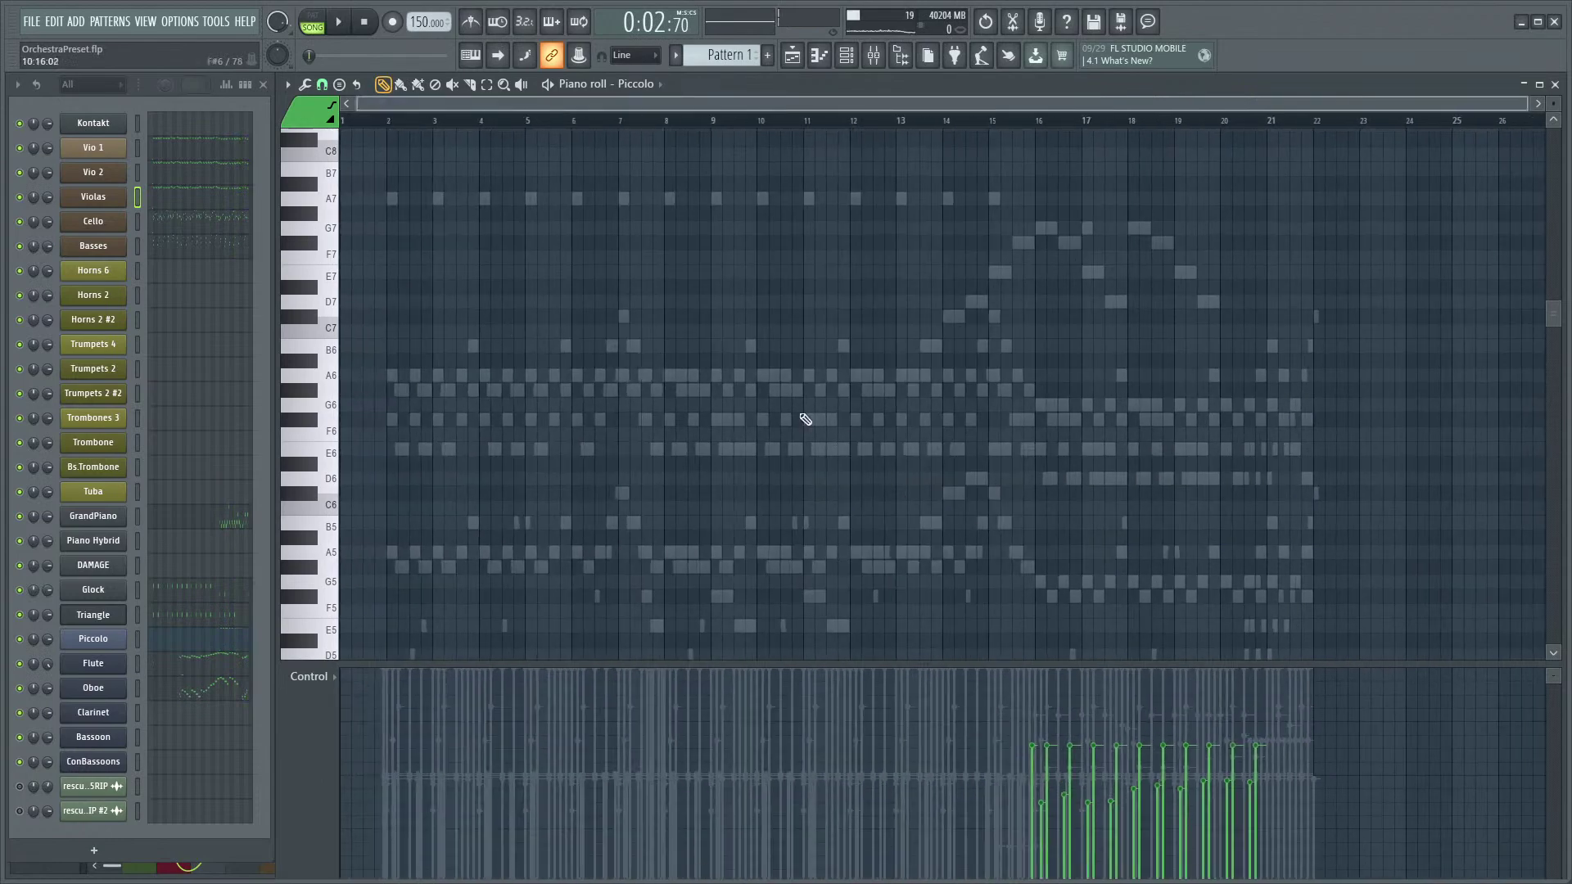
- Play the opening bars repeatedly with the original audio clip switched on and off to compare it with the orchestra
scroll(802, 450, down, 4)
scroll(783, 466, up, 4)
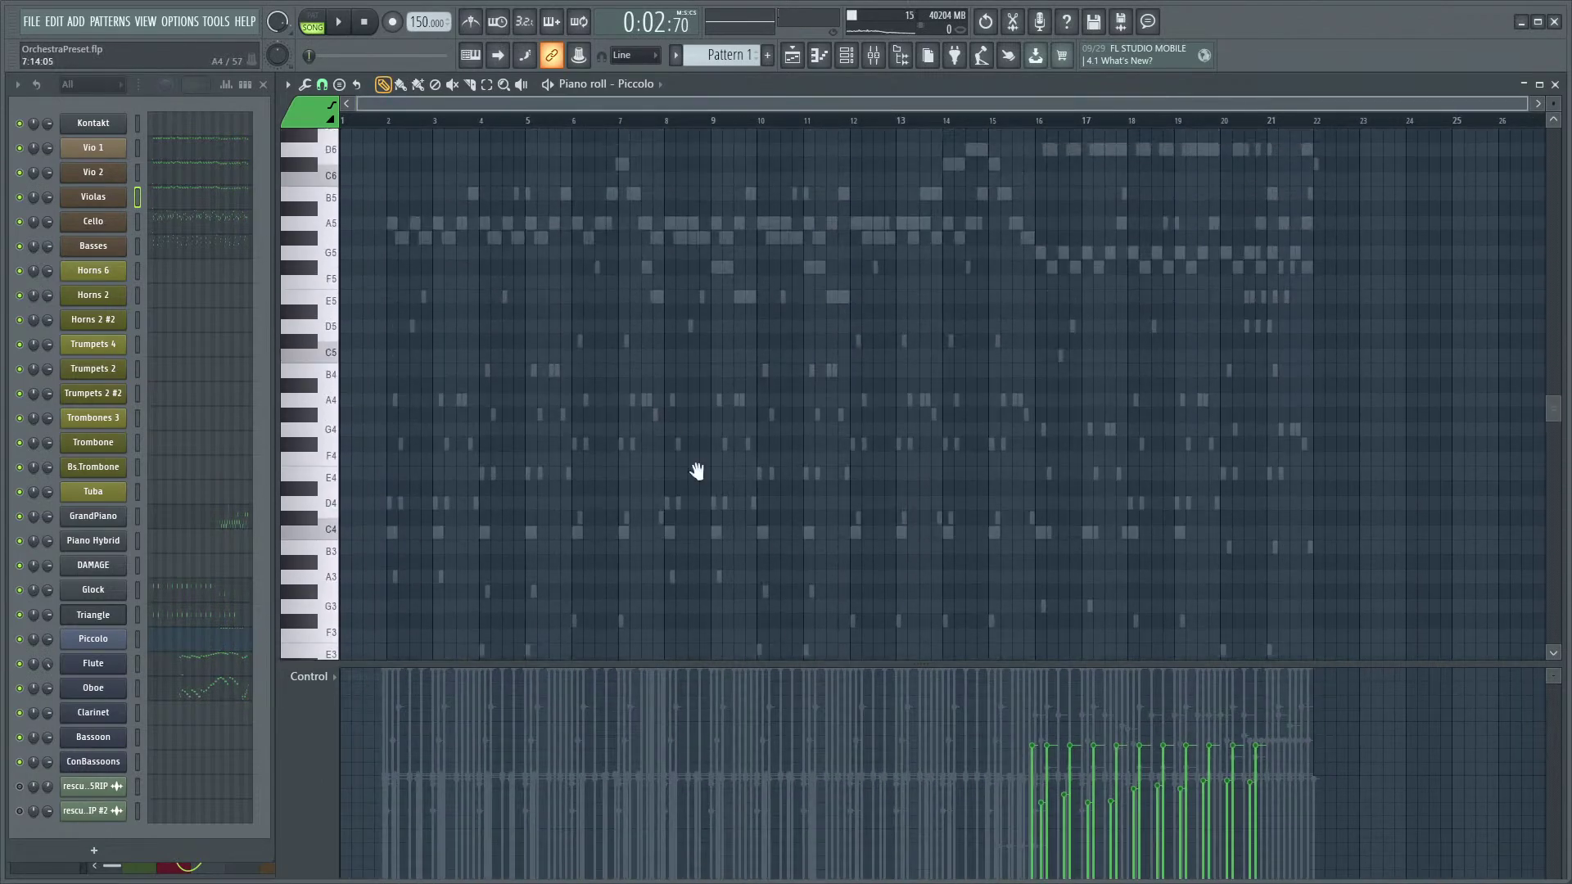
scroll(732, 482, down, 5)
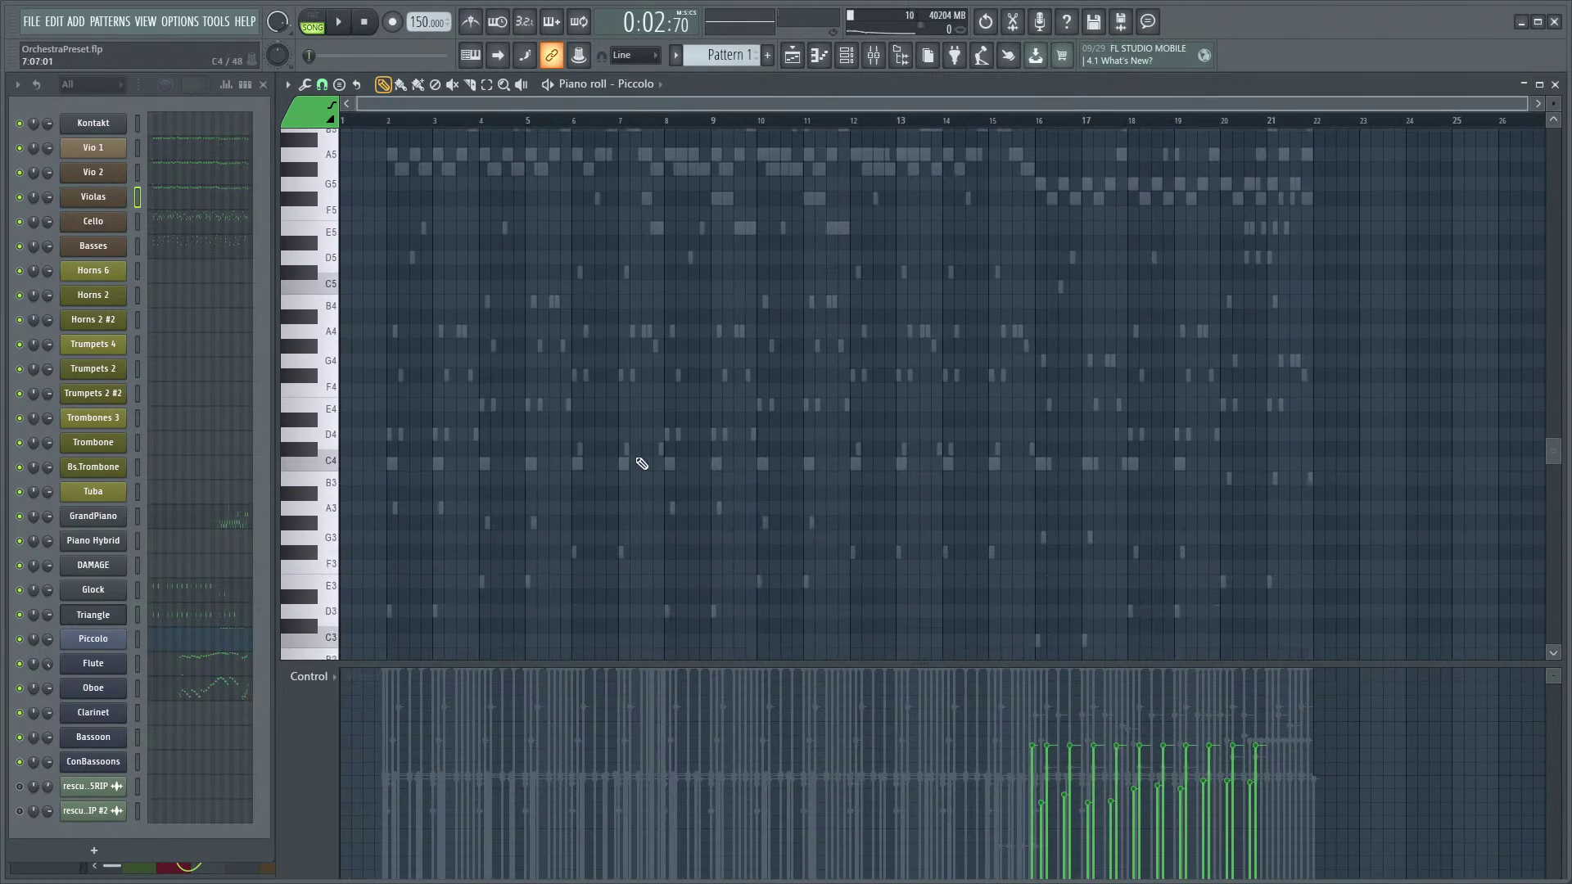
ctrl+scroll(846, 502, up, 3)
scroll(674, 477, up, 8)
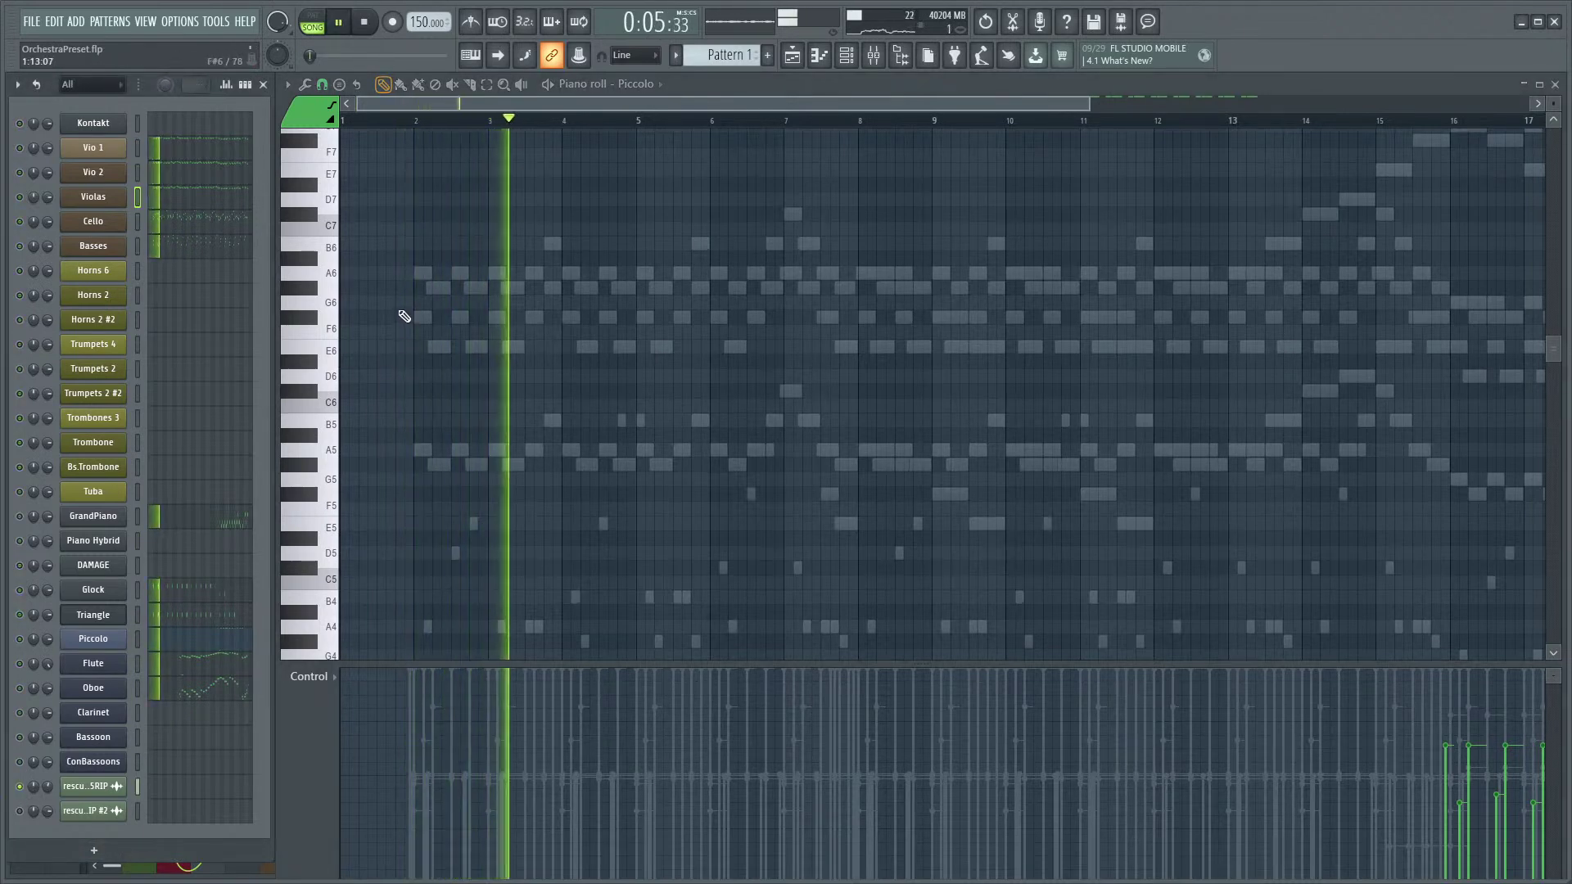
key(space)
key(space)
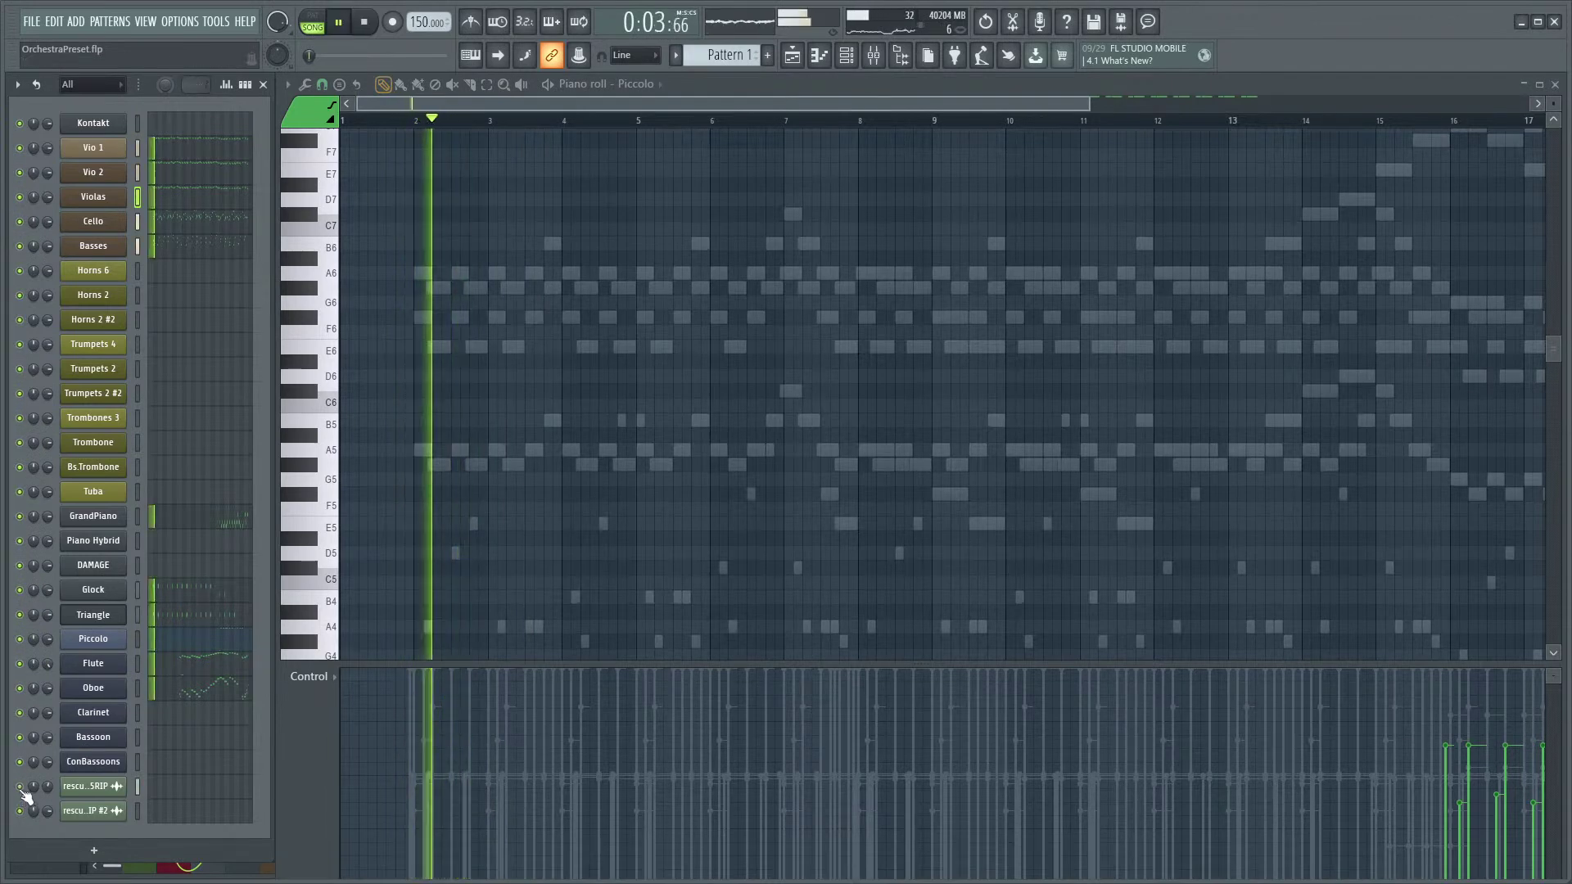
key(space)
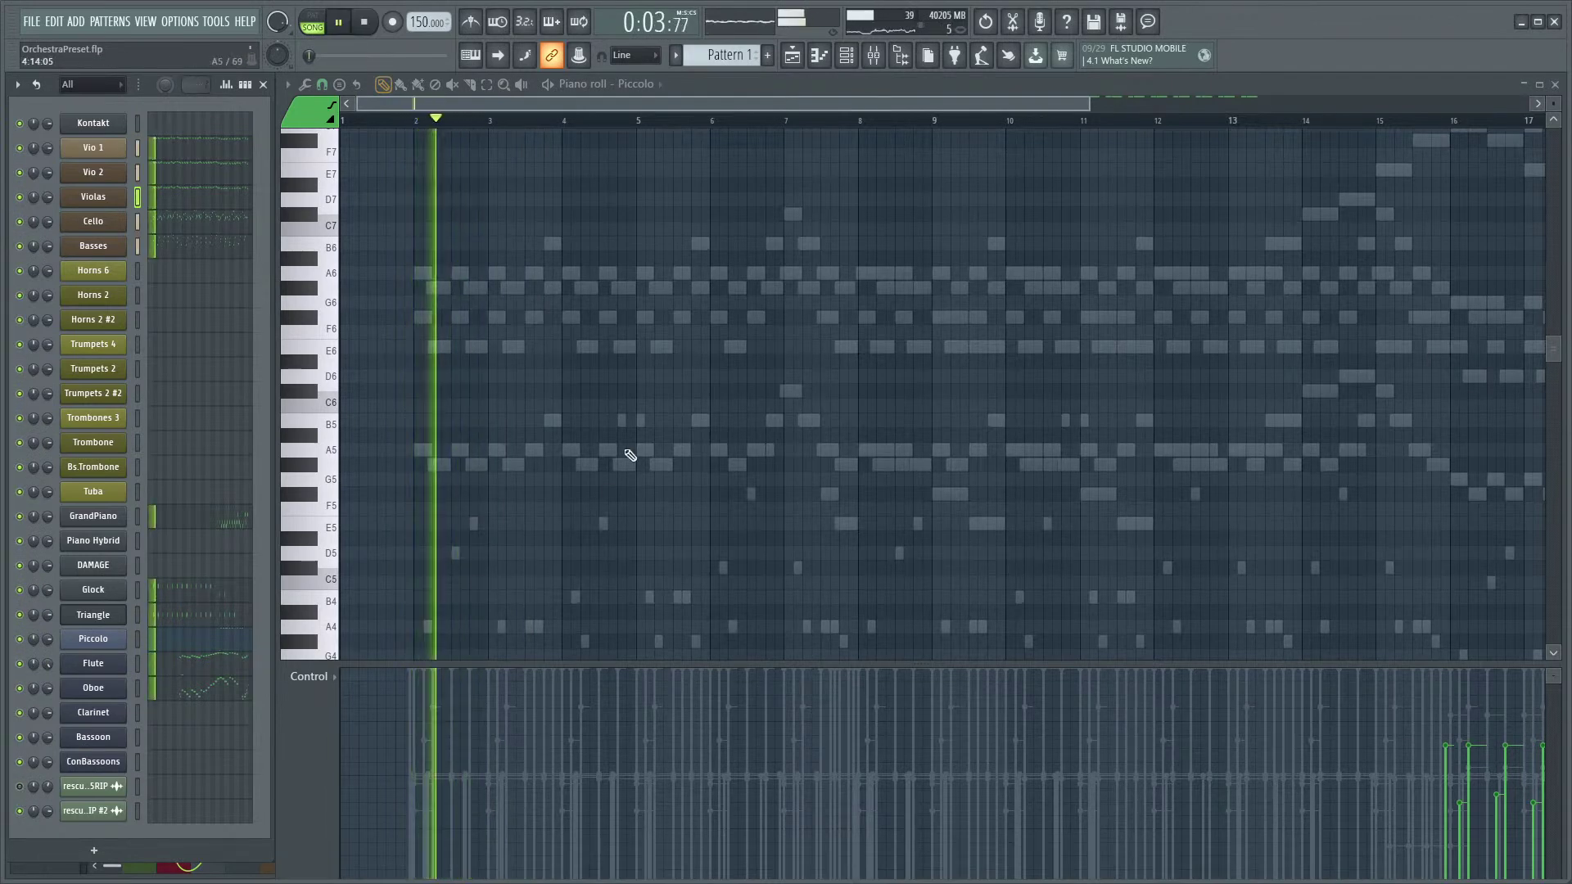
key(space)
key(space)
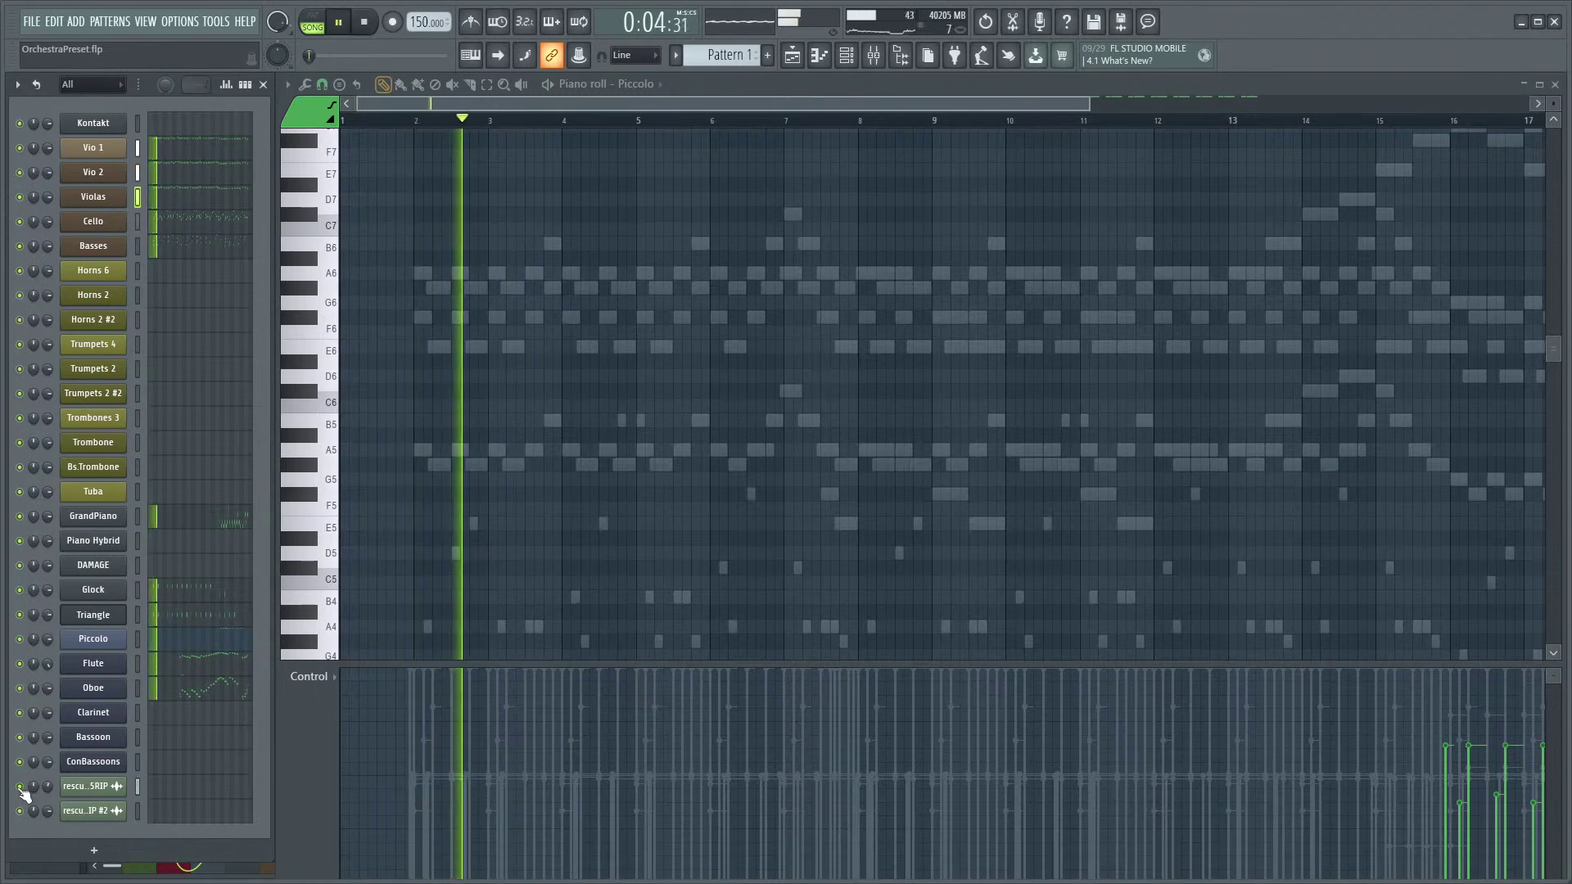
key(space)
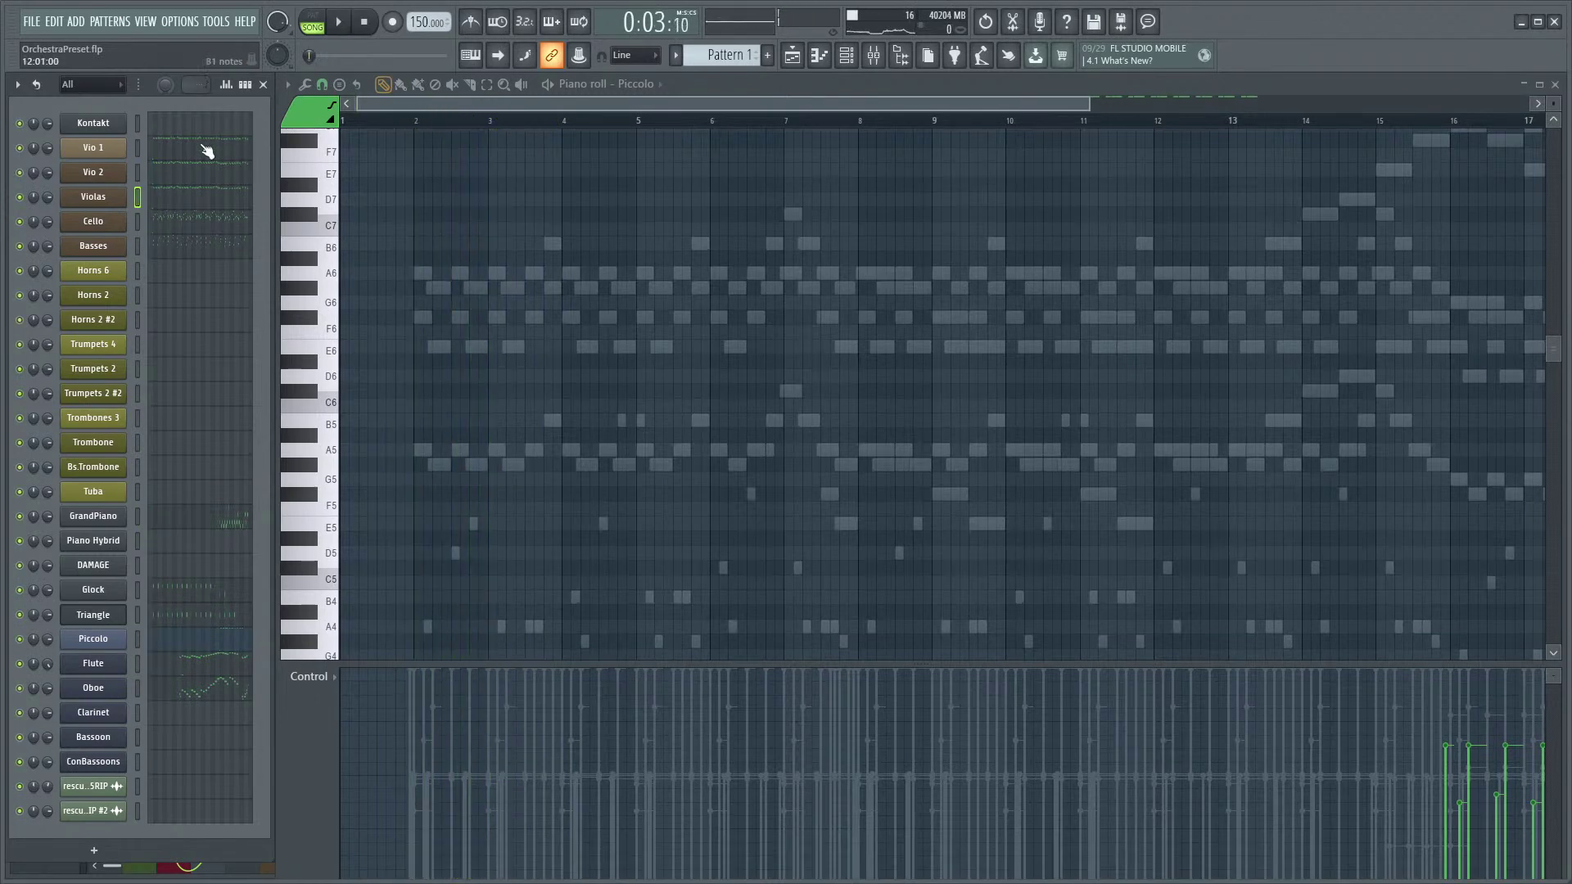
- Open the Vio 1 part and show its modulation wheel (MIDI CC #1) control data
click(169, 160)
scroll(536, 527, down, 5)
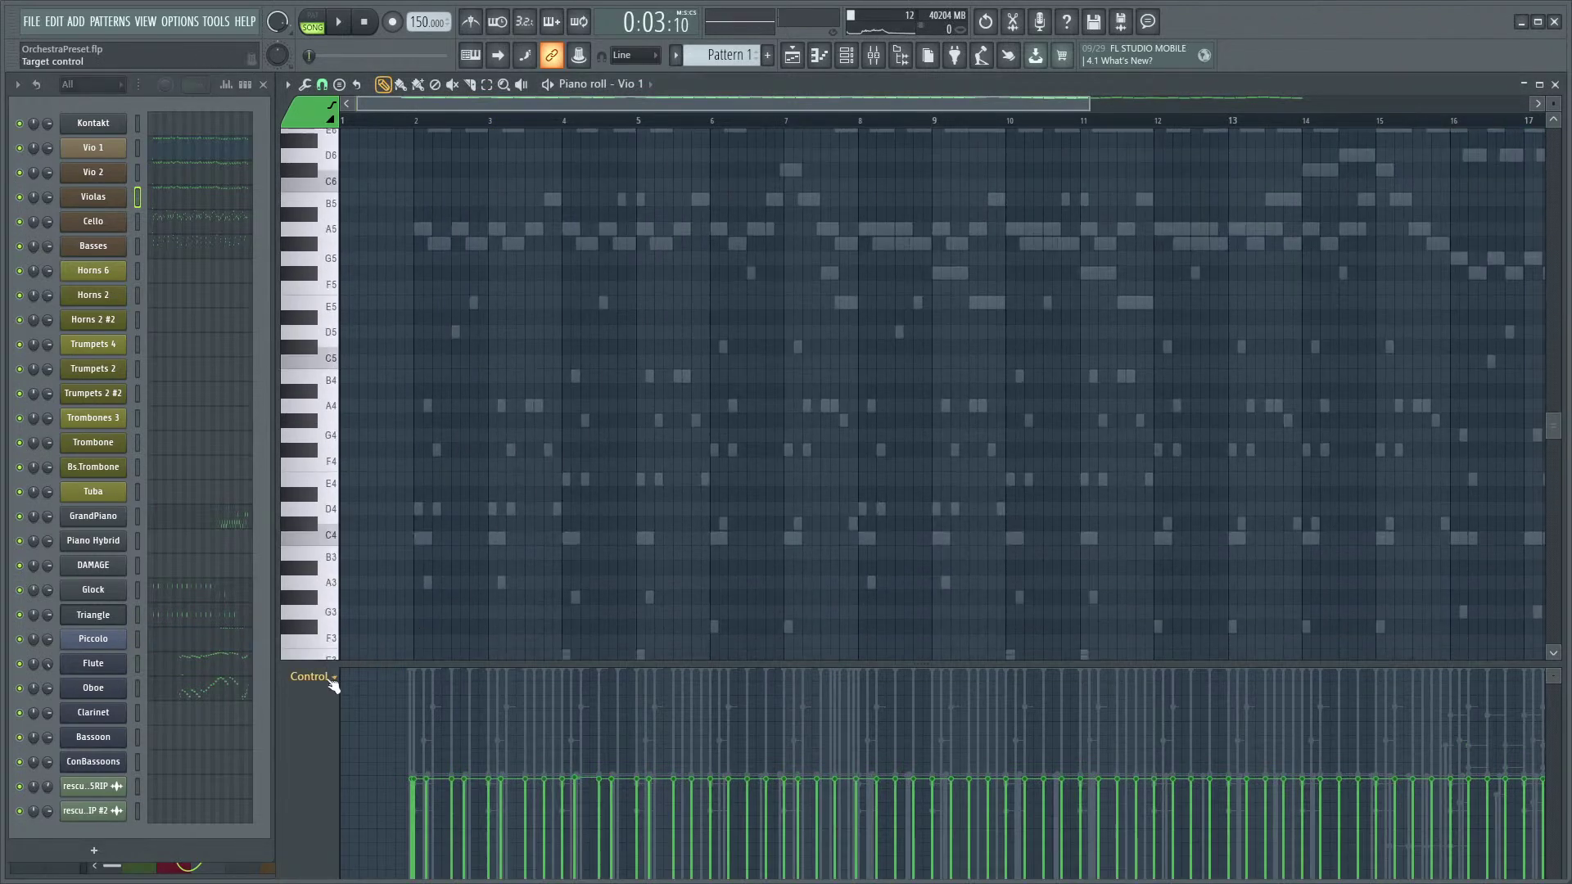
click(322, 678)
click(500, 798)
scroll(562, 558, up, 2)
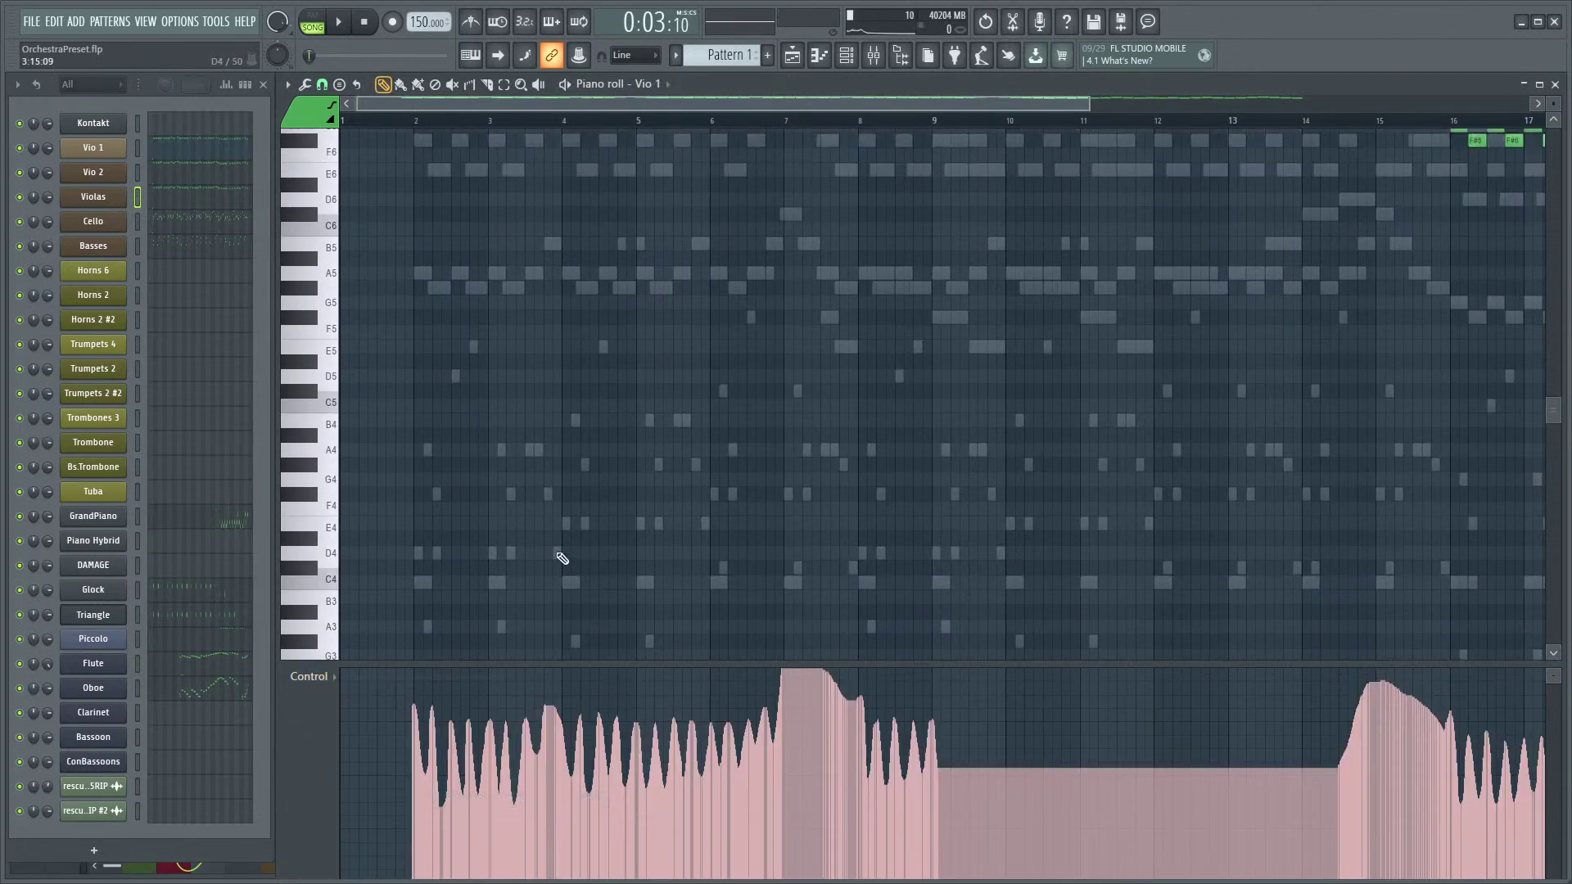
- Redraw Vio 1's modulation wheel curve from bar 2 to bar 6 with lower, more even swells
ctrl+scroll(432, 509, up, 5)
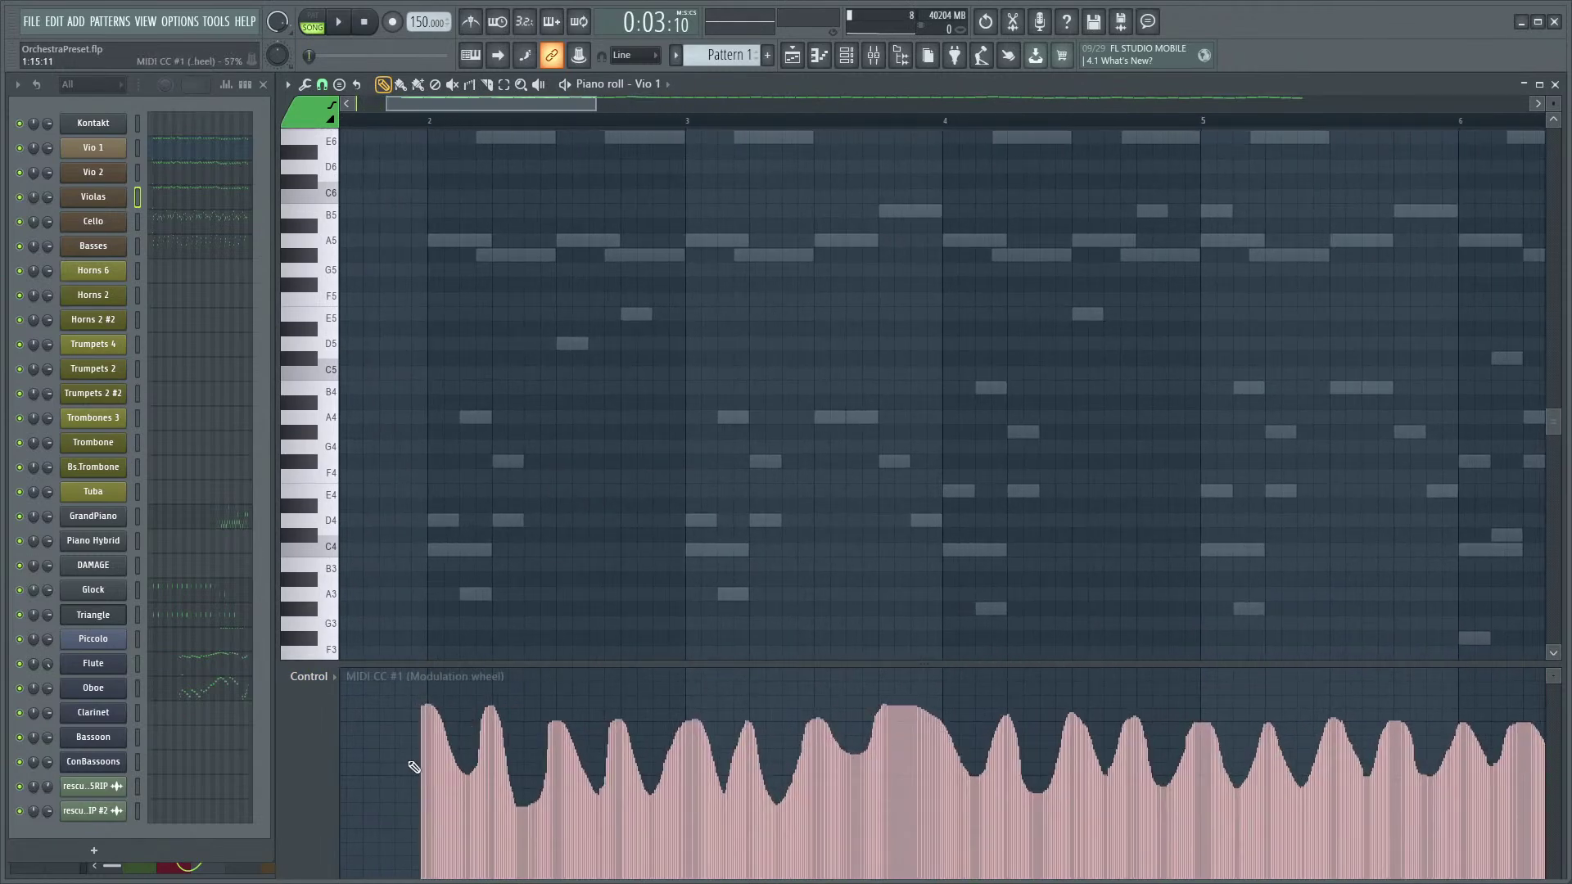
scroll(491, 508, up, 3)
scroll(474, 500, down, 3)
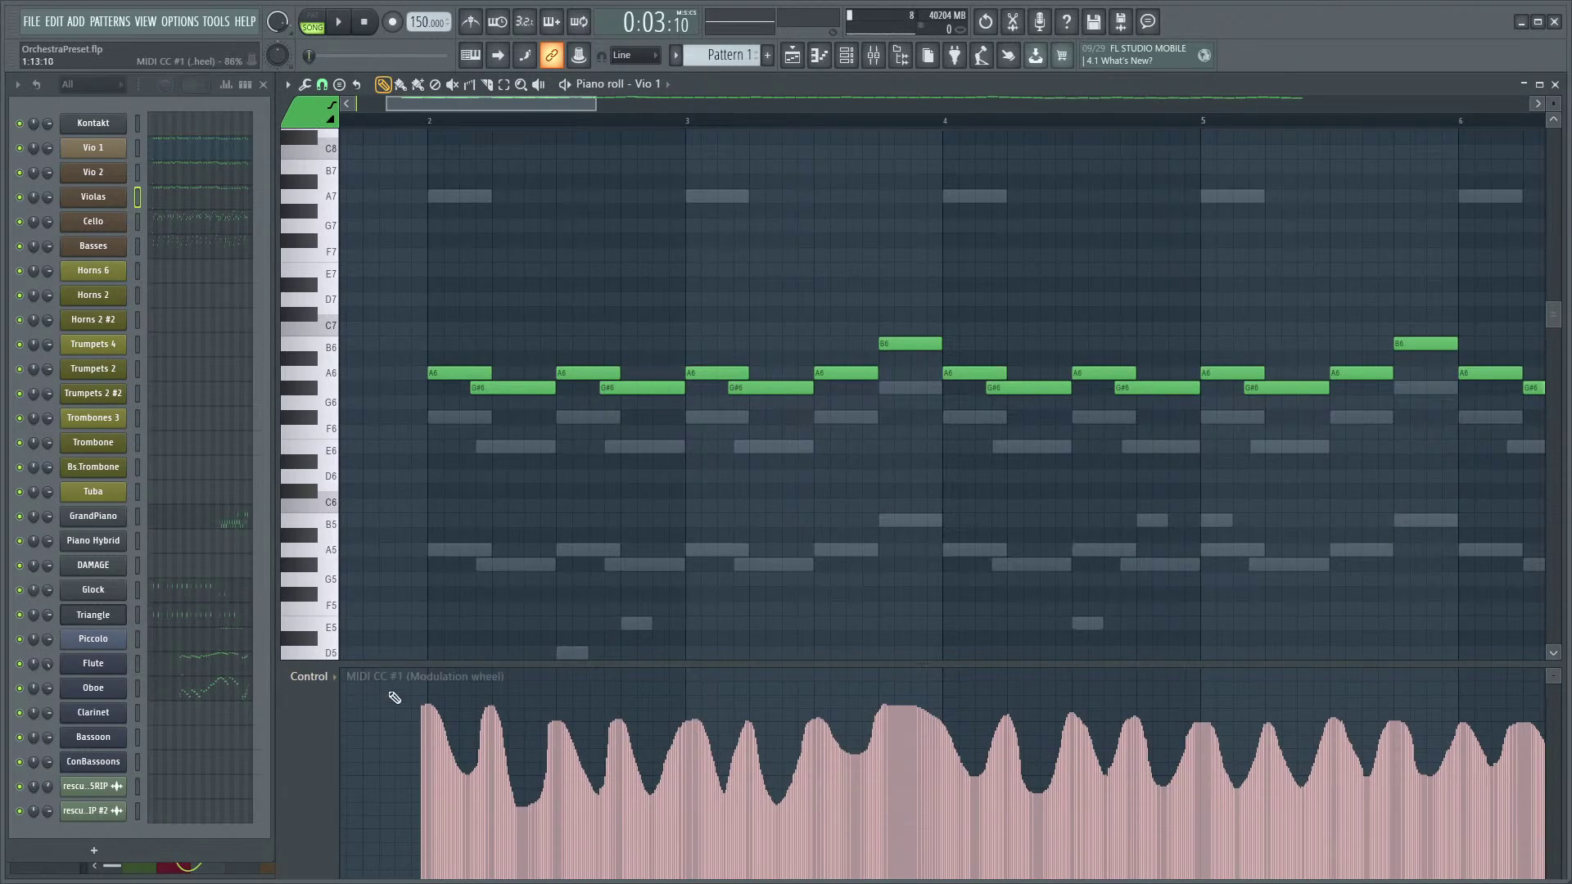
drag(1558, 678, 1552, 674)
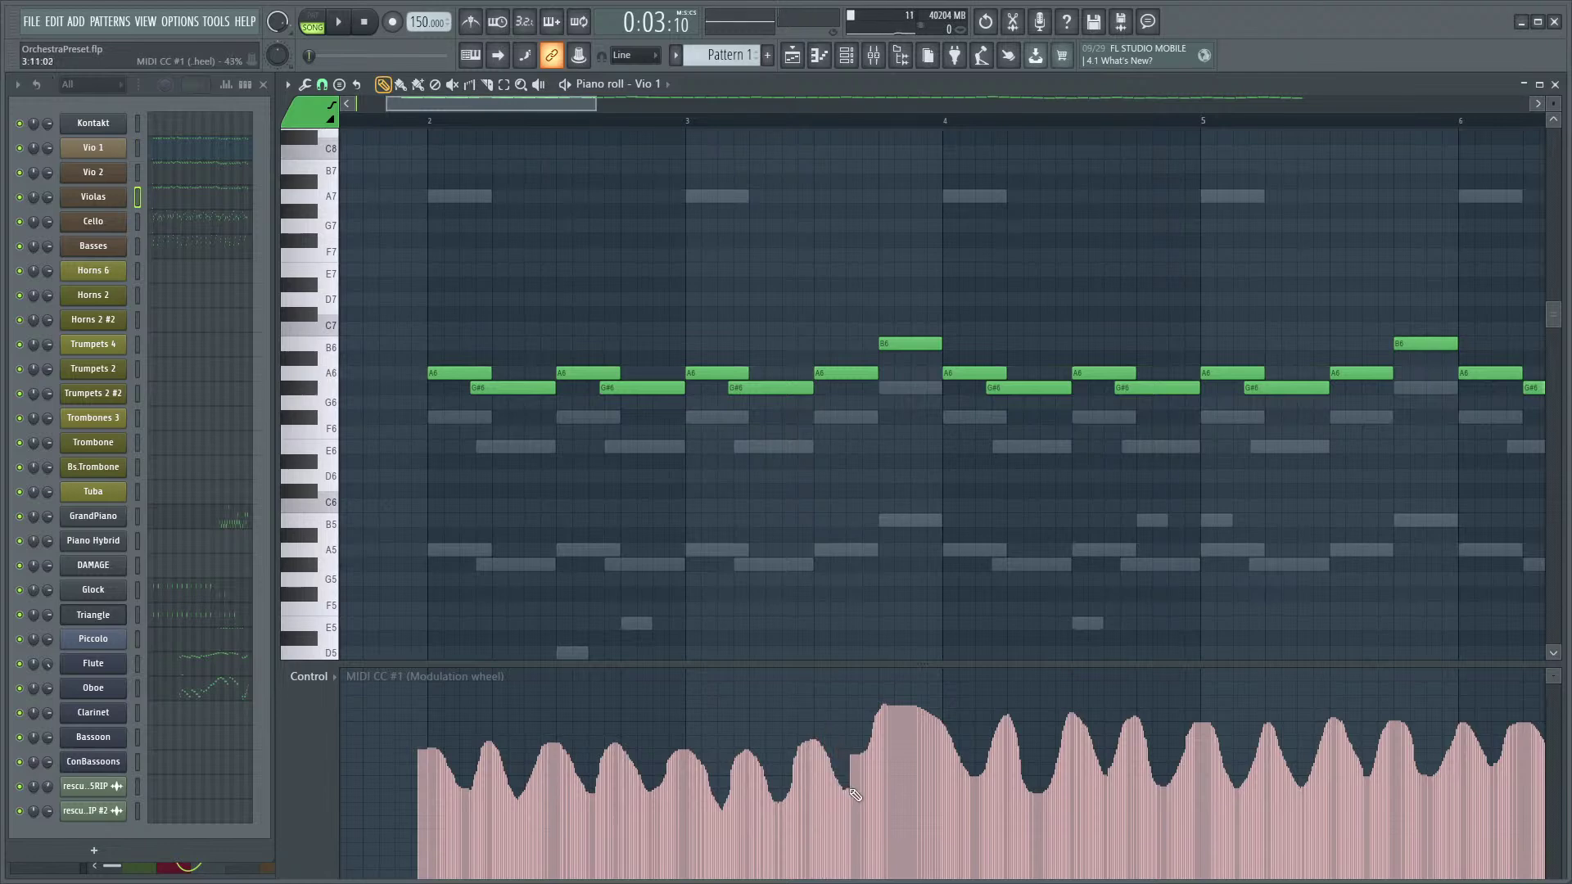
drag(911, 724, 878, 756)
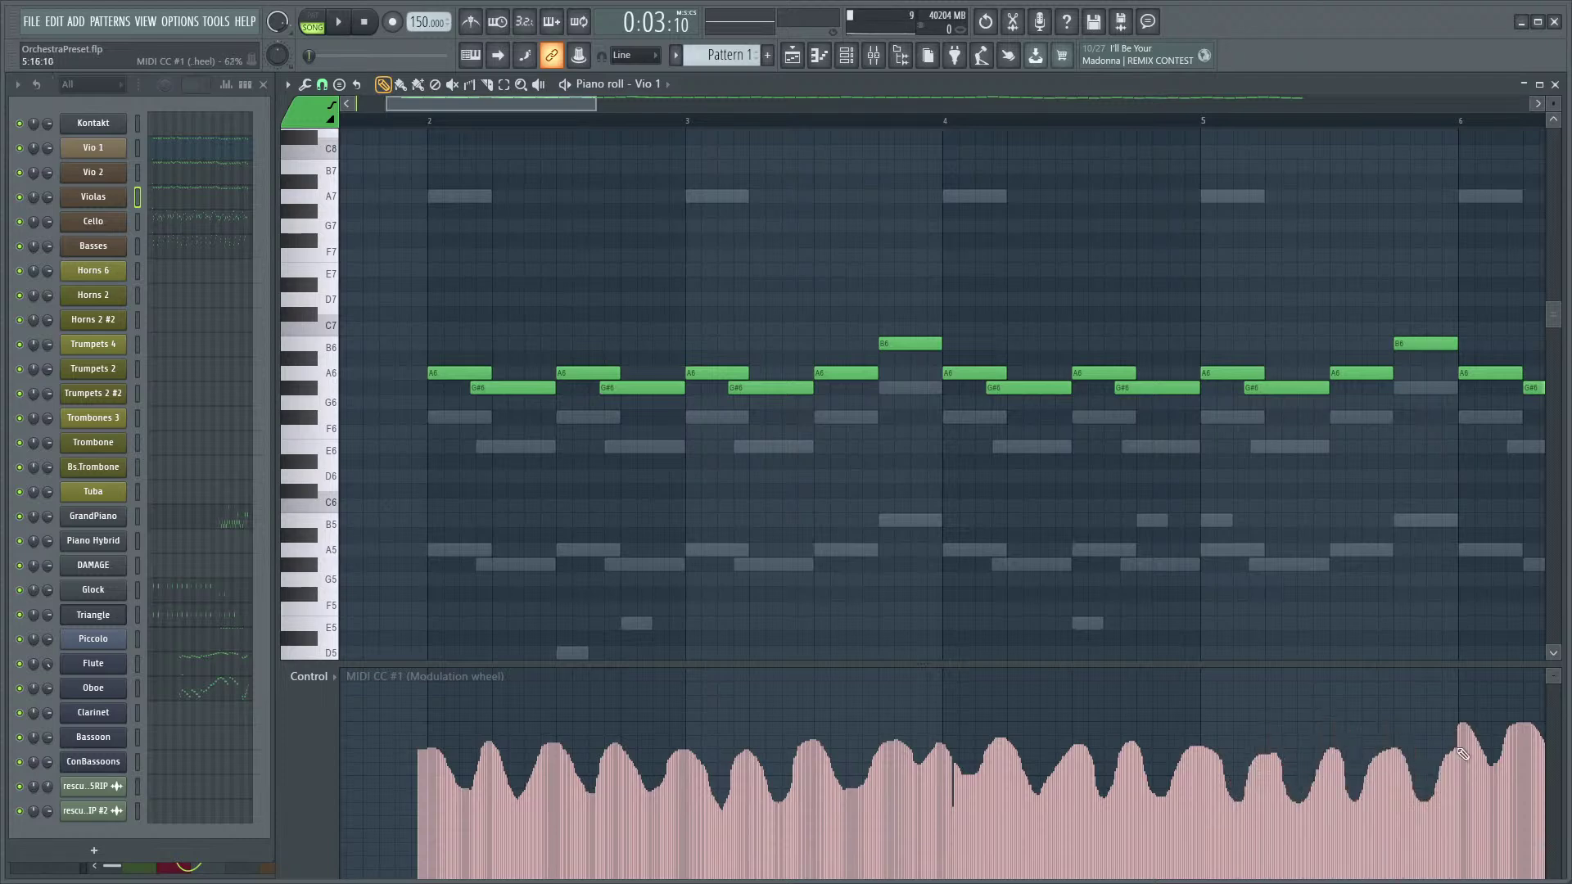
- Play the arrangement from the opening past bar 18, following the Vio 1 notes and modulation curve
key(space)
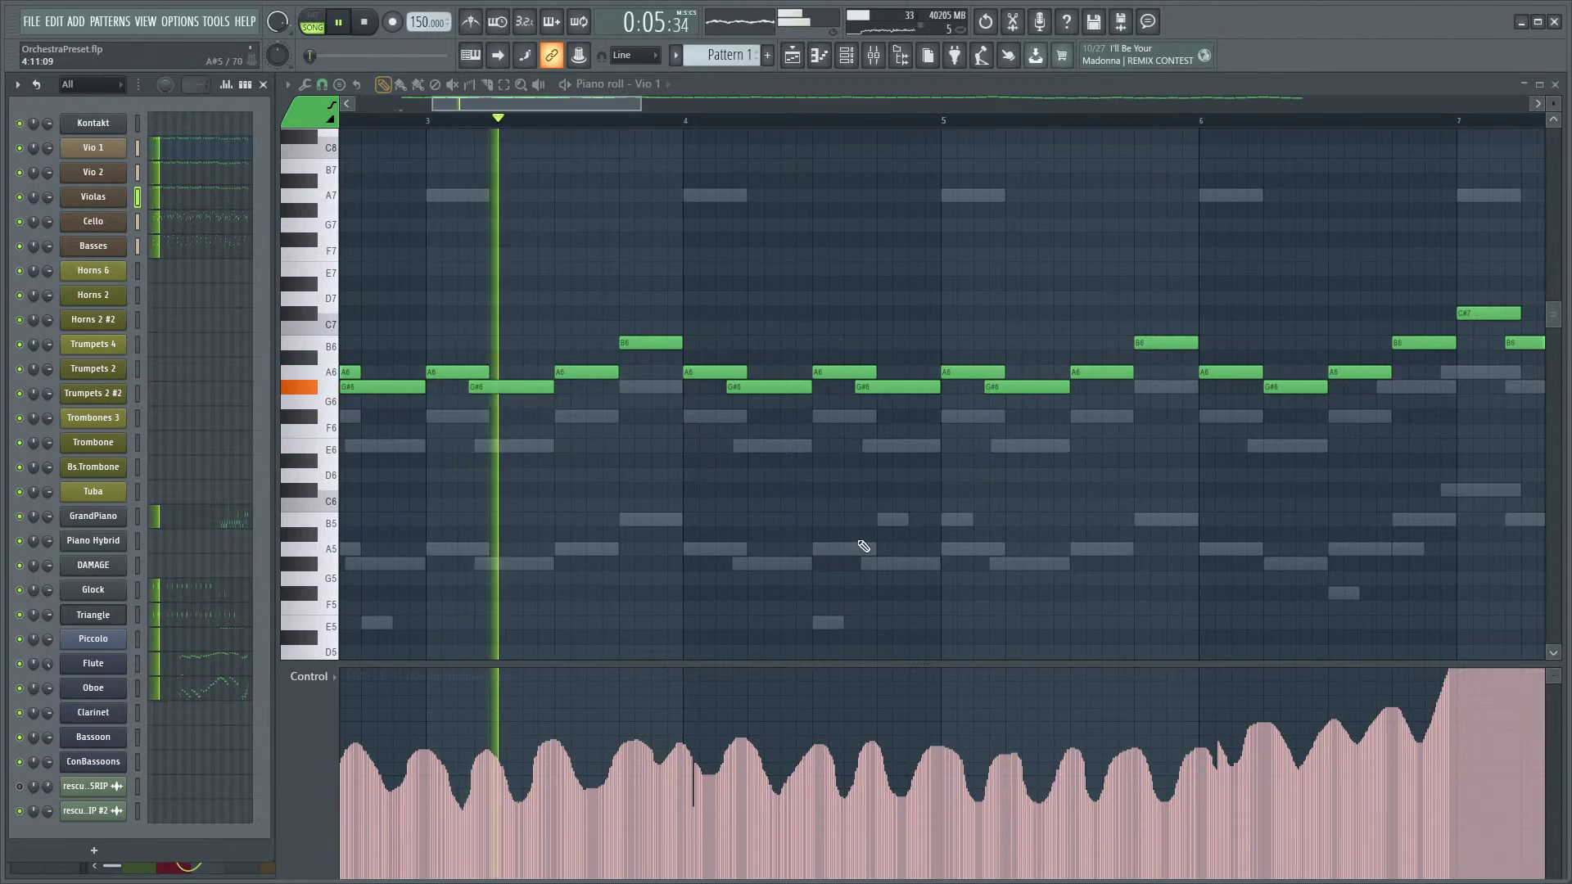
scroll(941, 538, down, 2)
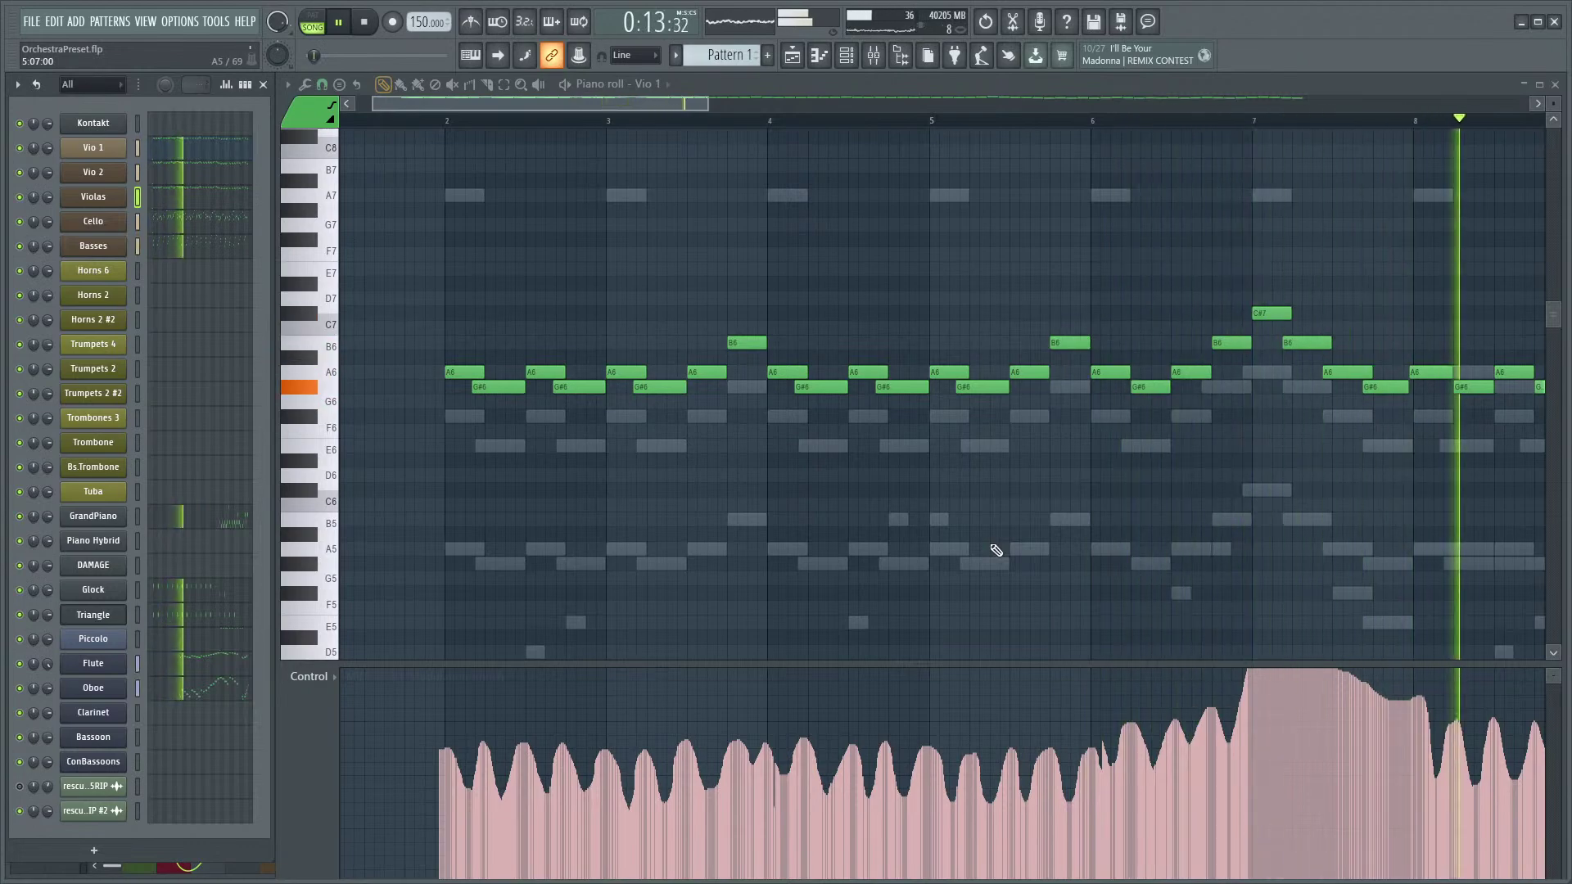
scroll(1028, 501, down, 3)
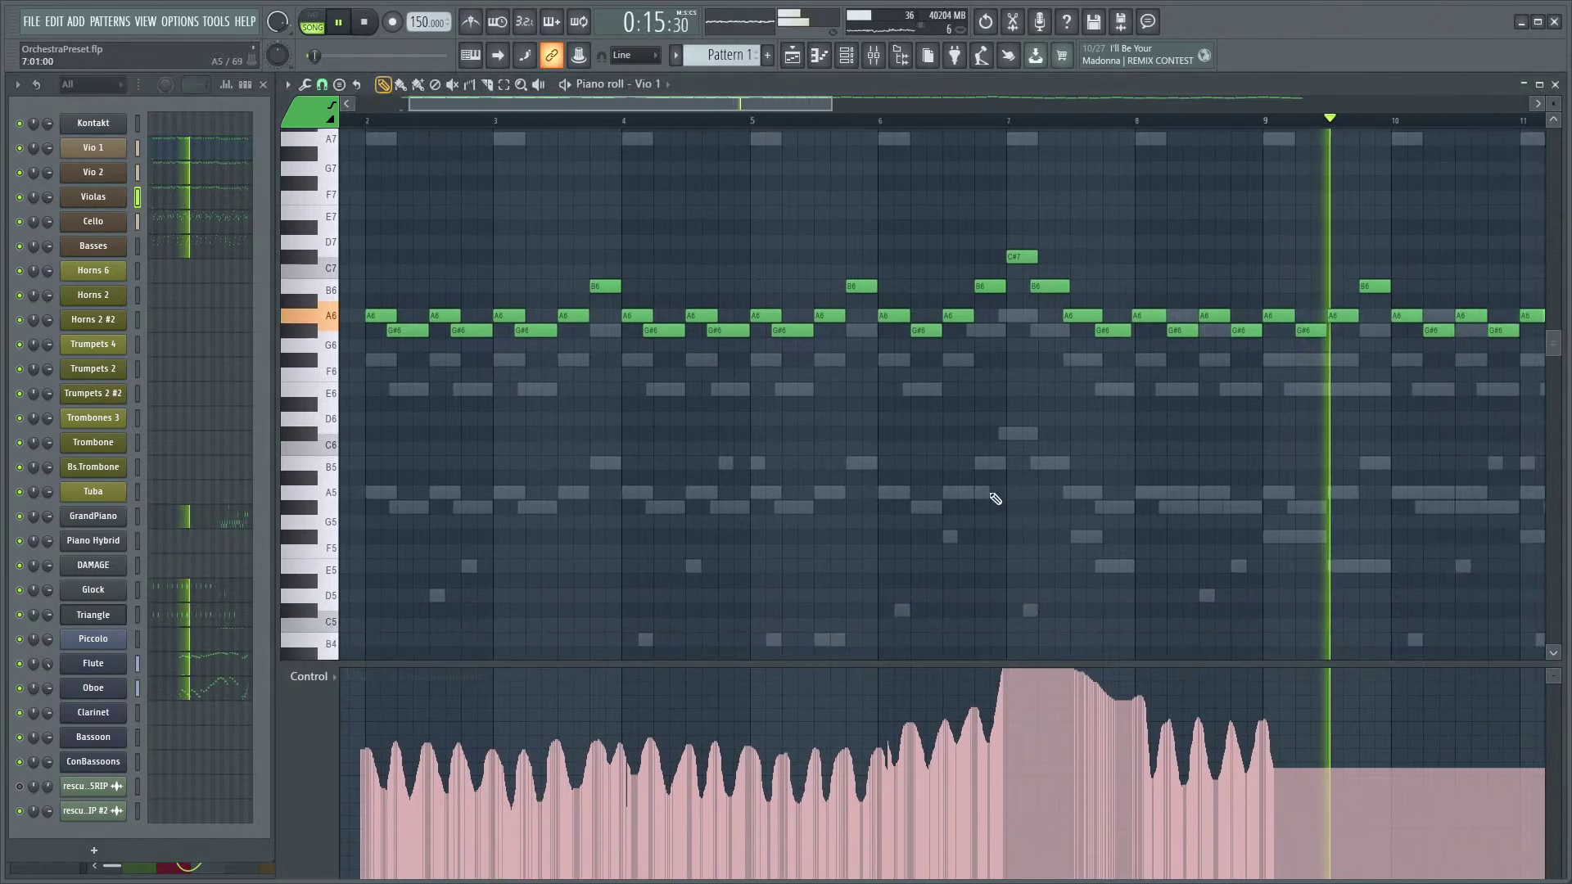
drag(945, 481, 905, 483)
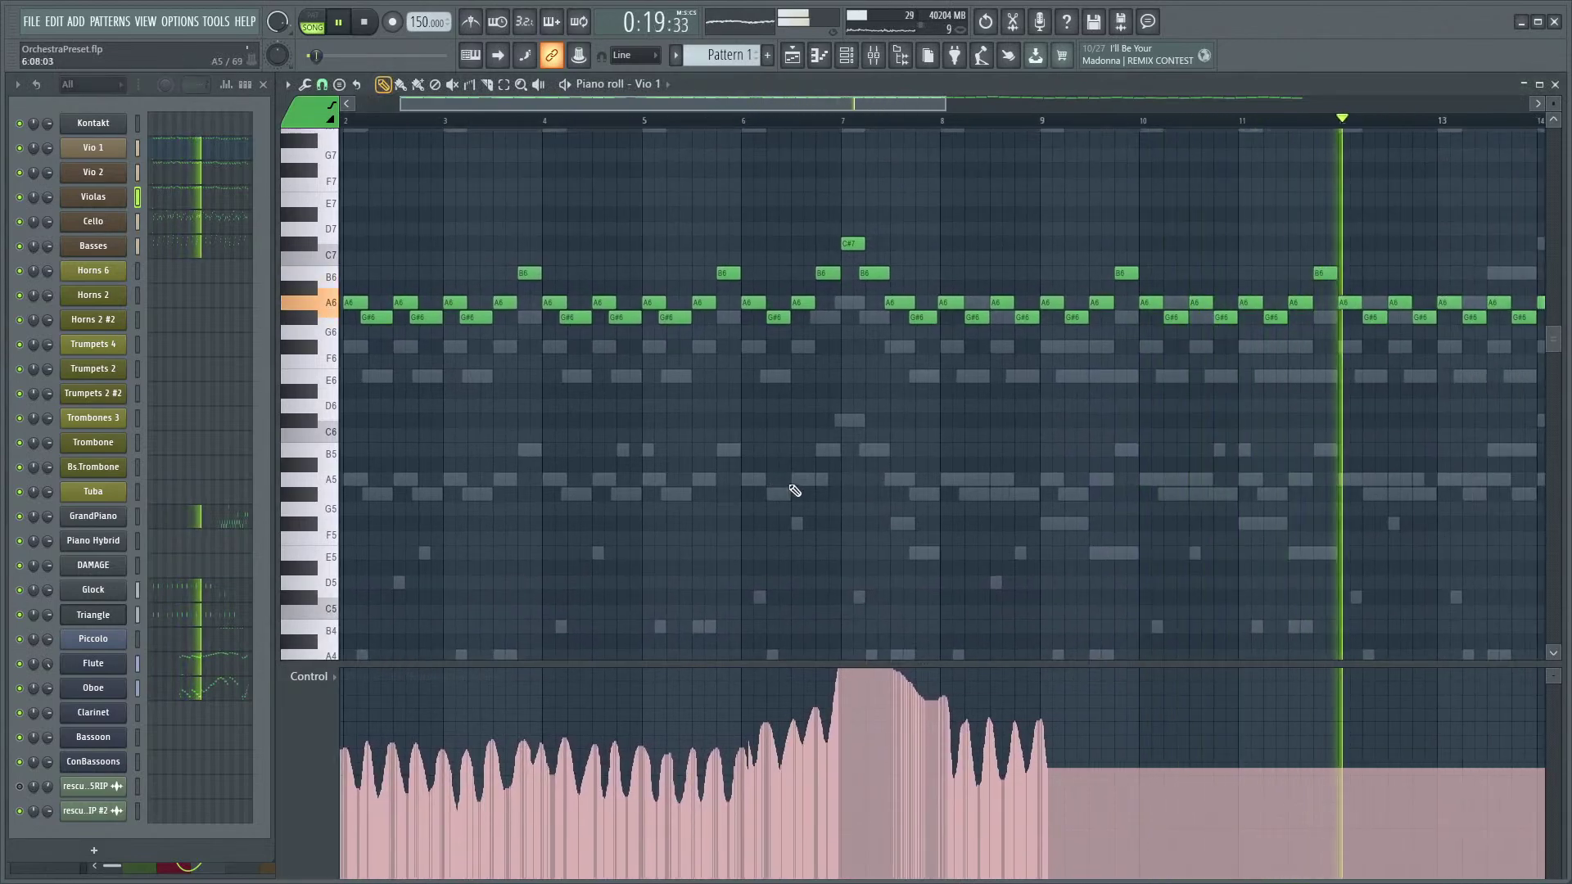
scroll(798, 488, down, 2)
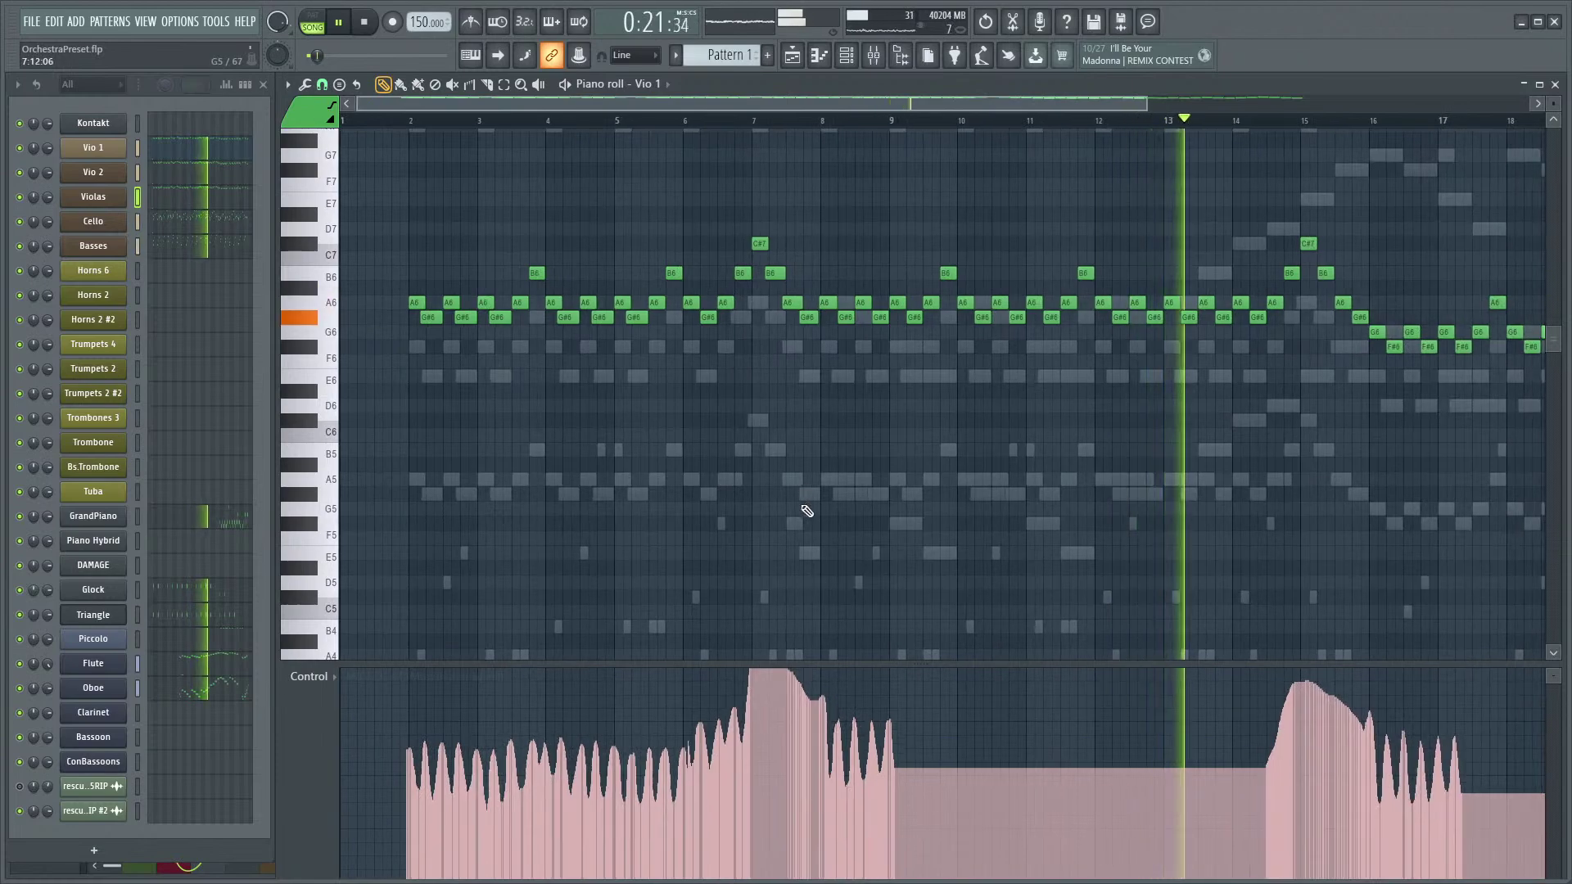
scroll(876, 508, down, 1)
scroll(880, 508, up, 2)
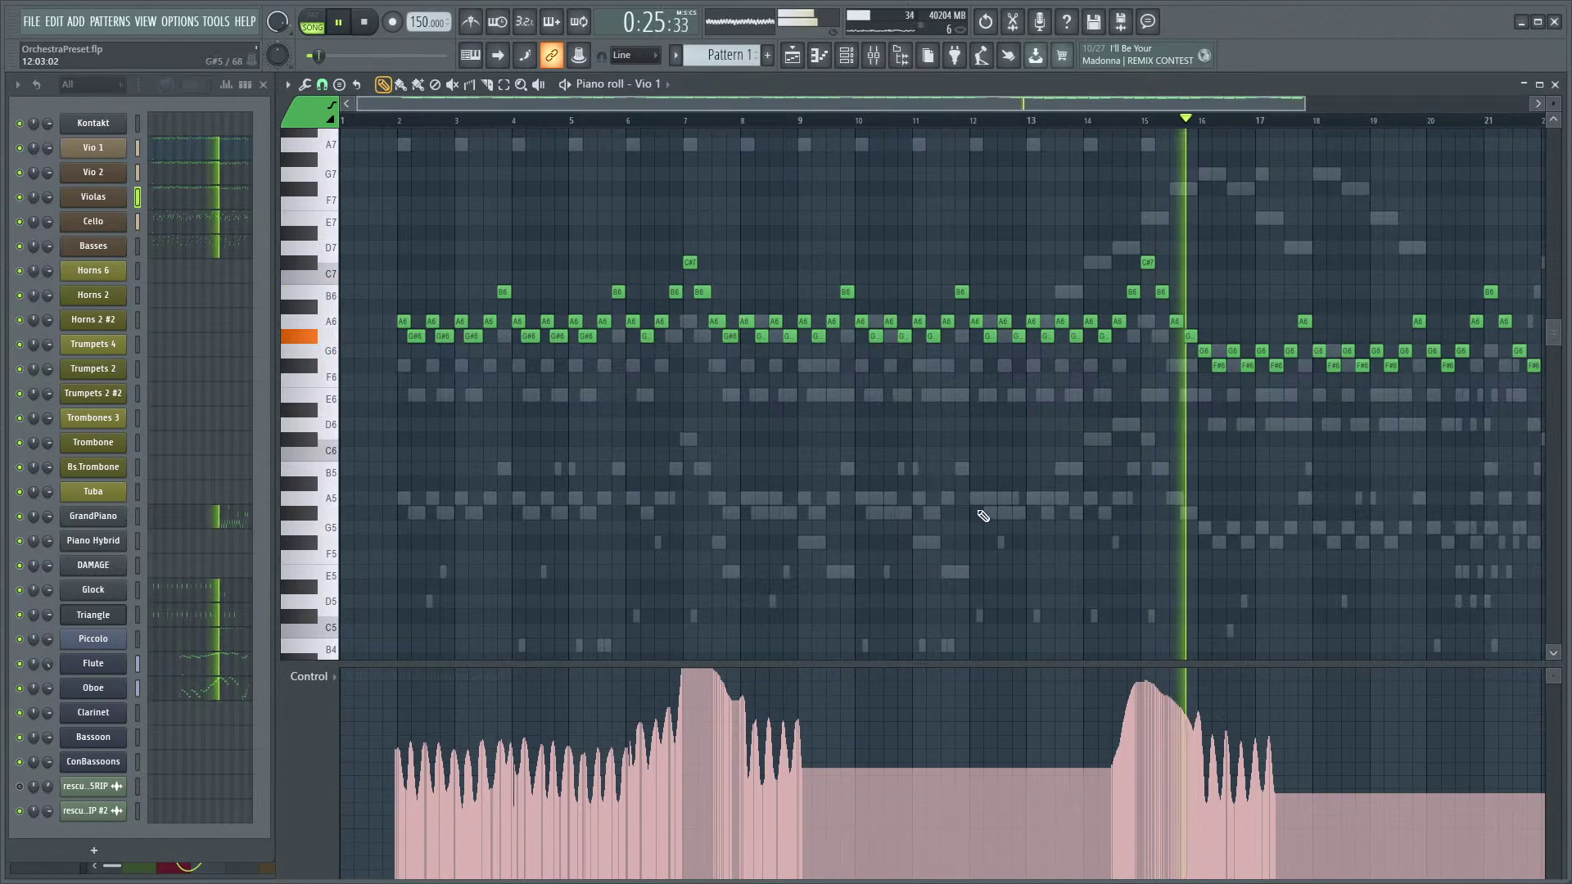
scroll(1042, 501, down, 1)
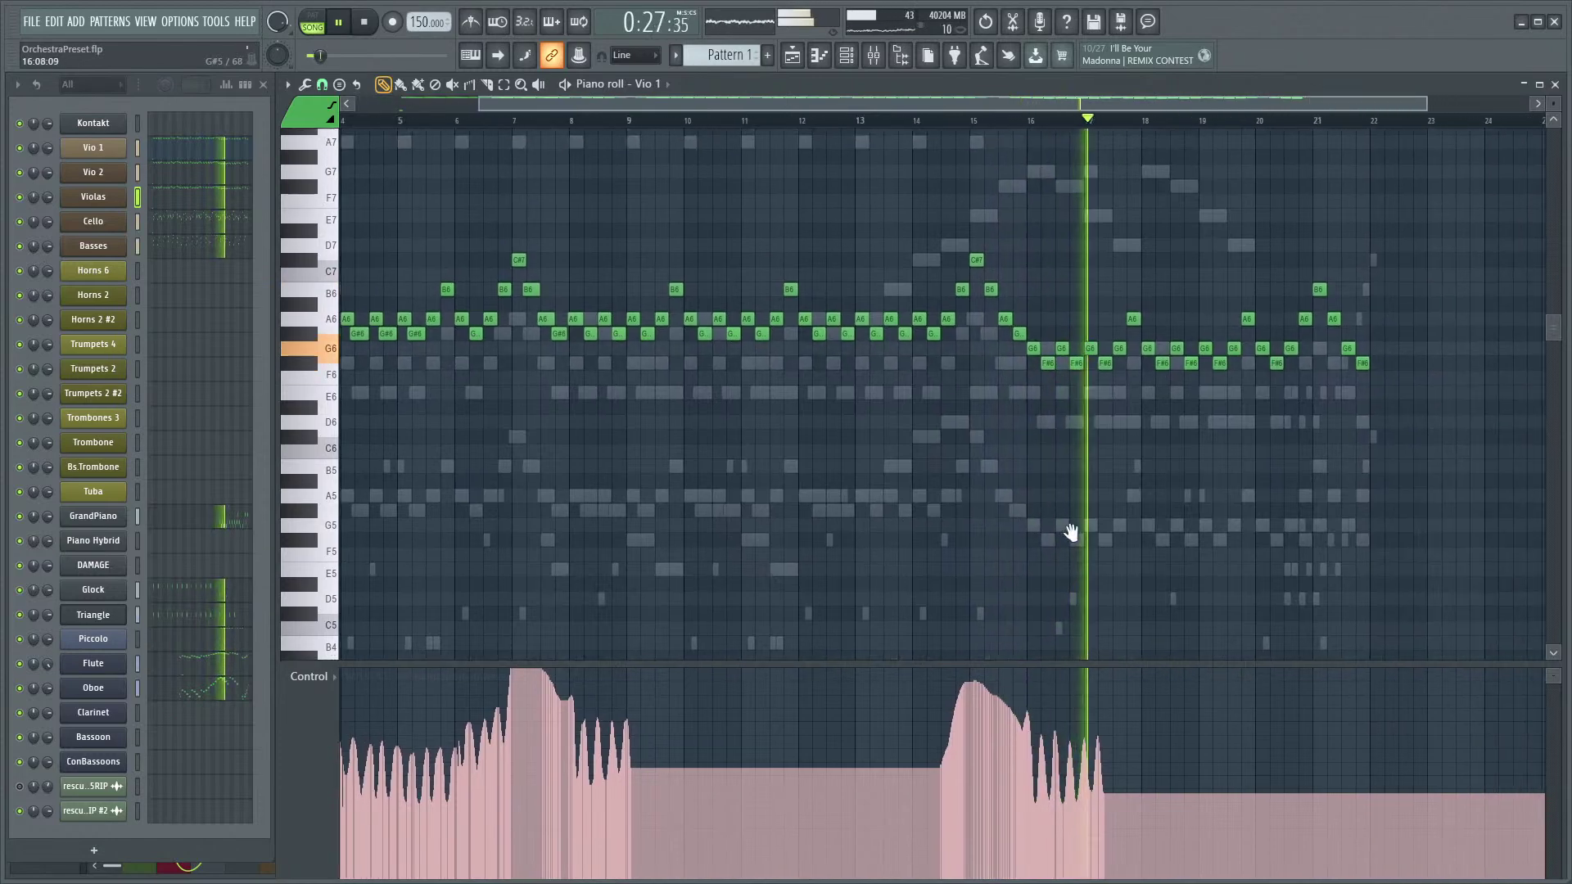
scroll(1041, 504, up, 1)
scroll(1042, 504, down, 1)
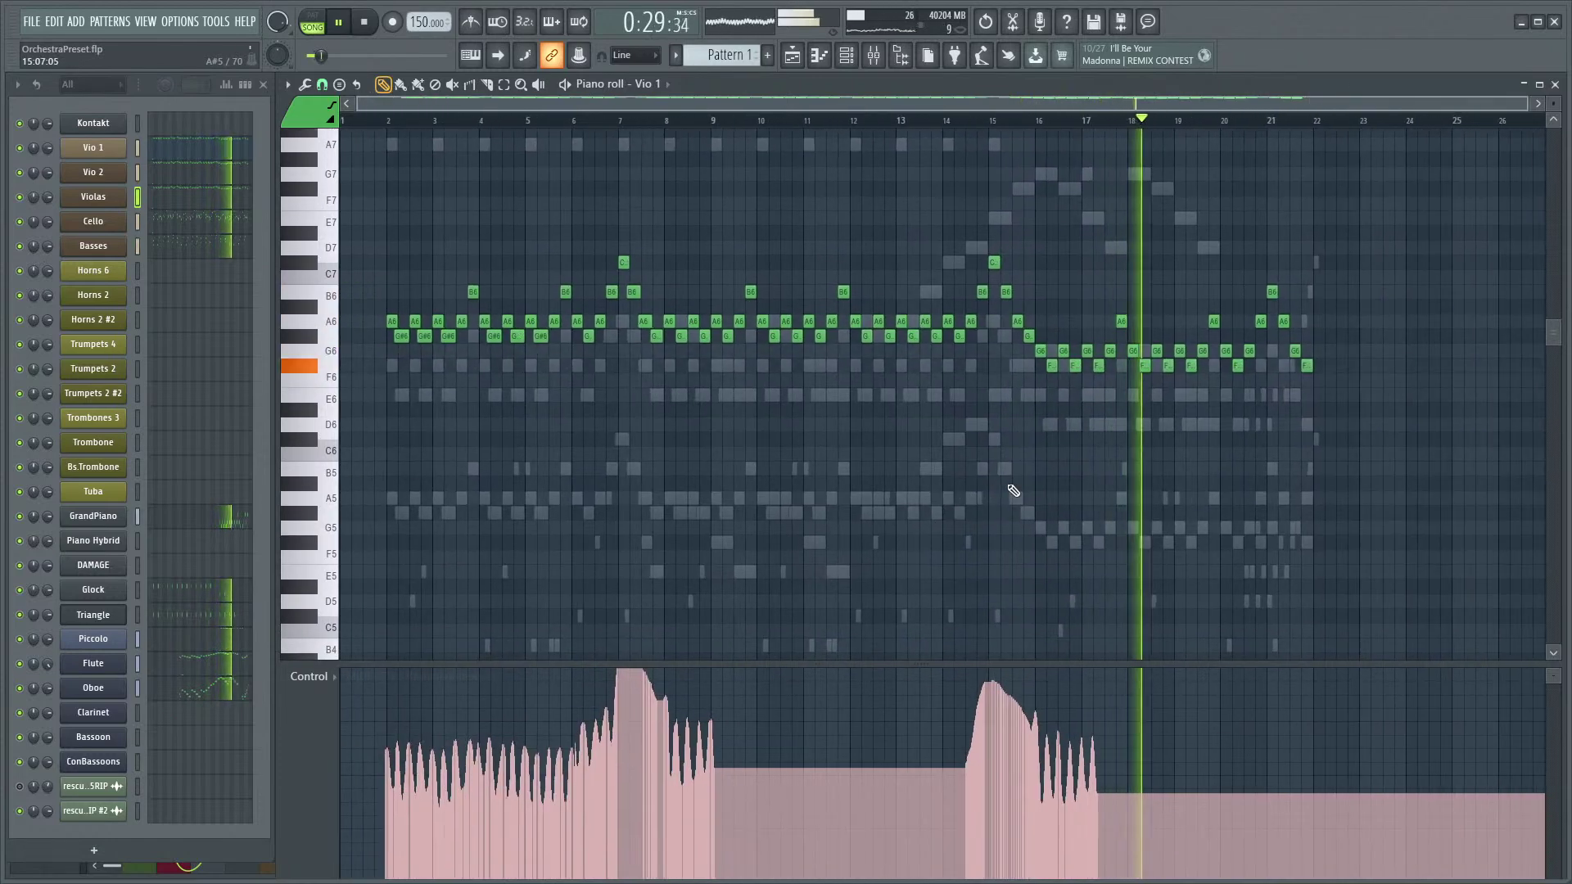
- Check the mixer levels while the ending plays, stop playback and bring the channel list back into view
key(F9)
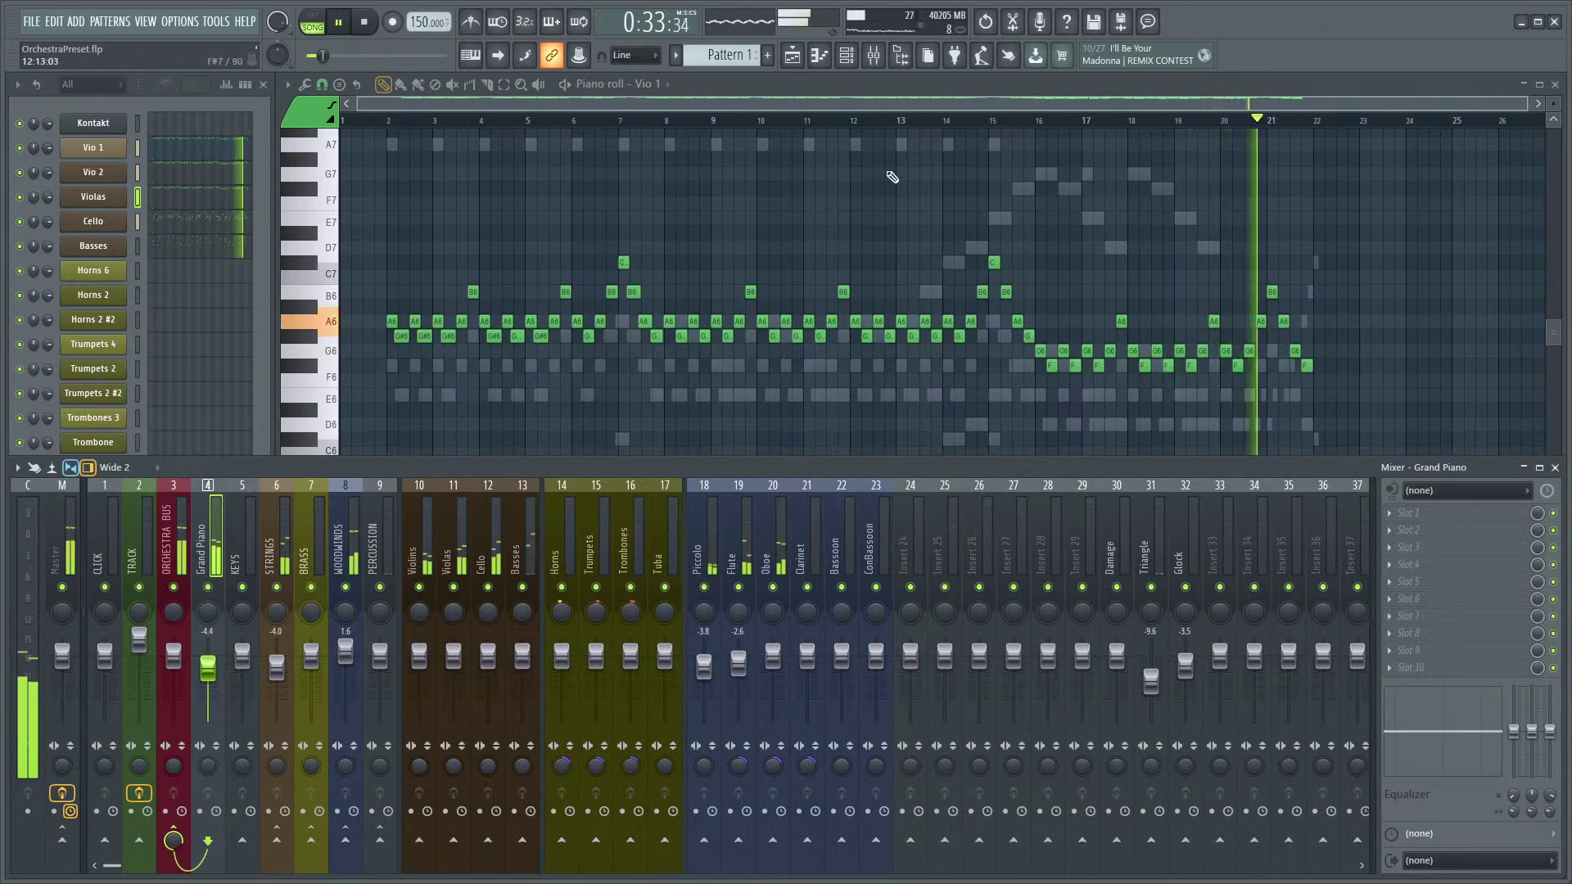
click(846, 83)
key(space)
scroll(1175, 514, up, 2)
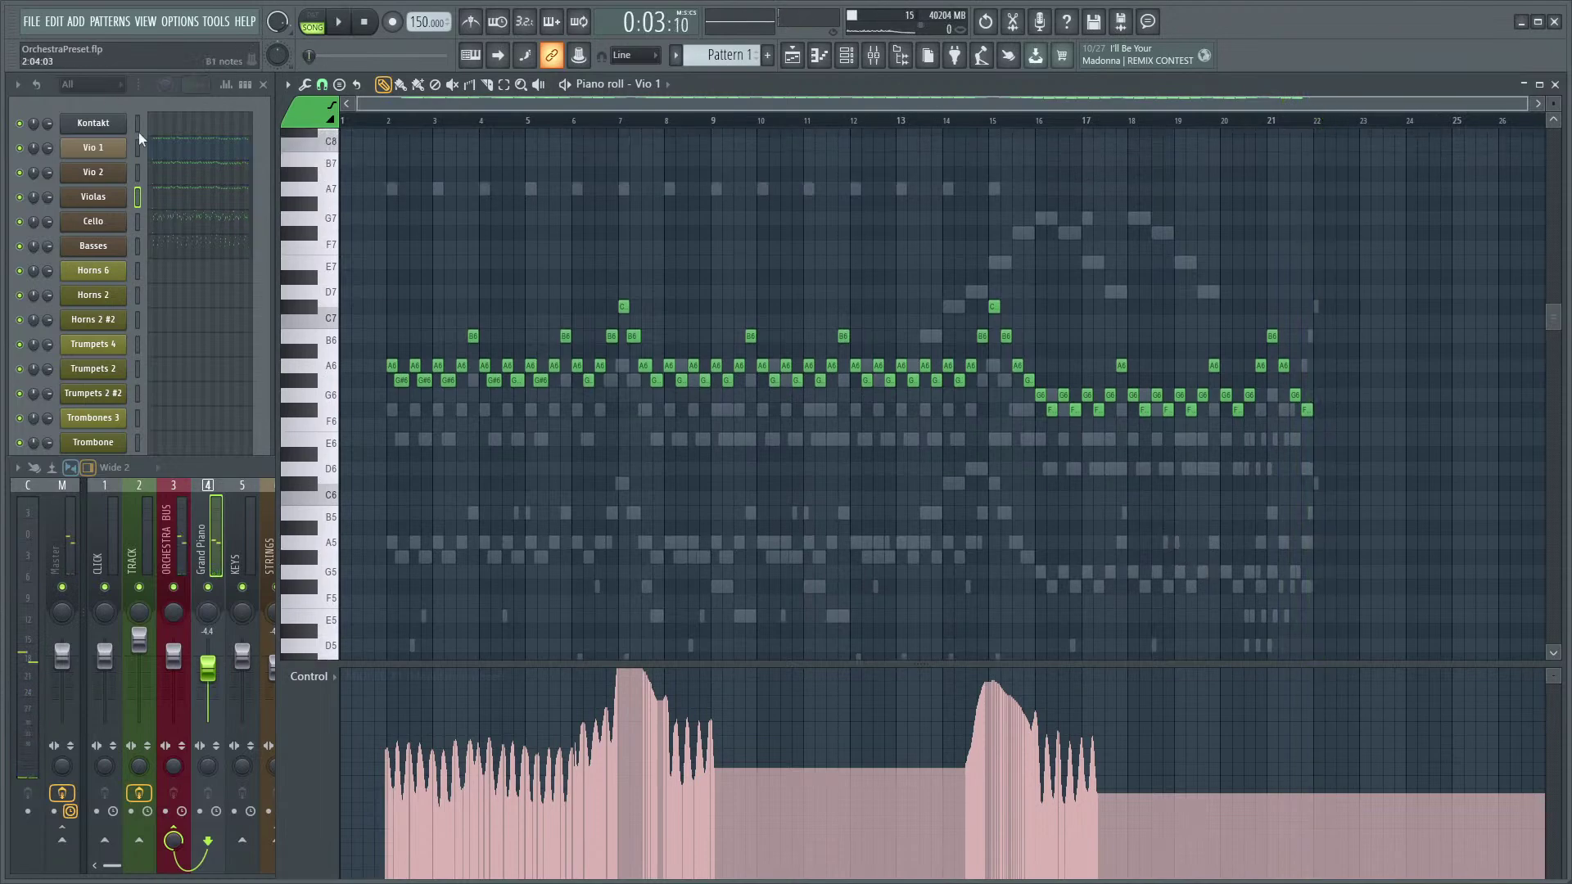
click(104, 108)
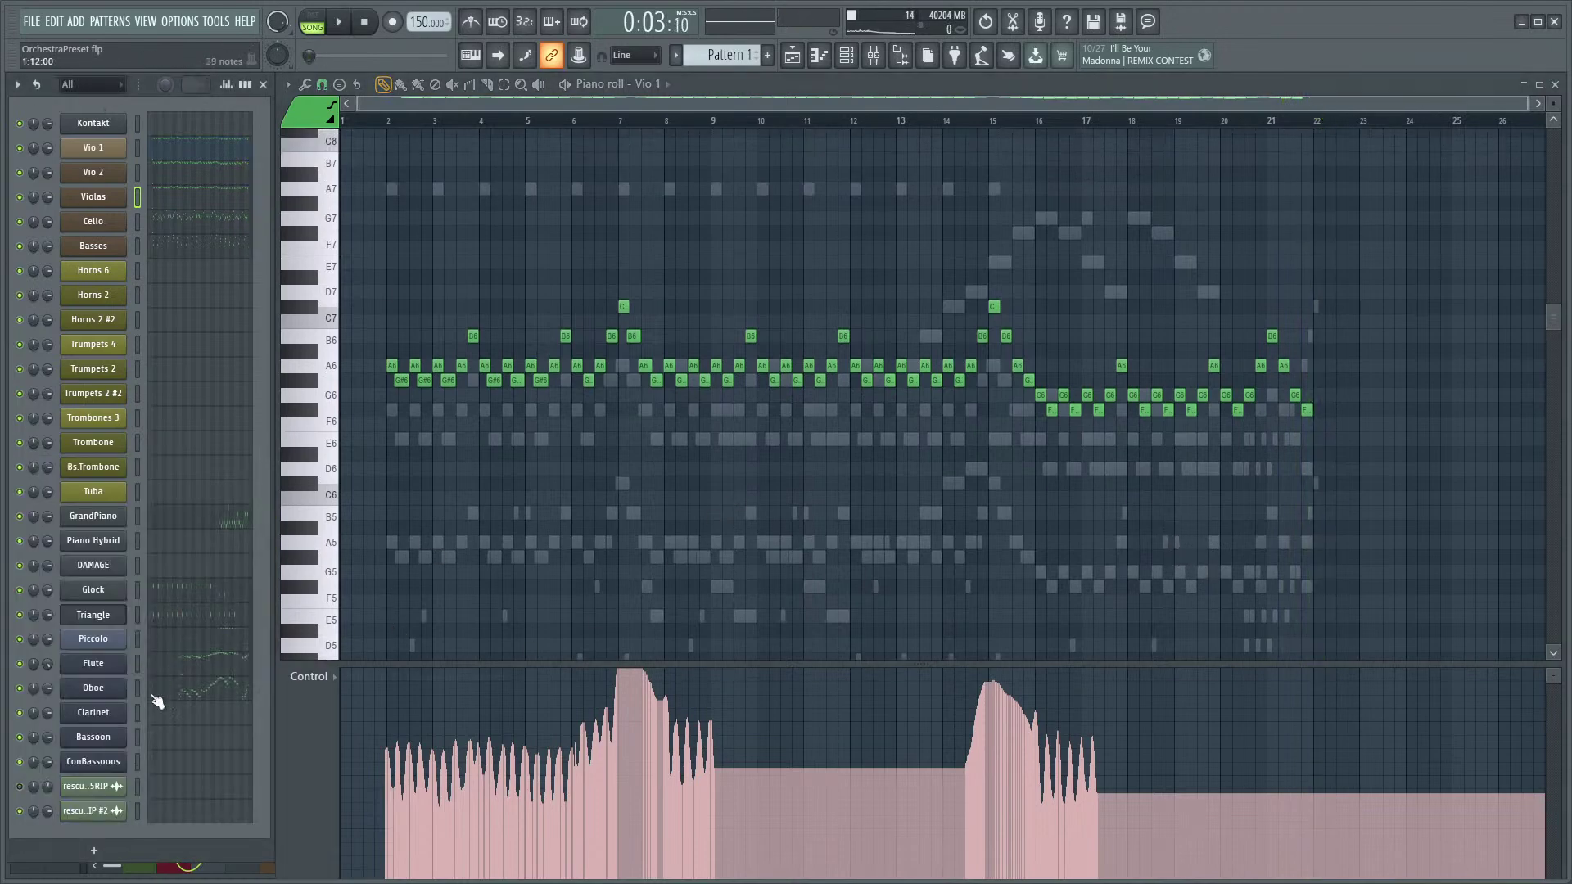
- Open the Flute and Oboe Kontakt instruments to inspect their settings, and close both windows
click(115, 663)
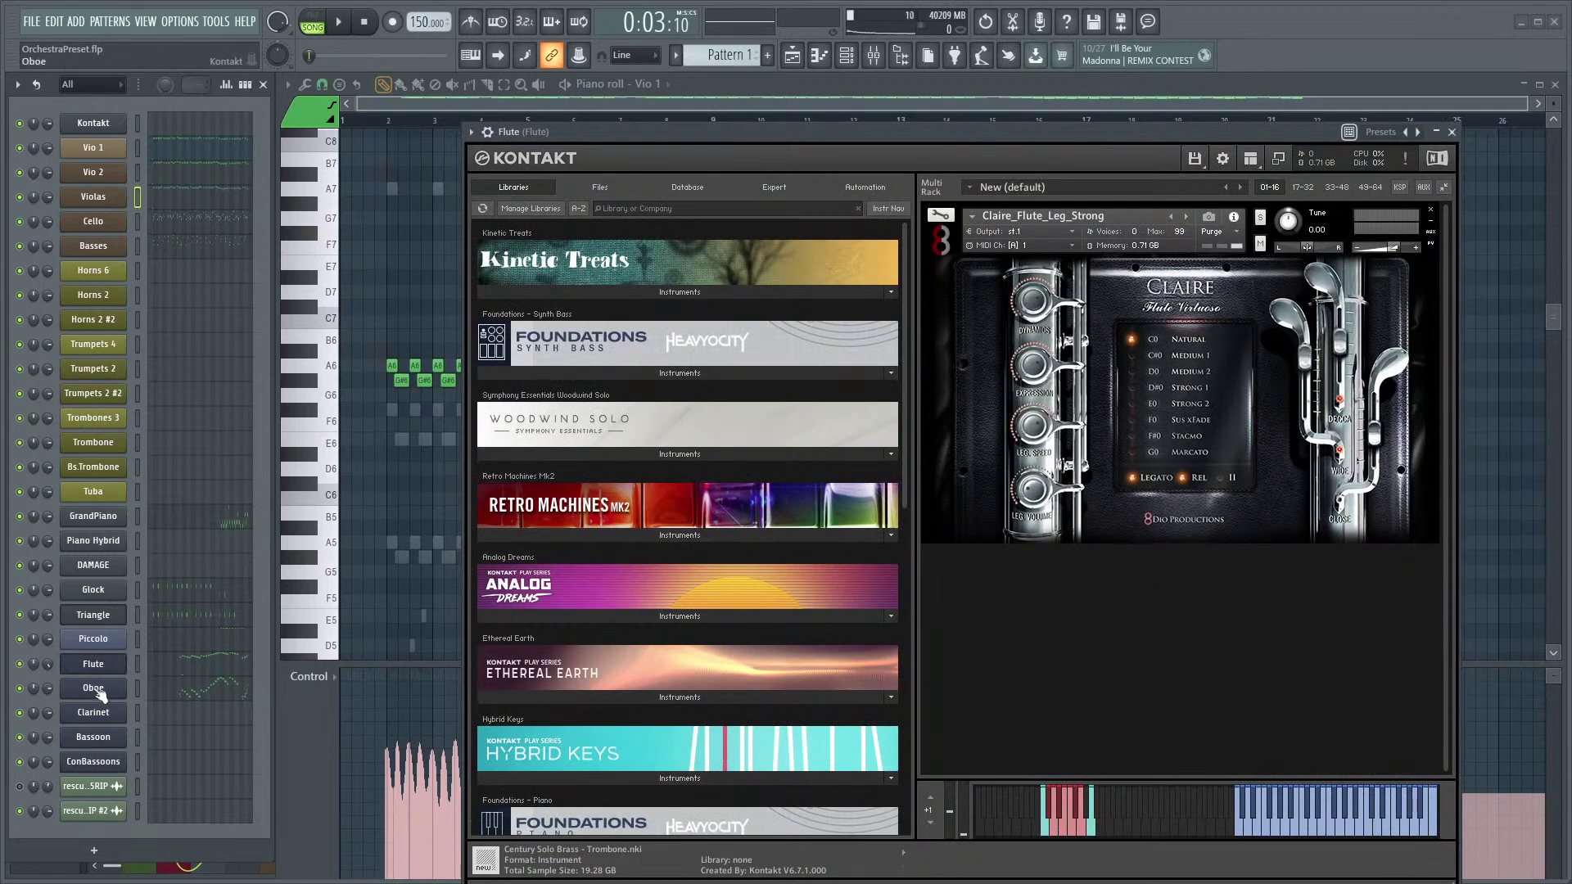
click(96, 690)
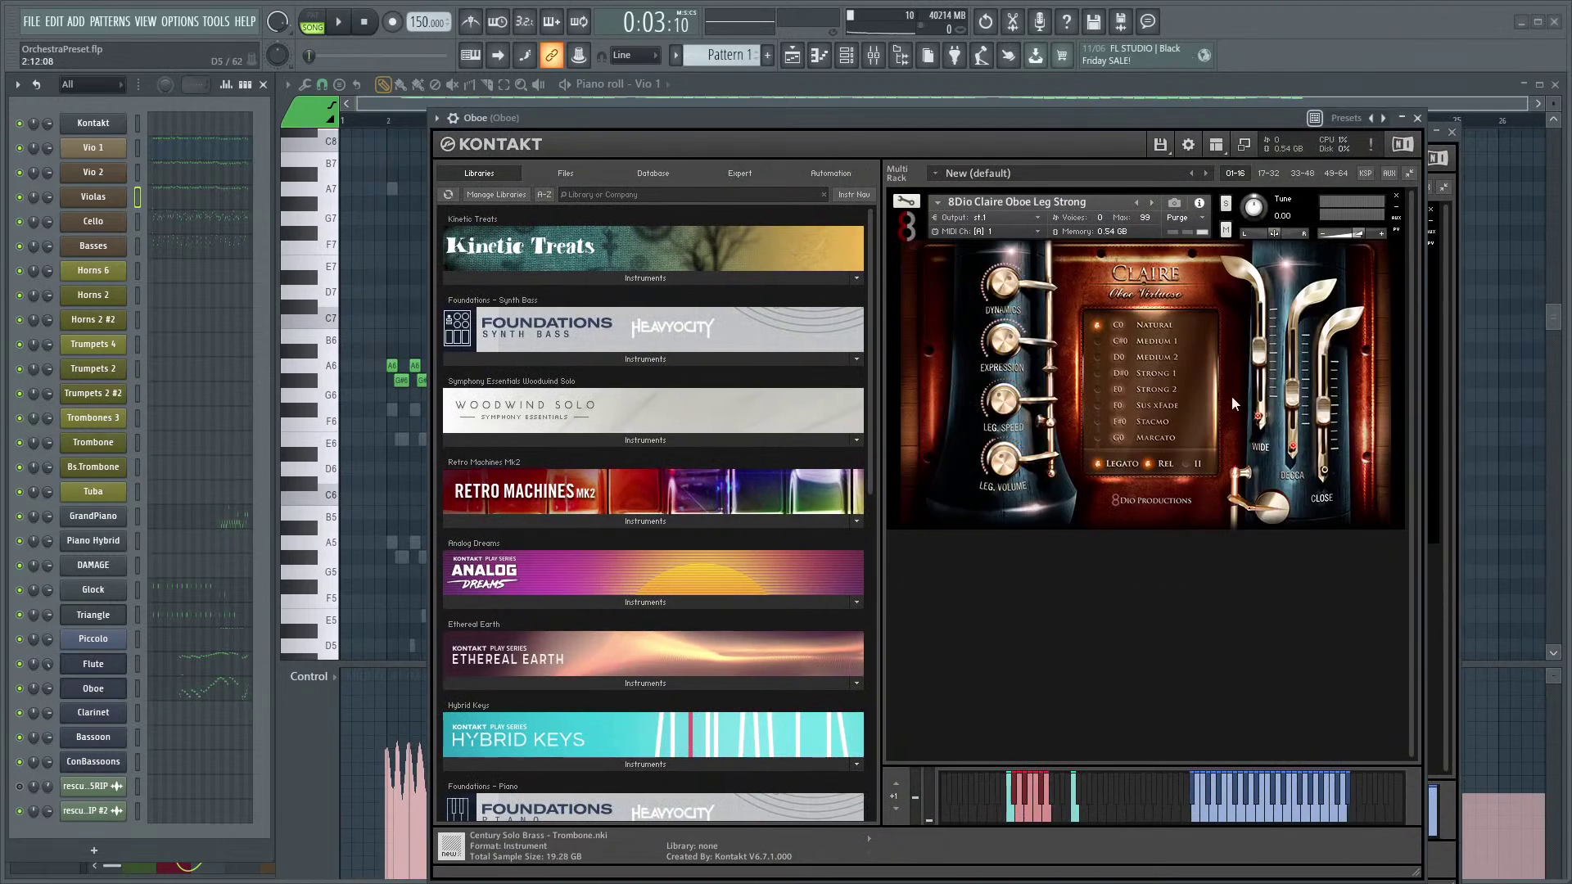
click(1419, 119)
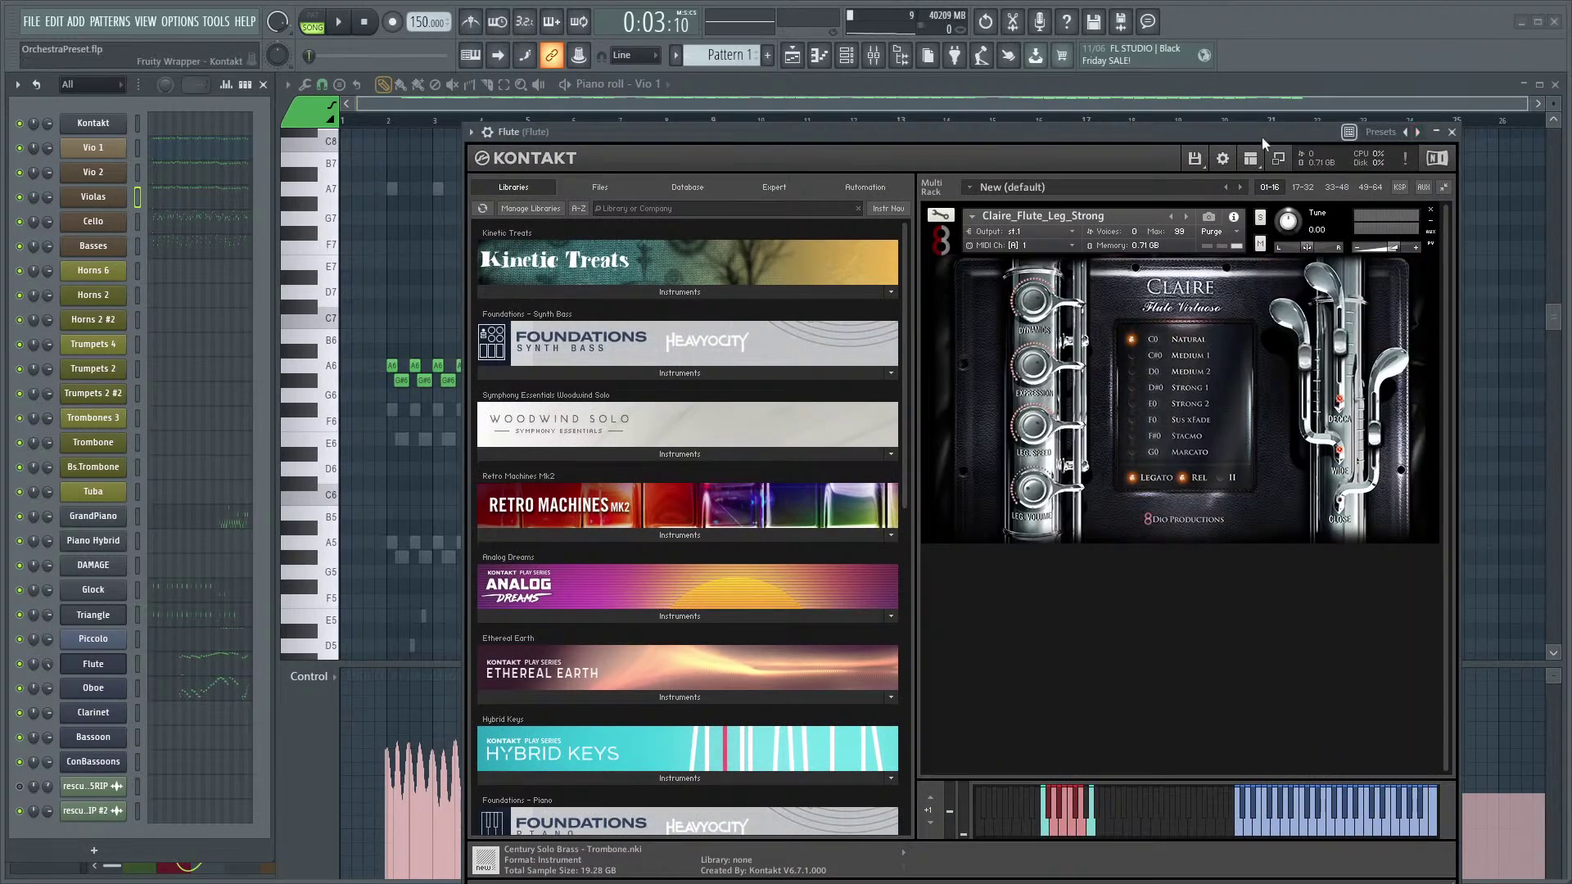
click(1451, 133)
- Play the arrangement from just before bar 2 and stop playback
click(383, 123)
key(space)
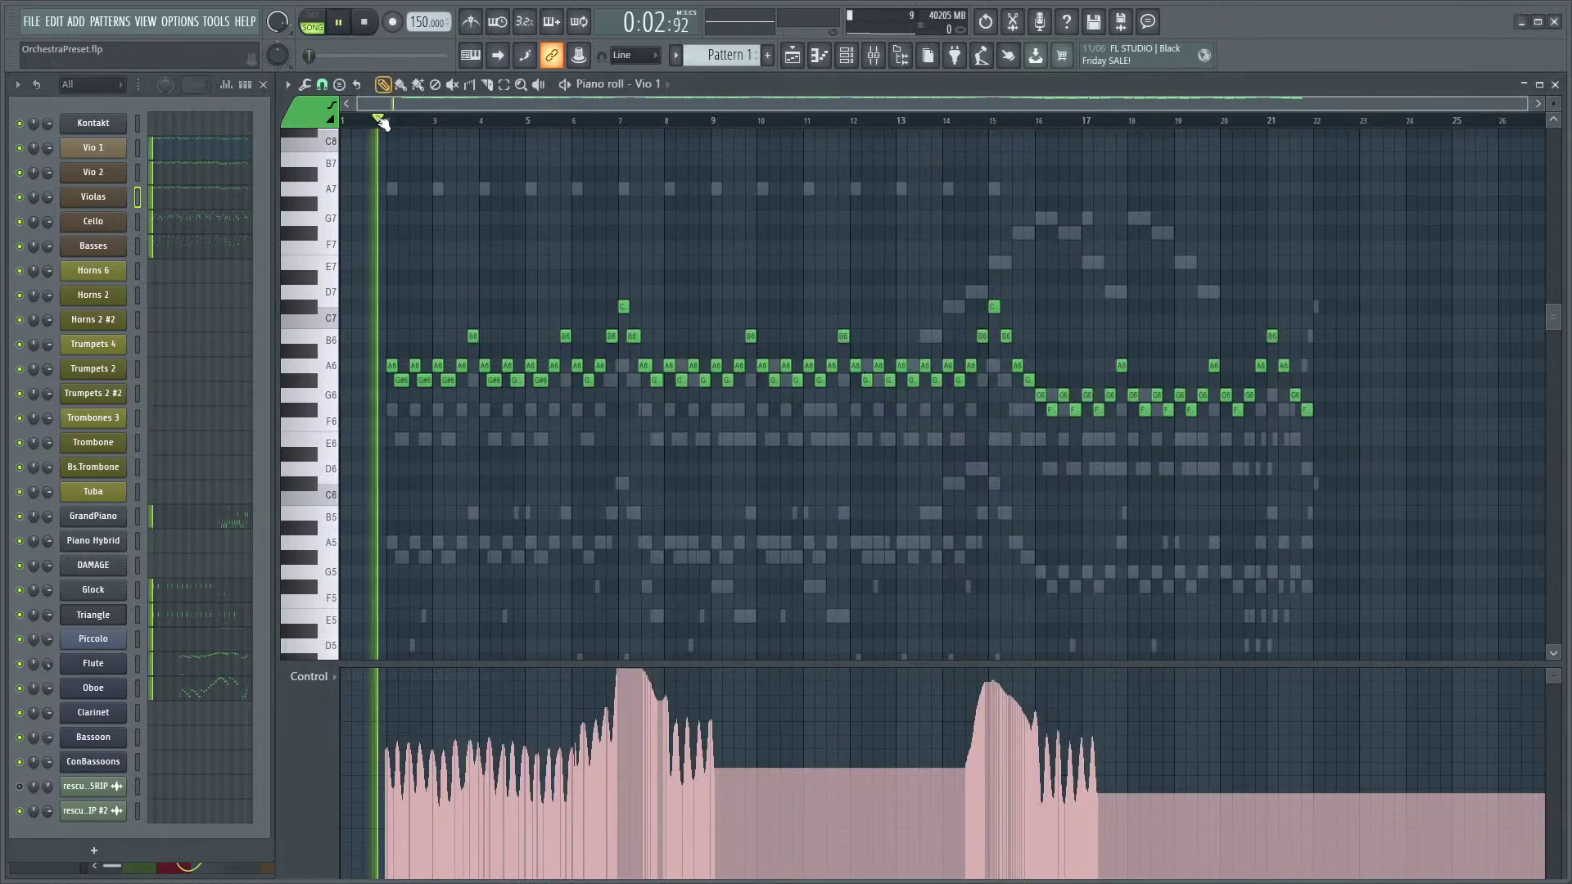
key(space)
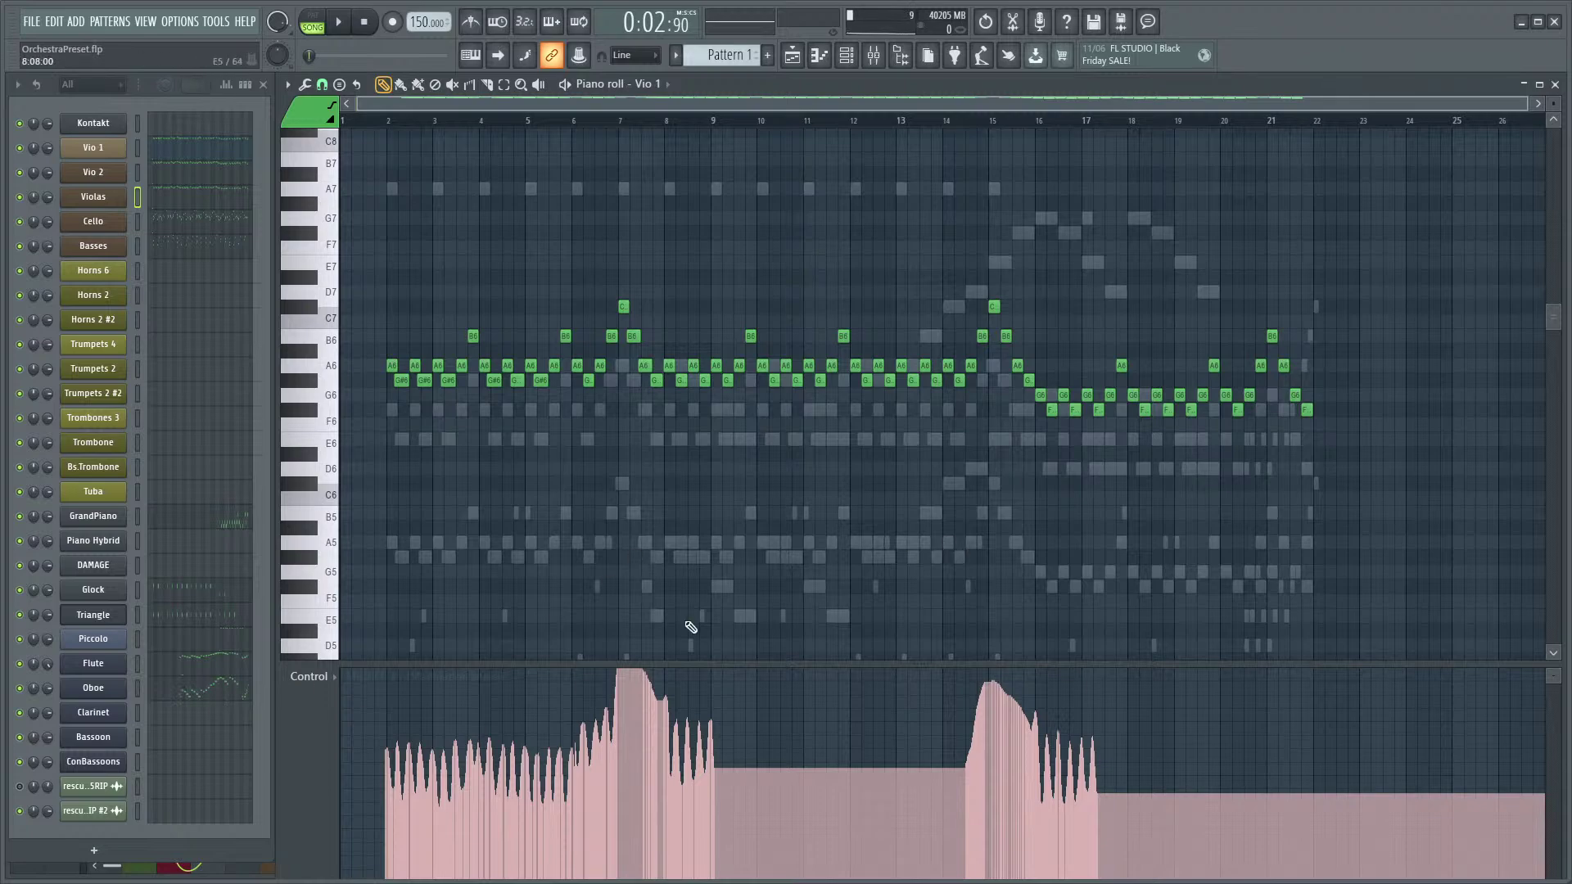
- Lower the VERB mixer track's level to -8.0 dB while the arrangement plays
key(F9)
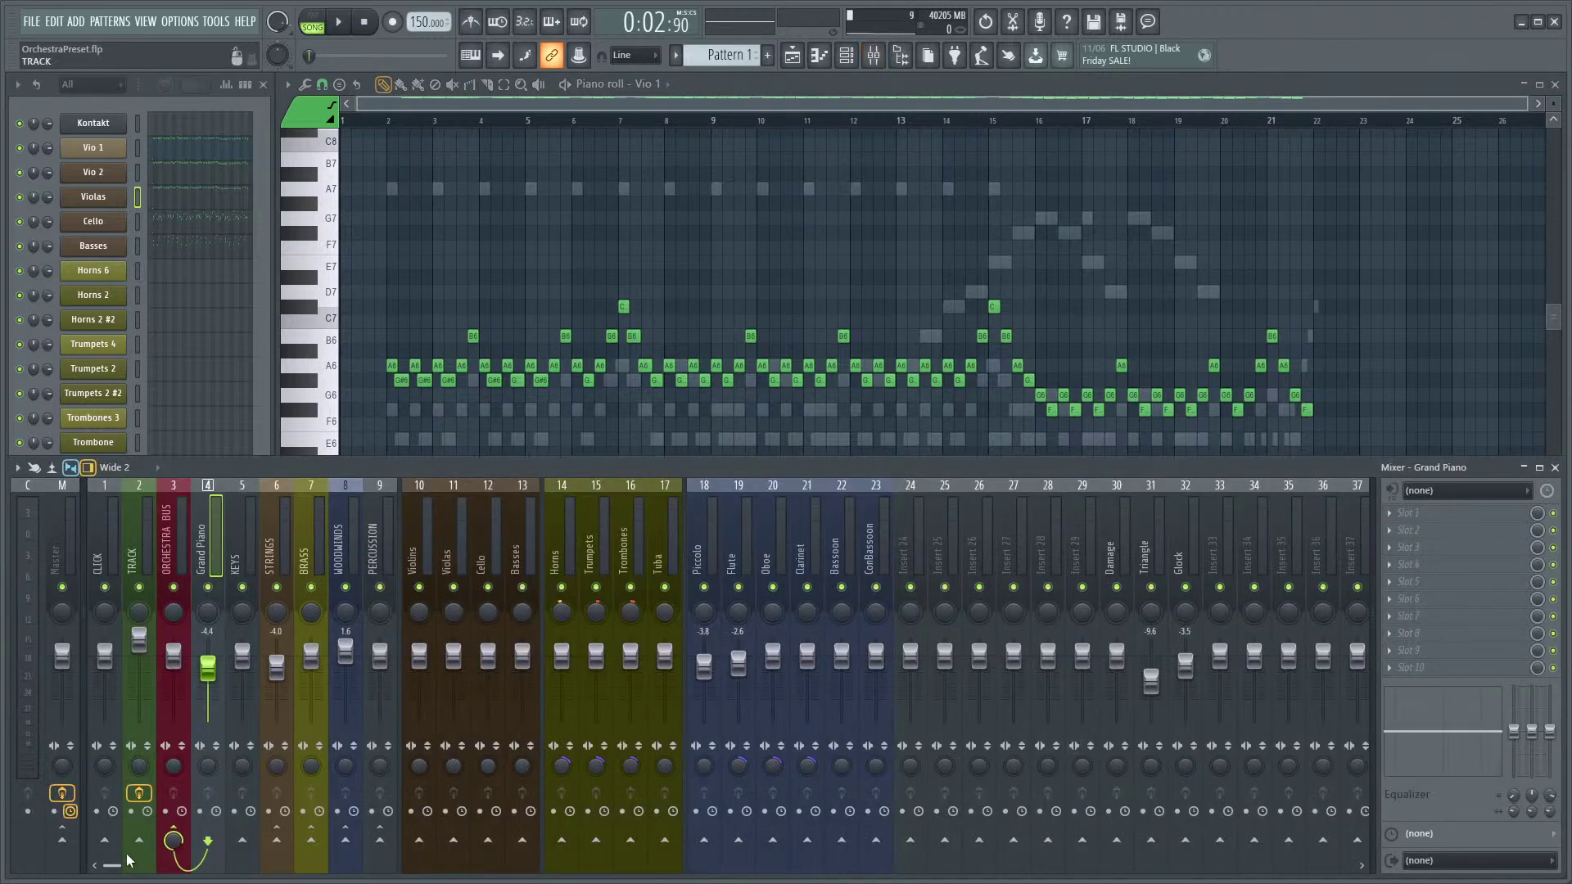
mouse_move(111, 865)
mouse_down()
mouse_move(380, 865)
mouse_move(123, 873)
mouse_up()
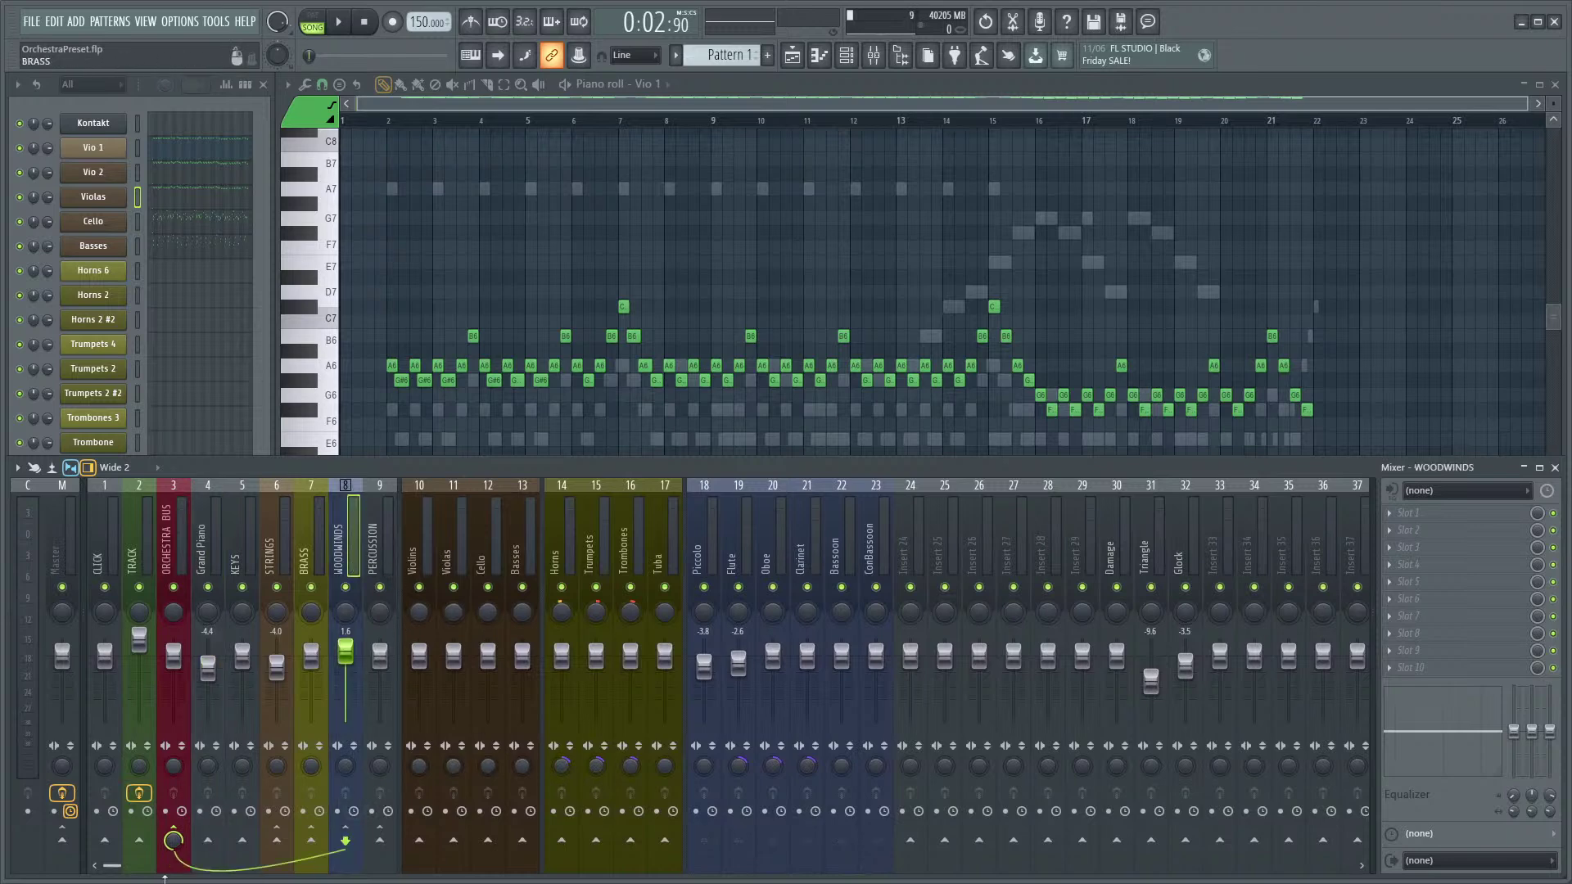
drag(124, 865, 286, 866)
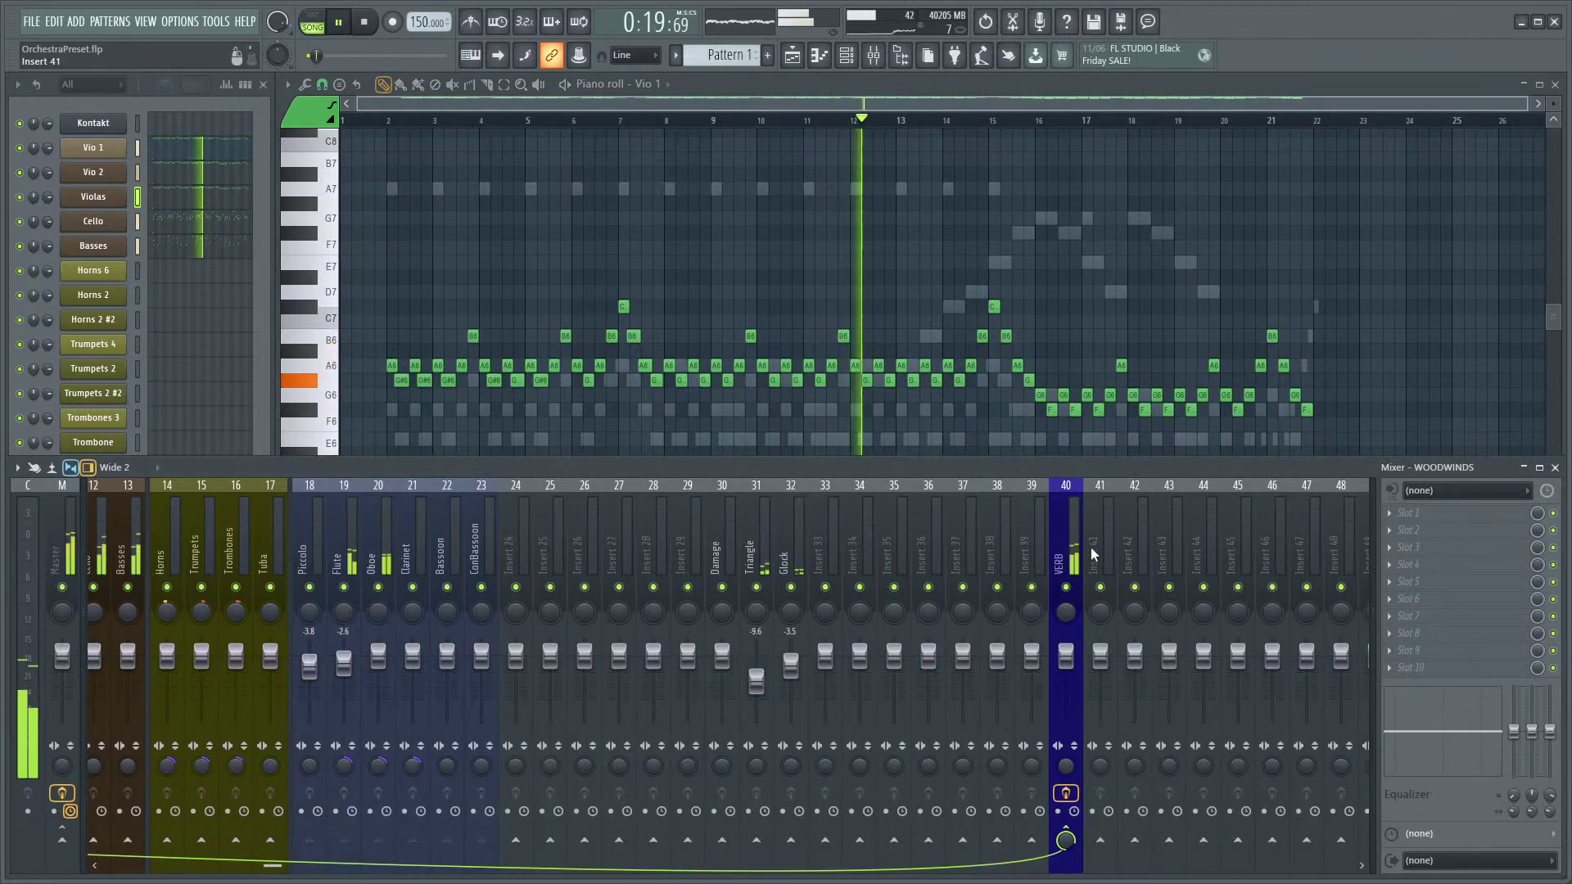
mouse_move(1065, 654)
mouse_down()
mouse_move(1065, 700)
mouse_move(1065, 672)
mouse_up()
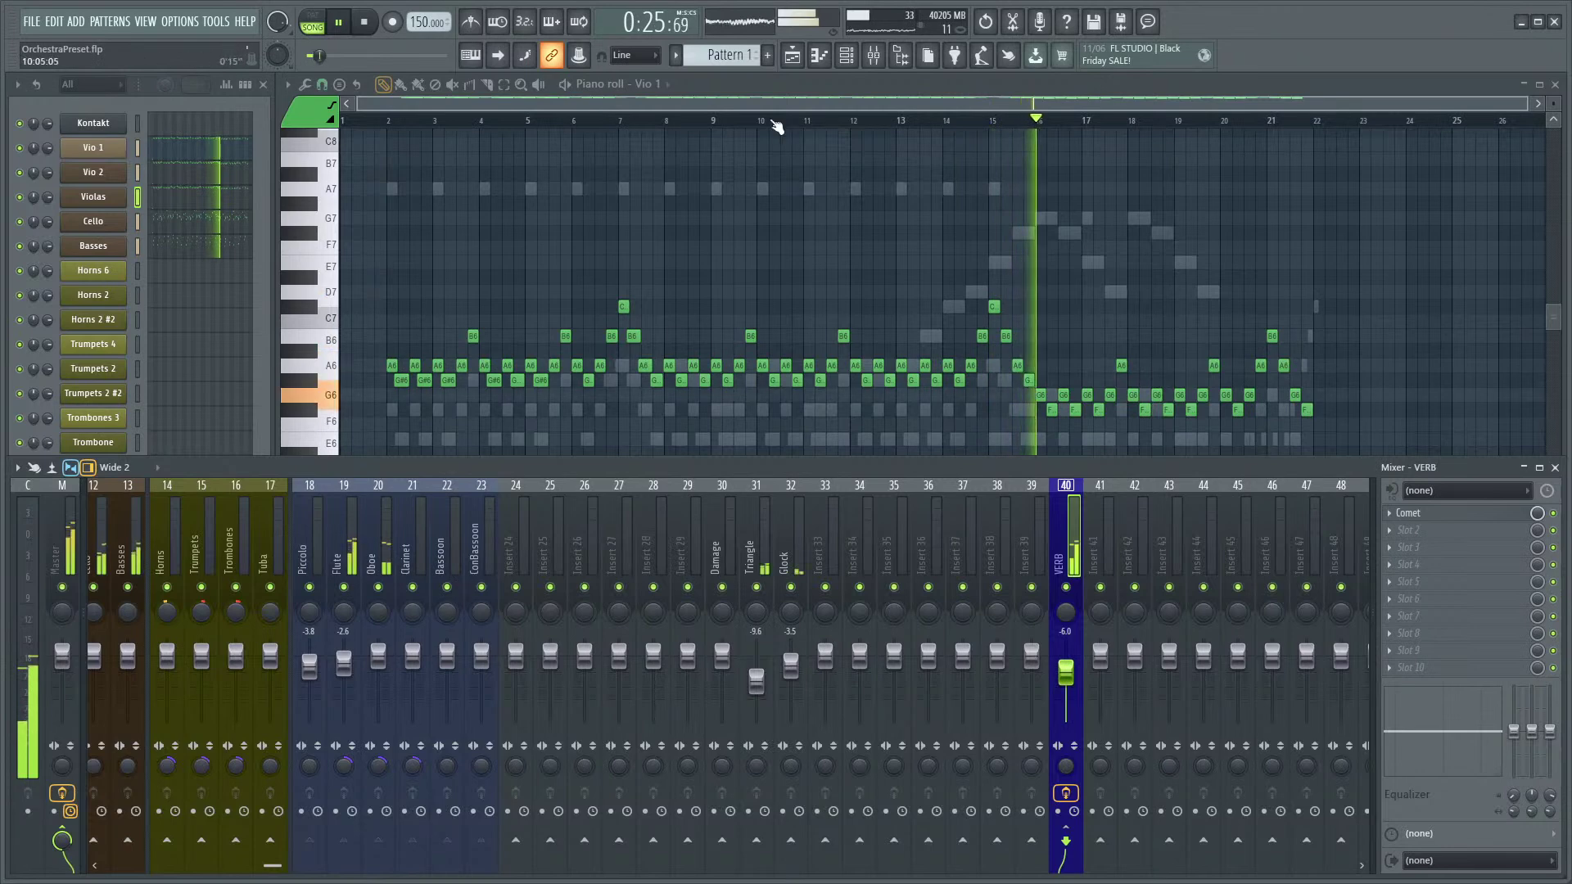
drag(1065, 671, 1065, 677)
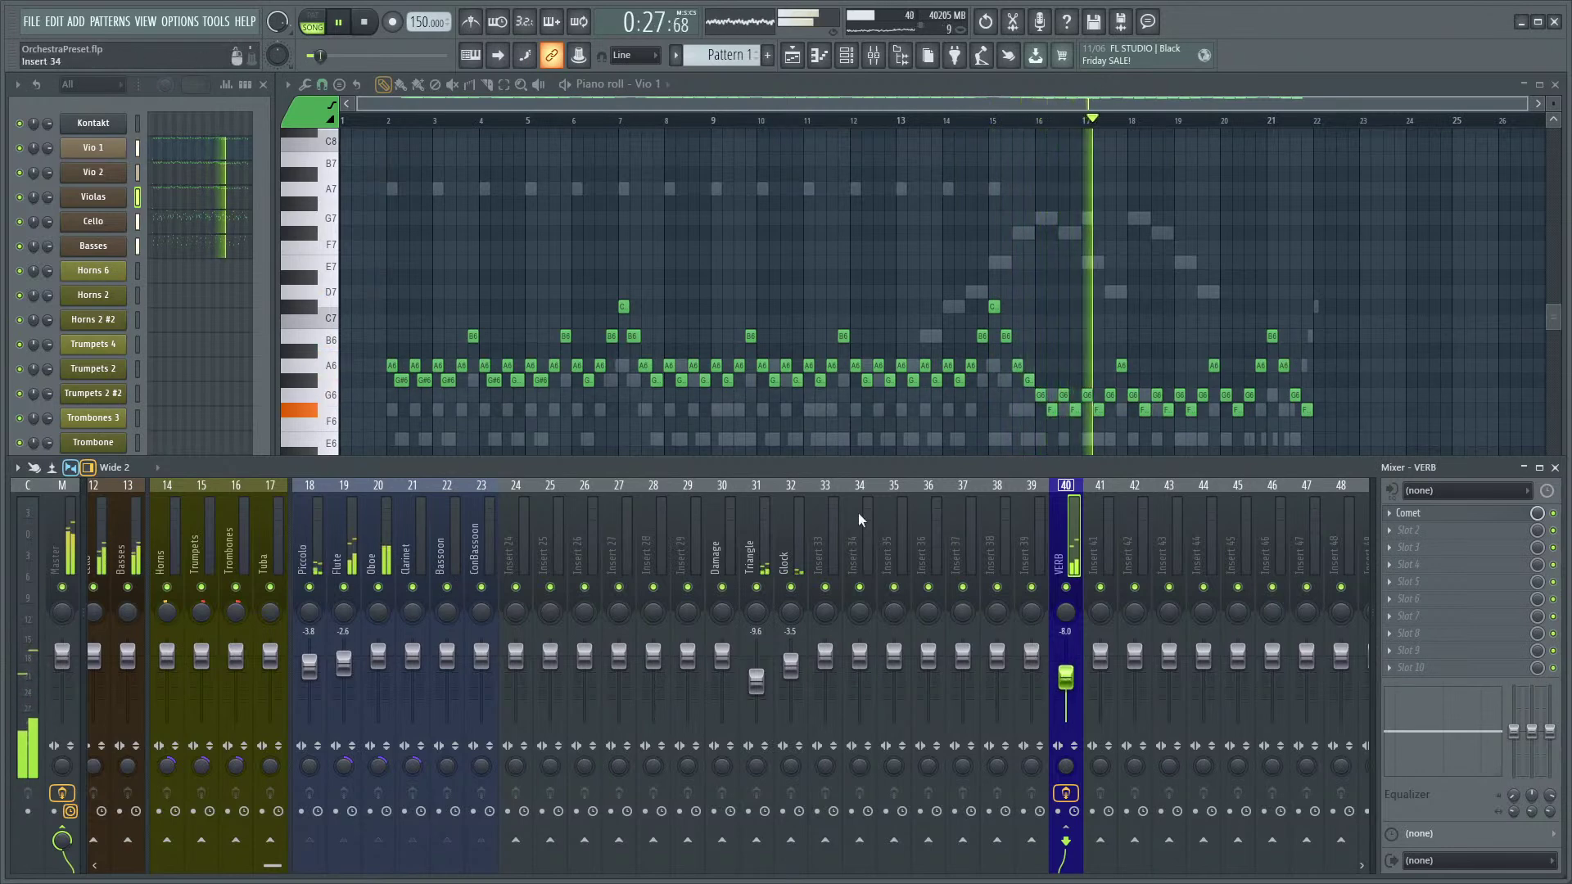
drag(273, 865, 111, 865)
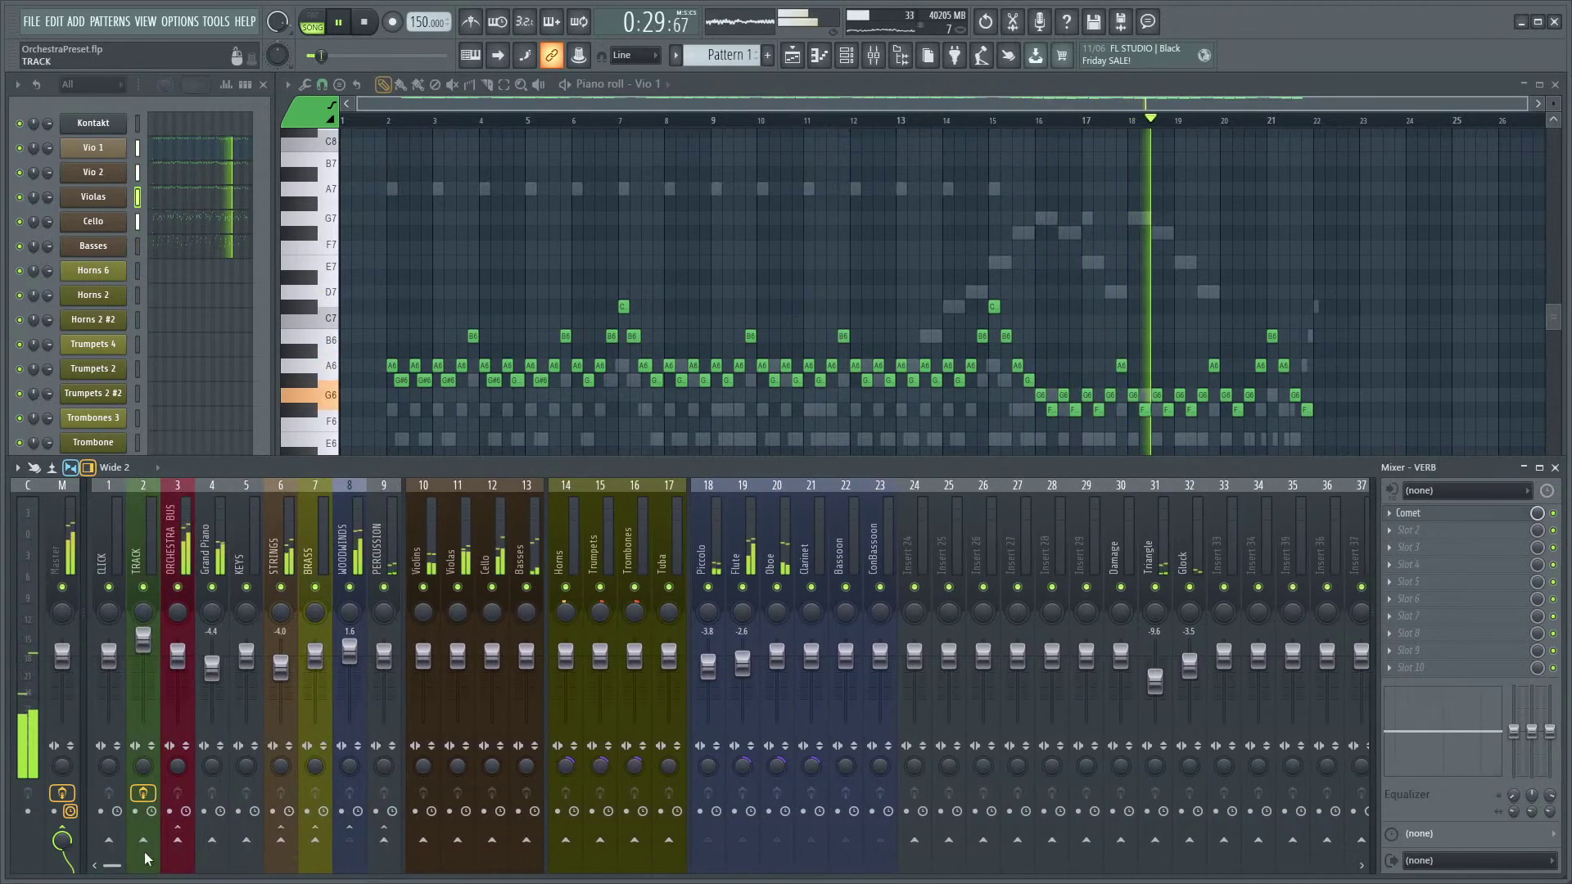
- Restart playback with the WOODWINDS track soloed, and inspect the Comet reverb settings on the VERB track
key(space)
key(space)
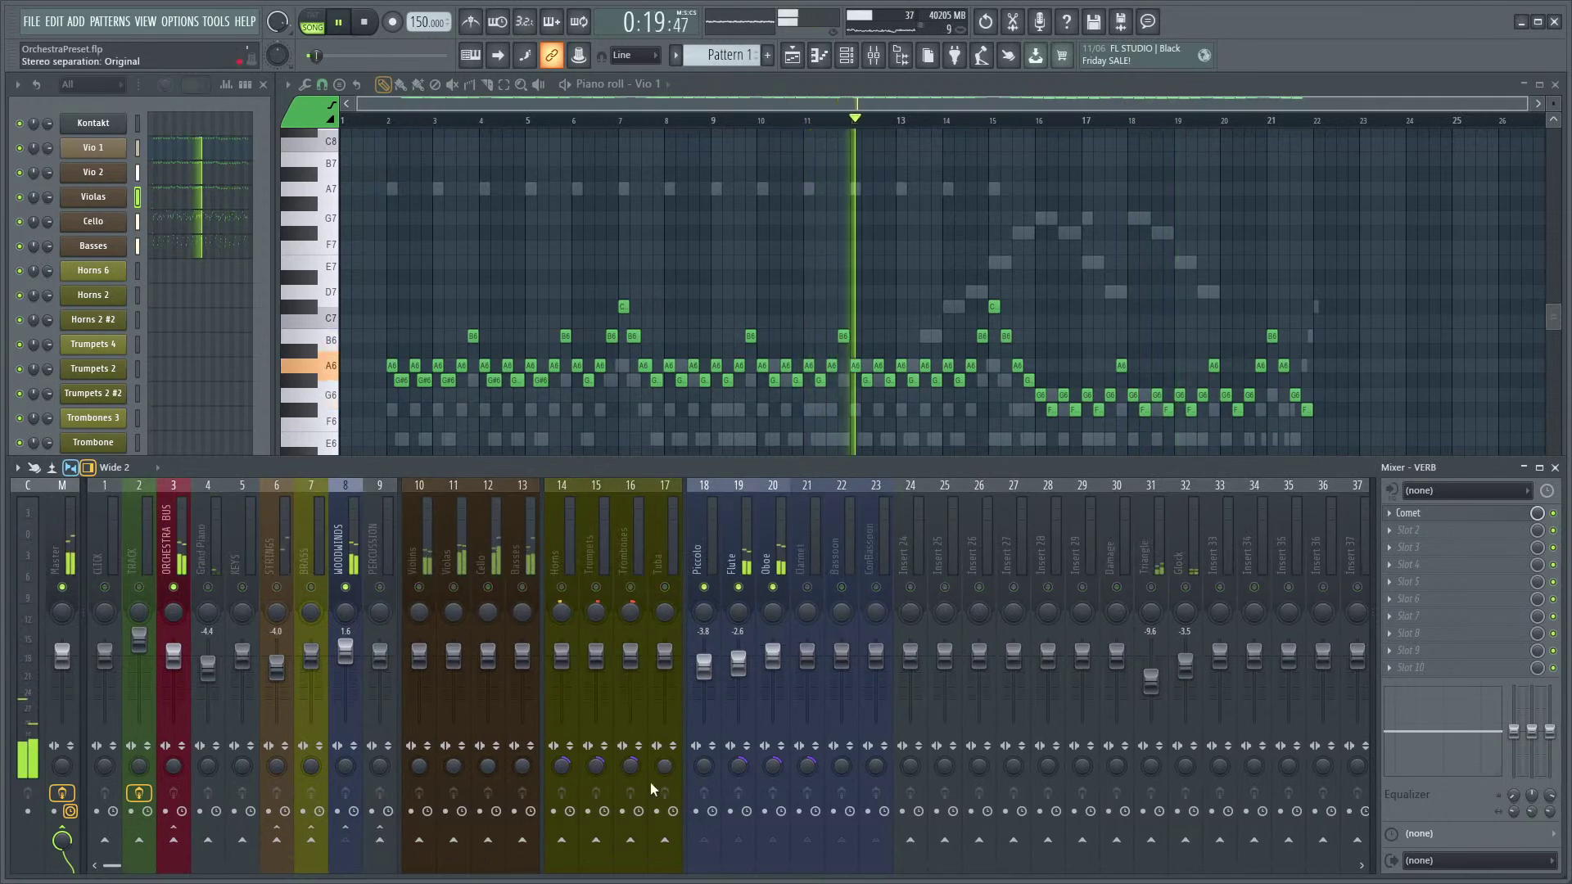
drag(111, 865, 593, 856)
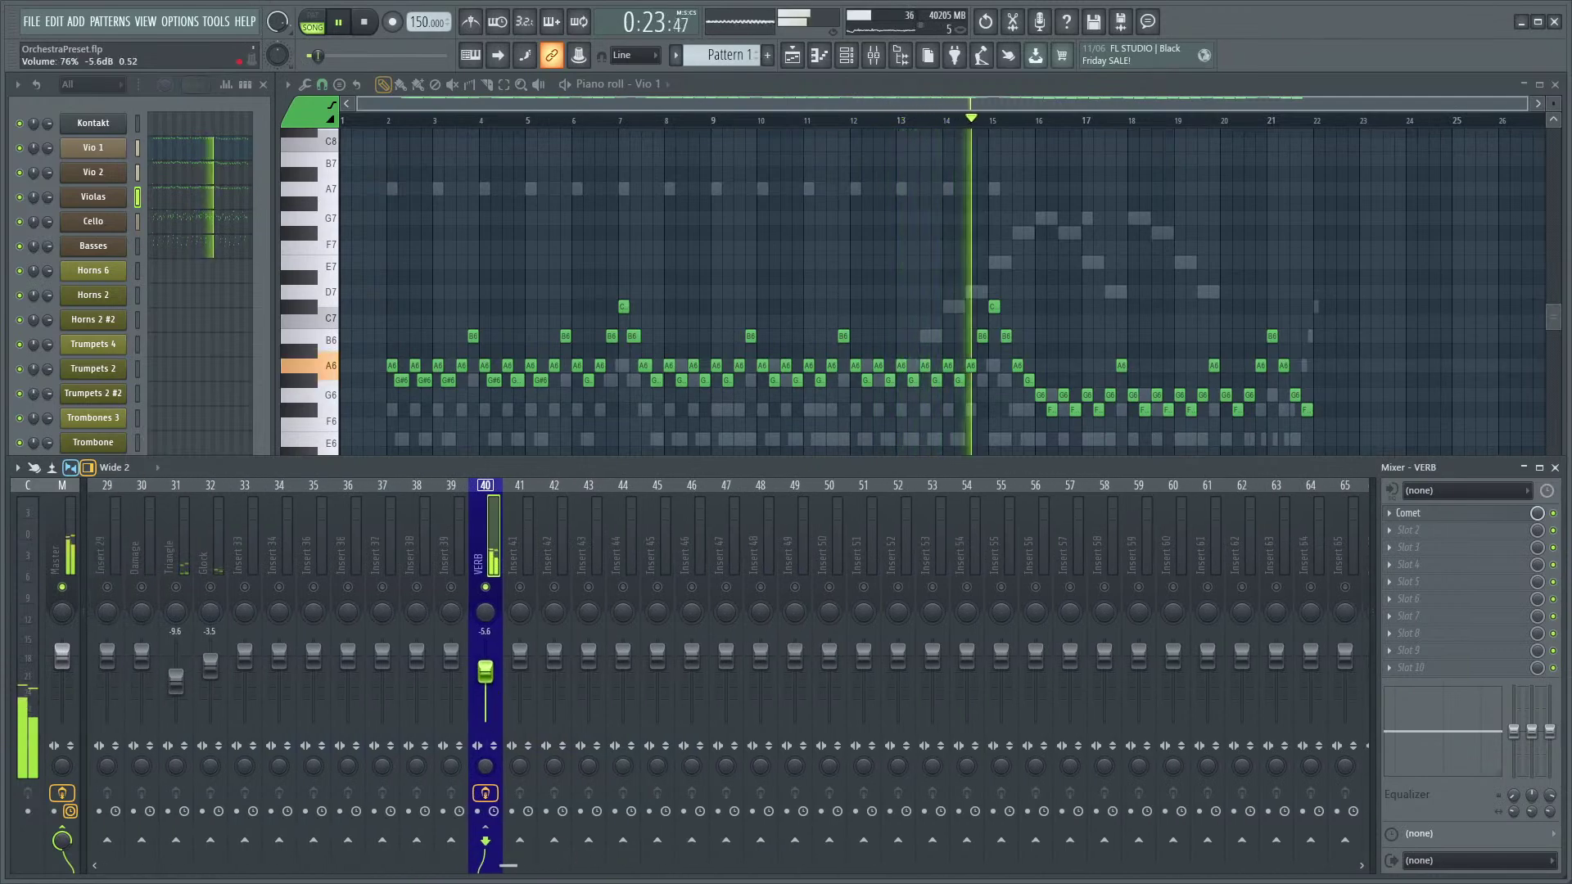
click(1465, 512)
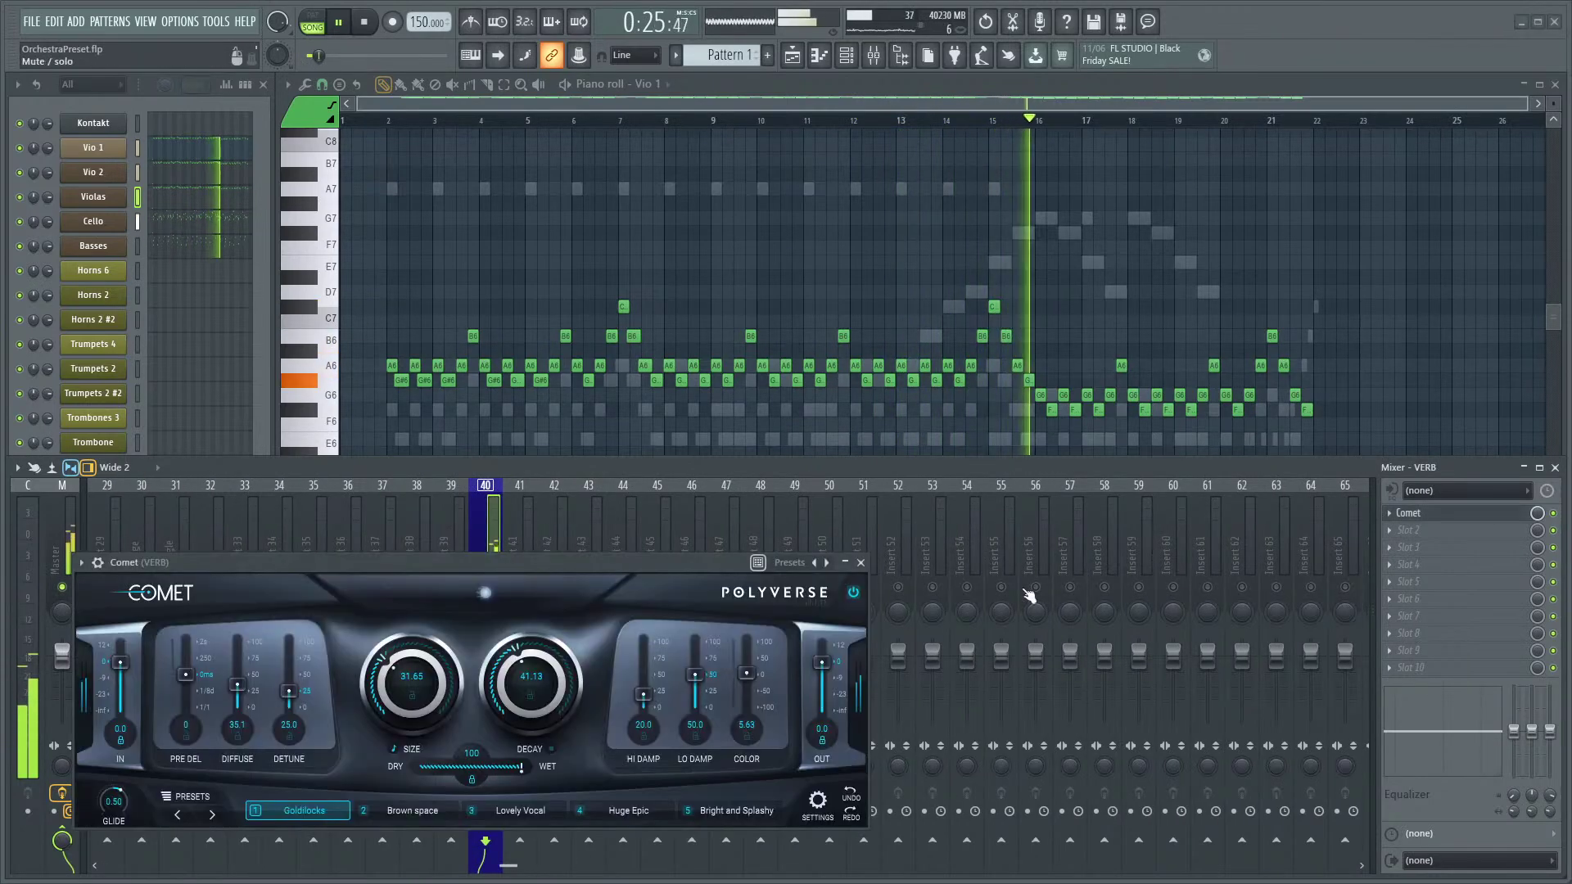
click(863, 563)
- Lower the VERB mixer track's level to -11.1 dB while the soloed woodwinds play, and stop playback
mouse_move(497, 663)
mouse_down()
mouse_move(486, 721)
mouse_move(486, 682)
mouse_up()
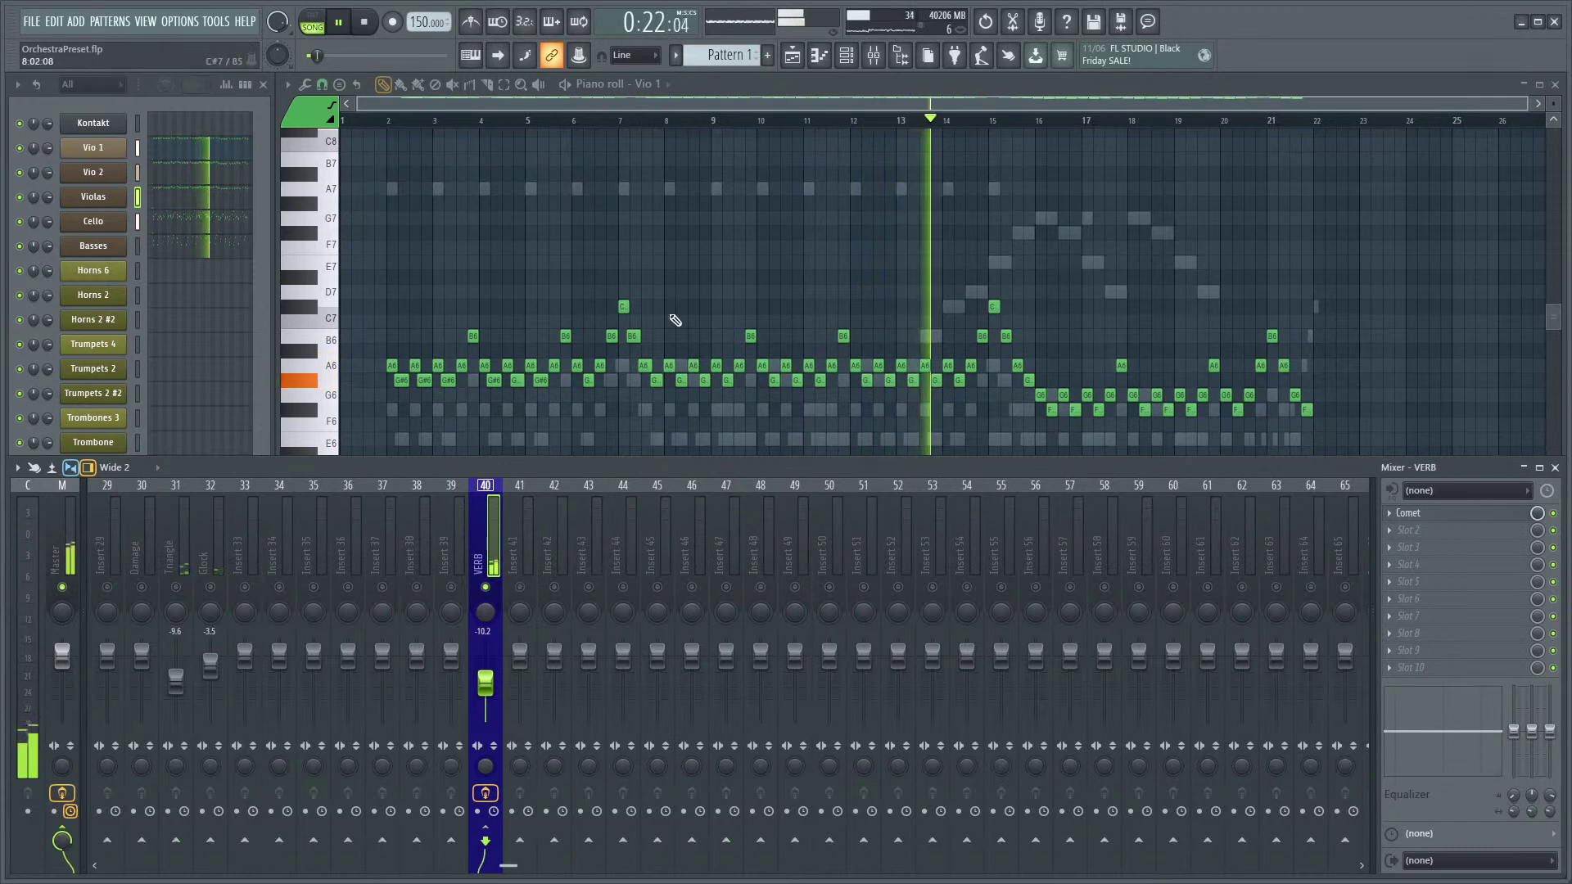
click(143, 110)
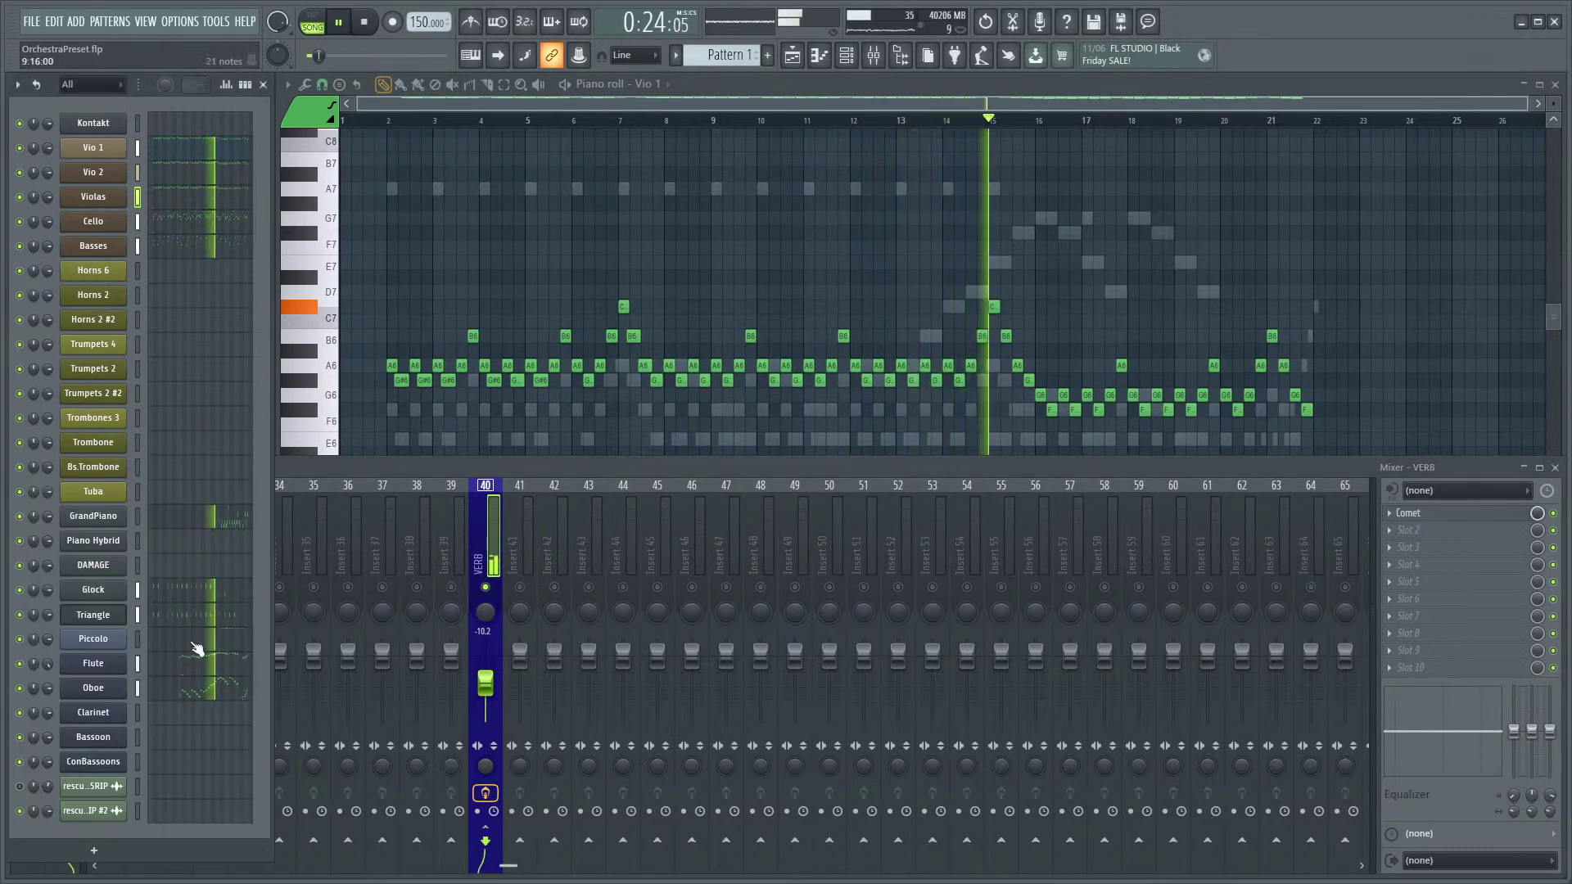
drag(486, 682, 485, 686)
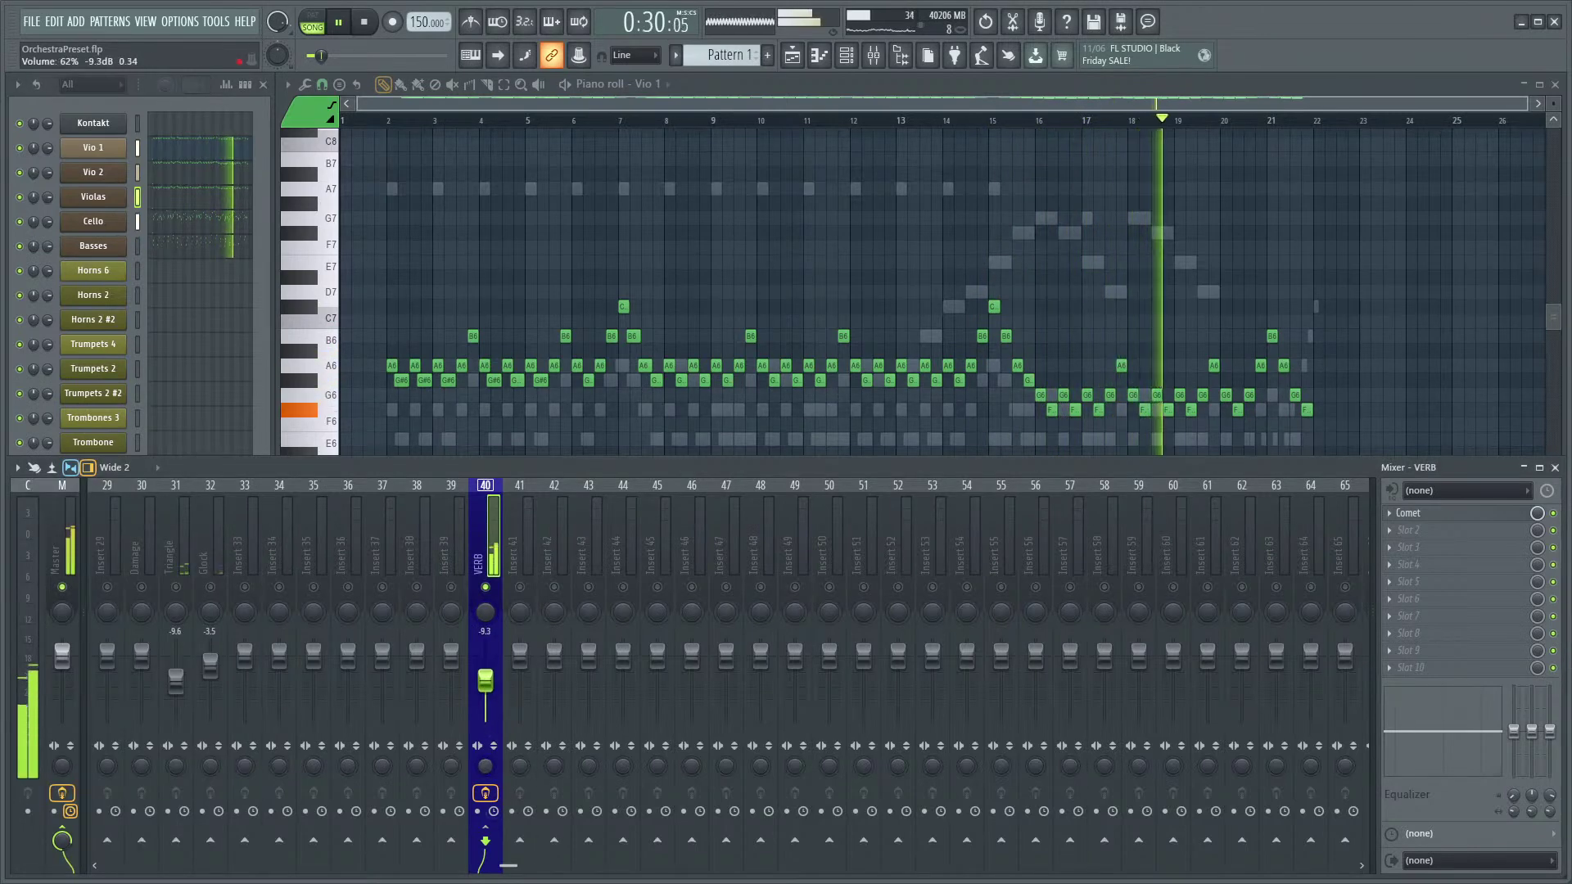
click(603, 112)
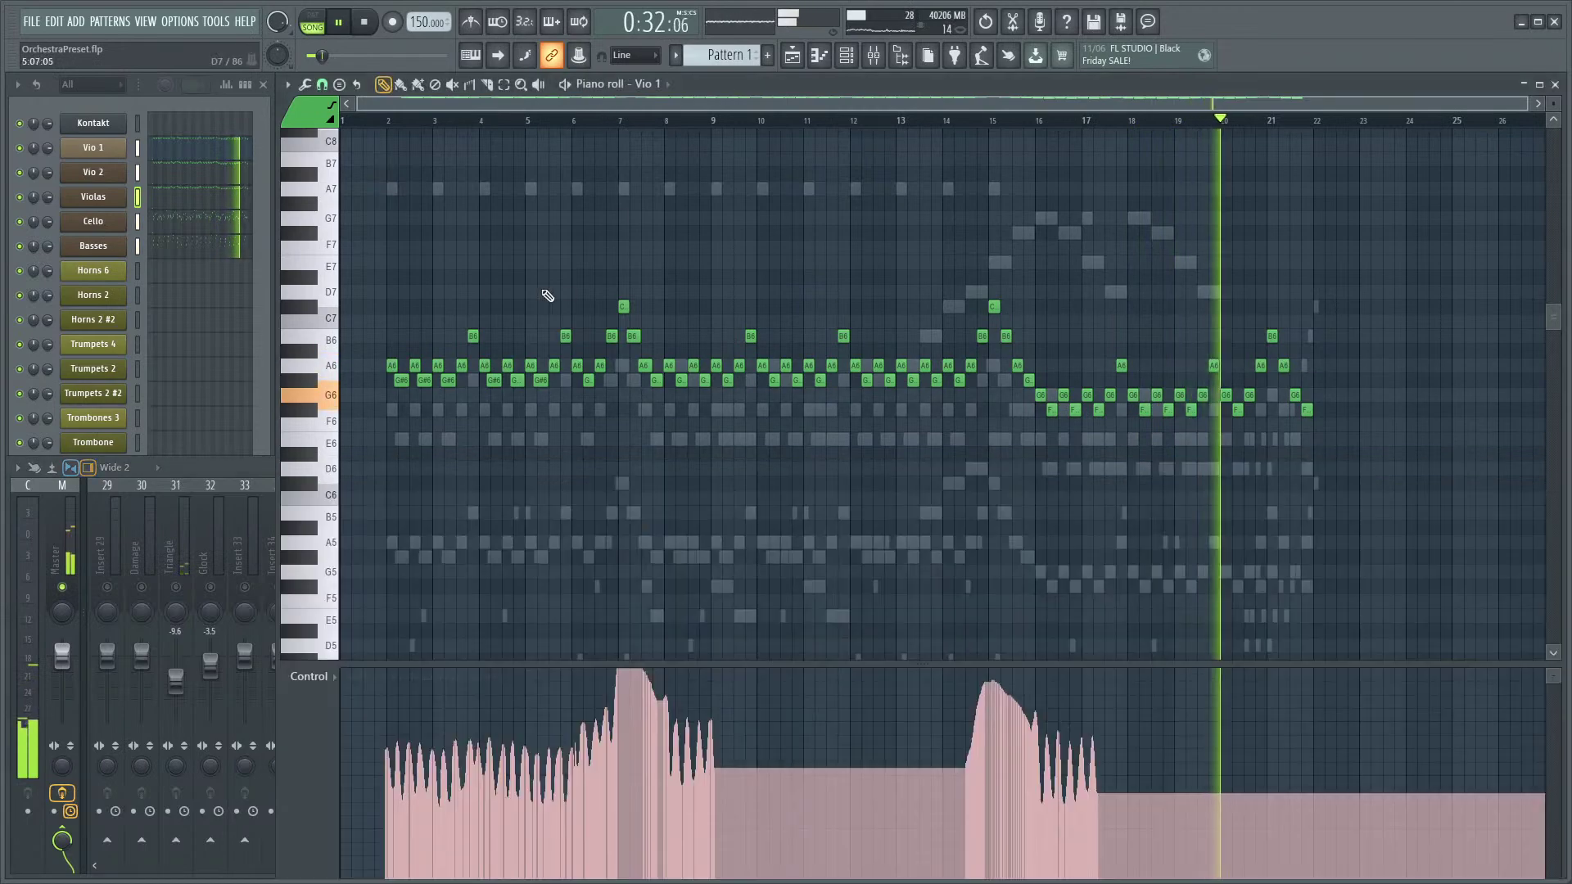
key(space)
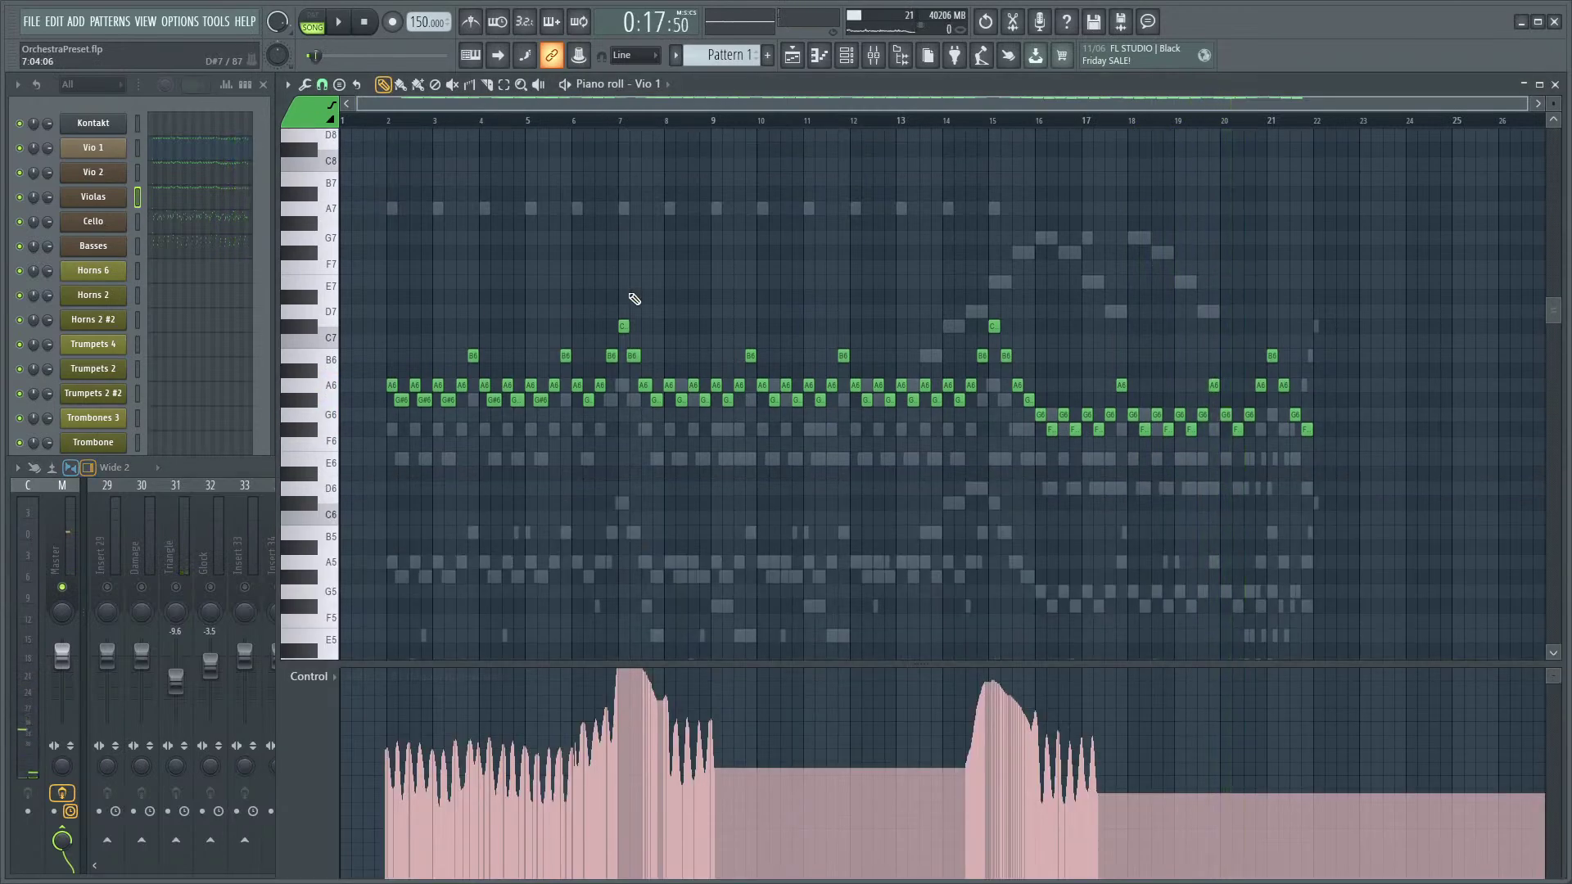
scroll(573, 278, down, 3)
scroll(819, 483, up, 4)
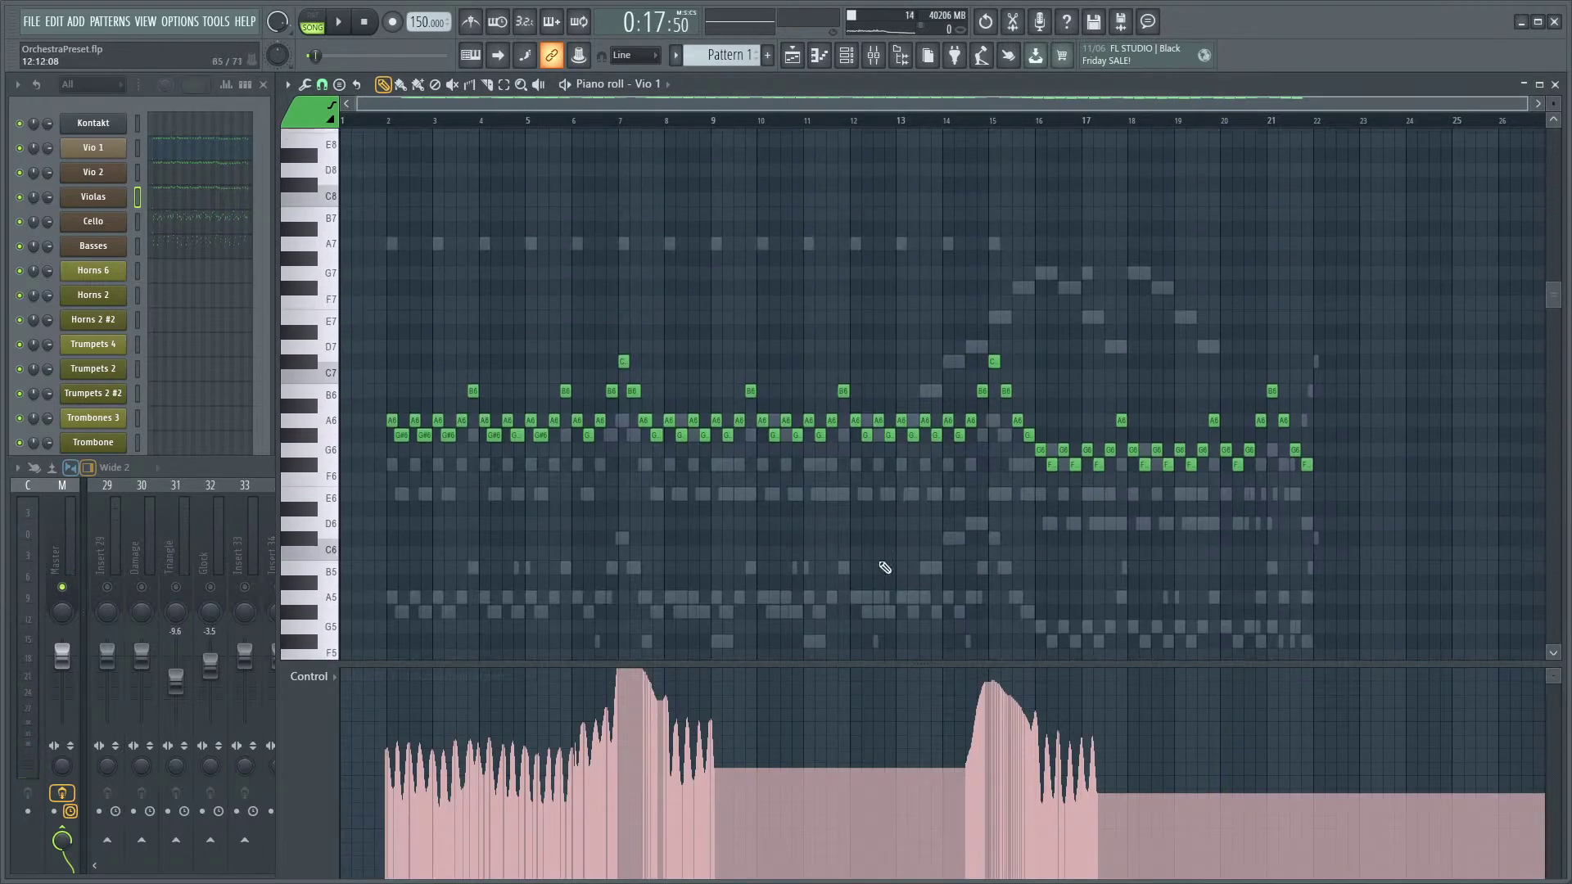
click(102, 101)
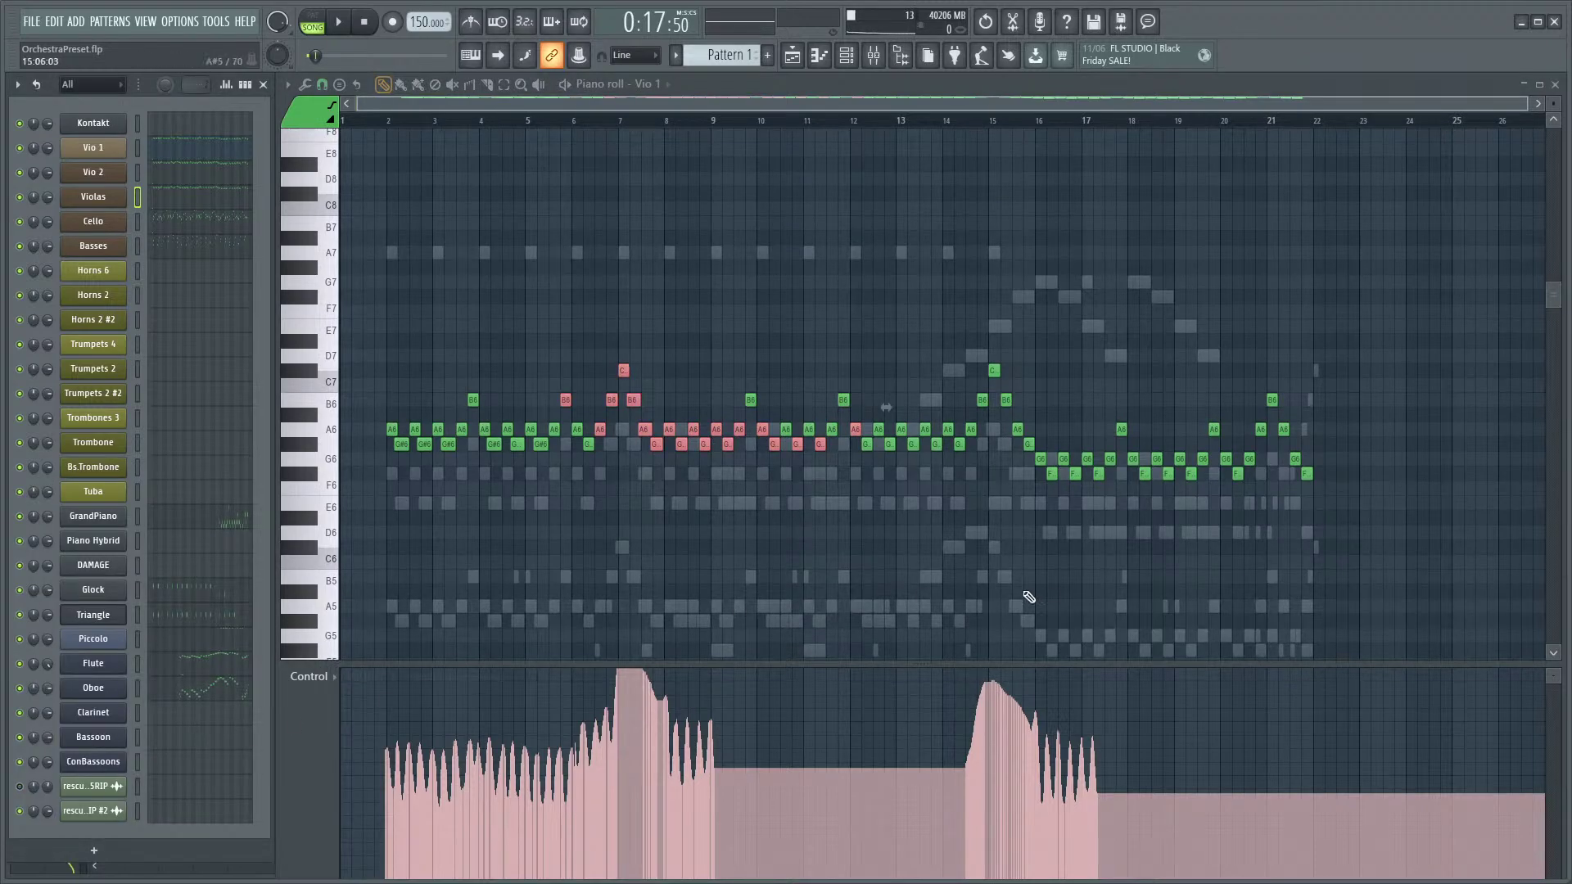
scroll(990, 568, up, 3)
drag(934, 553, 849, 474)
mouse_move(736, 526)
mouse_down()
mouse_move(770, 527)
mouse_move(640, 537)
mouse_move(712, 533)
mouse_move(526, 502)
mouse_move(687, 519)
mouse_up()
- Lower the WOODWINDS track's level to -1.2 dB and raise the VERB track's level to -8.0 dB during playback
key(F9)
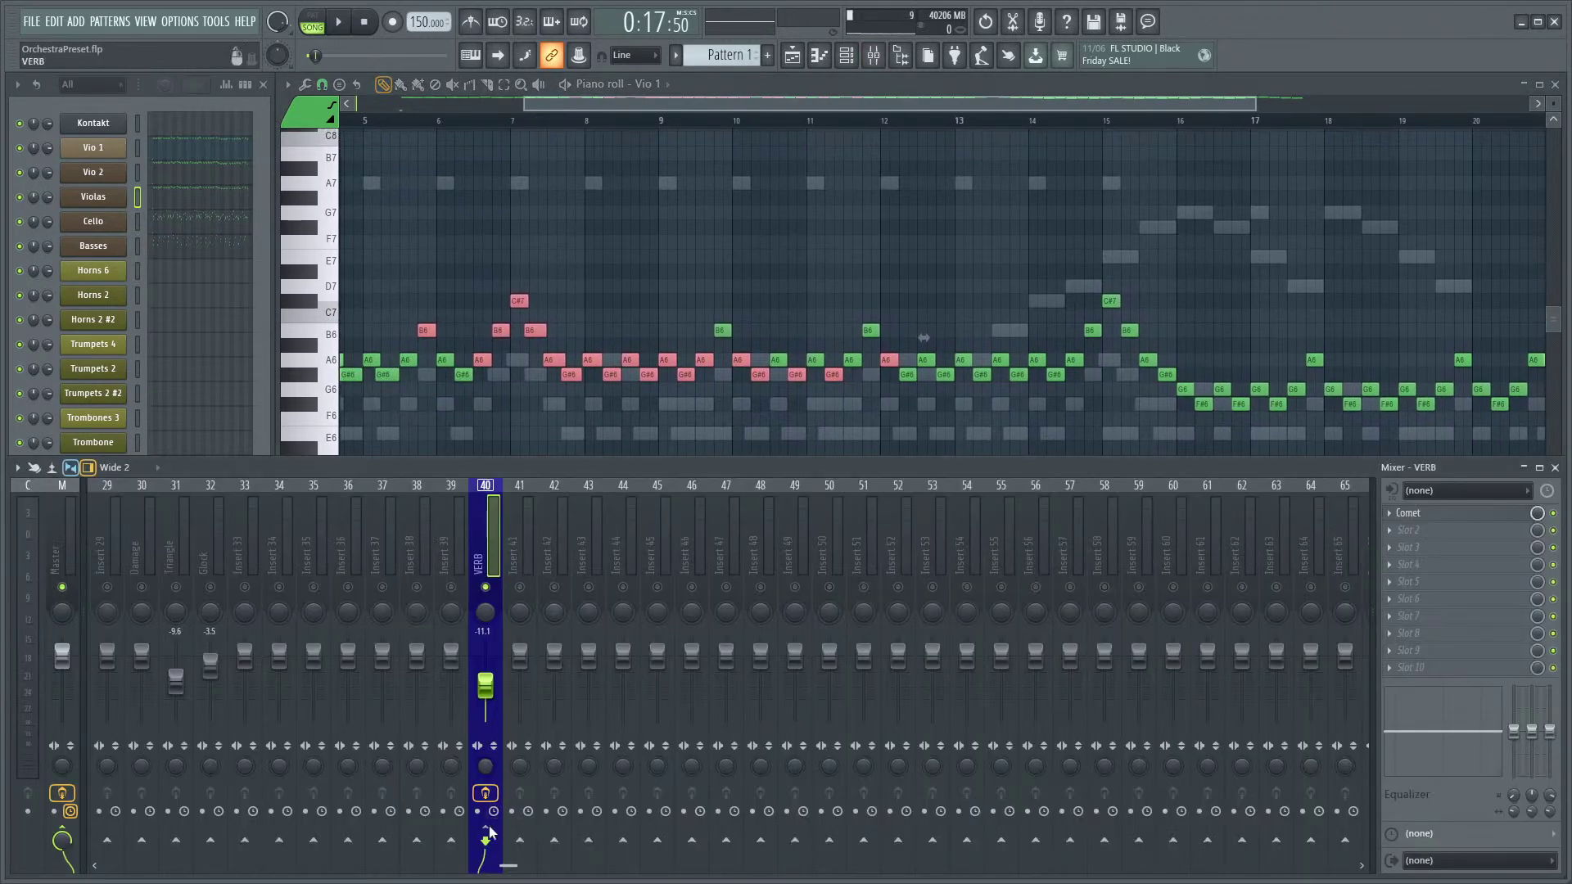
drag(507, 867, 106, 866)
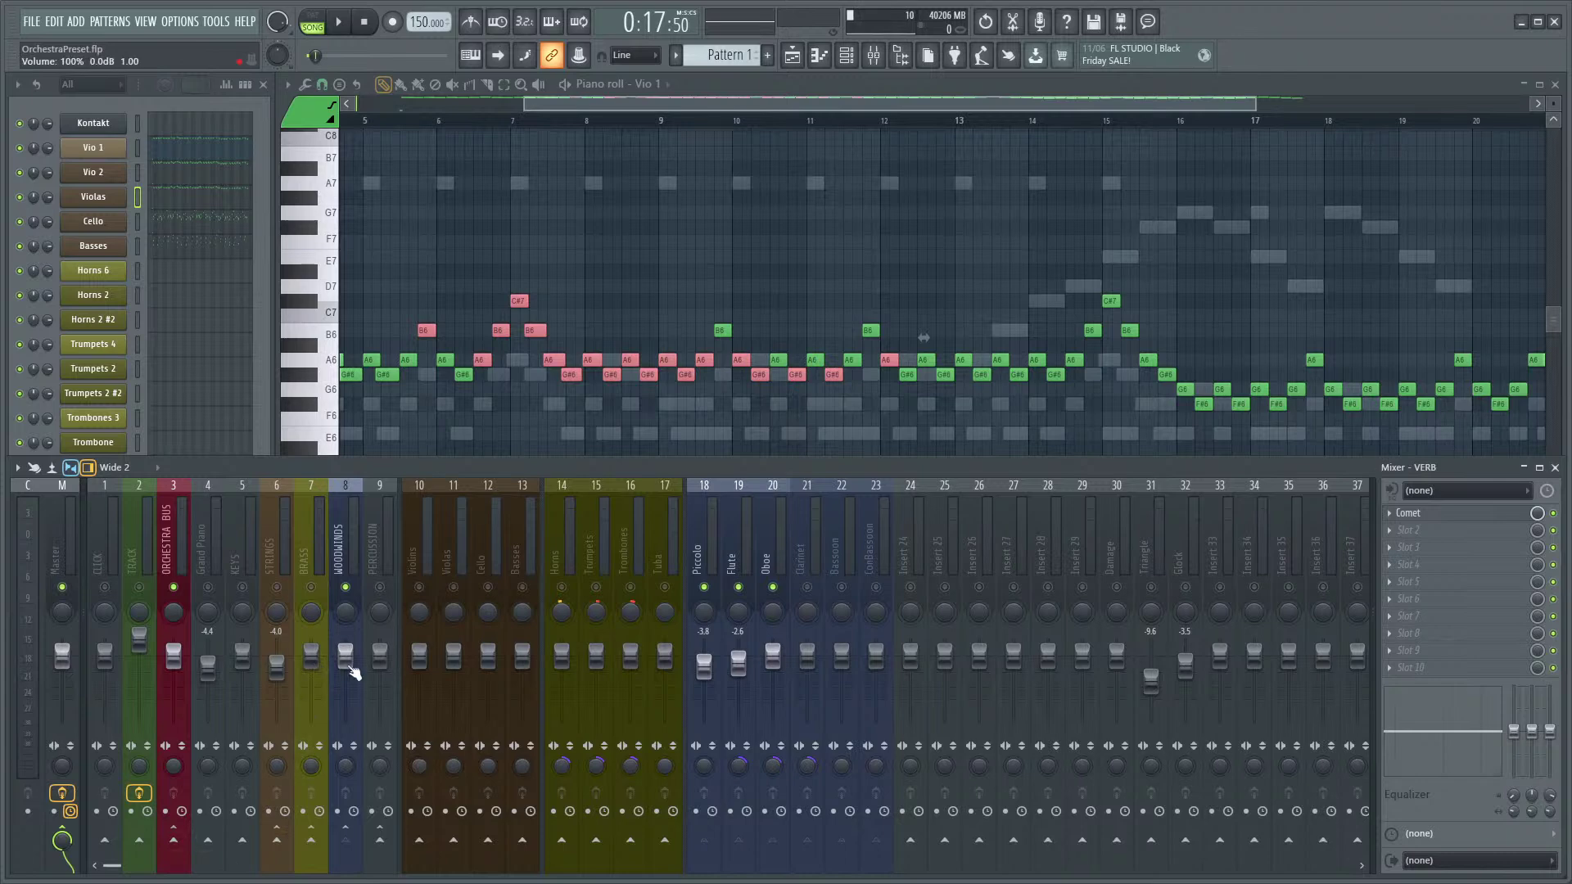
key(space)
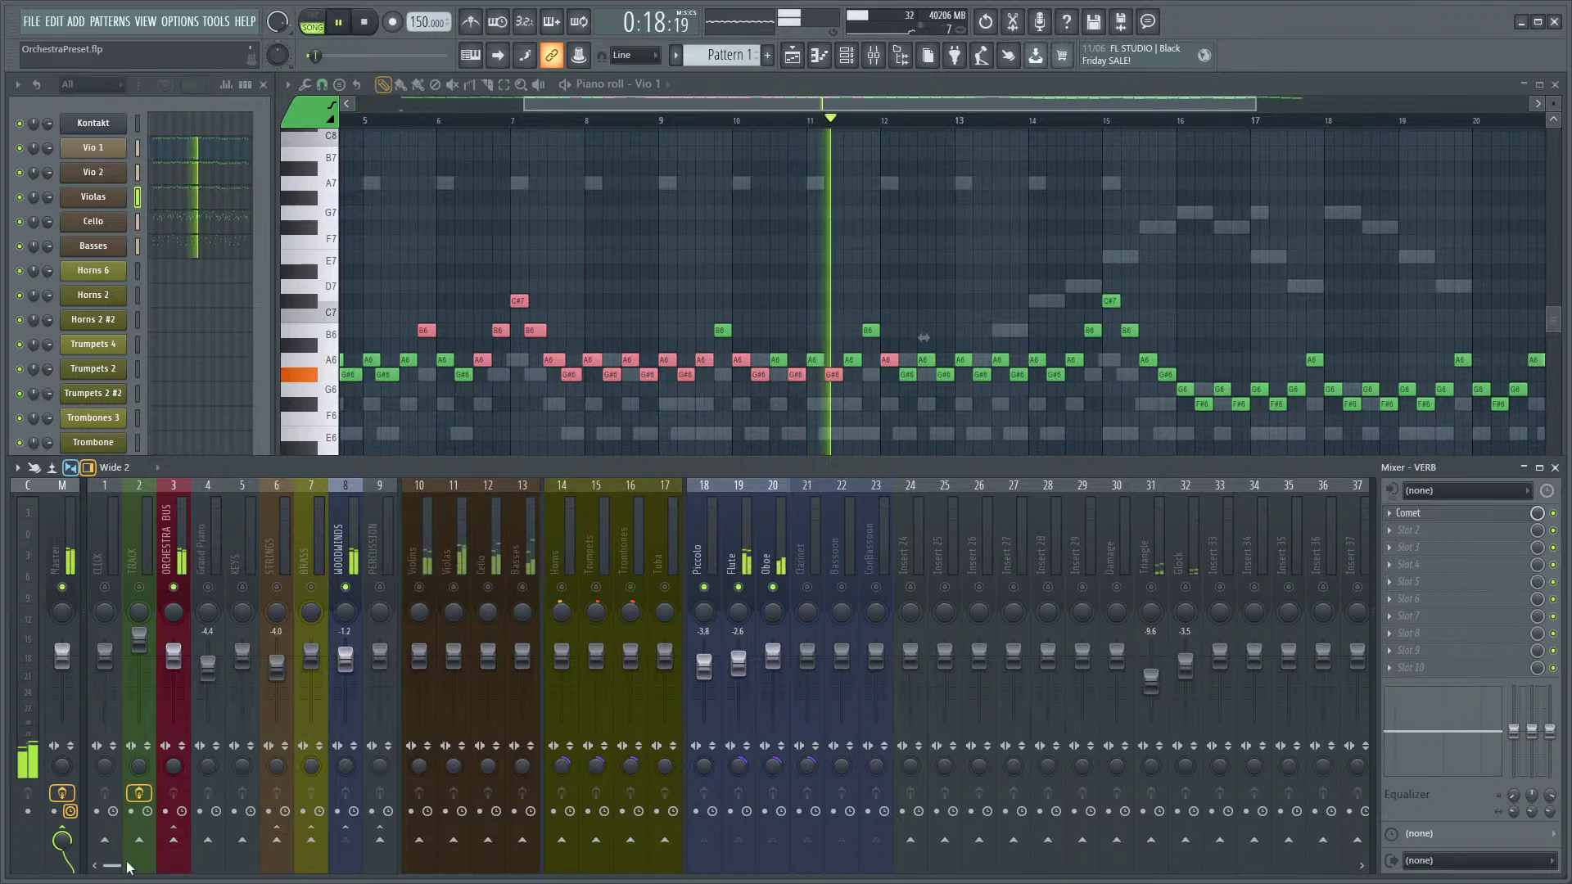
drag(112, 865, 366, 856)
drag(849, 691, 852, 683)
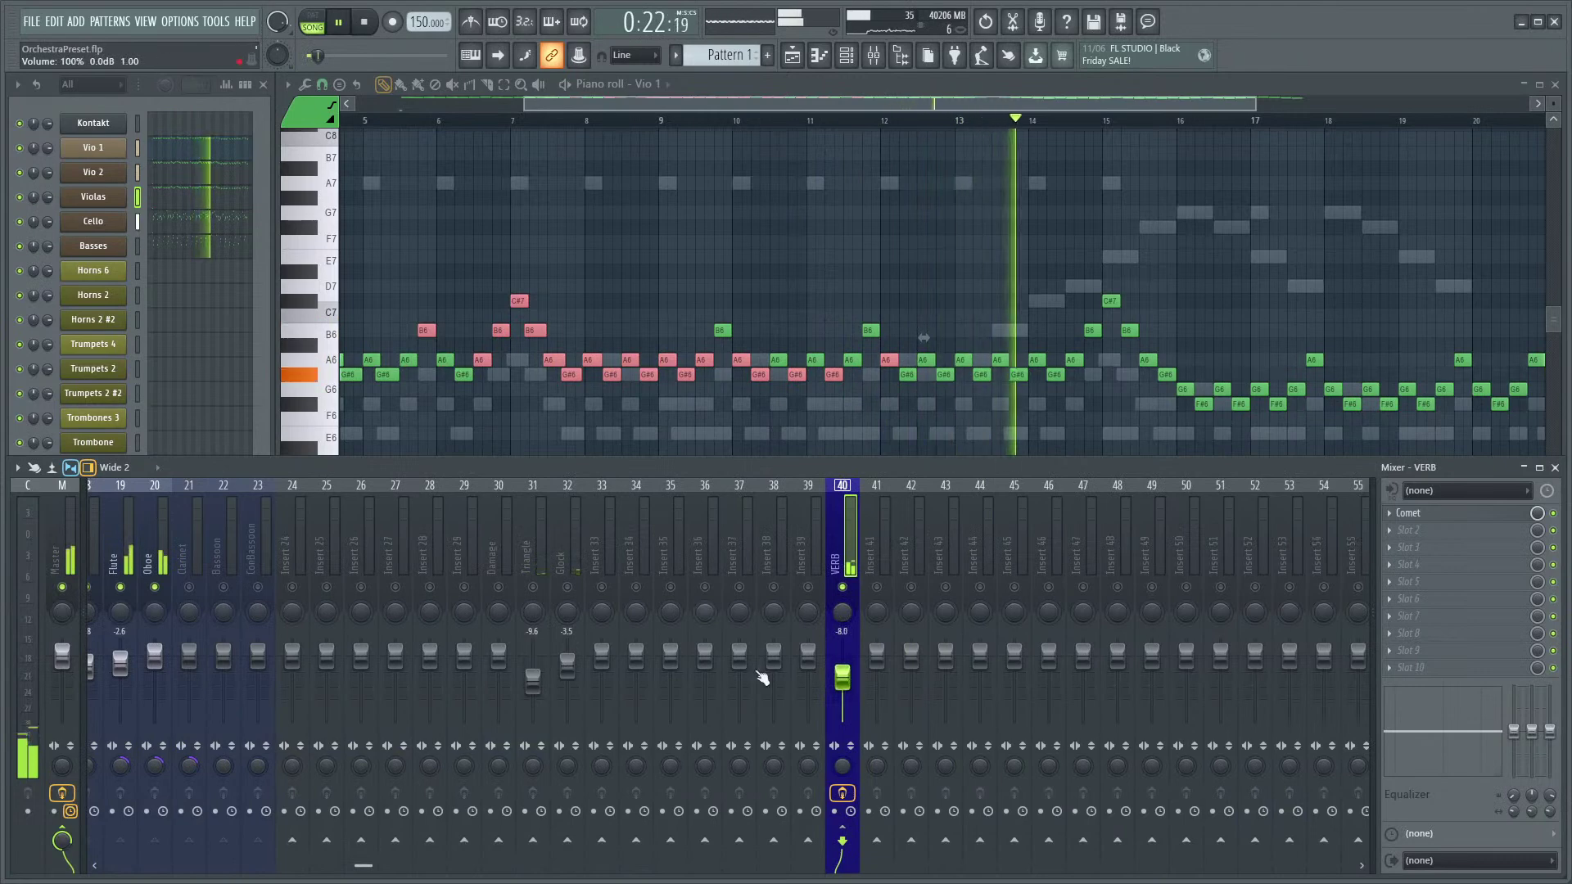
- Check the WOODWINDS track's send to VERB and set the VERB track's level to -9.2 dB while the music plays
drag(361, 861, 146, 864)
click(258, 547)
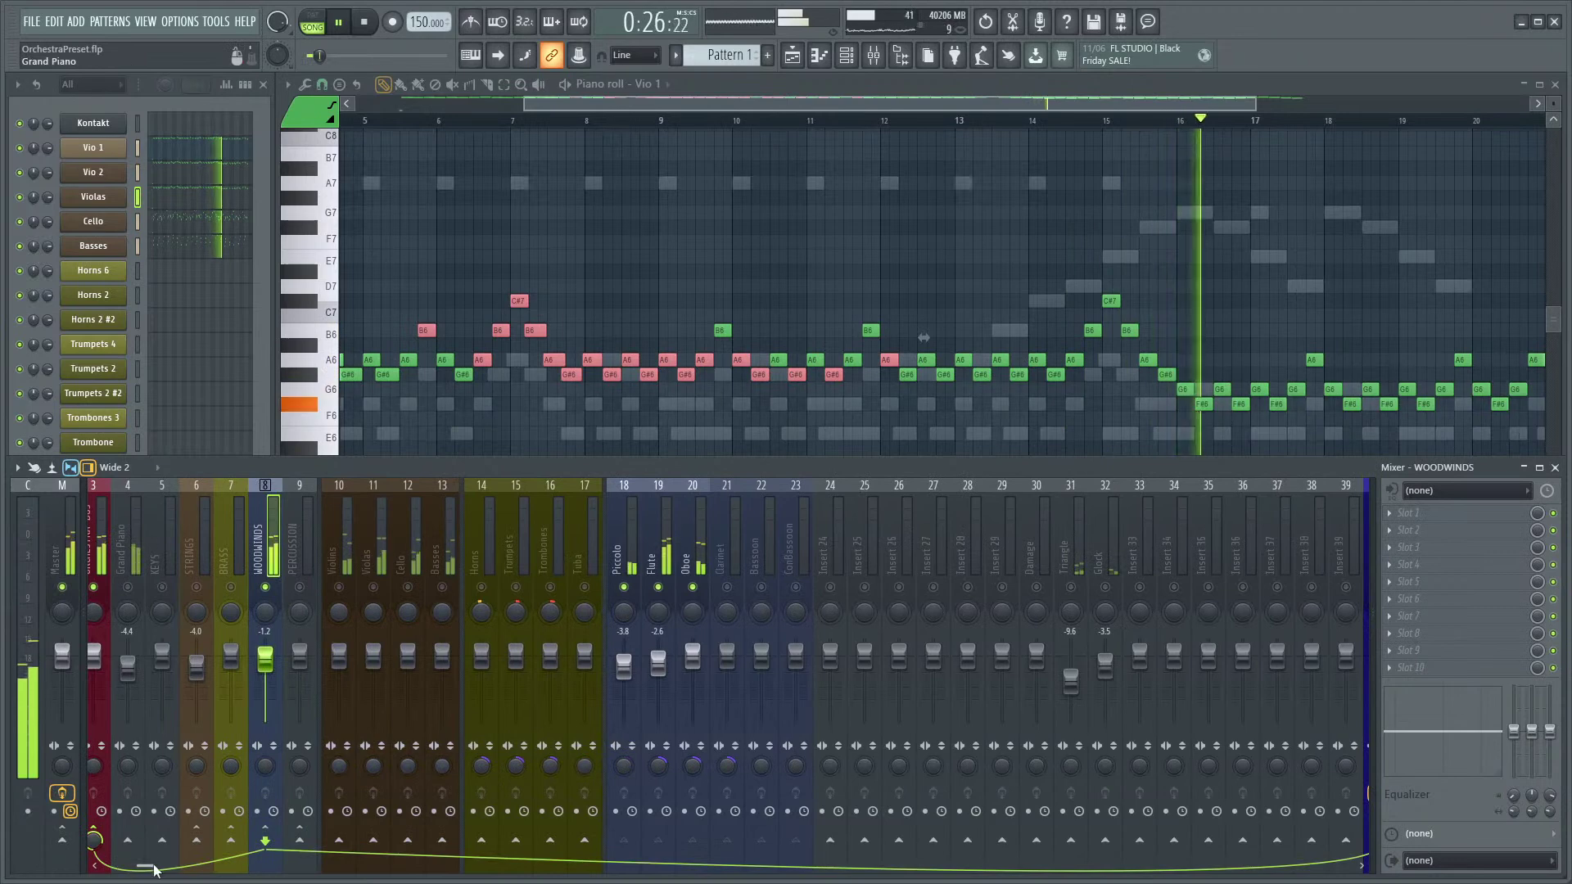
scroll(766, 860, down, 6)
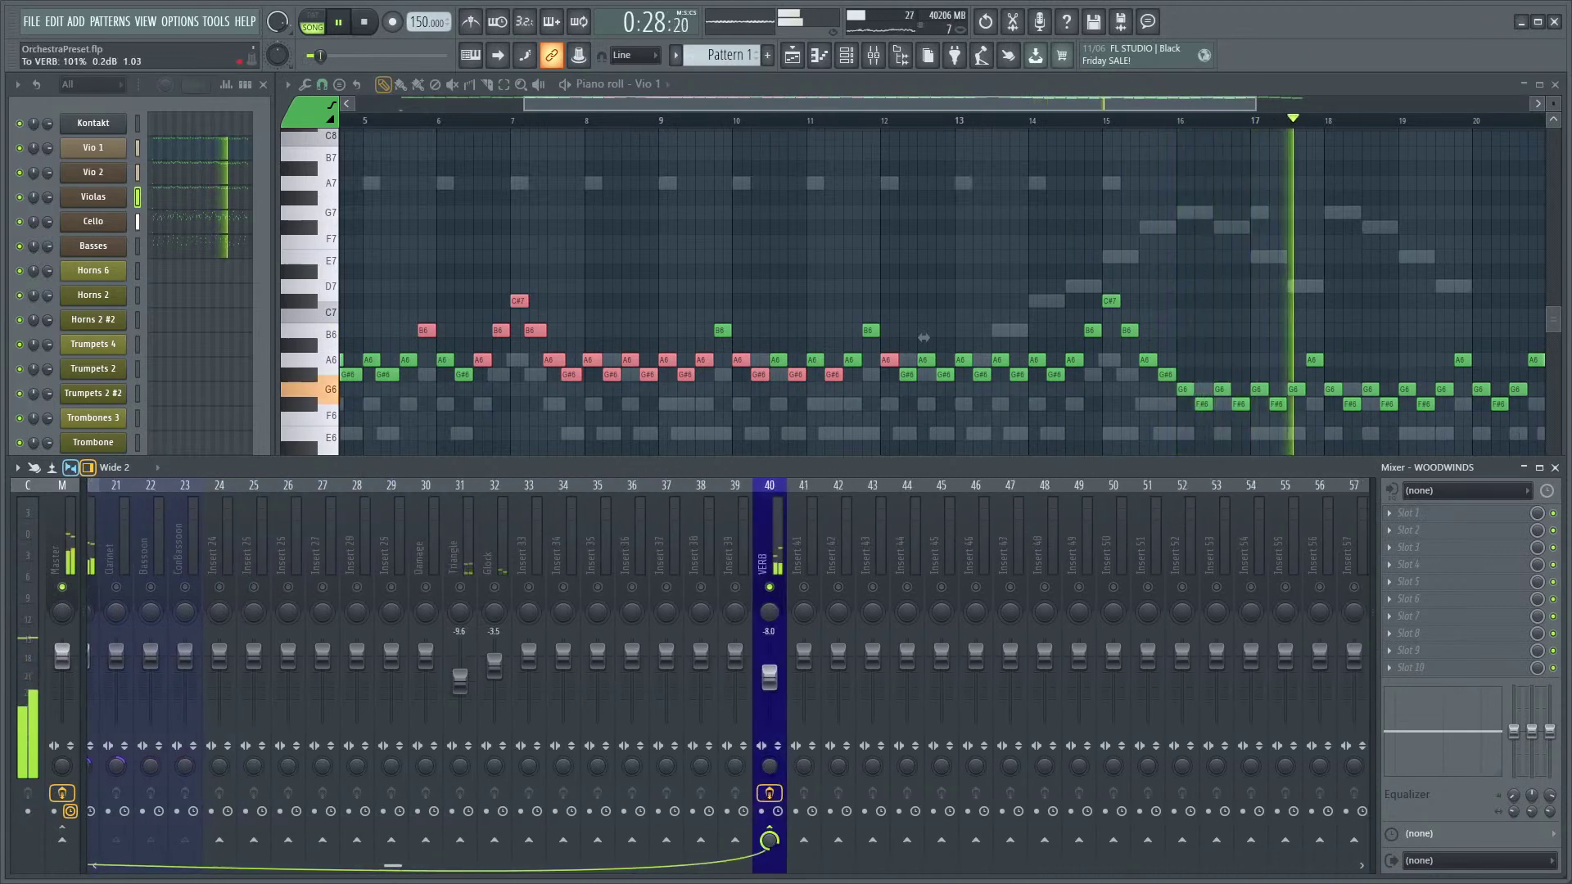
drag(780, 669, 780, 674)
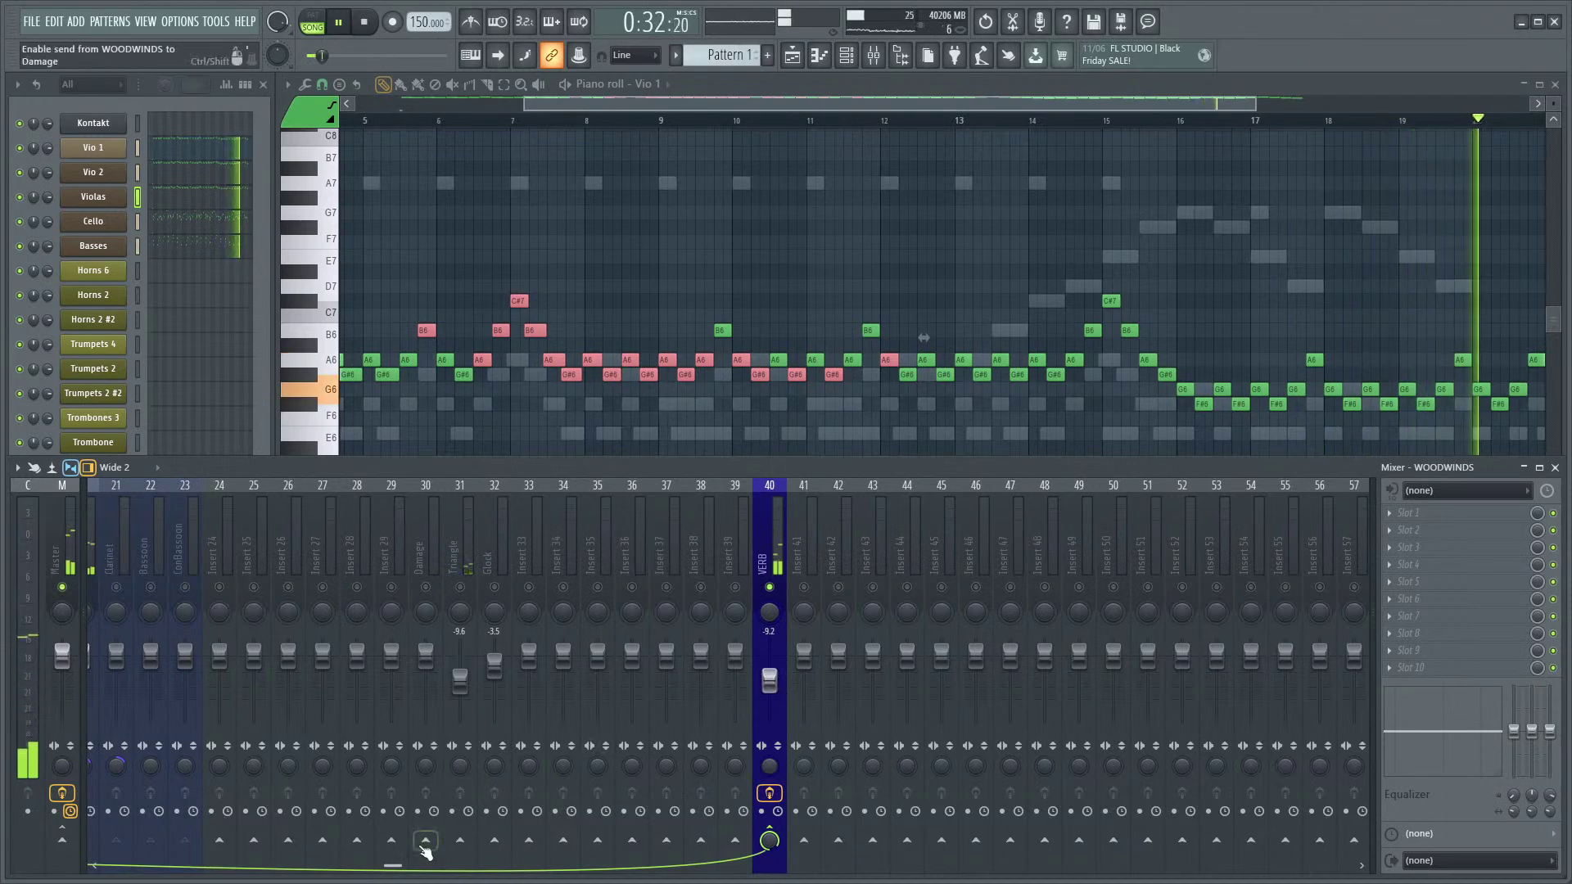
drag(393, 864, 102, 859)
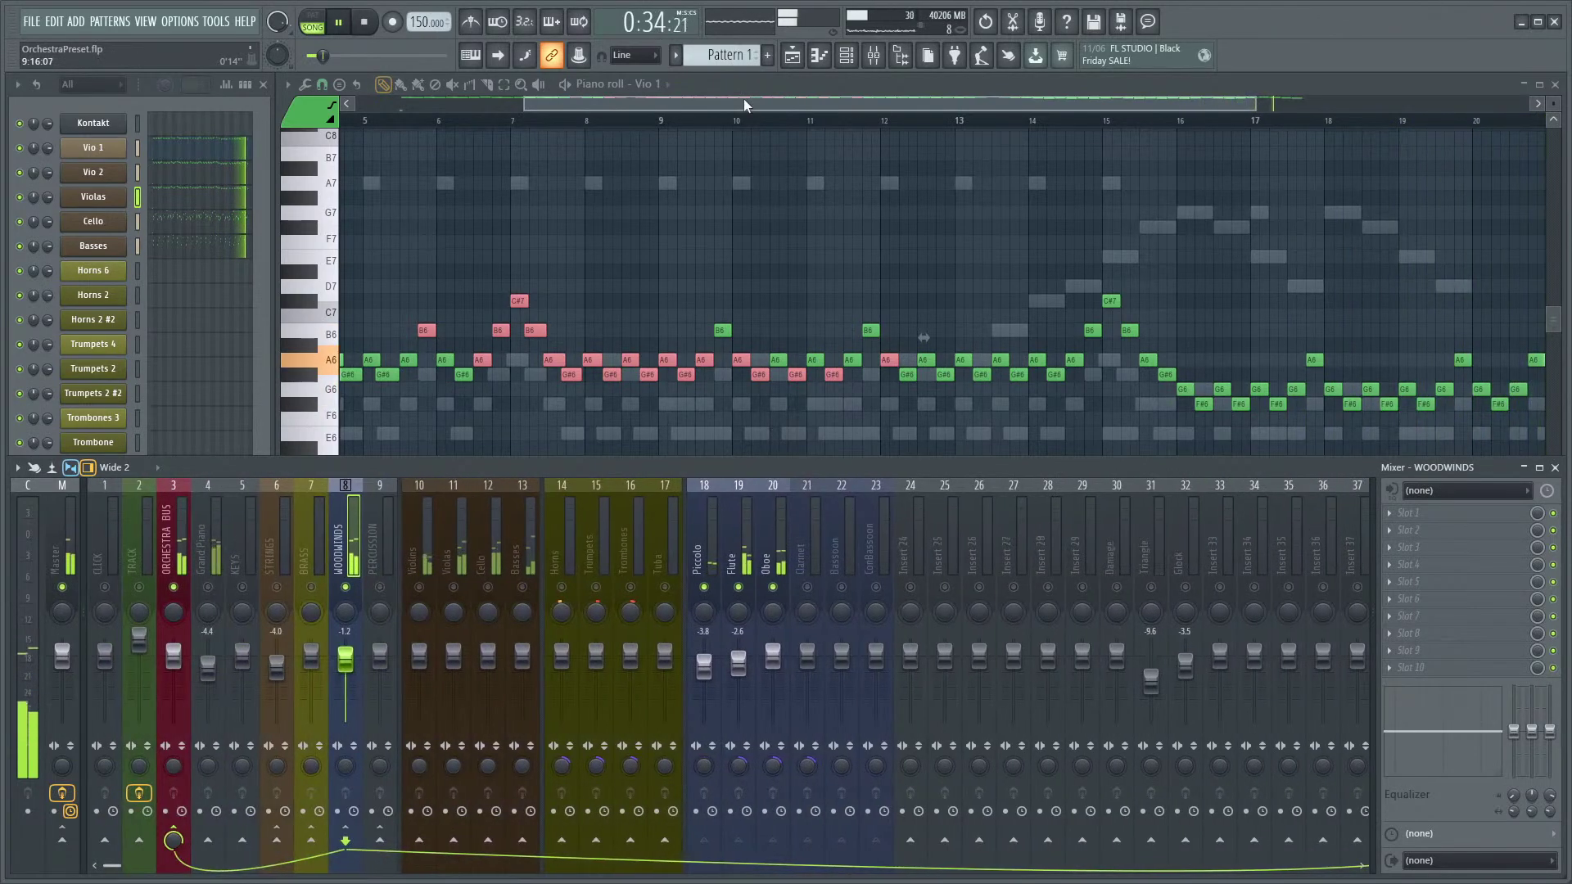
- End the WOODWINDS solo, mute the TRACK mixer track and play the full orchestra from just before bar 2
double_click(743, 90)
scroll(573, 180, down, 3)
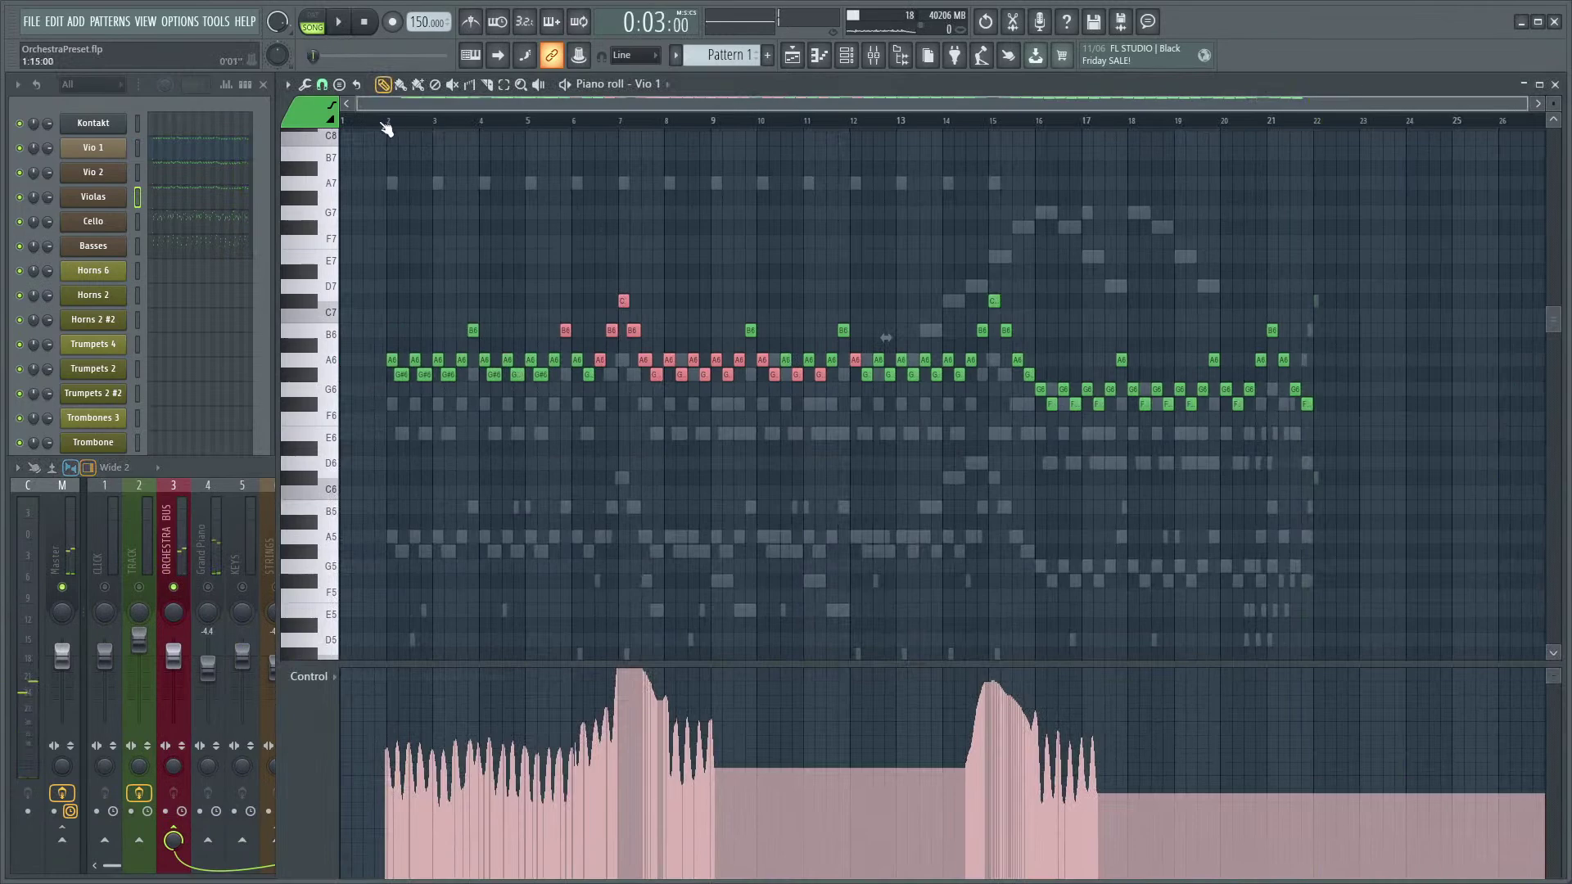
key(space)
key(F9)
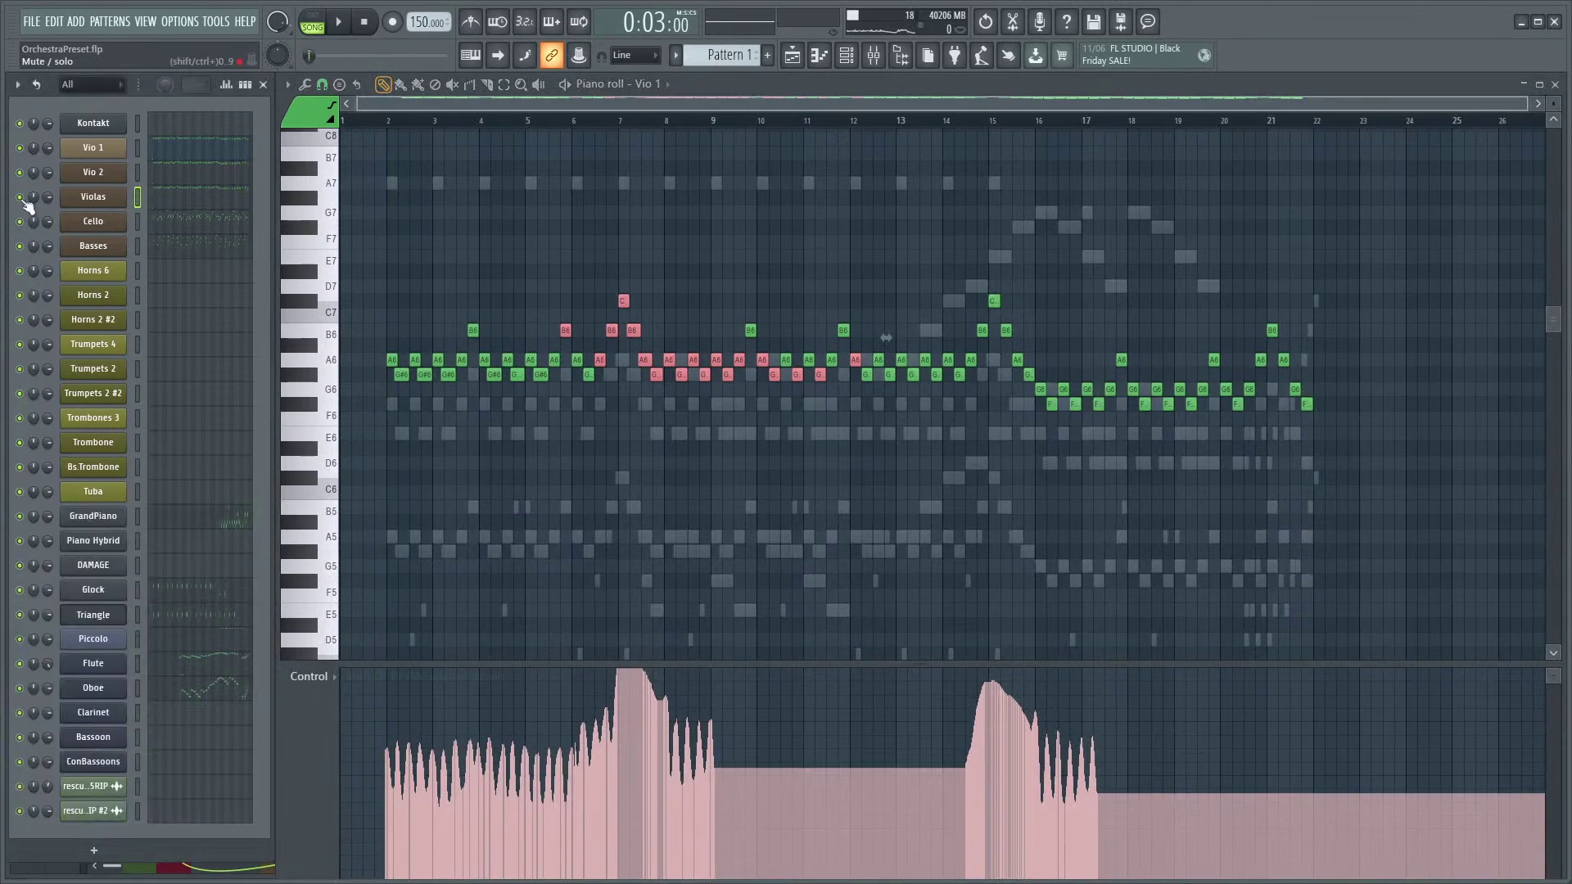
key(F9)
right_click(345, 588)
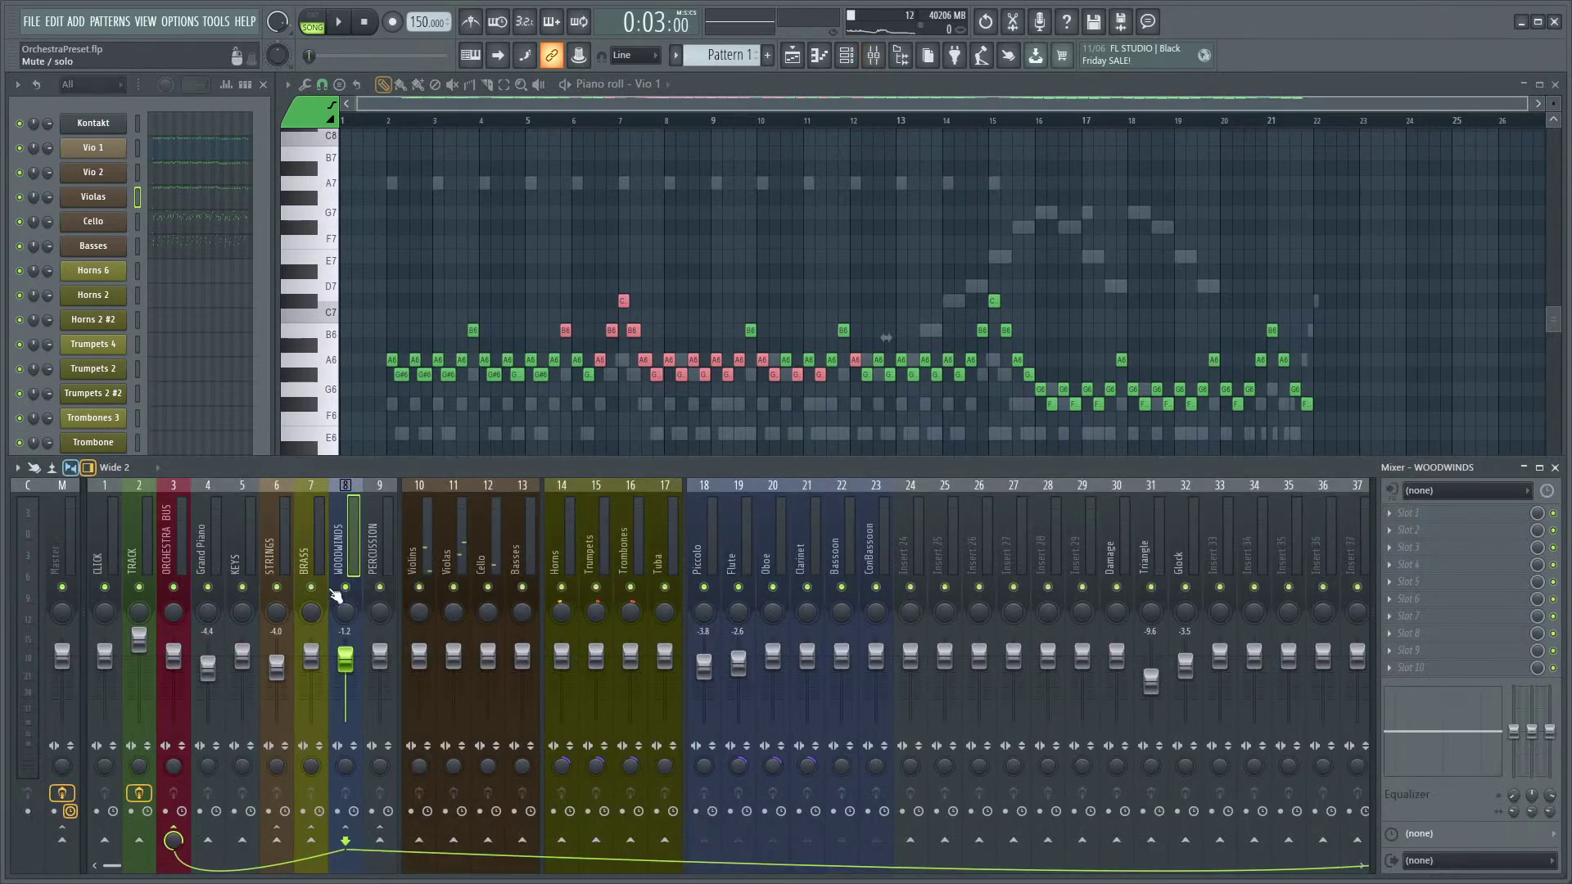
key(space)
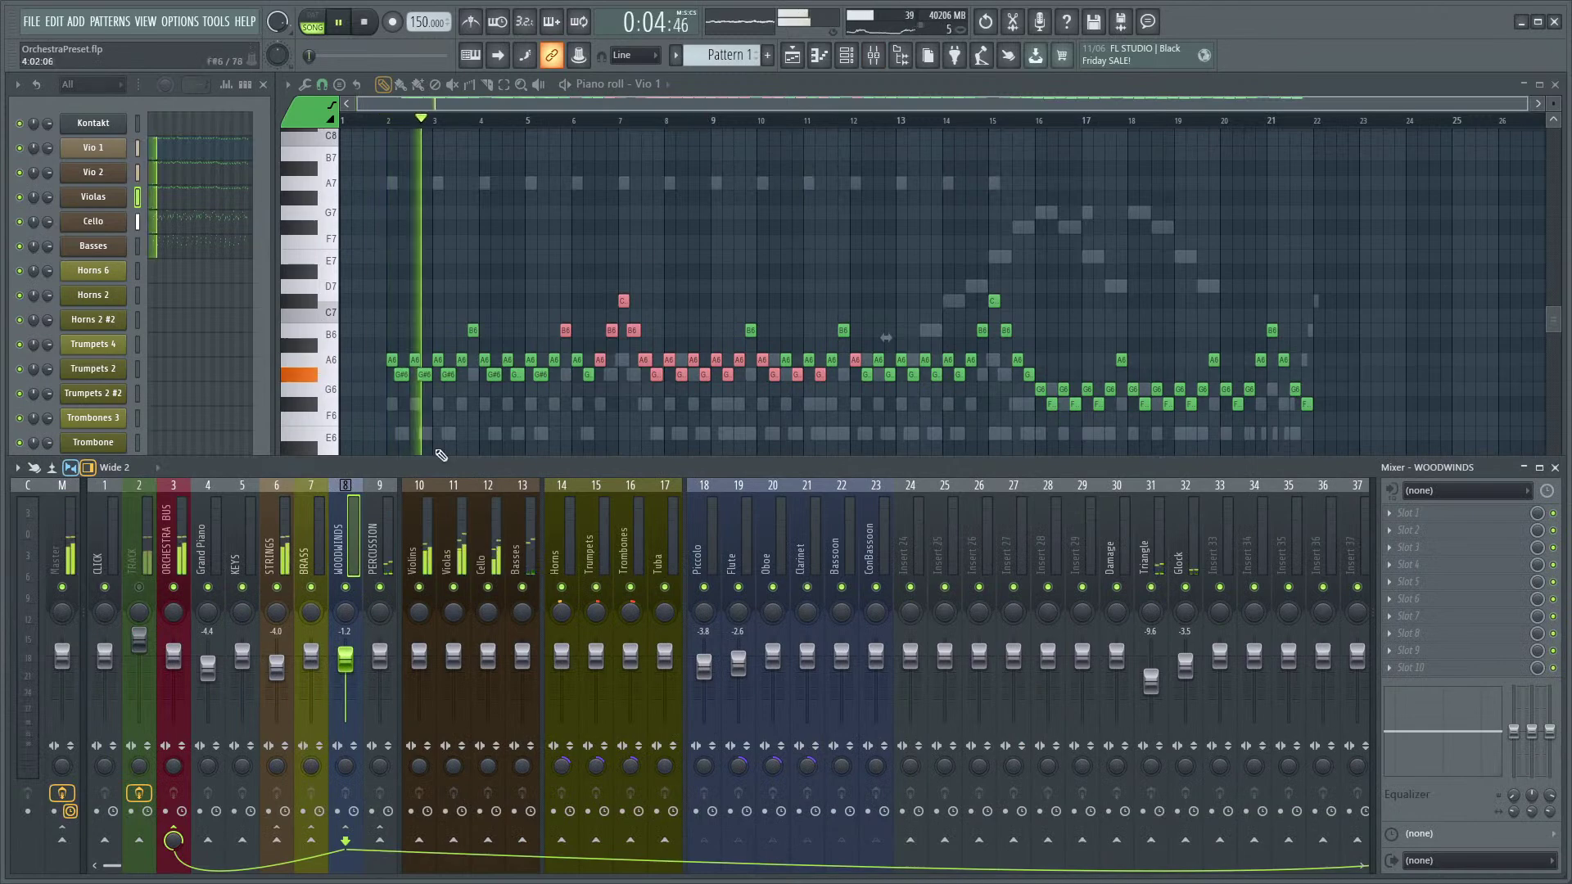
- Check the STRINGS and PERCUSSION tracks' sends to the VERB track in the mixer
click(281, 567)
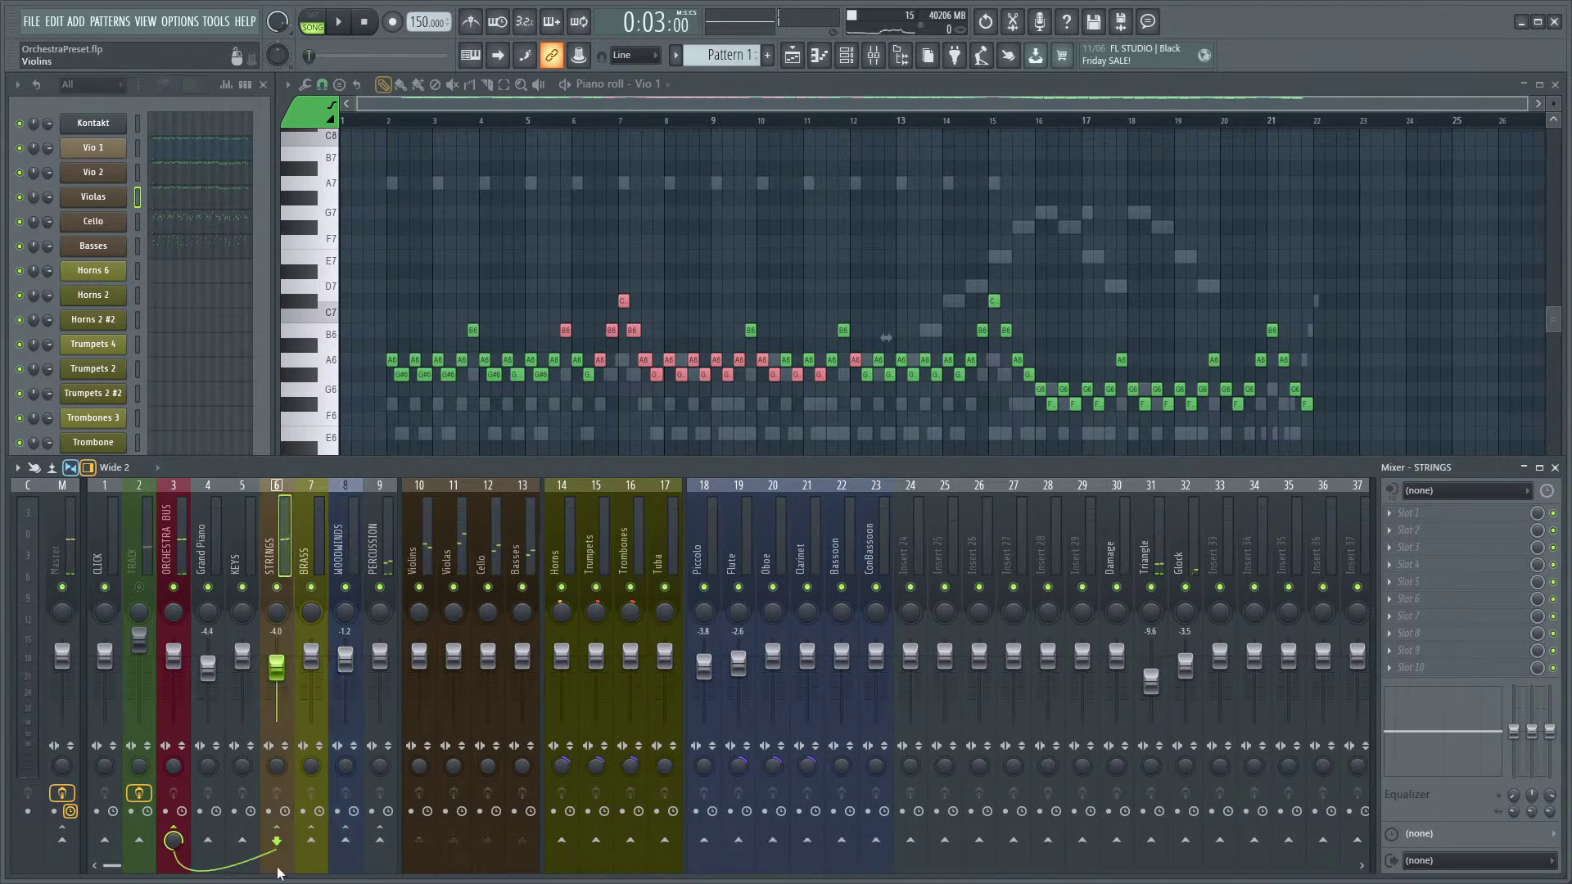
drag(119, 866, 434, 848)
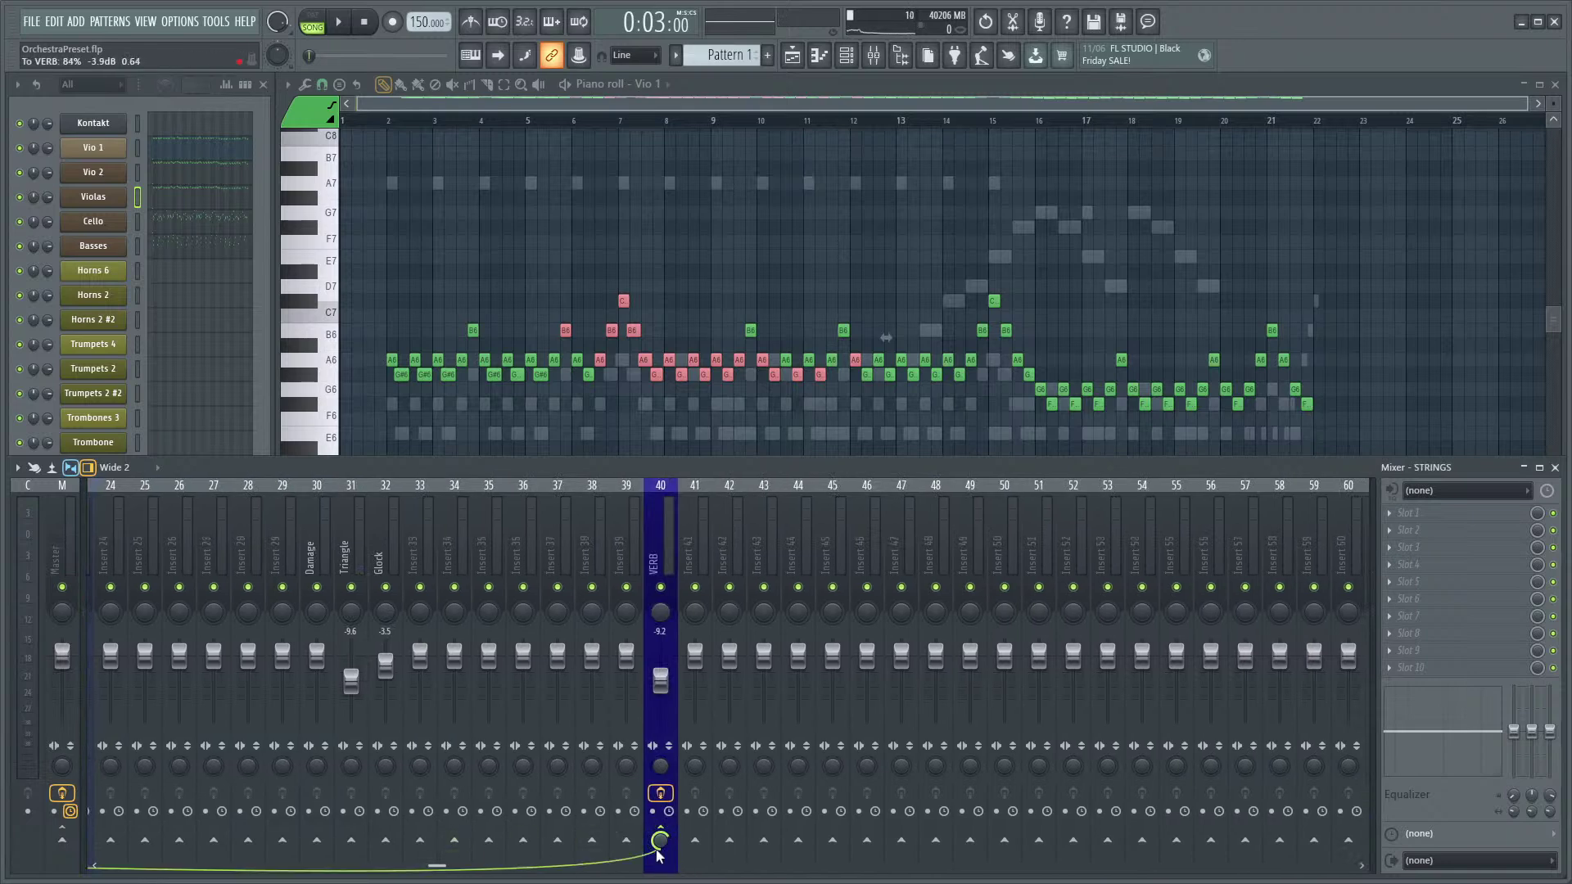
drag(439, 868, 80, 877)
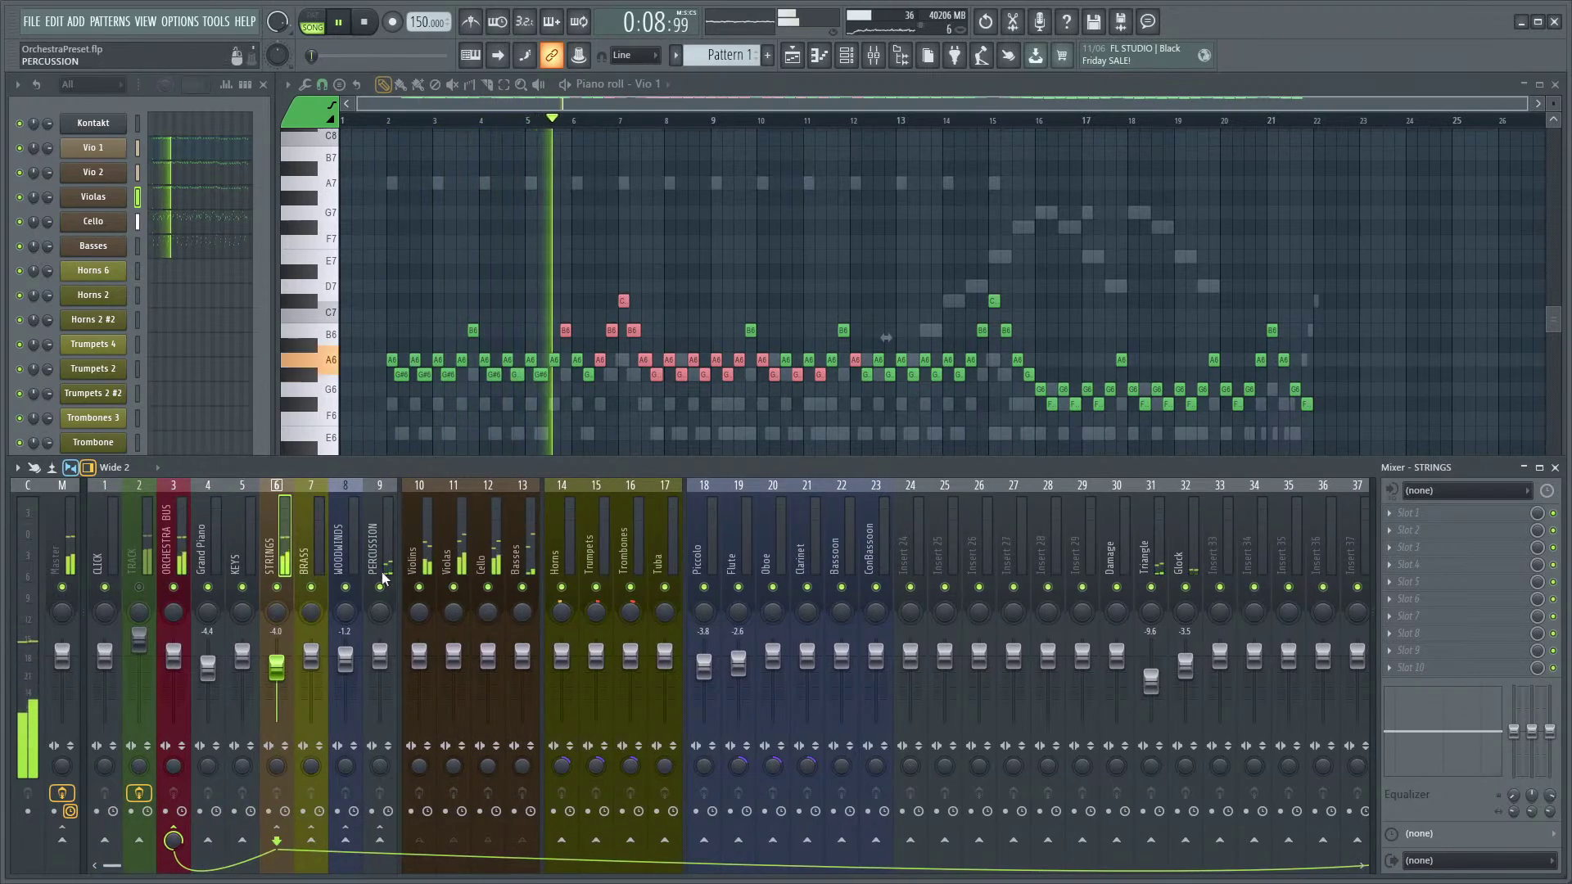
click(379, 576)
drag(140, 866, 418, 866)
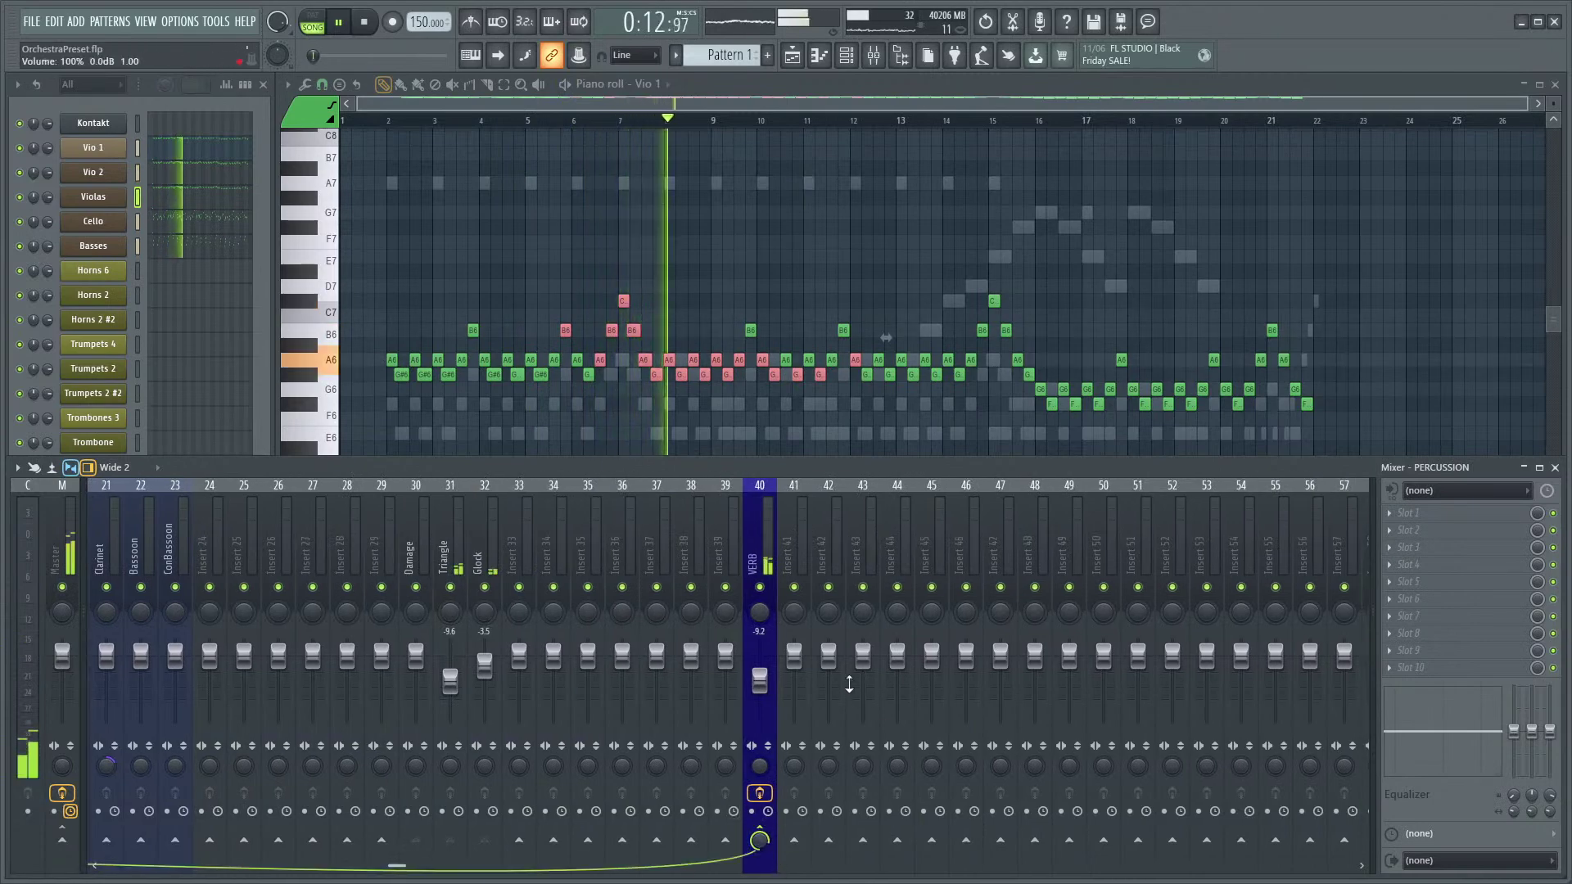
- Route the VERB mixer track's output to the ORCHESTRA BUS instead of the master
click(768, 542)
drag(419, 867, 161, 873)
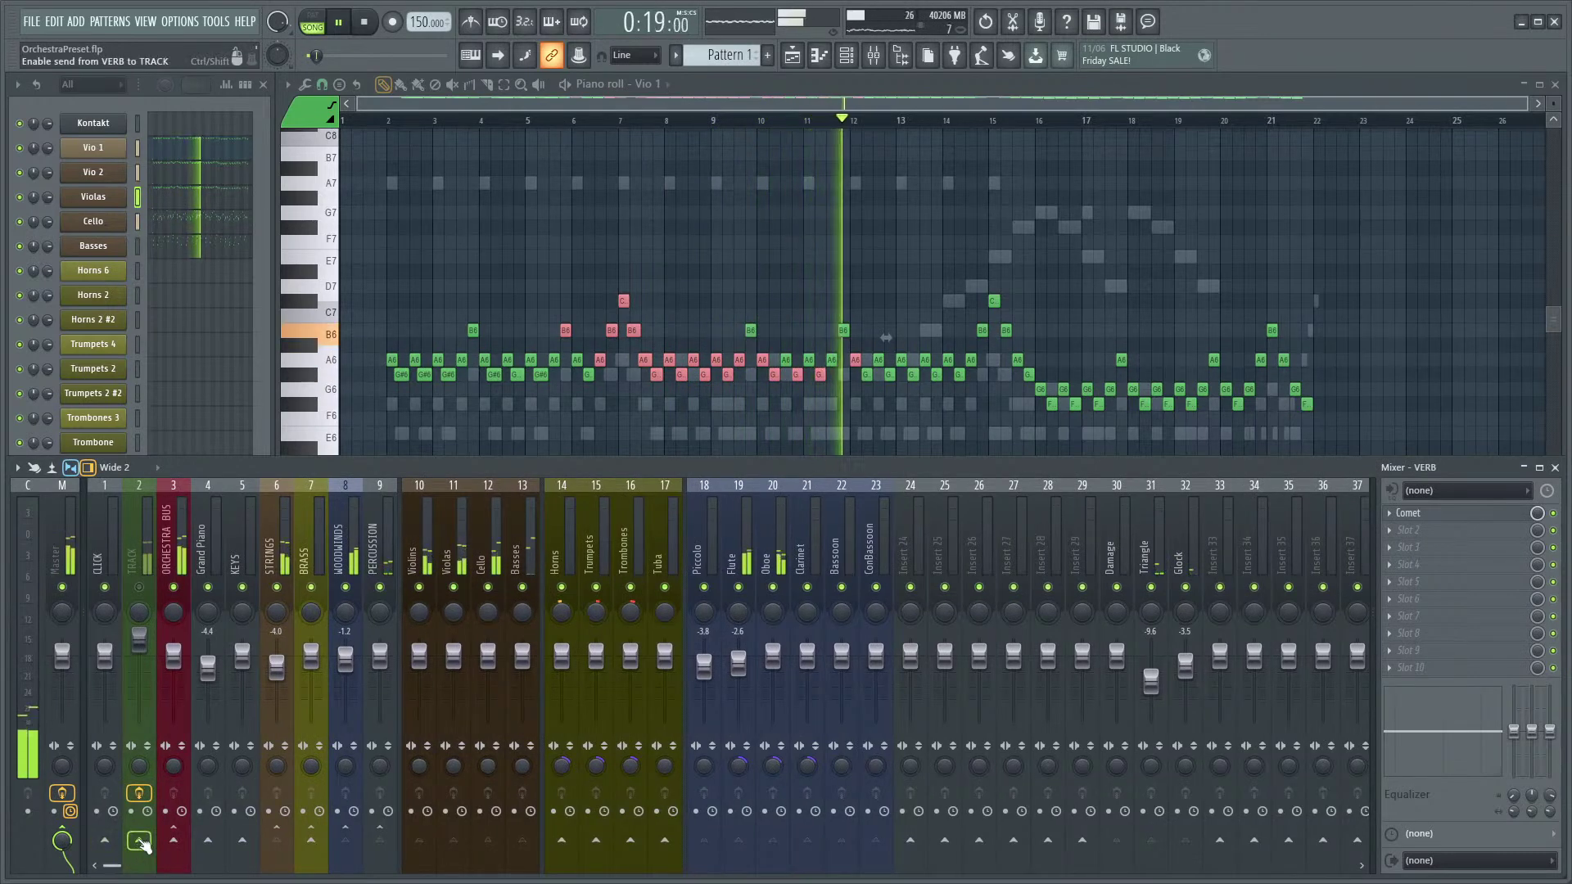
click(174, 841)
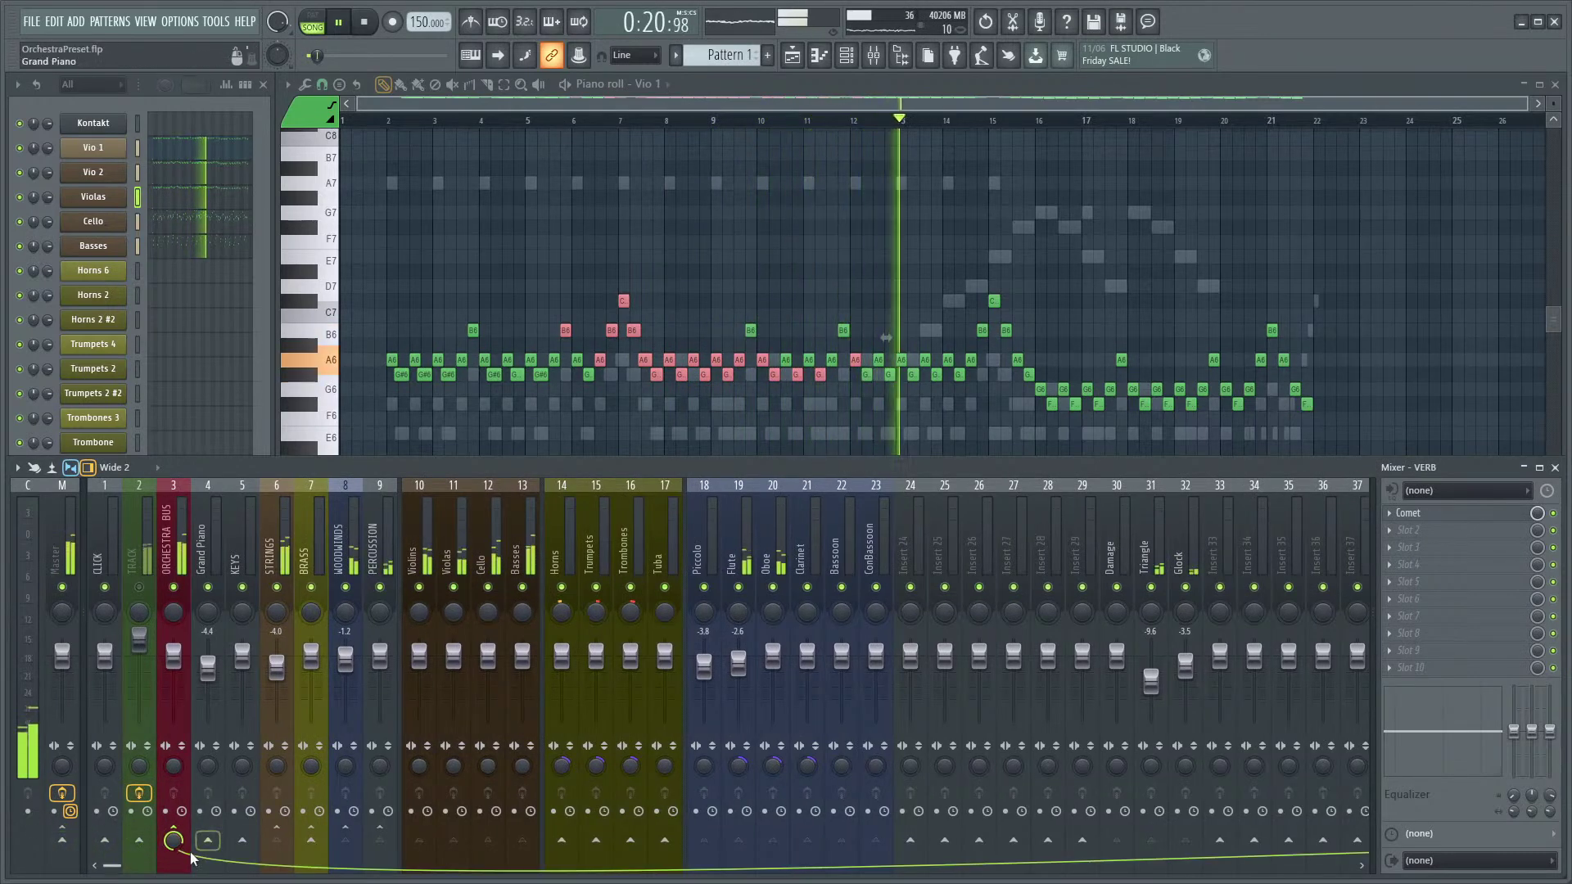
drag(152, 861, 334, 866)
- Listen to the full mix through to the ending while following the Vio 1 piano roll, and stop playback
click(834, 101)
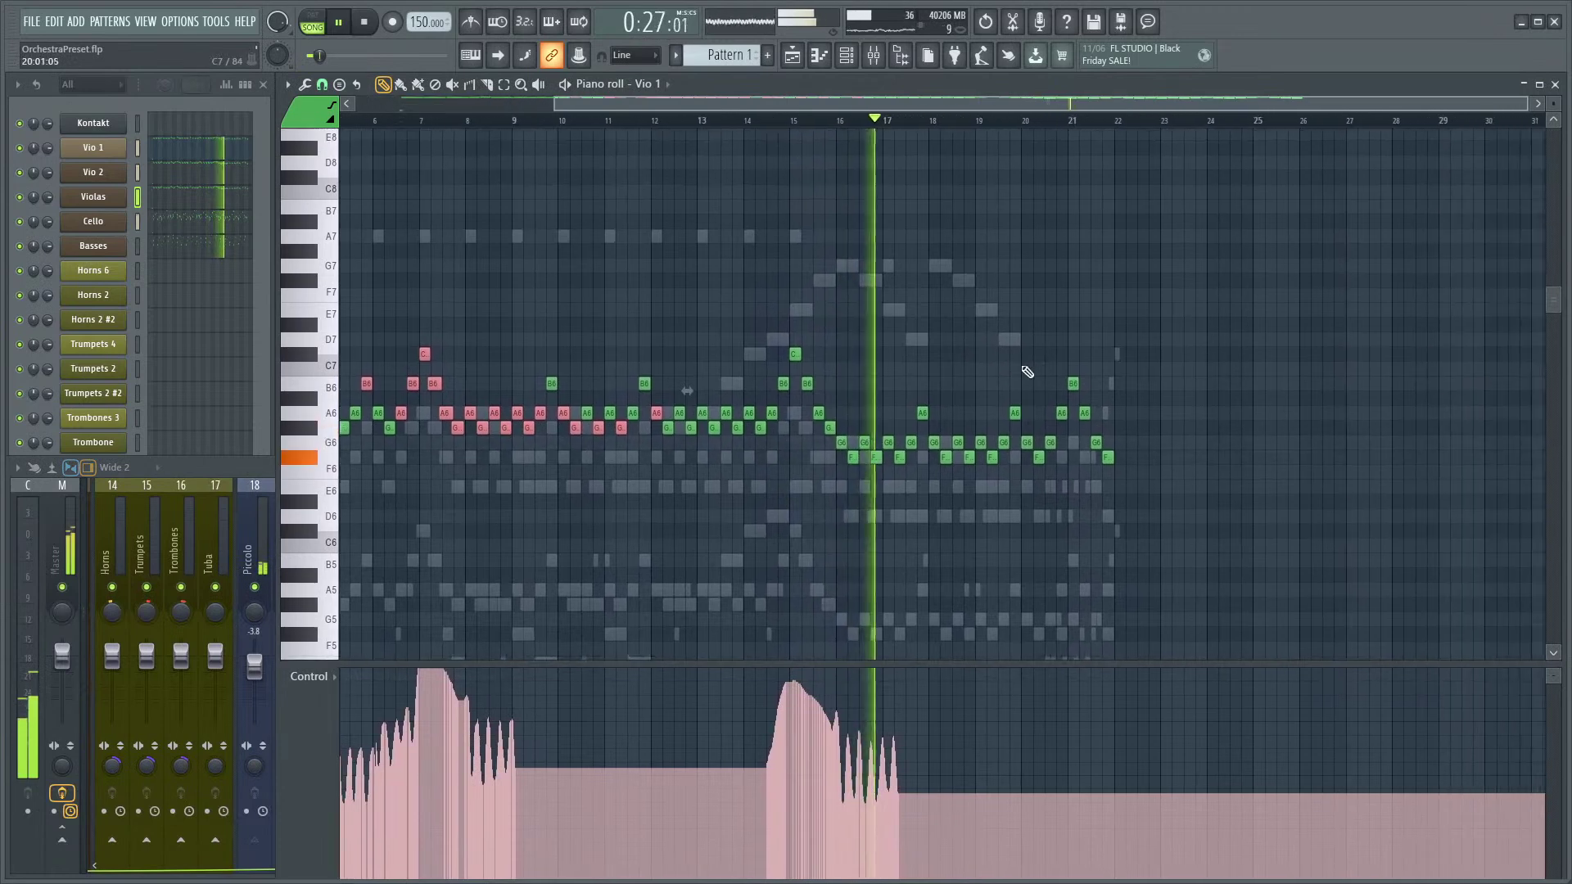
scroll(1022, 339, down, 2)
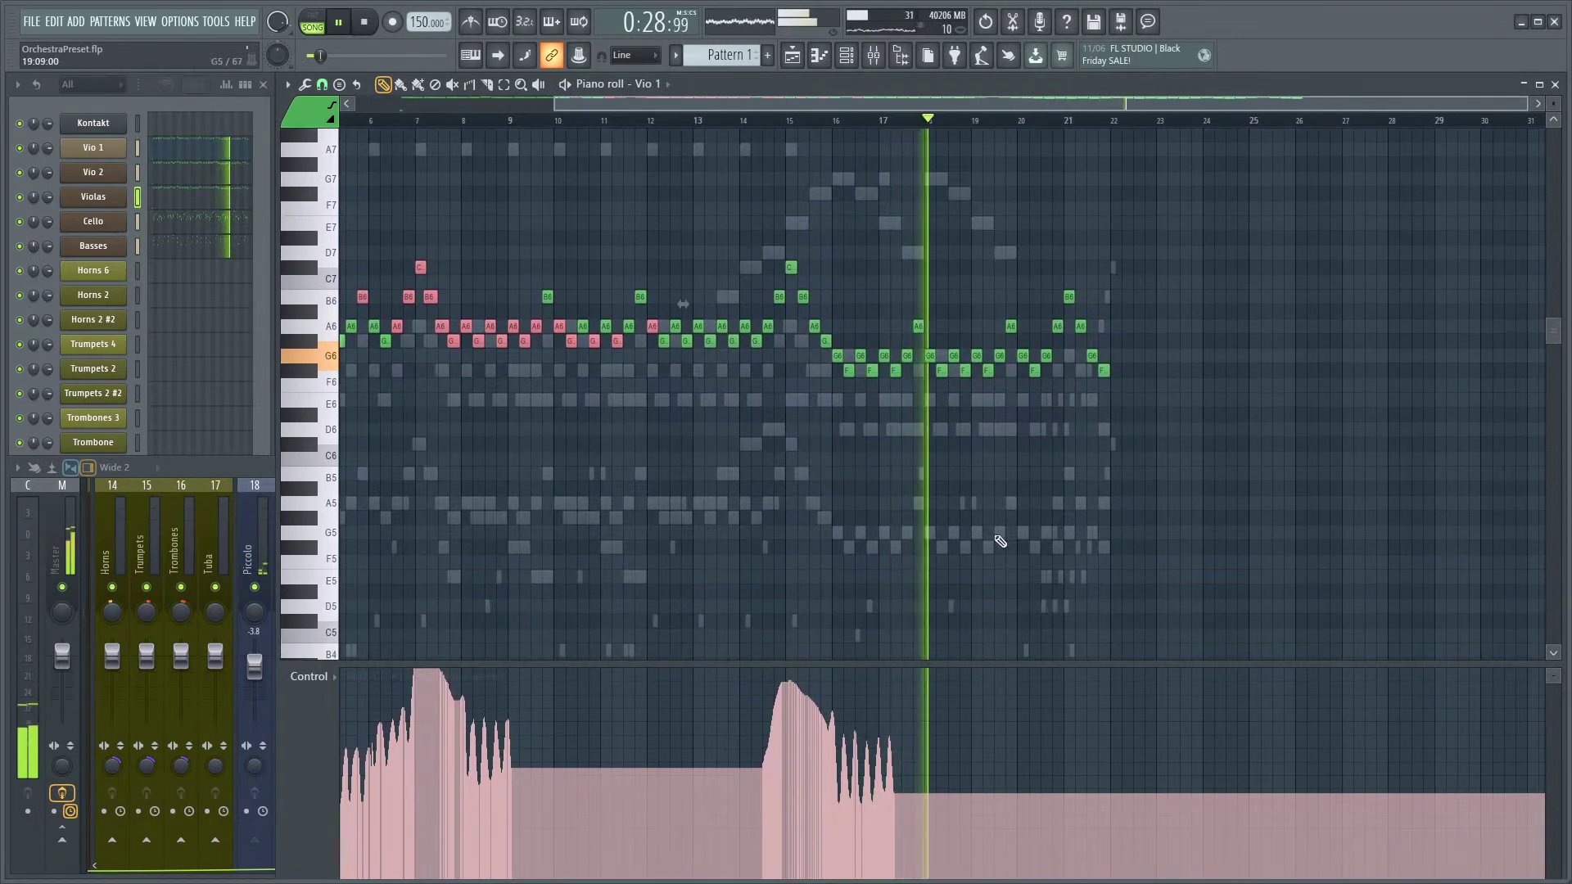
click(213, 101)
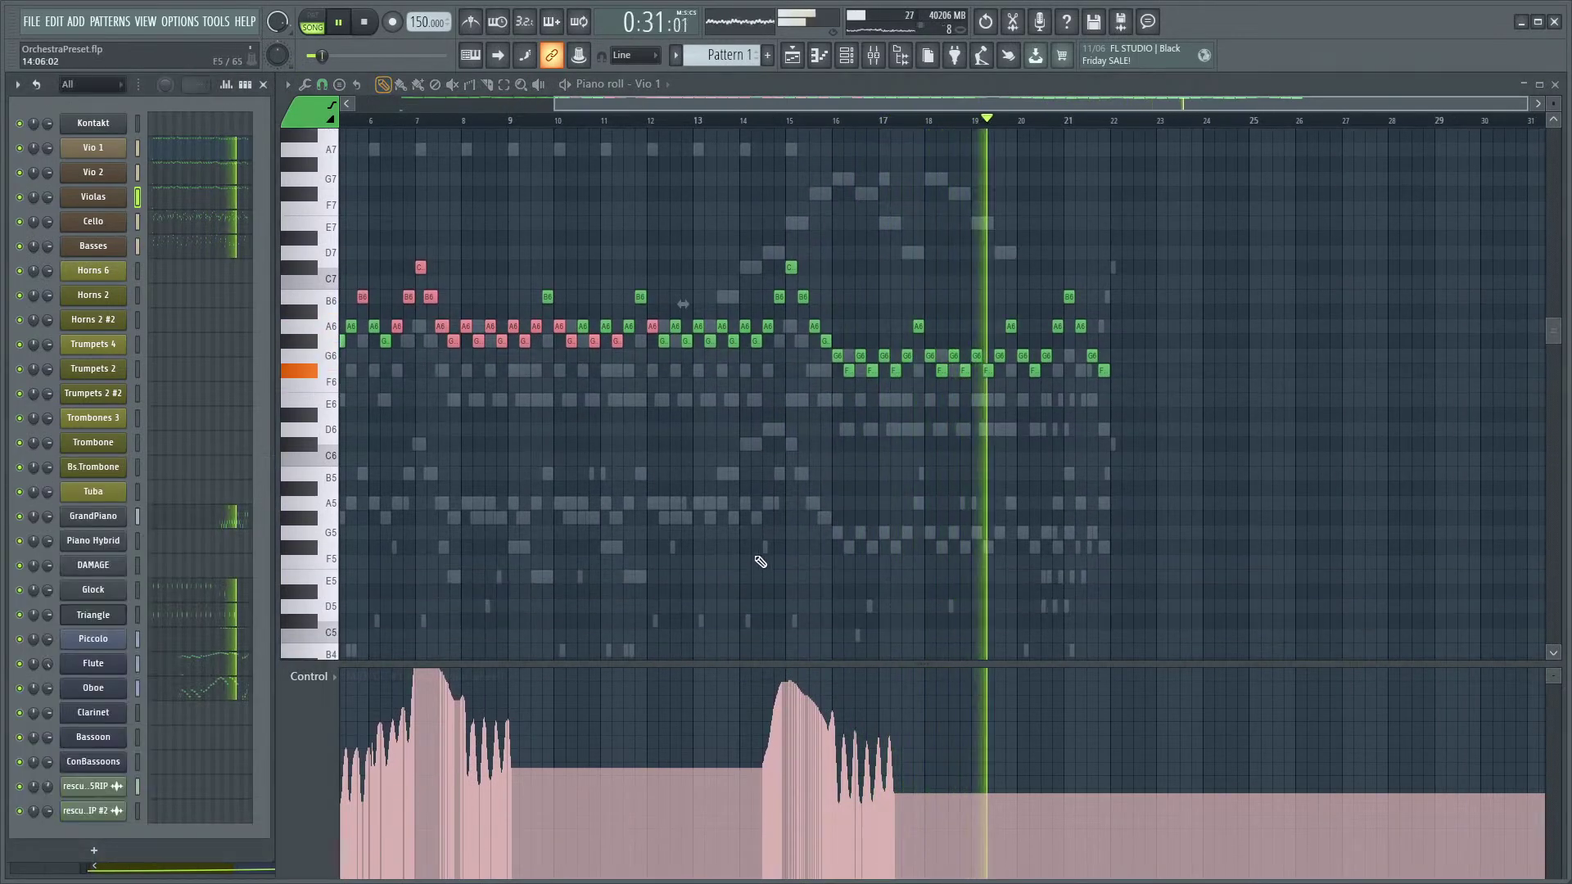
scroll(1037, 597, up, 2)
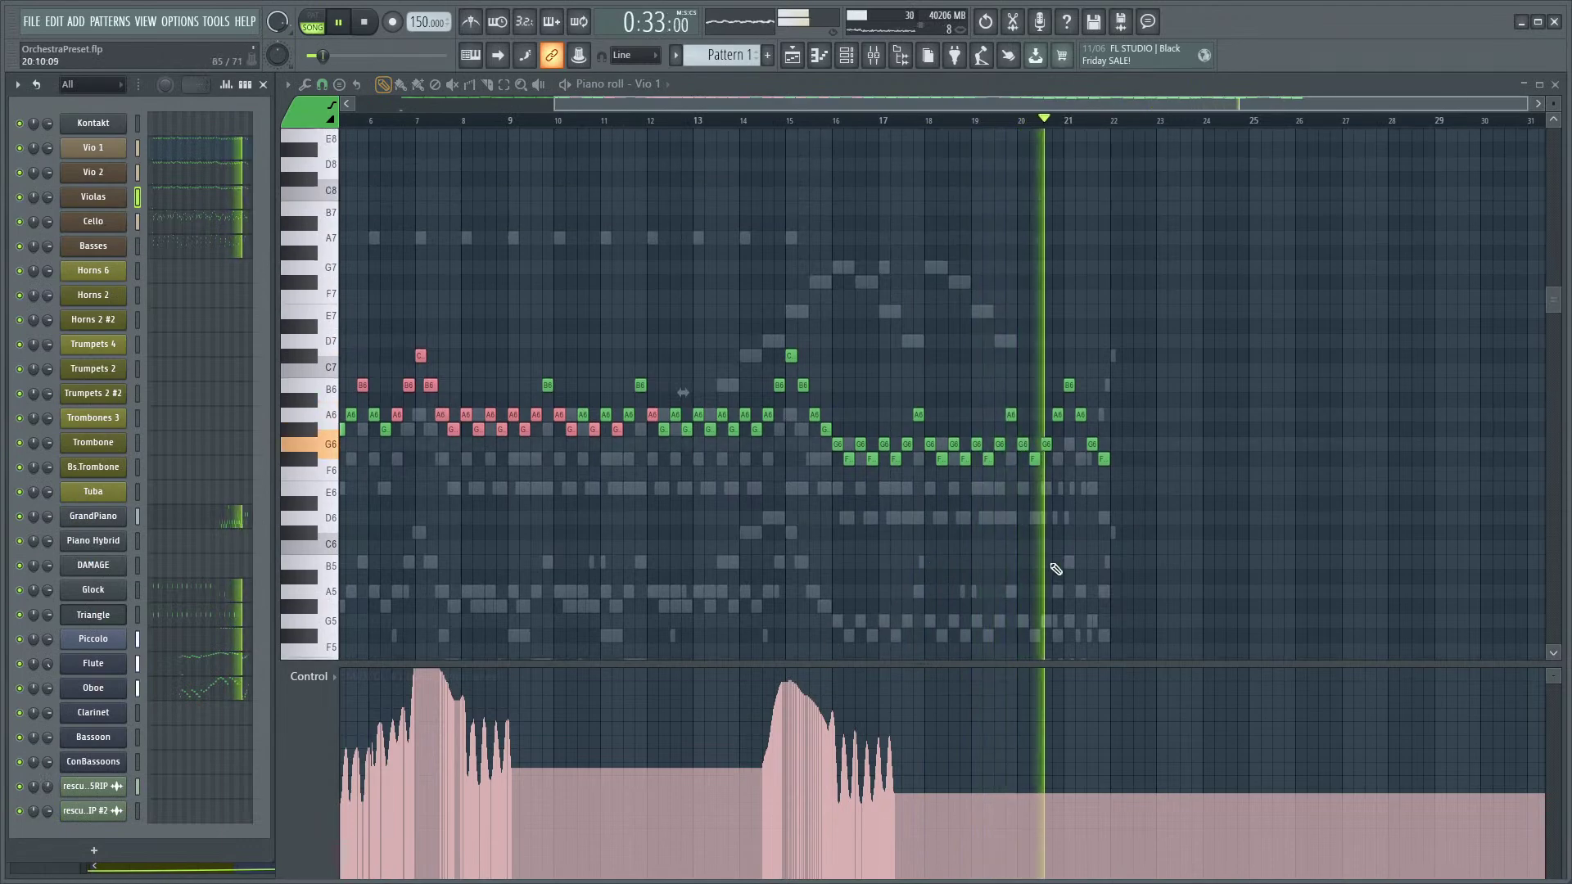
scroll(1031, 572, up, 2)
scroll(887, 519, down, 2)
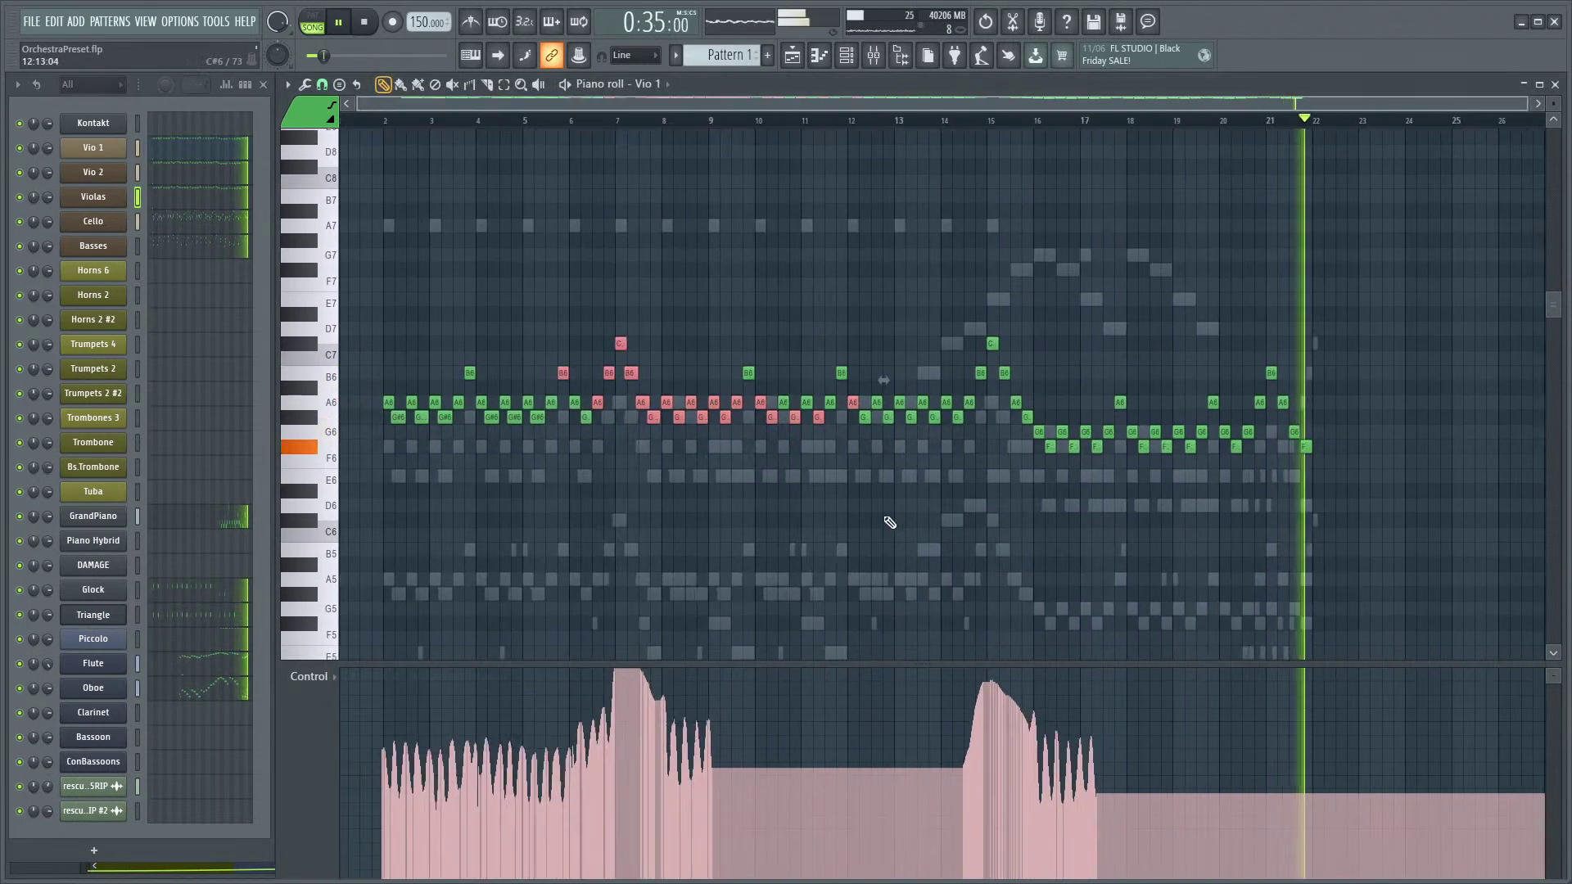
key(space)
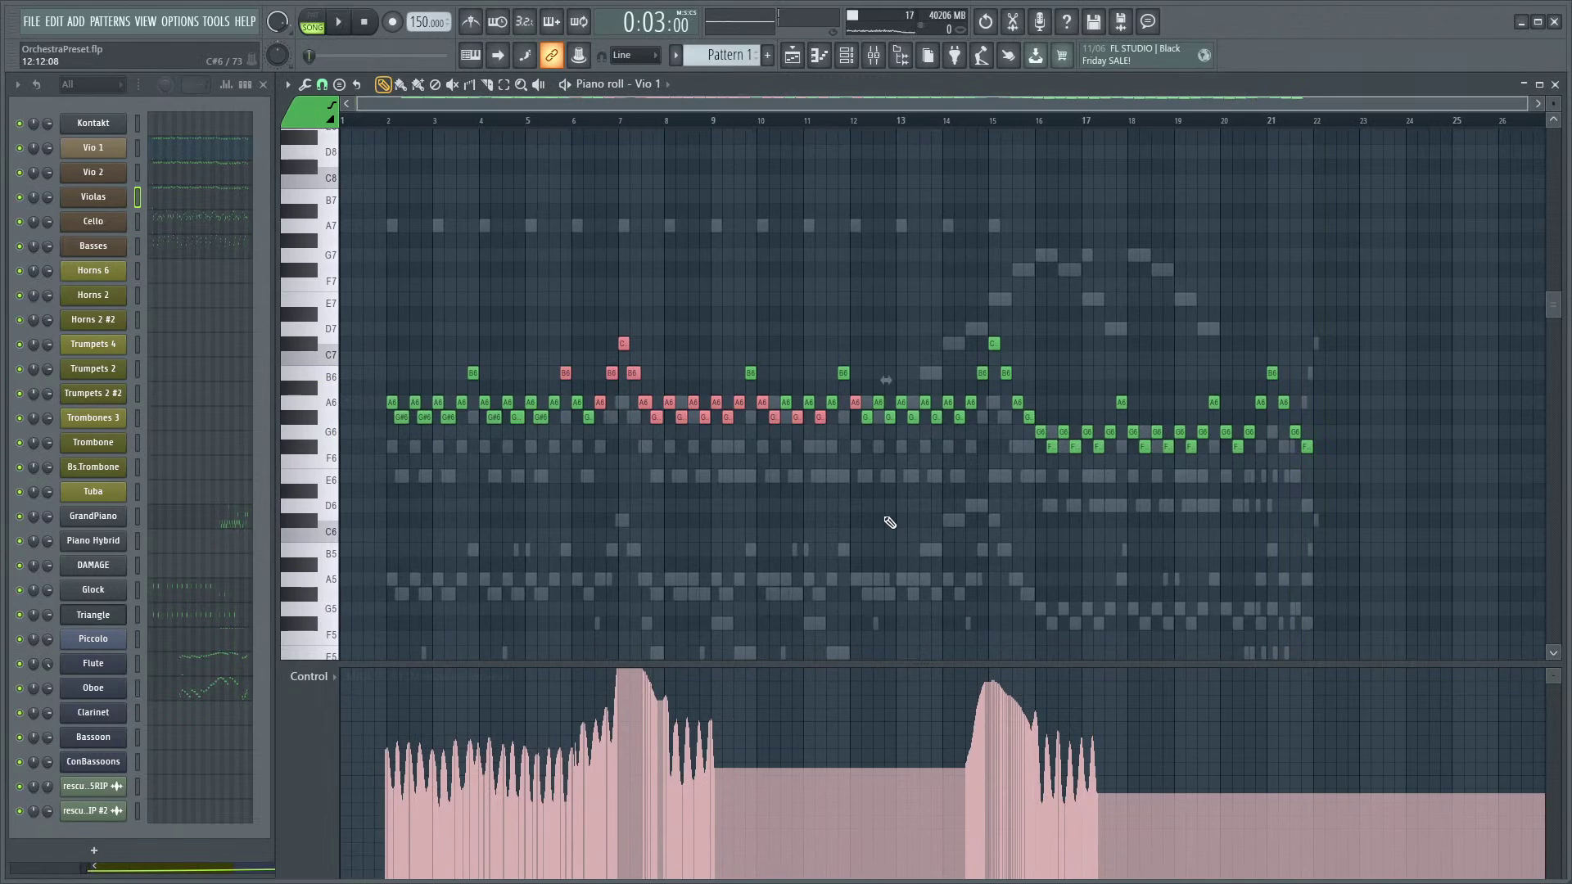
scroll(904, 434, down, 4)
scroll(888, 420, up, 1)
scroll(842, 484, down, 3)
scroll(793, 449, up, 4)
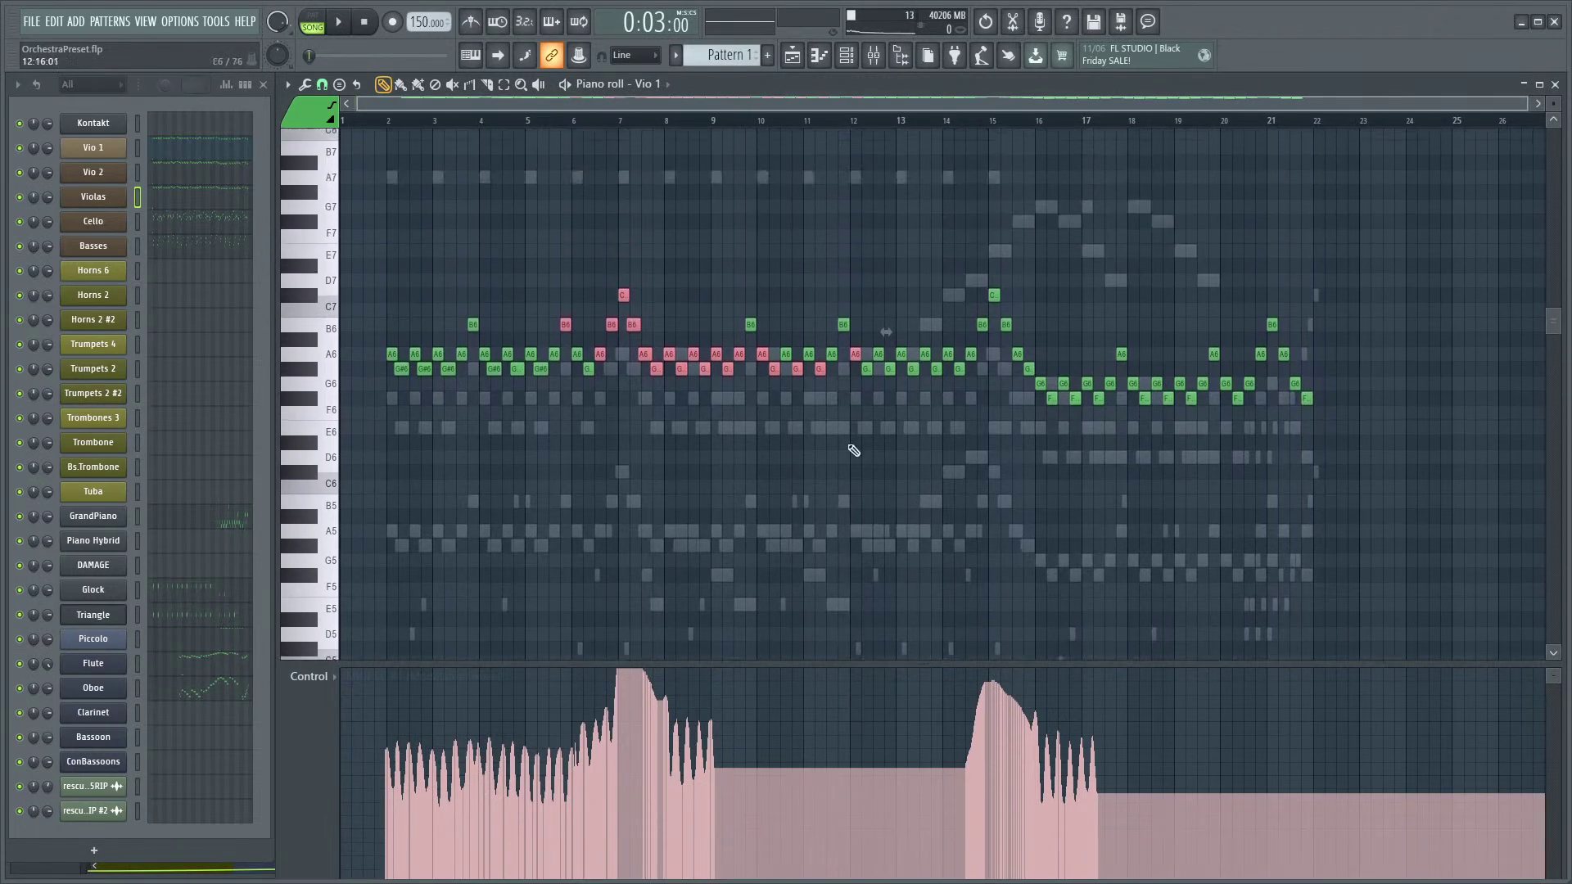
- Solo the first rescued audio clip channel, deselect the Vio 1 notes and set the playback position just before bar 2
scroll(481, 499, up, 3)
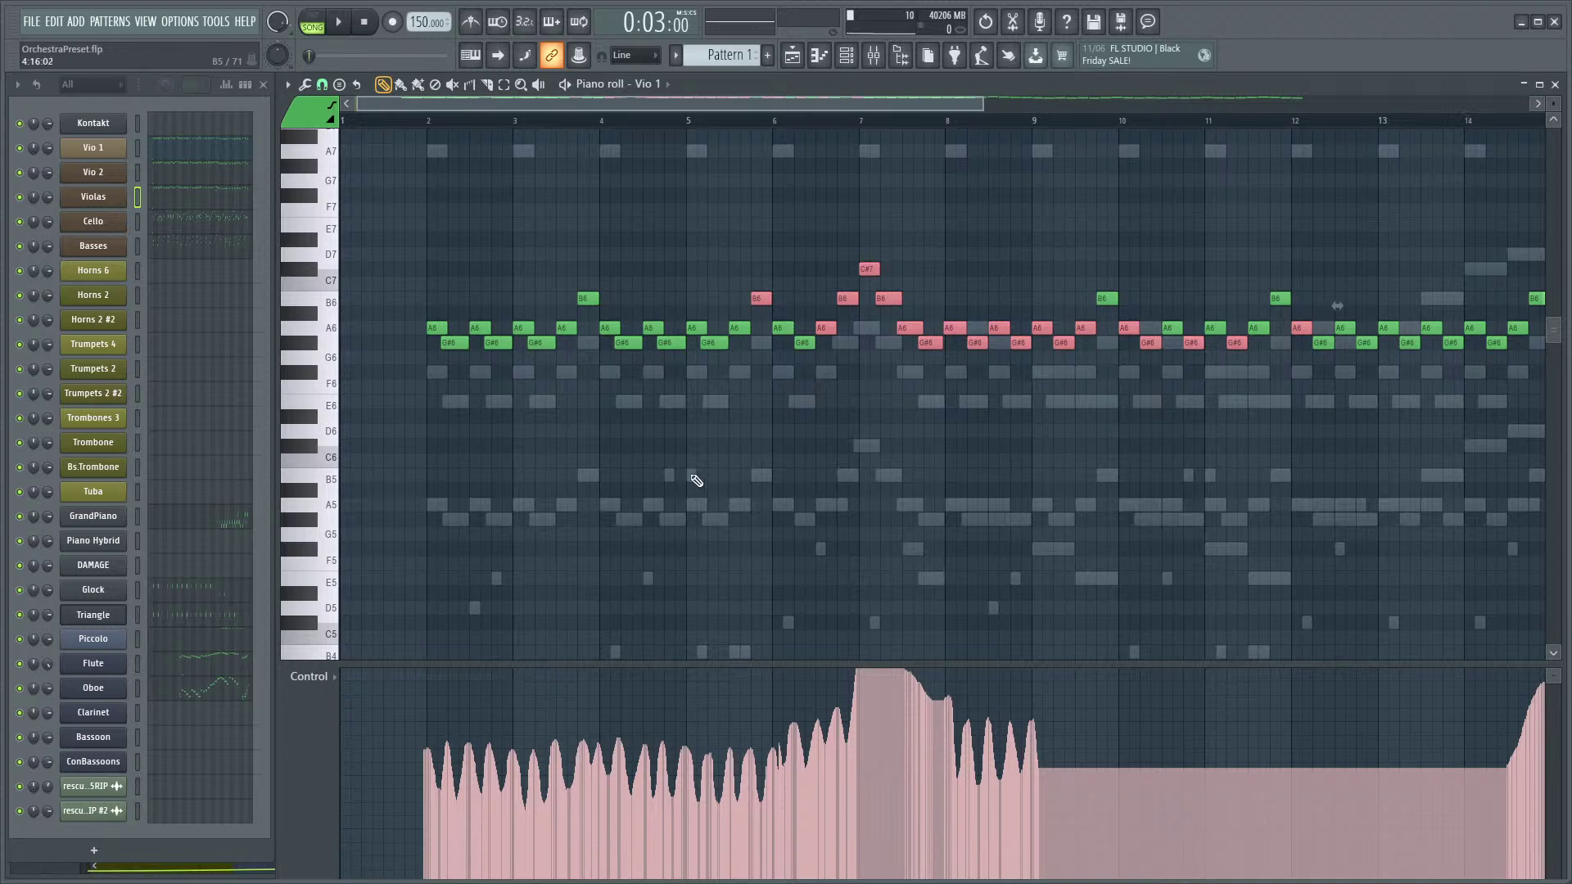
scroll(691, 473, down, 6)
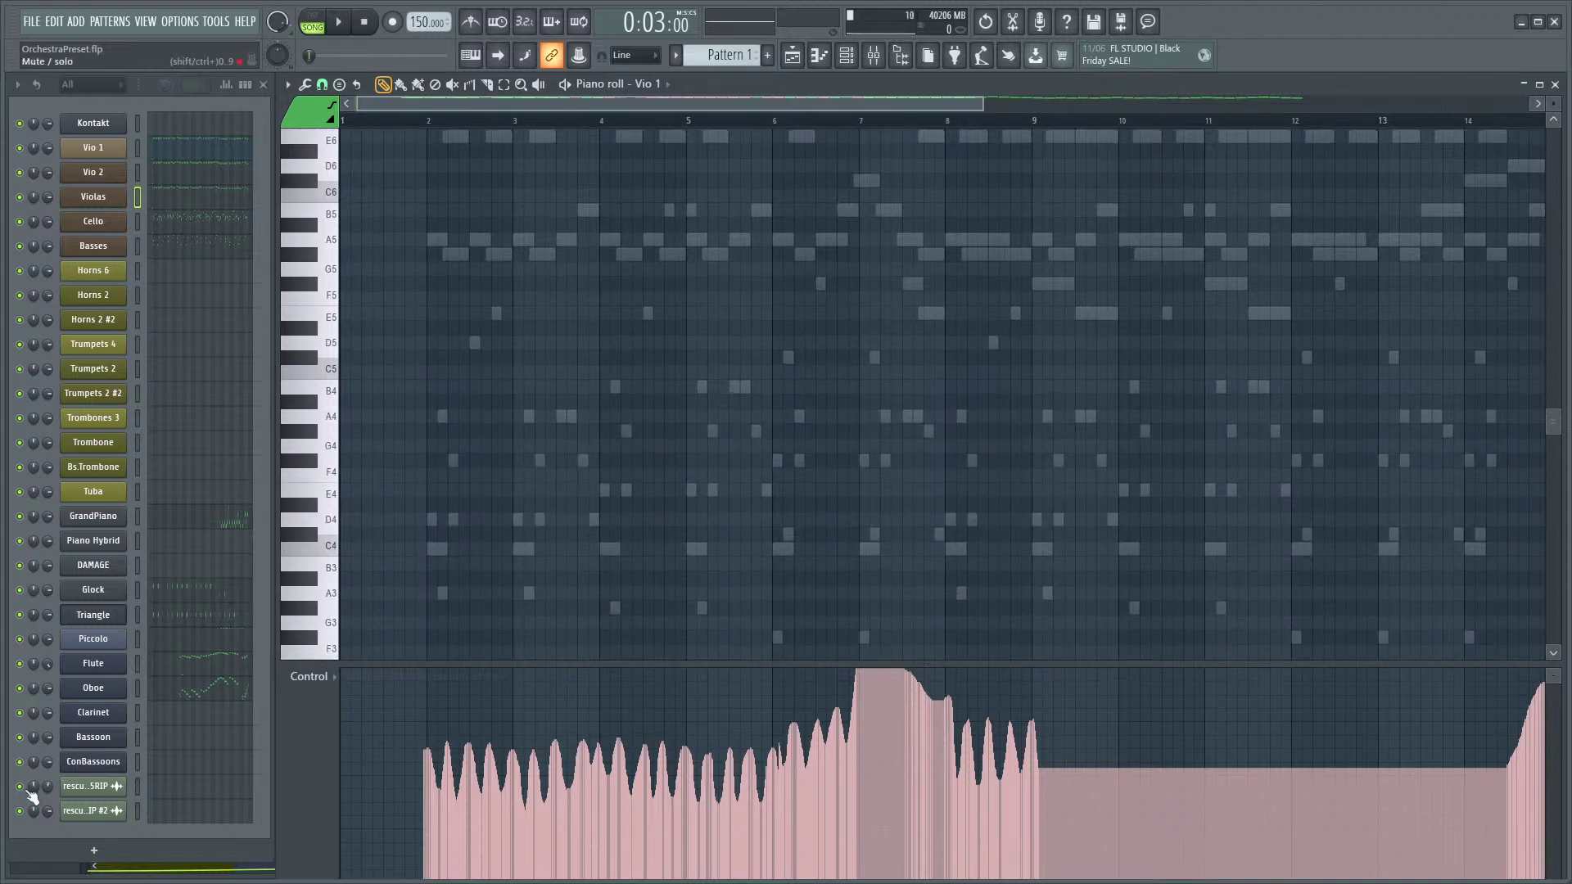
drag(567, 336, 583, 386)
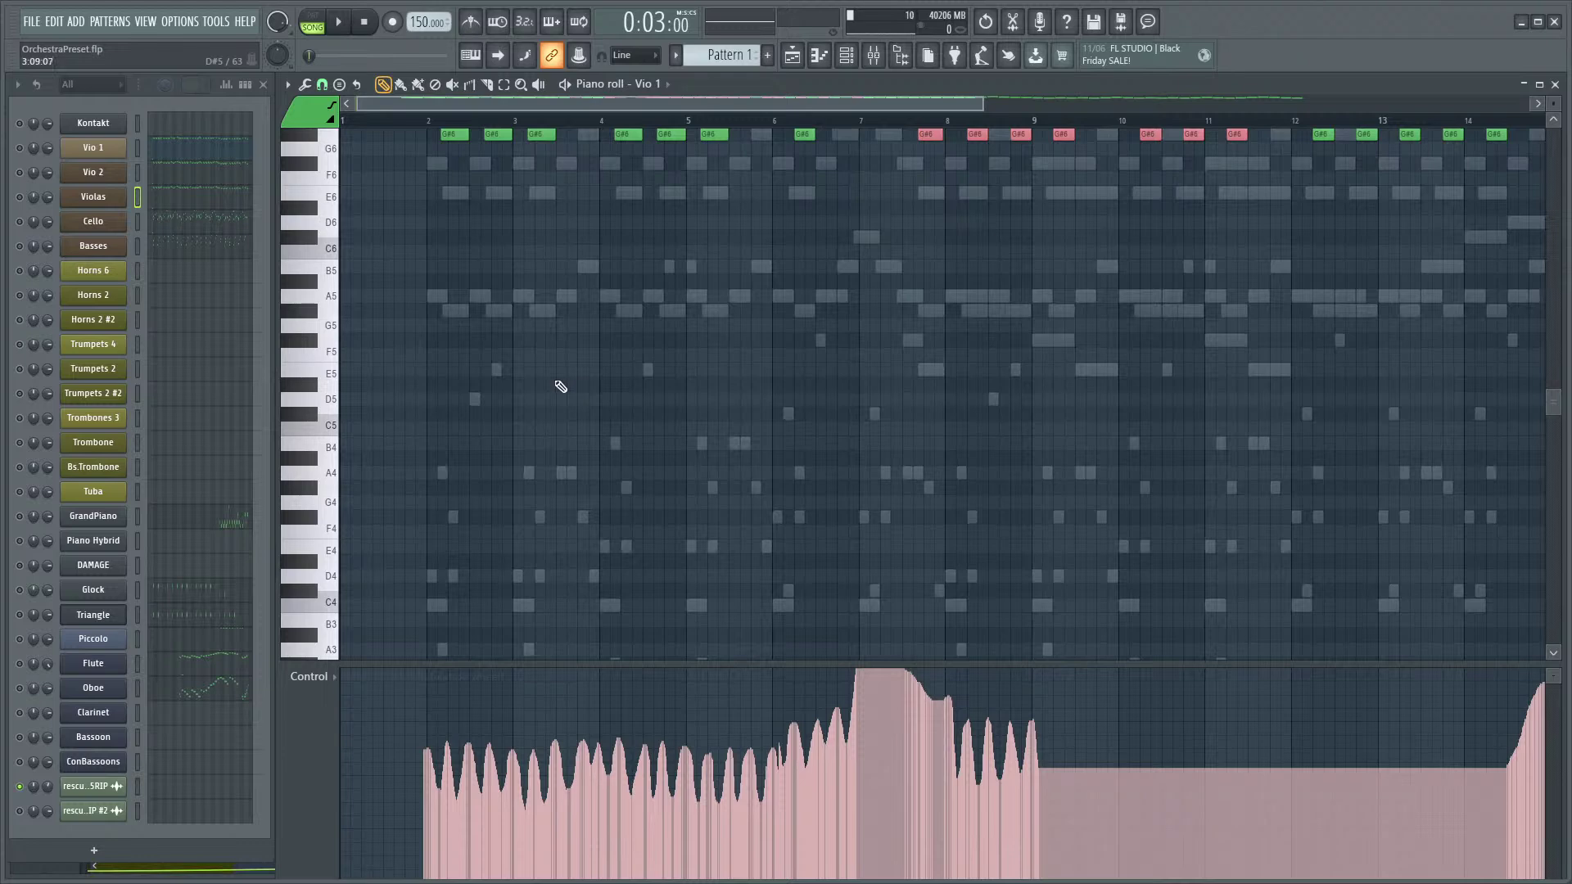
scroll(583, 387, down, 5)
scroll(544, 459, up, 5)
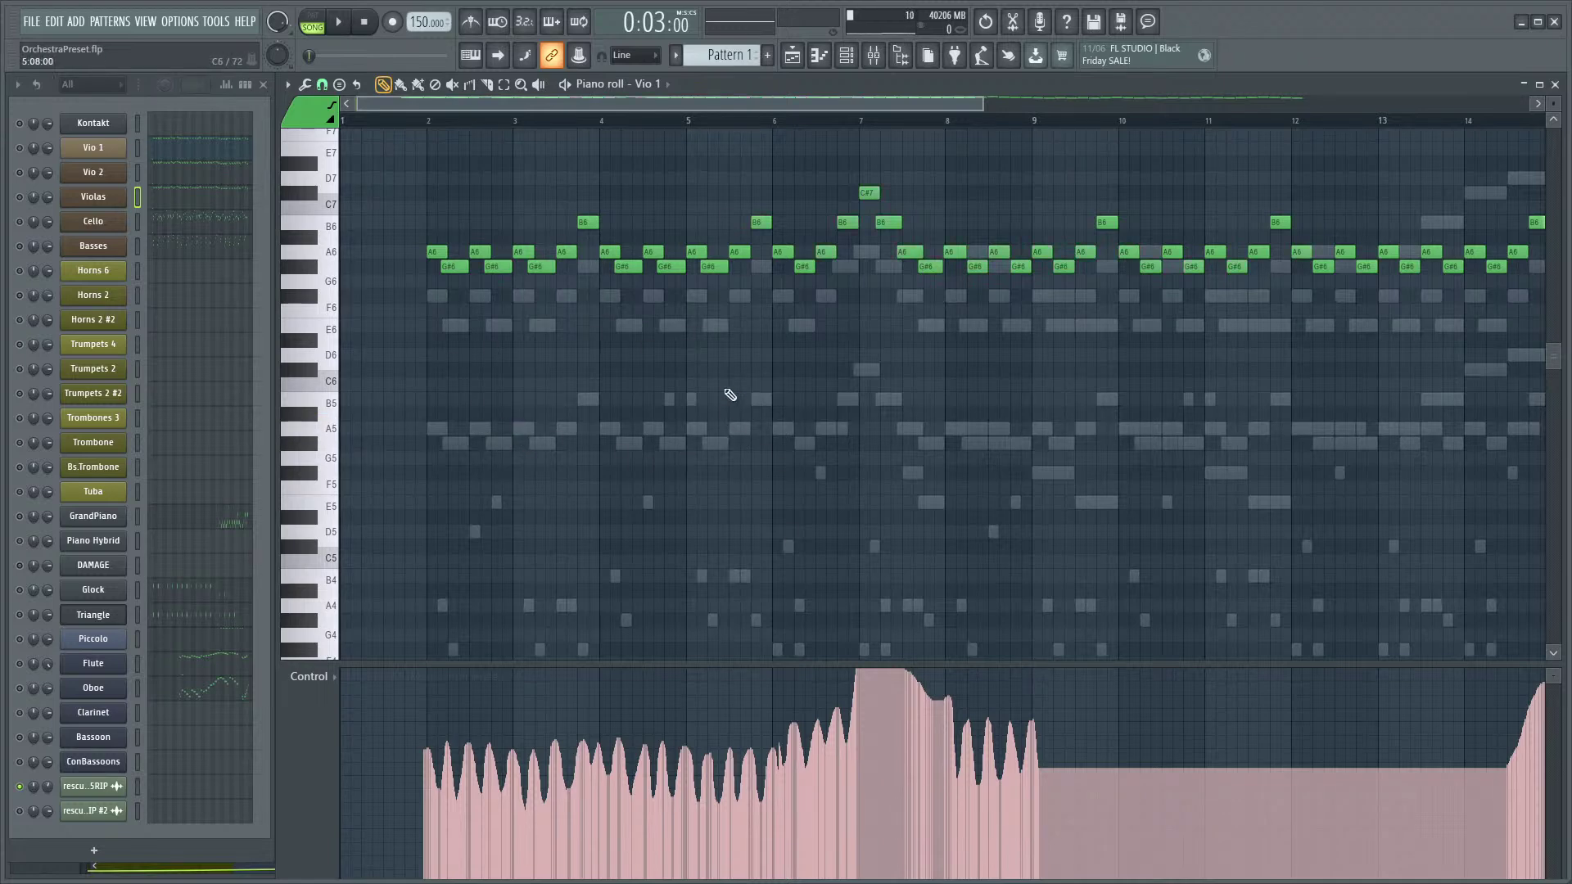
scroll(680, 450, down, 1)
scroll(705, 414, up, 2)
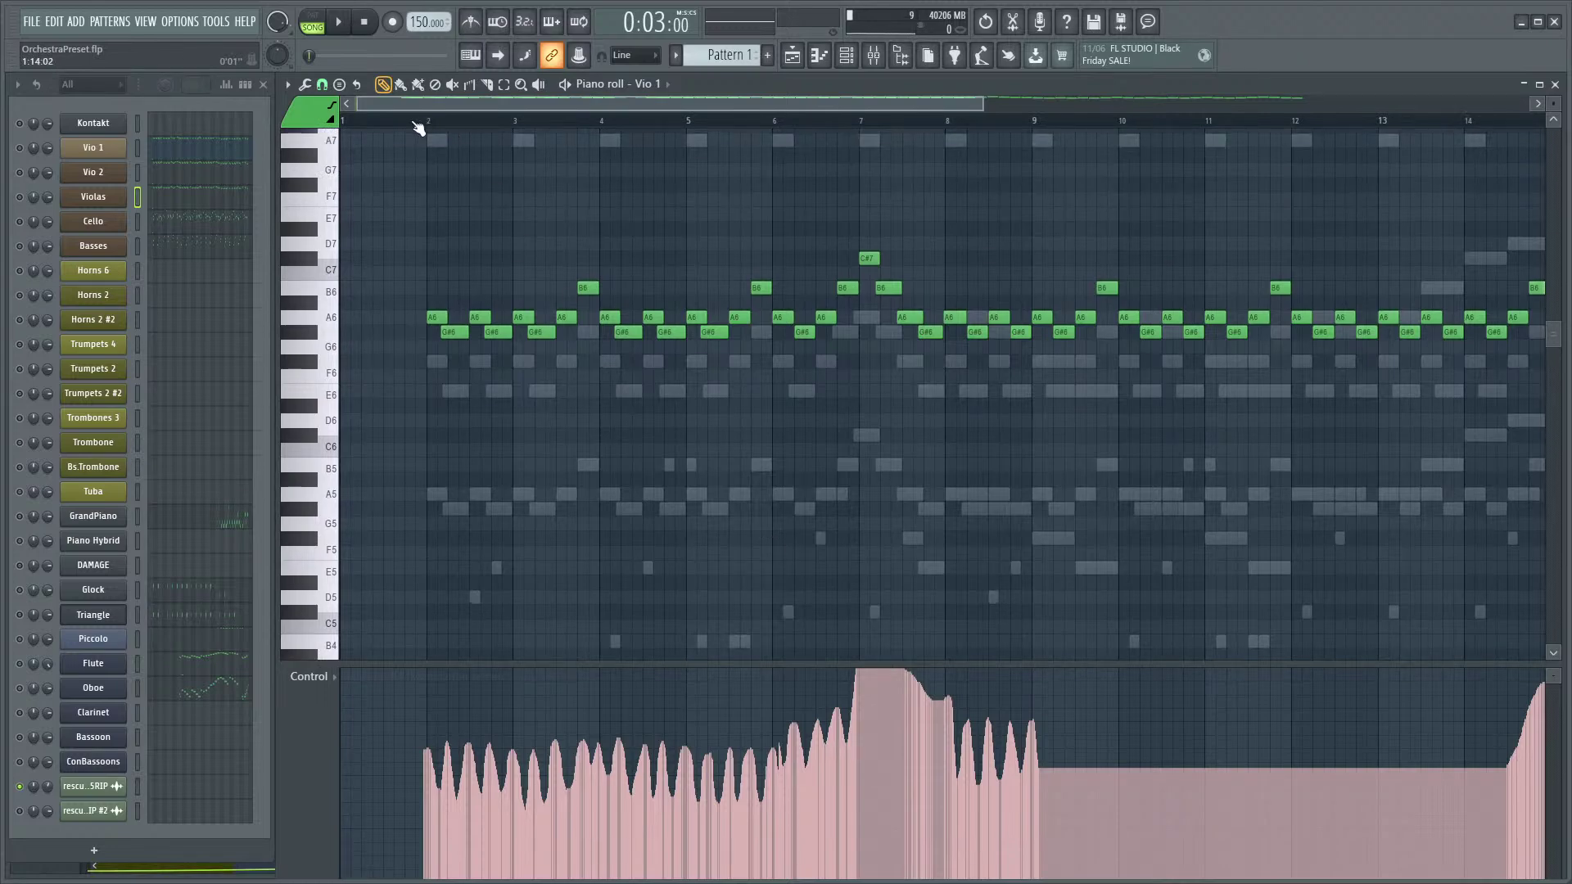
scroll(646, 270, up, 3)
scroll(547, 470, down, 4)
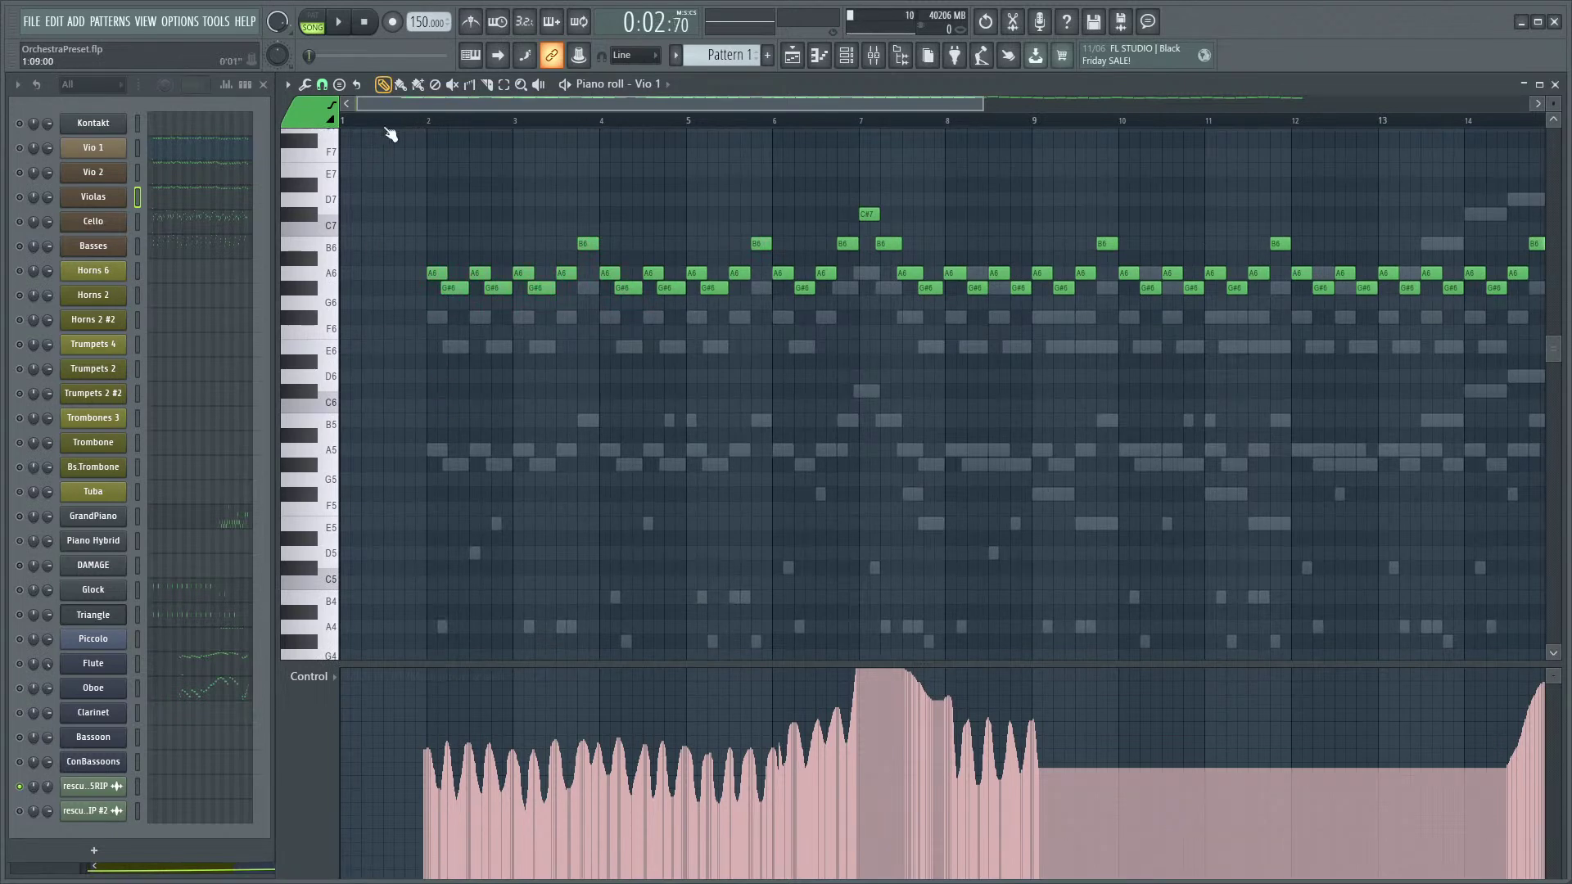
- Play the soloed audio clip and open the Fruity Stereo Shaper on the TRACK mixer track
key(F9)
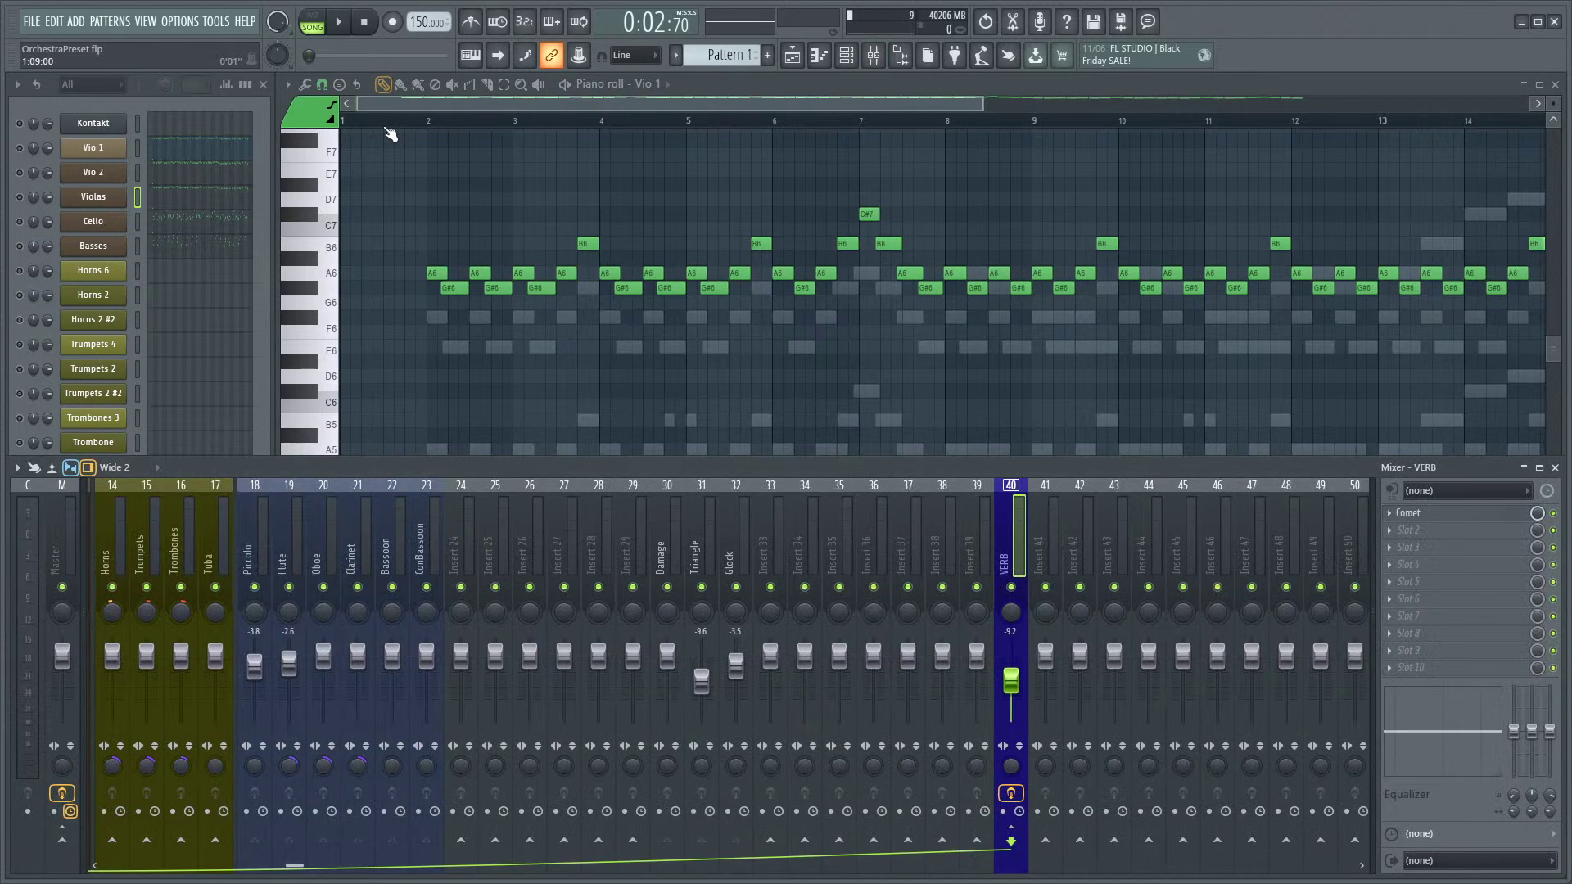
drag(300, 870, 109, 872)
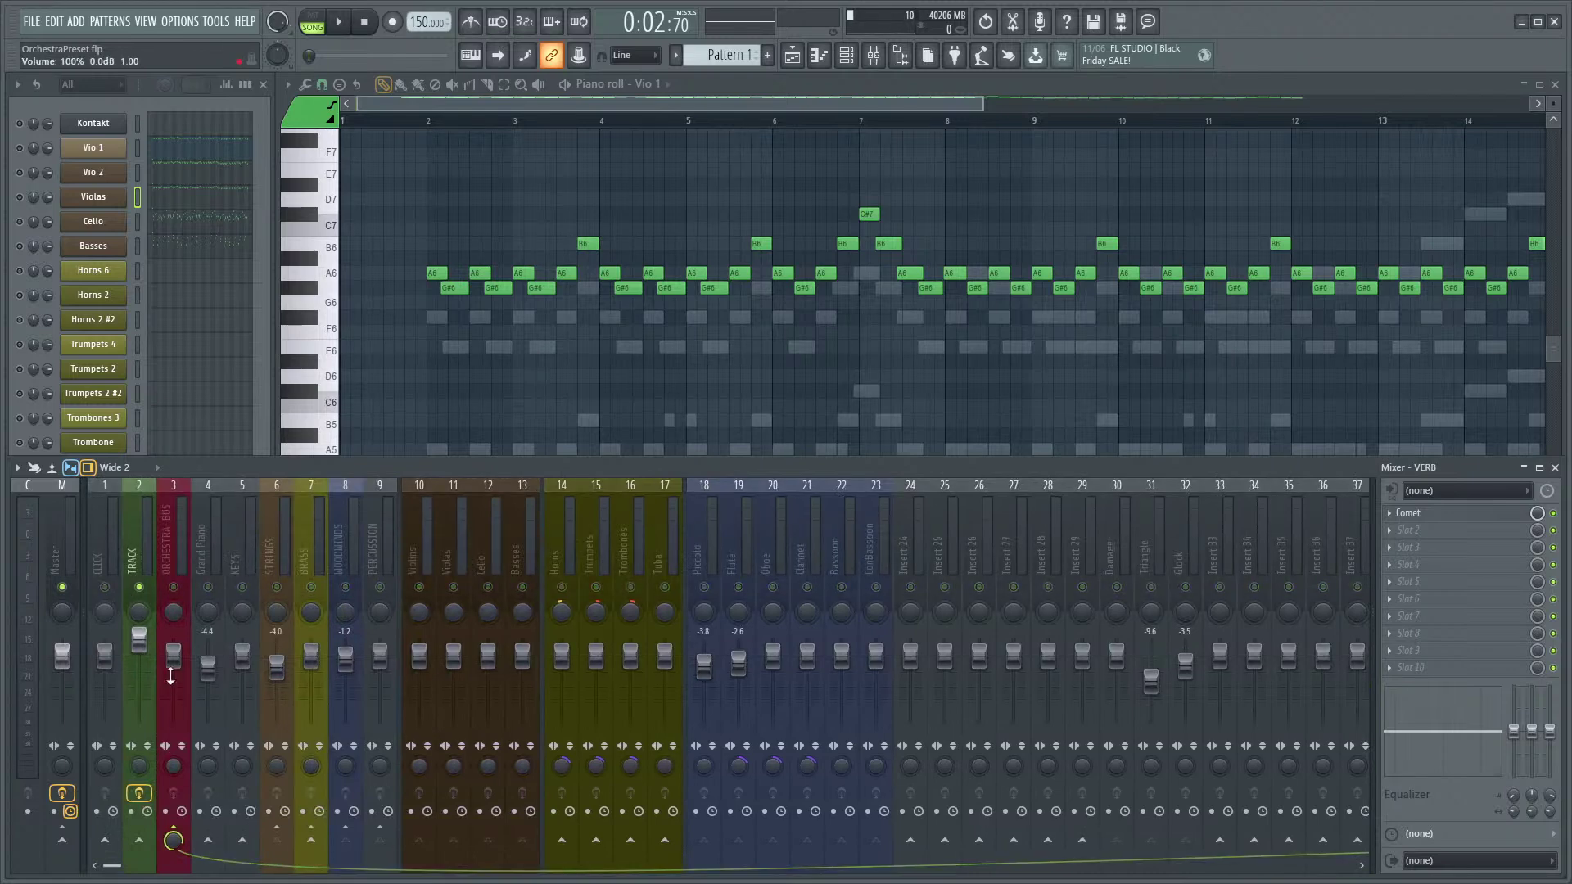
key(space)
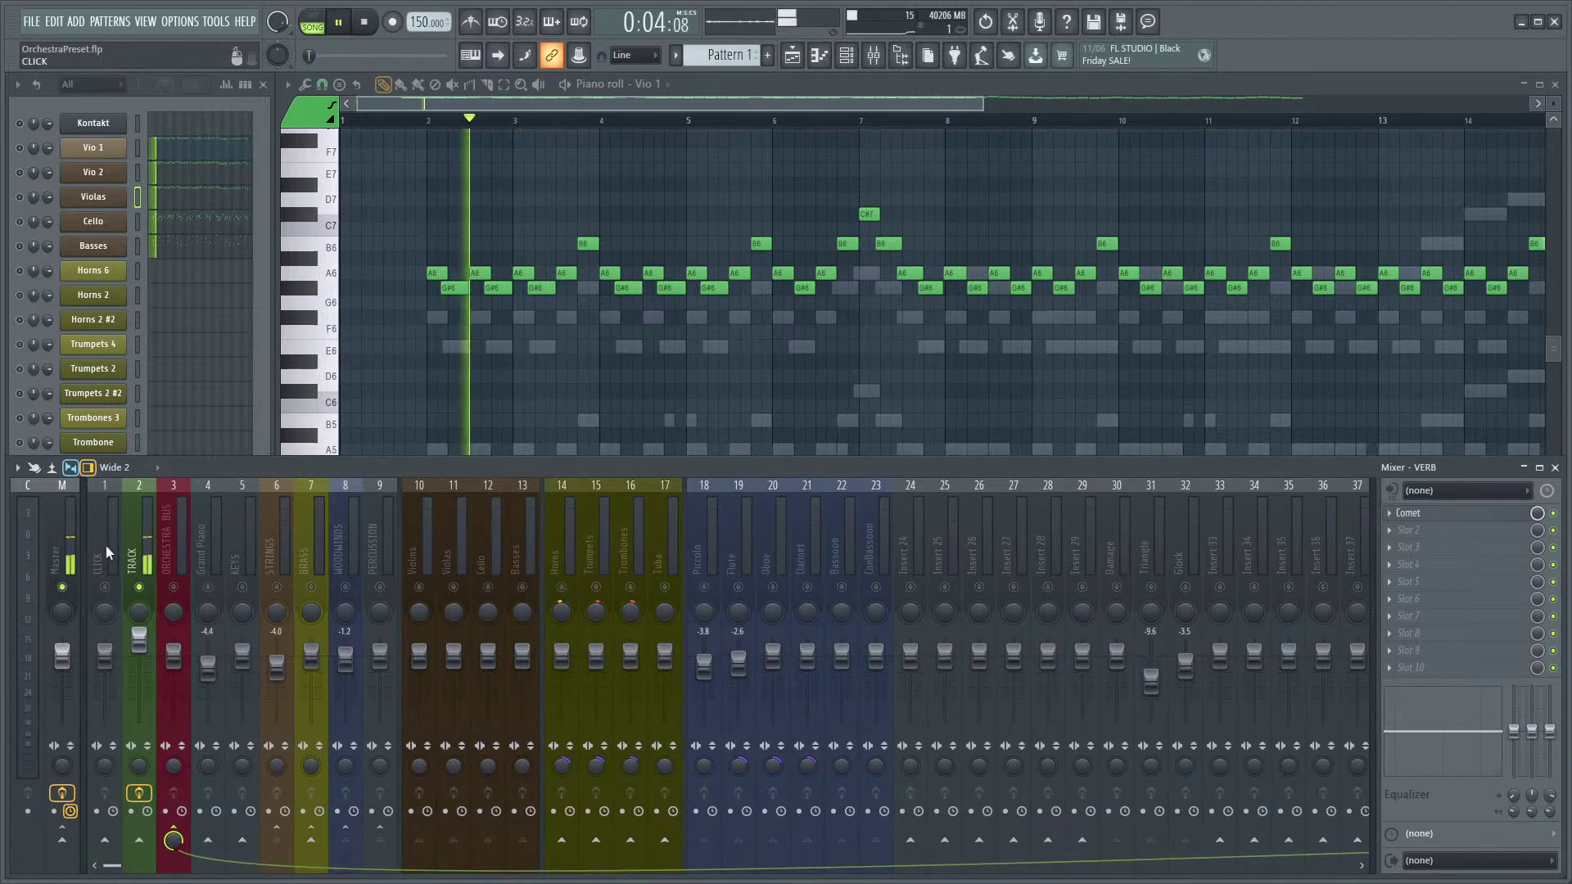
click(131, 553)
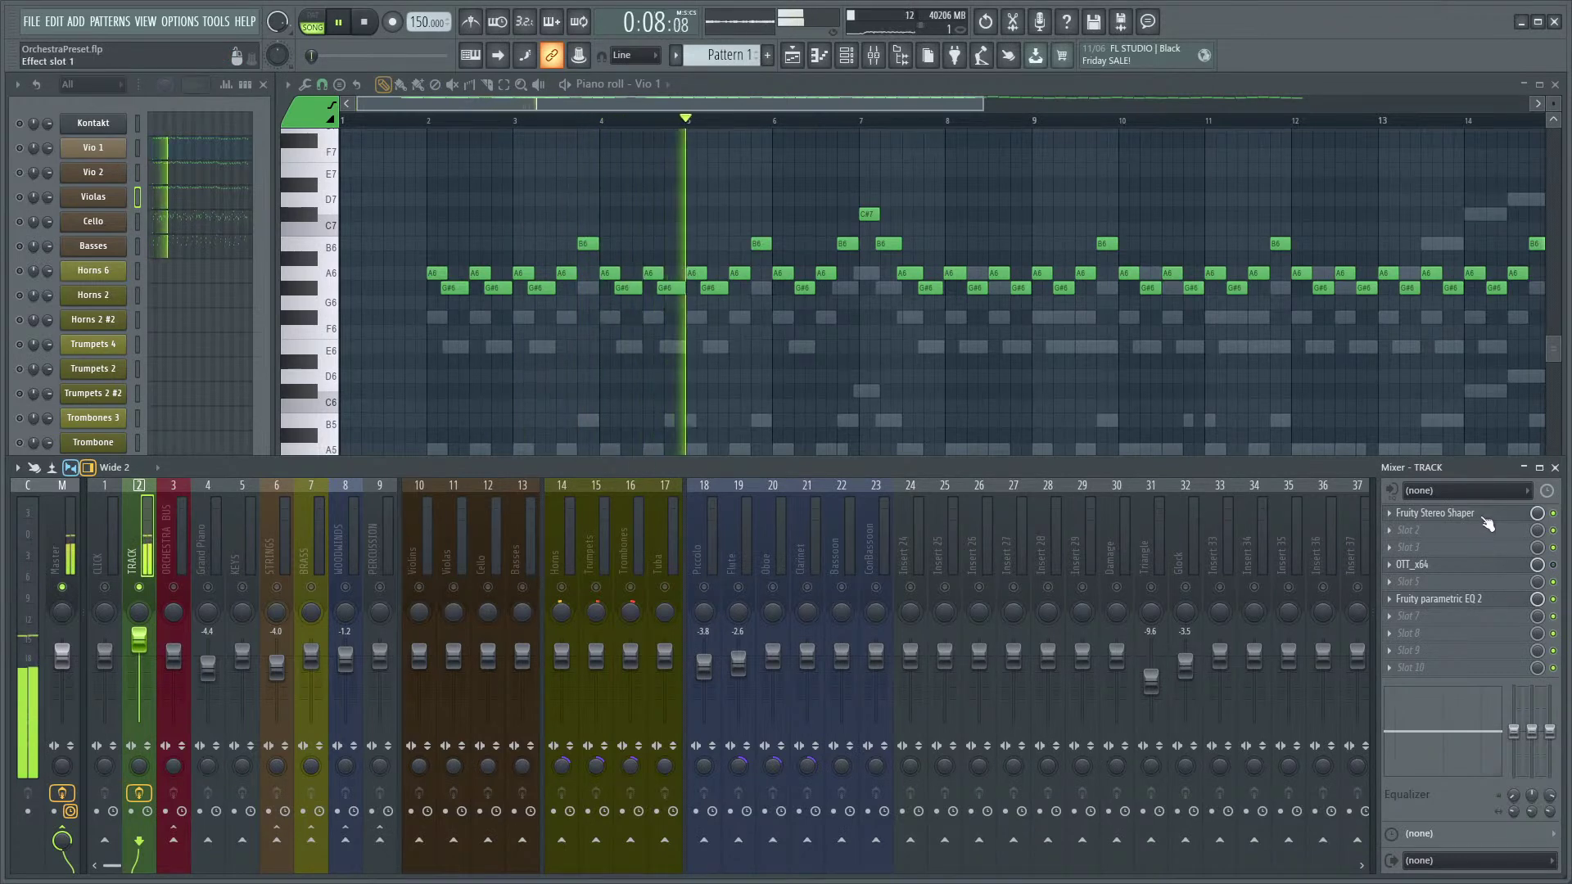
click(1495, 516)
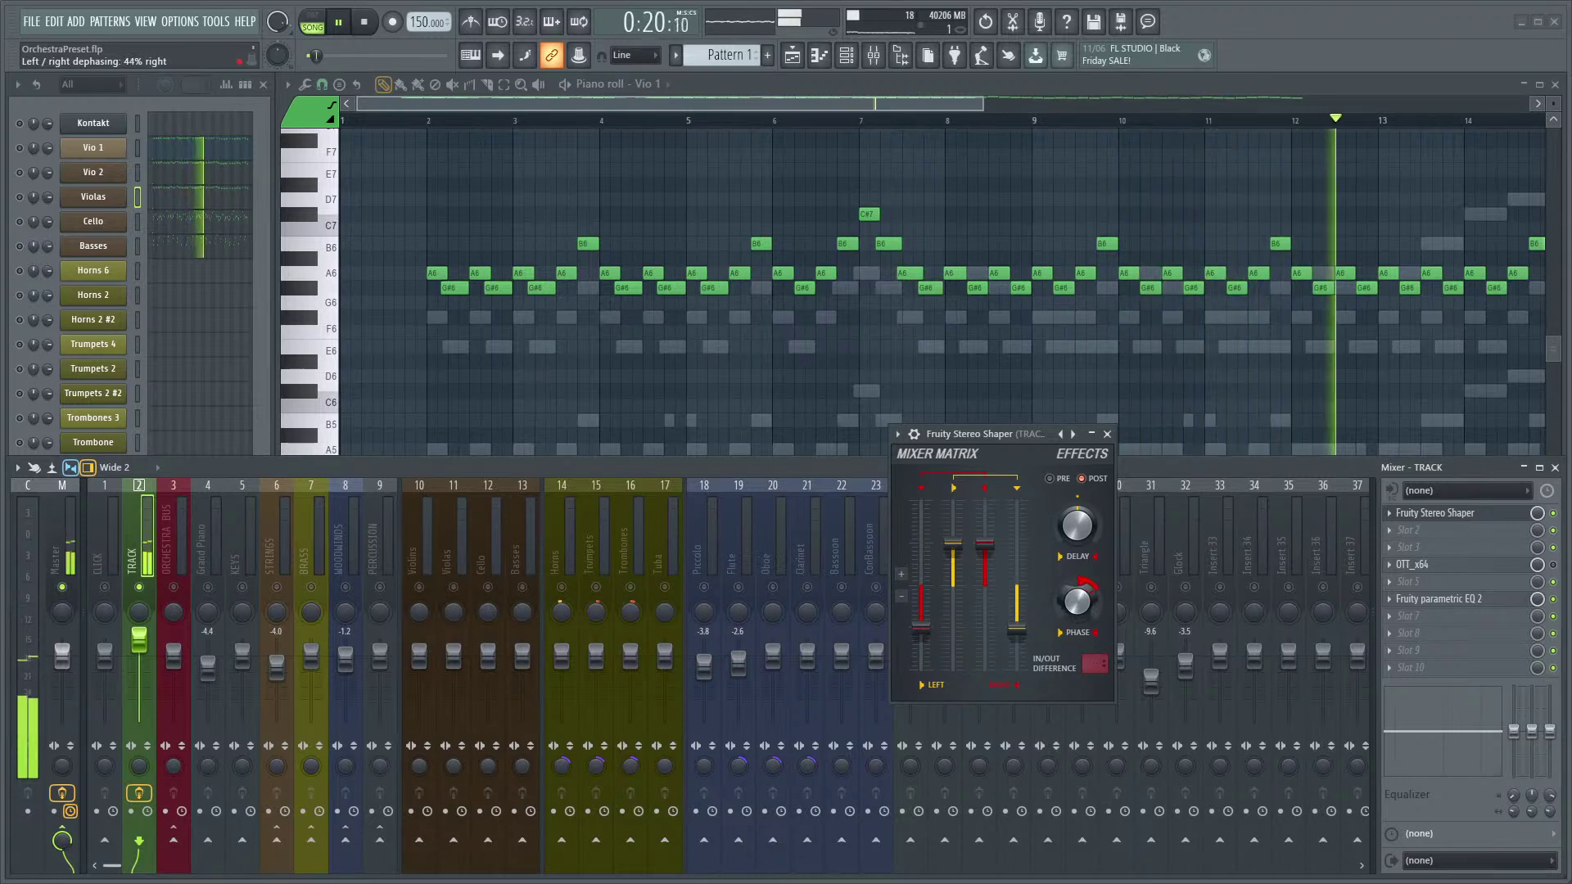
- Set the Stereo Shaper's phase to 56% right, listen through to the ending and stop playback
click(1192, 175)
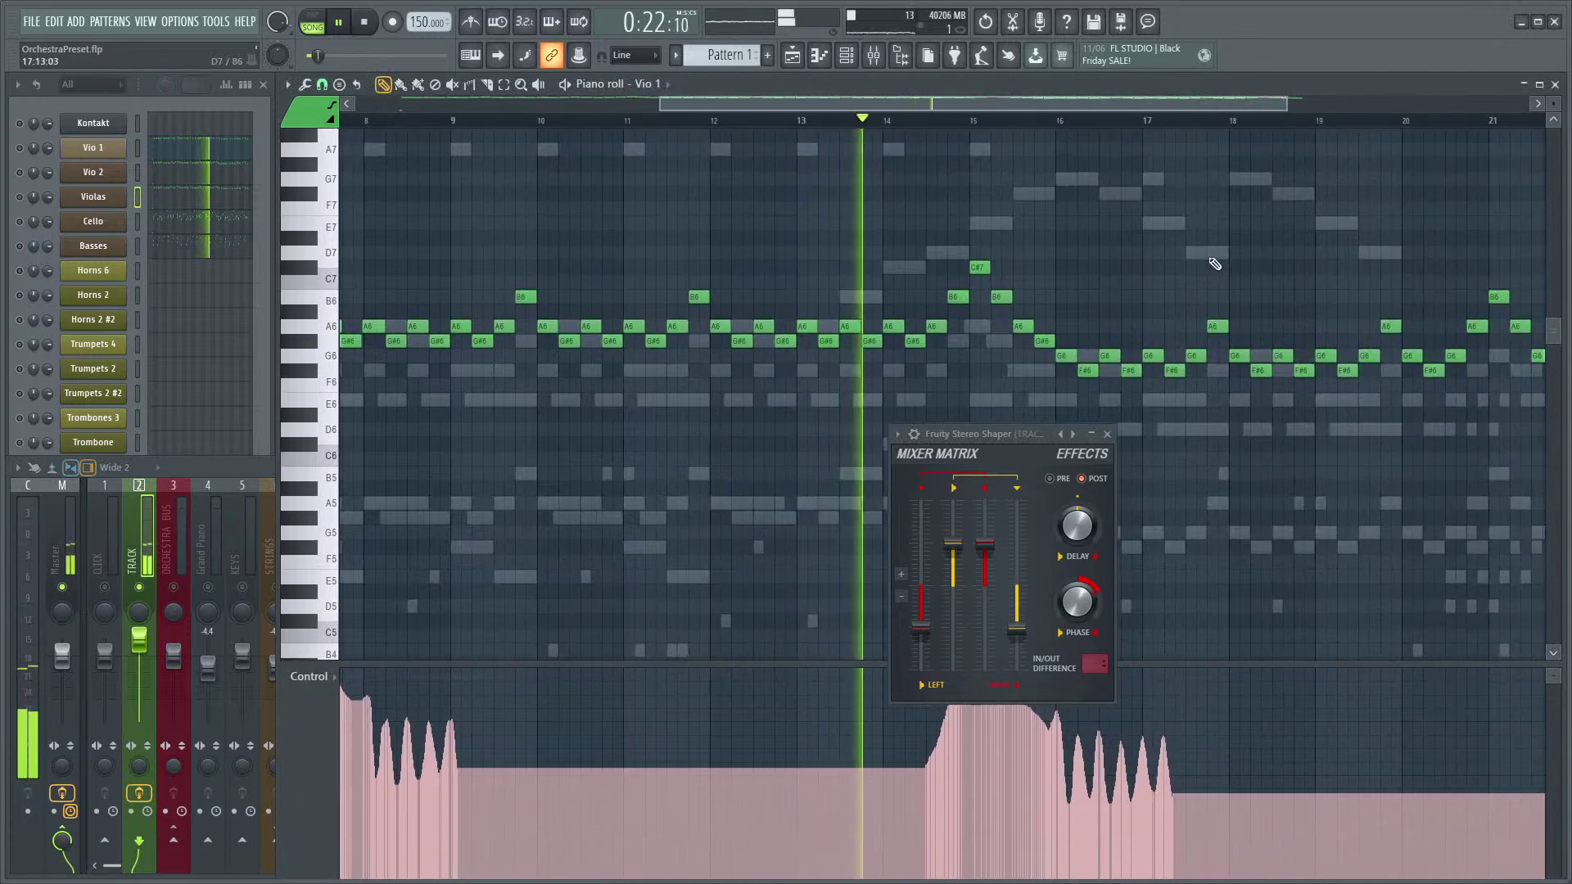
drag(1077, 601, 1077, 594)
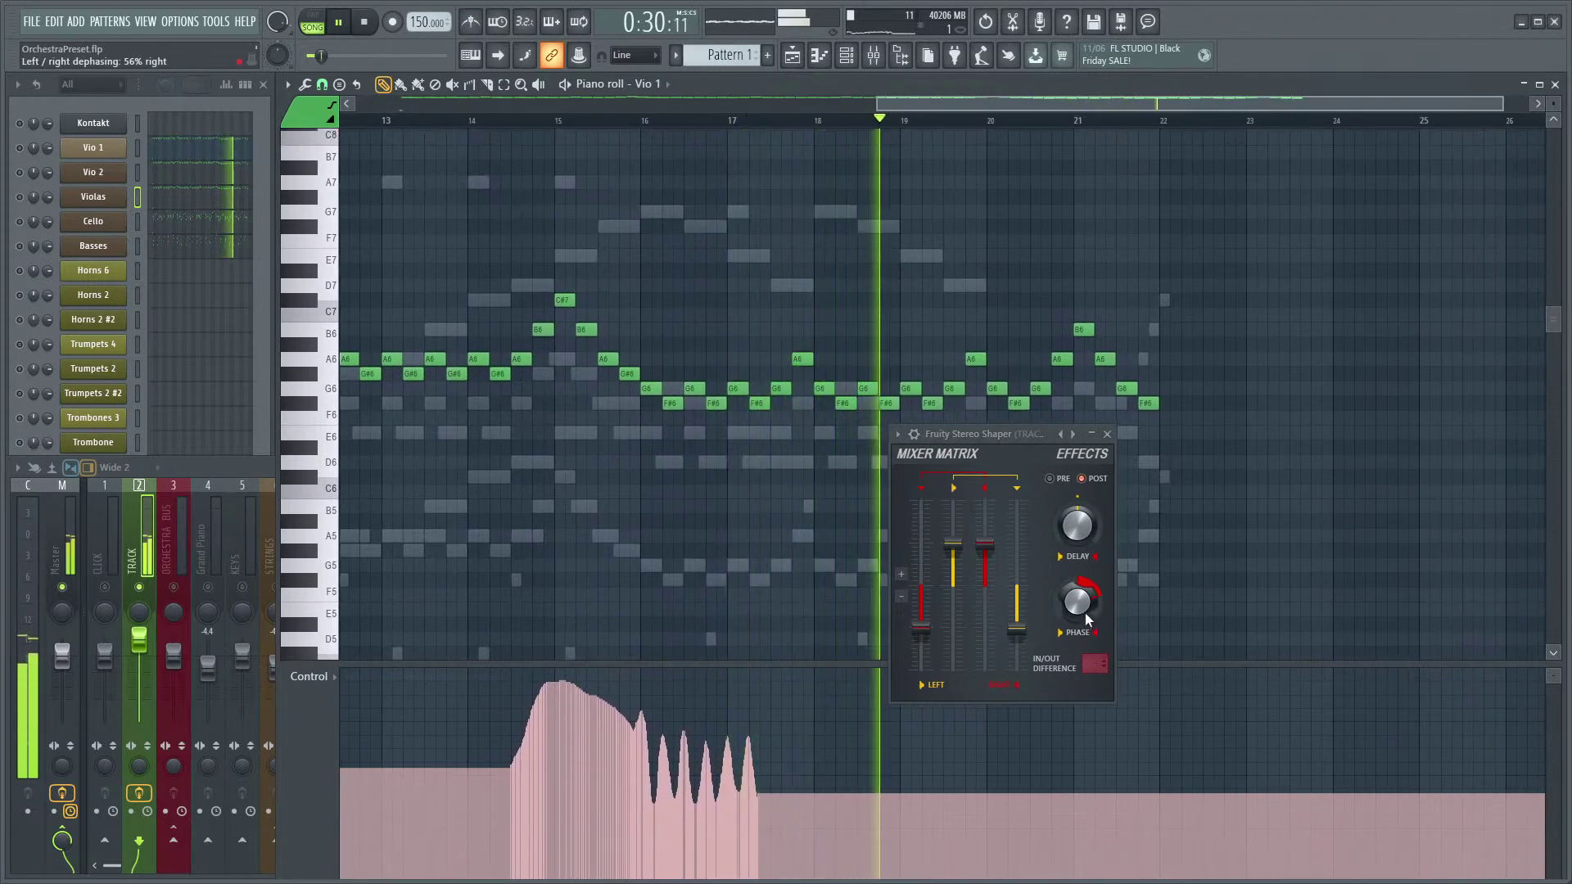
scroll(1158, 480, down, 2)
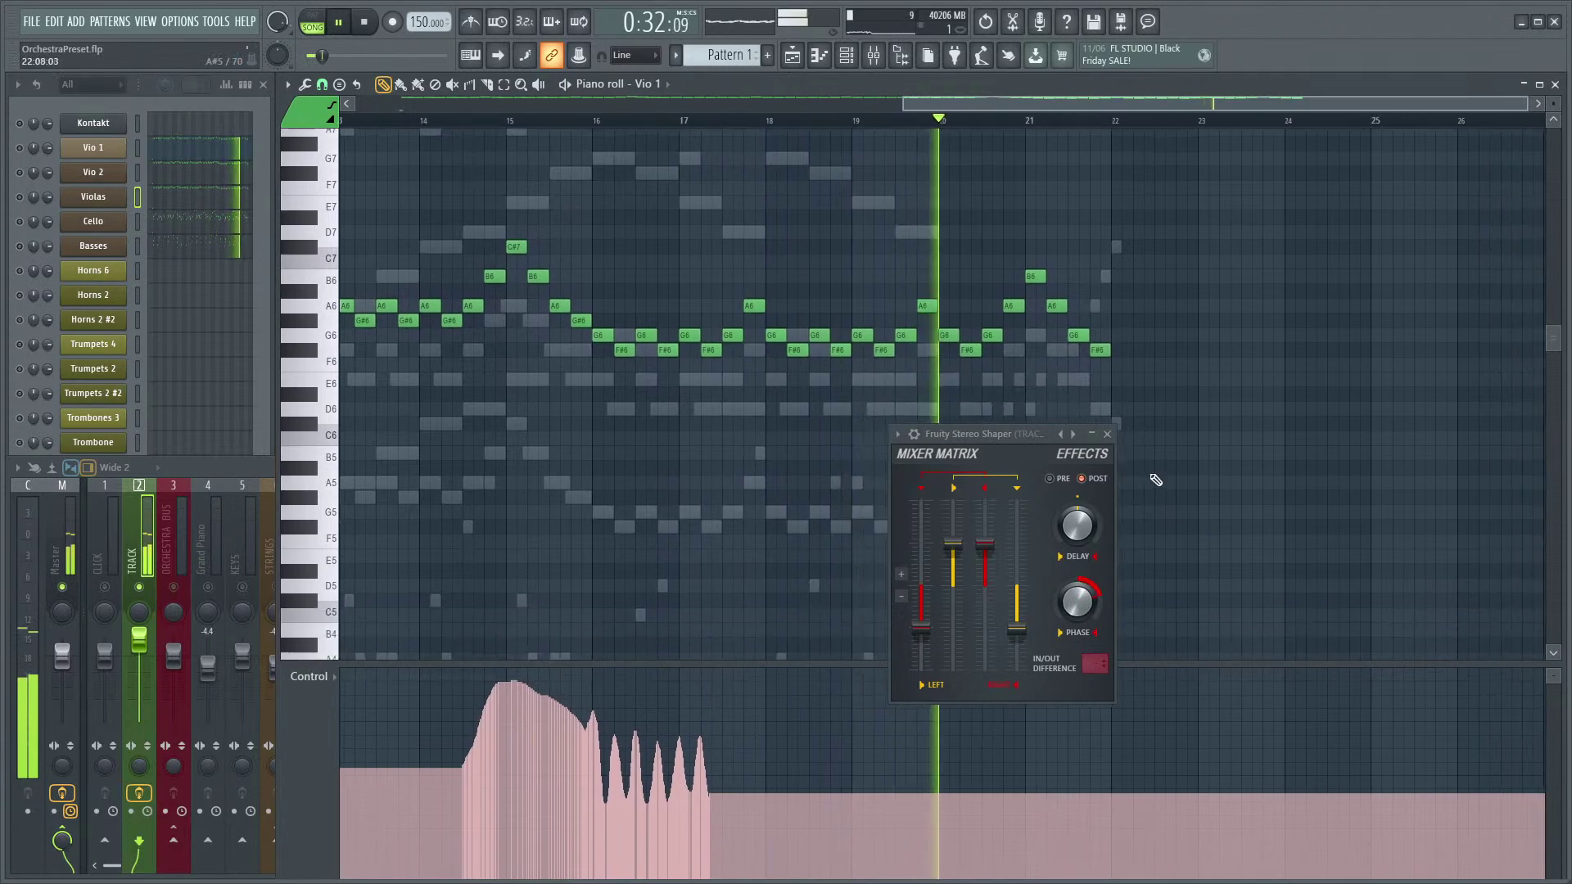
scroll(1187, 491, up, 3)
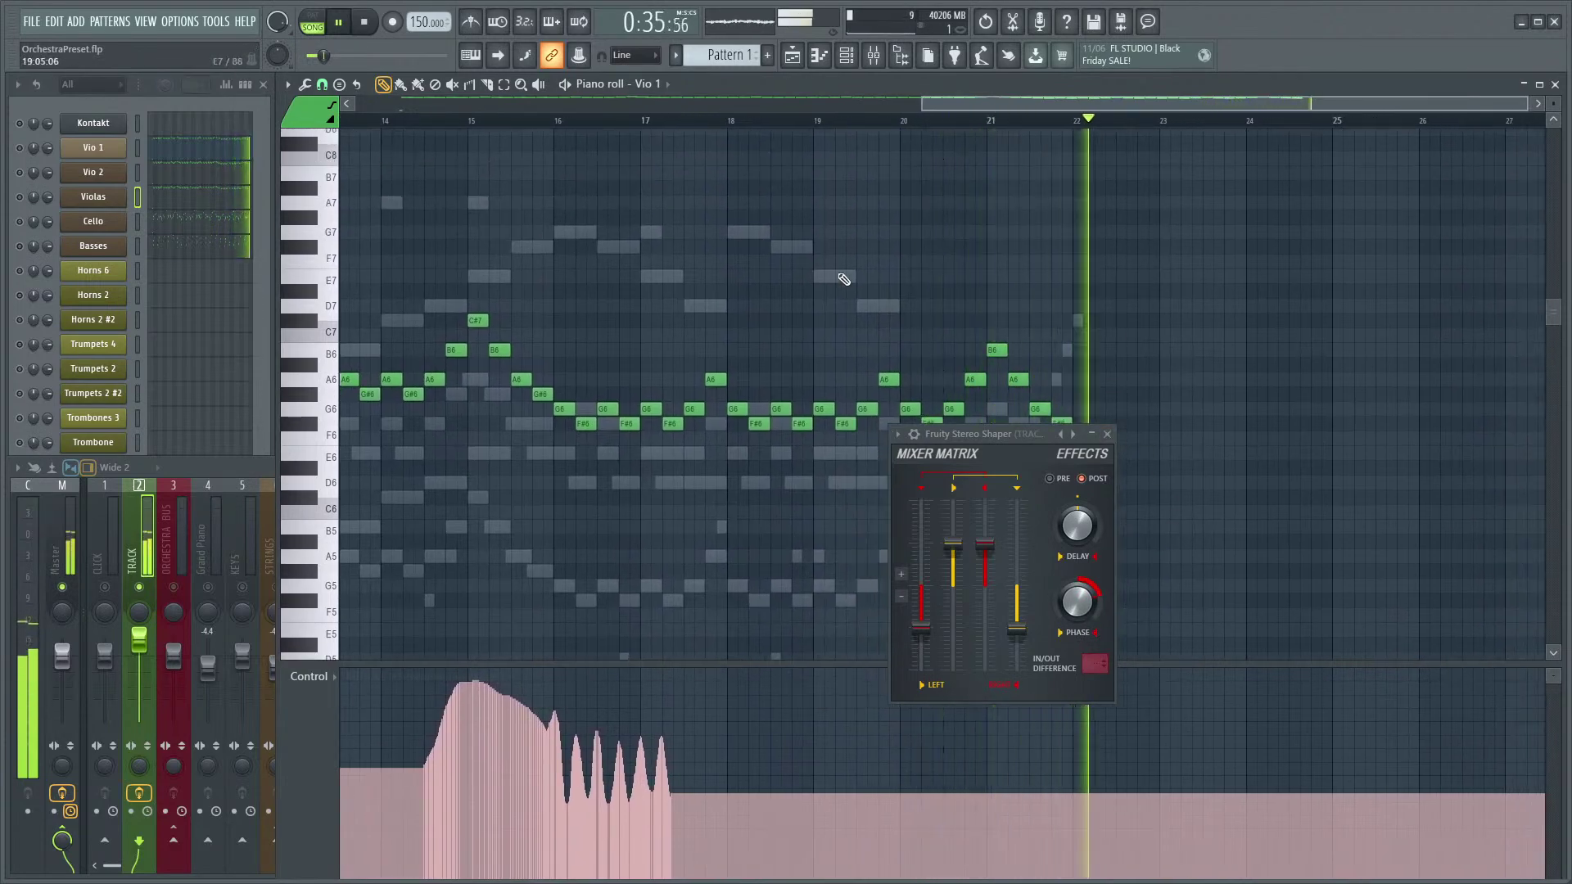
key(space)
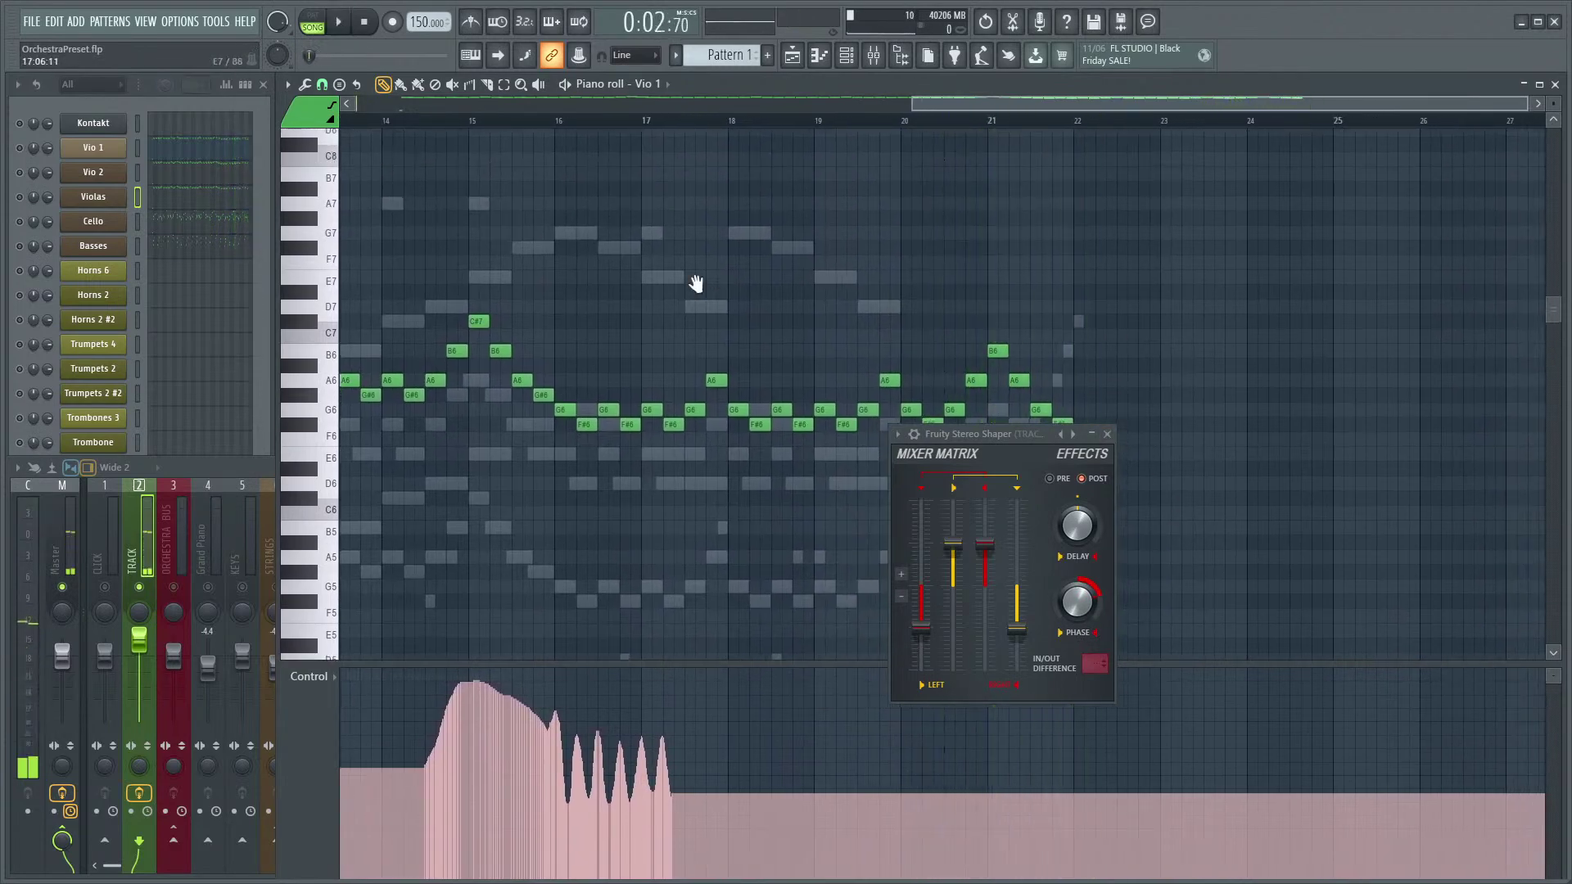
- Replay from just before bar 2, set the Stereo Shaper's phase to 30% left and stop playback
scroll(696, 284, down, 5)
key(space)
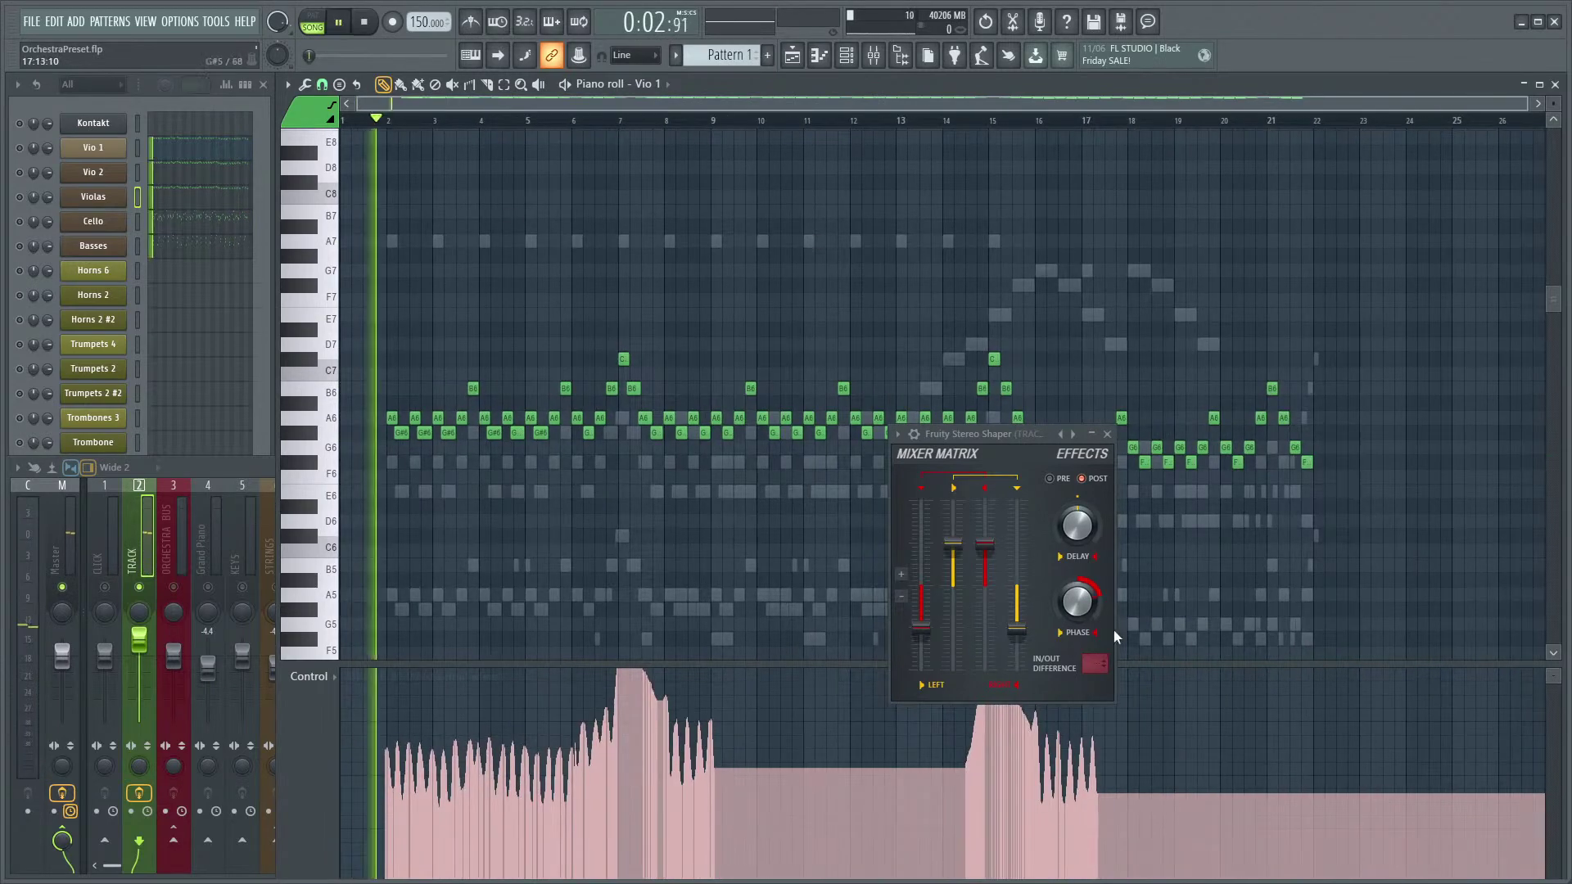
drag(1054, 600, 1050, 572)
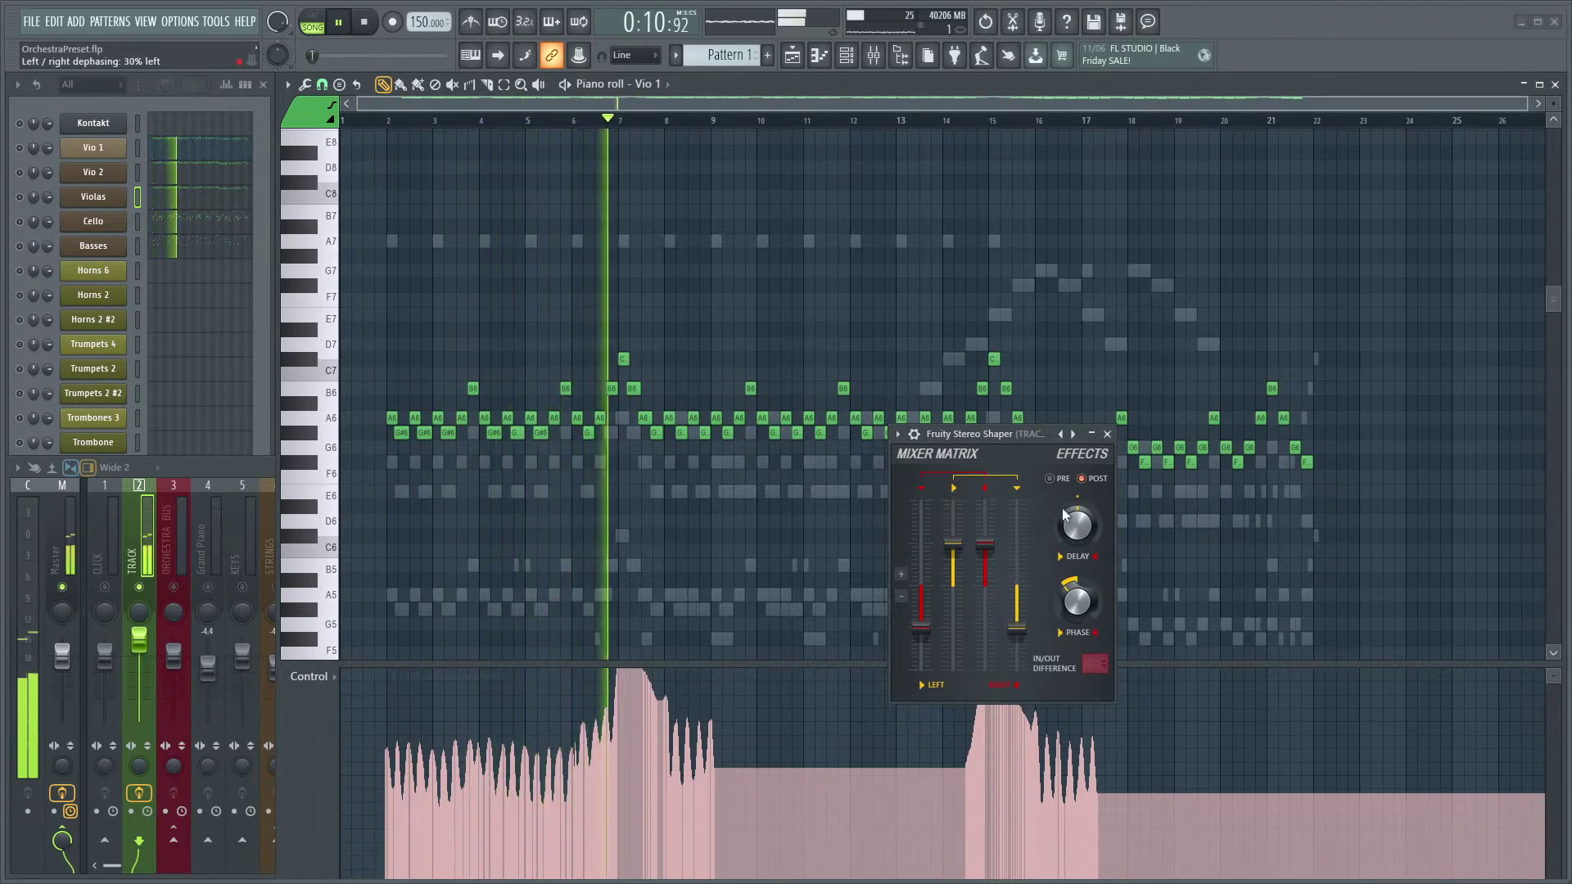
scroll(992, 287, down, 3)
scroll(905, 253, right, 4)
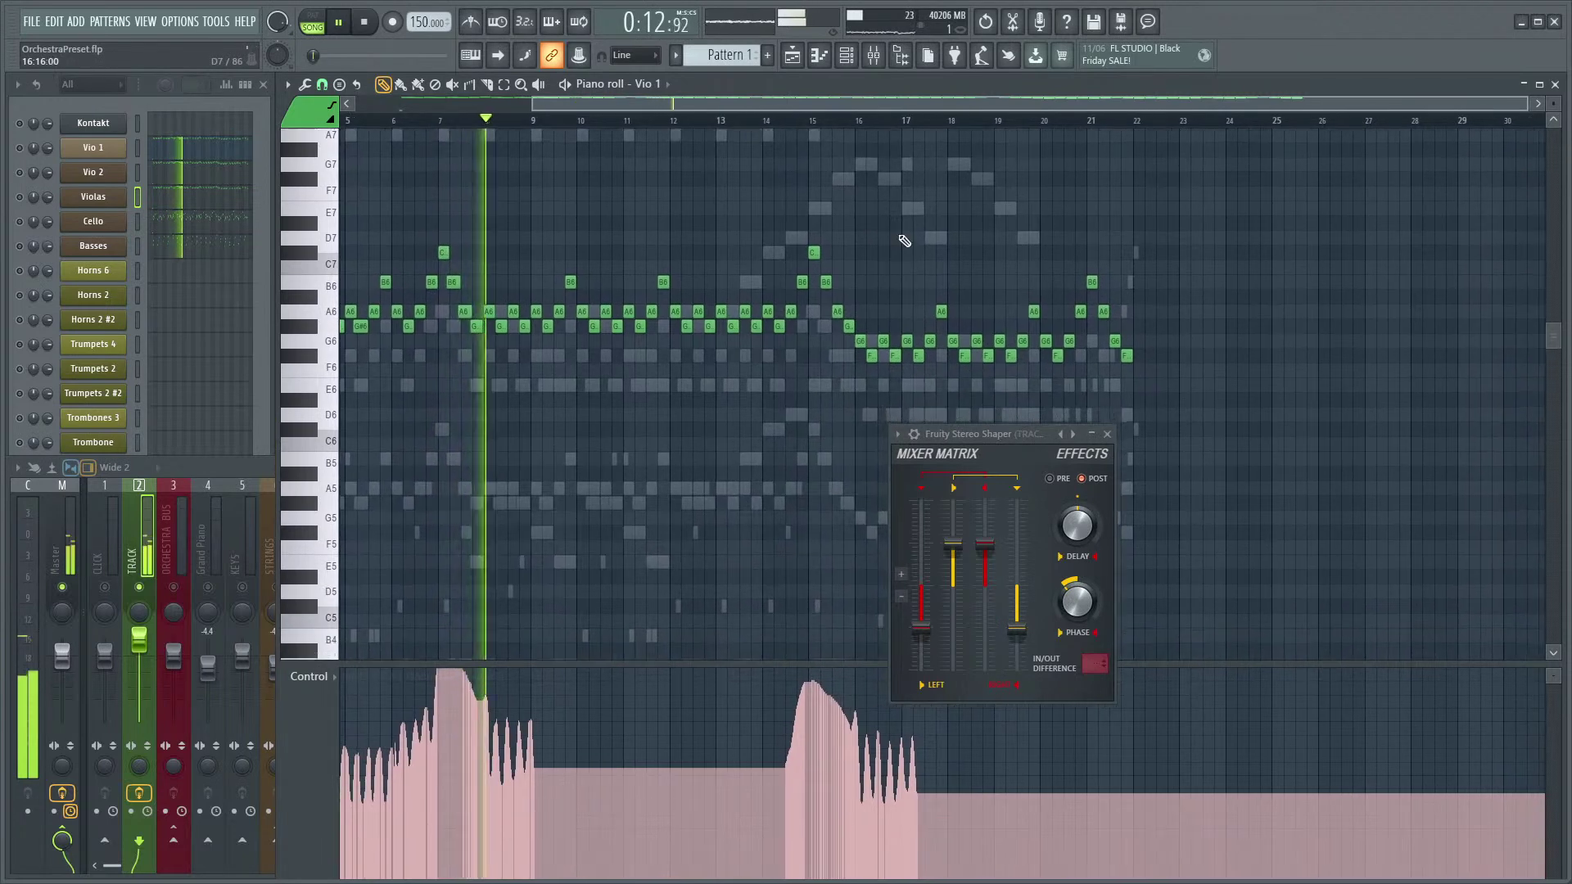
scroll(909, 235, left, 3)
scroll(999, 263, up, 6)
key(space)
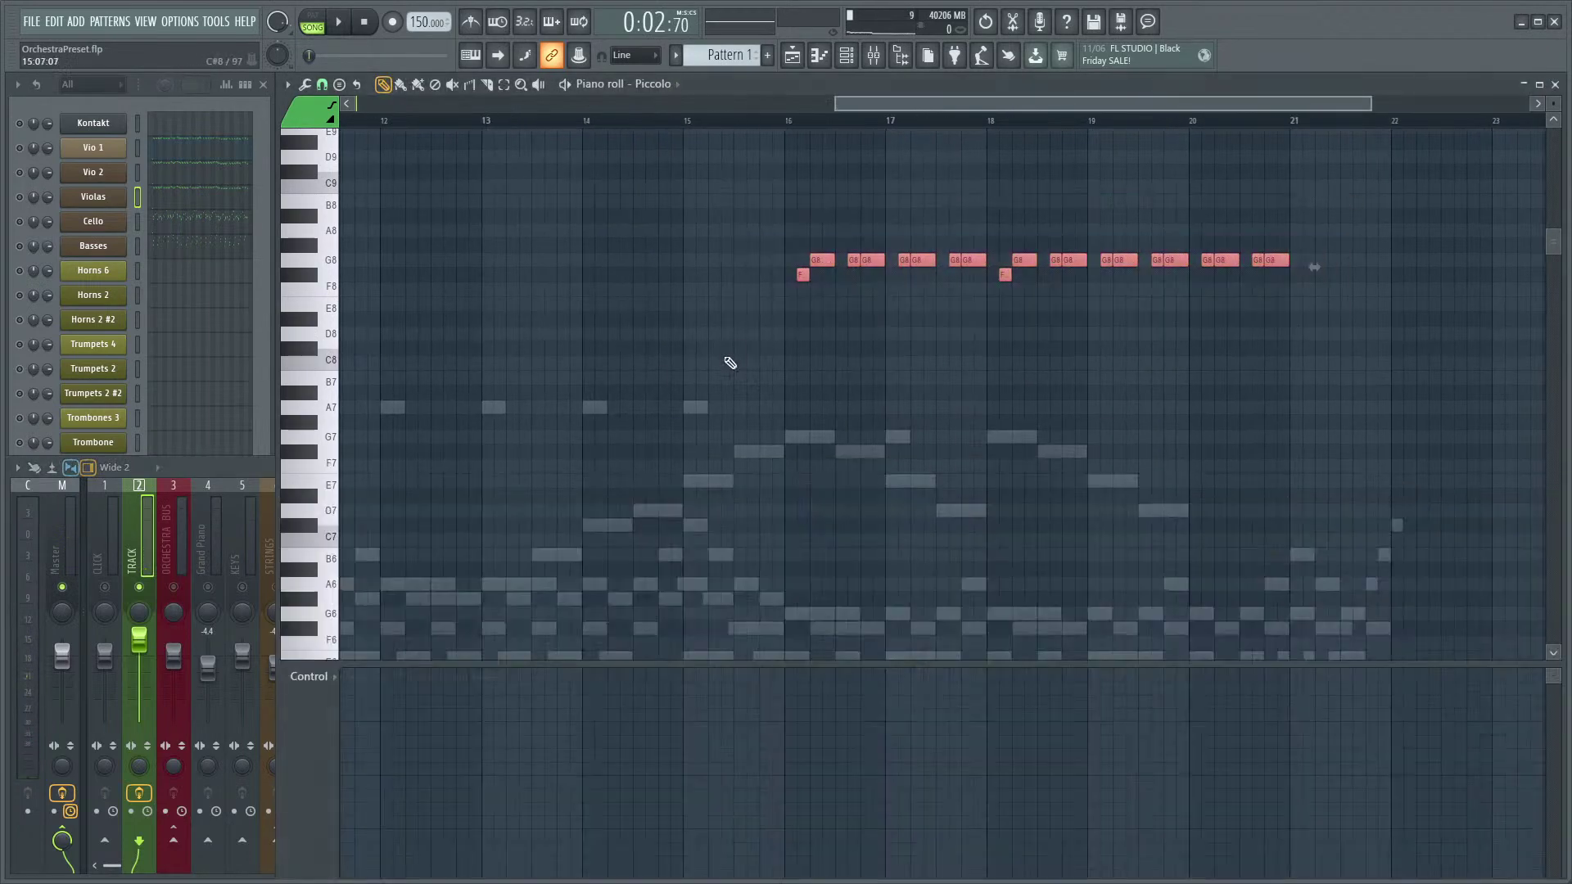
- Listen to the audio track from the middle of bar 15, leading into the Piccolo phrase at bar 16
scroll(1097, 396, left, 4)
scroll(1097, 397, up, 2)
scroll(754, 355, right, 3)
scroll(754, 354, up, 1)
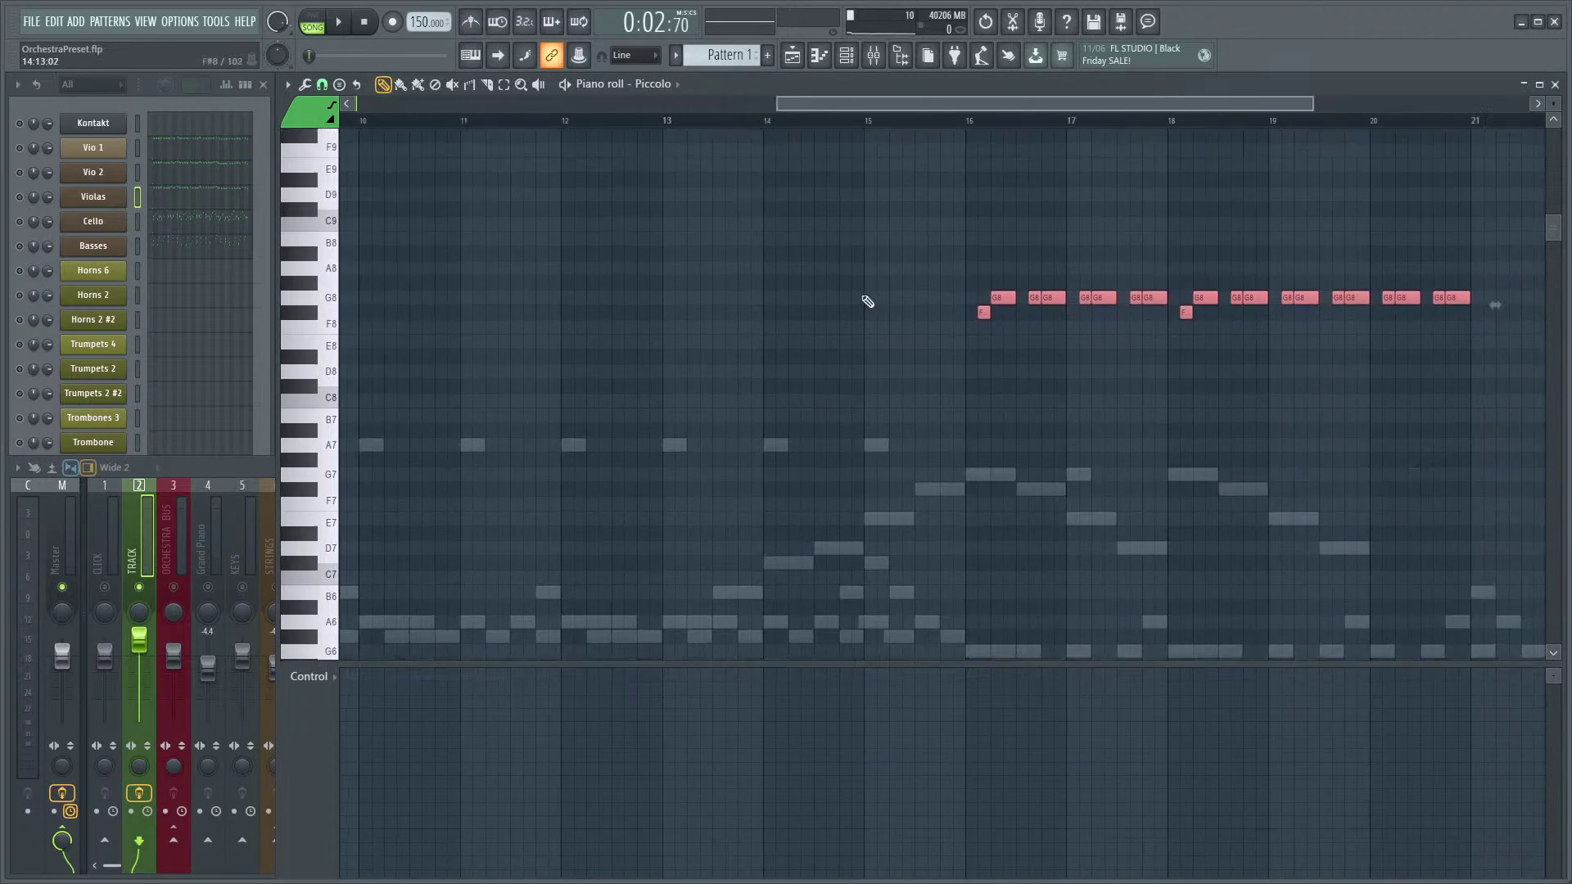
click(923, 124)
key(space)
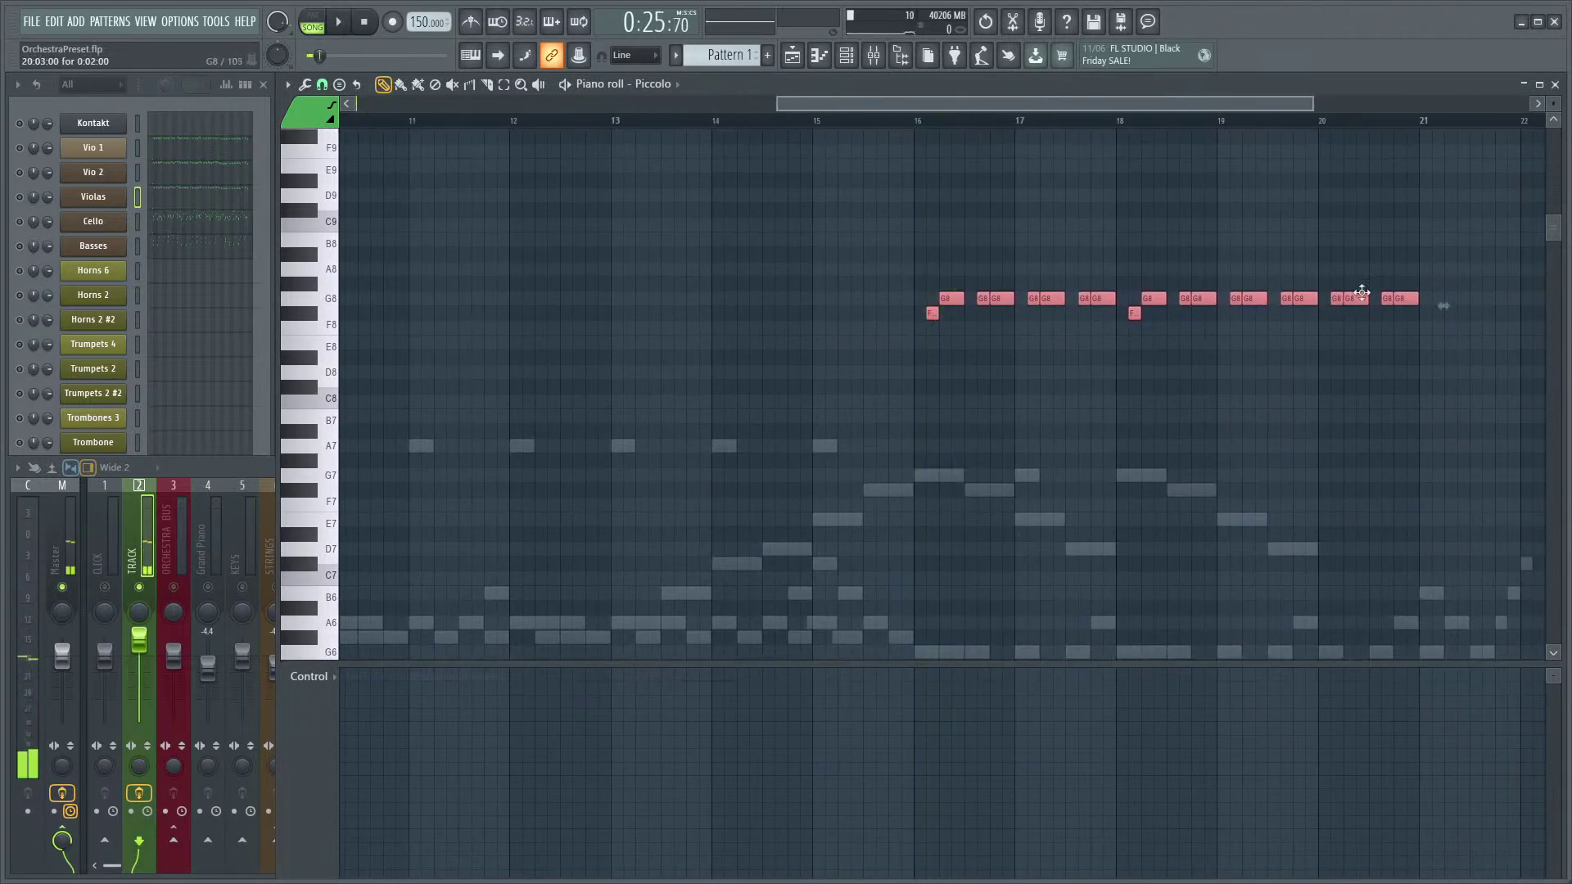
- Play the audio track from just before bar 7 to hear the passage where the Piccolo has no notes
scroll(850, 404, left, 2)
scroll(843, 404, down, 4)
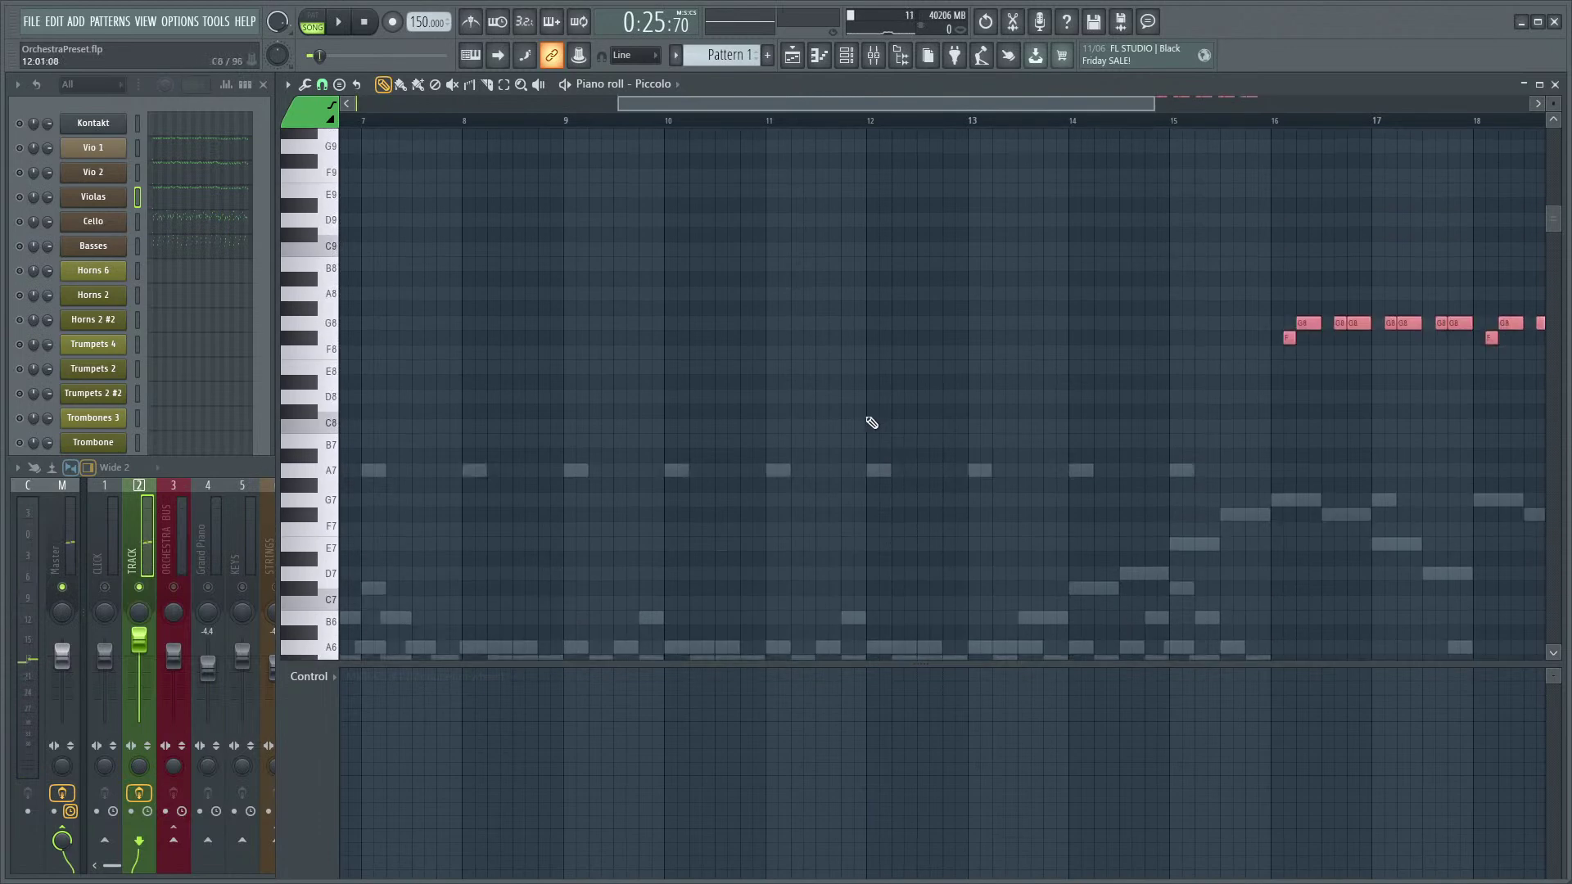
scroll(838, 405, up, 1)
scroll(838, 405, left, 2)
scroll(839, 405, down, 3)
scroll(765, 467, up, 2)
key(space)
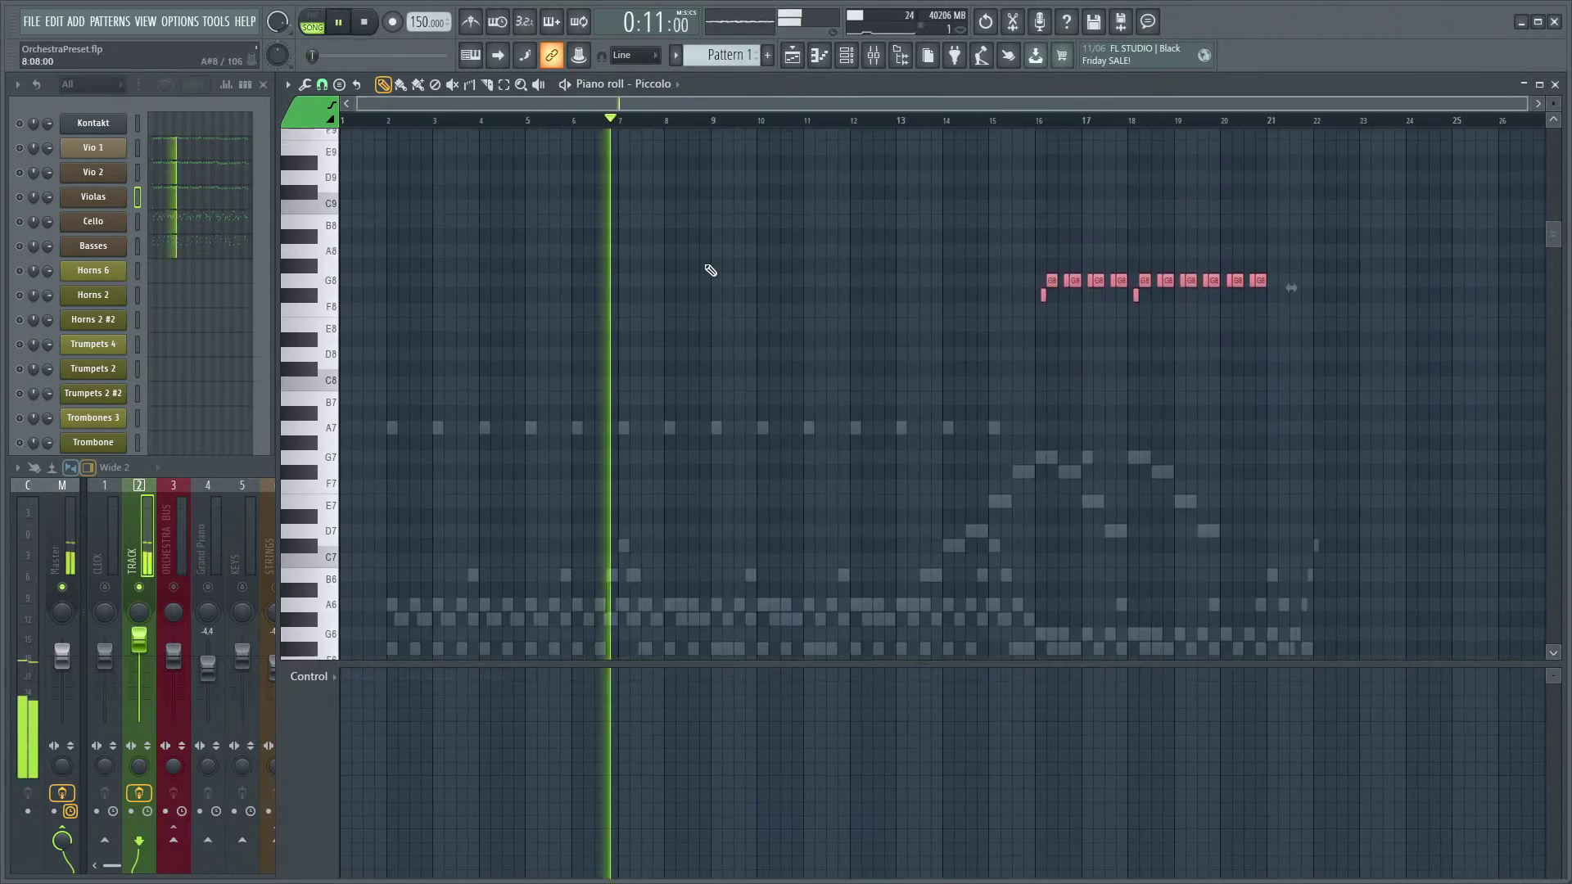
- Copy the Piccolo phrase from bars 16–20 so that it starts in bar 8
scroll(661, 332, up, 3)
drag(848, 333, 761, 421)
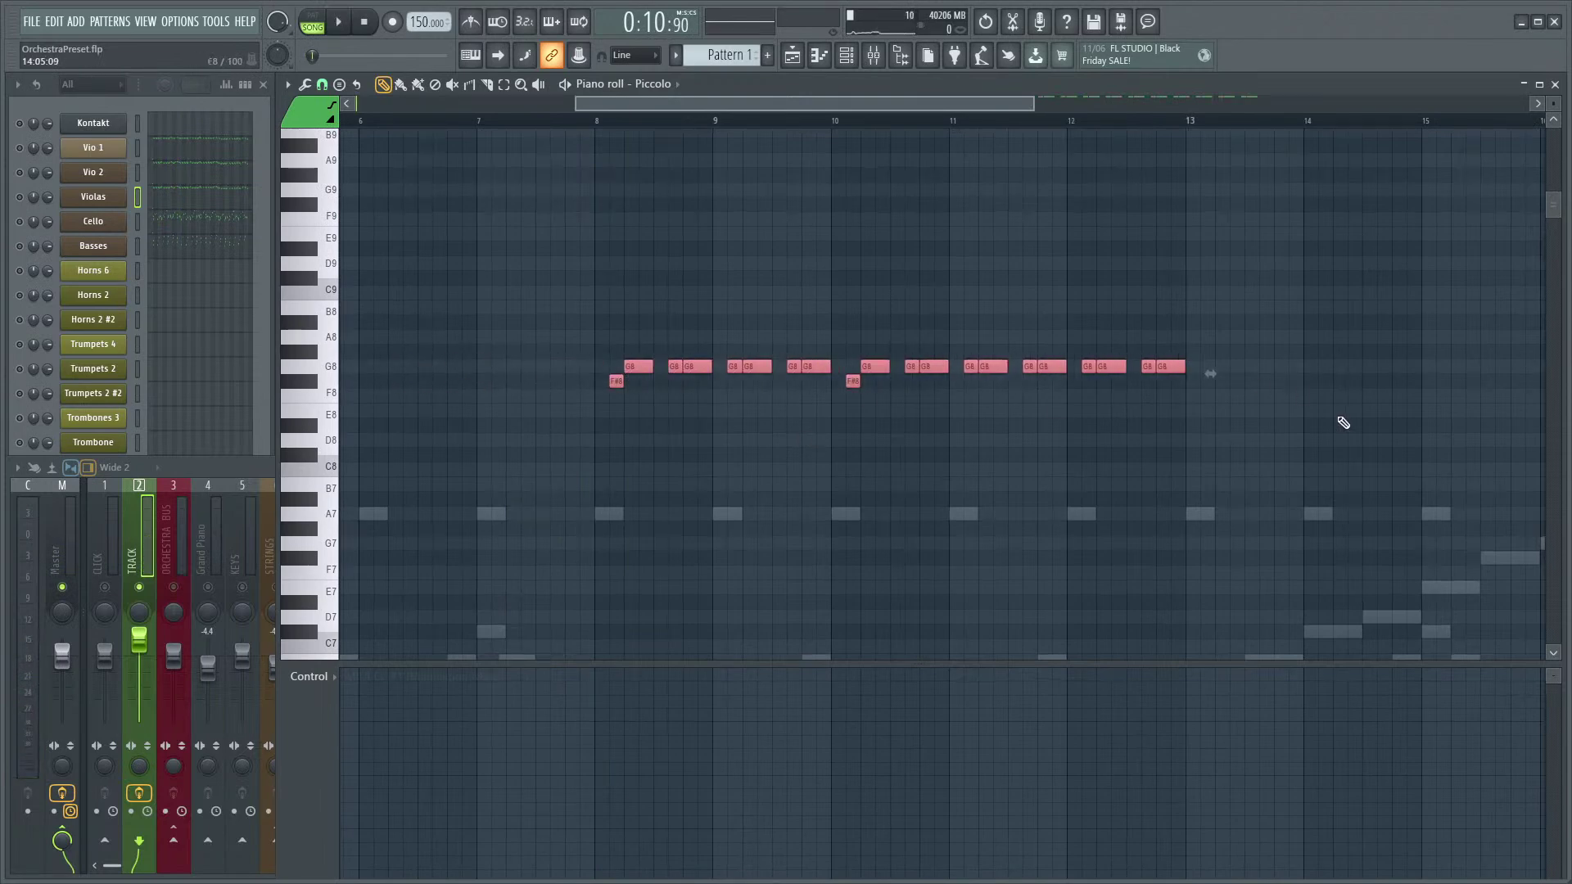
drag(1345, 422, 1053, 432)
scroll(1004, 379, up, 5)
scroll(892, 397, down, 6)
drag(740, 417, 1002, 421)
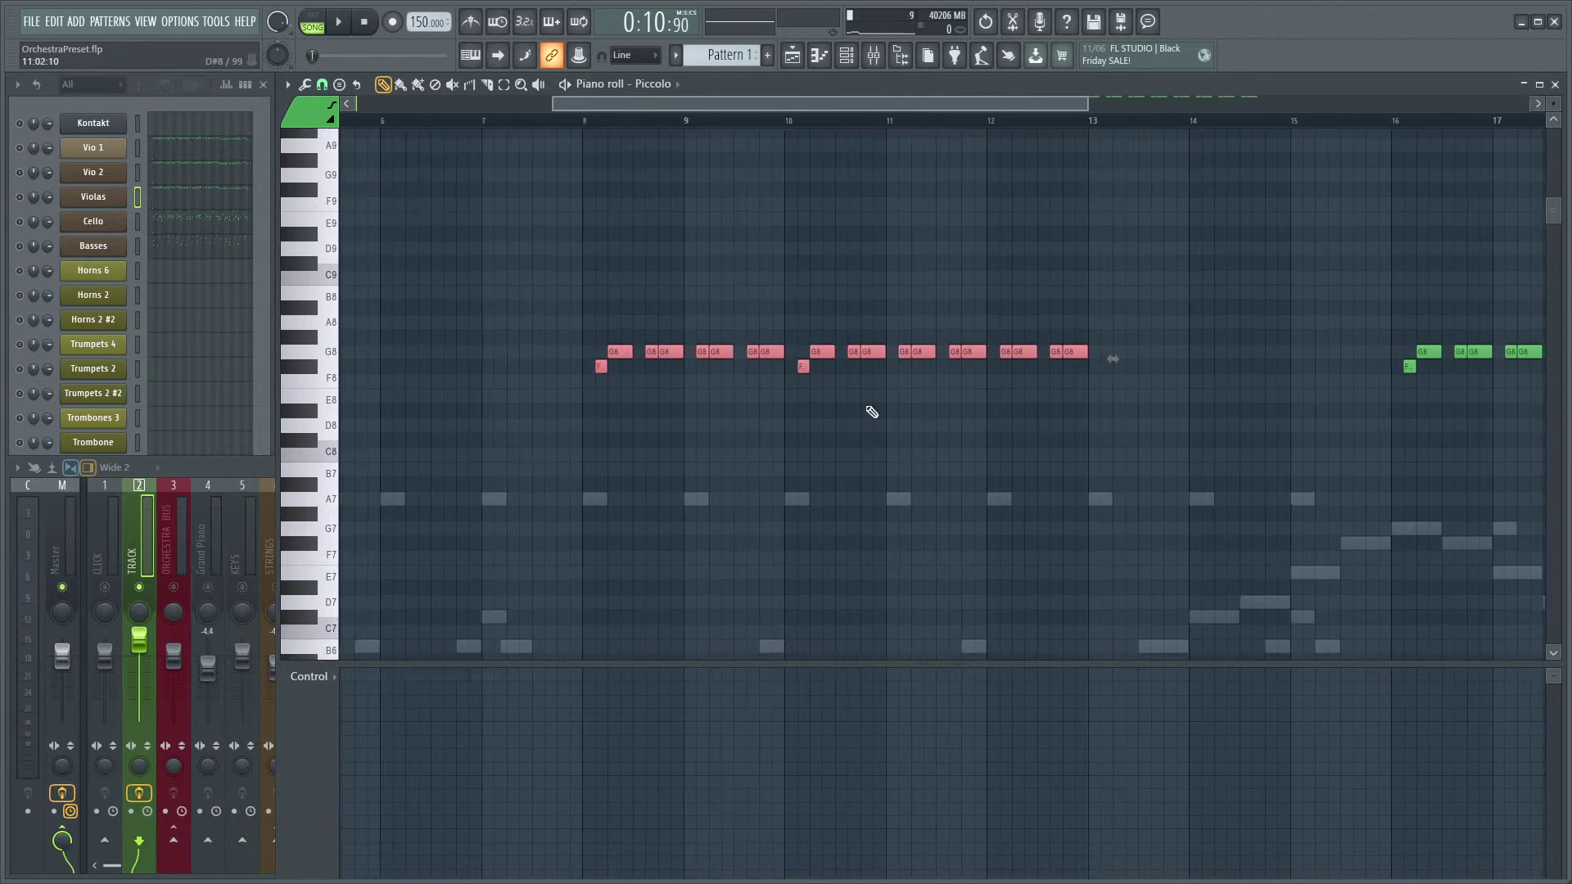
- Transpose the copied Piccolo phrase up two semitones and play from just before bar 7
scroll(677, 414, up, 4)
key(Up)
key(Up)
key(space)
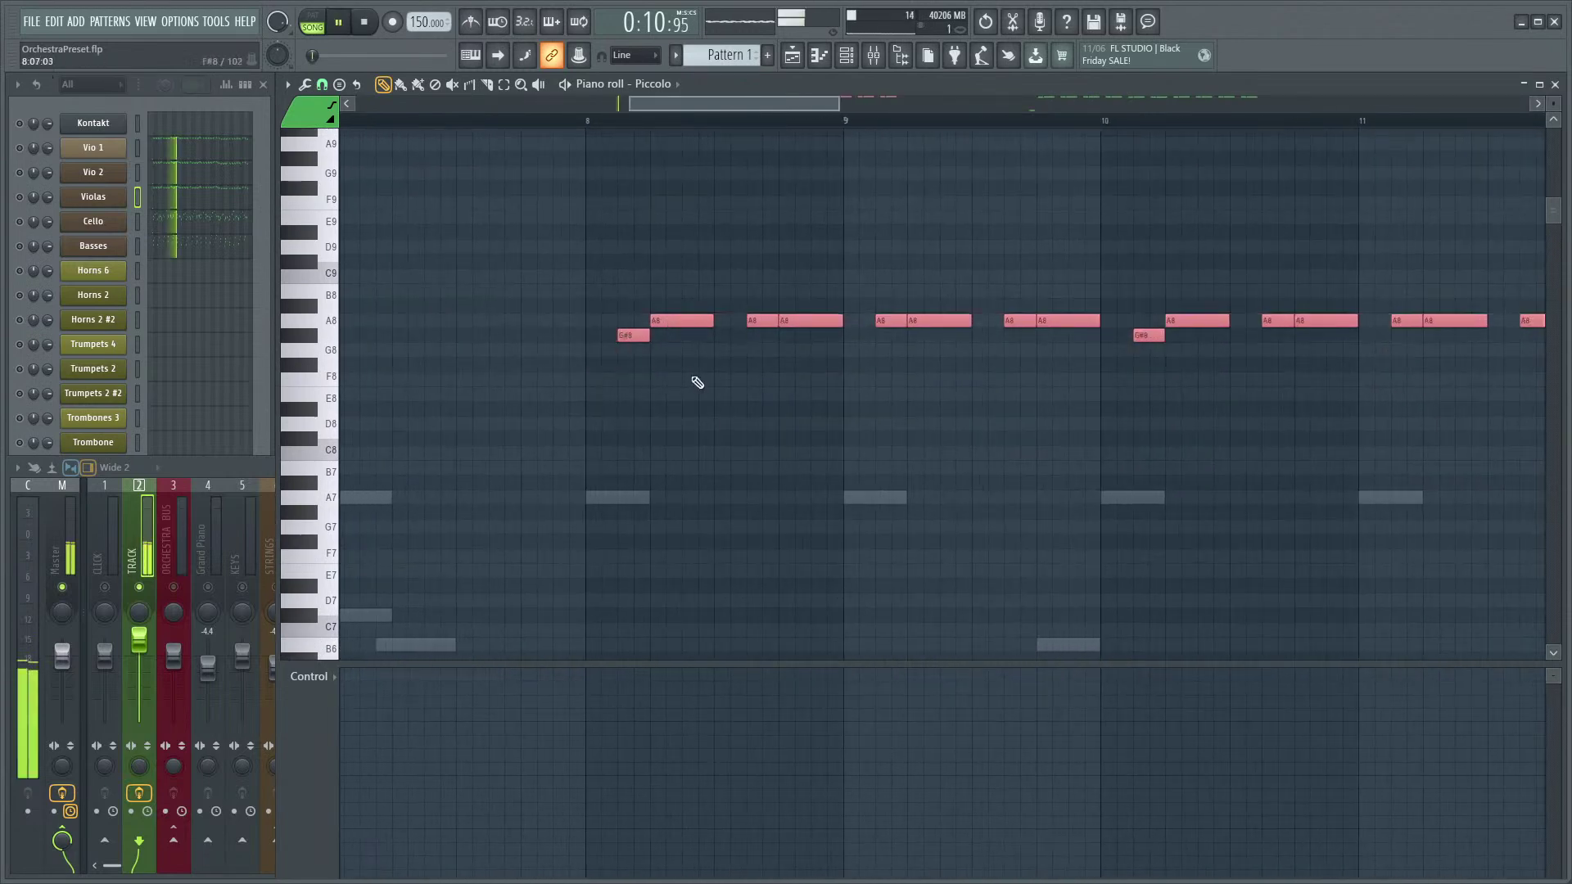
scroll(702, 405, down, 5)
- Make the Piccolo channel audible, replay from just before bar 8 and check its level in the mixer
click(17, 466)
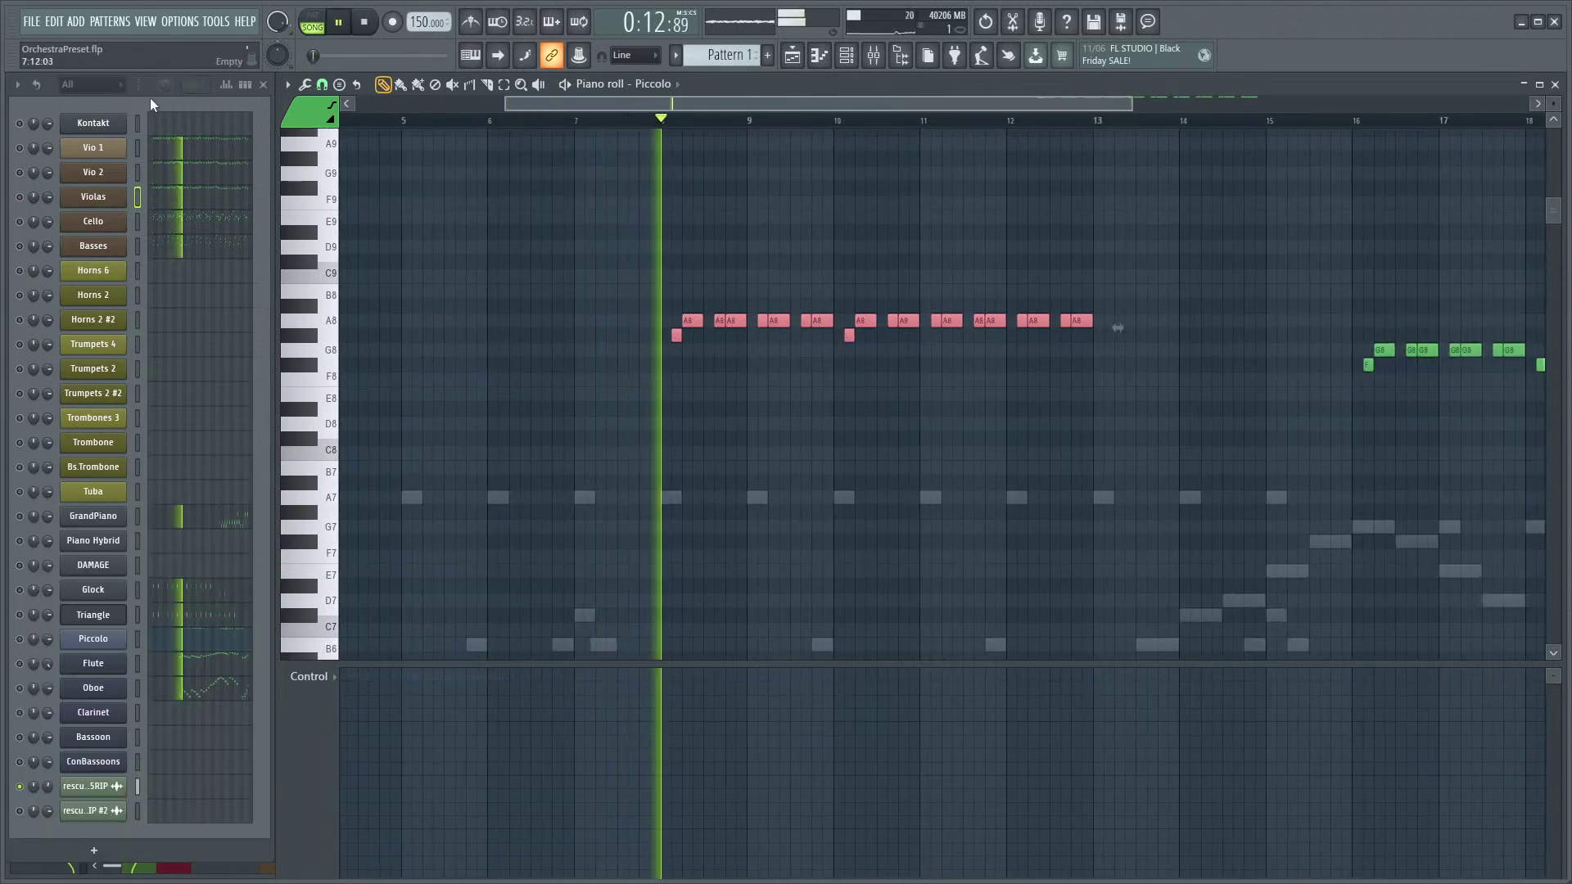
click(674, 122)
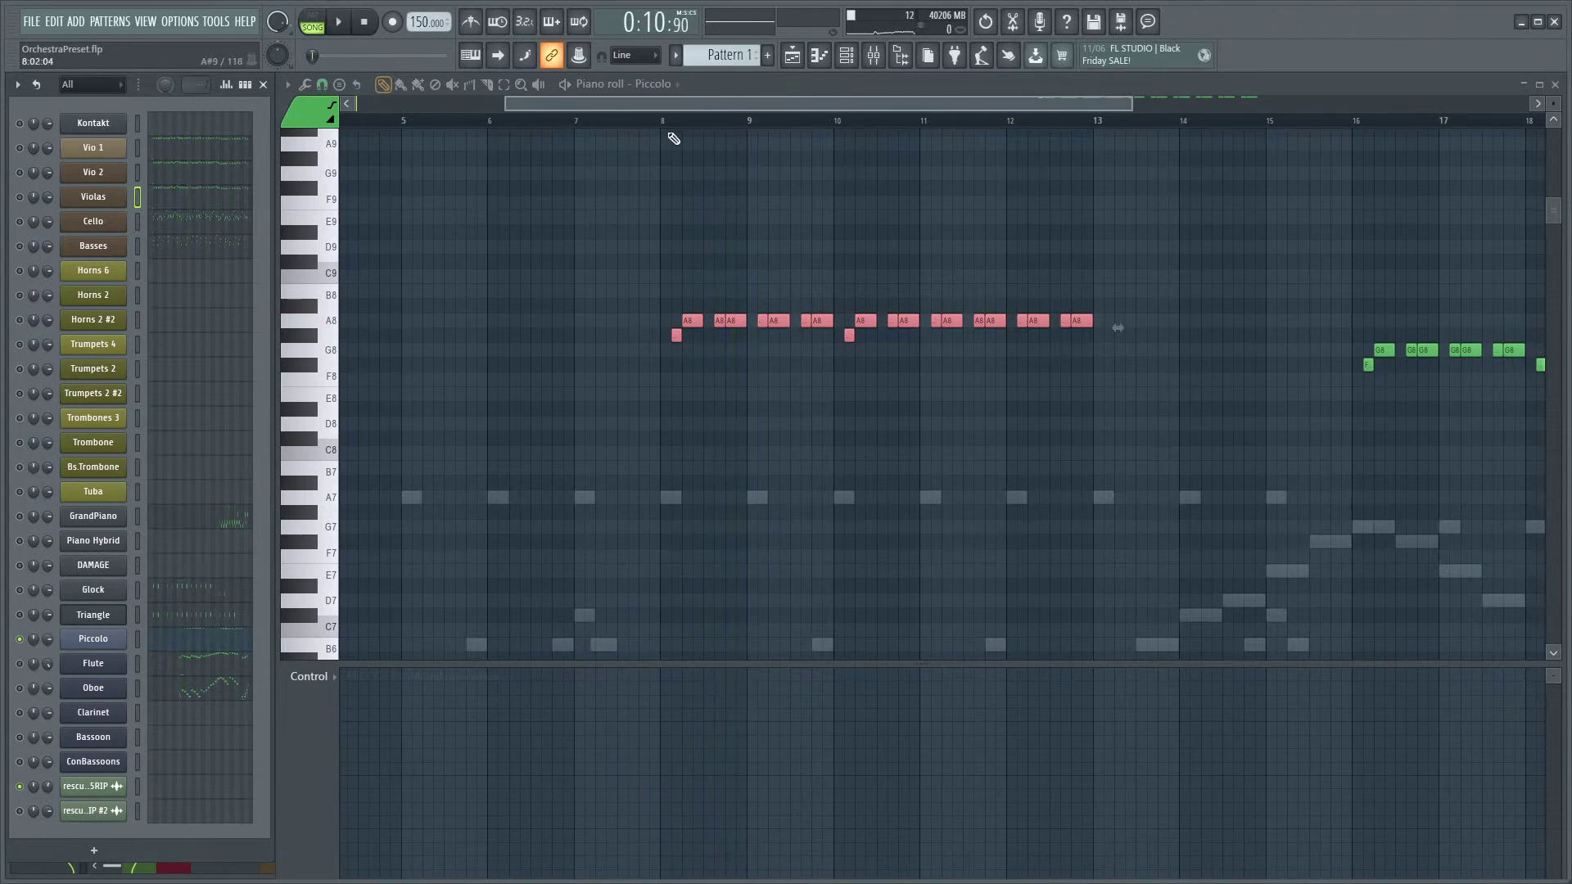
key(F9)
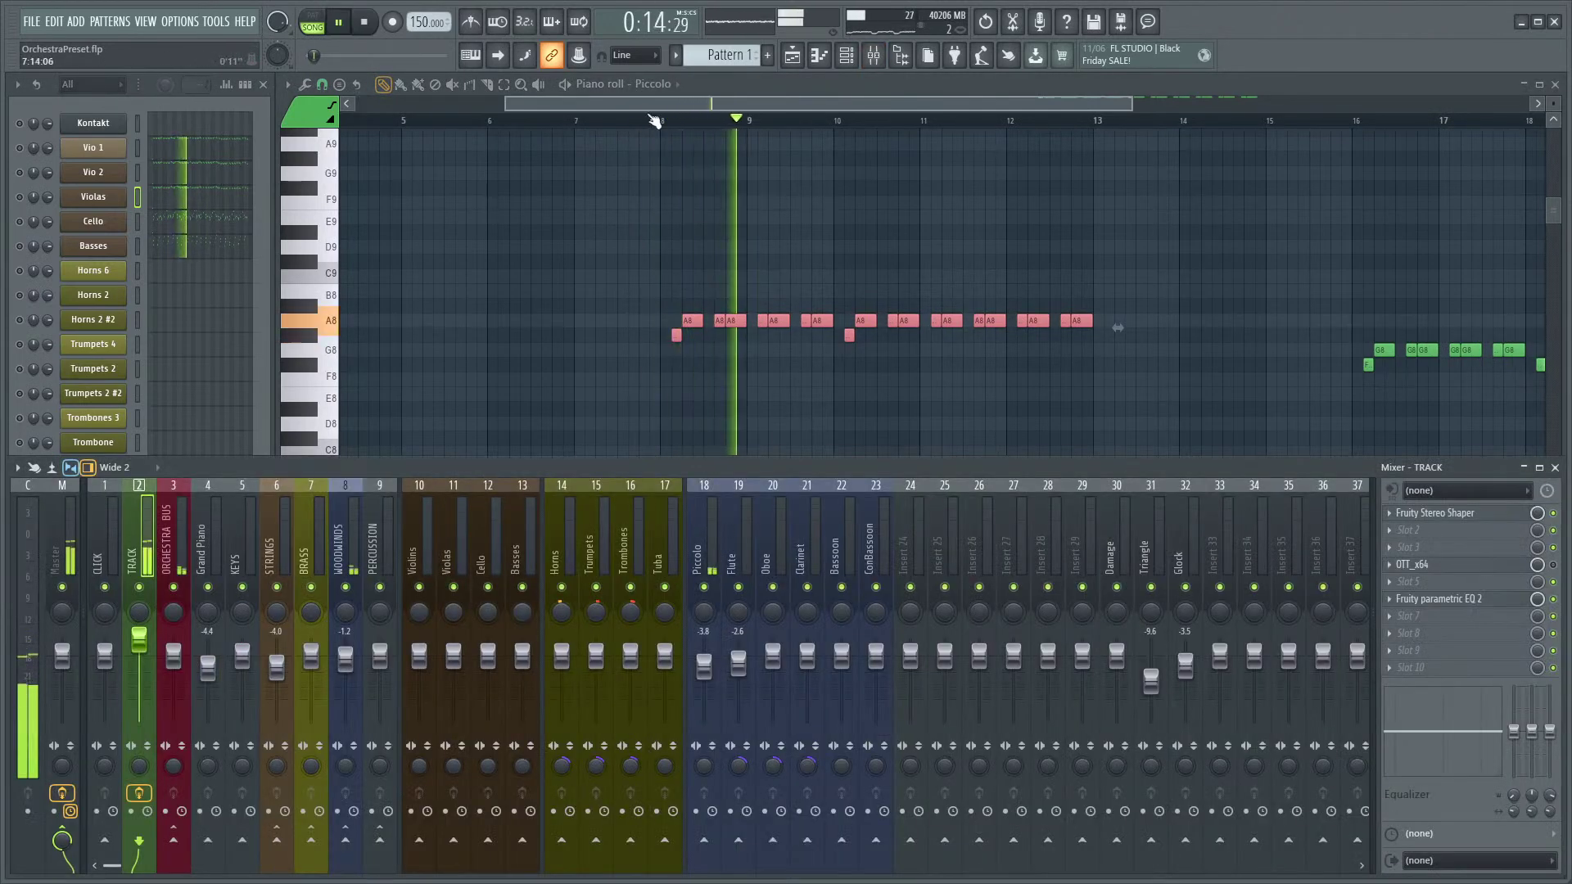
key(F9)
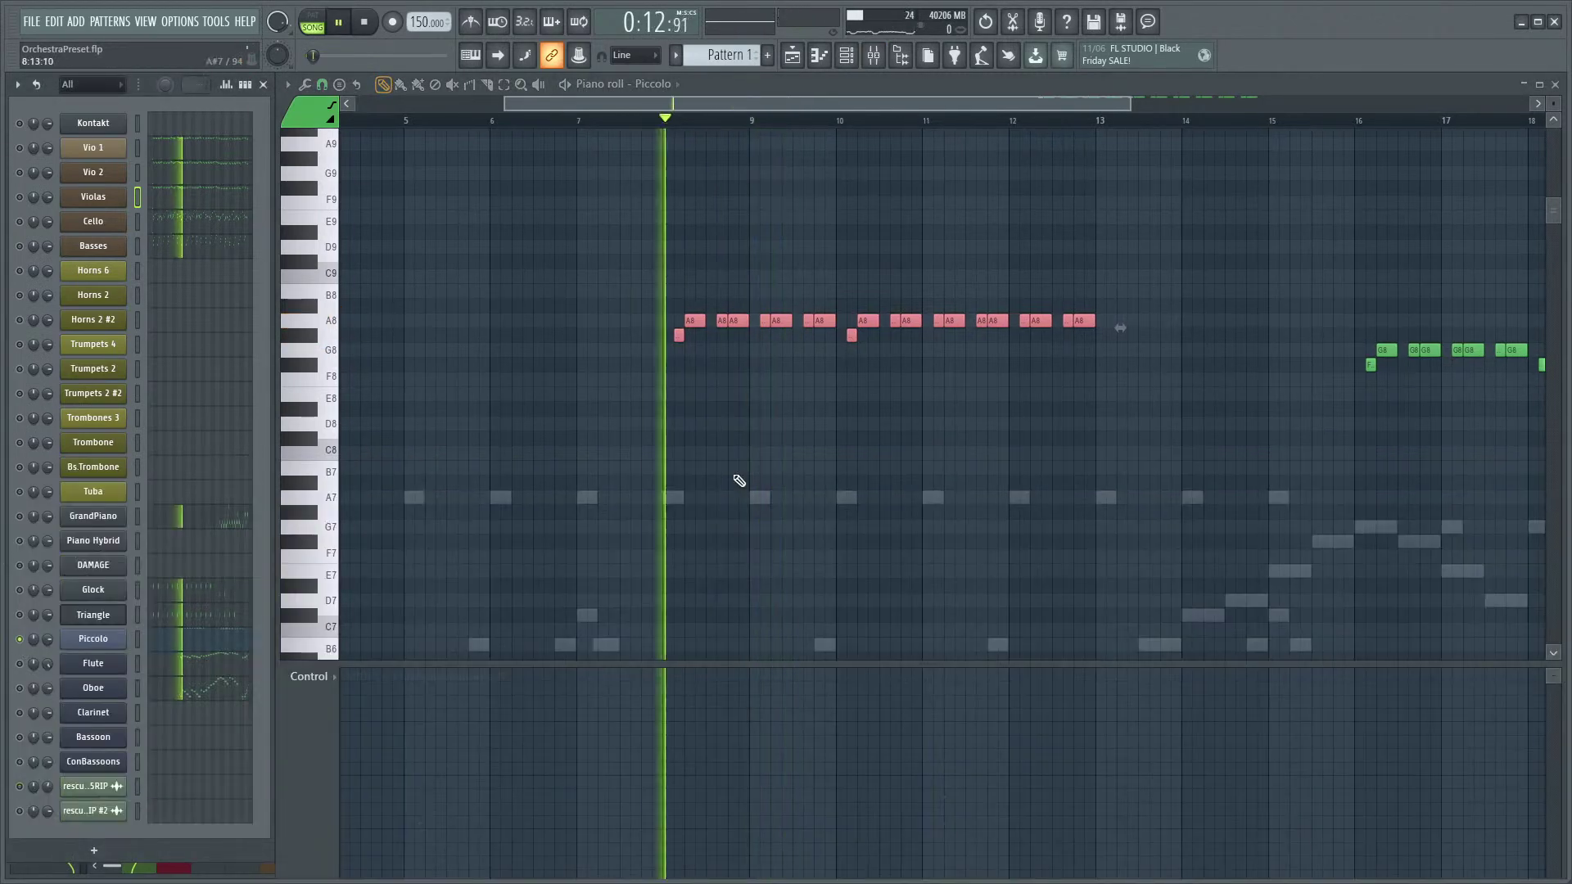
- Show note velocity in the Piccolo piano roll's control lane, deselect the notes and stop playback
scroll(704, 458, up, 4)
click(314, 677)
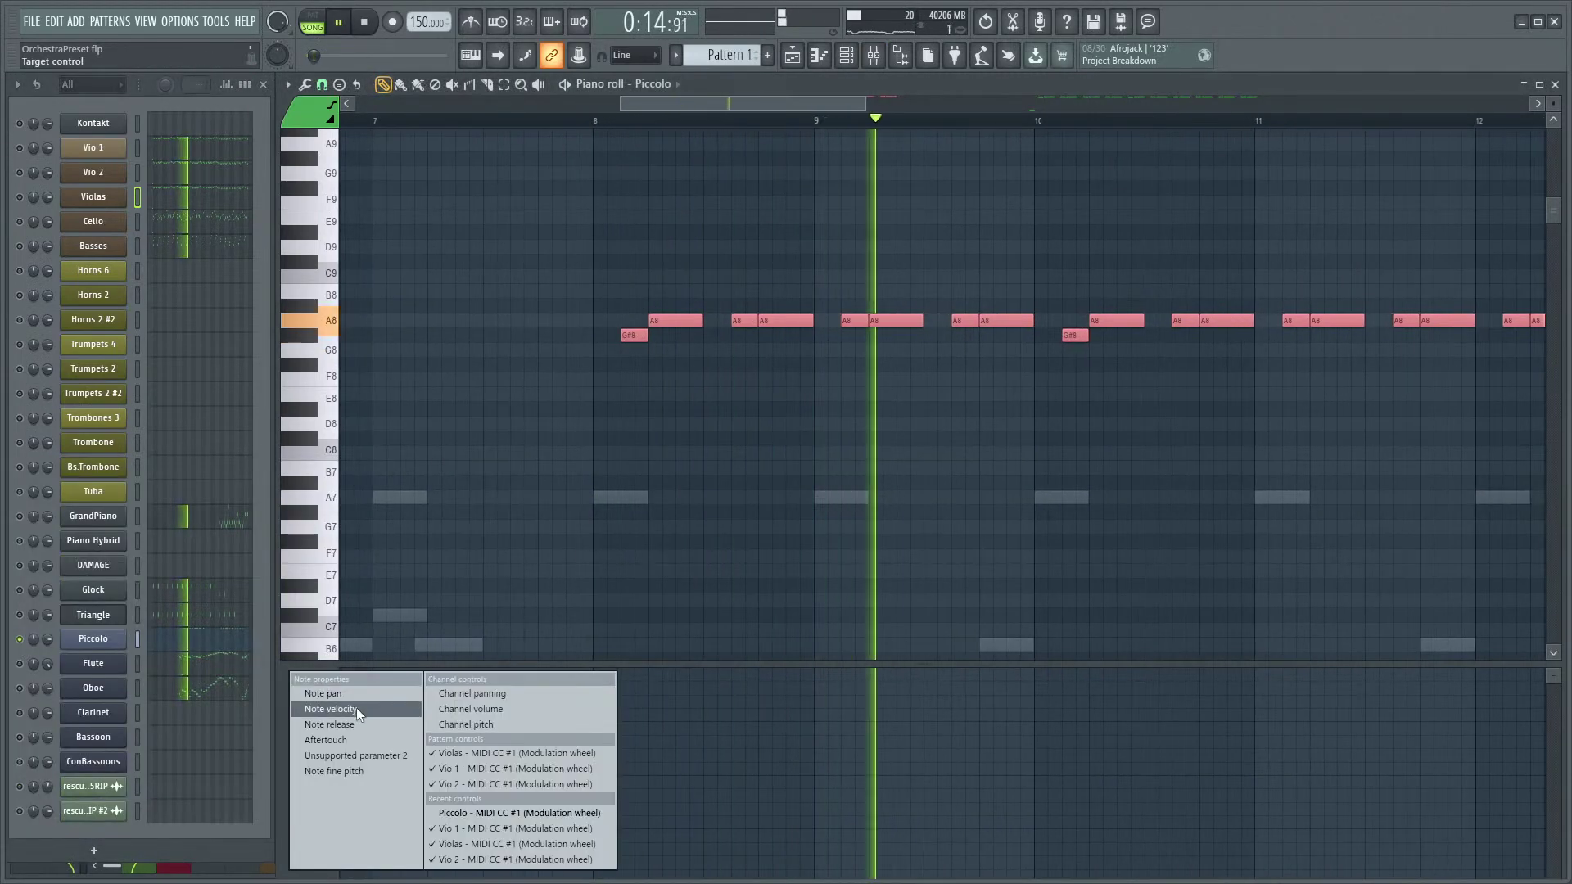
click(355, 709)
scroll(811, 491, down, 3)
scroll(860, 475, up, 3)
scroll(900, 479, down, 4)
click(913, 477)
scroll(1056, 450, right, 1)
key(space)
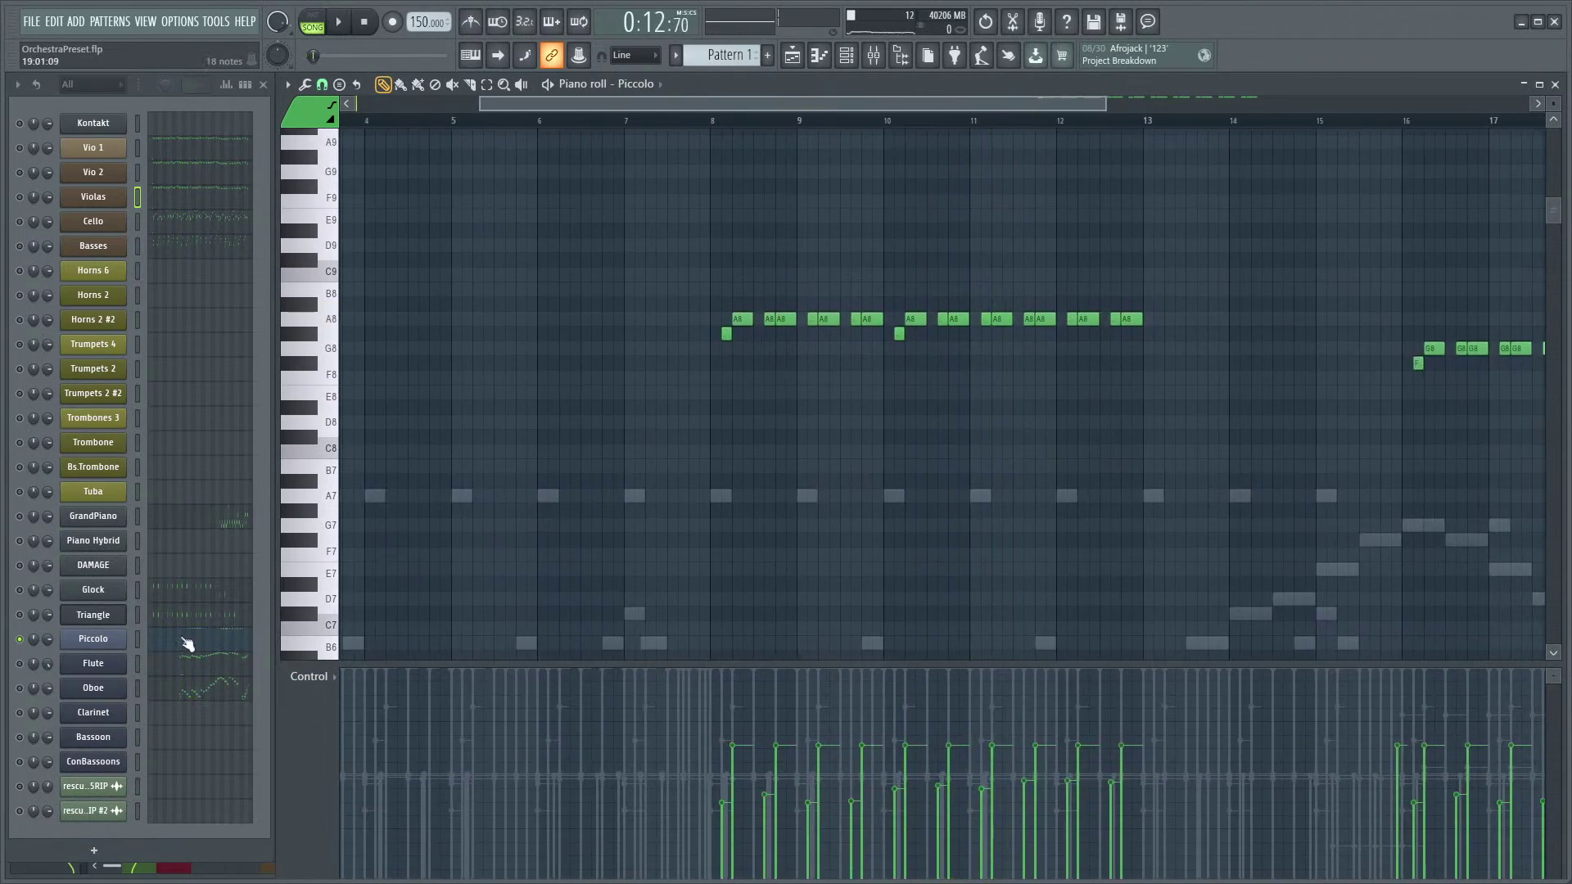
- Play the audio track from just before bar 8 while following the copied Piccolo phrase
key(space)
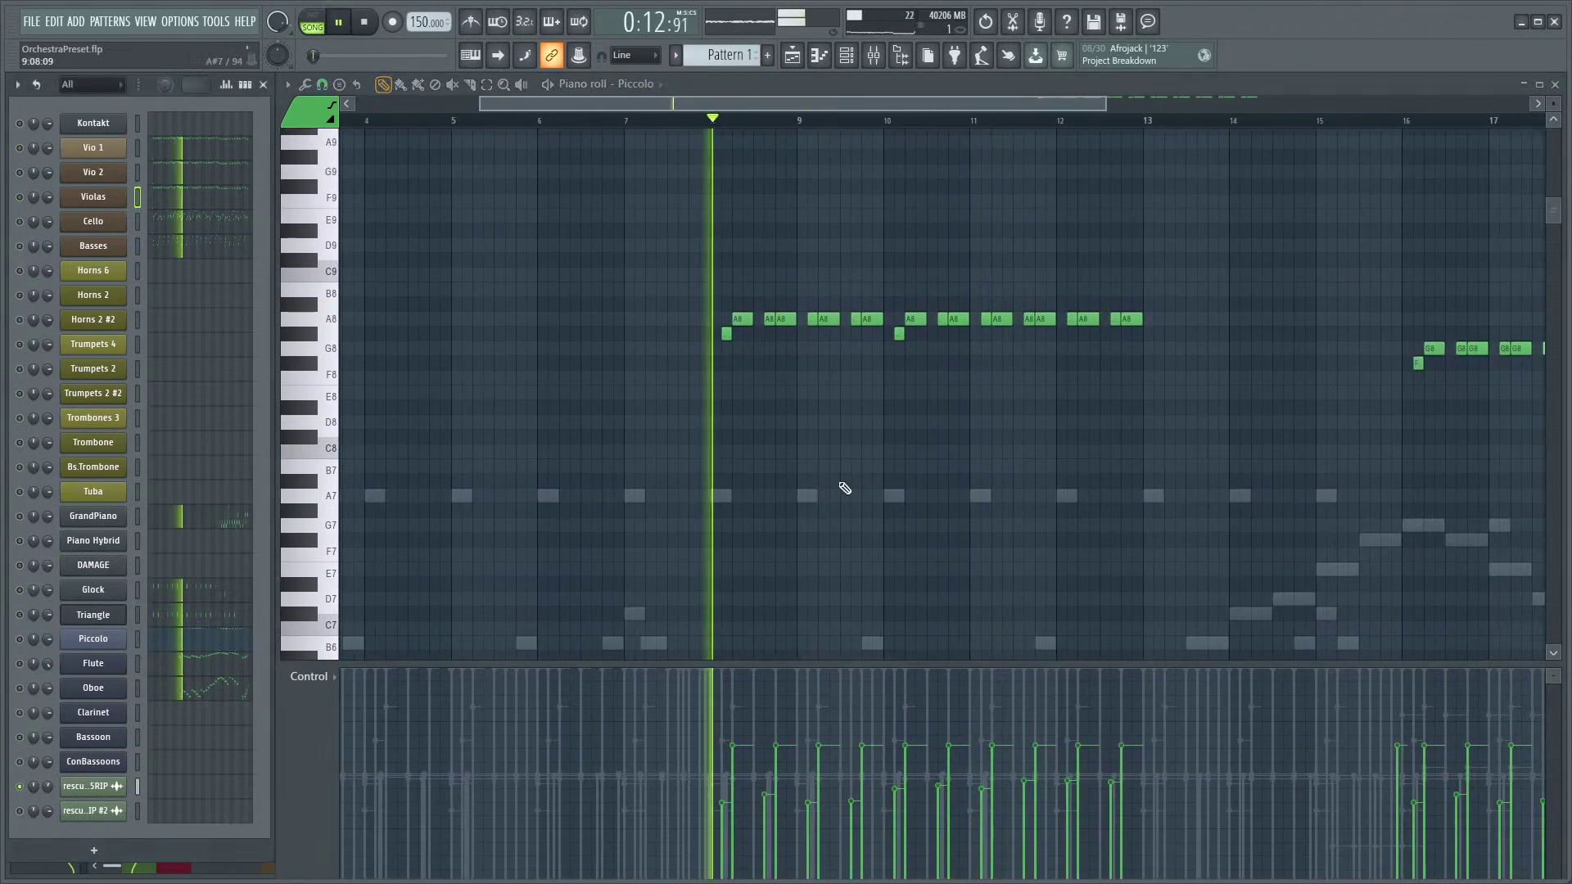
scroll(831, 502, down, 3)
drag(809, 464, 765, 421)
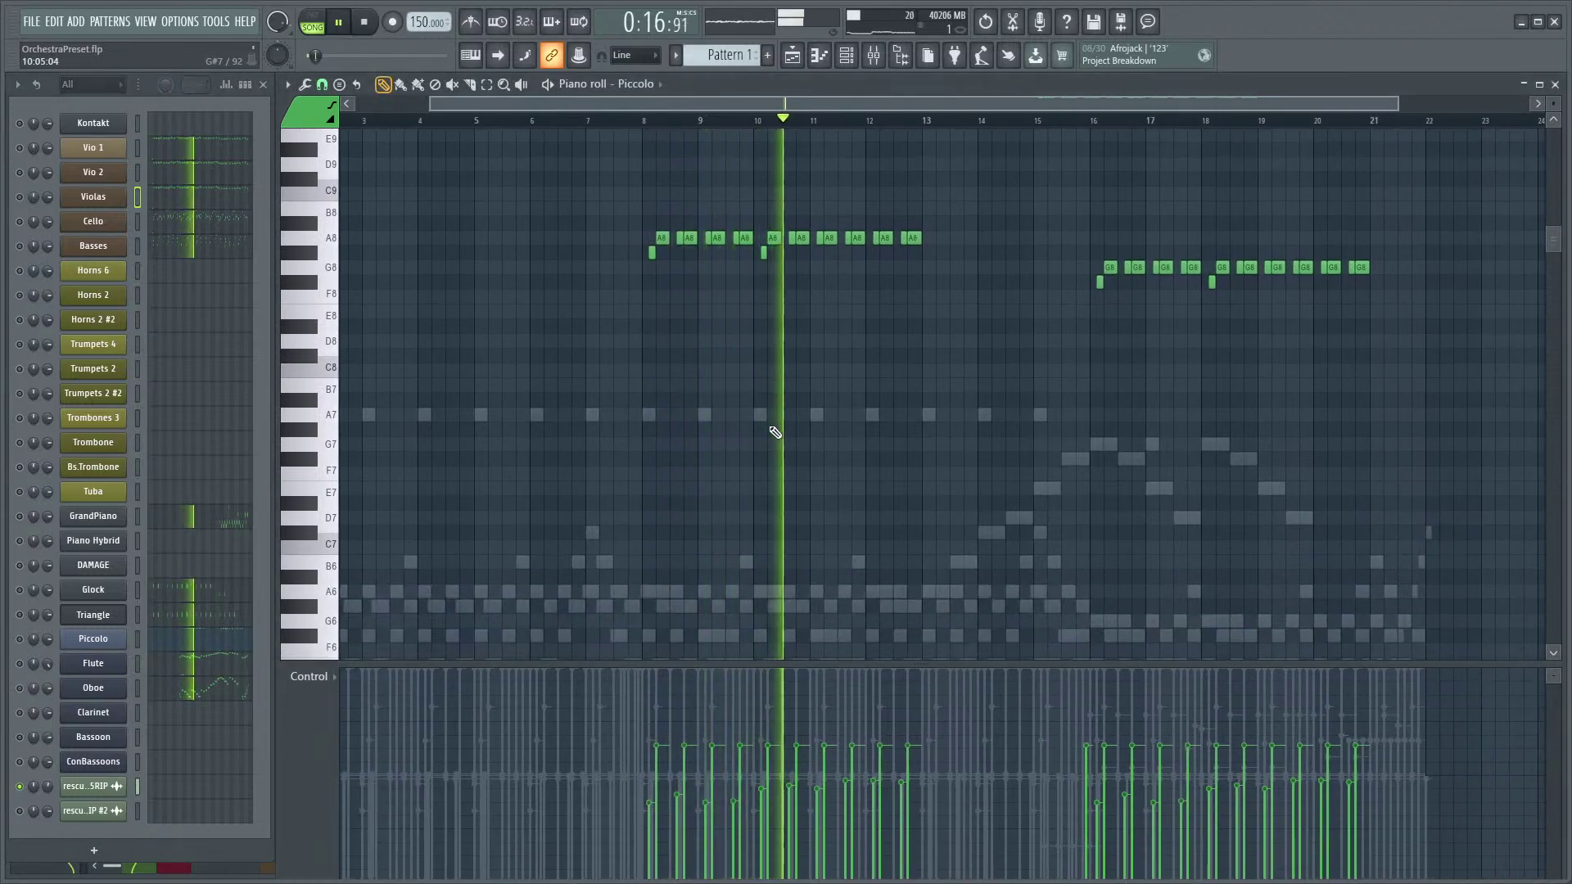
- Open the Vio 1 piano roll and follow its line through bars 13 to 17 during playback
scroll(790, 491, down, 3)
click(201, 154)
scroll(905, 421, up, 4)
scroll(901, 382, down, 4)
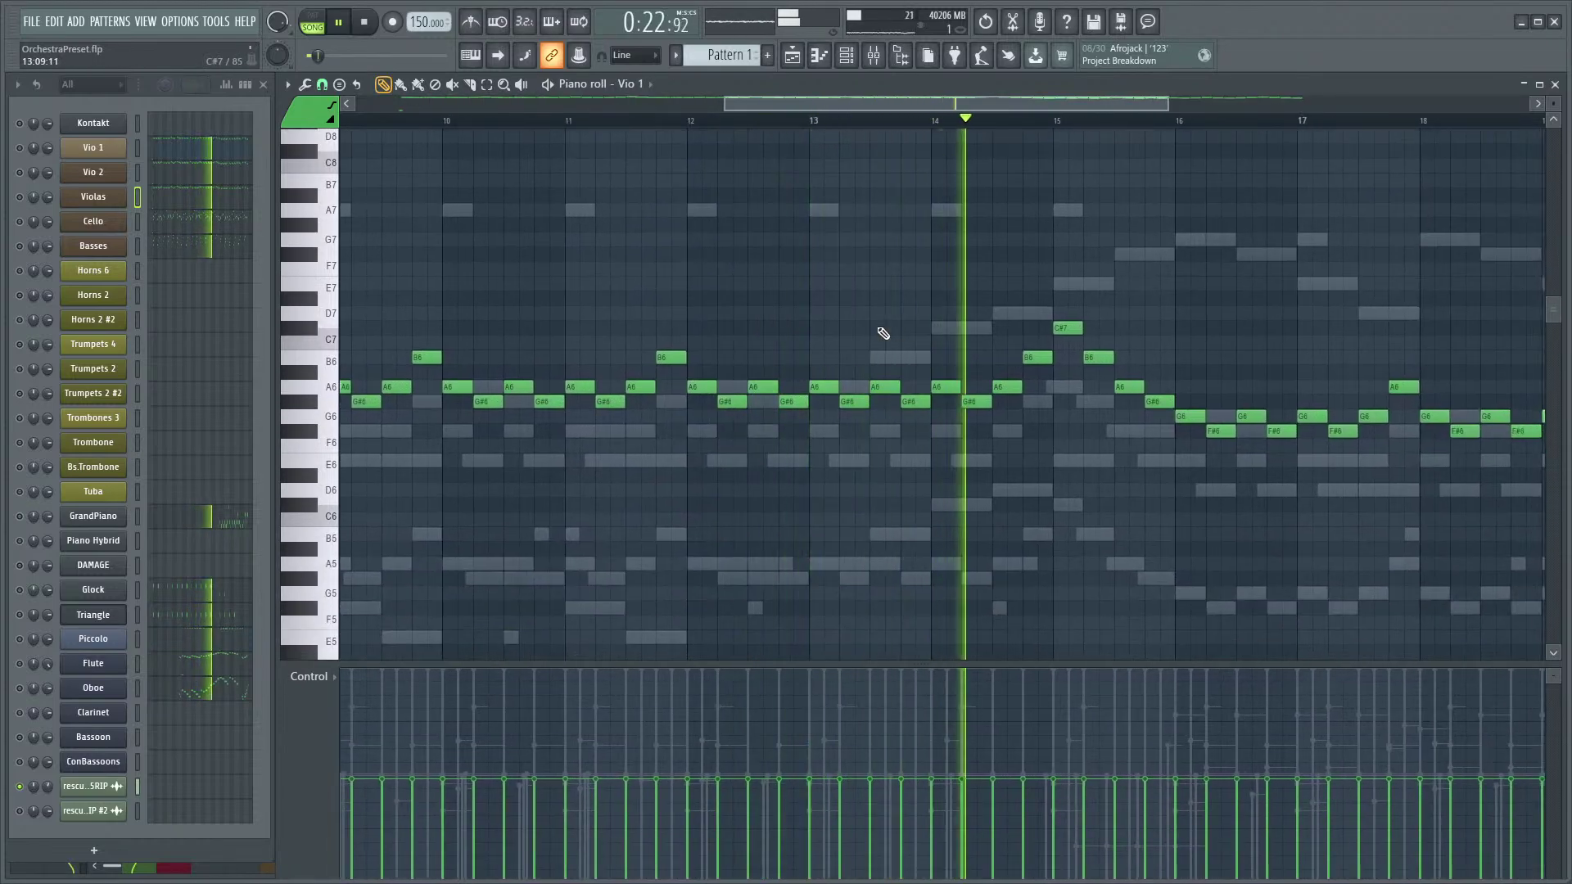
scroll(920, 323, right, 2)
drag(989, 354, 798, 378)
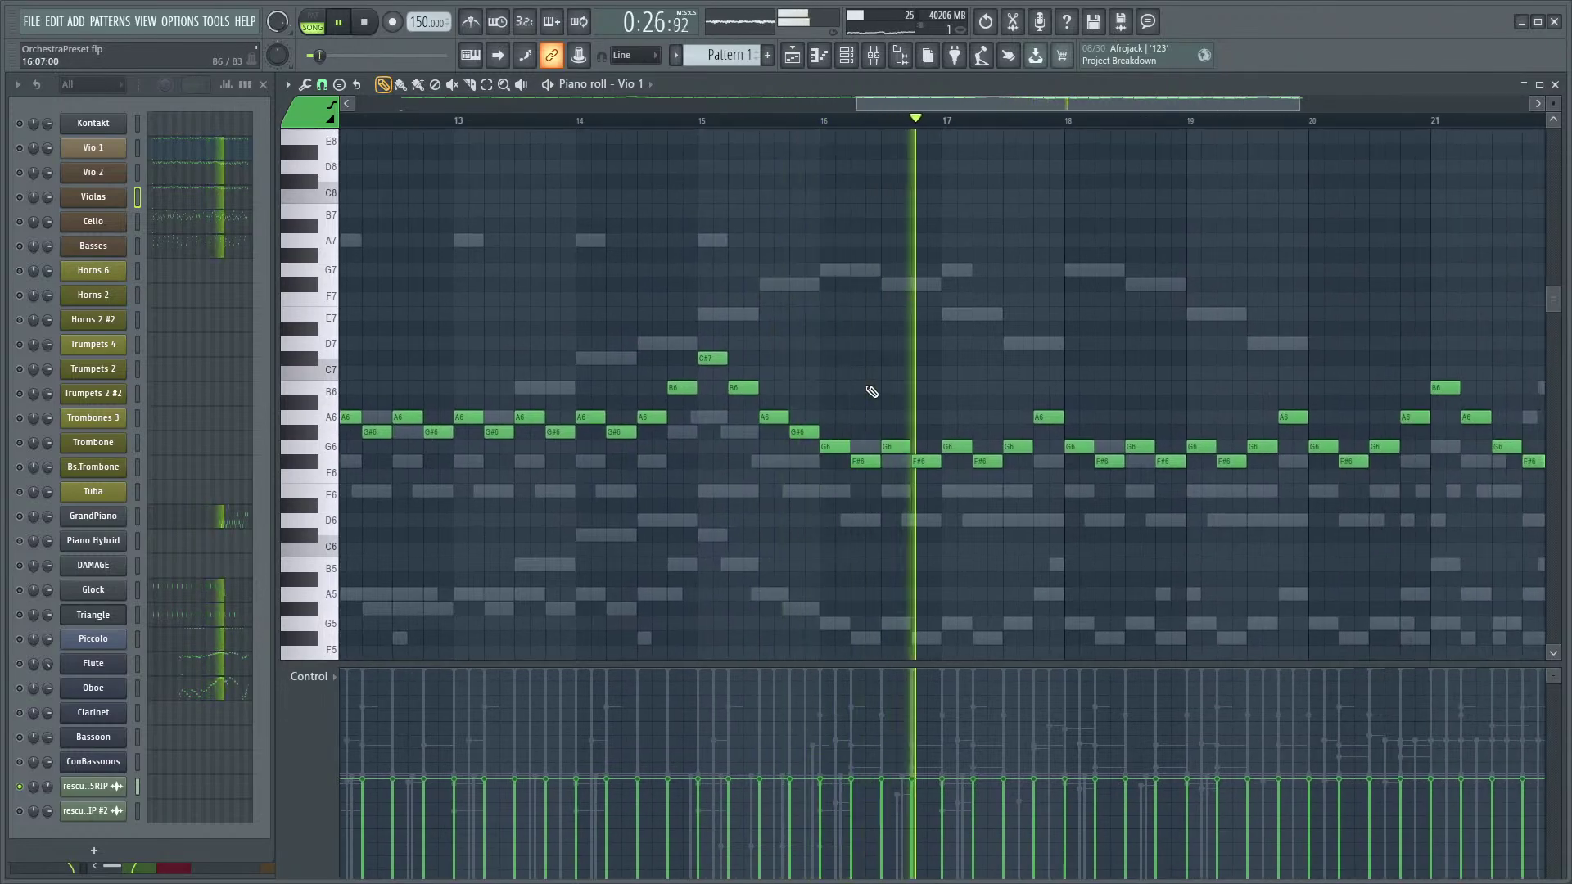
- Show the mixer and inspect the TRACK insert's Fruity Stereo Shaper and Fruity parametric EQ 2 during playback
key(F9)
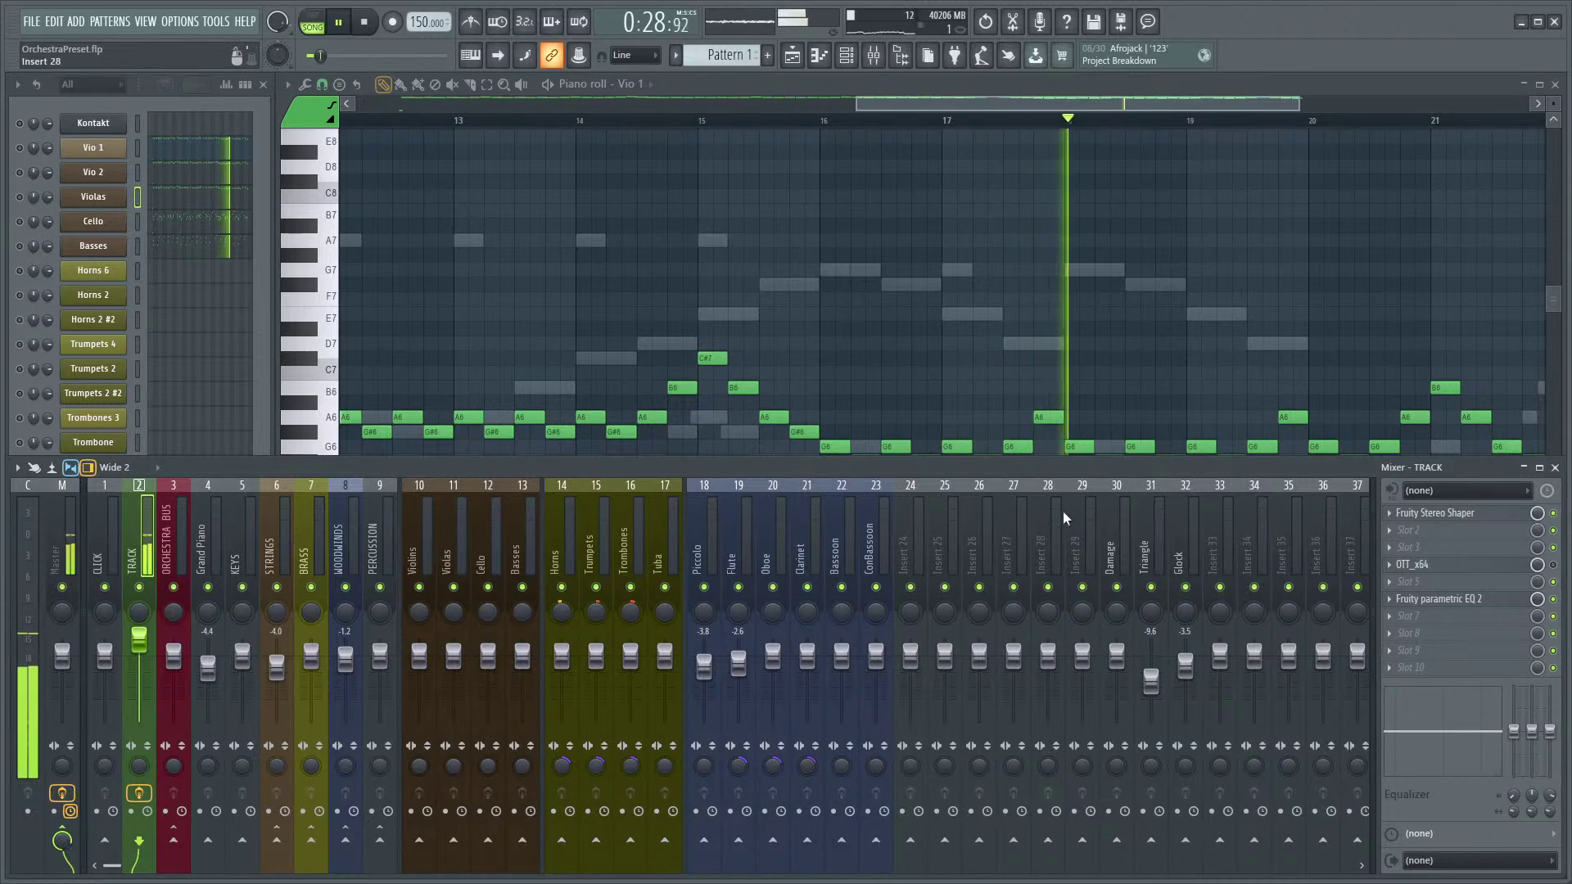
drag(959, 360, 1046, 311)
click(239, 473)
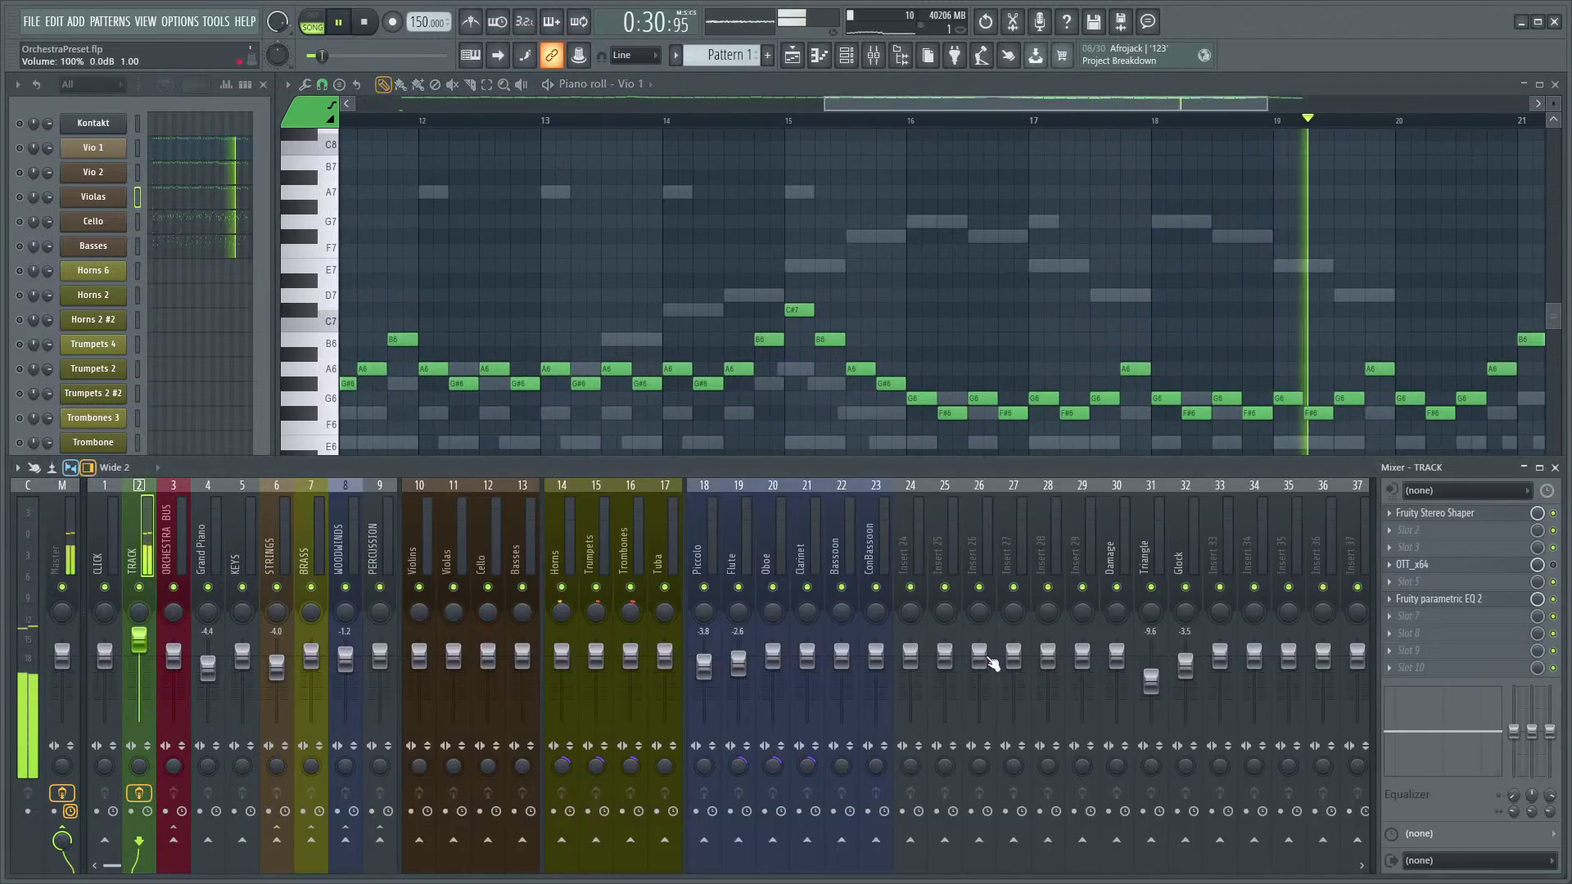
click(1465, 513)
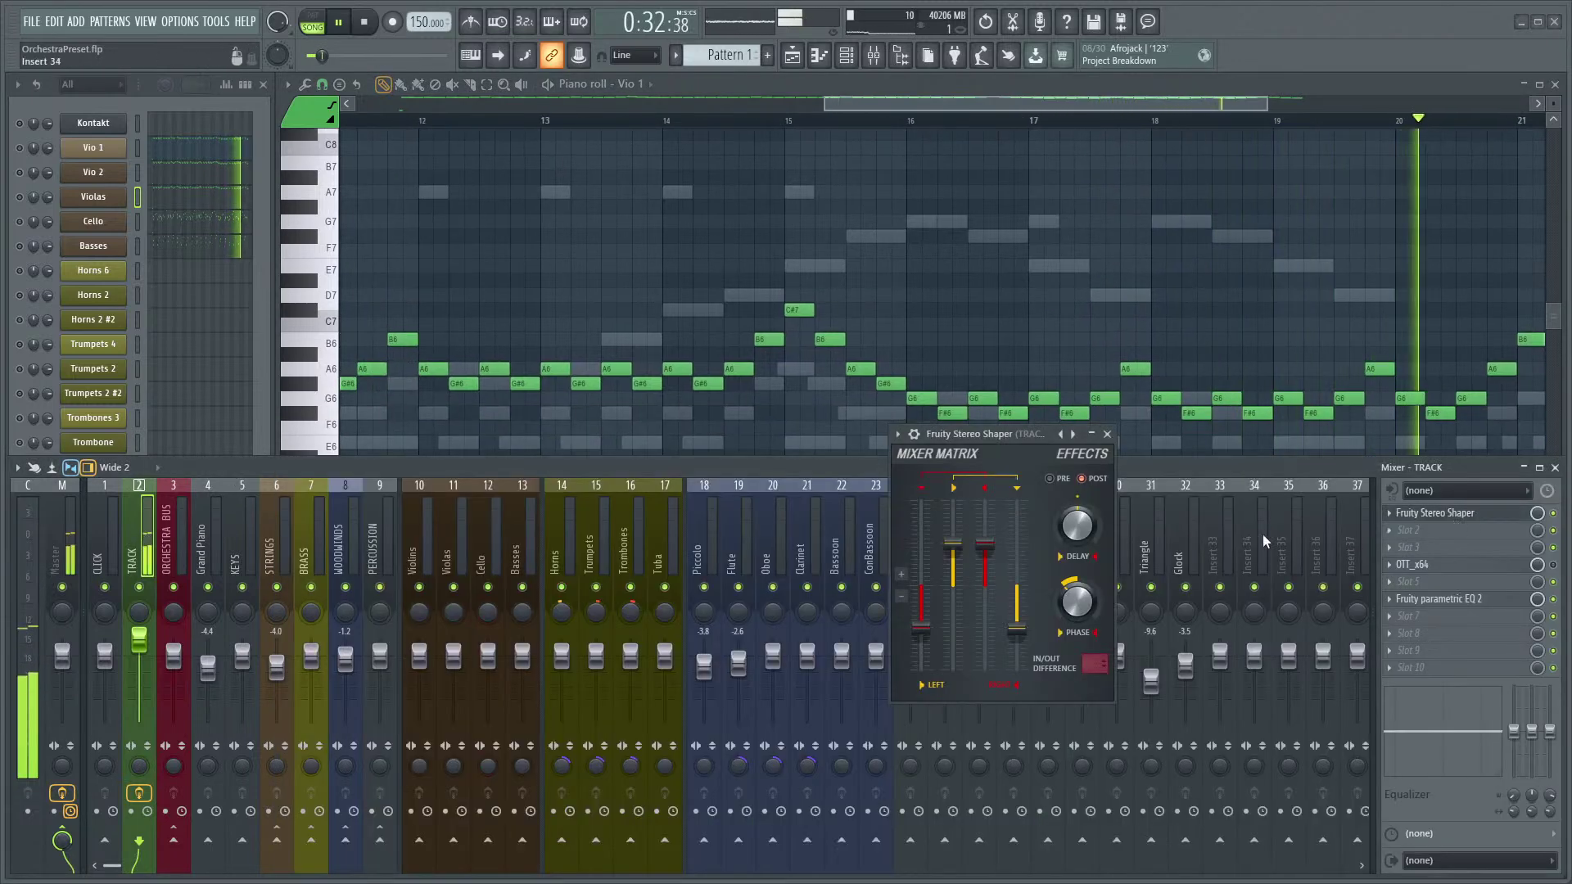
click(1462, 602)
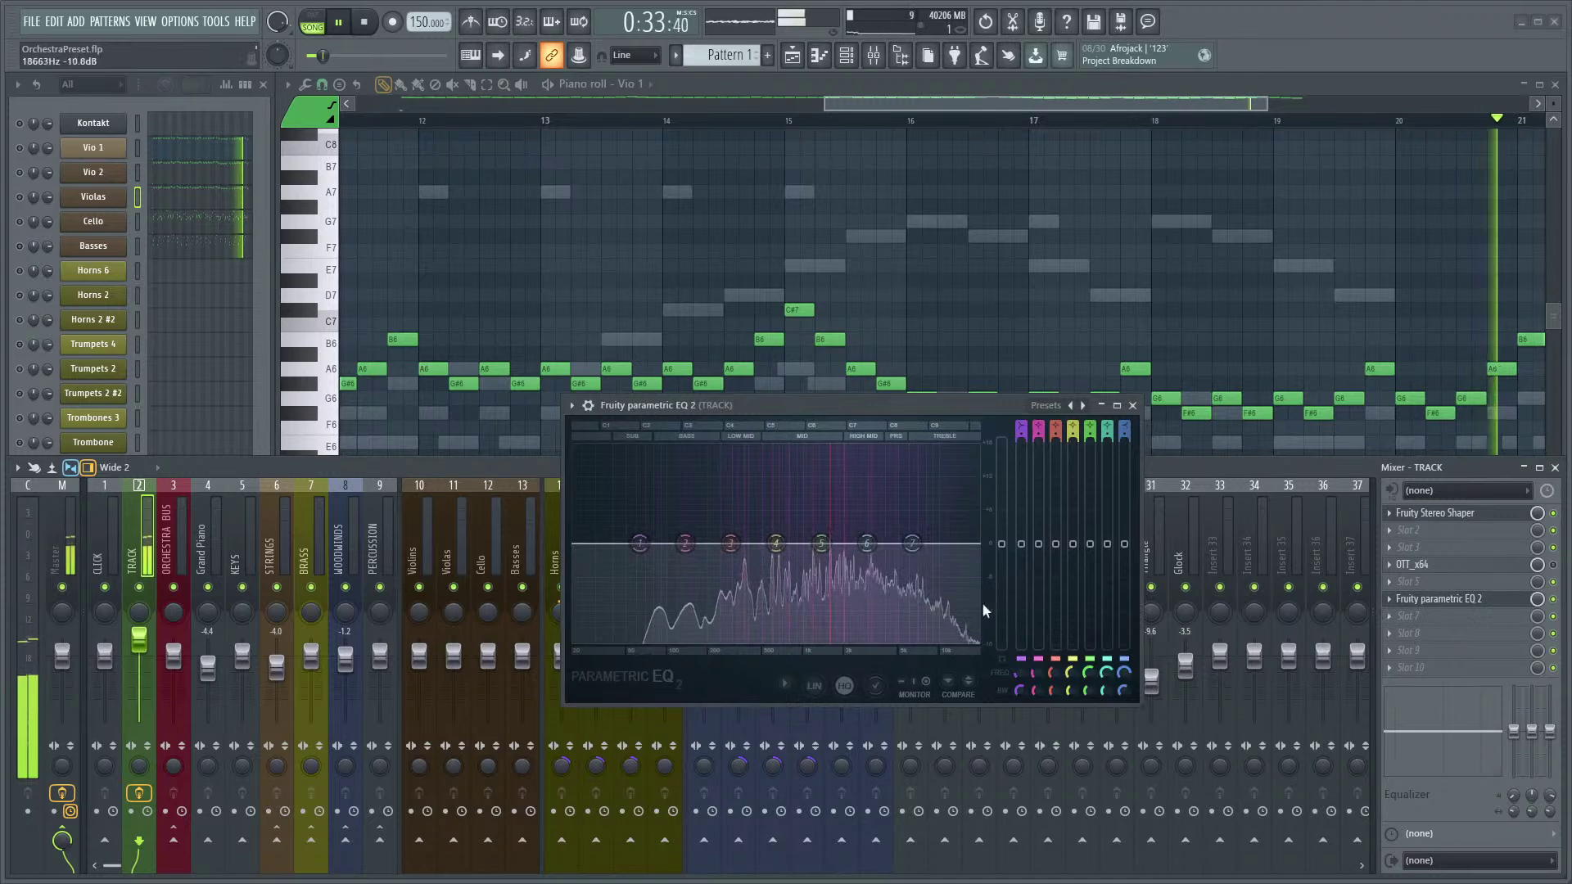
click(1134, 407)
- Increase the phase offset in TRACK's Fruity Stereo Shaper and replay the audio track from just before bar 2
click(1462, 514)
scroll(1015, 380, down, 6)
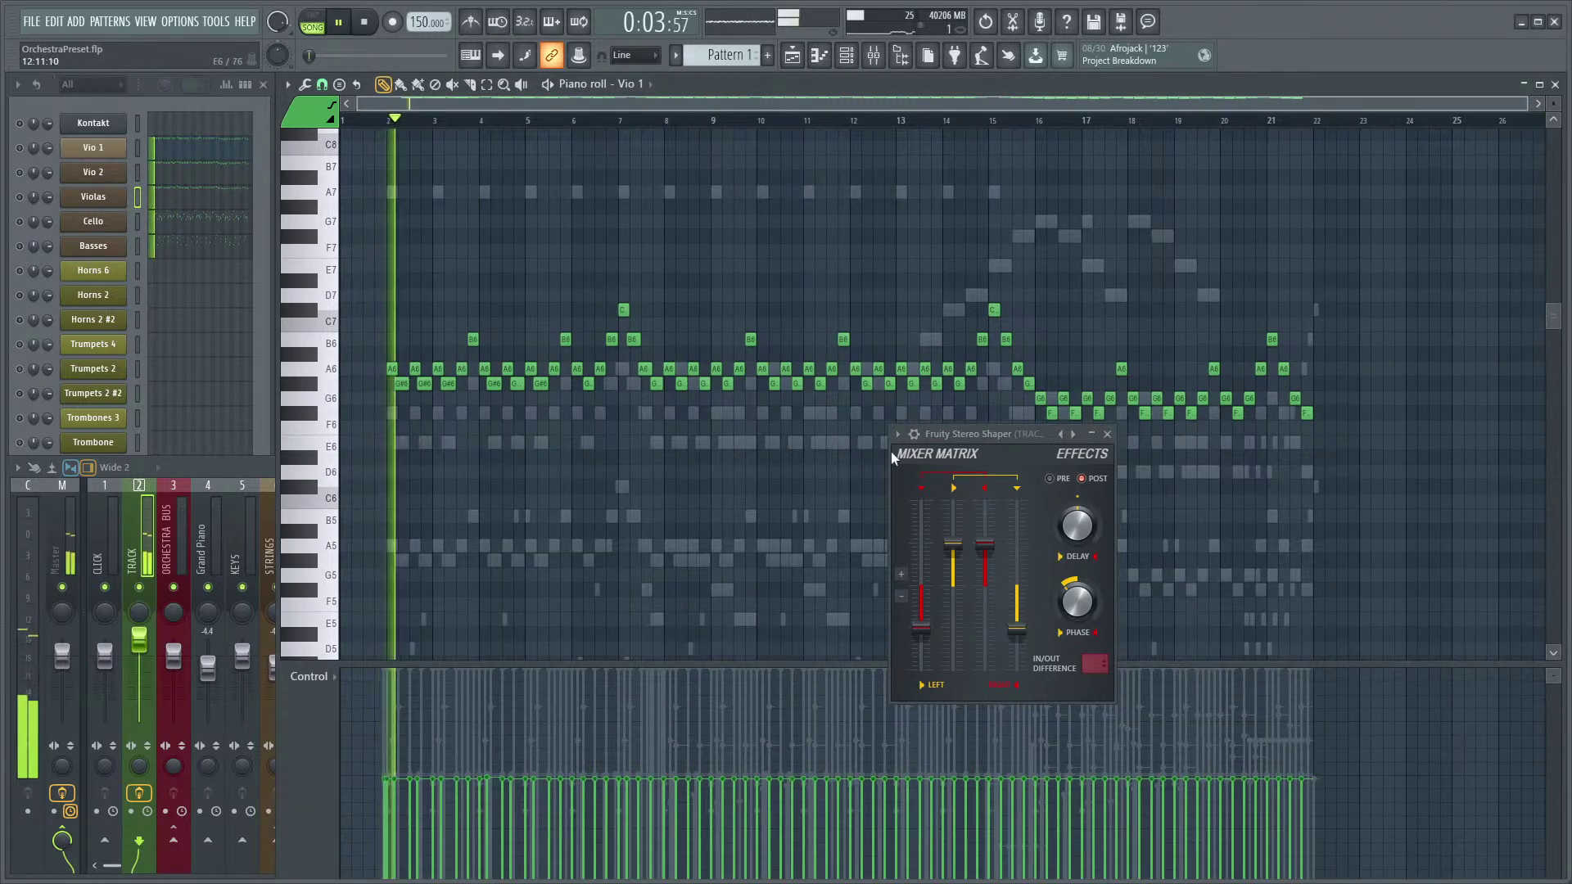
drag(1076, 601, 1076, 588)
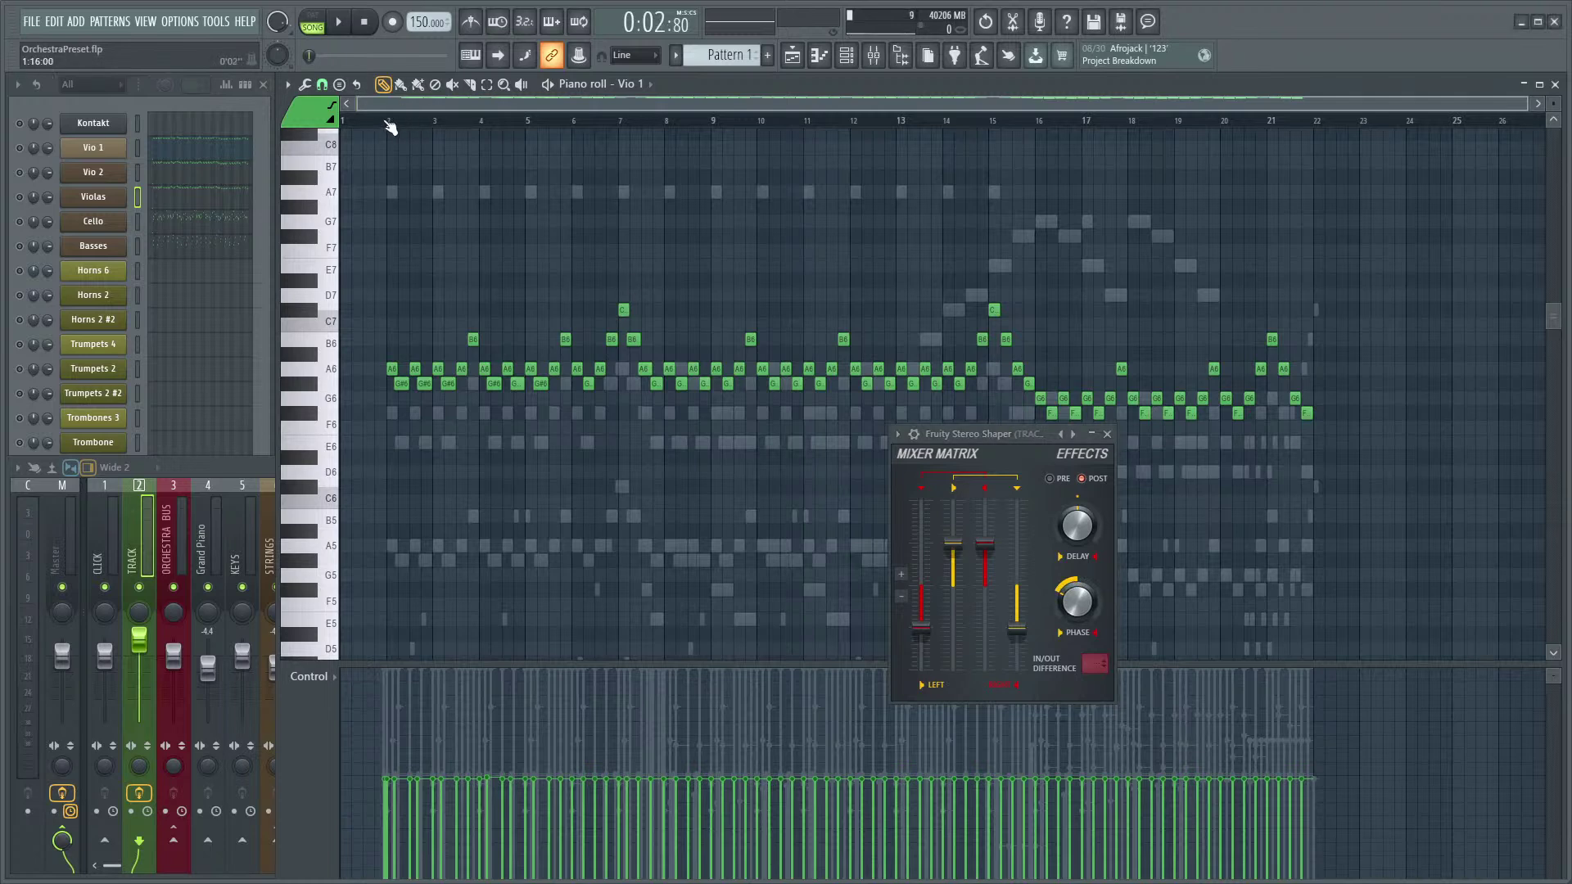
key(space)
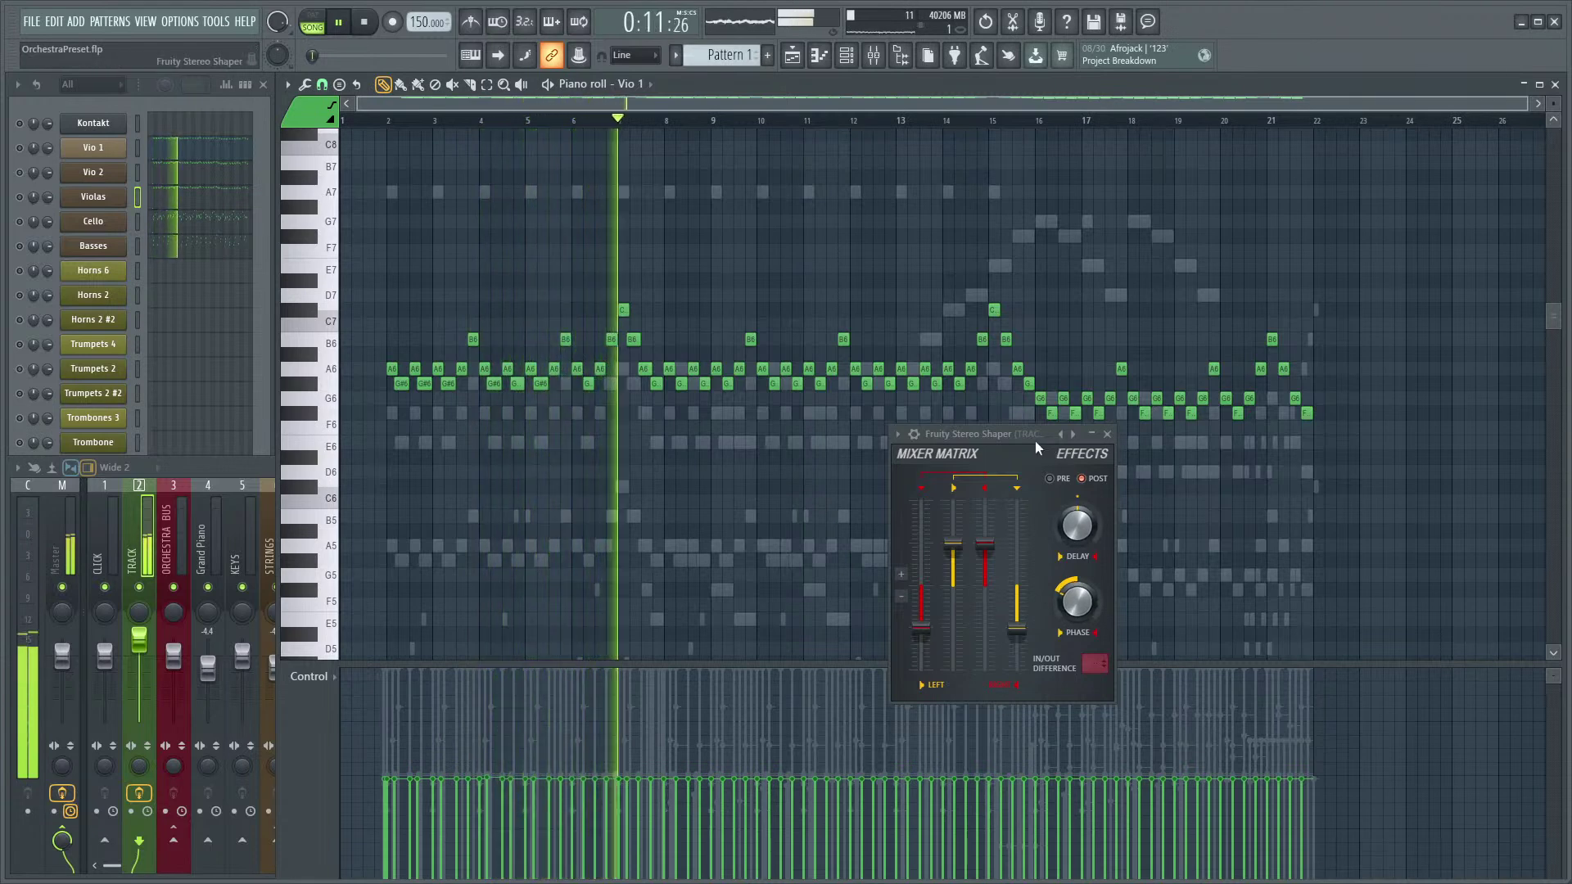
key(space)
- Close the Stereo Shaper and mixer, open the Vio 2 piano roll and audition it from just before bar 2
scroll(660, 279, up, 4)
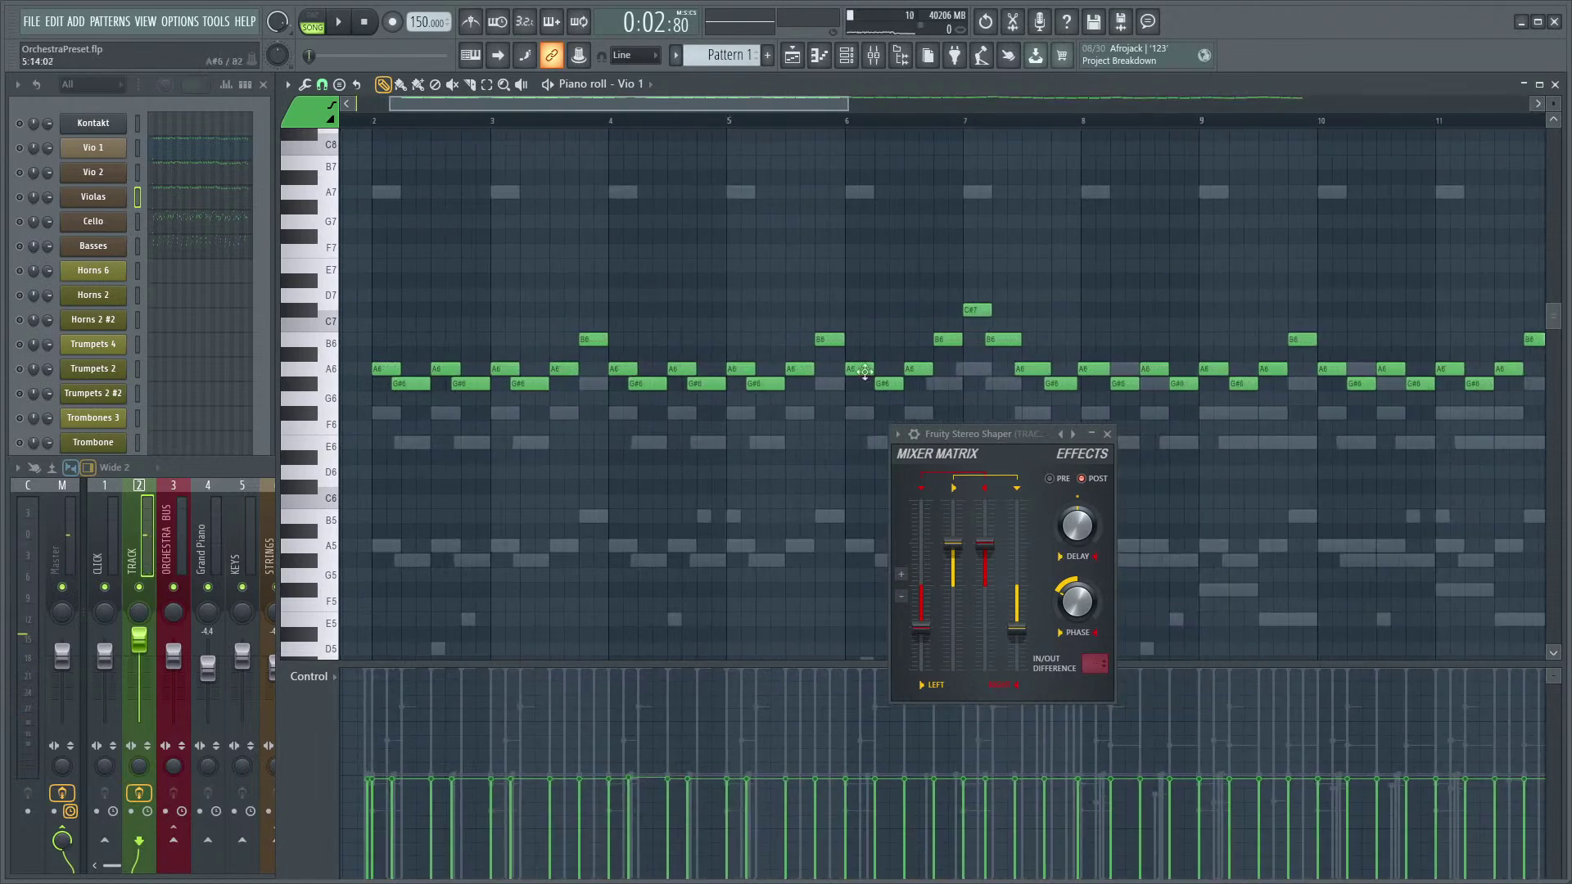
click(1107, 434)
scroll(442, 295, up, 5)
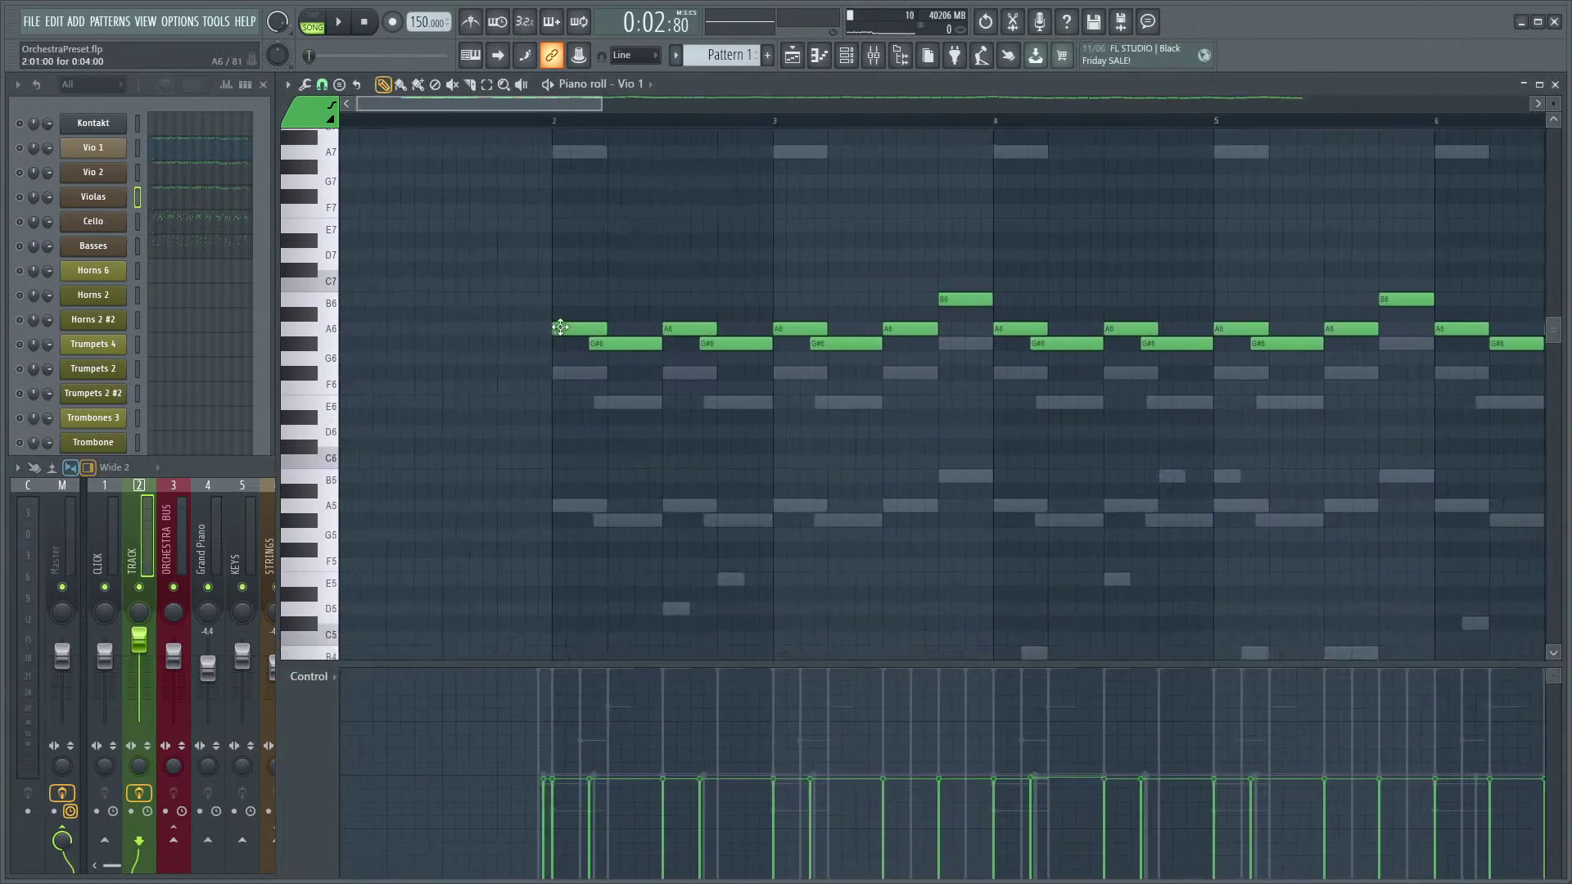
click(185, 174)
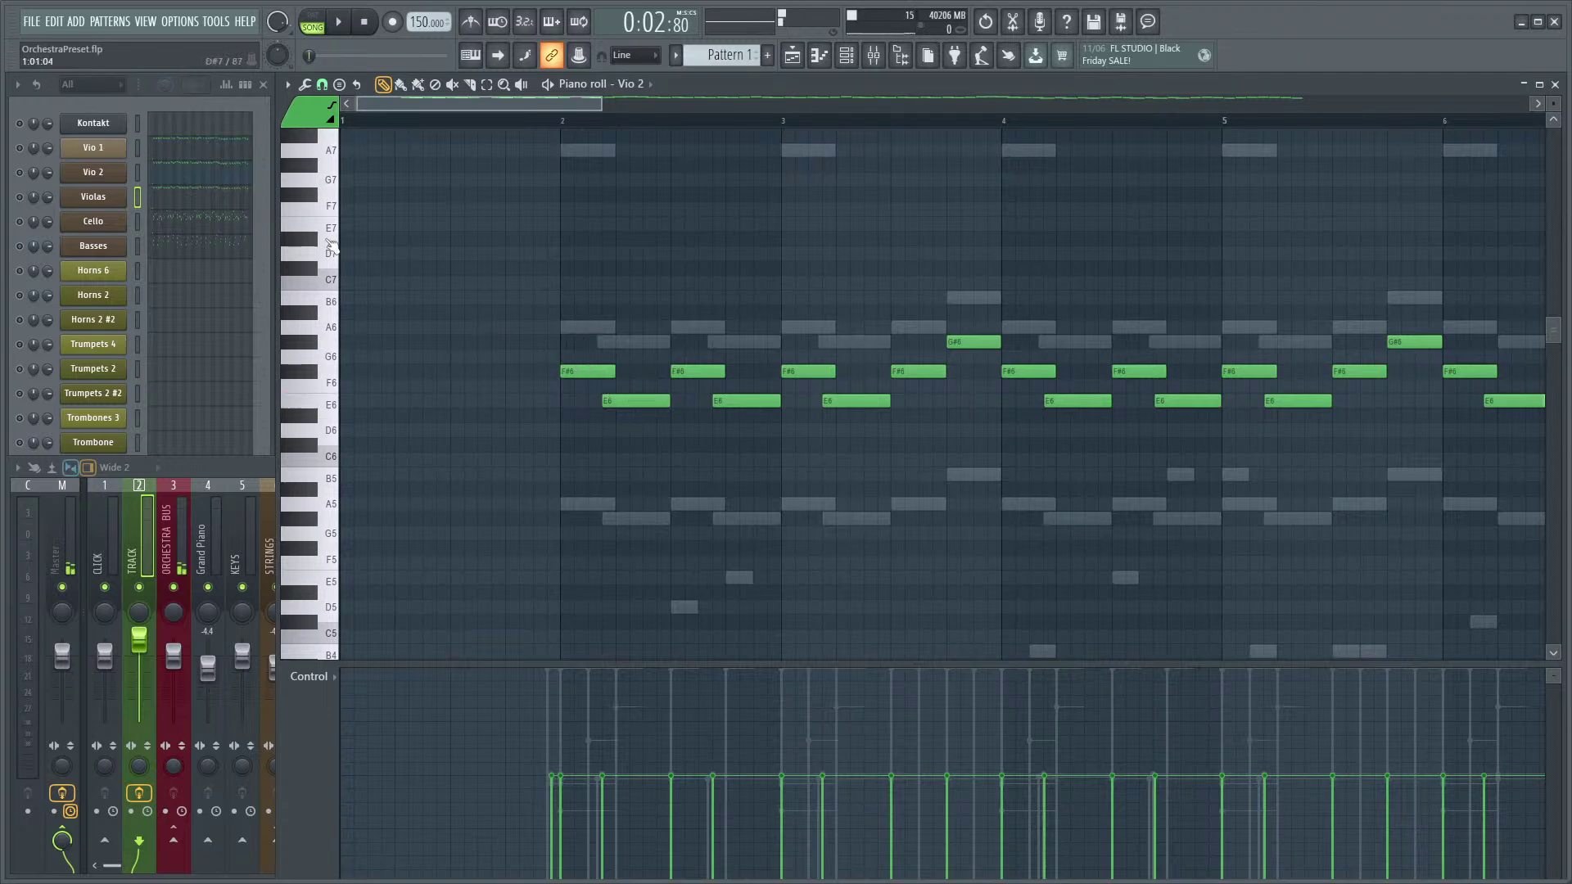
key(F9)
key(space)
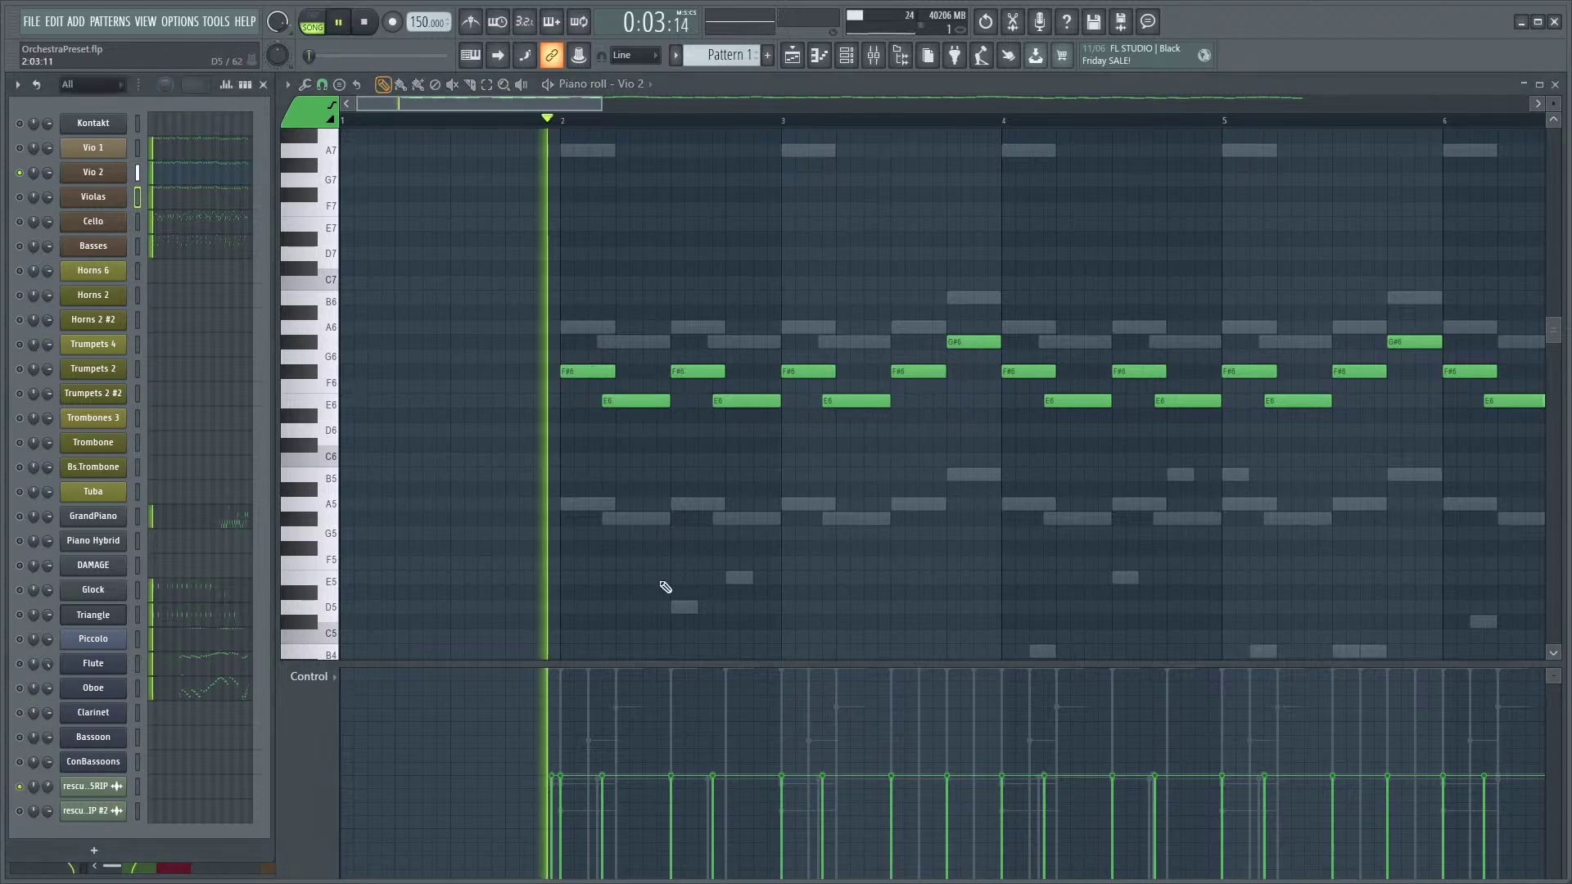
key(space)
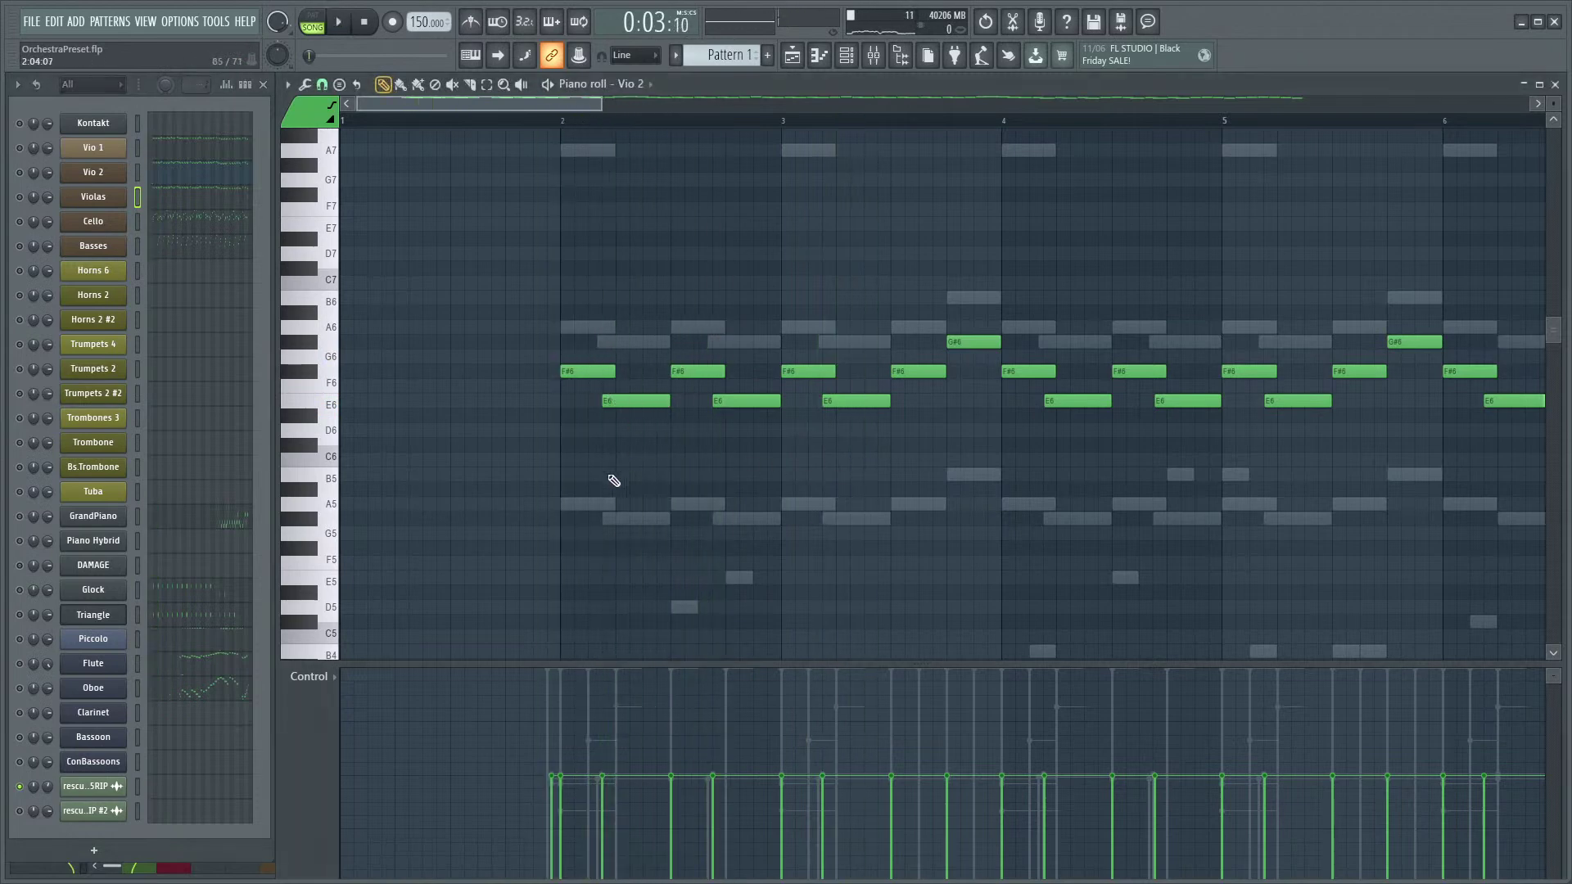
- Play the audio track alone from just before bar 2 while following the Vio 2 notes
scroll(605, 499, down, 2)
click(577, 518)
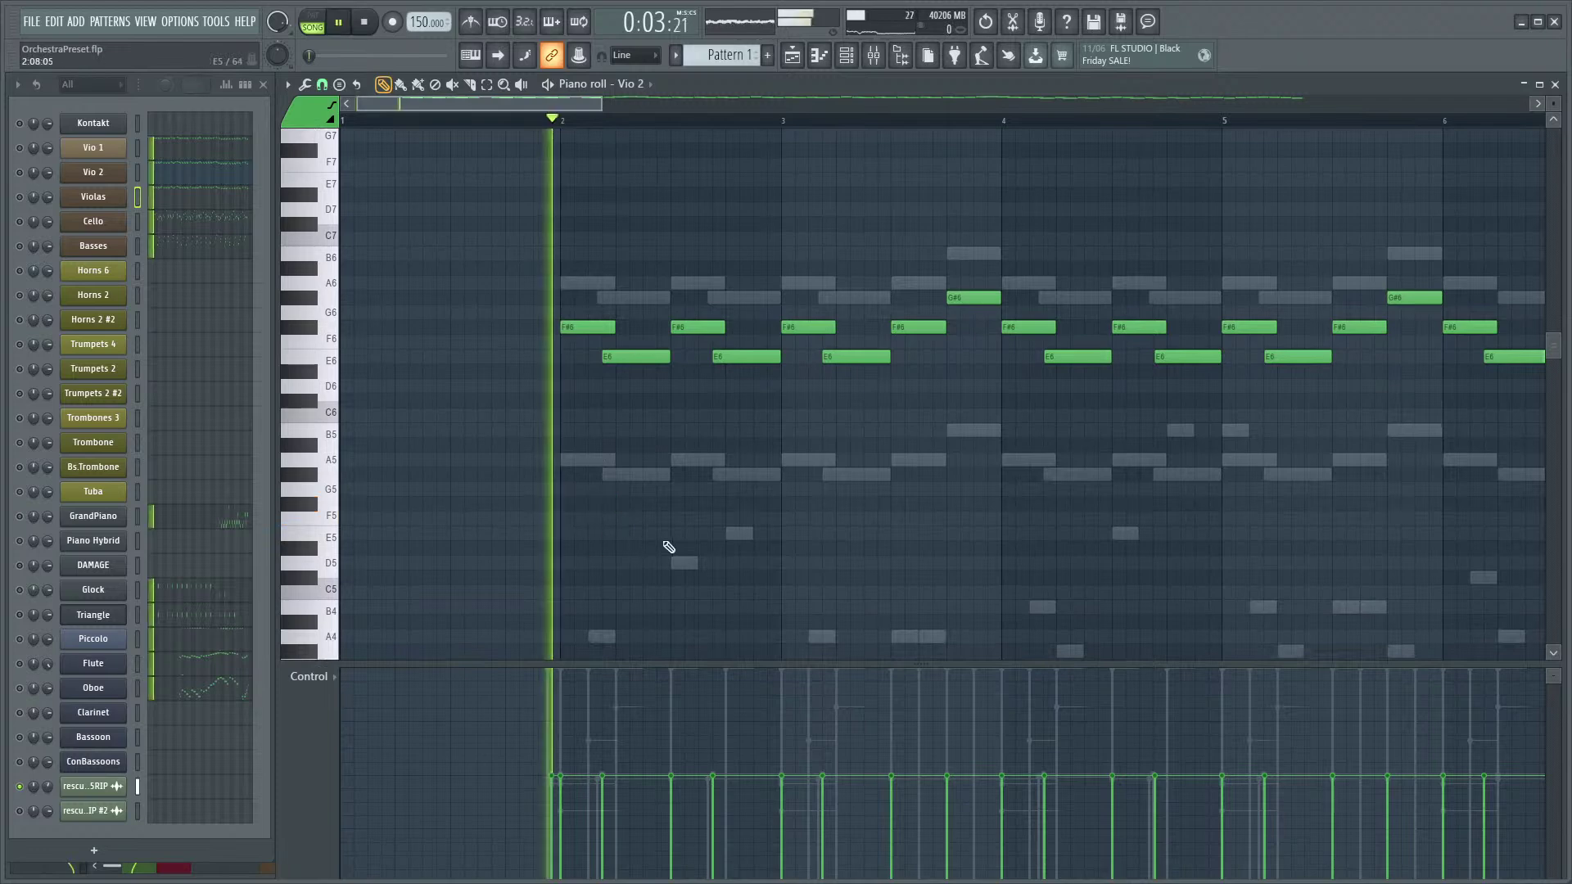
scroll(636, 495, up, 2)
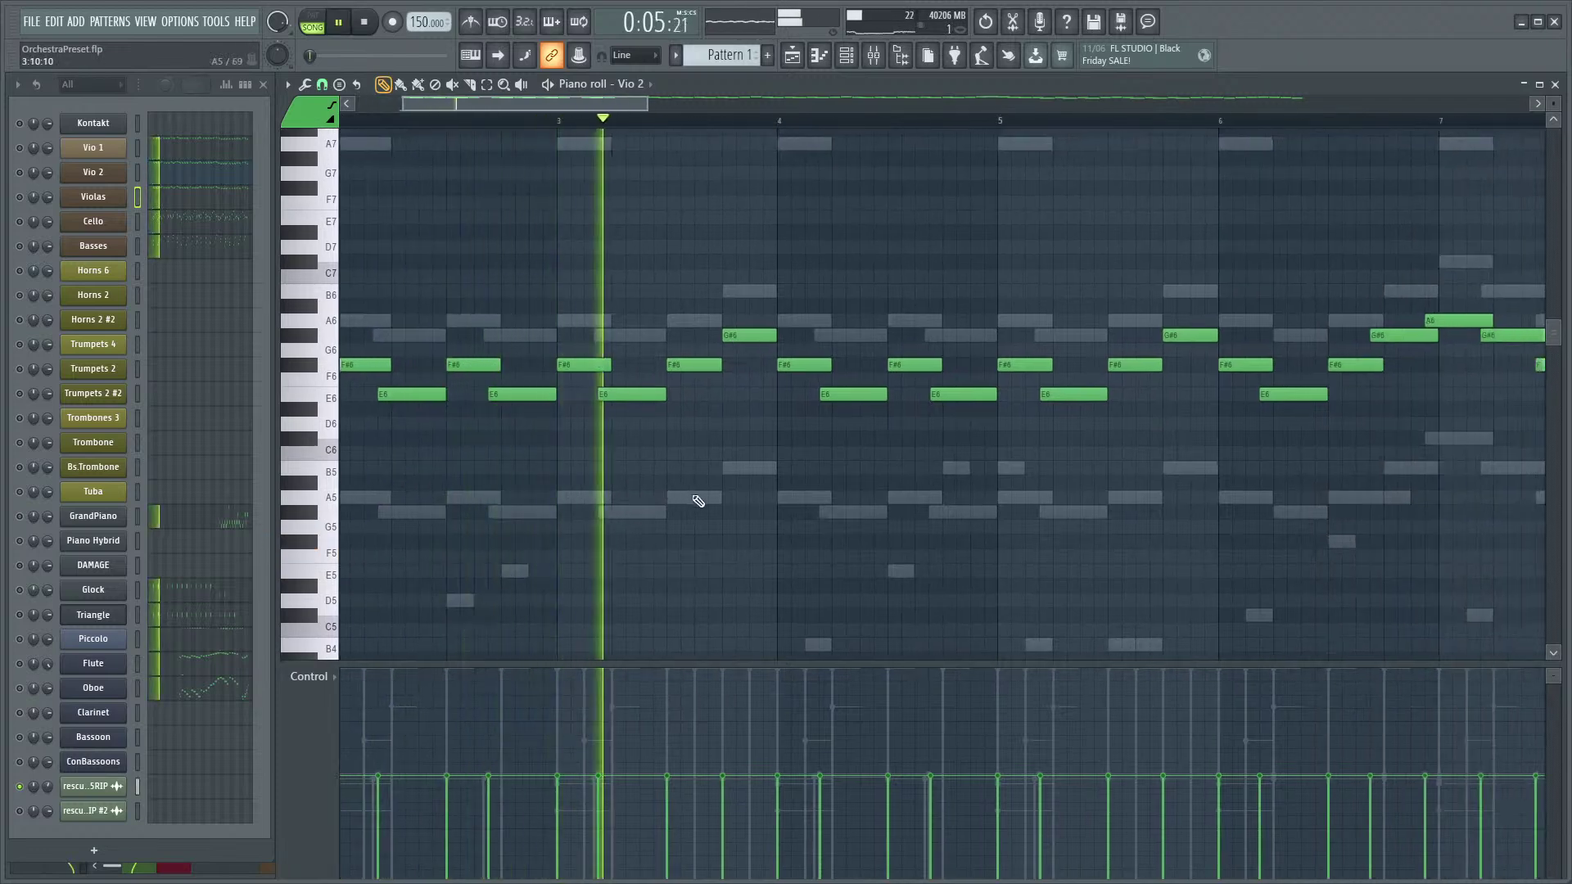
key(space)
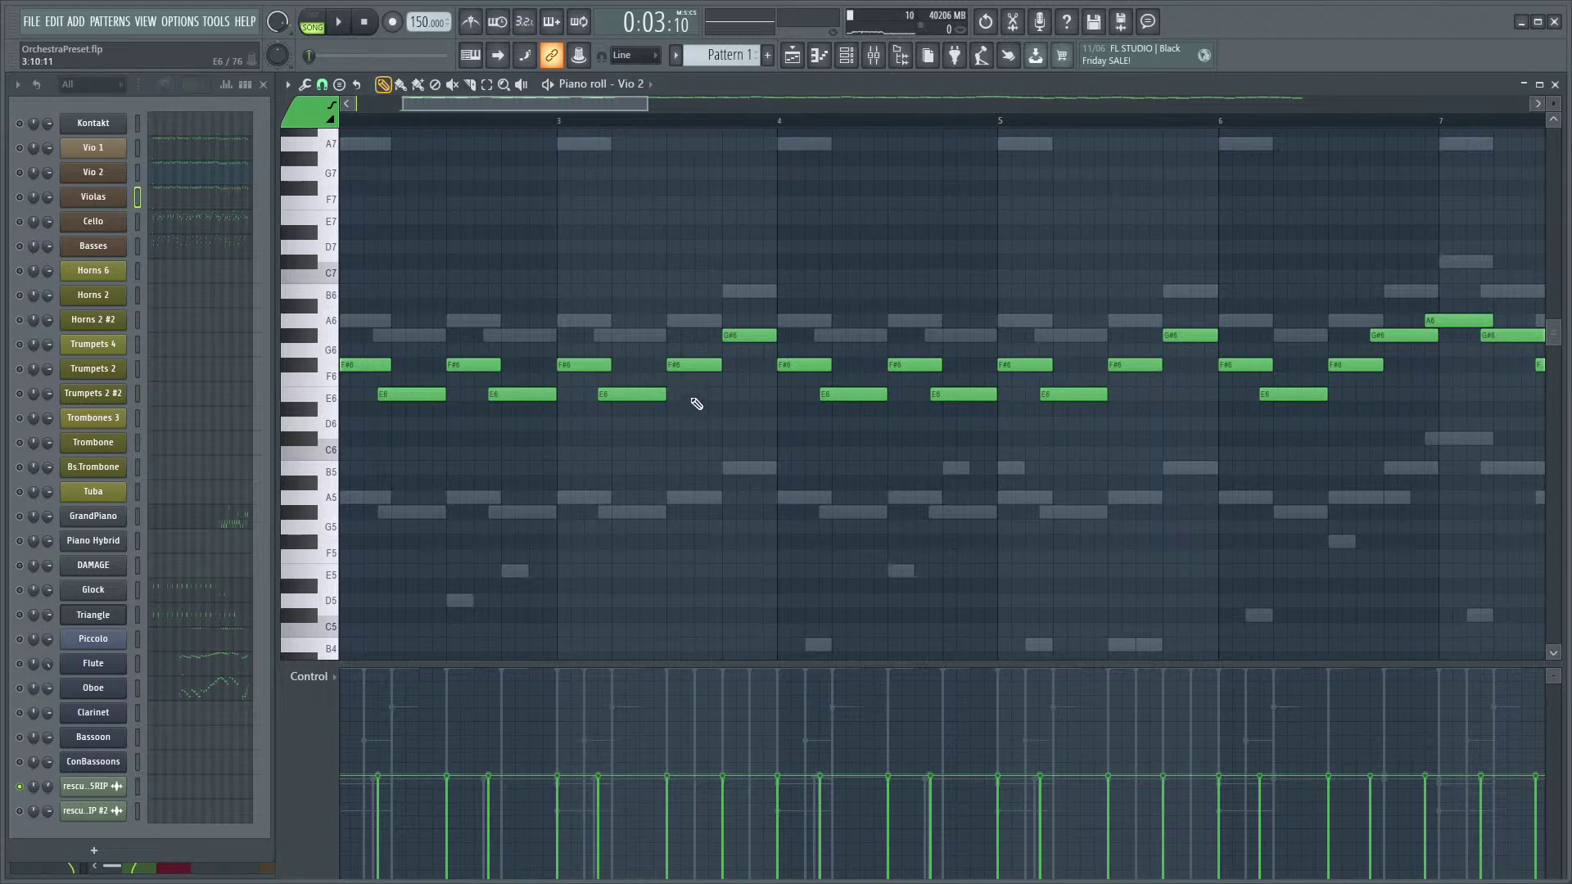
- Examine the Vio 2 notes around bars 3 and 4 and check the mixer
scroll(702, 409, up, 3)
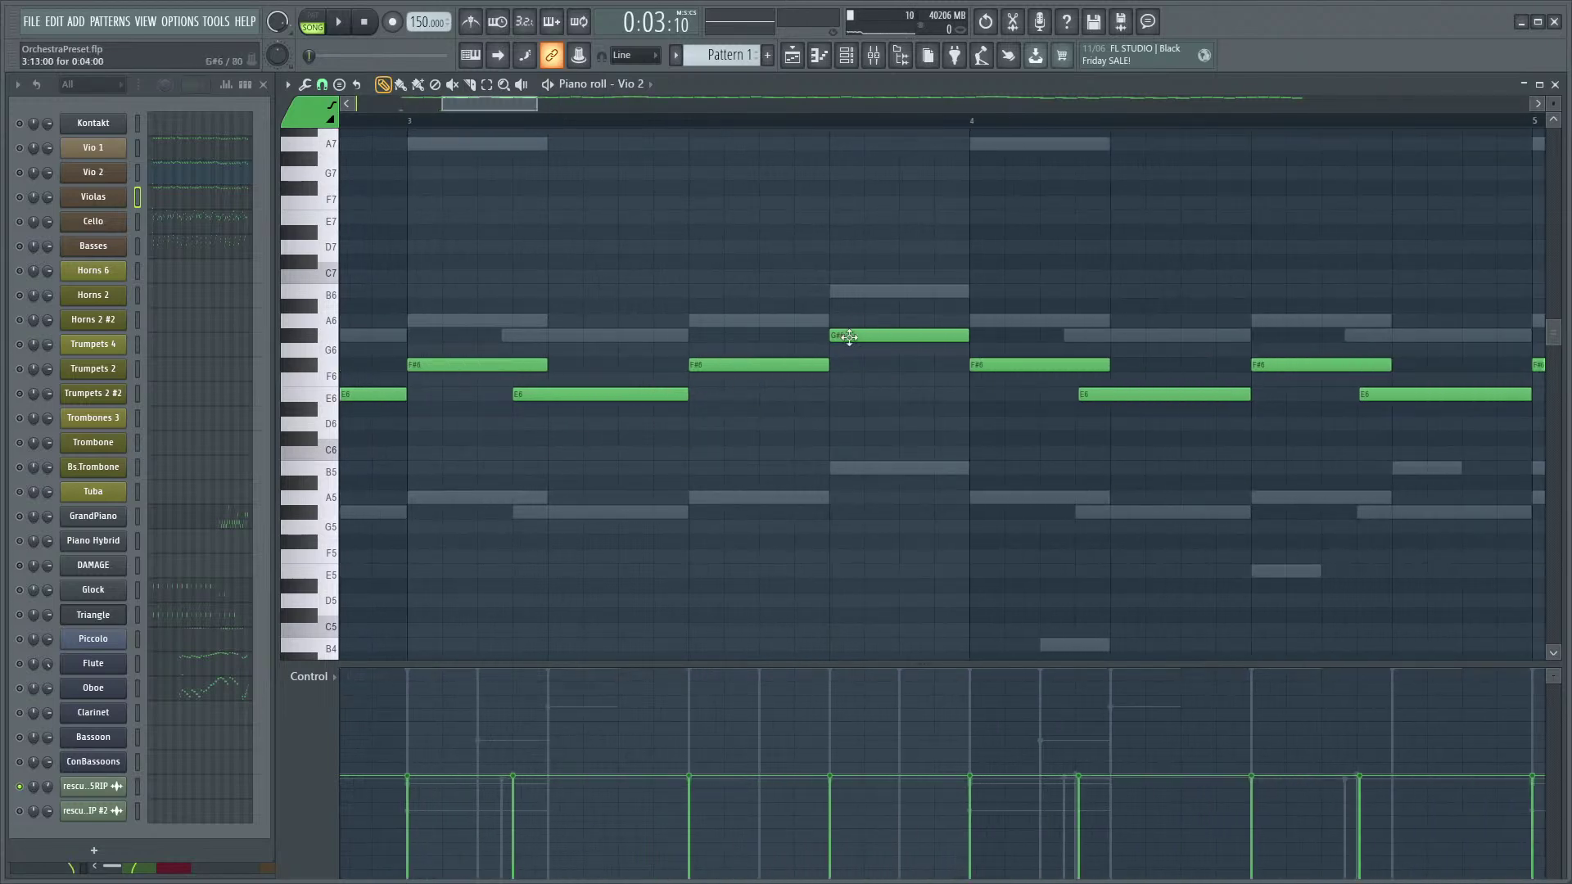
scroll(733, 431, down, 3)
scroll(712, 407, up, 2)
key(F9)
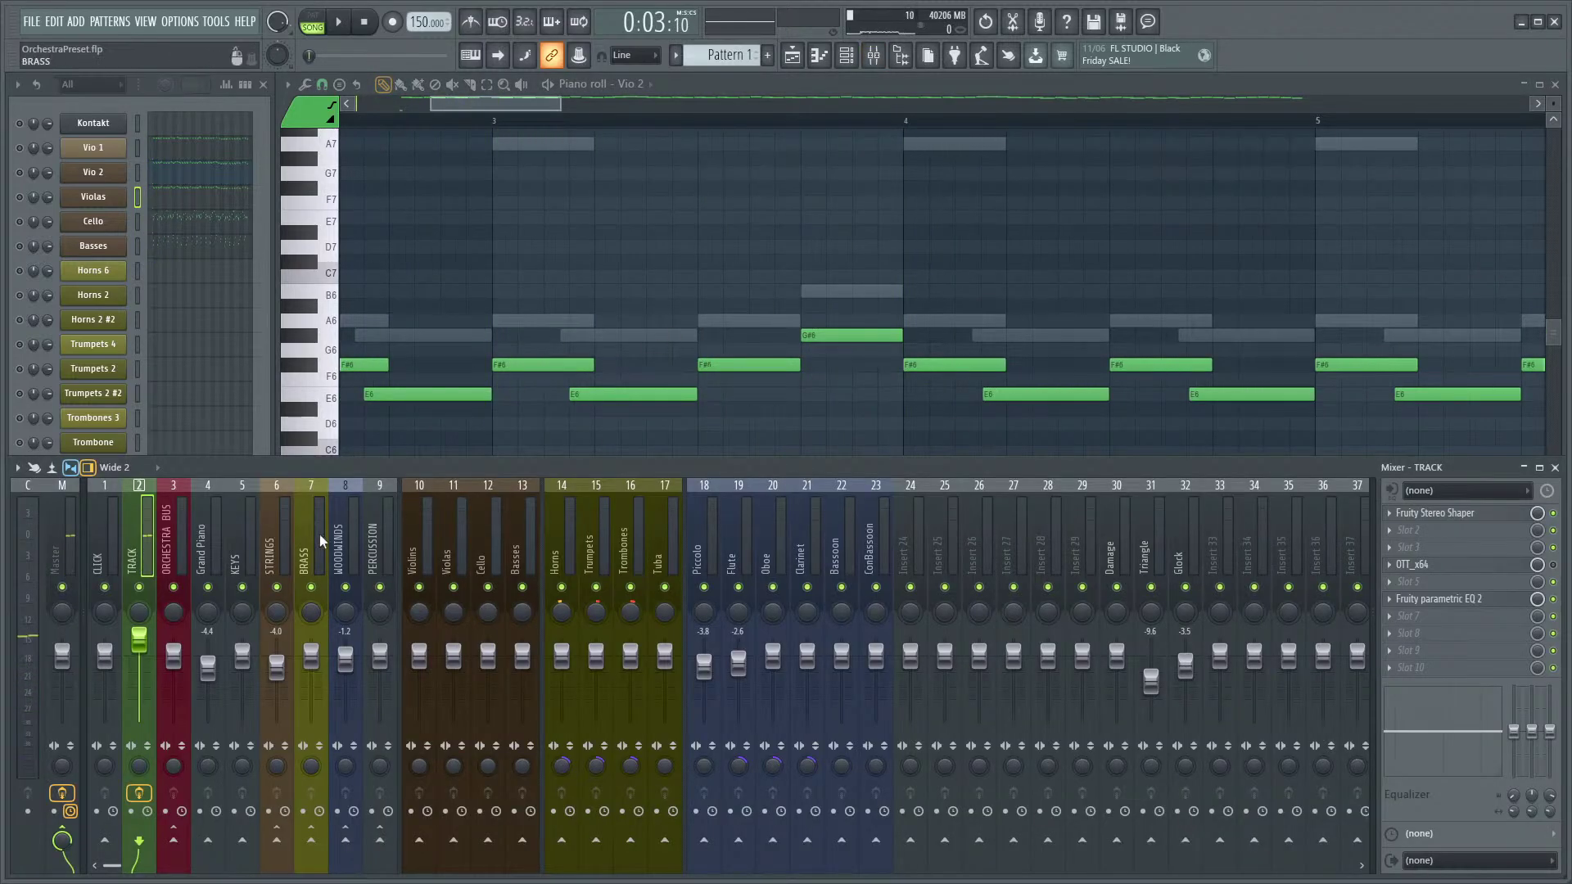
click(51, 99)
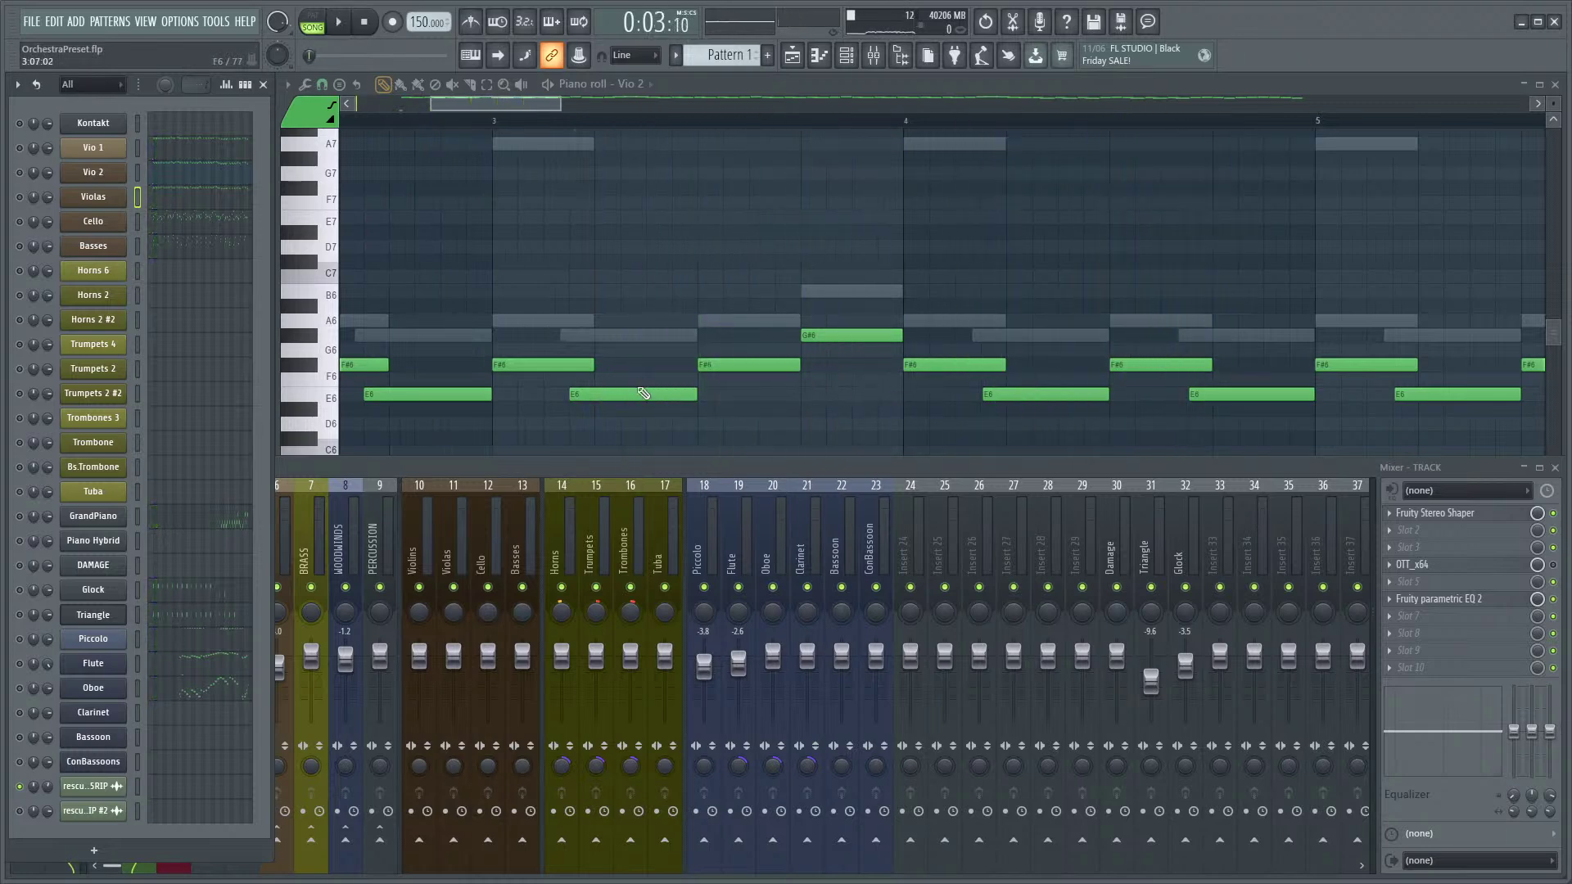
key(F9)
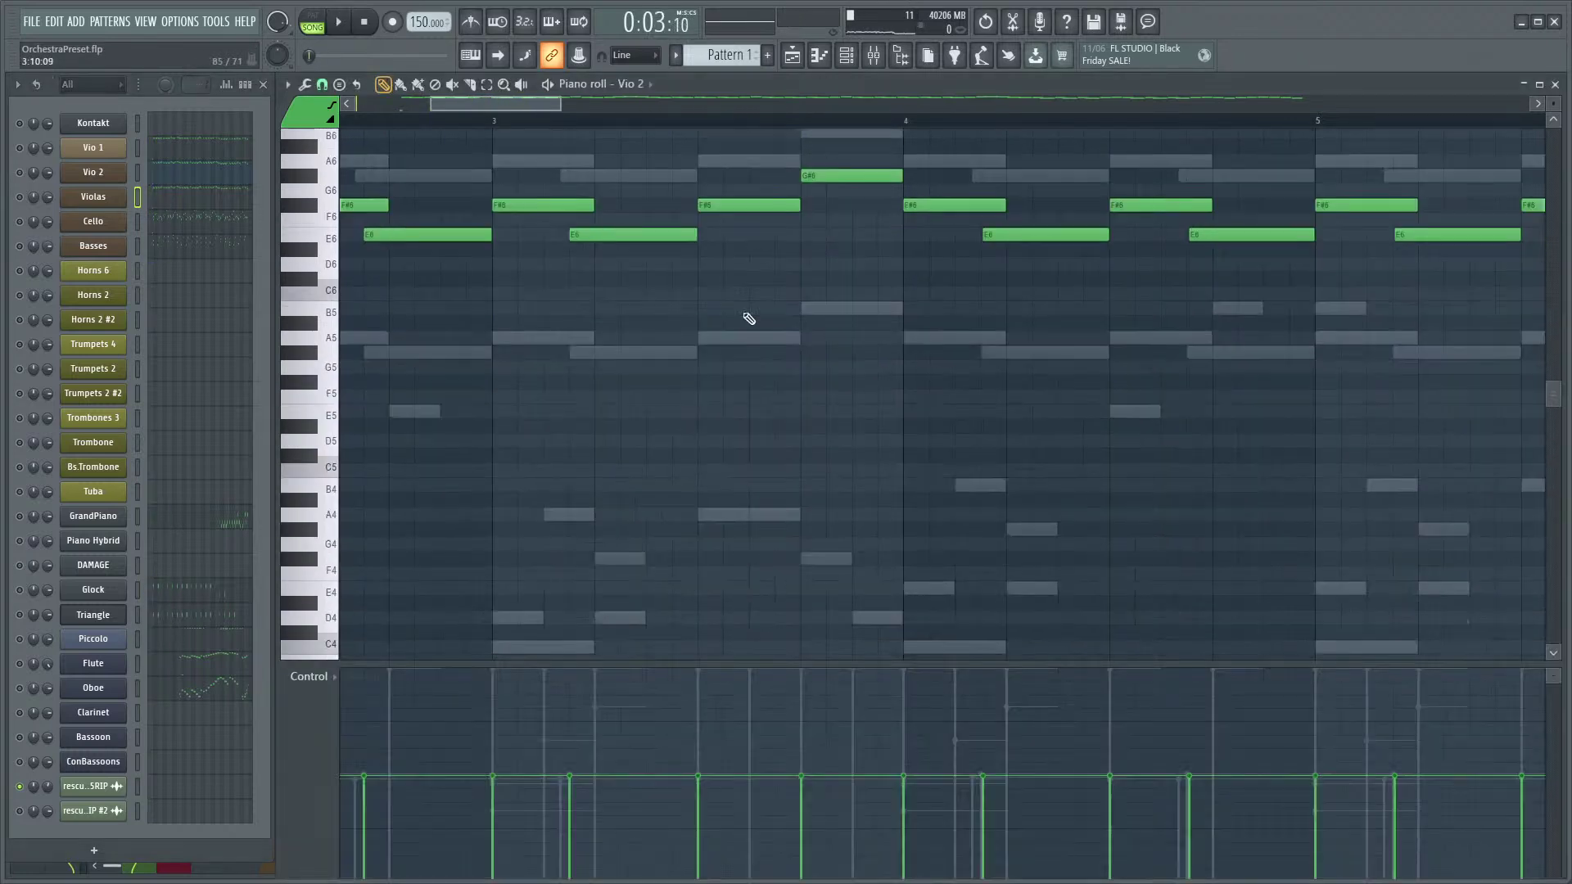
scroll(702, 341, down, 6)
scroll(655, 442, up, 3)
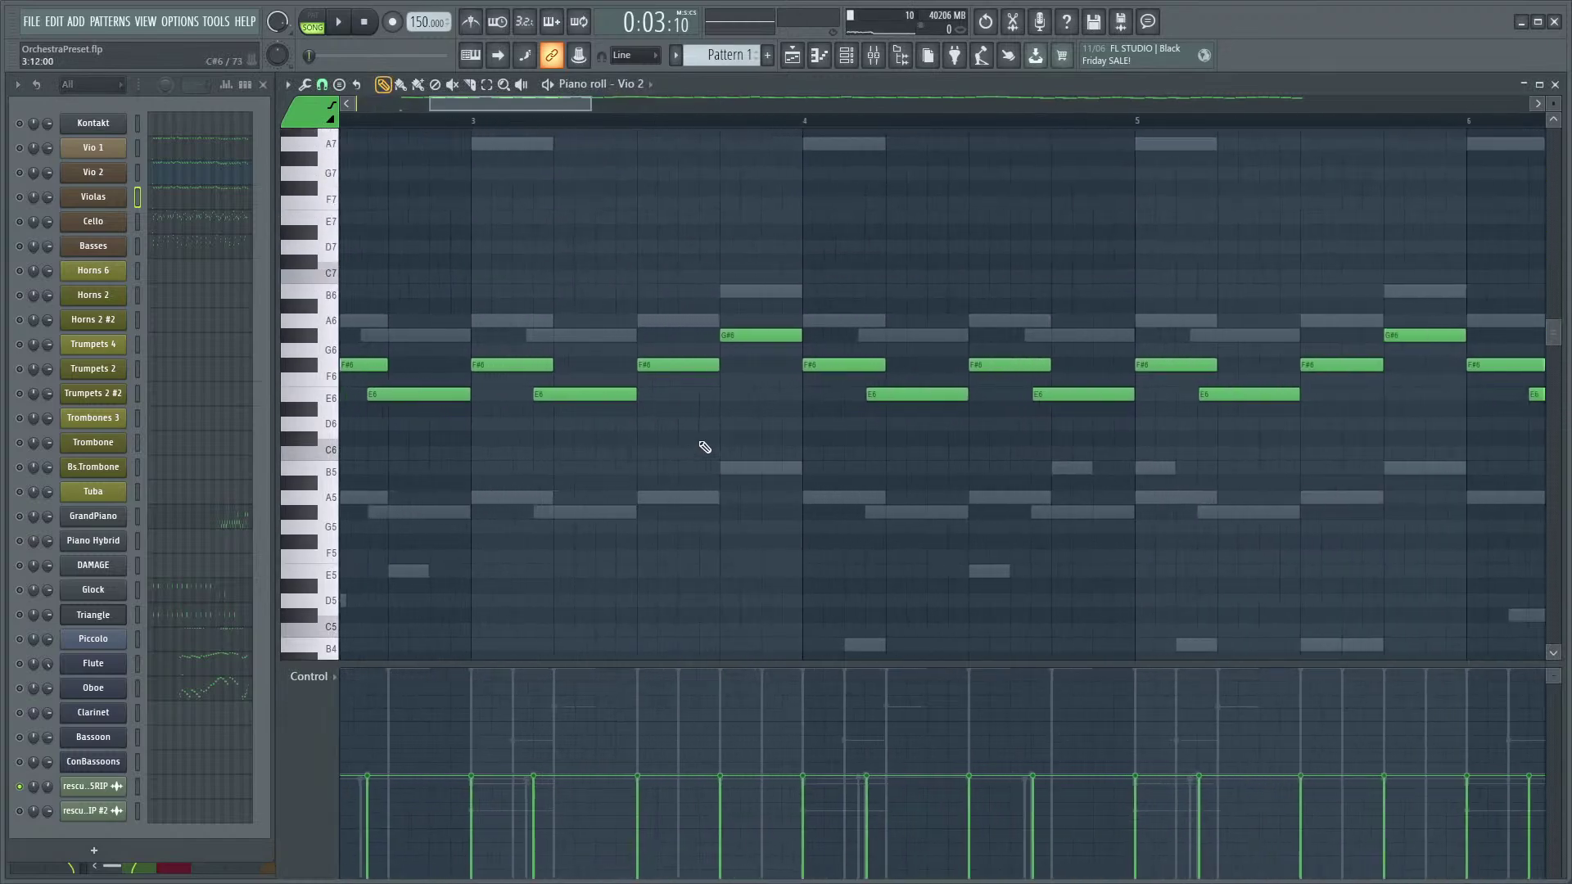
- Replay the audio track over the opening bars and compare it with the Vio 2 notes in bars 2 to 4
key(space)
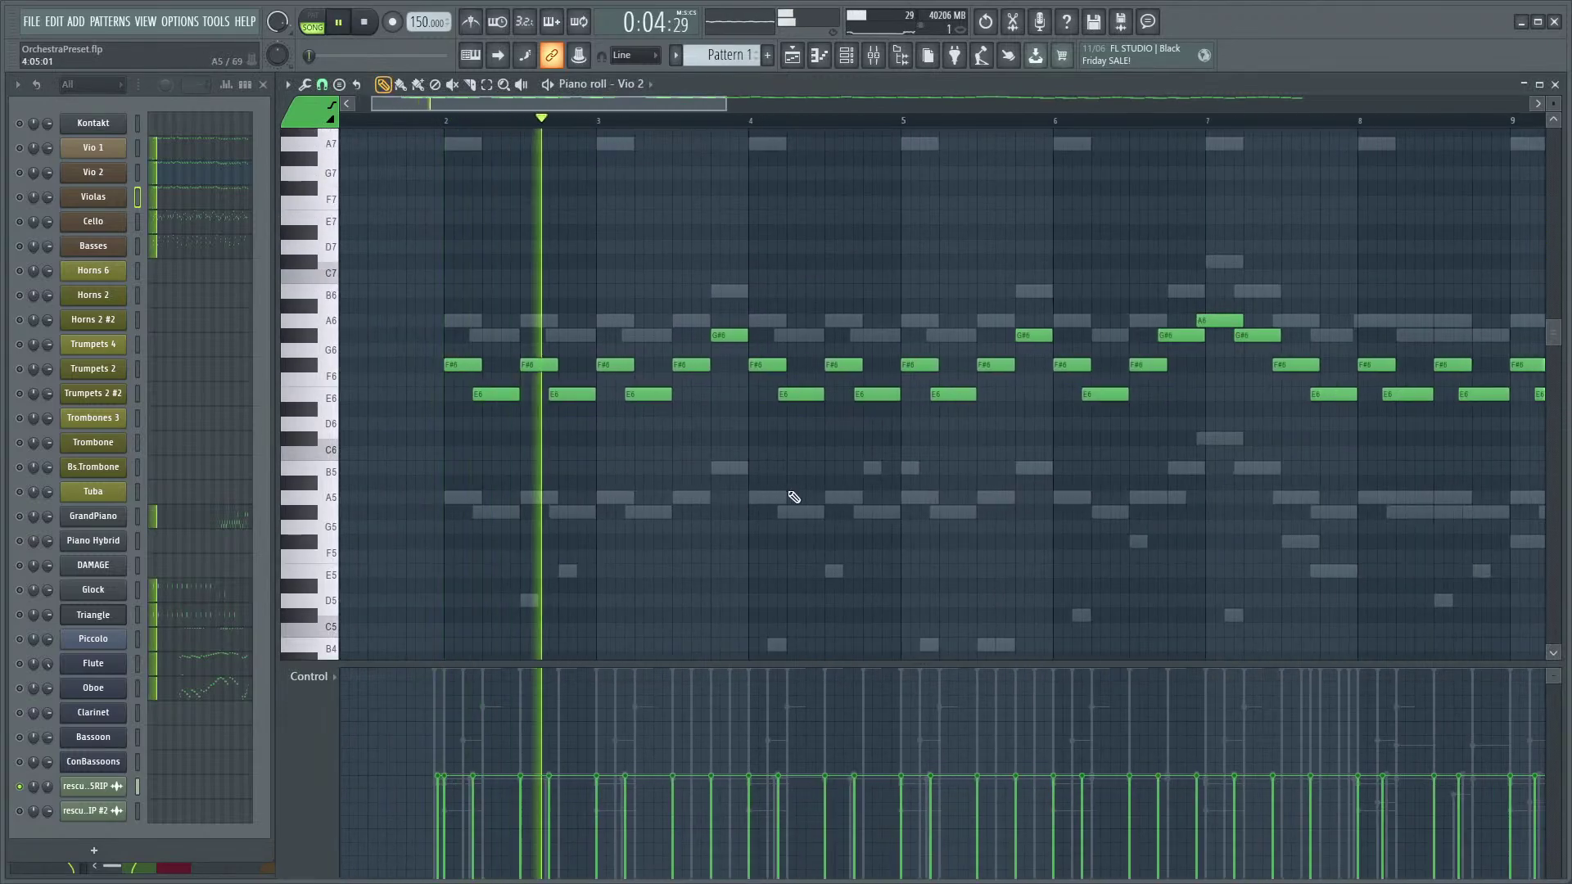
scroll(786, 500, up, 4)
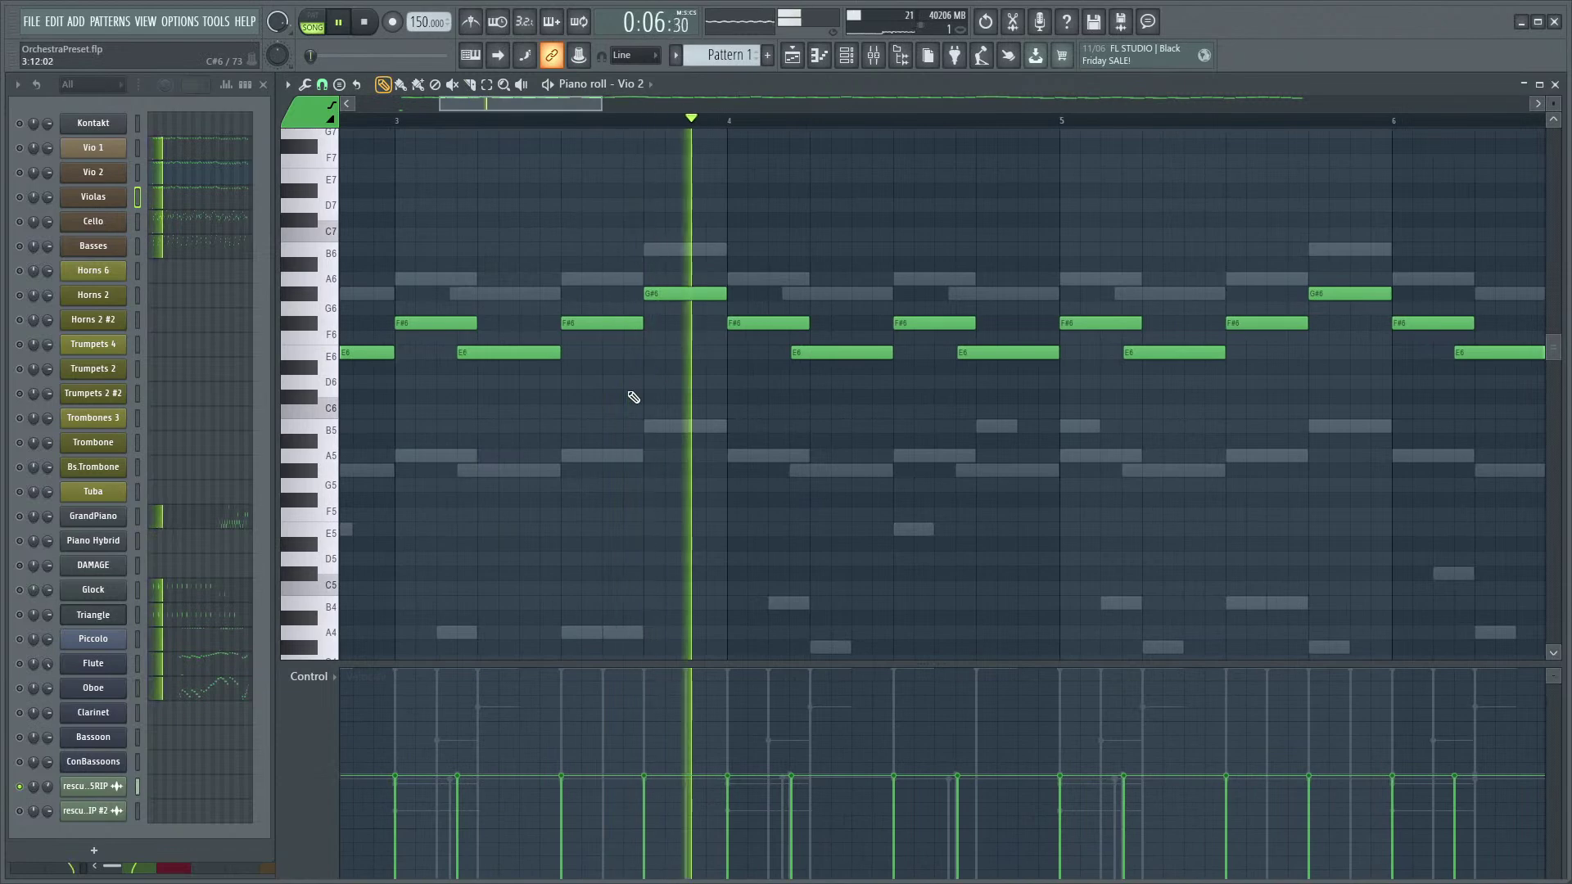
drag(924, 421, 813, 418)
key(space)
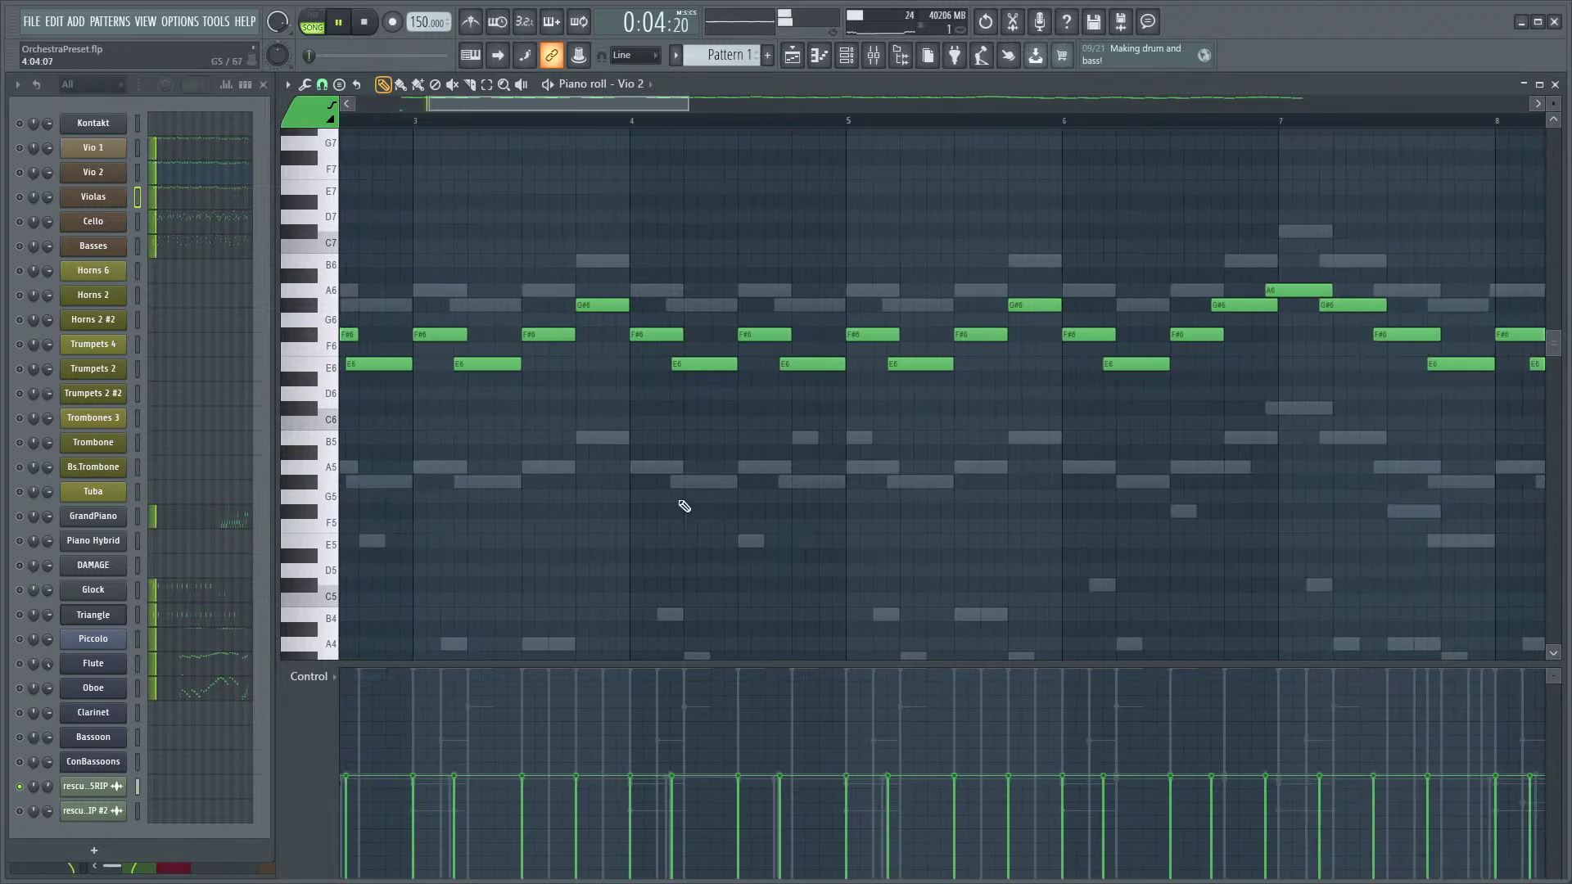
scroll(677, 501, down, 2)
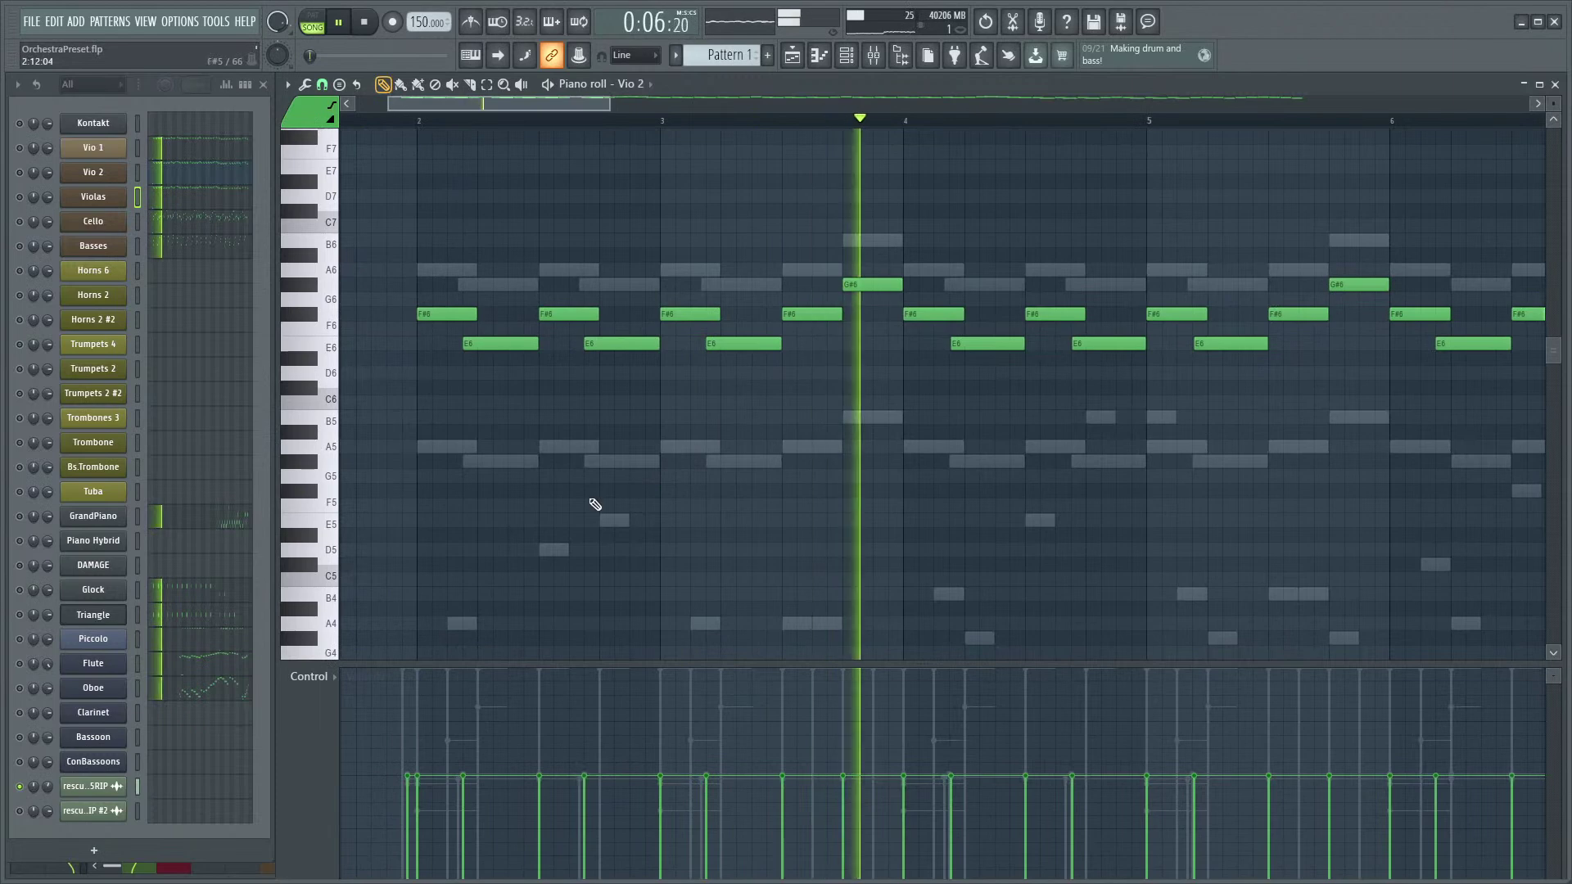
drag(765, 456, 657, 467)
- Play the audio track again while following the Vio 2 line through bar 6, and stop playback
key(space)
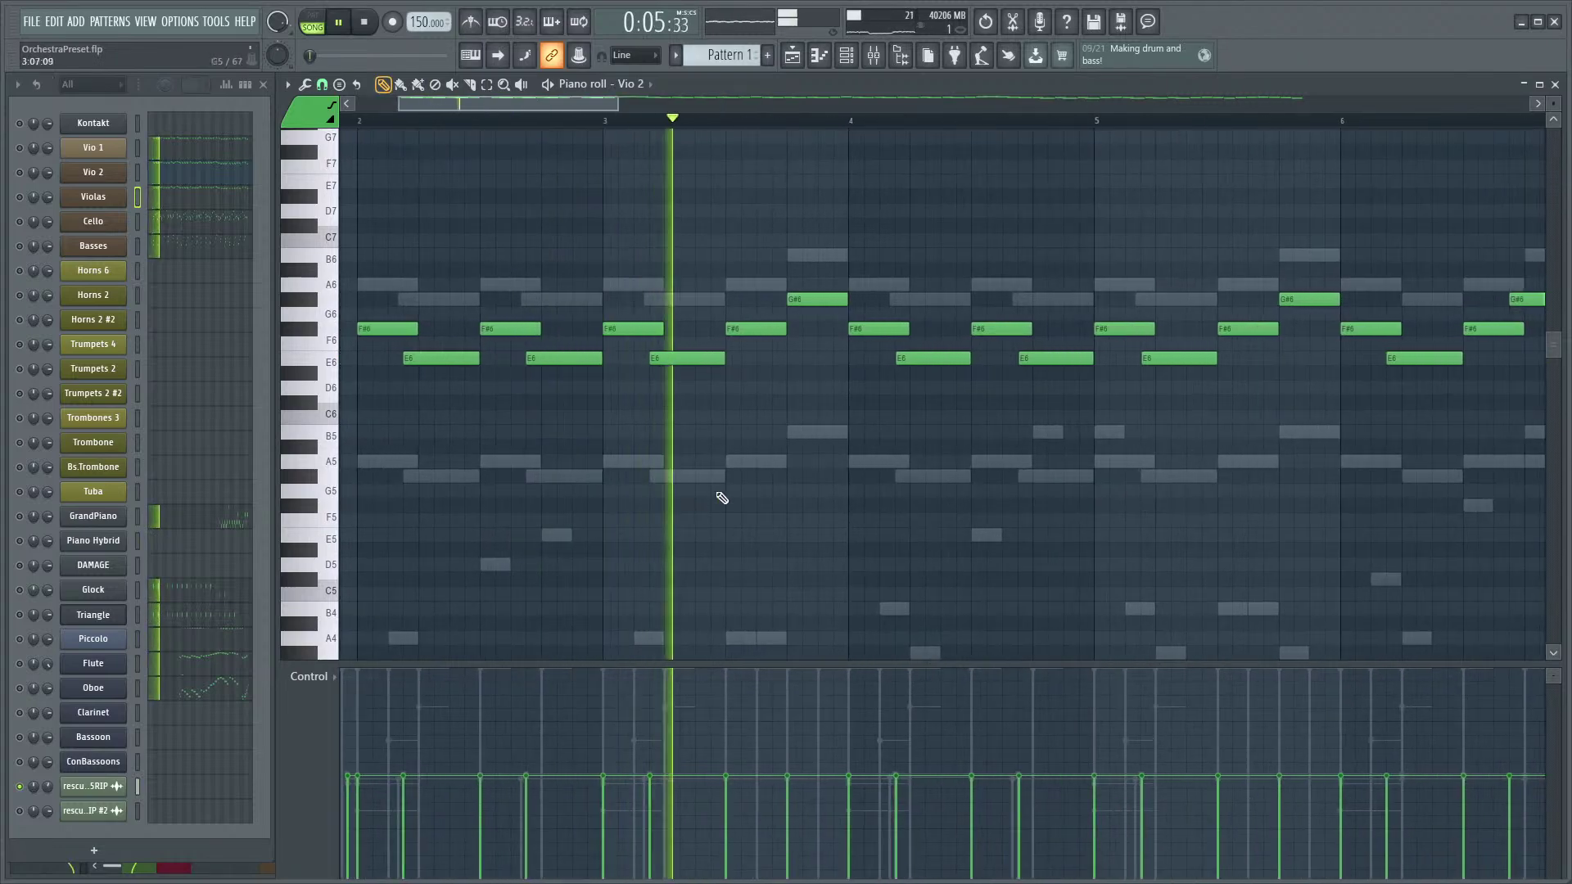
drag(874, 492, 779, 474)
drag(925, 495, 763, 504)
mouse_move(956, 486)
mouse_down()
mouse_move(783, 494)
mouse_move(852, 474)
mouse_move(842, 484)
mouse_up()
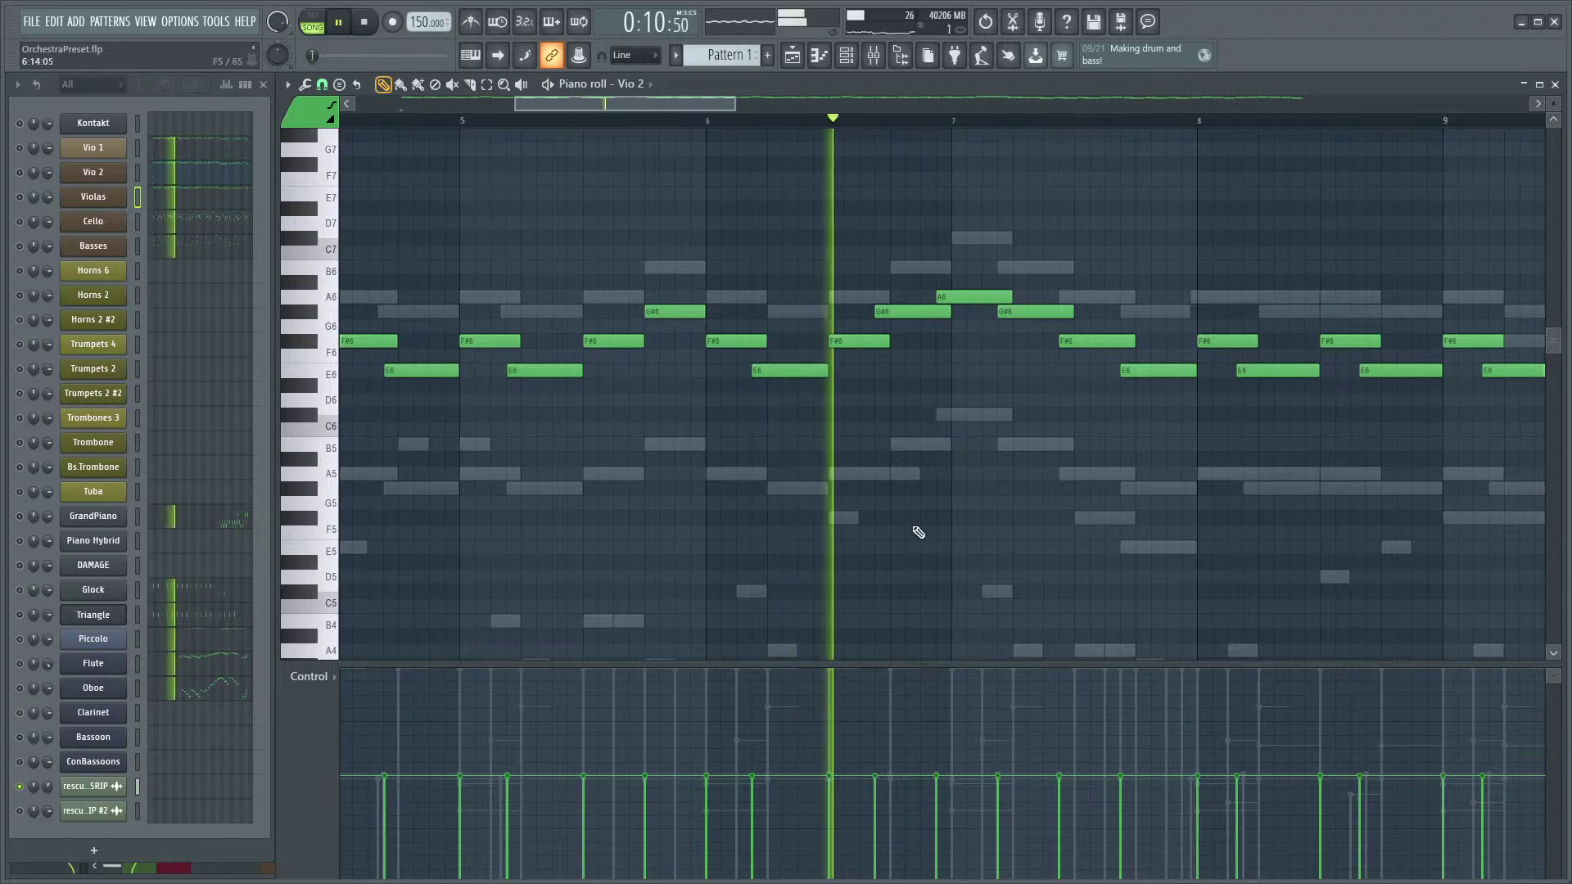
key(space)
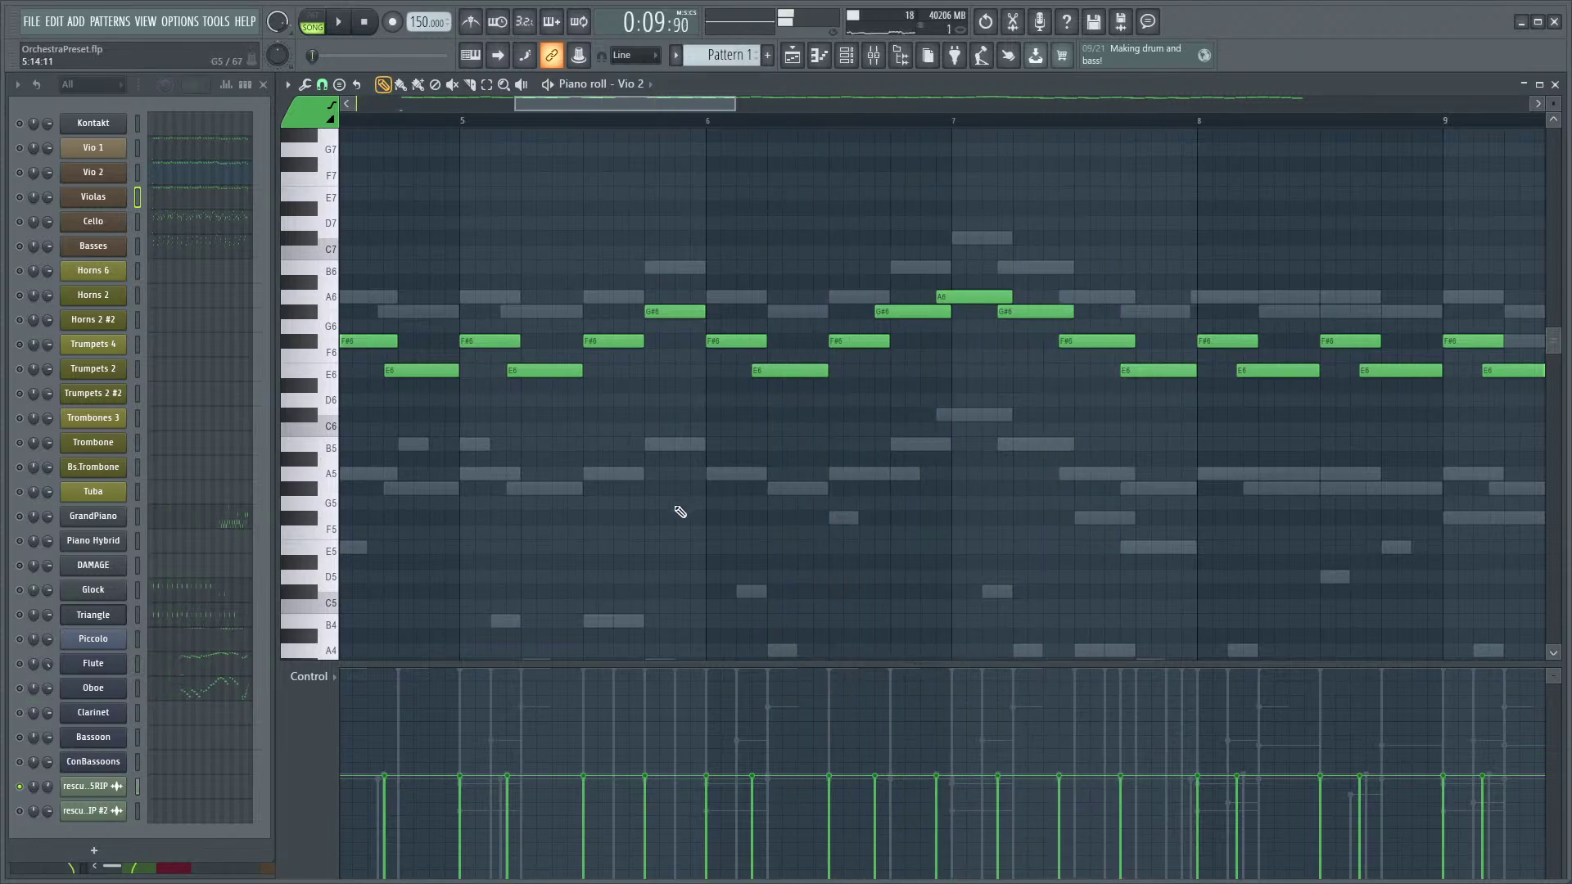
- Select all Vio 2 notes and transpose them down one octave
scroll(677, 510, down, 5)
scroll(665, 469, down, 3)
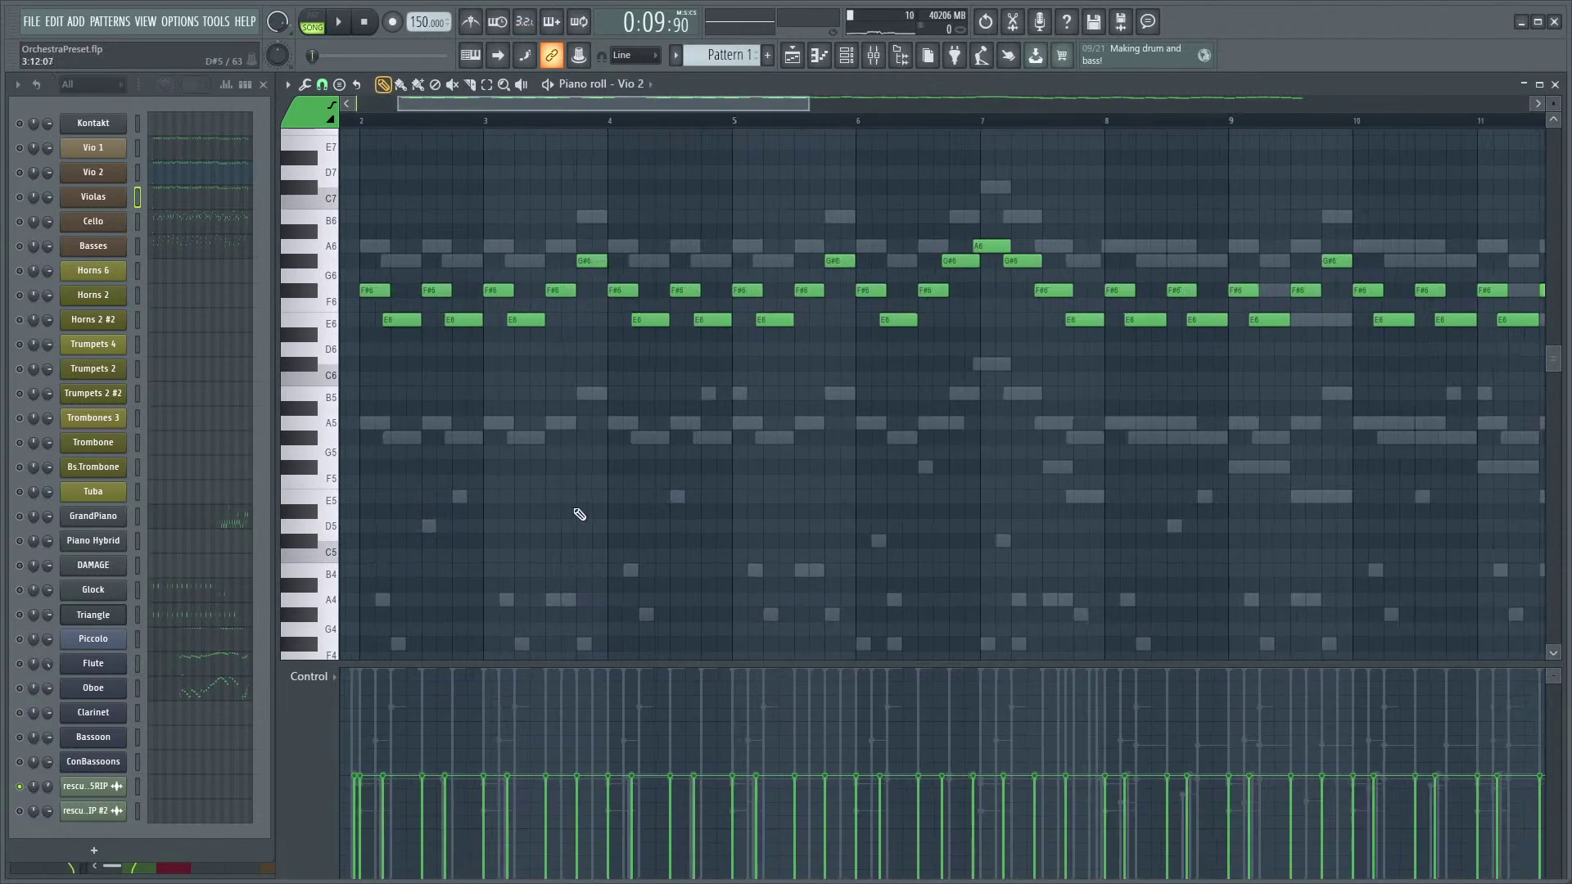
drag(1465, 187, 353, 458)
key(ctrl+Down)
- Play the lowered Vio 2 line with the audio track from bar 6, and replay the audio track alone for comparison
key(space)
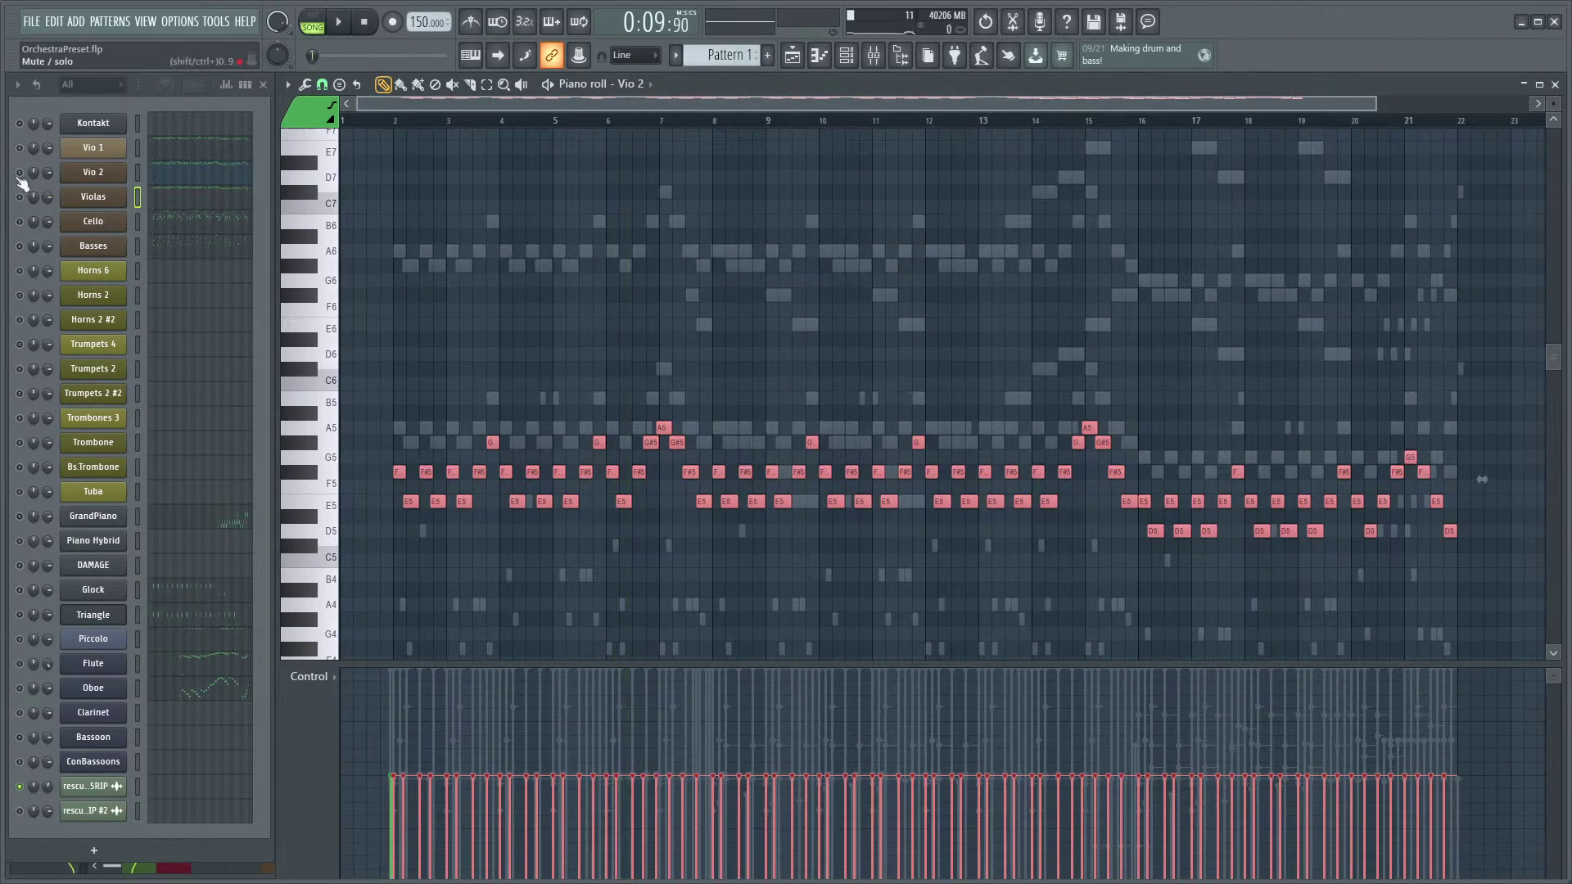
scroll(666, 361, up, 4)
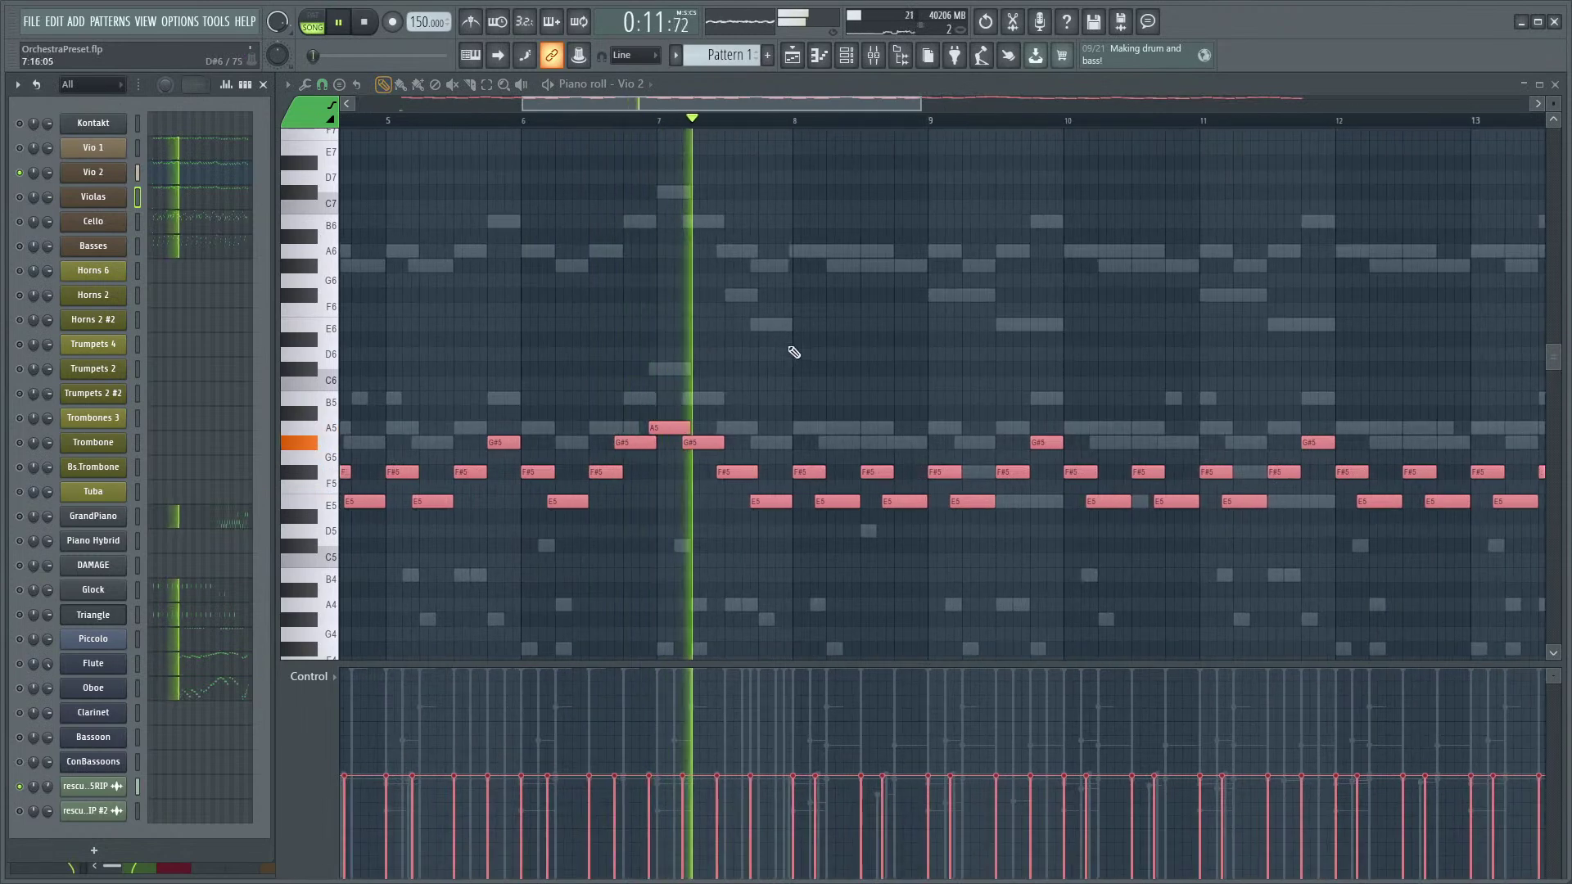
key(space)
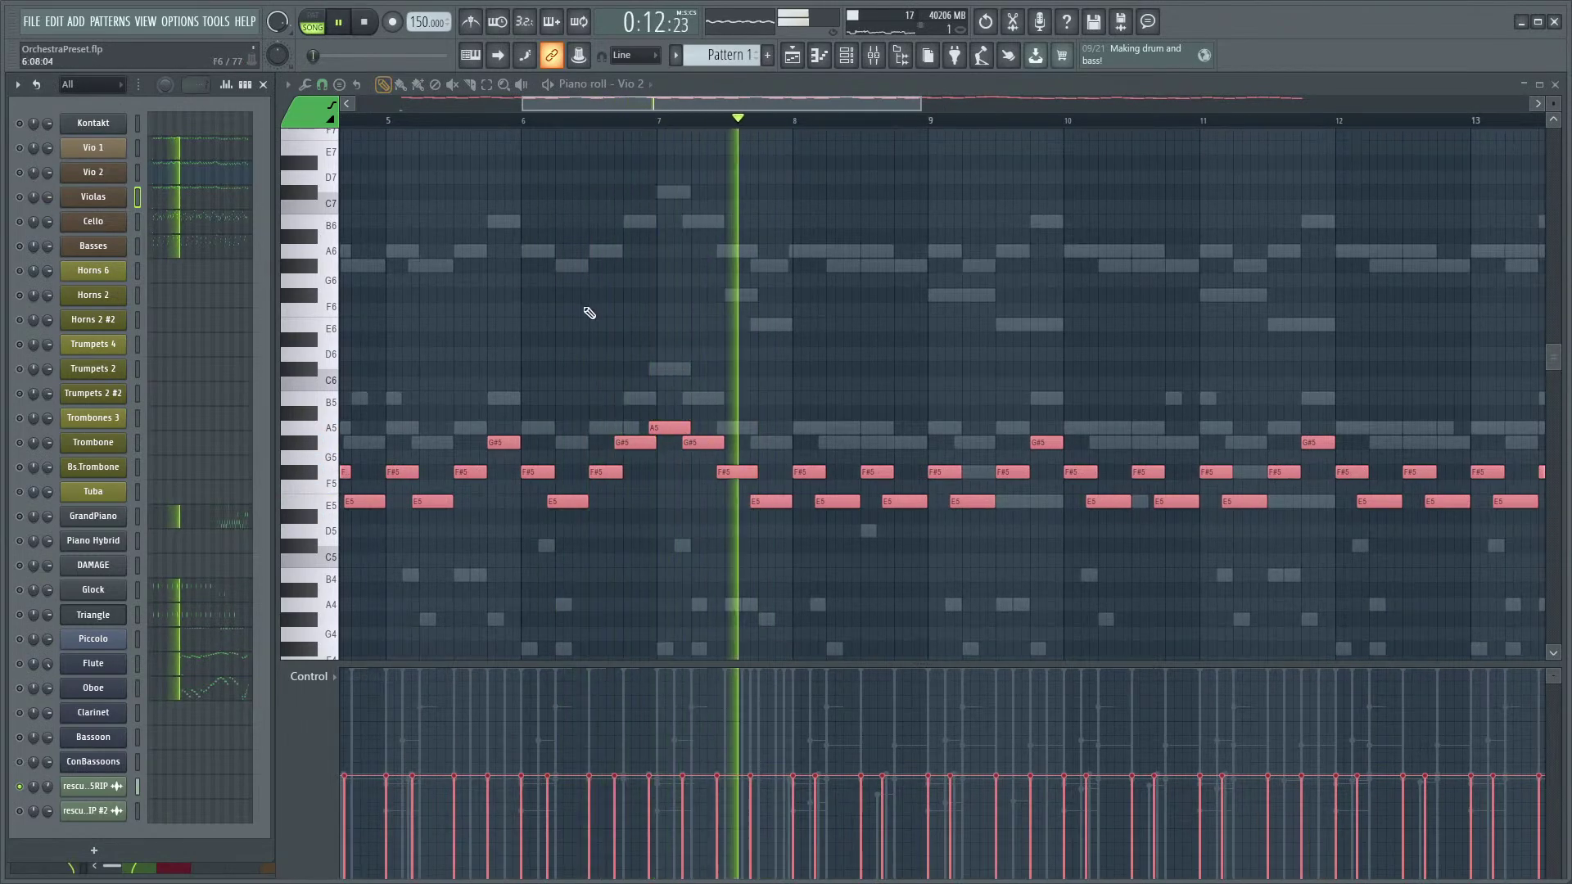
scroll(585, 320, down, 3)
scroll(581, 324, down, 2)
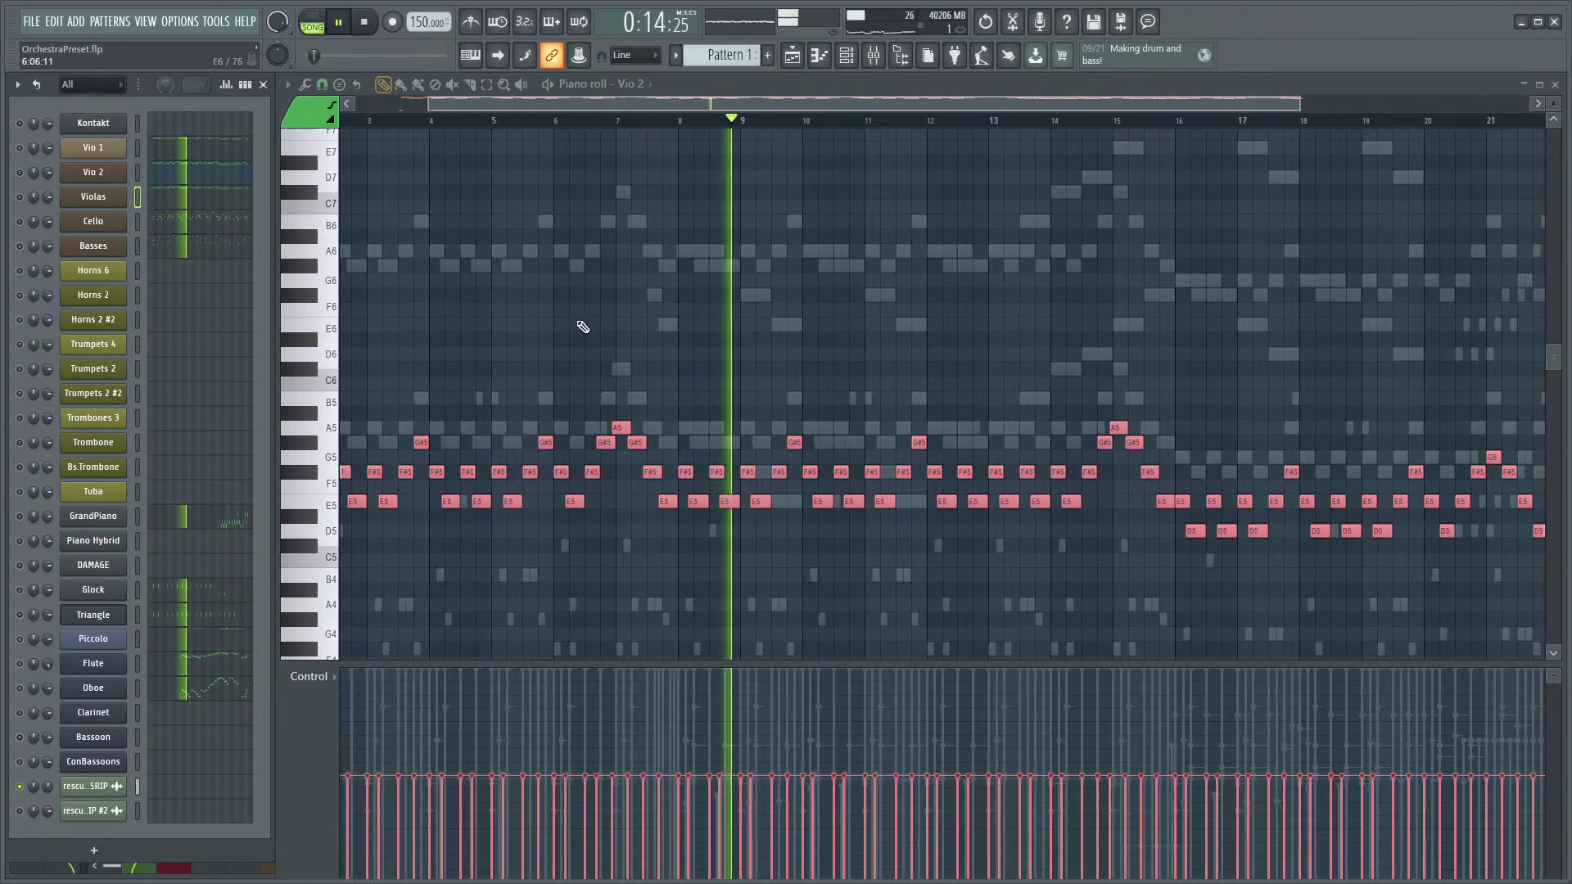
scroll(540, 355, up, 2)
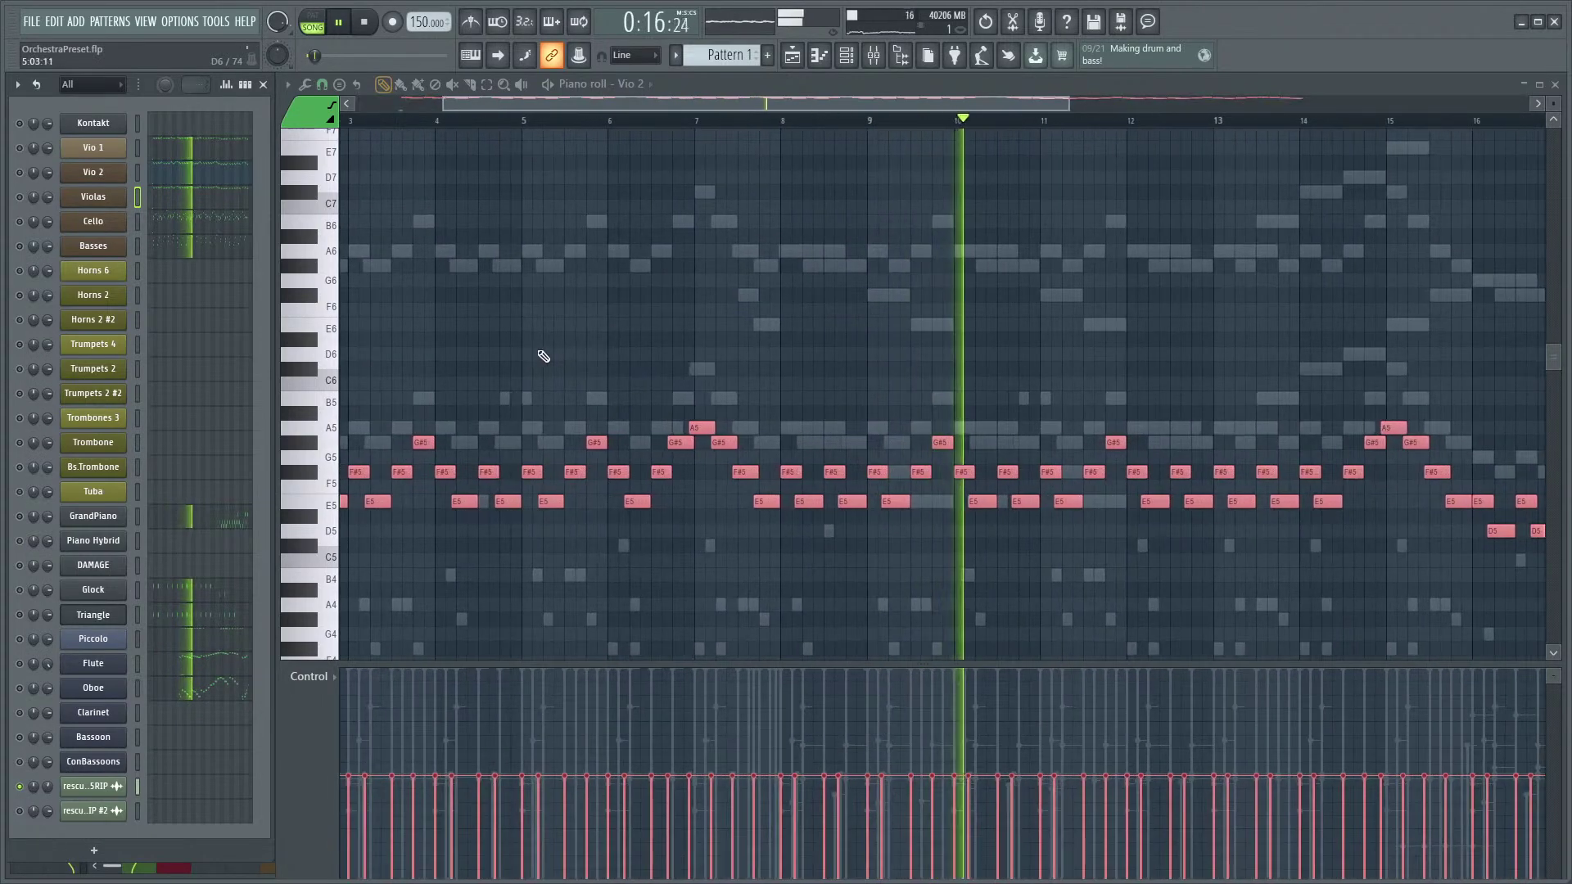
- Replay the opening bars with the Vio 1, Vio 2, Violas and Cello channels, then compare them with the audio track alone
scroll(606, 349, down, 4)
click(368, 121)
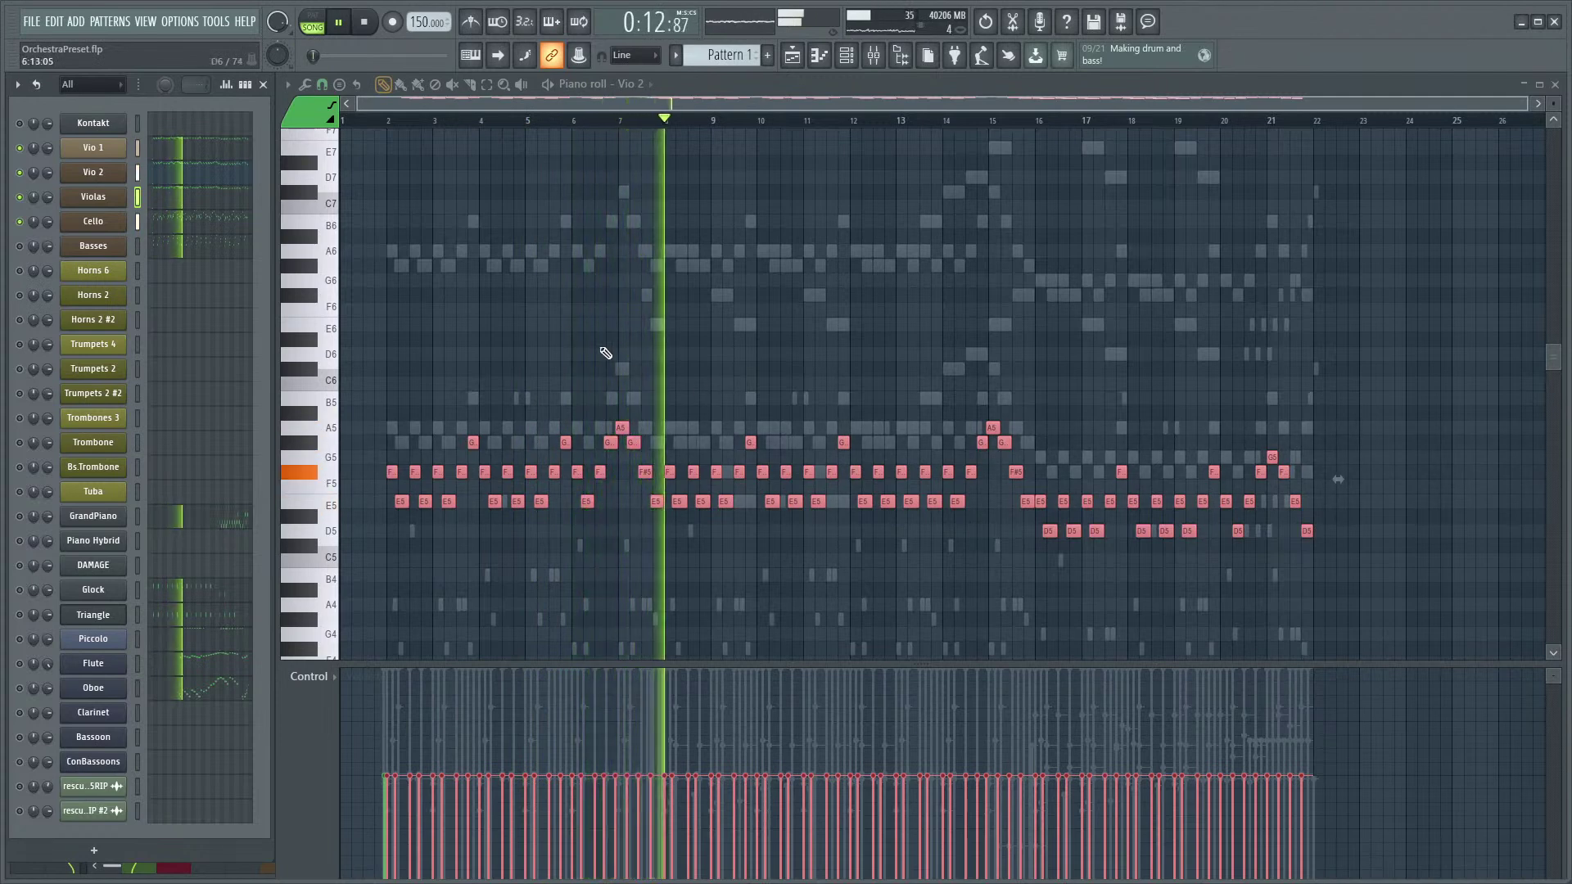
scroll(532, 366, up, 1)
scroll(537, 364, down, 2)
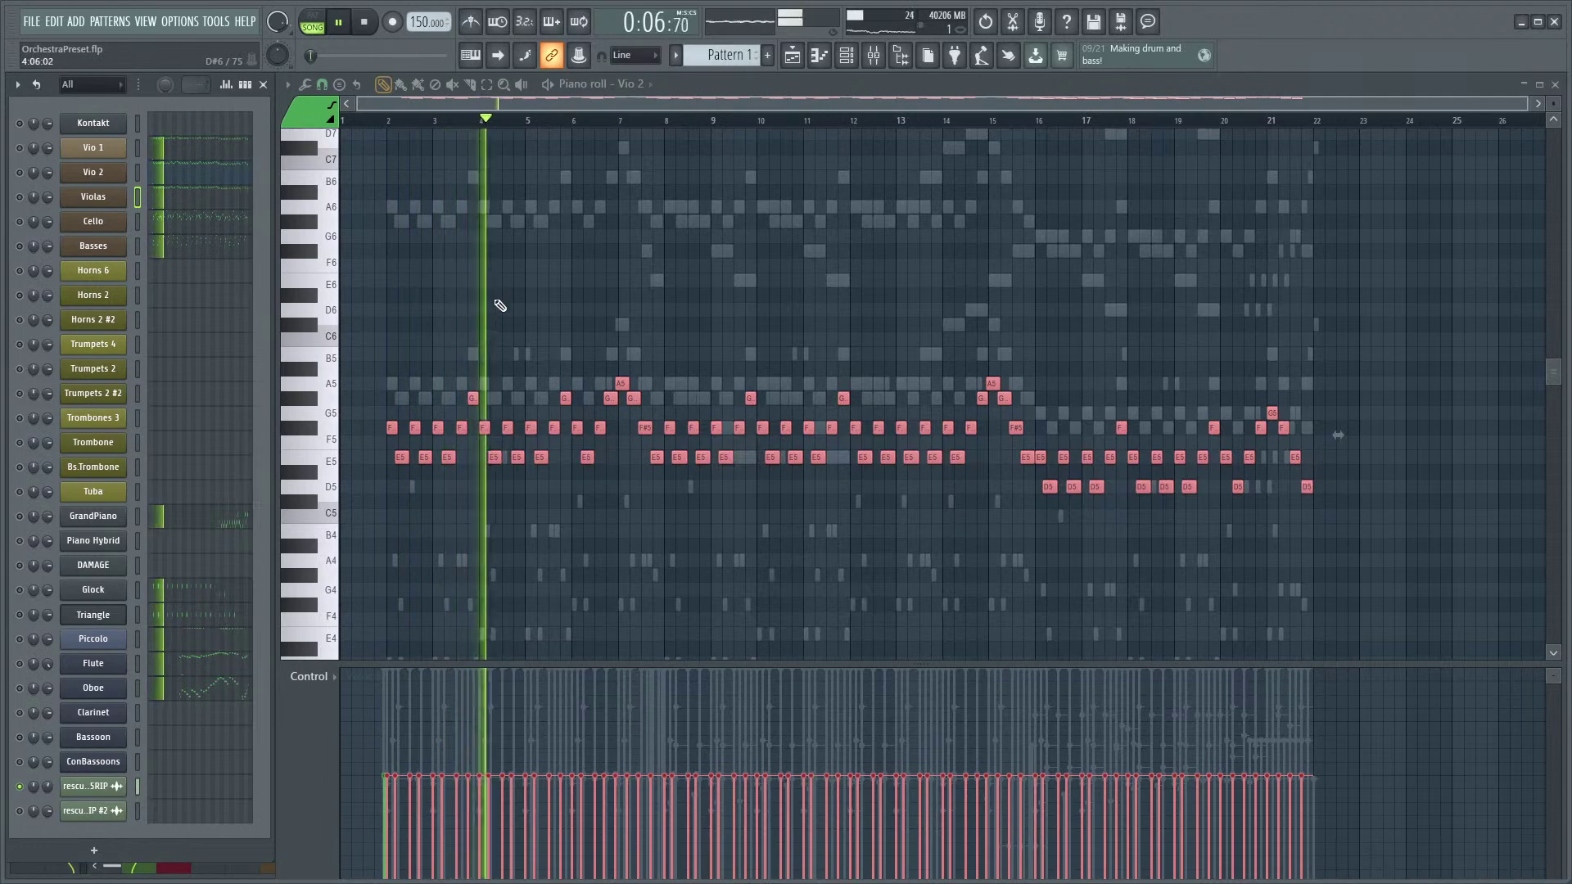
key(space)
- Transpose all Vio 2 notes up one octave and play the line against the audio track
ctrl+scroll(491, 305, up, 4)
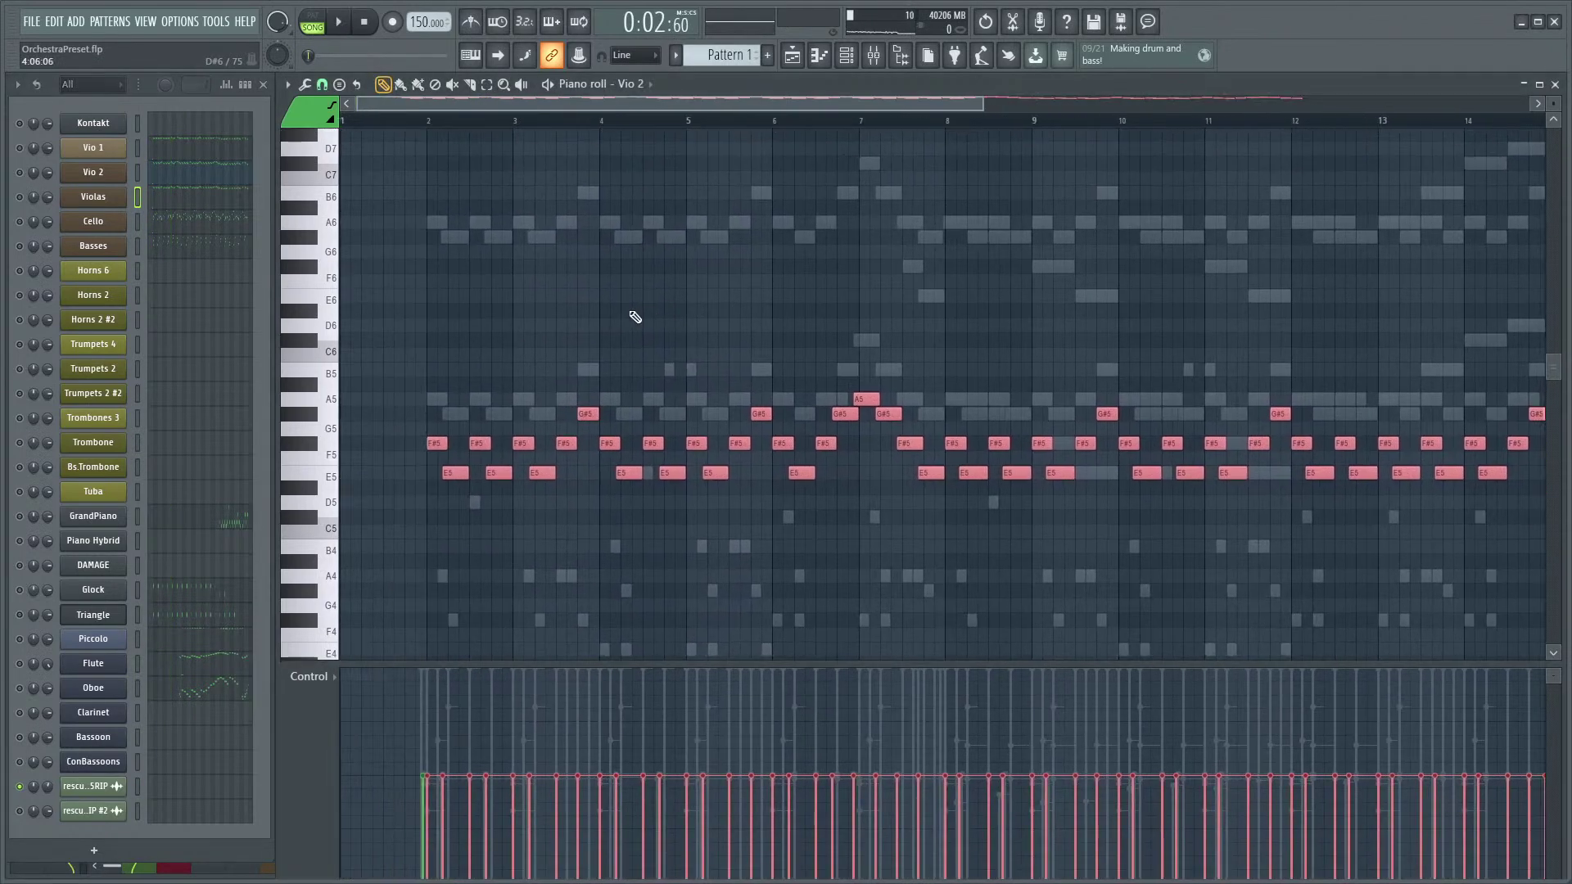
scroll(632, 316, right, 5)
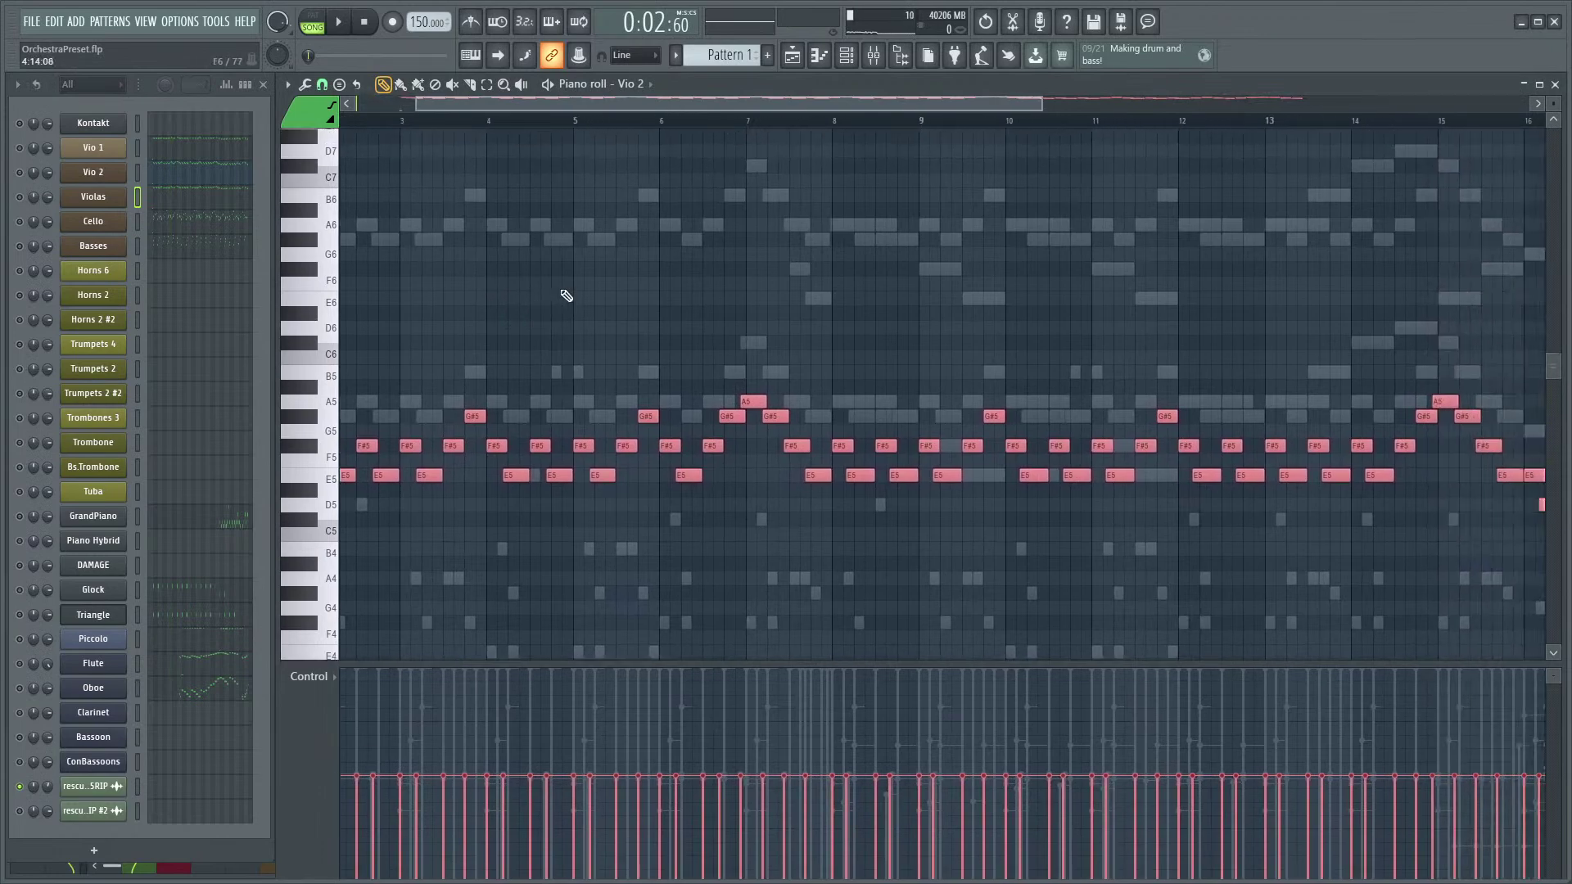
ctrl+scroll(579, 328, down, 4)
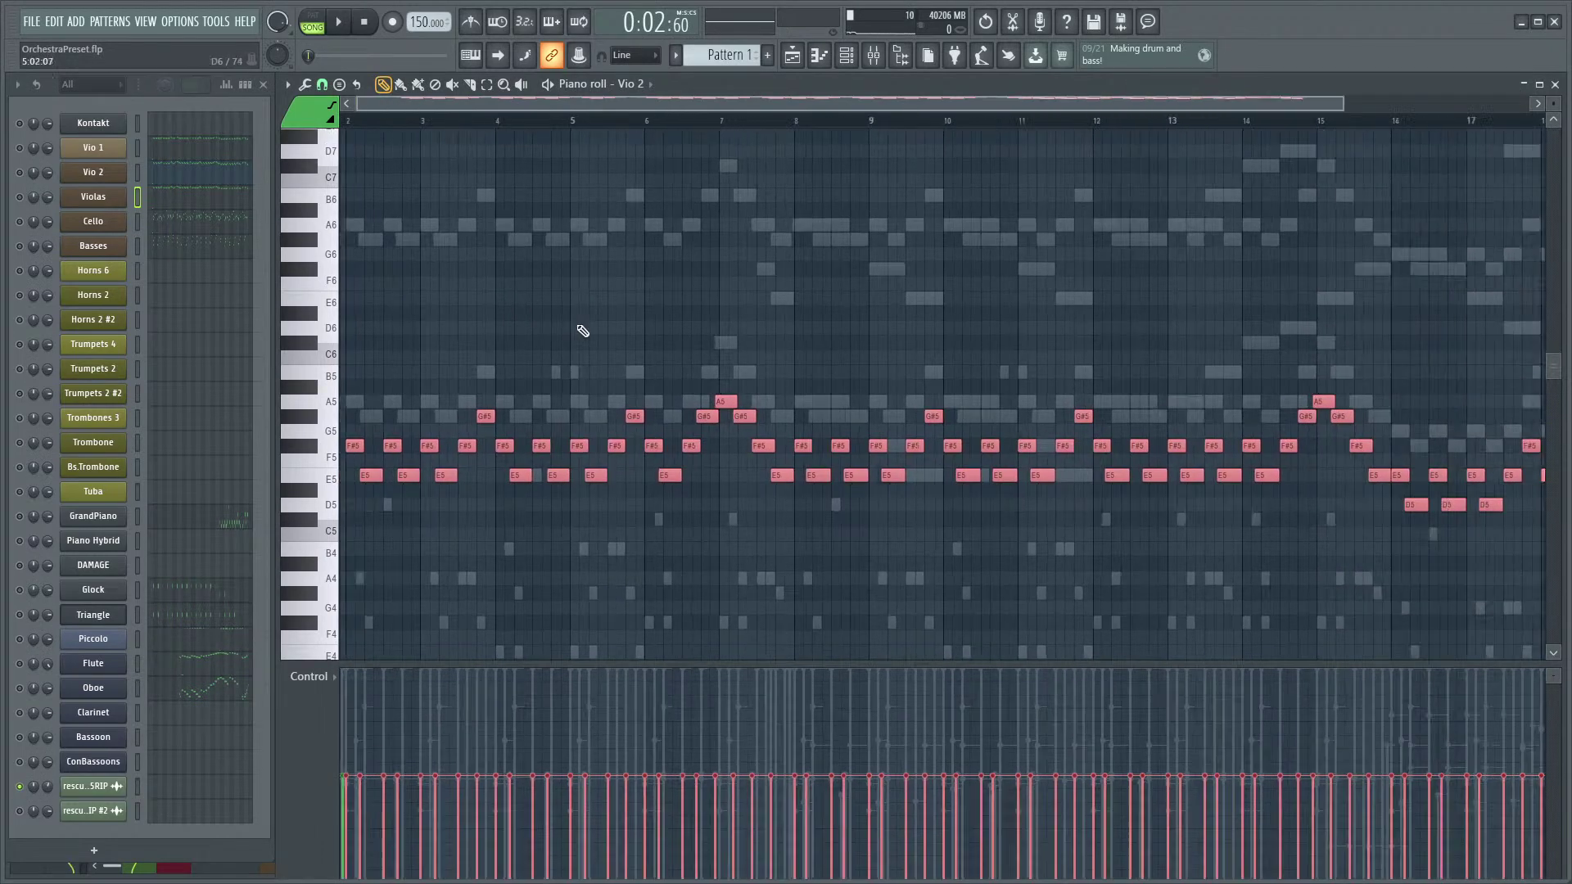
drag(1389, 325, 357, 570)
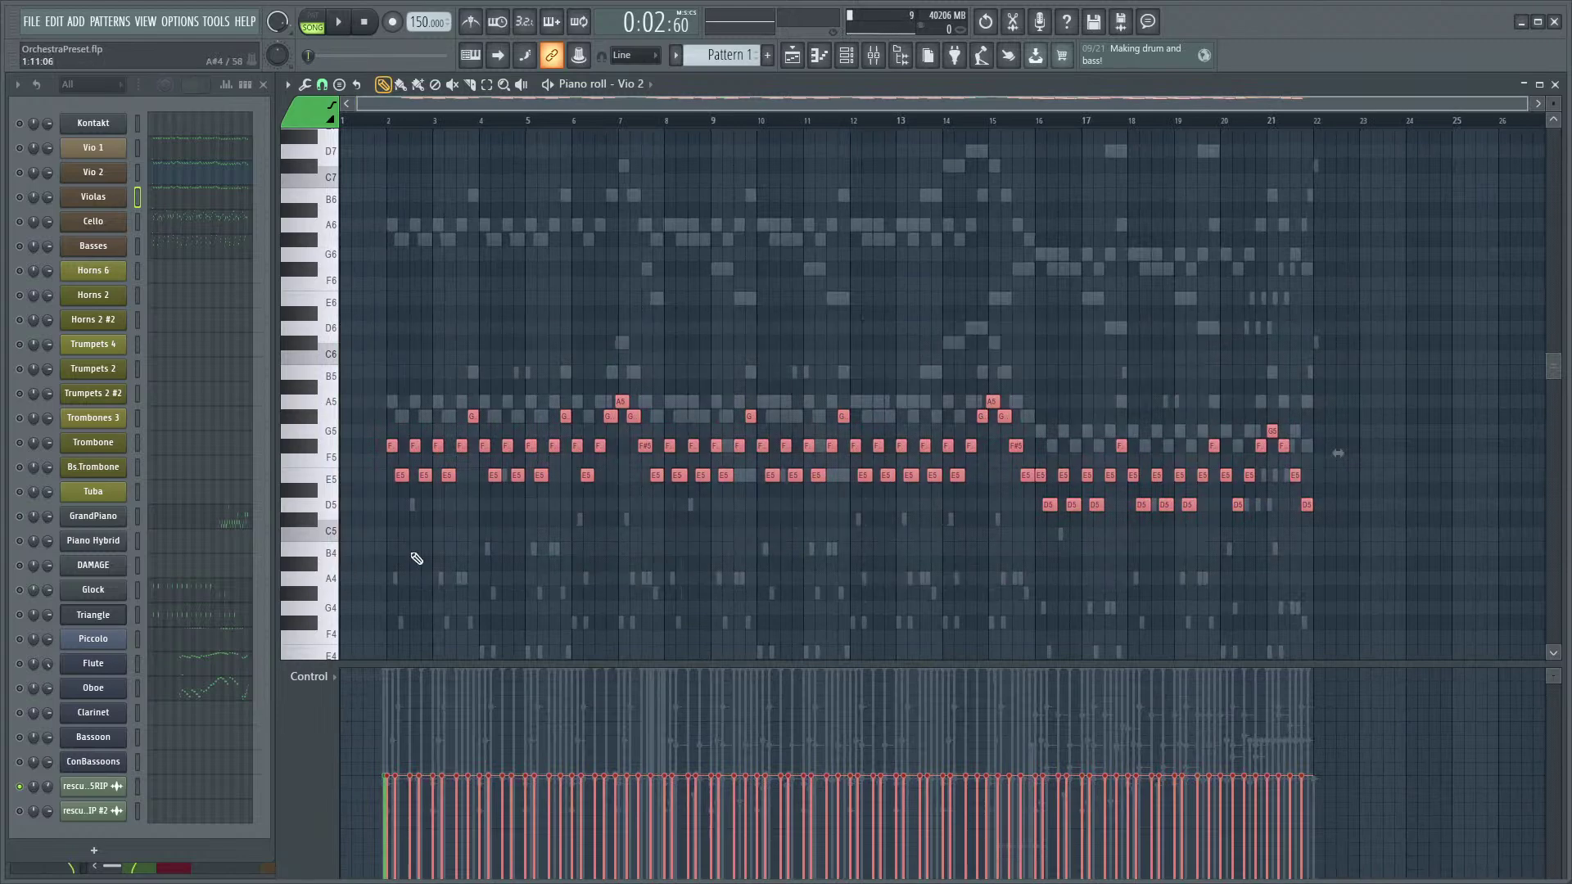
drag(1280, 295, 332, 577)
drag(1378, 294, 344, 553)
key(ctrl+Up)
key(space)
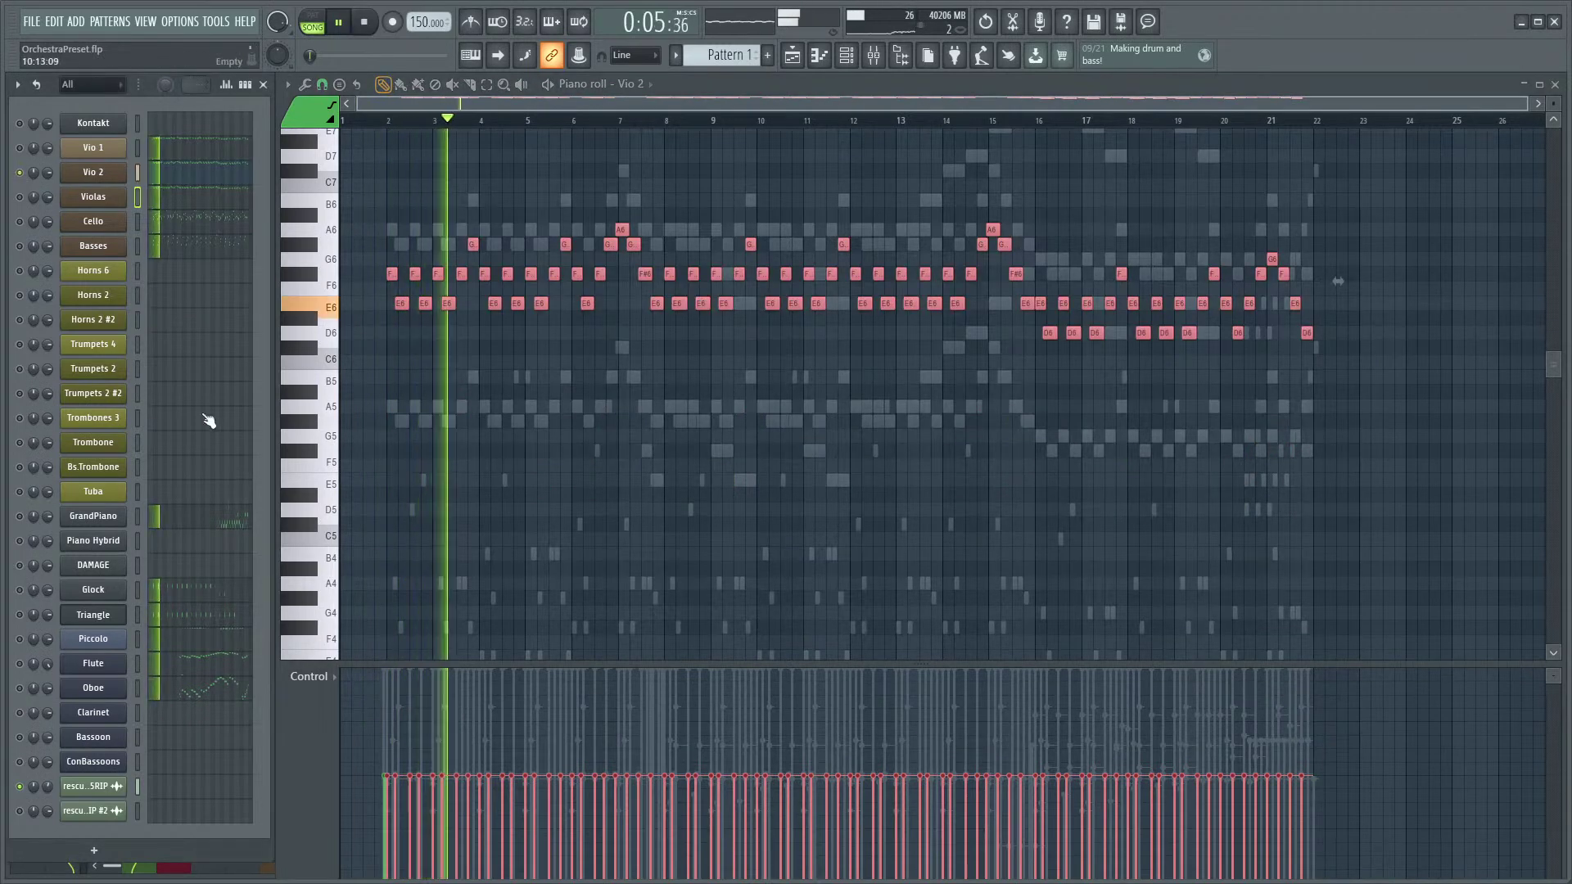
- Transpose all Vio 2 notes back down one octave, play the line from the start for comparison, and stop playback
drag(1236, 256, 340, 449)
mouse_move(1421, 162)
mouse_down()
mouse_move(1130, 316)
mouse_move(379, 469)
mouse_up()
key(ctrl+Down)
key(space)
key(ctrl+d)
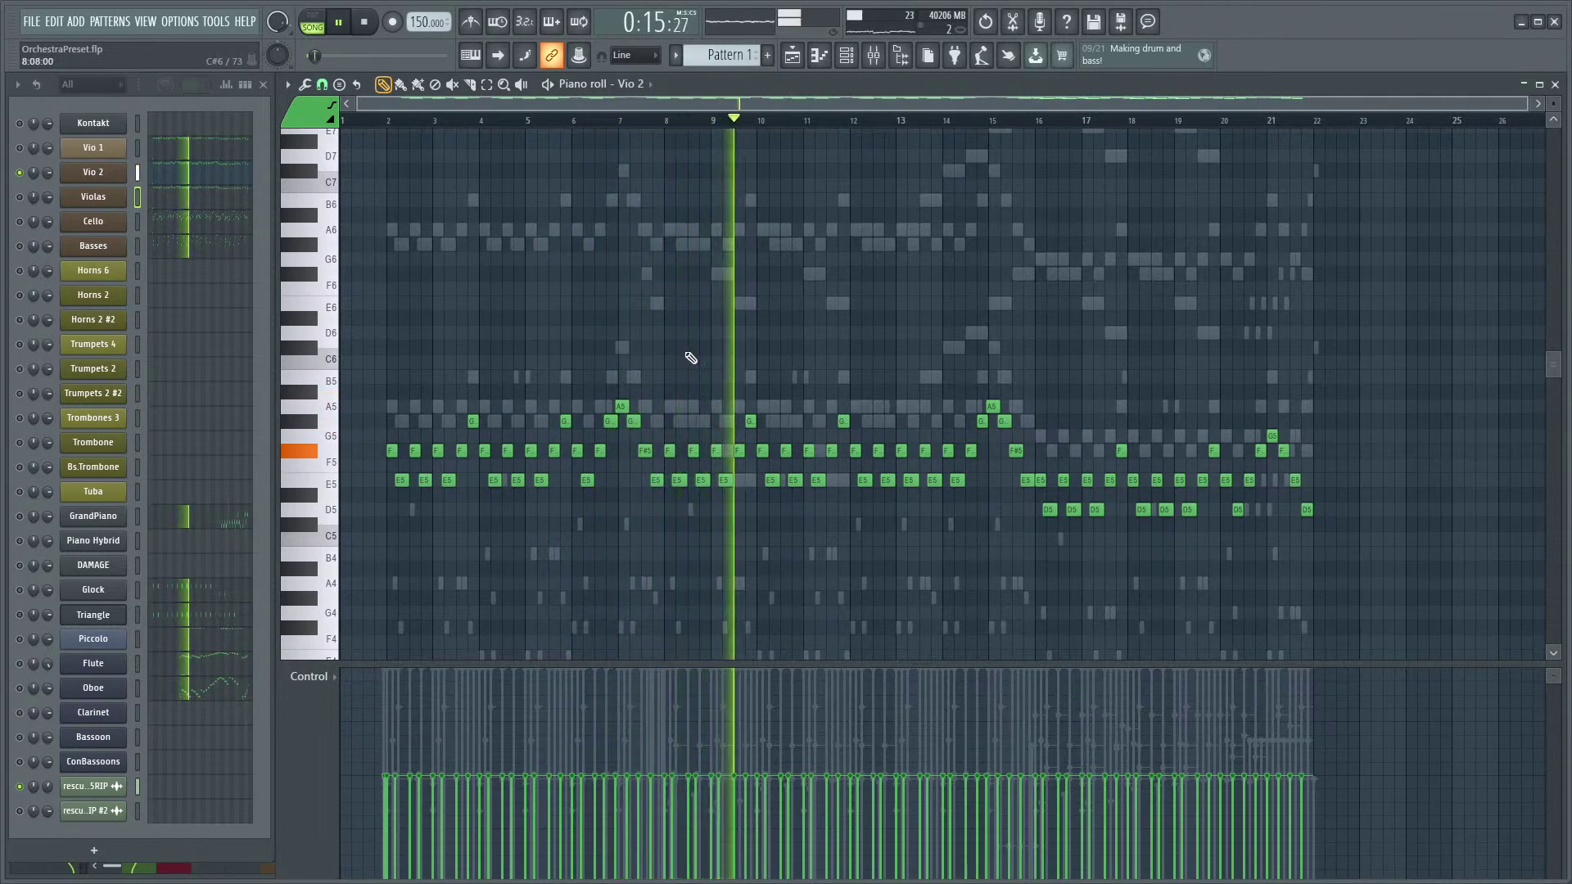
key(space)
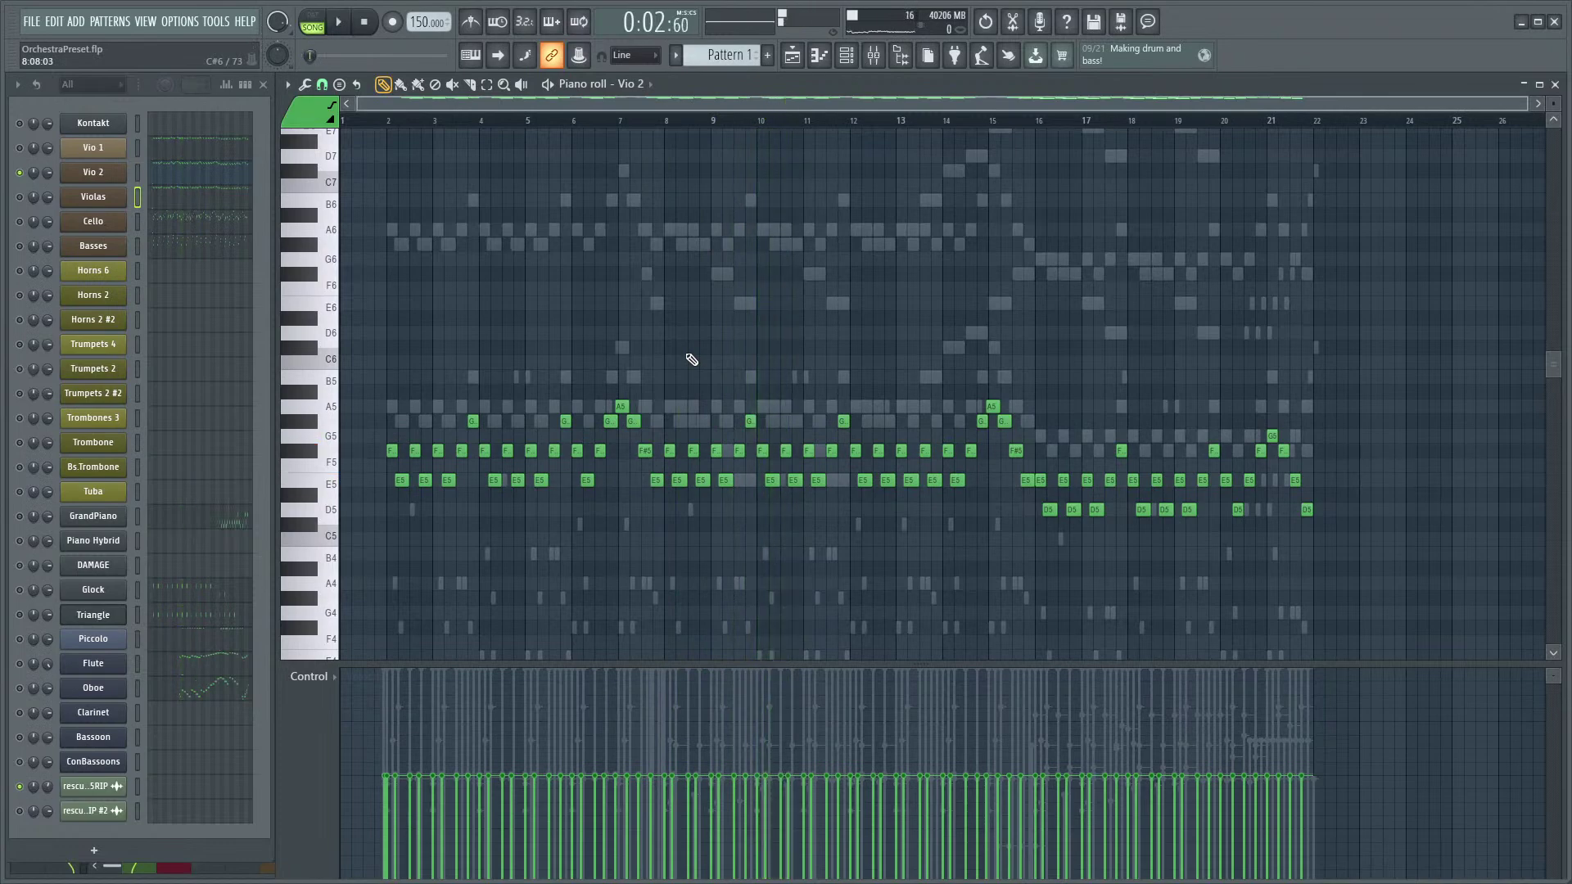
- Clone Pattern 1 in the playlist as a second pattern
click(799, 59)
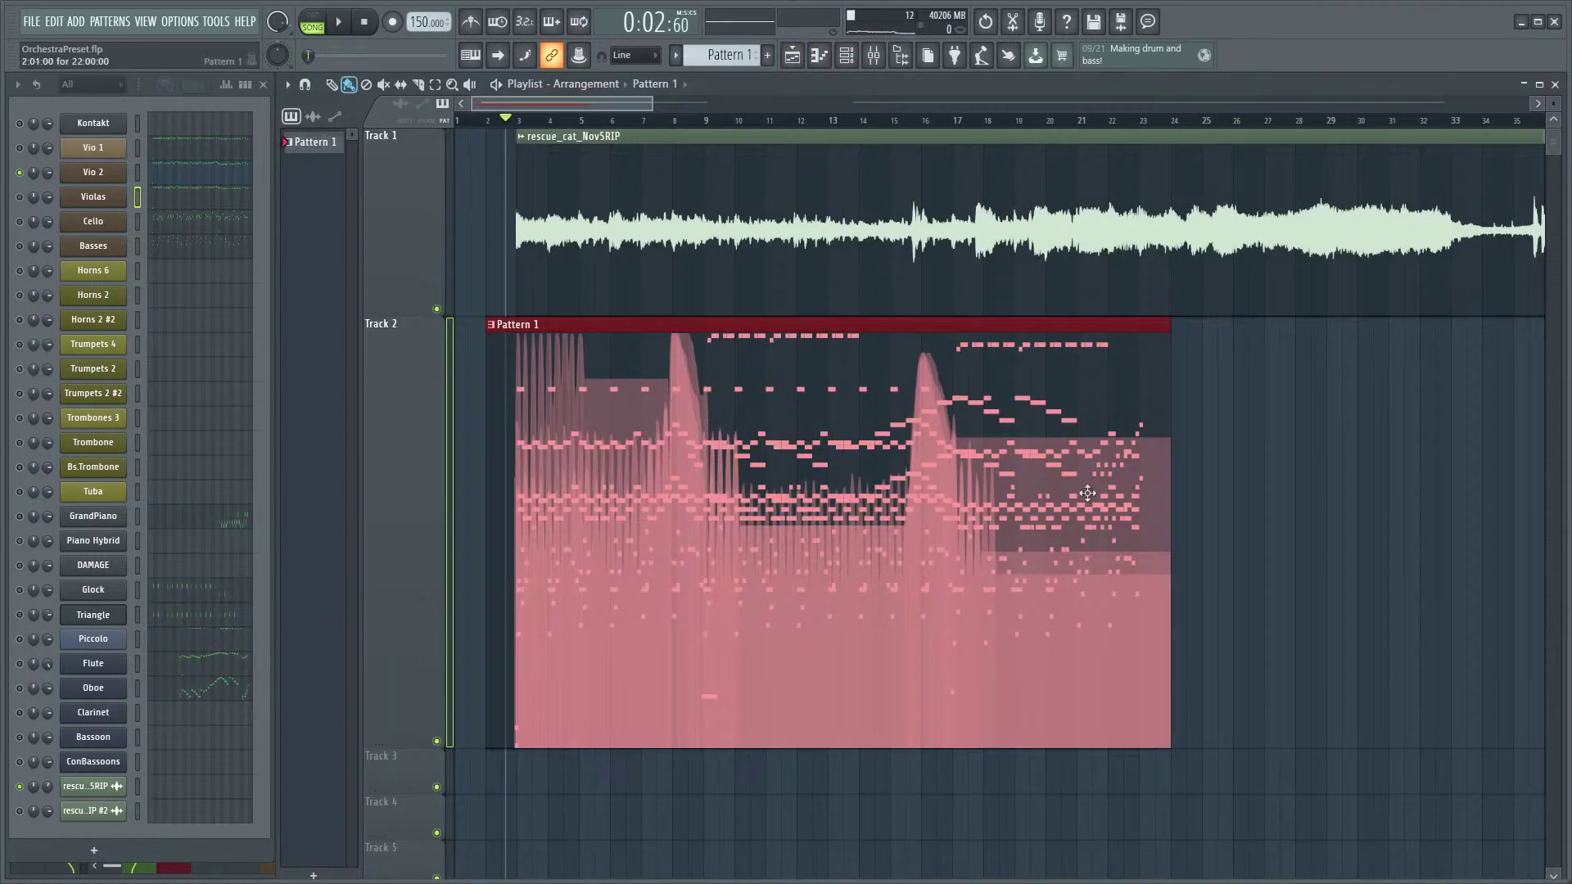
click(1284, 474)
scroll(1154, 514, down, 2)
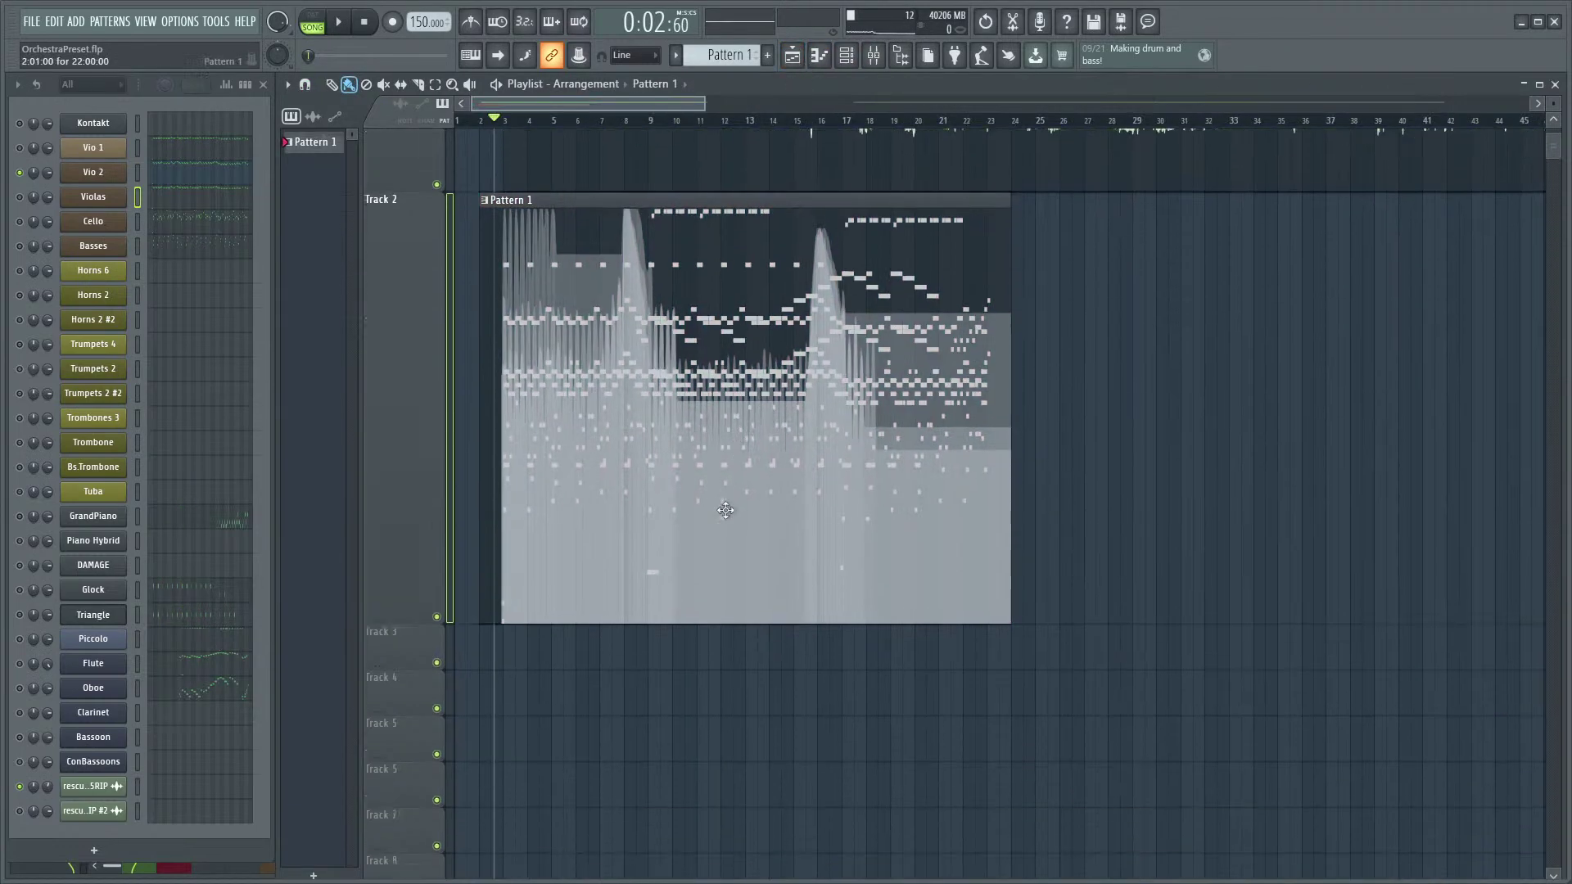
right_click(313, 154)
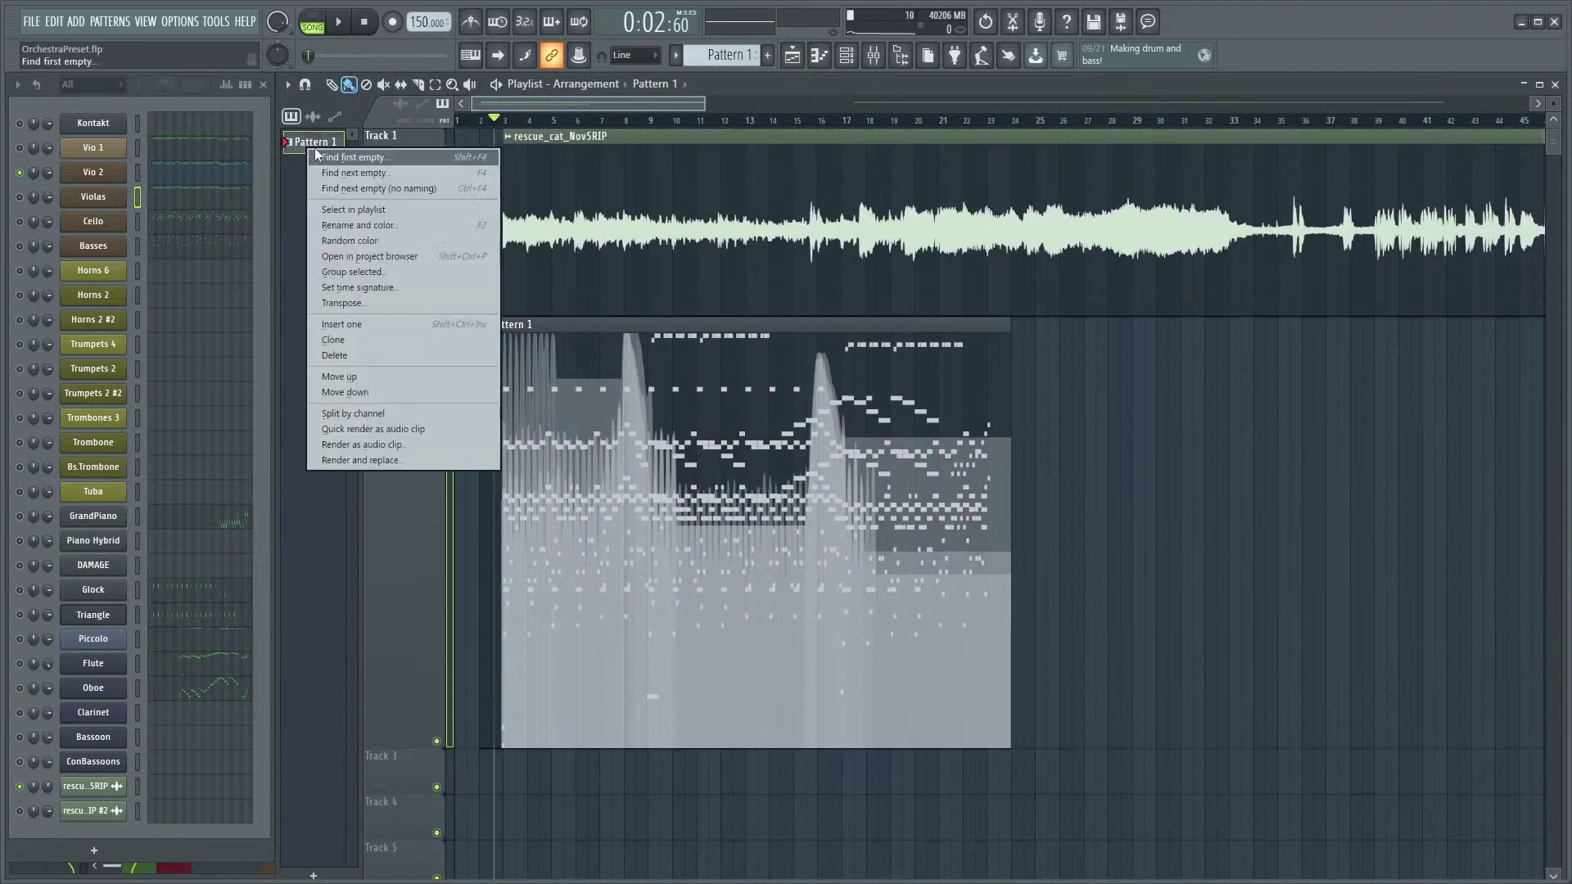
click(354, 338)
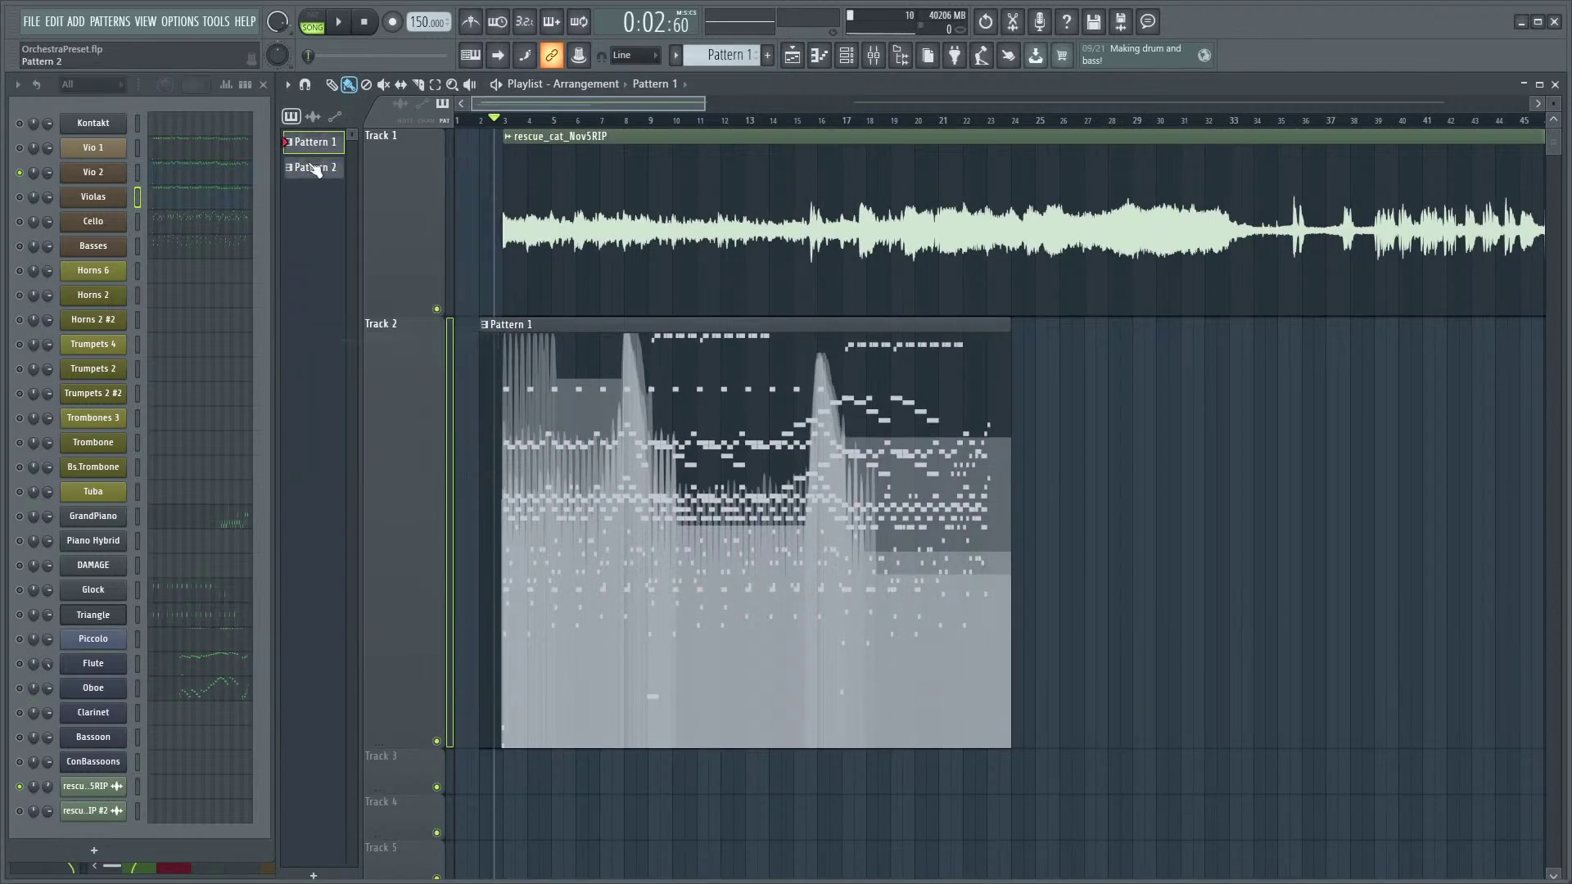
- Open the Vio 2 part in Pattern 1 and transpose all its notes up one octave
double_click(711, 466)
scroll(625, 399, up, 3)
scroll(502, 436, left, 10)
scroll(502, 436, down, 3)
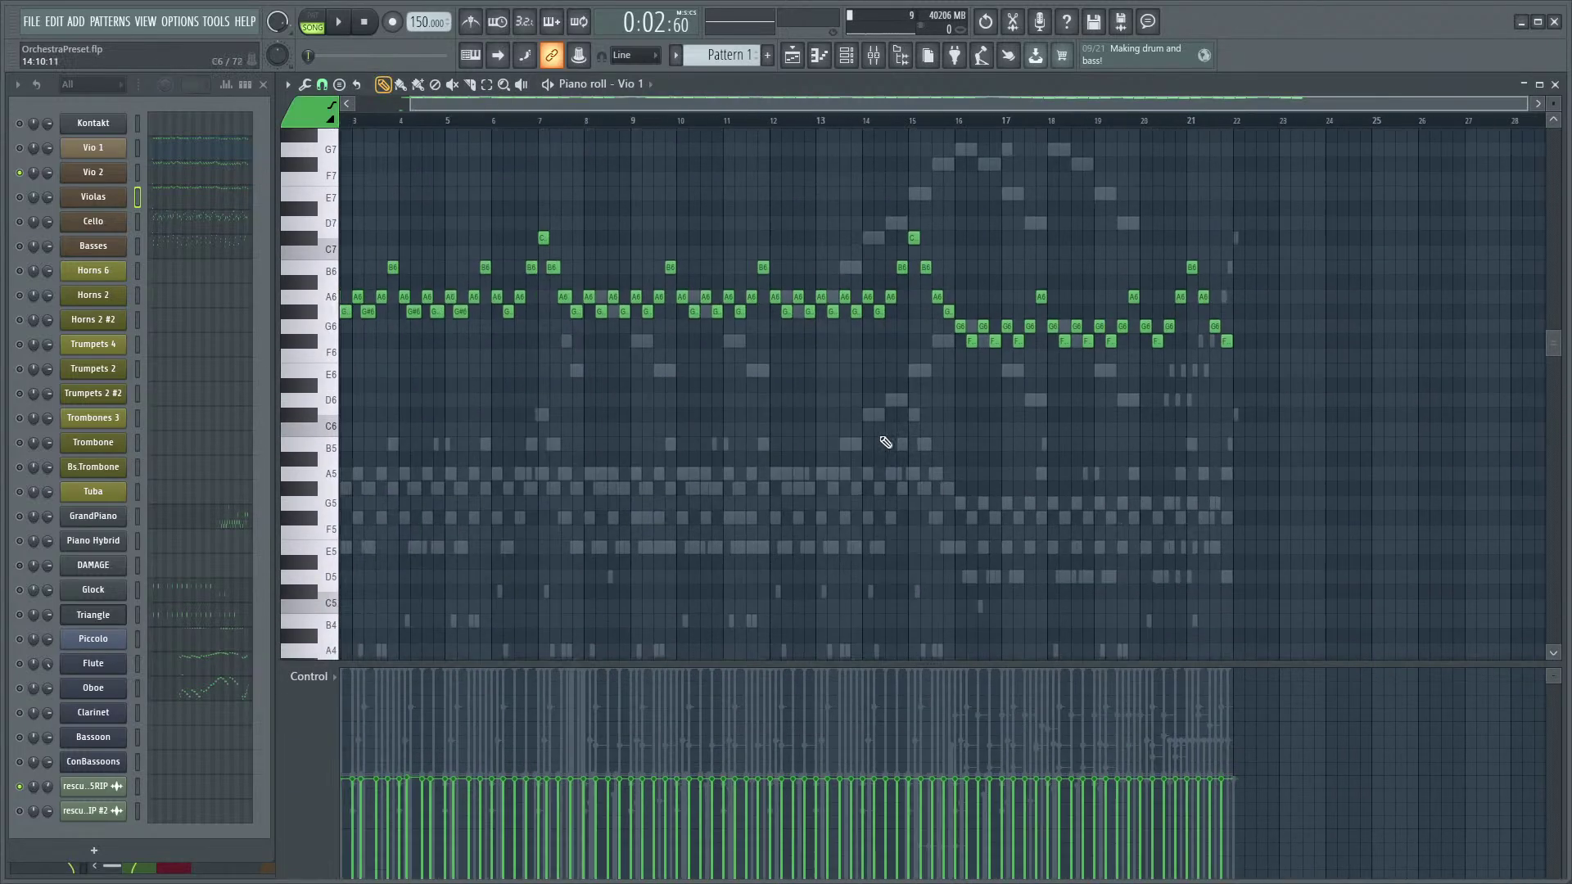
double_click(442, 479)
drag(1395, 342, 380, 622)
key(ctrl+Up)
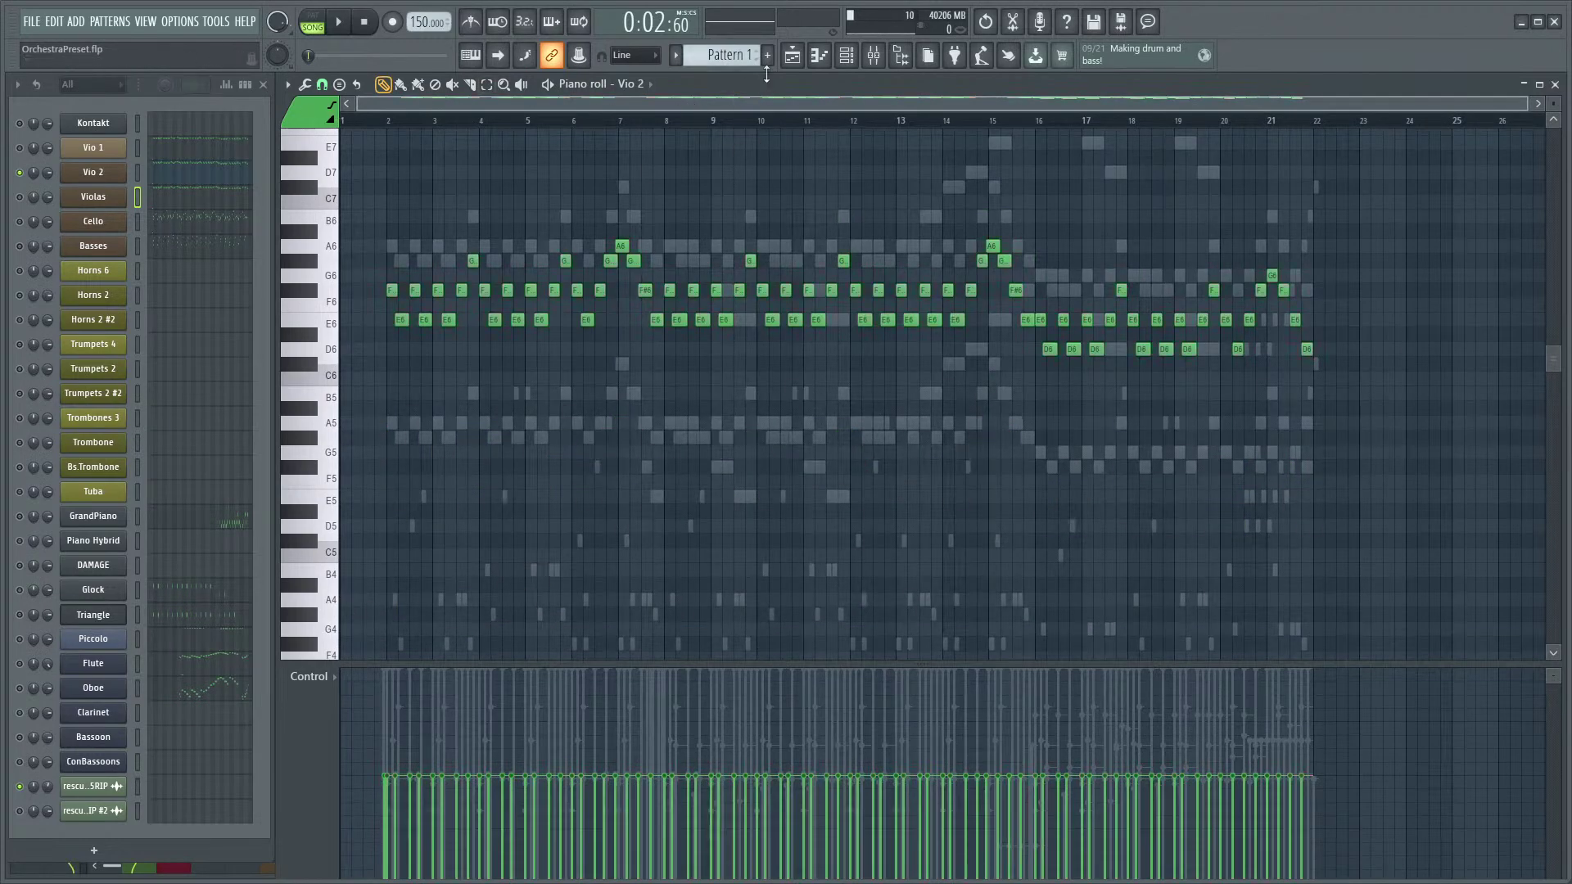
- Replace the Pattern 1 clip on Track 2 of the playlist with a Pattern 2 clip
key(F5)
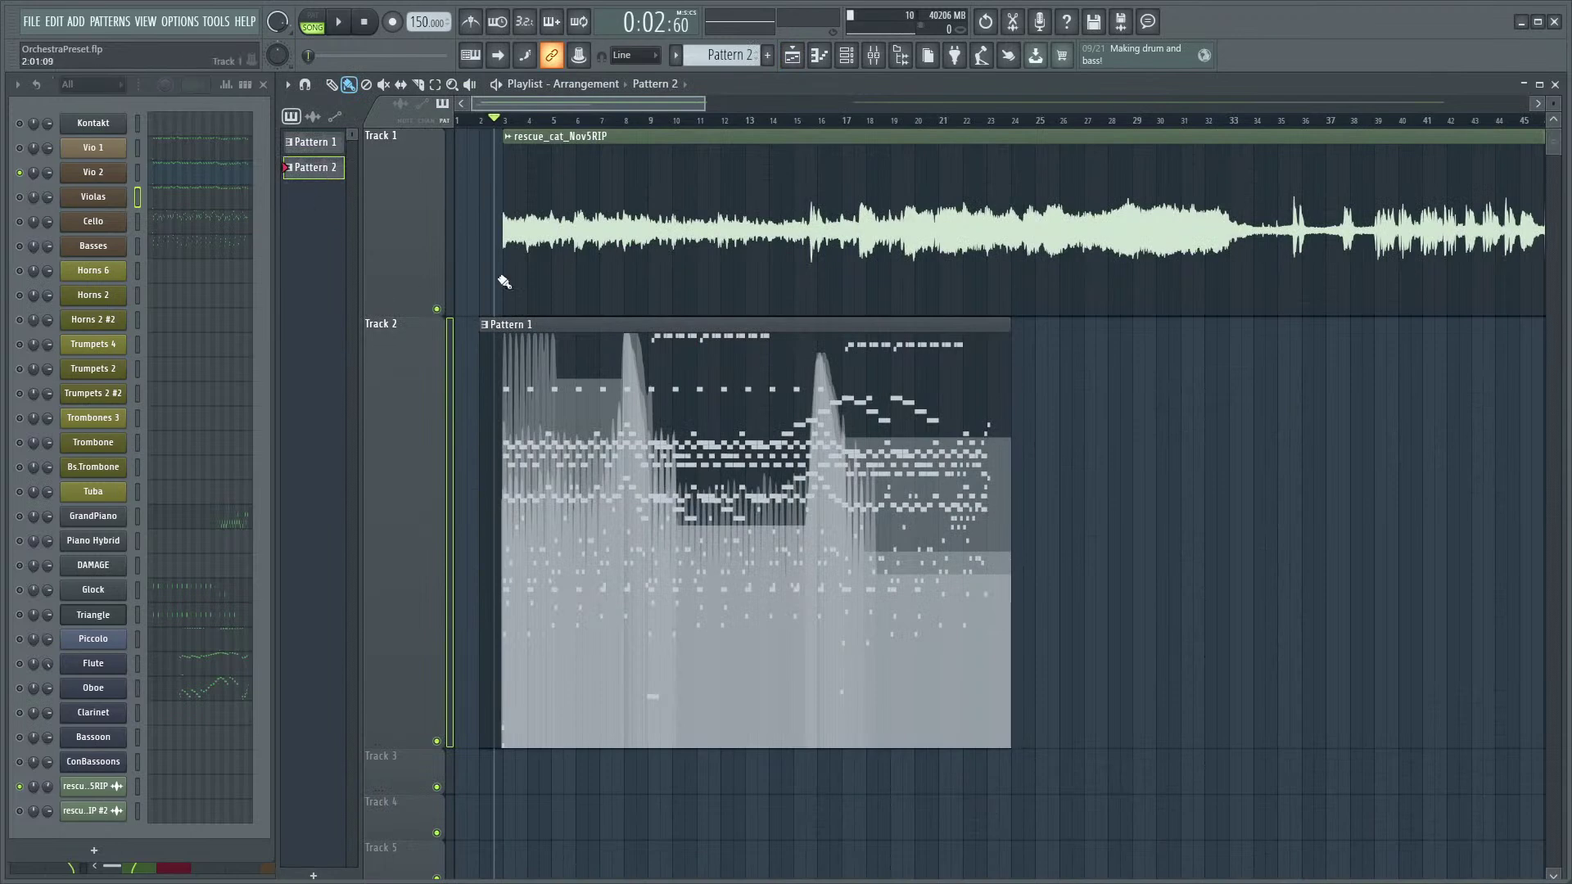
scroll(580, 525, up, 5)
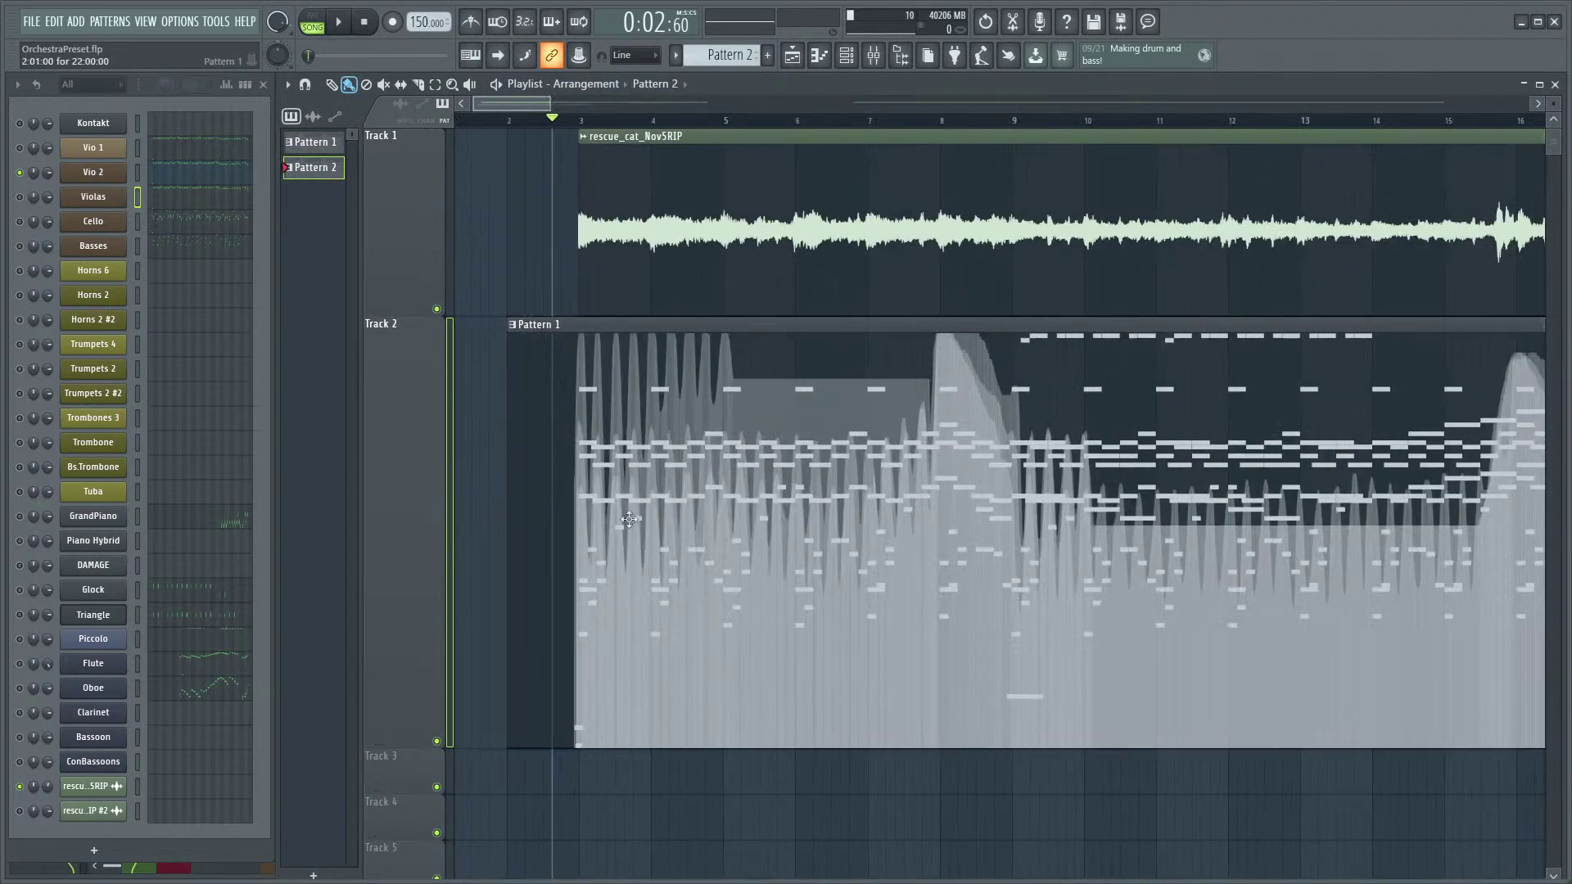
right_click(567, 492)
click(621, 445)
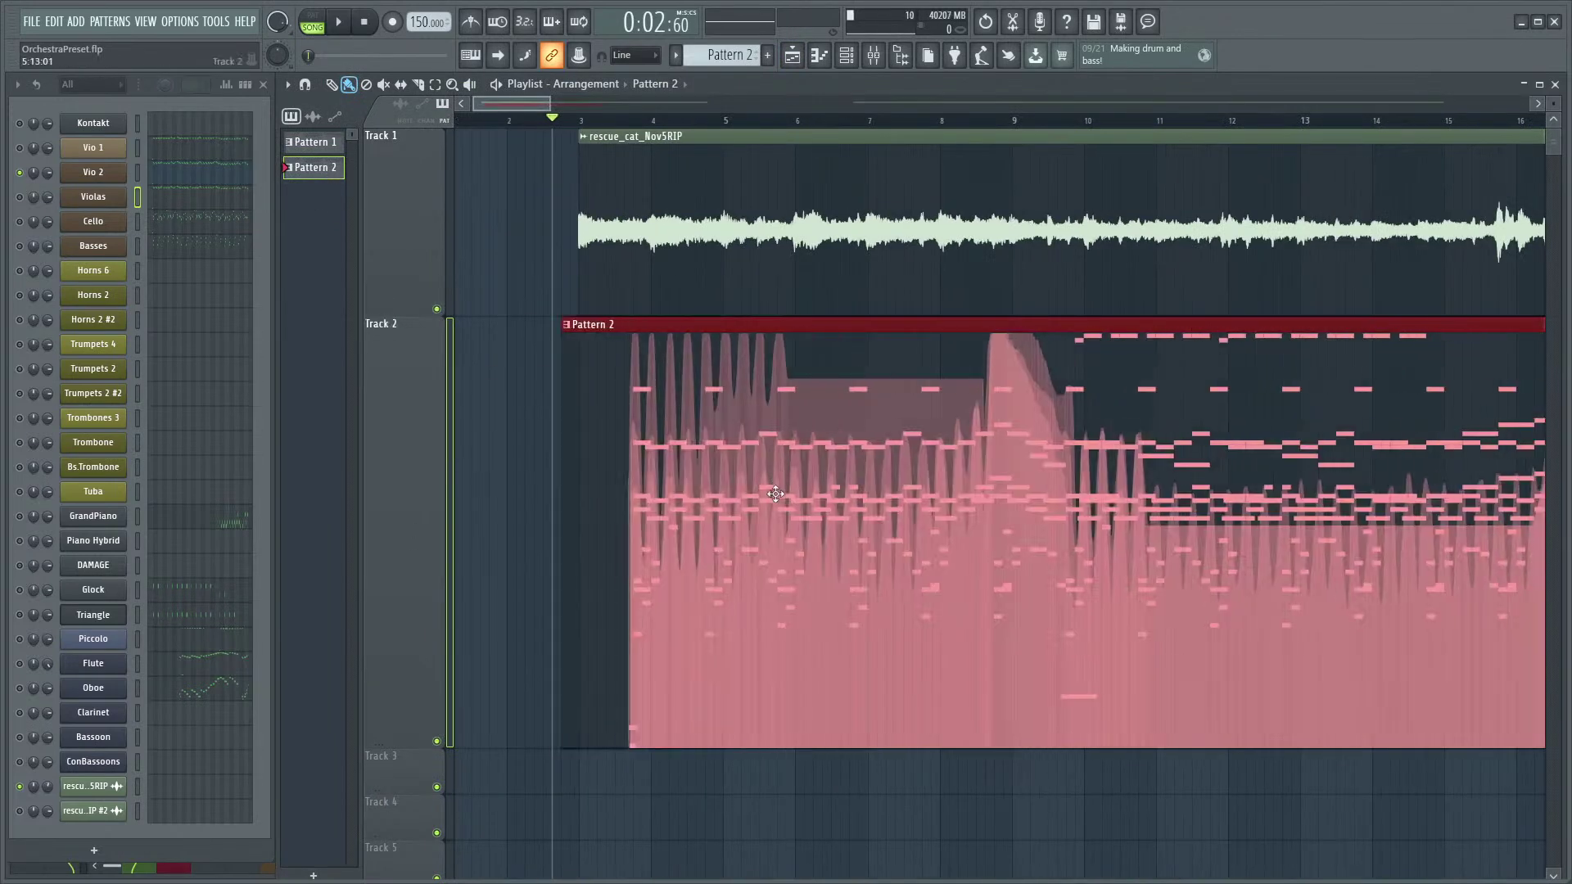
- Open the Vio 2 part in Pattern 2 and transpose all its notes up one octave
click(197, 174)
drag(1359, 286, 384, 614)
key(ctrl+Up)
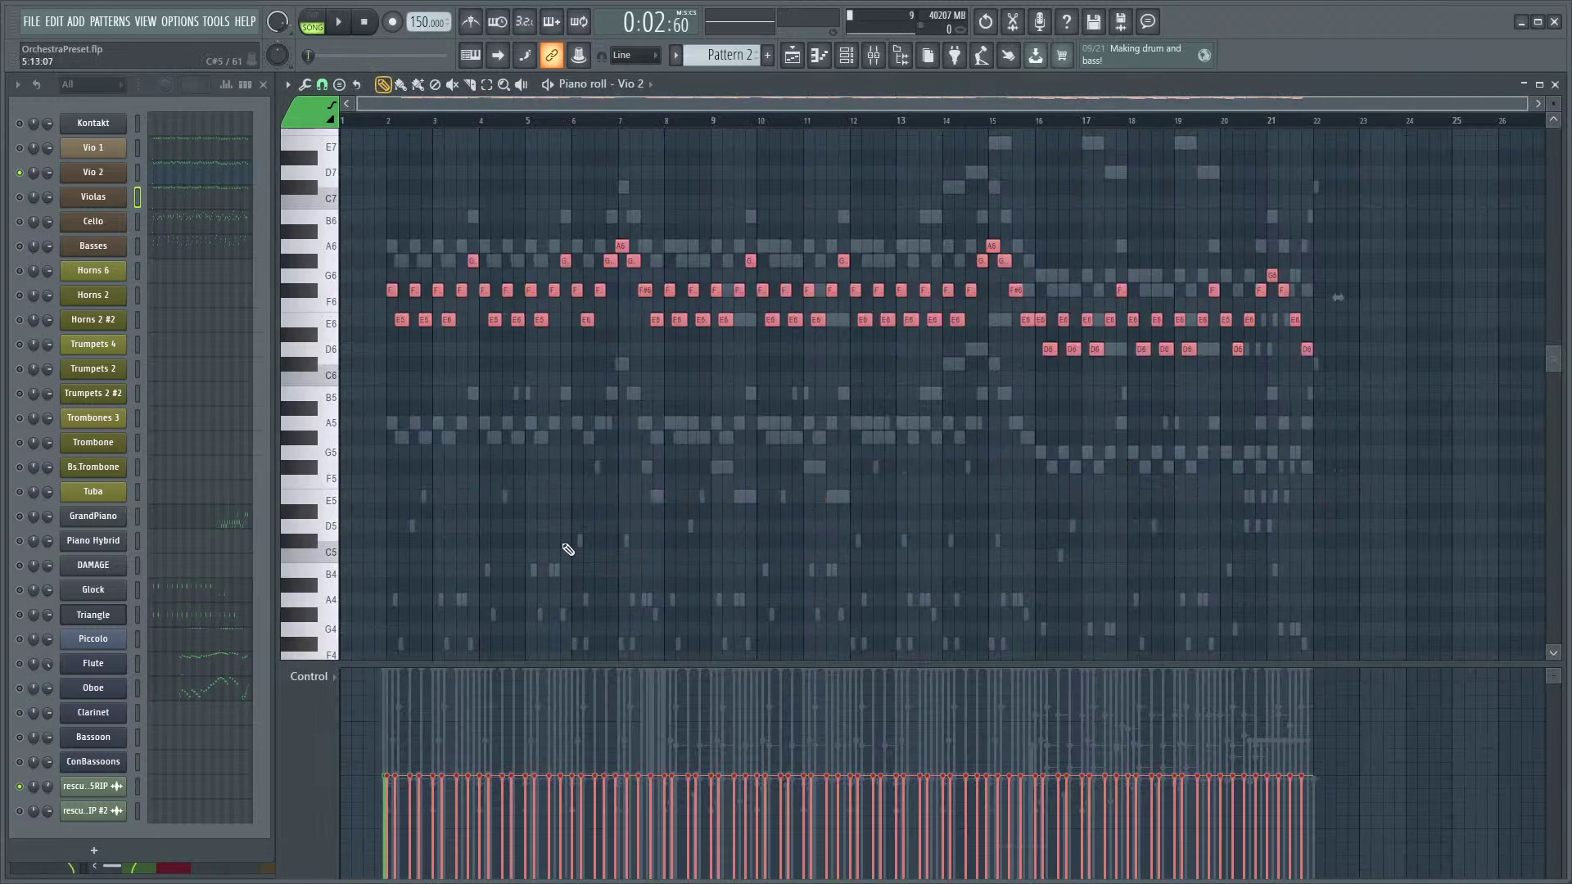
- Copy all Vio 2 notes into the Violas part of Pattern 2 and align them to start at bar 2
drag(1428, 195, 509, 492)
click(186, 208)
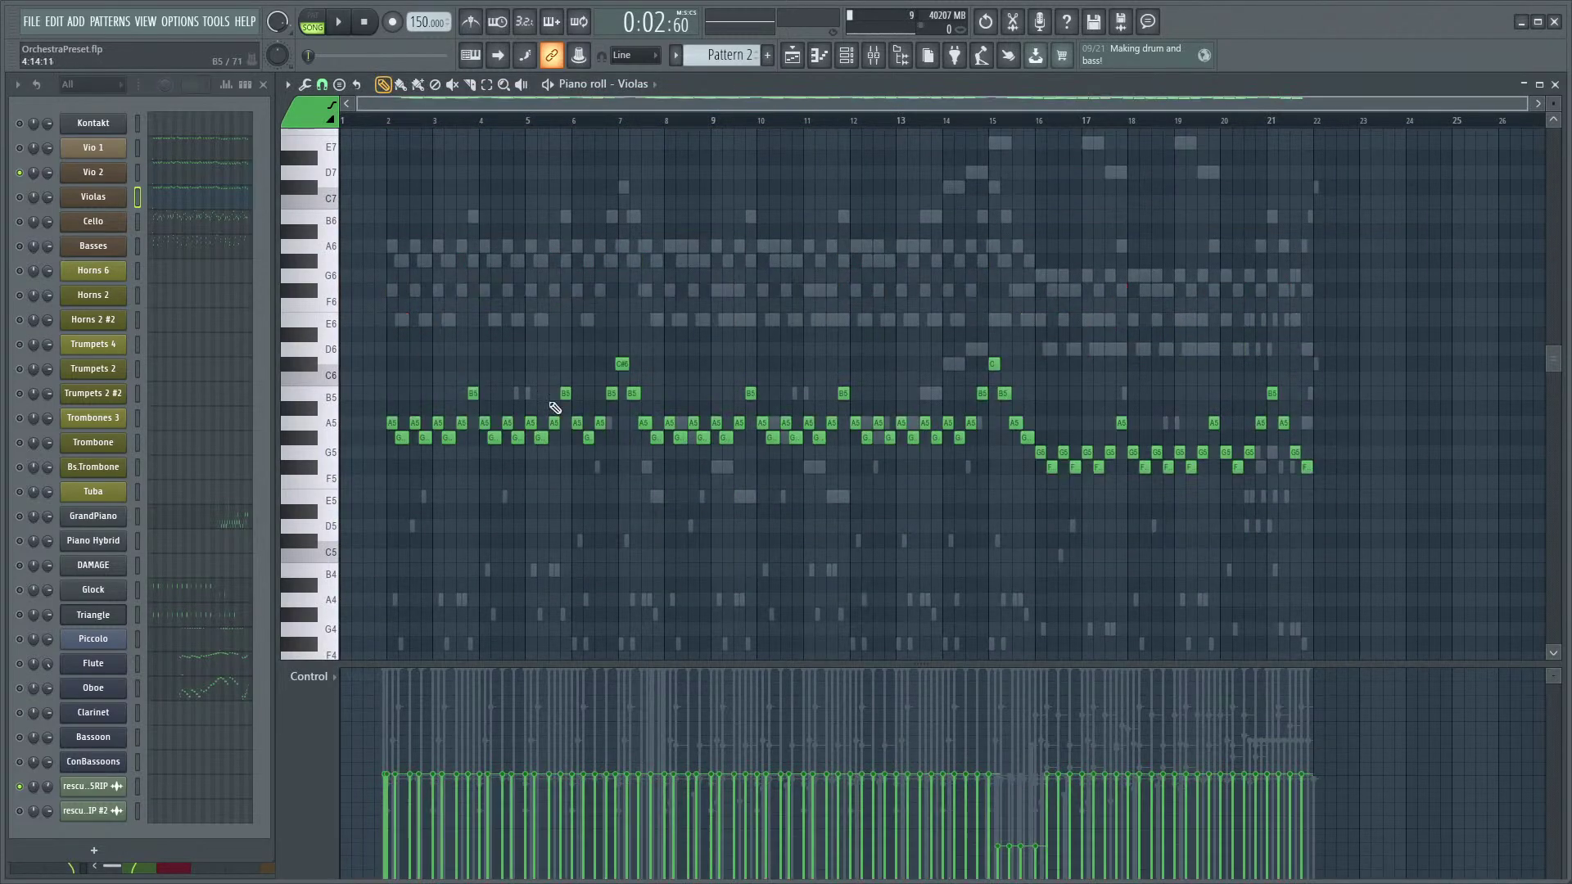
drag(1378, 252, 391, 547)
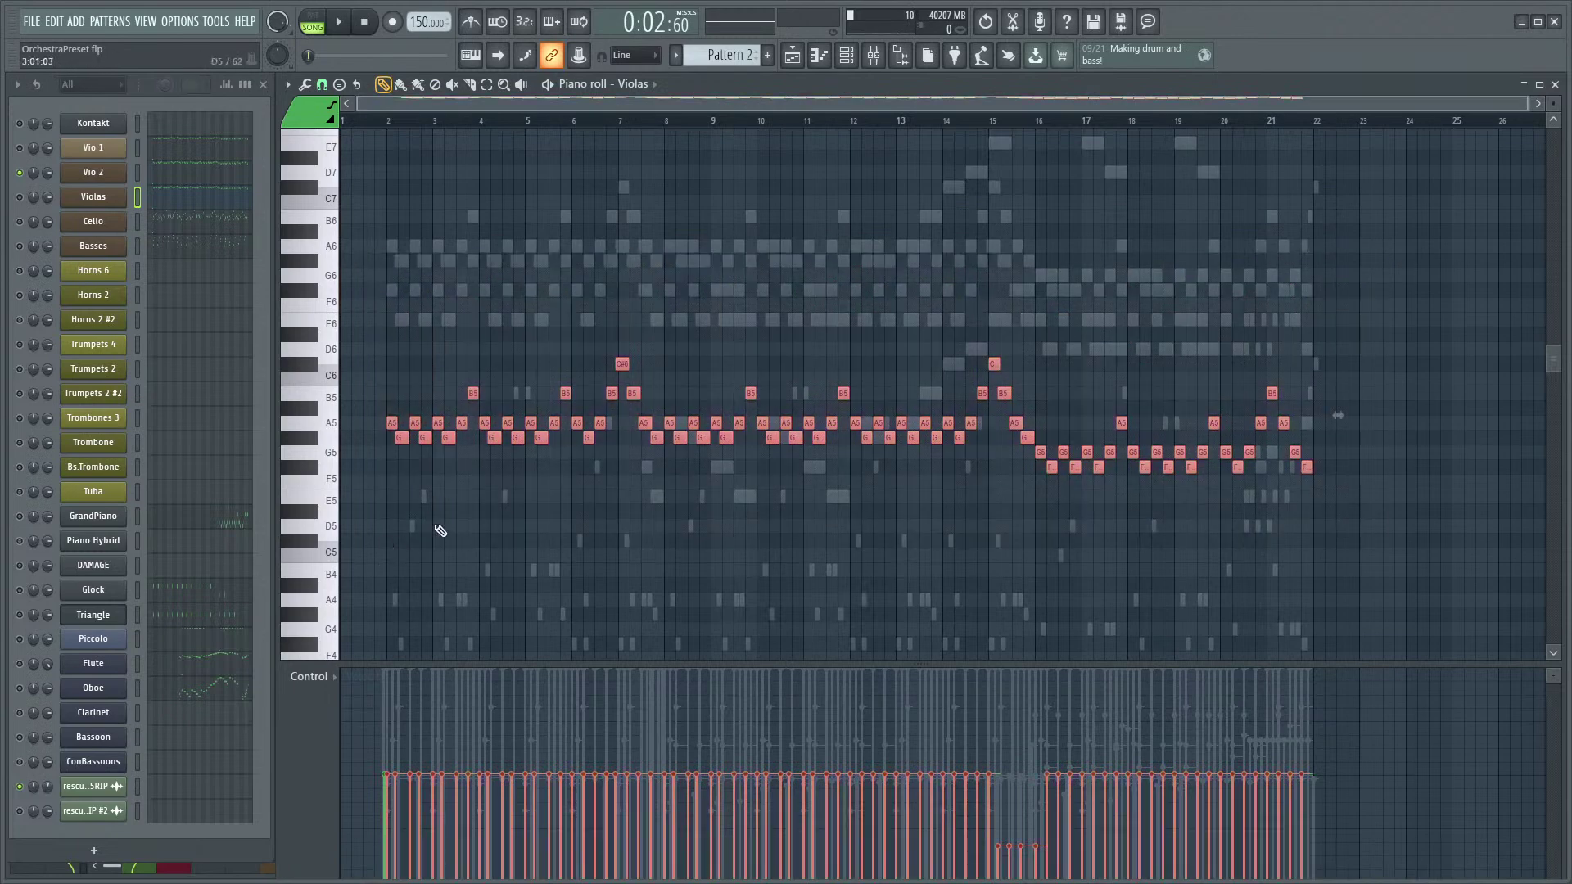
scroll(436, 538, down, 2)
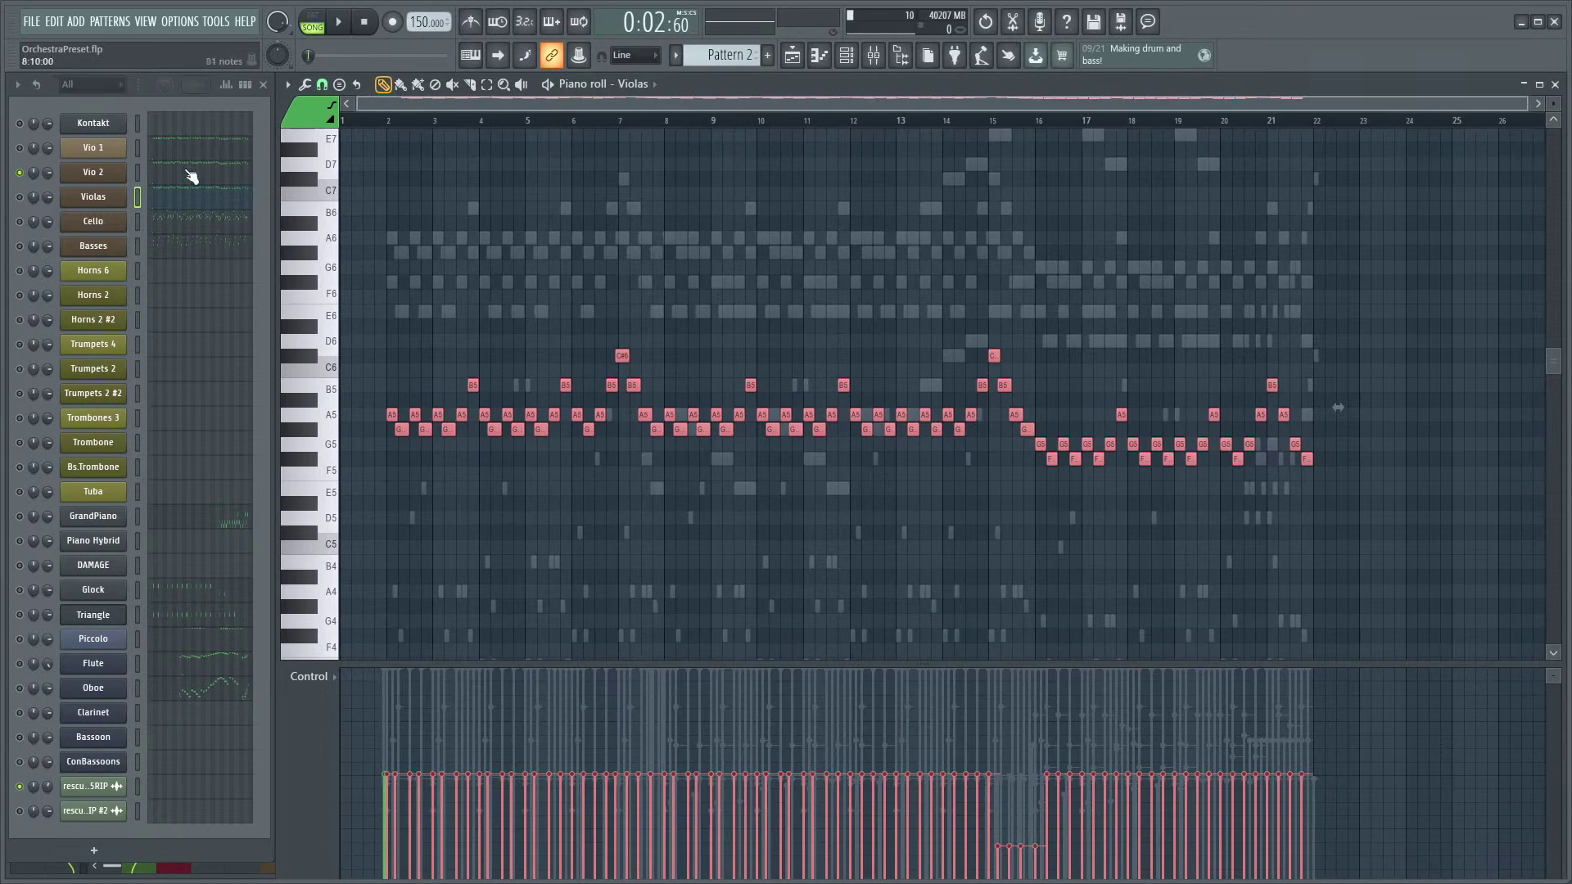
drag(1498, 199, 353, 459)
key(ctrl+d)
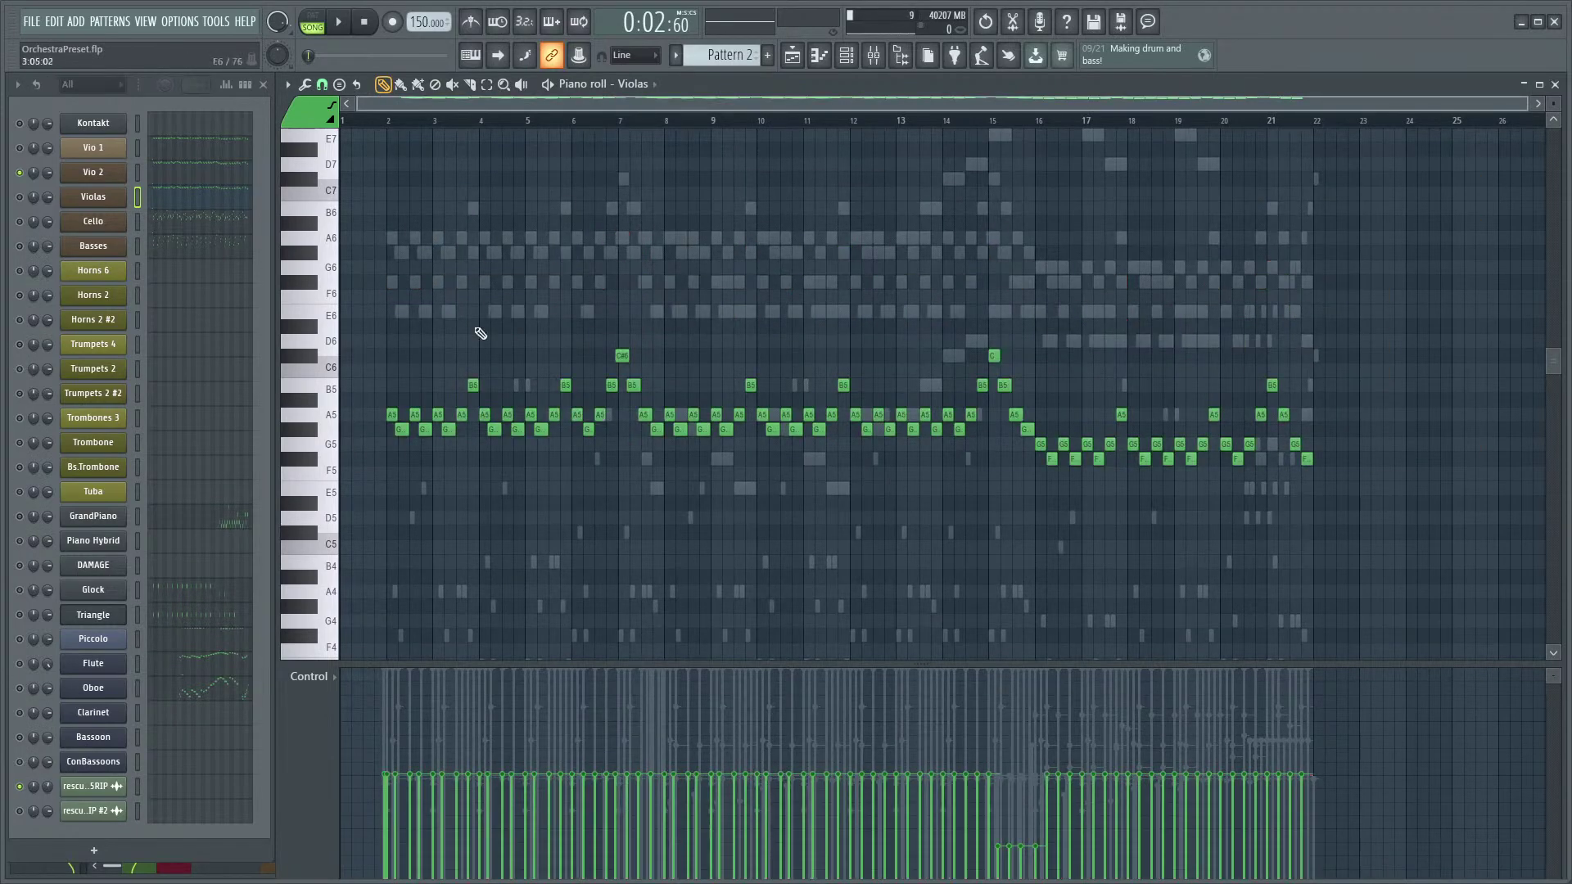
key(ctrl+v)
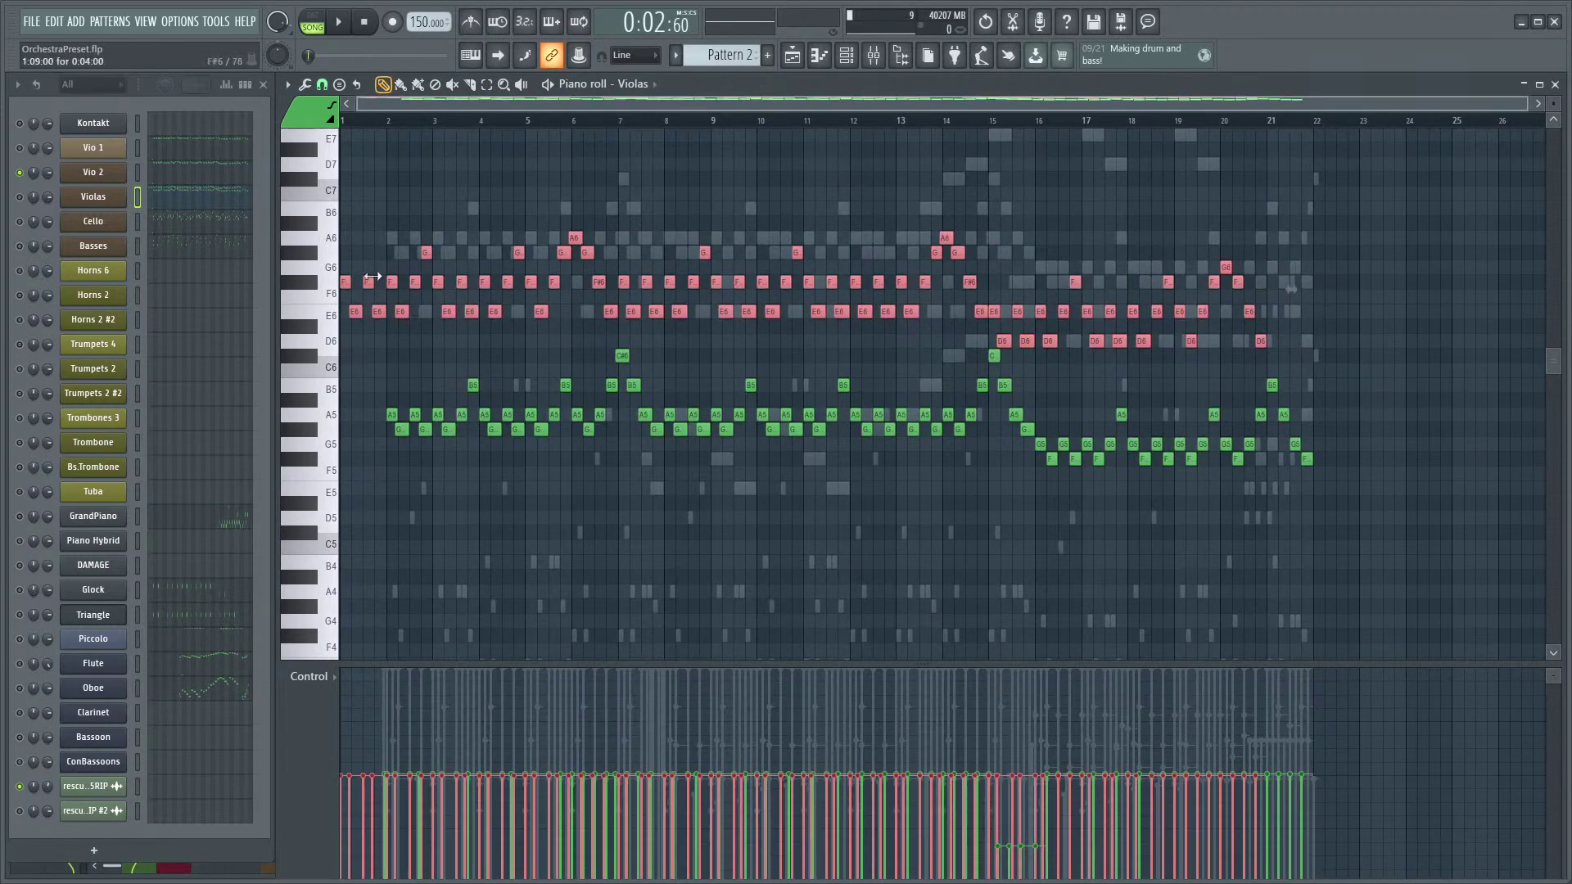
drag(348, 284, 395, 283)
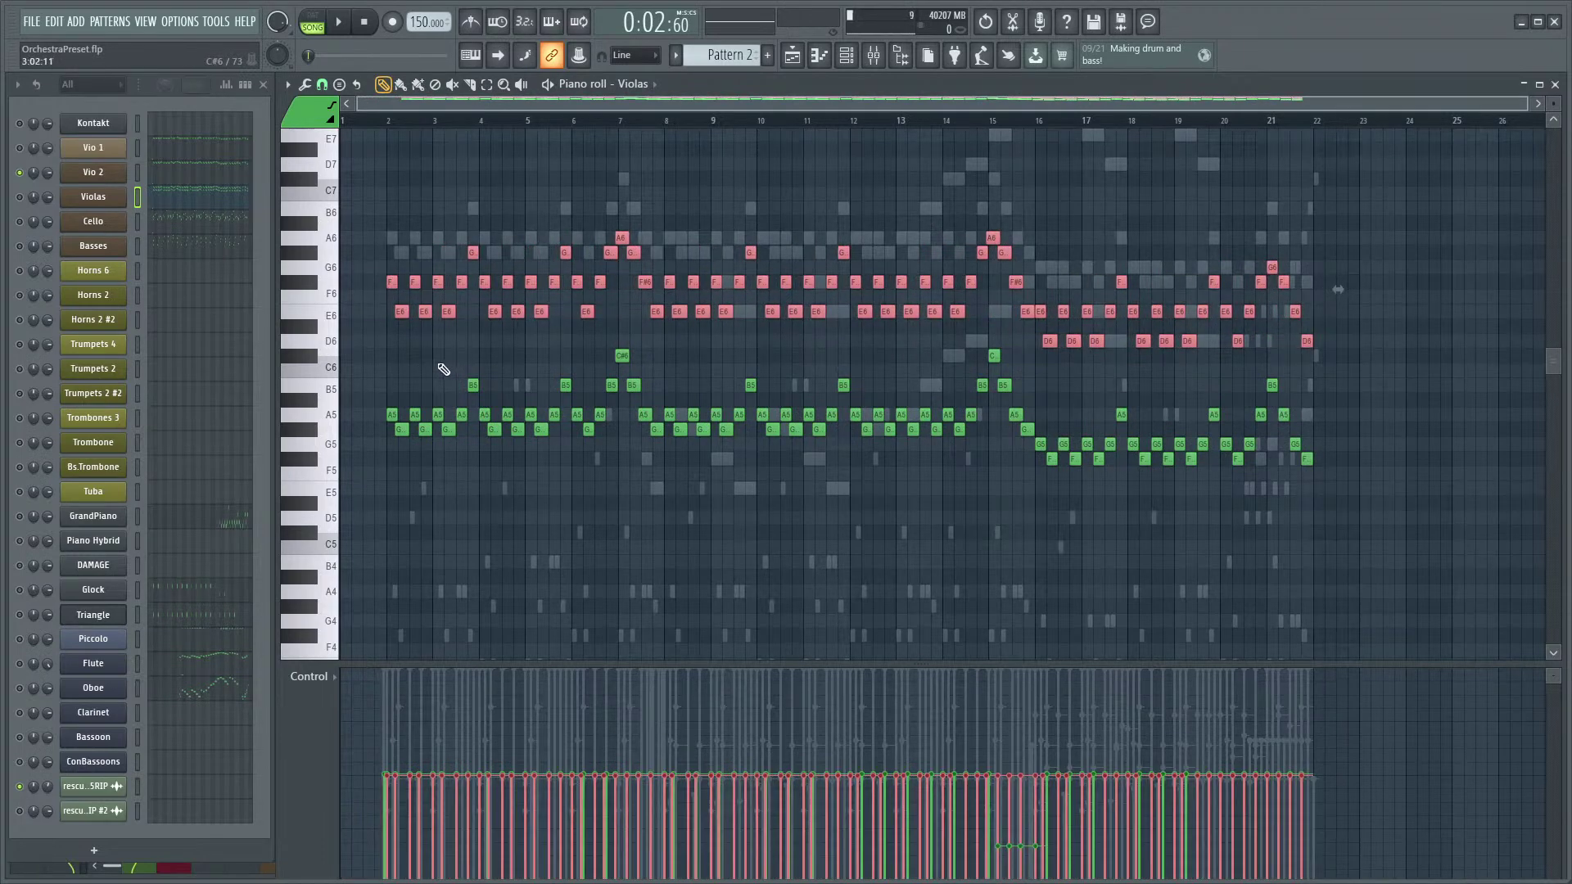
- Cut the original lower line of notes from the Violas part, keeping only the pasted Vio 2 line
drag(1343, 348, 396, 526)
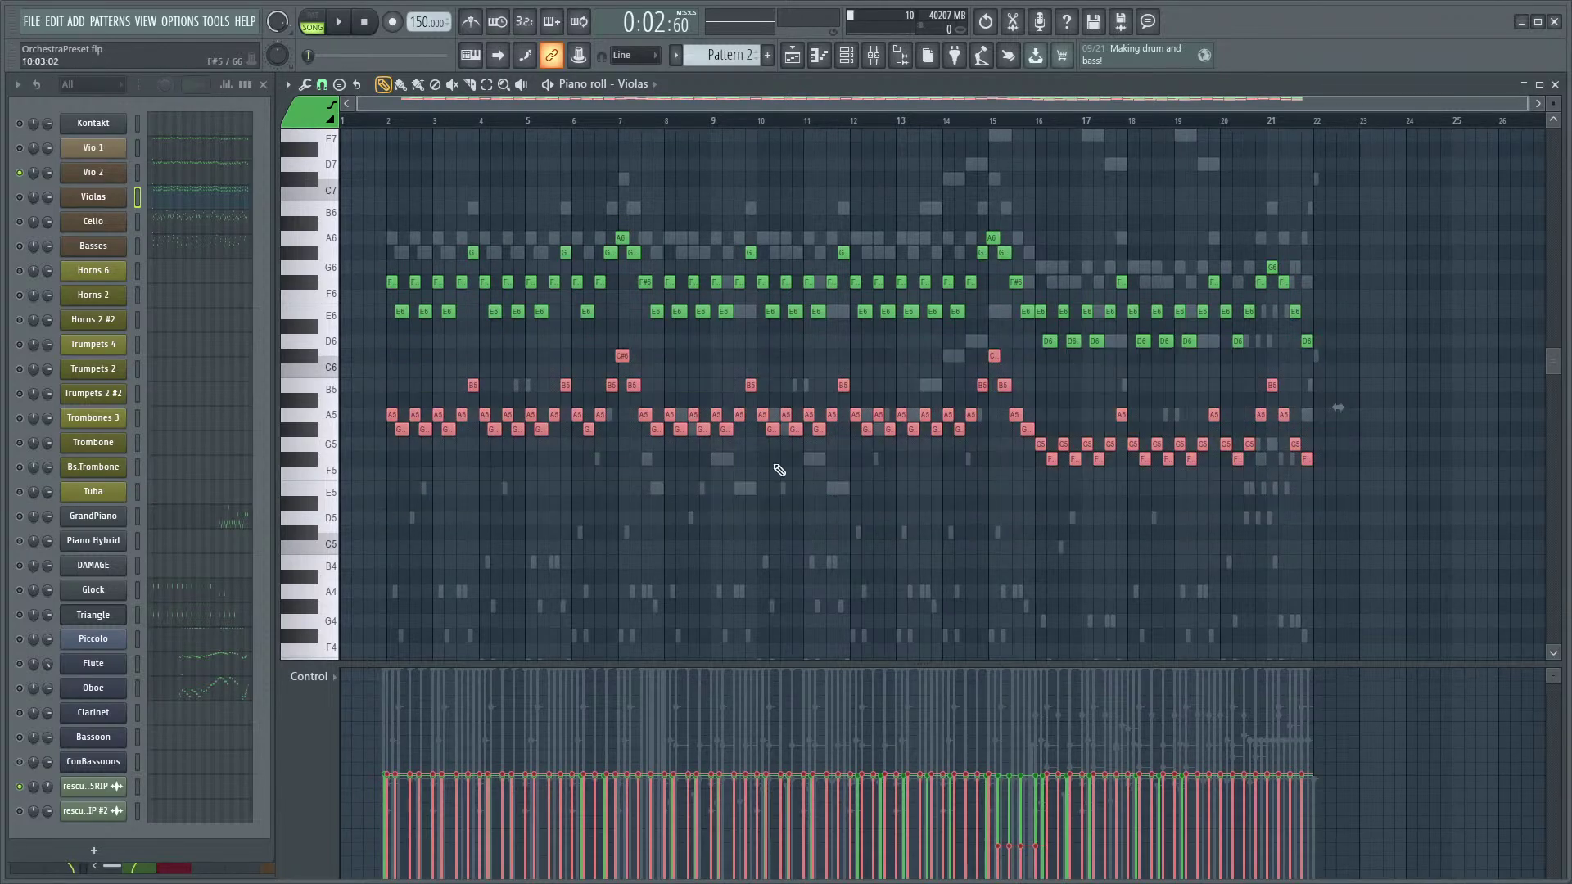
key(alt+x)
click(845, 341)
key(Delete)
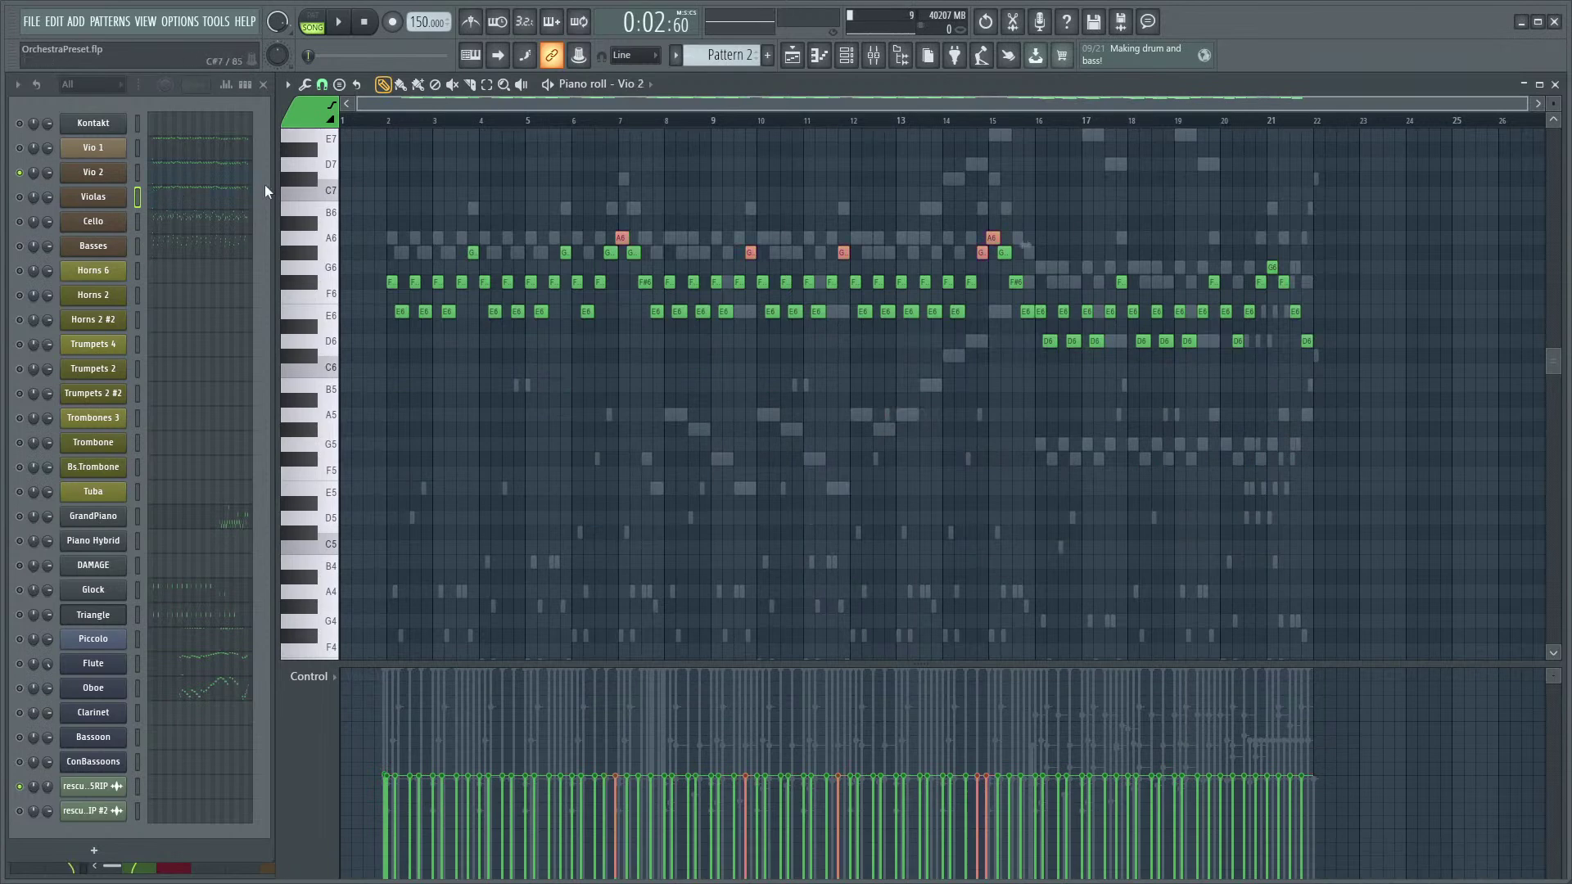
- Replace all Vio 2 notes with the line cut from the Violas, aligned to start at bar 2
drag(1259, 230, 336, 422)
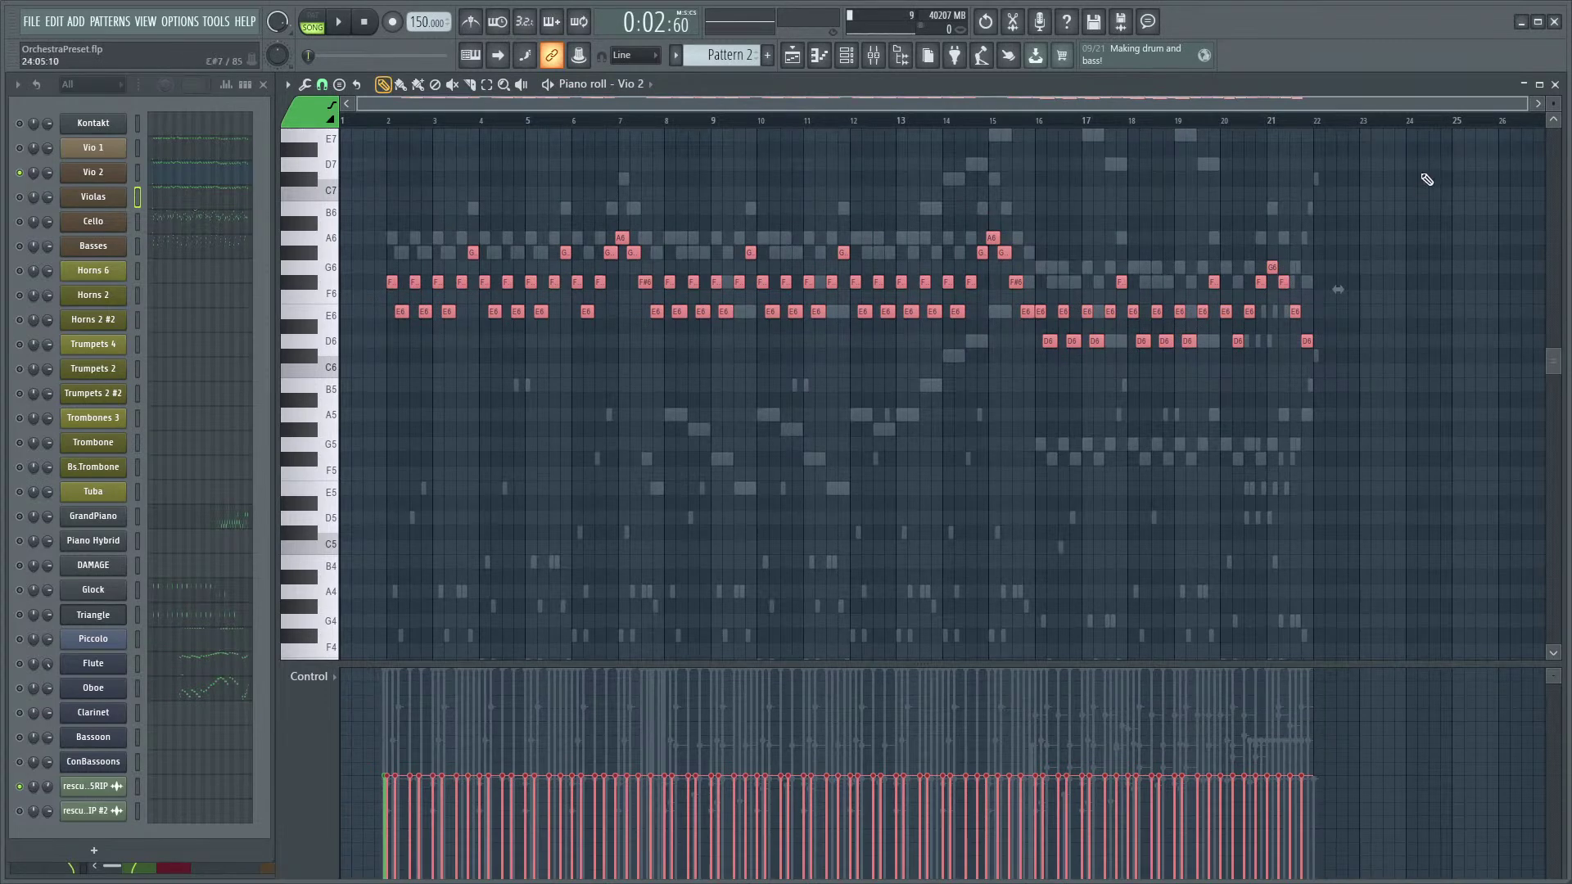
drag(1337, 208, 386, 413)
key(Delete)
key(ctrl+v)
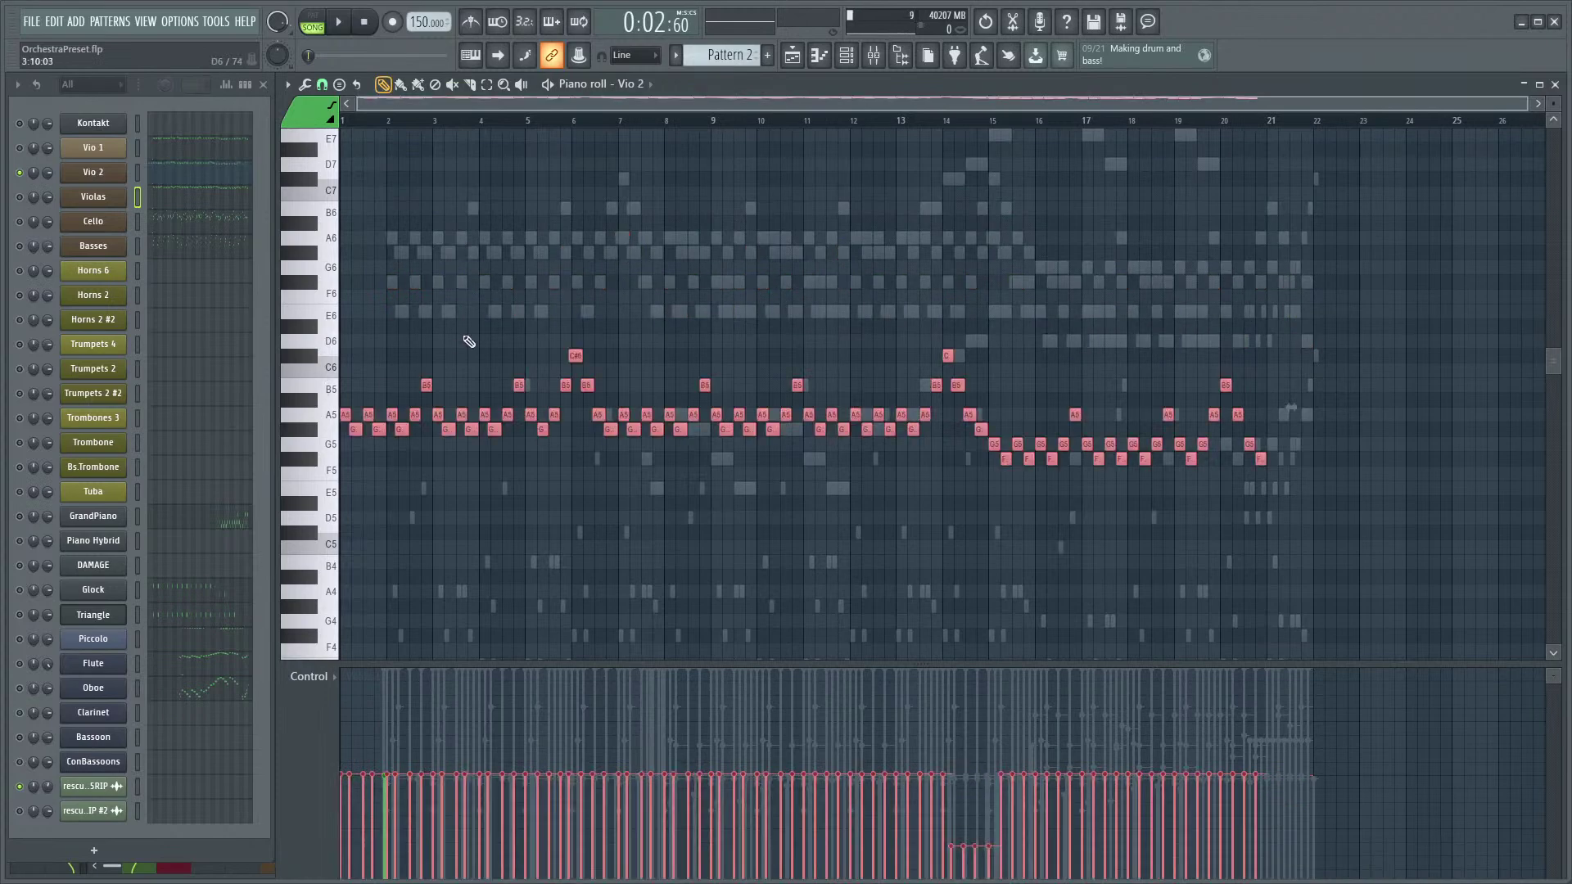
drag(566, 354, 618, 366)
scroll(484, 323, up, 4)
scroll(502, 270, down, 2)
key(ctrl+d)
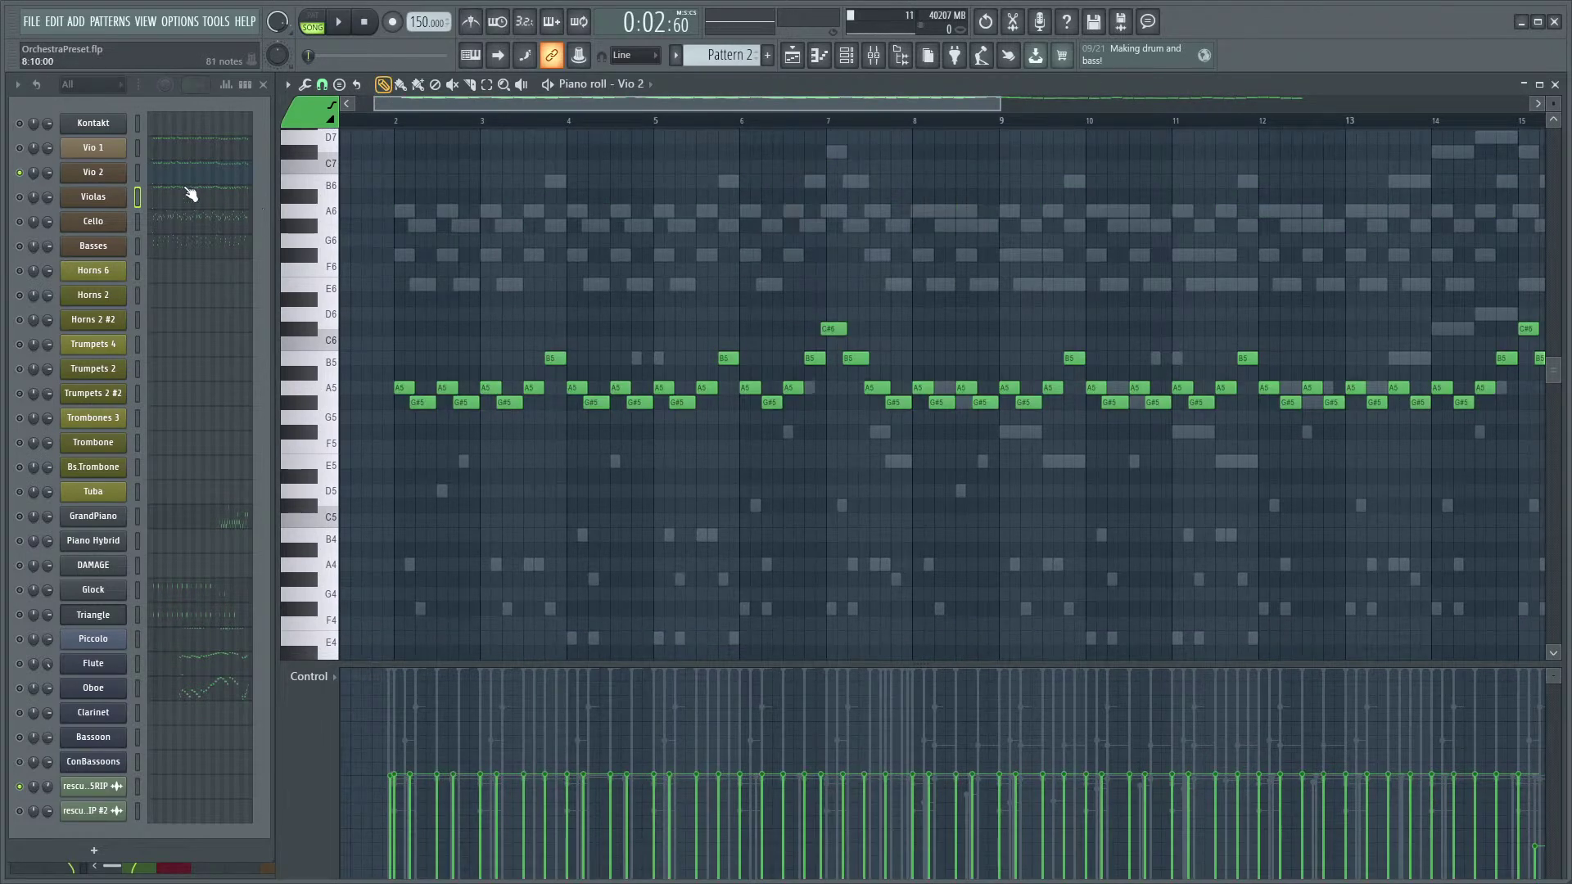
- Open the Violas part and transpose all its notes down one octave
click(195, 204)
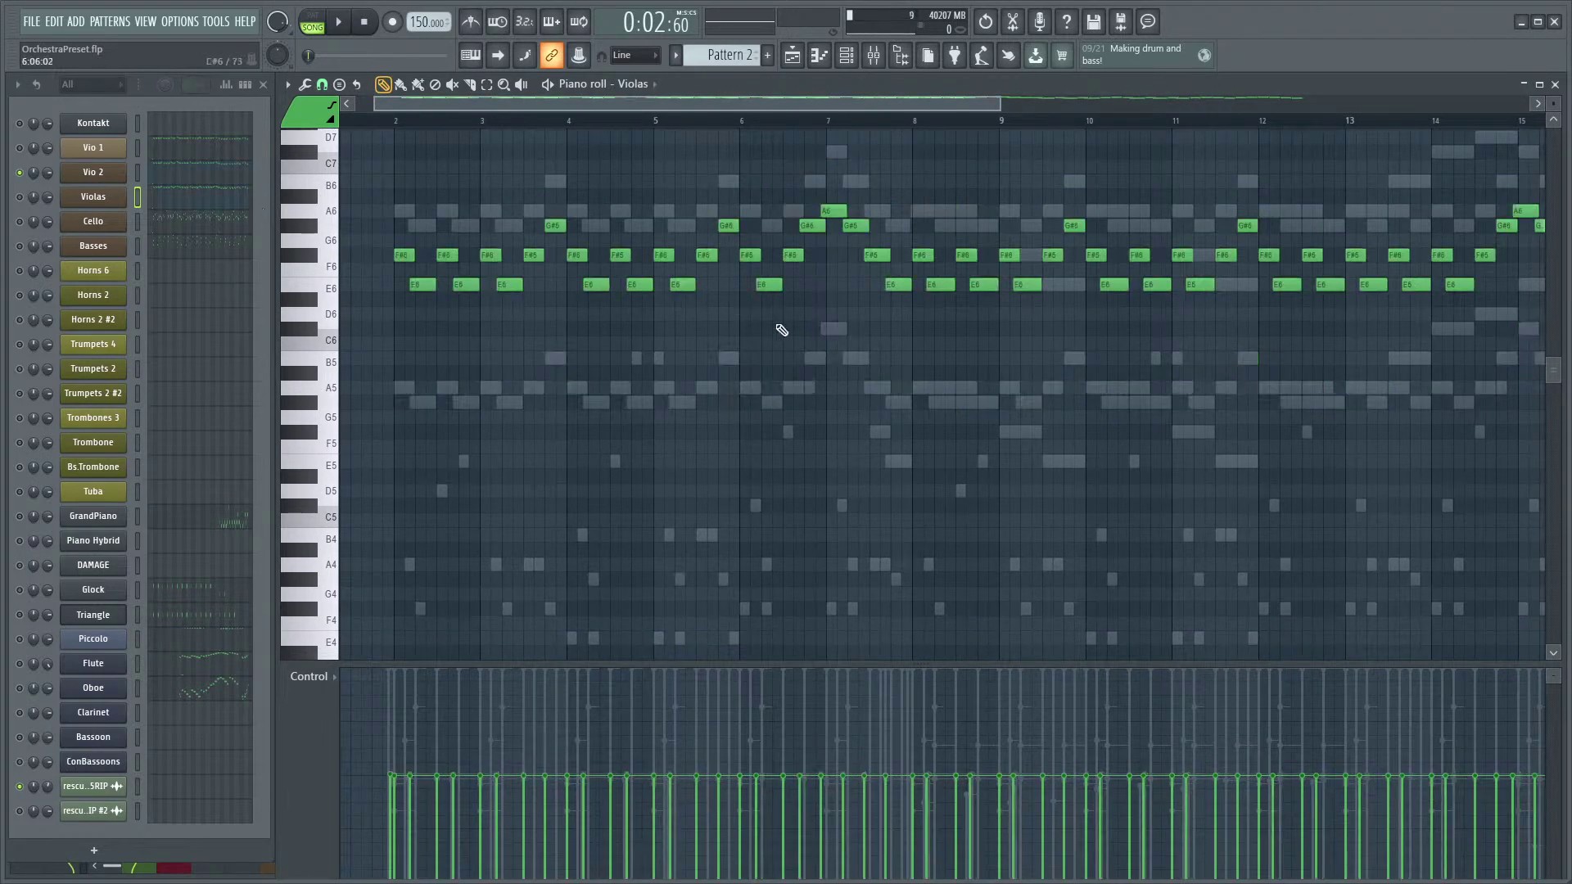
ctrl+scroll(734, 313, down, 3)
key(ctrl+a)
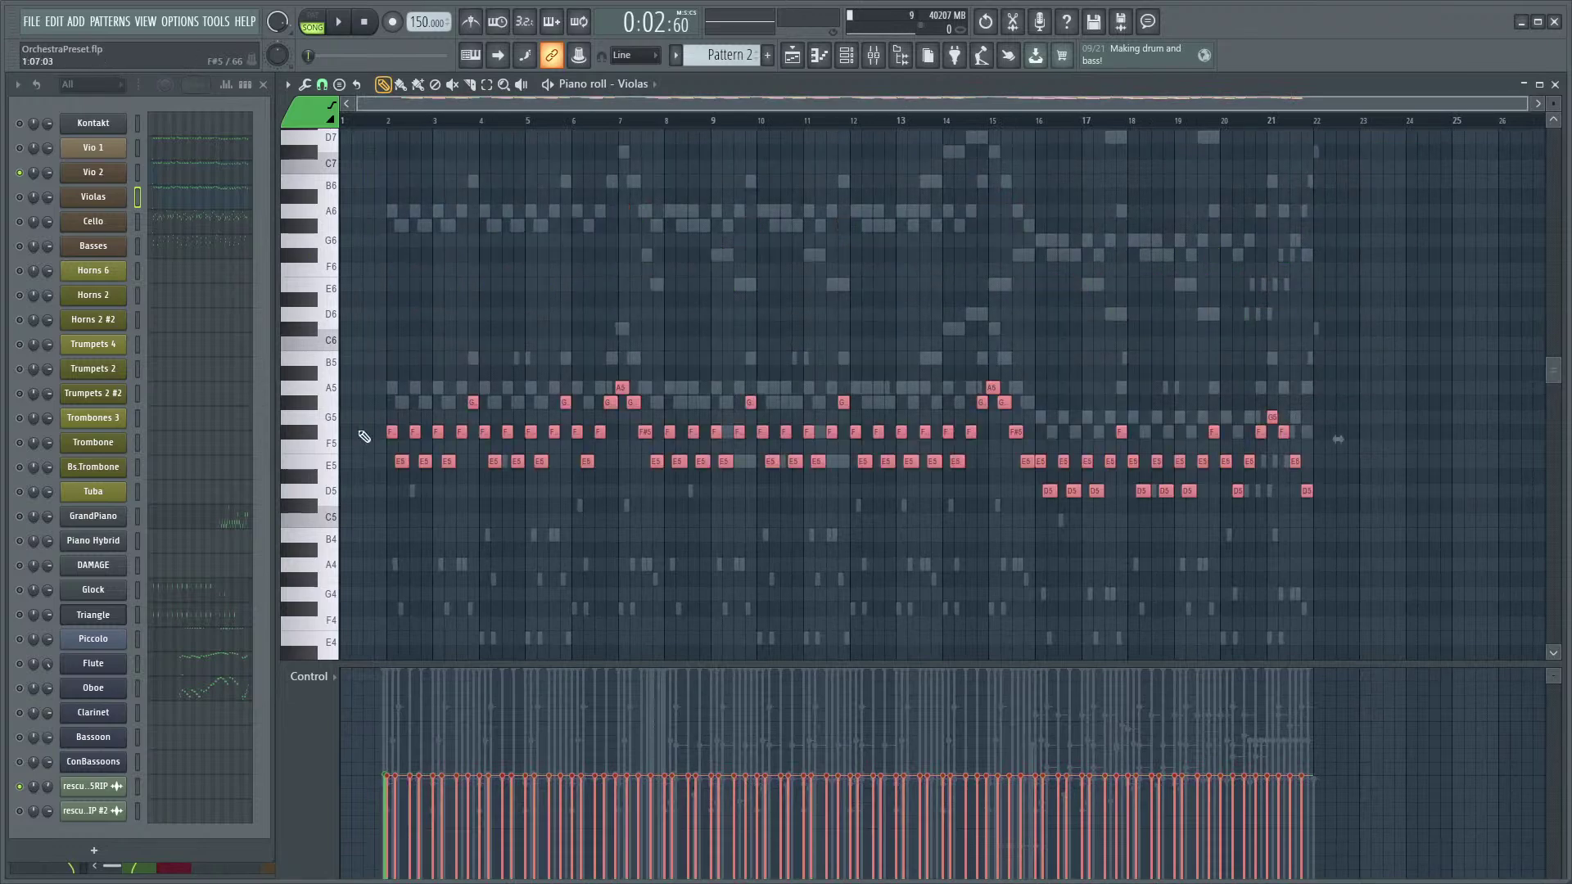
- Play the swapped Vio 2 and Violas lines with the upper strings, then enable all channels and replay from the start
ctrl+scroll(471, 297, up, 3)
key(space)
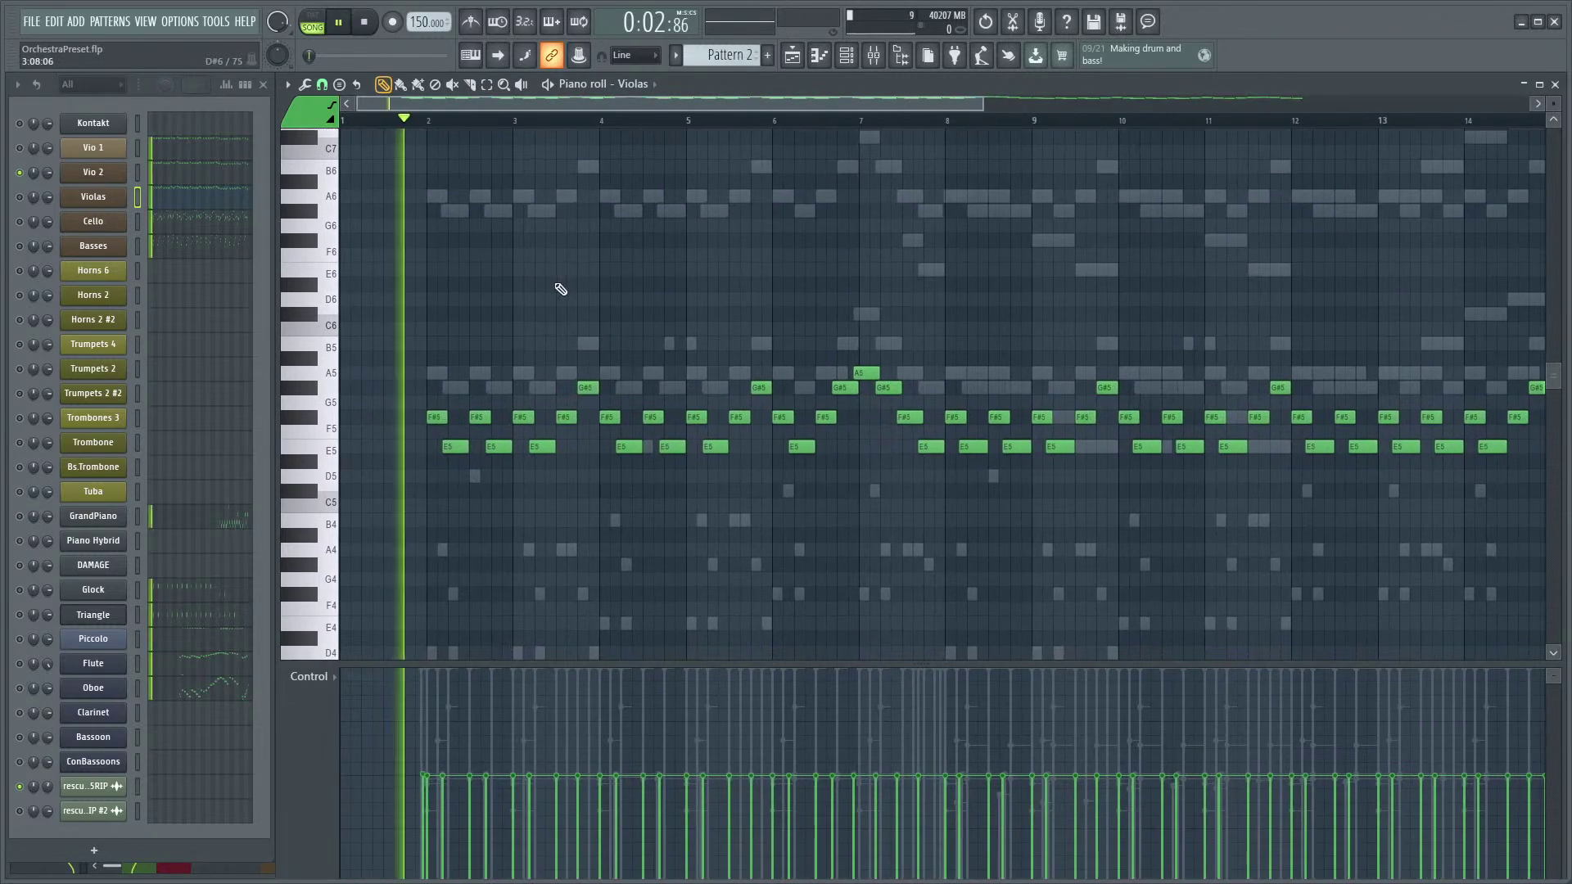
key(space)
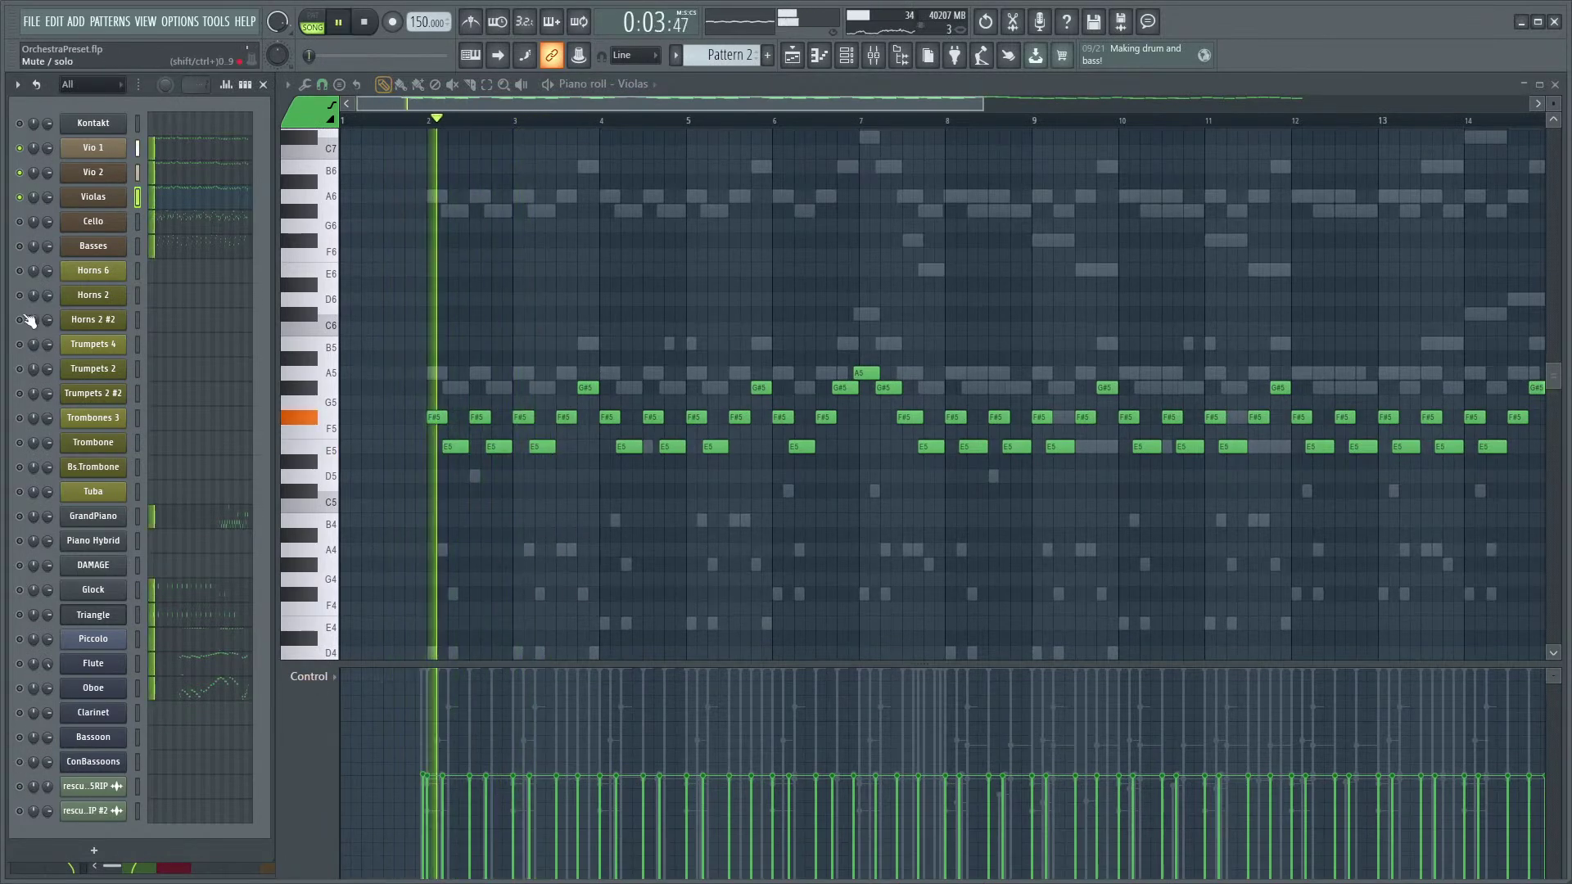
right_click(19, 246)
key(space)
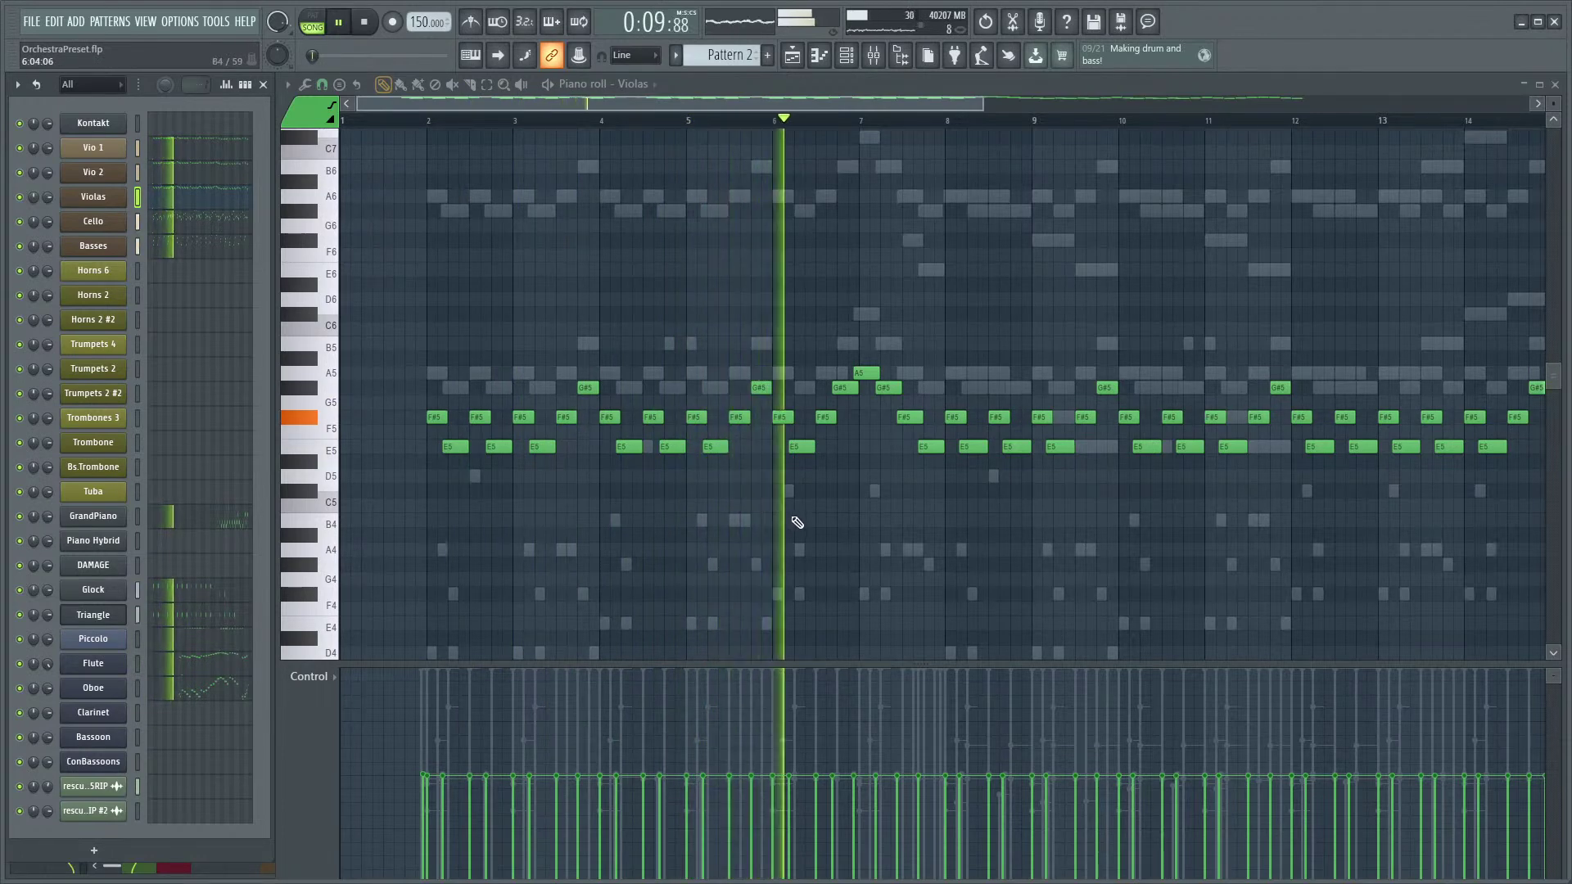
- Listen to the full arrangement through to about bar 20 while following the Violas part, then stop playback
scroll(866, 526, up, 2)
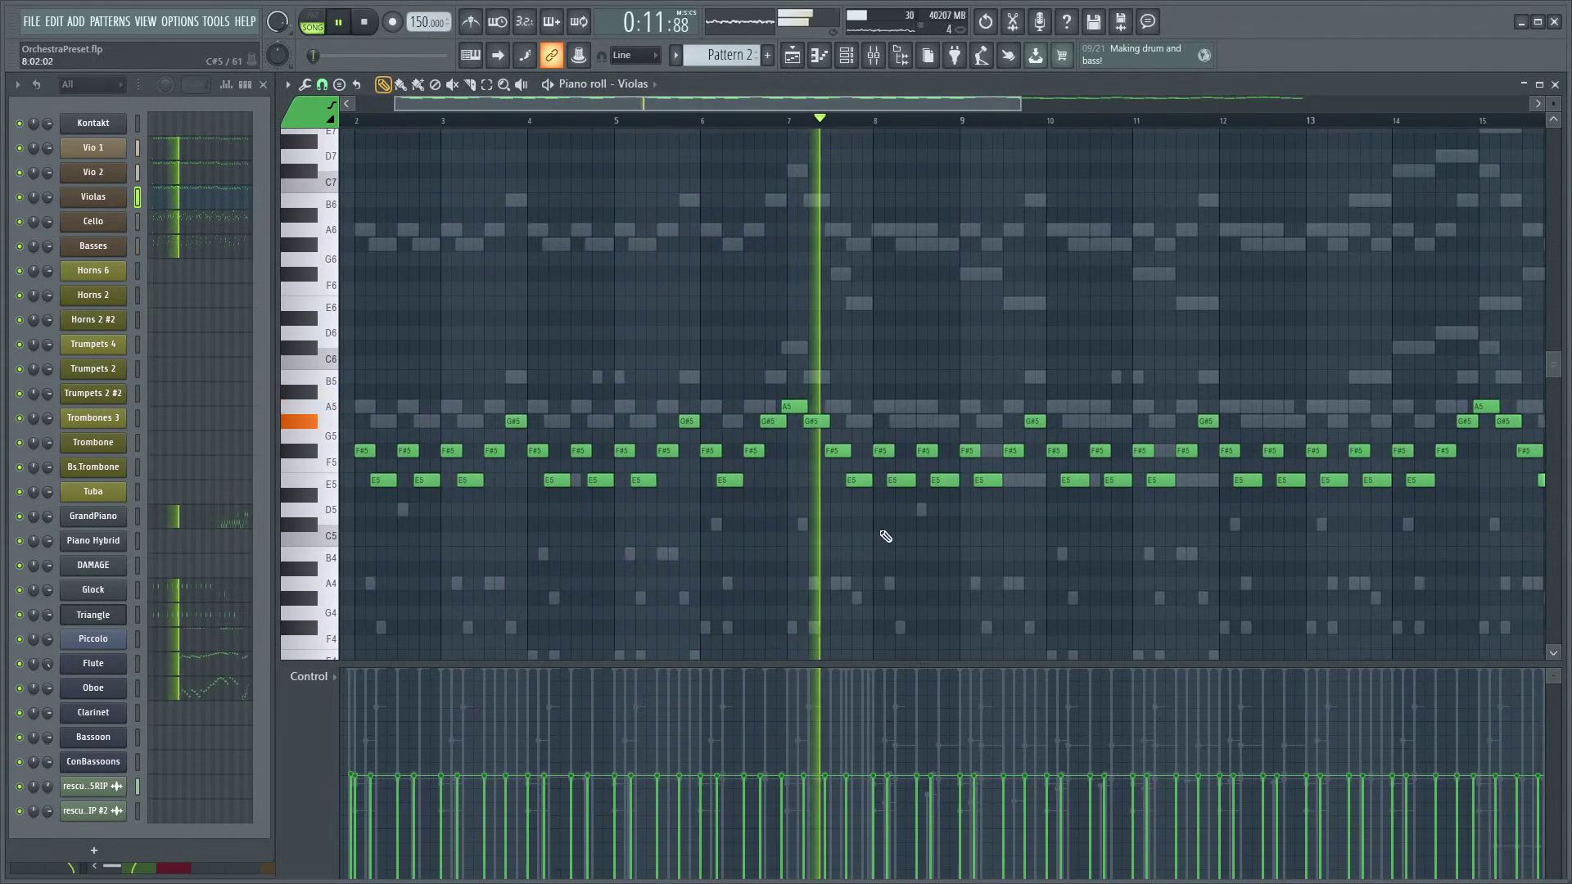
scroll(965, 549, down, 2)
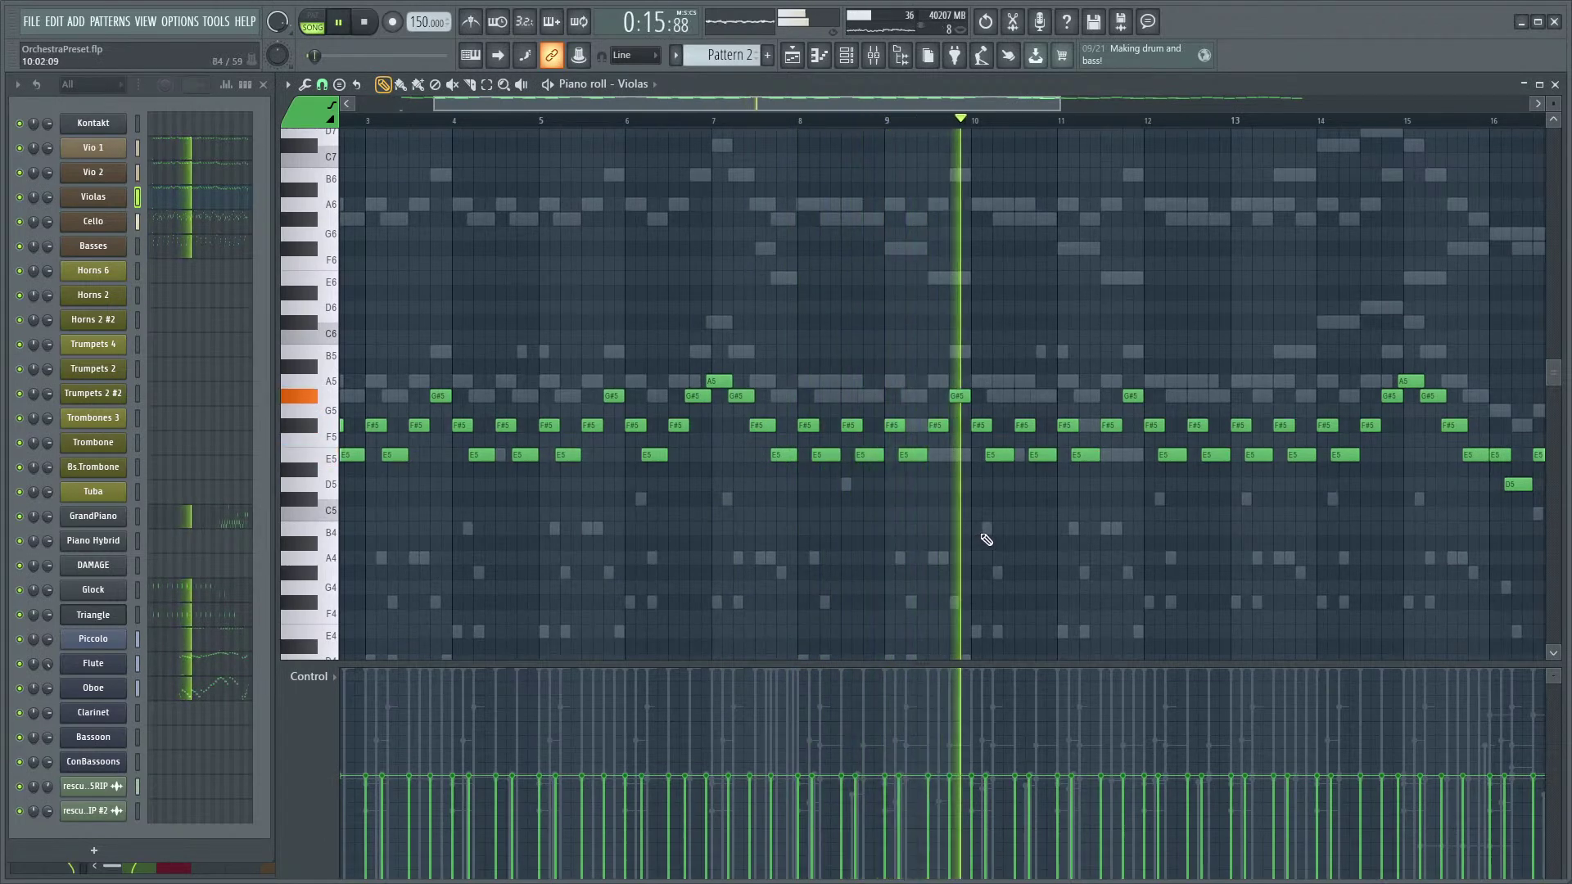
scroll(1053, 527, up, 2)
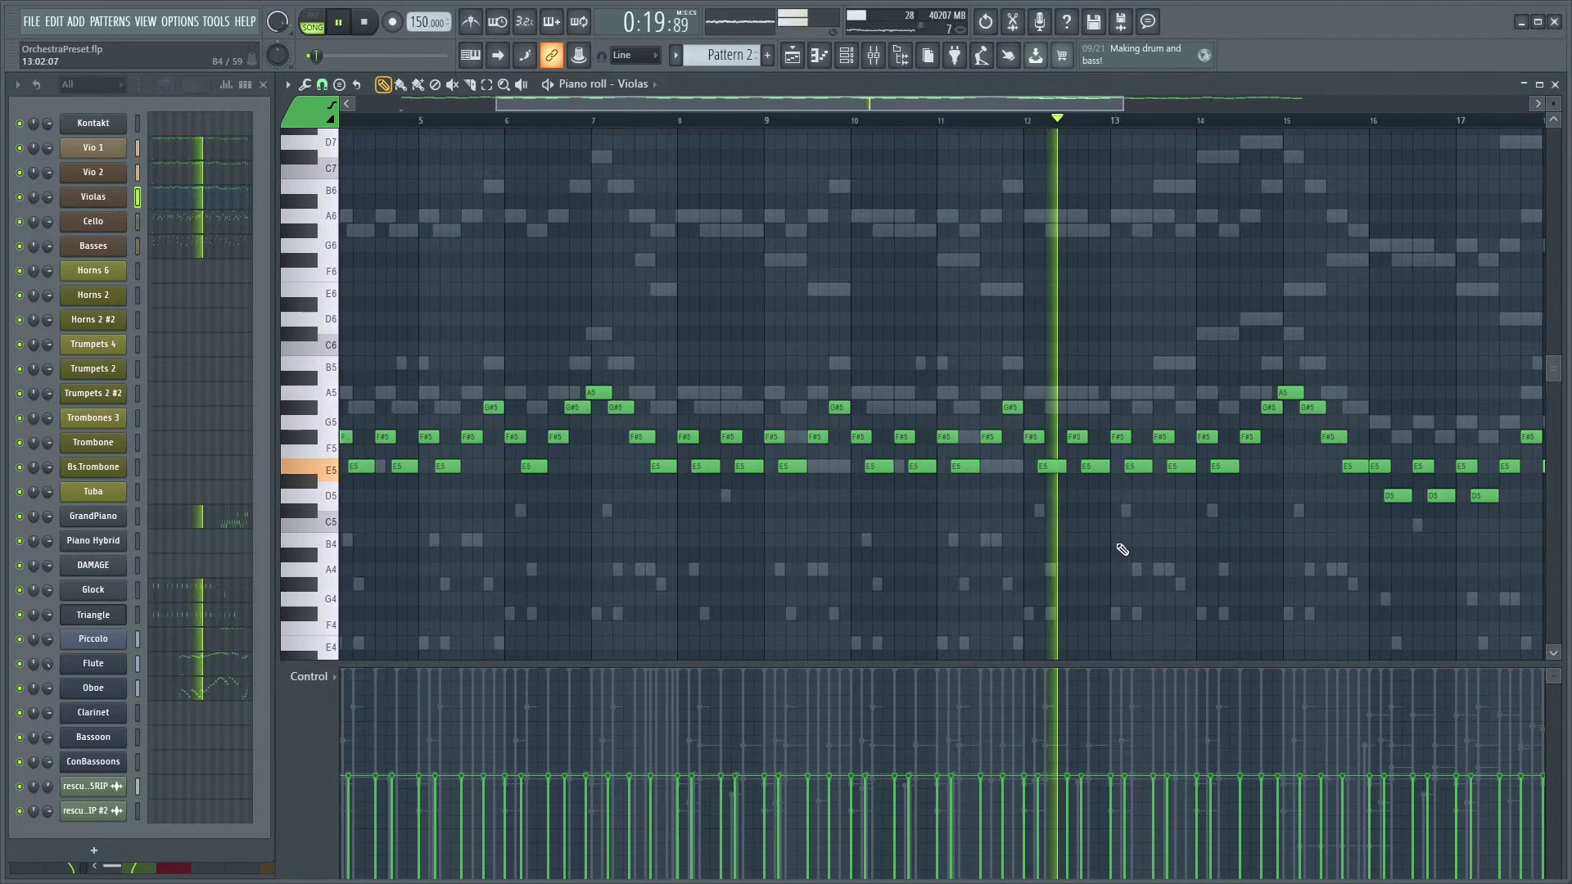
scroll(997, 551, up, 2)
scroll(1008, 553, down, 3)
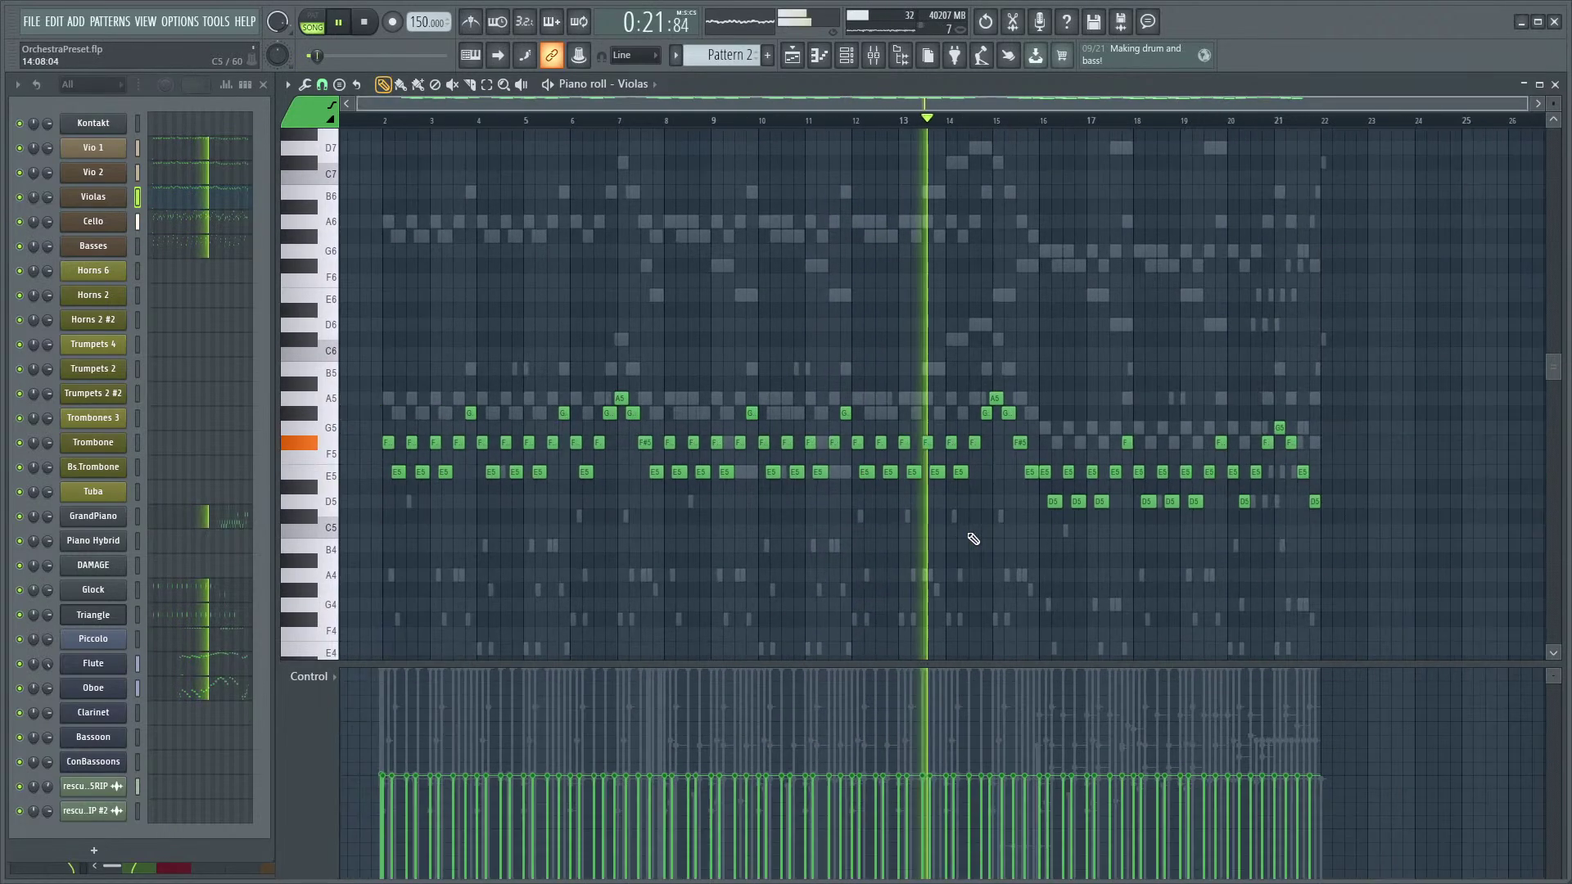
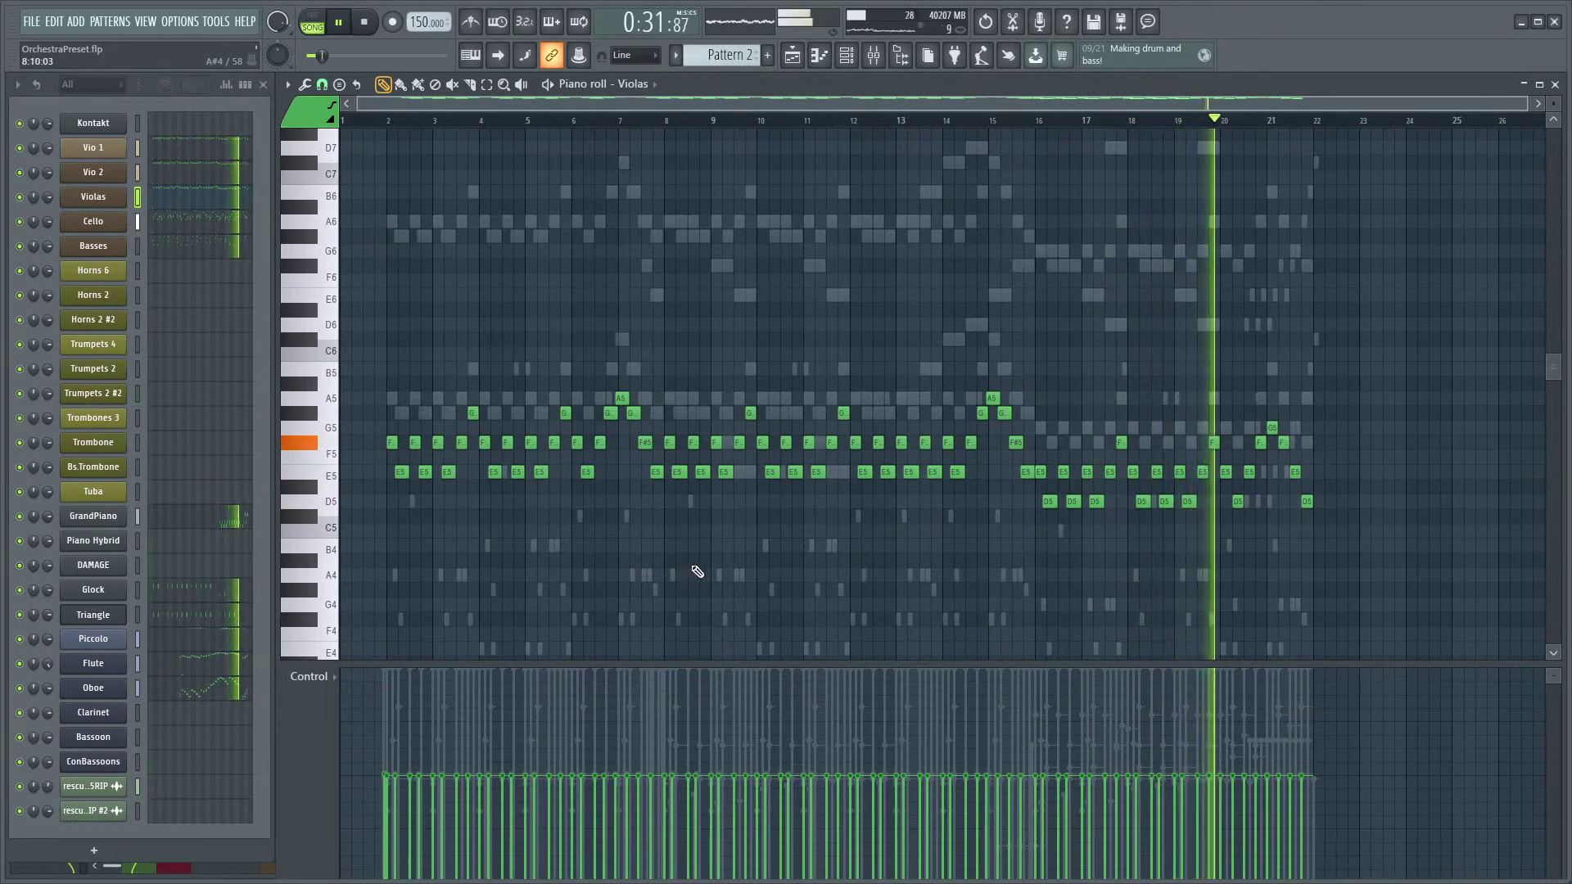
key(space)
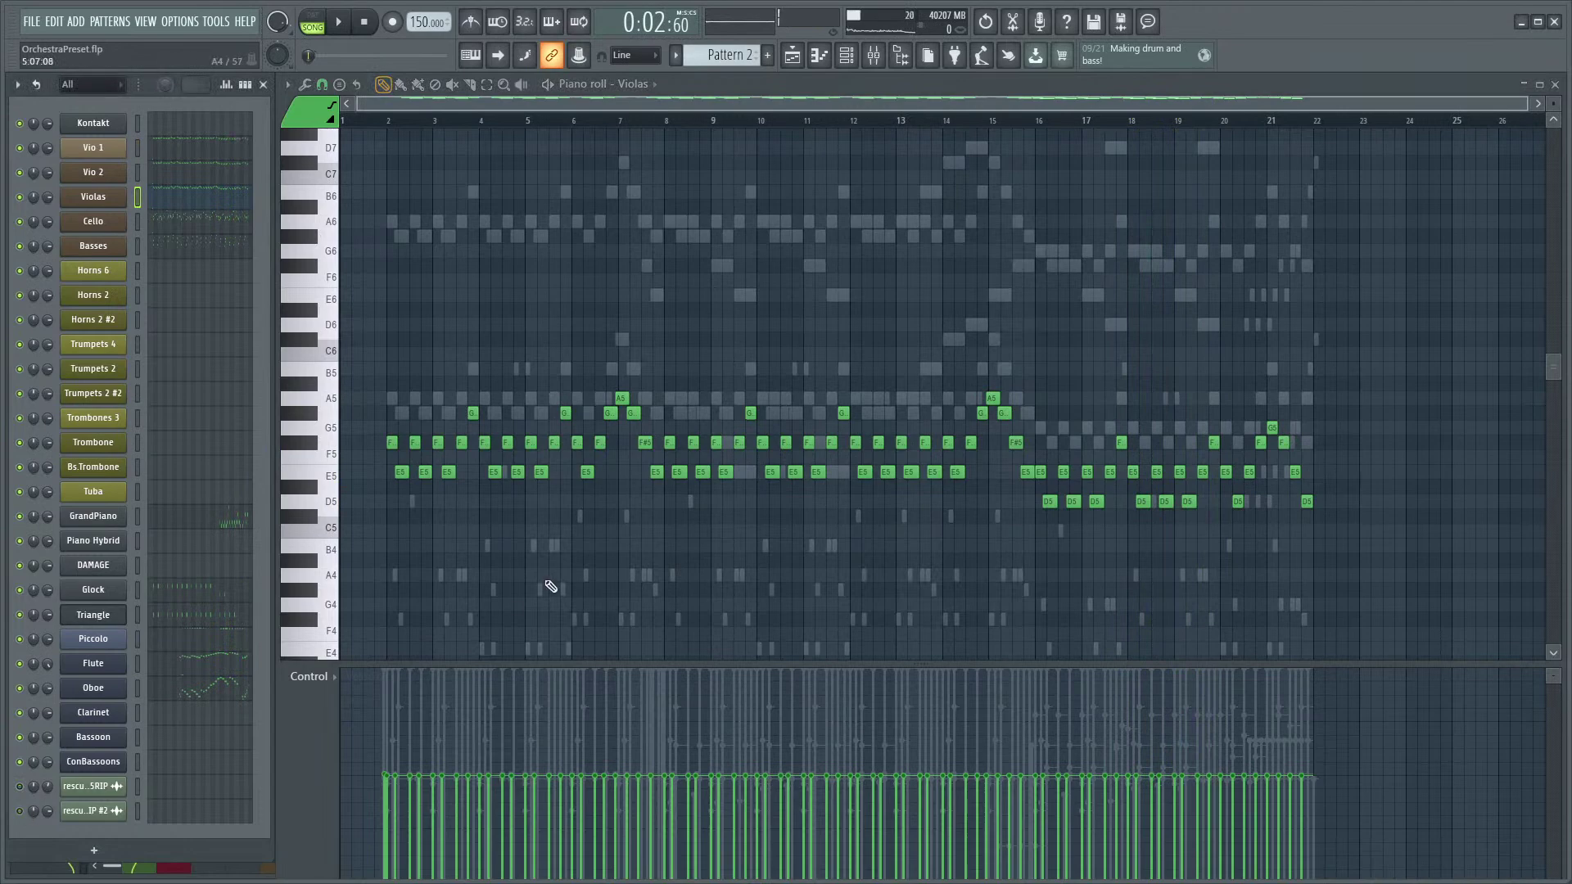
- Play only the five string channels from bar 2, then enable all channels and stop playback
scroll(551, 586, up, 3)
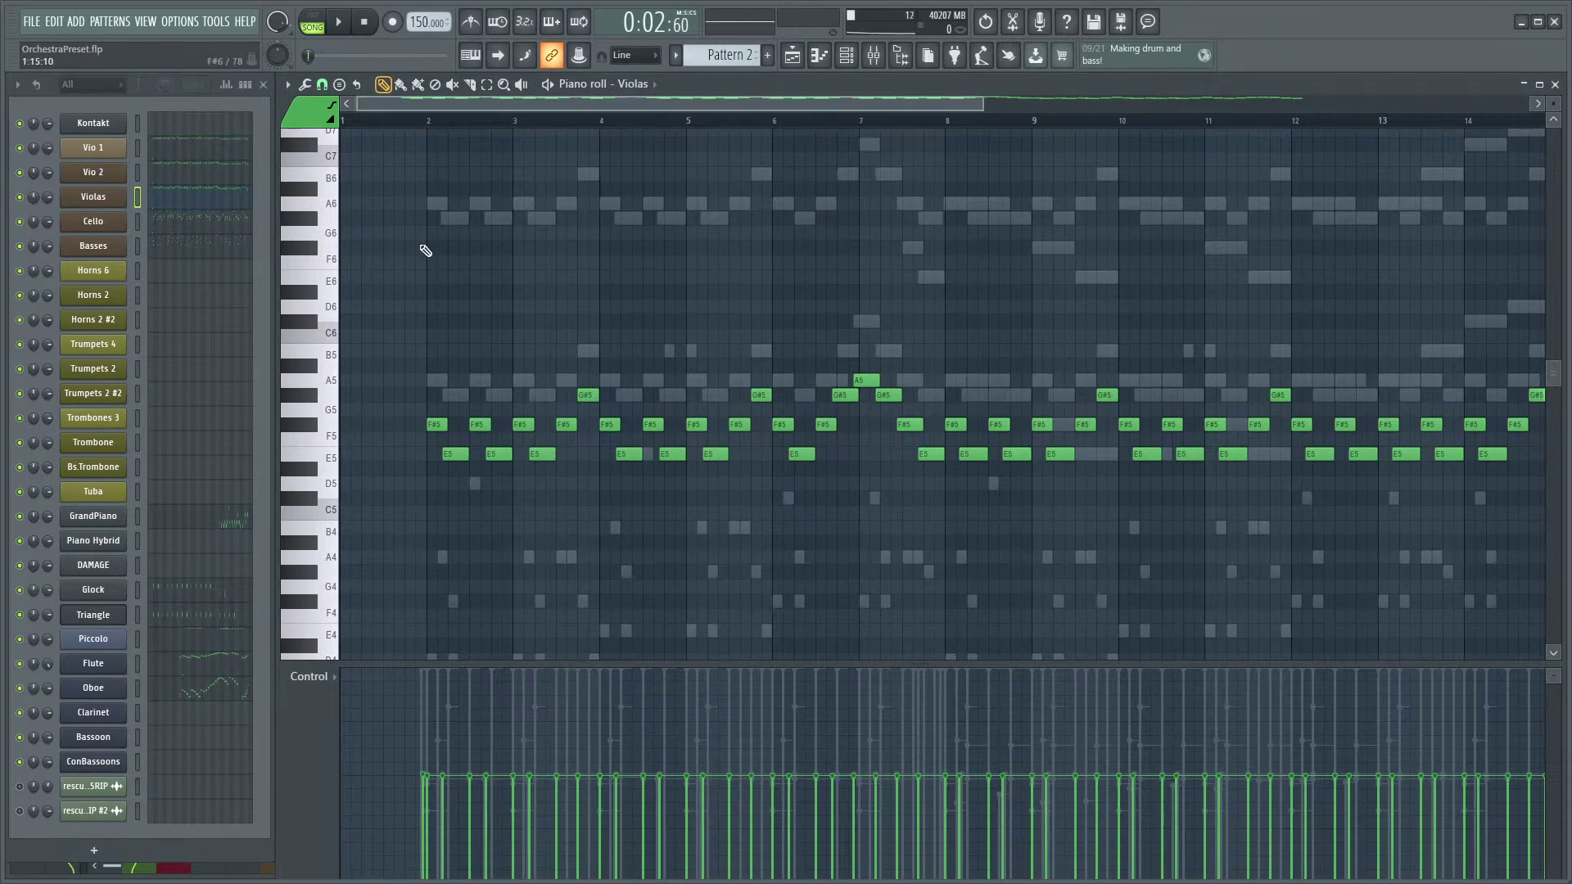
scroll(429, 249, up, 2)
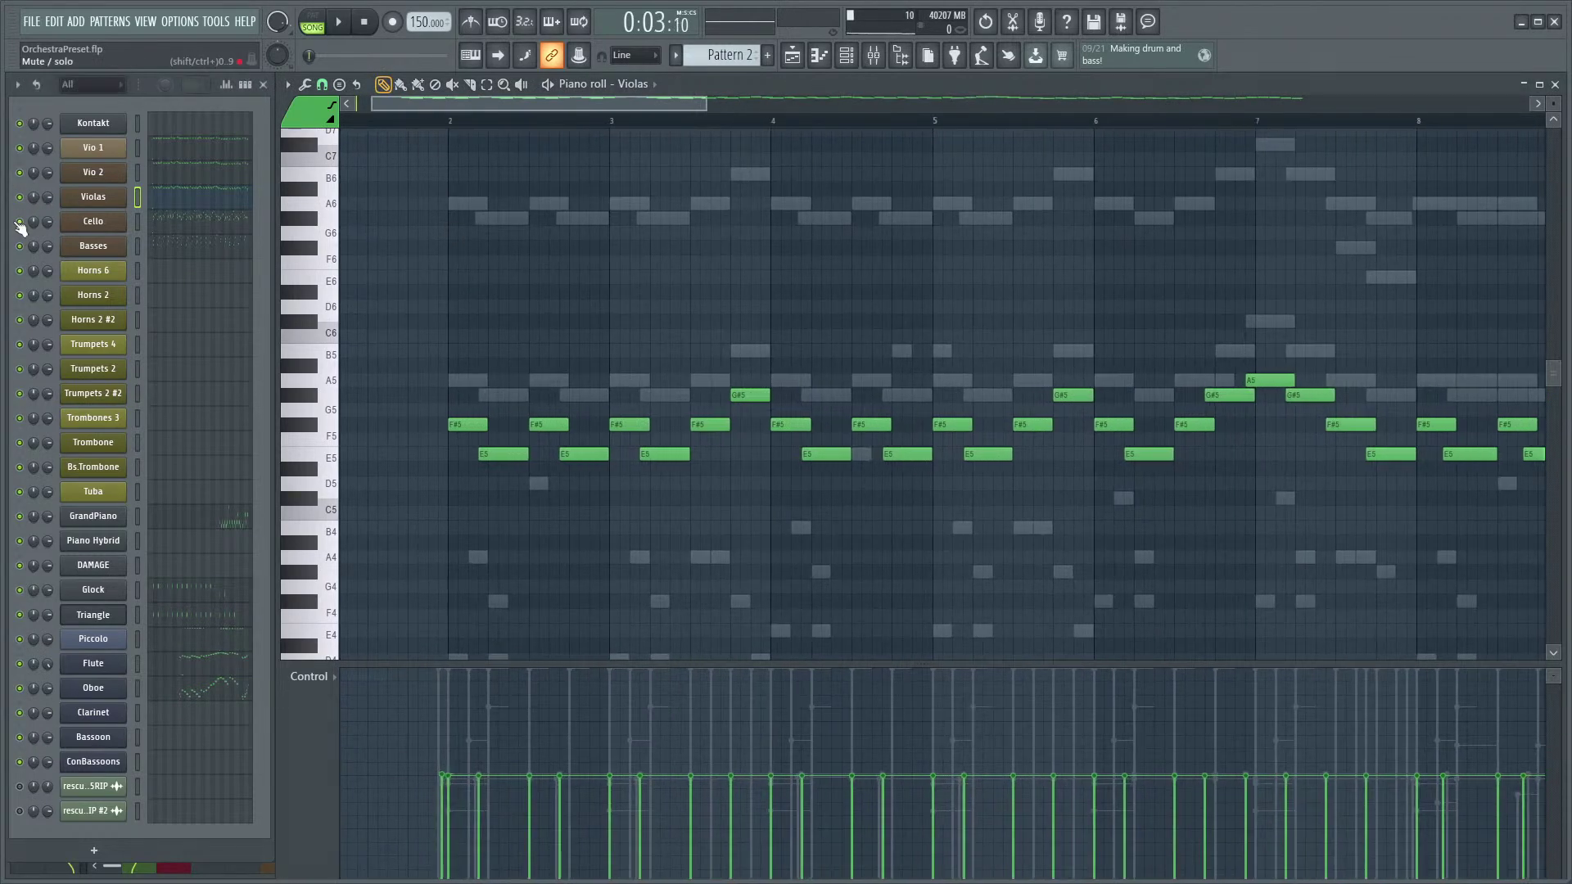
key(space)
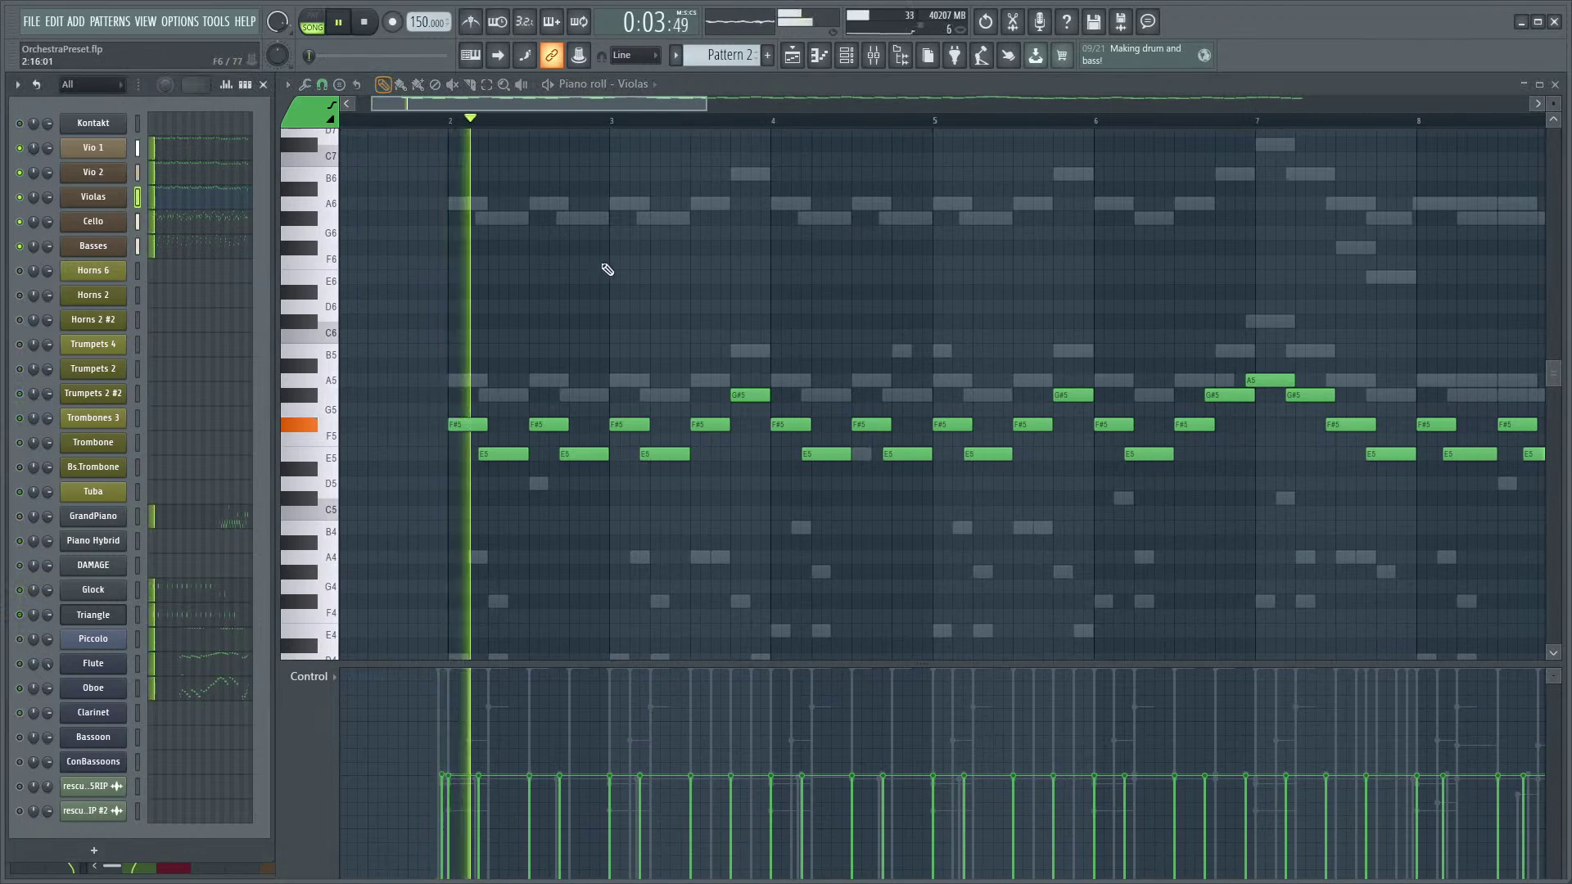
drag(687, 287, 634, 348)
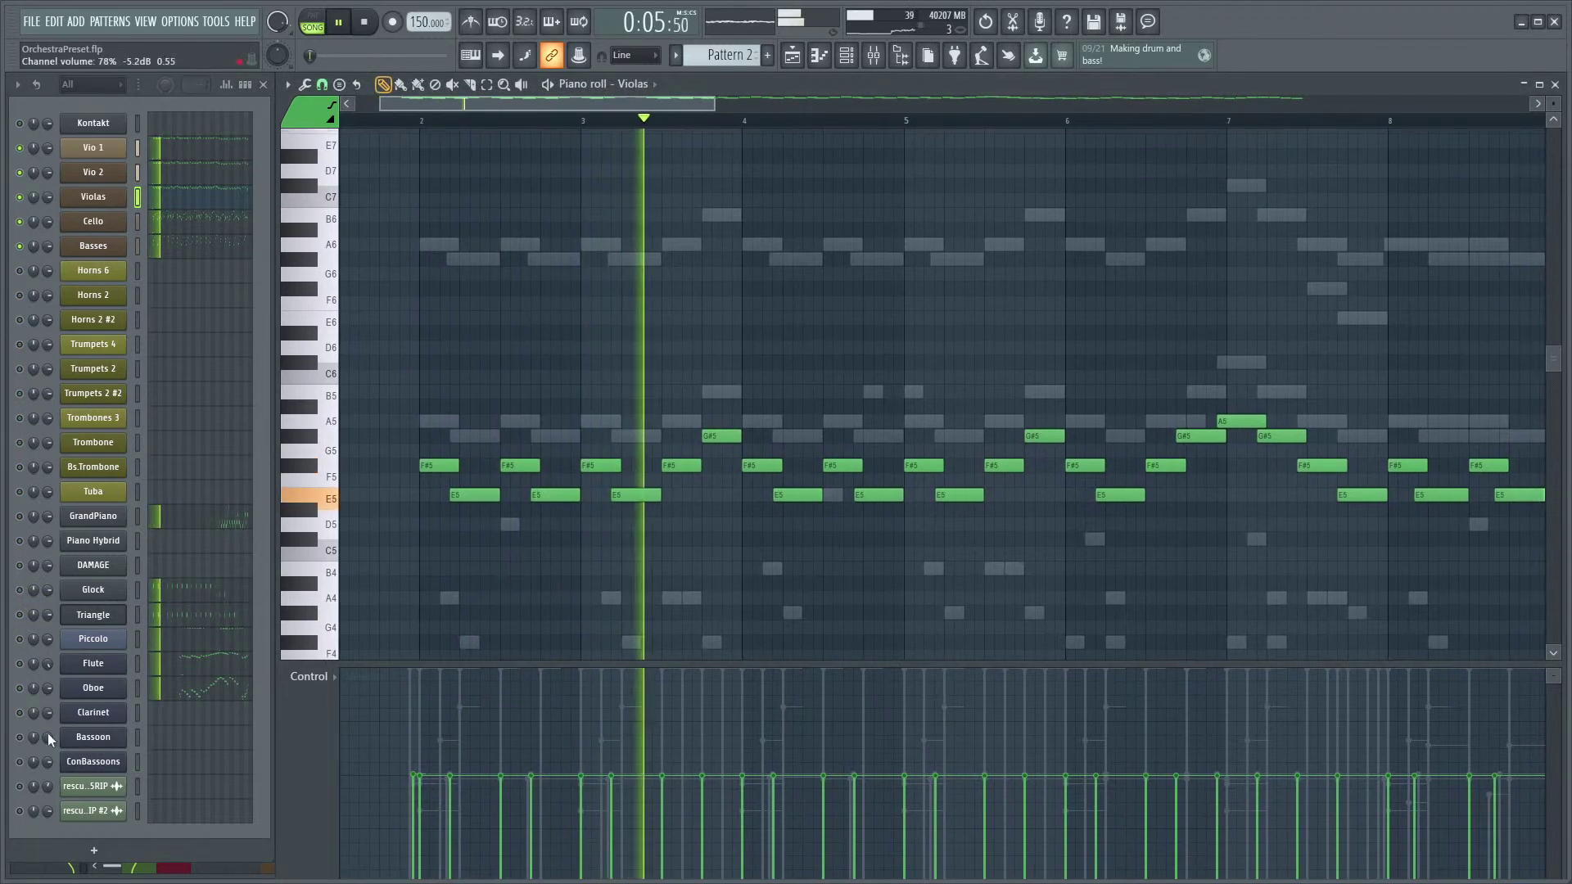
click(21, 787)
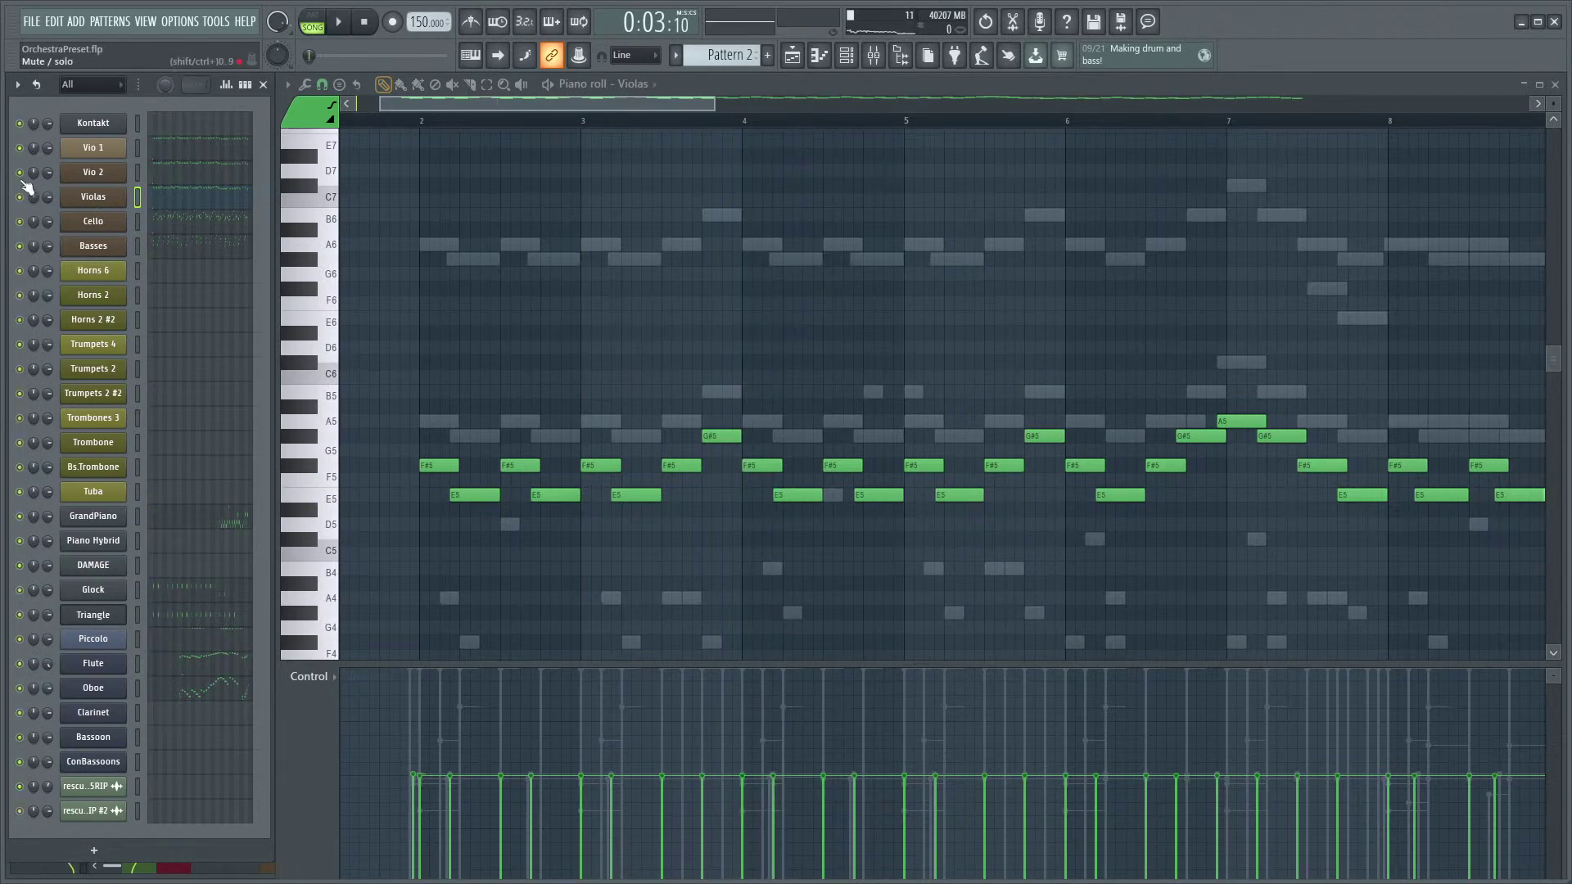
- Audition Vio 1, Vio 2 and Violas alone from bar 2, following the Violas notes around bars 3 and 4
key(space)
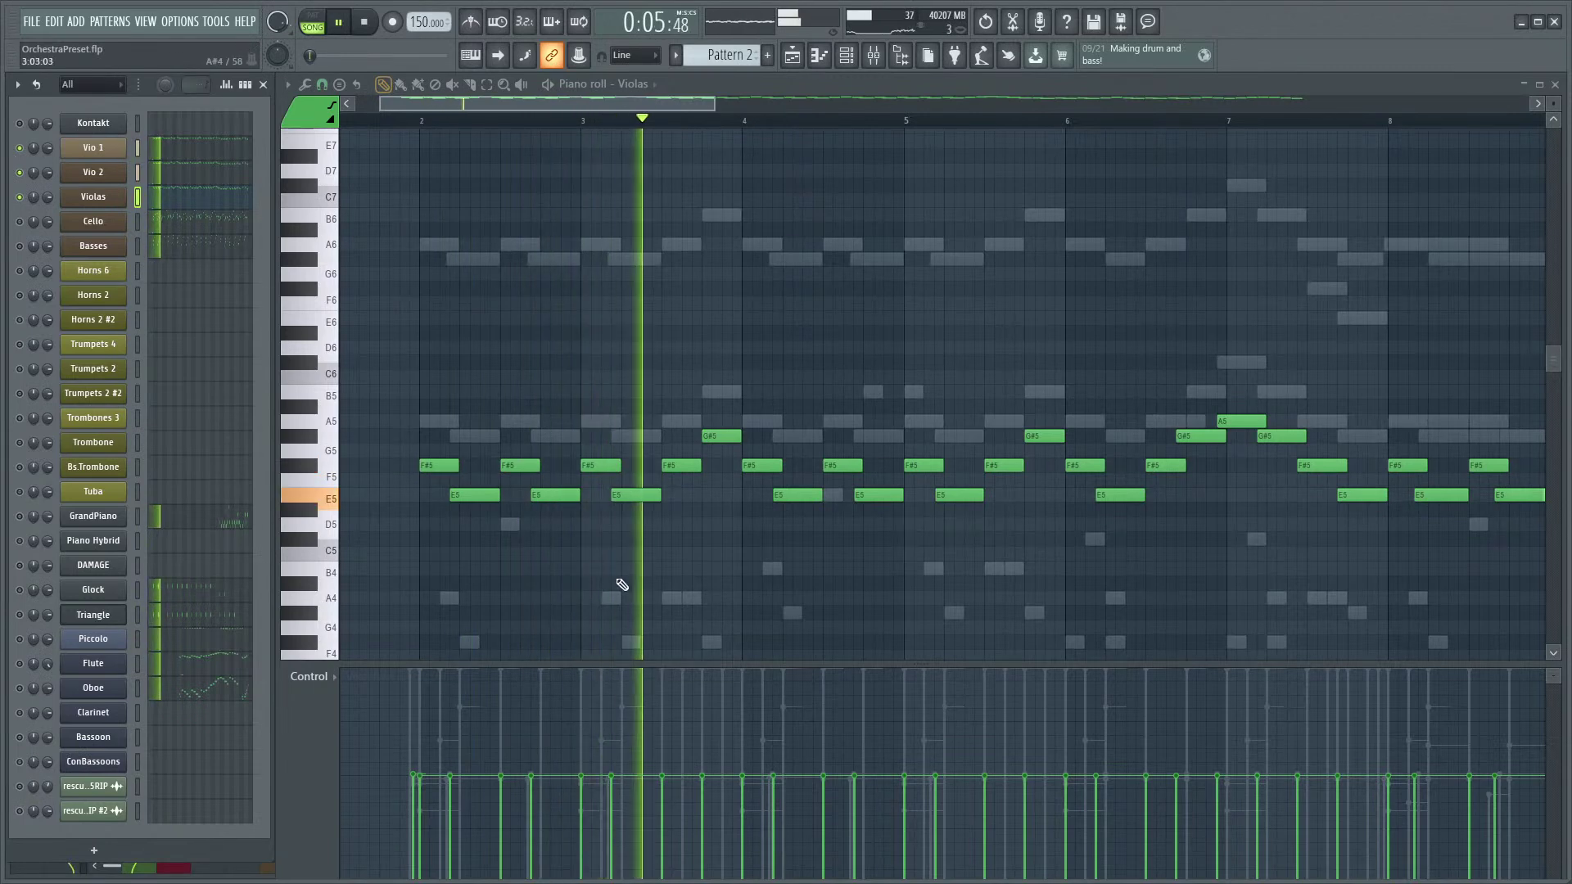
key(space)
scroll(849, 573, up, 3)
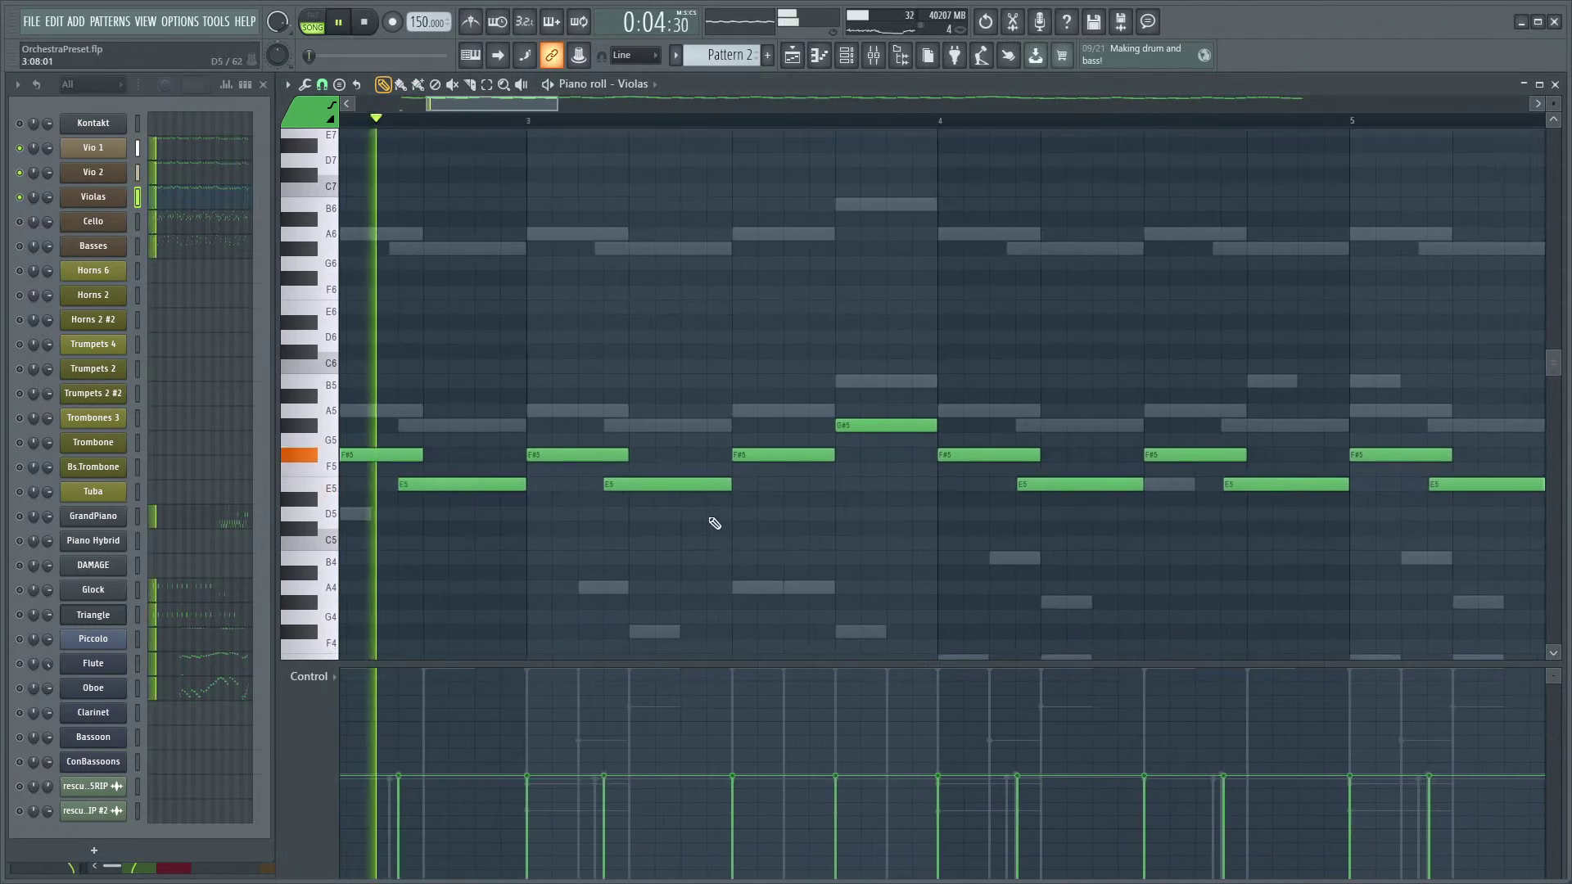
key(space)
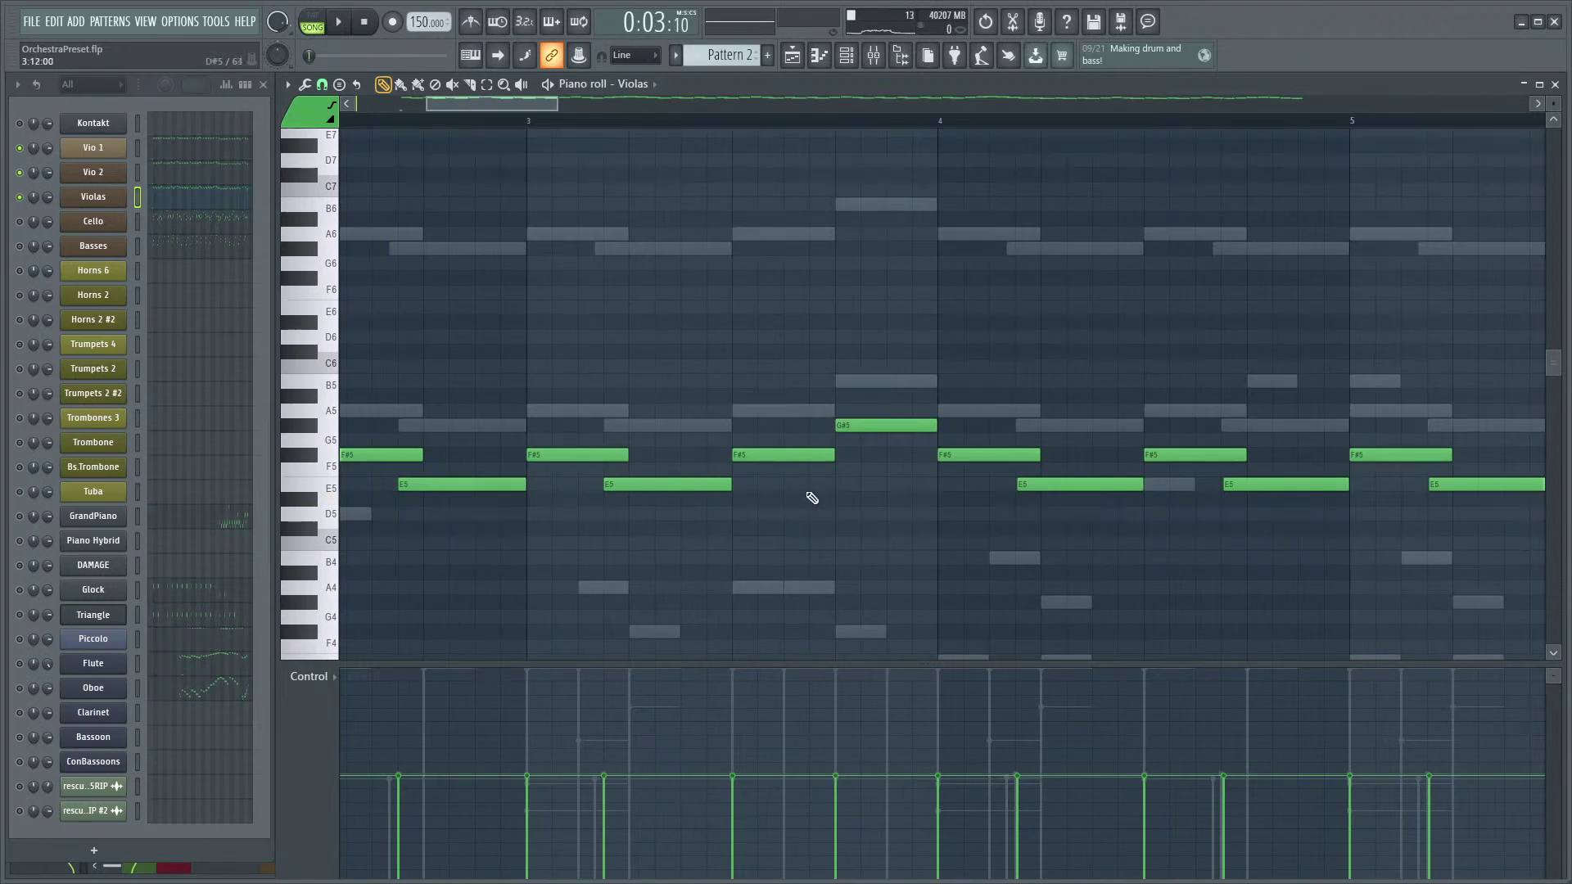
- Save the project, then replay the three upper string parts and check their mixer levels
scroll(859, 327, down, 10)
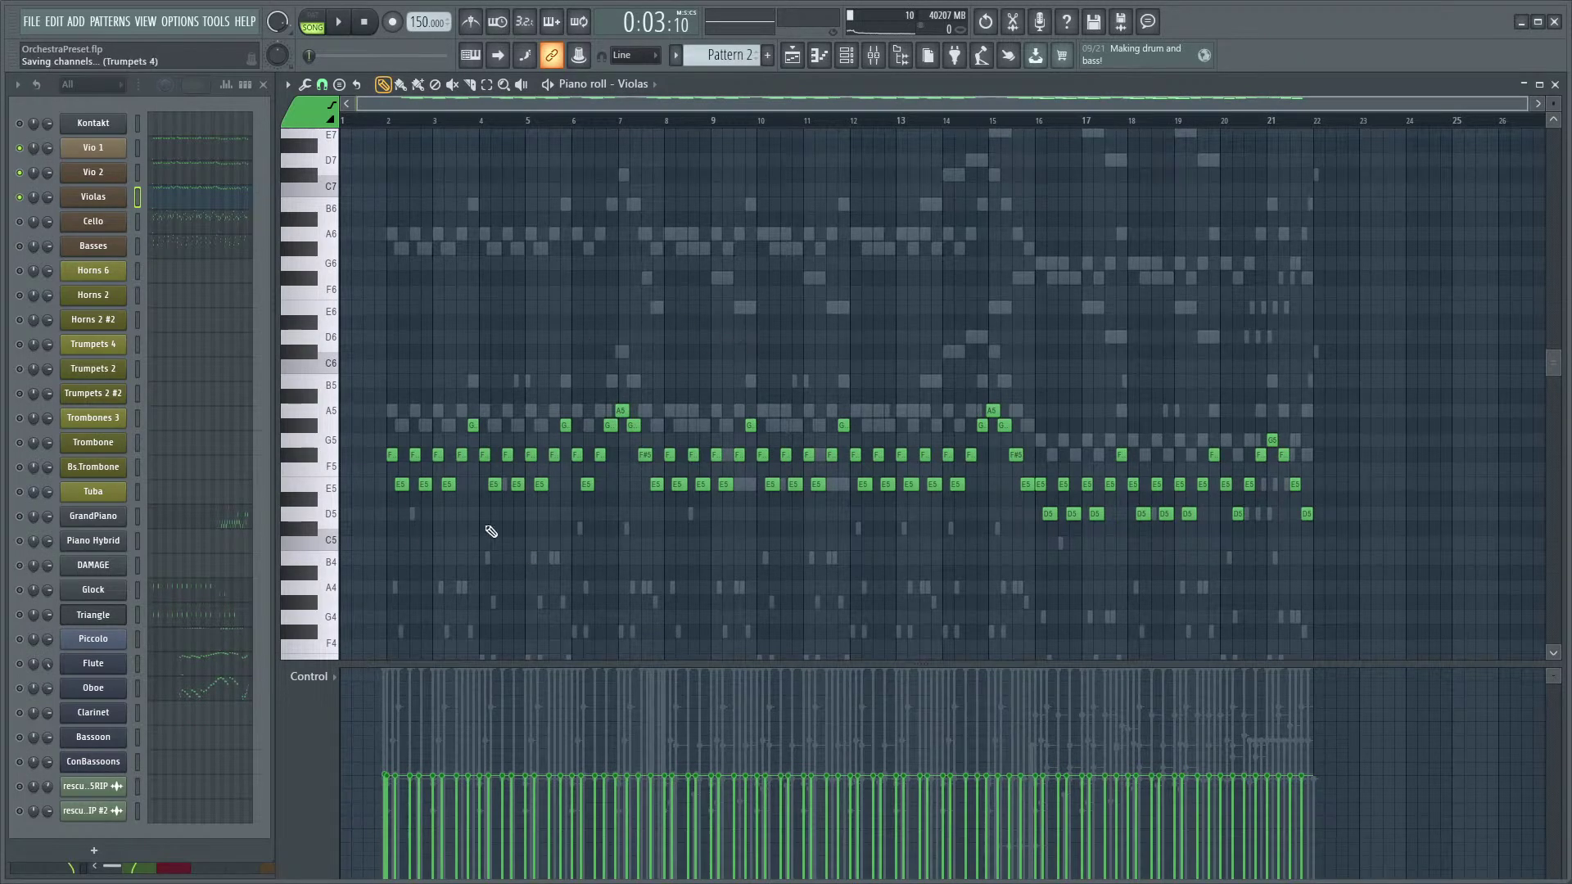
scroll(492, 532, up, 4)
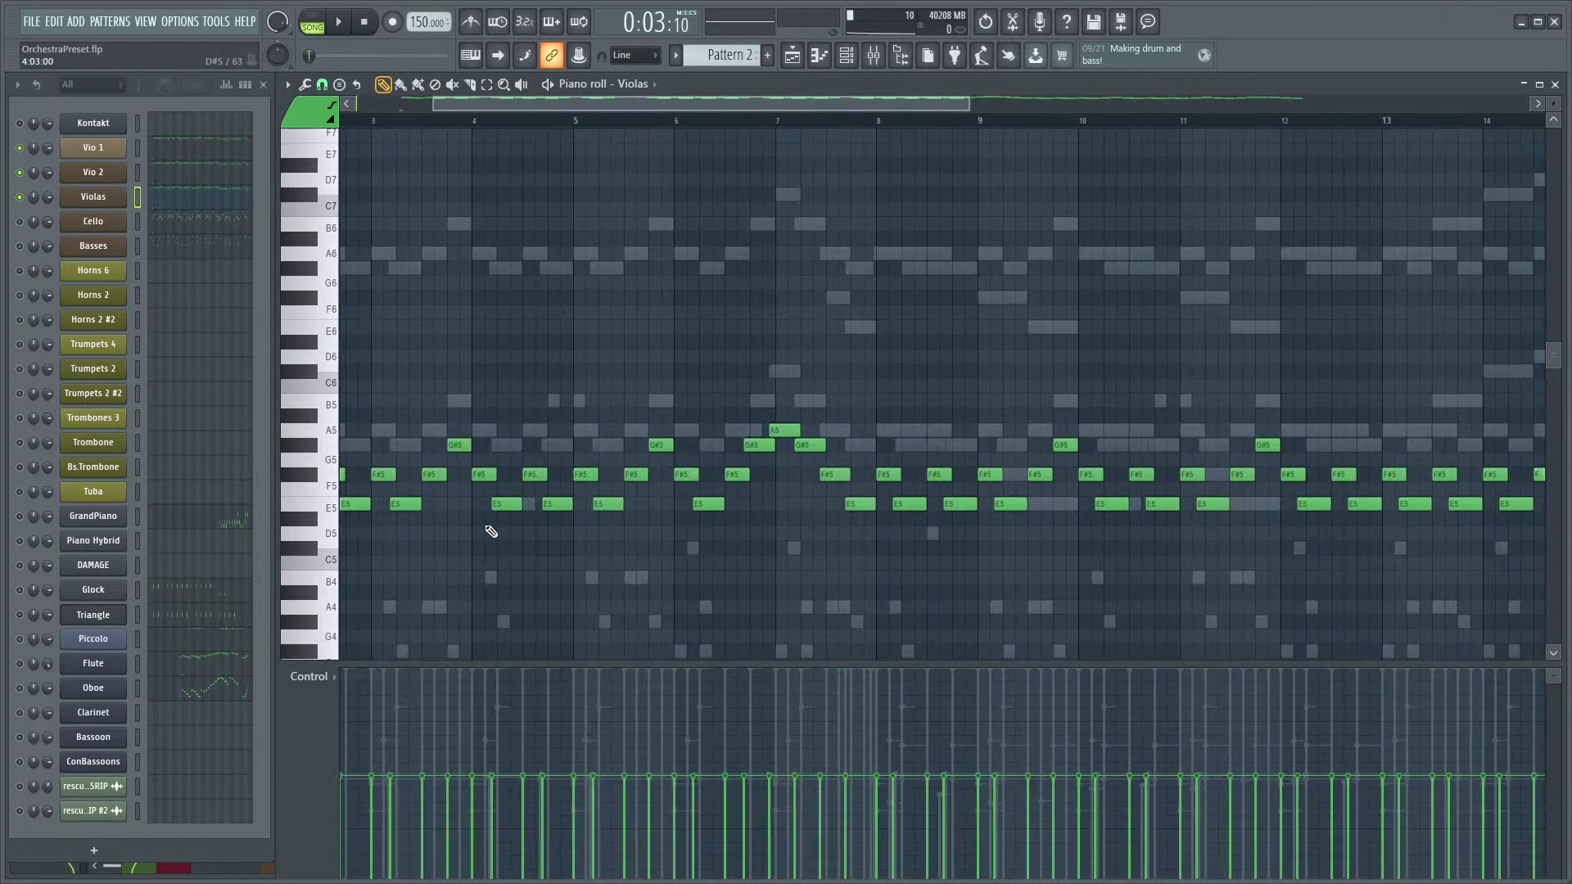
key(space)
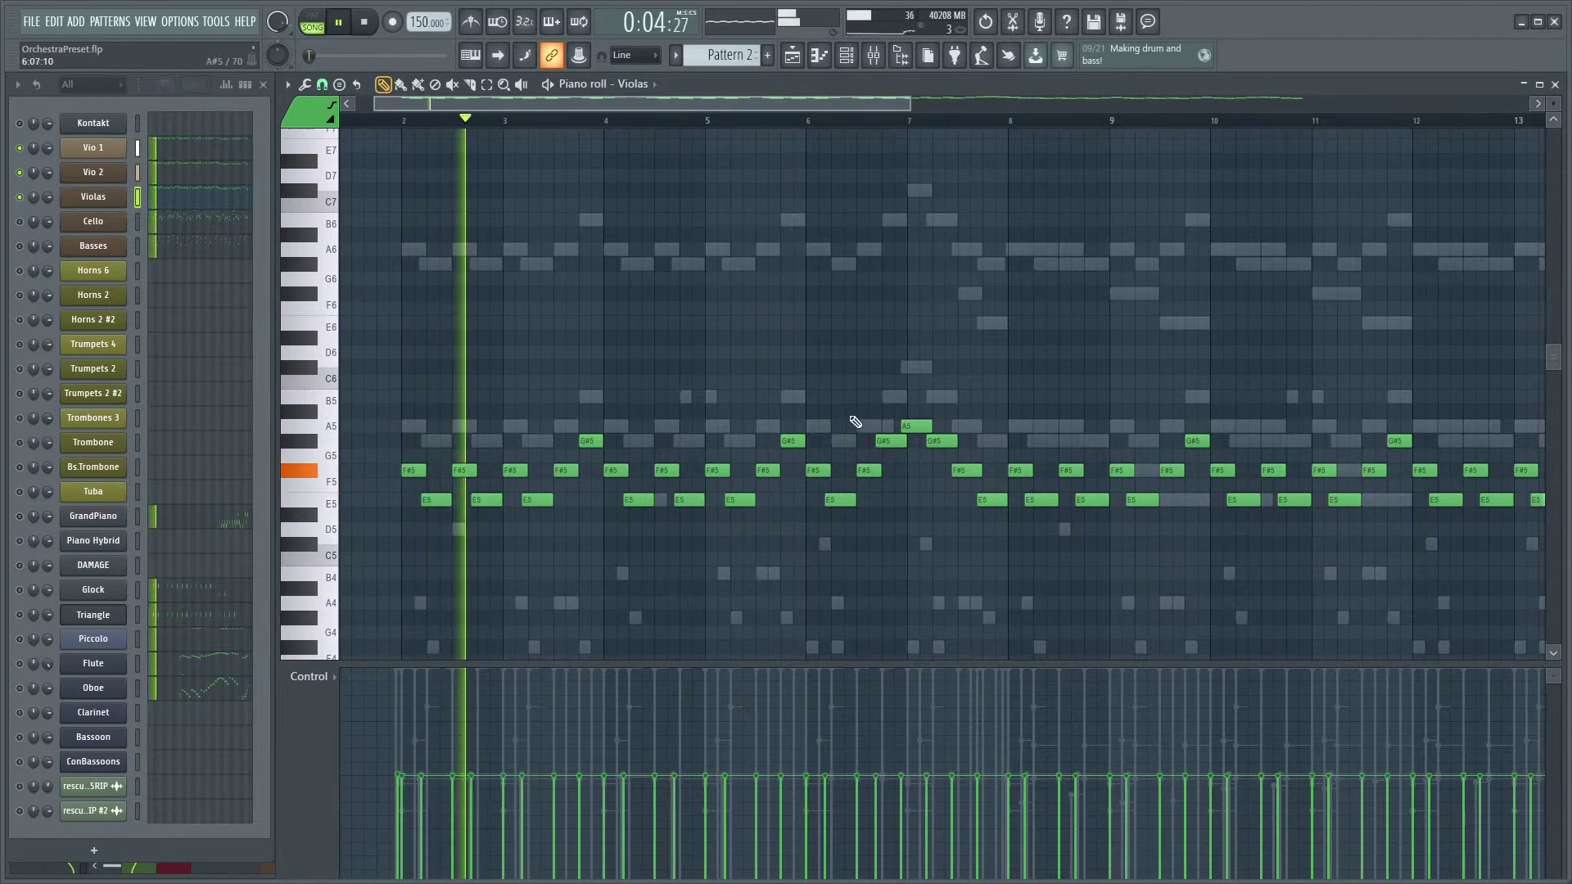
key(F9)
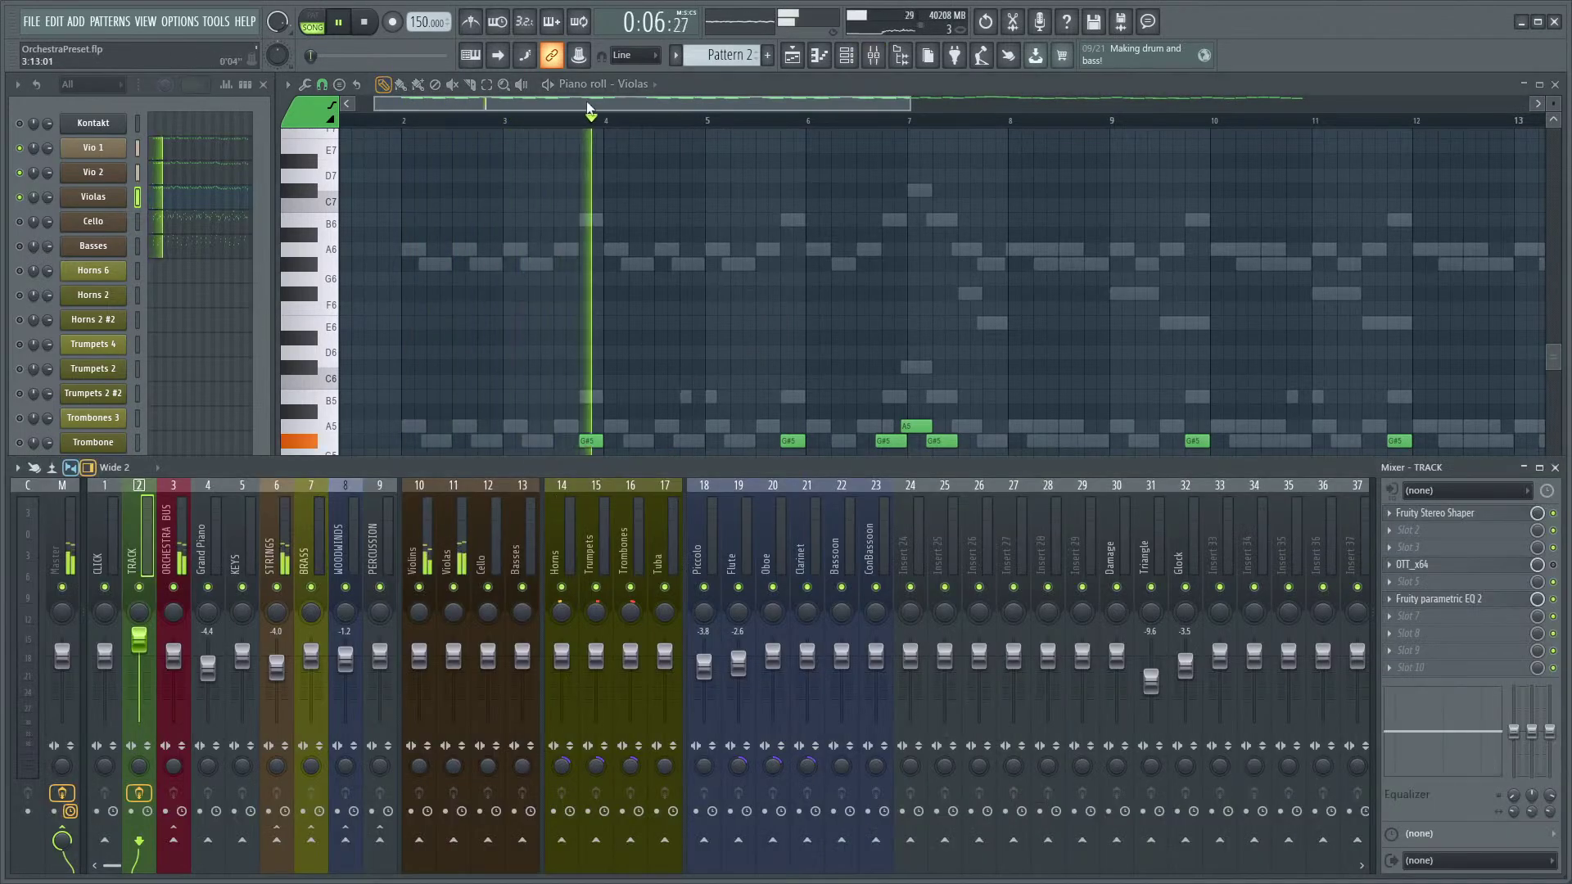
key(F9)
- Play the isolated reference audio track from bar 2, then add the Violas channel to compare them
key(space)
key(space)
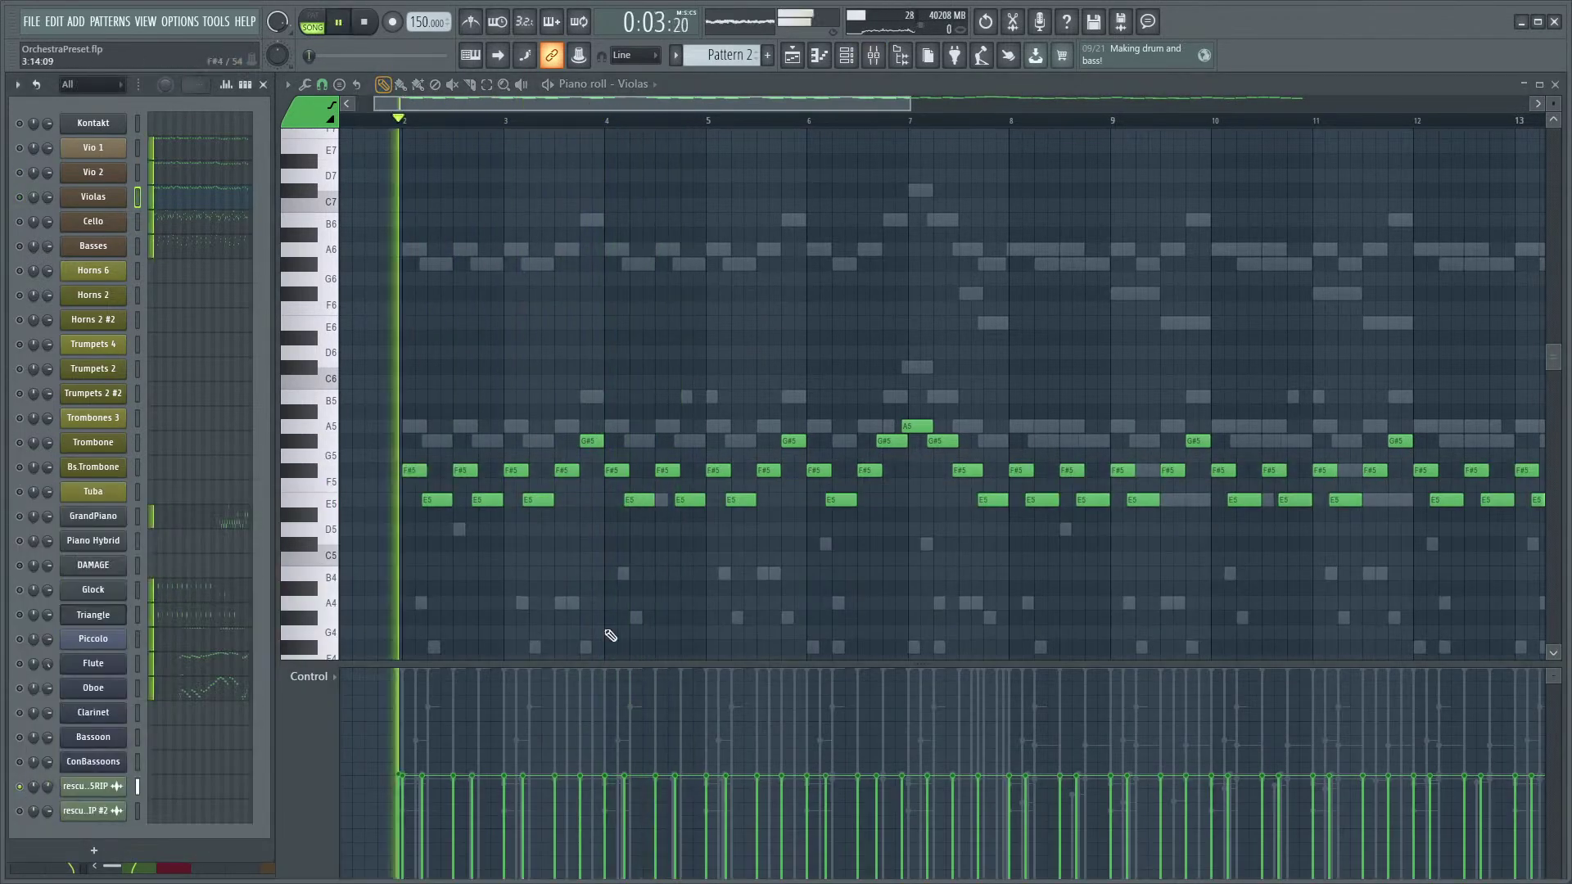
scroll(617, 568, down, 2)
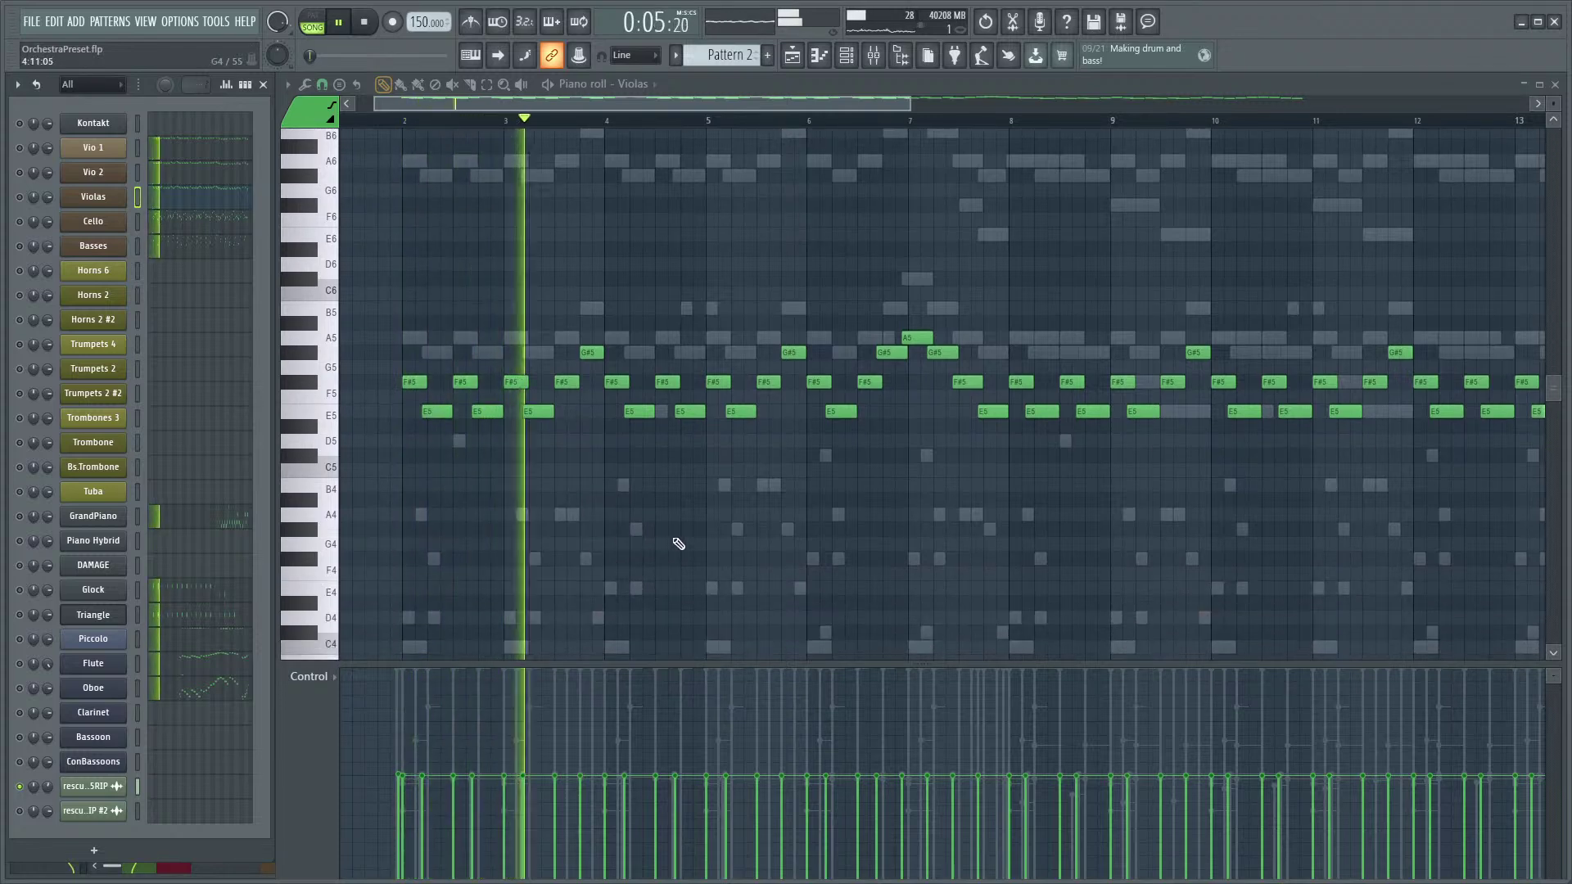
scroll(696, 557, up, 1)
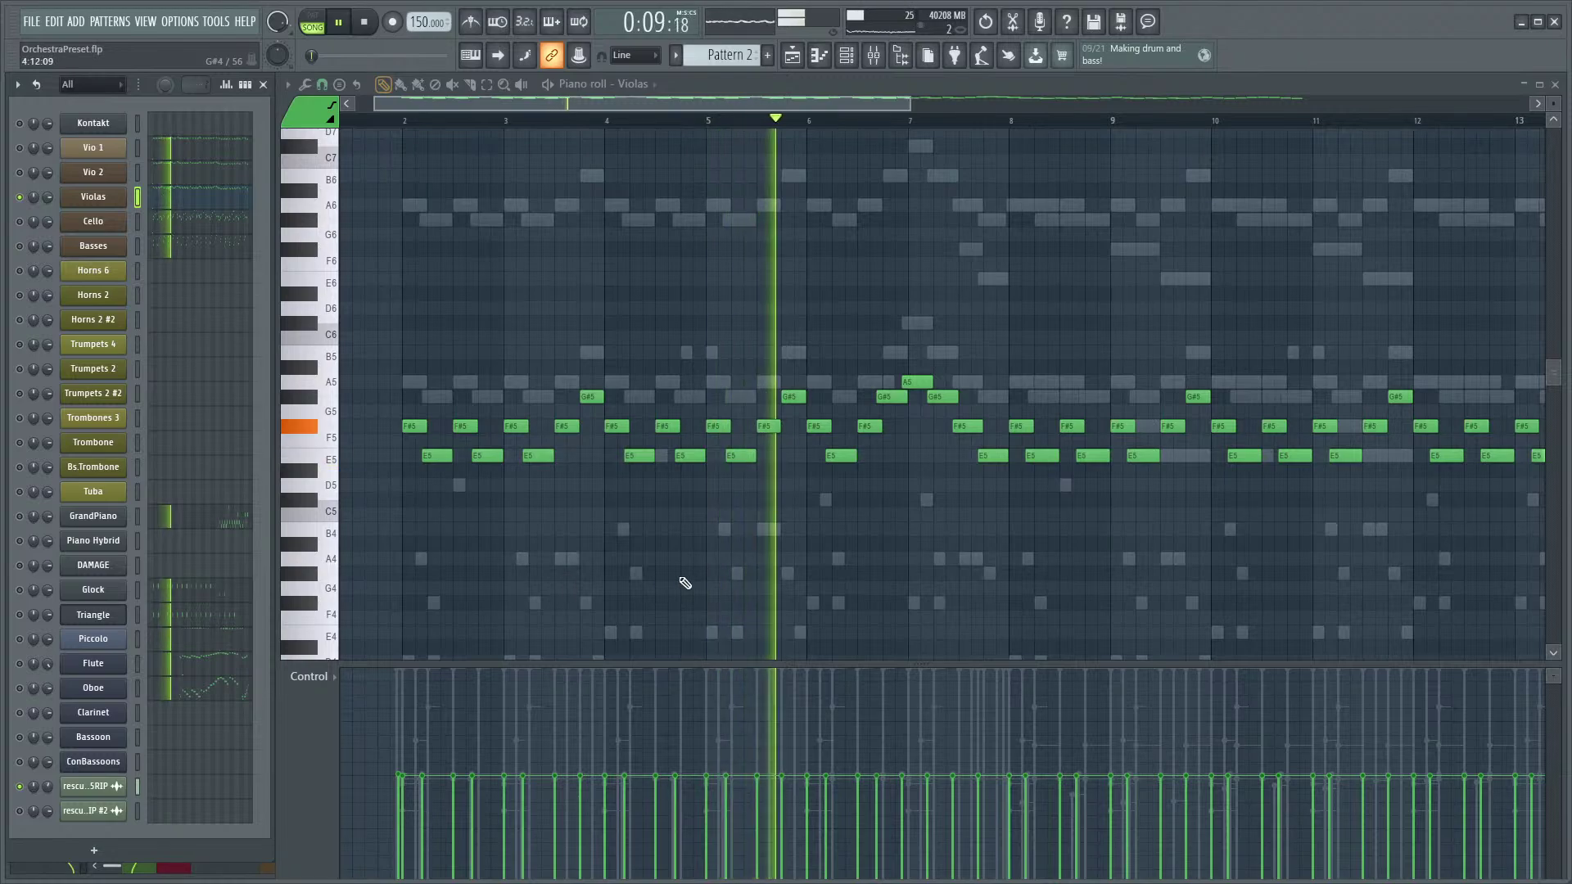
- Lower the STRINGS mixer bus volume to 48% (-13.3 dB) while the Violas play against the reference track
key(F9)
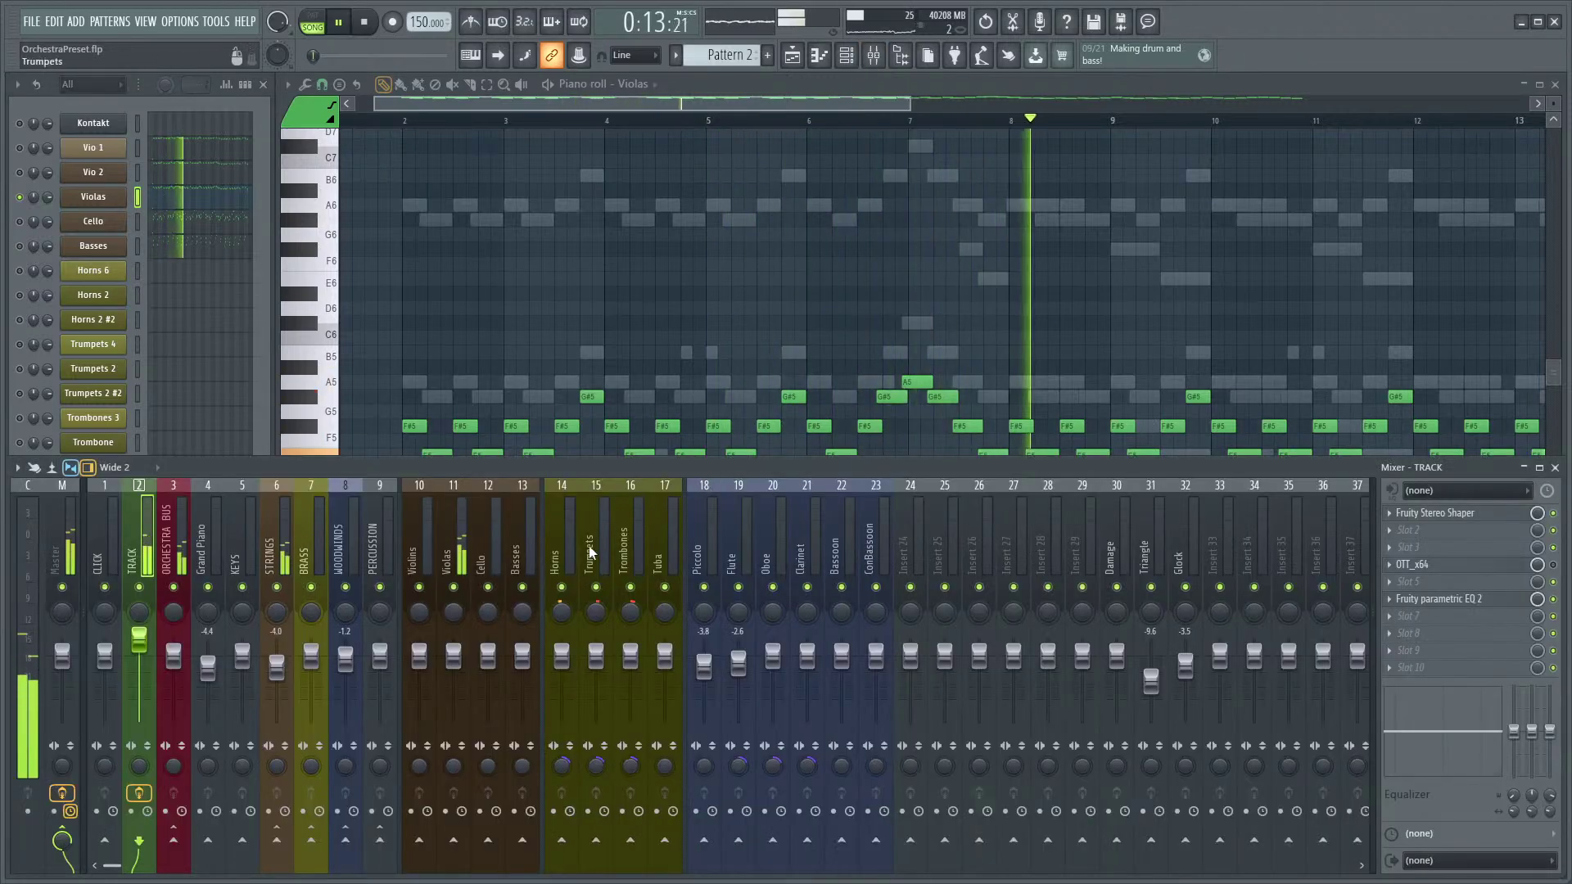
click(716, 104)
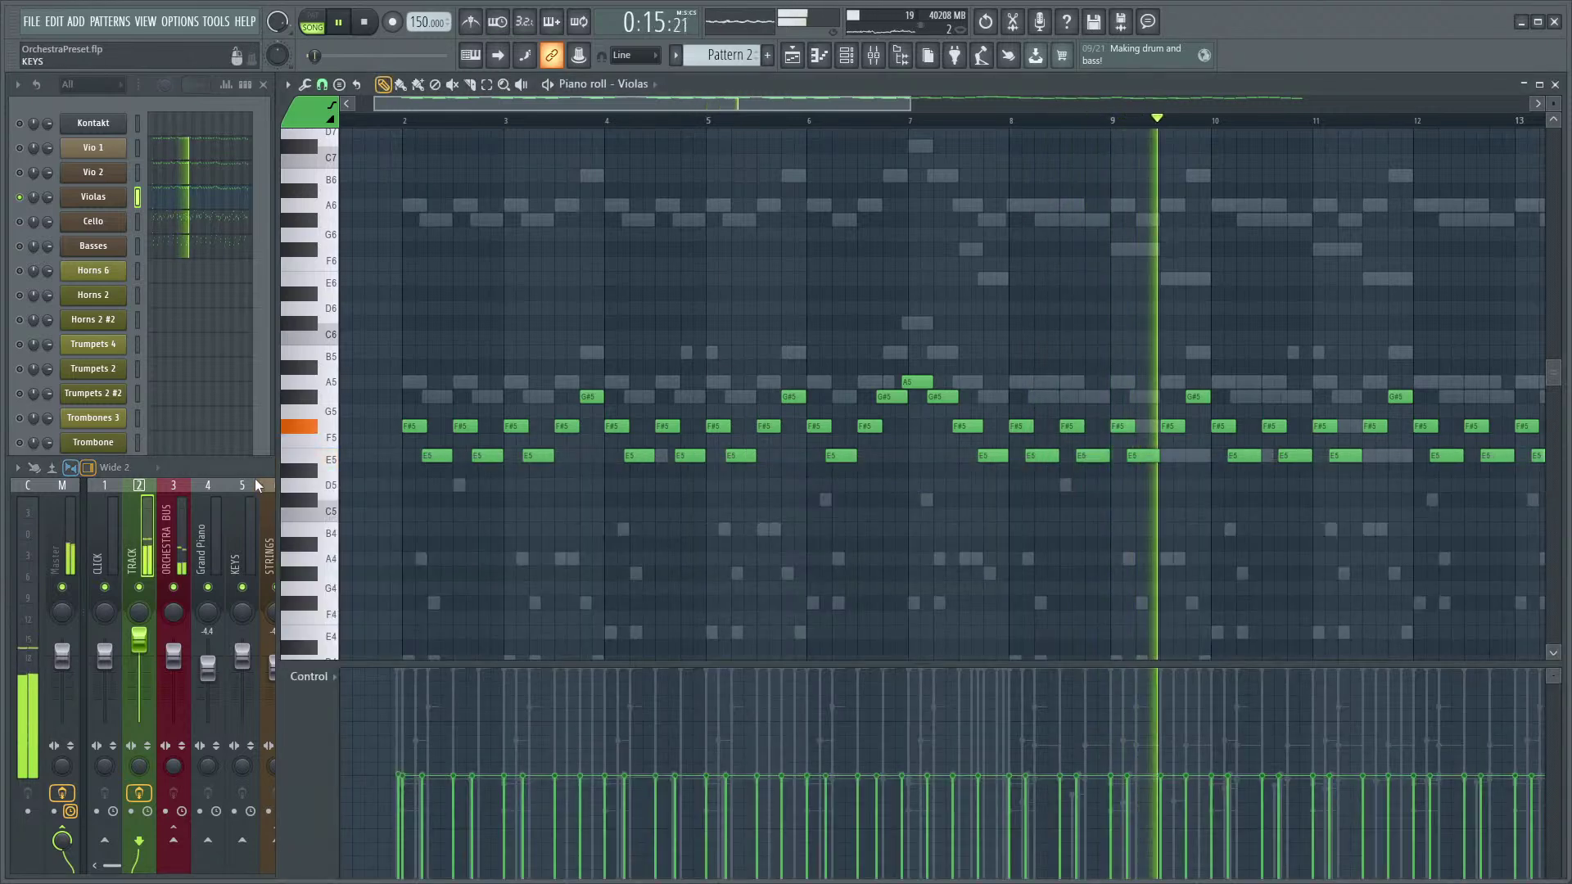
click(252, 469)
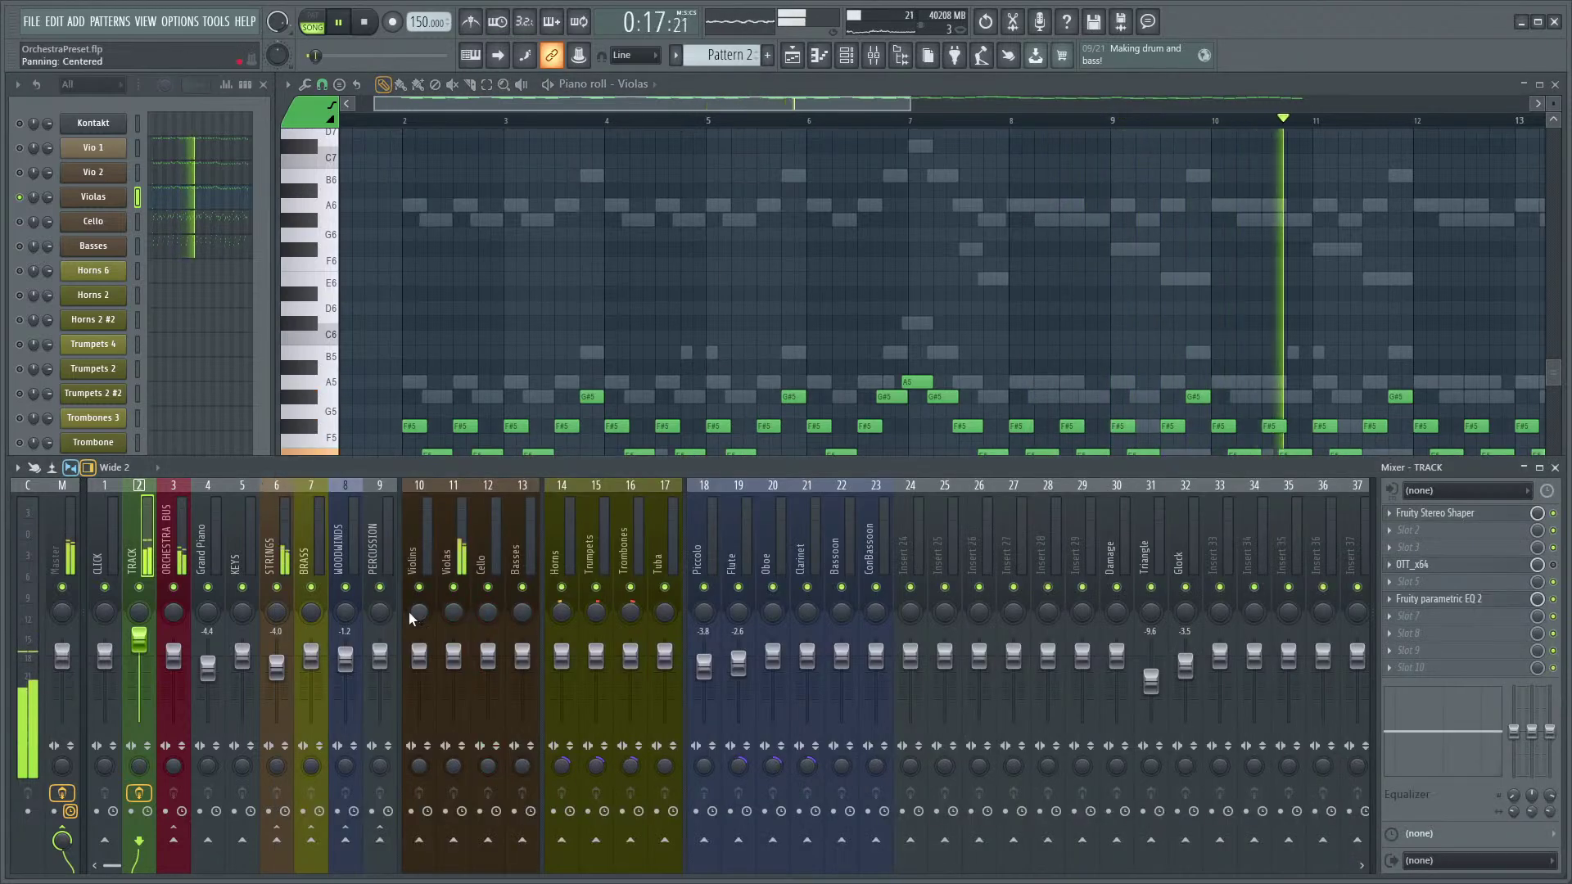
click(410, 115)
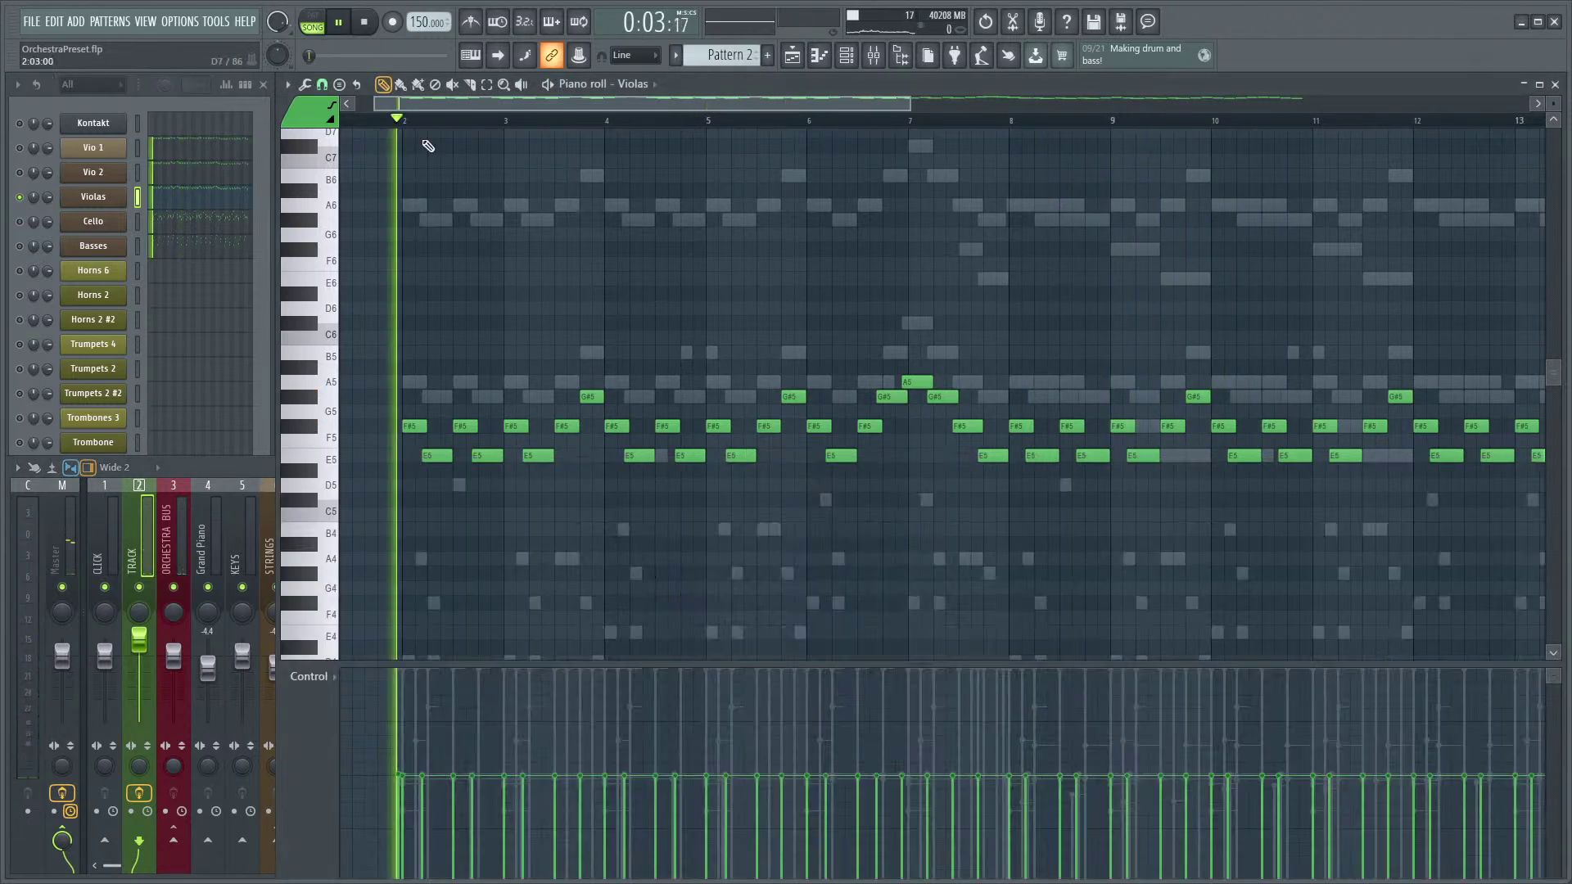
click(242, 463)
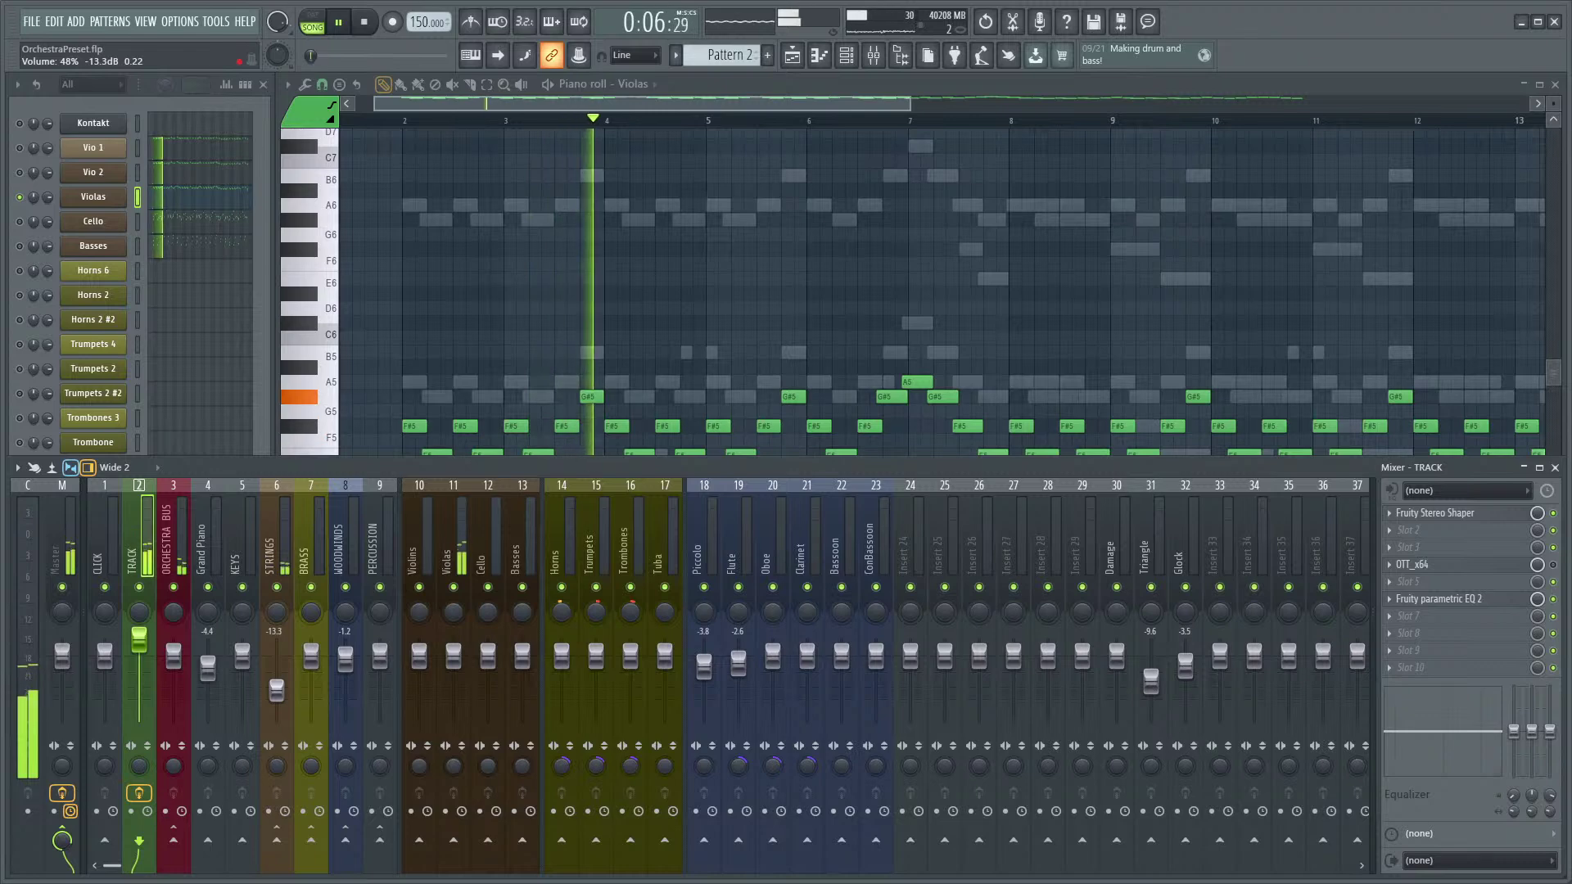
click(667, 113)
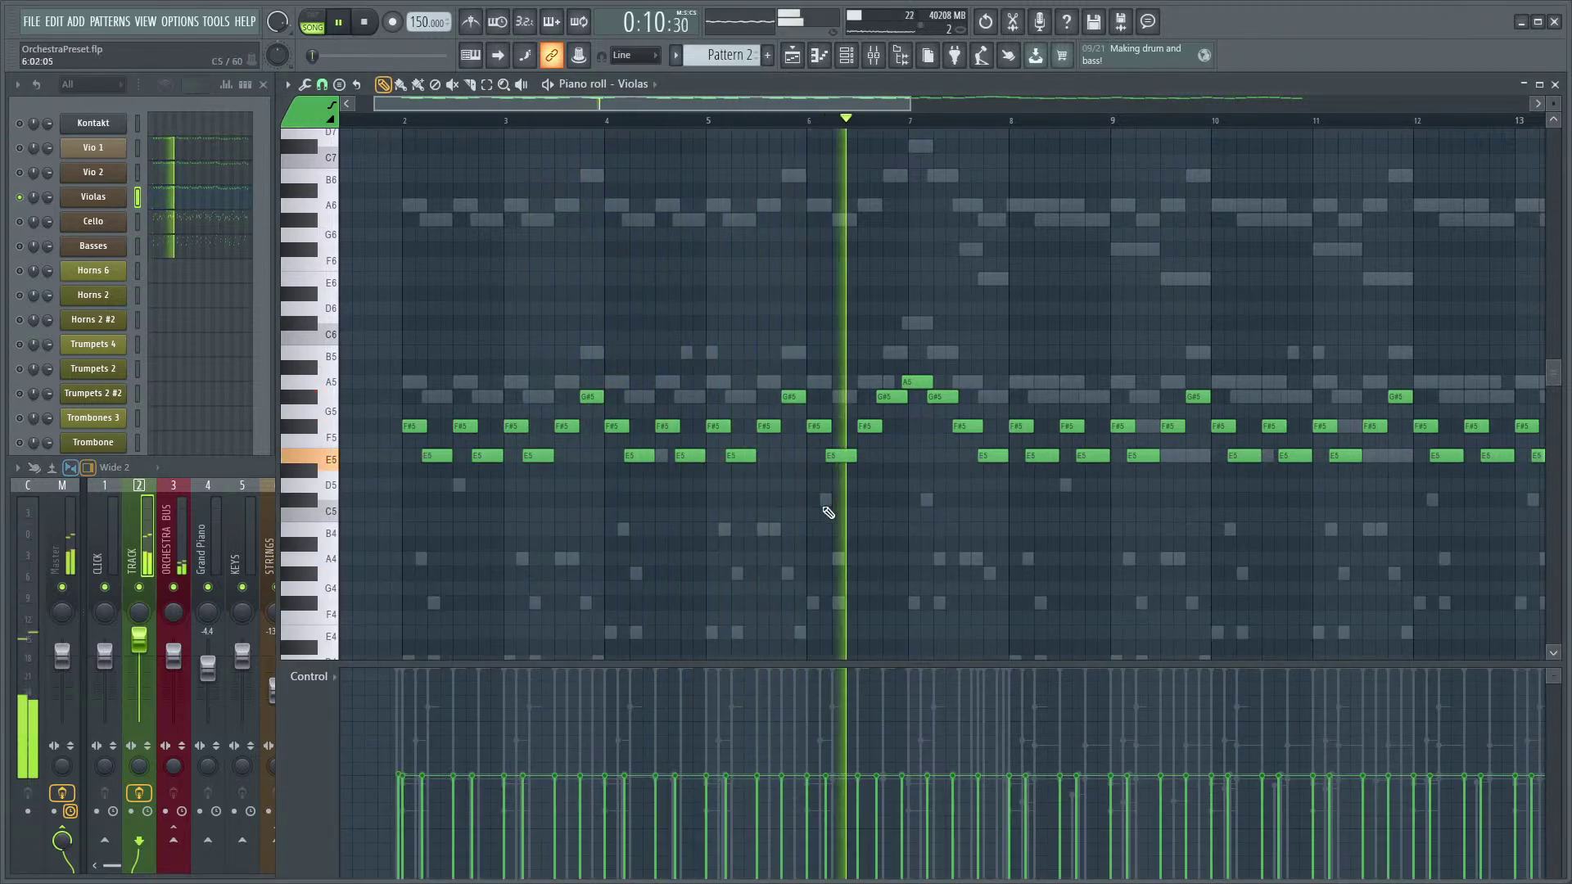
- Replay the Violas with the reference audio from bar 2, focusing on the melody in bar 3
drag(941, 494, 921, 512)
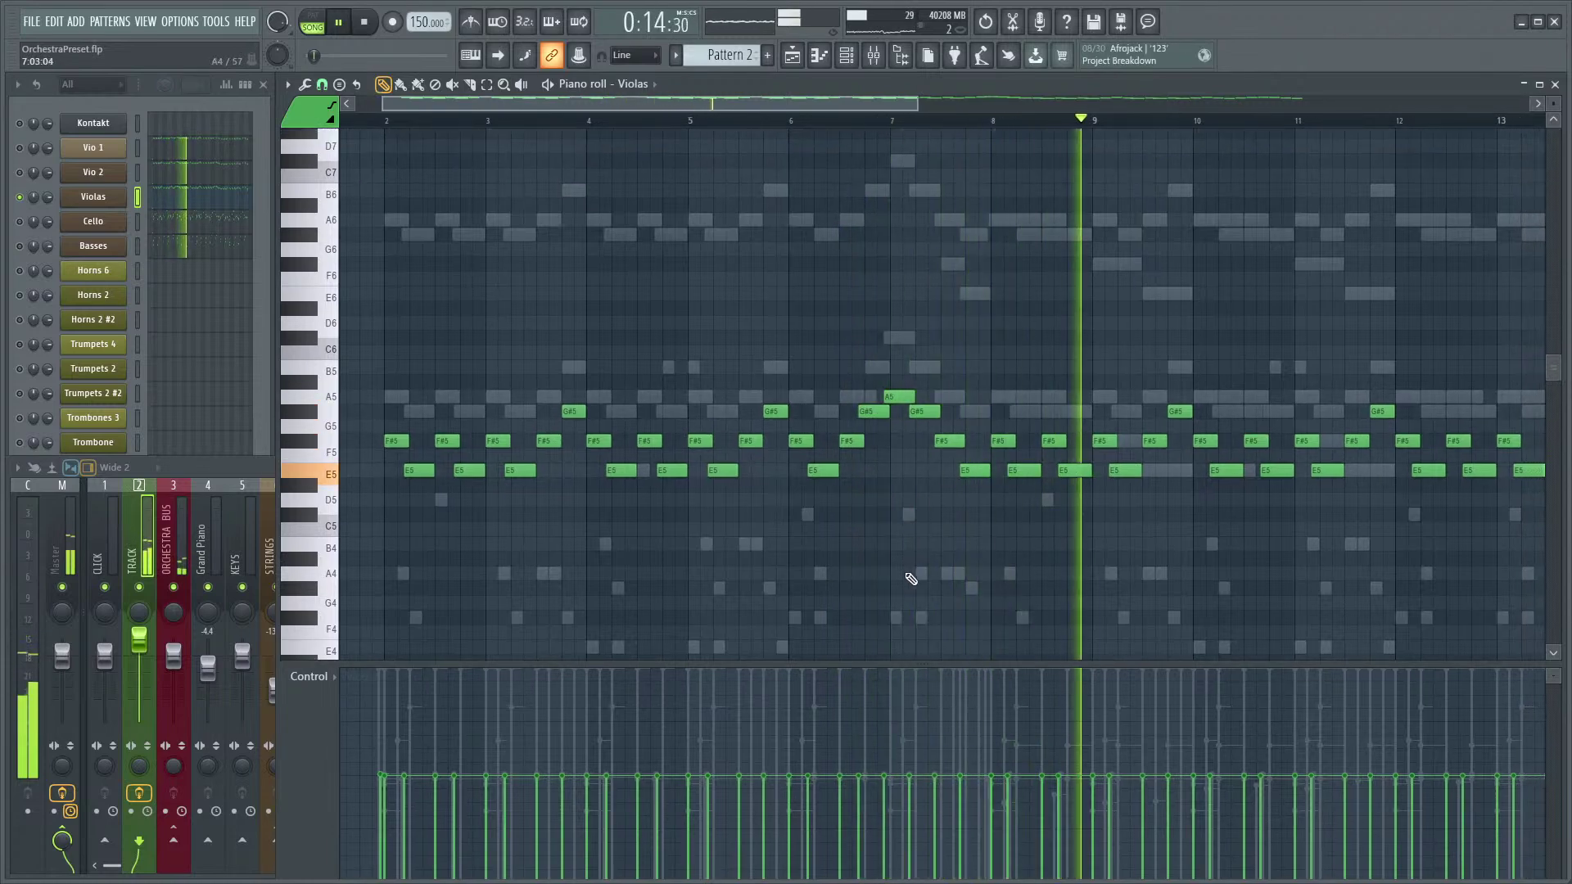
scroll(910, 555, down, 2)
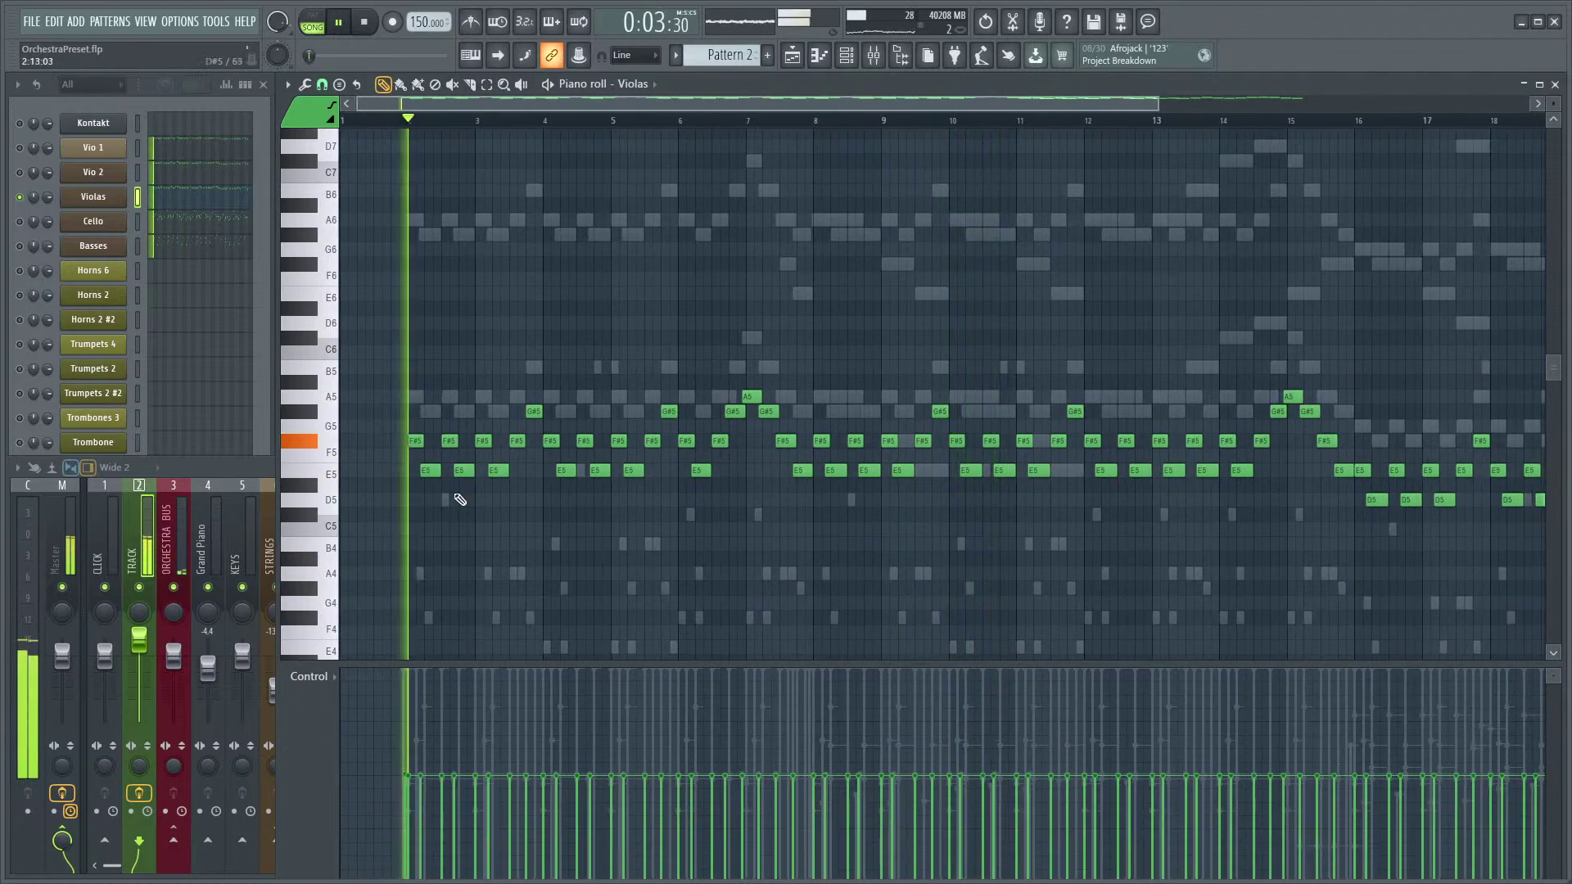
scroll(460, 500, up, 4)
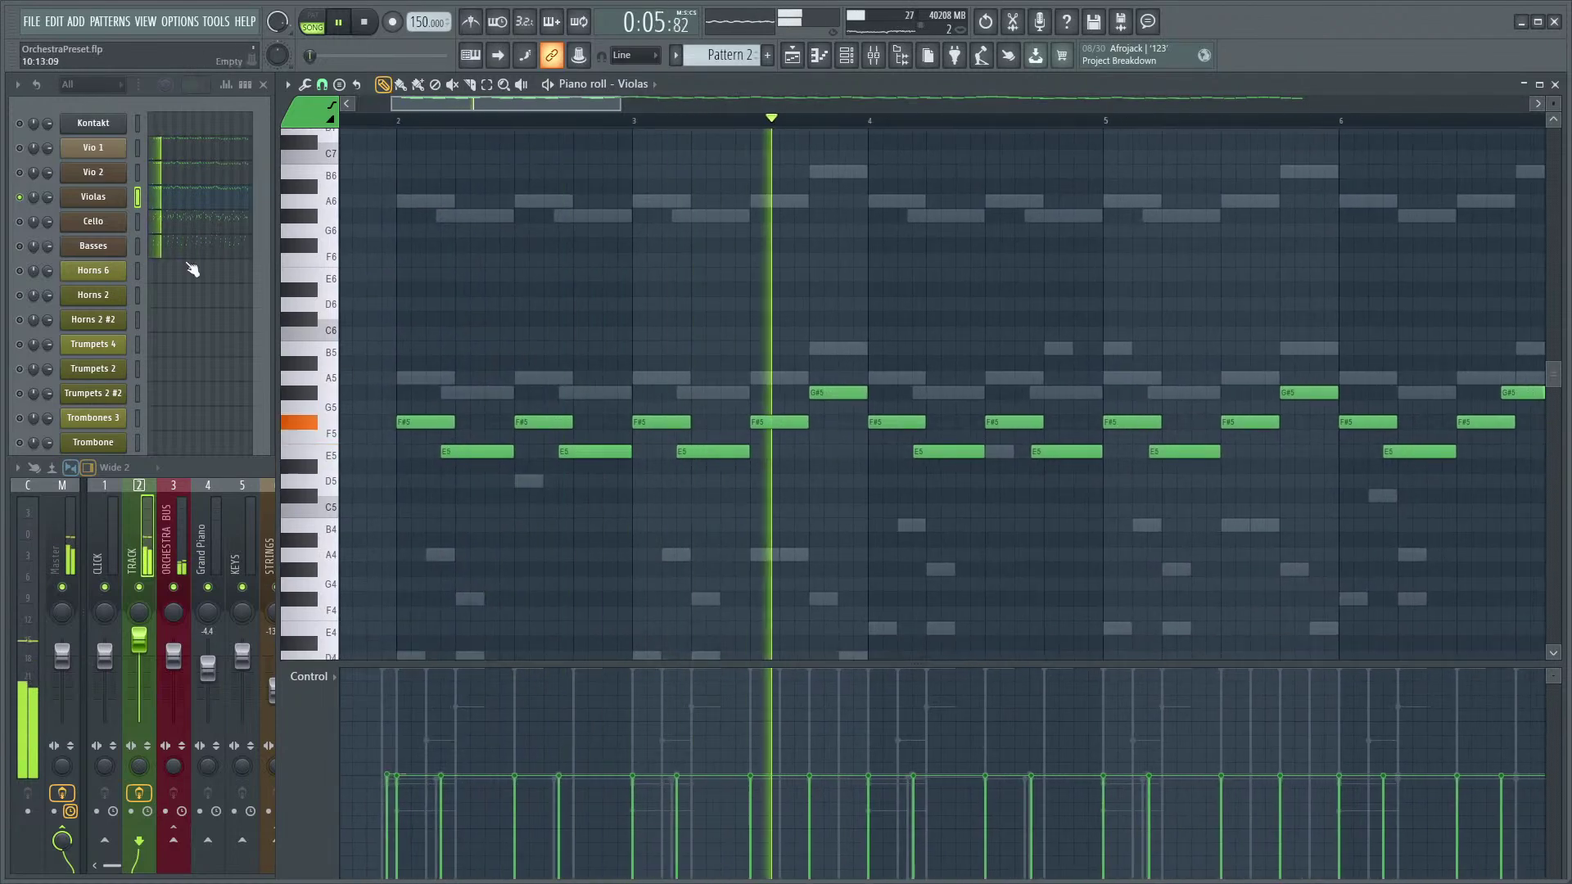
key(space)
key(space)
- Shorten the F#5 on beat 3 of bar 3 in the Violas part to one step
scroll(646, 409, up, 2)
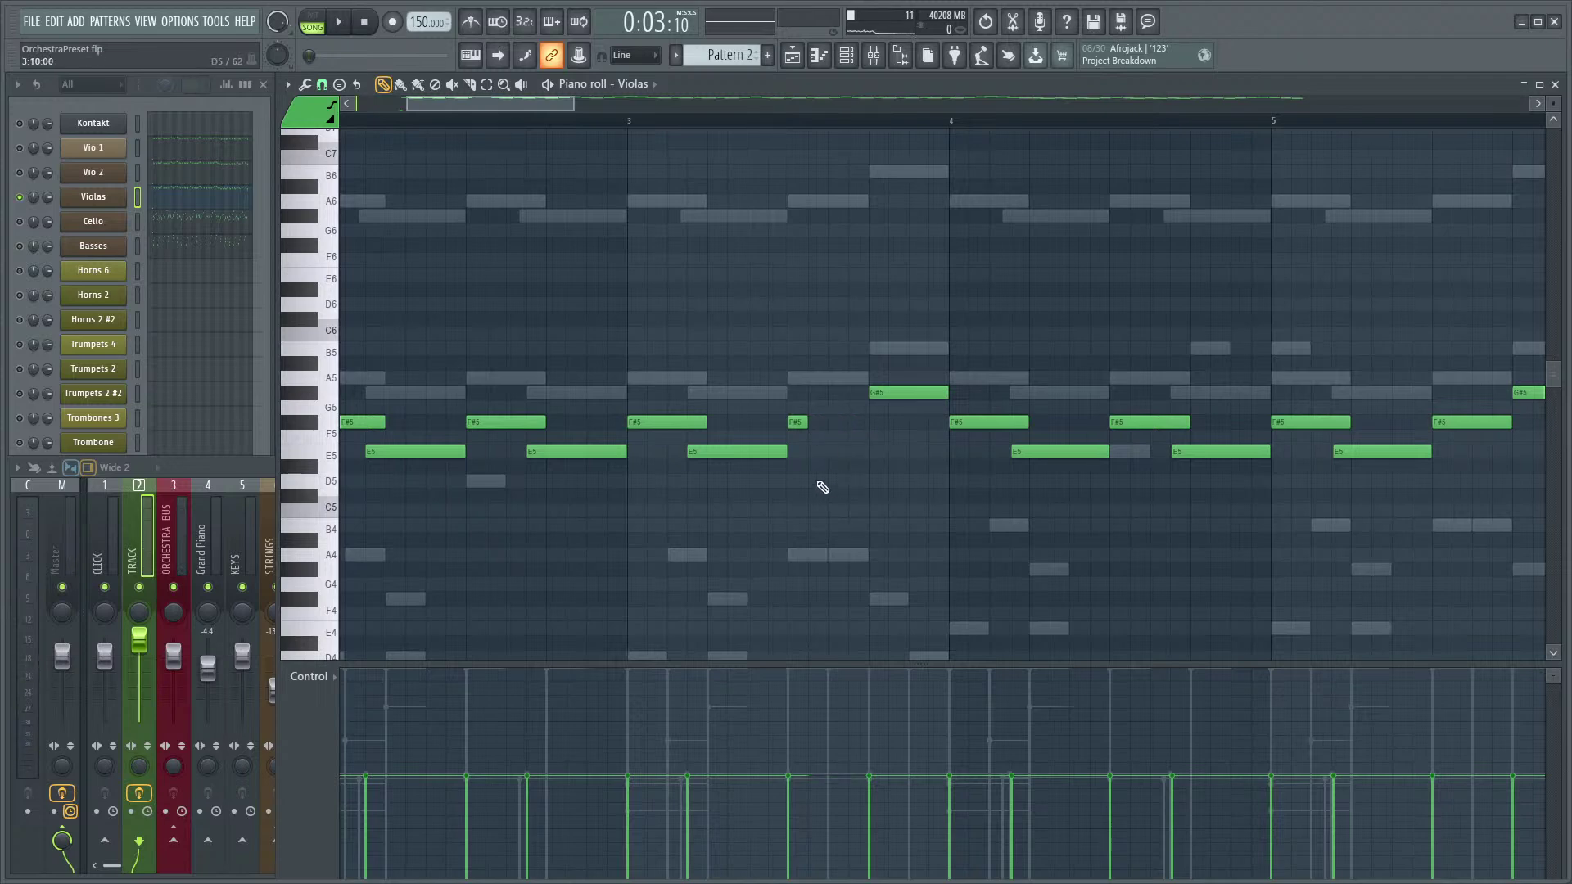
scroll(834, 492, up, 2)
scroll(764, 488, down, 5)
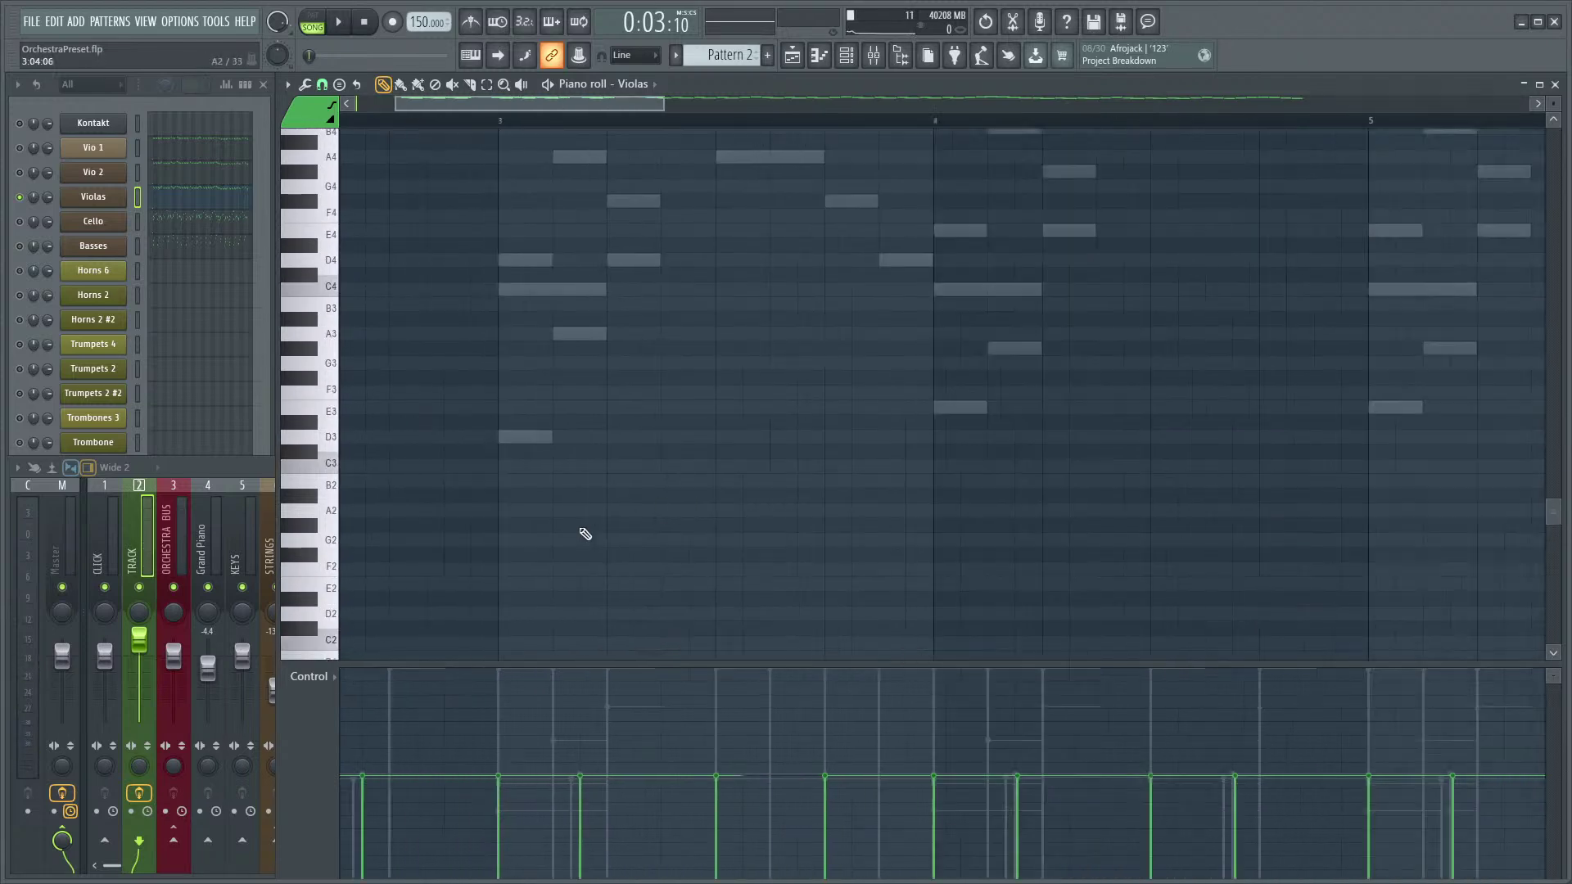
scroll(502, 467, down, 3)
scroll(475, 502, up, 5)
scroll(502, 544, up, 2)
- Replay the passage, then add one-step E5 and F#5 notes after the shortened F#5 in bar 3 of the Violas
key(space)
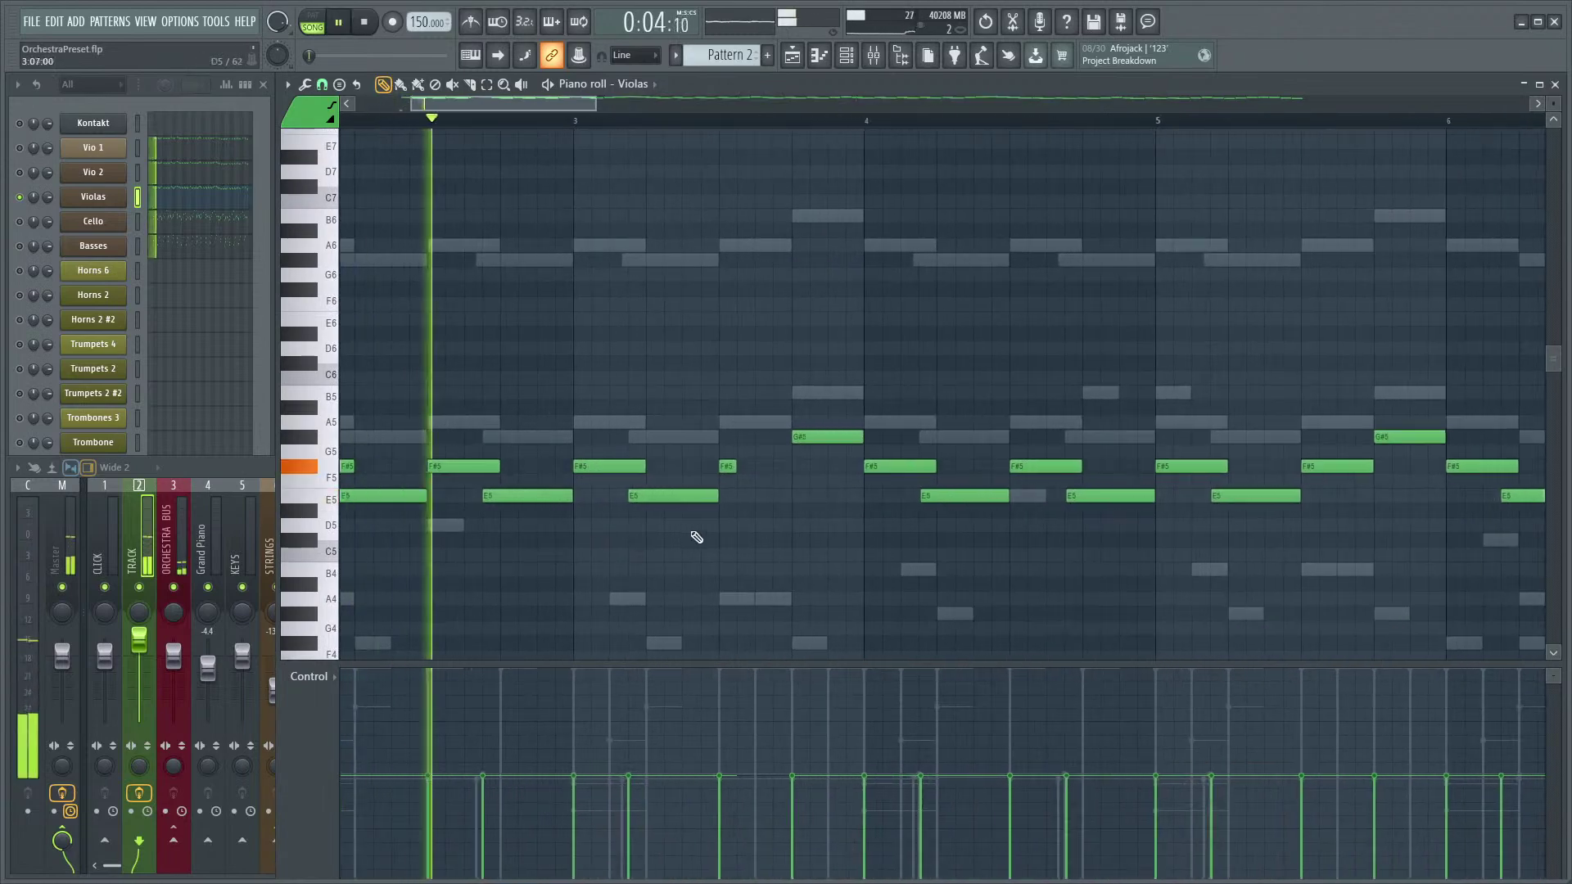
key(space)
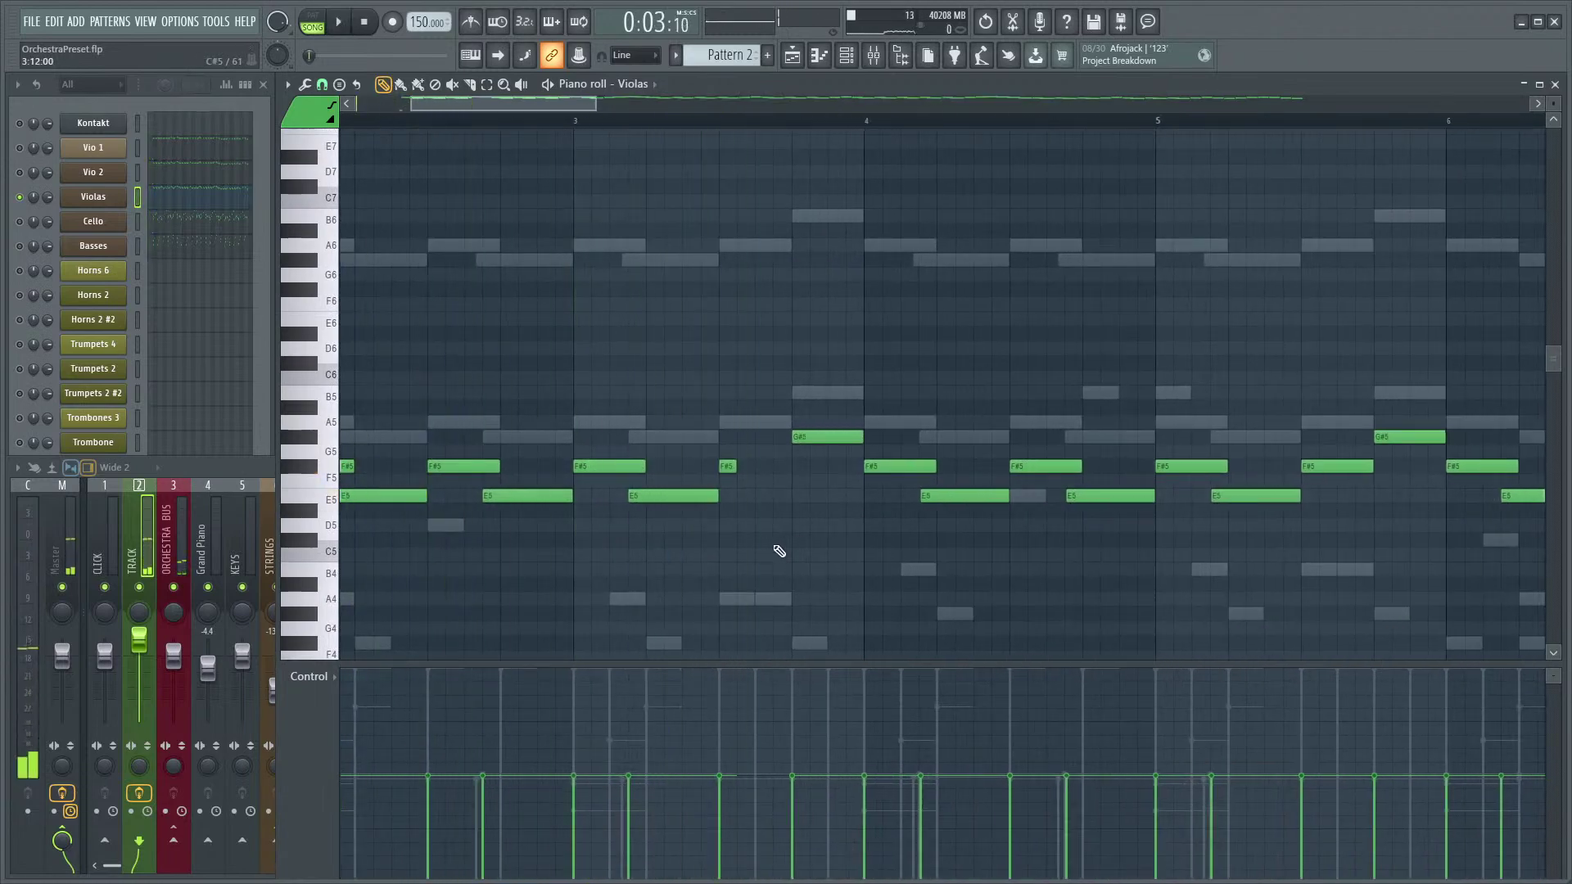
scroll(747, 526, up, 3)
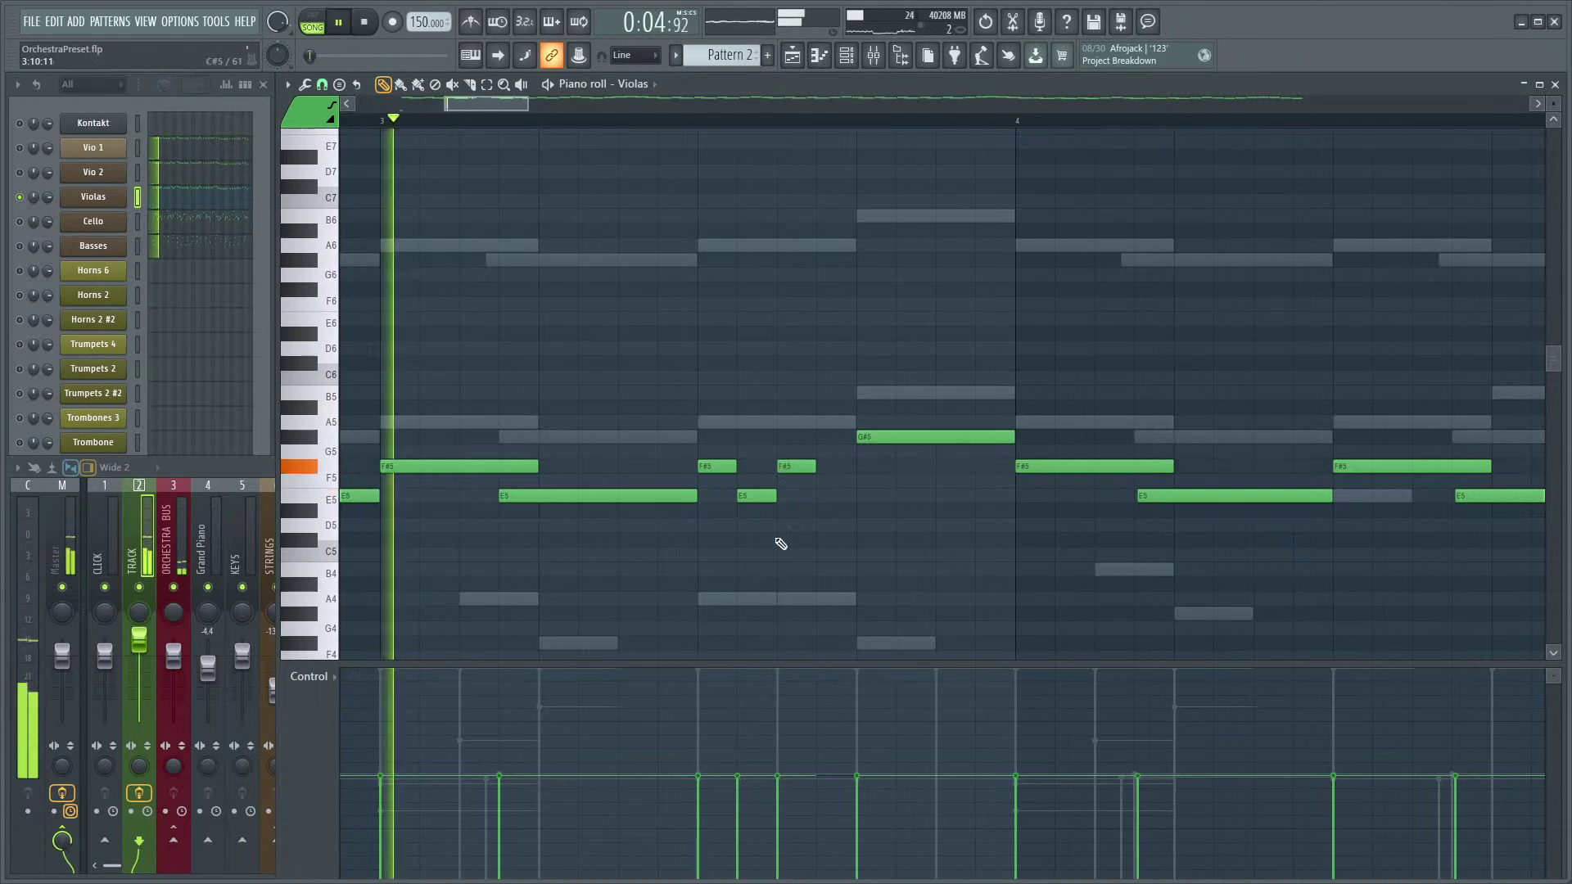
- Replay bar 3 of the Violas with the reference audio and add a two-step F#5 directly after the last one-step F#5
key(space)
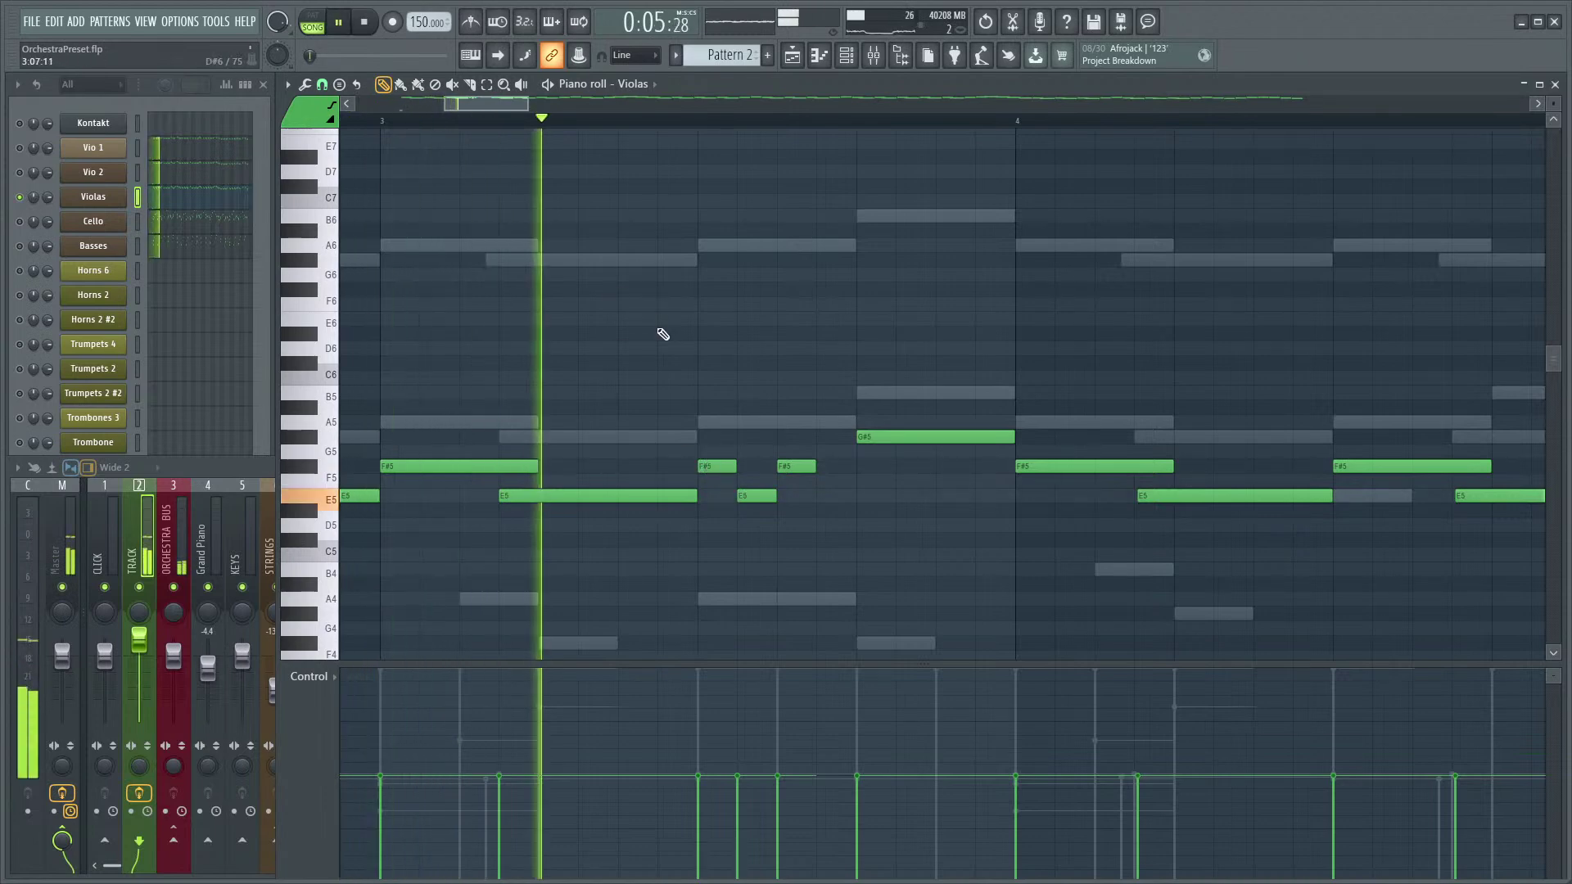
key(space)
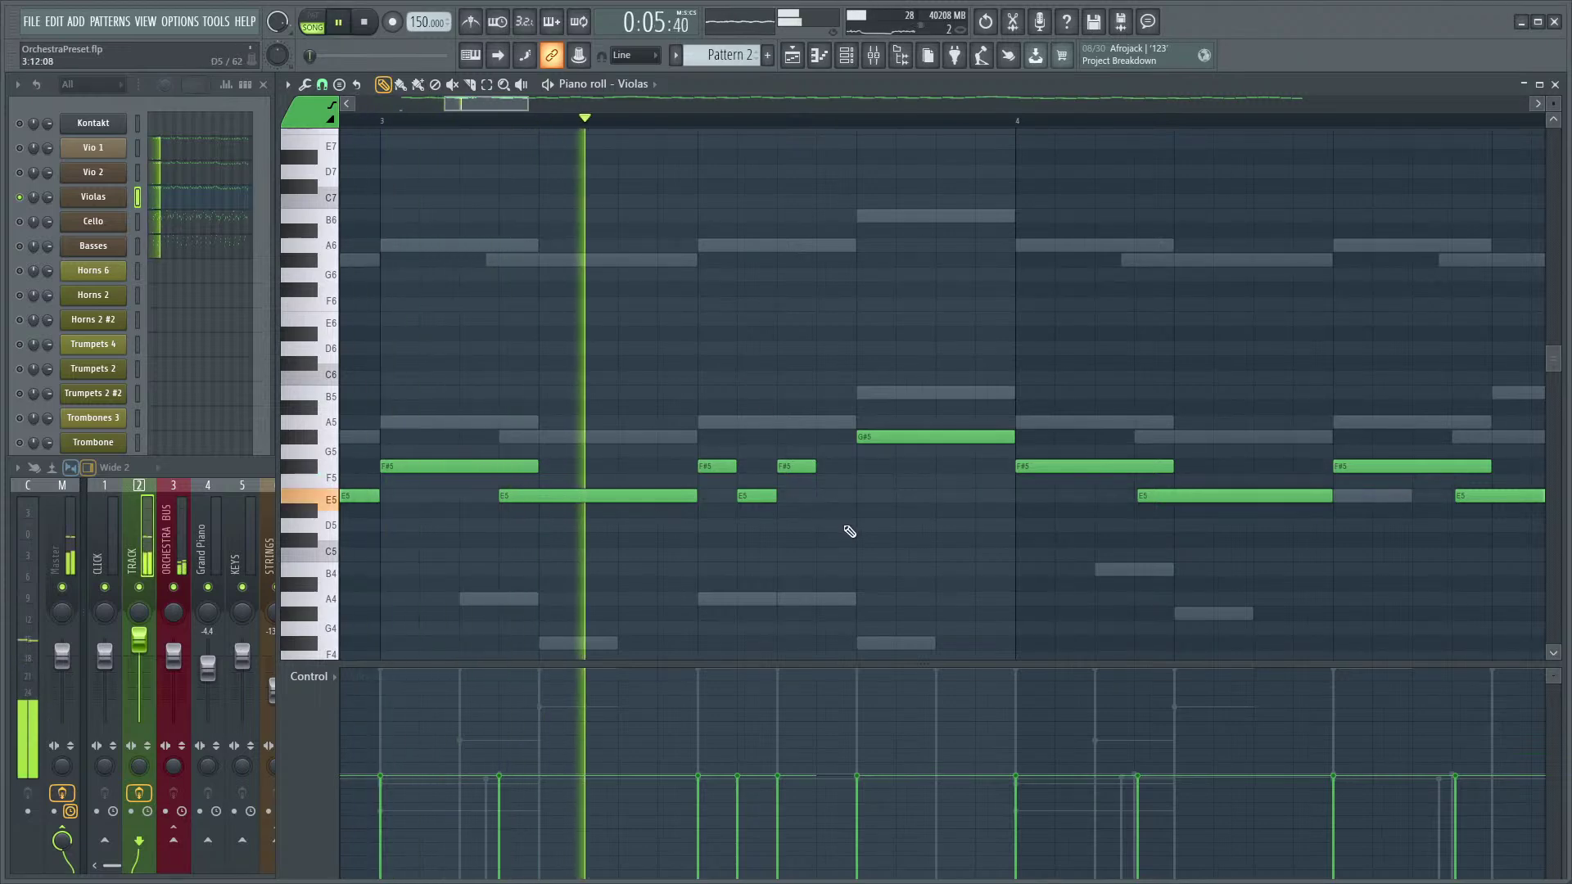
key(space)
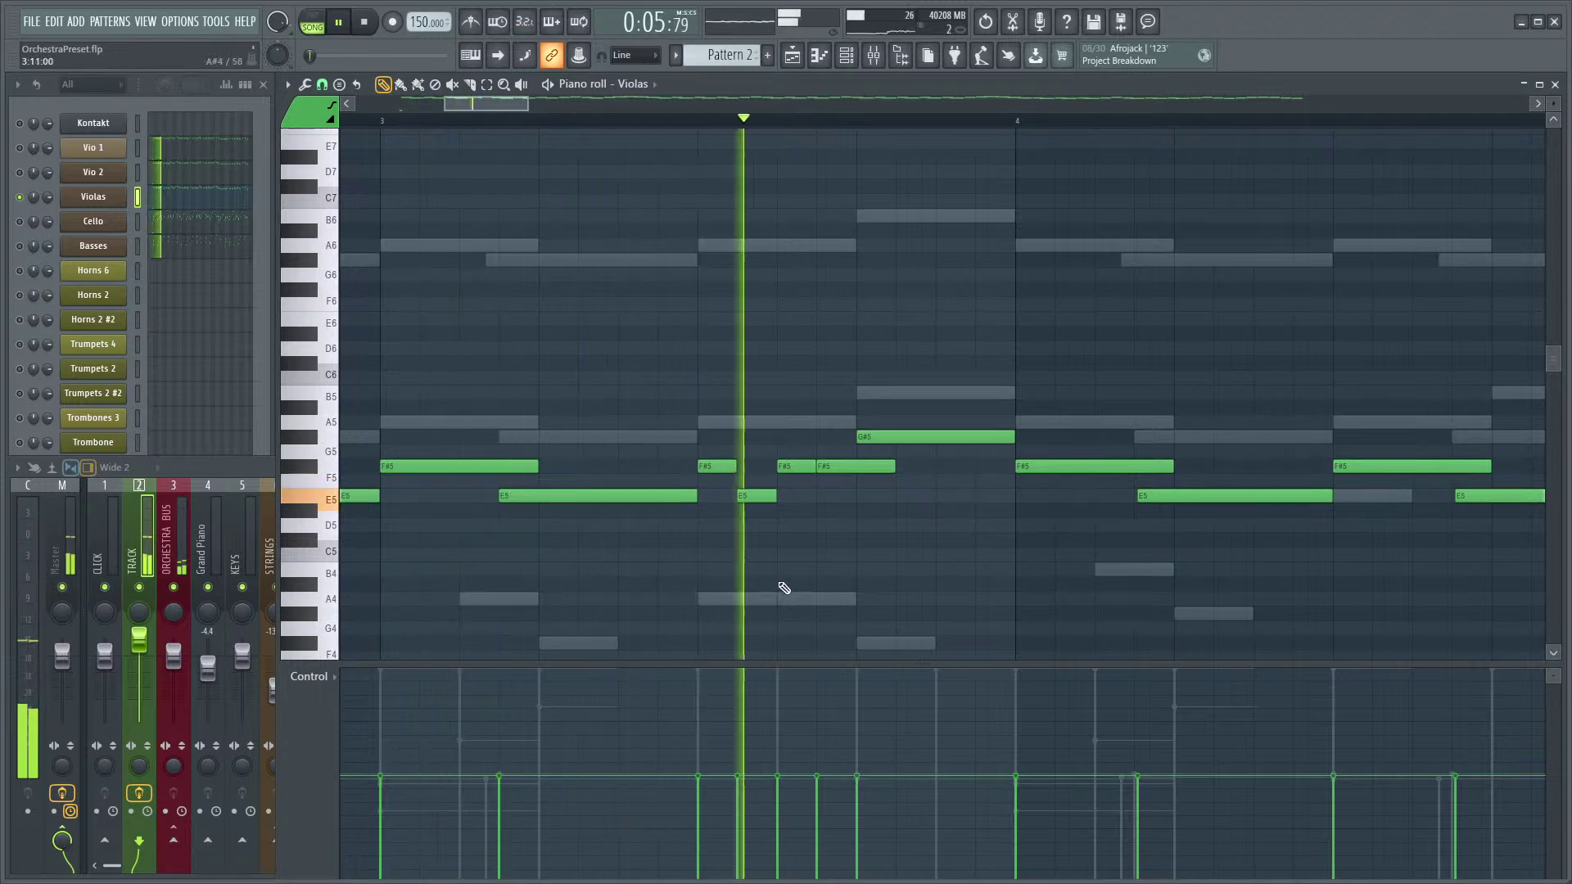
key(space)
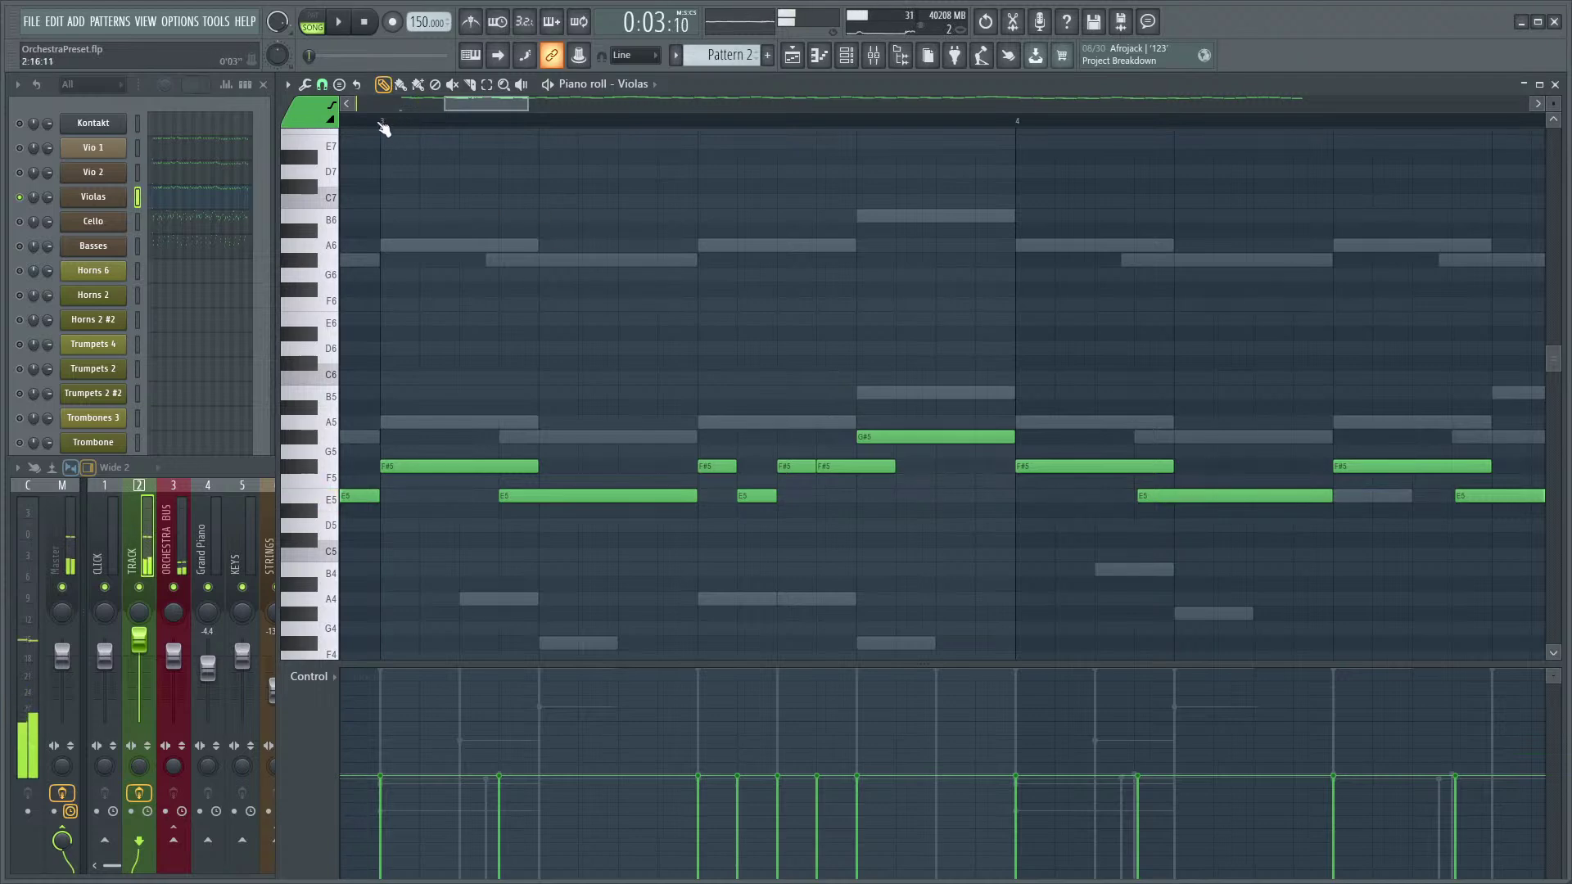
- Replay bar 3 and try a one-step E5 beneath the F#5 on beat 3 of the Violas
key(space)
key(space)
key(space)
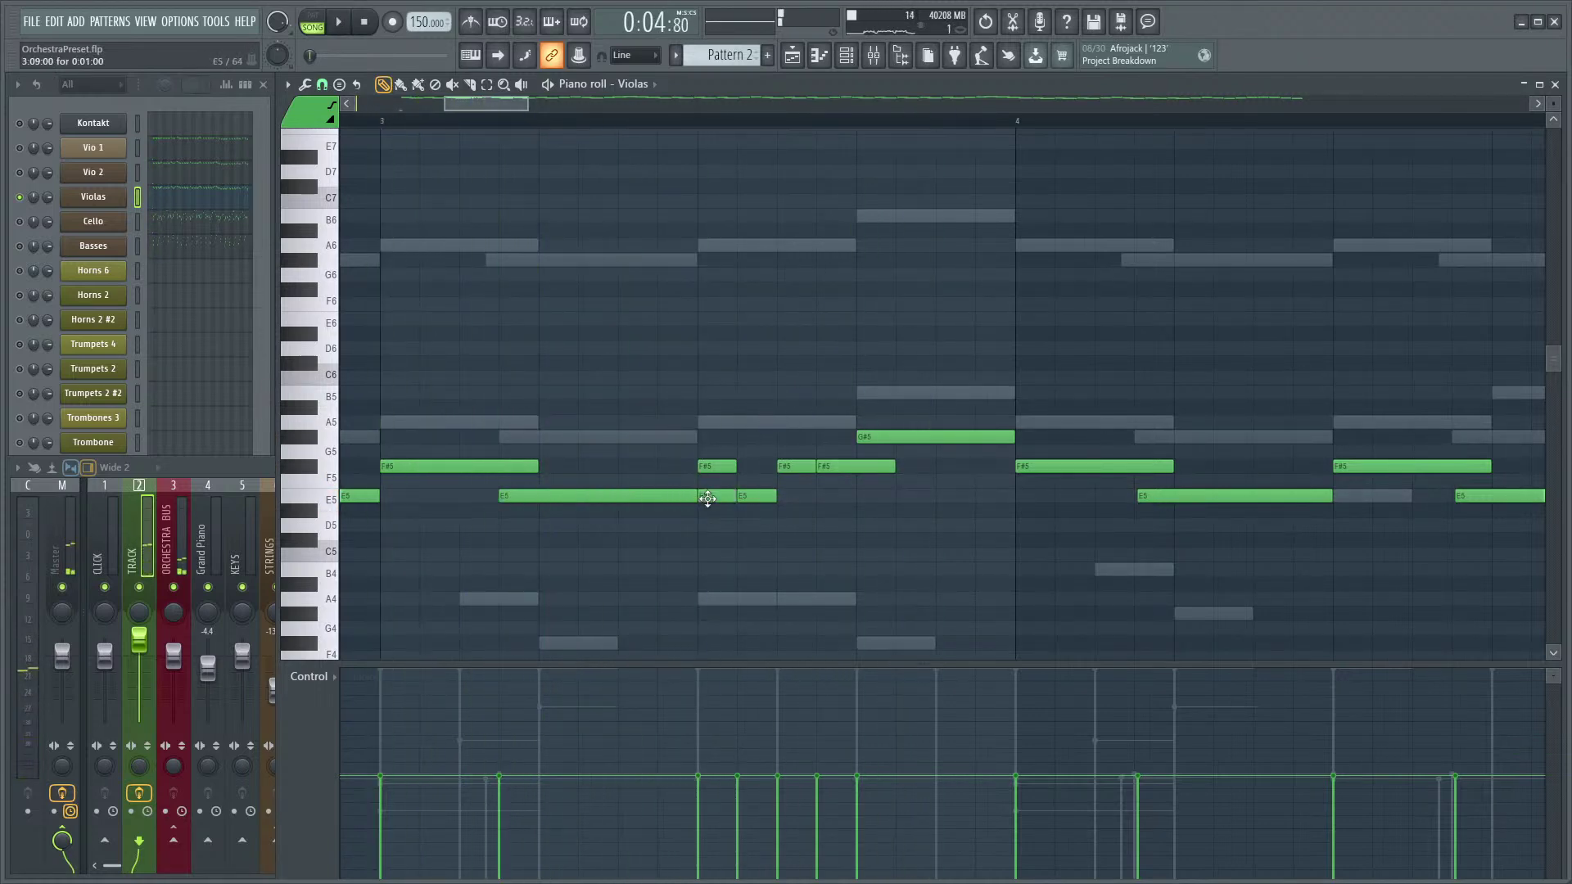
key(space)
key(space)
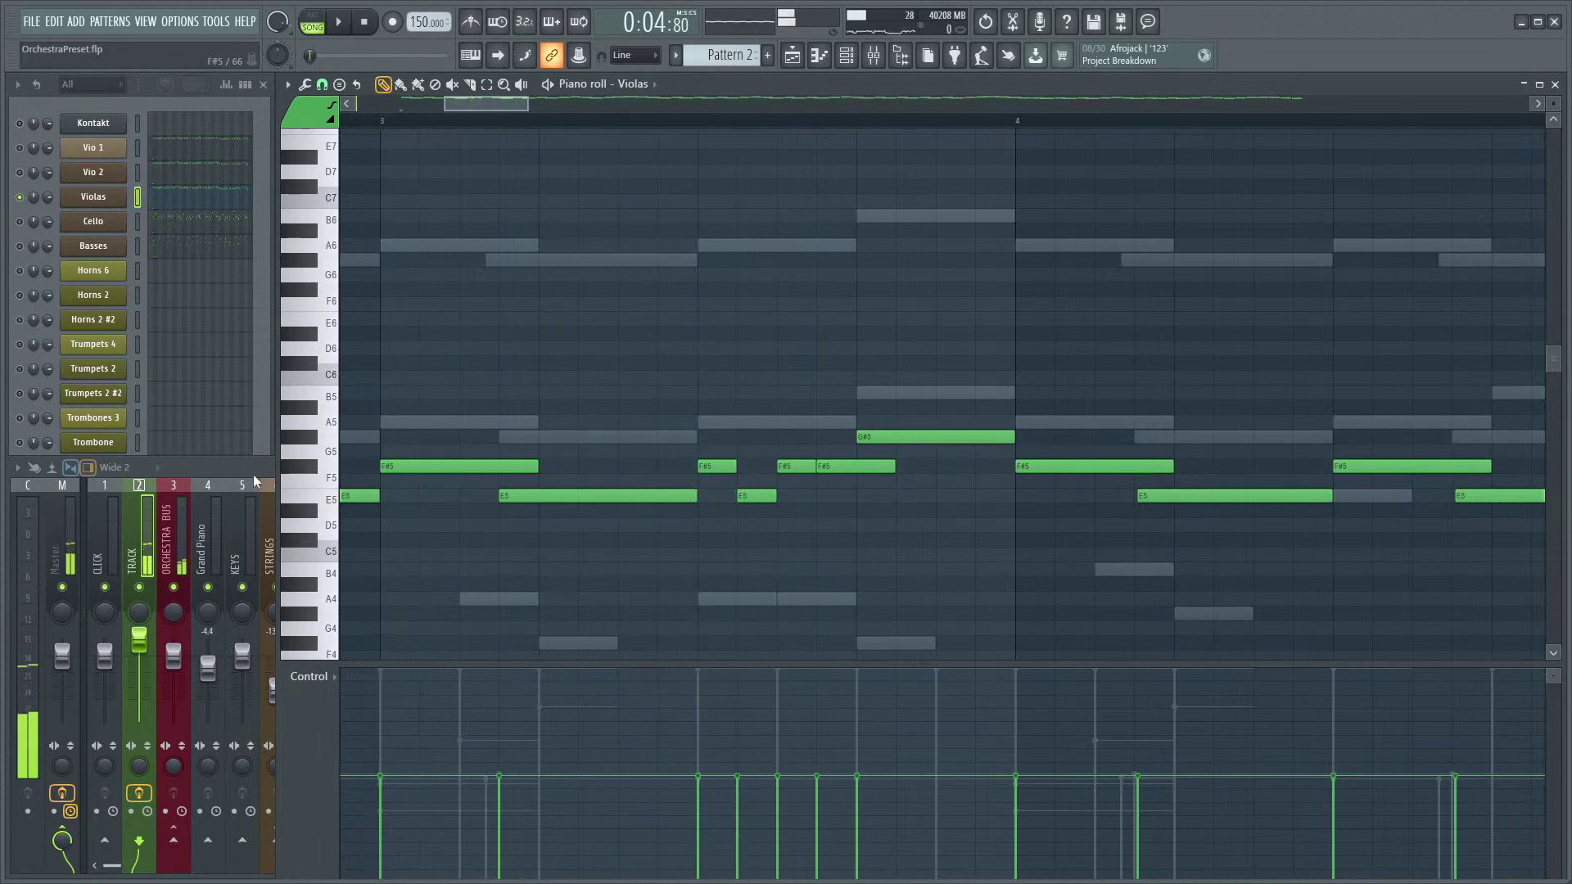
- Hide the mixer to uncover the full channel list down to the reference audio channels, playing bar 3 meanwhile
click(241, 476)
click(100, 147)
key(space)
key(F9)
key(space)
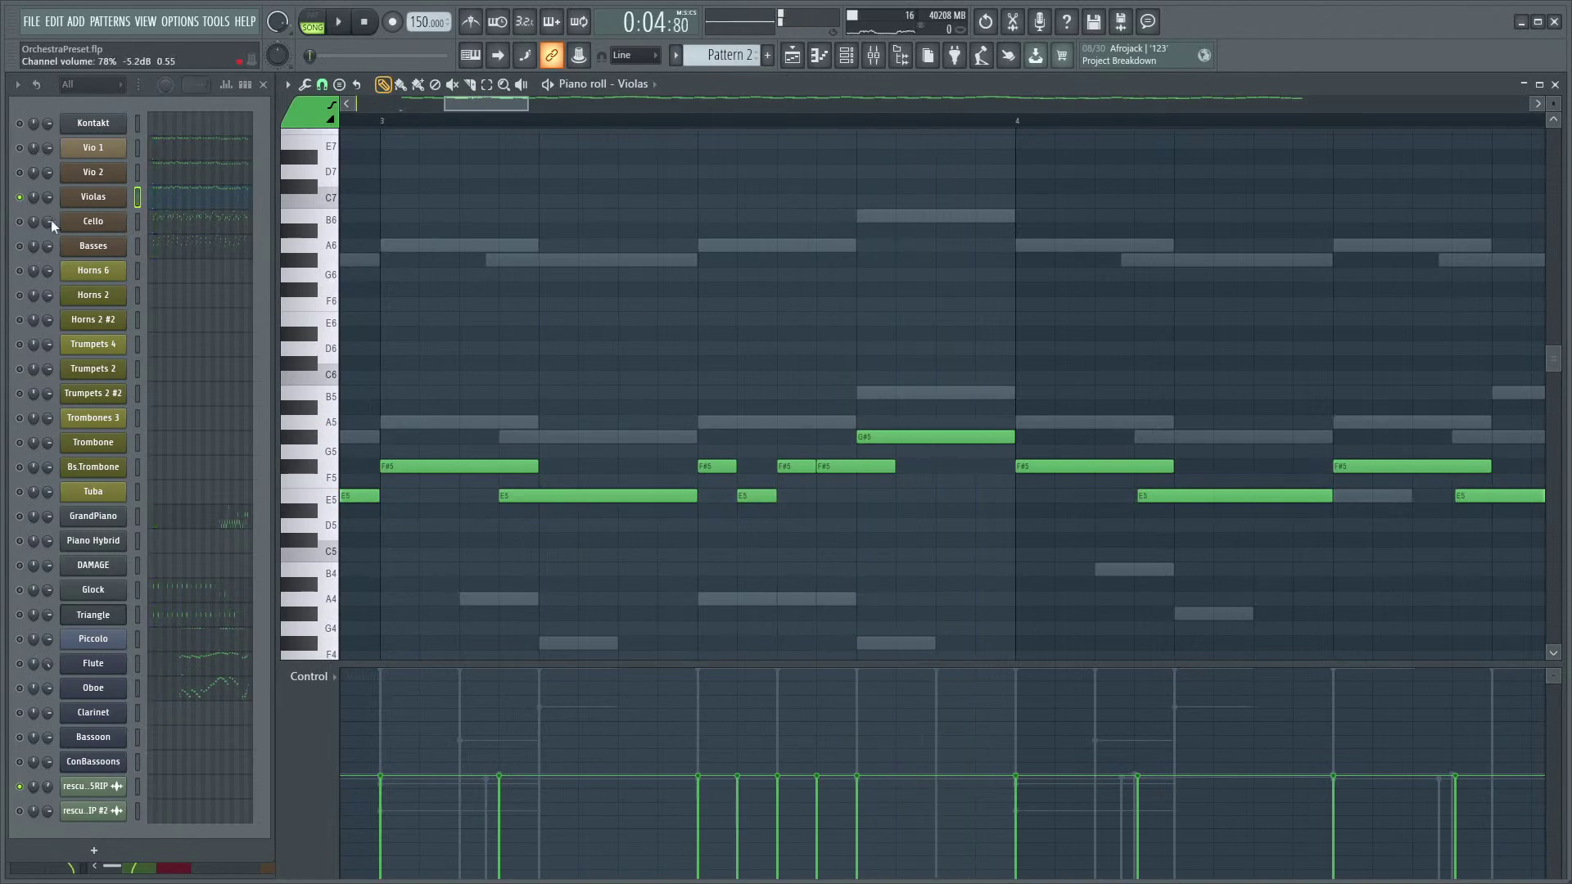
- Toggle the Violas channel's mute and replay bar 3 to compare the corrected melody with the reference audio
click(19, 197)
key(space)
key(space)
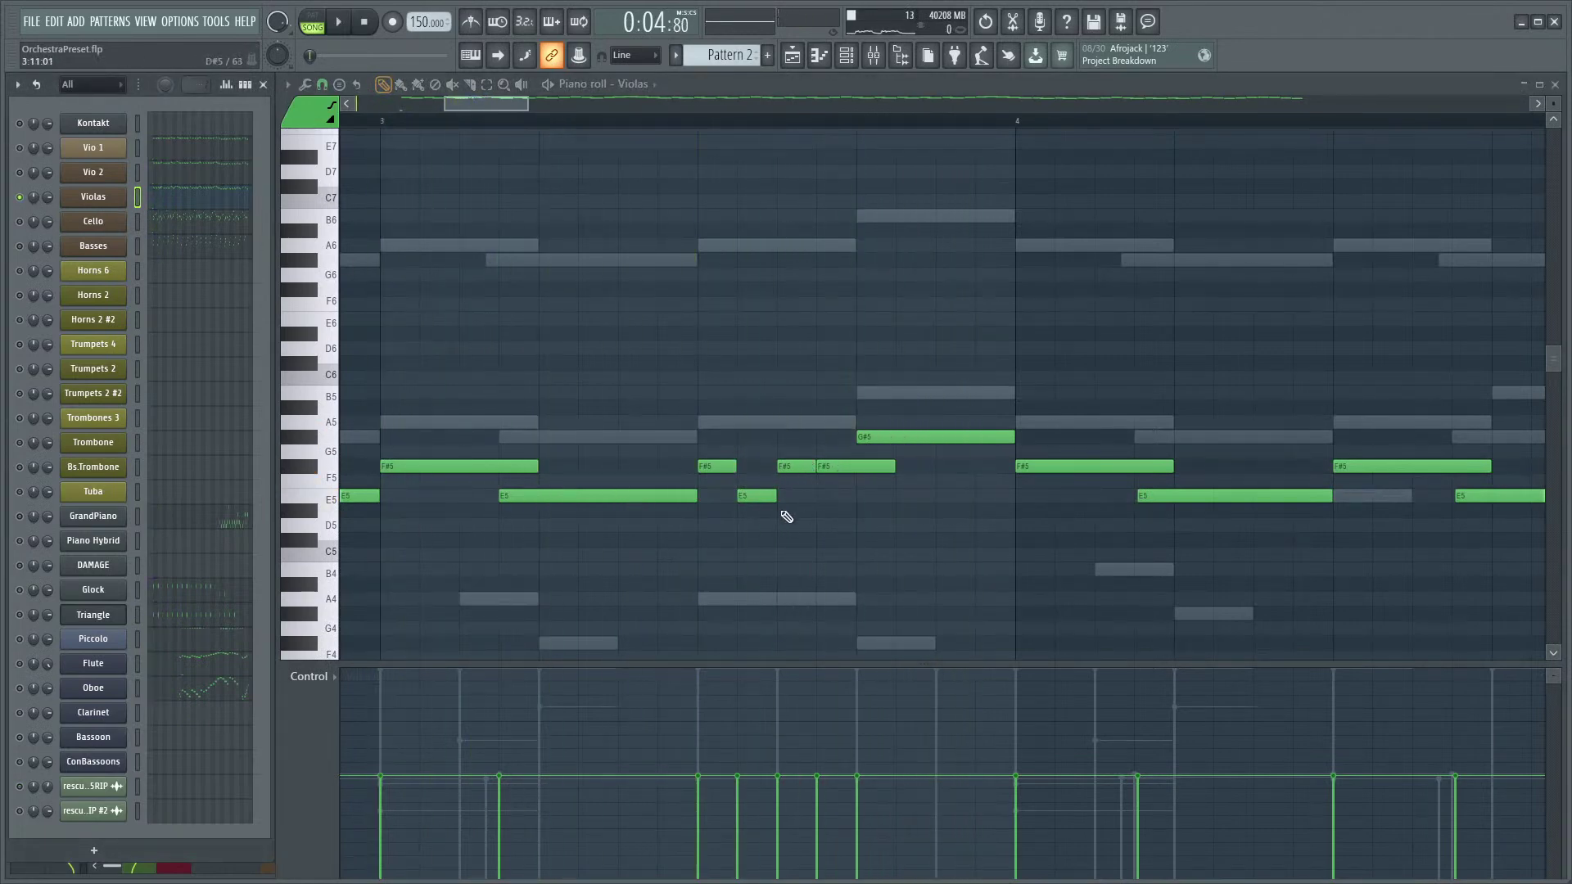
key(space)
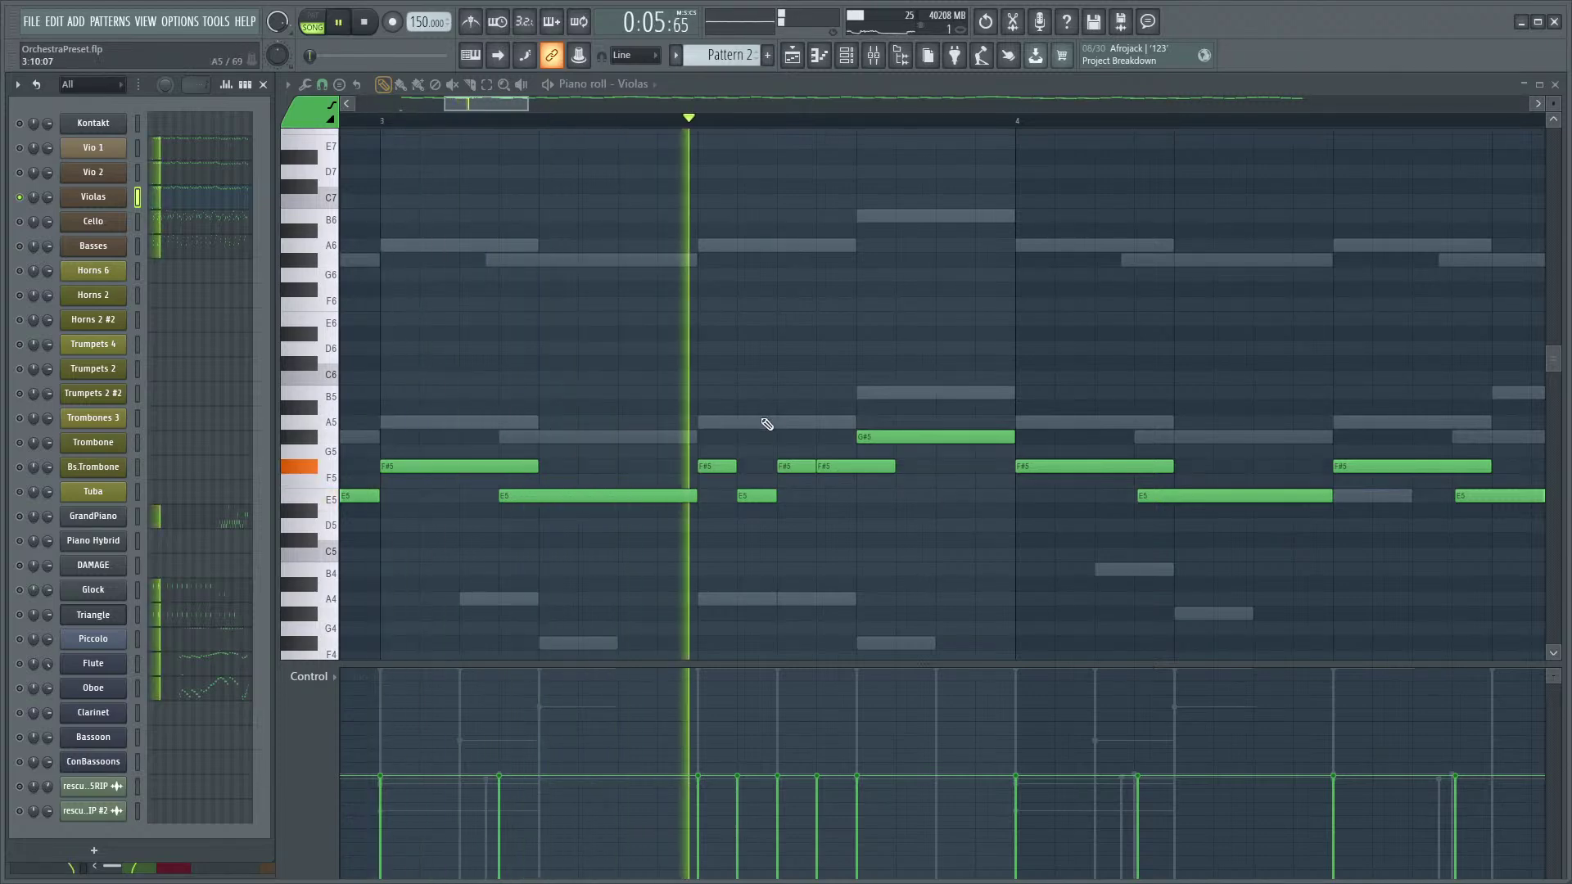
key(space)
scroll(747, 434, down, 10)
ctrl+scroll(456, 491, down, 5)
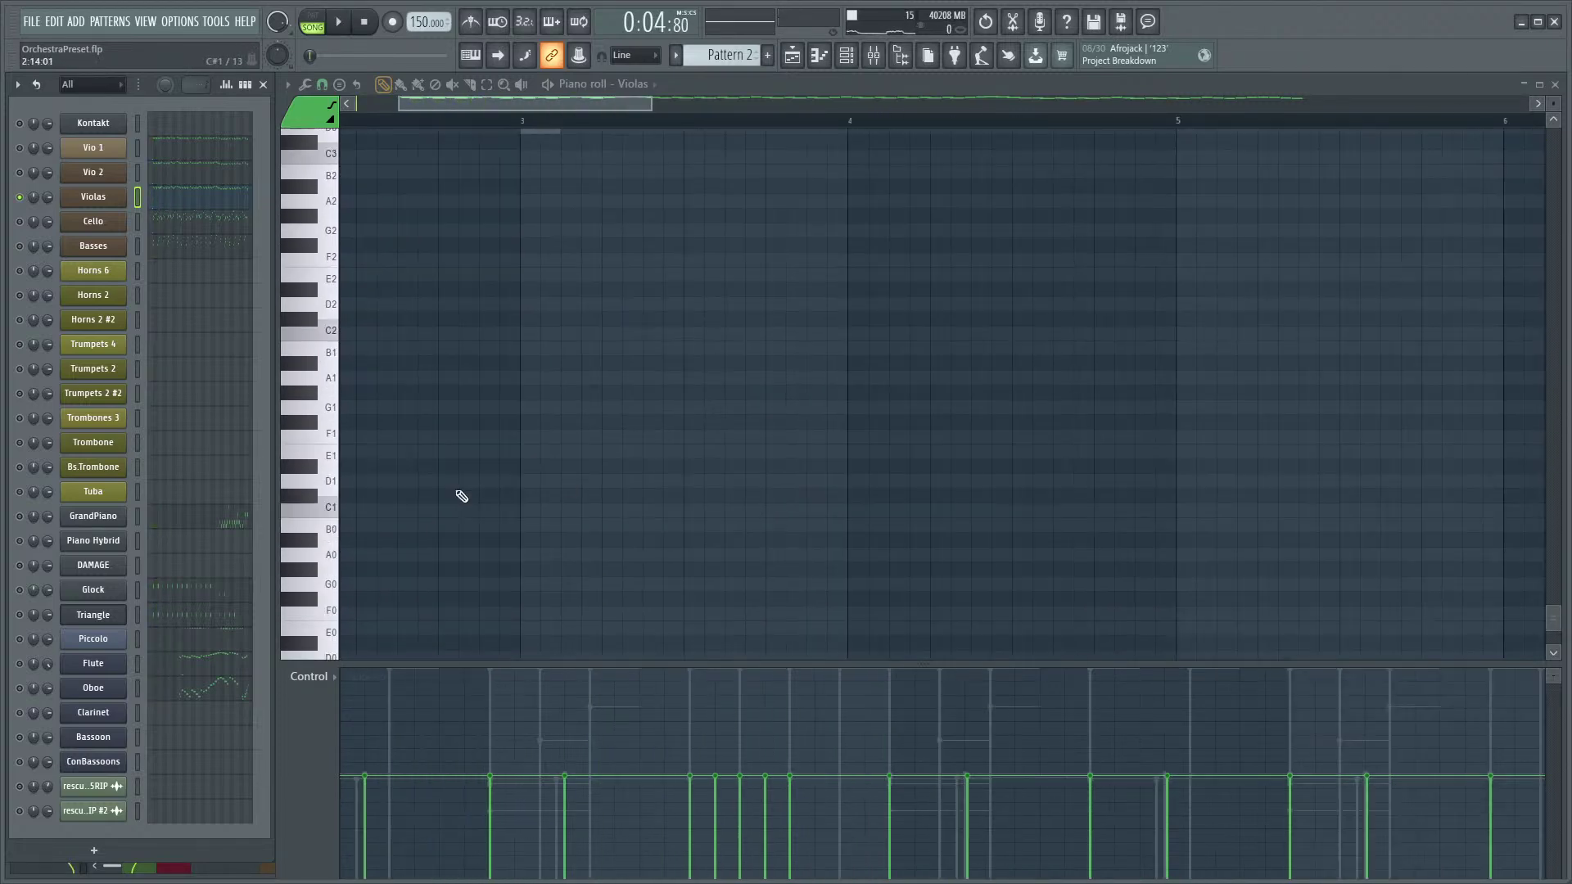
- Play the Violas part around bar 3 and compare it with the soloed rescue_cat_Nov5RIP reference audio
ctrl+scroll(442, 565, up, 3)
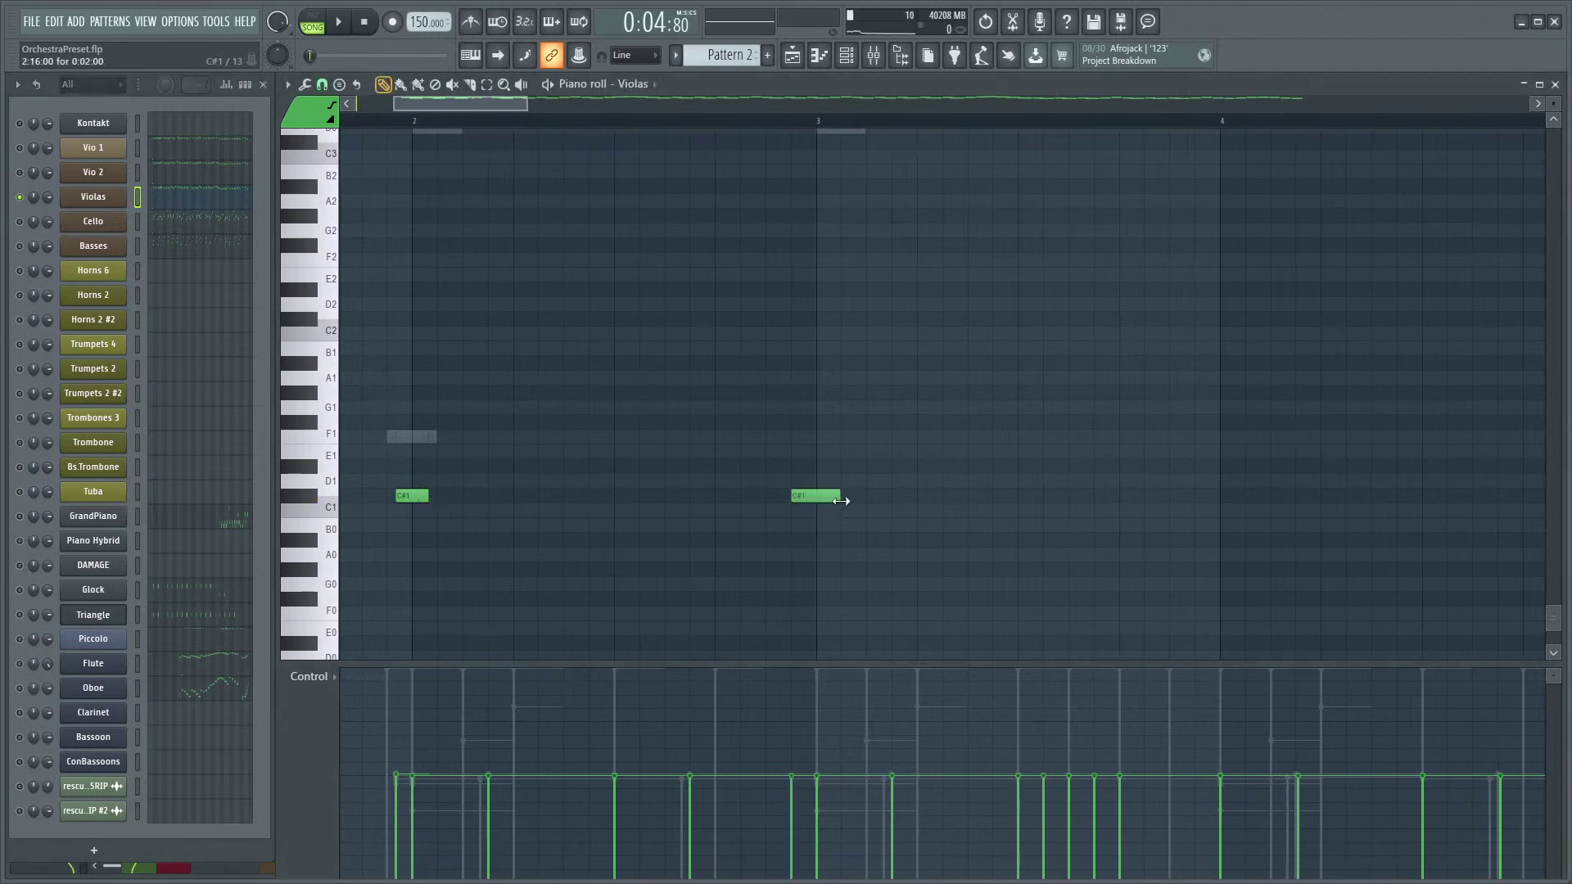
scroll(1035, 439, up, 8)
key(space)
scroll(868, 396, up, 4)
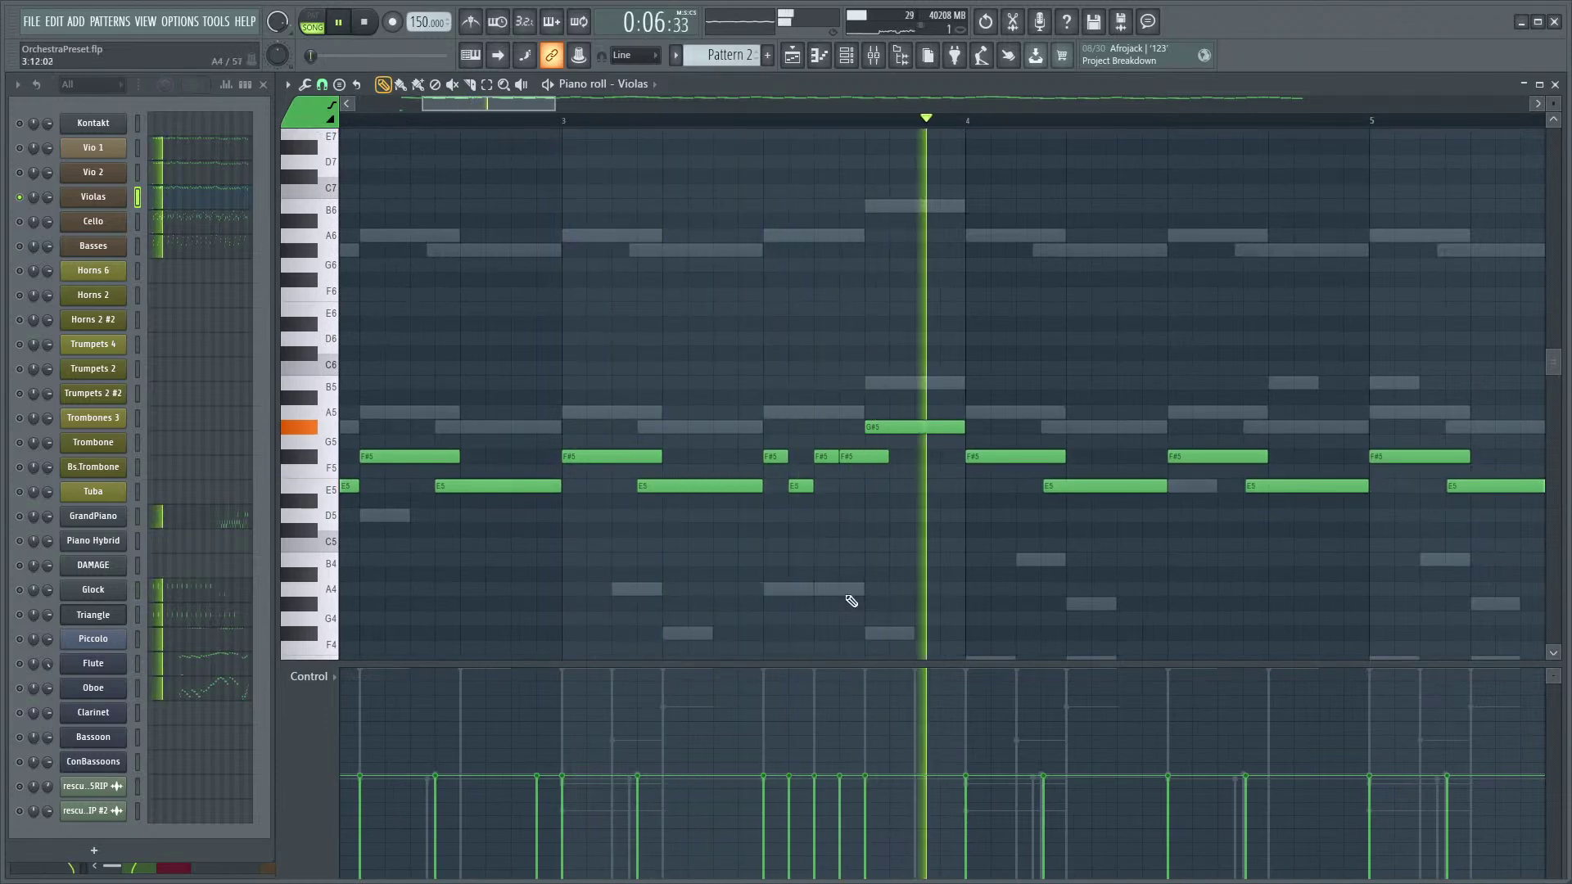
ctrl+scroll(810, 551, up, 3)
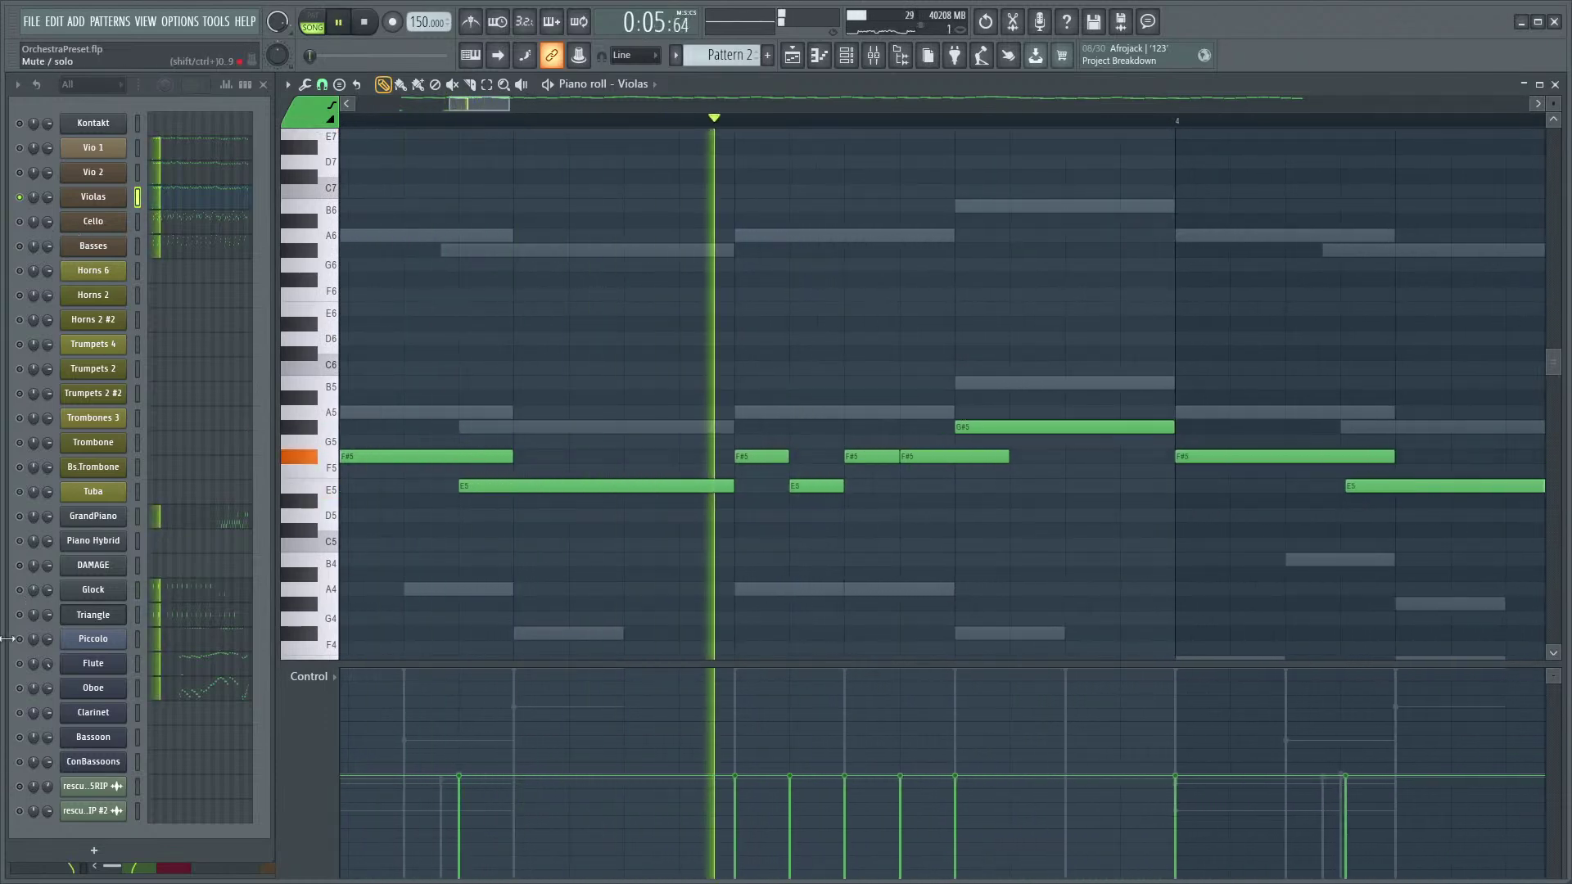
key(space)
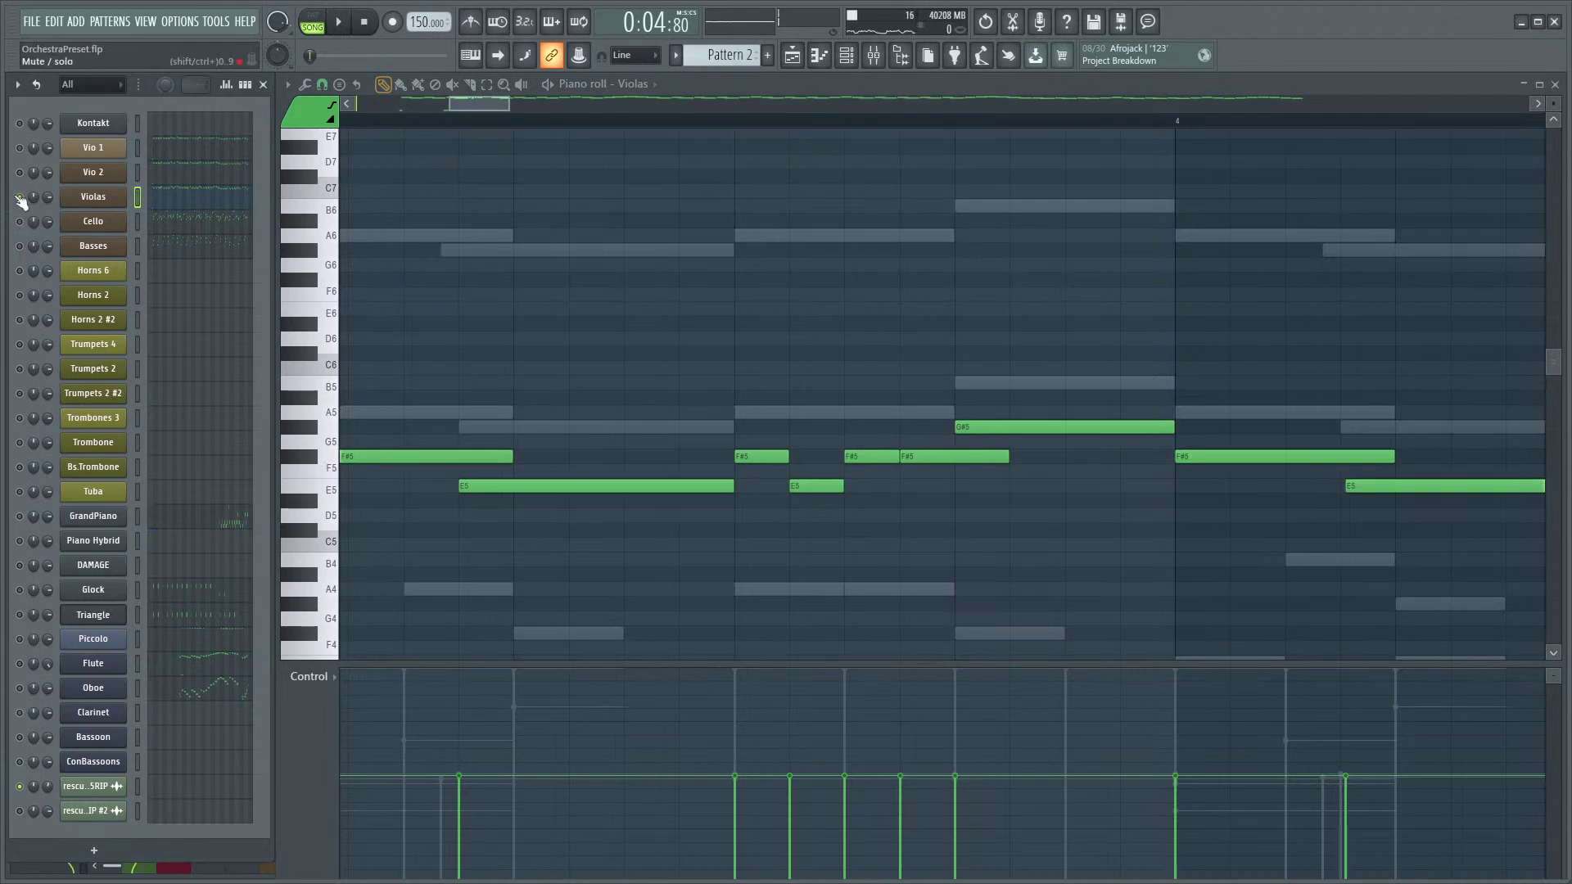
key(space)
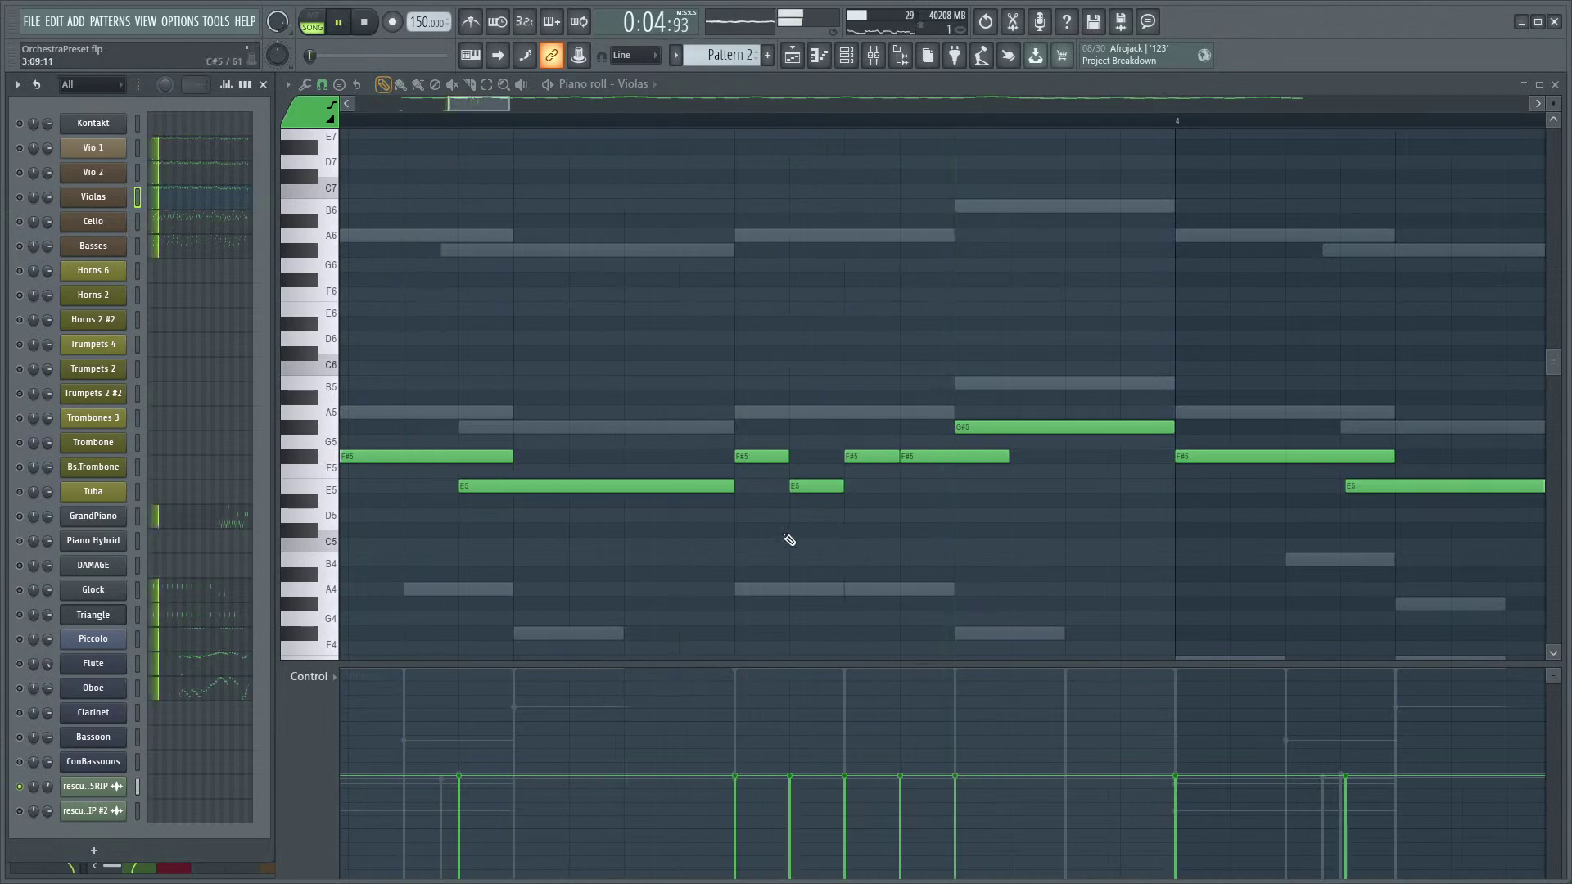
key(space)
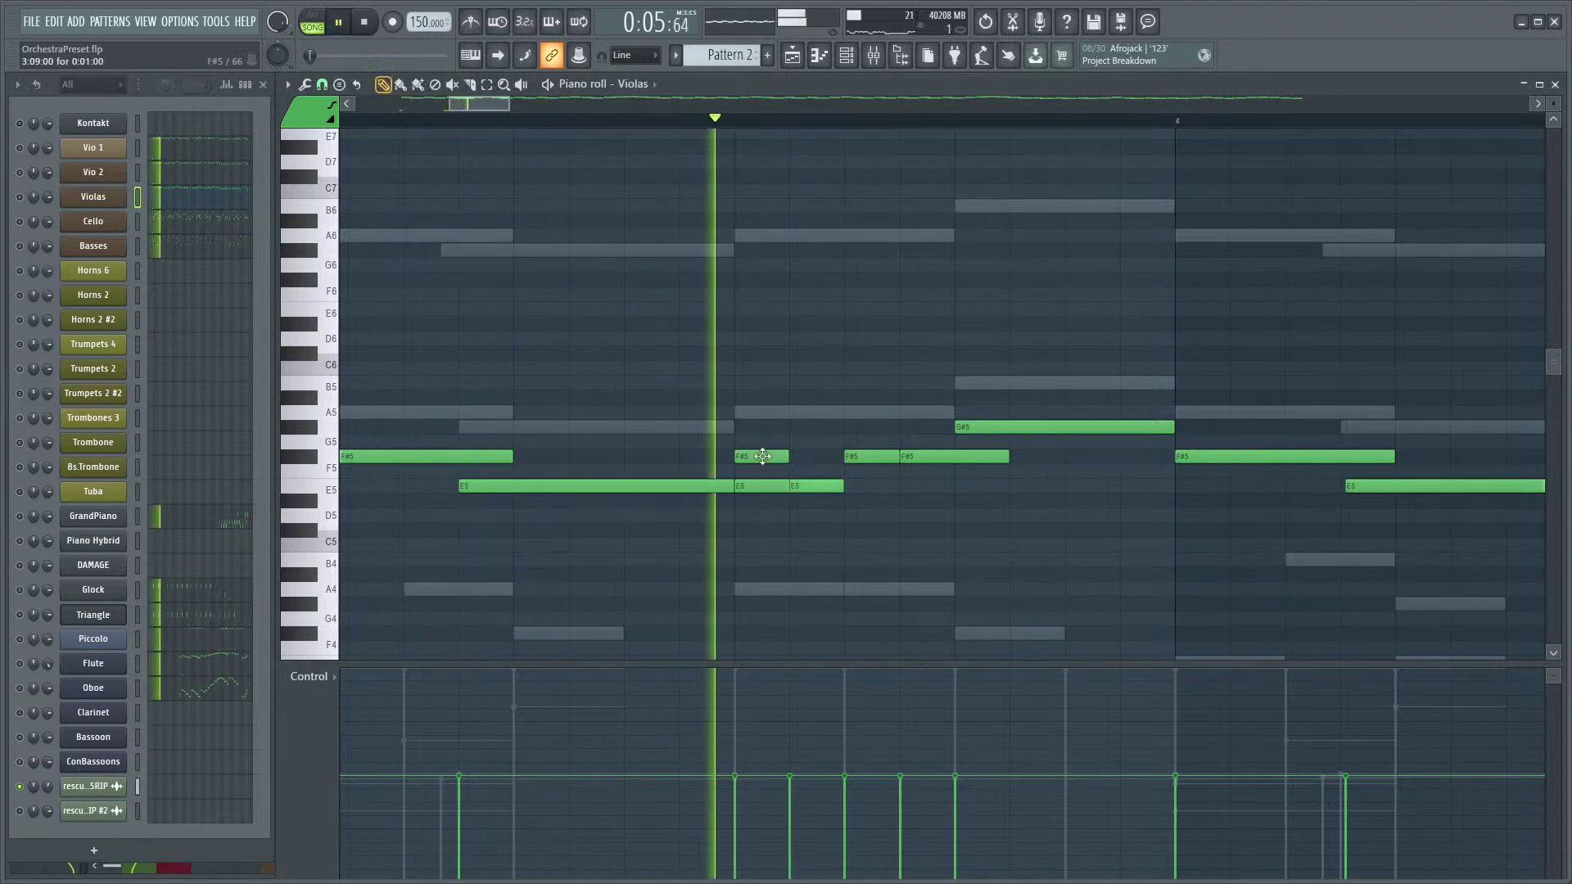
- Set the snap to 1/2 step and move the short E5 note in bar 3's third beat half a step earlier
right_click(761, 456)
key(space)
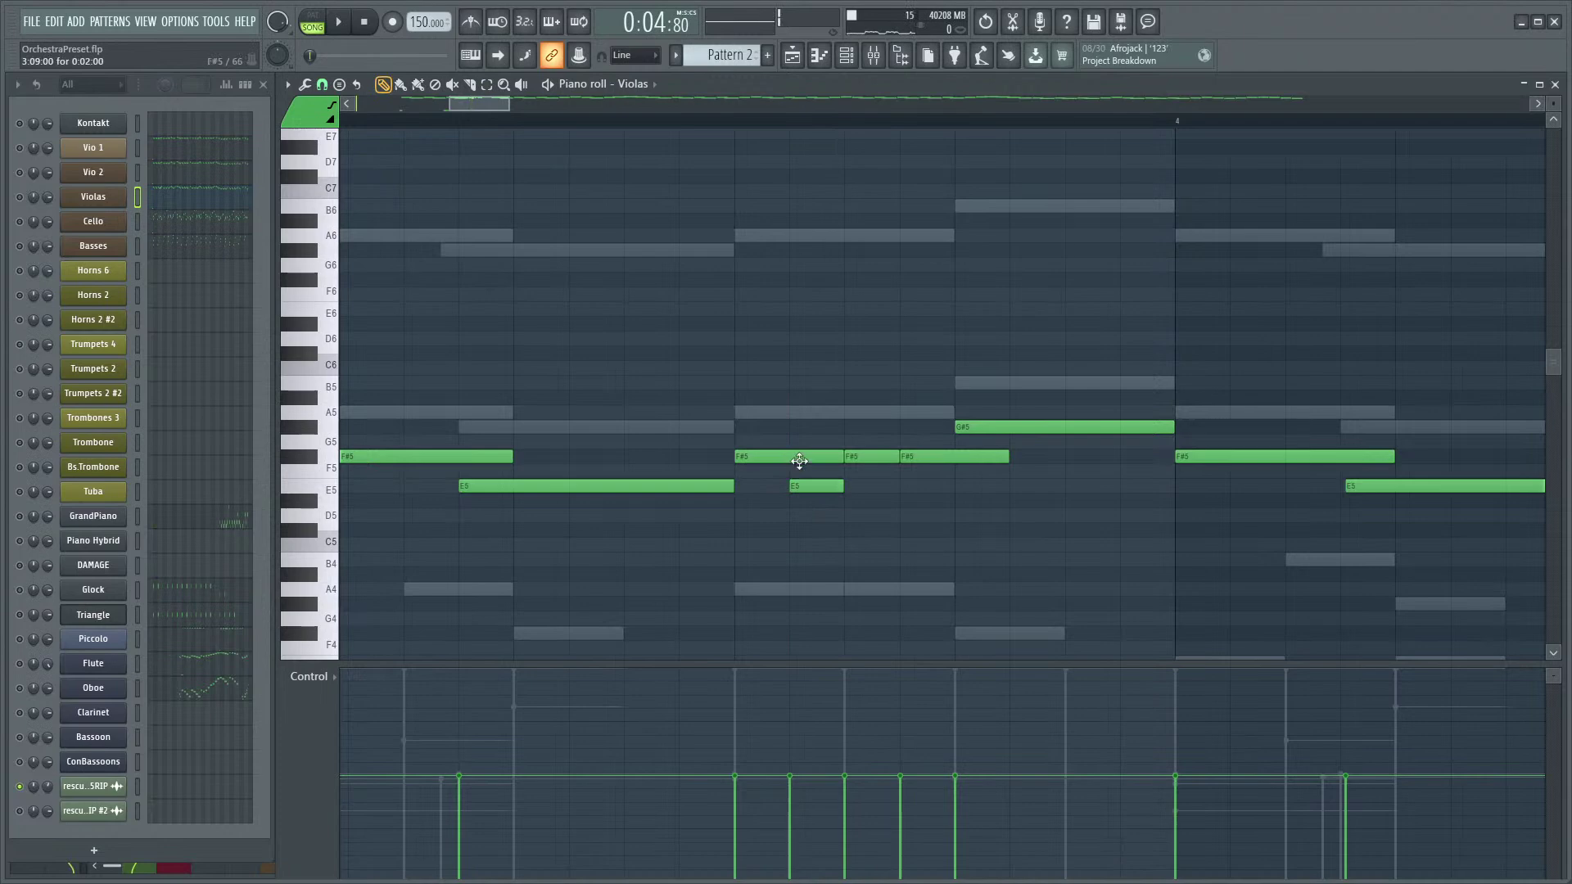
click(320, 85)
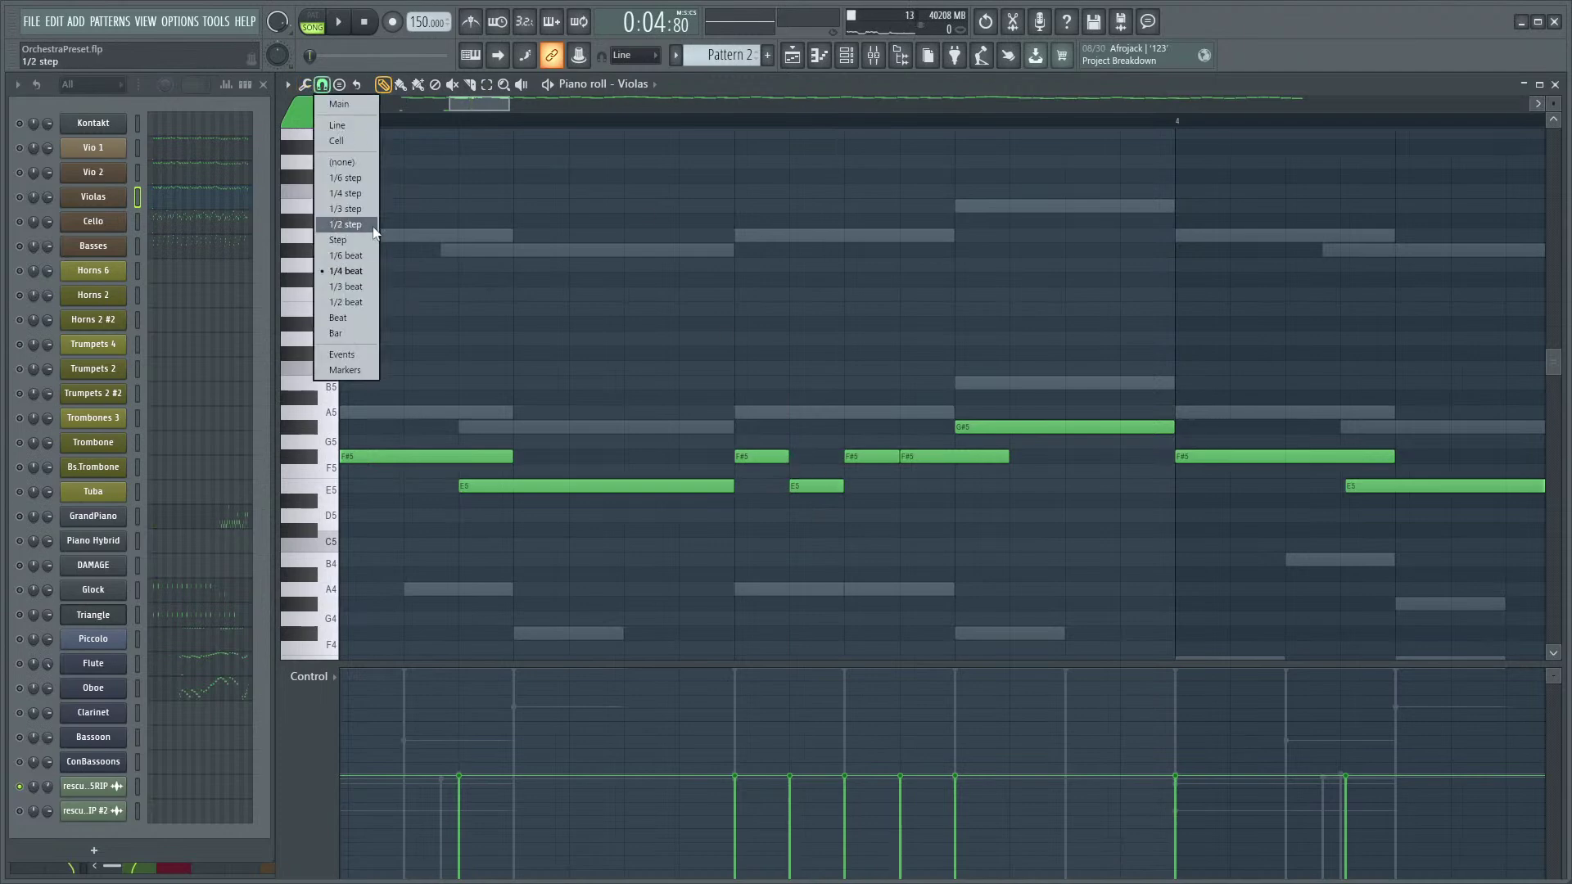
click(360, 254)
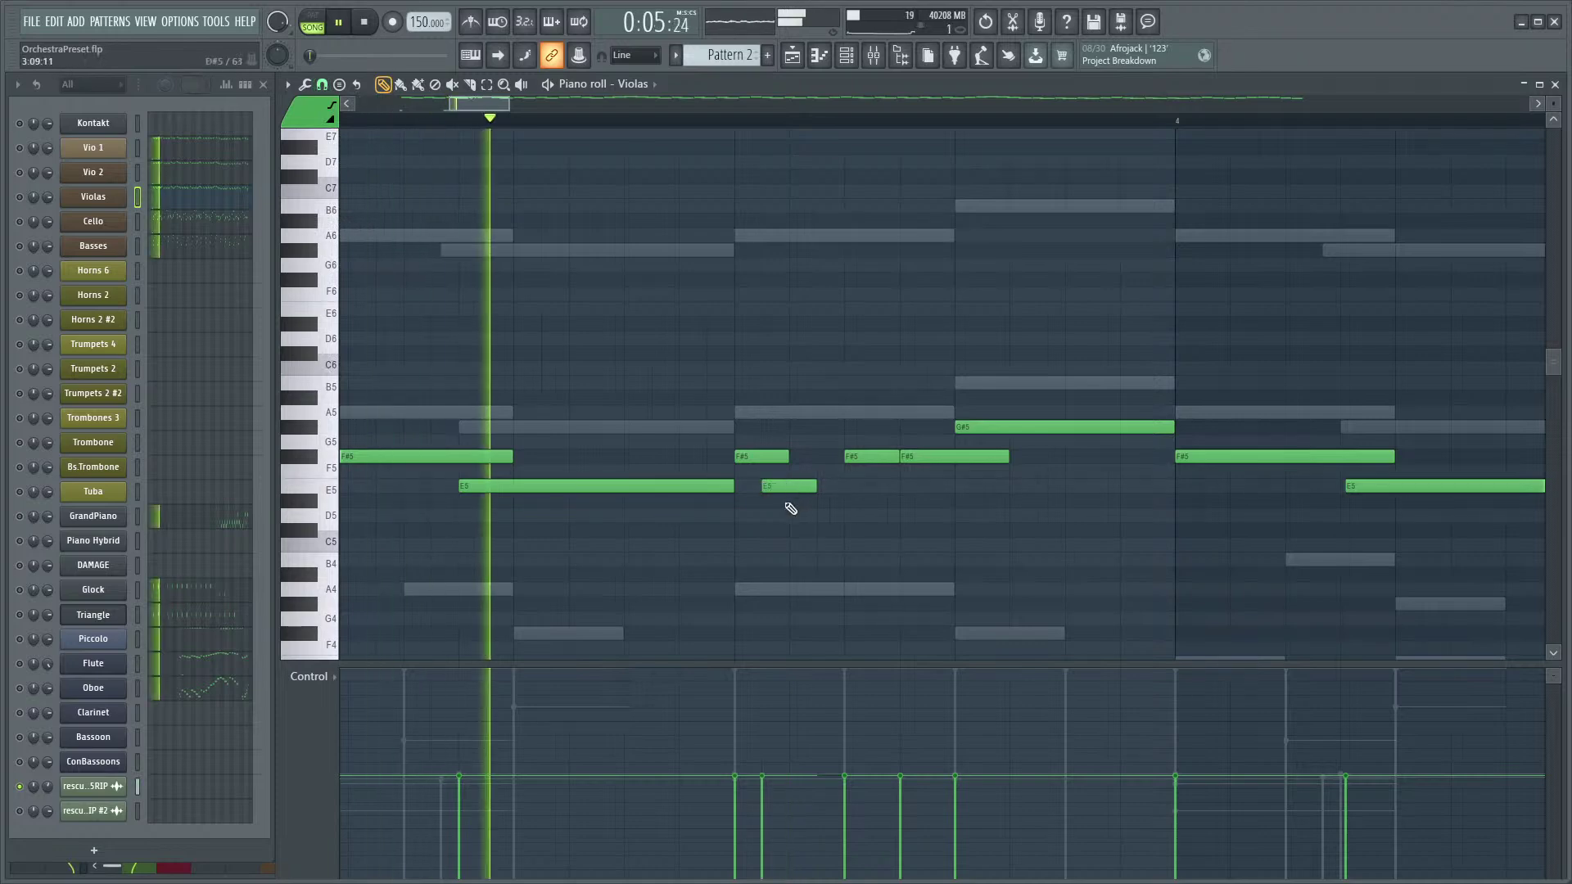
key(space)
- Add one F#5 and two E5 notes in bar 3's third beat, alternating the two pitches at half-step offsets
key(space)
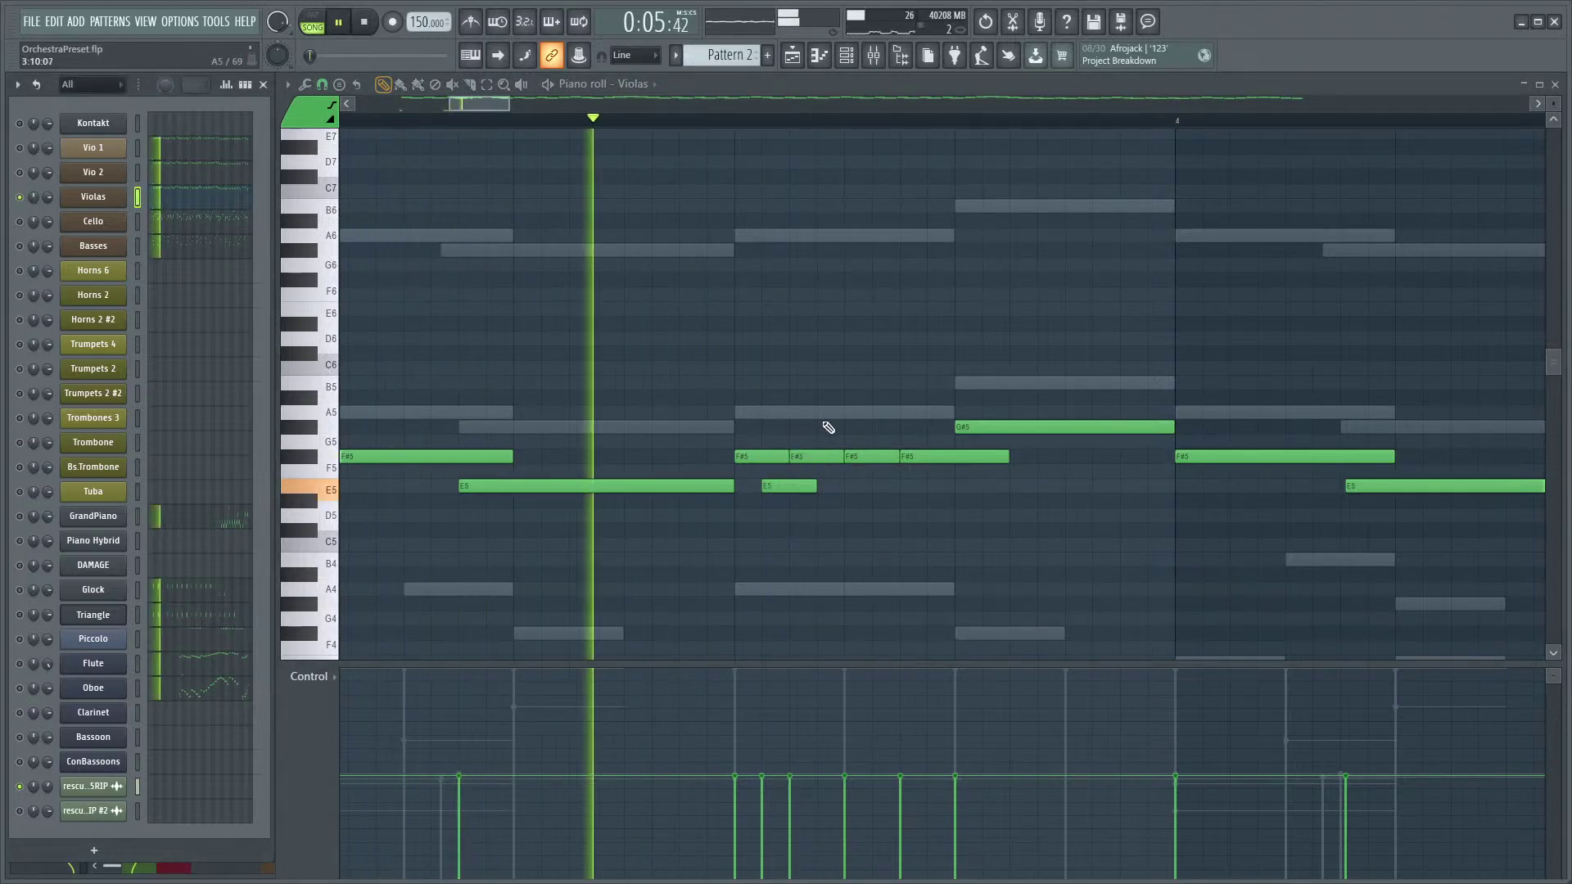
key(space)
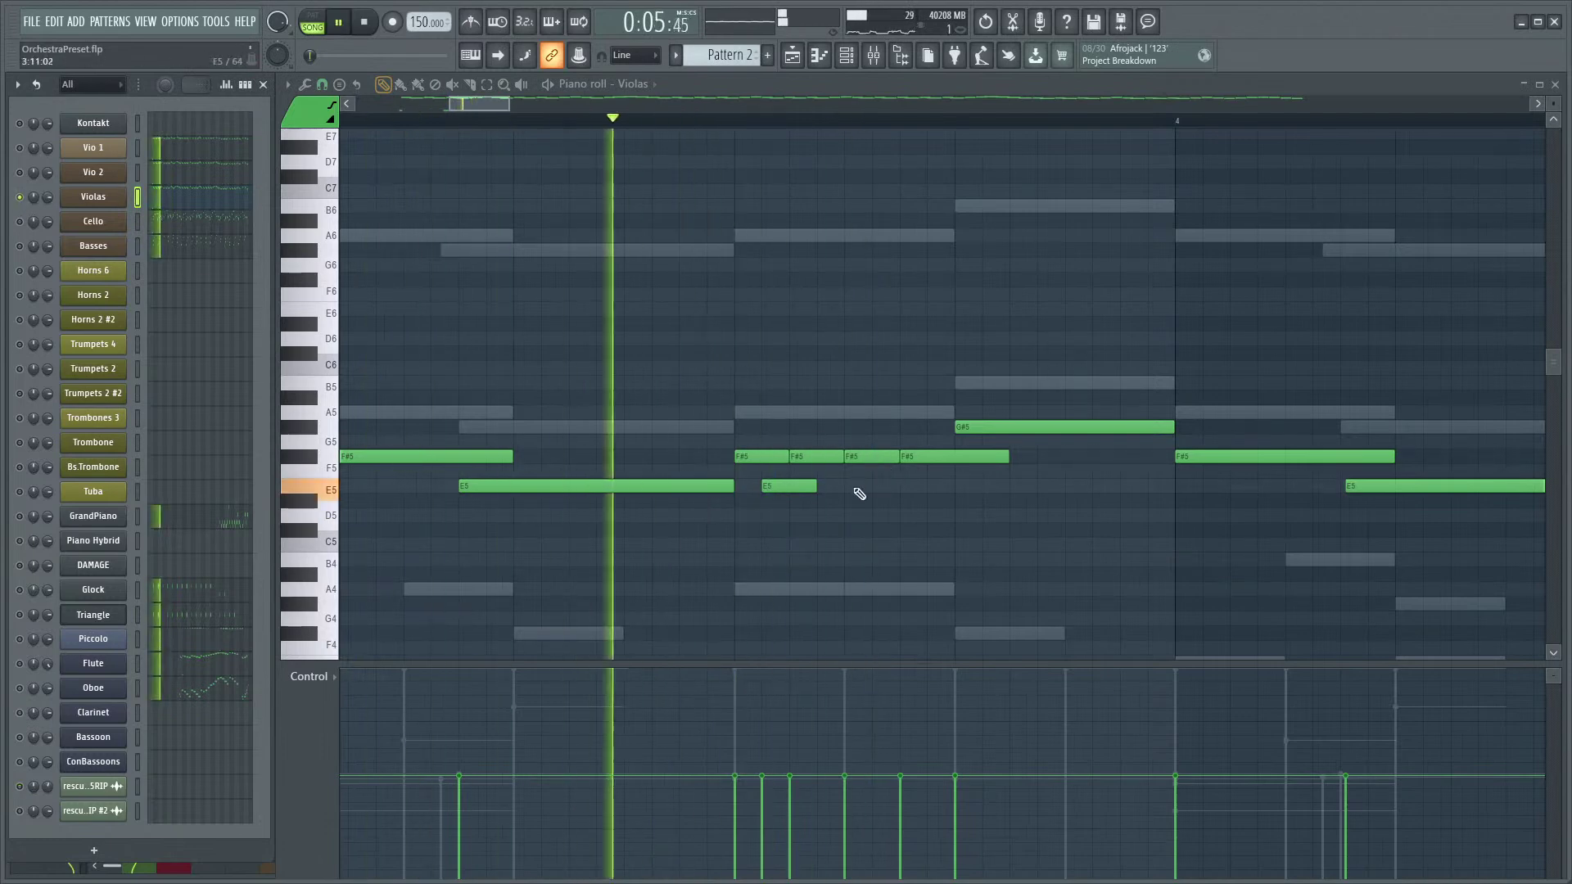
key(space)
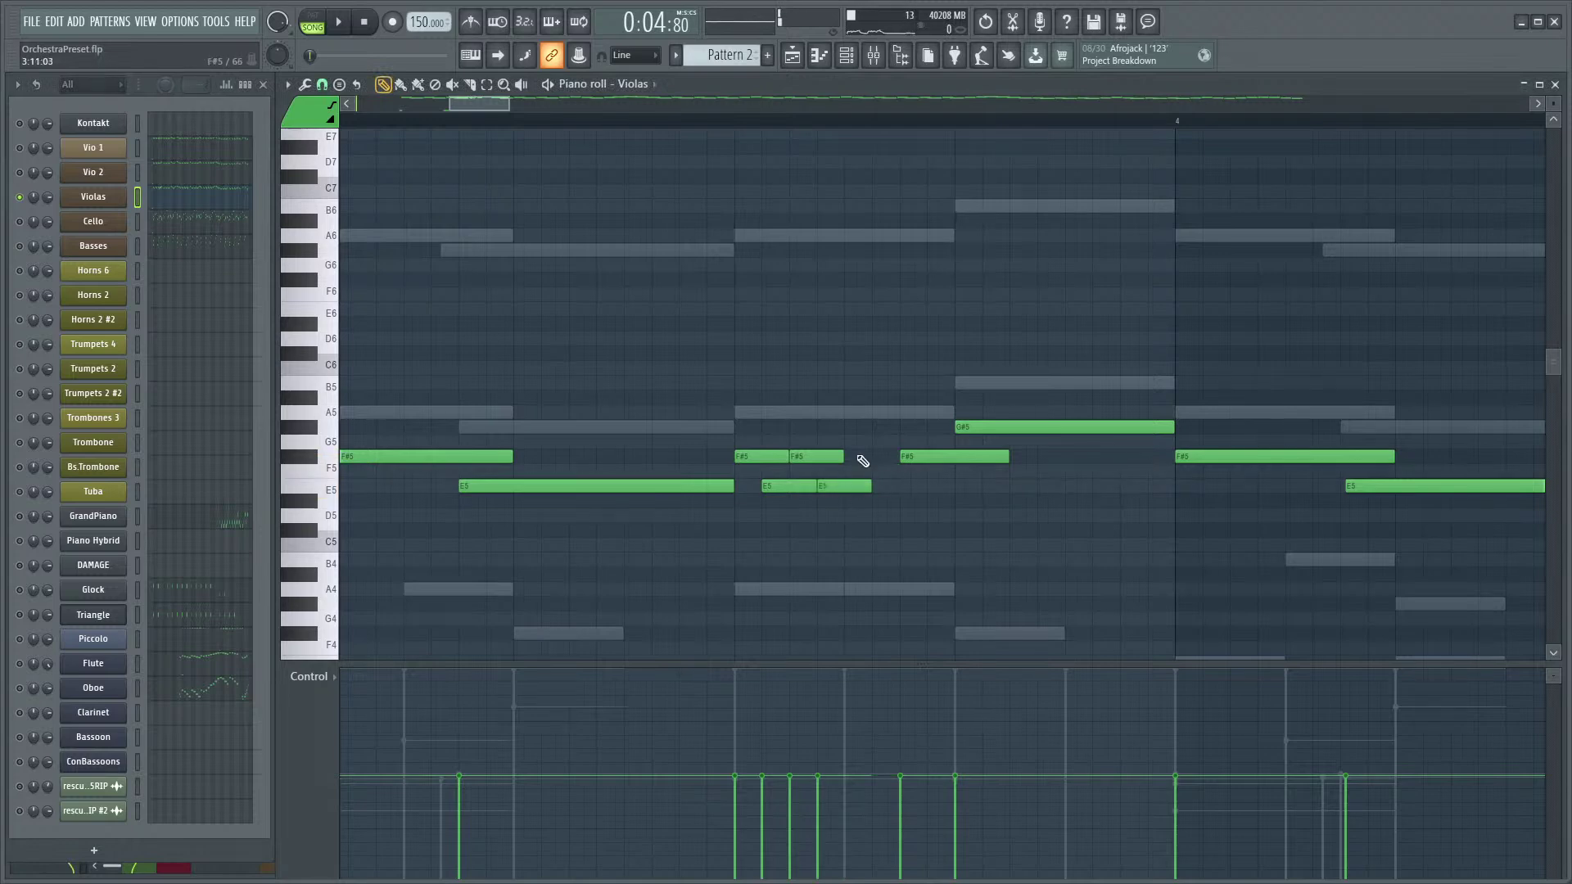
key(space)
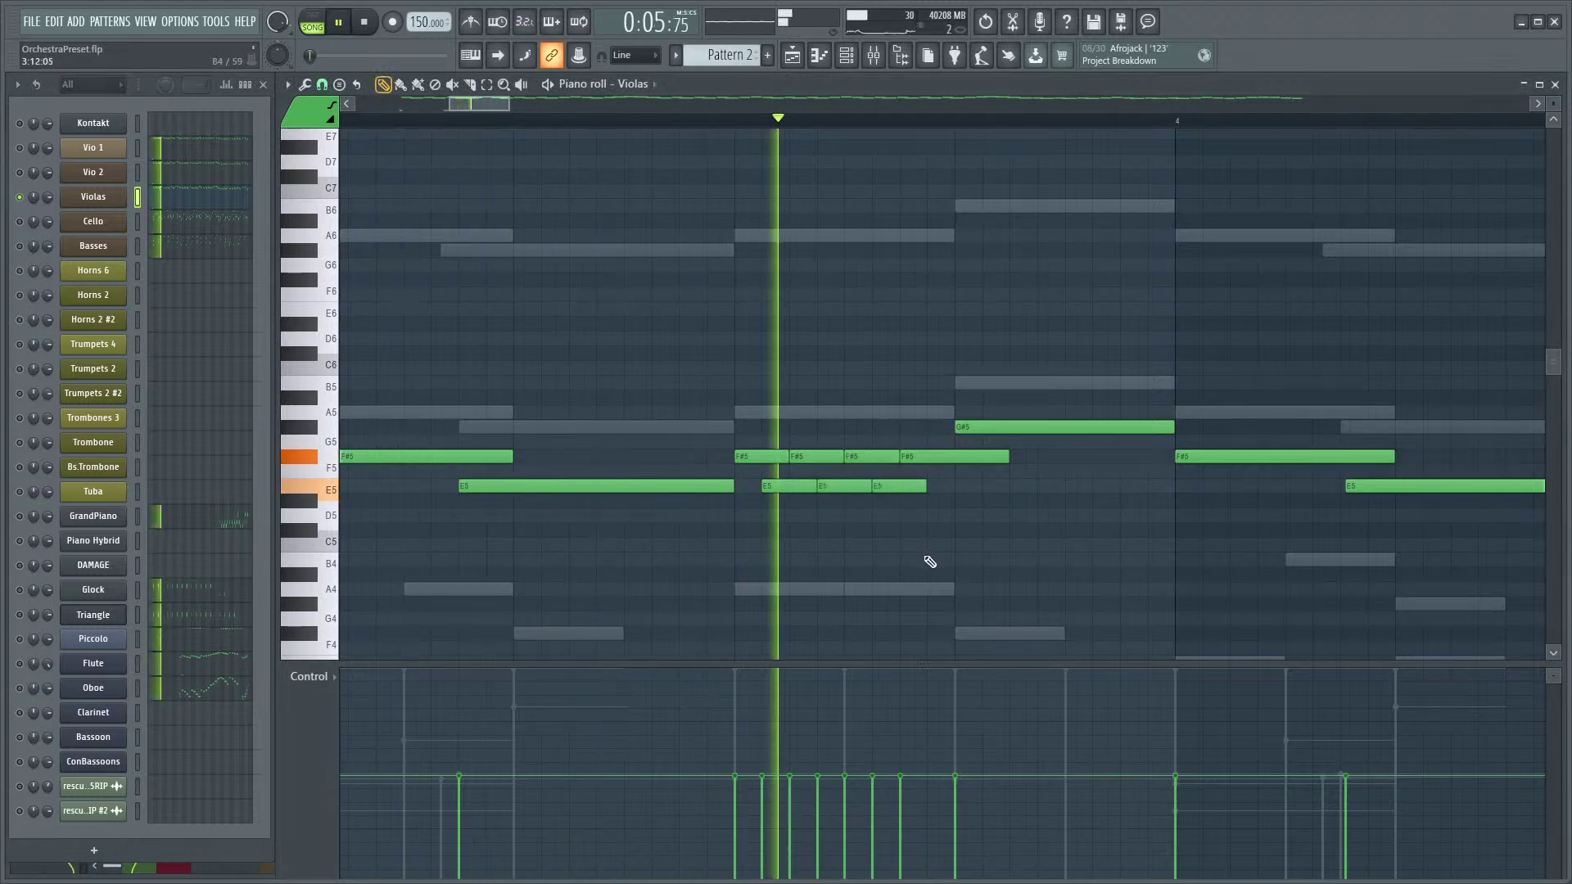
- Raise the velocities of bar 3's fast F#5 and E5 notes and the G#5 to maximum and play the passage
key(space)
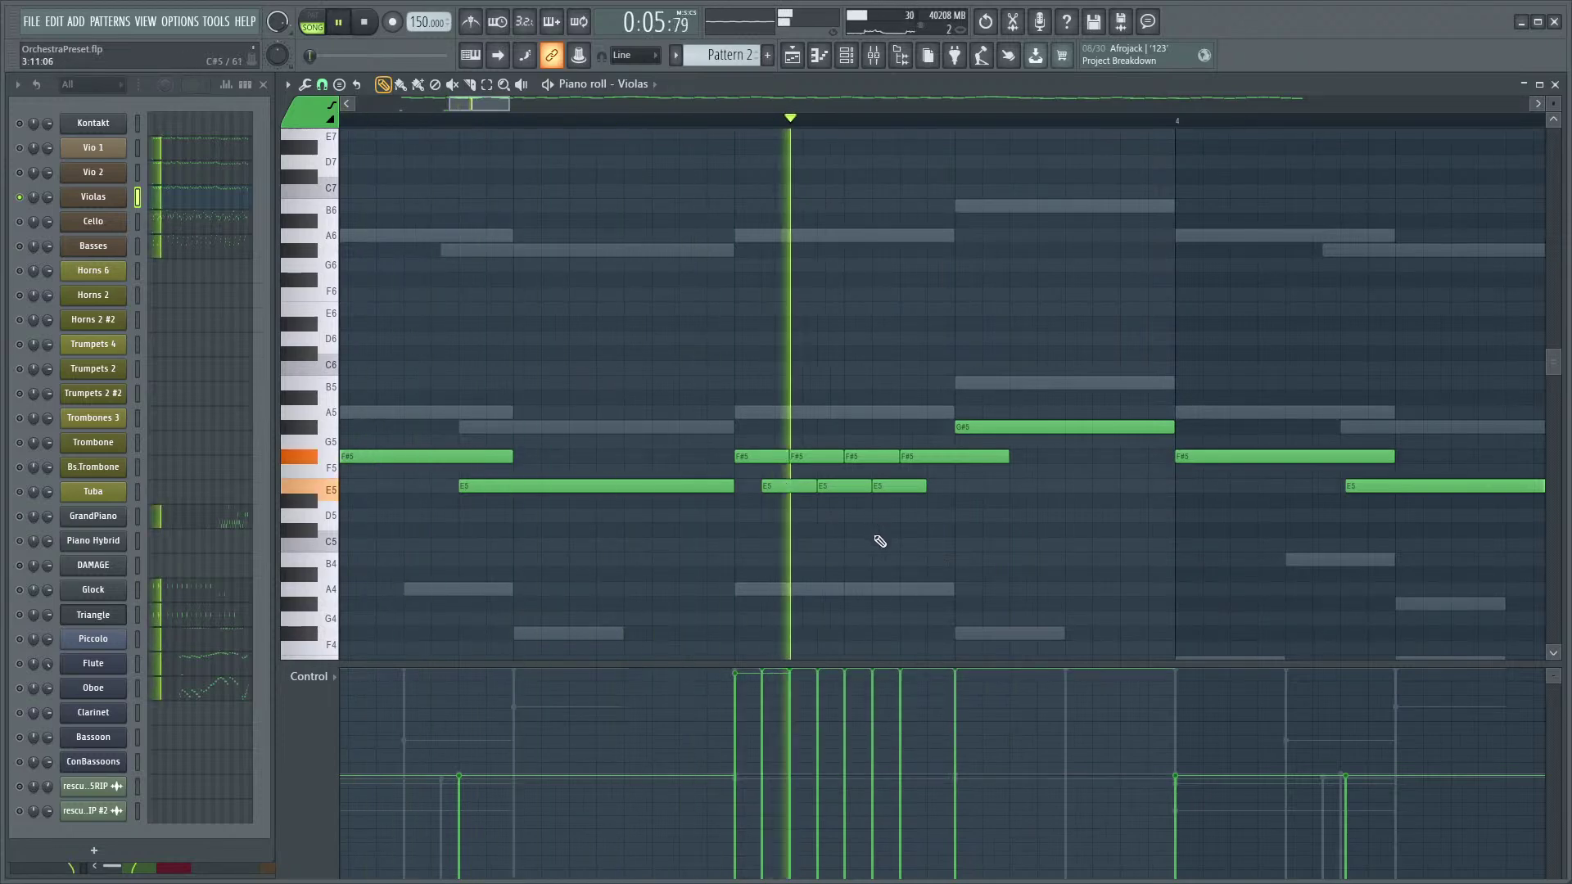
key(space)
key(space)
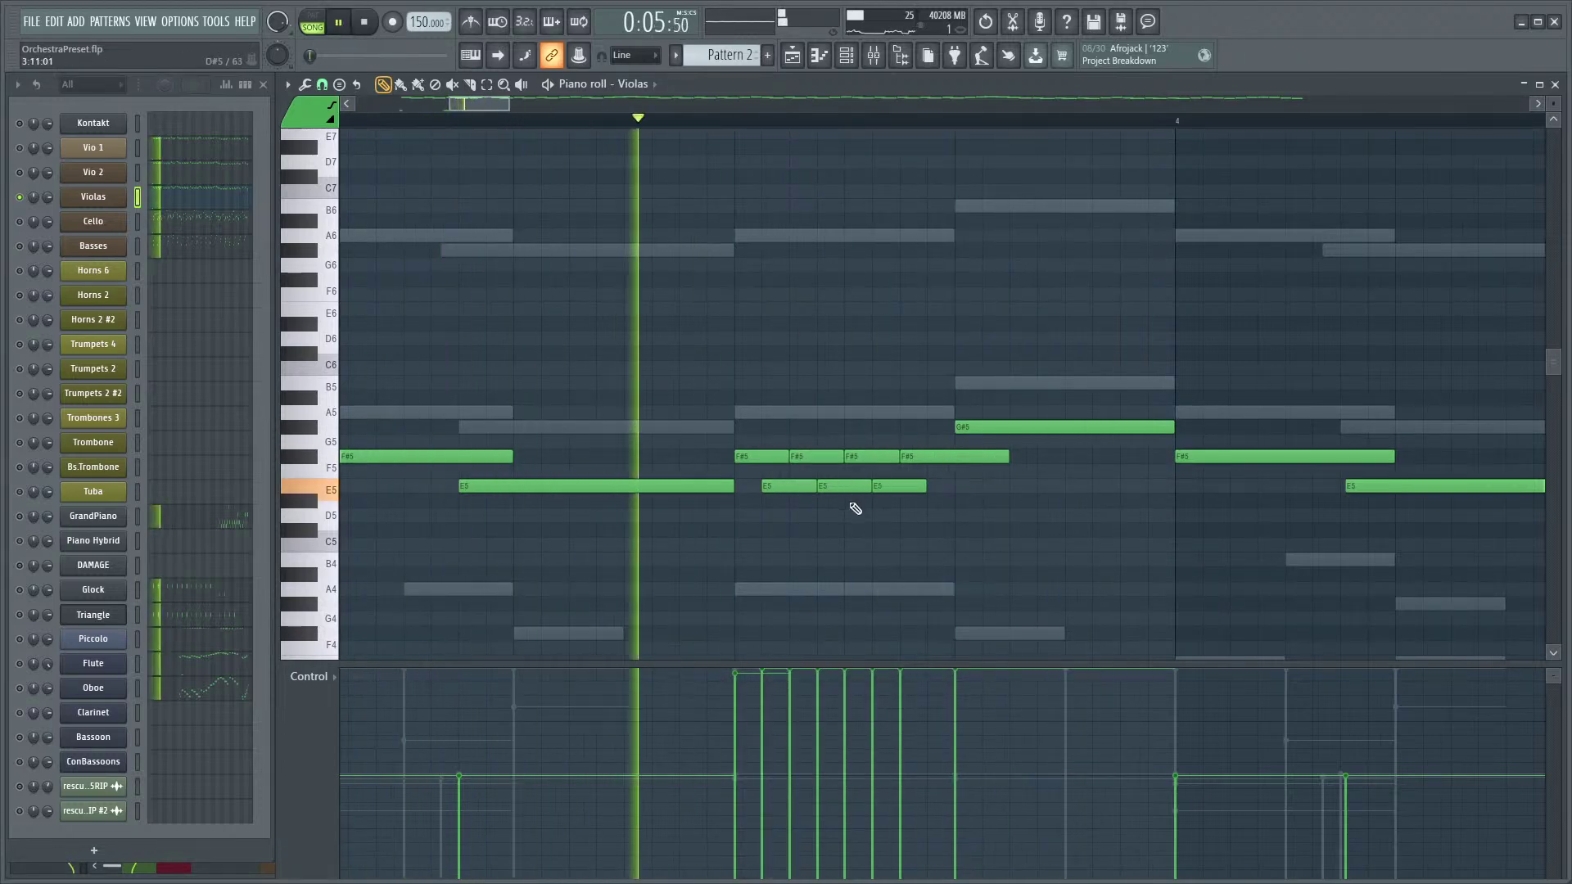
- Delete the middle fast E5 and the third F#5, and move the last fast E5 half a step earlier
right_click(860, 483)
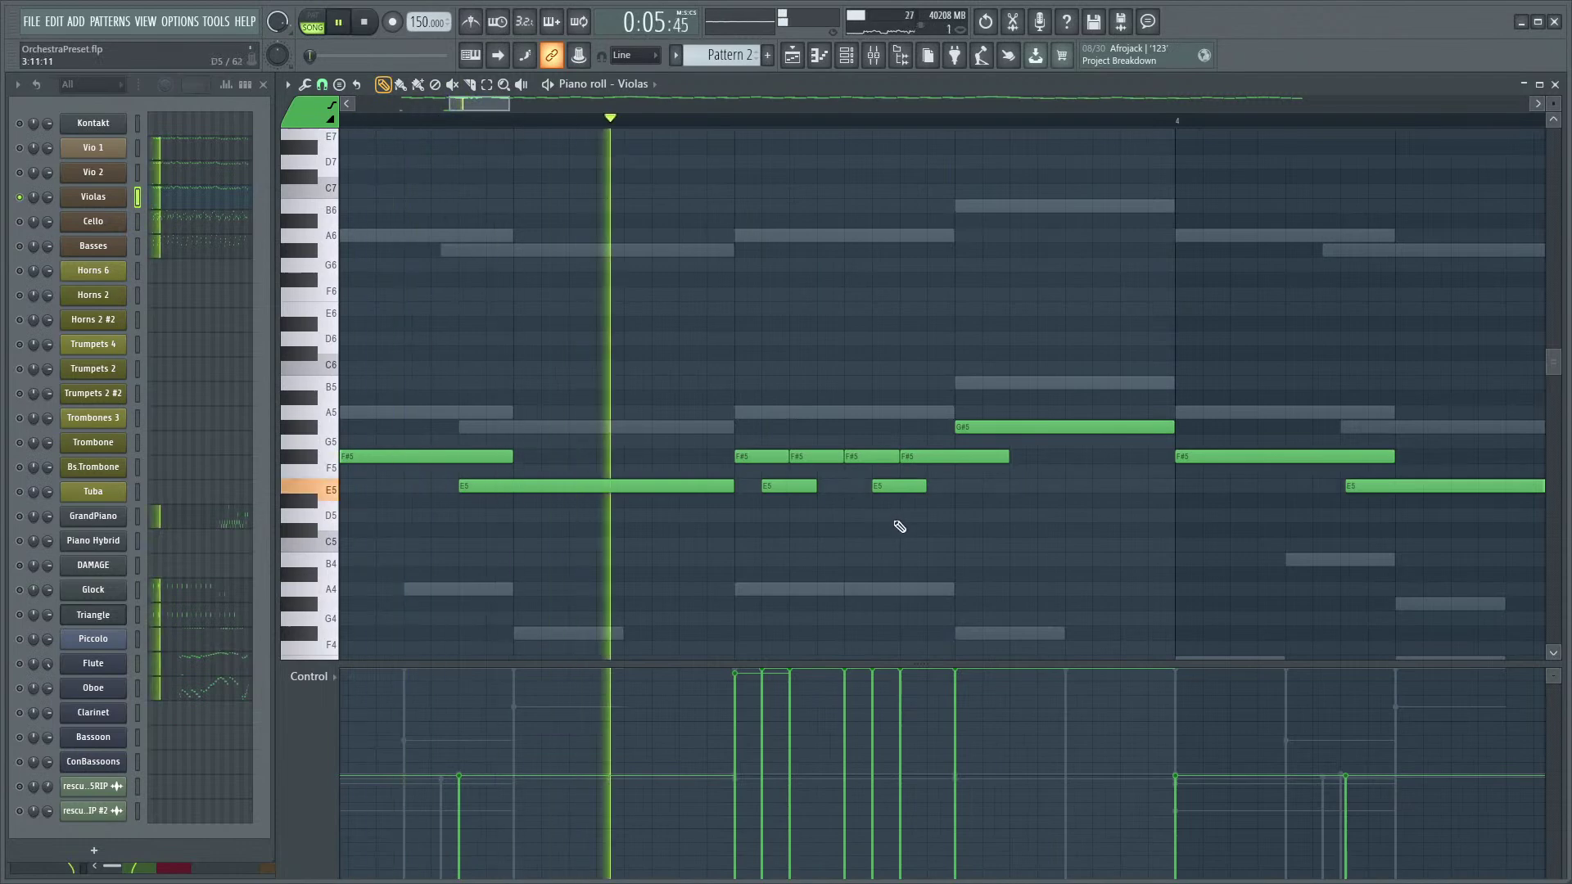
key(space)
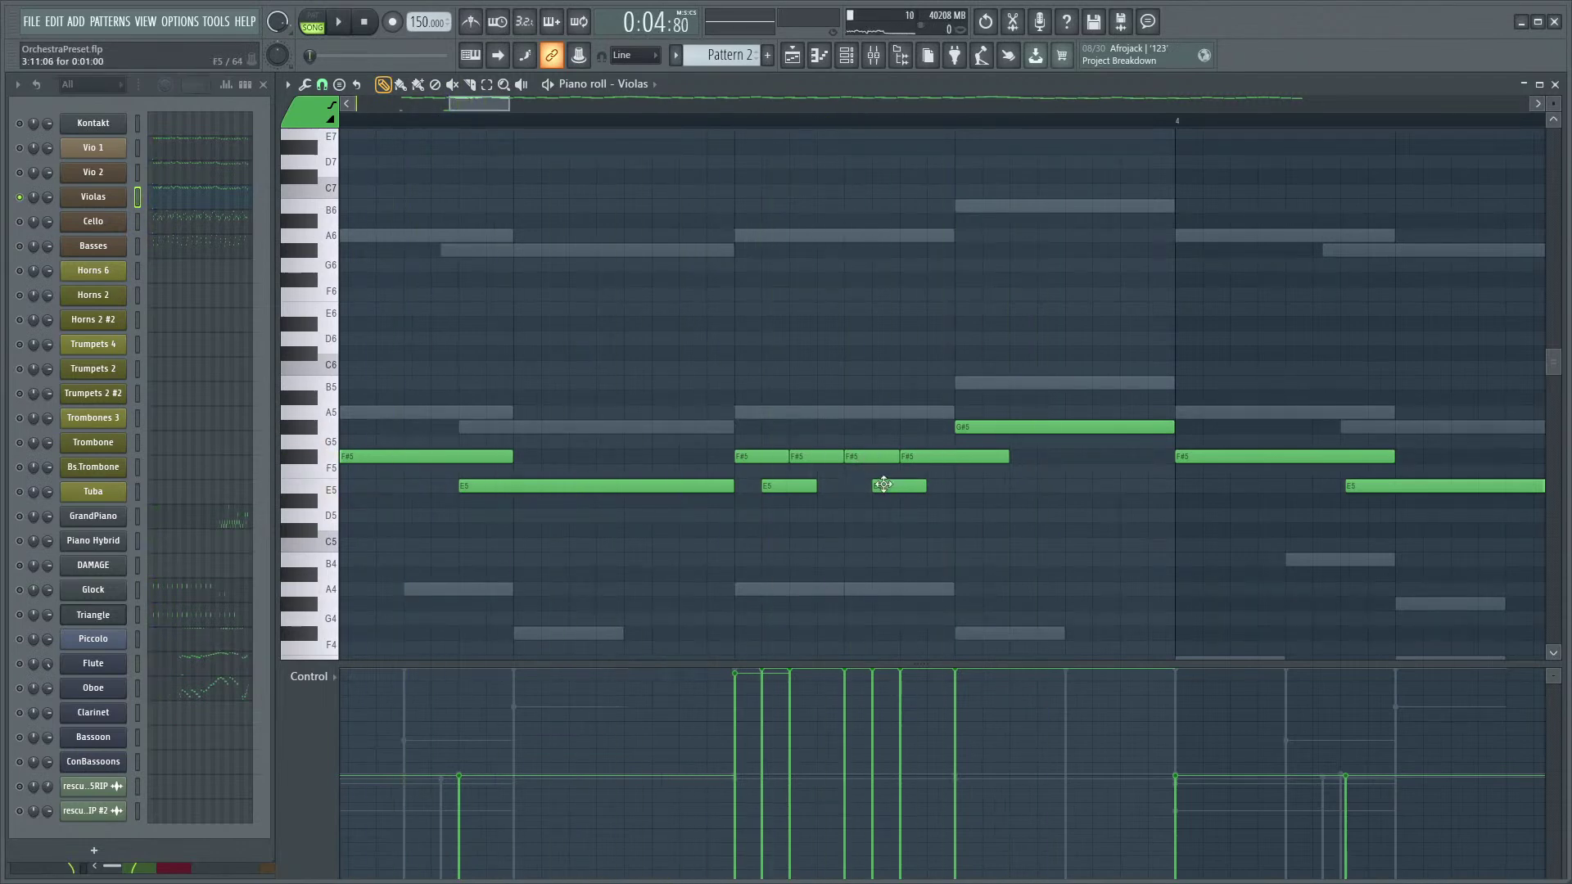
key(space)
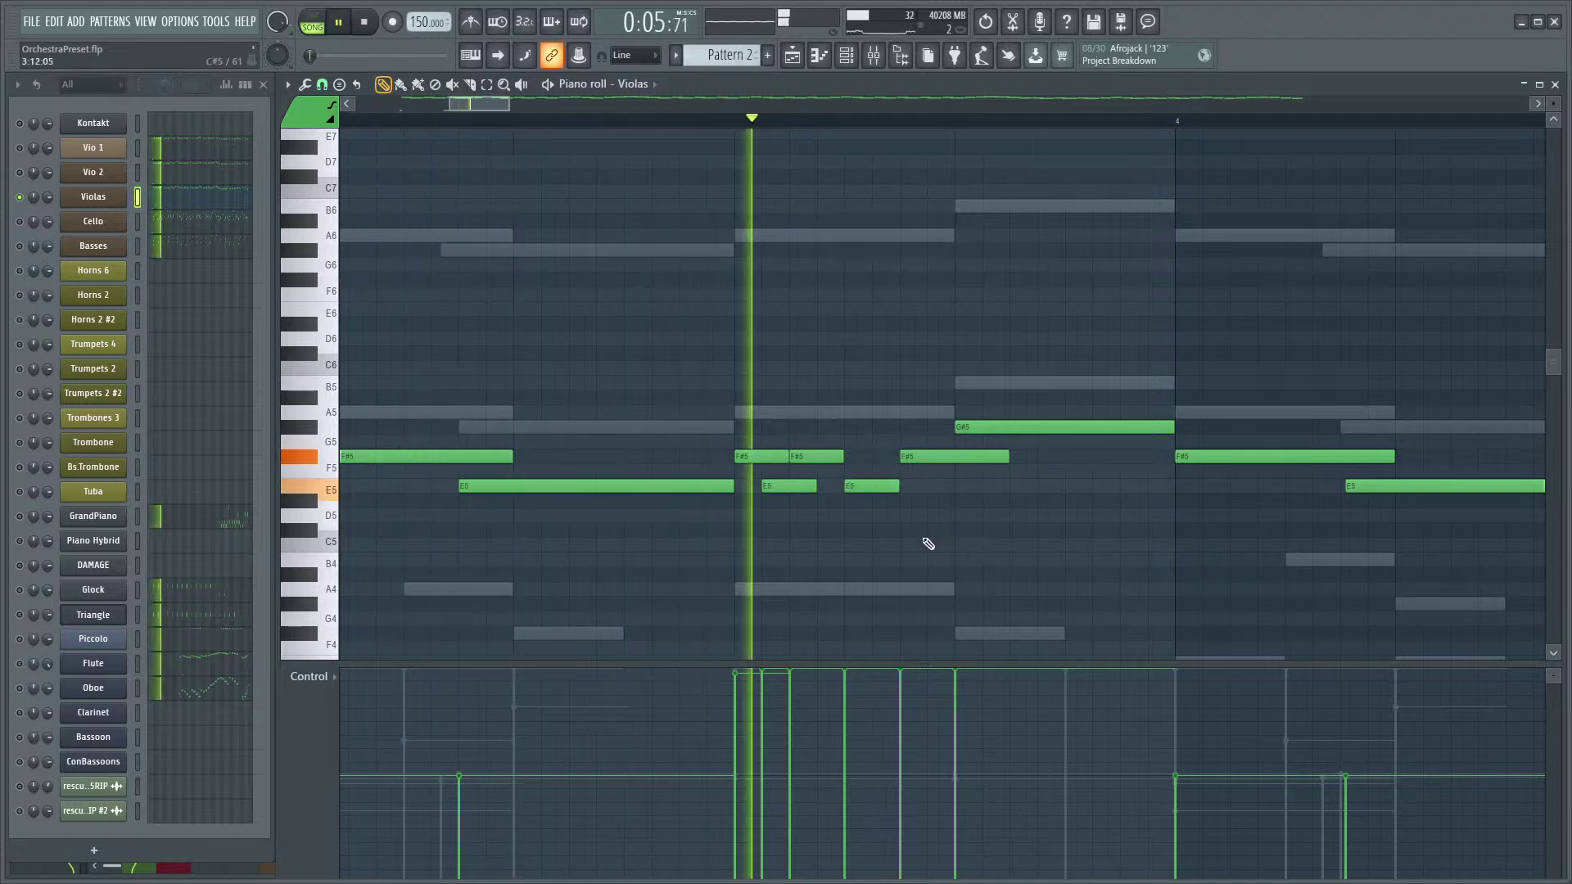
key(space)
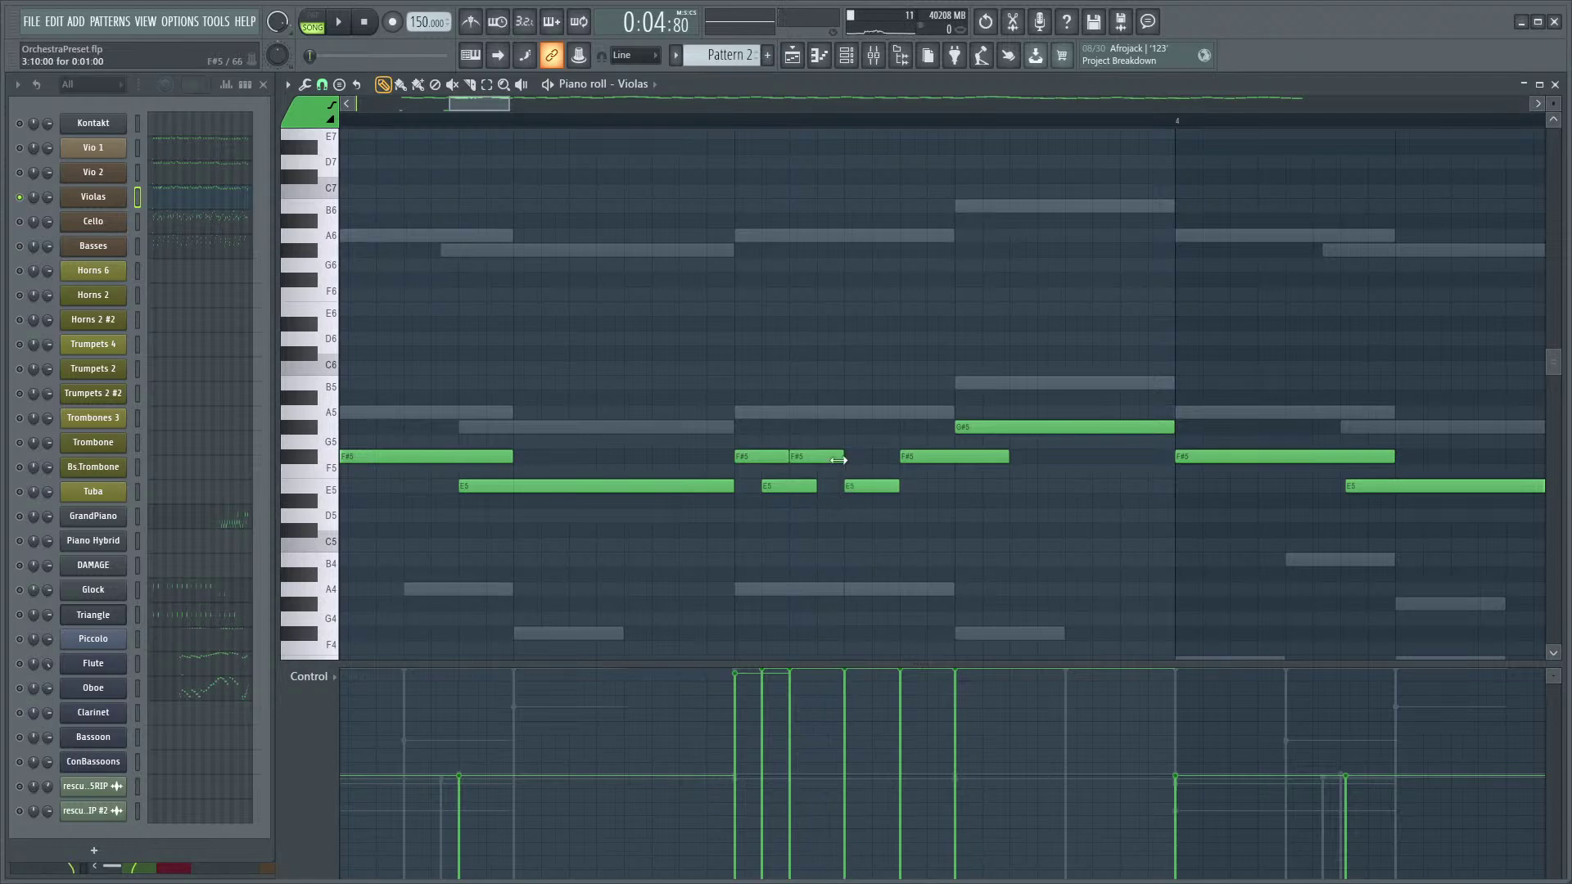
- Lengthen the second fast F#5 by half a step and lower the fast notes' velocities to about three quarters
key(space)
drag(731, 810, 923, 809)
key(space)
drag(735, 721, 959, 722)
- Compare the revised Violas figure in bar 3 with the soloed rescue_cat_Nov5RIP reference audio
key(space)
key(space)
right_click(22, 784)
key(space)
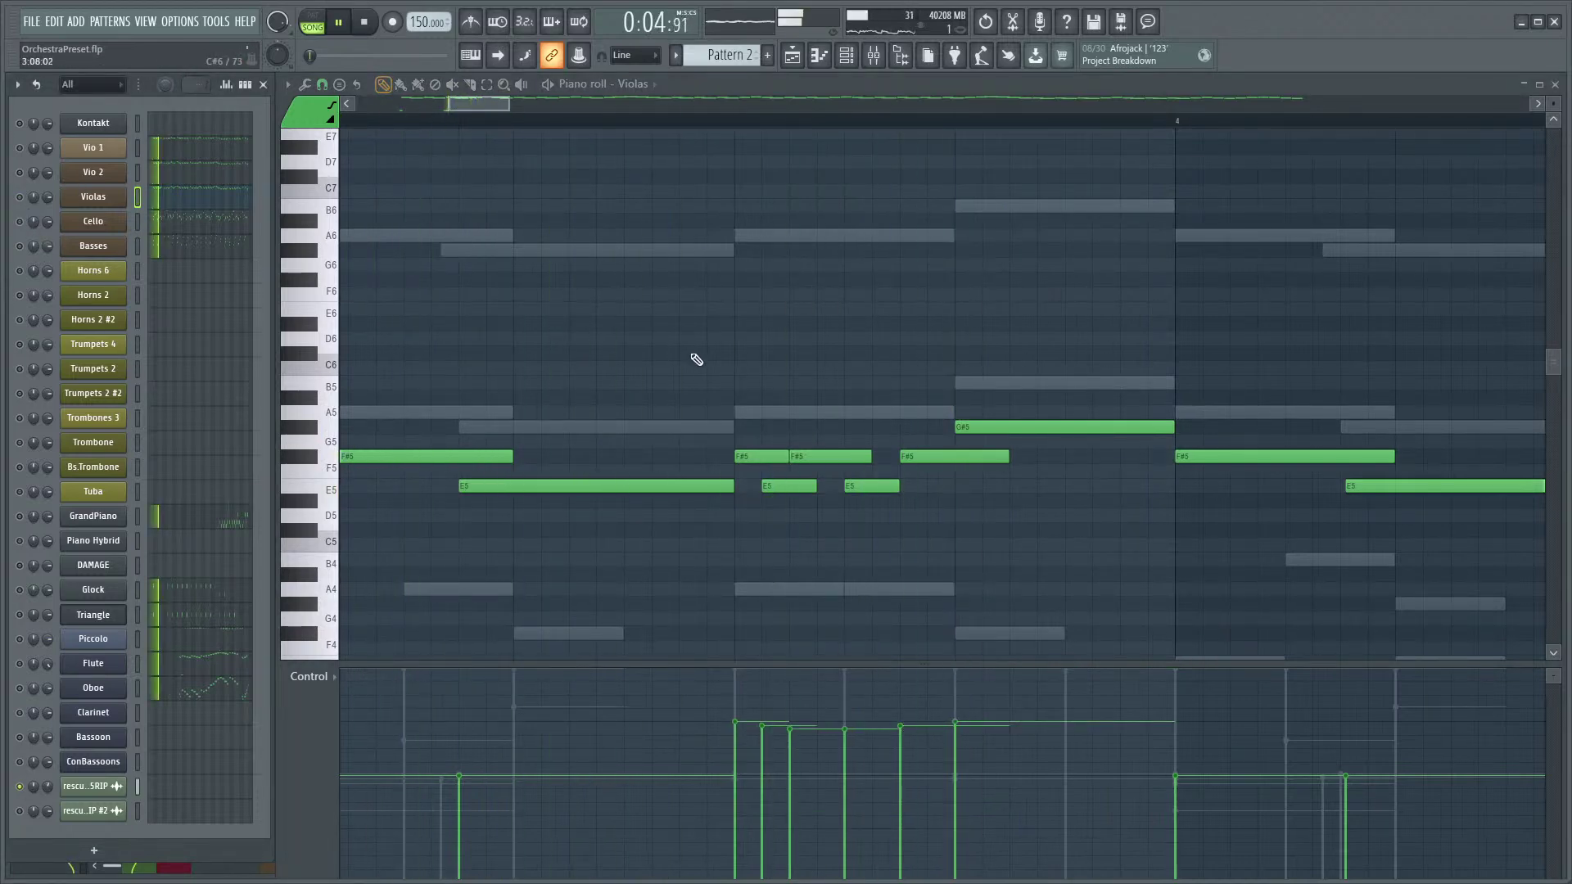
key(space)
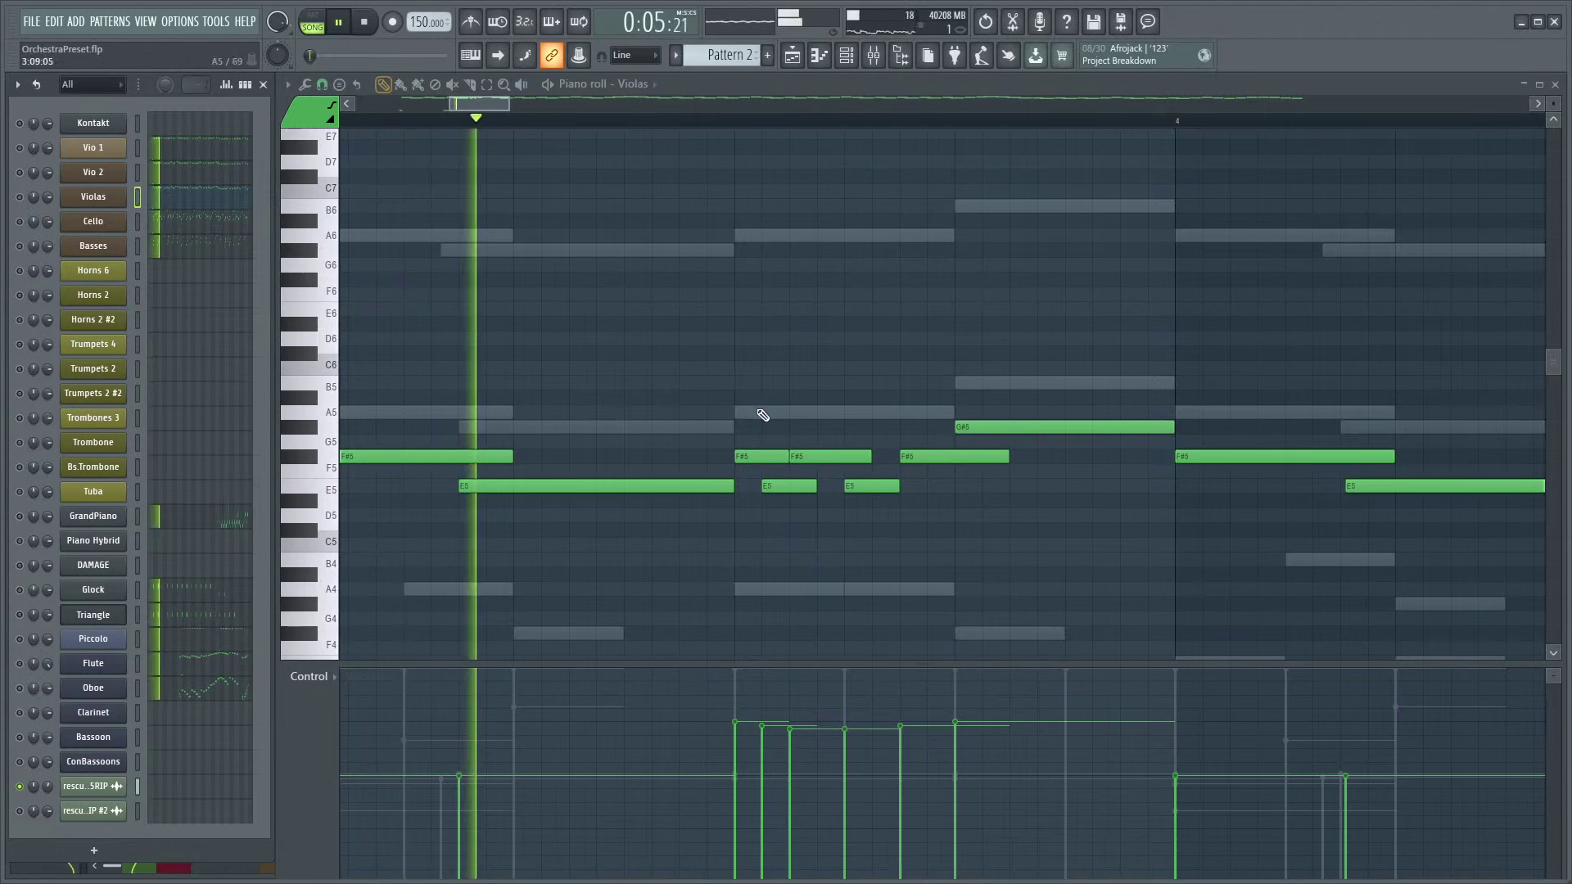
key(space)
- Delete the second short F#5 note from the fast figure in bar 3 and check the playback
drag(907, 404, 797, 466)
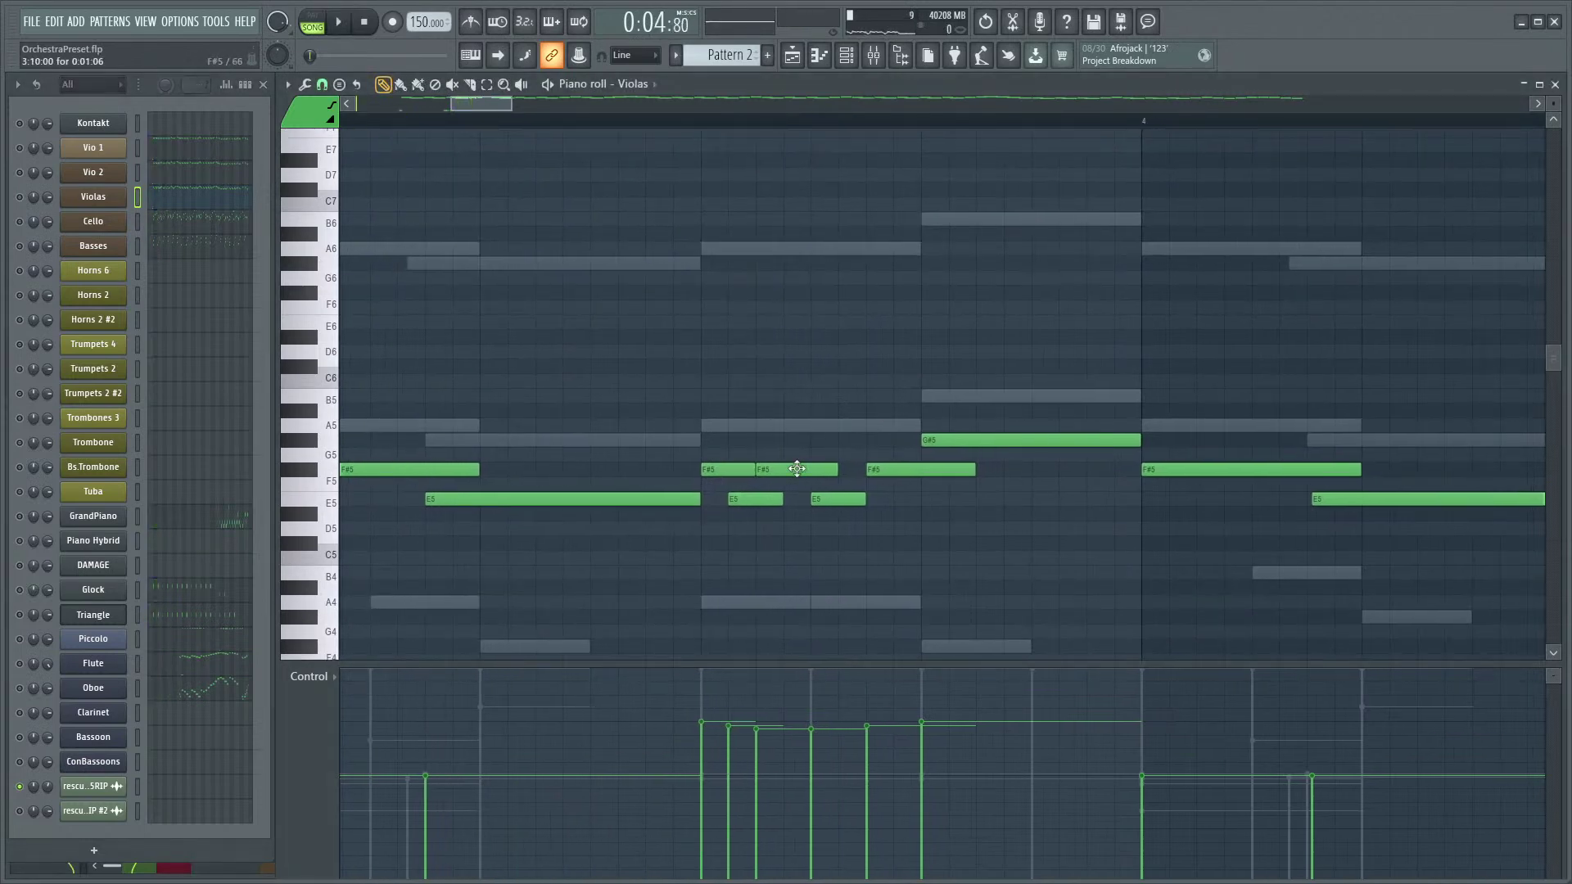
key(space)
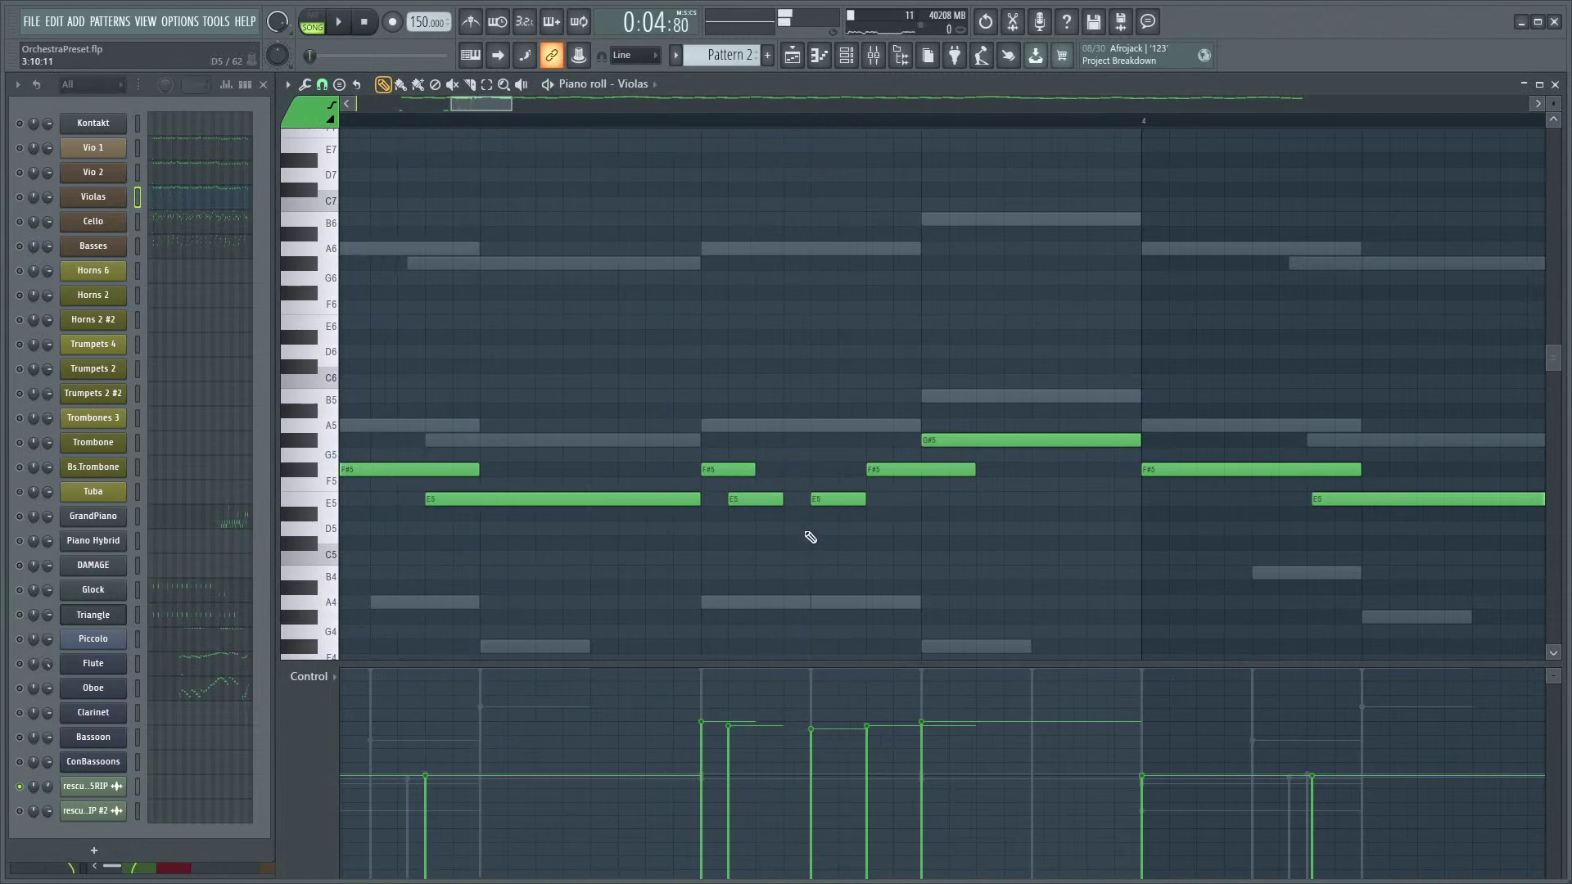
key(space)
- Close the Violas piano roll and play the rescue_cat_Nov5RIP #2 clip in the playlist from about bar 99
ctrl+scroll(884, 355, down, 10)
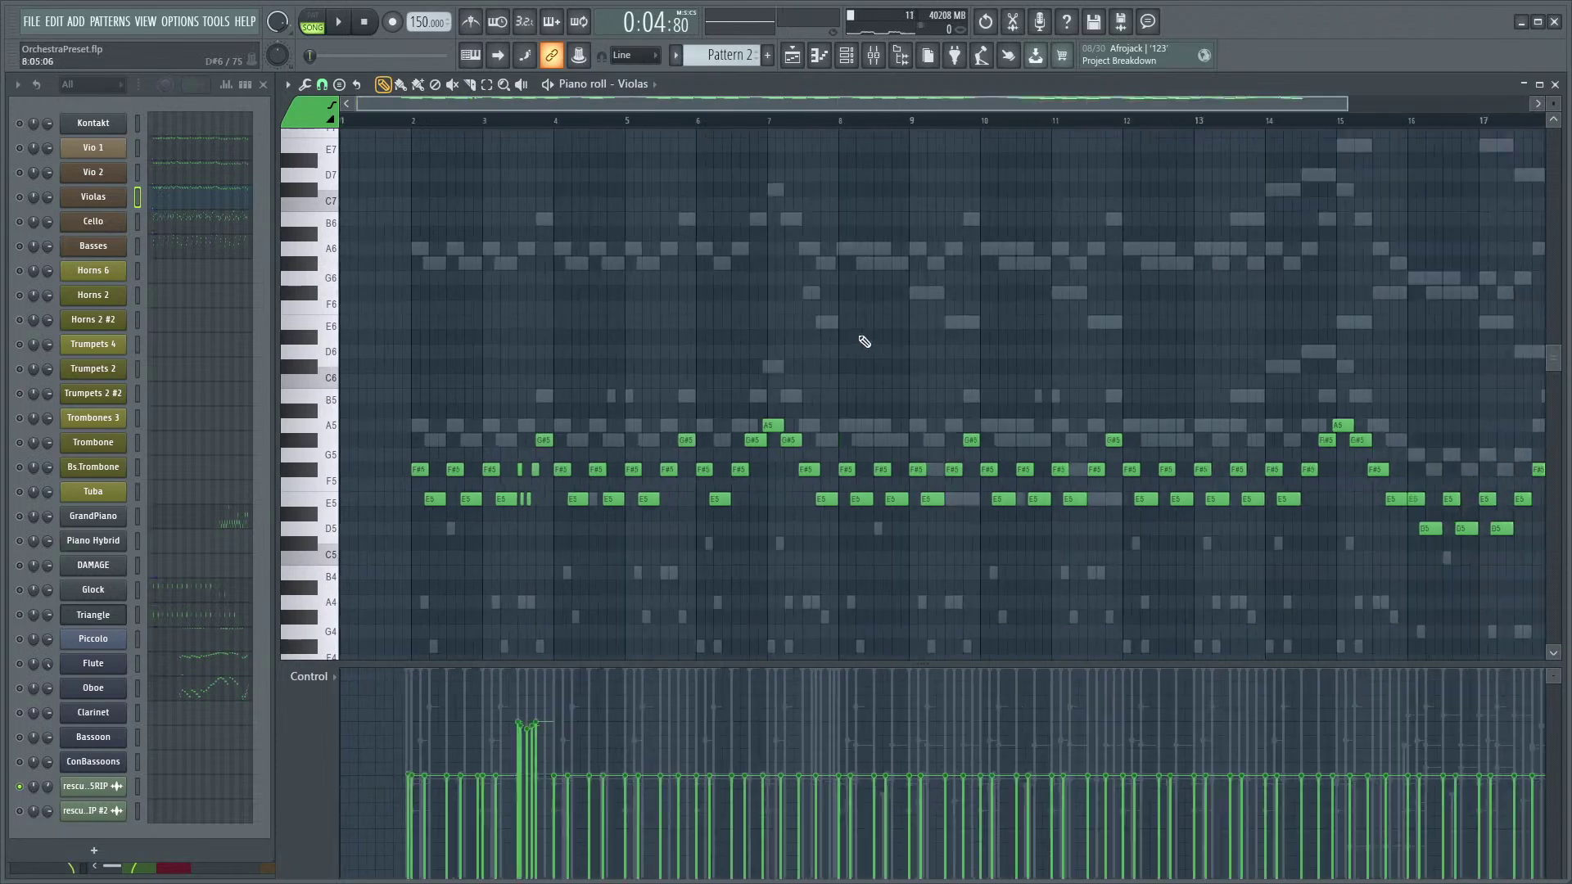
click(1554, 84)
ctrl+scroll(1228, 245, up, 2)
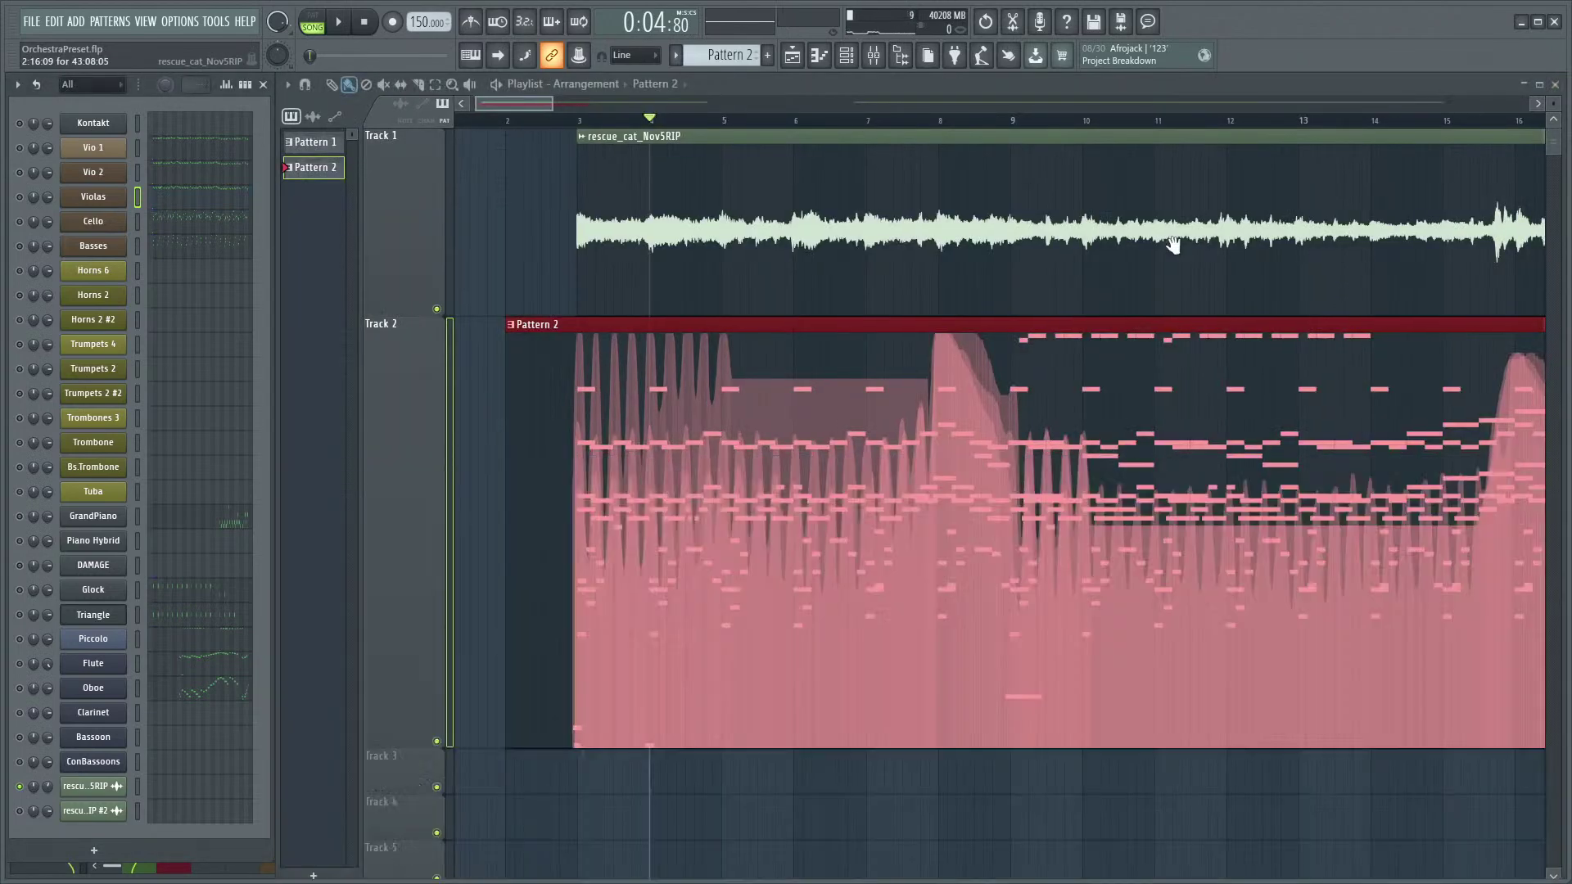
ctrl+scroll(1113, 270, down, 3)
ctrl+scroll(1089, 435, down, 3)
scroll(808, 526, right, 6)
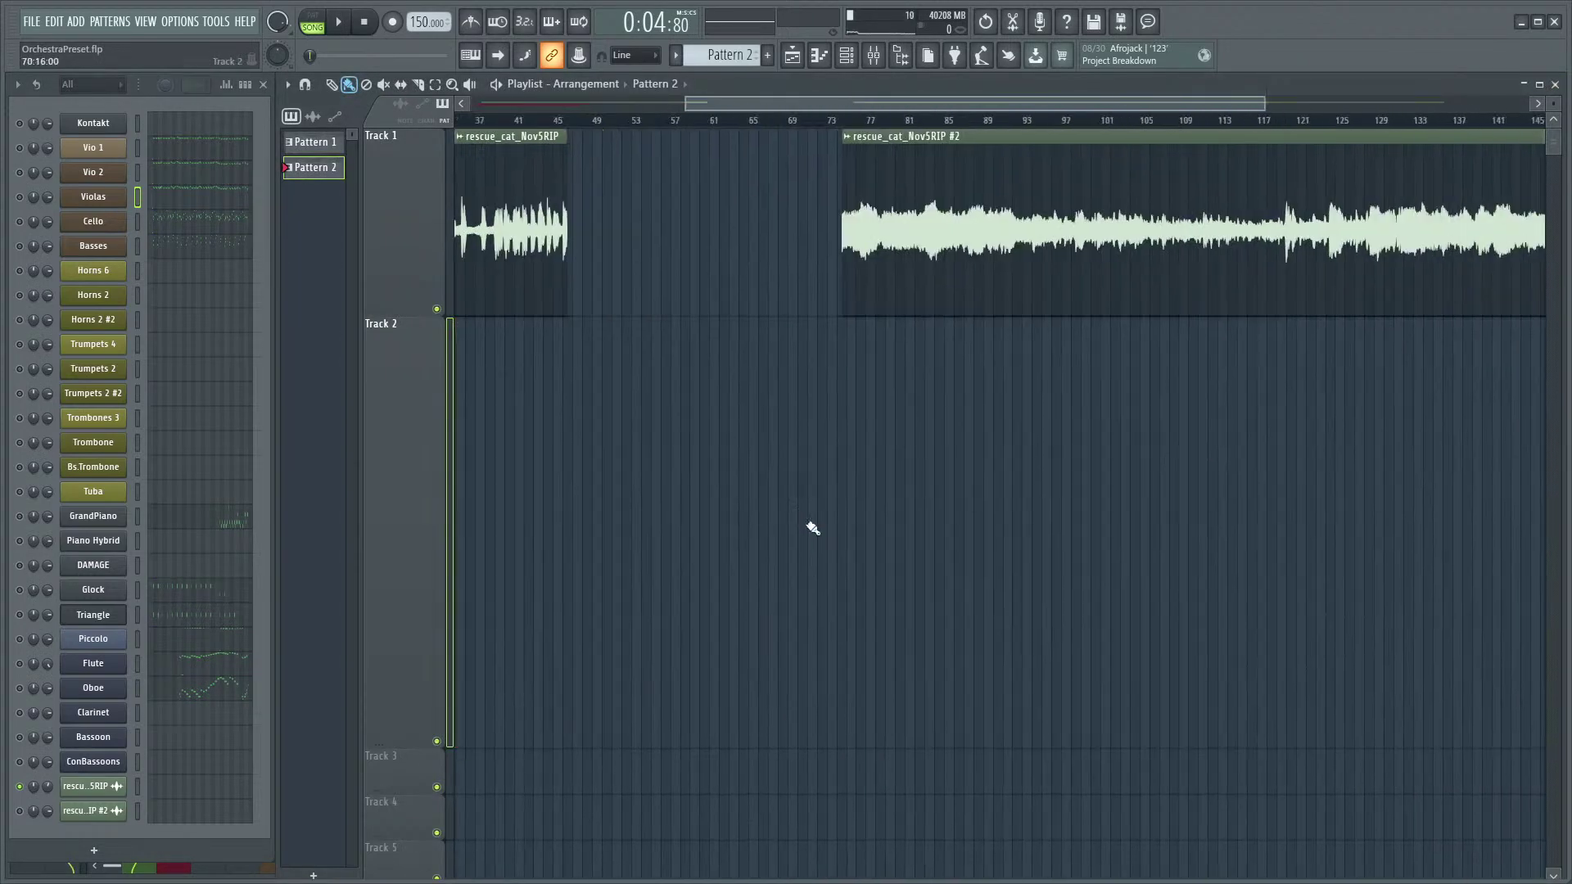
ctrl+scroll(1131, 215, up, 2)
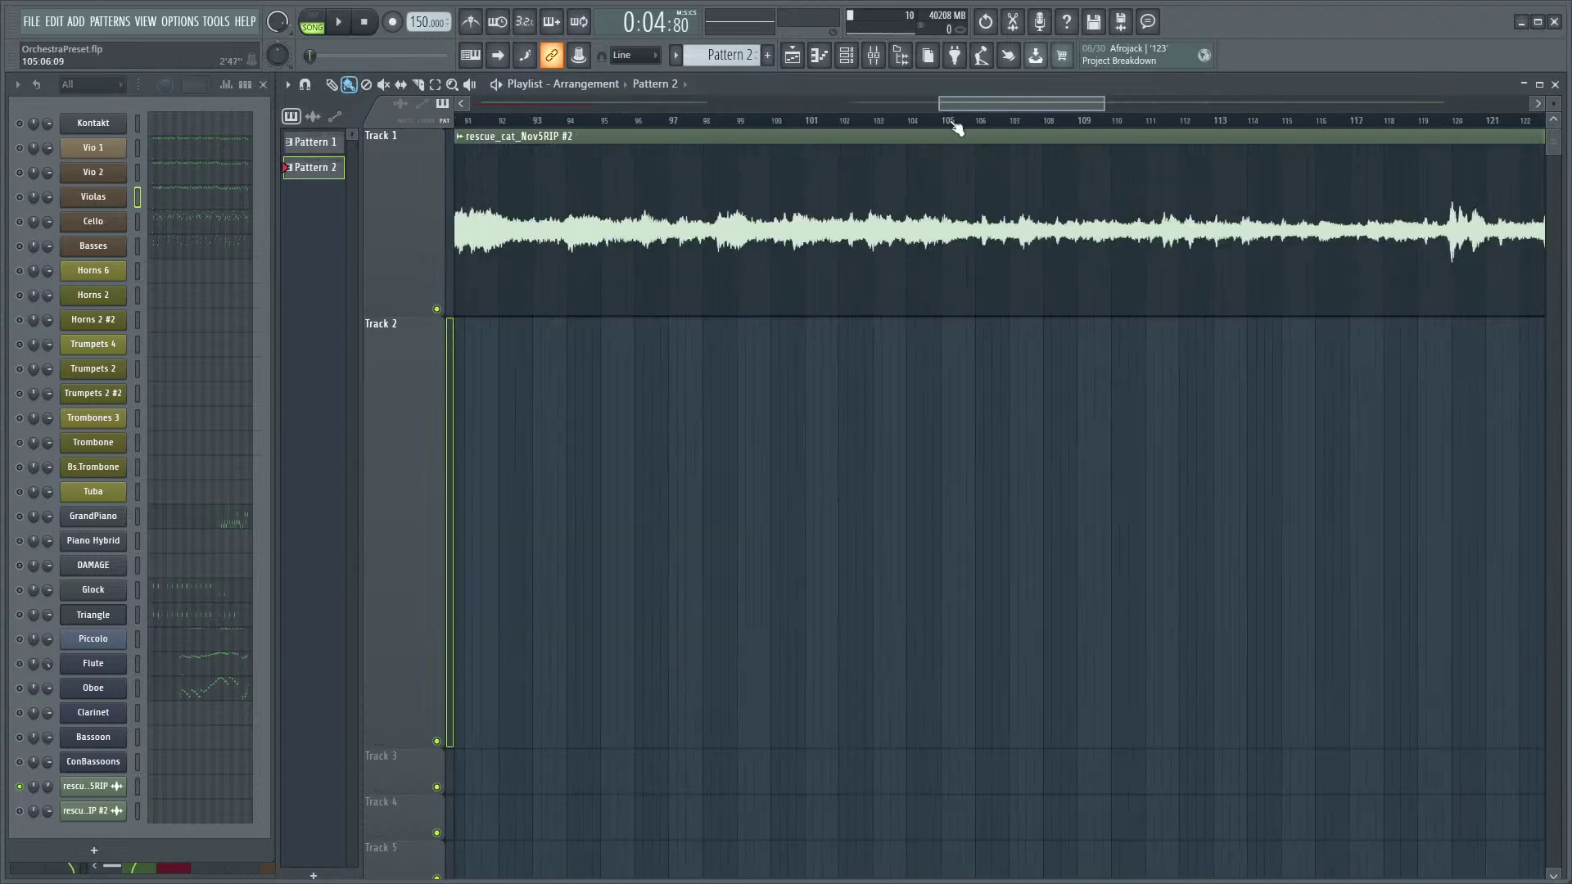
click(748, 124)
key(space)
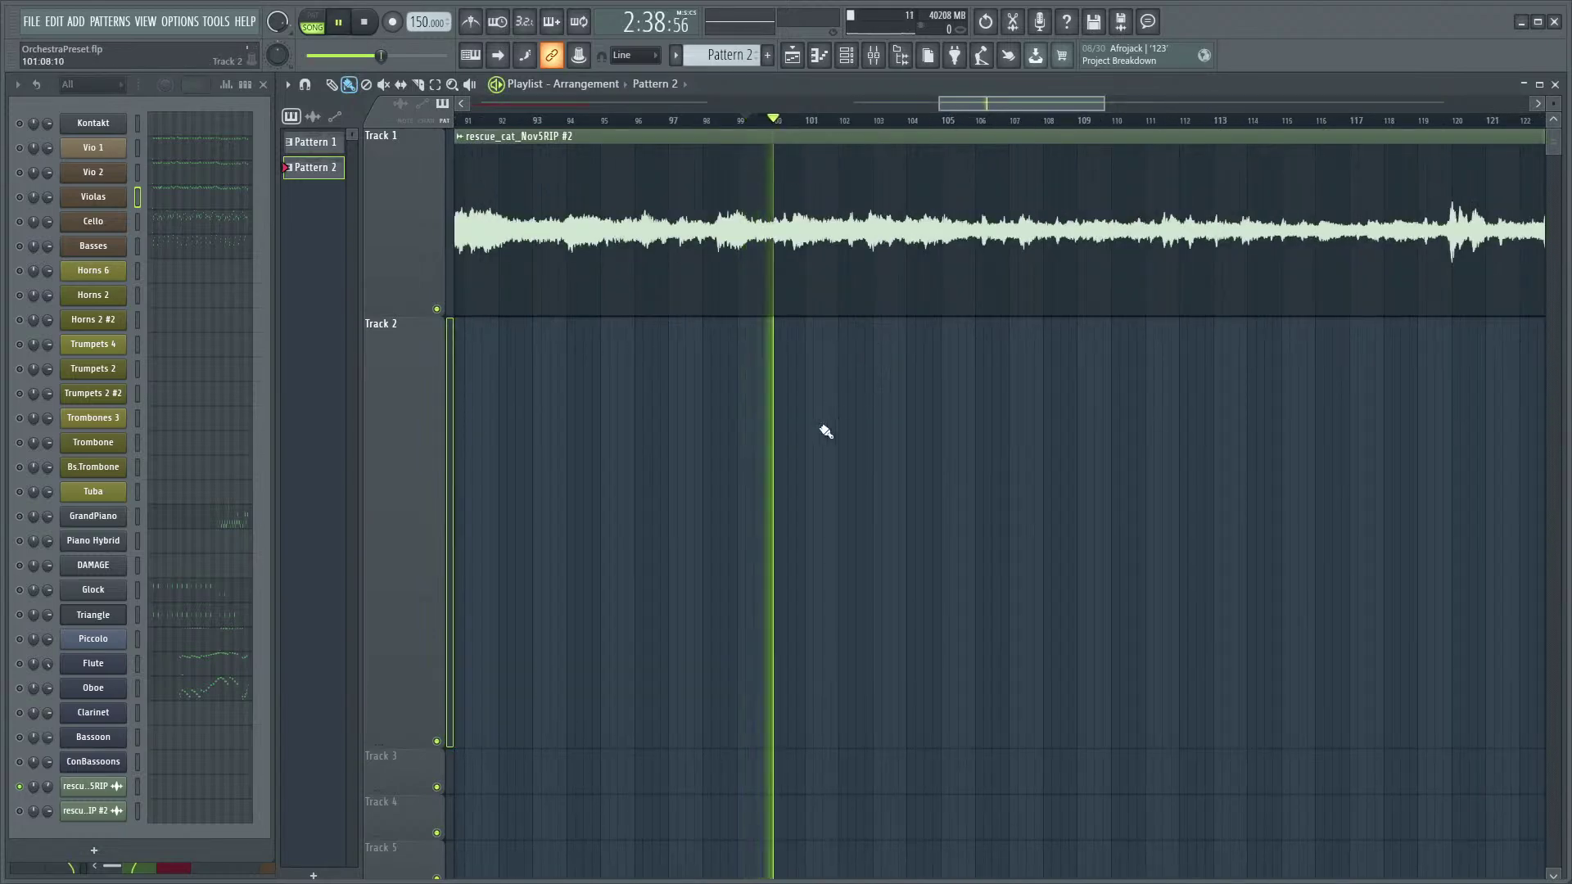
- Unmute the rescue_cat_Nov5RIP #2 channel and audition its clip from about bars 99 and 93
click(736, 123)
drag(825, 573, 898, 562)
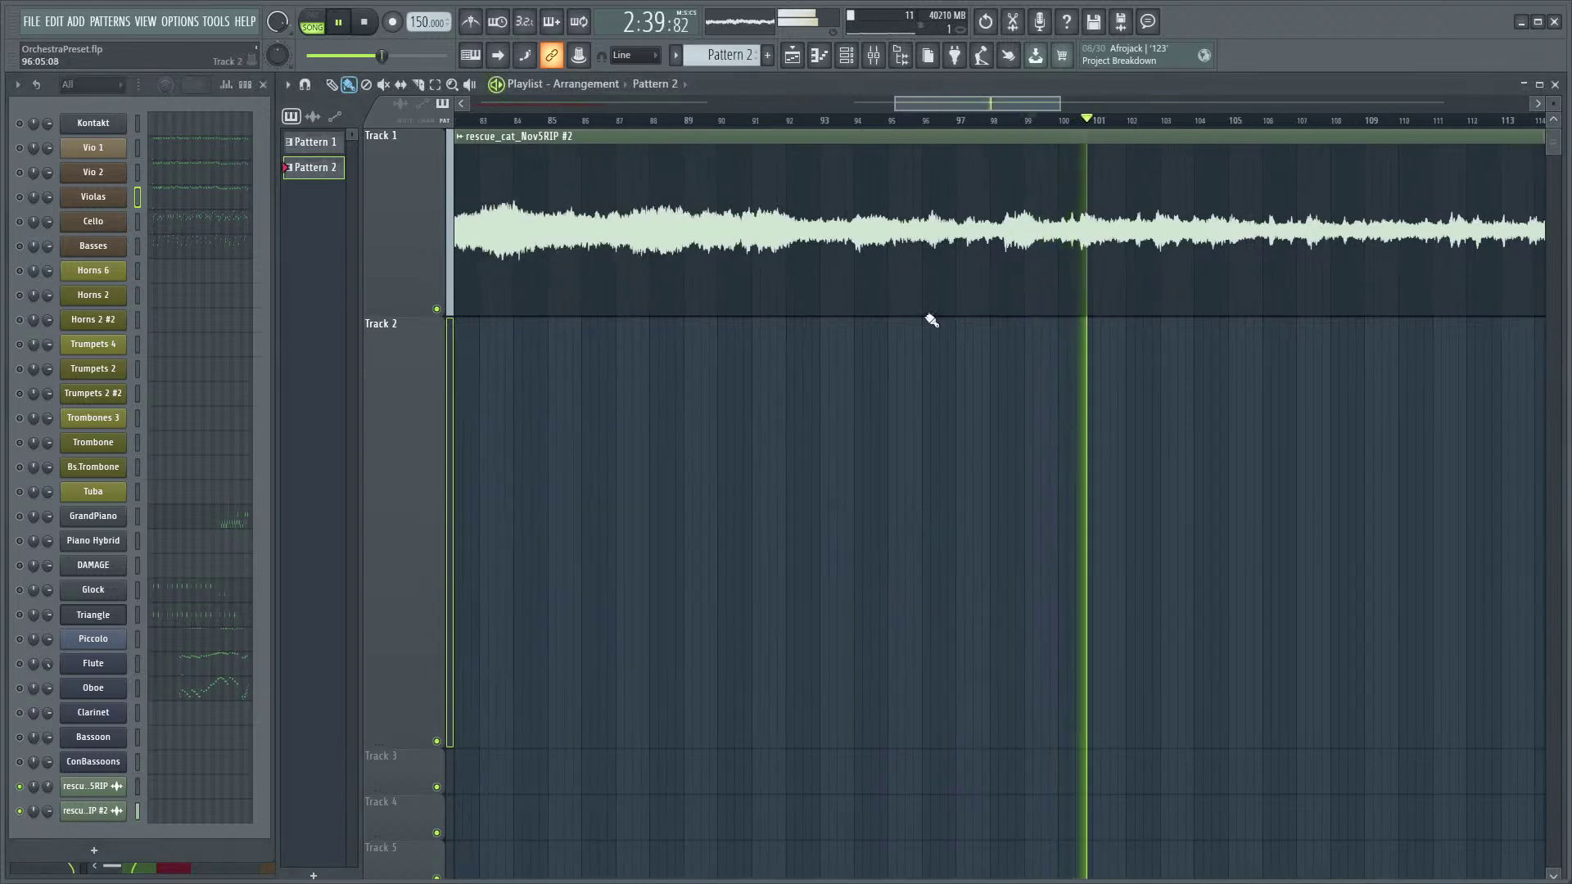
click(841, 124)
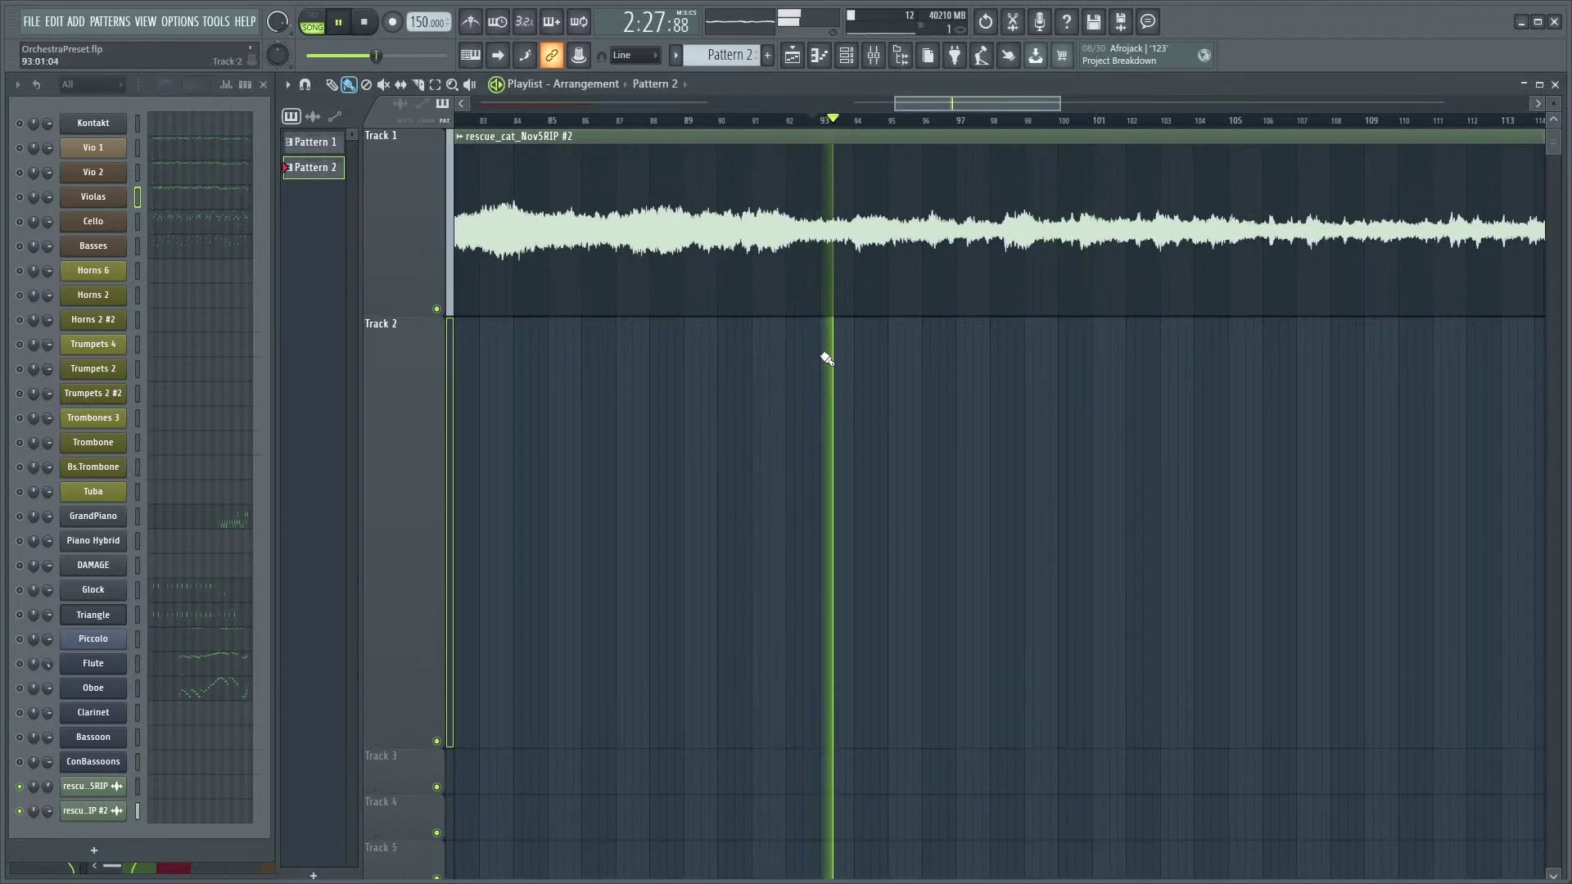
drag(811, 394, 923, 375)
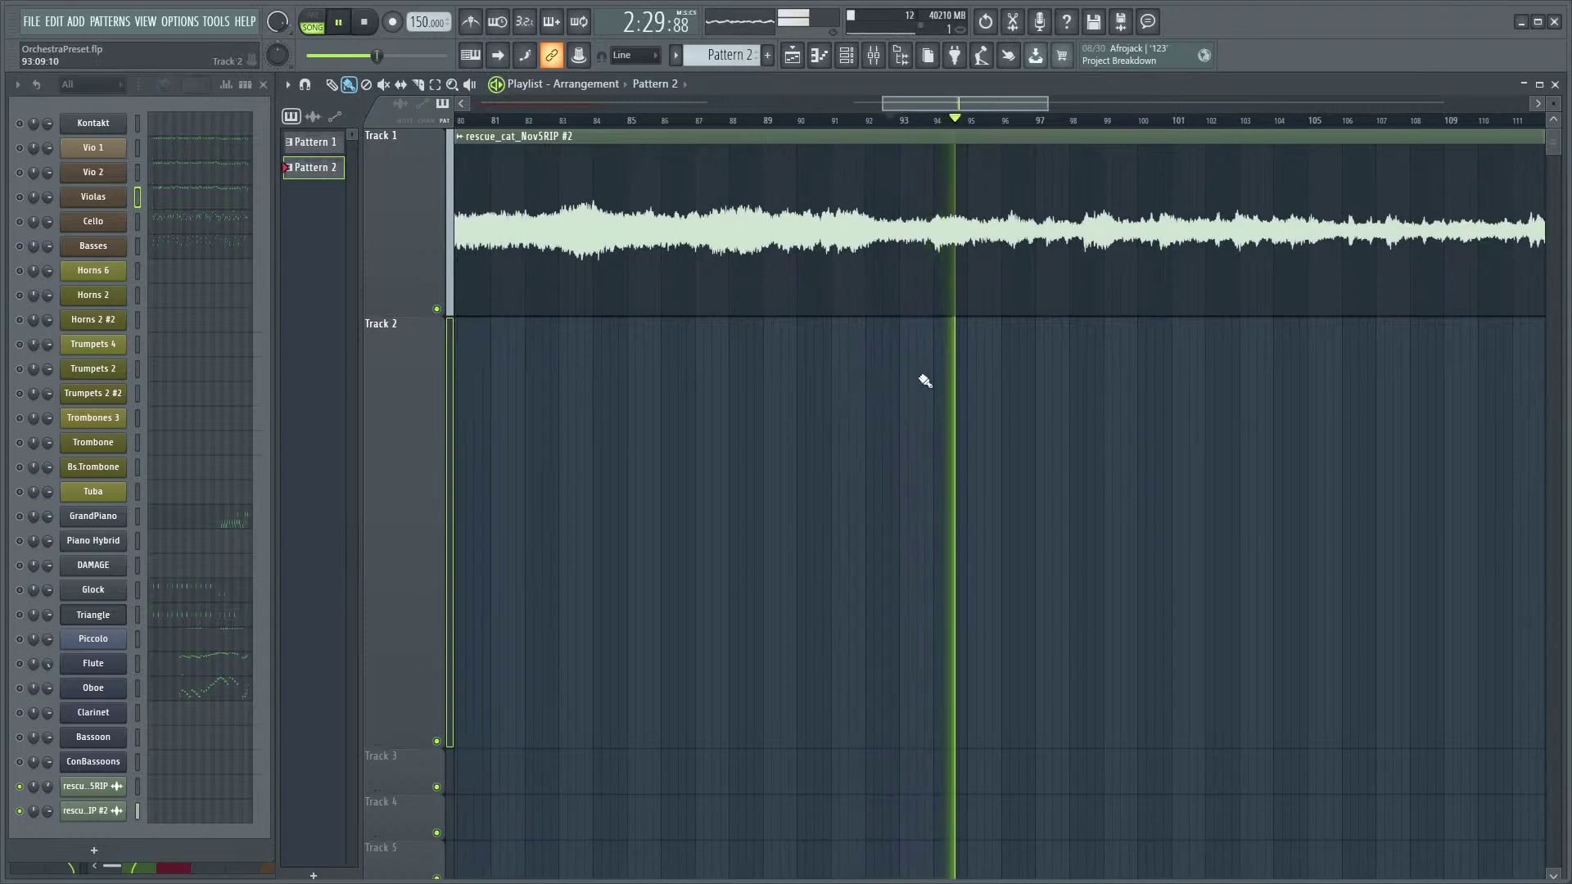
- Increase the height of Track 1 and audition the rescue_cat_Nov5RIP #2 waveform from about bar 90
drag(406, 319, 407, 561)
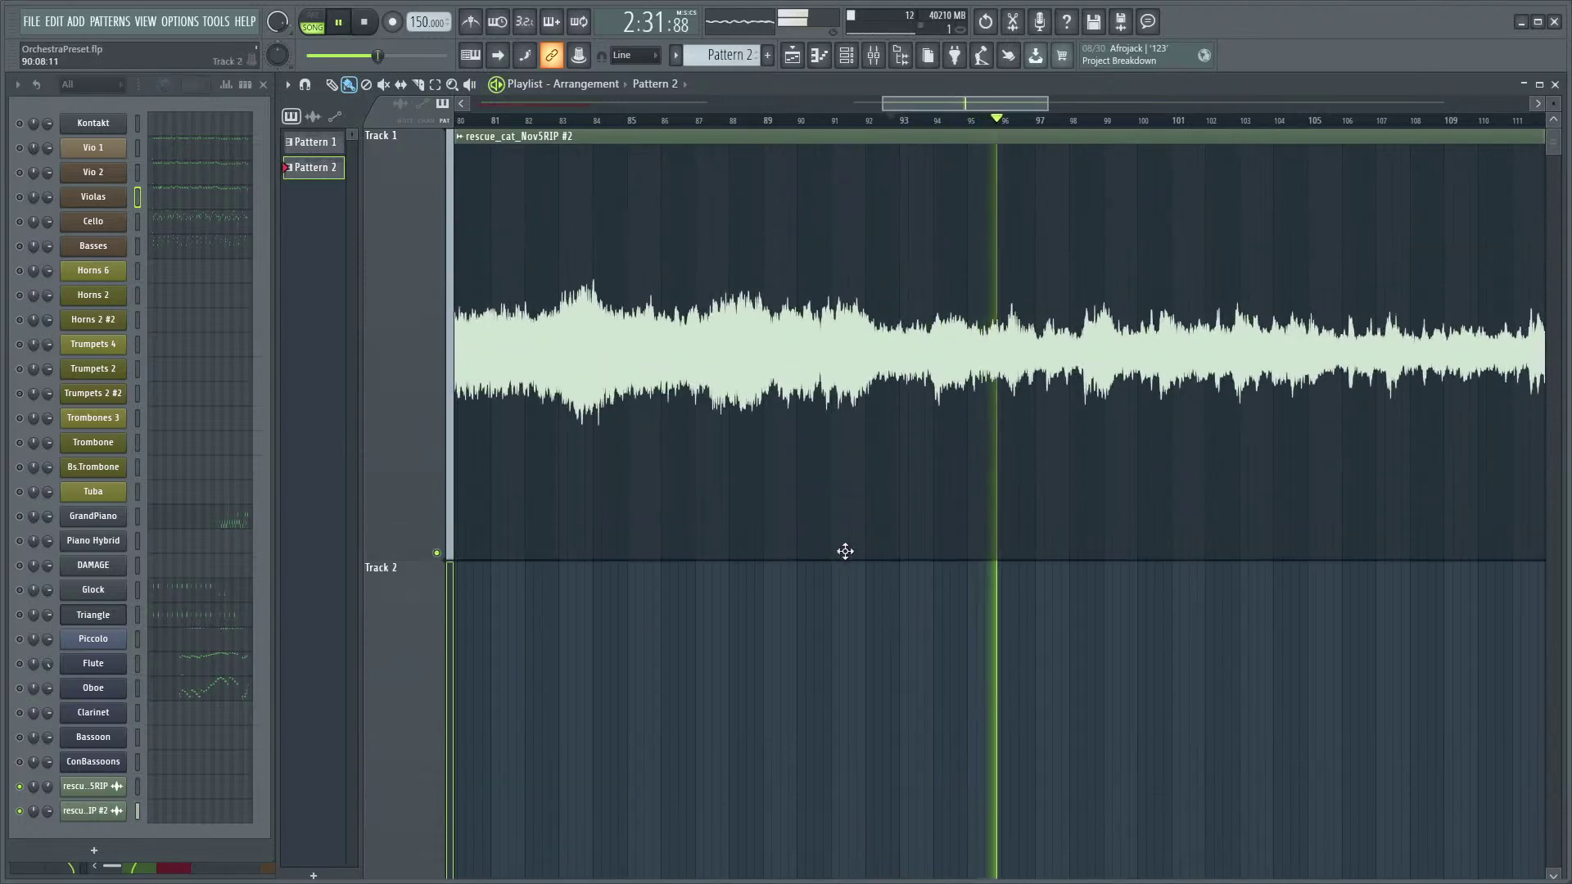
key(space)
key(space)
scroll(923, 469, up, 3)
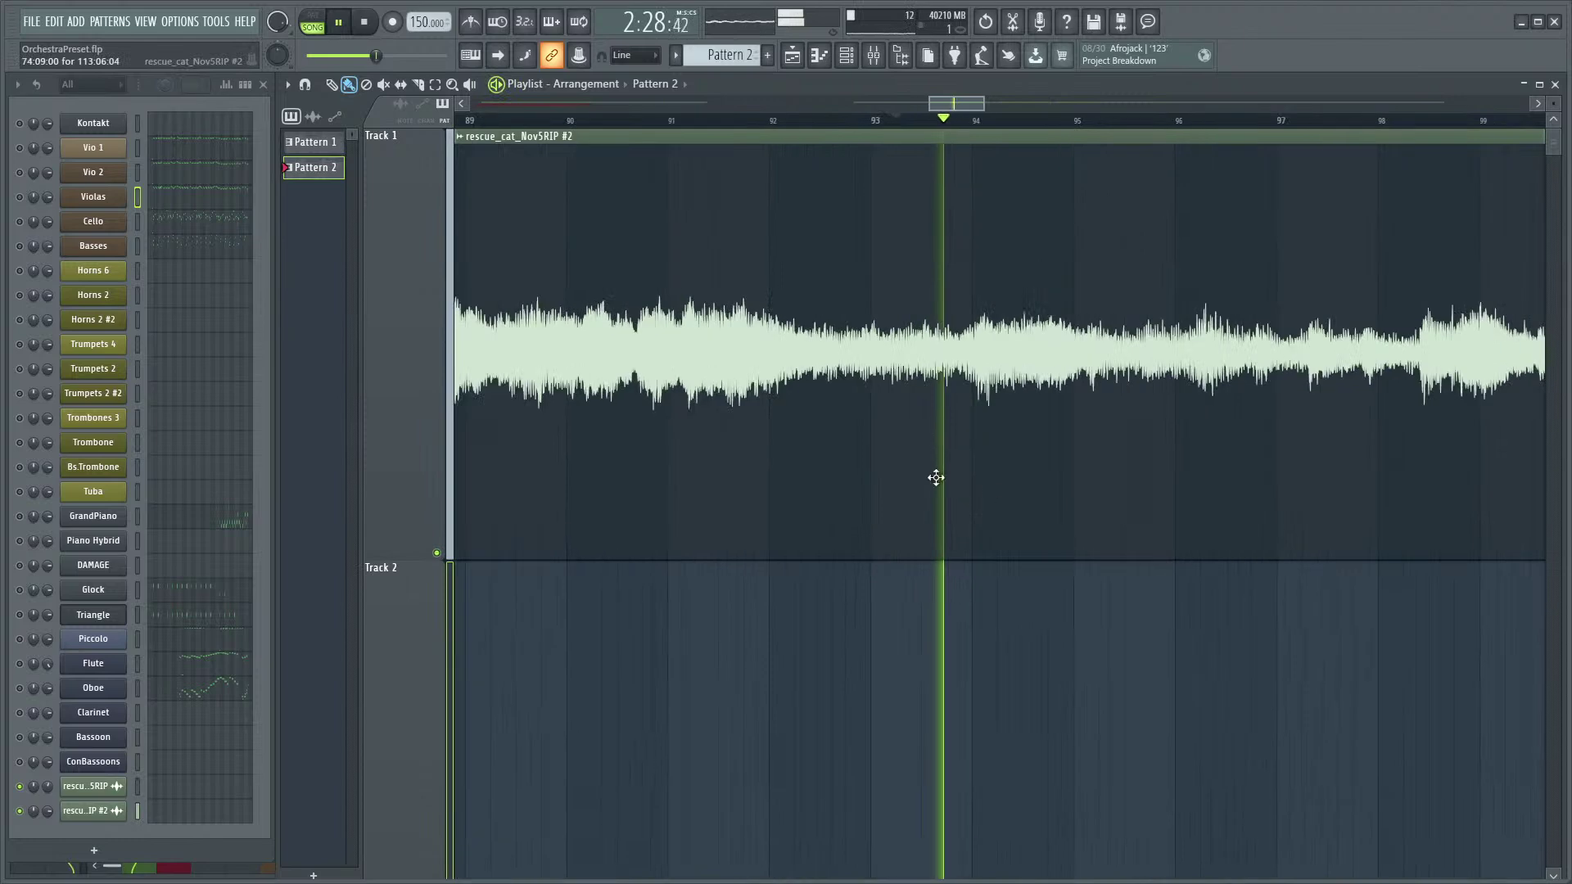
click(615, 120)
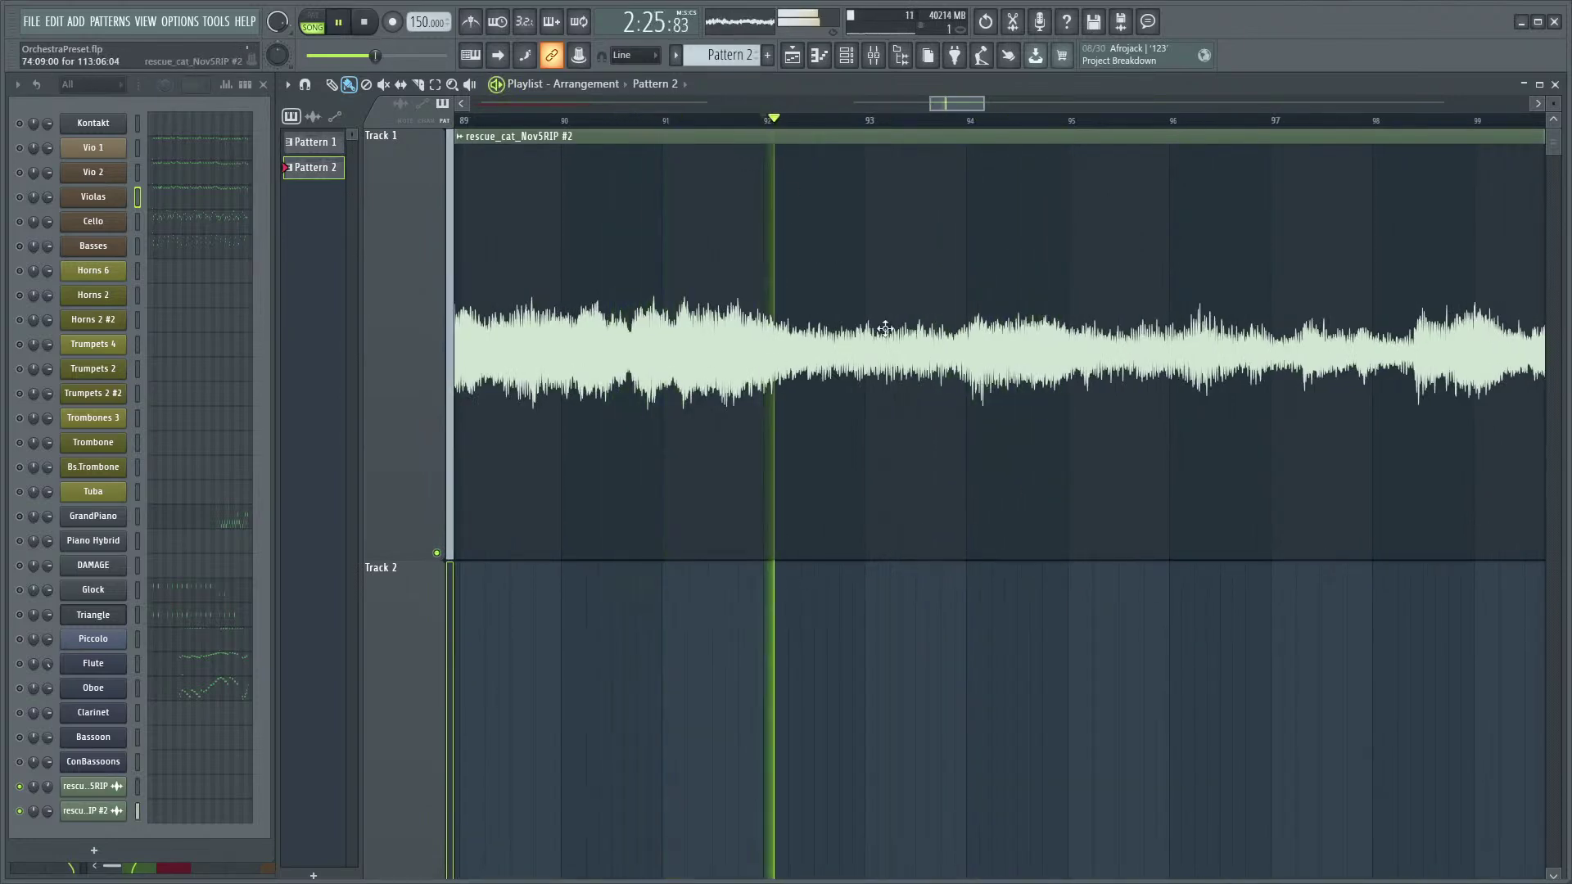
drag(1047, 671, 867, 688)
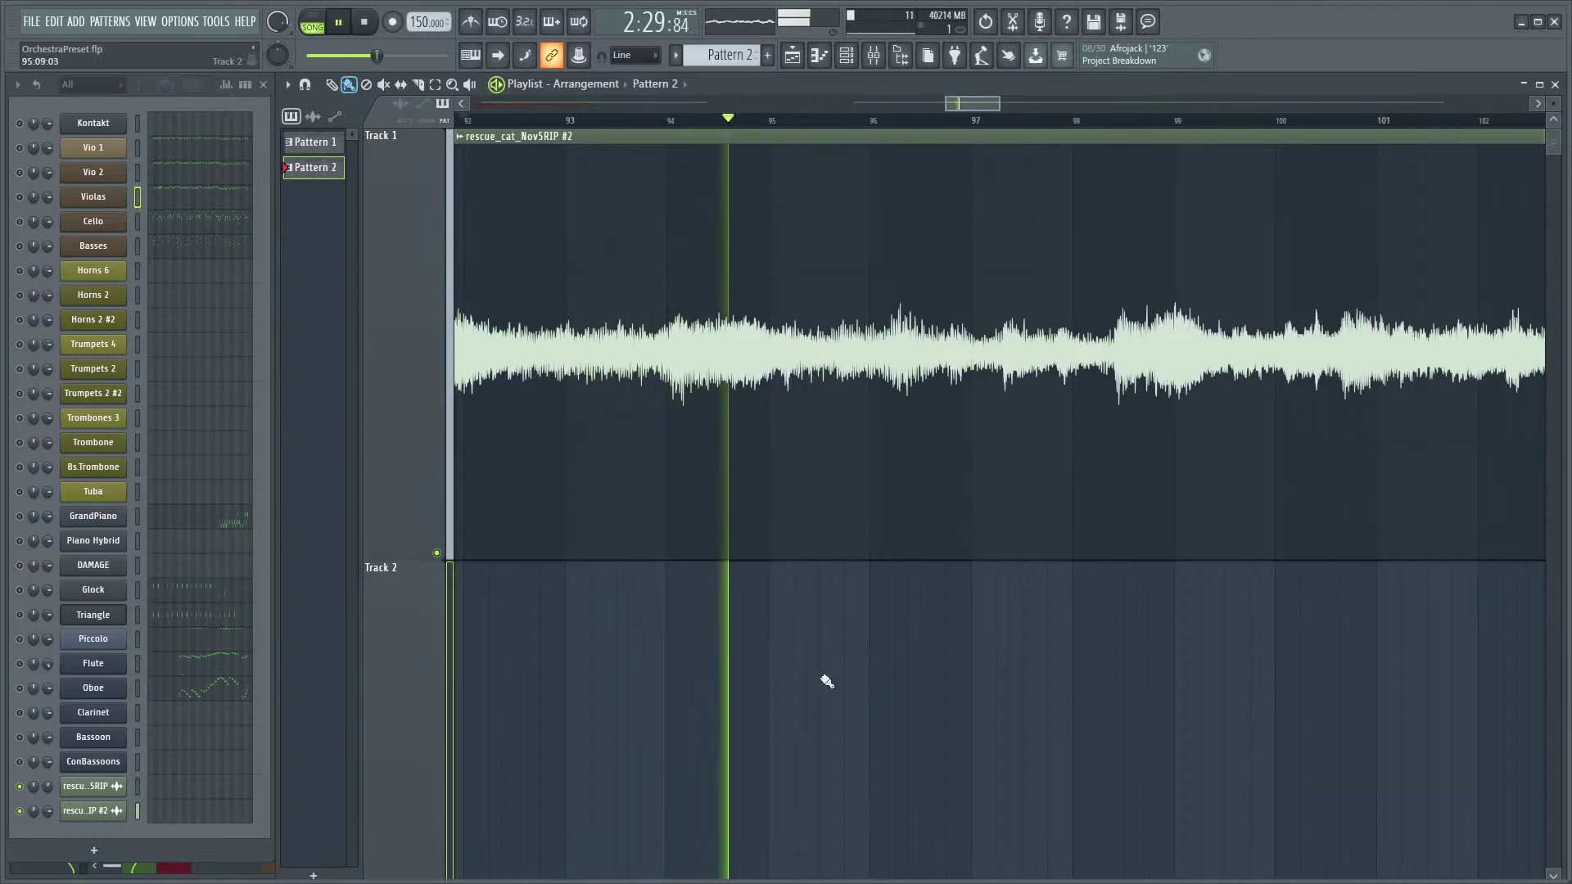
- Show the mixer and audition the rescue_cat_Nov5RIP #2 clip from about bars 95 and 94
key(F9)
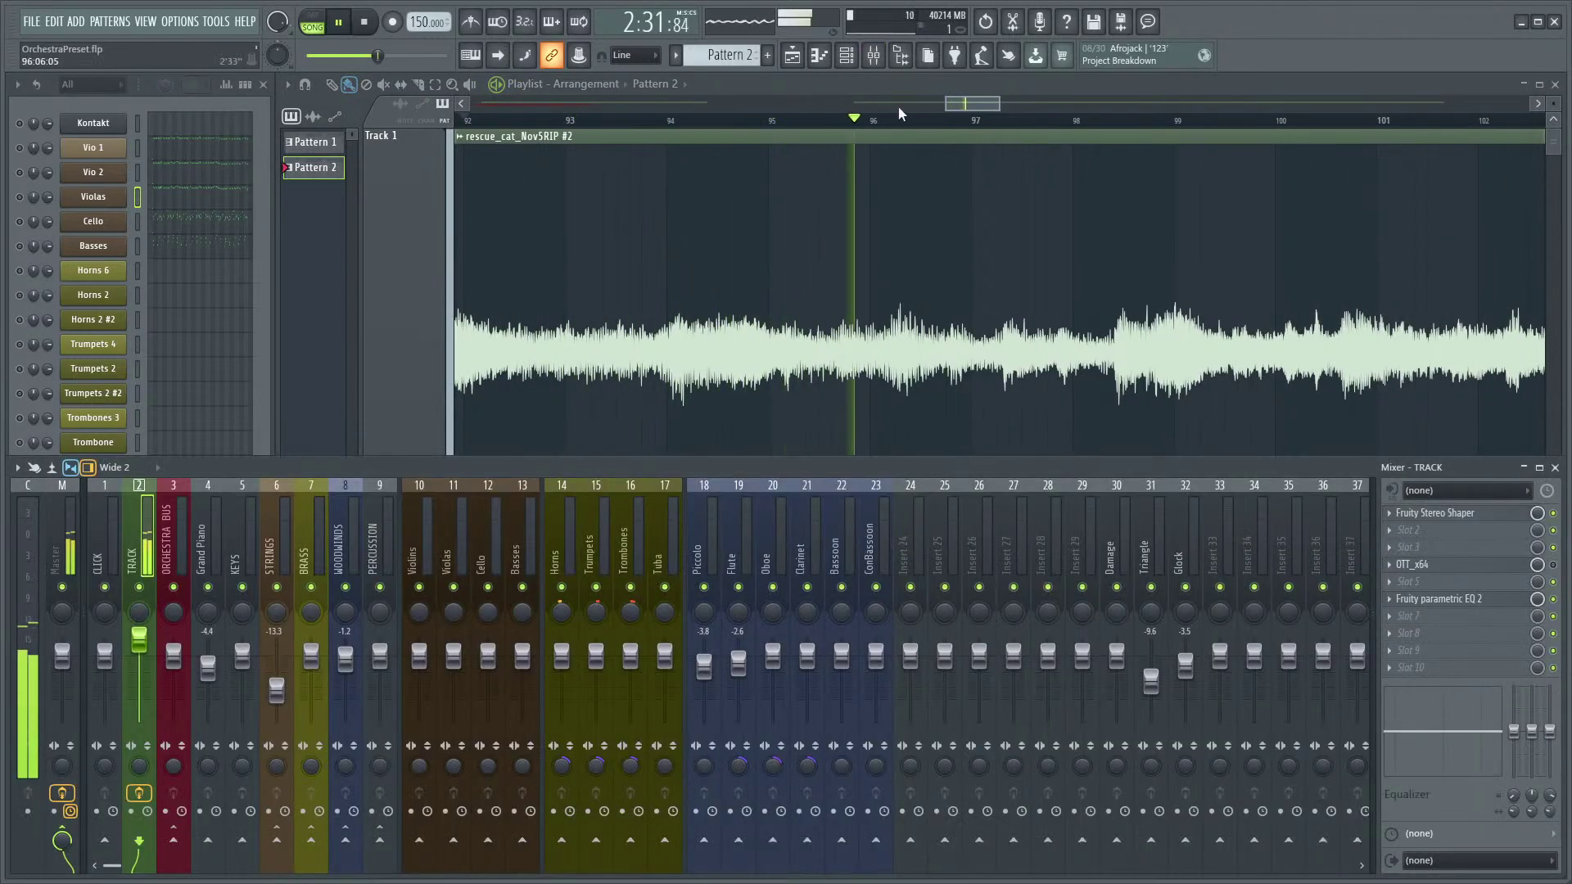
click(982, 110)
key(space)
click(740, 122)
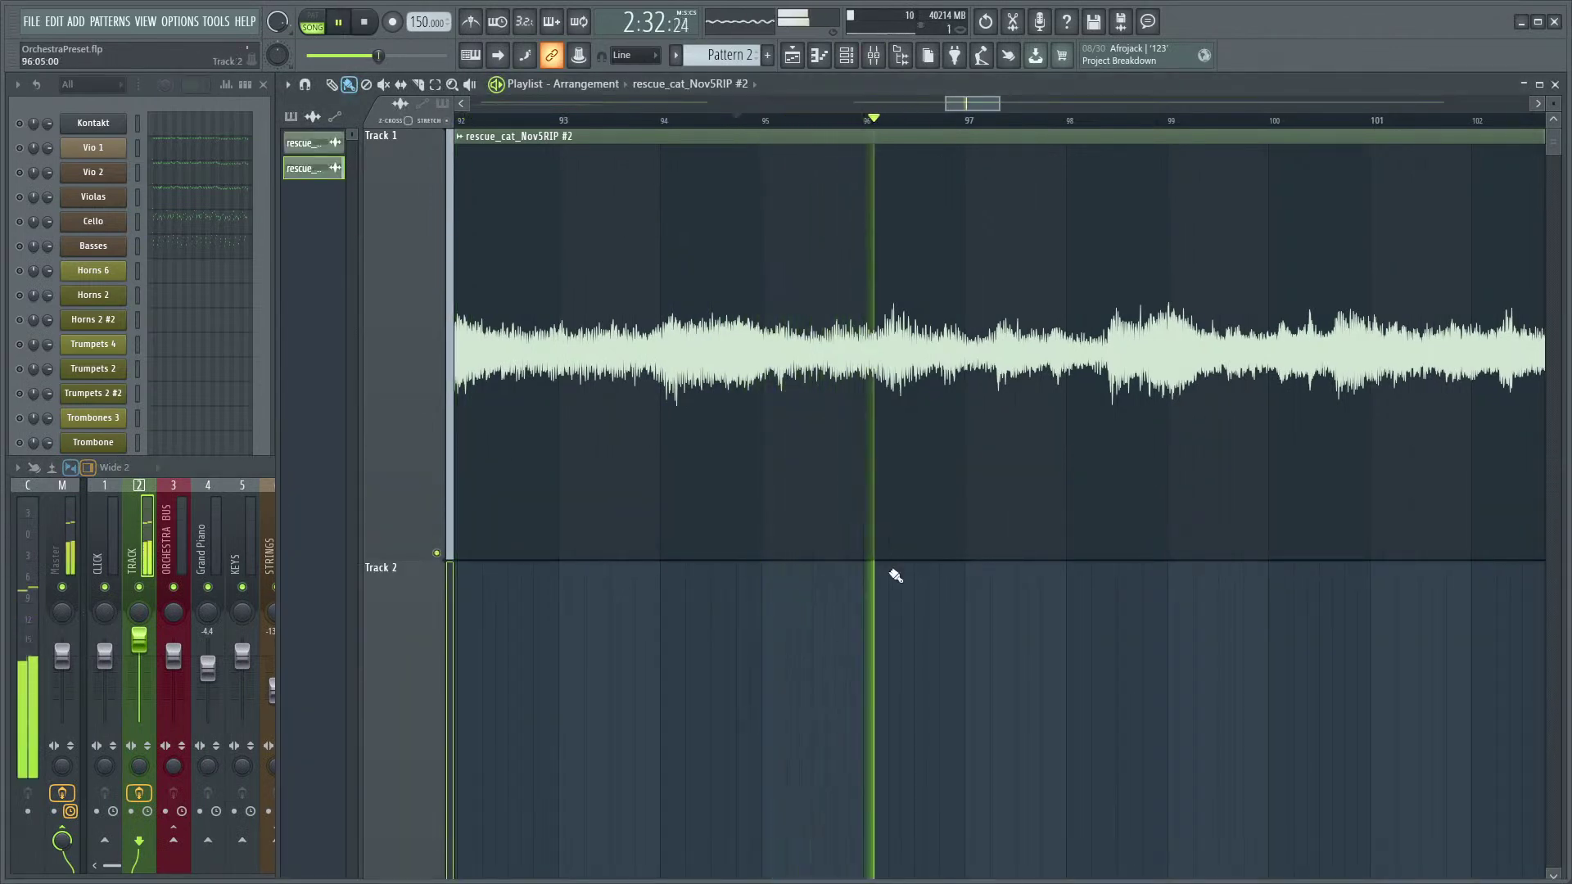
key(space)
scroll(852, 505, up, 2)
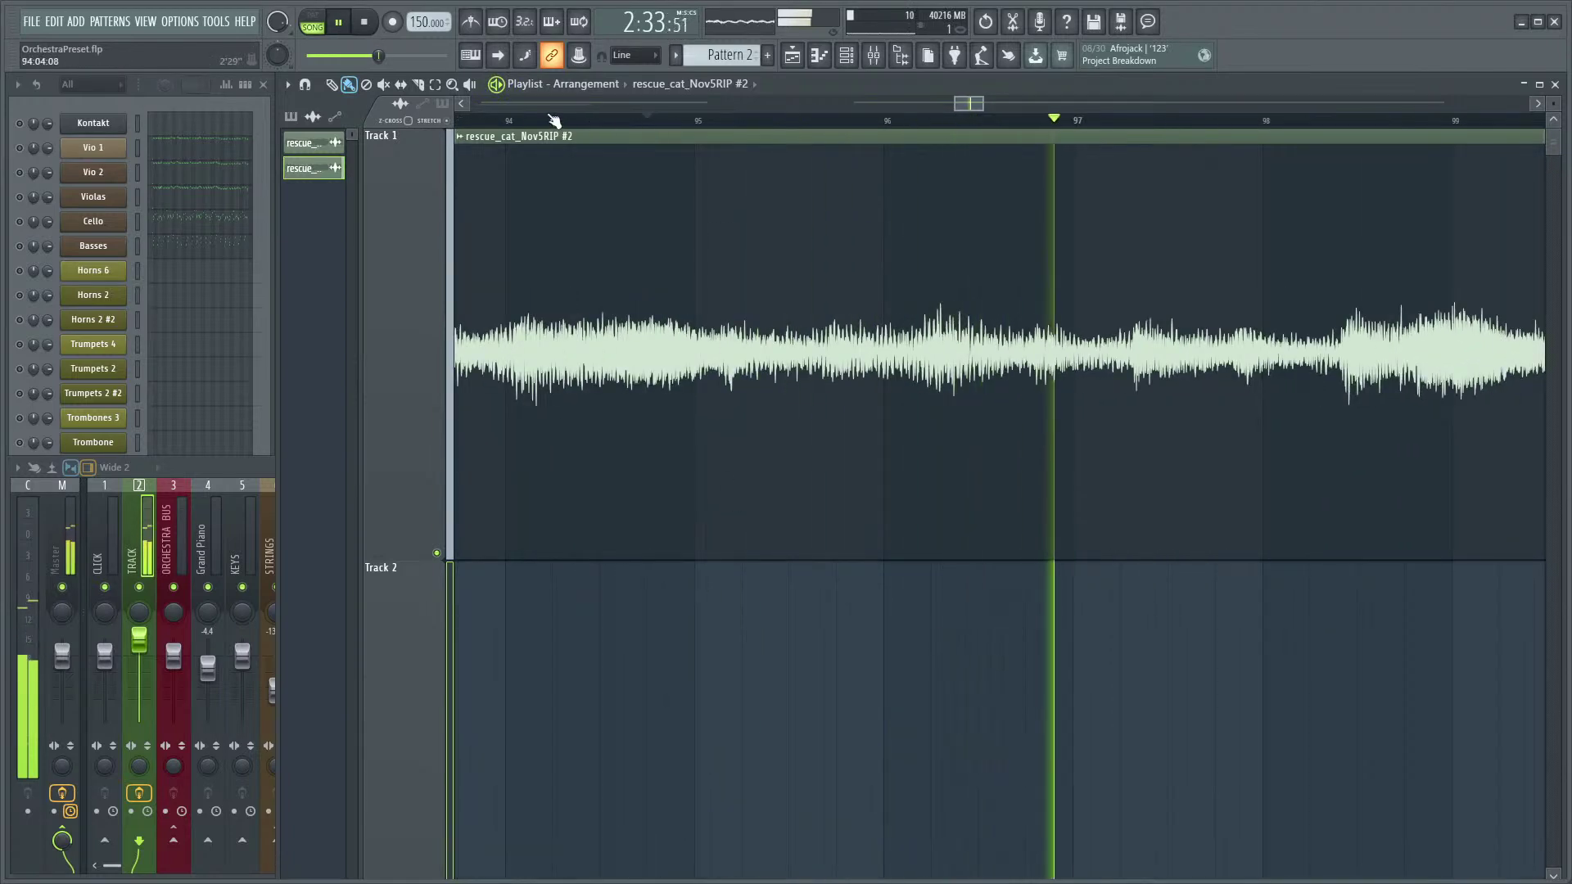
click(507, 122)
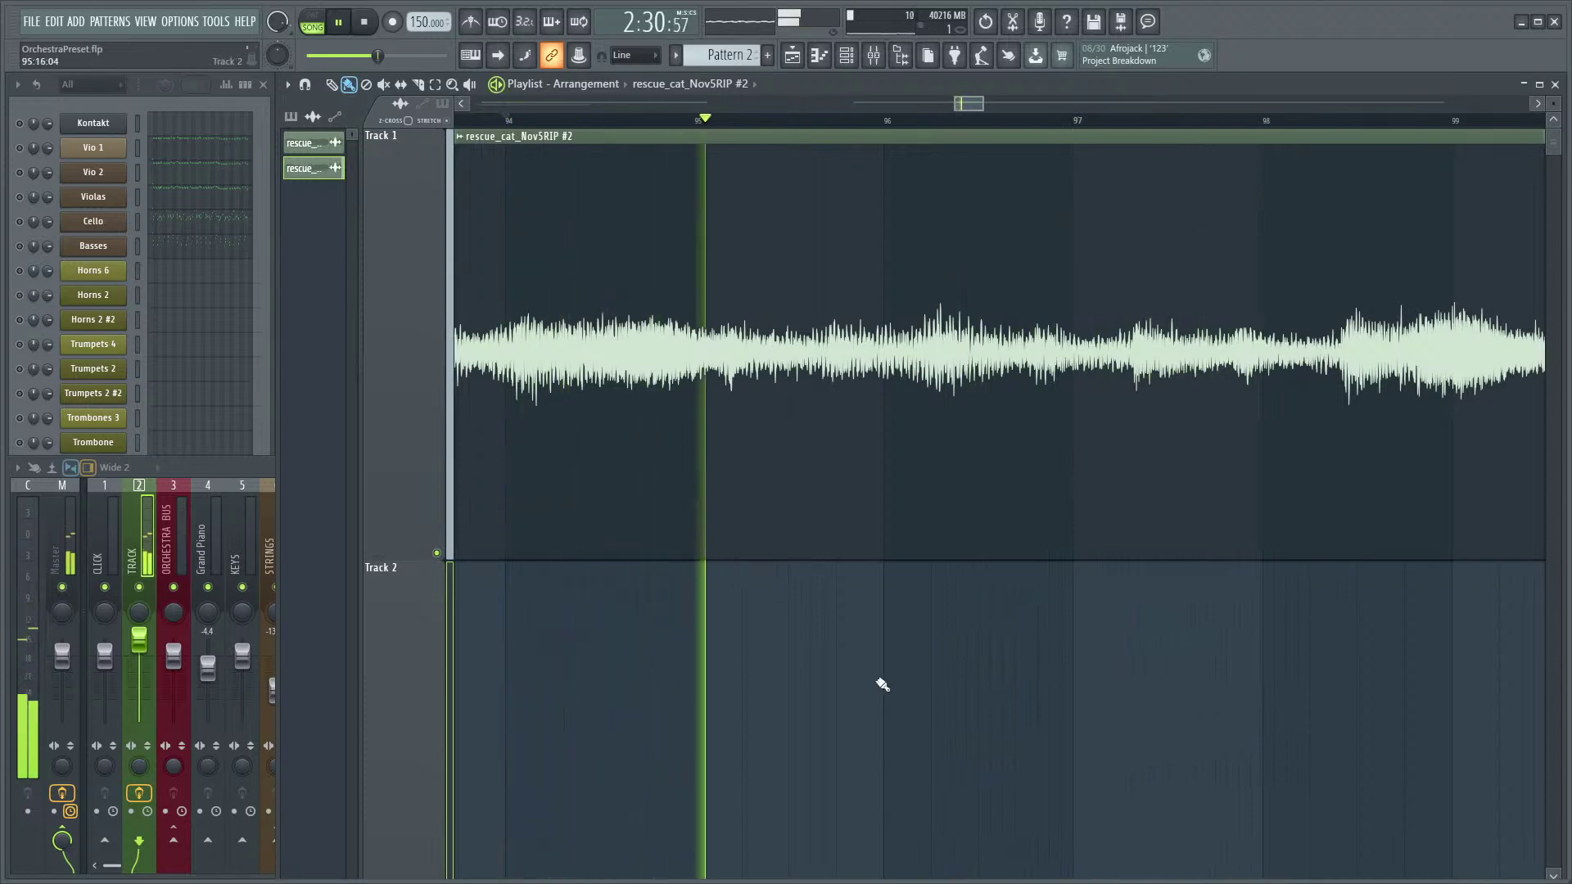
- Replay the rescue_cat_Nov5RIP #2 clip repeatedly from about bar 94 while examining its whole waveform
scroll(909, 600, down, 4)
scroll(941, 597, down, 6)
key(space)
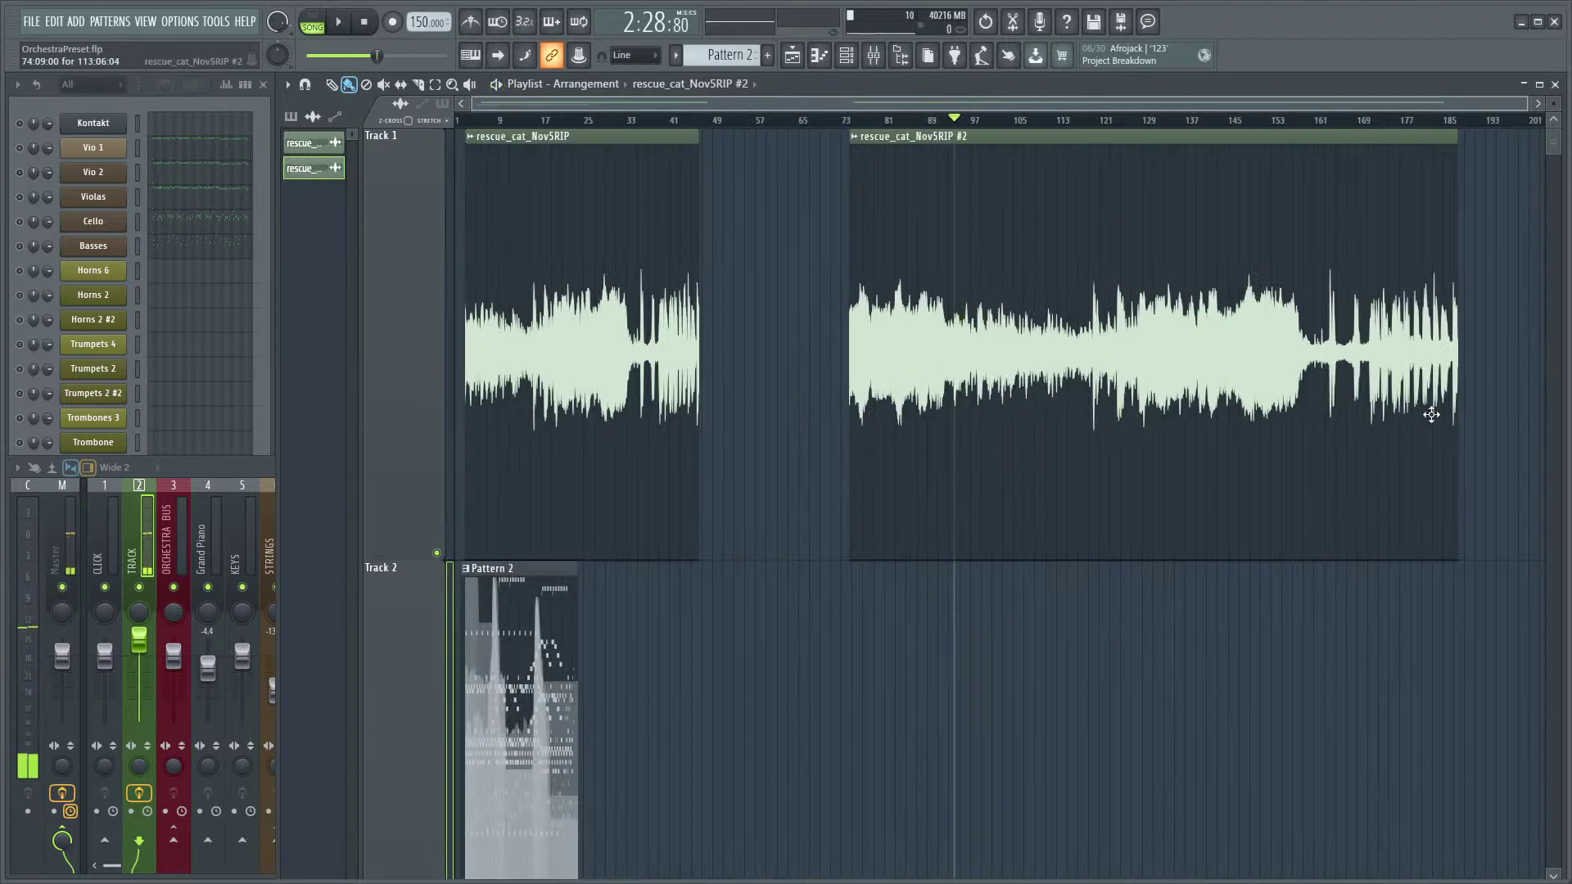
key(space)
scroll(879, 427, down, 3)
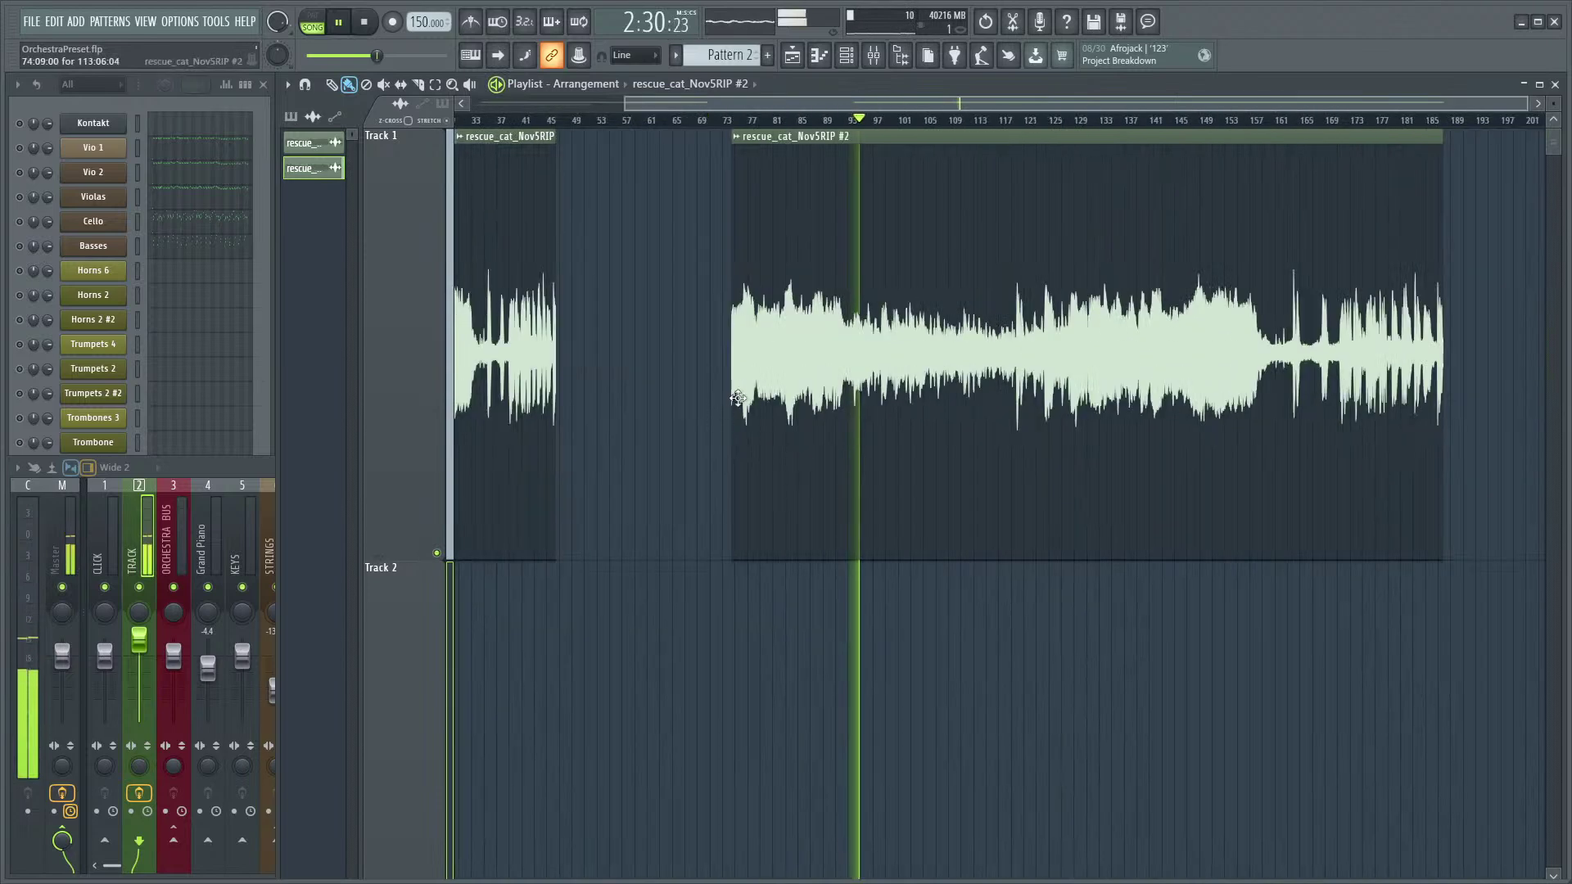
key(space)
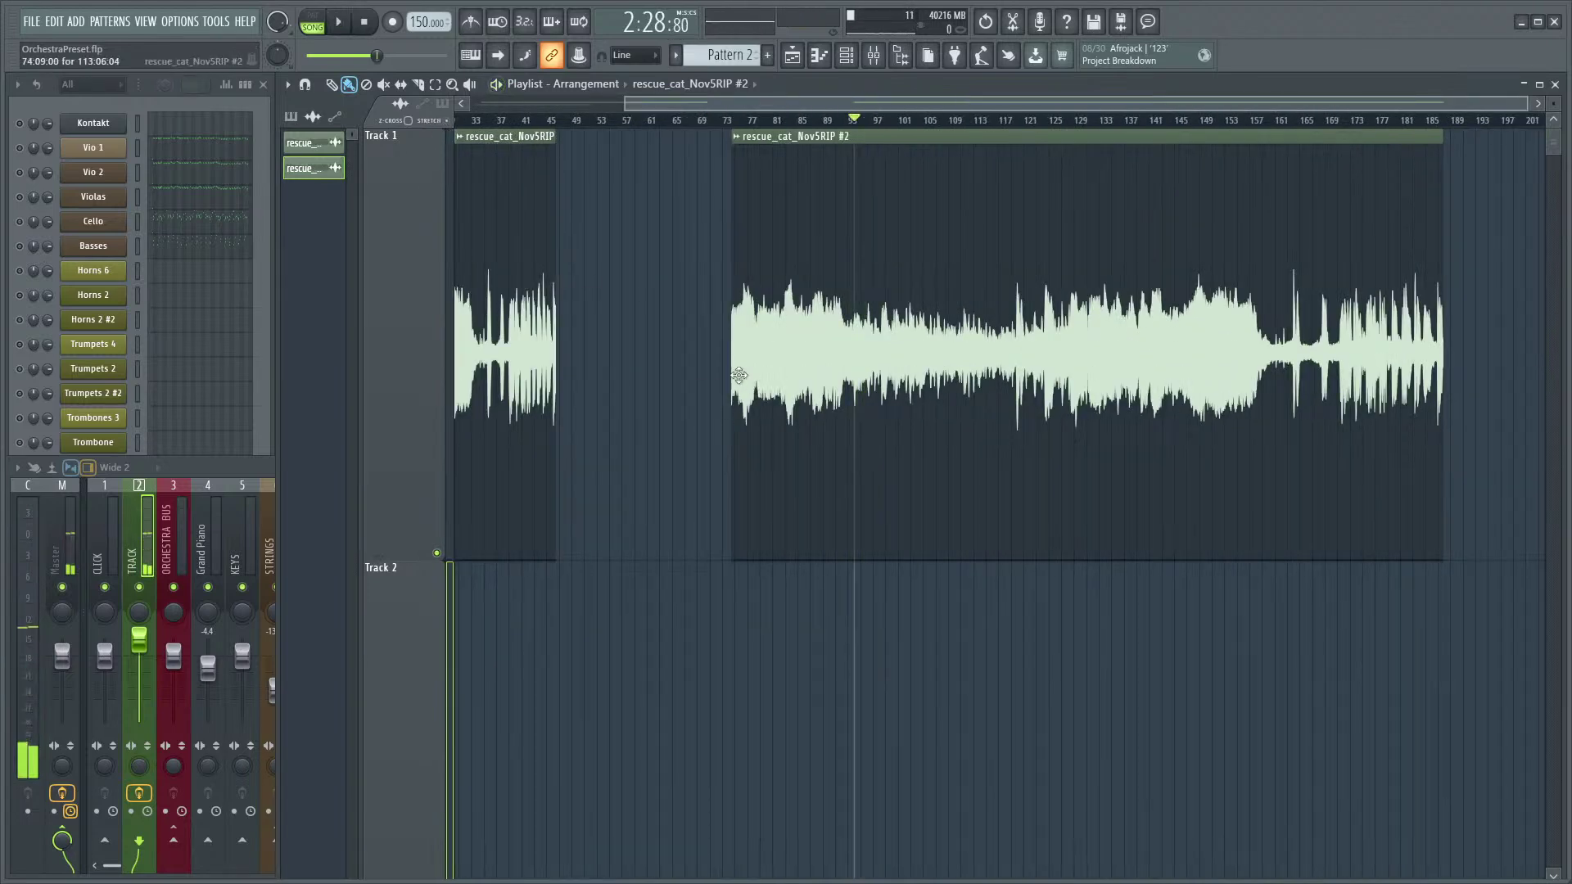
key(space)
scroll(884, 377, up, 4)
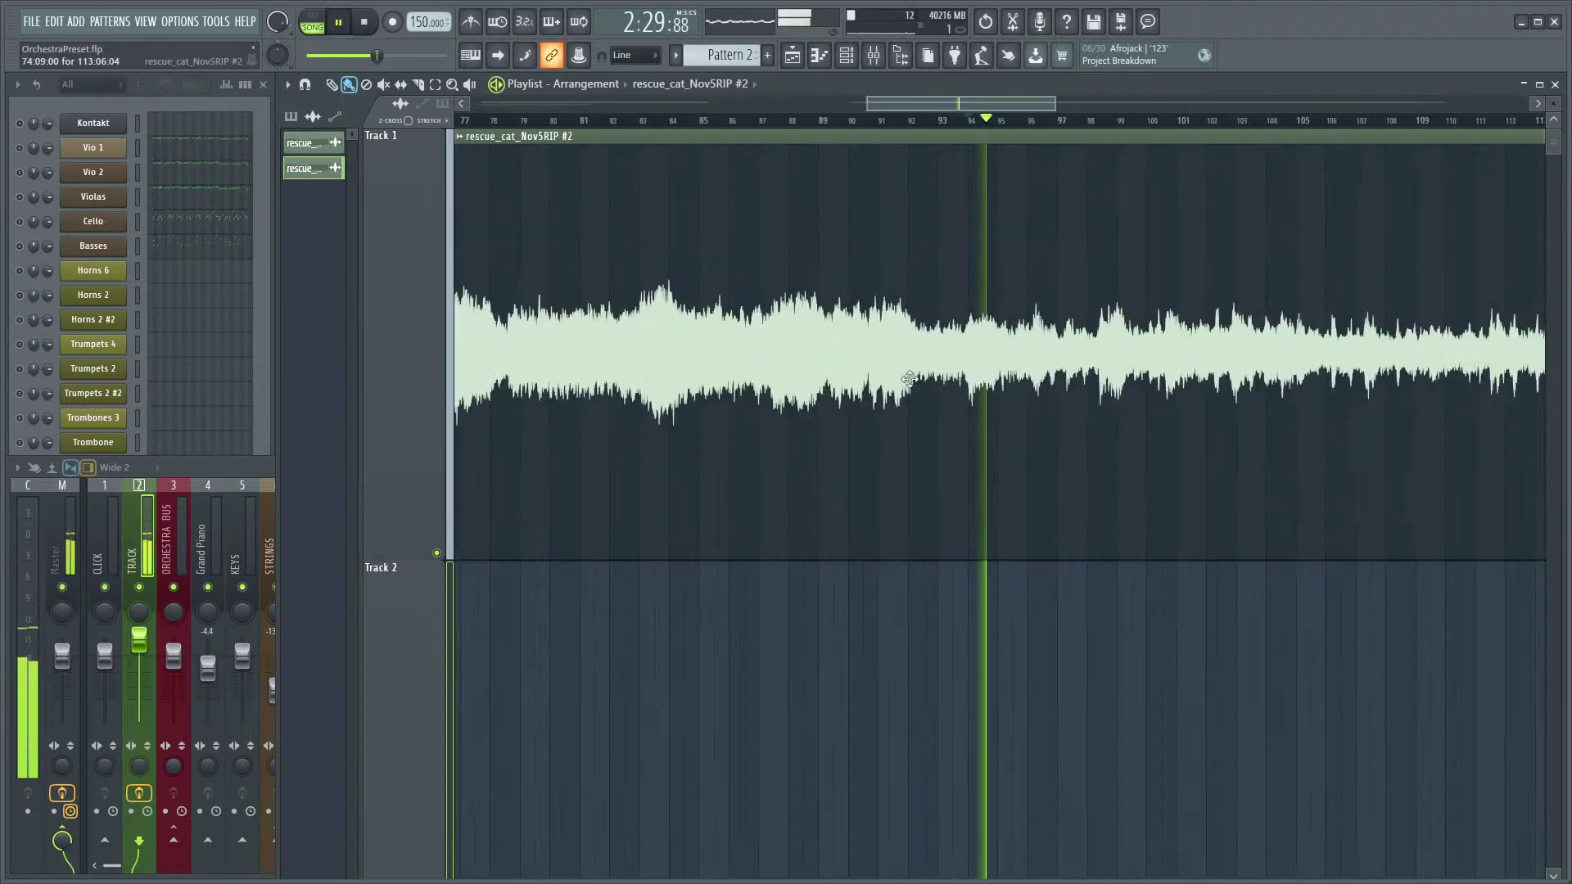
key(space)
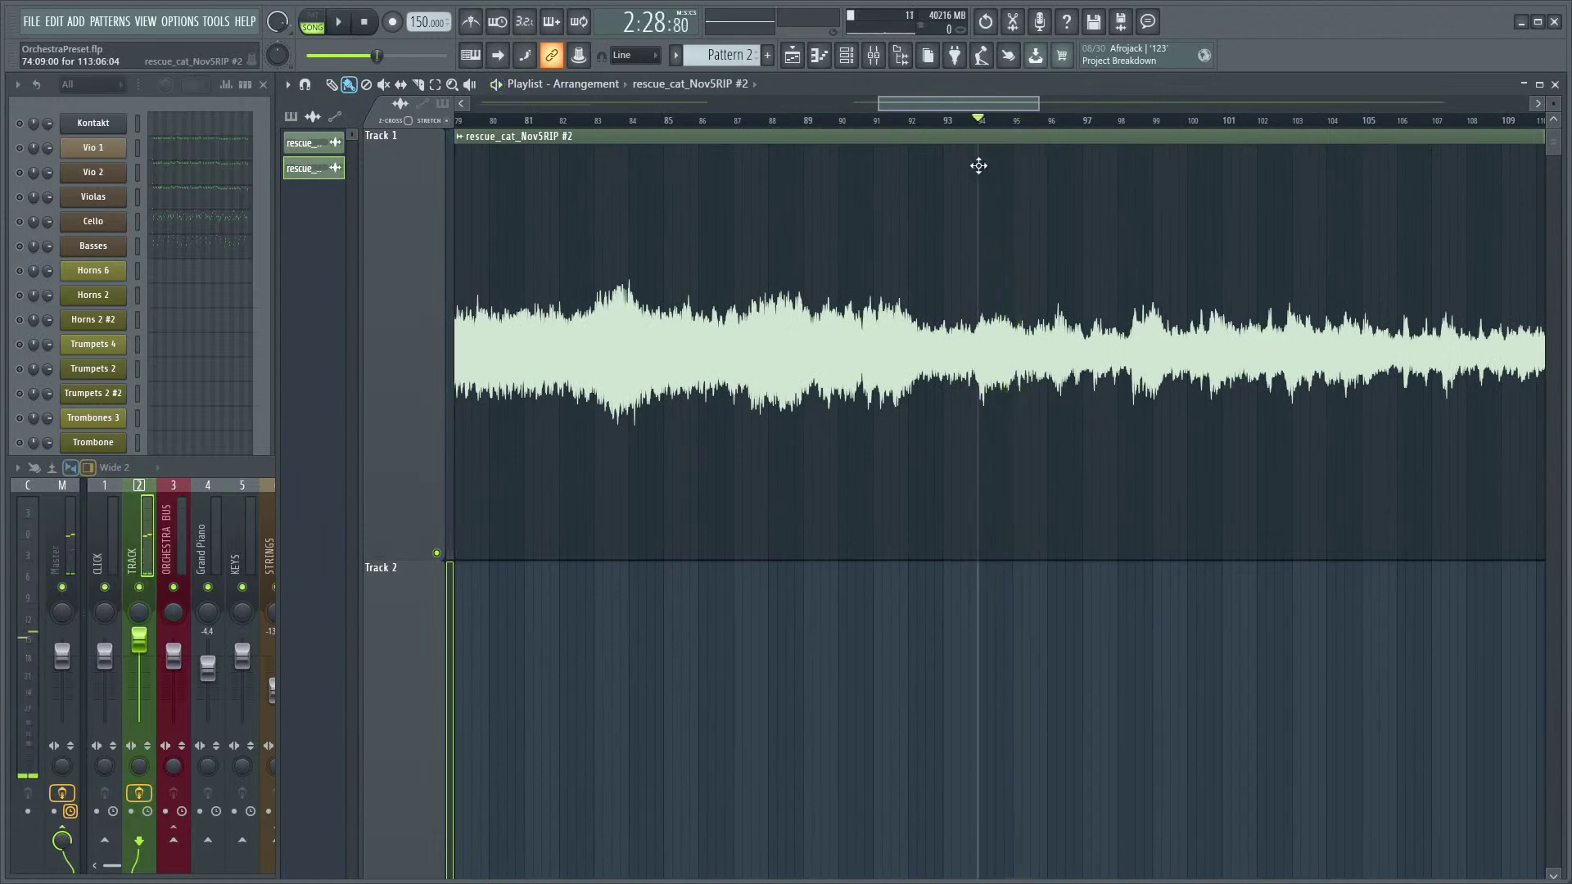
key(space)
key(space)
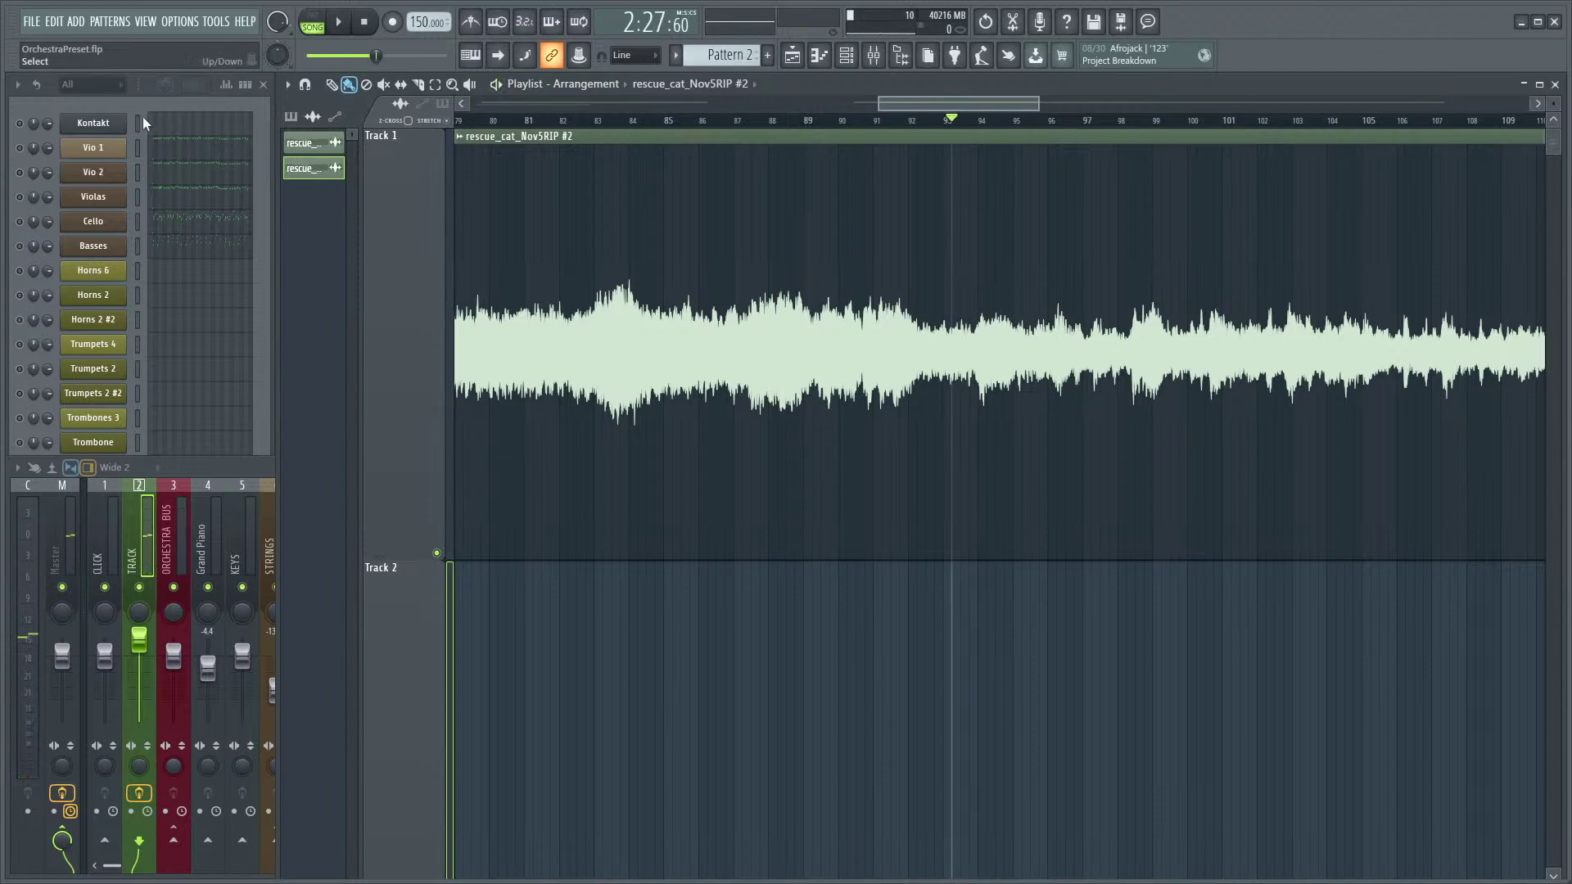
- Select the Kontakt channel and match notes such as F#5 by ear against the clip played from about bar 93
click(145, 118)
key(space)
key(space)
key(space)
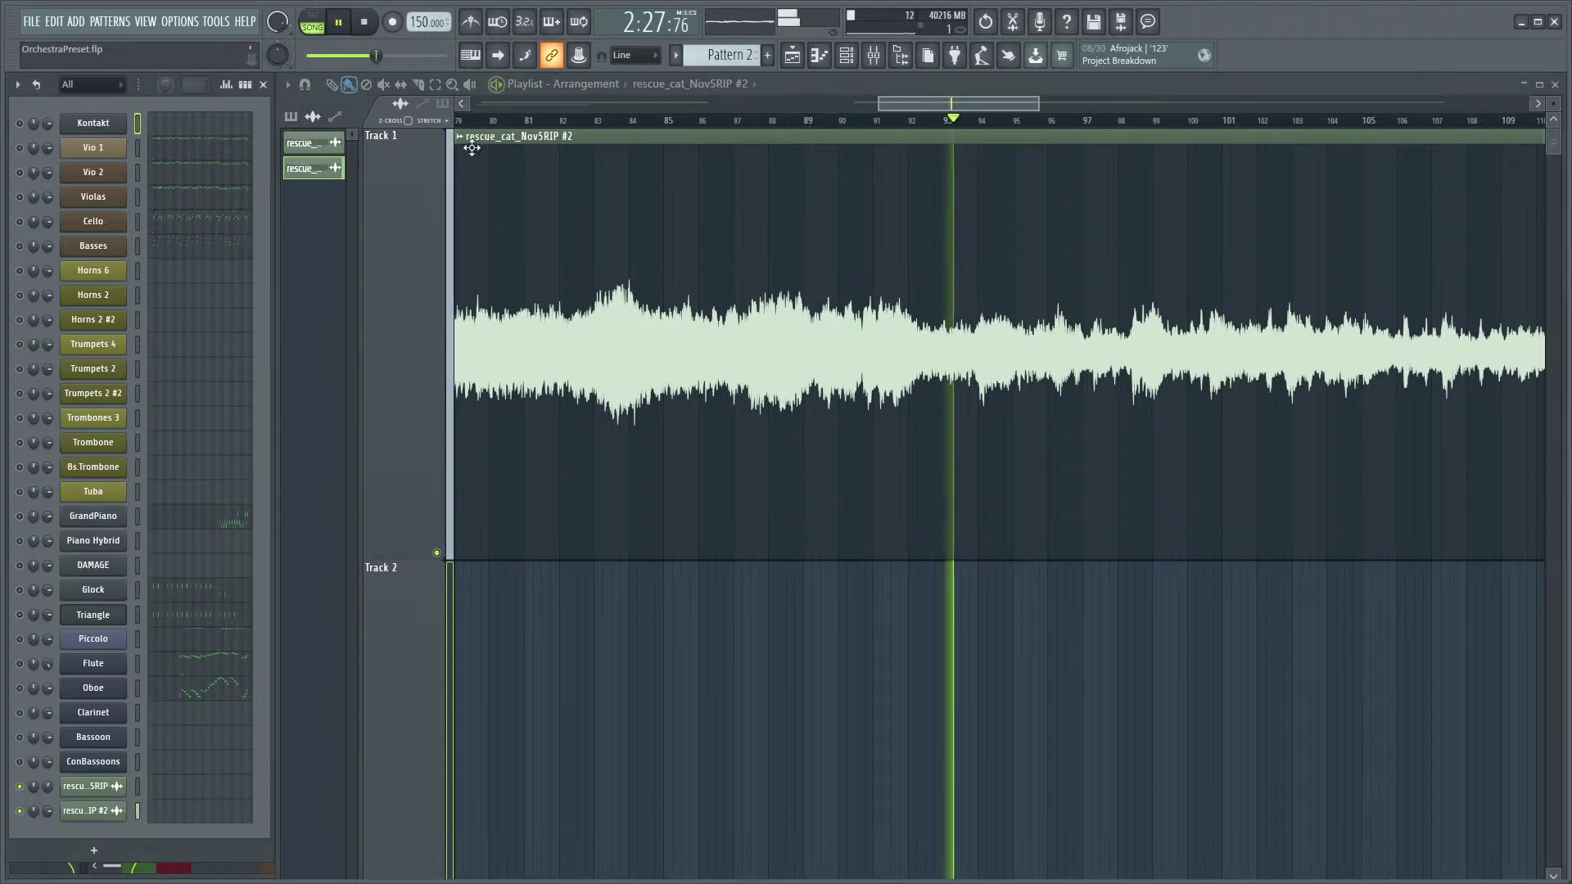
key(space)
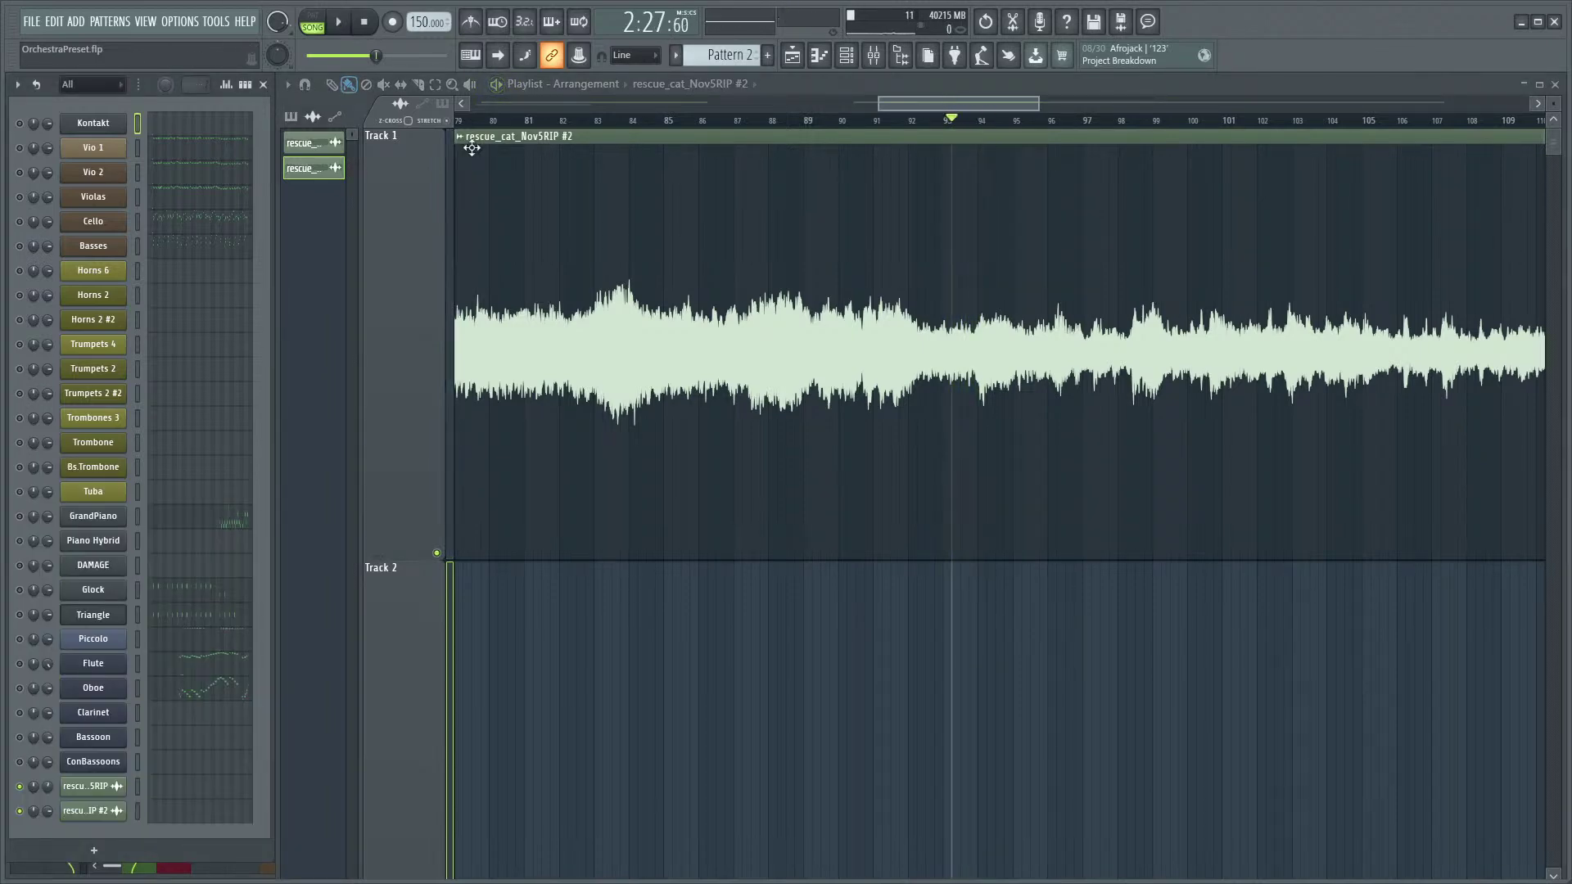
key(space)
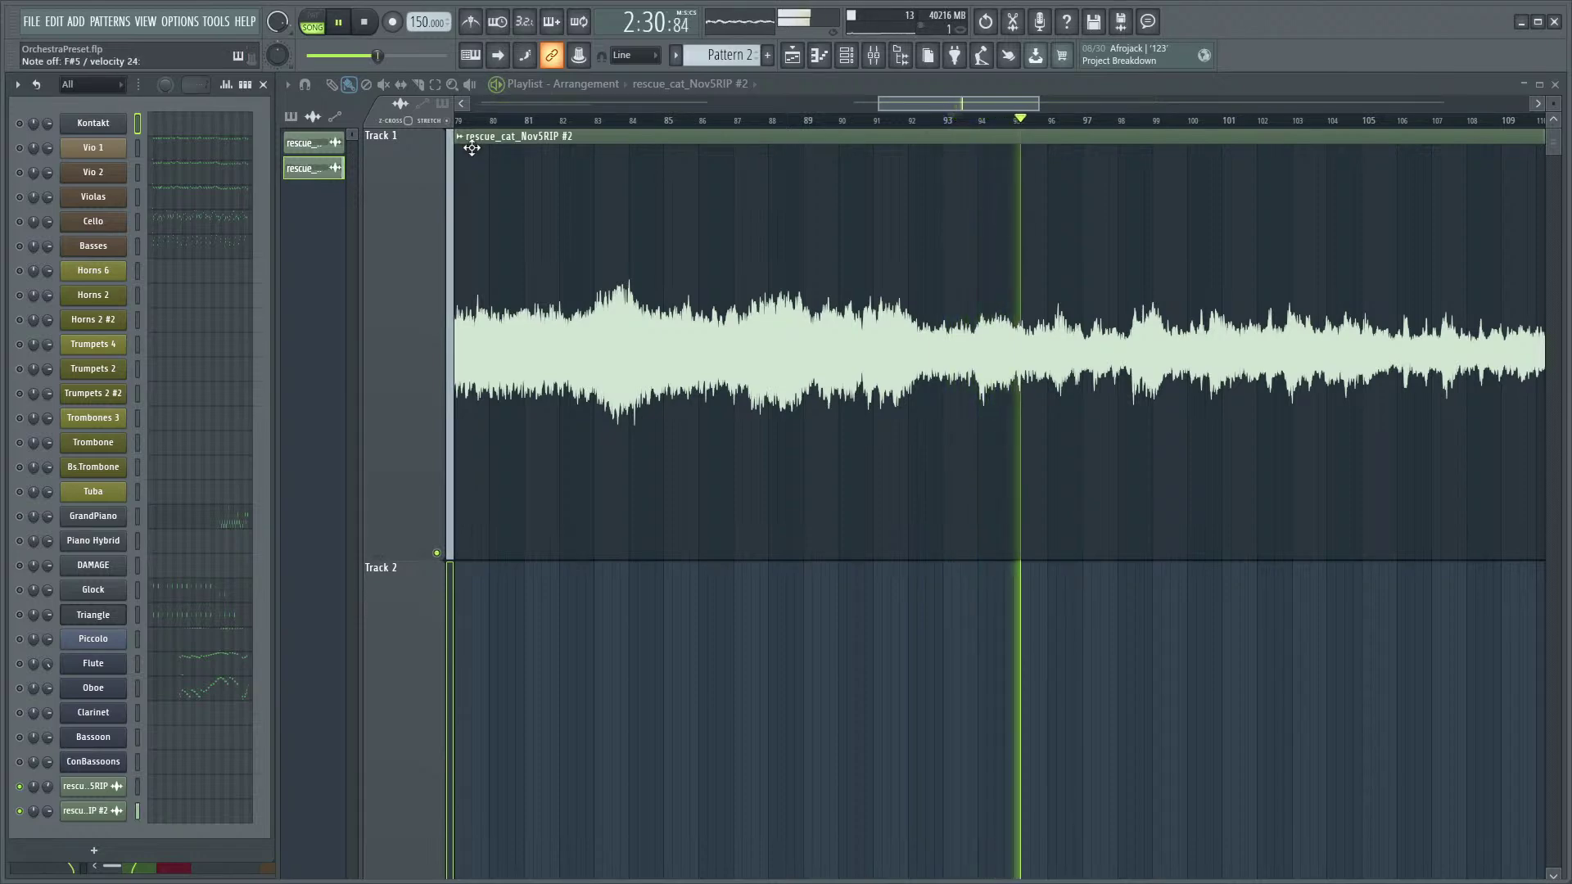
key(space)
key(space)
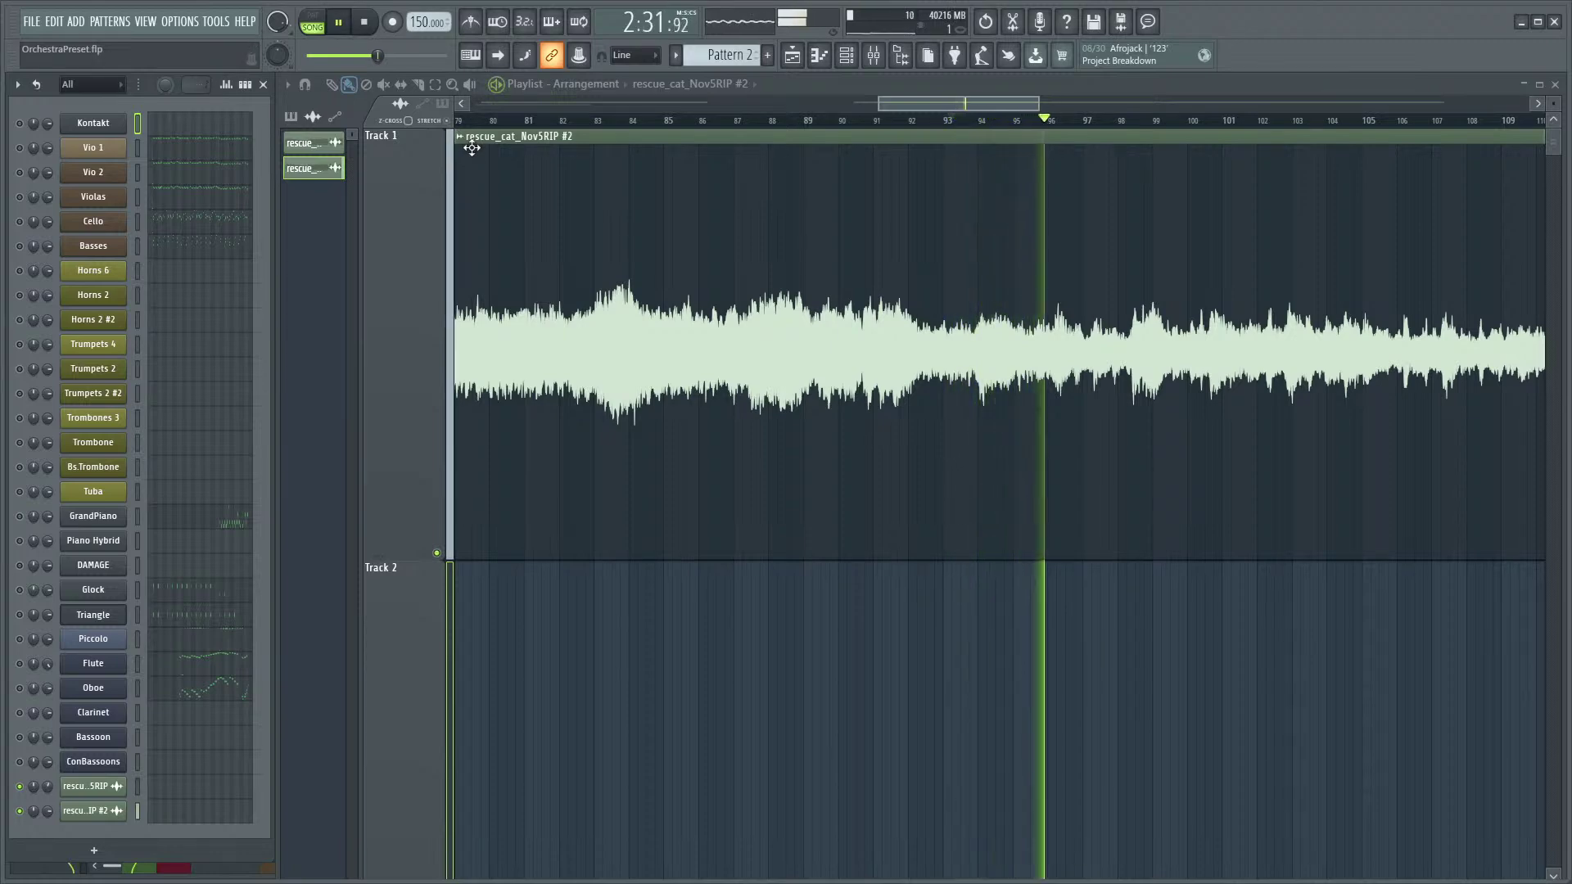
key(space)
- Replay the clip from about the middle of bar 94 and test F#5 and E5 on Kontakt against the recording
scroll(1010, 333, up, 3)
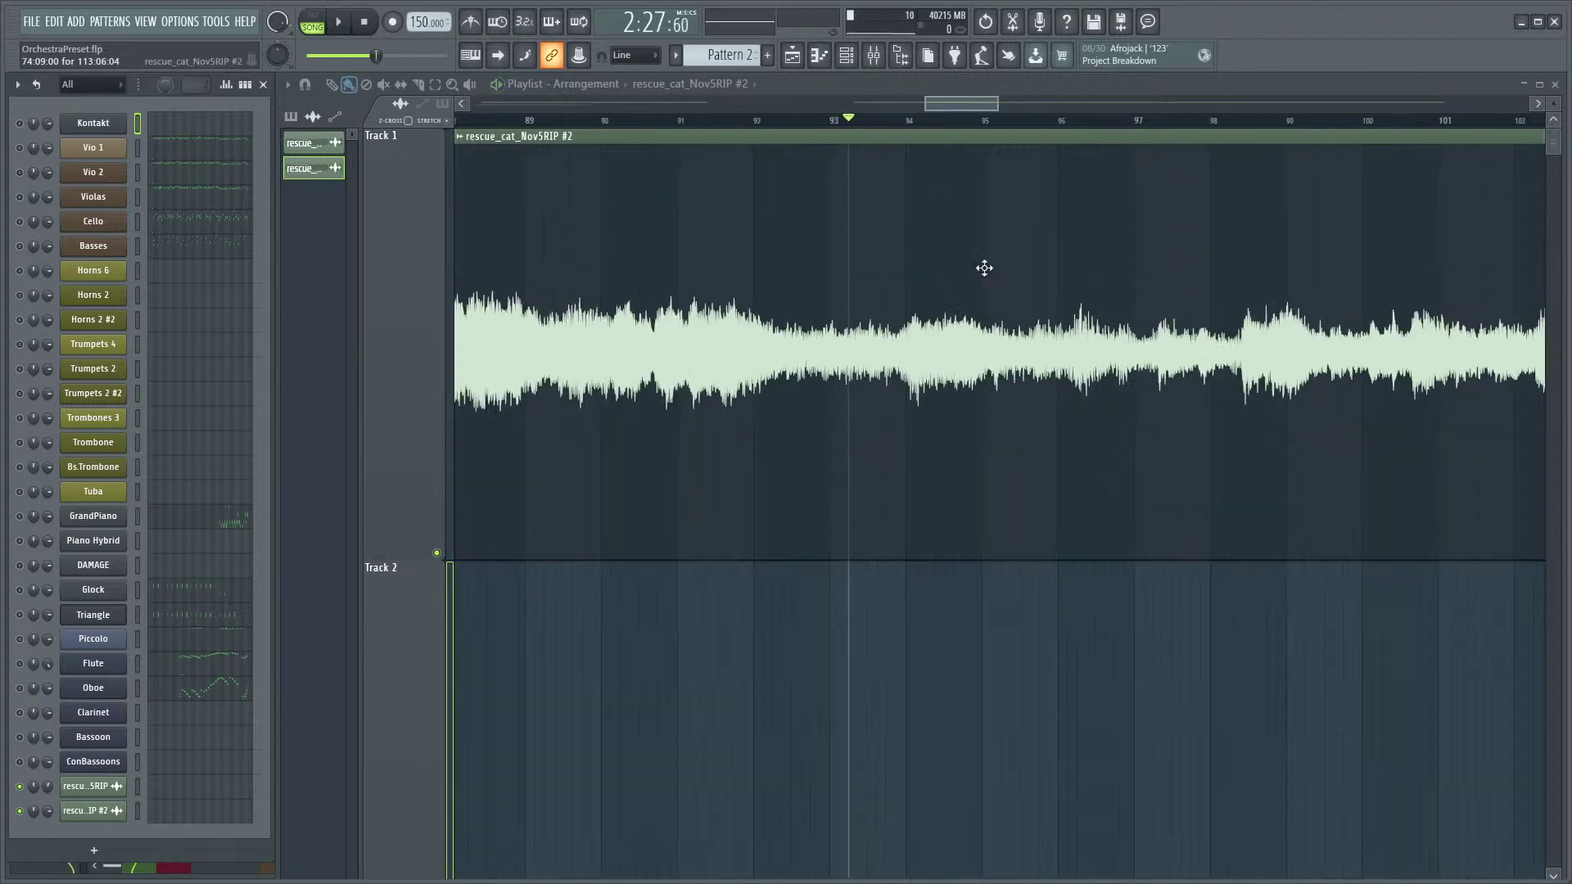
click(949, 131)
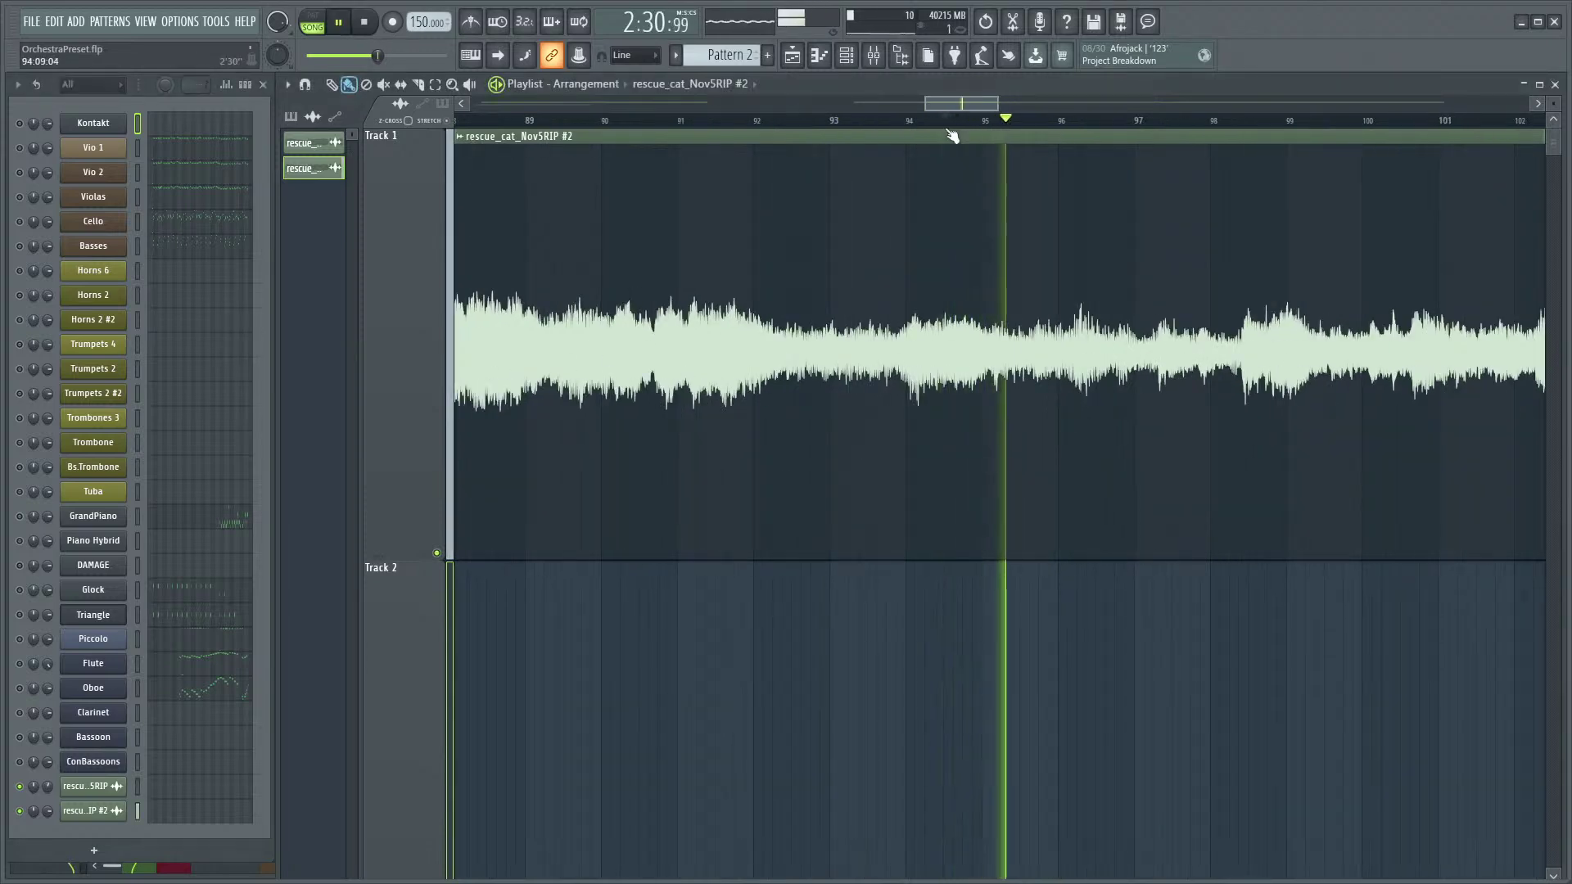
click(951, 135)
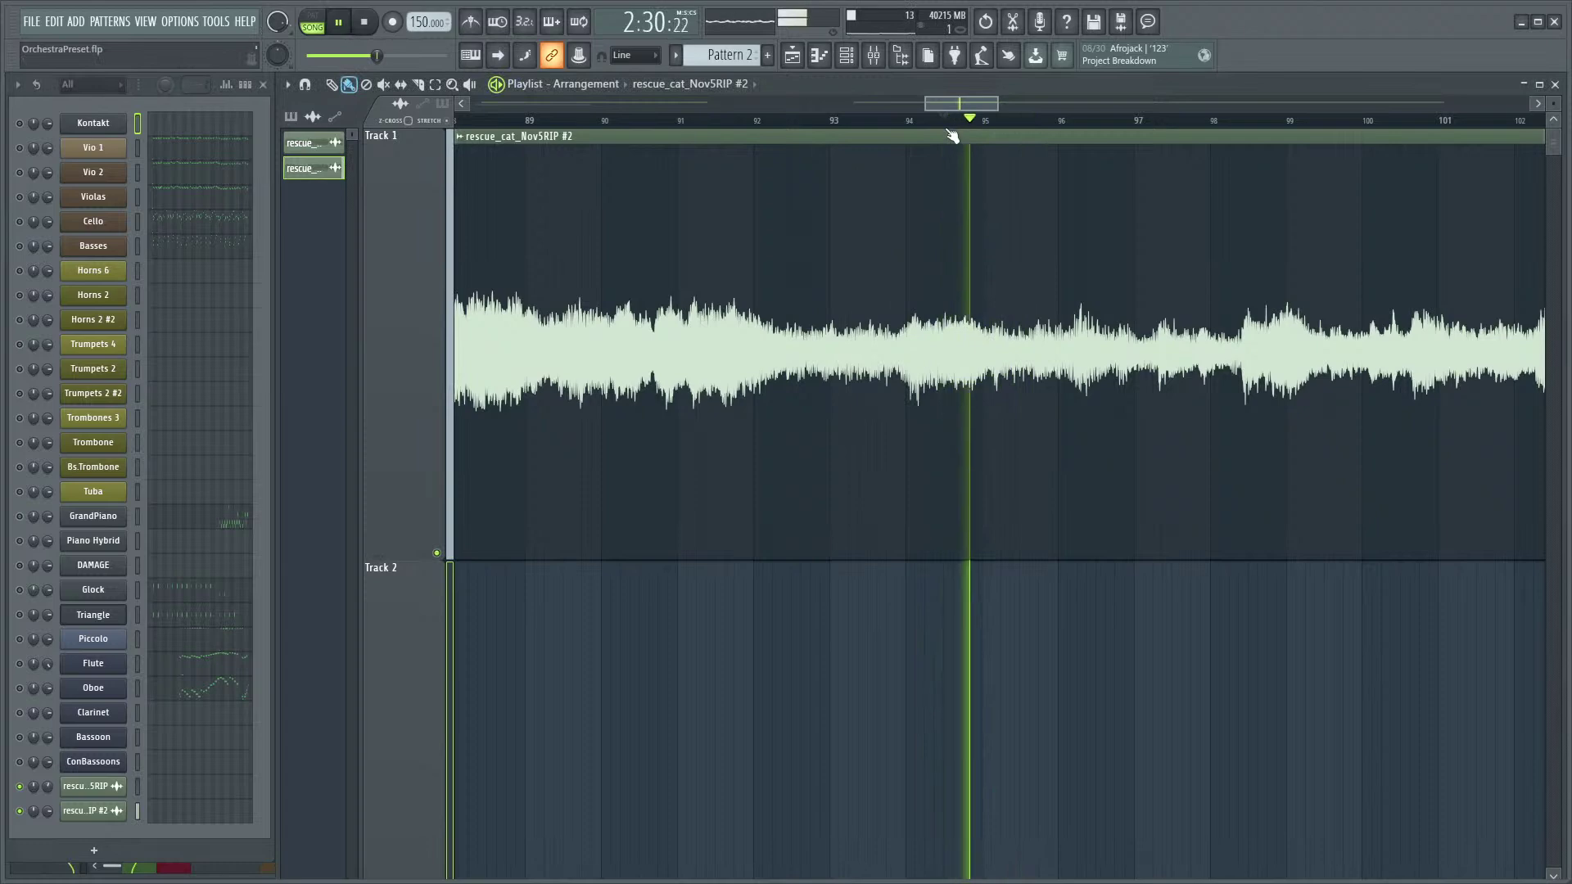
key(space)
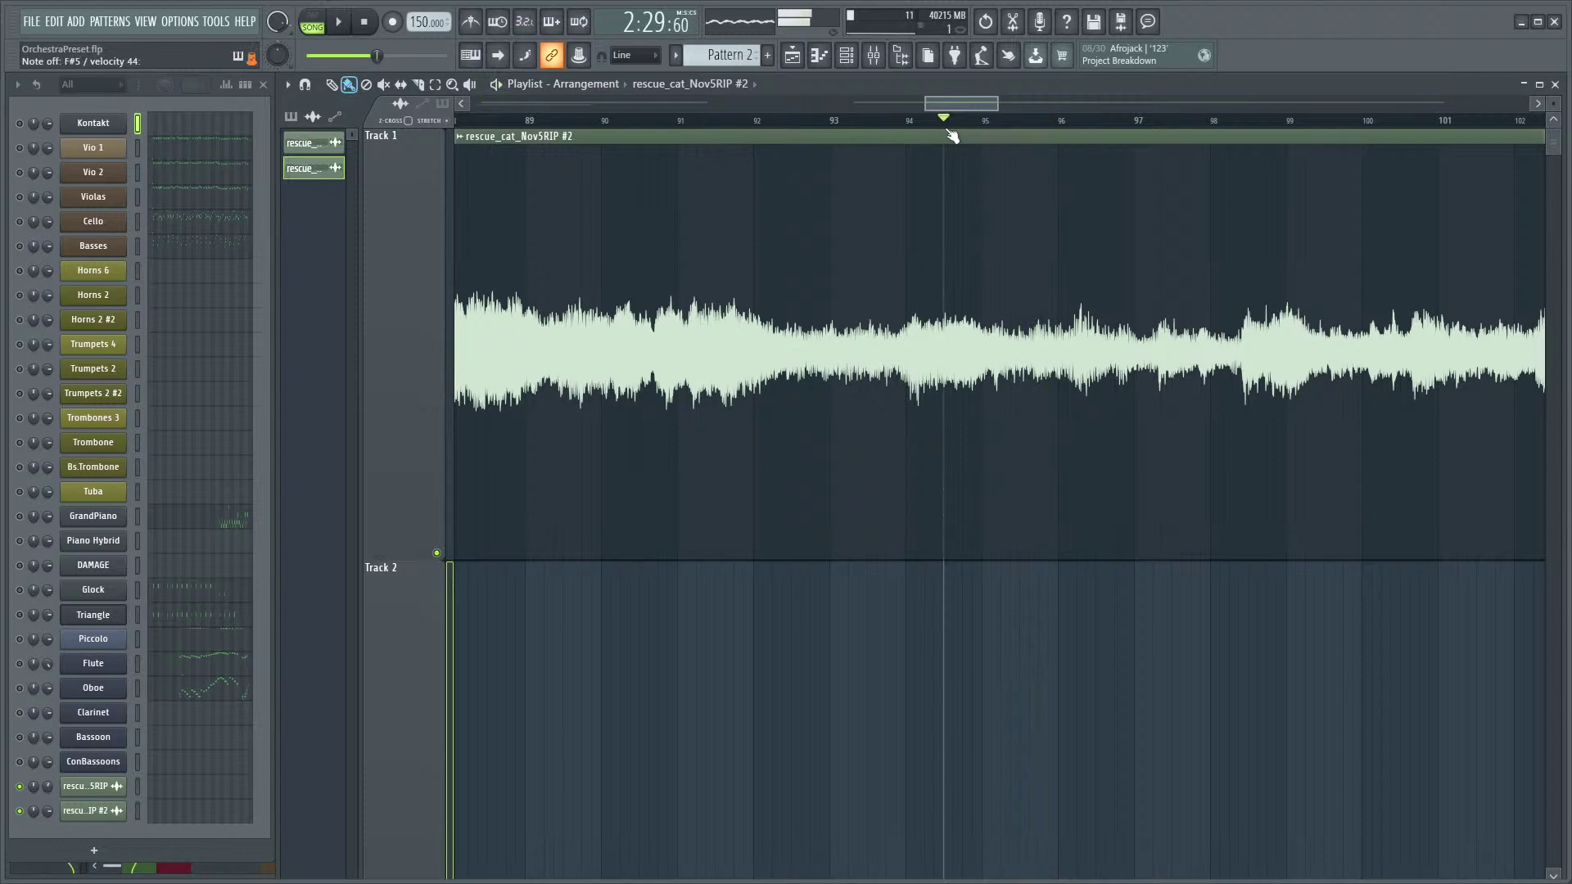
key(space)
key(space)
key(space)
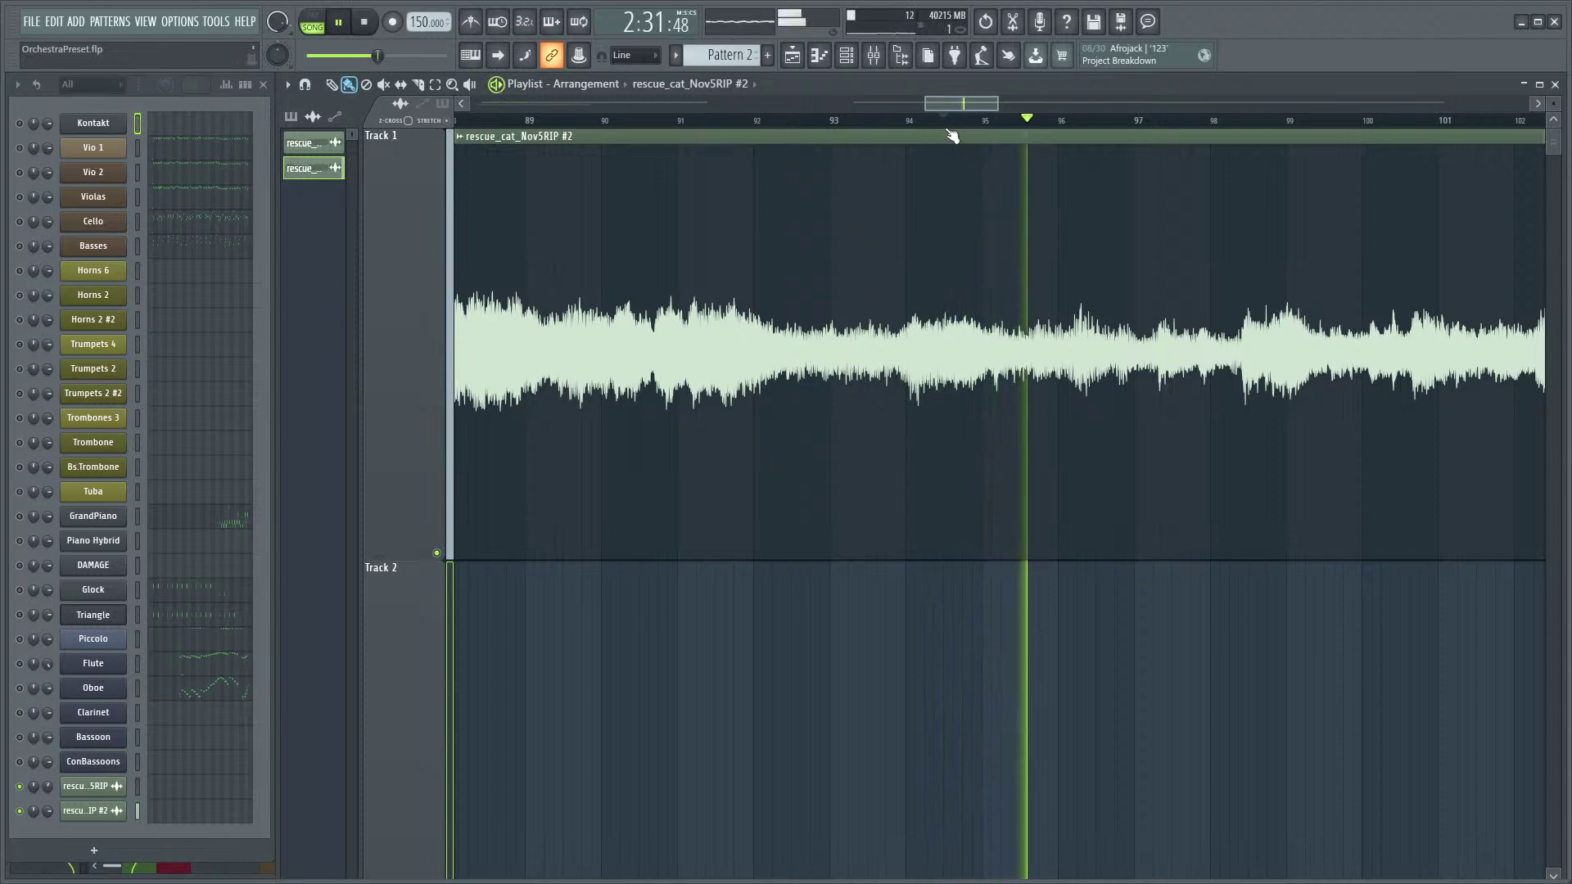
key(space)
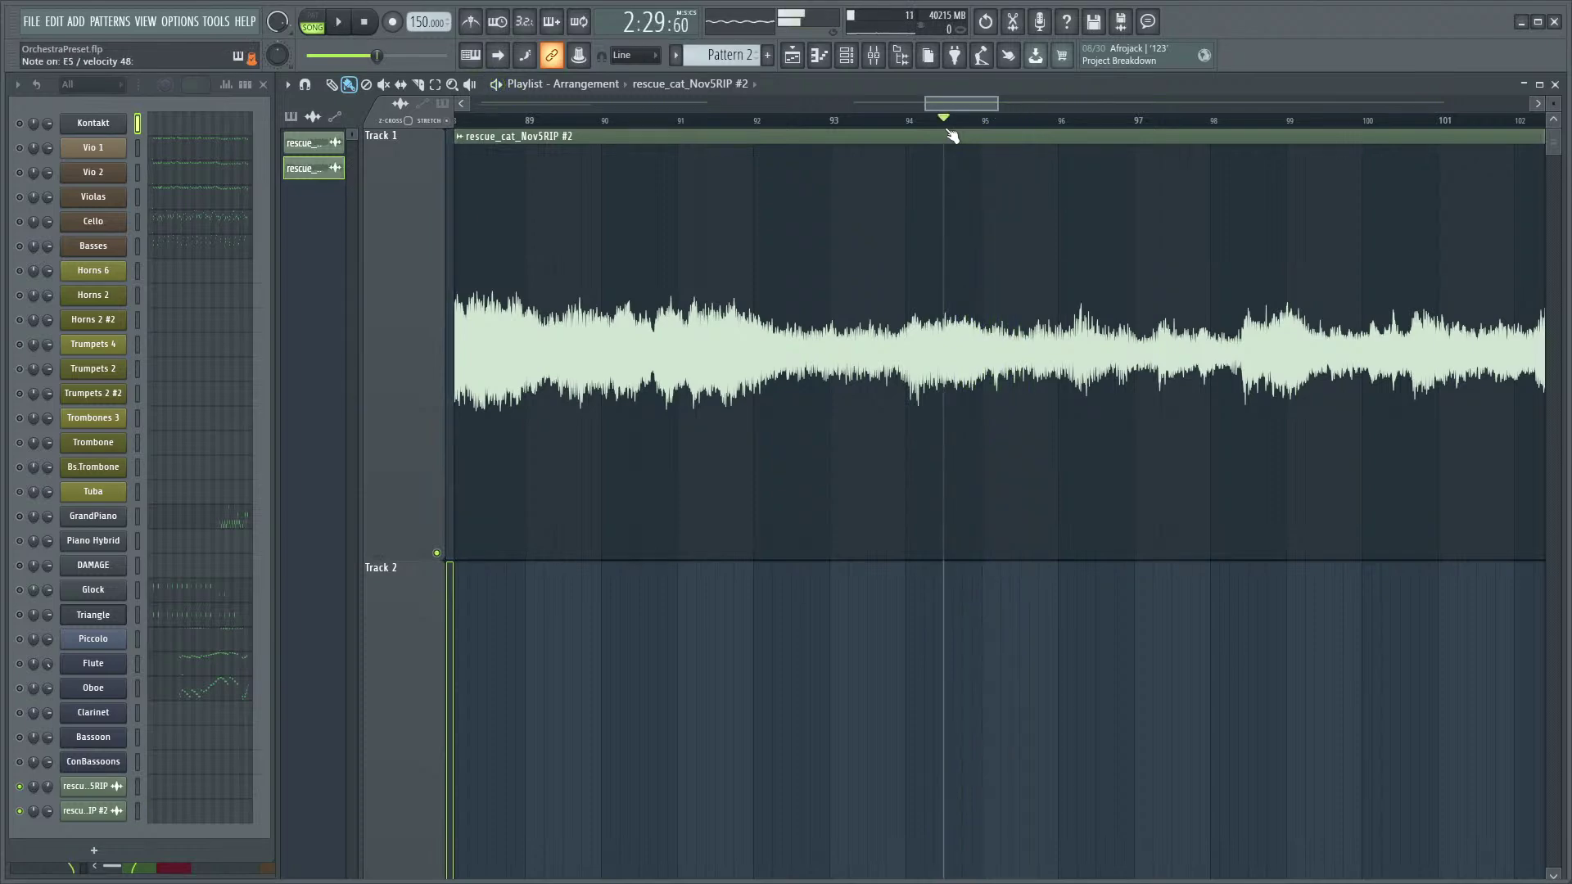
key(space)
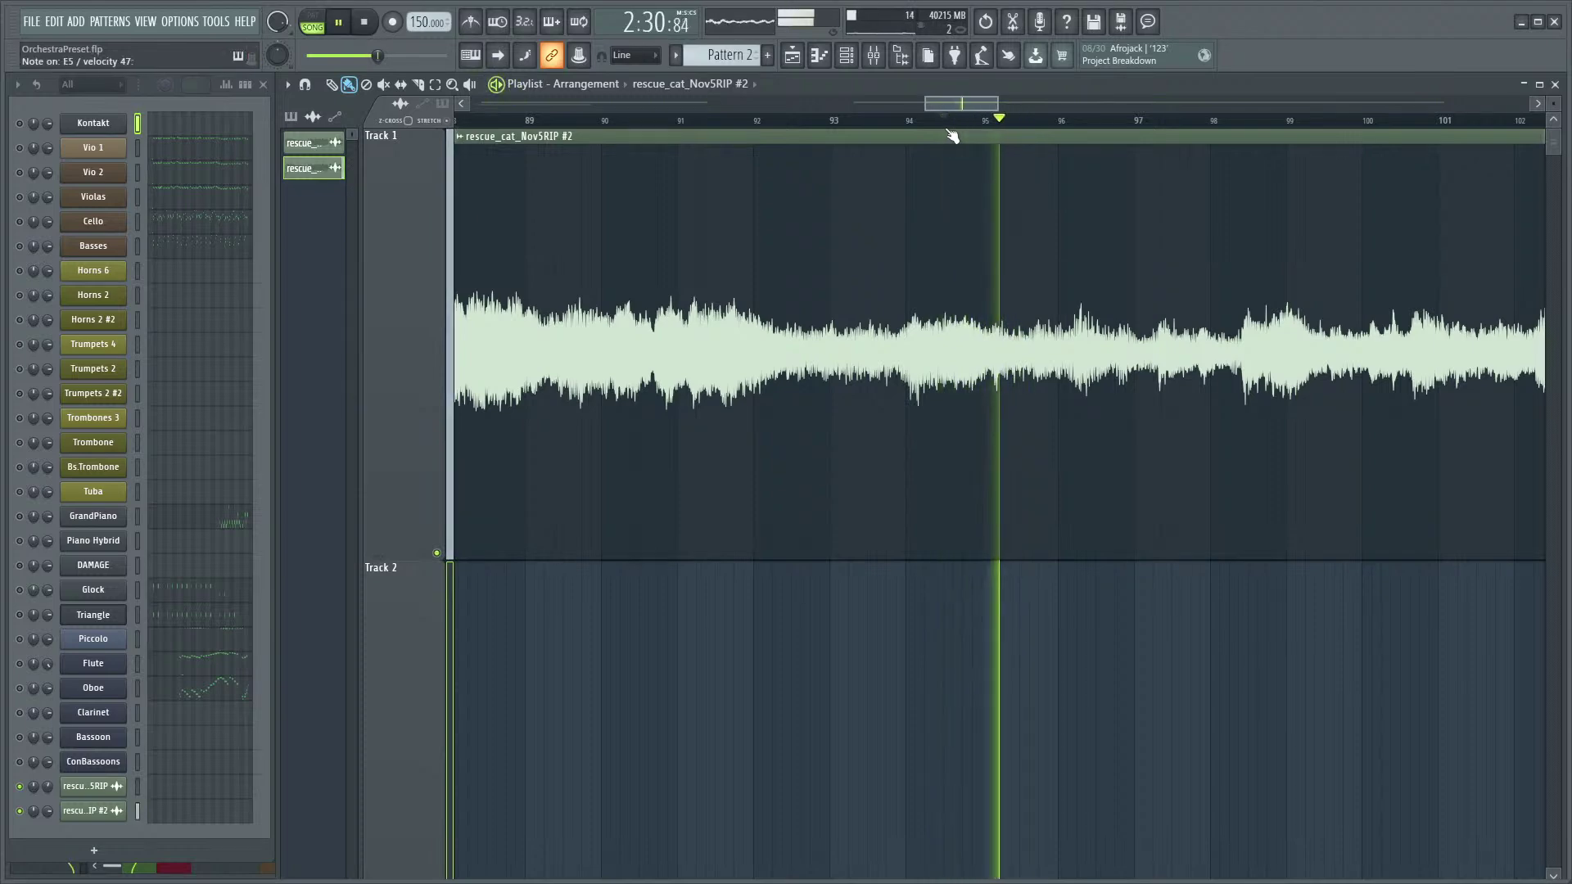
key(space)
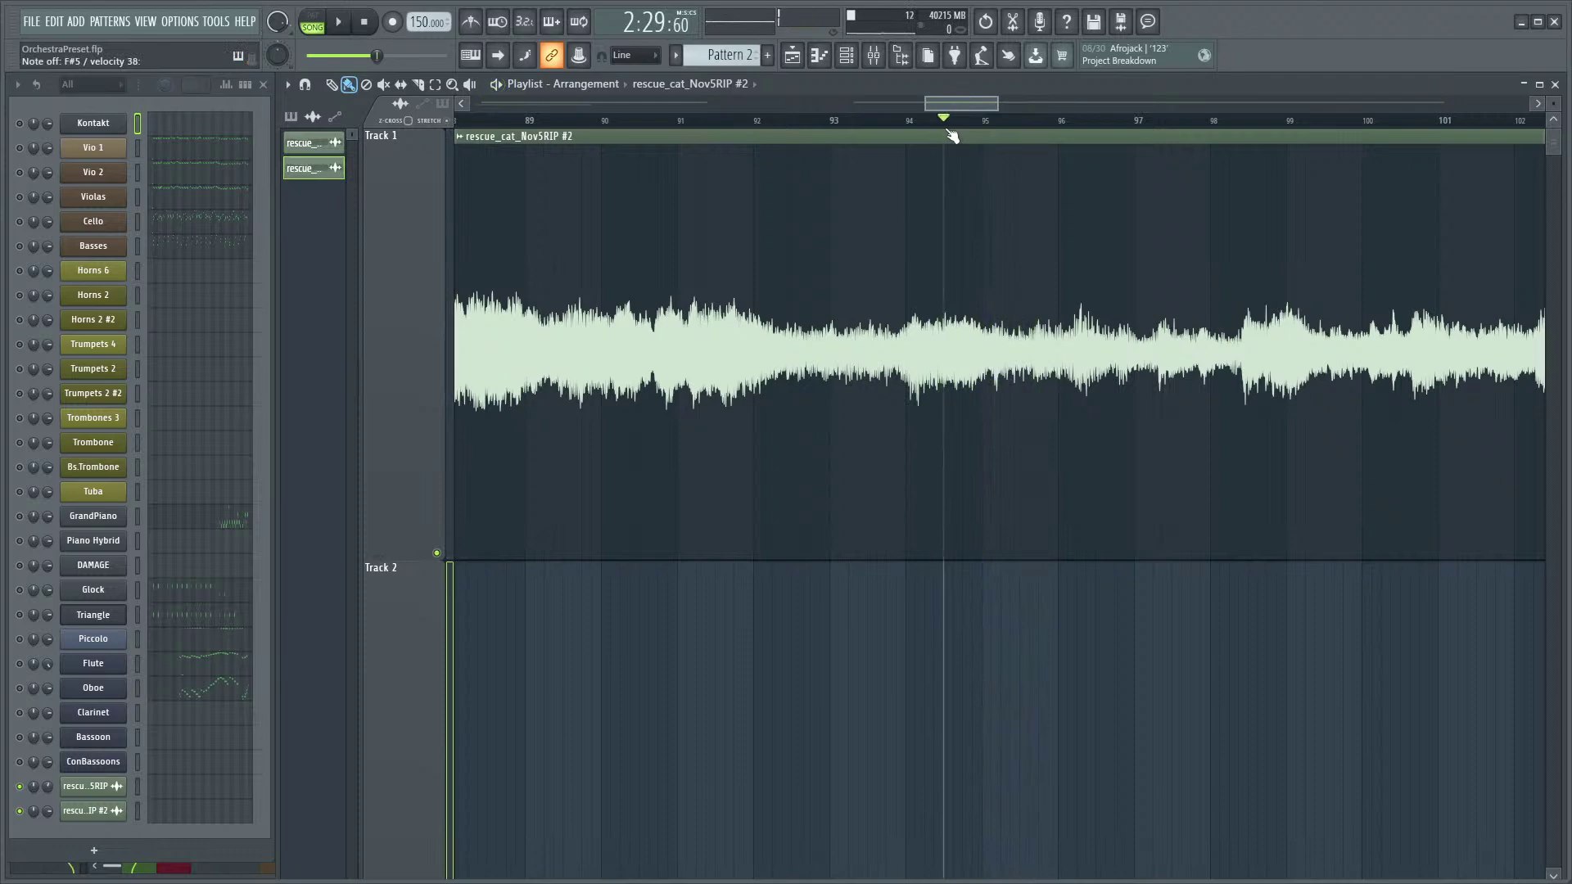
key(space)
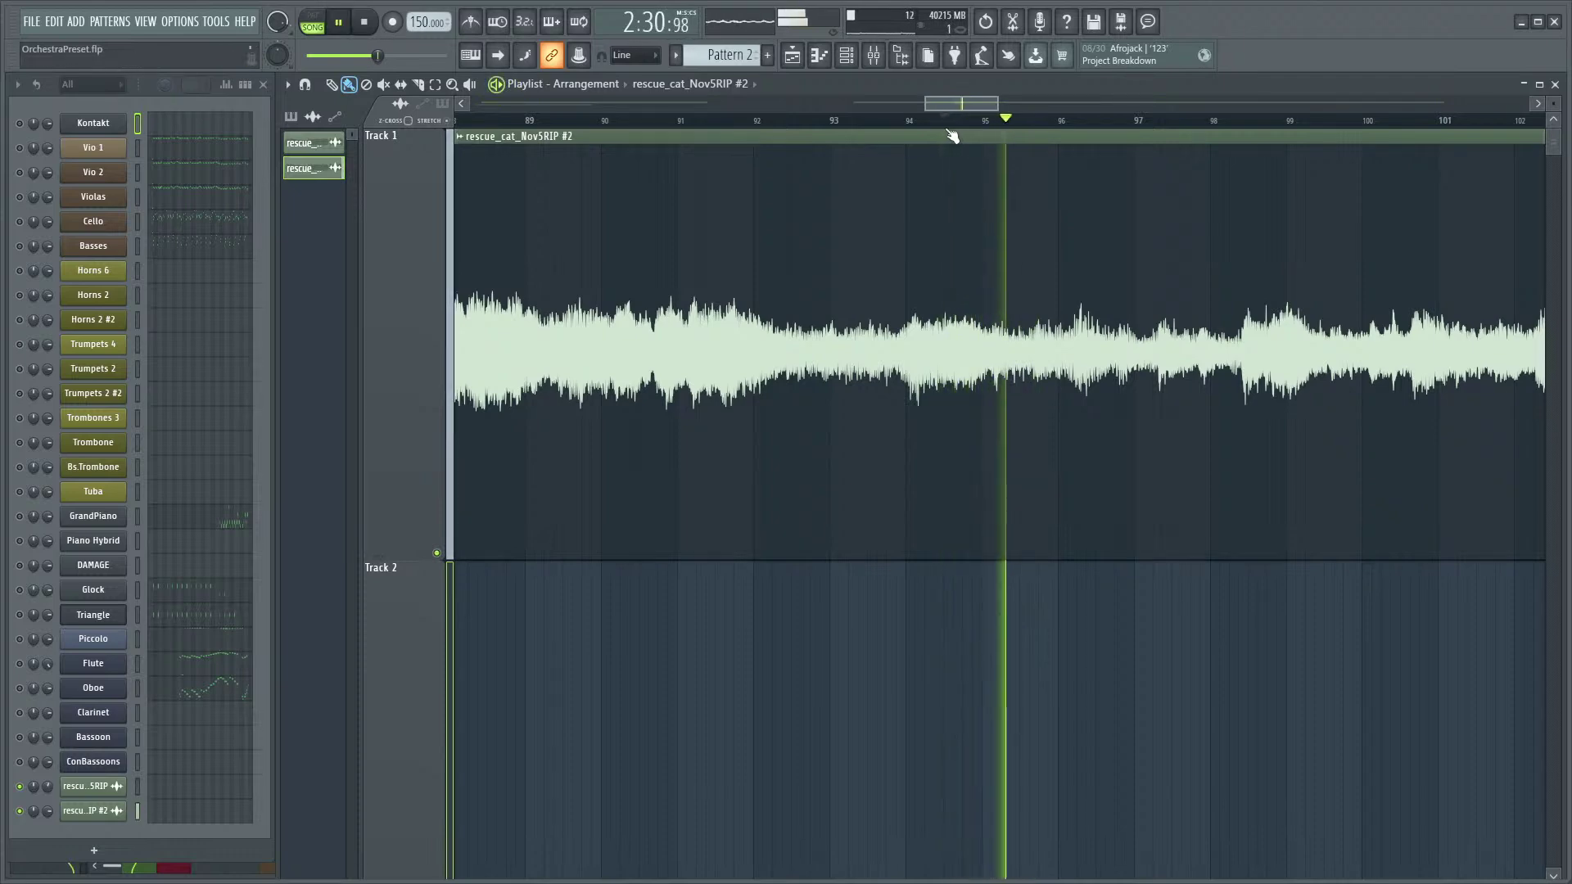
key(space)
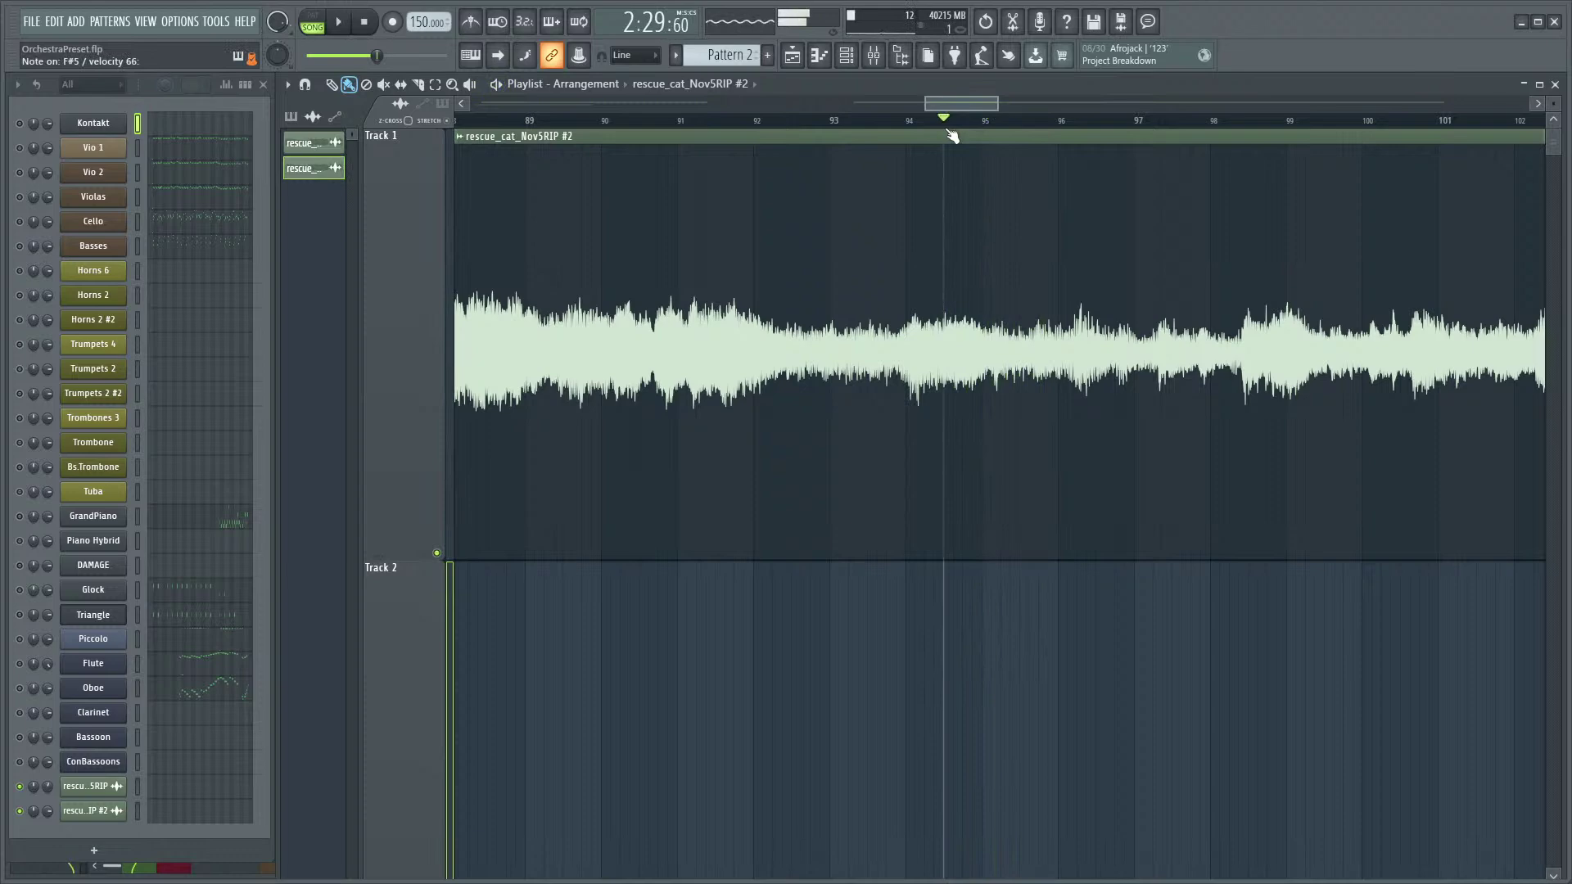
key(space)
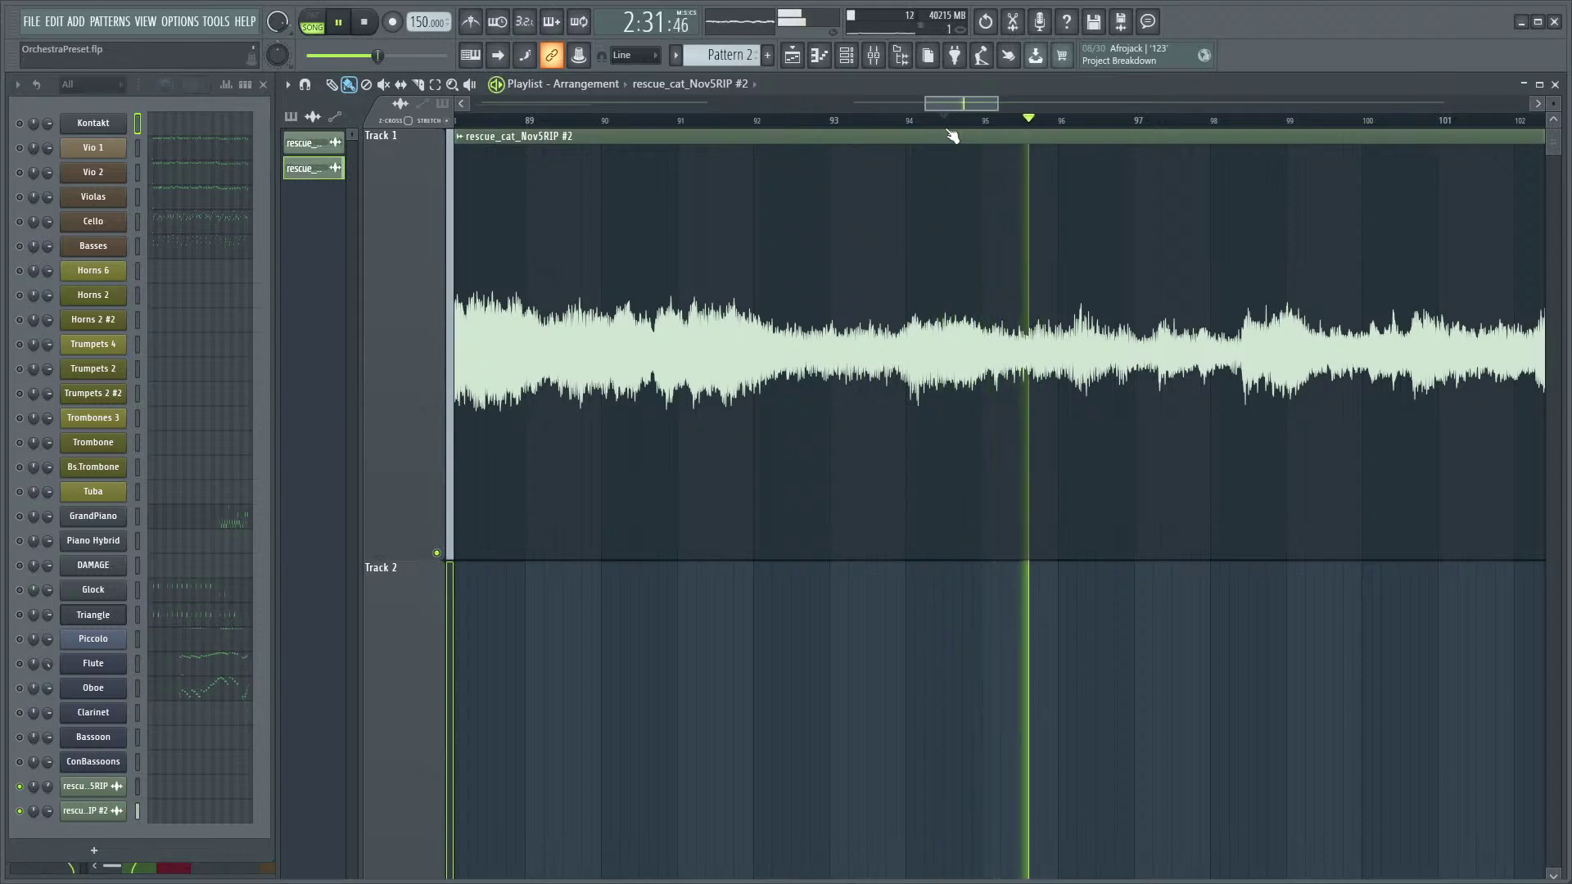
key(space)
key(space)
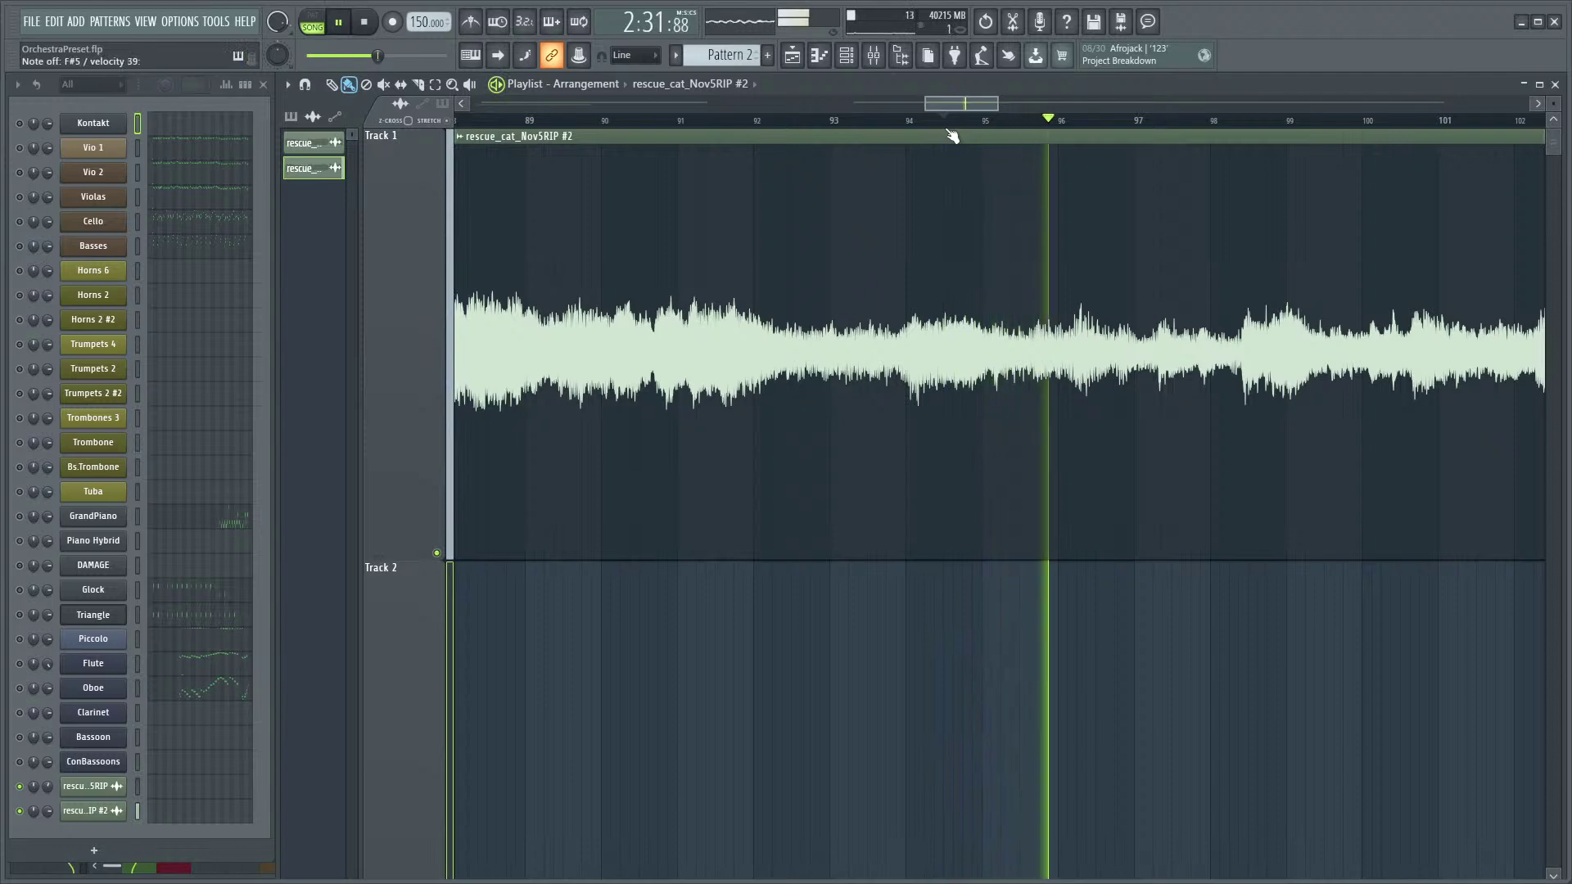
key(space)
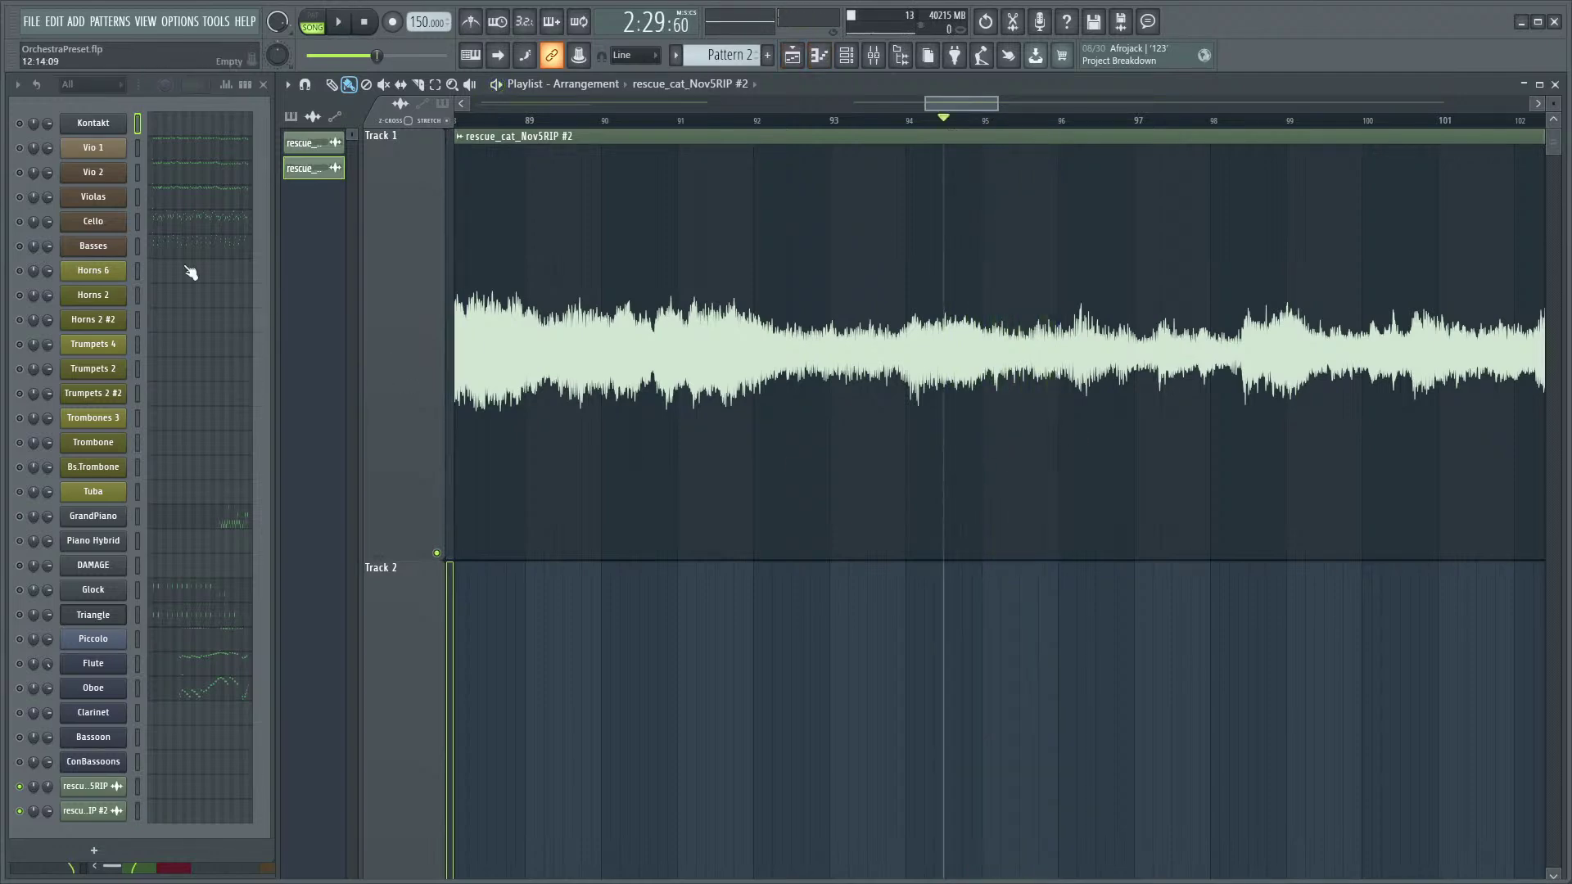
- Open the Violas piano roll and rework bar 3's fast figure as F#5, E5, G#5, F#5, F#5 leading into the long G#5
click(176, 199)
scroll(962, 485, down, 1)
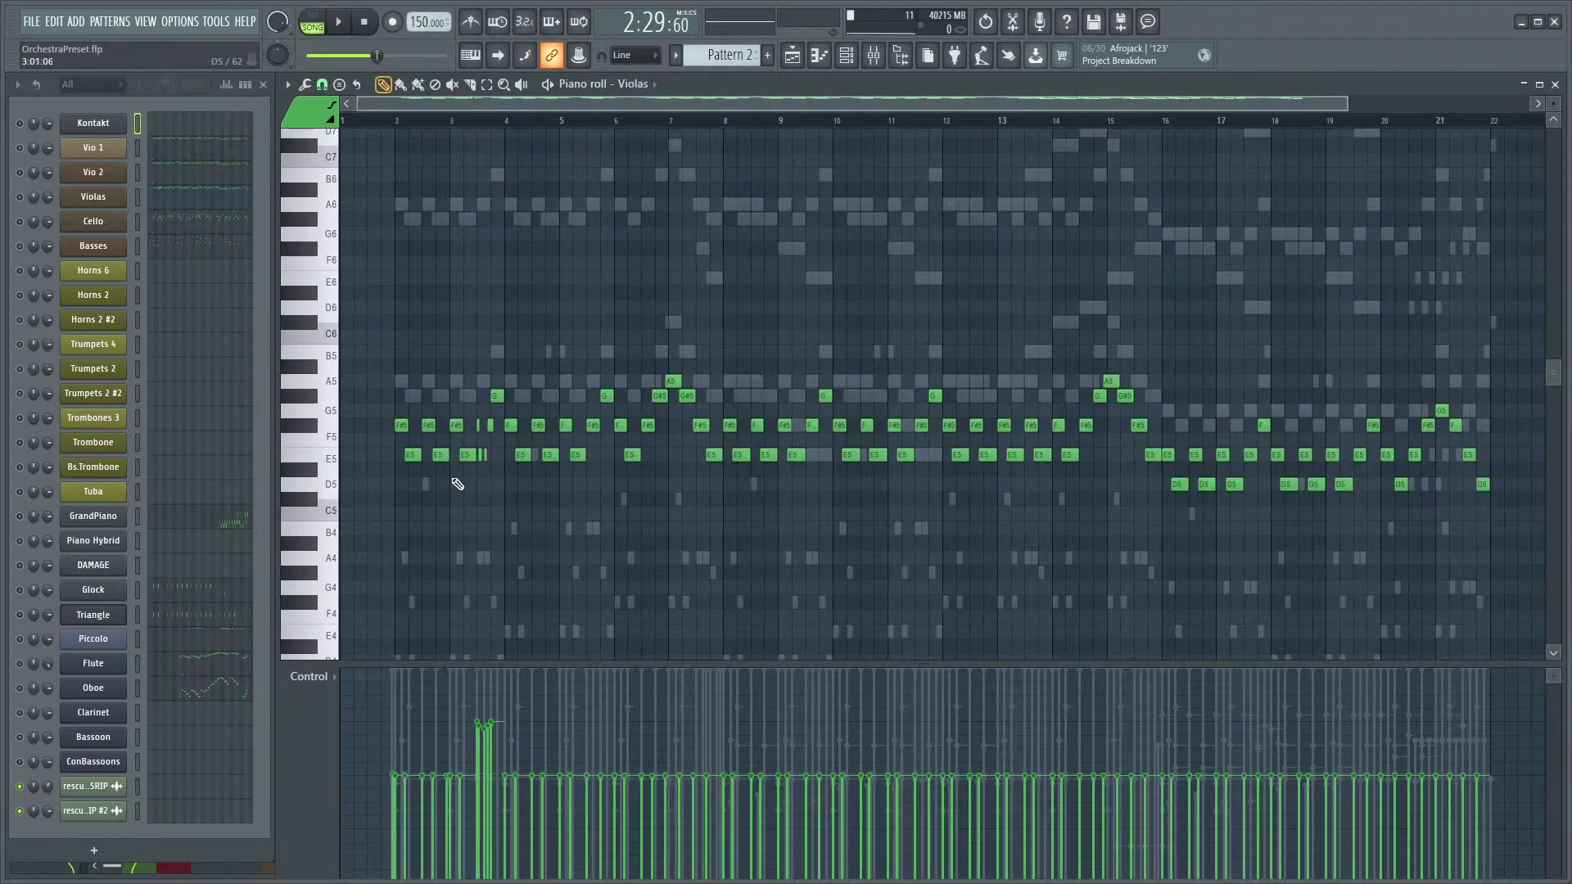
scroll(561, 533, up, 6)
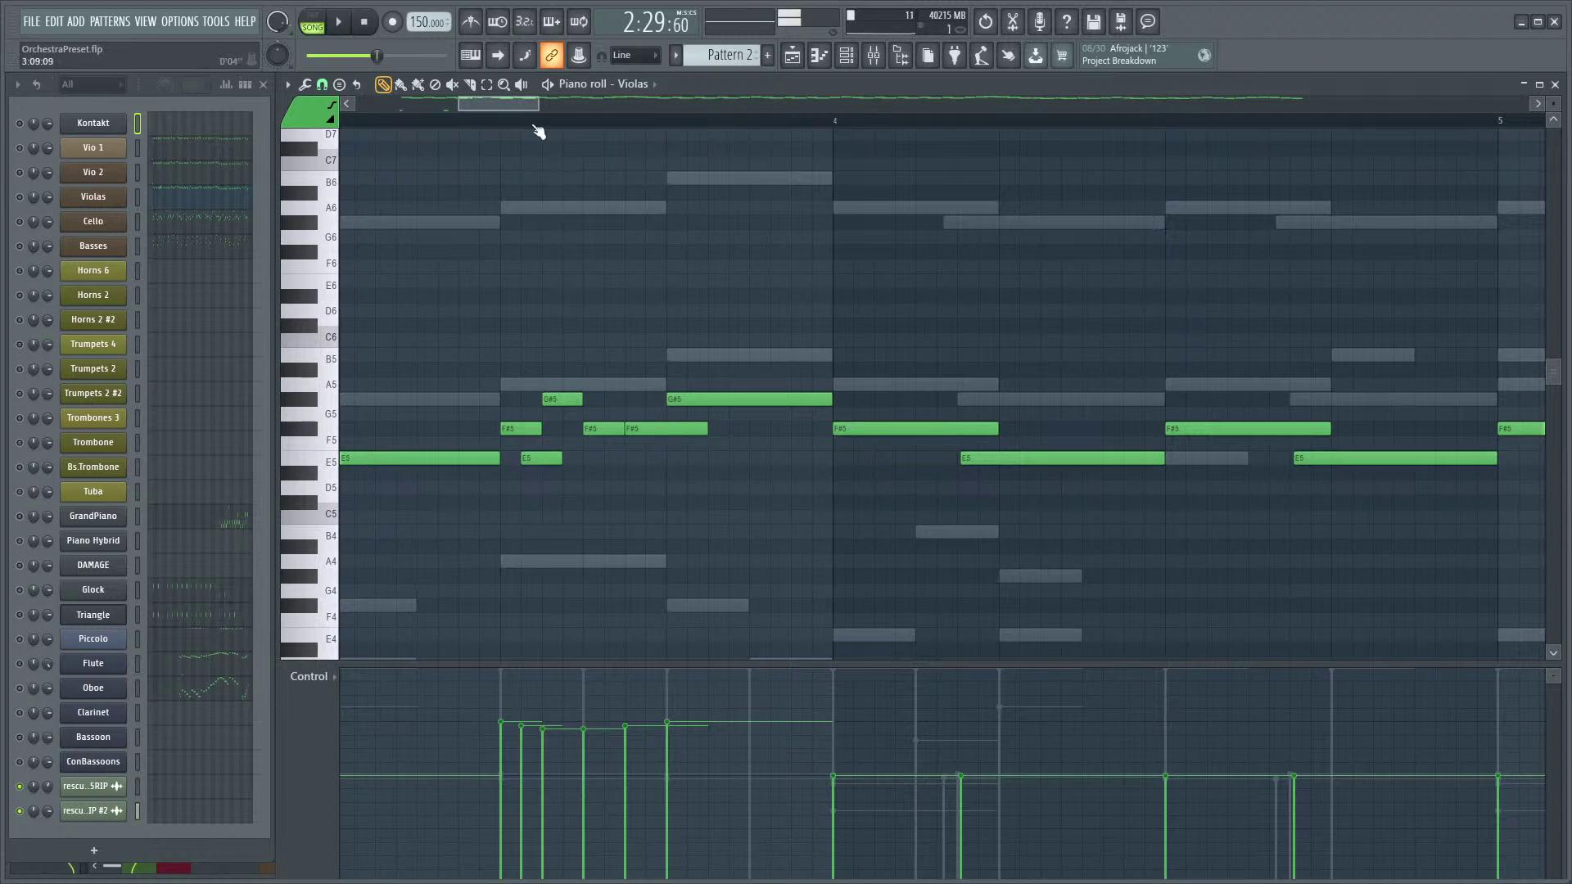
- Solo the Violas channel and play its reworked fast figure from about the middle of bar 3
click(501, 127)
key(space)
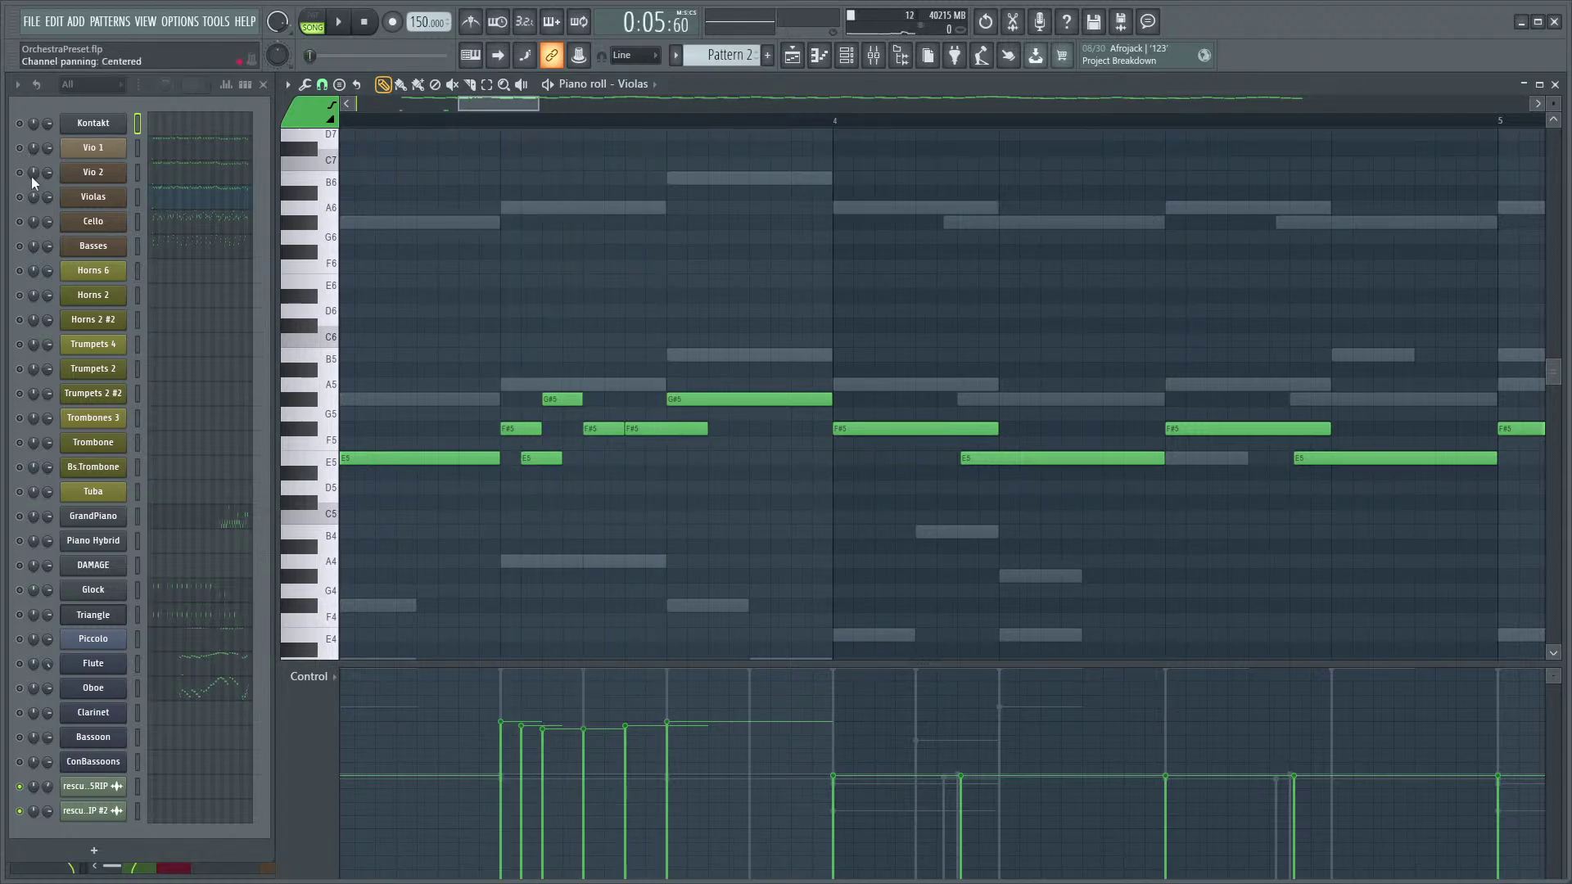
key(space)
key(space)
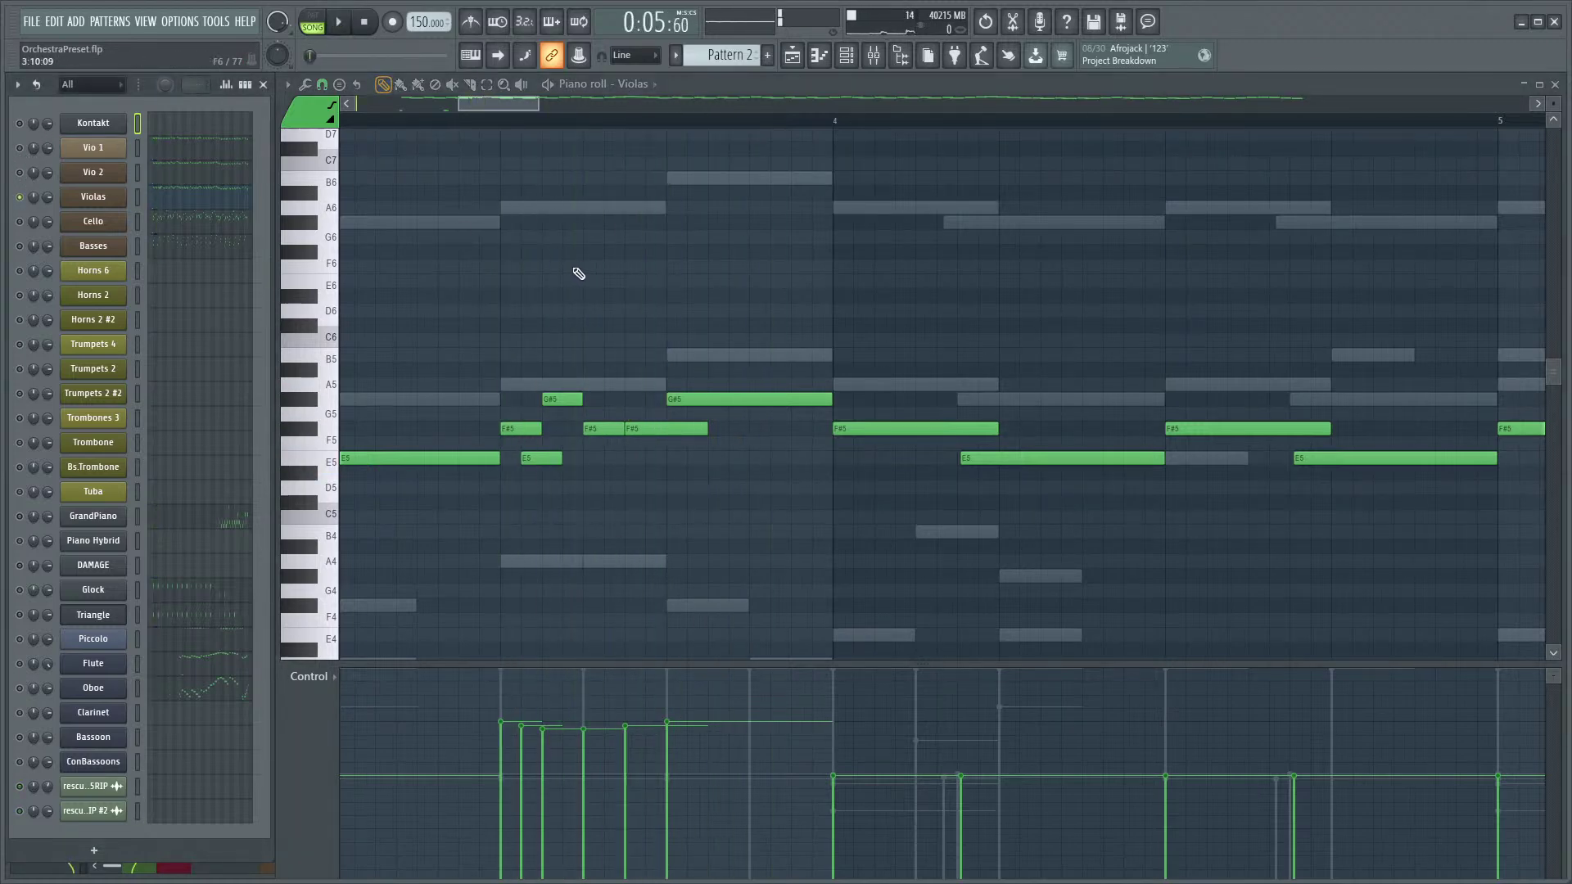
scroll(580, 267, down, 2)
key(space)
click(394, 125)
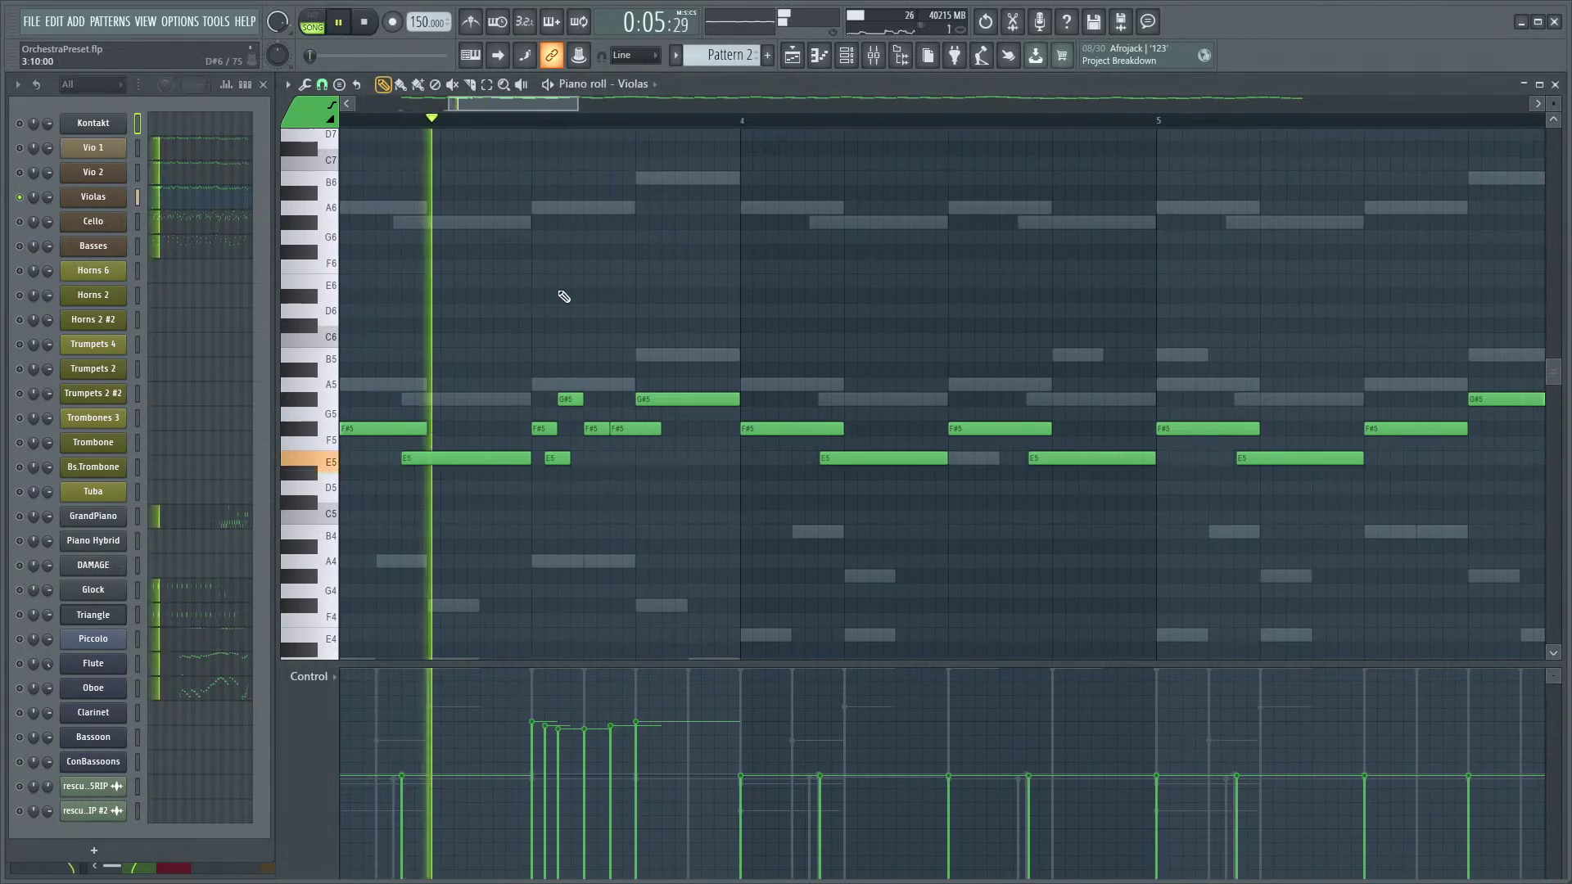
key(space)
- Delete the last short F#5 in bar 3, lengthen the preceding F#5 to overlap the long G#5, and check the playback
scroll(642, 464, up, 3)
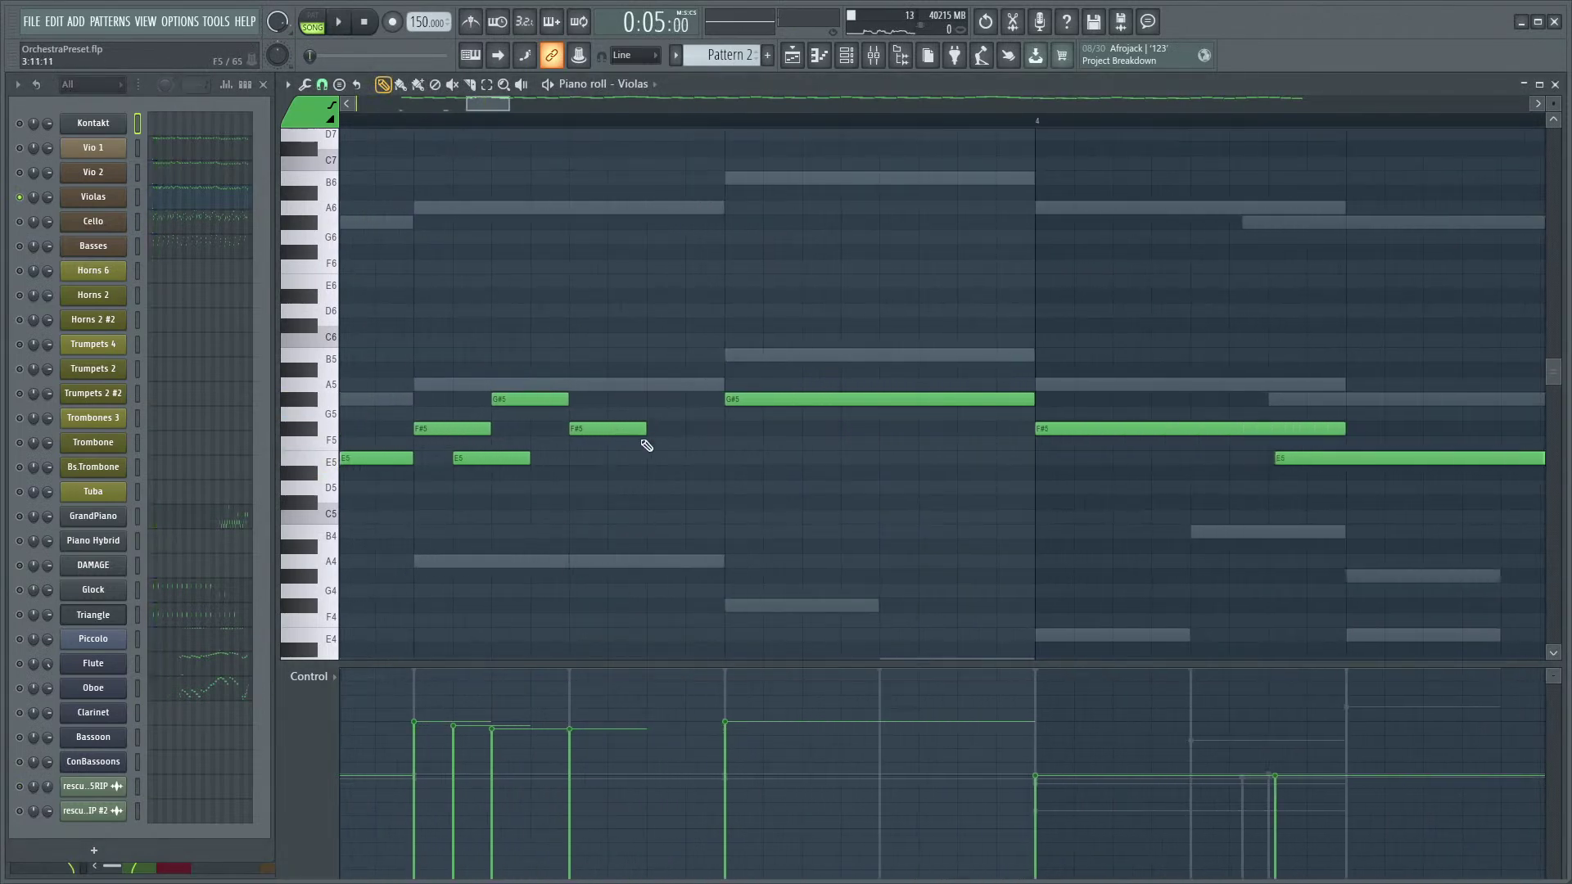
key(space)
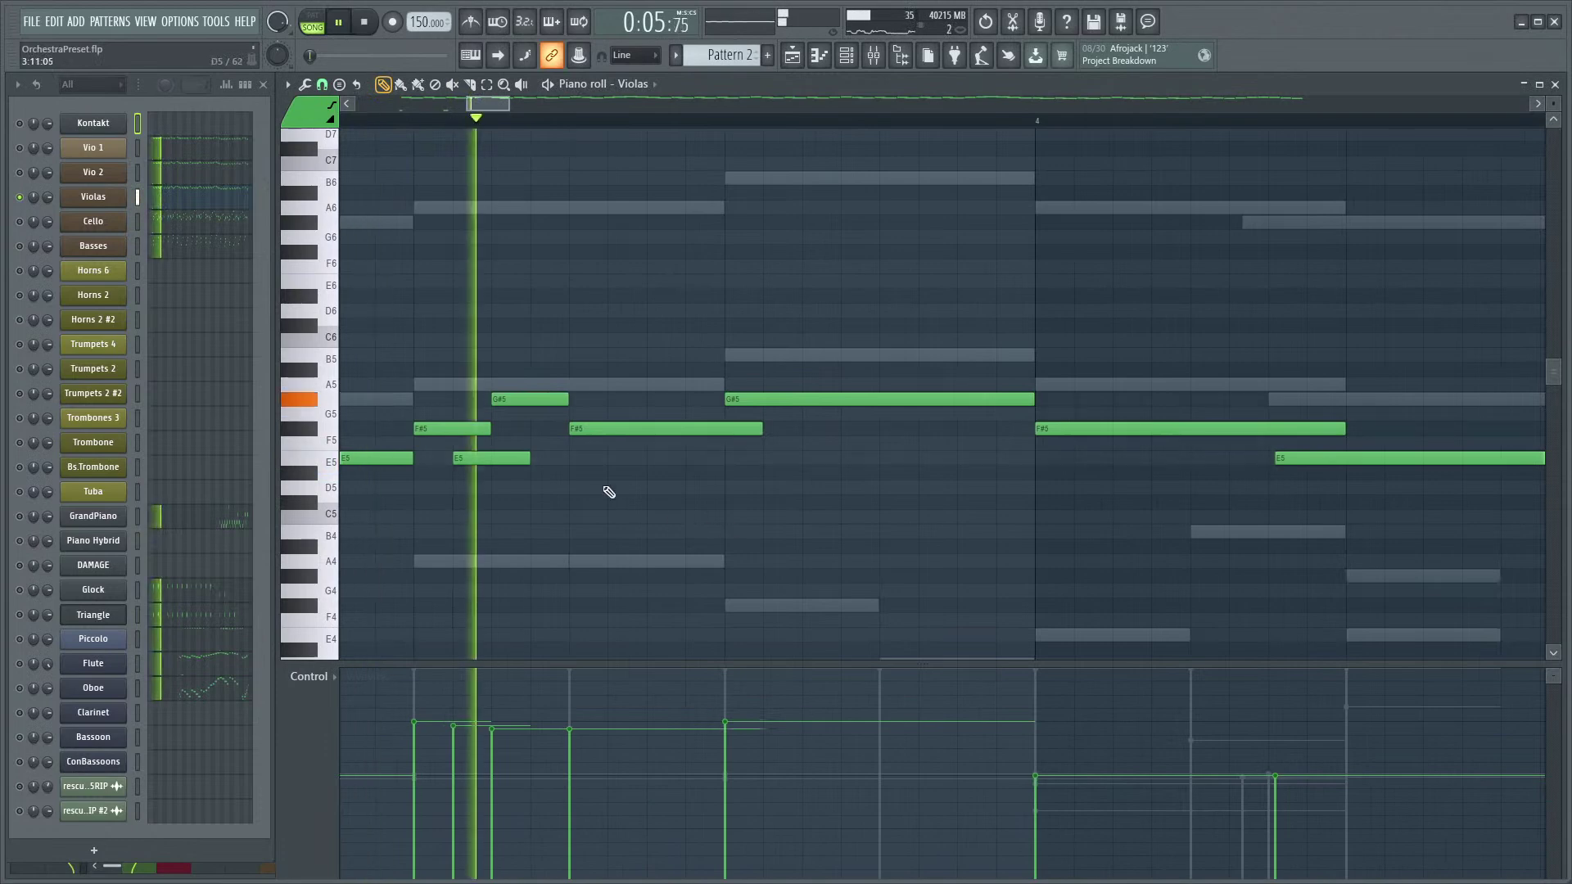
key(space)
key(space)
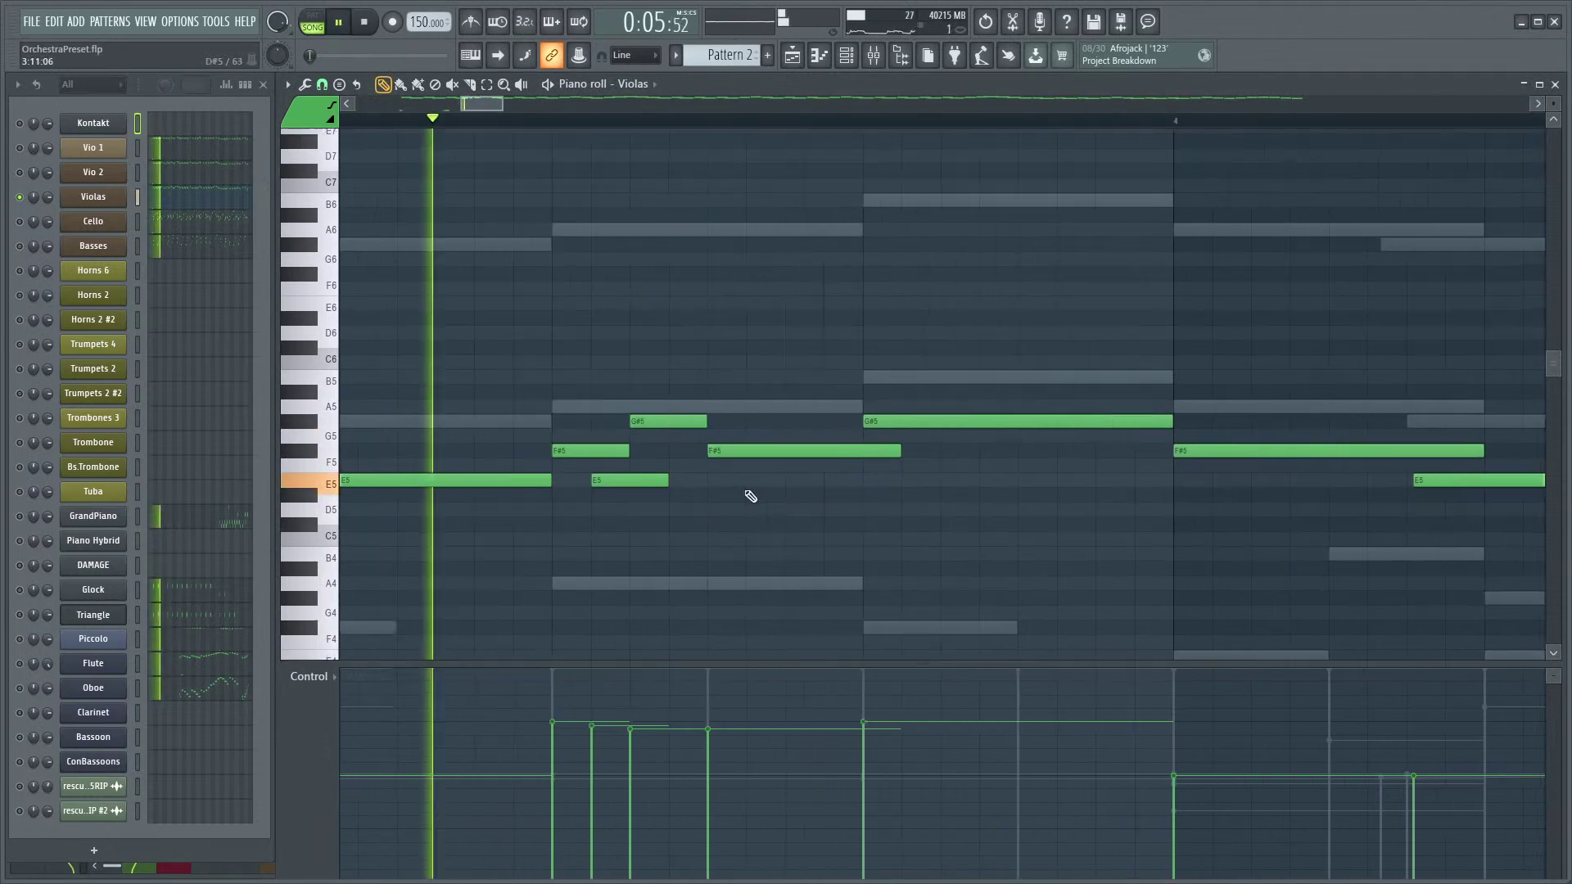
- Delete the F#5 overlapping bar 3's long G#5 and shift the short G#5 to 3:10:06 and the E5 to 3:10:00, checking the playback
key(space)
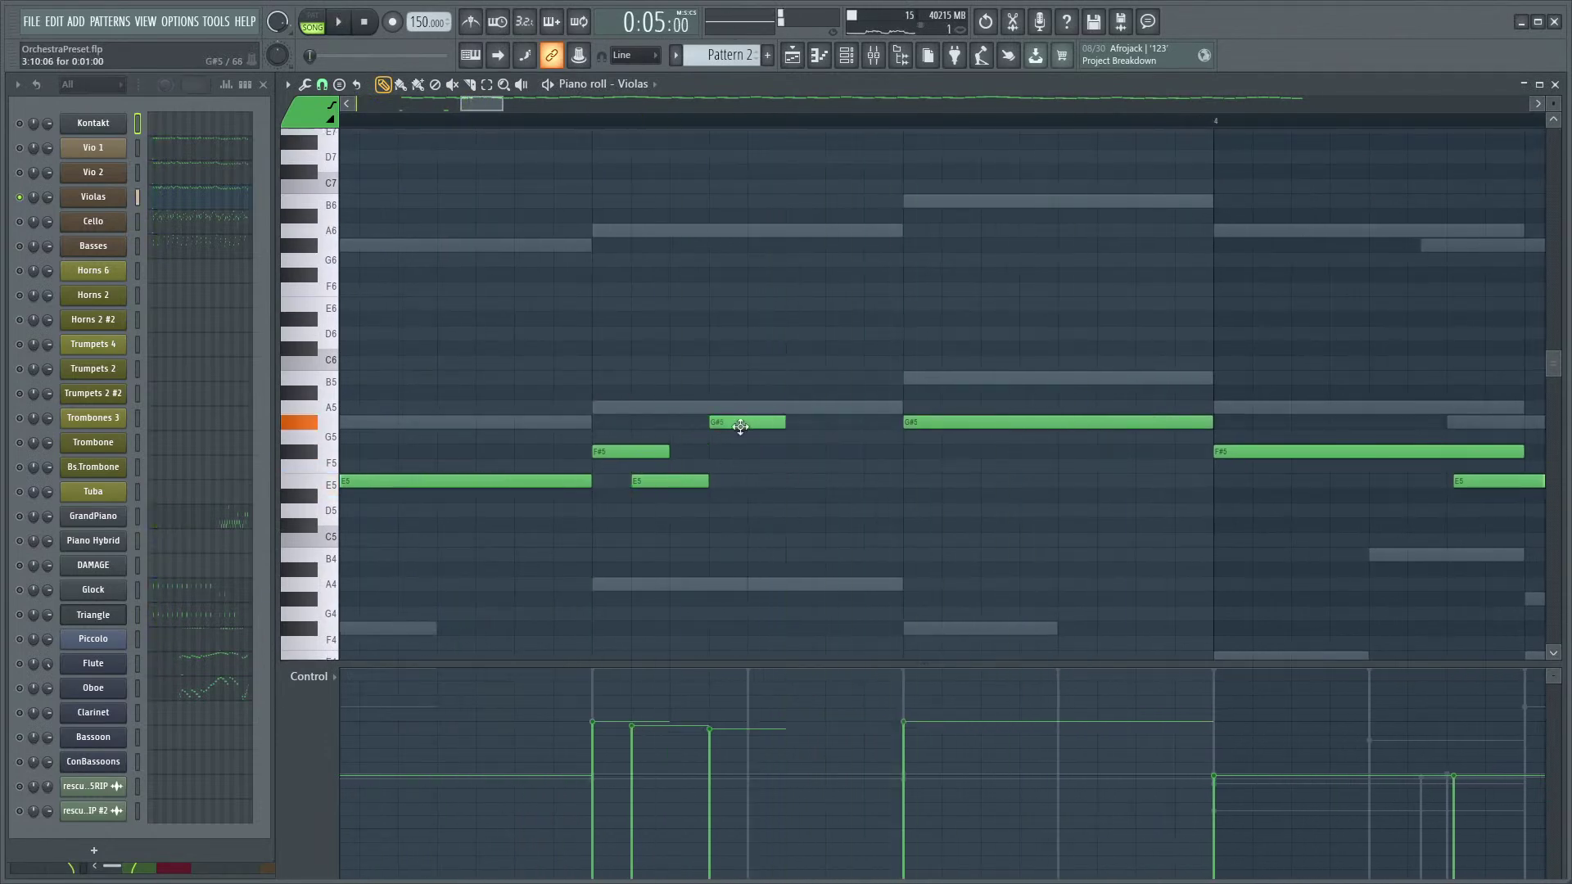
key(space)
key(space)
drag(698, 484, 705, 479)
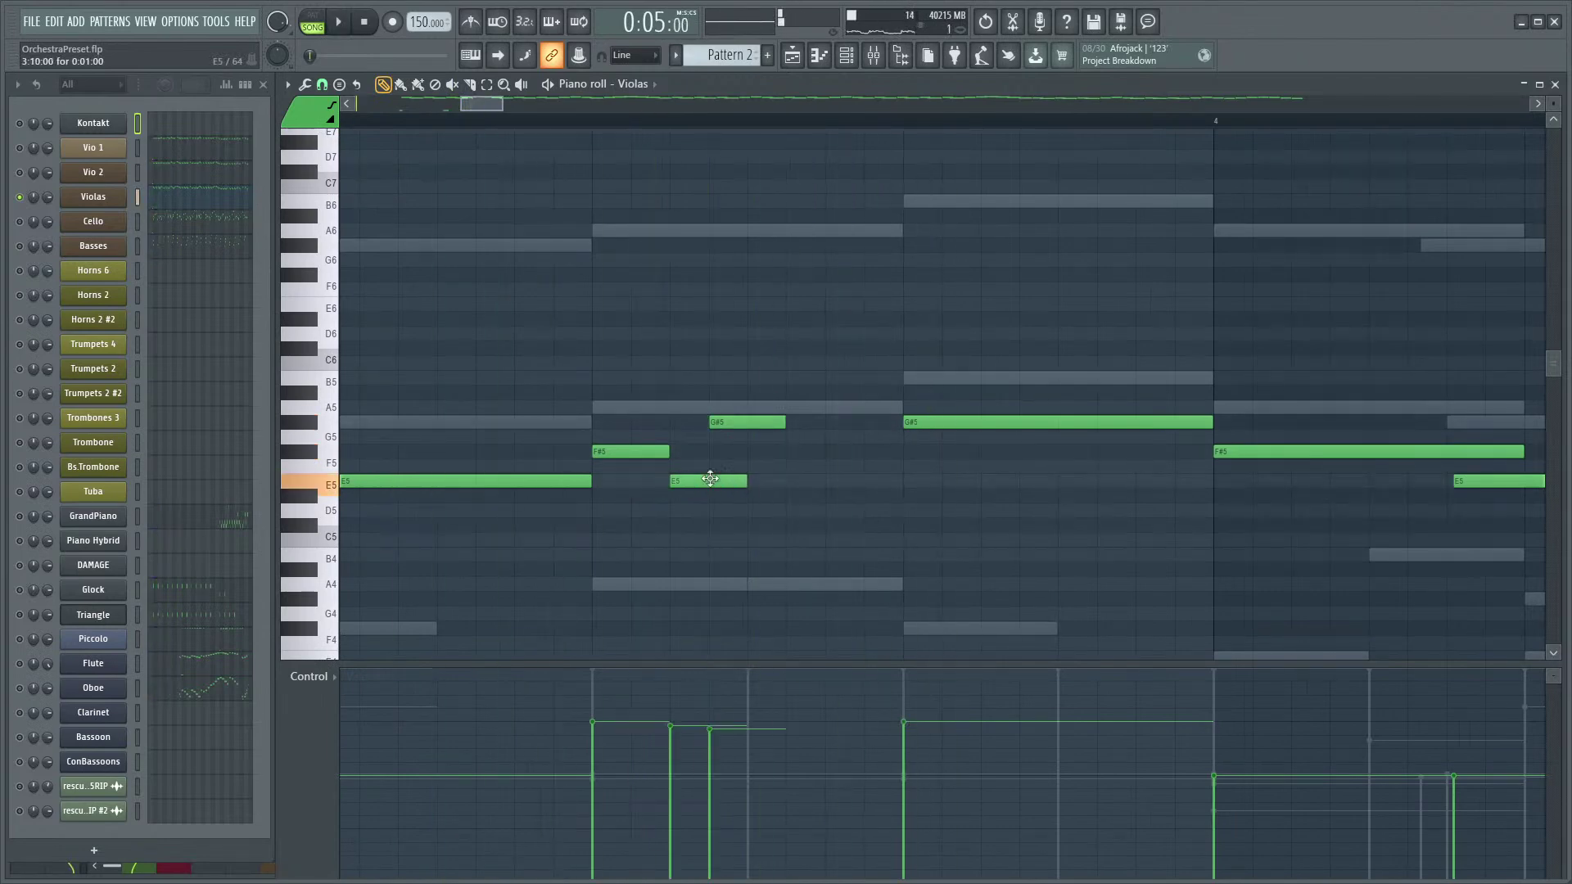
key(space)
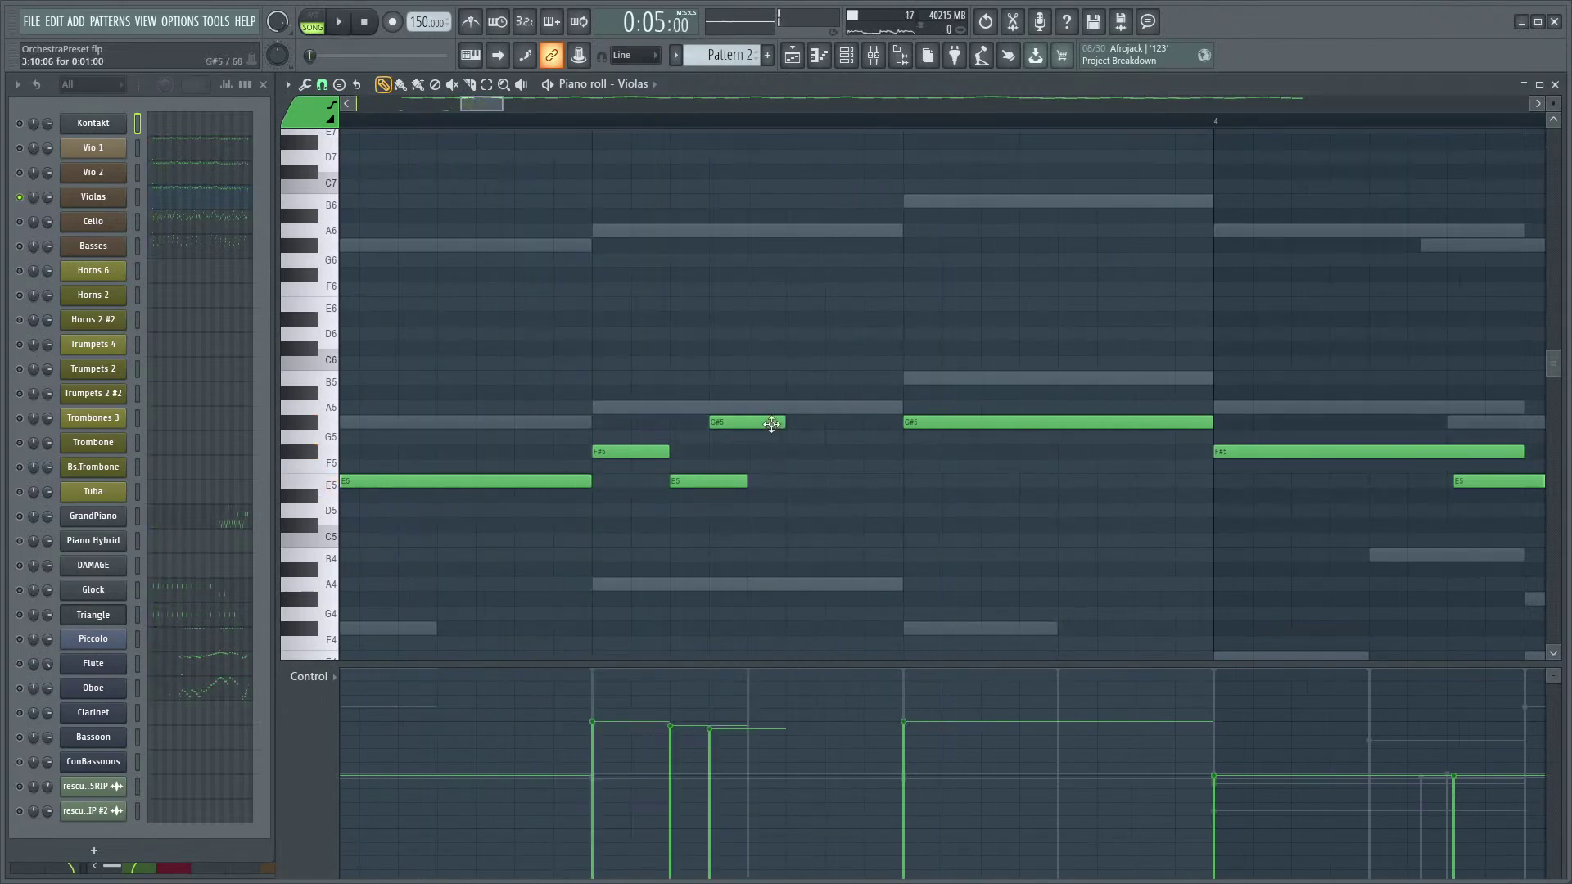
- Add an F#5 at 3:12:00 overlapping the long G#5, and lengthen the short G#5 to meet it
click(850, 452)
key(space)
key(space)
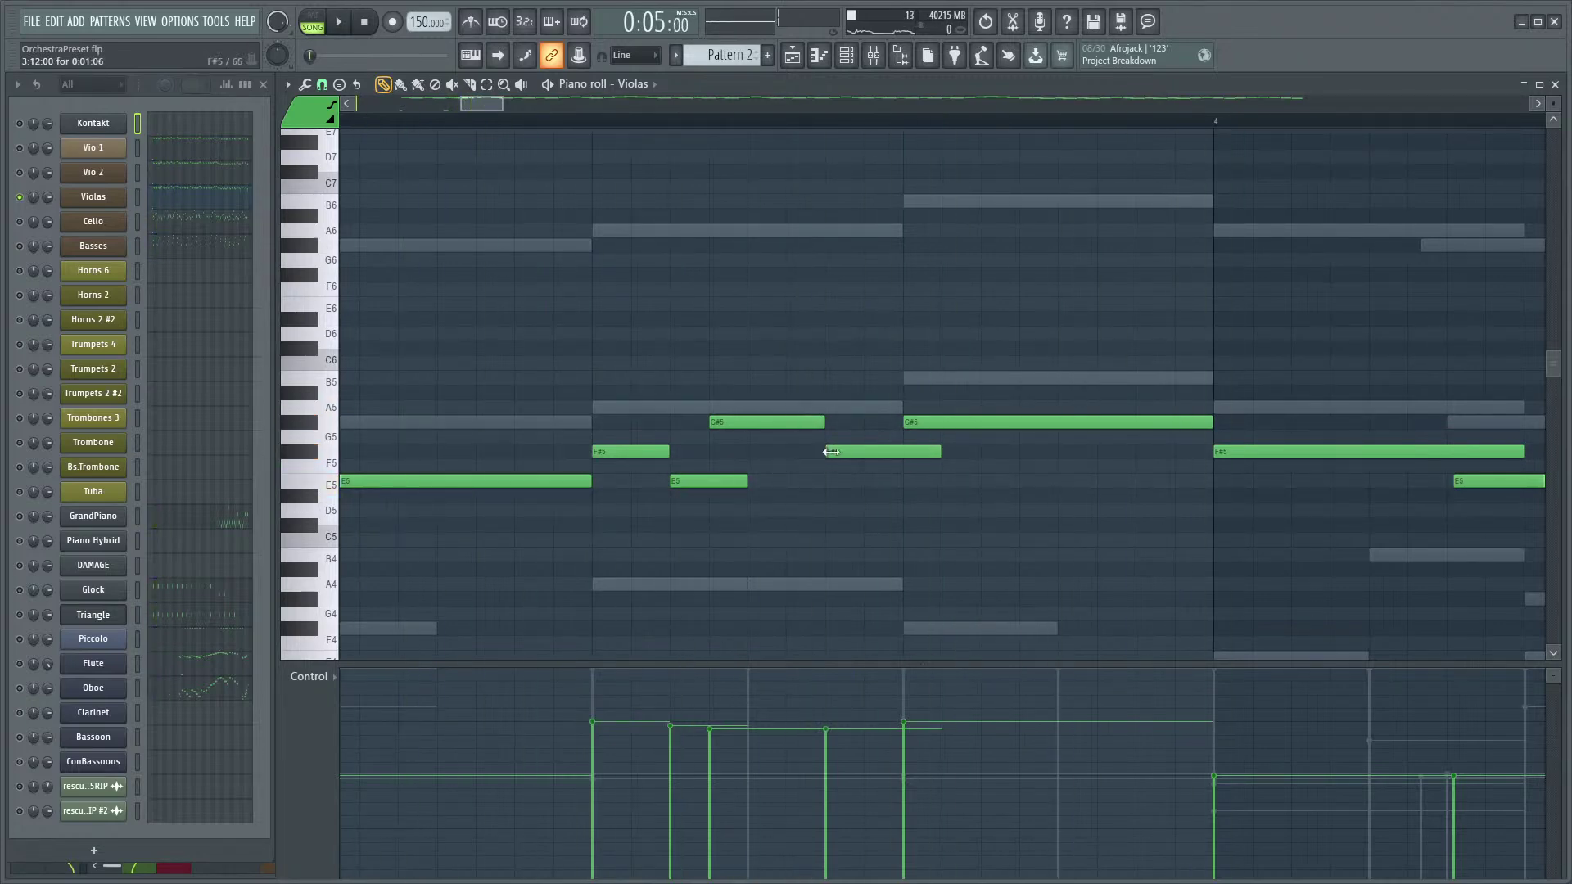
- Raise the fast figure's and long G#5's velocities to maximum, and extend the last F#5's start back to 3:11:06
key(space)
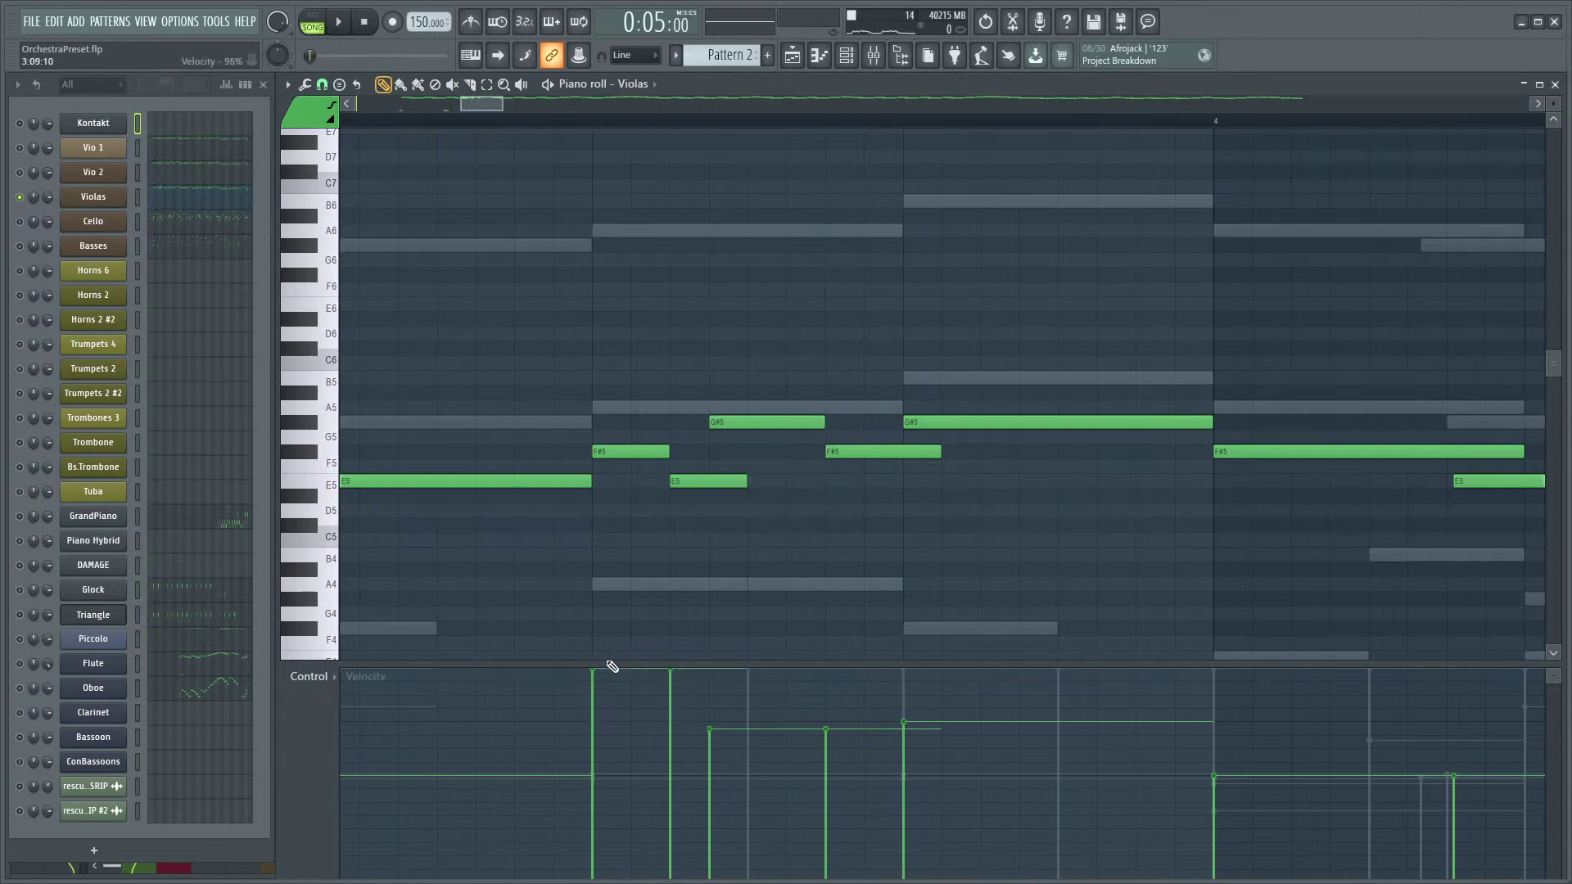
key(space)
key(space)
key(space)
drag(904, 451, 931, 450)
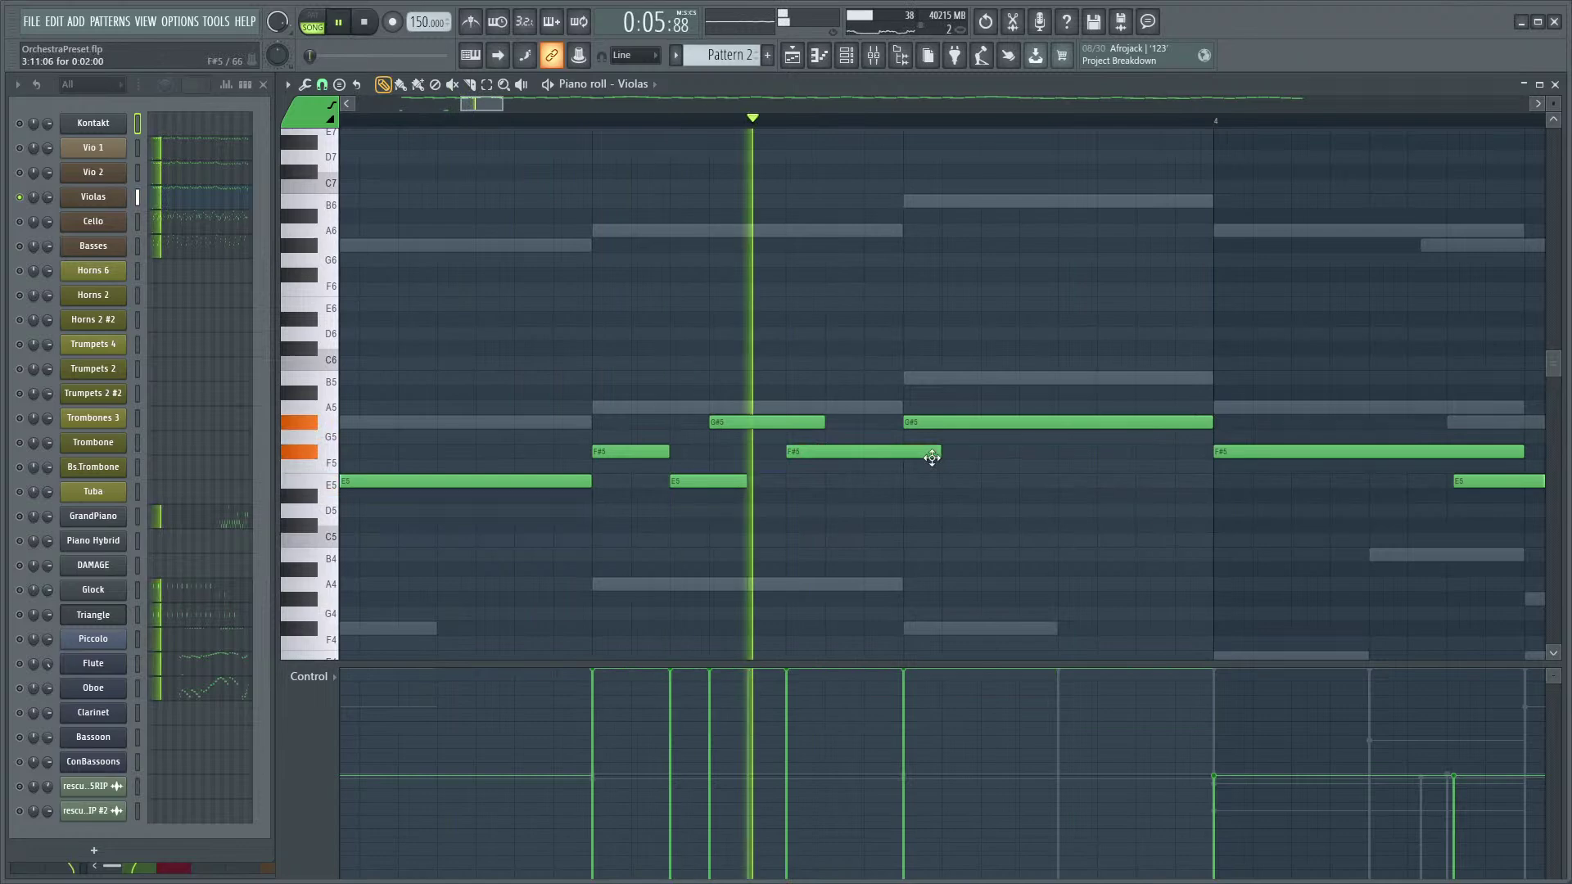
scroll(941, 491, down, 4)
key(space)
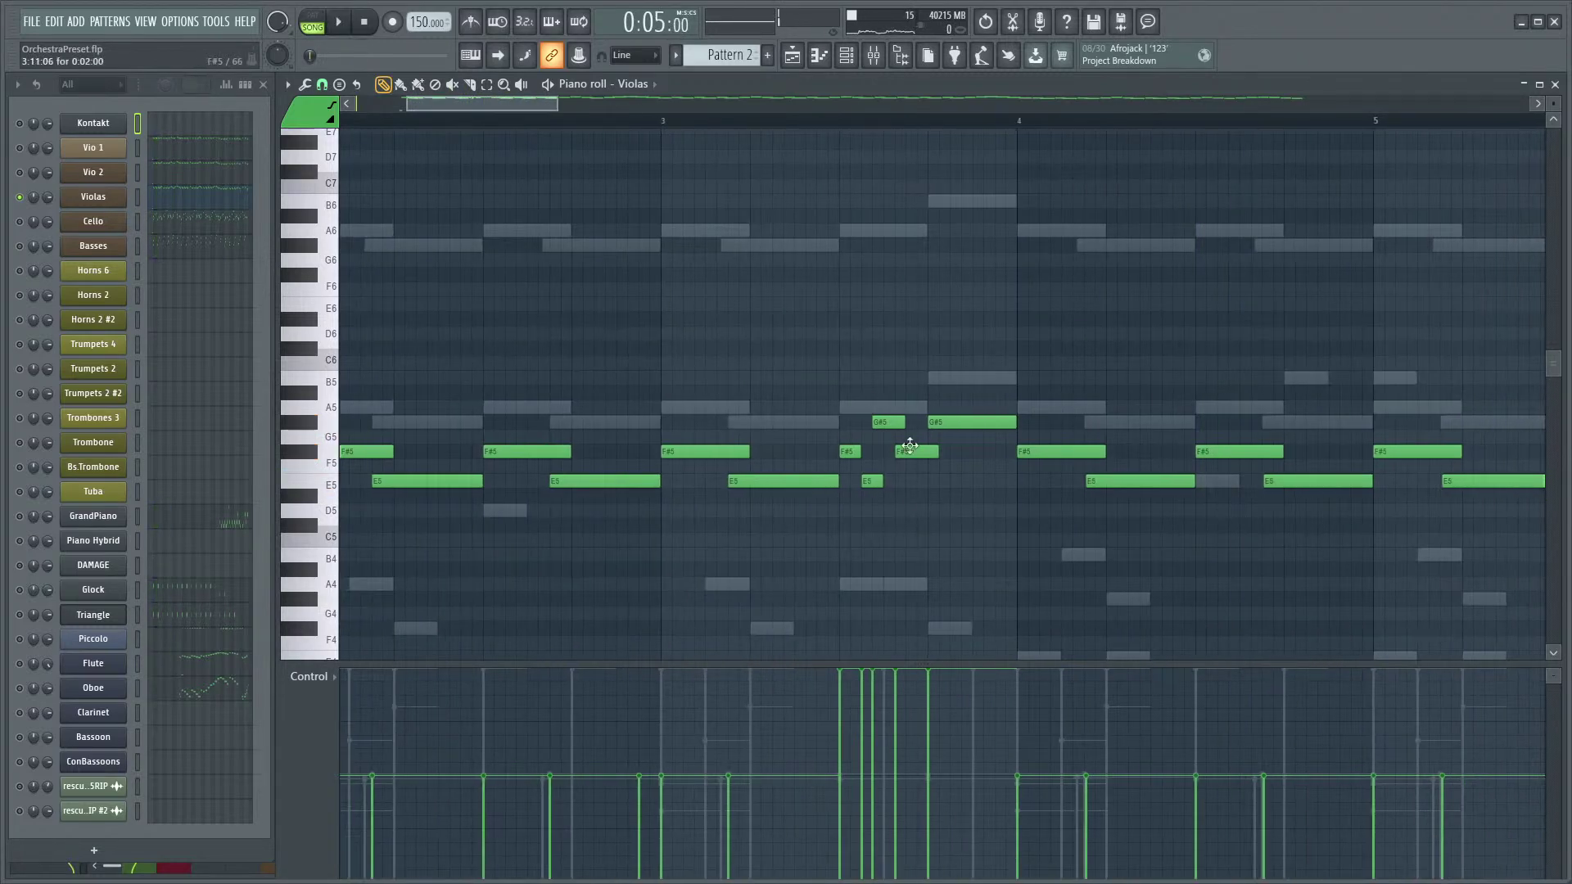
- Audition the Violas' bar 3 figure alone, then with Vio 2 and Vio 1 also soloed
scroll(814, 422, up, 3)
scroll(798, 477, up, 2)
key(space)
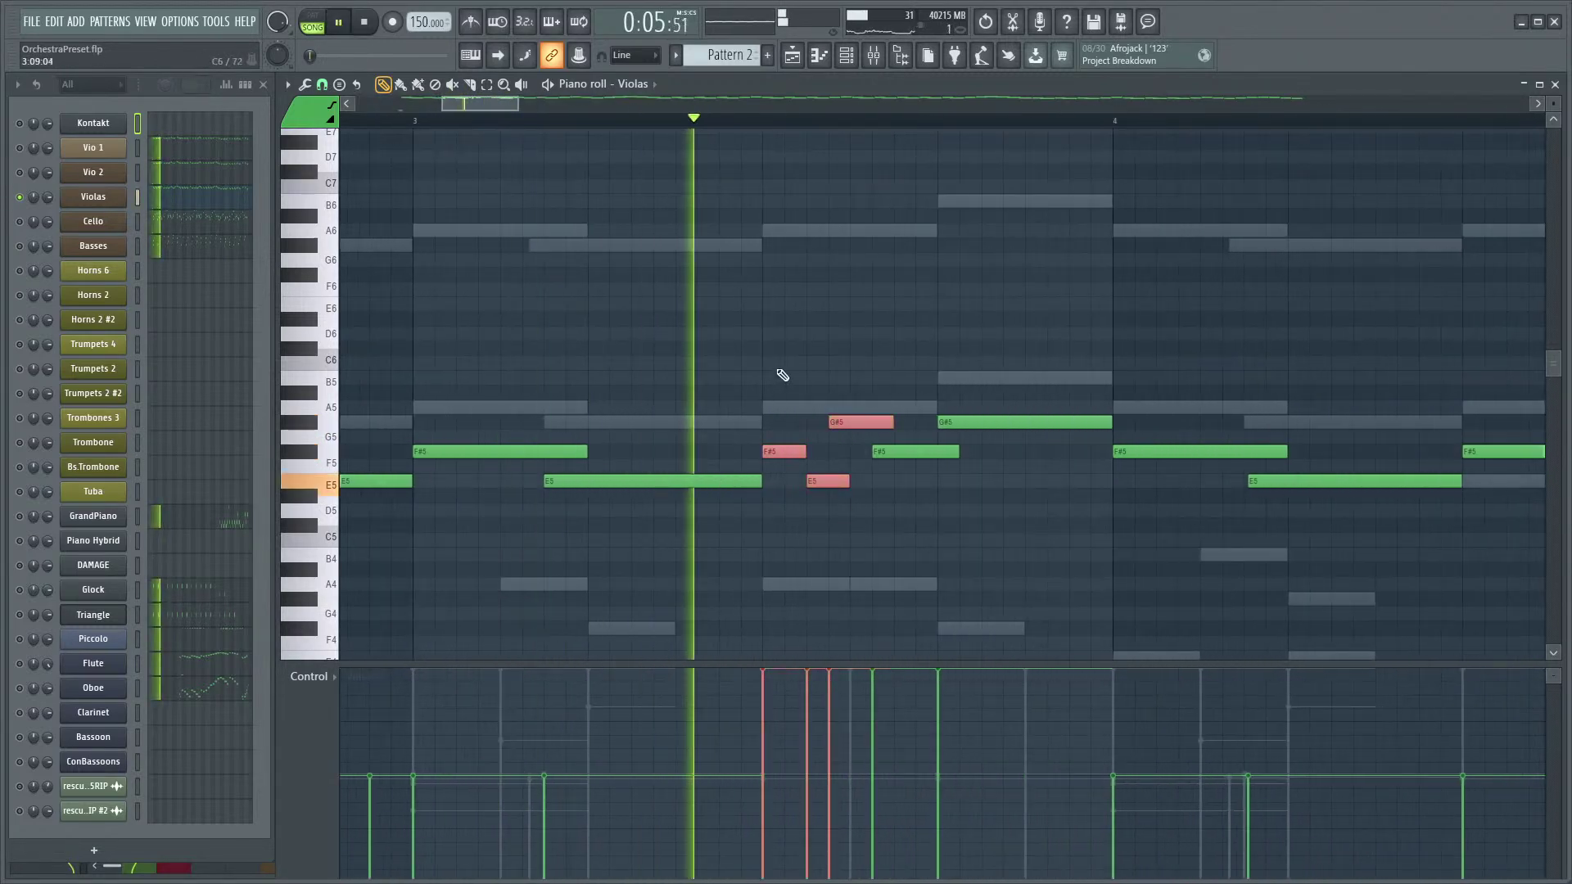
key(space)
scroll(782, 333, down, 3)
key(space)
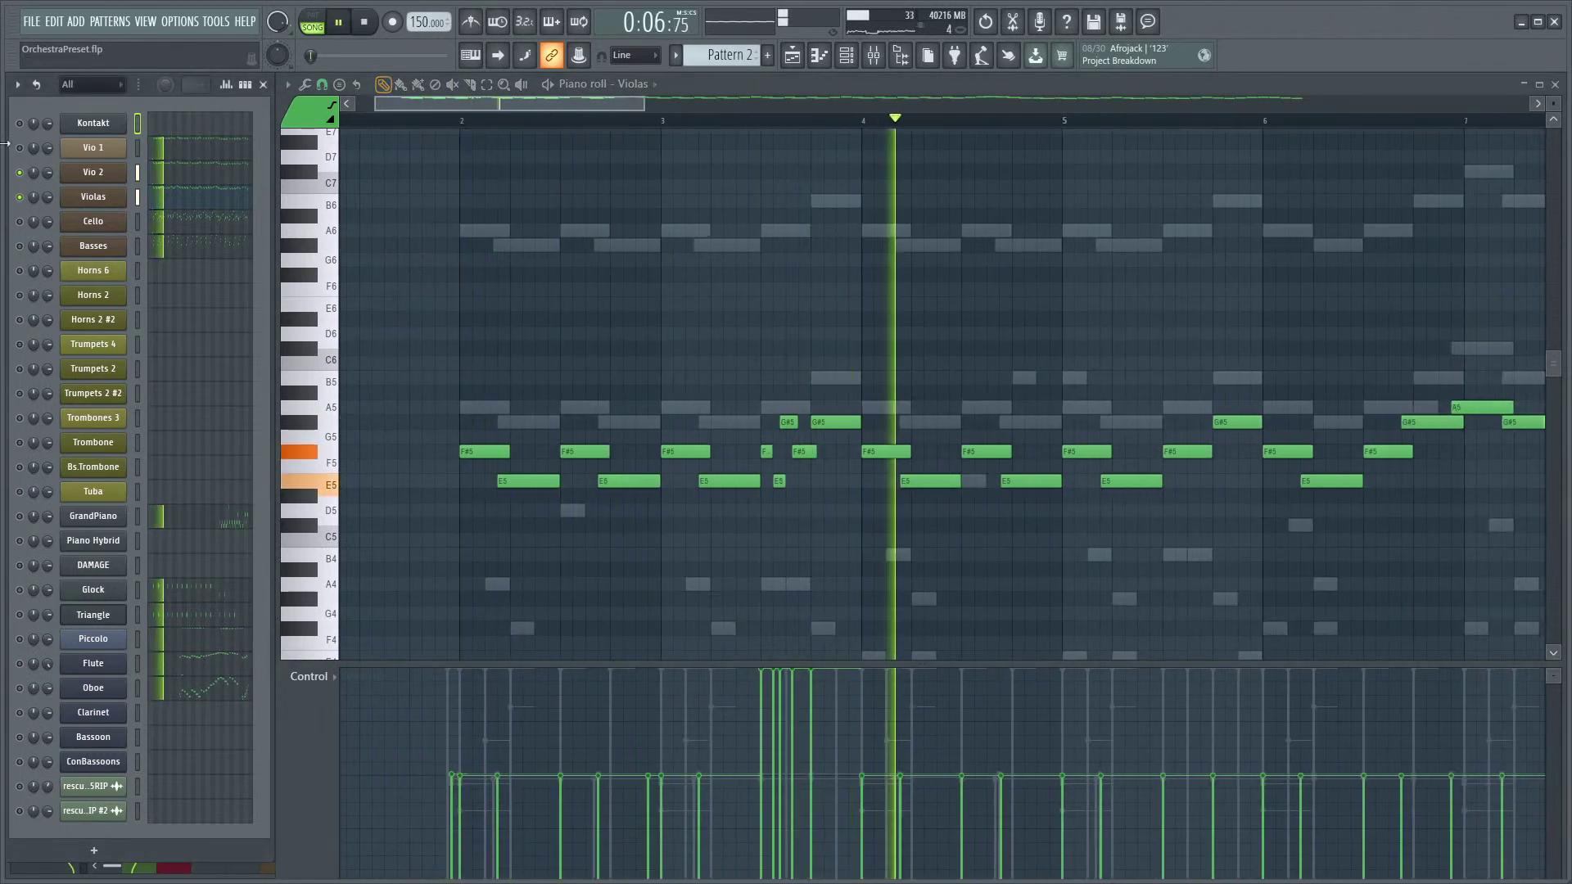
key(space)
key(space)
scroll(852, 572, up, 3)
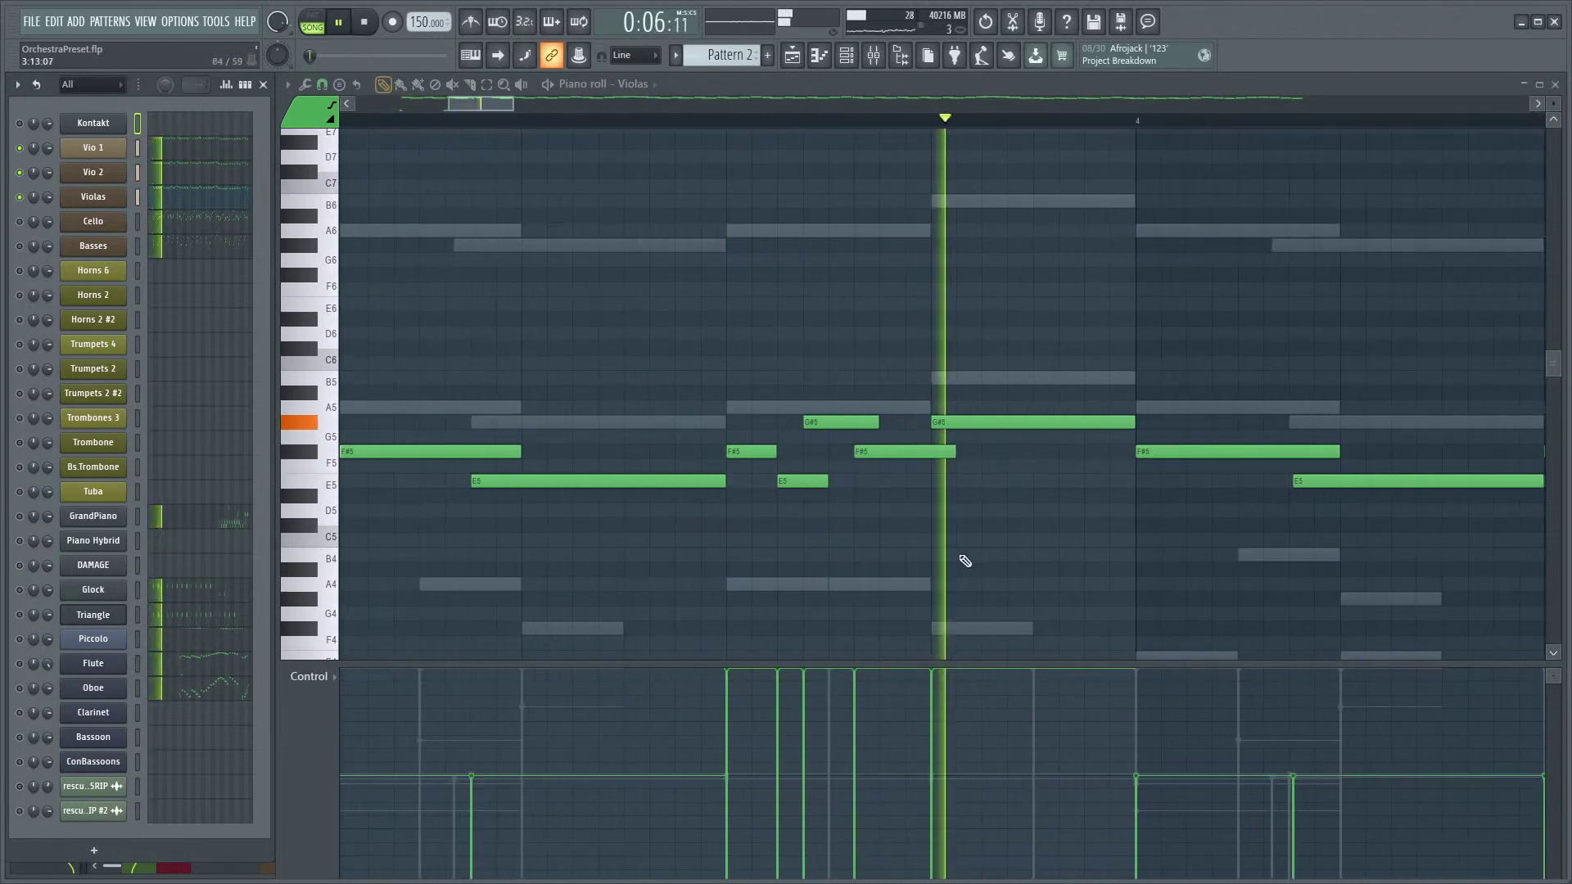
- Solo only the Violas and trim the short G#5 in bar 3 to start where the E5 ends
key(space)
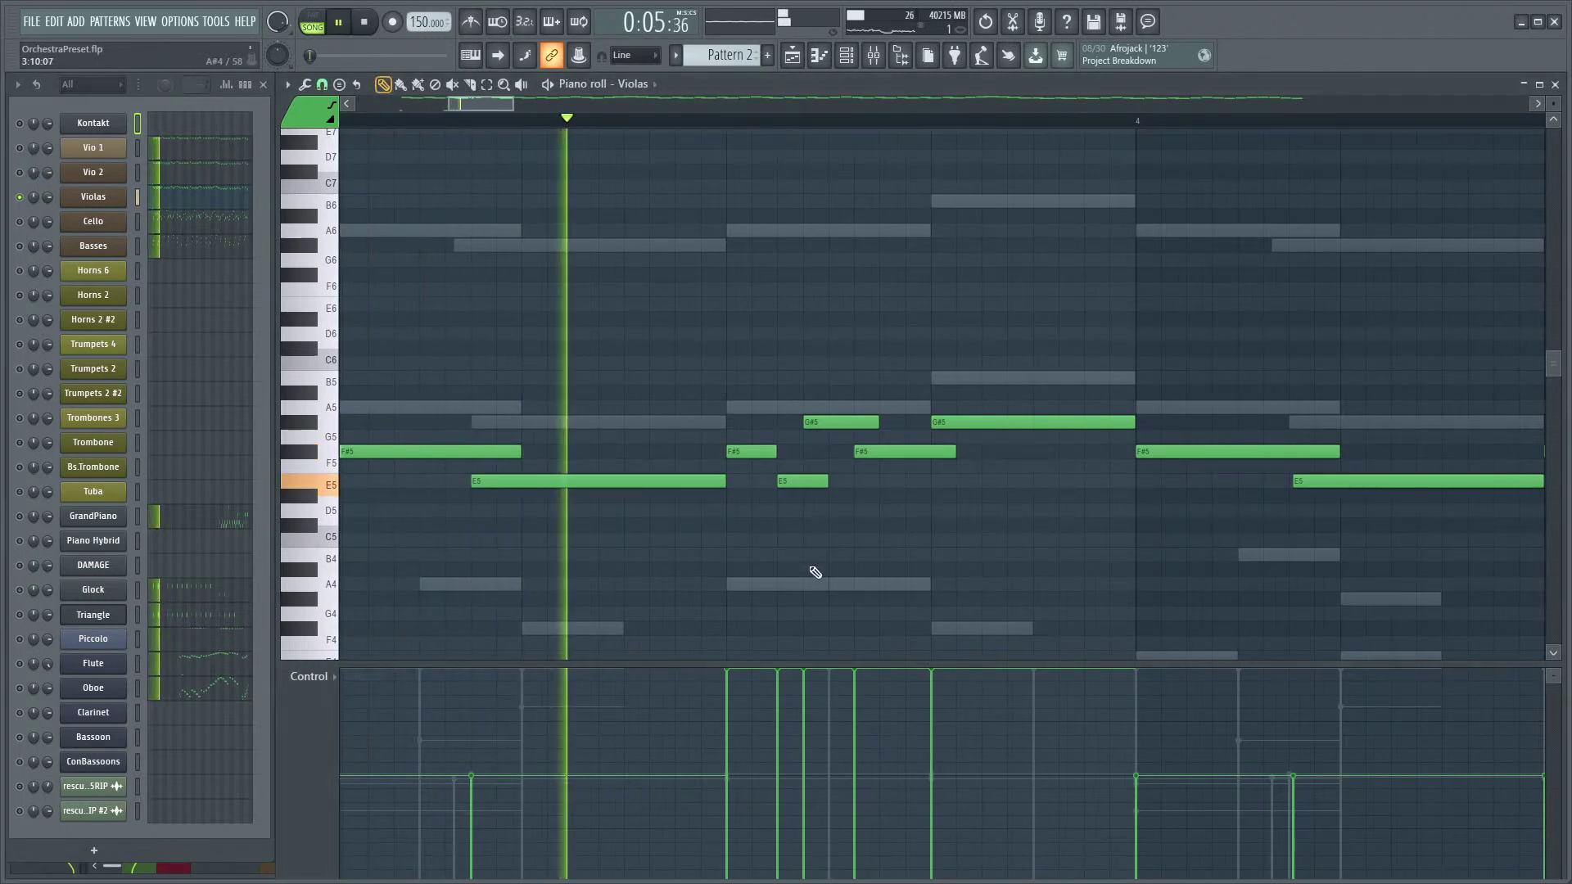
key(space)
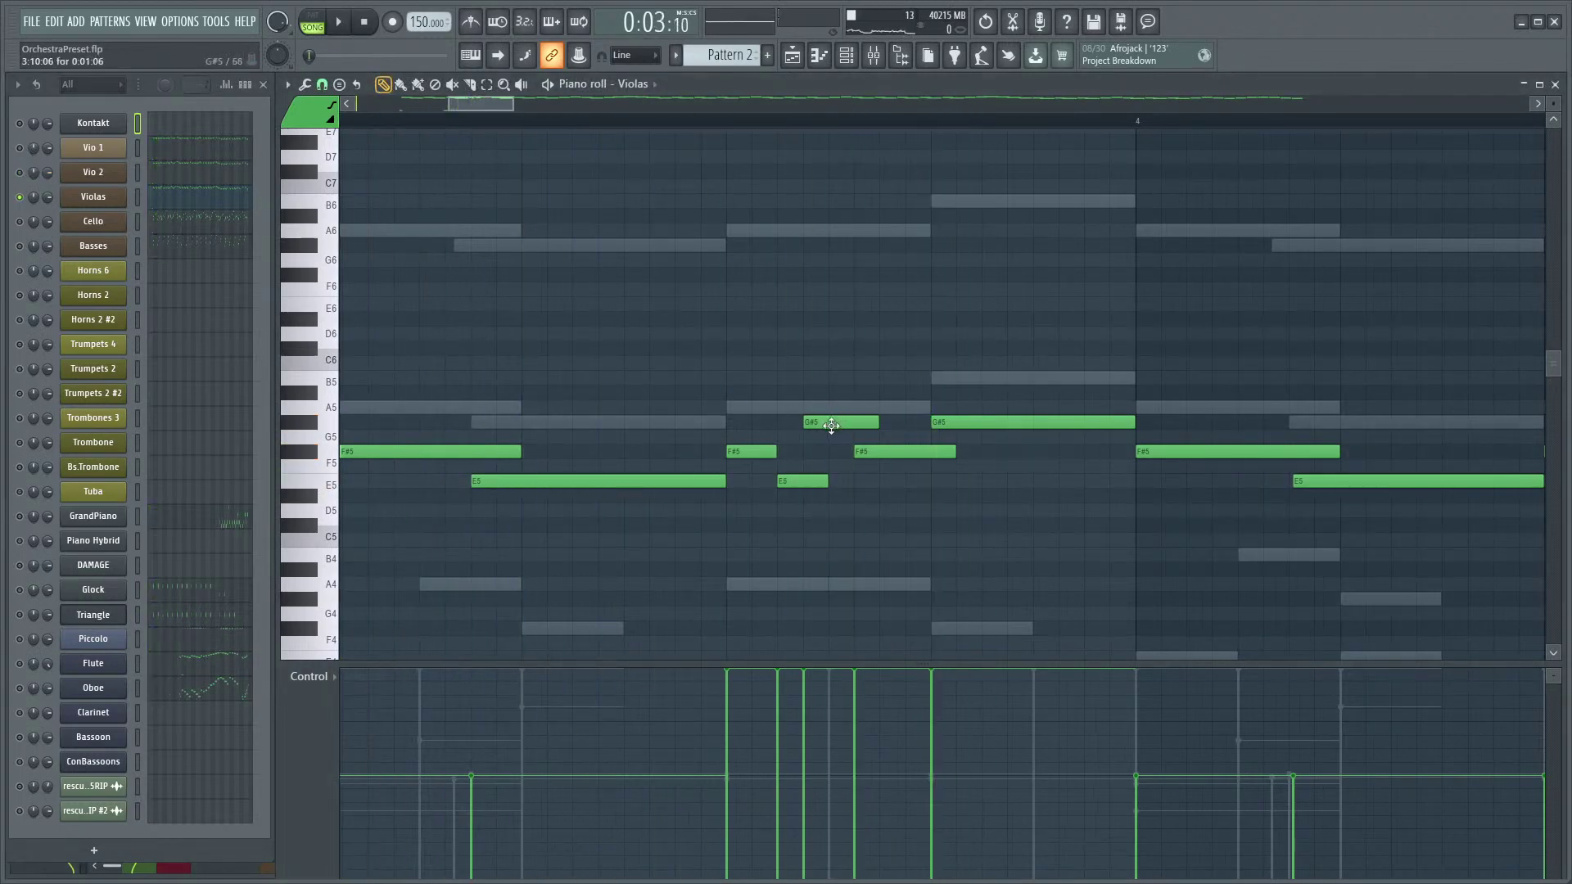
key(space)
key(space)
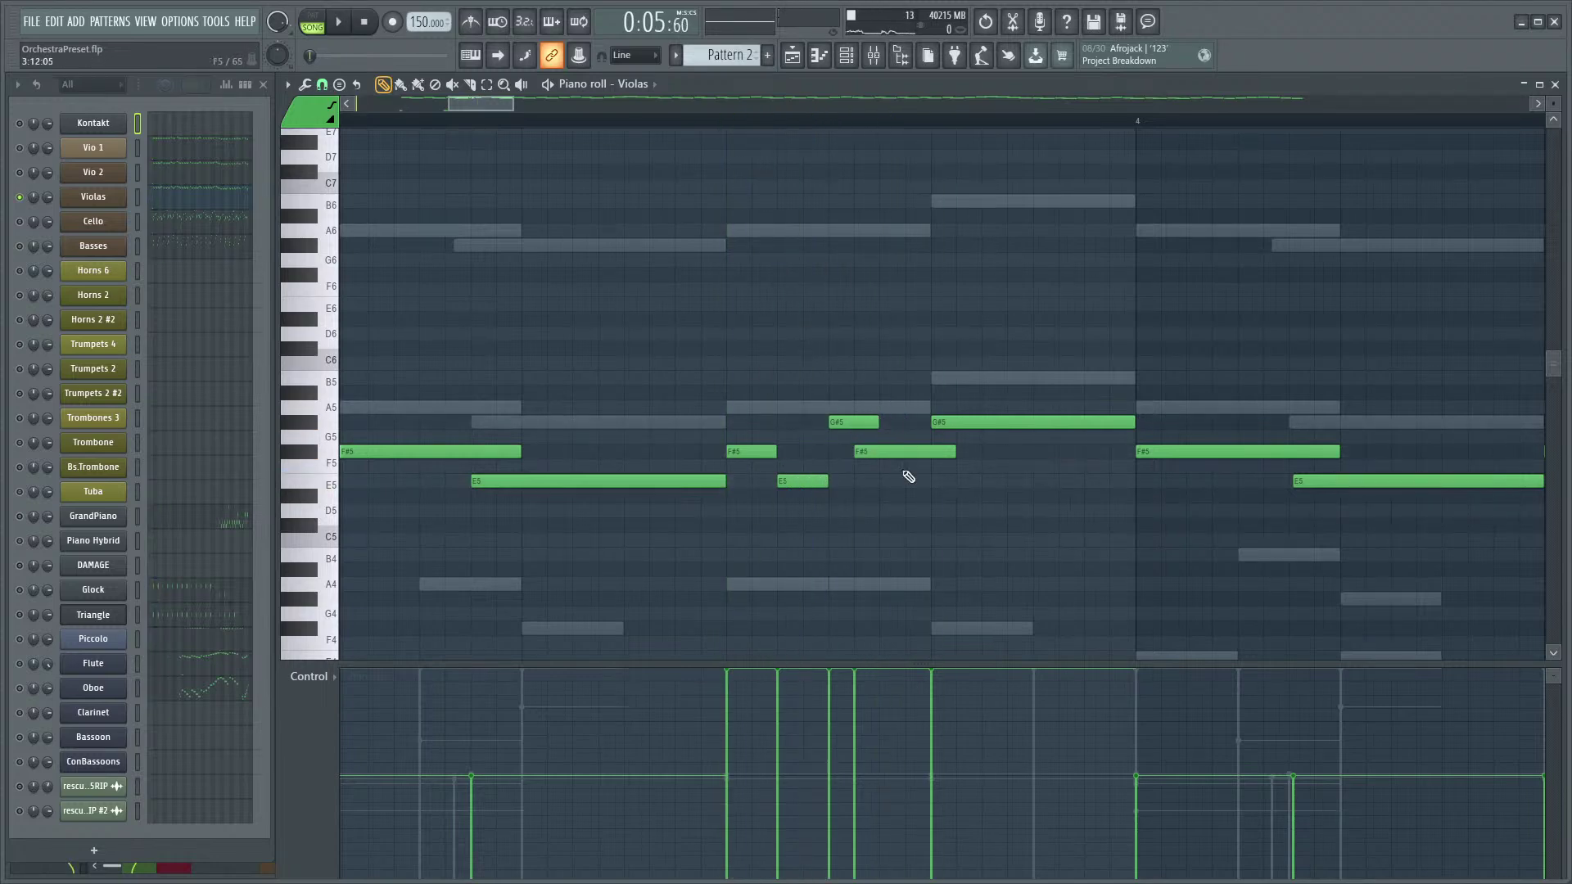
- Shorten the last F#5 to one step right after the short G#5, and extend the long G#5's start back to overlap it
key(space)
drag(980, 450, 932, 446)
key(space)
key(space)
key(space)
key(space)
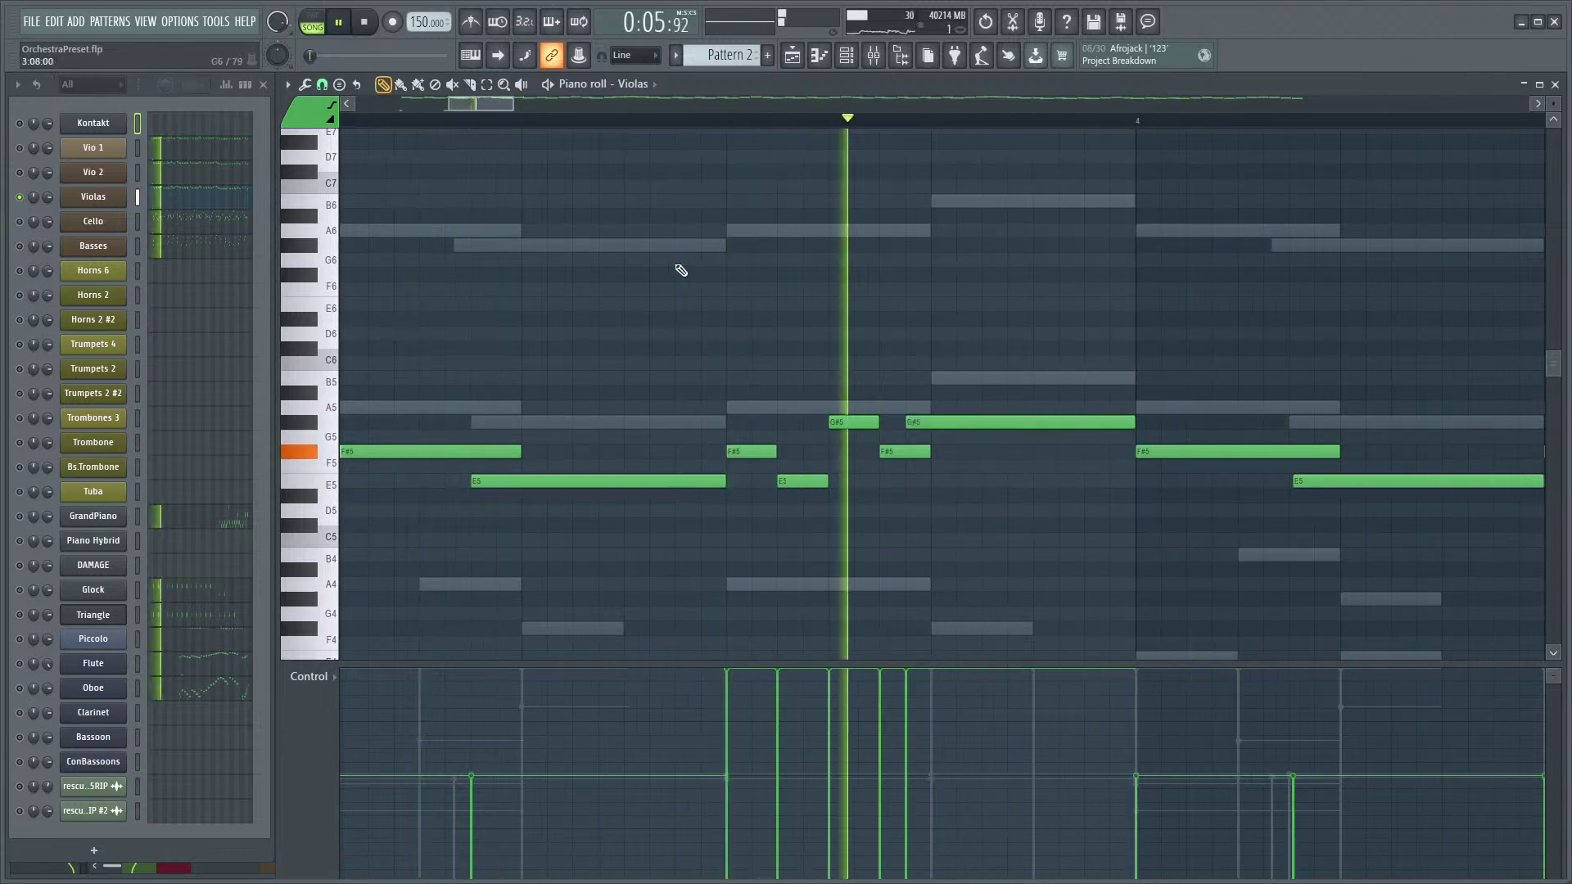
- Solo Vio 1 and Vio 2 alongside the Violas and play the passage from just before bar 2
scroll(483, 246, down, 3)
click(365, 121)
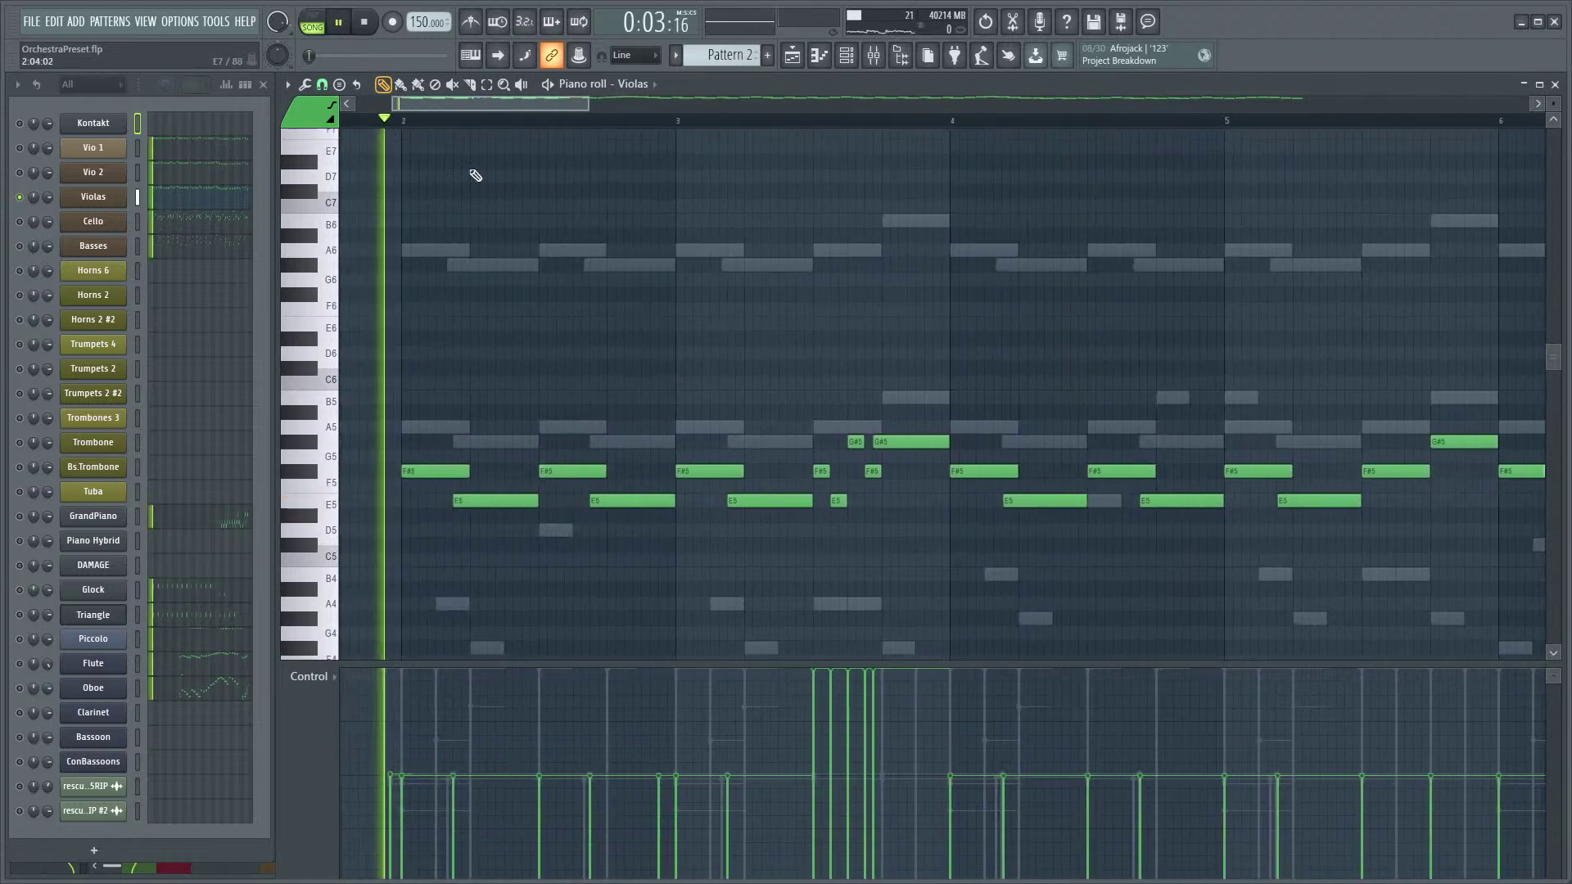
key(space)
click(20, 149)
click(19, 173)
key(space)
key(space)
key(space)
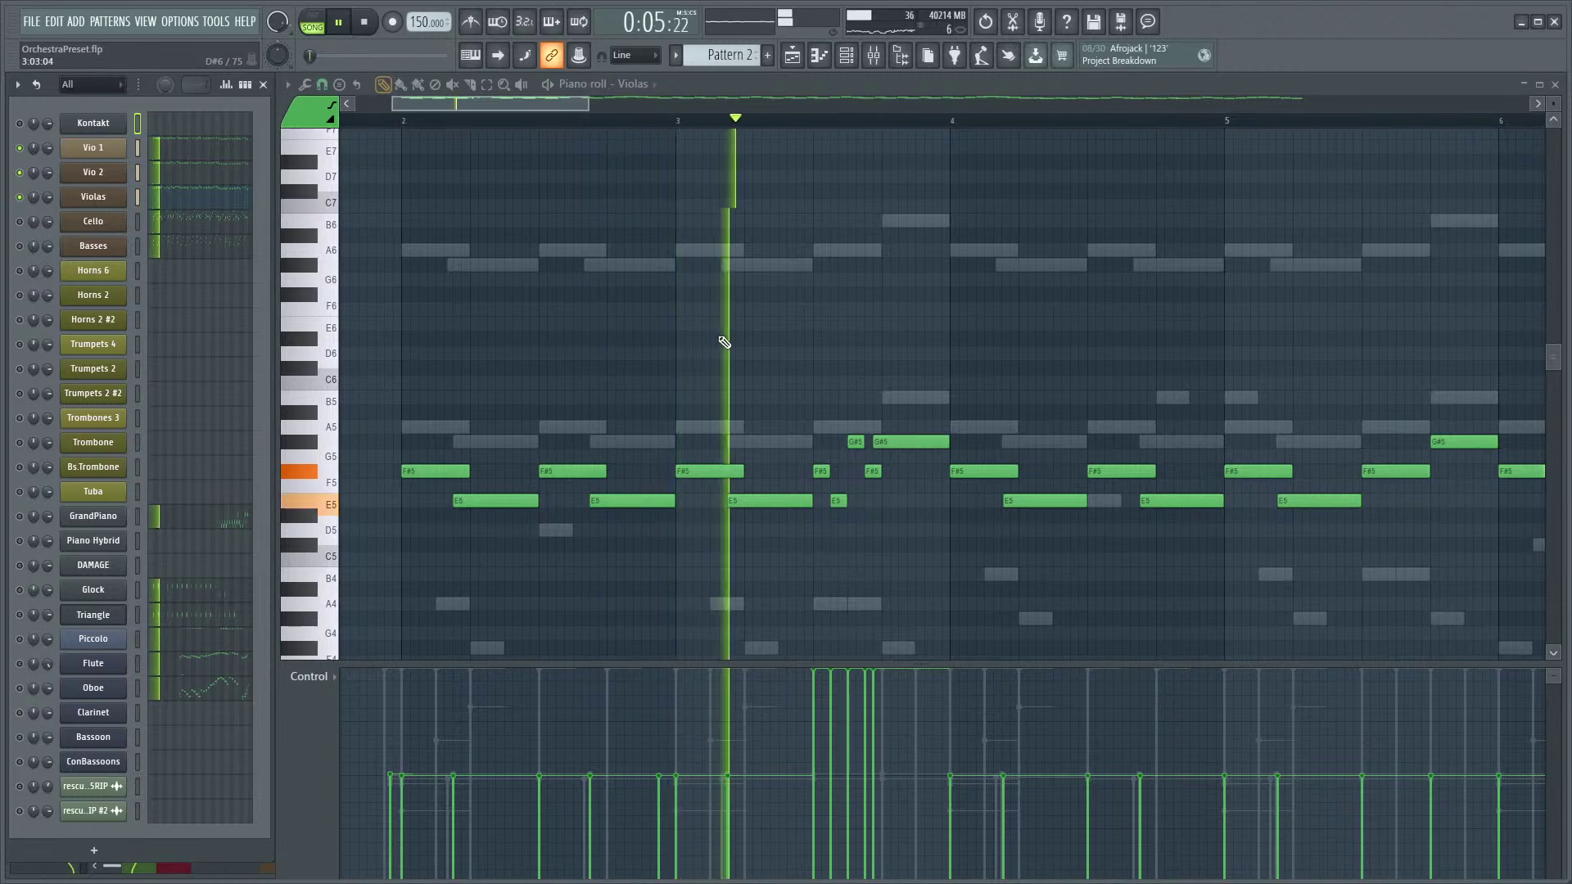
key(space)
- Extend the short G#5's start back over the E5, realign the long G#5's start with the F#5's end, and check the playback
scroll(851, 523, up, 5)
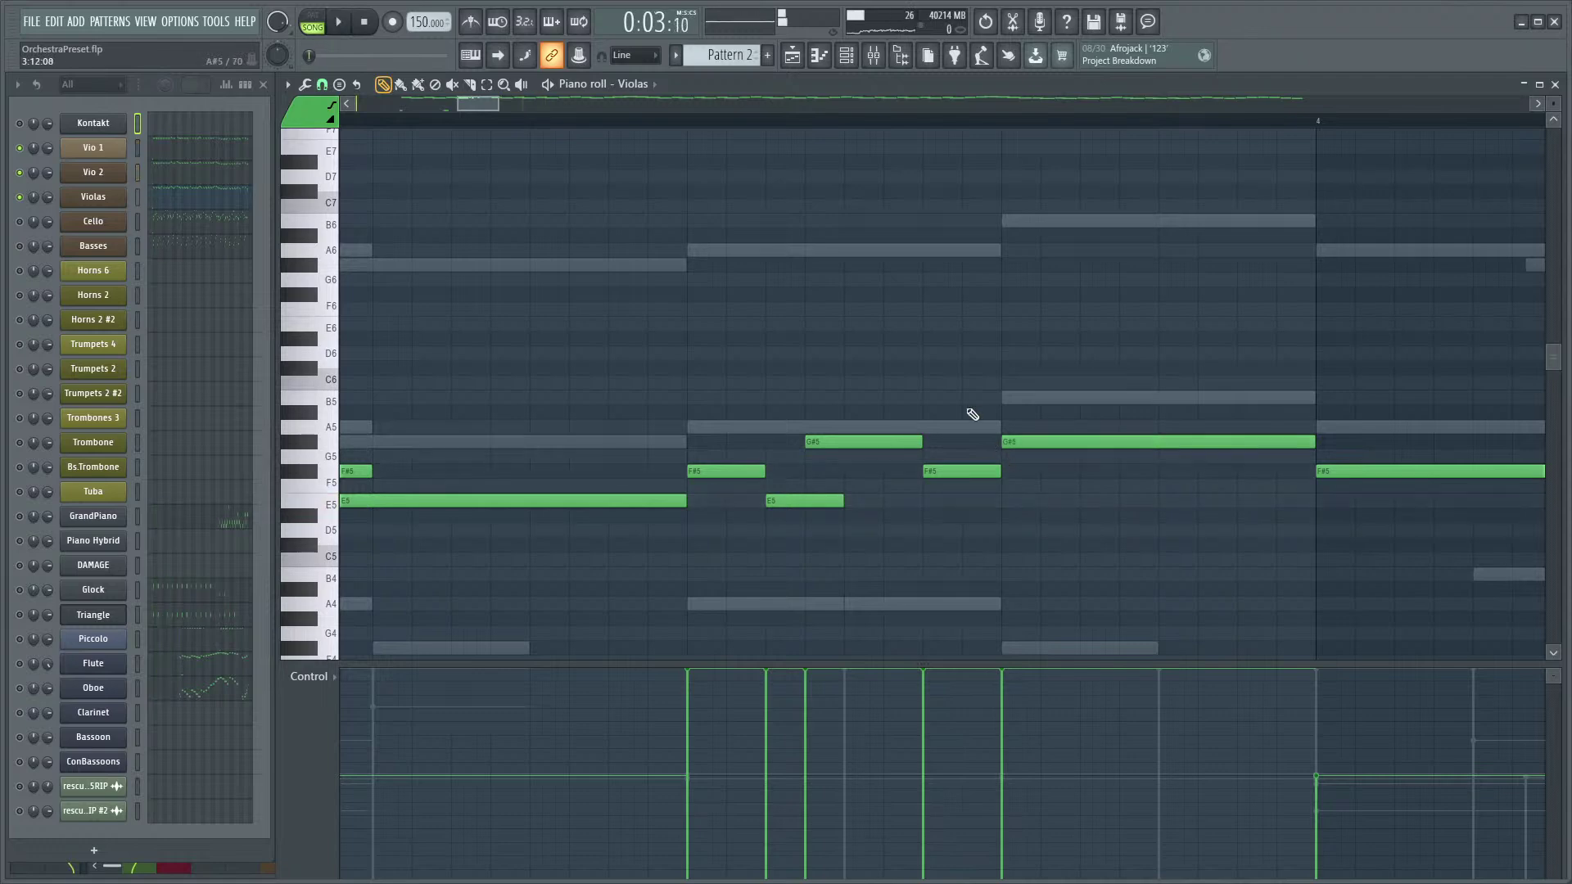
scroll(990, 443, down, 4)
key(space)
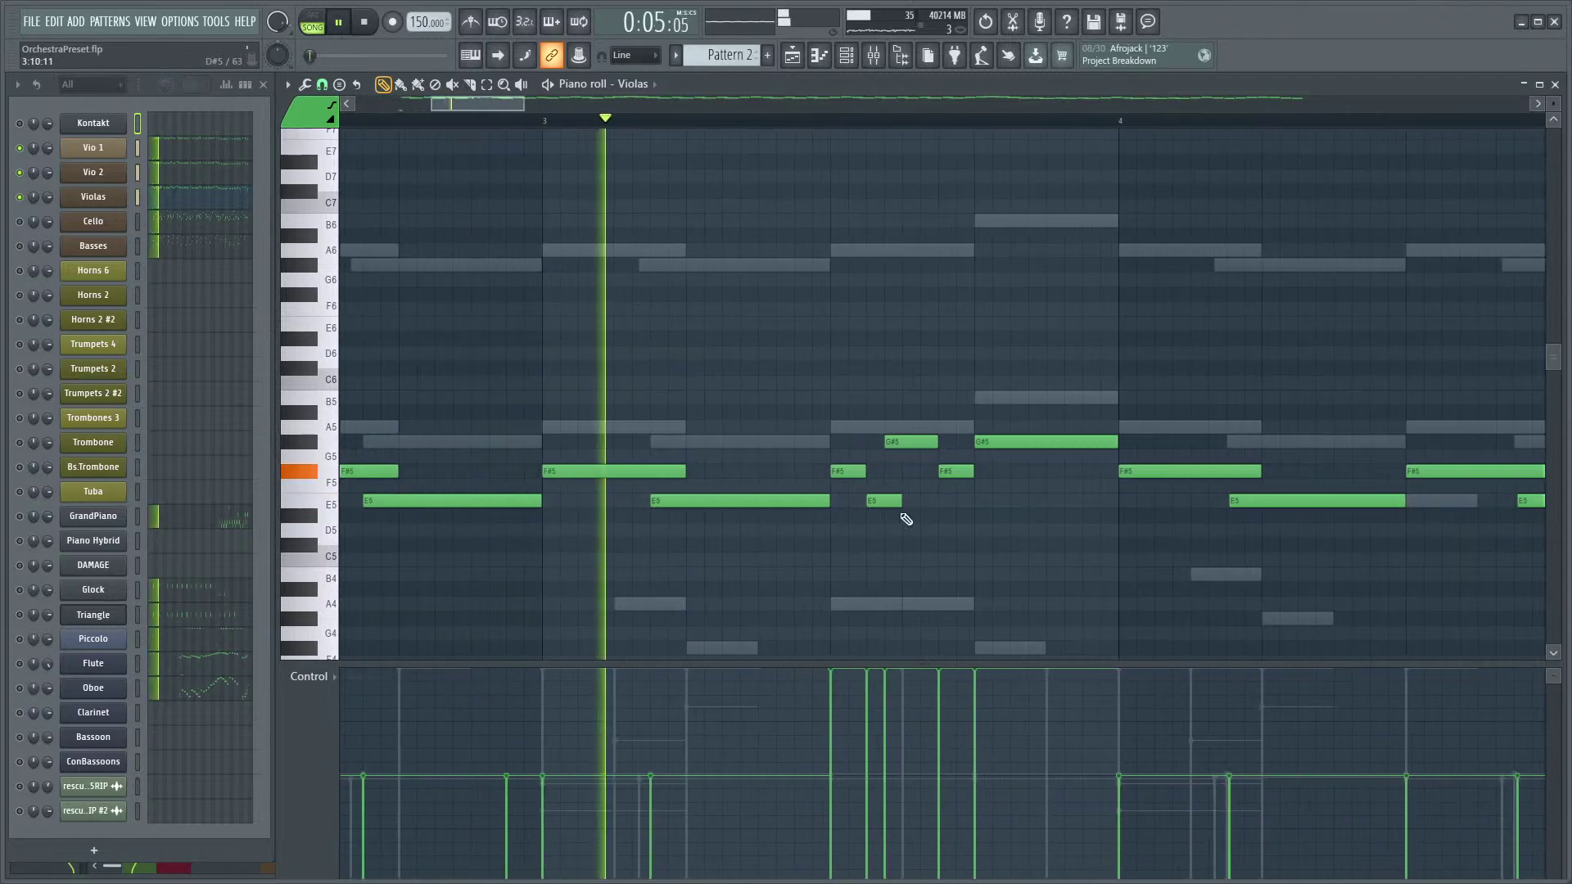
key(space)
- Replay the three soloed string parts through bar 3 into bar 4
scroll(860, 344, down, 3)
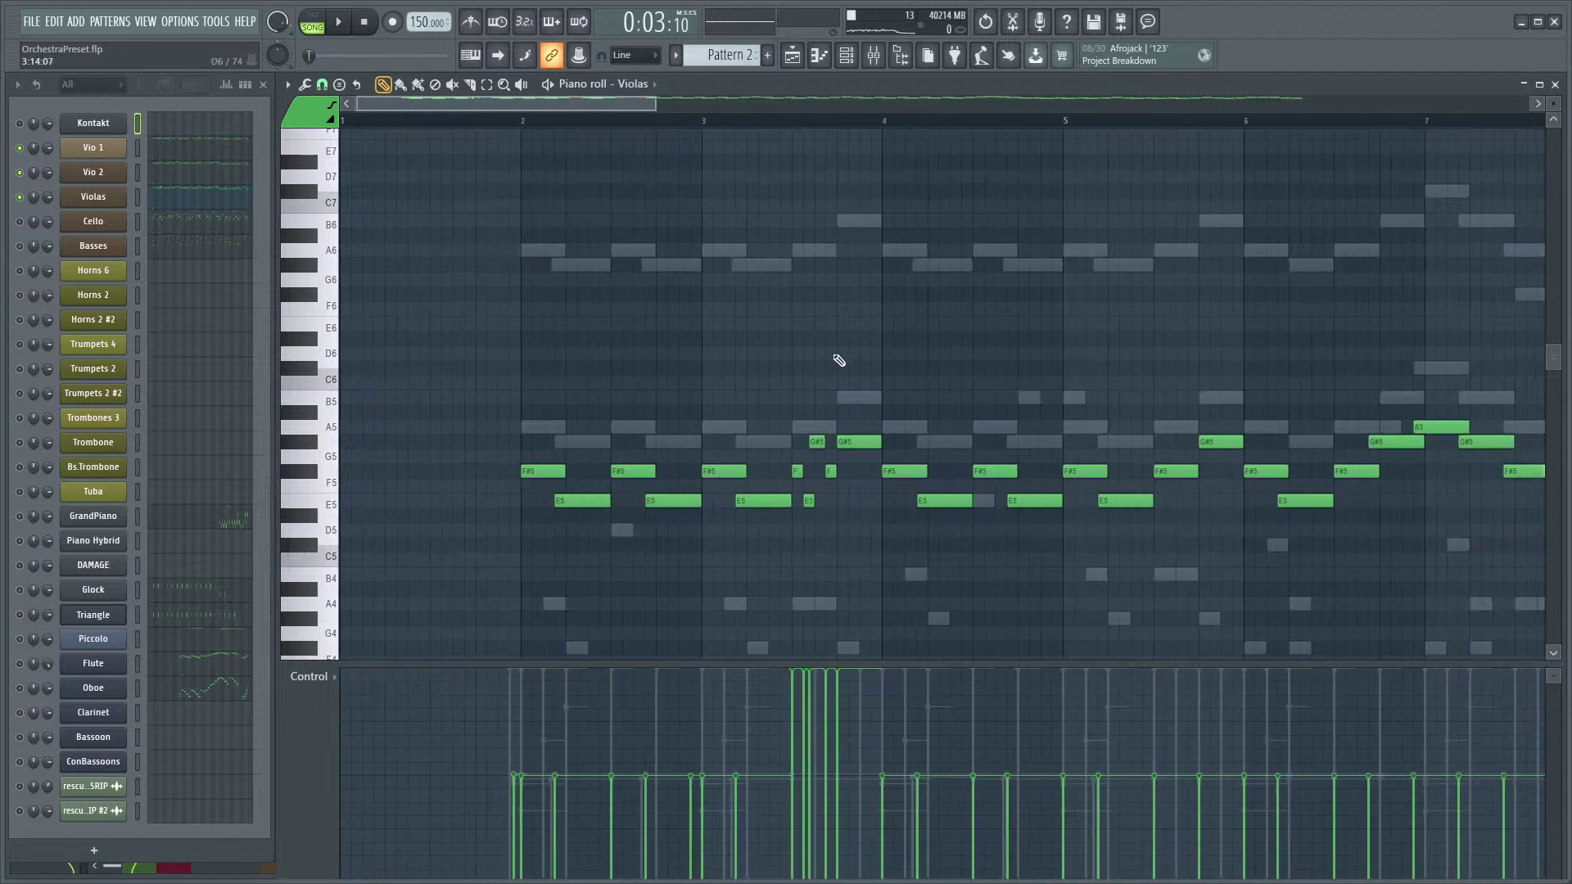
key(space)
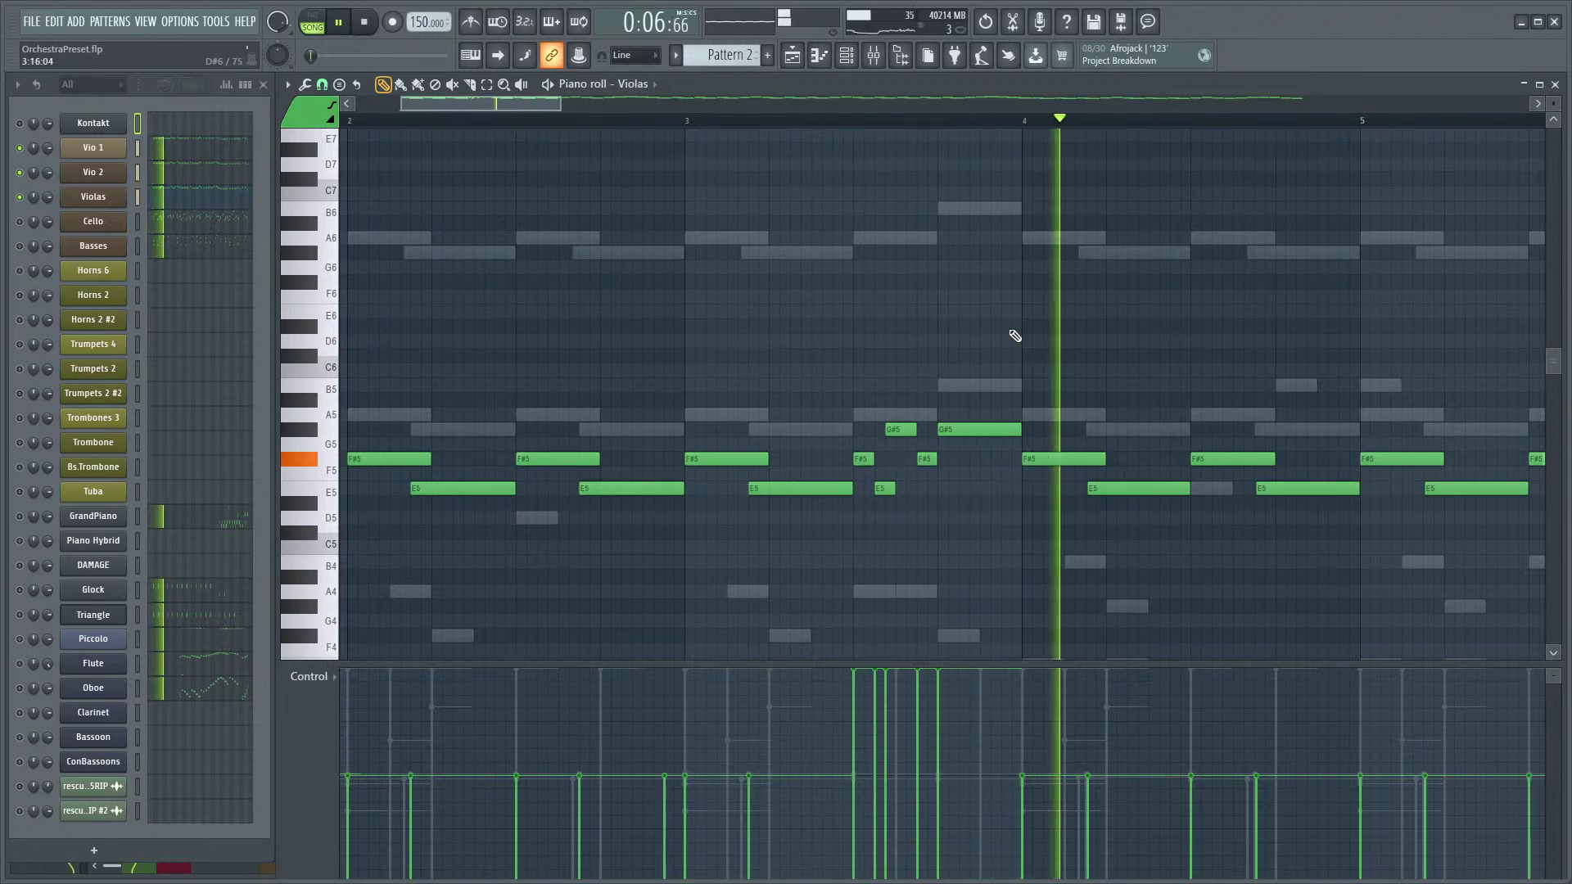
scroll(1004, 354, down, 3)
key(space)
scroll(849, 373, up, 1)
scroll(846, 360, down, 1)
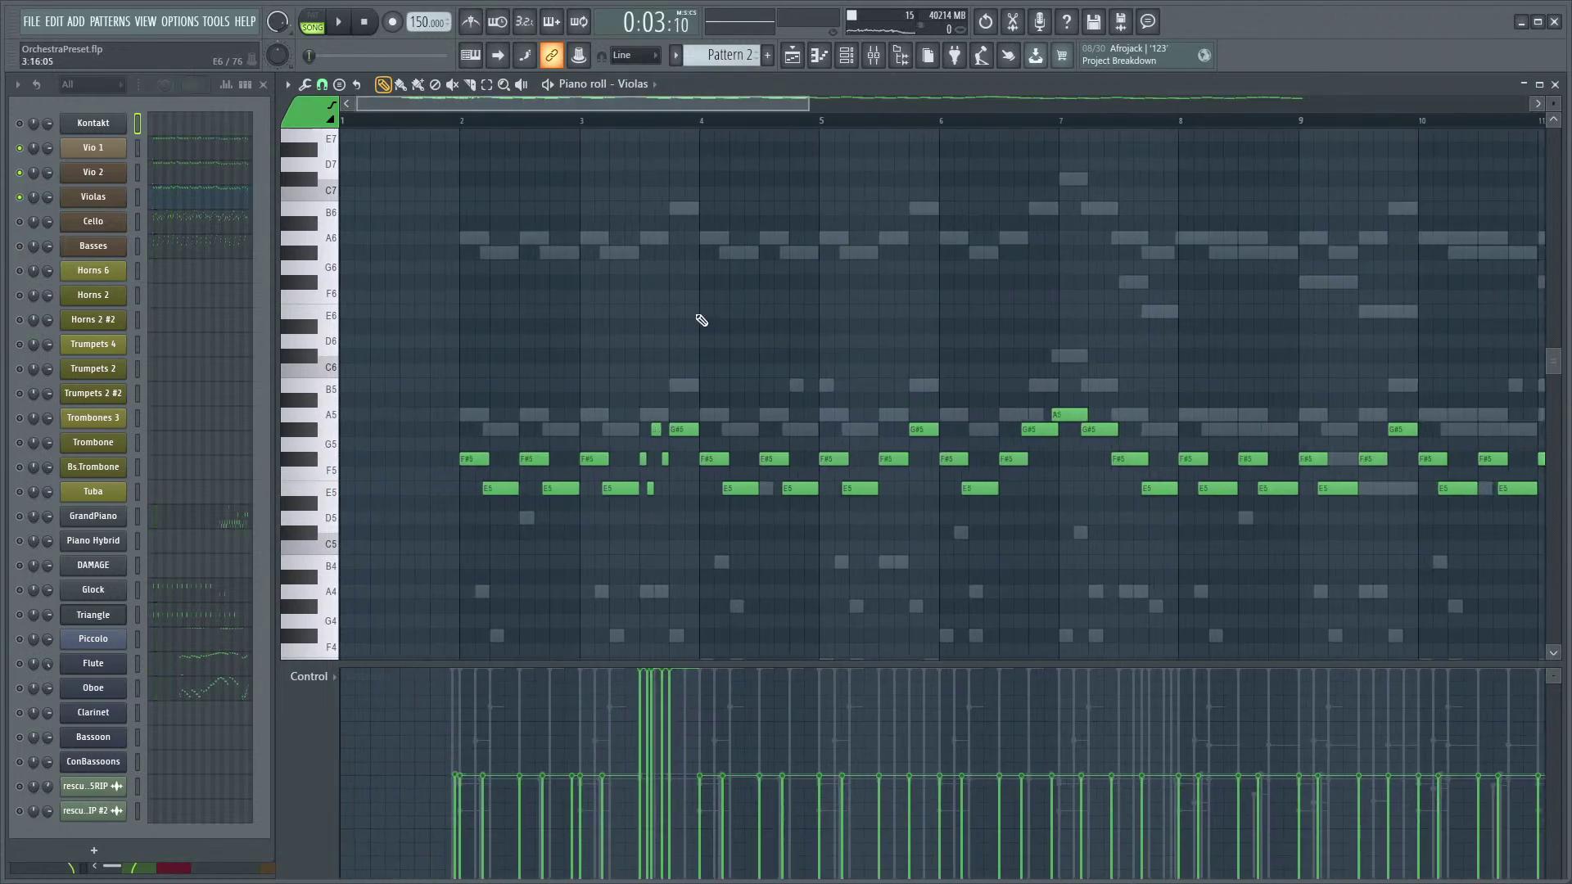
- Return to the playlist, play the opening with only the rescue_cat_Nov5RIP reference soloed, and show the mixer
click(1553, 85)
scroll(794, 325, down, 3)
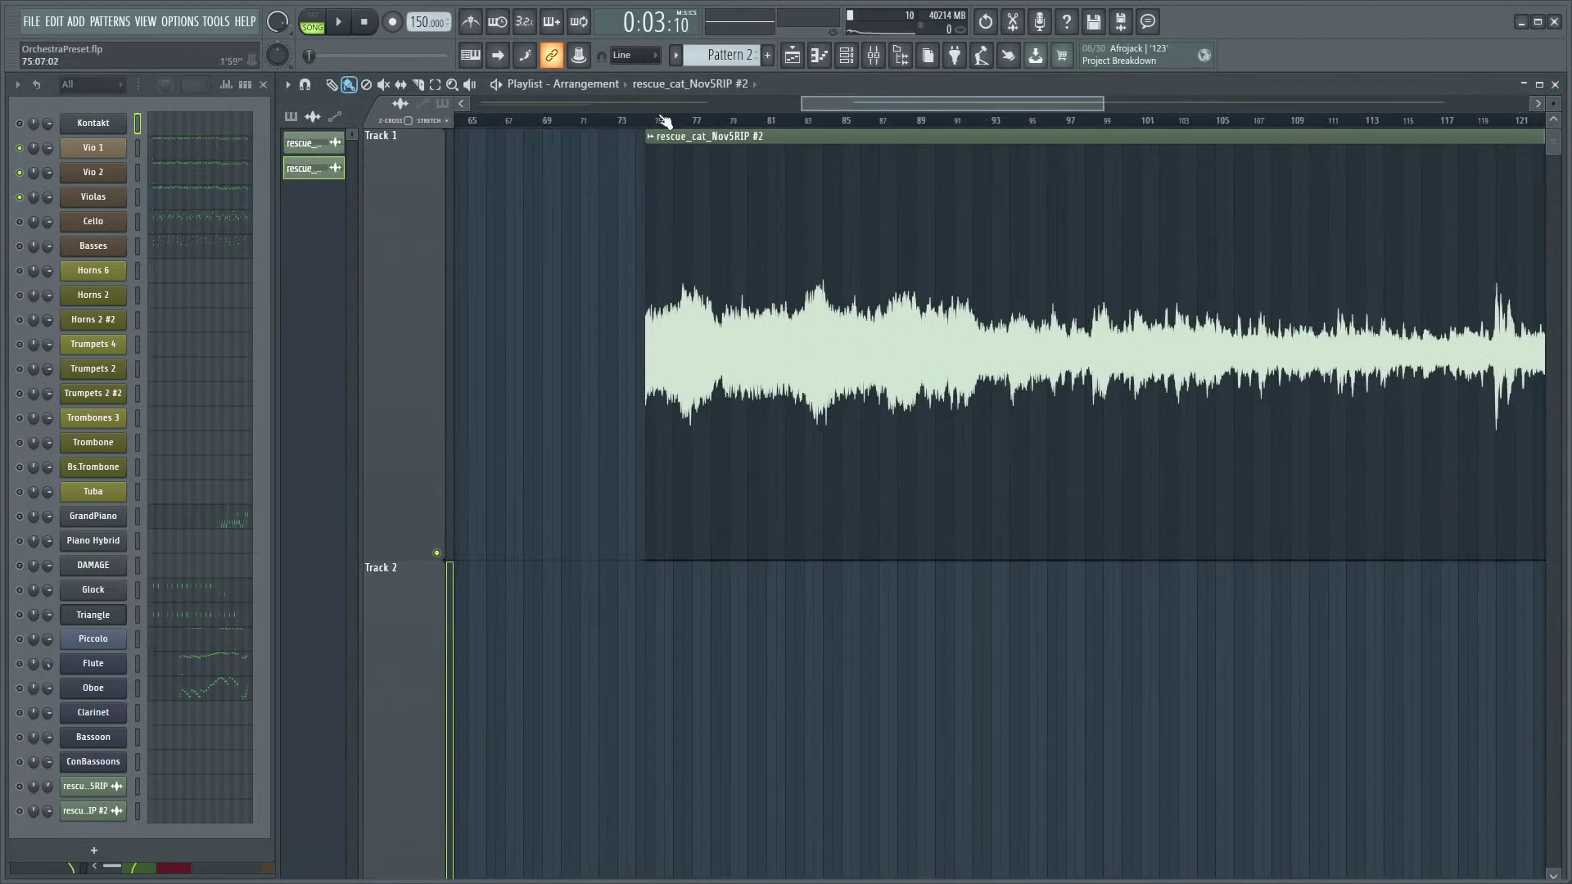
scroll(651, 131, down, 3)
scroll(603, 526, up, 2)
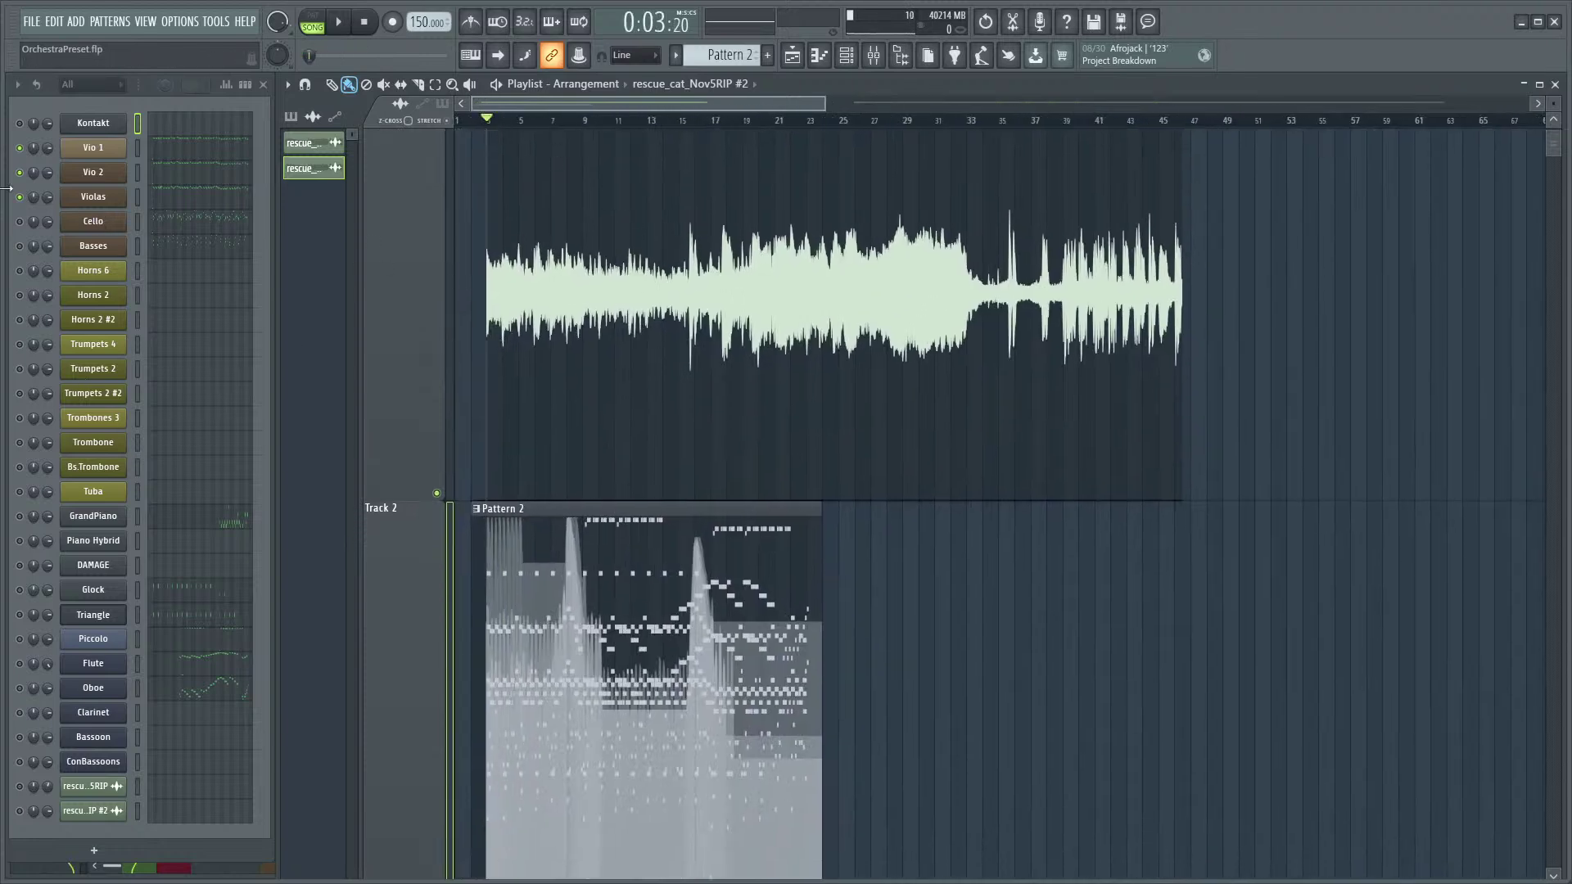
key(space)
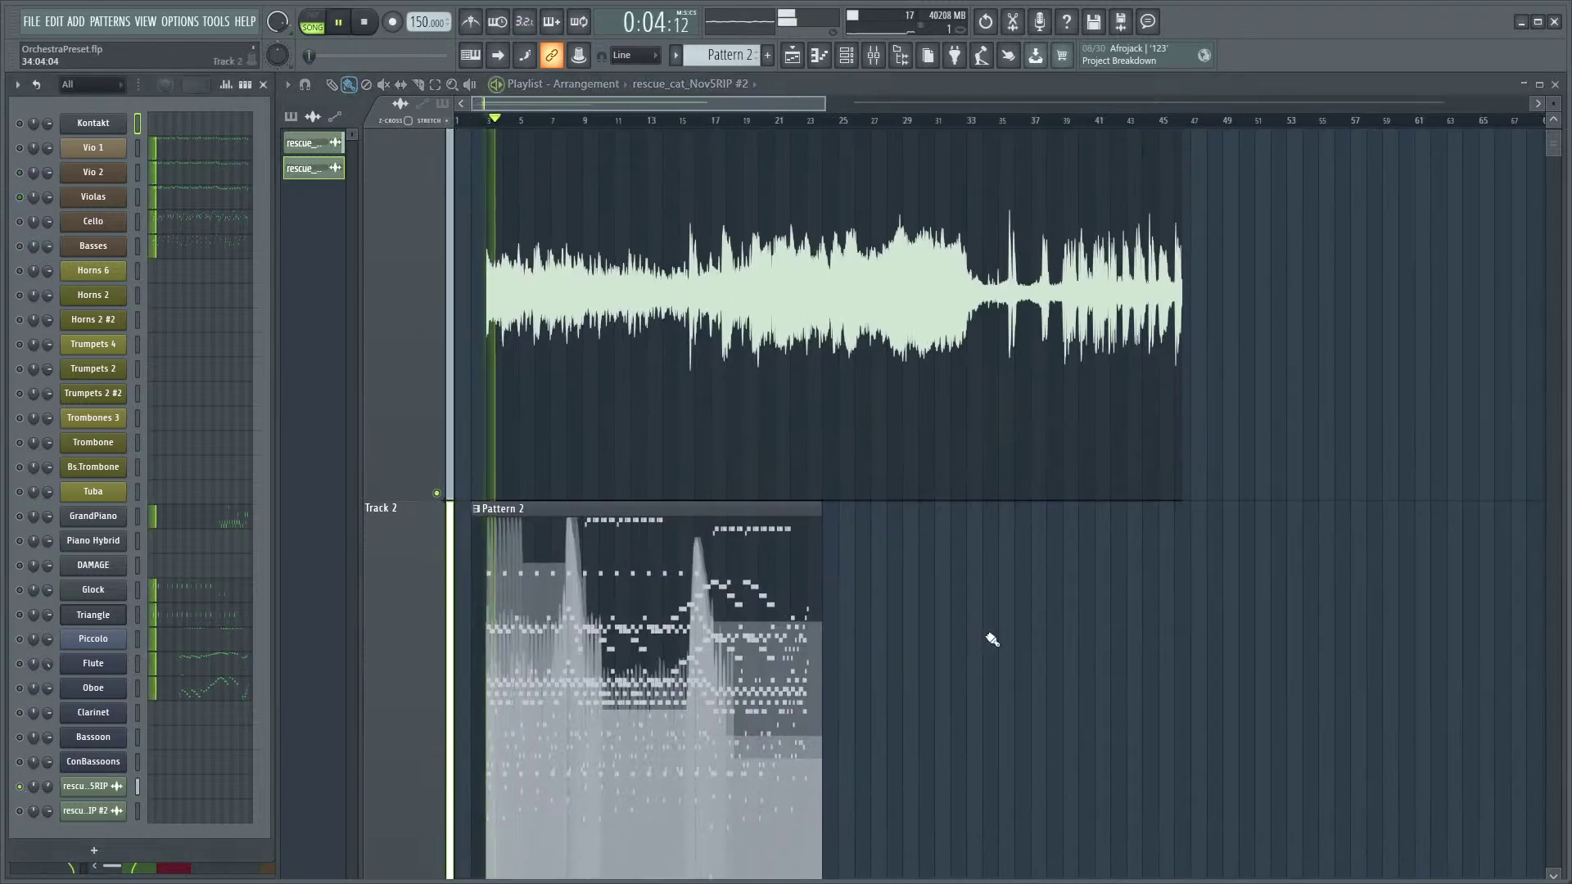
key(F9)
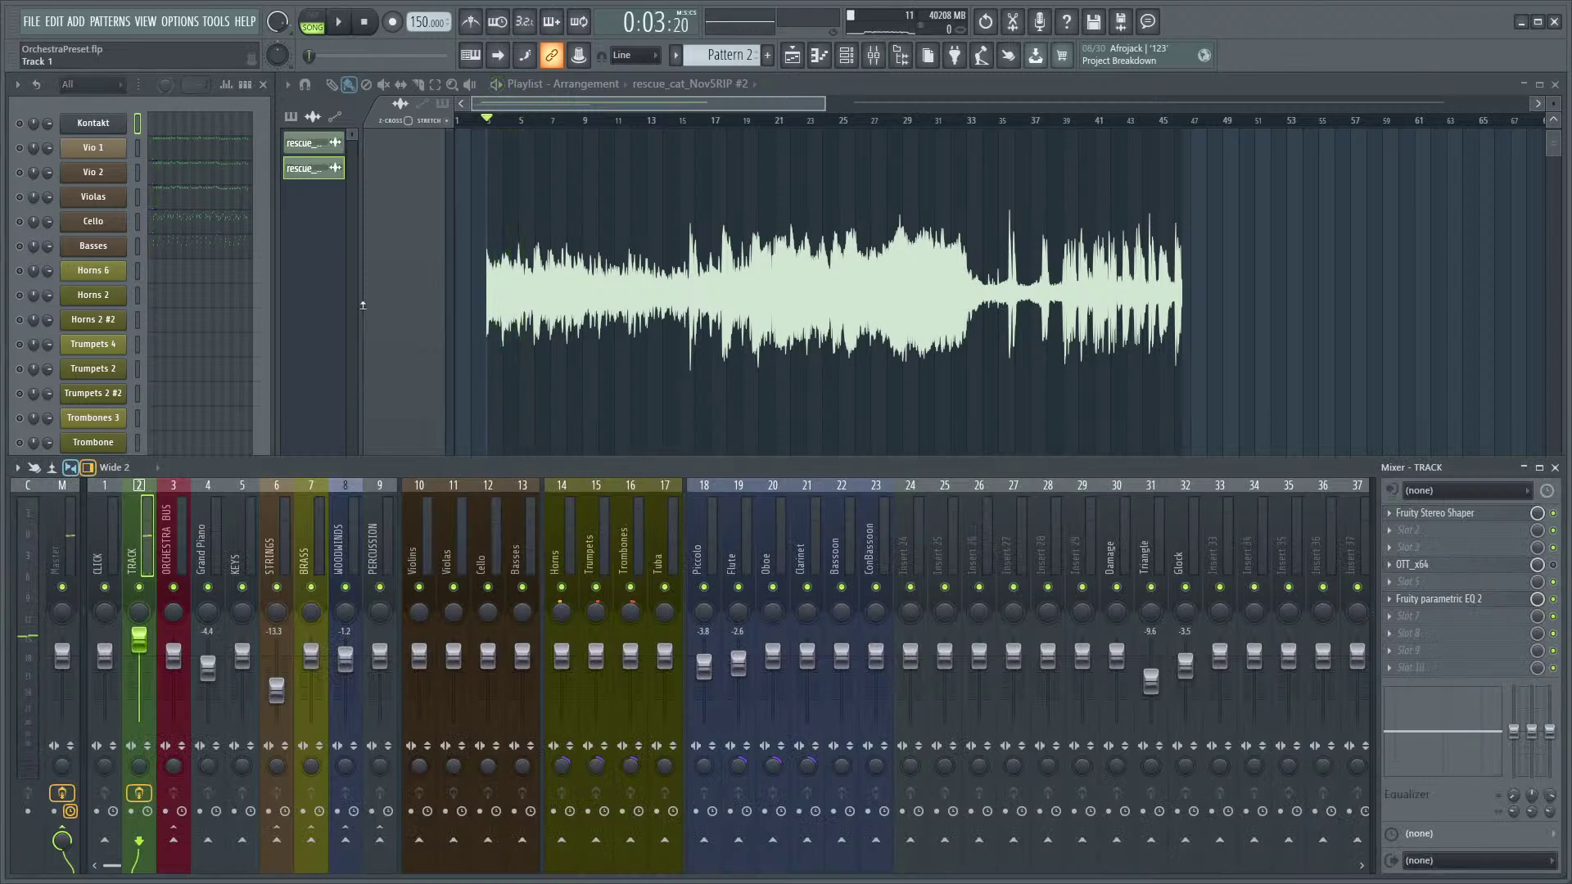
- Try the Violas' long G#5 in bar 3 as A5 and play it with Vio 1, Vio 2 and Violas soloed
click(181, 201)
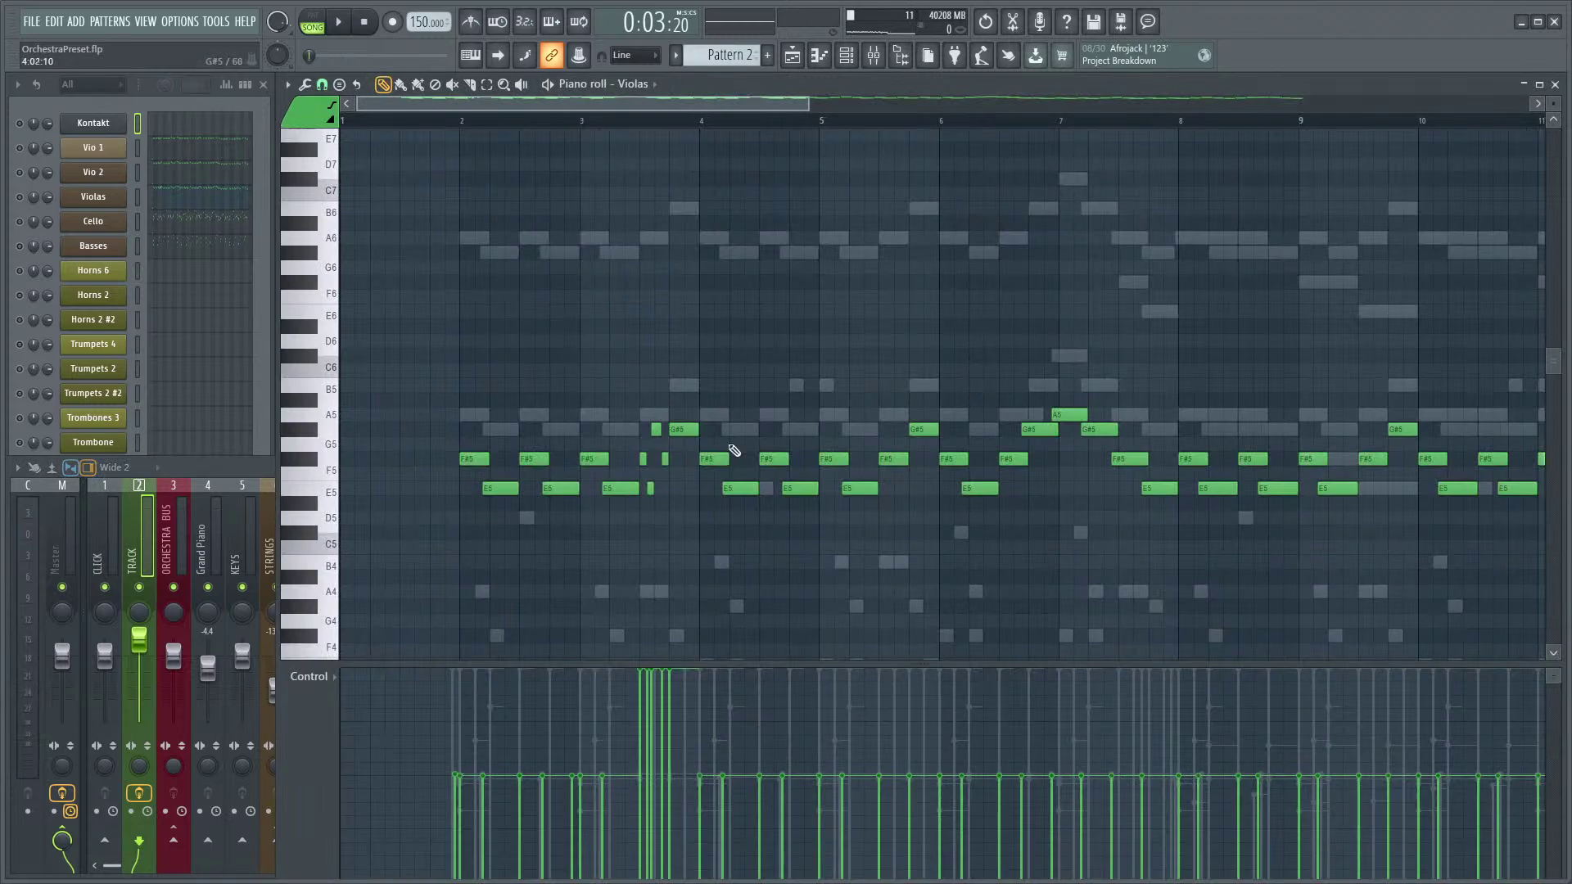
scroll(692, 420, up, 4)
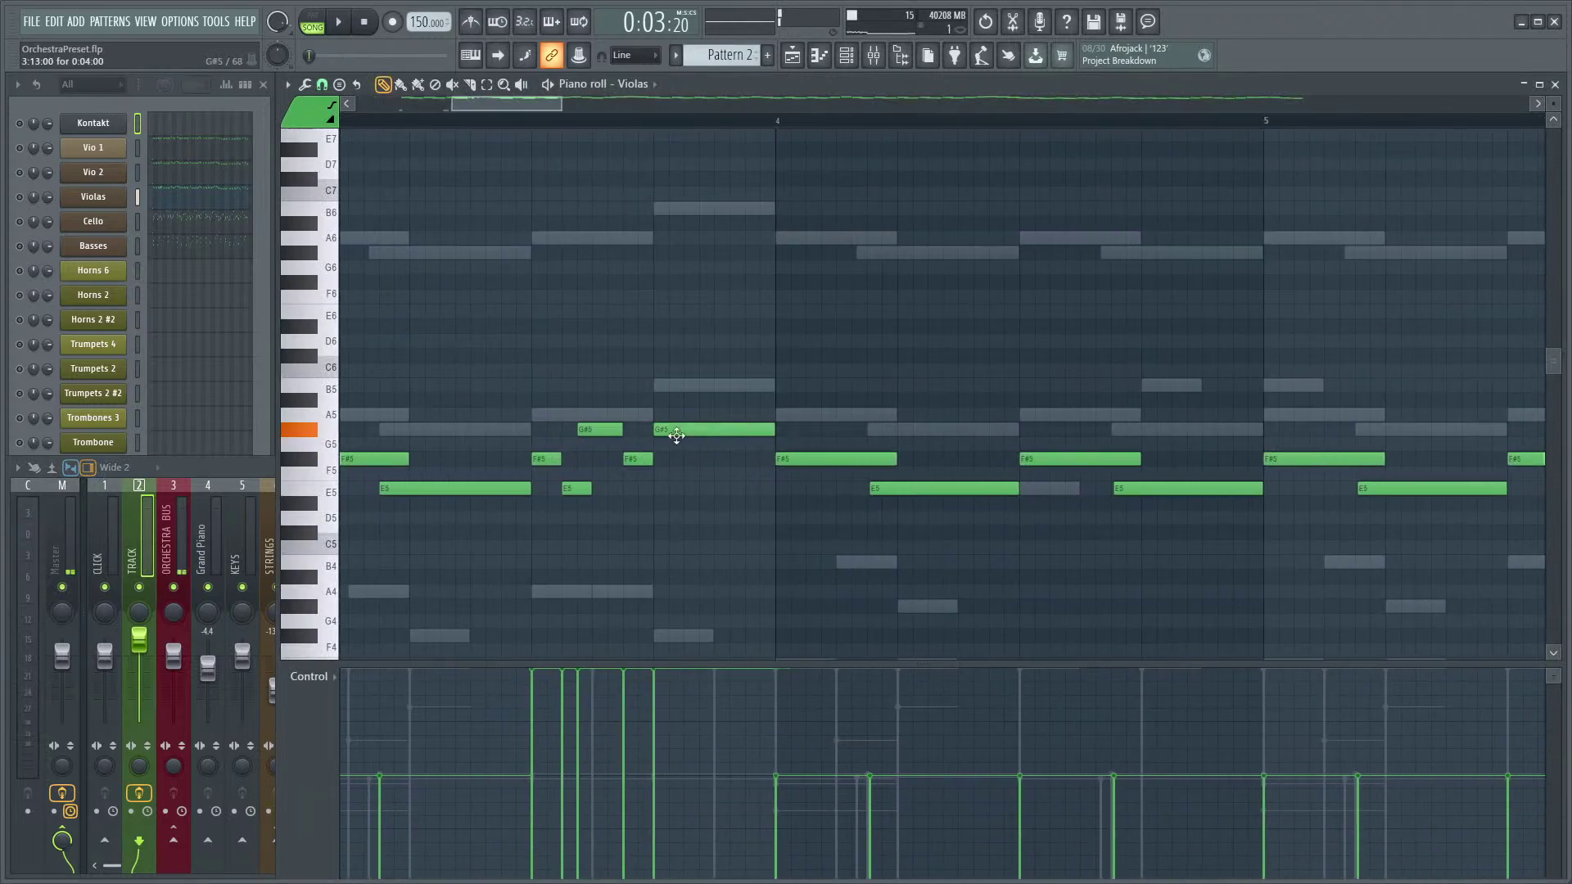
scroll(674, 402, down, 4)
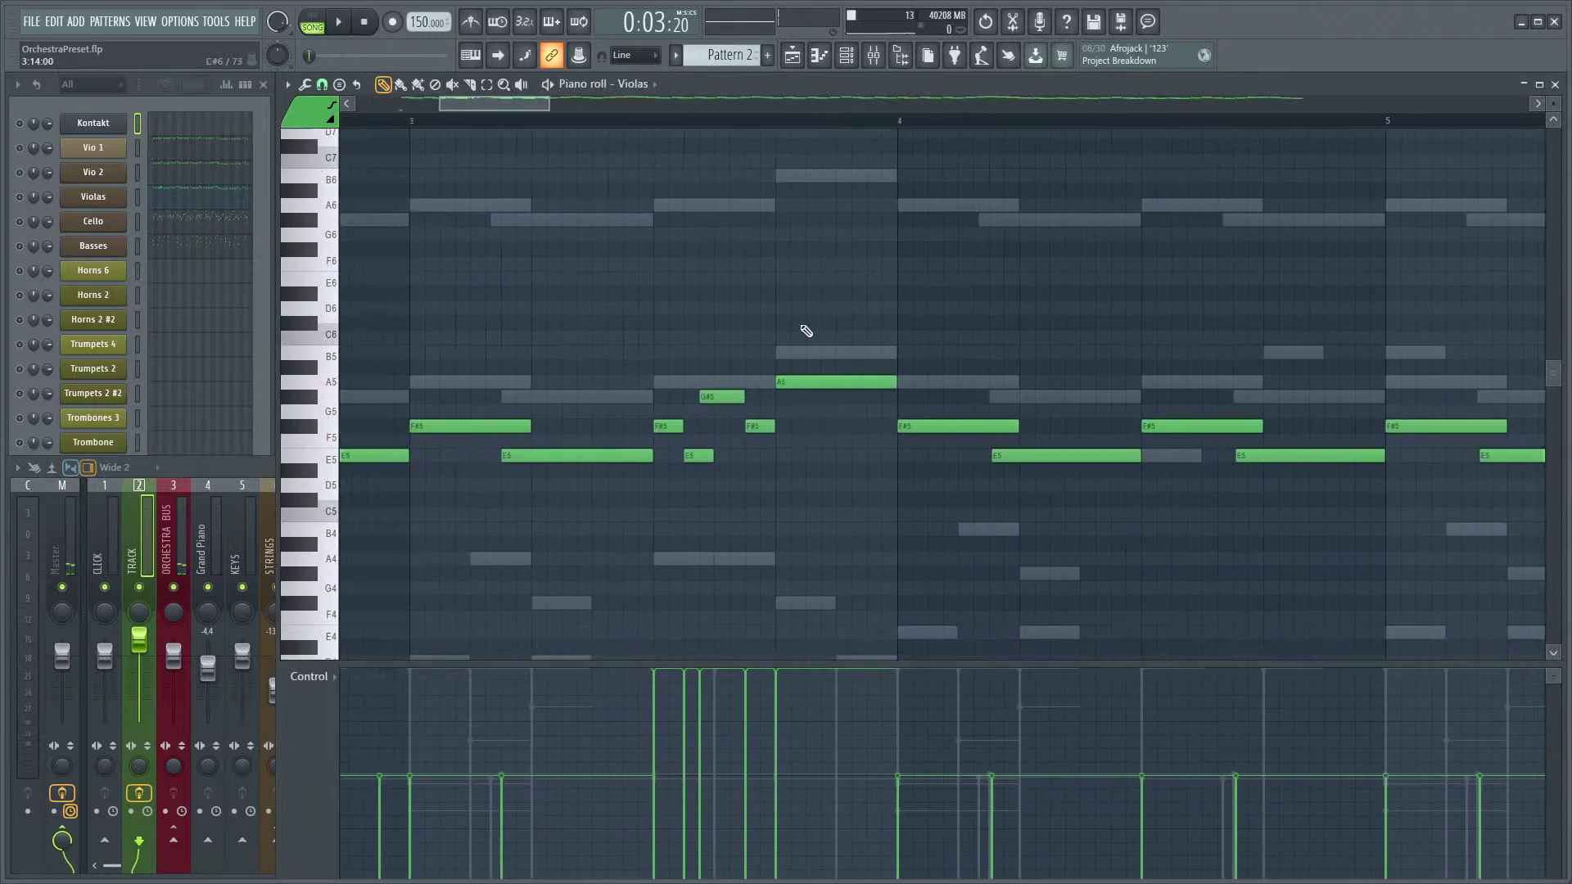
click(368, 117)
key(space)
key(F9)
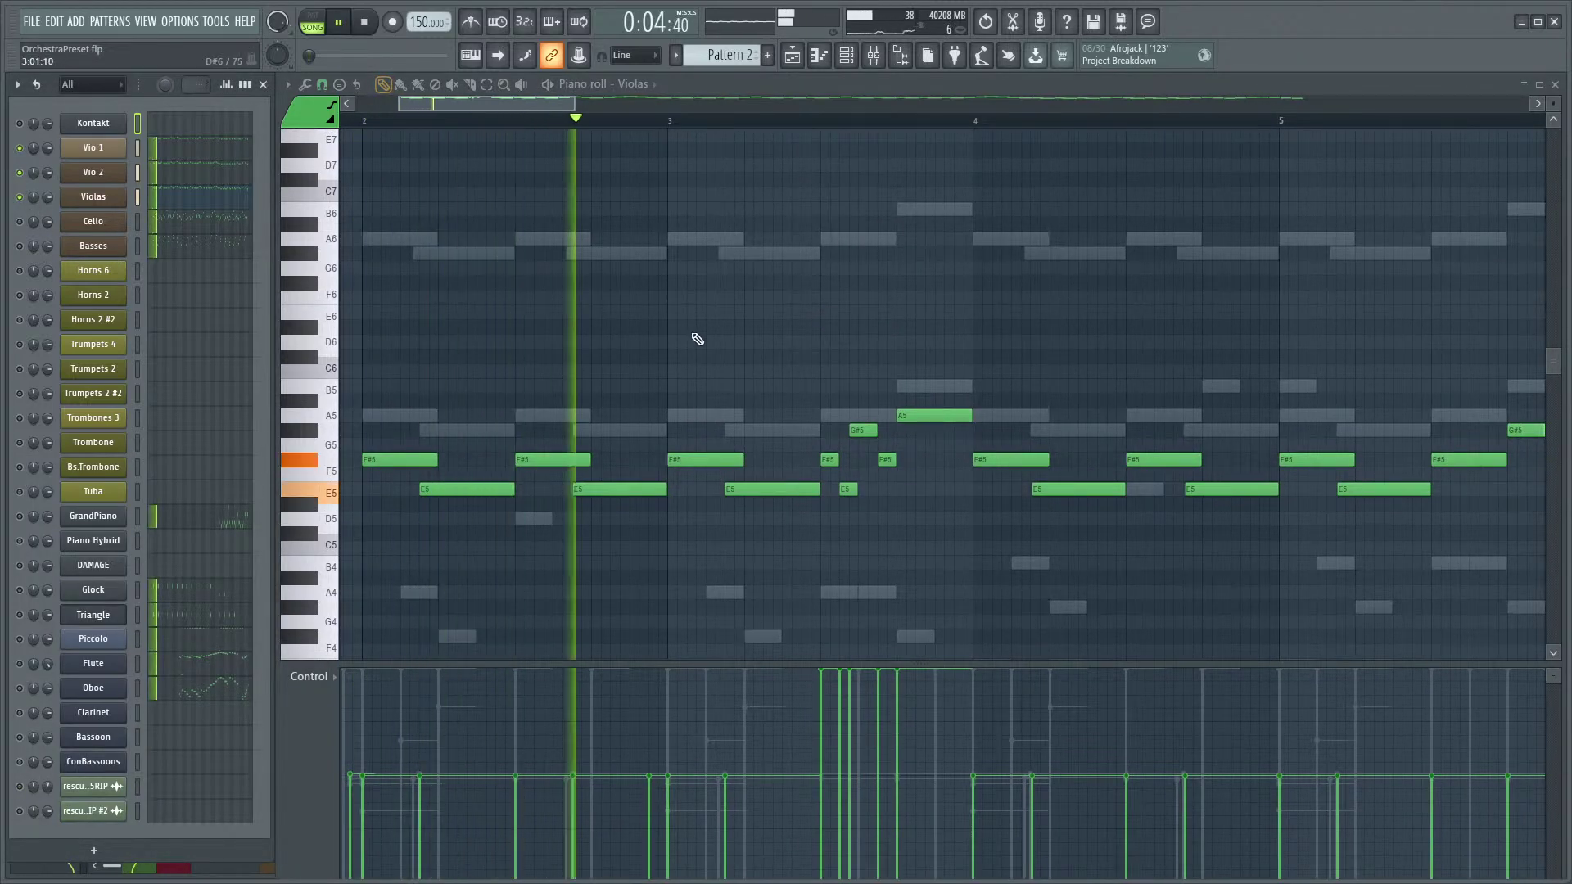
- Return bar 3's long note to G#5 starting right after the F#5, and trim the short G#5 to begin where the E5 ends
scroll(884, 338, up, 3)
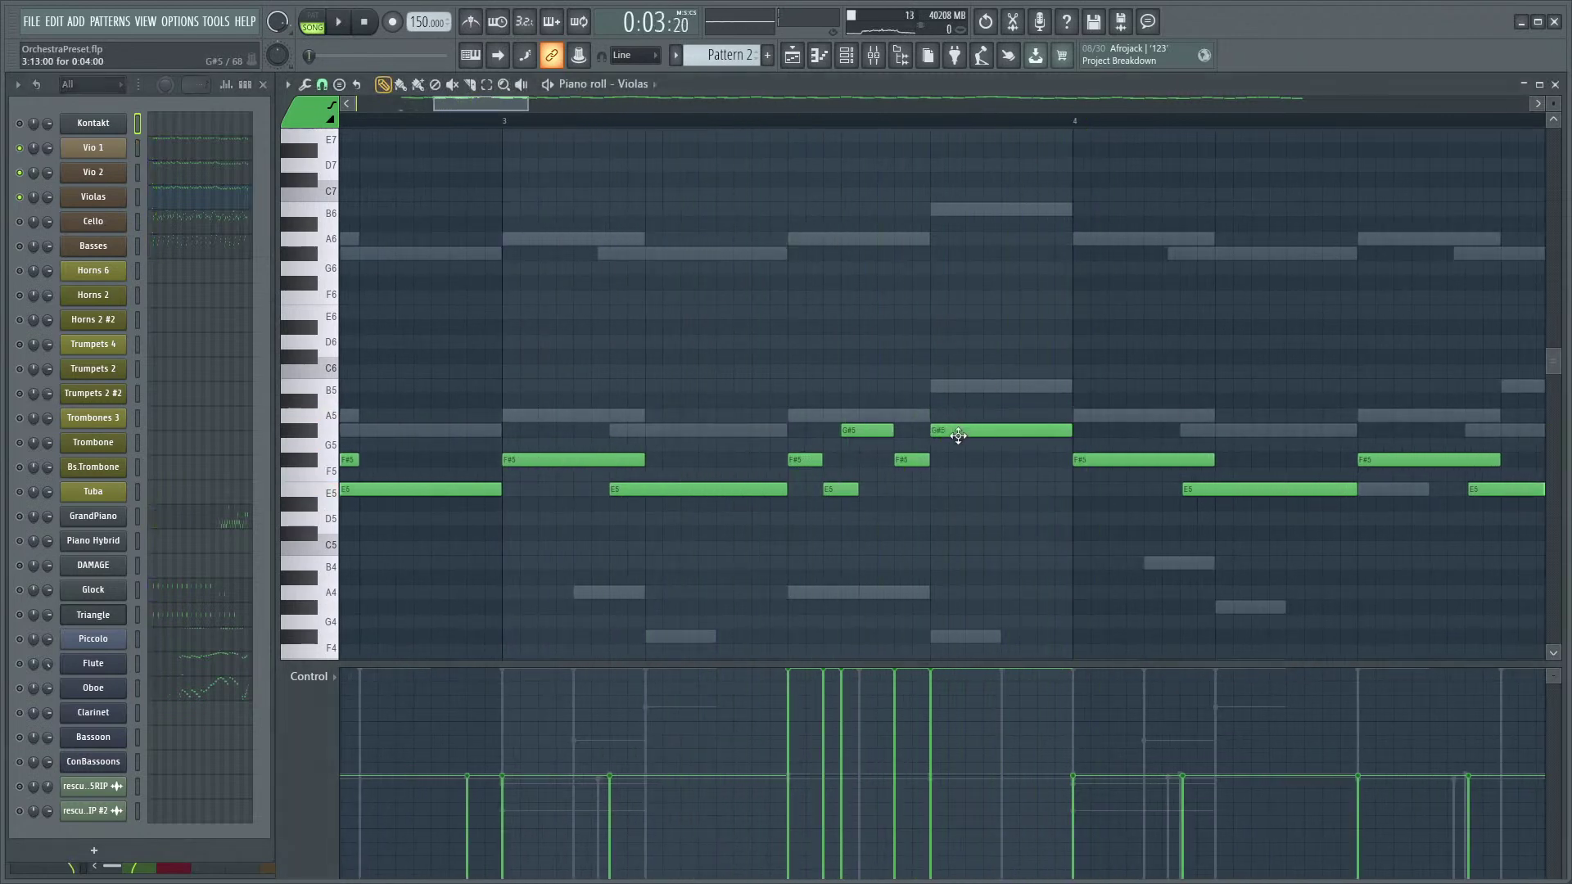
drag(933, 431, 925, 431)
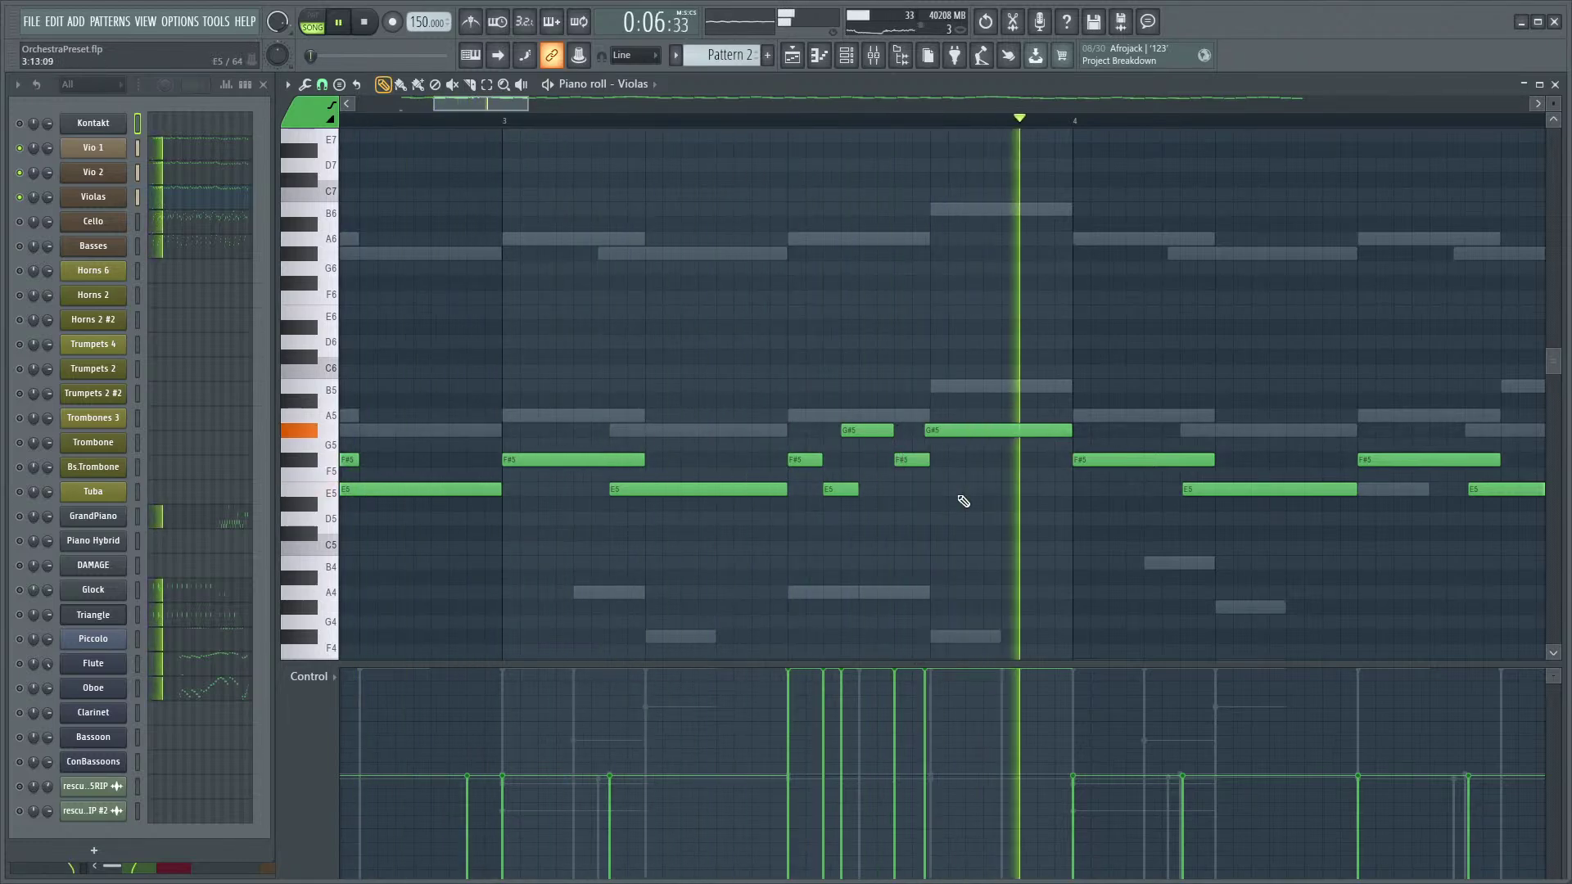
scroll(933, 454, up, 2)
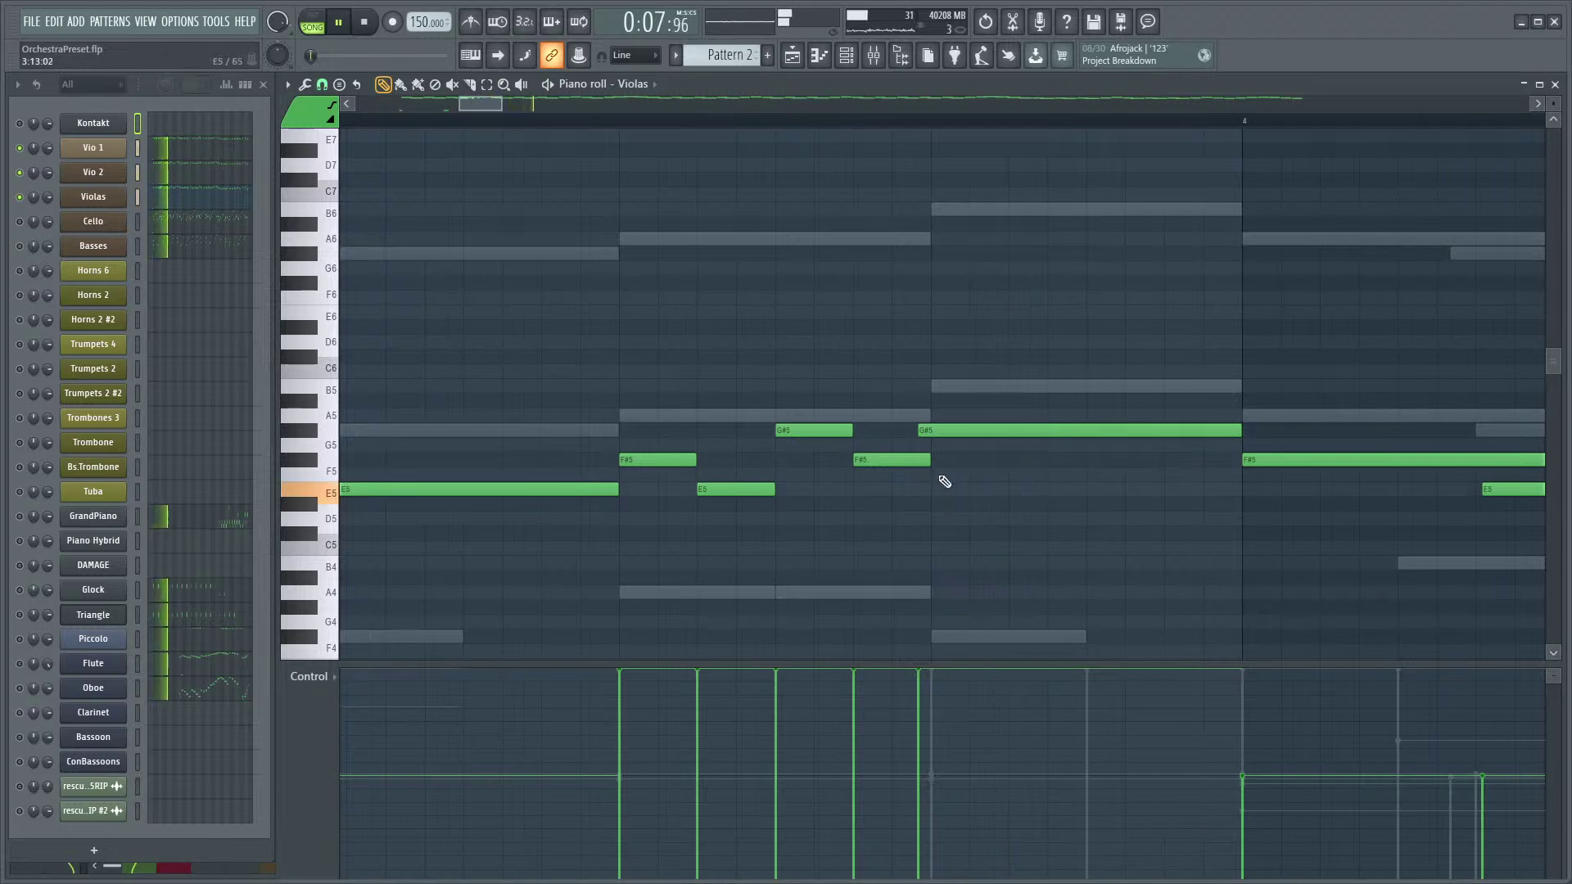
scroll(943, 460, down, 4)
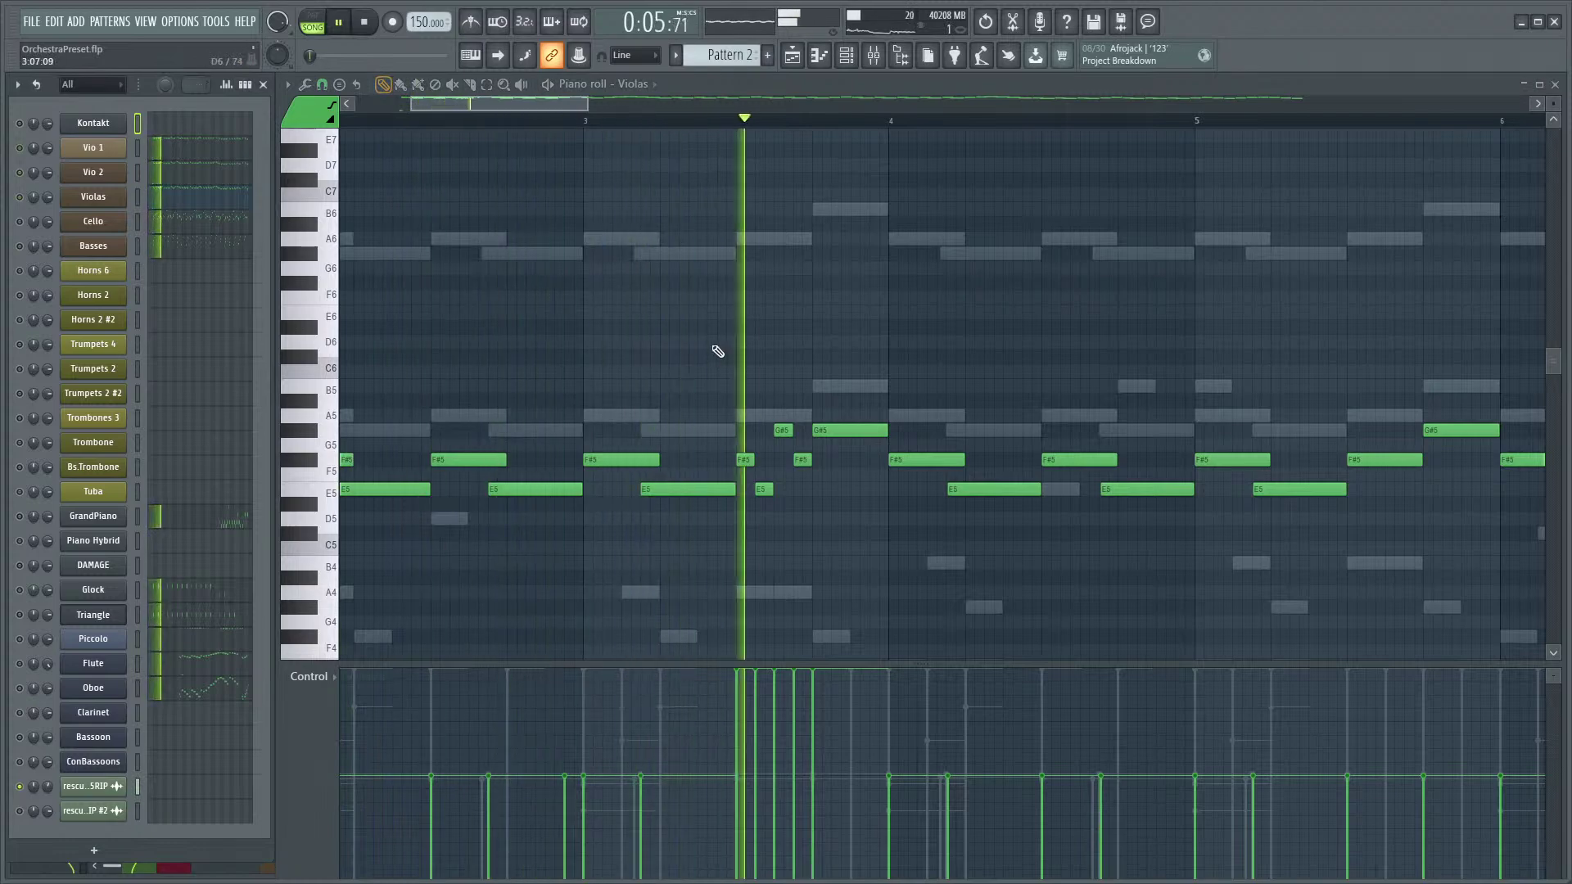
- Show the mixer and open the Fruity Stereo Shaper on the reference recording's TRACK insert
key(F9)
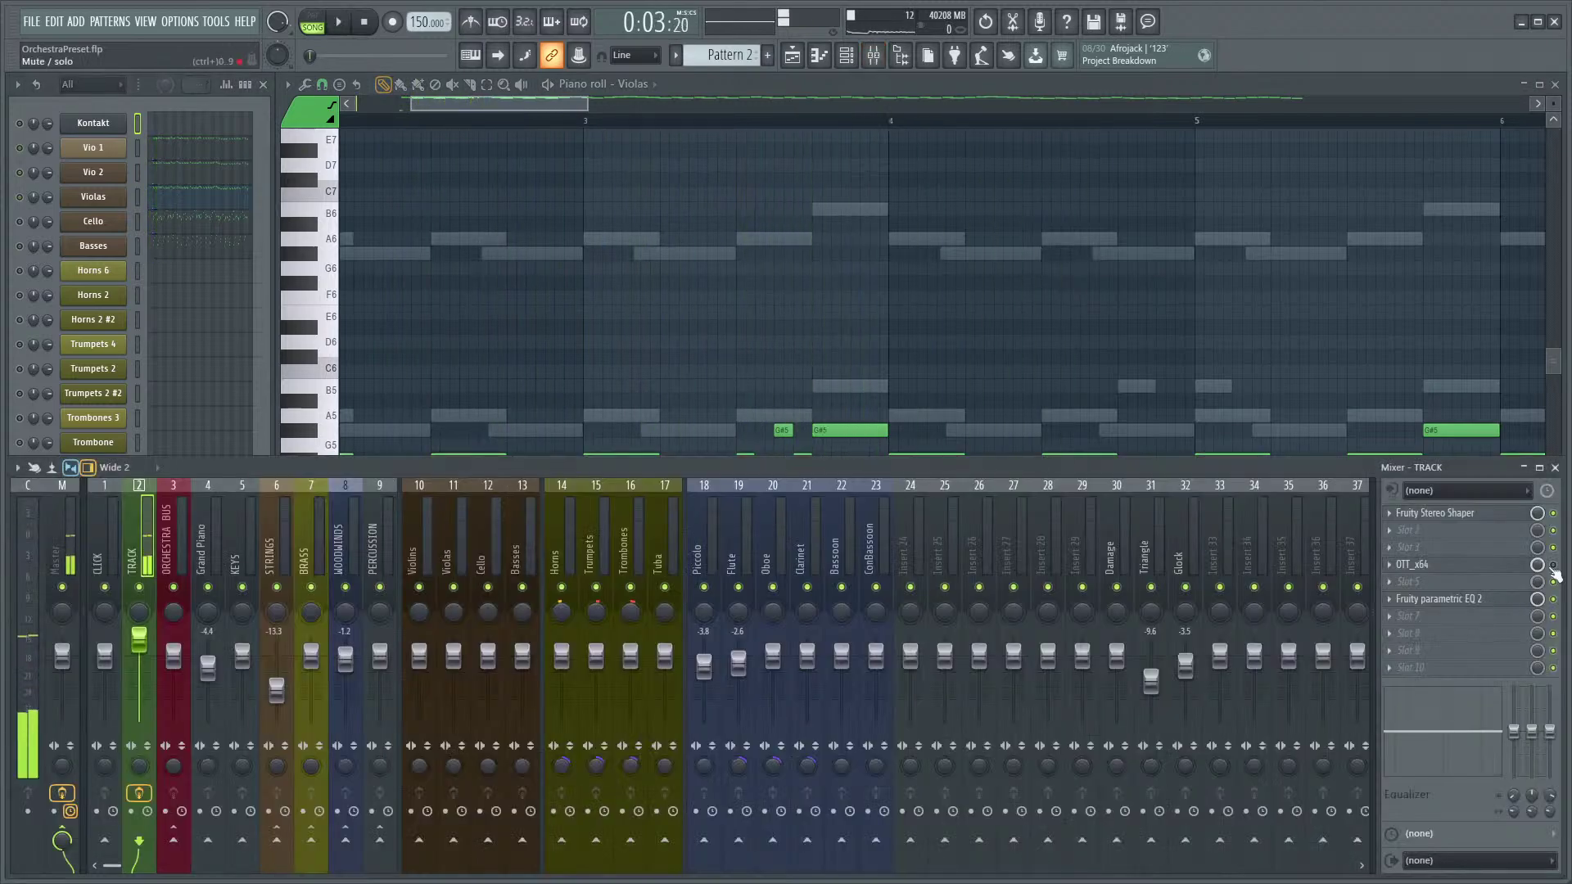
click(1493, 516)
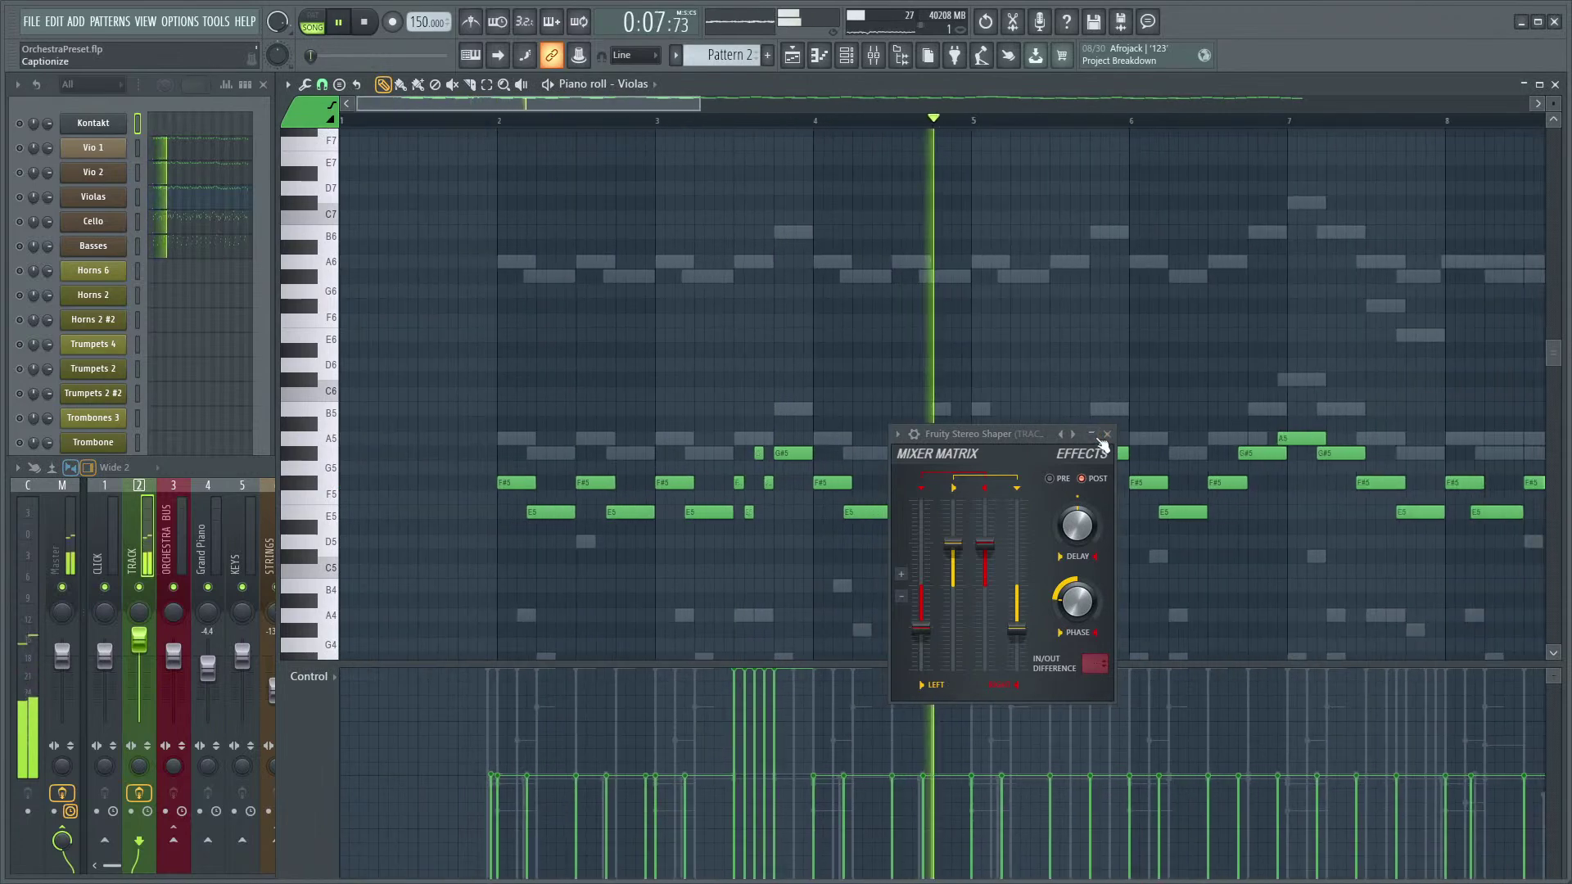
- Play the reference recording on through bar 11 alongside the Violas' notes, and close the Fruity Stereo Shaper
scroll(1014, 327, down, 4)
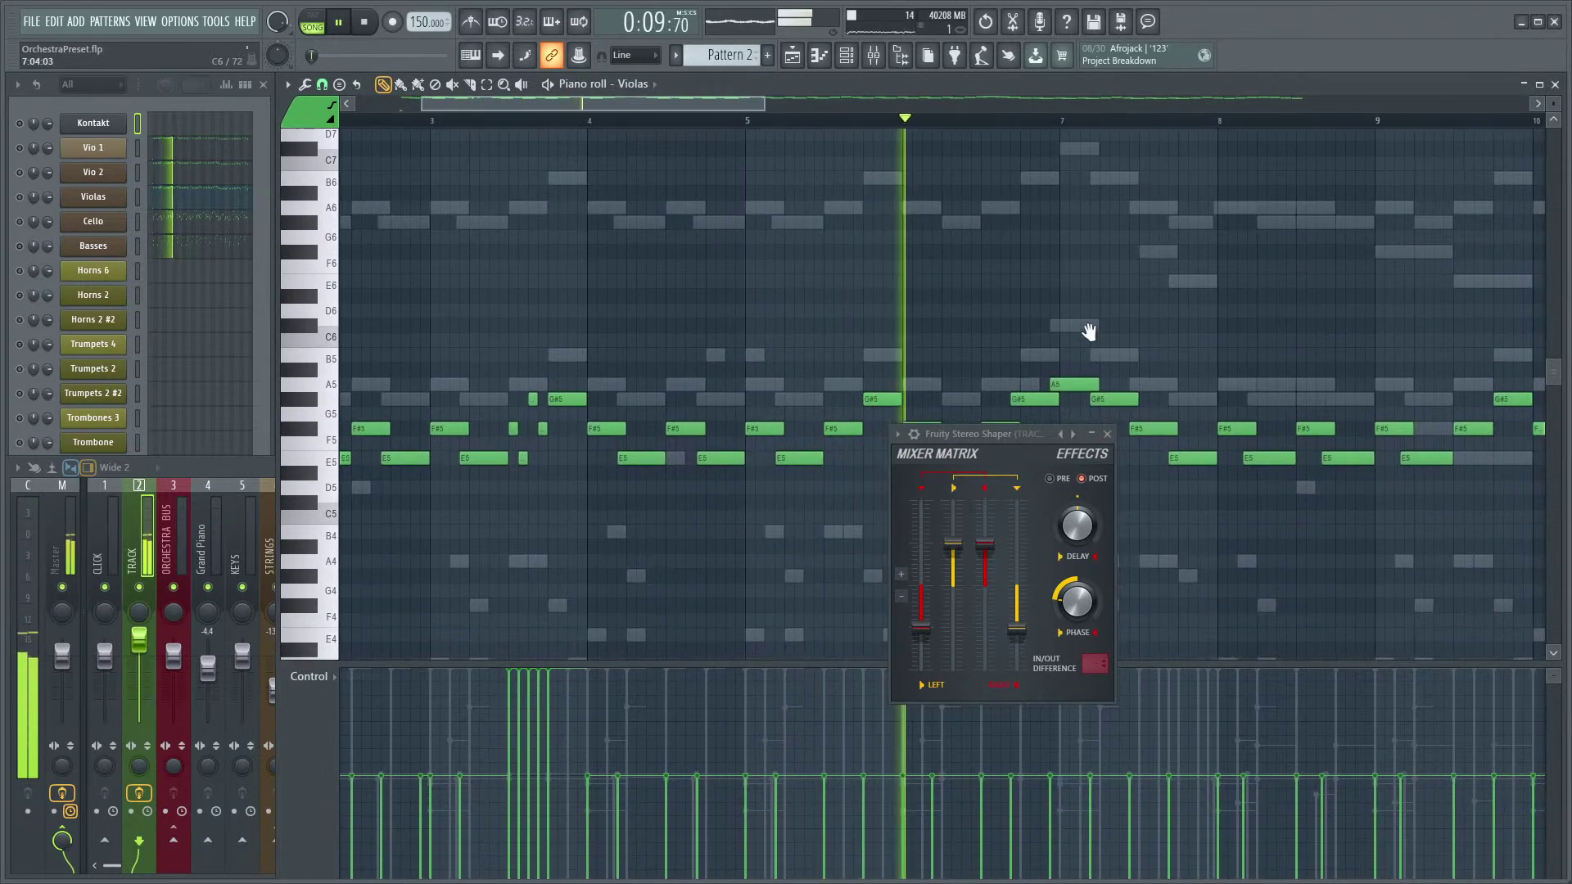
scroll(1137, 301, down, 2)
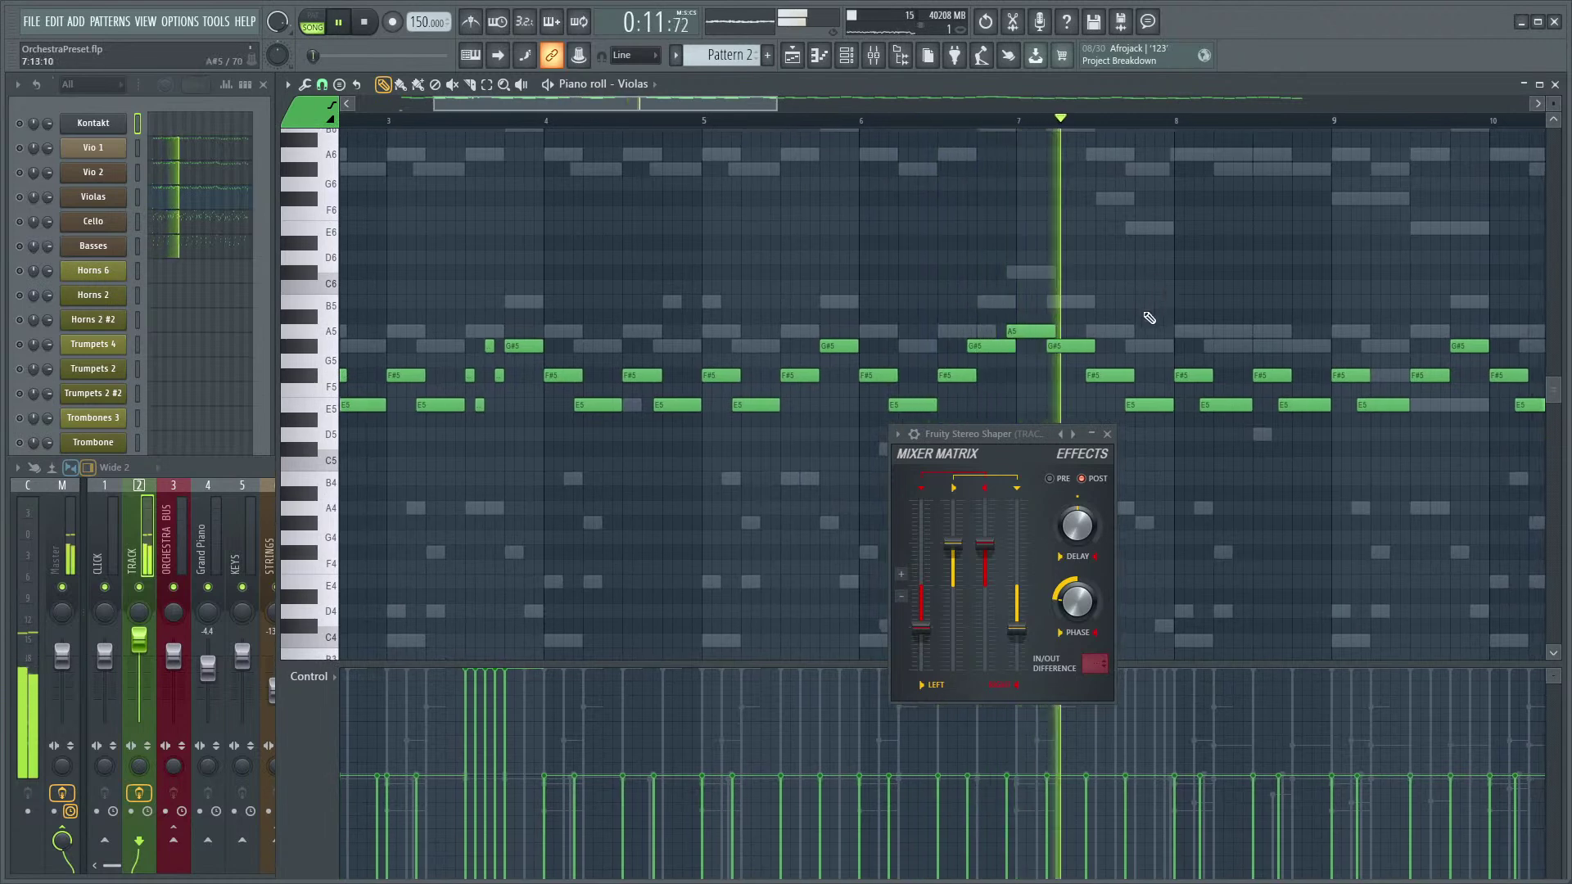
scroll(997, 327, up, 2)
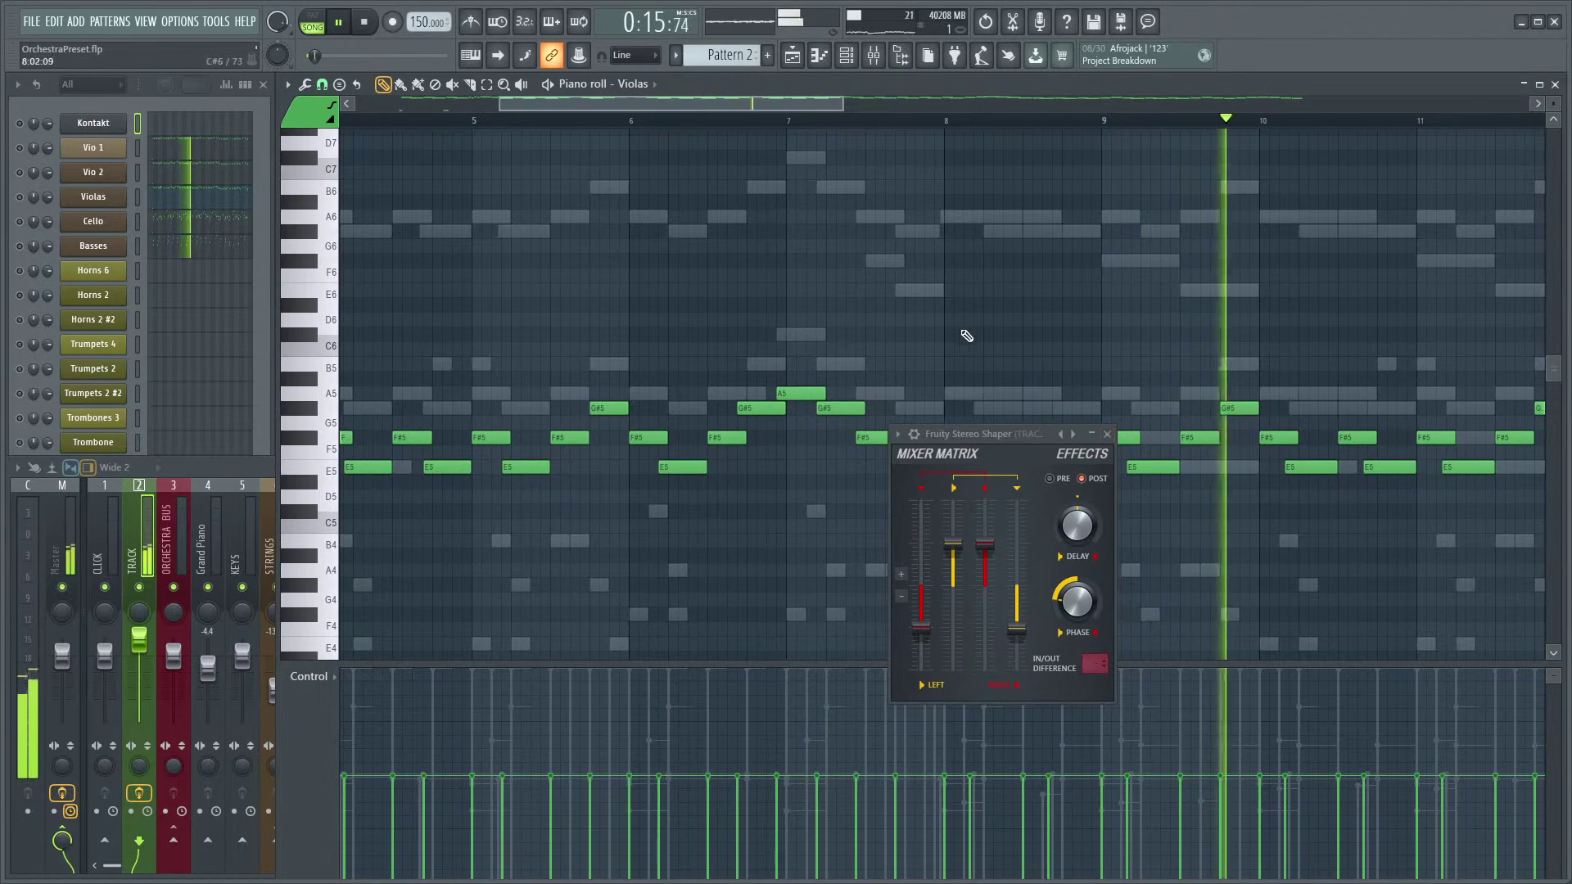
scroll(983, 326, left, 3)
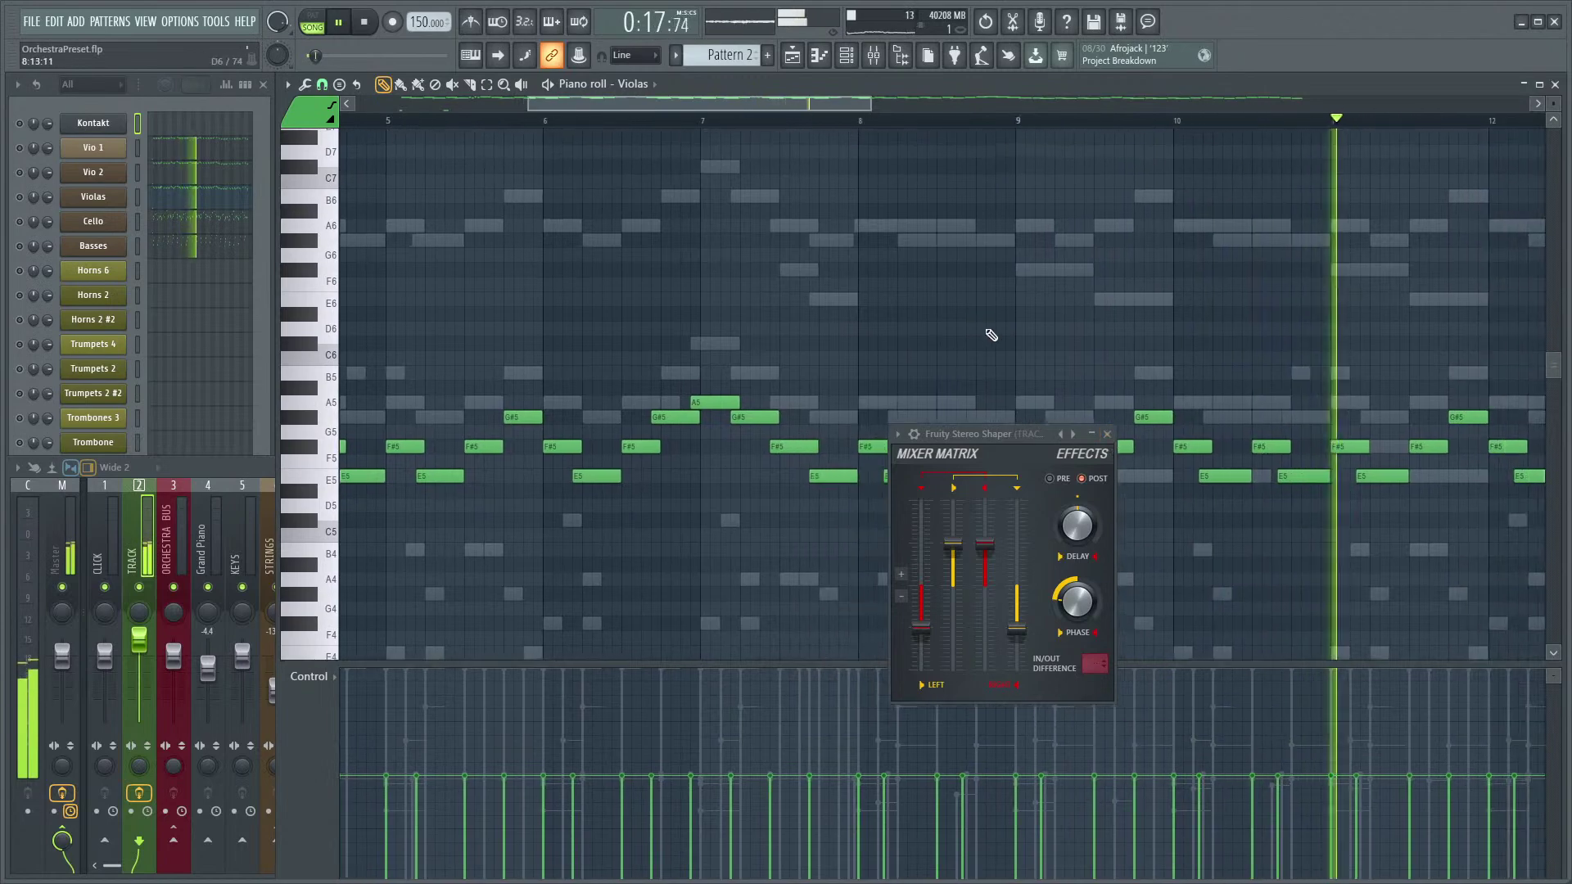
click(1107, 434)
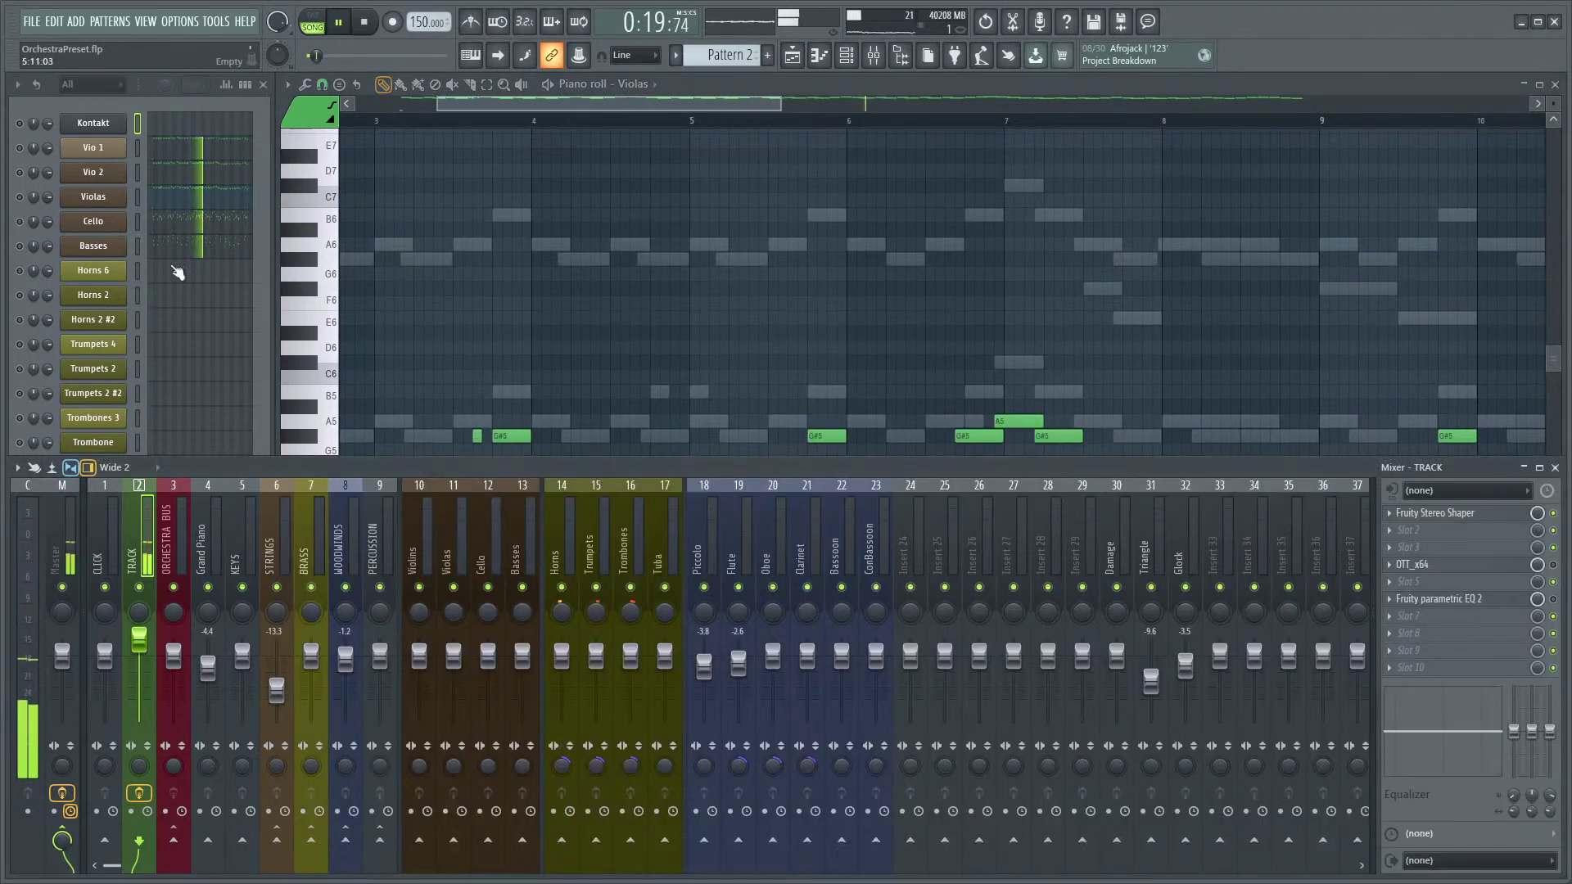
click(515, 292)
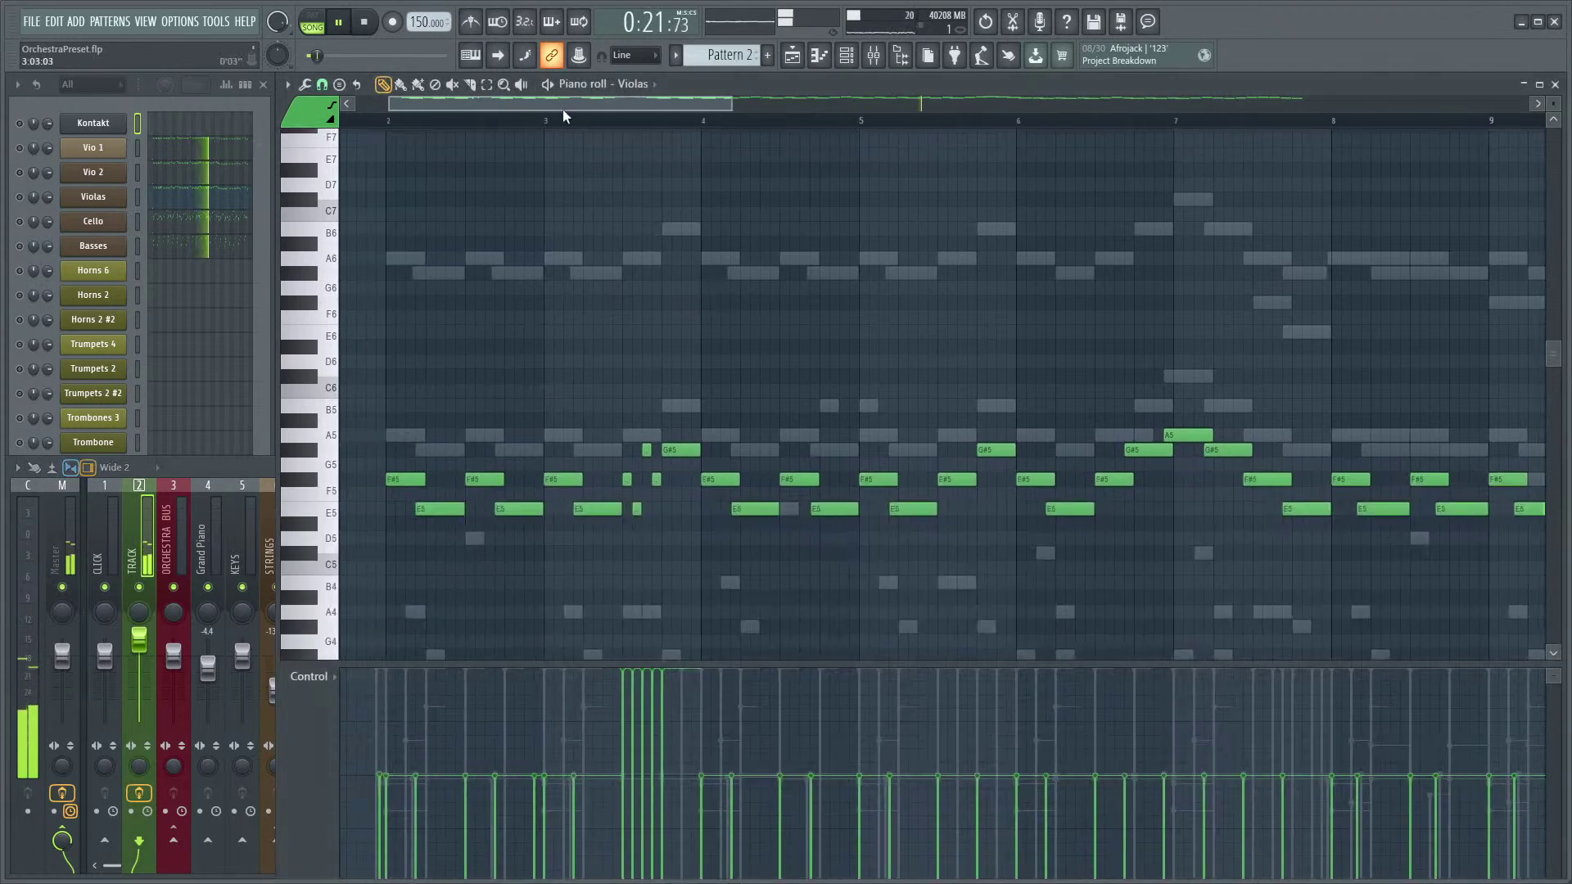
- Play the reference around bars 13 to 15 and open OTT_x64 on its TRACK insert
scroll(1040, 305, down, 3)
scroll(942, 348, right, 6)
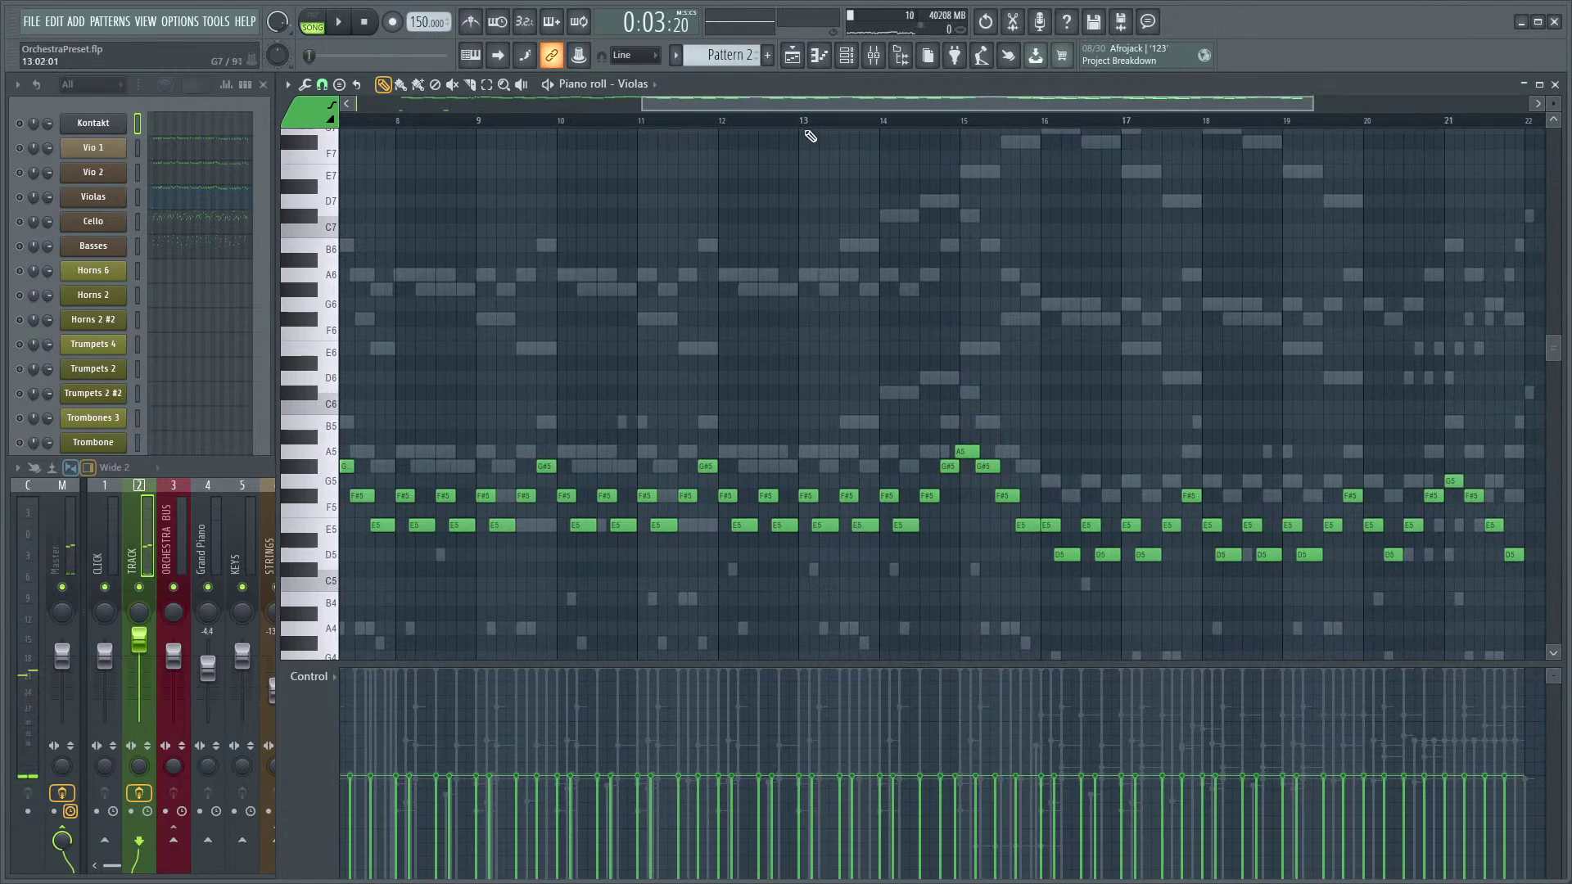
scroll(900, 328, up, 5)
scroll(919, 414, up, 3)
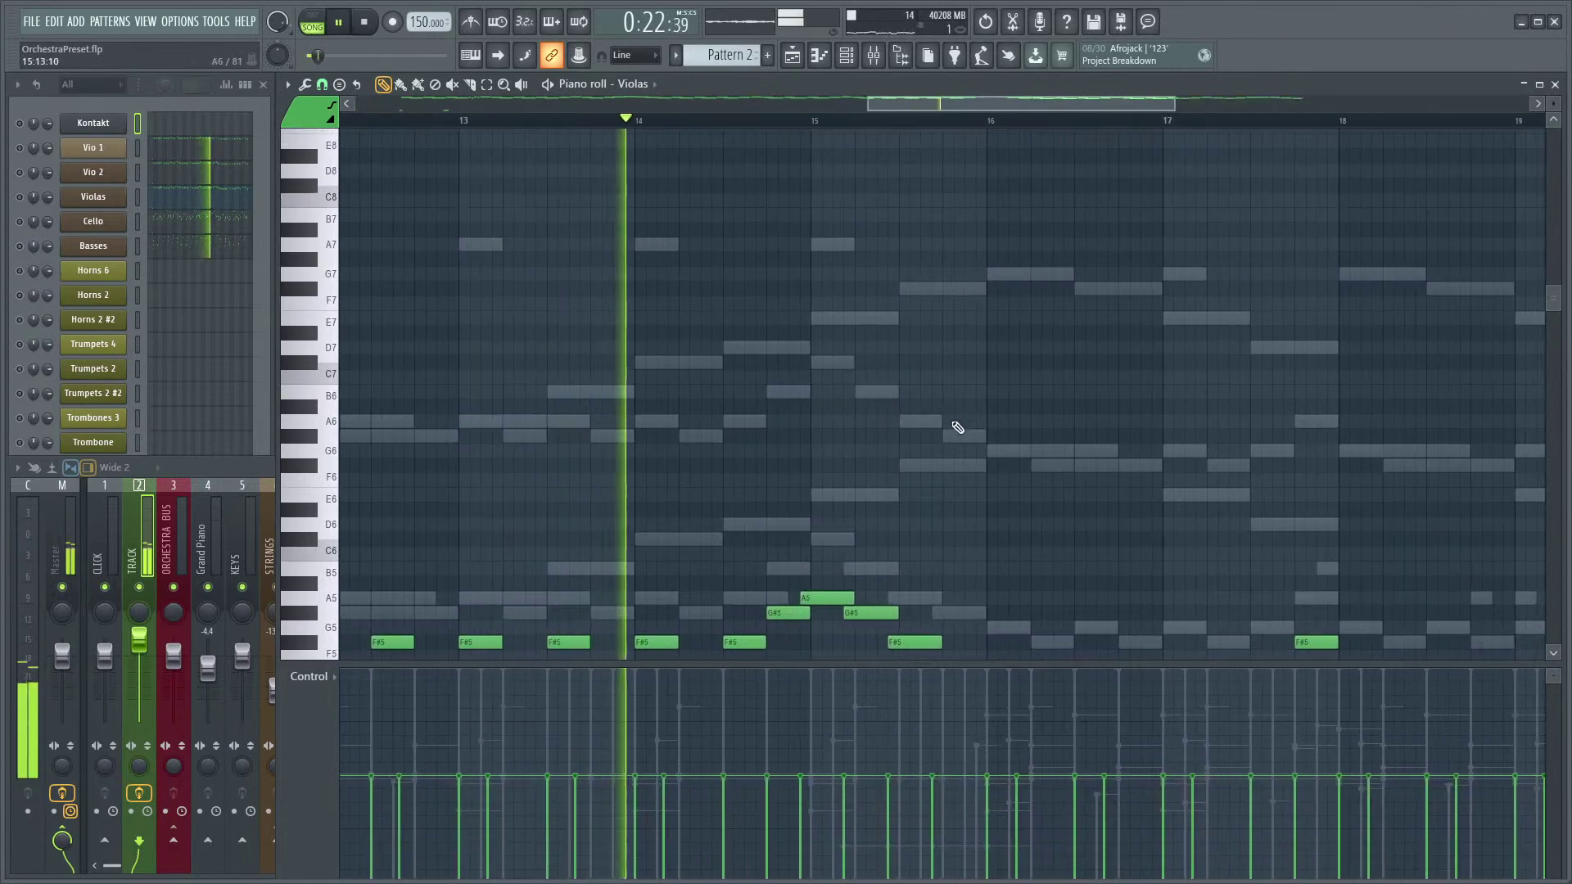
key(F9)
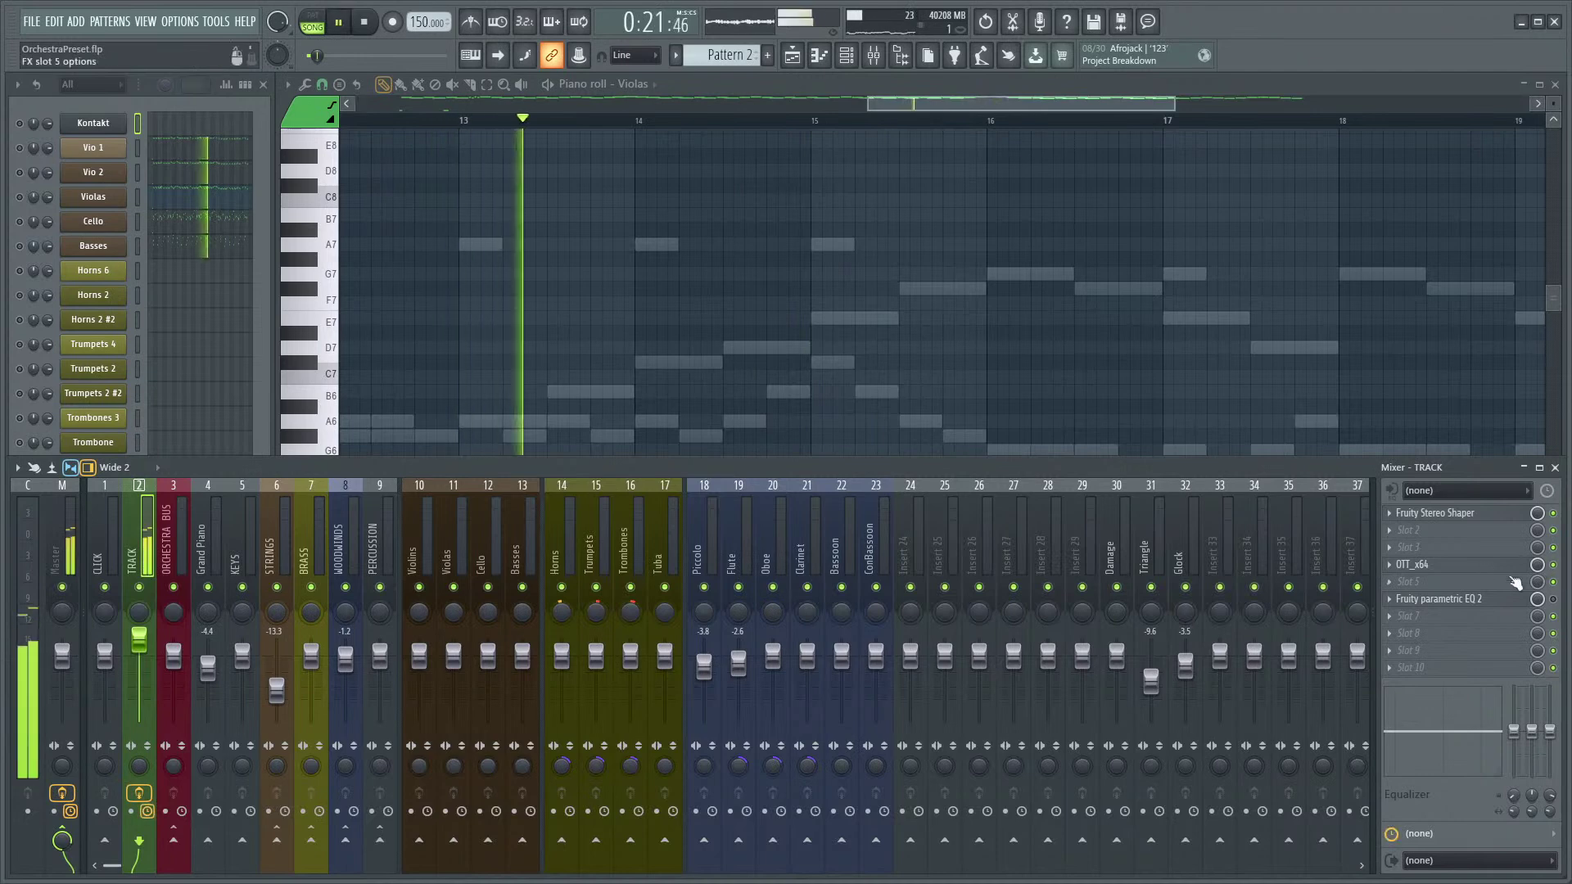
click(1480, 567)
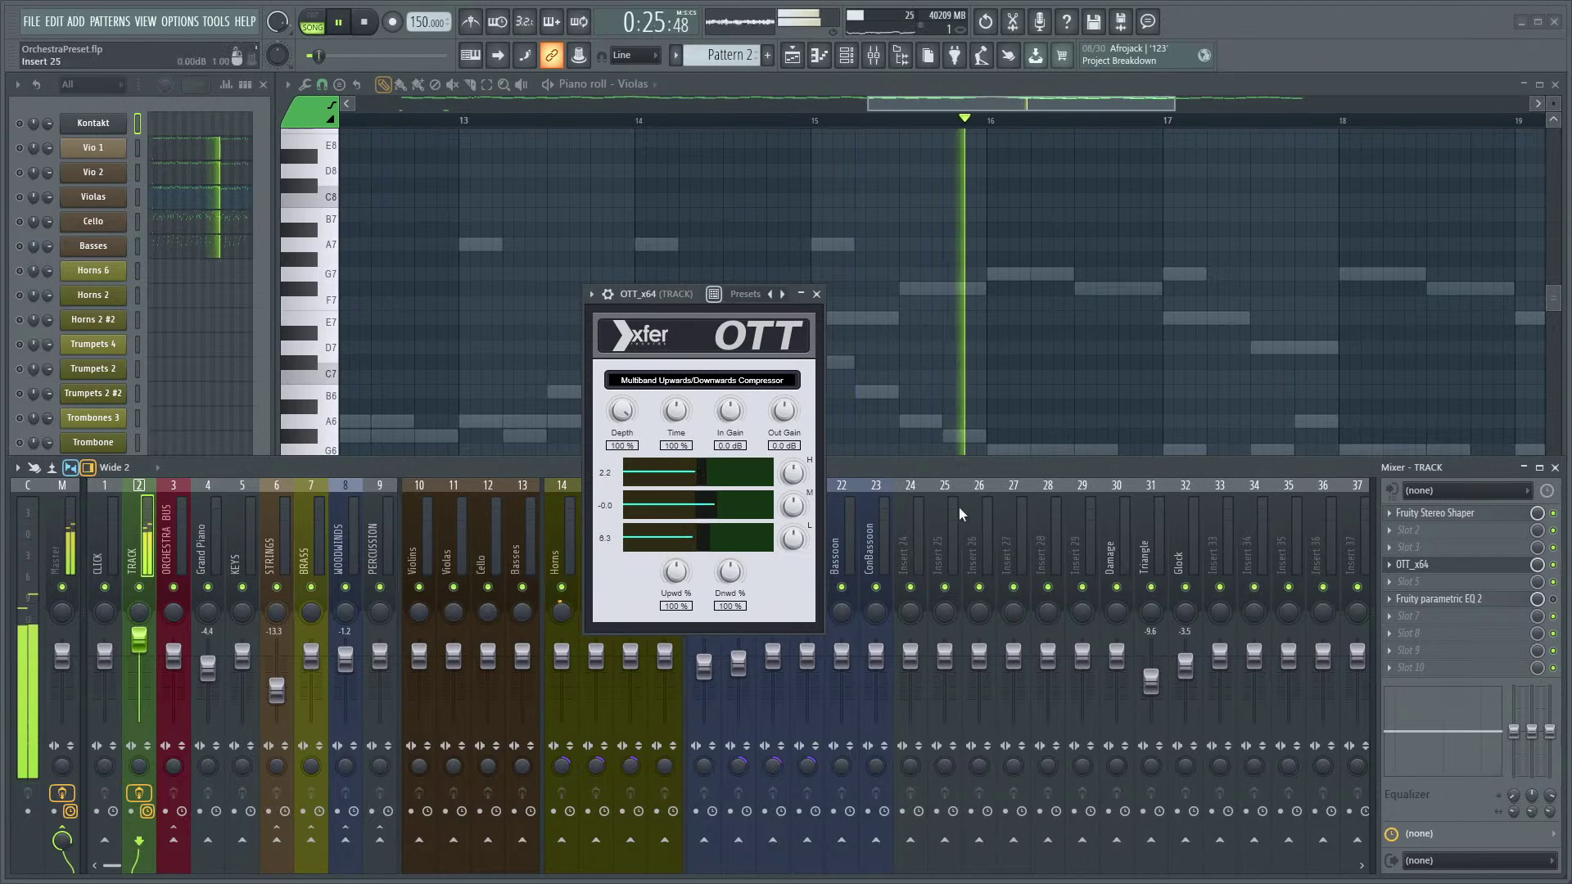
key(space)
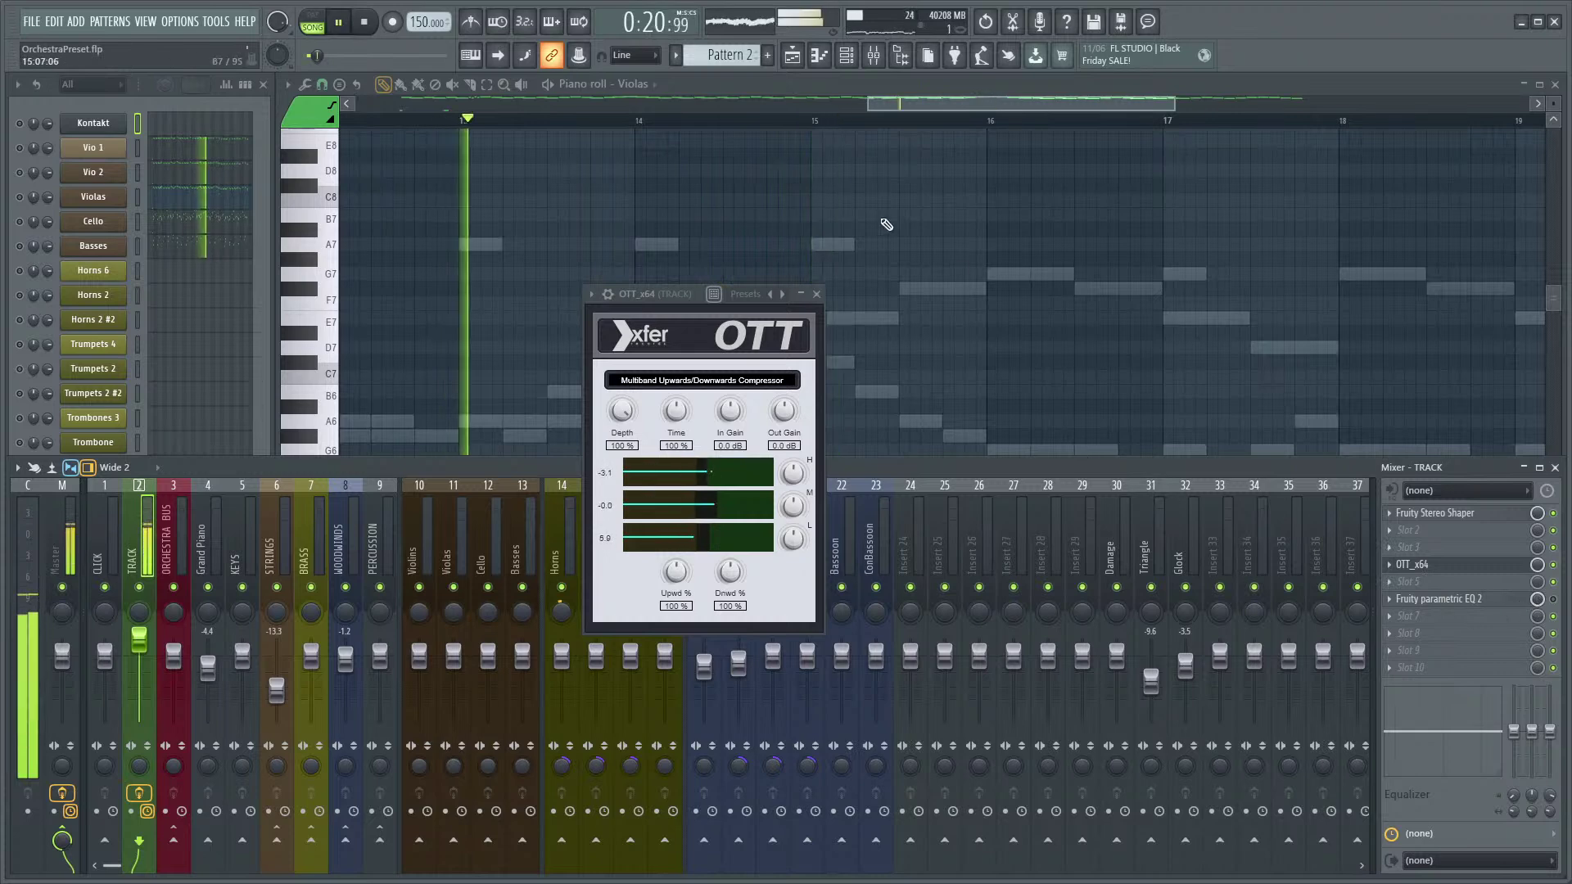
- Close OTT_x64 and play the reference from bar 13 to bar 18 against the Violas' notes
click(902, 106)
click(816, 293)
scroll(895, 259, down, 2)
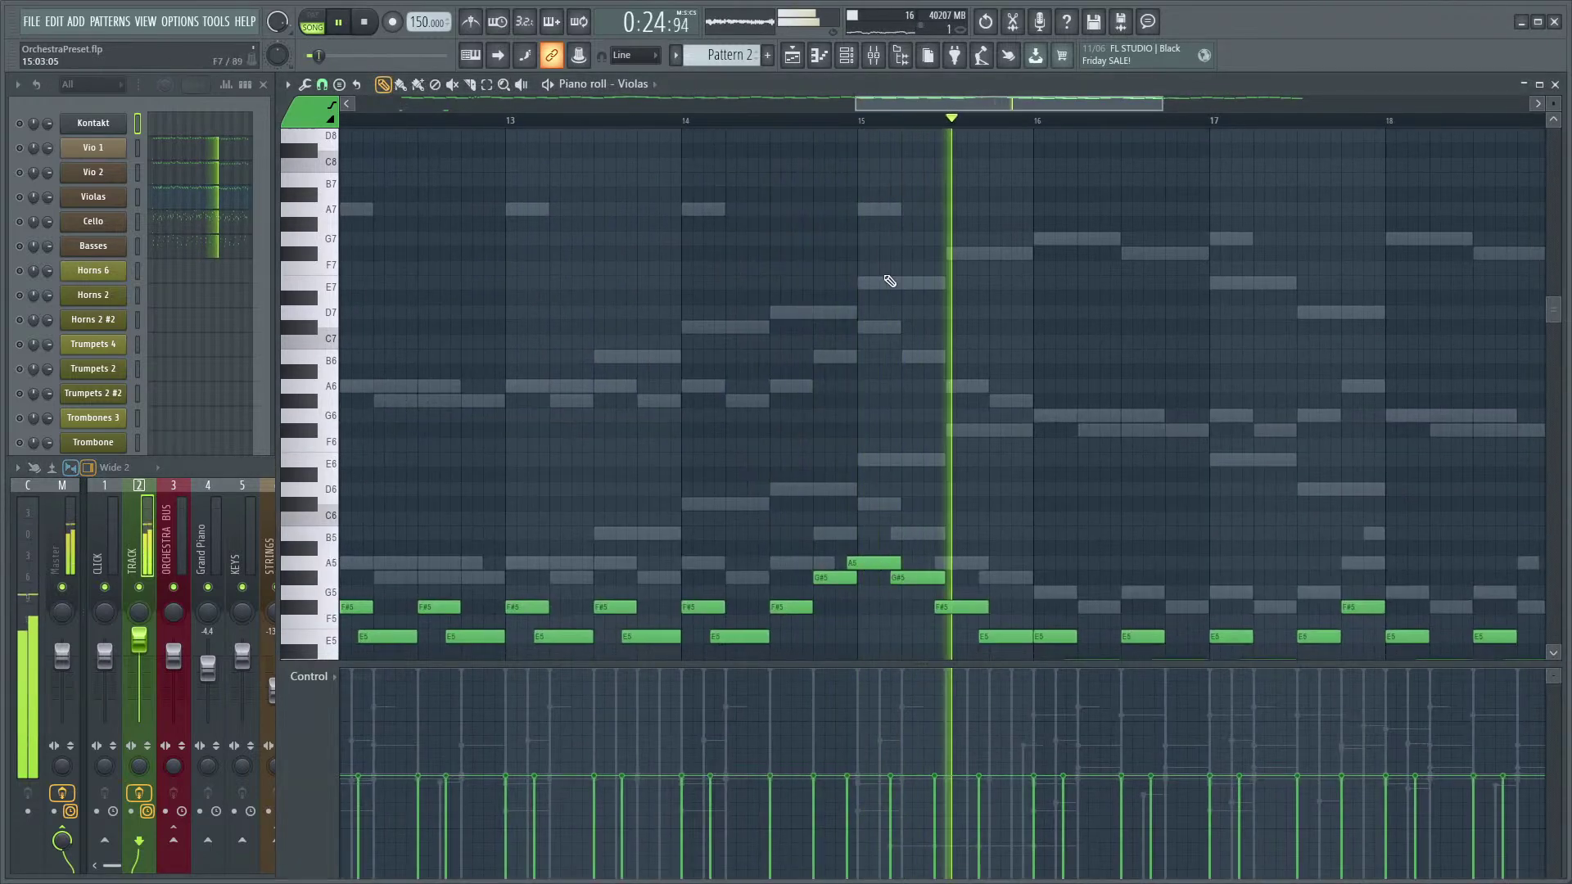
drag(1007, 273, 830, 290)
click(169, 107)
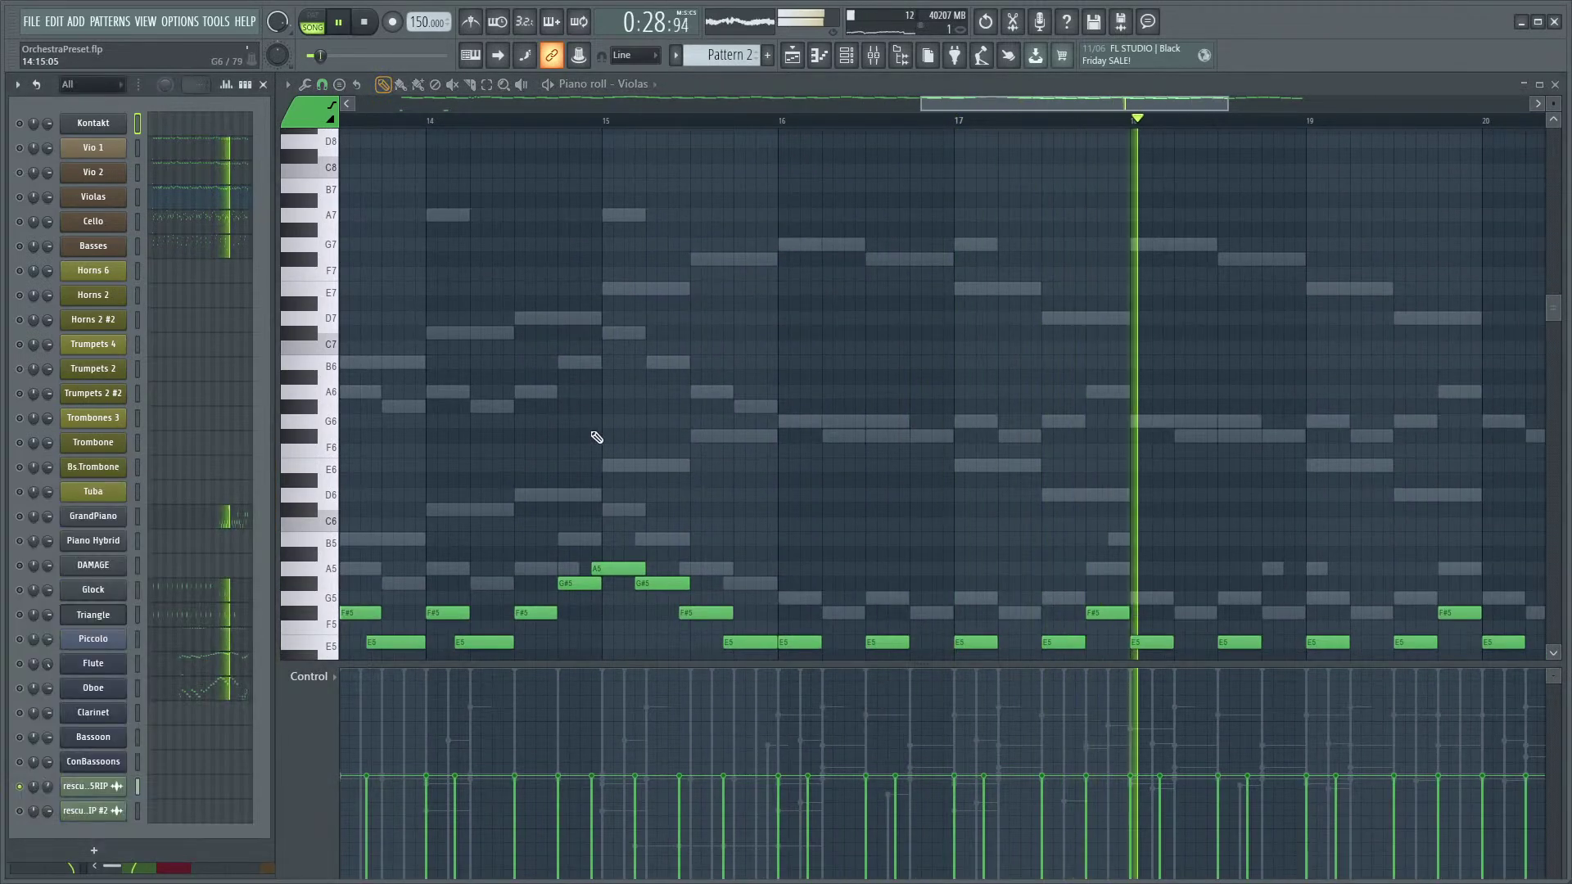
key(space)
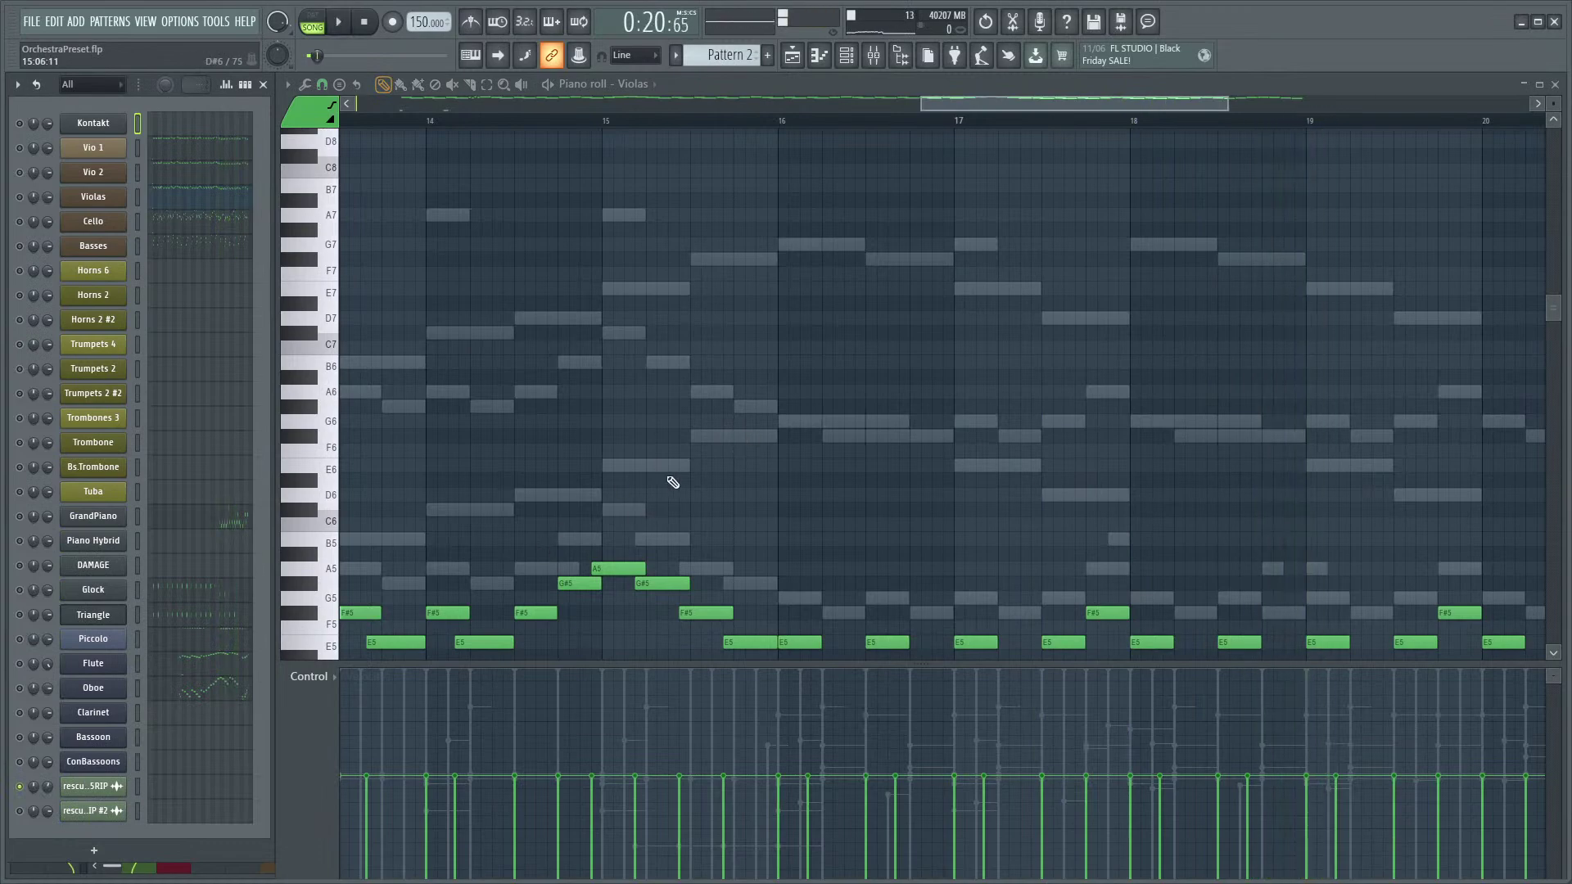
- Open the Flute's notes and play bars 12 to 14 with the Flute soloed alongside the reference
click(242, 675)
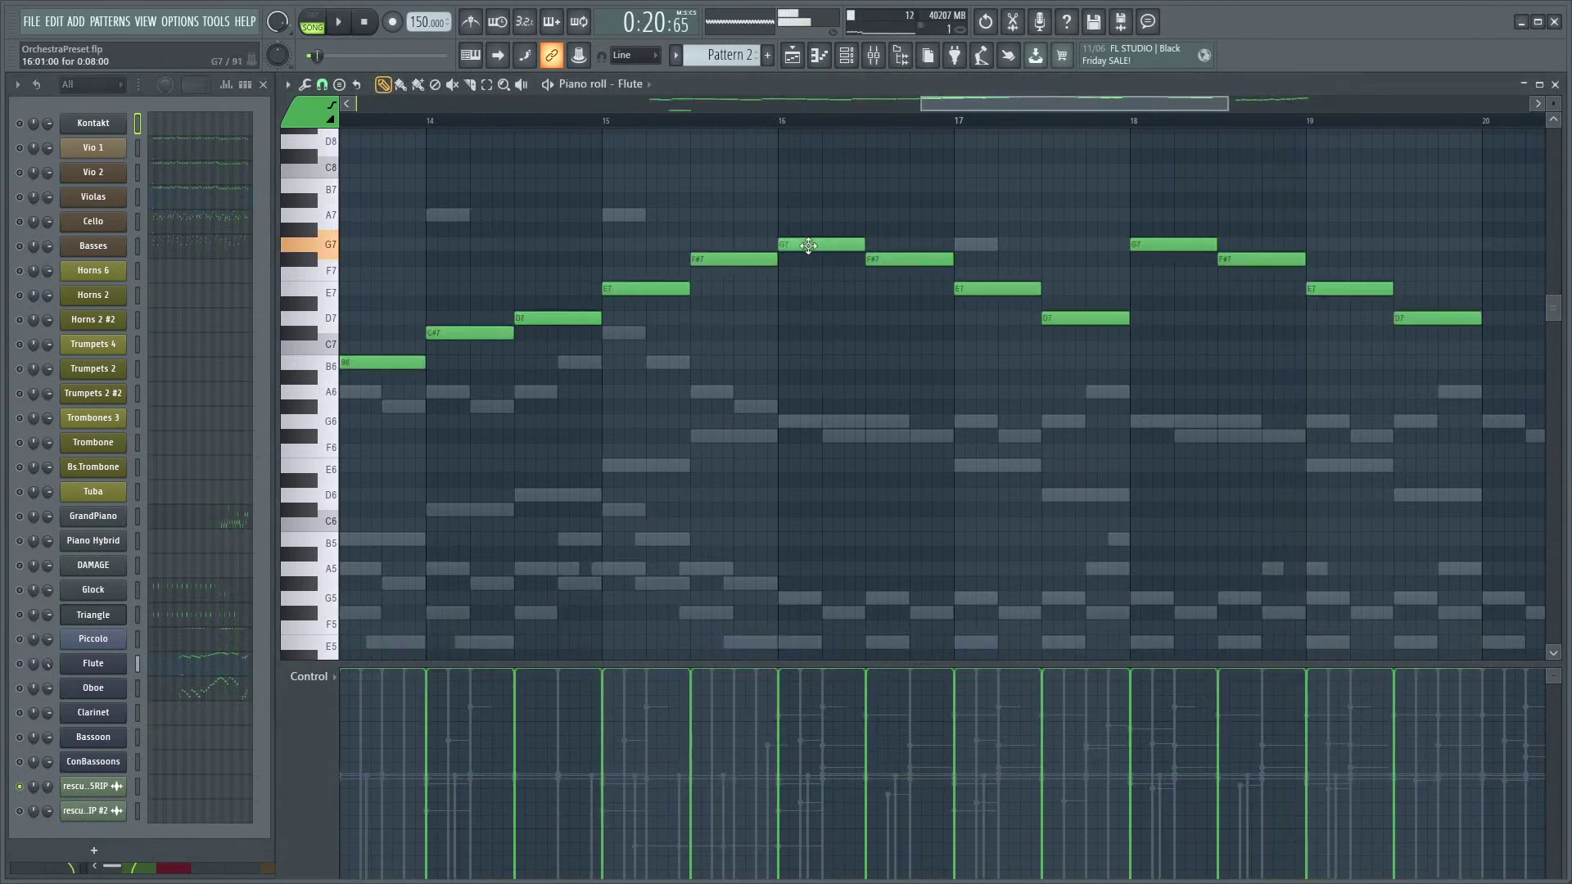
scroll(901, 374, up, 1)
ctrl+scroll(817, 431, down, 3)
ctrl+scroll(845, 459, up, 2)
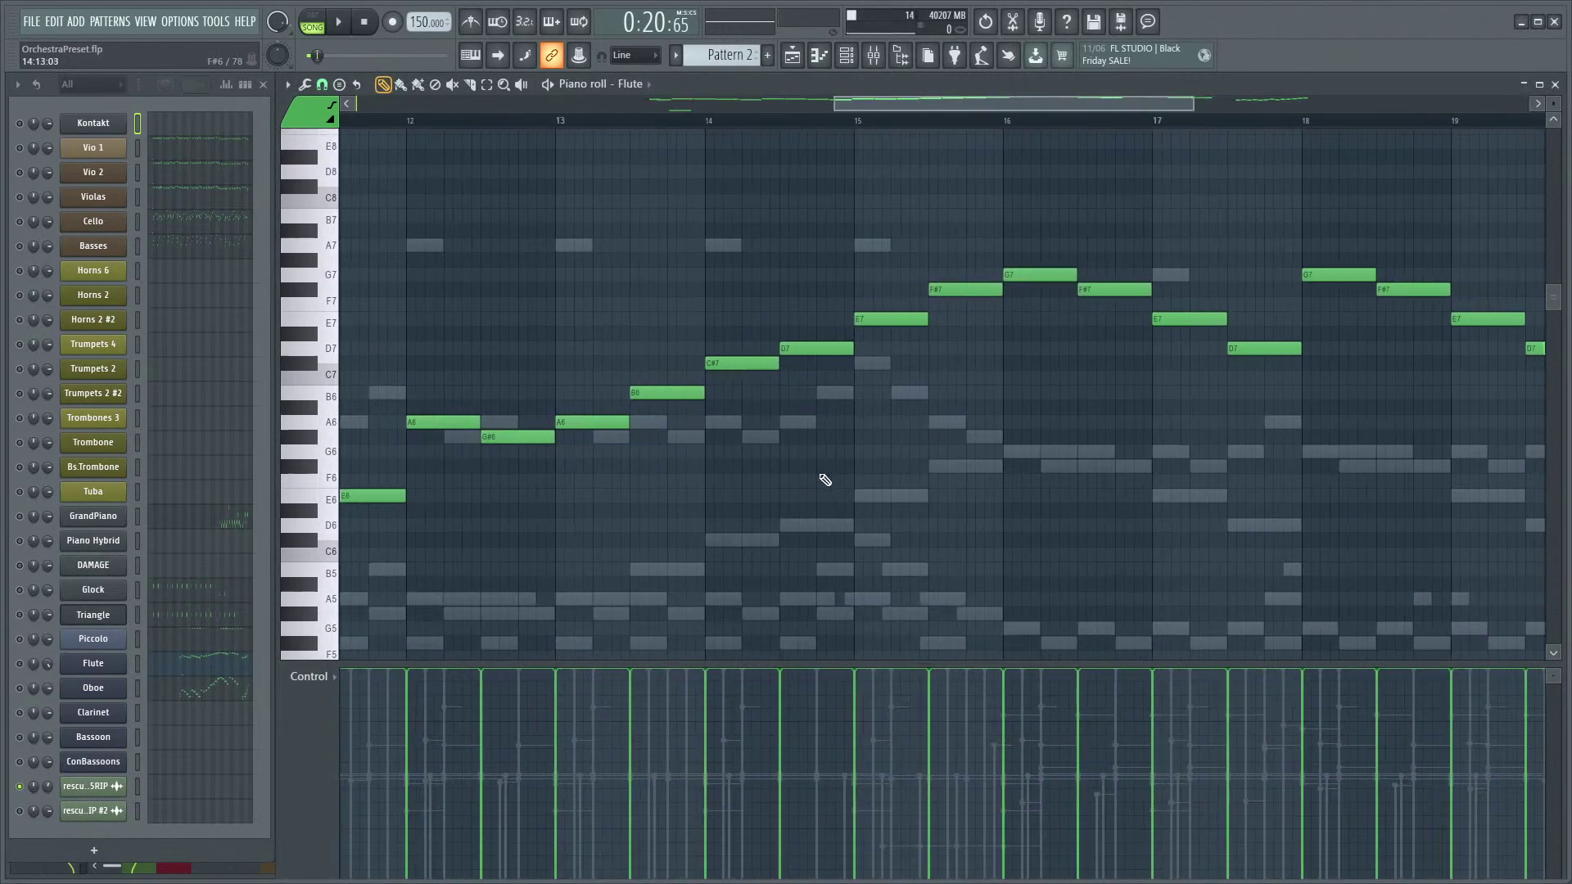
scroll(940, 456, up, 1)
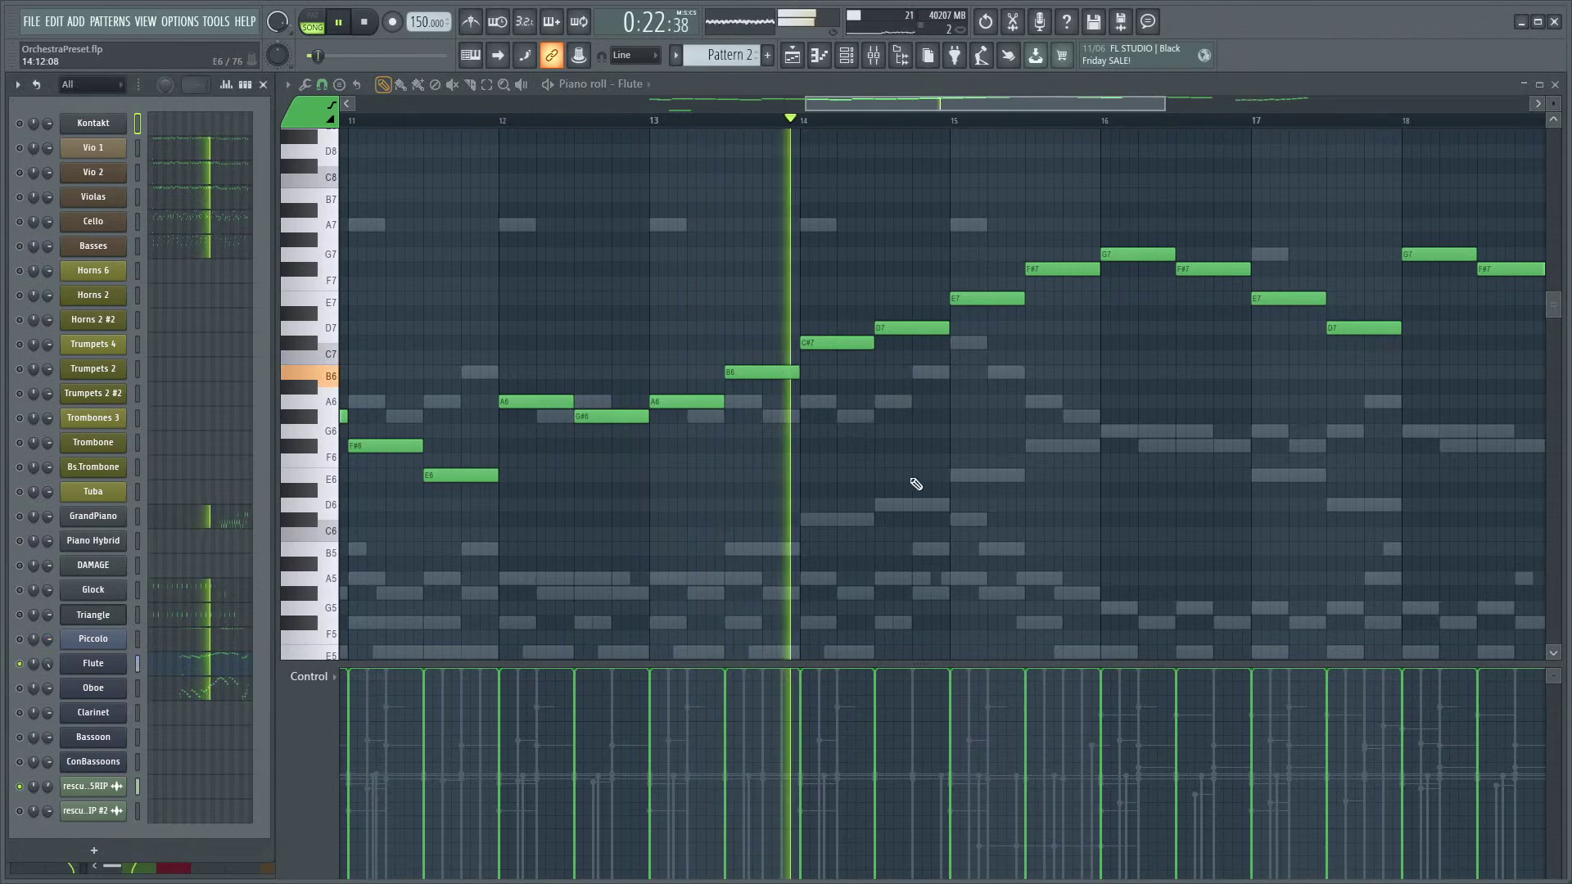
key(space)
key(space)
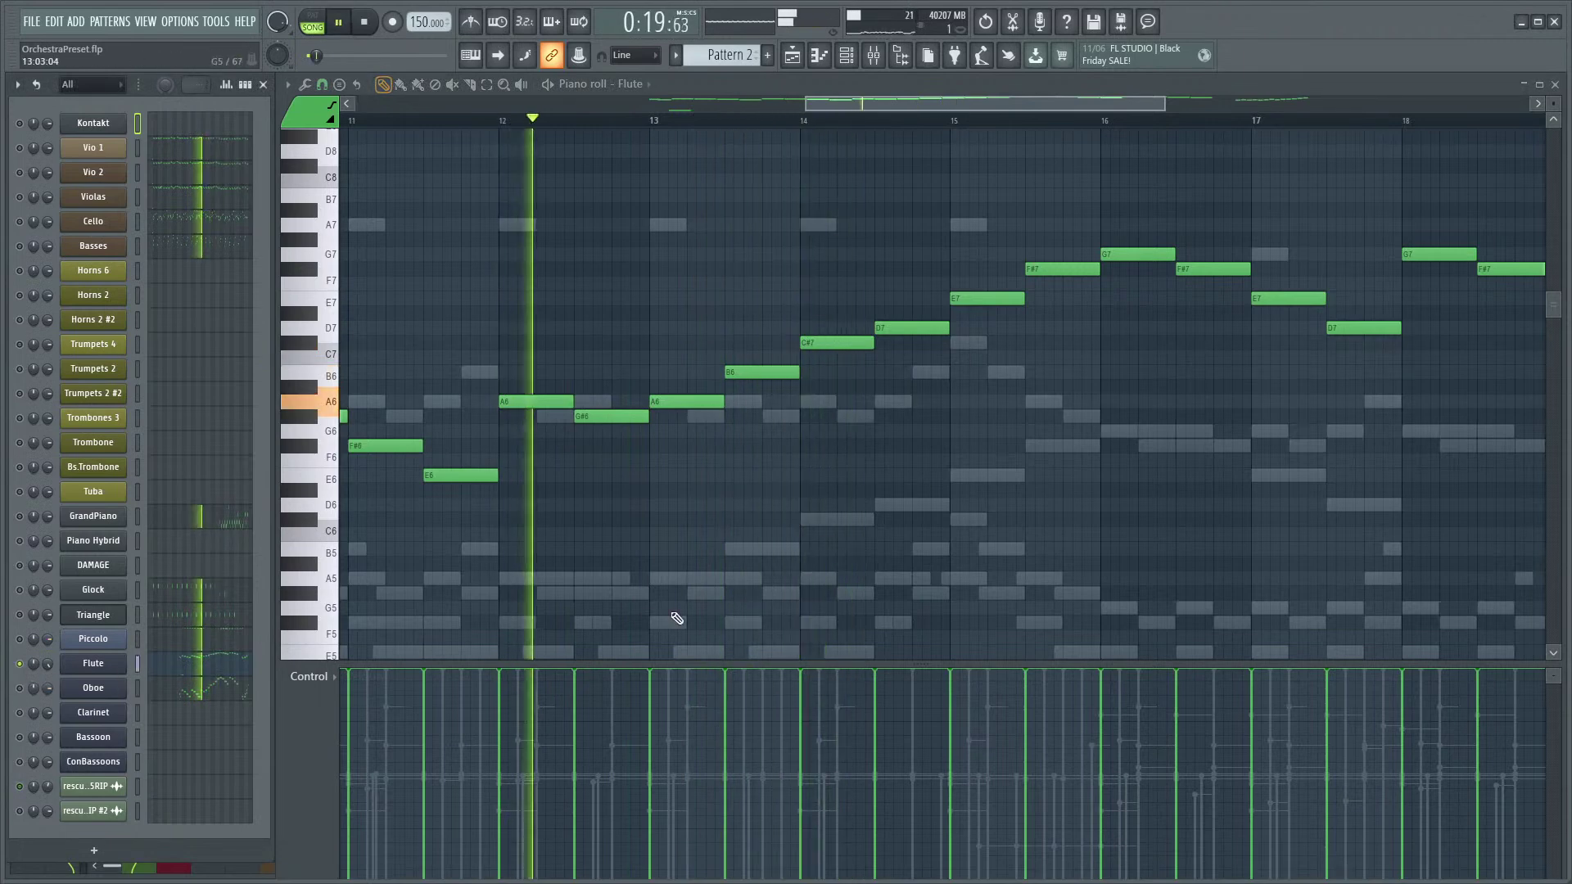
- Compare the Flute's rising line in bars 12 to 15 with the reference, leaving only the reference soloed
mouse_move(765, 547)
mouse_down()
mouse_move(676, 571)
mouse_move(708, 579)
mouse_up()
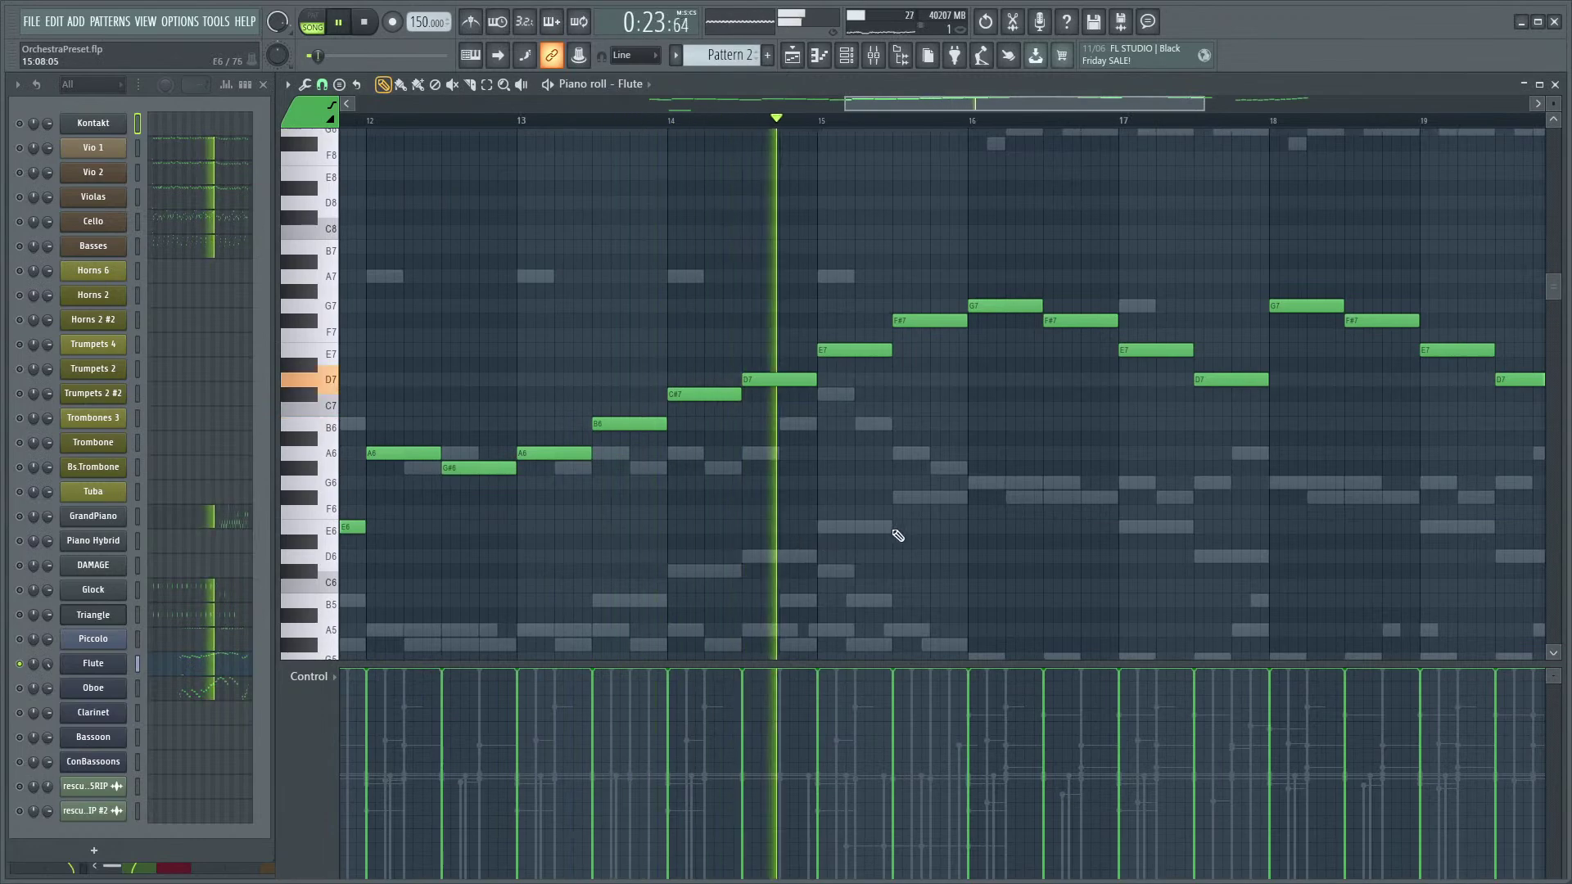
scroll(986, 477, down, 3)
drag(1017, 438, 889, 457)
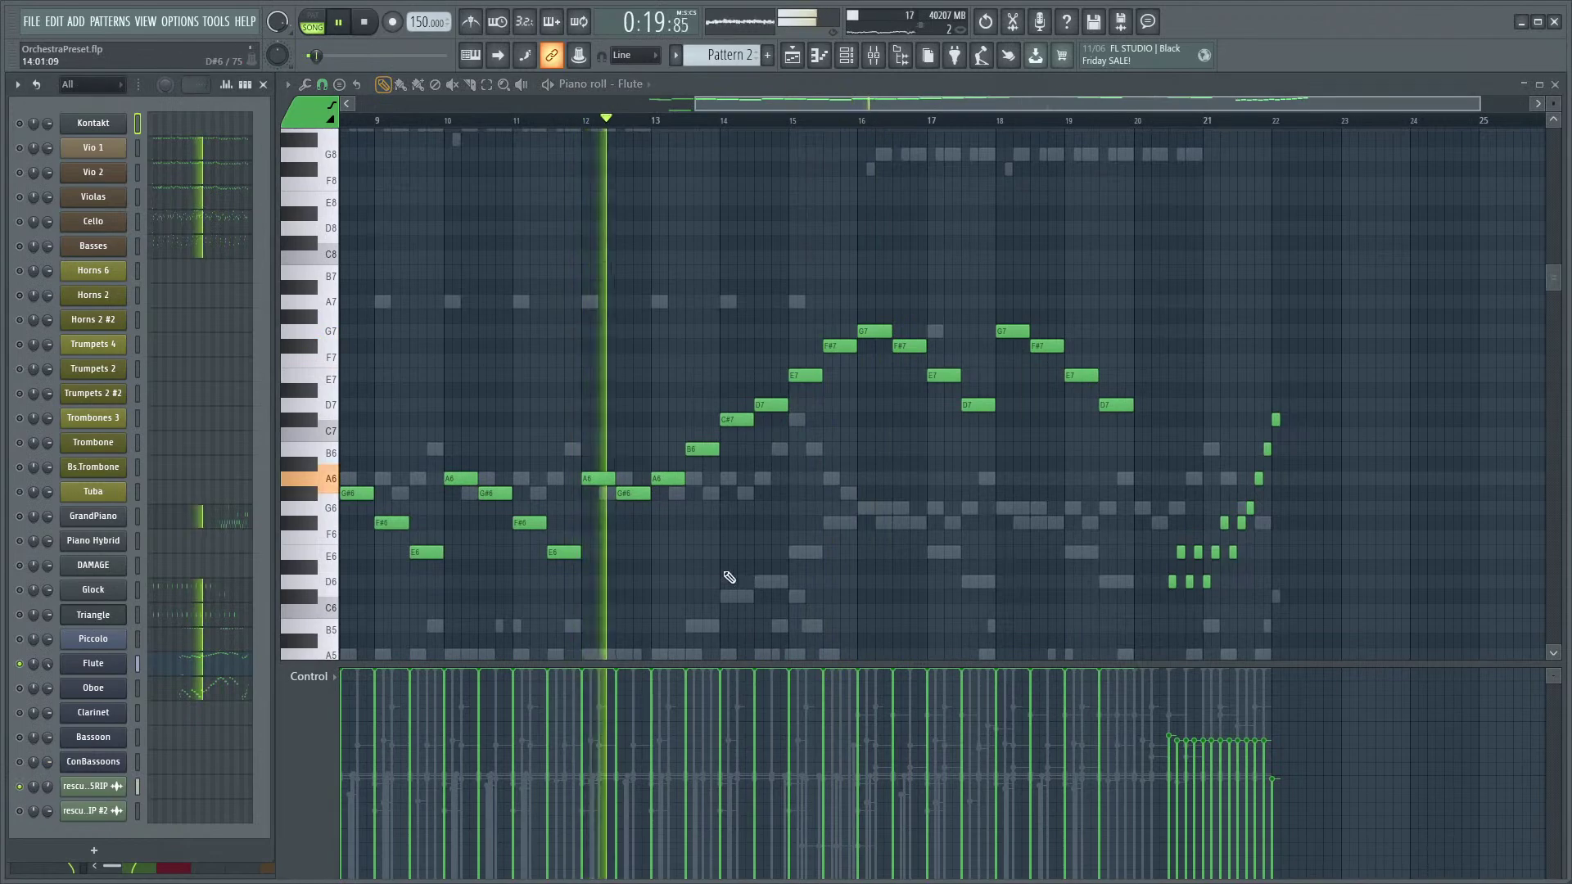
scroll(723, 579, up, 3)
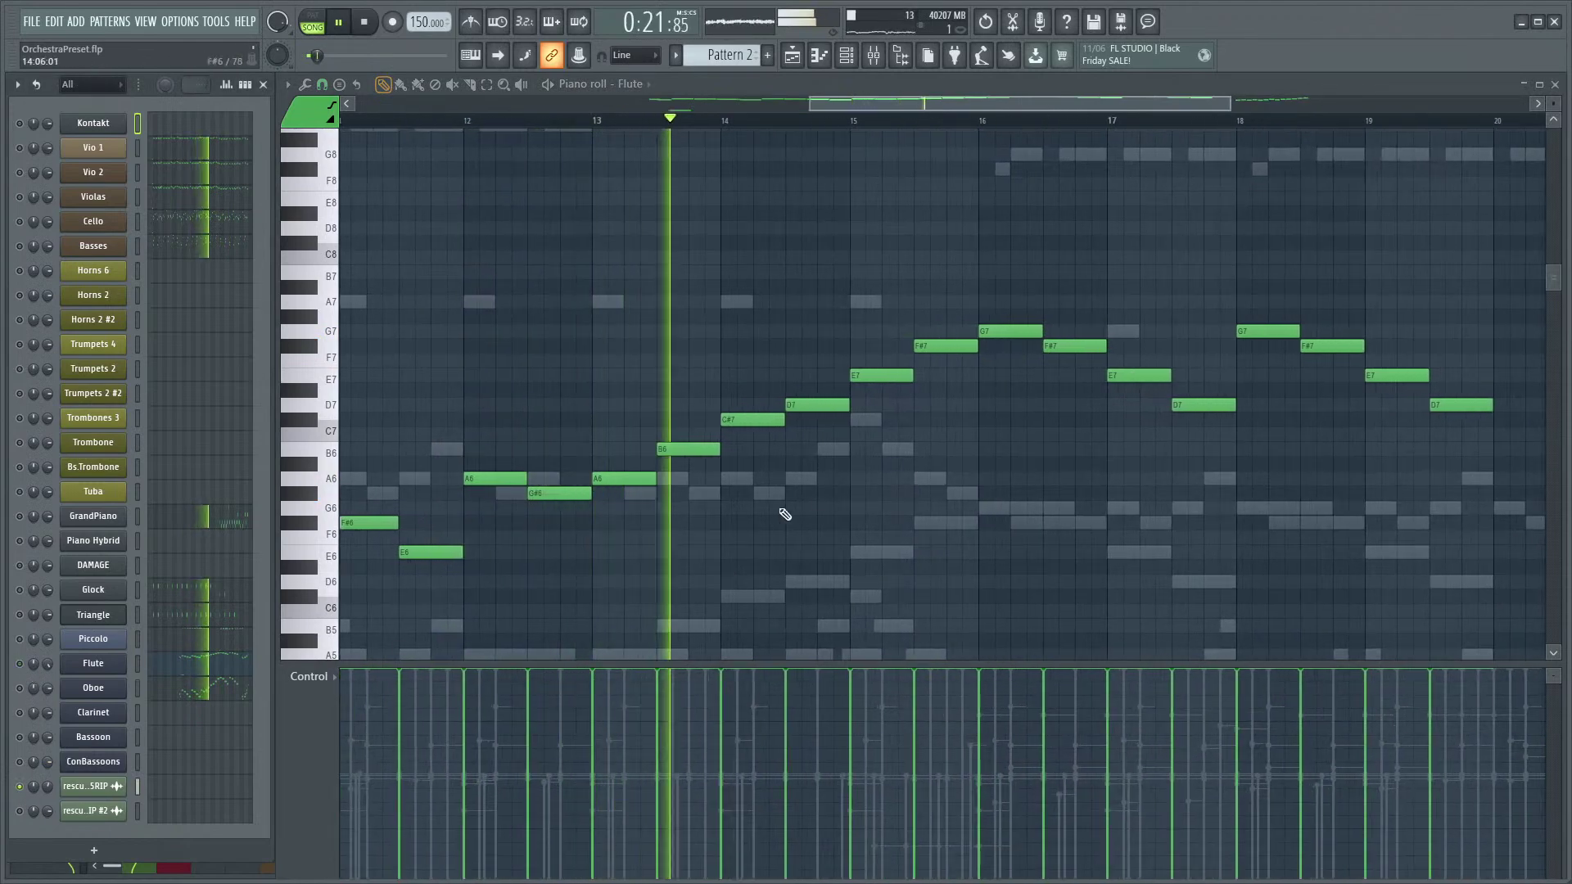
scroll(710, 550, right, 5)
scroll(711, 550, up, 1)
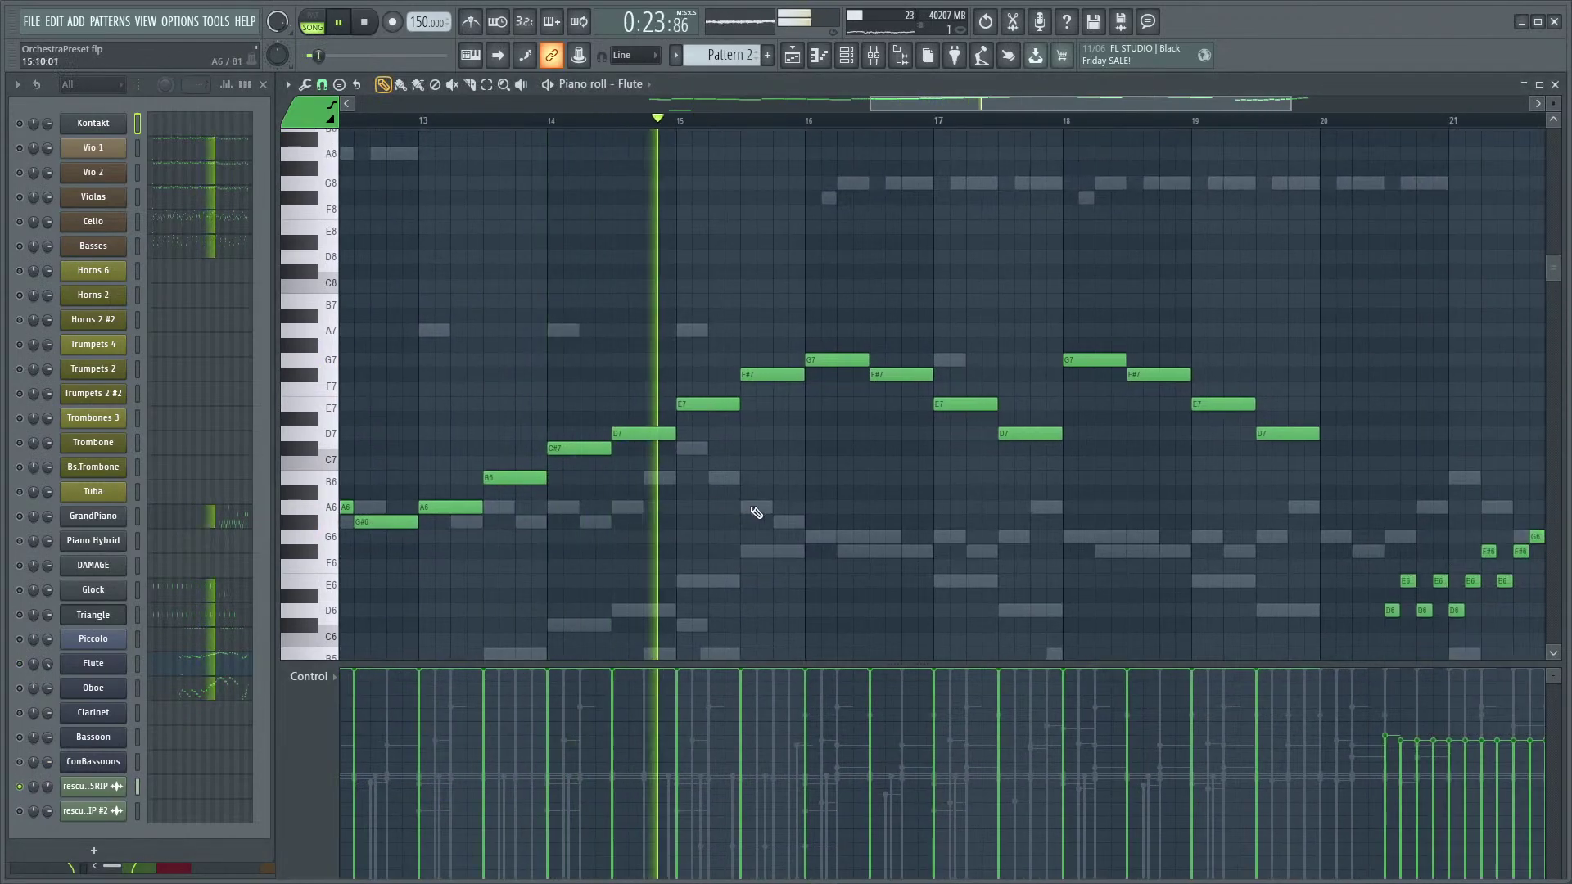
key(space)
scroll(860, 413, down, 3)
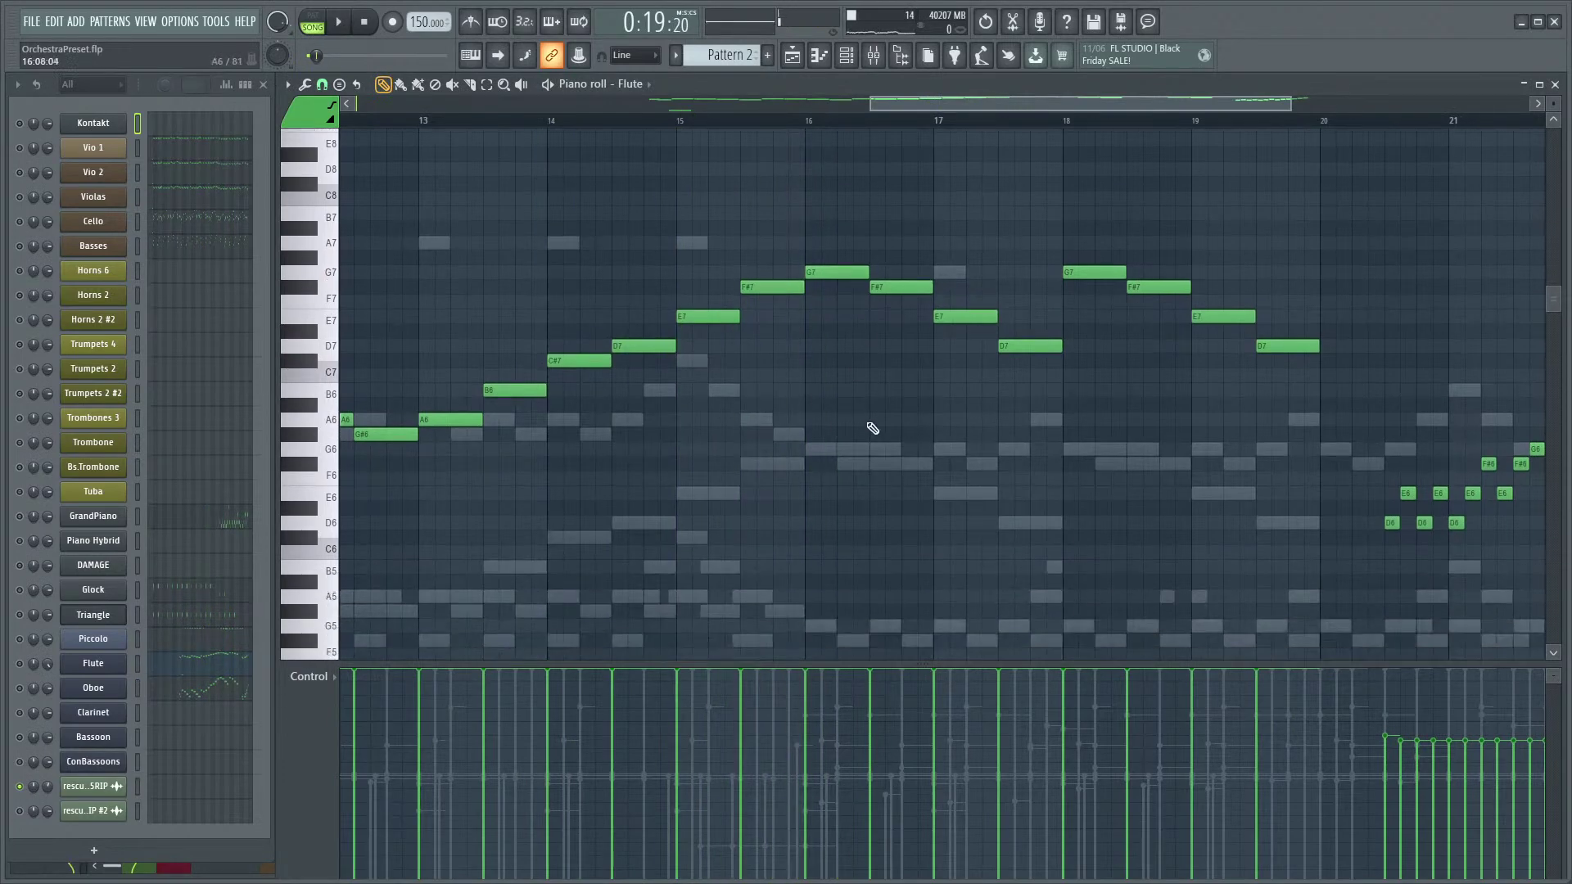
scroll(863, 426, down, 2)
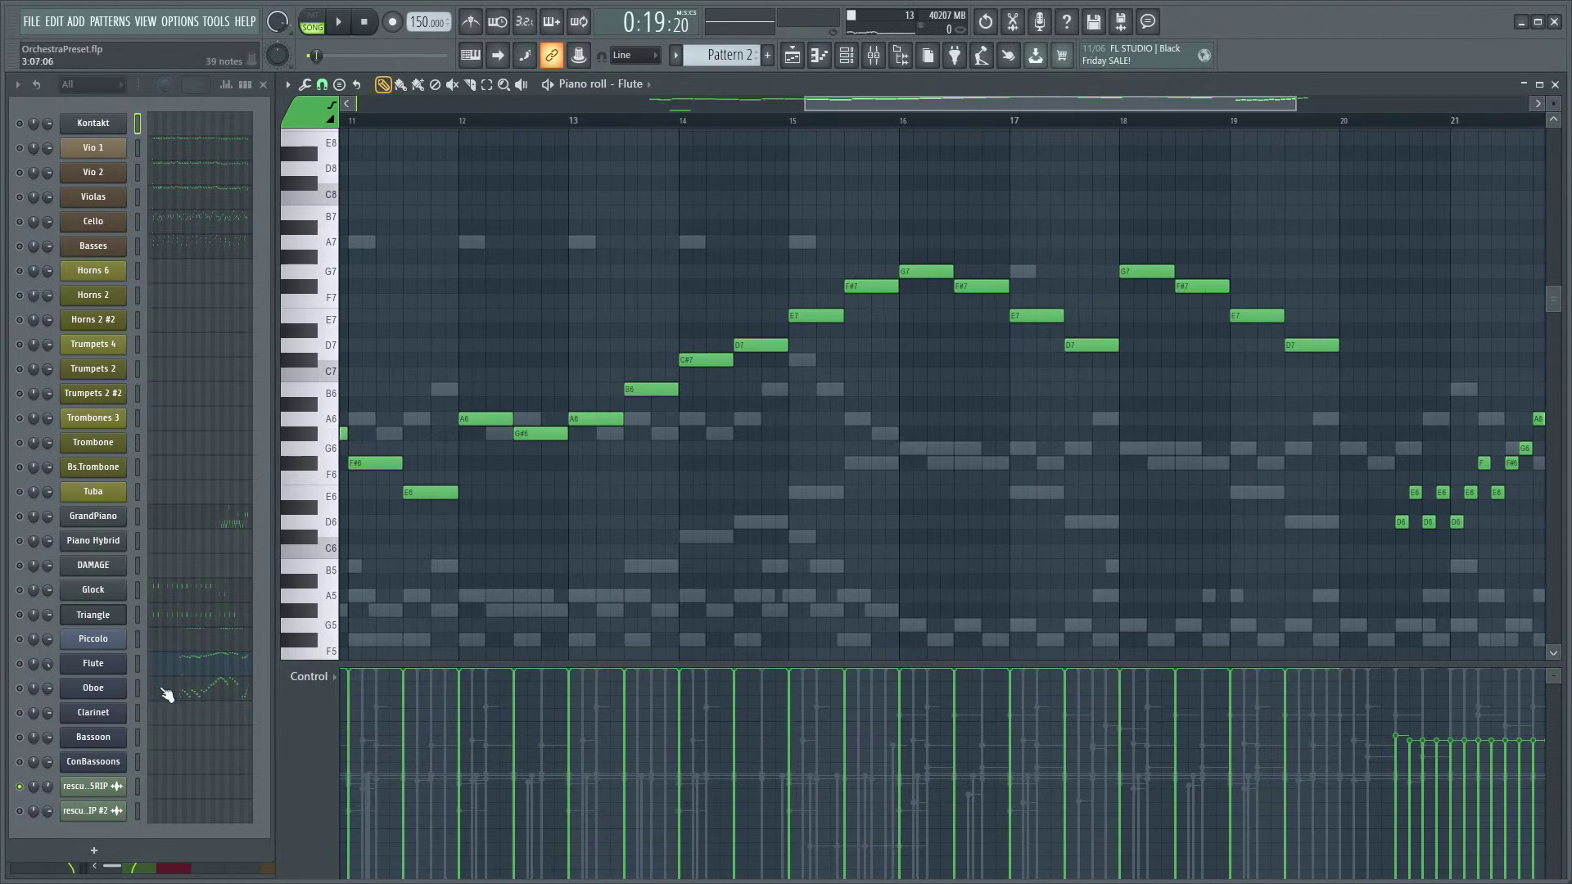
- Open the Oboe's notes, play them soloed with the reference from bar 13, and lower the TRACK fader to -3.5 dB
click(176, 692)
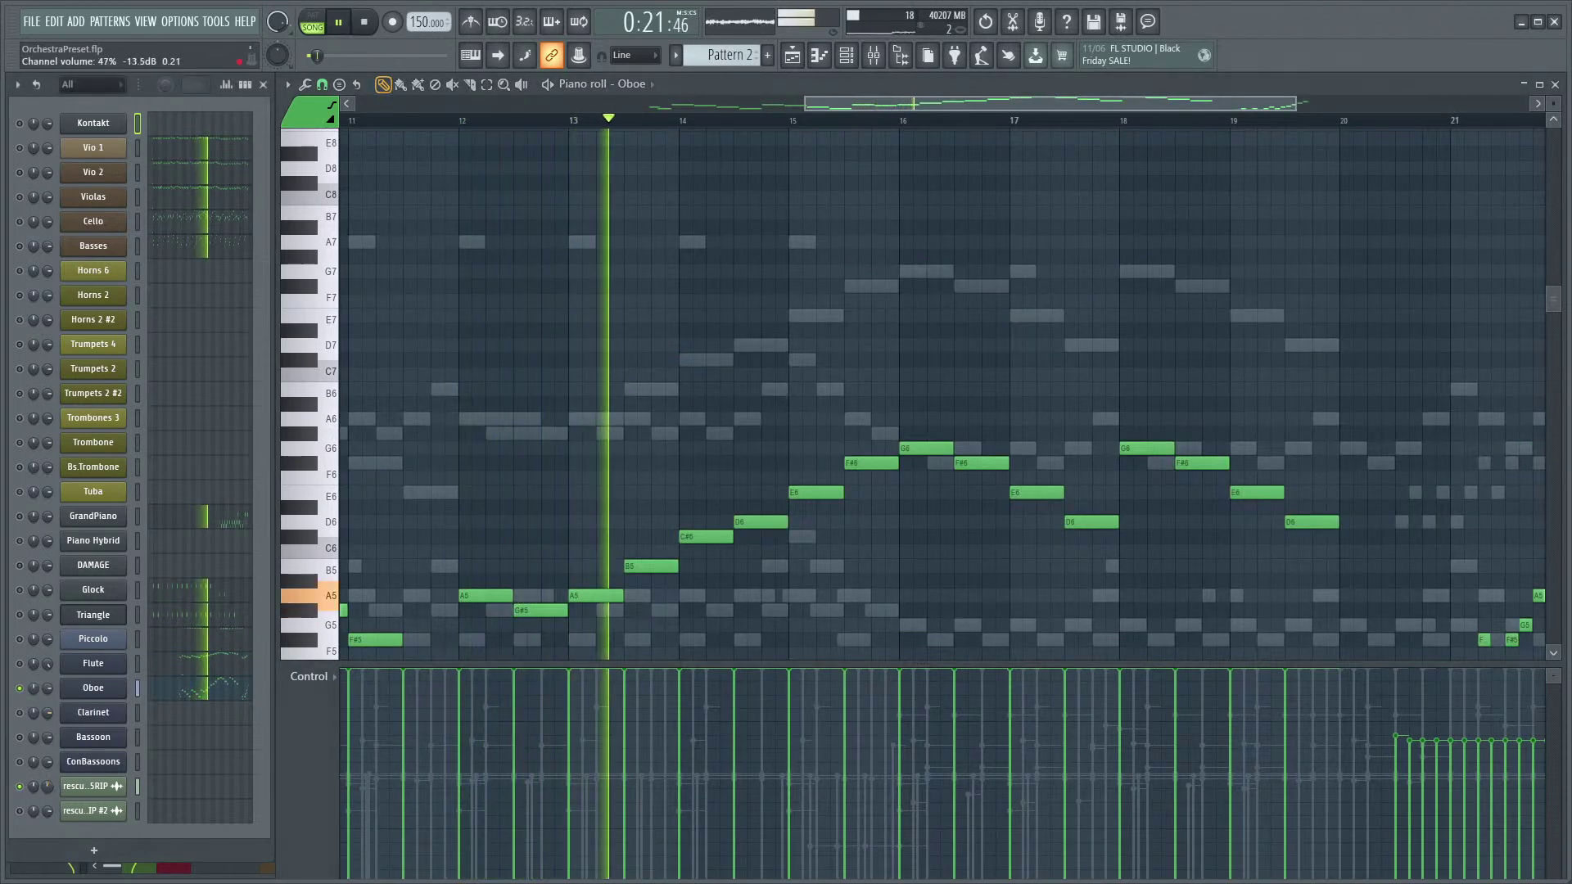
key(F9)
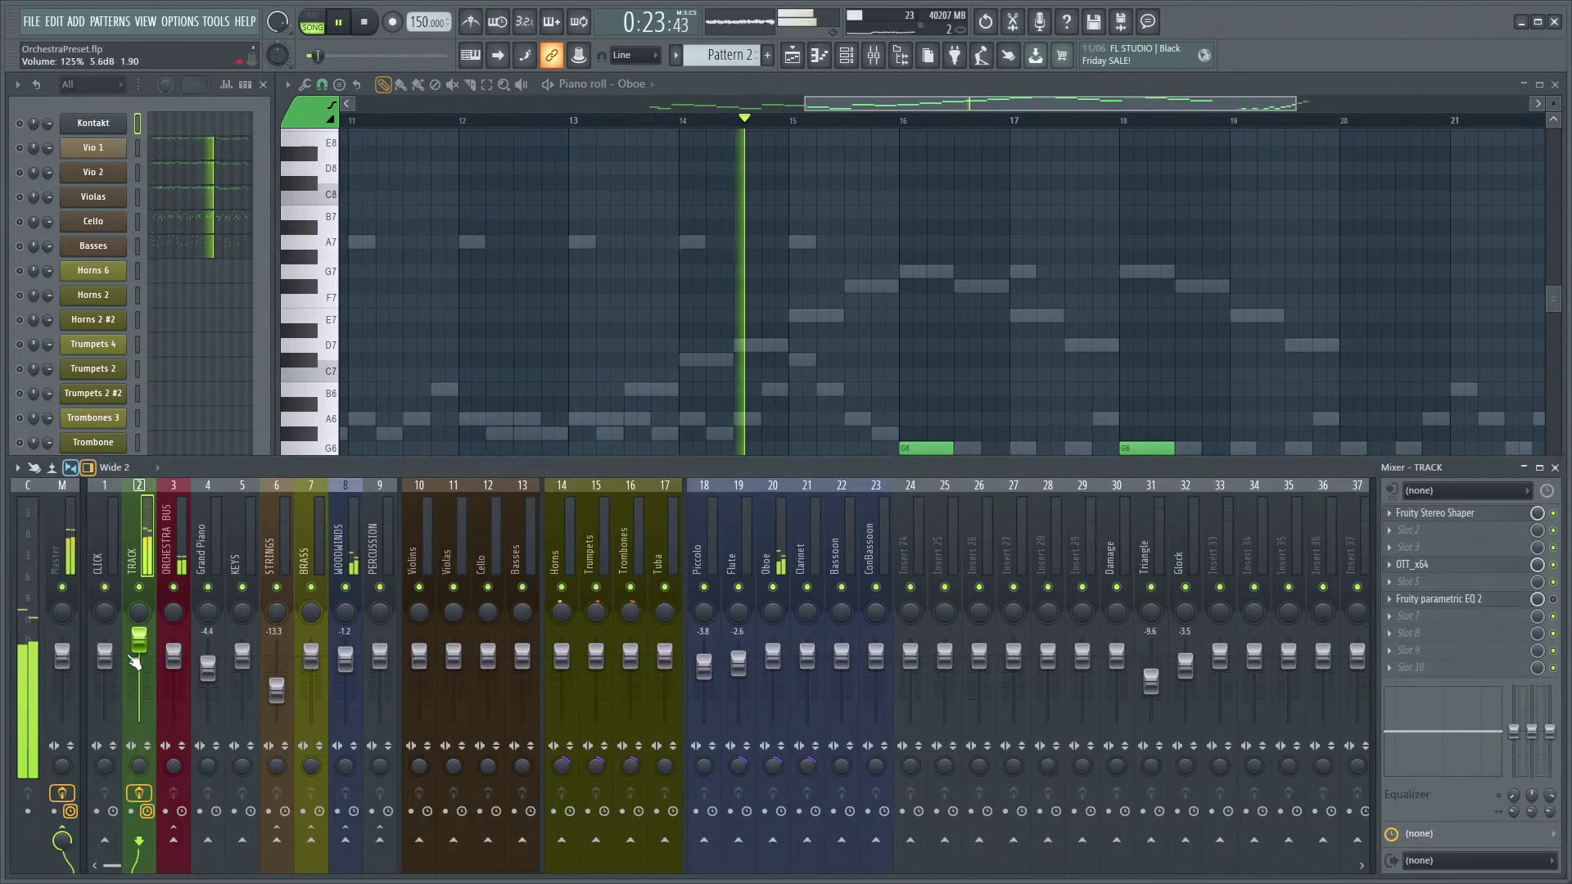
click(893, 81)
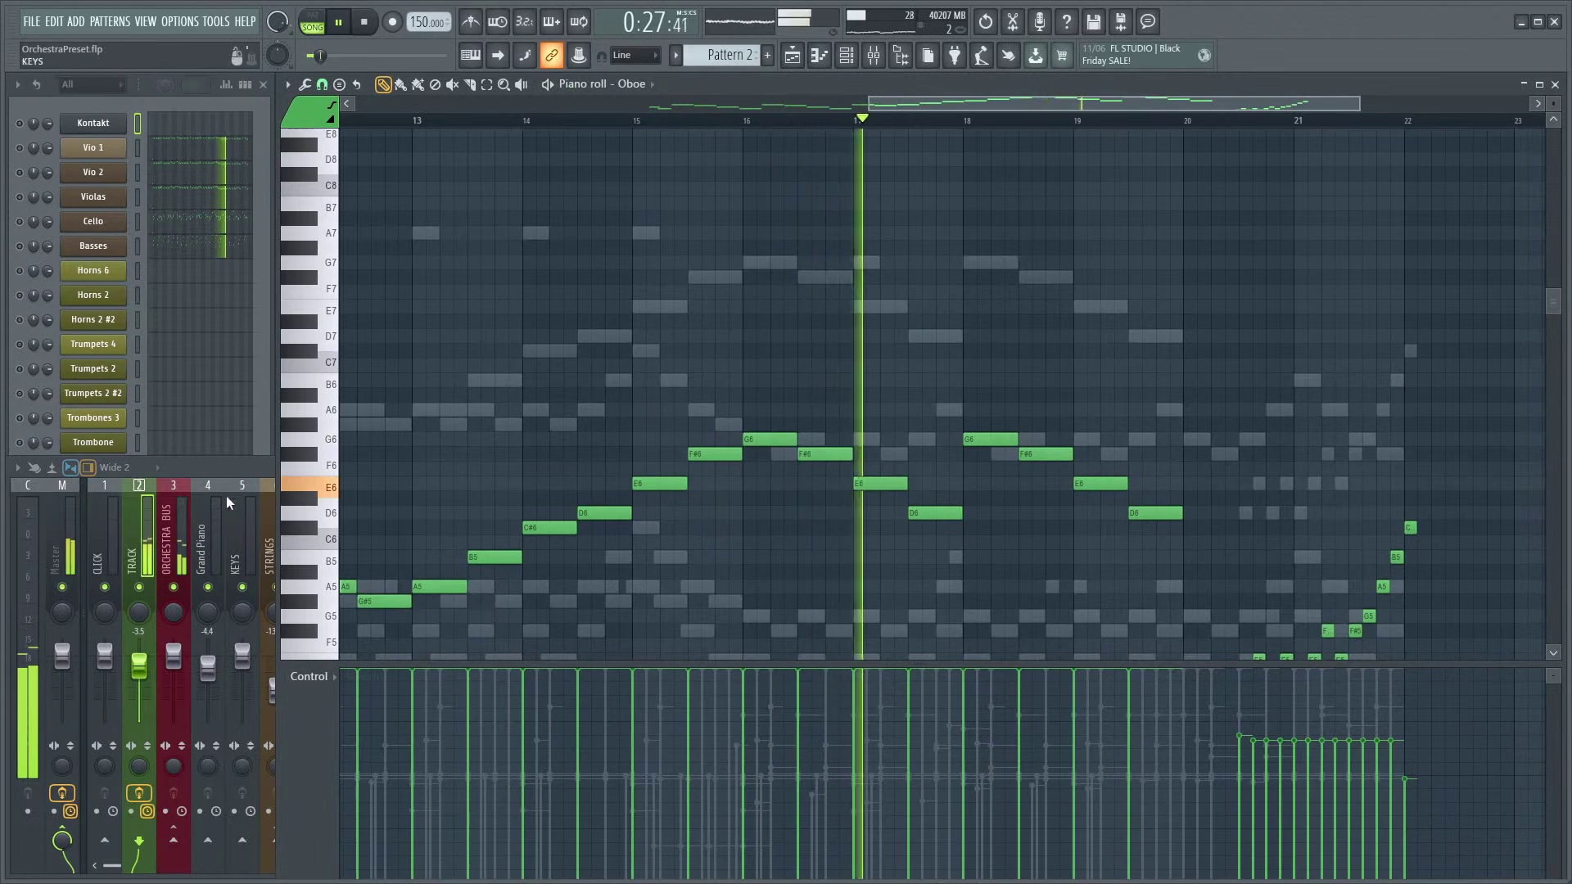
click(203, 462)
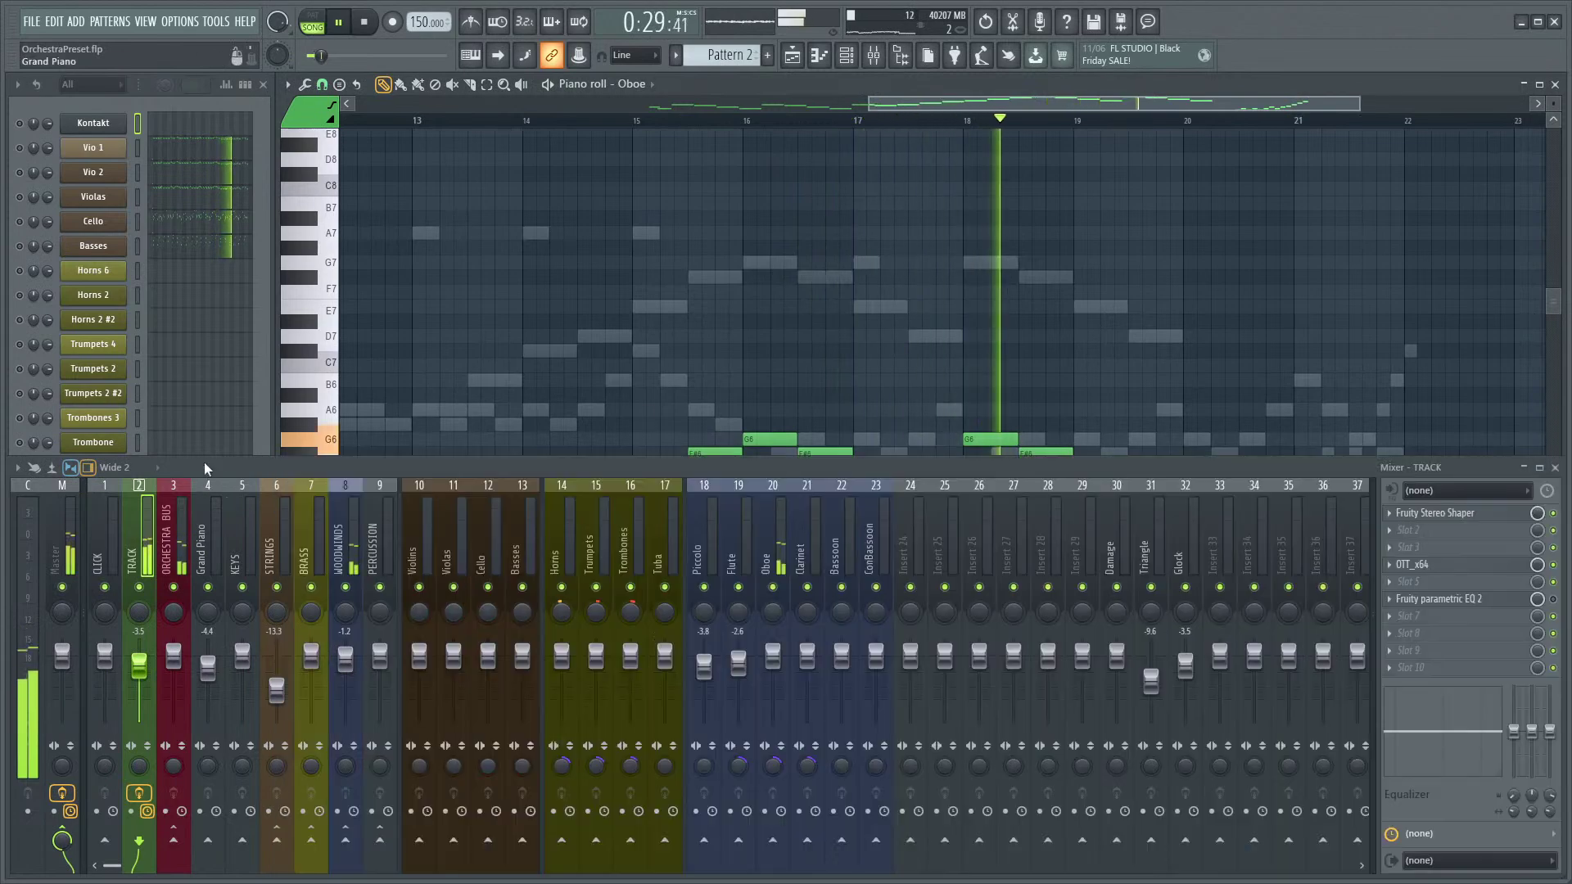
- Move the Flute's melody in bars 16 to 19 down an octave, and play it with the Oboe and the reference
click(180, 129)
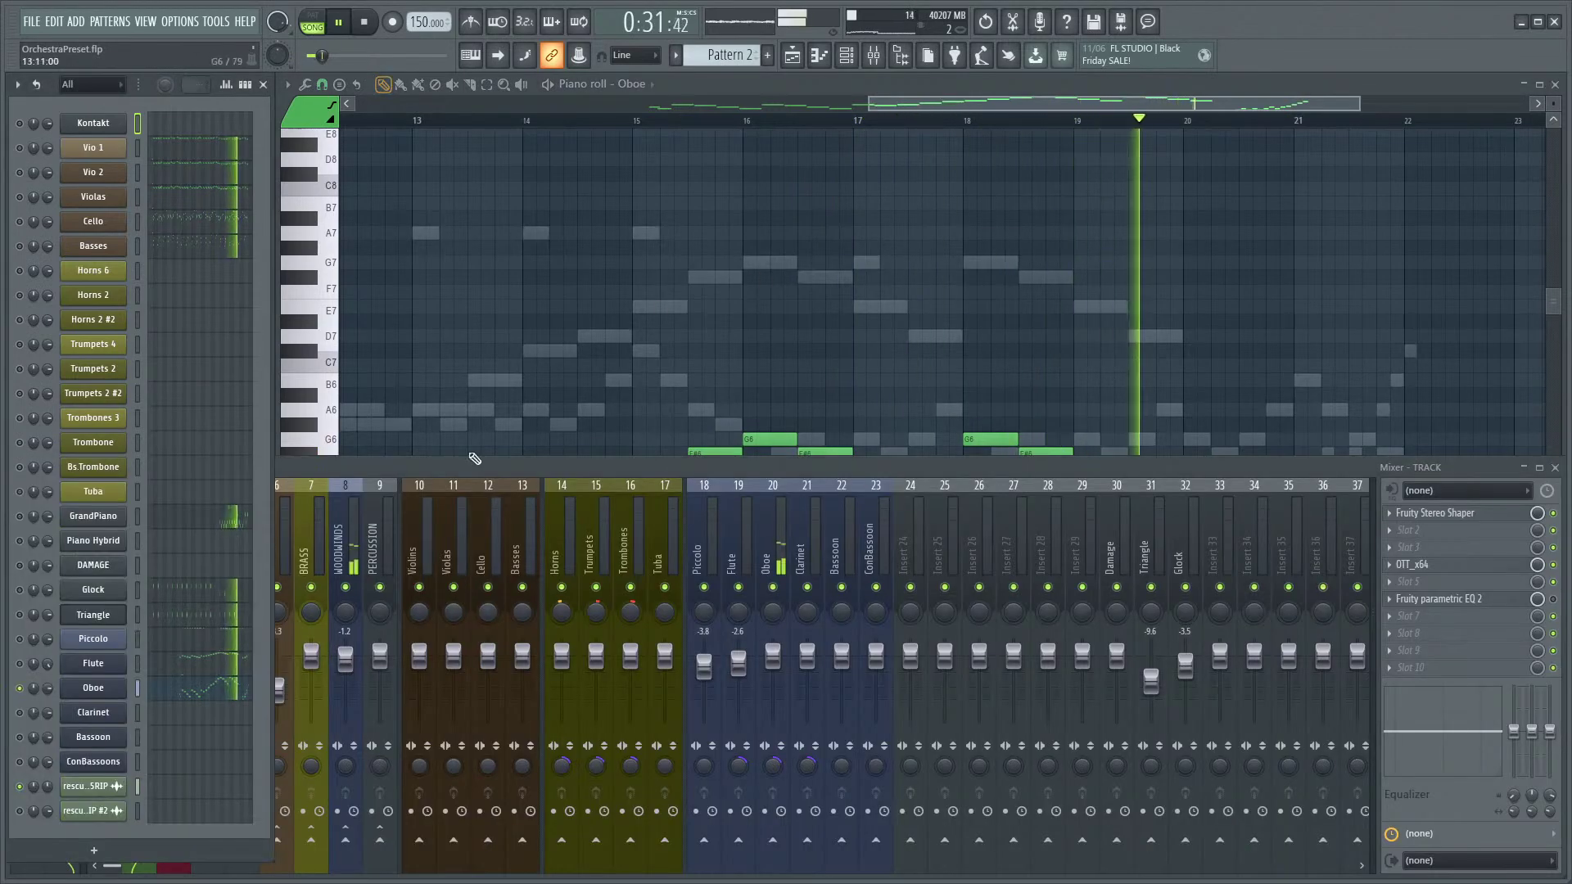
click(230, 658)
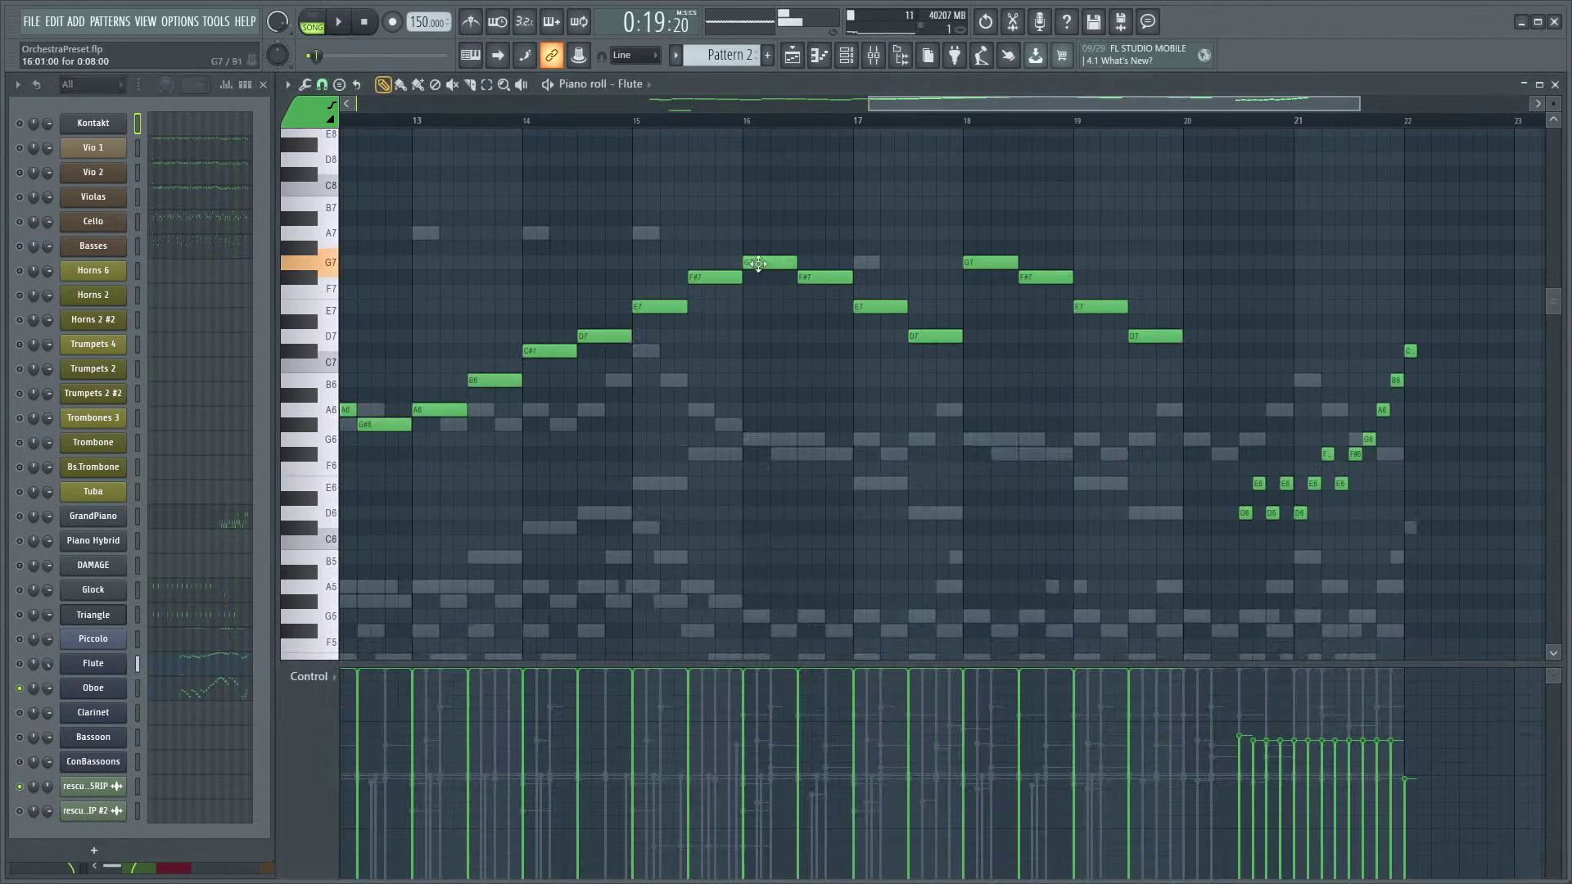
drag(1197, 213, 780, 432)
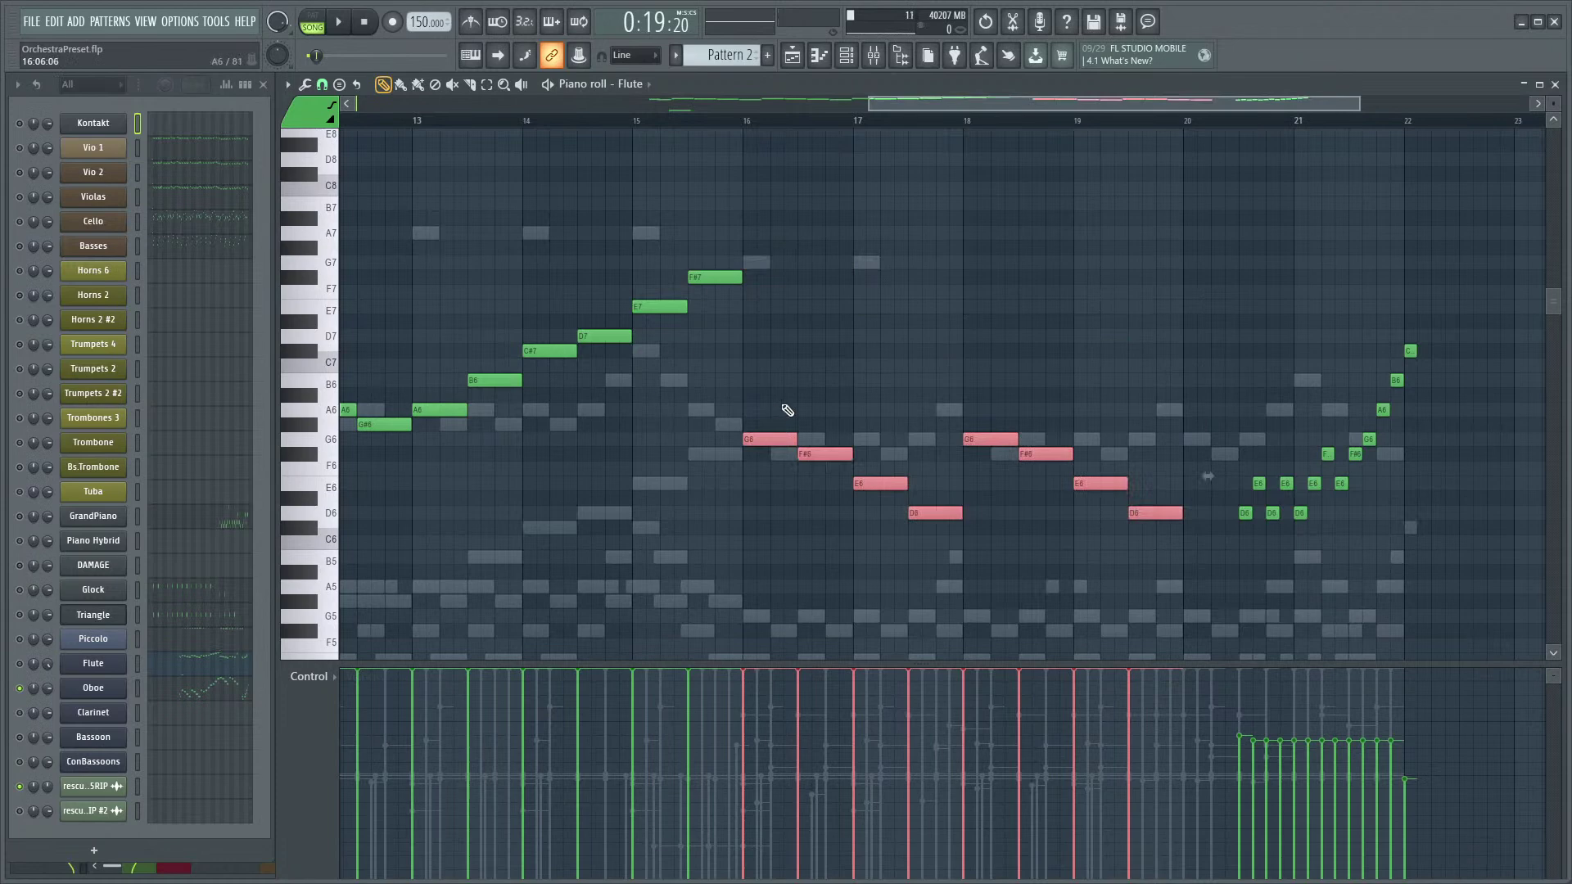
key(space)
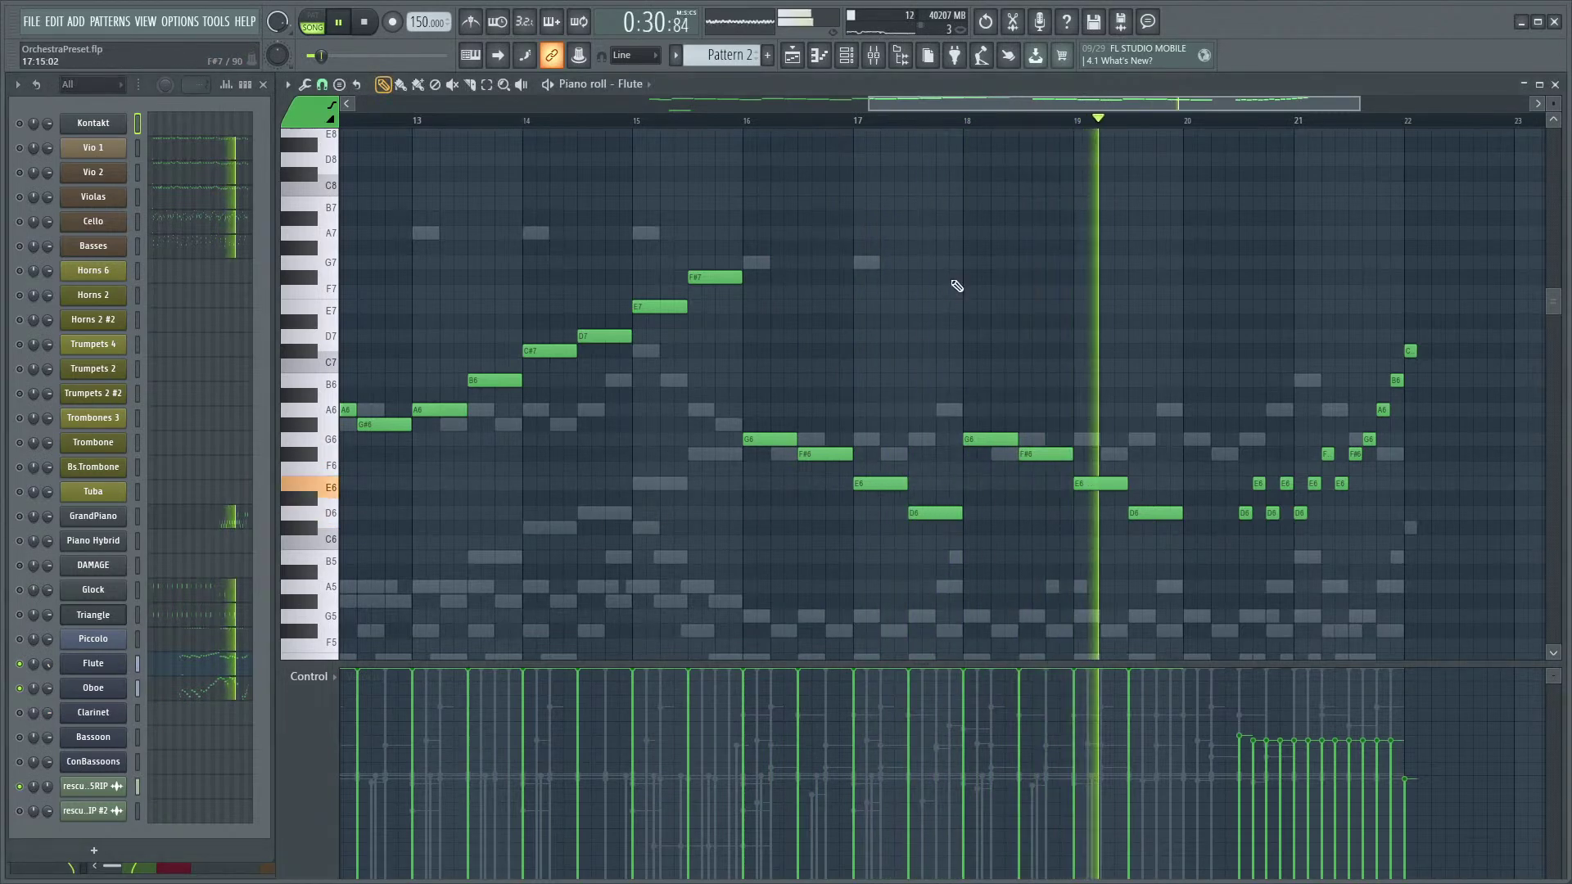
- Replay the Flute's melody around bars 14 to 17 with the reference, and show the mixer
drag(766, 352, 975, 327)
scroll(835, 421, up, 1)
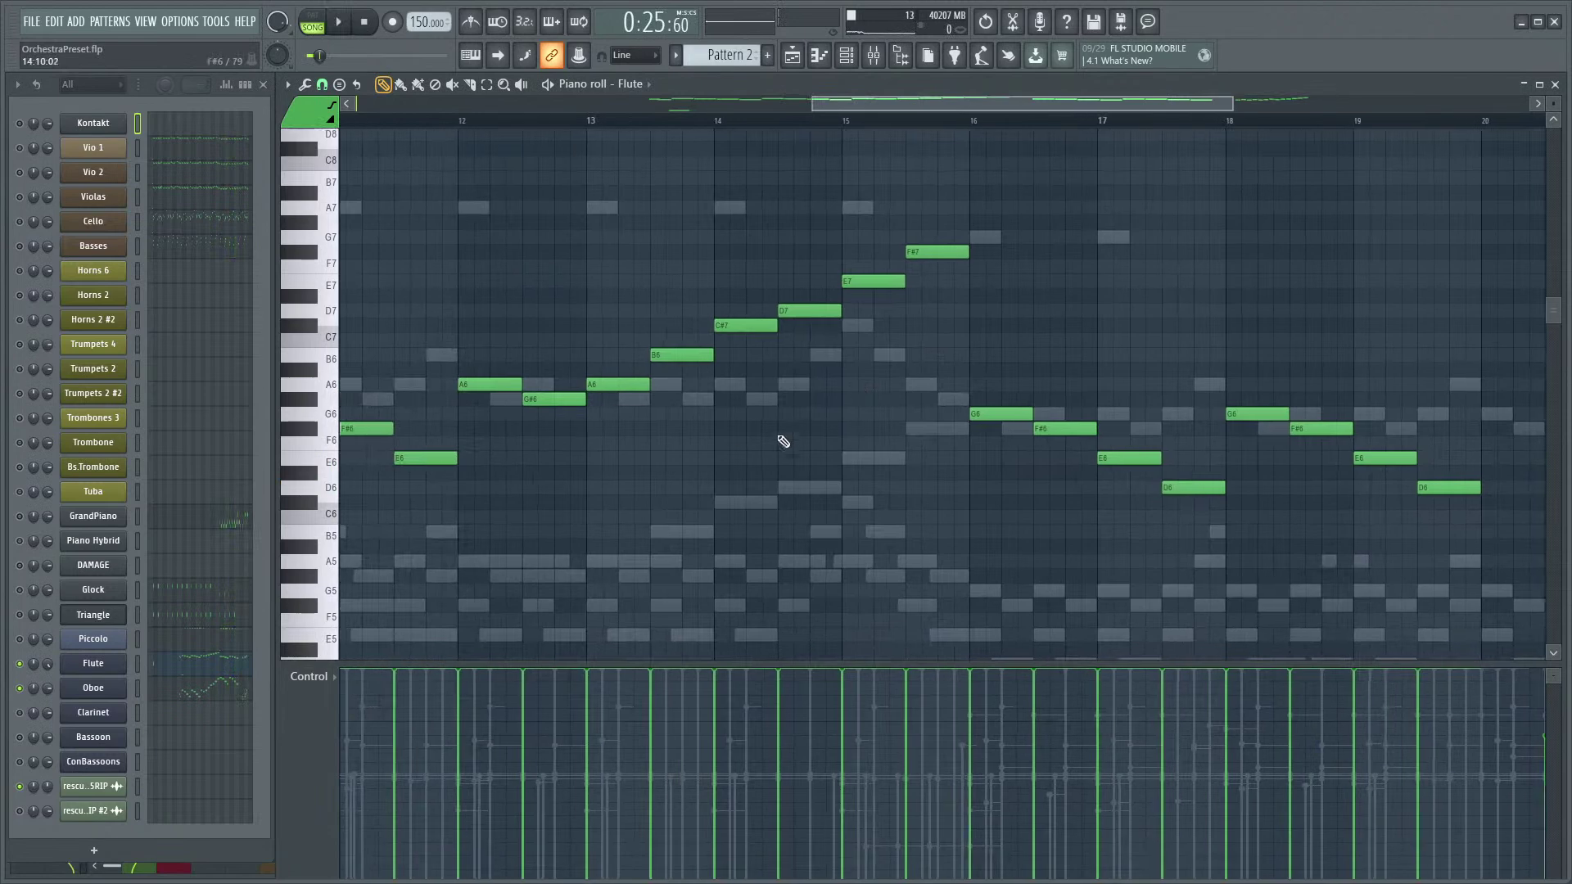
drag(629, 295, 740, 316)
click(698, 122)
key(space)
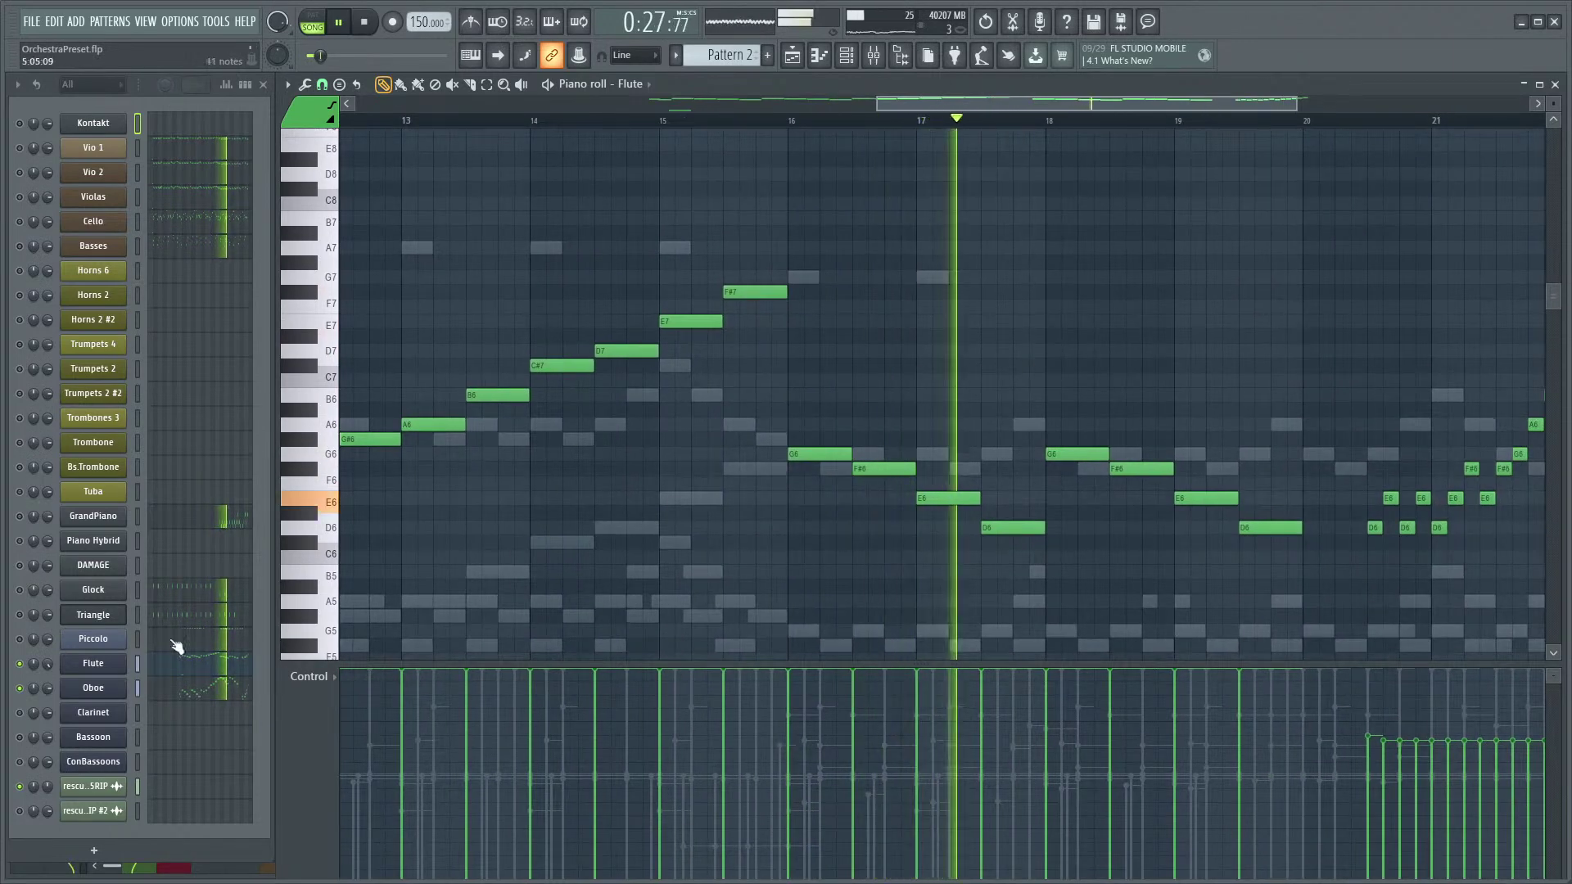
key(space)
key(F9)
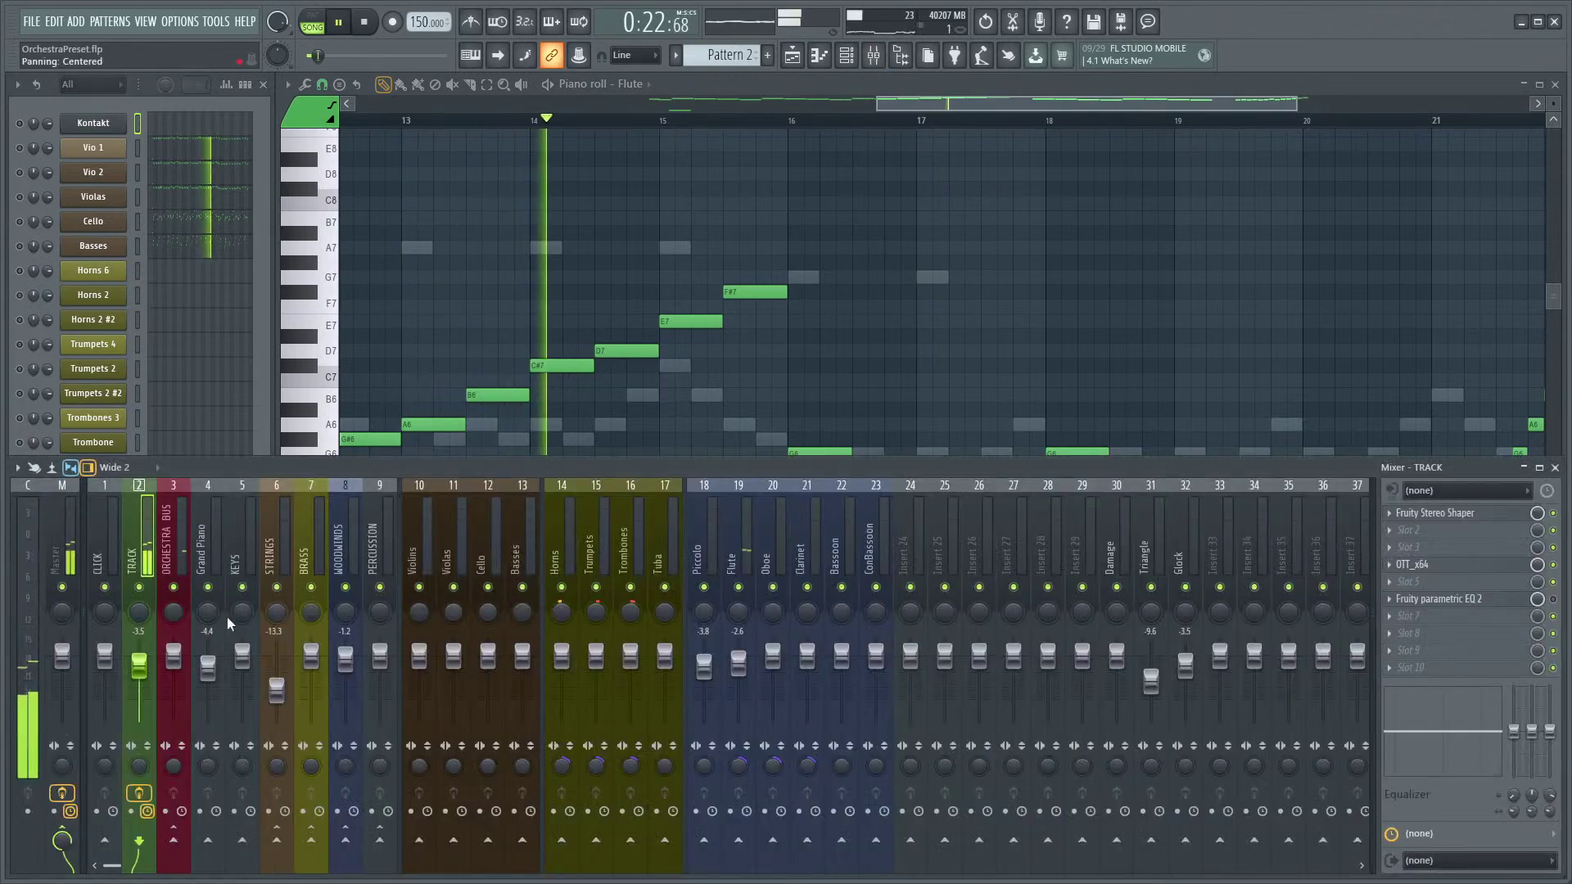
- Raise the TRACK fader to 2.5 dB and play the reference over the Flute's melody in bars 16 to 19
click(945, 103)
drag(1026, 352, 874, 368)
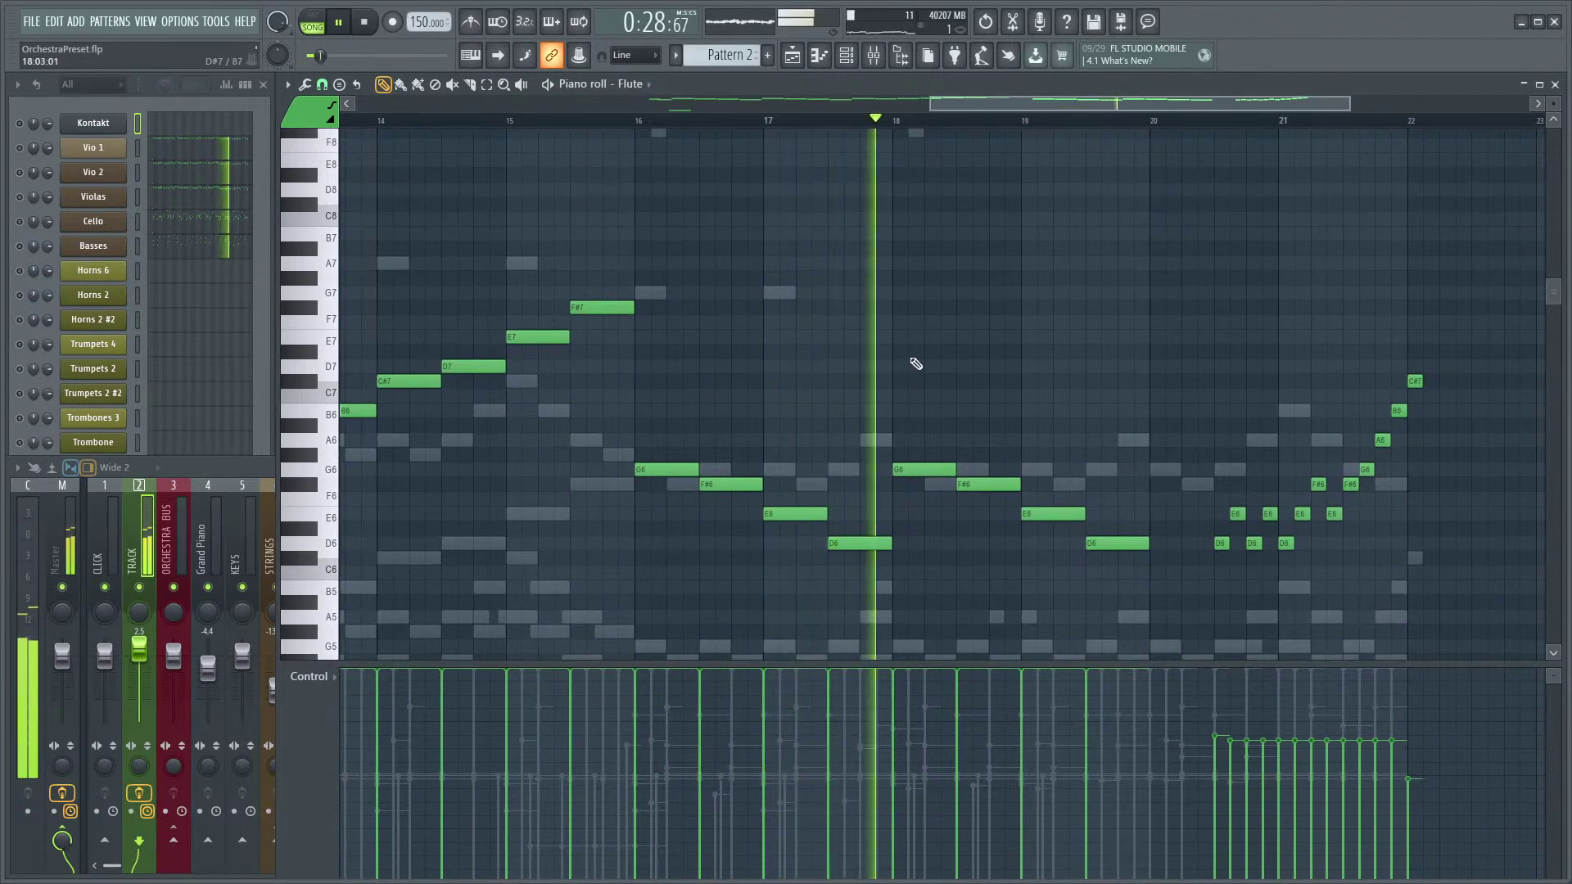
drag(974, 327, 912, 347)
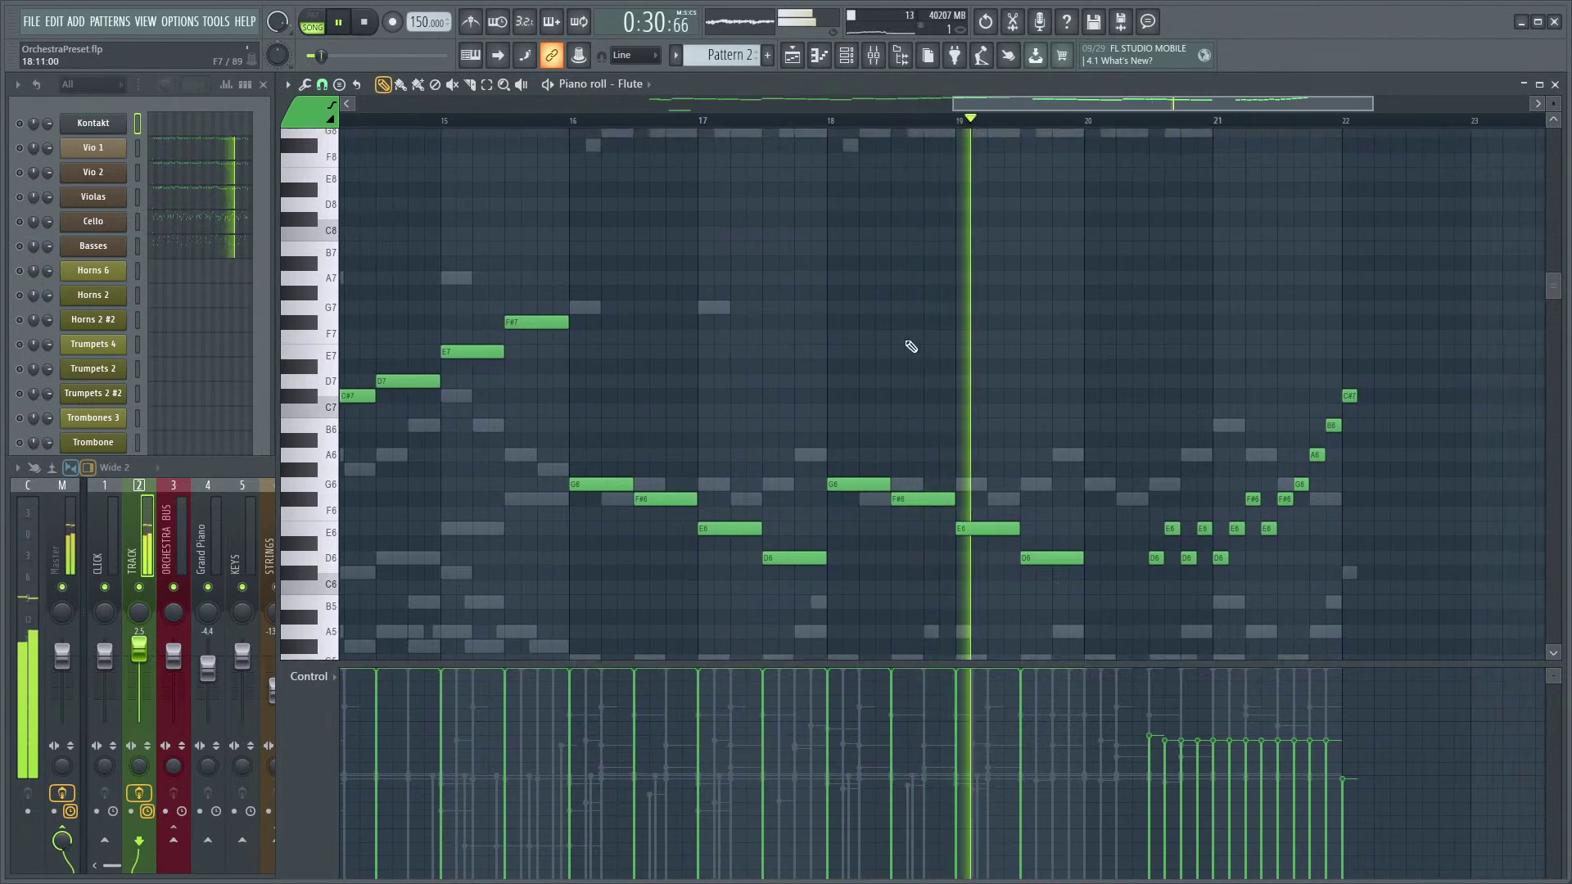
key(space)
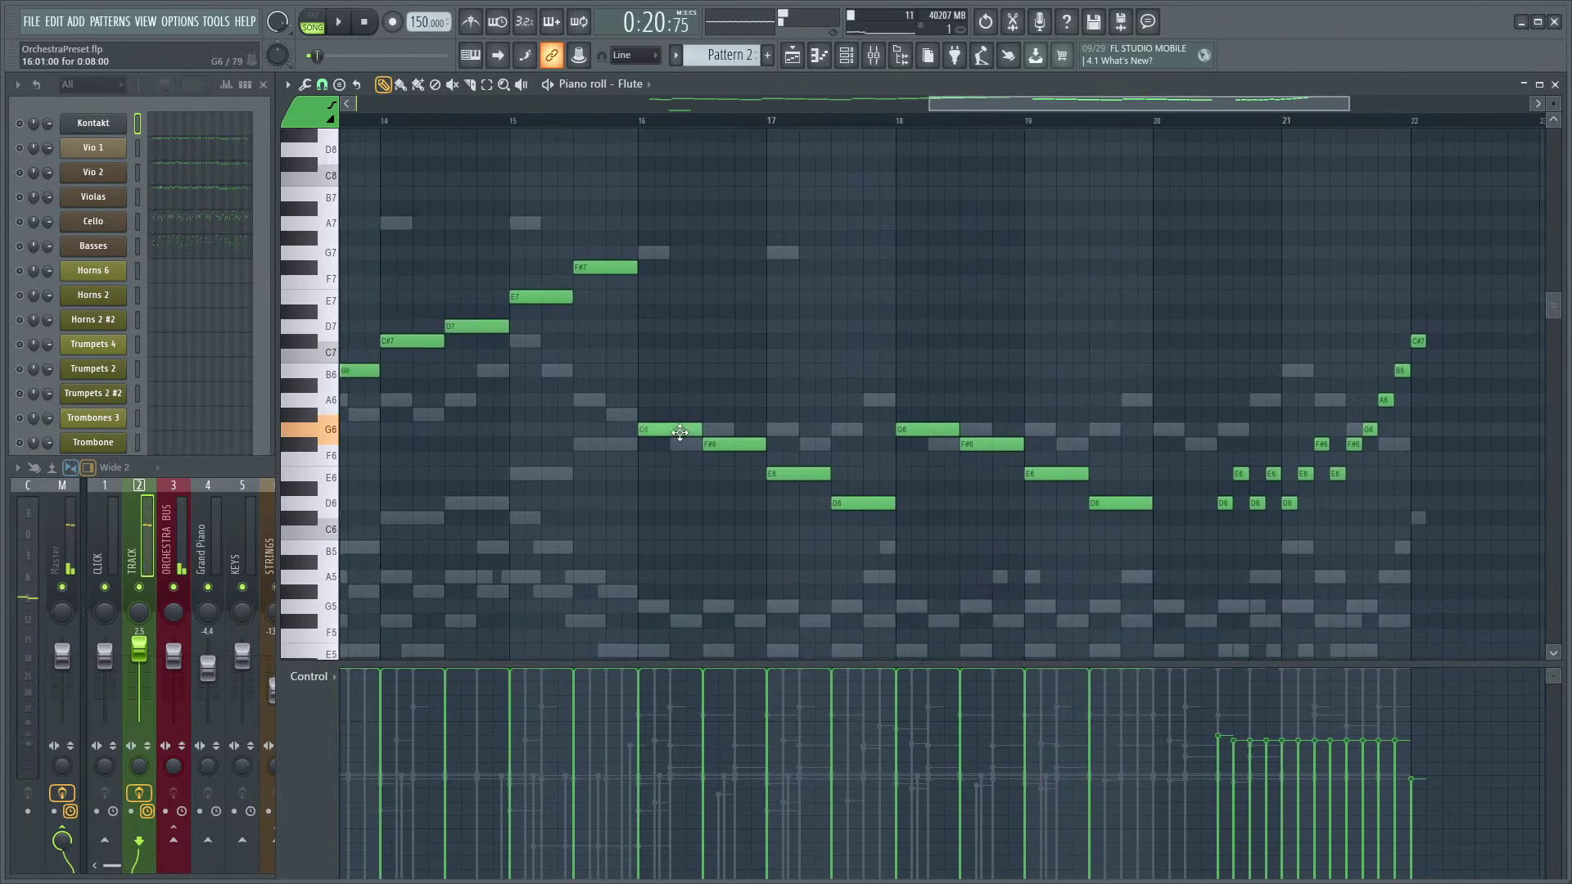
- Open the Oboe's notes and move its melody in bars 16 to 19 down an octave
scroll(677, 447, down, 3)
key(F9)
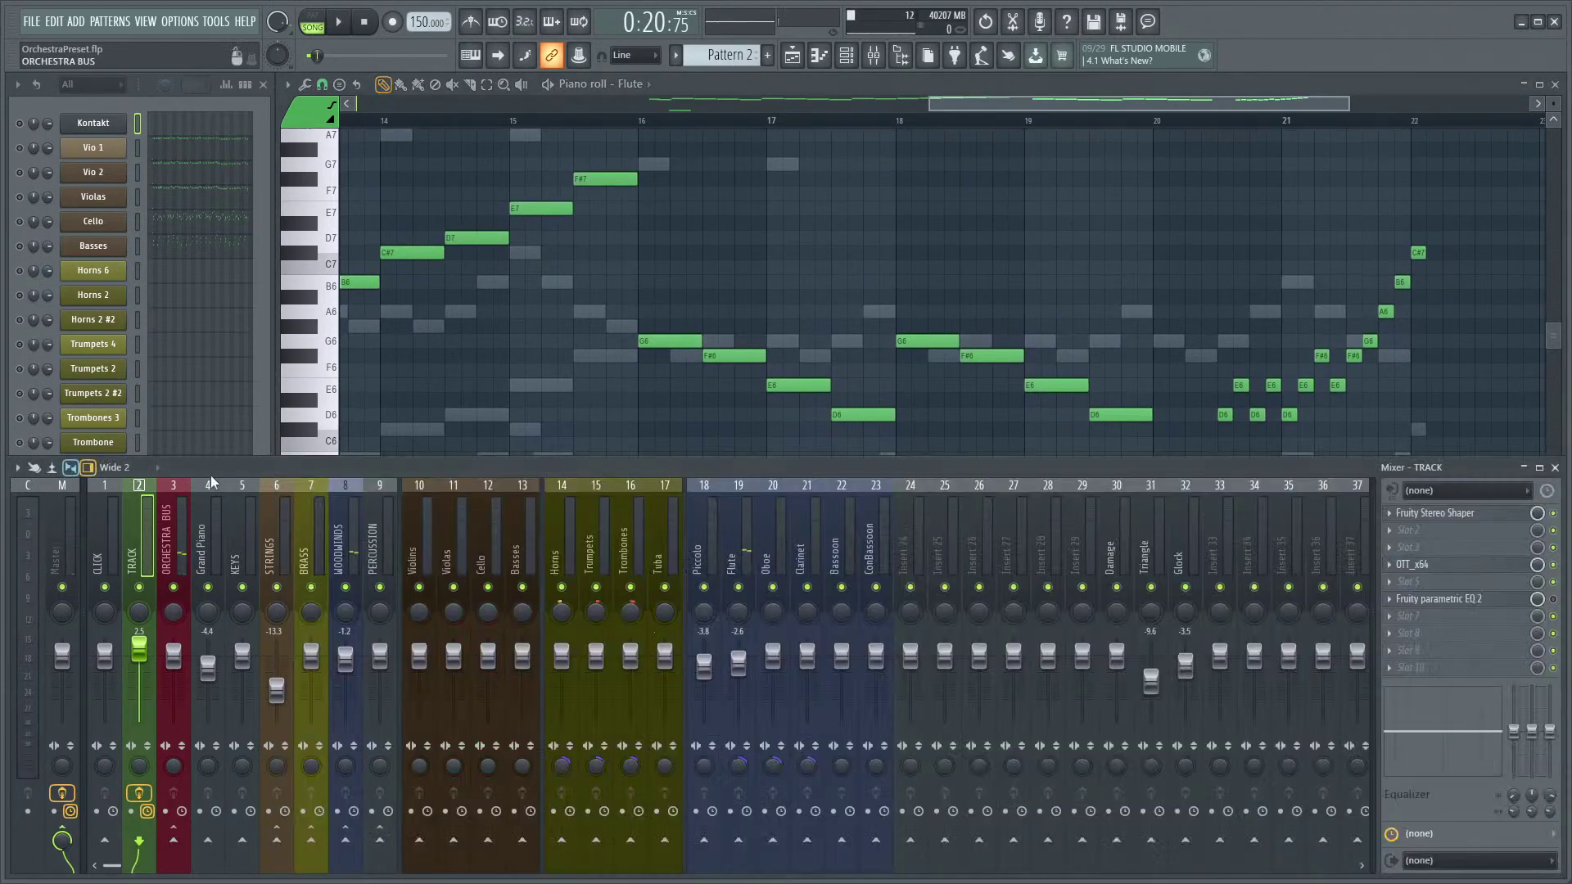
key(F9)
scroll(843, 287, down, 4)
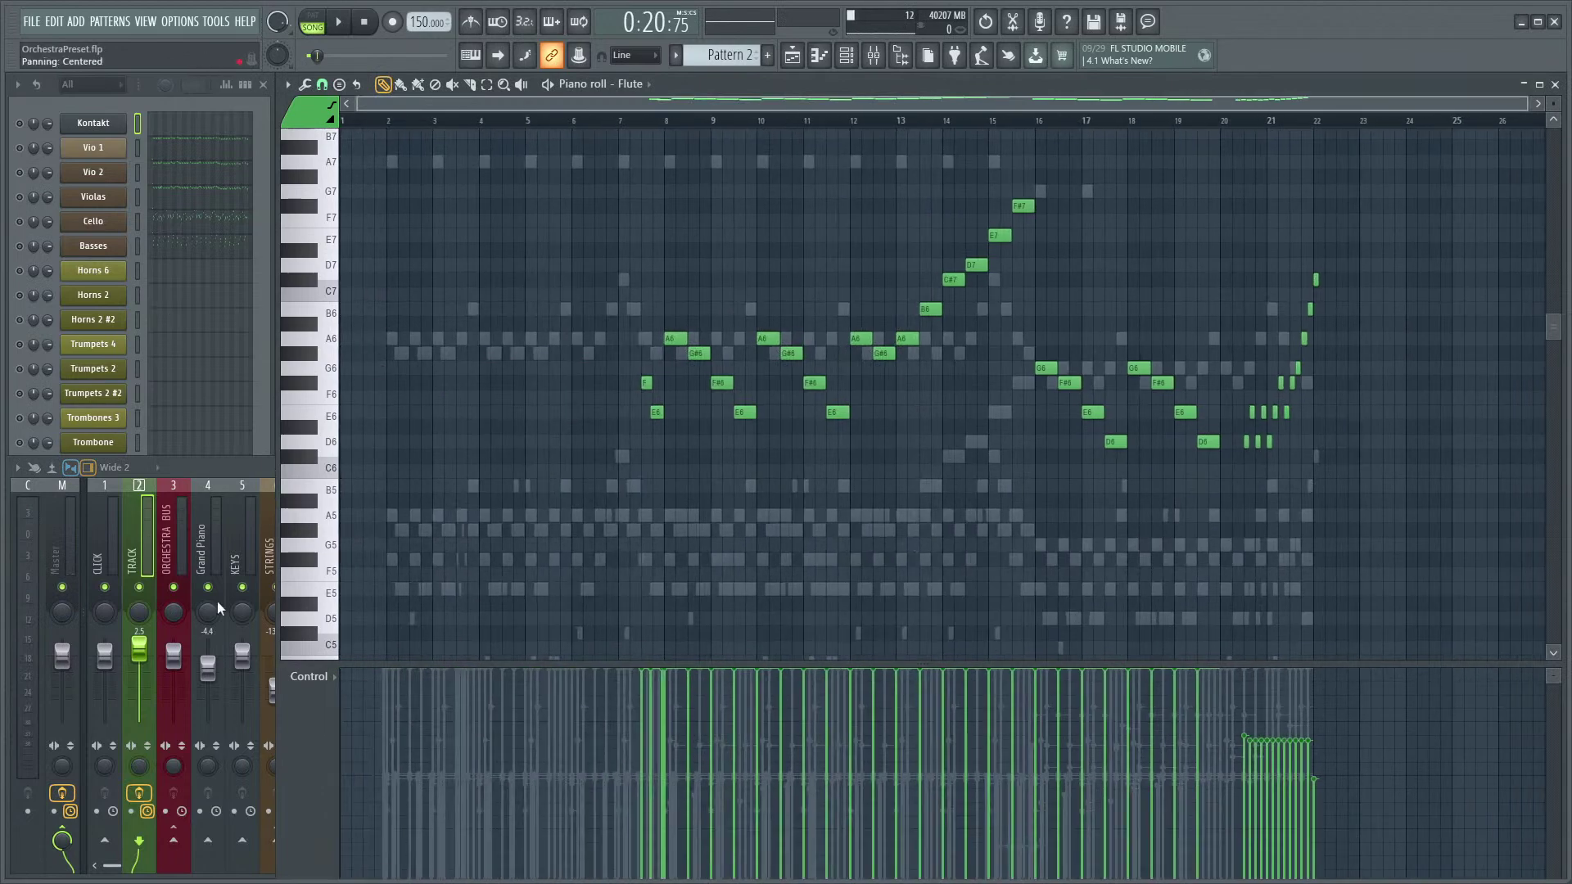
key(F9)
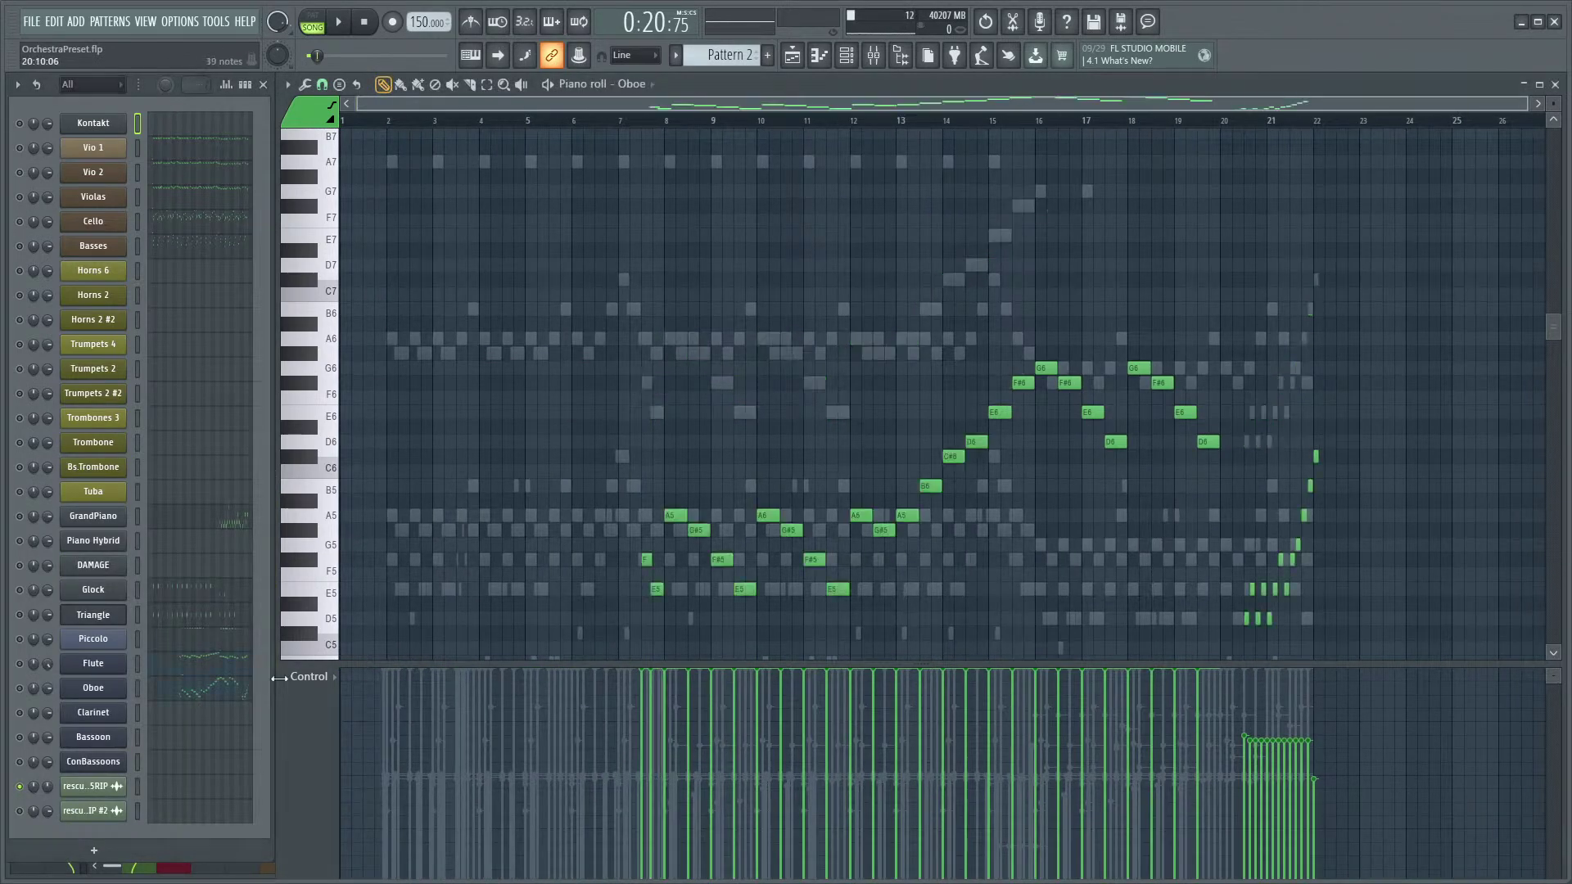
click(201, 689)
scroll(964, 323, up, 5)
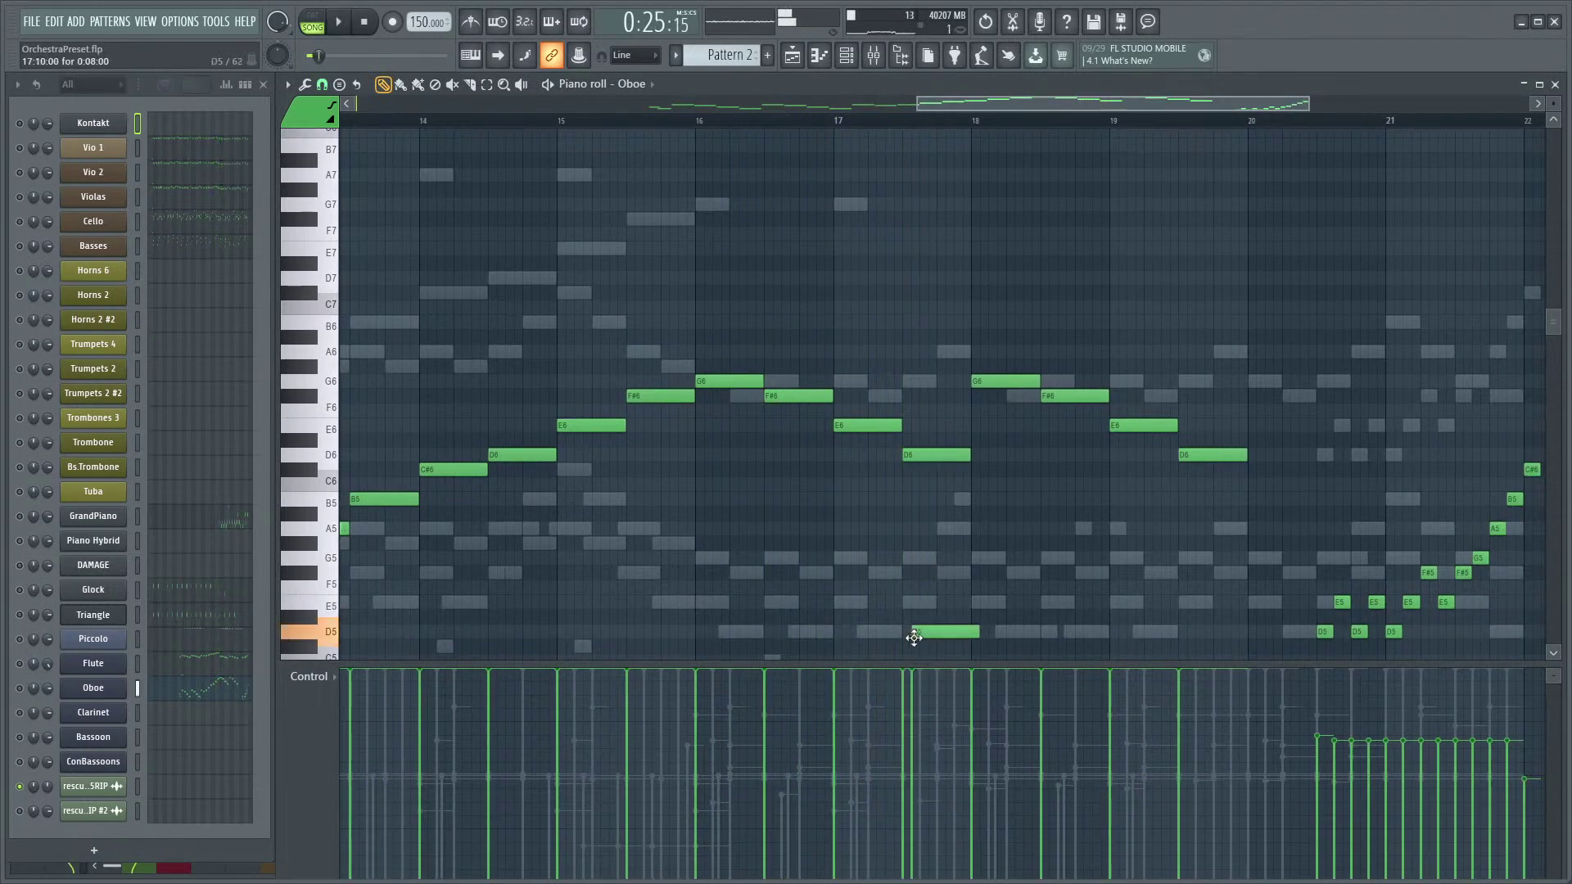
drag(1215, 286, 753, 528)
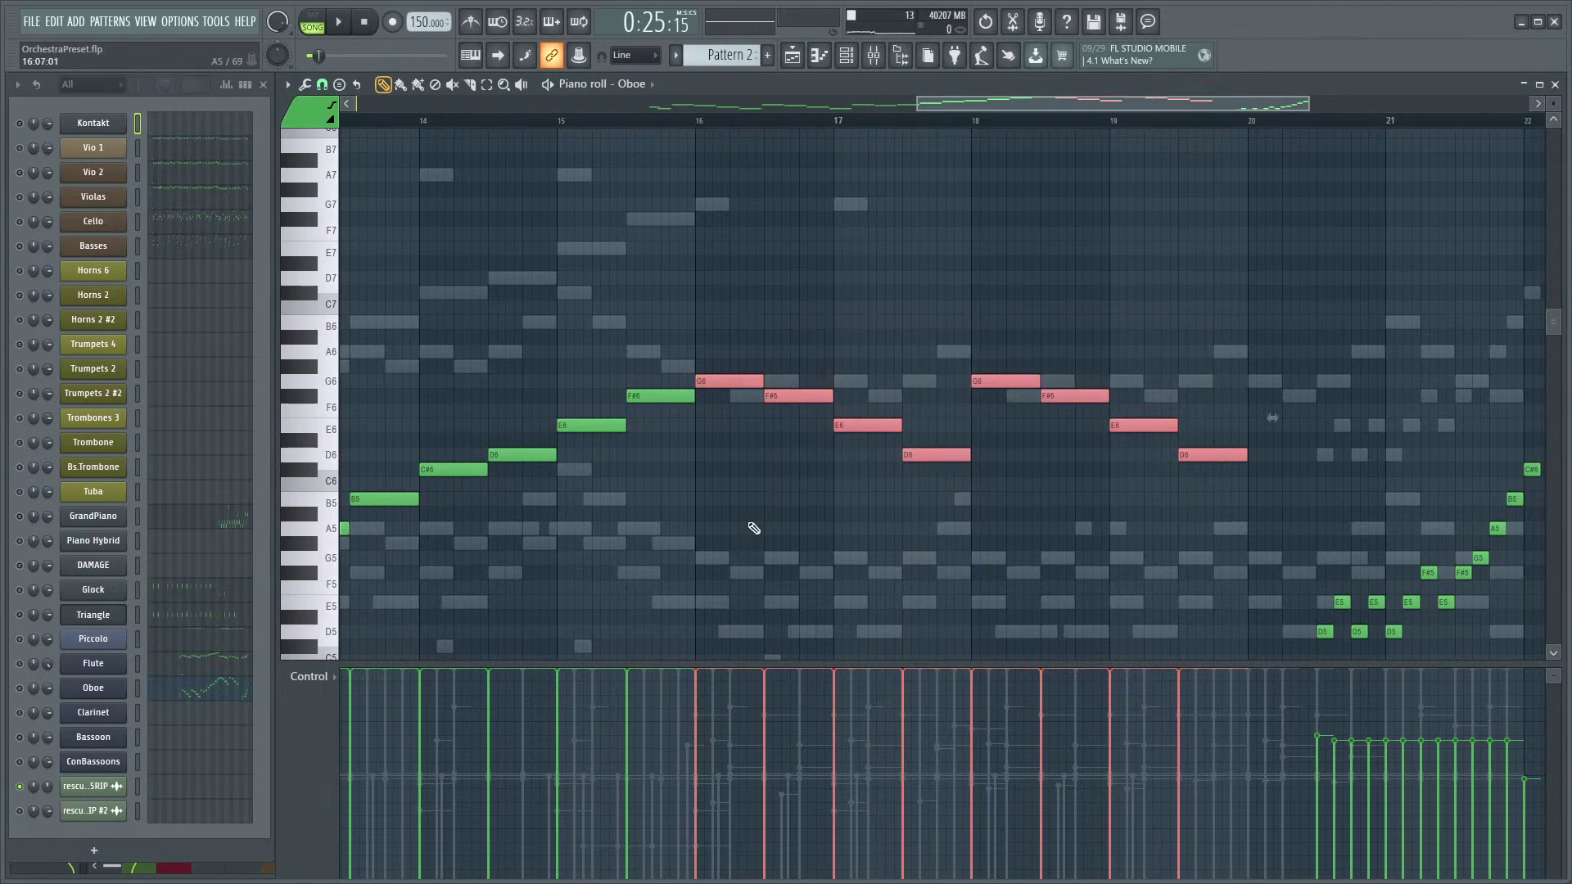
scroll(753, 528, down, 5)
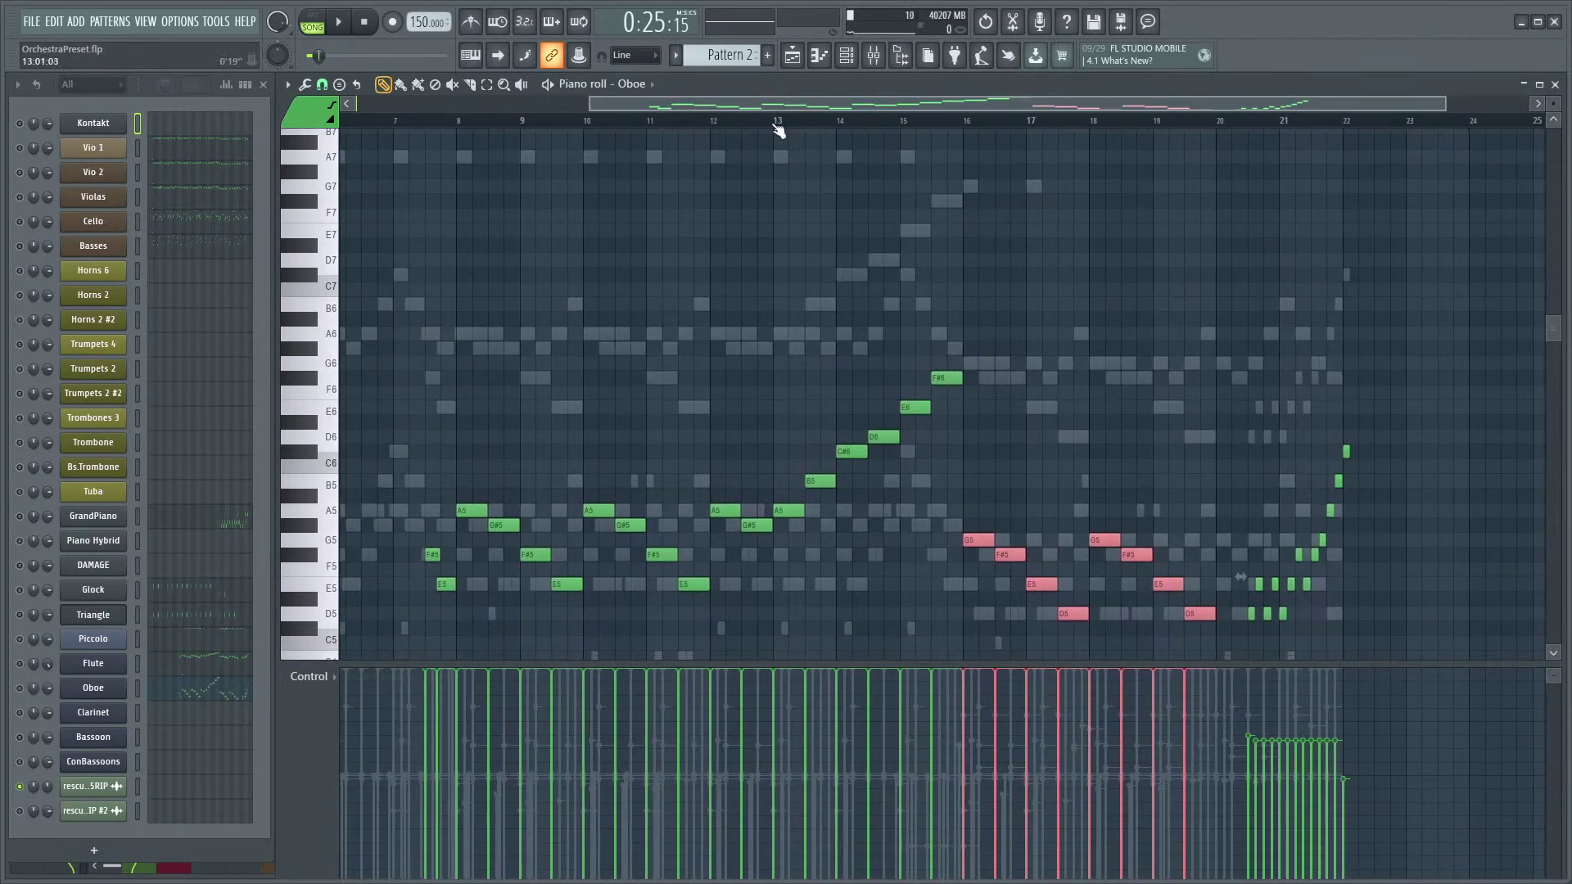
- Play the soloed reference from bars 12 and 13 to compare it with the Oboe's rising line
scroll(936, 309, down, 2)
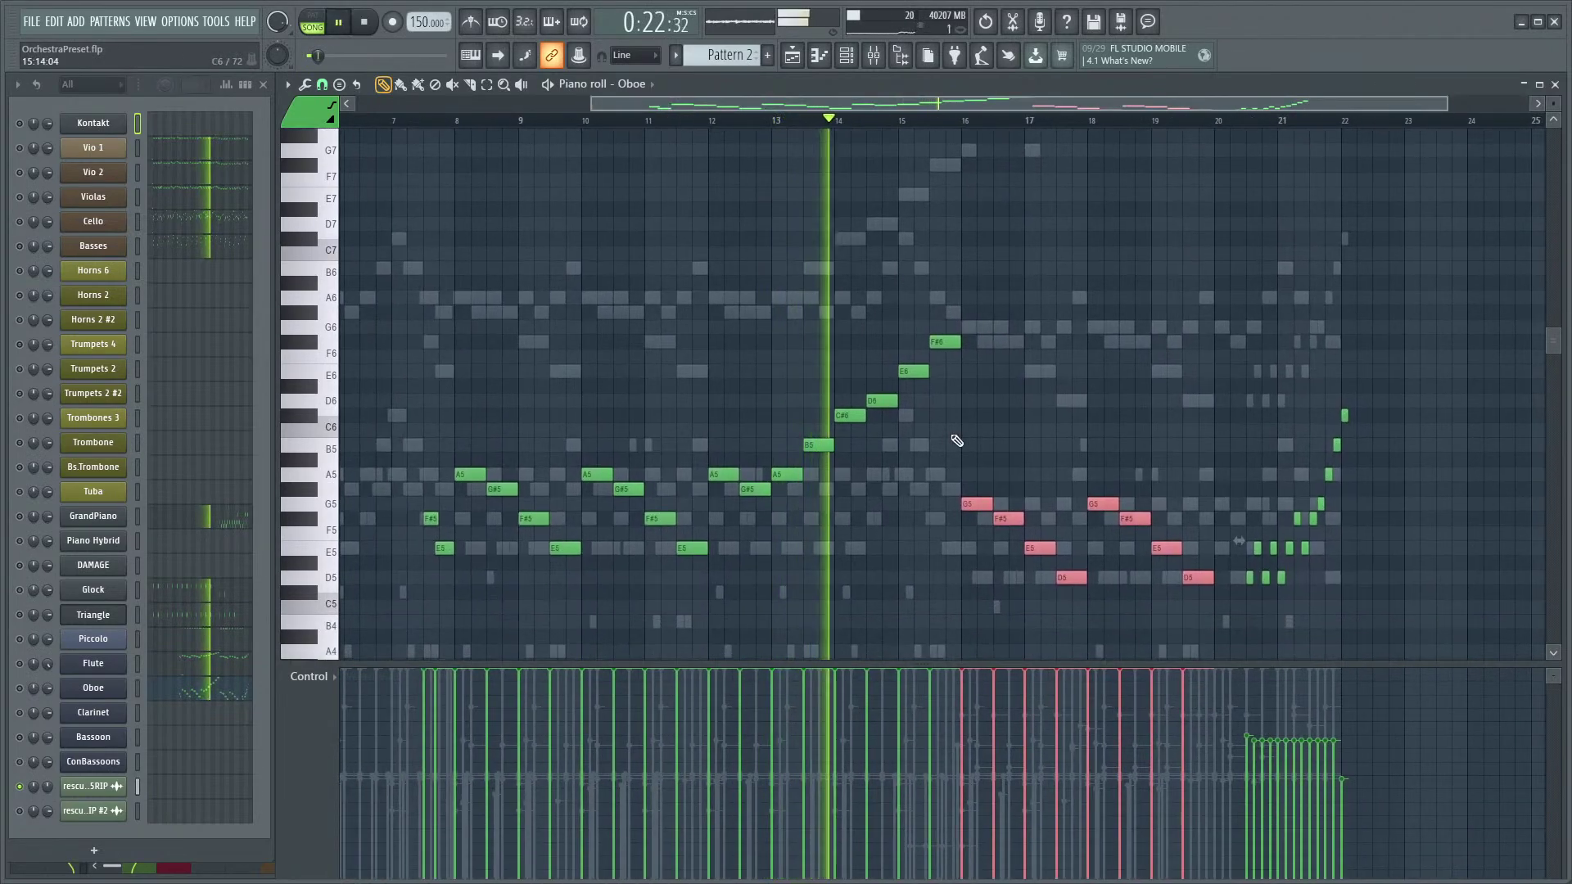
scroll(966, 438, up, 3)
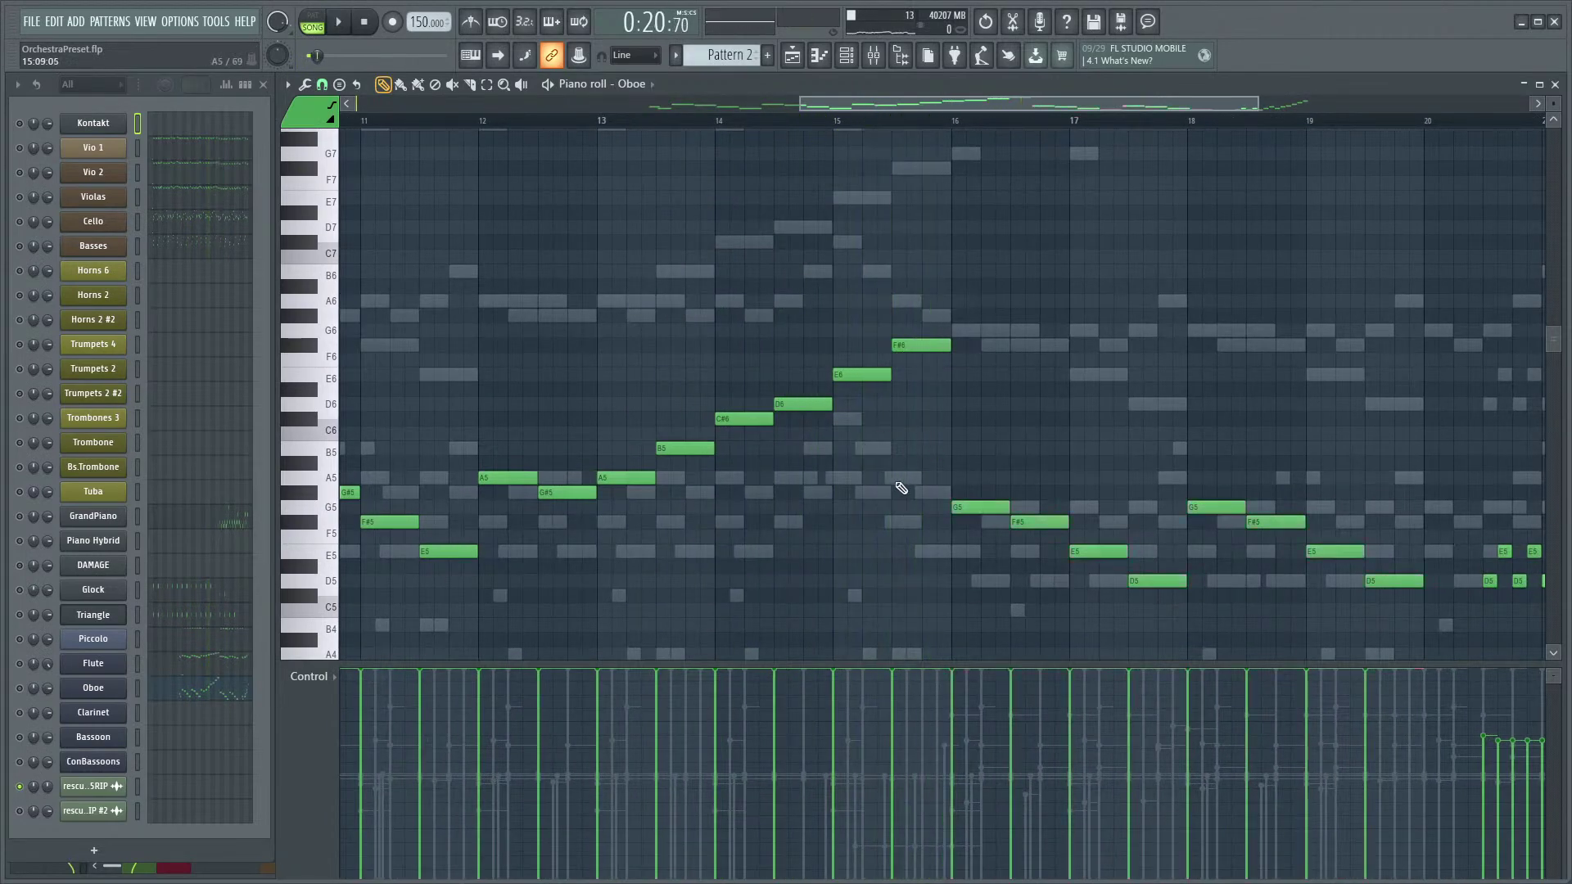
scroll(904, 487, down, 3)
scroll(846, 456, up, 2)
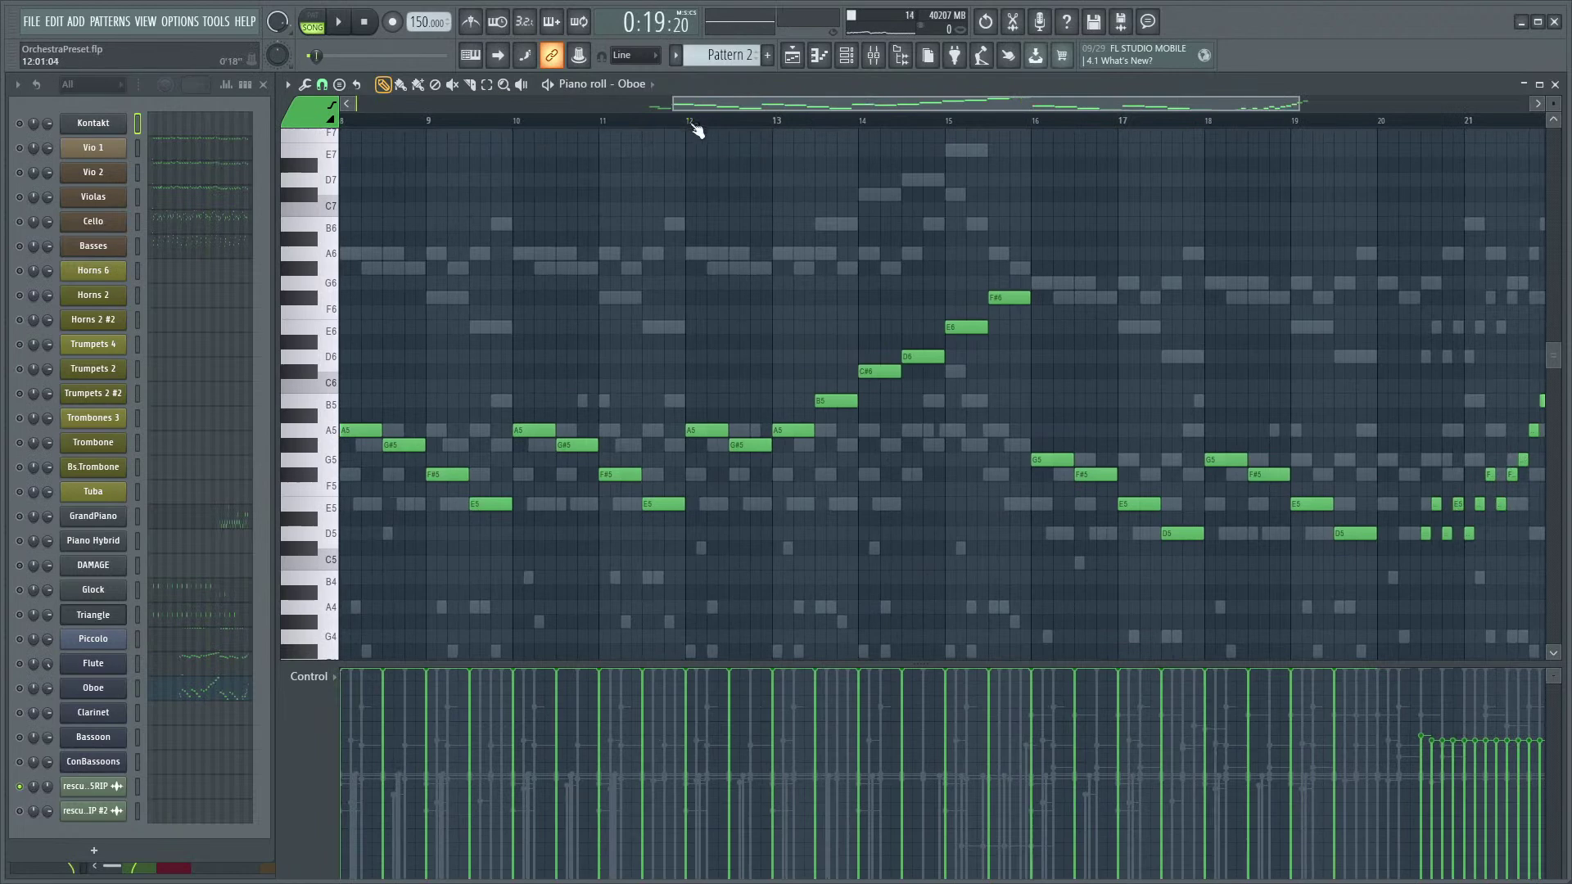
click(691, 124)
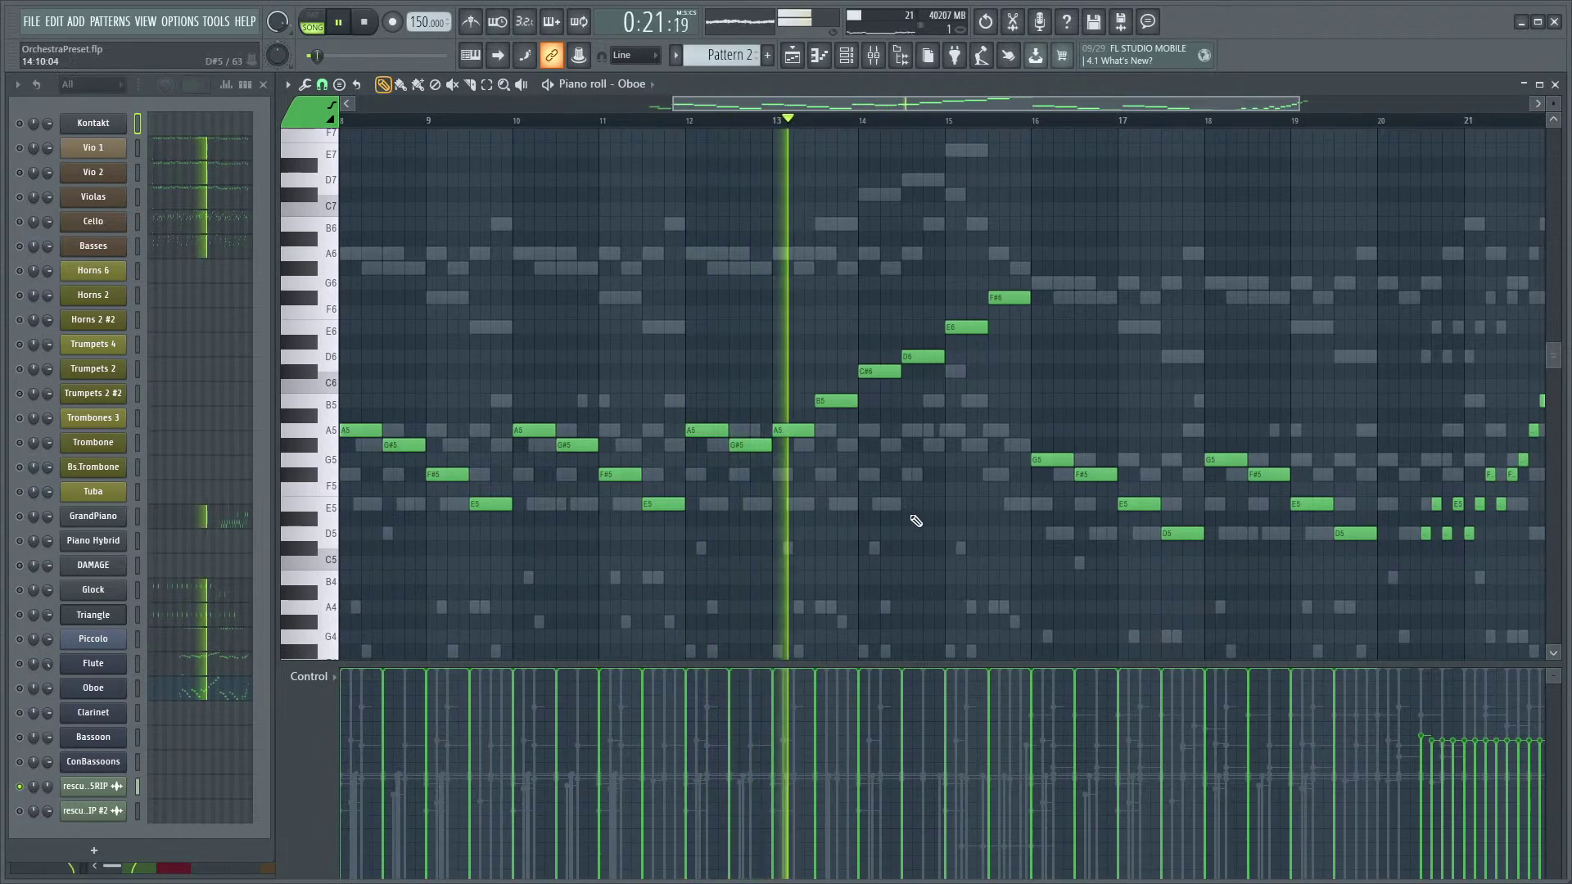
- Open the Flute's notes and change the rising line in bars 13 to 15 to F#6, E6, C#6, D6, E6 and F#6
click(173, 673)
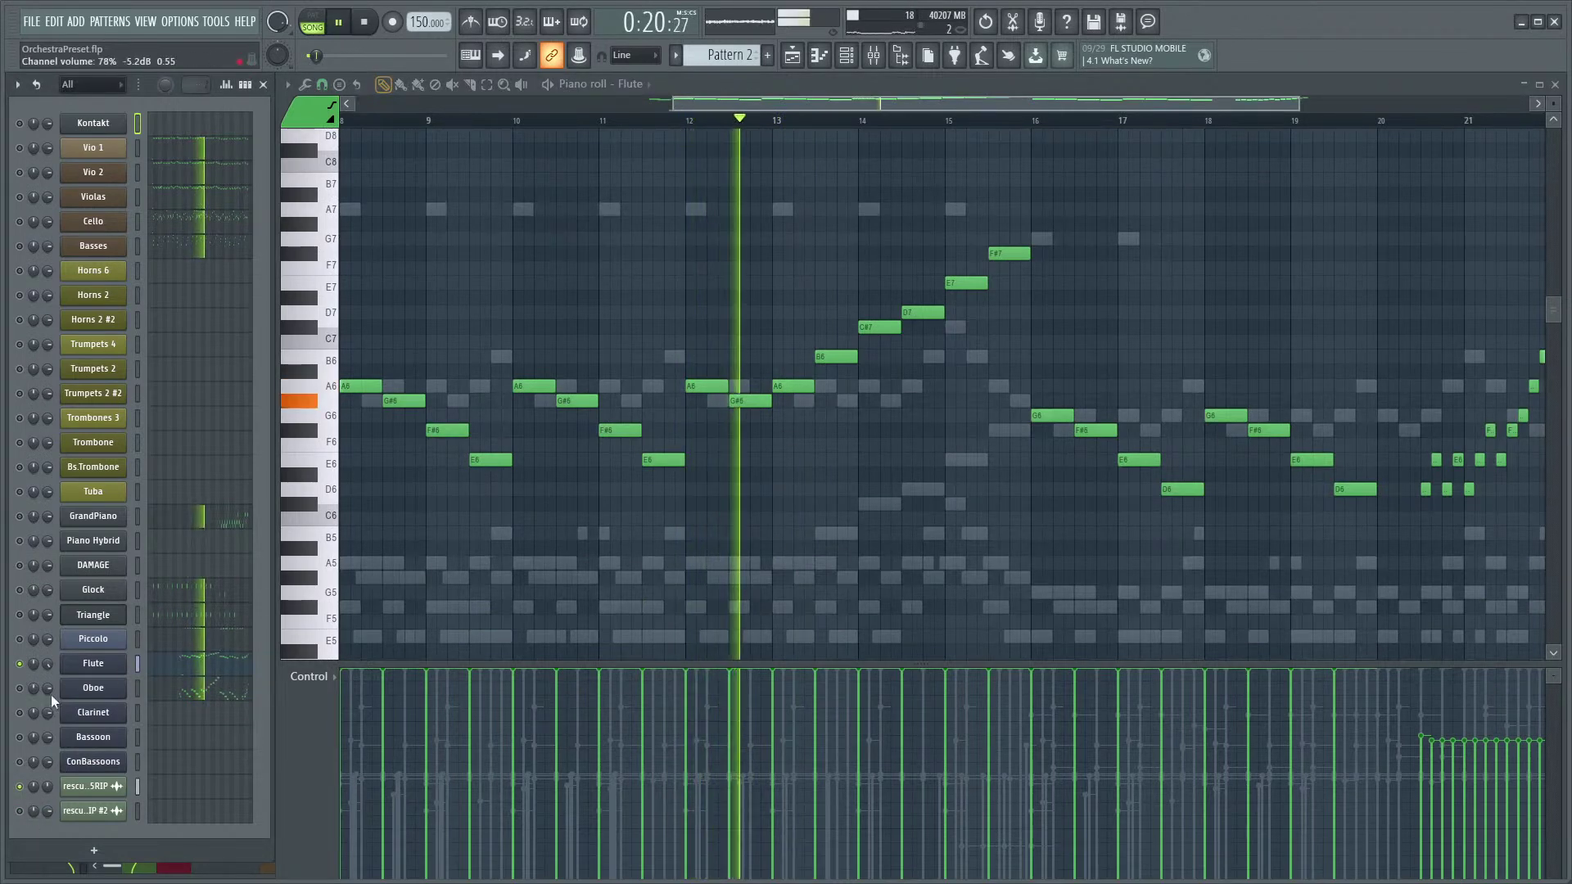
key(space)
scroll(631, 424, up, 3)
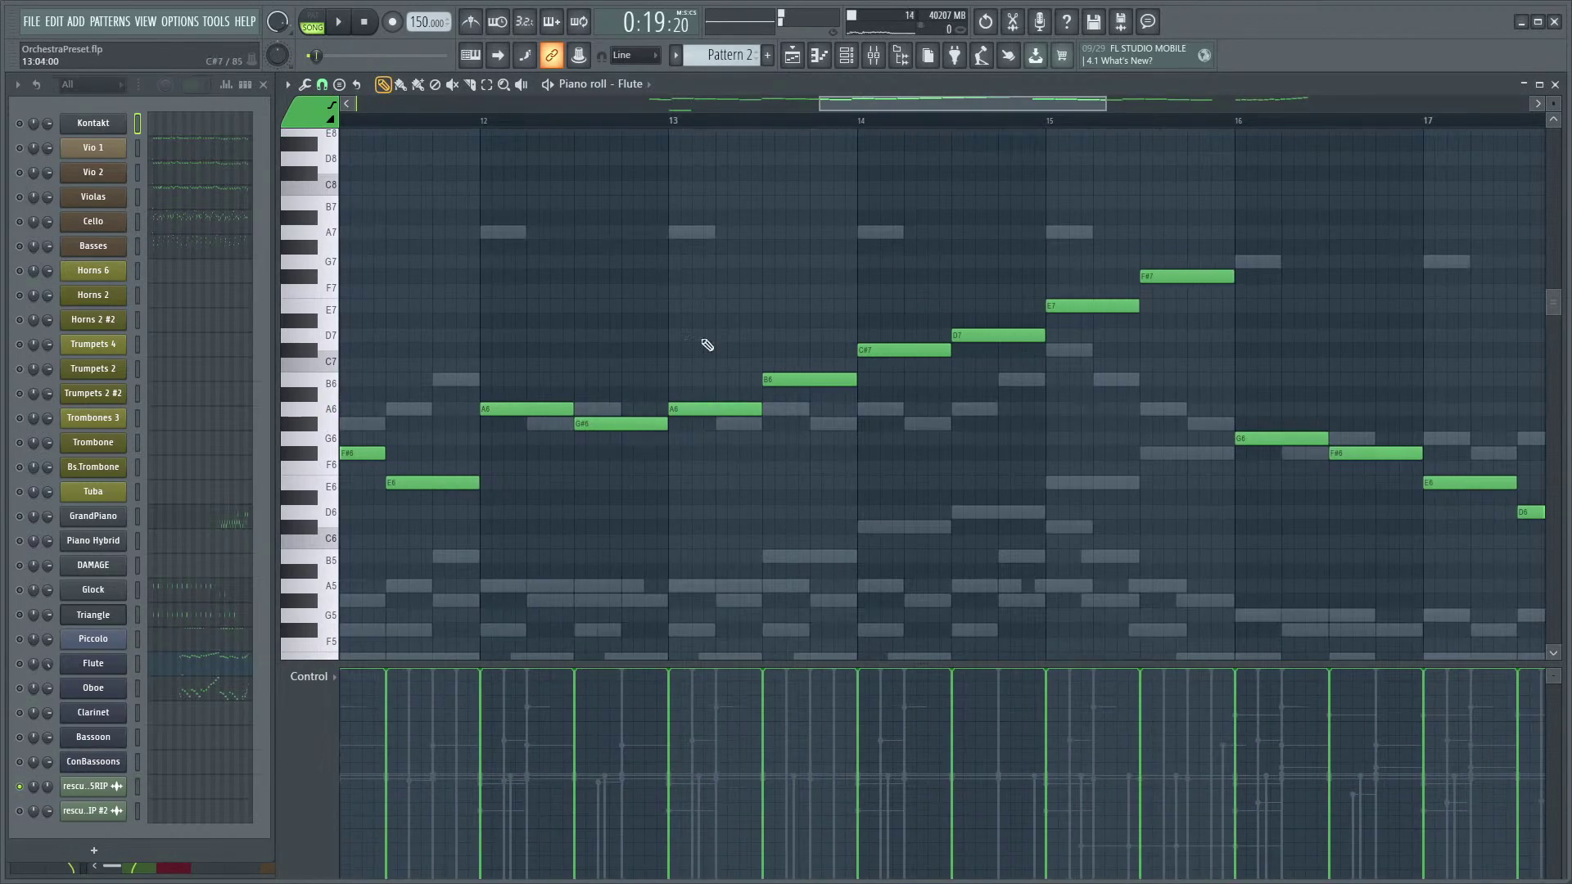
key(space)
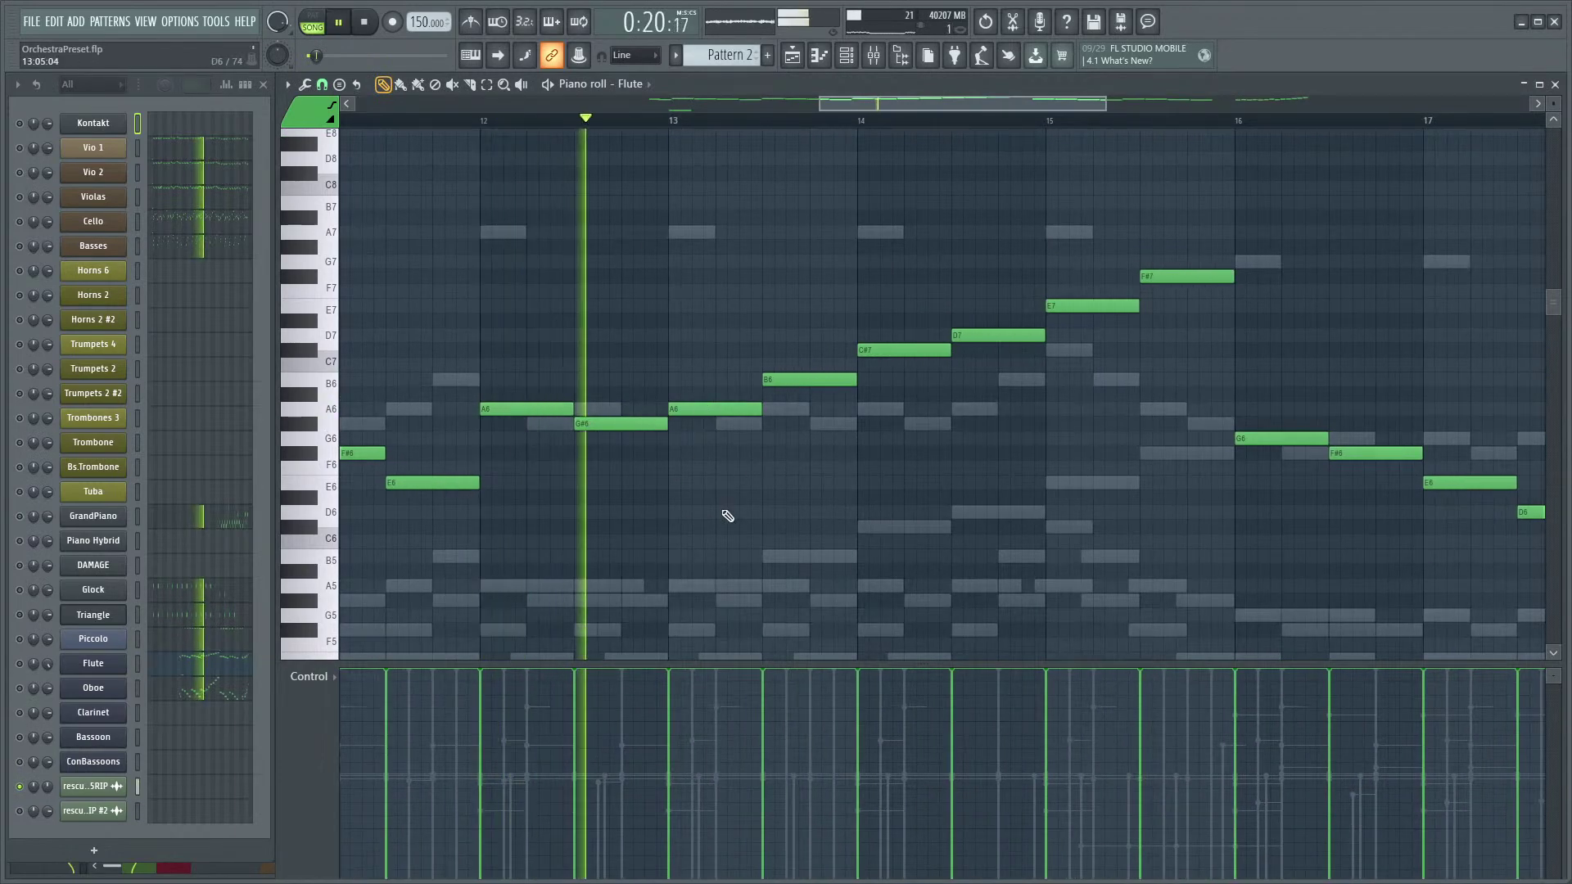
key(space)
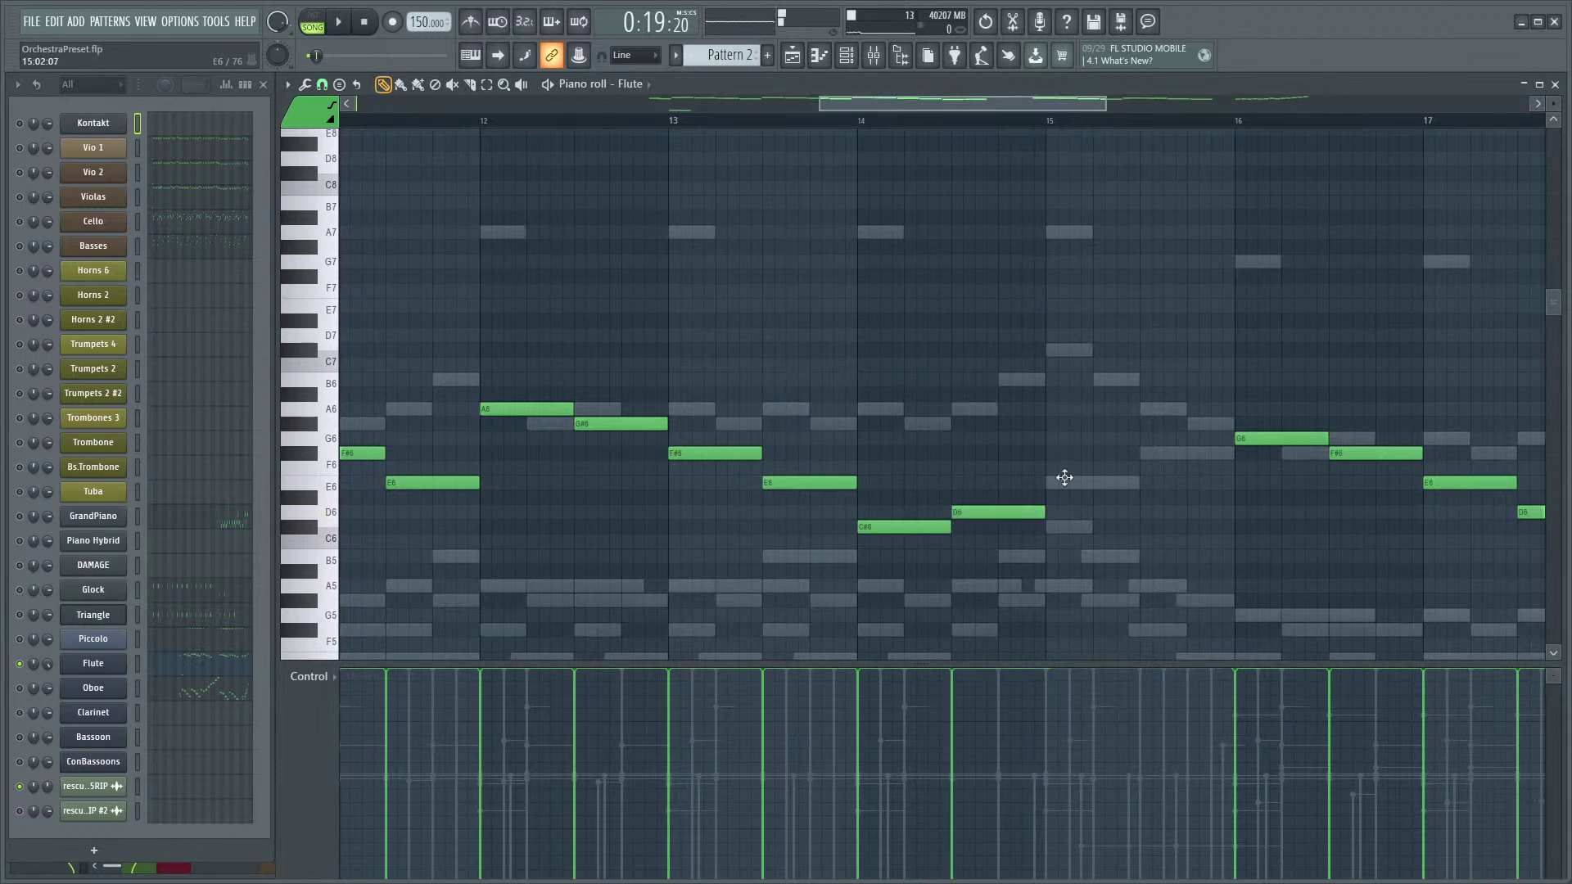
key(space)
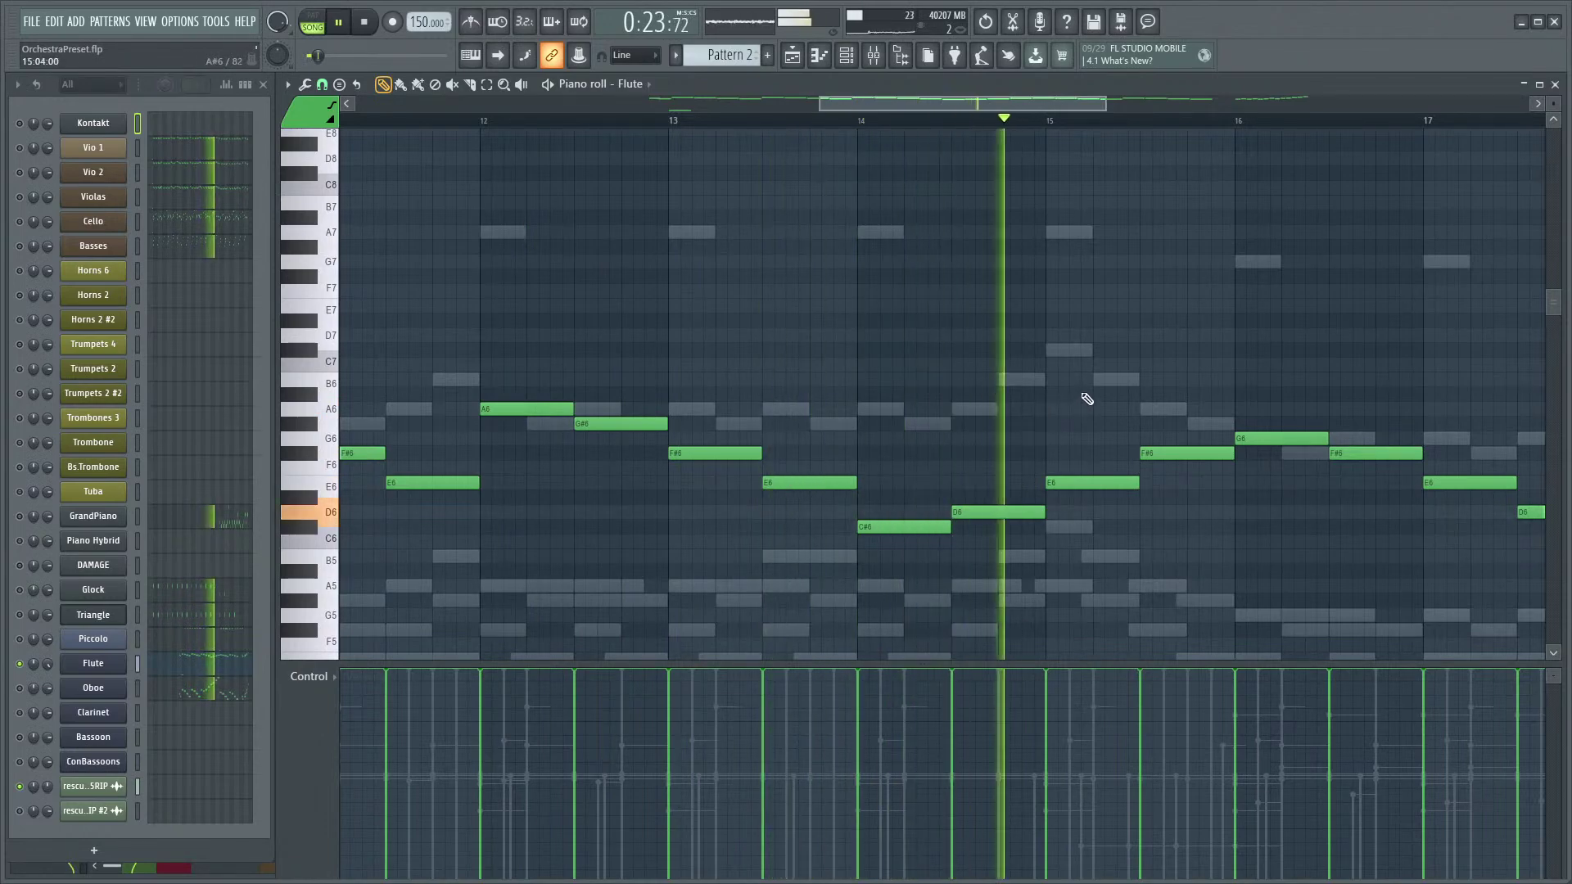
- Play the Flute's reworked melody from bar 12 soloed with the reference, and replay the reference alone
scroll(1098, 351, down, 4)
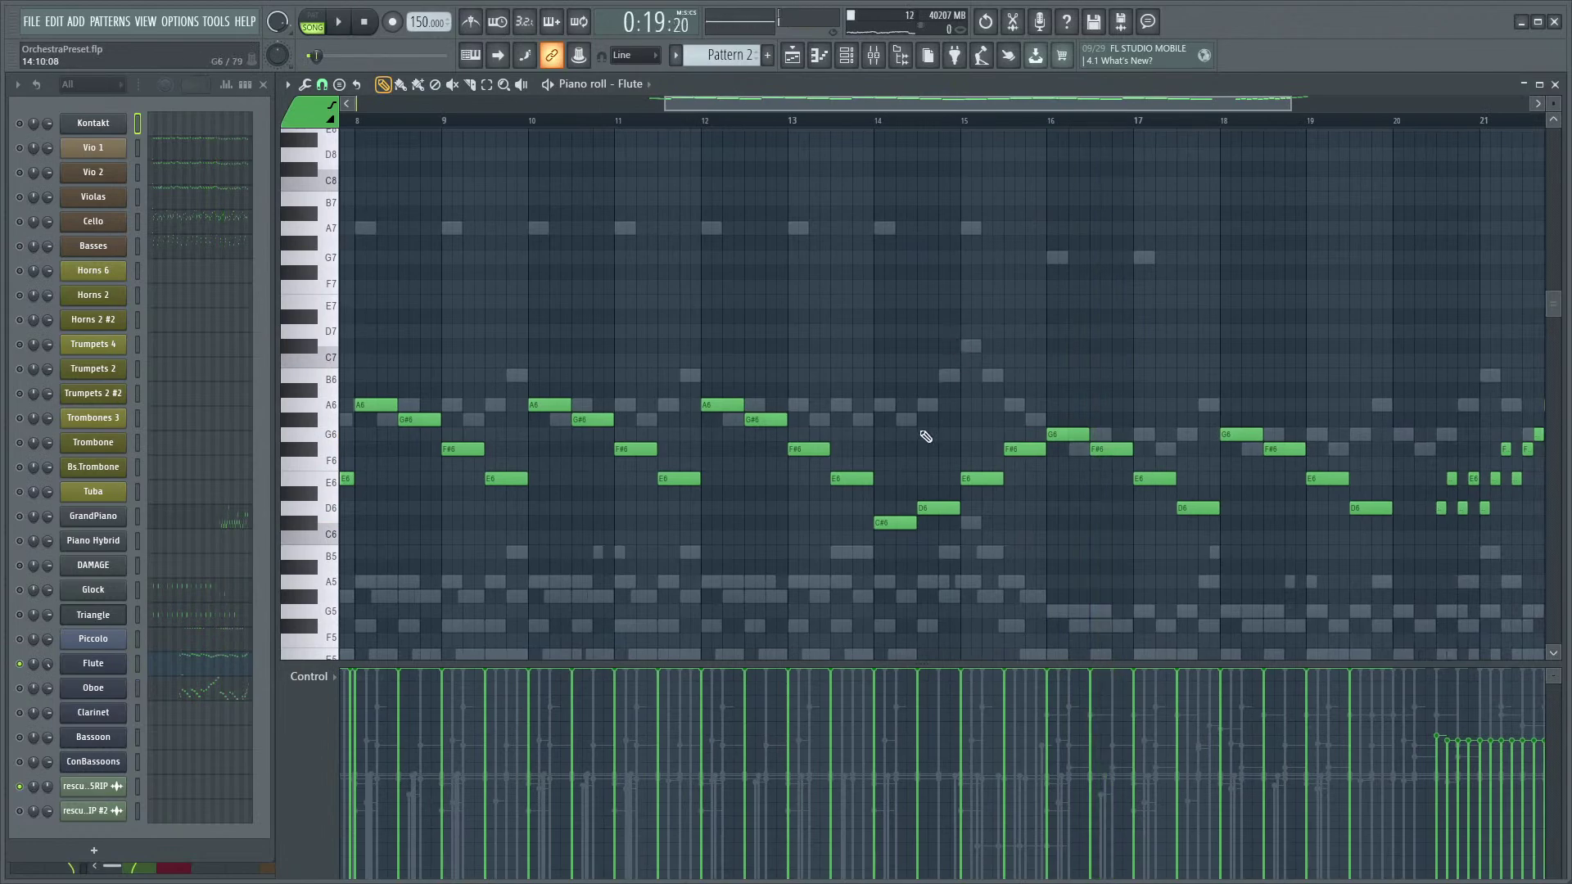
scroll(934, 435, up, 3)
scroll(779, 386, down, 4)
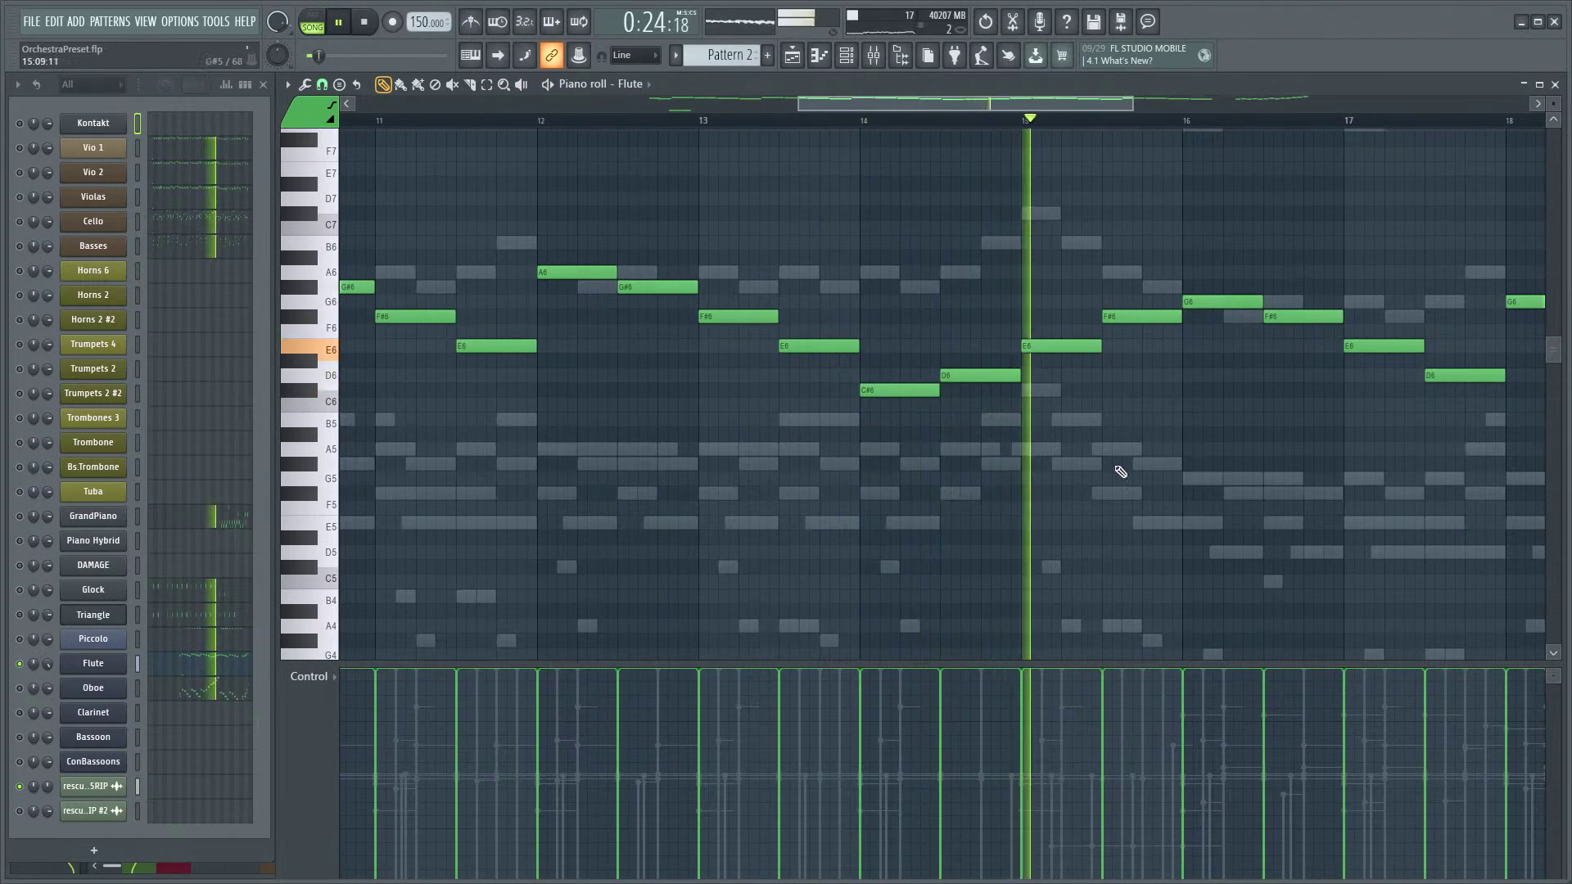
scroll(1133, 450, right, 3)
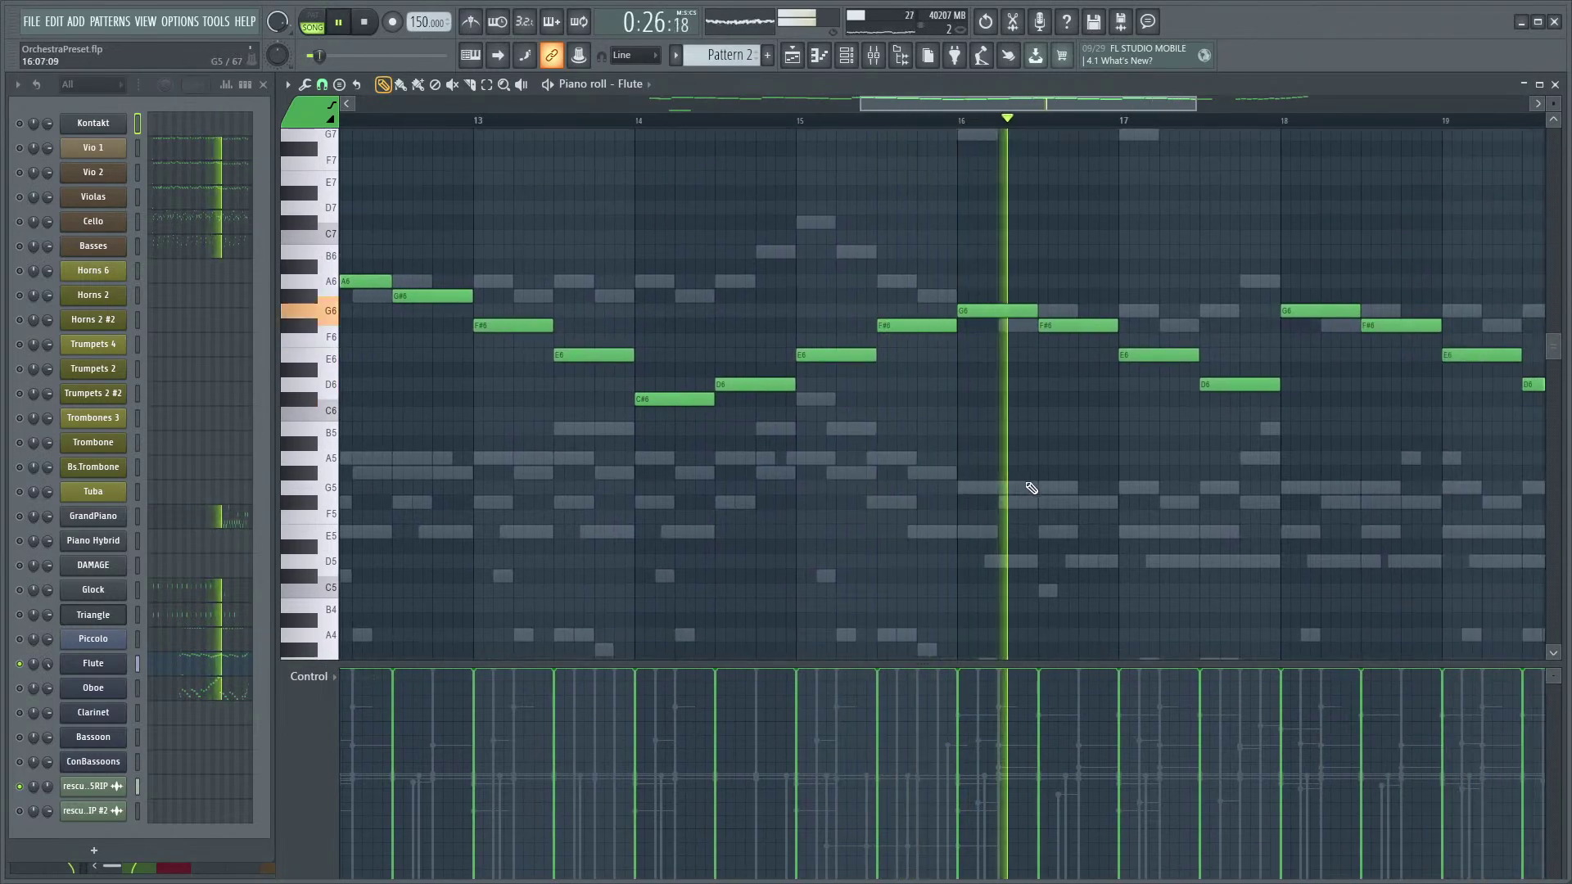
ctrl+scroll(1030, 488, down, 4)
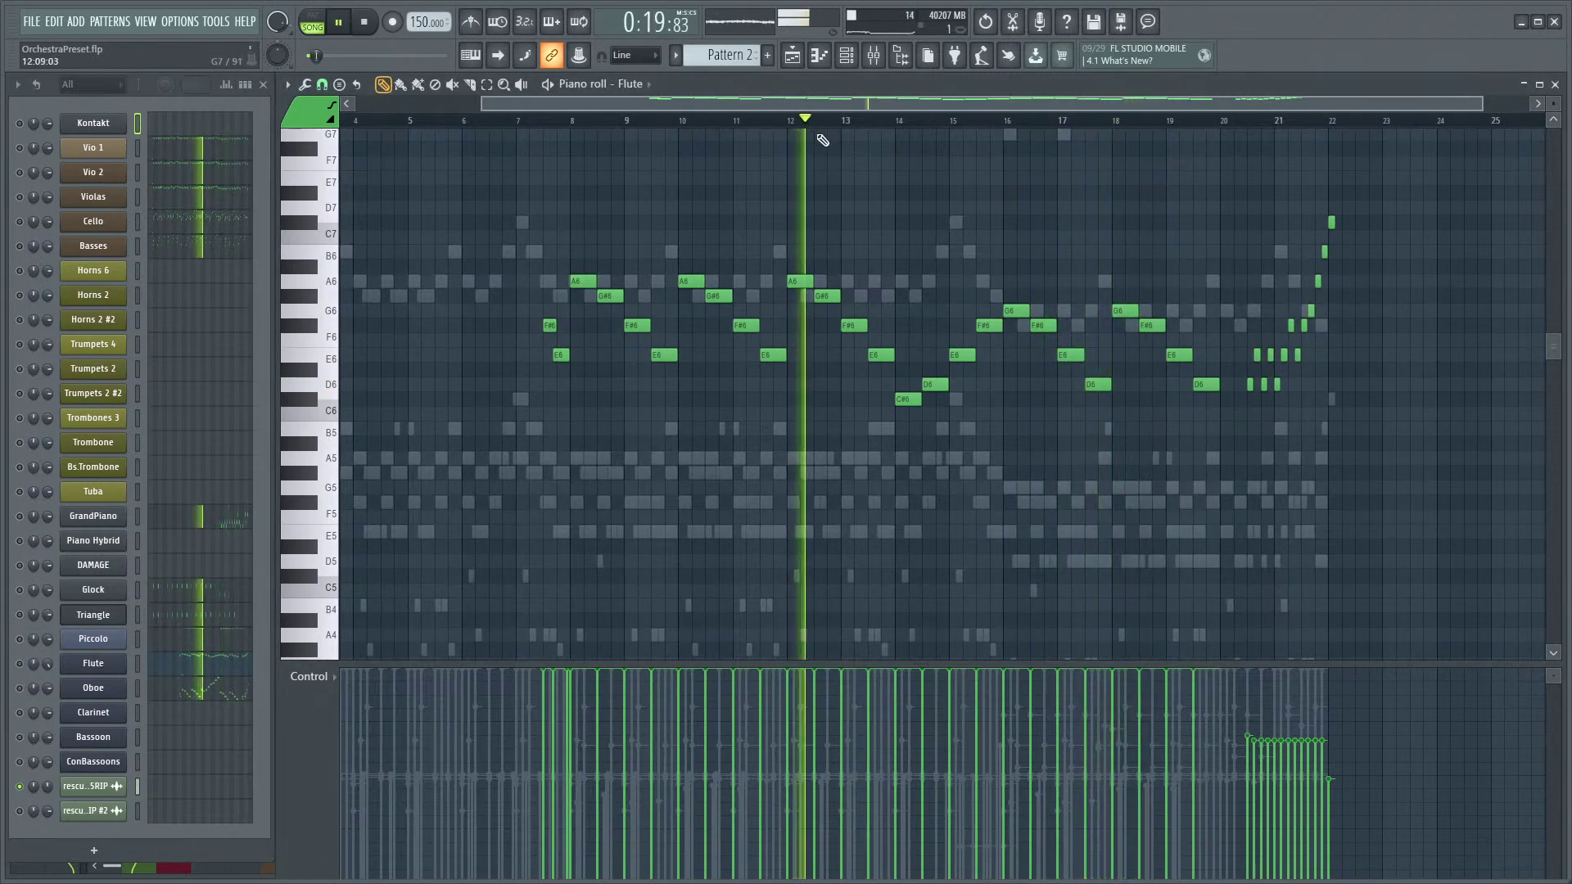
ctrl+scroll(892, 214, up, 2)
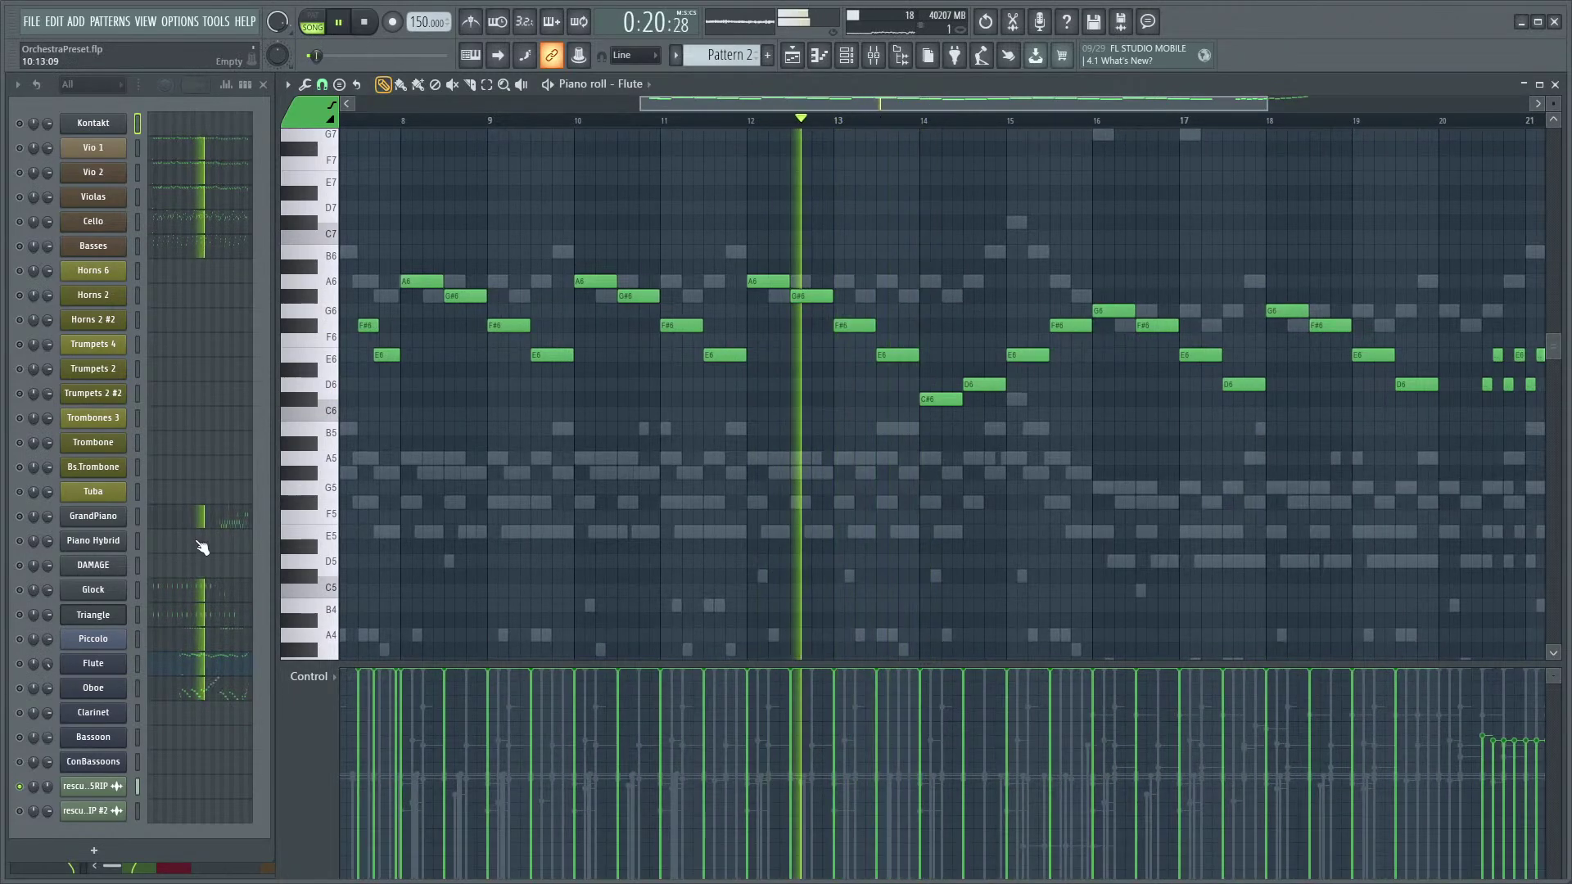
- Open the Oboe's notes and change its last three notes before bar 16 to a descending B5, A5 and G#5
click(204, 686)
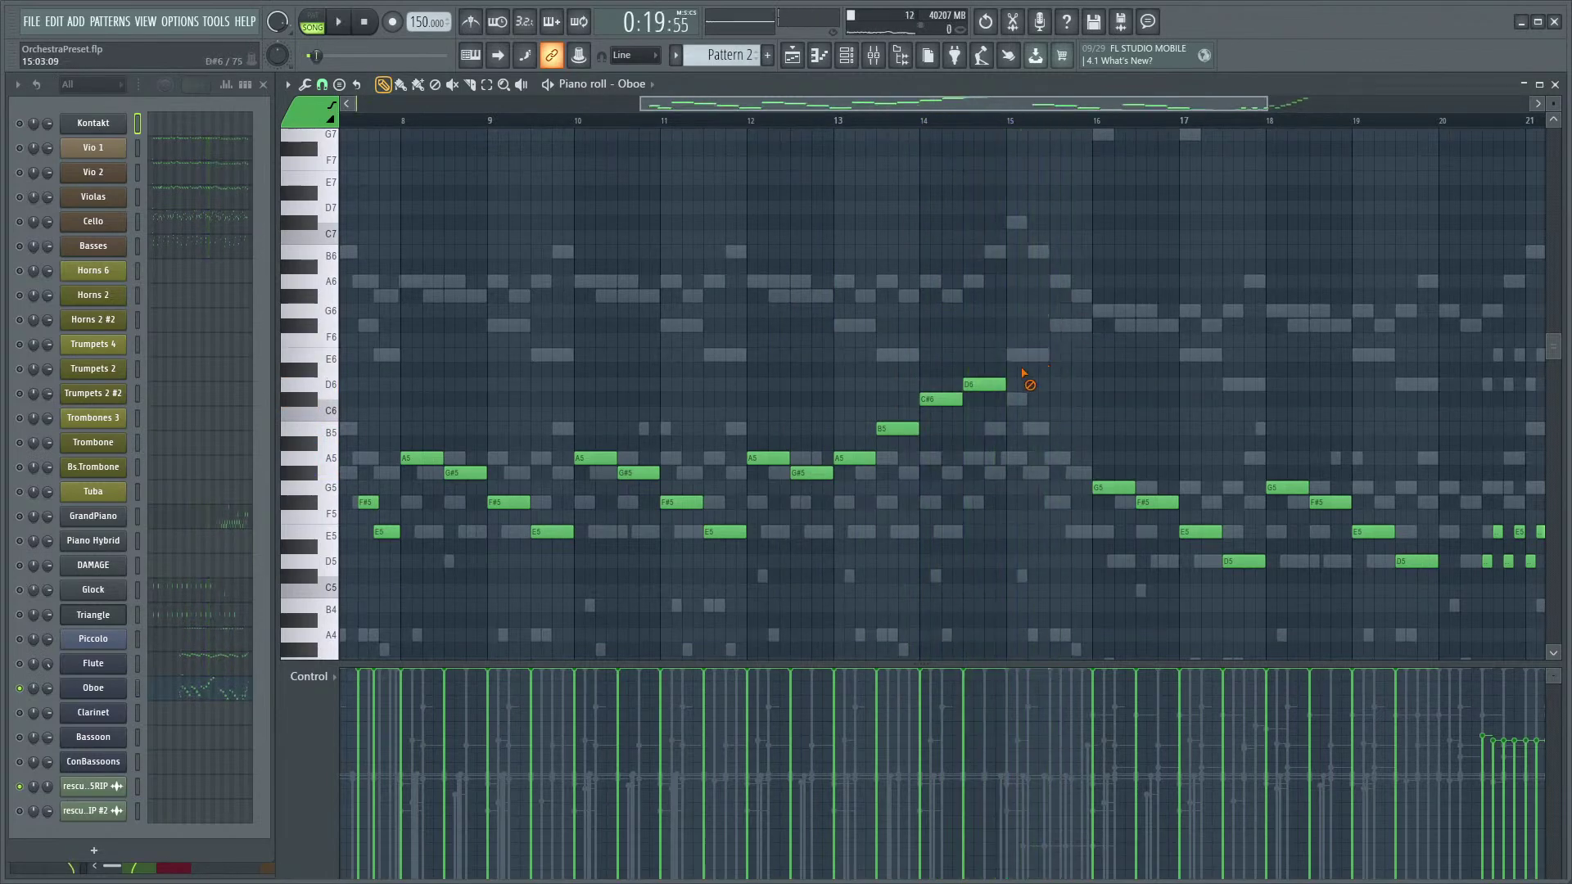
scroll(1044, 426, up, 3)
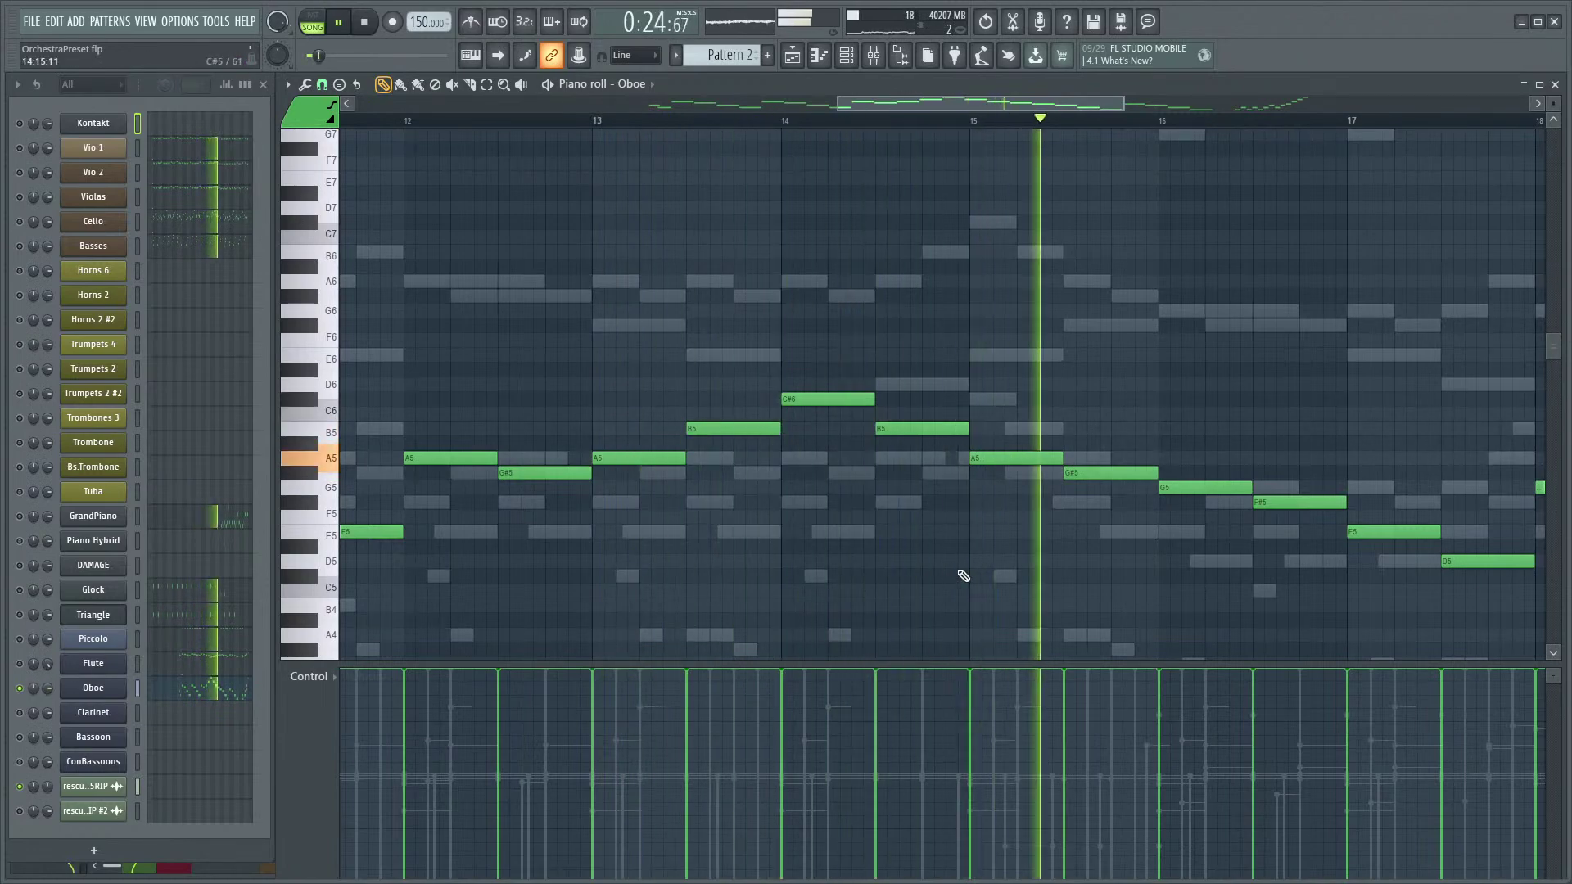
ctrl+scroll(966, 575, down, 4)
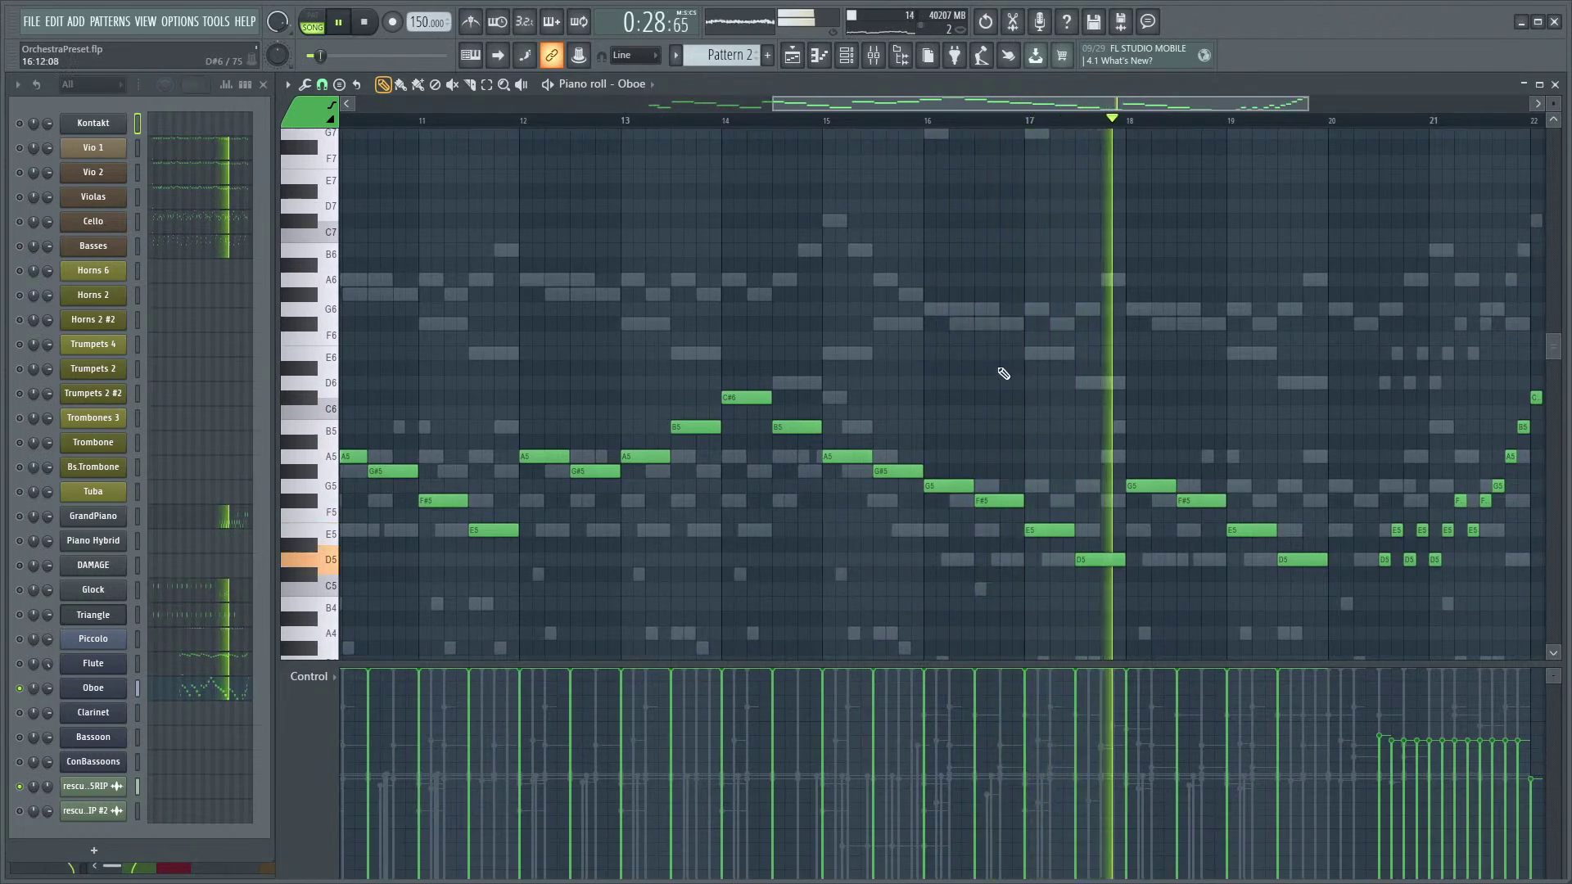
- Play the Flute and Oboe soloed and with the reference from bar 12, and compare the full orchestra with both reference channels muted
key(space)
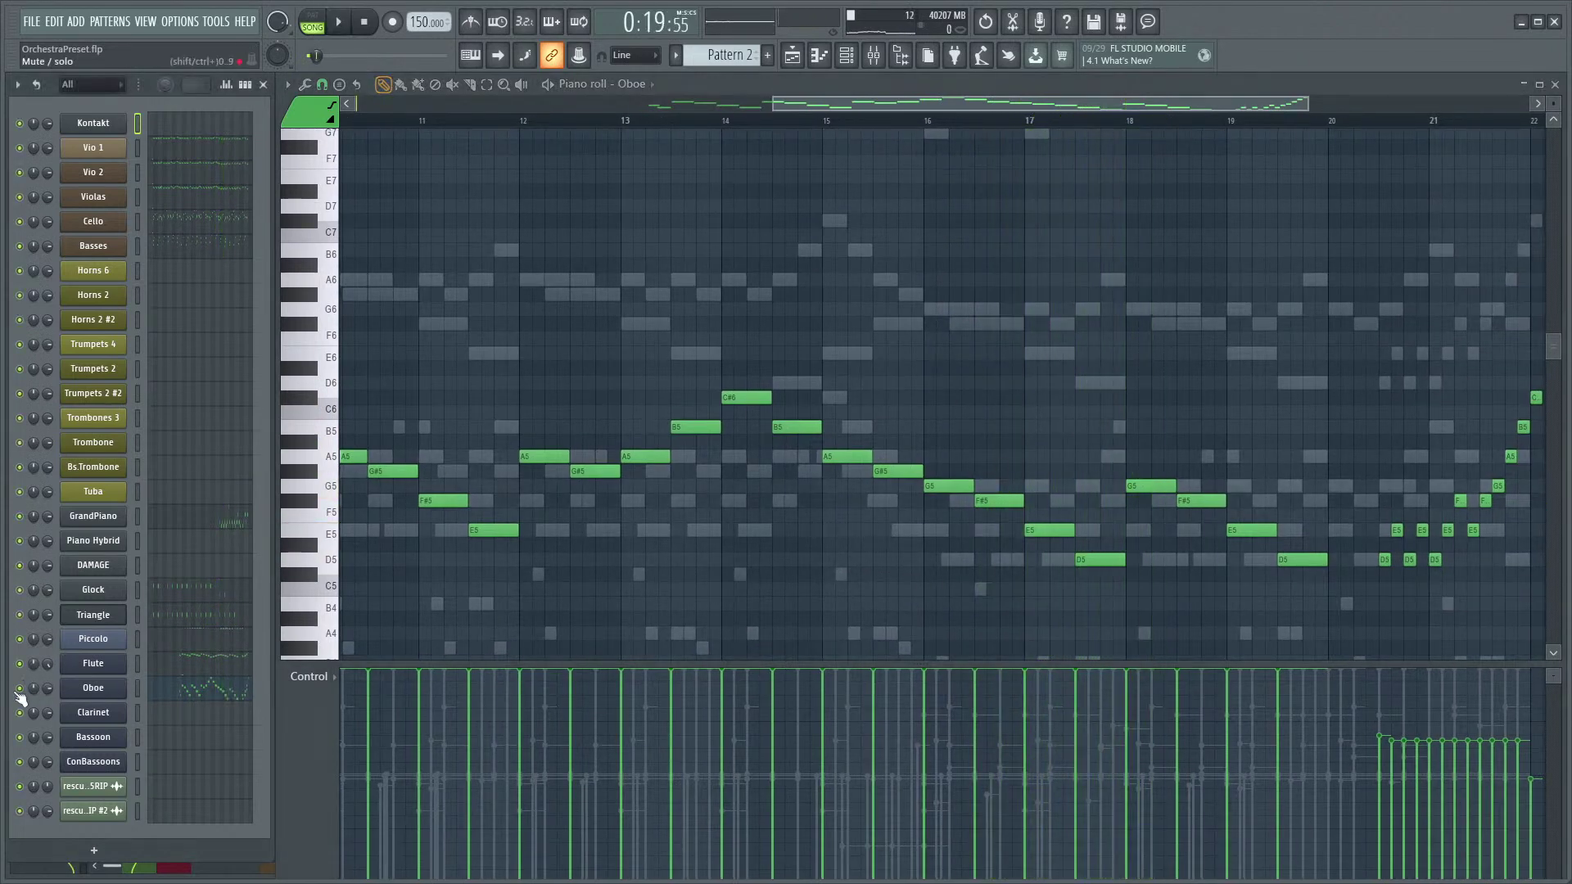
click(20, 664)
key(space)
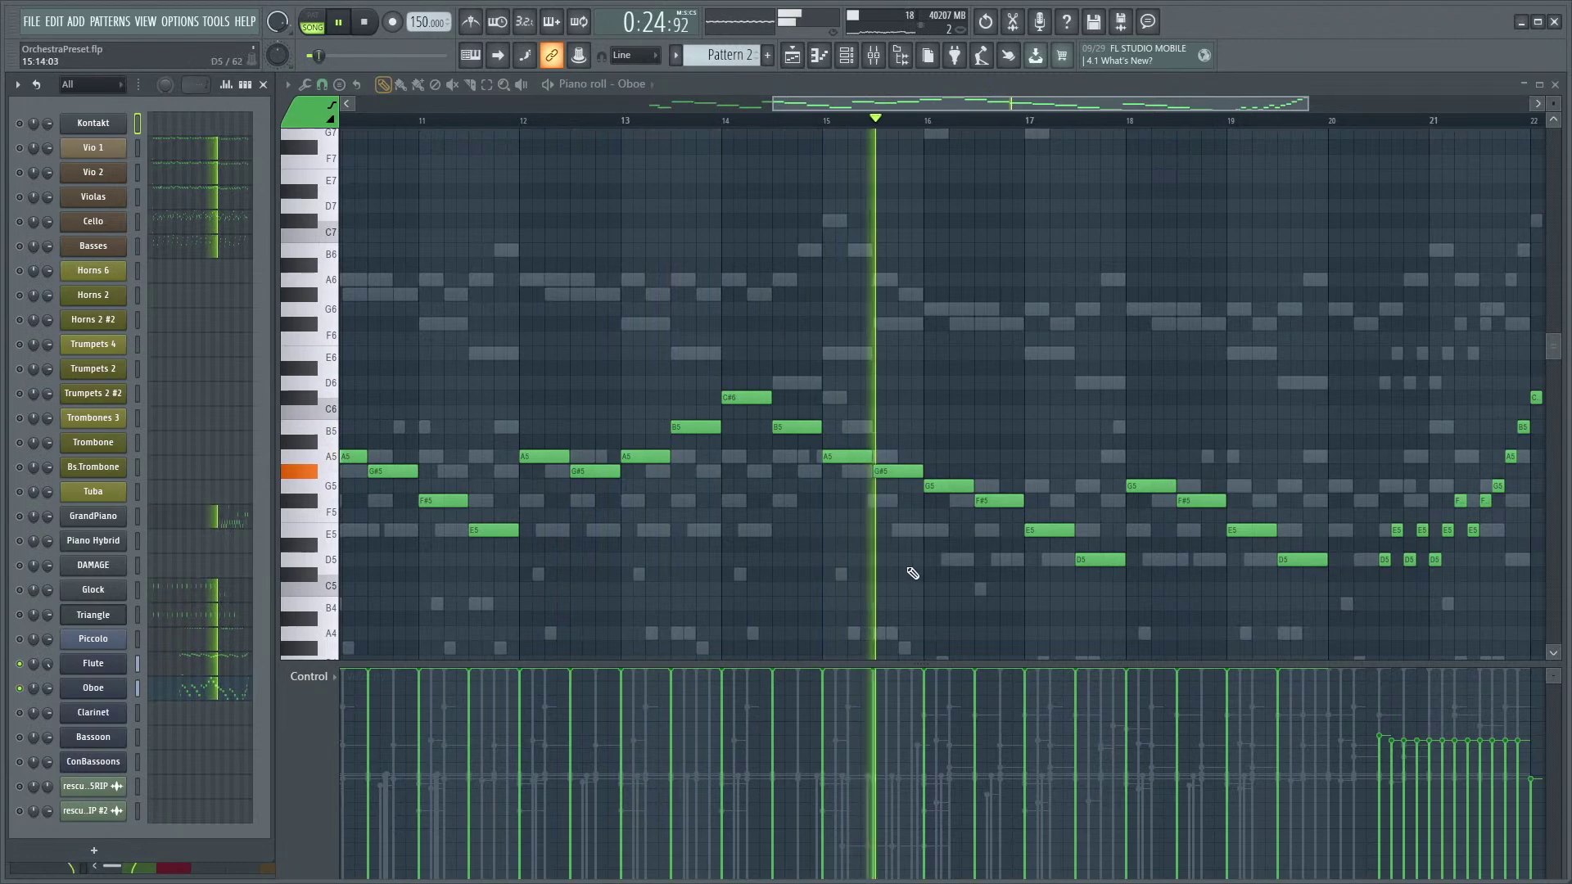
ctrl+scroll(901, 547, up, 4)
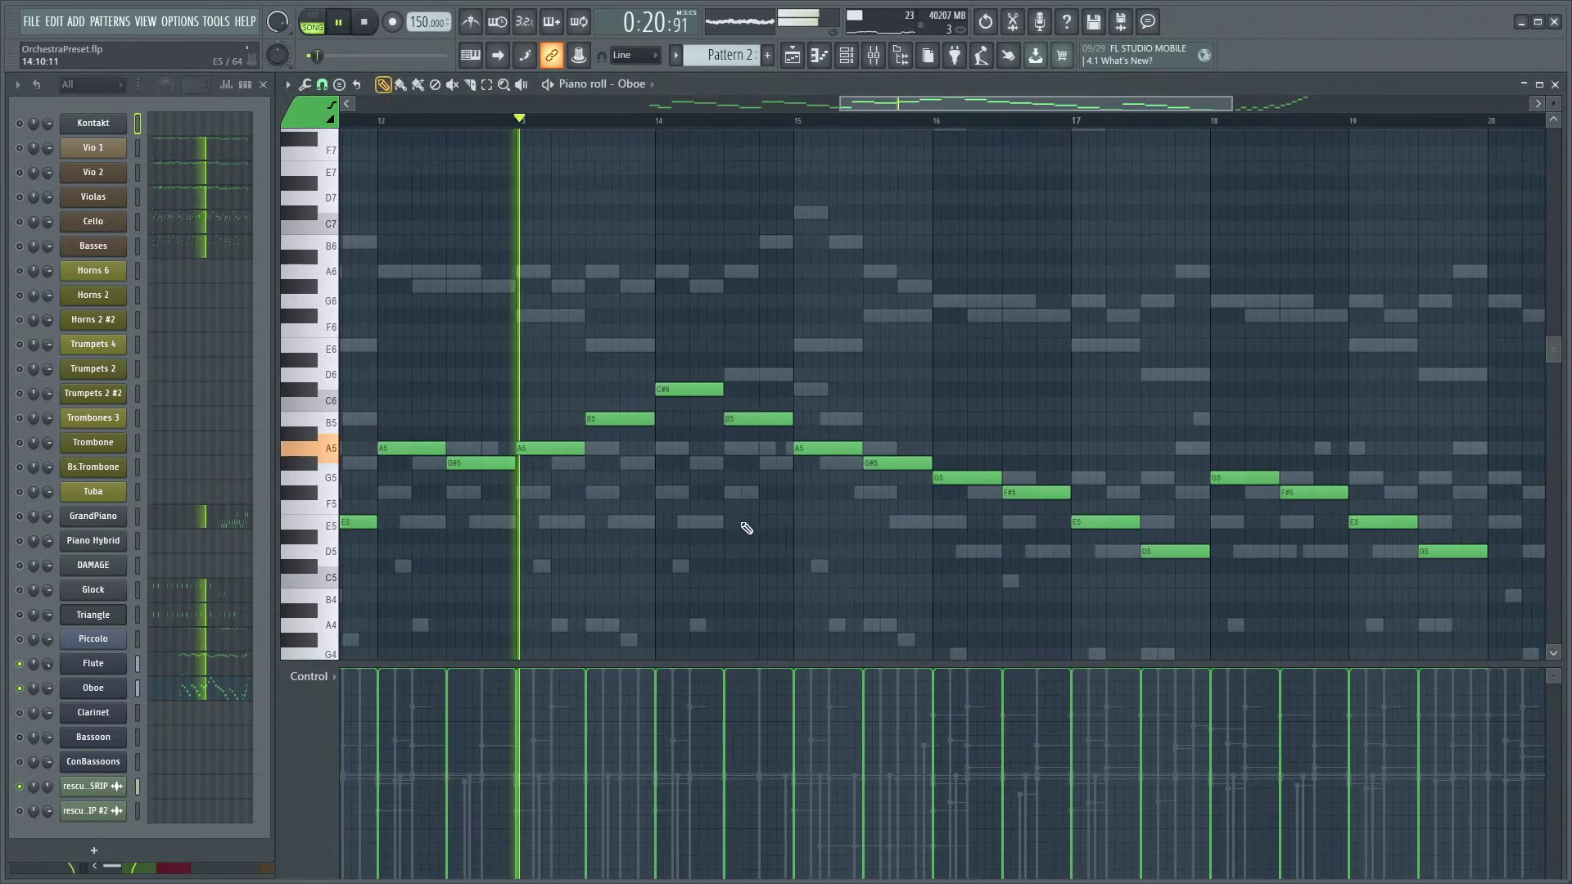
ctrl+scroll(678, 551, down, 3)
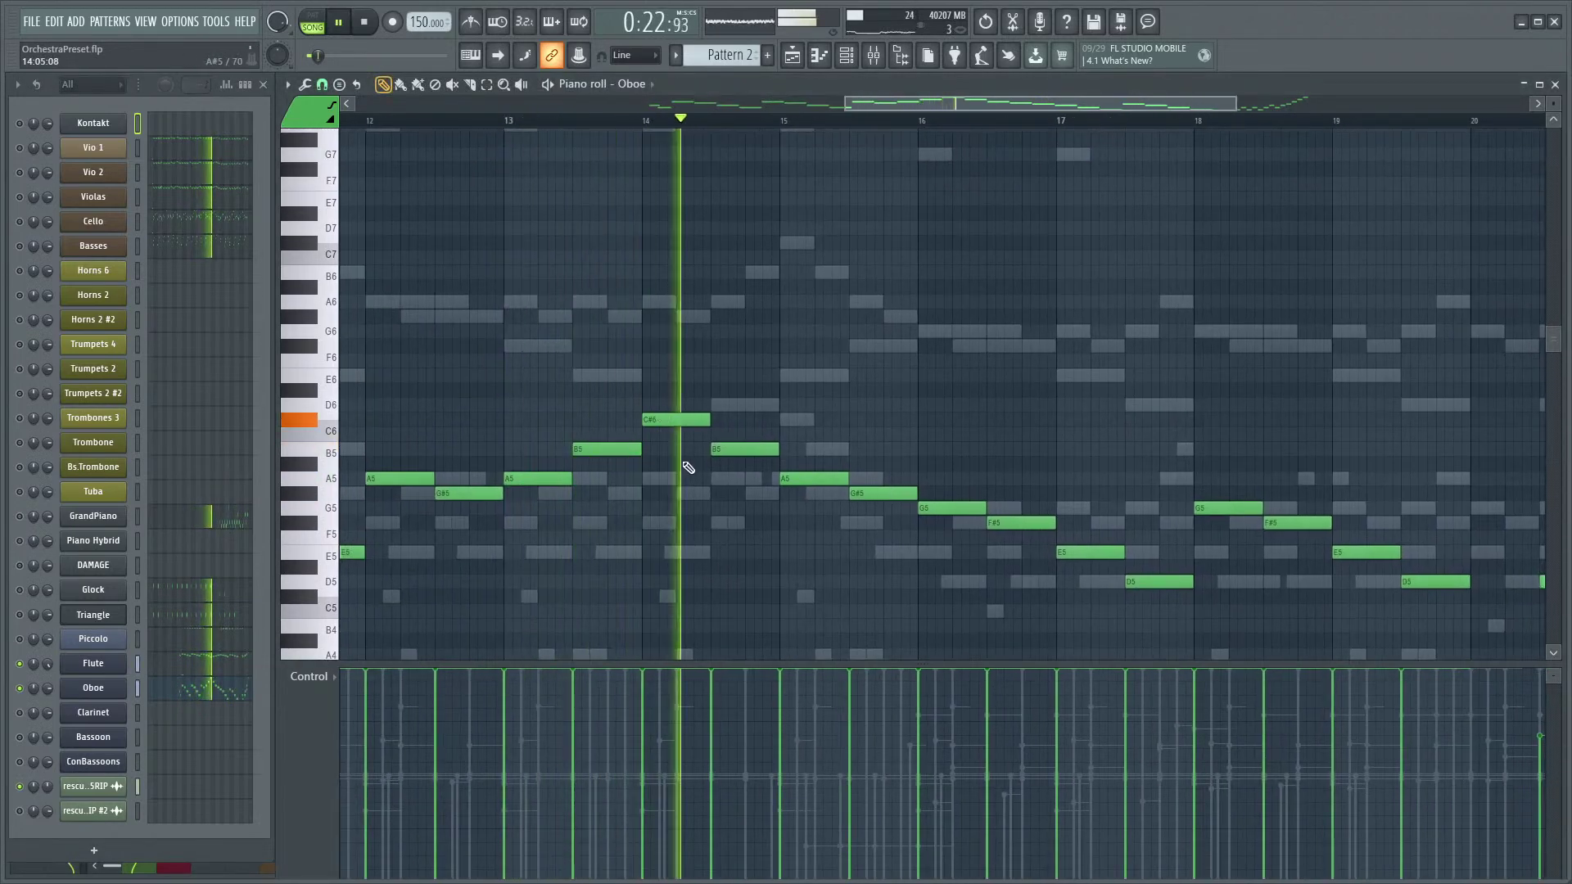
key(space)
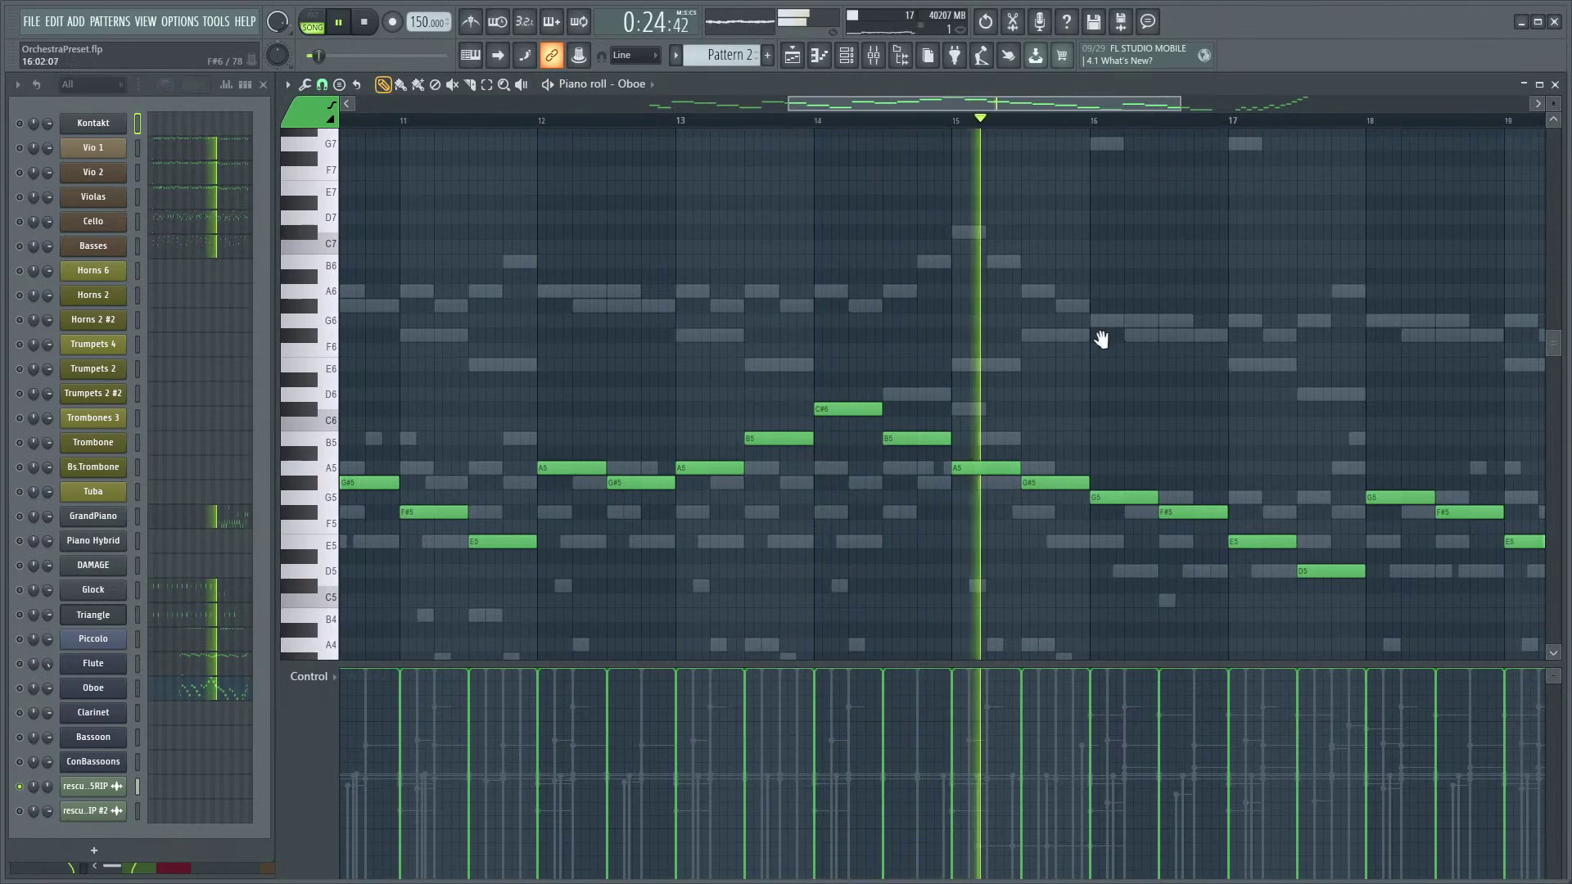
drag(1107, 340, 900, 374)
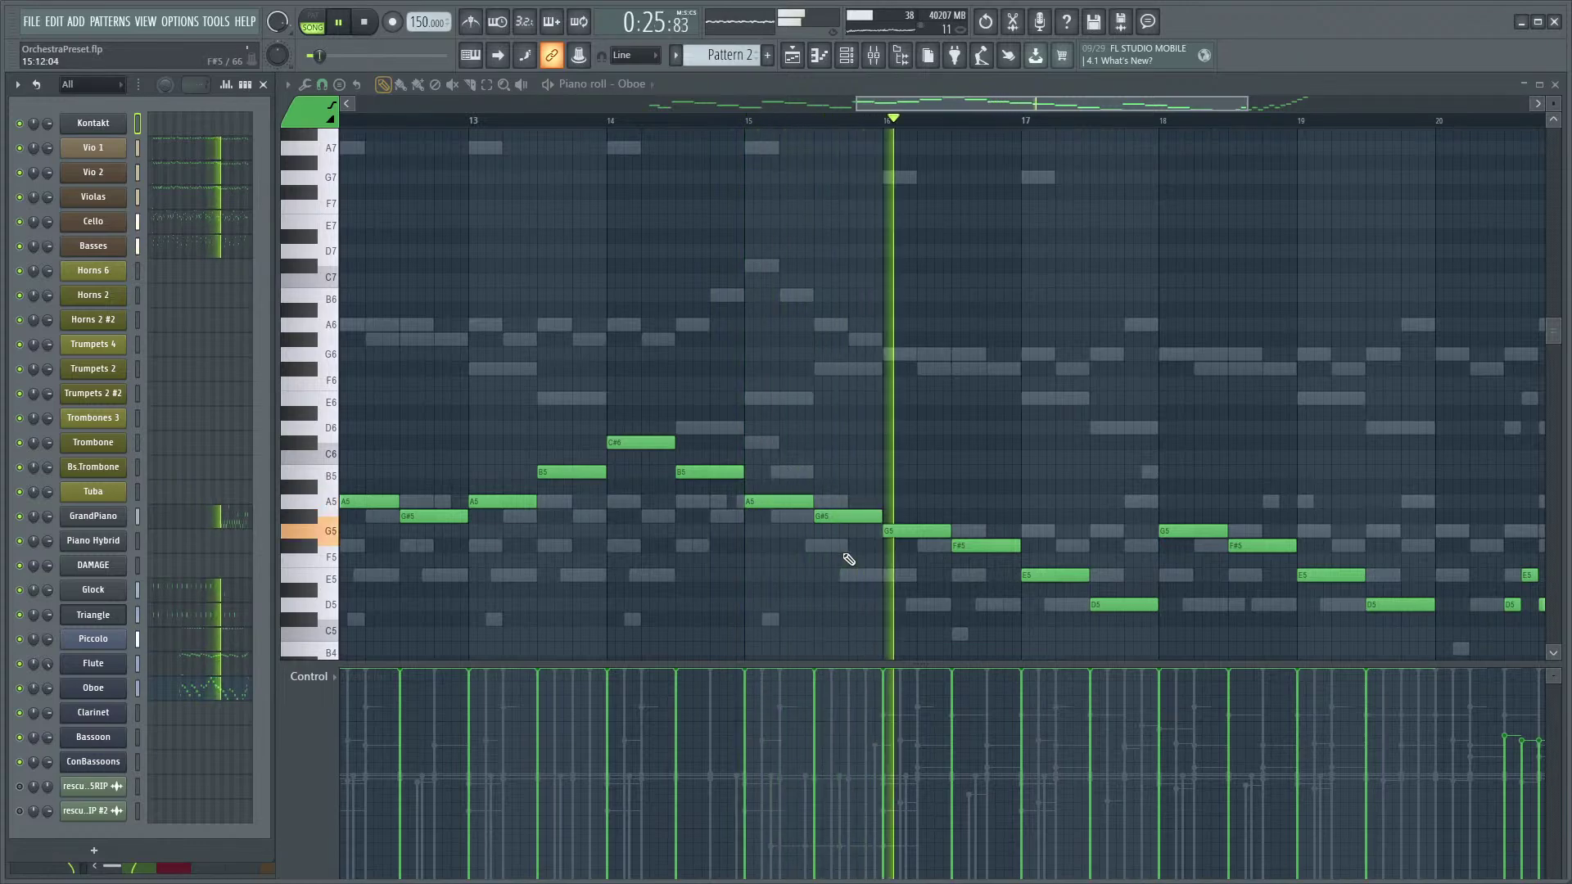
- Open the GrandPiano's notes and scale down the velocities of its figure in bars 16 to 21
click(234, 520)
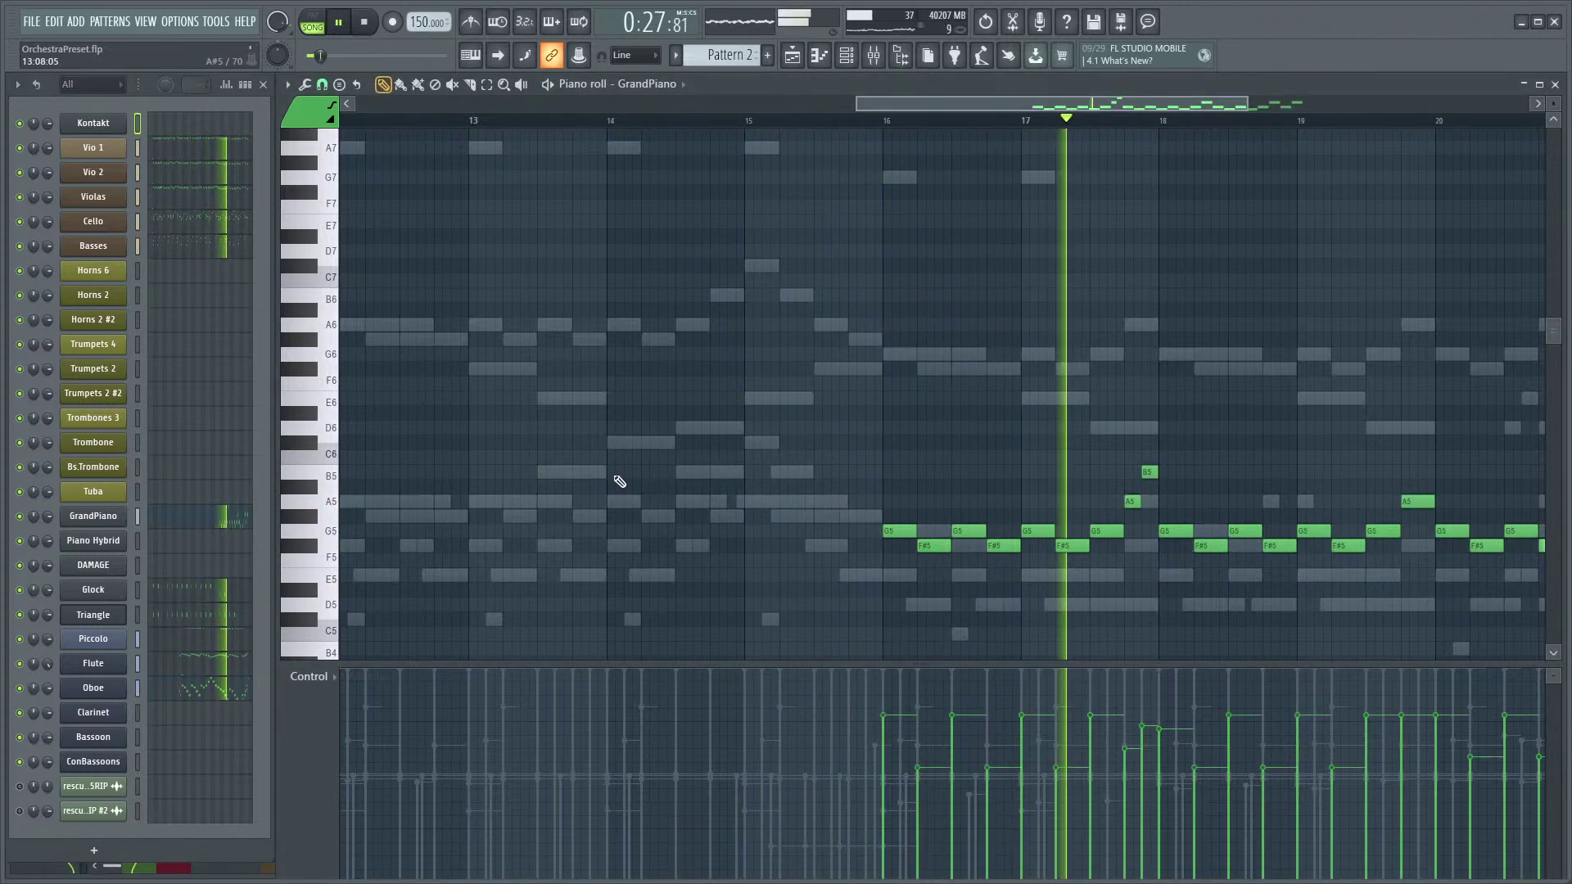
scroll(925, 462, up, 3)
scroll(1309, 360, down, 4)
drag(1442, 238, 1028, 358)
scroll(1031, 357, down, 3)
drag(1288, 328, 710, 557)
key(alt+x)
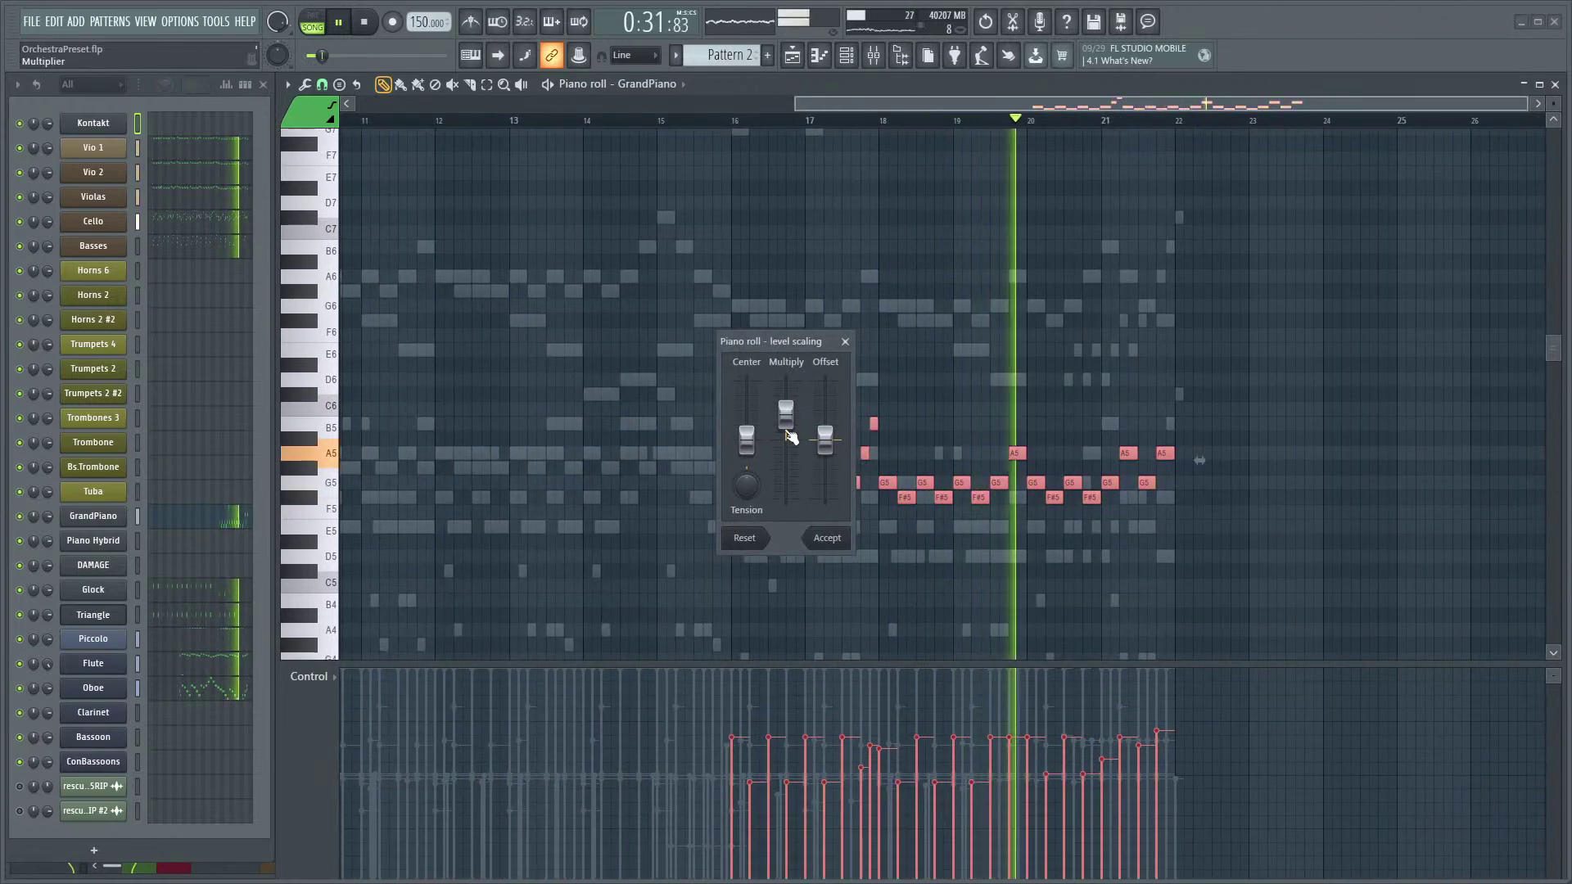
key(Return)
click(975, 397)
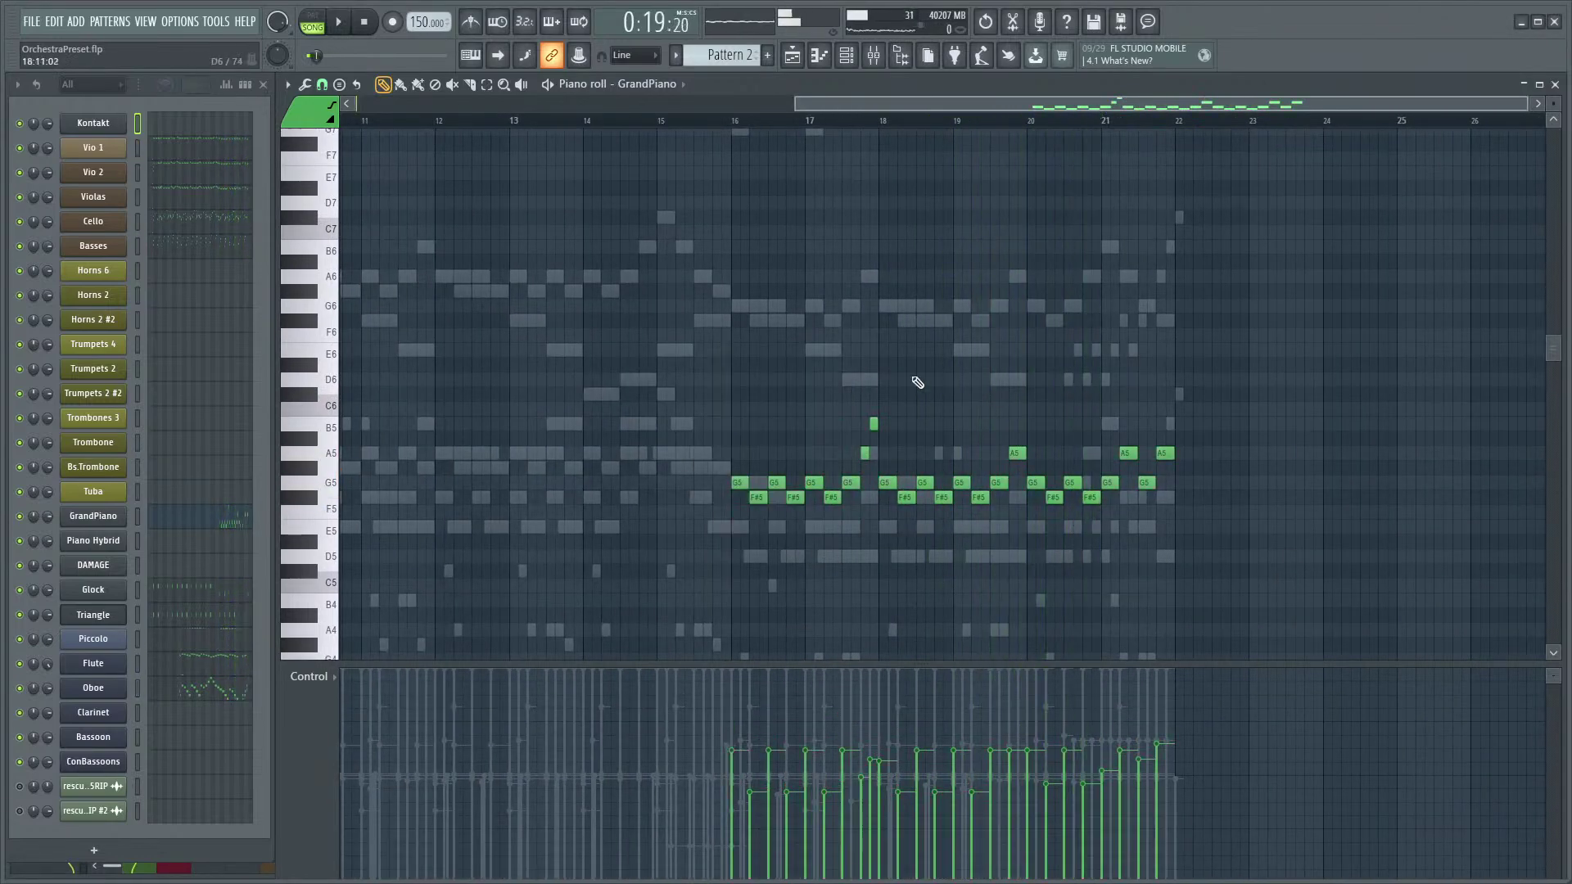
- Open the Flute's notes and play the full orchestra from bar 12 with both reference channels muted
click(187, 665)
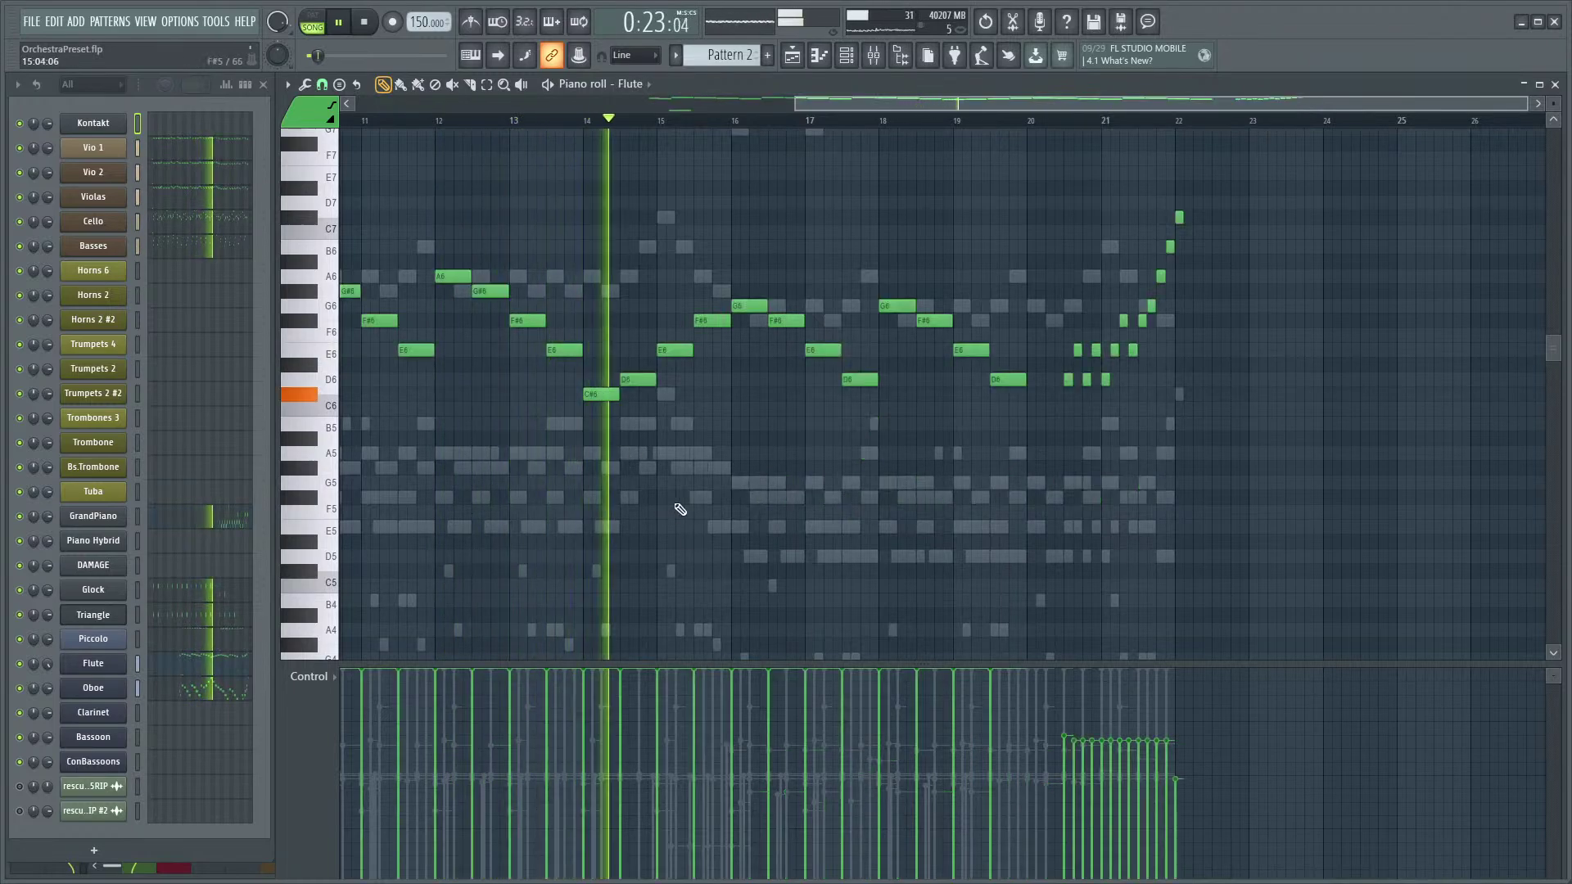
scroll(682, 502, up, 1)
scroll(682, 502, up, 1)
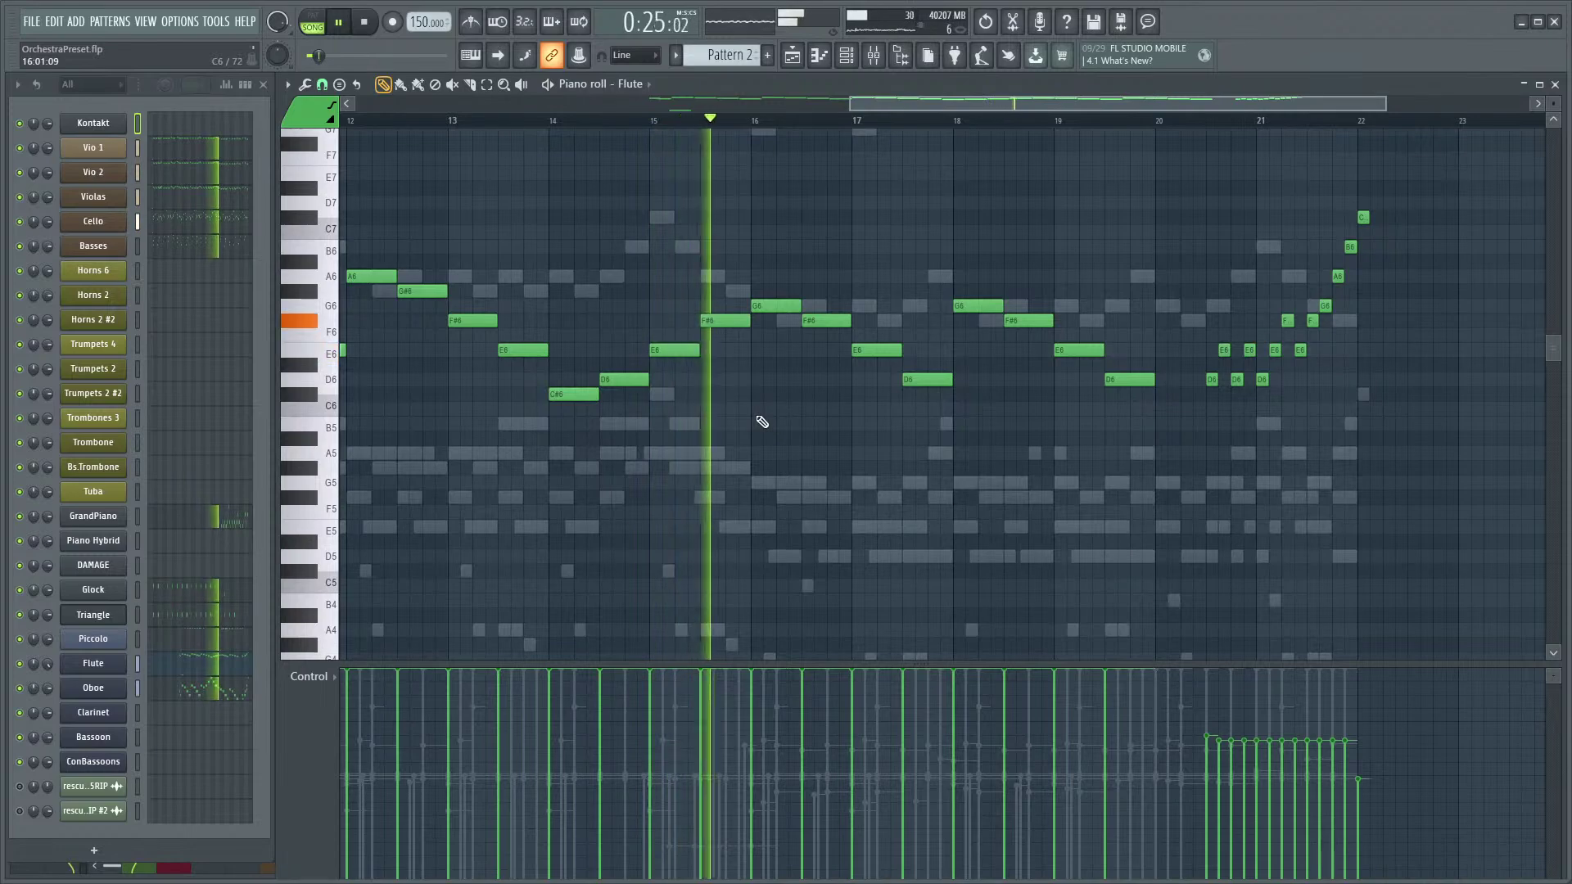
key(space)
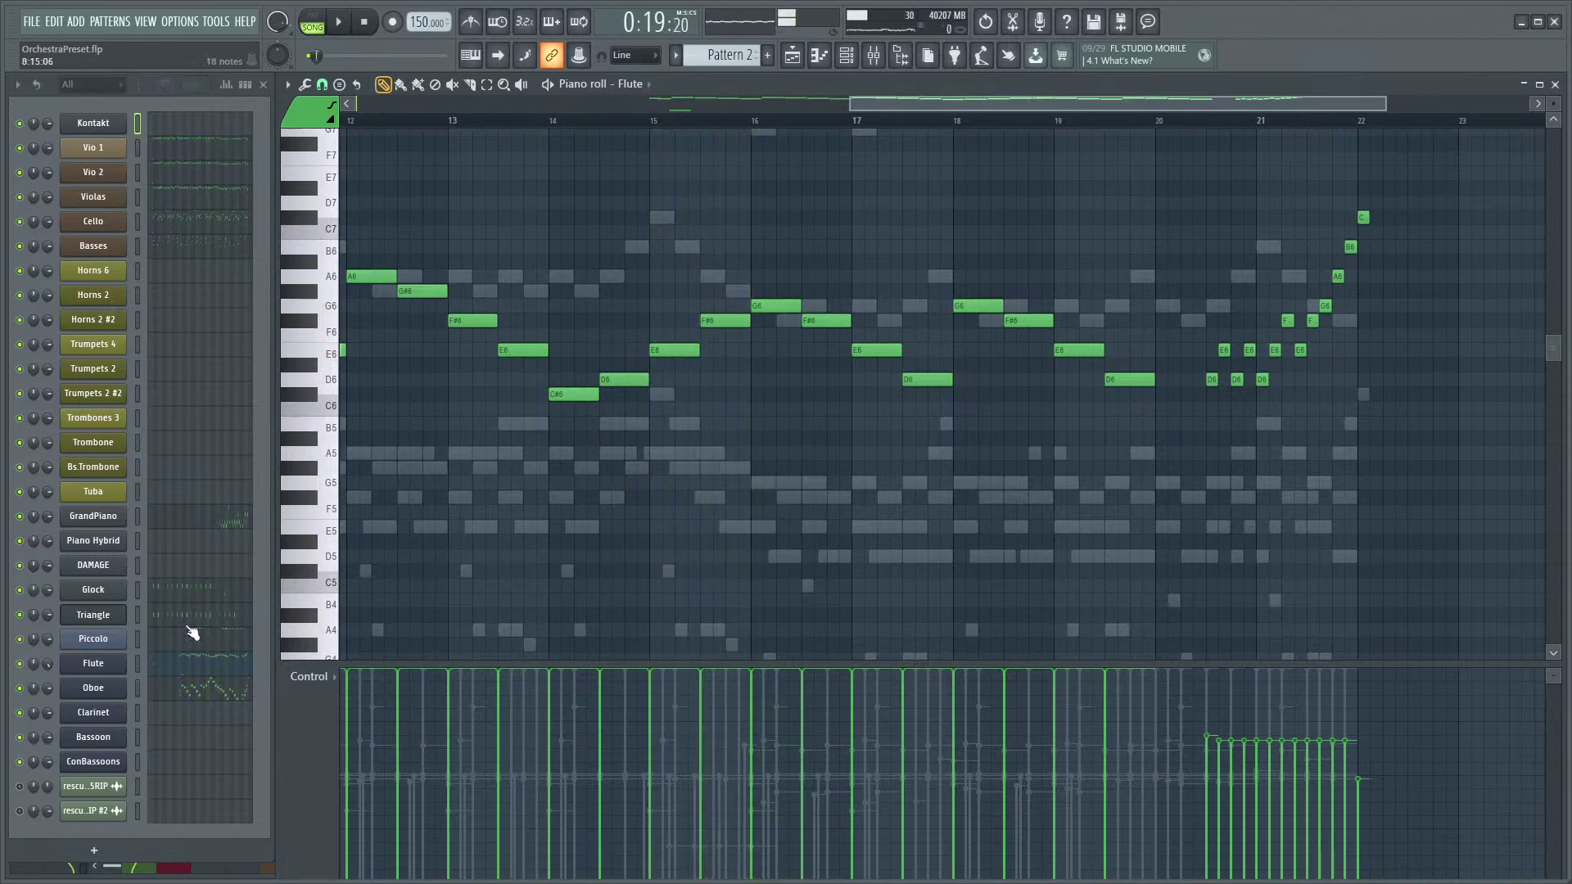
- Open the Oboe's notes and play the orchestra from bar 12 with the Flute muted
click(182, 691)
scroll(745, 528, up, 2)
key(space)
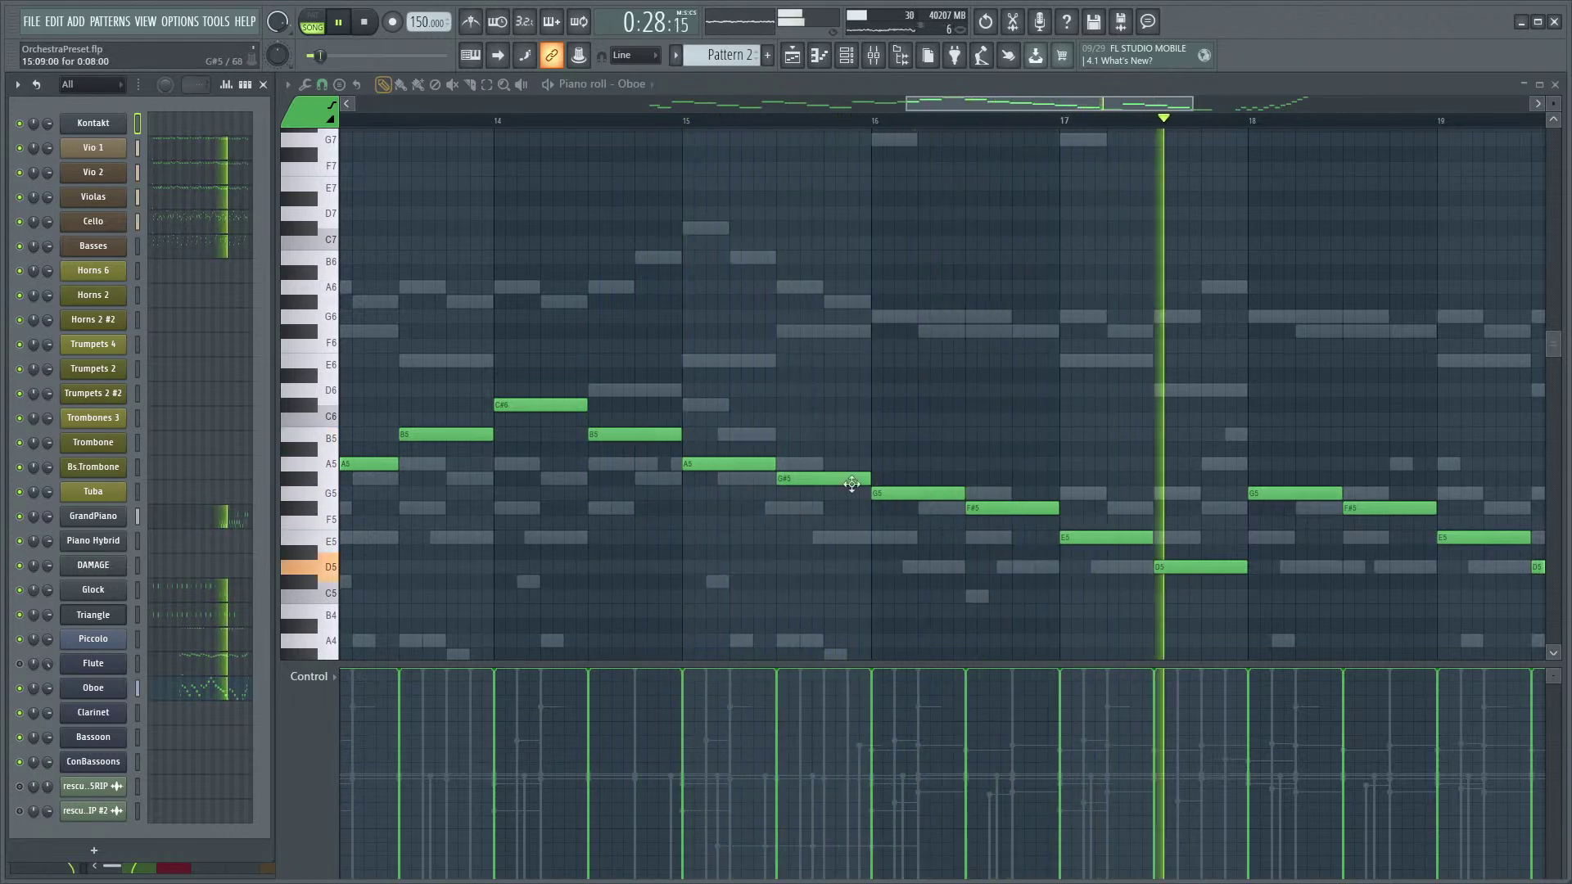
scroll(901, 433, down, 3)
key(space)
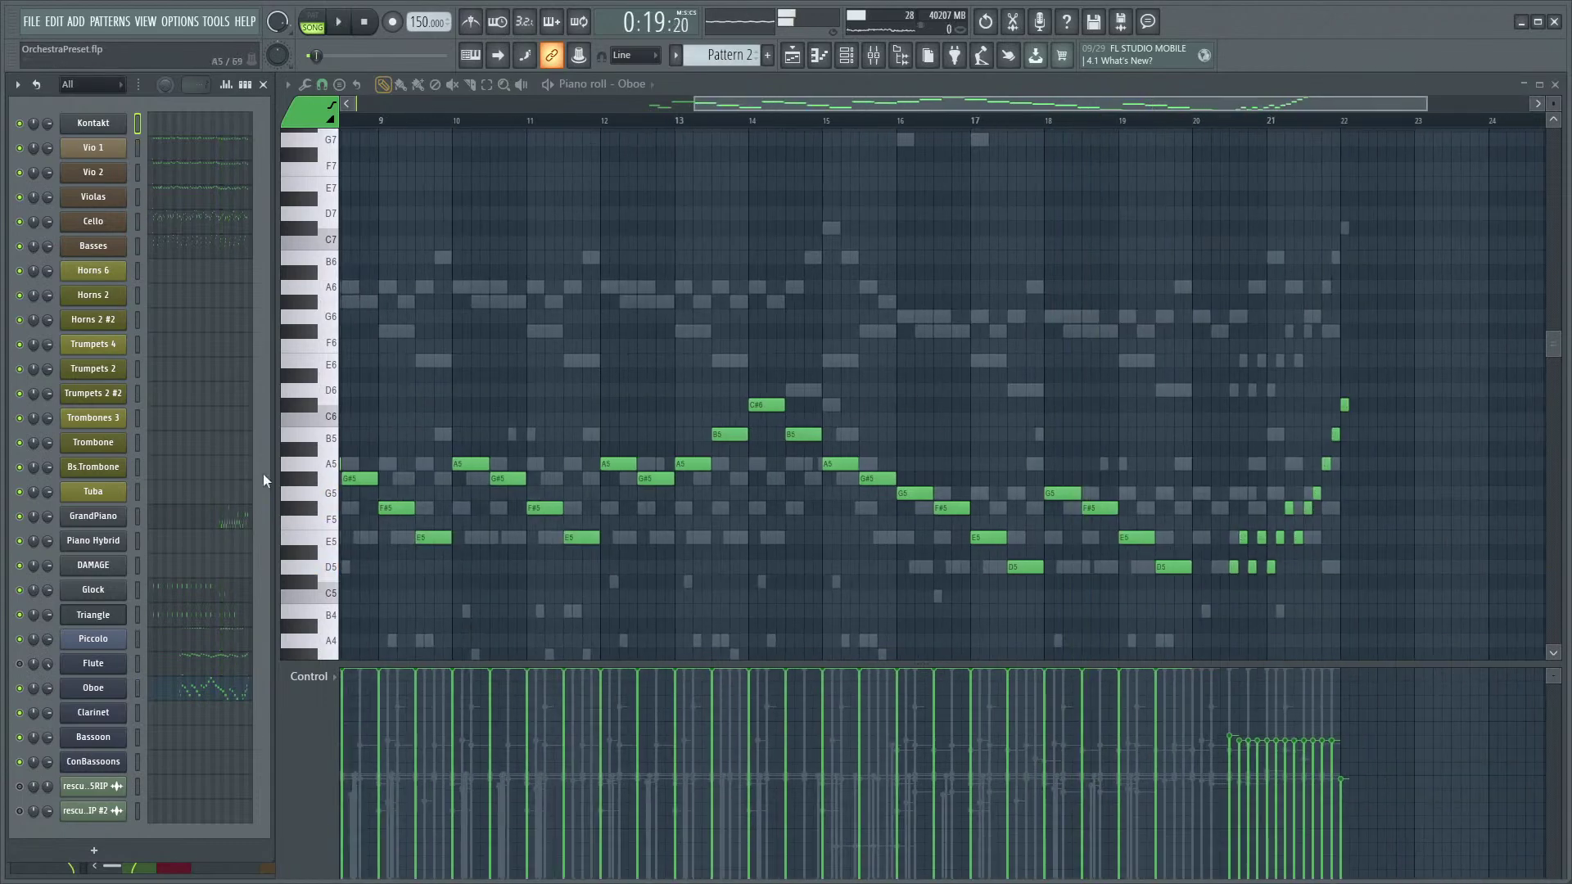
- Play the Flute and Oboe soloed from bar 12, and replay the reference alone against the Flute's notes
key(space)
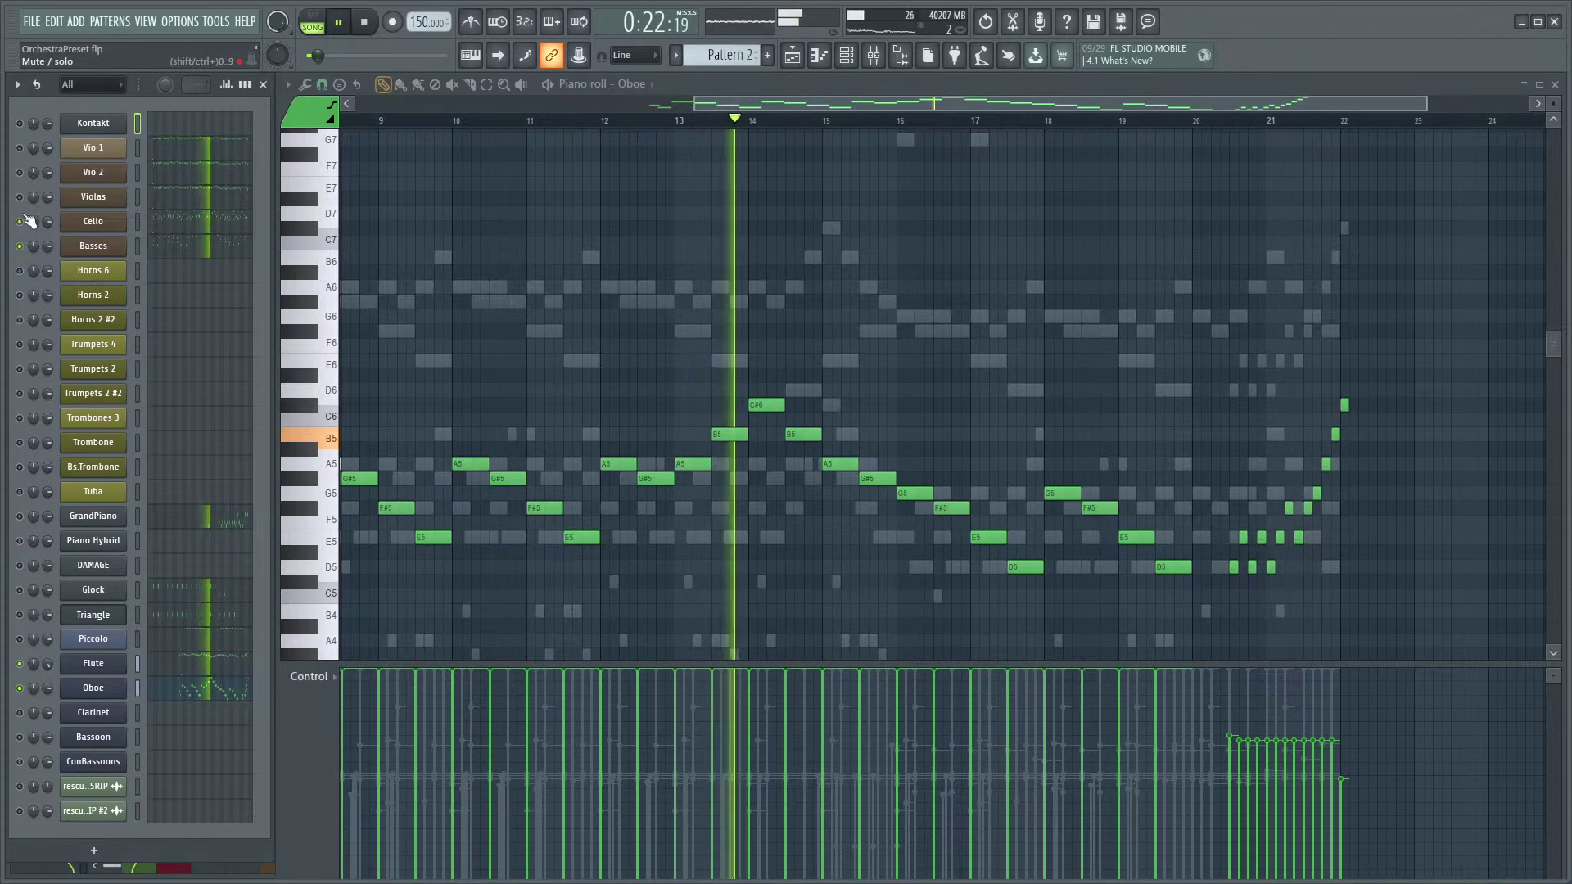
scroll(970, 316, up, 2)
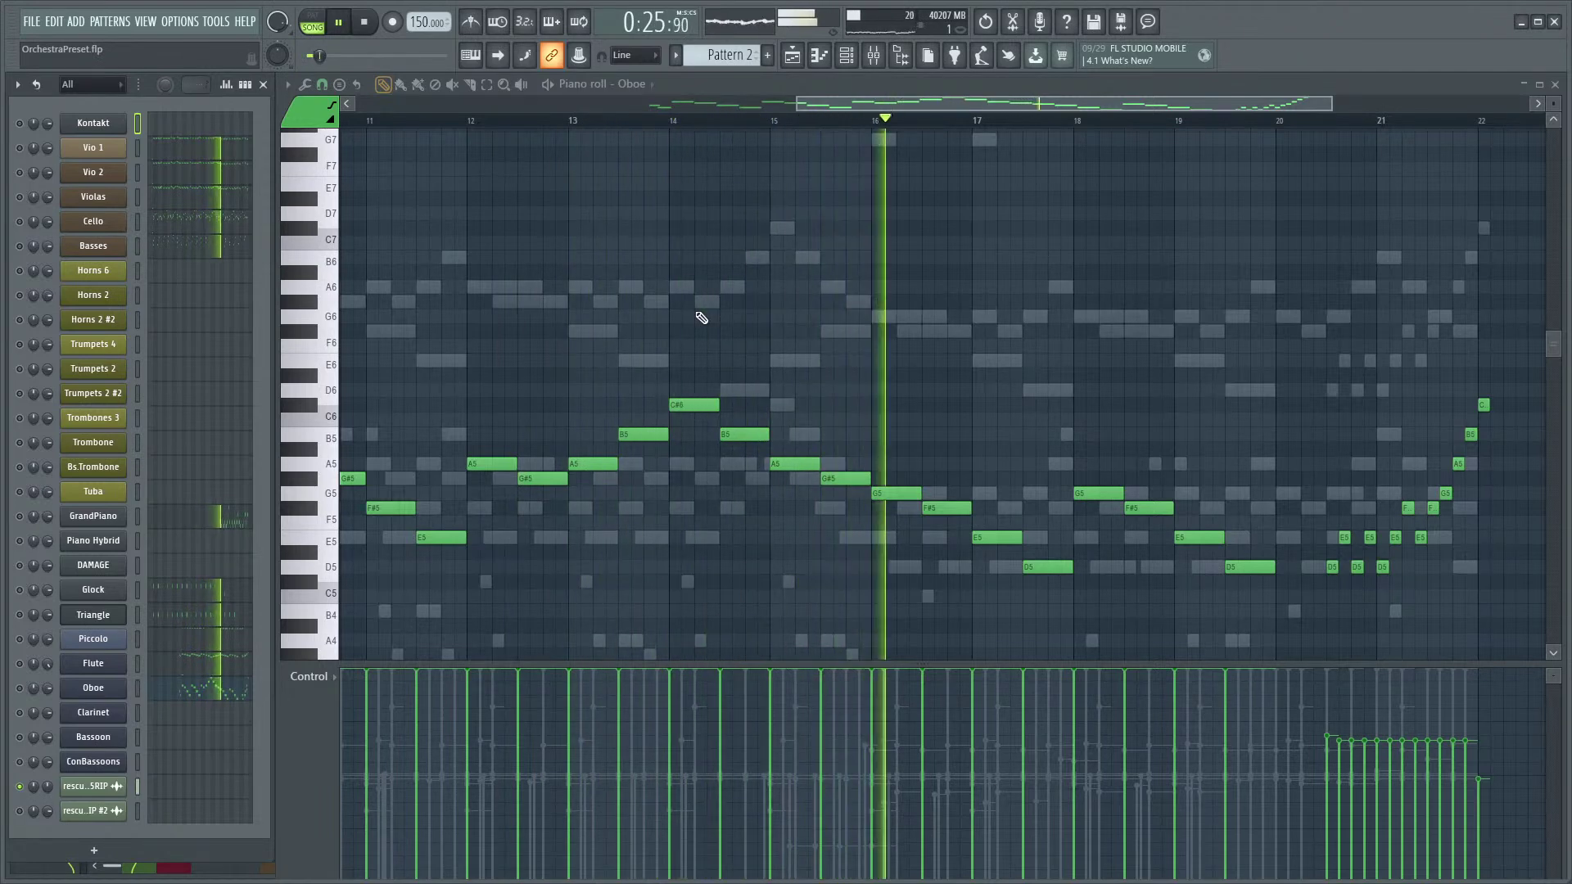
click(188, 667)
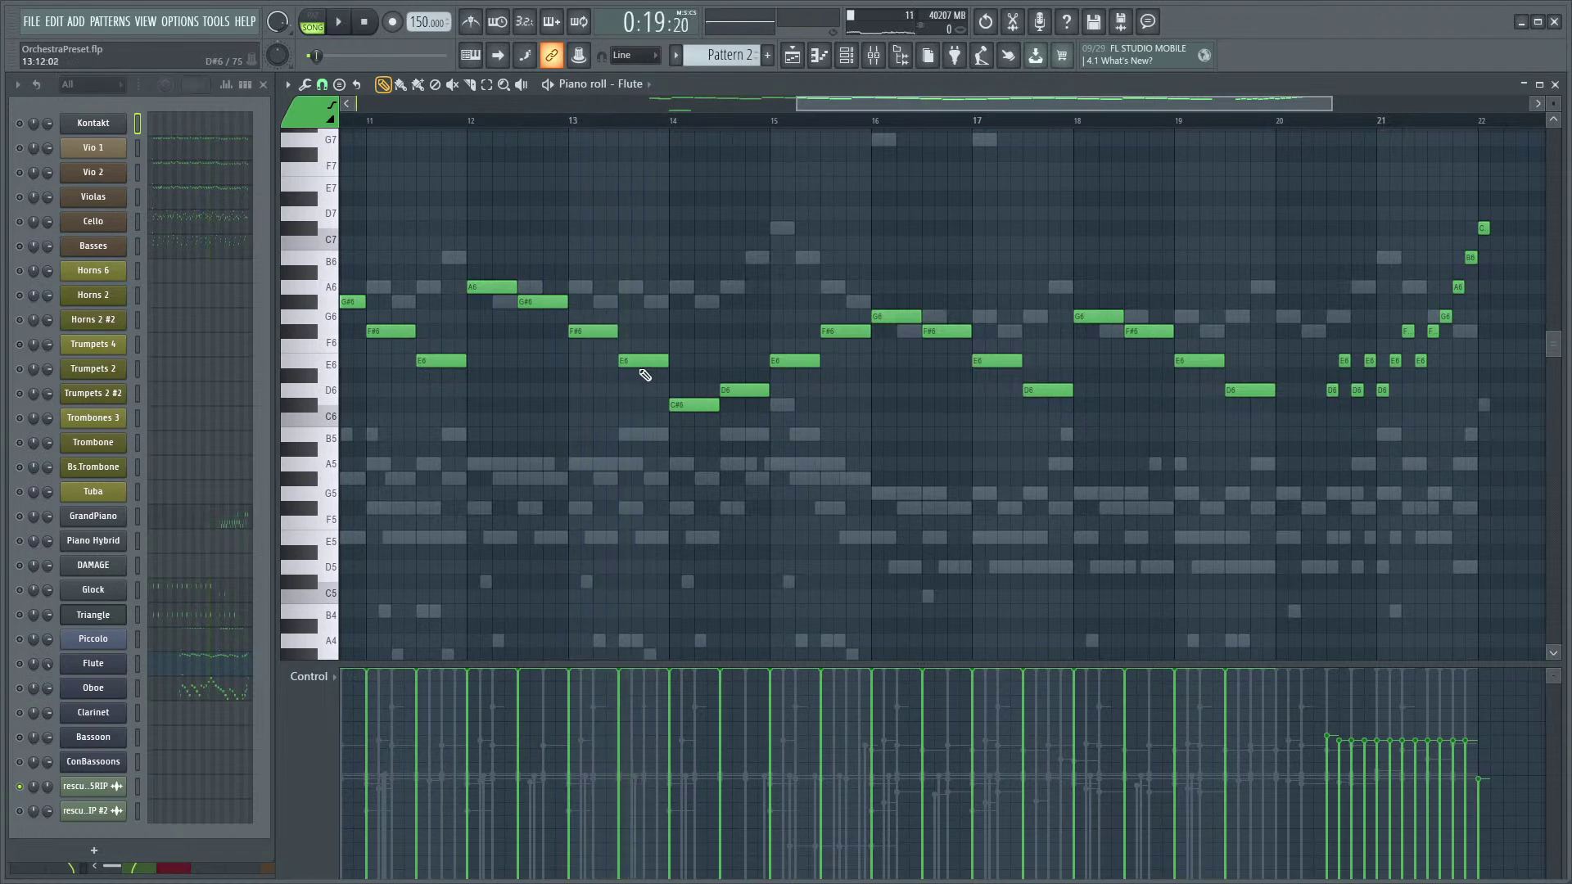
key(space)
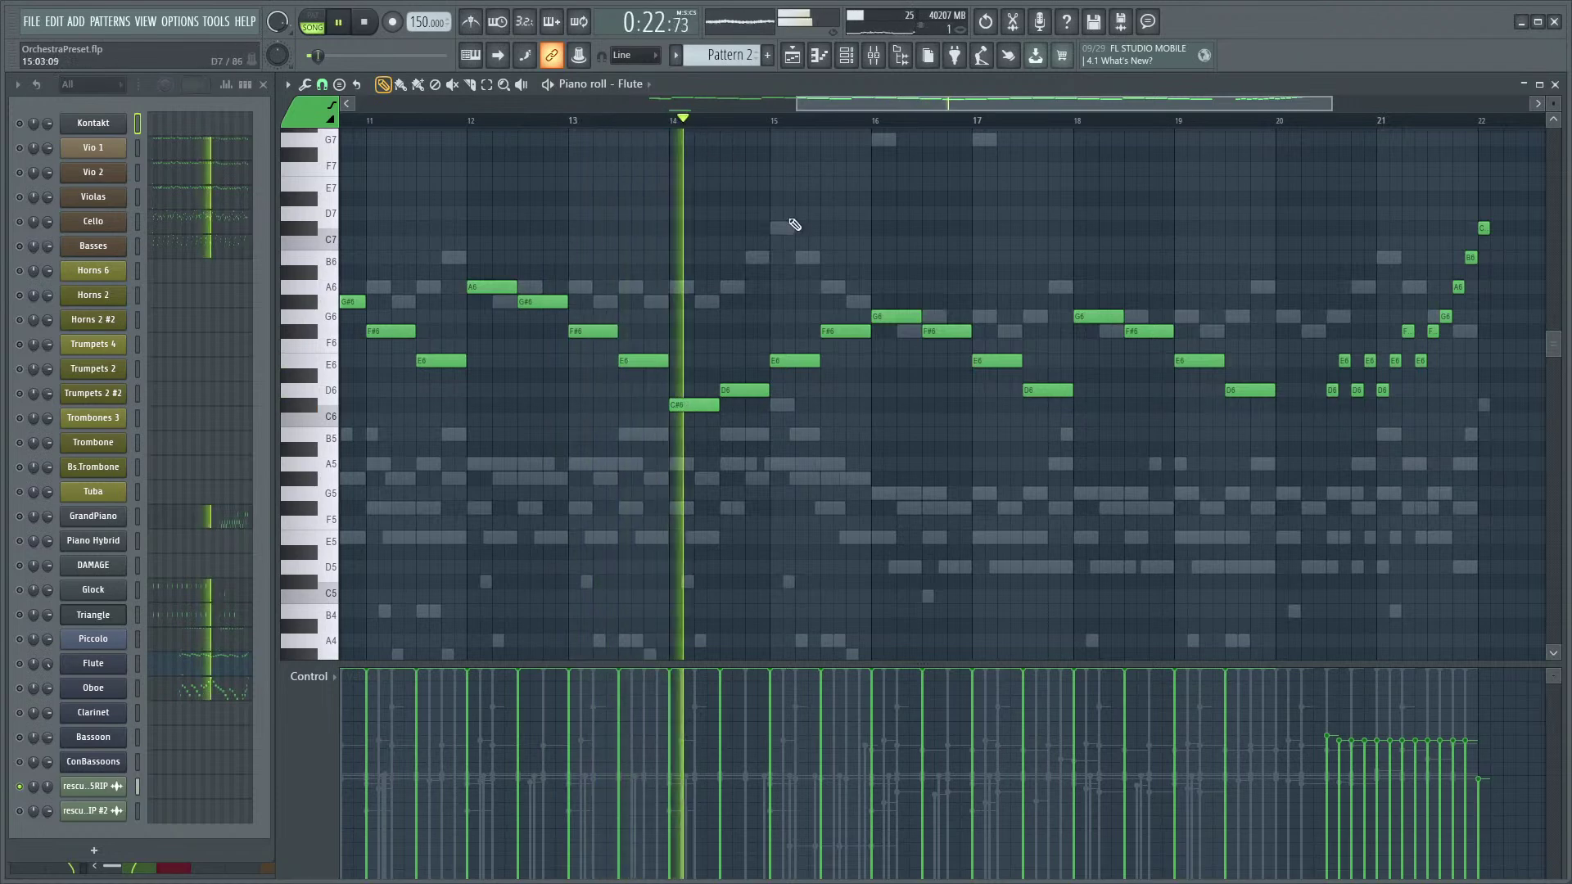
scroll(798, 245, up, 1)
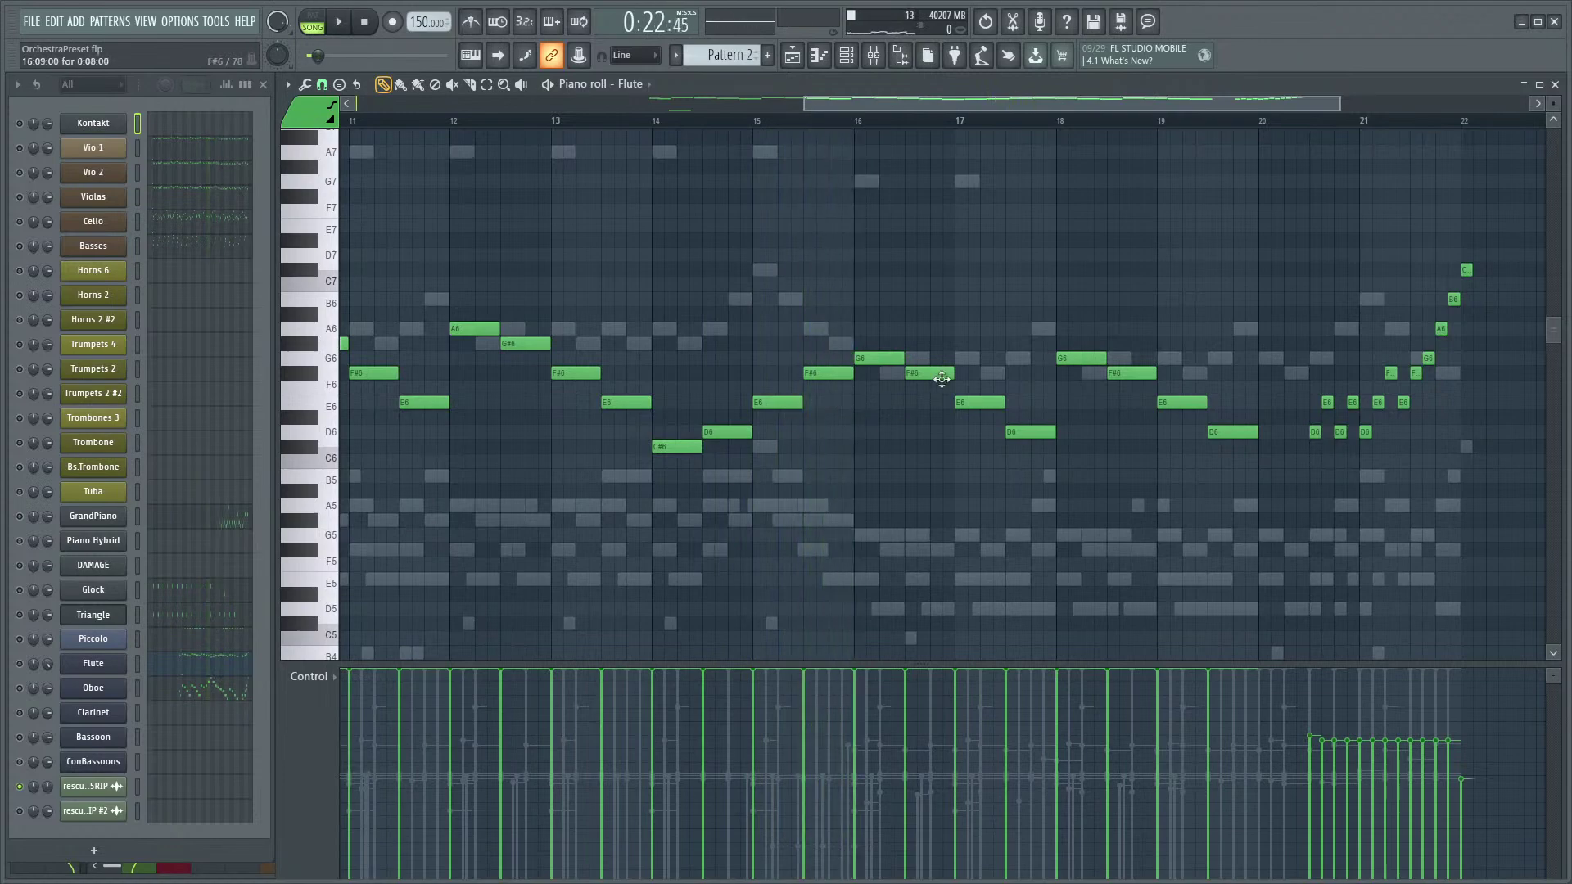
scroll(1140, 410, up, 2)
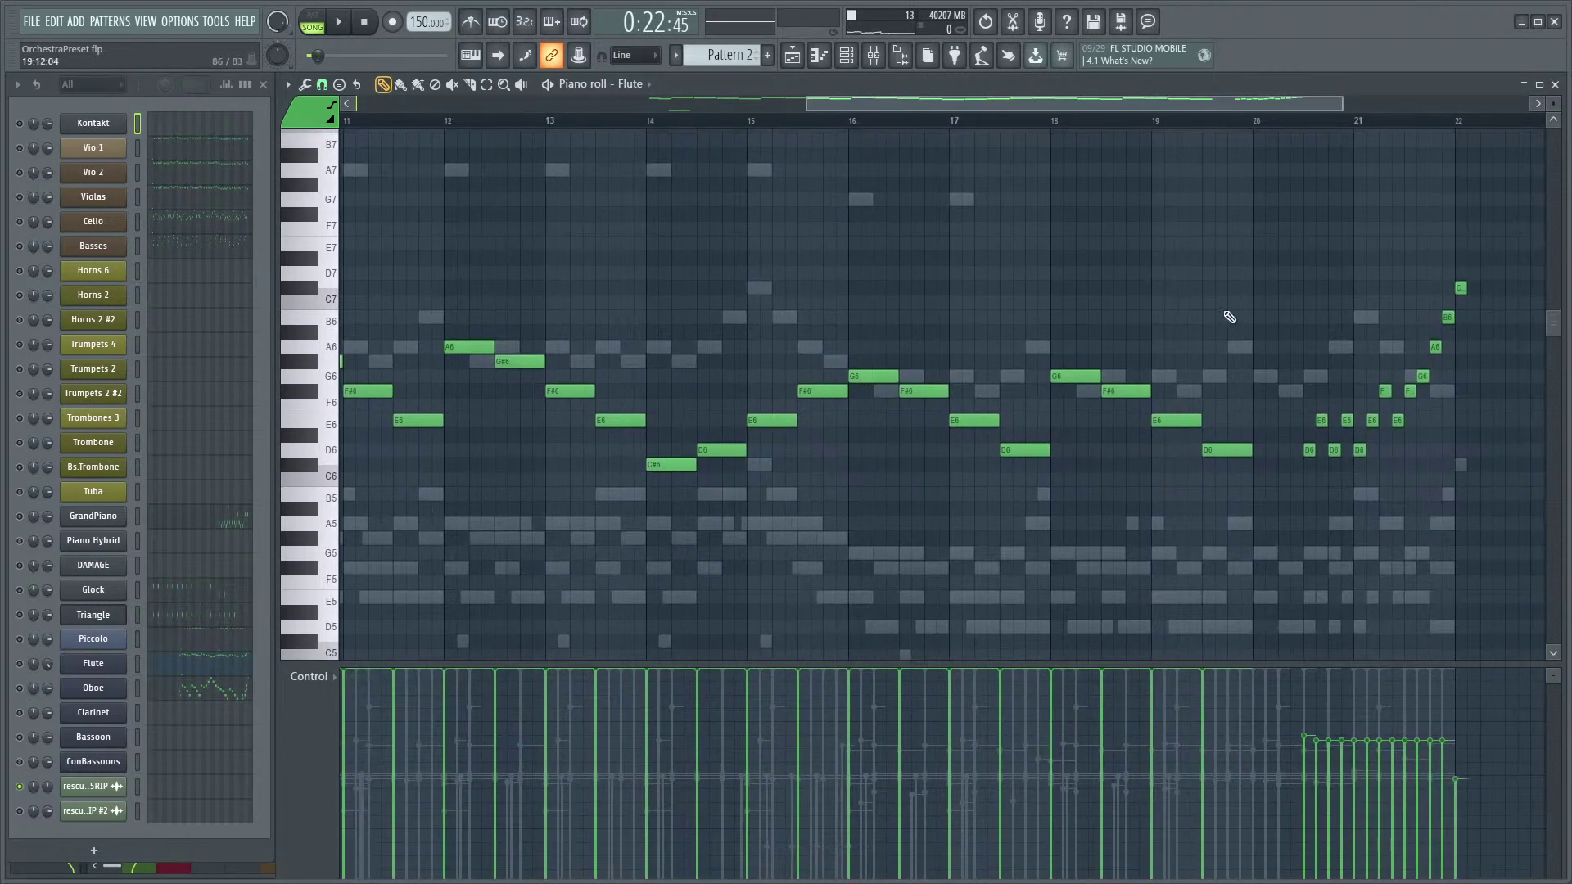
- Play the reference alone from about bar 14 and follow it along the Flute's notes up to bar 19
drag(1259, 294, 709, 565)
key(ctrl+Up)
key(ctrl+Down)
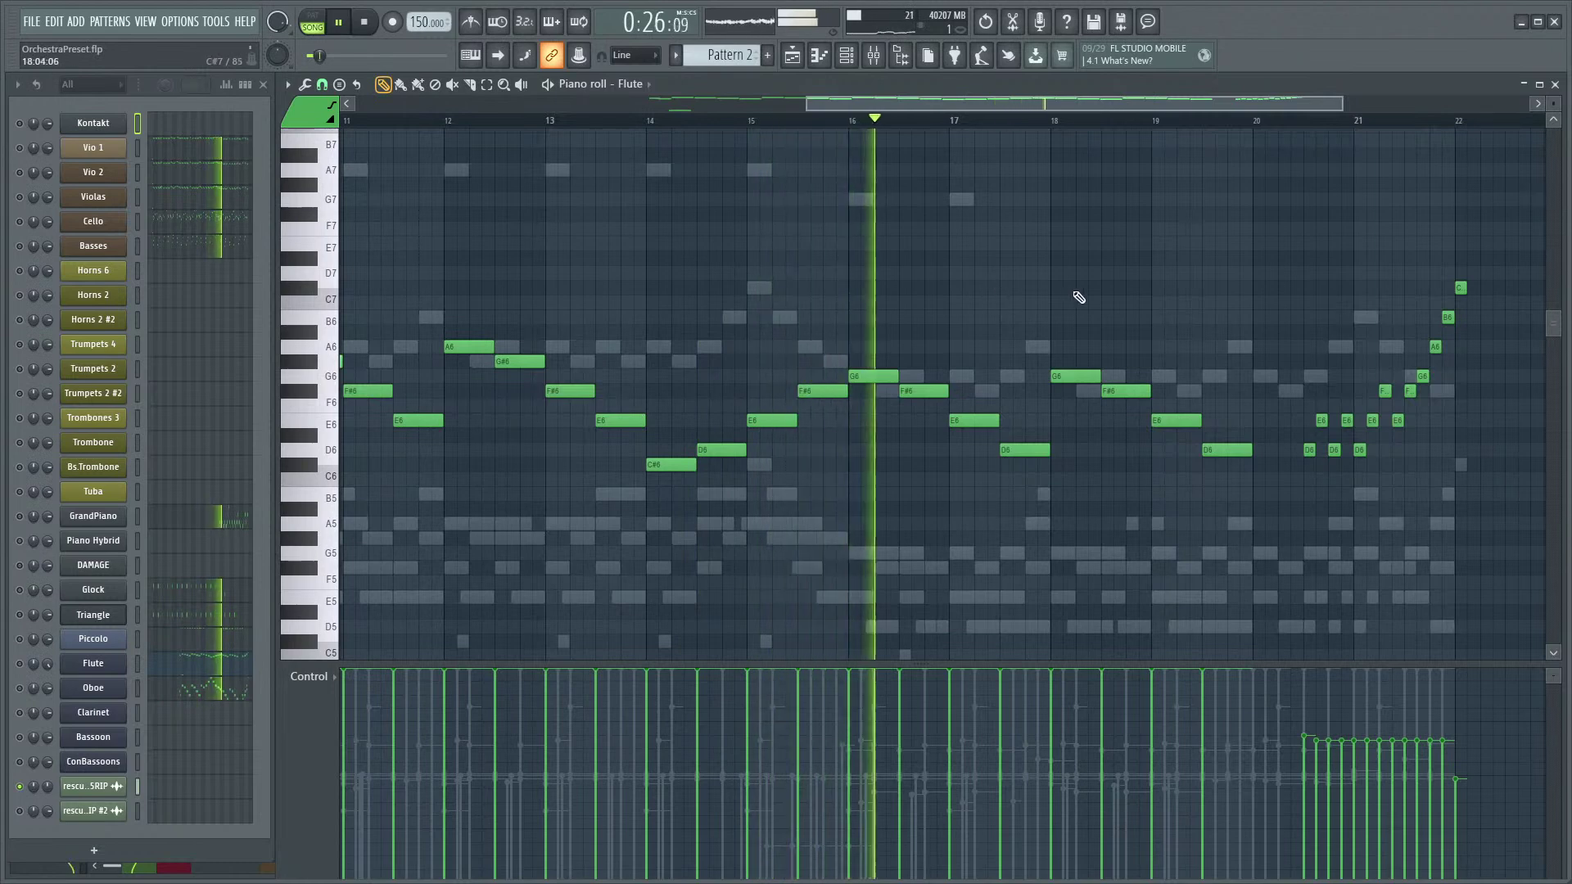
drag(1103, 283, 952, 231)
scroll(897, 454, up, 3)
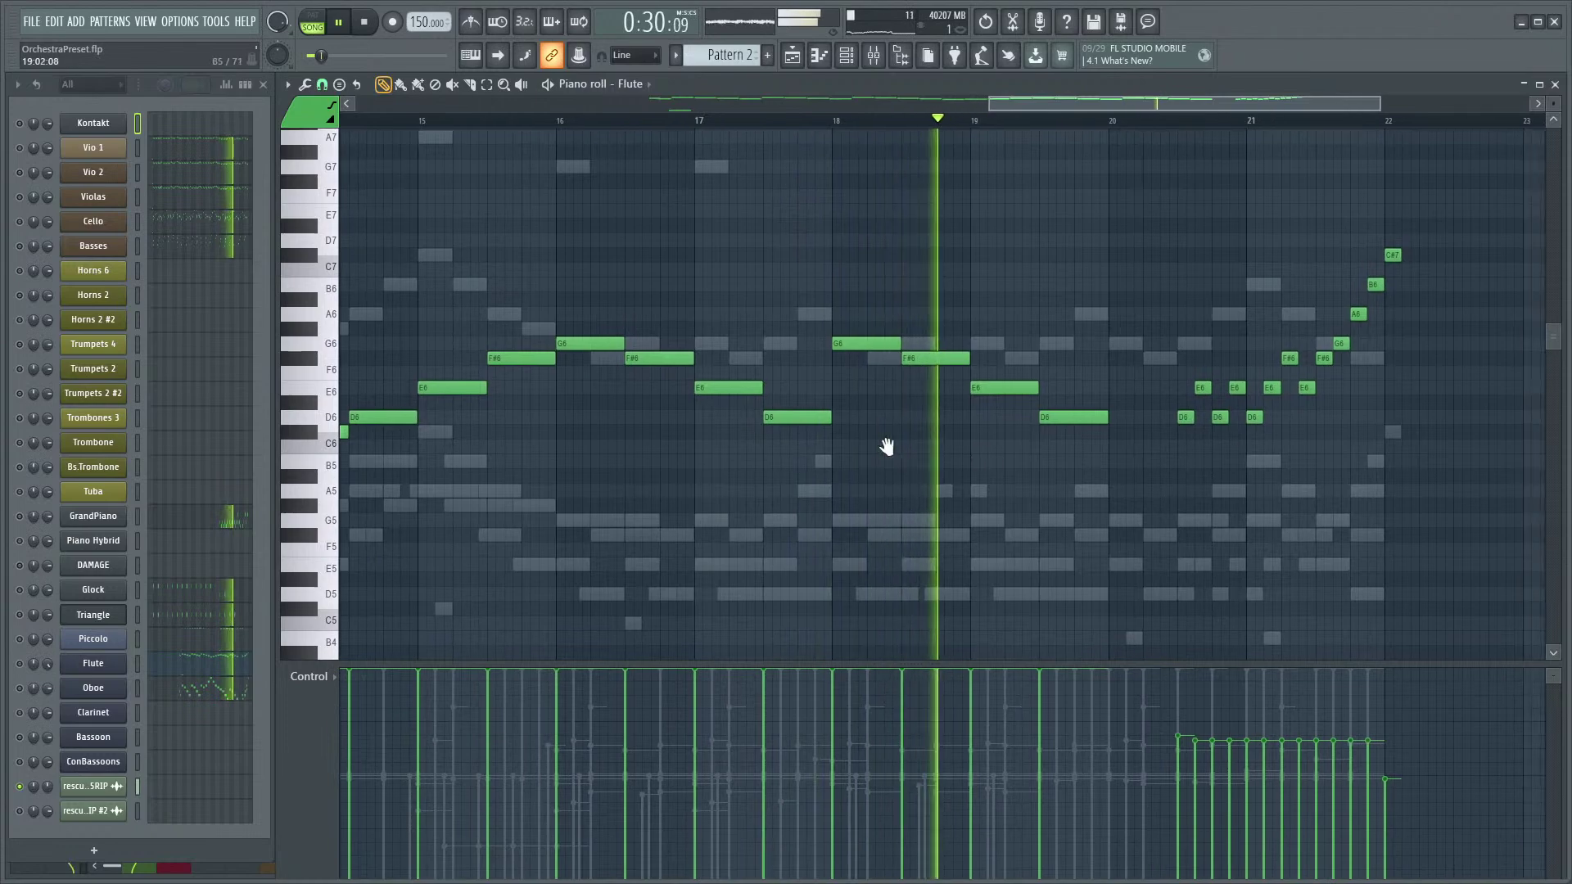
- Add a B5 at the start of bar 20 in the Flute and shorten it to an eighth note, adjusting the note snapping
scroll(1016, 480, up, 2)
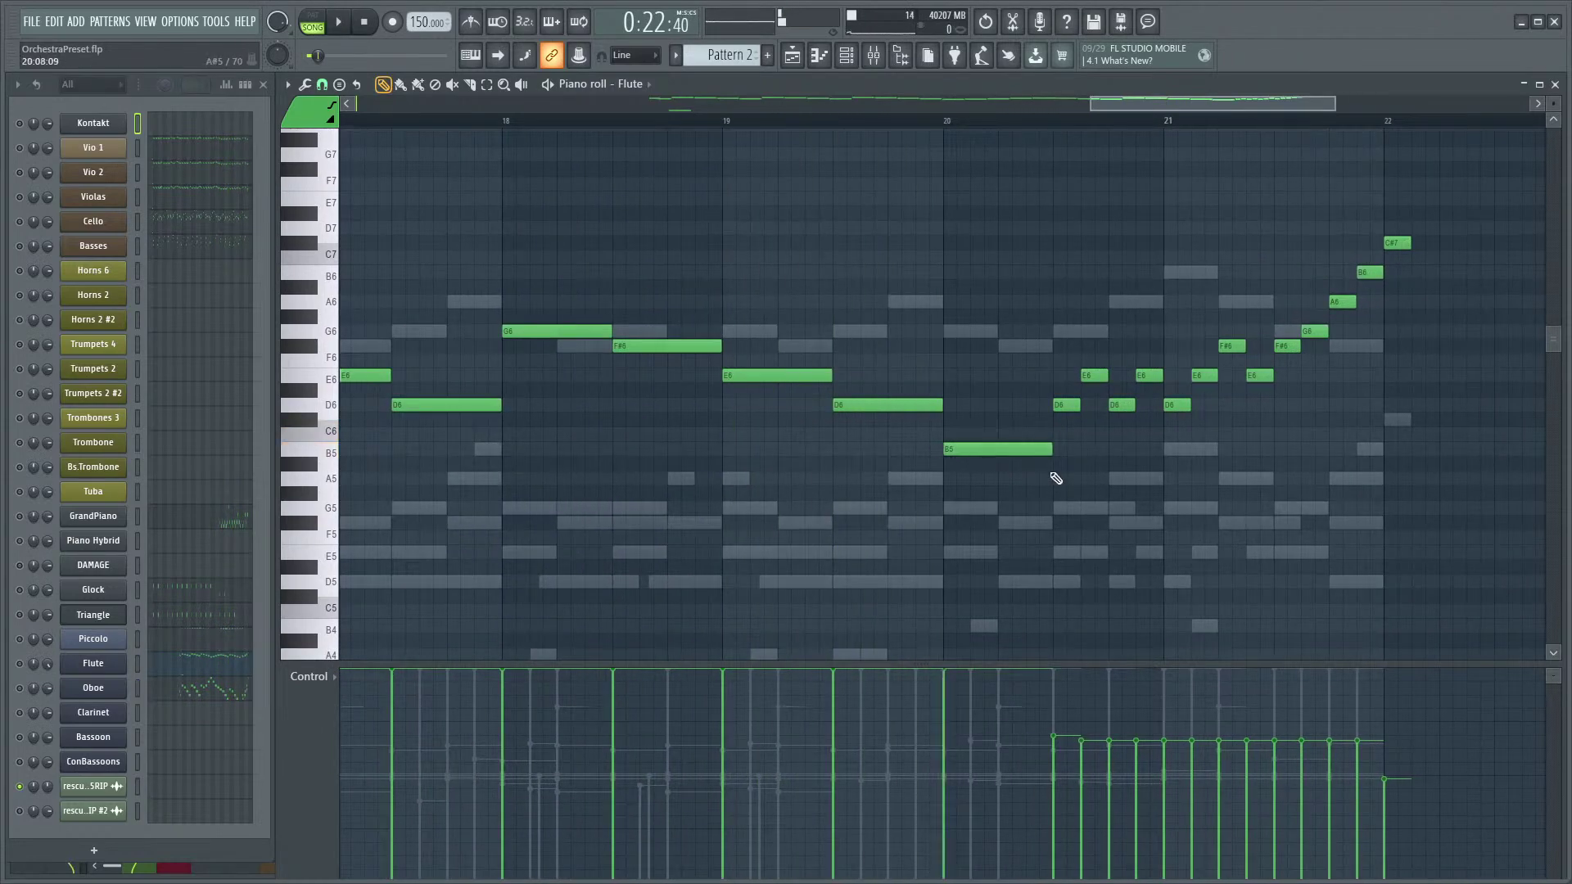
scroll(1056, 478, up, 3)
key(space)
key(space)
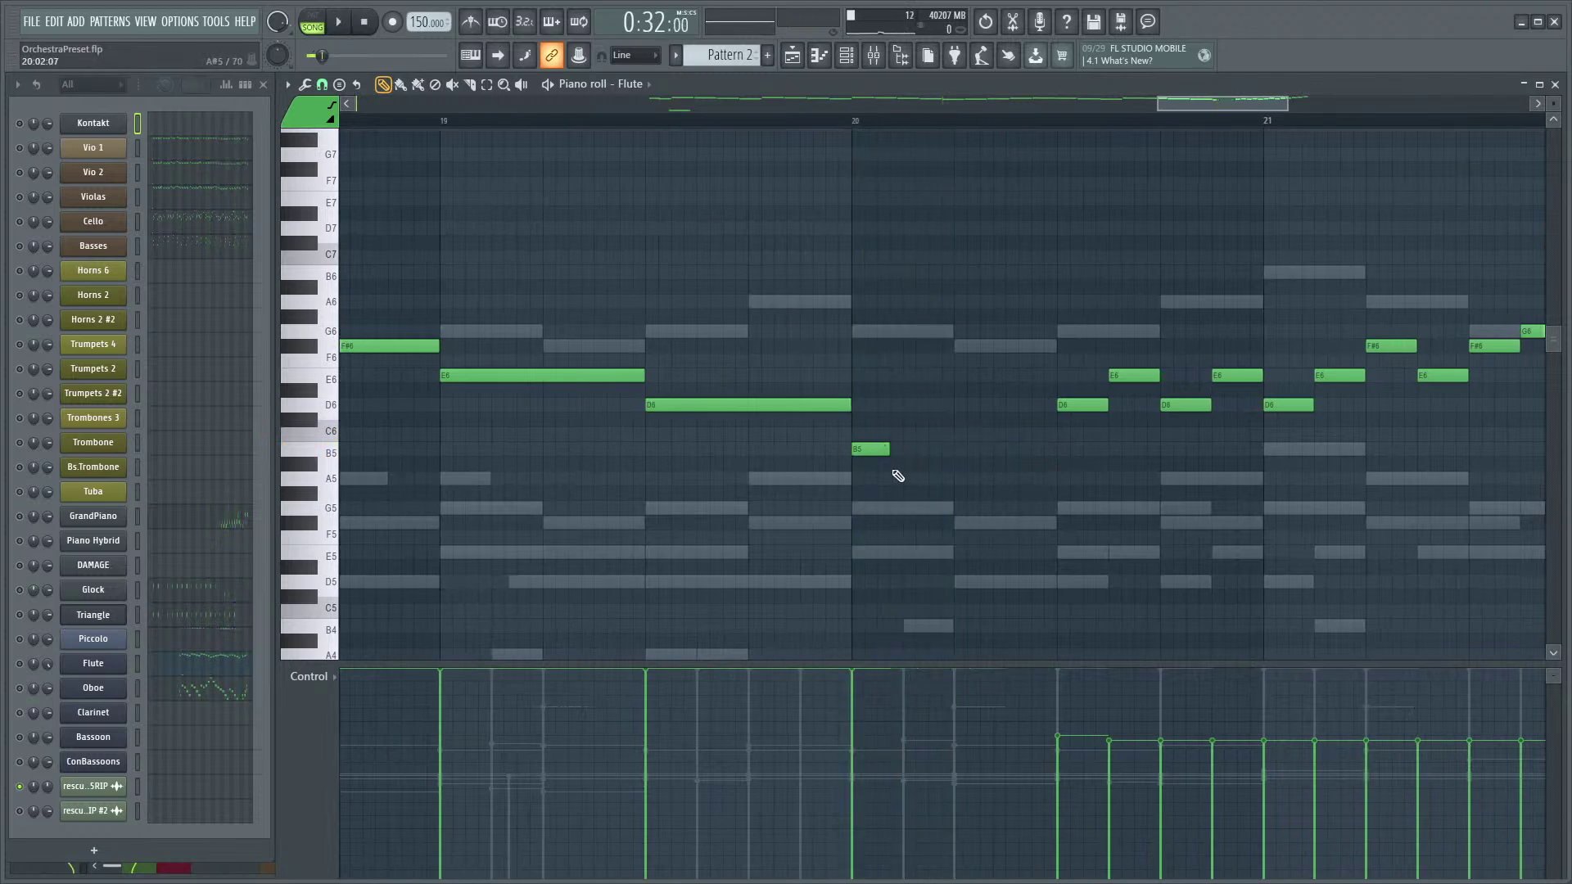
click(309, 84)
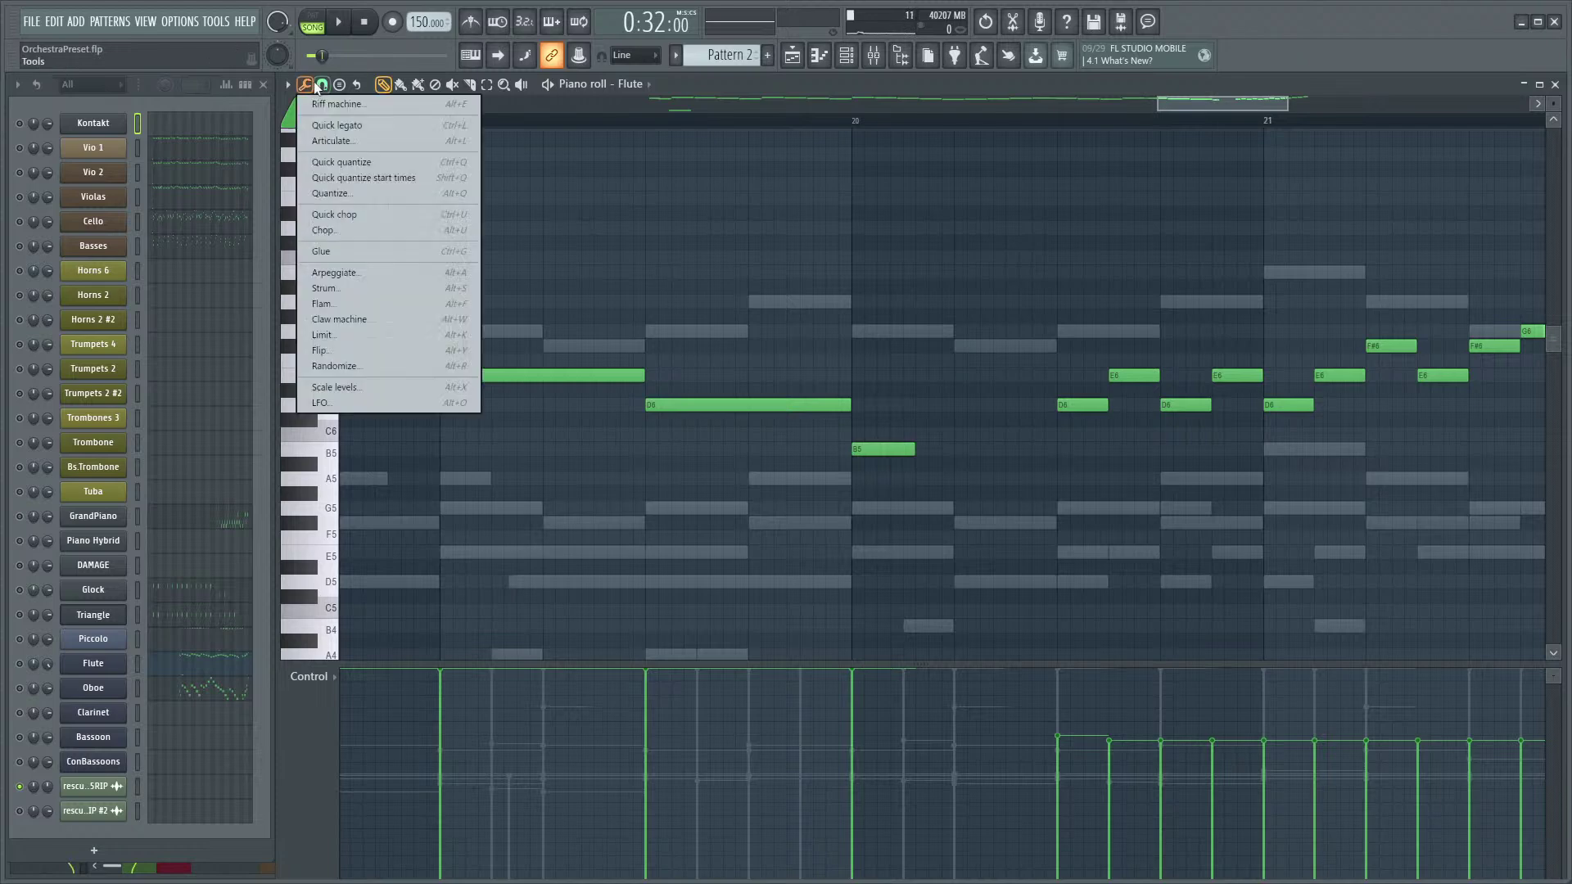
click(323, 85)
click(360, 285)
scroll(941, 466, up, 2)
drag(915, 450, 899, 460)
key(space)
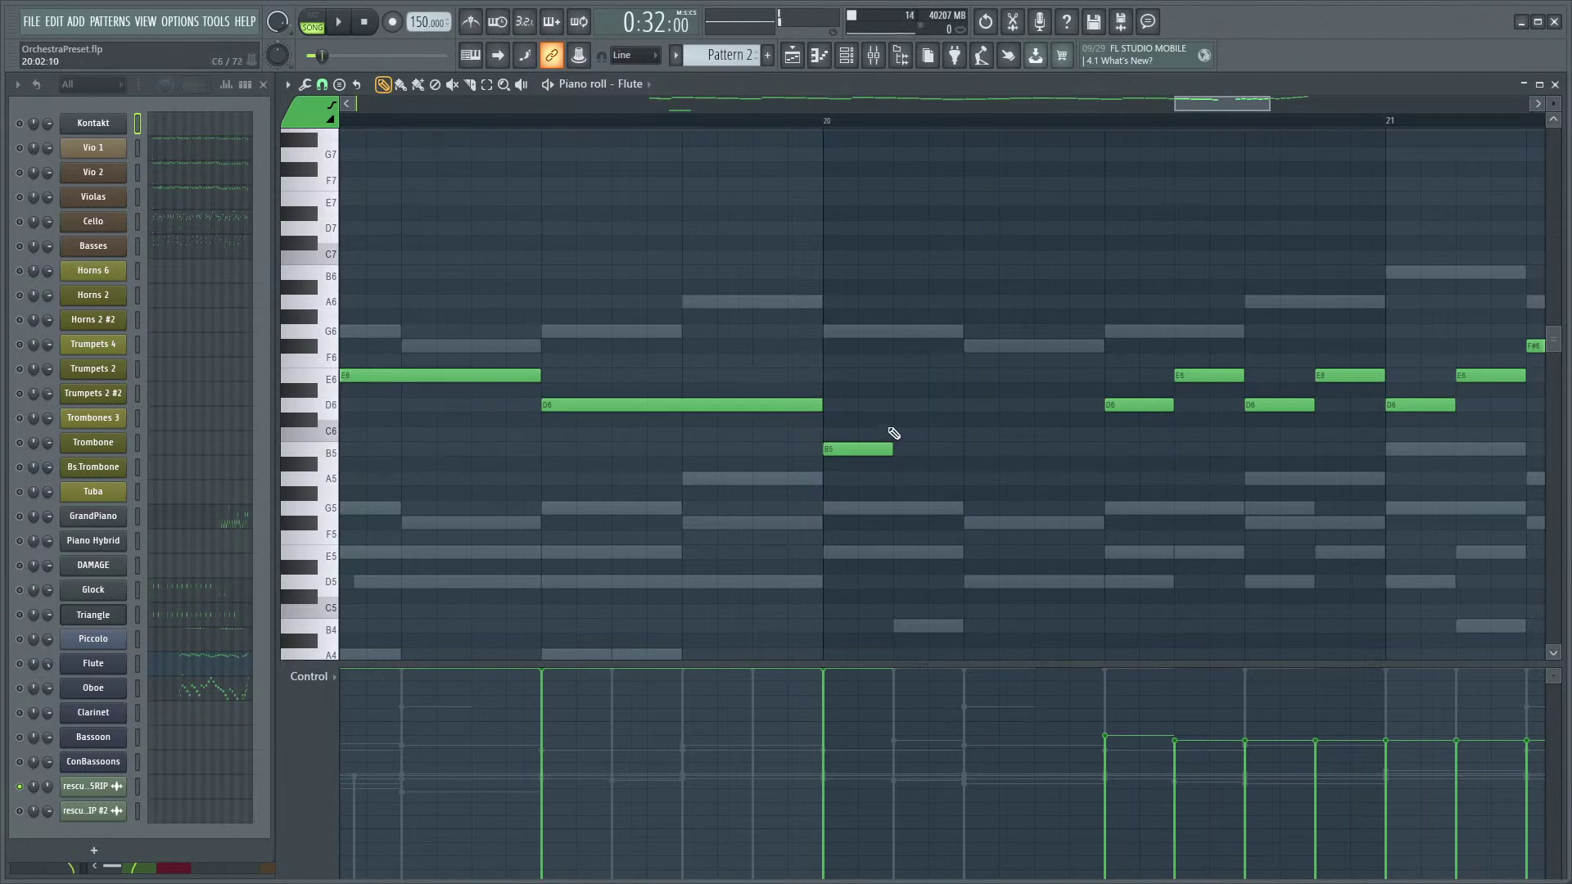
- Try C#6, D6 and E6 eighth notes after the Flute's B5 in bar 20, checking them against the reference
click(972, 408)
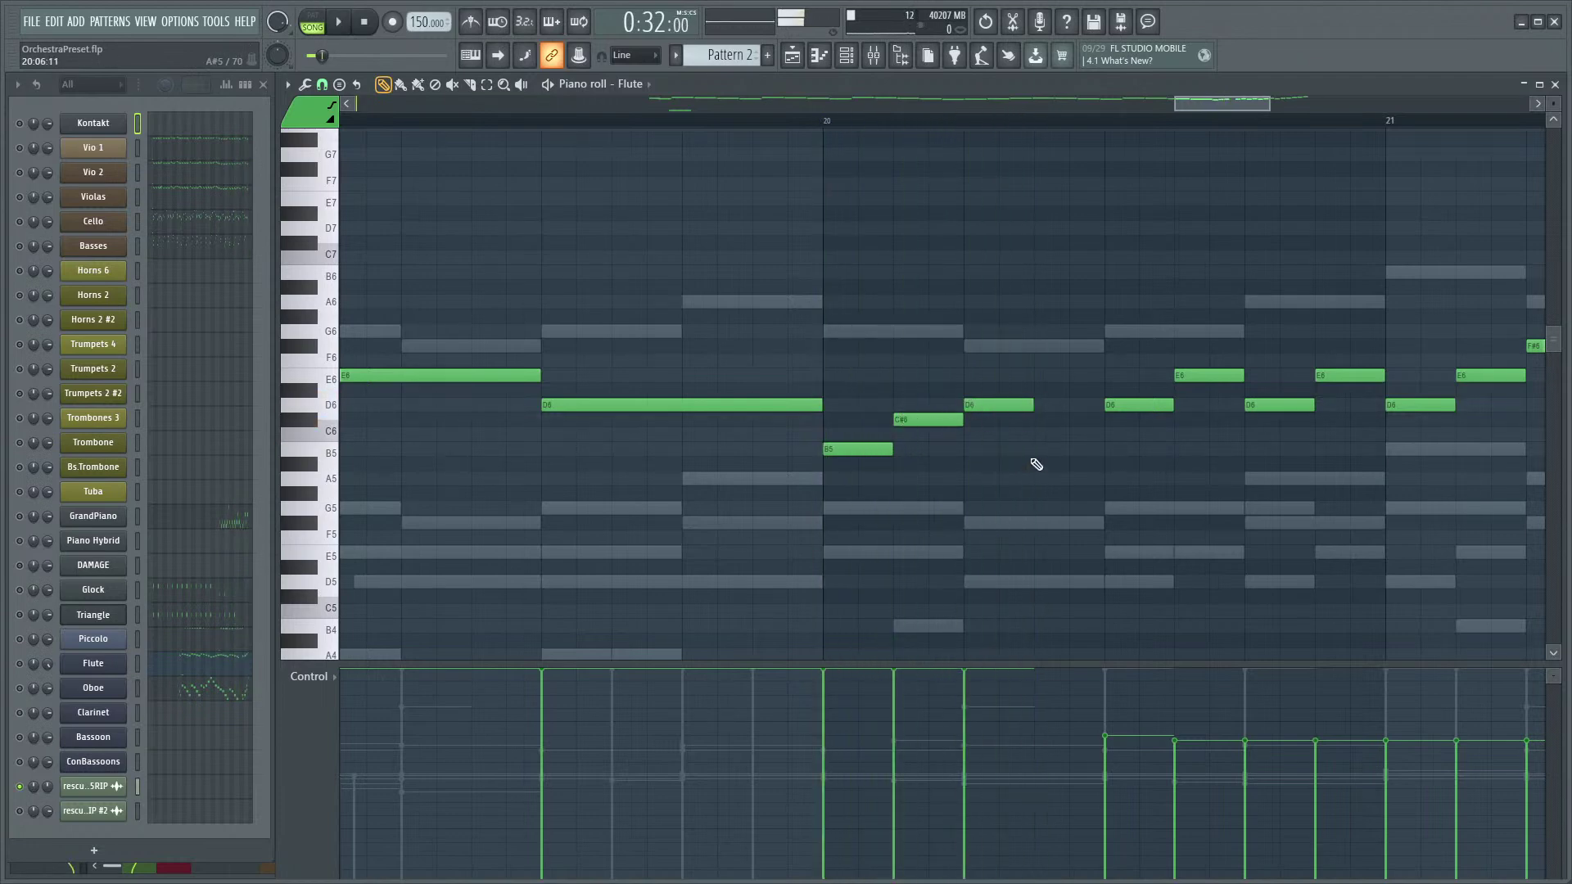
key(space)
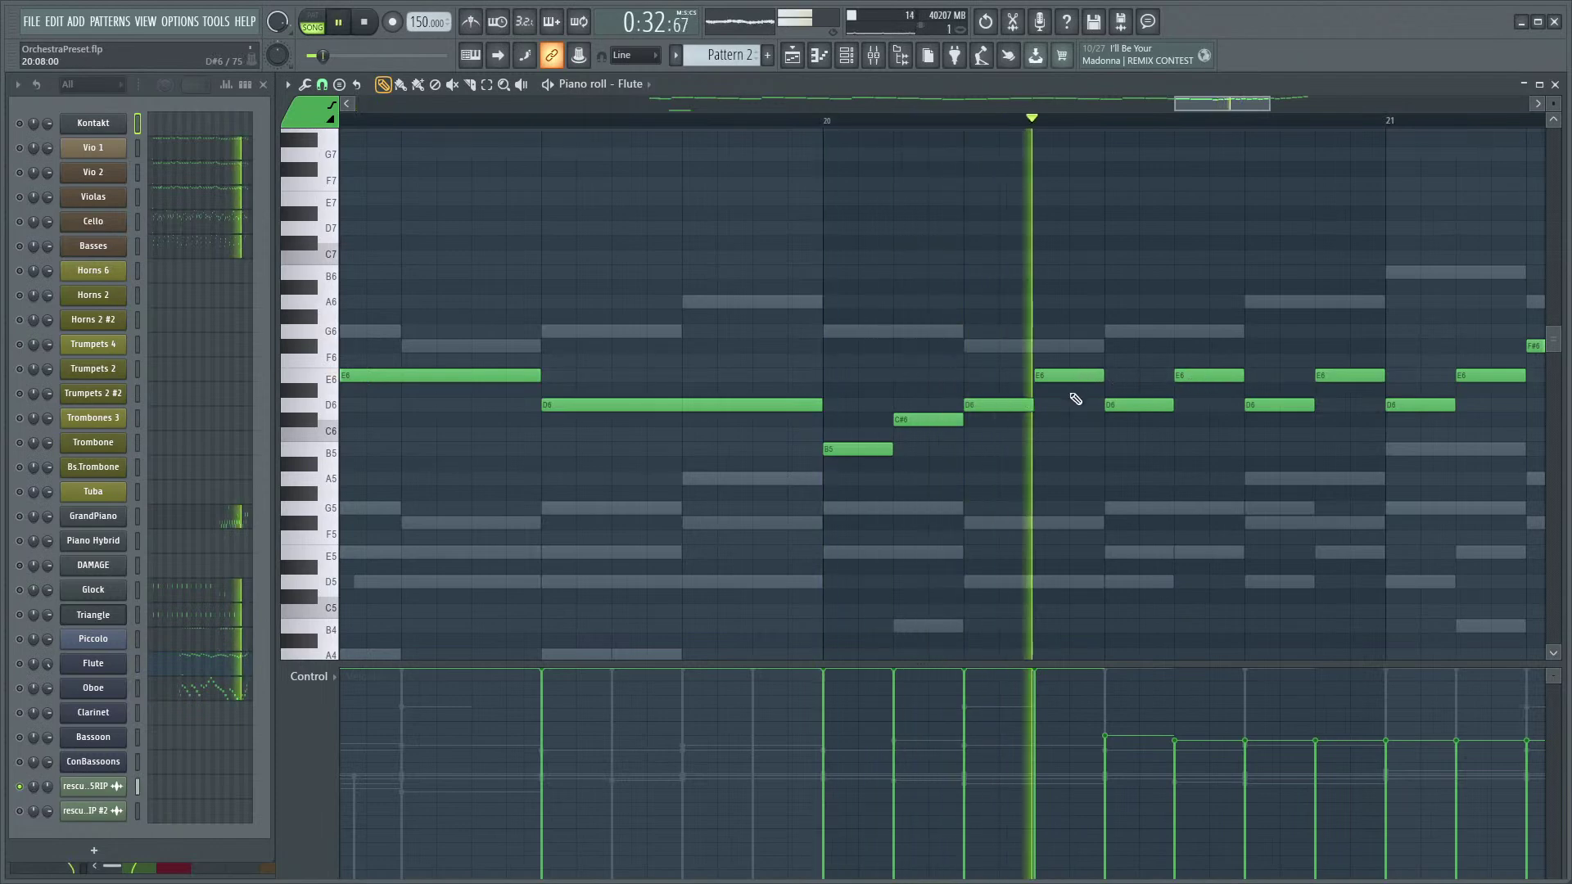
key(space)
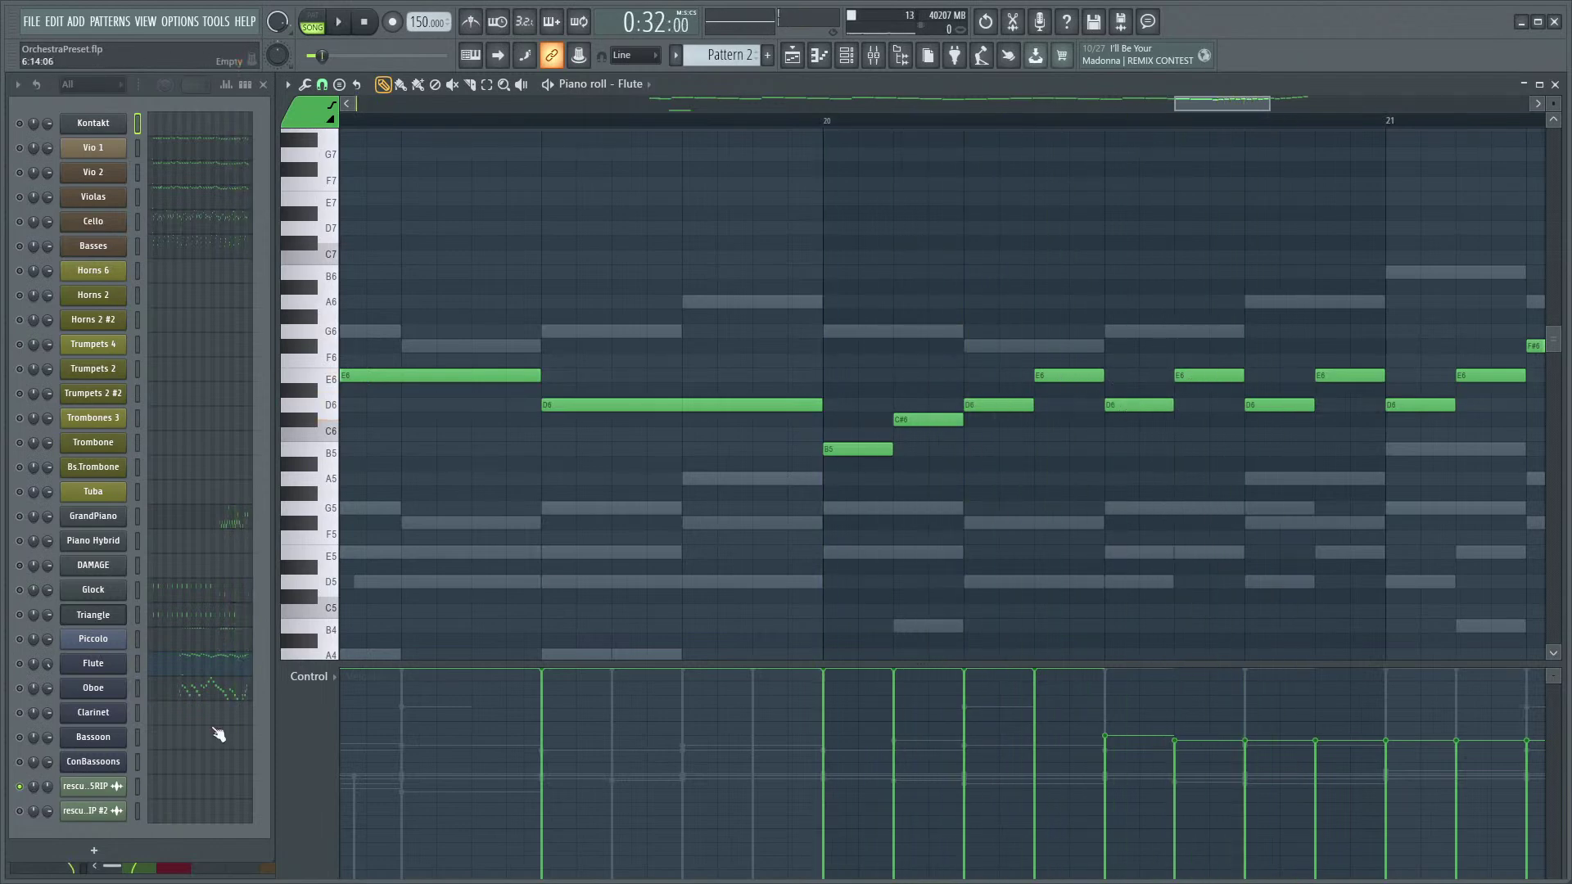
key(space)
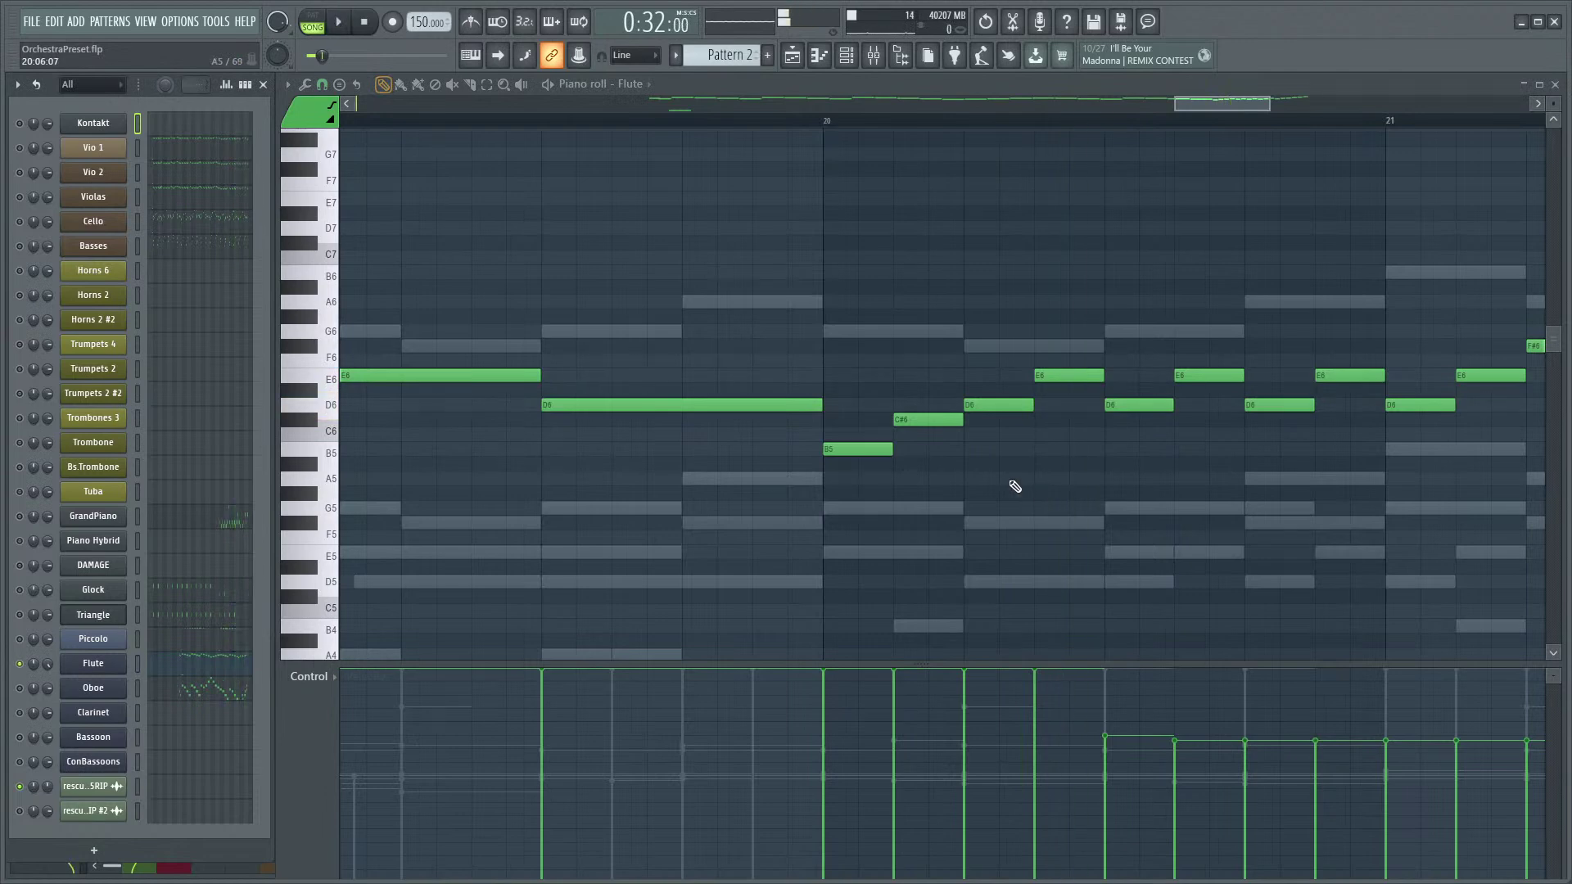
key(space)
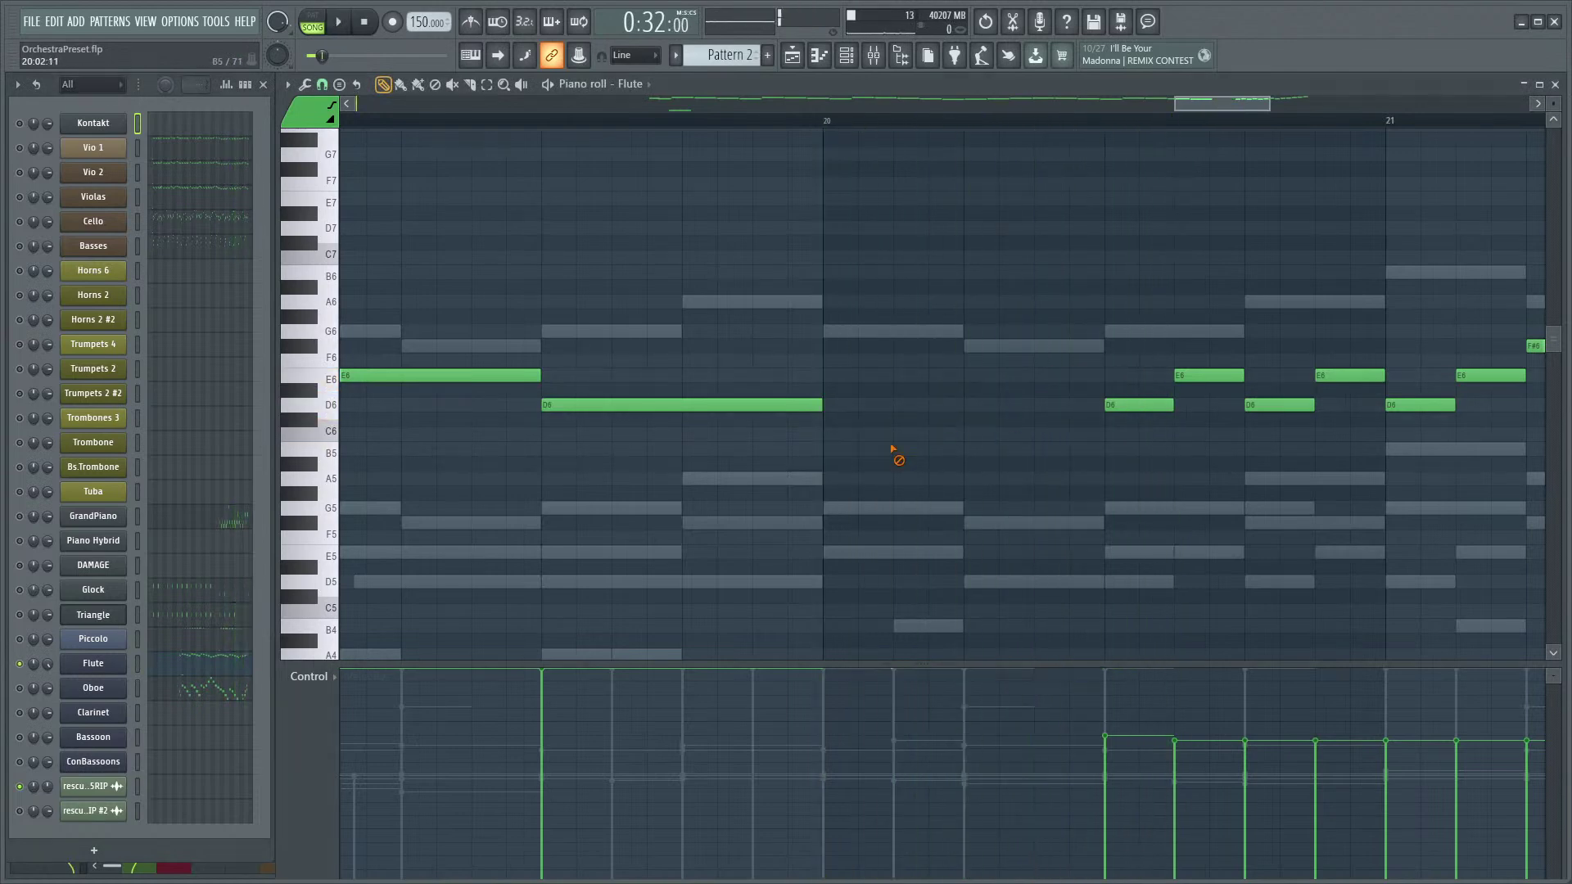
- Fill the first half of bar 20 in the Flute with alternating B5 and C6 eighth notes, playing them with the reference, and save the project
click(827, 448)
key(space)
key(space)
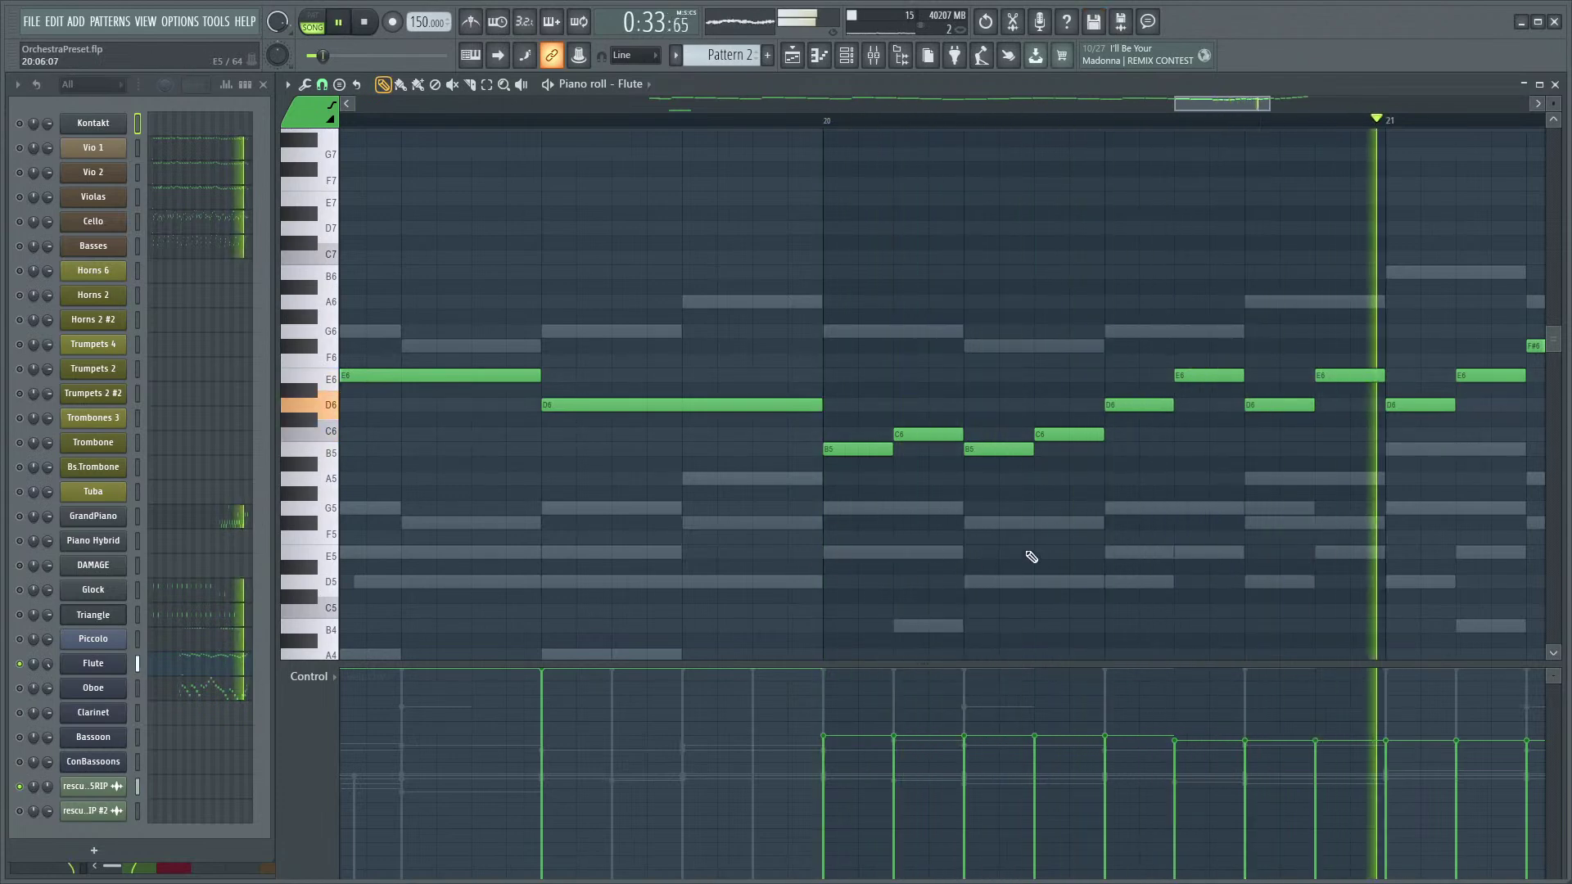
scroll(1081, 572, down, 3)
key(space)
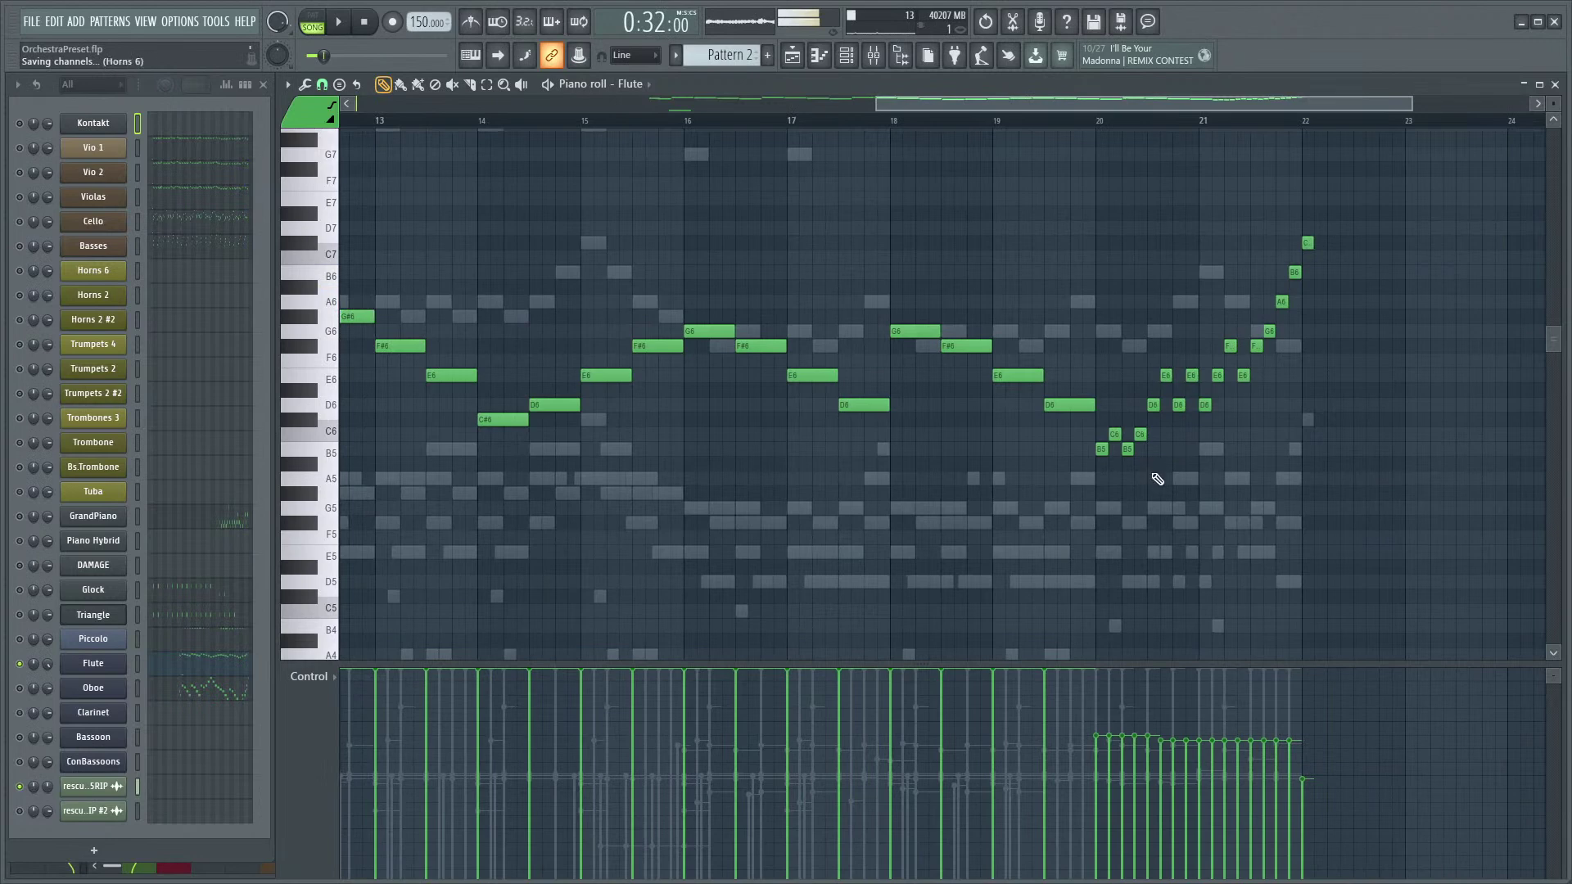
- Copy the Flute's rising run from bar 20 to 22 and delete the Oboe's existing run in those bars
drag(1353, 207, 1109, 487)
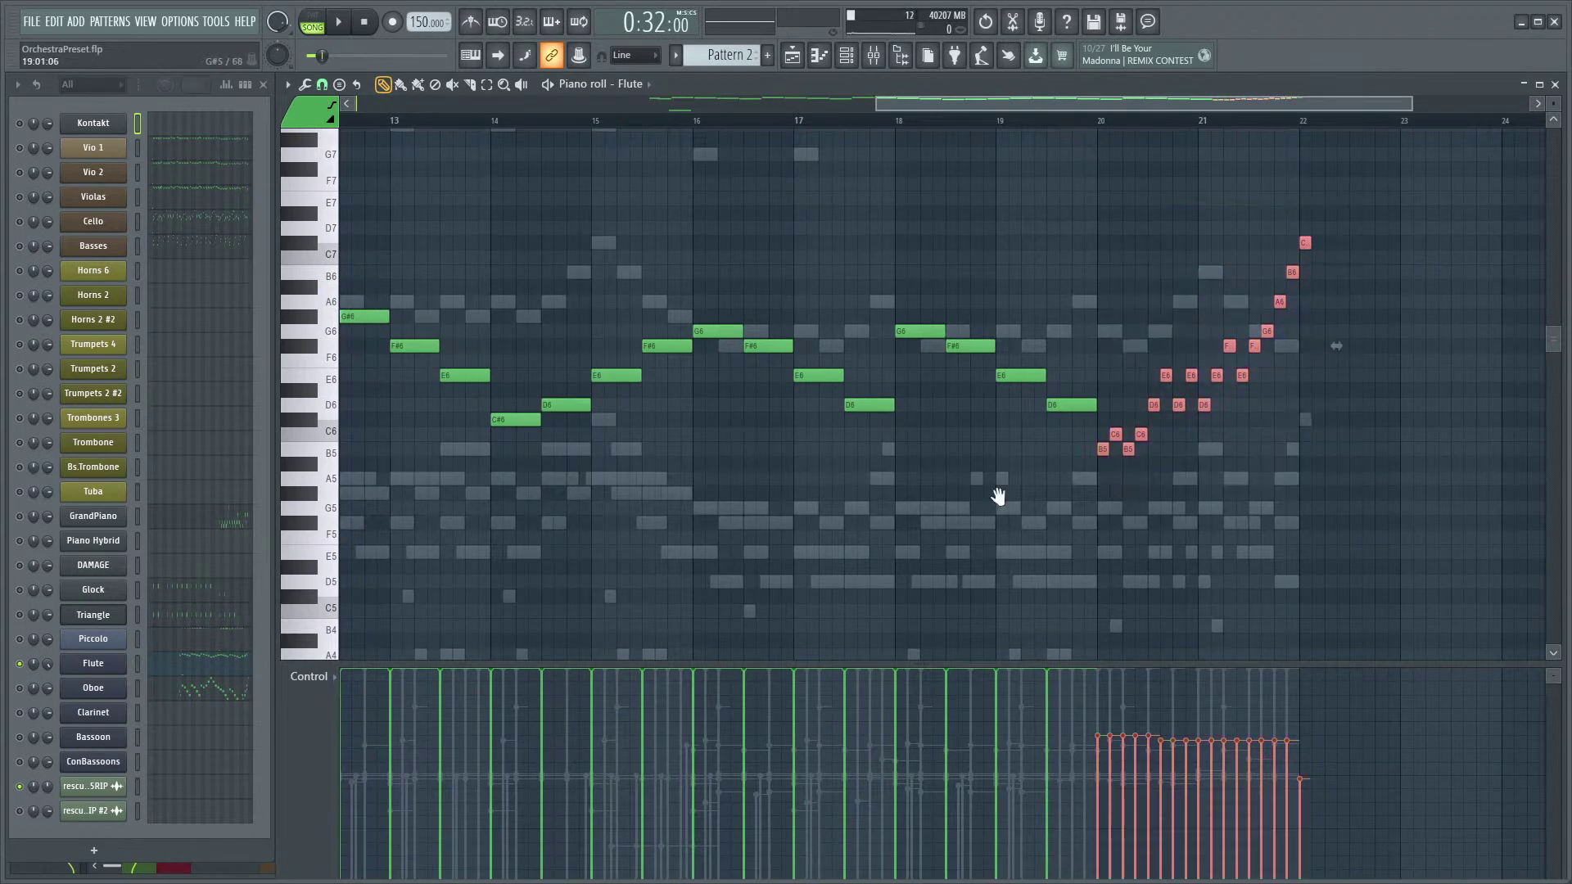
scroll(946, 425, up, 4)
click(211, 686)
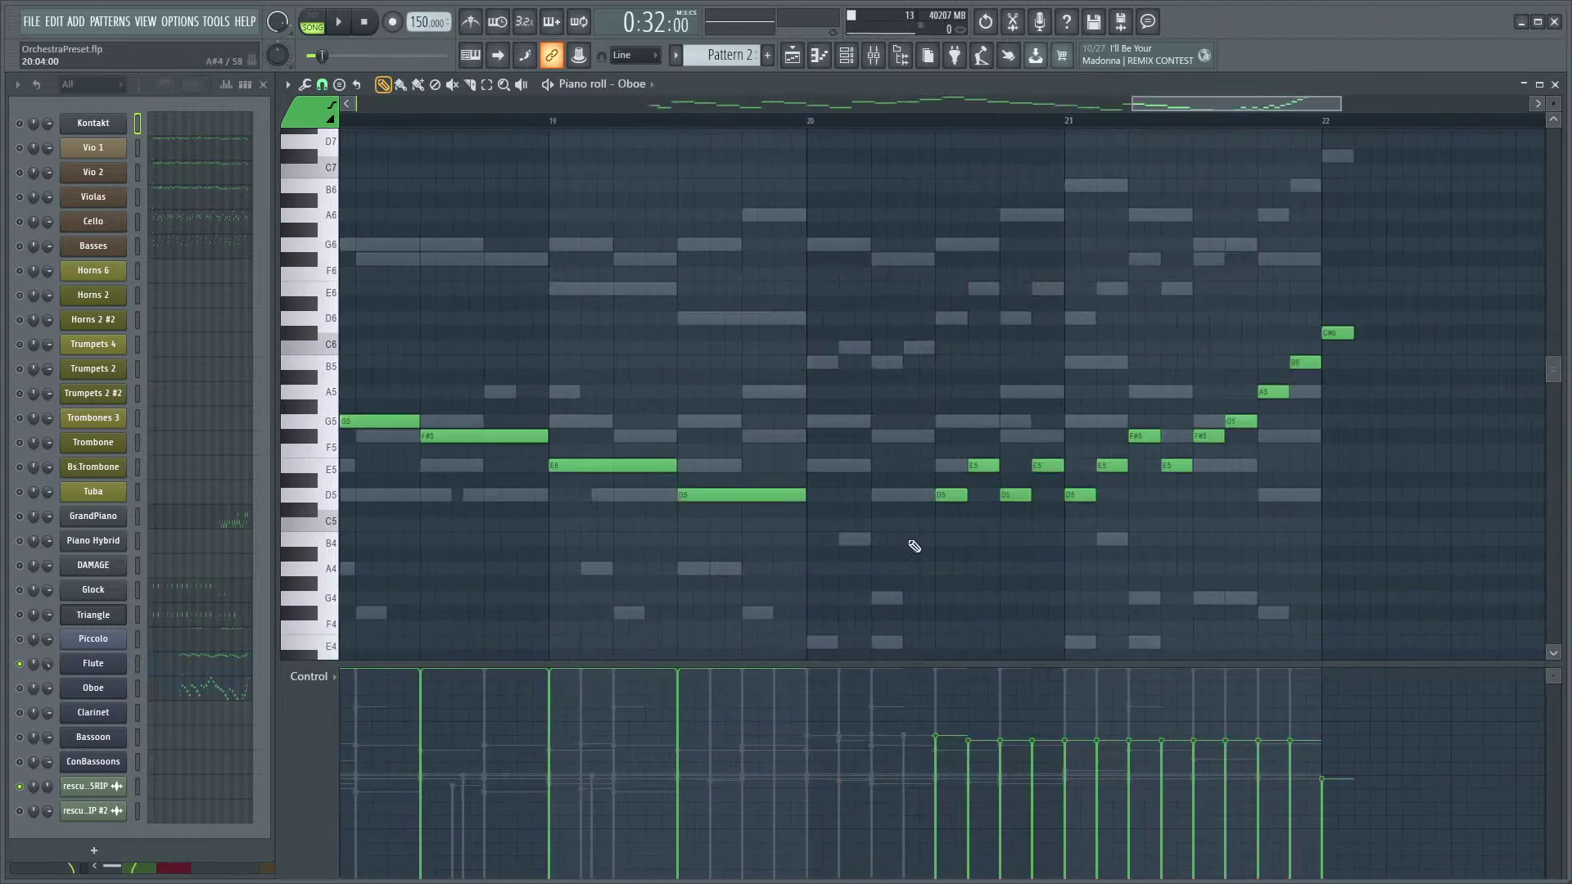
scroll(914, 546, up, 3)
drag(1452, 340, 912, 631)
key(Delete)
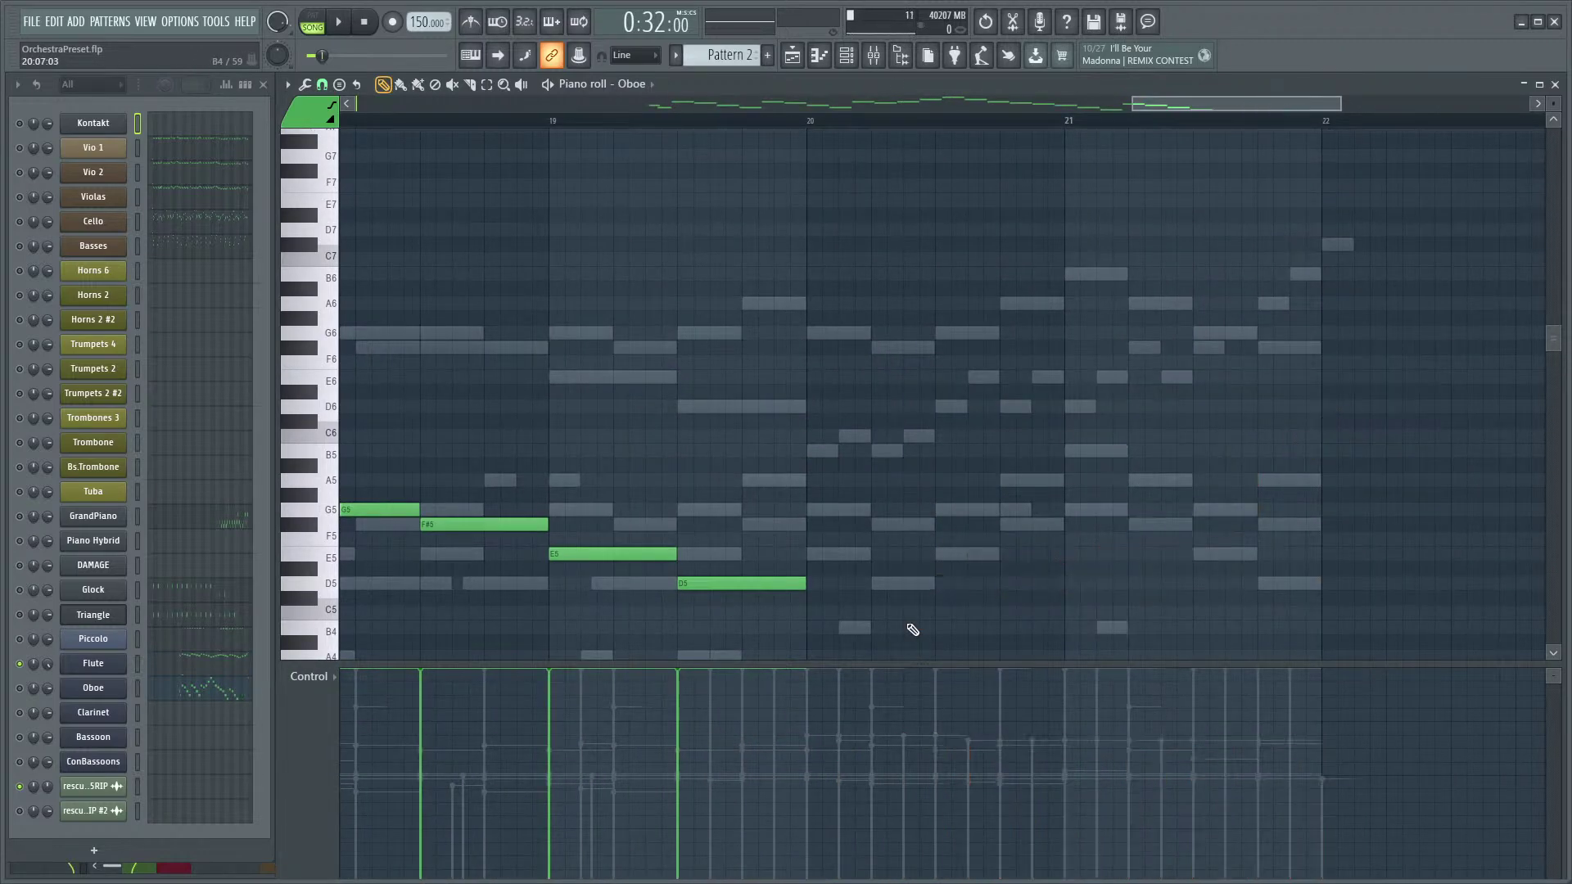
- Paste the copied run into the Oboe from bar 20 and transpose it down an octave
scroll(1136, 529, up, 4)
key(ctrl+v)
scroll(1145, 534, down, 1)
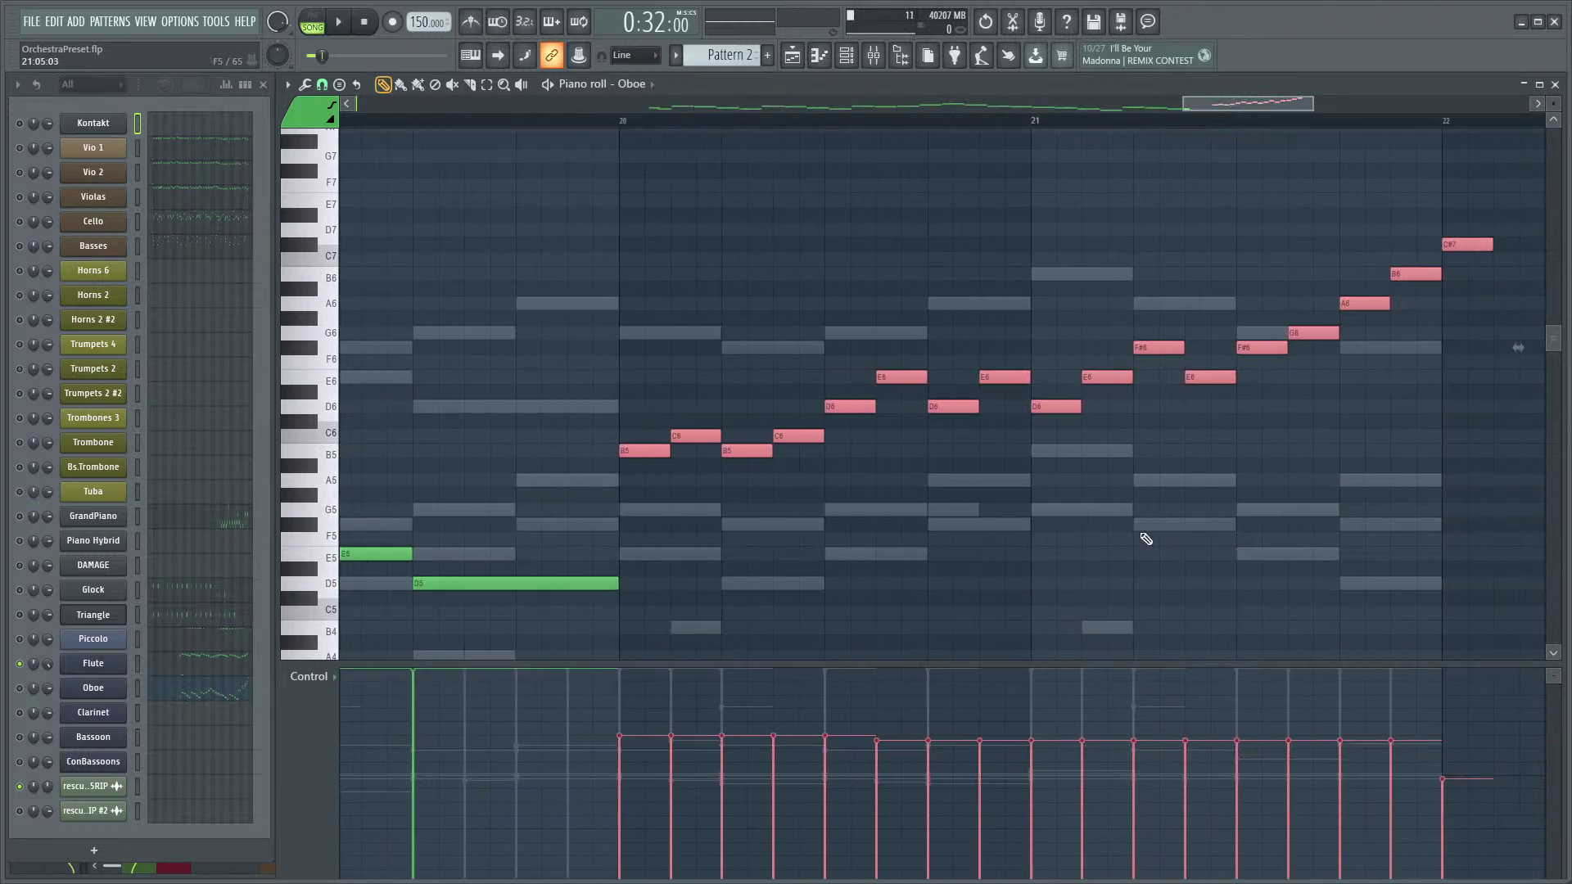
key(ctrl+Down)
scroll(730, 364, down, 4)
scroll(606, 360, down, 2)
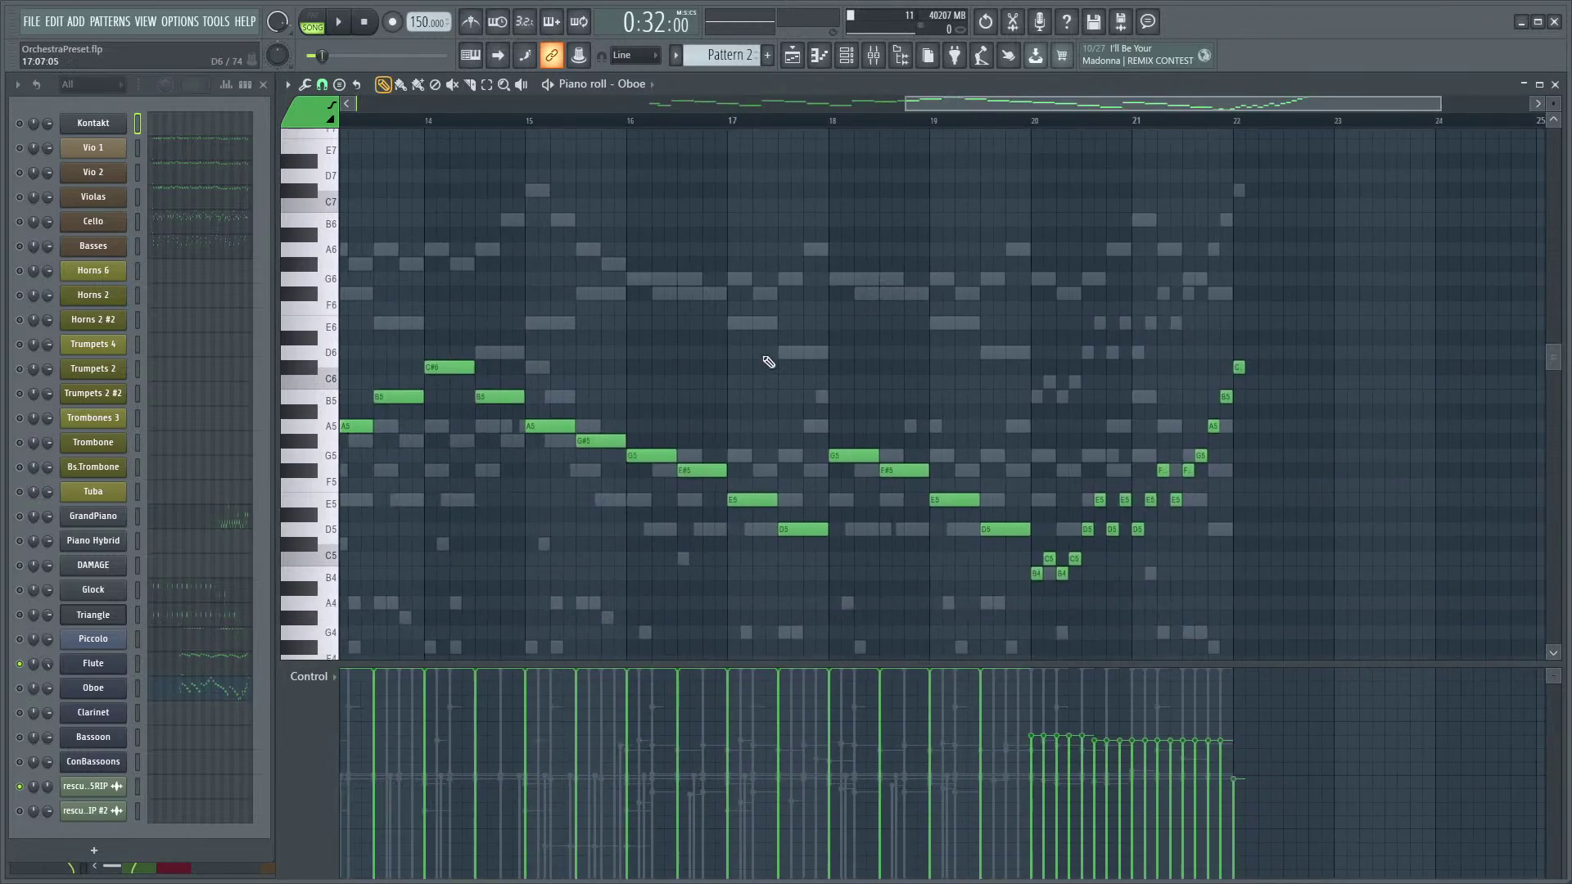
- Play the Flute and Oboe together with the reference from bar 12
scroll(768, 350, up, 1)
scroll(666, 543, up, 2)
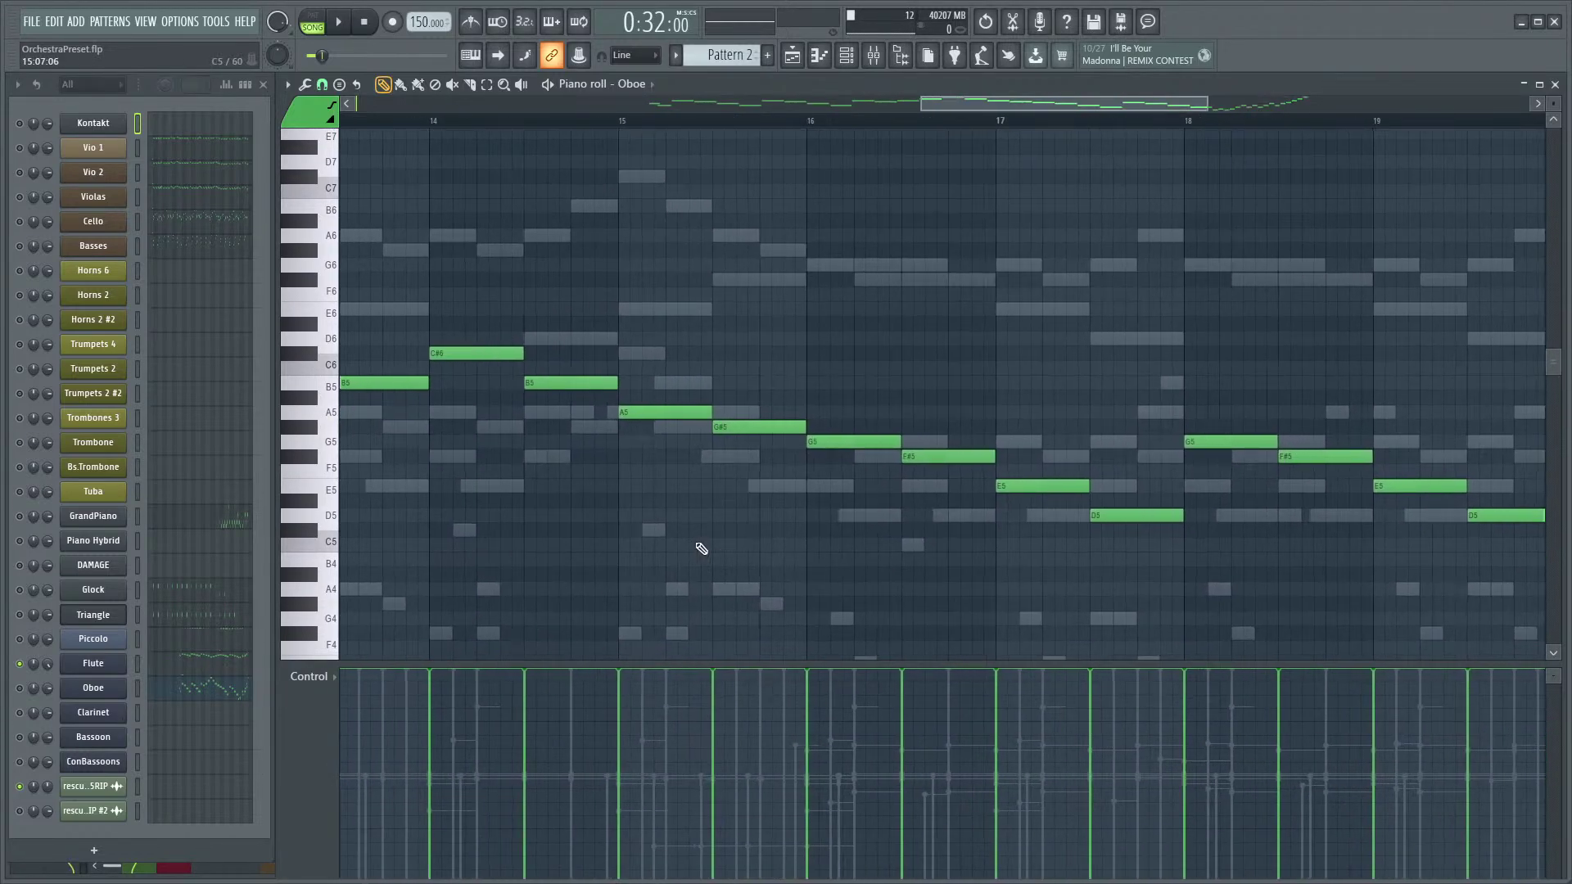
scroll(843, 340, down, 3)
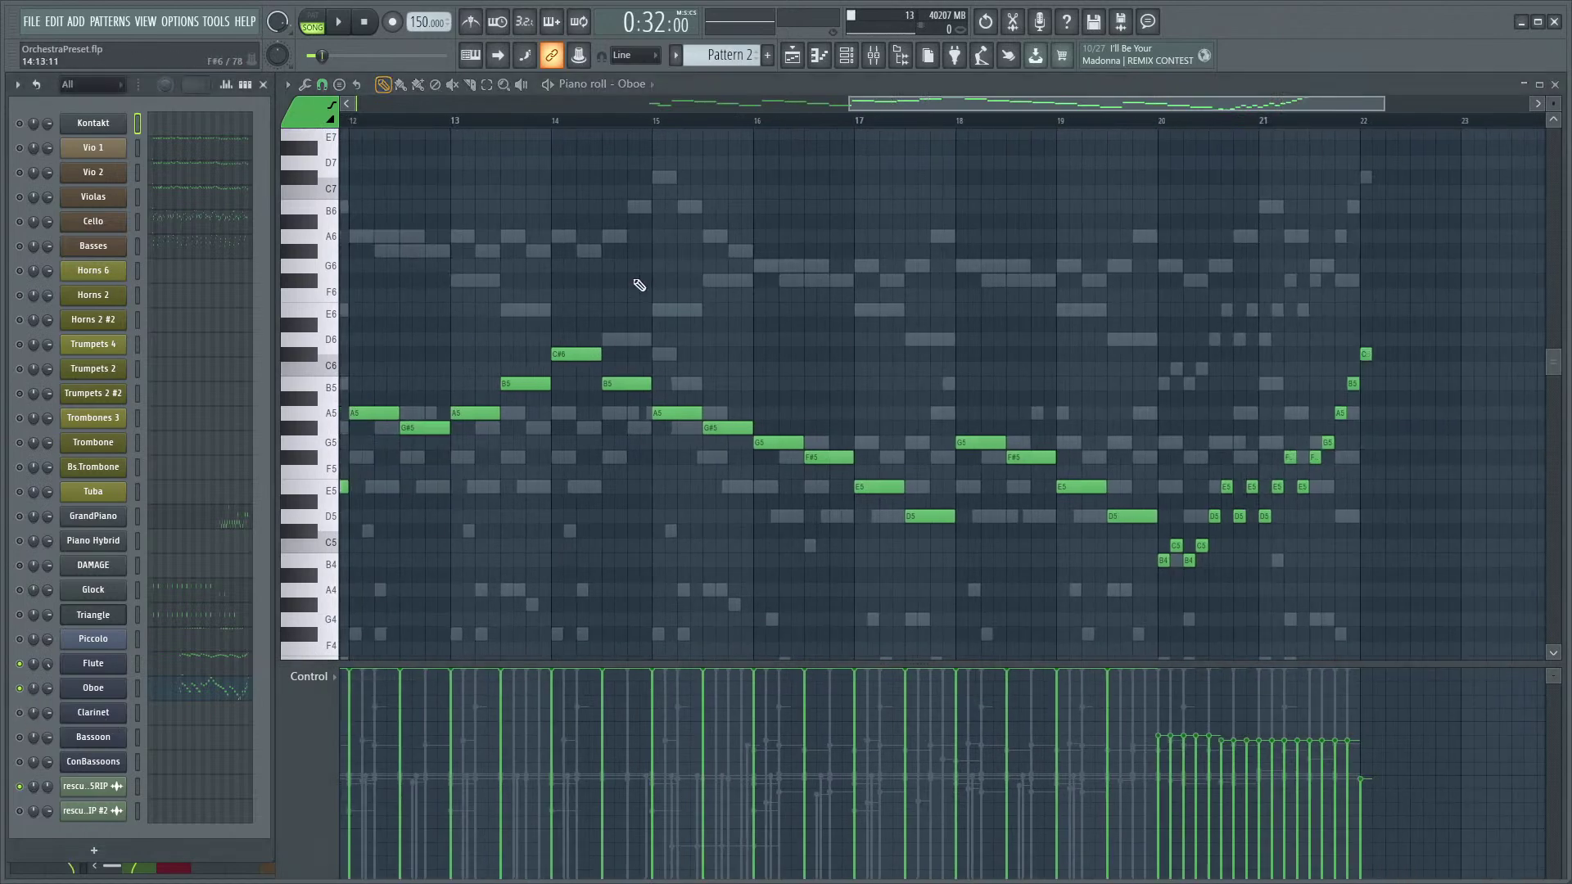
scroll(530, 137, left, 4)
scroll(597, 131, up, 1)
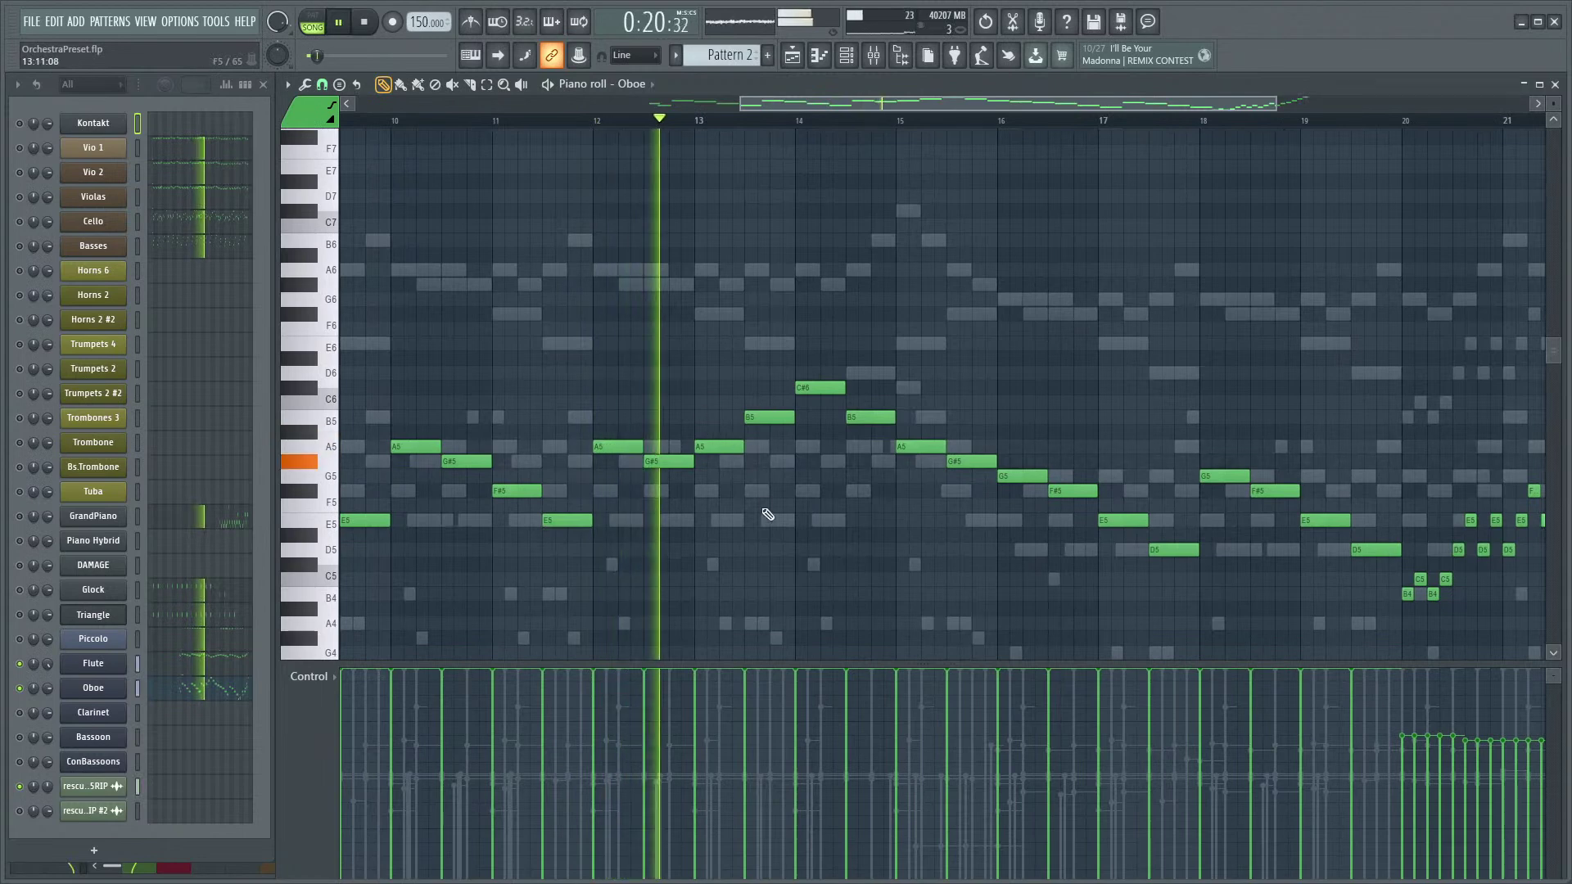
key(space)
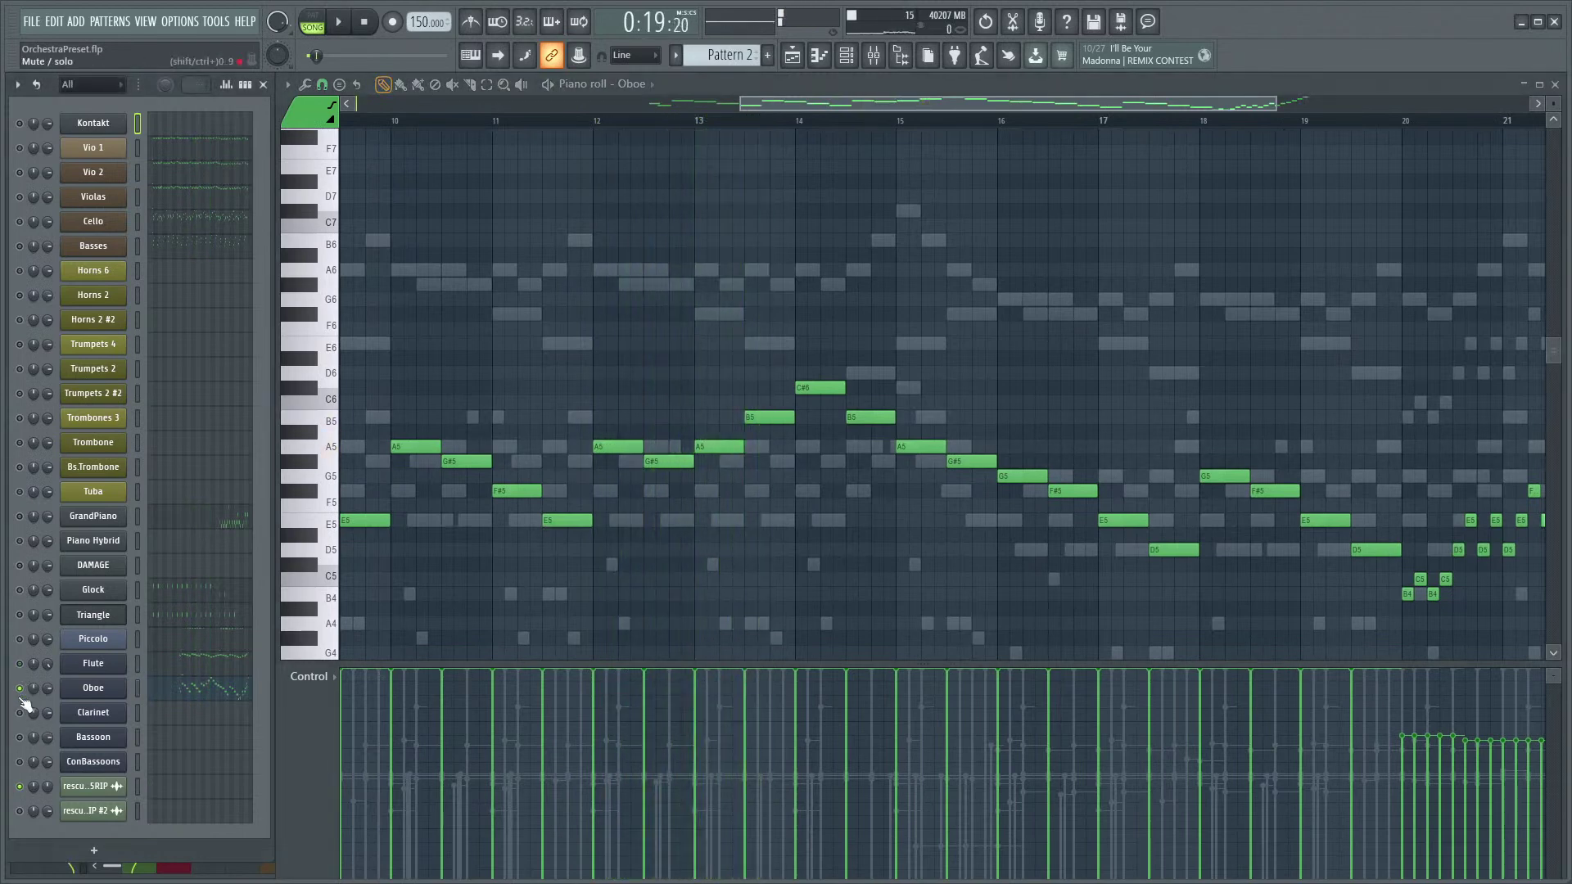
- Play the Oboe soloed from bar 12, and replay the passage with the Flute added and the reference muted
key(space)
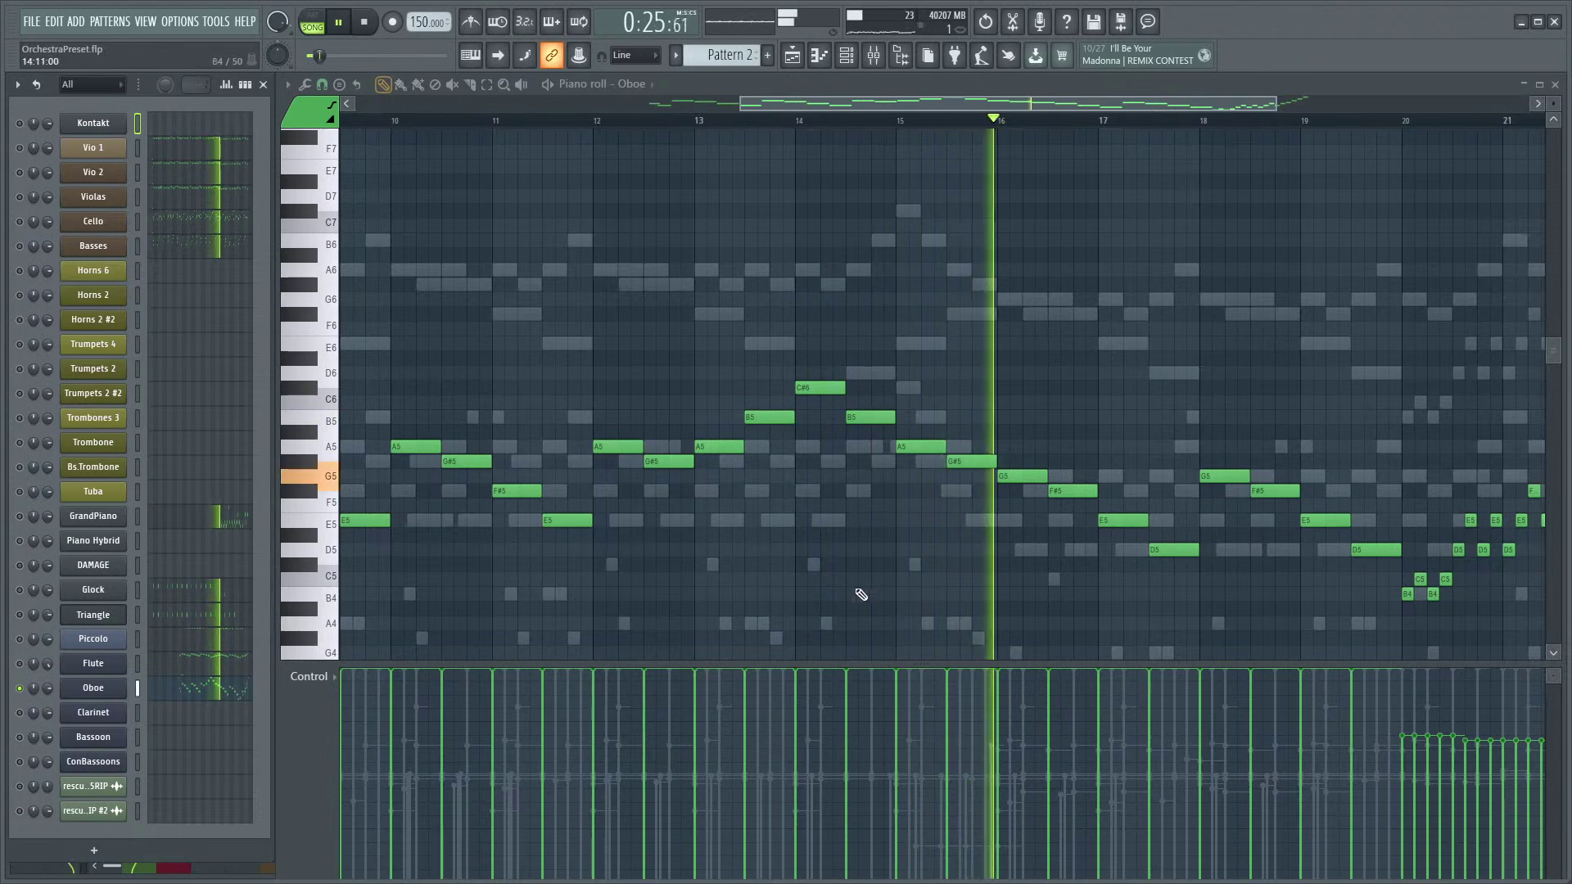
key(space)
click(19, 663)
key(space)
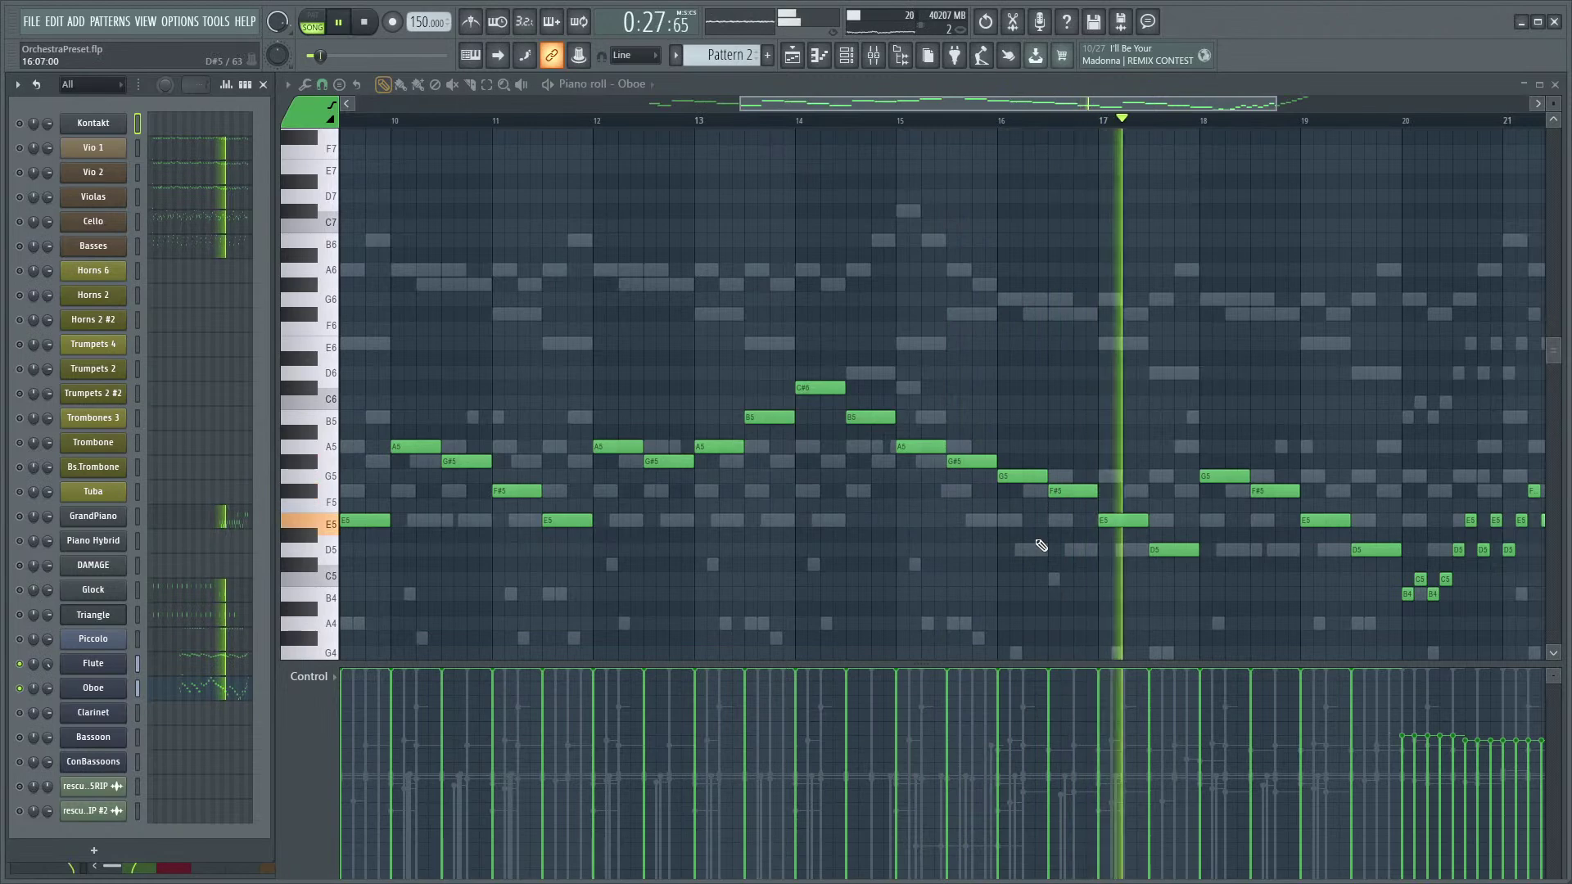
- Play the full arrangement through the Oboe melody and rising run to bar 22 with the reference muted
key(space)
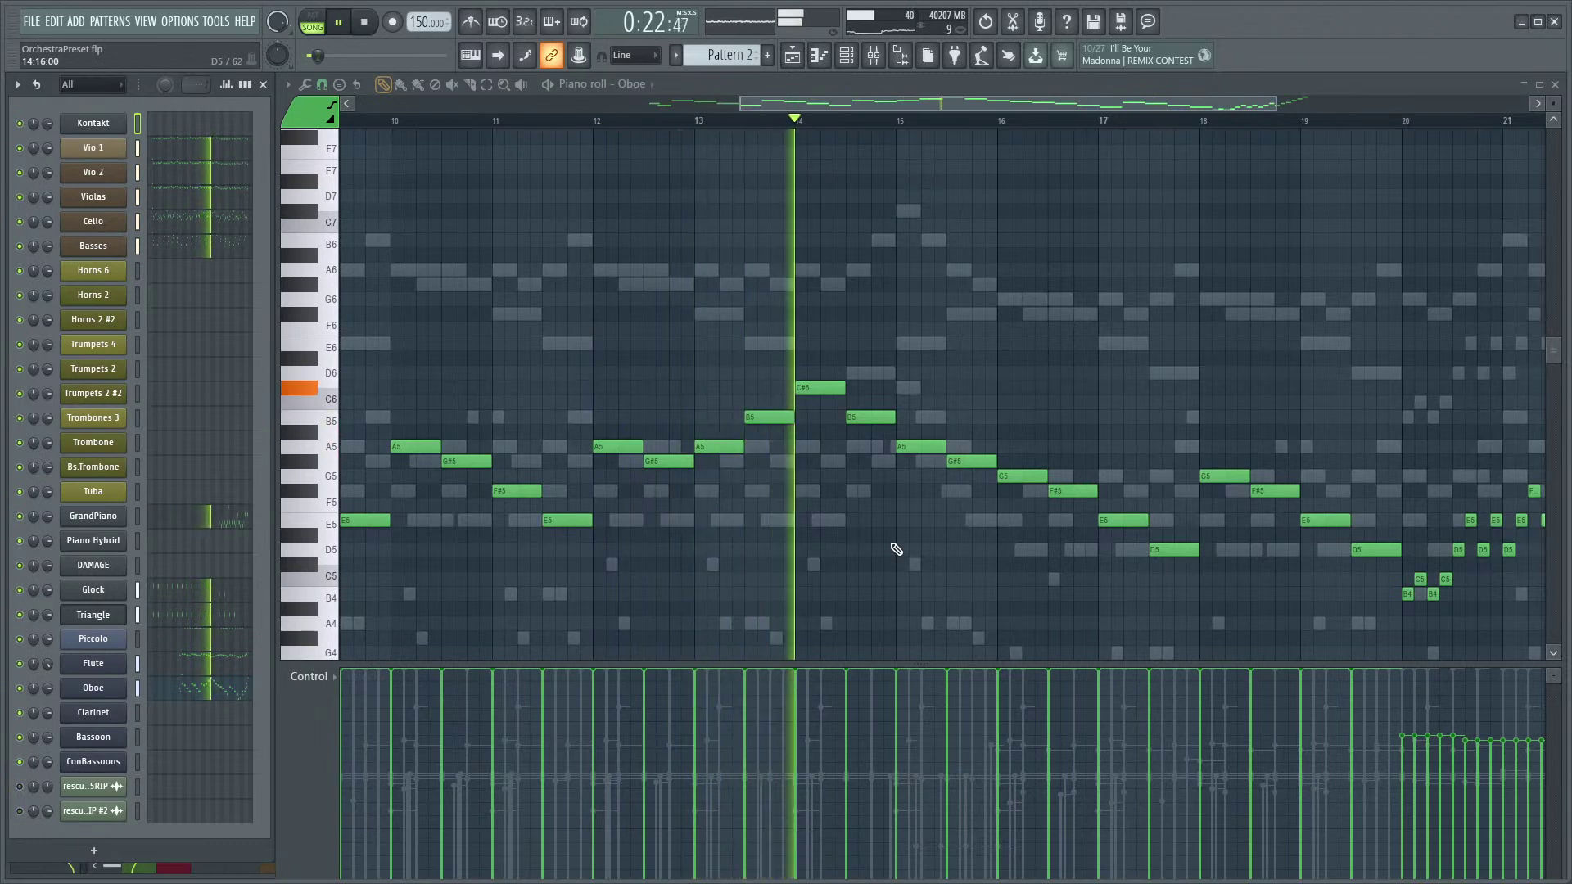
scroll(855, 224, up, 5)
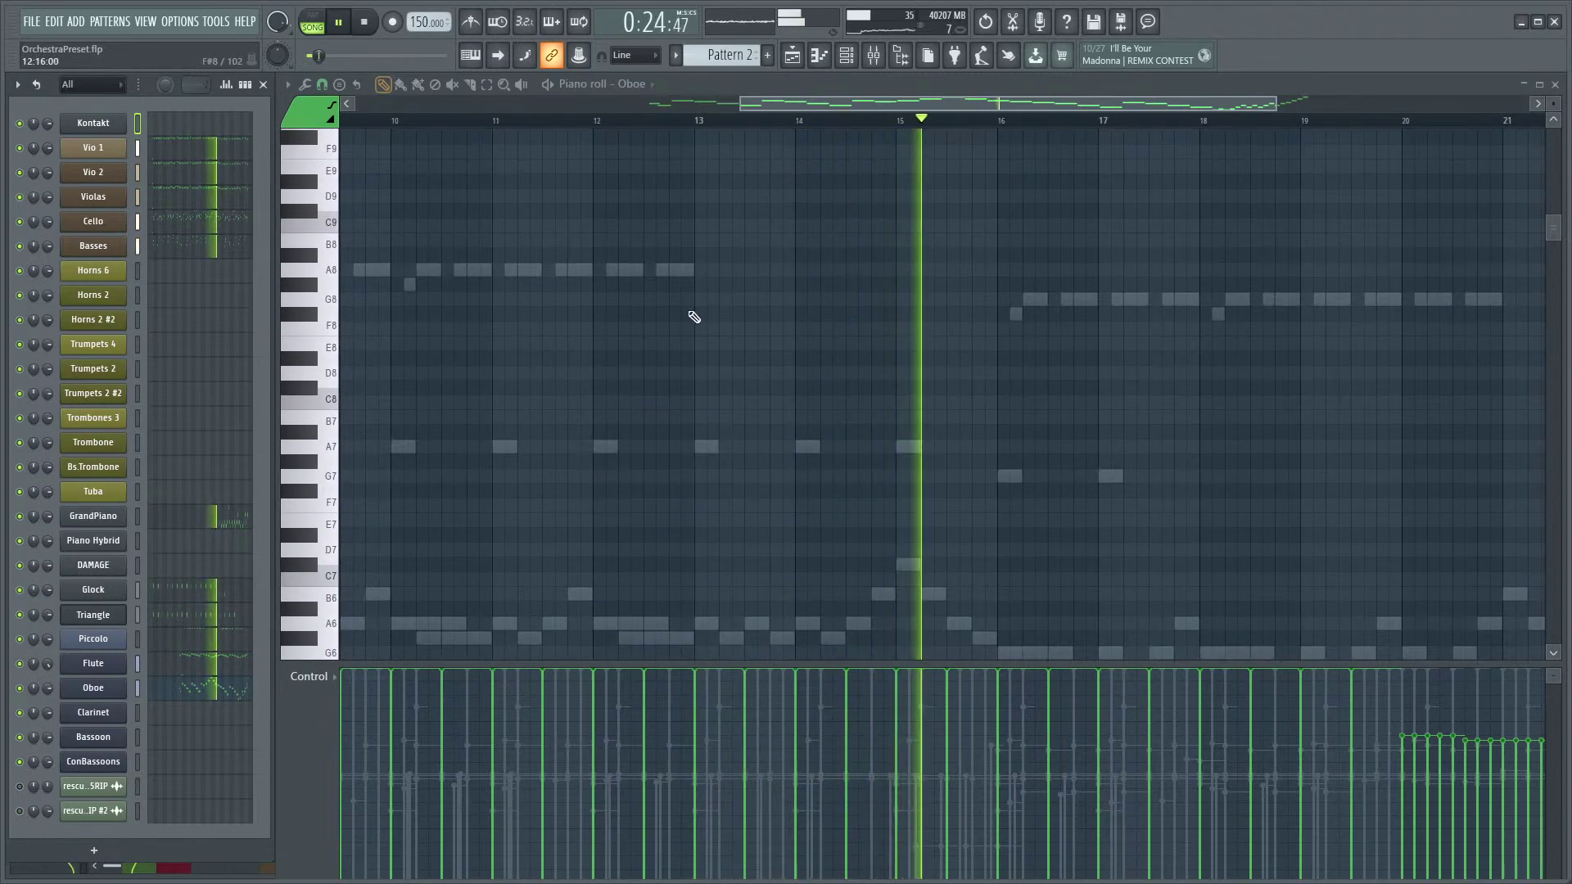
scroll(880, 351, down, 5)
scroll(883, 350, down, 3)
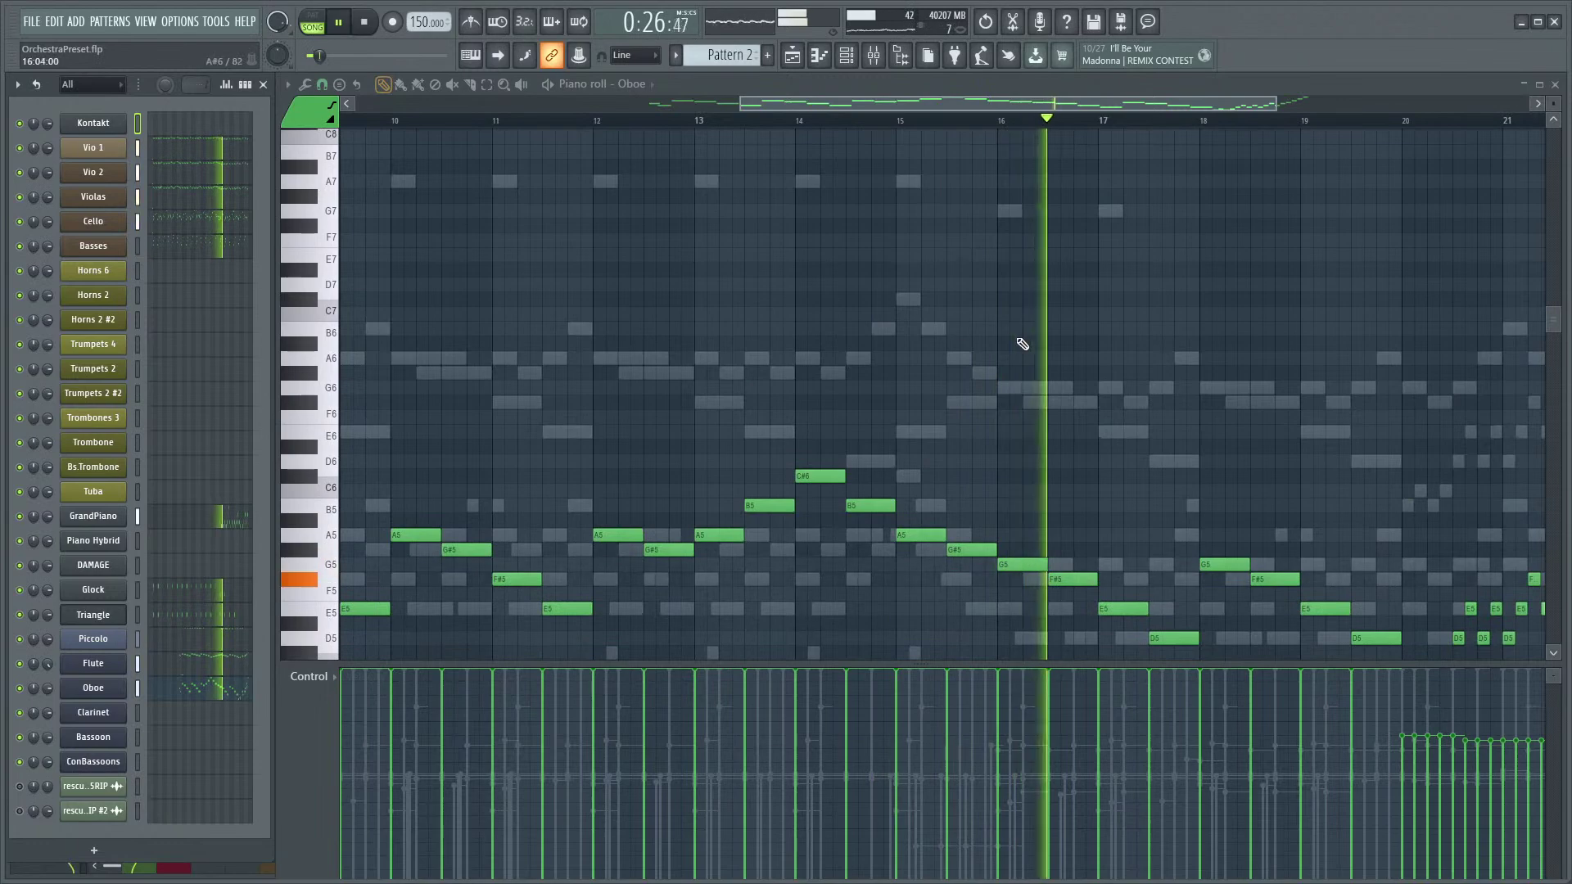
scroll(947, 316, right, 5)
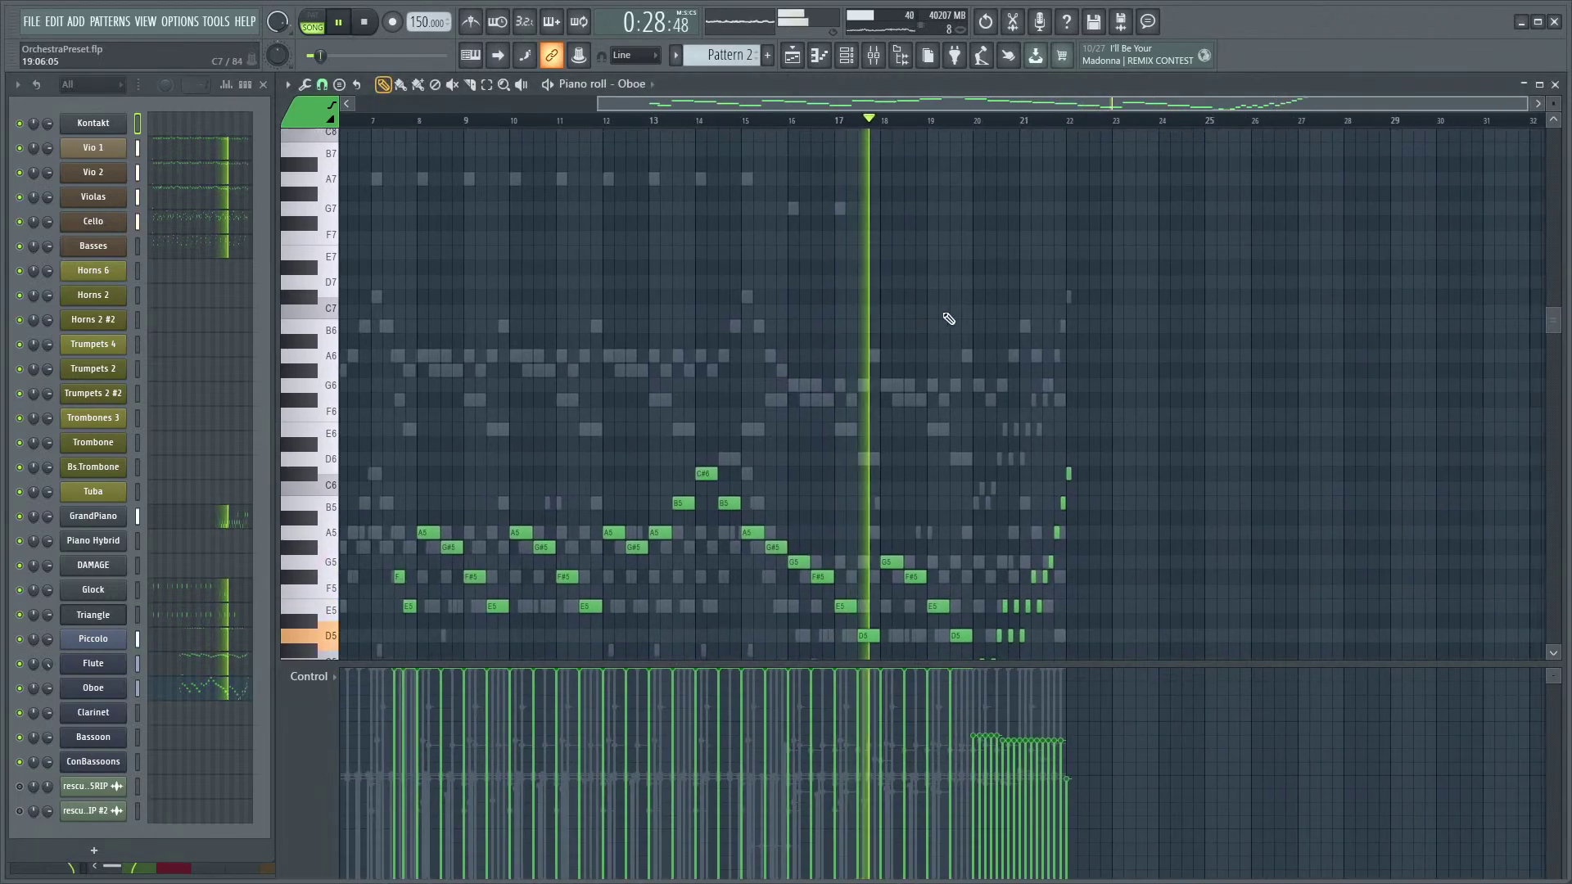
scroll(1097, 516, down, 3)
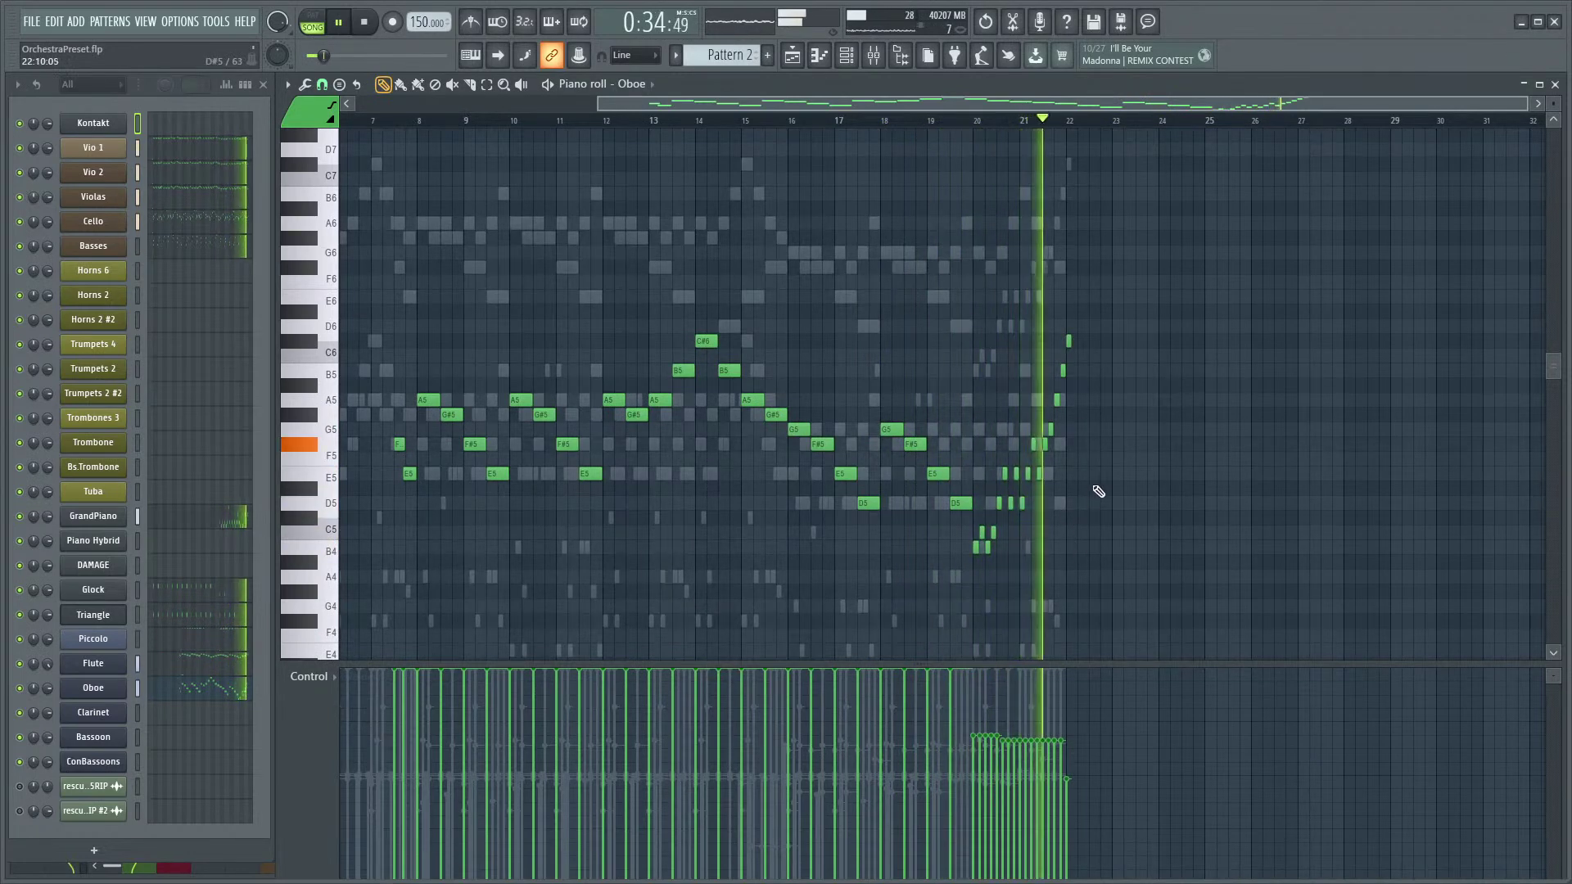
- Examine the Oboe melody against the other instruments' ghost notes from bar 7 to bar 22
scroll(990, 373, up, 3)
scroll(868, 405, up, 2)
scroll(876, 442, down, 4)
scroll(856, 344, up, 1)
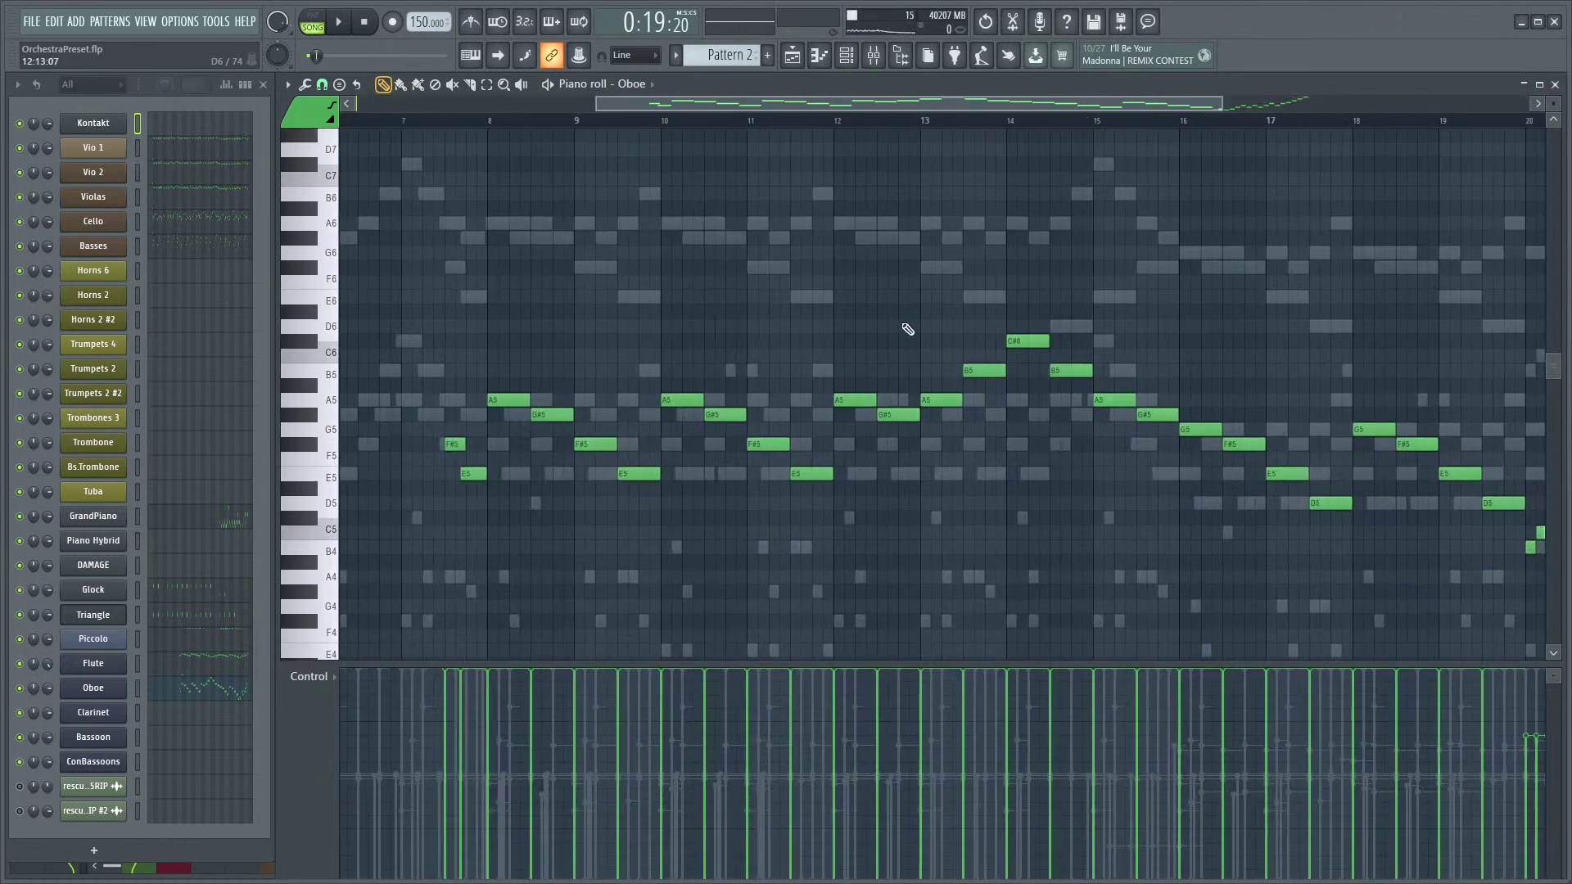
scroll(905, 327, up, 4)
scroll(819, 328, down, 3)
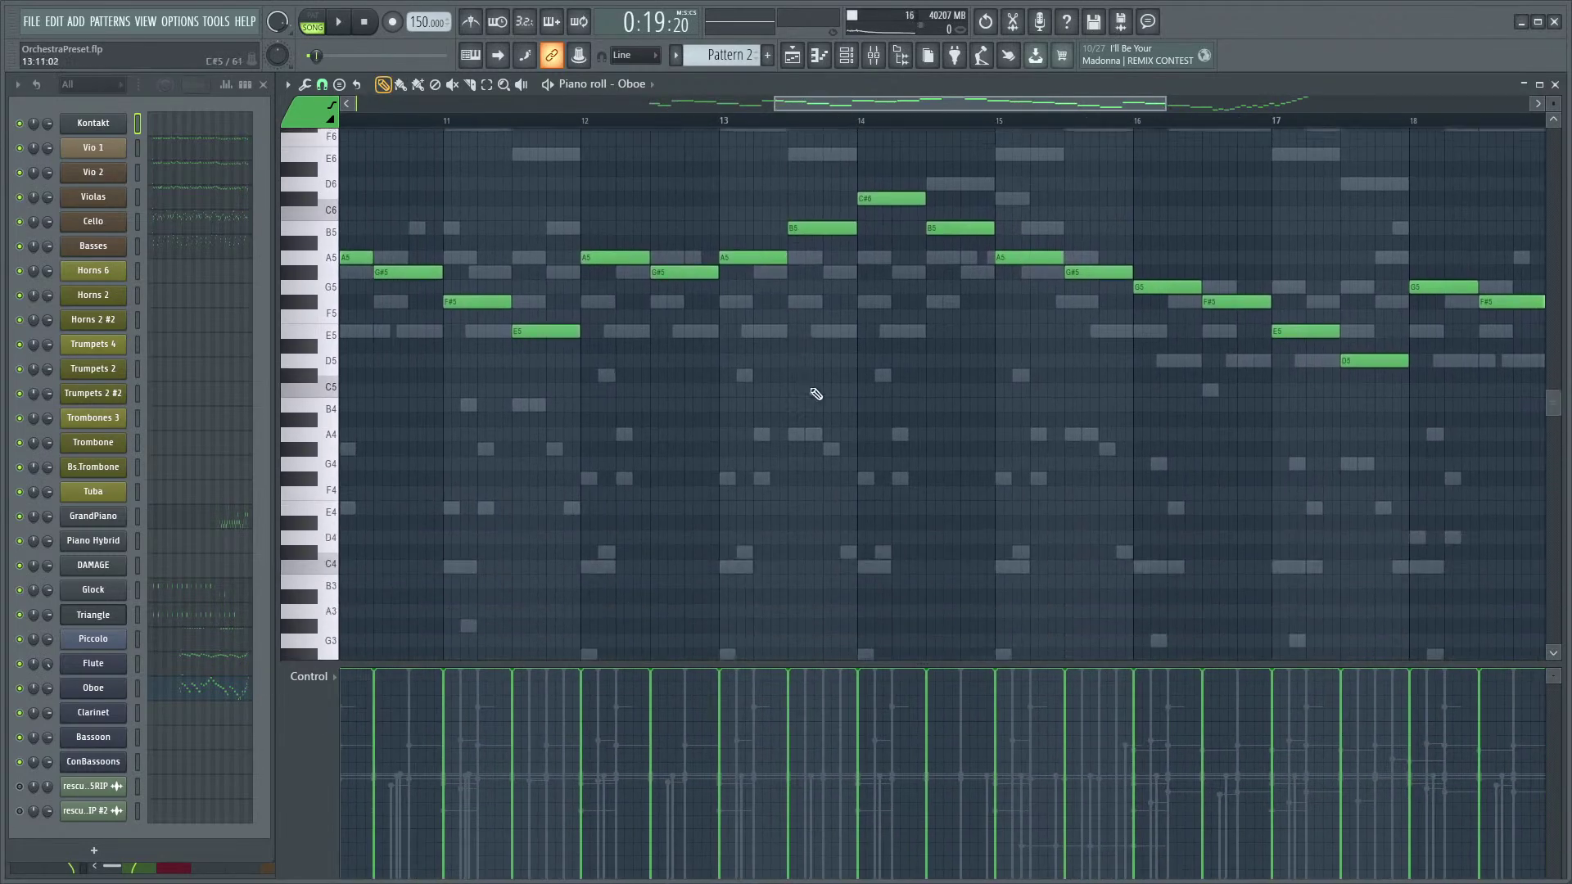
scroll(770, 380, up, 6)
scroll(716, 398, down, 5)
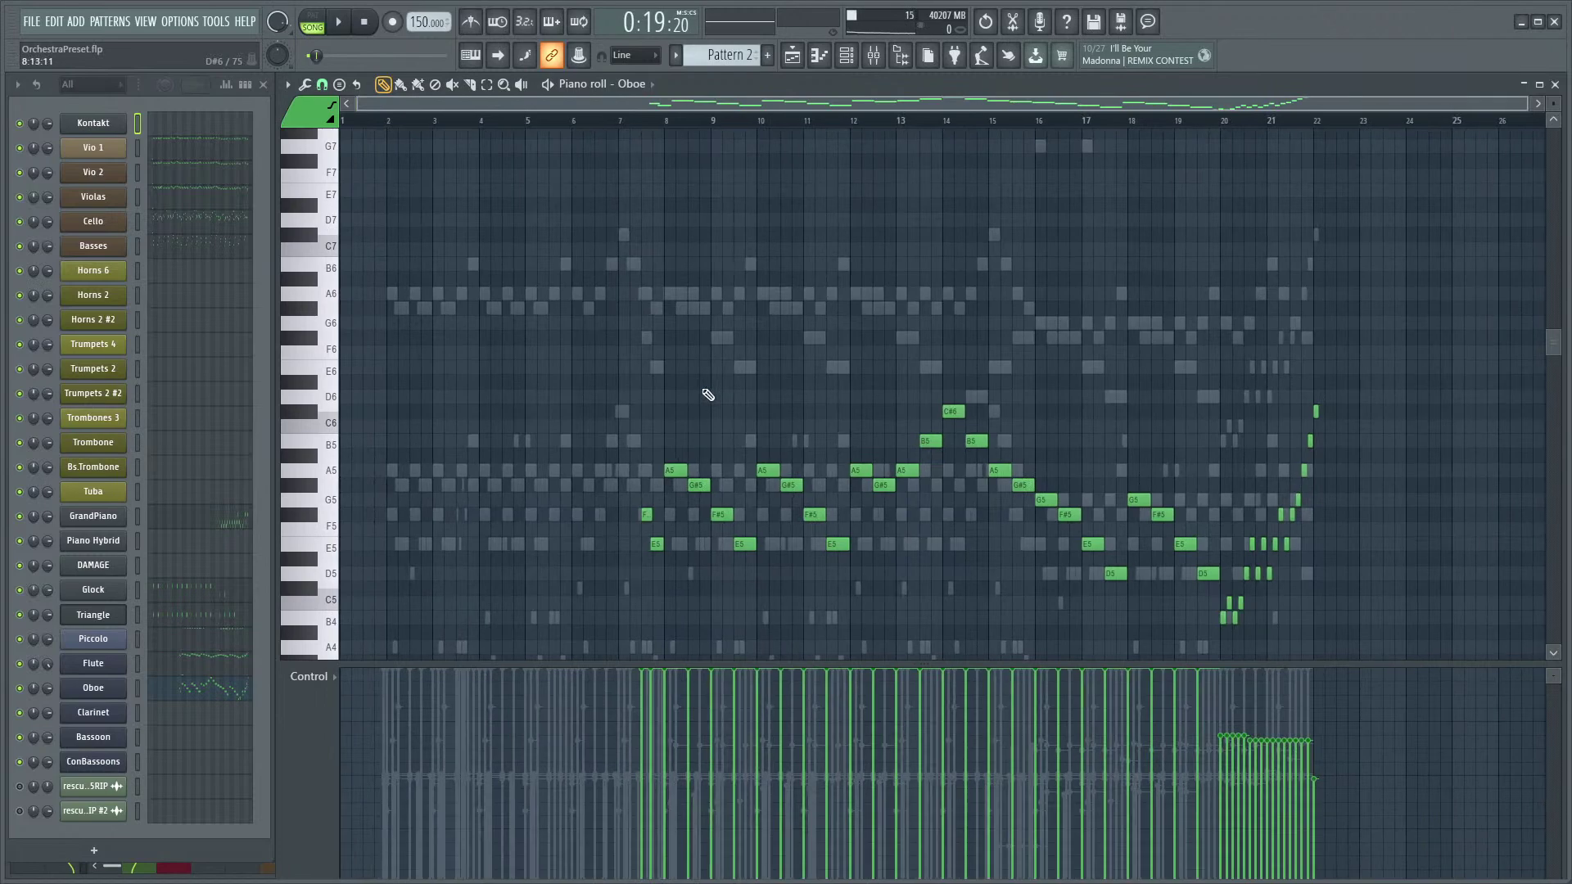
scroll(692, 362, up, 2)
scroll(761, 393, down, 1)
drag(914, 595, 934, 537)
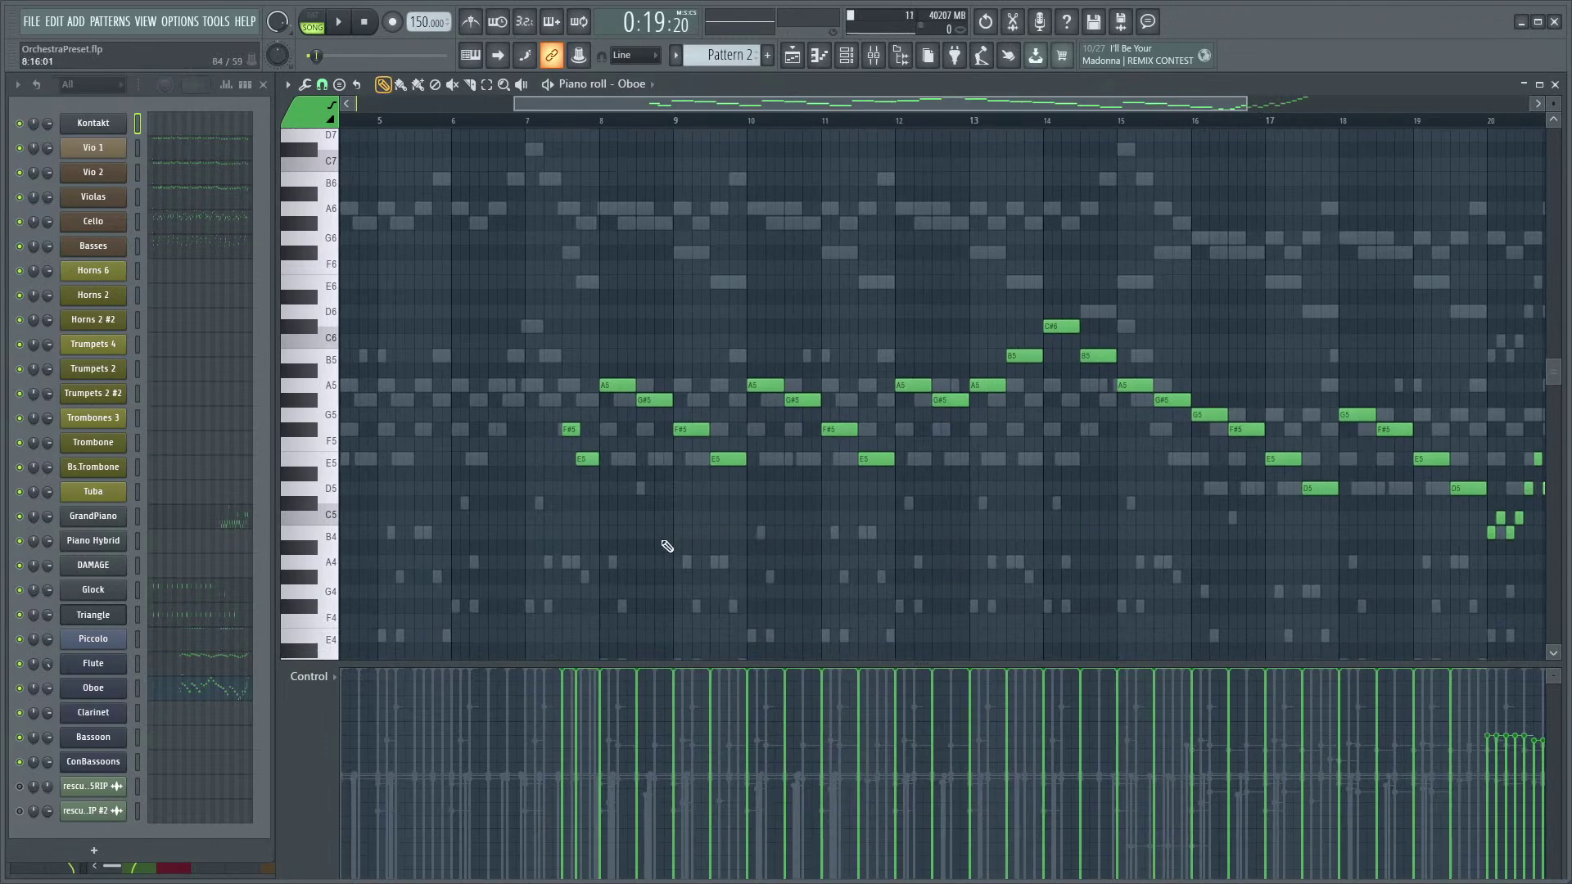
scroll(605, 564, down, 3)
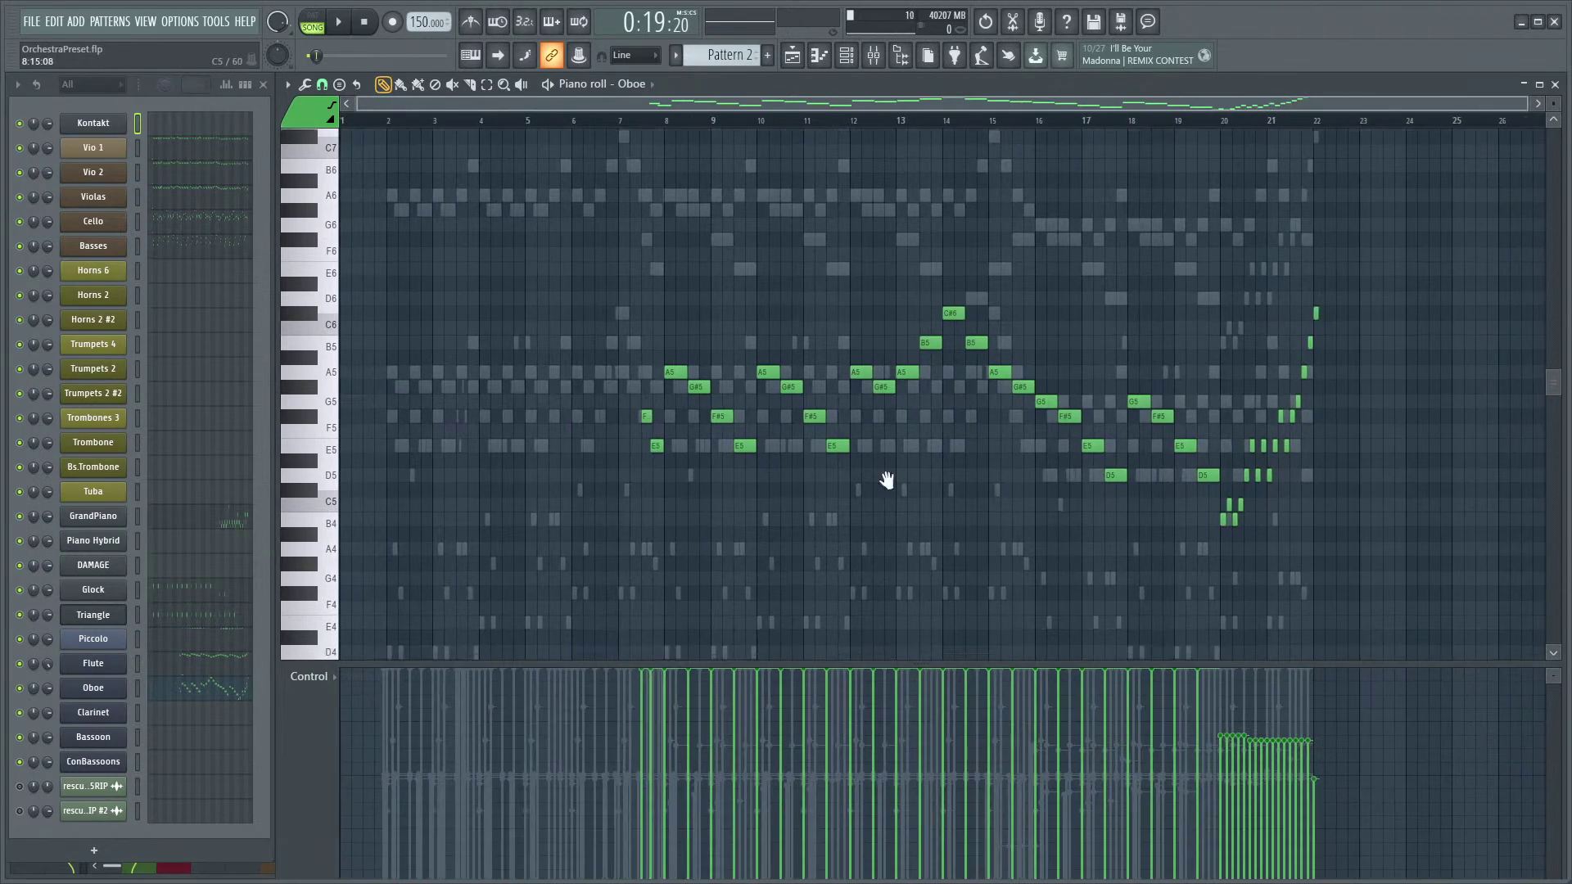
scroll(573, 483, up, 2)
scroll(554, 508, down, 1)
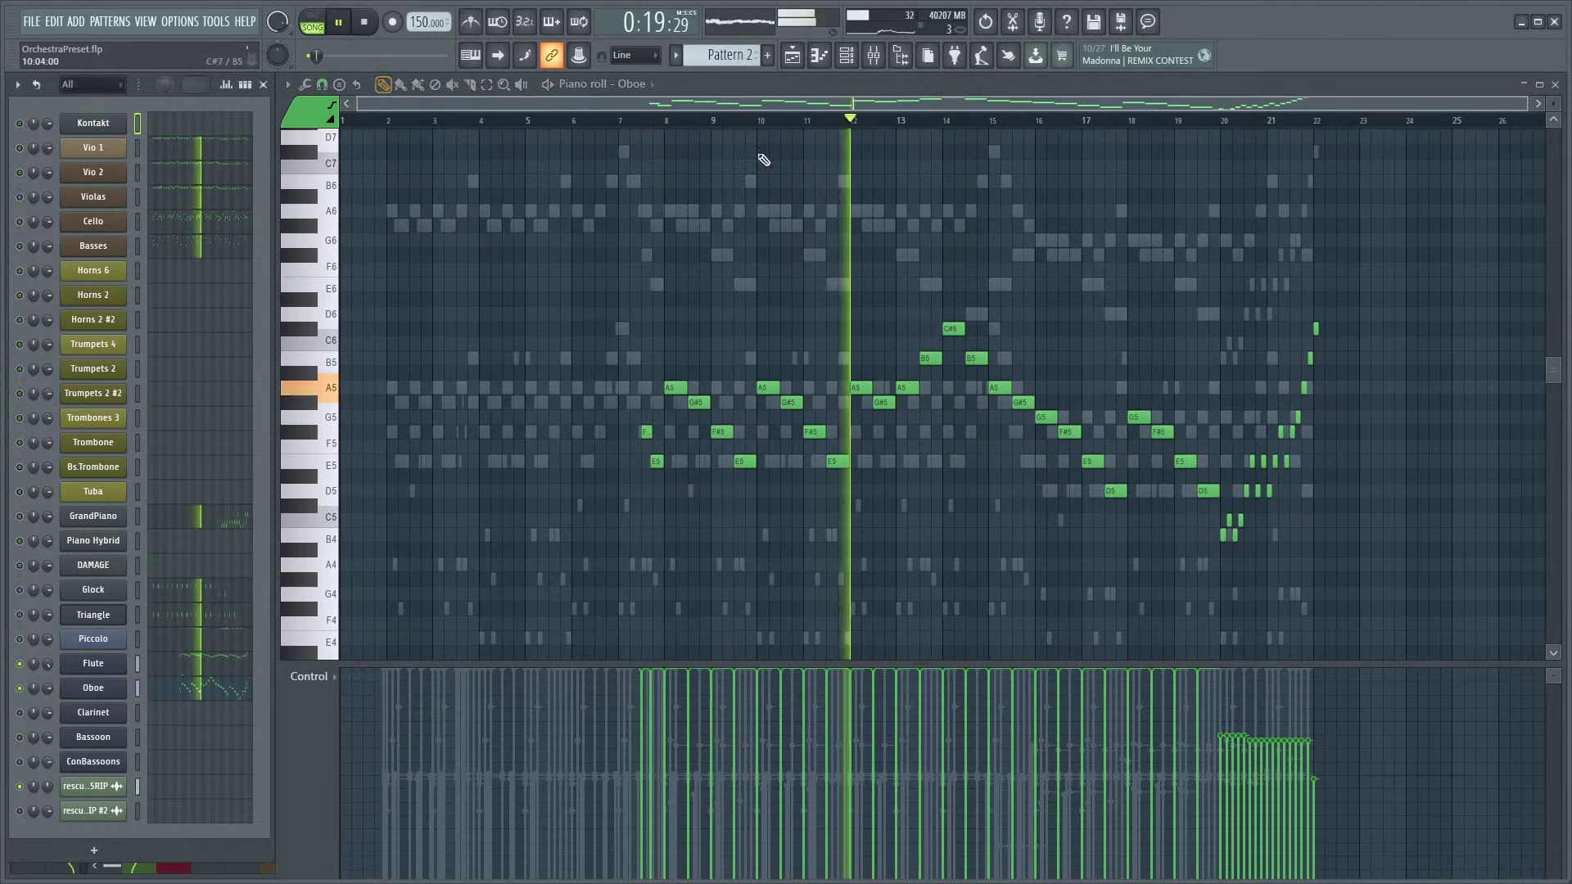
- Play the Flute and Oboe with the reference from bar 12, and replay the passage with only the reference soloed
scroll(866, 309, up, 2)
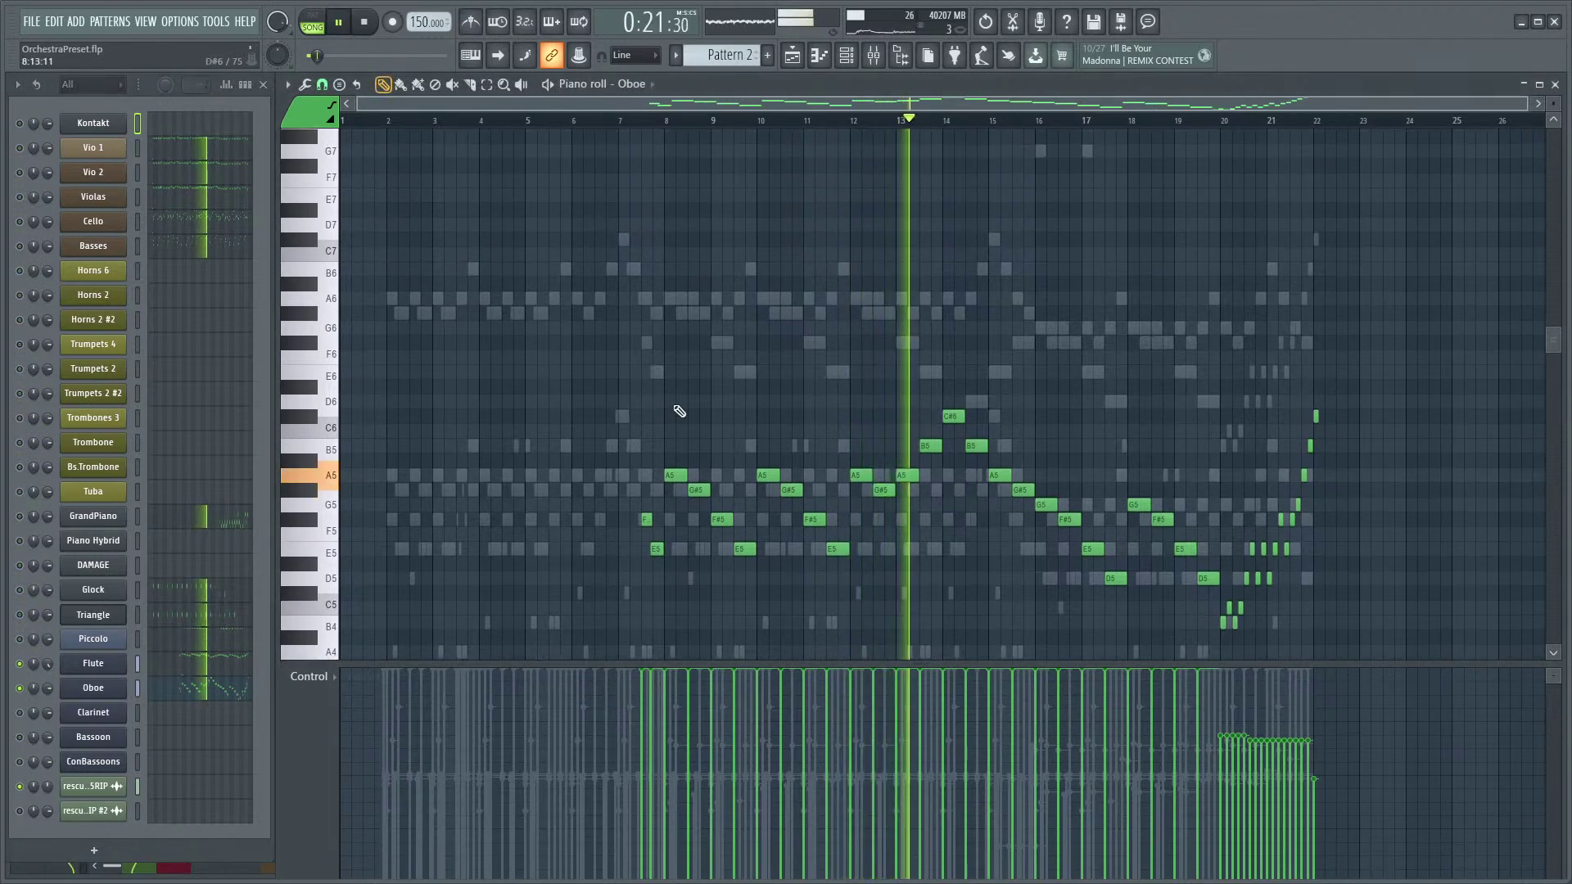
key(space)
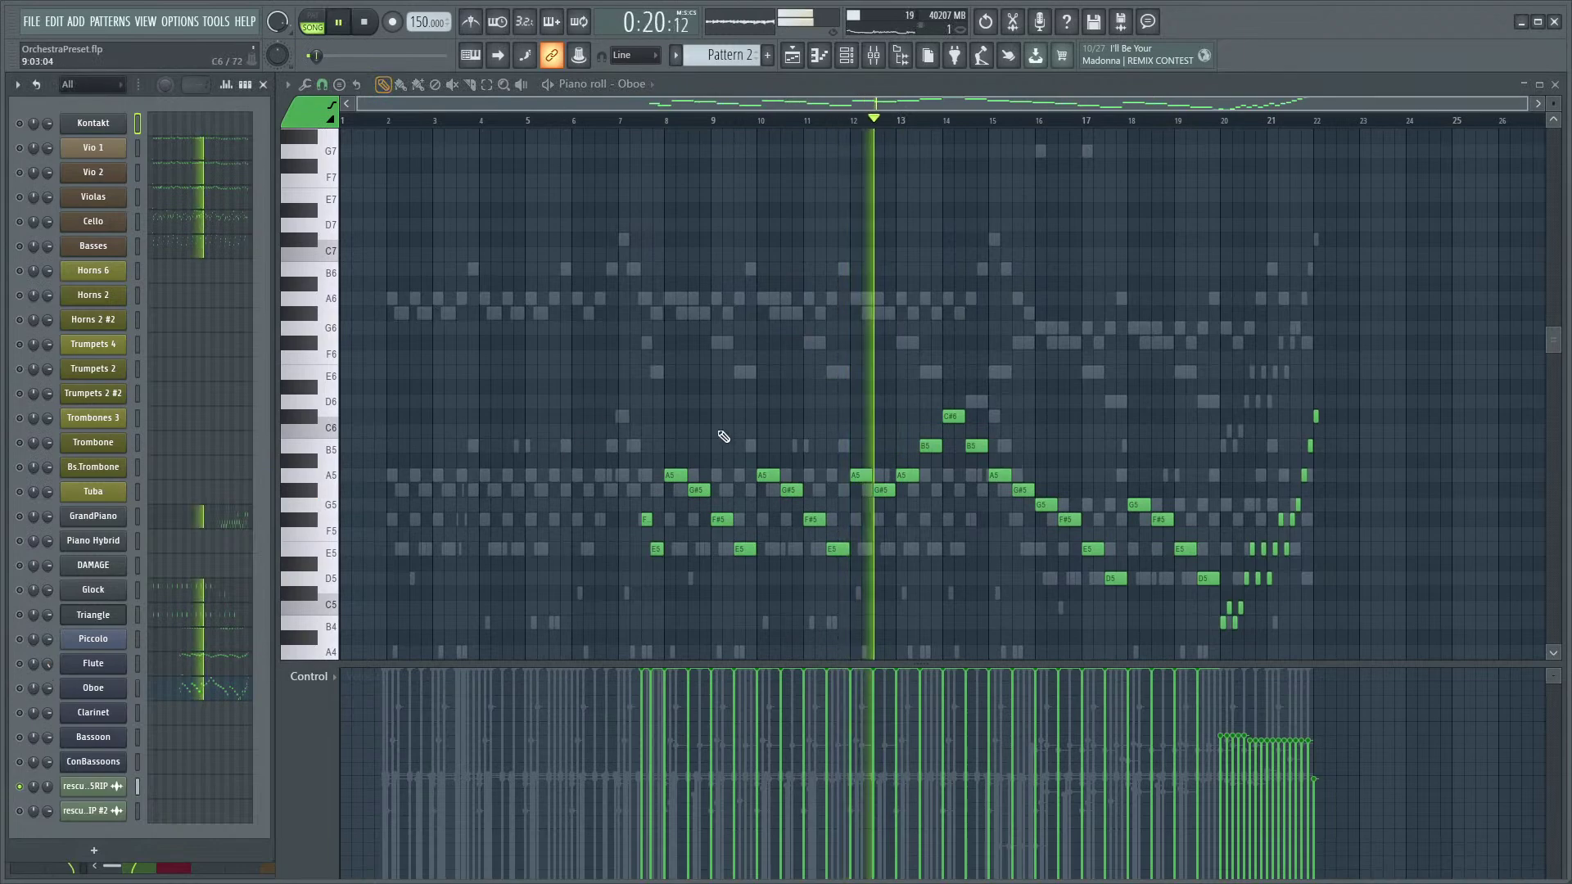
key(space)
- Open the Flute's notes around bars 10 to 19 and play the soloed reference from bar 12 against them
scroll(993, 561, up, 4)
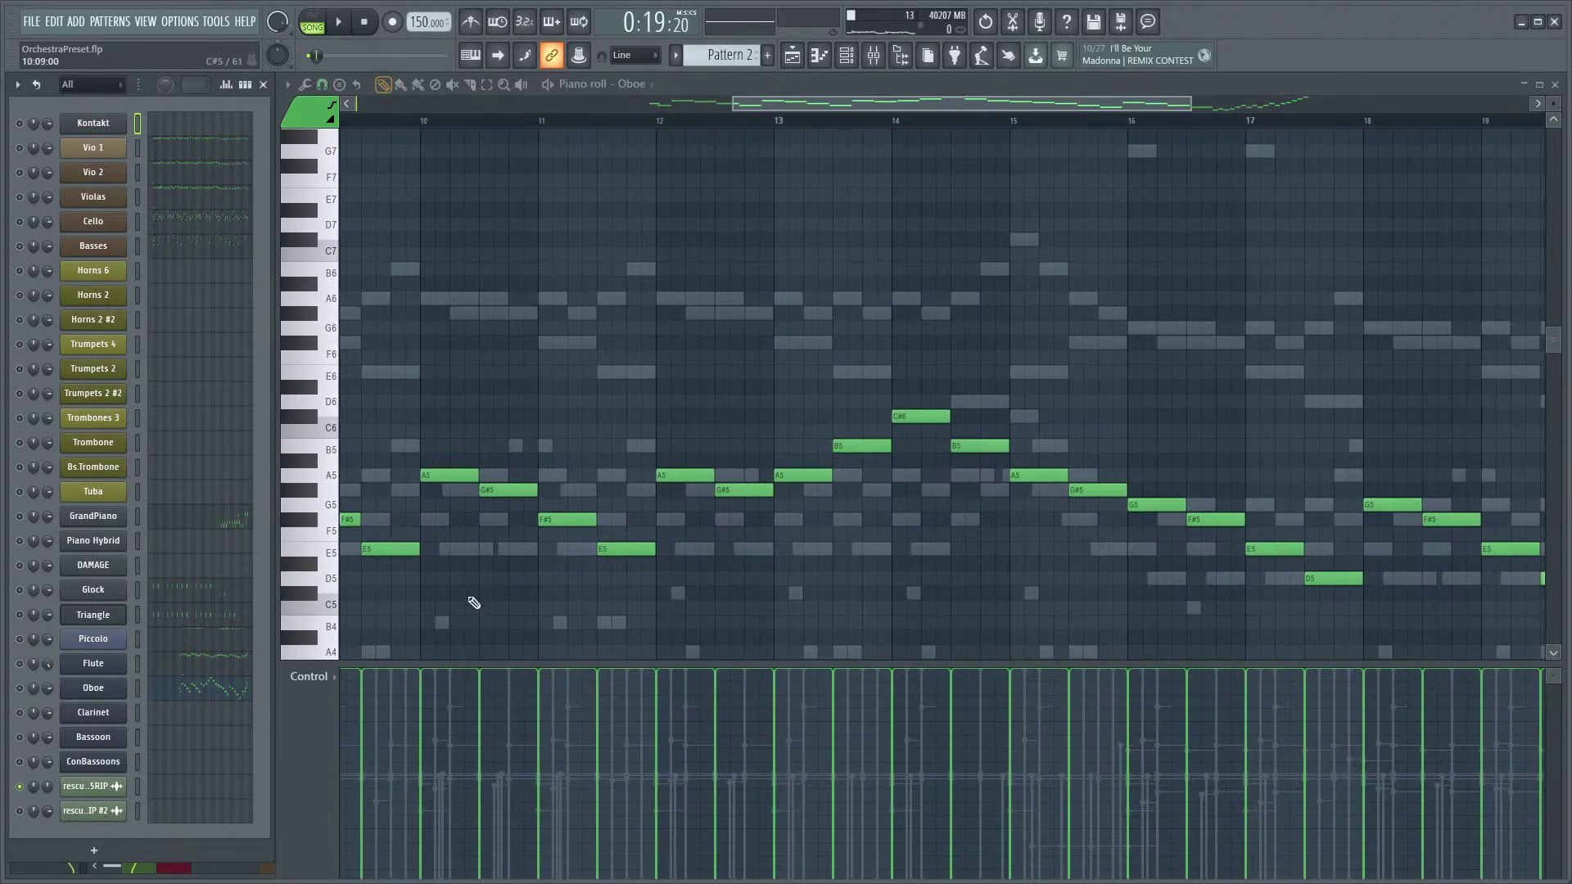
click(218, 666)
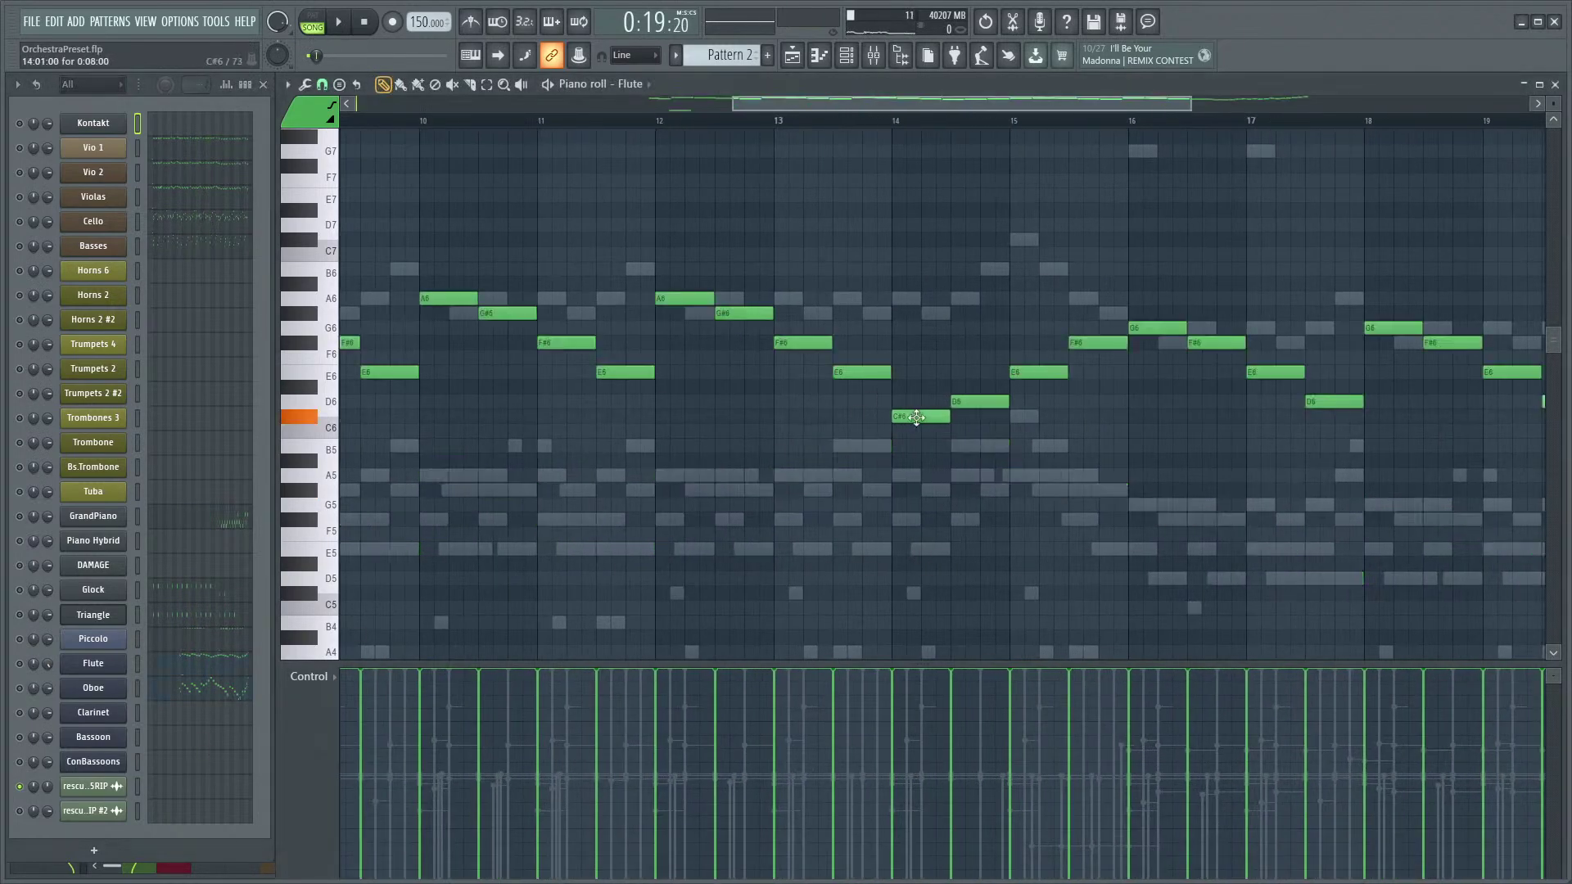
key(space)
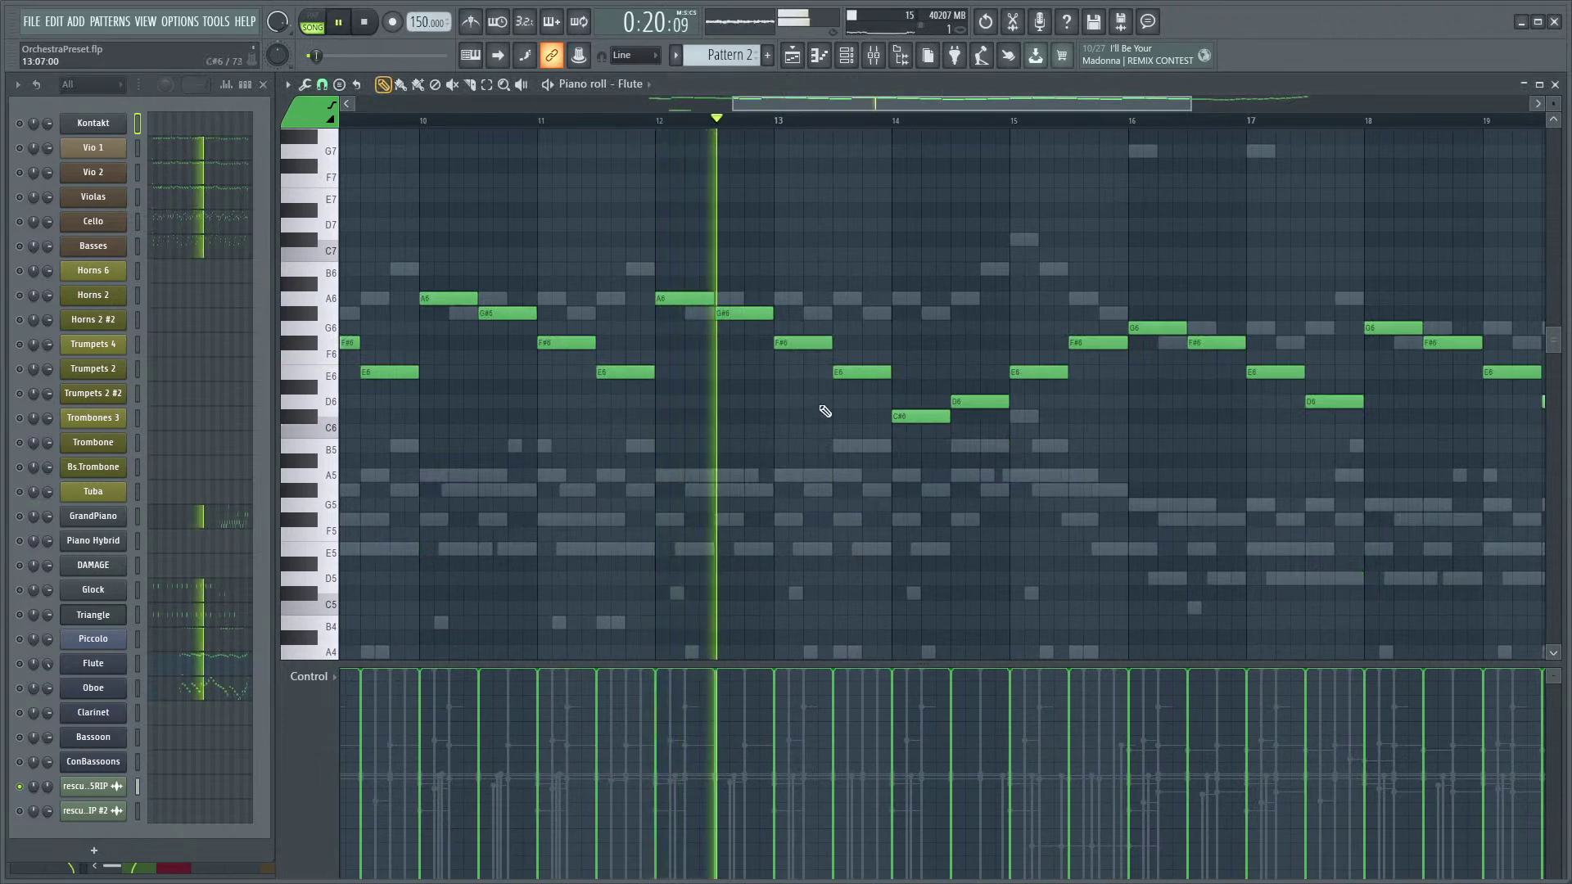
key(space)
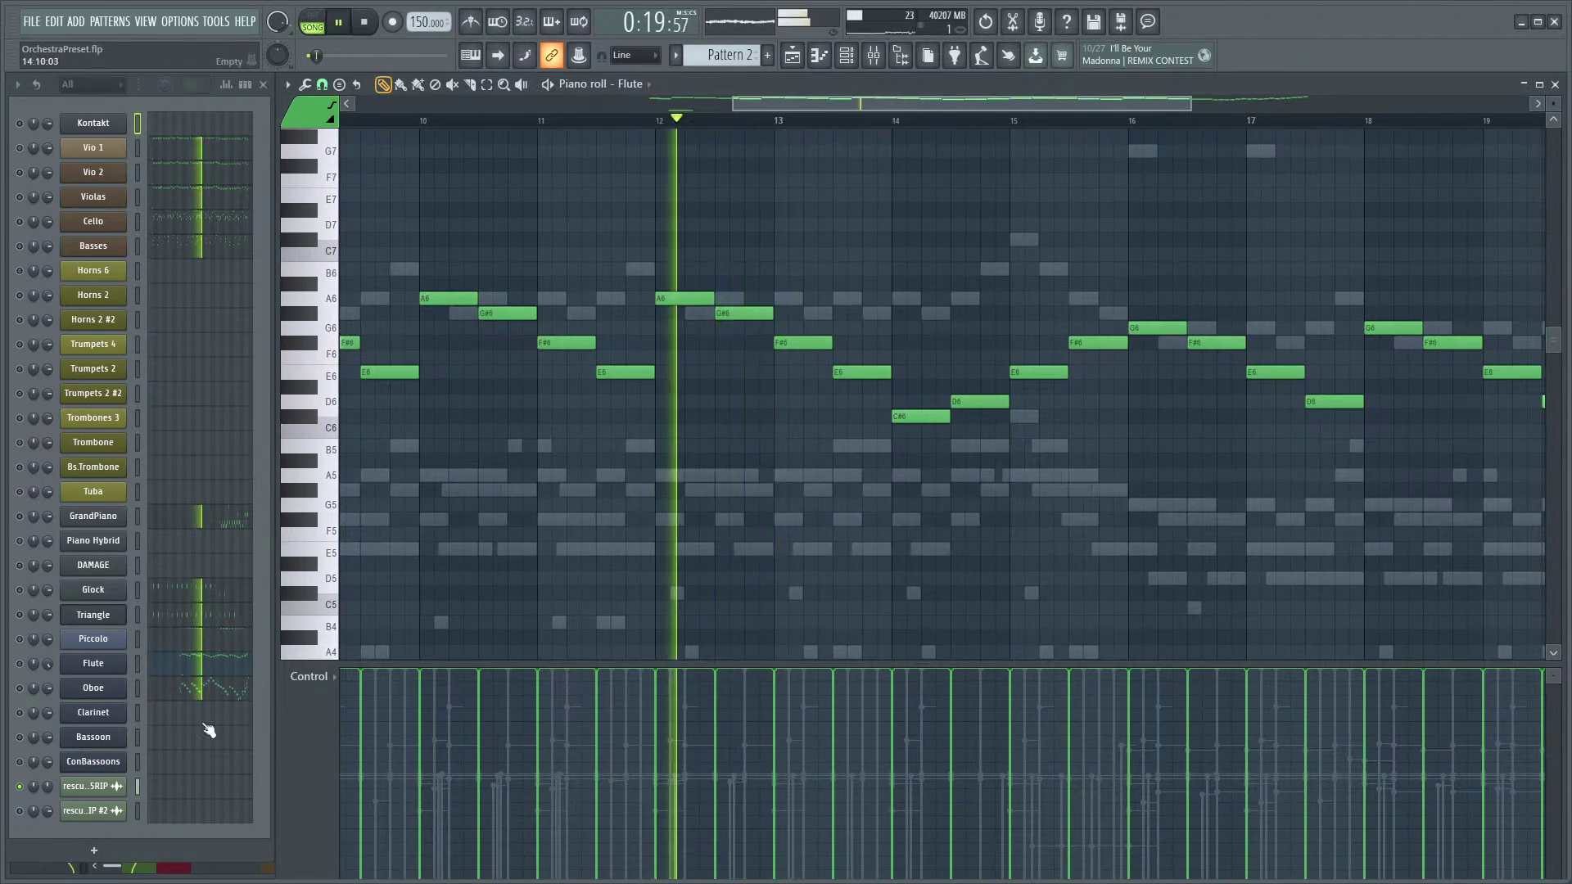
- Return to the Oboe's notes and compare them with the soloed reference from bar 12
click(193, 689)
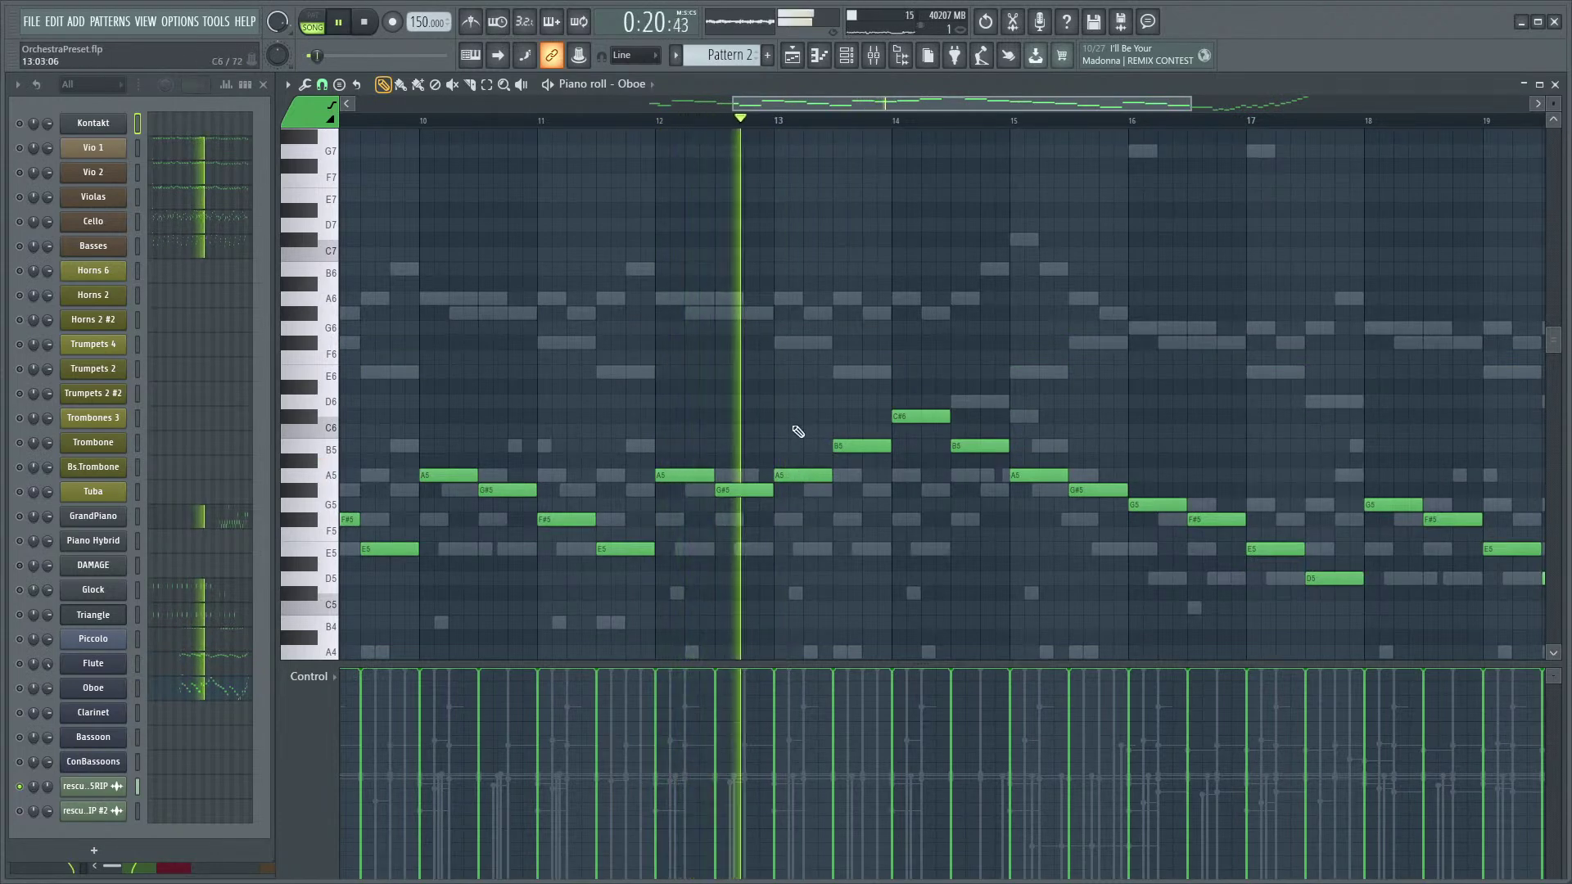
key(space)
key(space)
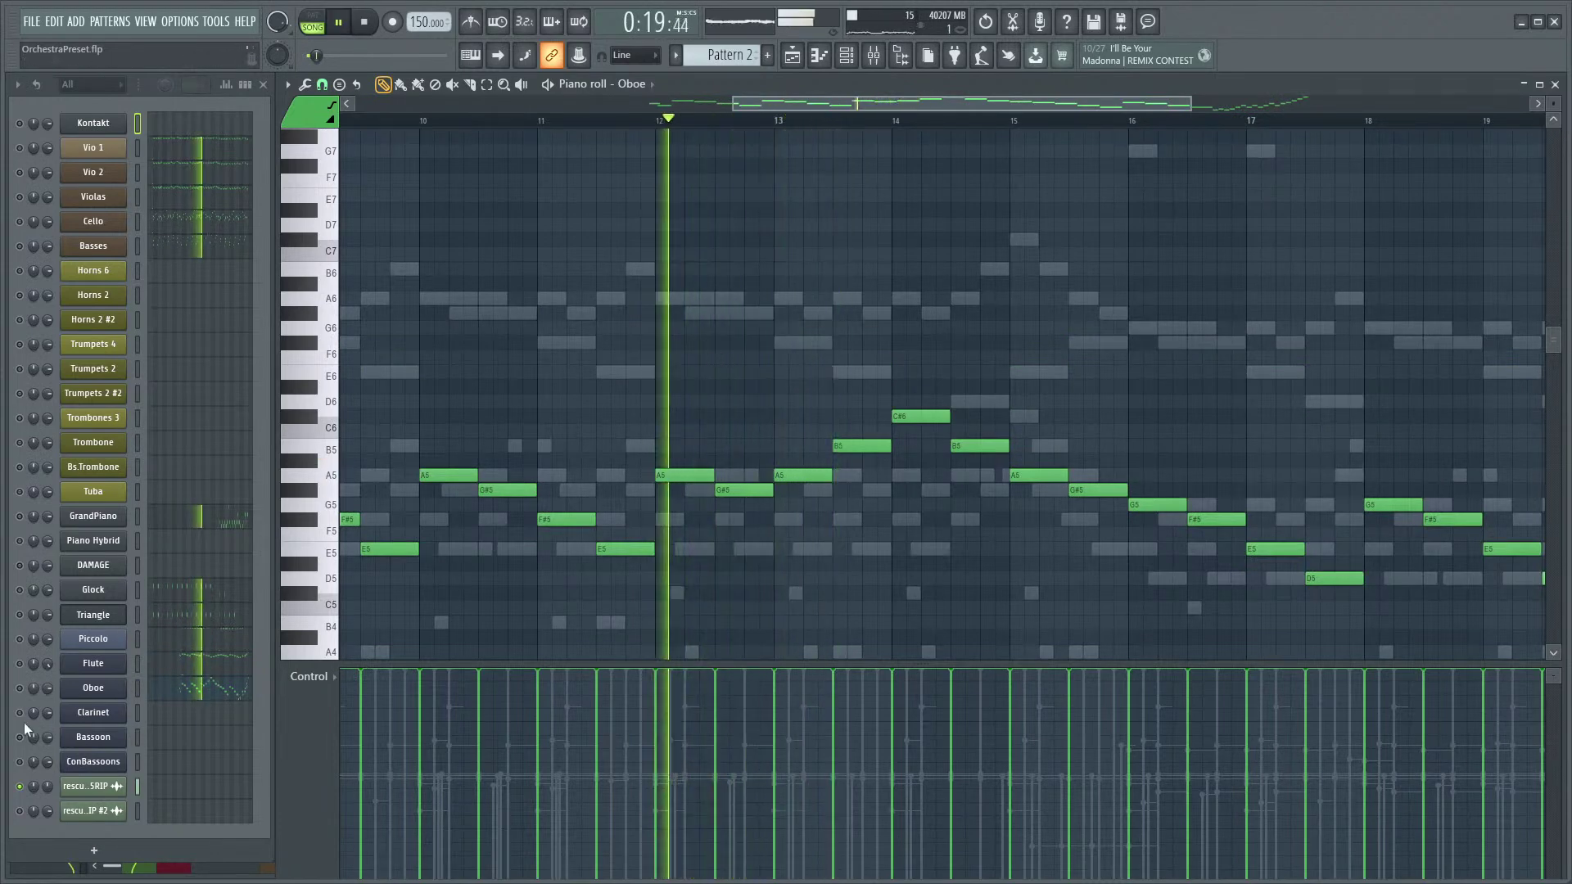
key(space)
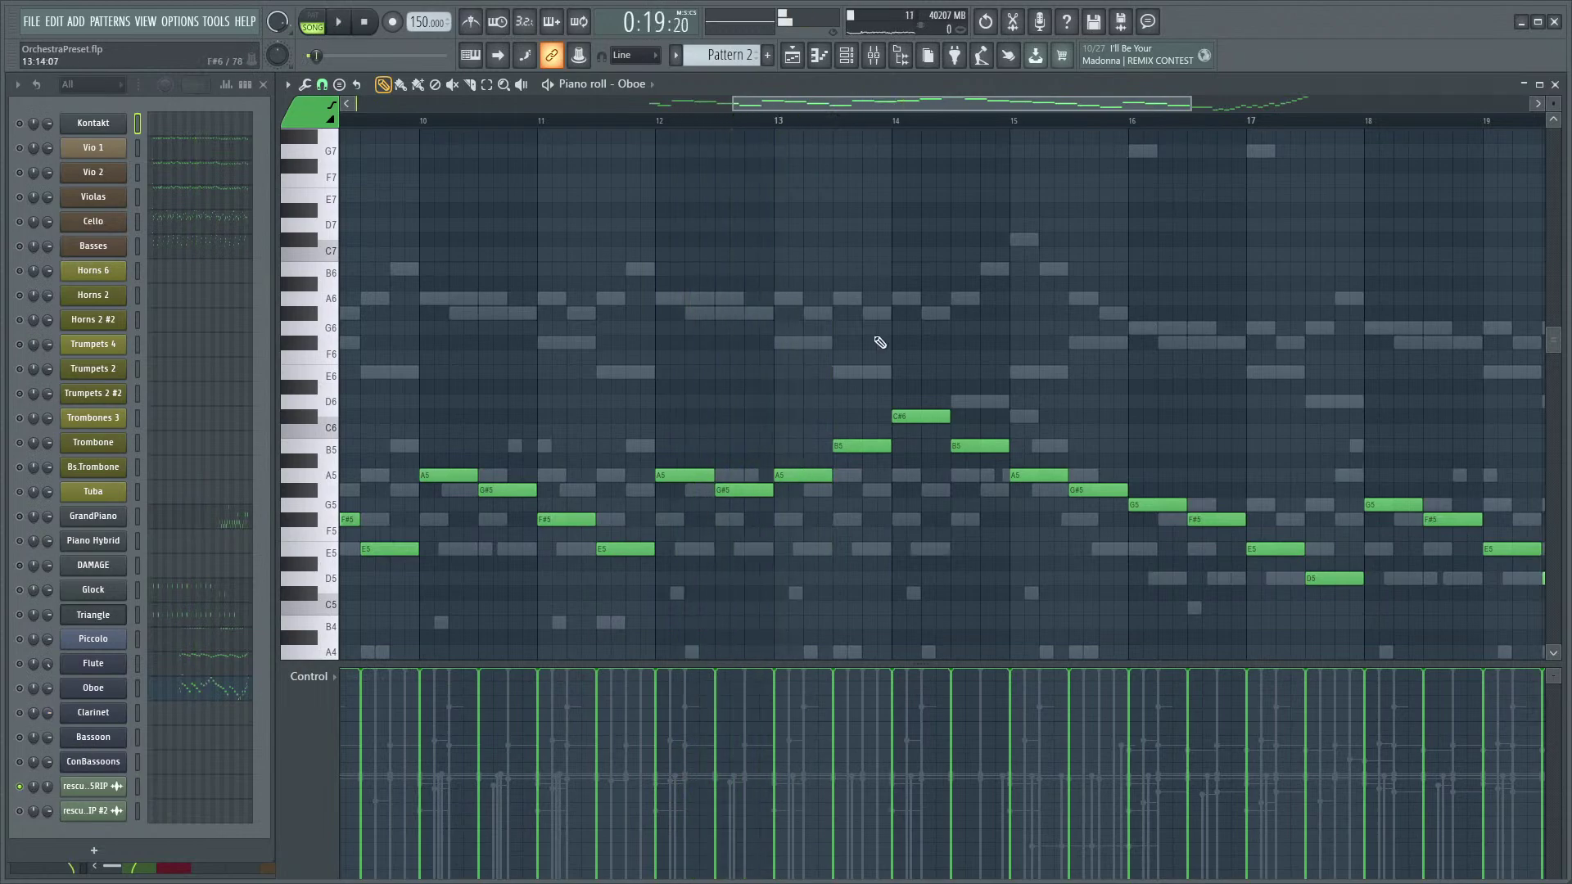
- Set the Fruity Stereo Shaper's left/right dephasing on the TRACK mixer channel to 32% right while the reference plays
key(F9)
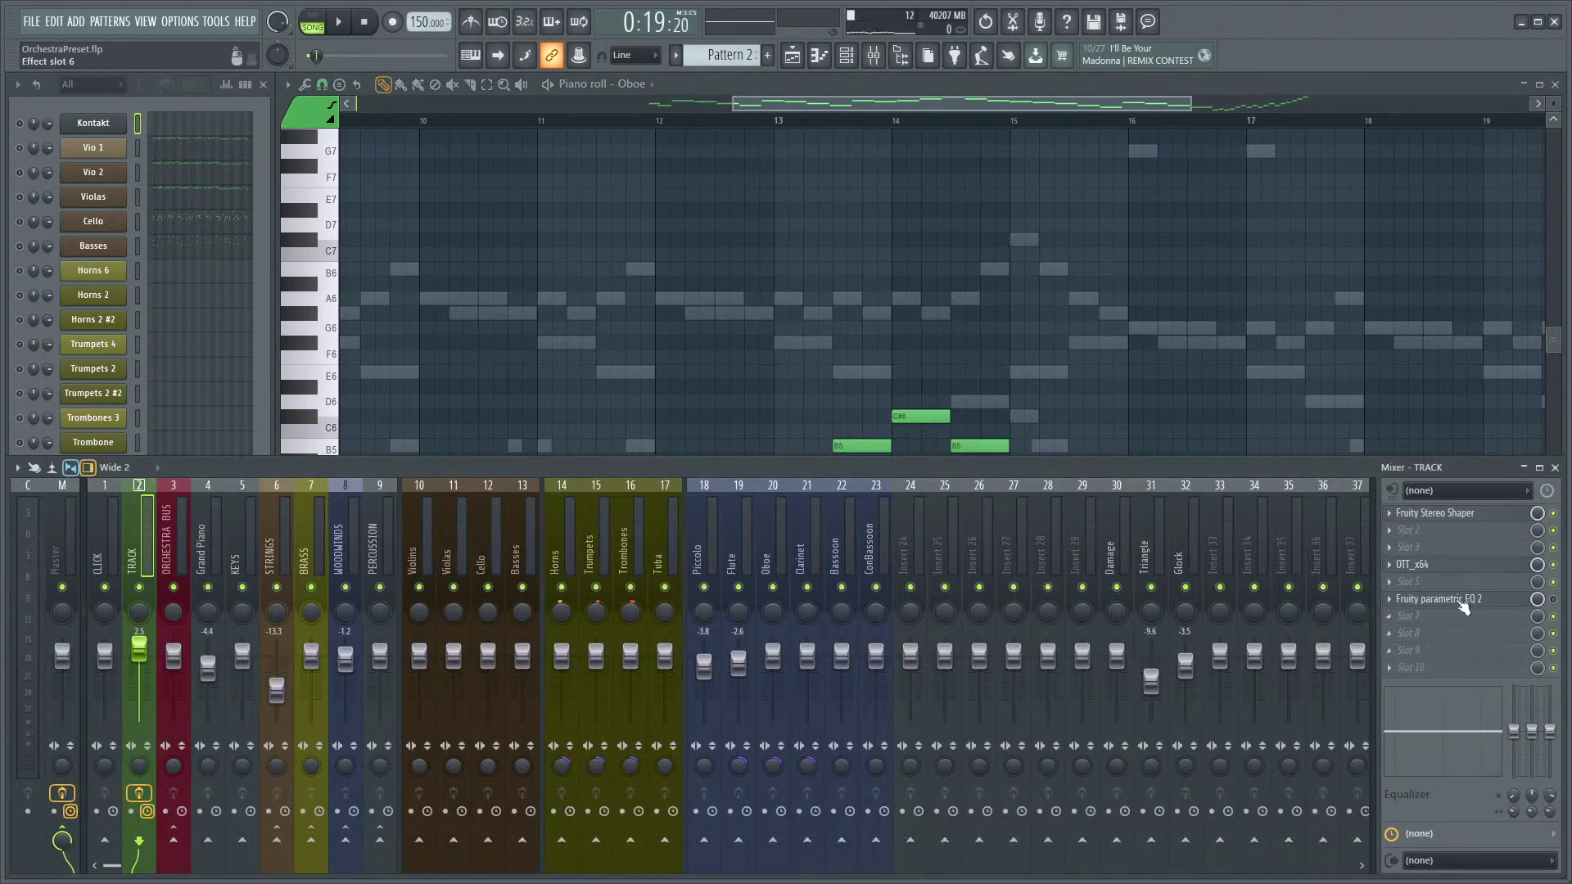
click(1441, 513)
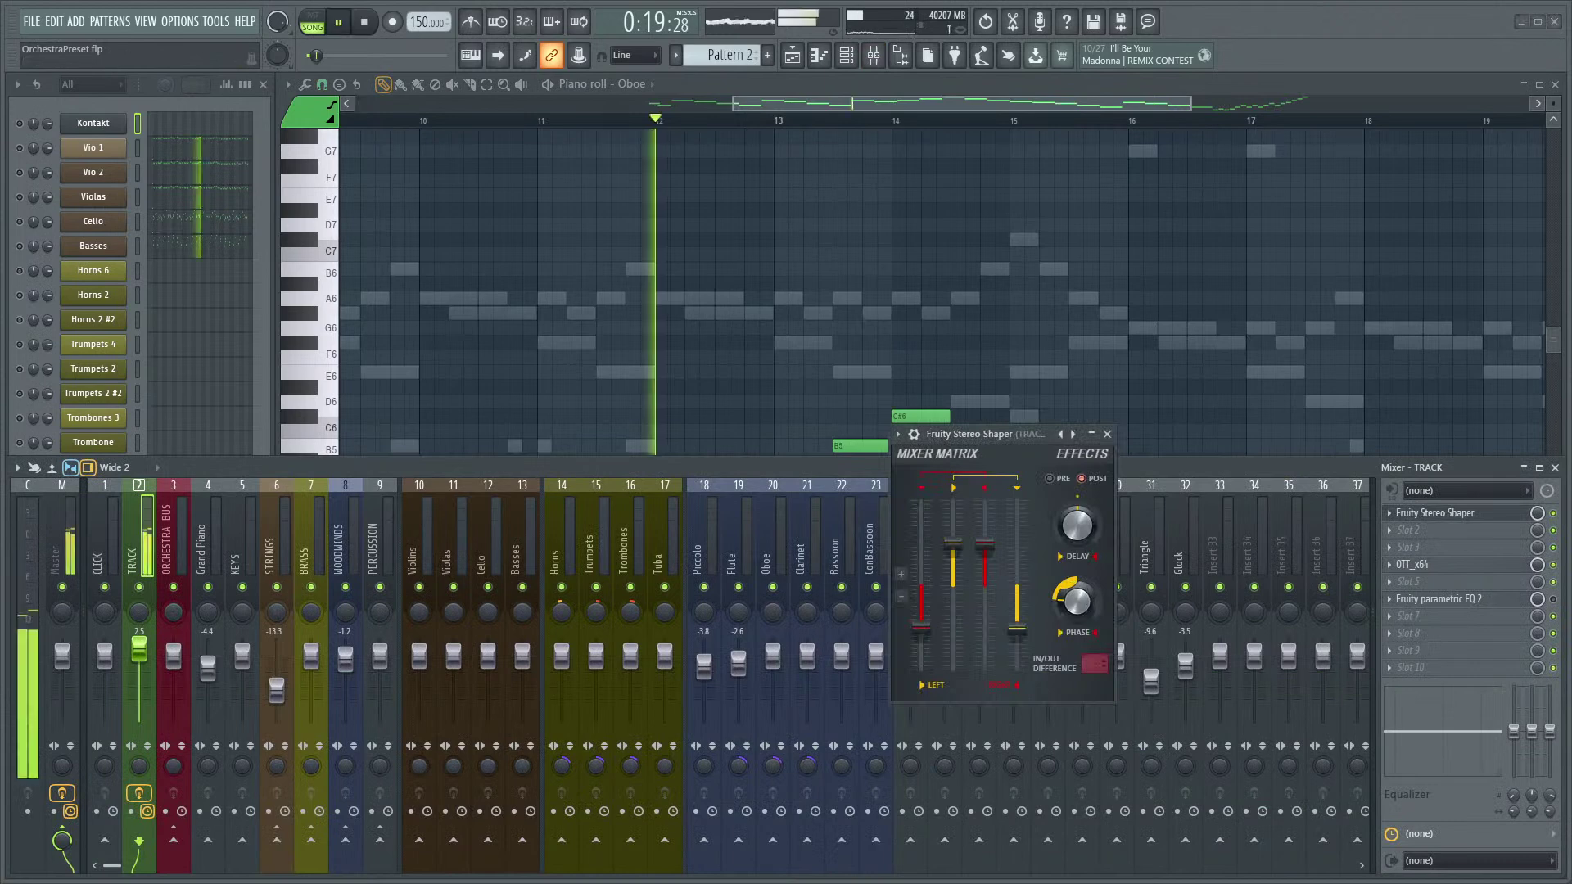
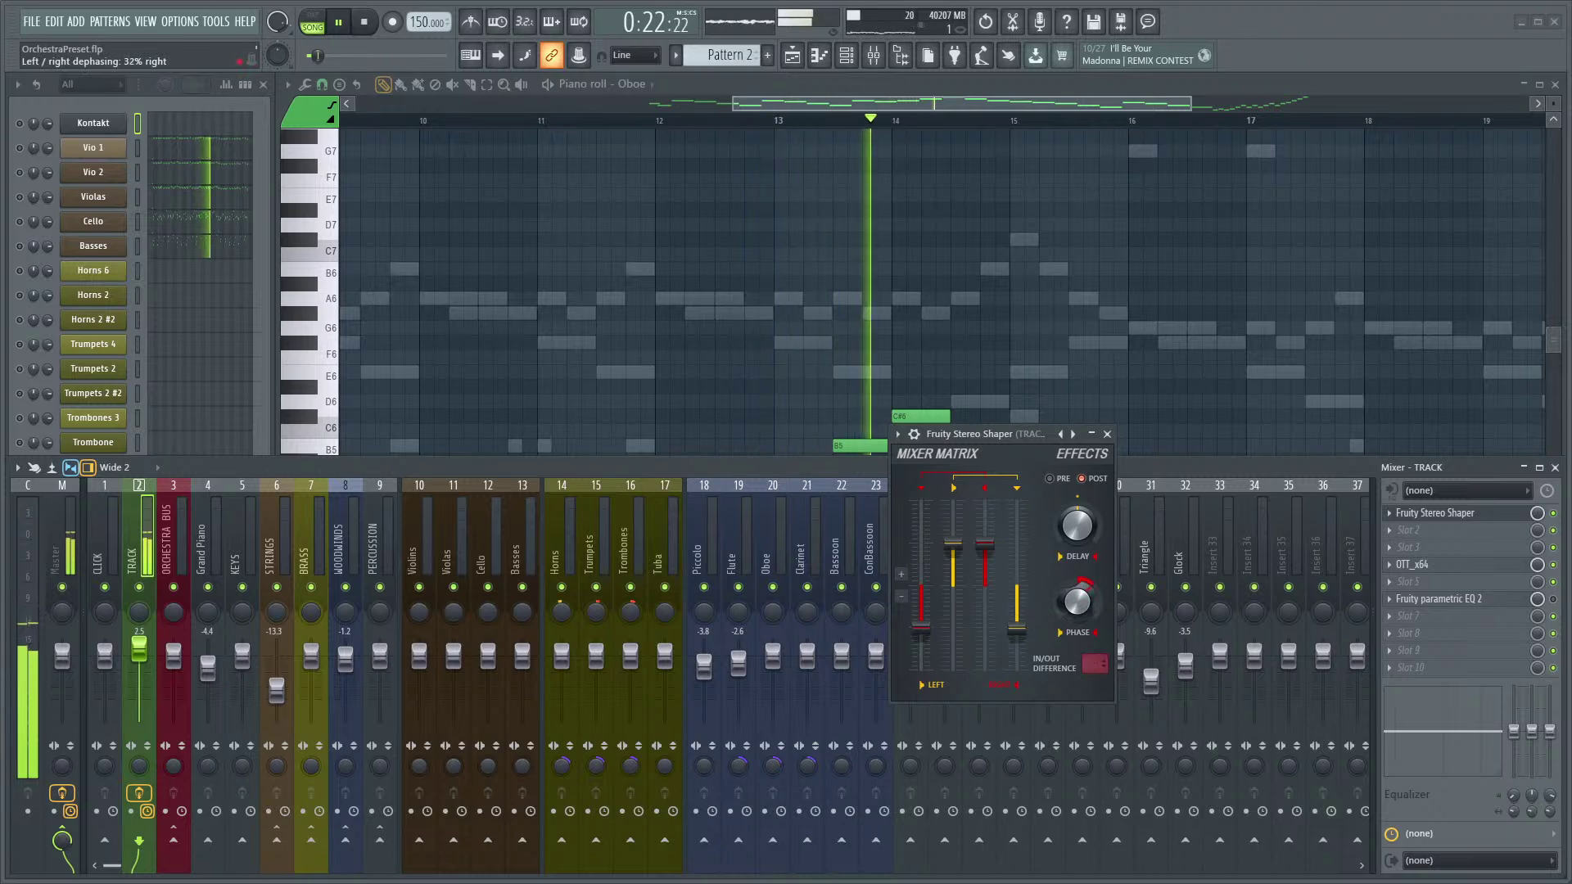
click(1108, 434)
click(1113, 239)
key(space)
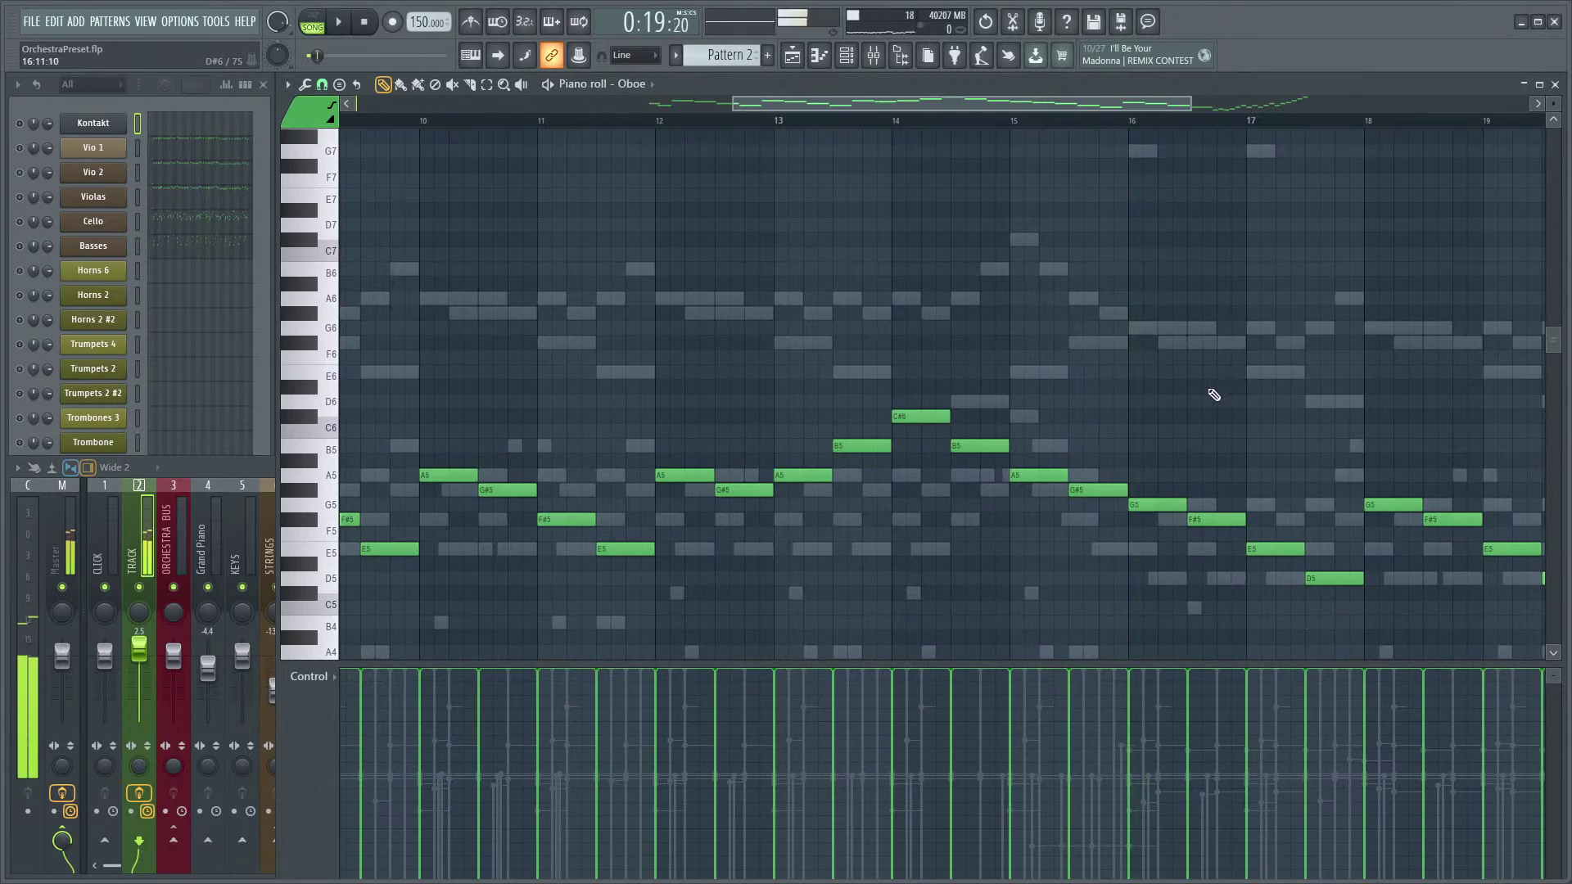
- Play the reference from bar 12 twice with the new stereo phase, following the Oboe melody in the piano roll
key(space)
scroll(1105, 400, down, 3)
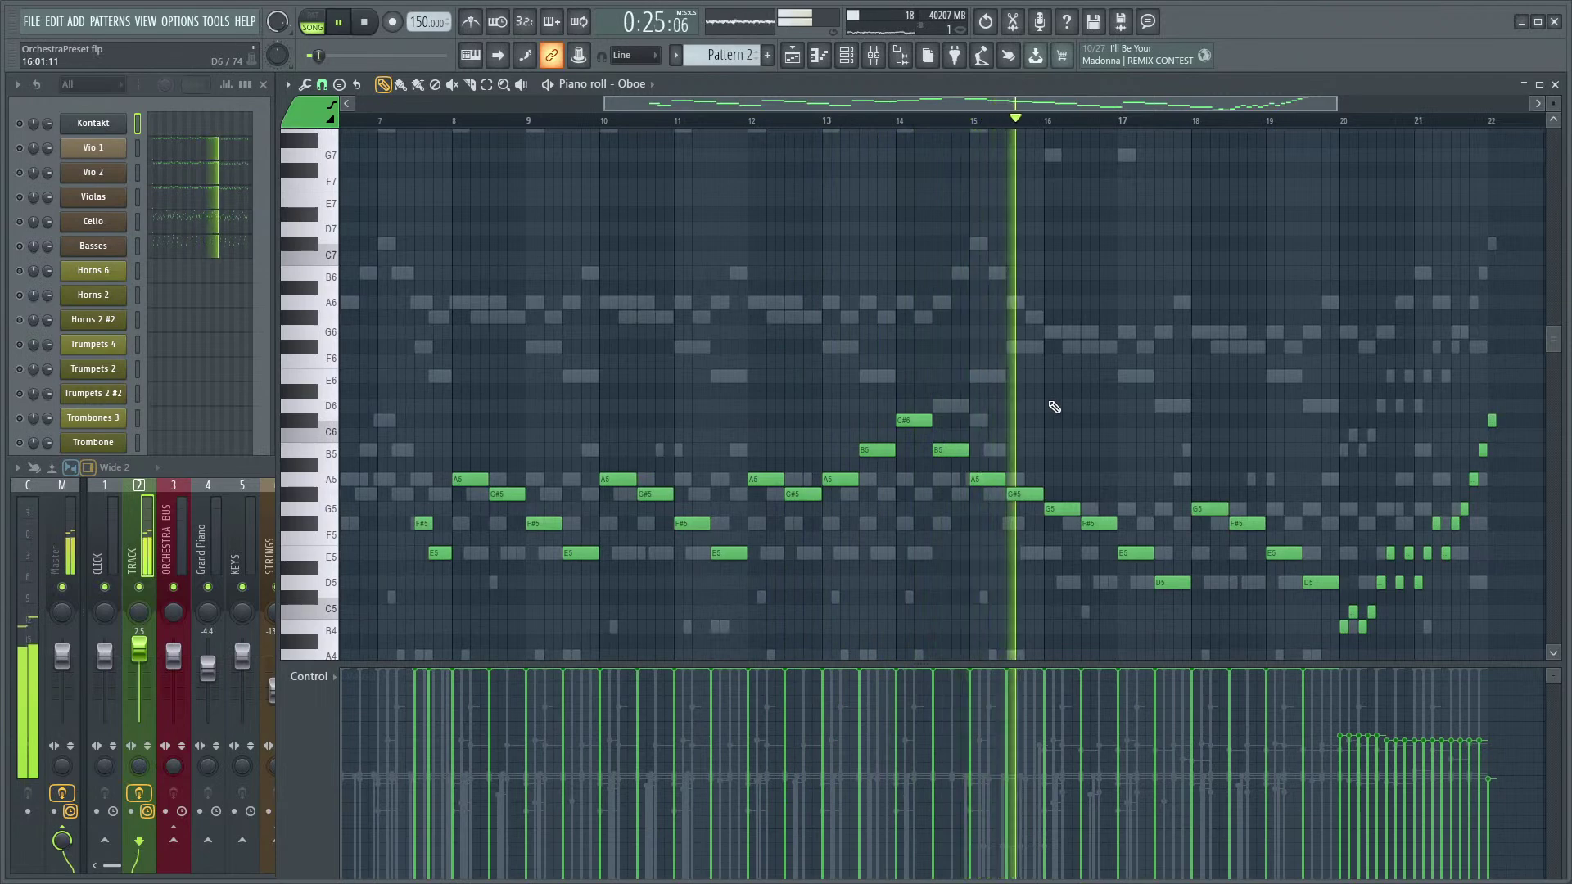
drag(1094, 397, 918, 413)
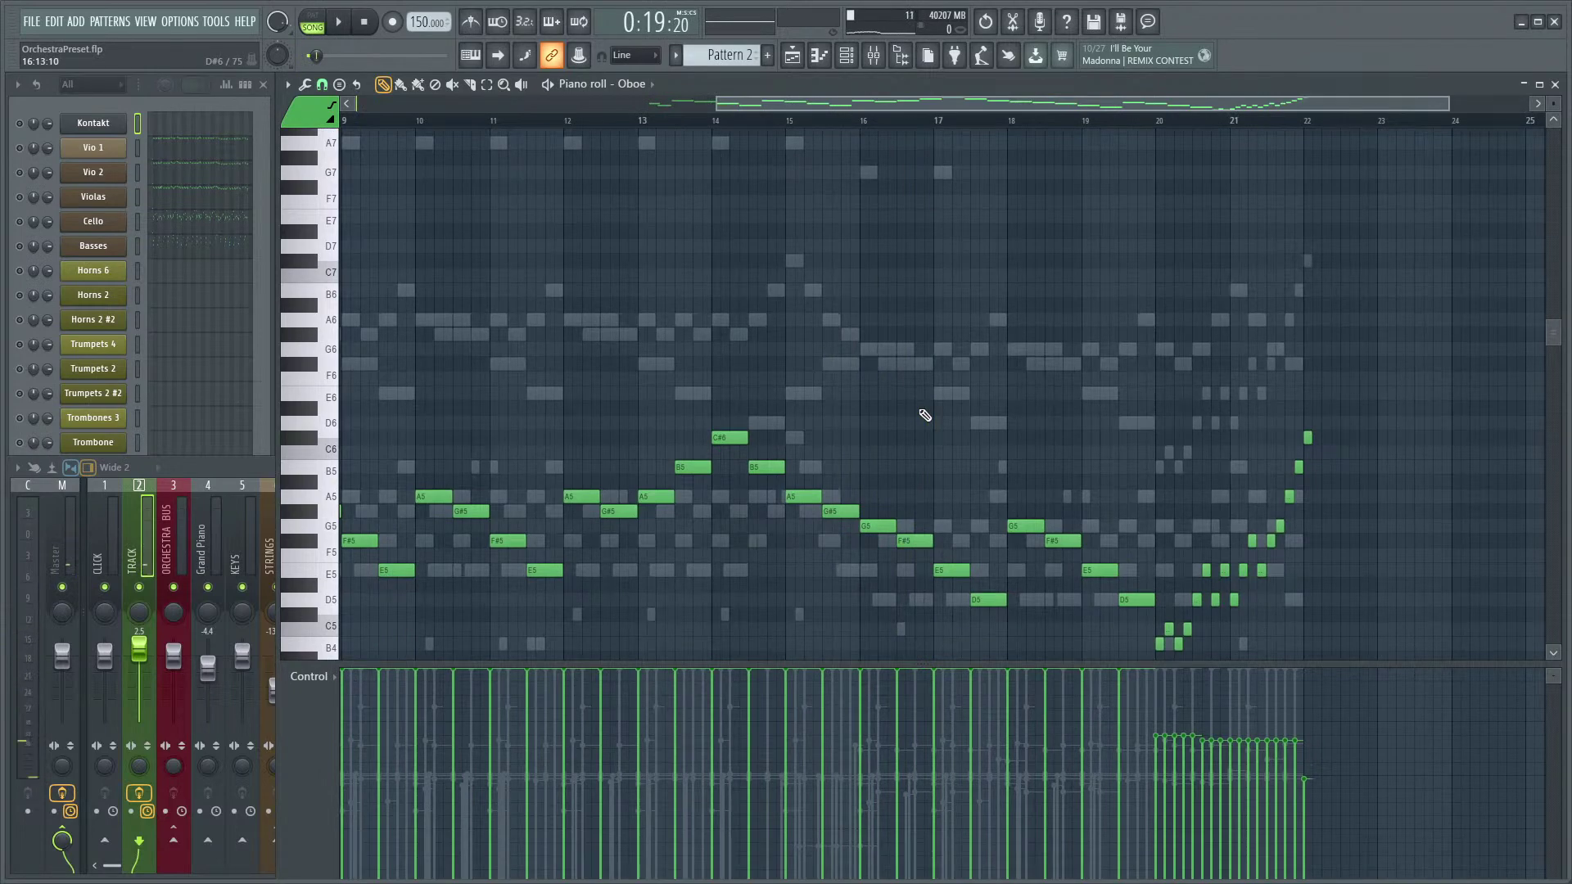
scroll(1068, 492, down, 3)
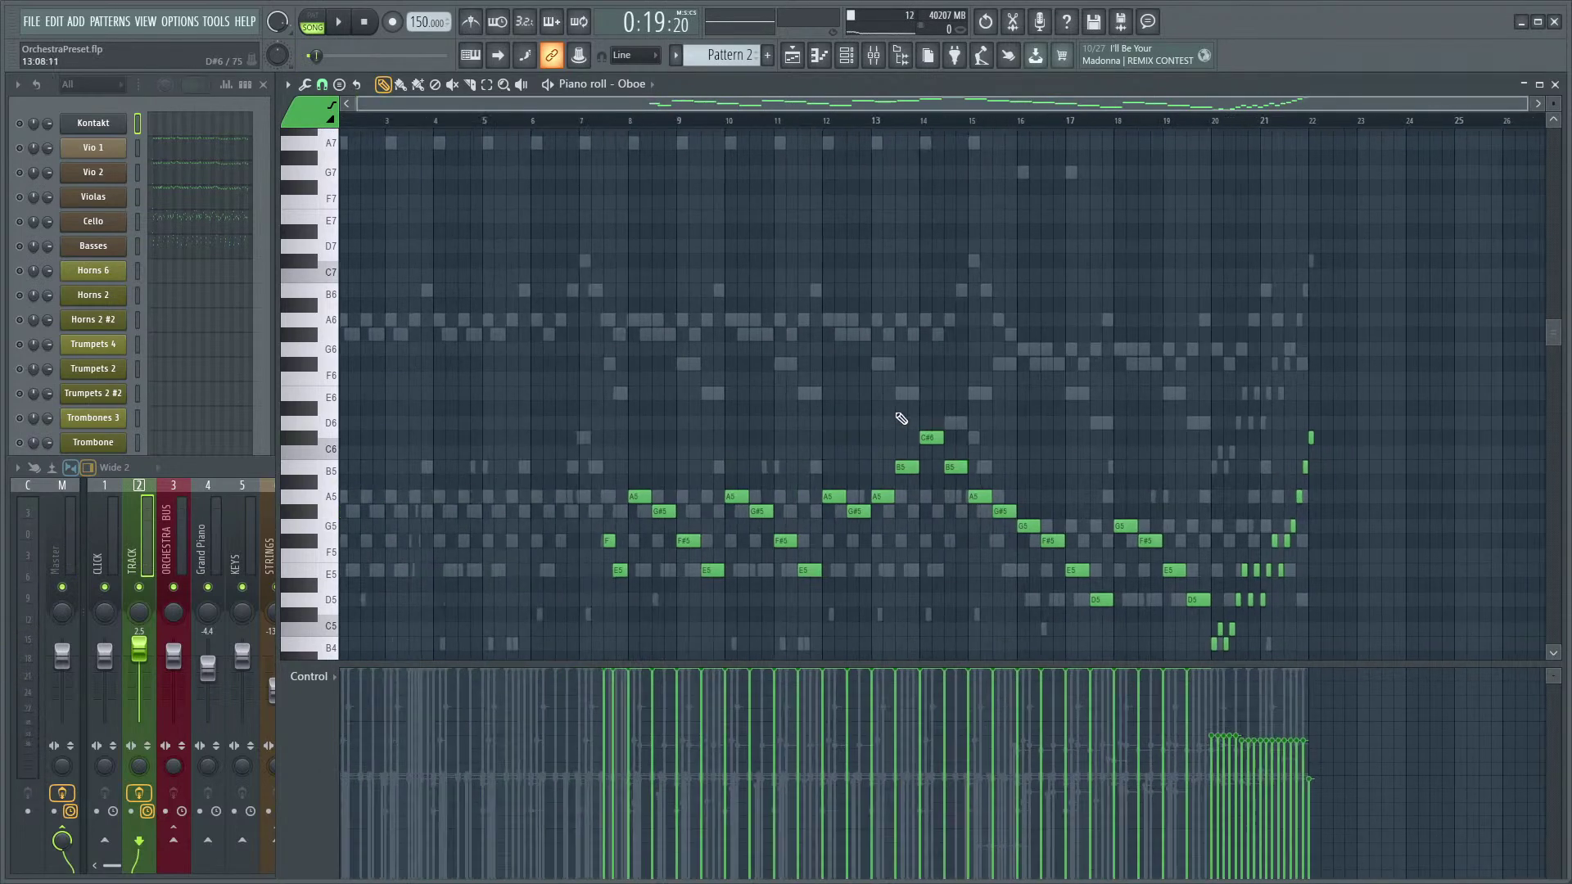
scroll(966, 258, up, 3)
click(828, 124)
key(space)
scroll(876, 270, down, 1)
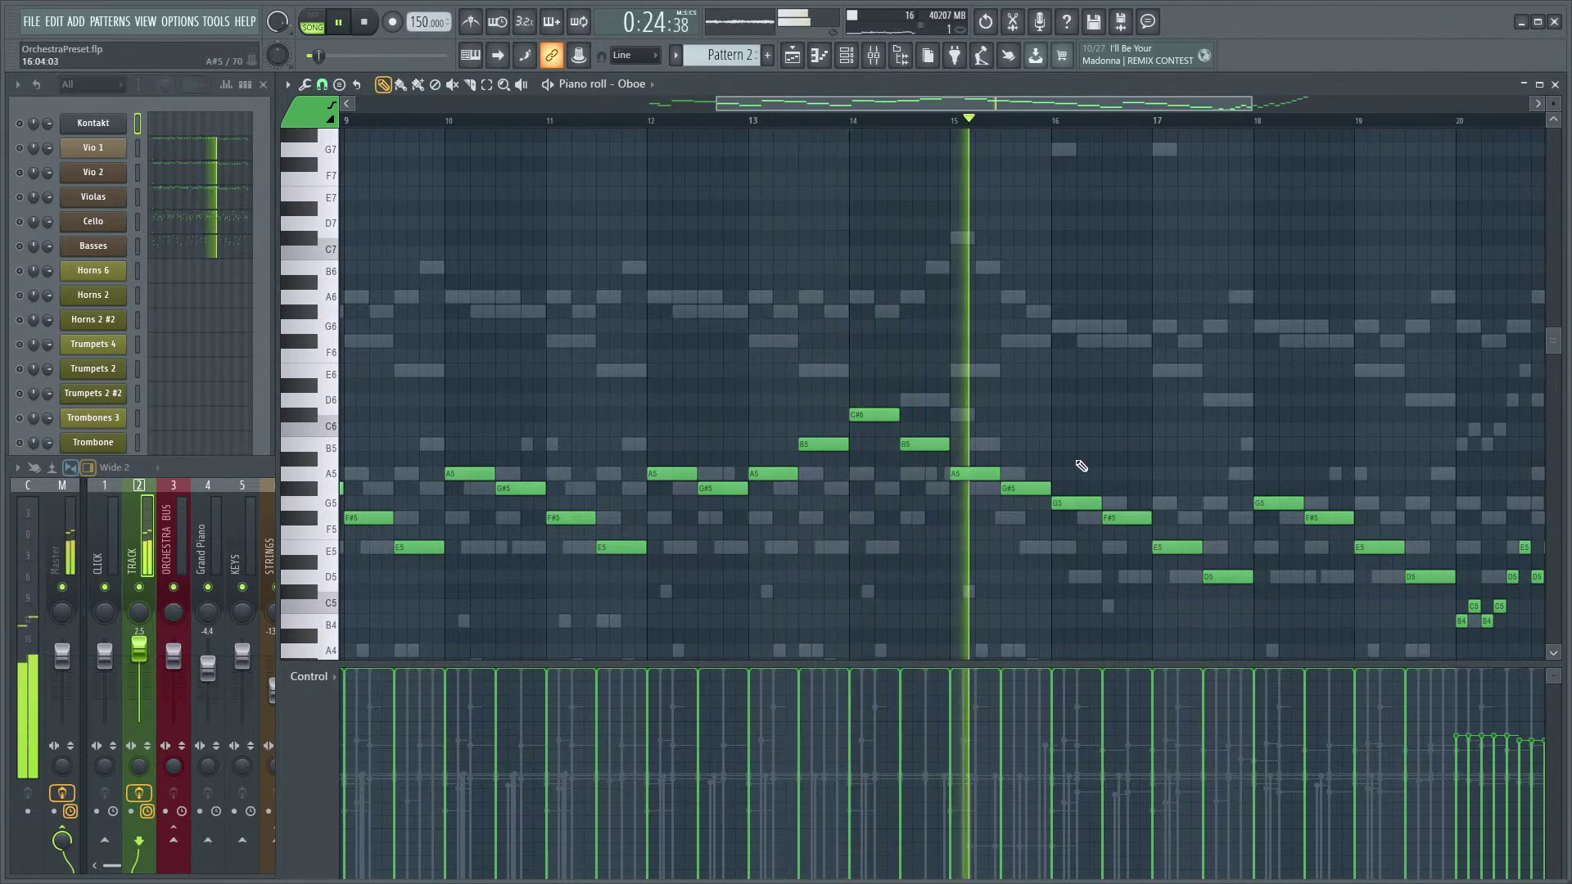
key(space)
- Examine the Oboe notes around bars 13 to 15, replay the reference from bars 12 and 14, and restore the full channel list
scroll(1067, 450, up, 3)
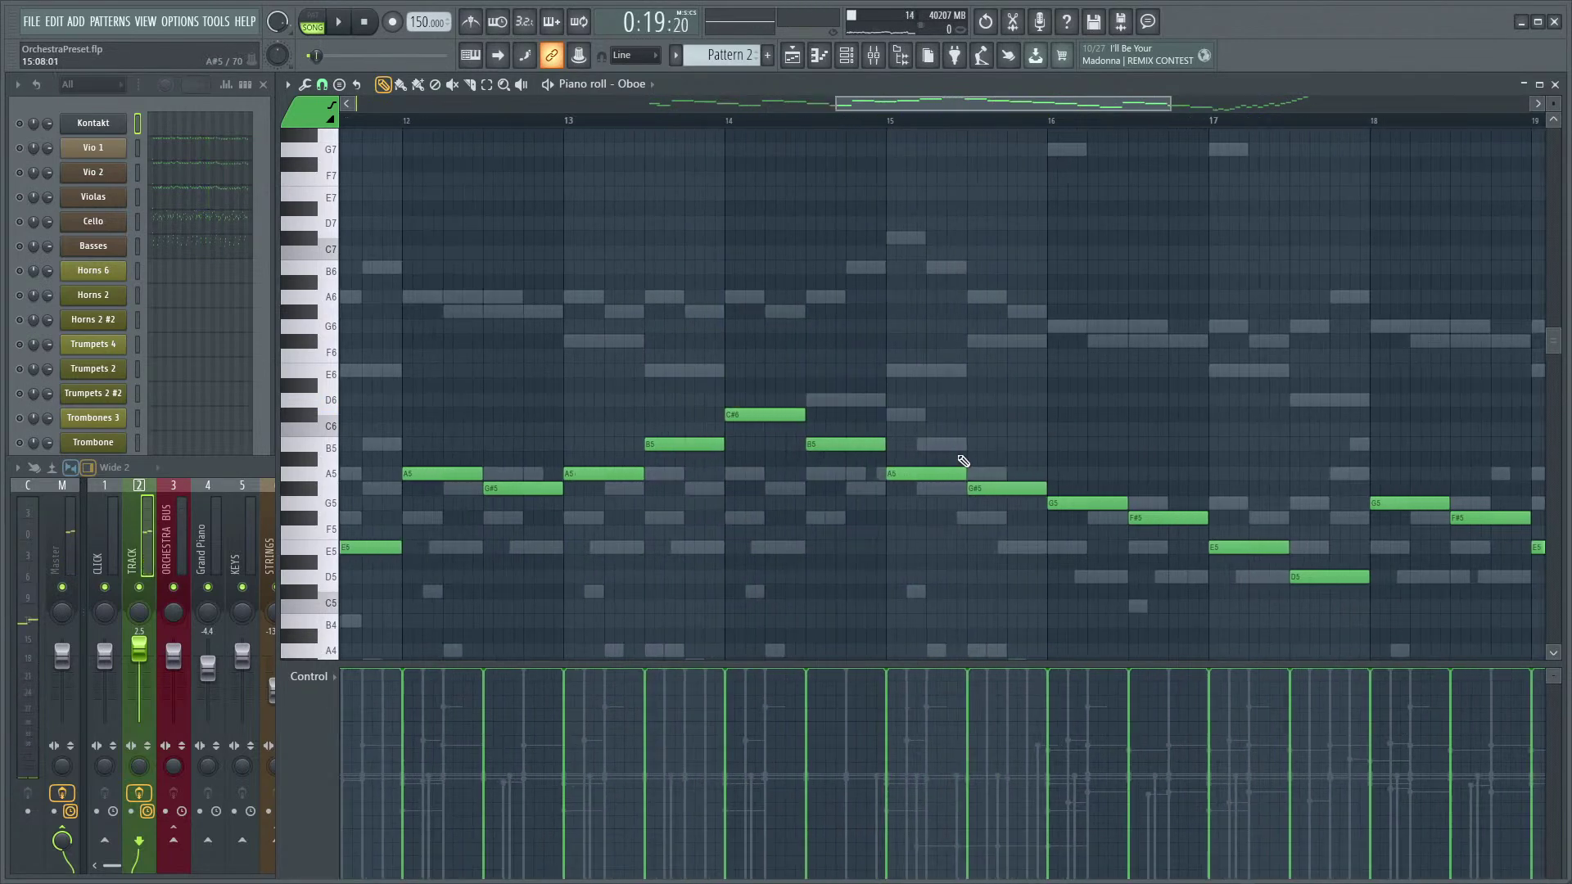
scroll(796, 396, up, 2)
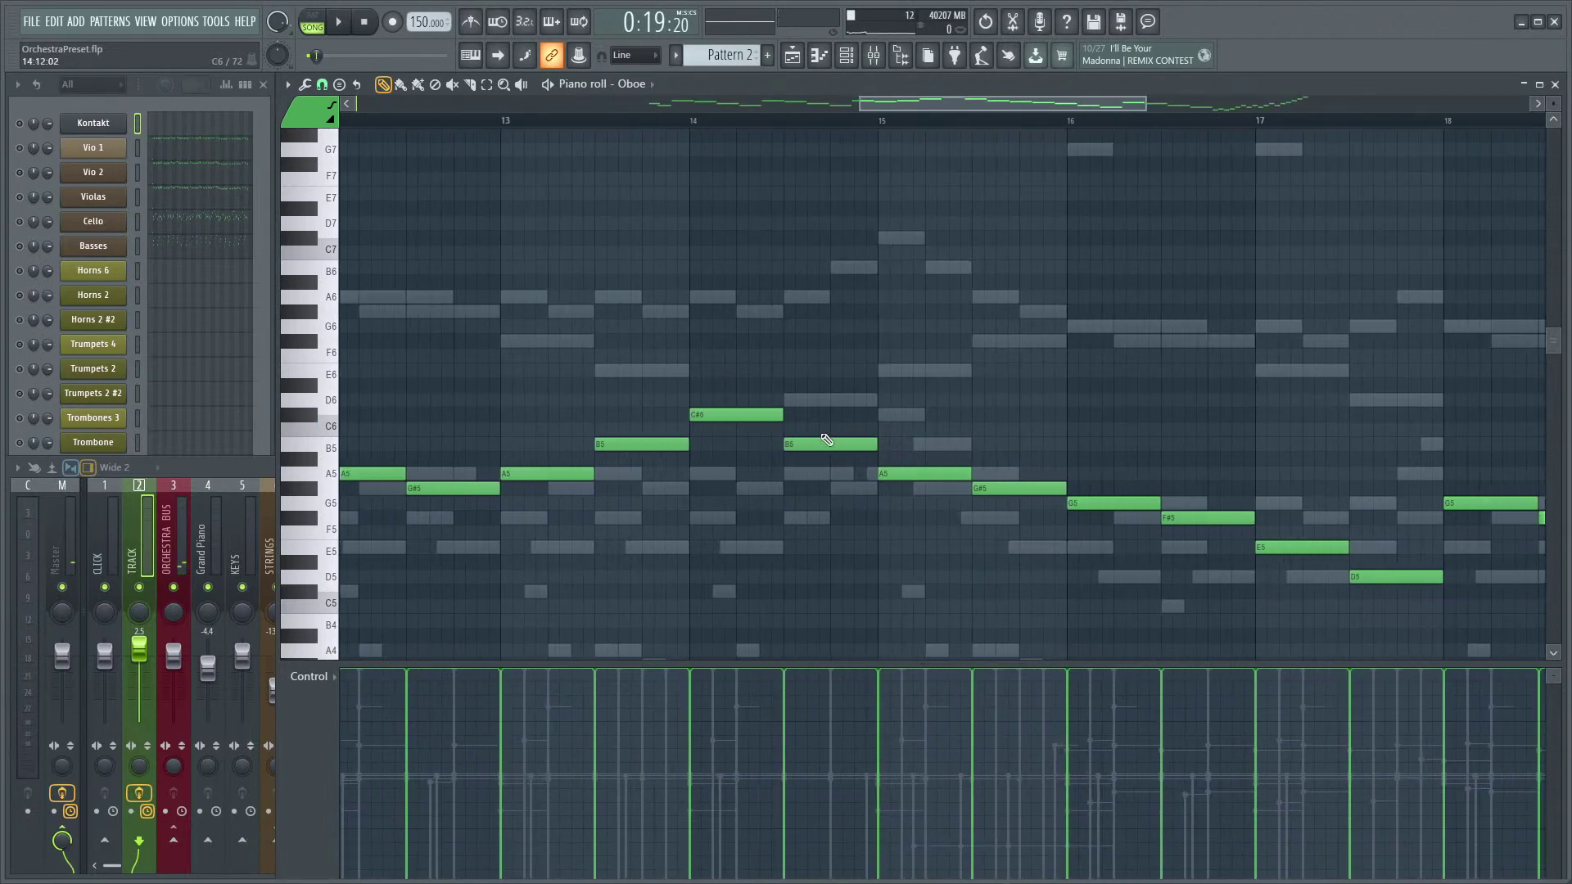
scroll(901, 295, down, 4)
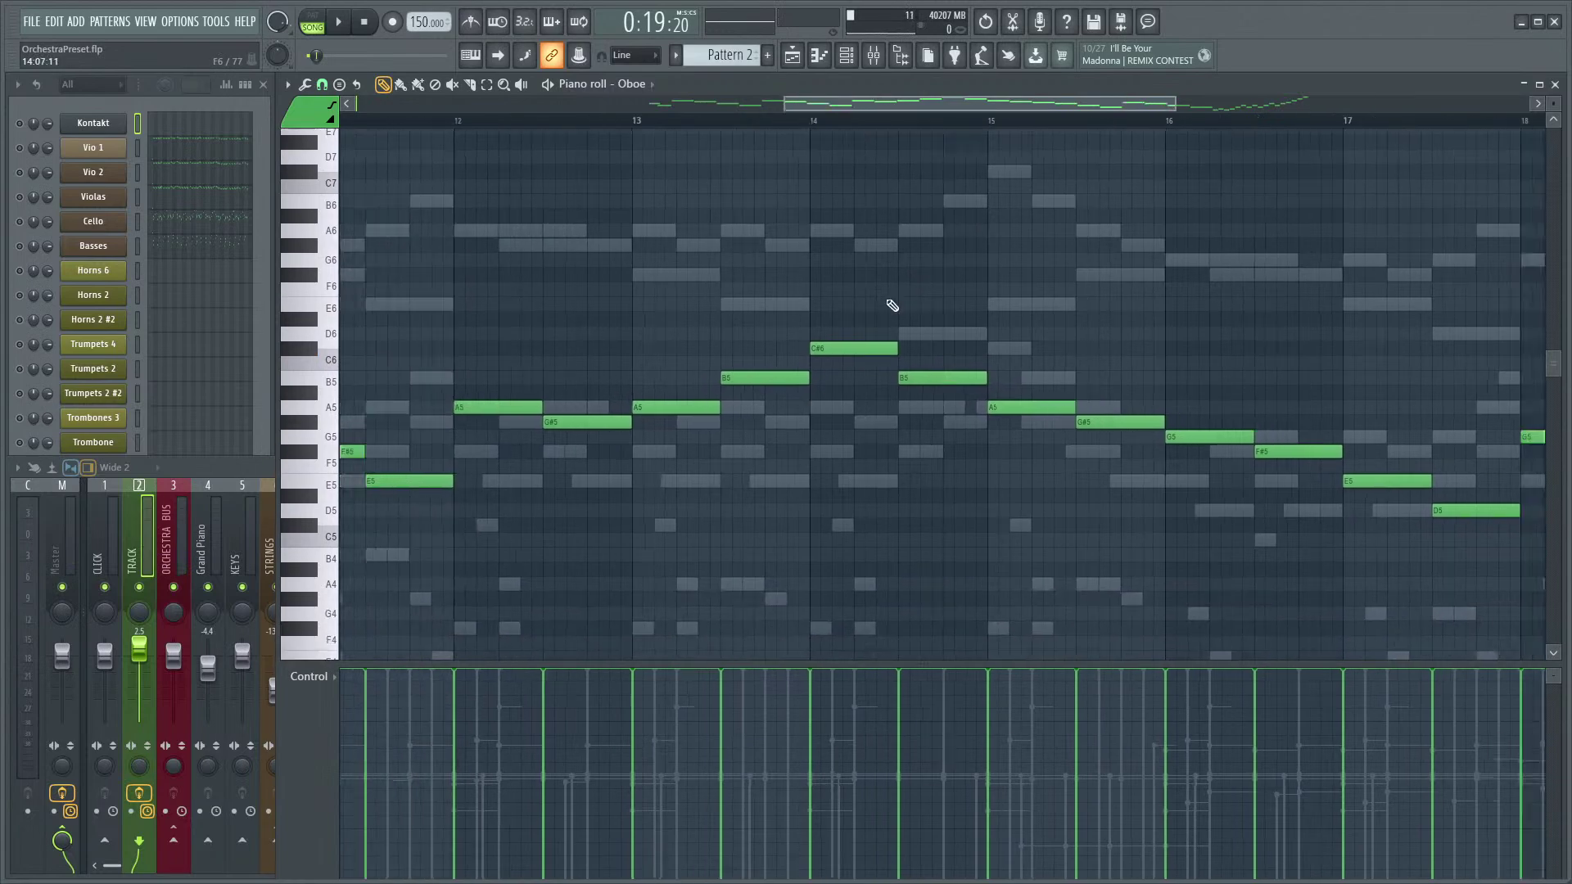
scroll(902, 451, up, 2)
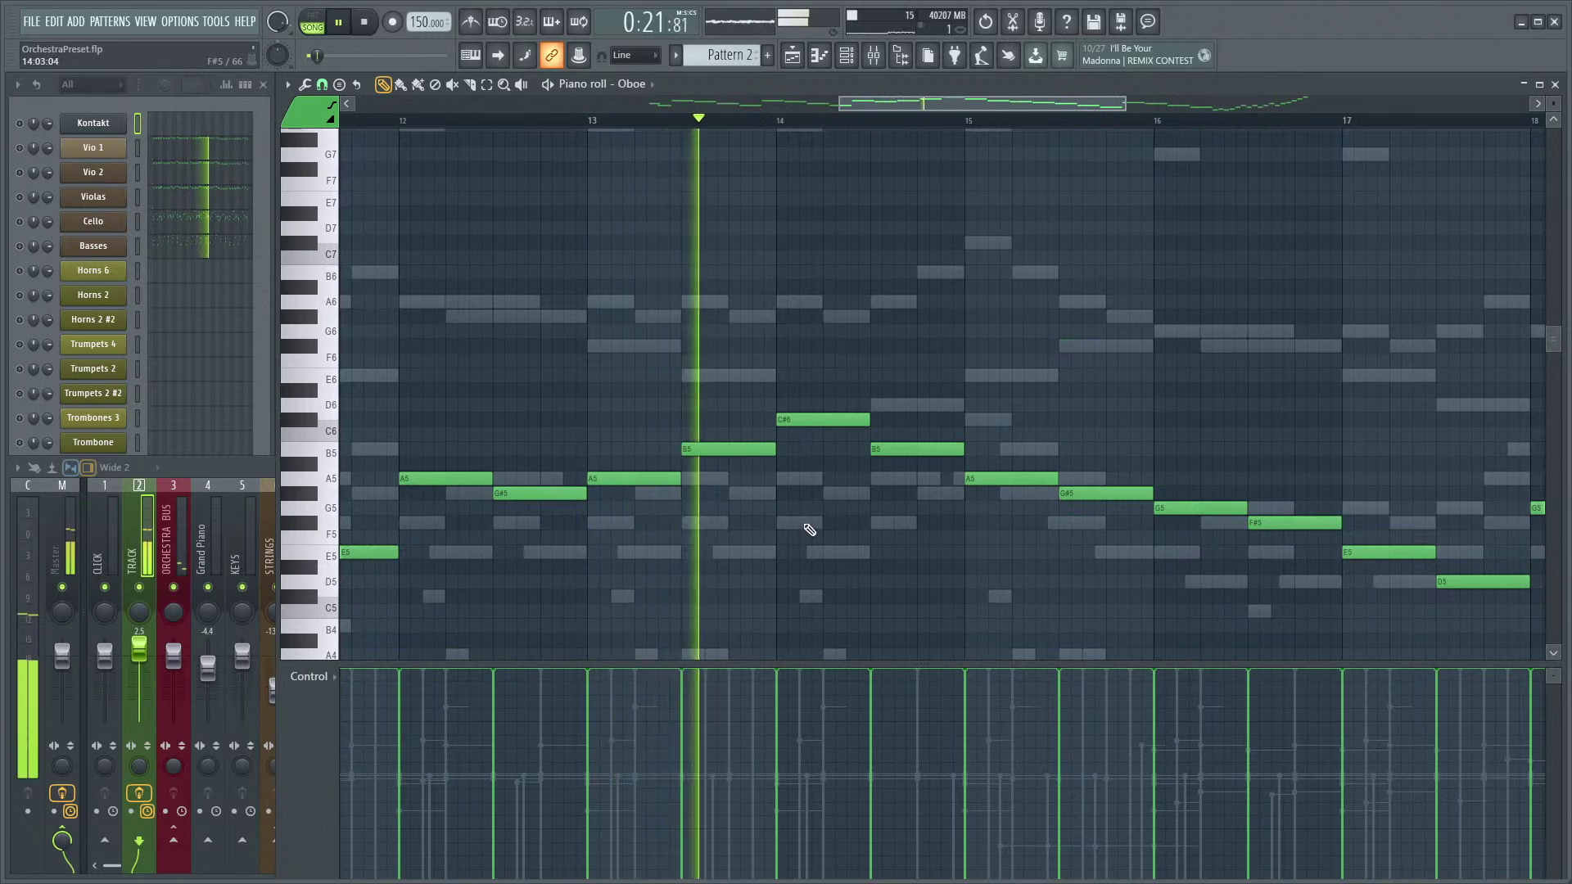
key(space)
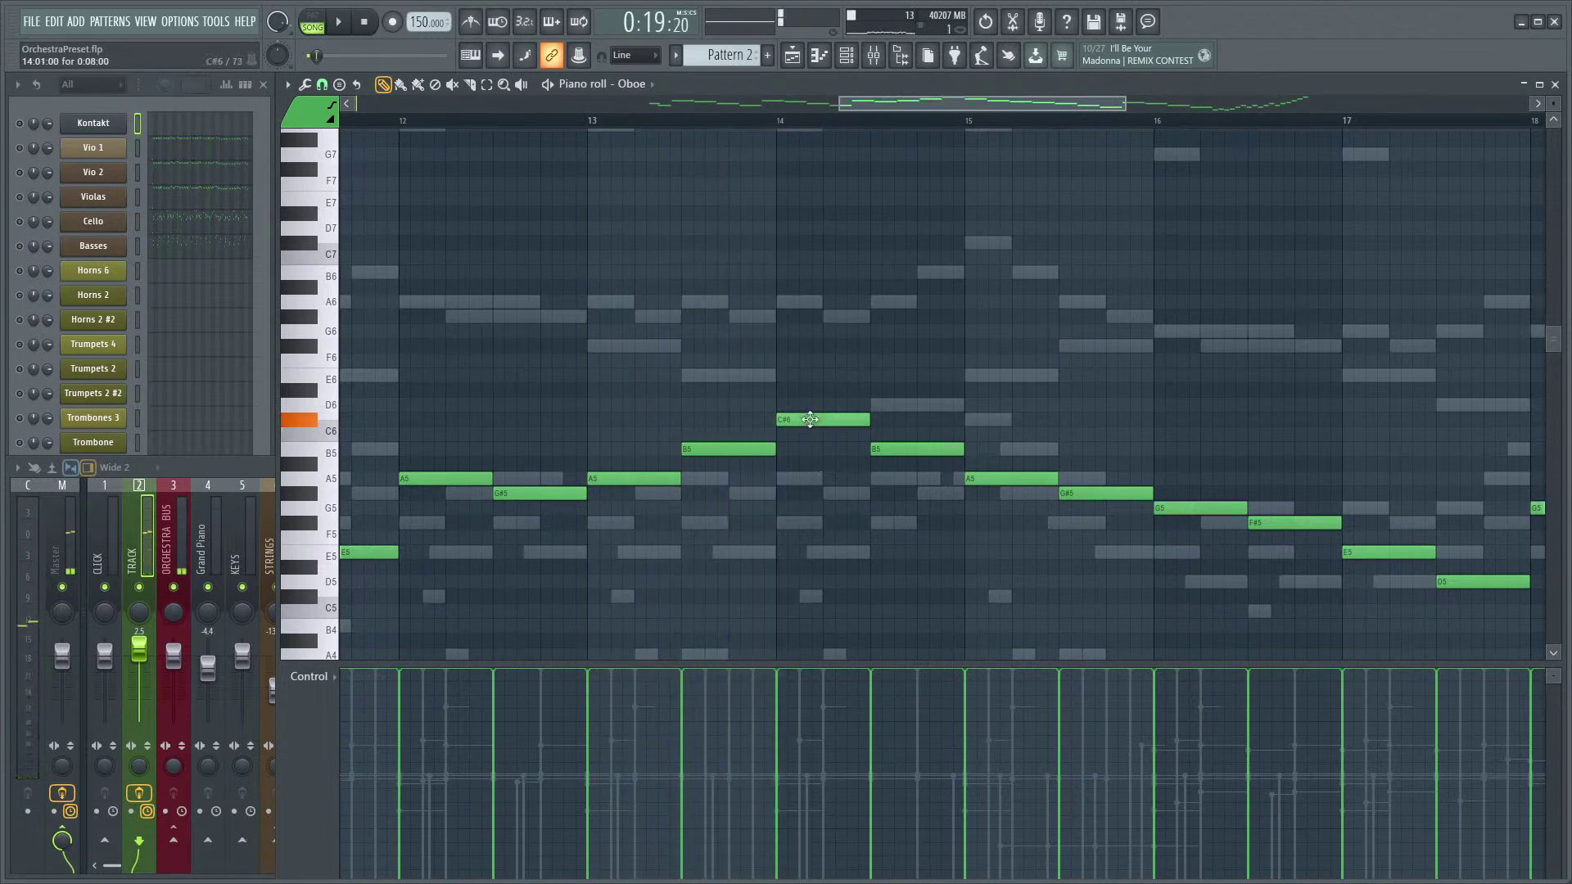
key(space)
click(779, 123)
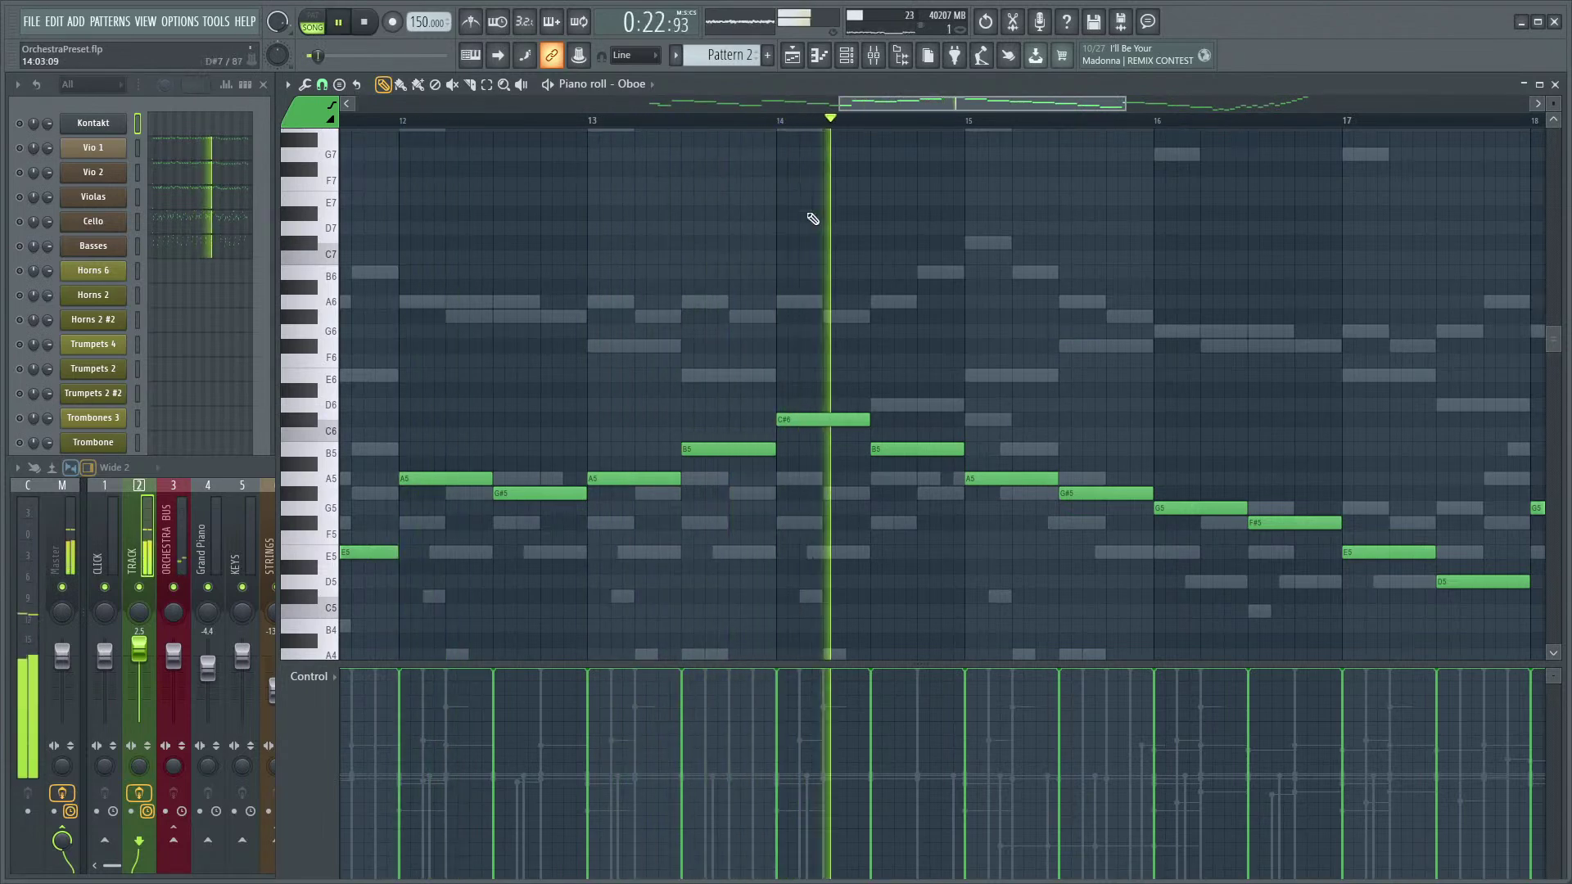
click(100, 215)
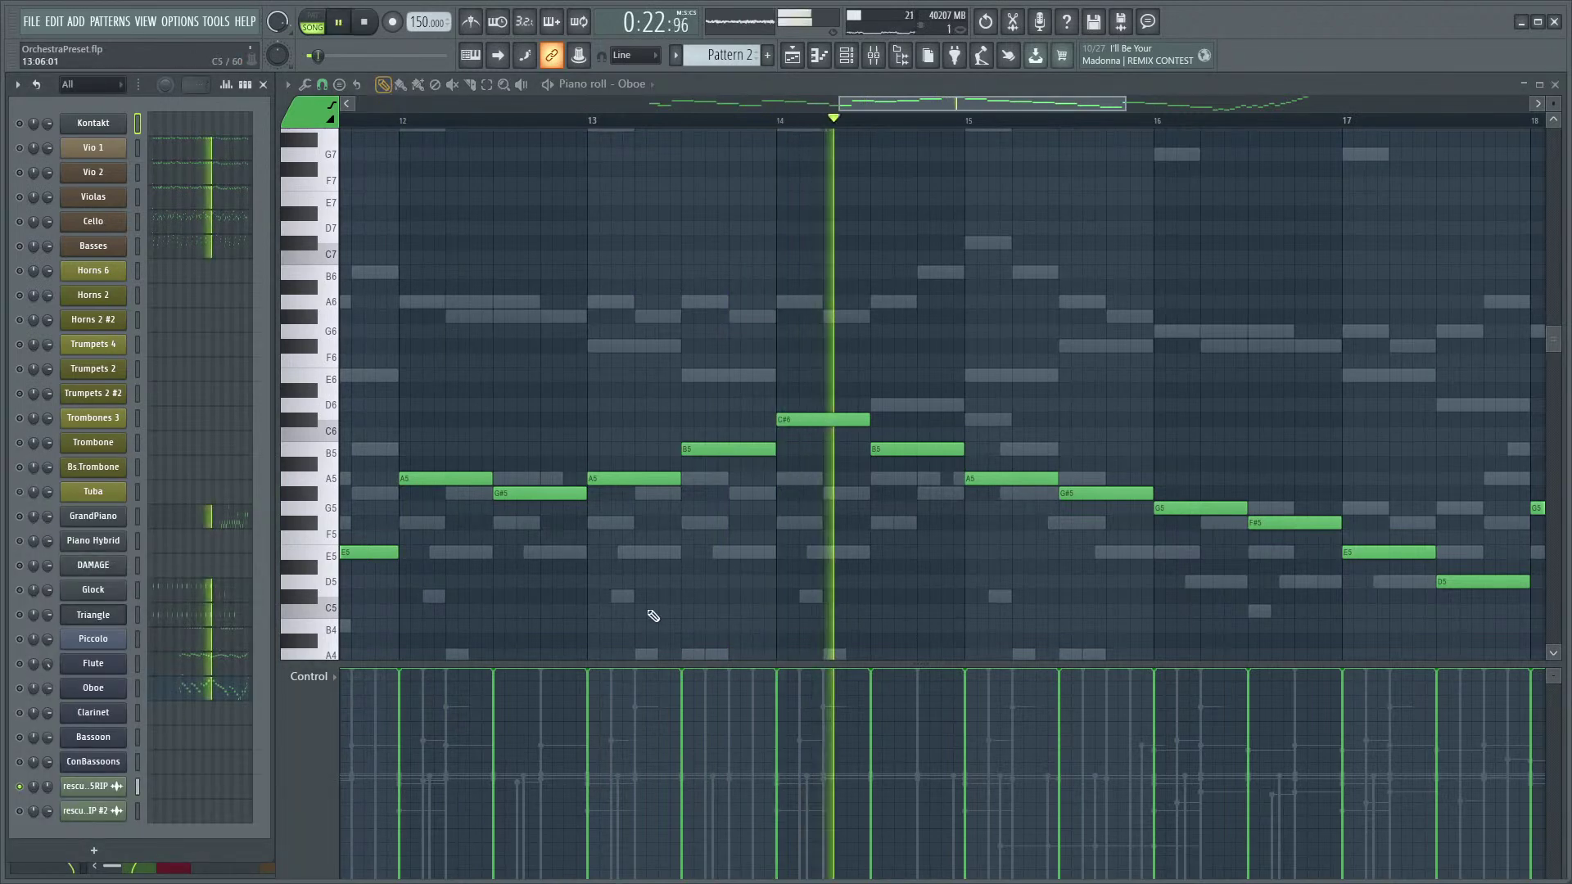
- Raise the Oboe's second note in bar 14 to D6 and check it against the reference from bar 14
key(space)
key(space)
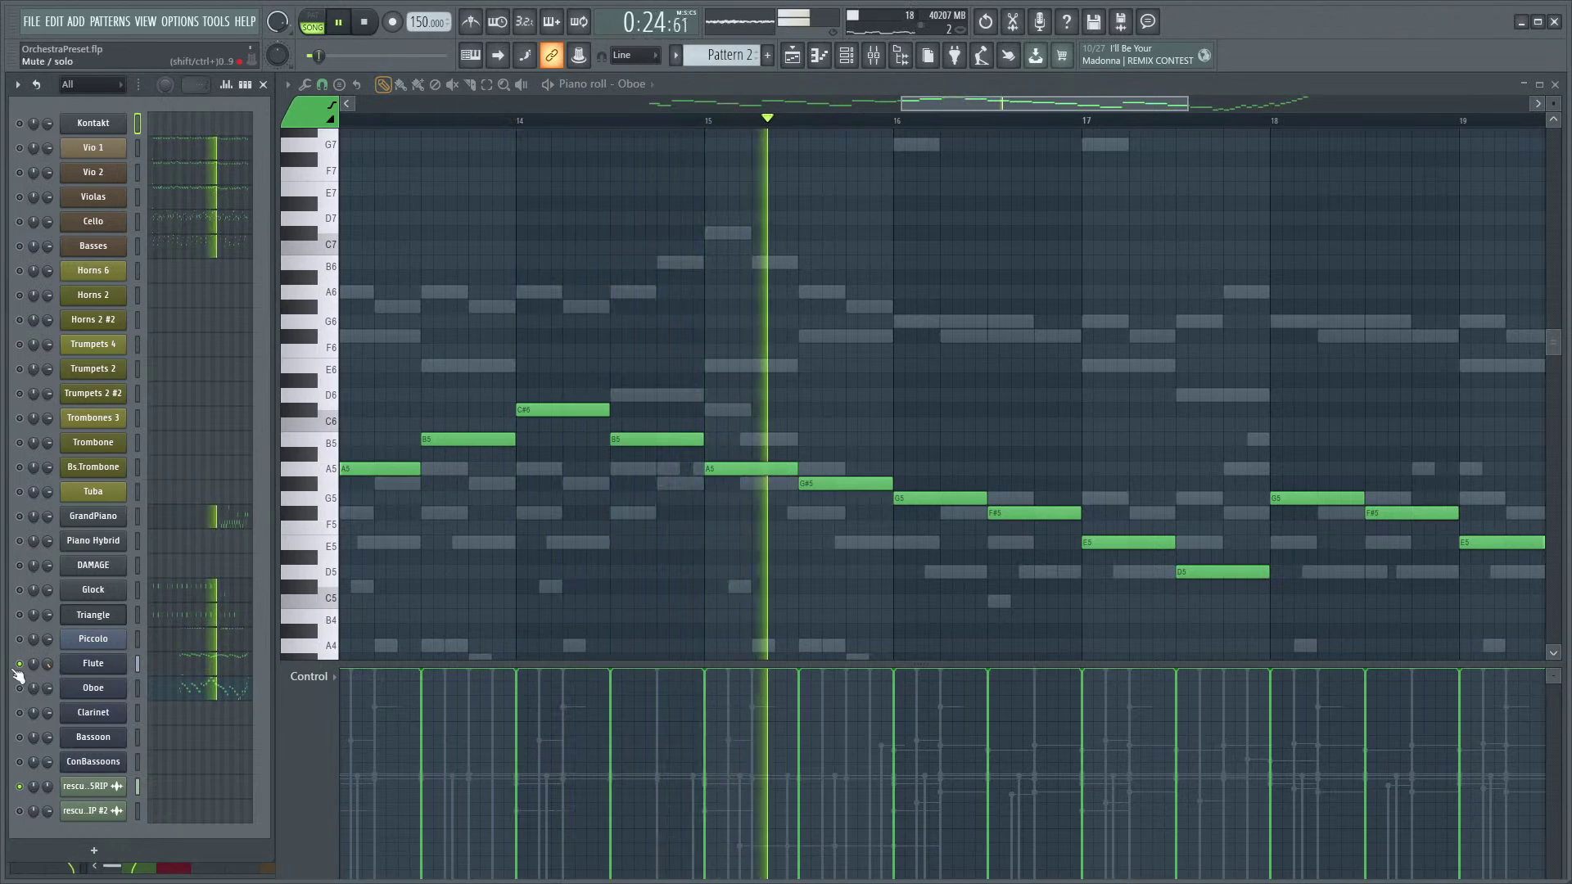
key(space)
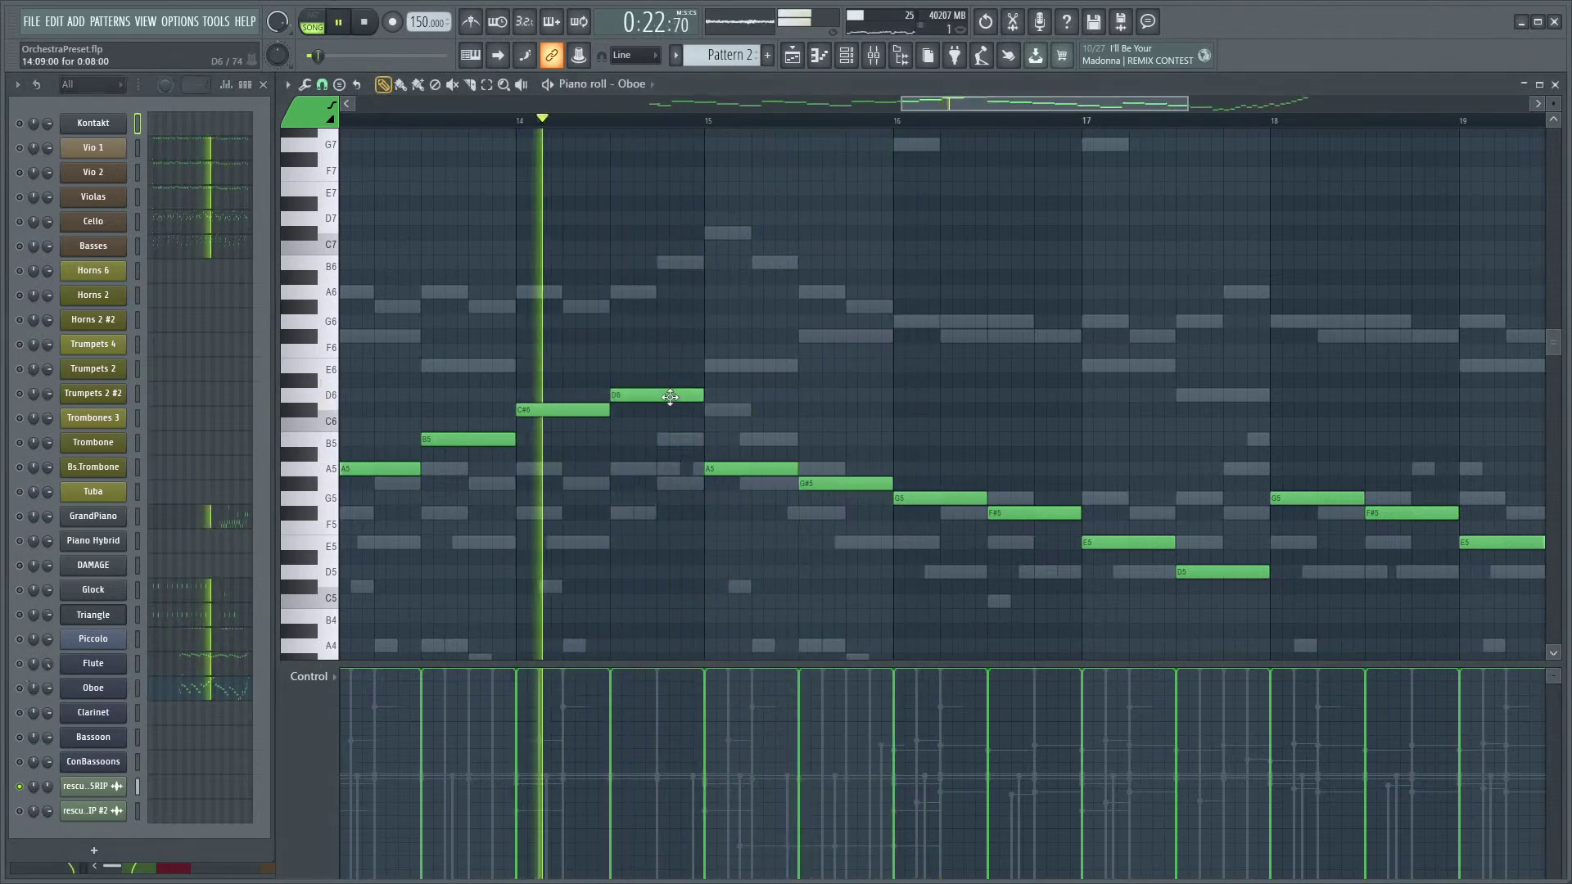
key(space)
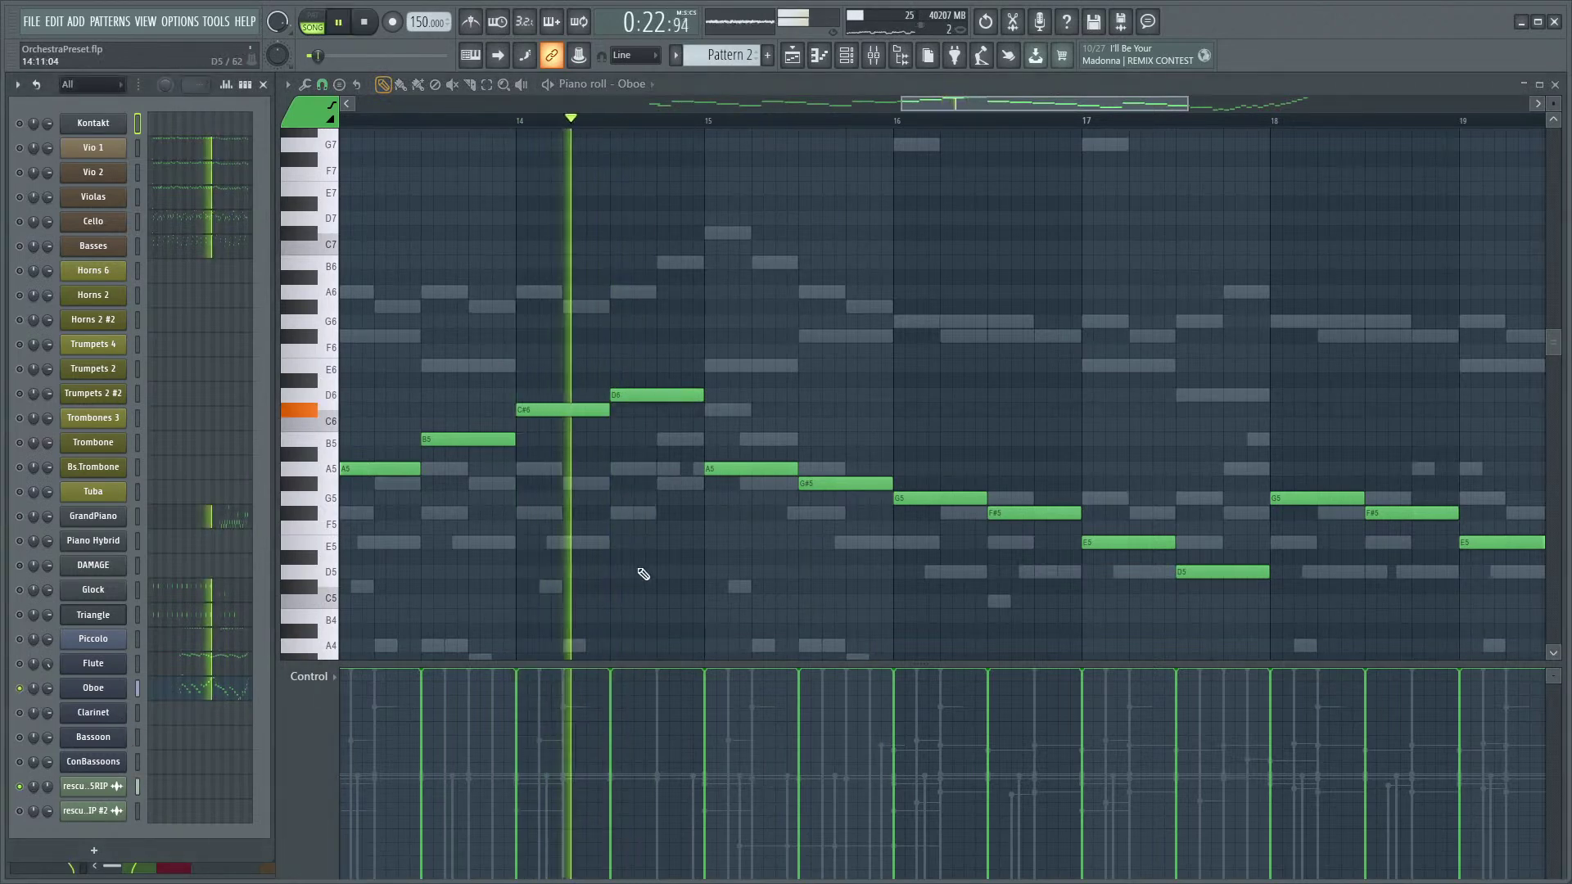
key(space)
key(space)
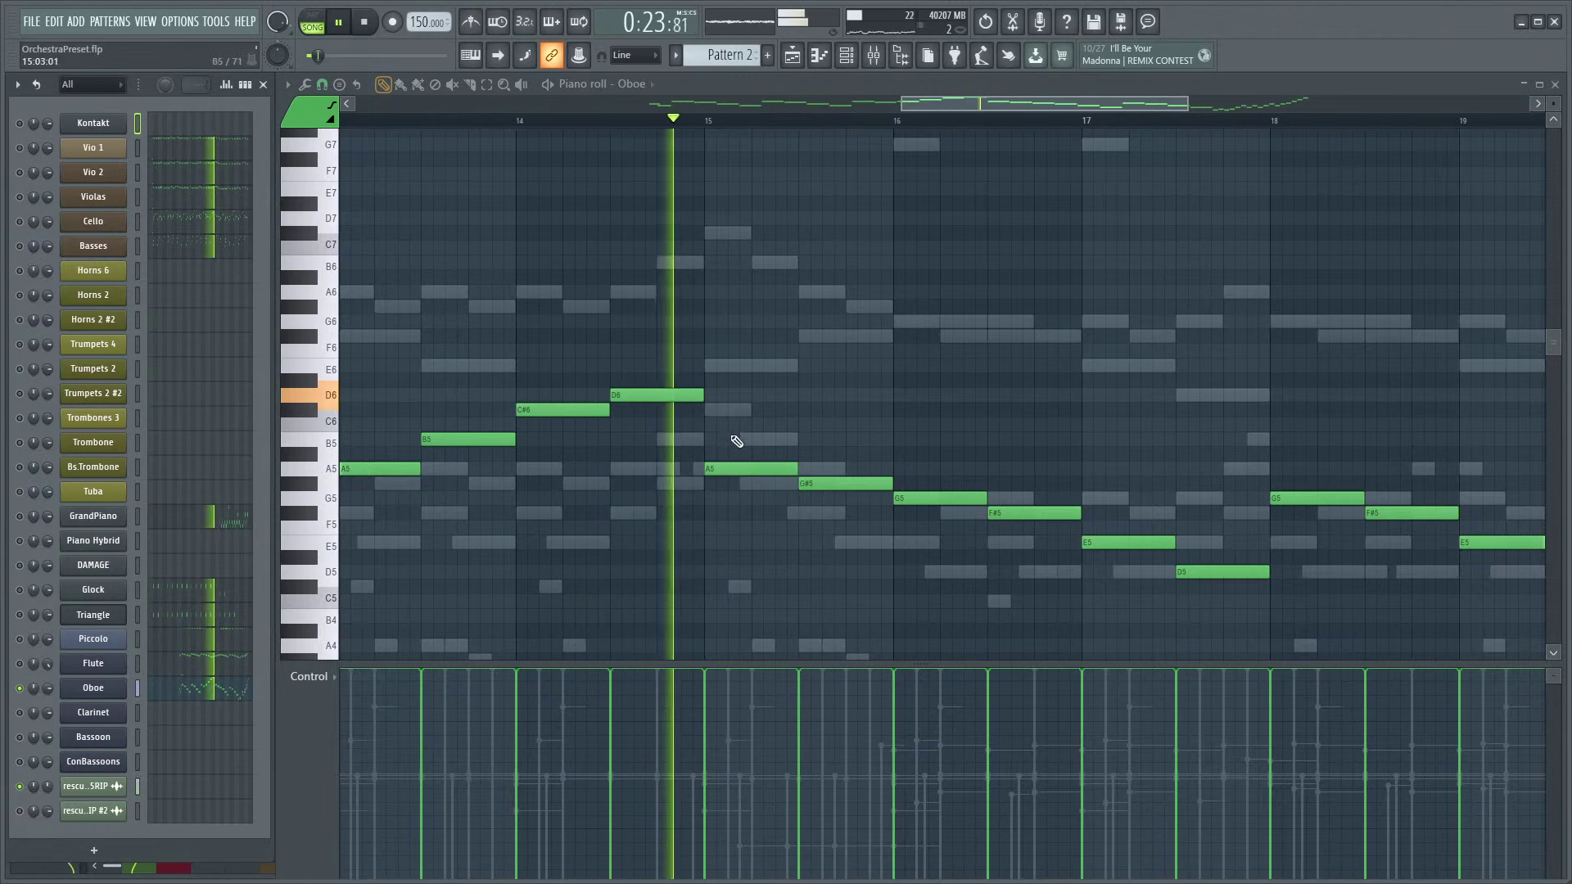
- Move the Oboe's first note in bar 15 up to C#6 and play the passage from bar 14
drag(737, 443, 737, 413)
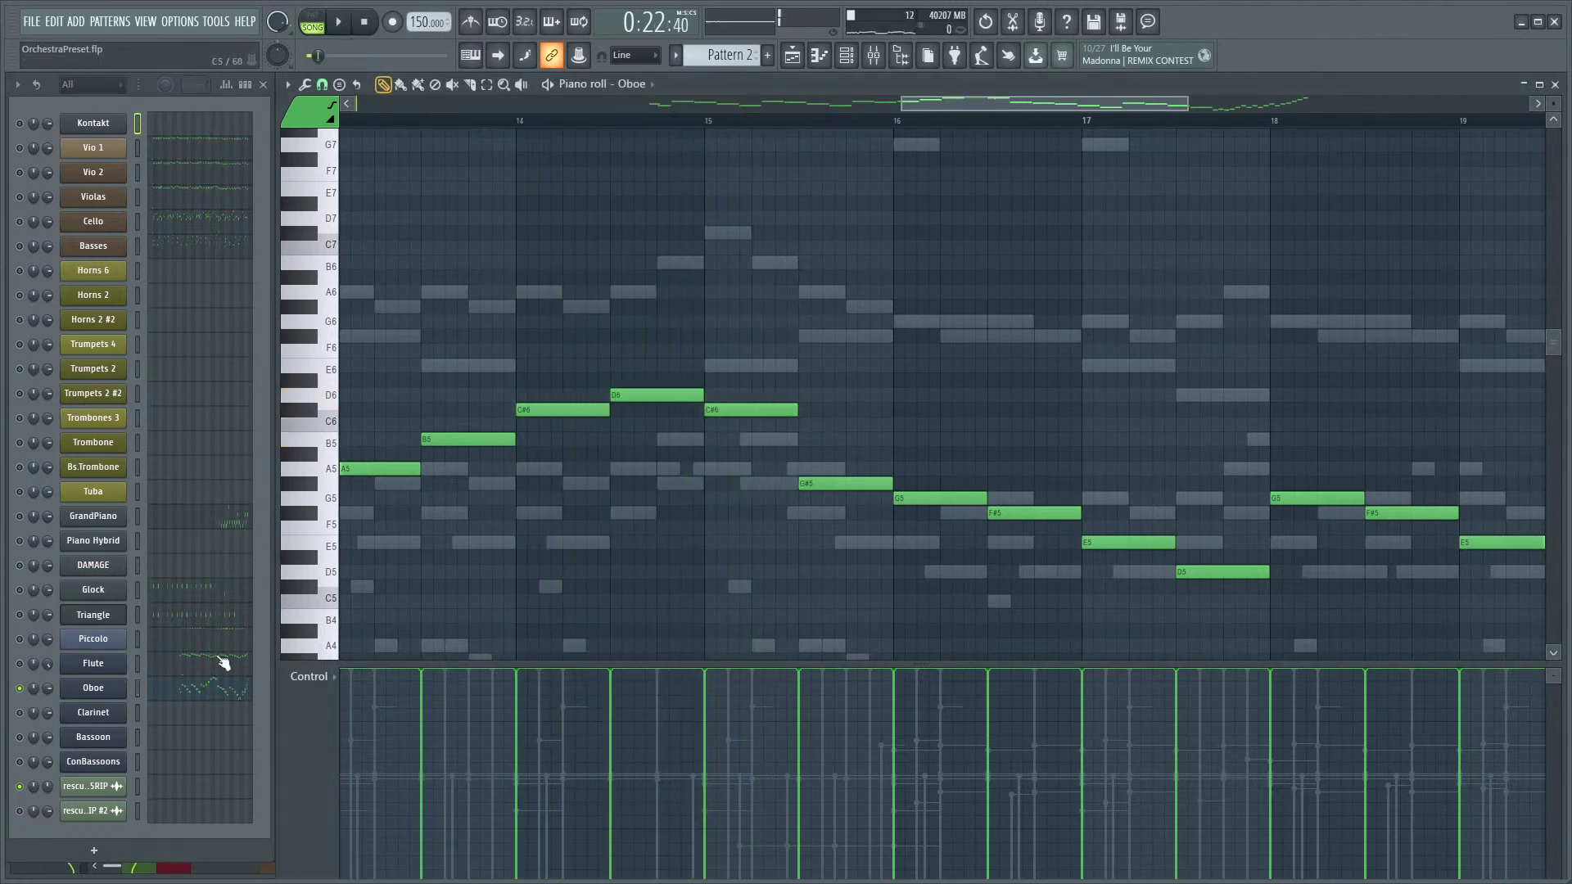
key(space)
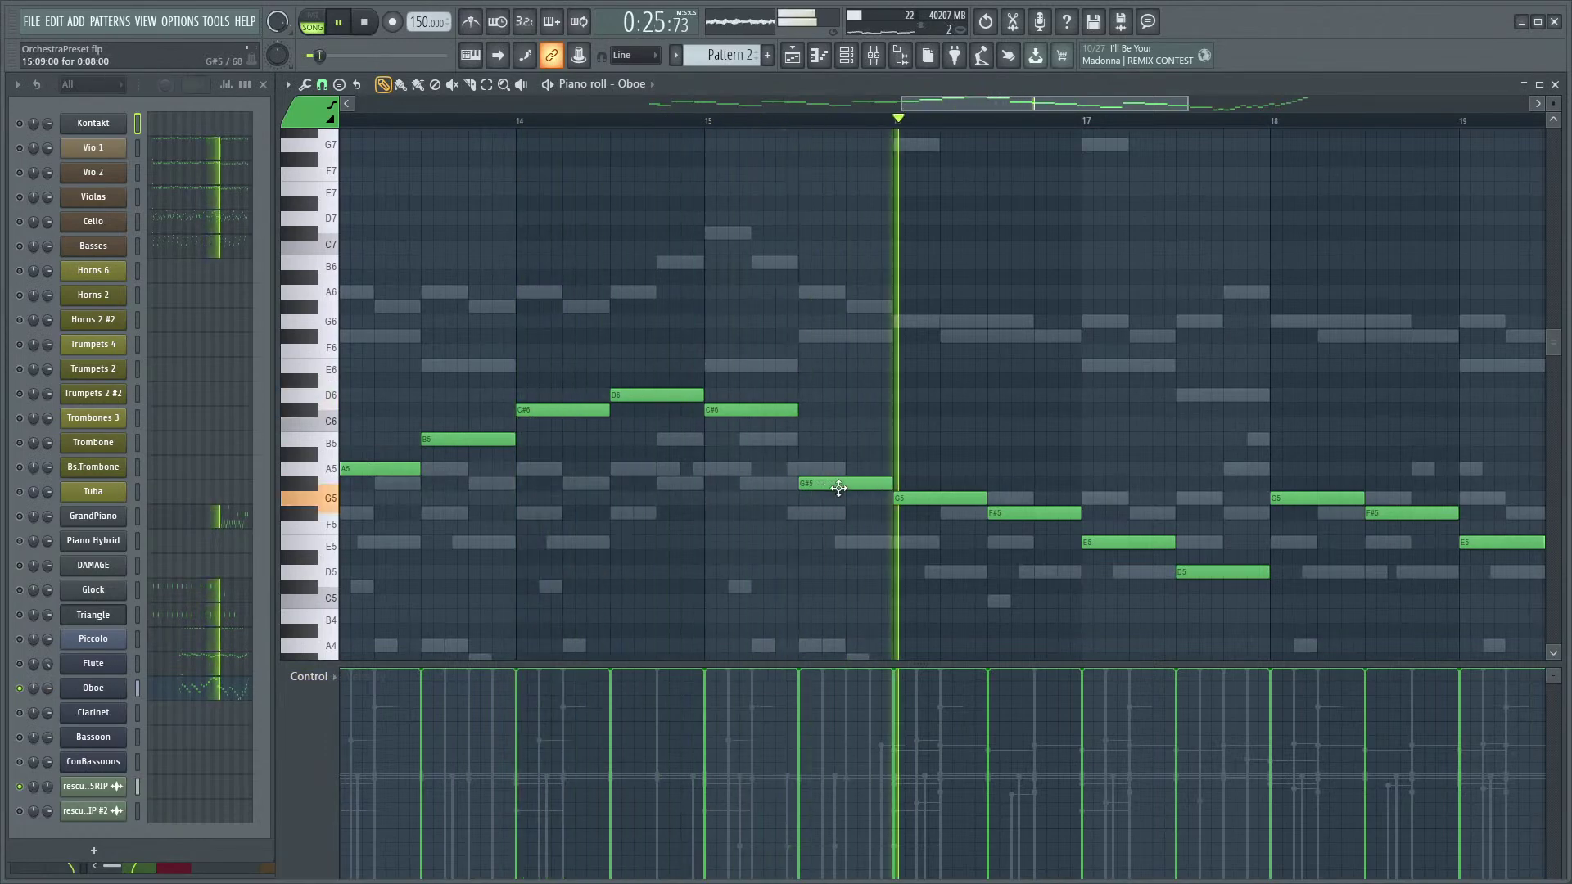
scroll(737, 491, down, 5)
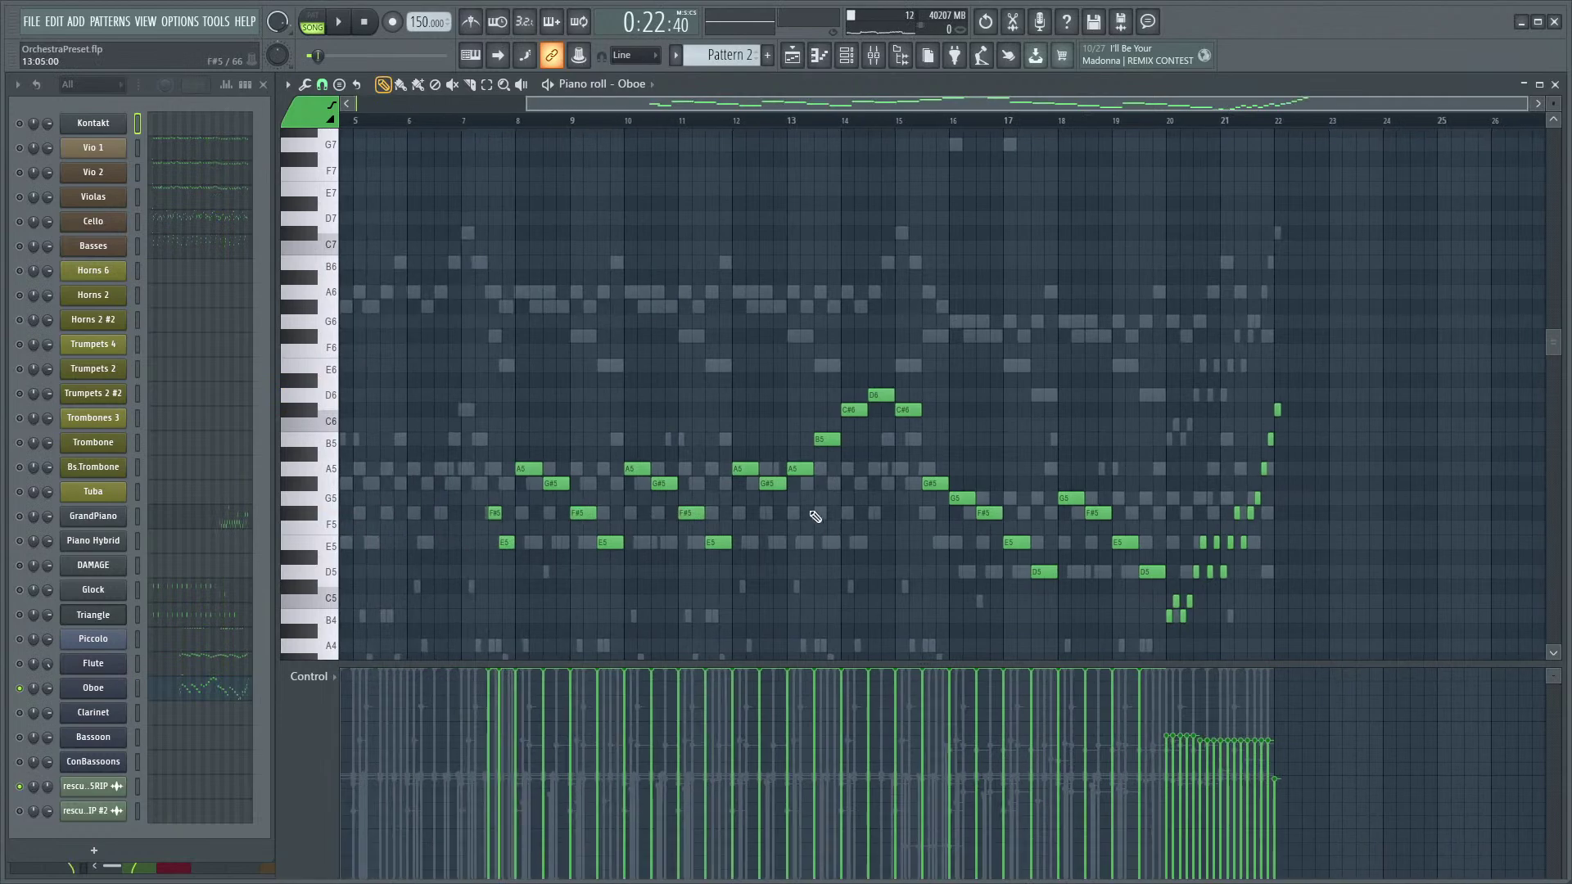
scroll(810, 512, up, 3)
key(space)
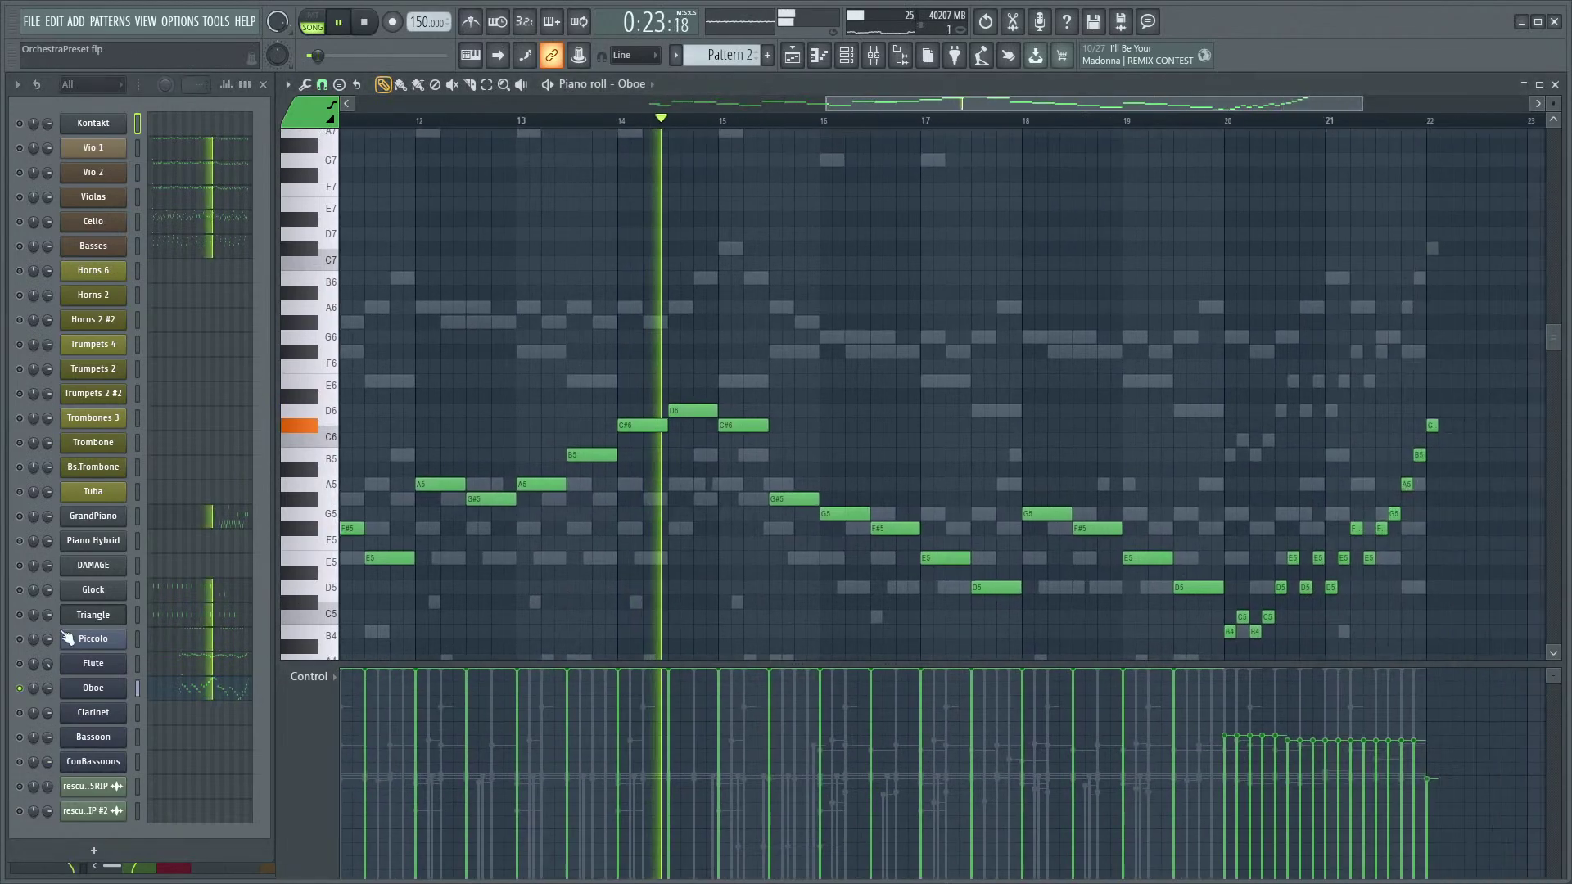
- Add the Flute to the playback and raise the Oboe's second note in bar 15 to A5
click(20, 663)
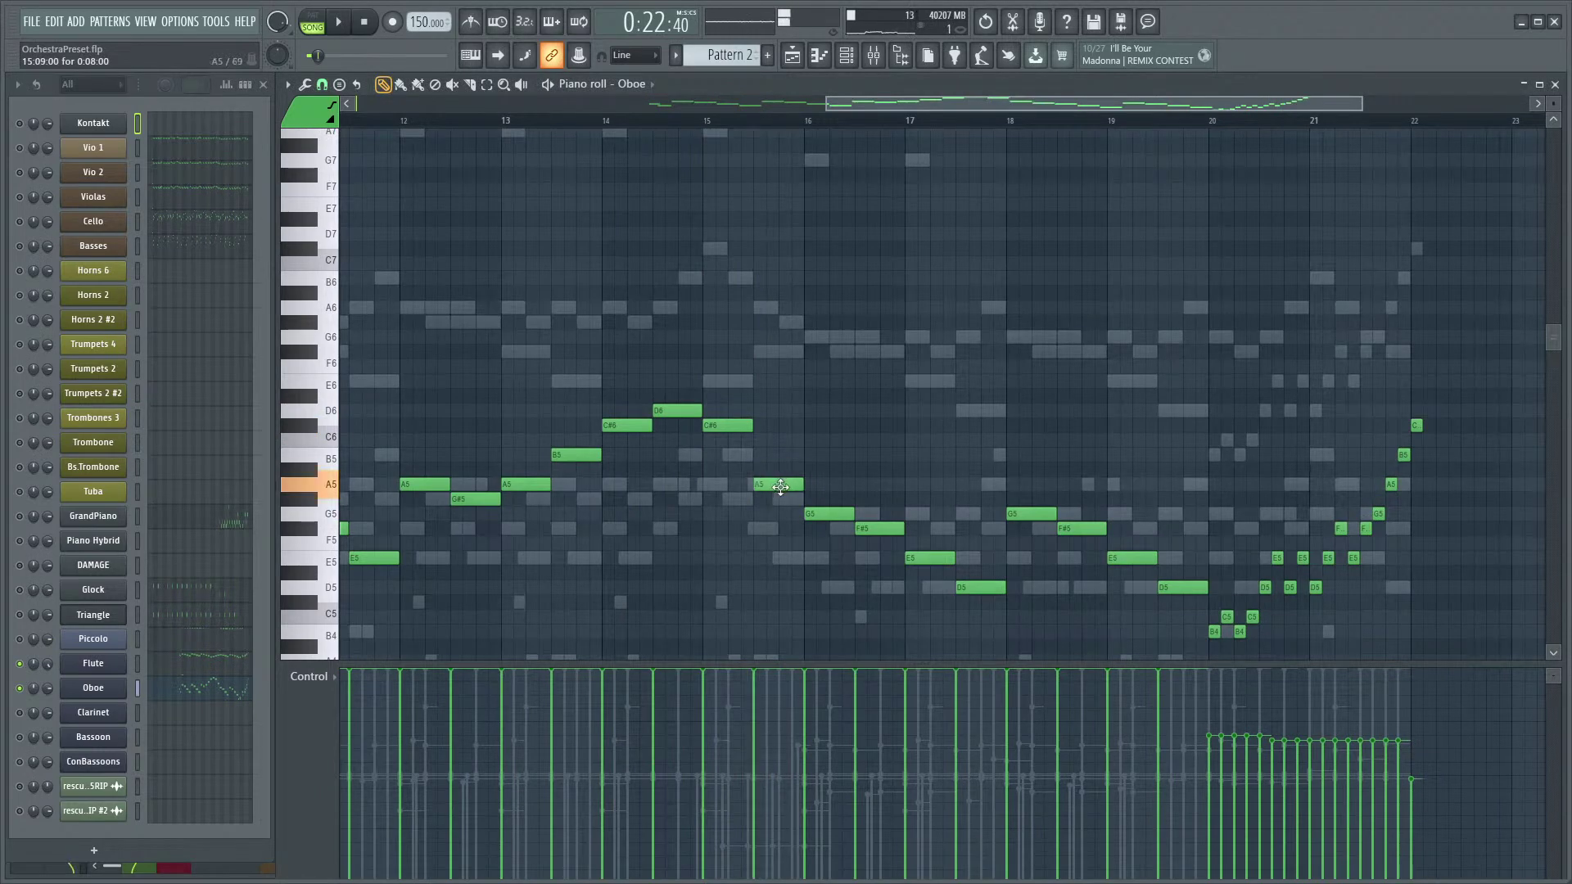
scroll(757, 606, up, 3)
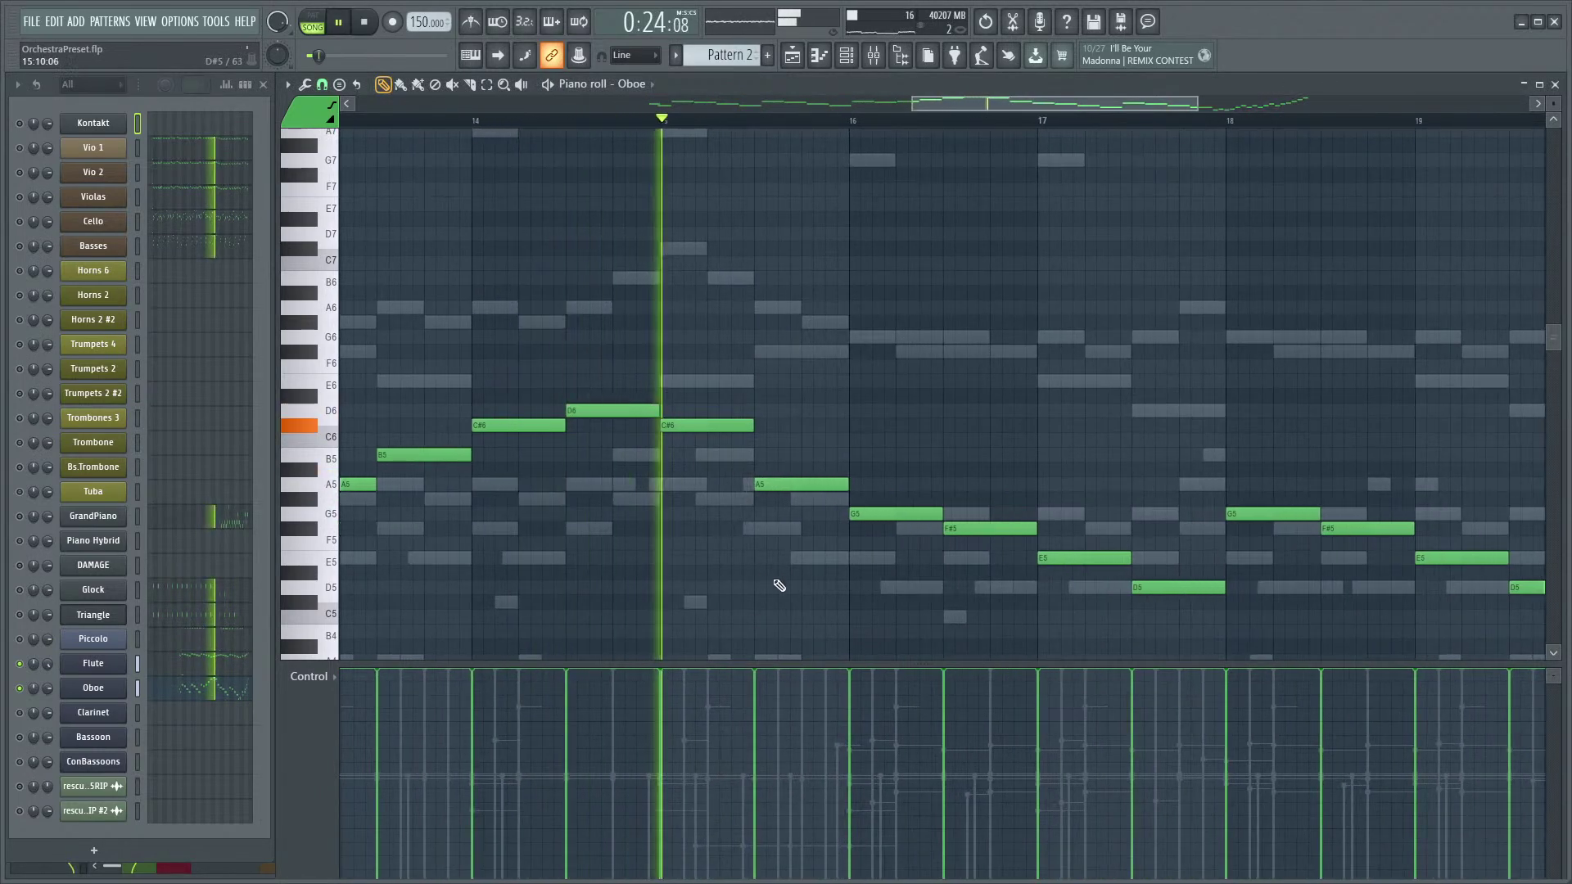
key(space)
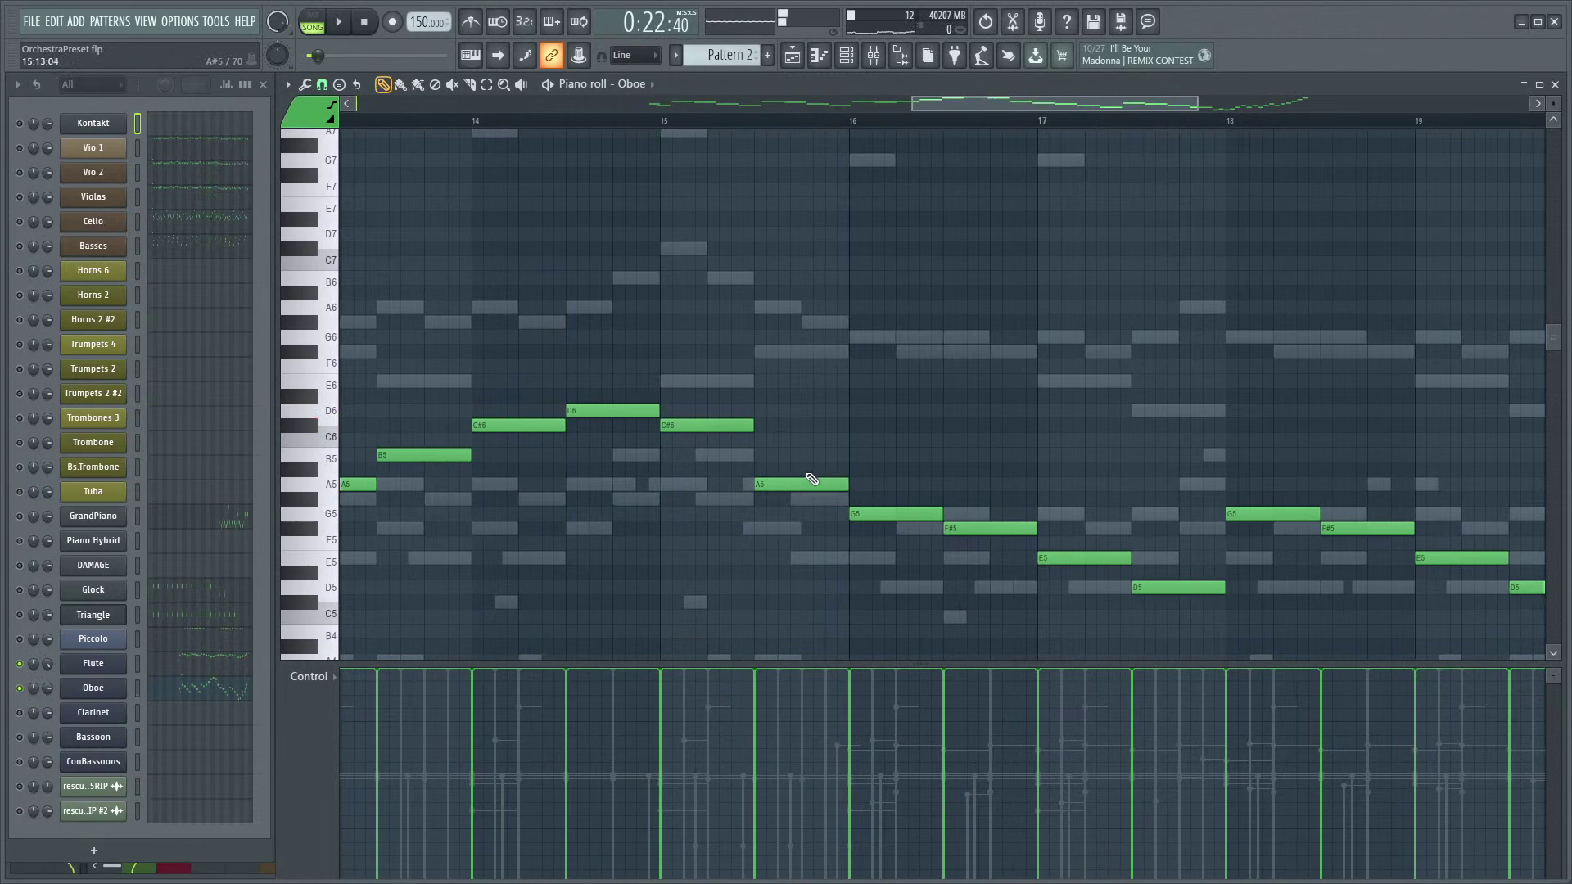
- Raise the Oboe's second note in bar 15 to B5 and replay the Flute and Oboe from bar 14
drag(808, 453, 796, 454)
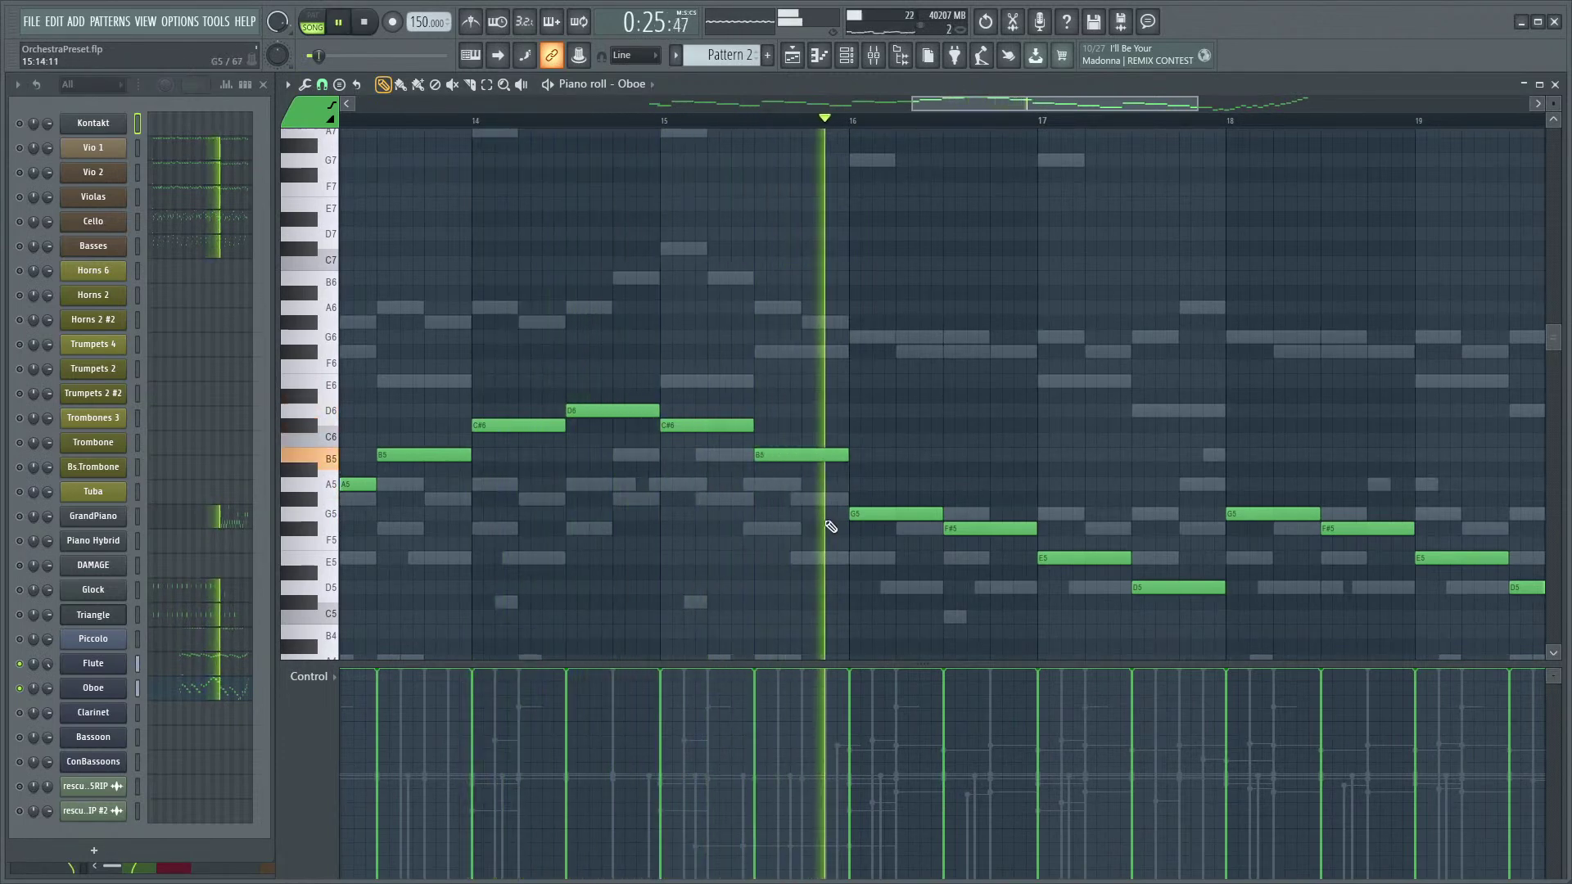
scroll(819, 516, down, 4)
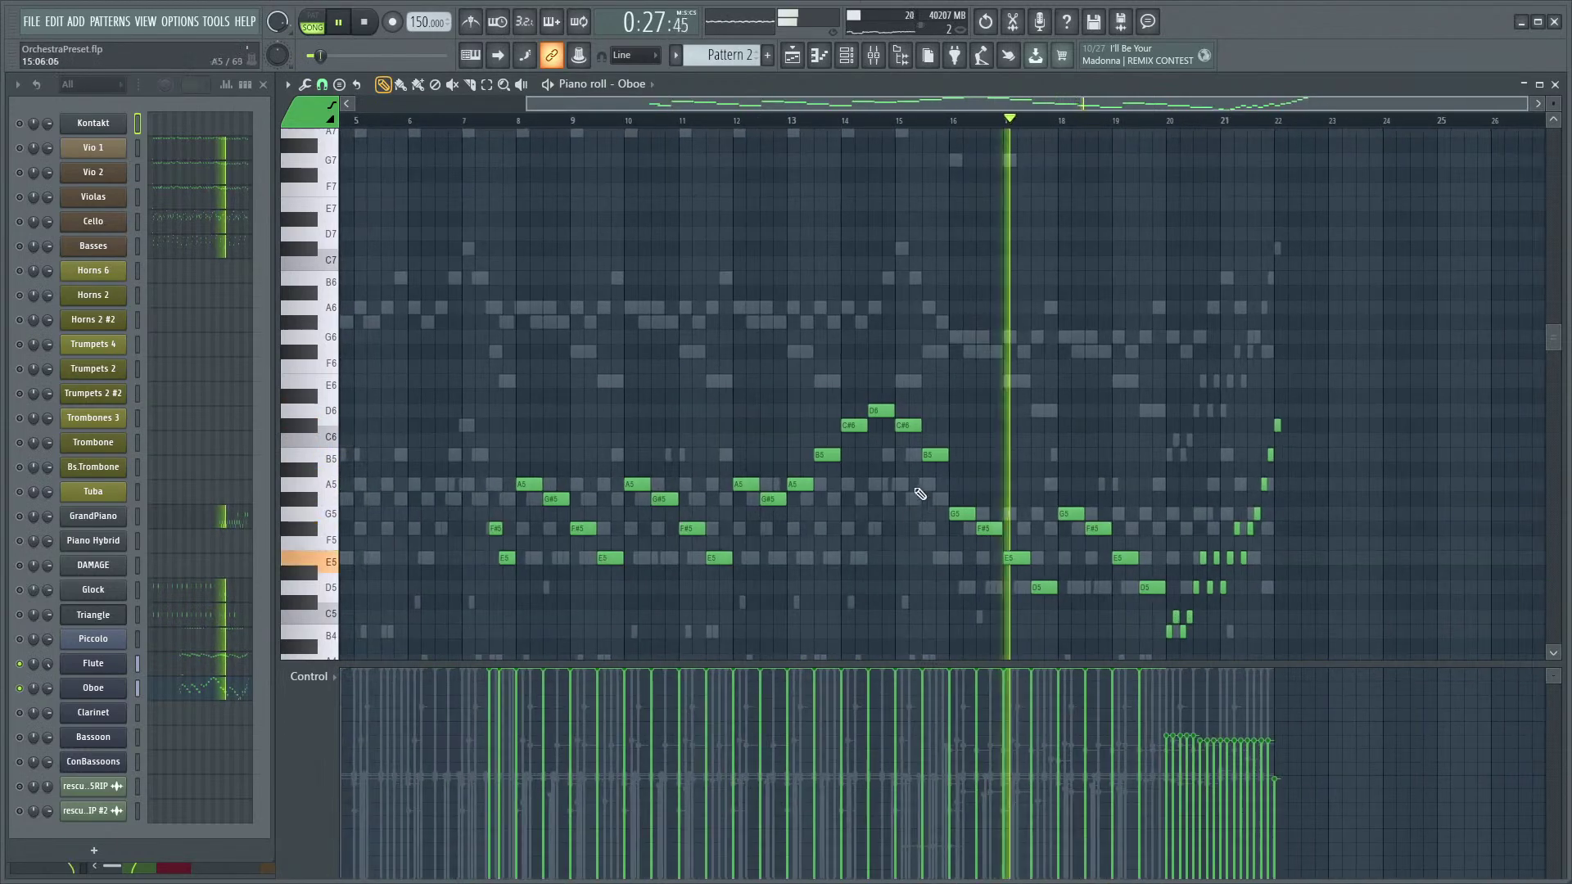
scroll(905, 474, up, 4)
scroll(866, 503, down, 2)
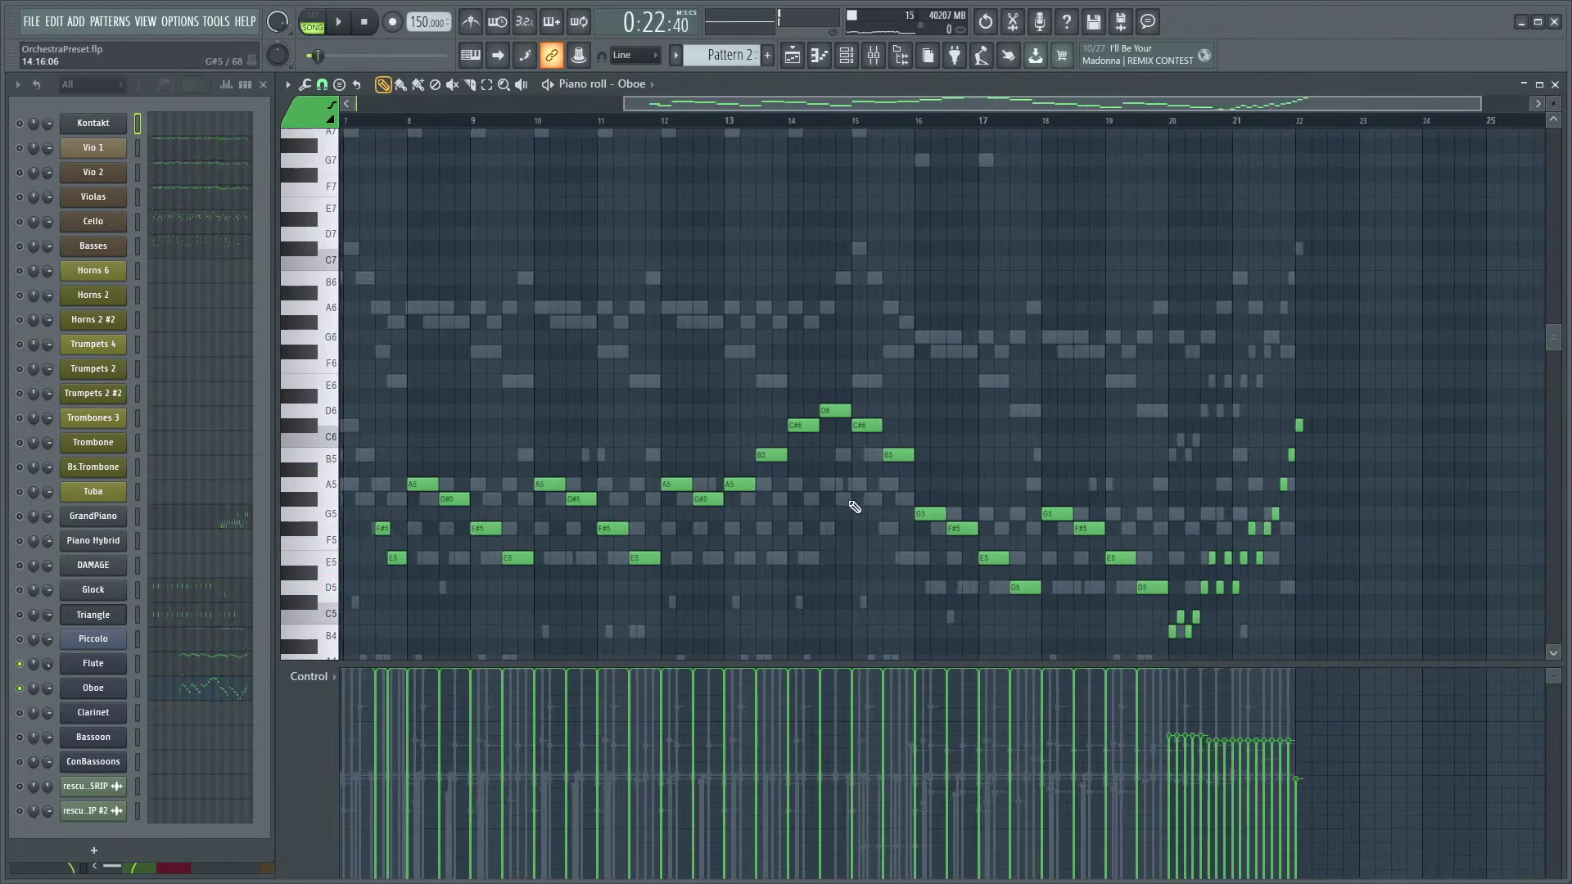
scroll(859, 498, up, 2)
key(space)
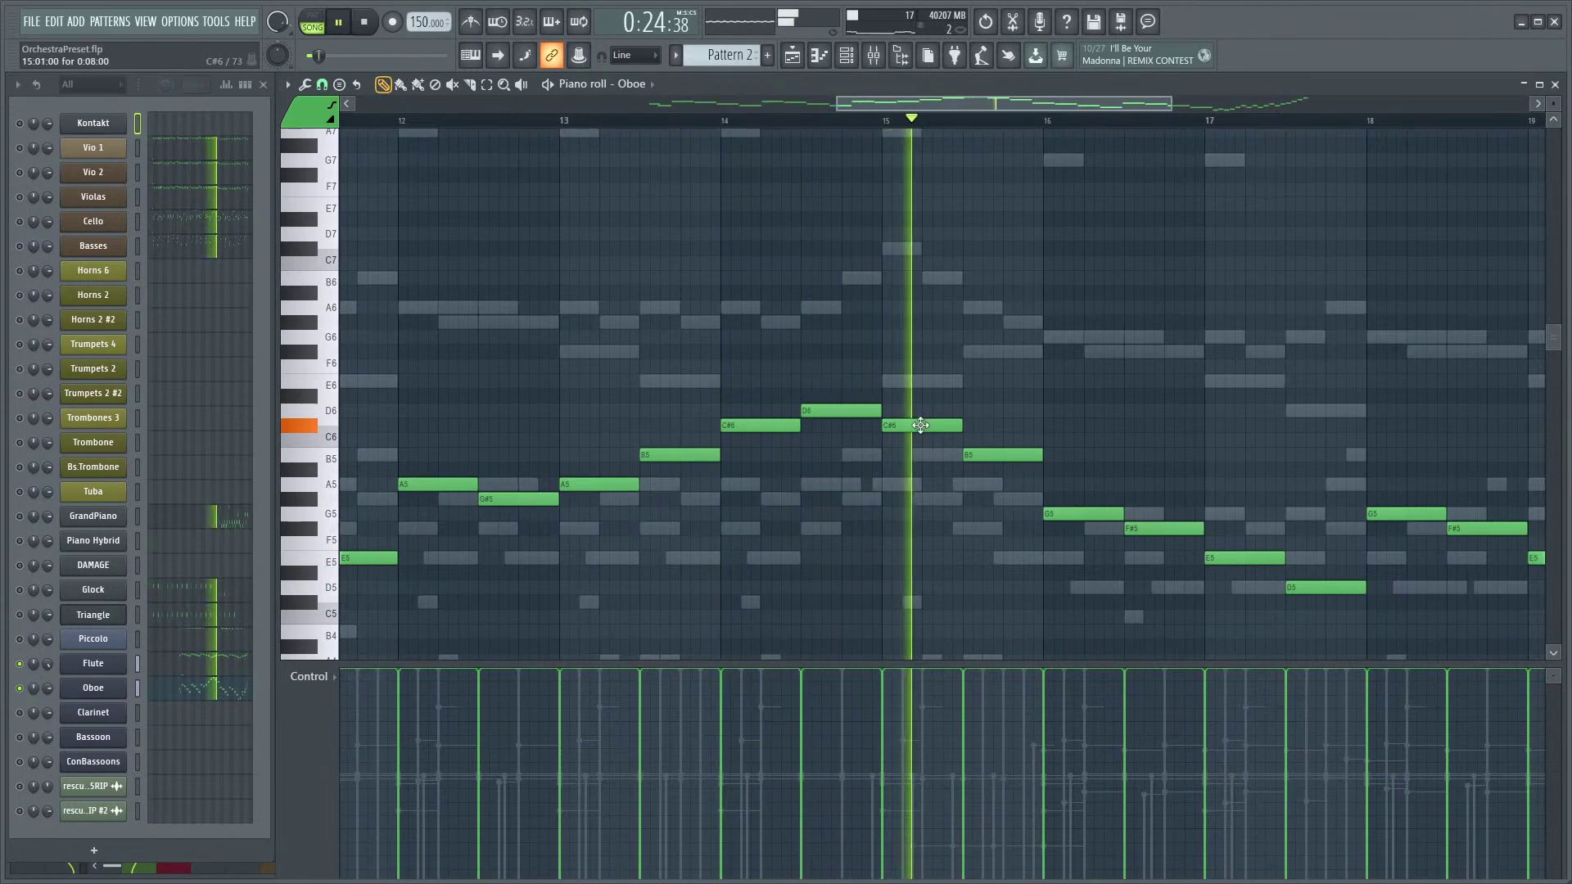
- Return the Oboe notes from the middle of bar 14 through bar 15 to B5, A5 and G#5, and play them with the Flute
key(space)
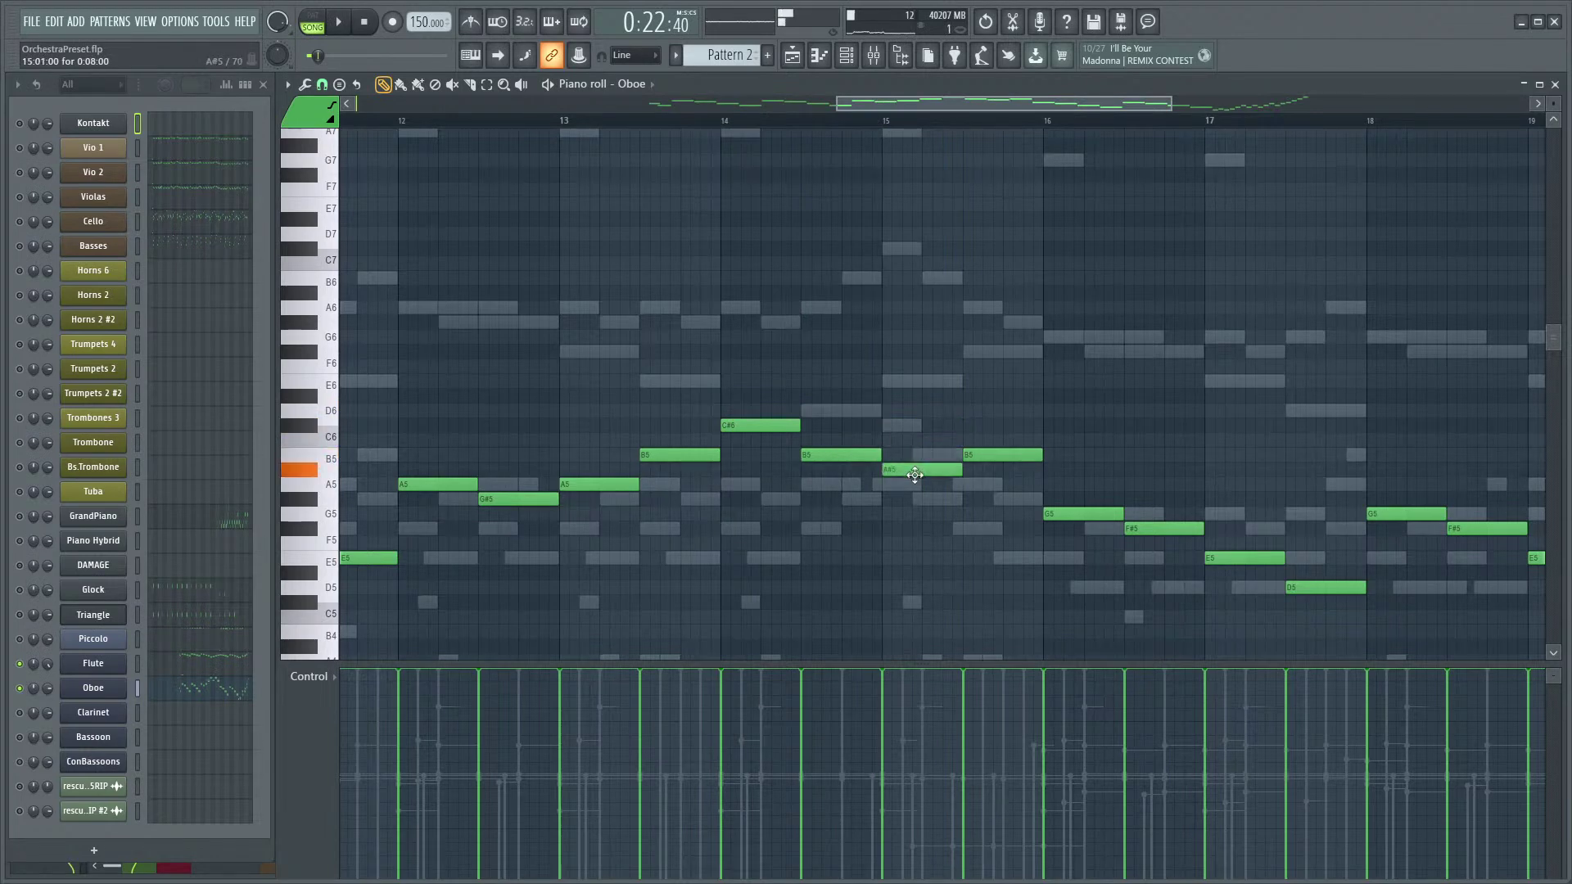
key(space)
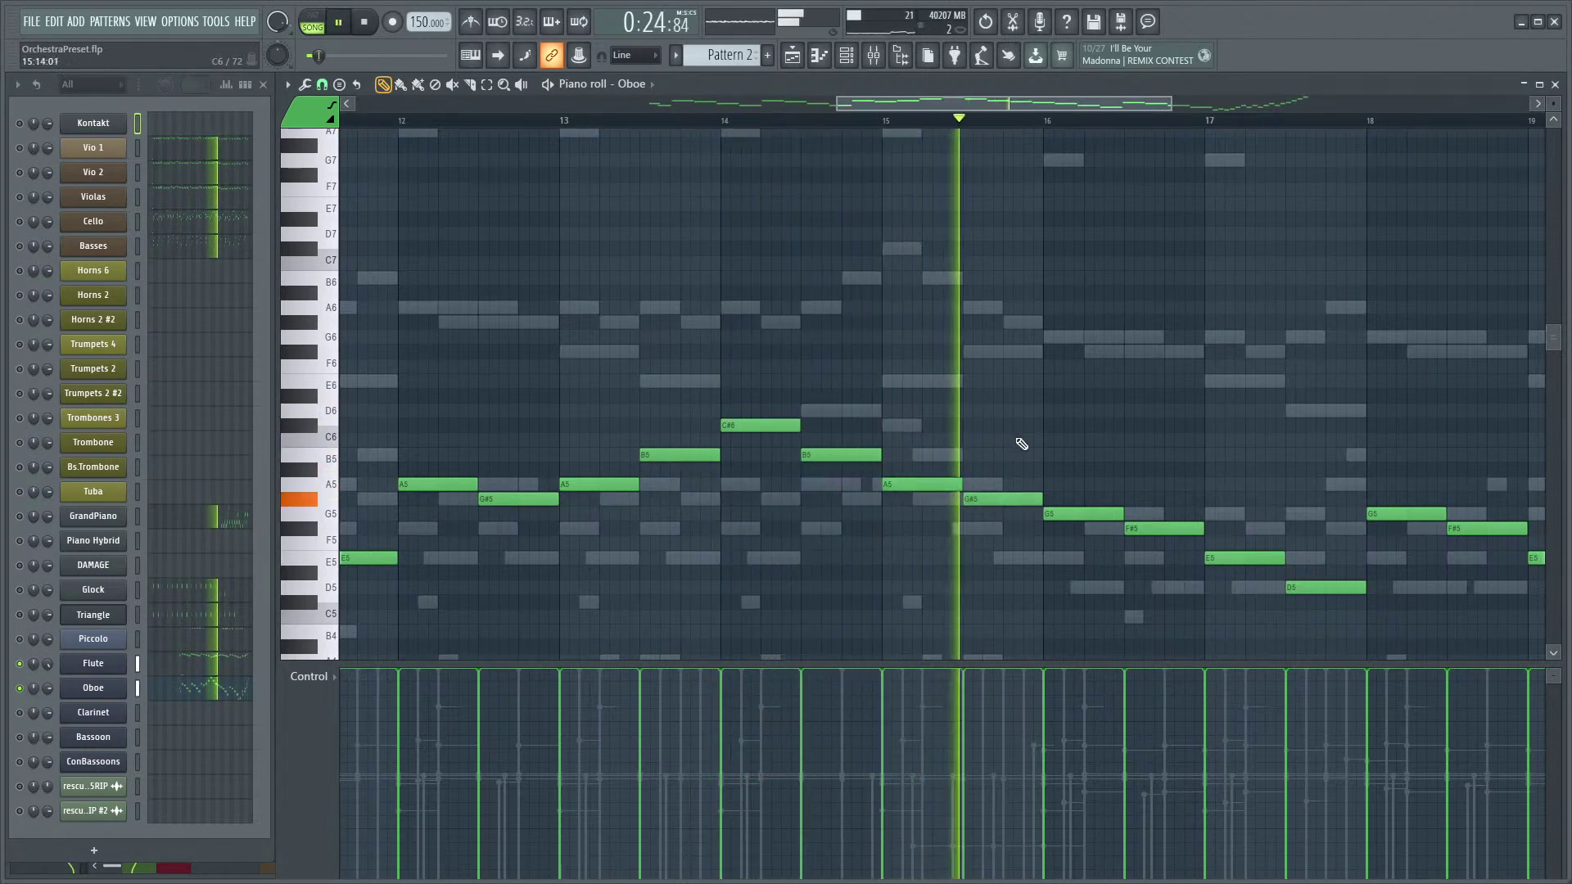
scroll(1108, 442, down, 4)
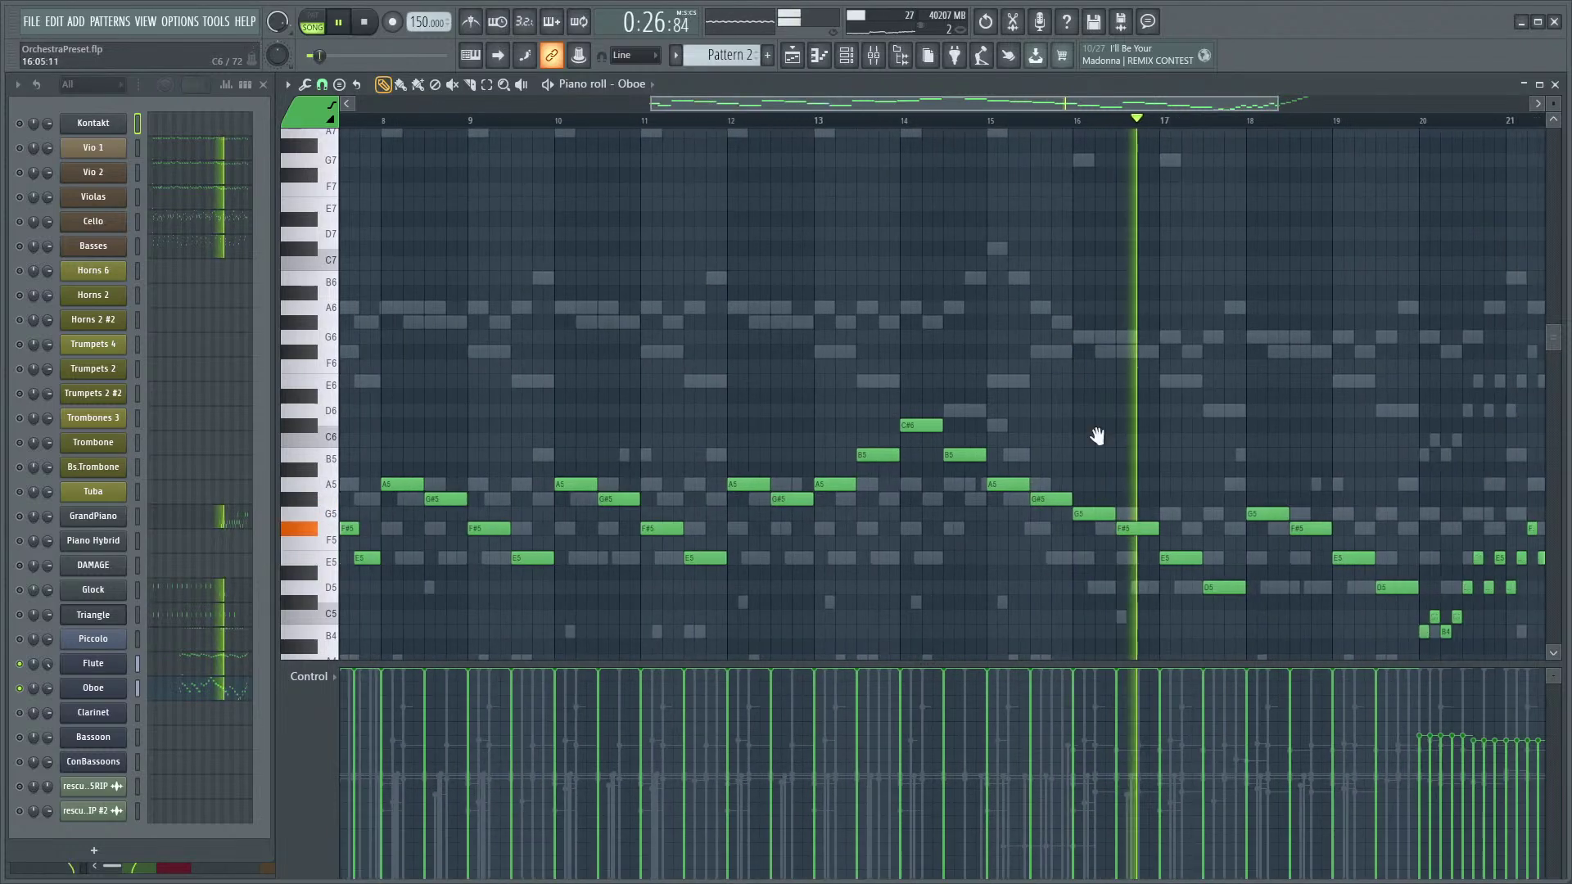
key(space)
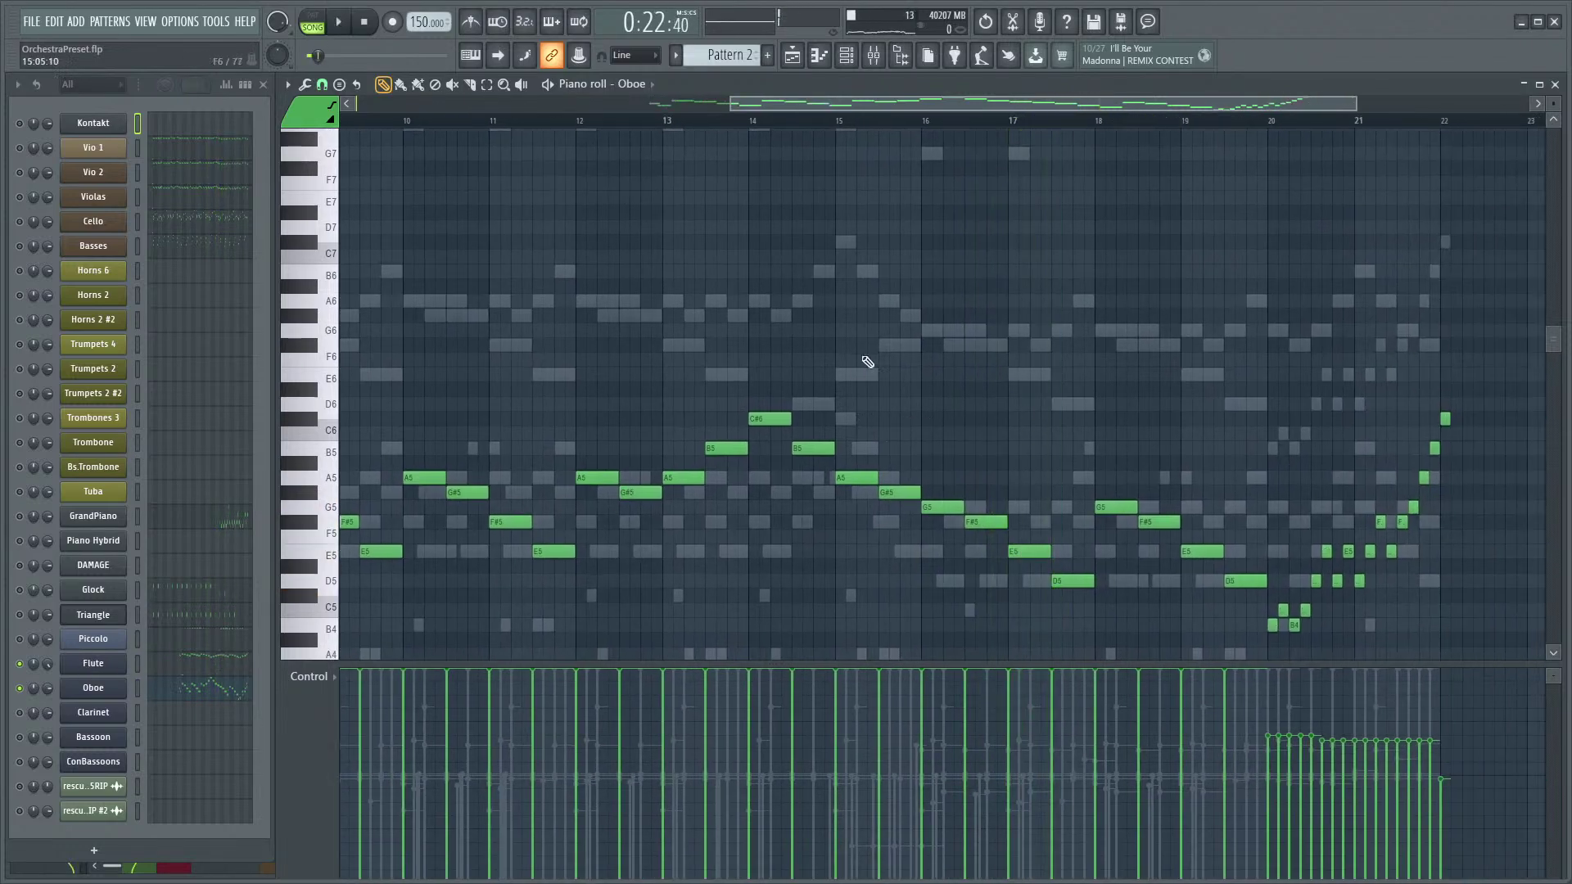
scroll(866, 362, up, 3)
drag(567, 493, 700, 446)
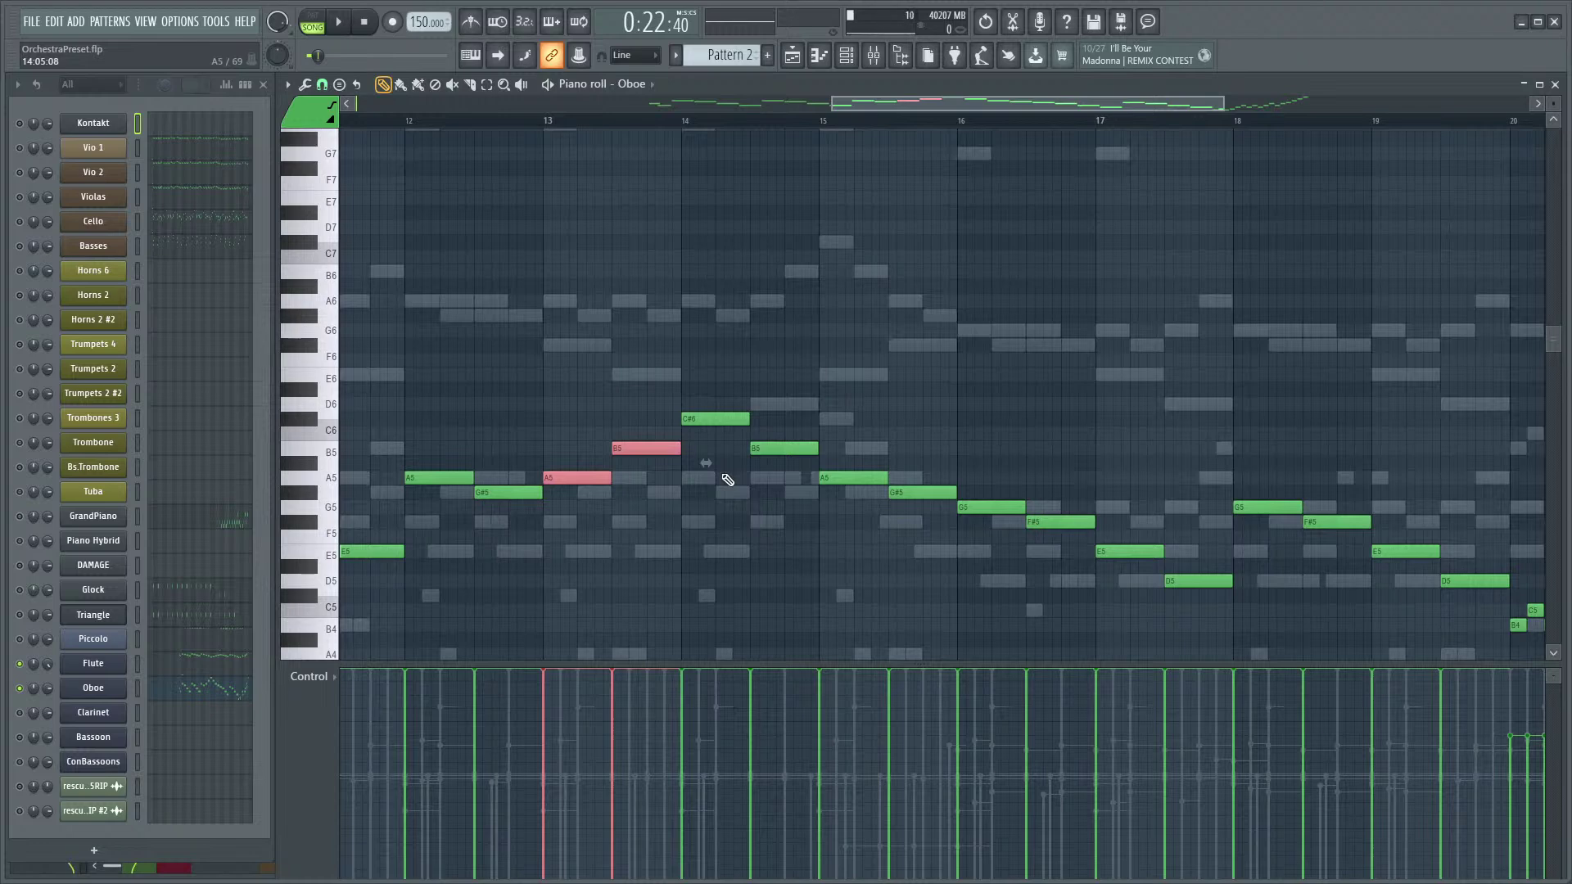
scroll(724, 343, down, 3)
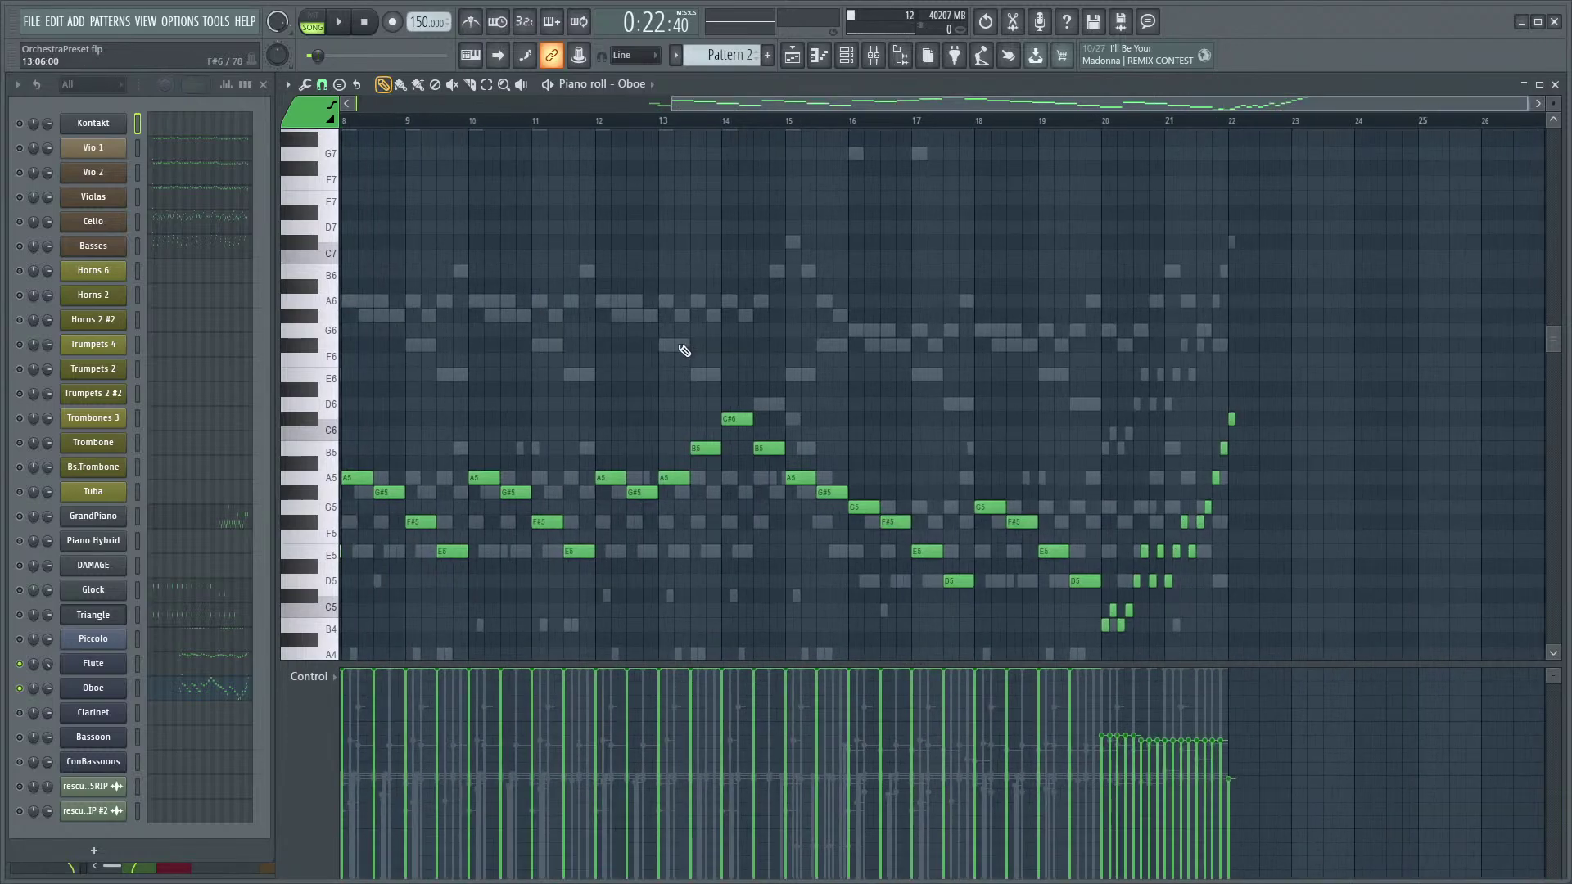
- Play the Flute and Oboe from bar 14 with the mixer open, and compare them with the soloed reference
key(F9)
key(space)
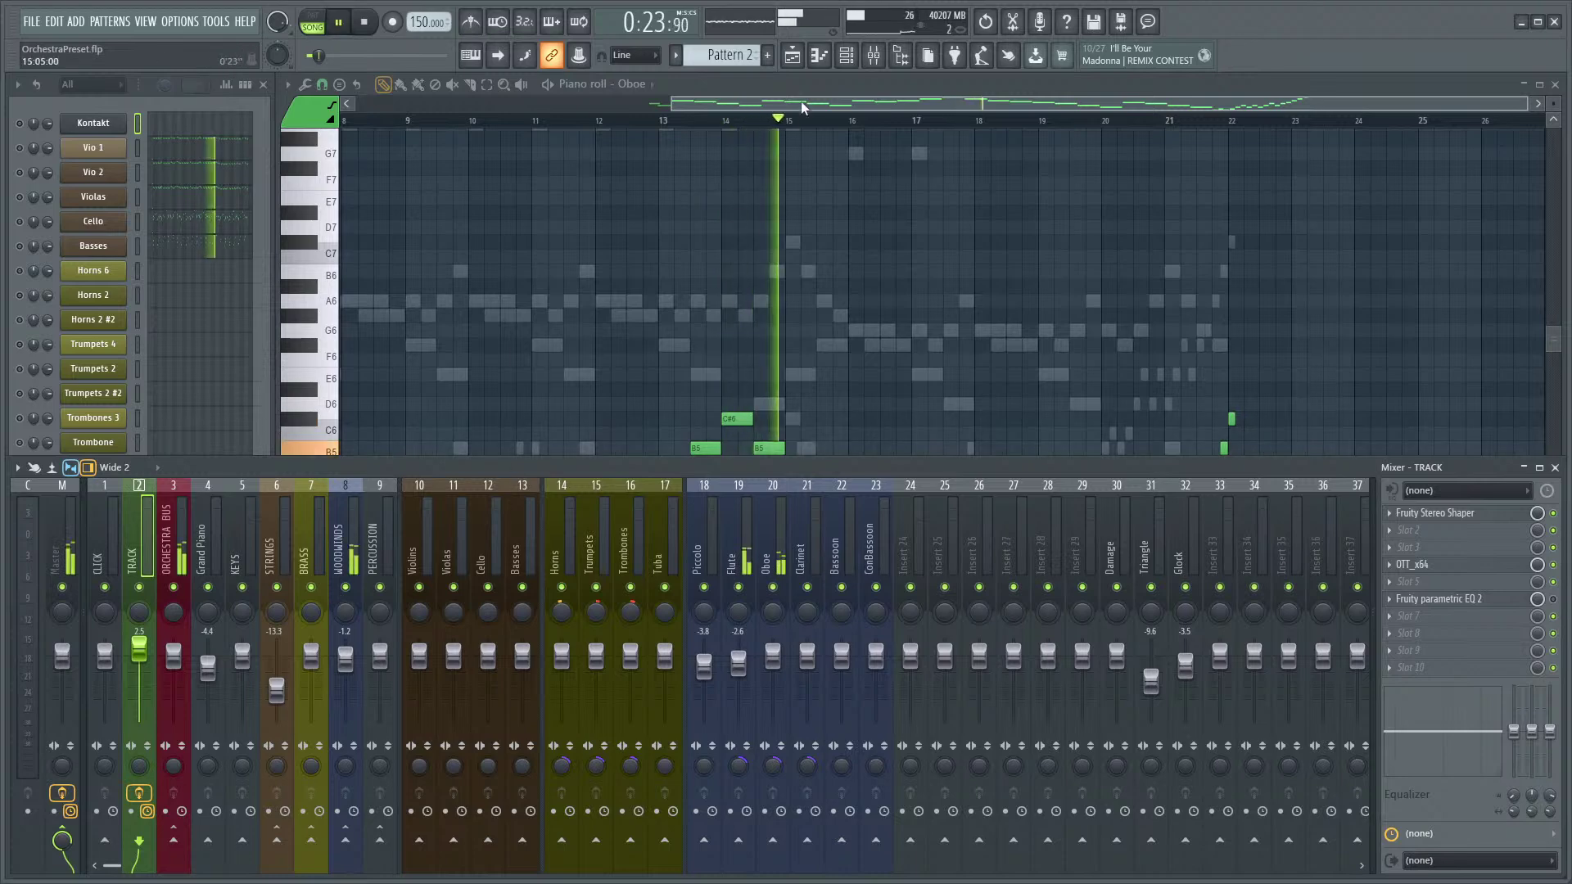
key(F9)
key(F9)
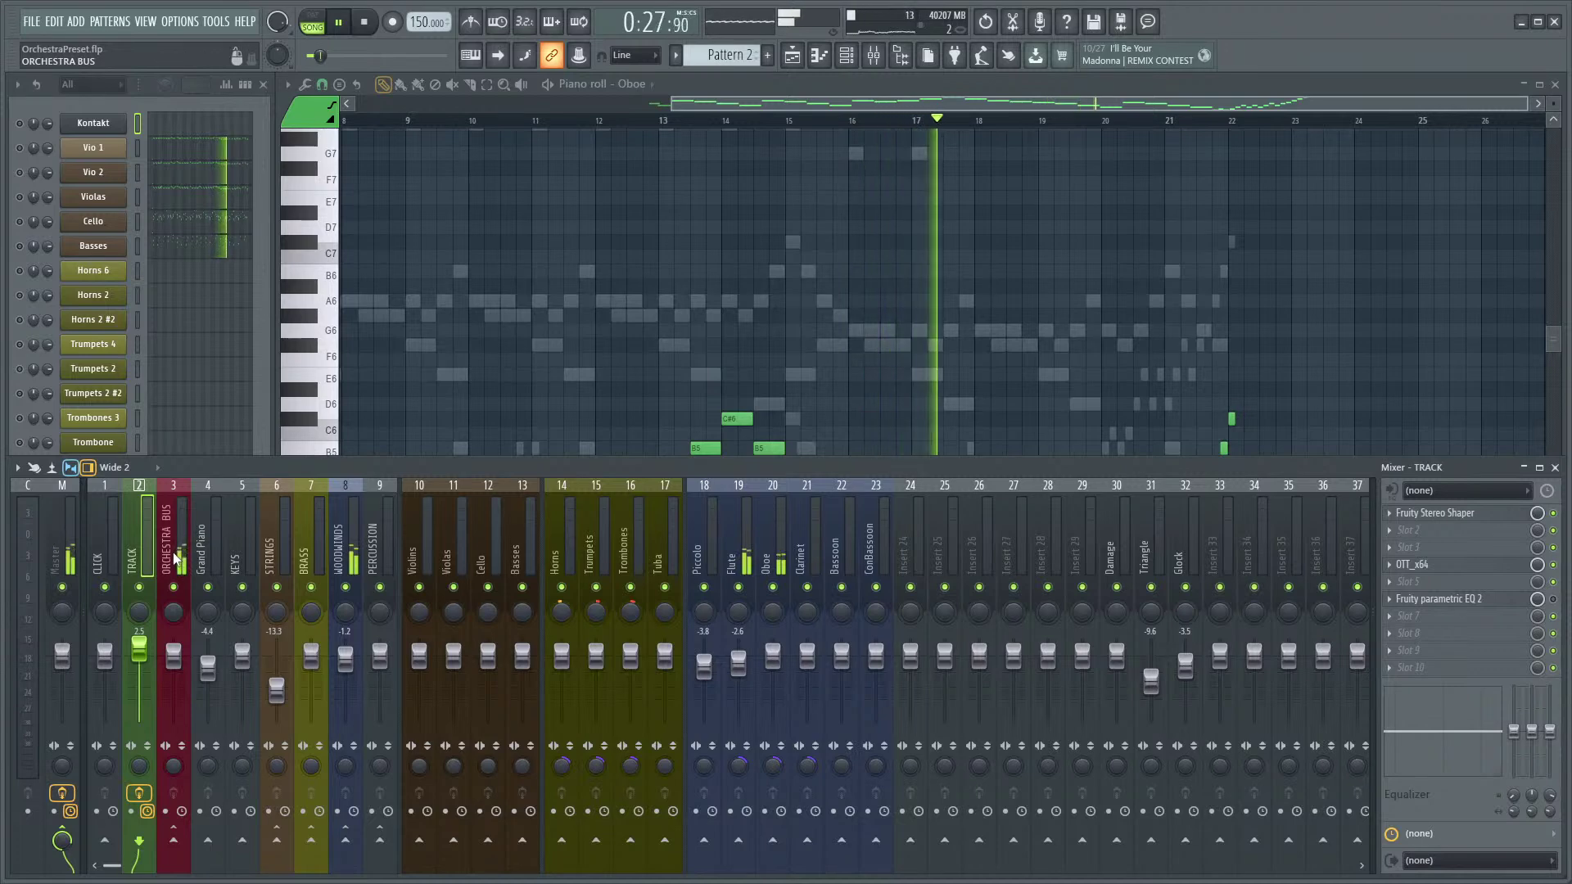
click(114, 111)
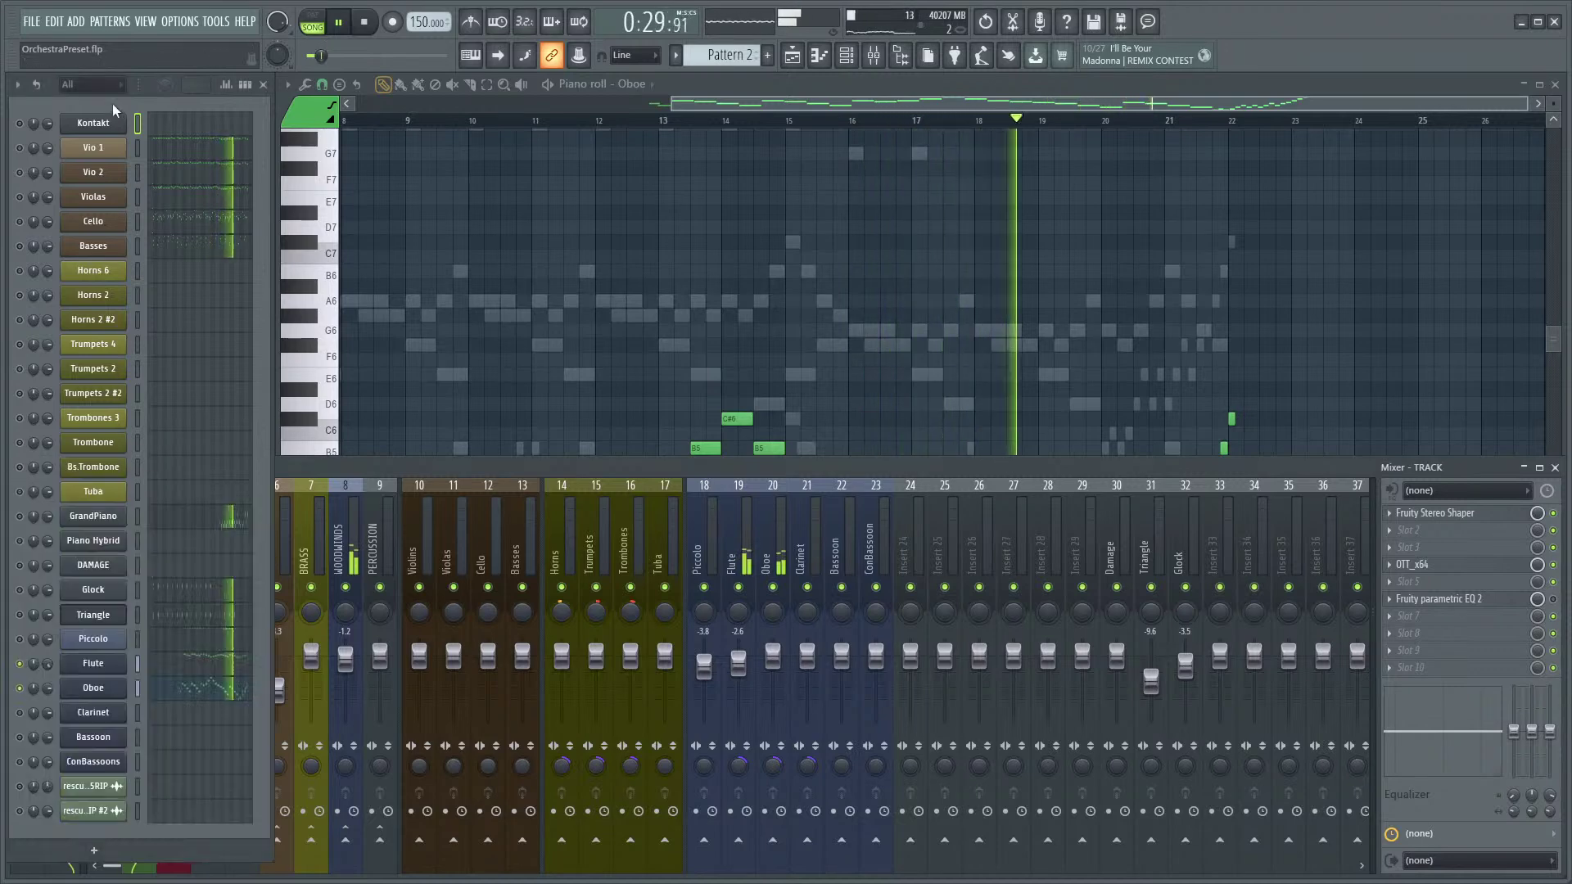
click(444, 469)
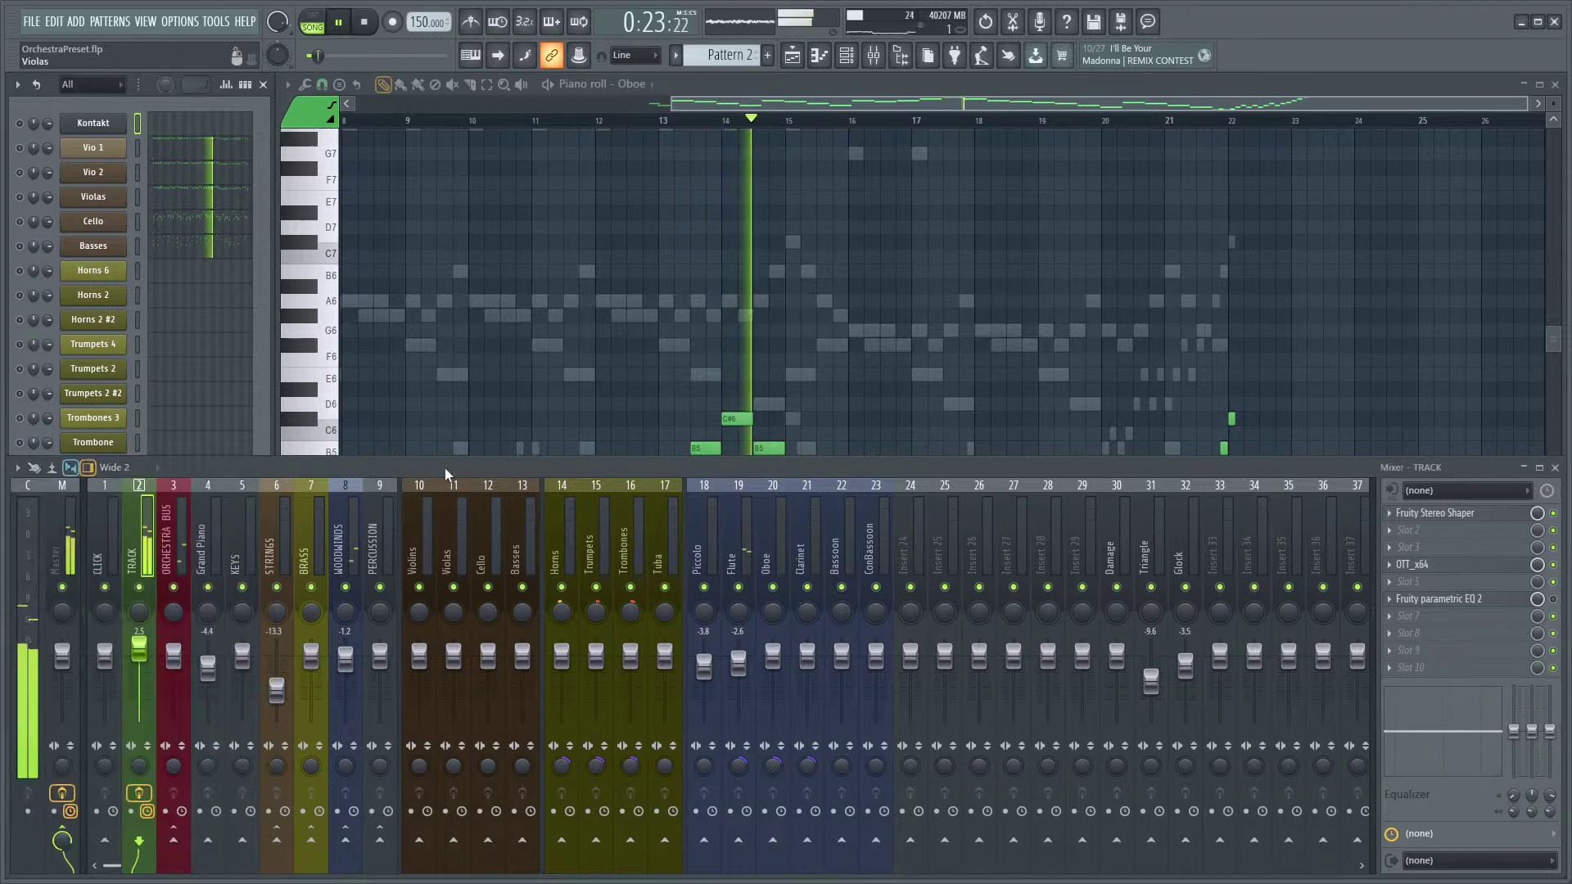
click(798, 111)
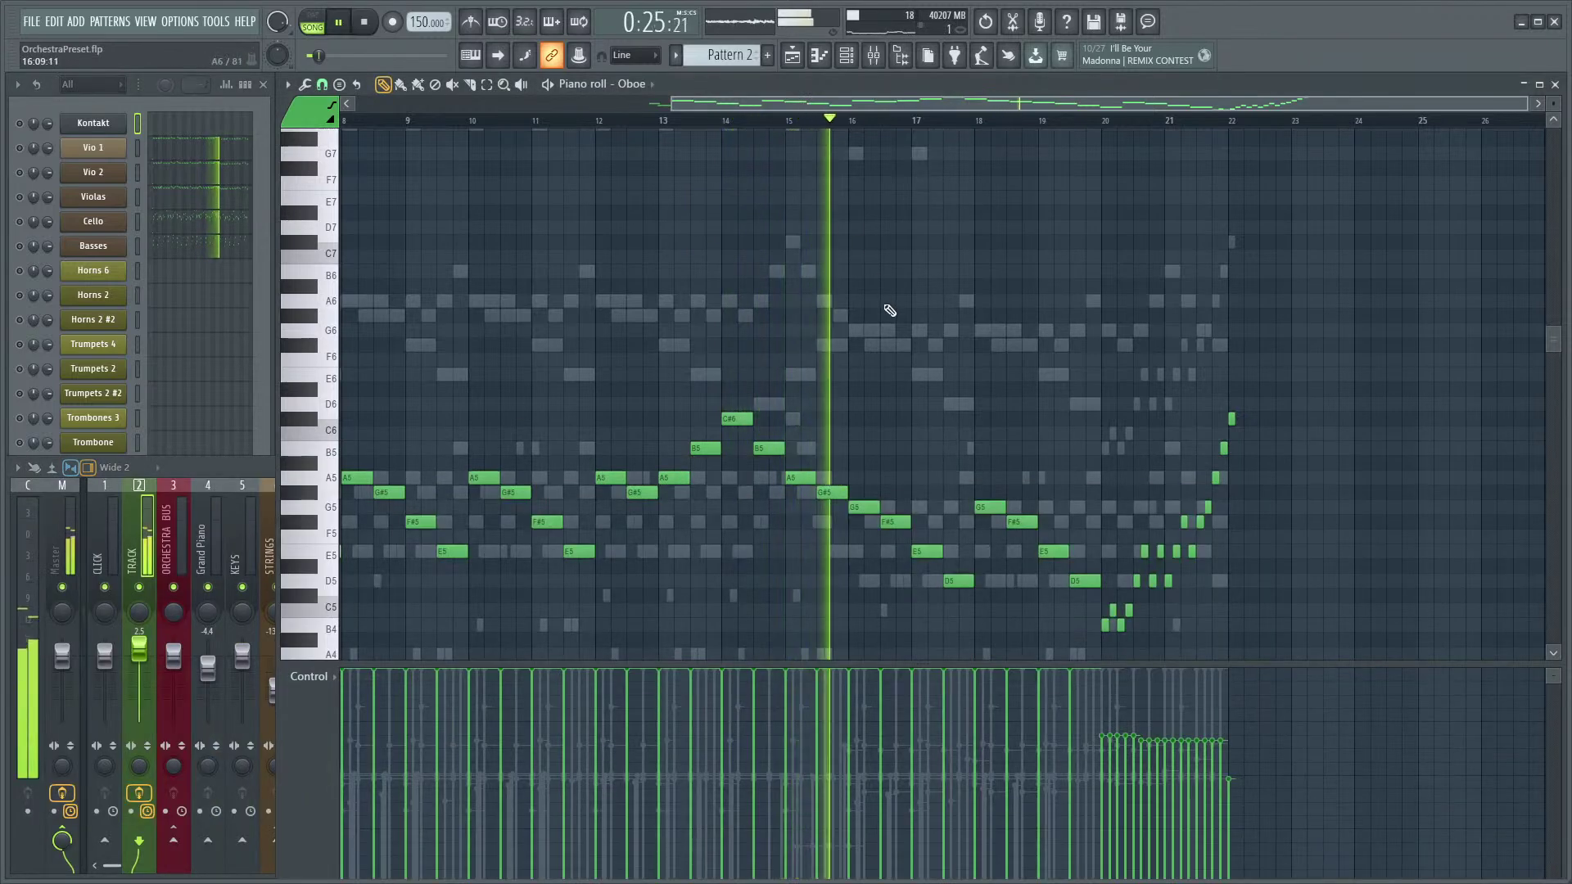
- Replay the soloed reference from bar 14, raise the Oboe's second note in bar 14 to D6, and close the mixer
ctrl+scroll(830, 305, up, 4)
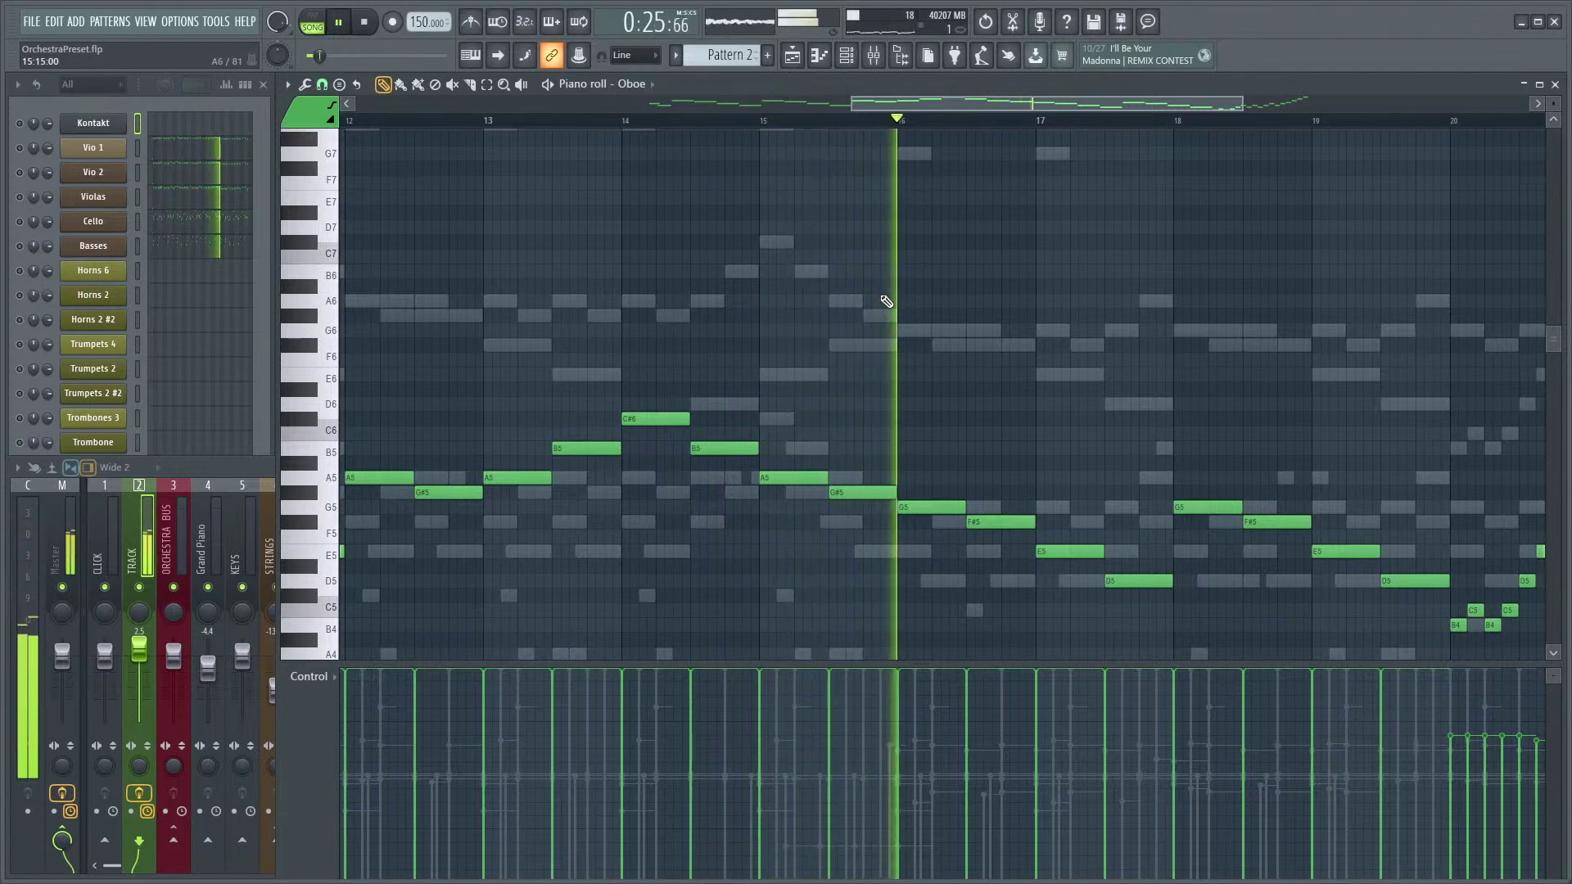
key(space)
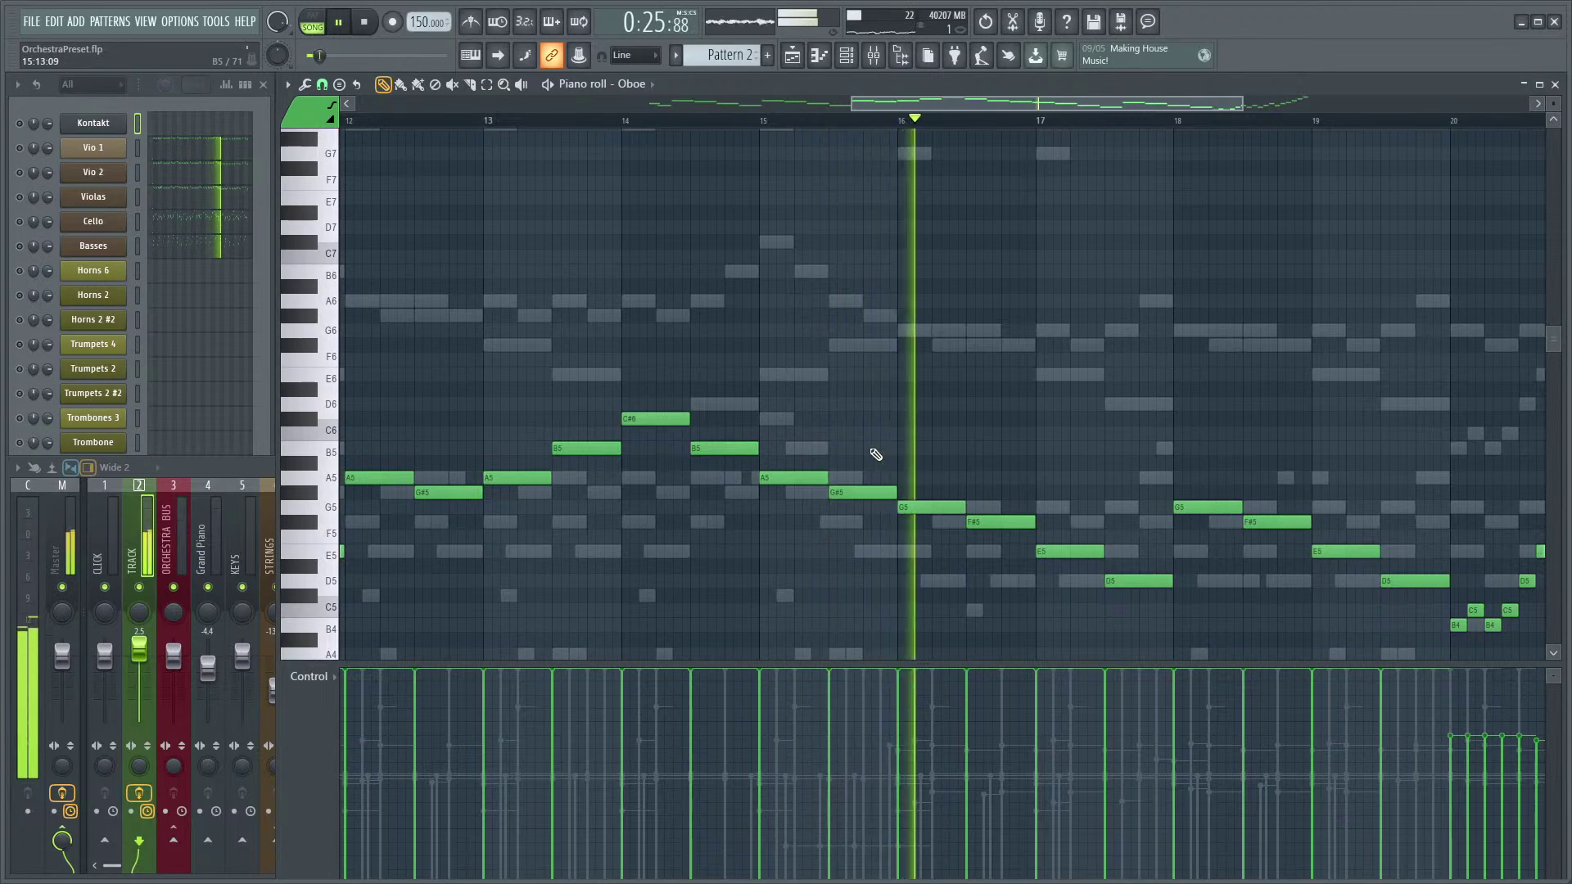
key(space)
ctrl+scroll(879, 454, up, 1)
ctrl+scroll(877, 454, up, 1)
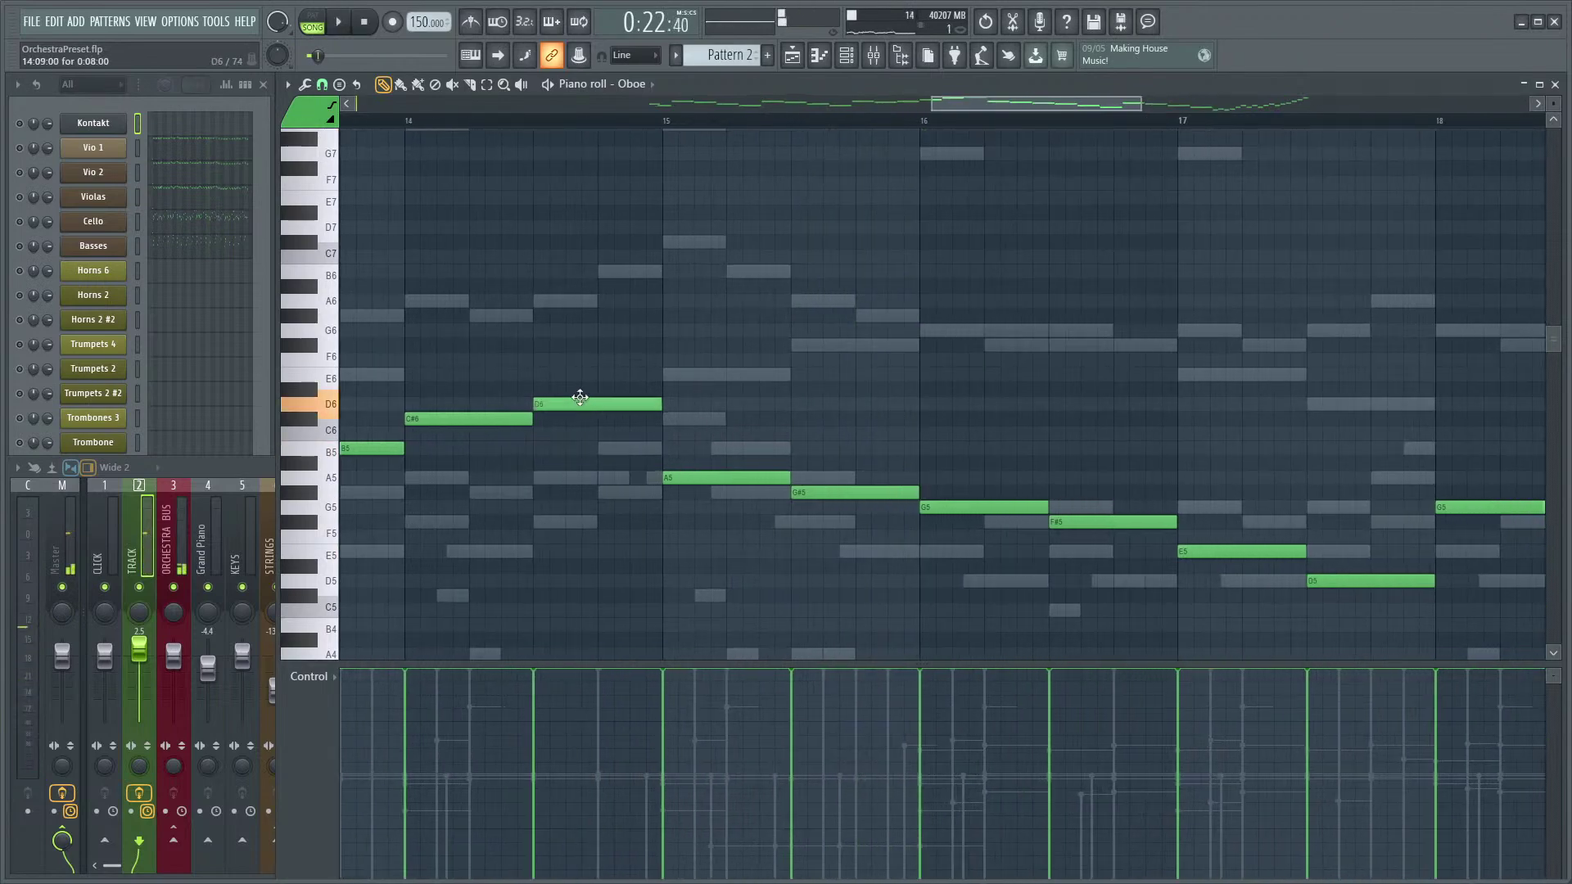
key(space)
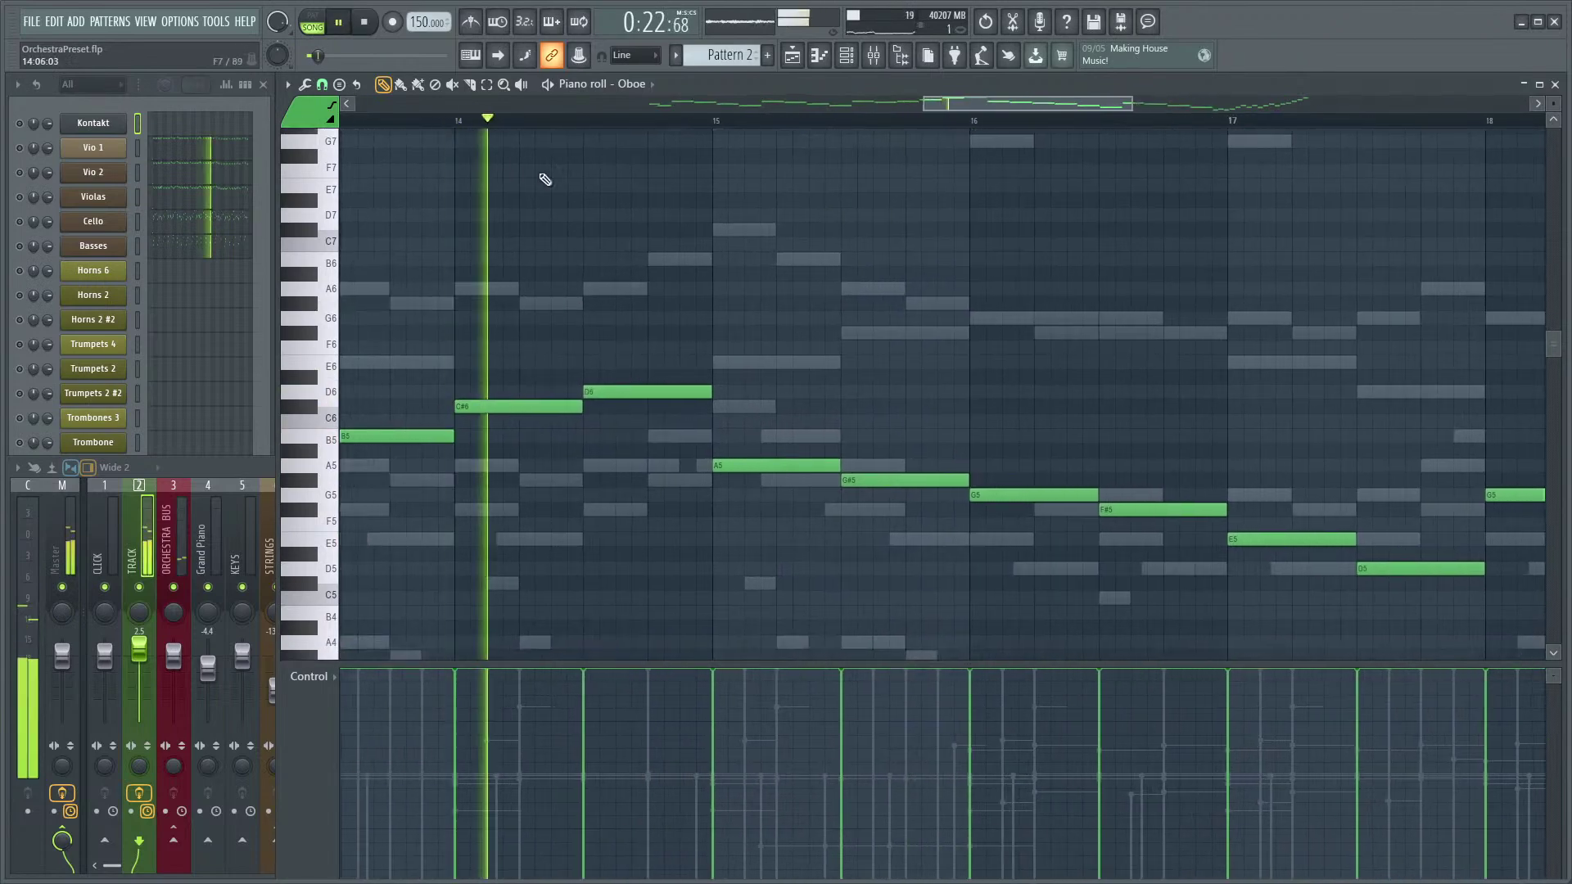
key(F9)
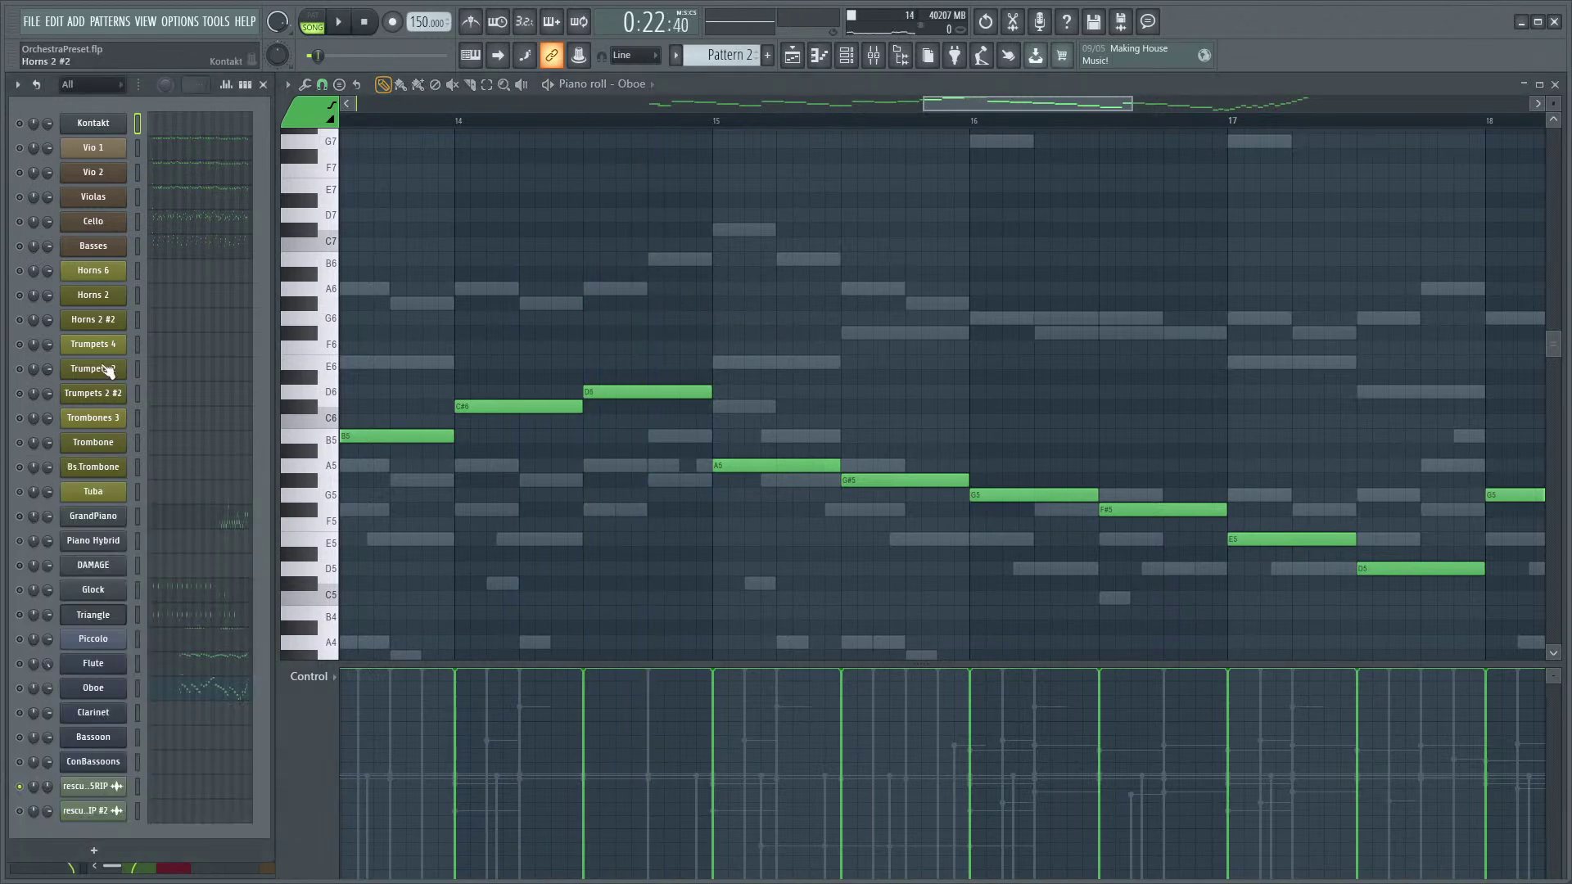
- Rewrite the Oboe's bar 15 as quarter notes C#6, B5, A5 and G#5, and check it against the reference from bar 14
key(space)
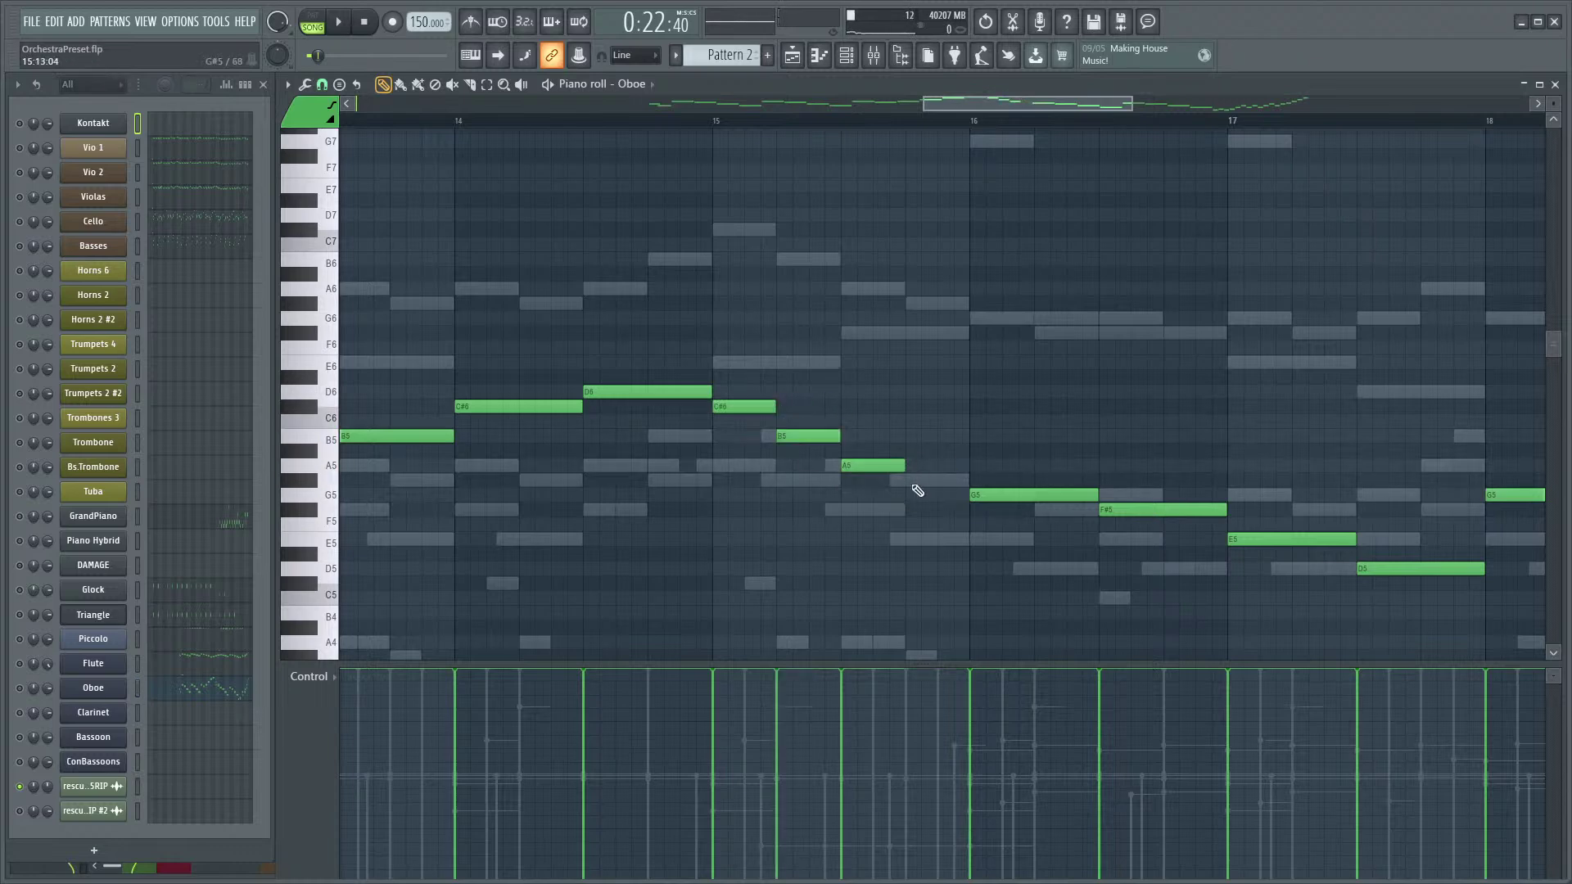
scroll(917, 446, down, 3)
scroll(919, 433, up, 2)
key(space)
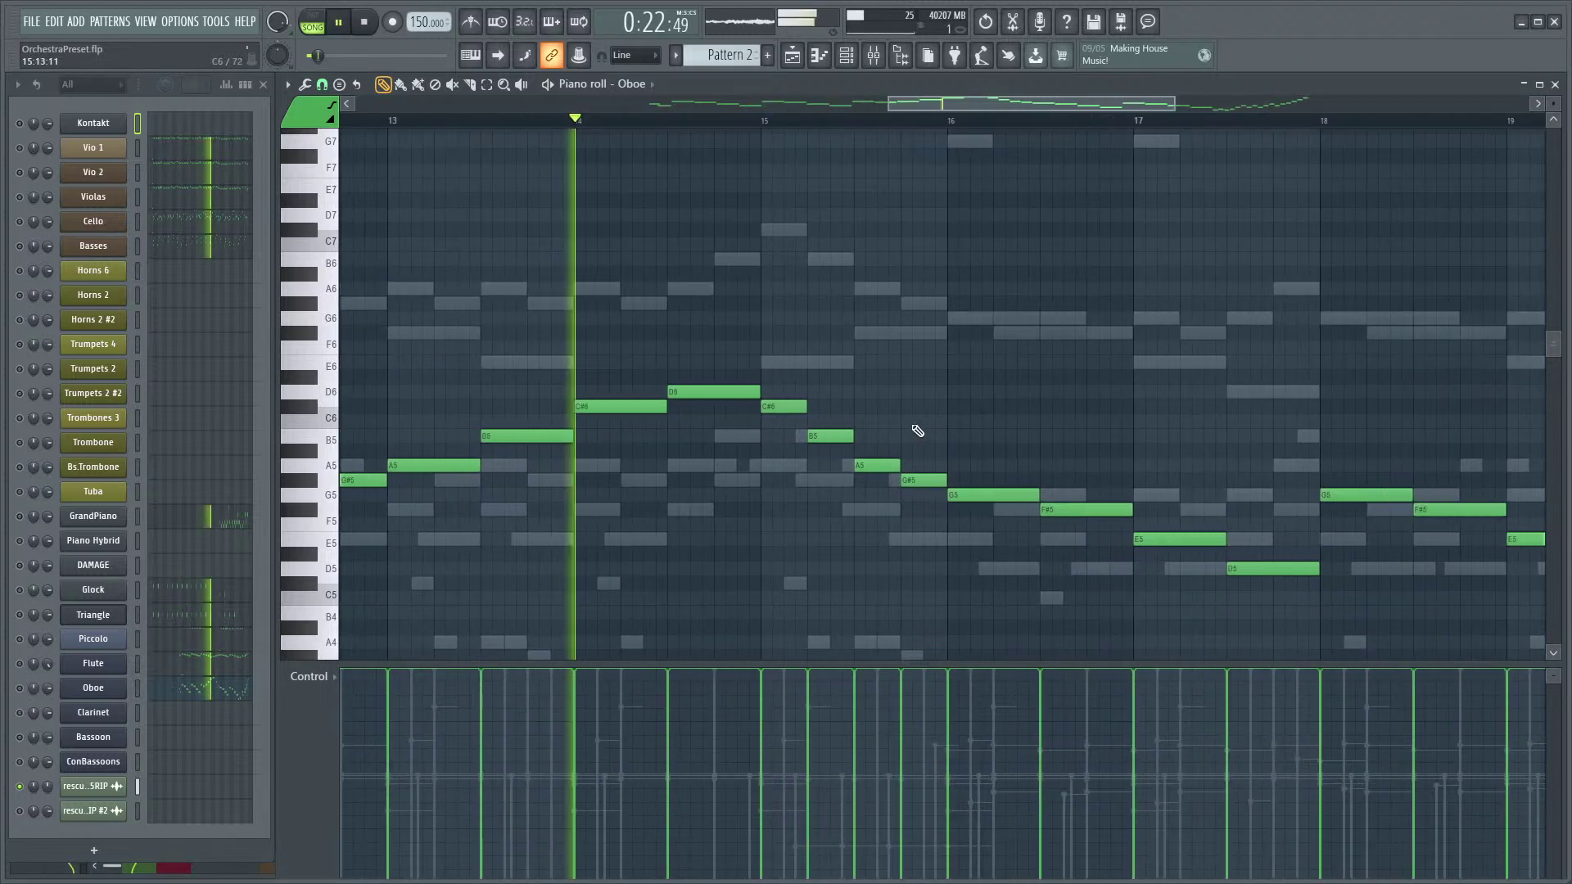
ctrl+click(989, 434)
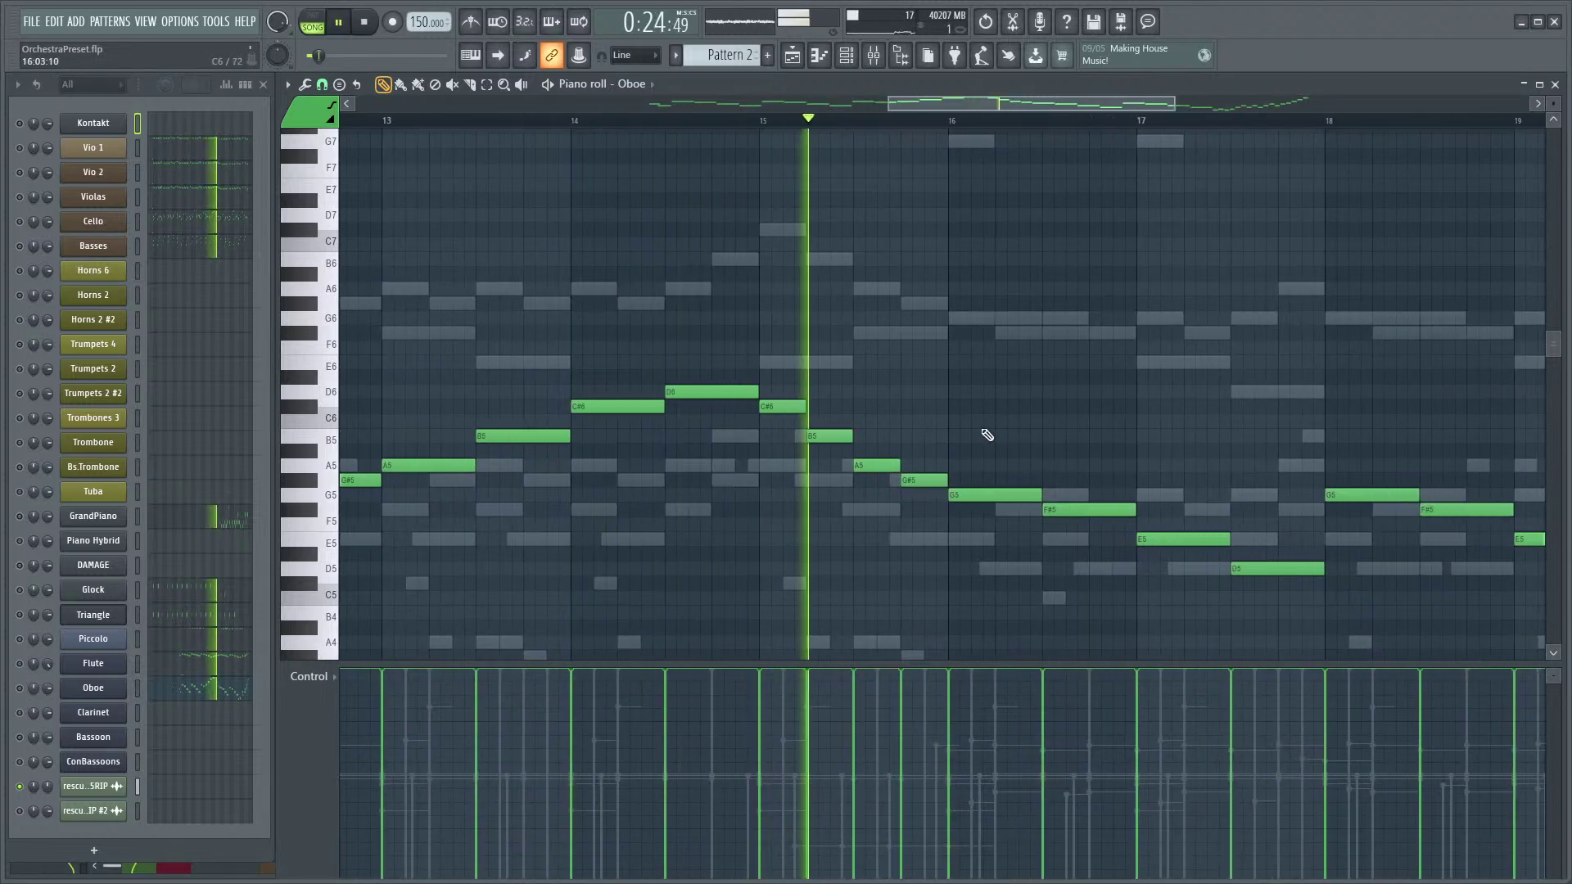
key(space)
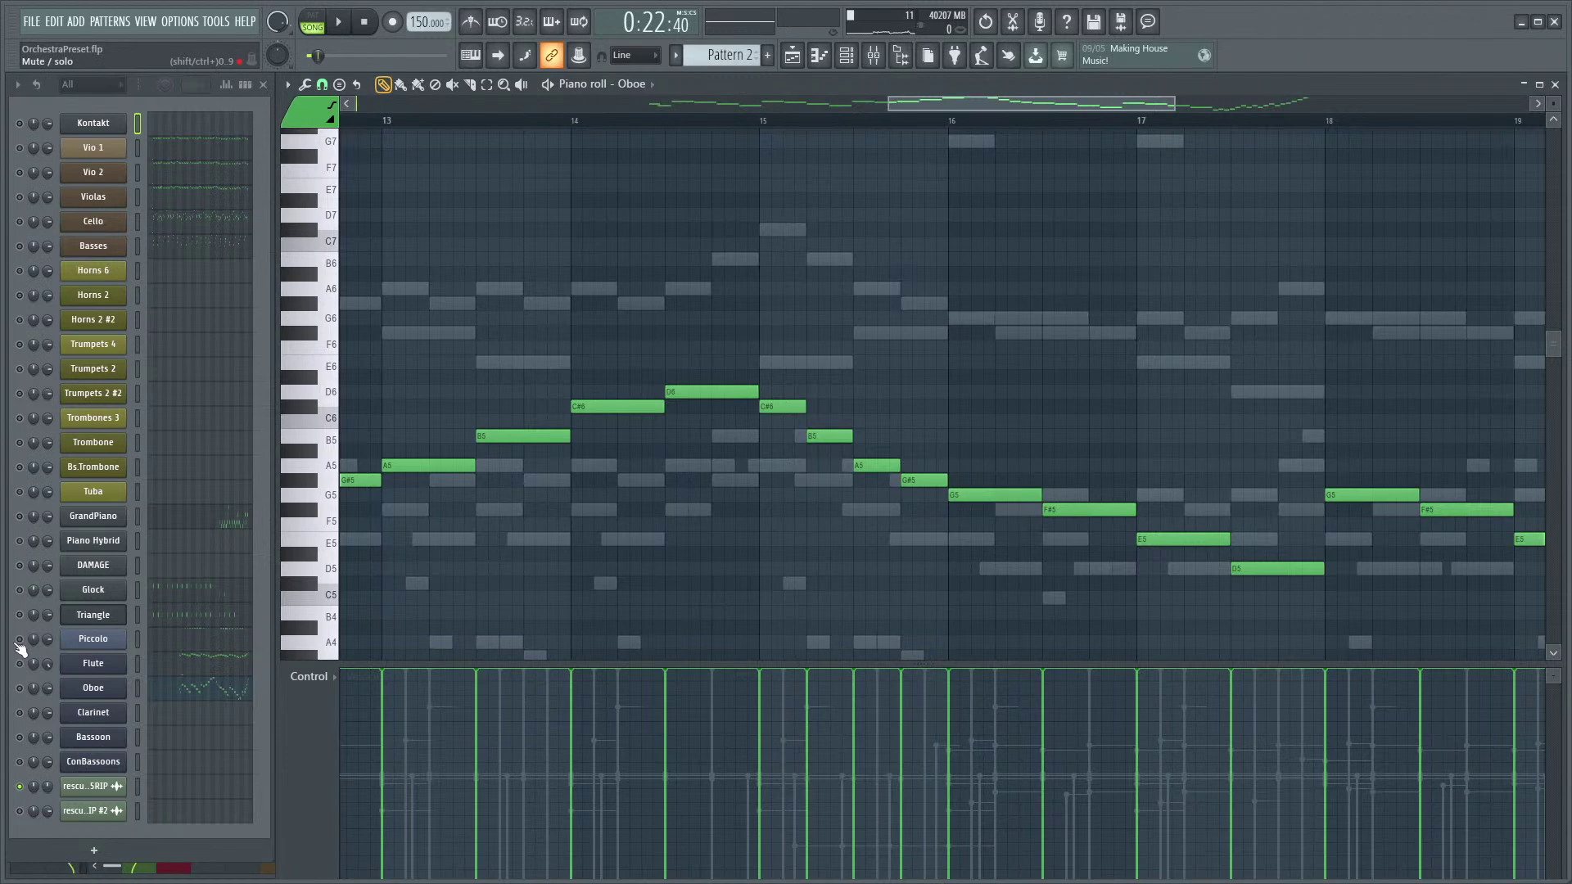
- Play the full arrangement from bar 14 and listen to the rewritten Oboe melody in context
key(space)
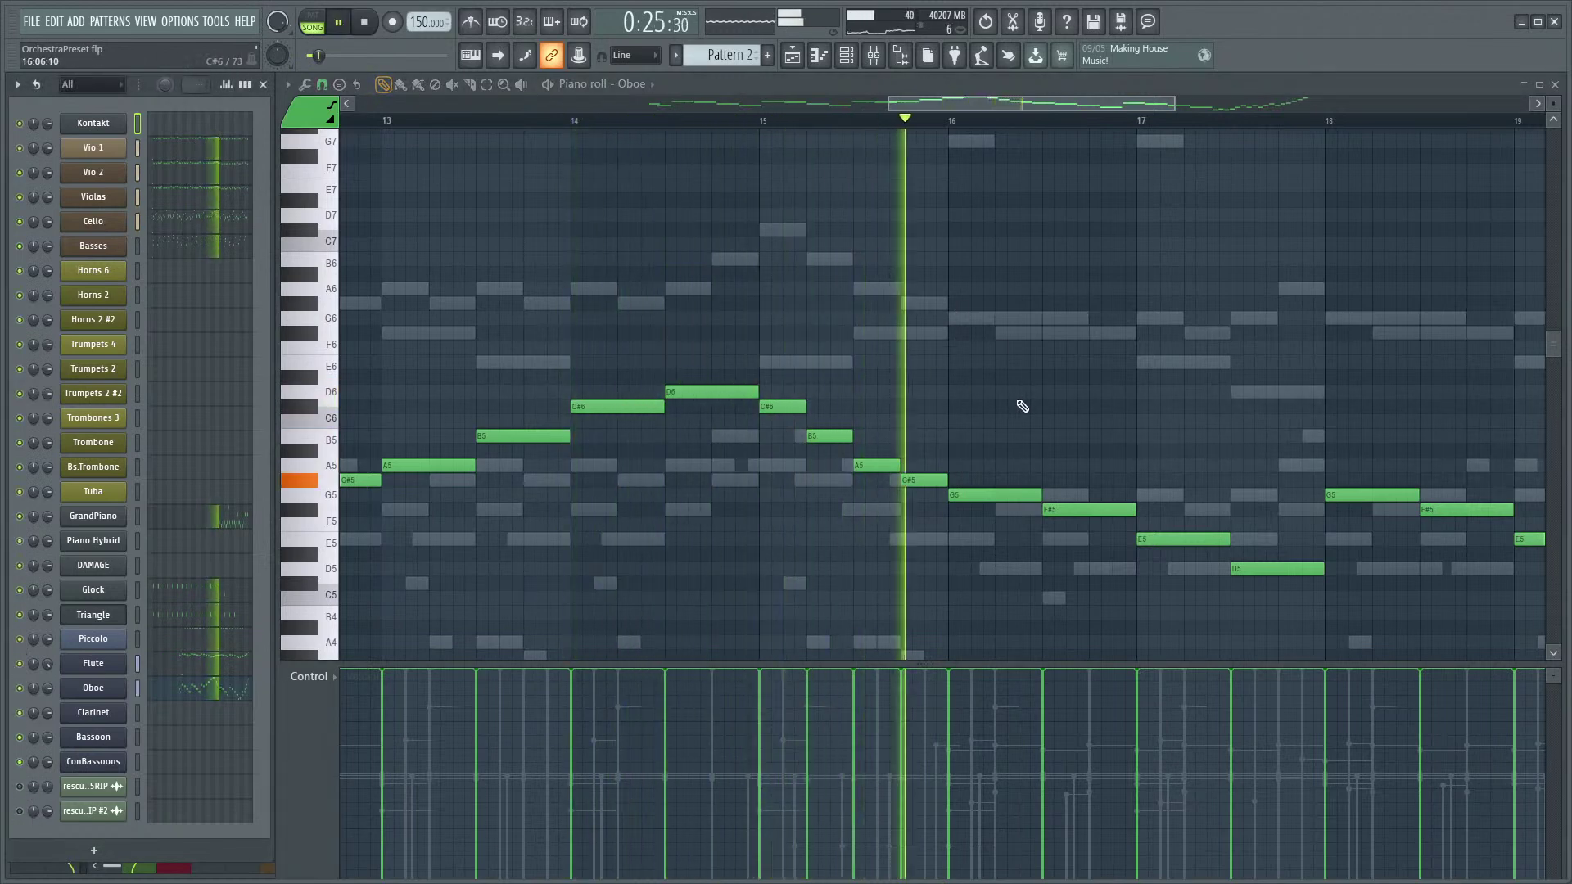
drag(1065, 393, 895, 375)
scroll(806, 372, down, 3)
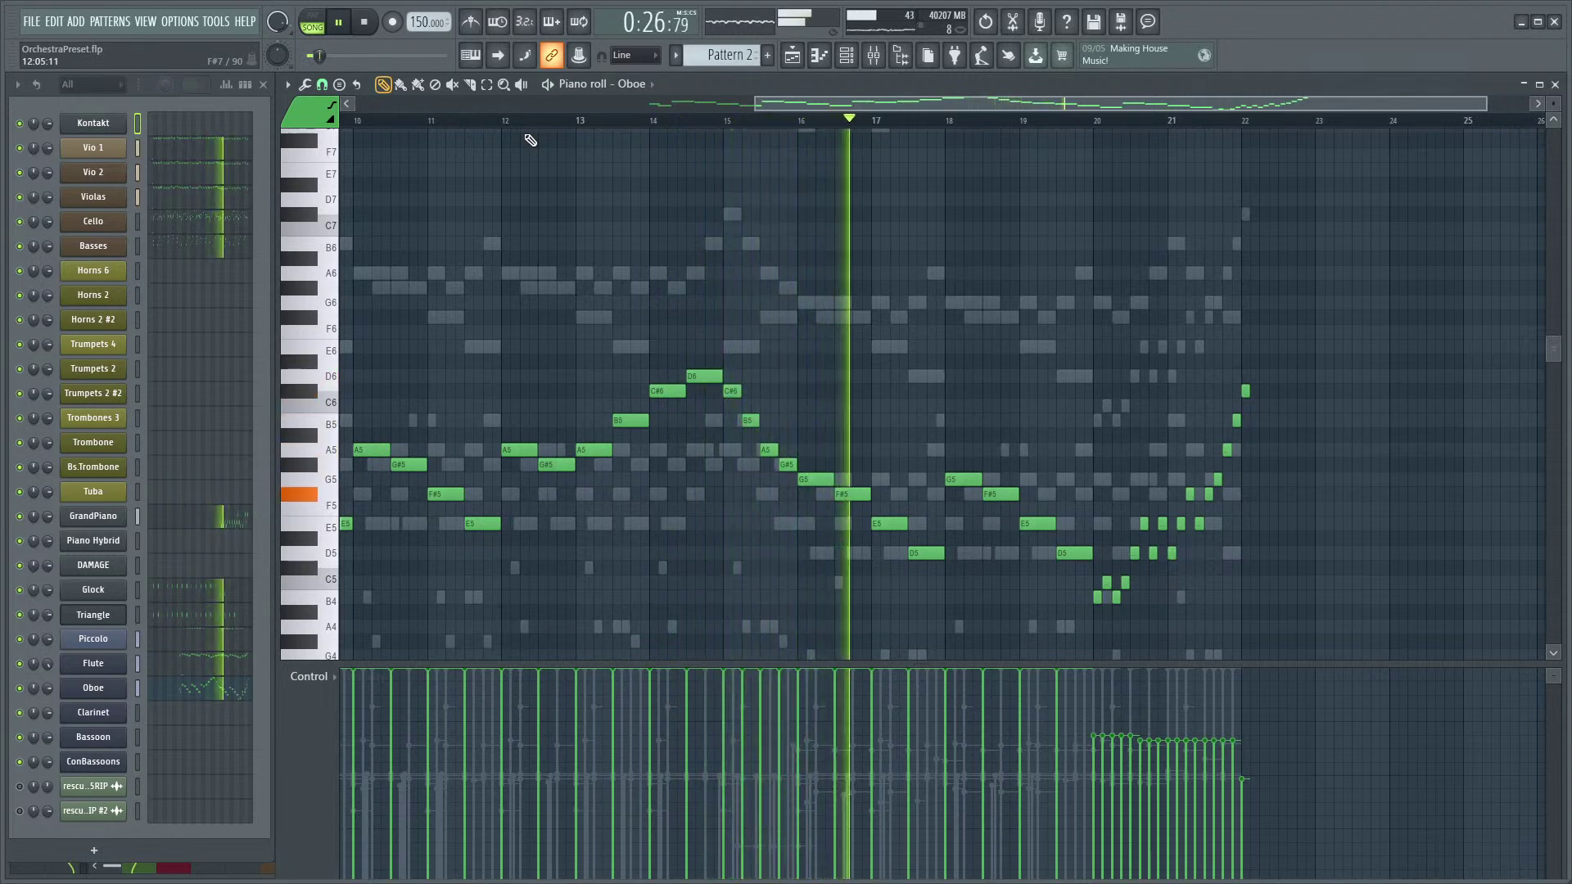
- Select all GrandPiano notes, raise their velocities with level scaling, and listen through to the end of the pattern
click(234, 522)
key(ctrl+a)
key(alt+x)
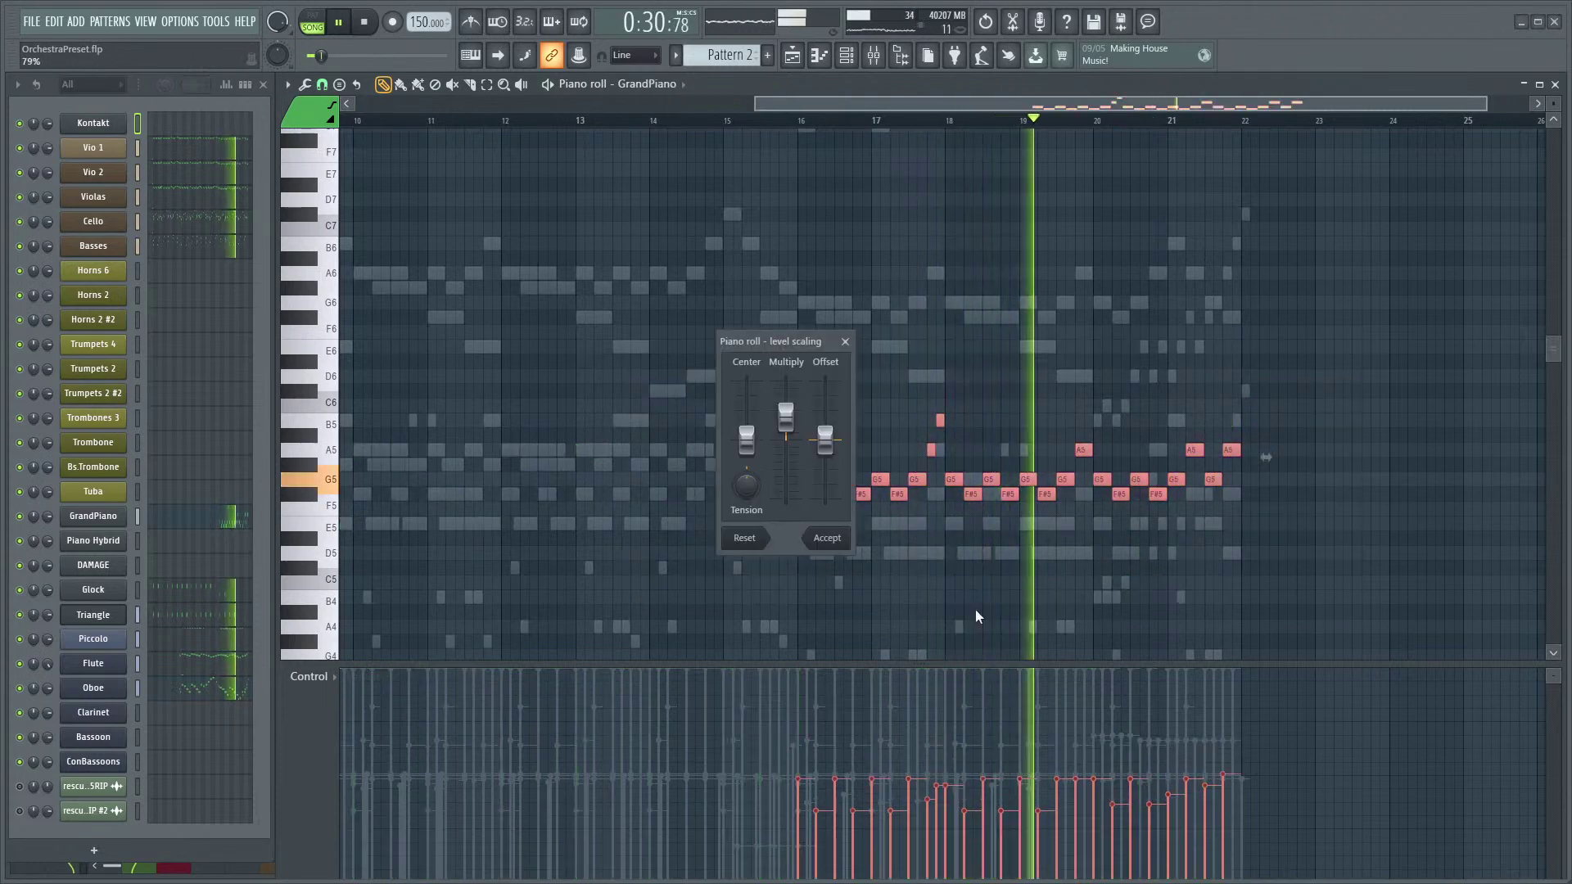
click(839, 537)
click(892, 362)
scroll(909, 385, up, 4)
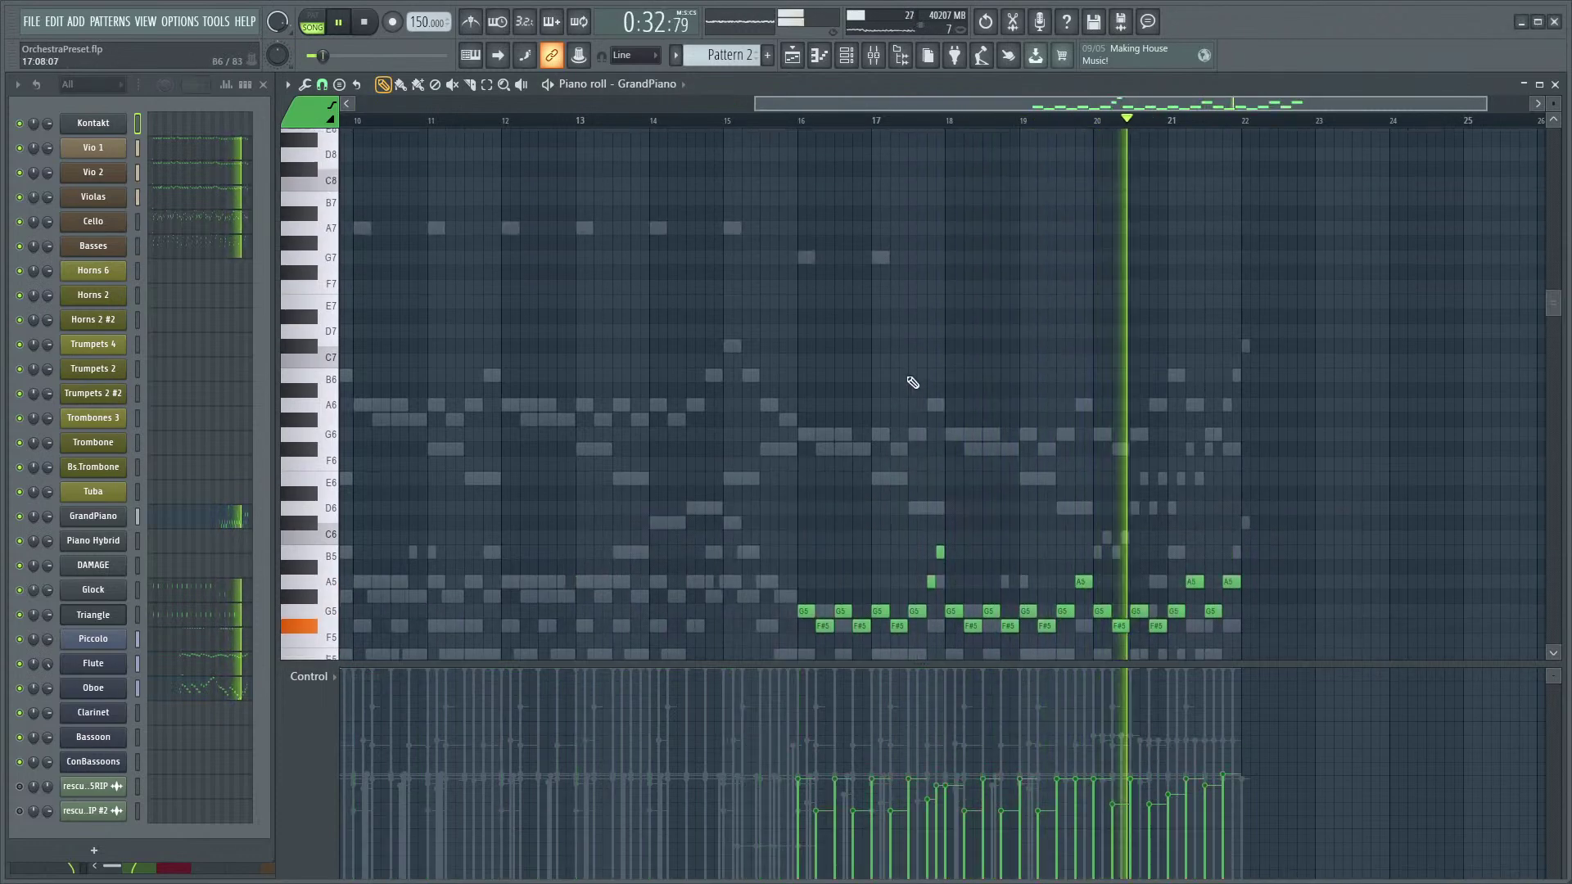
scroll(865, 353, down, 5)
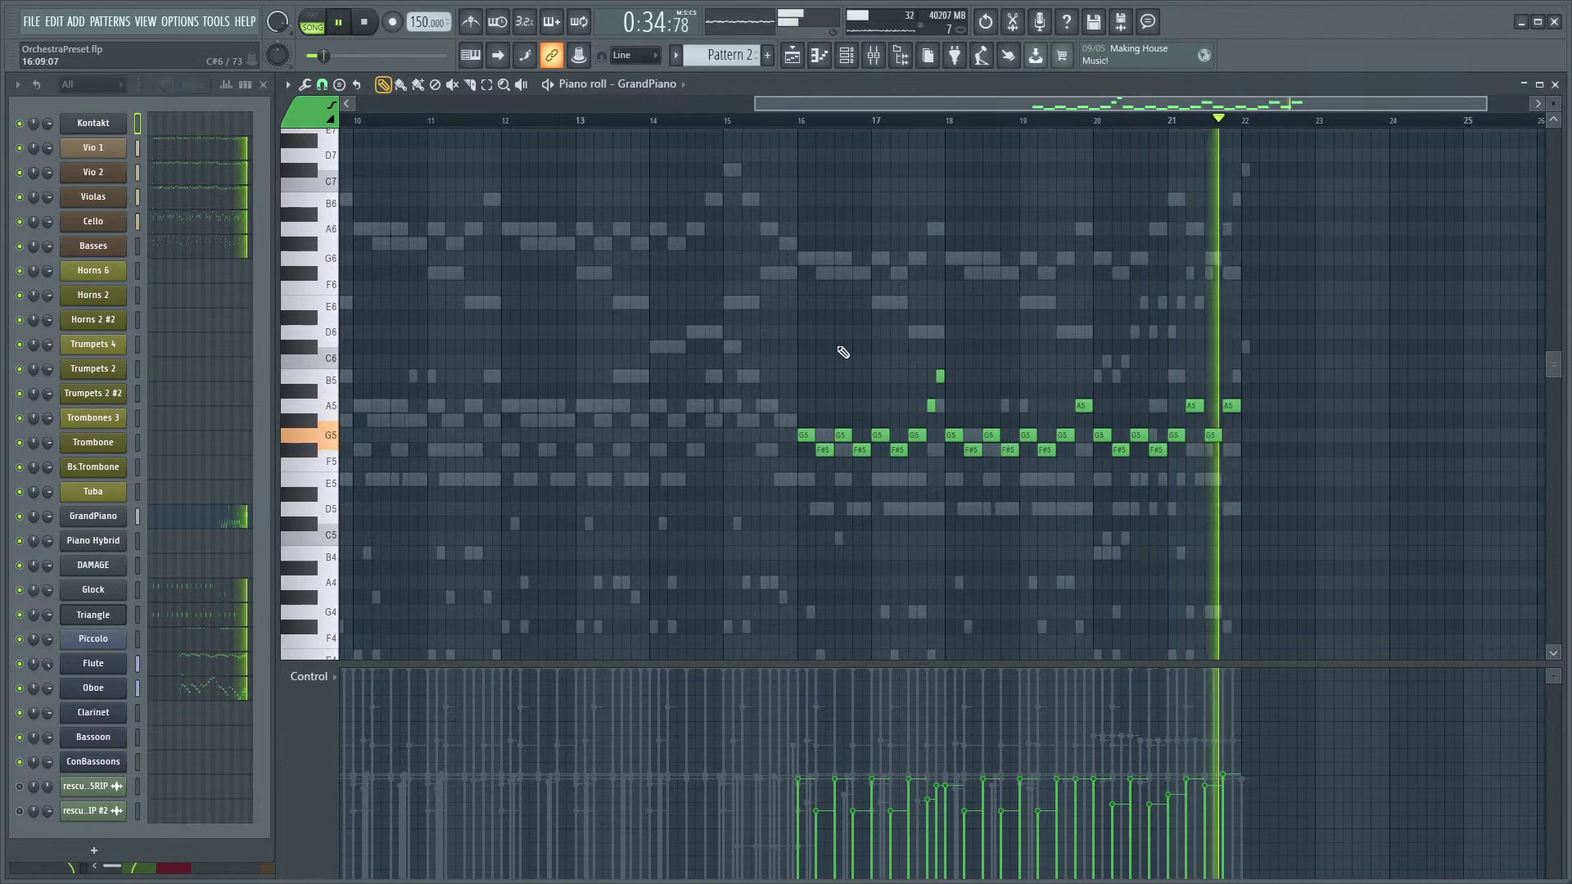
key(space)
- Look over the GrandPiano part and the Oboe melody against the other instruments' notes across the whole pattern
scroll(765, 351, down, 3)
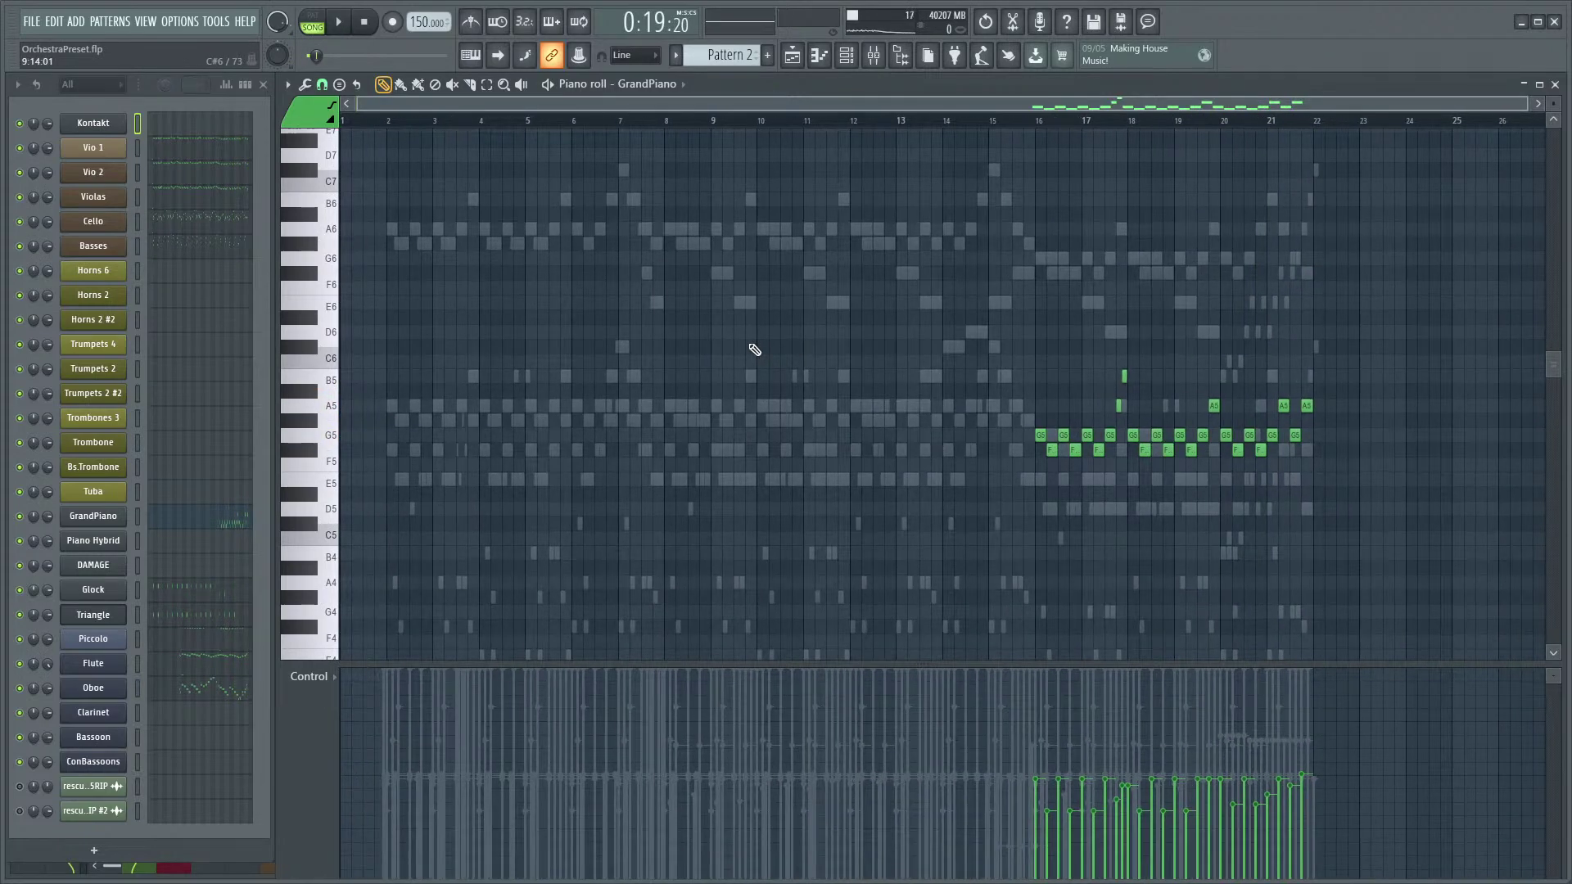
scroll(765, 336, down, 7)
scroll(826, 344, up, 8)
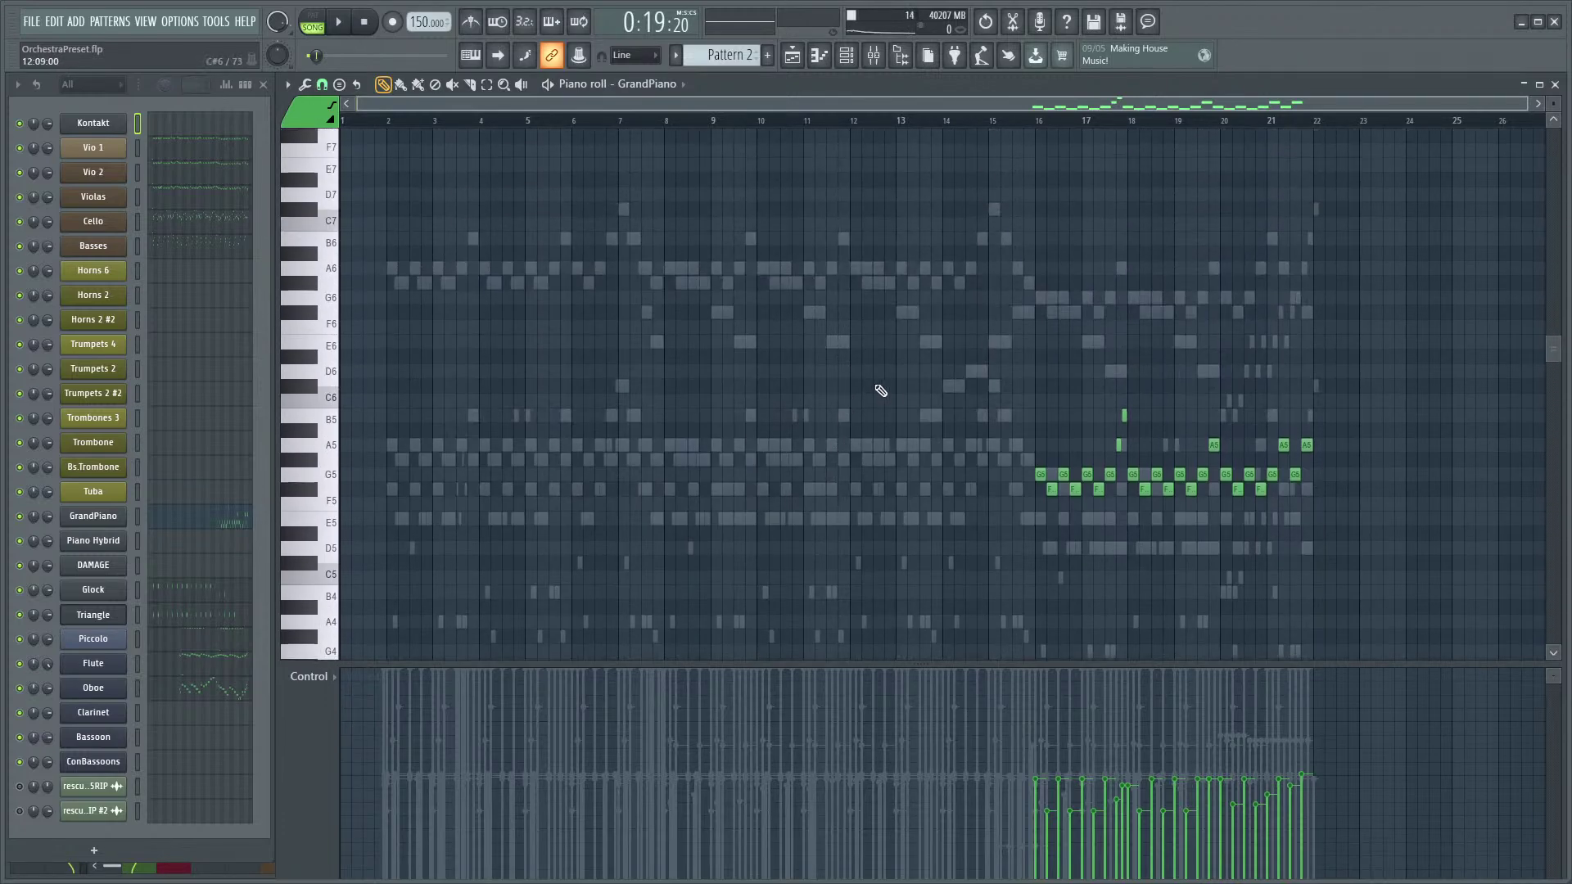
scroll(887, 385, up, 3)
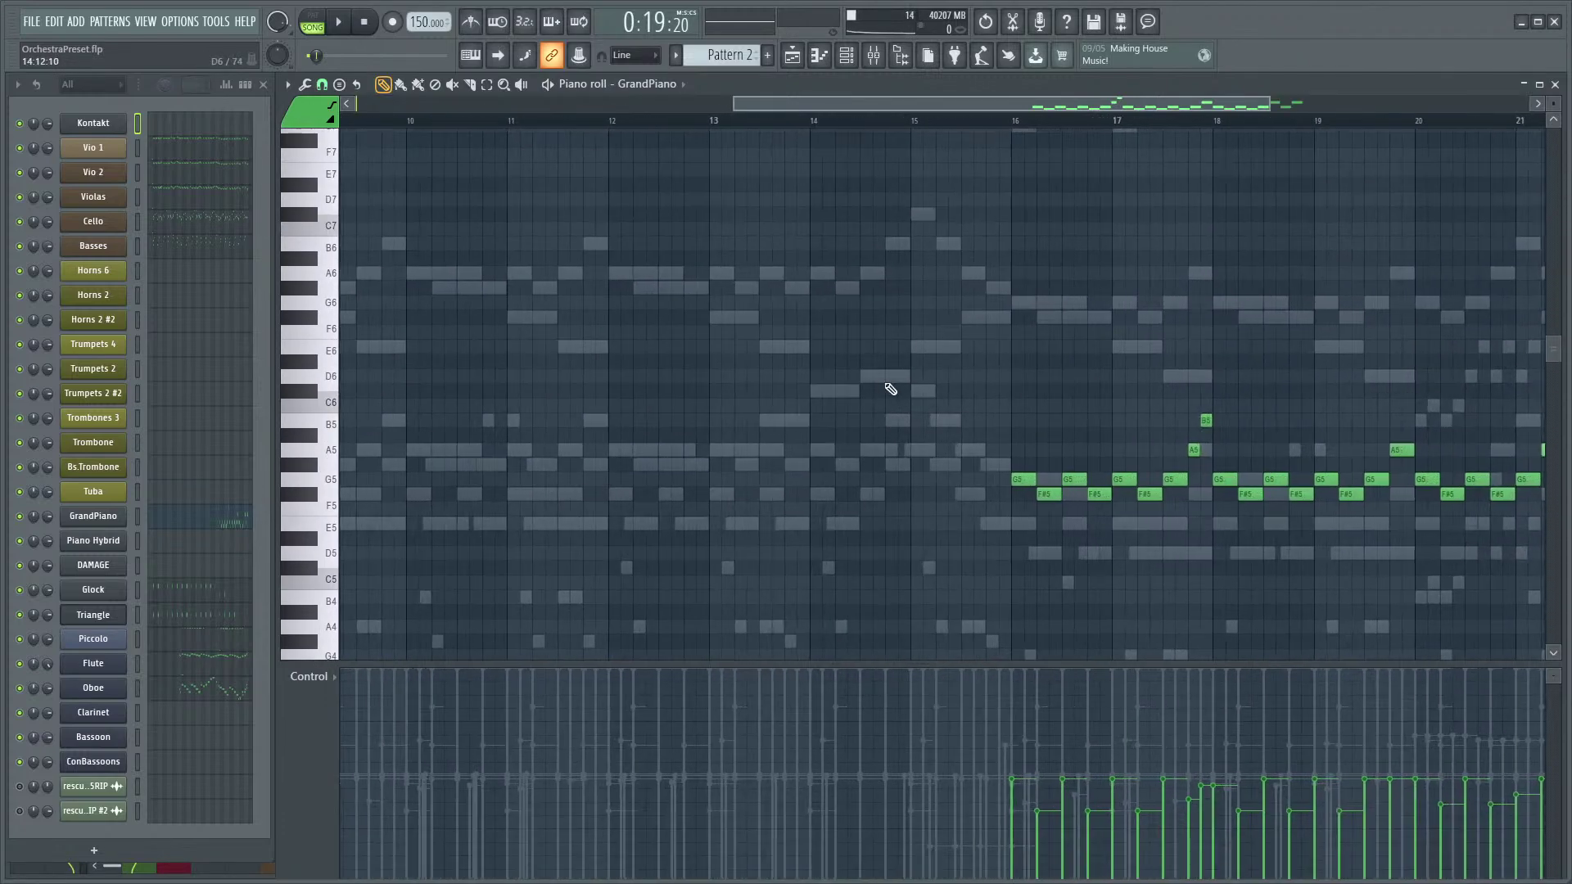
click(178, 252)
click(193, 673)
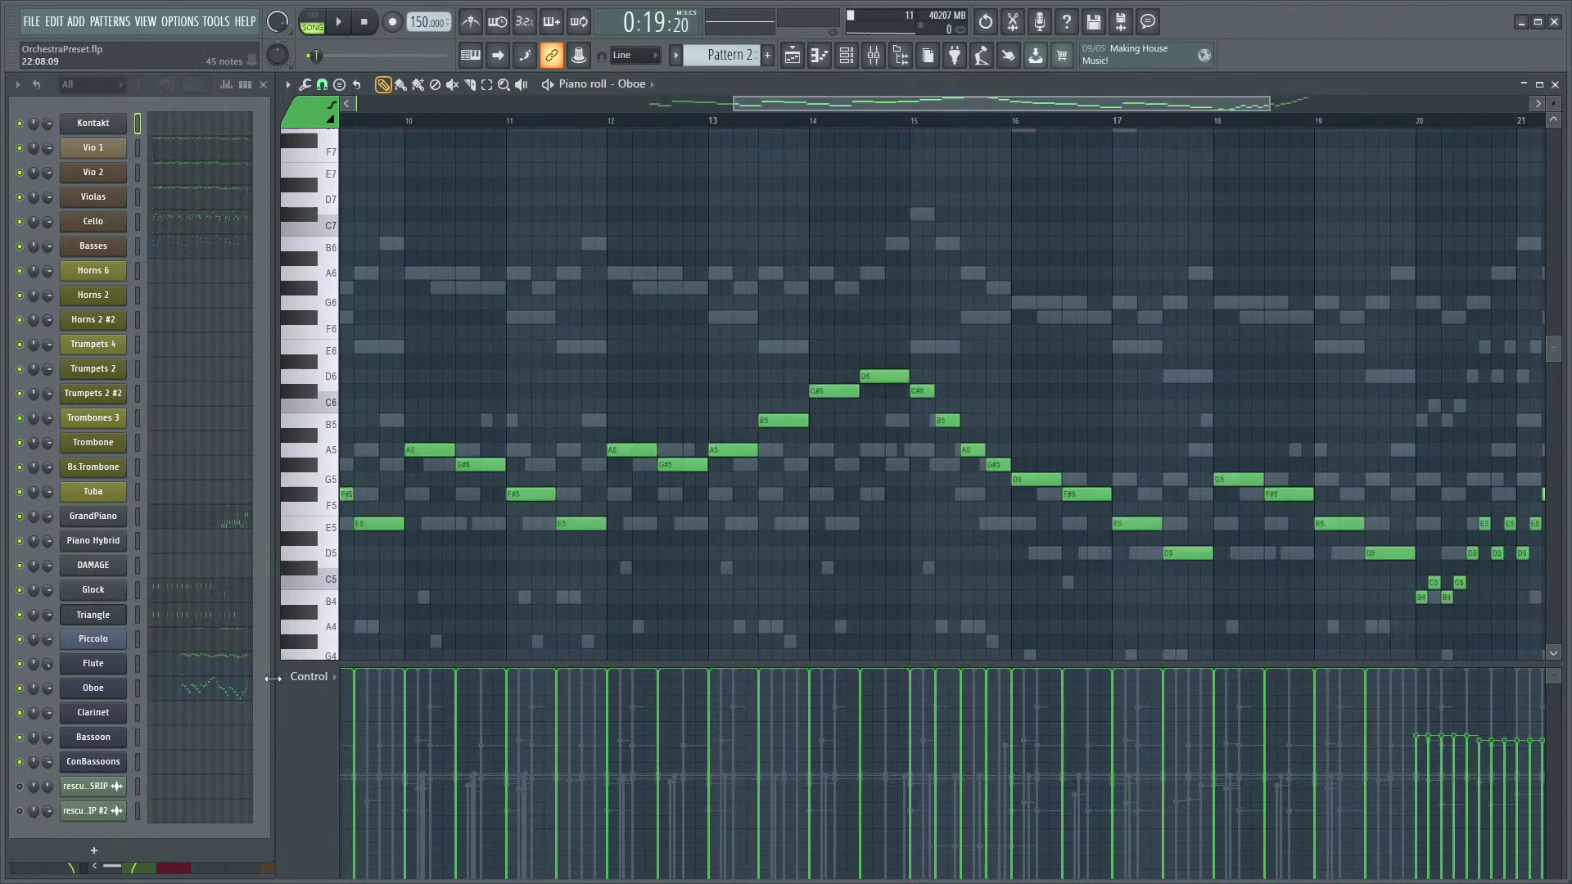
drag(1118, 387, 935, 398)
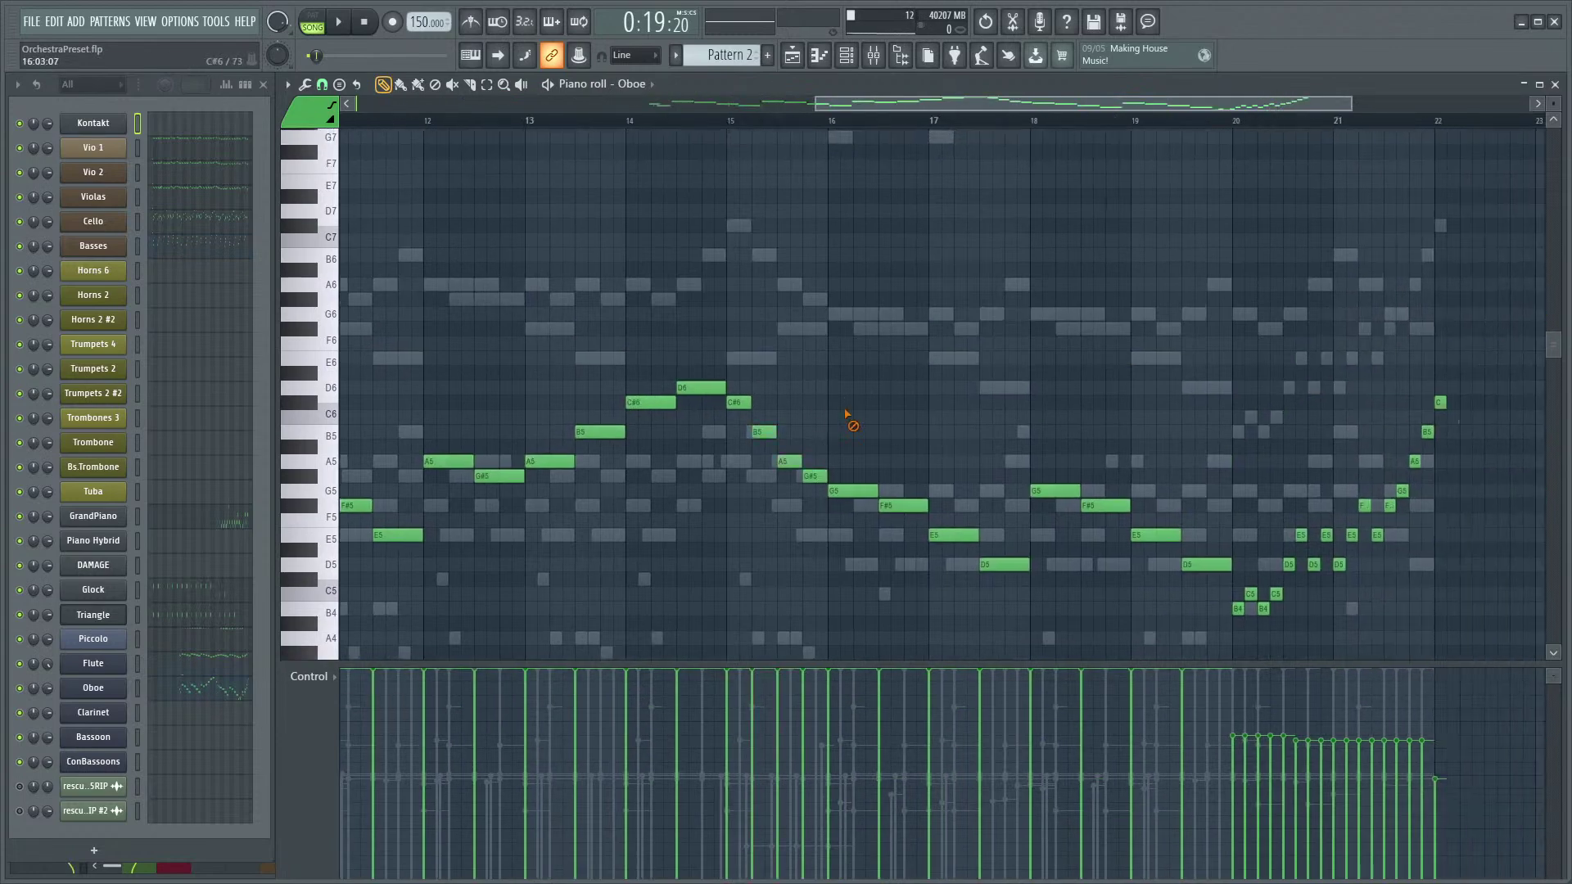
scroll(778, 449, up, 4)
scroll(714, 538, down, 6)
drag(691, 557, 696, 536)
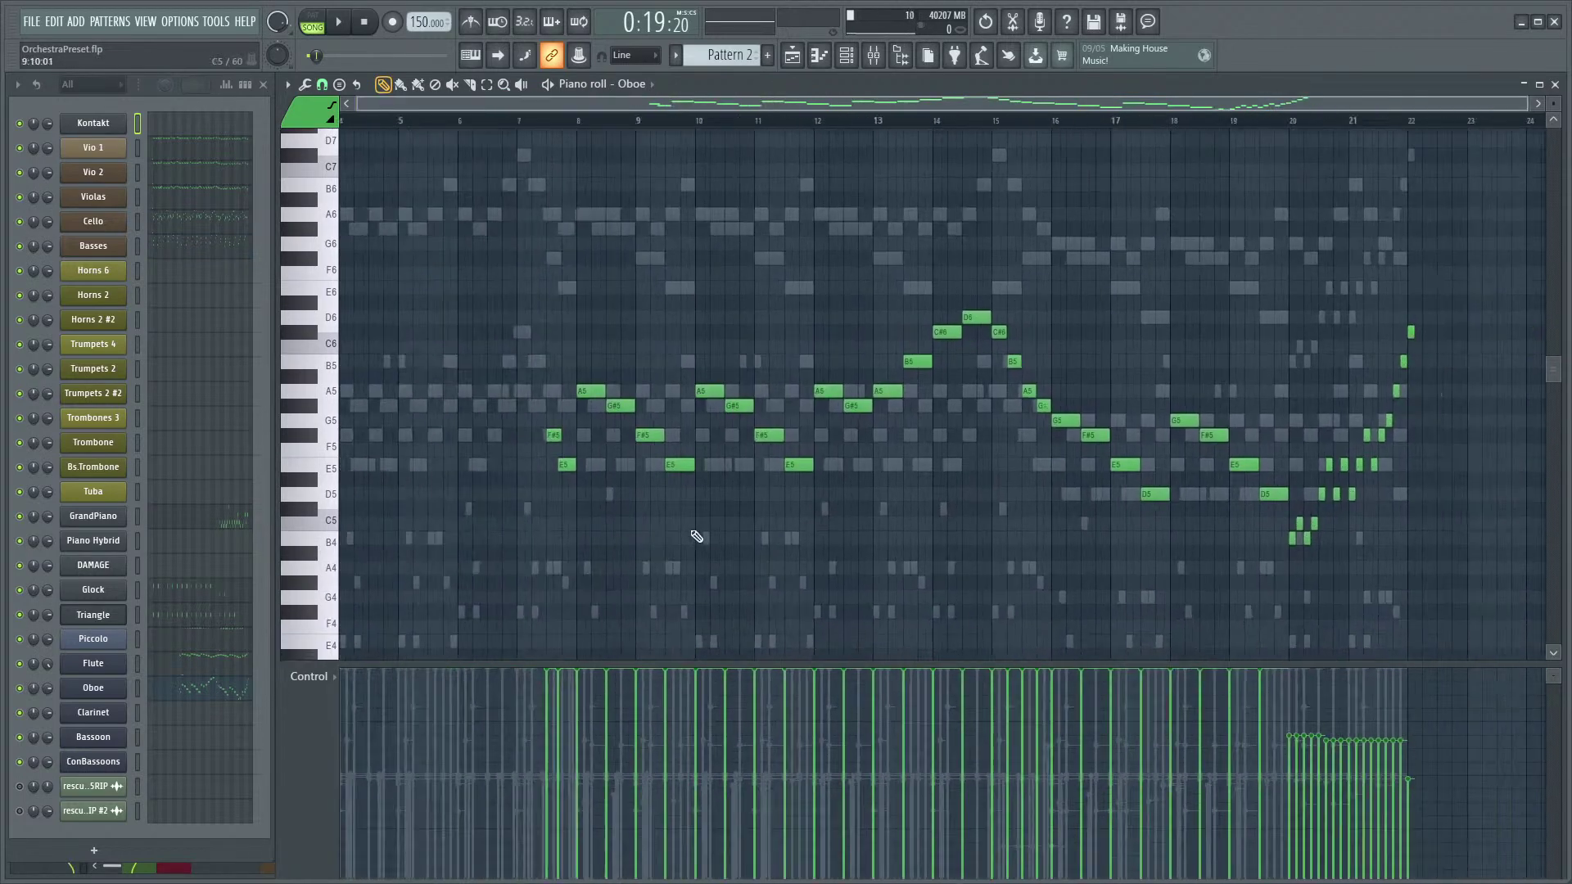
- Play the full arrangement from the start while following the Oboe melody
scroll(696, 536, down, 2)
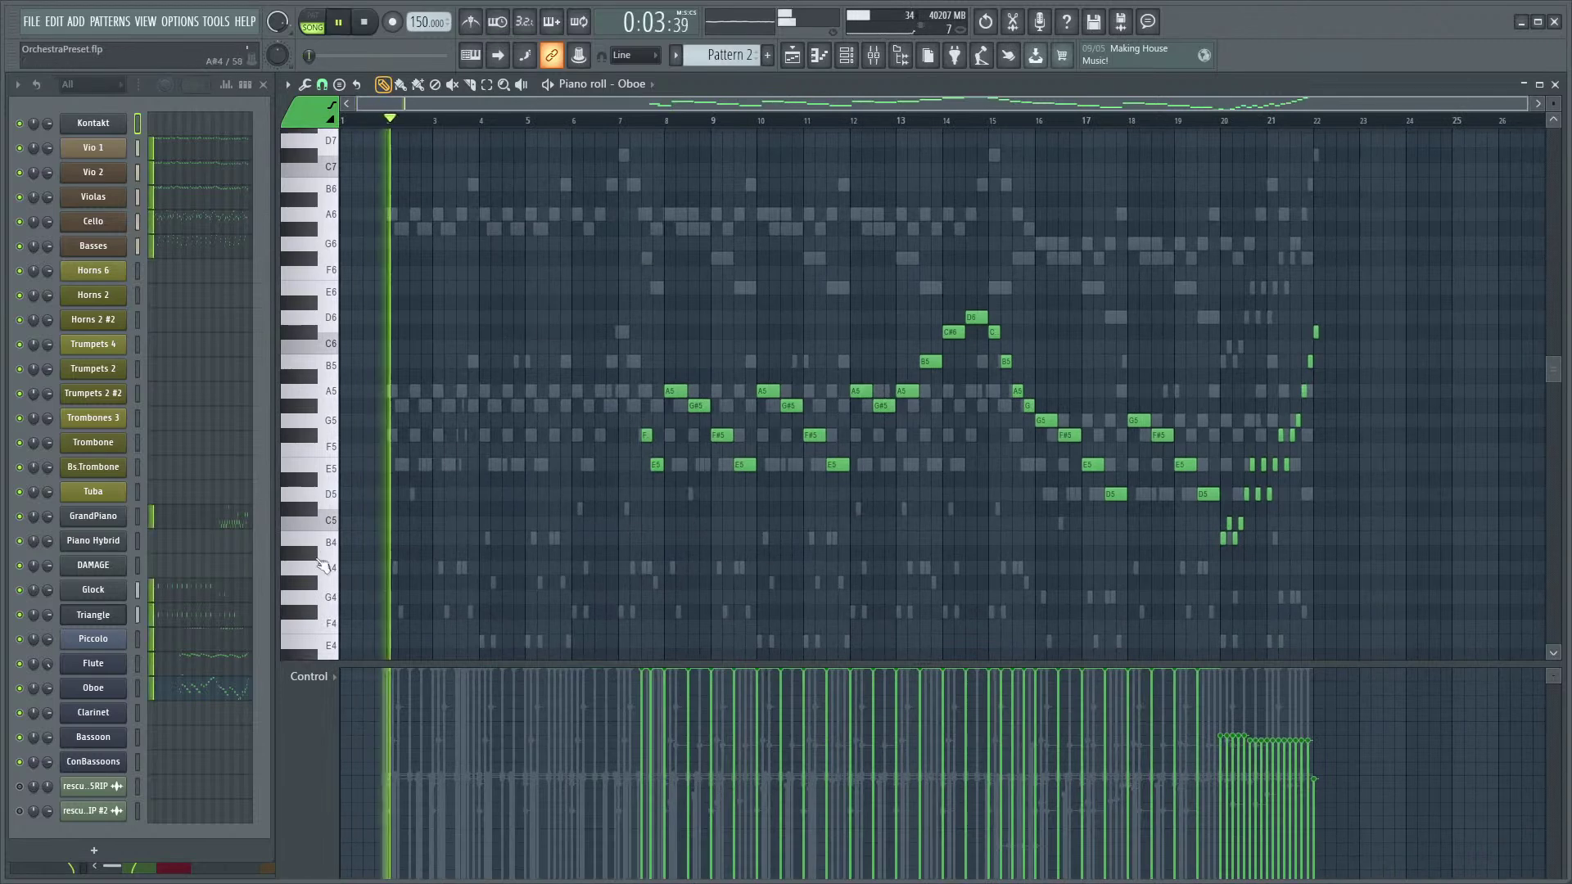
scroll(468, 515, down, 2)
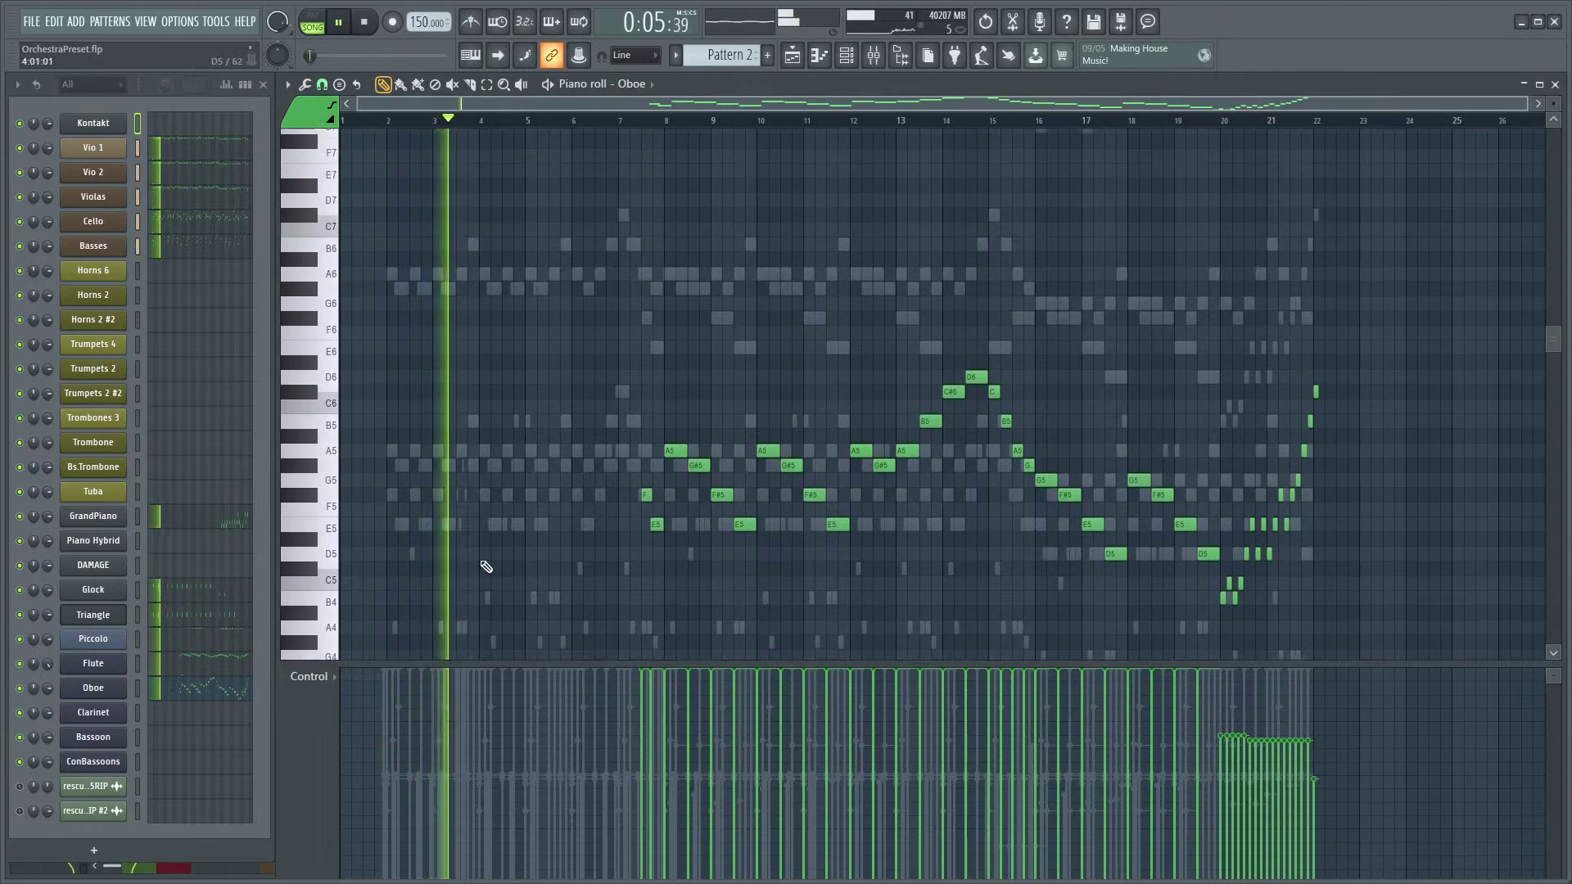
scroll(481, 561, up, 3)
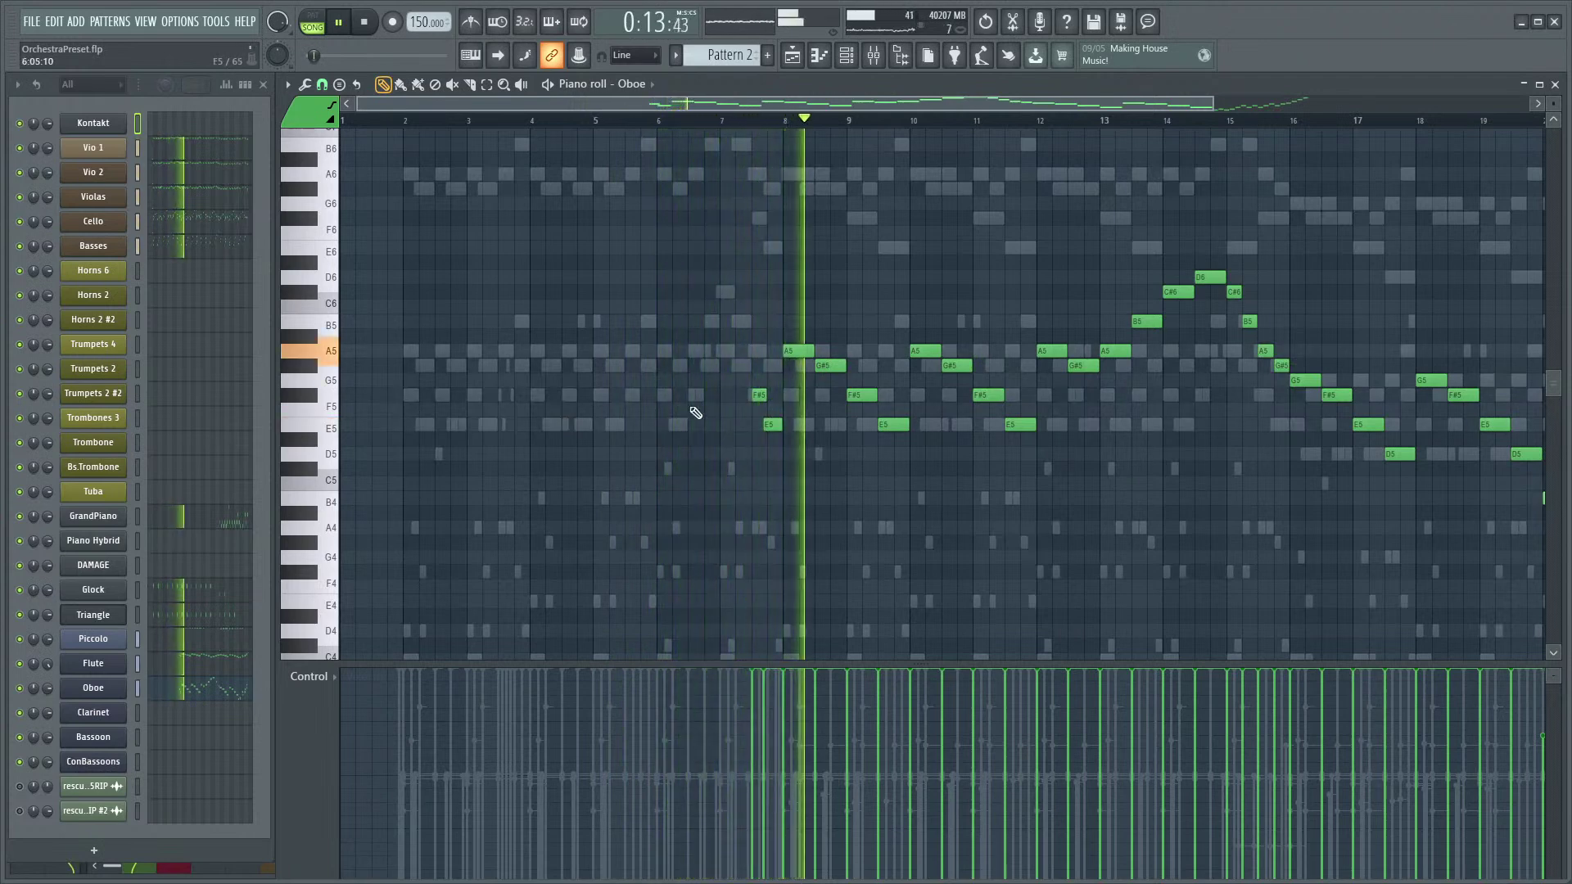
scroll(841, 459, up, 3)
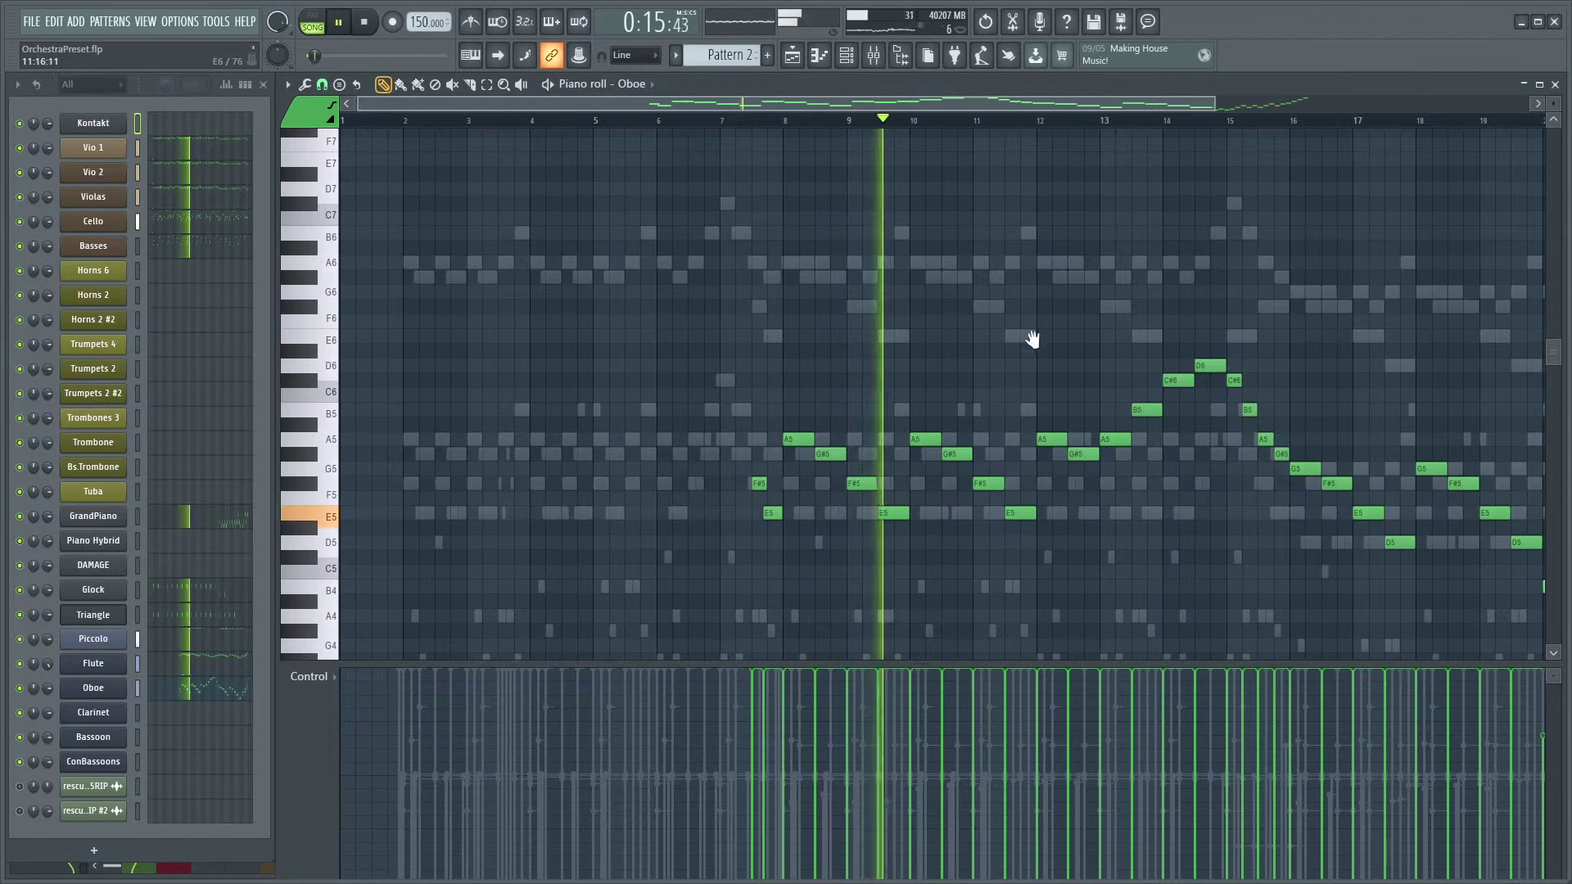
drag(1039, 340, 877, 372)
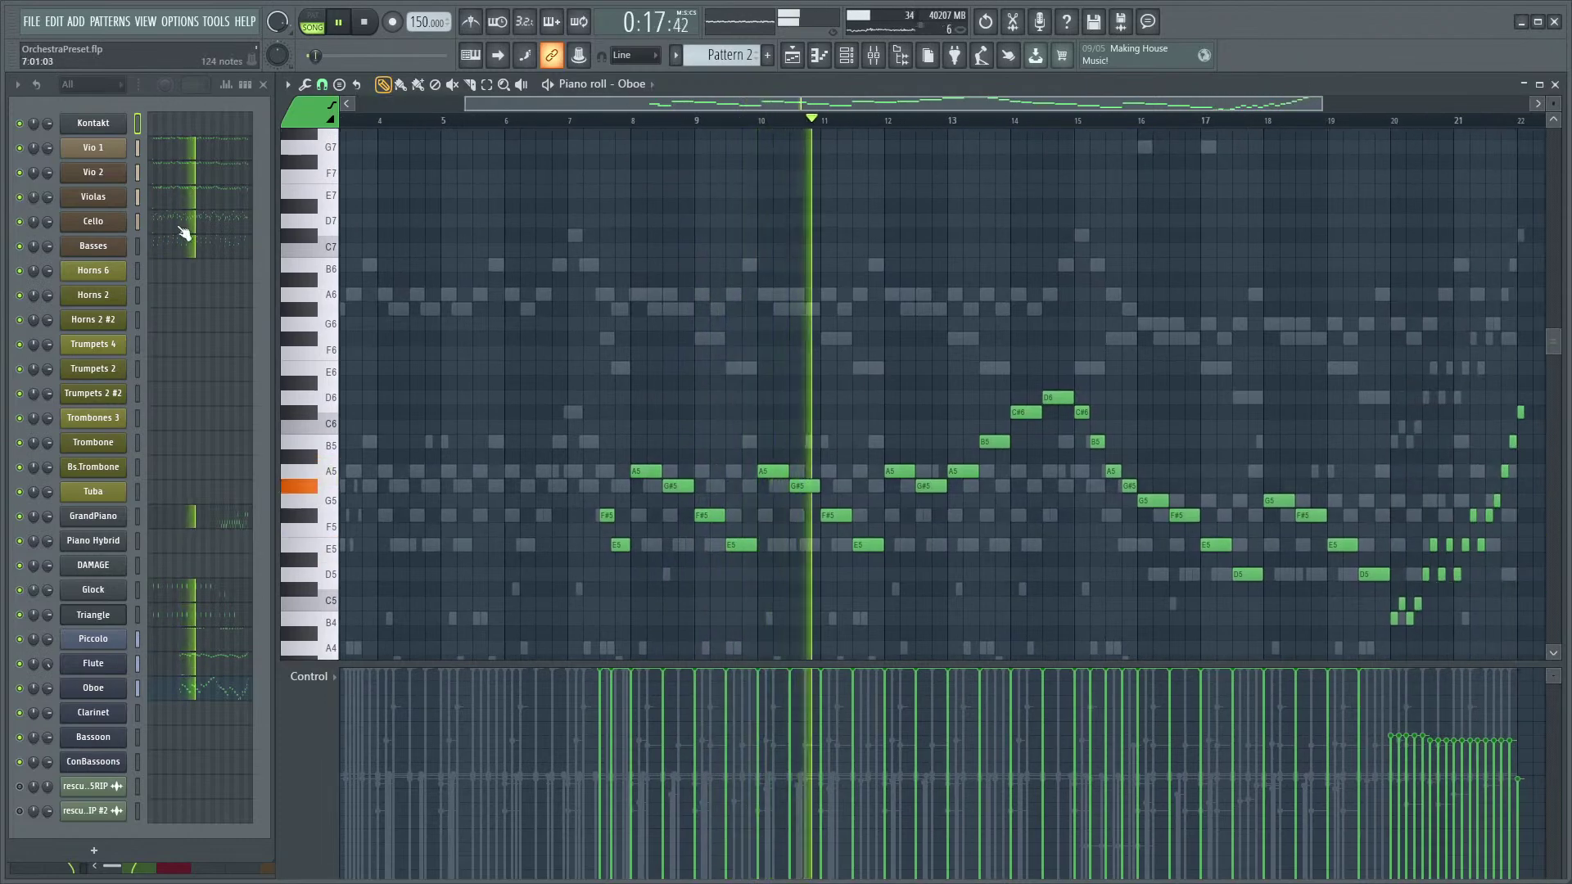
- Bring up the Cello's notes and instrument, and review its part and the mixer levels during playback
click(92, 221)
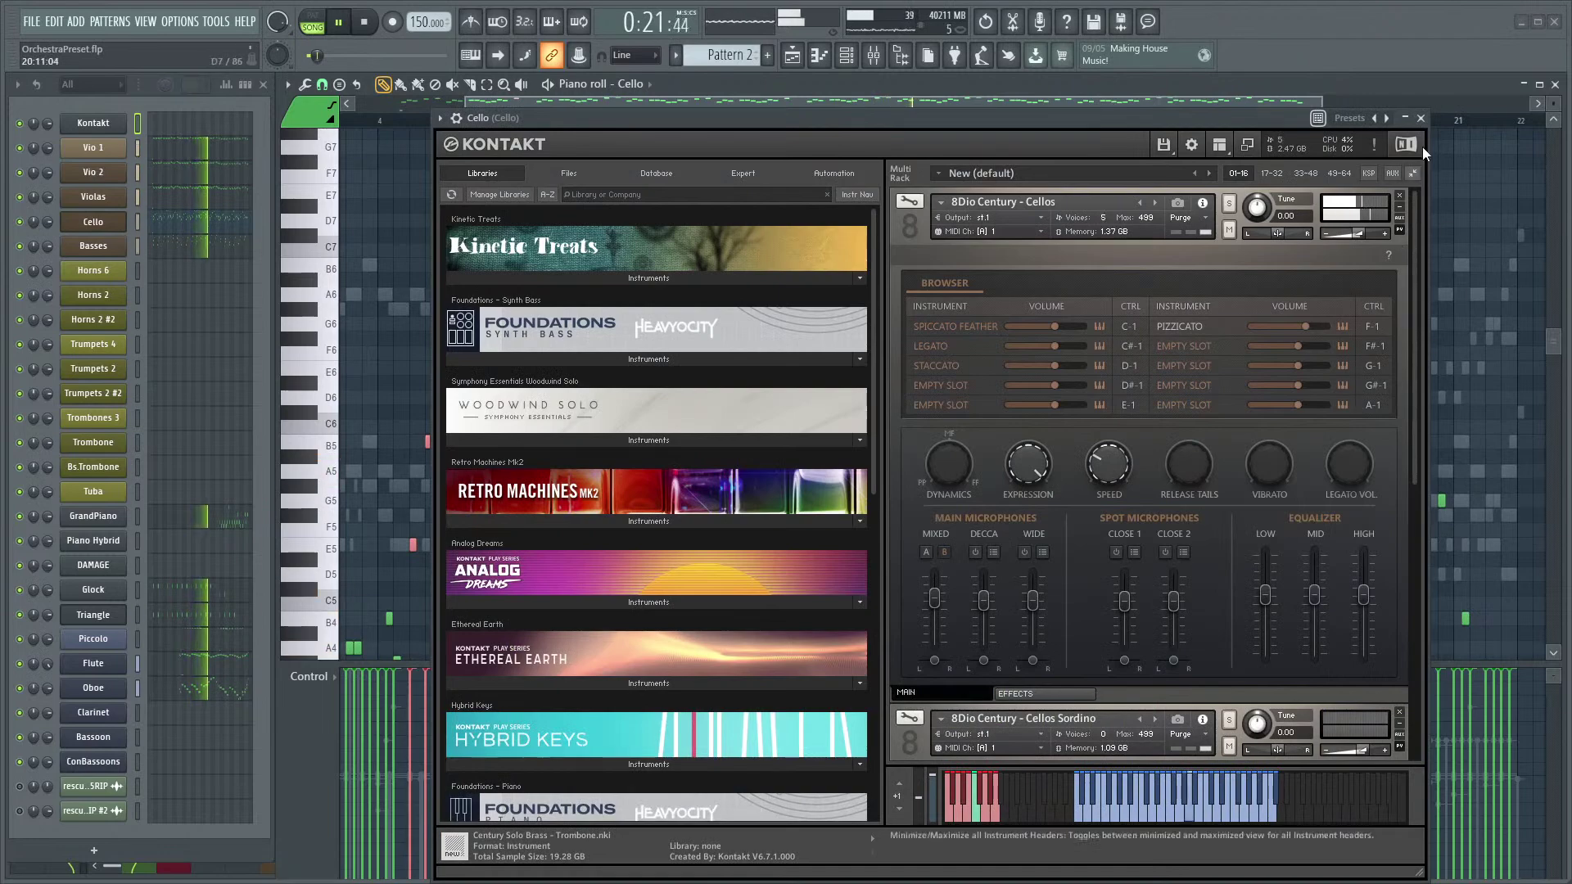
click(1420, 118)
key(F9)
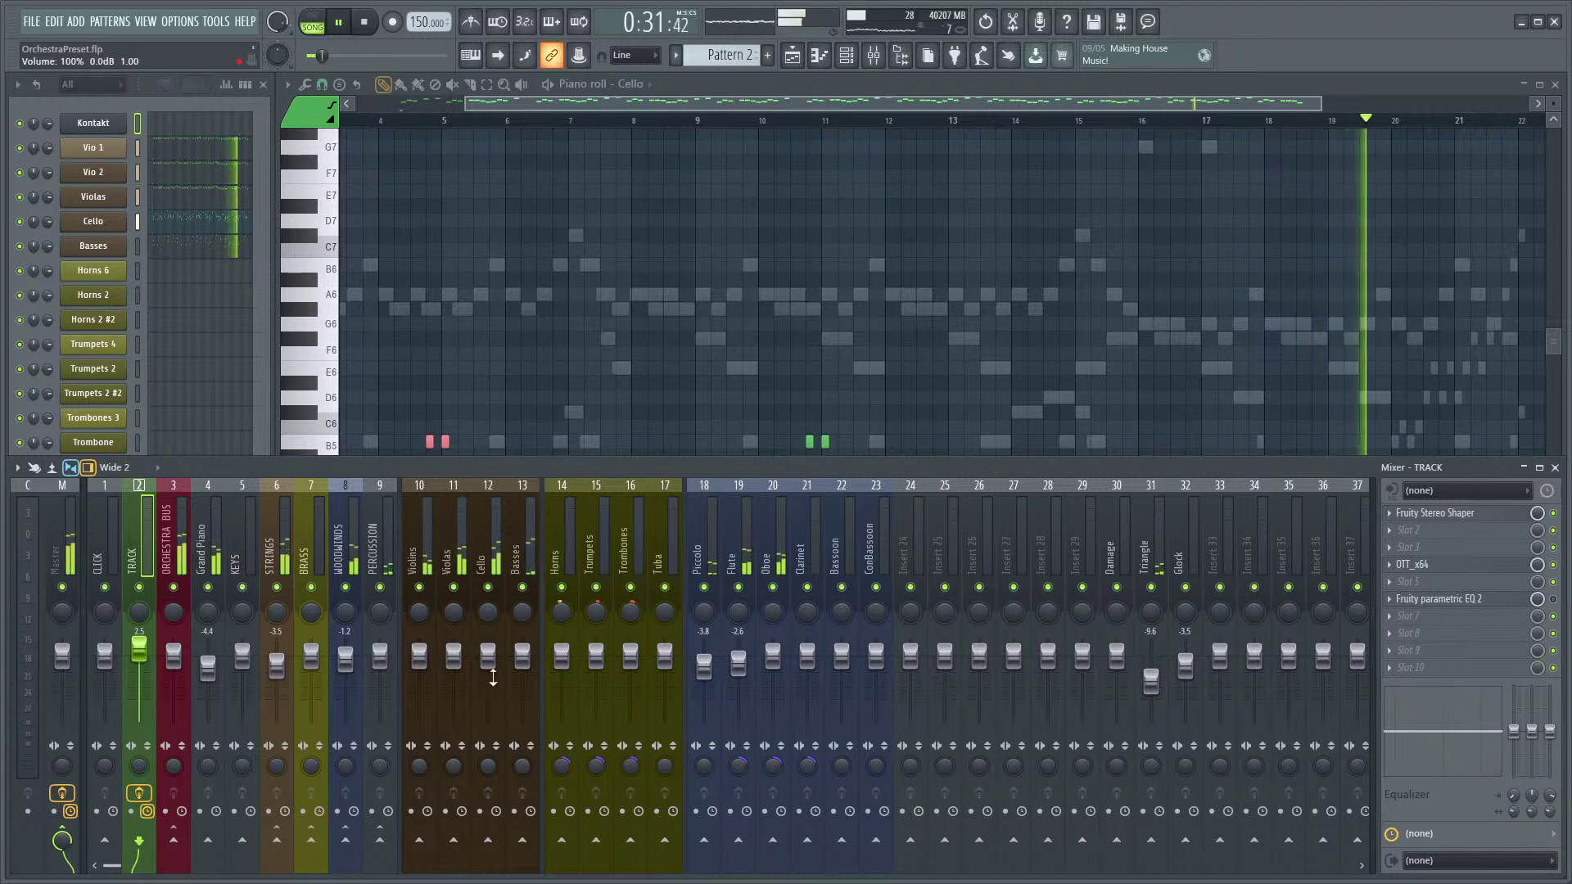
double_click(847, 85)
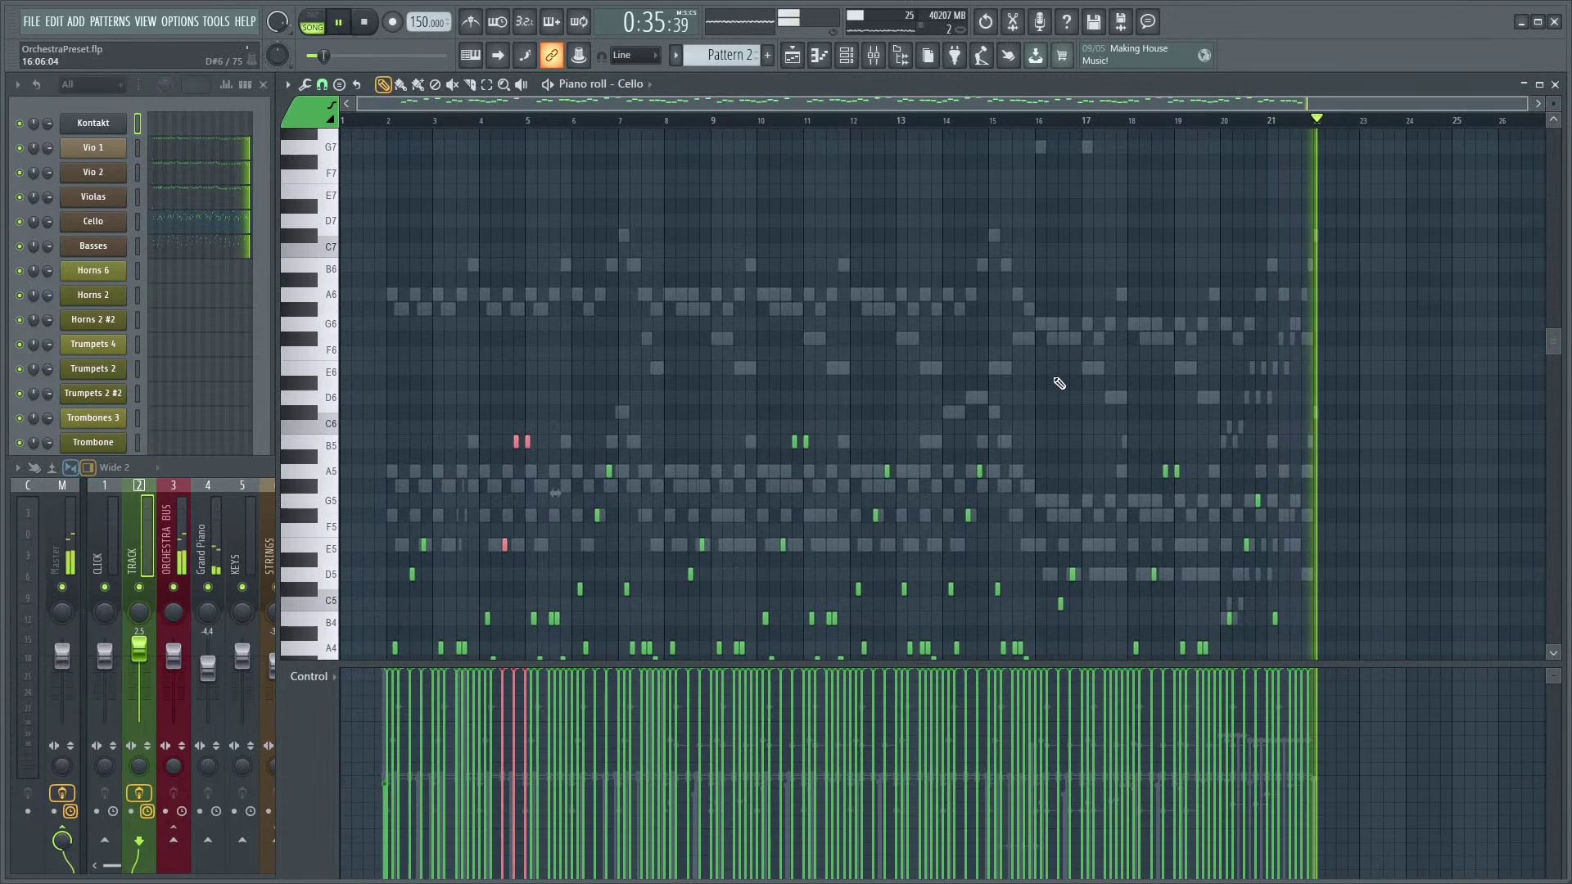
scroll(1176, 341, down, 4)
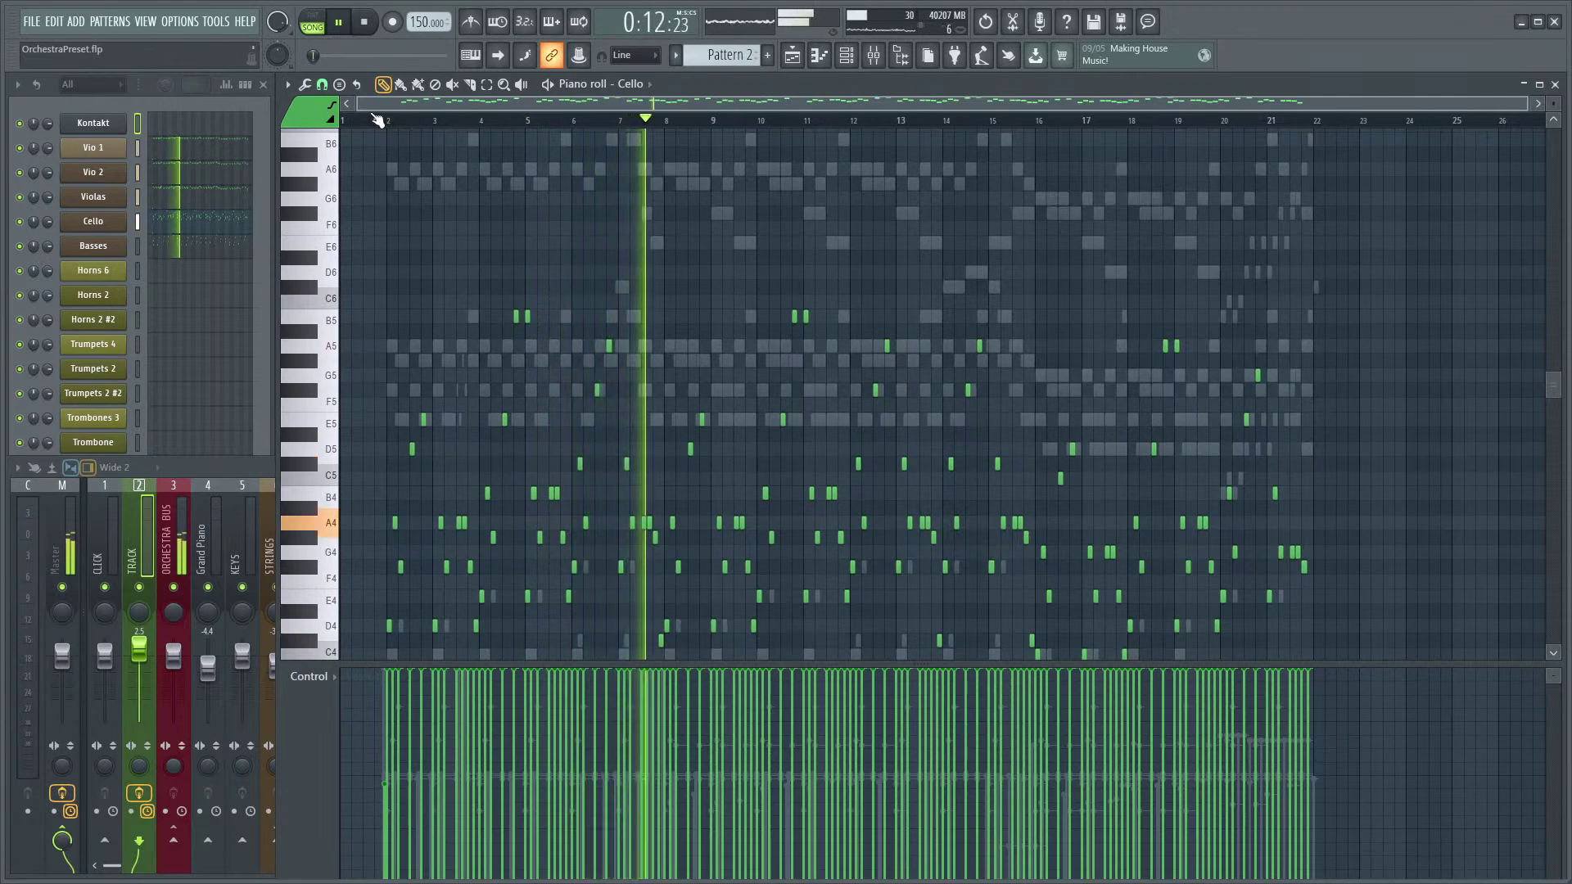
- Lower the Violins mixer track to -1.6 dB and the Violas track to -1.7 dB, and select the Cello track
key(F9)
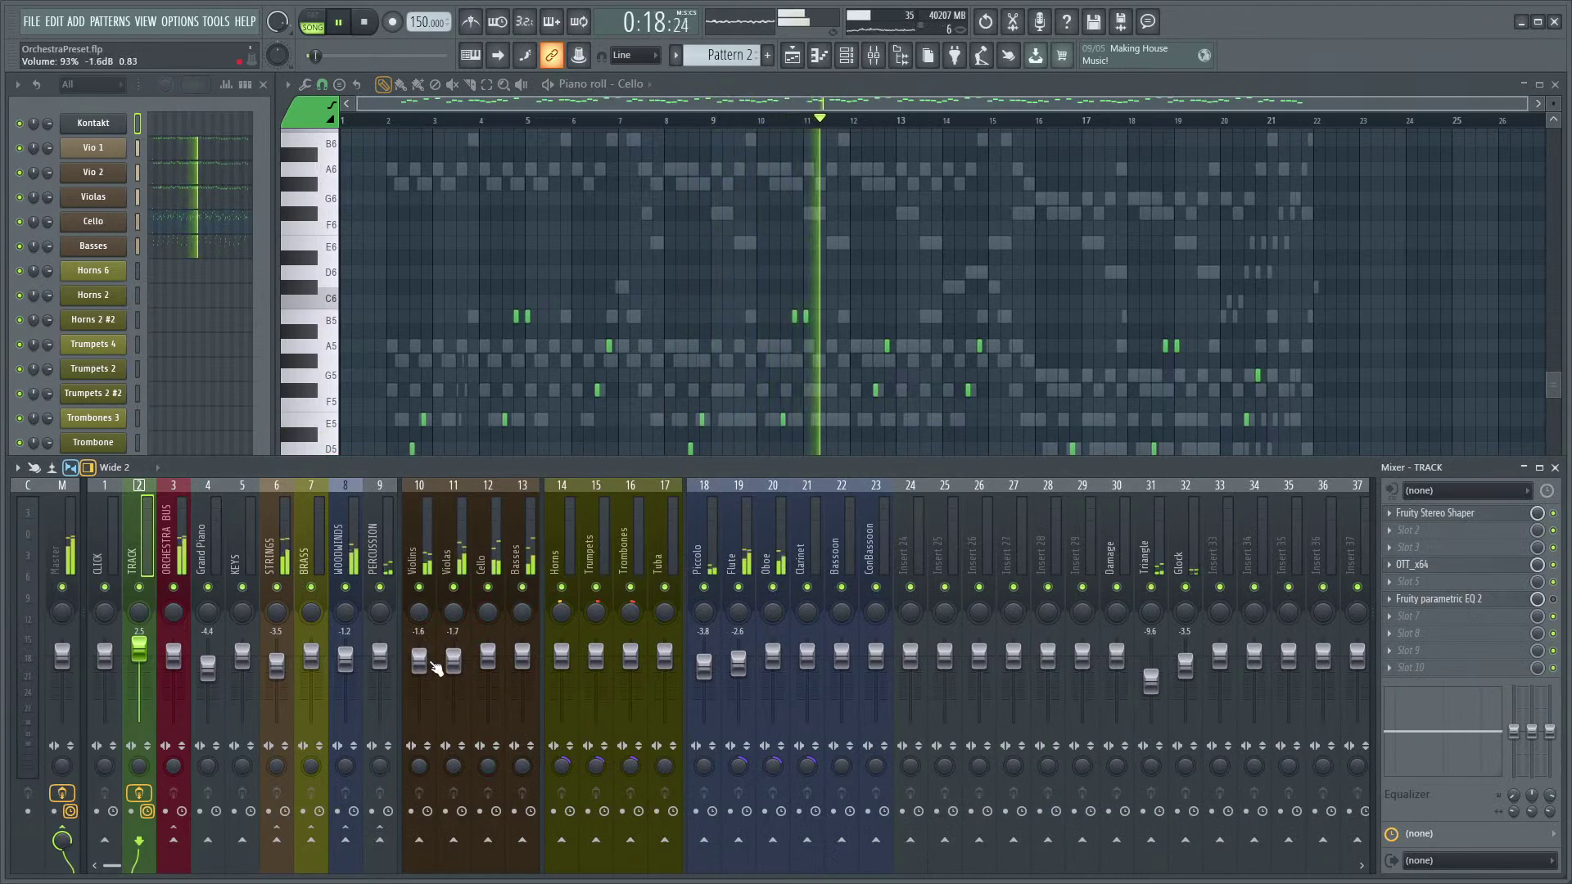
click(487, 562)
click(684, 109)
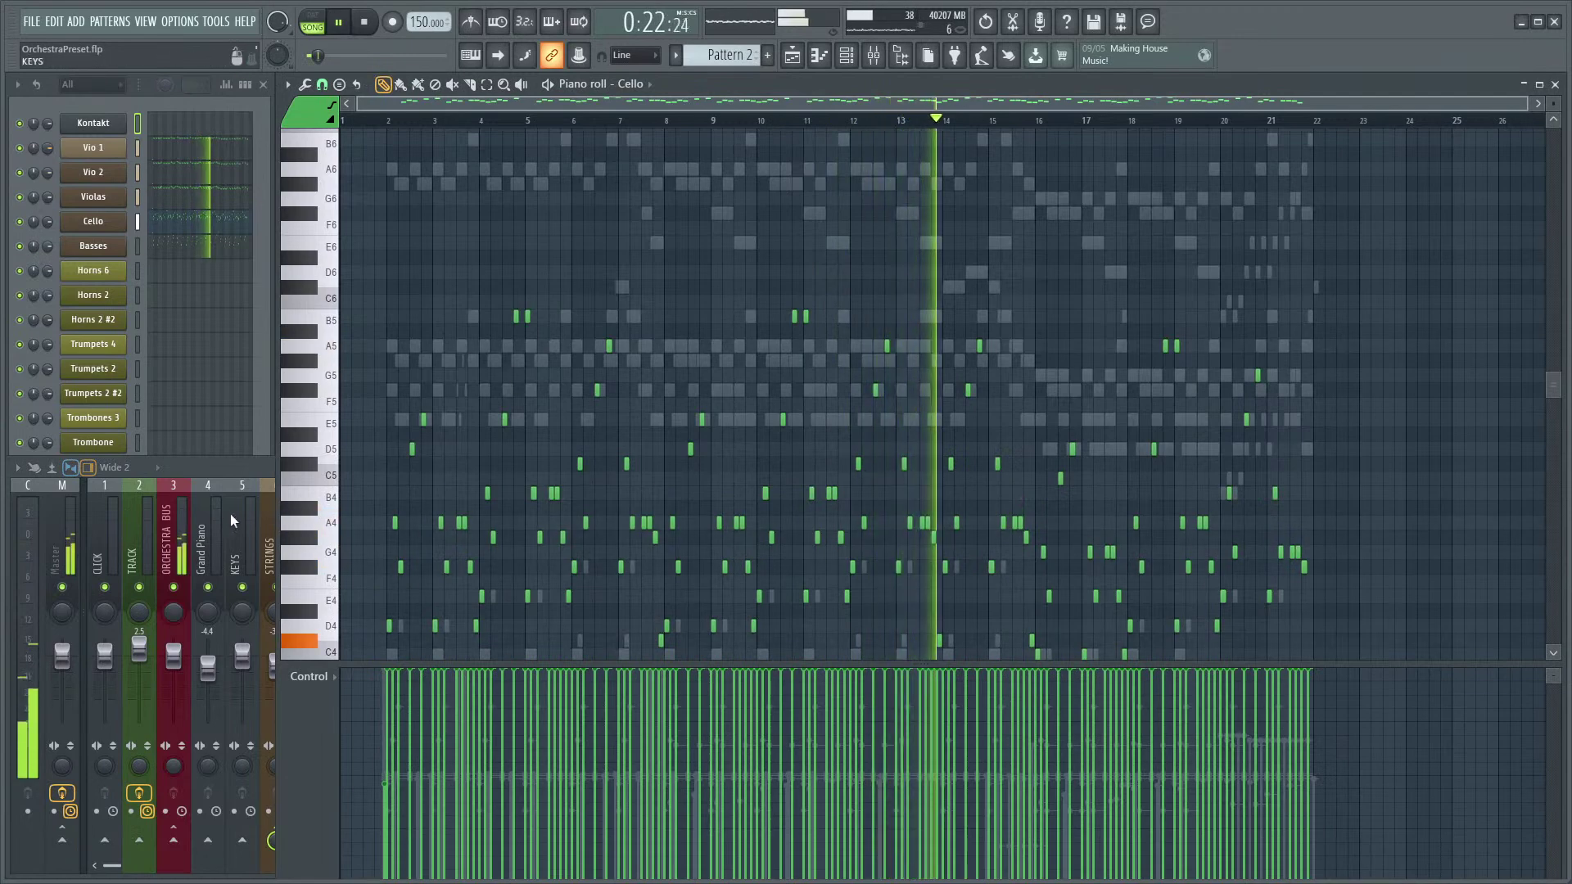
- Lower the Grand Piano mixer track to -7.2 dB during playback, stop the song, and close the mixer
click(229, 465)
click(978, 117)
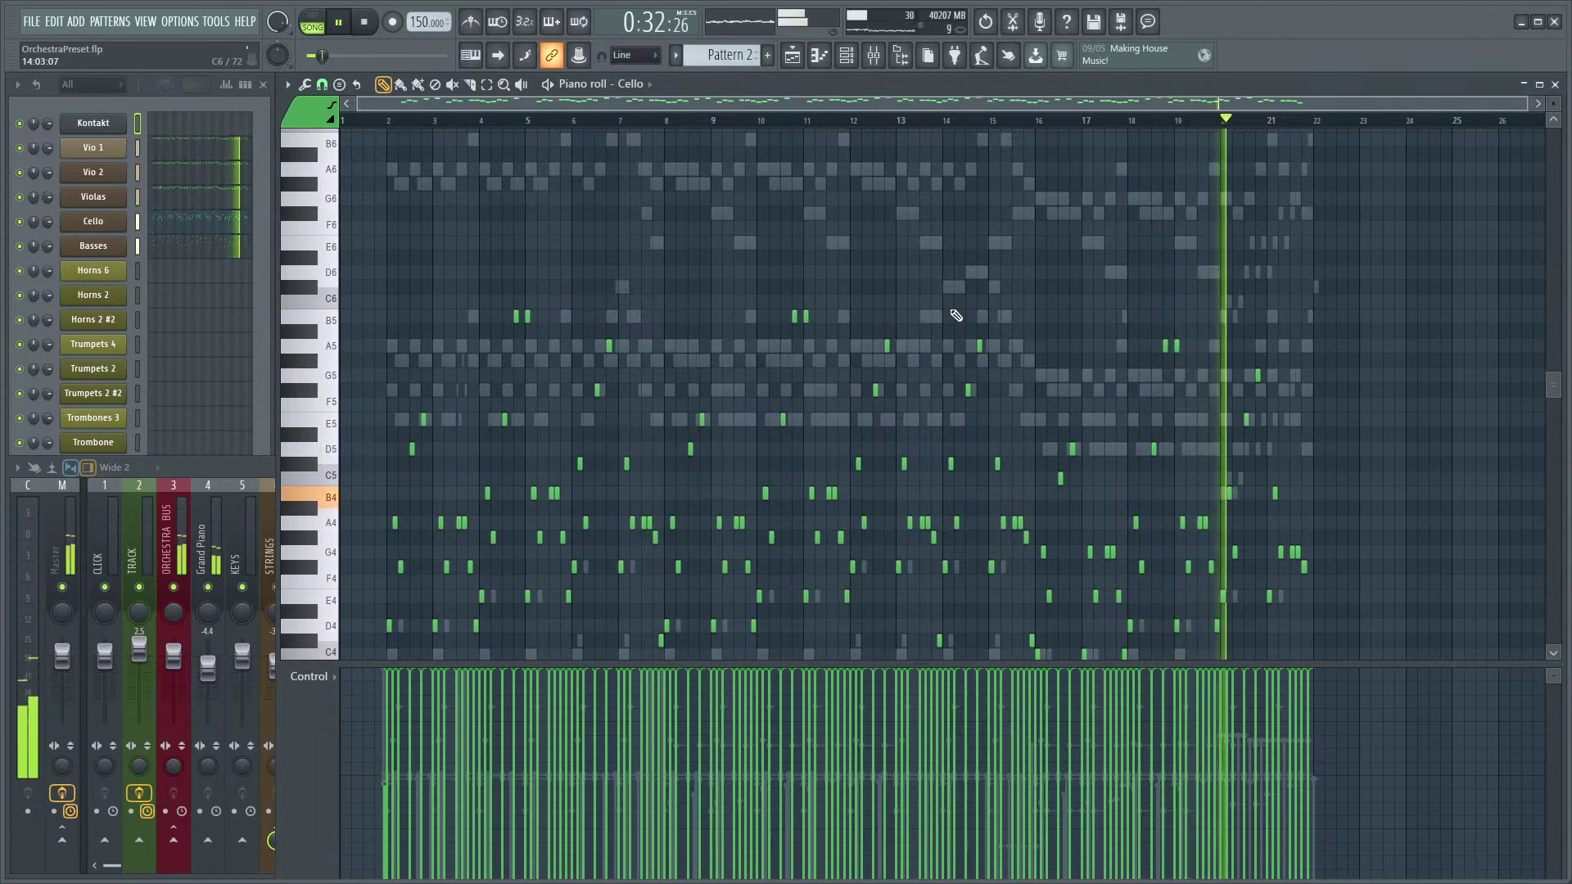
key(F9)
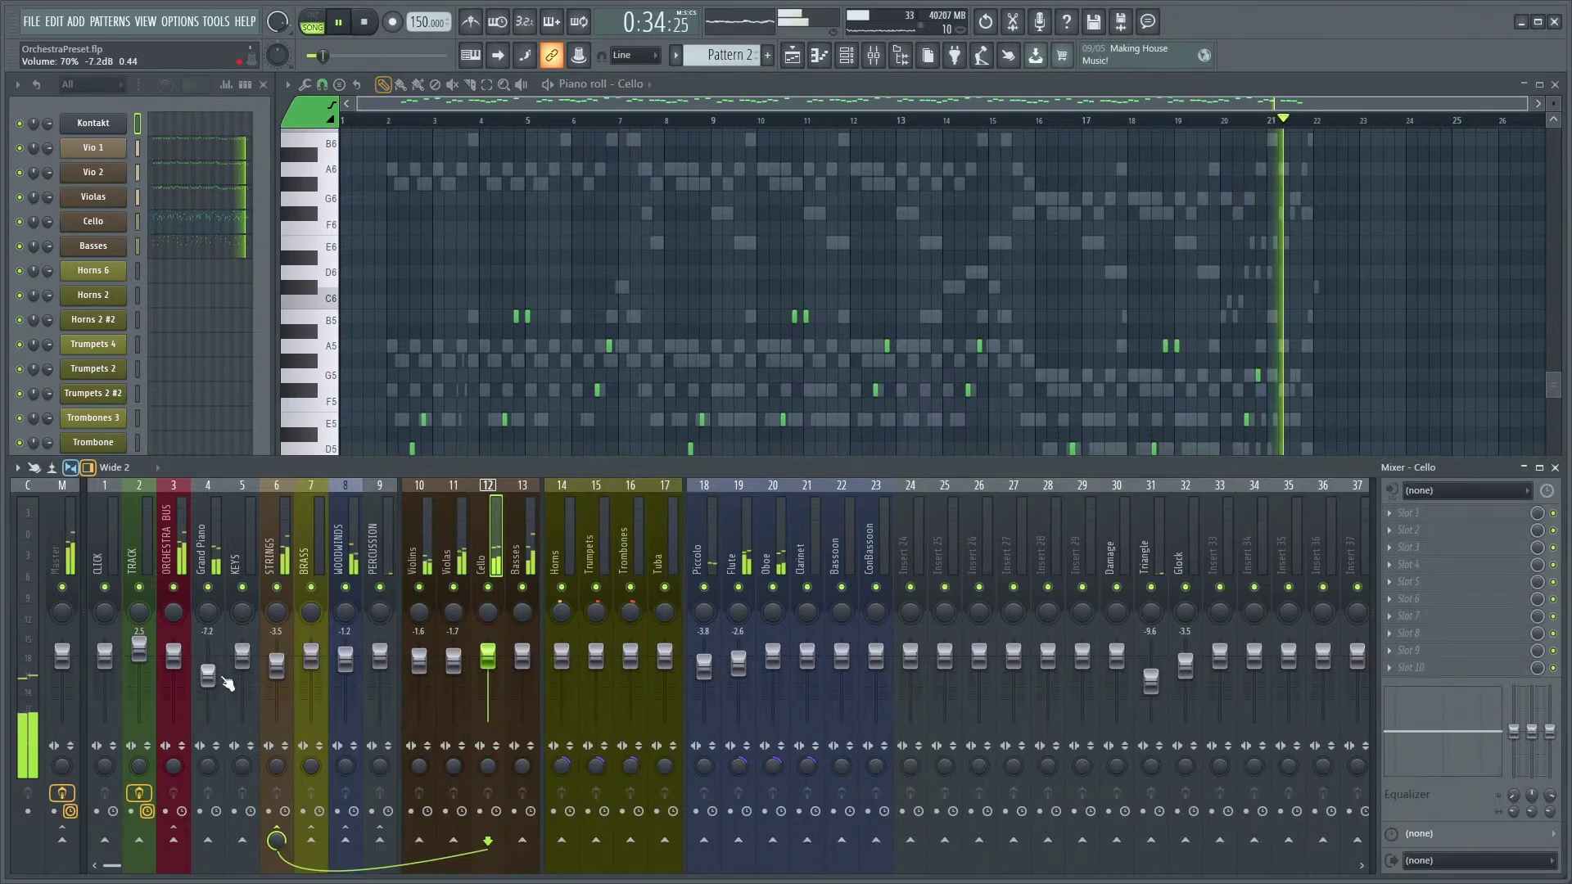
click(186, 159)
key(space)
scroll(1336, 322, up, 5)
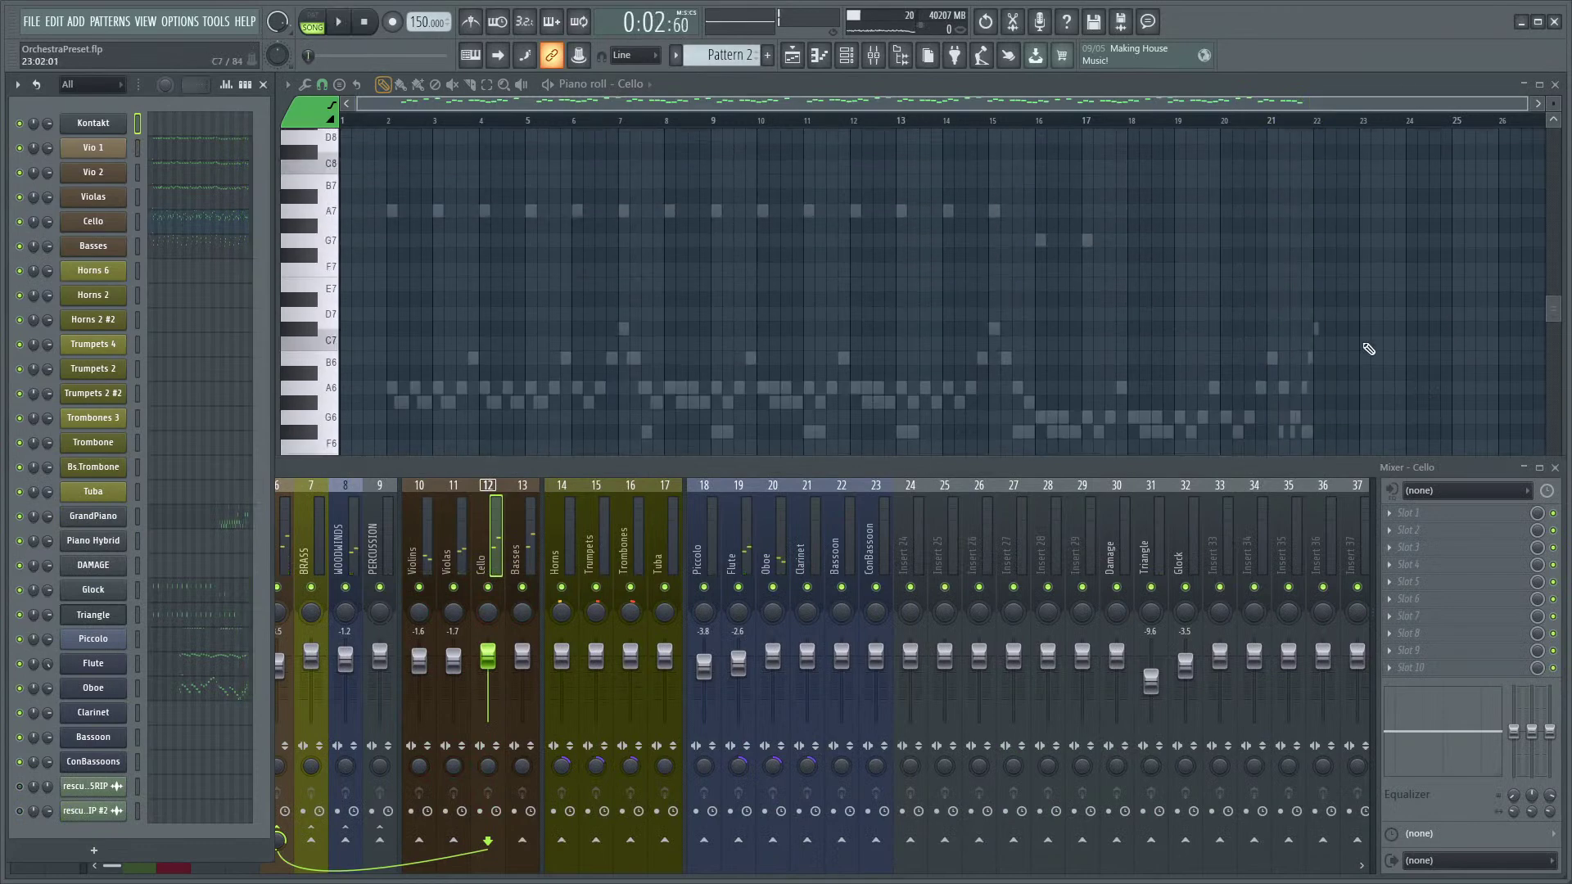
key(F9)
- Bring up the Flute part and copy its rising run from bar 21 through the C#7 at bar 22
scroll(1326, 317, up, 2)
ctrl+scroll(1217, 417, up, 3)
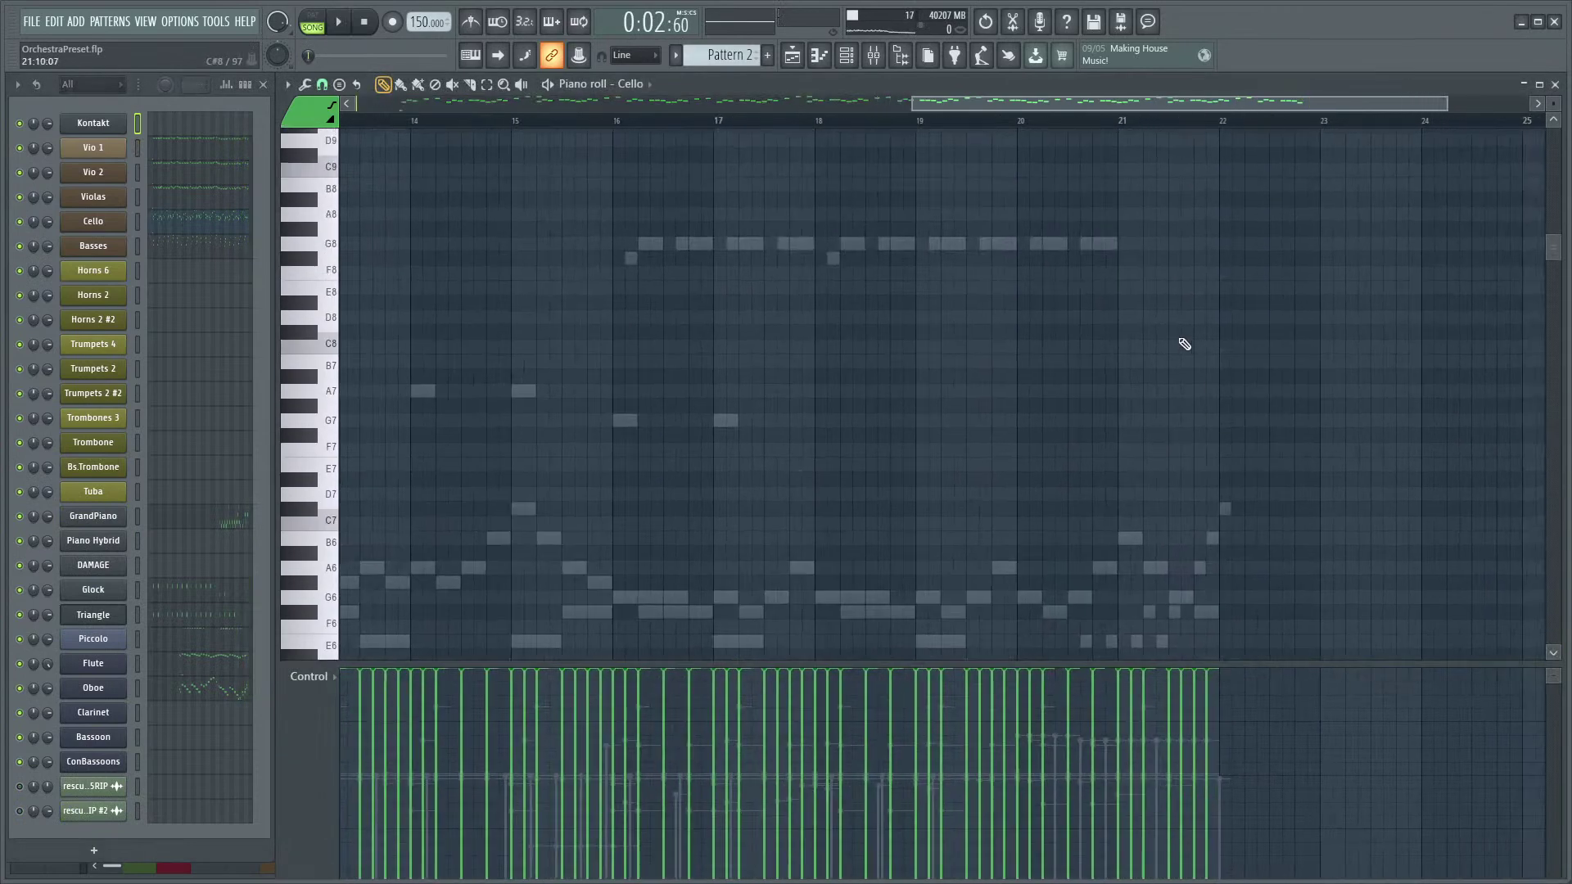
double_click(1189, 420)
scroll(1294, 466, down, 3)
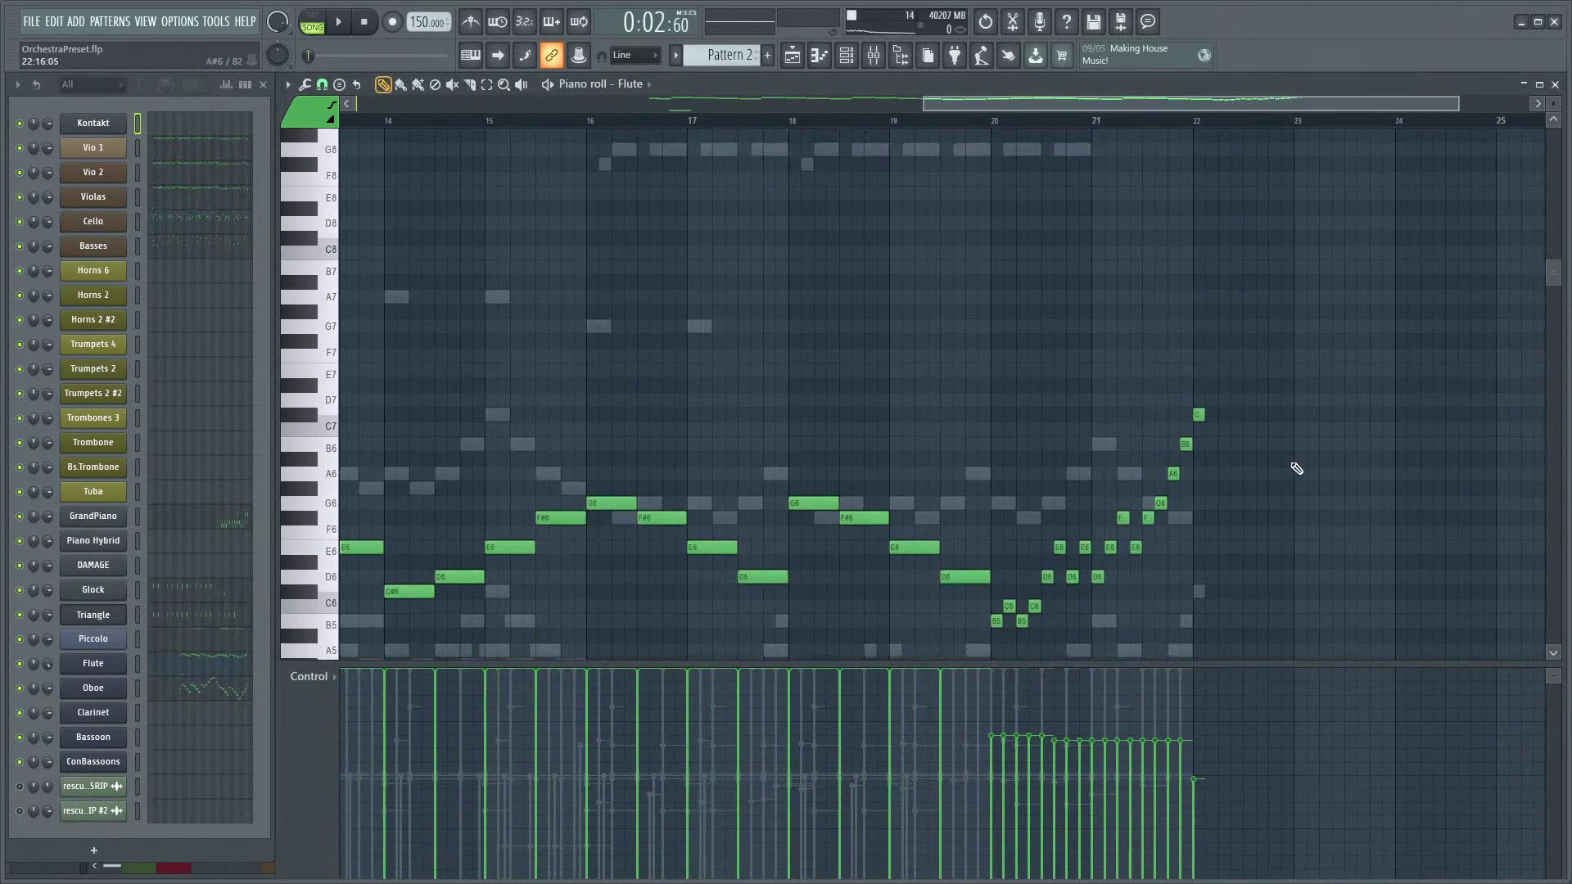
ctrl+drag(1285, 298, 1104, 568)
scroll(1244, 410, up, 5)
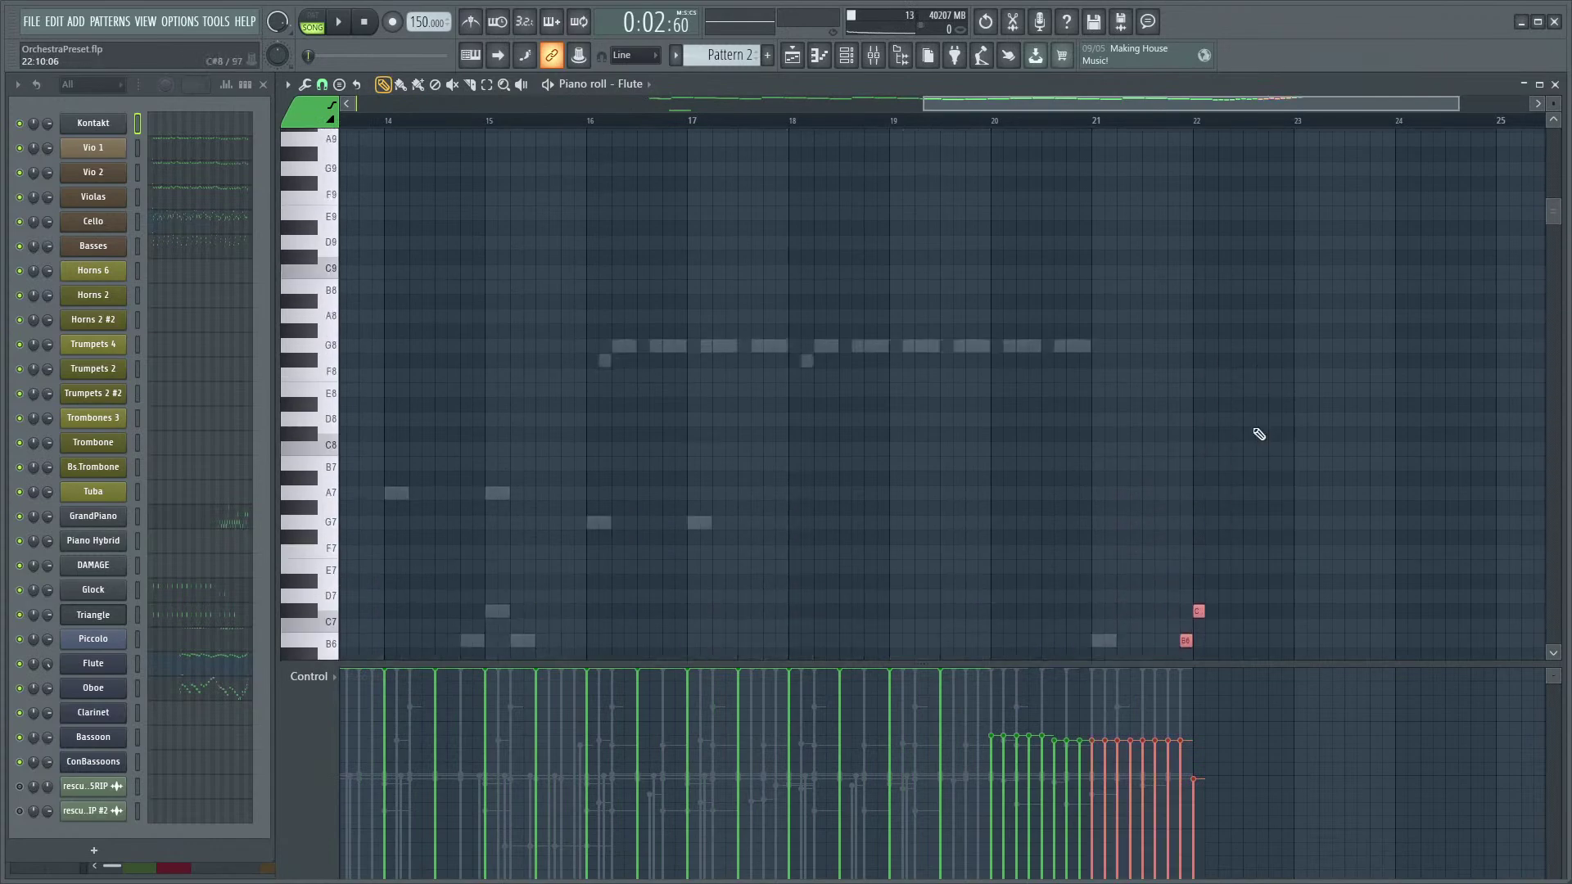
ctrl+scroll(1256, 435, up, 5)
scroll(1170, 422, down, 5)
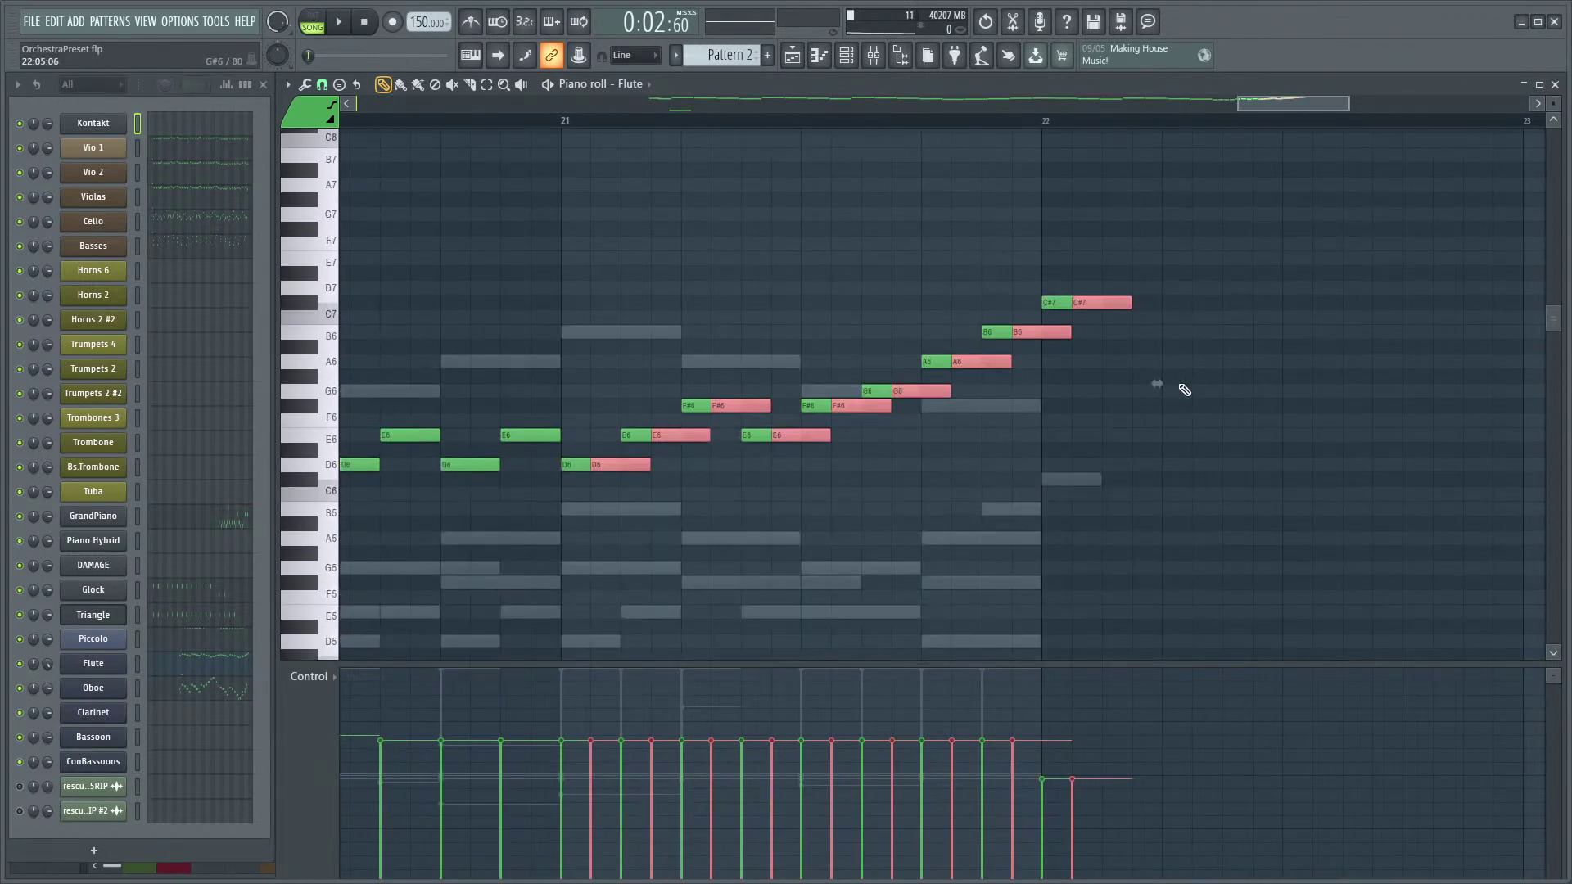
scroll(942, 311, up, 4)
- Paste the Flute run into the Piccolo part at bar 21 and raise it two octaves
click(644, 84)
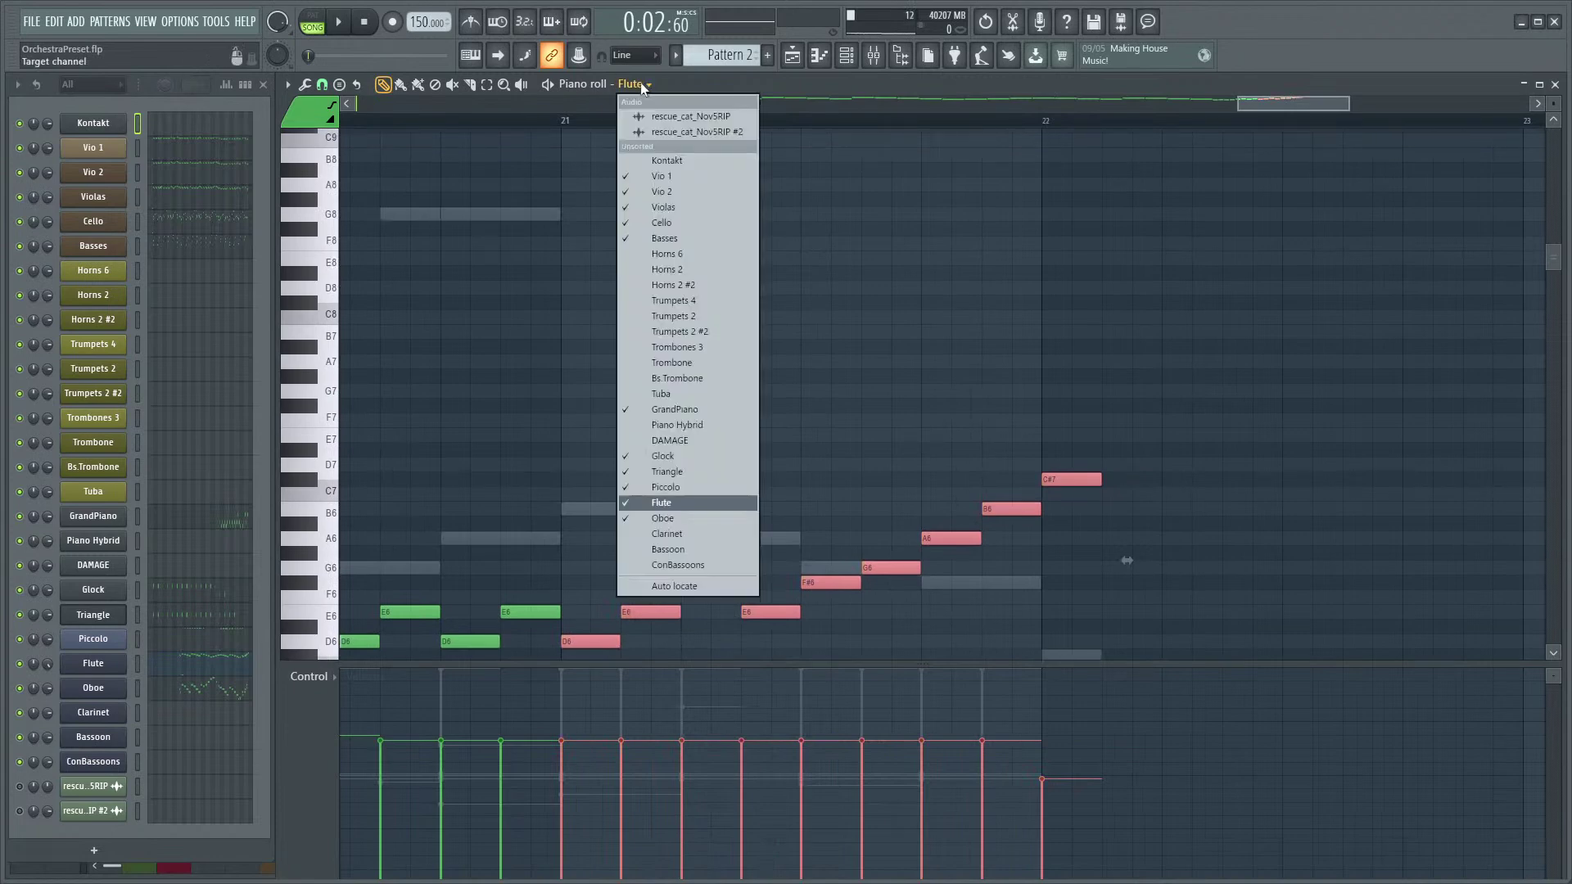
click(691, 488)
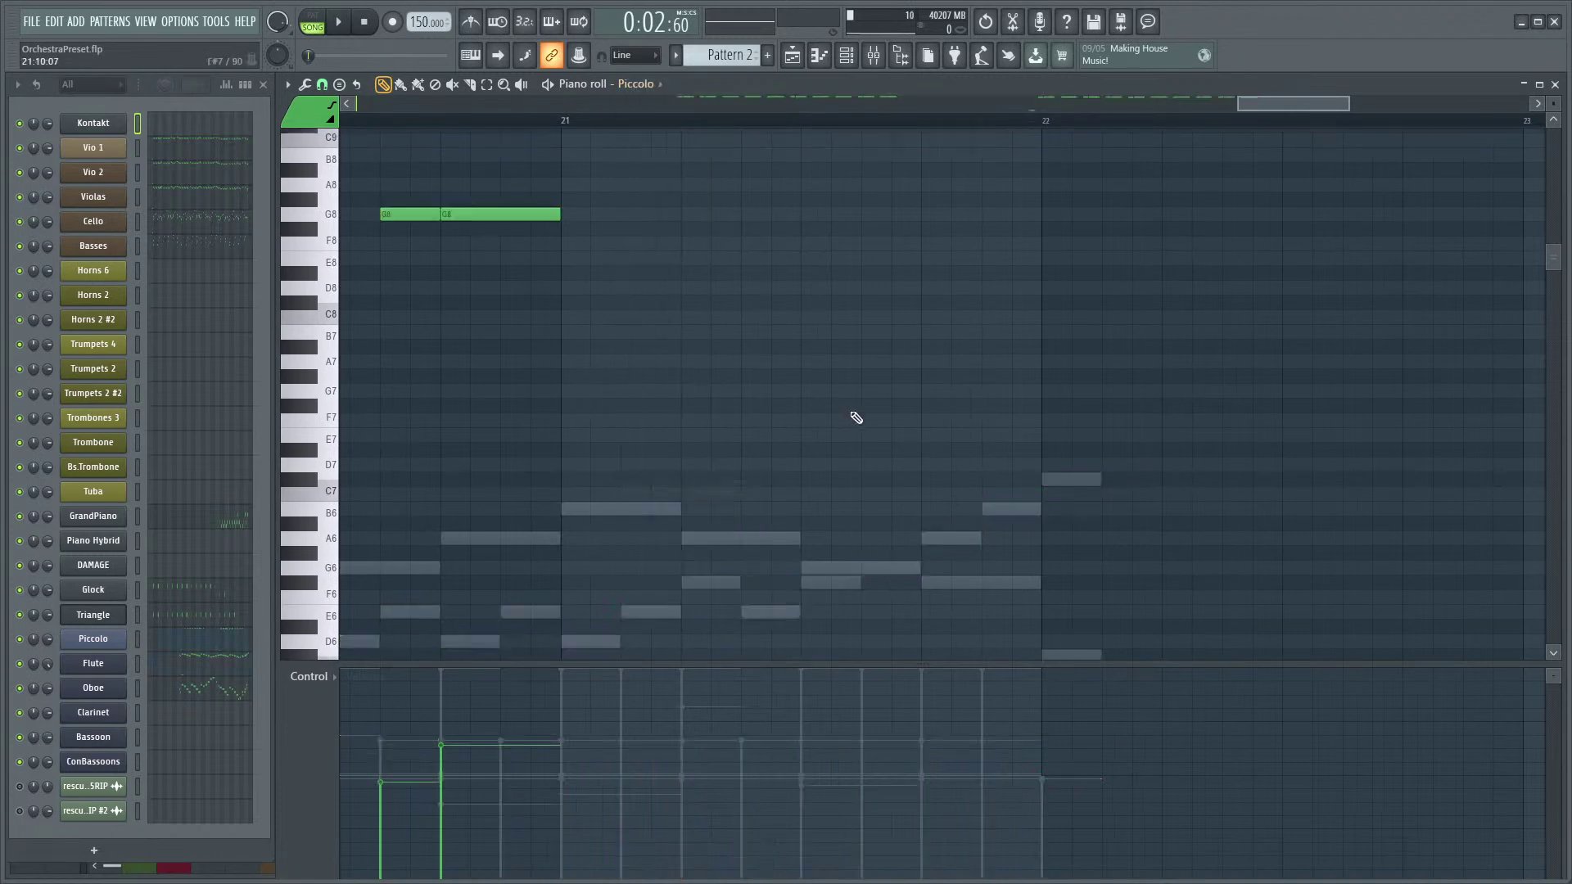
ctrl+scroll(856, 422, up, 2)
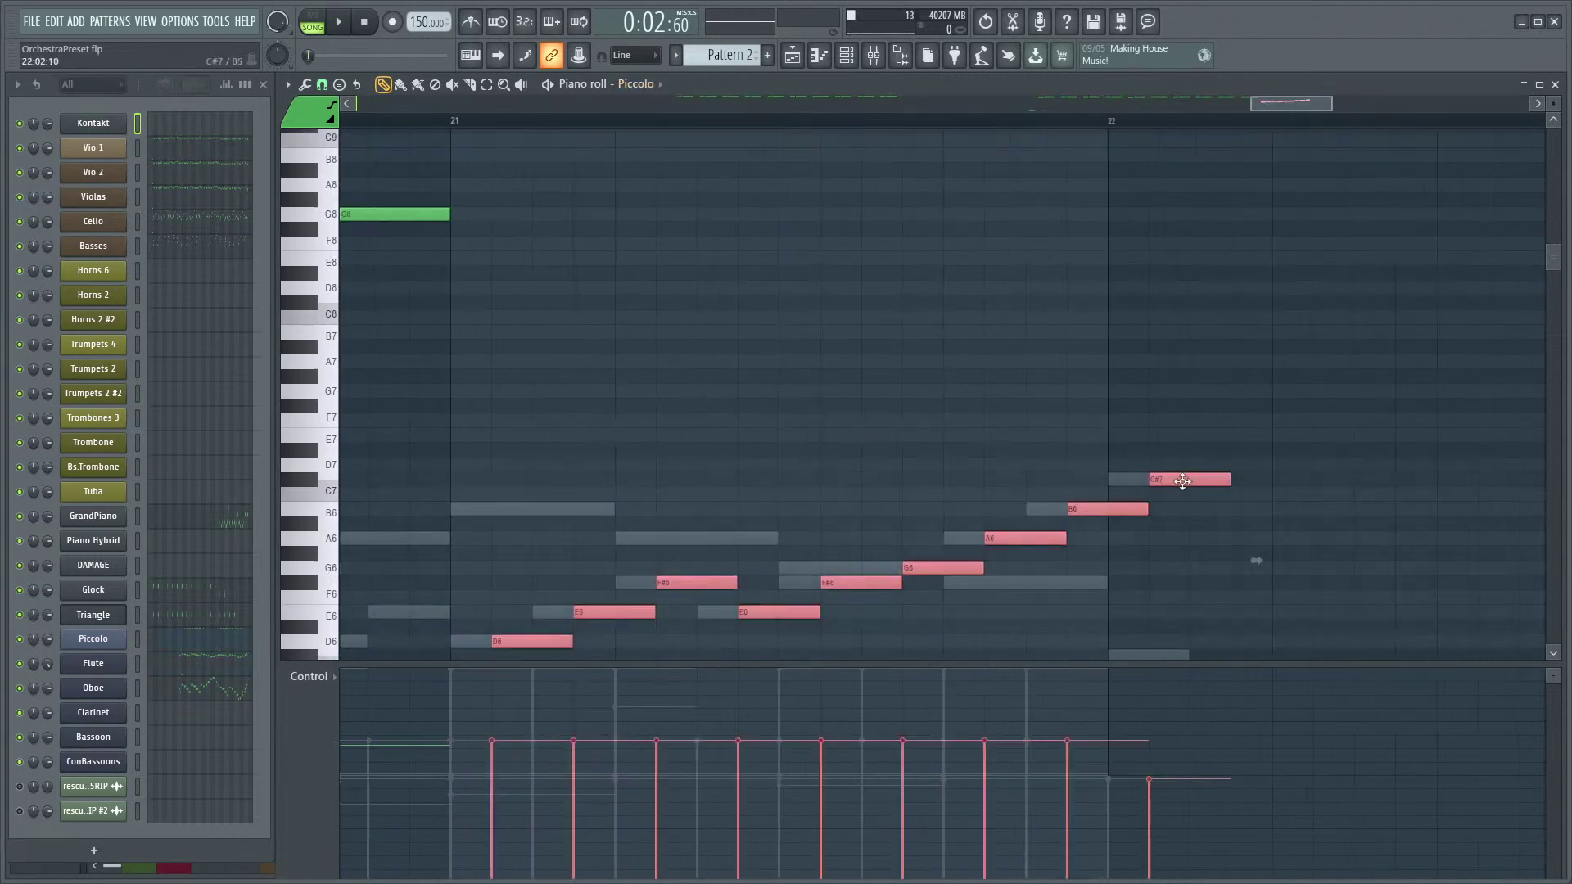
key(ctrl+z)
scroll(1233, 406, down, 2)
key(ctrl+Up)
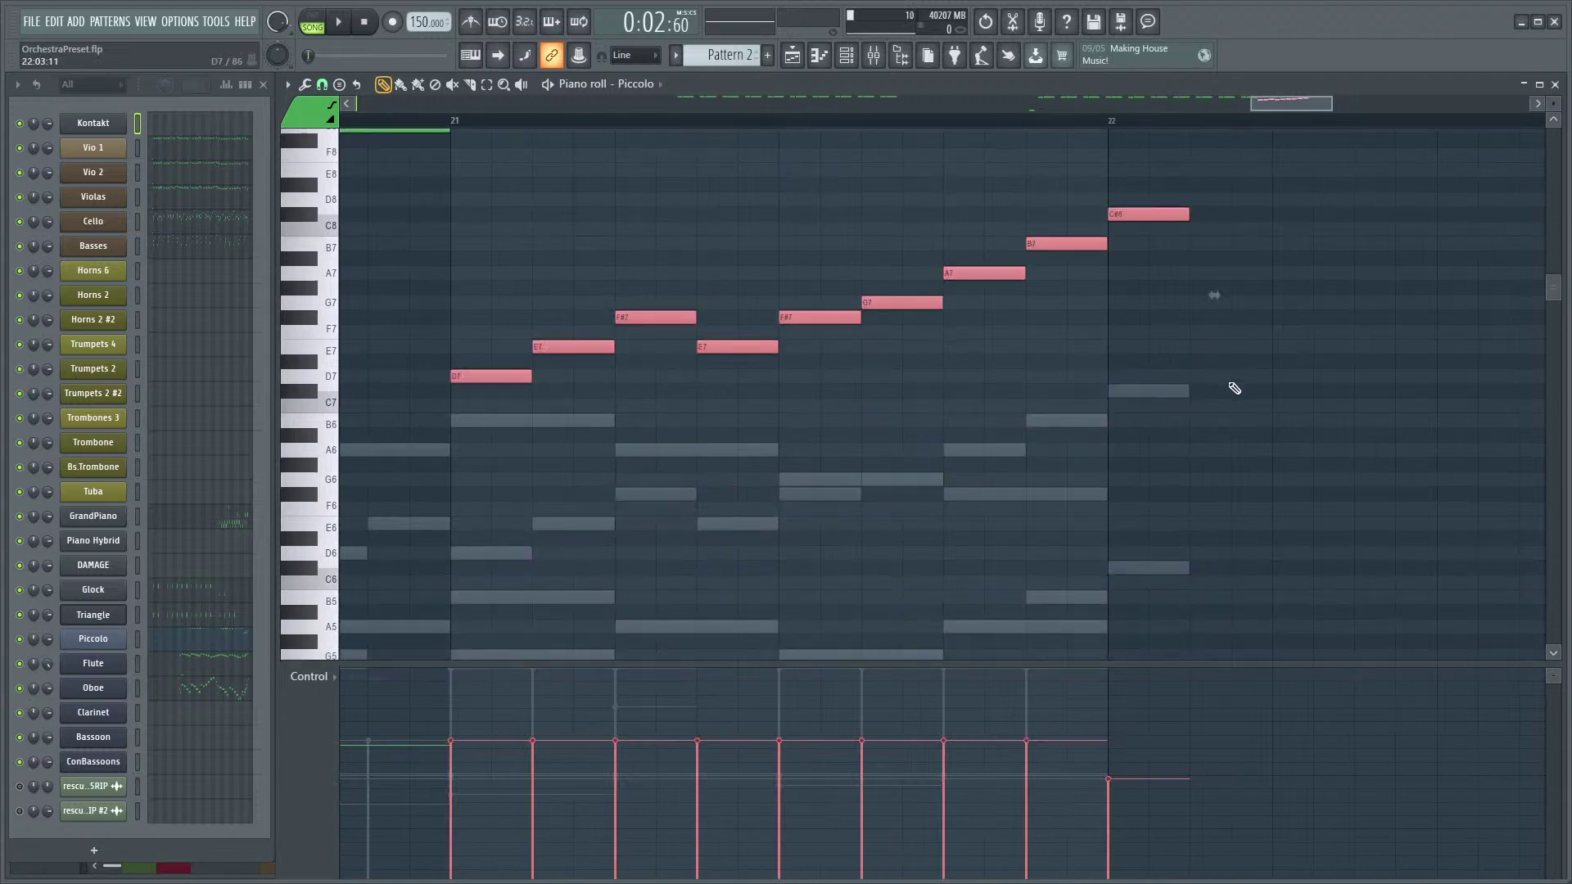
scroll(1254, 391, up, 3)
key(ctrl+Up)
- Play the new Piccolo run at bar 21 with the Piccolo soloed, and raise the velocity of its last note, C#9
scroll(1112, 429, down, 4)
key(space)
key(space)
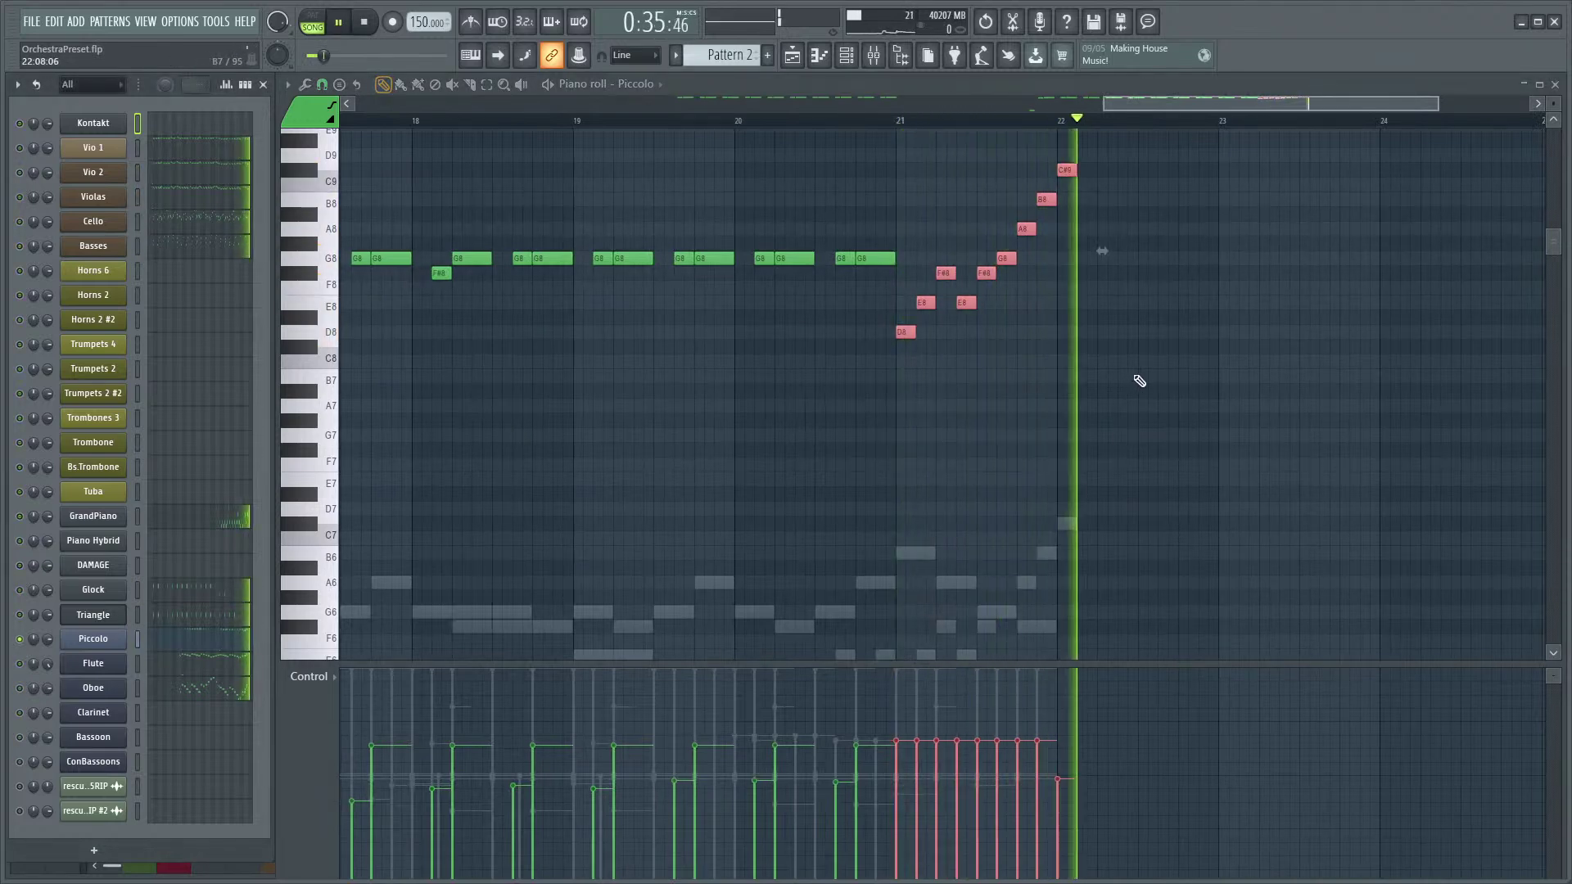
scroll(1123, 382, up, 1)
key(space)
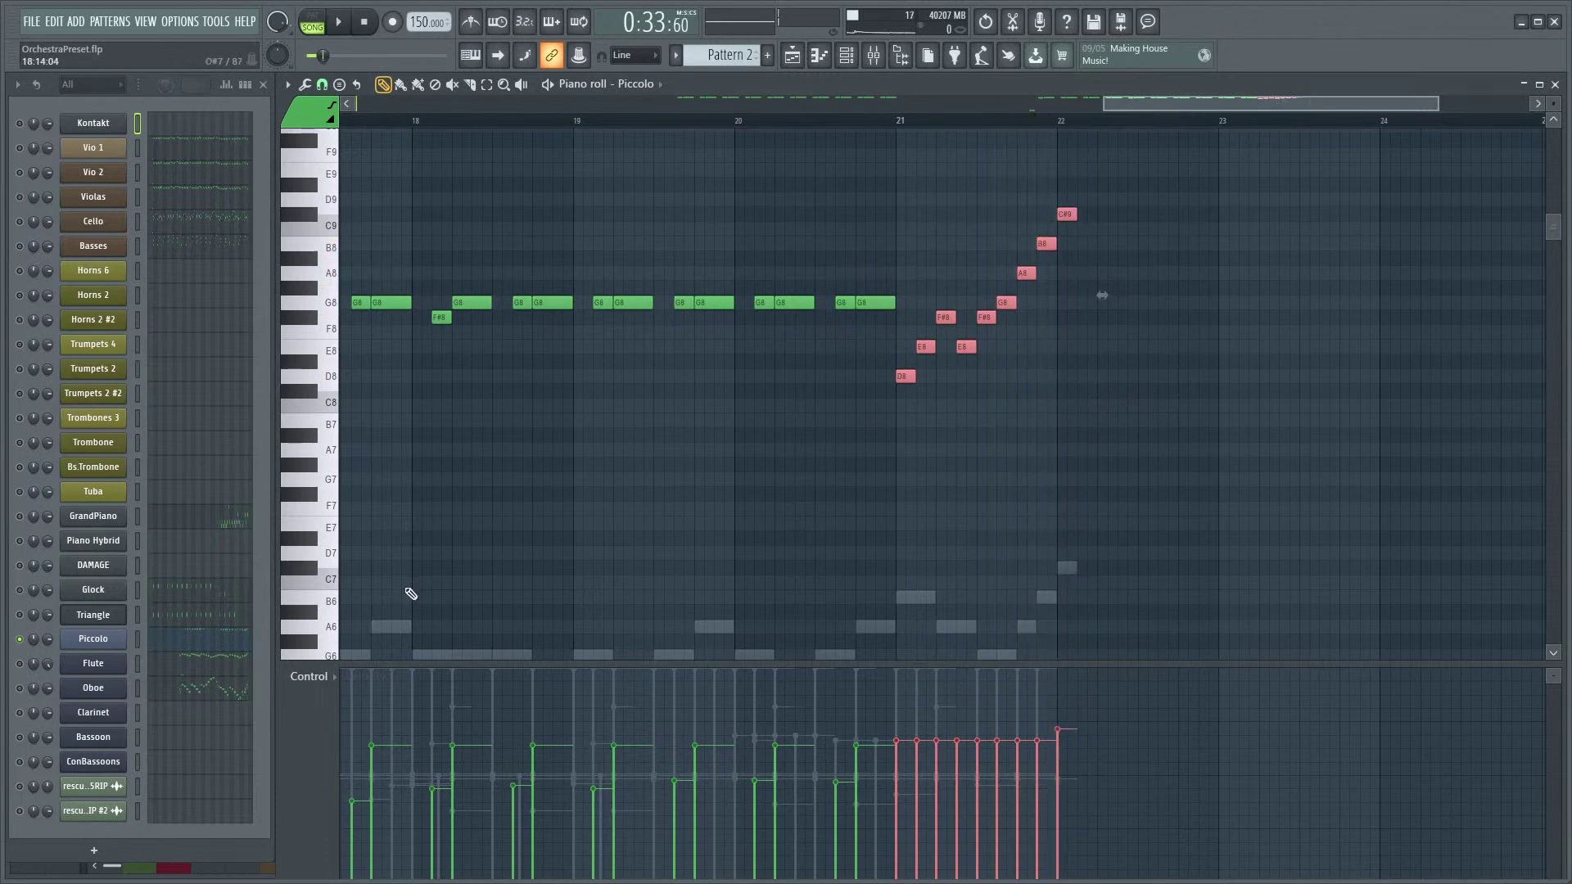
- Play the bar 21 ending with all instruments audible, mute the two reference audio channels, and replay it with the Piccolo notes deselected
key(space)
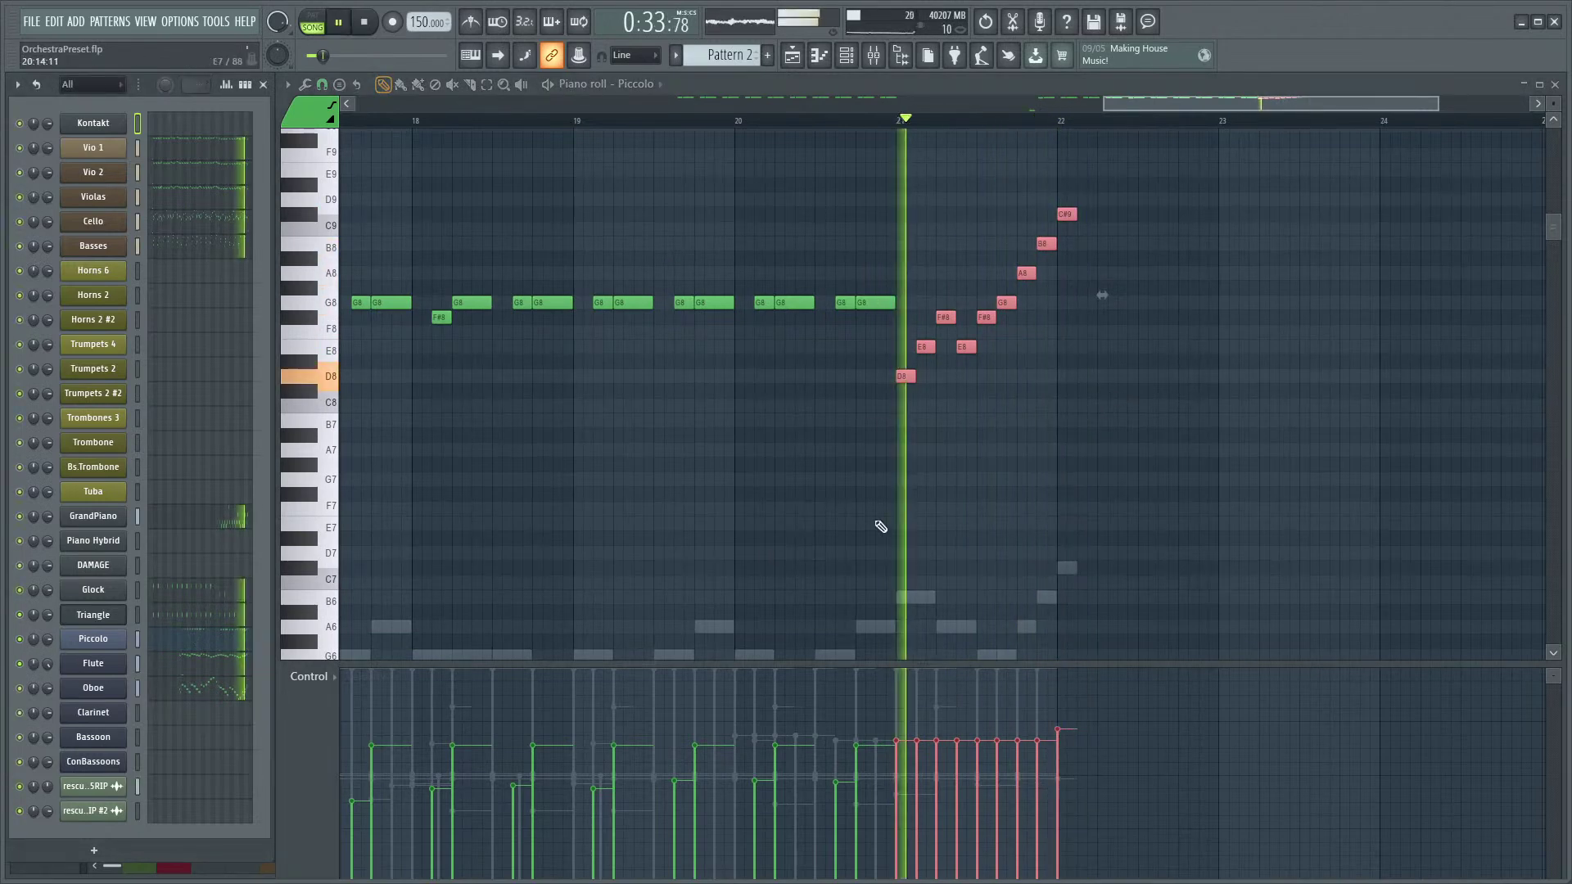
key(space)
key(space)
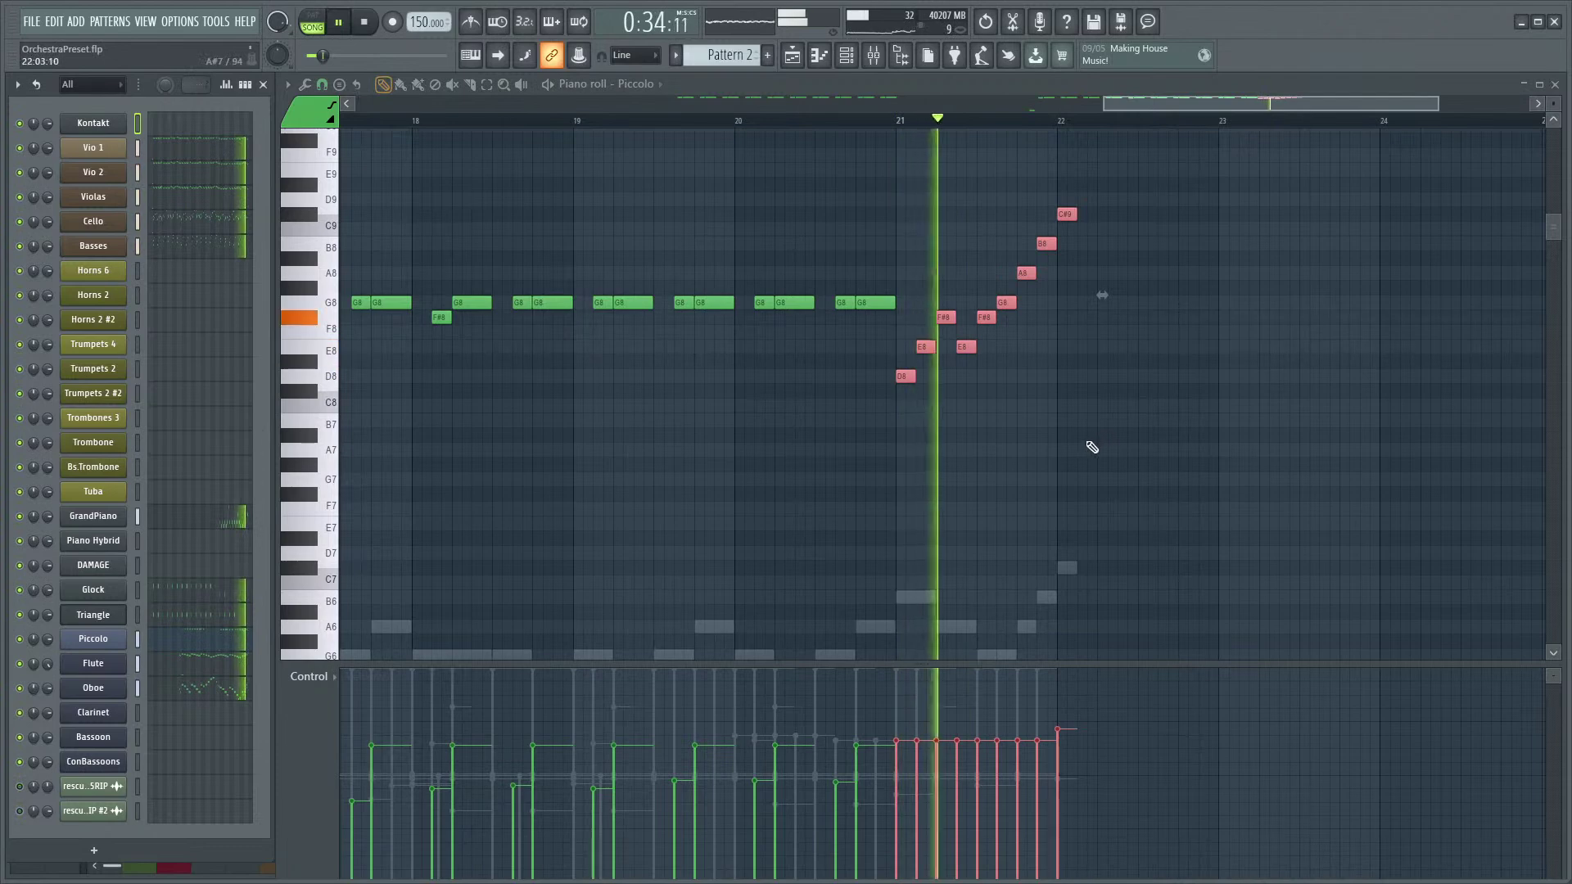
scroll(1065, 482, down, 1)
scroll(1066, 479, down, 4)
key(space)
scroll(1089, 495, up, 5)
key(ctrl+d)
key(space)
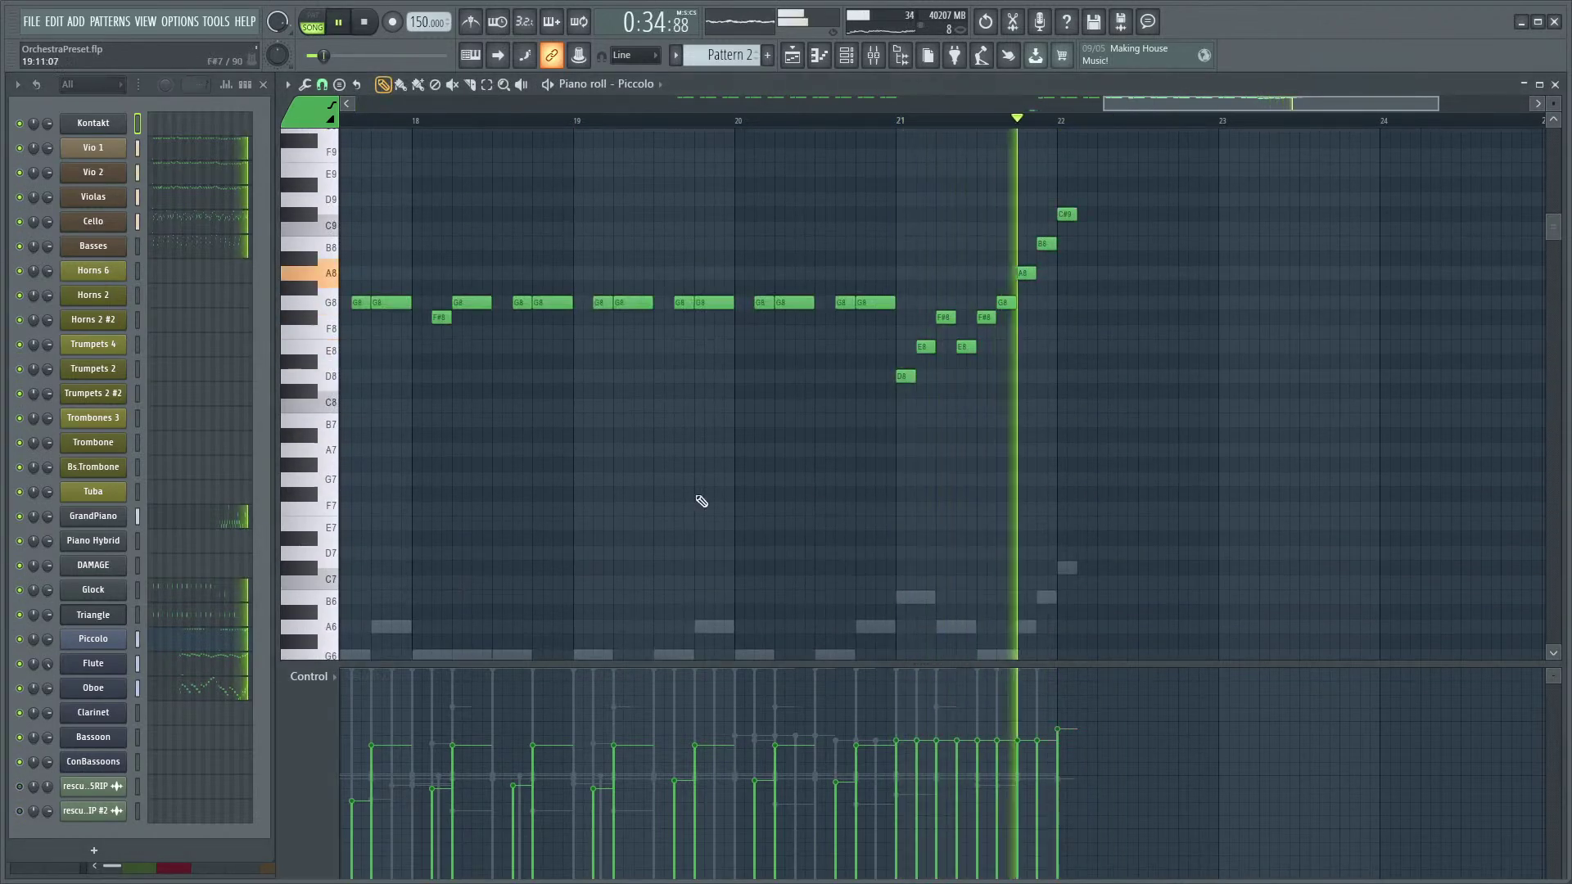
key(space)
- Play the Piccolo's repeated A8 figure from bar 8 to bar 13 in the full arrangement
scroll(1061, 442, down, 5)
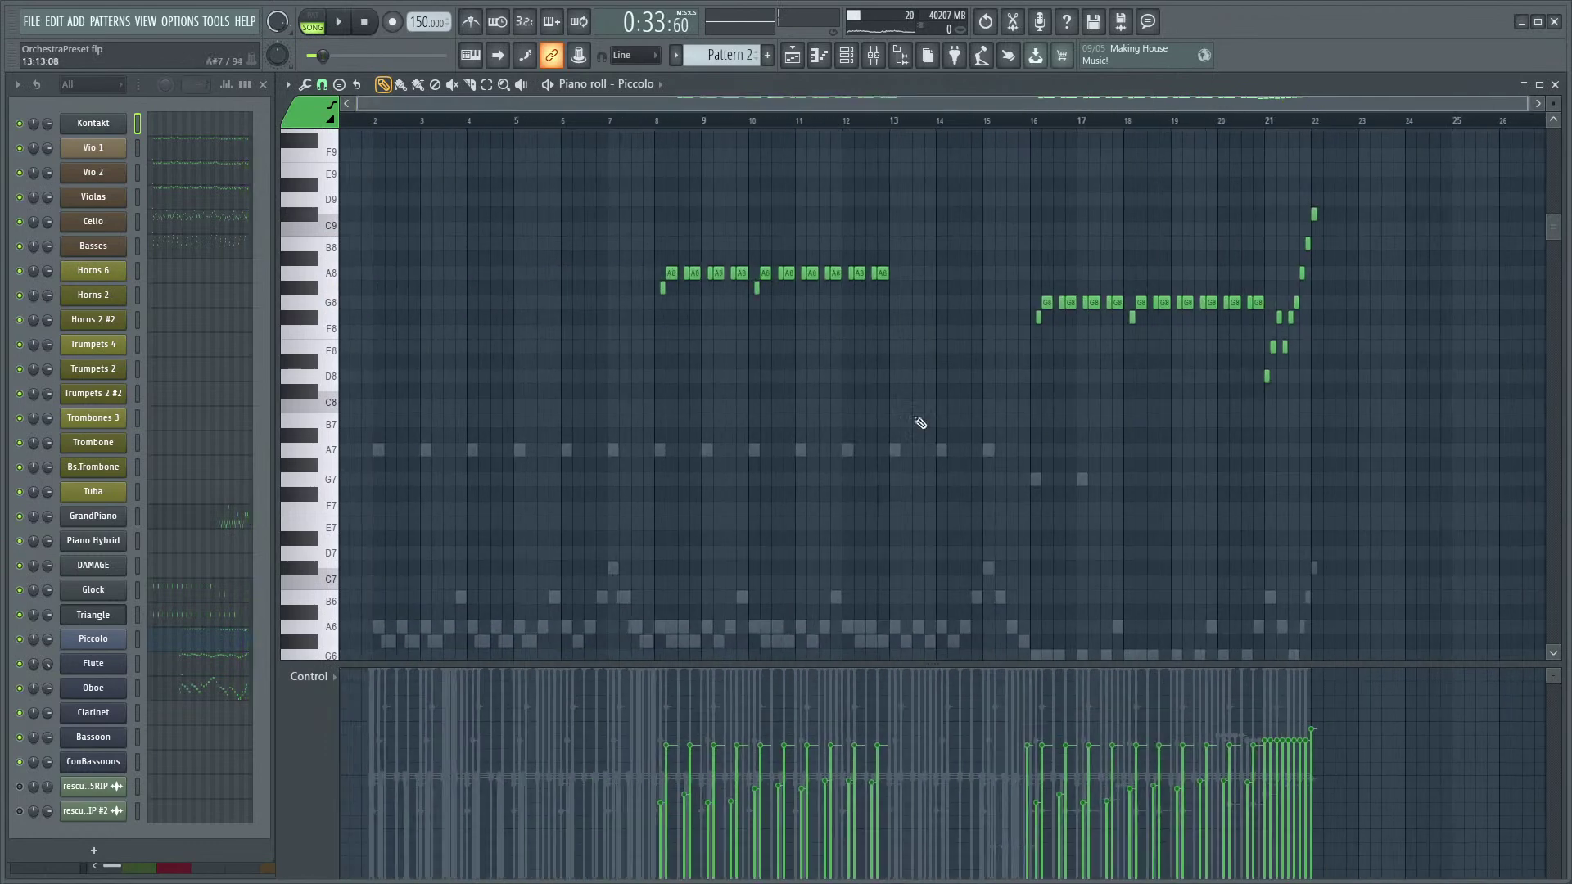
scroll(827, 396, up, 3)
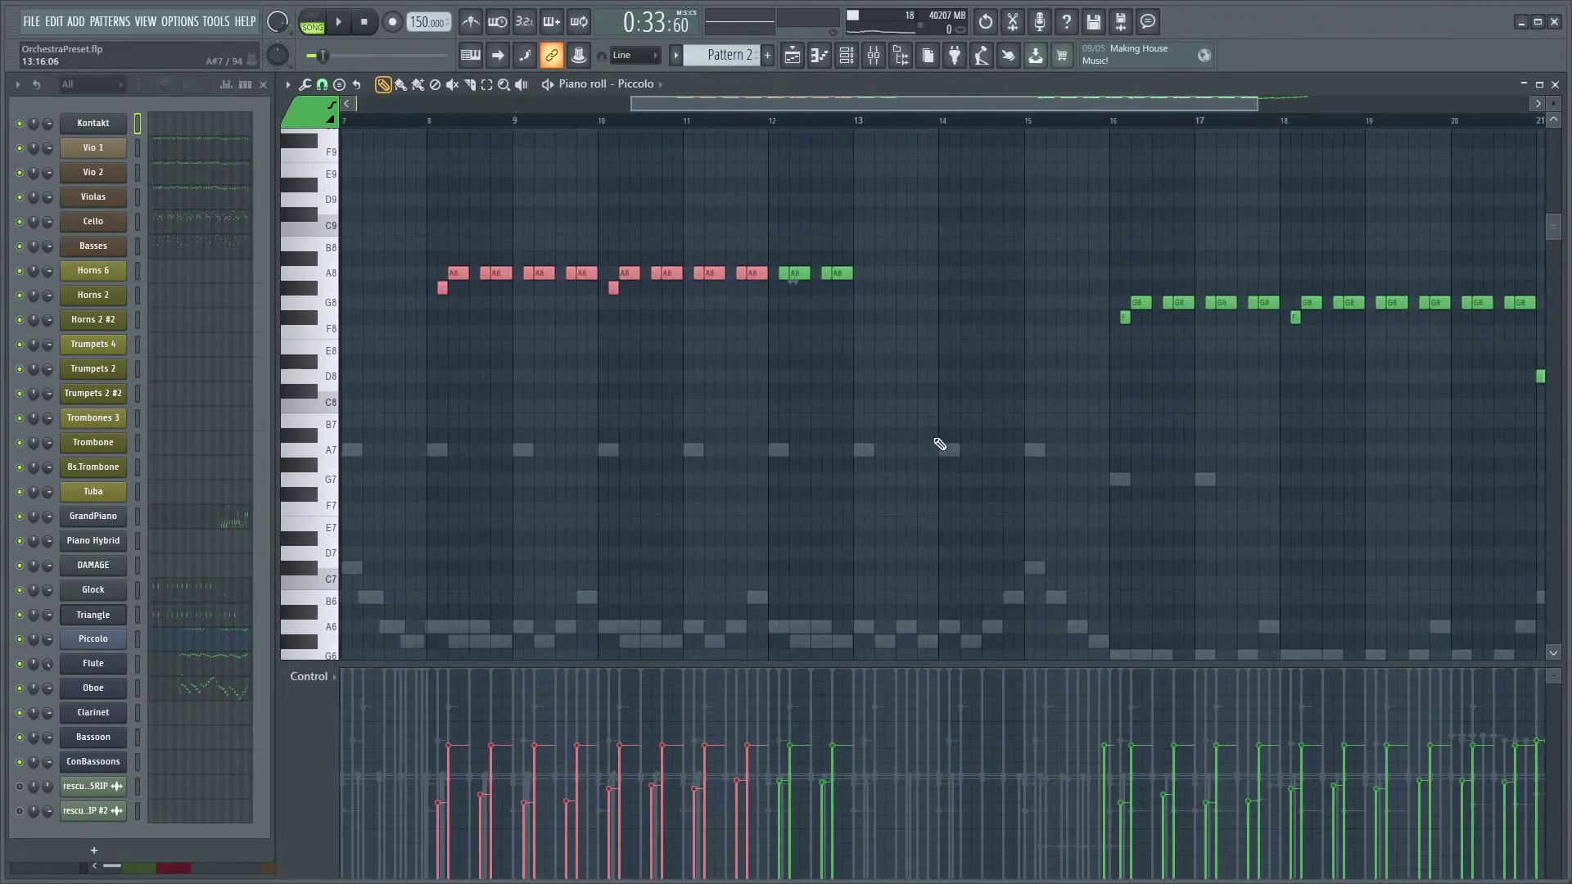
drag(879, 259, 610, 340)
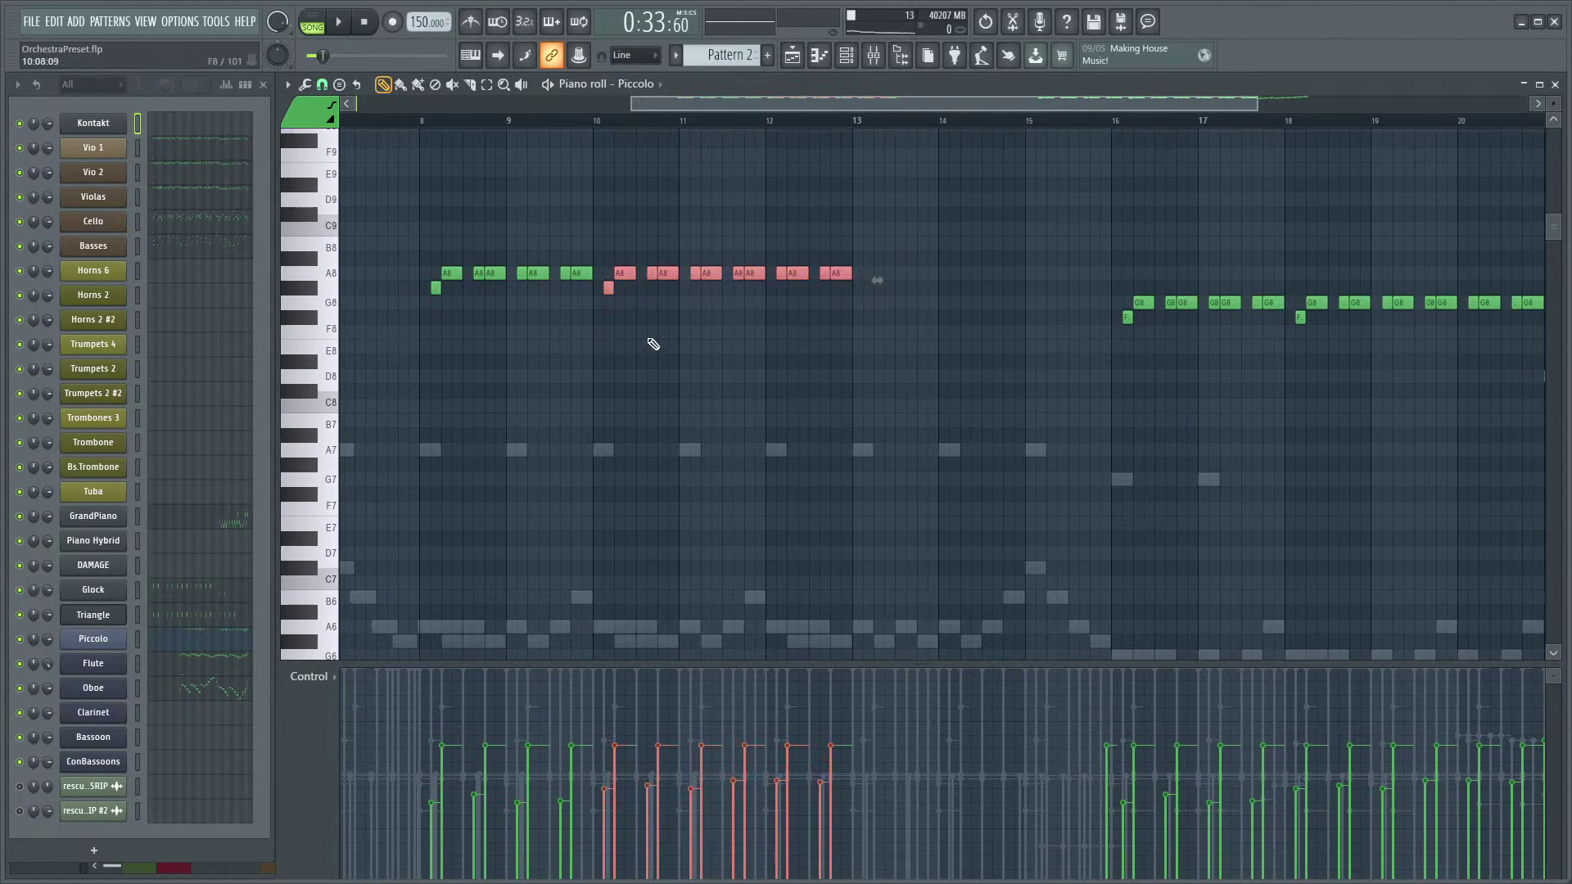
scroll(908, 379, down, 5)
scroll(414, 135, up, 5)
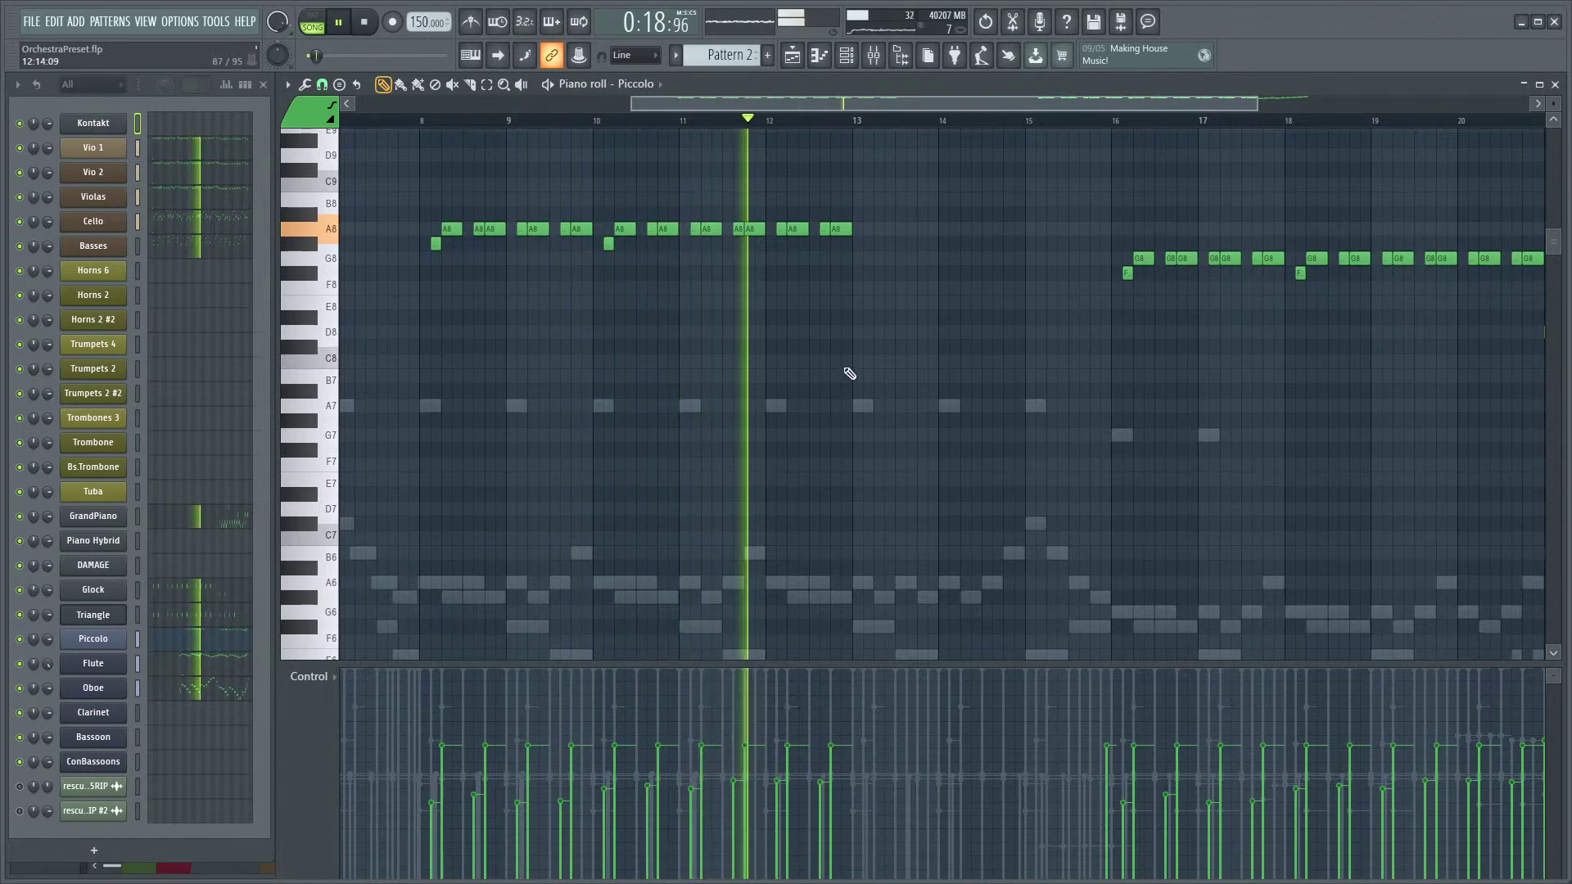
scroll(850, 374, up, 2)
drag(846, 365, 983, 432)
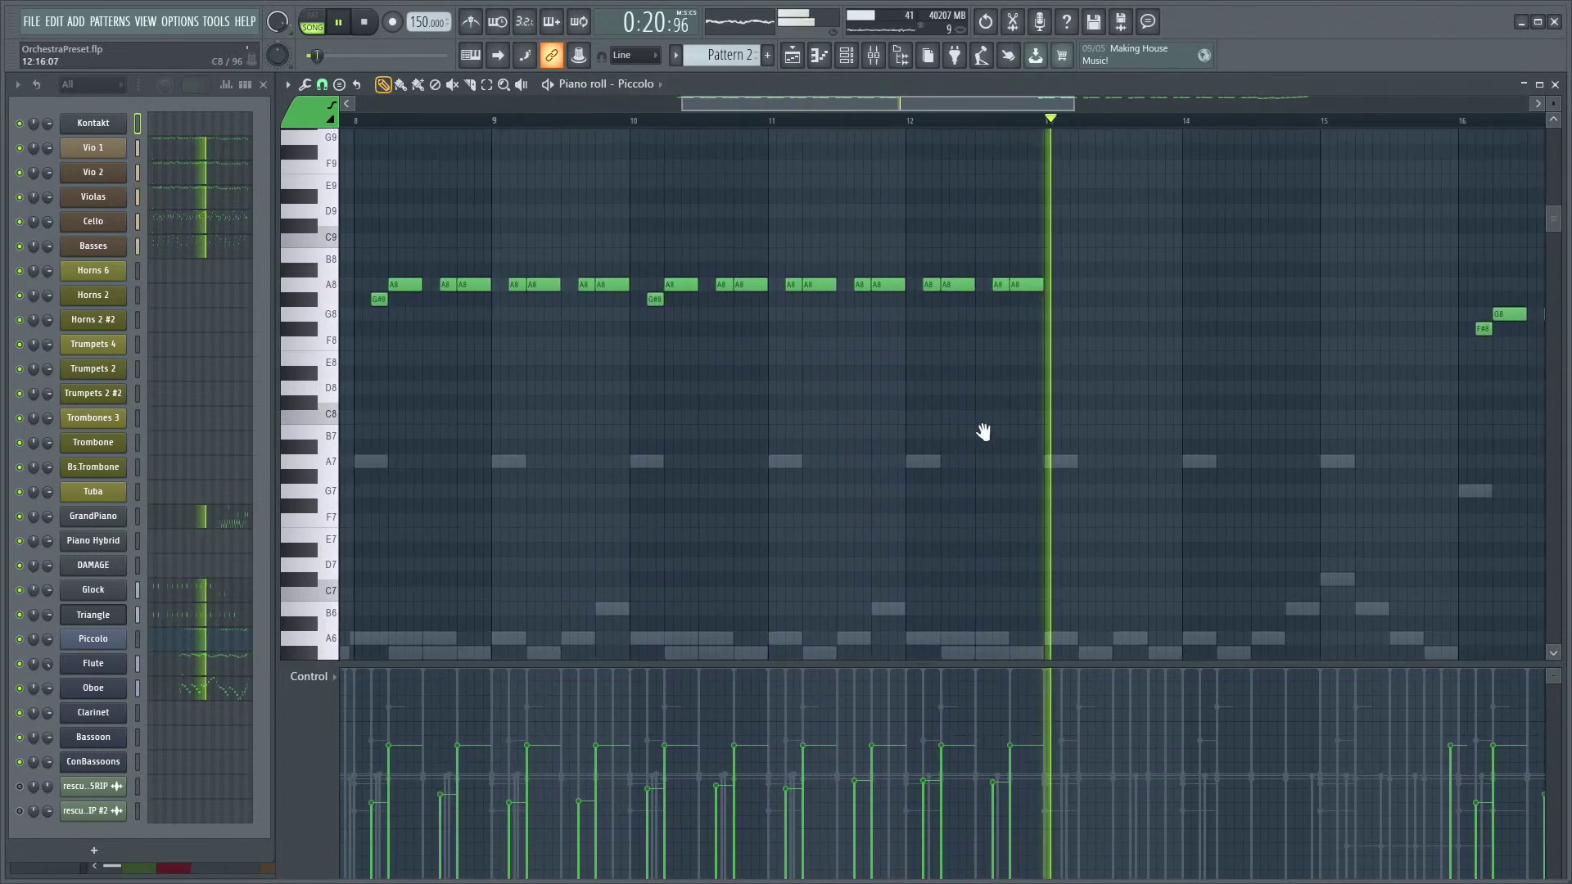
key(space)
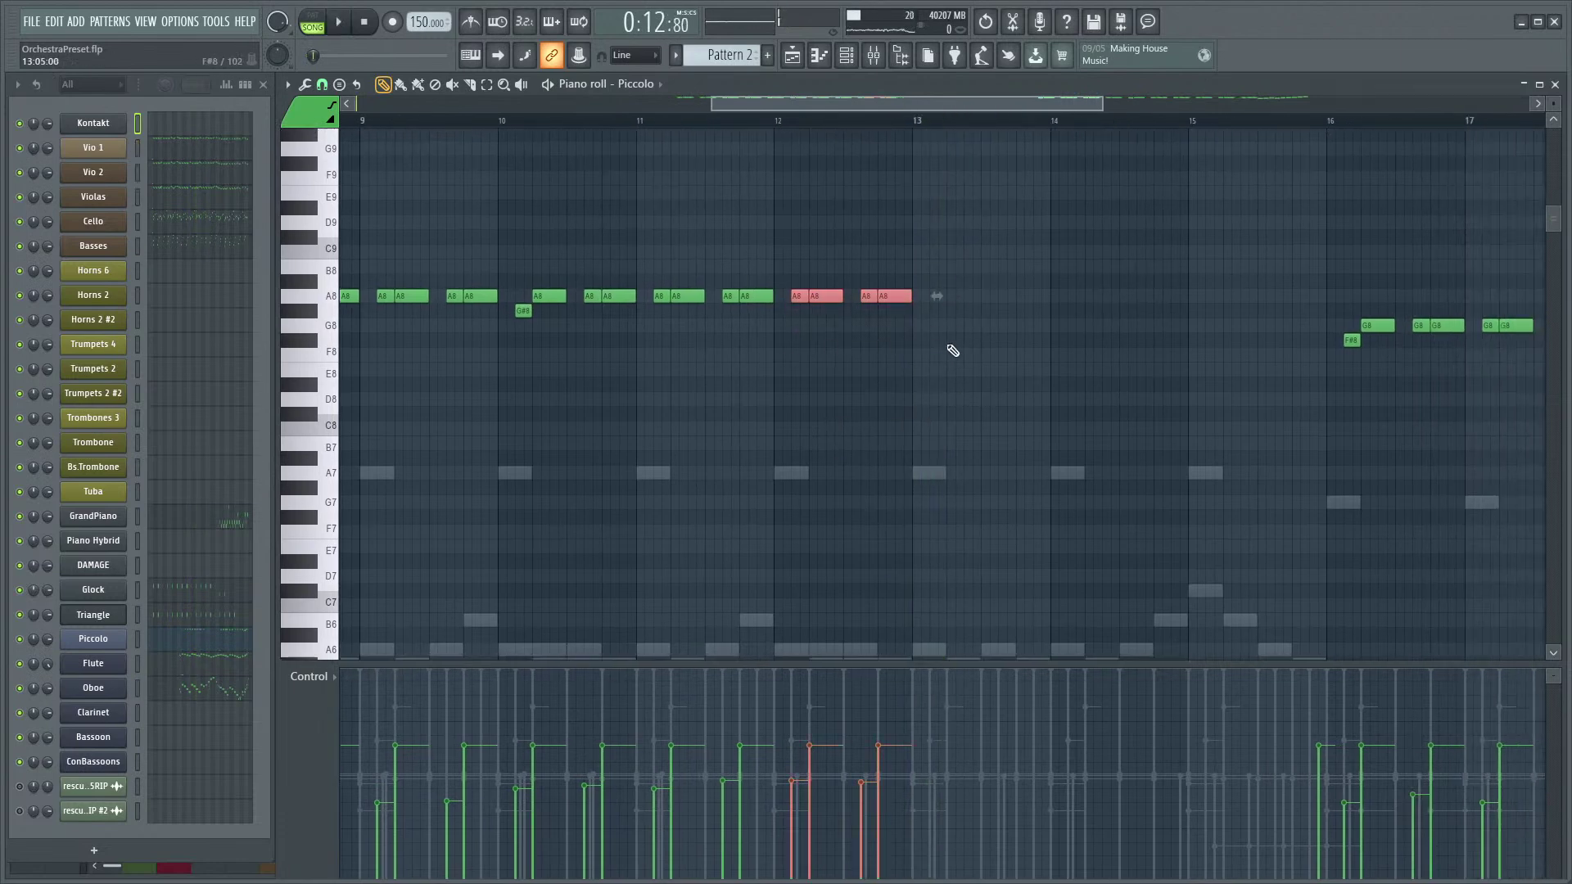
- Duplicate the last bar of the Piccolo's repeated A8 notes across bars 13, 14 and 15
scroll(953, 351, up, 2)
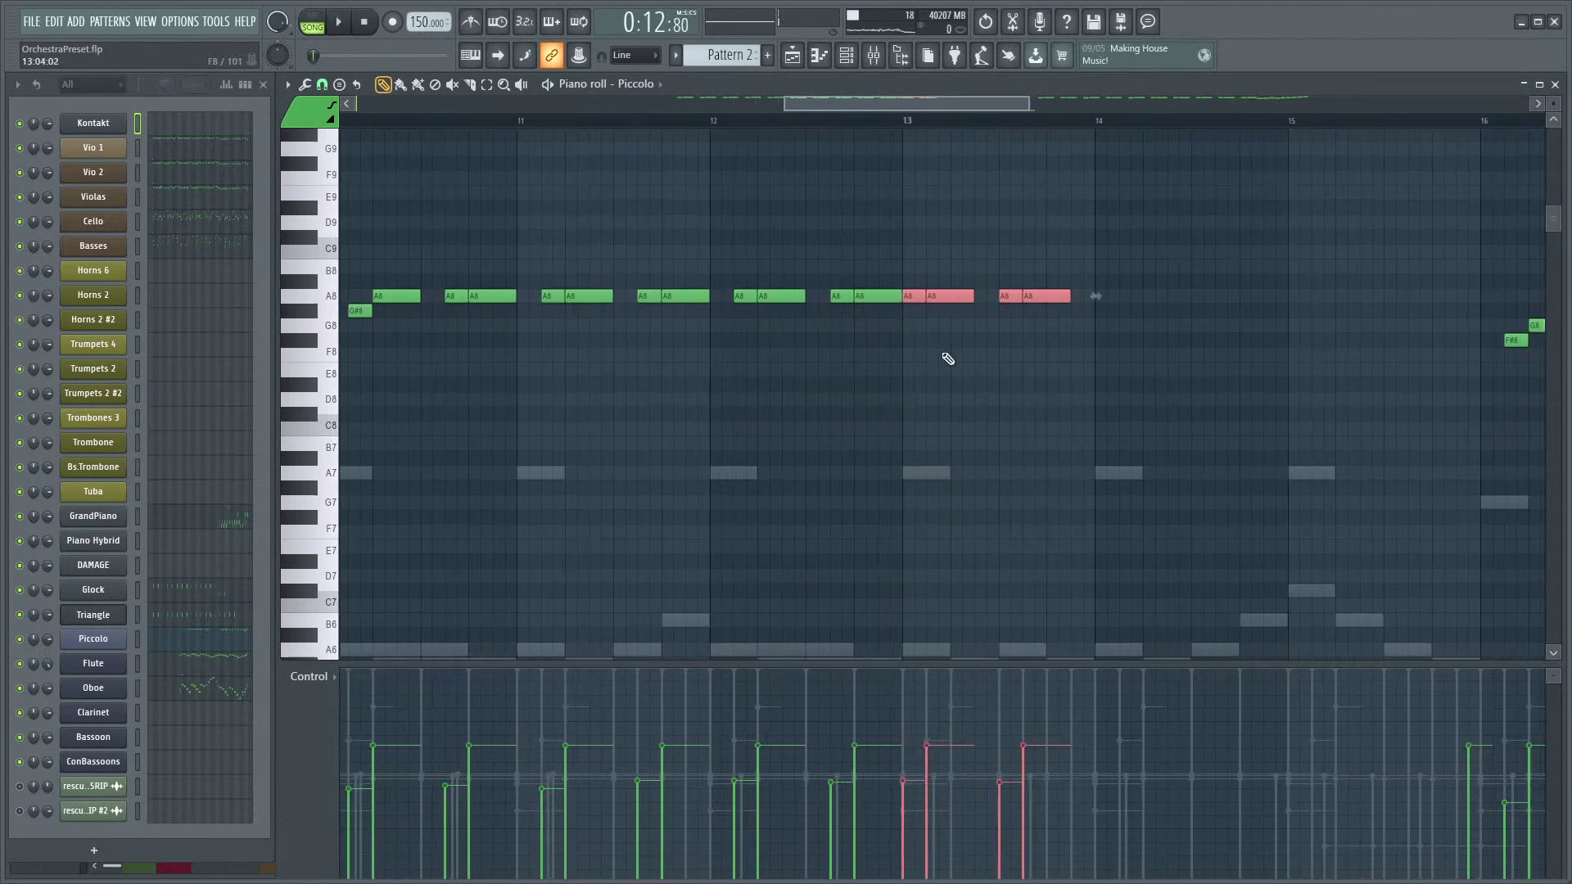
click(902, 128)
key(space)
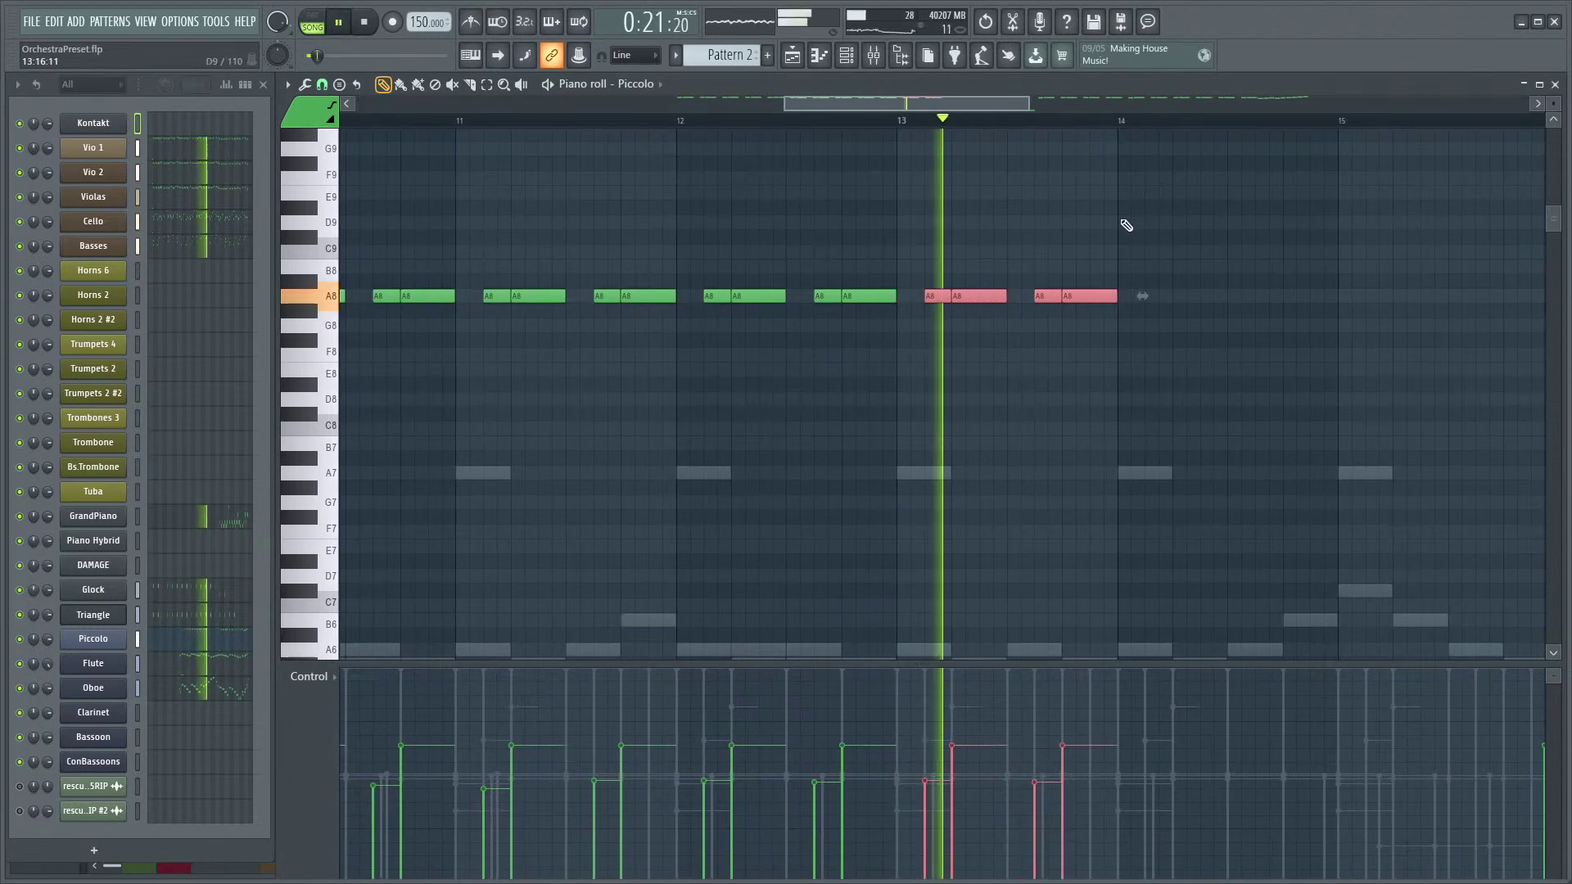
drag(966, 293, 692, 393)
key(ctrl+b)
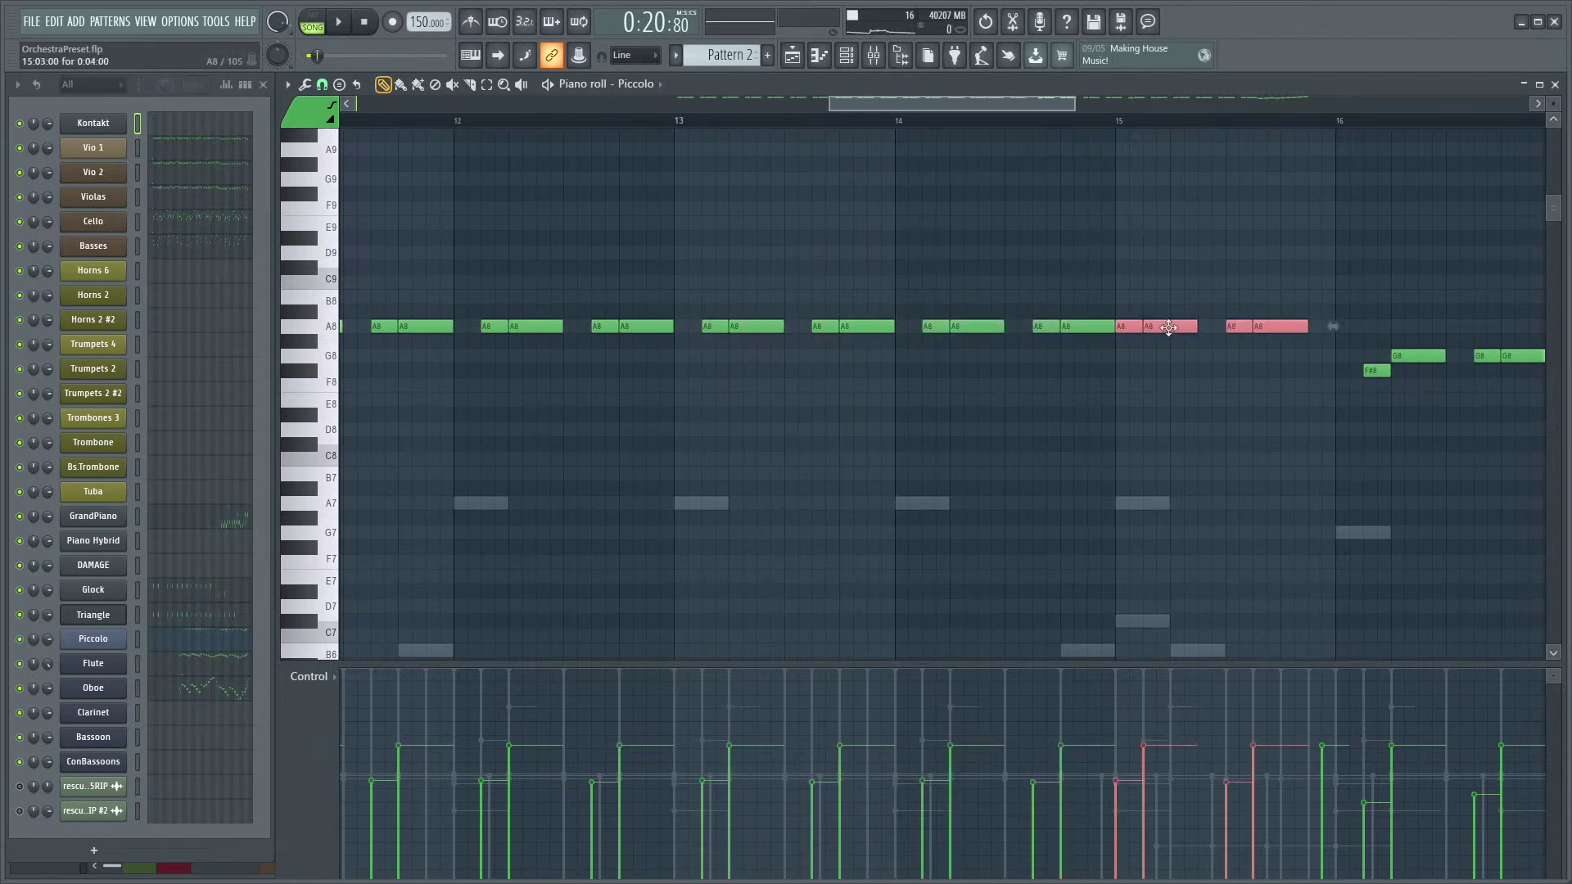
- Play the extended Piccolo passage from bar 13 through the repeated G8 notes around bar 18
key(space)
scroll(1000, 263, down, 5)
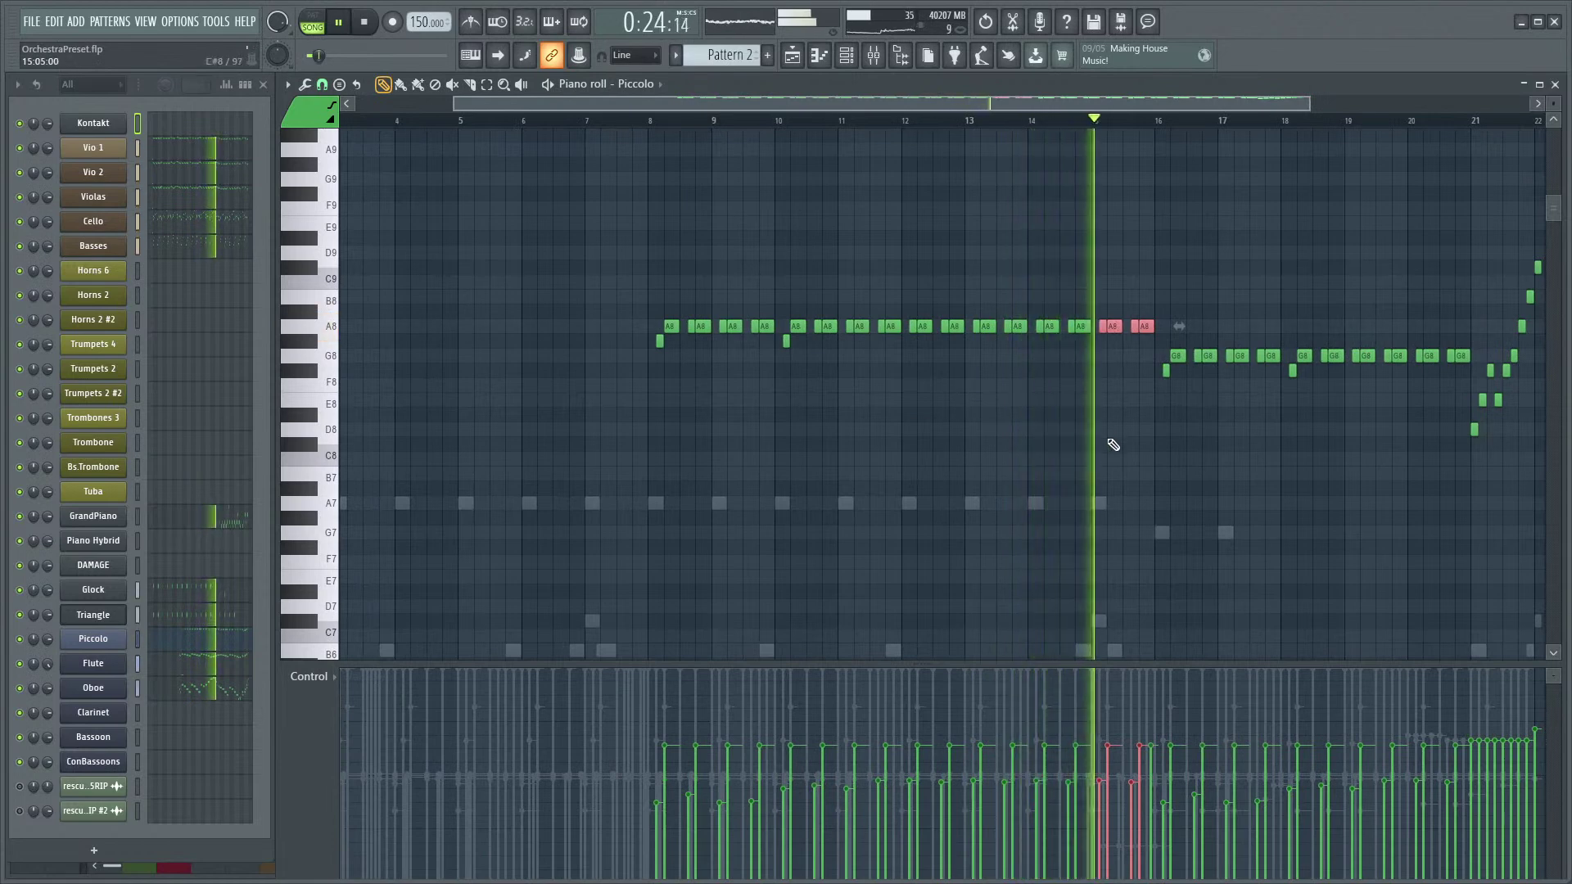
drag(1148, 463, 1034, 467)
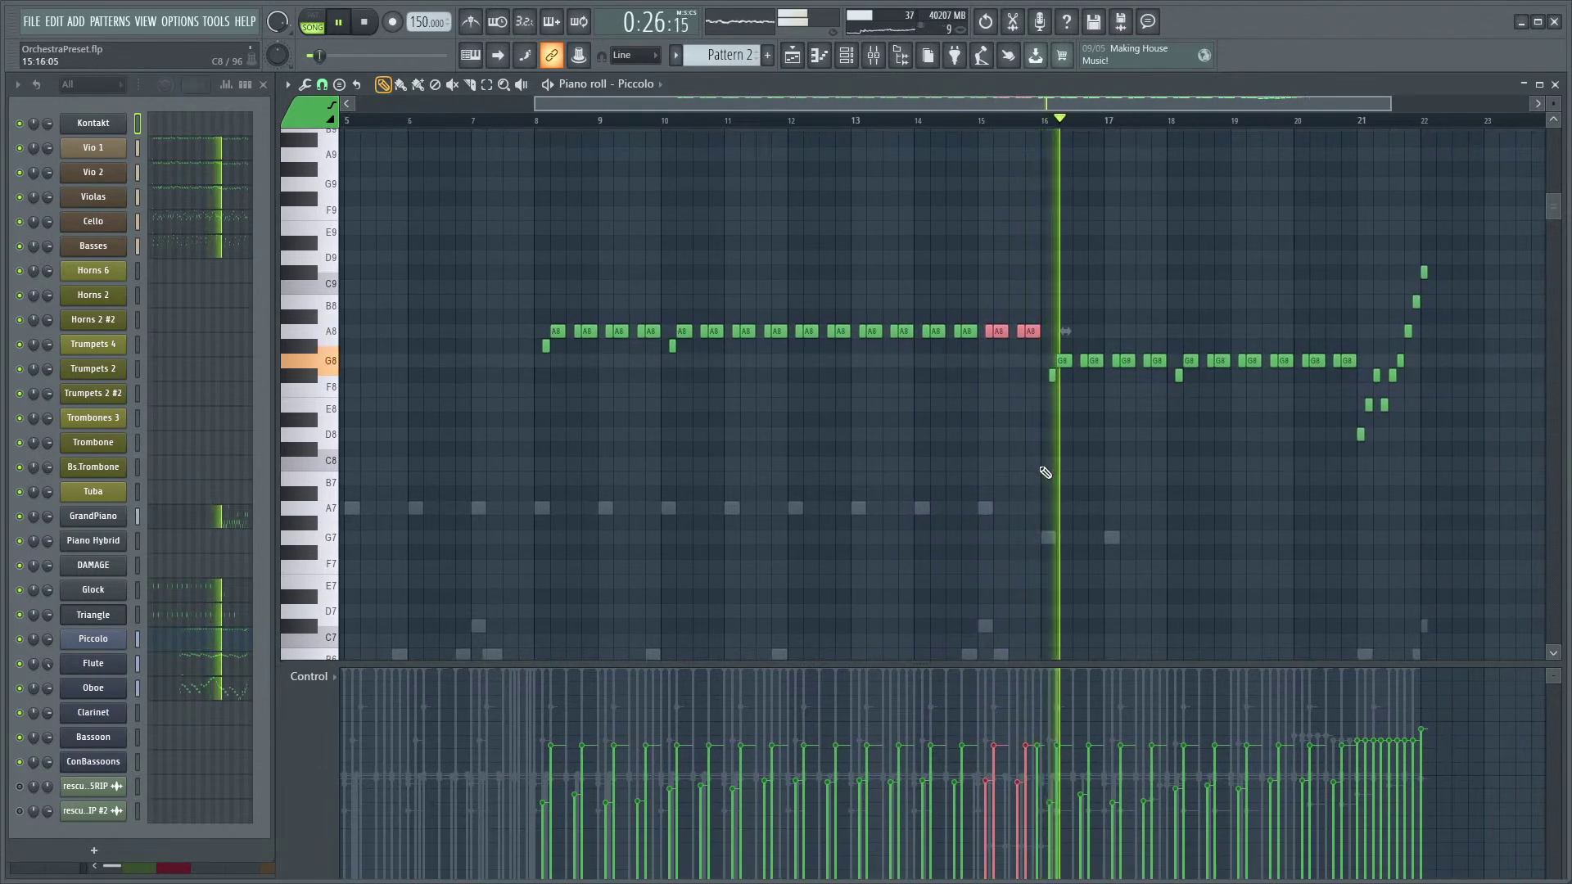
scroll(1147, 491, up, 2)
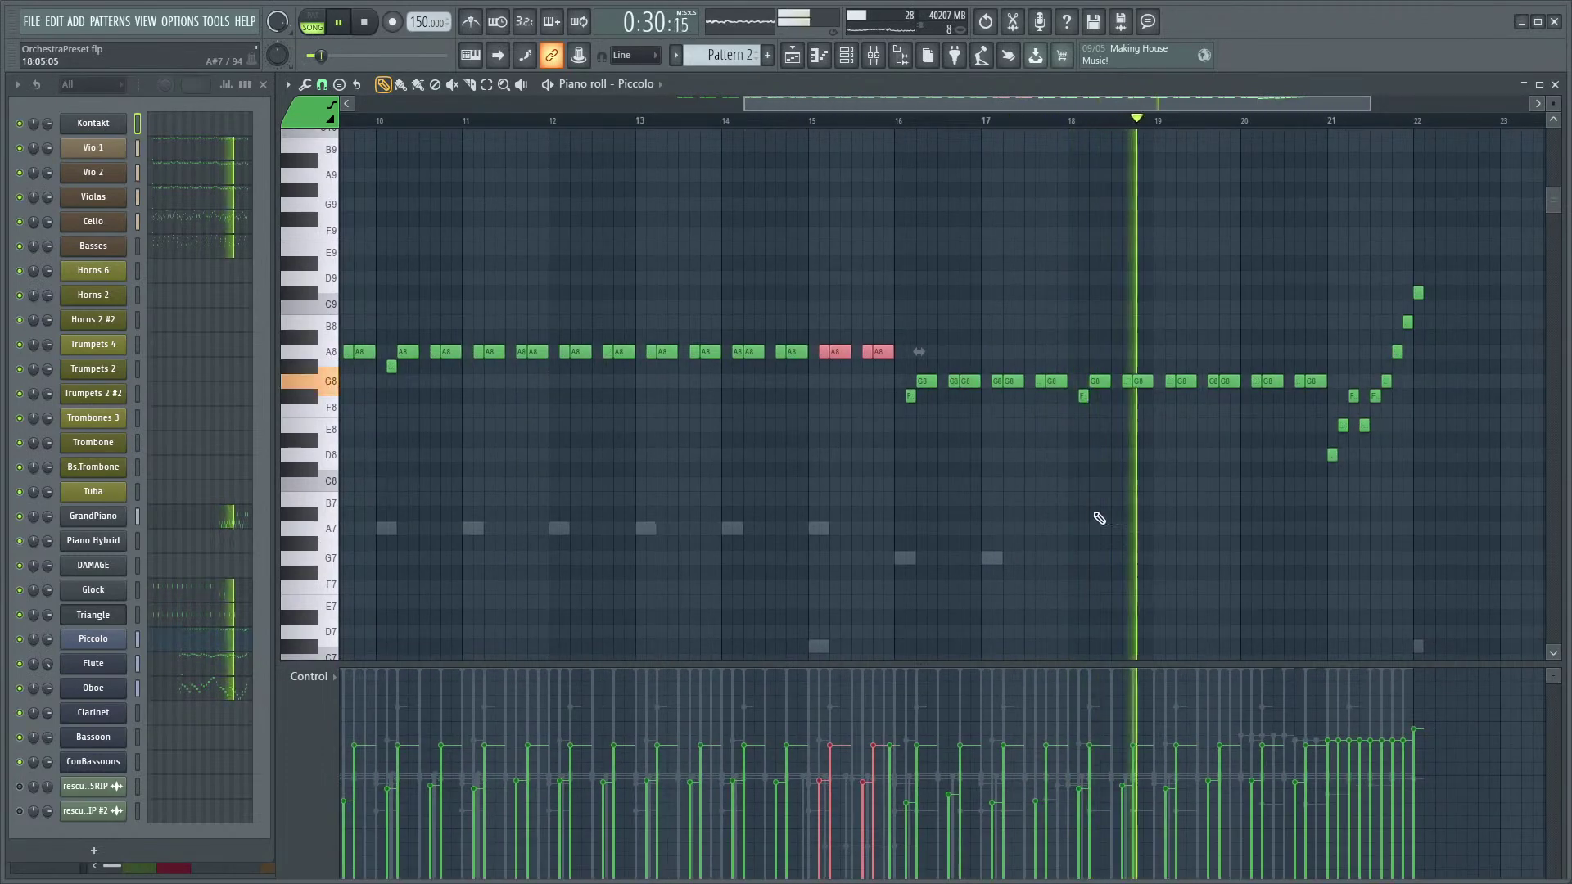
scroll(1213, 510, down, 1)
scroll(1228, 475, up, 2)
key(space)
- Lower the opening Piccolo note of bar 20 to F#8 and that of bar 15 to G#8
scroll(1170, 381, up, 1)
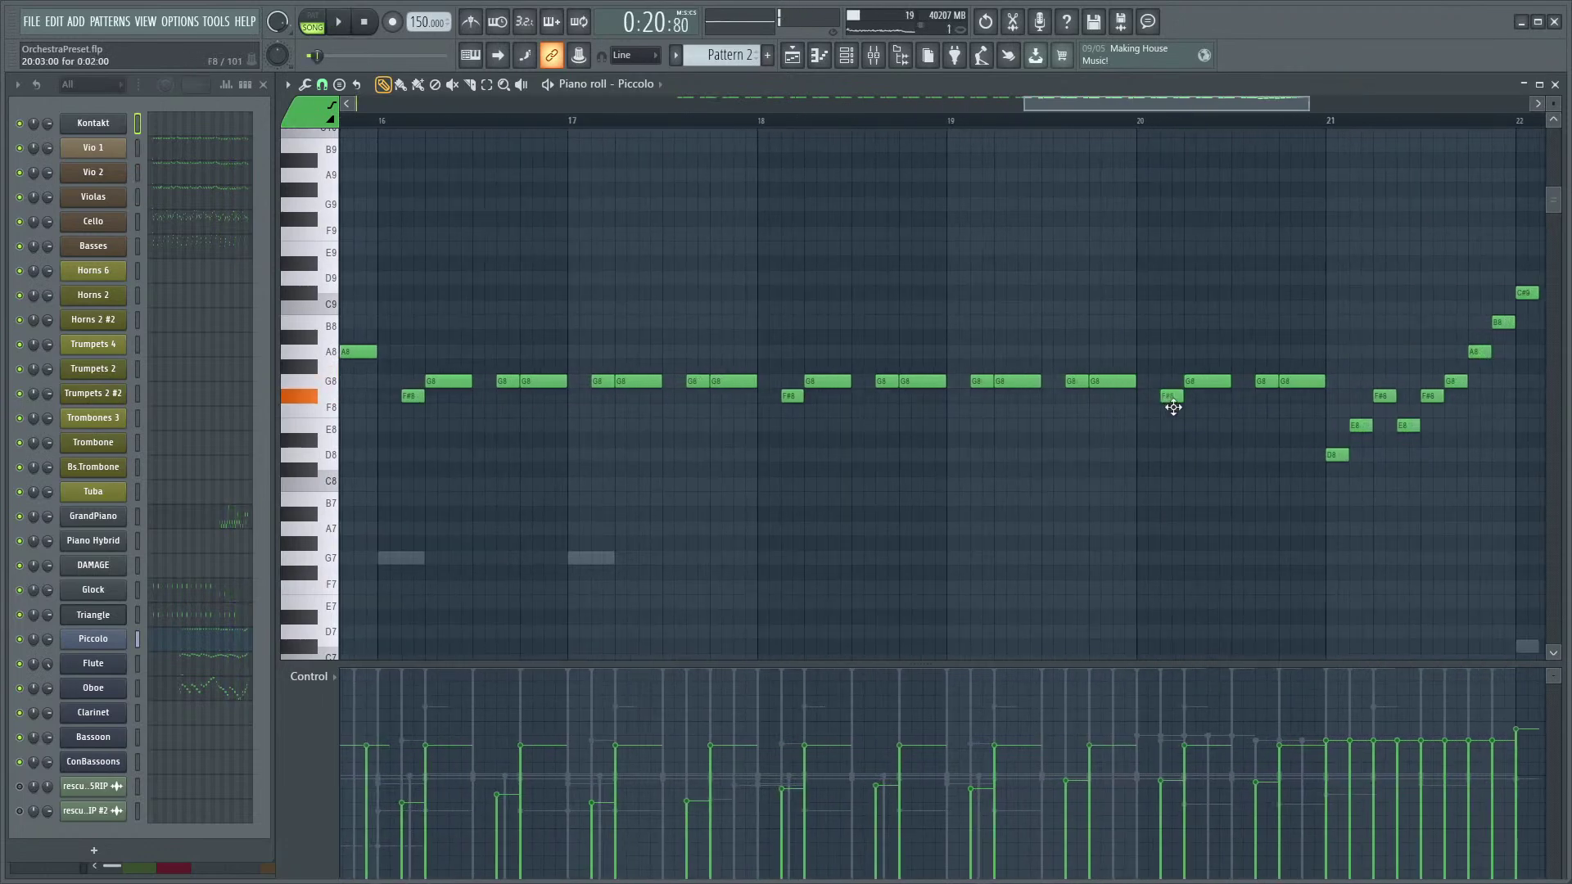
scroll(748, 381, up, 2)
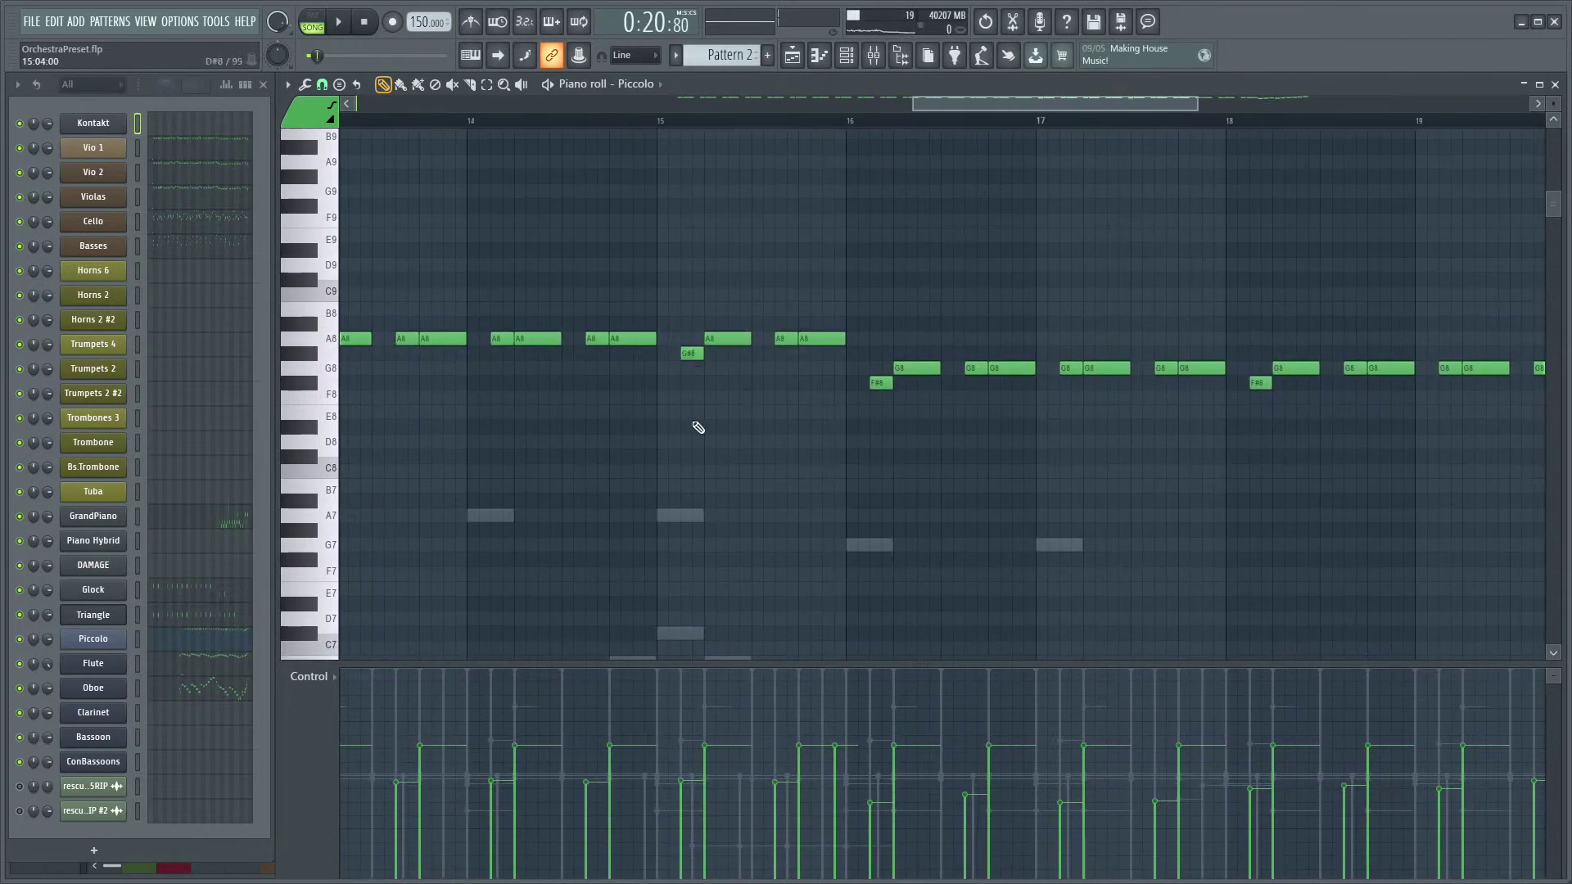
scroll(697, 426, down, 3)
scroll(588, 384, up, 3)
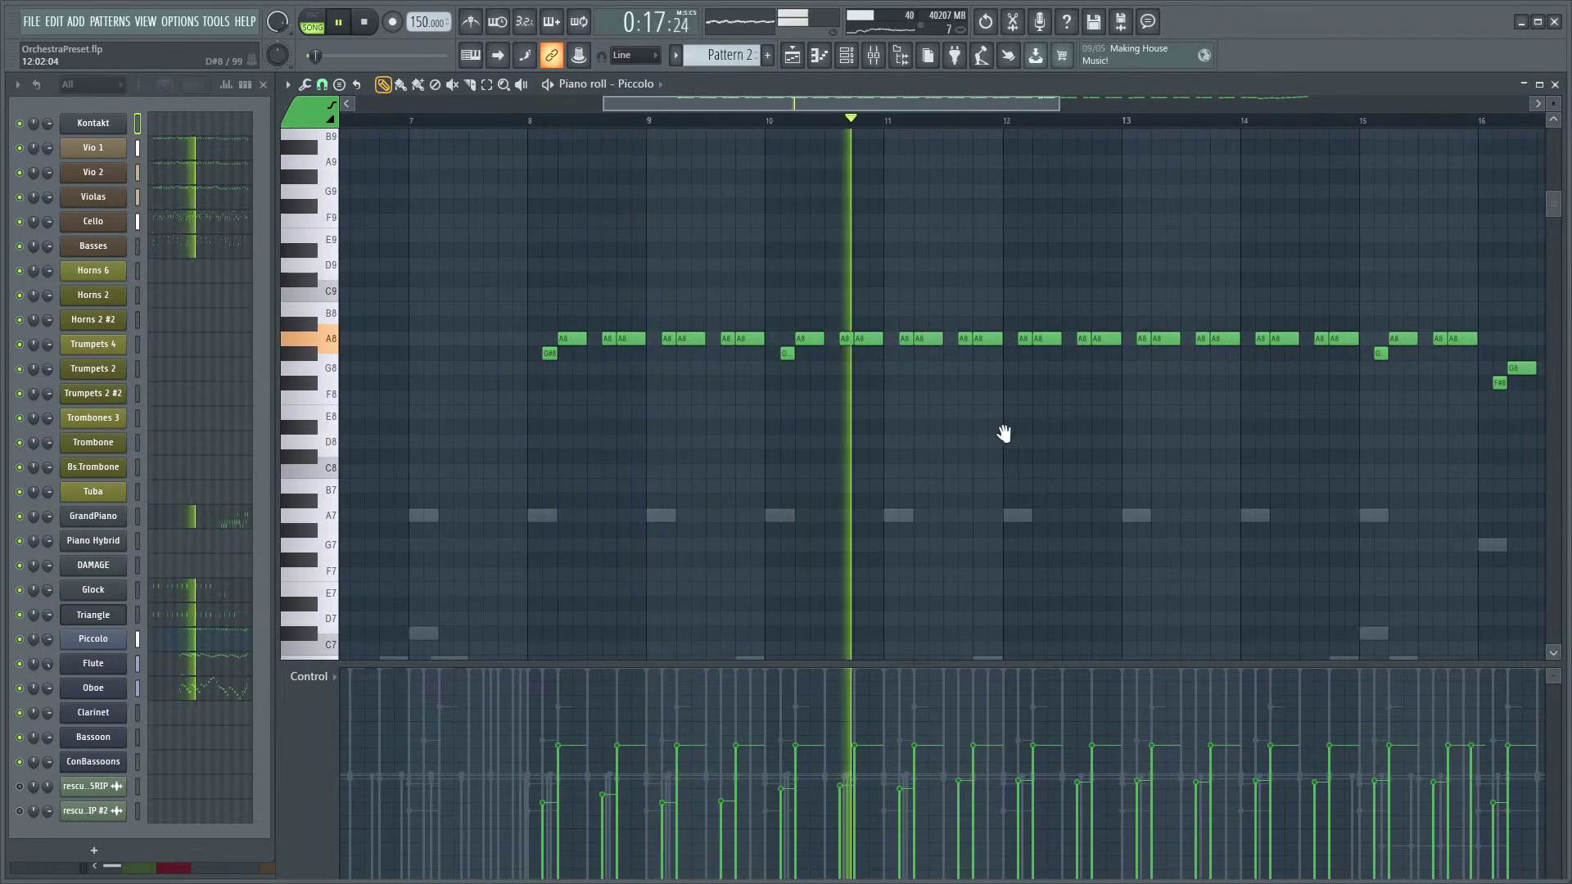
- Lower the opening Piccolo notes of bars 12 and 14 to G#8 during playback, and return bar 15's opening note to A8
scroll(850, 434, up, 2)
click(875, 348)
drag(1024, 421, 787, 447)
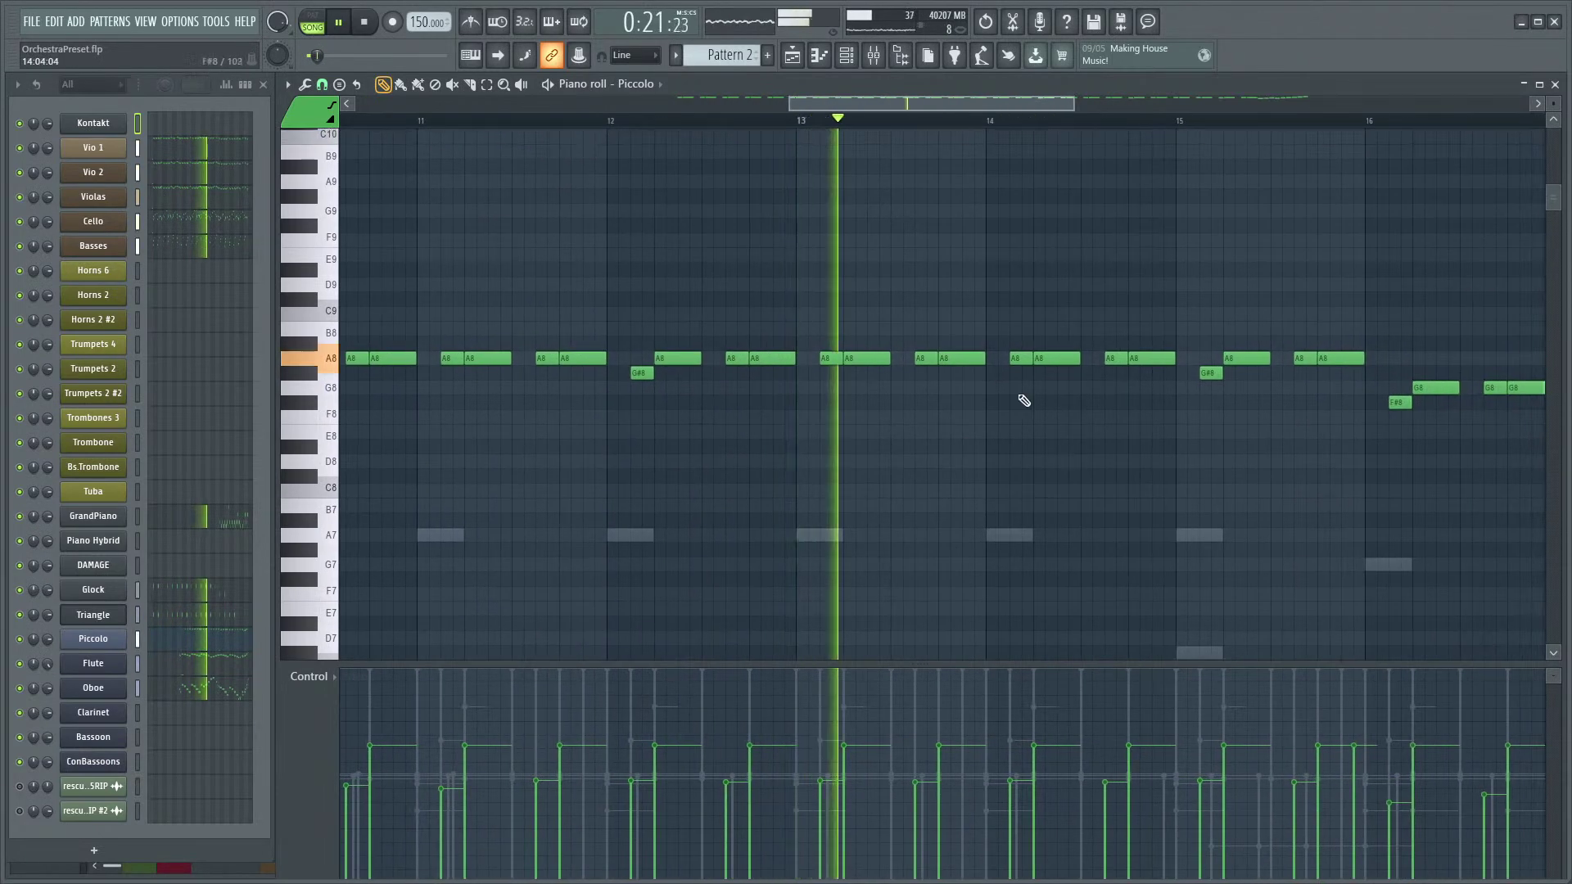
drag(1022, 361, 1023, 374)
drag(1169, 435, 1055, 361)
- Listen to the revised Piccolo part through bar 19 and stop the song
scroll(1055, 438, down, 5)
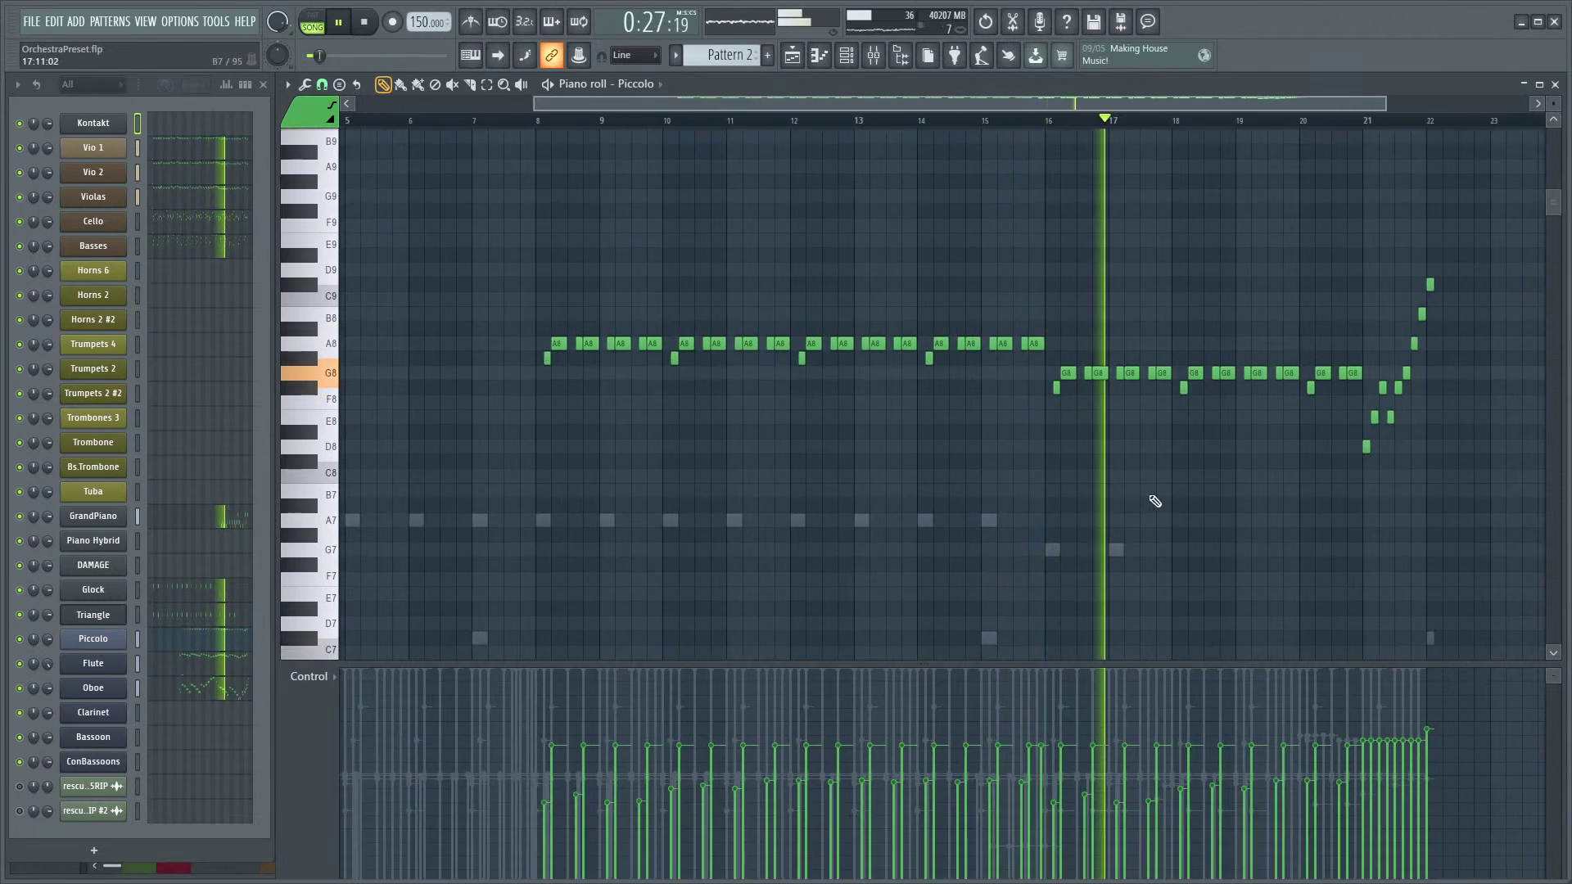
scroll(1151, 502, up, 2)
scroll(1168, 488, down, 4)
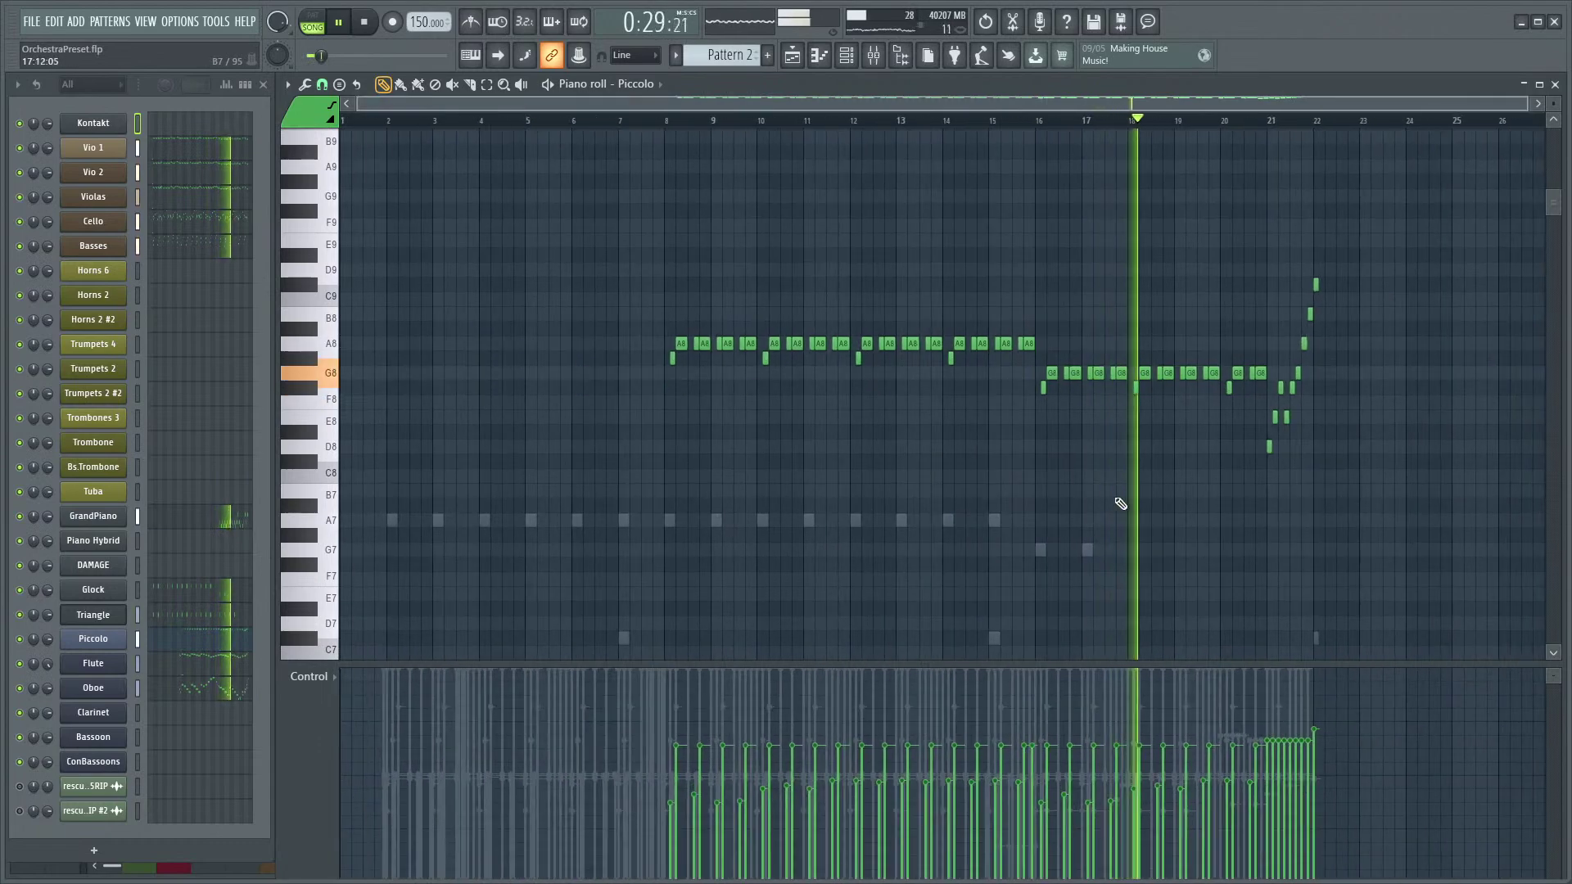
scroll(1137, 475, down, 3)
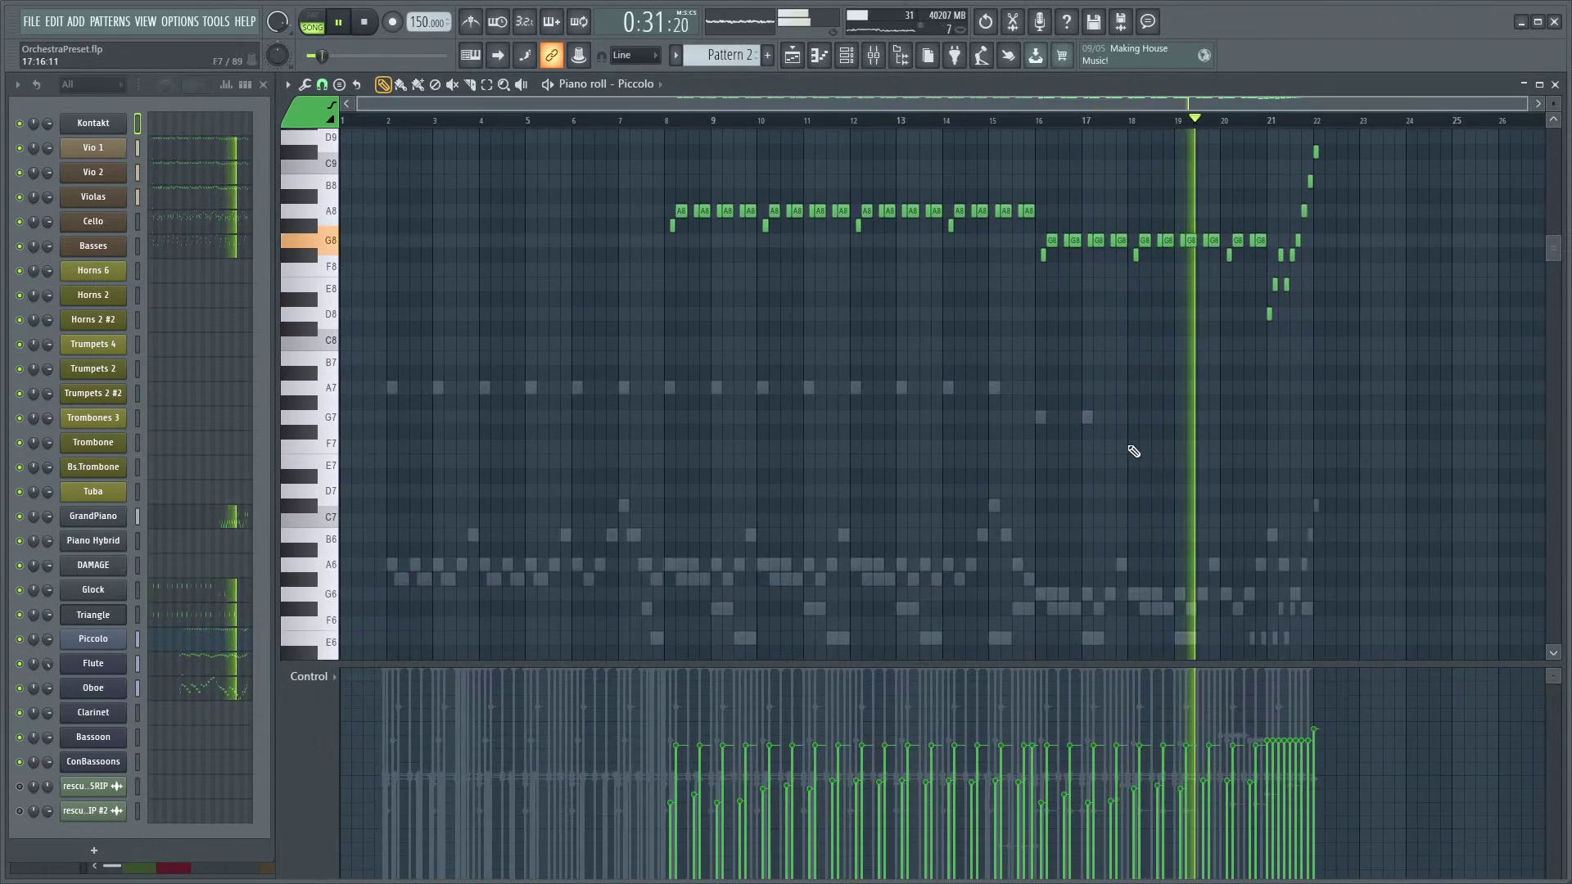
key(space)
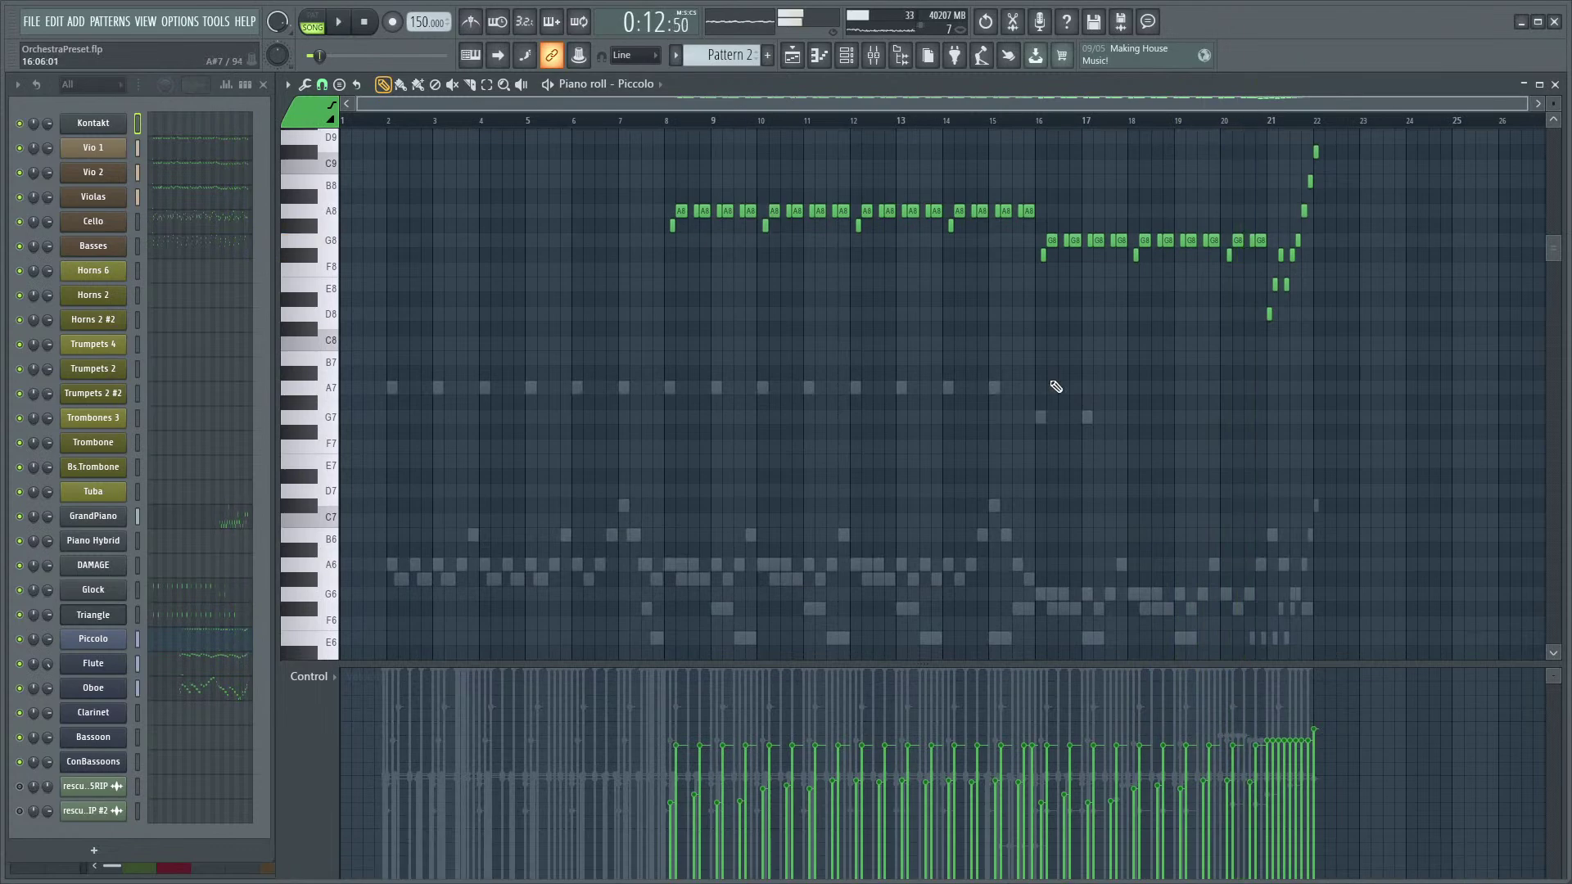
- Play the song's opening briefly, stop it, and bring up the empty Horns 2 part for editing
scroll(850, 401, down, 5)
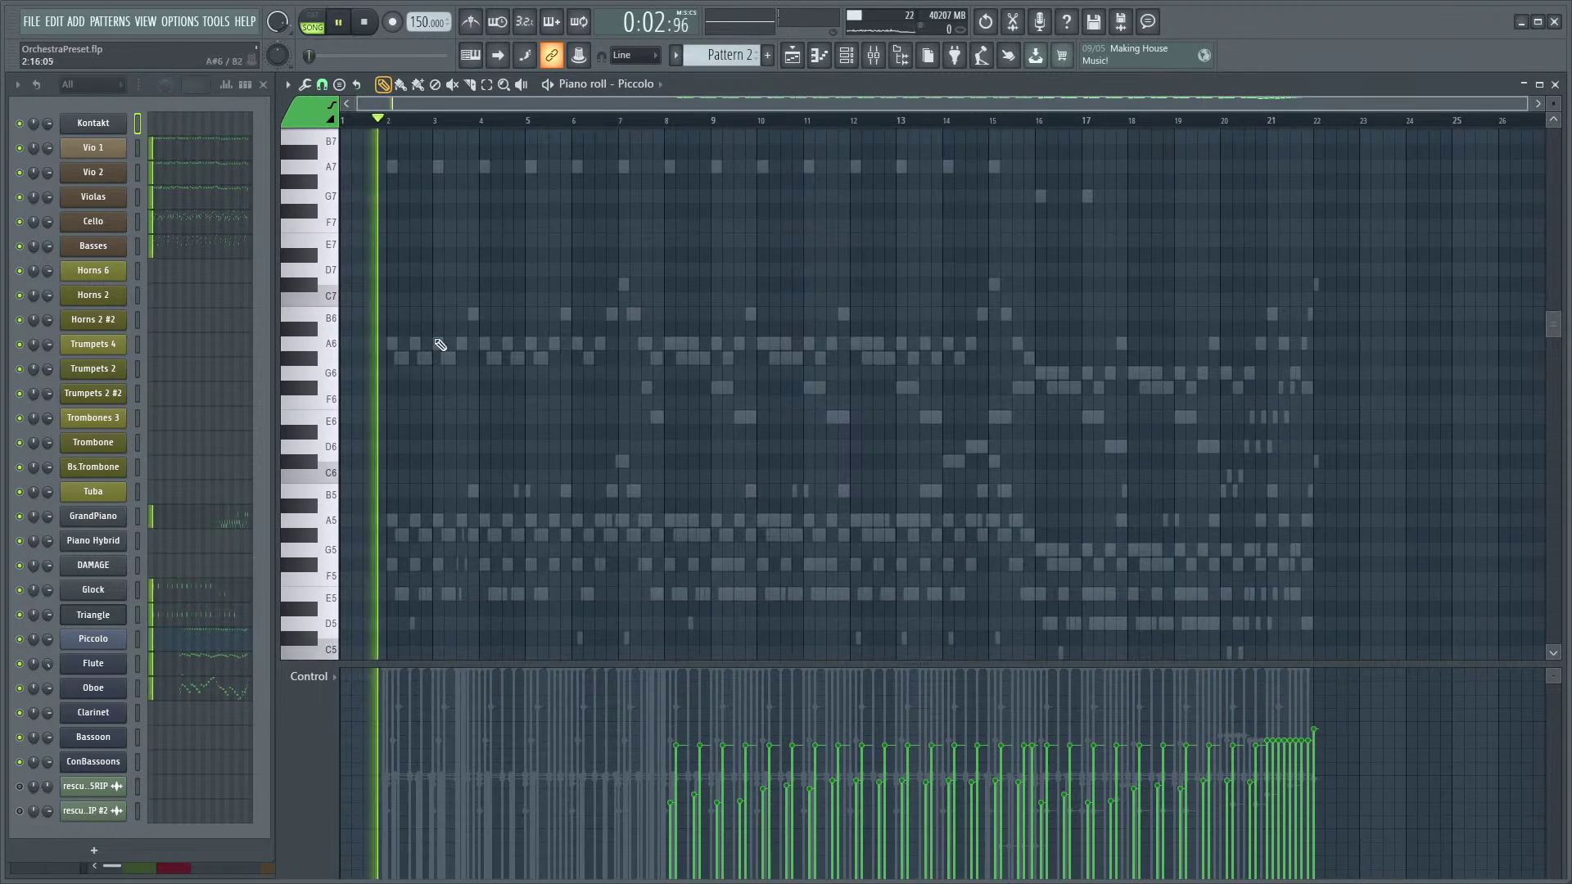
scroll(428, 469, up, 2)
scroll(642, 326, down, 3)
key(space)
click(178, 299)
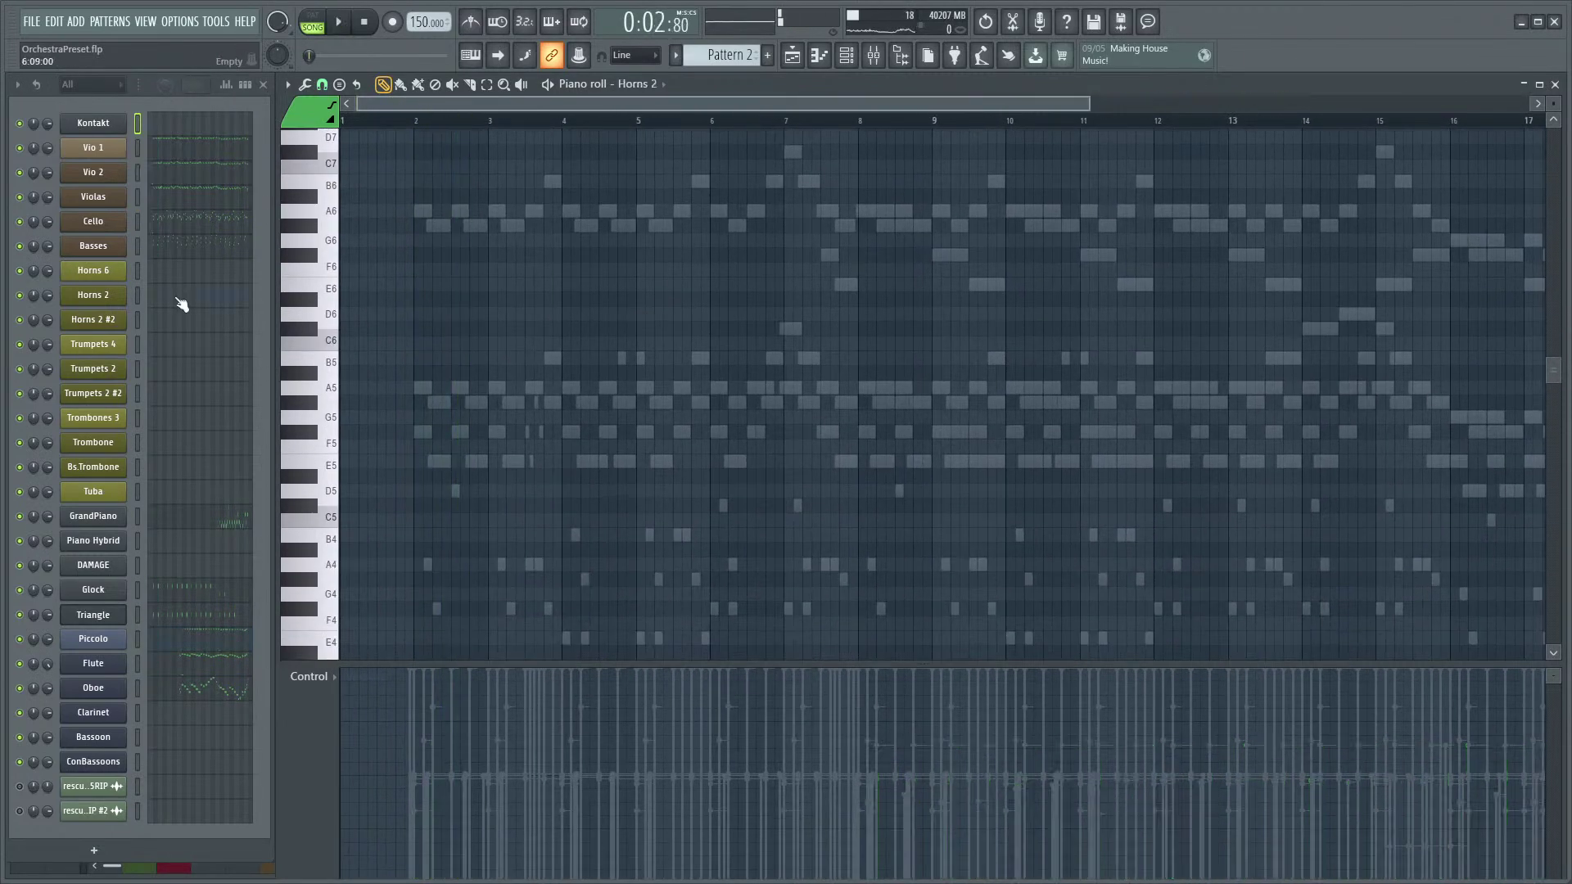
- Listen to the passage leading into bar 8 against the ghost notes in the Horns 2 part
scroll(473, 459, down, 1)
scroll(572, 355, up, 3)
click(910, 121)
key(space)
scroll(740, 344, down, 1)
key(space)
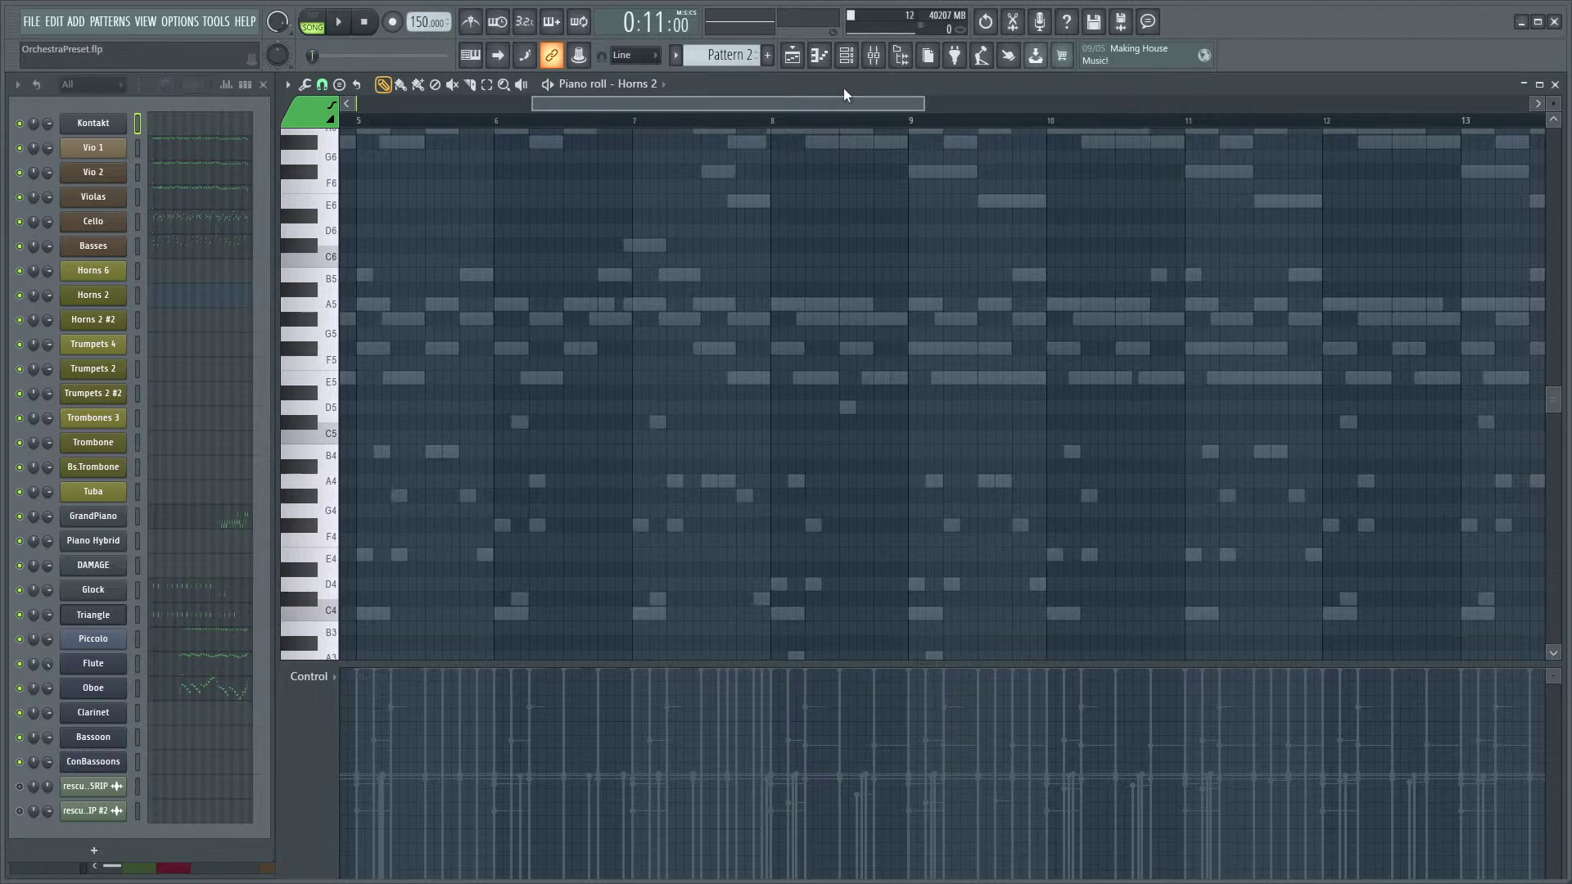
scroll(807, 292, up, 5)
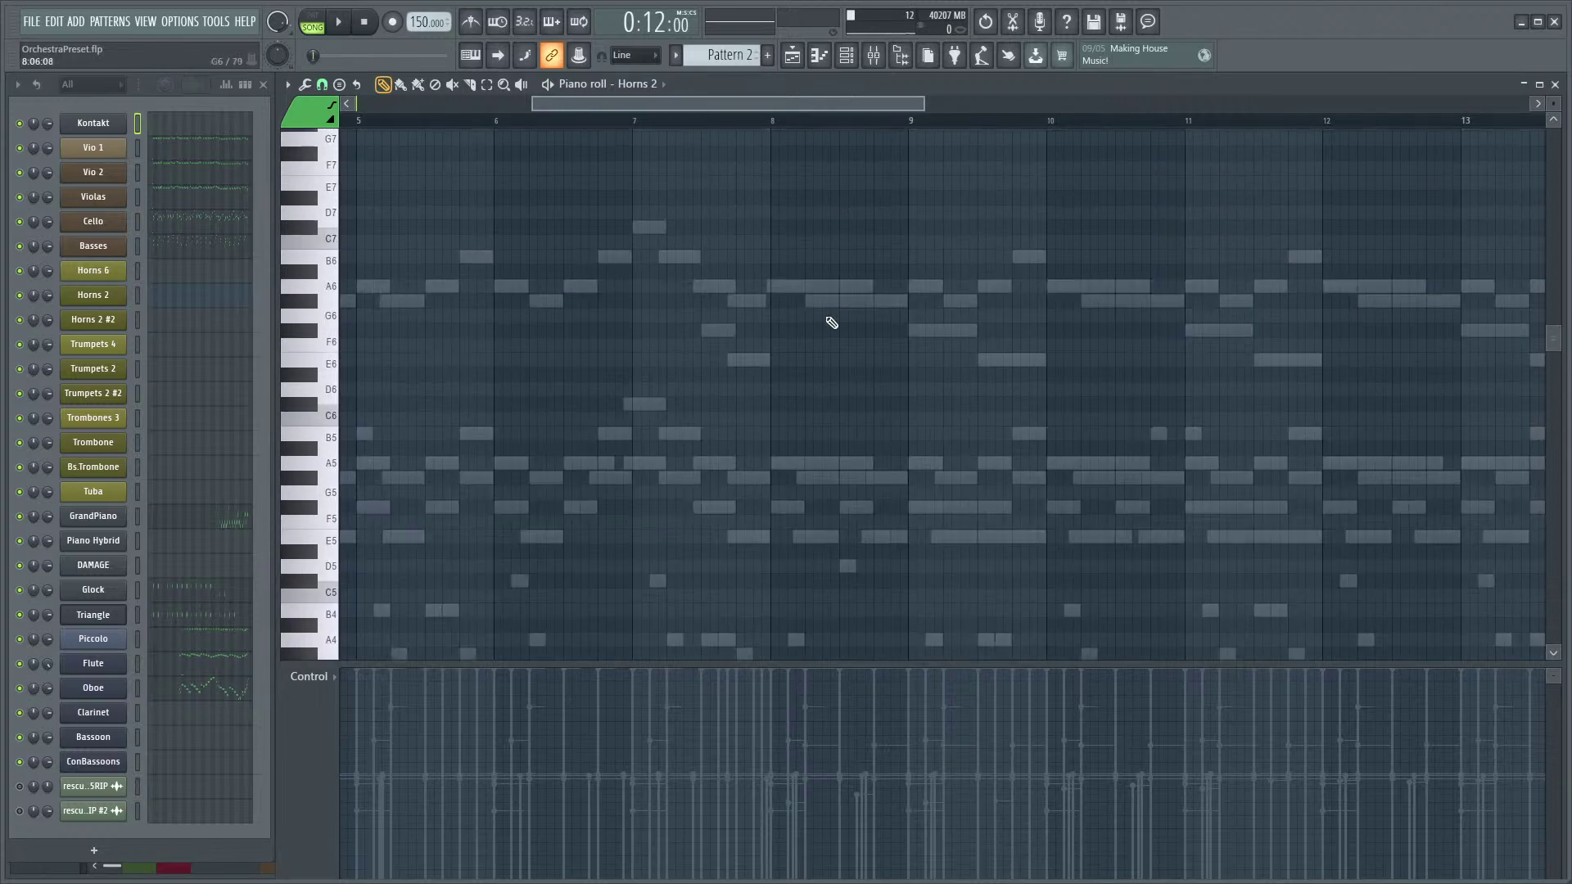
ctrl+scroll(814, 305, down, 5)
key(space)
scroll(844, 305, down, 5)
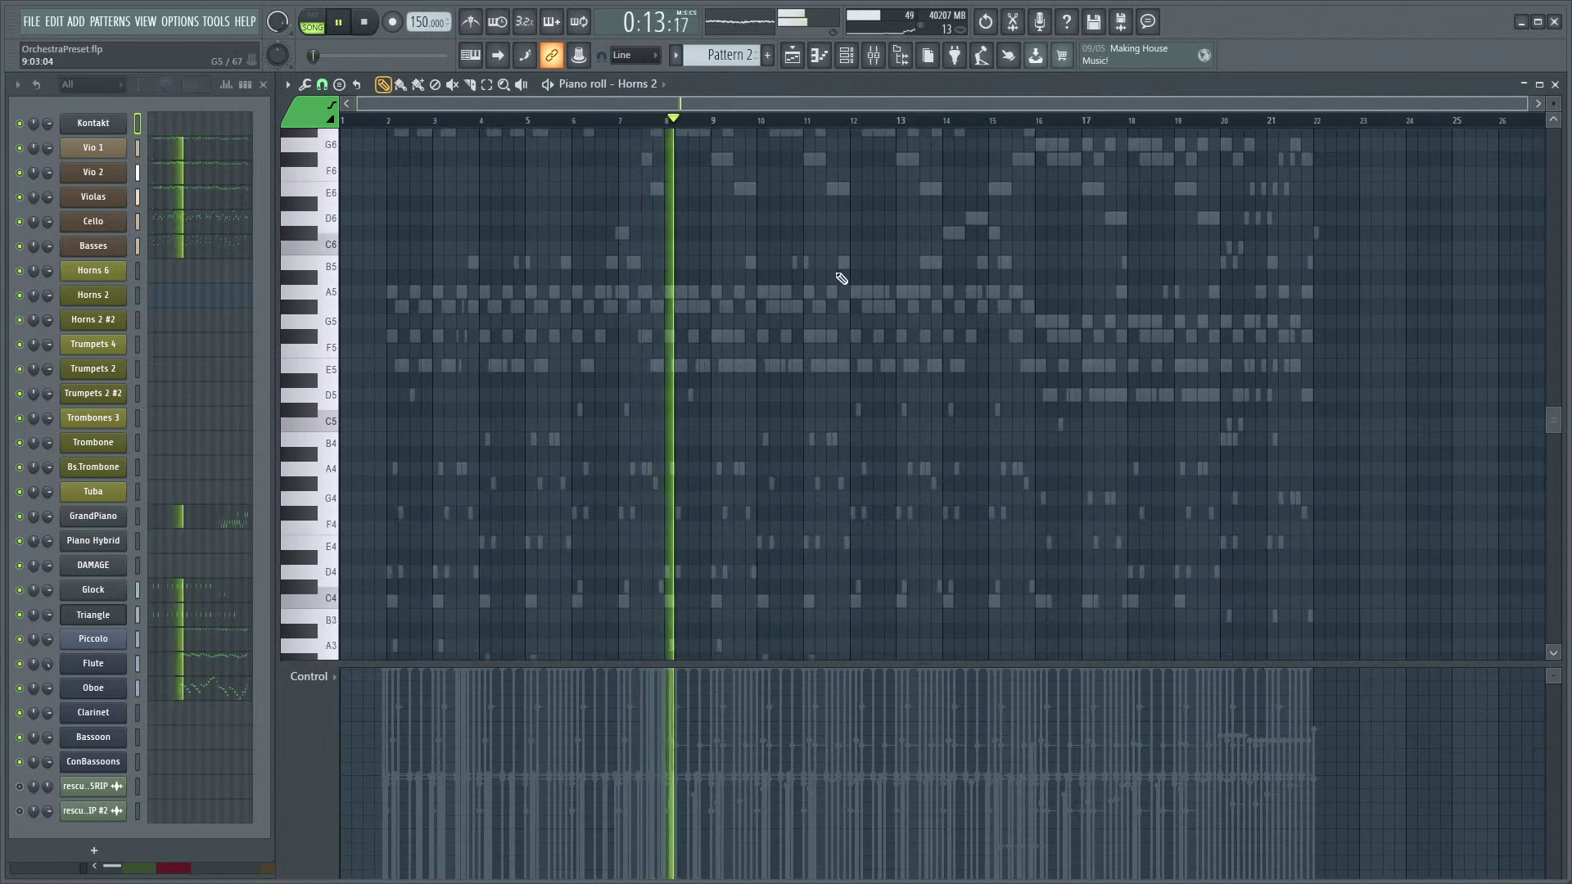
key(space)
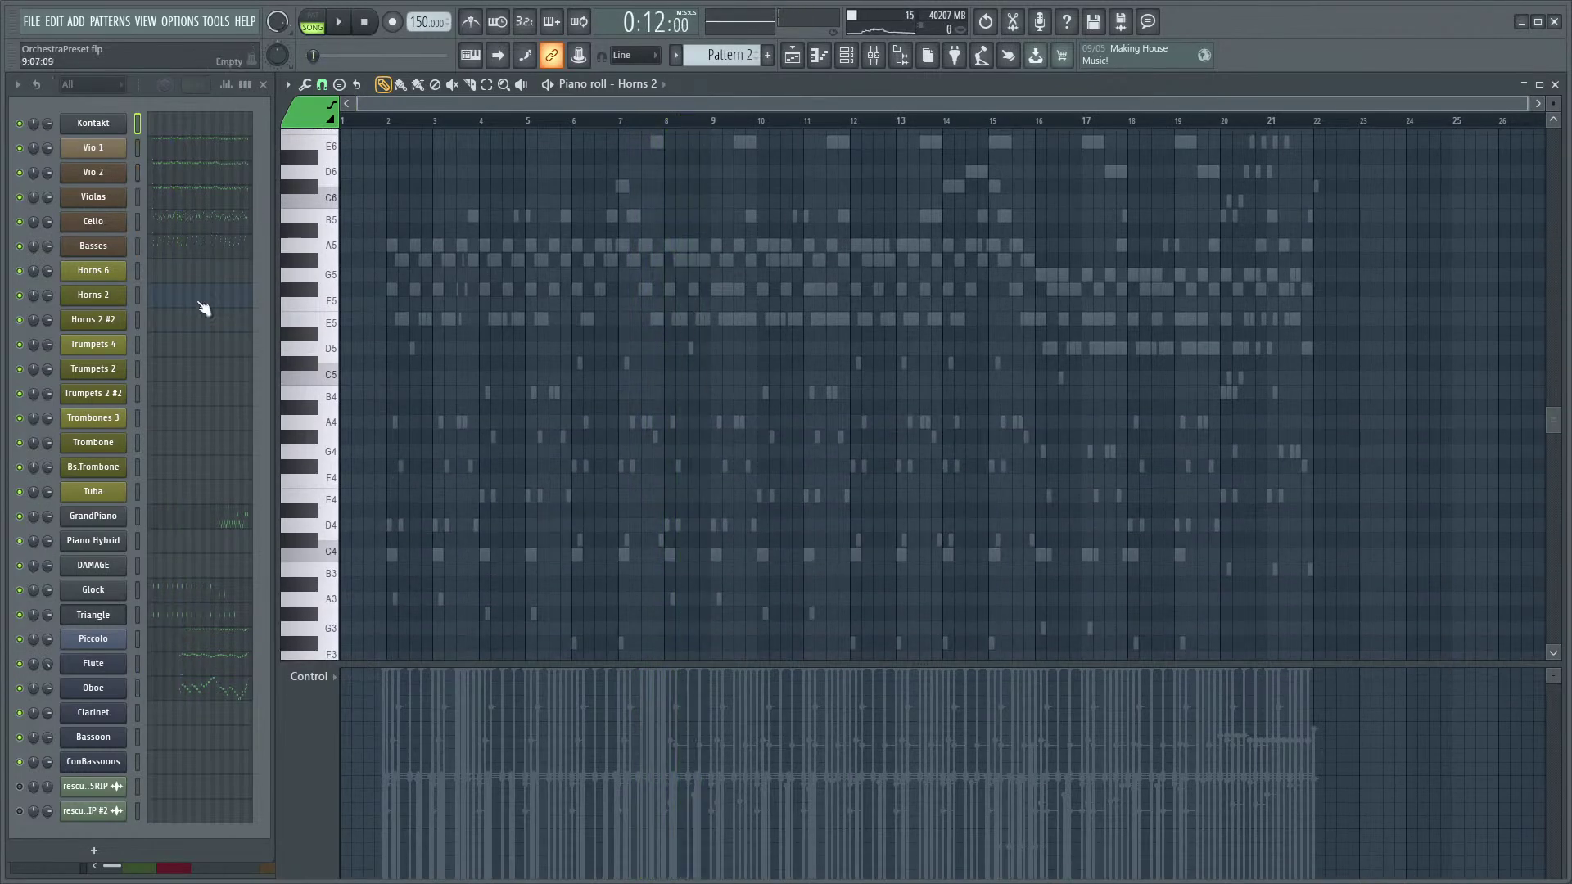
- Replay the entry at bar 8 and examine the surrounding ghost notes closely for a Horns 2 line
scroll(845, 361, up, 6)
scroll(895, 365, up, 2)
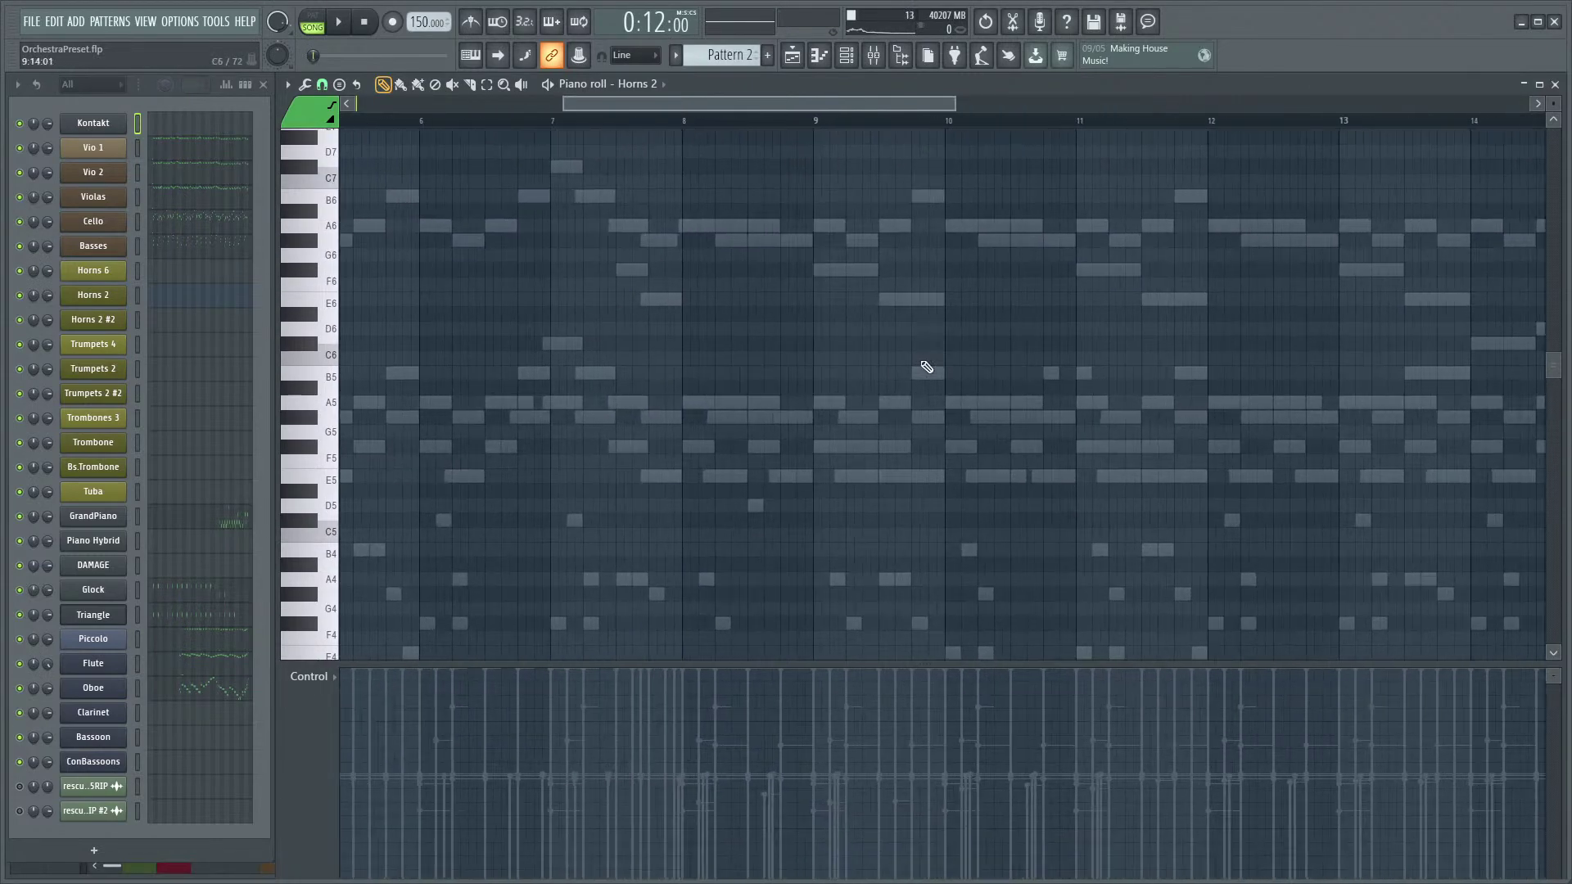
scroll(871, 375, up, 2)
key(space)
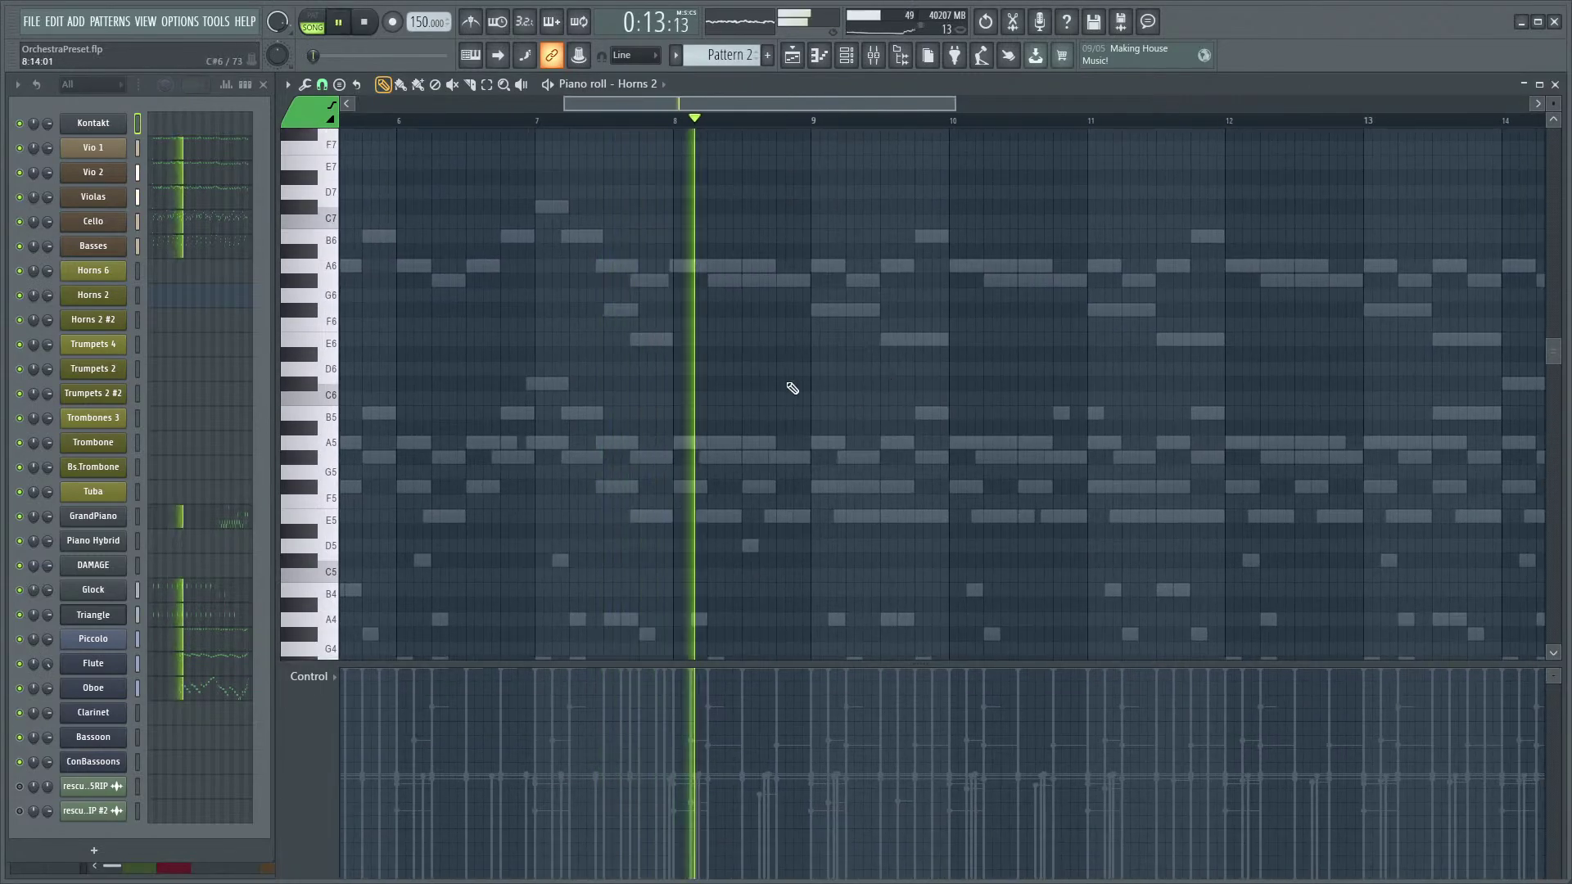
scroll(842, 297, down, 3)
key(space)
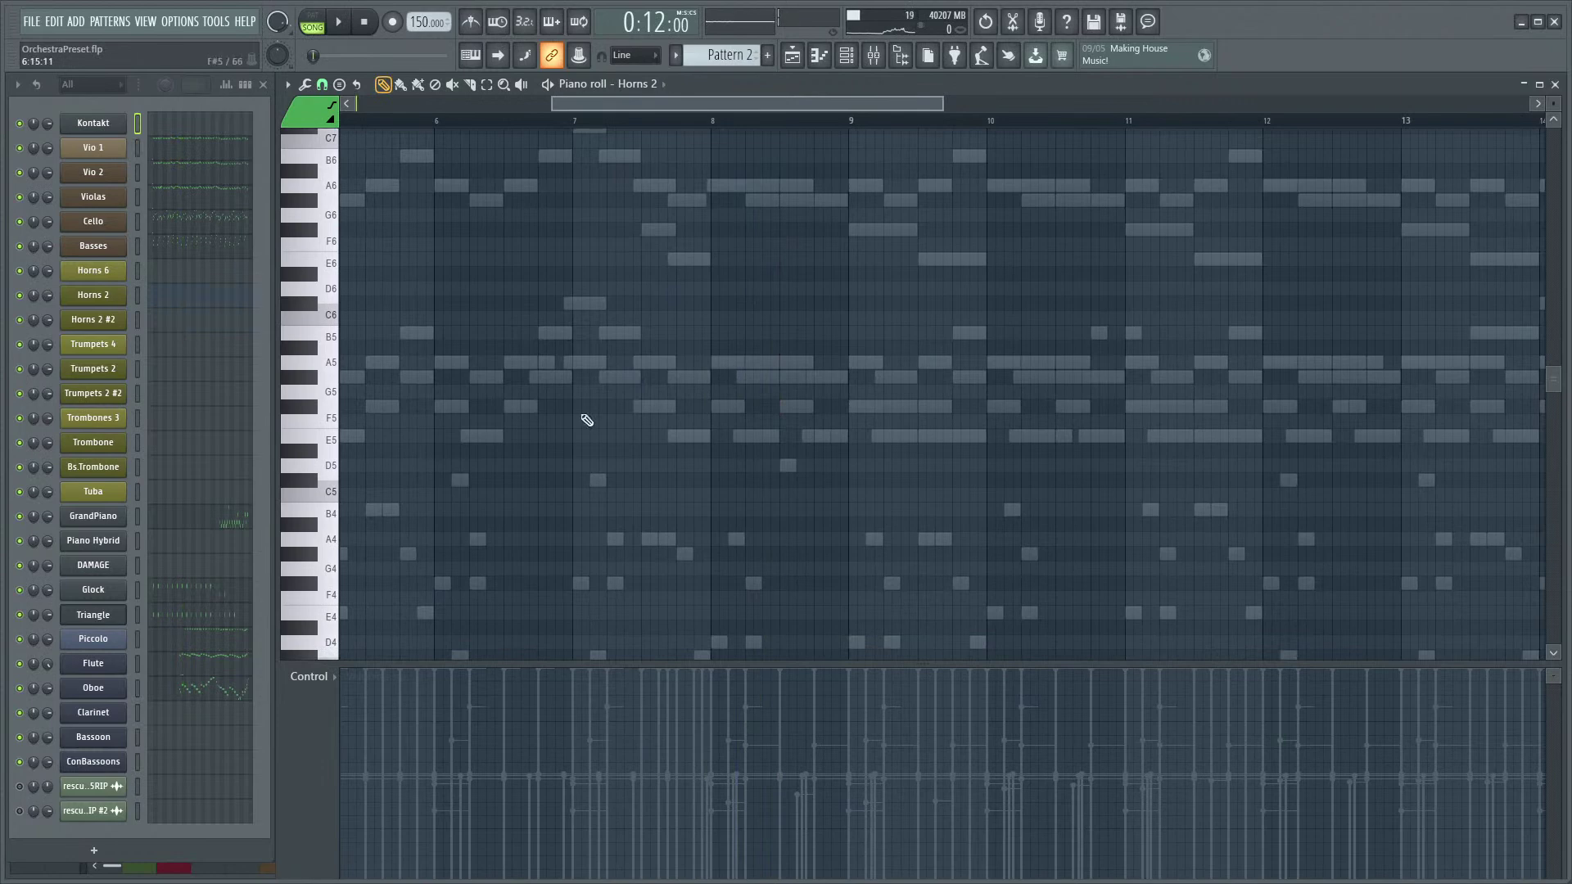
scroll(677, 424, up, 3)
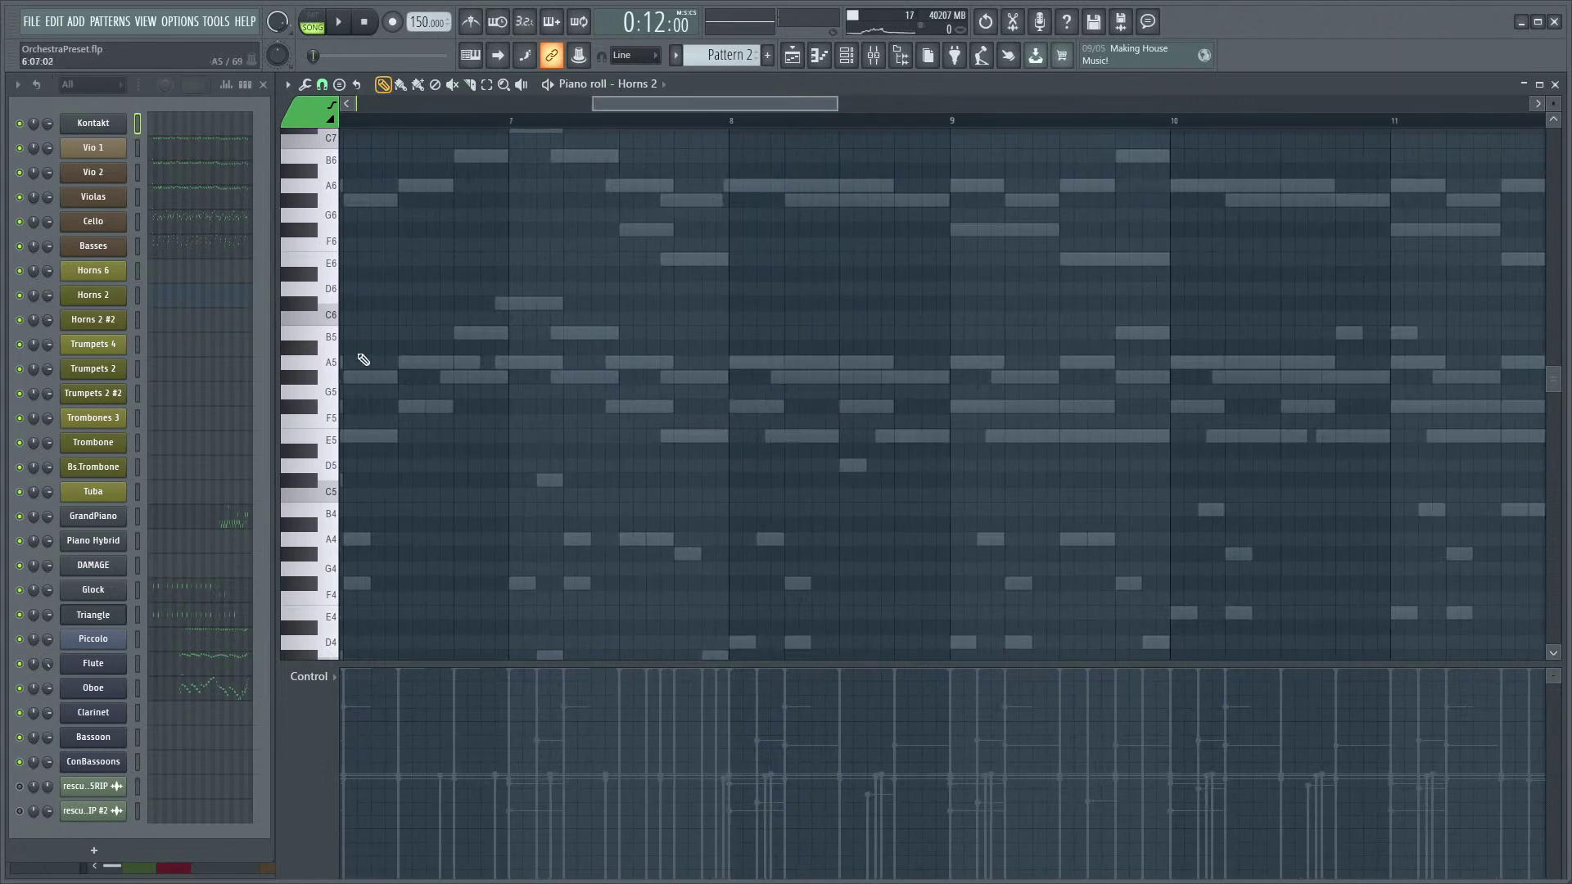
- Check the articulation keyswitches of the Horns 2 Kontakt instrument and hide its window
click(105, 297)
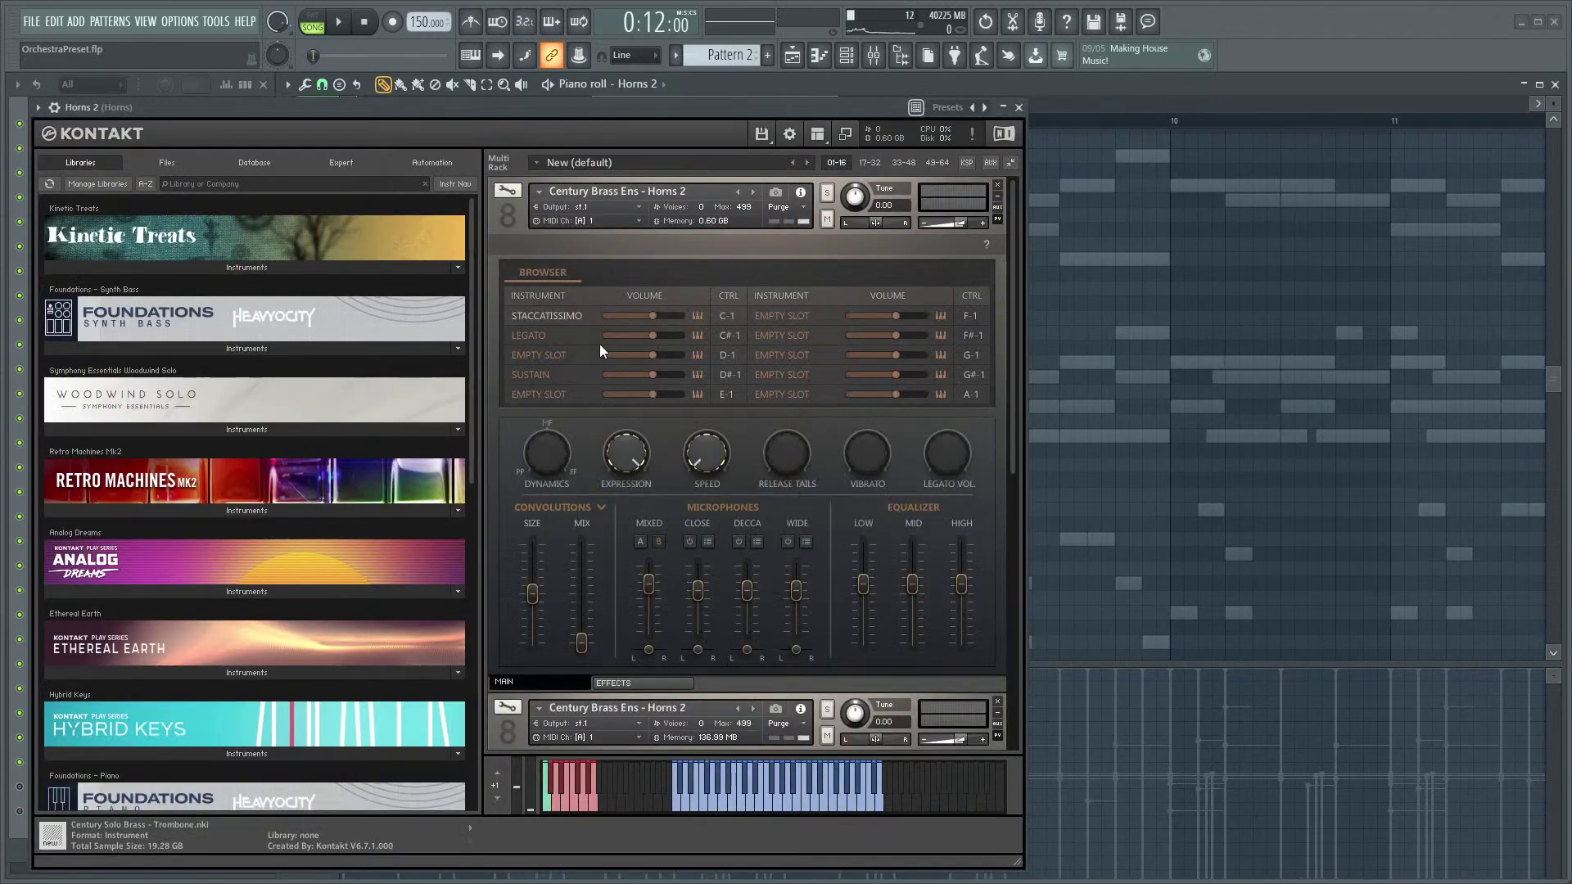
click(1002, 108)
scroll(943, 158, down, 2)
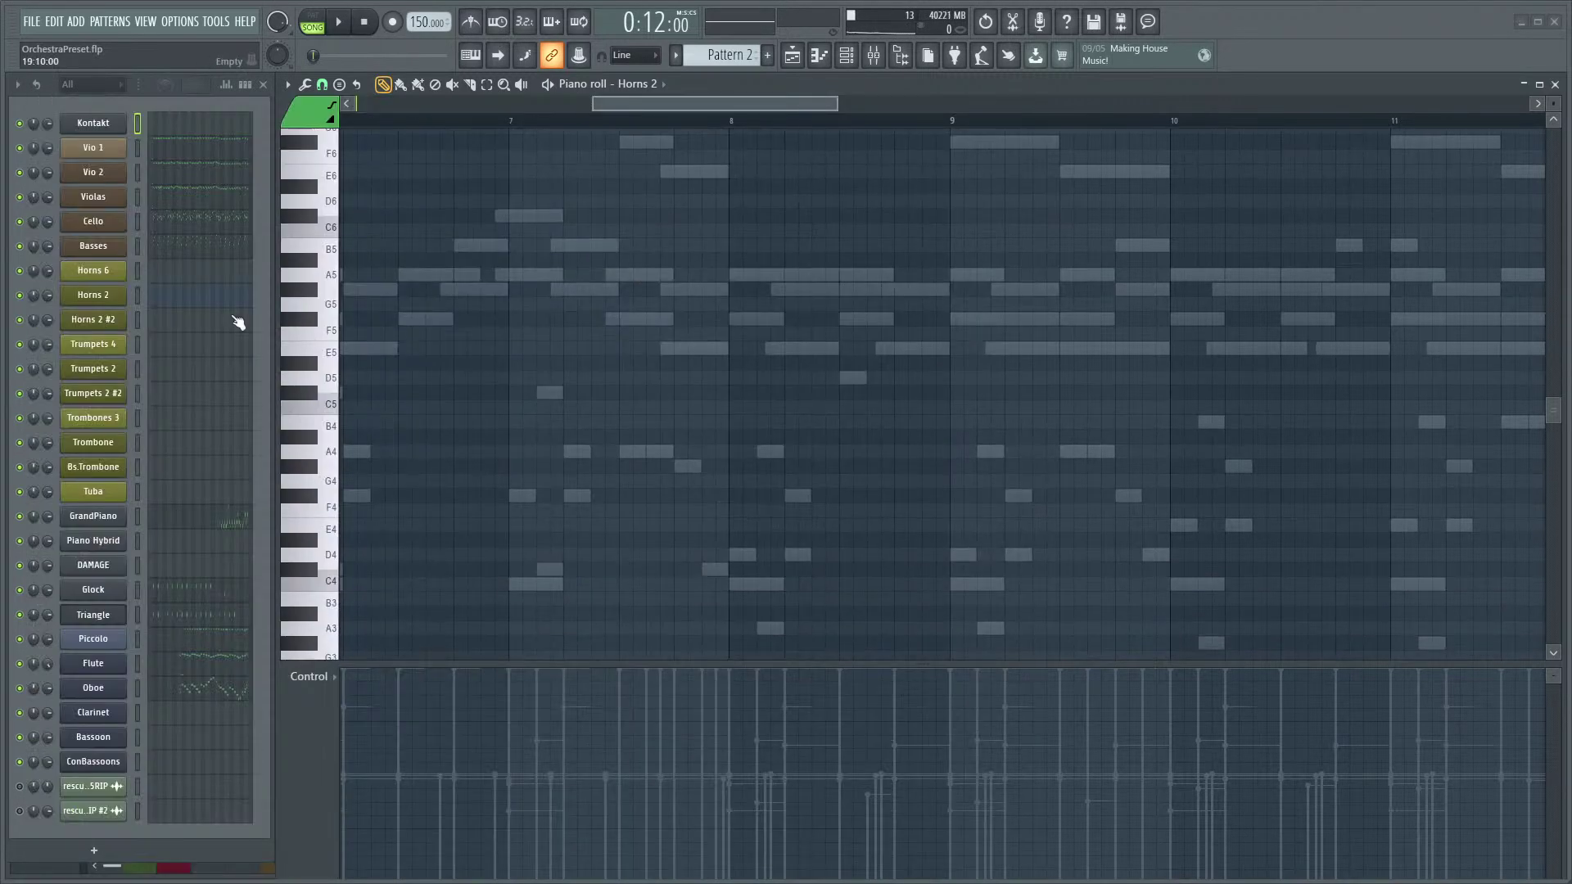
- Add a C#1 legato keyswitch note to Horns 2 just before bar 8, checking the active articulation in Kontakt
click(173, 301)
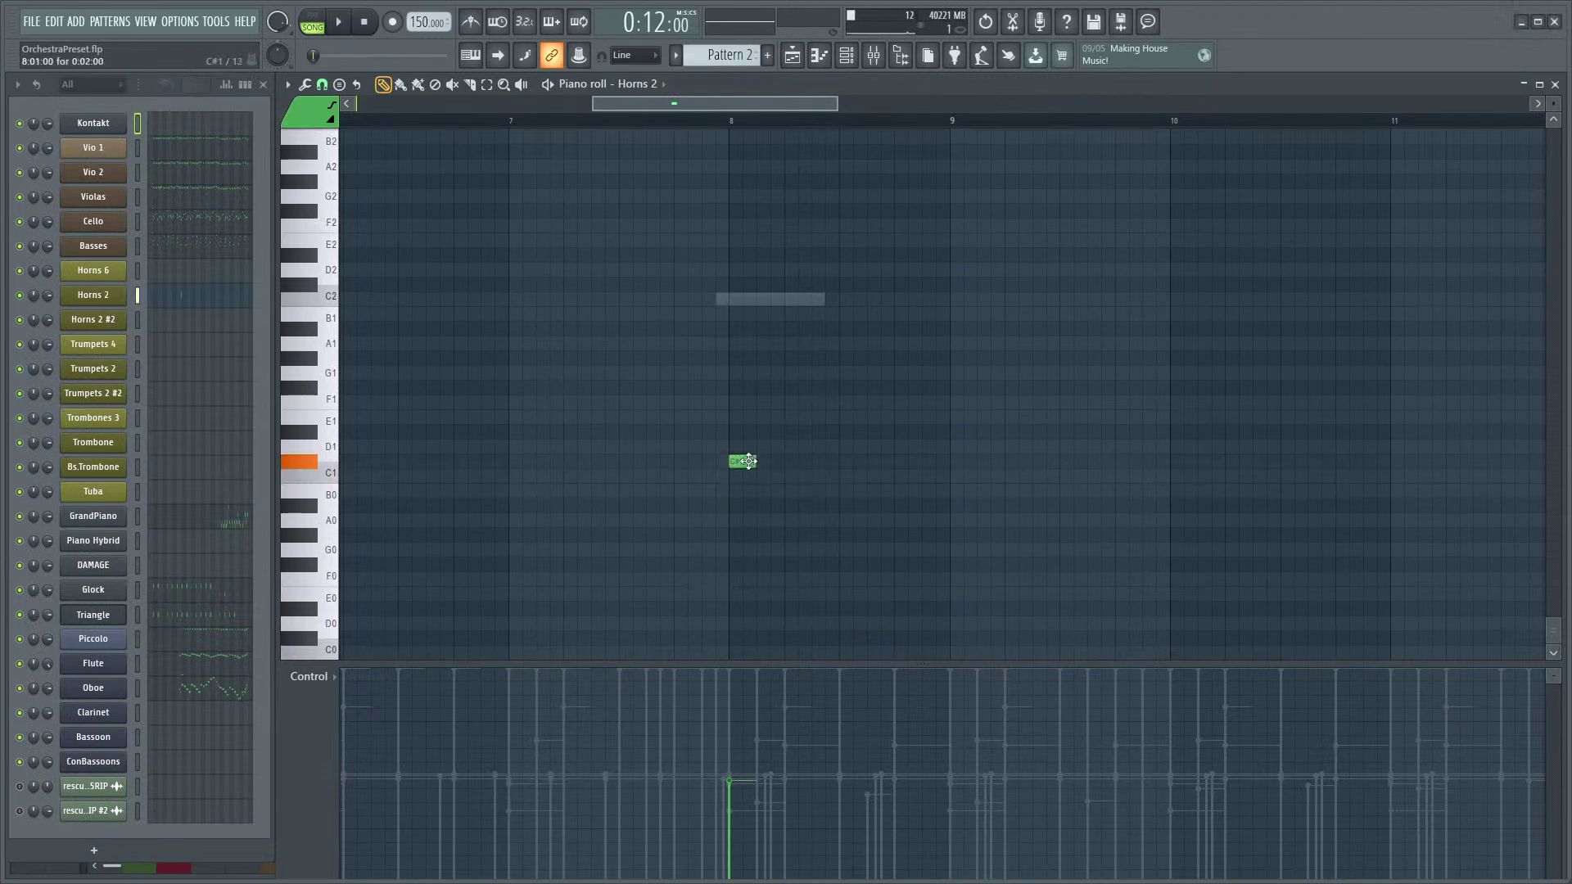
click(114, 303)
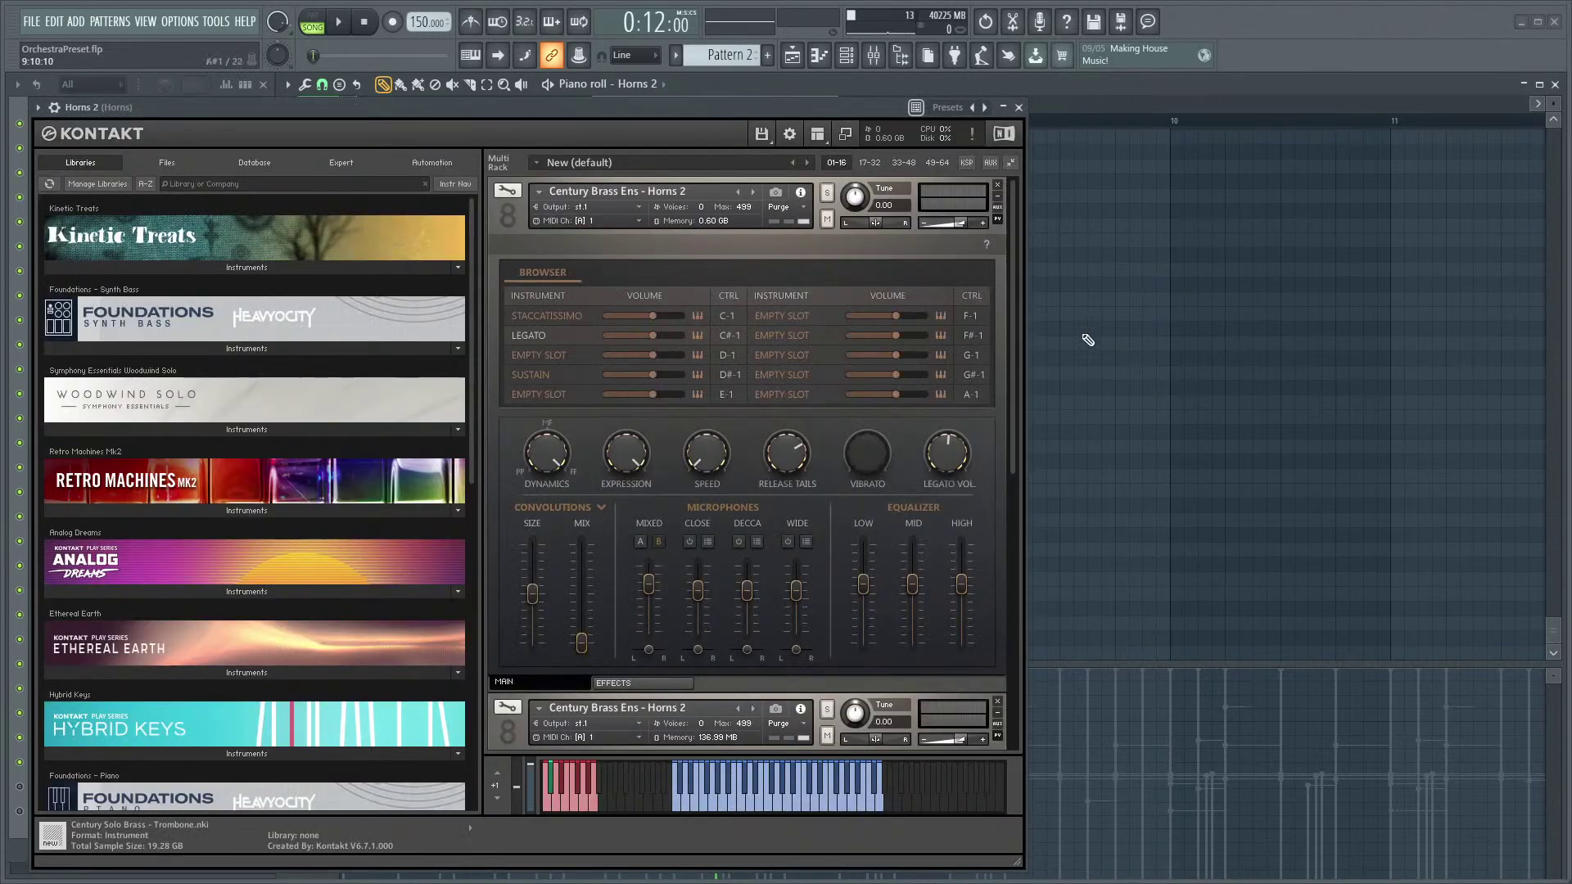
click(1019, 108)
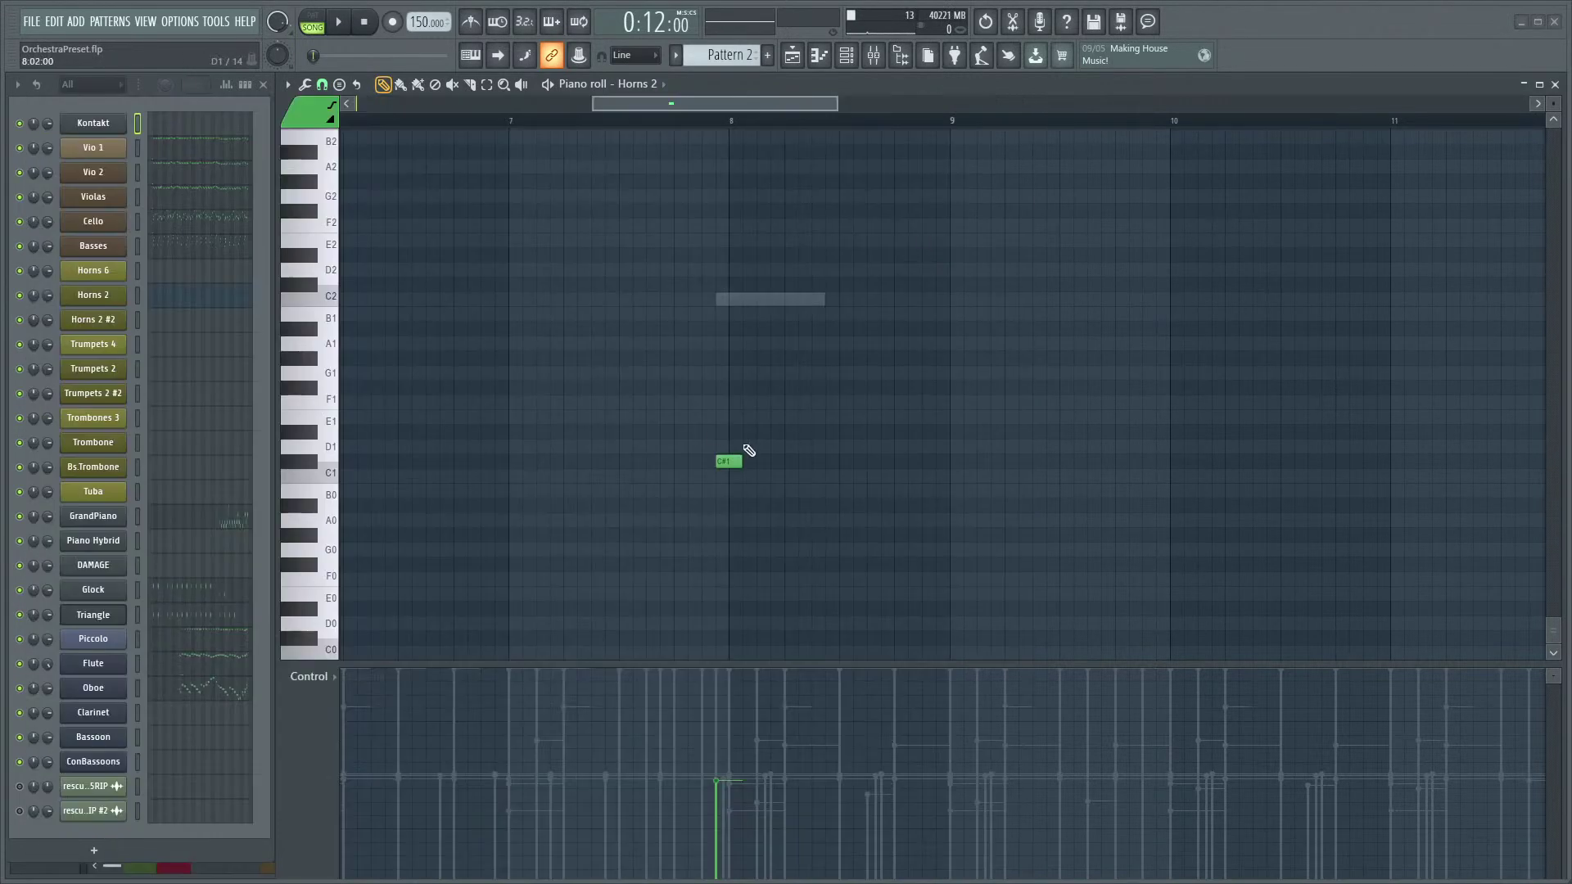
- Add an A4 note filling bar 8 in Horns 2, lower the velocities of it and the keyswitch note, and audition the entry
scroll(873, 343, up, 10)
key(space)
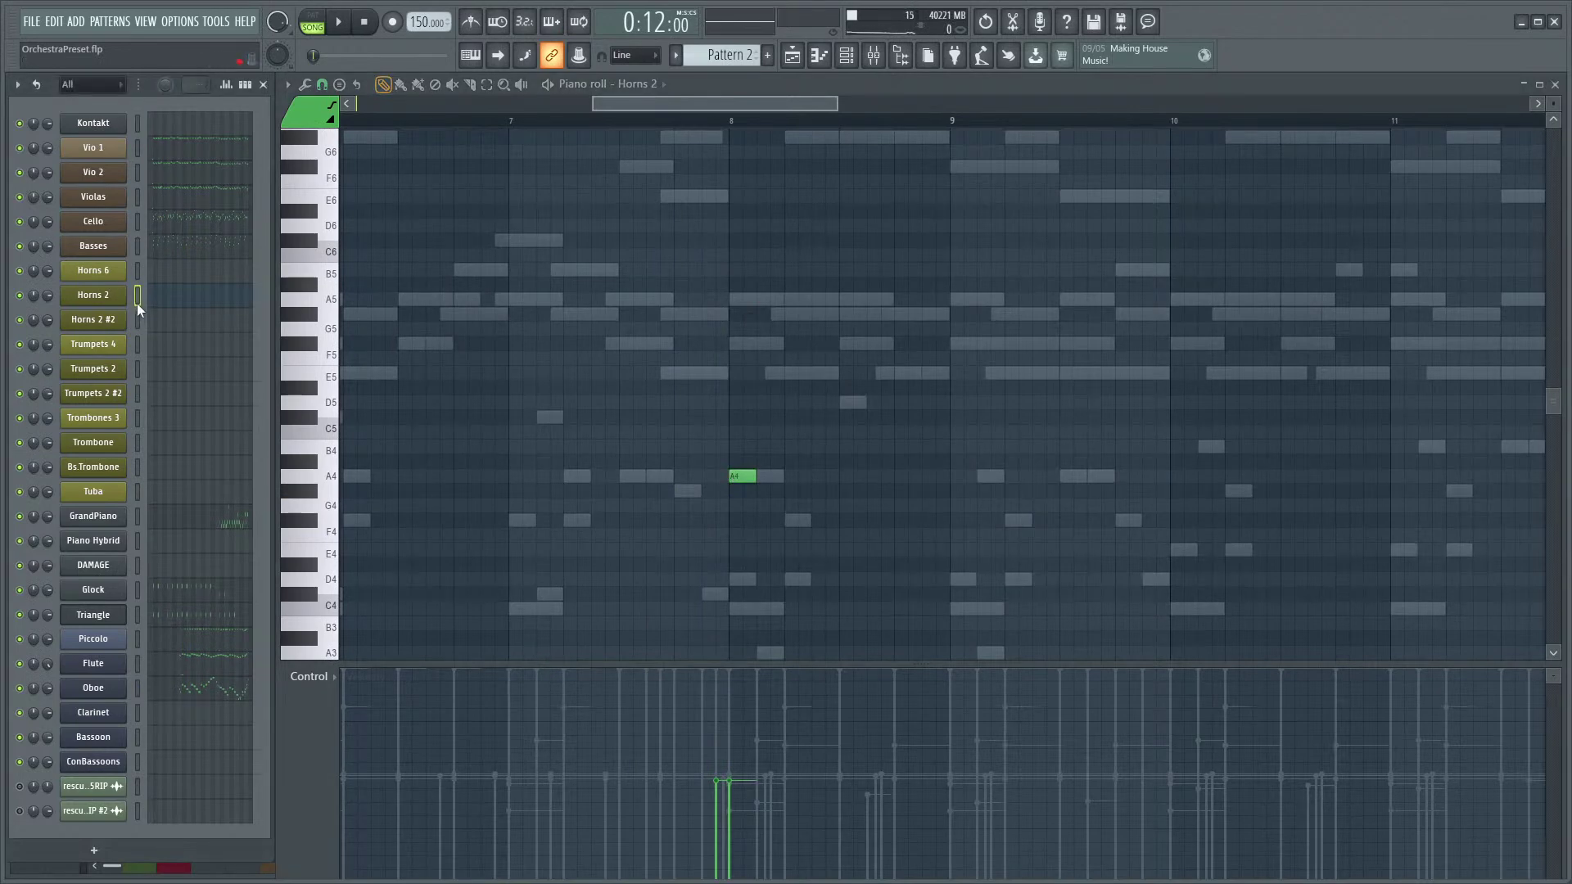
key(space)
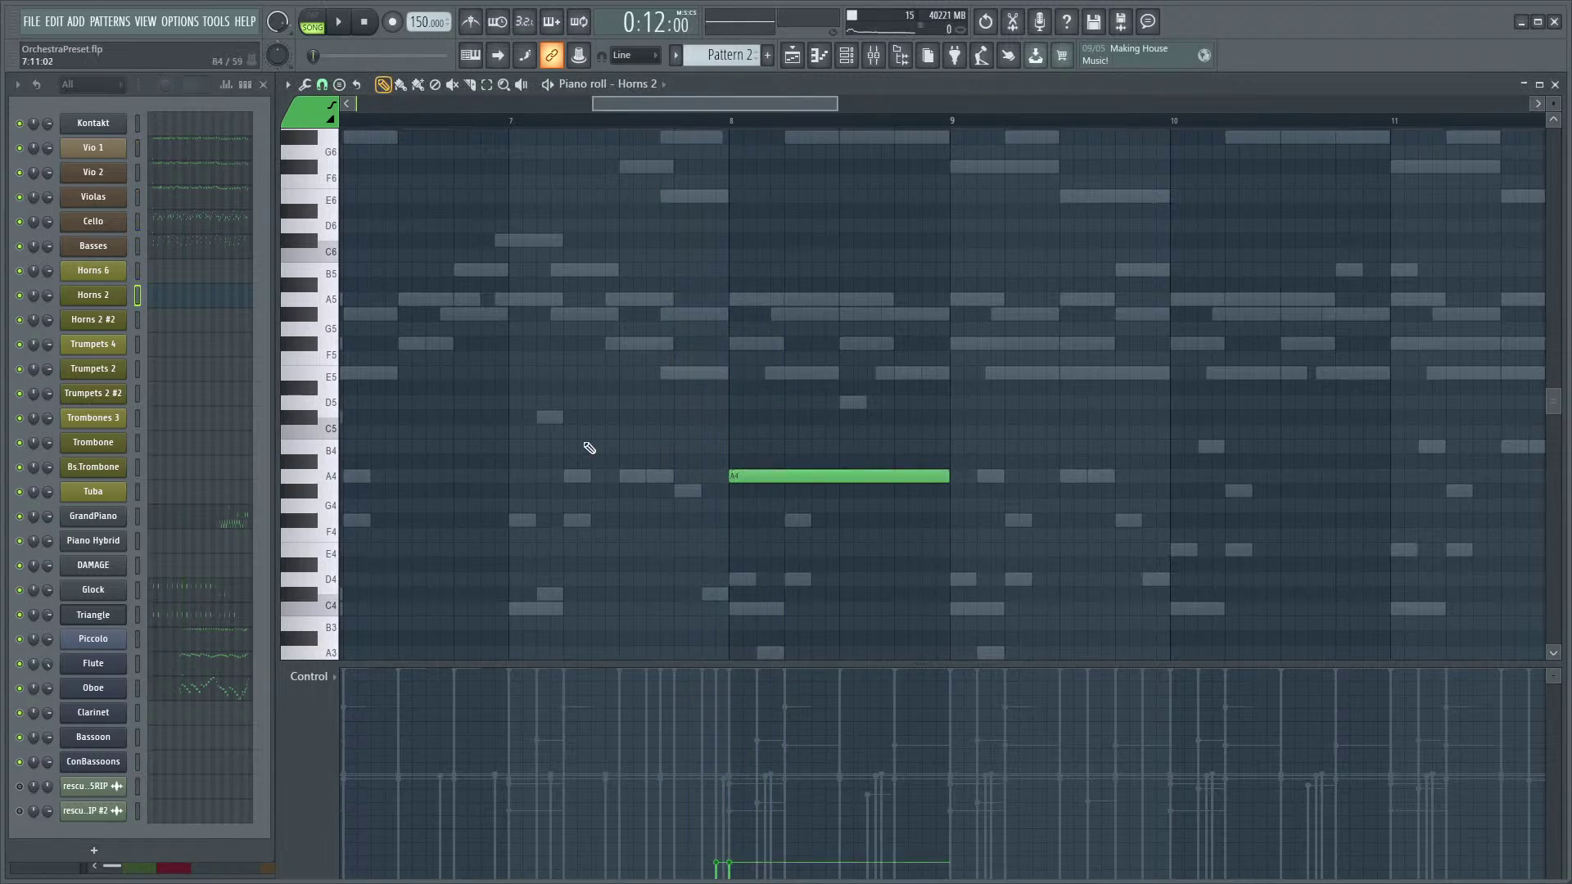
- Review the Horns 2 Kontakt instrument settings and audition the A4 note at bar 8
click(105, 298)
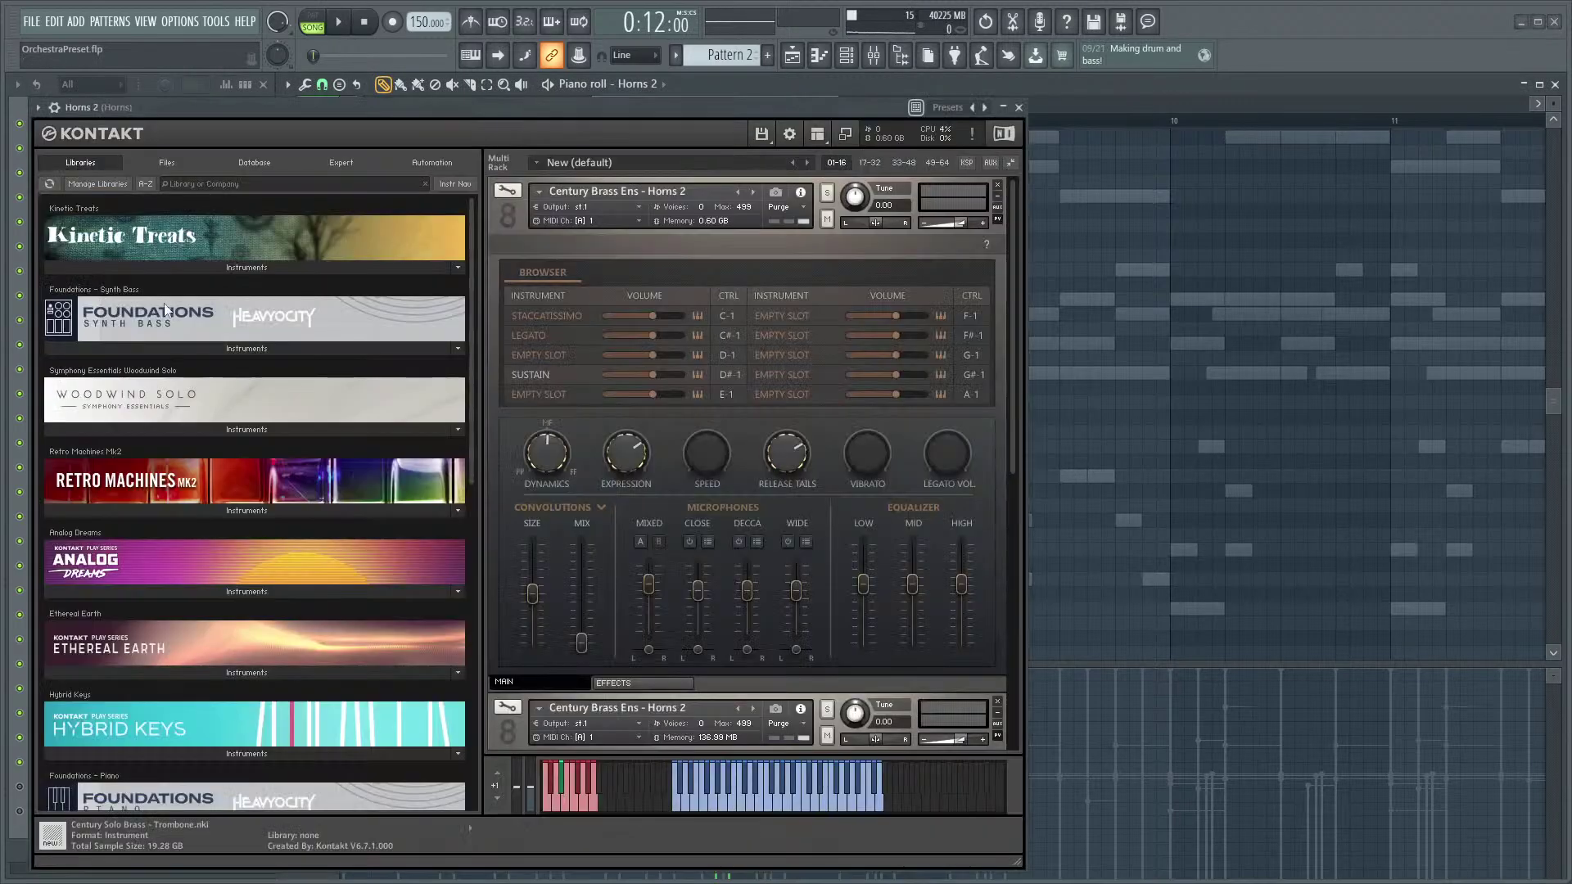
click(1019, 108)
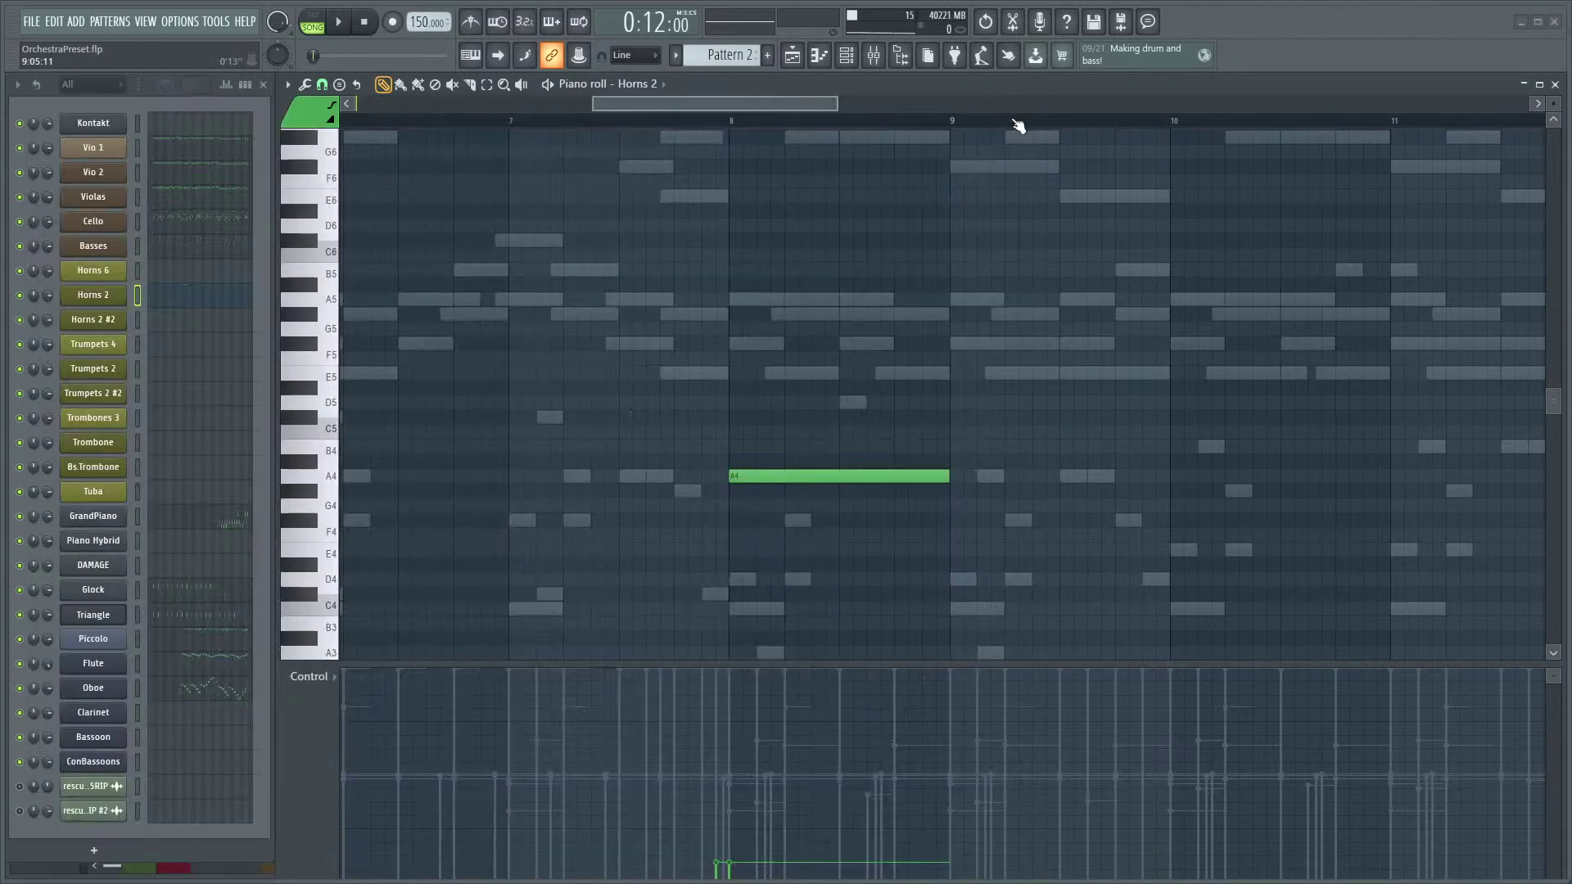
click(101, 301)
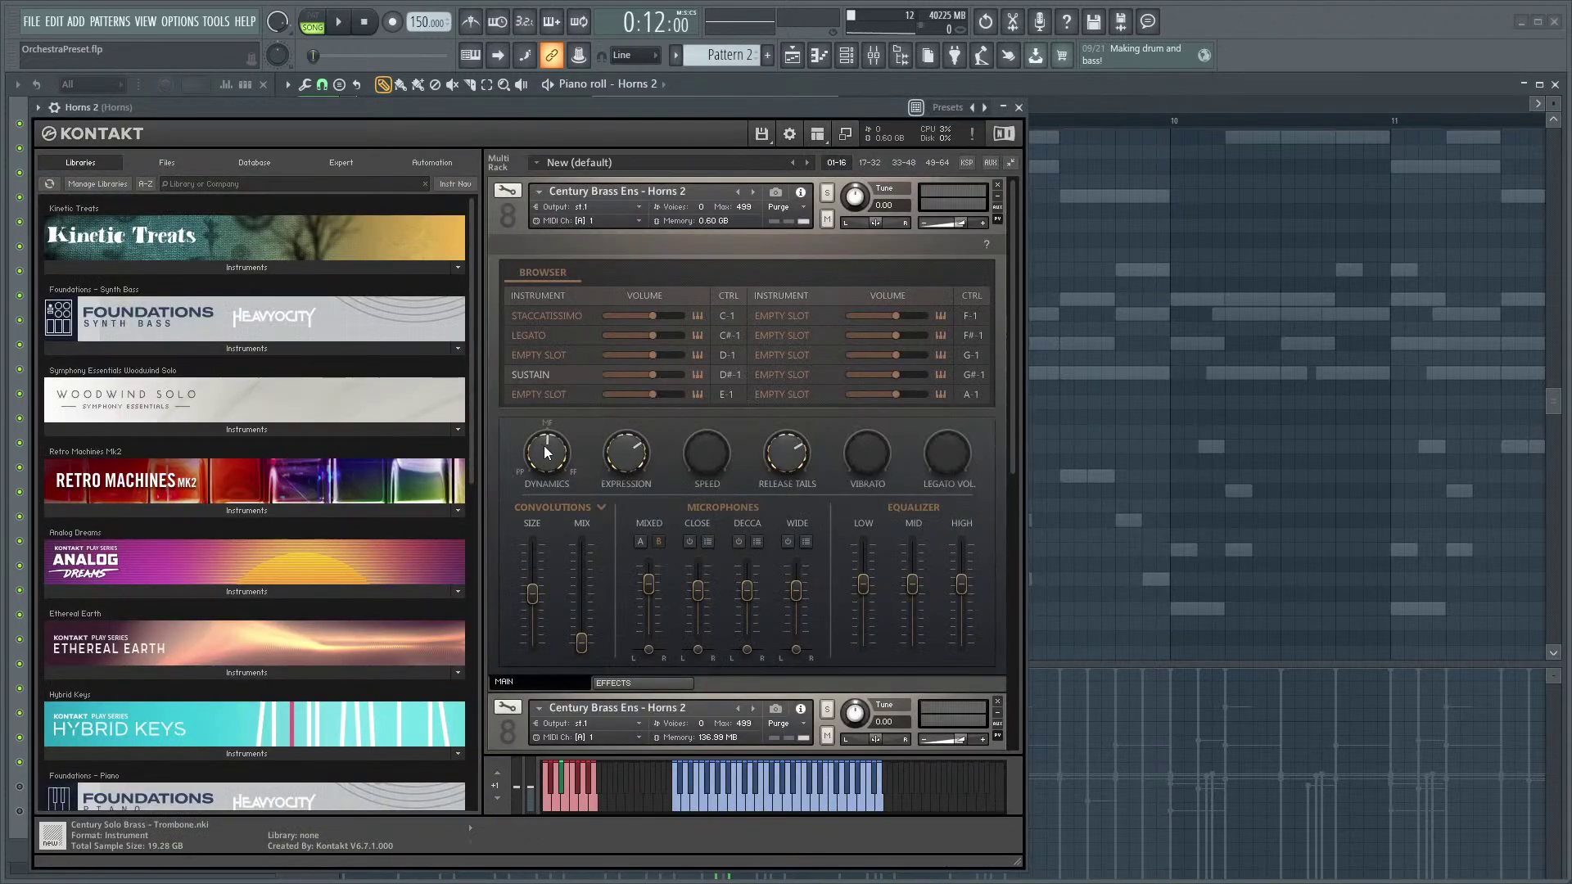
click(1019, 108)
key(space)
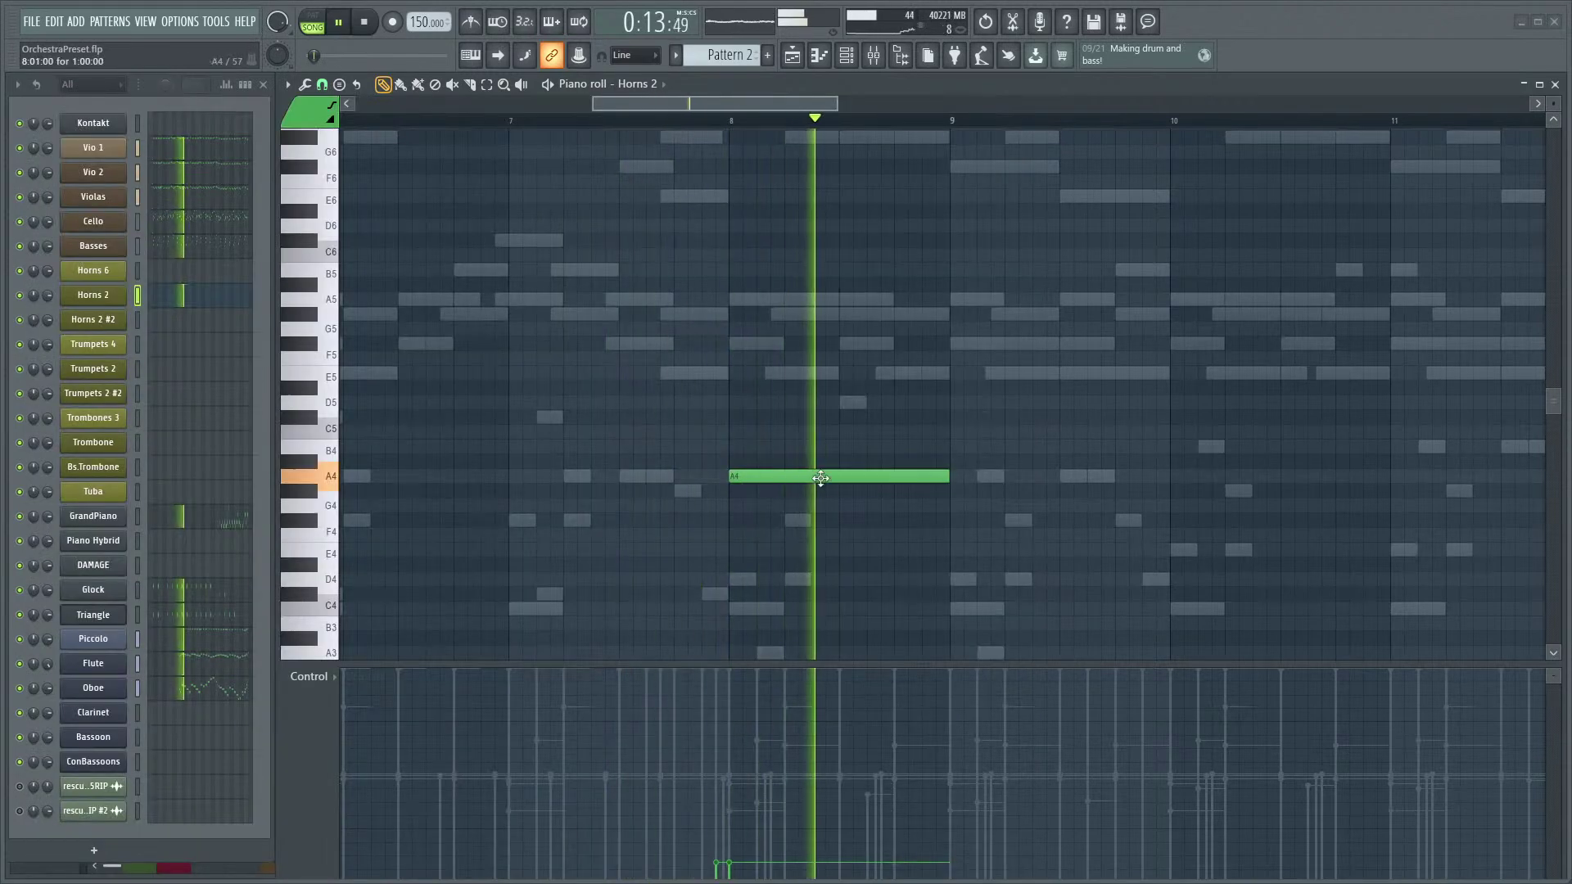
key(space)
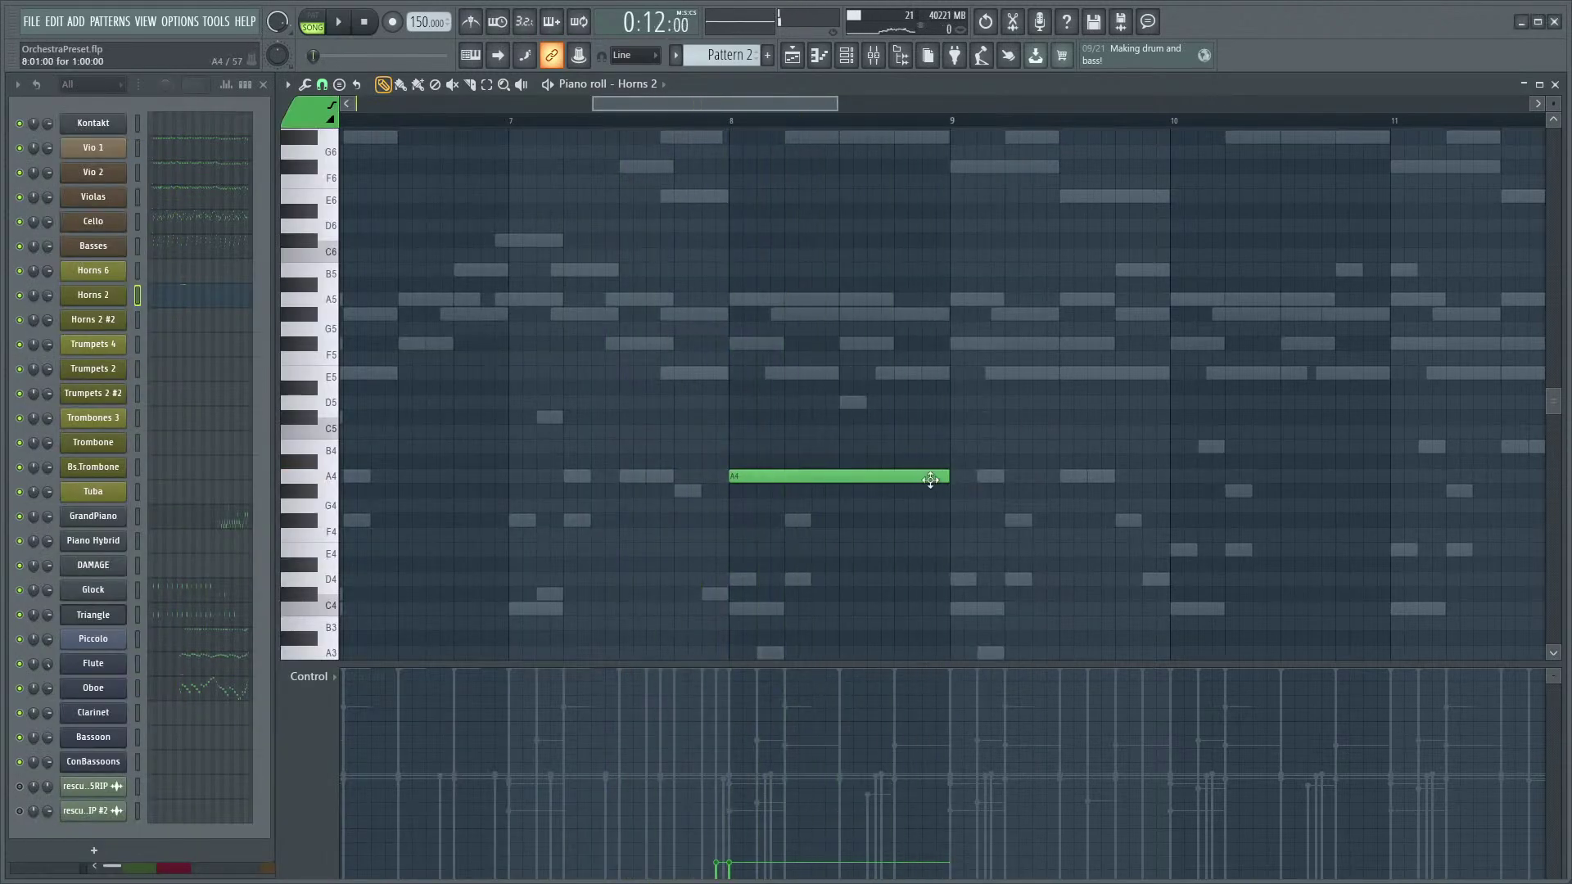
key(space)
key(space)
- Check both Century Brass Ens - Horns 2 instances in the Kontakt rack and solo the Horns 2 channel
click(102, 295)
drag(1013, 340, 1028, 522)
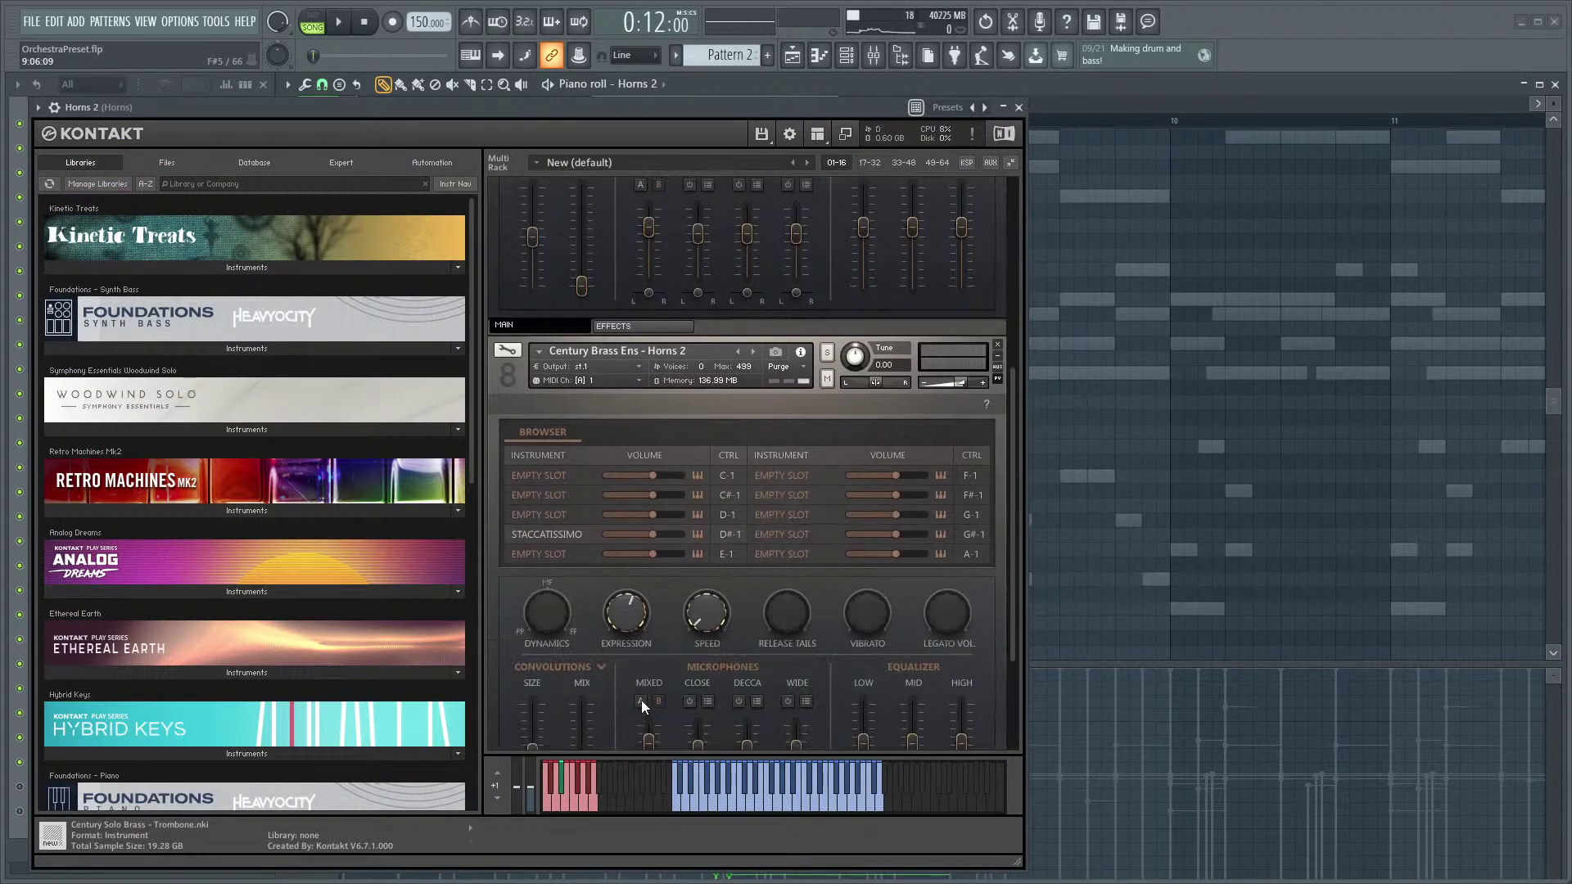
drag(1014, 450, 1028, 239)
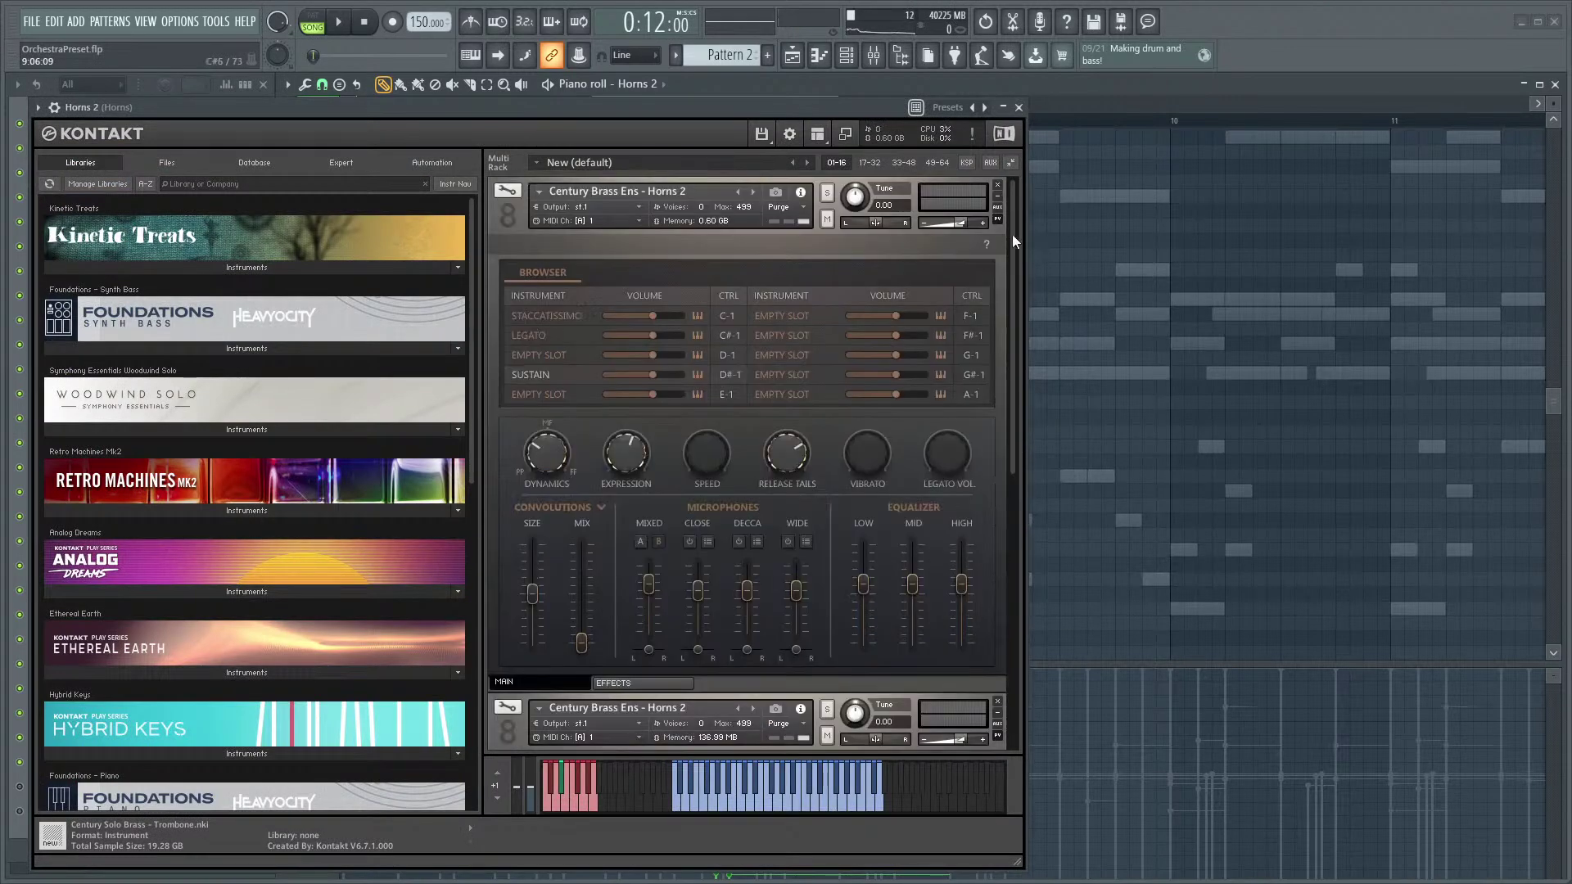
key(space)
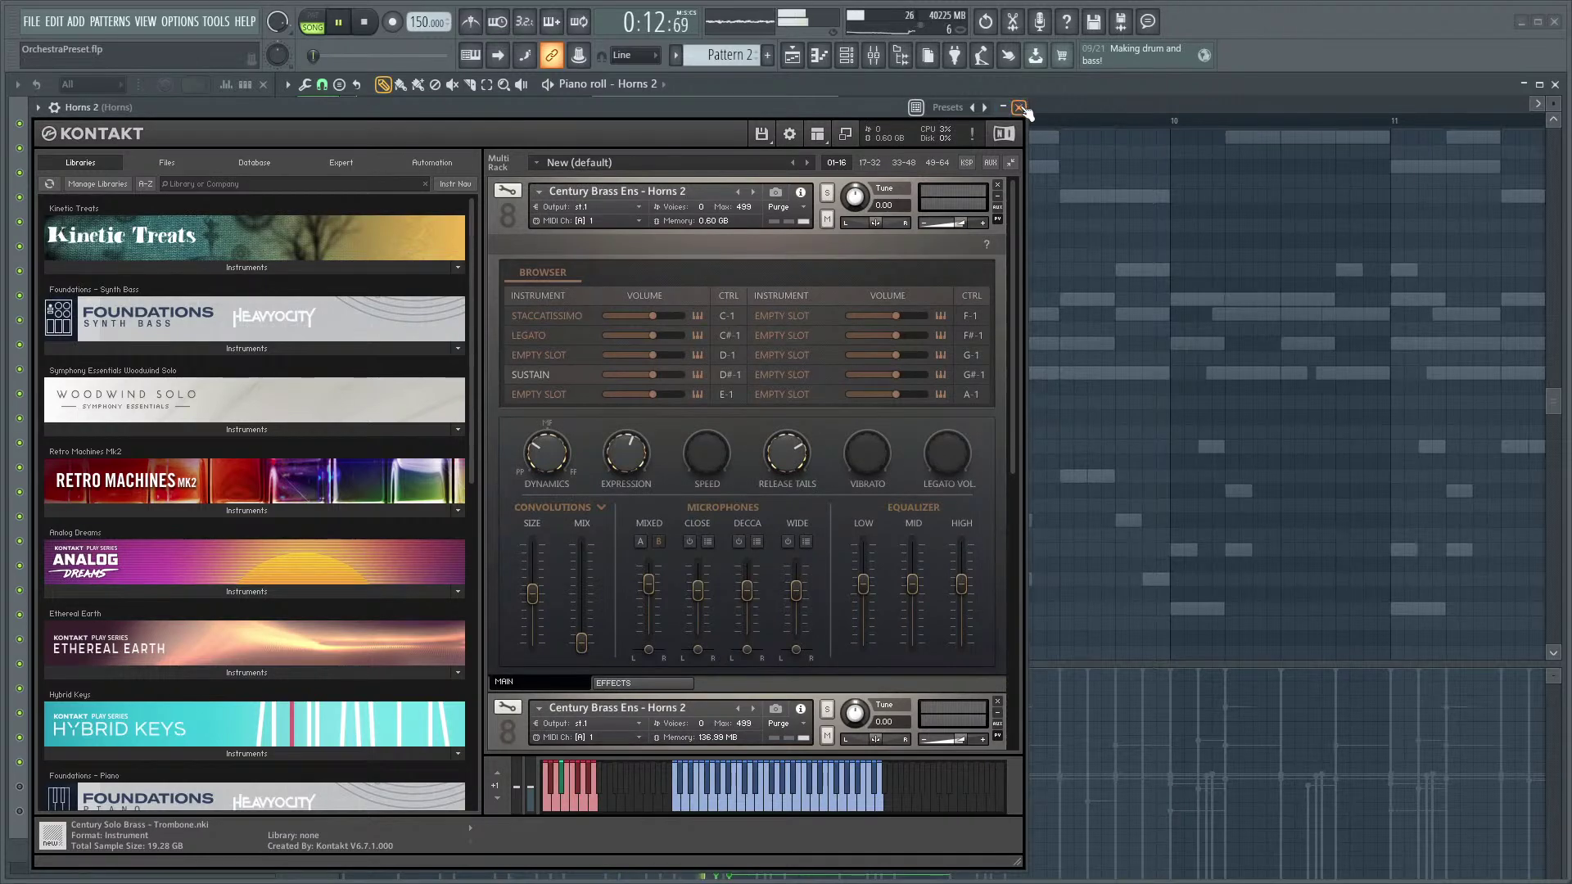
click(1020, 108)
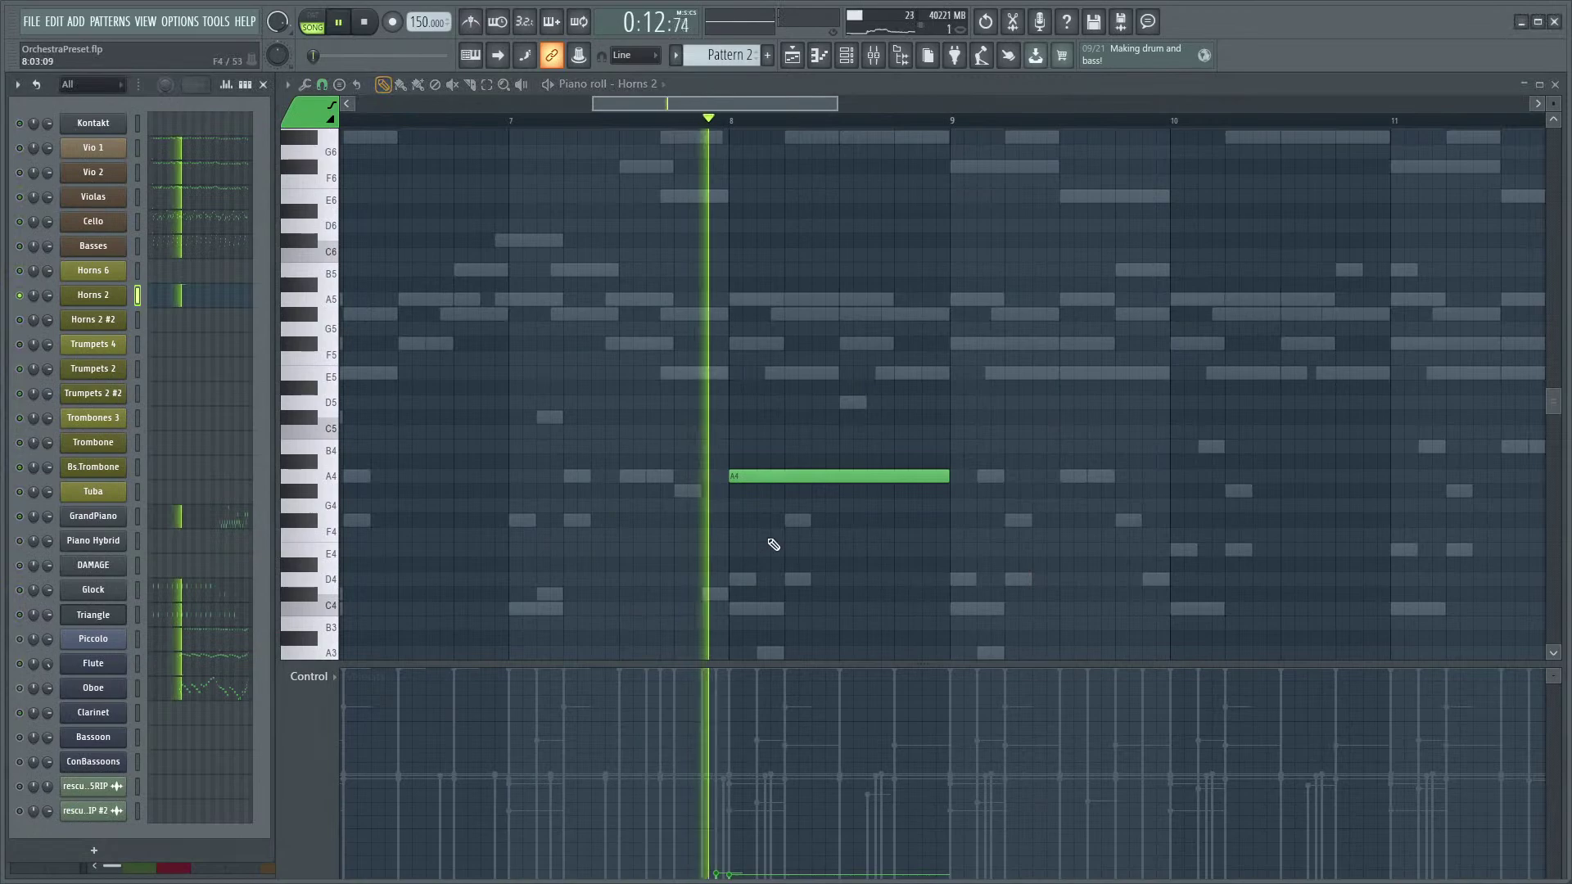
- Play the soloed Horns 2 note repeatedly while checking the Dynamics and Expression knobs in its Kontakt instrument
scroll(765, 536, down, 2)
key(space)
key(space)
click(107, 296)
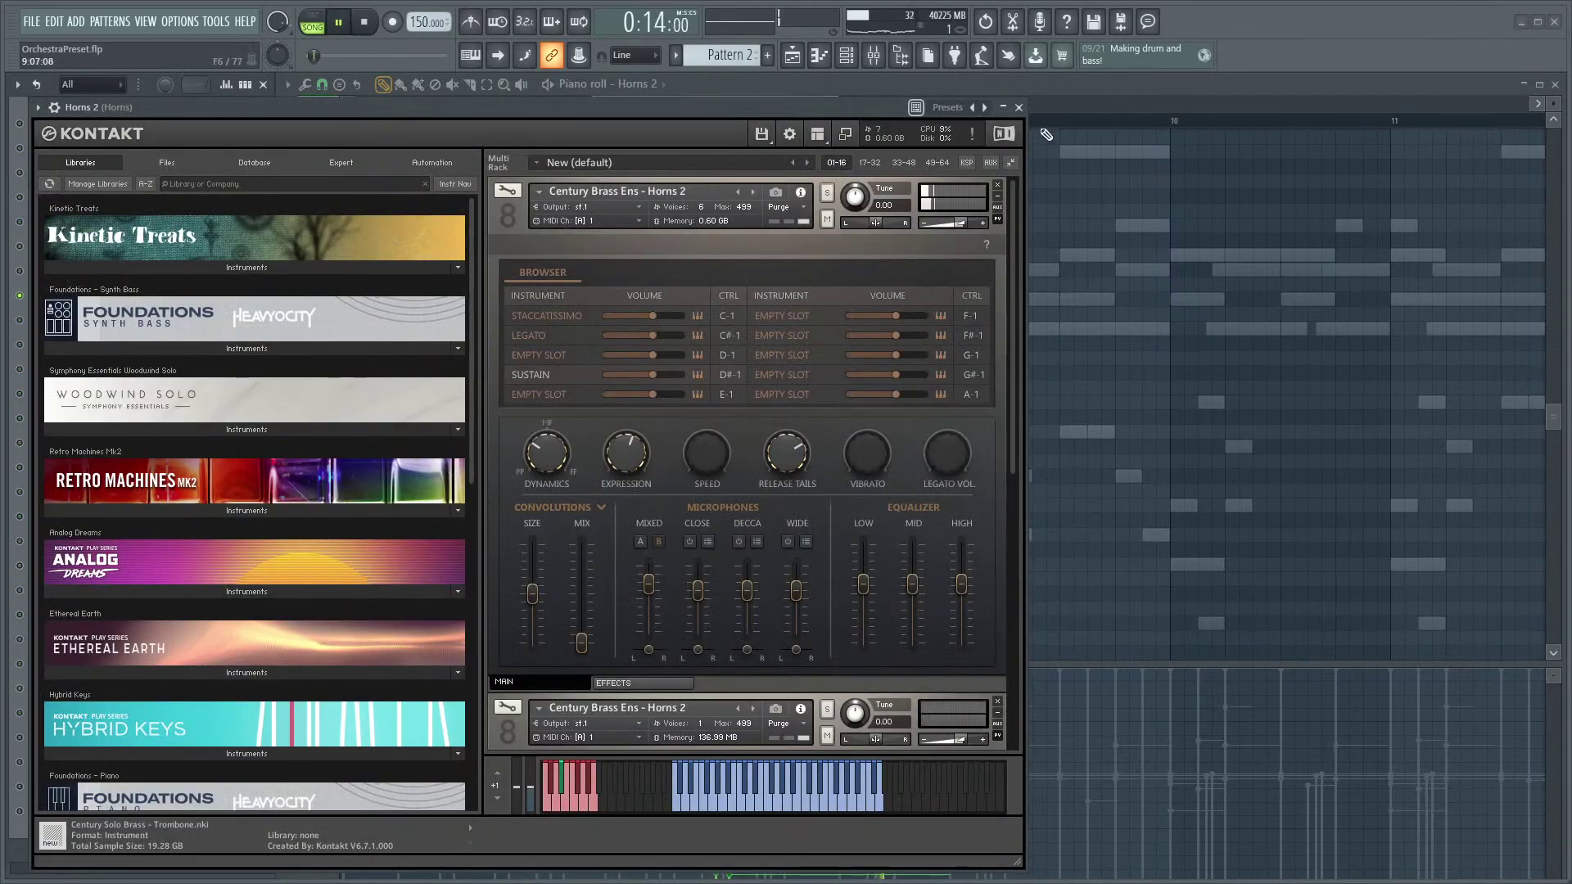
click(1020, 108)
key(space)
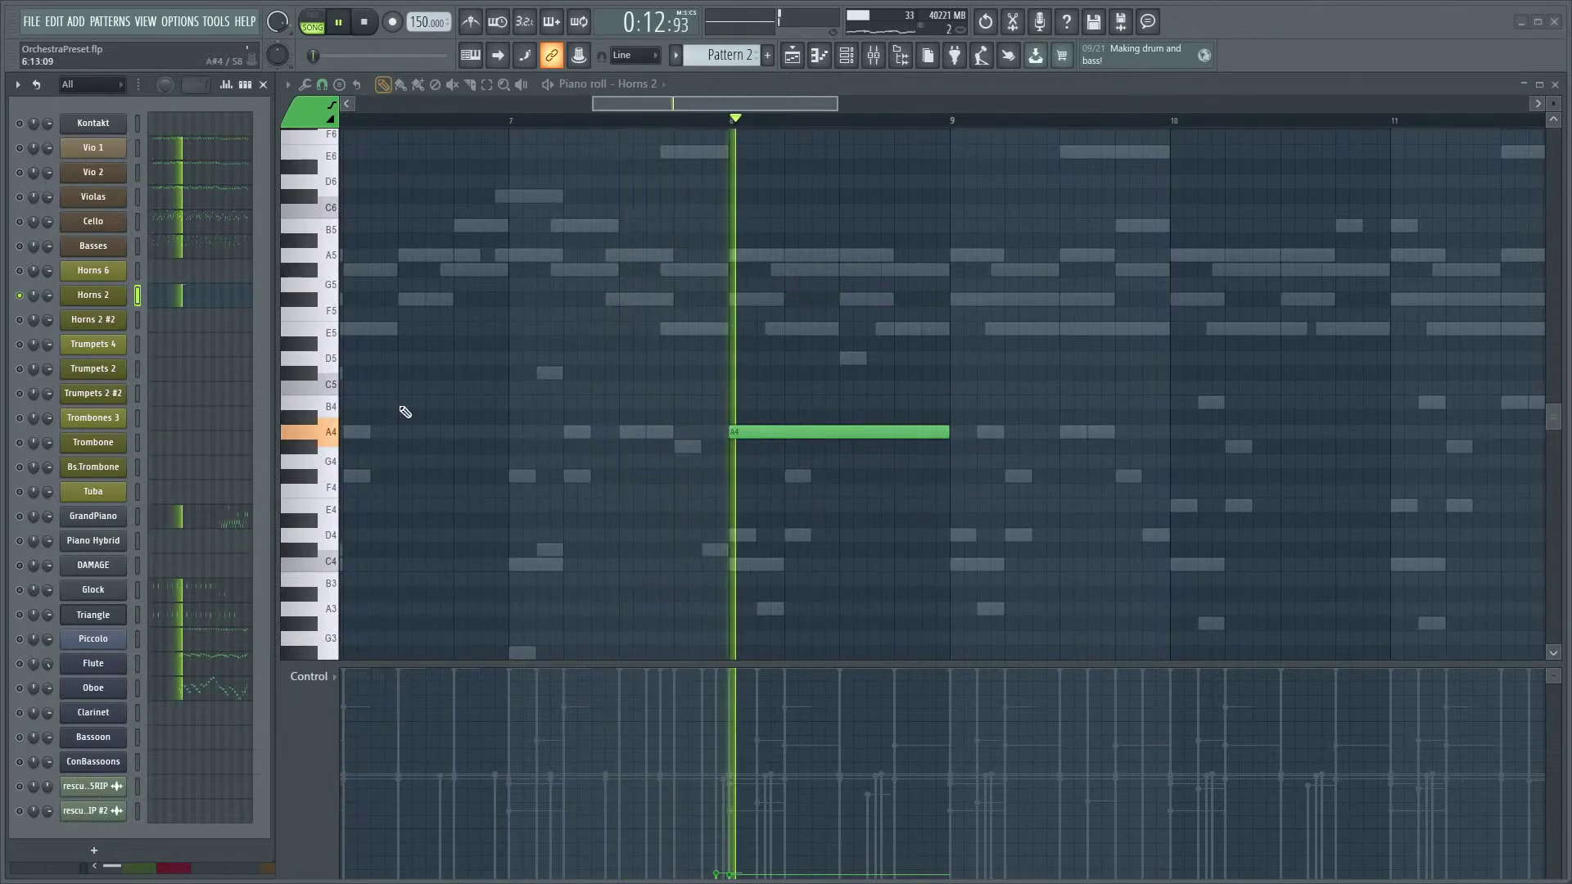
click(95, 301)
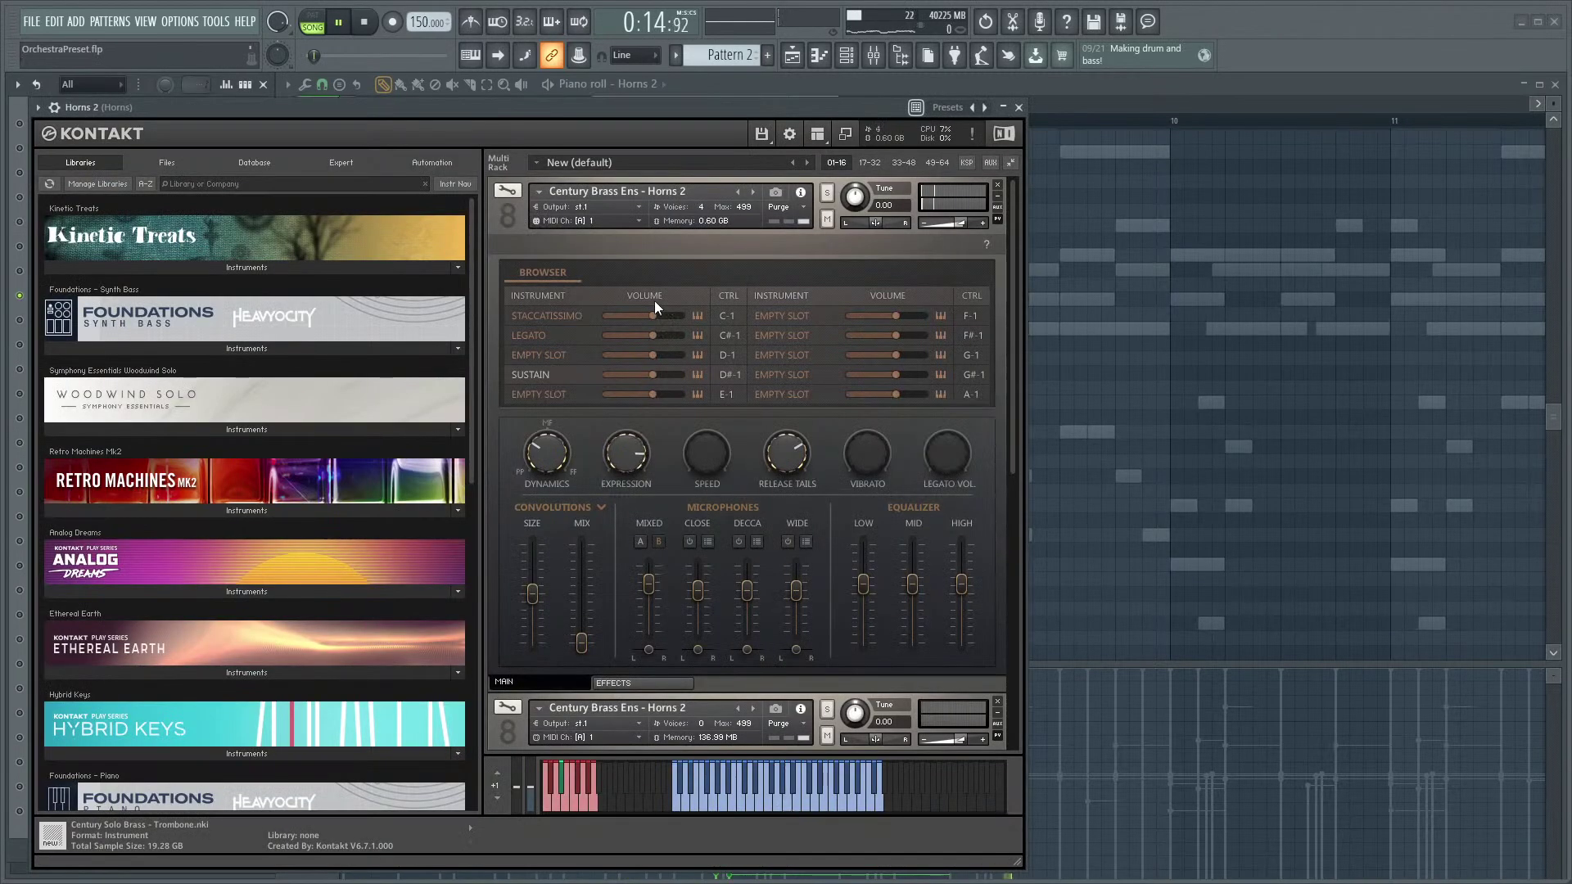
click(1020, 108)
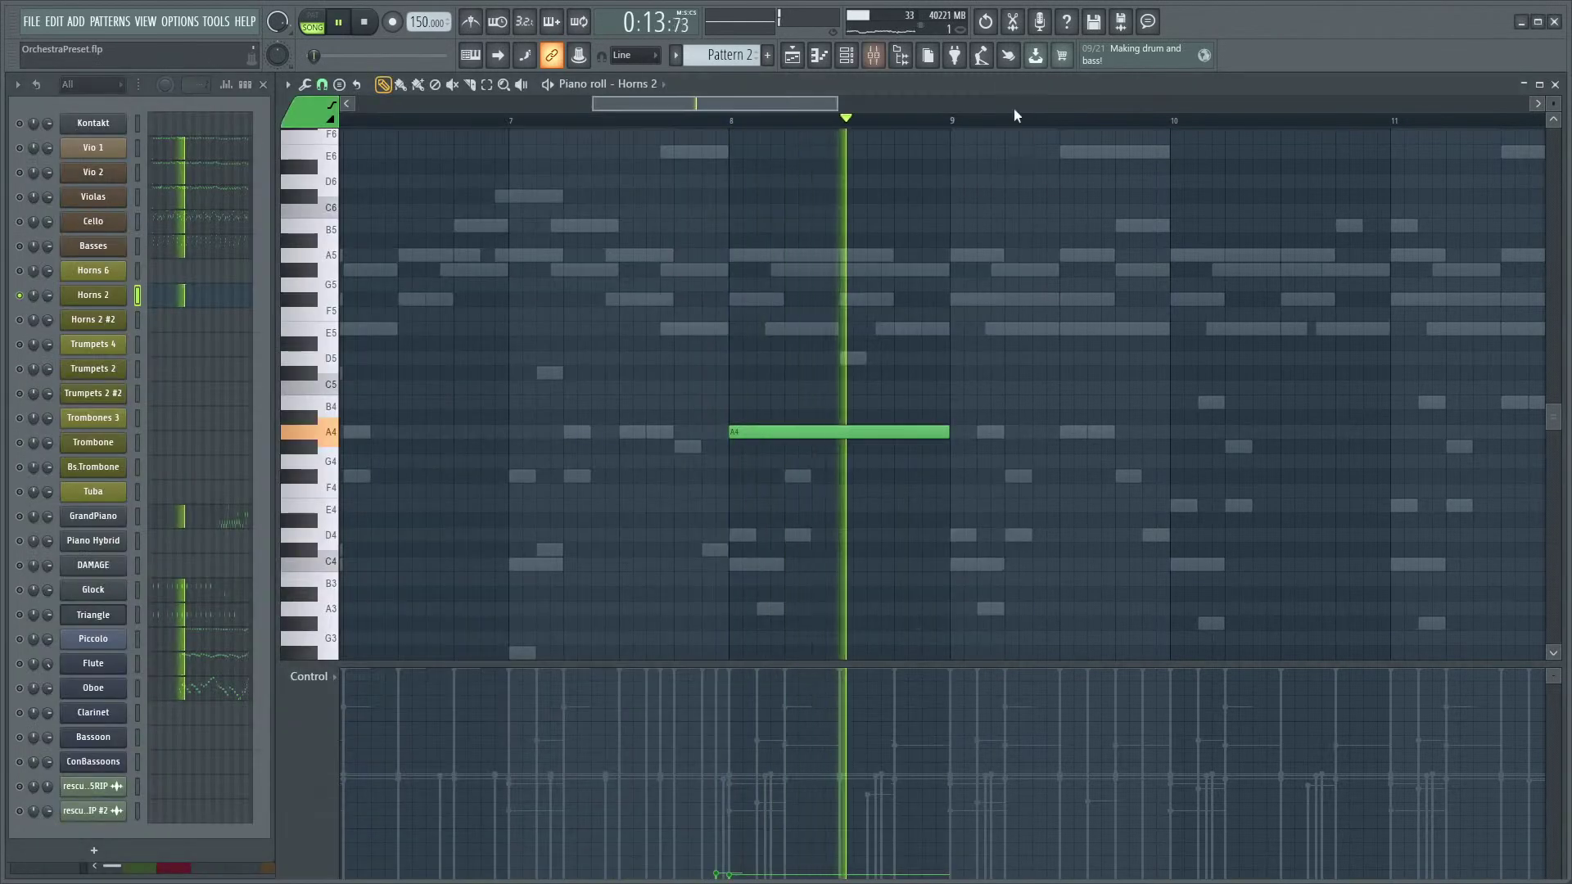
- Check the mixer levels, then replay the horn note with the Horns 2 instrument window in view
key(F9)
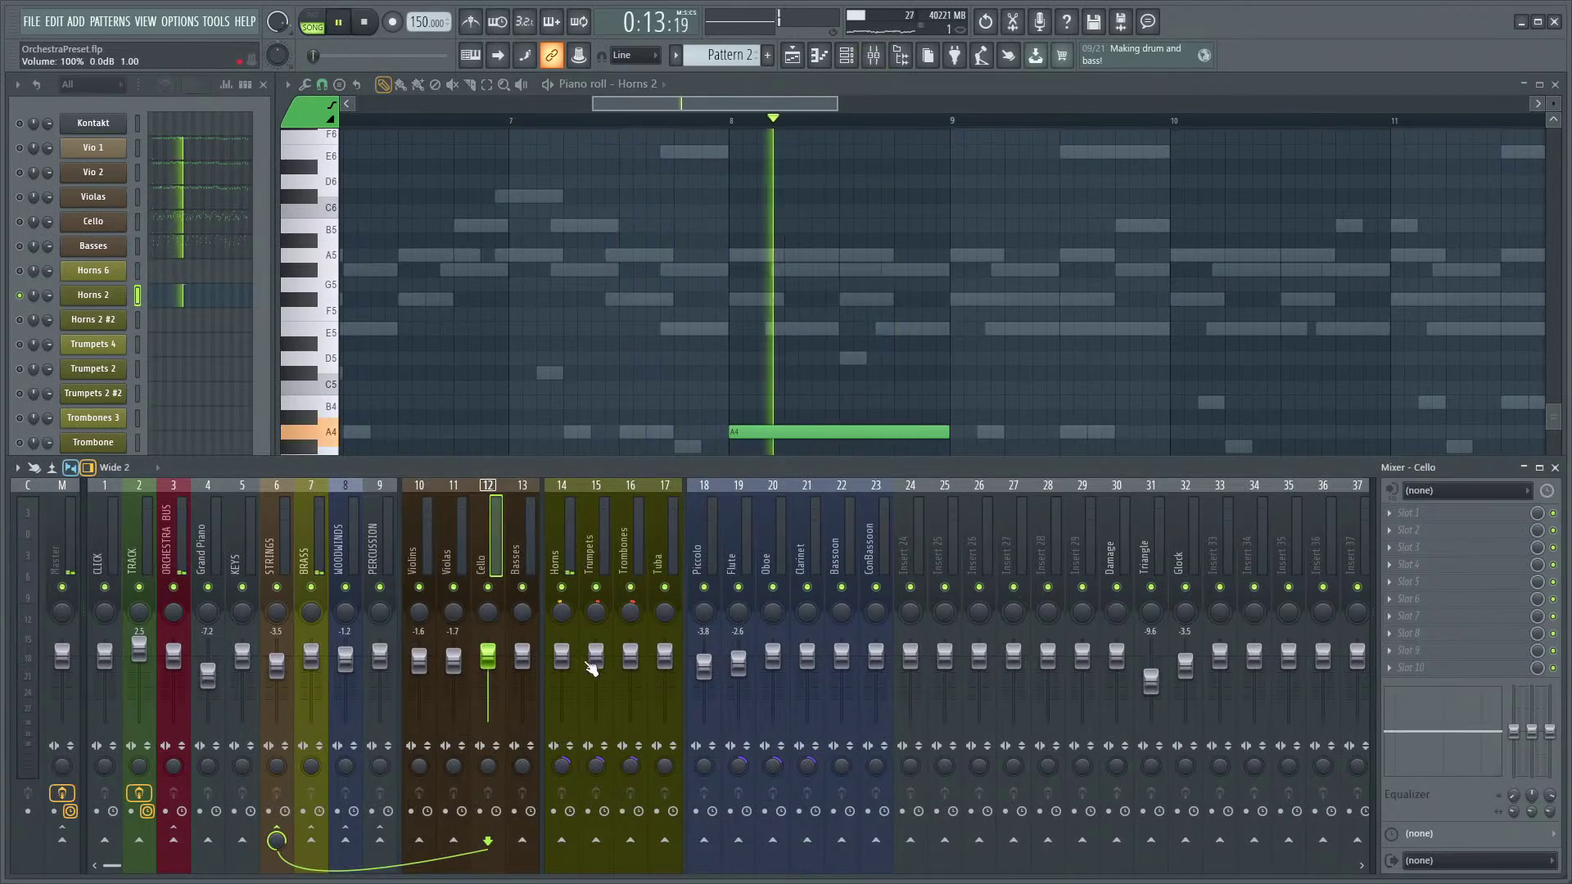
click(811, 100)
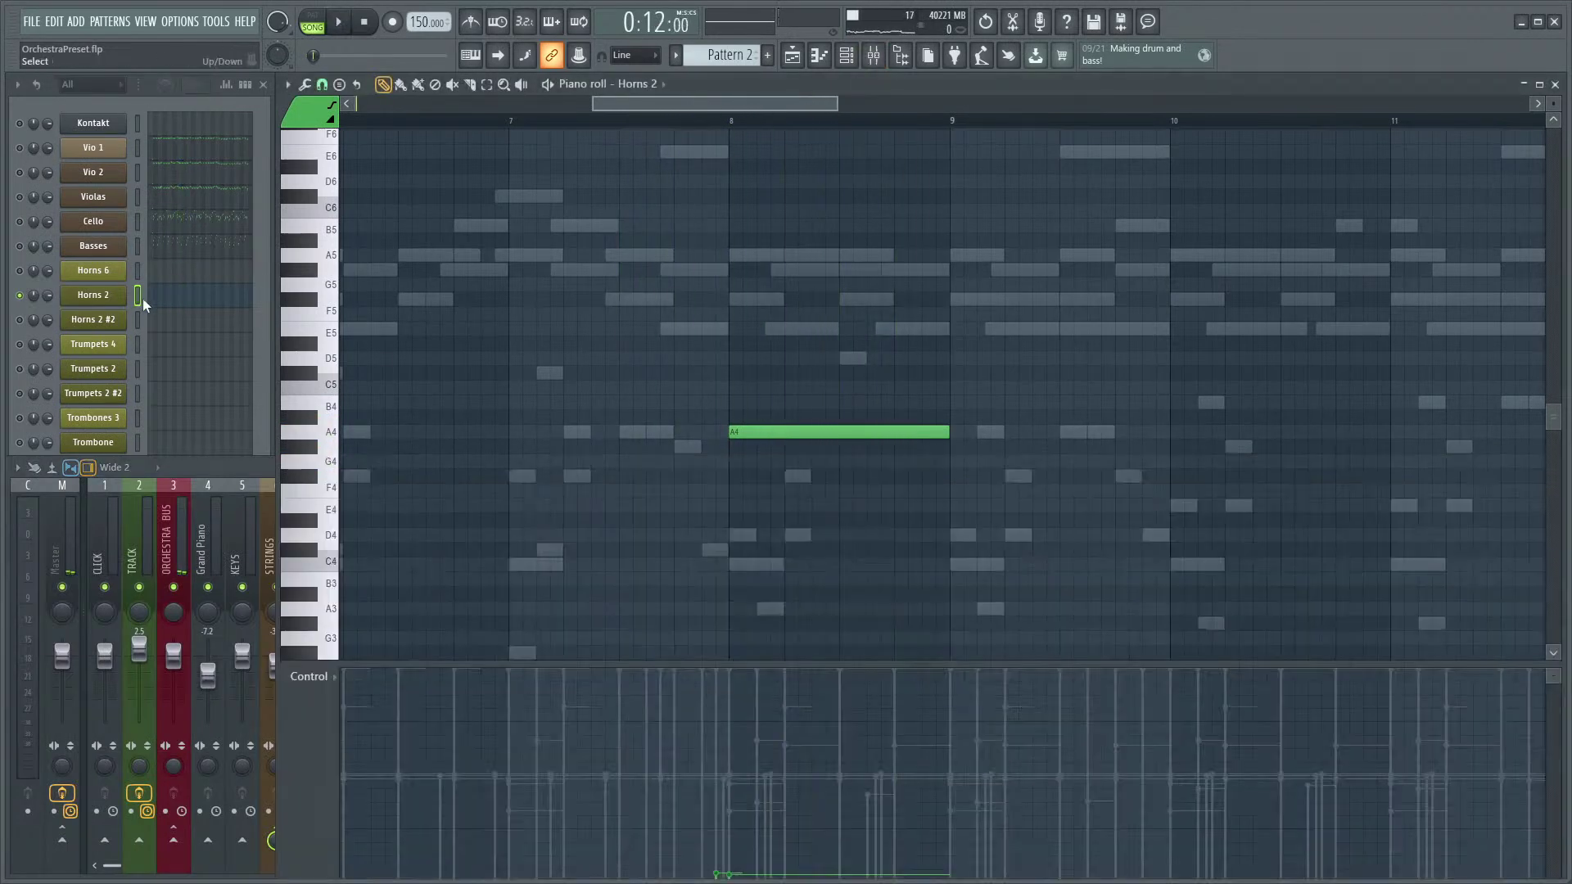
key(space)
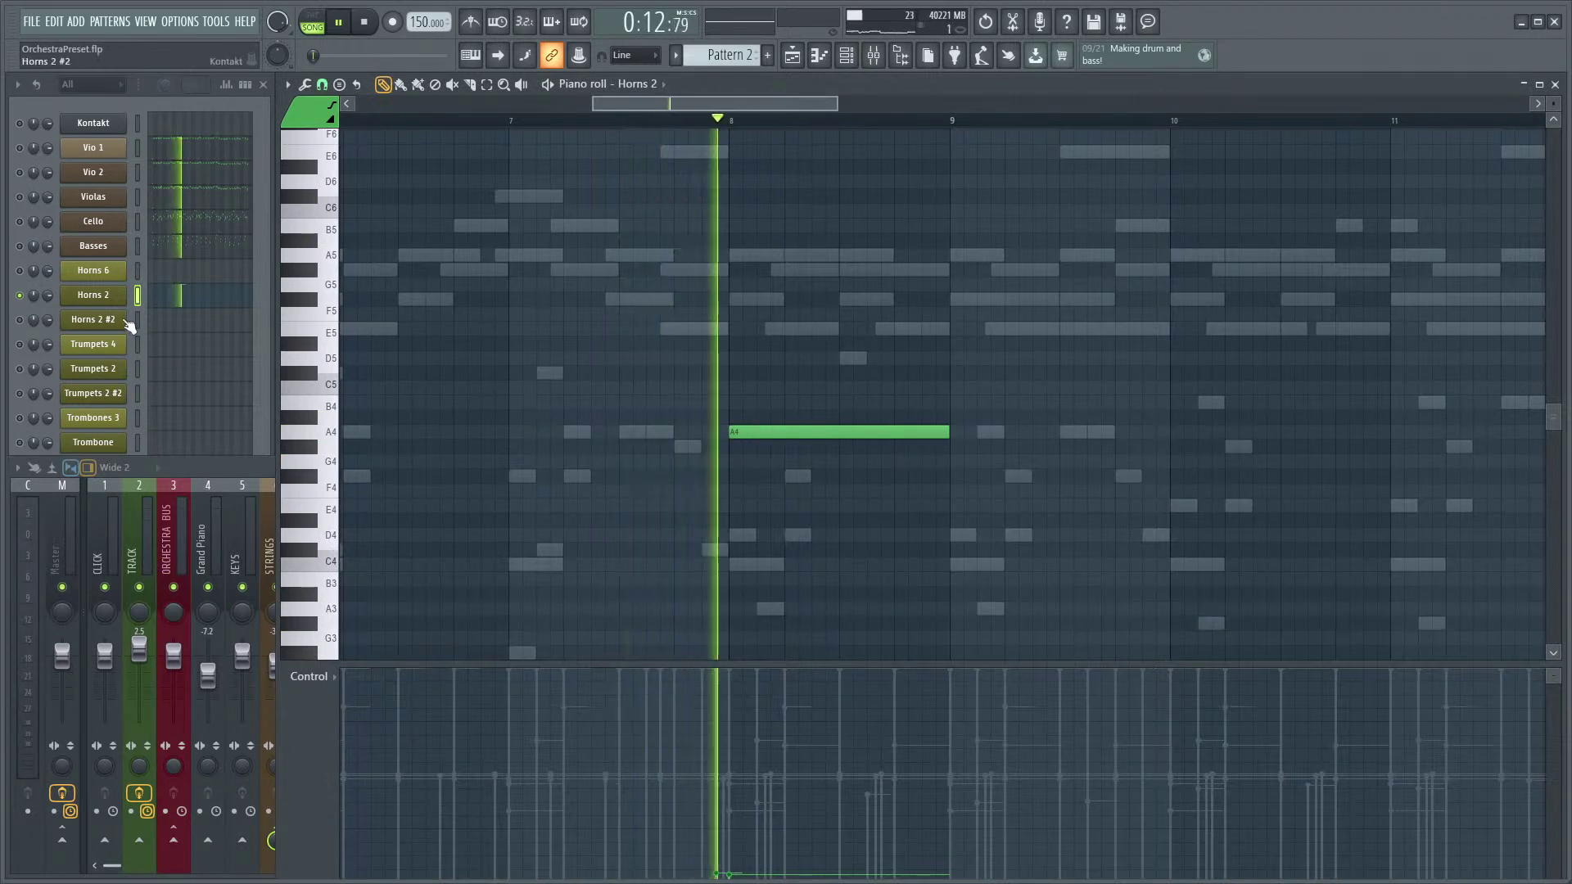
click(112, 303)
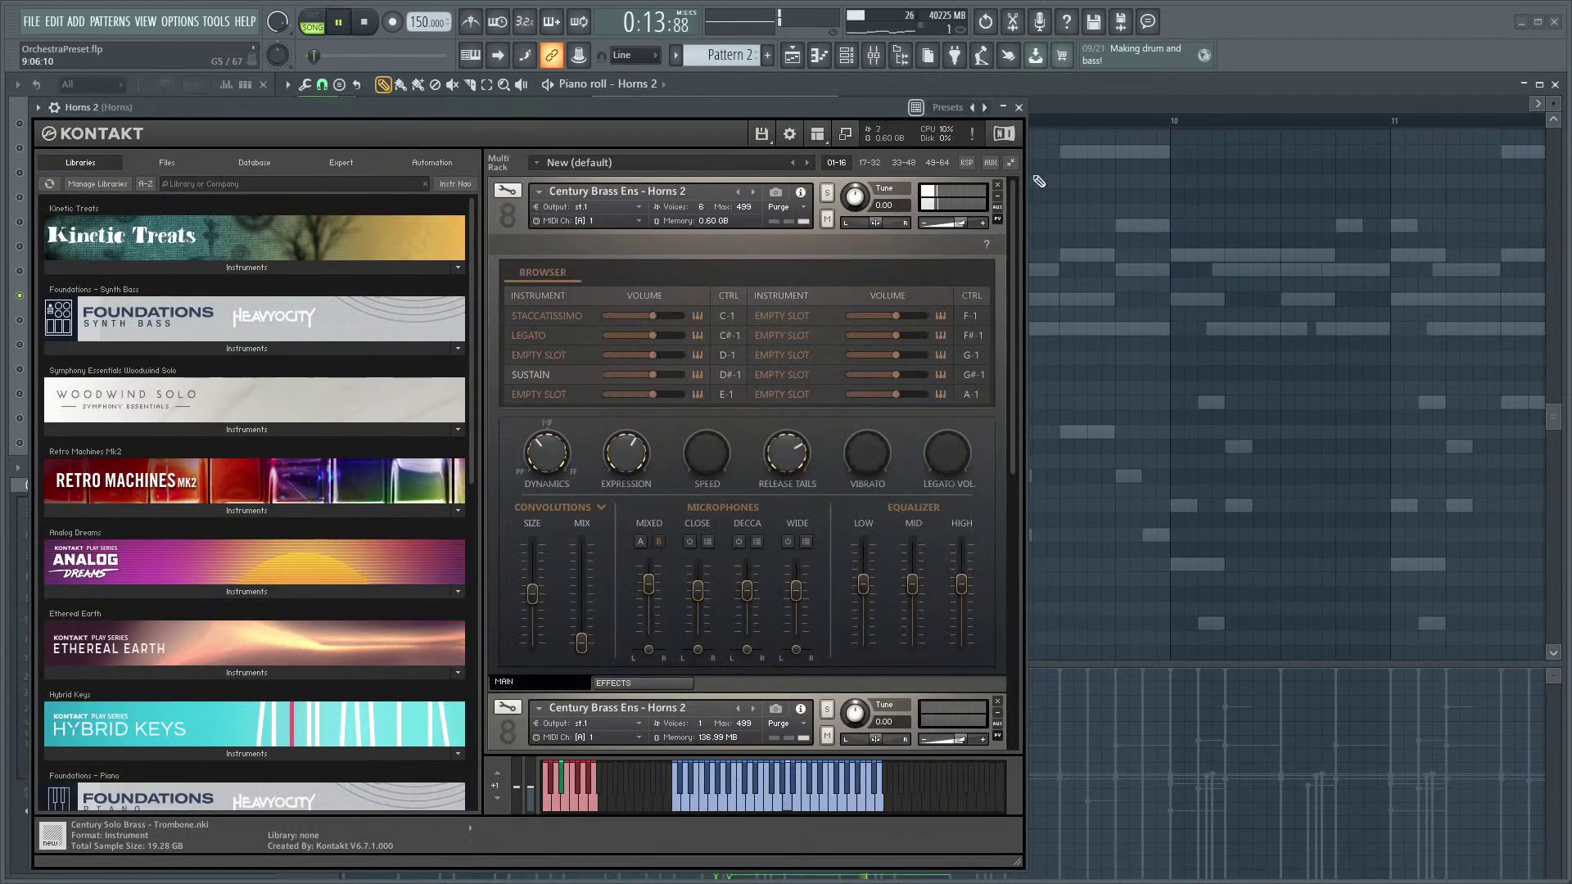
click(1019, 107)
key(space)
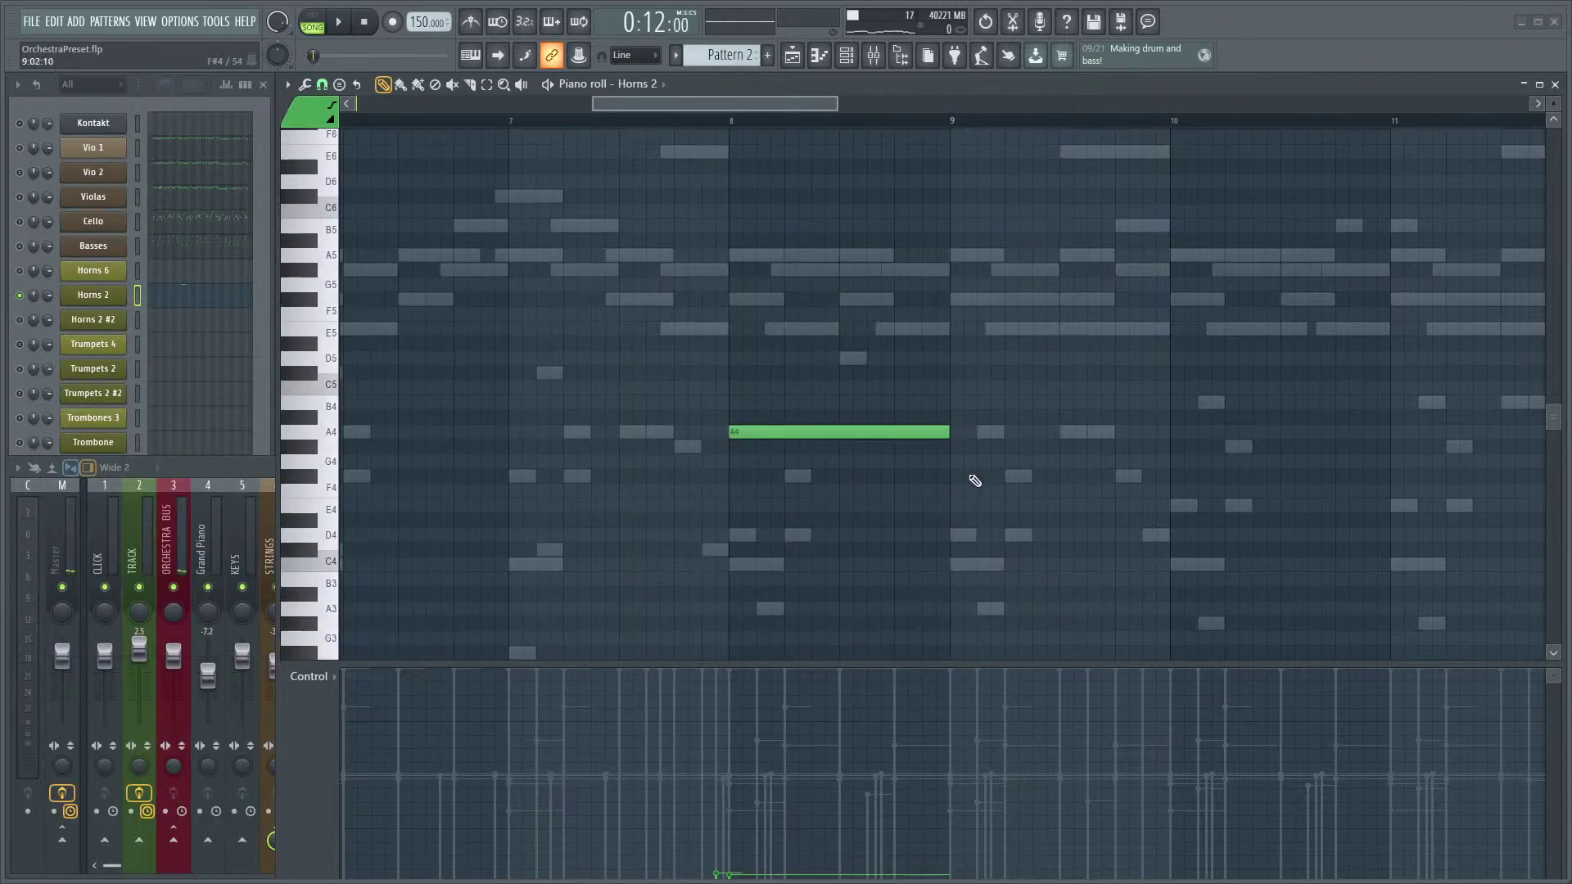
- Stack one-bar D5 and F#5 notes above the A4 horn note at bar 8 and play the chord
scroll(884, 560, up, 1)
key(space)
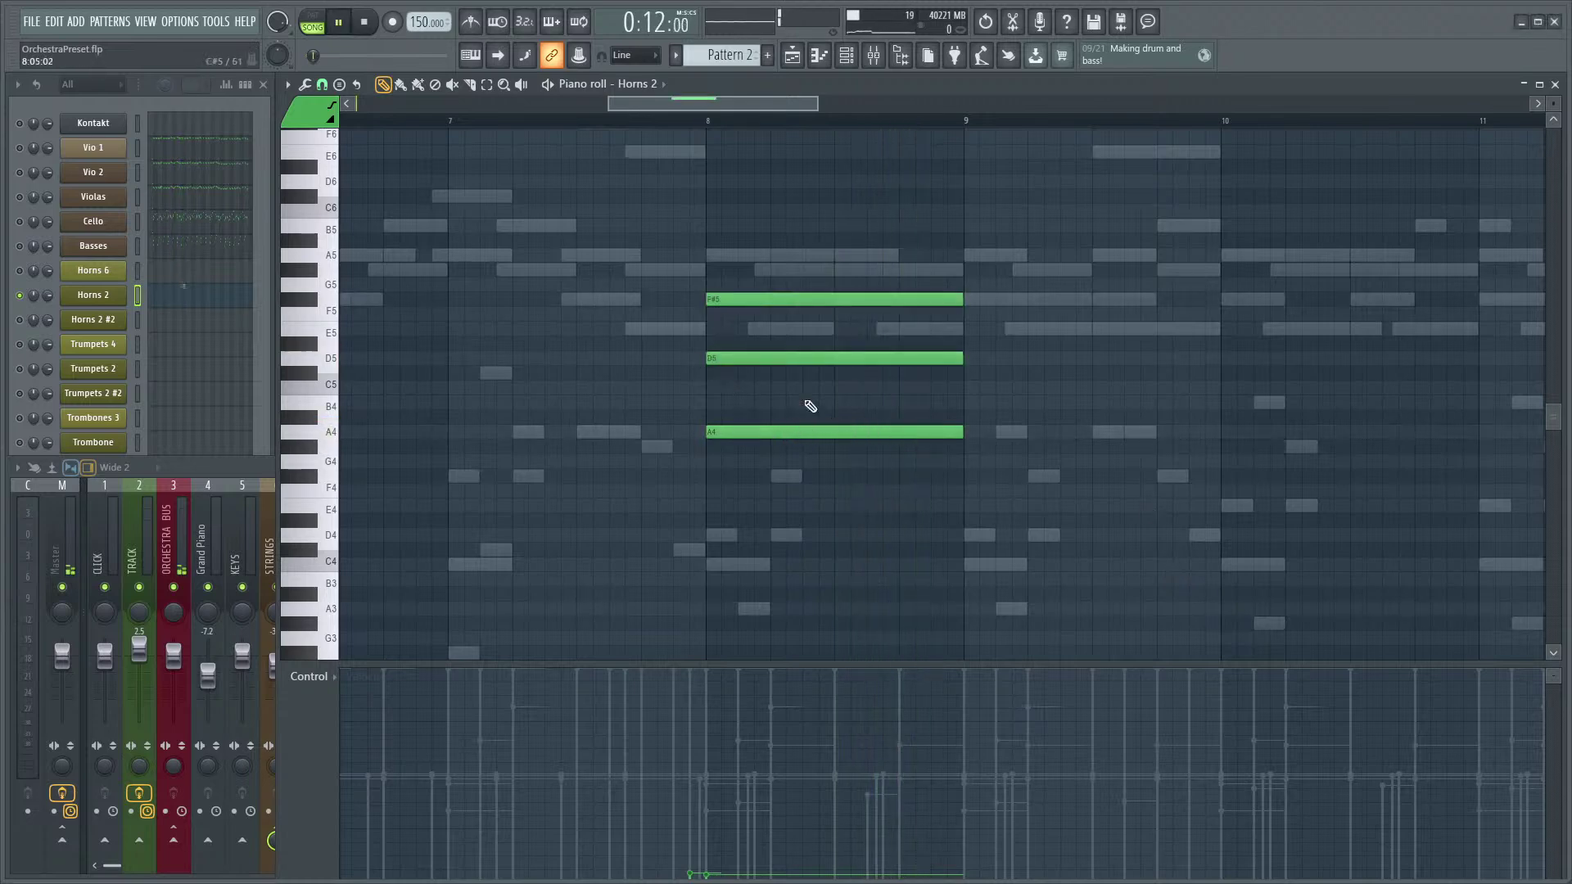
scroll(904, 491, up, 1)
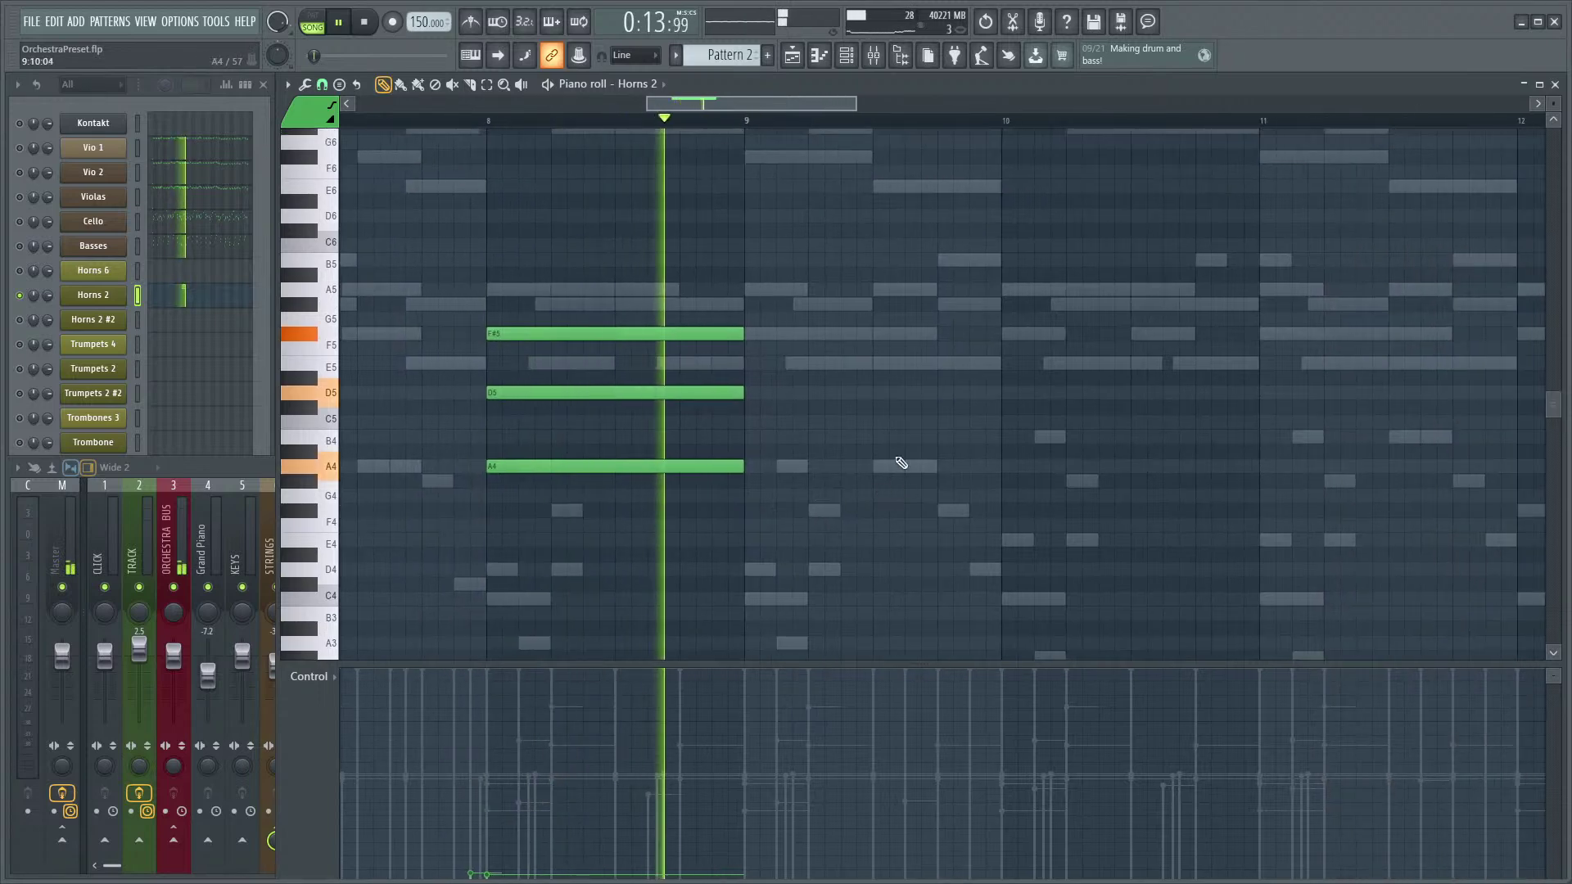
- Select the A4, D5 and F#5 chord at bar 8 and duplicate it into bar 9
drag(810, 300, 660, 541)
ctrl+scroll(806, 536, down, 3)
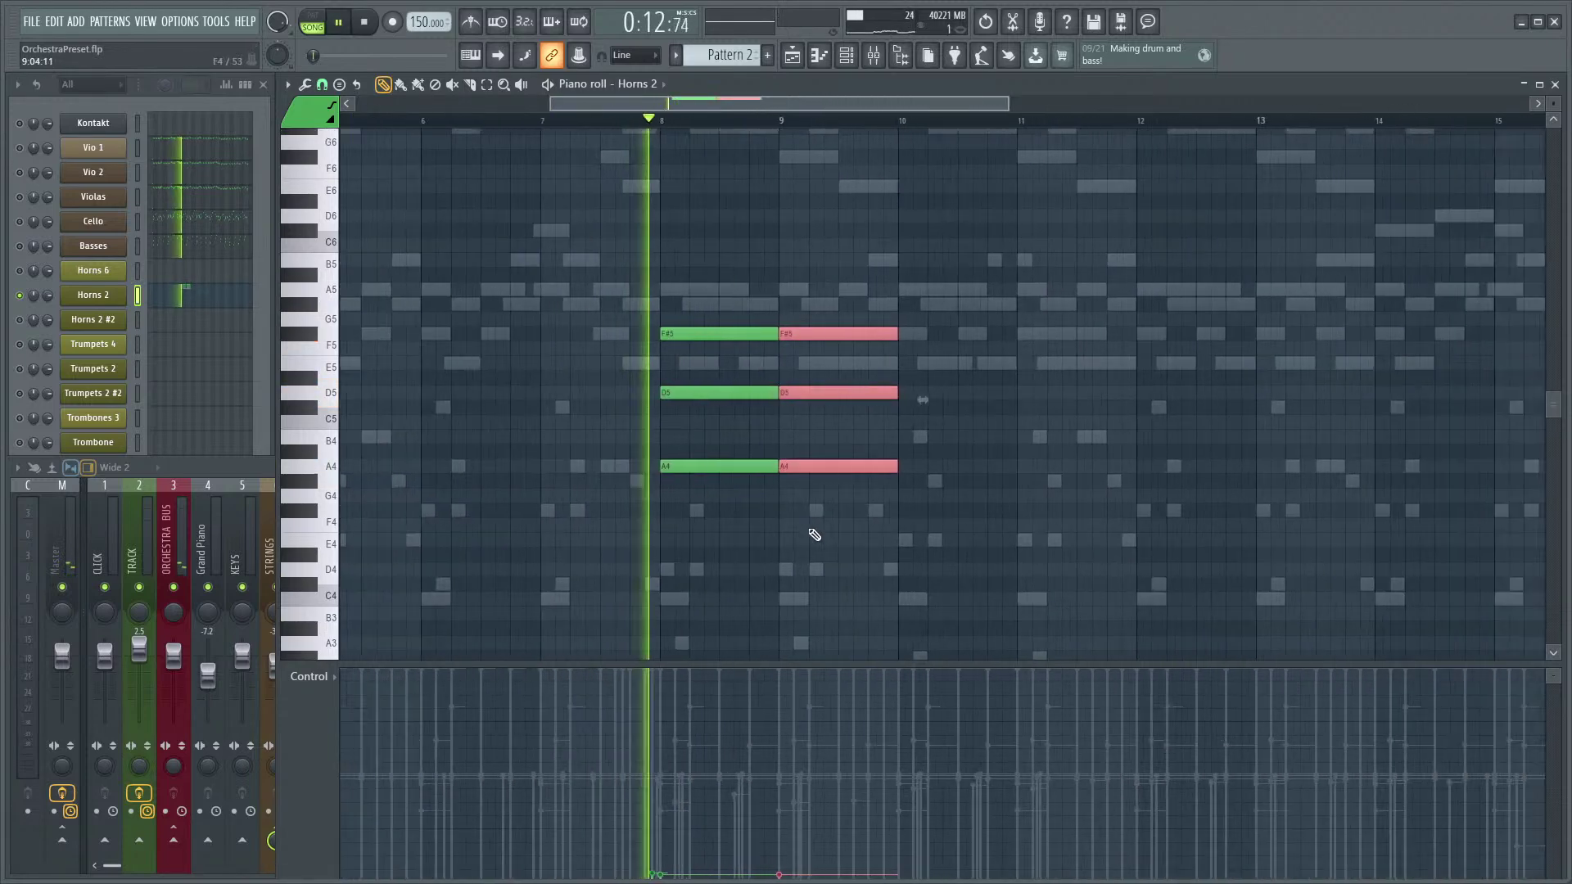
scroll(823, 545, down, 4)
scroll(860, 561, up, 5)
scroll(913, 548, down, 1)
scroll(979, 467, down, 1)
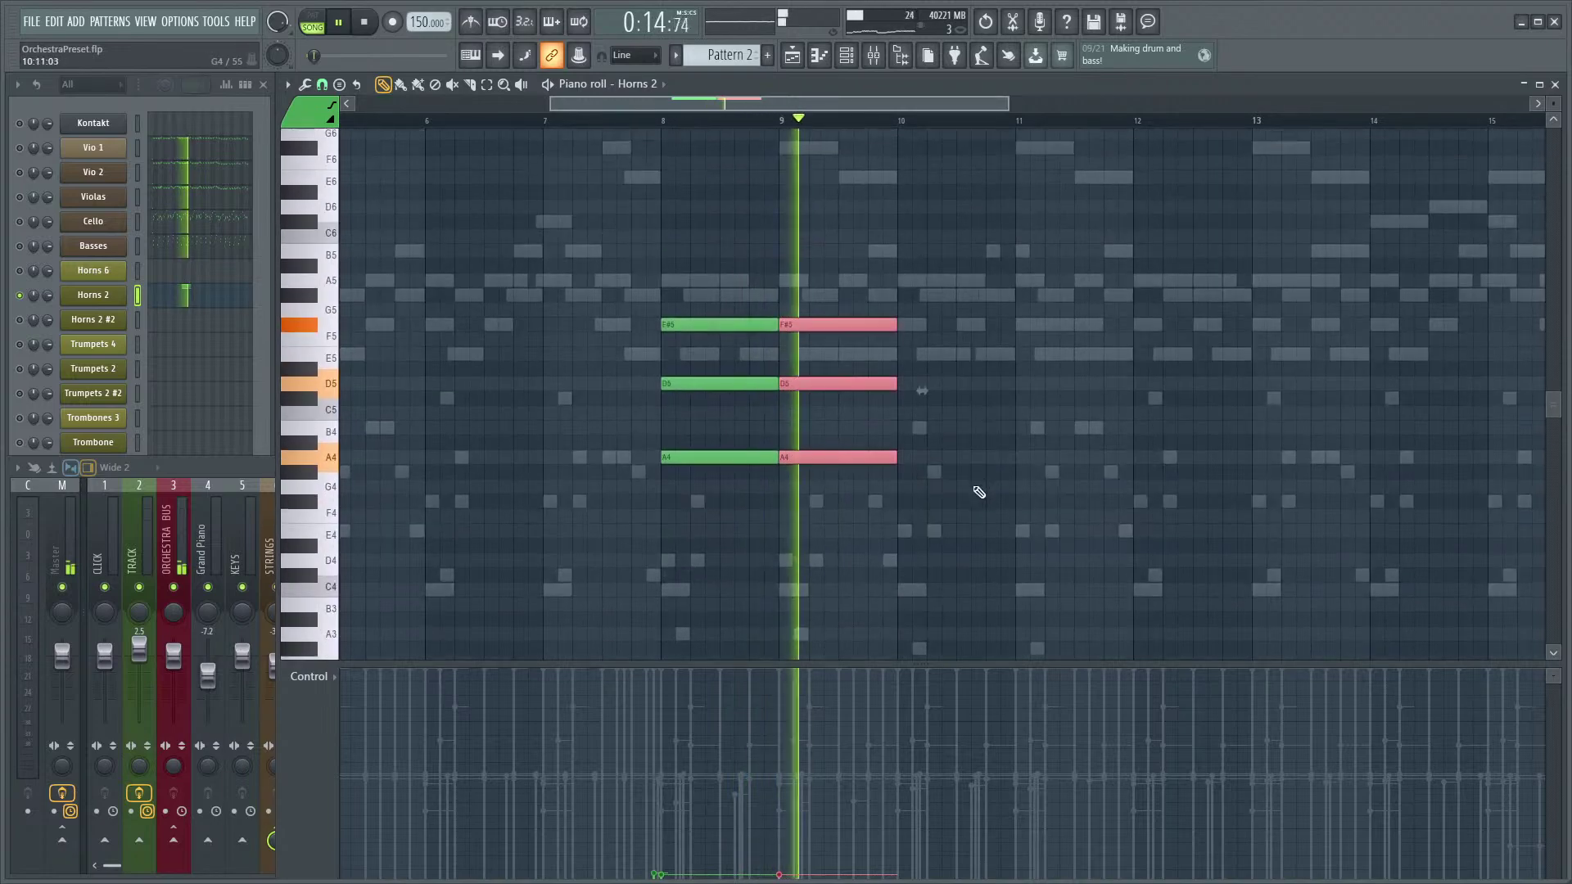
scroll(979, 467, up, 2)
- Duplicate the two horn chords into bars 10 and 11 and transpose the copies up to B4, E5 and G#5
key(space)
drag(966, 299, 667, 528)
key(ctrl+b)
drag(931, 333, 928, 302)
key(space)
ctrl+scroll(999, 511, down, 2)
ctrl+scroll(974, 524, up, 4)
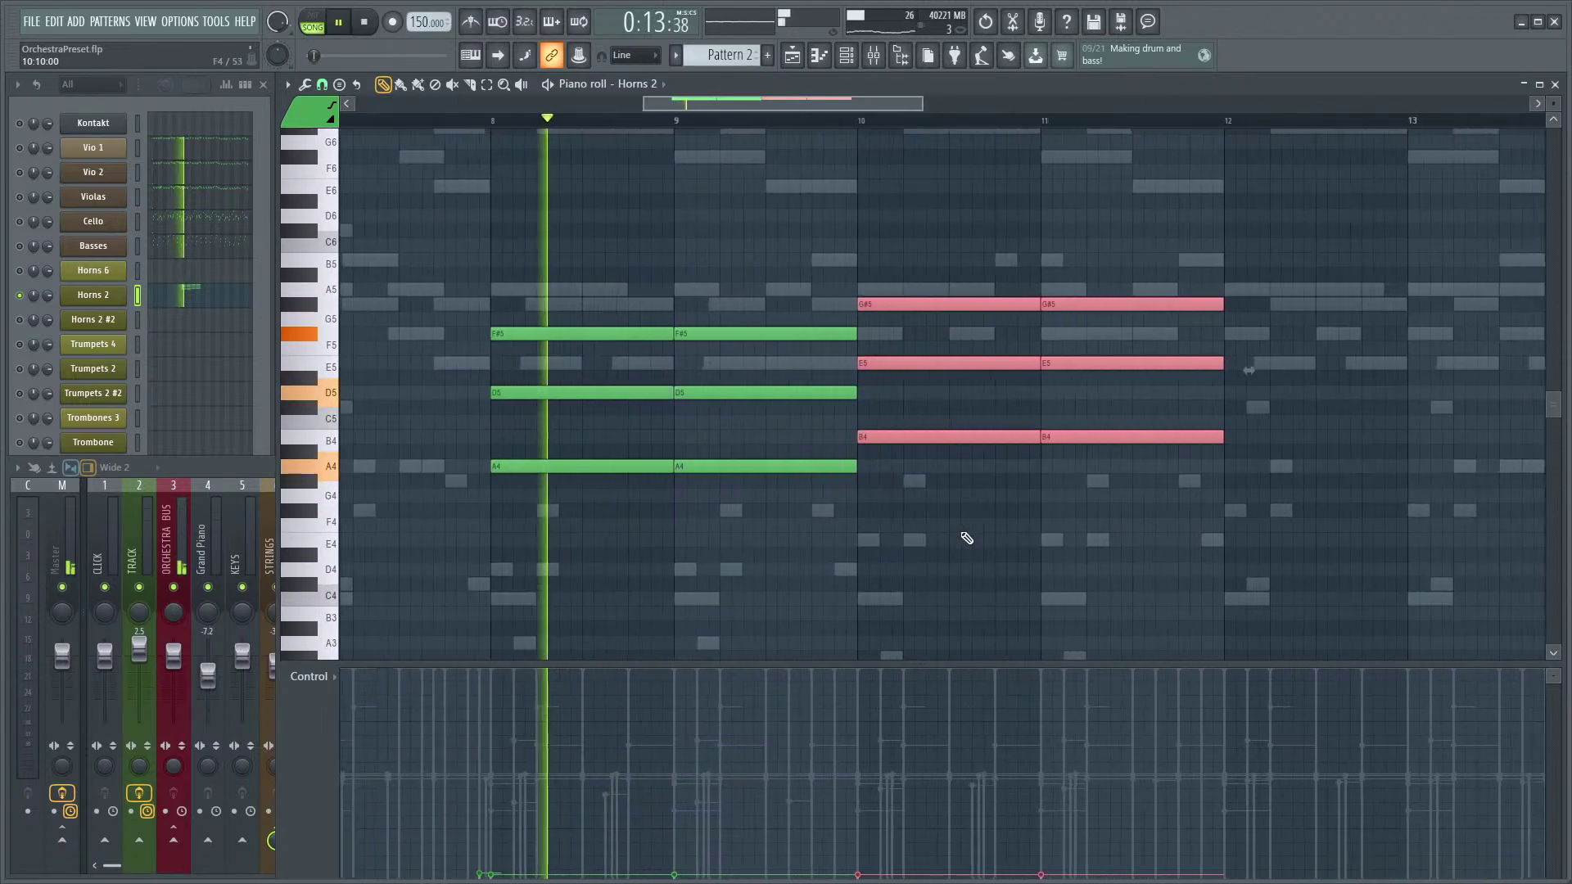
scroll(920, 501, down, 1)
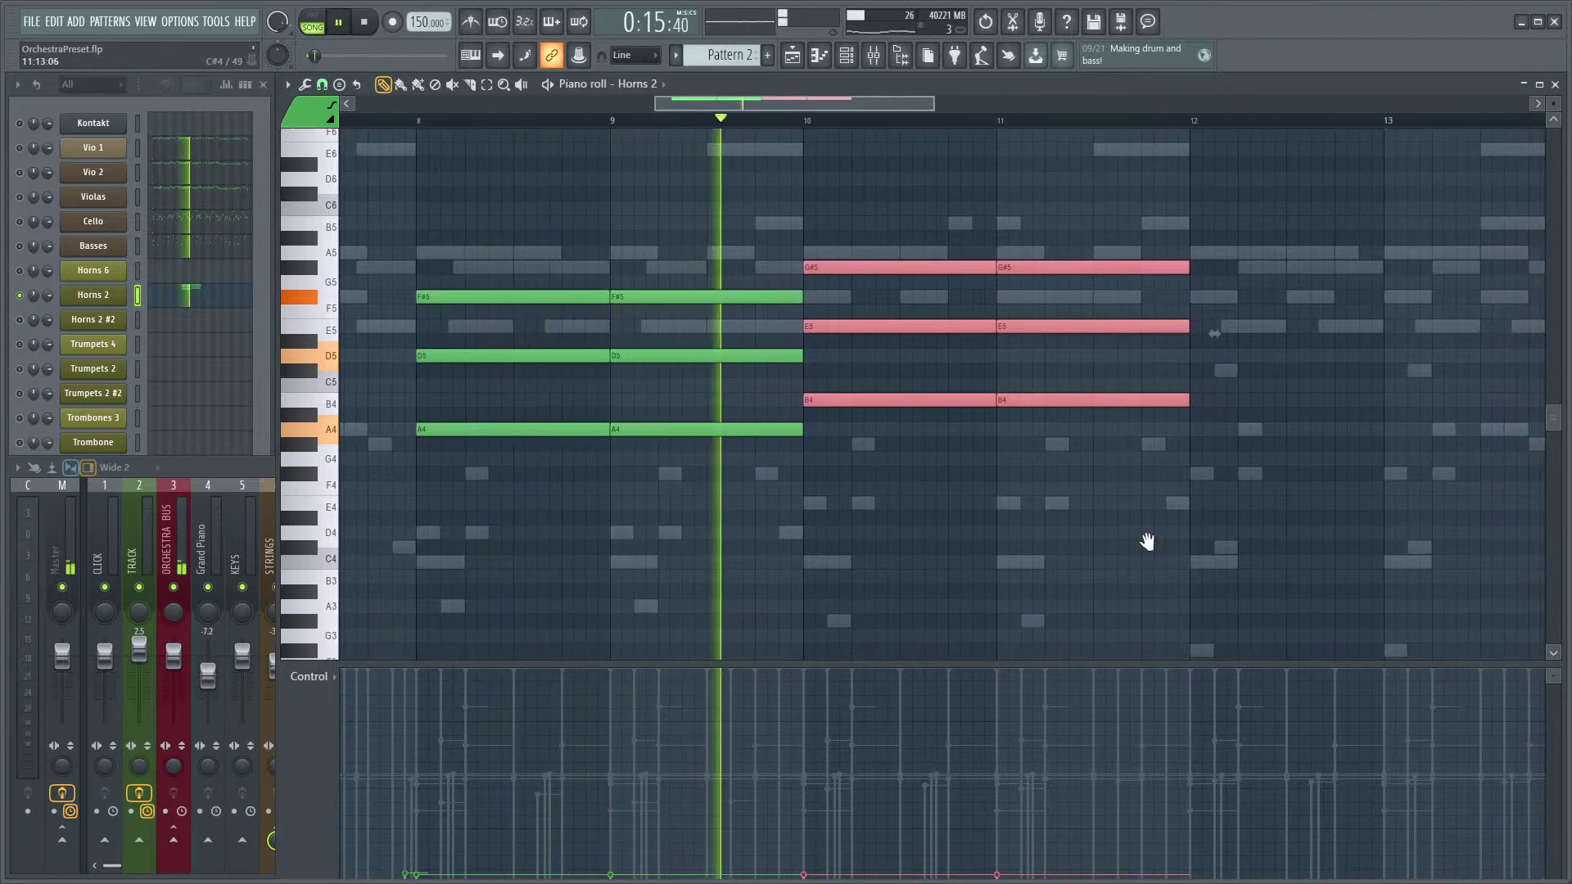
- Duplicate the bar 10 and 11 chords into bars 12 and 13 and revoice the copies to A#4, C#5 and F#5
scroll(1155, 551, right, 3)
scroll(1155, 550, up, 1)
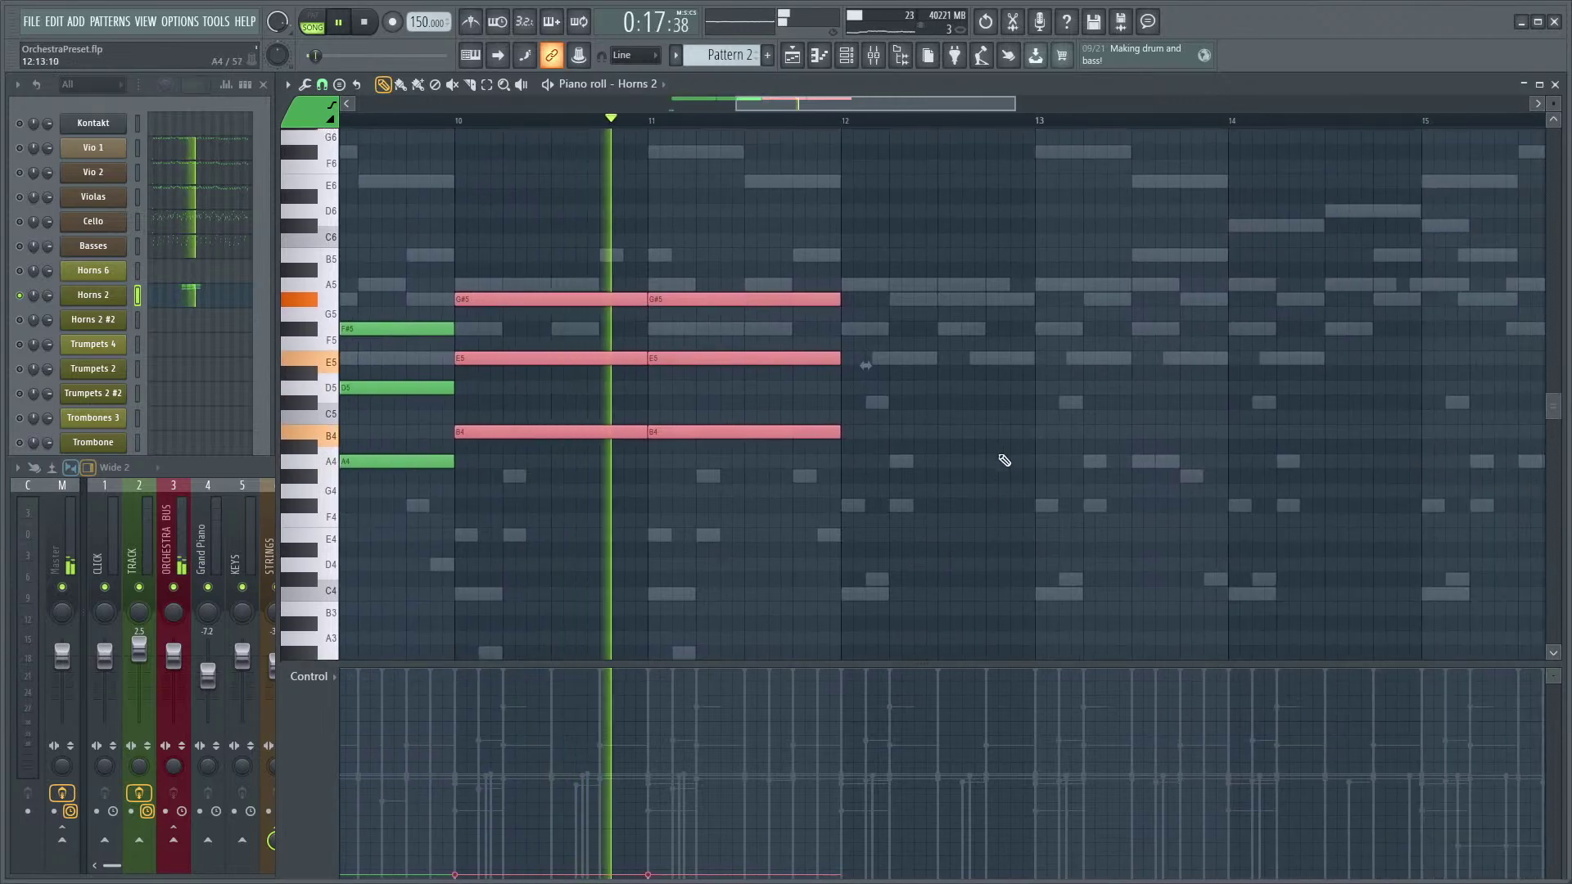
key(ctrl+b)
key(space)
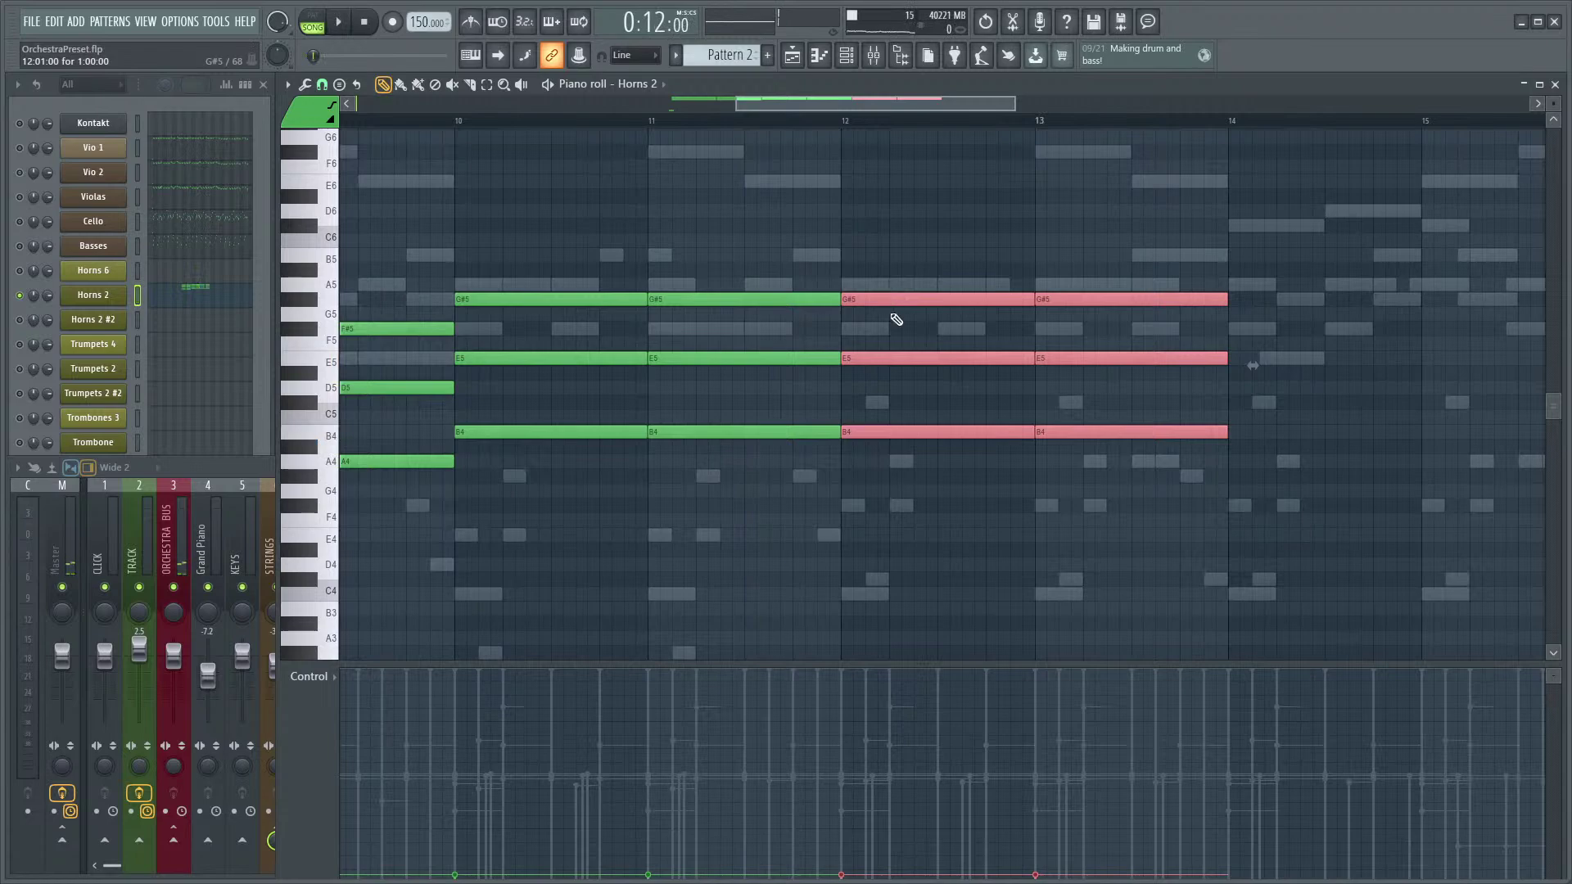
drag(876, 361, 877, 326)
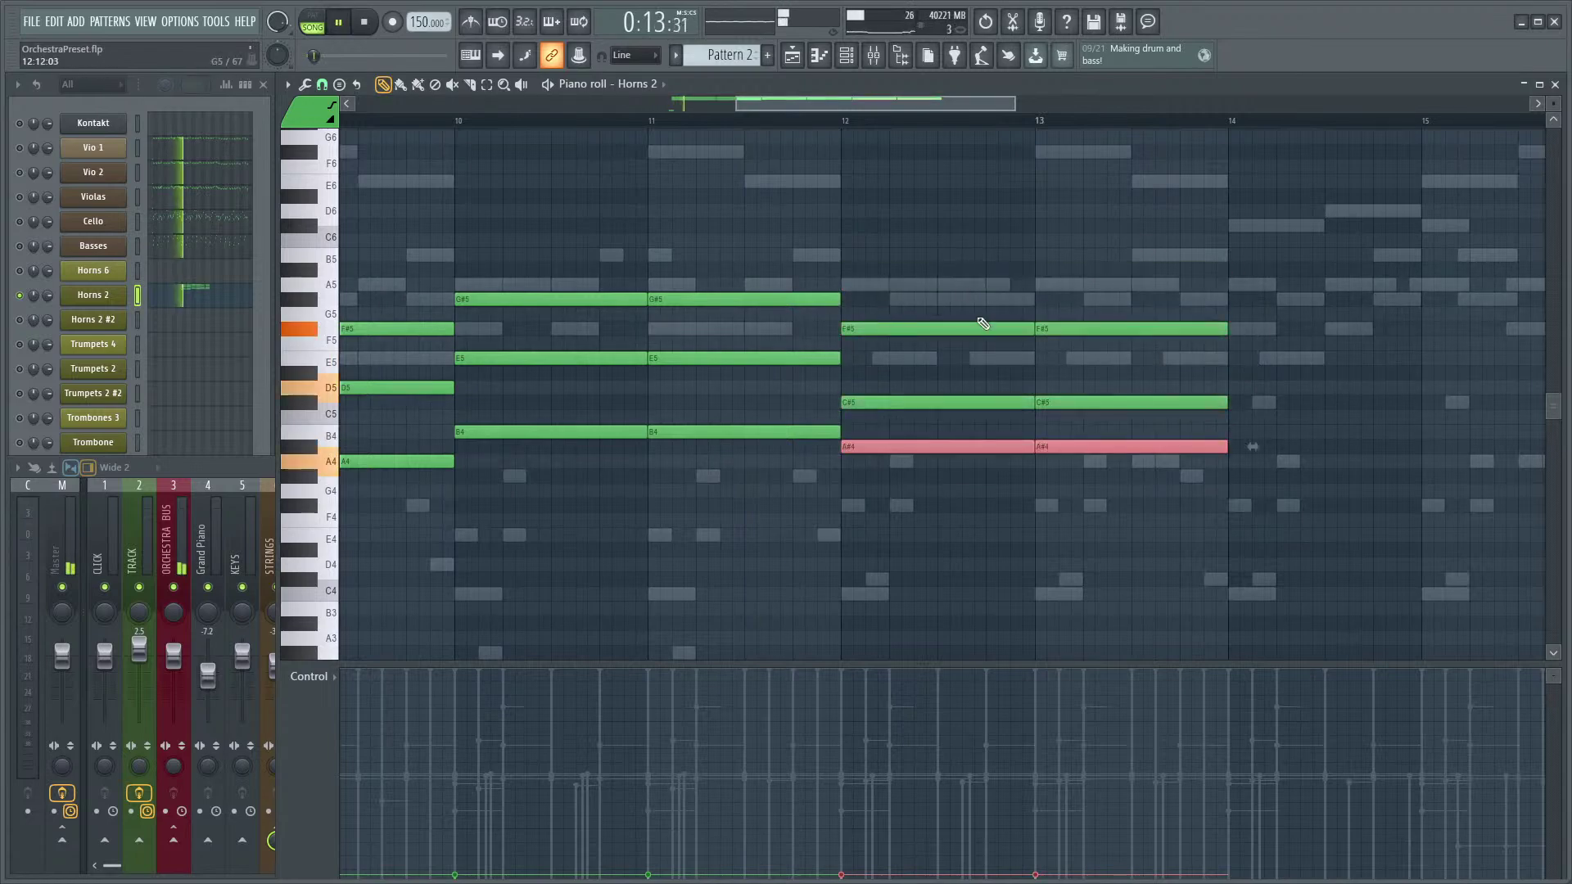
- Play back the horn progression and lower the bottom notes in bars 12 and 13 to A4
scroll(739, 256, down, 4)
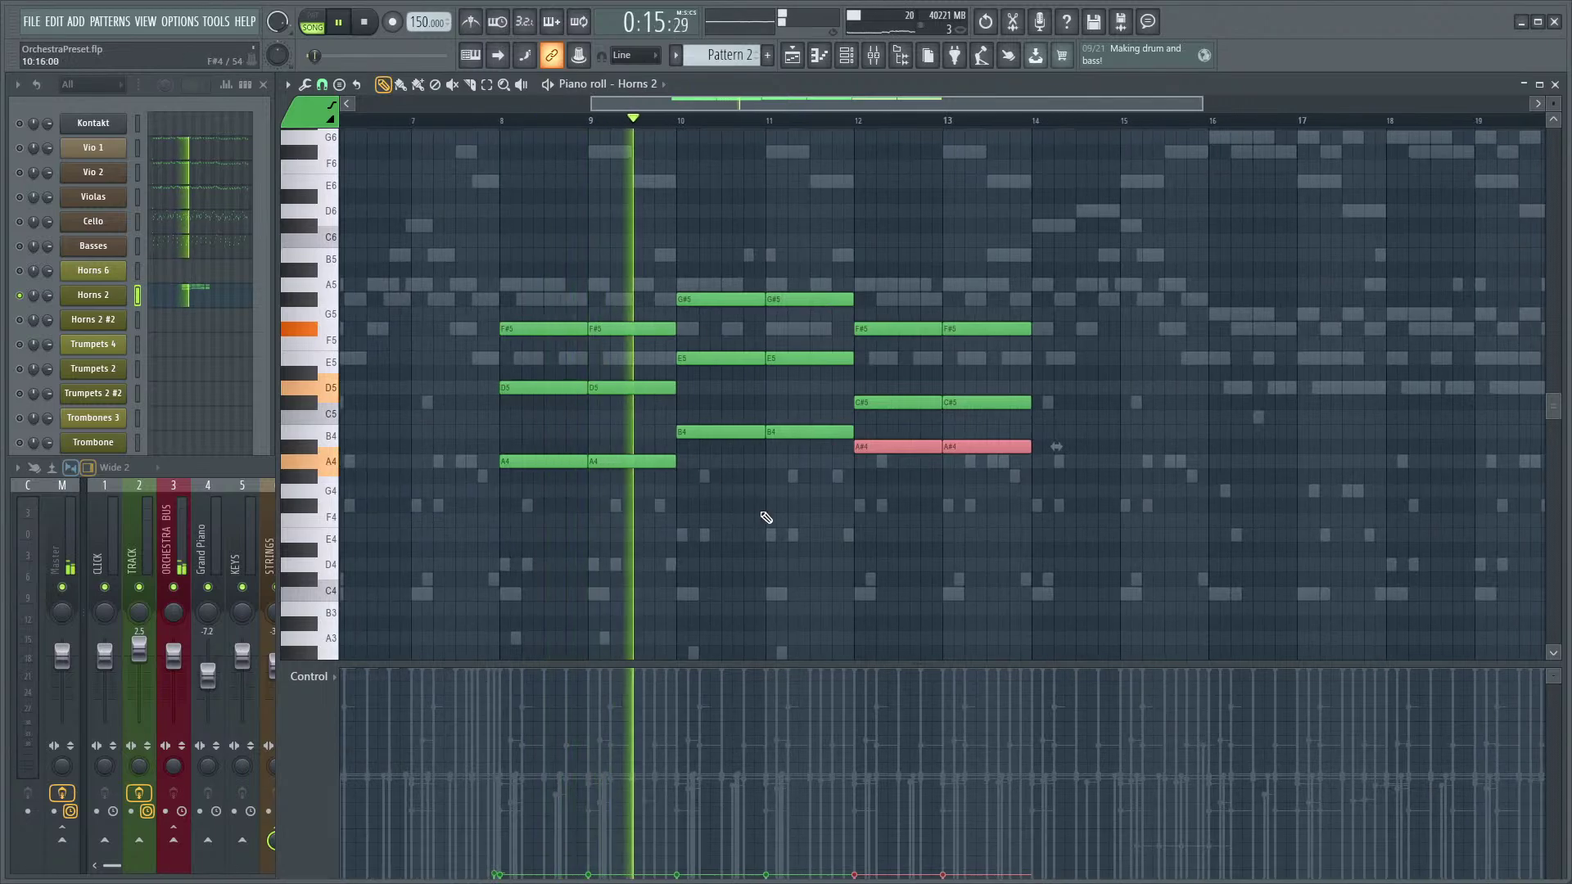
drag(805, 525, 756, 532)
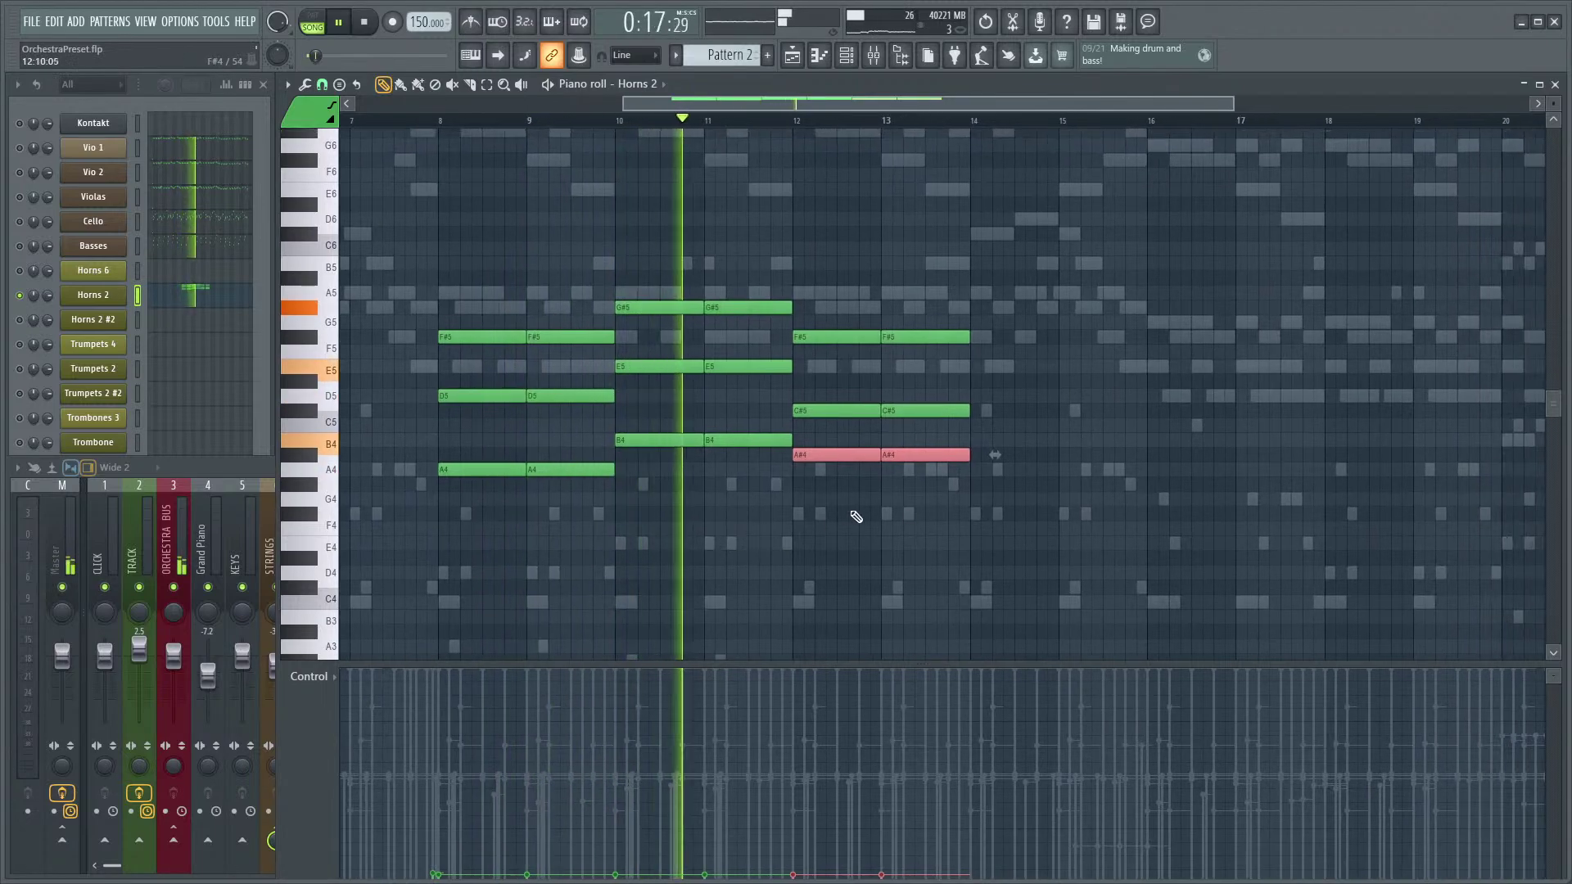
scroll(1026, 511, down, 4)
scroll(1027, 516, up, 4)
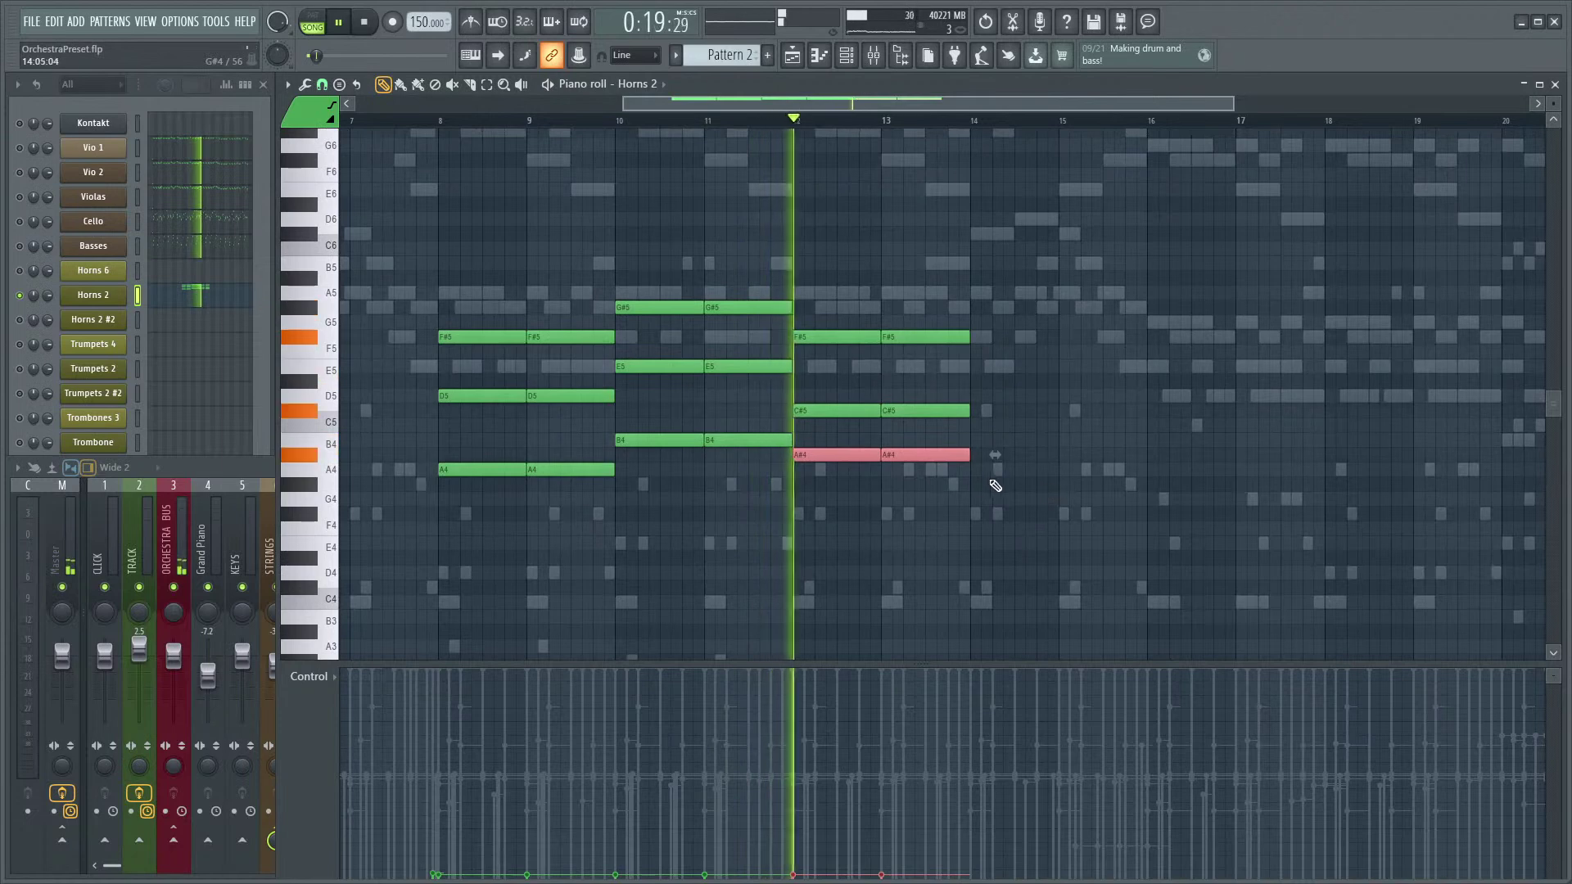
ctrl+scroll(940, 530, up, 2)
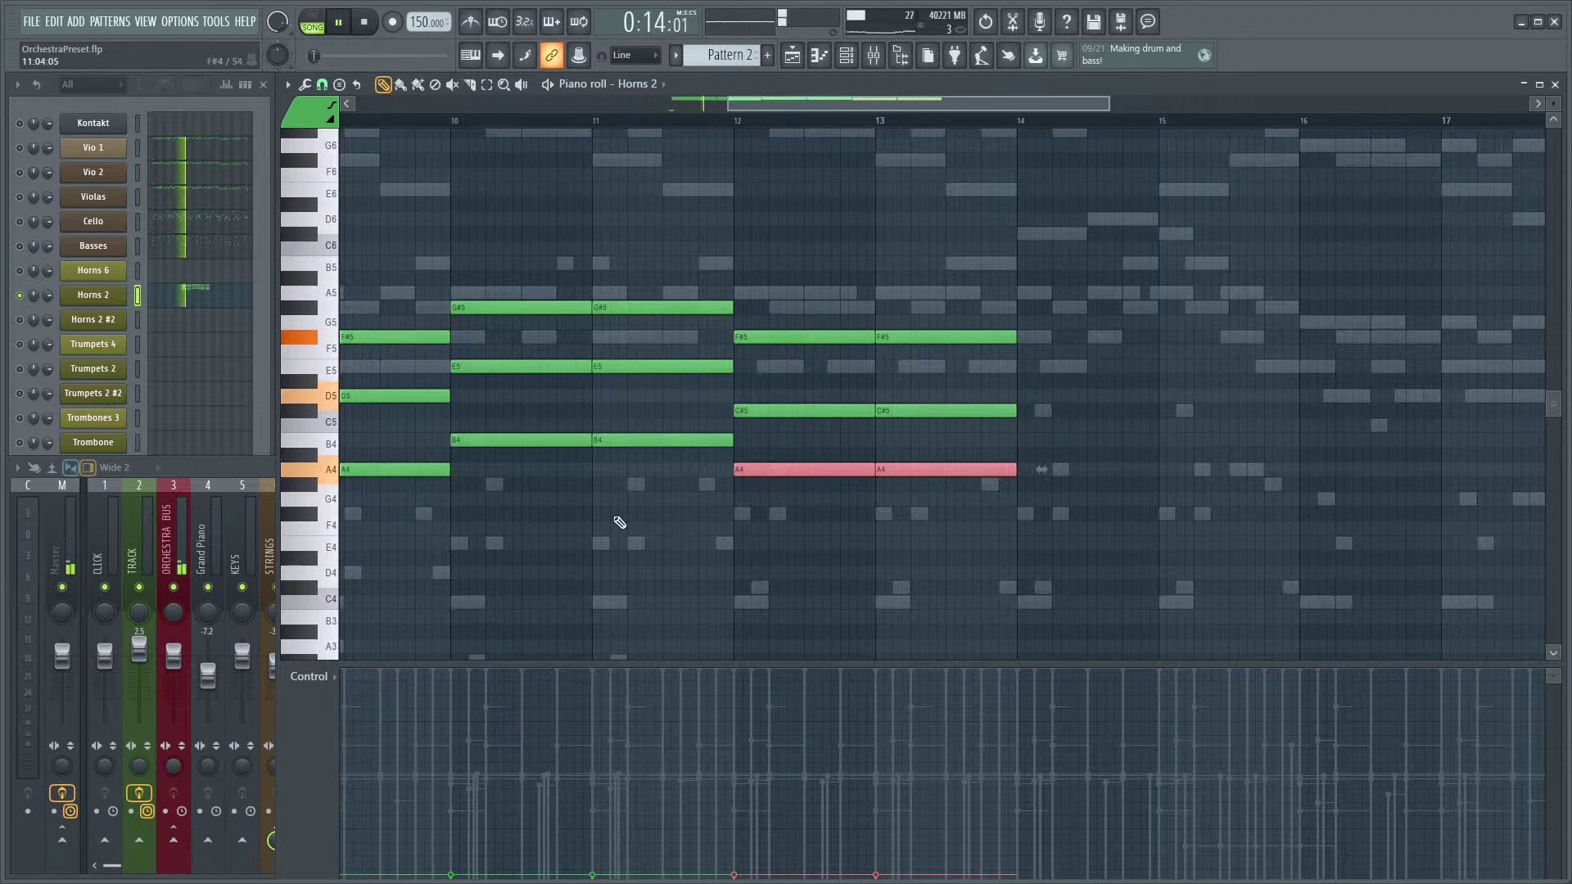
ctrl+scroll(655, 530, down, 2)
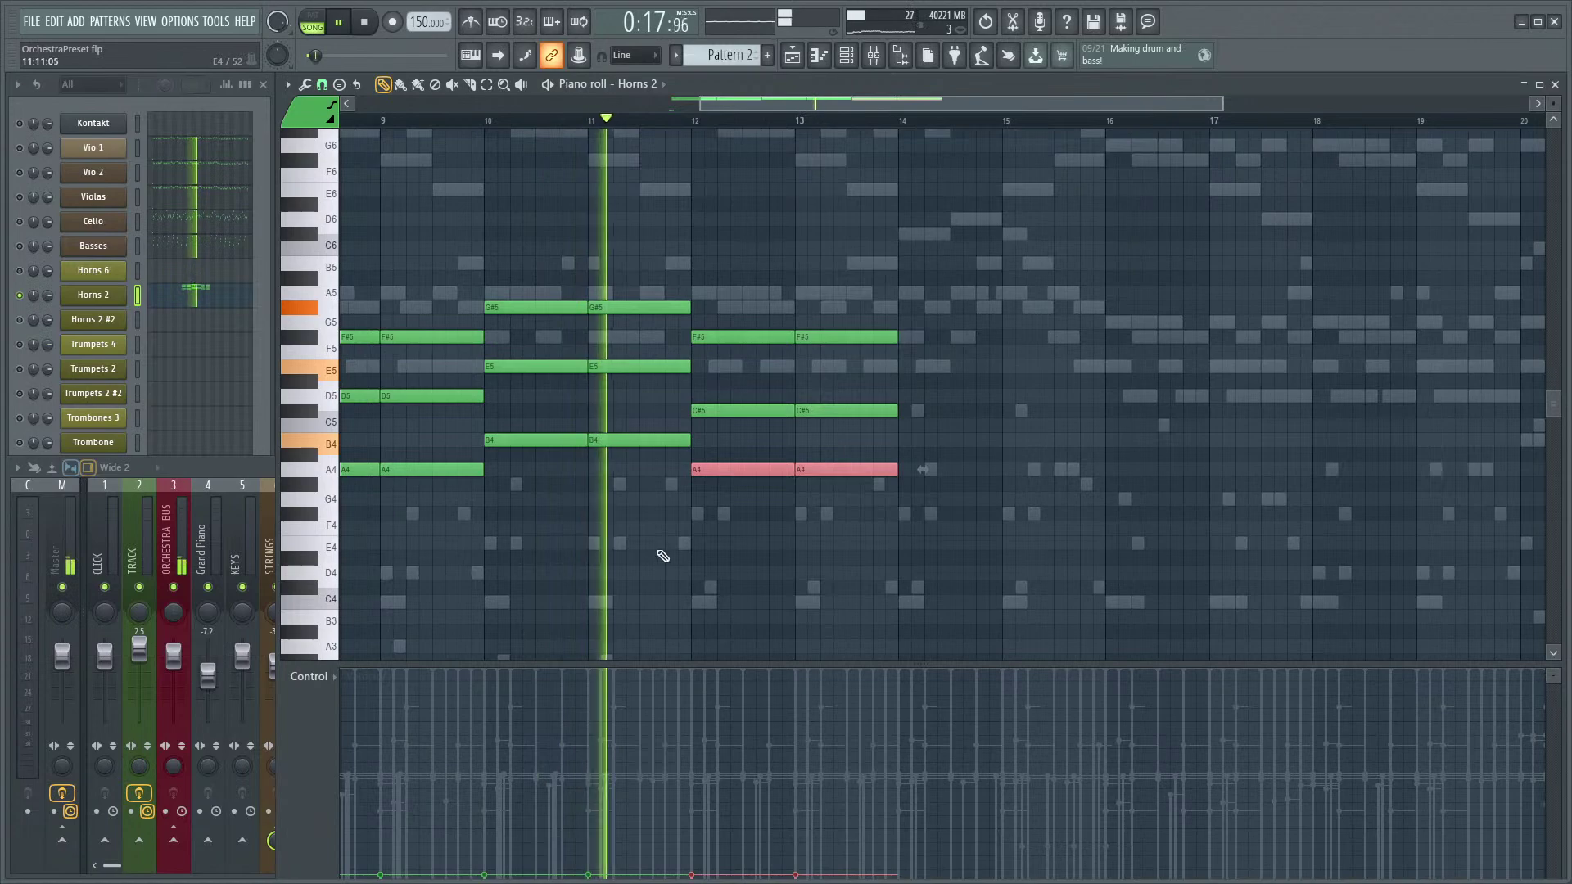
- Duplicate the bar 12 and 13 chords into bars 14 and 15, and repeat the whole horn progression from bar 16
scroll(966, 499, down, 4)
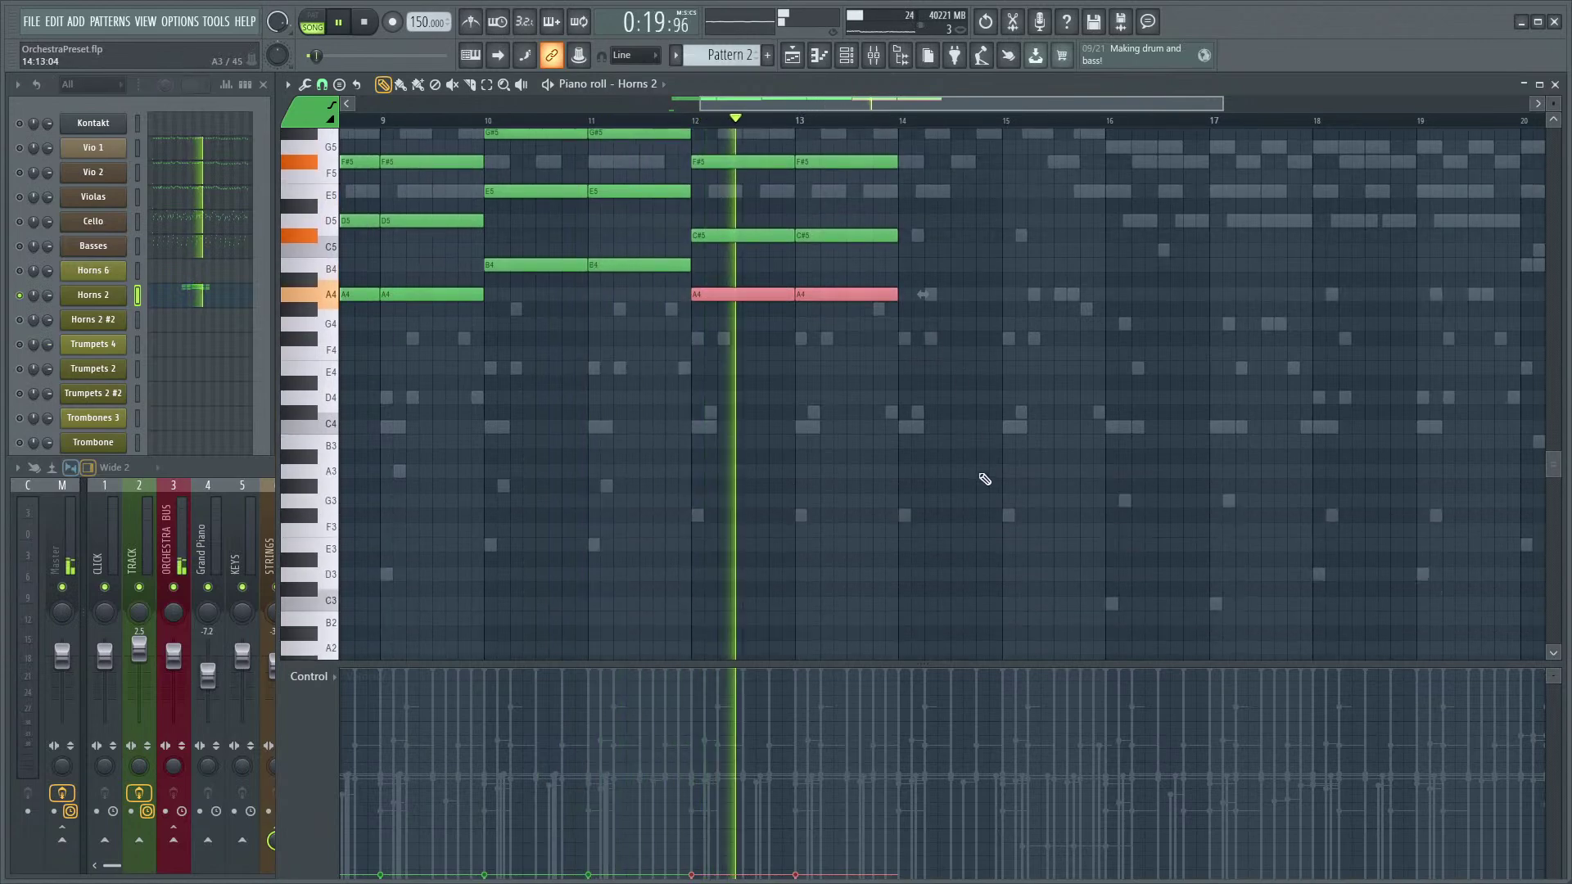
scroll(994, 450, up, 5)
drag(990, 333, 731, 540)
key(ctrl+b)
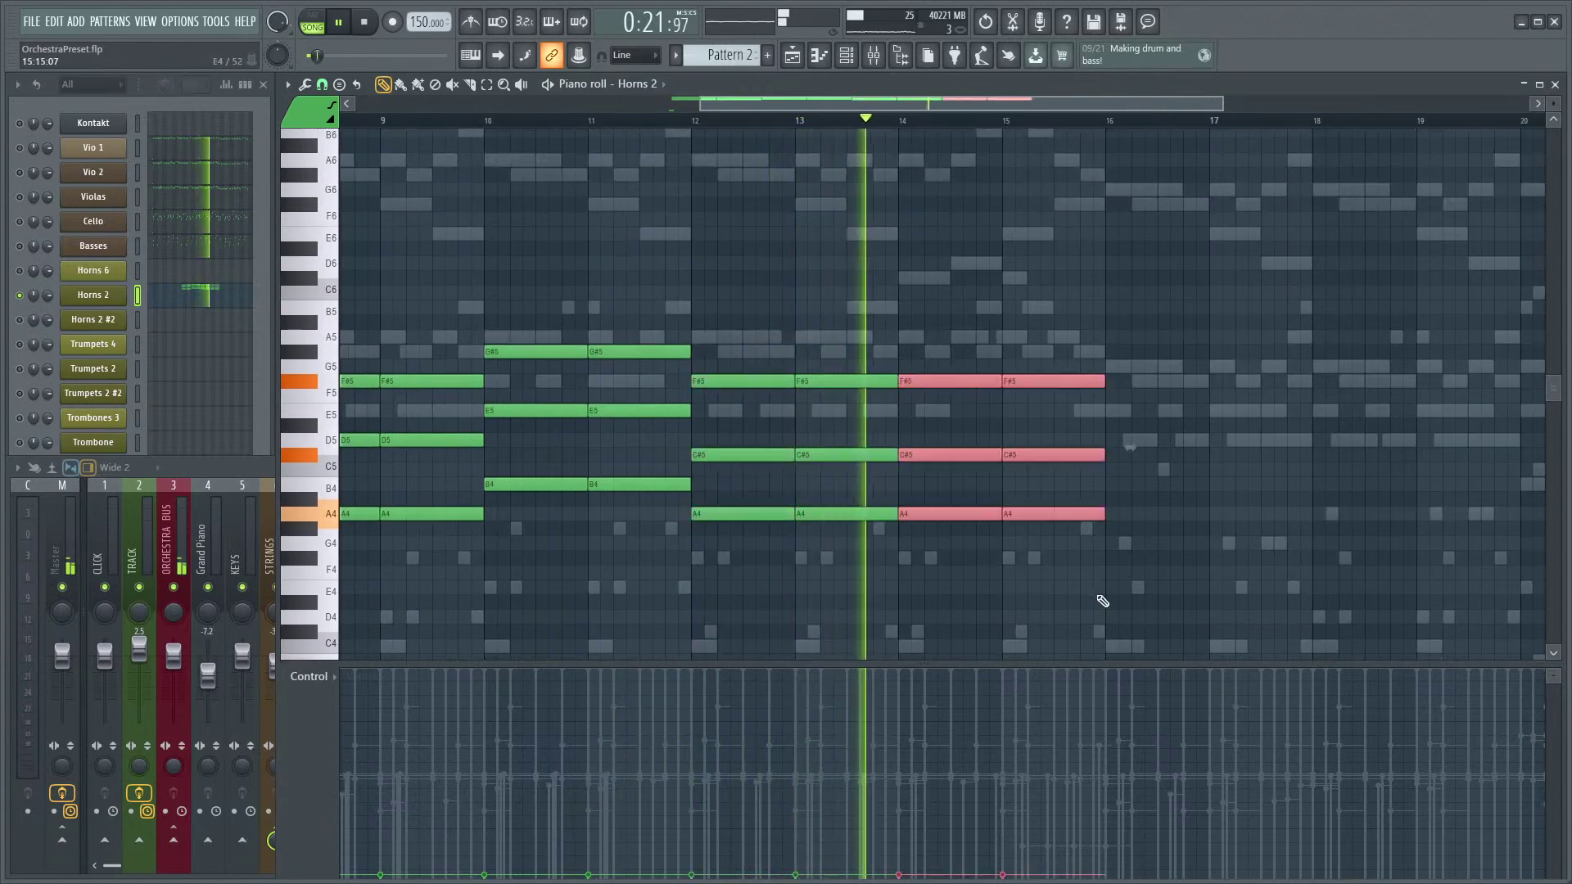
scroll(1116, 589, down, 3)
key(ctrl+a)
key(ctrl+b)
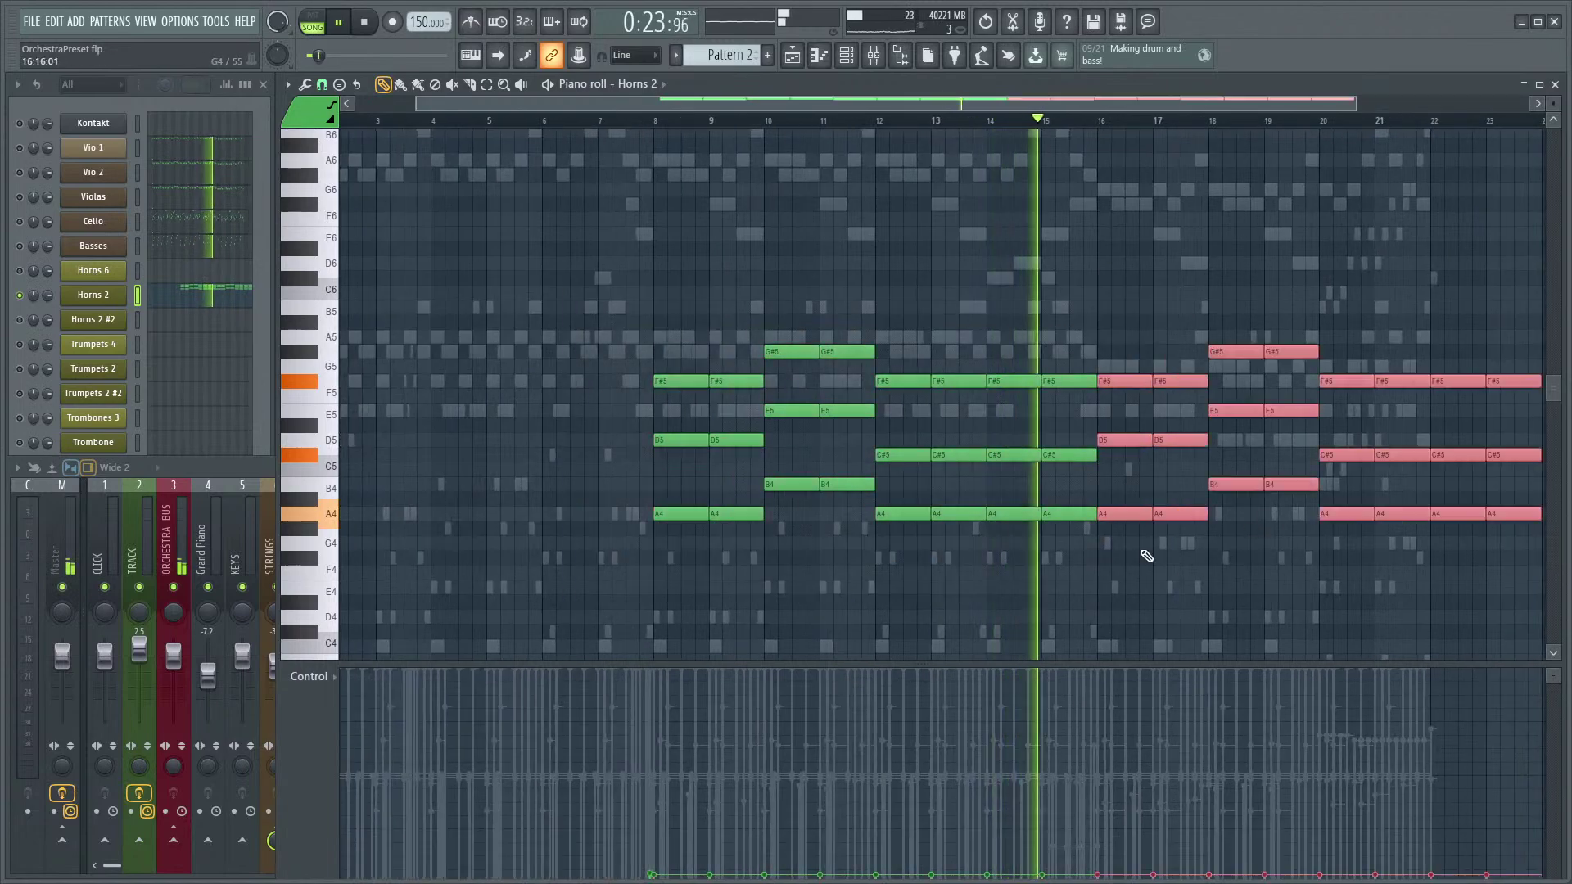
- Transpose the repeated horn progression from bar 16 onward down two semitones and listen to it
scroll(1145, 556, up, 3)
key(Down)
key(Down)
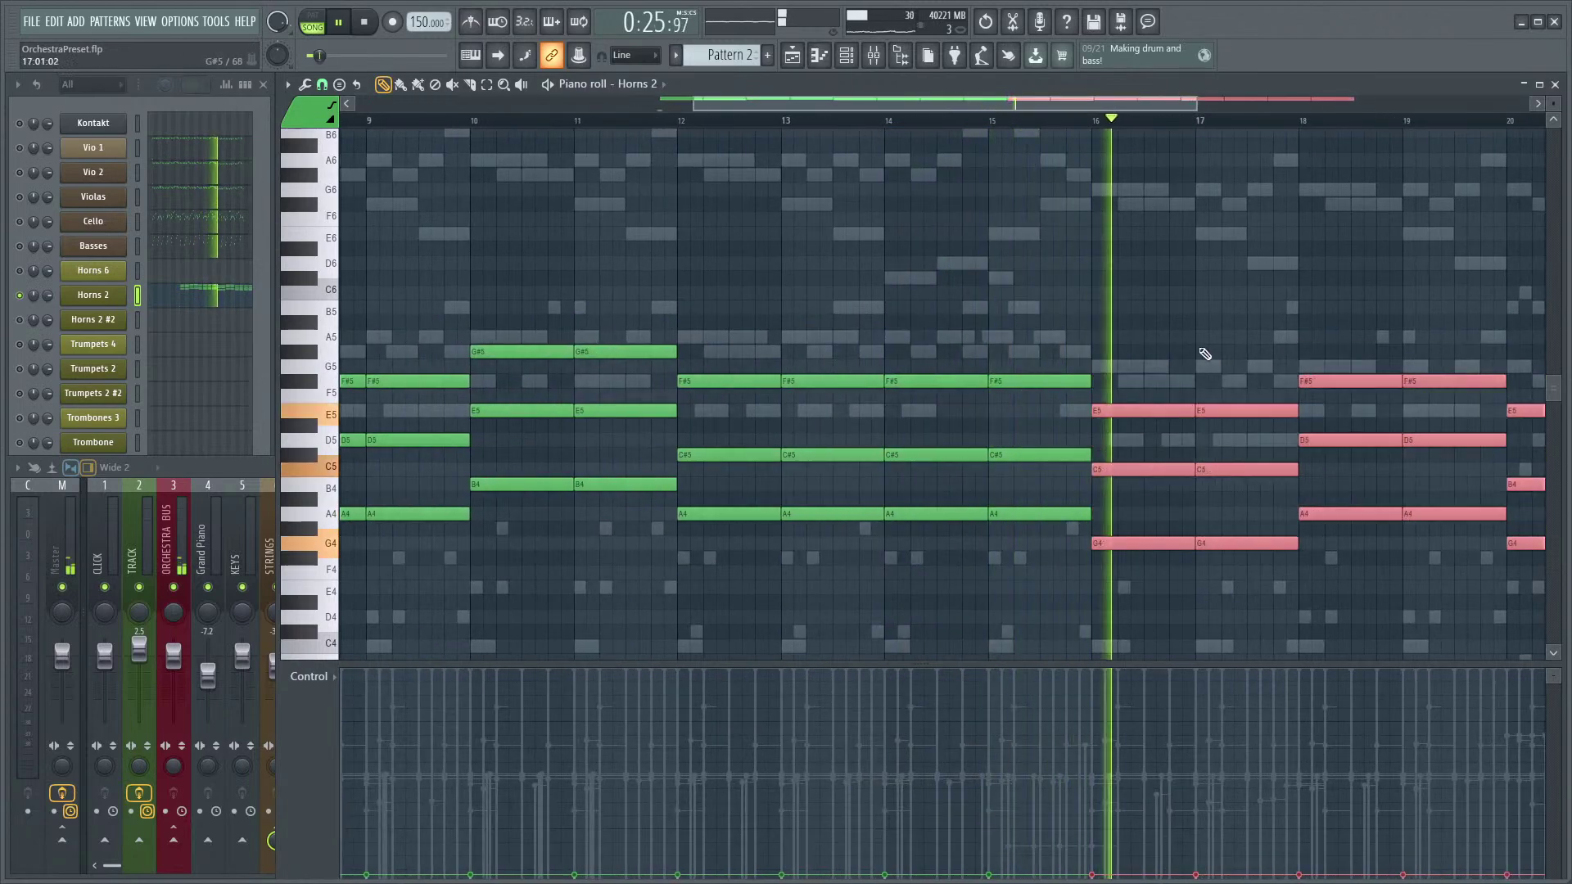
scroll(1194, 374, down, 3)
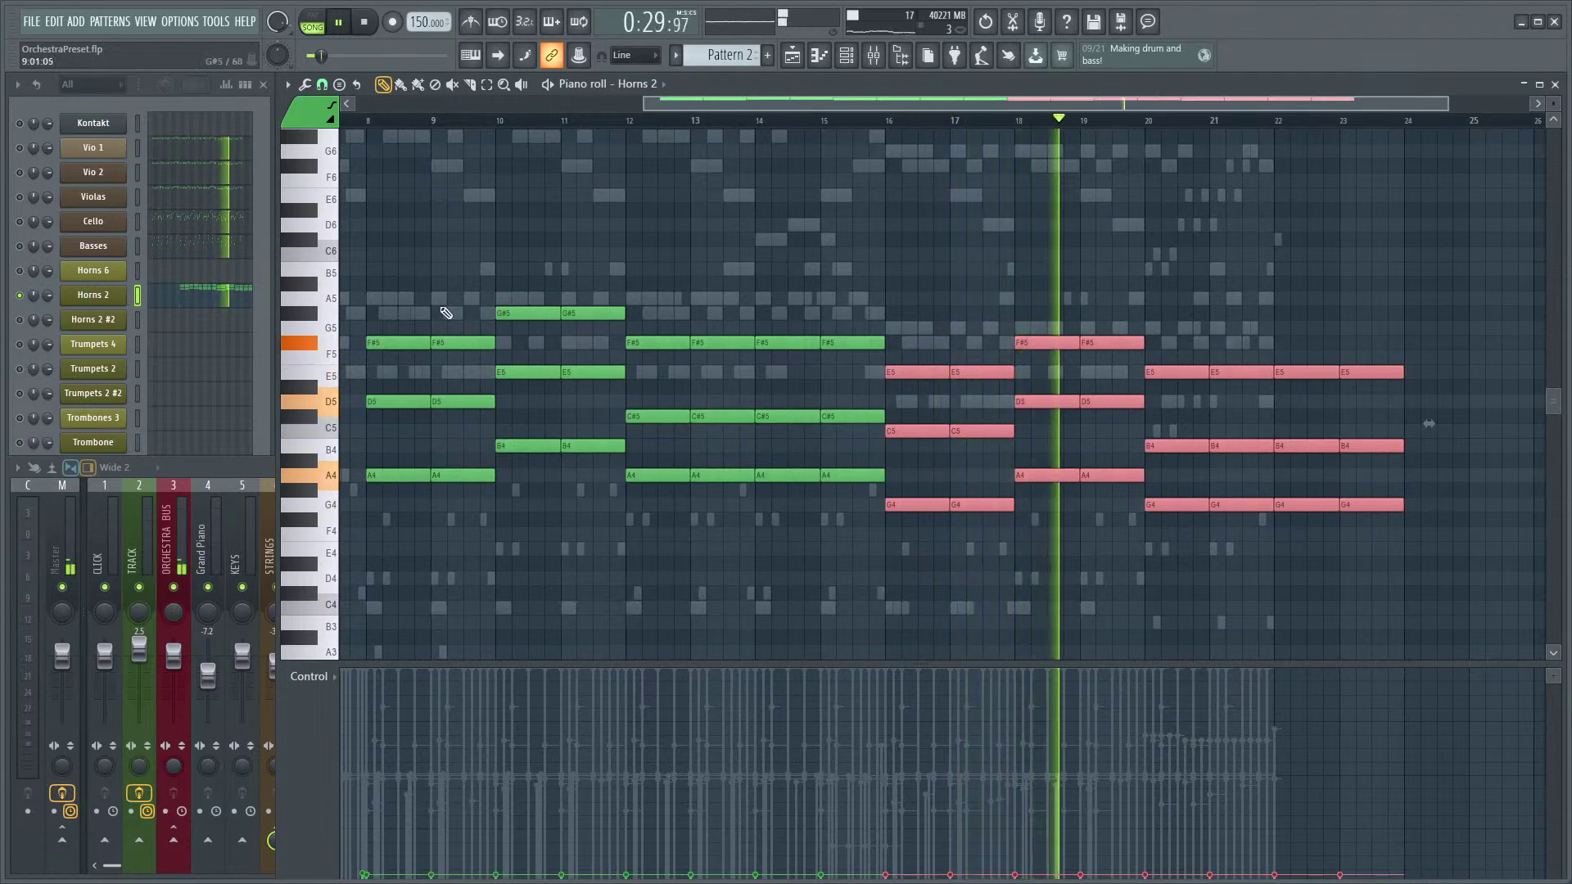
scroll(622, 278, down, 2)
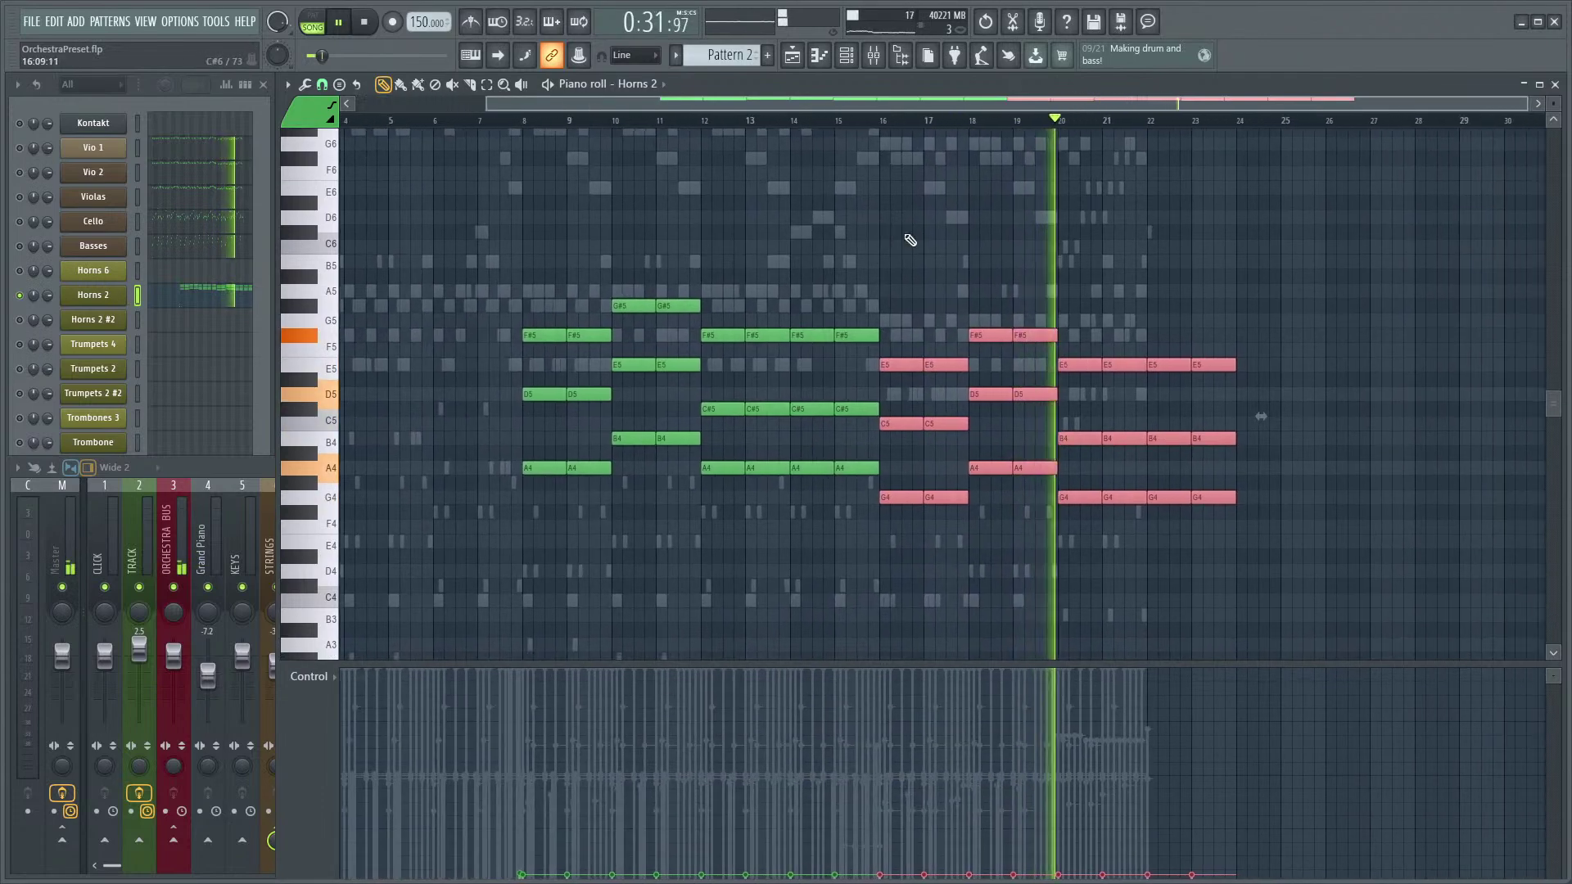
scroll(1208, 350, up, 2)
- Delete the last two horn chords in bars 22 and 23 so the progression ends at bar 22
scroll(1214, 357, down, 3)
right_click(1172, 317)
right_click(1202, 453)
right_click(1206, 393)
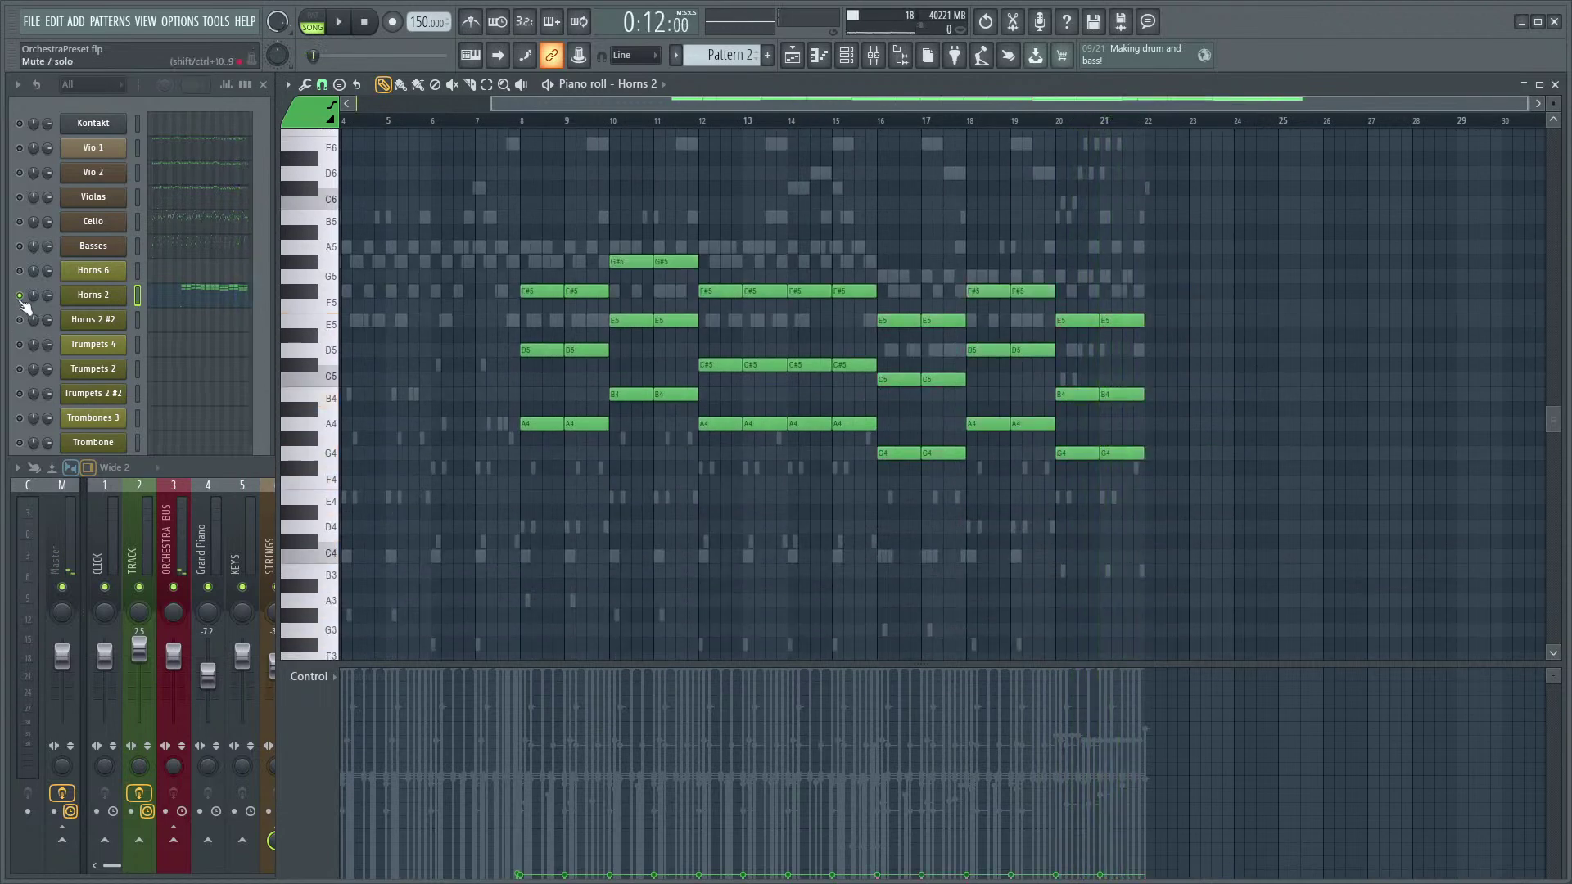
- Unsolo Horns 2 and play back its chord progression with the full arrangement from bar 8
key(F9)
key(space)
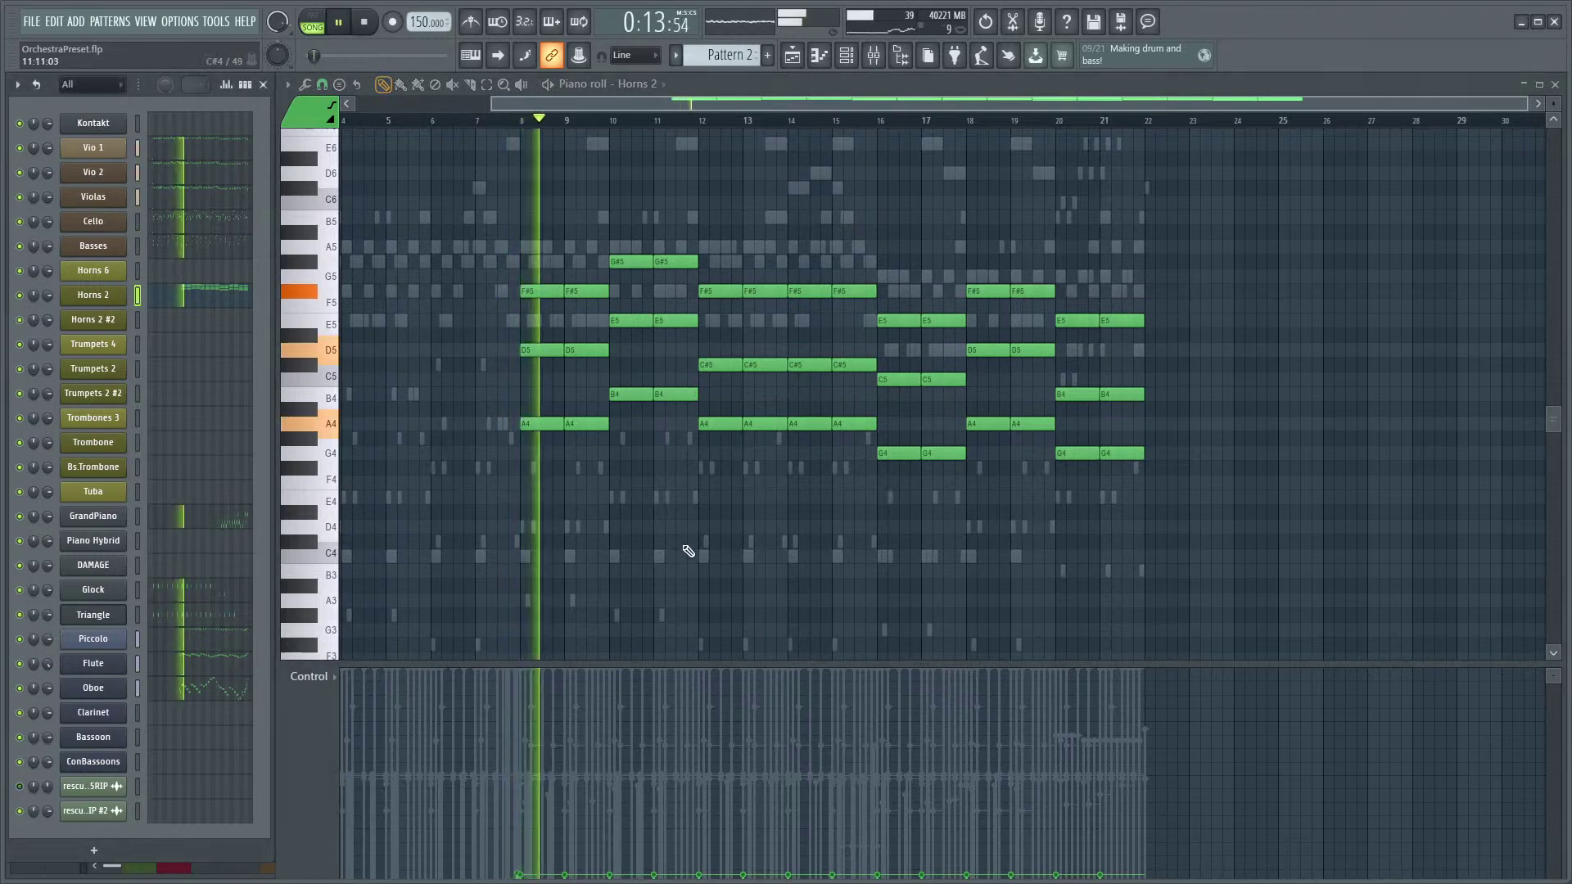
ctrl+scroll(647, 532, up, 4)
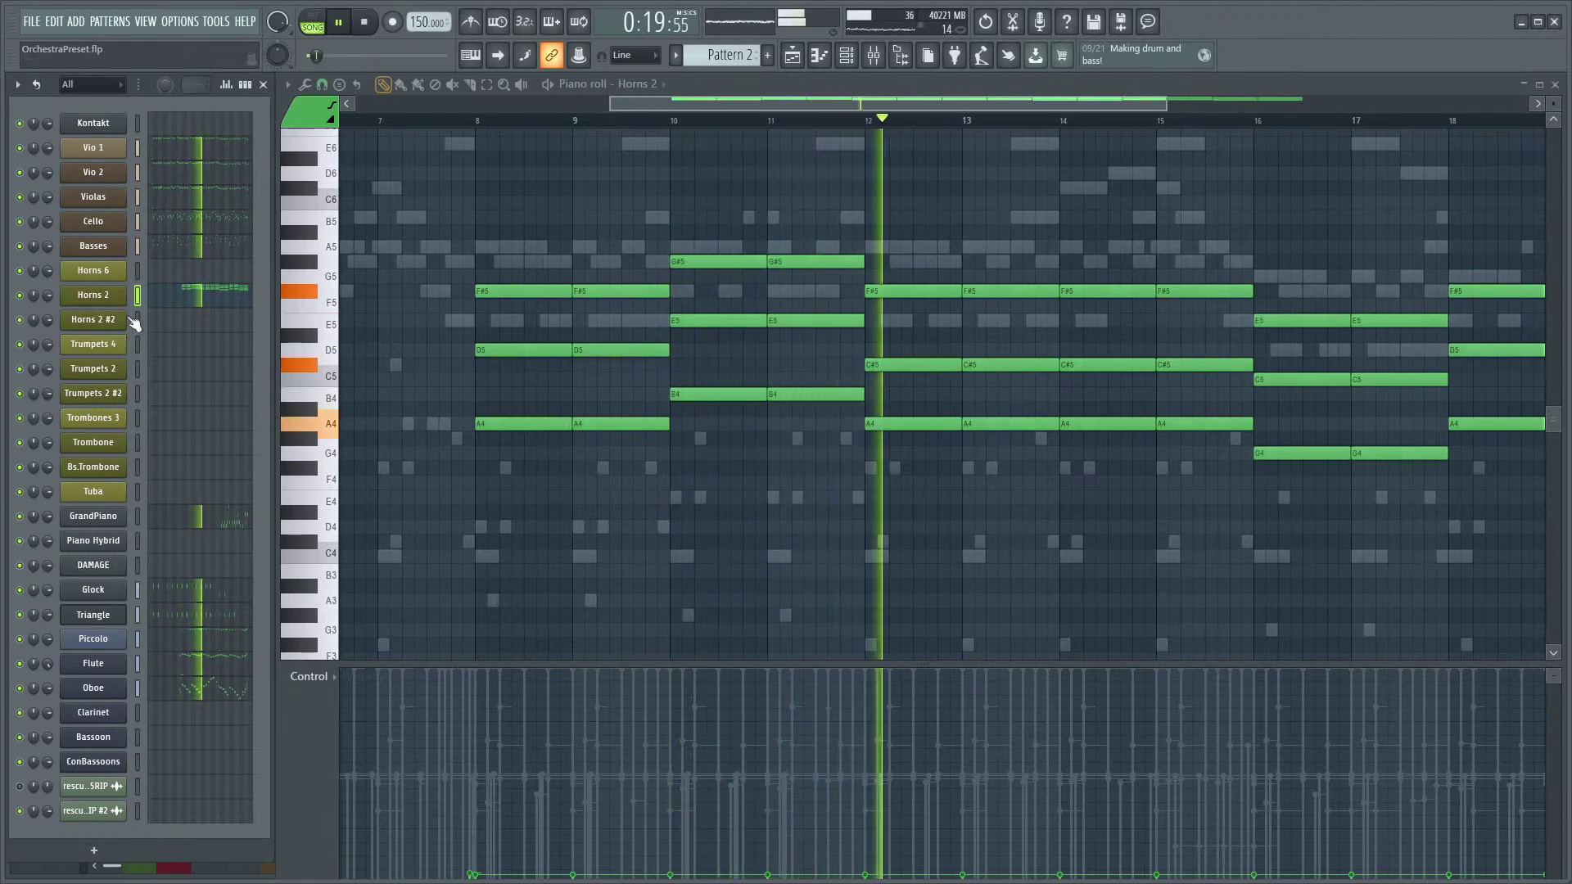
scroll(704, 511, up, 1)
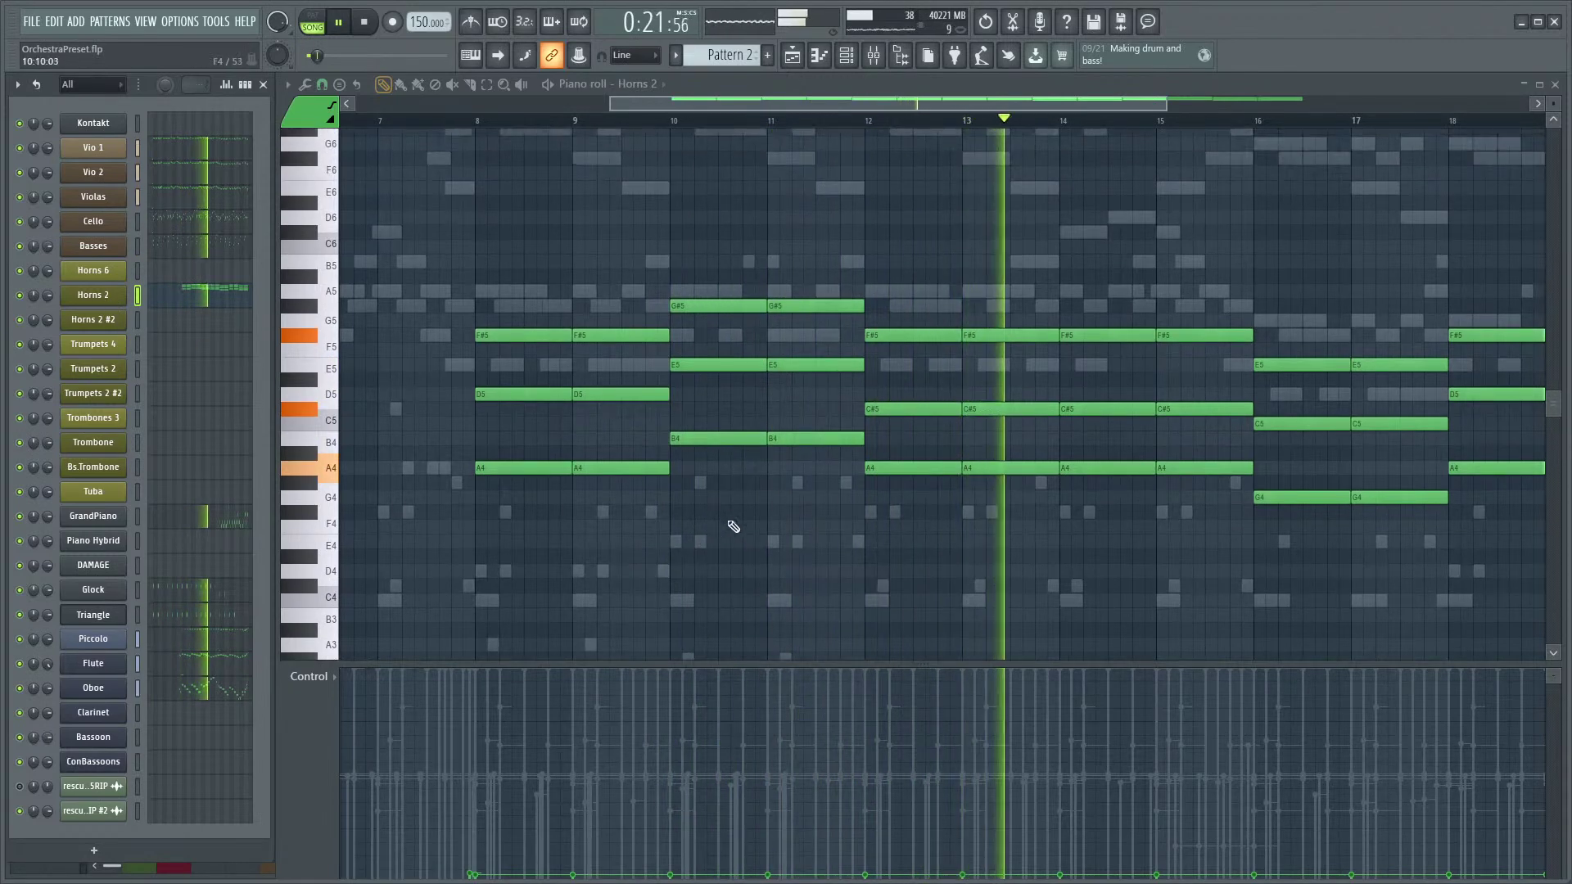
scroll(736, 520, down, 2)
ctrl+scroll(775, 498, down, 4)
scroll(876, 492, up, 1)
ctrl+scroll(762, 495, up, 3)
- Check the active articulation in the Horns 2 instrument window while the arrangement plays to its end
click(93, 295)
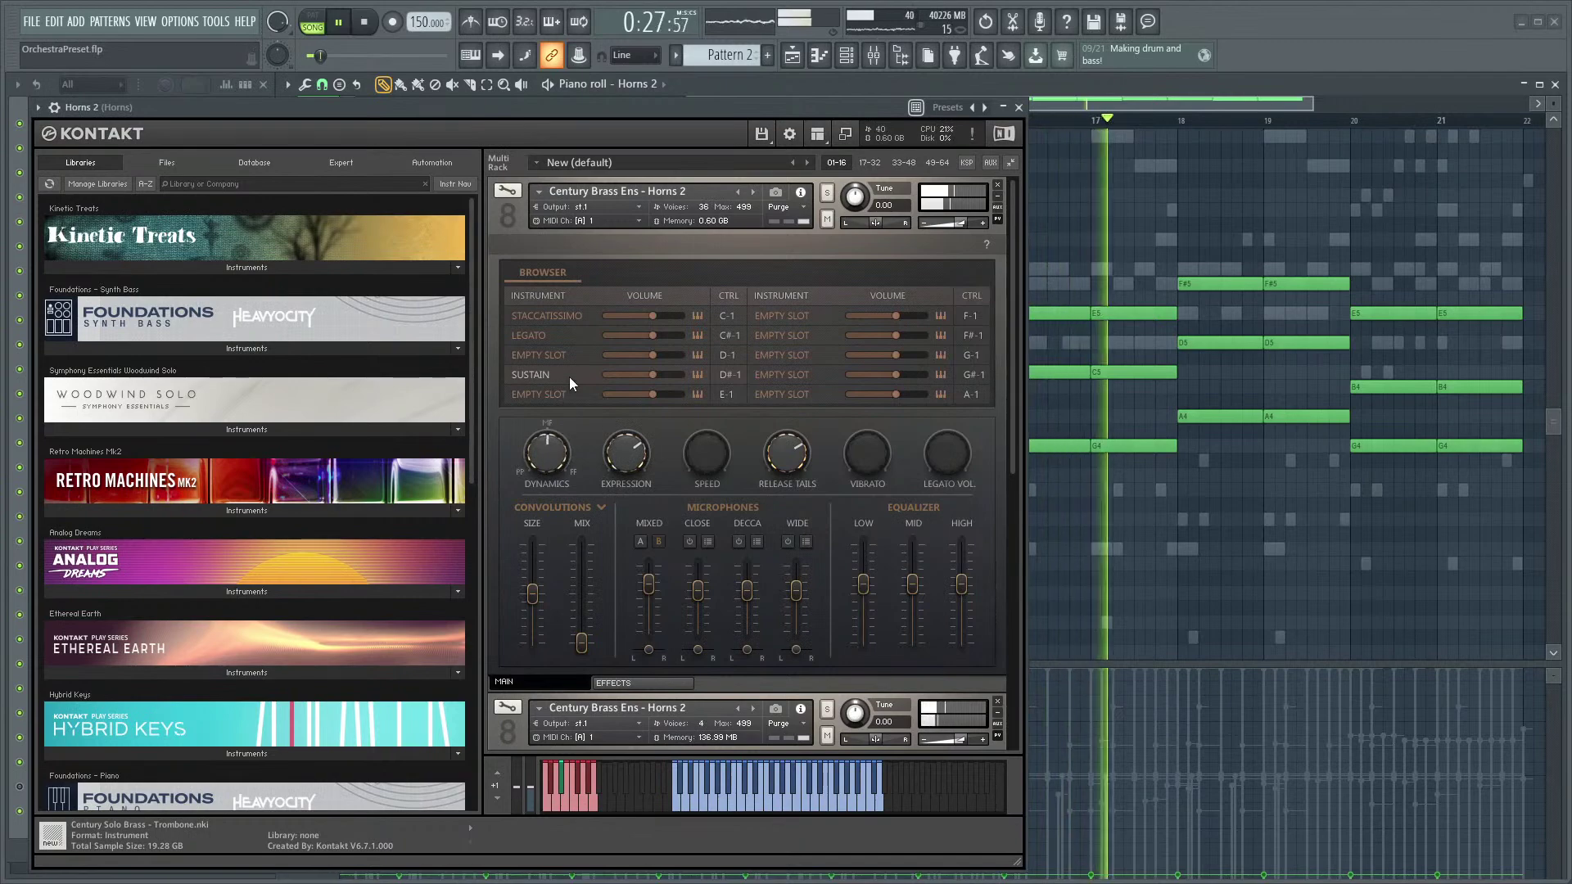
click(1018, 108)
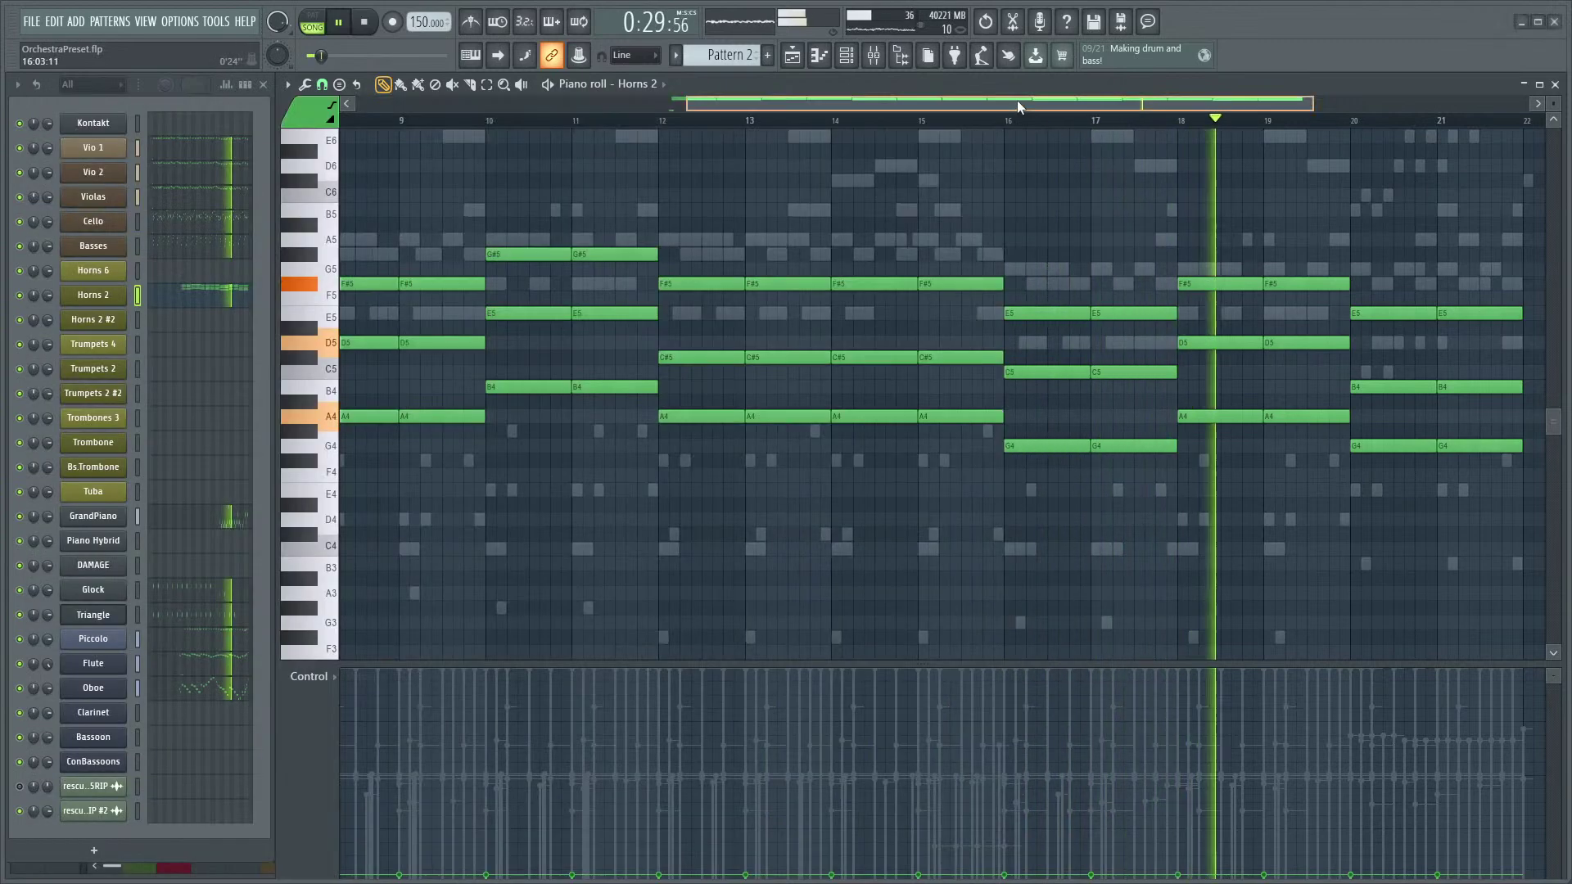
ctrl+scroll(993, 193, down, 3)
scroll(1343, 302, up, 2)
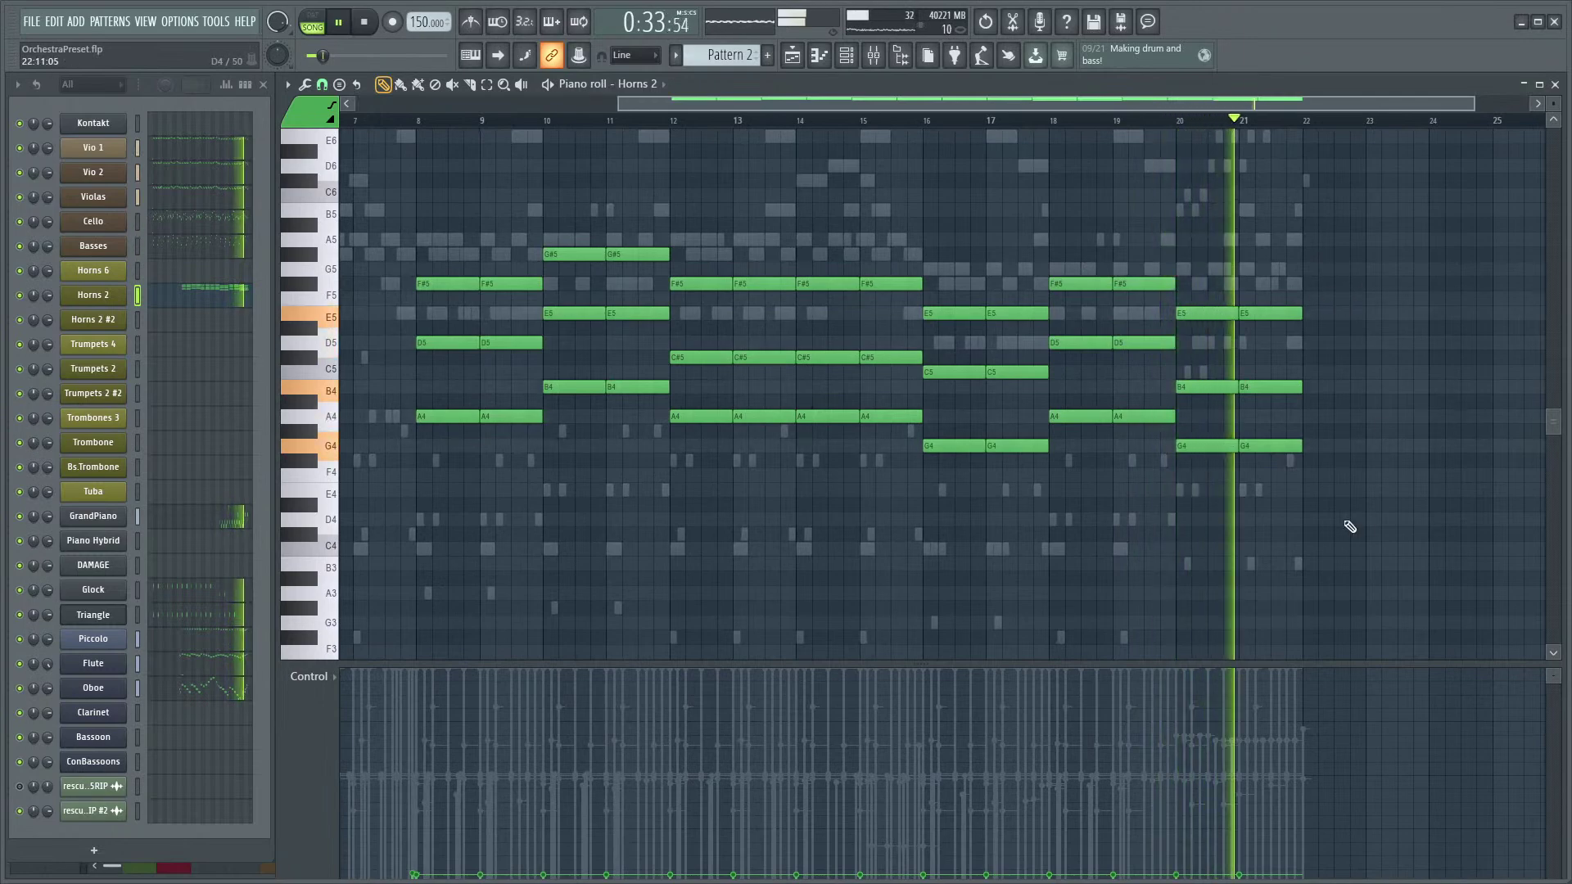
key(space)
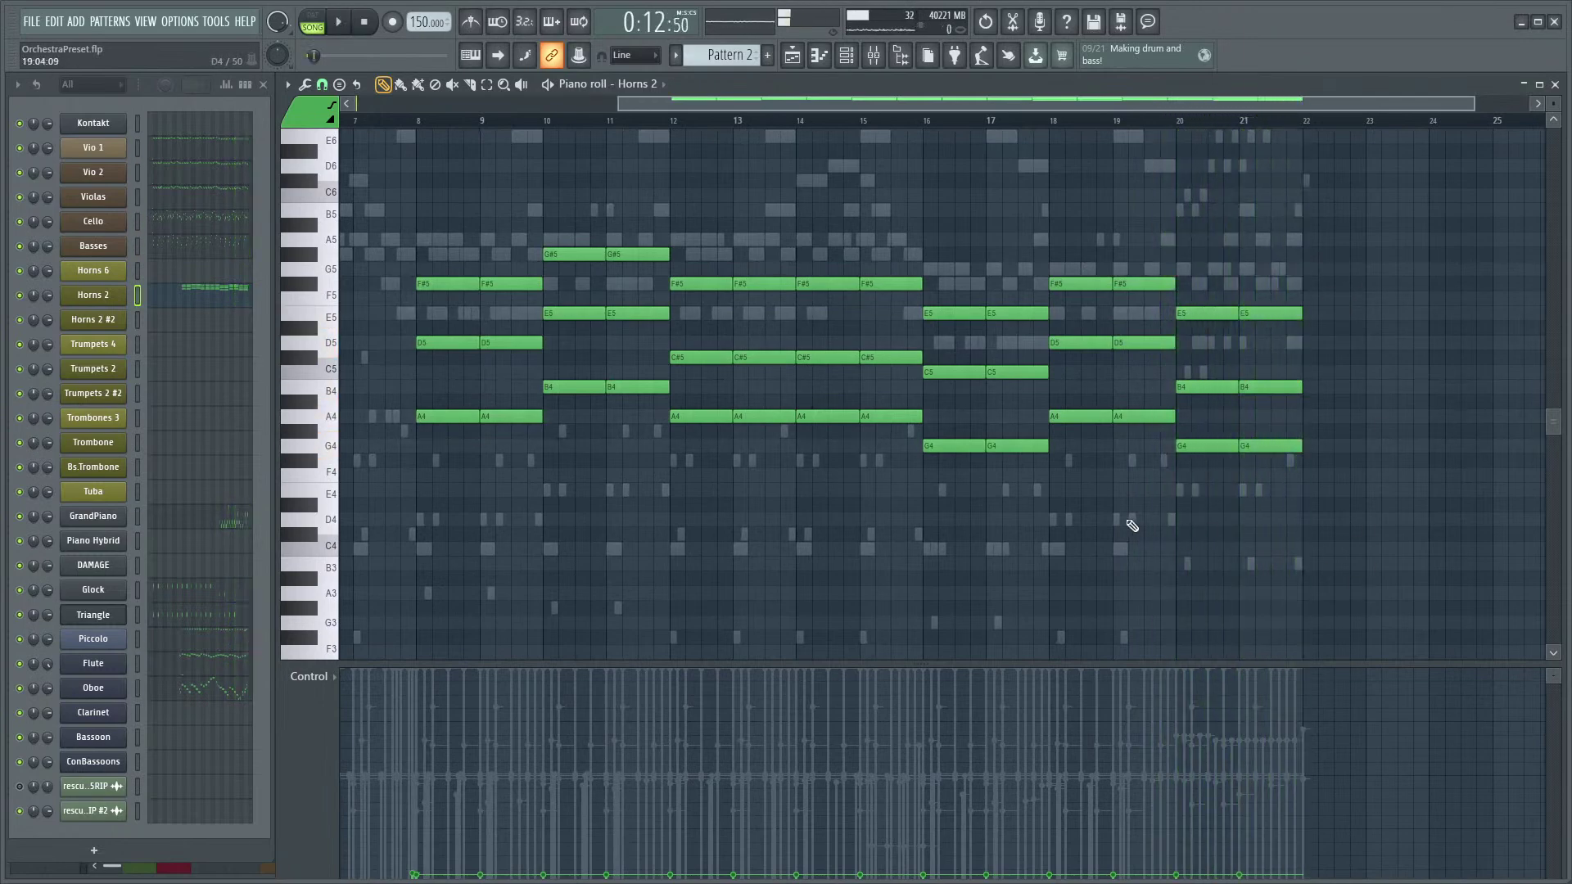
- Lower the top horn notes by an octave, to F#4 in bars 8, 9, 18 and 19 and to G#4 in bars 10 and 11
scroll(730, 446, down, 2)
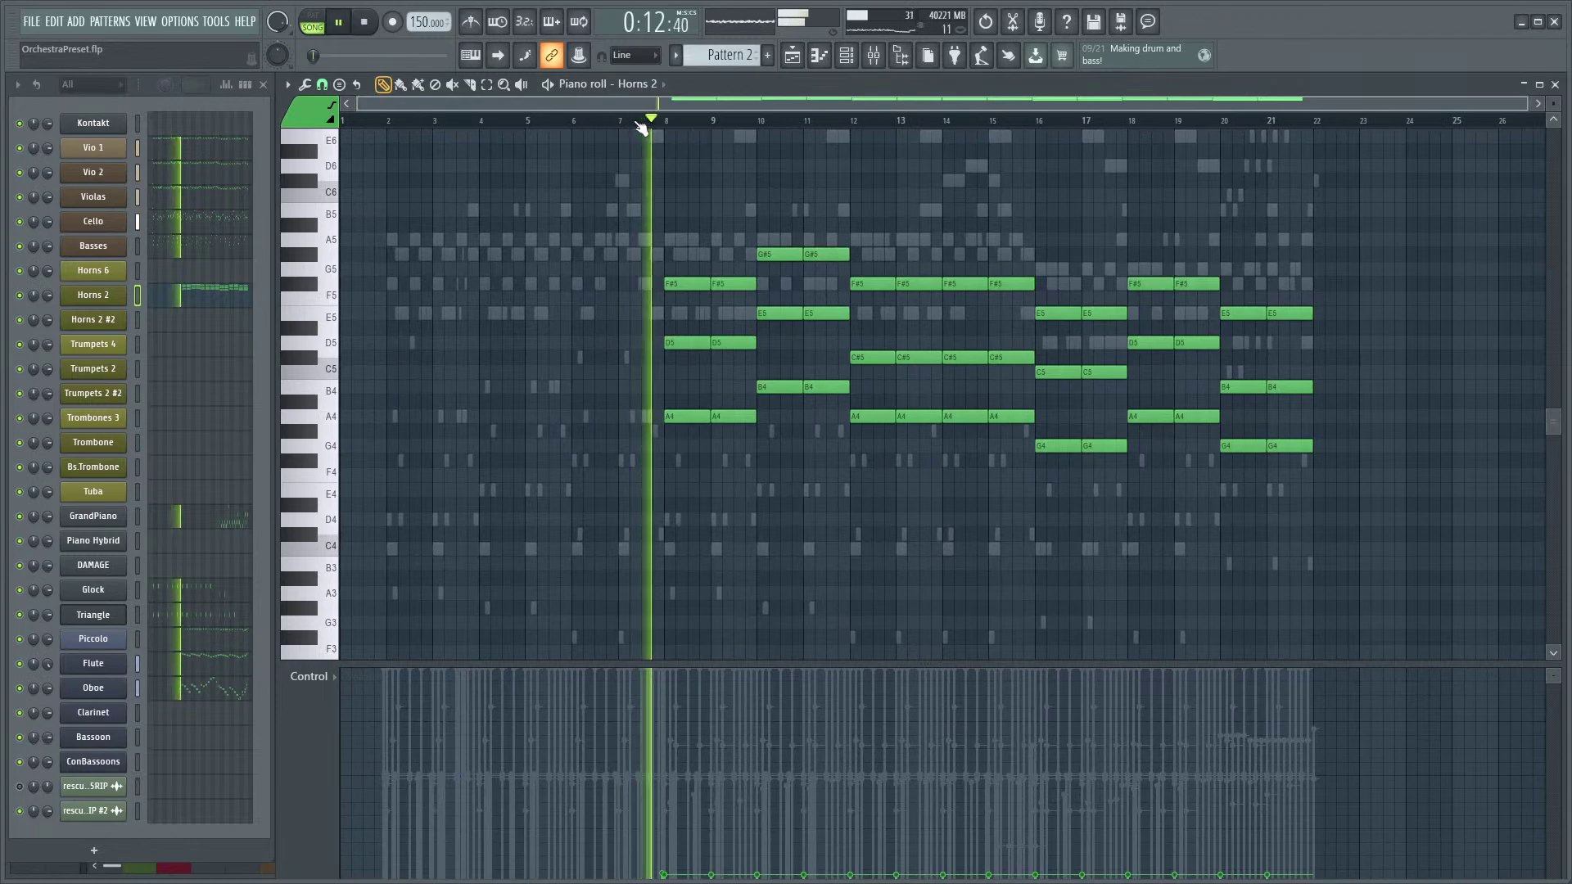
scroll(778, 496, up, 4)
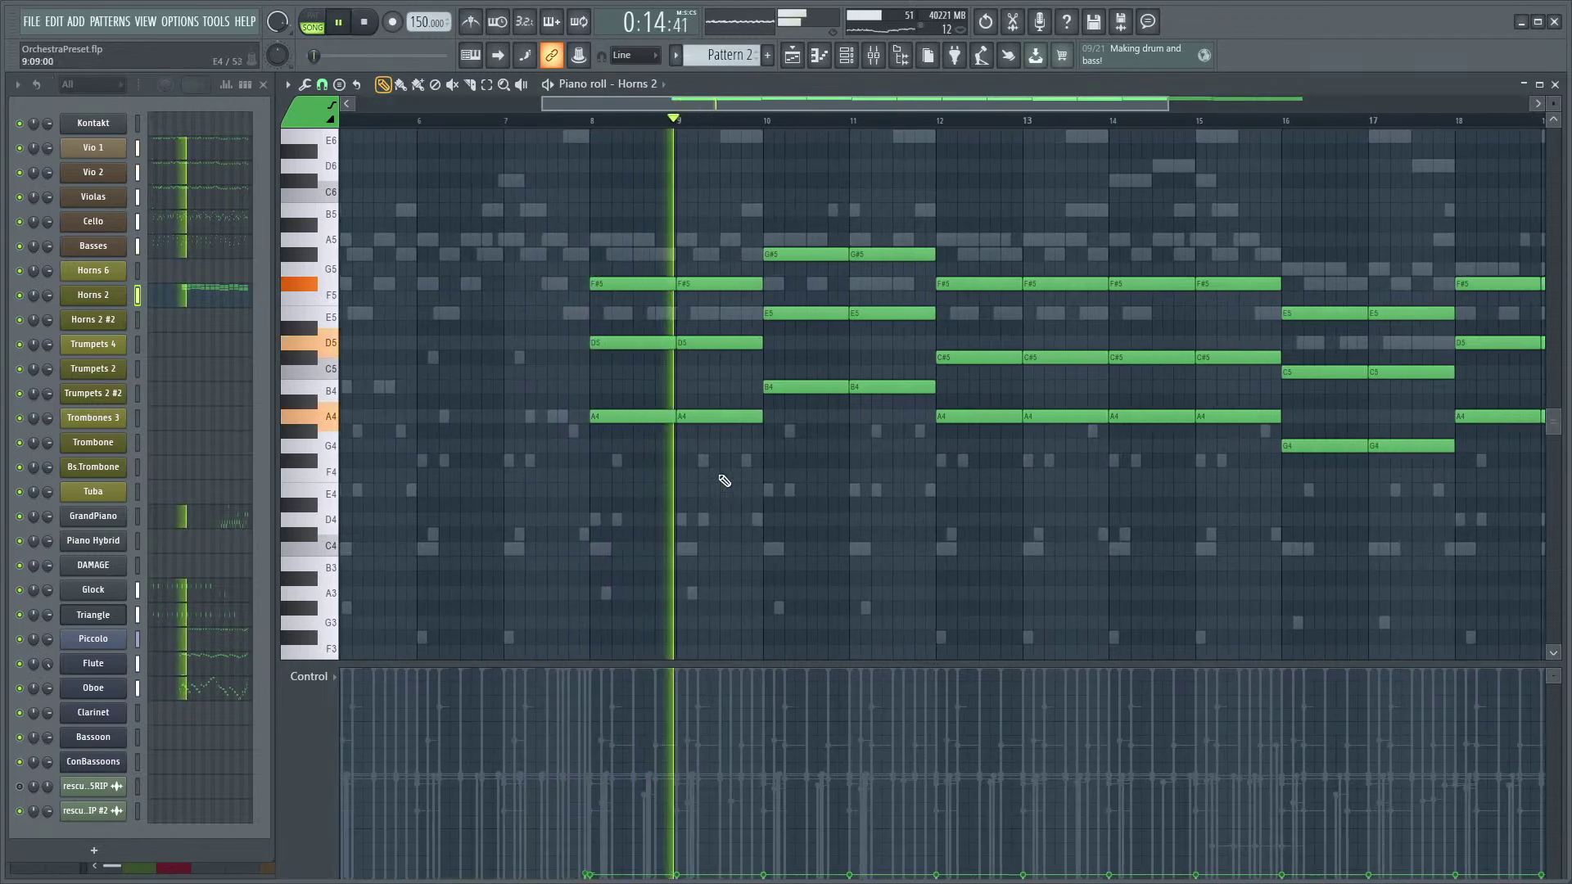
key(space)
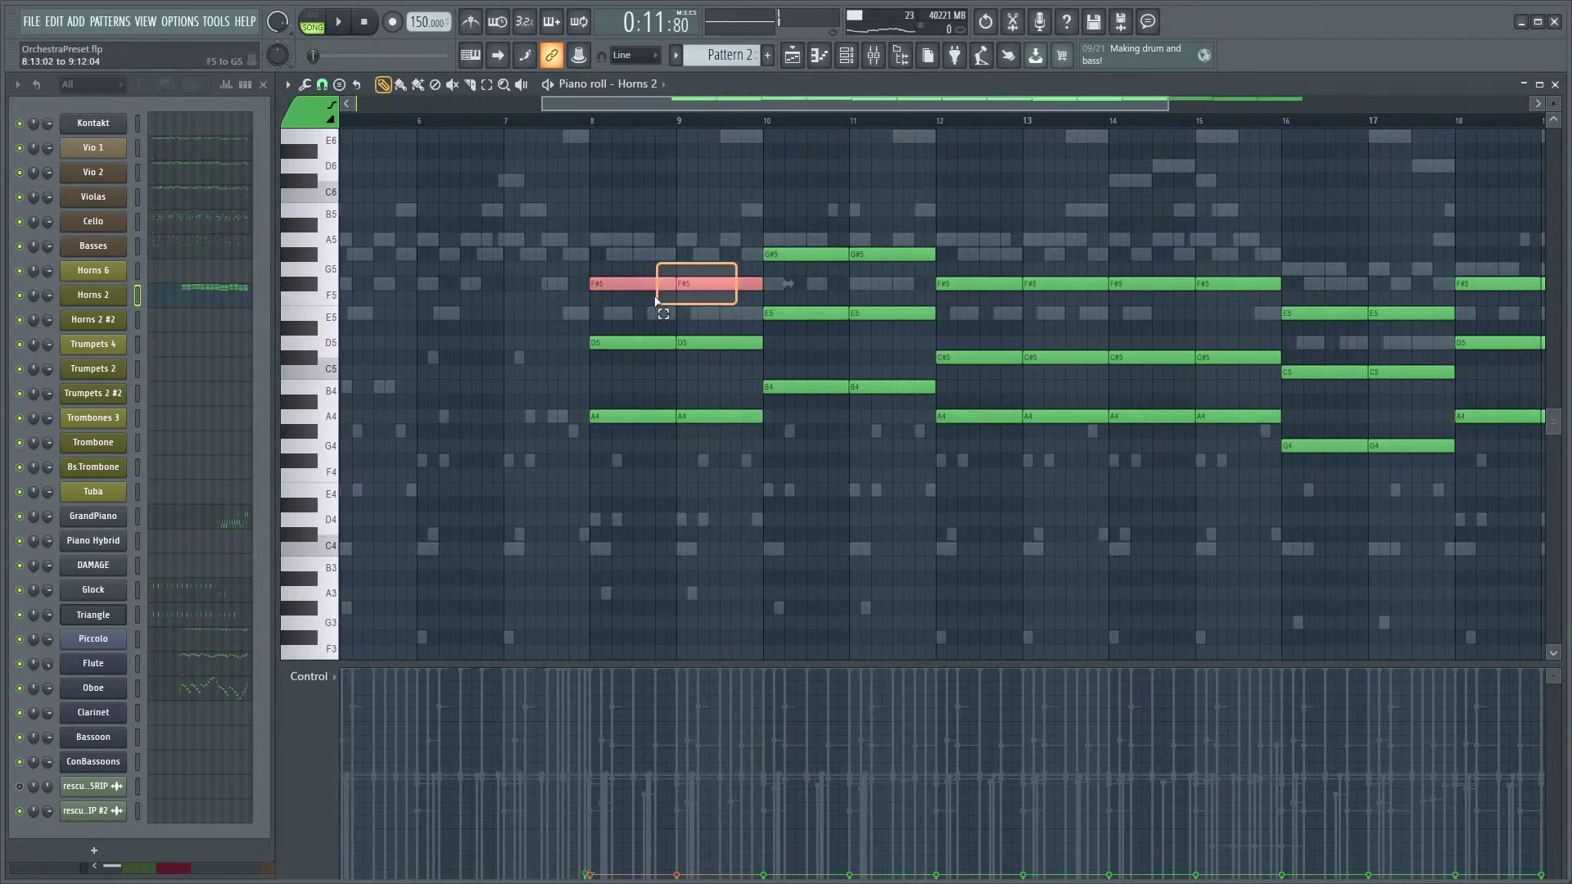
key(ctrl+Down)
key(space)
drag(941, 218, 813, 255)
key(ctrl+Down)
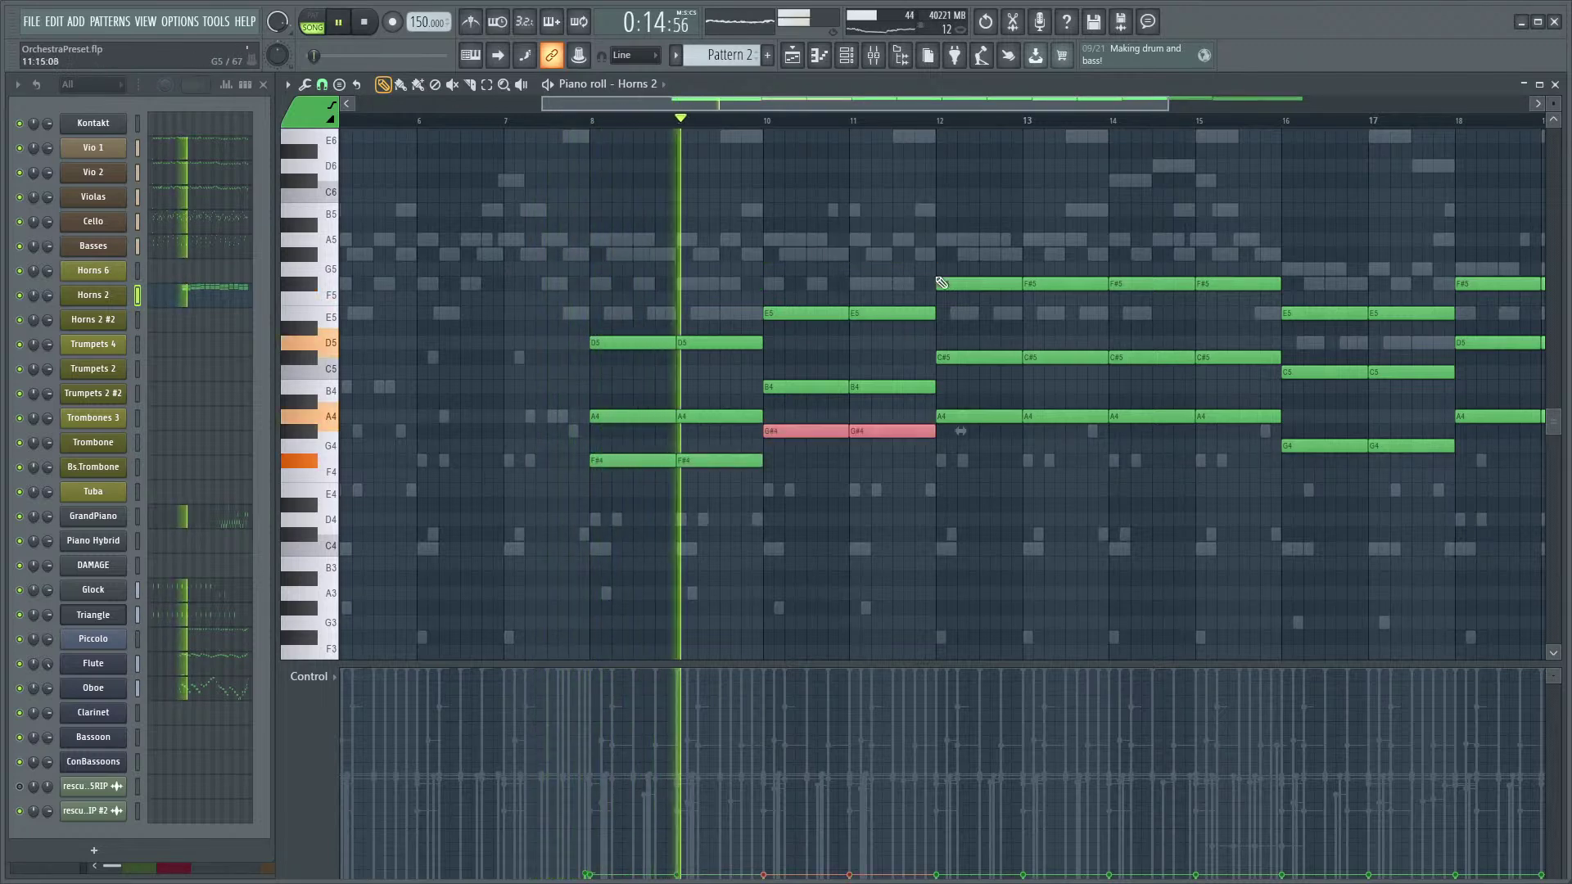
click(1083, 219)
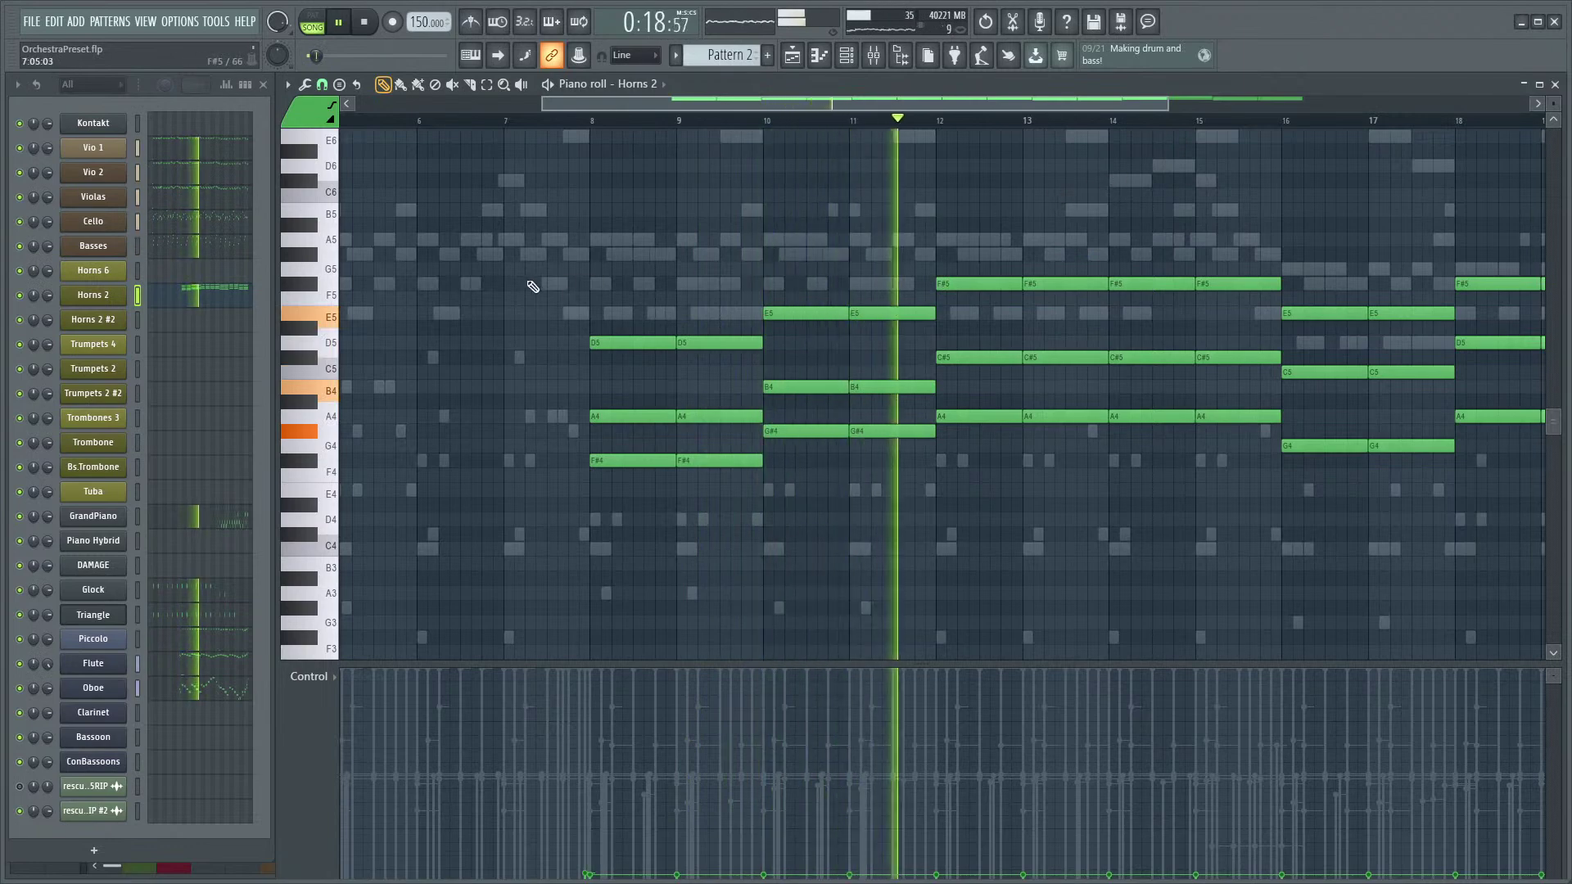
scroll(622, 266, down, 3)
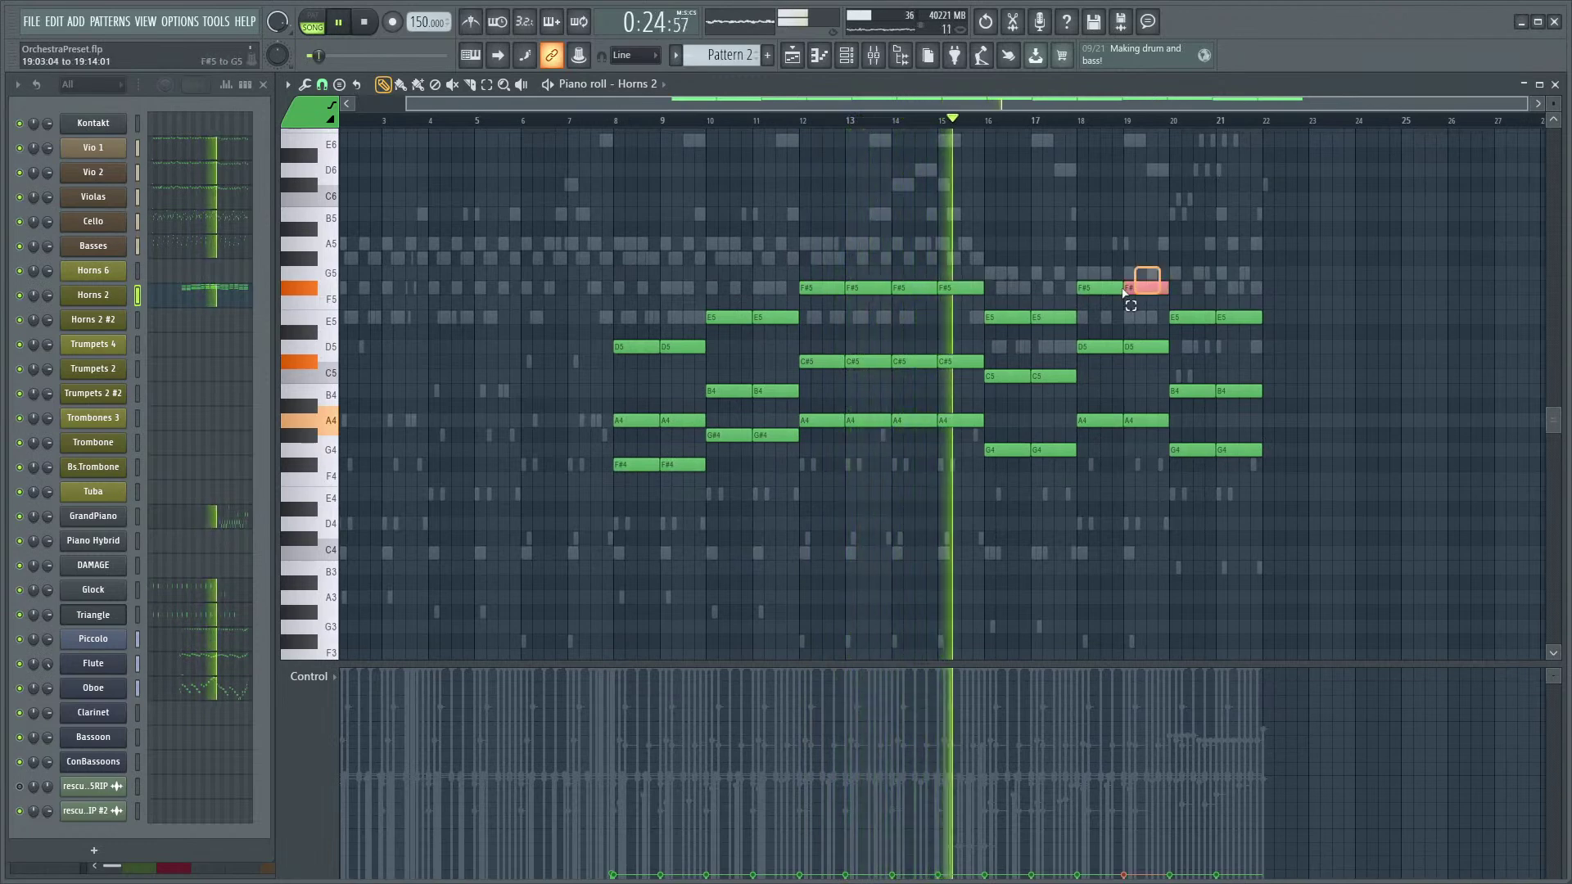
key(ctrl+Down)
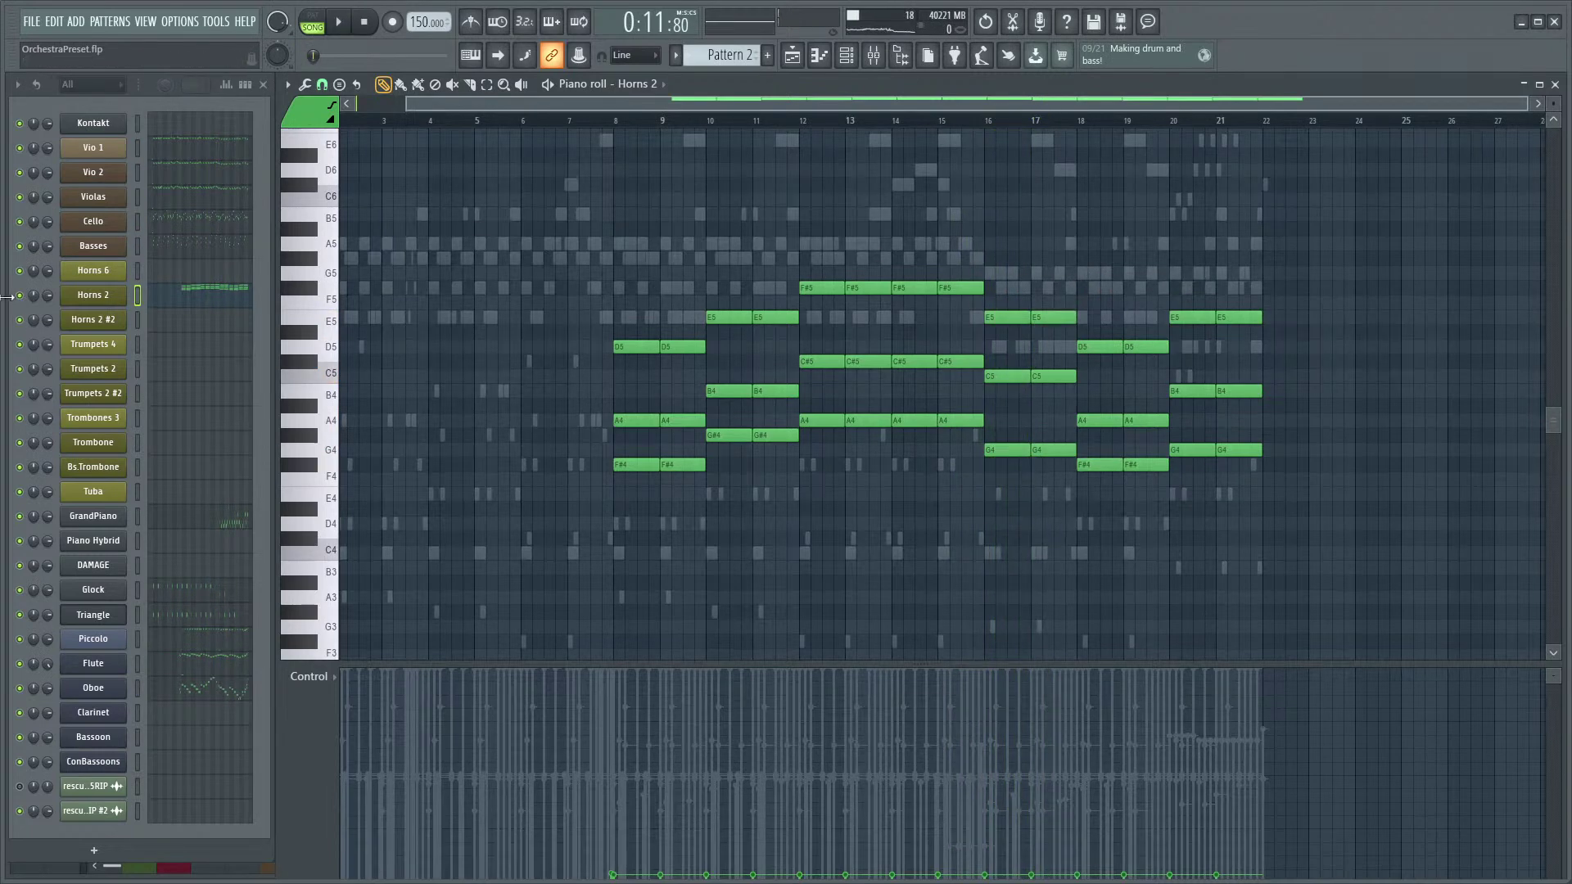
- Play back the revoiced horn progression from bar 8 with Horns 2 soloed
key(space)
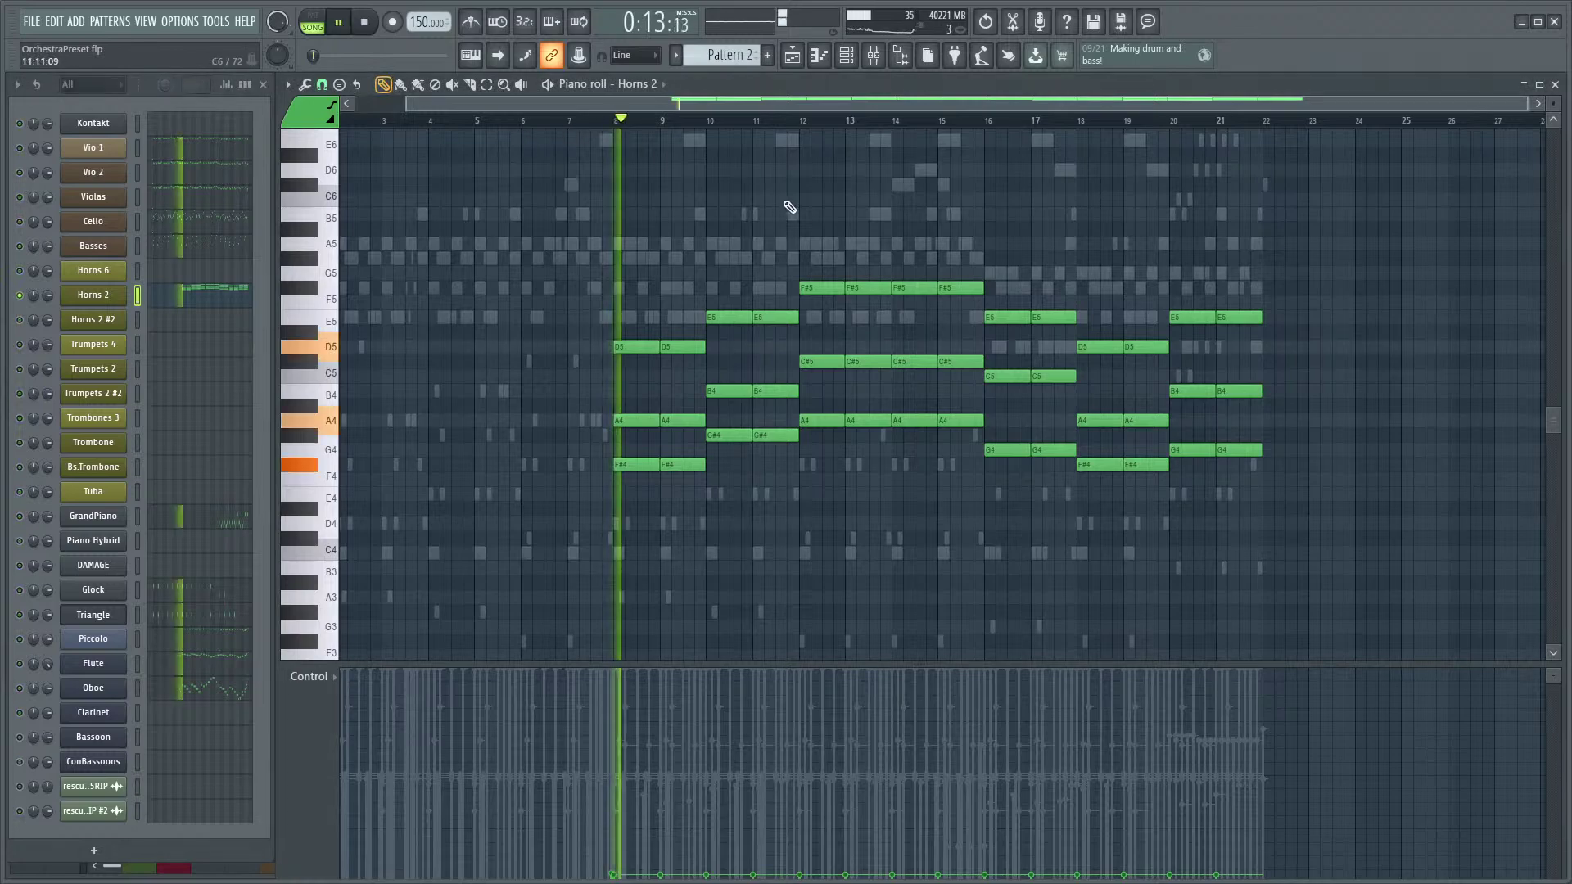
scroll(701, 210, up, 4)
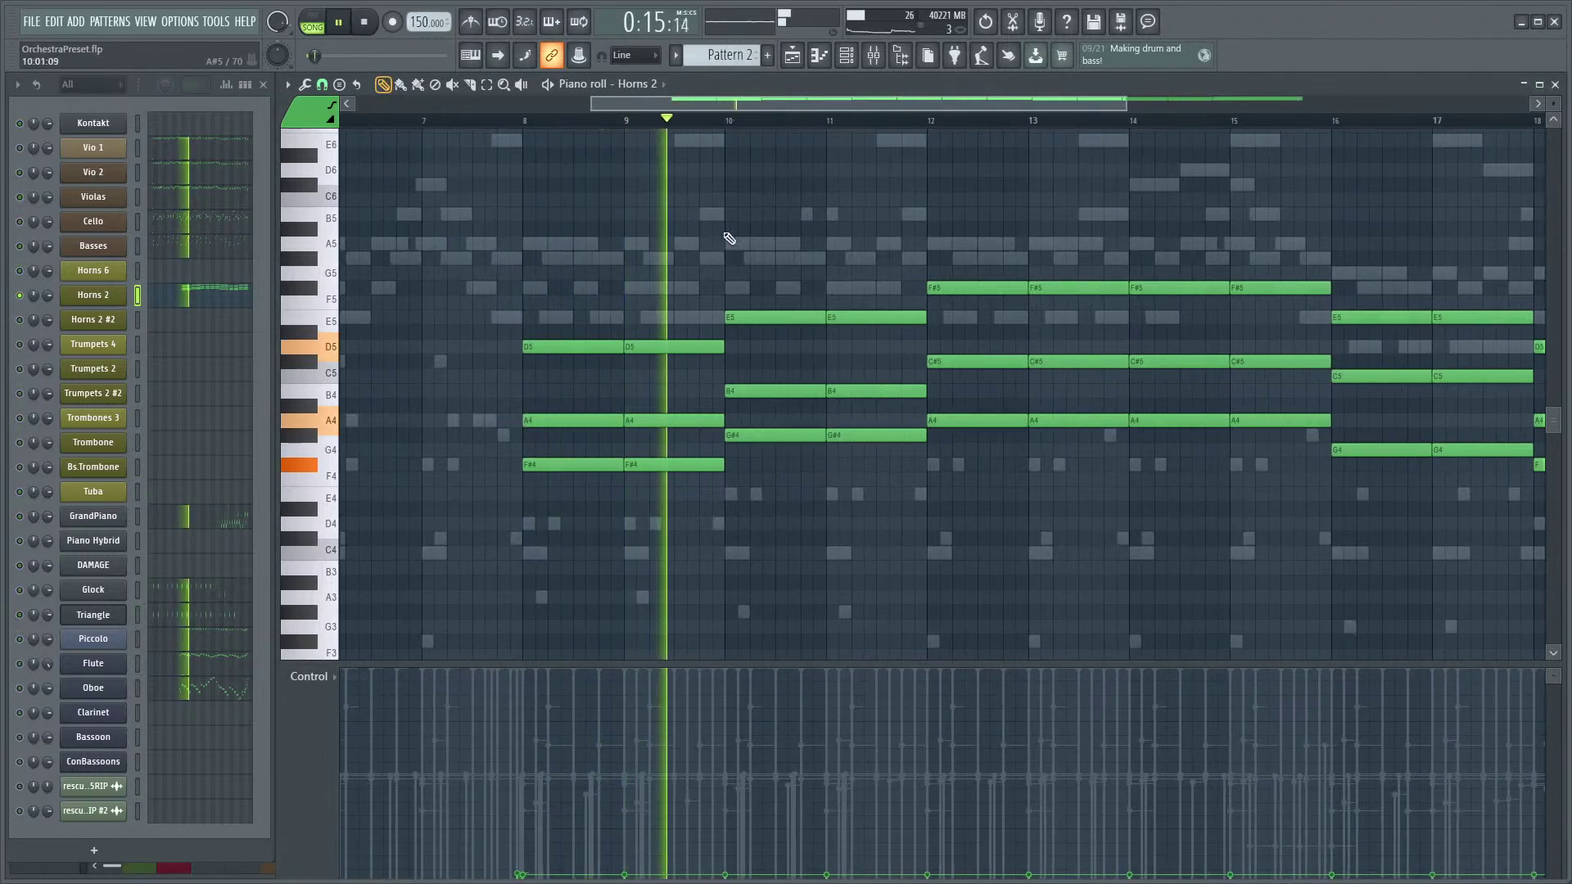
scroll(708, 254, down, 2)
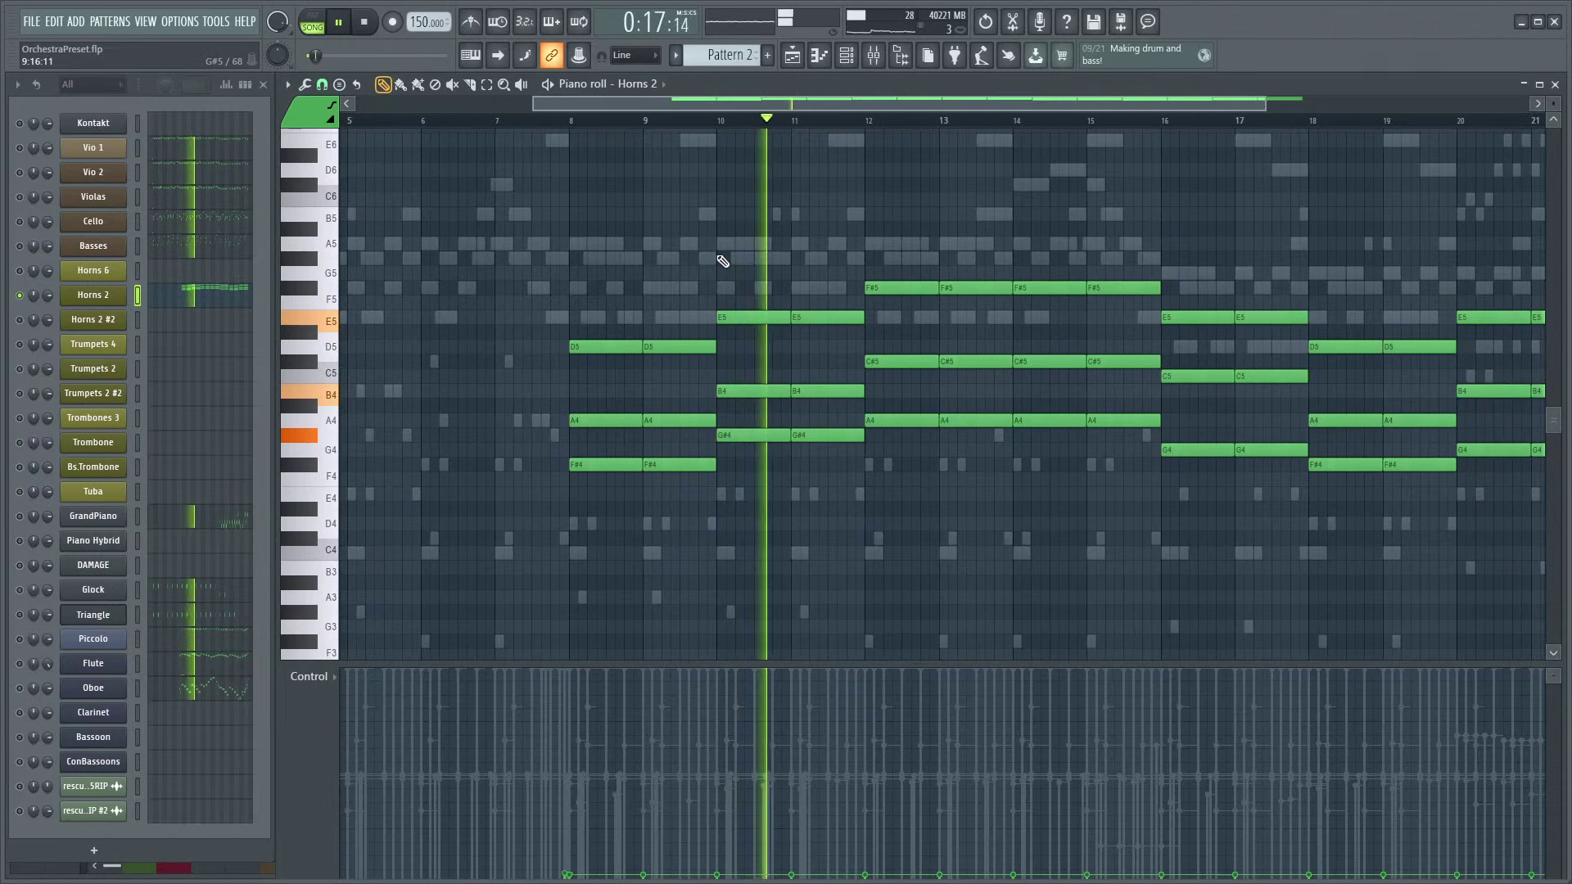
drag(729, 263, 680, 224)
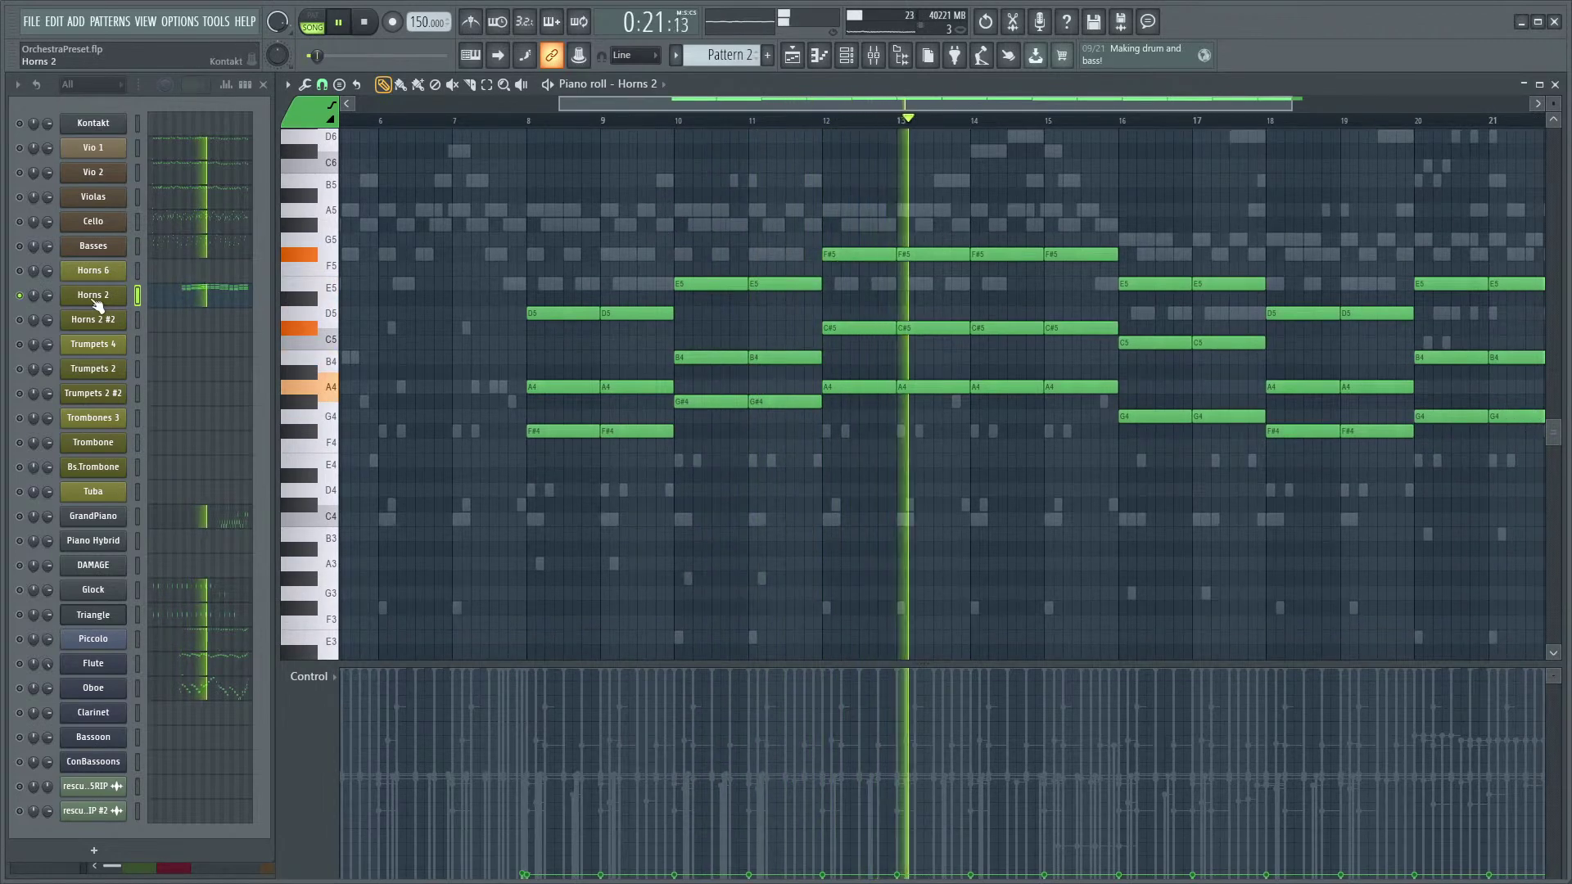
- Merge the repeated one-bar horn chords between bars 8 and 16 into sustained two-bar chords
key(space)
right_click(661, 313)
drag(744, 193, 611, 431)
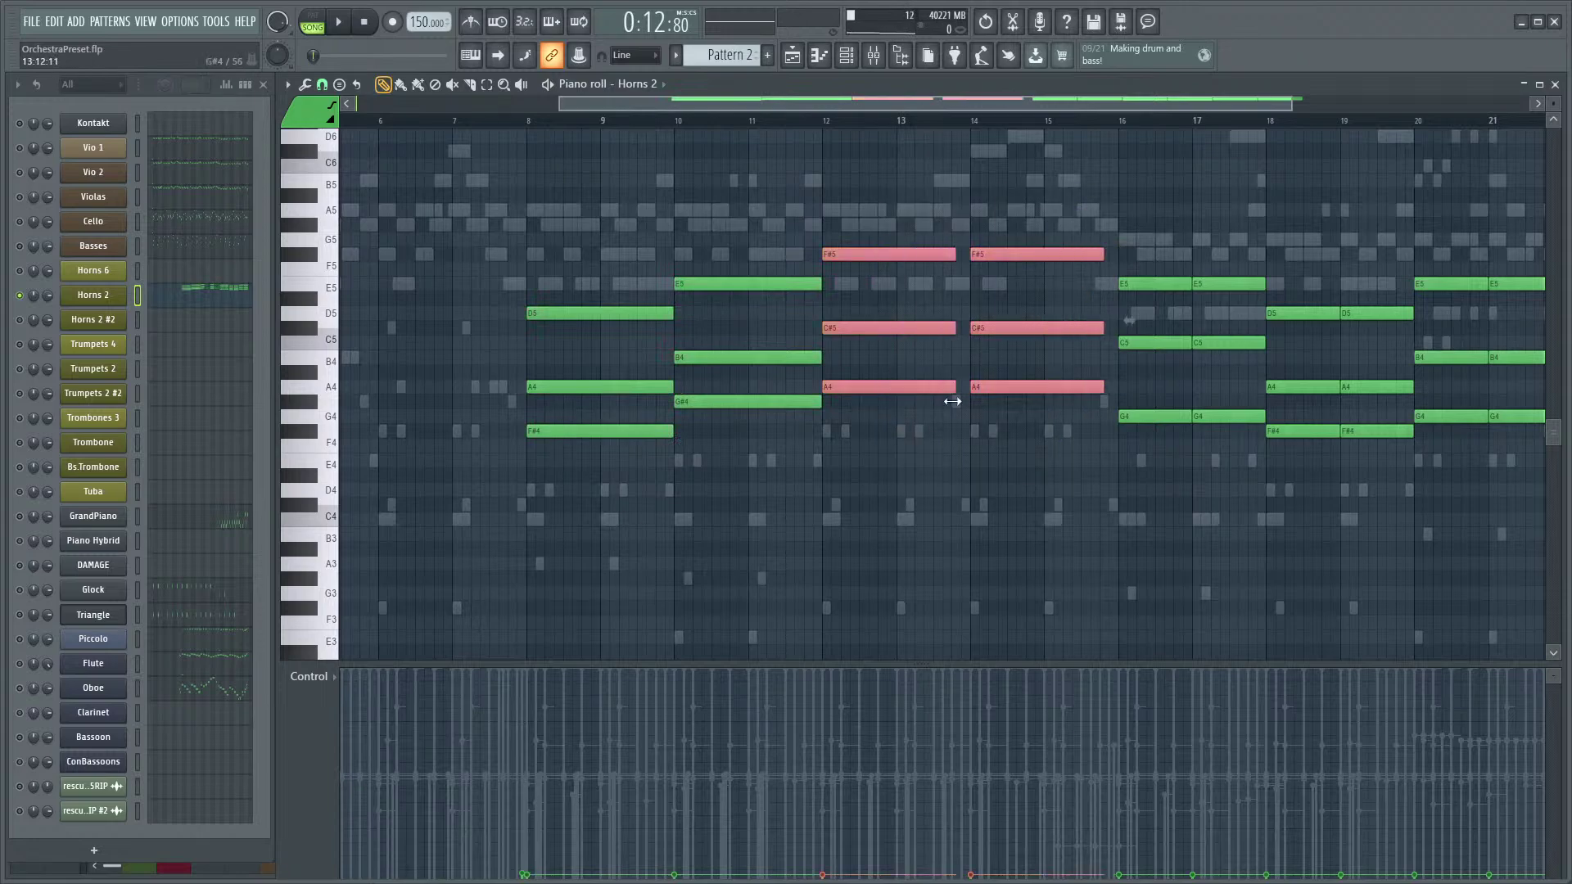
- Listen to the start of the sustained chords and inspect the dynamics settings in the Horns 2 instrument window
key(space)
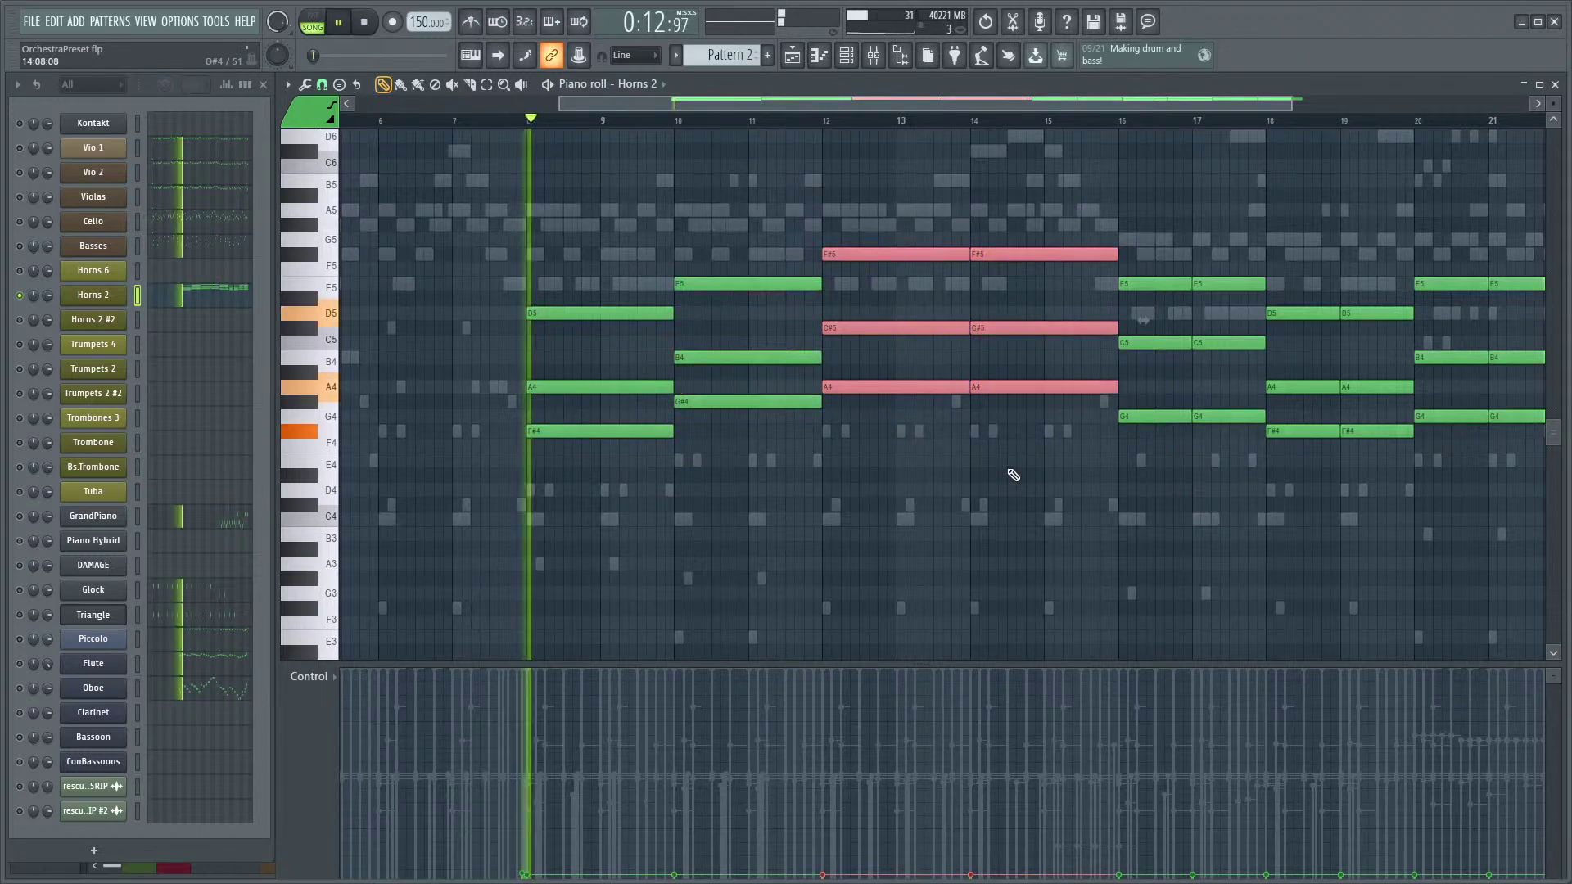
scroll(957, 491, down, 3)
key(space)
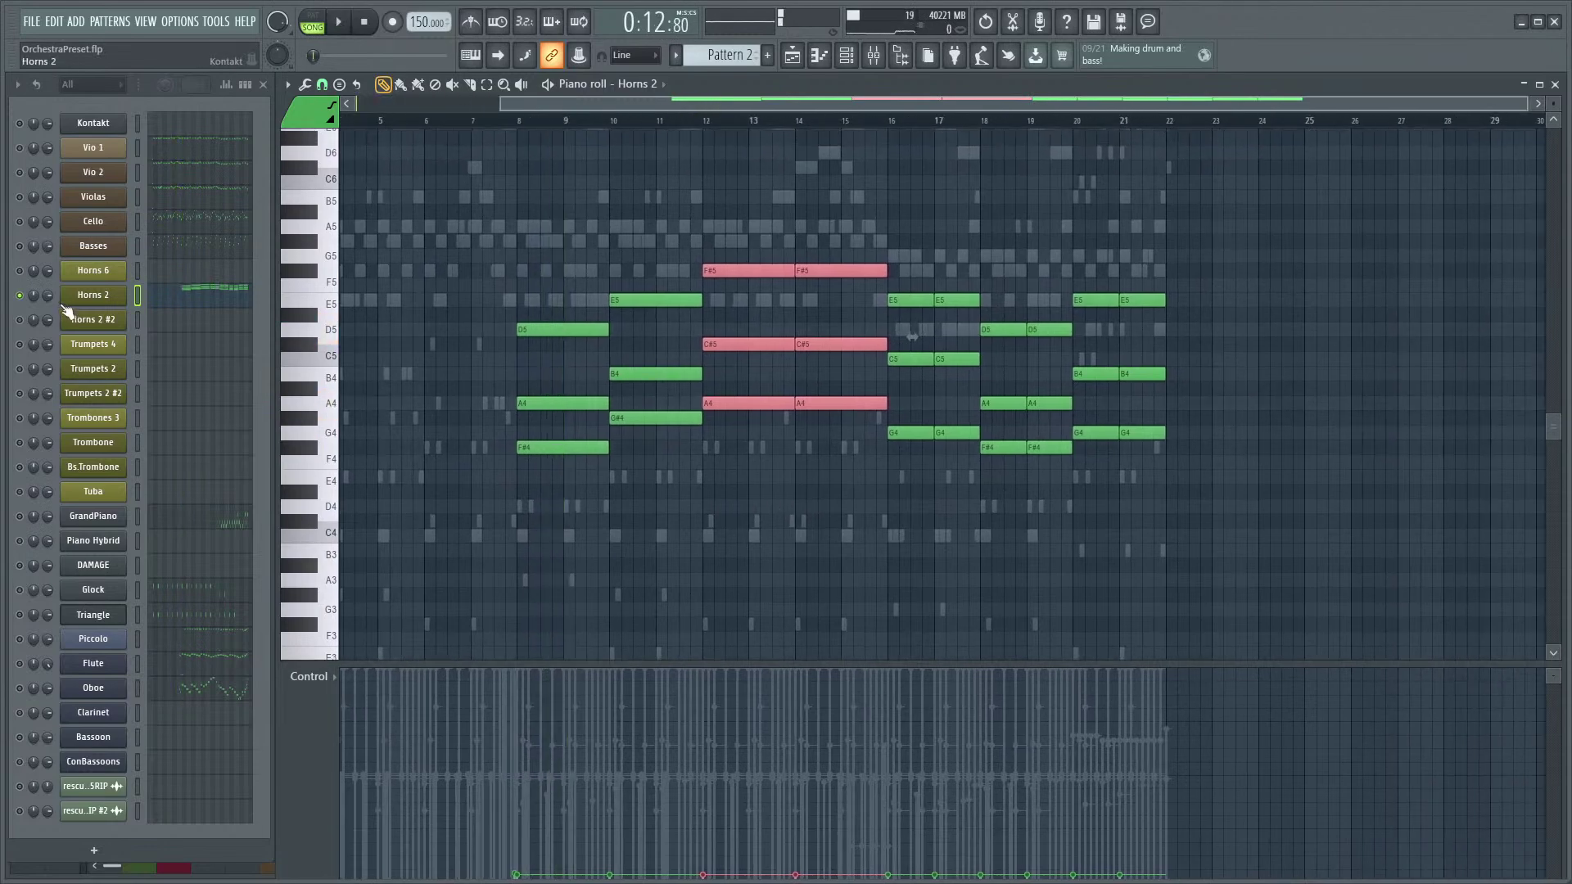
click(92, 294)
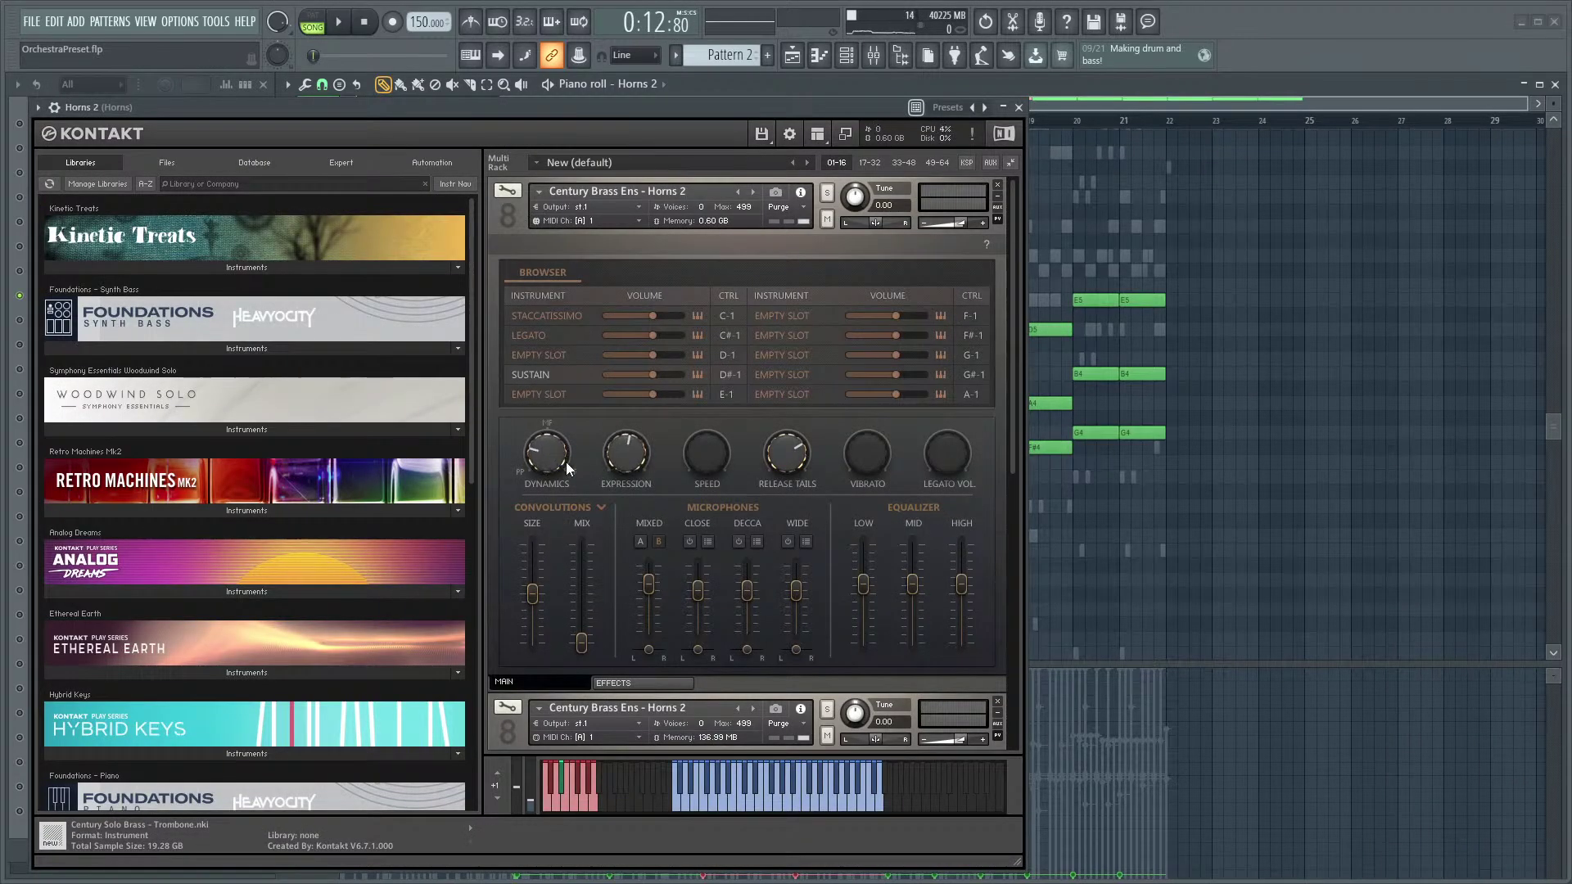
click(1019, 107)
- Copy all Horns 2 notes from bar 8 onward and paste them into the Horns 2 #2 piano roll
drag(1280, 159, 513, 449)
drag(1212, 161, 491, 532)
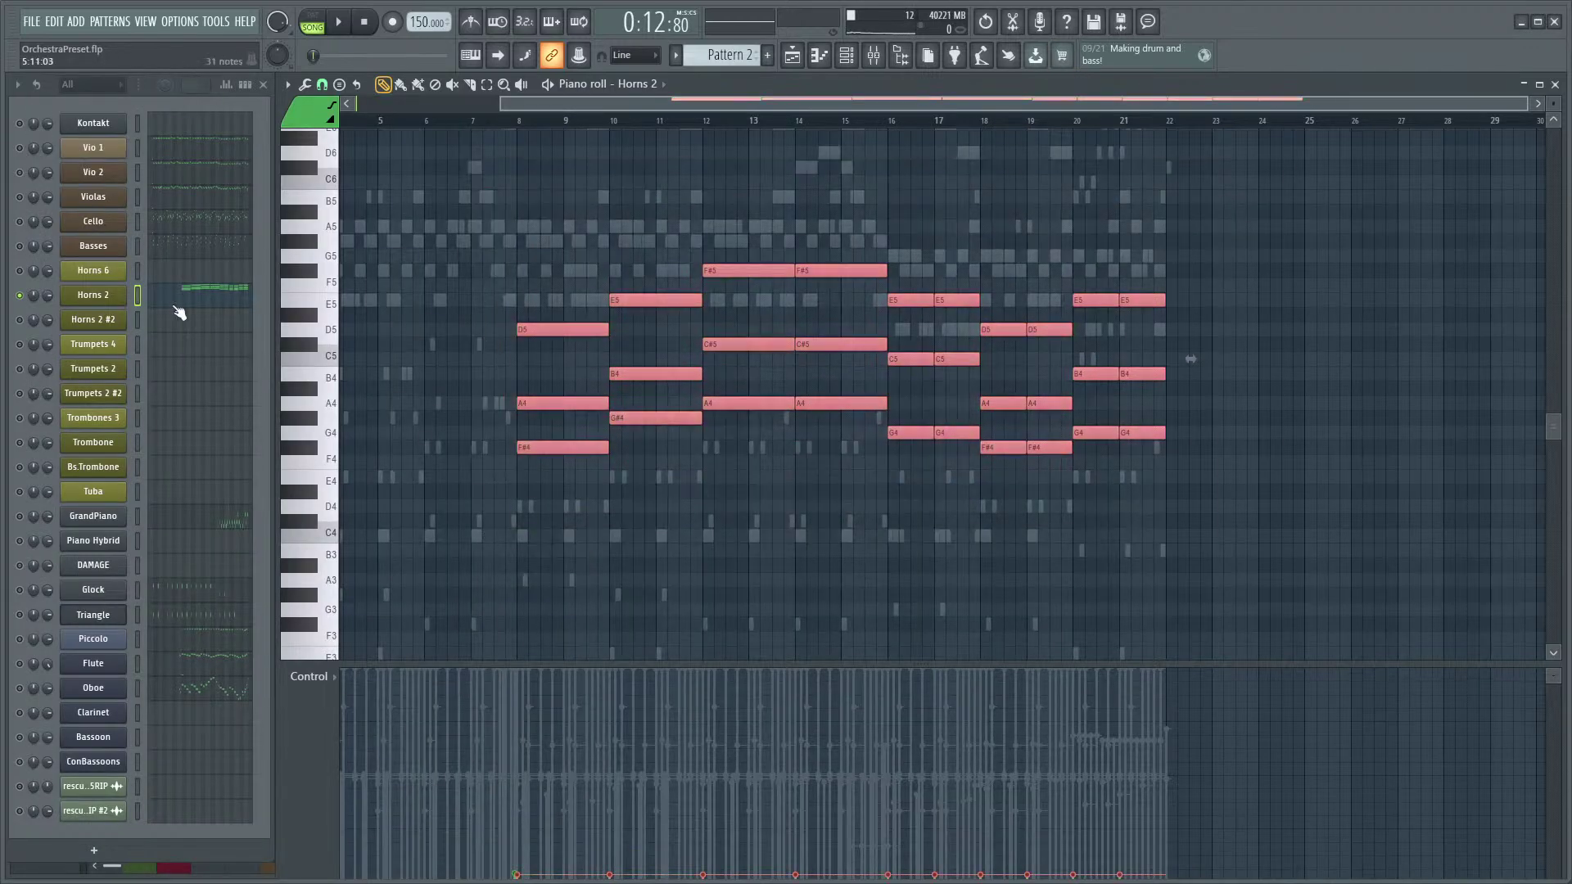
click(193, 328)
scroll(730, 381, up, 3)
key(ctrl+v)
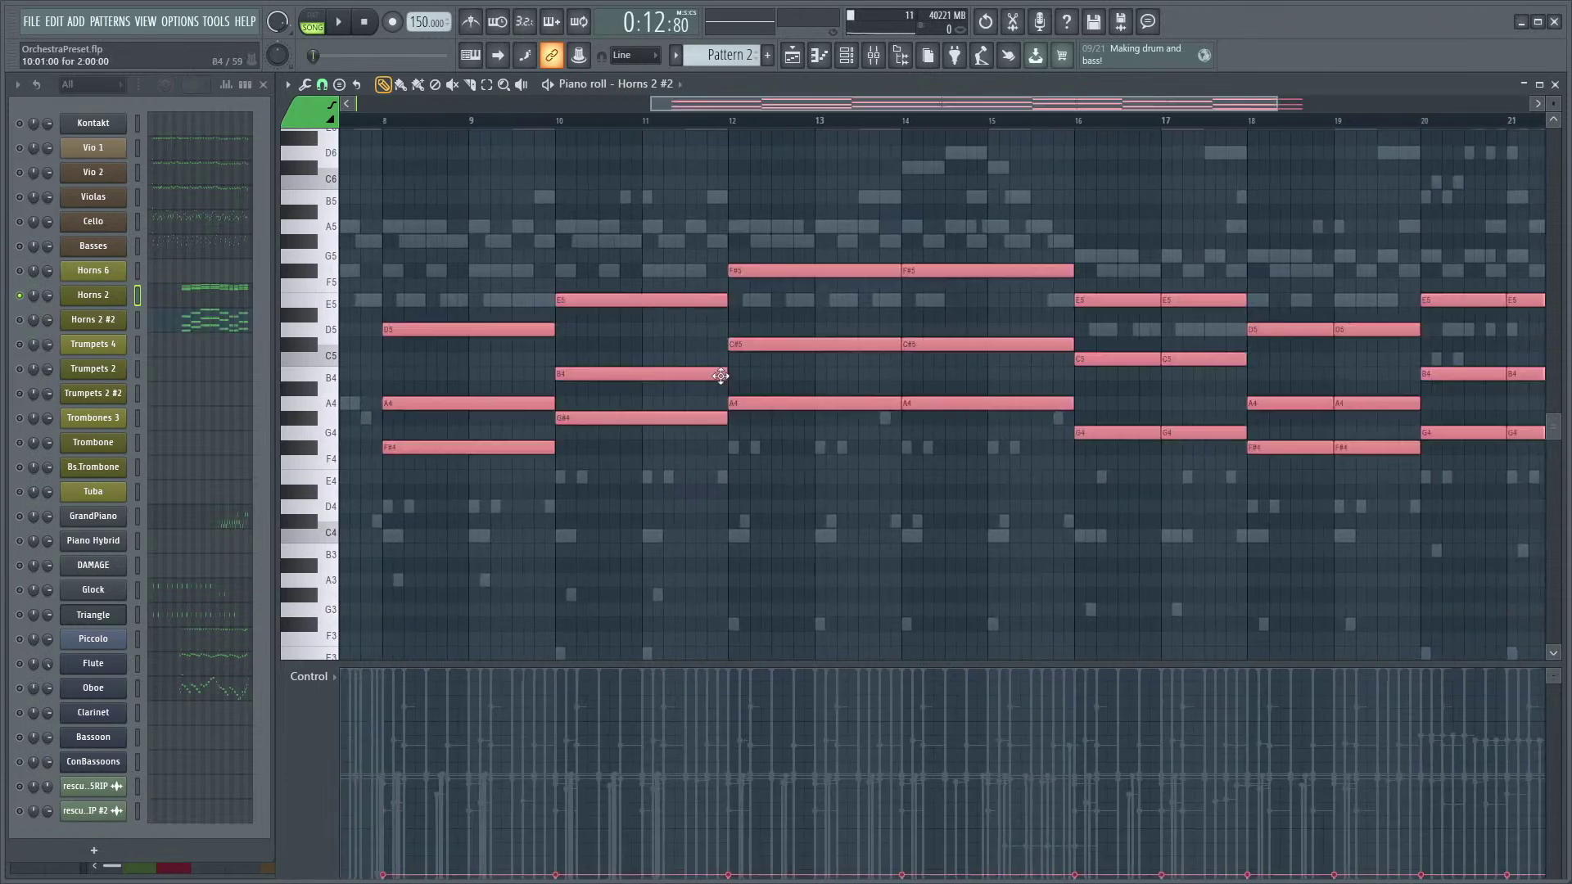
- Solo Horns 2 #2 together with Horns 2, play back both parts, and deselect the pasted notes
scroll(622, 410, down, 4)
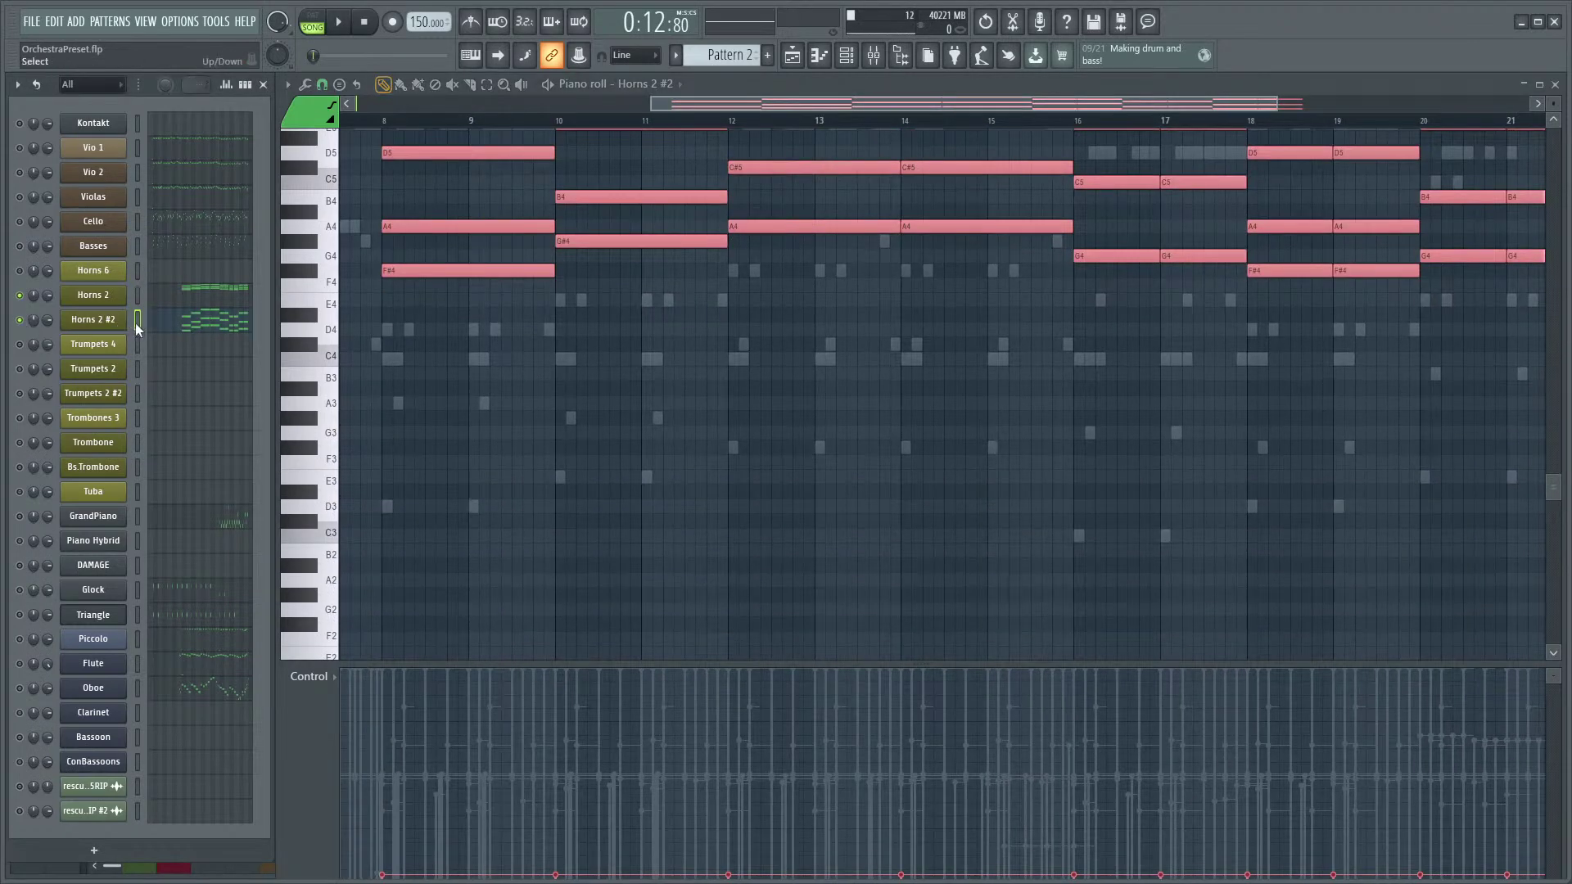
key(space)
scroll(512, 484, up, 2)
ctrl+scroll(556, 457, down, 2)
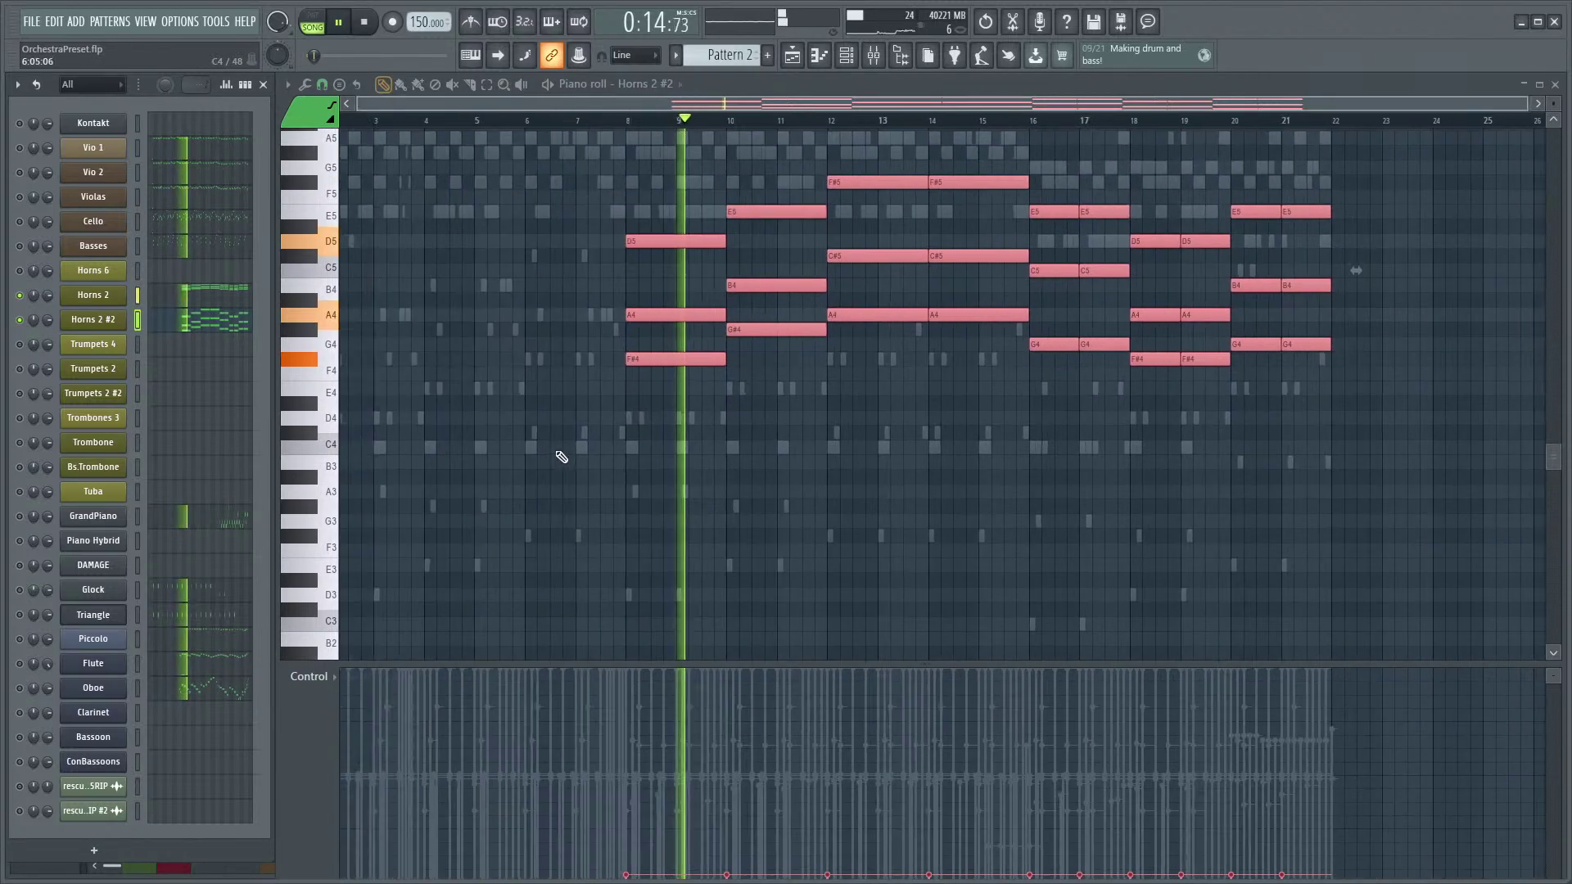
scroll(557, 457, up, 4)
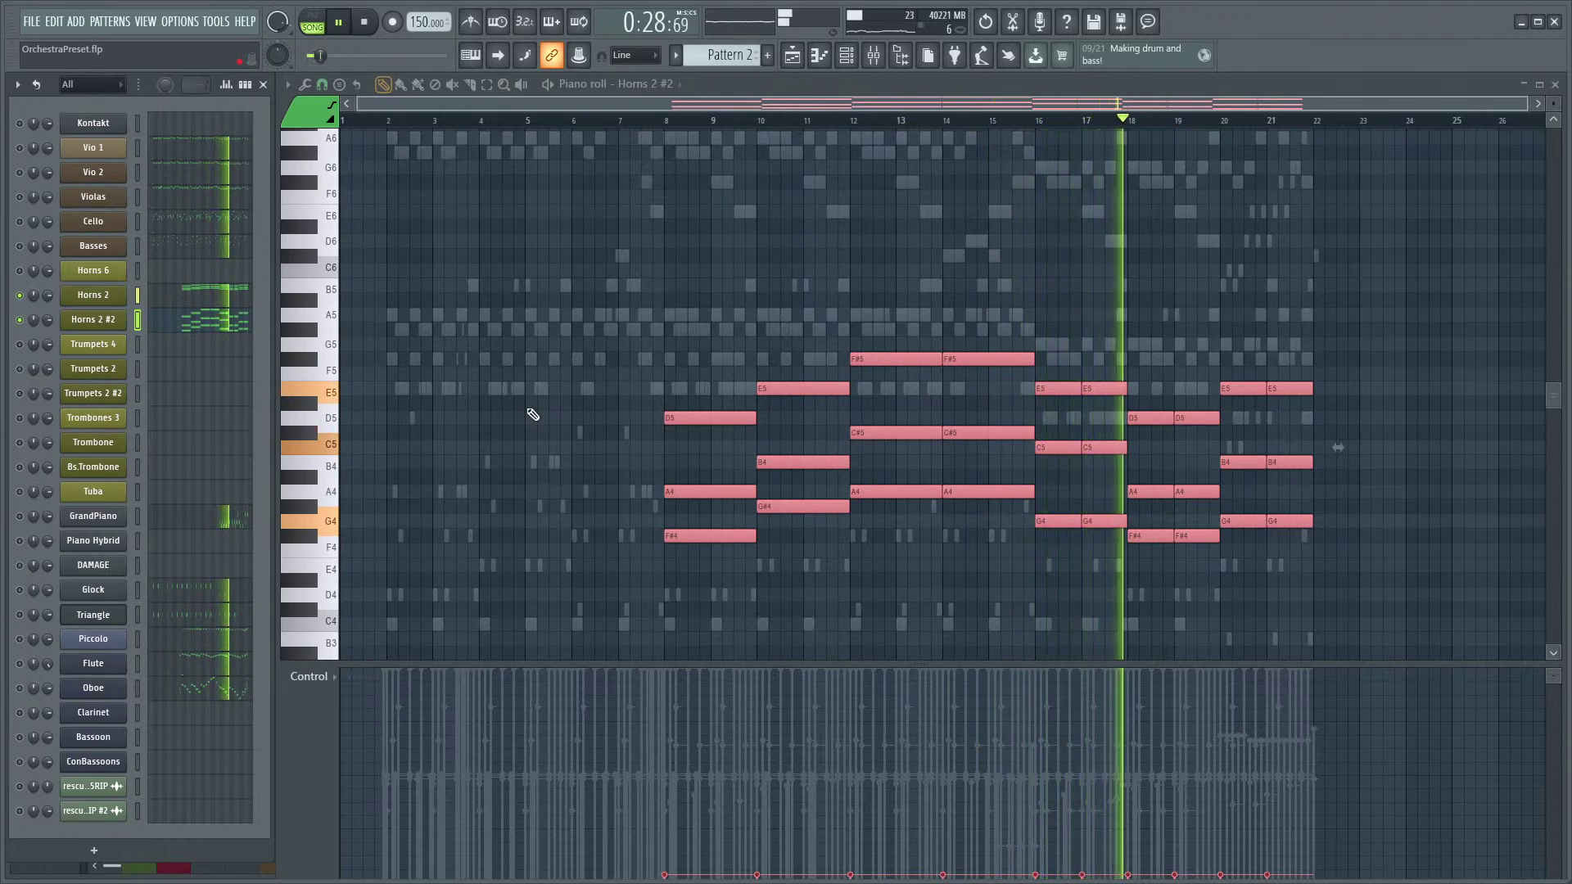
key(ctrl+d)
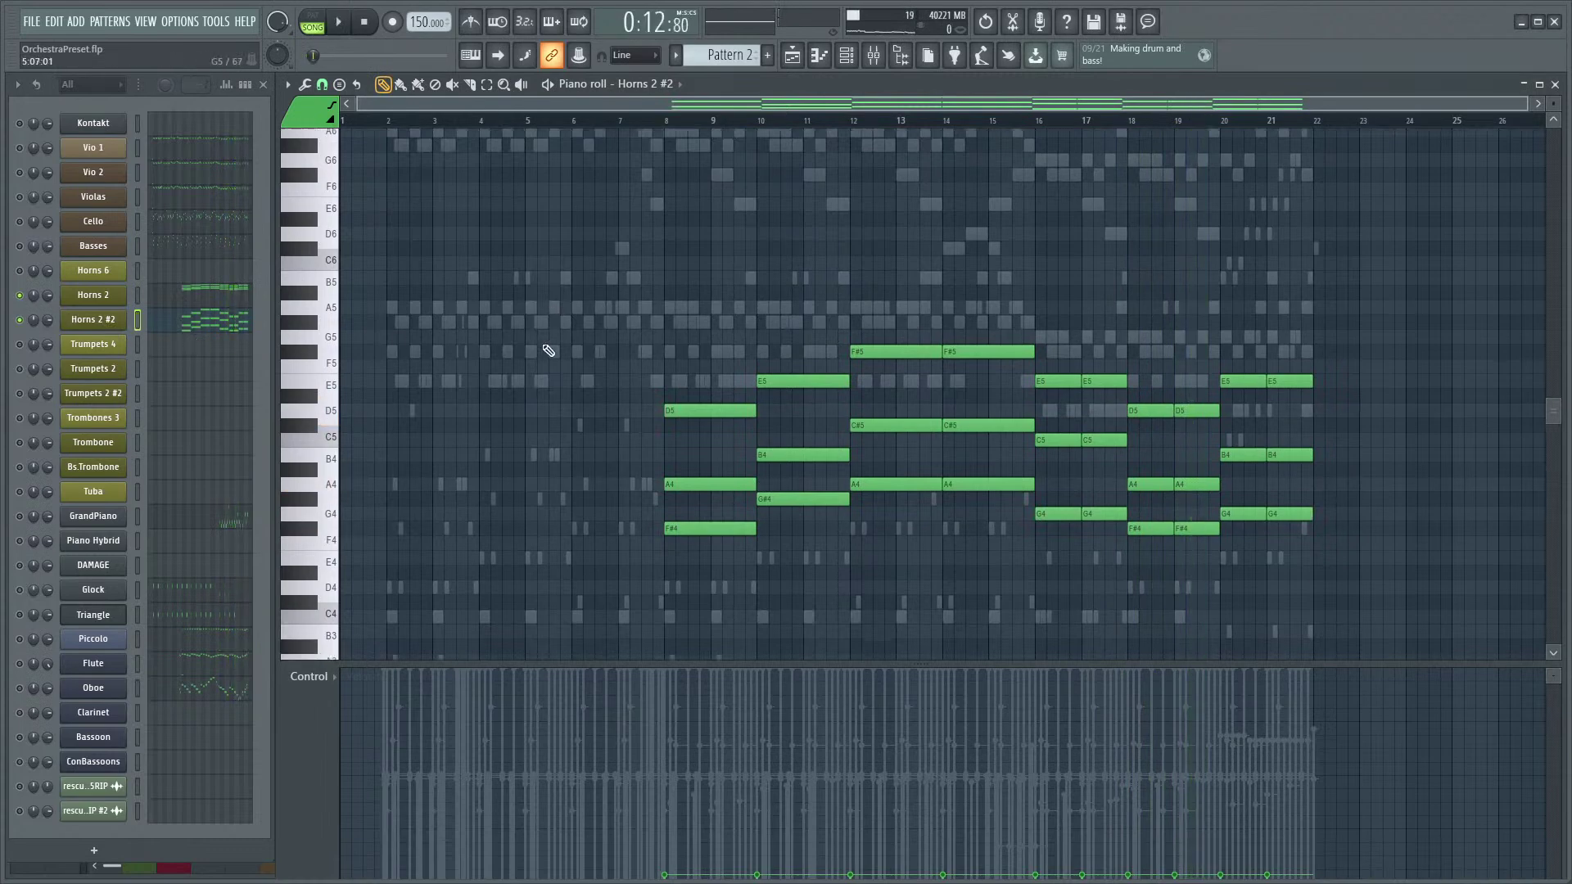
- Add a D#1 keyswitch note about half a bar long to Horns 2 #2, starting just before bar 8
scroll(614, 410, down, 10)
ctrl+scroll(677, 379, up, 5)
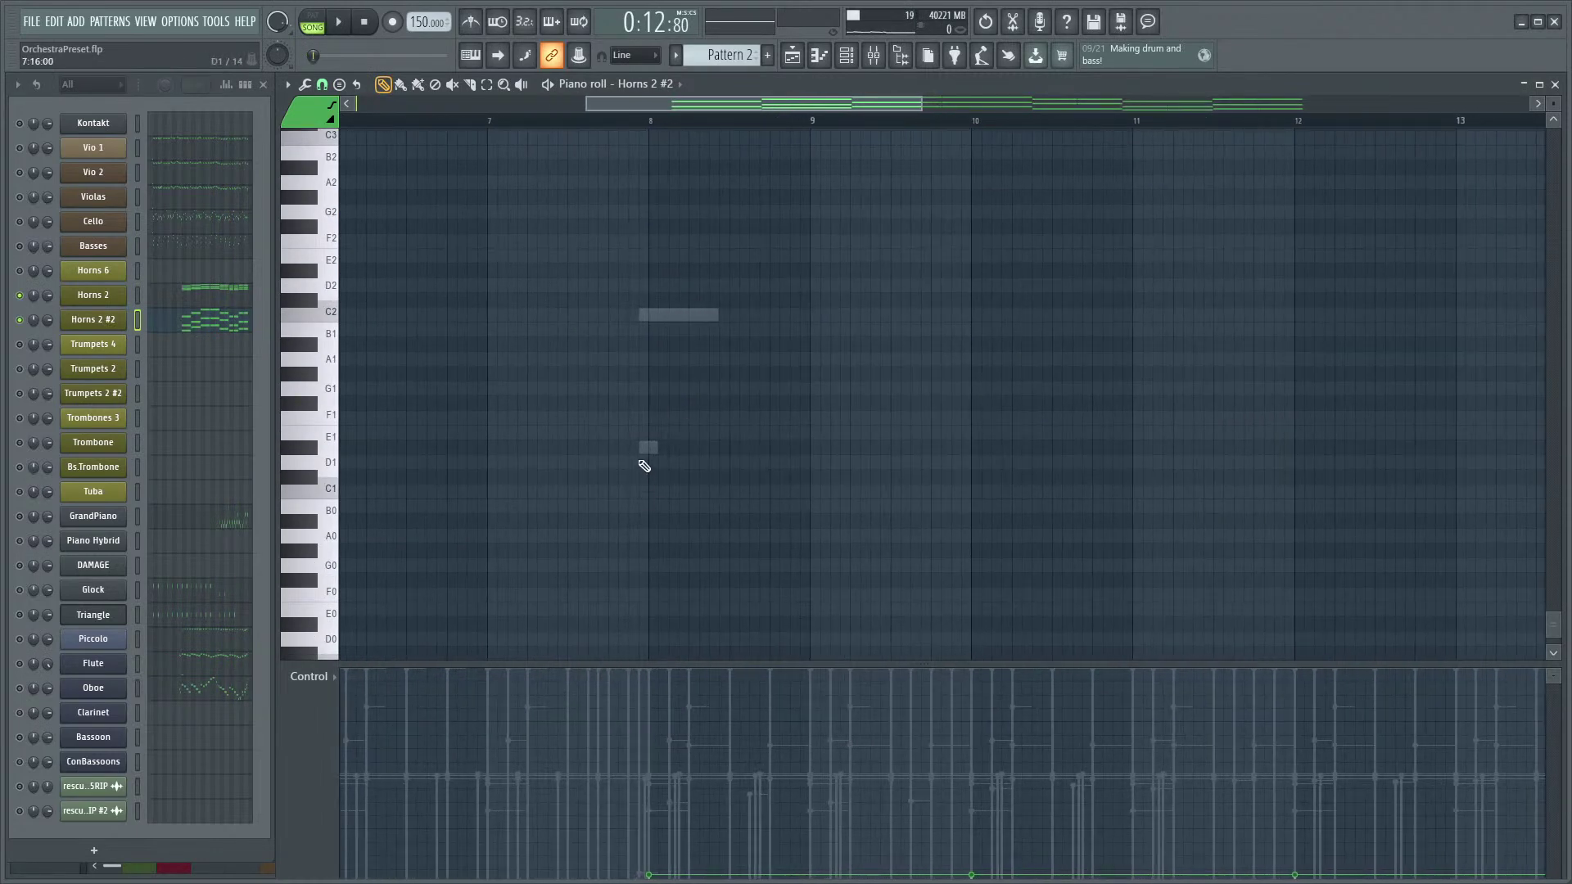
key(space)
drag(961, 447, 731, 448)
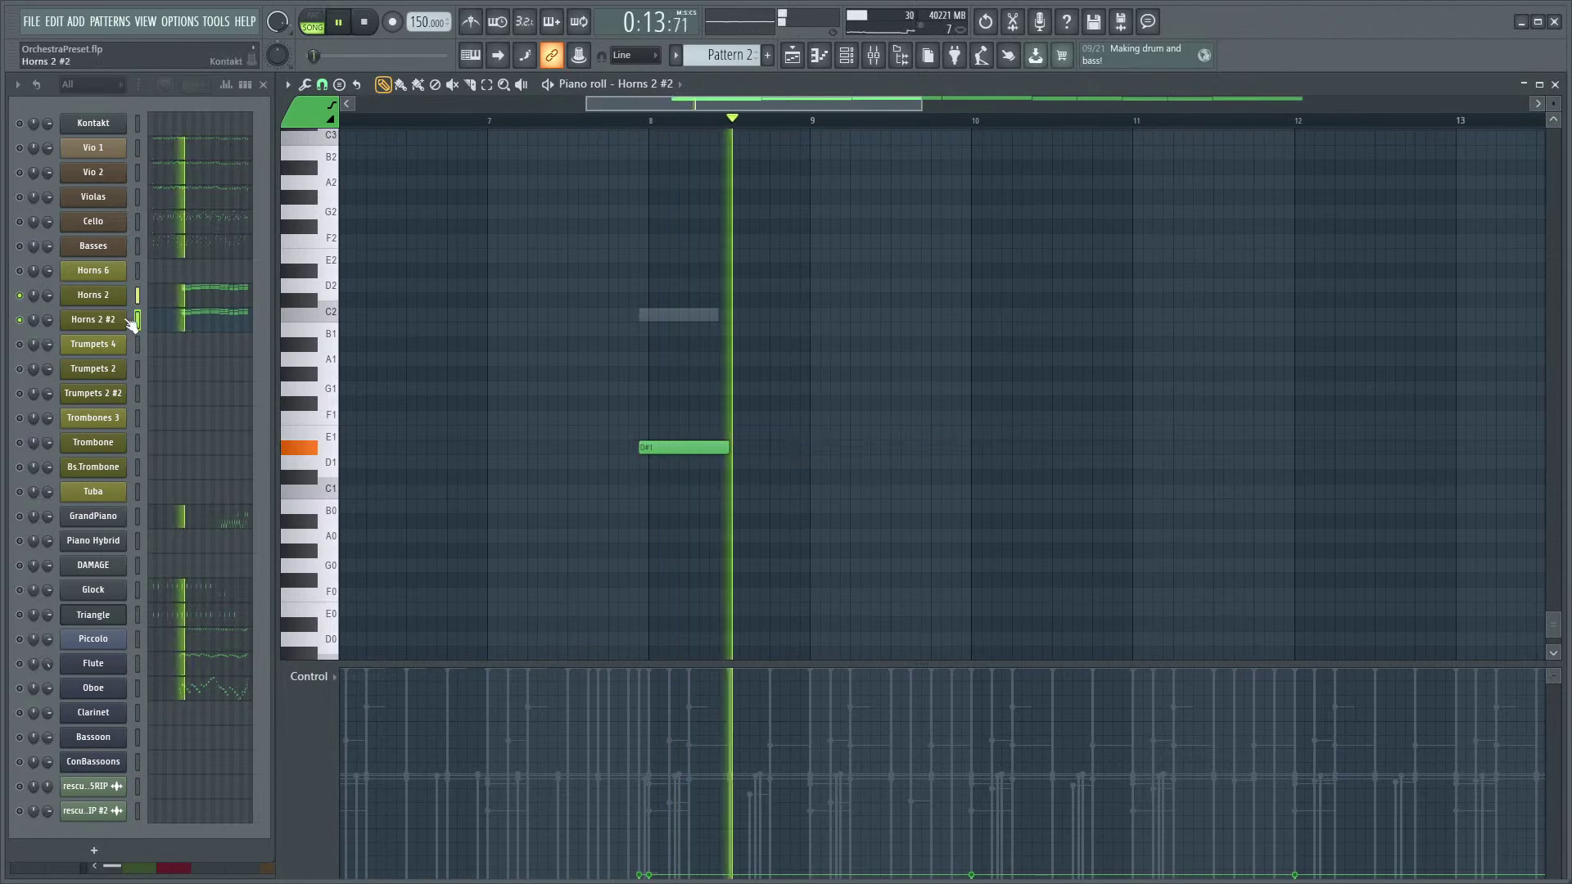
- Check the articulation in the Horns 2 #2 instrument window and play both horn parts from bar 8
key(space)
click(98, 320)
click(1039, 128)
key(space)
scroll(1046, 382, up, 10)
ctrl+scroll(1052, 361, down, 4)
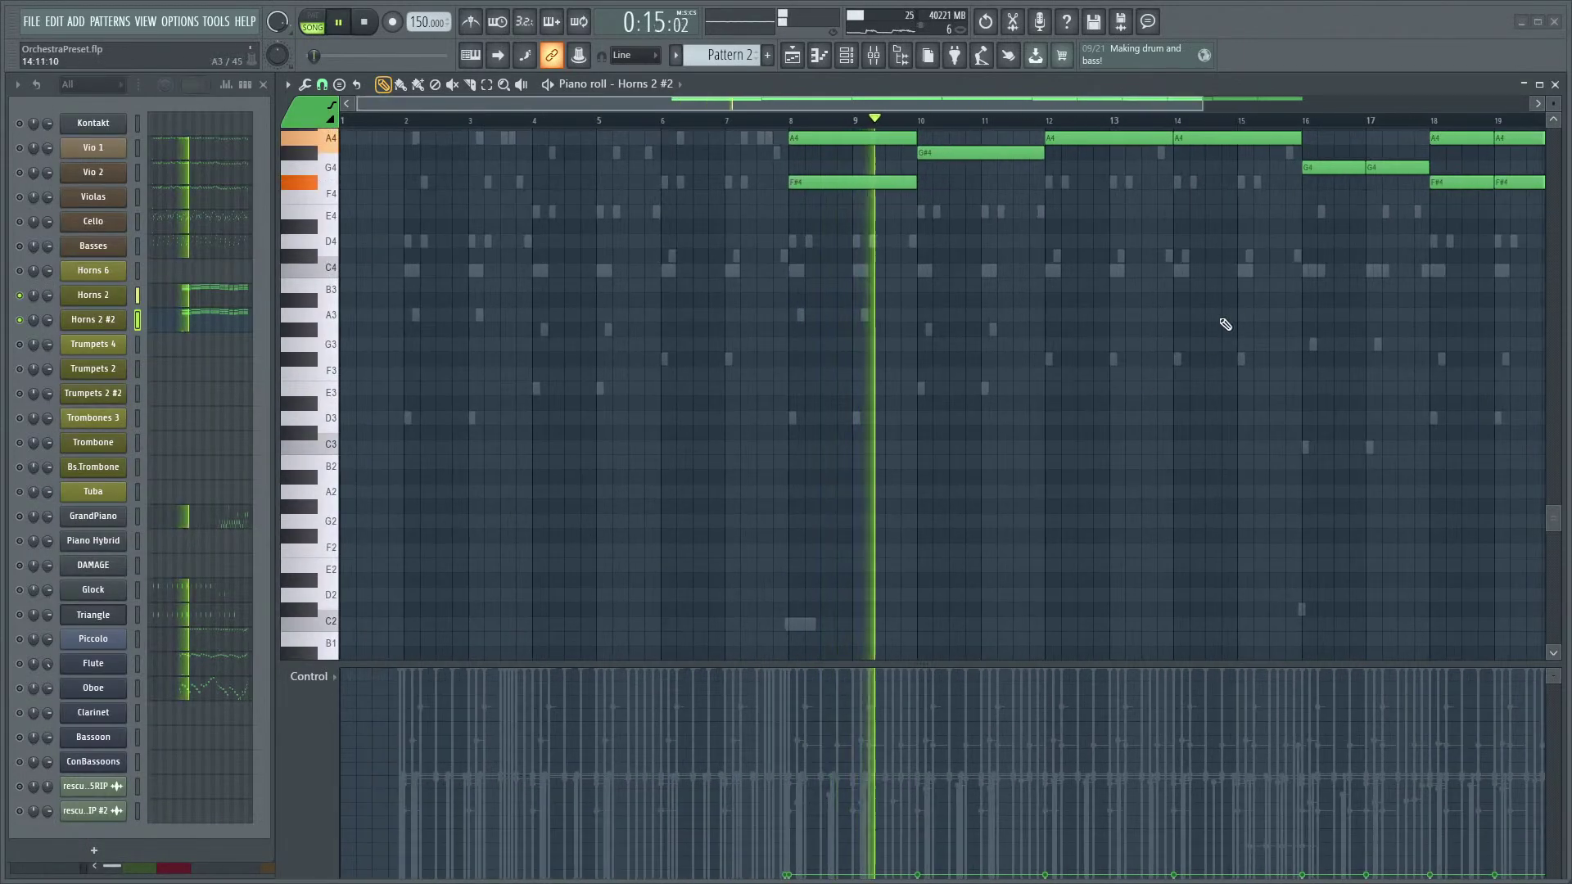
- Play back Horns 2 and Horns 2 #2, and play their chords together with the full arrangement
scroll(1218, 327, up, 5)
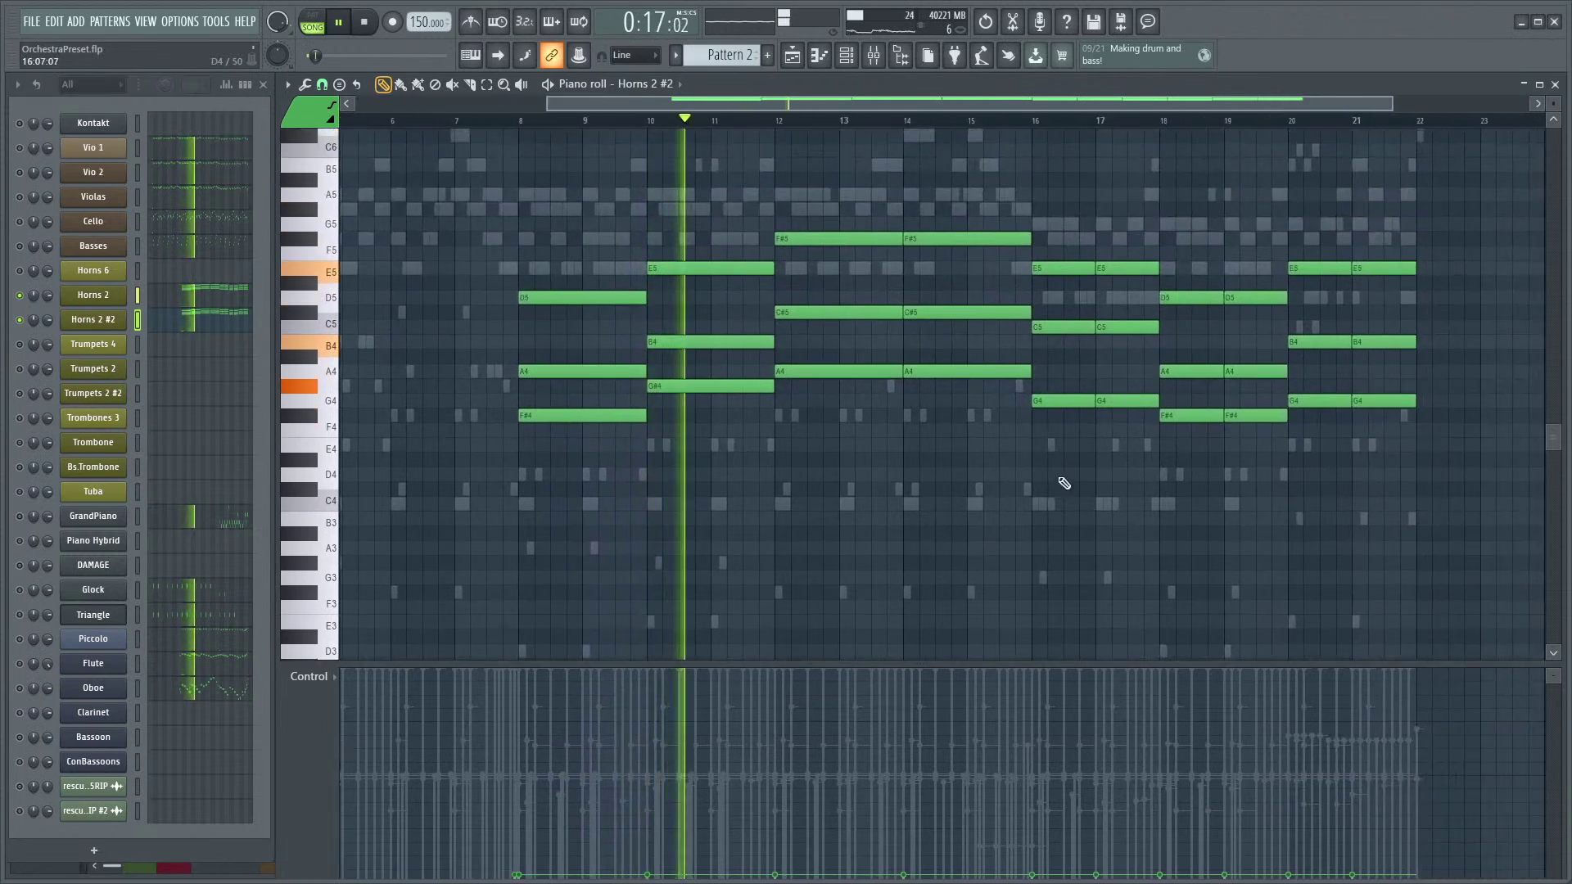
scroll(965, 473, up, 2)
scroll(965, 473, up, 2)
key(space)
key(space)
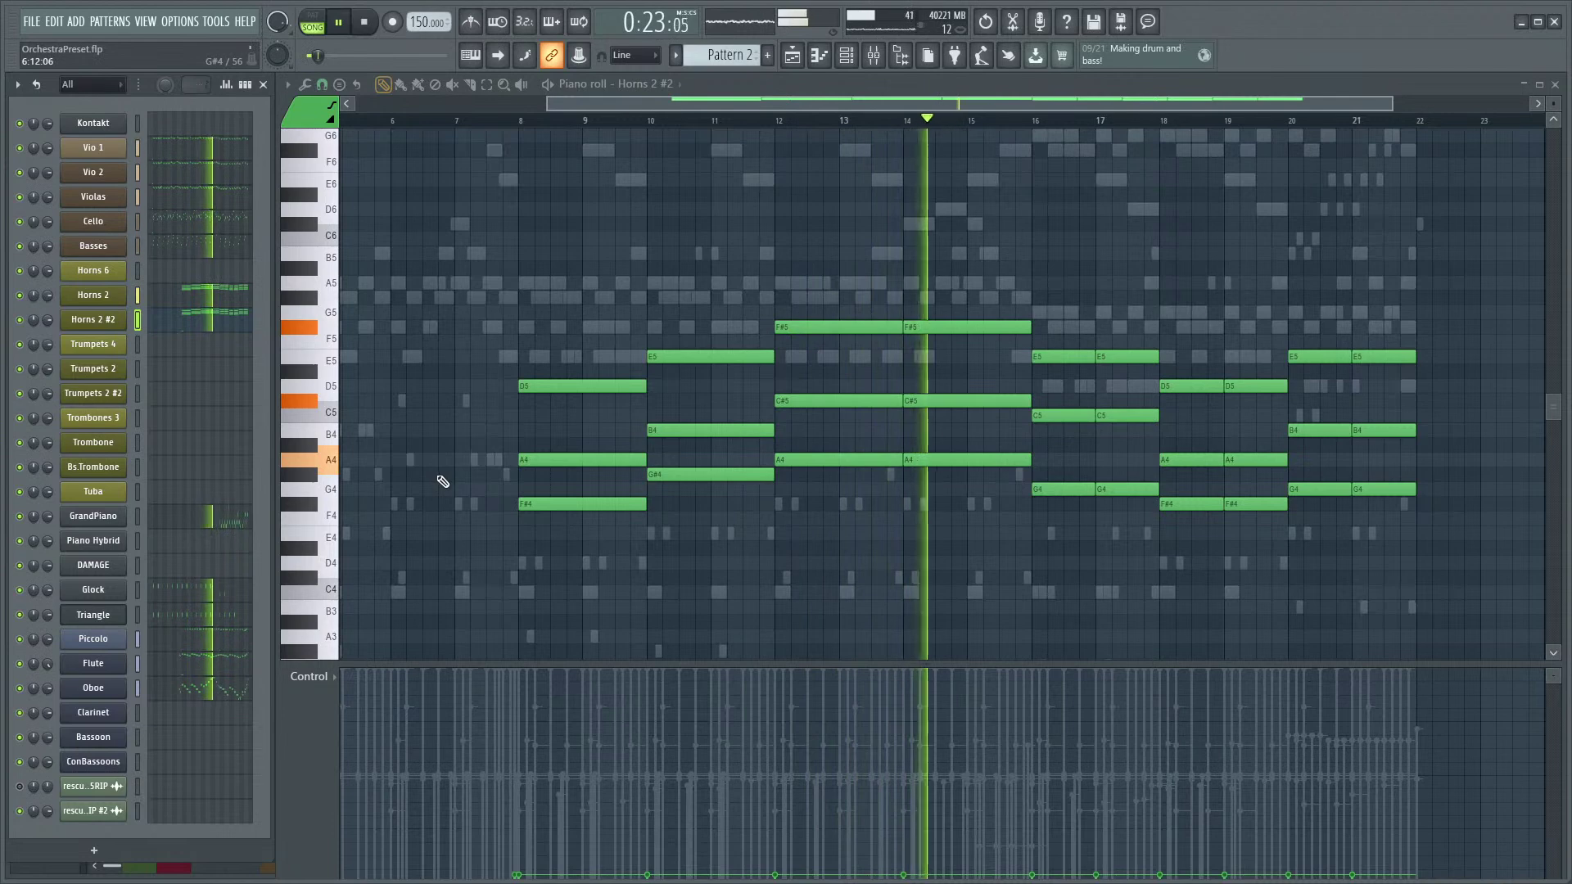
- In Horns 2 #2, delete the repeated chord notes at bar 17 and stretch the bar 16 chord to two bars
scroll(1118, 279, down, 2)
right_click(1113, 311)
right_click(1113, 370)
right_click(1114, 445)
mouse_move(1099, 318)
mouse_down()
mouse_move(1073, 446)
mouse_move(1159, 450)
mouse_up()
ctrl+click(1228, 561)
drag(1101, 534, 852, 527)
- Delete the repeated chord notes at bar 19 and stretch the bar 18 chord to almost two bars
right_click(1014, 332)
right_click(1011, 406)
right_click(1011, 450)
drag(1005, 301, 1035, 450)
ctrl+click(1050, 481)
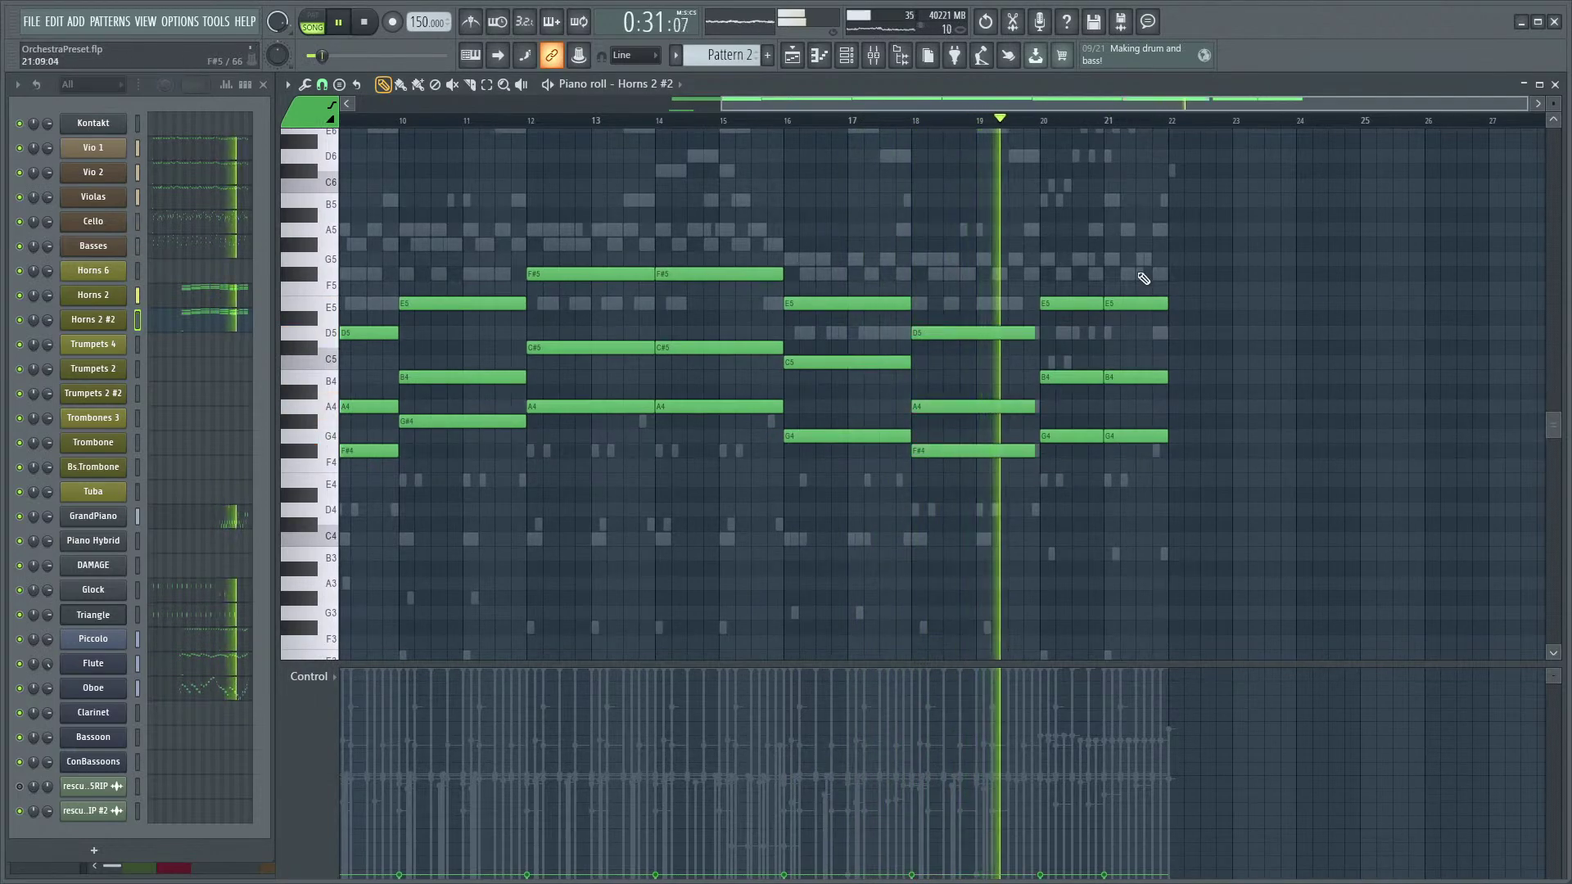
- Delete the repeated chord notes at bar 21 and stretch the bar 20 chord to two bars
scroll(1044, 428, up, 4)
right_click(1273, 304)
right_click(1253, 378)
right_click(1240, 436)
drag(1230, 271, 1357, 435)
- Extend the three bar 18 chord notes so they end exactly at bar 20
right_click(1055, 491)
ctrl+drag(979, 296, 962, 468)
drag(1020, 333, 1033, 333)
right_click(878, 268)
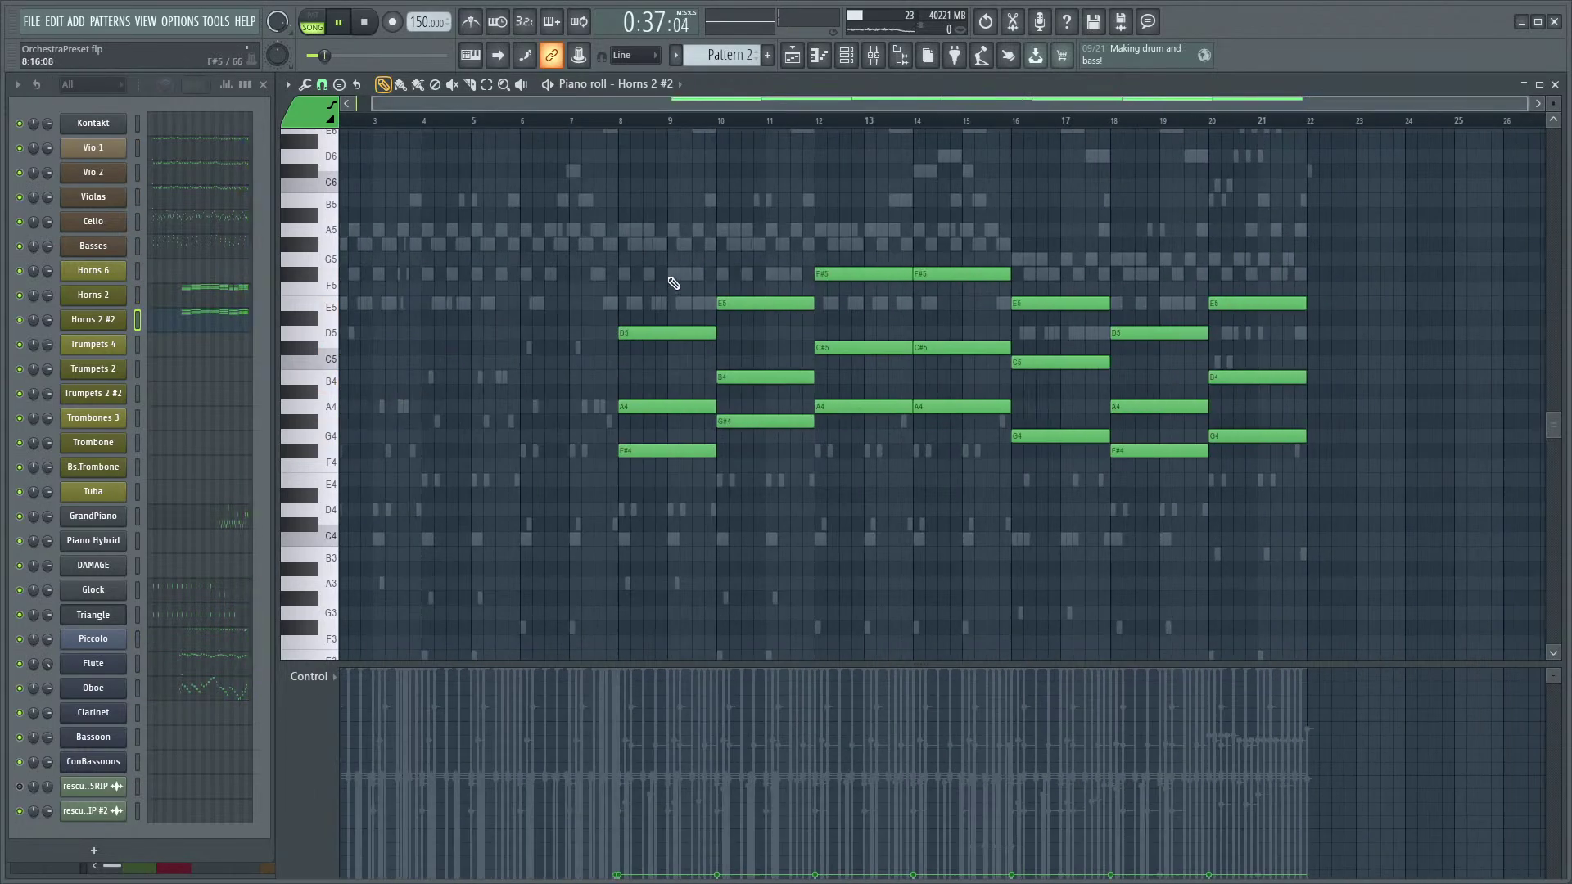
- In Horns 2 #2, raise the lowest notes of the bar 18 and 20 chords an octave and lower the top notes of bars 8–15 an octave
key(space)
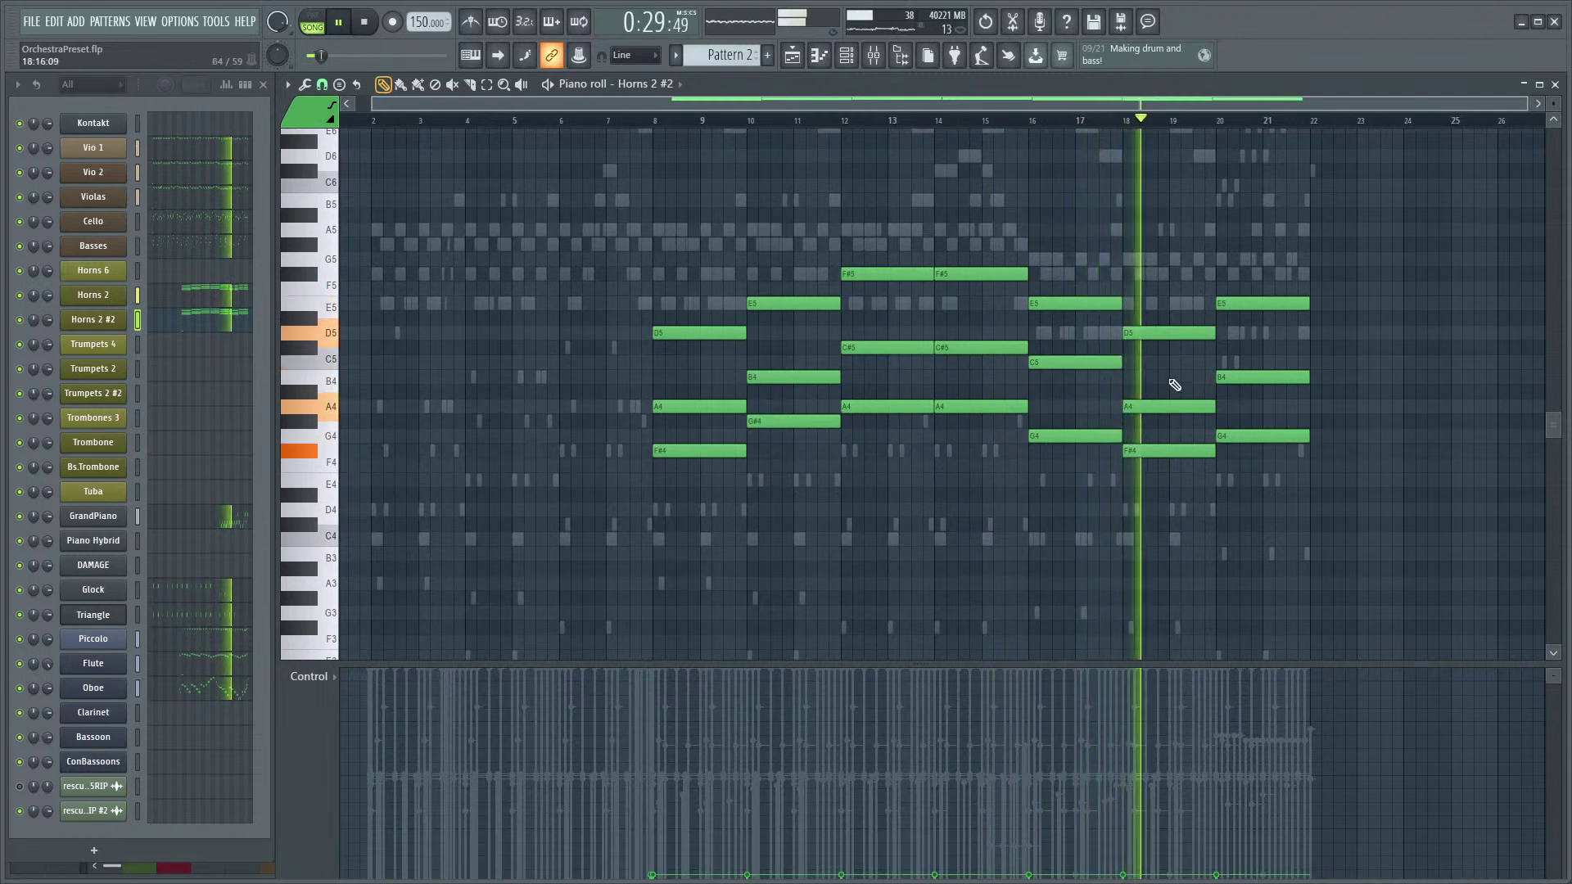
key(space)
click(1166, 450)
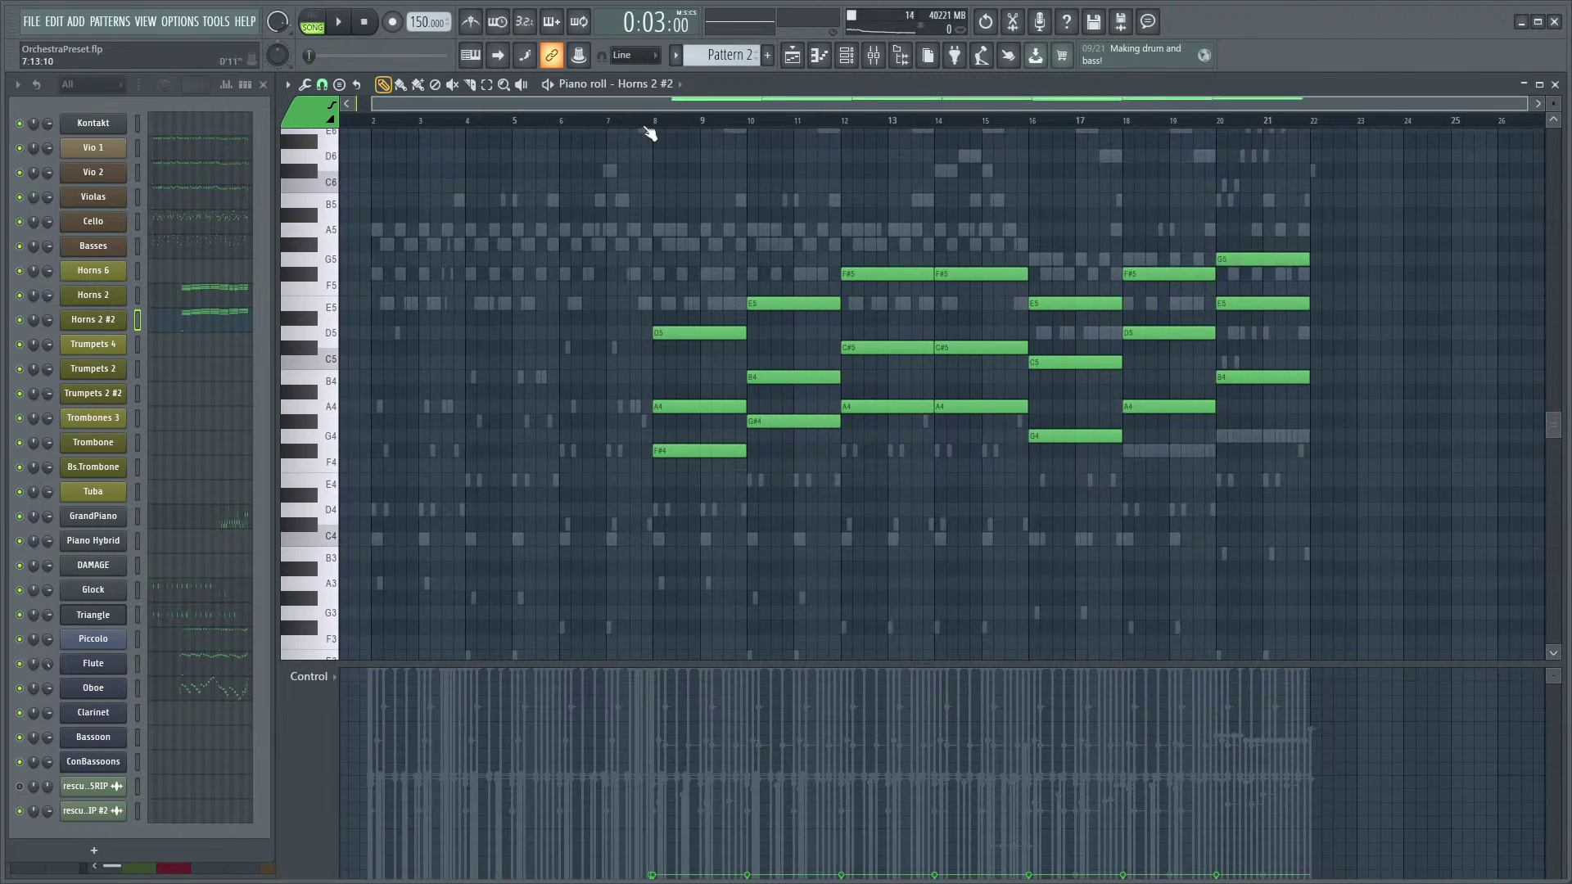
drag(963, 236, 672, 332)
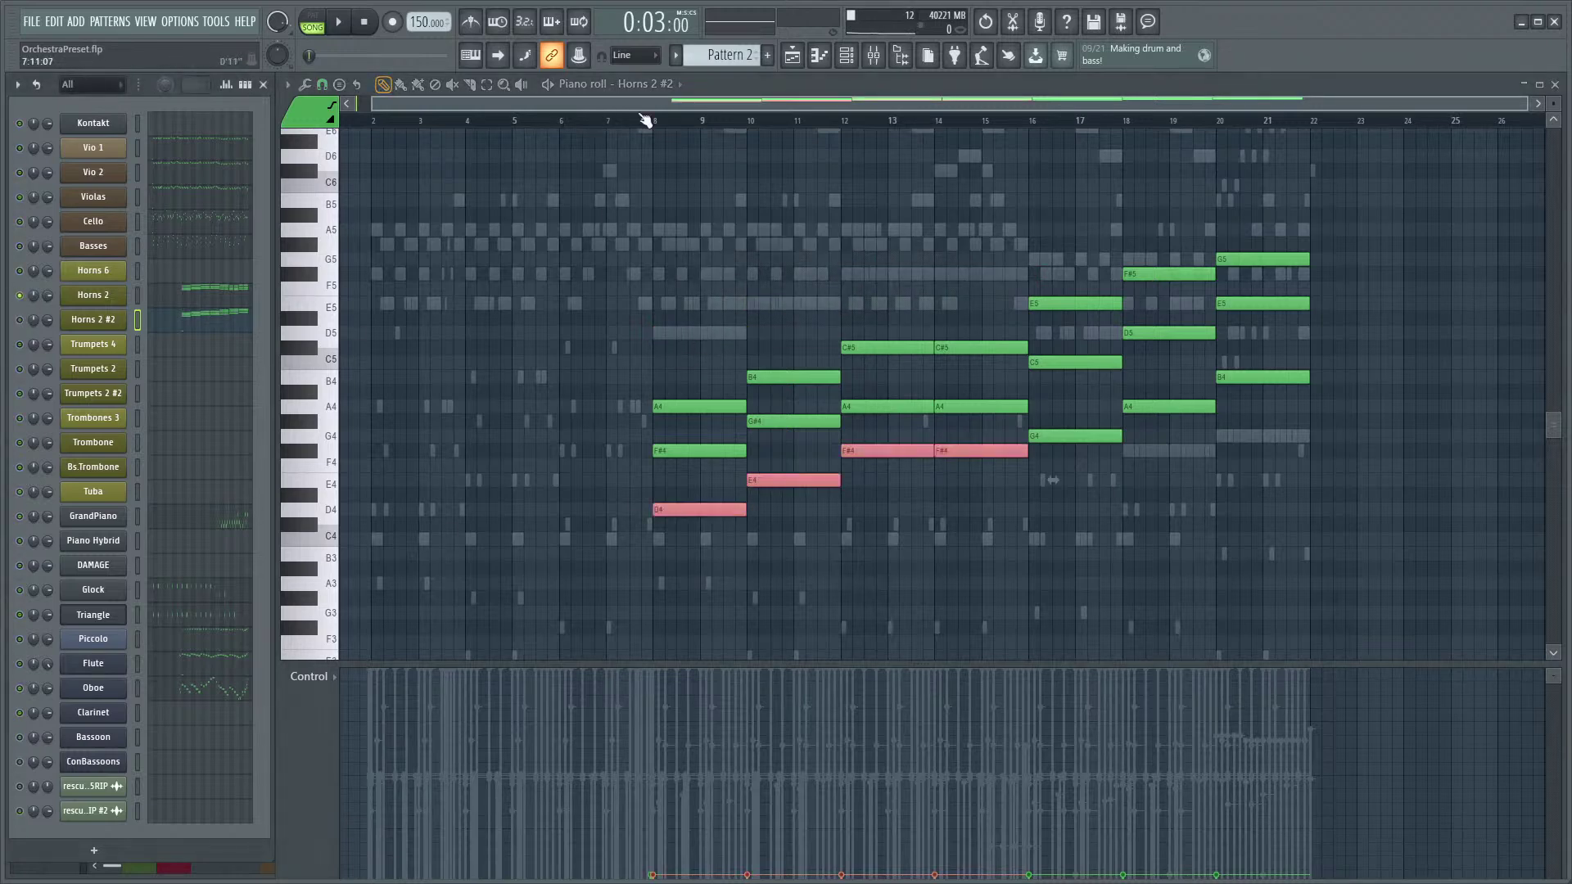
key(space)
- Lower the top notes of the Horns 2 chords in bars 8–15 by an octave and solo Horns 2 #2 alongside Horns 2
click(214, 299)
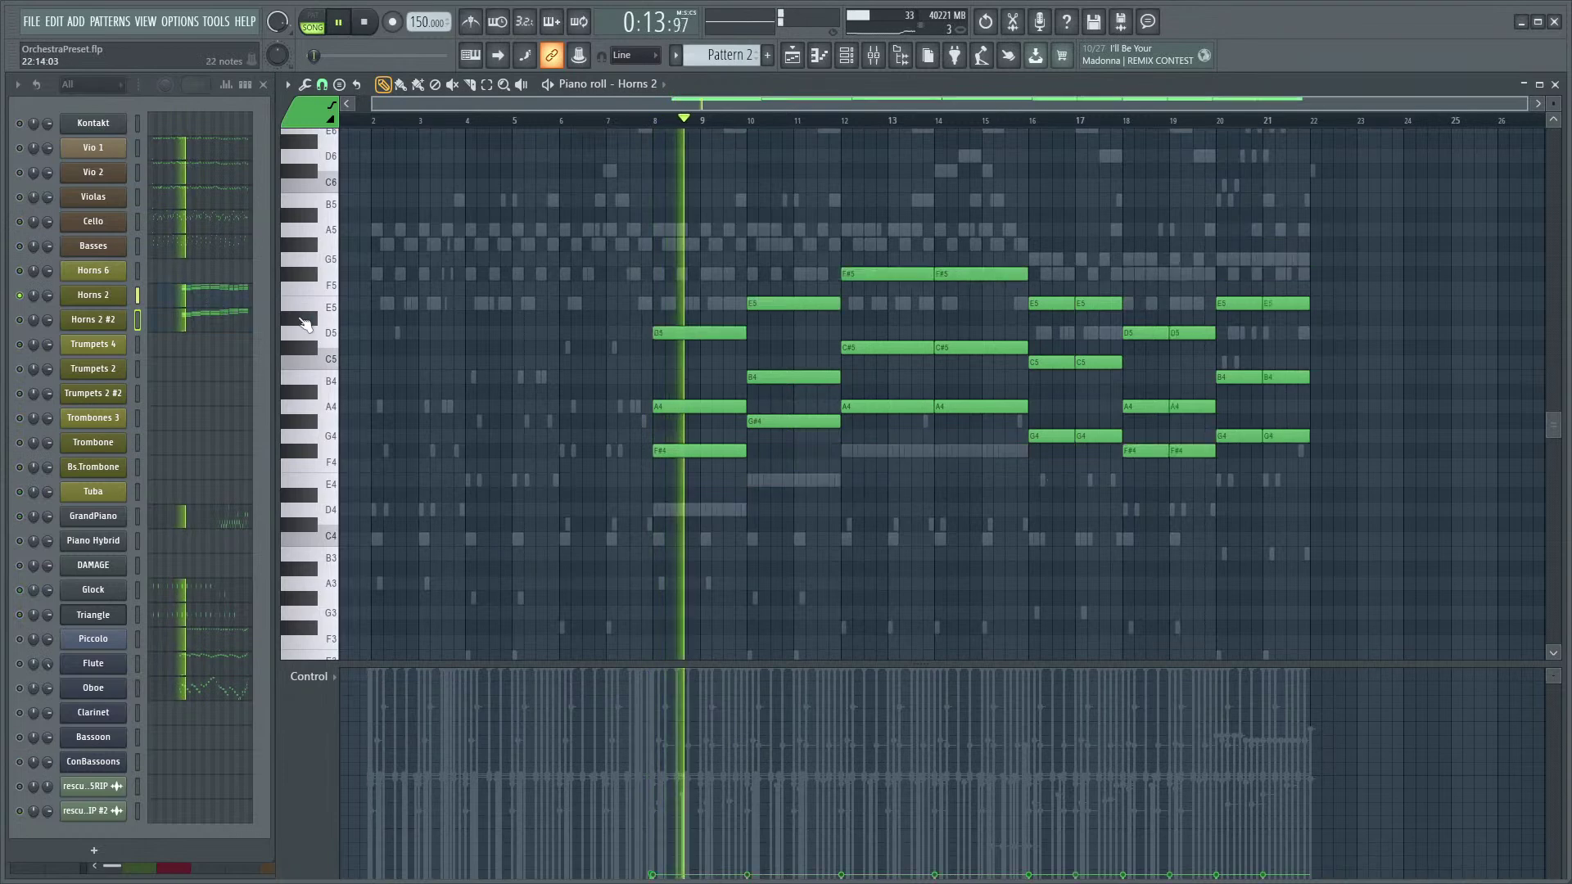
mouse_move(1002, 237)
mouse_down()
mouse_move(726, 323)
mouse_move(669, 371)
mouse_up()
key(ctrl+Down)
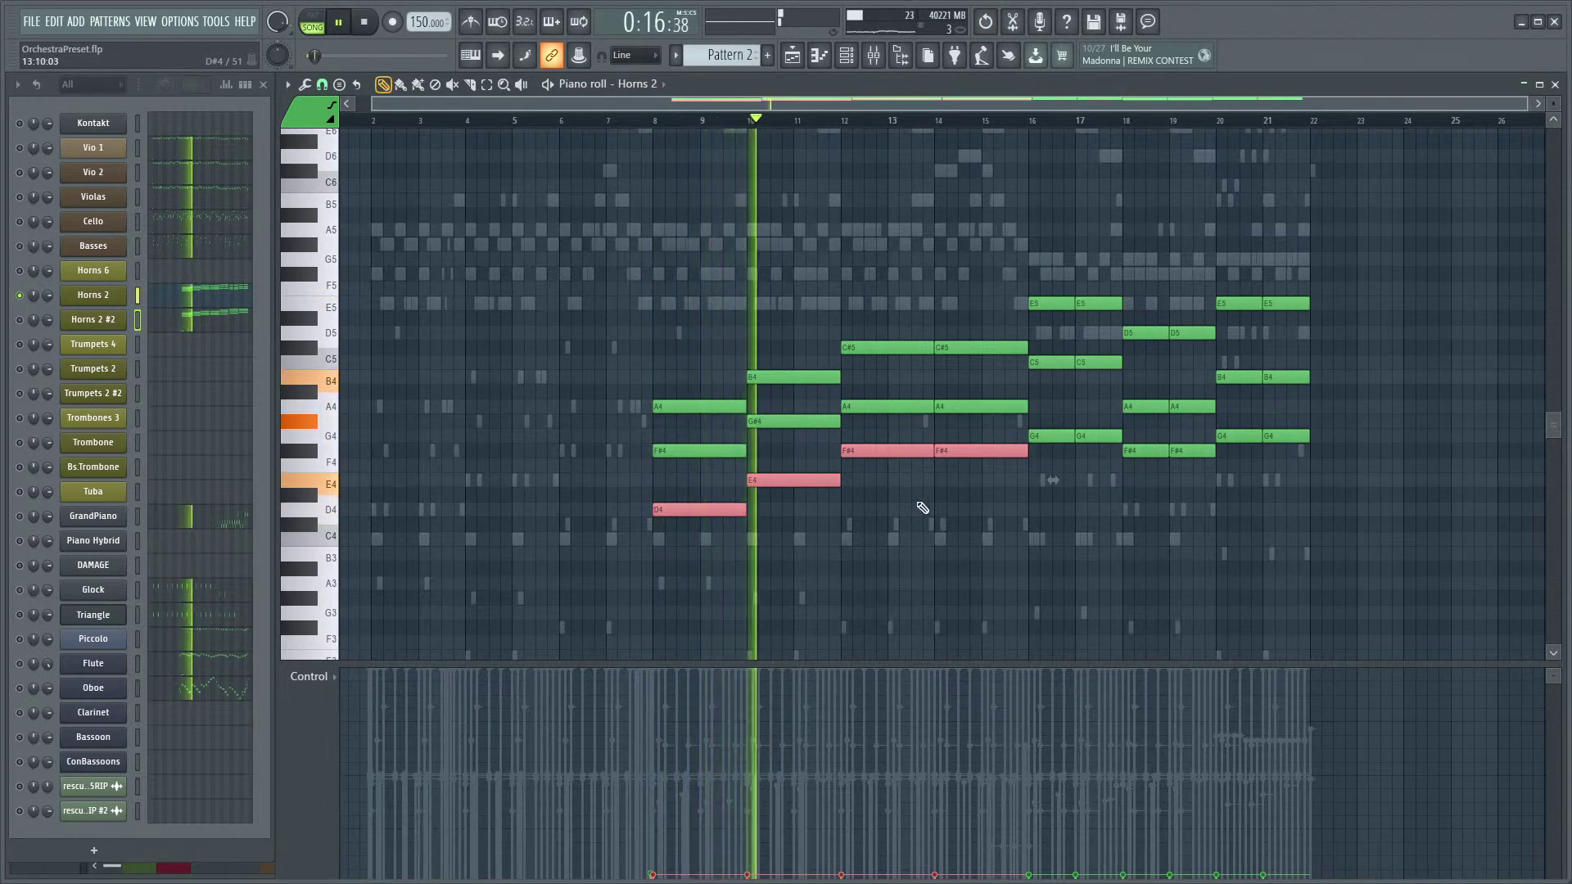
click(19, 319)
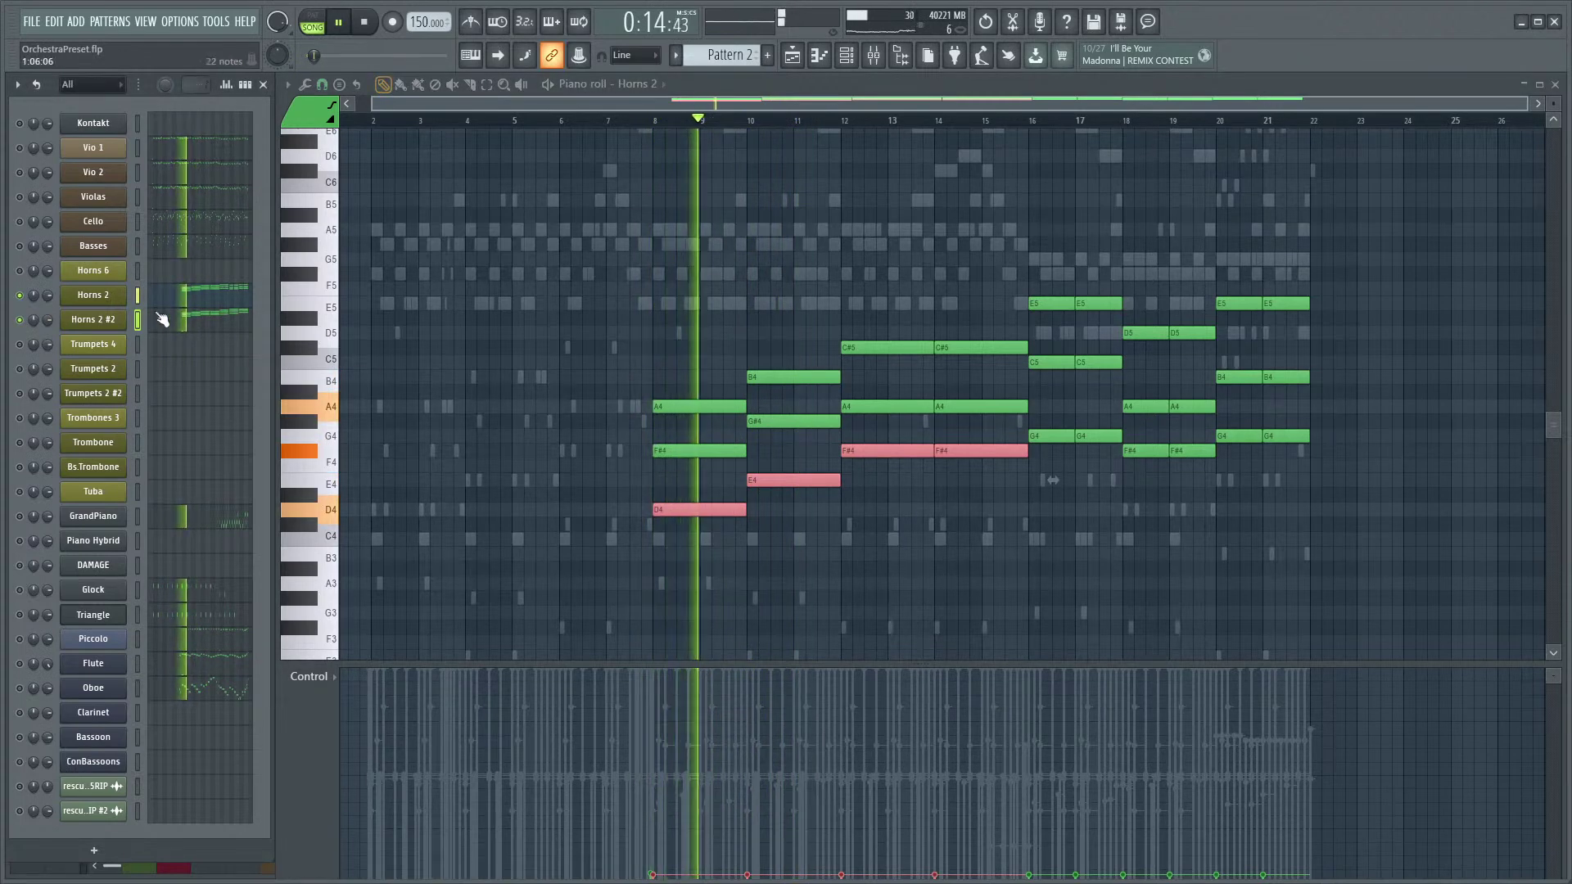
- Copy all Horns 2 notes and paste them into the Horns 6 piano roll from bar 8
key(ctrl+a)
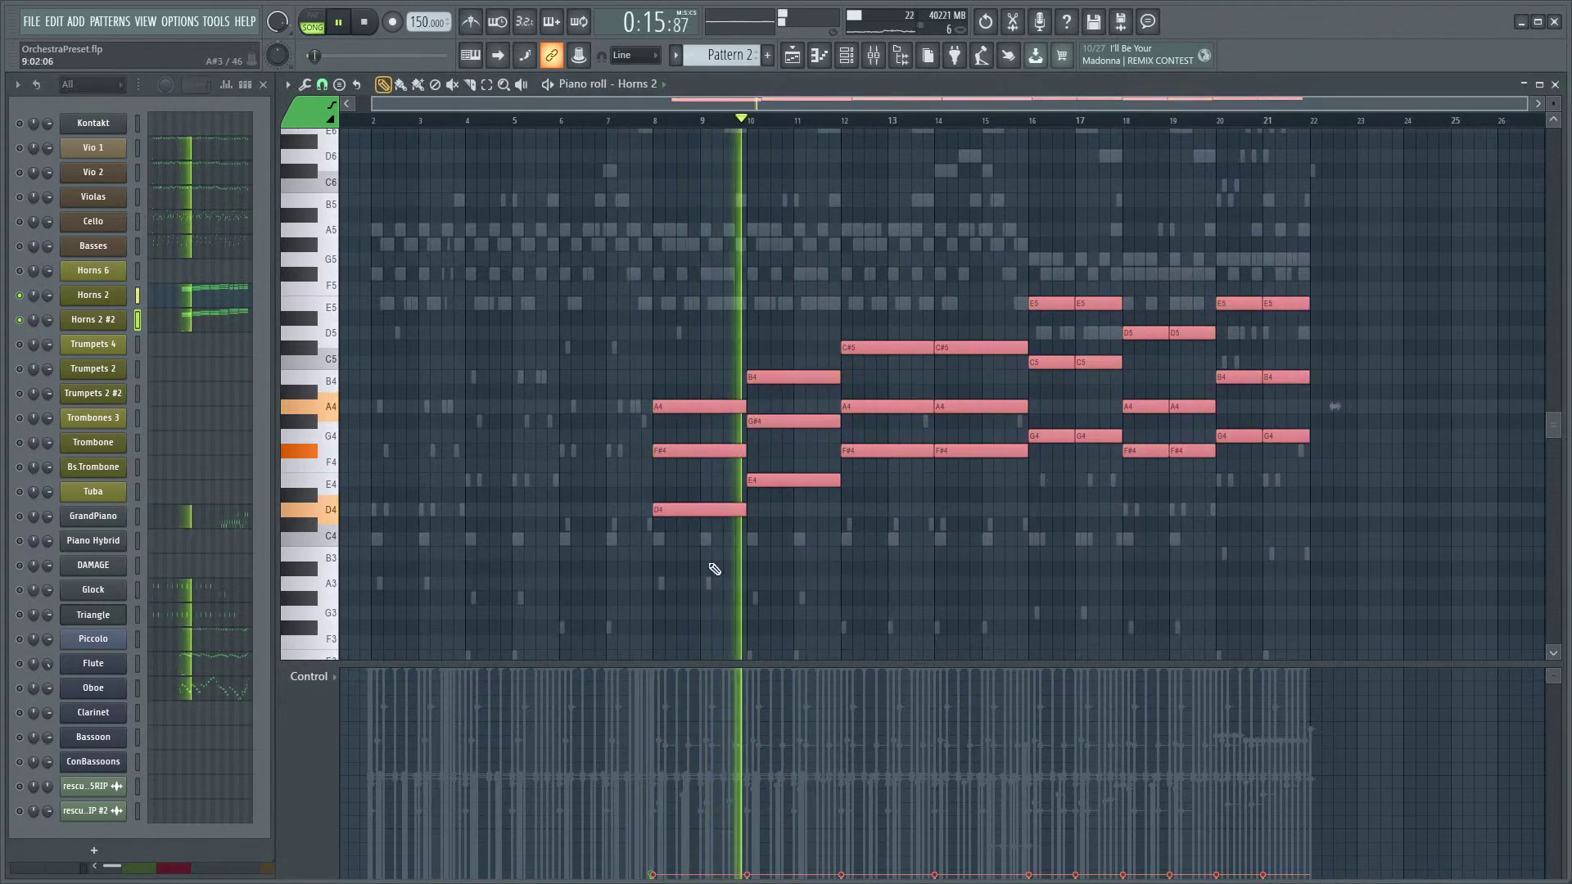
click(199, 278)
key(space)
scroll(1088, 516, up, 2)
key(ctrl+v)
drag(471, 511, 602, 518)
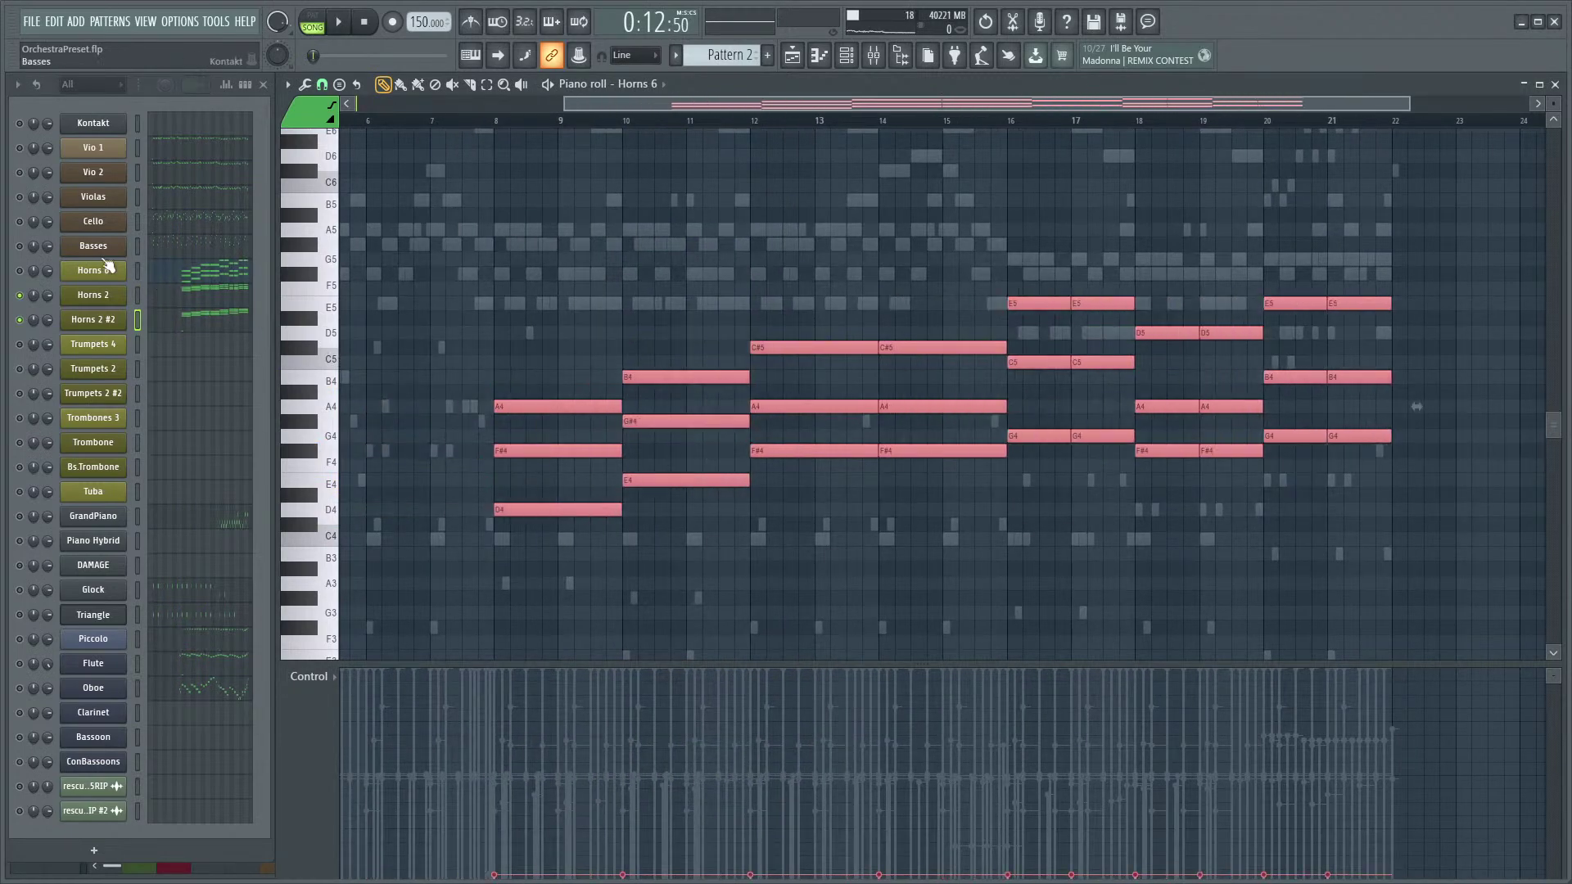
- Check the sustain keyswitch in the Horns 6 instrument window and add a D#1 note about two bars long just before bar 8
click(105, 263)
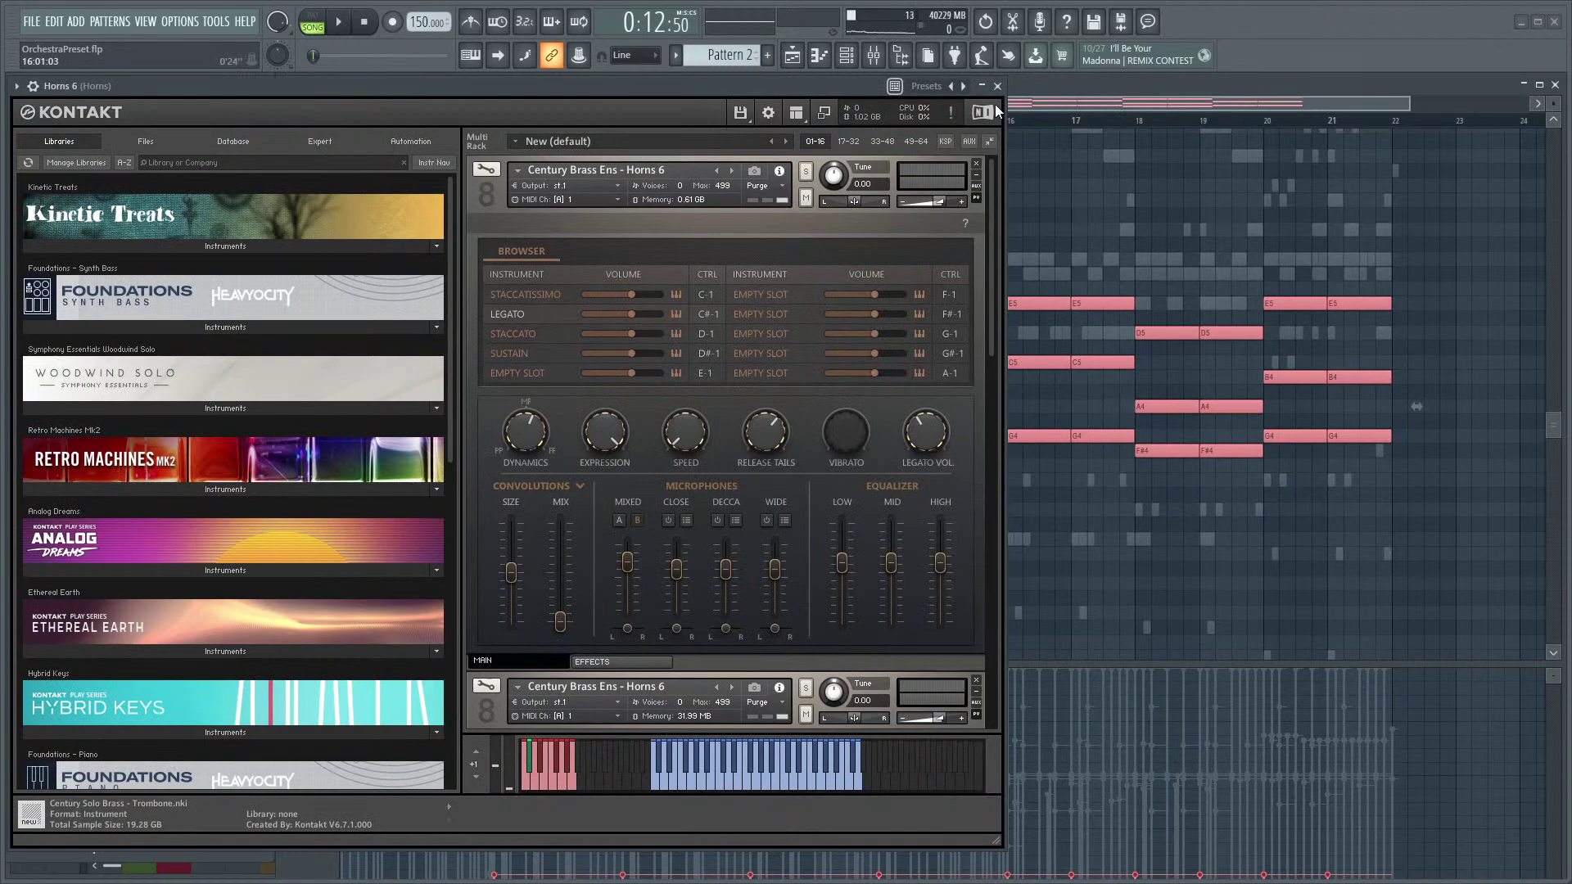
click(997, 86)
scroll(597, 450, down, 10)
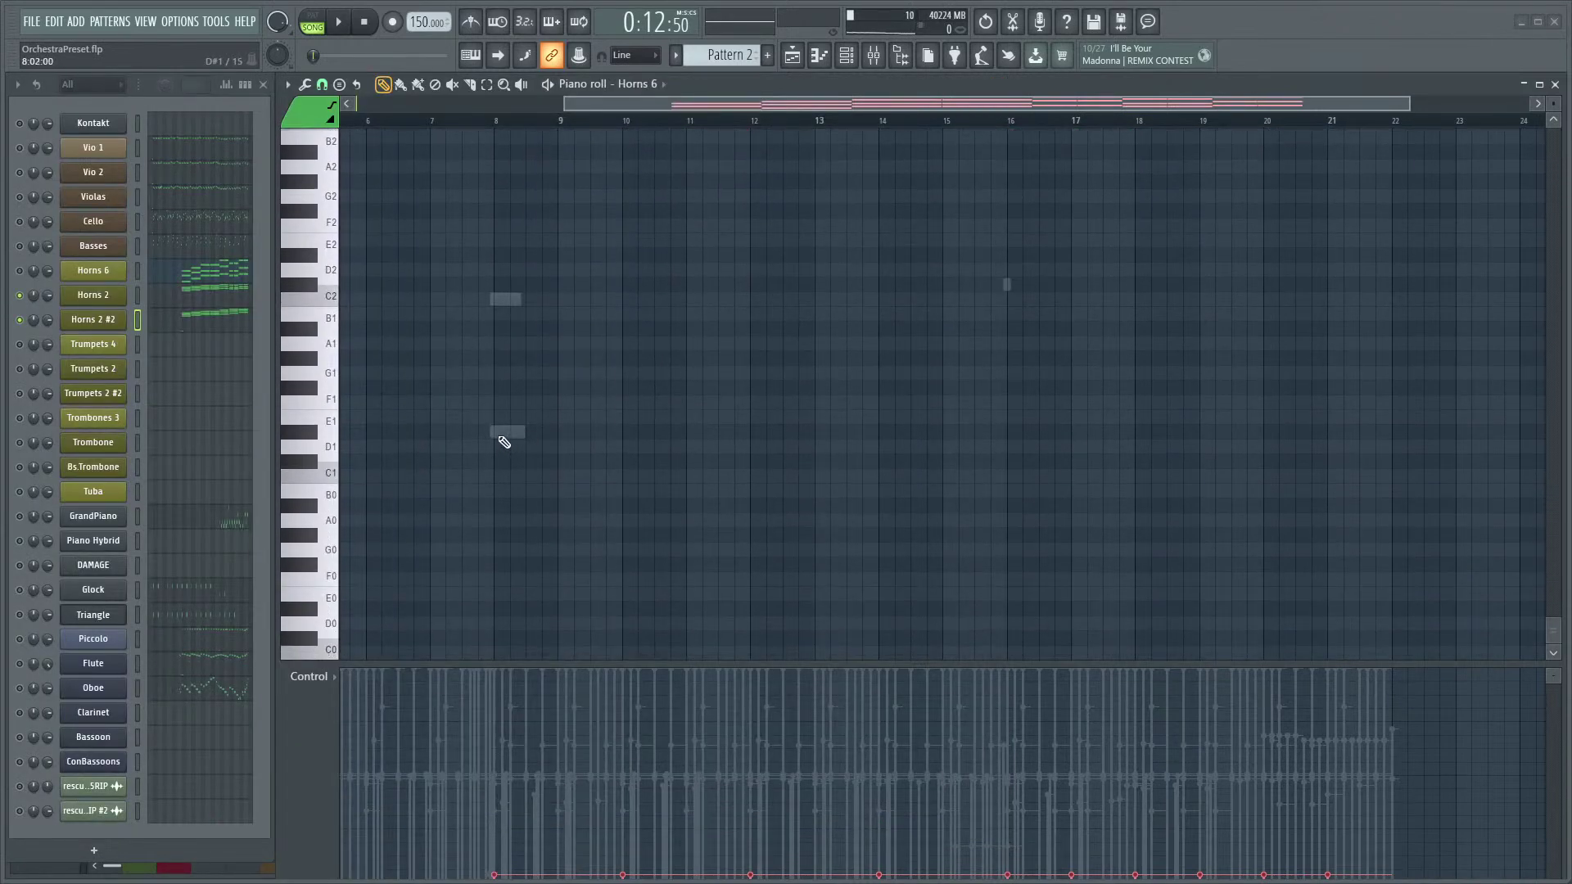
key(space)
key(space)
- Solo Horns 6 together with the two Horns 2 parts and play all three from bar 8
click(20, 271)
key(space)
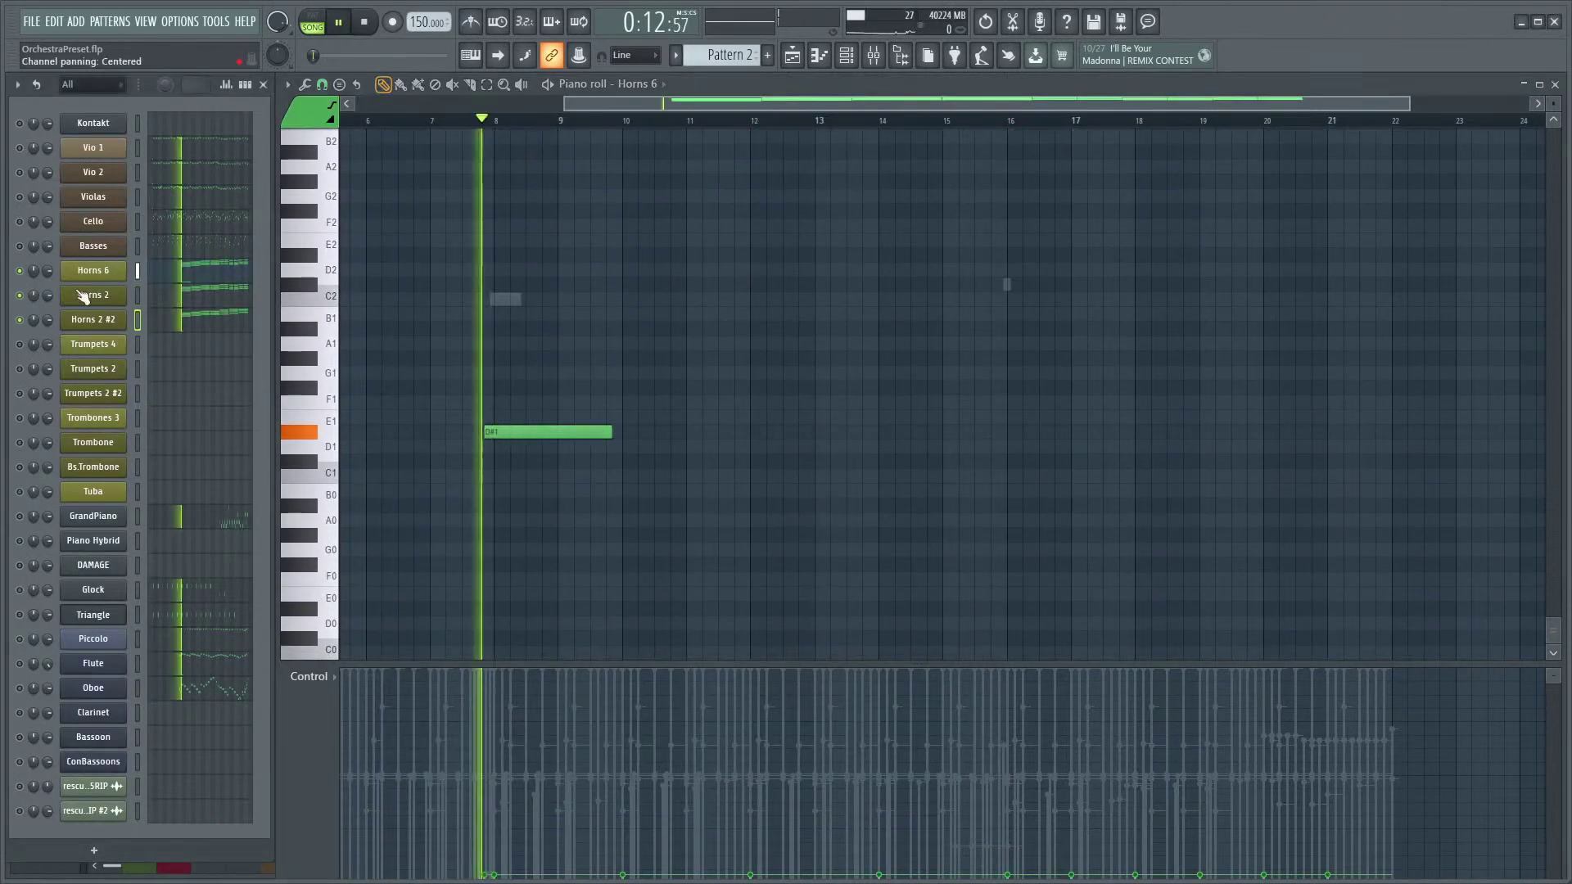
scroll(218, 327, up, 3)
scroll(632, 359, up, 10)
key(space)
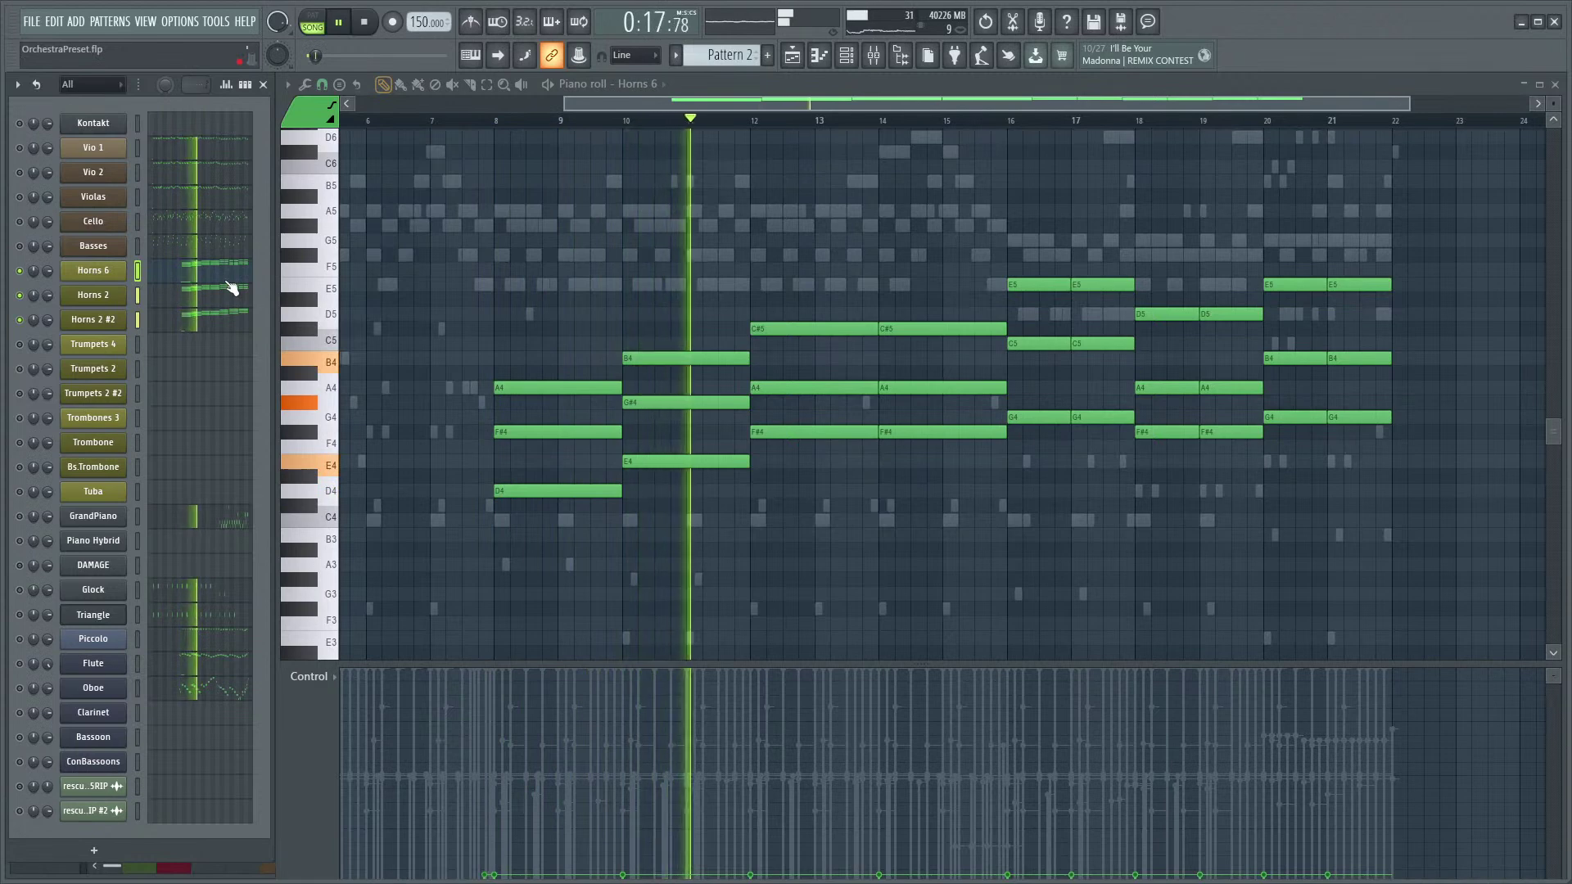
scroll(502, 336, down, 3)
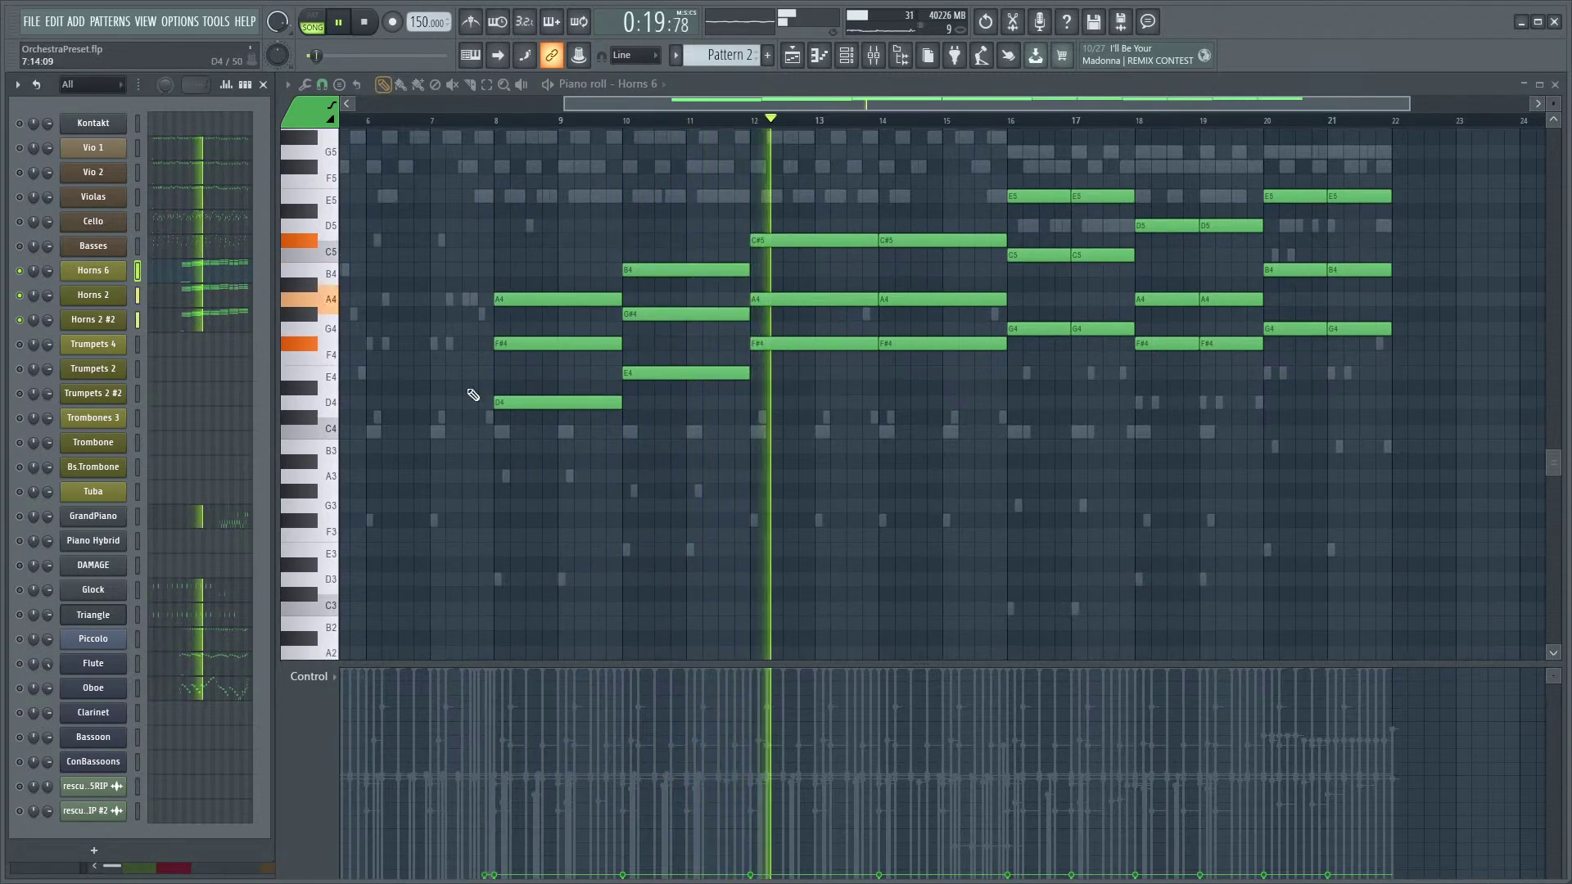
- Unsolo the horn channels and play the full arrangement from bar 8
key(space)
key(space)
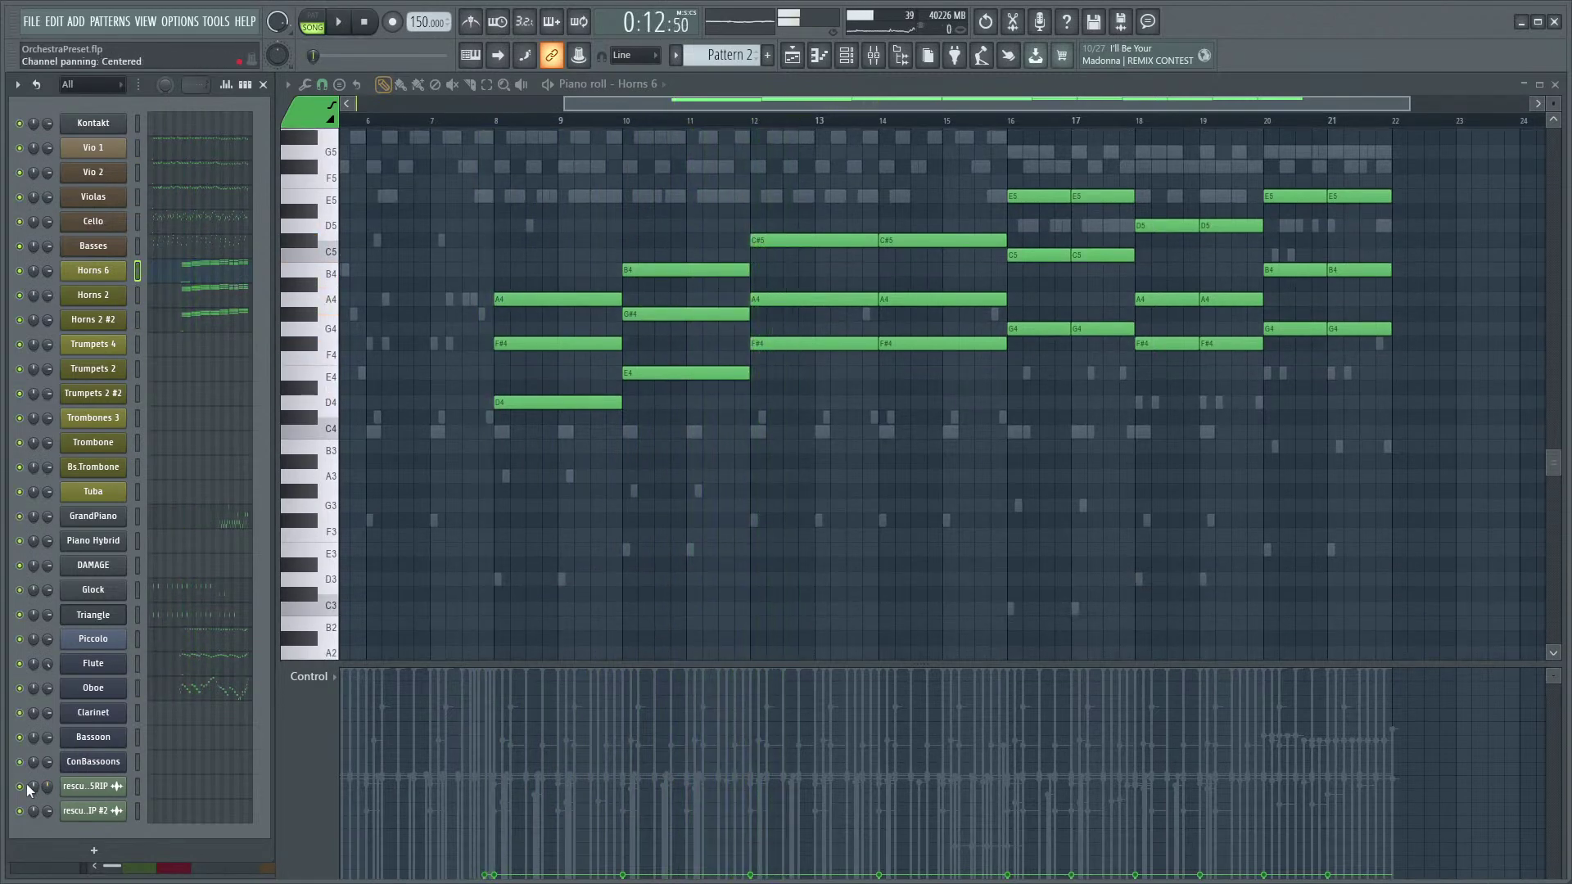
scroll(819, 537, up, 3)
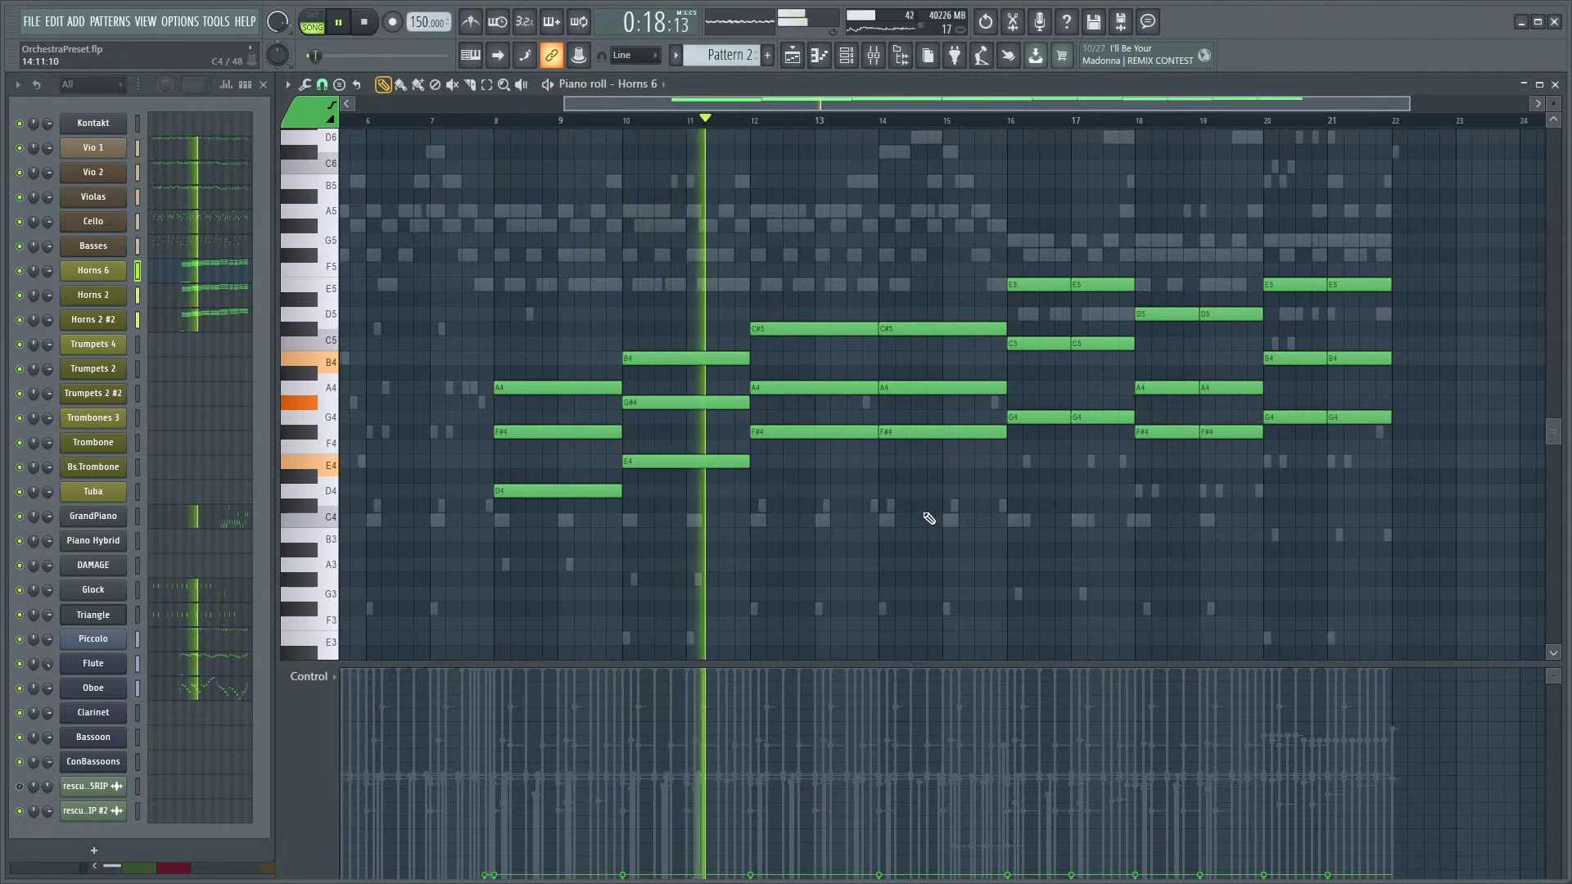
ctrl+scroll(856, 507, up, 1)
ctrl+scroll(856, 507, up, 1)
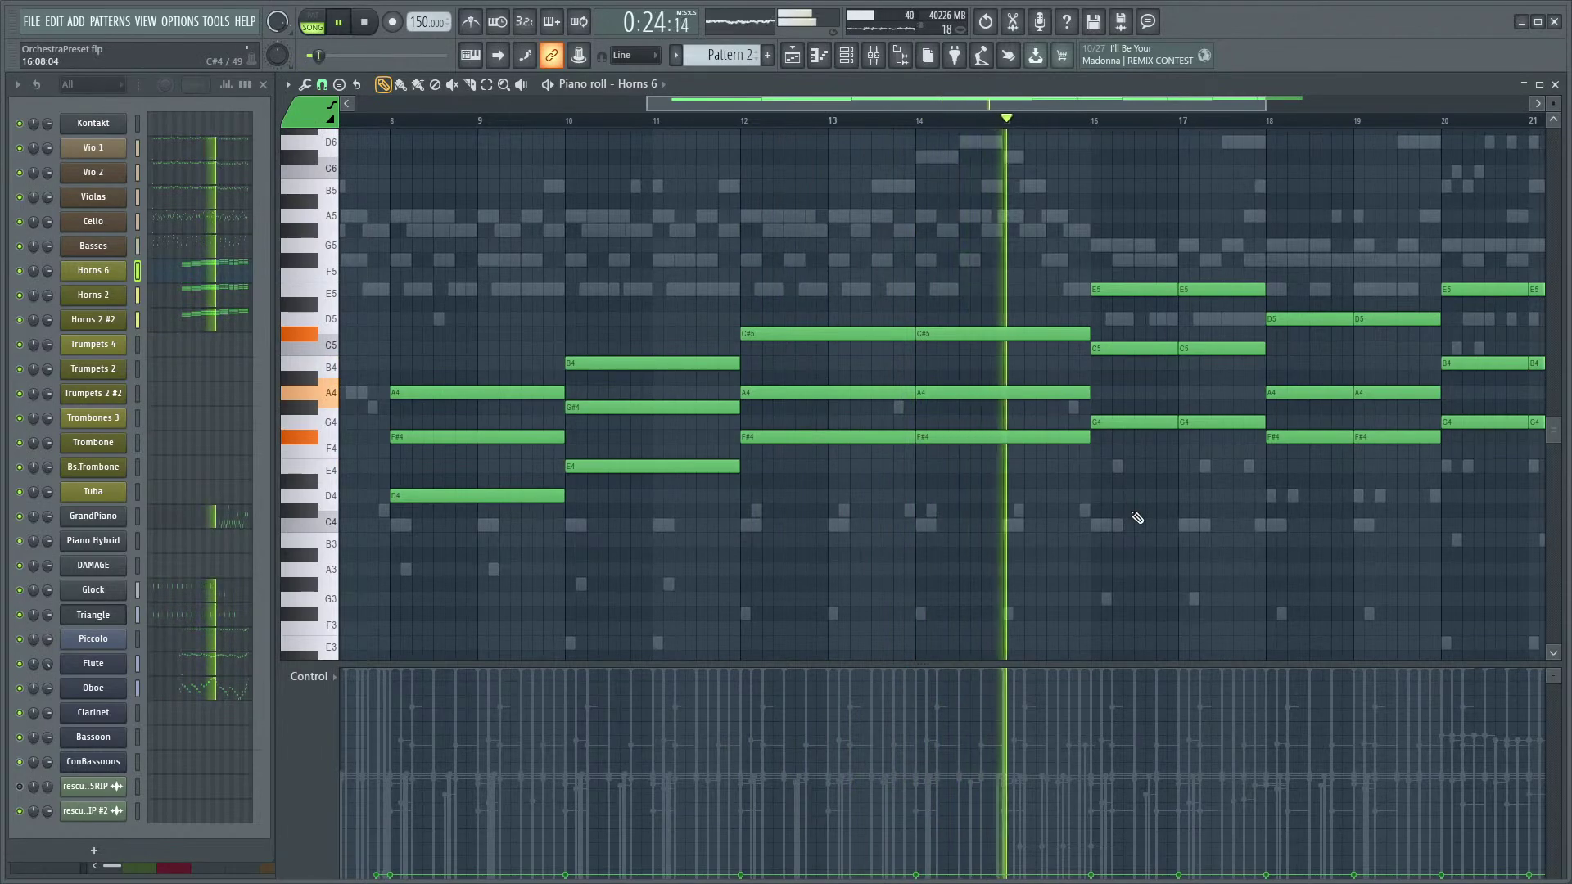
- Raise the F#4 notes in bars 18 and 19 of Horns 6 by an octave and restart playback
ctrl+scroll(1268, 524, down, 3)
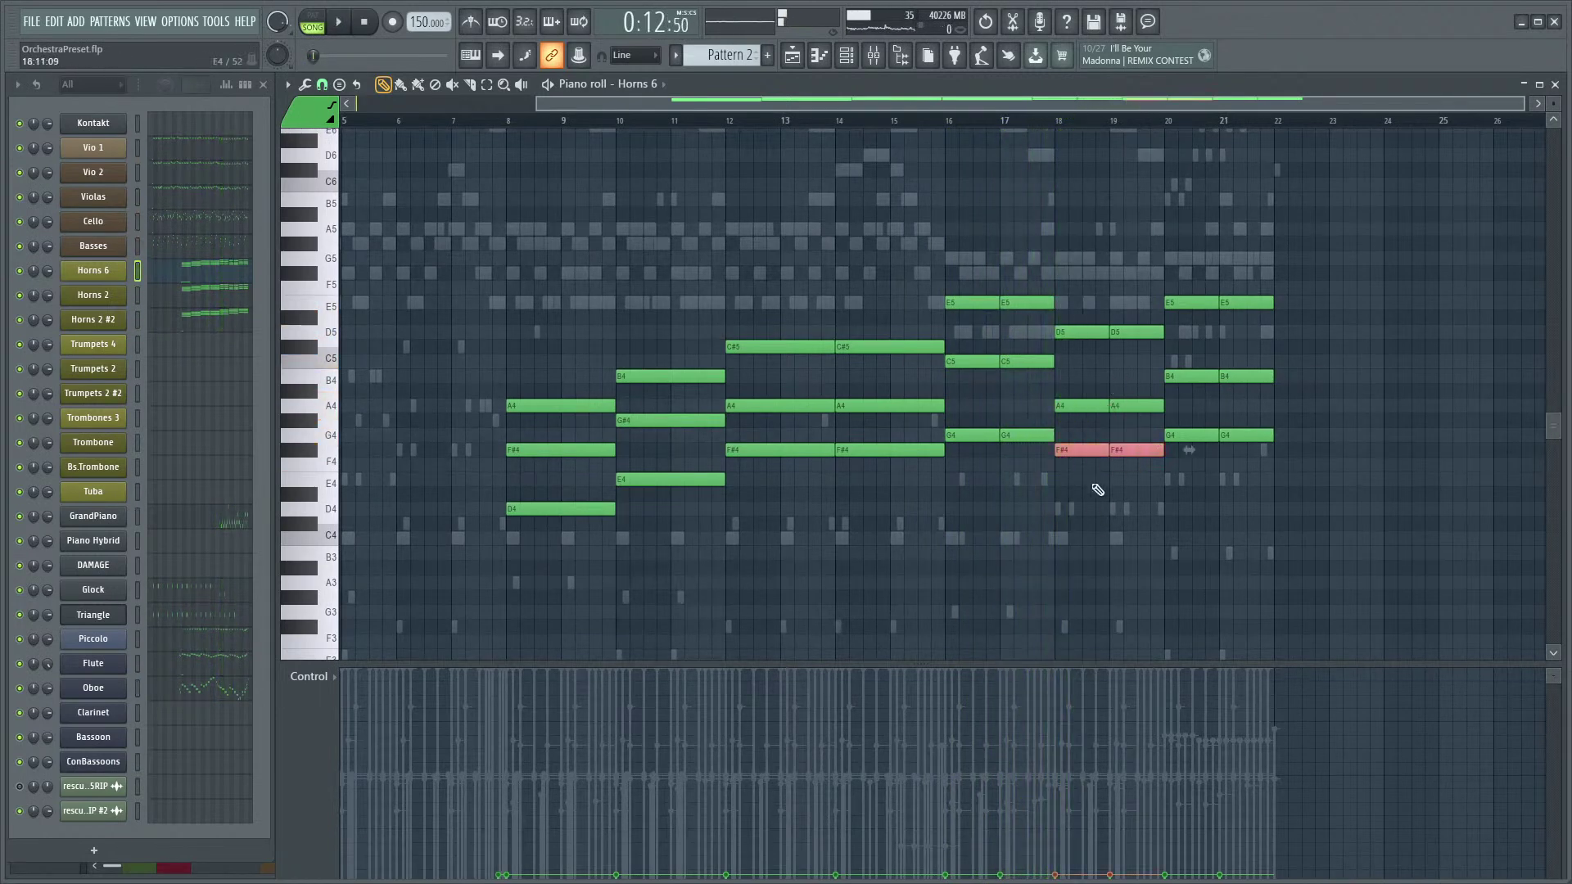
key(ctrl+Up)
key(space)
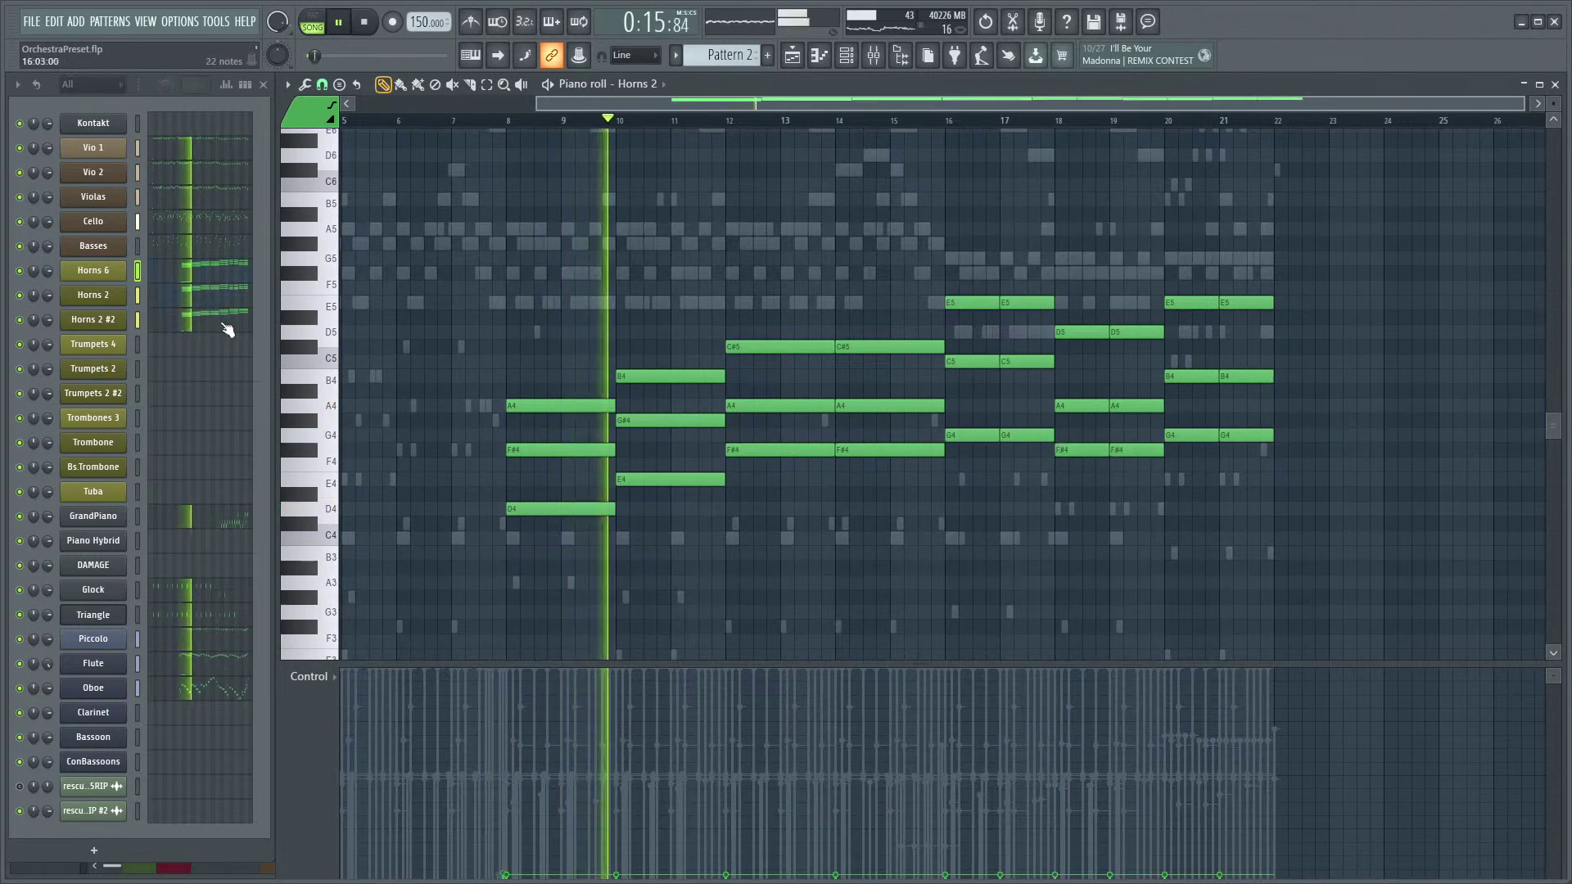
- In Horns 2, raise the F#4 notes in bars 18–19 and the G4 notes in bars 20–21 by an octave
click(218, 293)
drag(1301, 432, 1052, 507)
ctrl+click(1378, 439)
drag(1336, 429, 1078, 502)
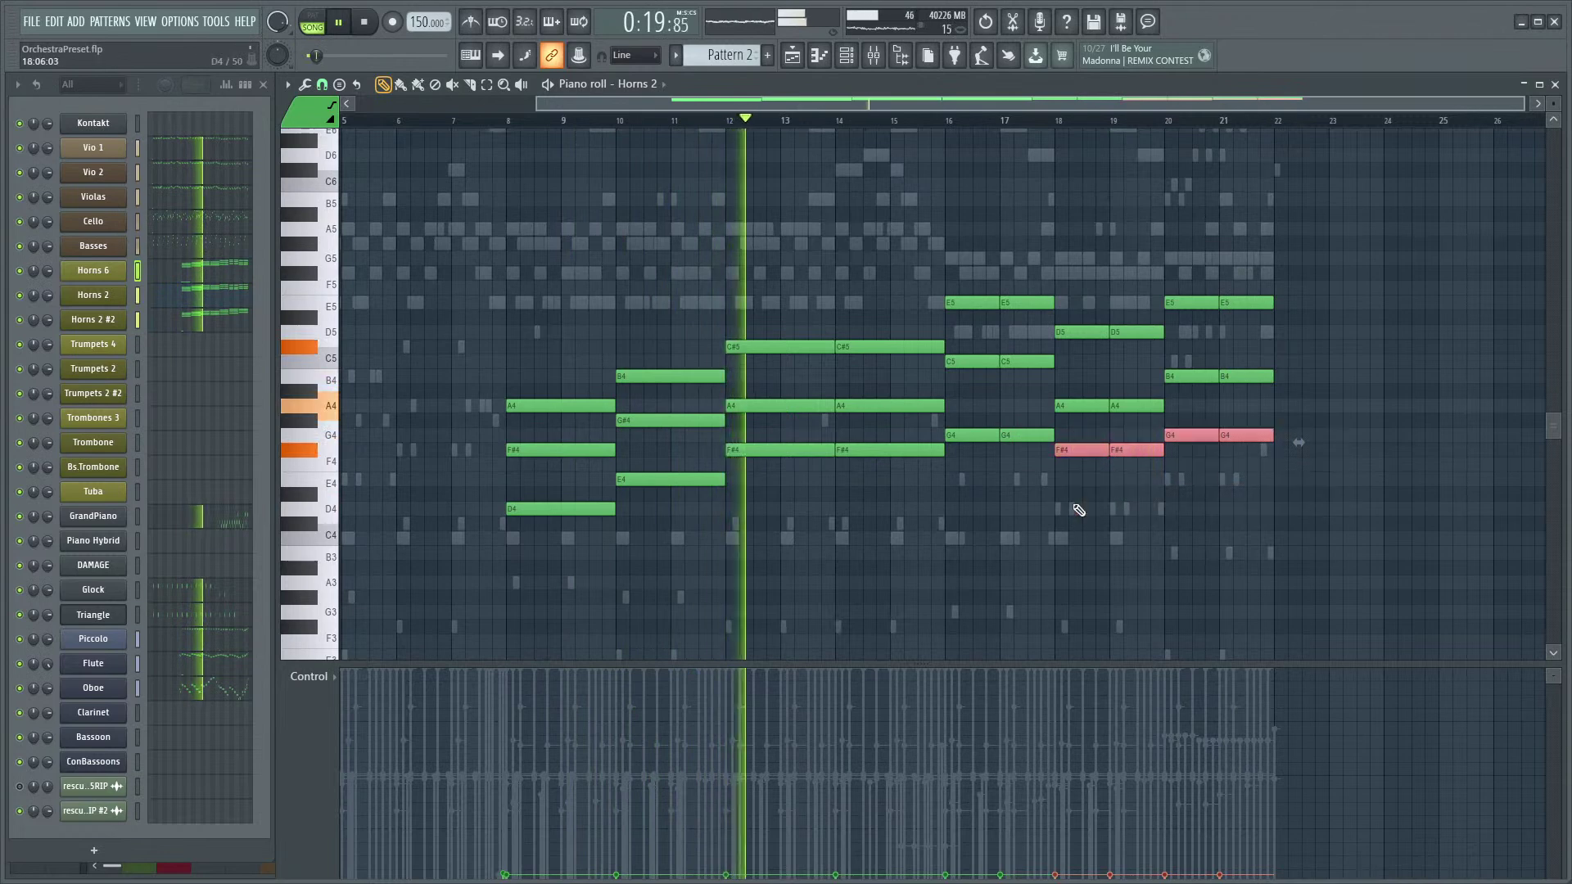
key(ctrl+Up)
- Raise the G4 notes in bars 20 and 21 of Horns 6 by an octave
click(229, 277)
drag(1305, 404, 1193, 468)
key(ctrl+Up)
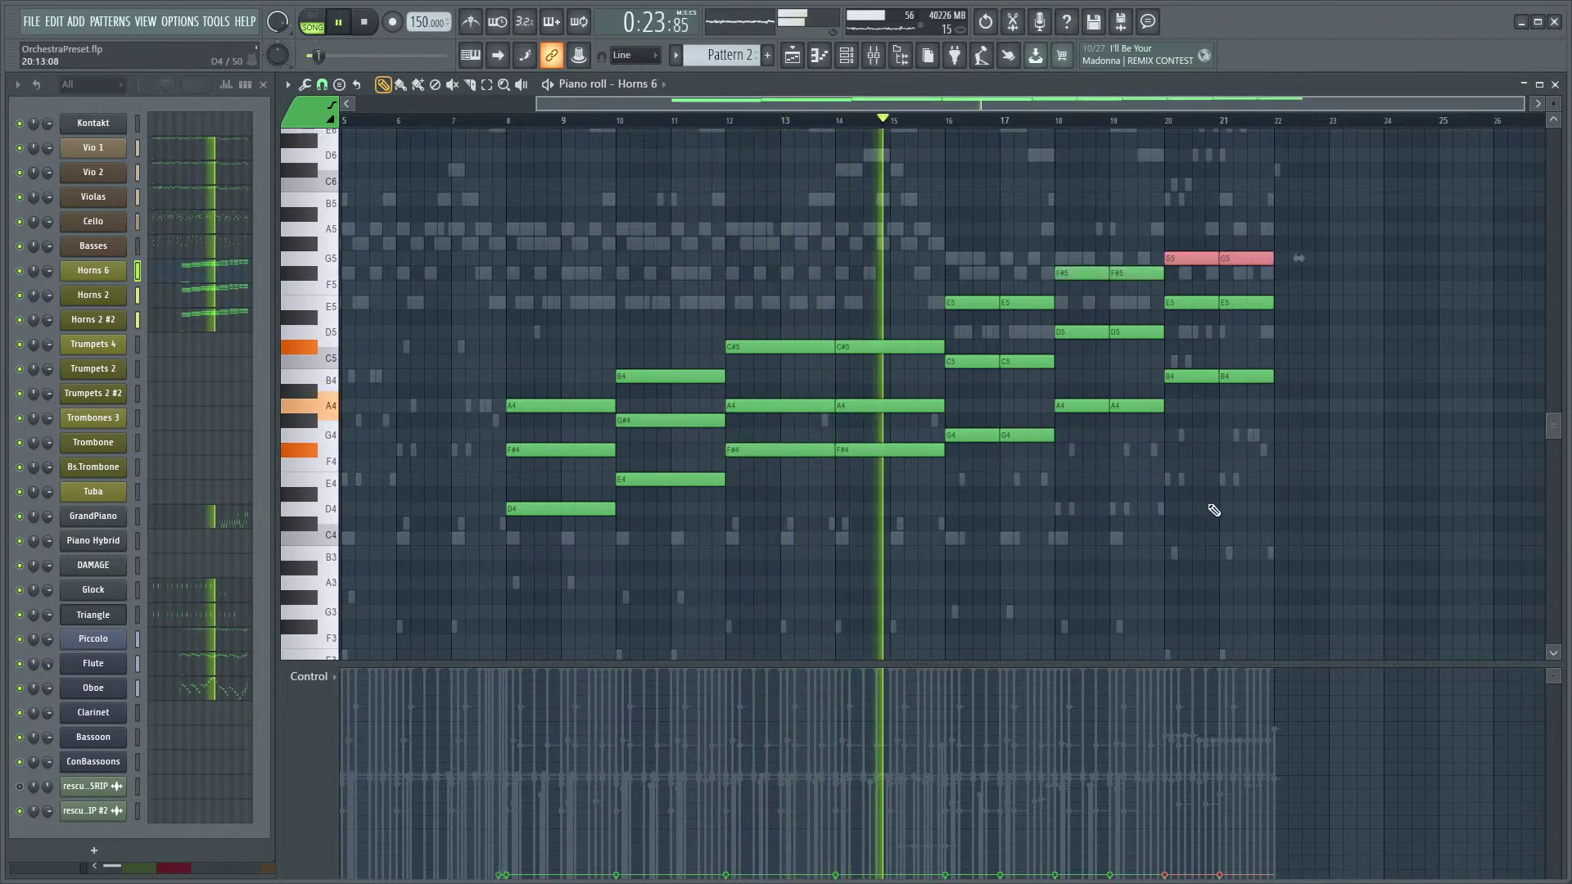
- Deselect the raised notes, play the full arrangement from bar 8, and listen to Horns 6 soloed
scroll(1139, 510, up, 3)
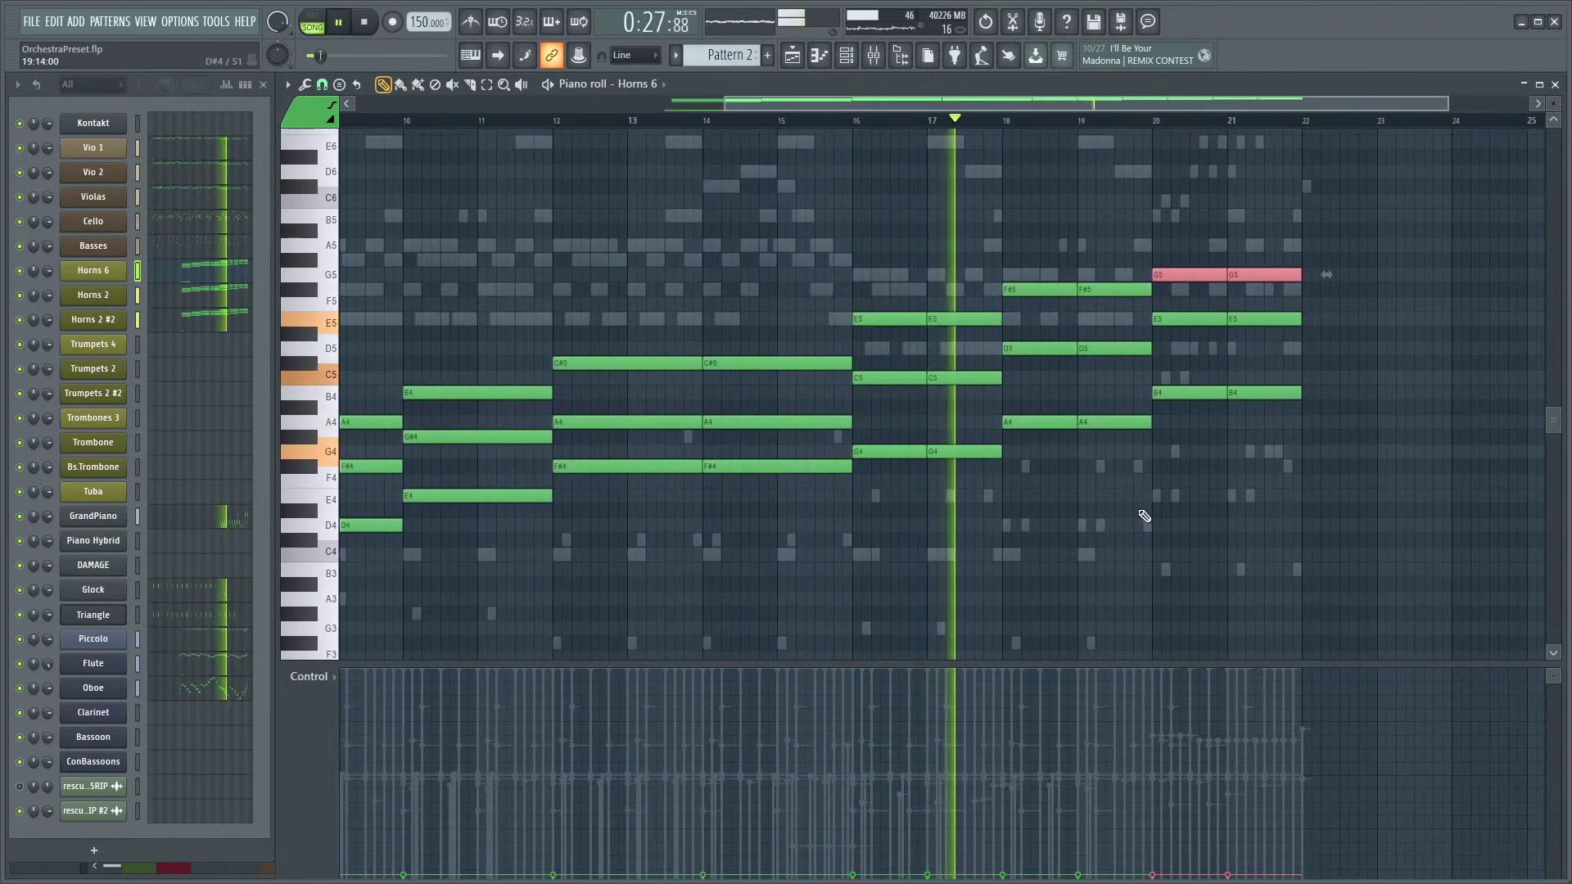
drag(1175, 494, 963, 523)
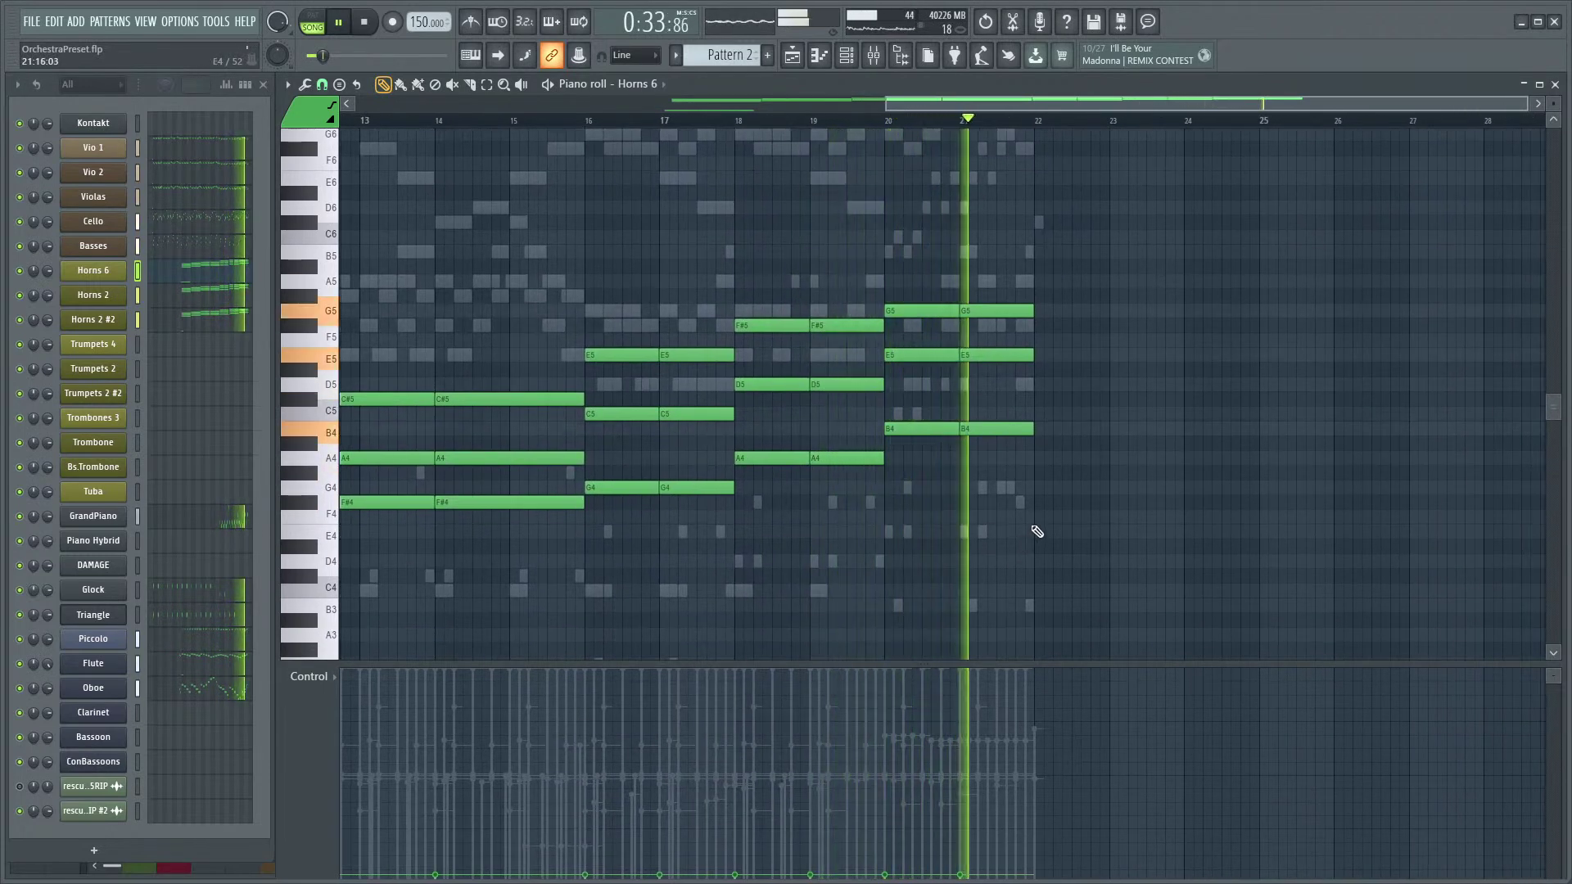
key(space)
scroll(841, 317, down, 3)
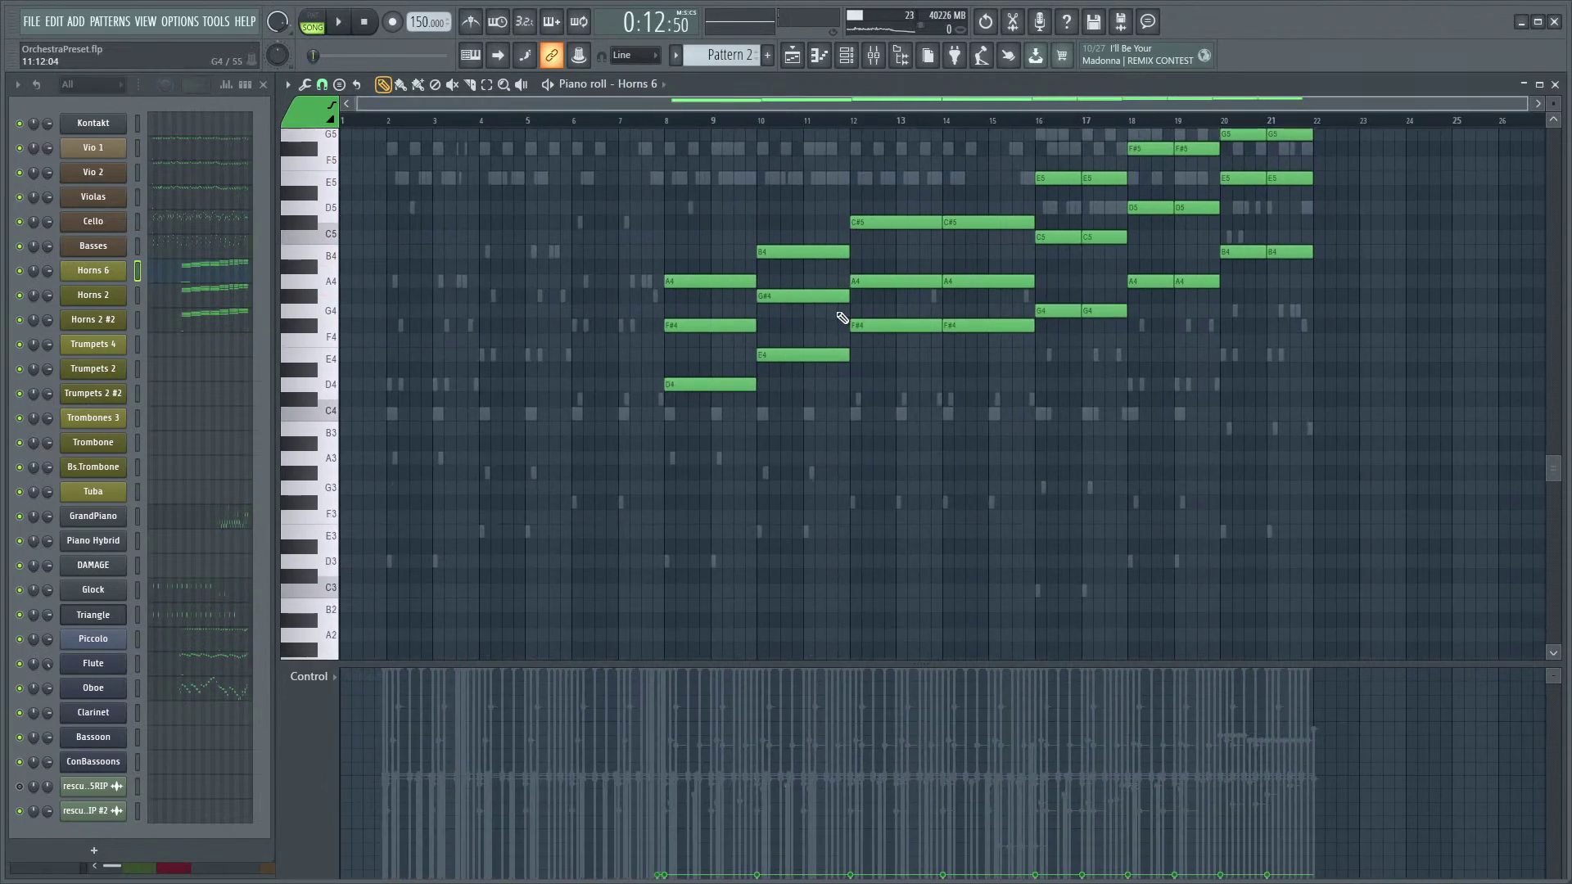
scroll(811, 385, up, 3)
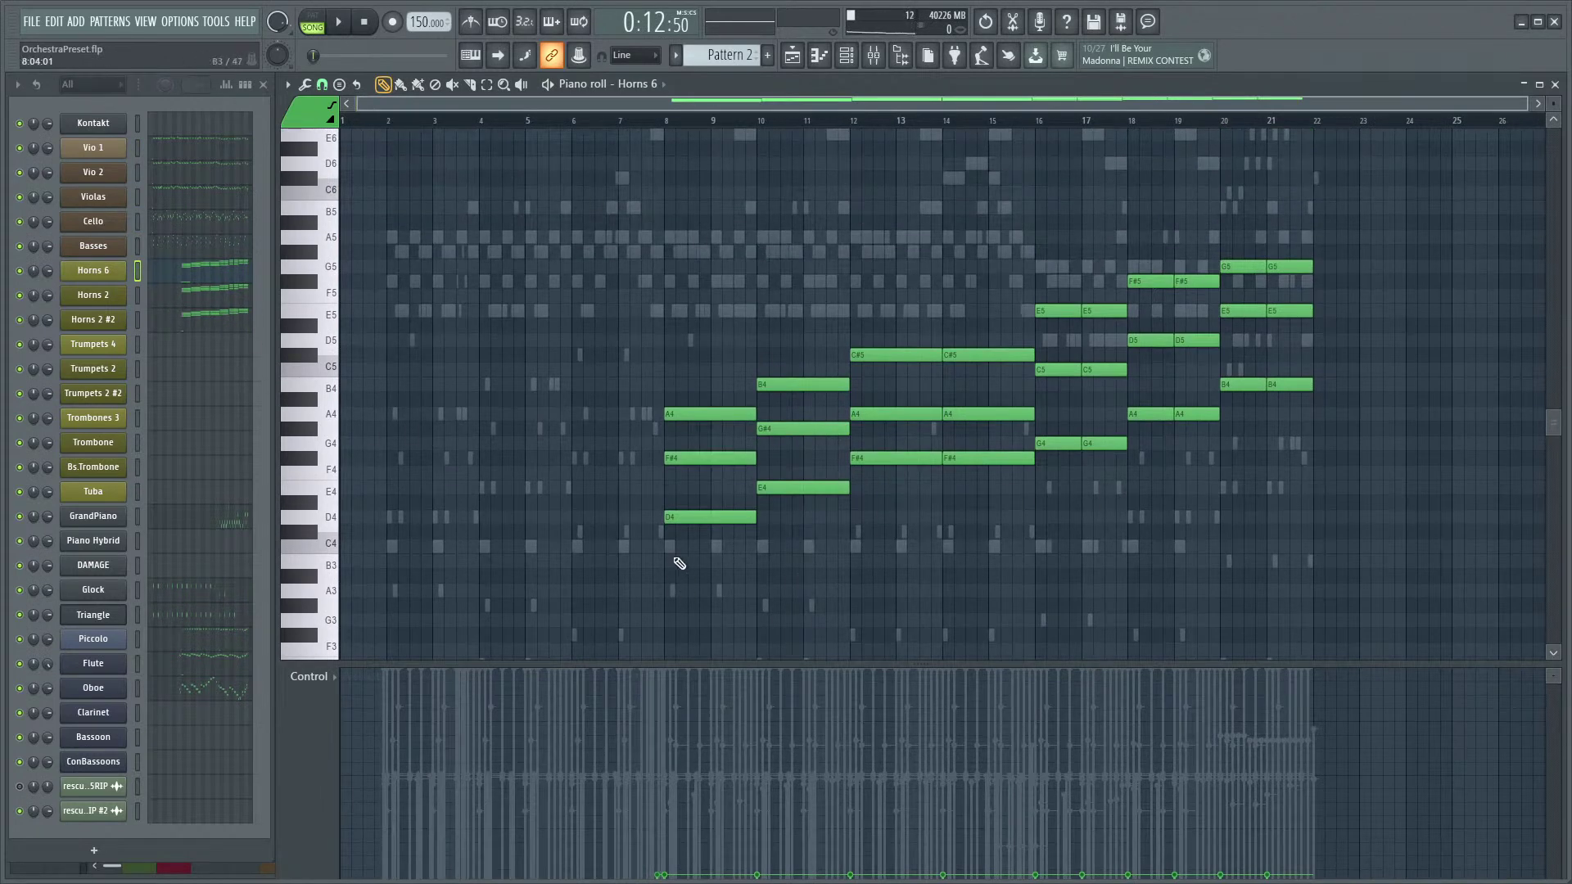
scroll(754, 561, up, 2)
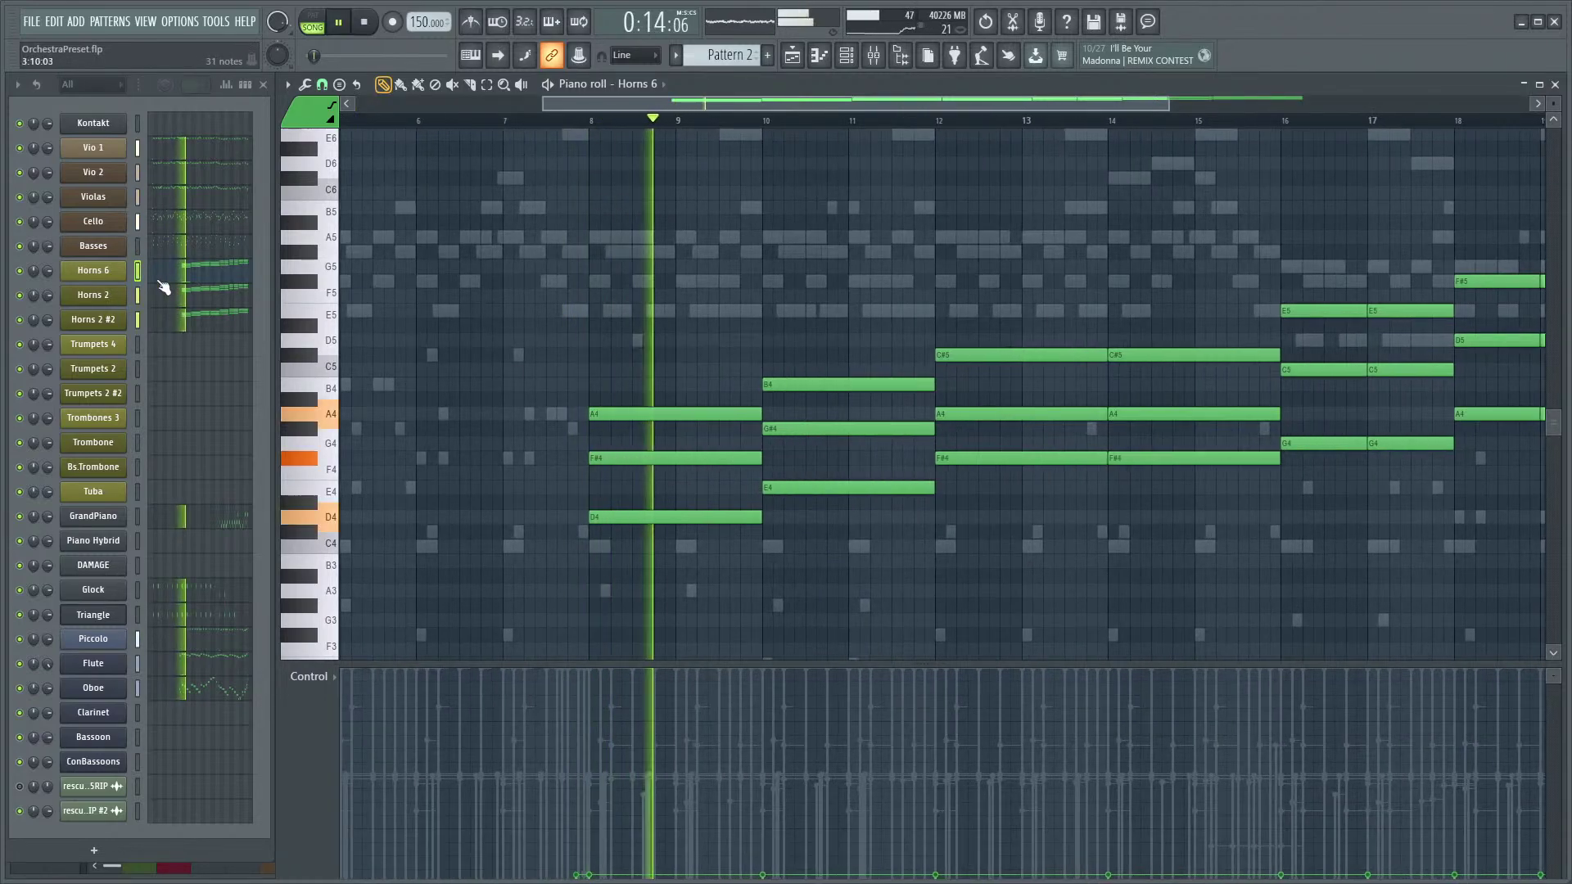
key(space)
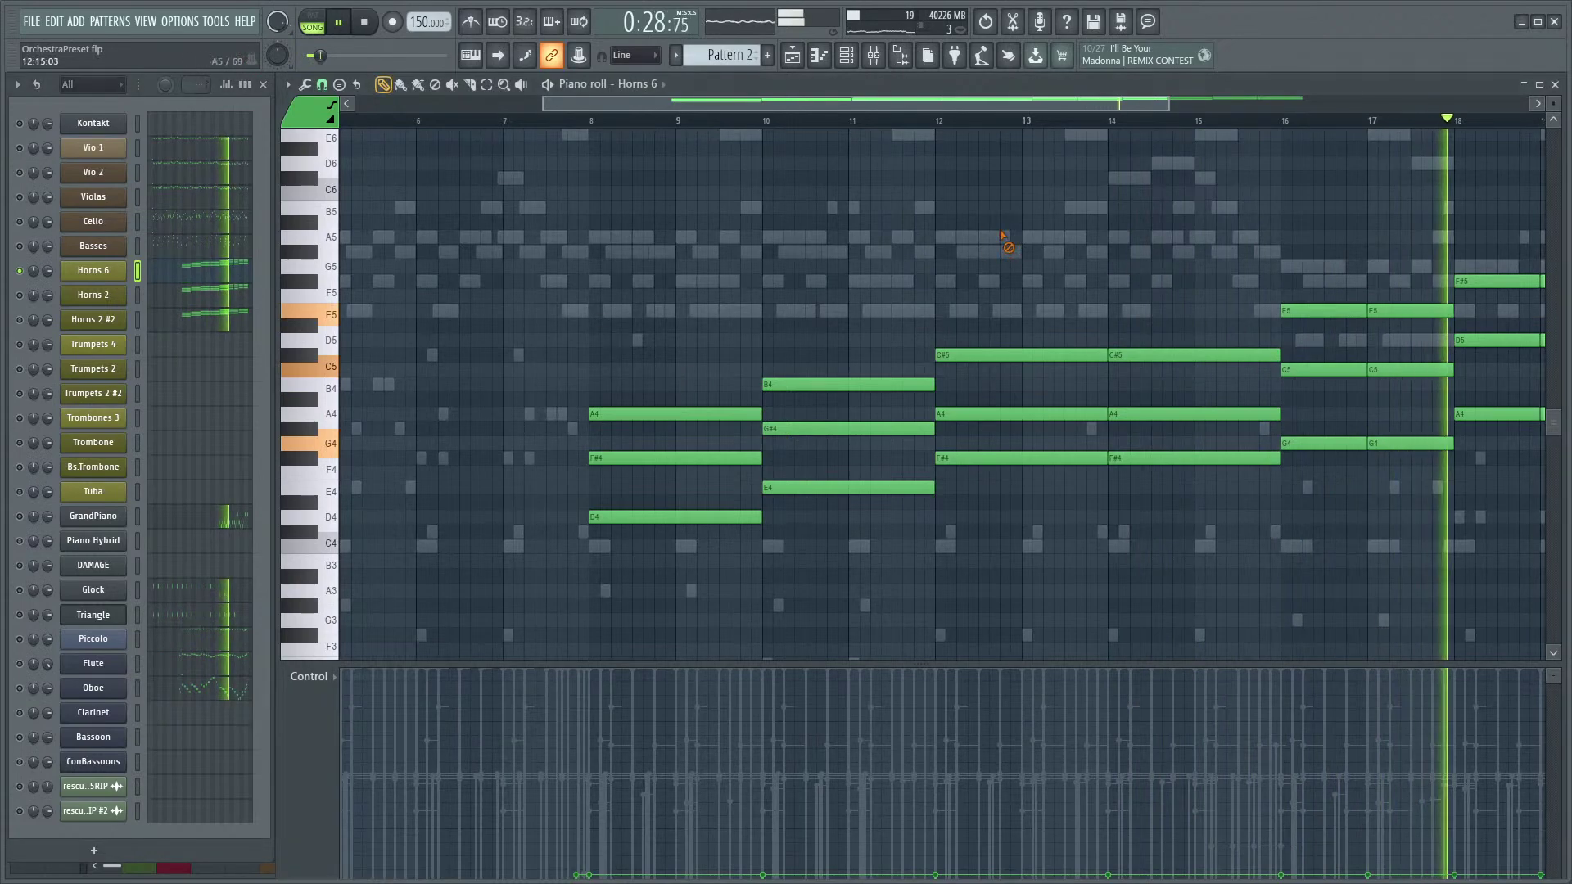
- In Horns 6, delete the repeated chord notes at bars 17, 19 and 21 and stretch the bar 16, 18 and 20 chords to two bars
key(space)
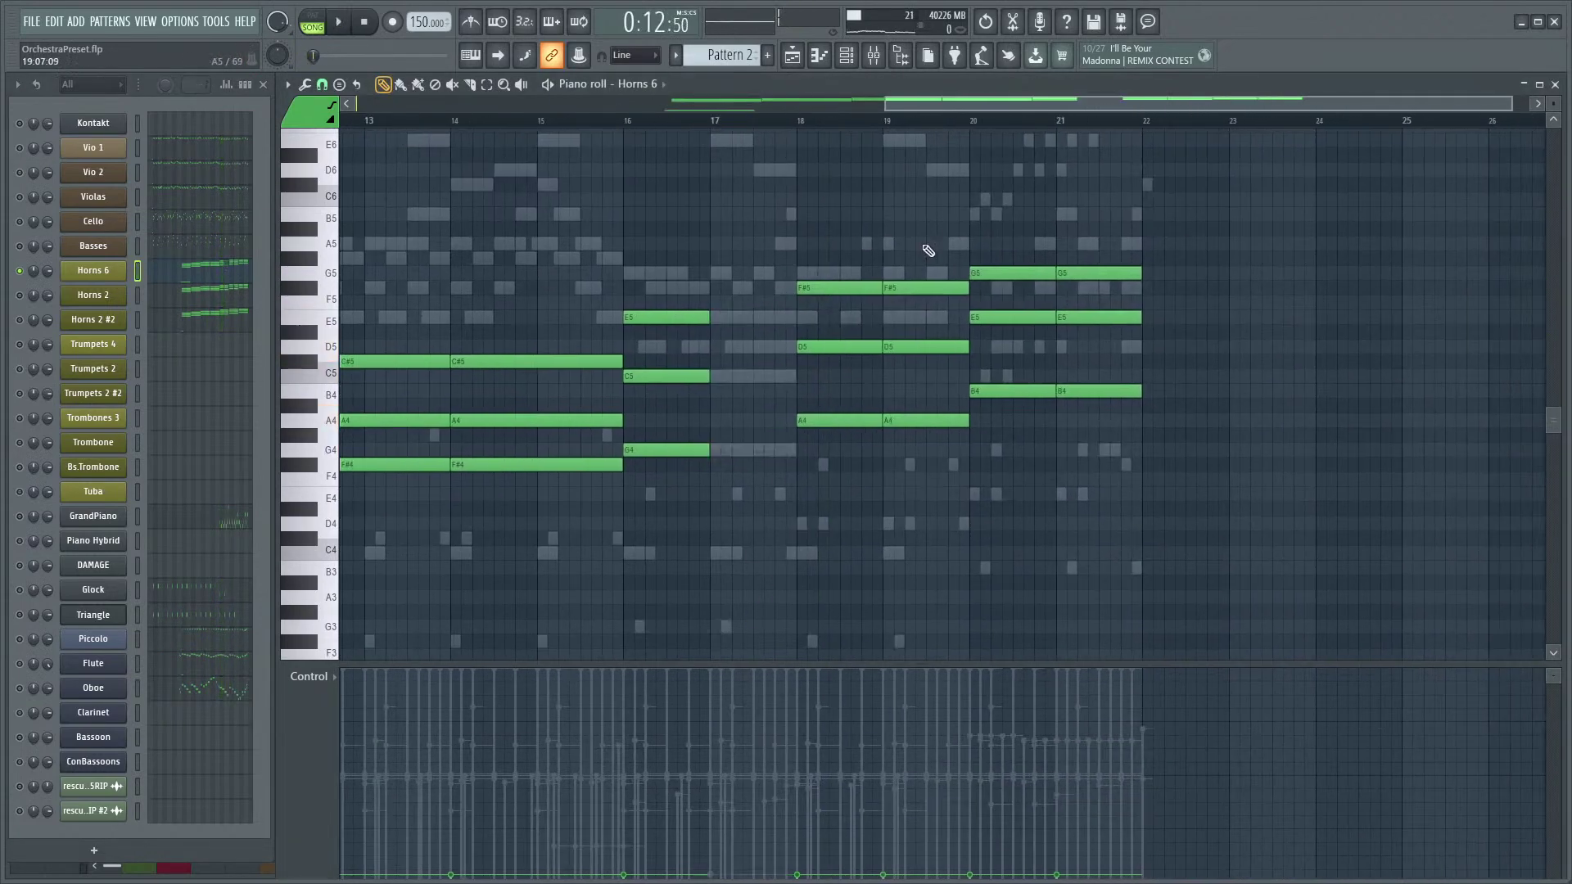
drag(1090, 223, 665, 528)
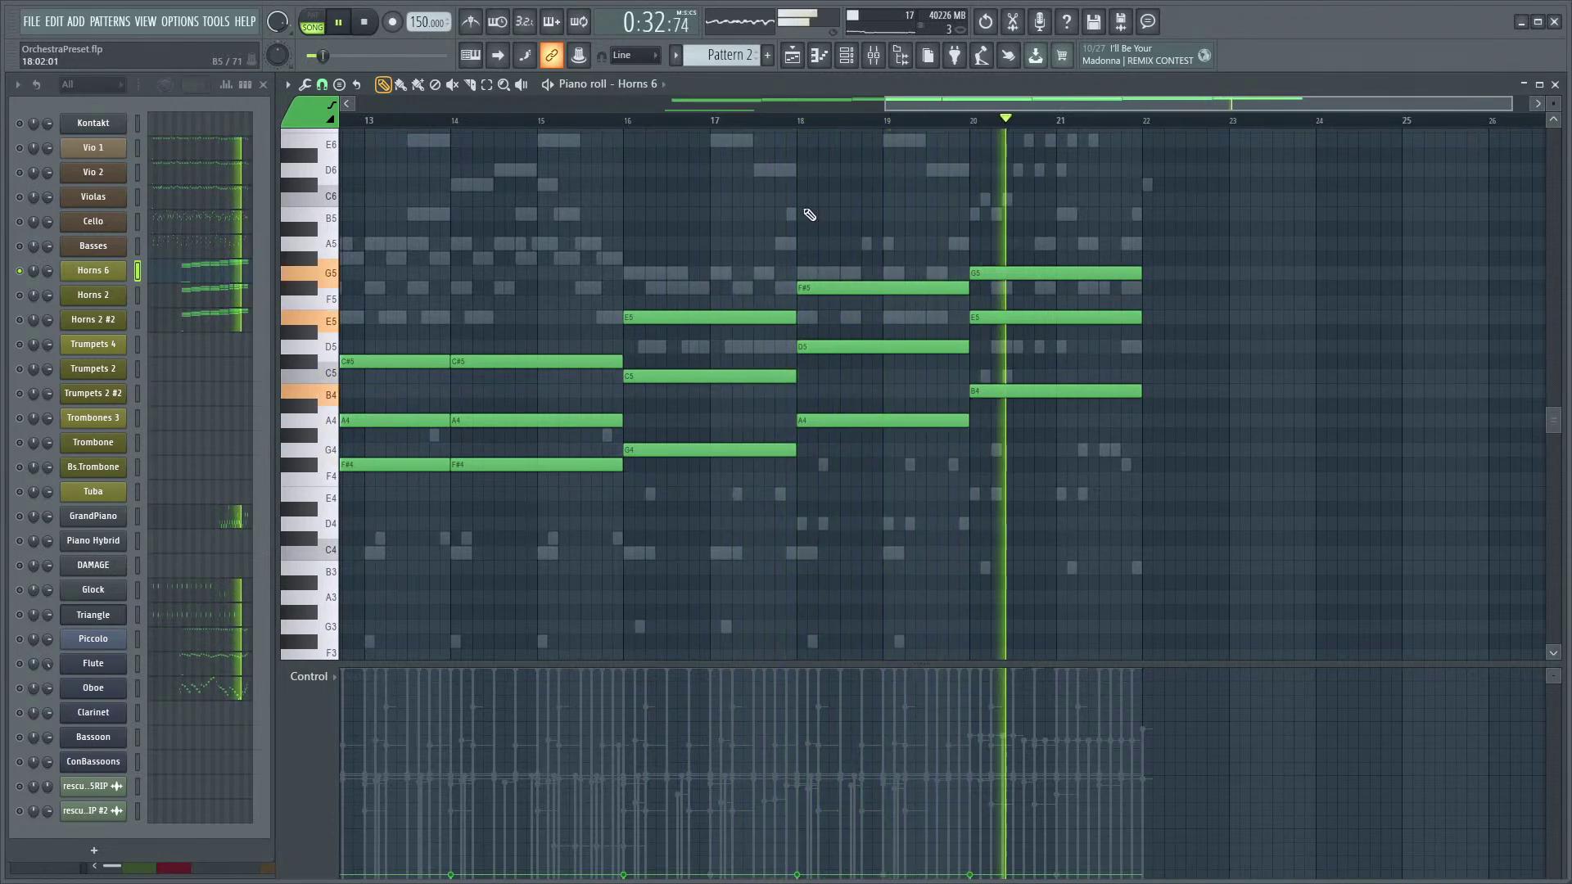
key(space)
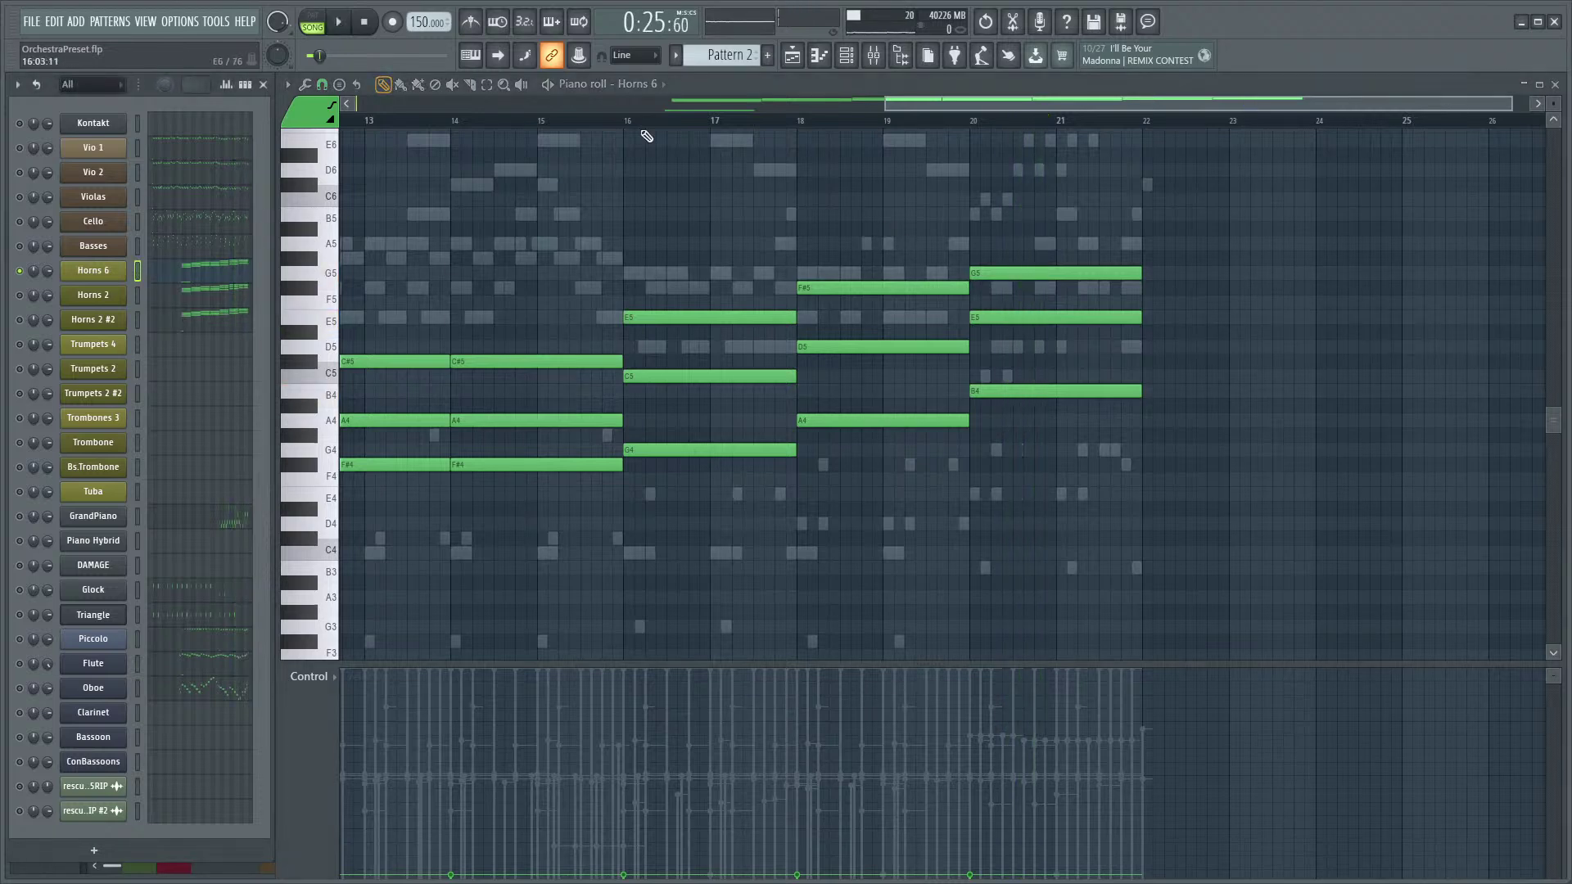
- Move the playback position to bar 12 and play Horns 6 from there
scroll(623, 188, left, 3)
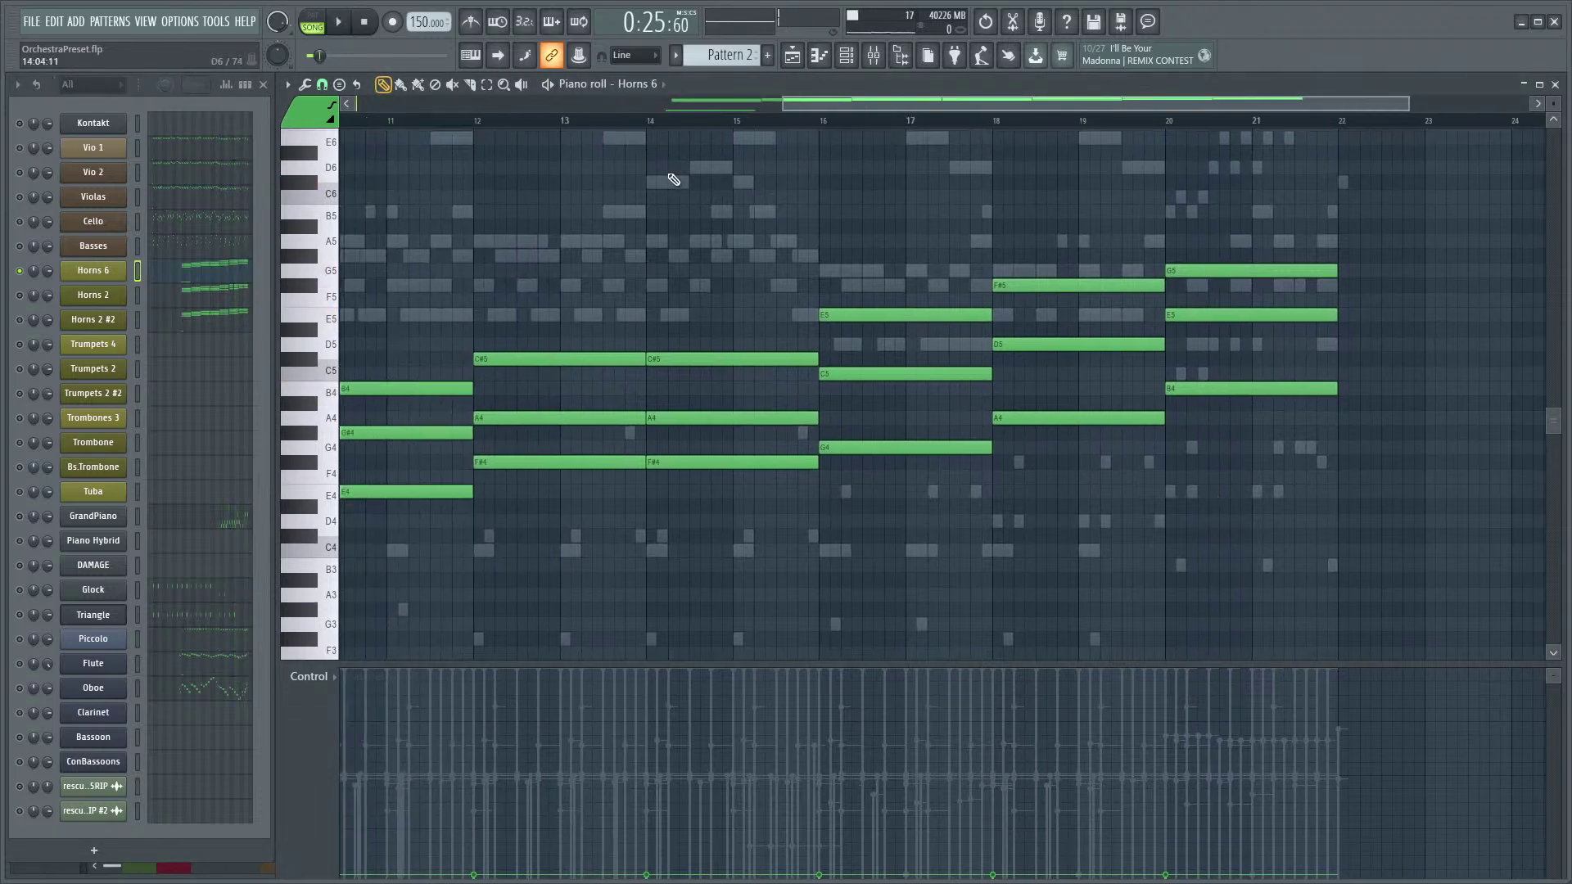
click(475, 122)
key(space)
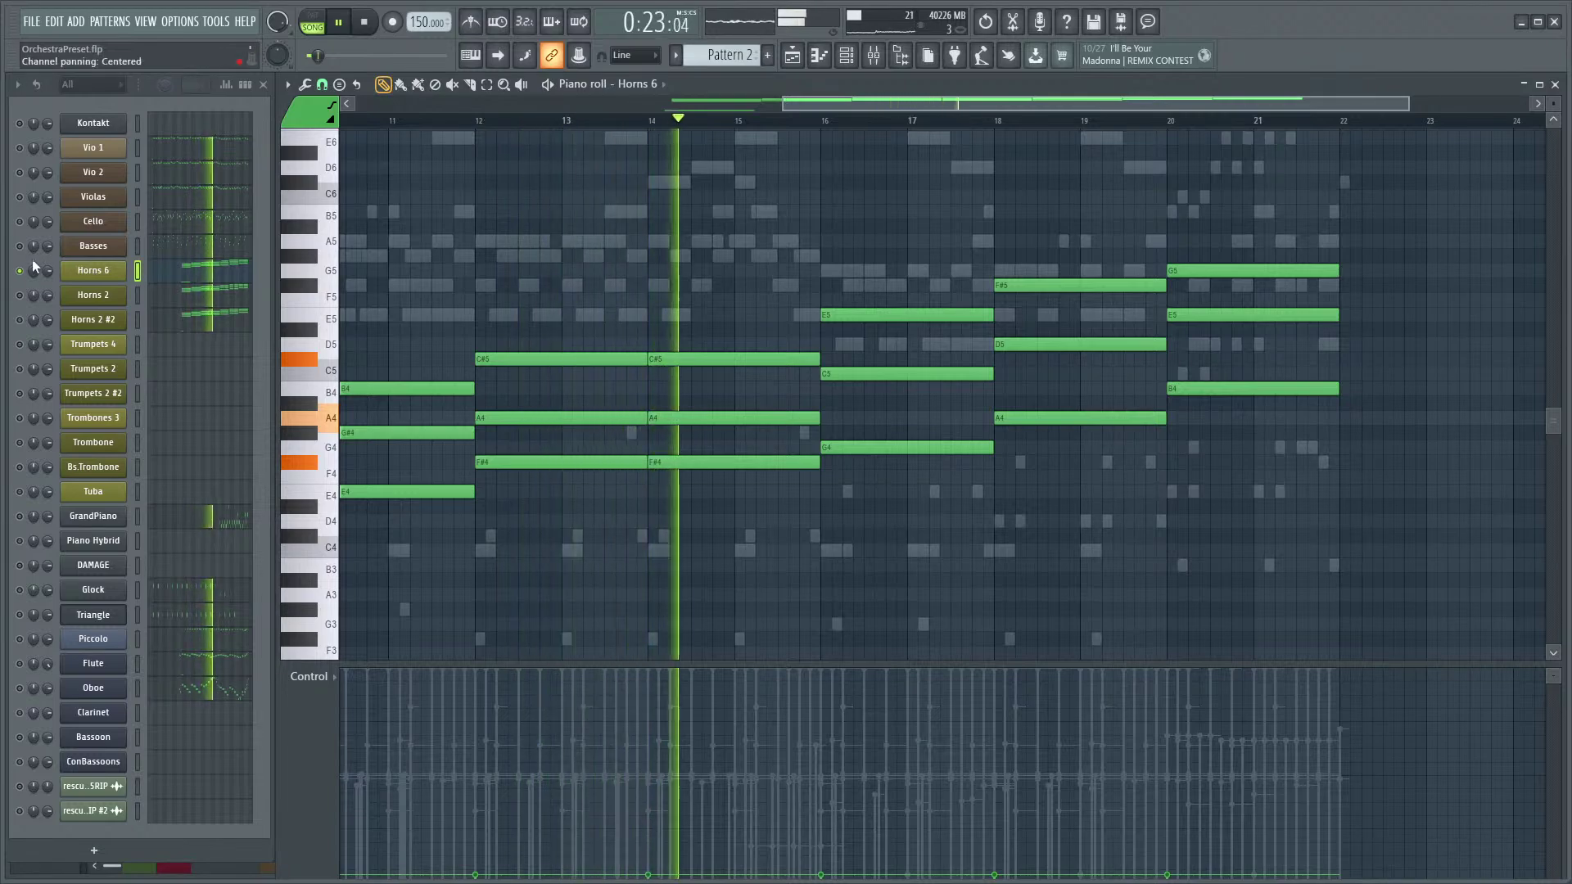
- Play the Horns 6 part through its ending while checking its Century Brass patch in Kontakt
key(space)
click(97, 273)
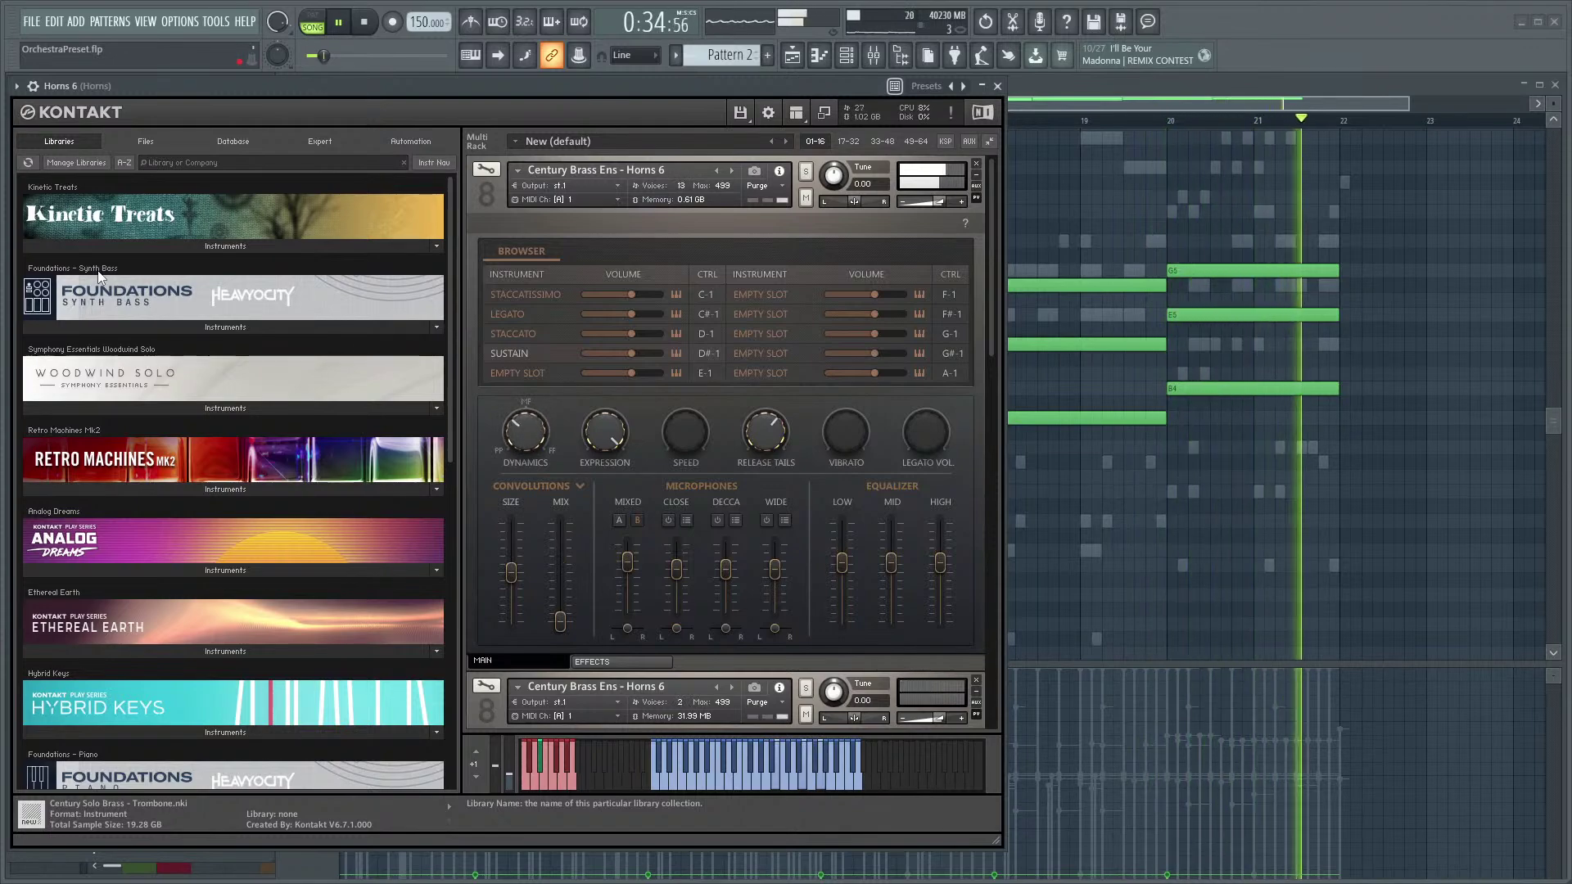
click(997, 86)
- Play the full arrangement from the start through bar 21, reviewing the Horns 6 instrument settings during playback
scroll(457, 166, down, 3)
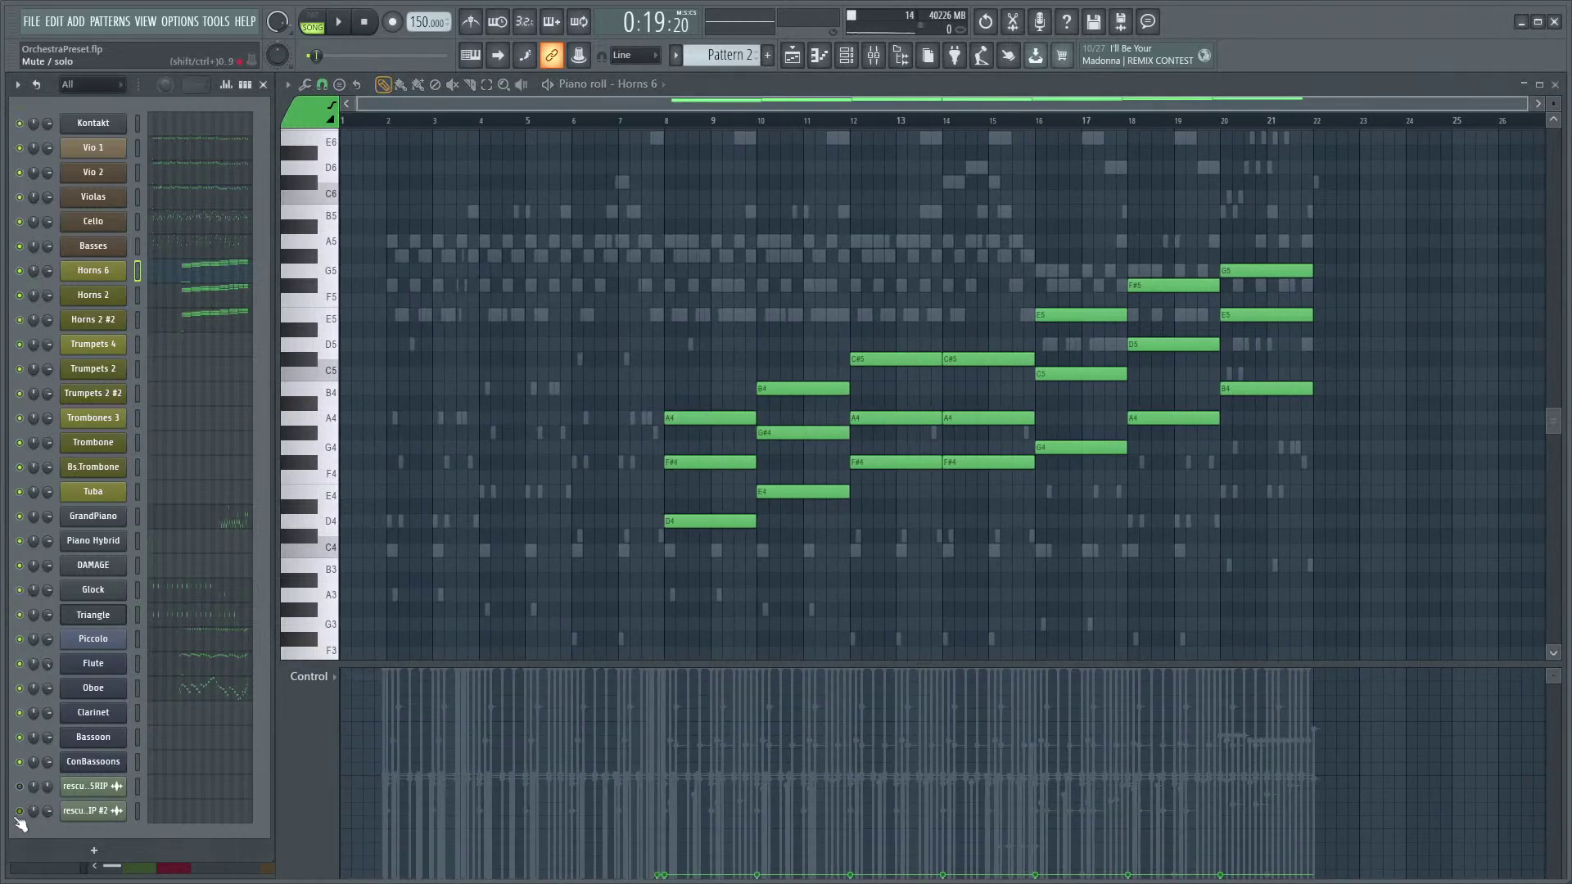
scroll(524, 396, down, 1)
key(space)
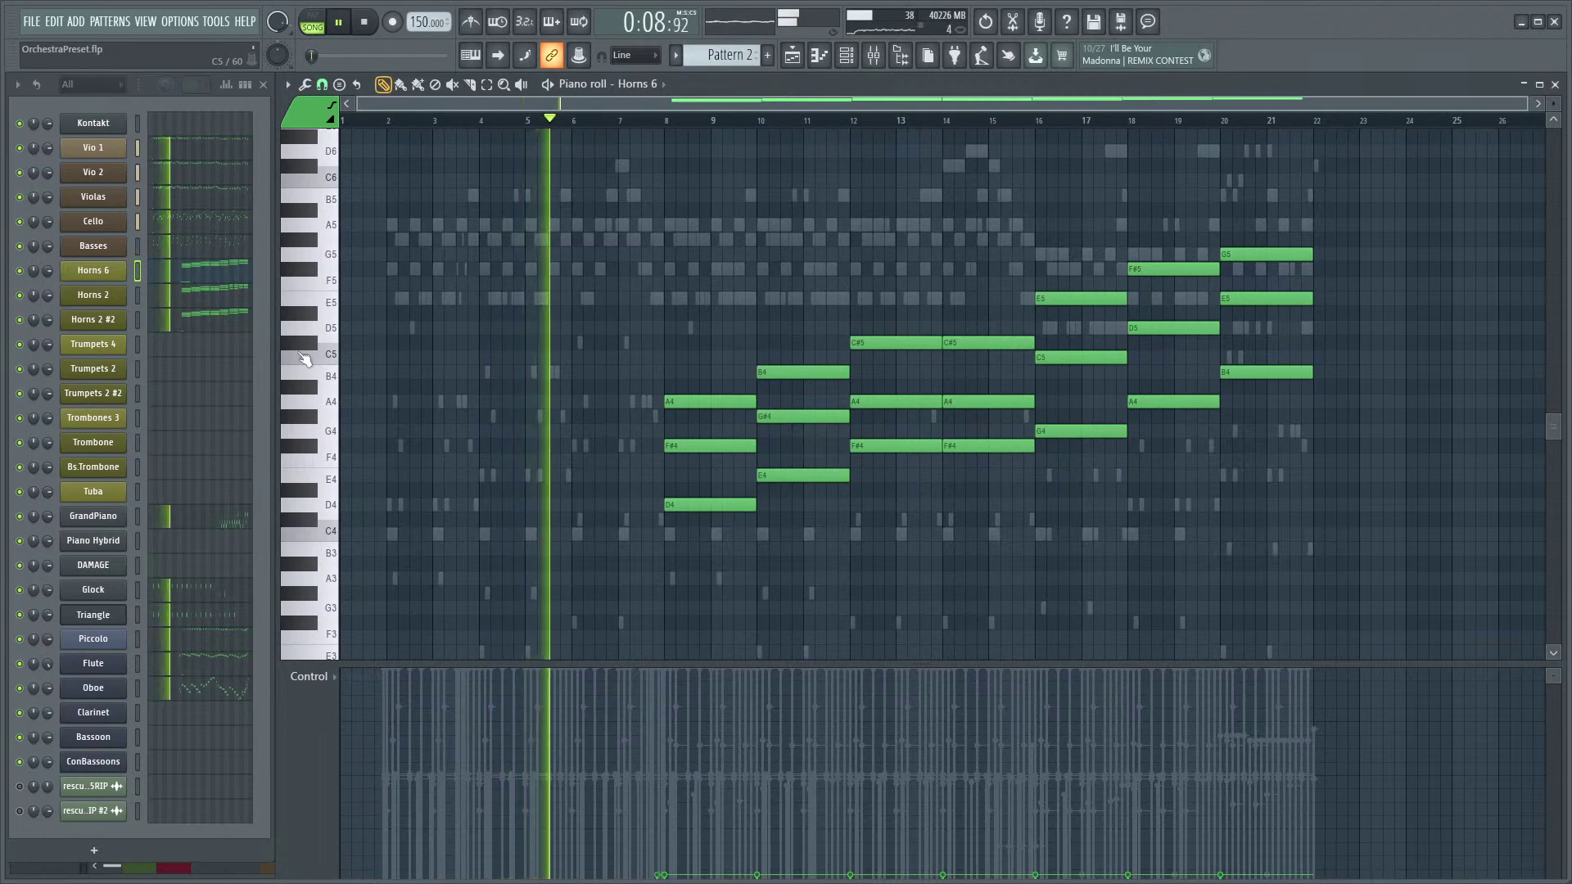
click(105, 275)
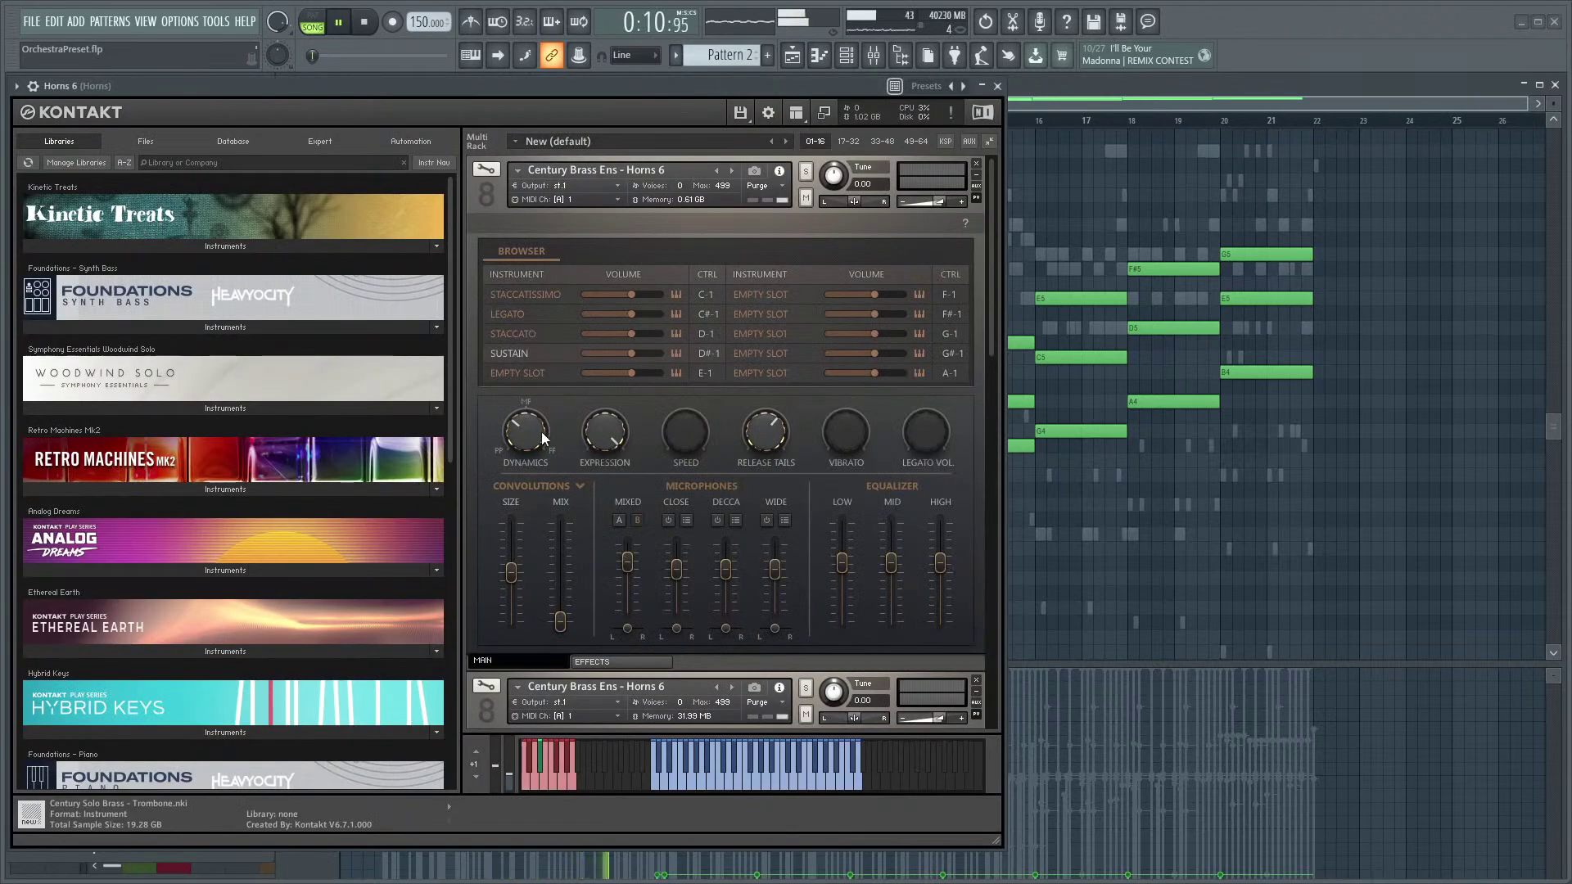
click(997, 86)
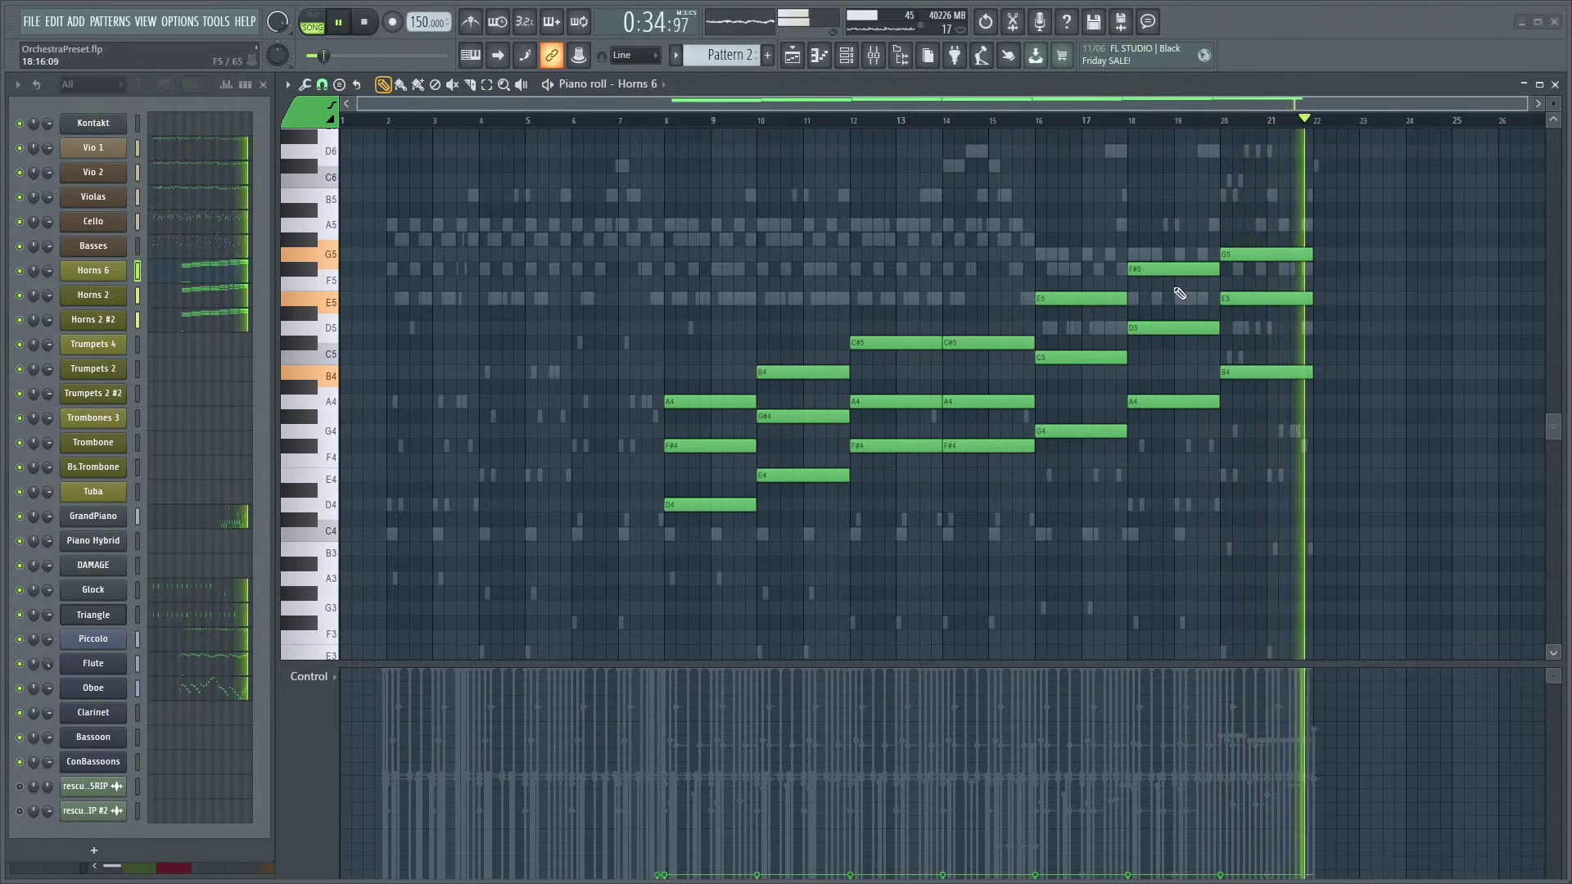
key(space)
- Look over the Piccolo part's ending, switch to the Flute notes, and select the Flute's eight-note run in bar 20
scroll(1280, 322, up, 5)
scroll(614, 245, right, 3)
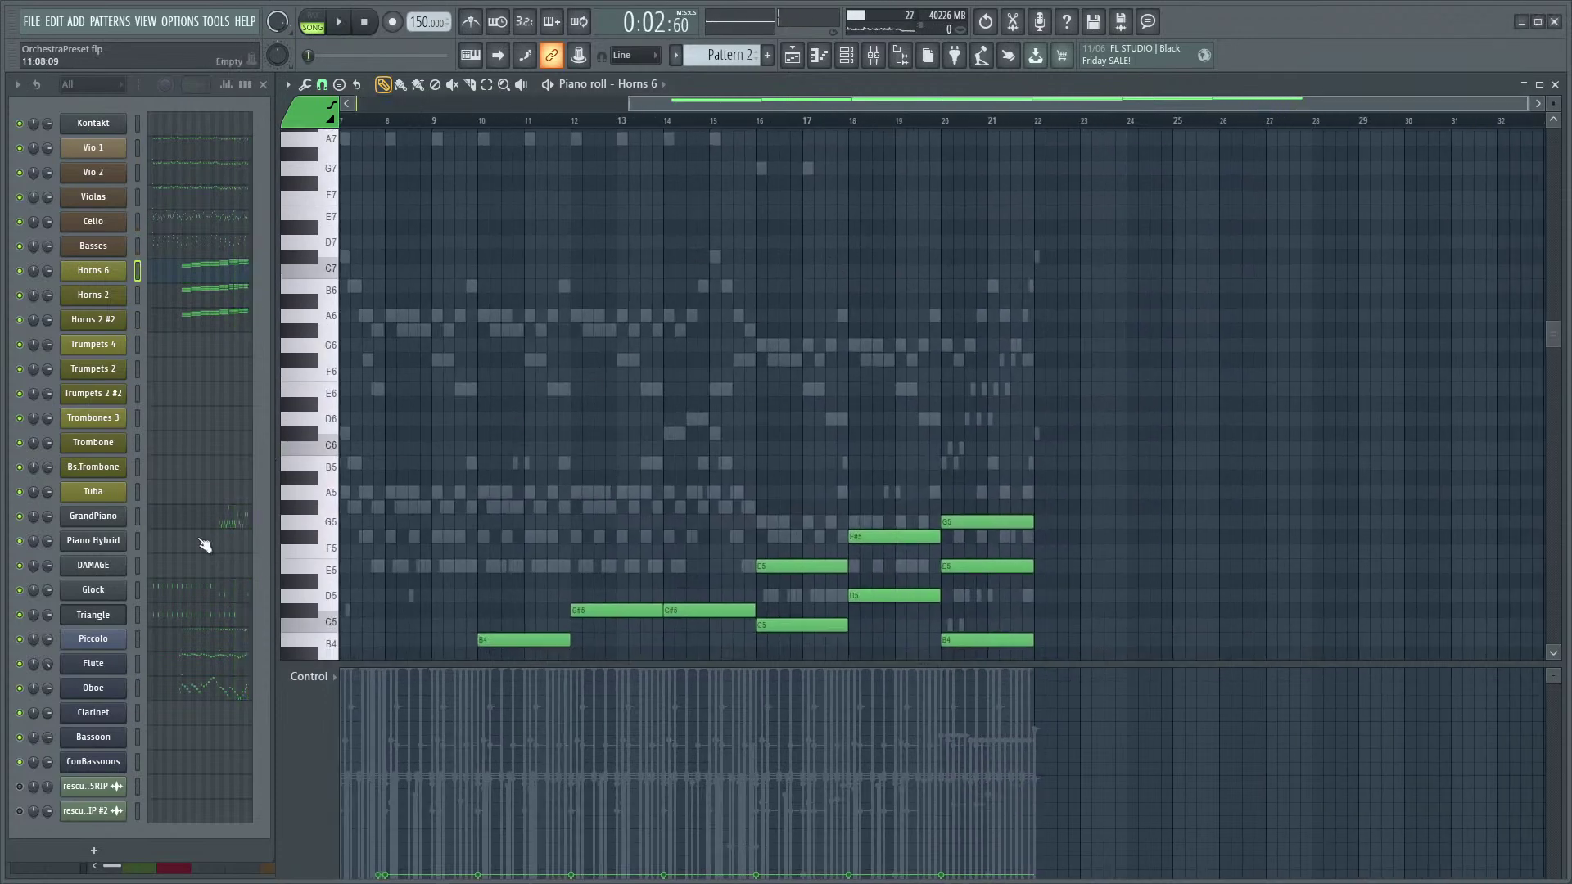
click(233, 647)
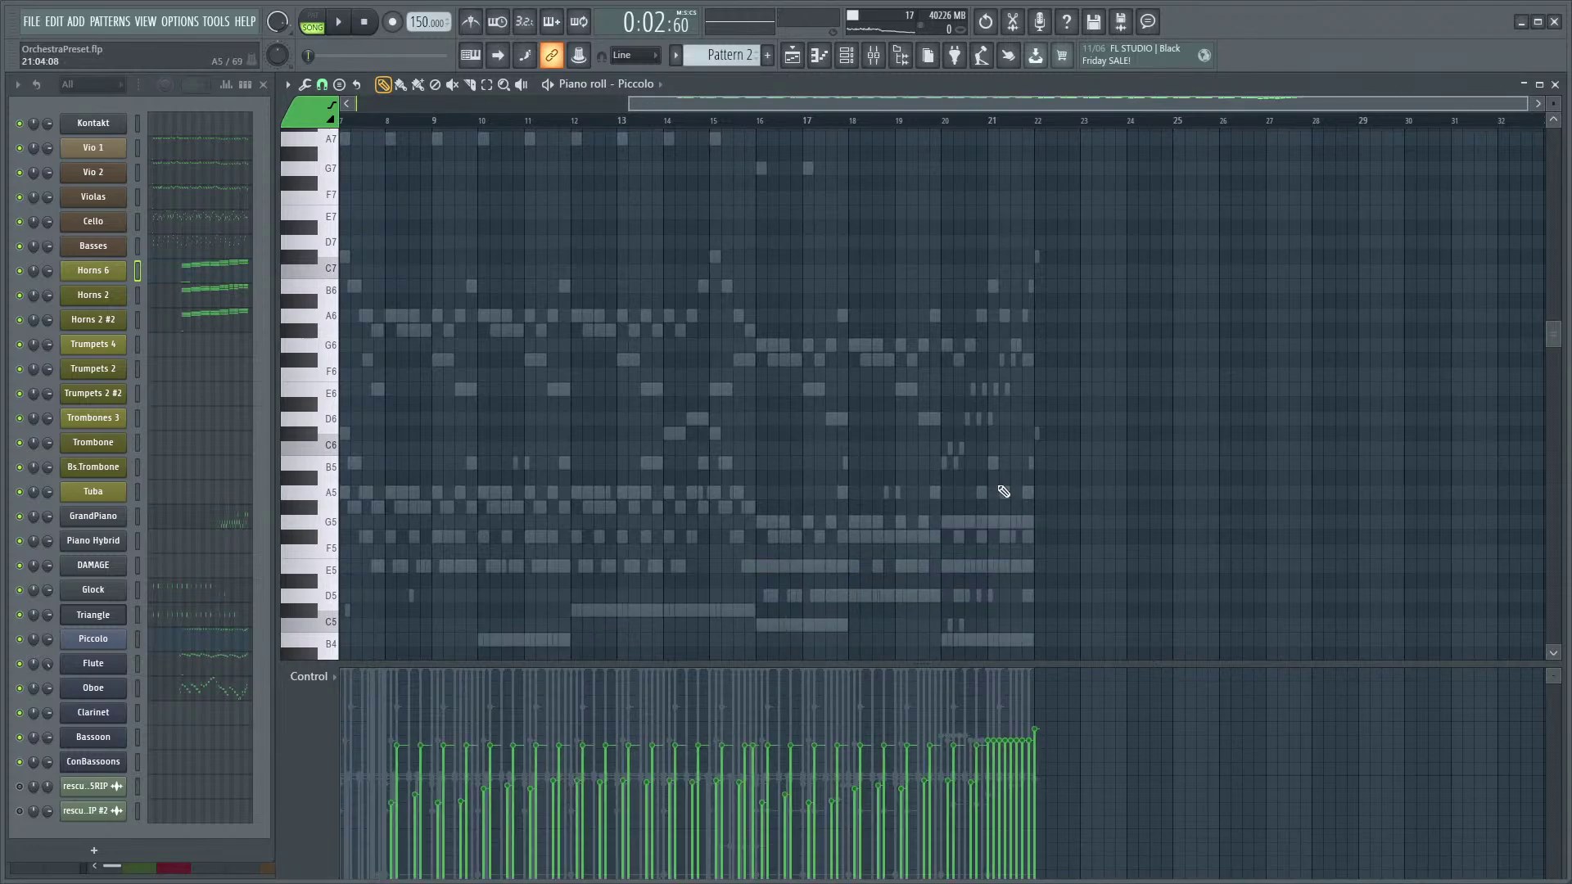
scroll(991, 483, up, 6)
ctrl+scroll(989, 519, up, 3)
scroll(1055, 387, down, 2)
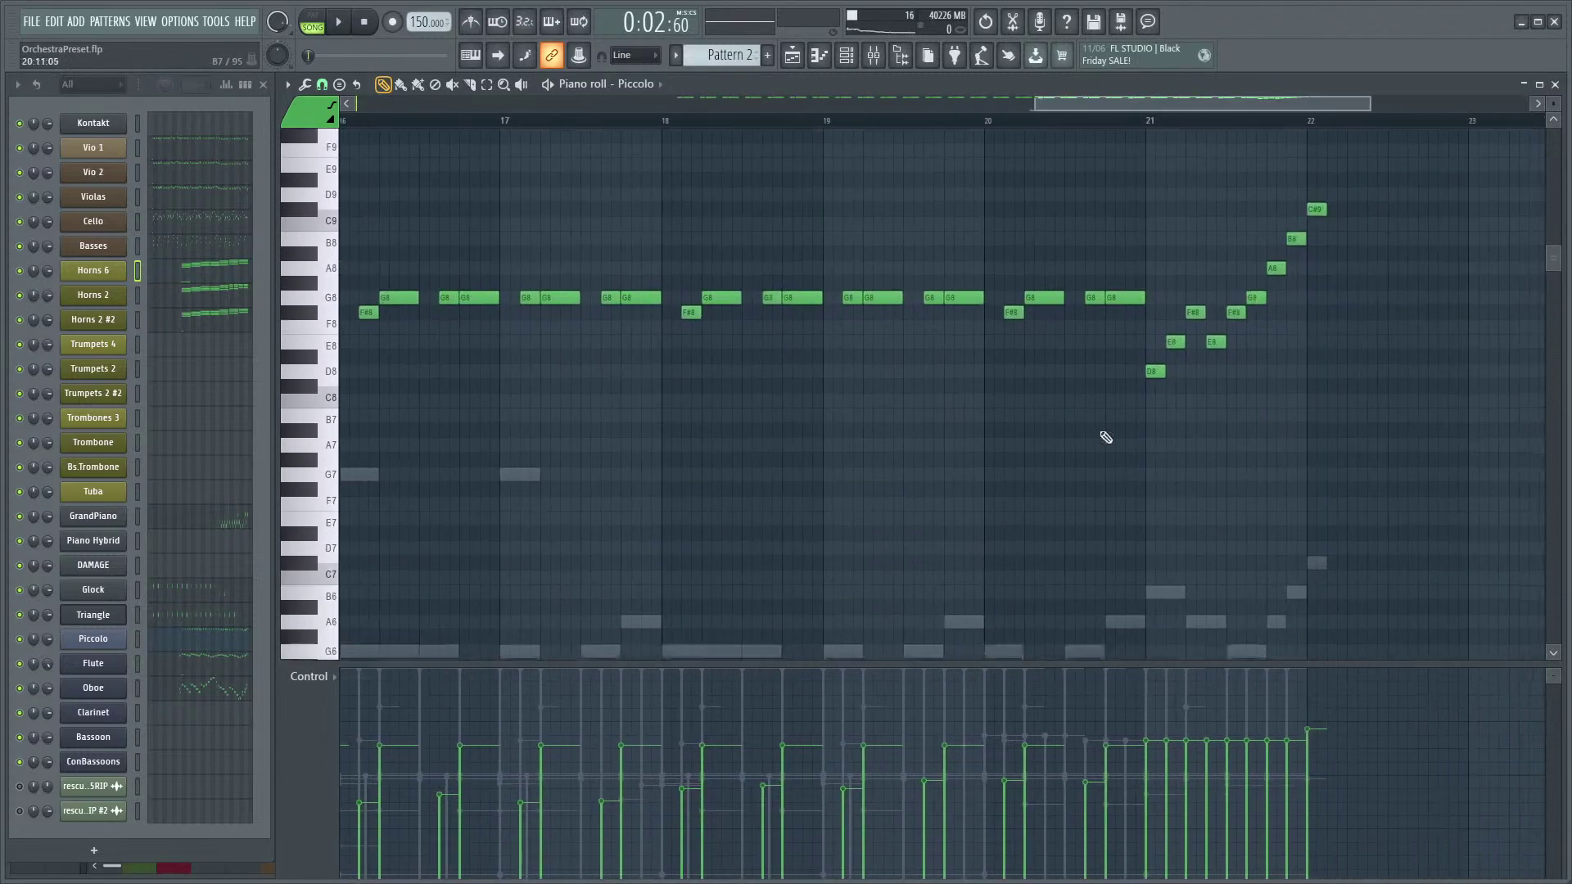
scroll(1054, 388, down, 4)
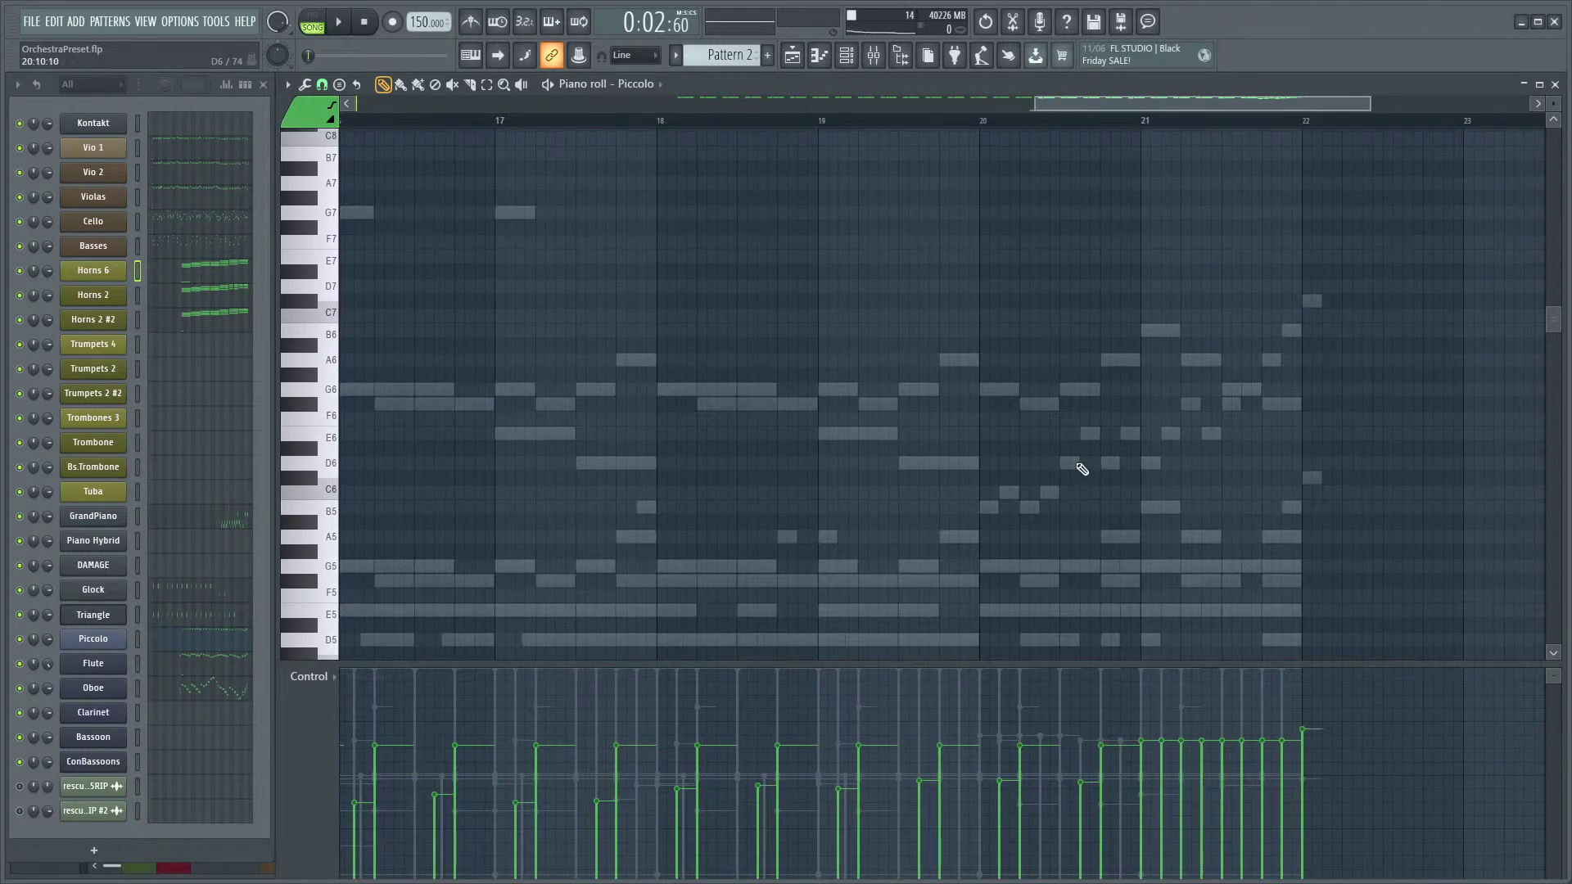
double_click(1120, 431)
drag(1124, 442, 990, 577)
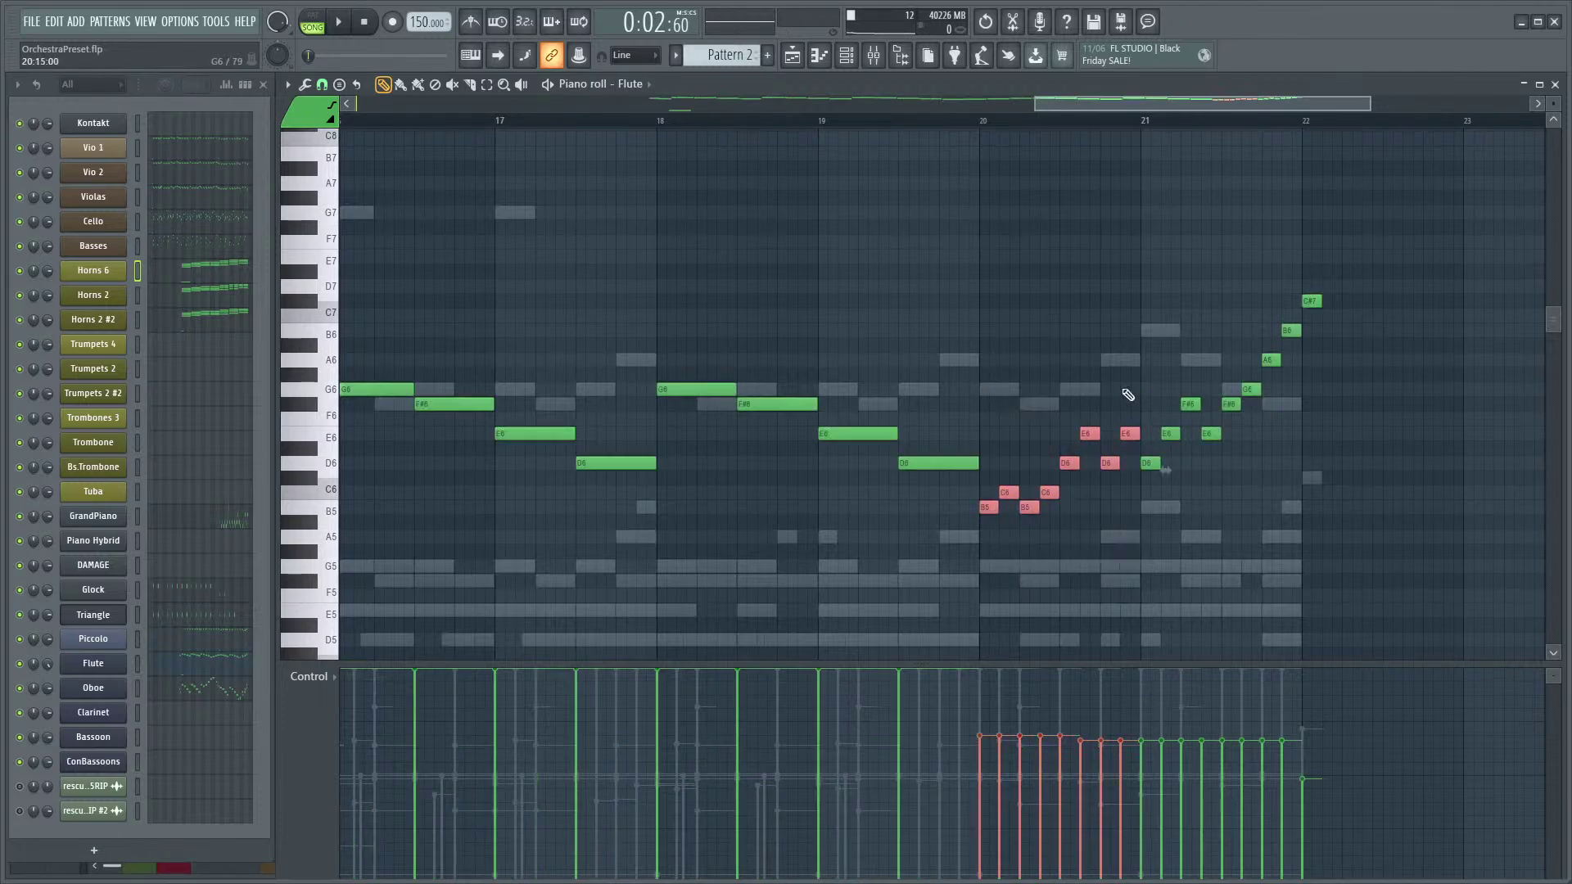
- Return to the Piccolo notes and delete its existing notes in bar 20
scroll(1136, 406, up, 4)
scroll(1146, 437, up, 2)
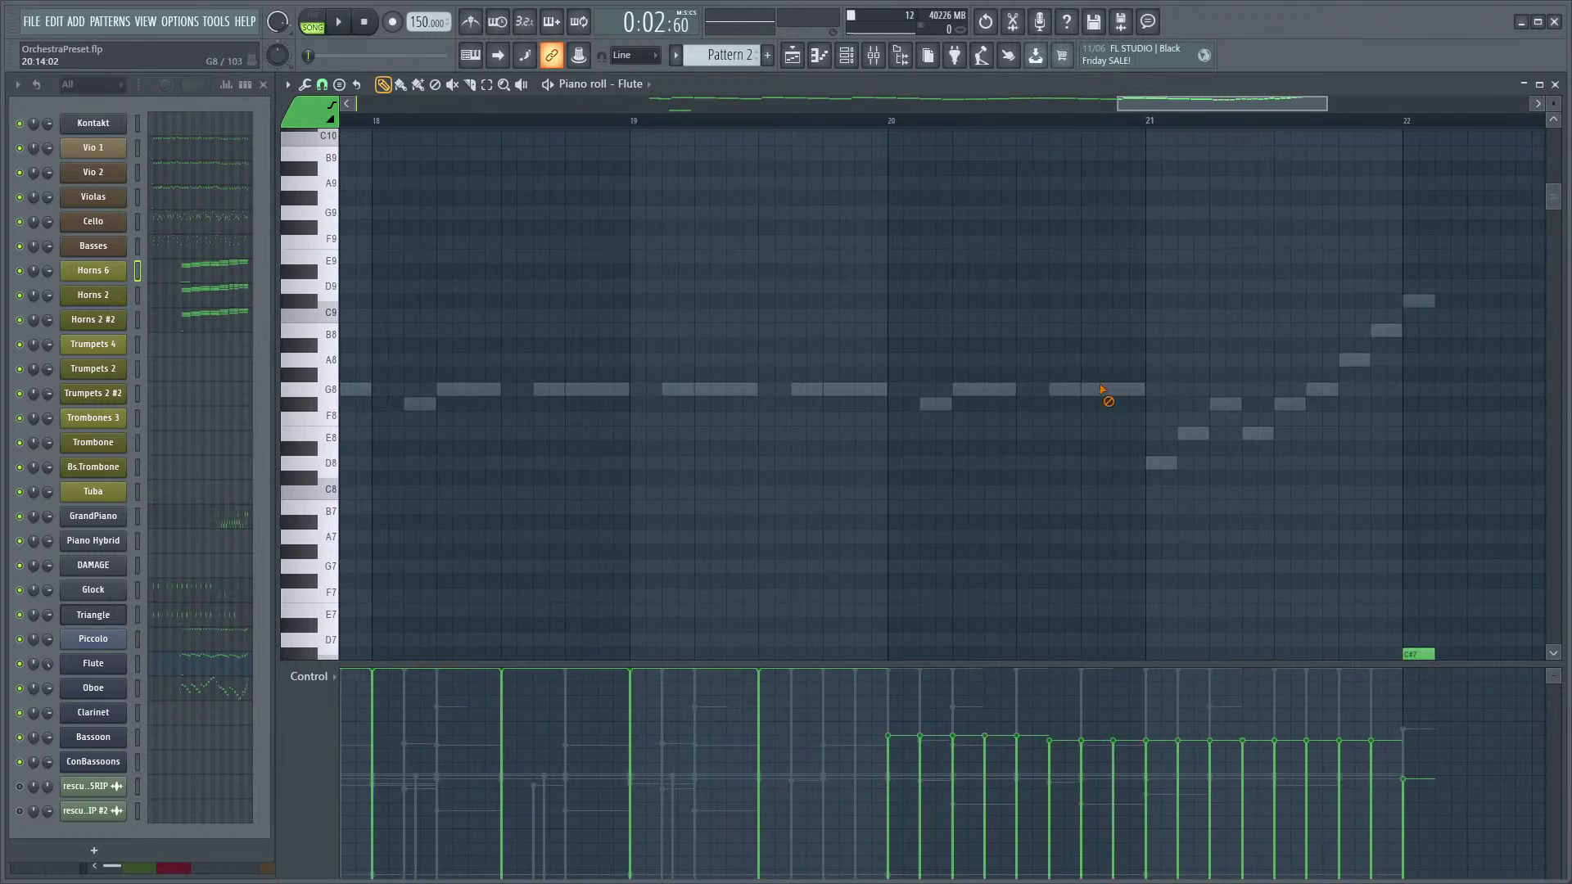
double_click(1102, 390)
right_click(1097, 391)
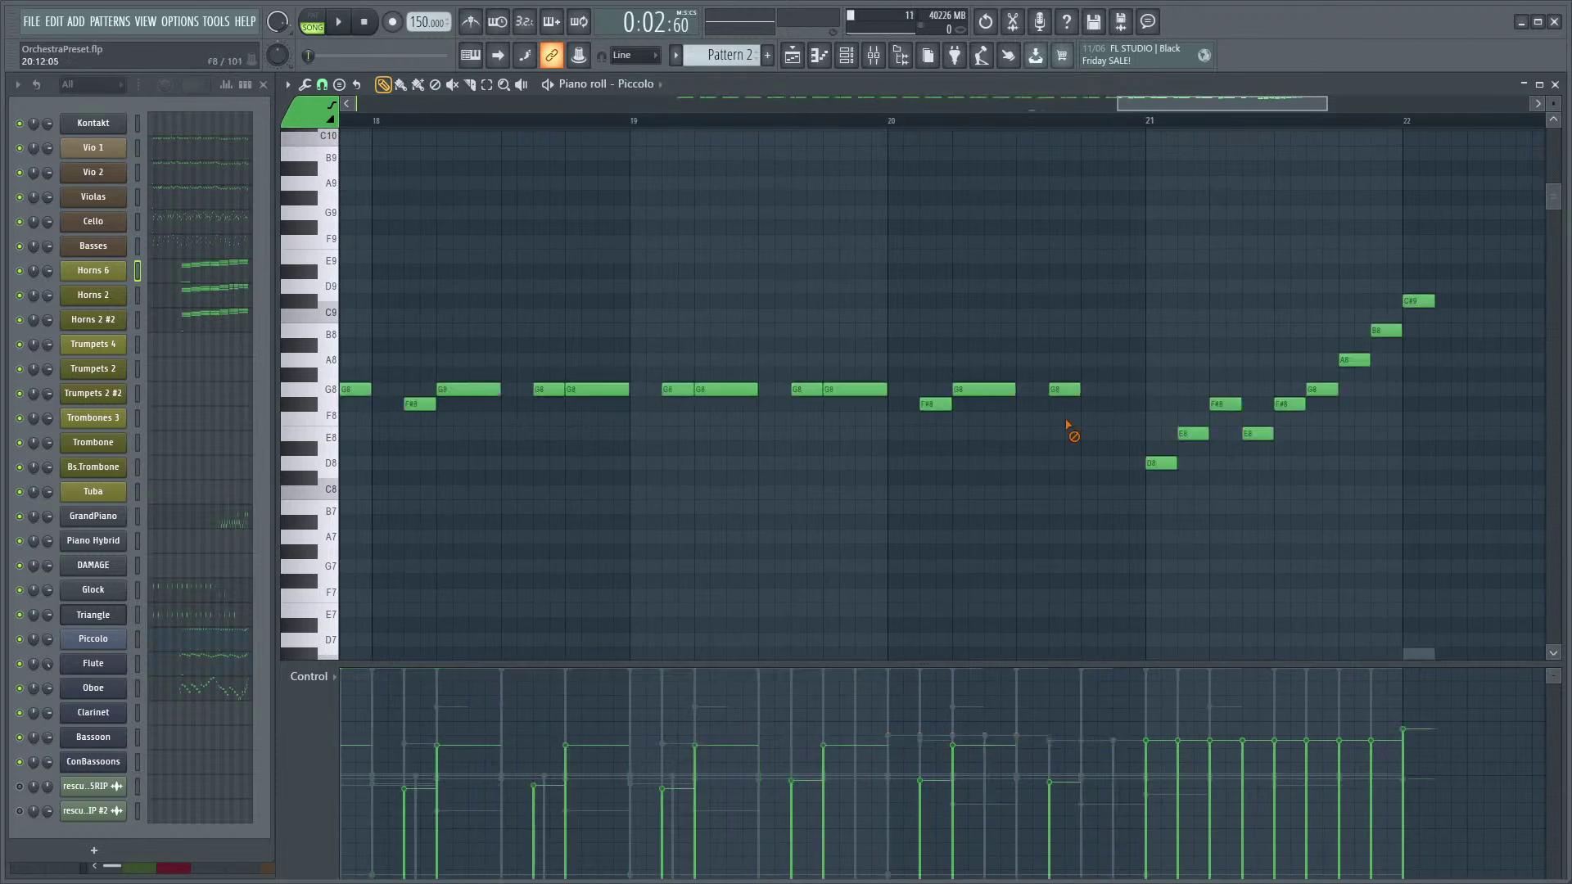
right_click(950, 399)
- Paste the Flute's bar 20 run into the Piccolo part and raise it two octaves to start on B7
scroll(1053, 421, up, 5)
scroll(1056, 475, down, 6)
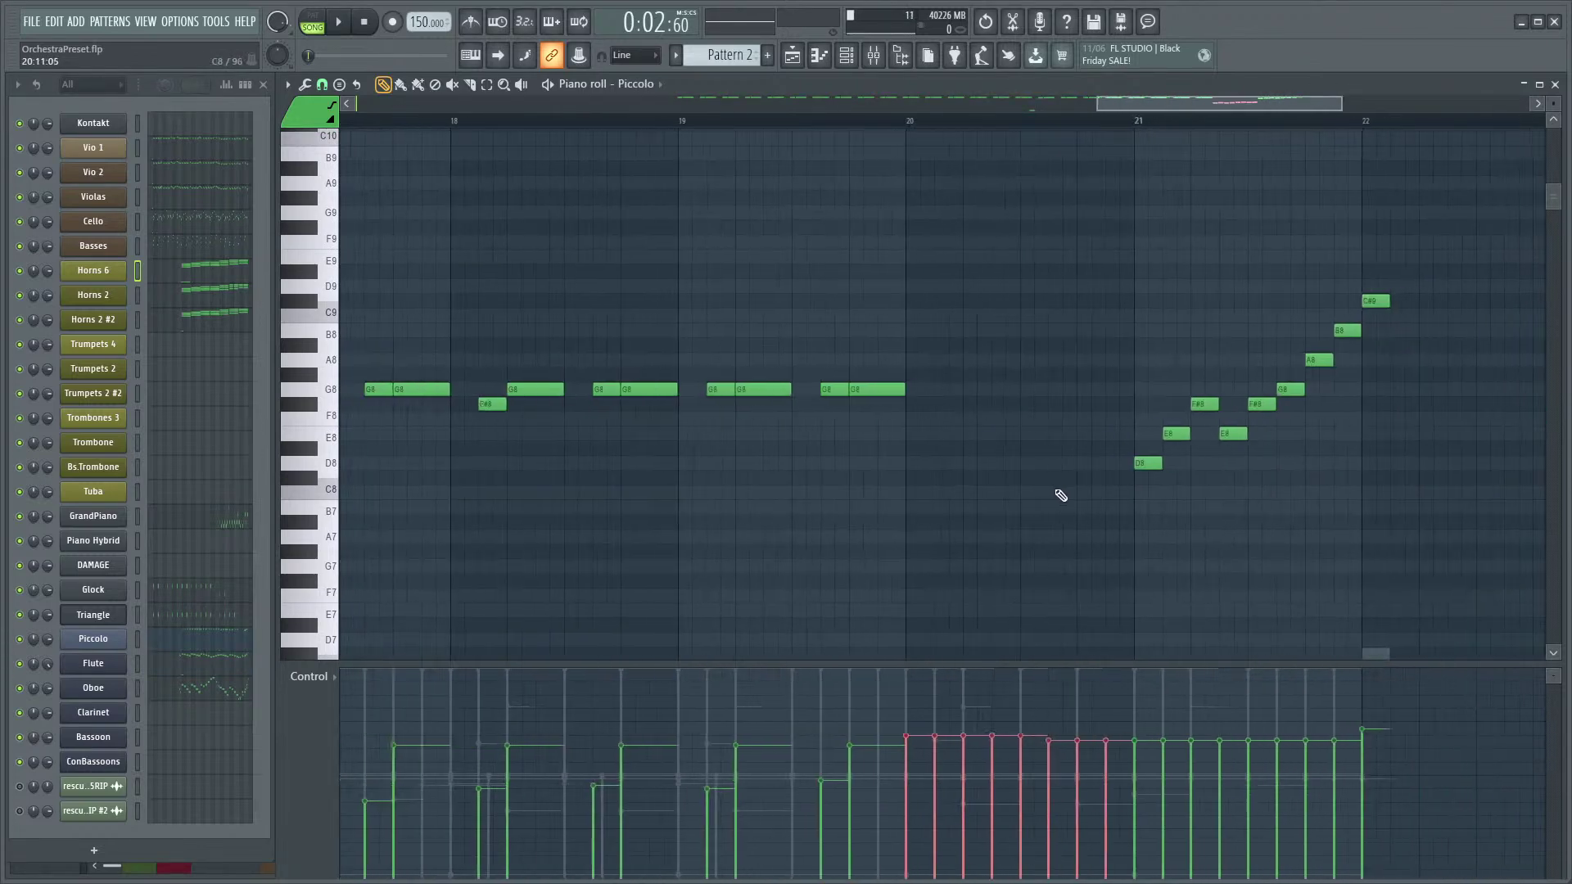
scroll(1061, 495, down, 3)
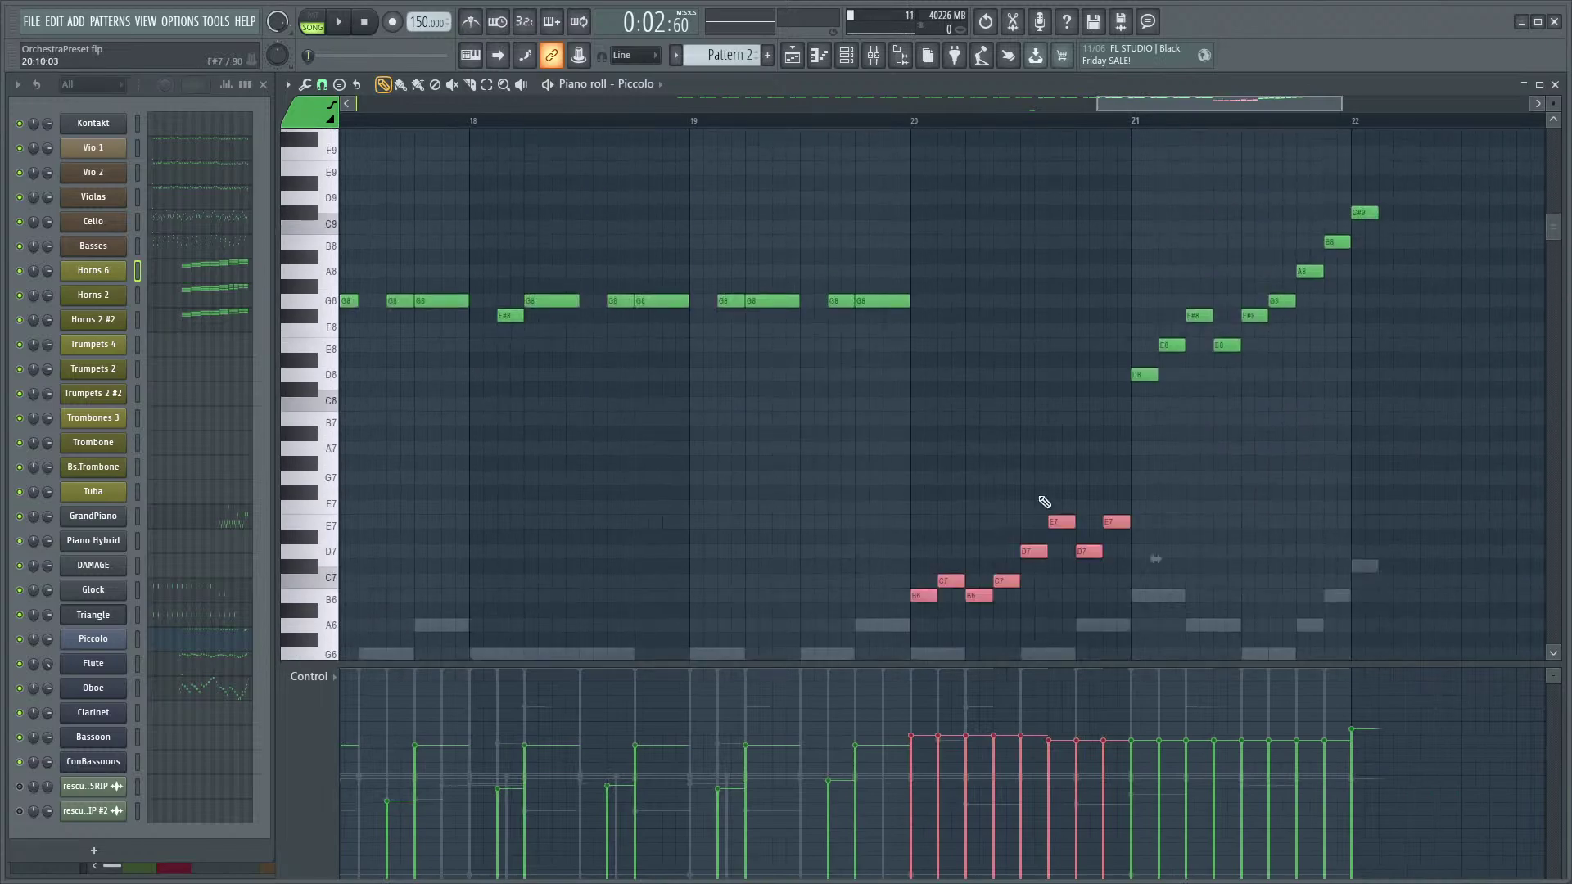
scroll(1019, 320, down, 5)
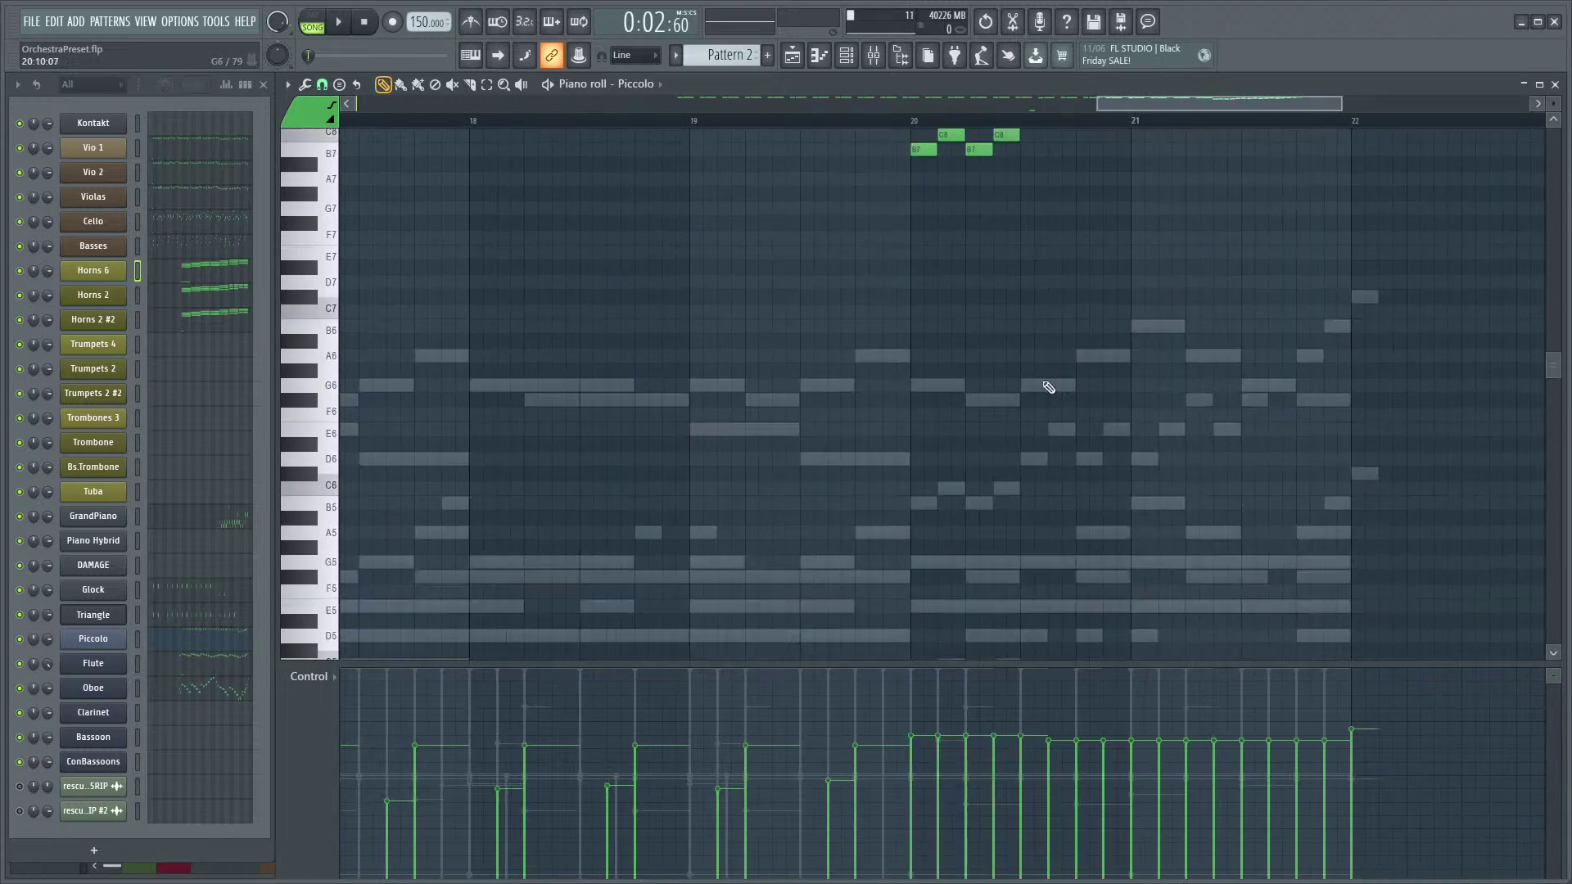
scroll(987, 327, up, 5)
scroll(900, 270, down, 4)
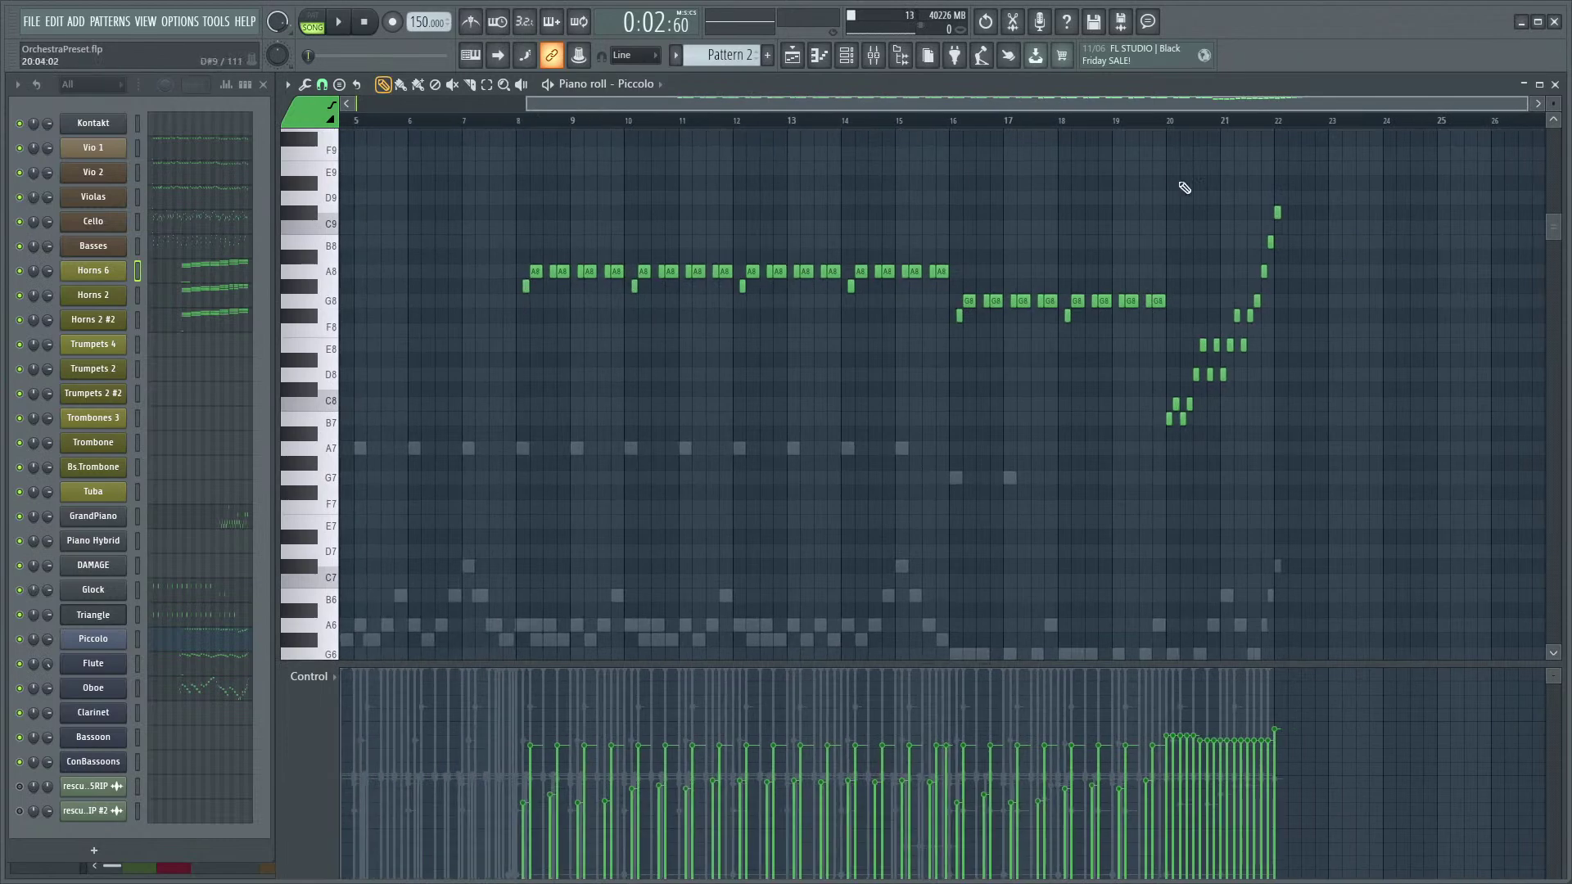
- Play the arrangement from around bar 20 twice to hear the new Piccolo run
click(1168, 124)
key(space)
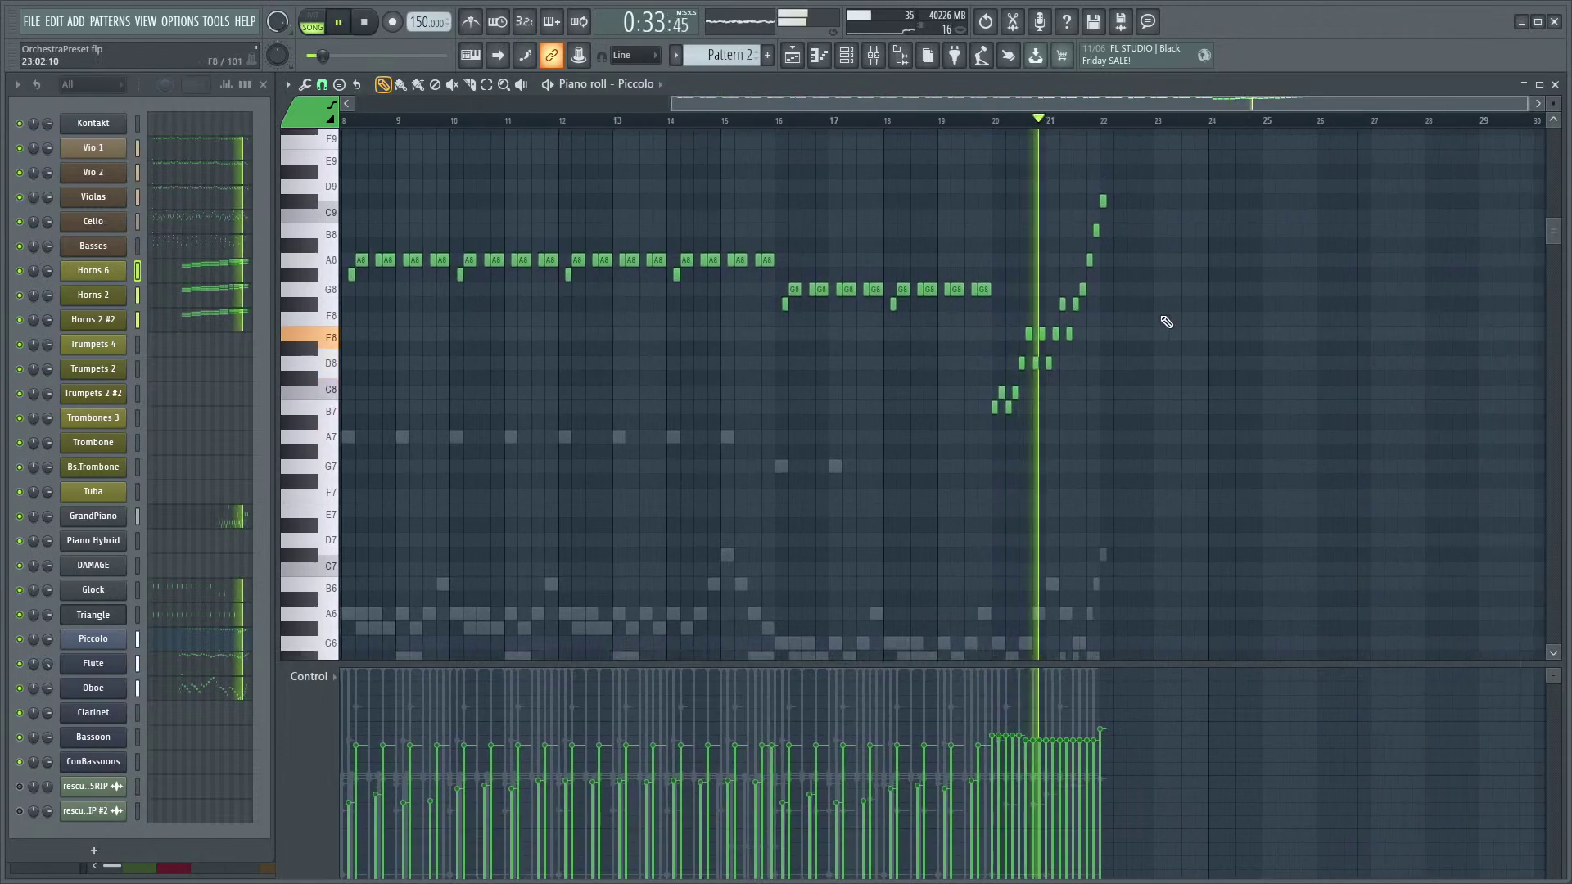
scroll(1150, 354, up, 3)
key(space)
click(1017, 124)
key(space)
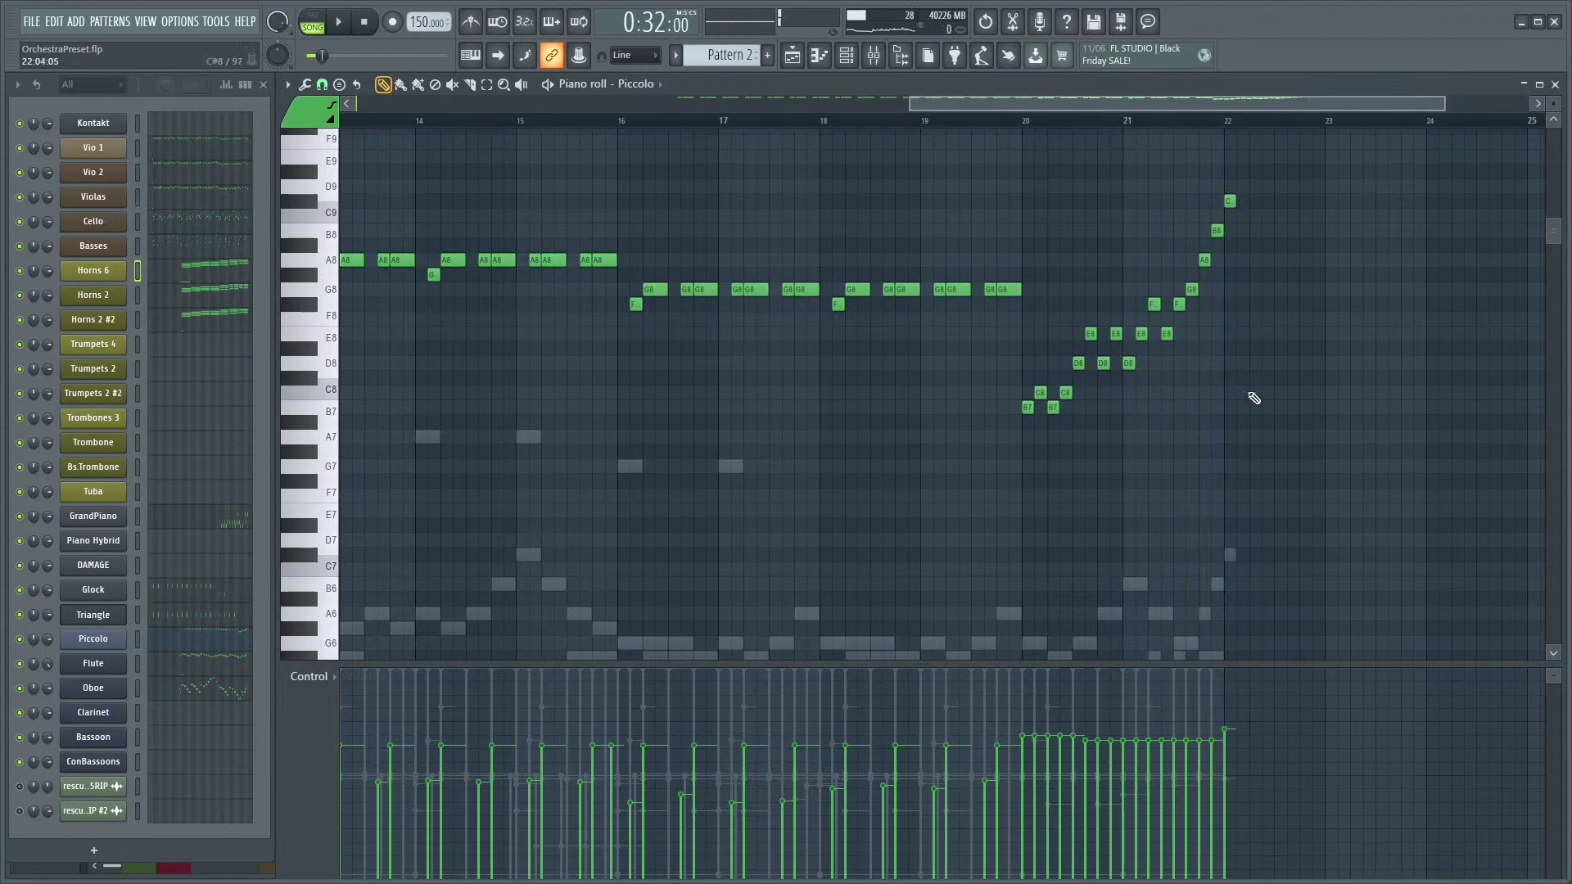
- Enlarge the piano roll's note area by shrinking the control lane, and play the rescued audio channel as a reference
scroll(1245, 376, down, 4)
scroll(834, 455, down, 6)
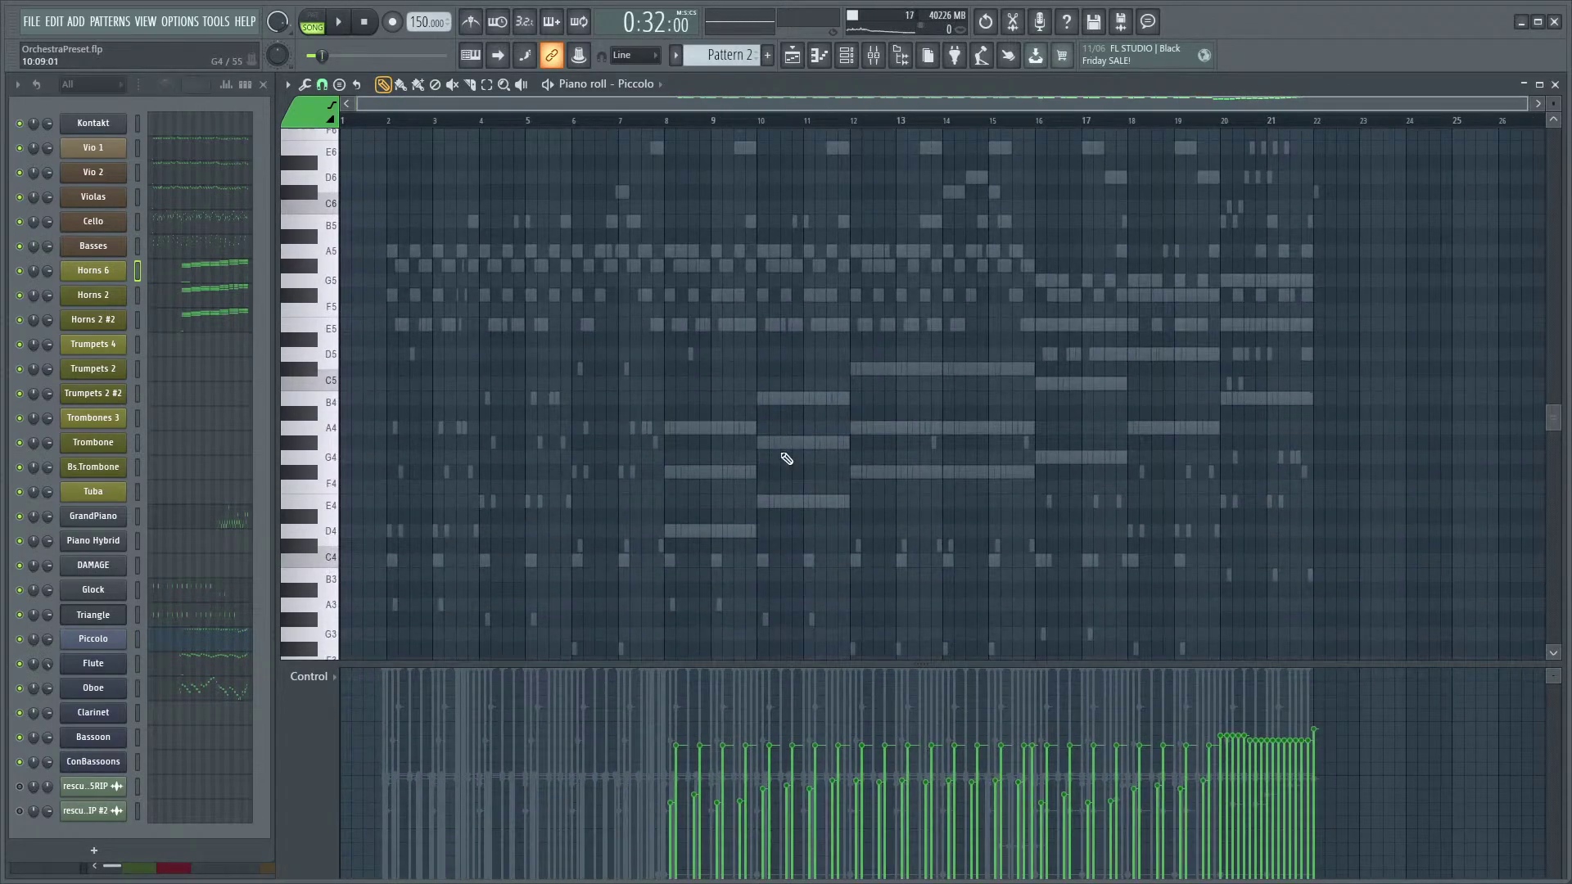
drag(927, 663, 927, 745)
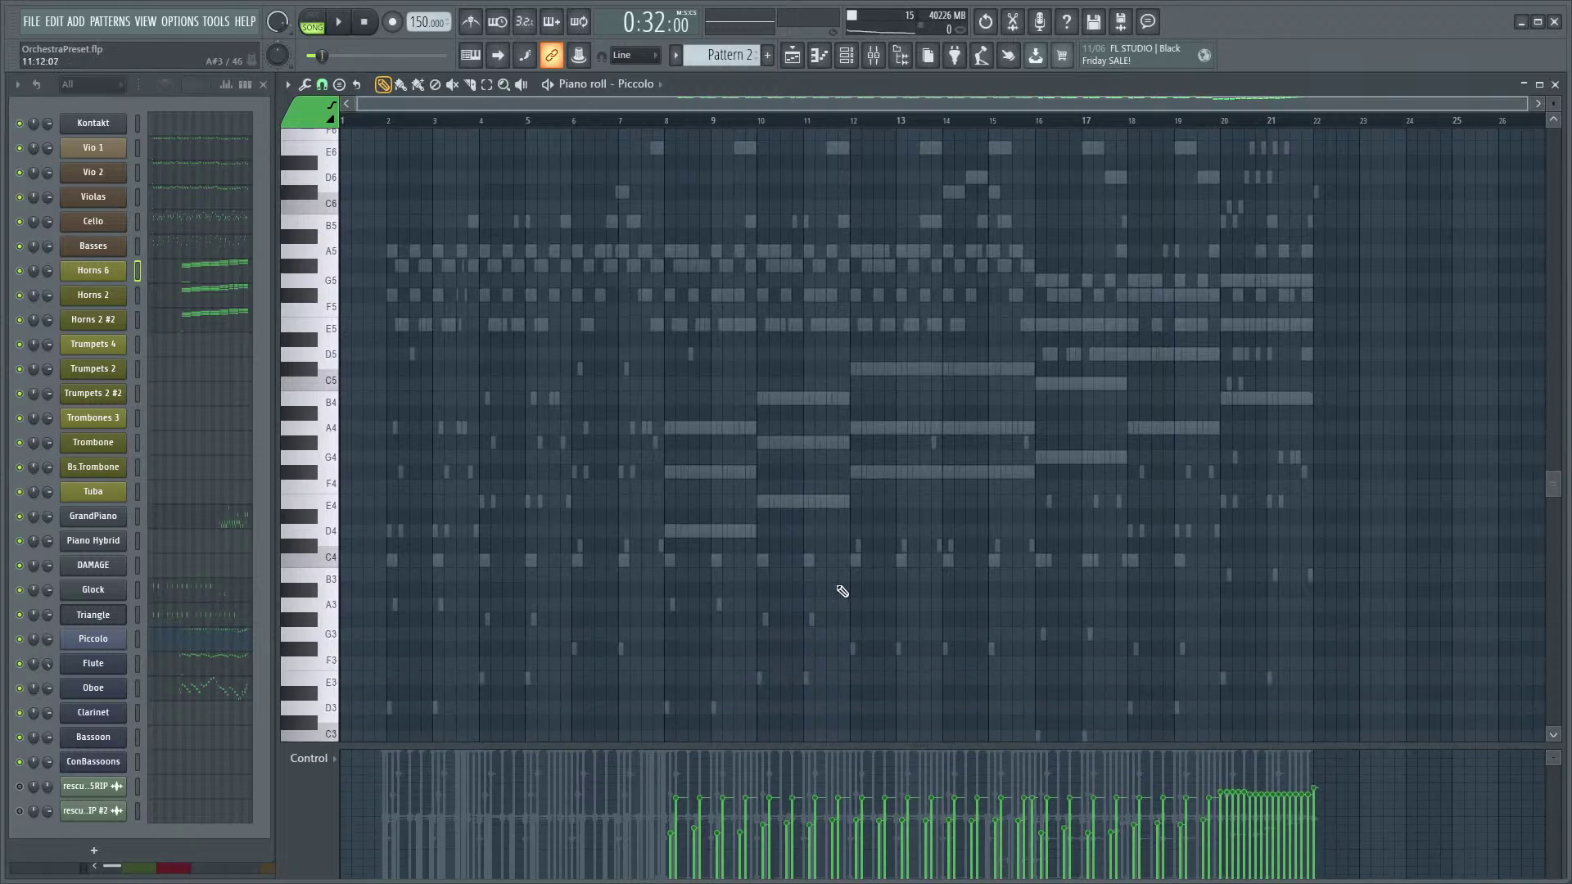
scroll(842, 596, up, 6)
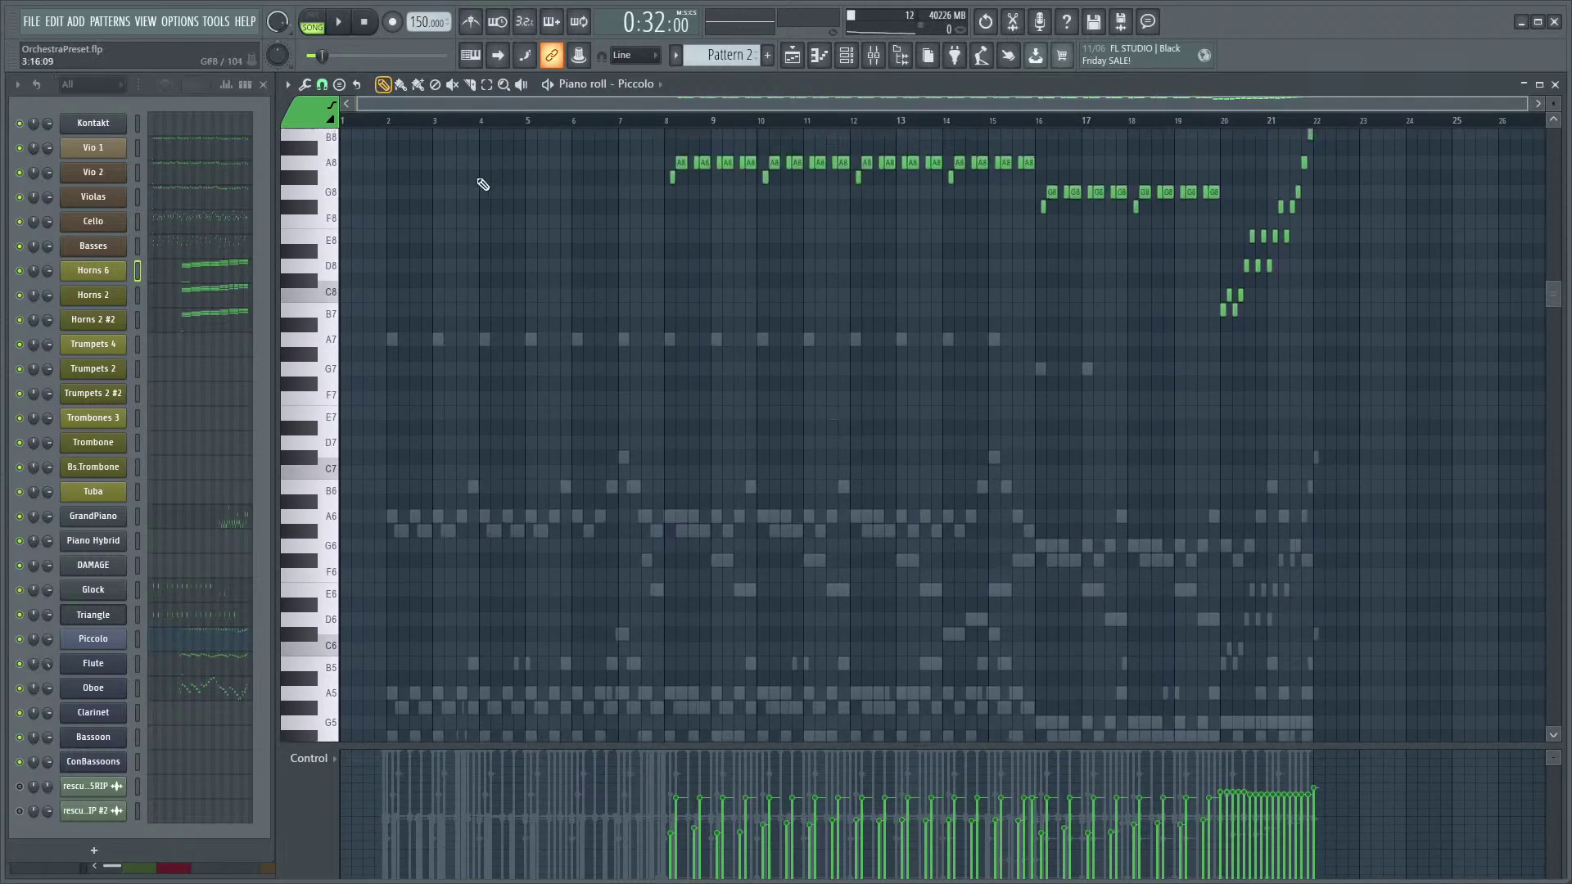
key(space)
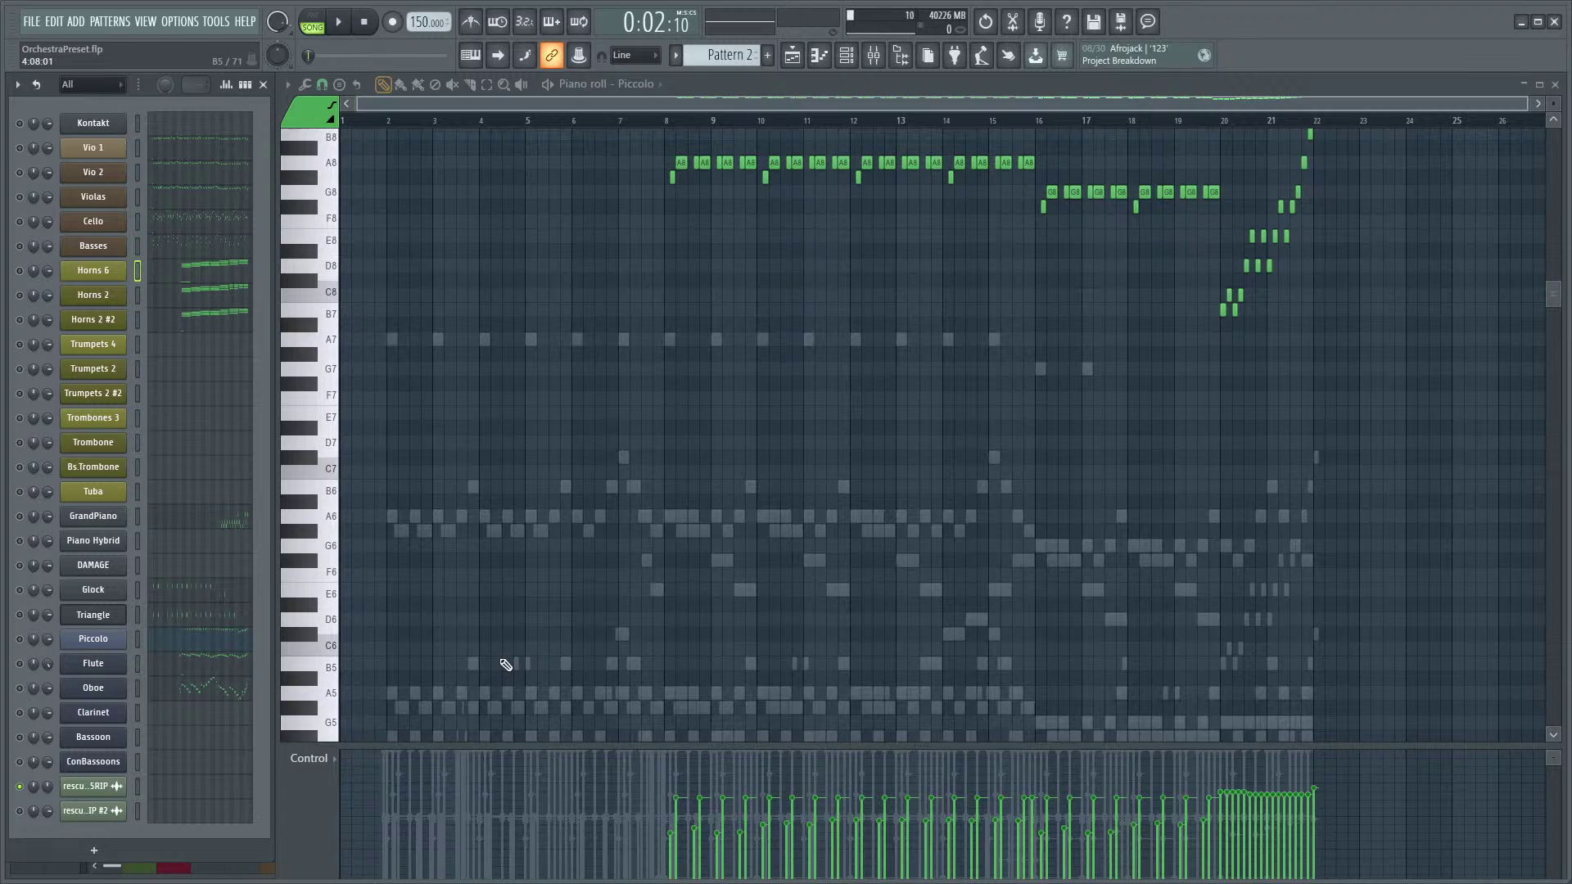
- Examine how the other instruments' ghost notes are layered from the low to the high register, especially in bars 16 to 22
drag(1103, 432, 904, 348)
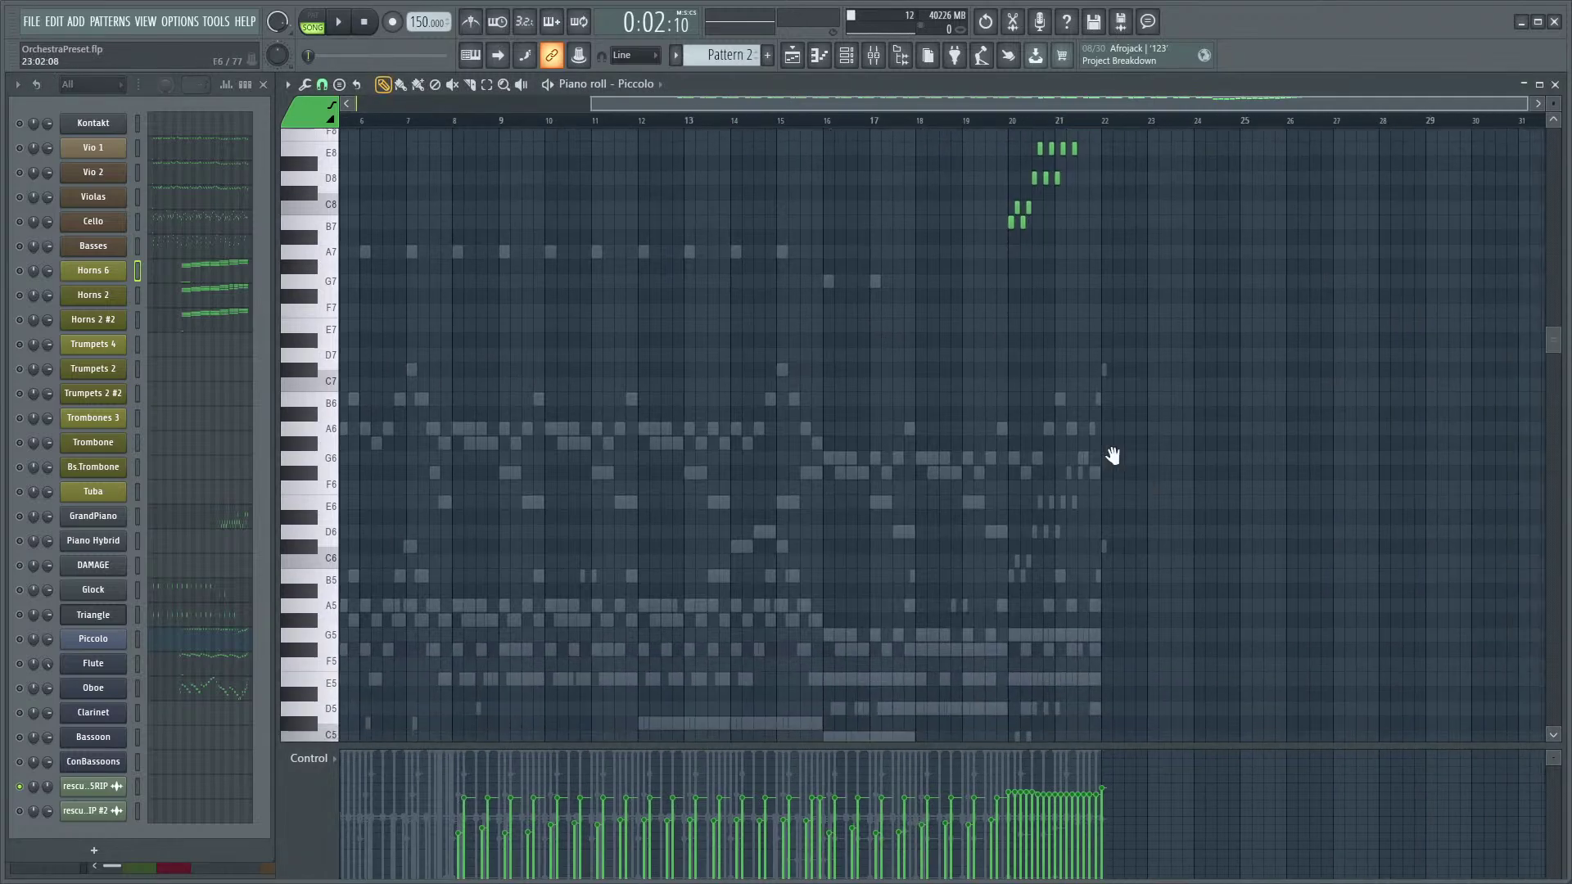
drag(1150, 481, 994, 326)
scroll(1224, 447, up, 3)
drag(1219, 444, 993, 507)
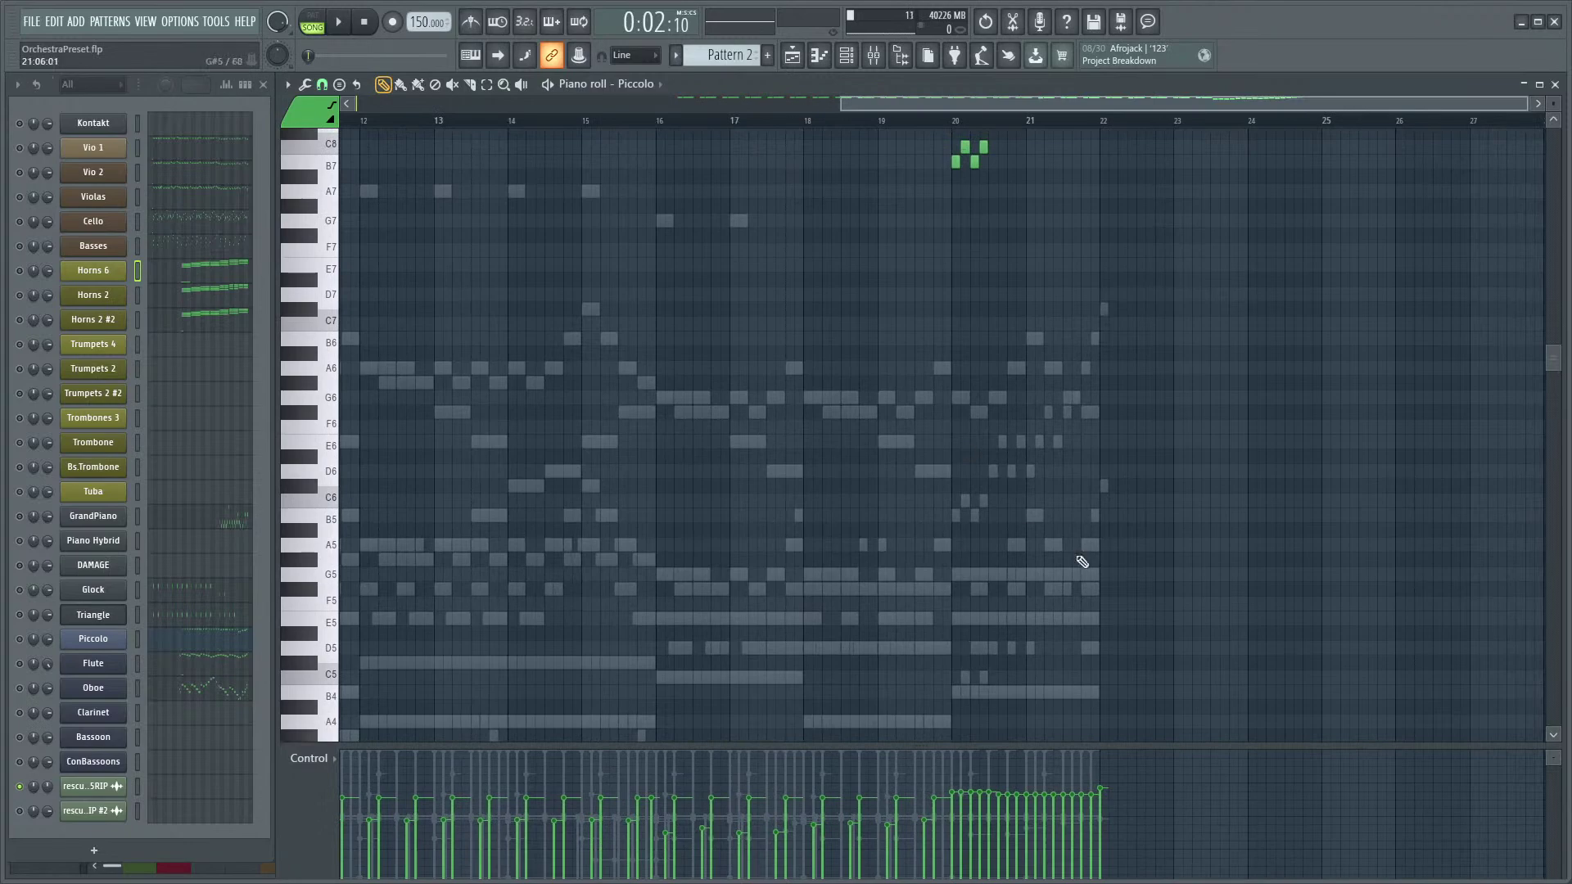
scroll(987, 568, down, 4)
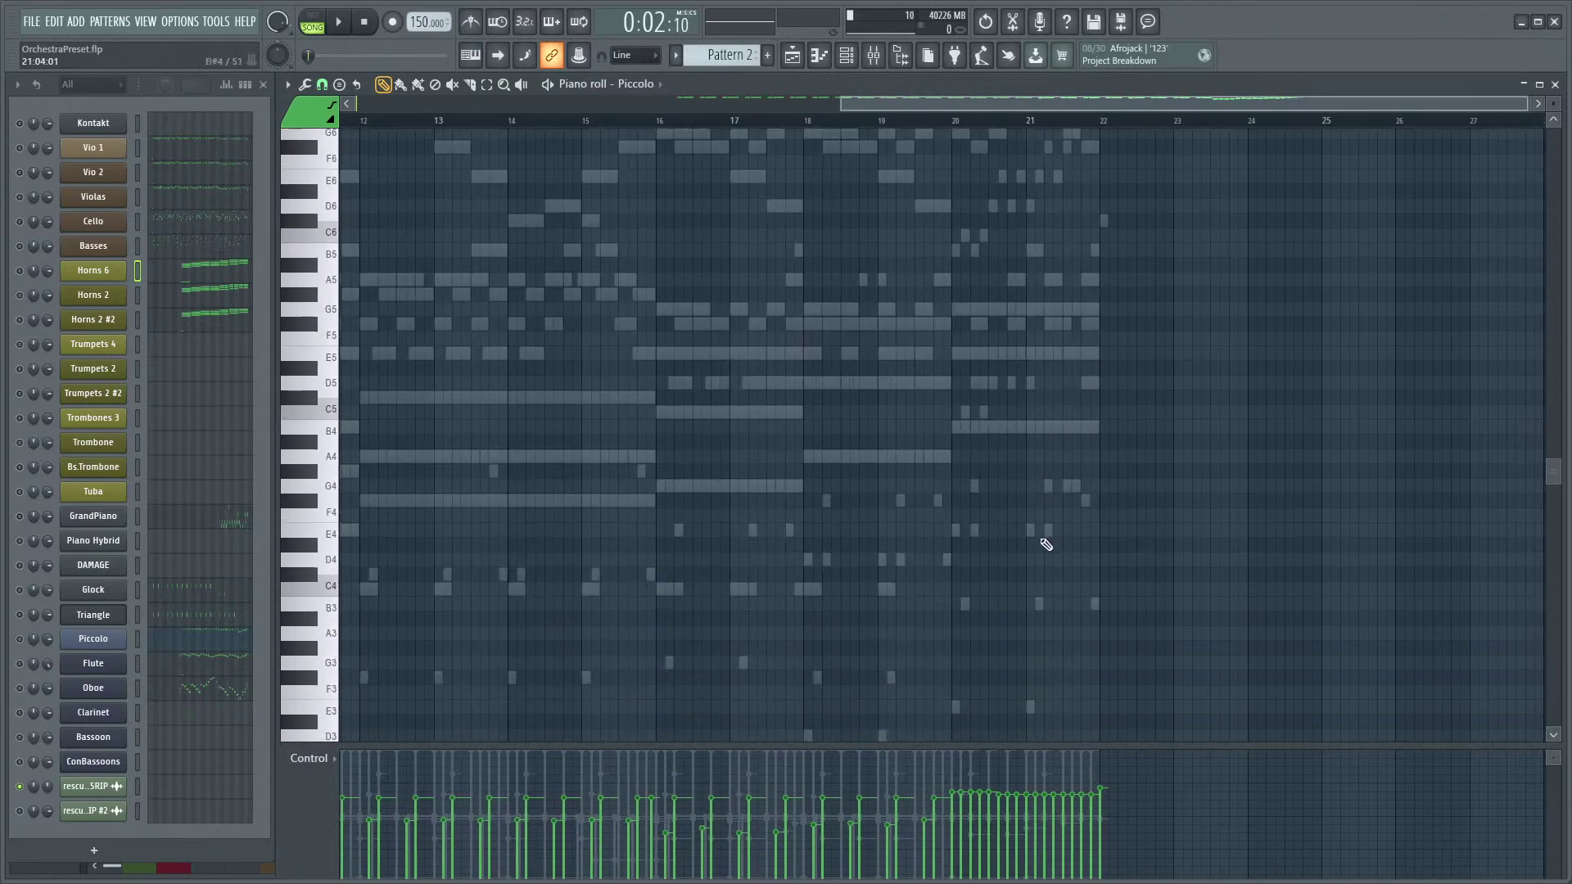
scroll(1035, 510, up, 8)
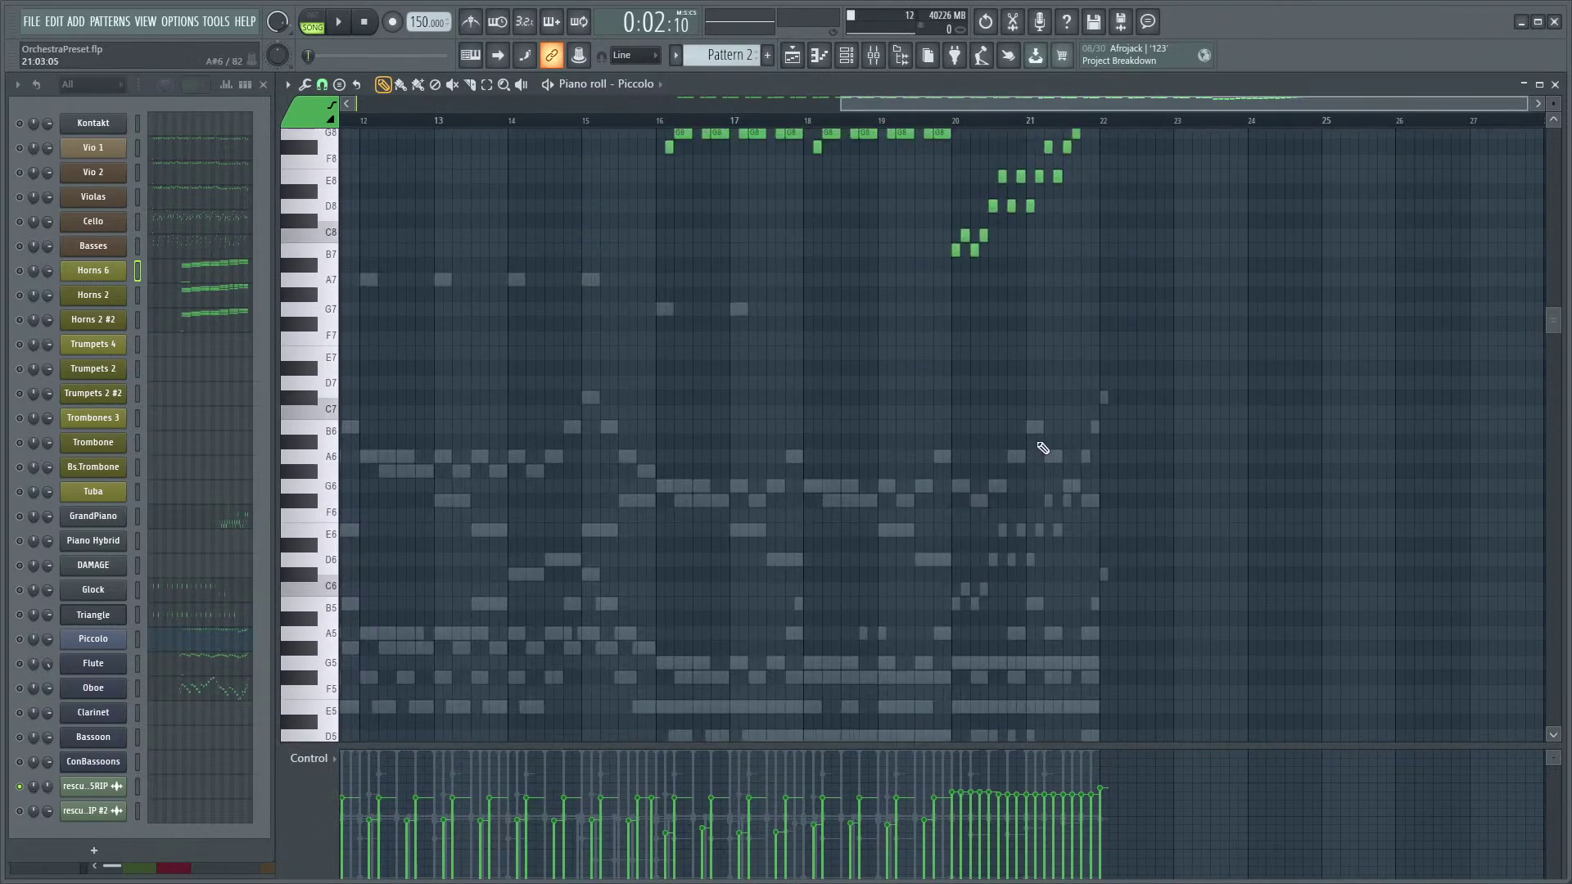
scroll(1042, 445, down, 3)
drag(1078, 521, 1012, 519)
drag(1053, 393, 891, 294)
drag(947, 475, 873, 327)
scroll(870, 562, down, 3)
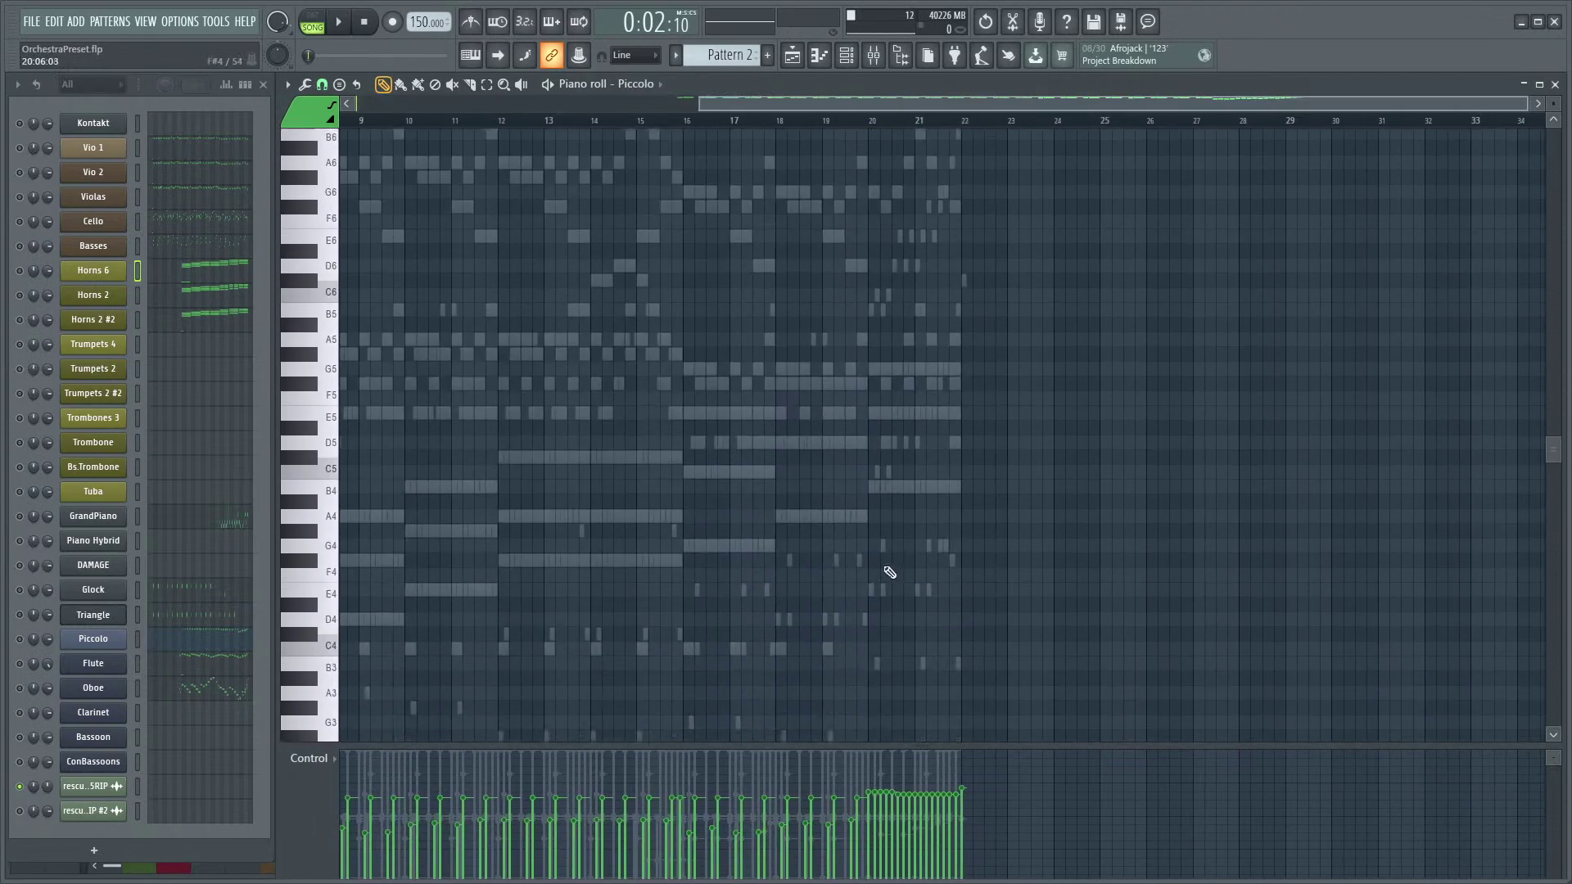
scroll(890, 572, left, 5)
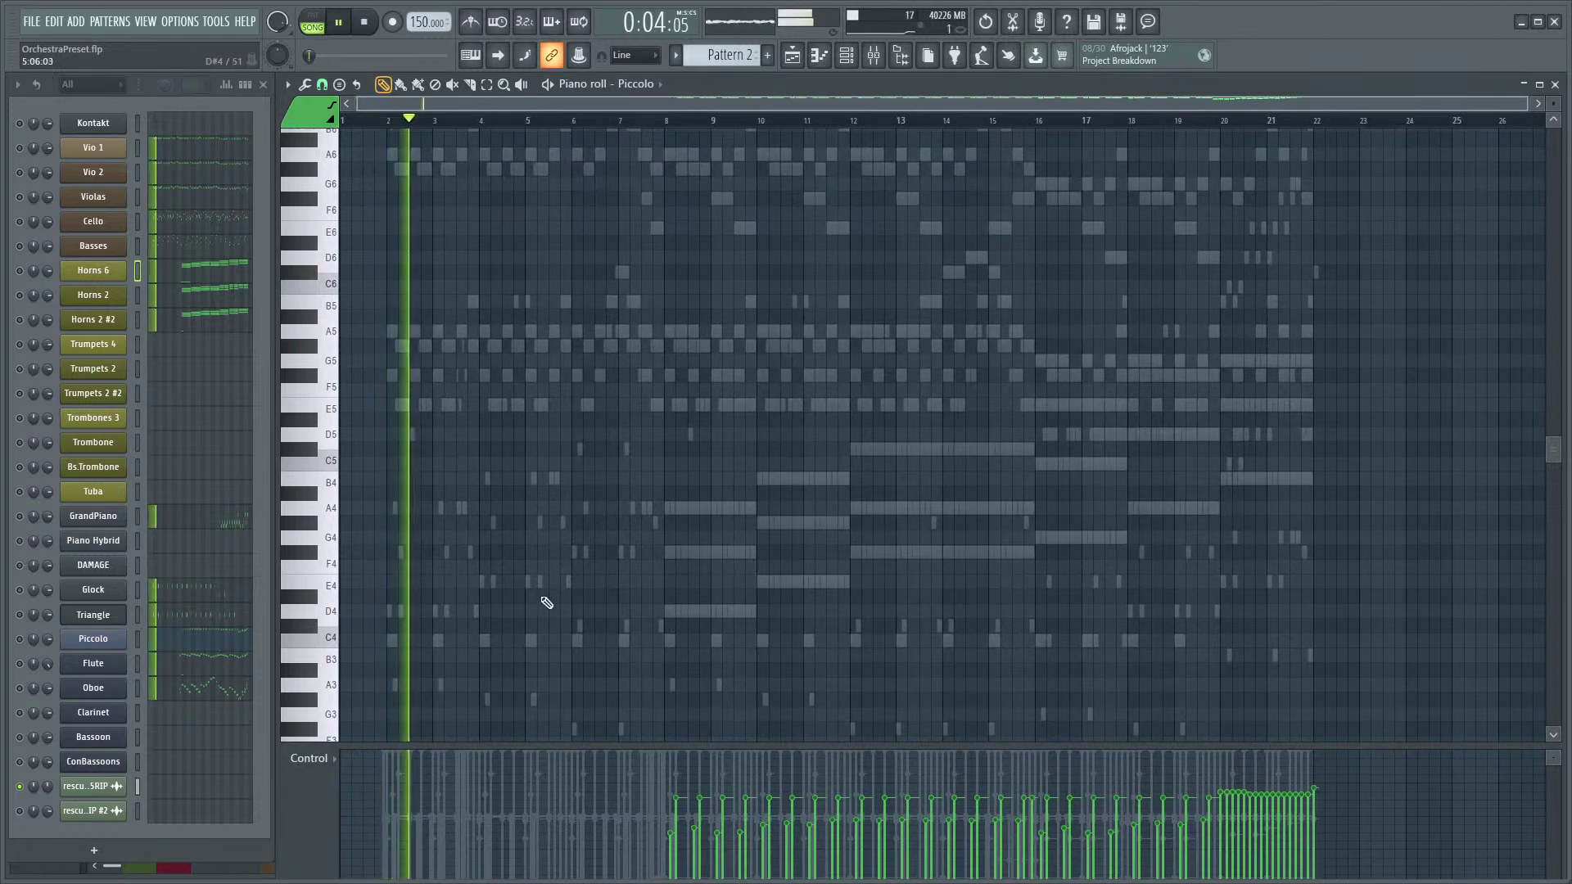
- Select the TRACK channel in the mixer and listen to the arrangement from near the start
key(F9)
click(151, 556)
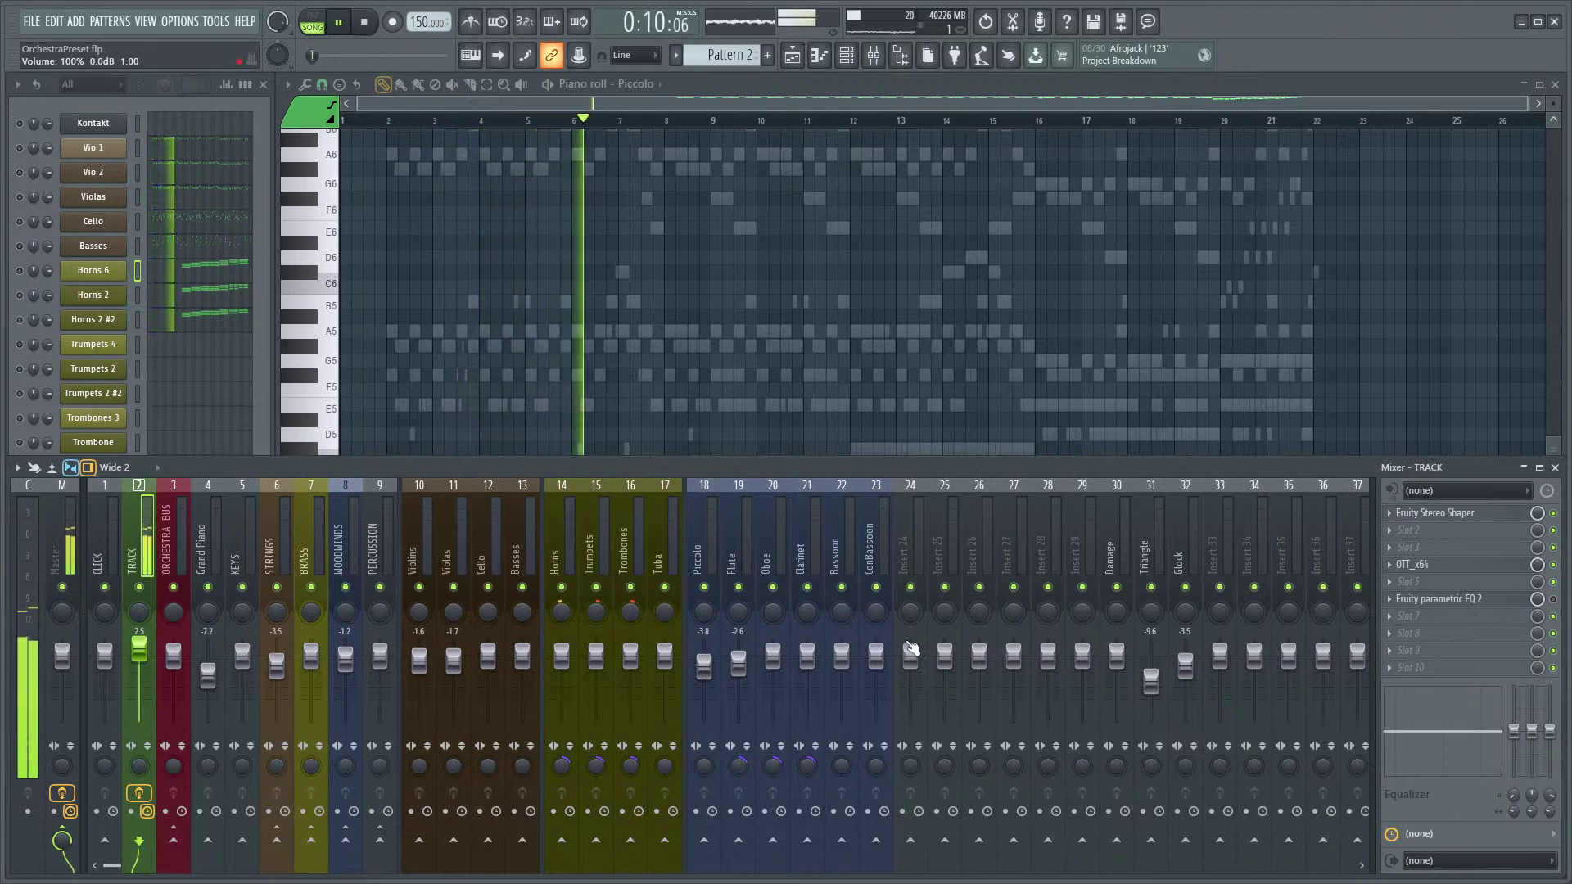
key(space)
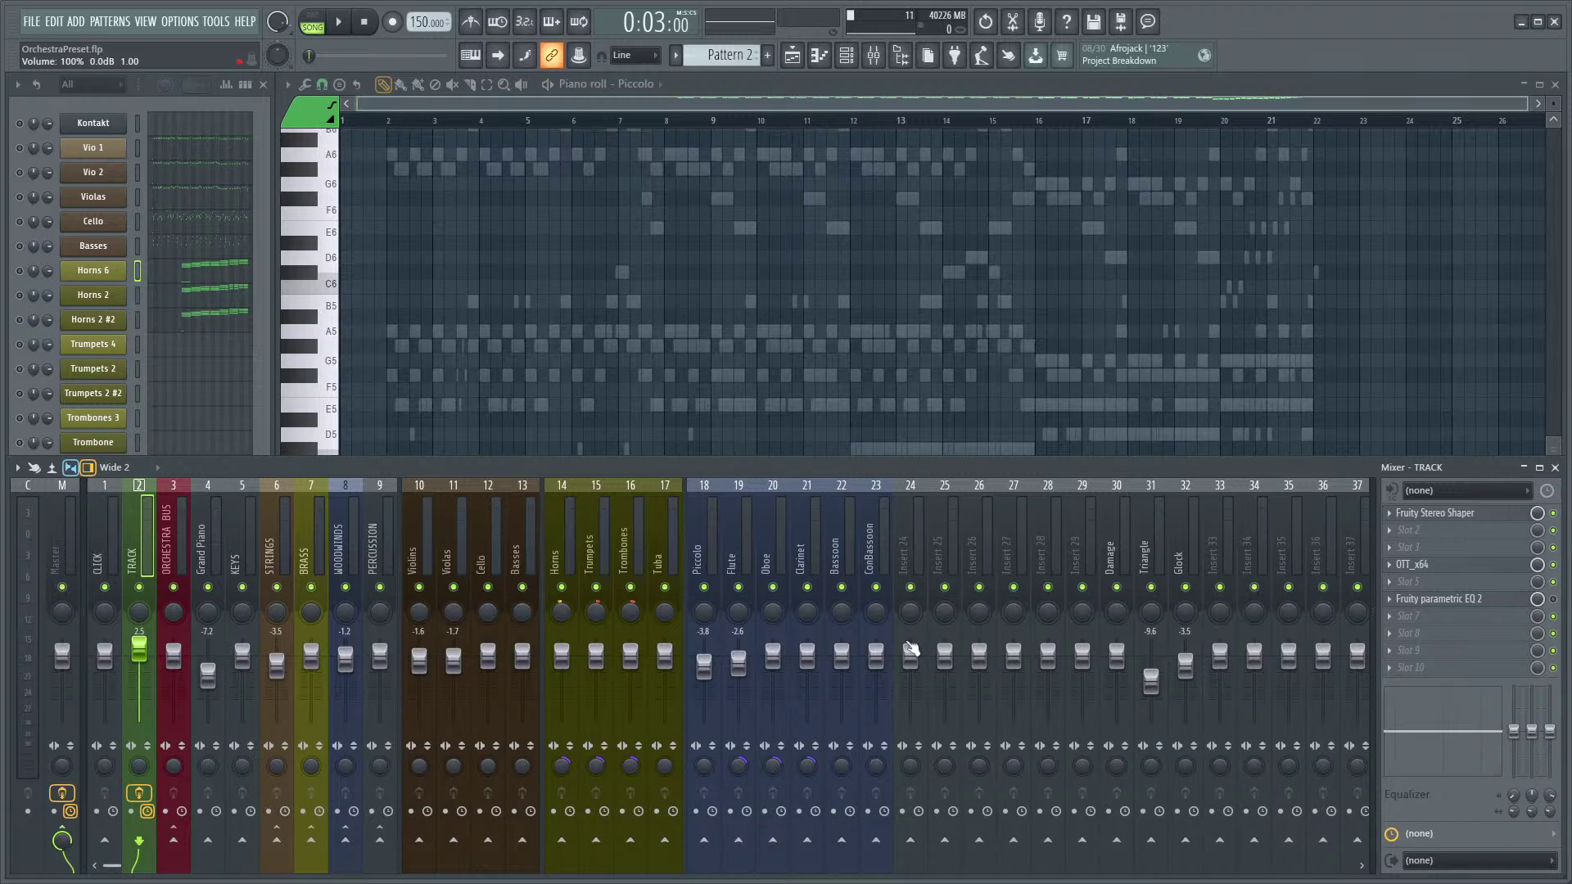
double_click(783, 95)
key(space)
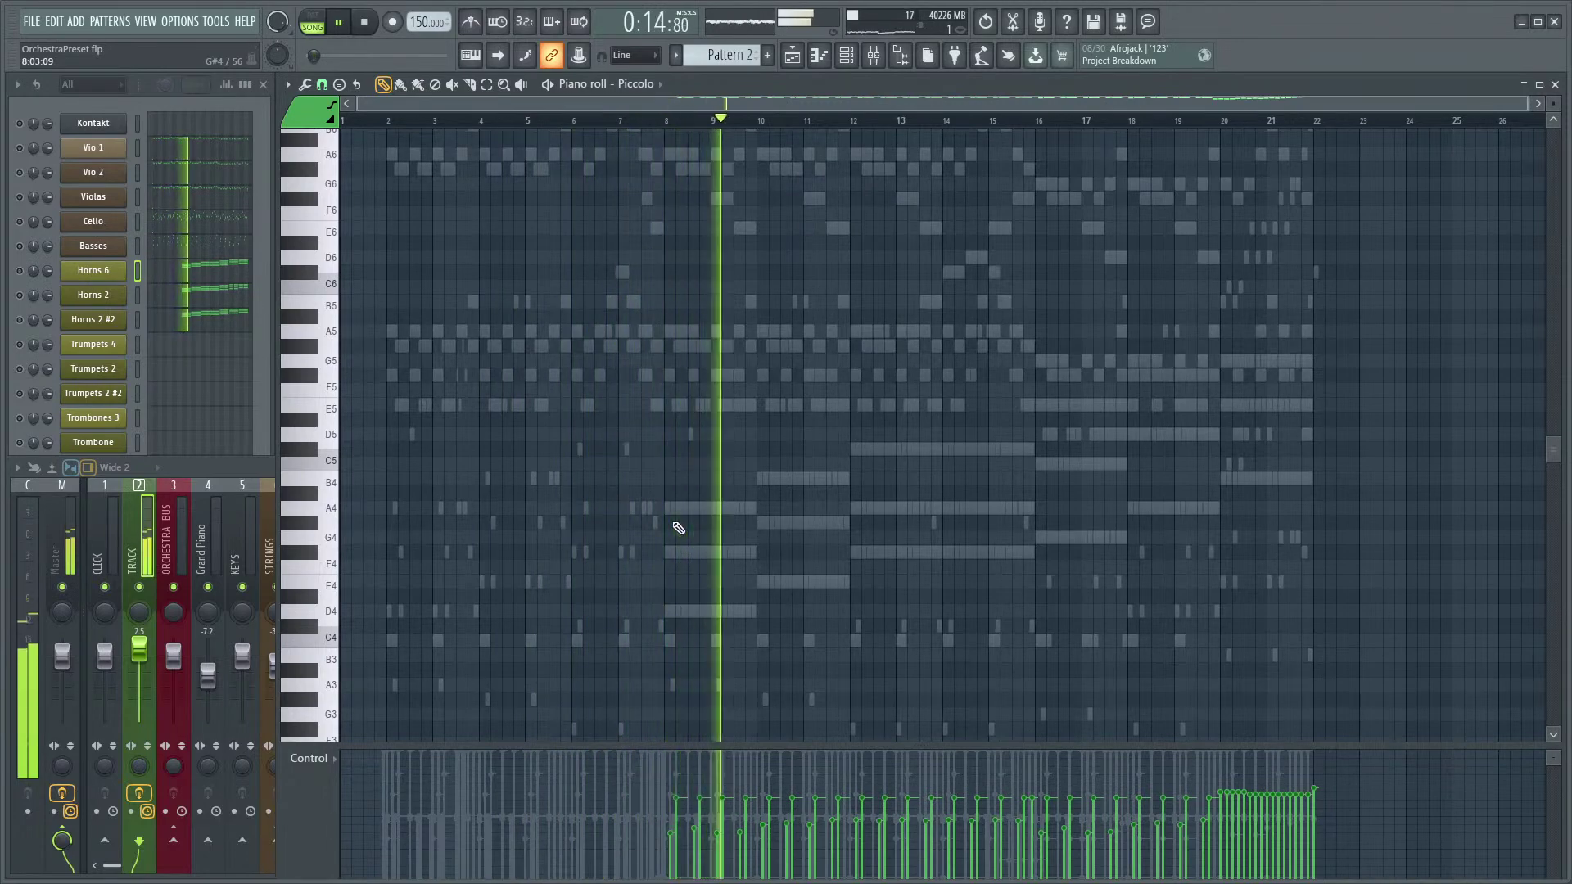
- Open Fruity Stereo Shaper on the TRACK mixer channel and raise that channel's volume slightly during playback
key(F9)
click(1513, 514)
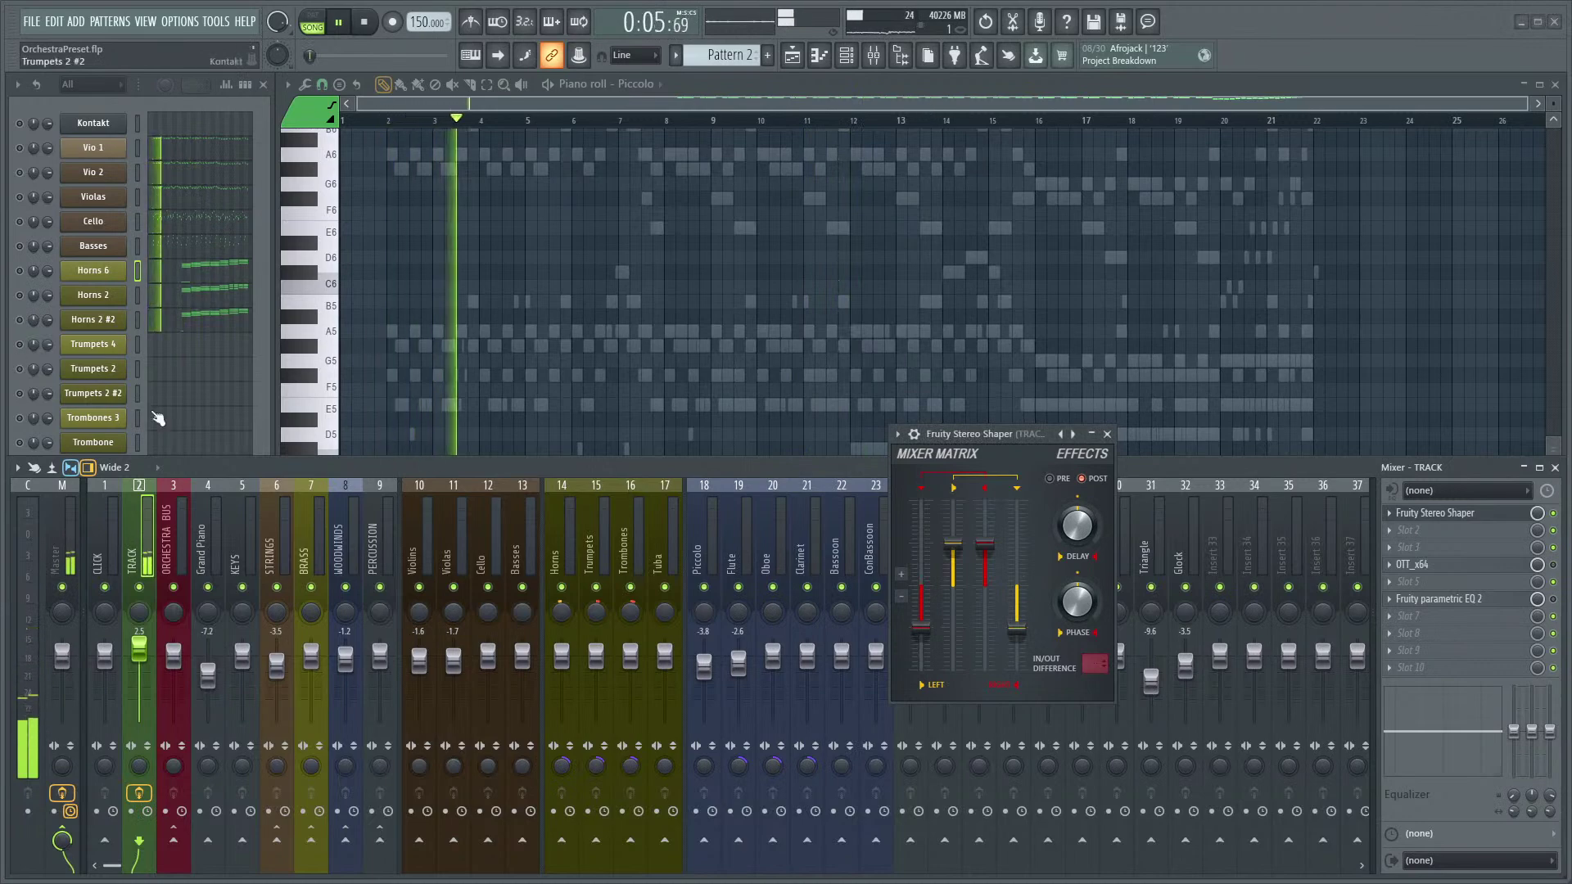
click(928, 105)
click(194, 468)
drag(141, 651, 151, 647)
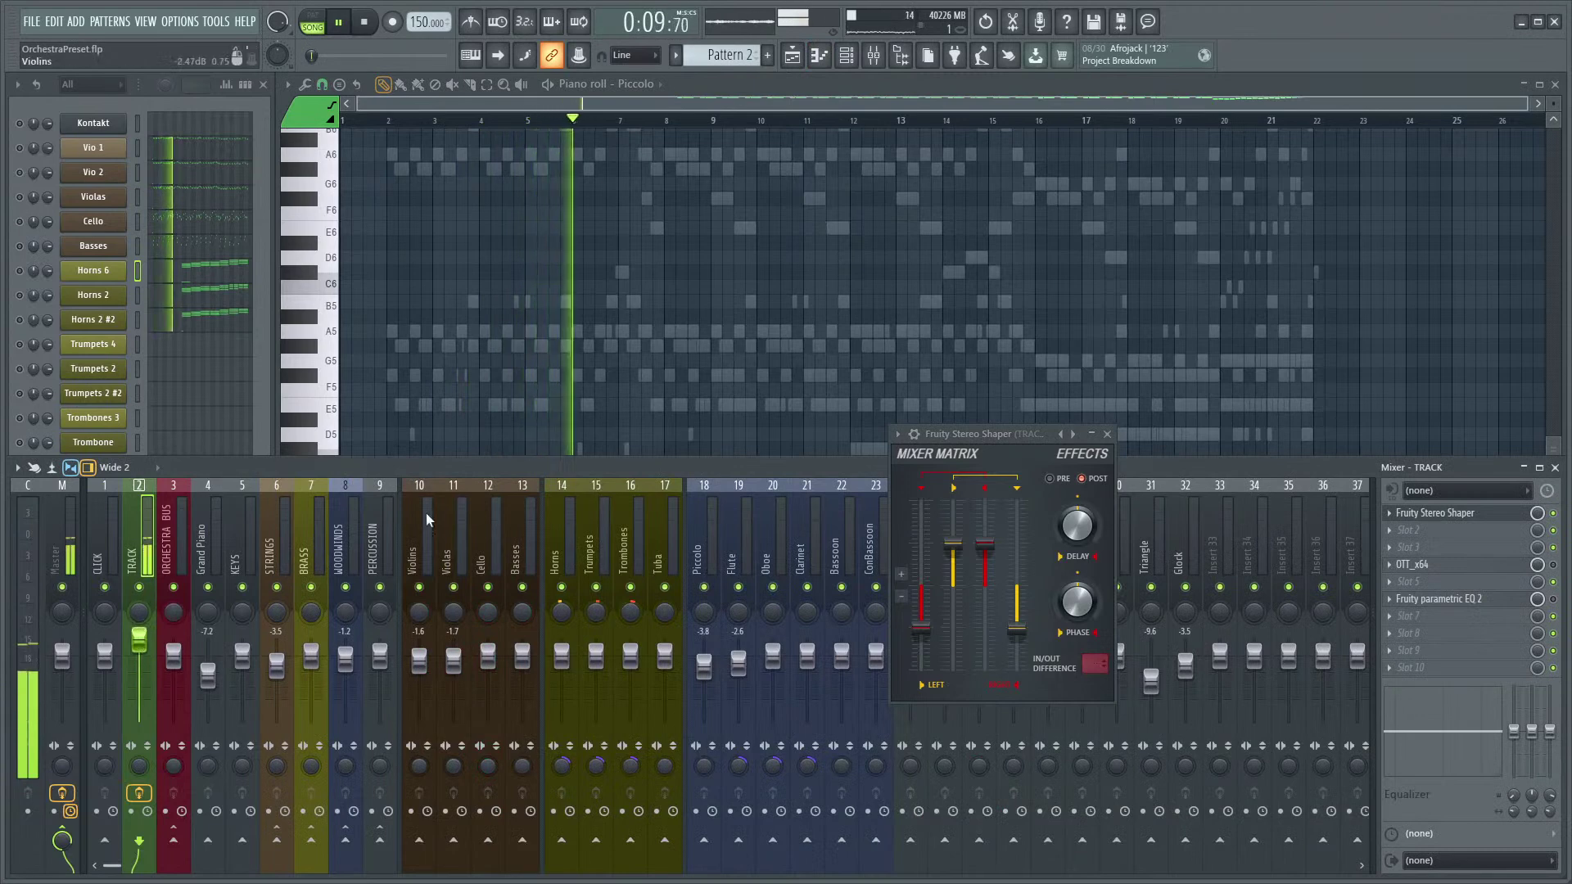
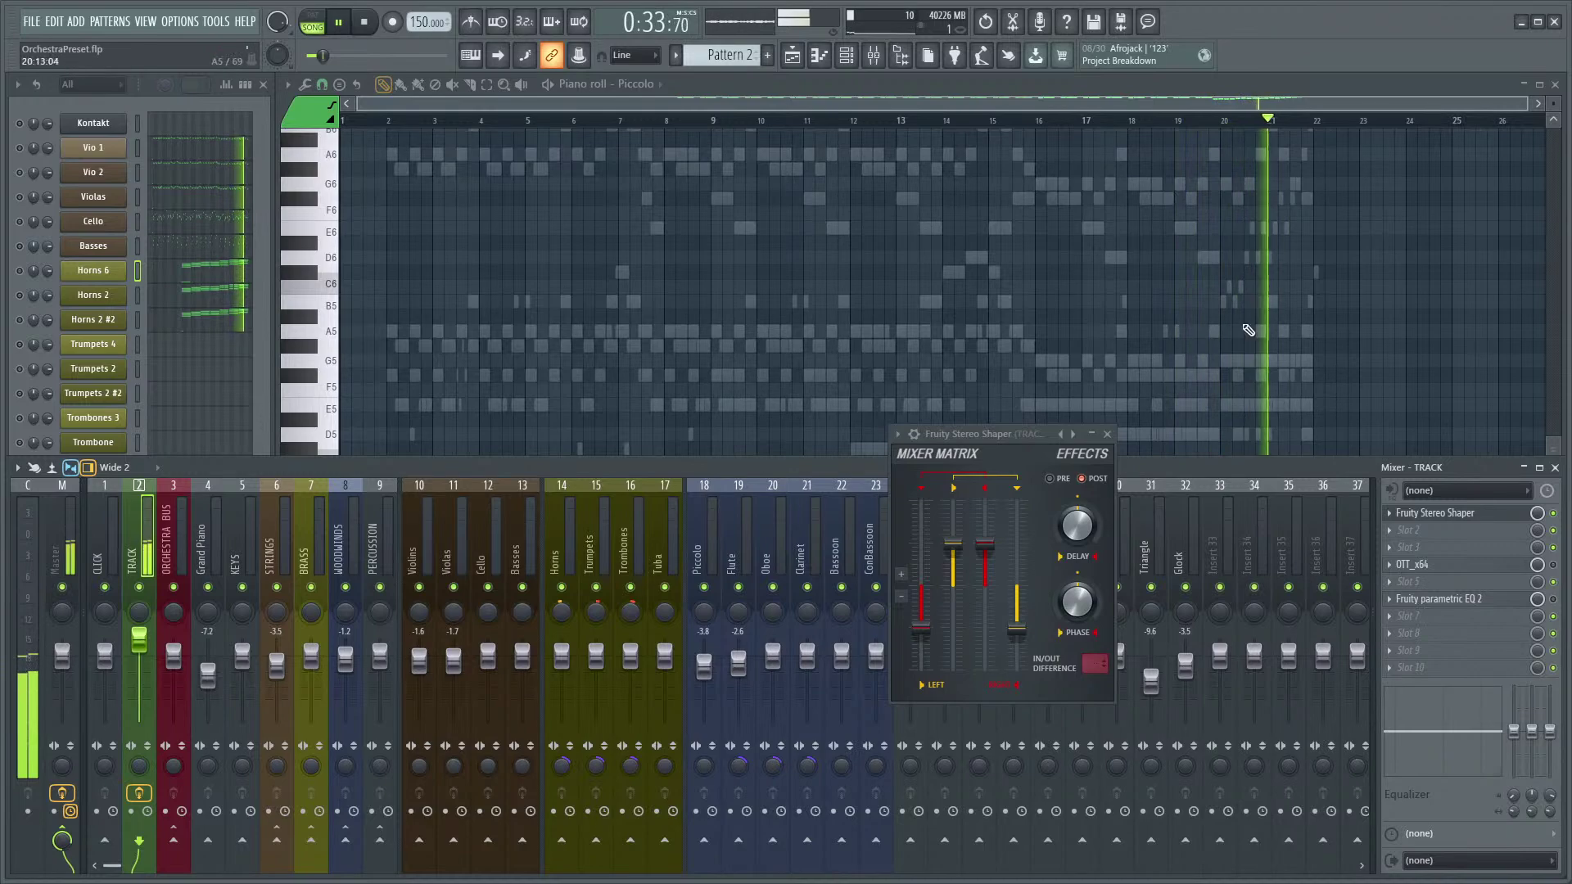
click(1013, 113)
drag(1251, 323, 1177, 343)
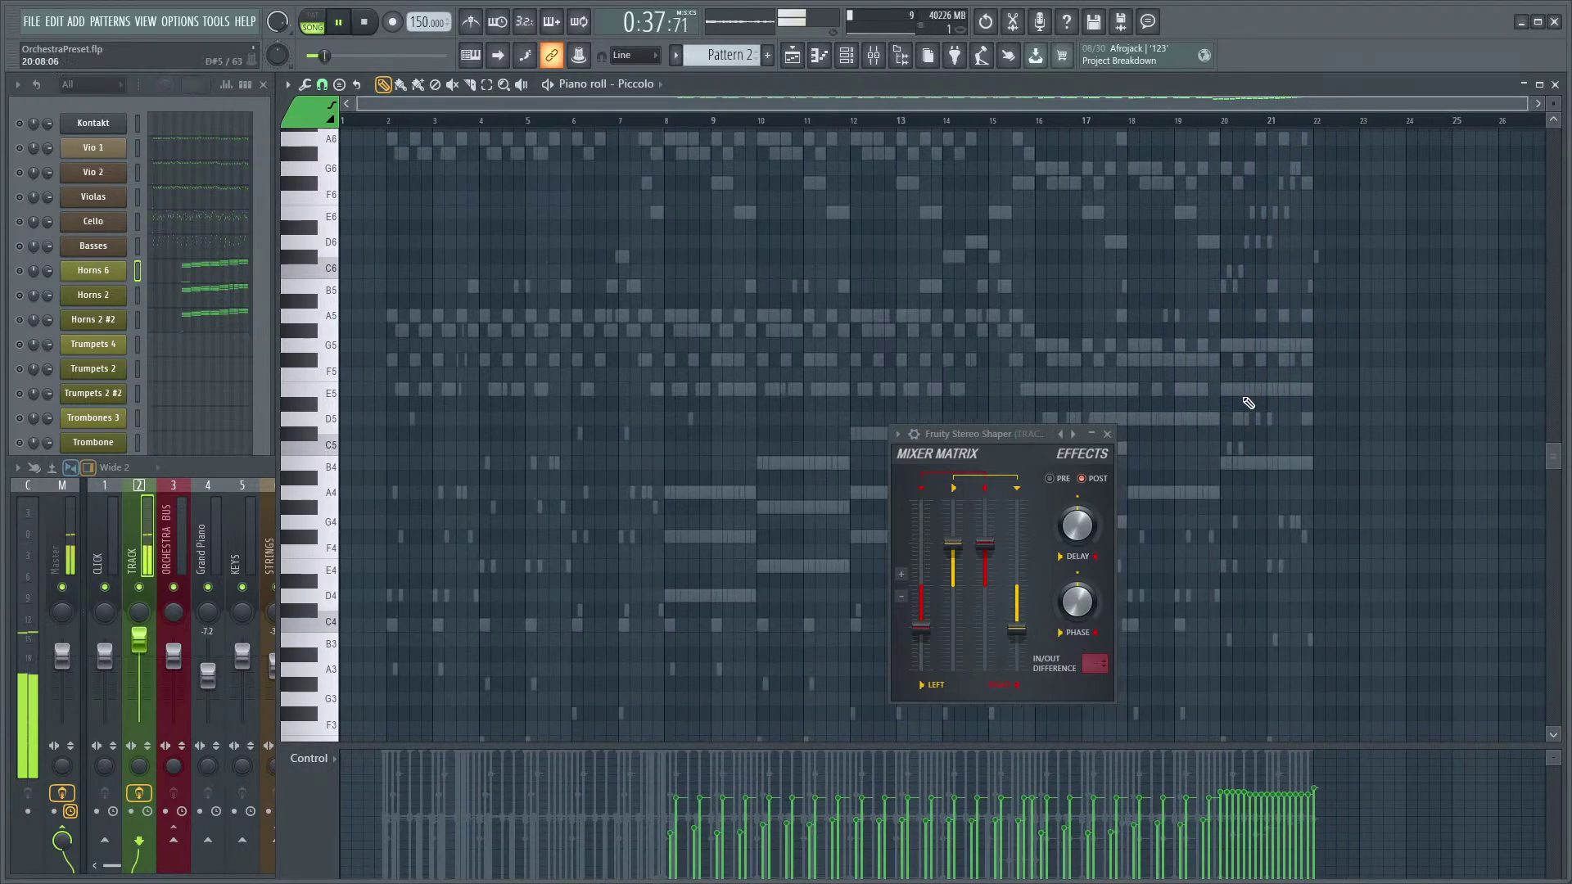
- Close Fruity Stereo Shaper and listen to the opening bars from bar 2, checking the ghost notes in the Piccolo piano roll
click(1107, 434)
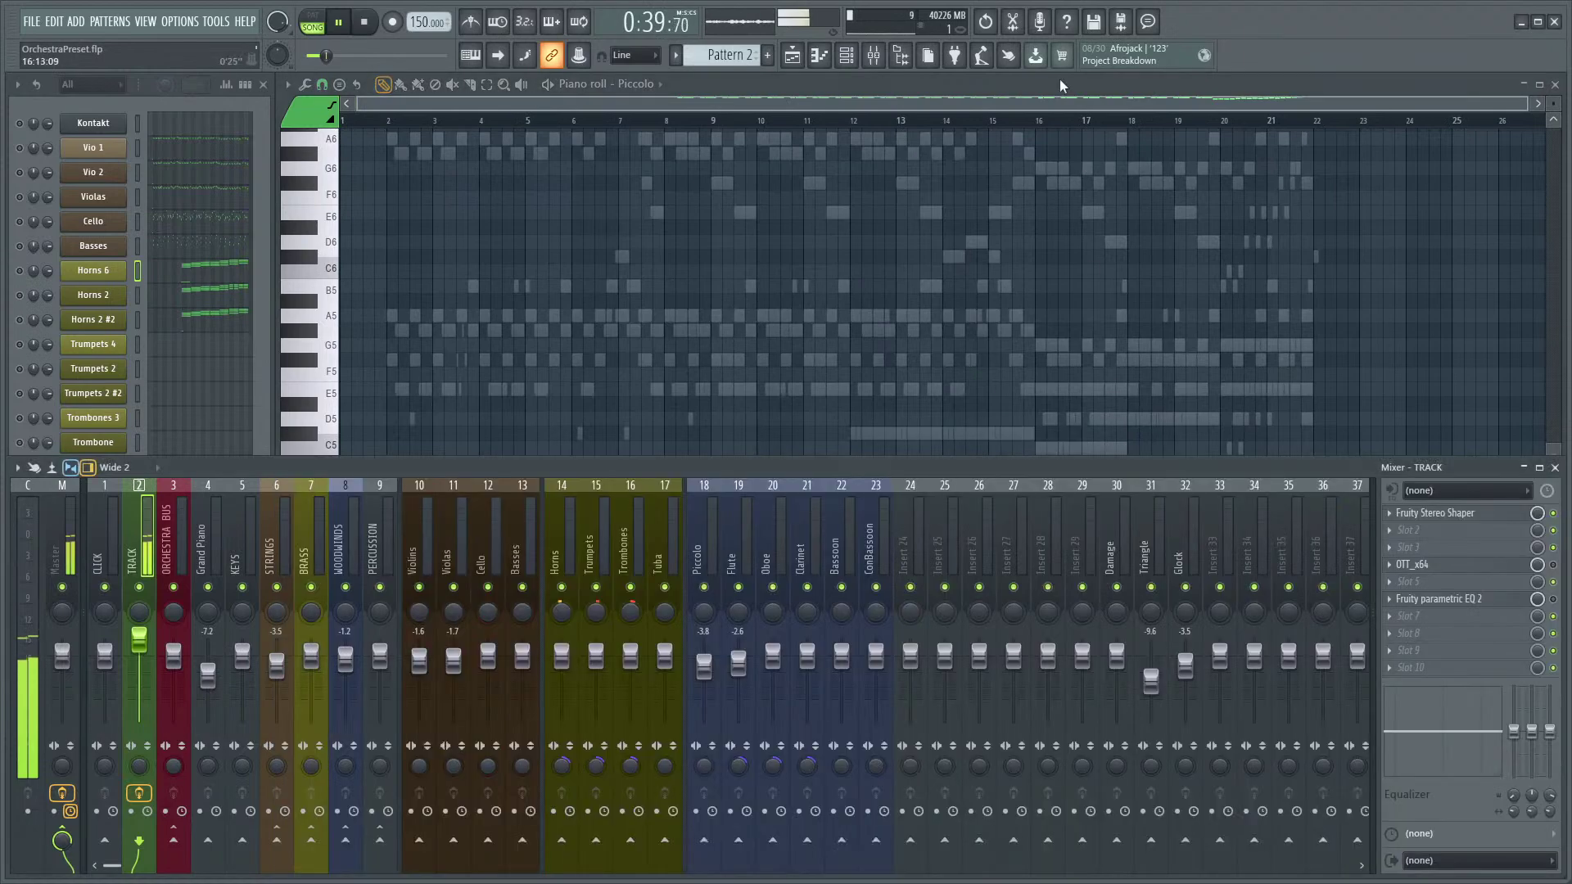
click(1059, 78)
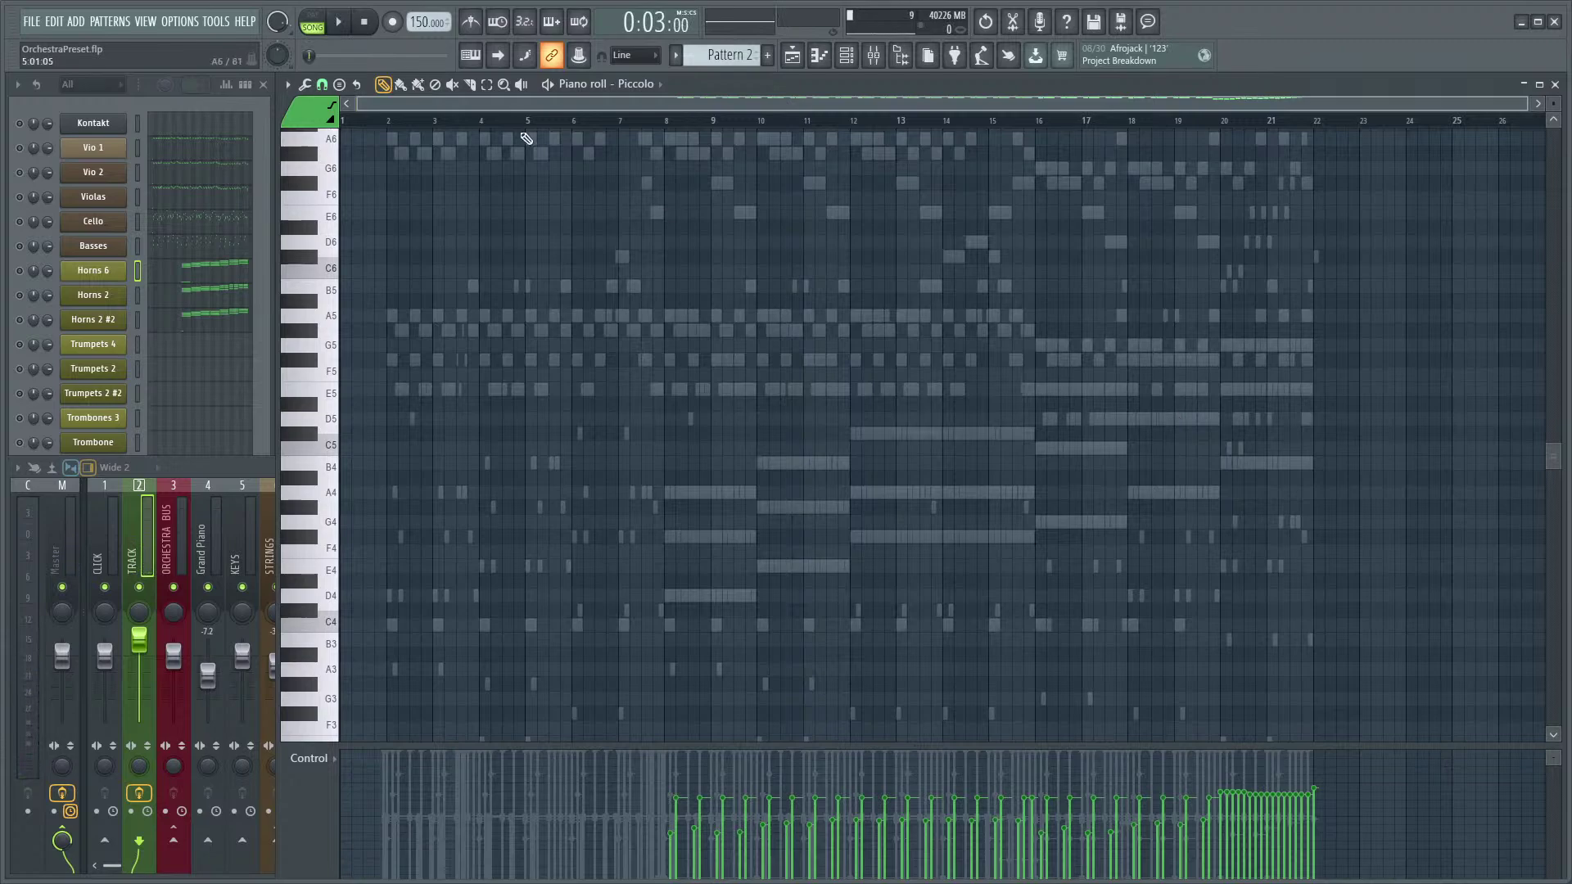
scroll(379, 246, up, 3)
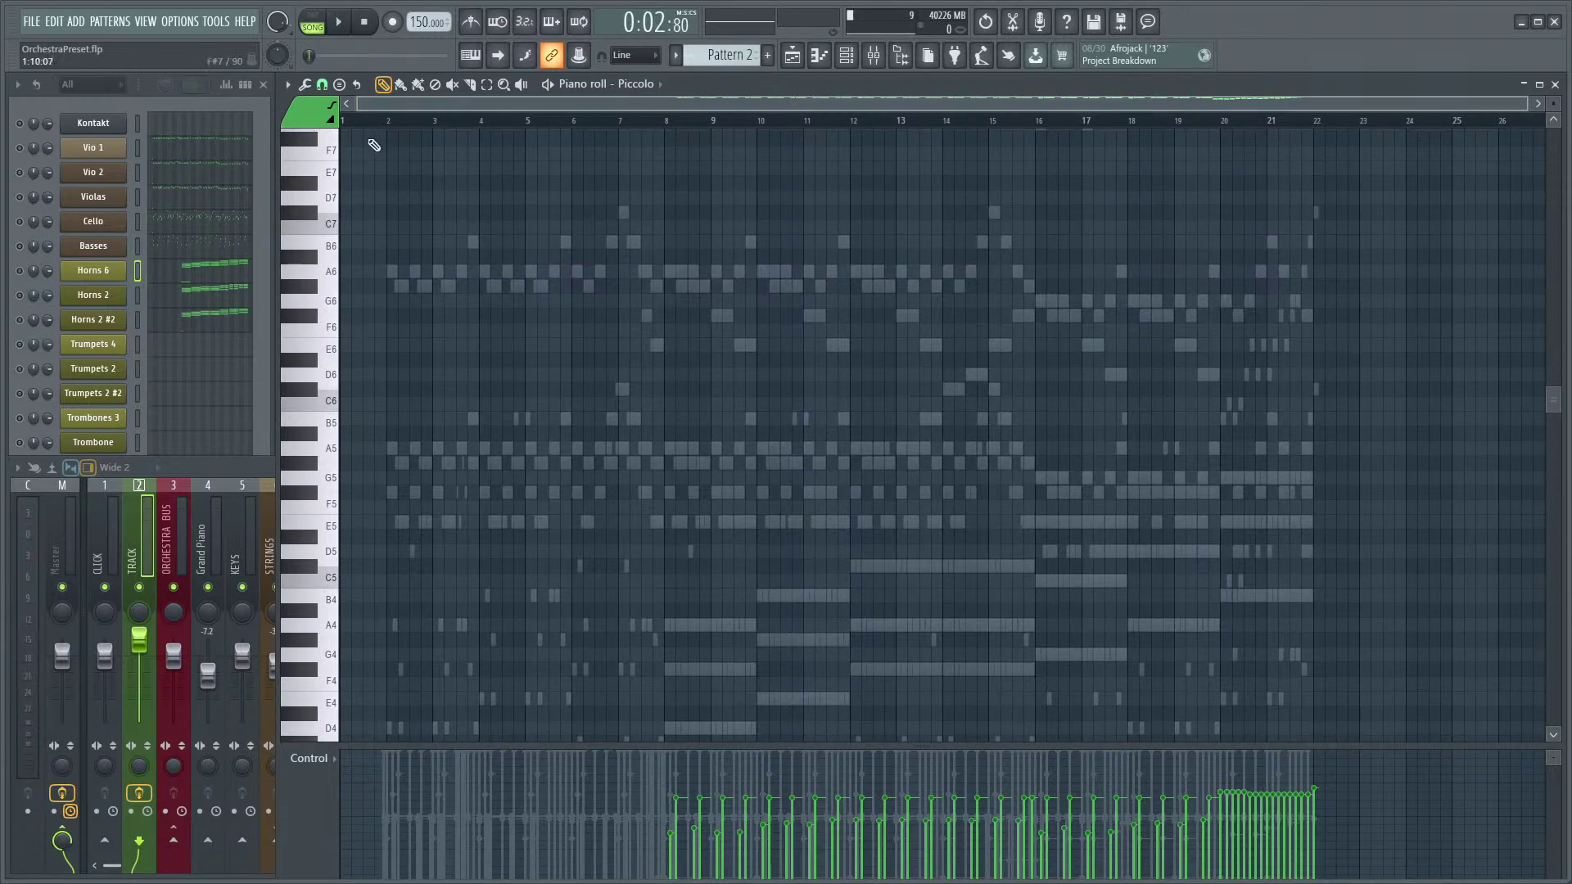
scroll(364, 383, up, 3)
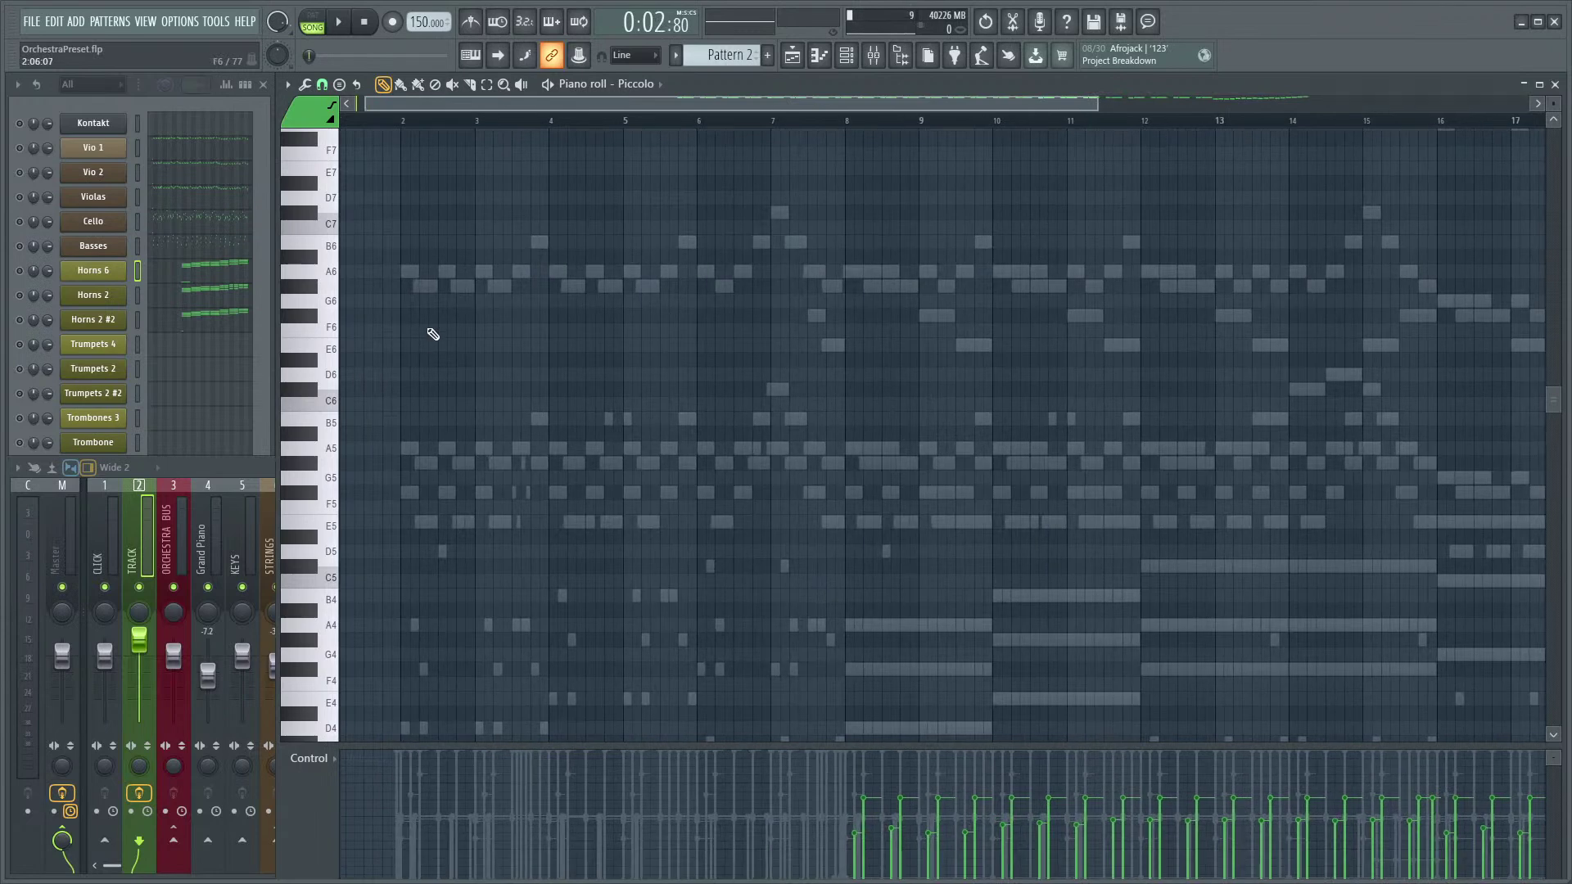
scroll(413, 217, left, 1)
scroll(712, 259, up, 1)
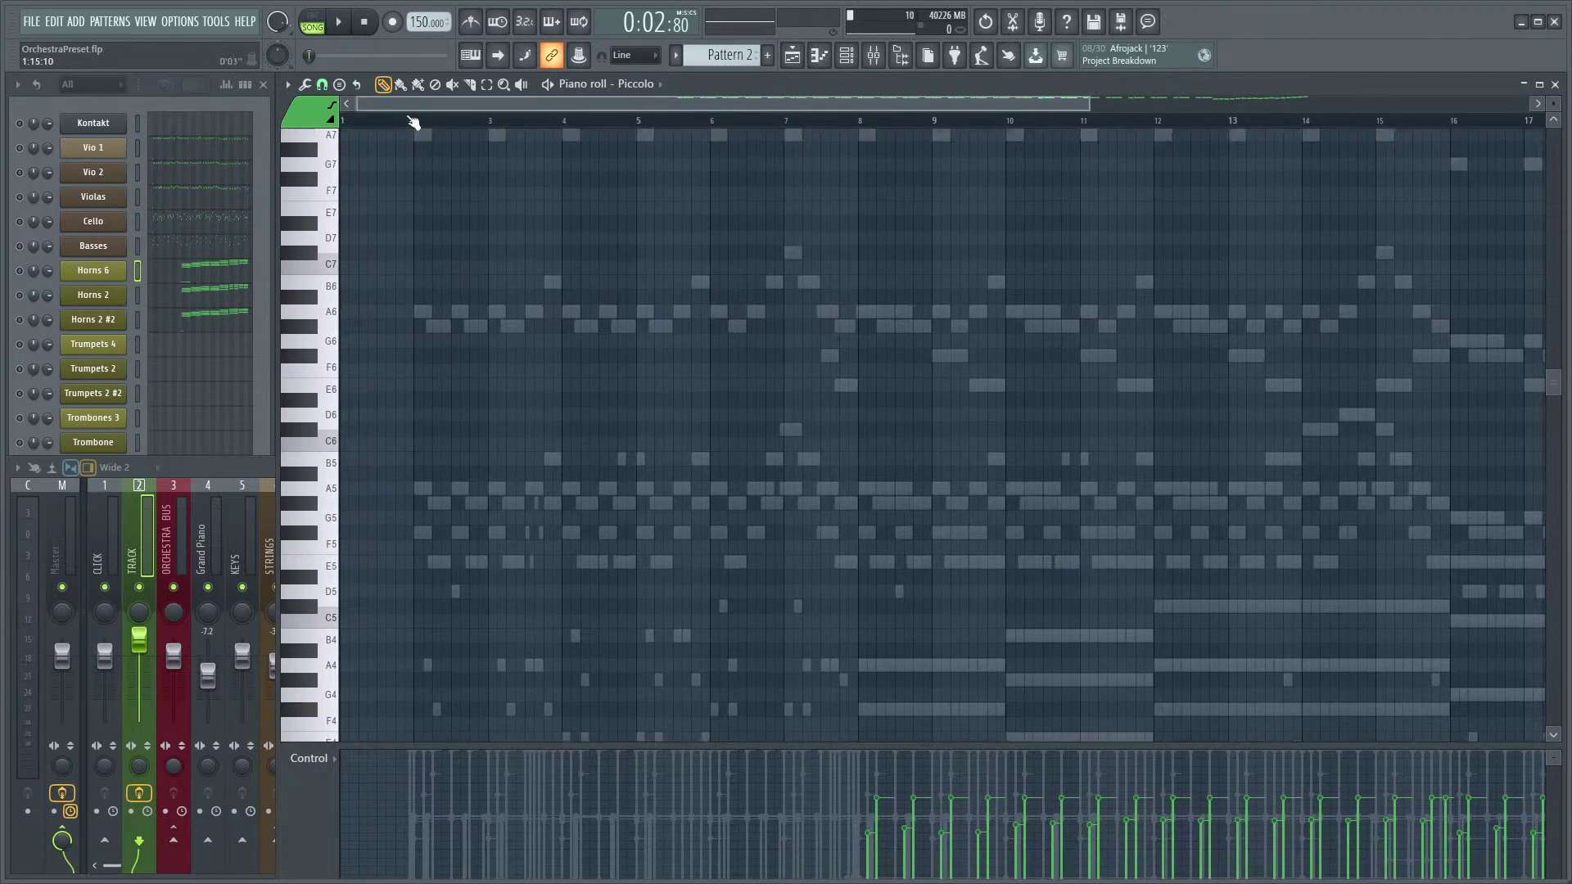
key(space)
scroll(537, 428, down, 5)
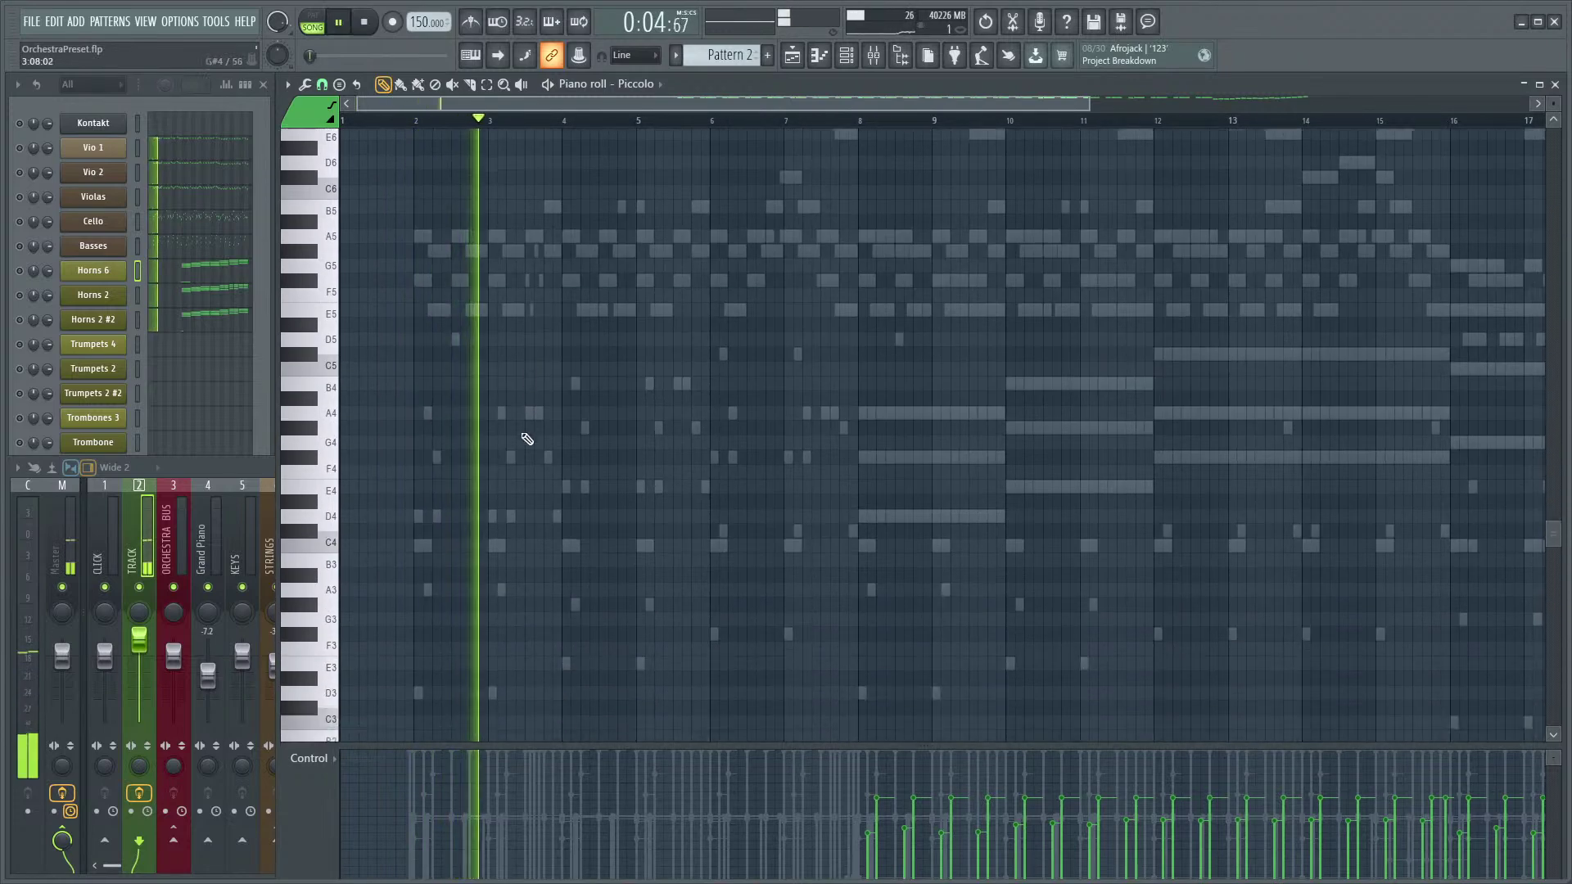
scroll(526, 442, up, 3)
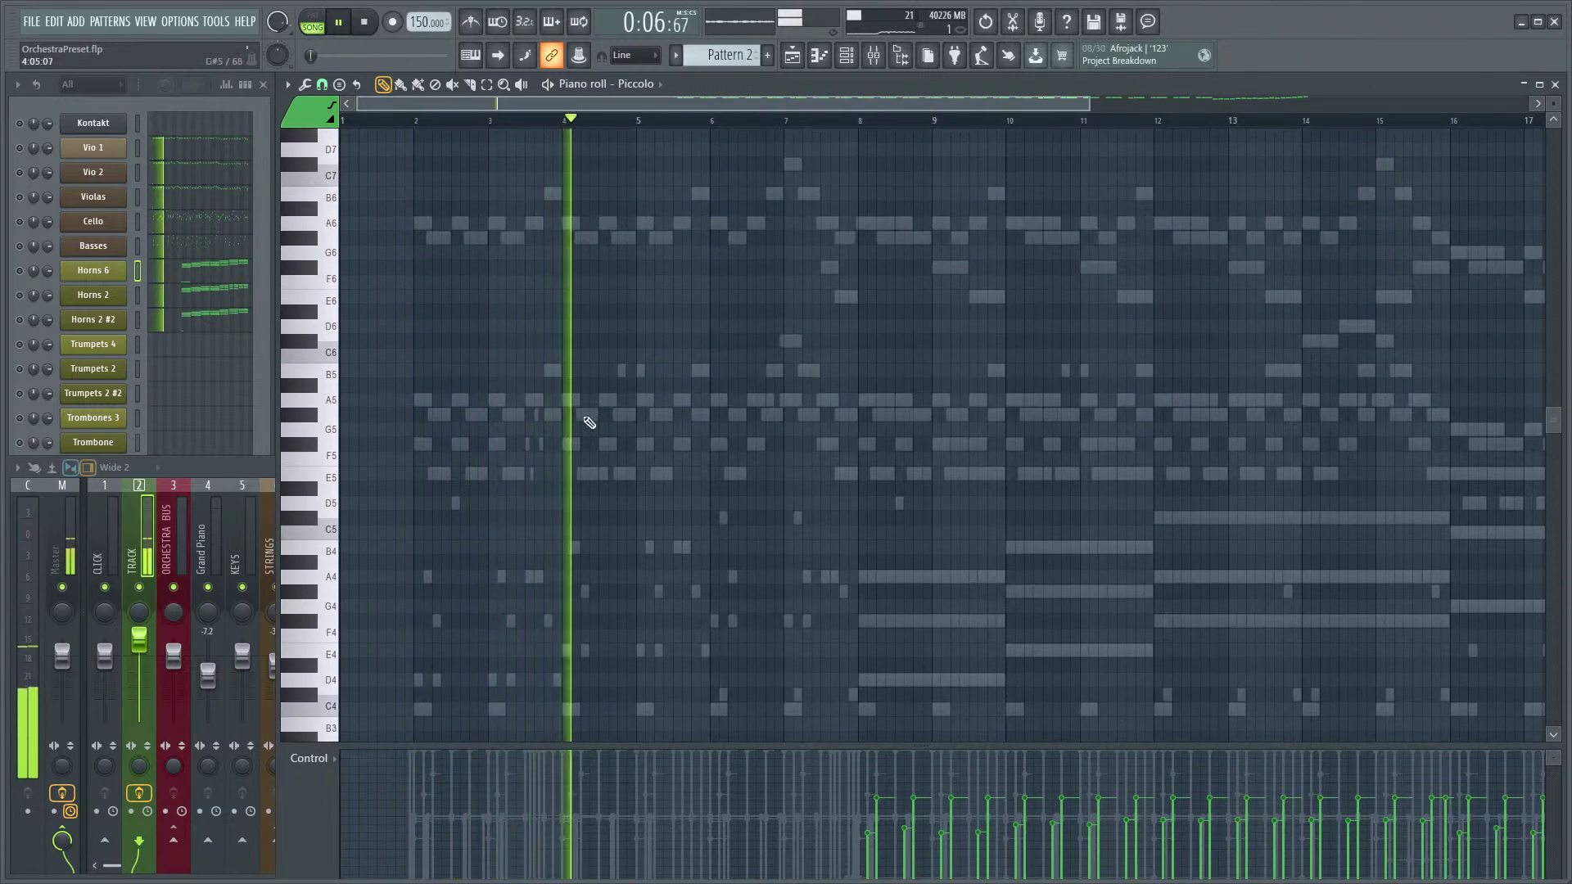
key(space)
- Show the full channel list and compare the opening bars with the first rescued audio channel as reference
key(F9)
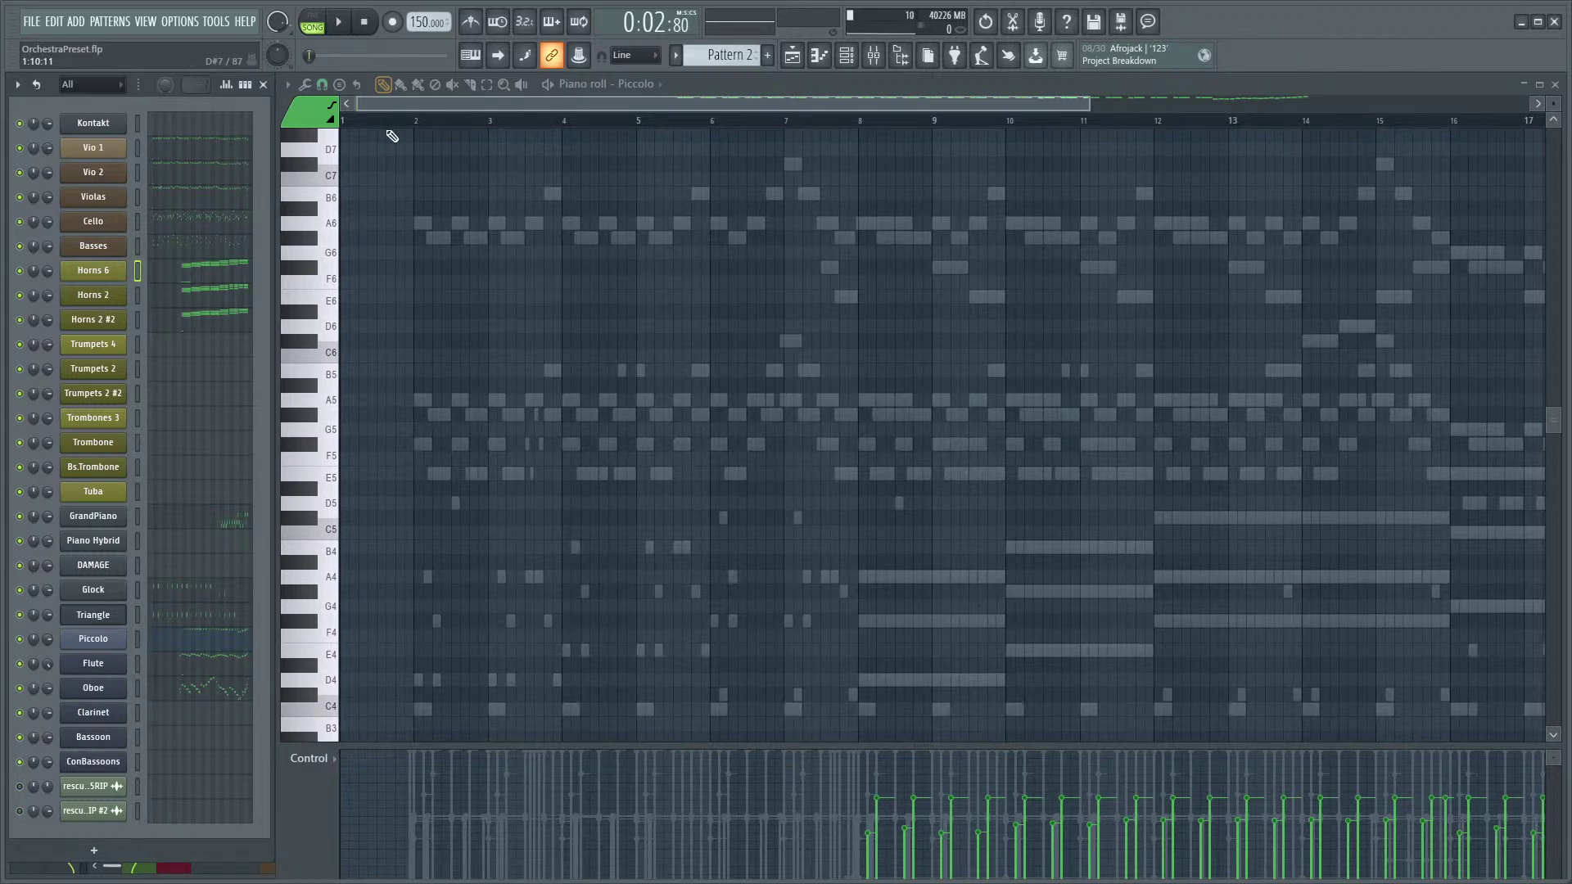
key(space)
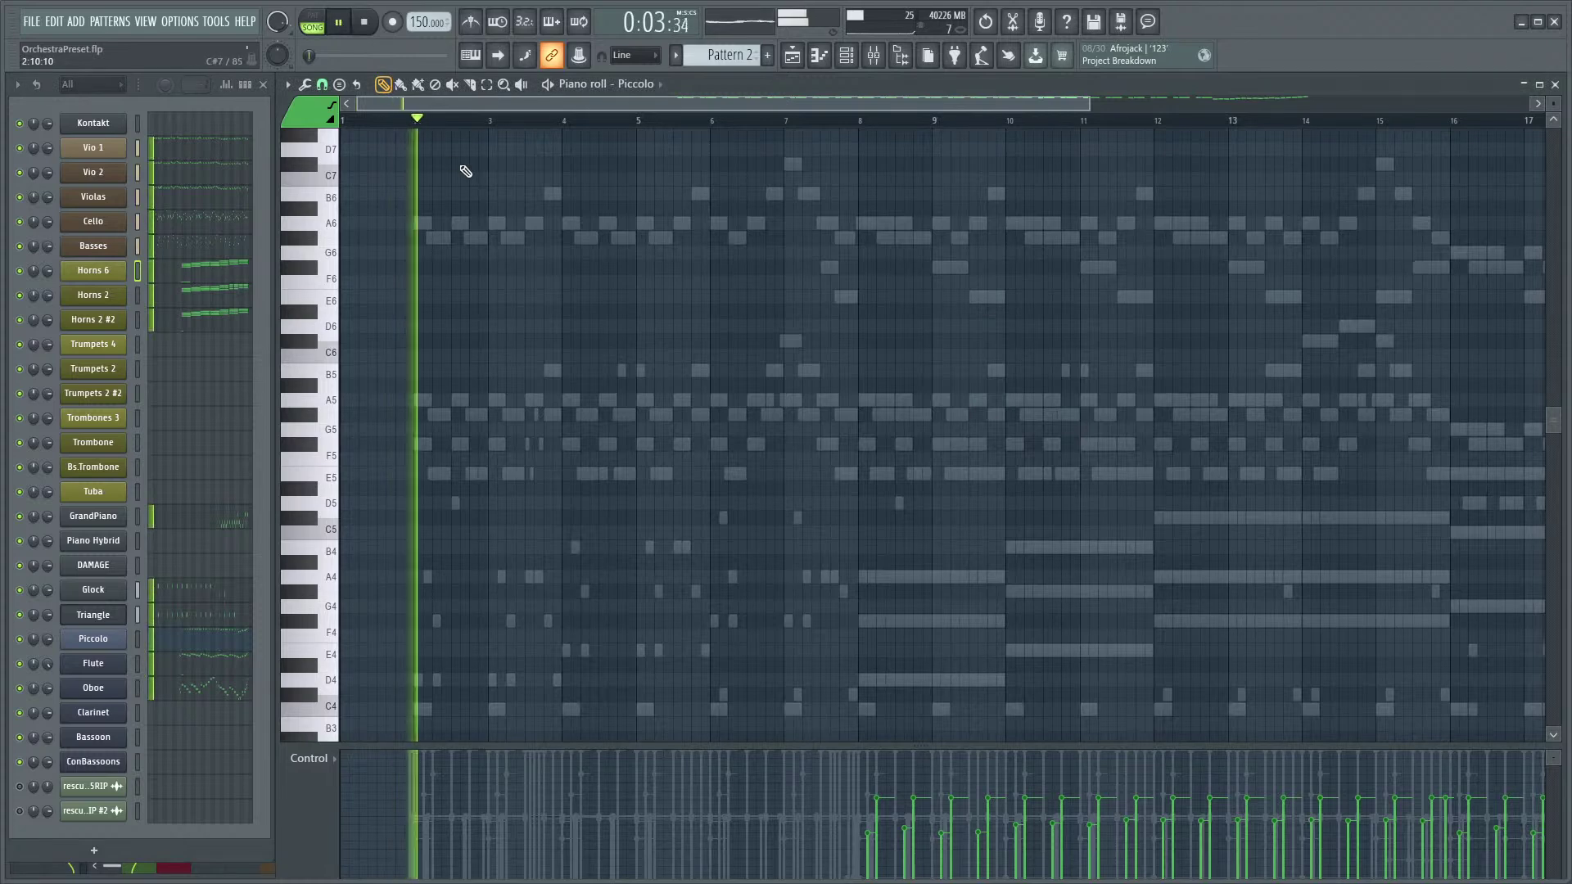
key(space)
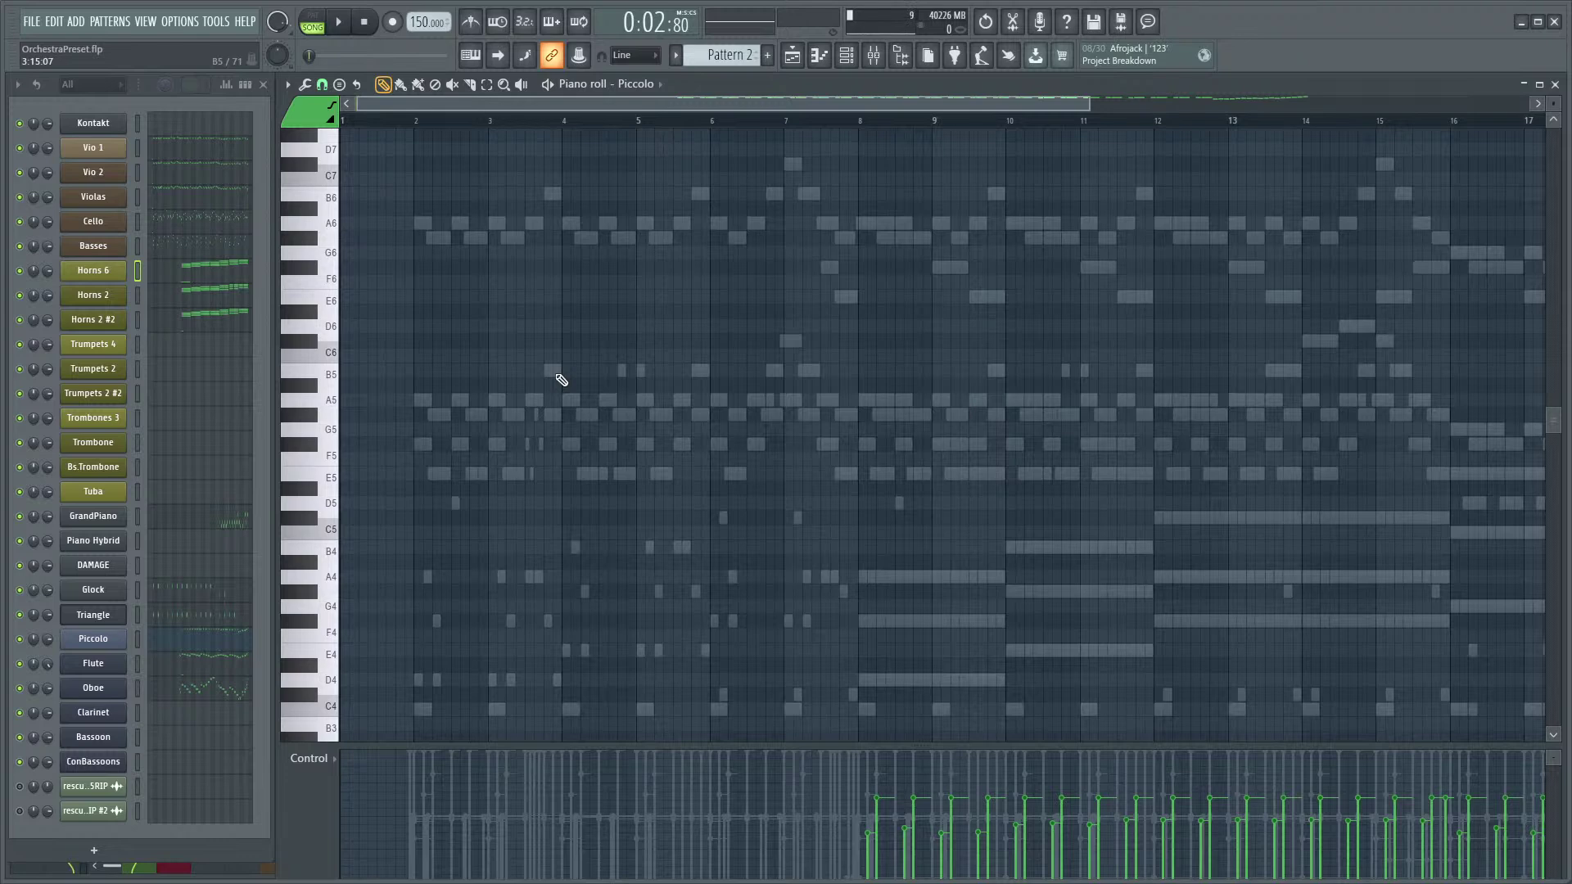
key(space)
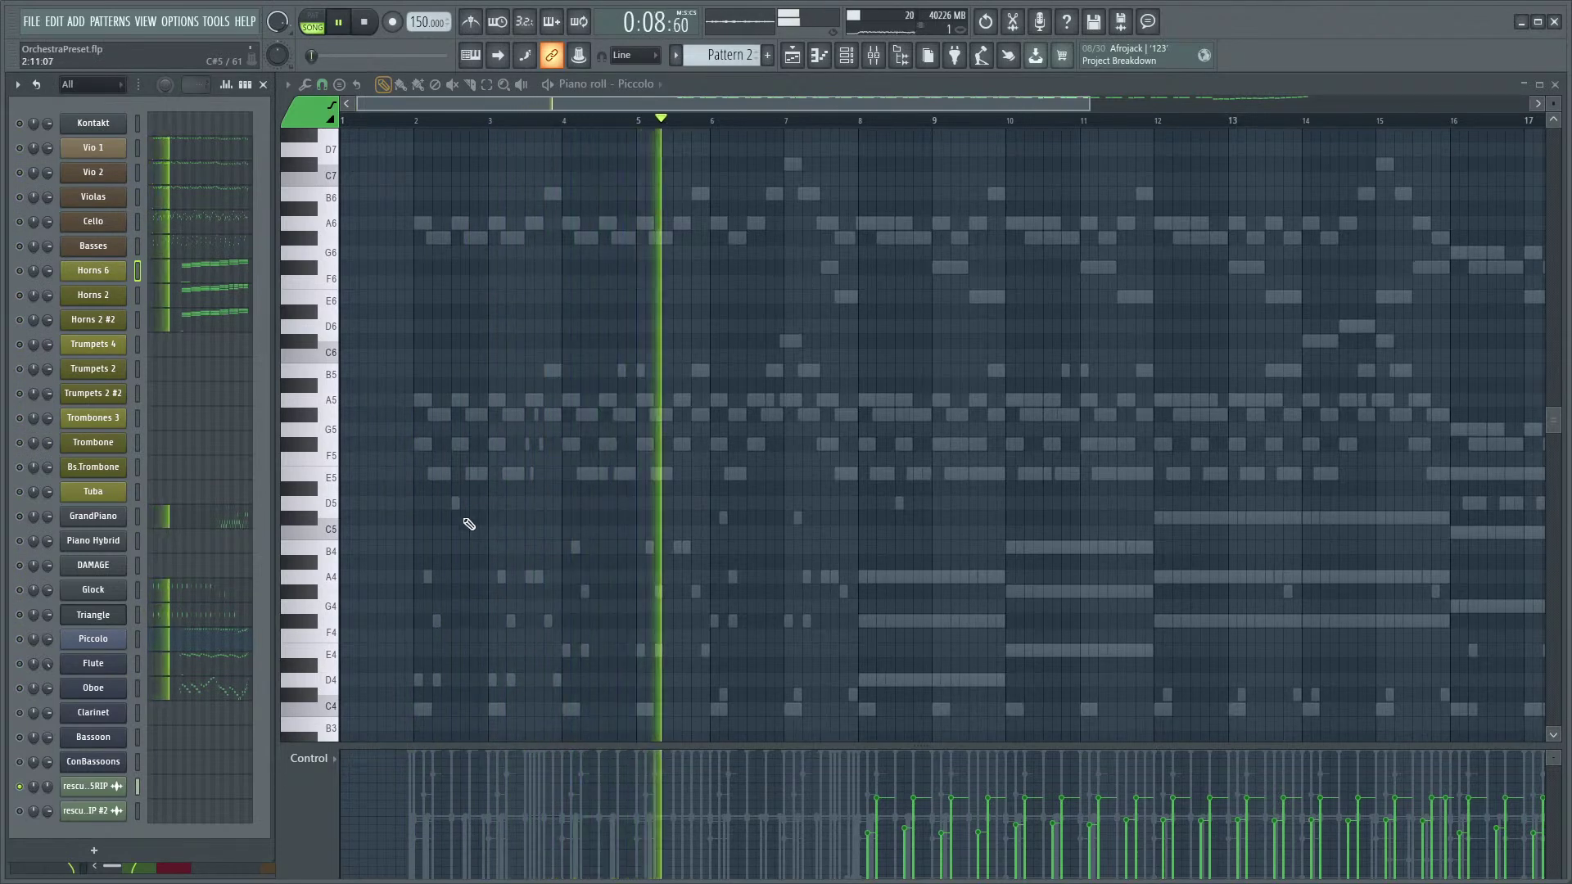
key(space)
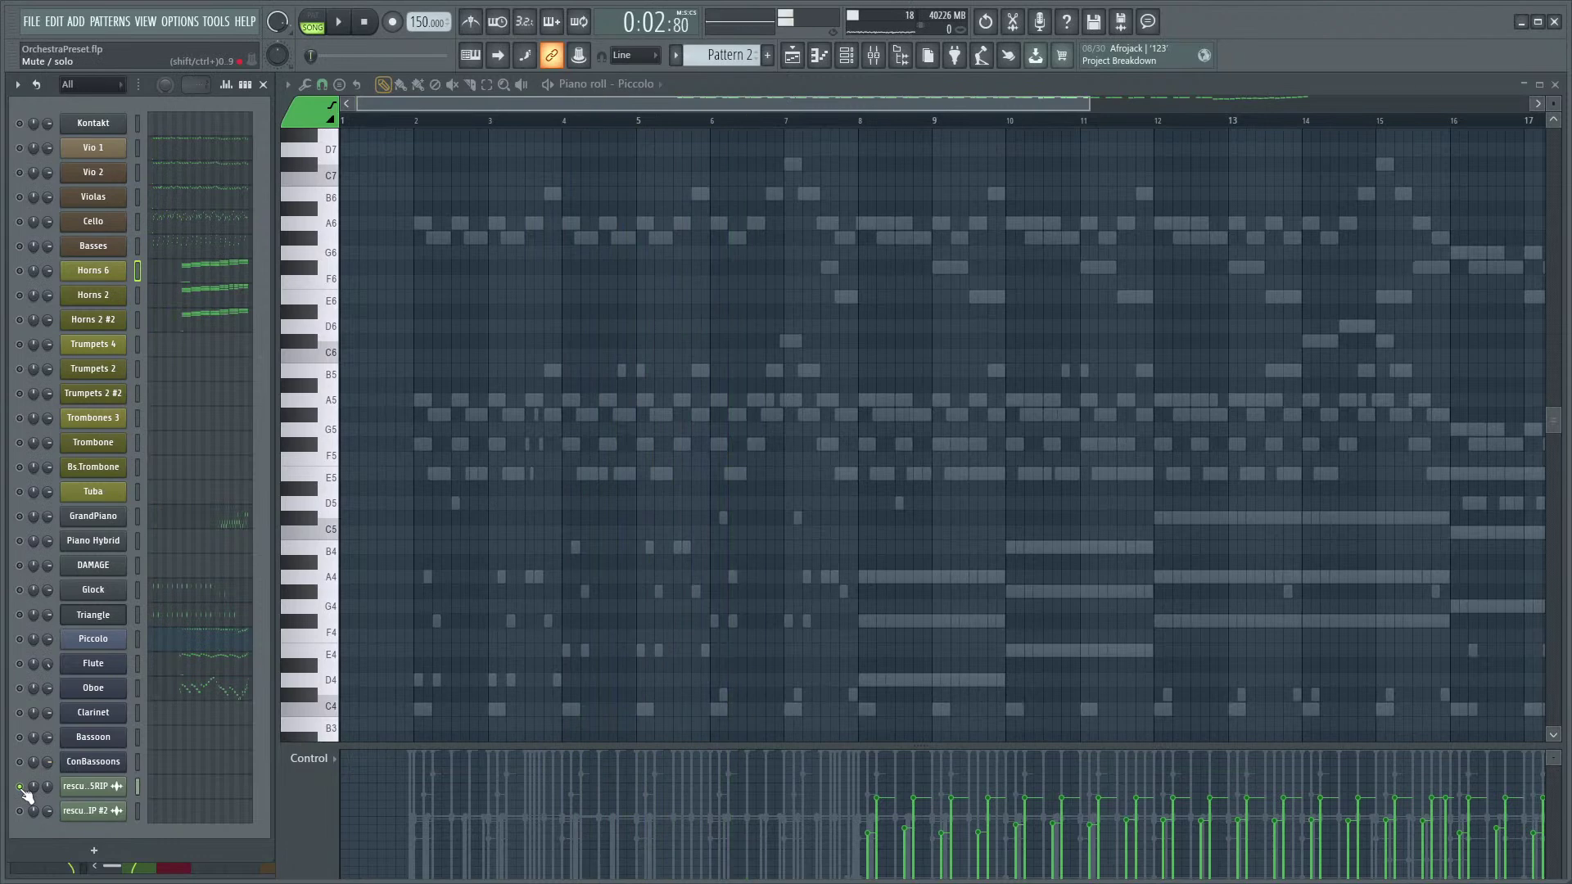
- Mute the first rescued audio channel and play the arrangement from bar 2 to about bar 16
click(20, 786)
key(space)
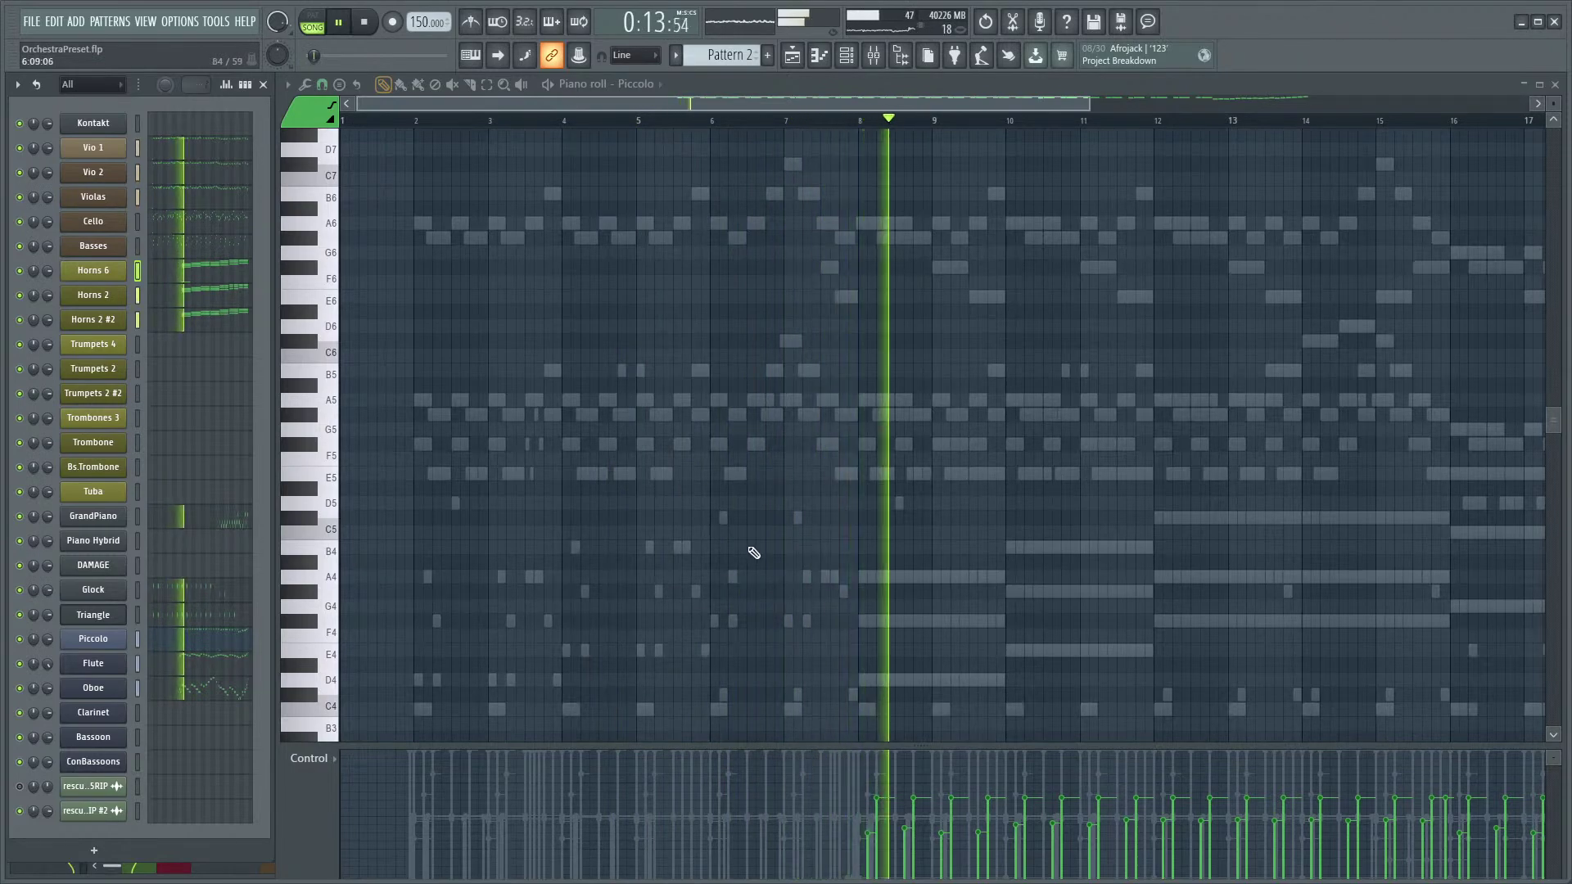
scroll(814, 519, down, 3)
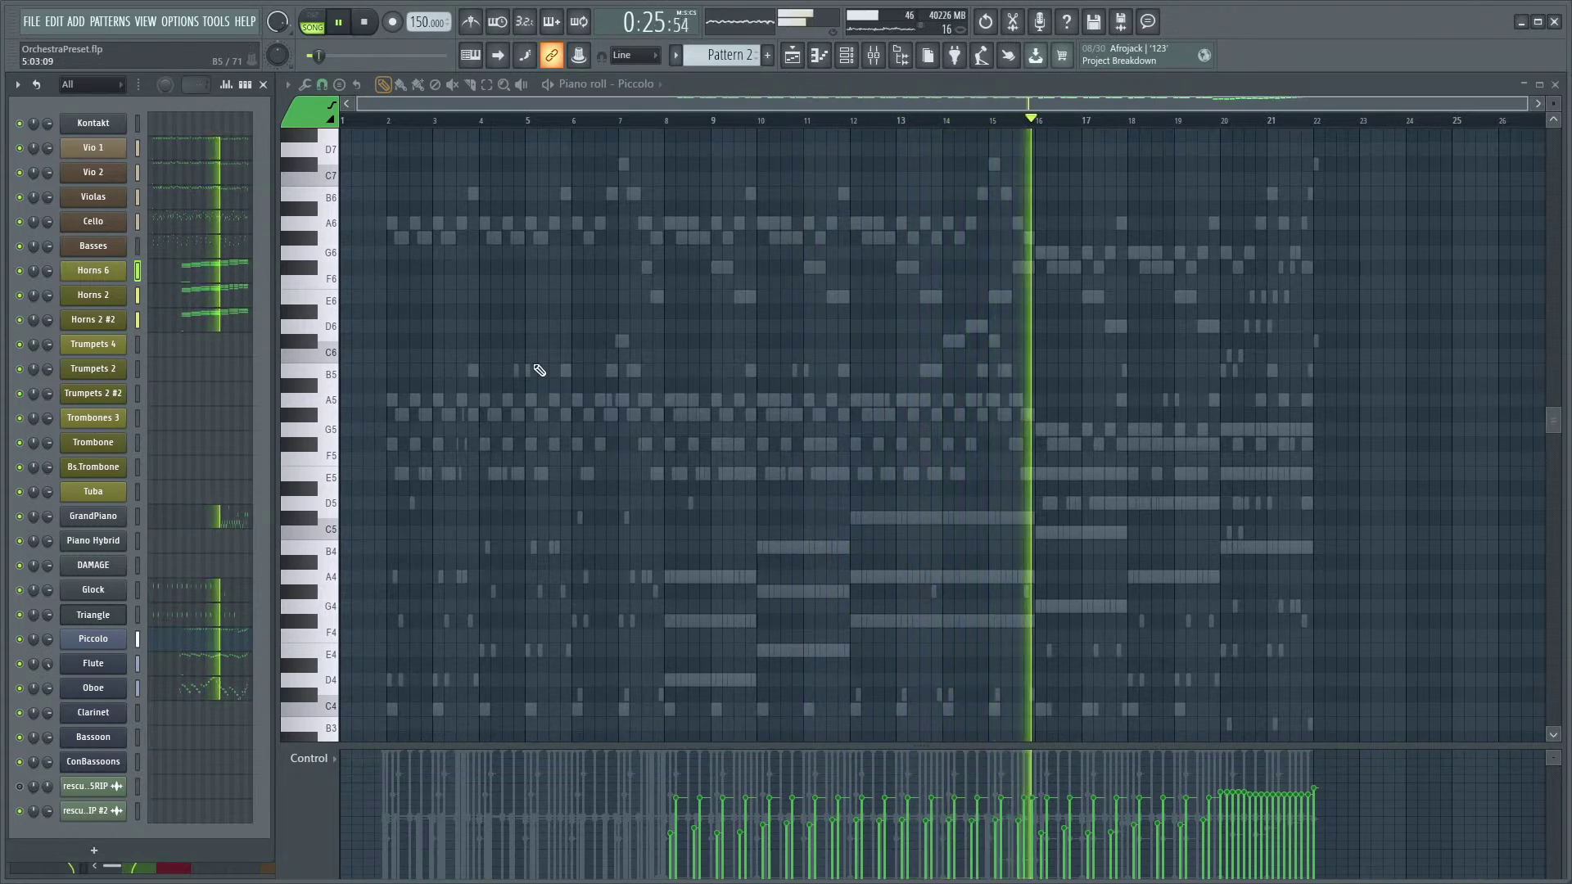
key(space)
- Insert a new Kontakt instrument channel above DAMAGE
scroll(1045, 533, up, 5)
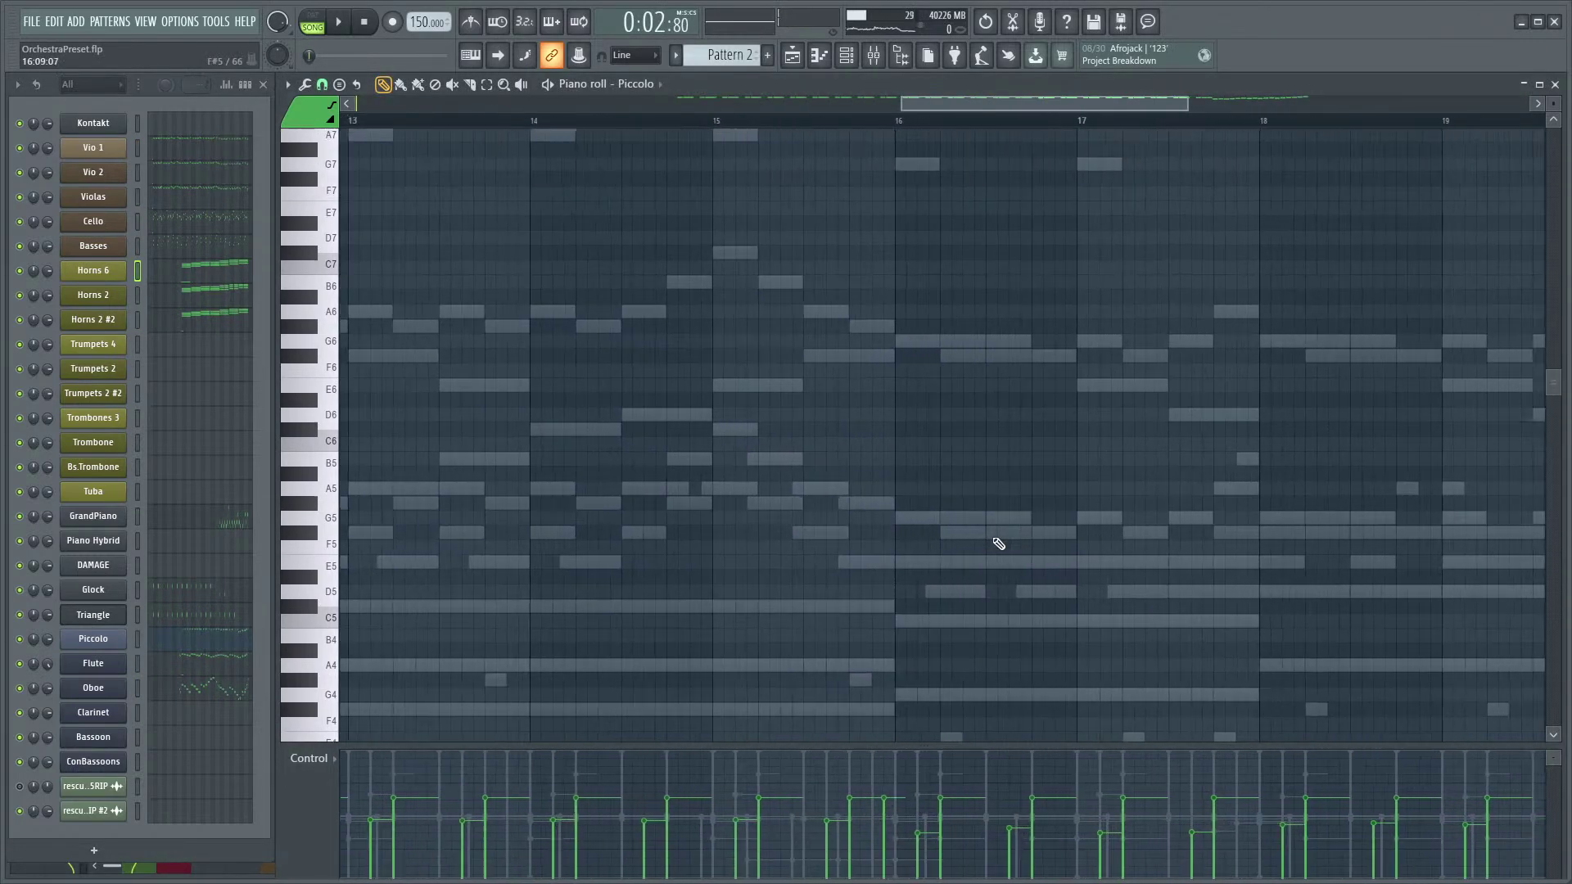
right_click(106, 571)
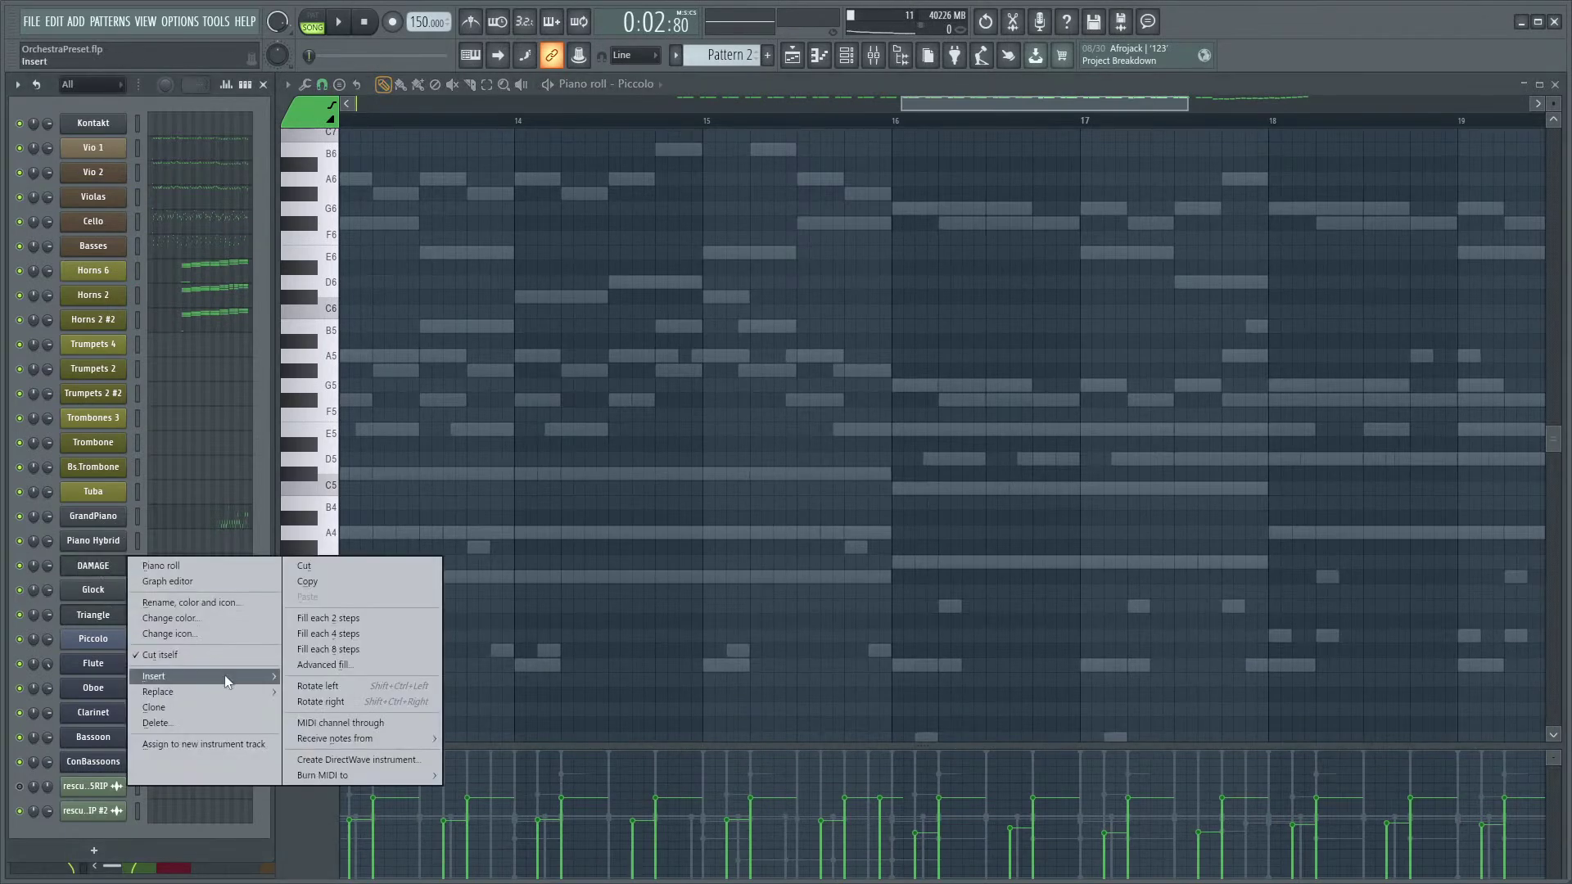
mouse_move(225, 676)
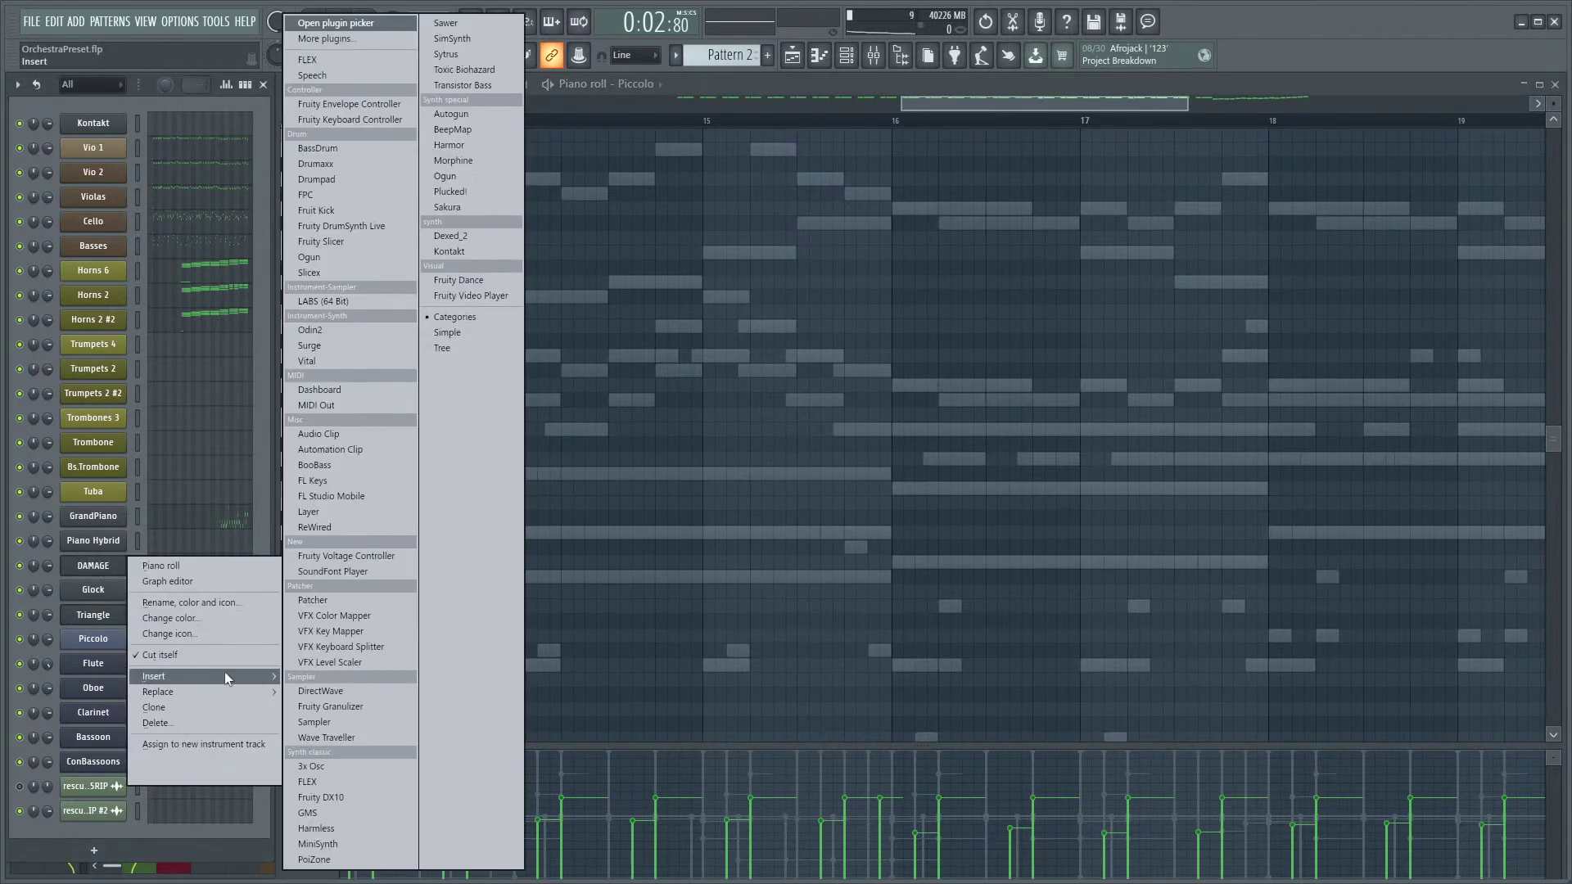
click(483, 249)
- Load Cymbal 2.nki from the 3 Cymbals folder of the Symphony Series Percussion library, and close Kontakt
scroll(434, 614, down, 5)
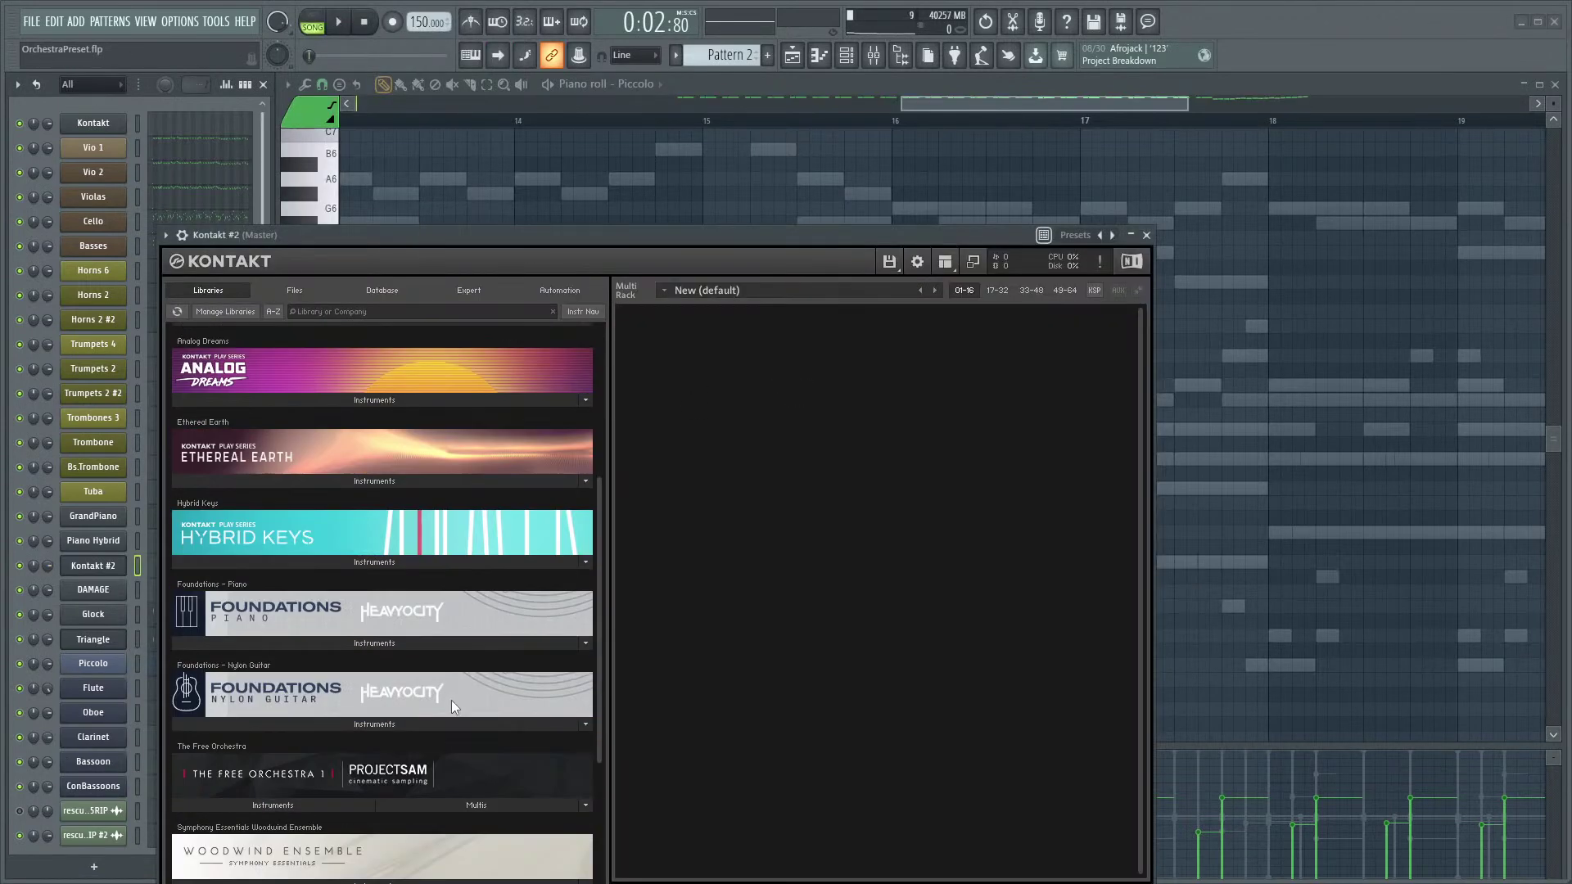
scroll(434, 712, down, 3)
click(380, 793)
scroll(351, 761, down, 3)
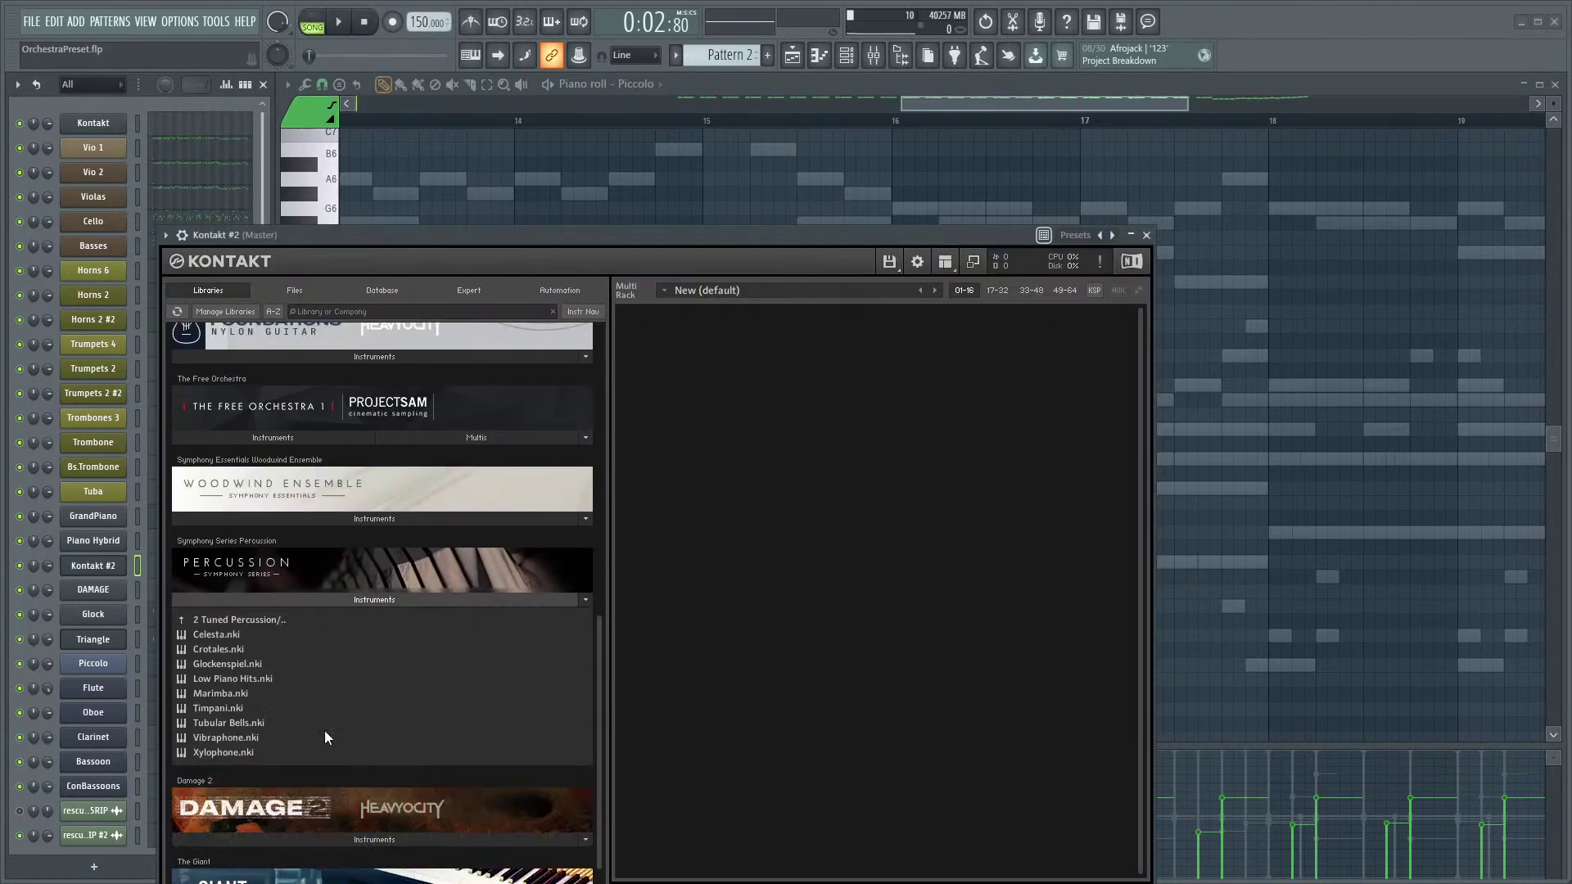
click(223, 622)
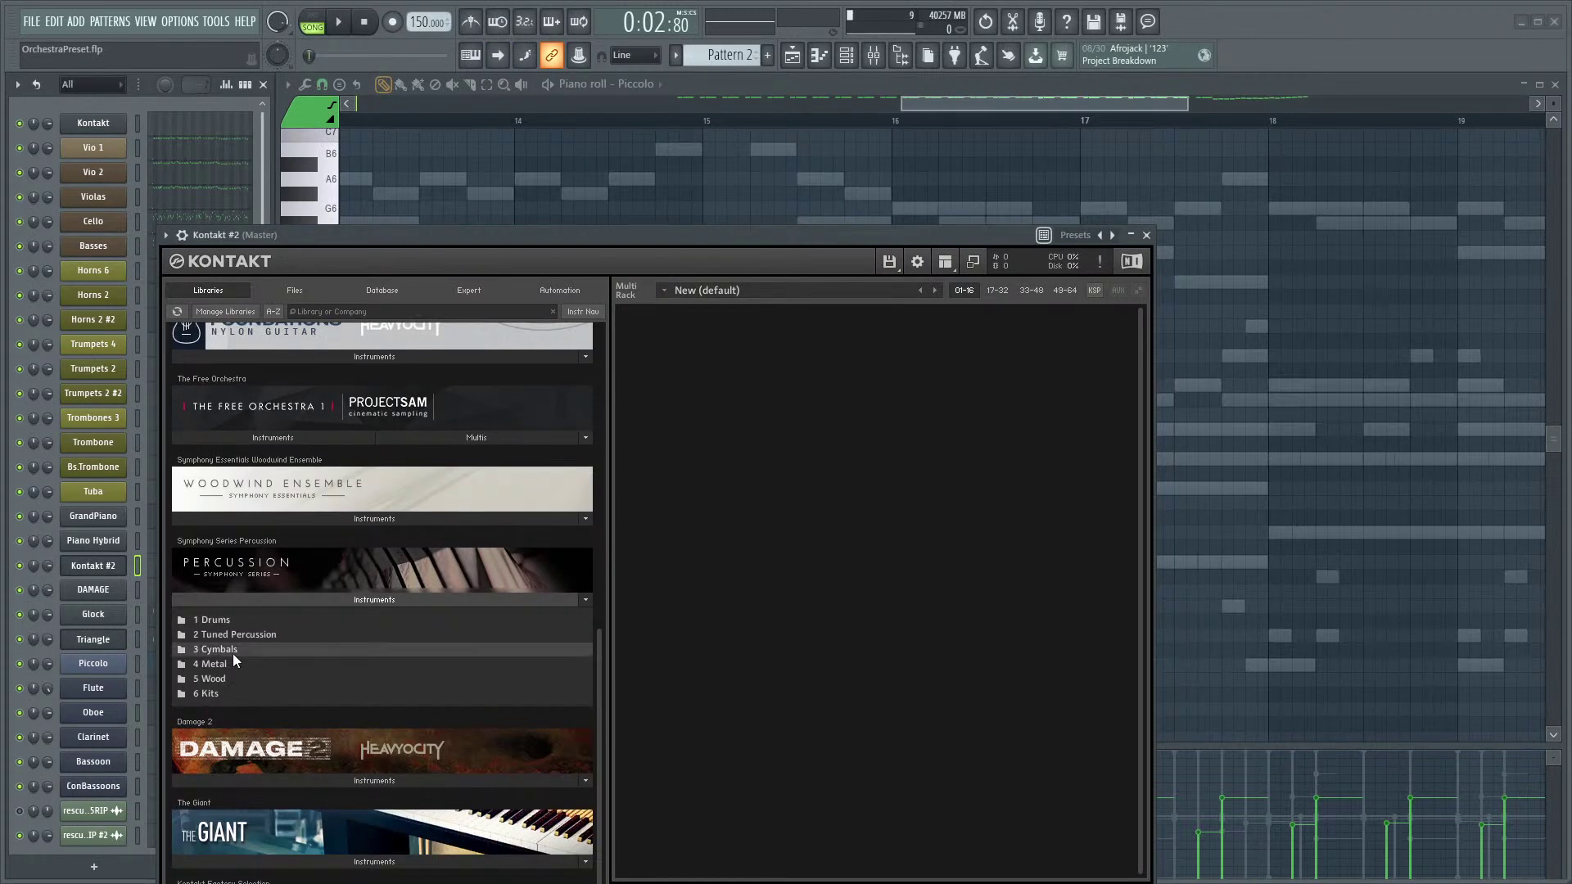
click(231, 651)
double_click(251, 650)
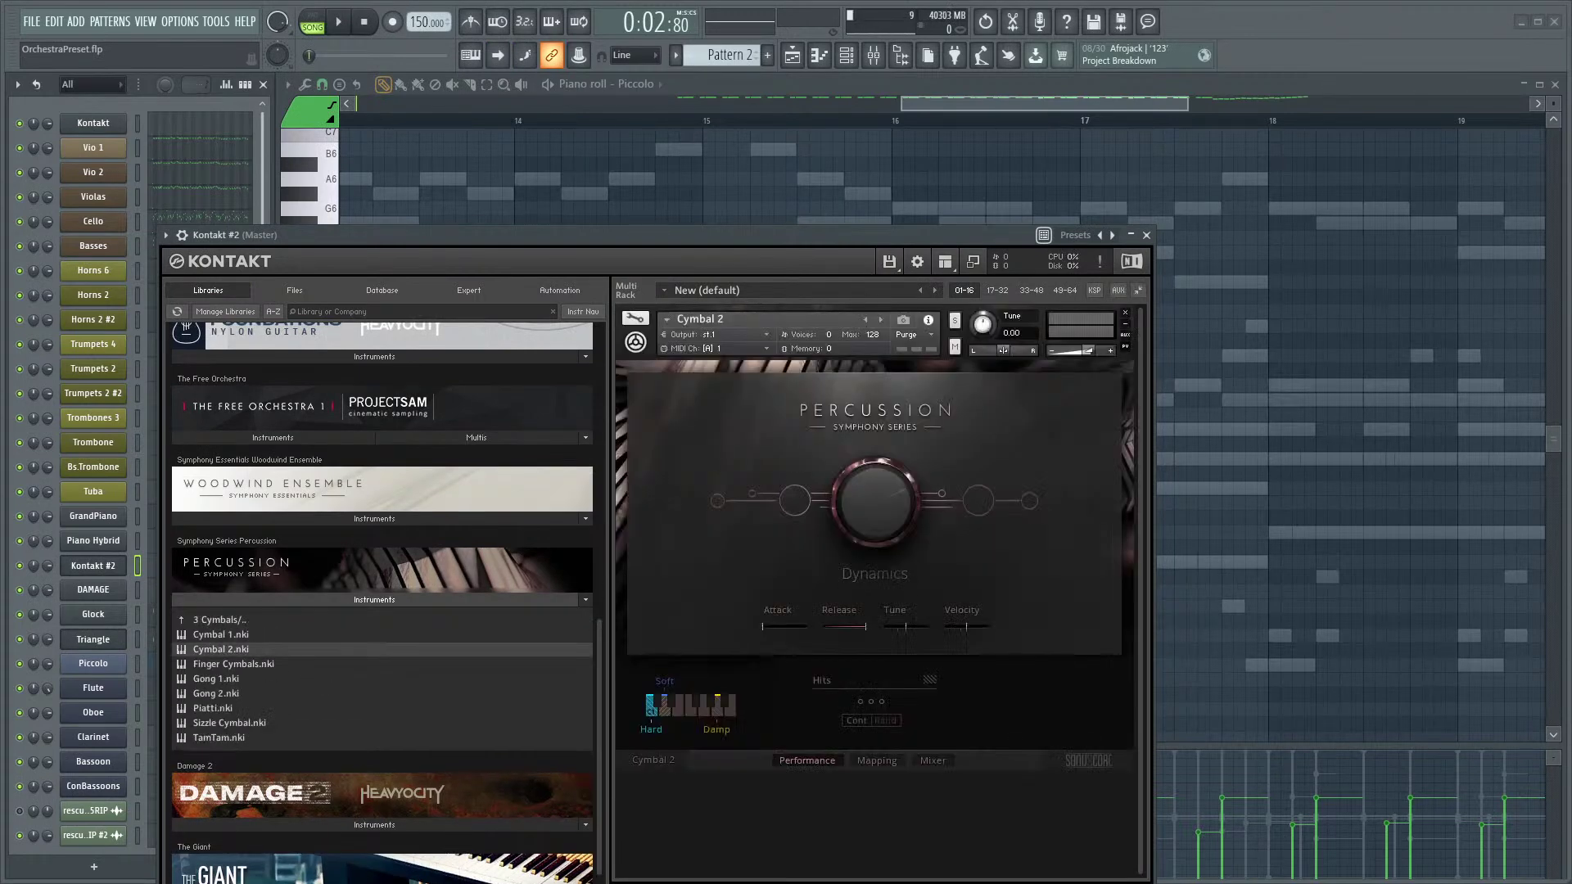
click(1145, 236)
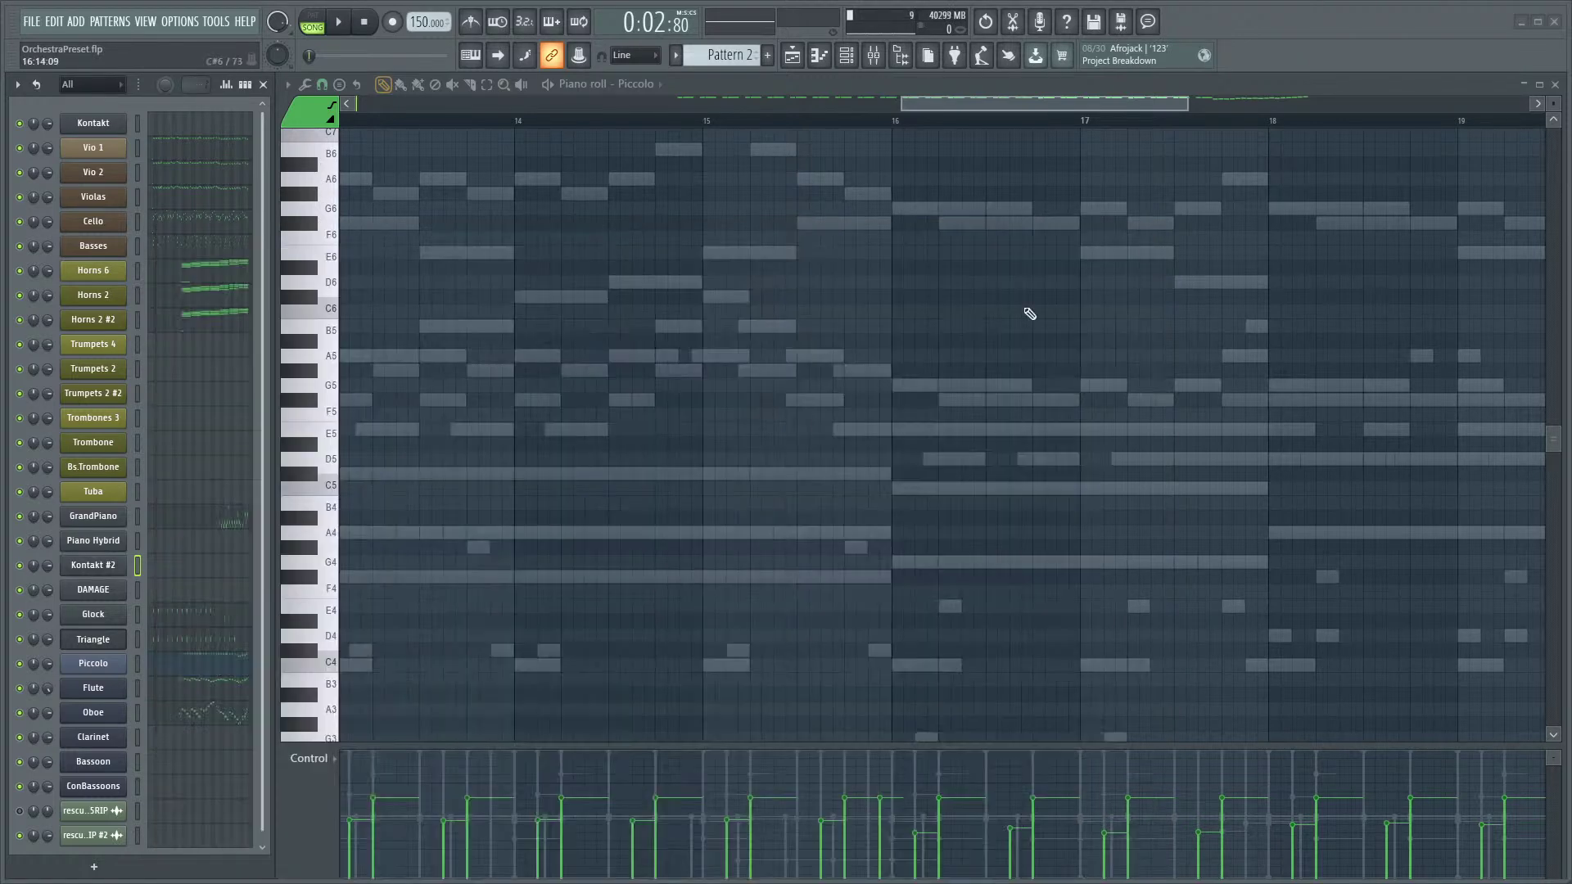
- Route the Kontakt #2 channel to a free mixer insert just before the Damage track, and close its window
click(106, 568)
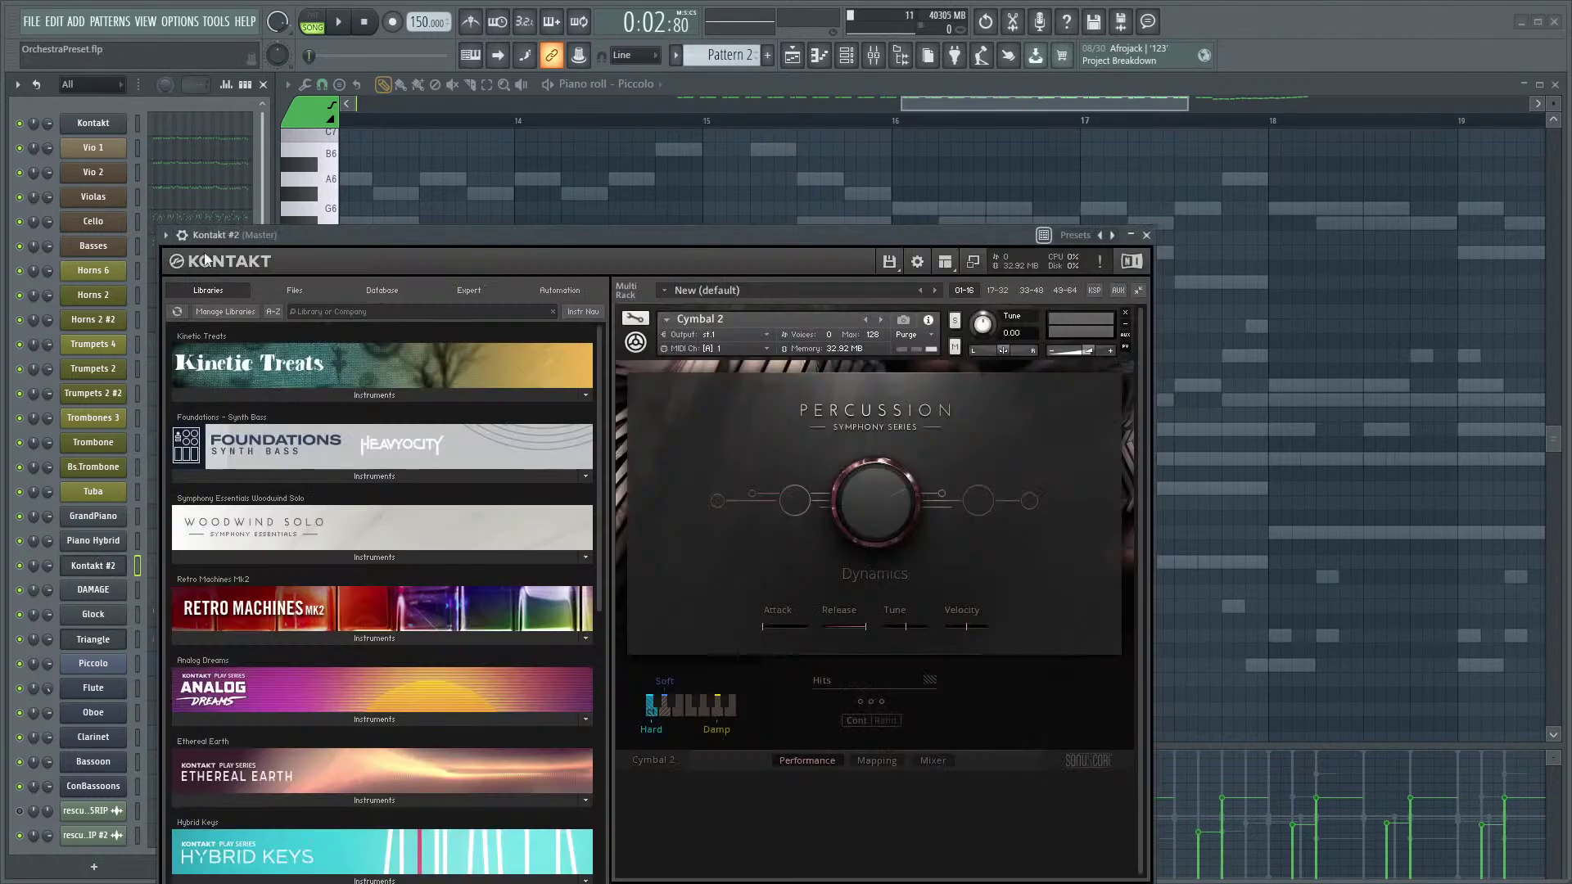
click(184, 235)
key(F9)
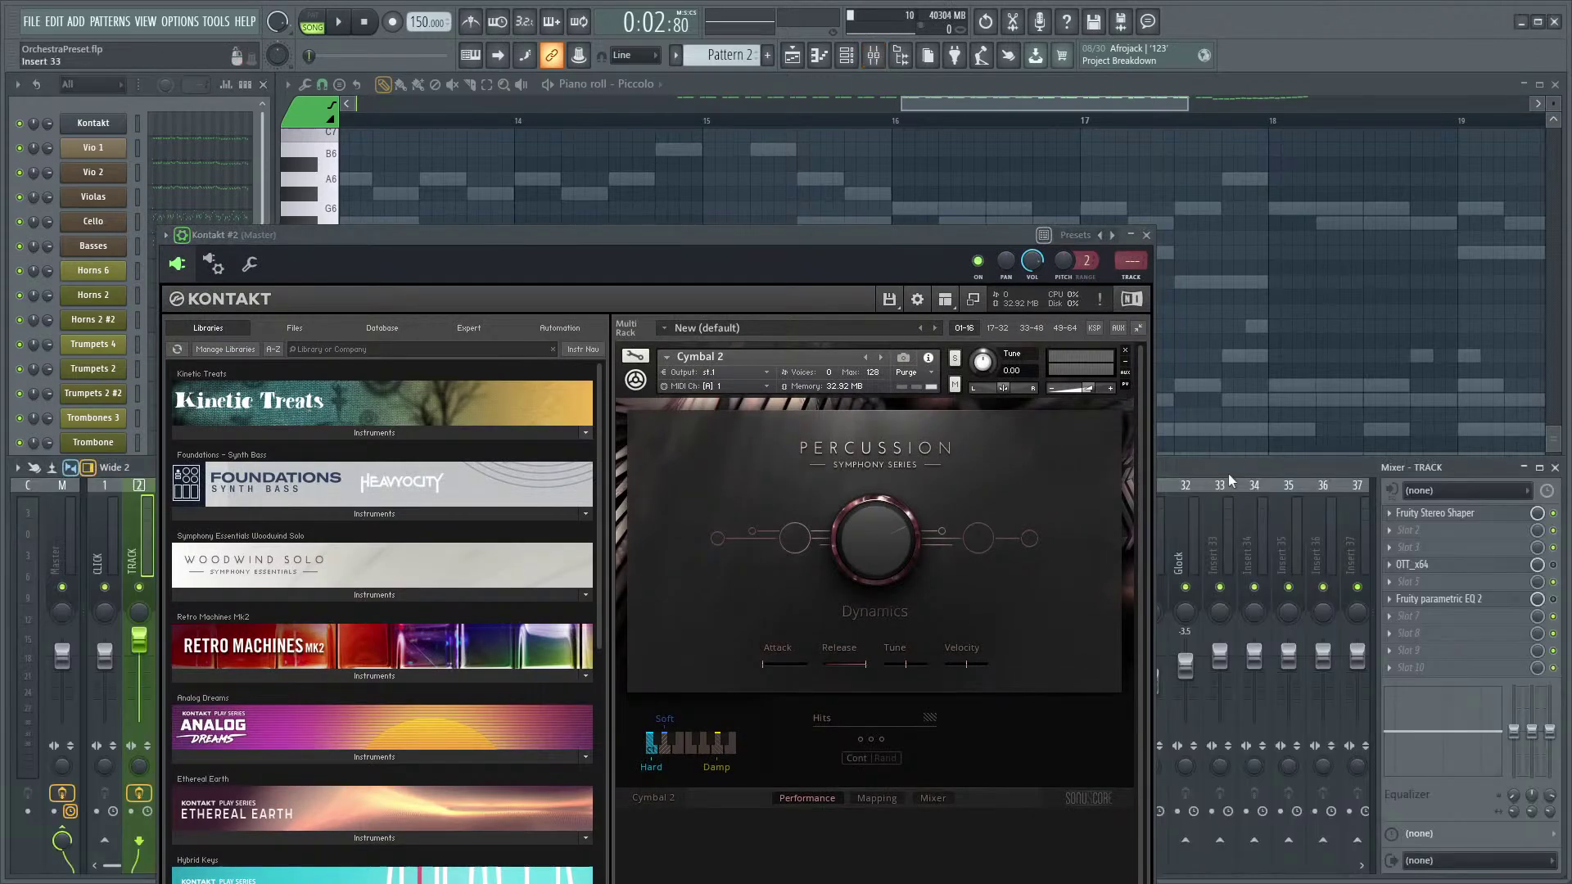
drag(952, 234, 1128, 186)
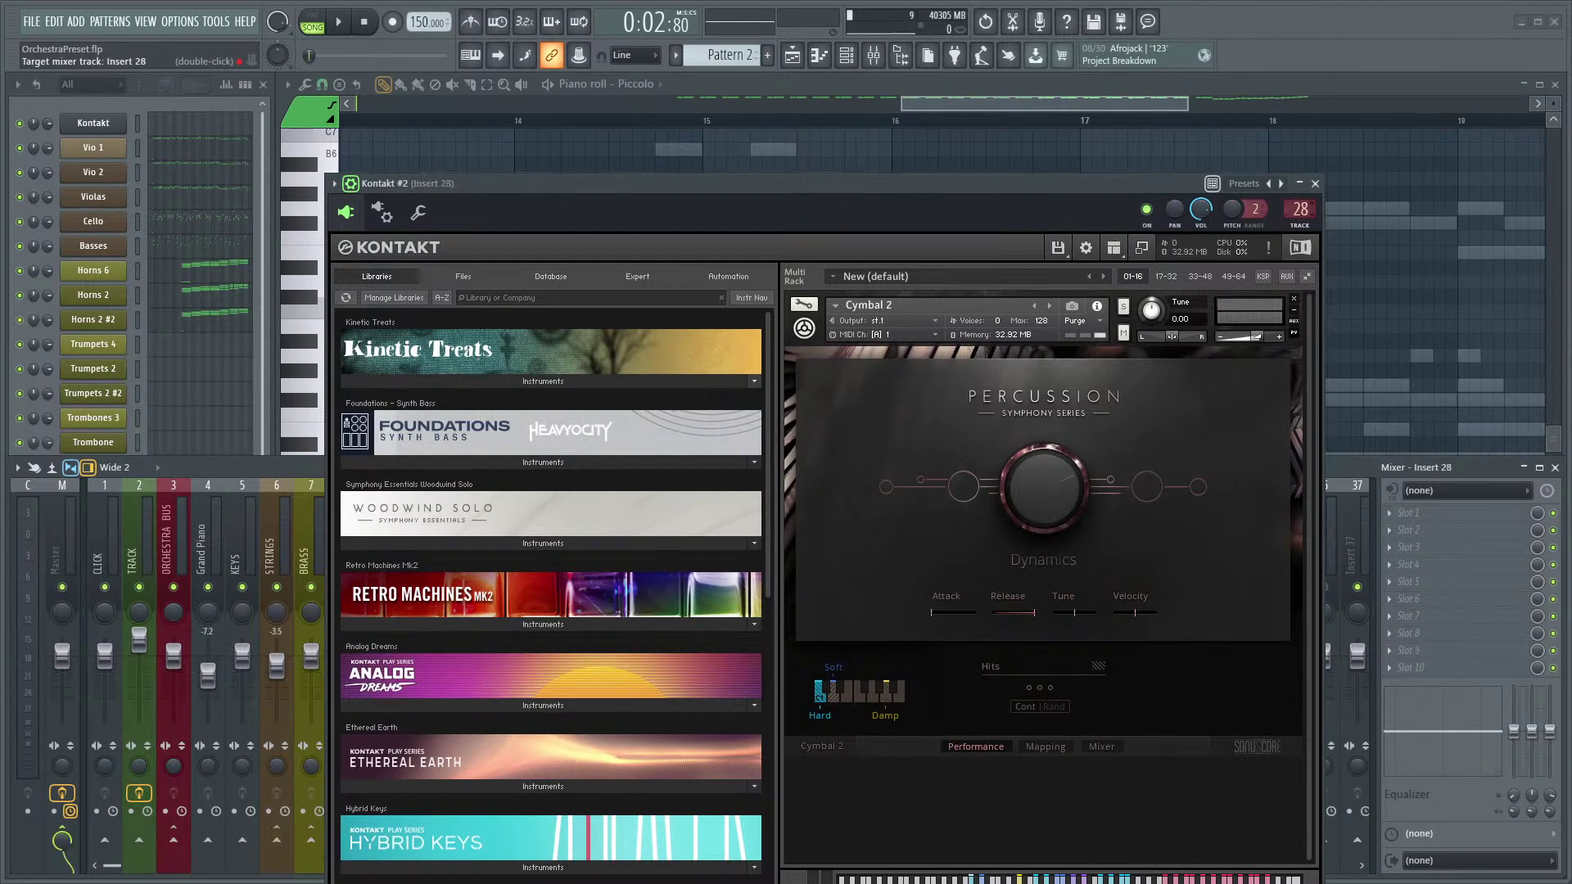
click(1315, 183)
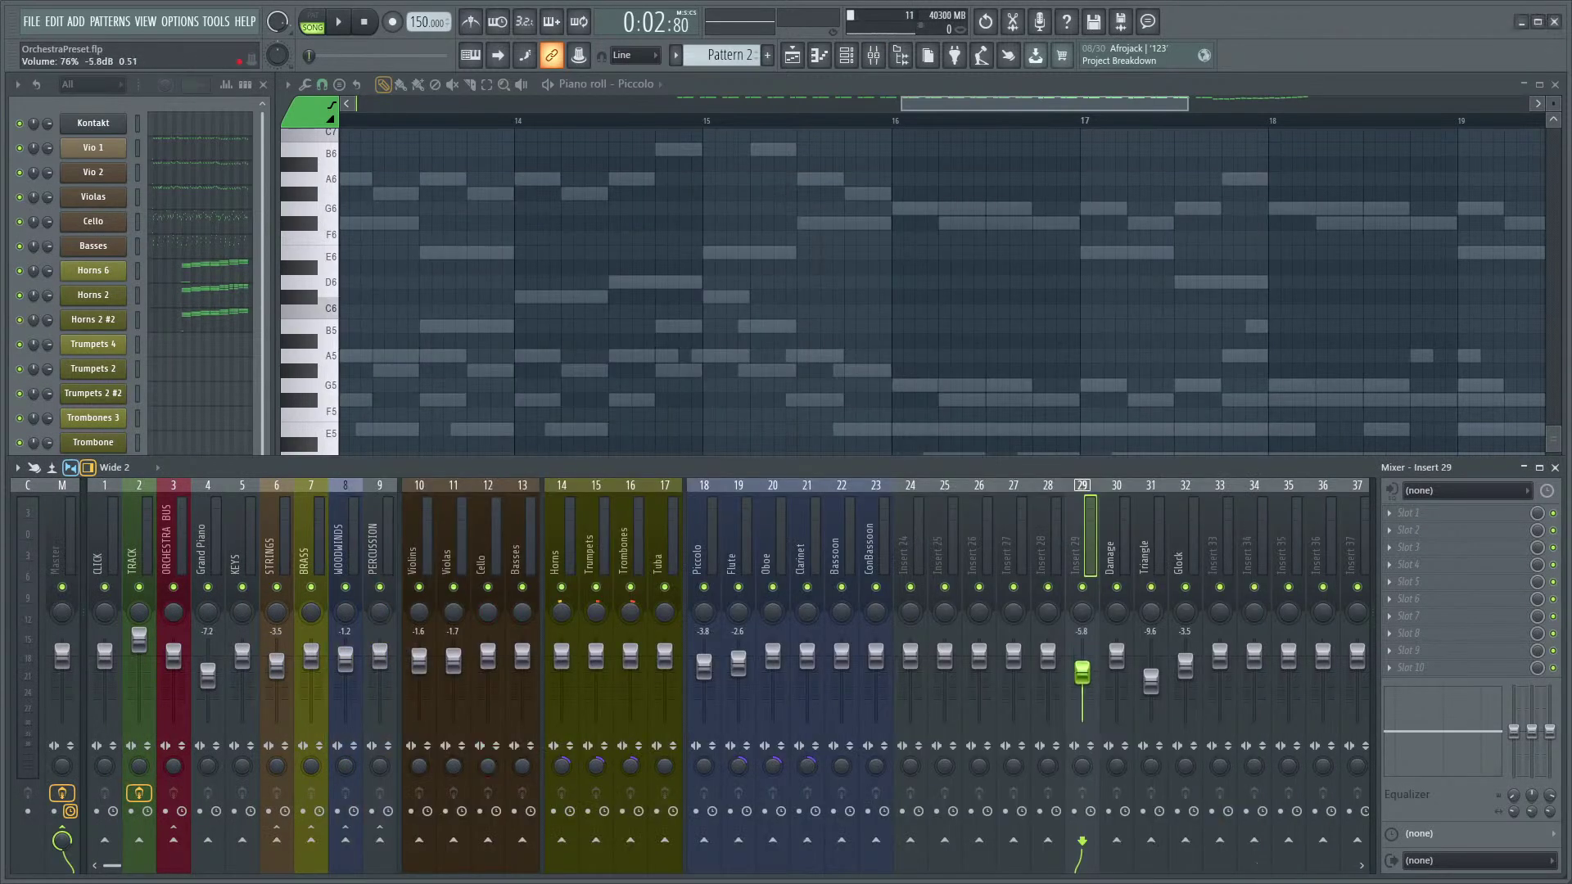
- Lower mixer insert 29 to -6.1 dB and rename it Cymbal
right_click(1072, 516)
click(1157, 419)
text(C)
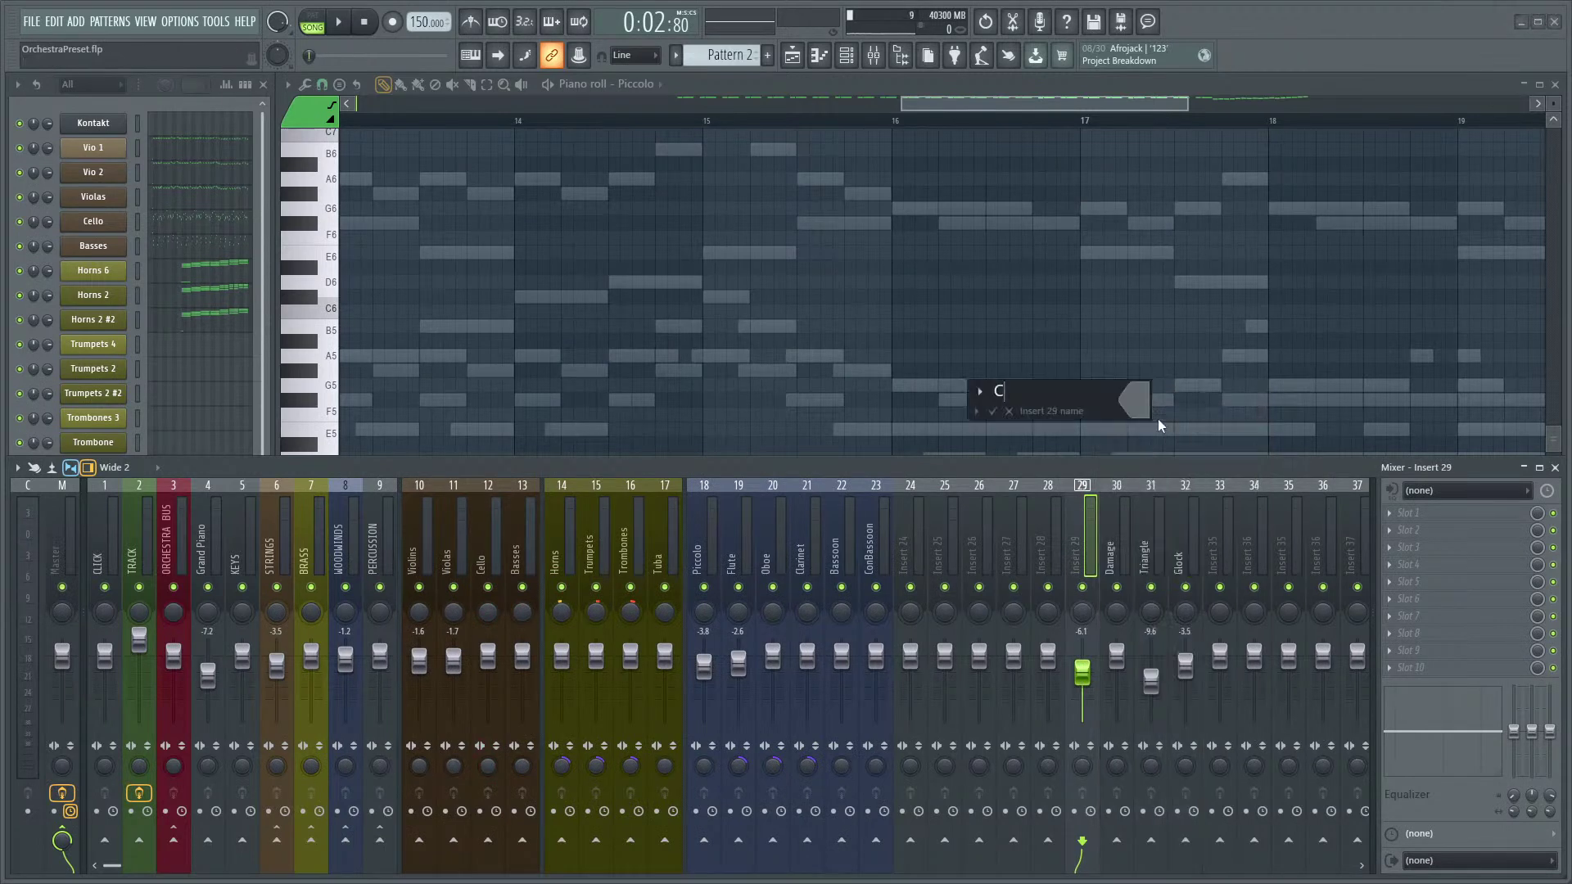
text(ymba)
key(BackSpace)
key(BackSpace)
key(BackSpace)
text(mbal)
key(Return)
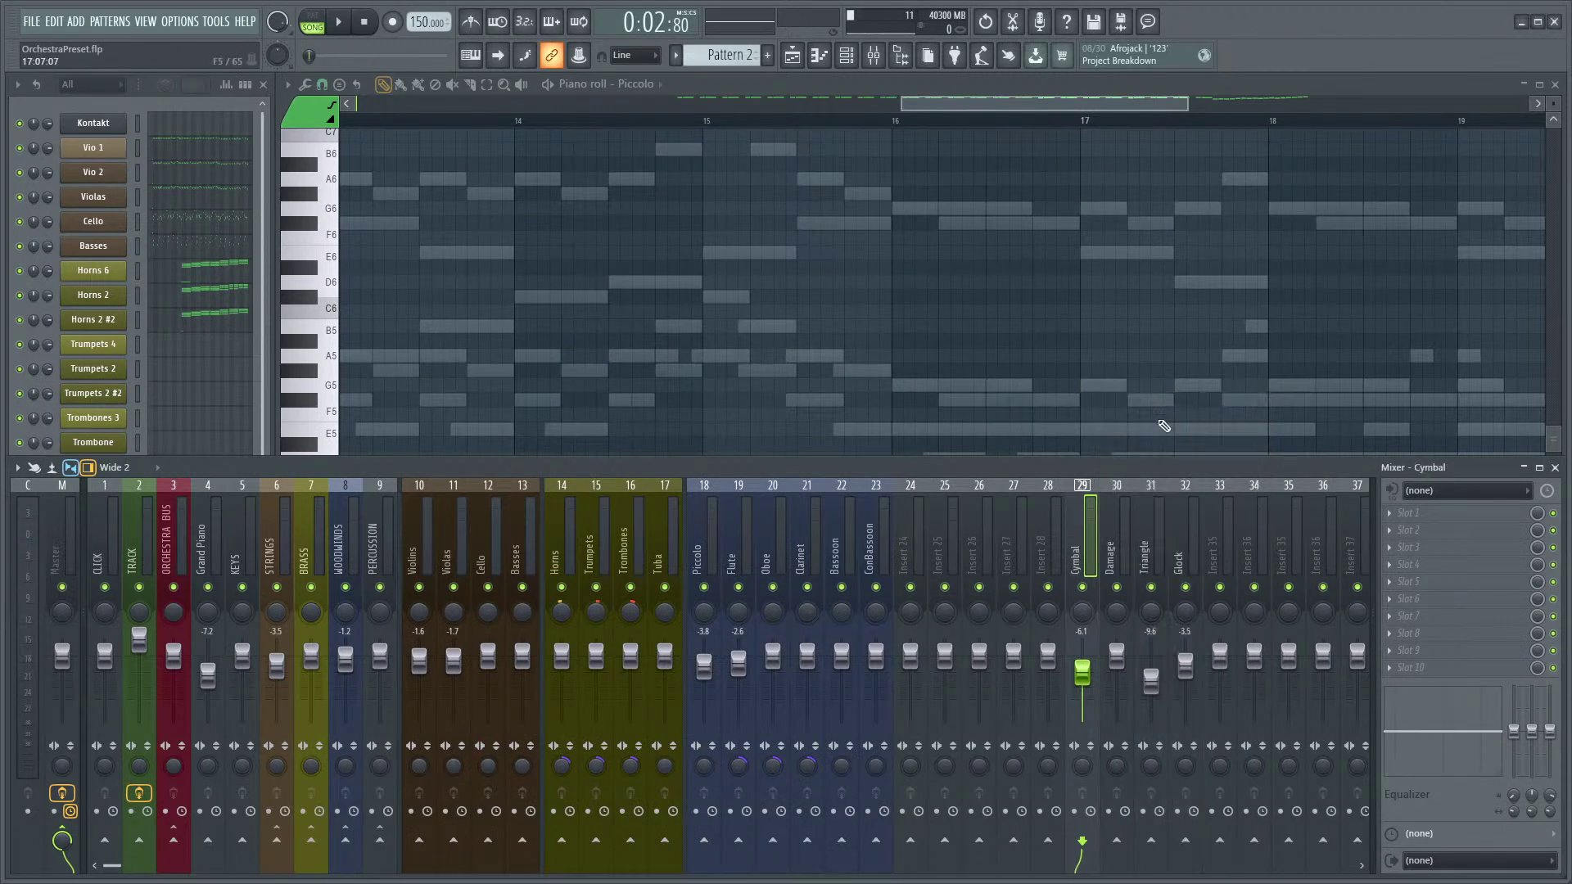
- Hide the mixer, rename the Kontakt #2 channel to Cymbal and open its piano roll
double_click(971, 90)
double_click(141, 111)
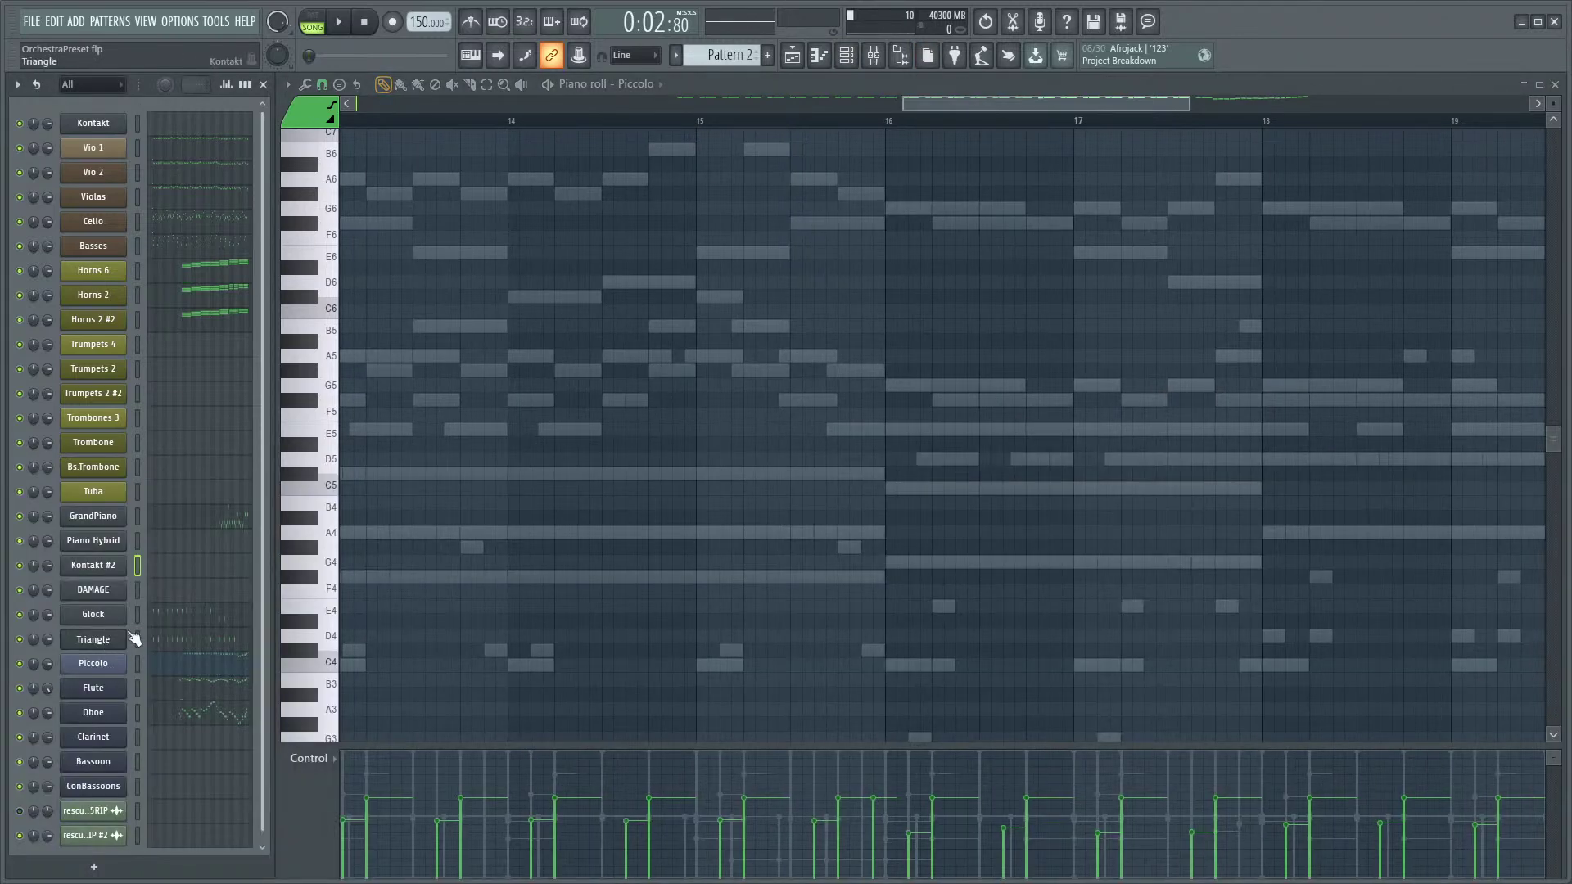
right_click(123, 571)
click(211, 598)
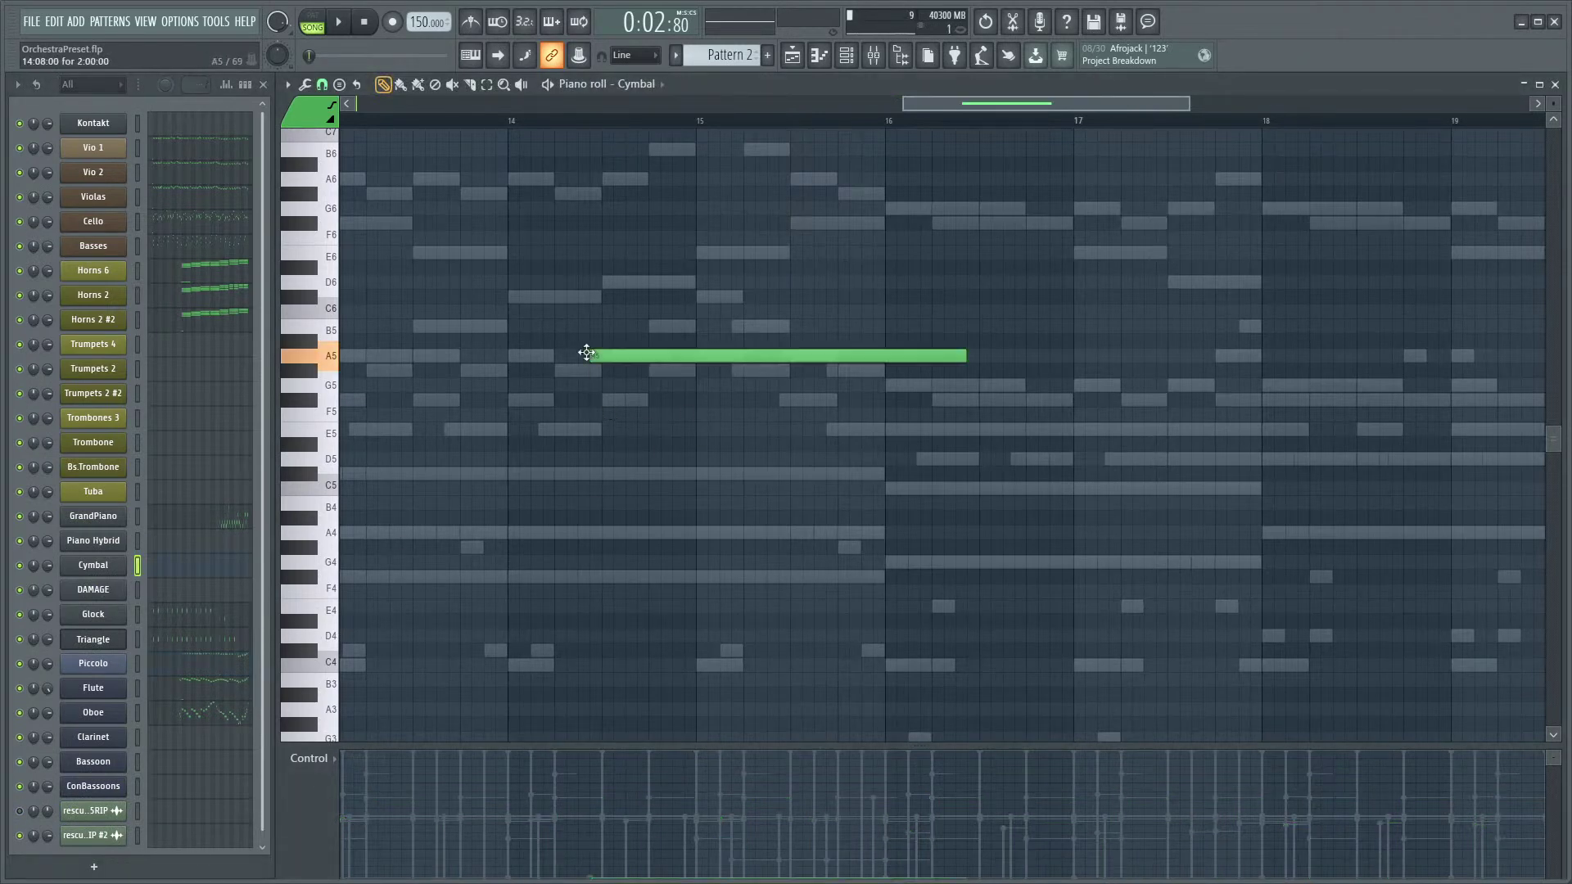
- Place a two-bar cymbal note on A4 from bar 14 to bar 16
scroll(593, 320, up, 3)
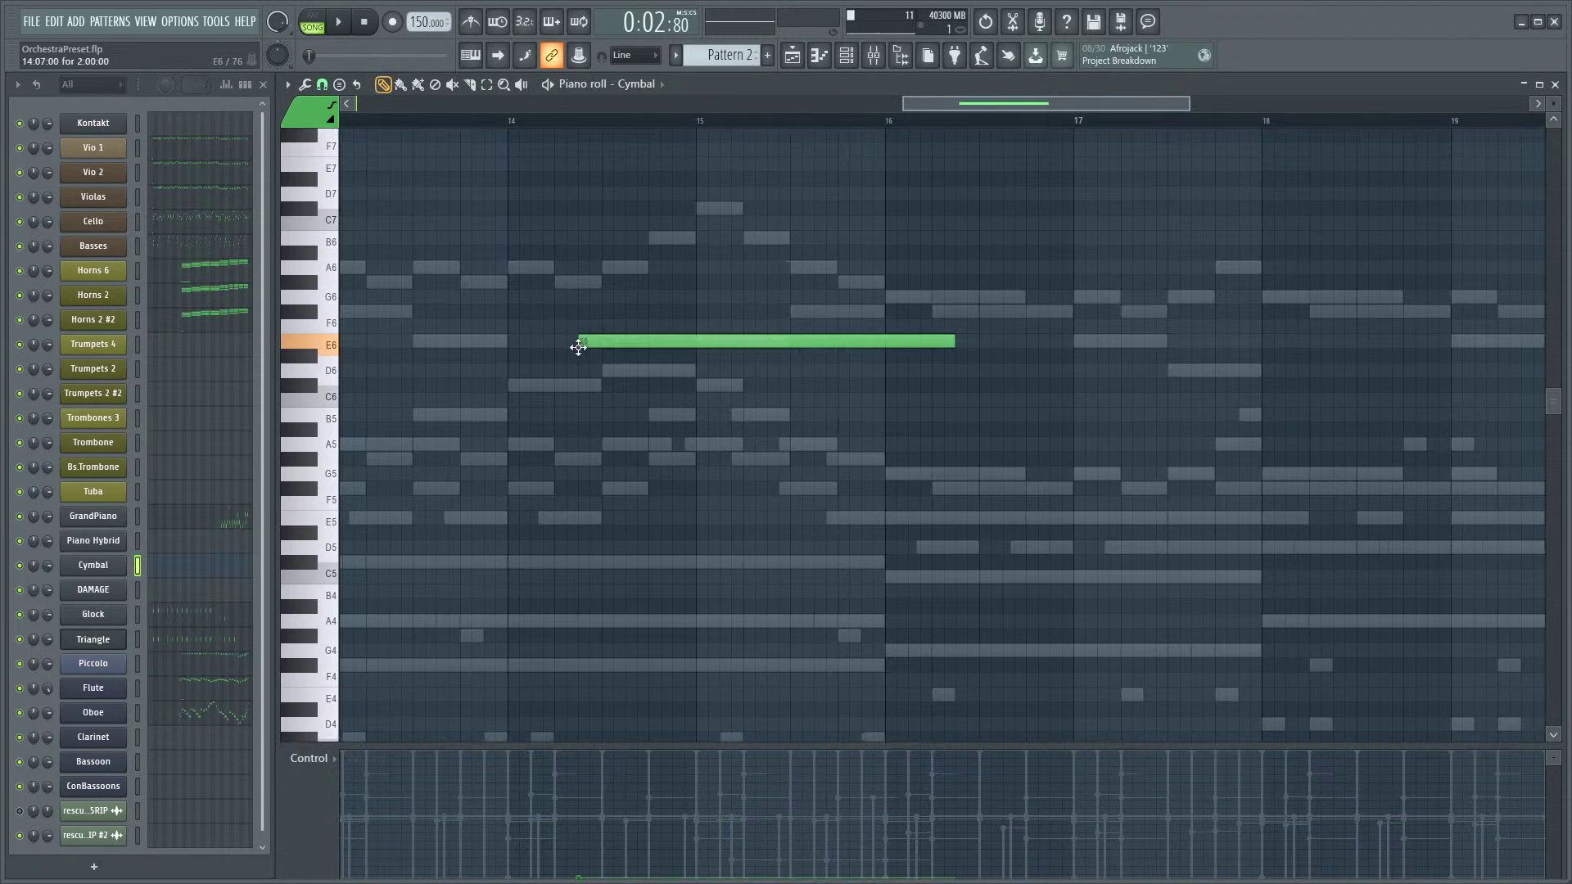
drag(577, 347, 573, 268)
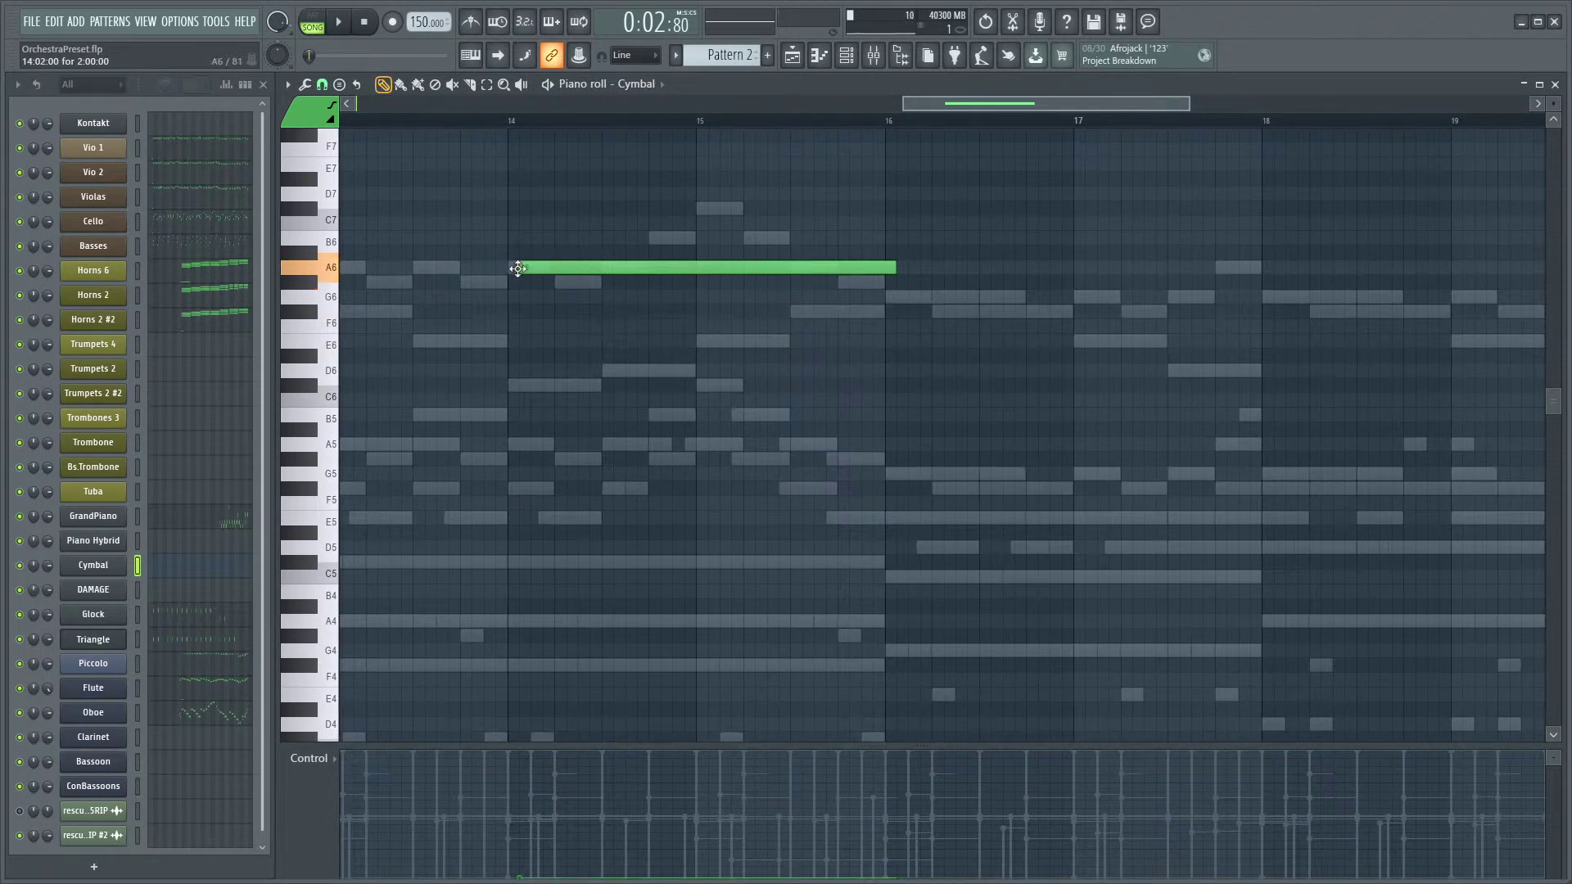
drag(546, 497, 543, 639)
scroll(554, 466, down, 4)
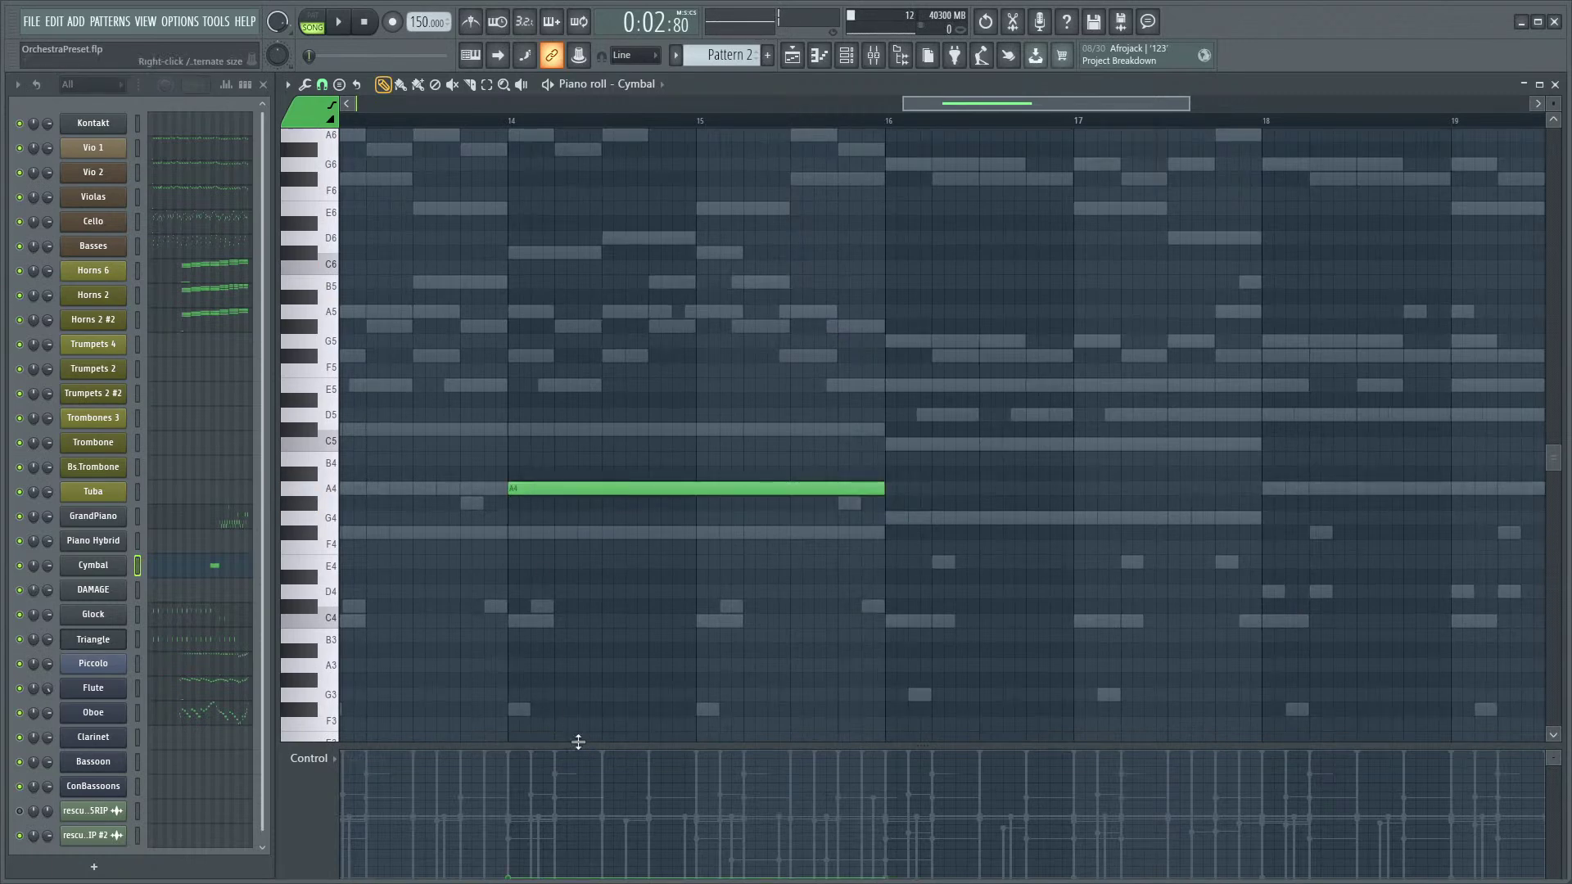
- Enlarge the control lane, raise the cymbal note's velocity to about half, and play the passage
drag(578, 741, 586, 655)
click(511, 785)
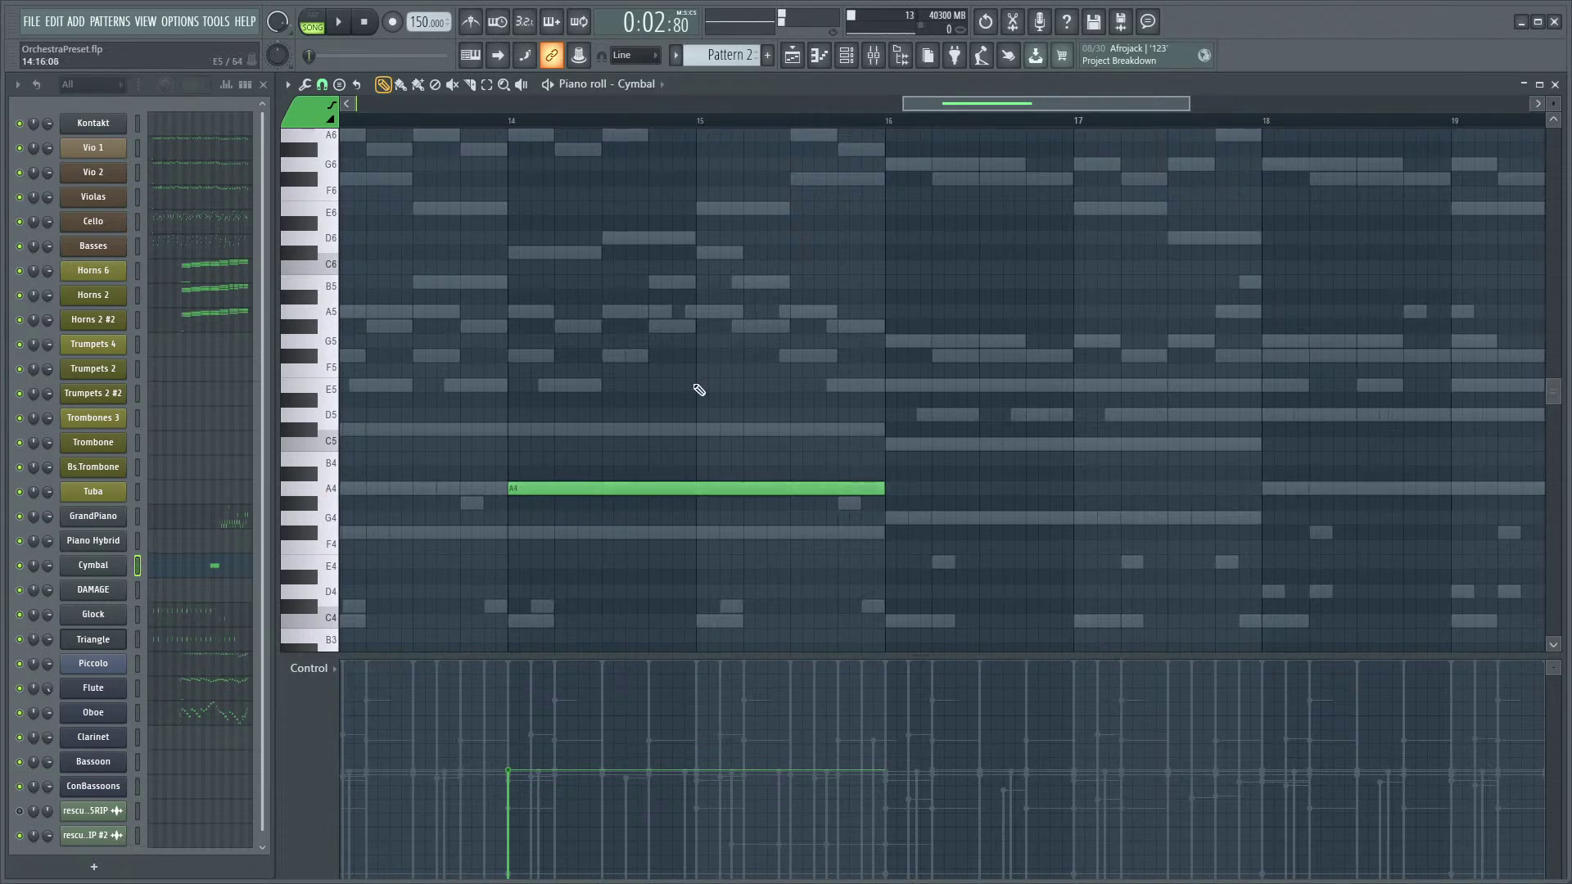
key(space)
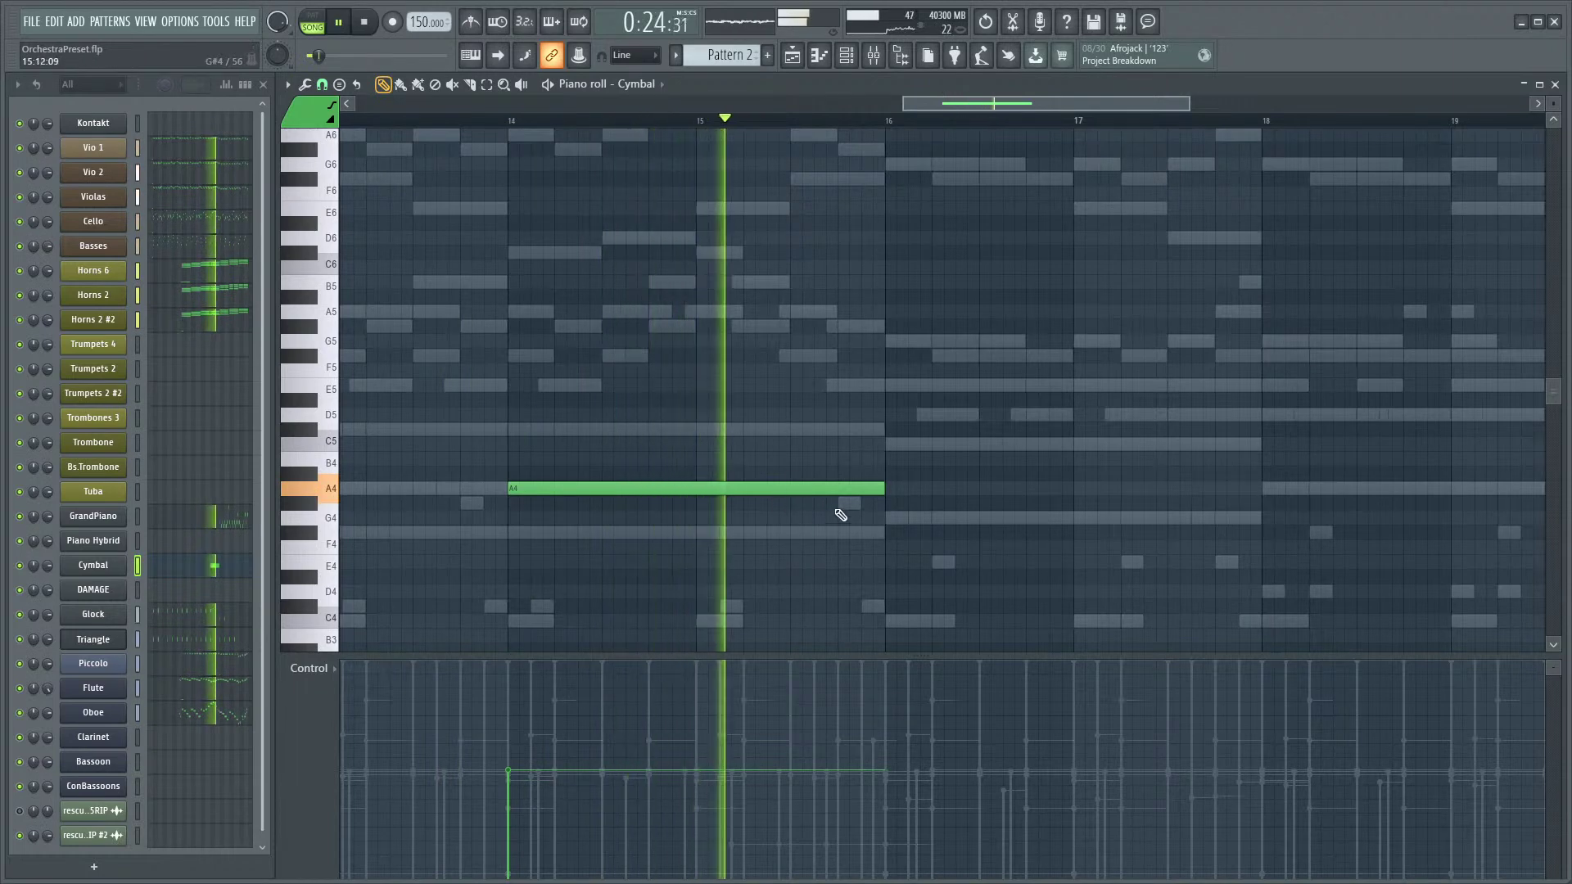
- Move the A4 cymbal note to start at bar 15 and shorten it to end just past bar 16
drag(730, 490, 872, 492)
drag(765, 488, 818, 488)
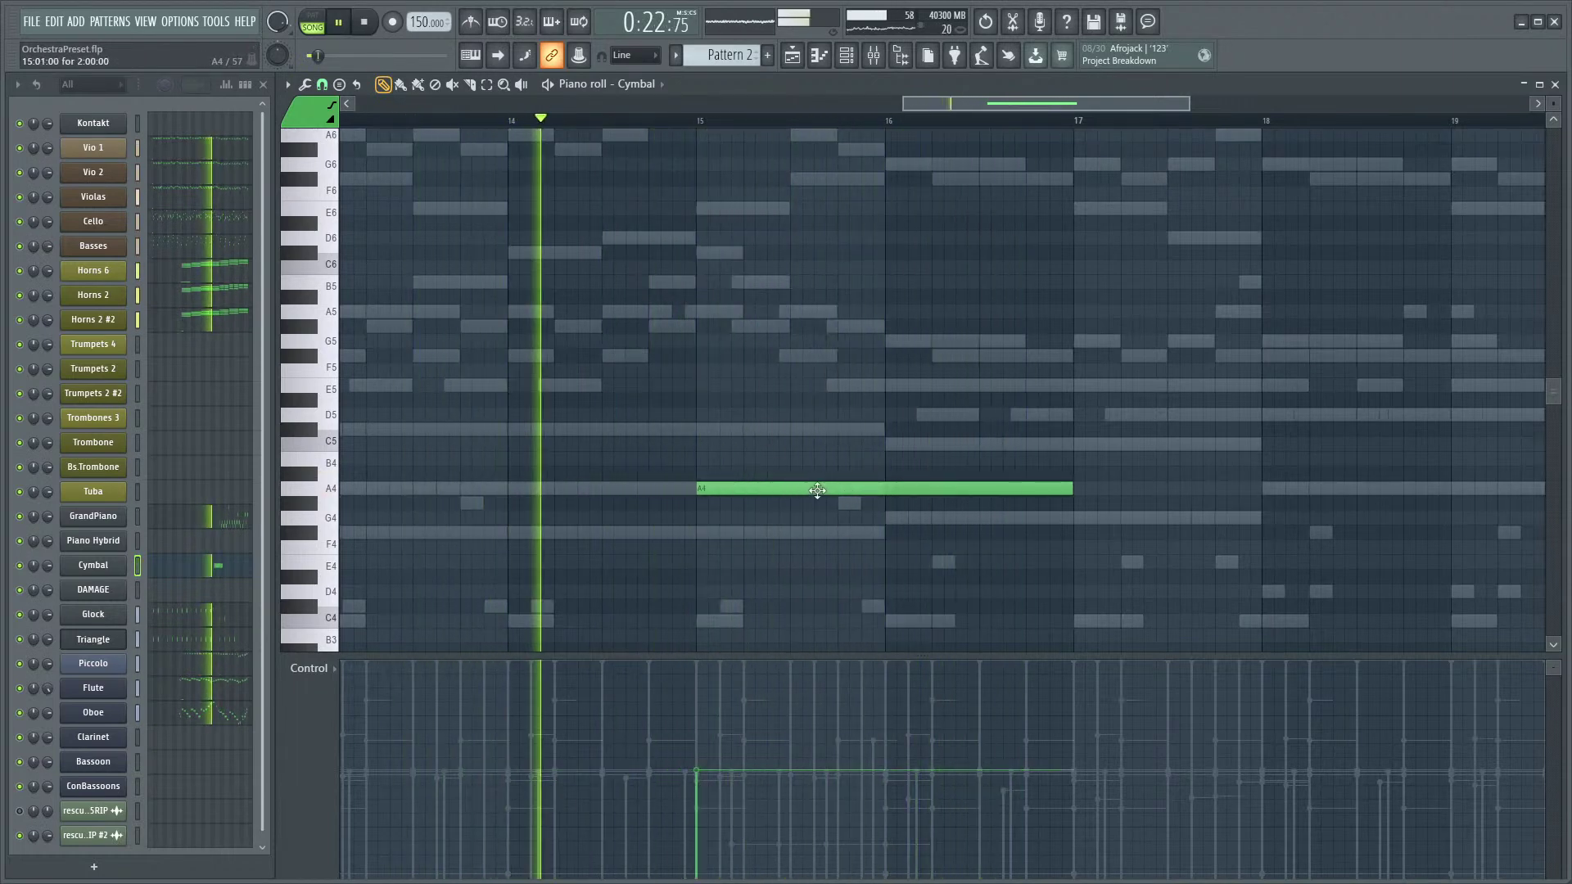
drag(1073, 489, 896, 488)
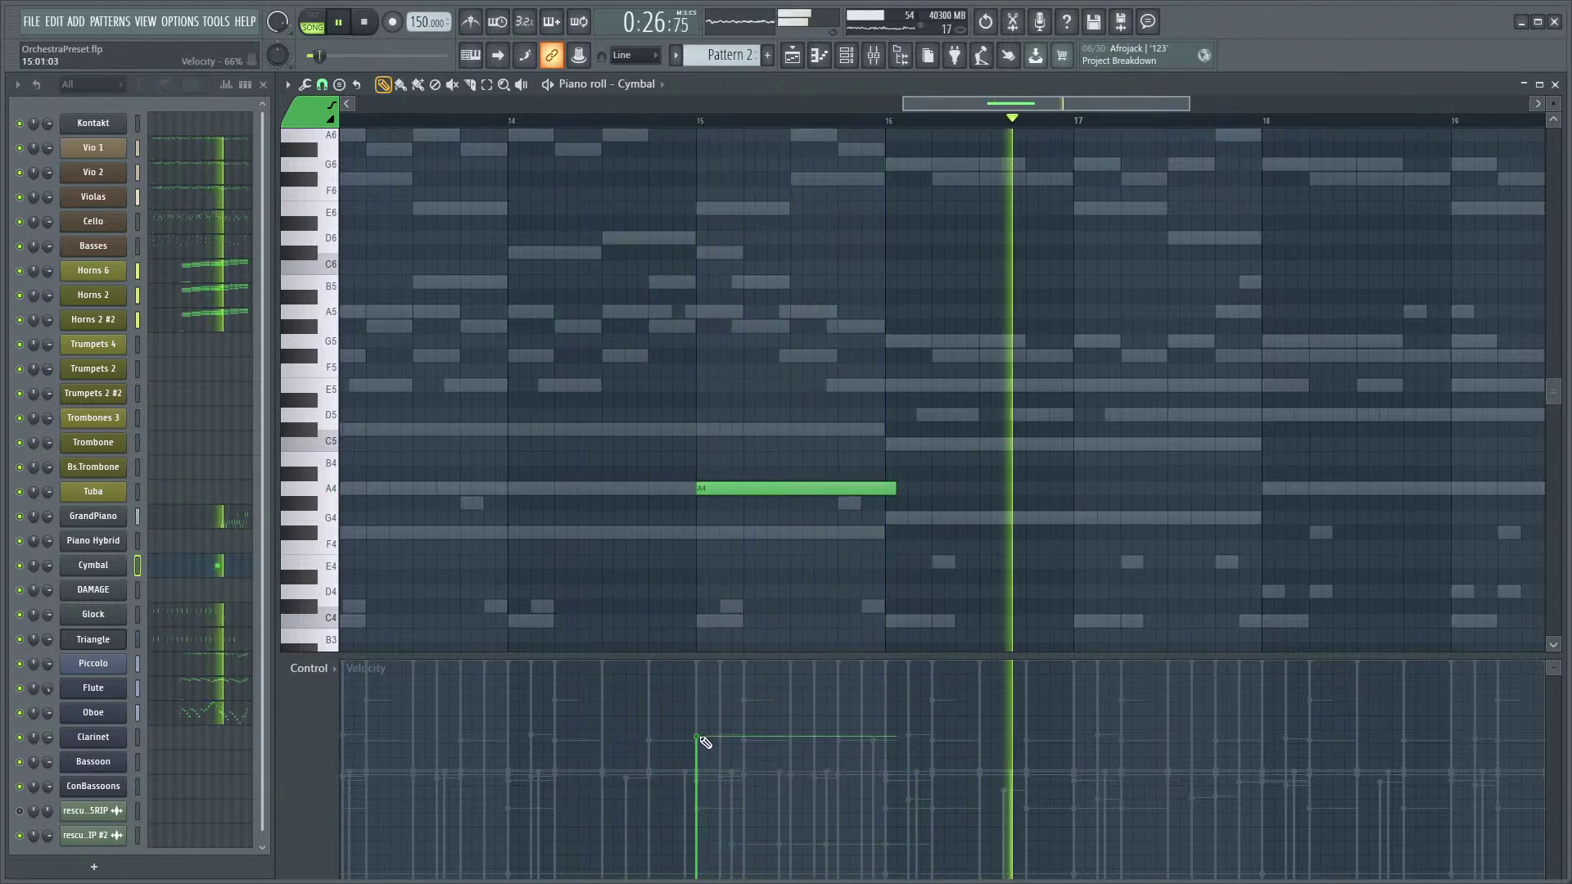
- Set the Cymbal mixer track to 0.0 dB and the cymbal note's velocity to about 53%, and play the passage
click(709, 740)
key(F9)
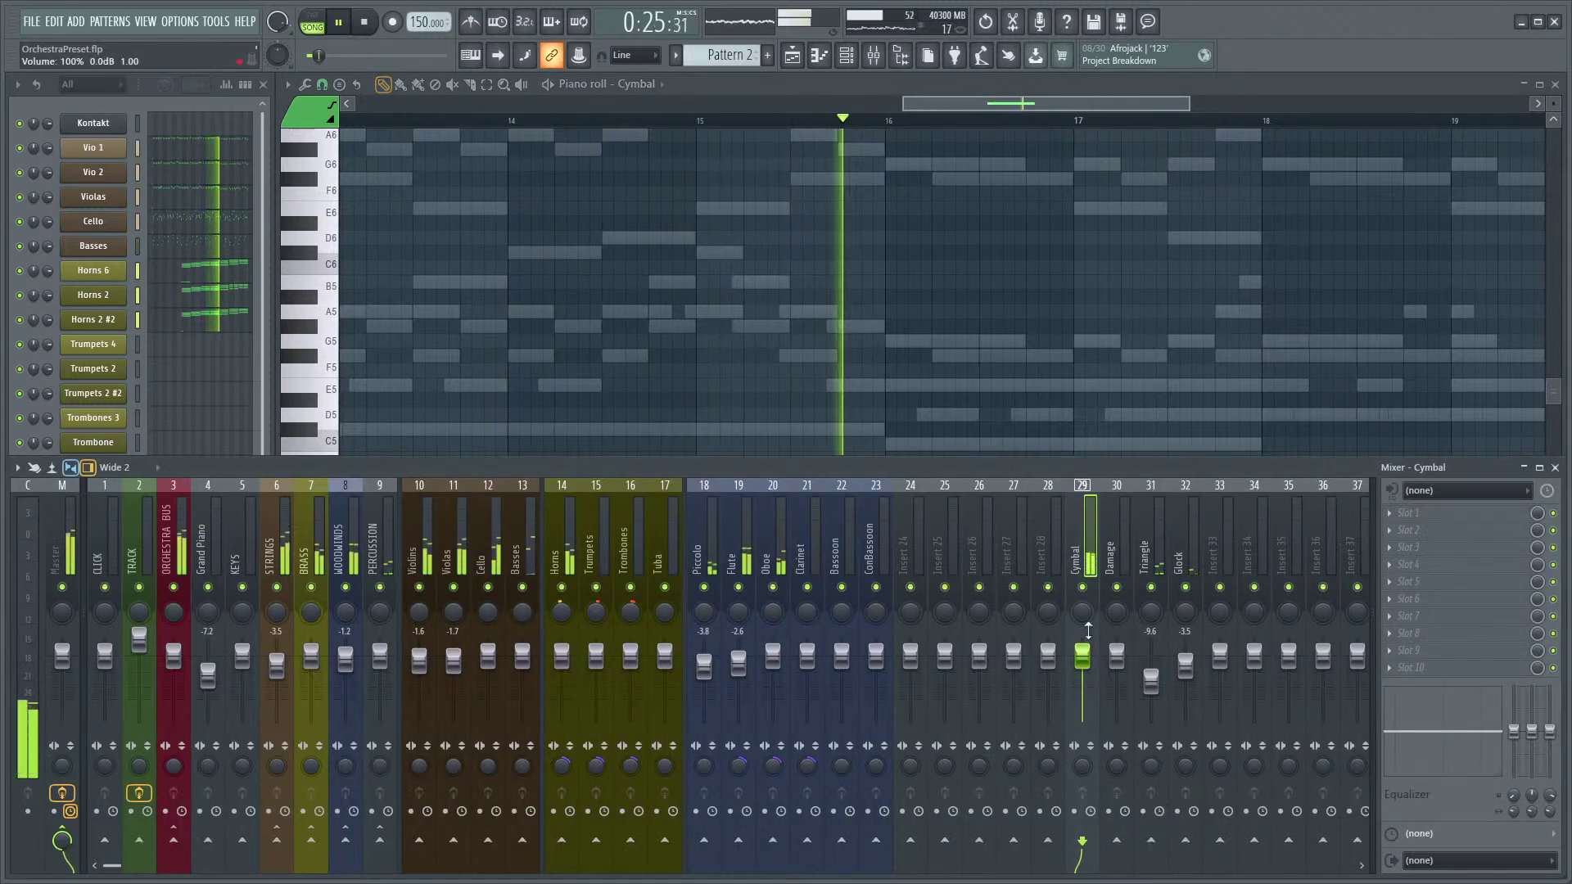
key(F9)
key(space)
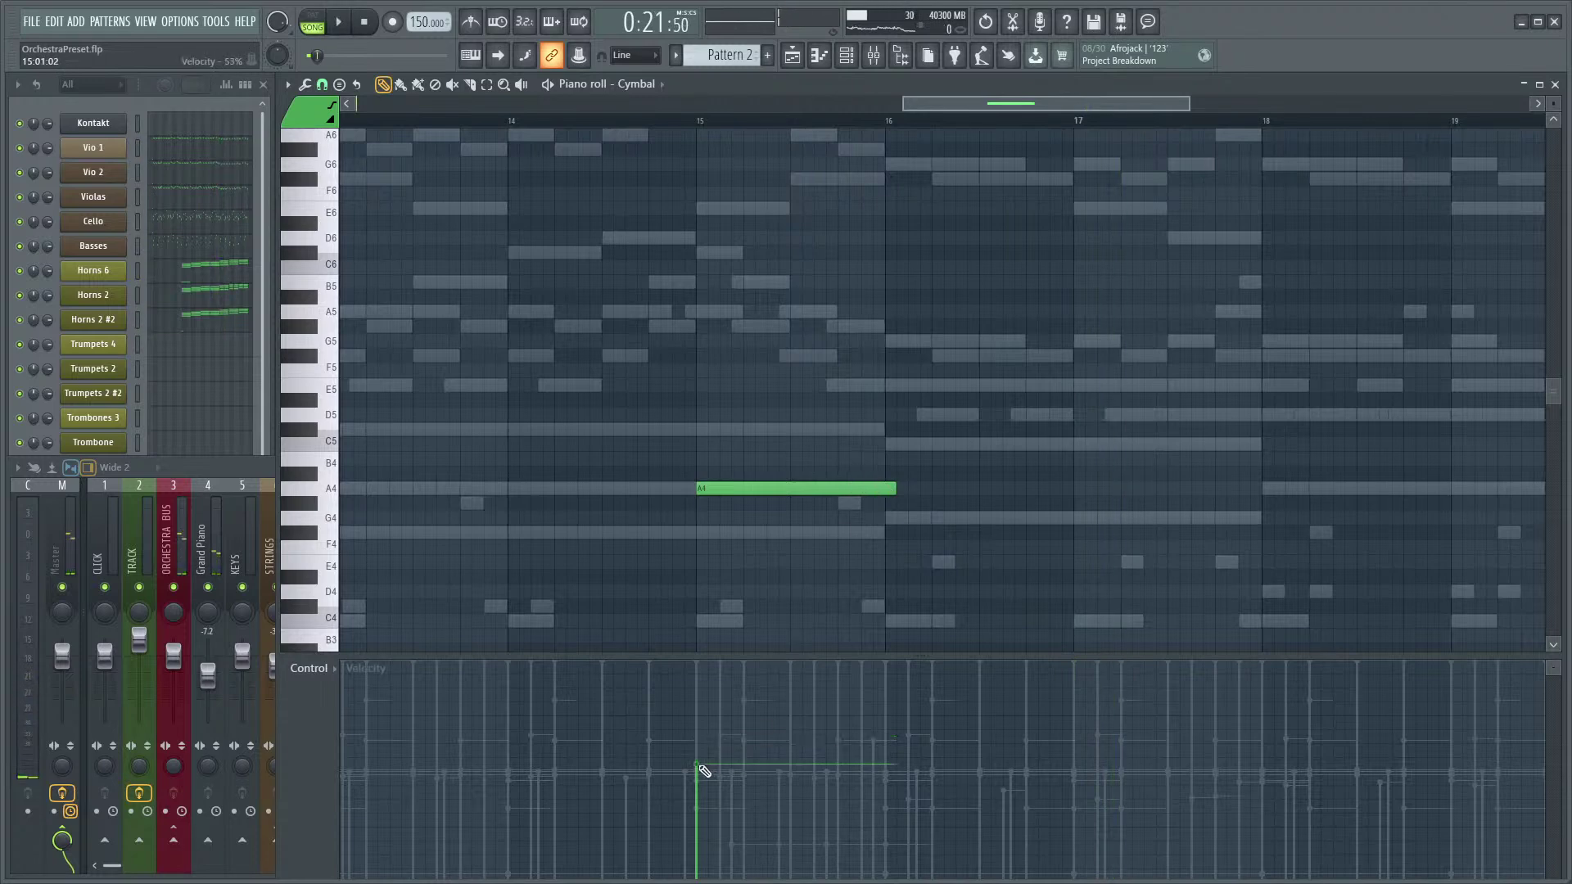
key(space)
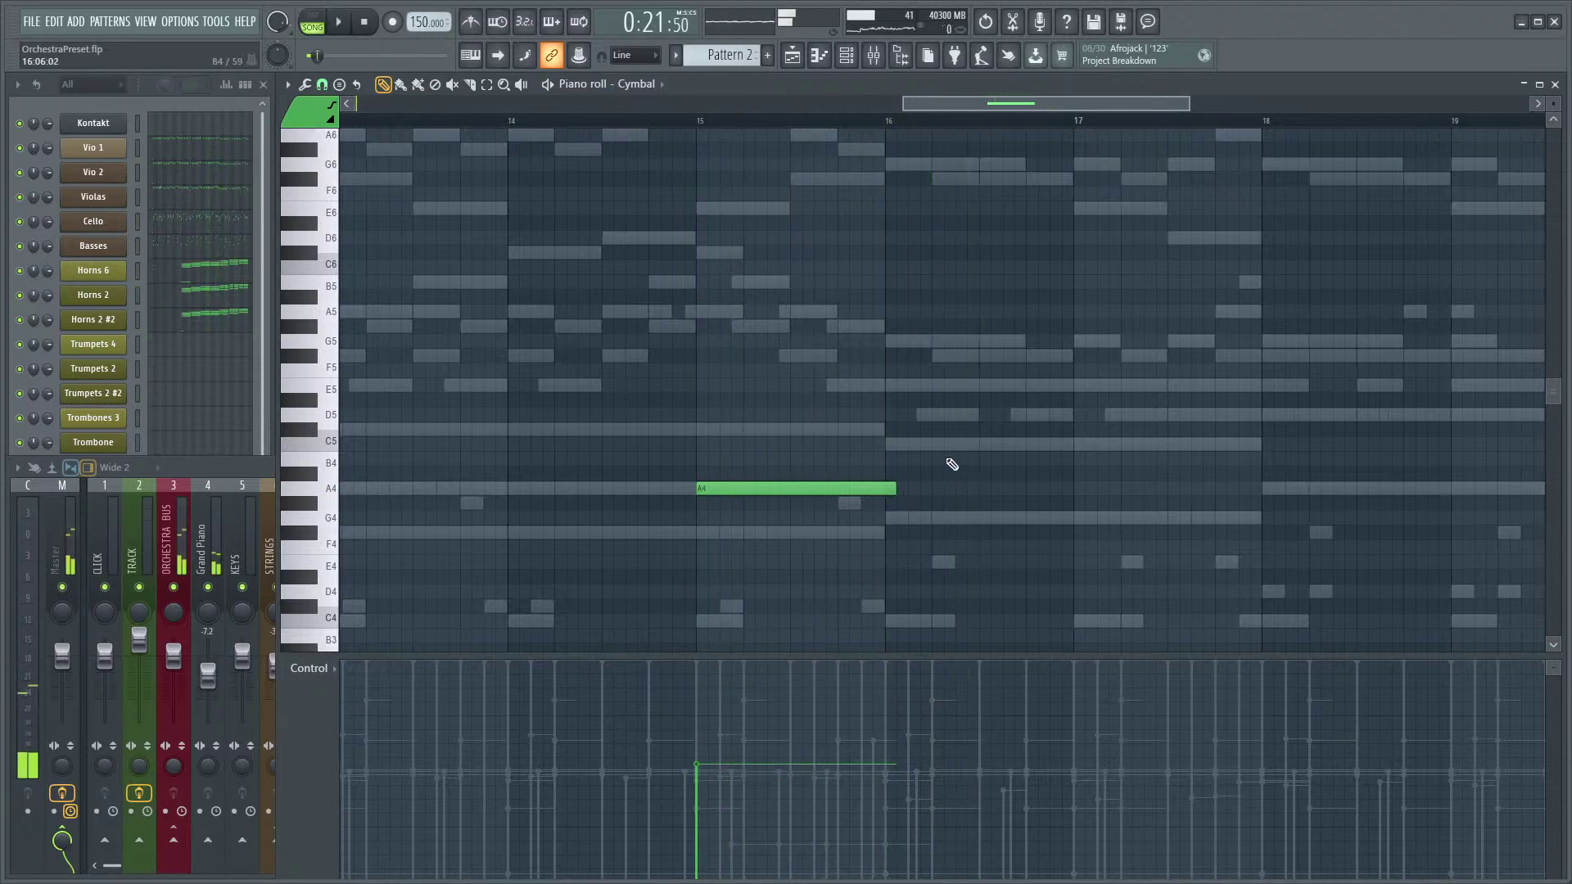
- Play back the arrangement and look over the whole pattern around the cymbal roll, including how the parts continue past bar 16
scroll(778, 400, down, 5)
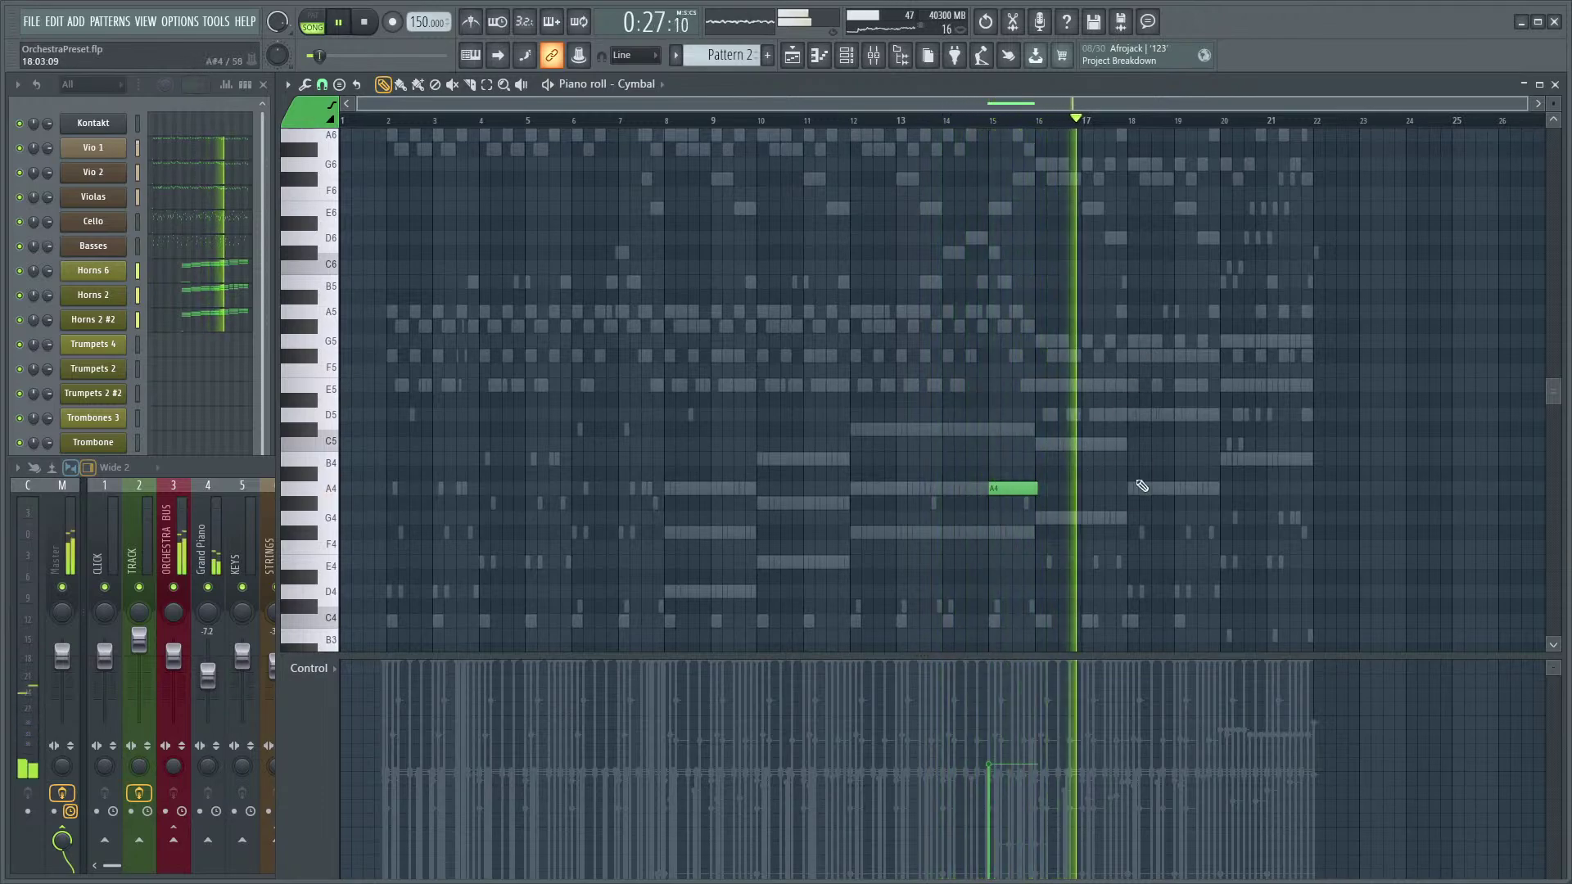
ctrl+scroll(1095, 512, up, 4)
key(space)
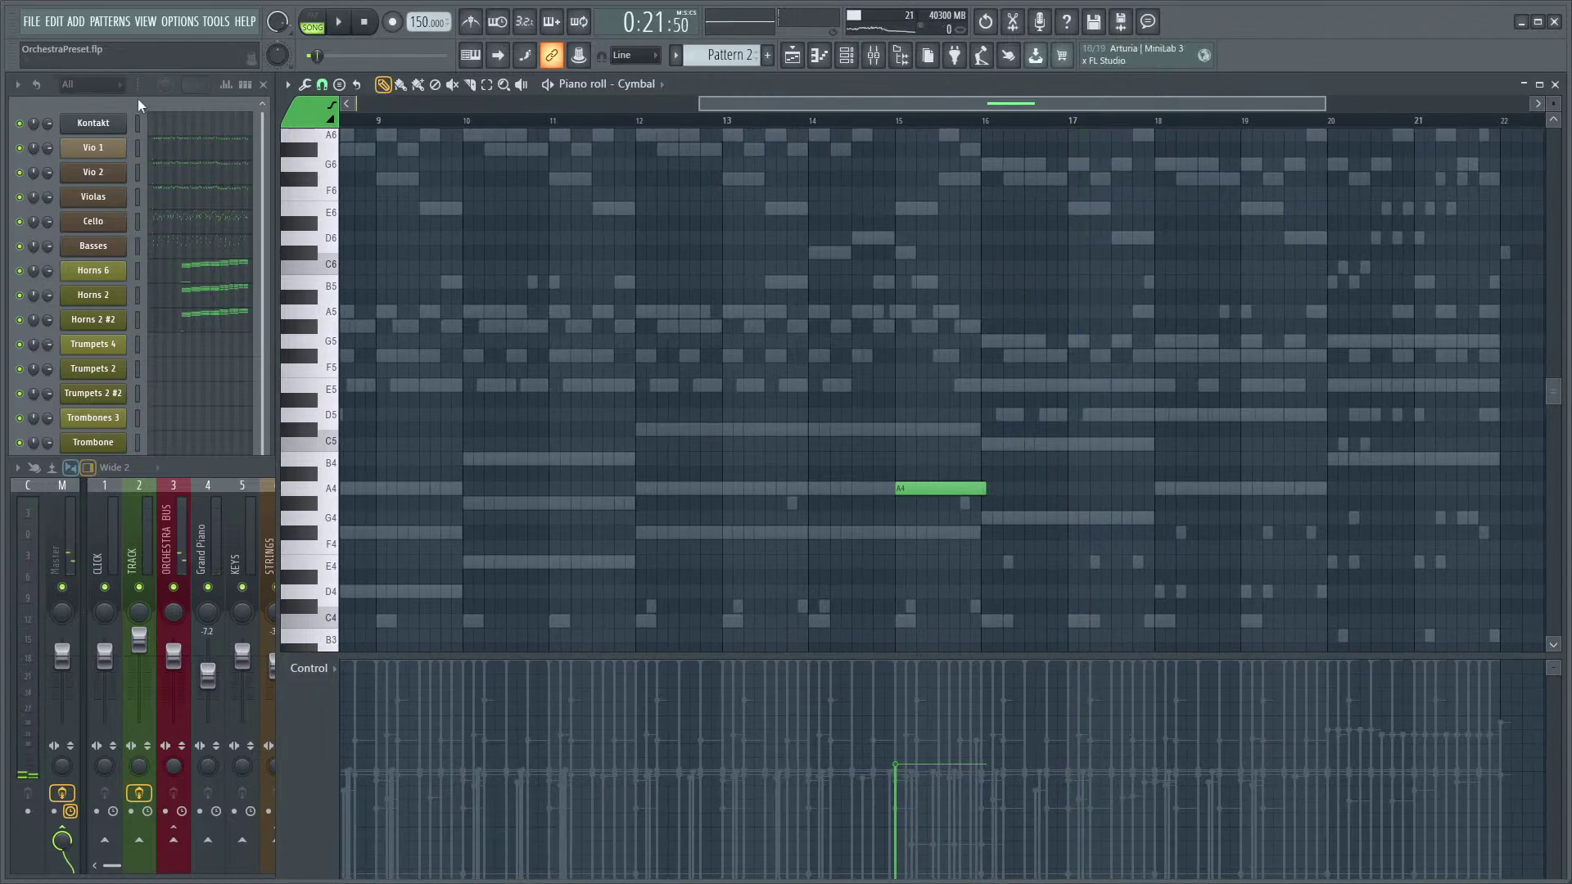
key(space)
ctrl+scroll(745, 438, down, 4)
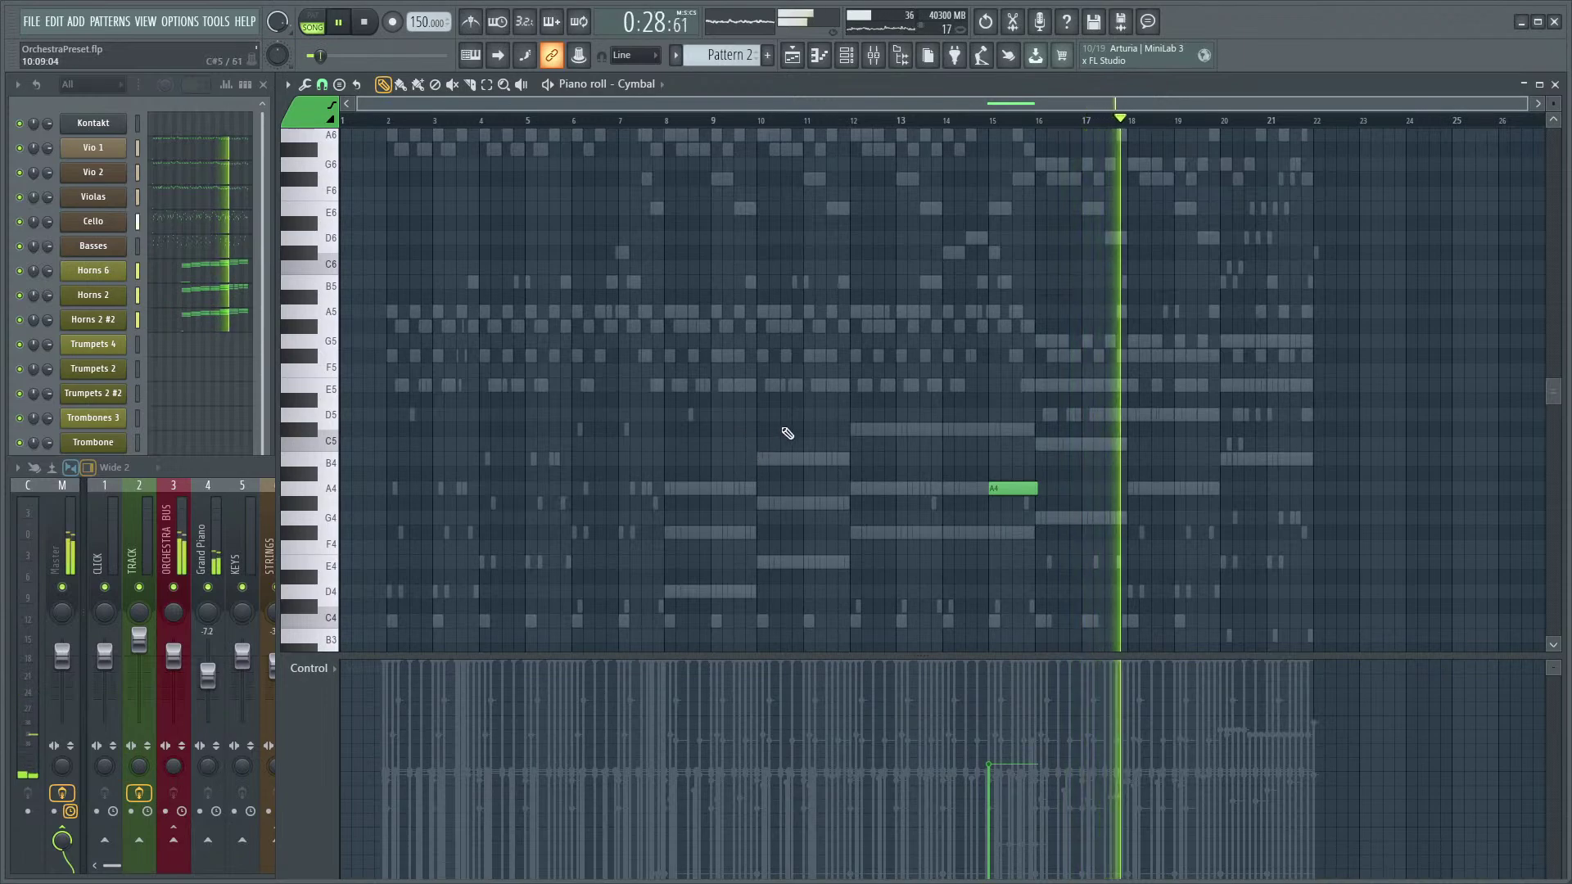
scroll(876, 421, up, 2)
scroll(882, 396, down, 3)
scroll(883, 396, up, 4)
key(F9)
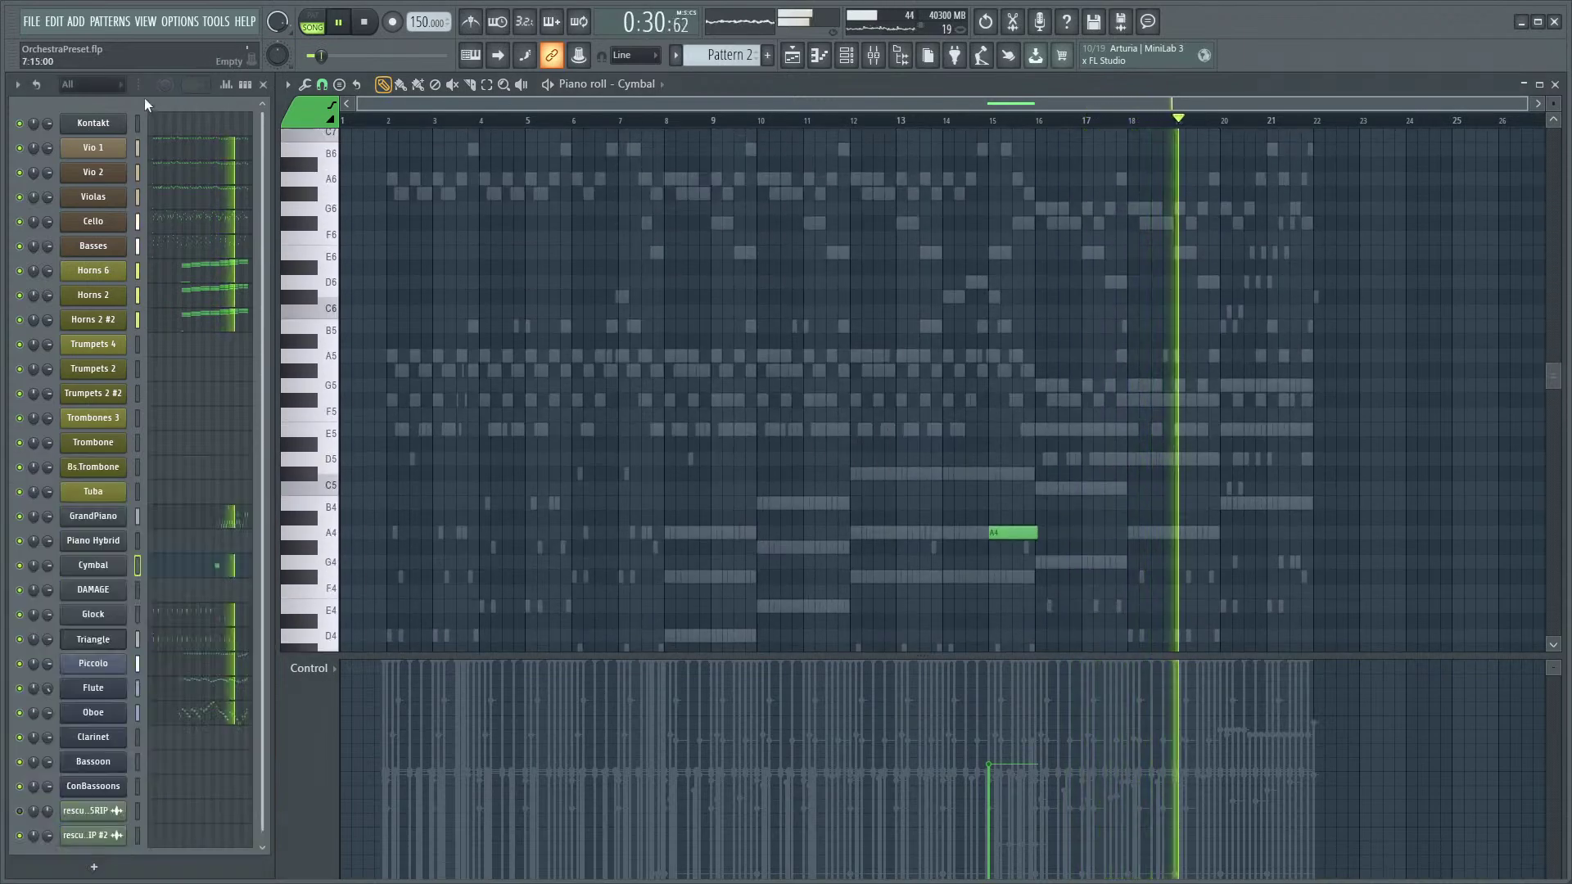
scroll(810, 419, down, 1)
scroll(794, 413, down, 7)
scroll(827, 428, up, 9)
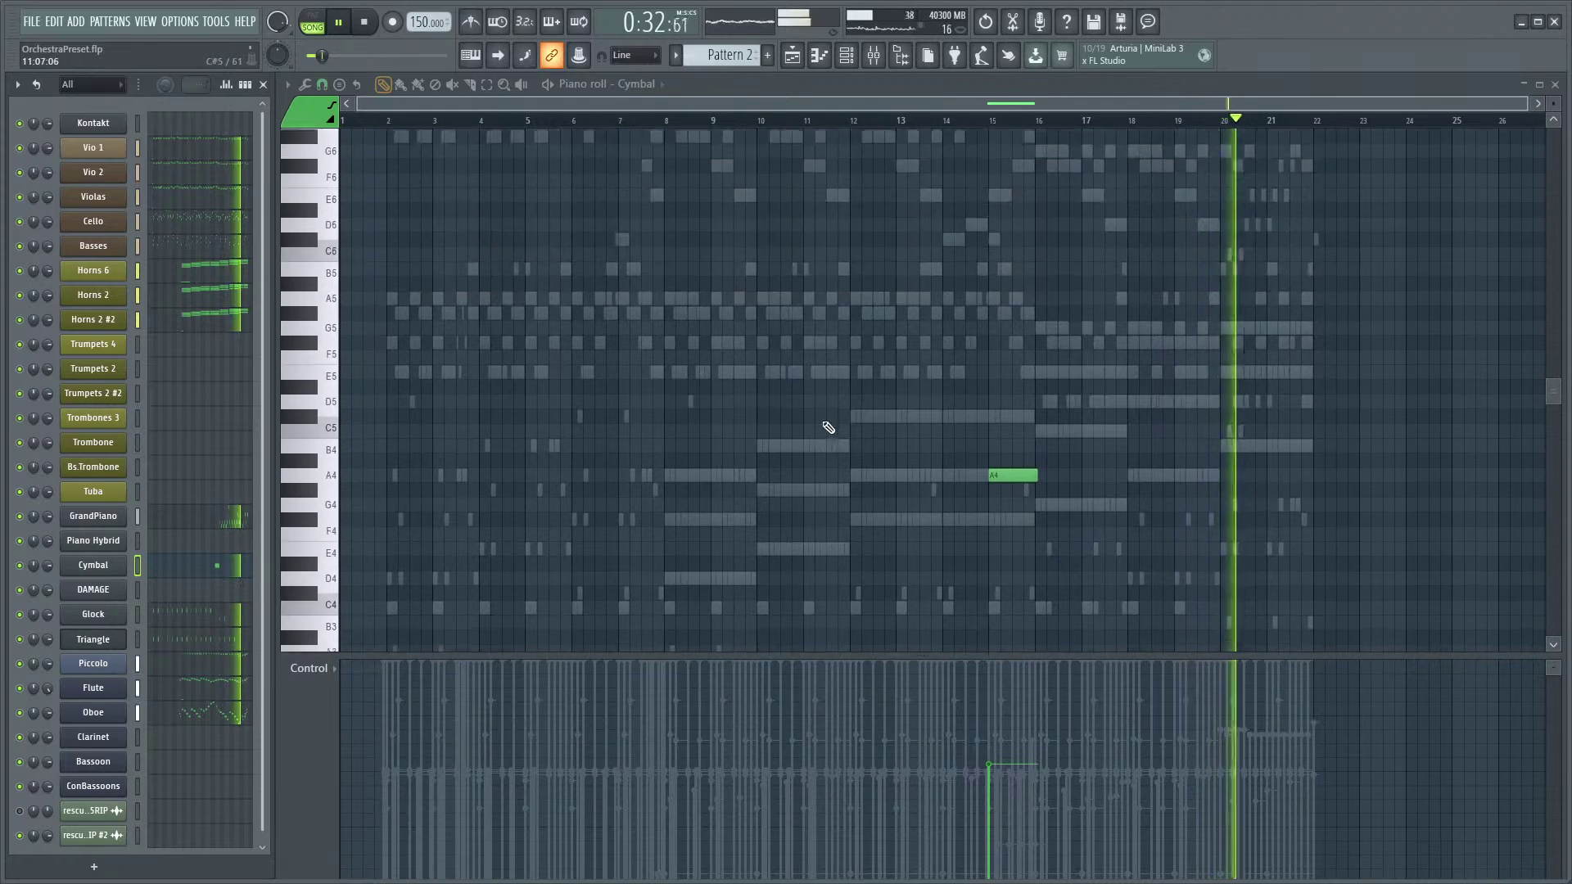
scroll(908, 442, down, 6)
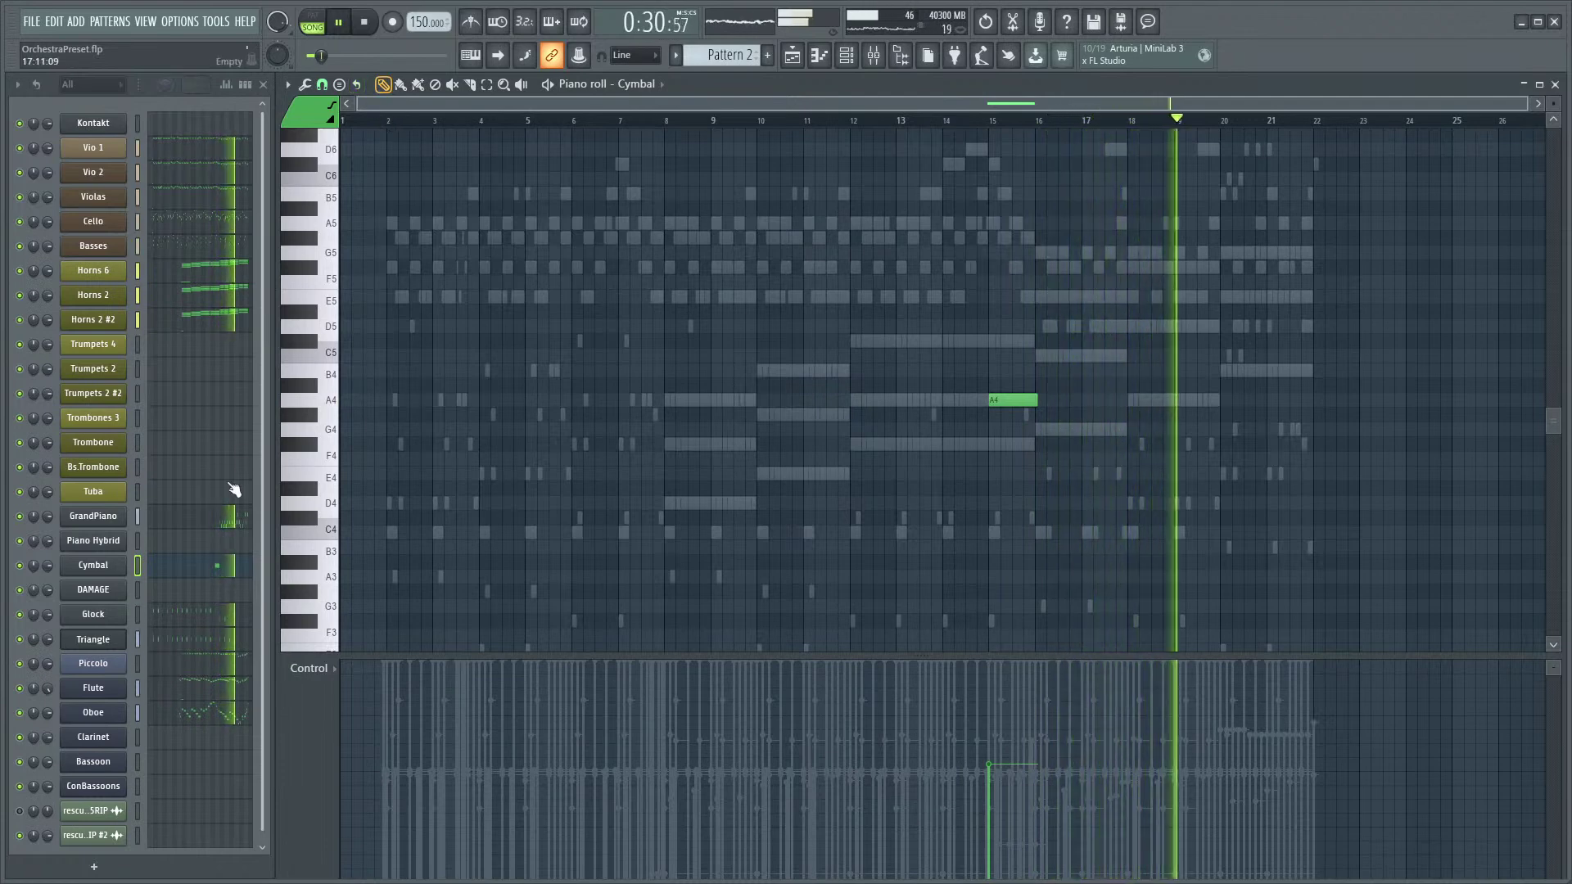
- Open the GrandPiano part and scale up the velocities of all its notes, keeping their relative dynamics
click(231, 516)
key(ctrl+a)
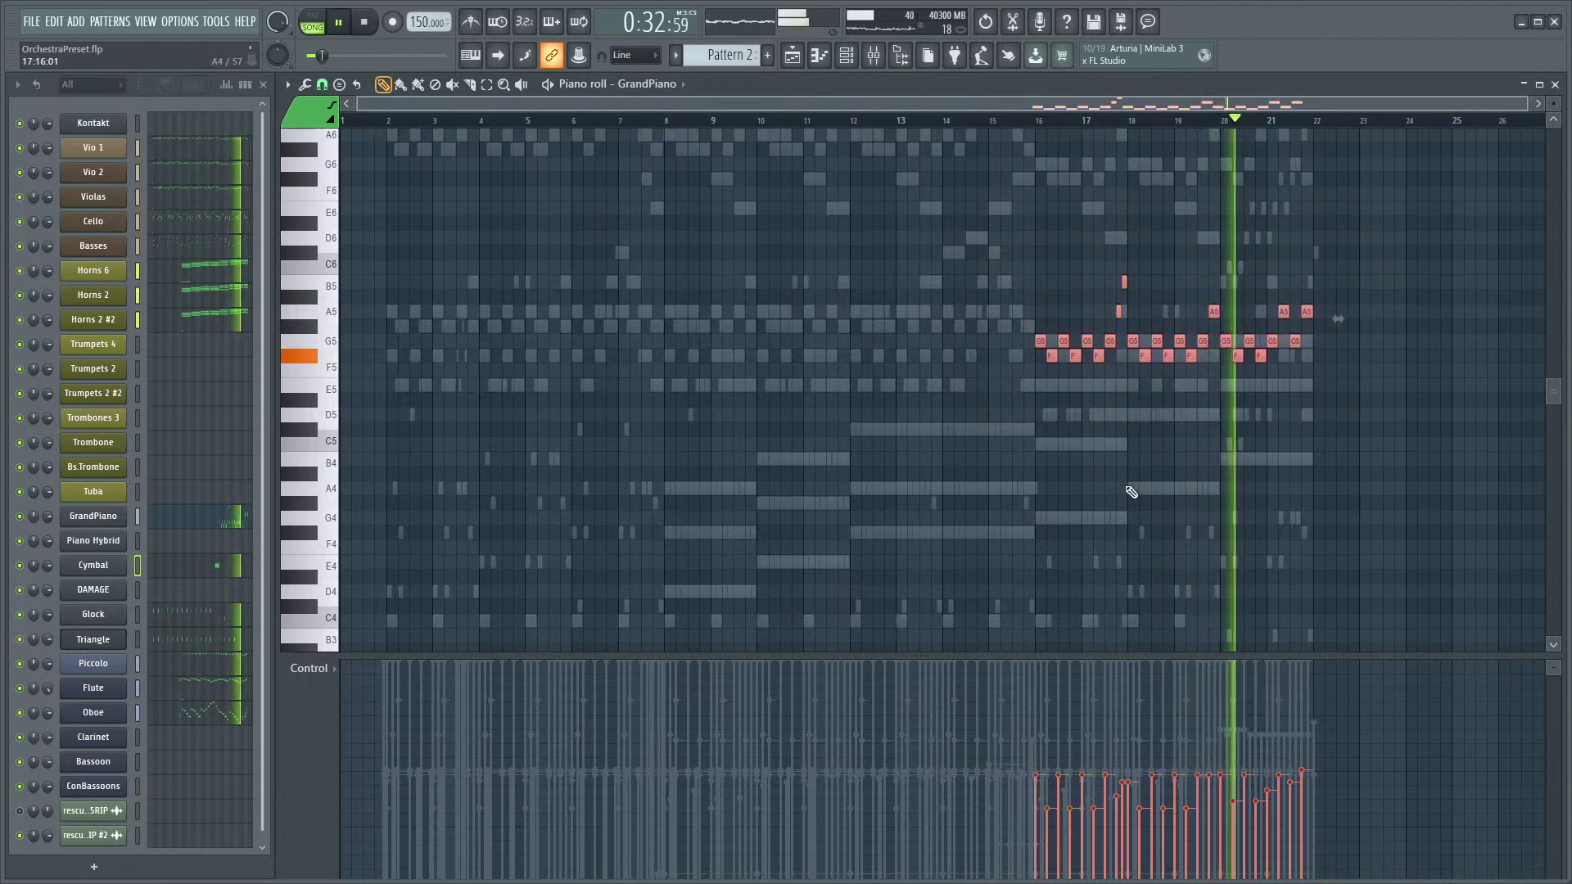
key(alt+x)
drag(786, 415, 786, 401)
click(831, 539)
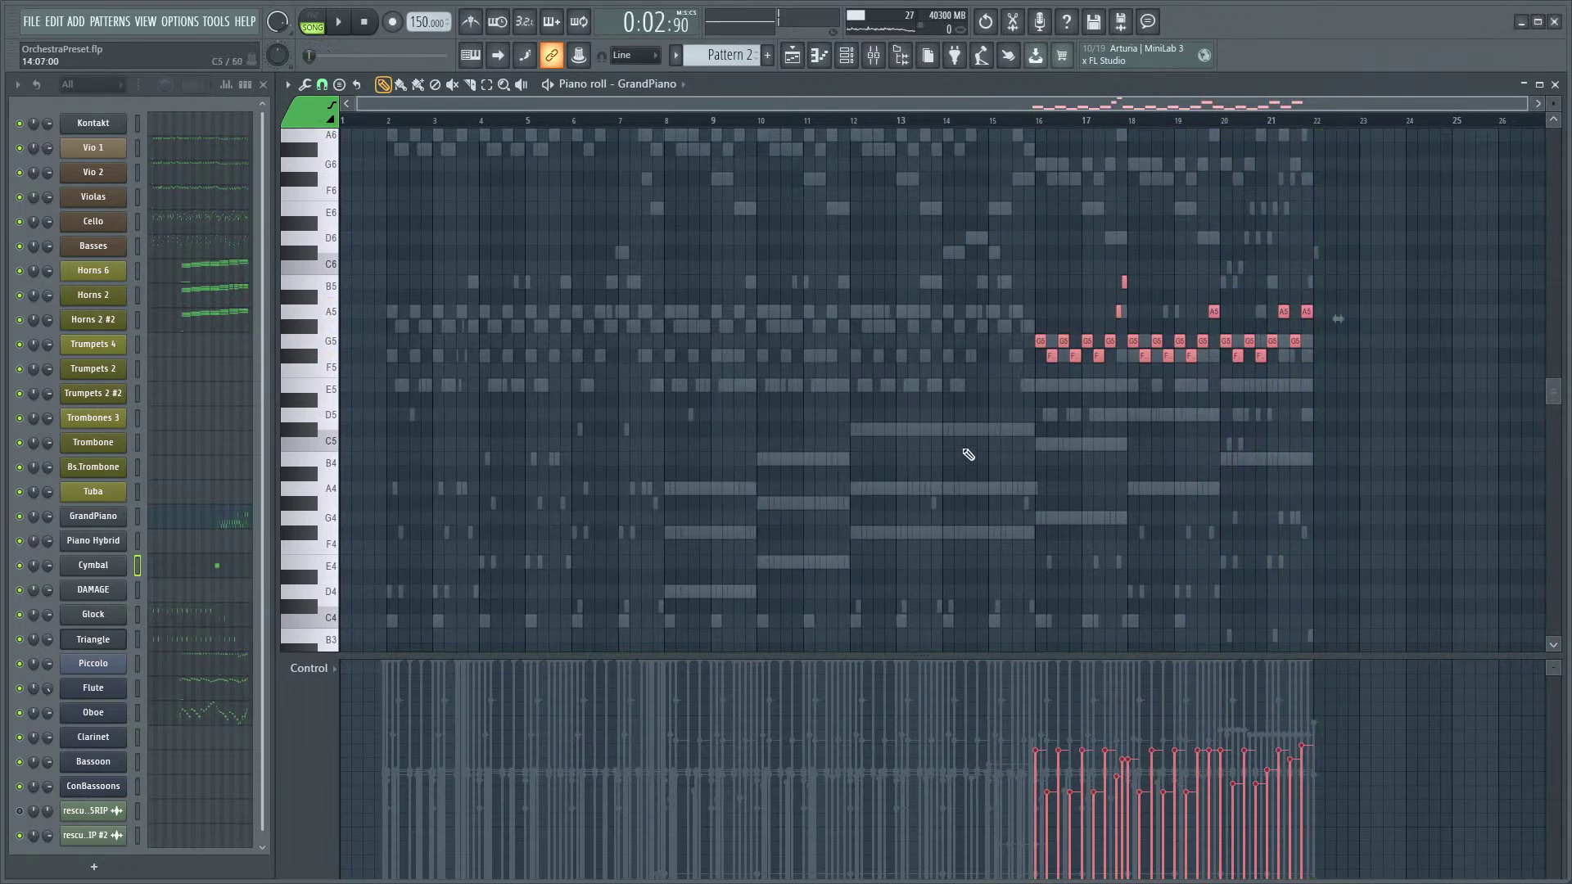
scroll(630, 298, down, 2)
scroll(475, 172, up, 2)
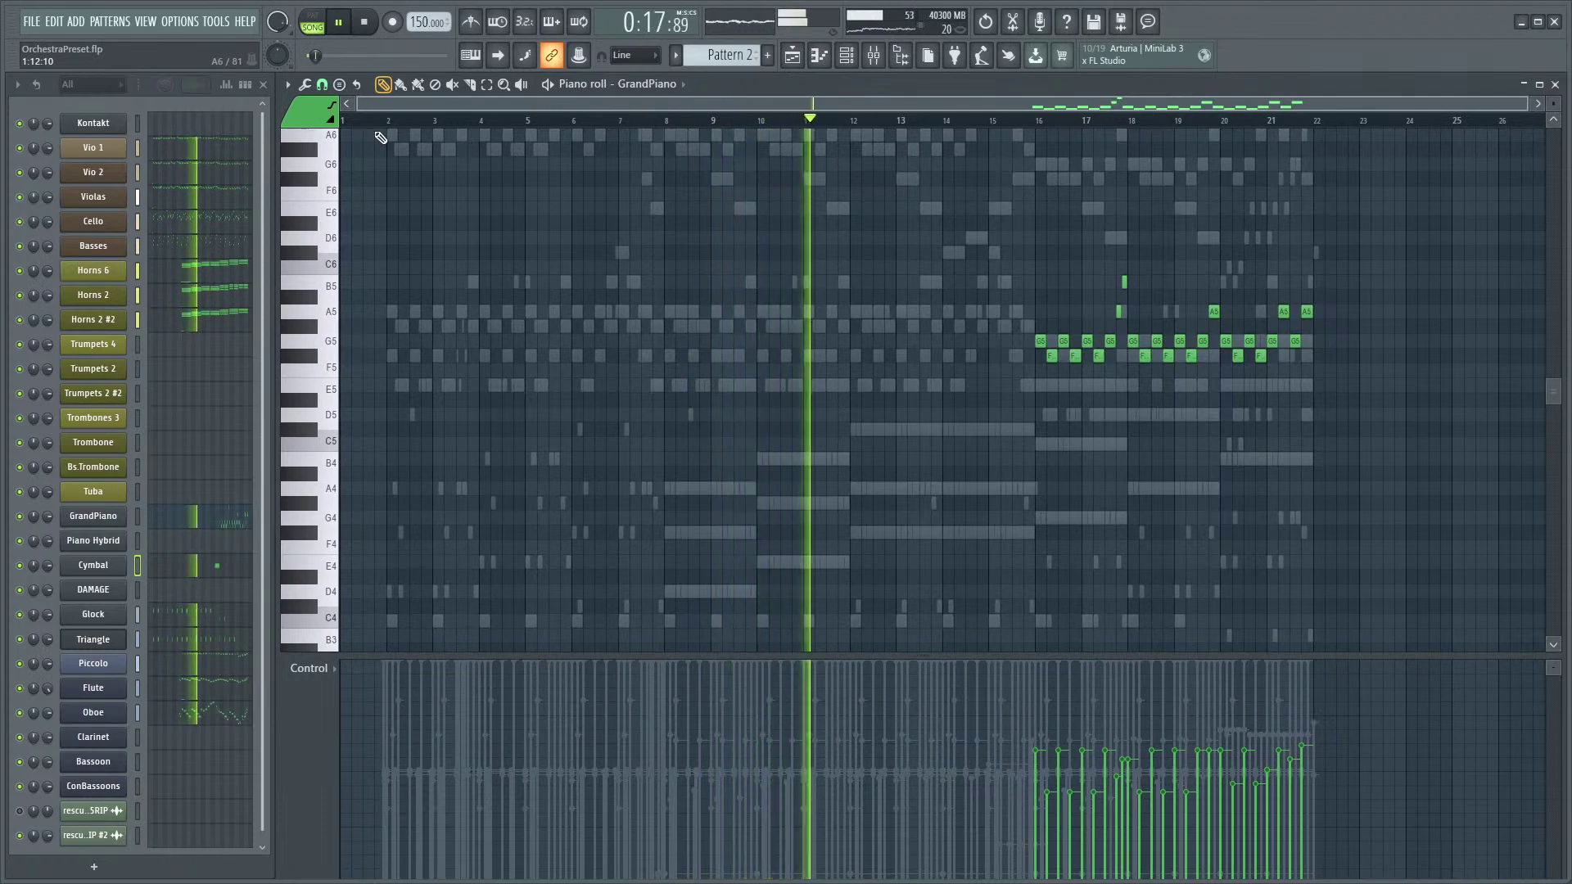
- Open the Glock part and the Triangle part and examine where their repeated notes and velocities run
click(207, 614)
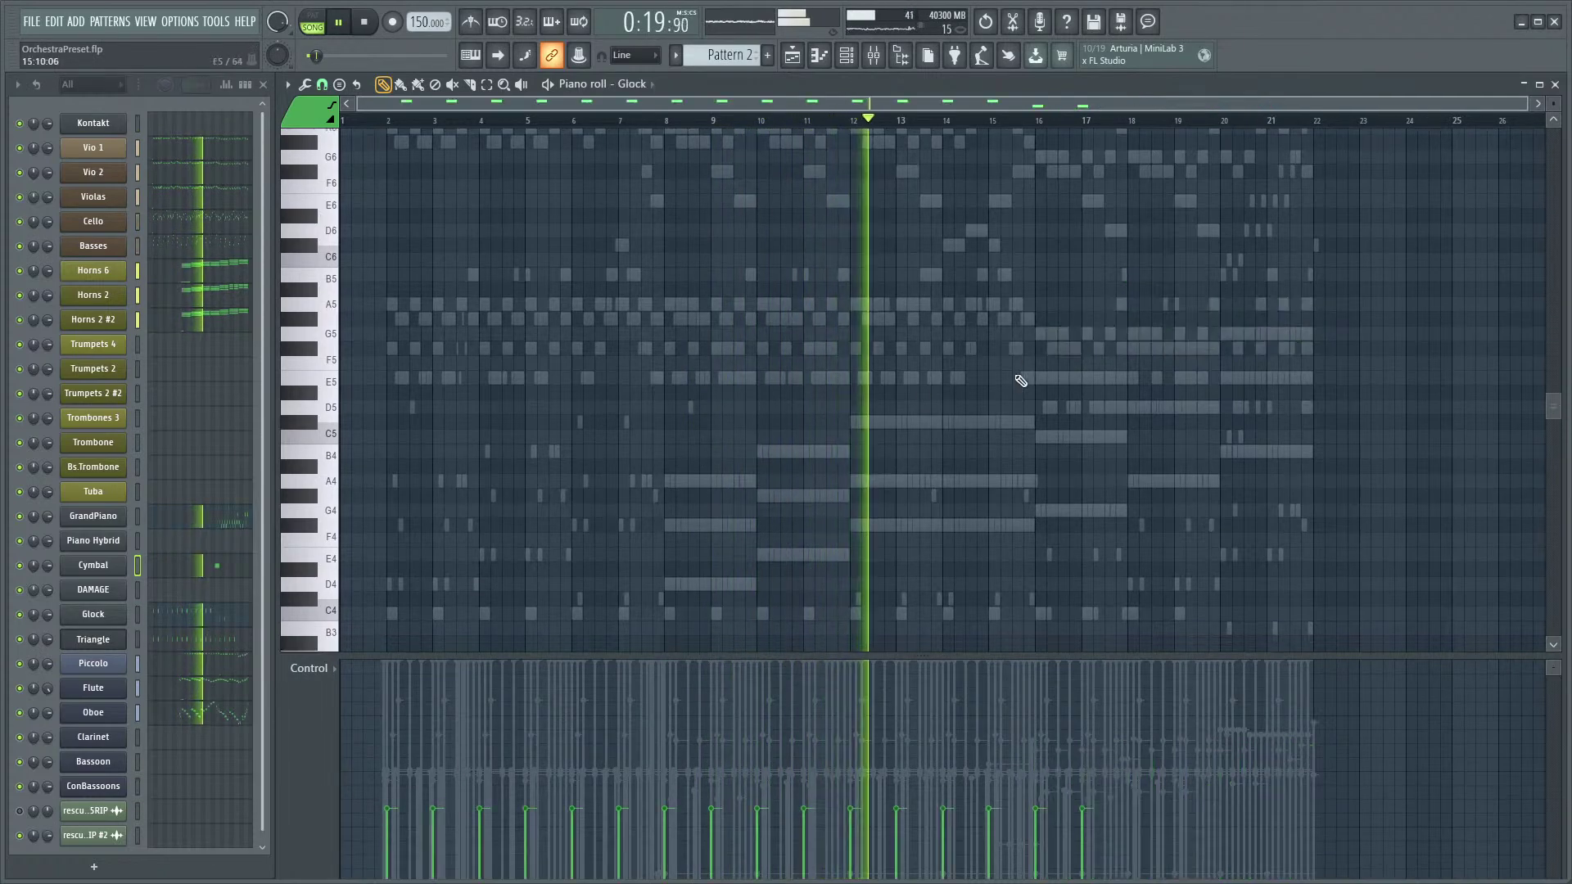
scroll(1079, 410, up, 10)
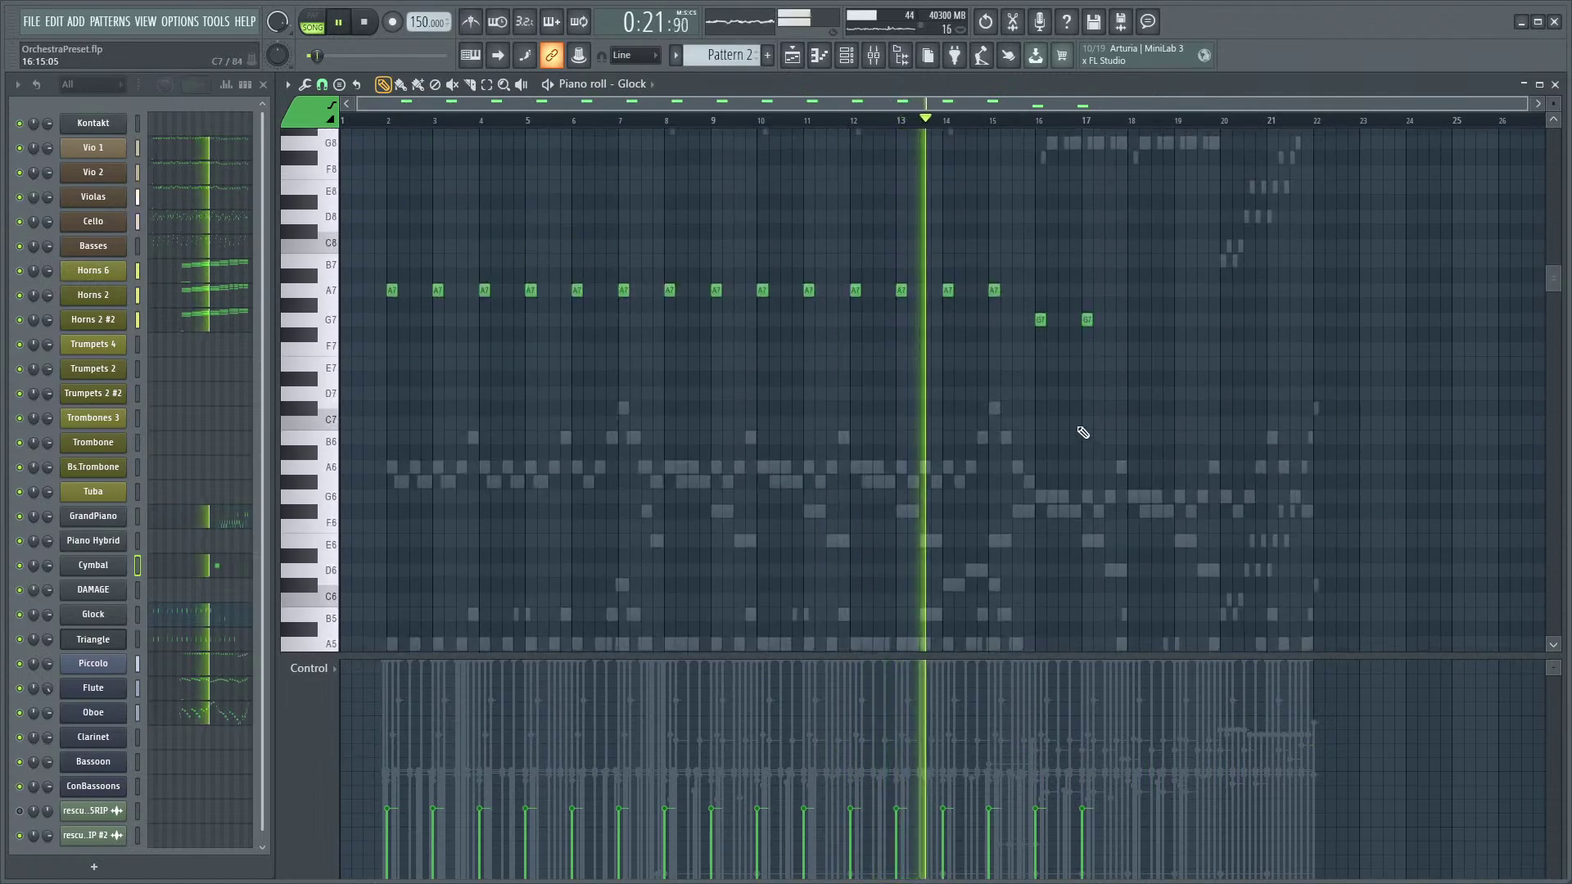
click(205, 641)
scroll(870, 526, down, 9)
drag(1308, 243, 365, 434)
drag(1174, 779, 456, 810)
click(645, 613)
scroll(834, 580, up, 4)
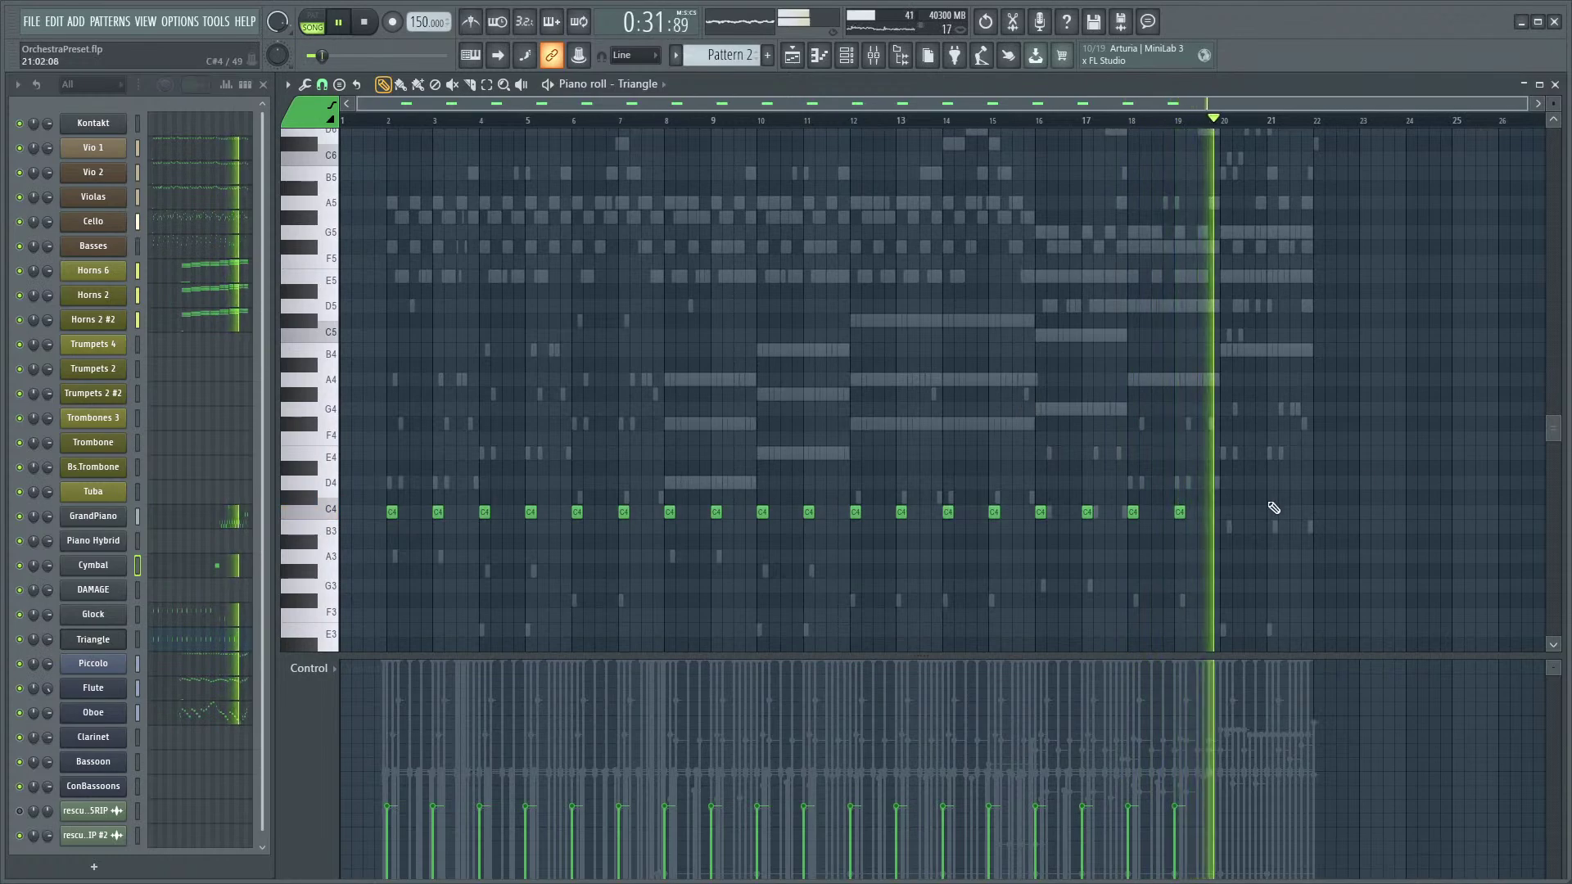
- Add one-beat C4 Triangle notes at the start of bars 20 and 21, and play the arrangement
scroll(1227, 523, up, 4)
click(1089, 512)
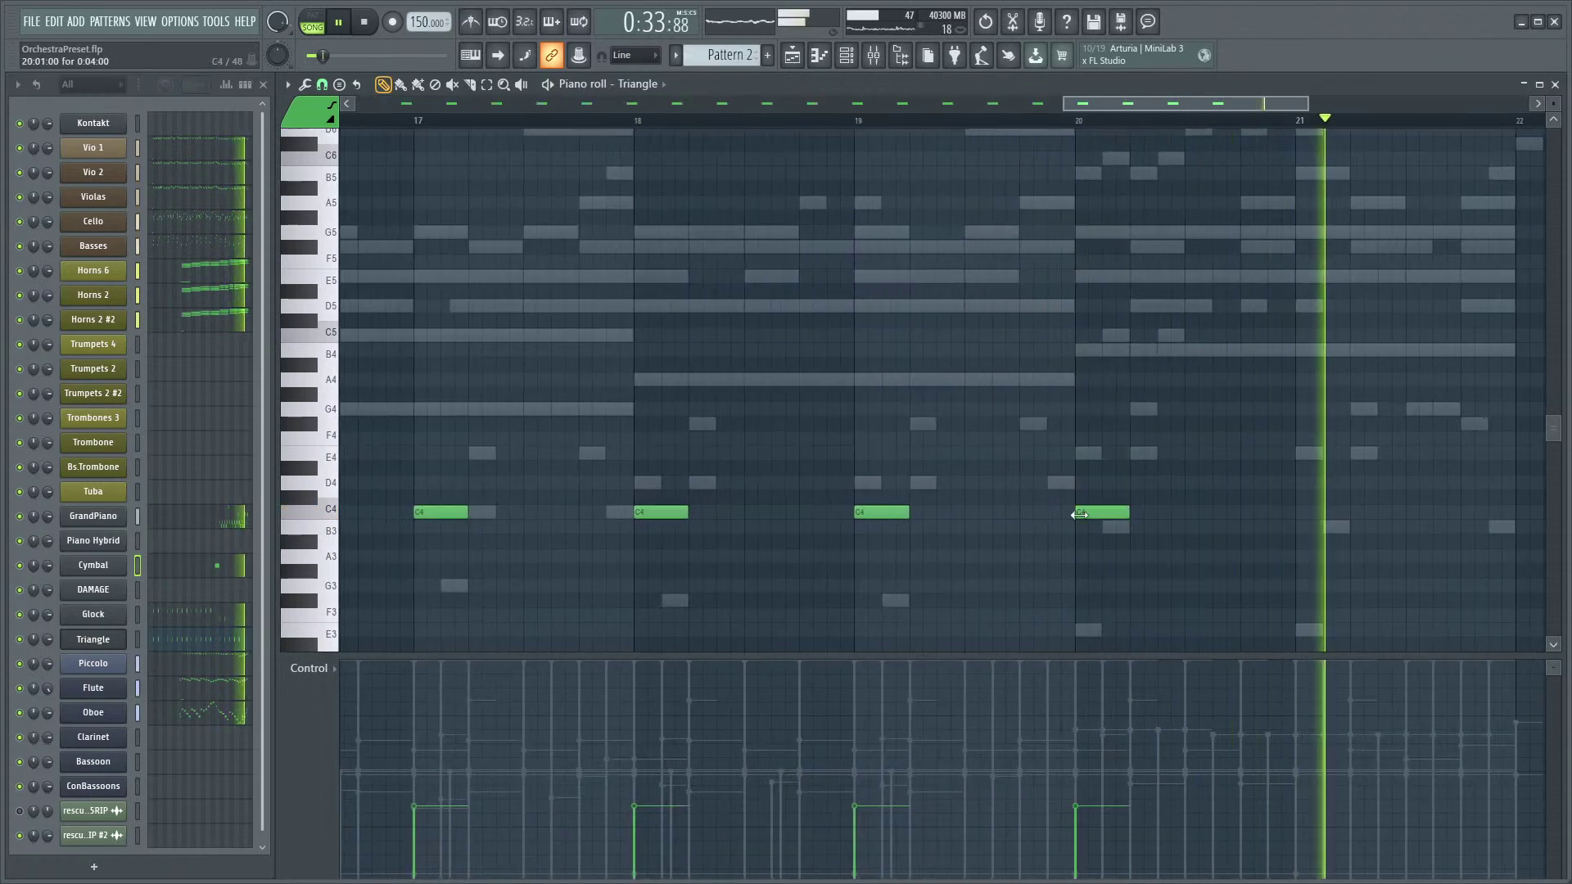
scroll(1158, 590, down, 4)
scroll(1179, 528, up, 2)
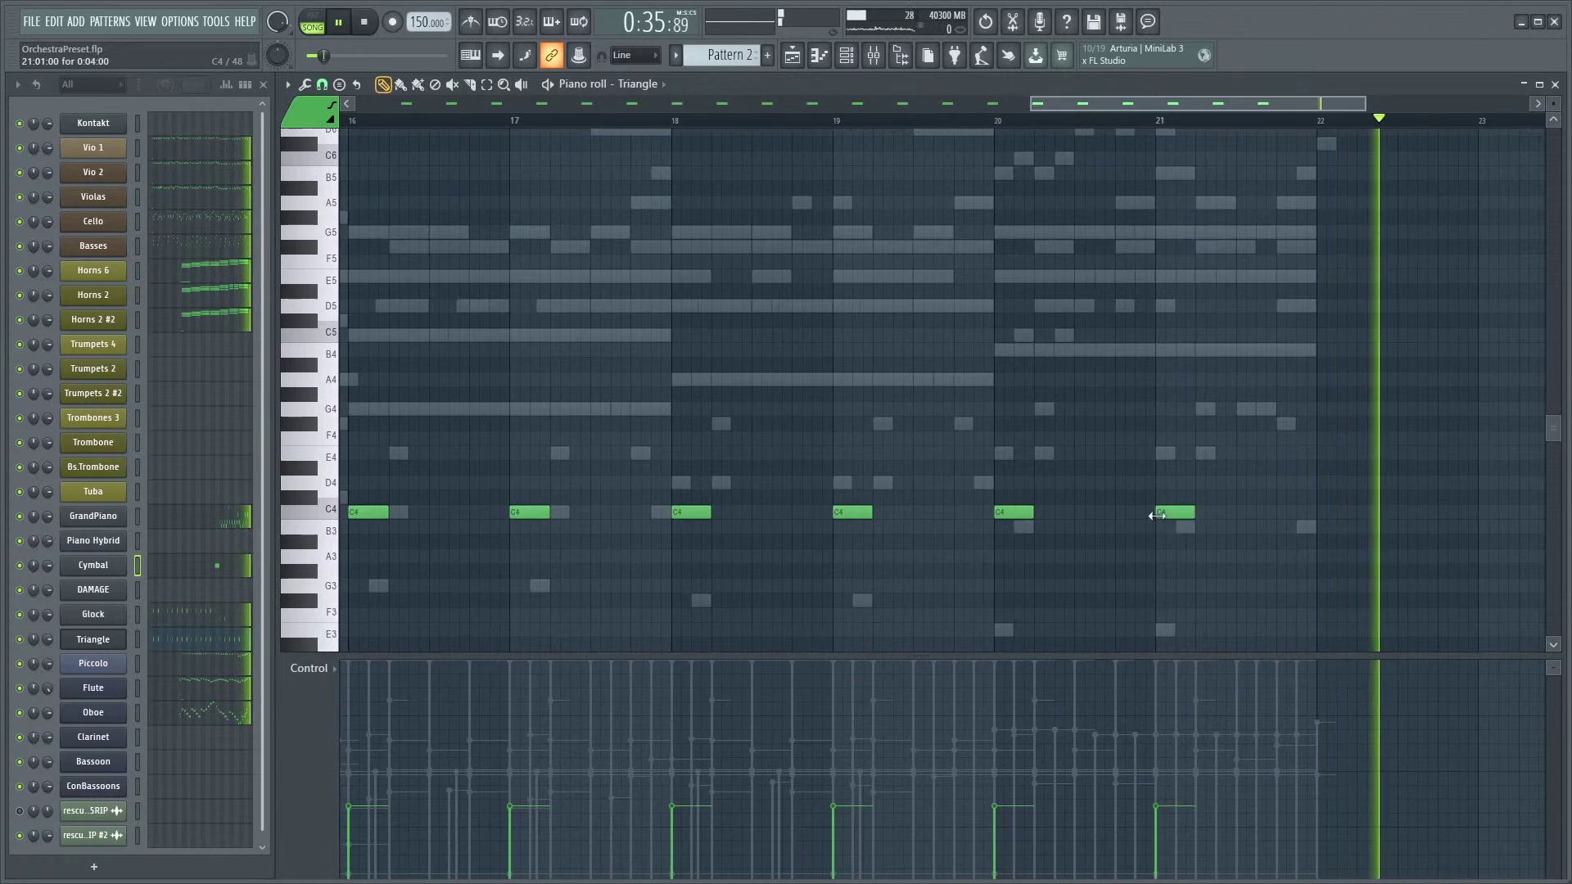
scroll(843, 389, down, 6)
key(space)
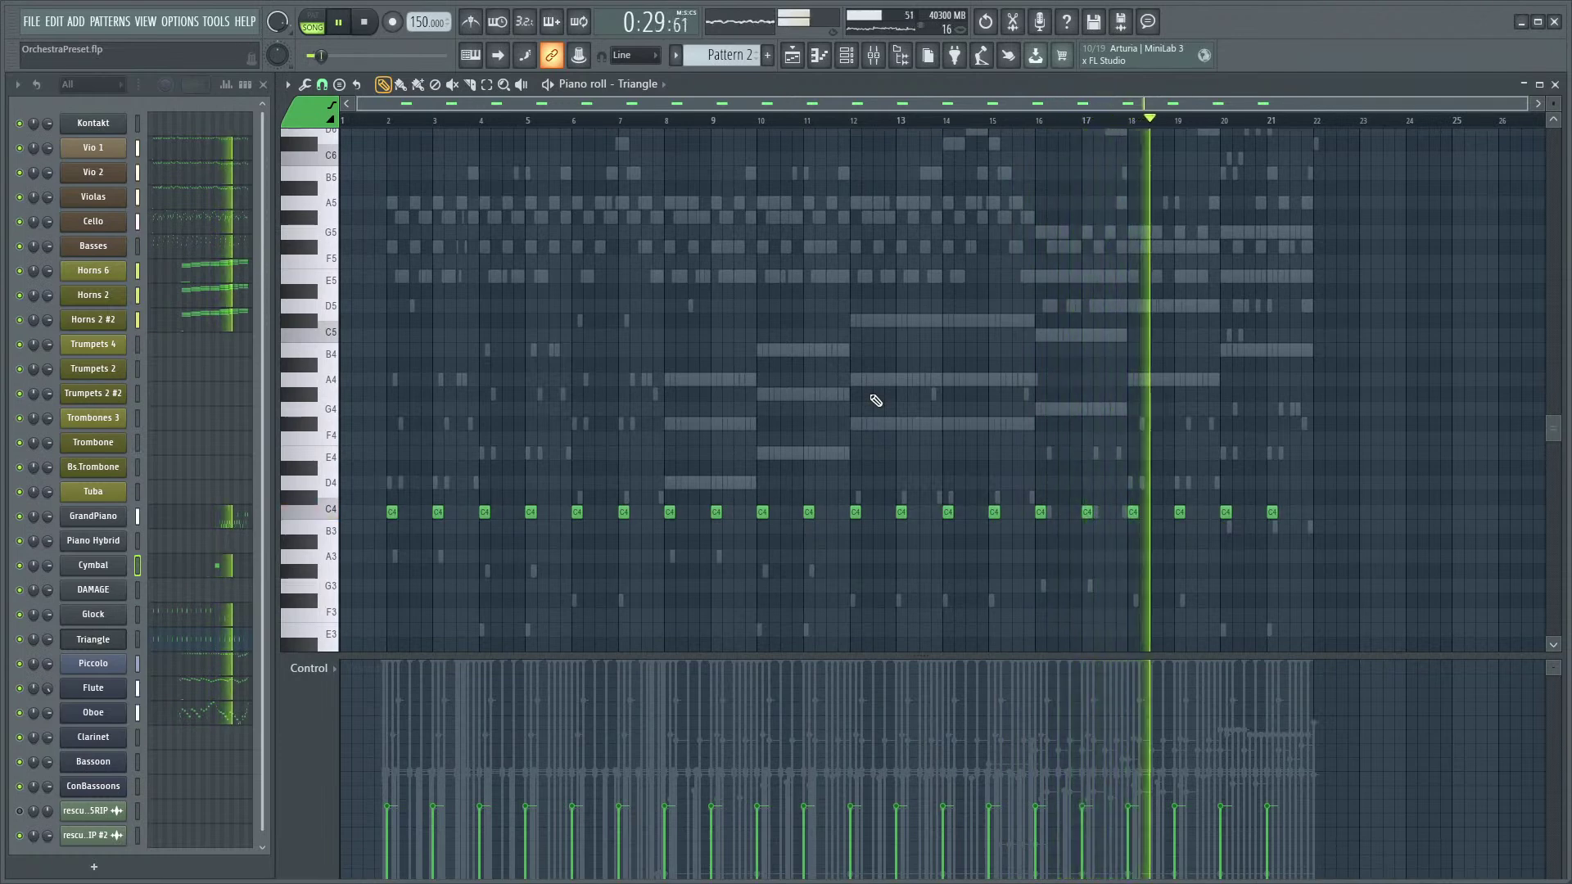
- Return to the GrandPiano part and raise the Grand Piano mixer track to -5.0 dB, stopping playback
click(214, 517)
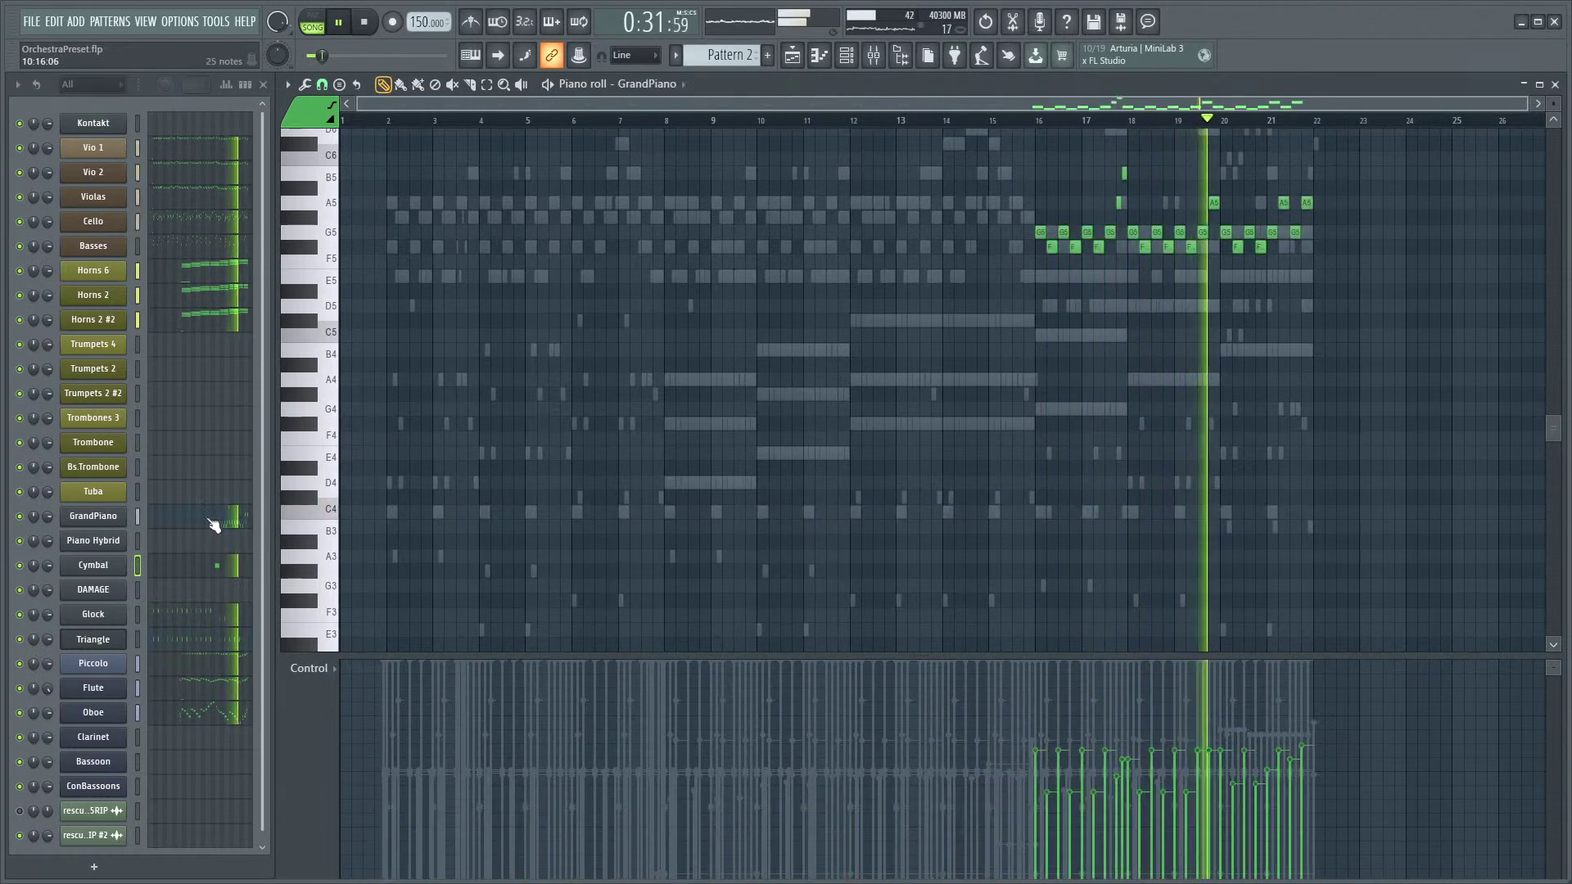
scroll(1238, 422, up, 3)
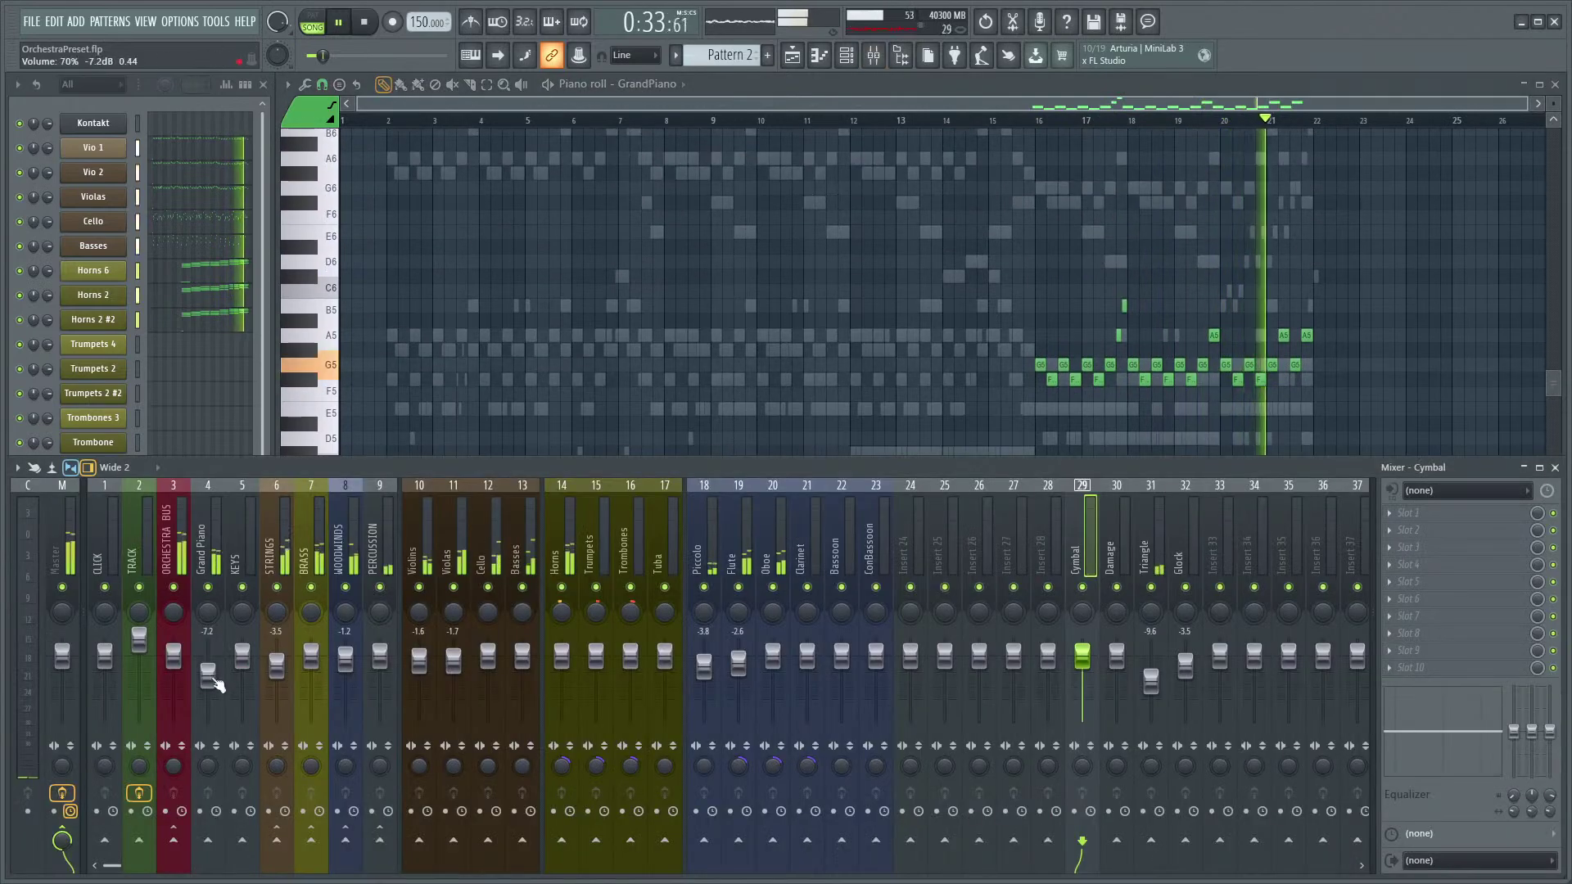
double_click(877, 80)
key(space)
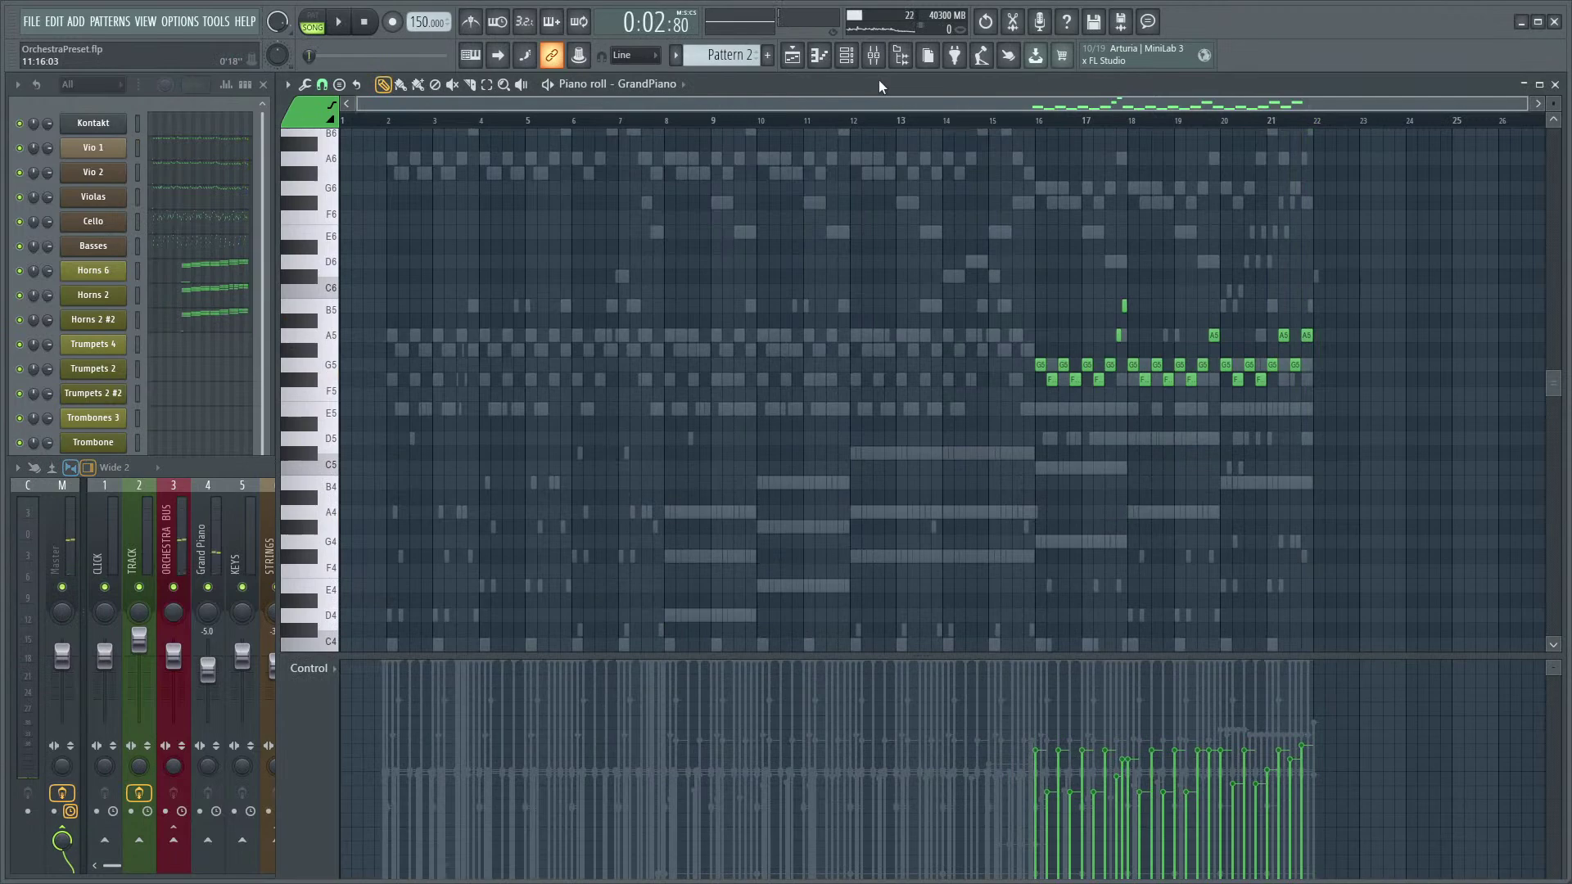
scroll(701, 245, down, 4)
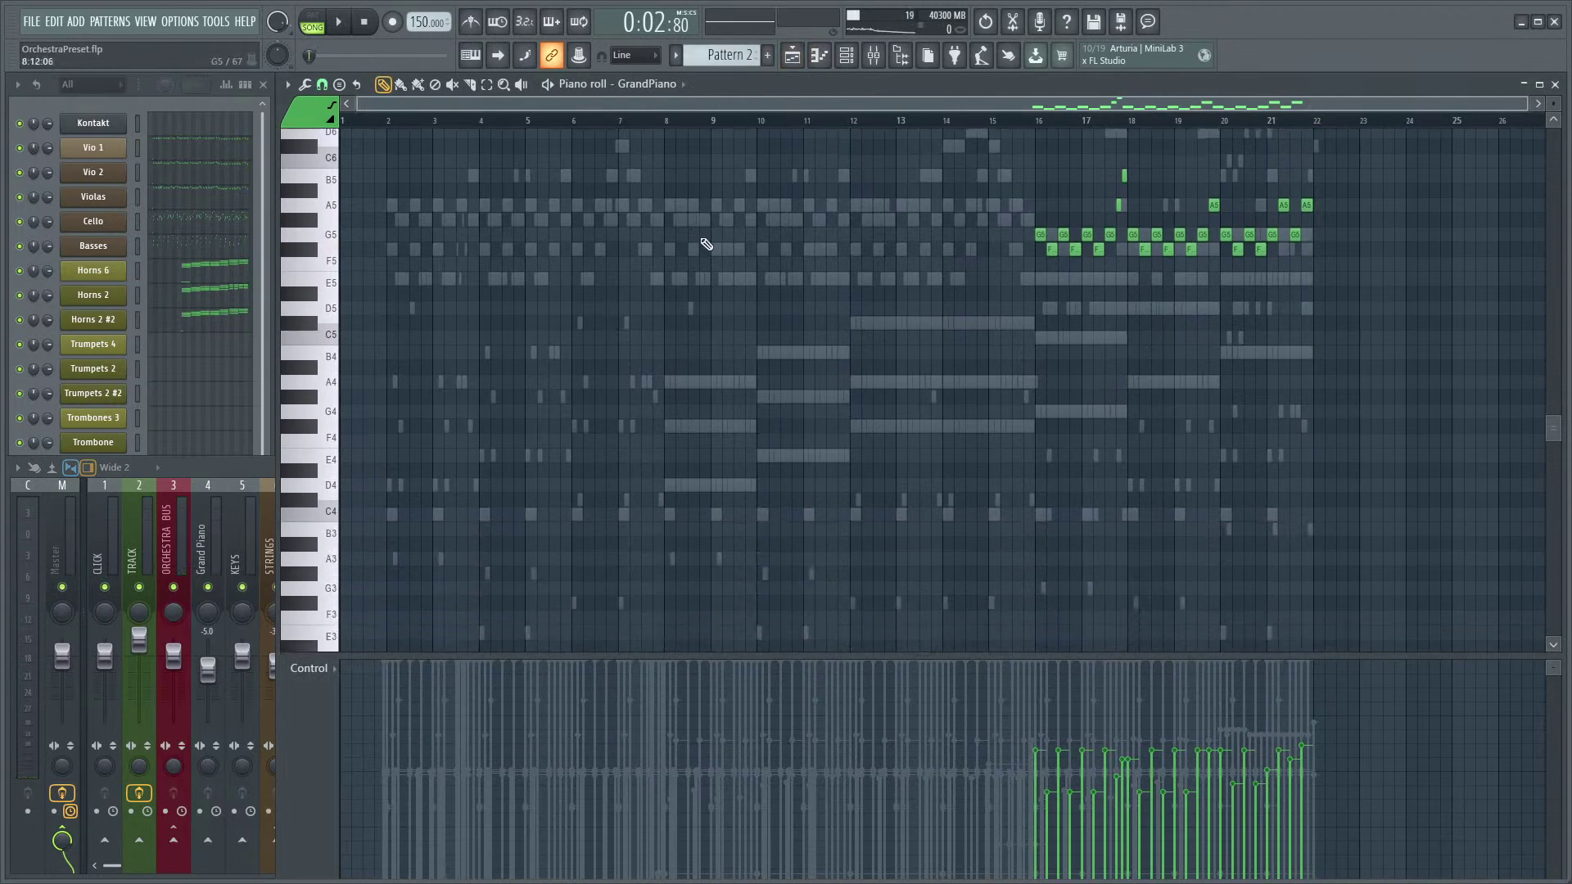
scroll(507, 383, down, 2)
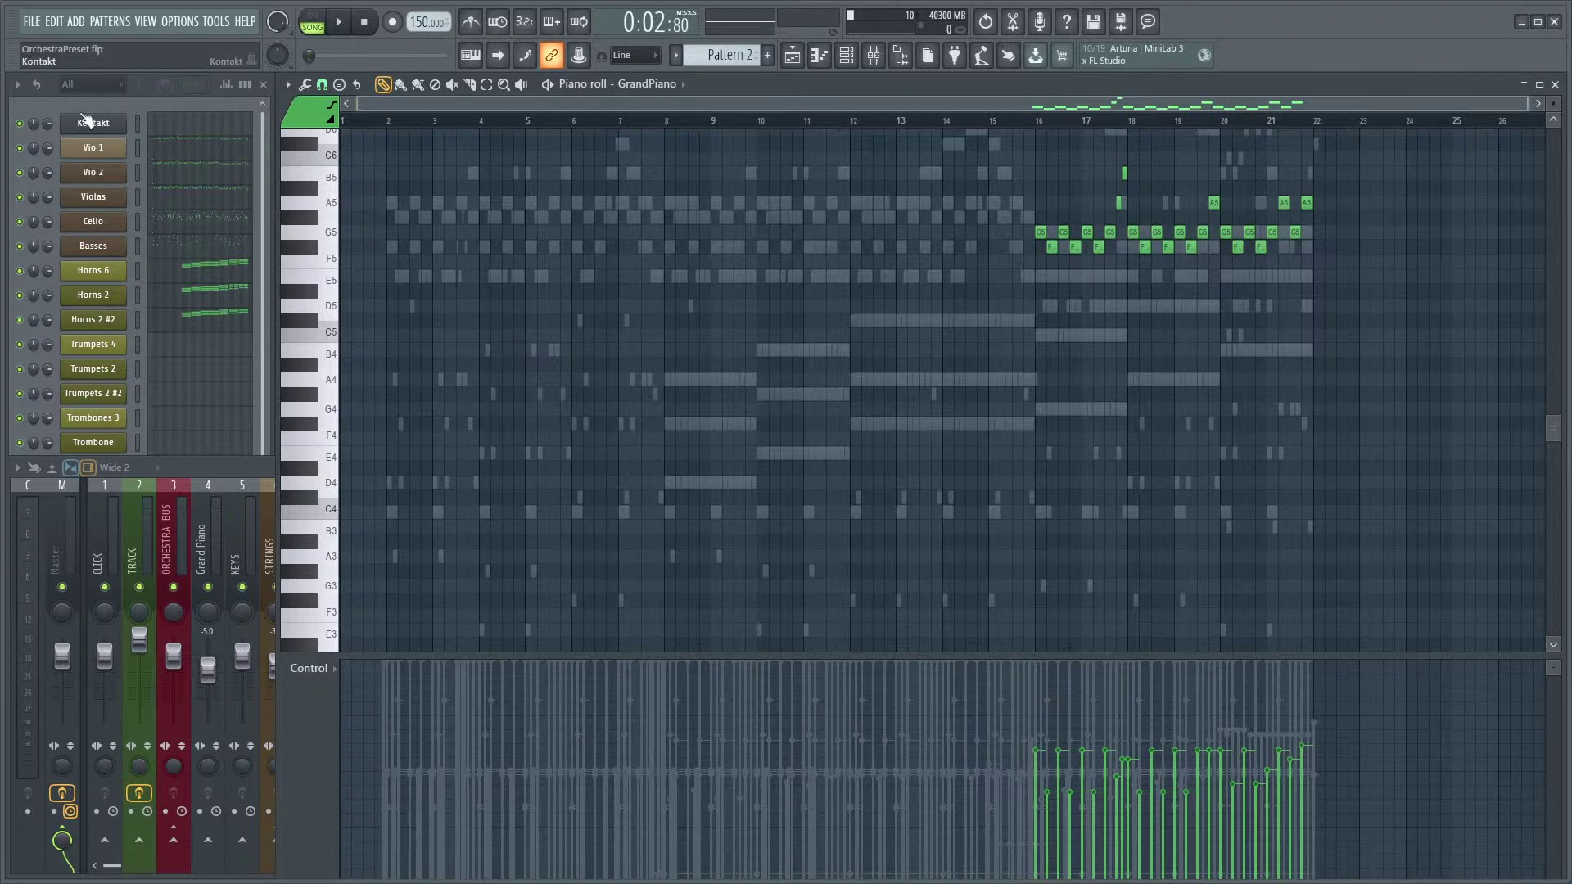
- Hide the mixer, open the Vio 1 part and show its MIDI CC #1 (Modulation wheel) data in the control lane
key(F9)
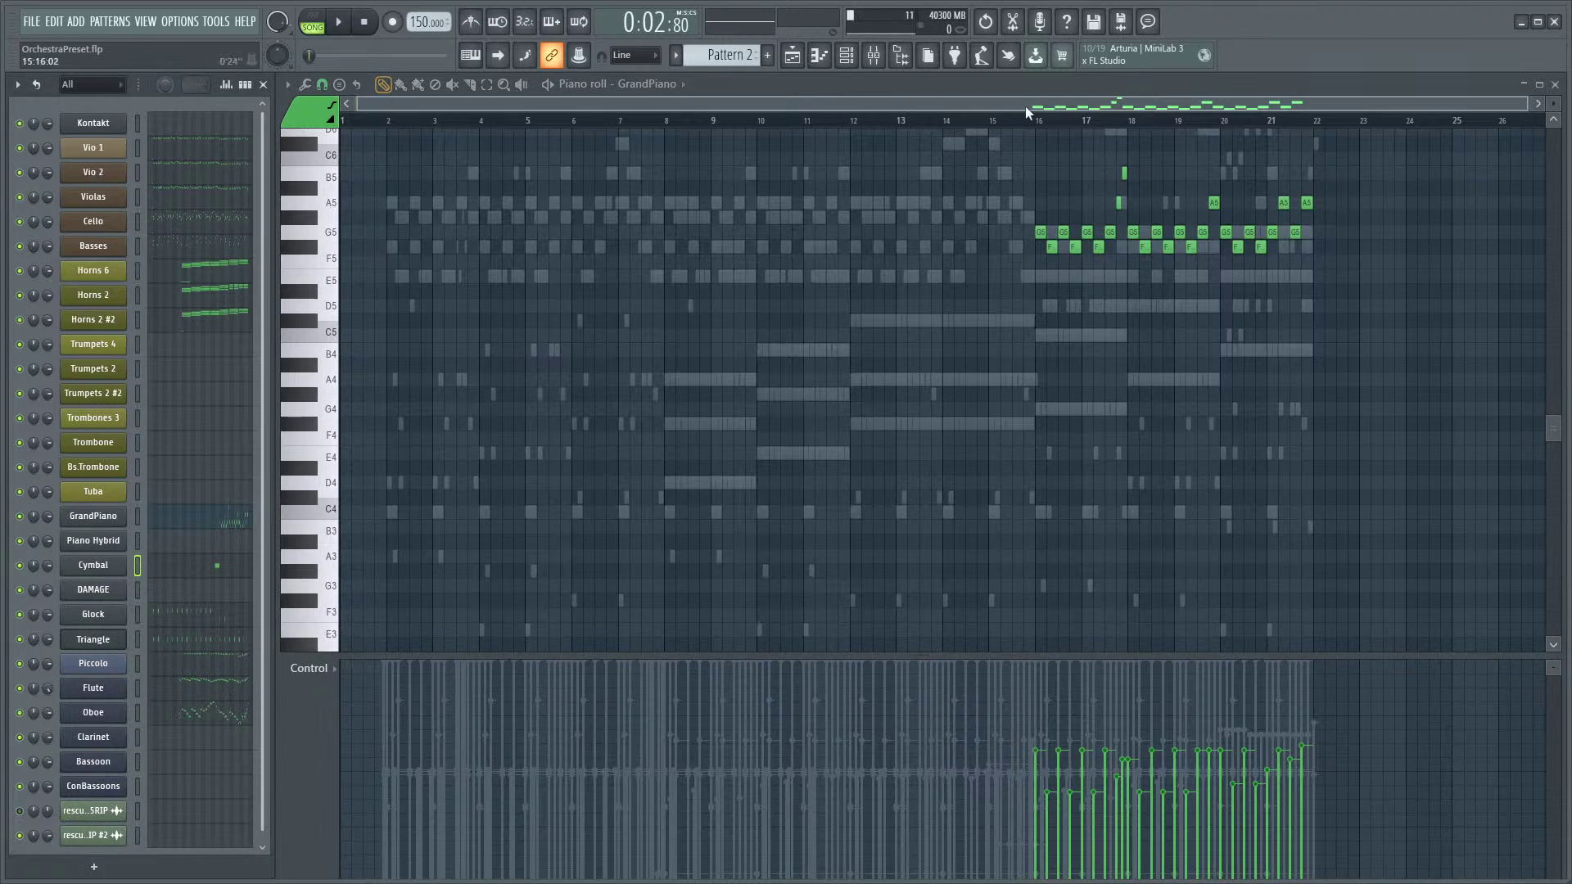
scroll(940, 365, up, 2)
scroll(898, 397, down, 4)
scroll(898, 397, up, 6)
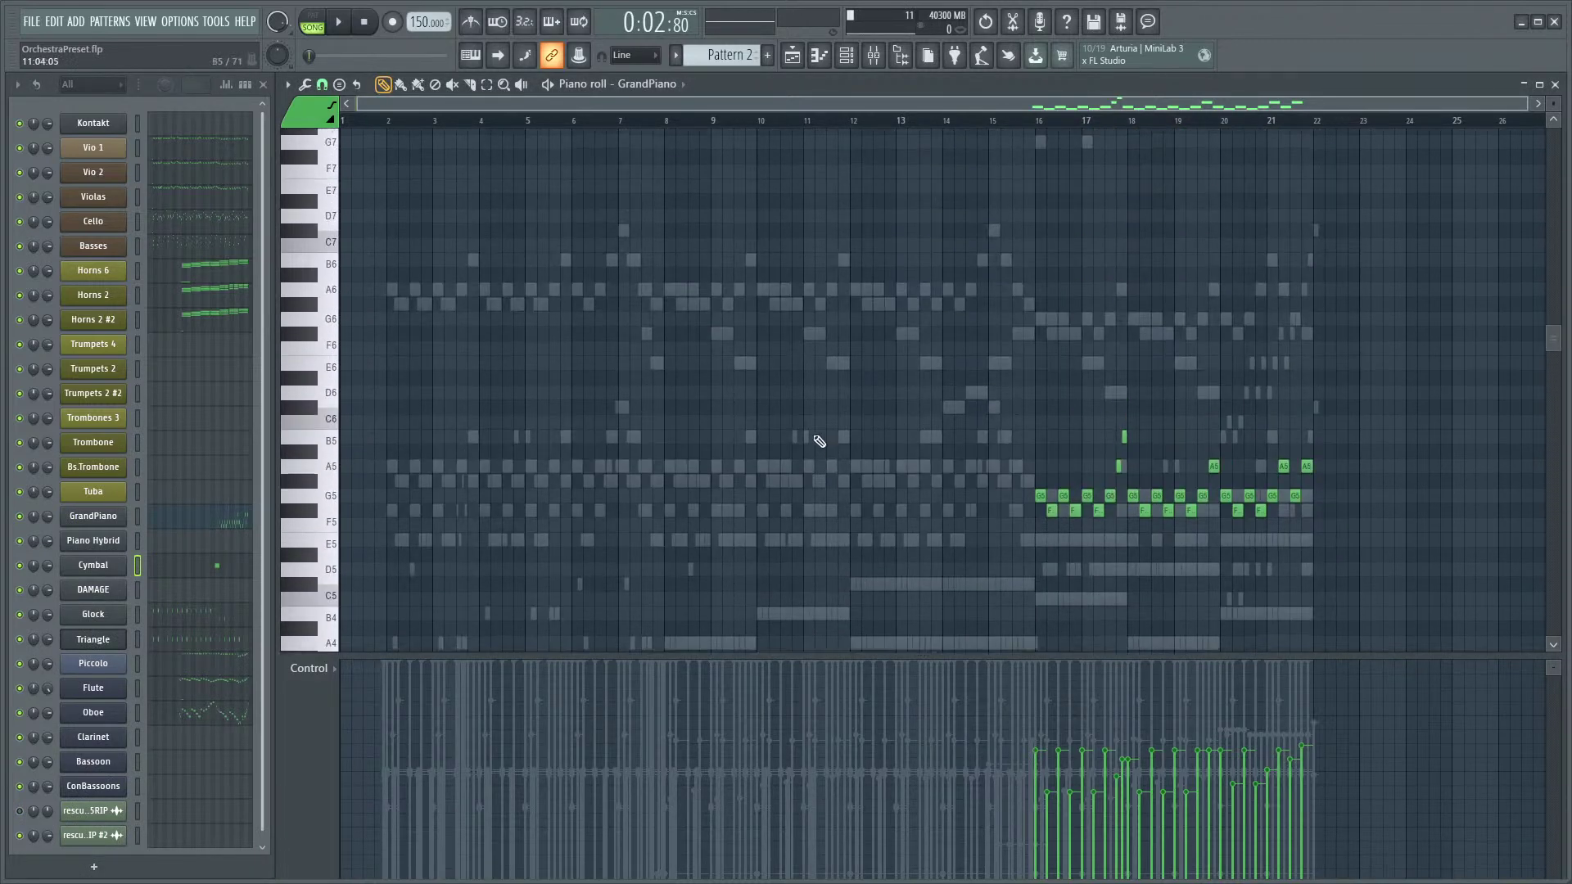
scroll(814, 439, down, 4)
scroll(775, 466, up, 2)
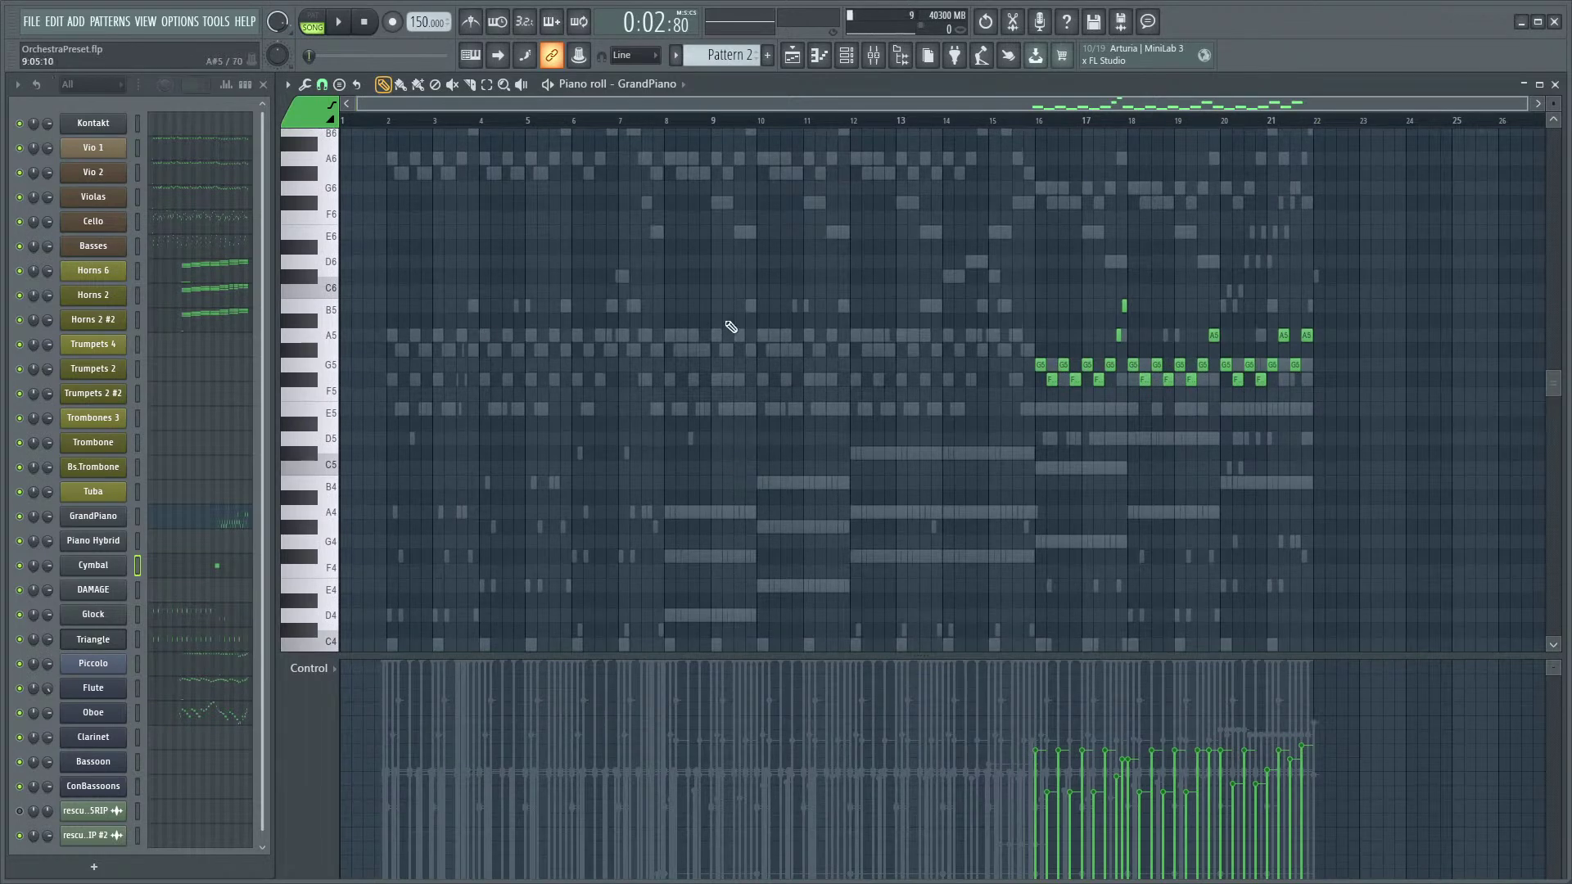
click(177, 147)
click(321, 676)
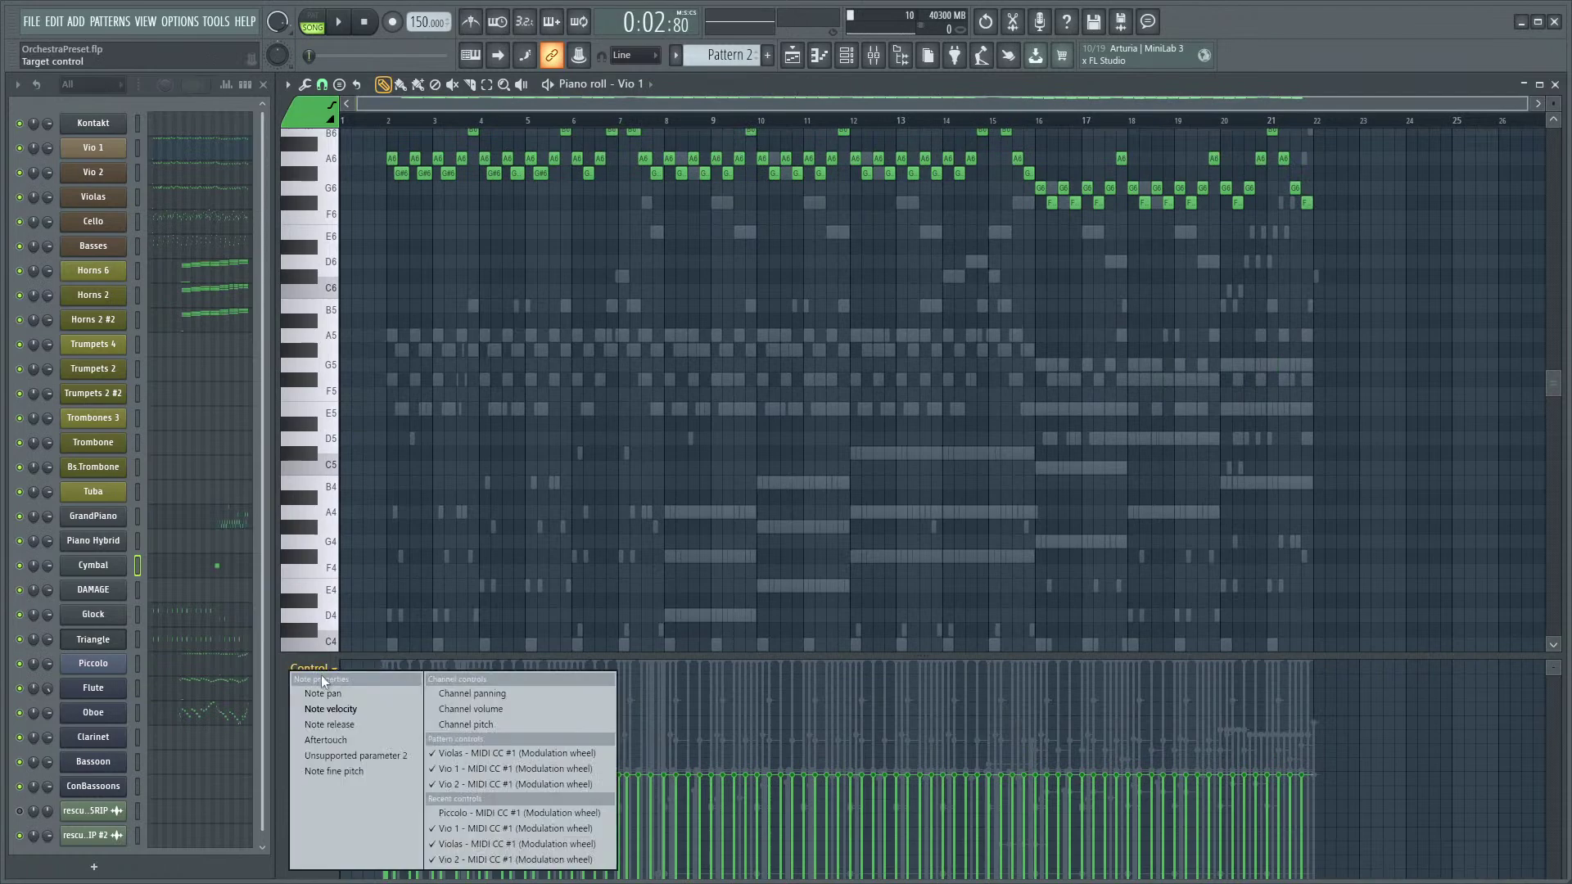
click(497, 768)
scroll(747, 516, up, 5)
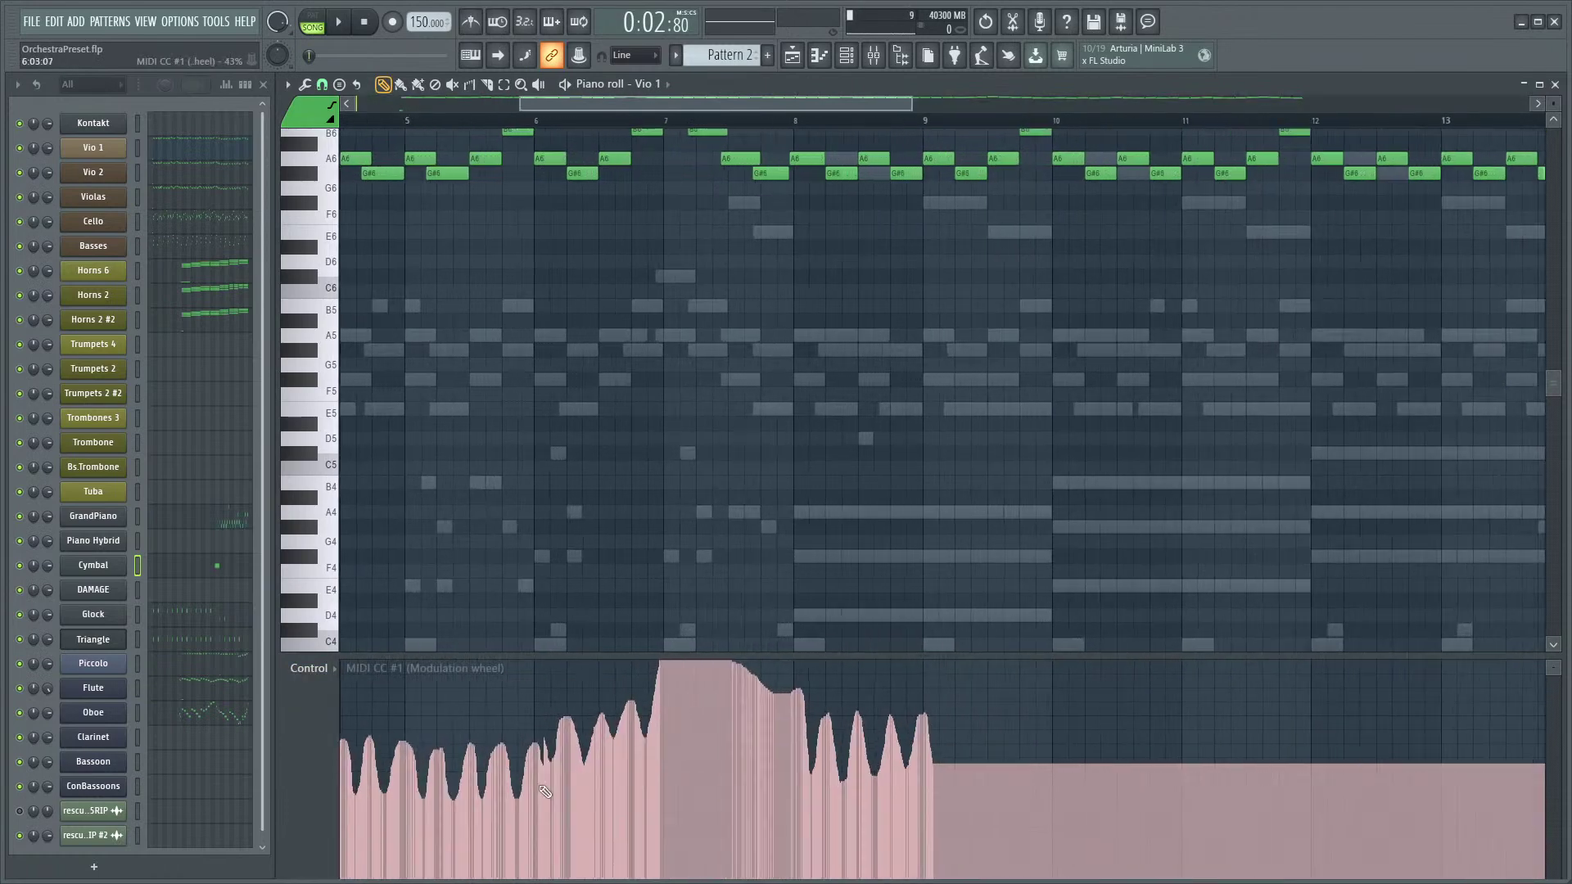
- Examine the Vio 1 modulation curve across the bars and play the opening through the swell at bar 7
scroll(747, 515, down, 2)
scroll(1122, 491, up, 6)
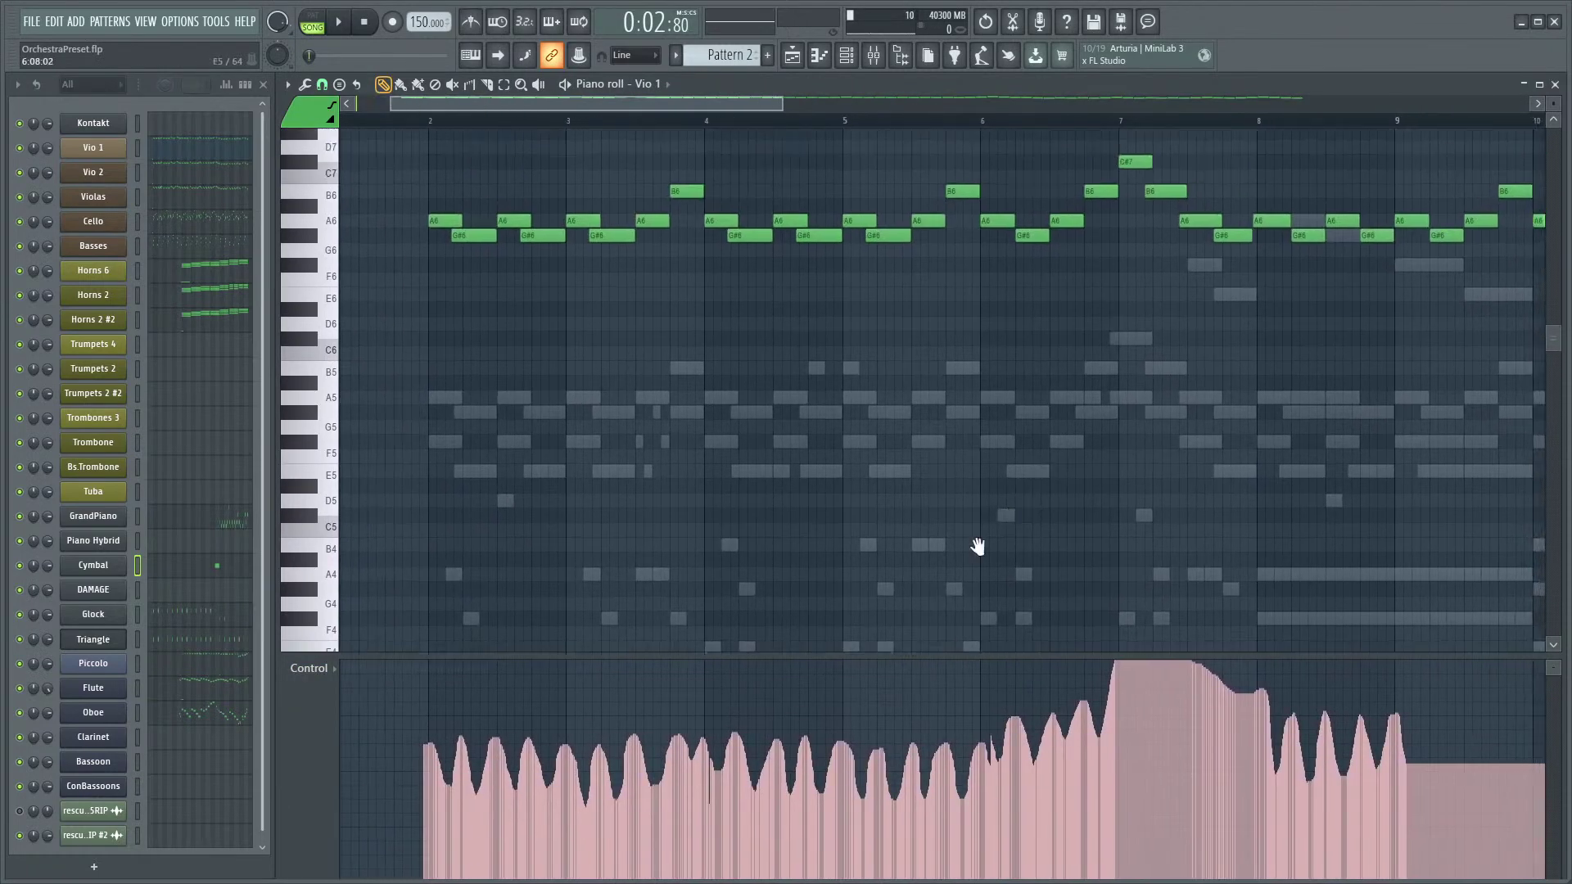
scroll(1021, 498, right, 4)
scroll(934, 458, right, 4)
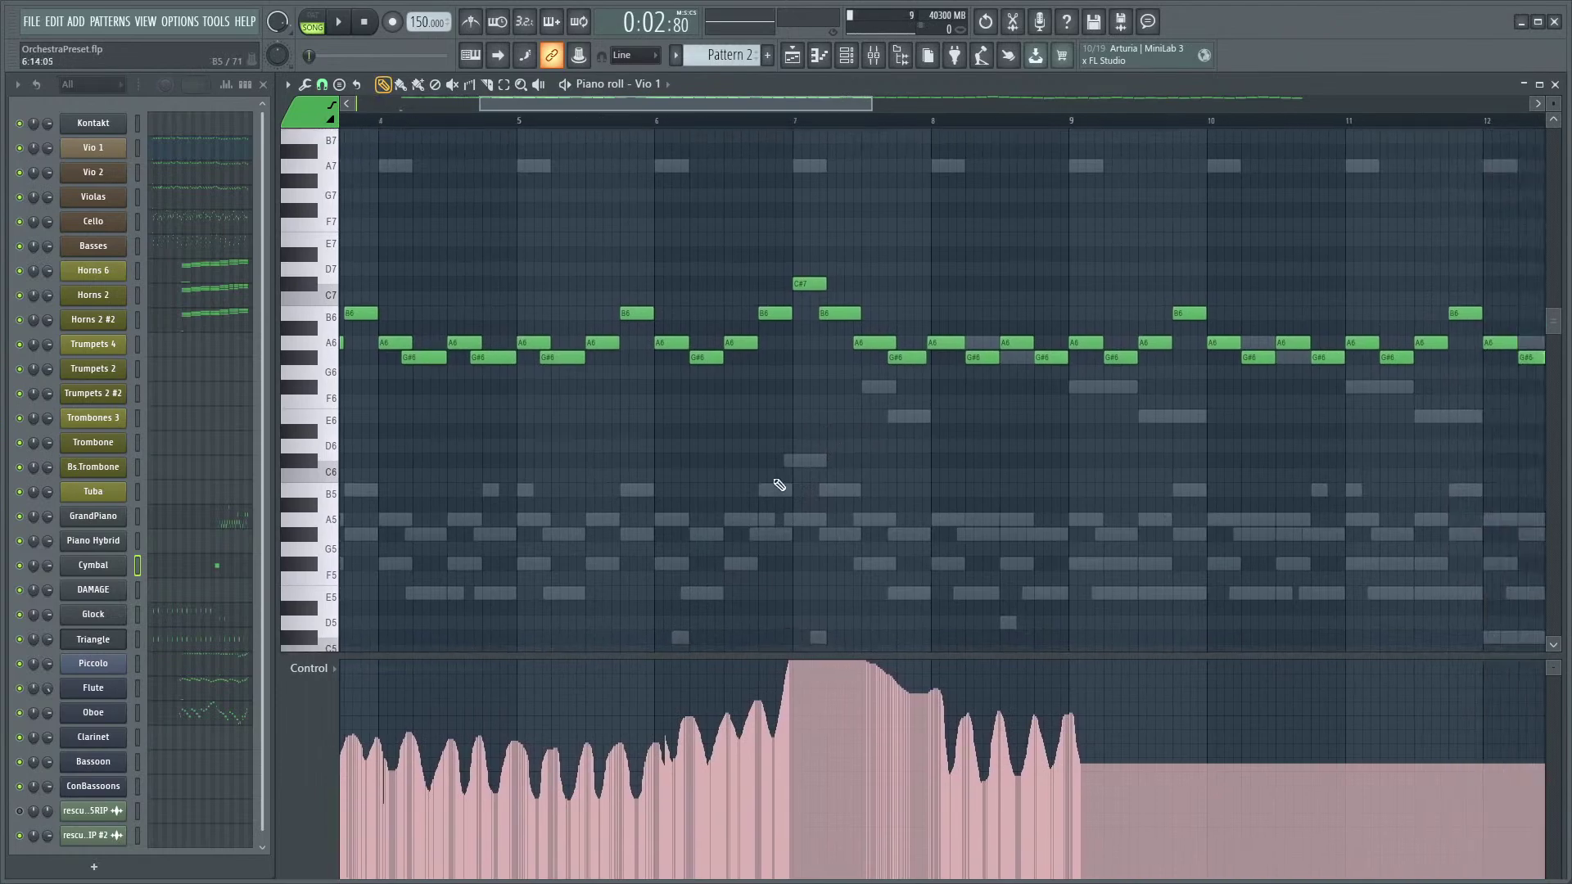
scroll(714, 449, down, 6)
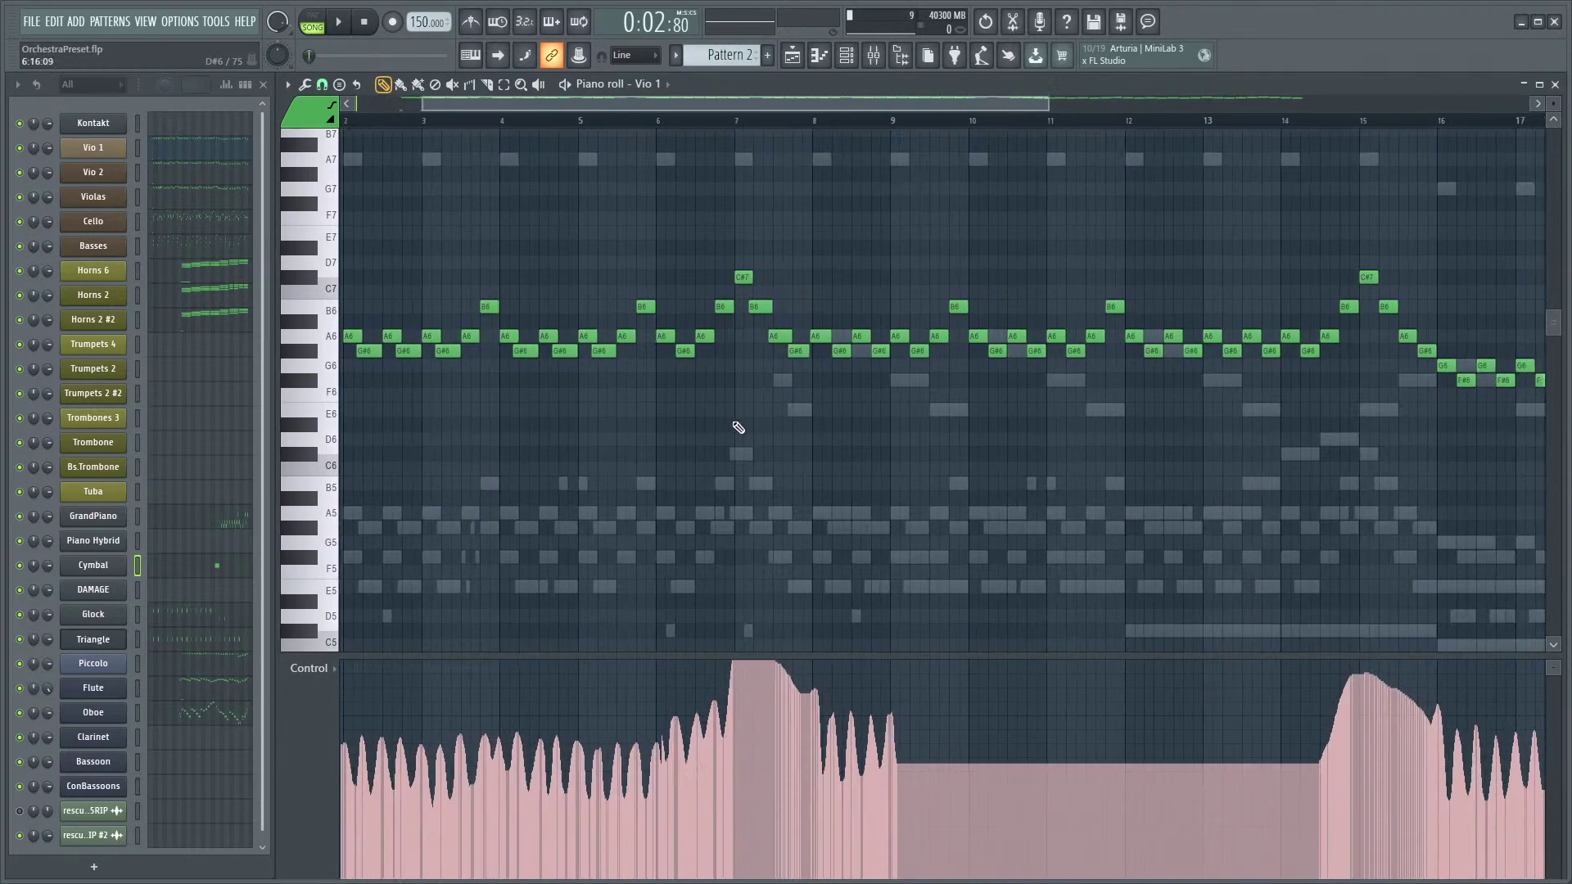
key(space)
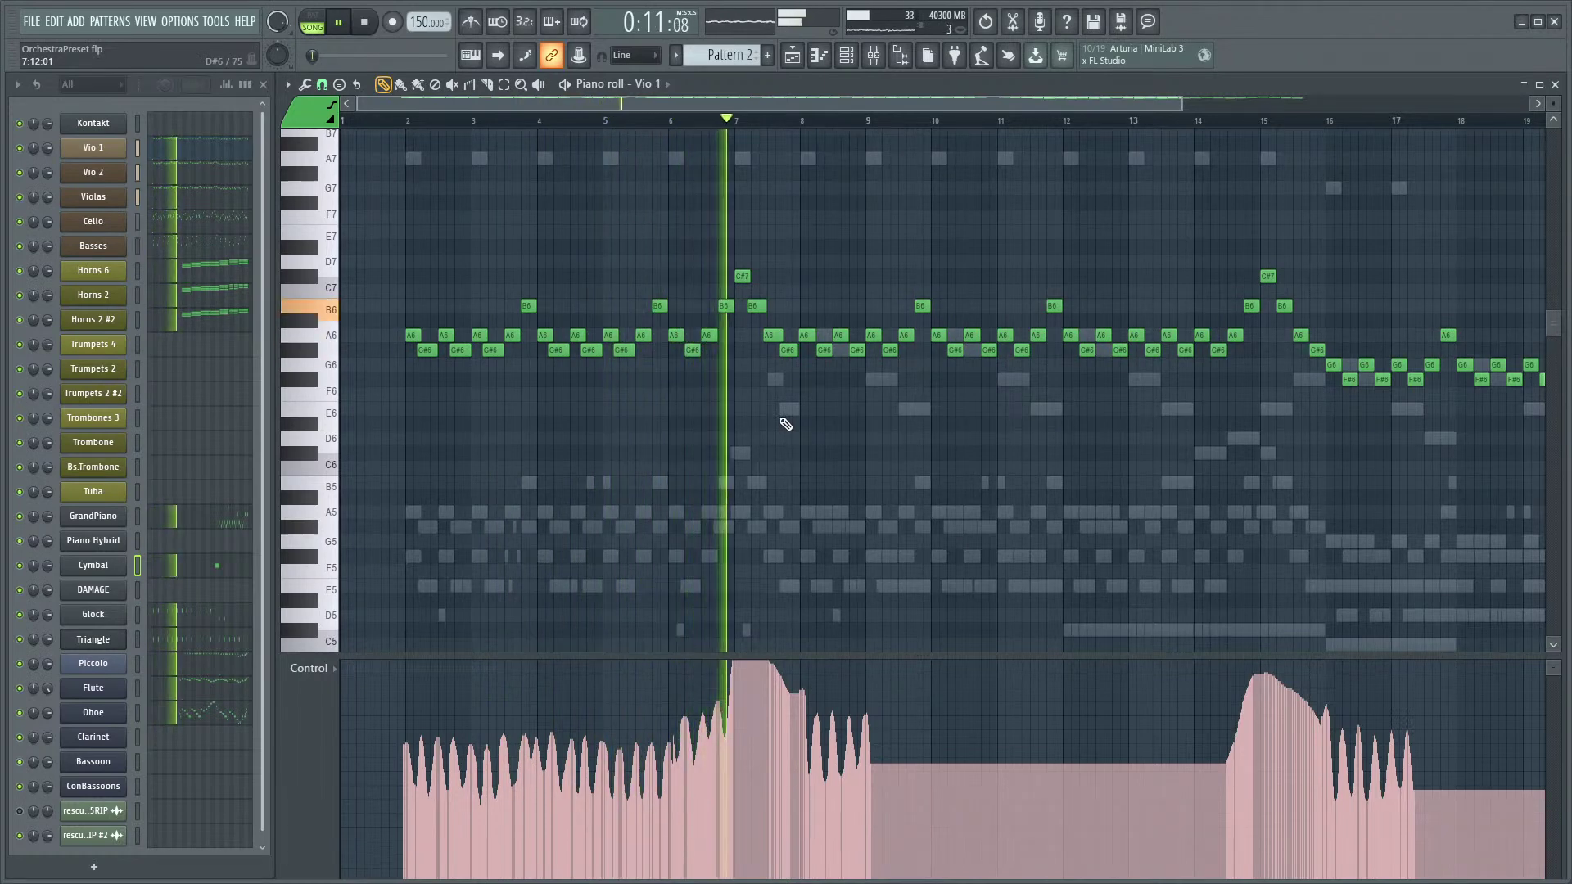
key(space)
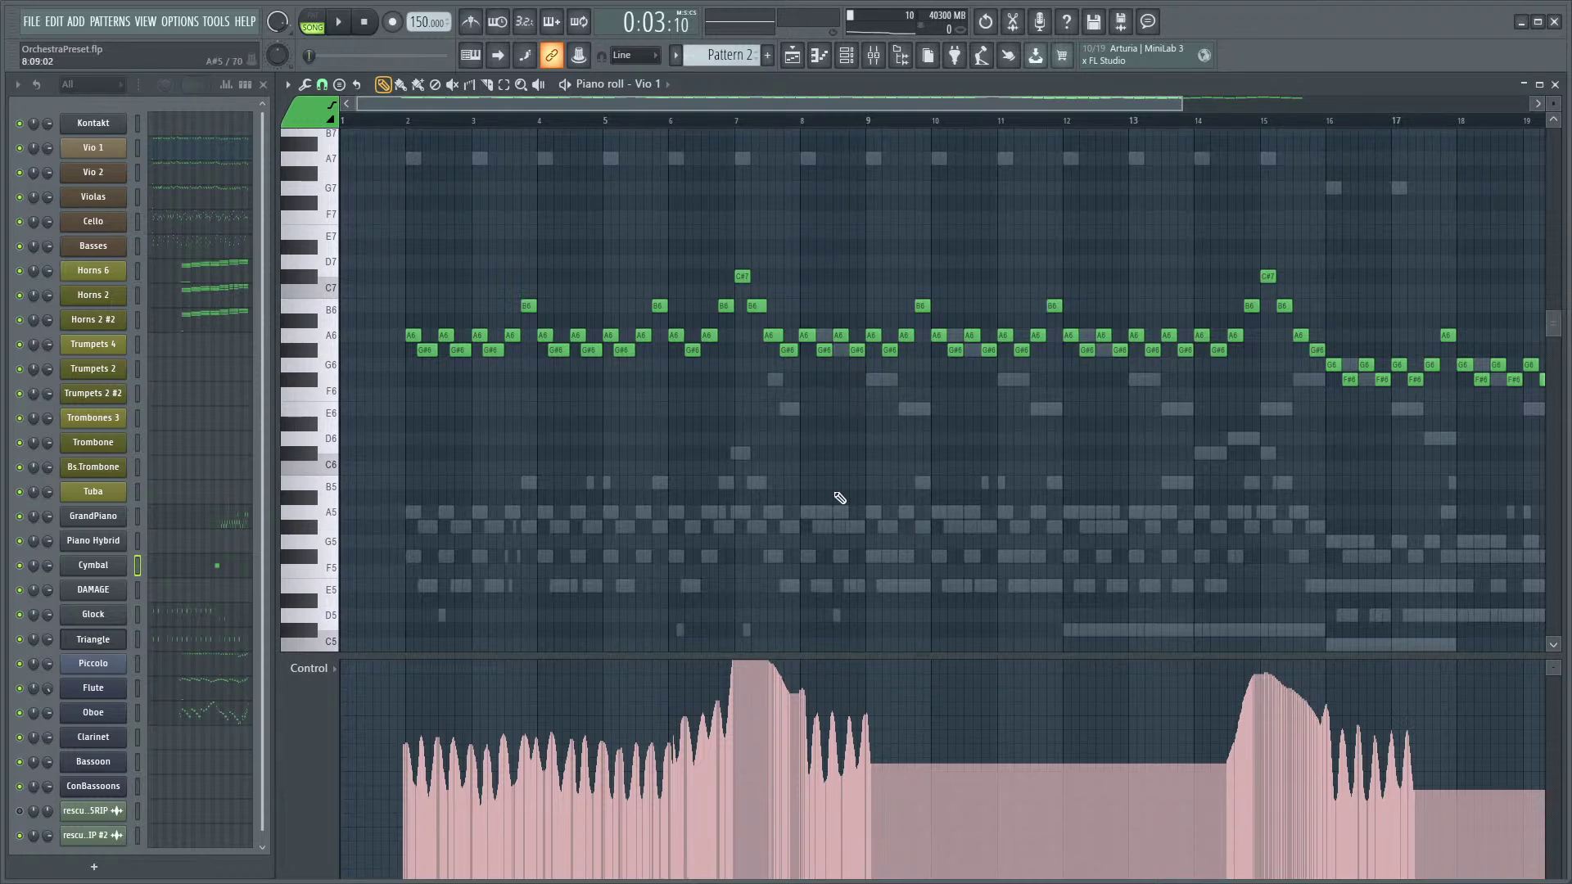
- Play the passage past bar 9, then review the Vio 1 notes and modulation curve over the whole part
key(space)
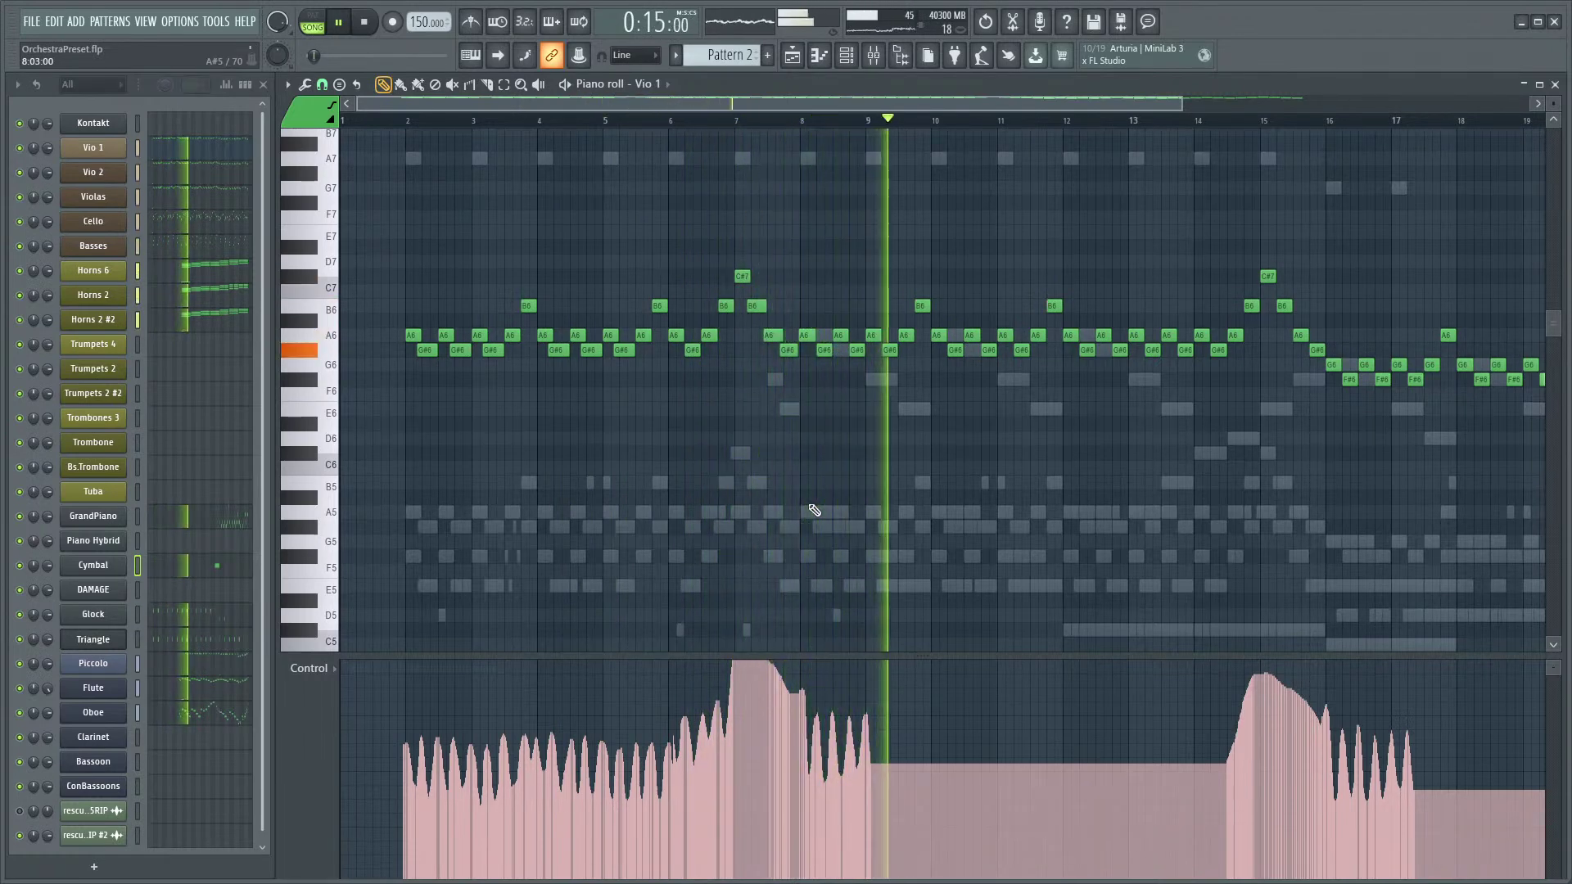
key(space)
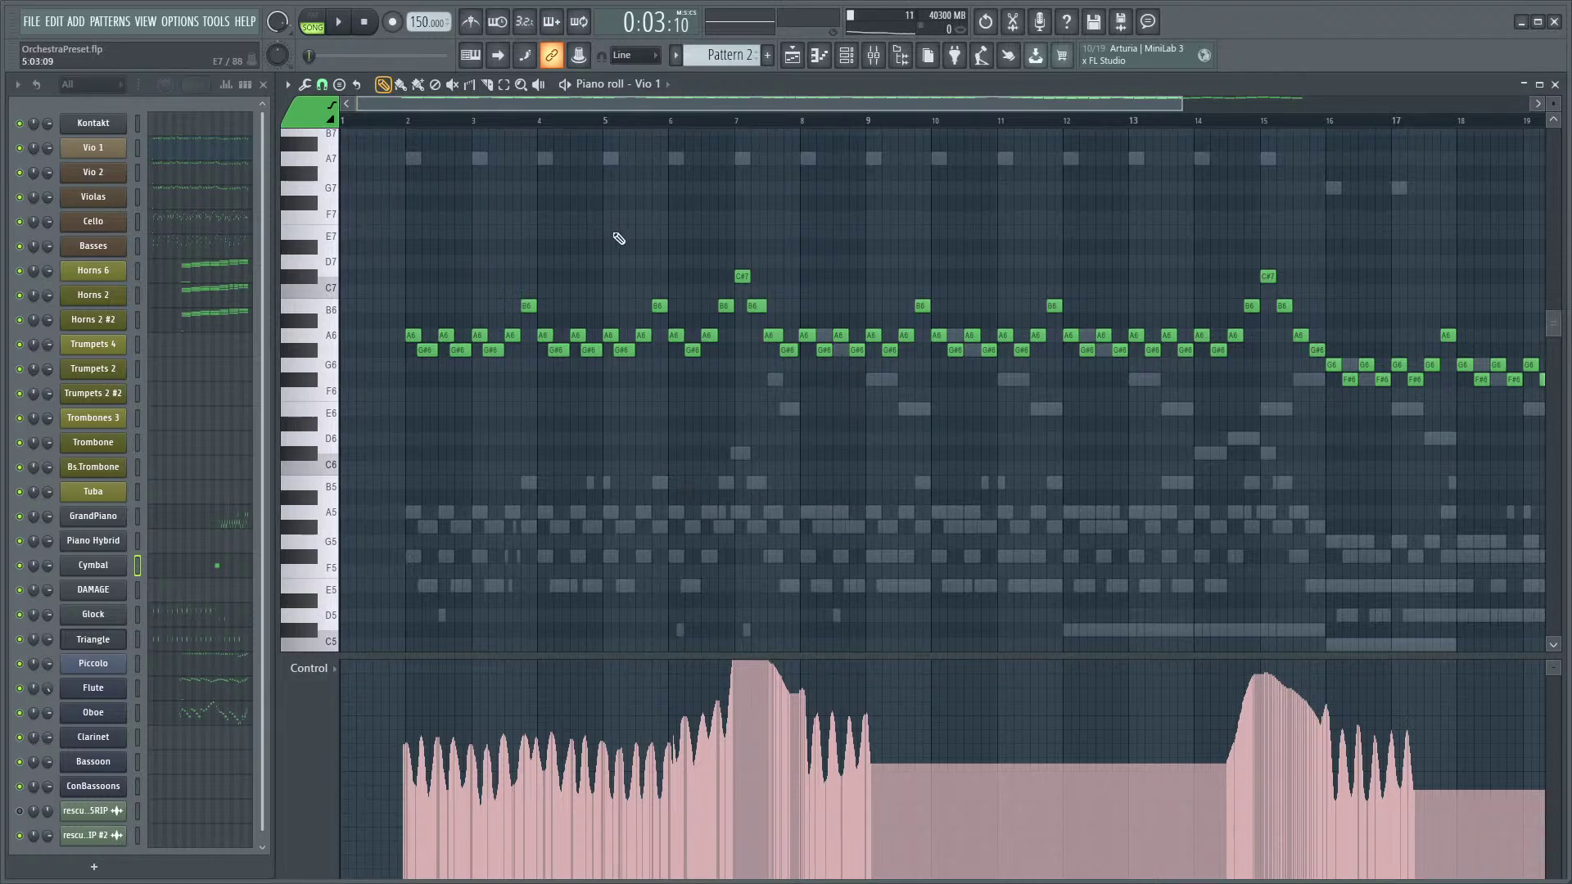
scroll(481, 341, down, 2)
scroll(524, 463, down, 3)
scroll(541, 475, up, 5)
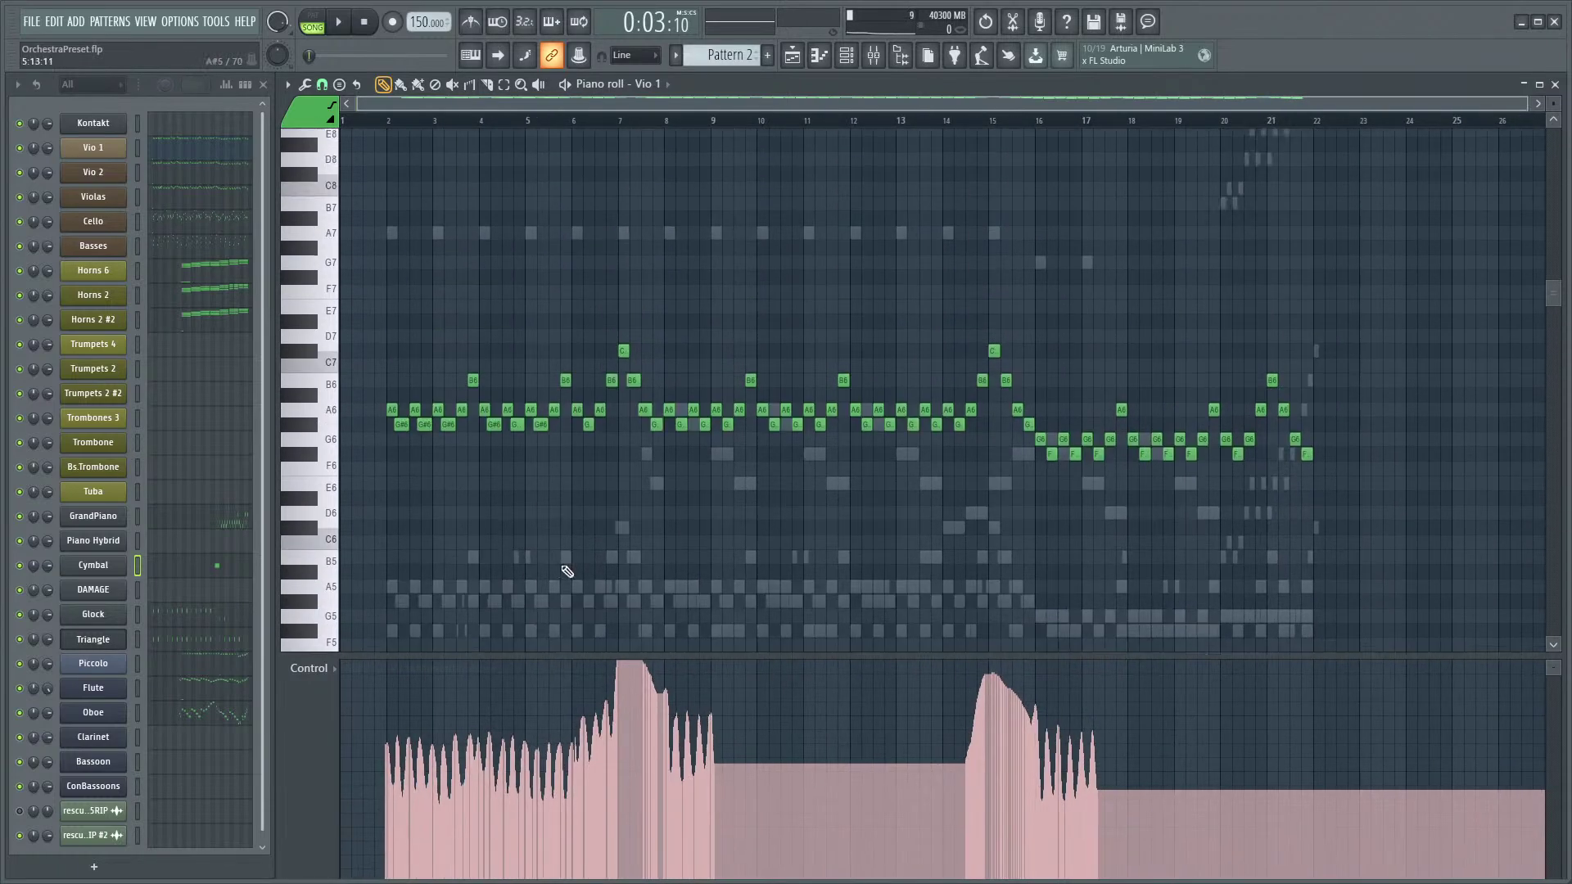
scroll(557, 553, down, 3)
scroll(678, 463, down, 3)
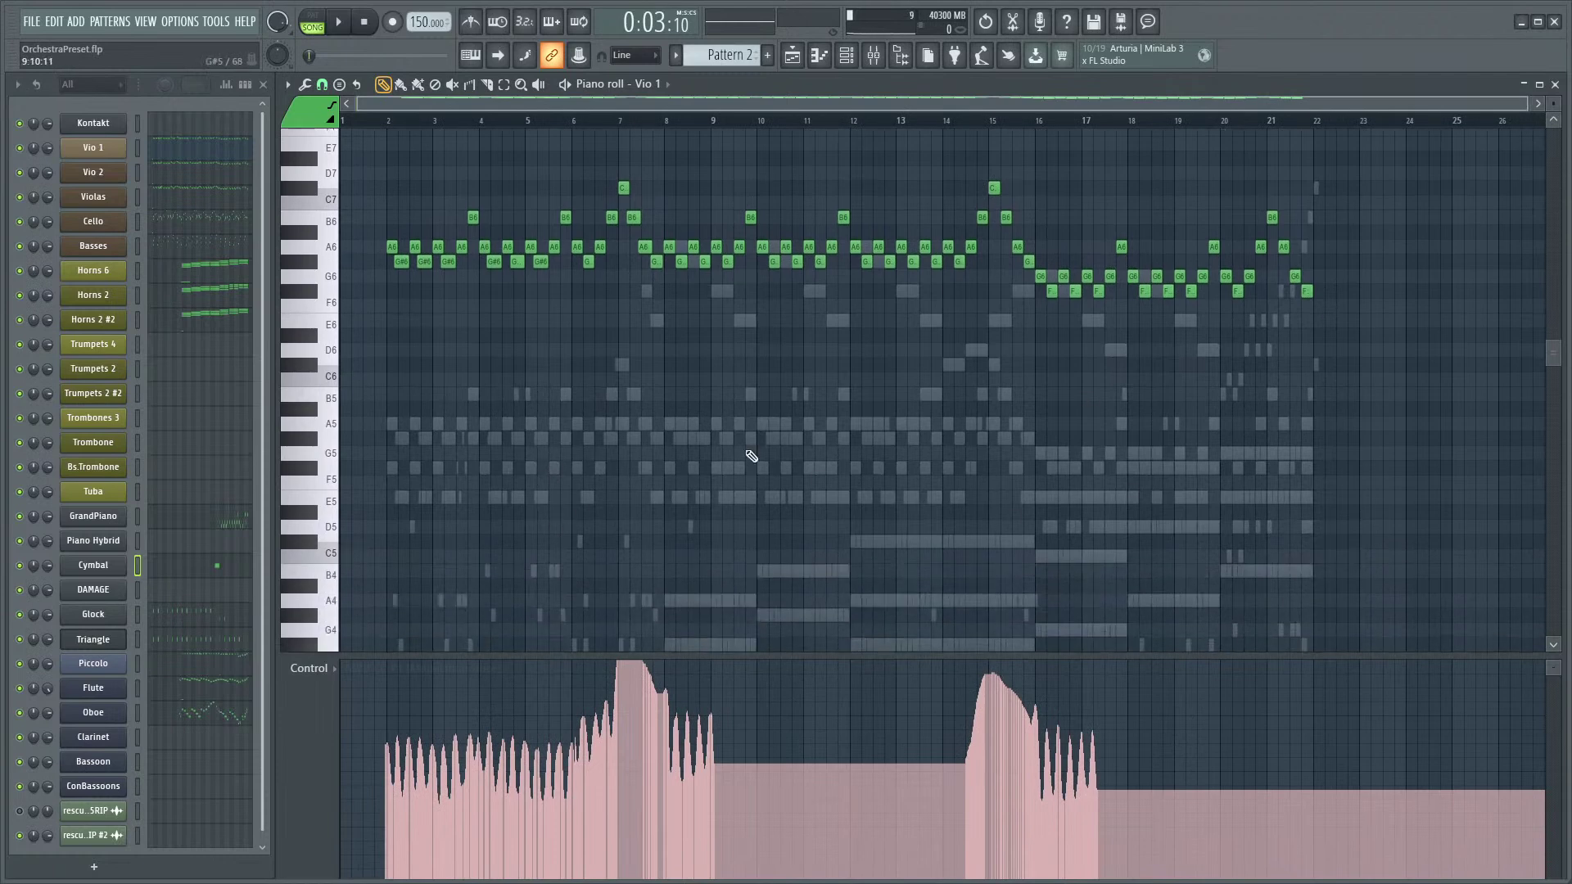
scroll(730, 465, up, 4)
scroll(730, 466, up, 4)
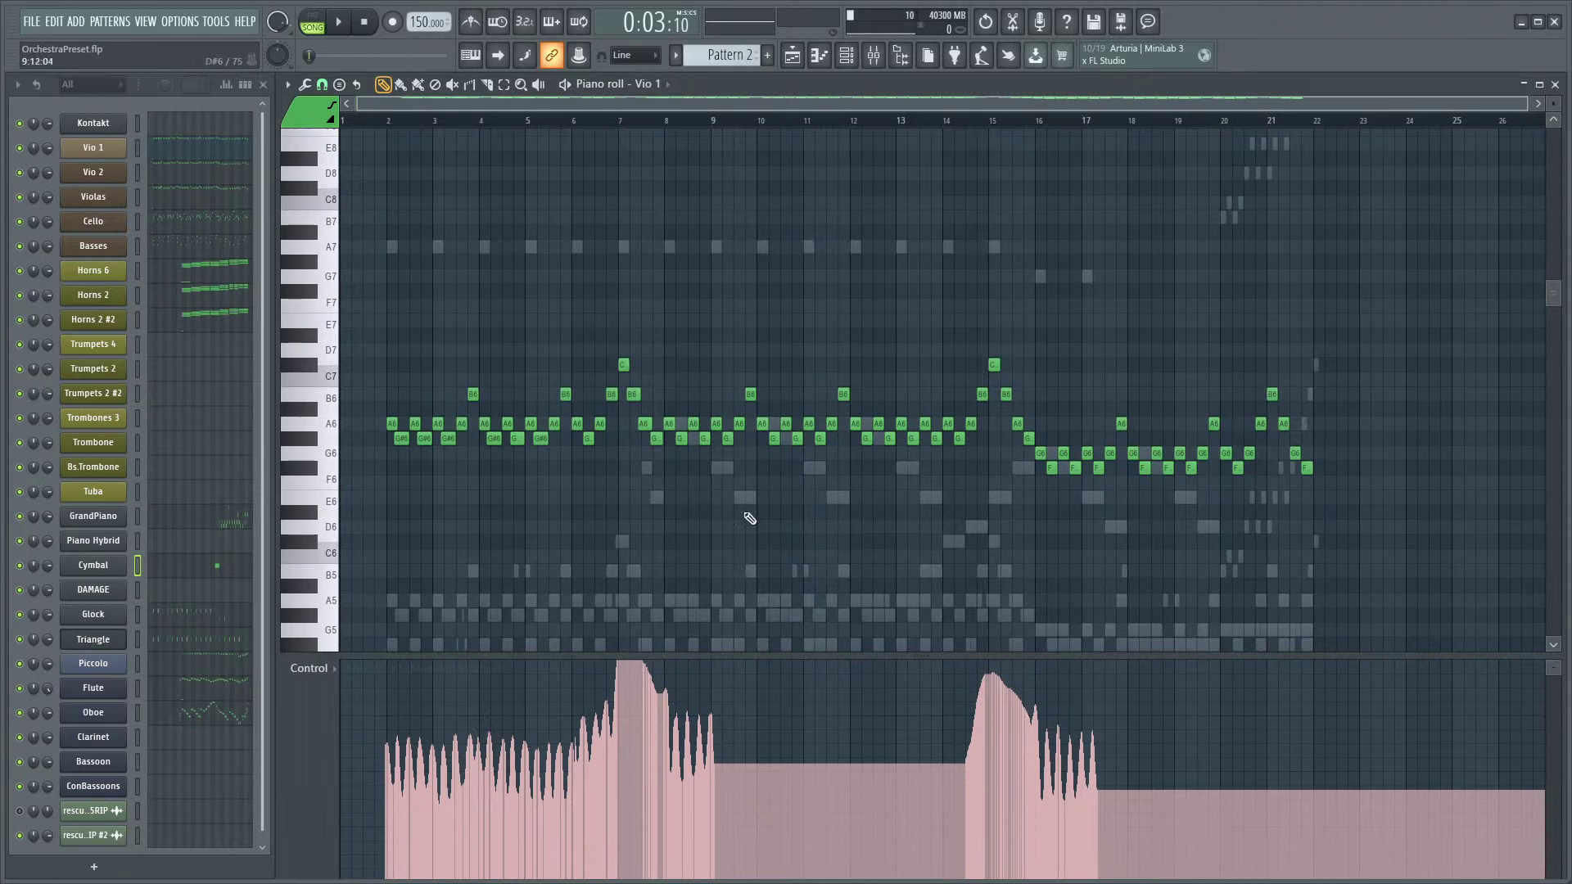
- Open the recent project SATAM Crescendo Cue idea.flp
click(32, 22)
click(40, 24)
click(34, 23)
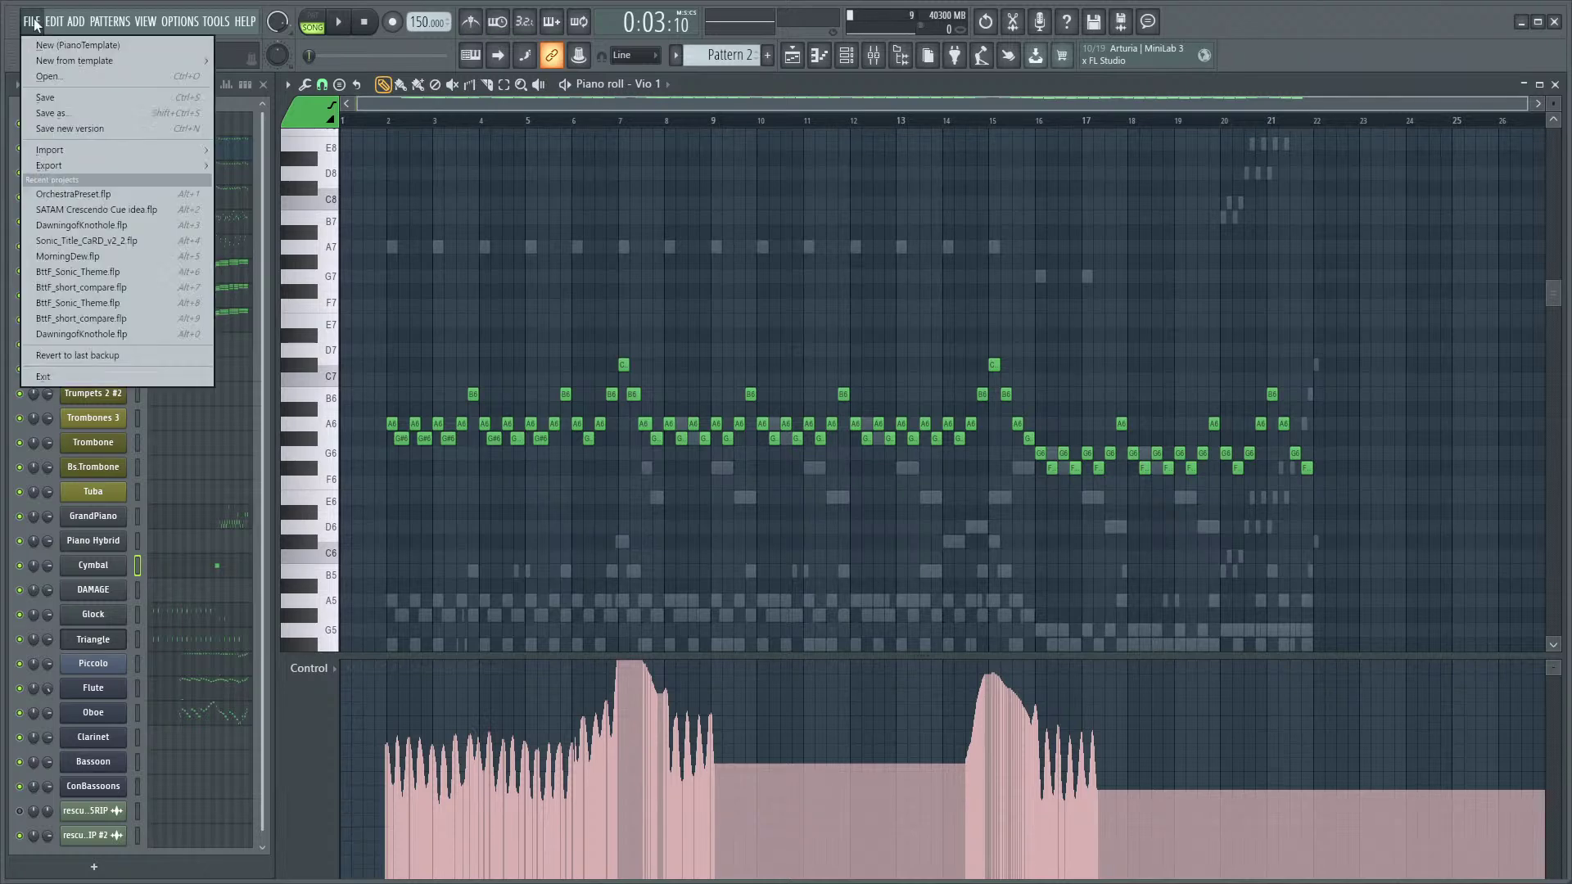
click(709, 105)
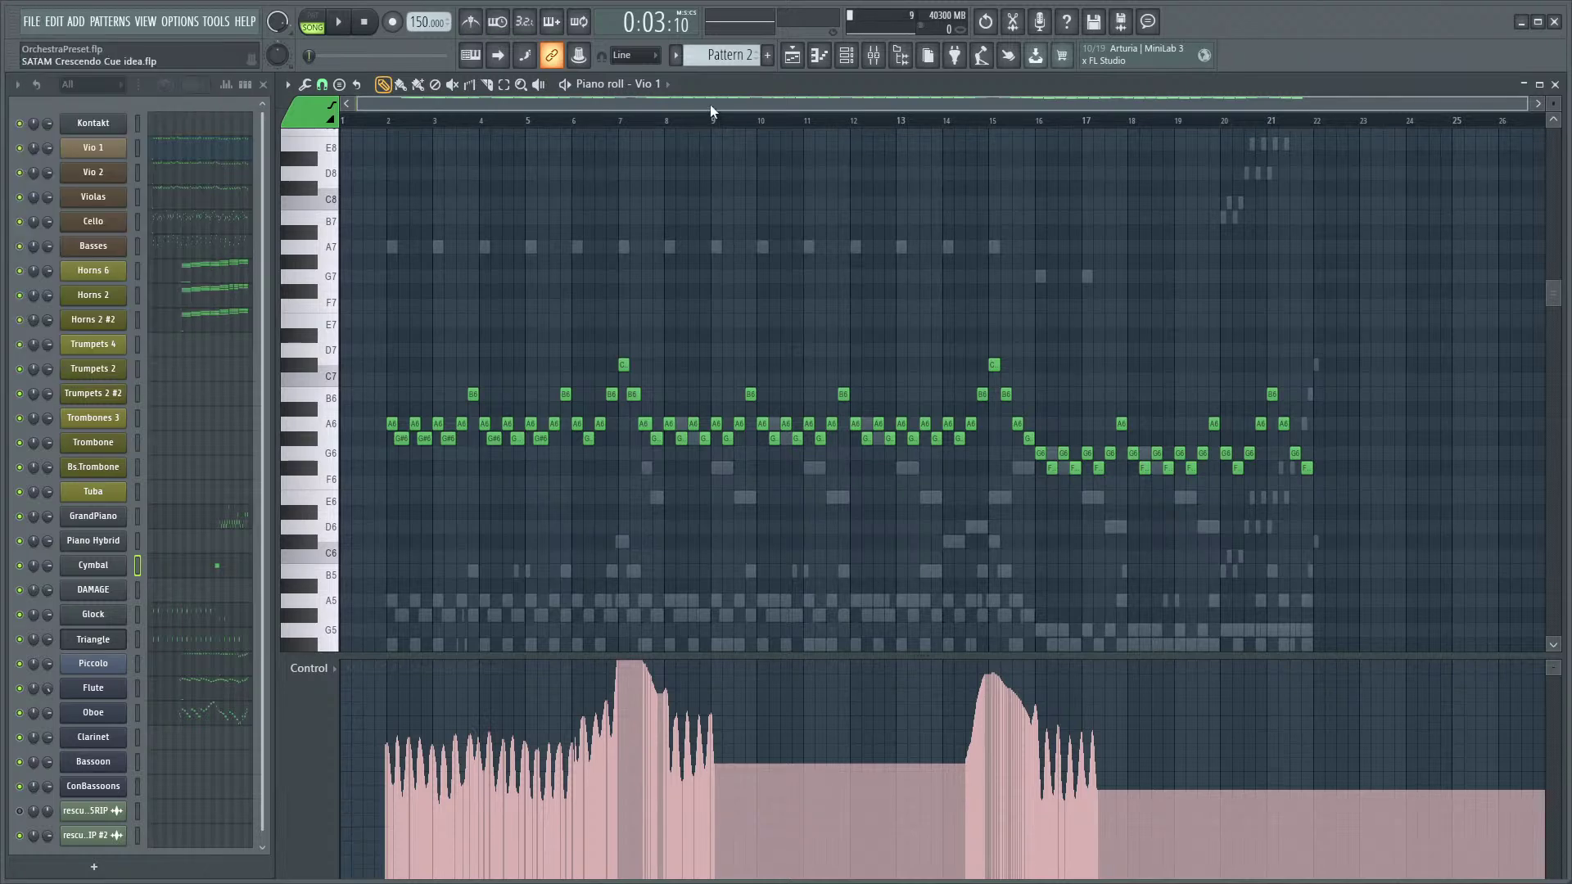
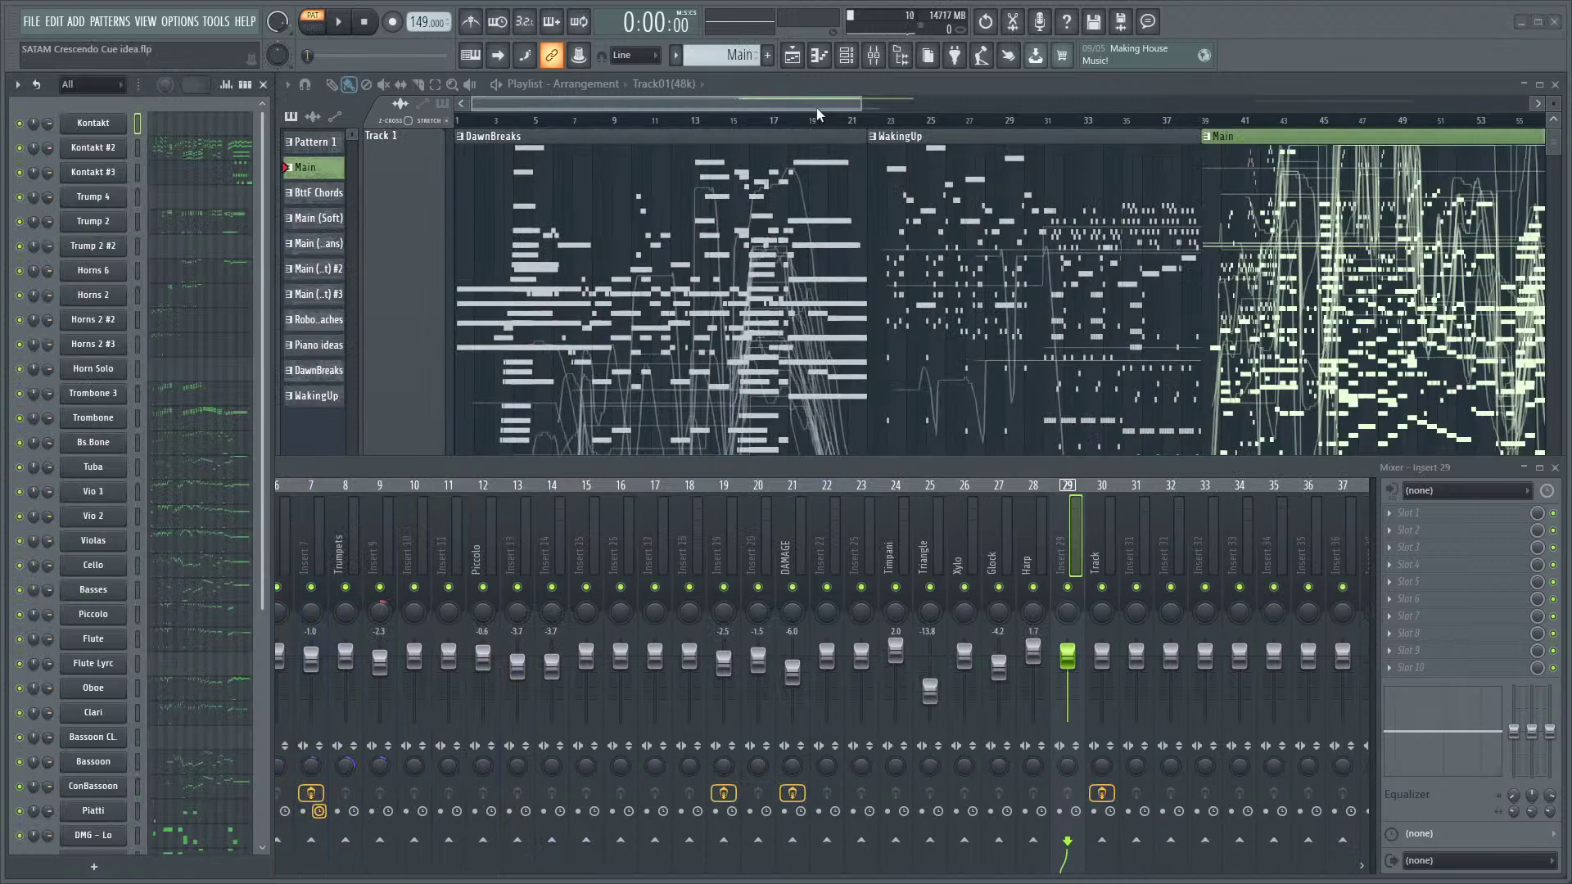
- Hide the mixer and look over the DawnBreaks, WakingUp and Main clips in the playlist
key(F9)
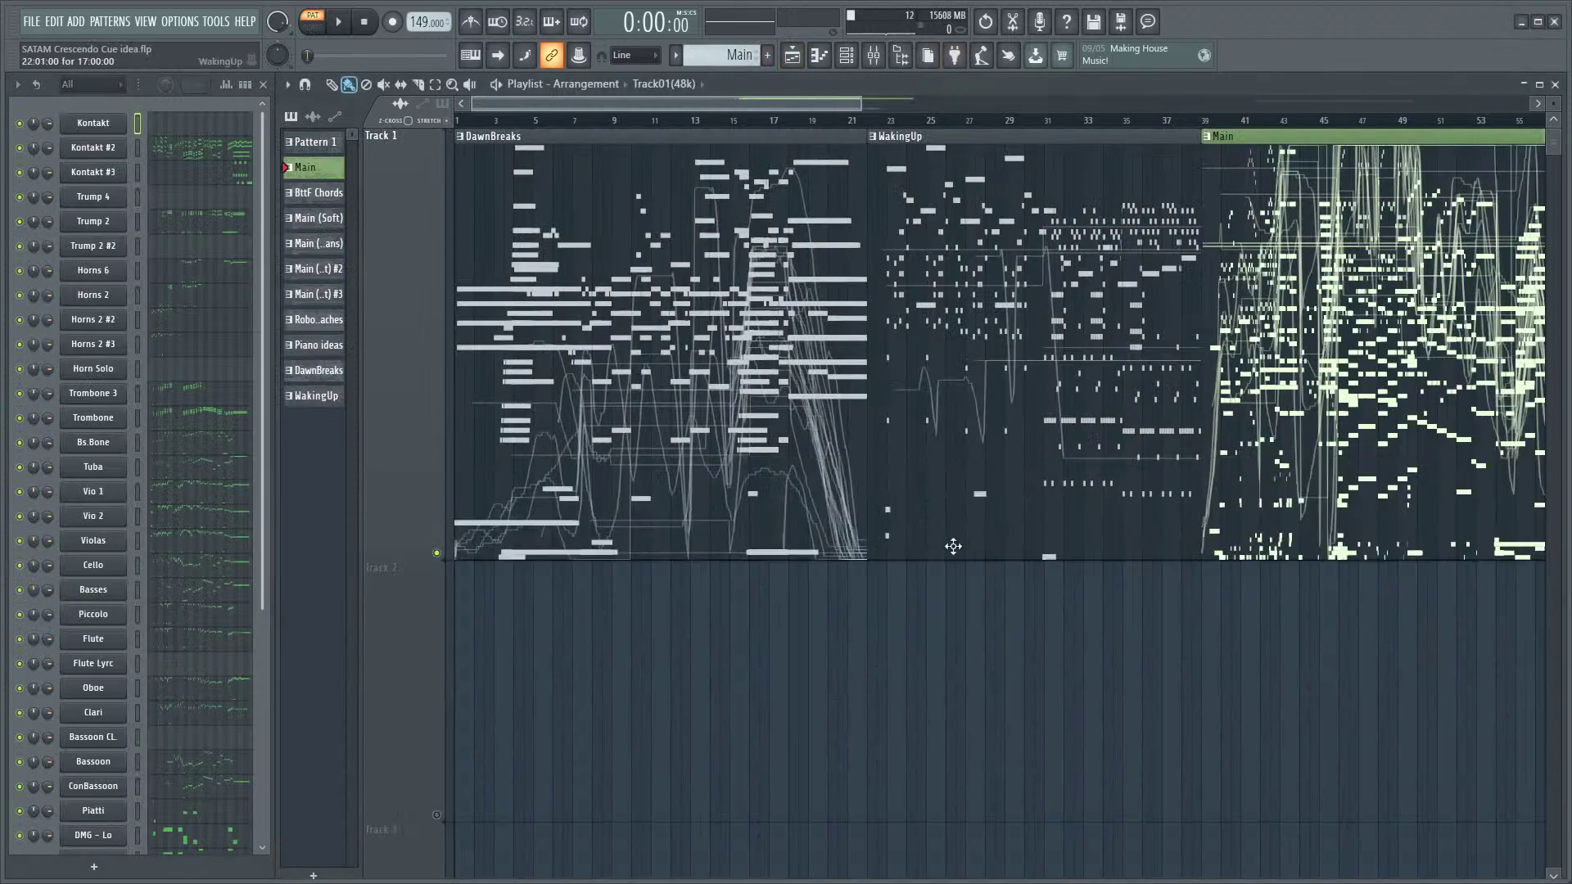
ctrl+scroll(947, 544, down, 2)
ctrl+scroll(972, 649, up, 4)
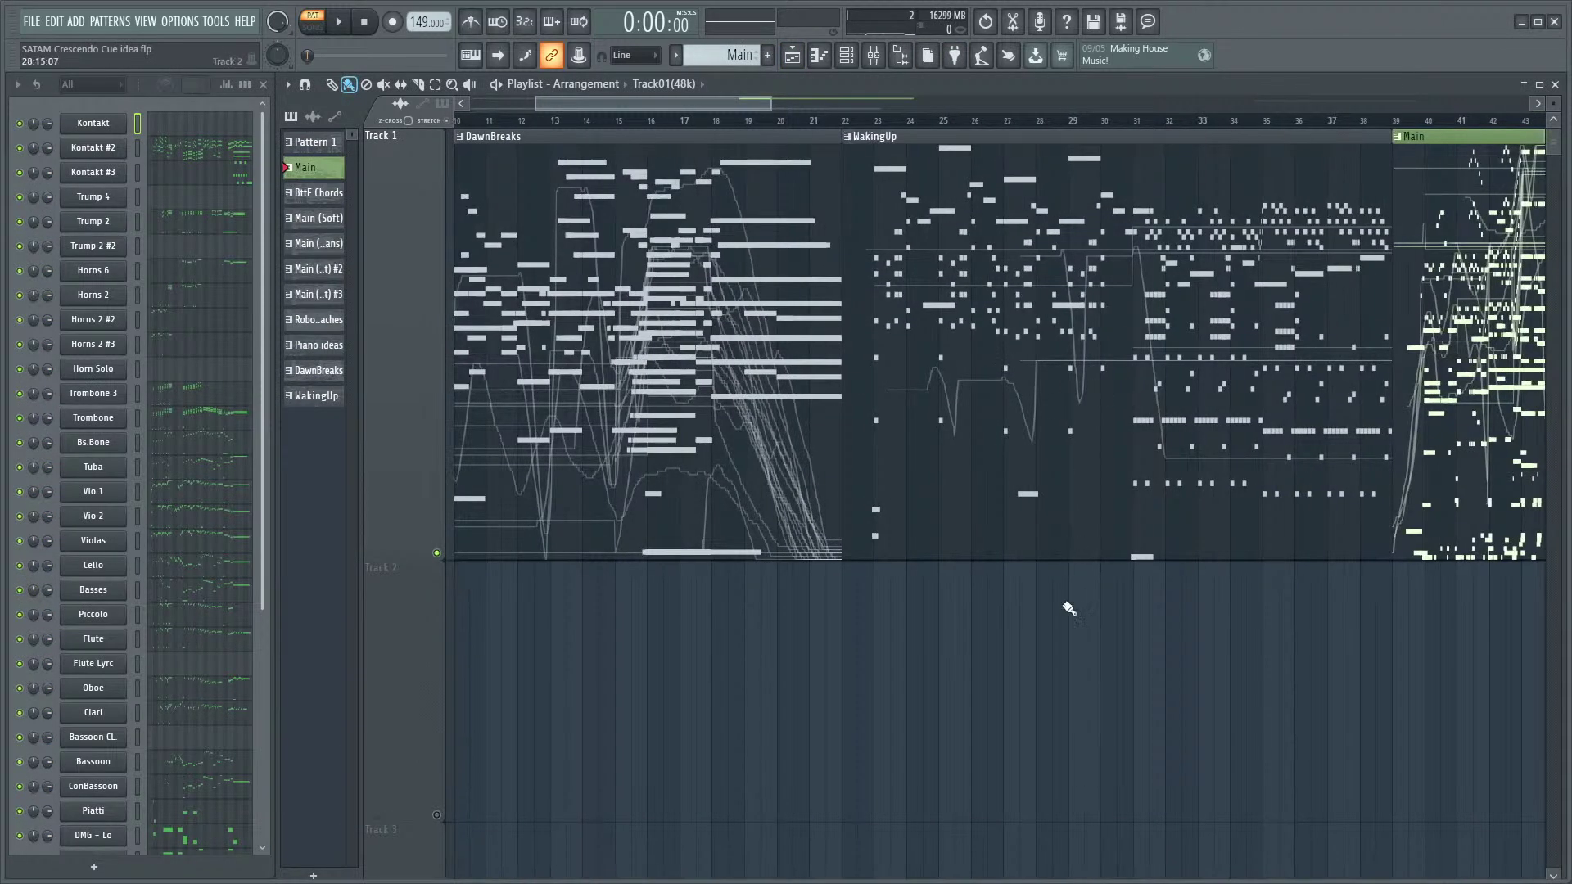
ctrl+scroll(1345, 425, up, 3)
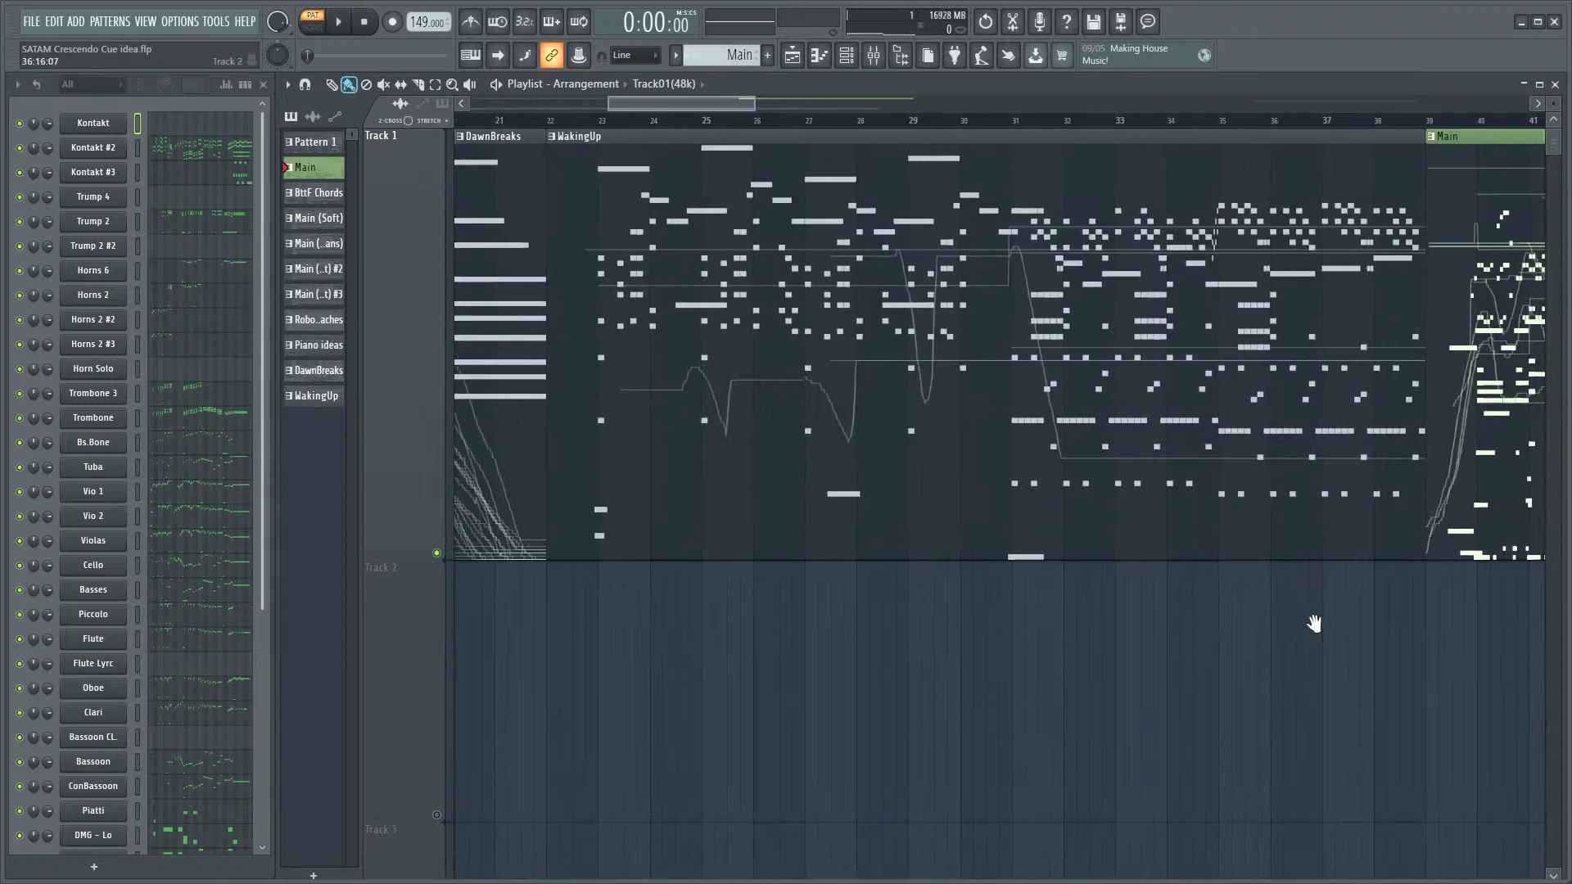
ctrl+scroll(837, 679, down, 3)
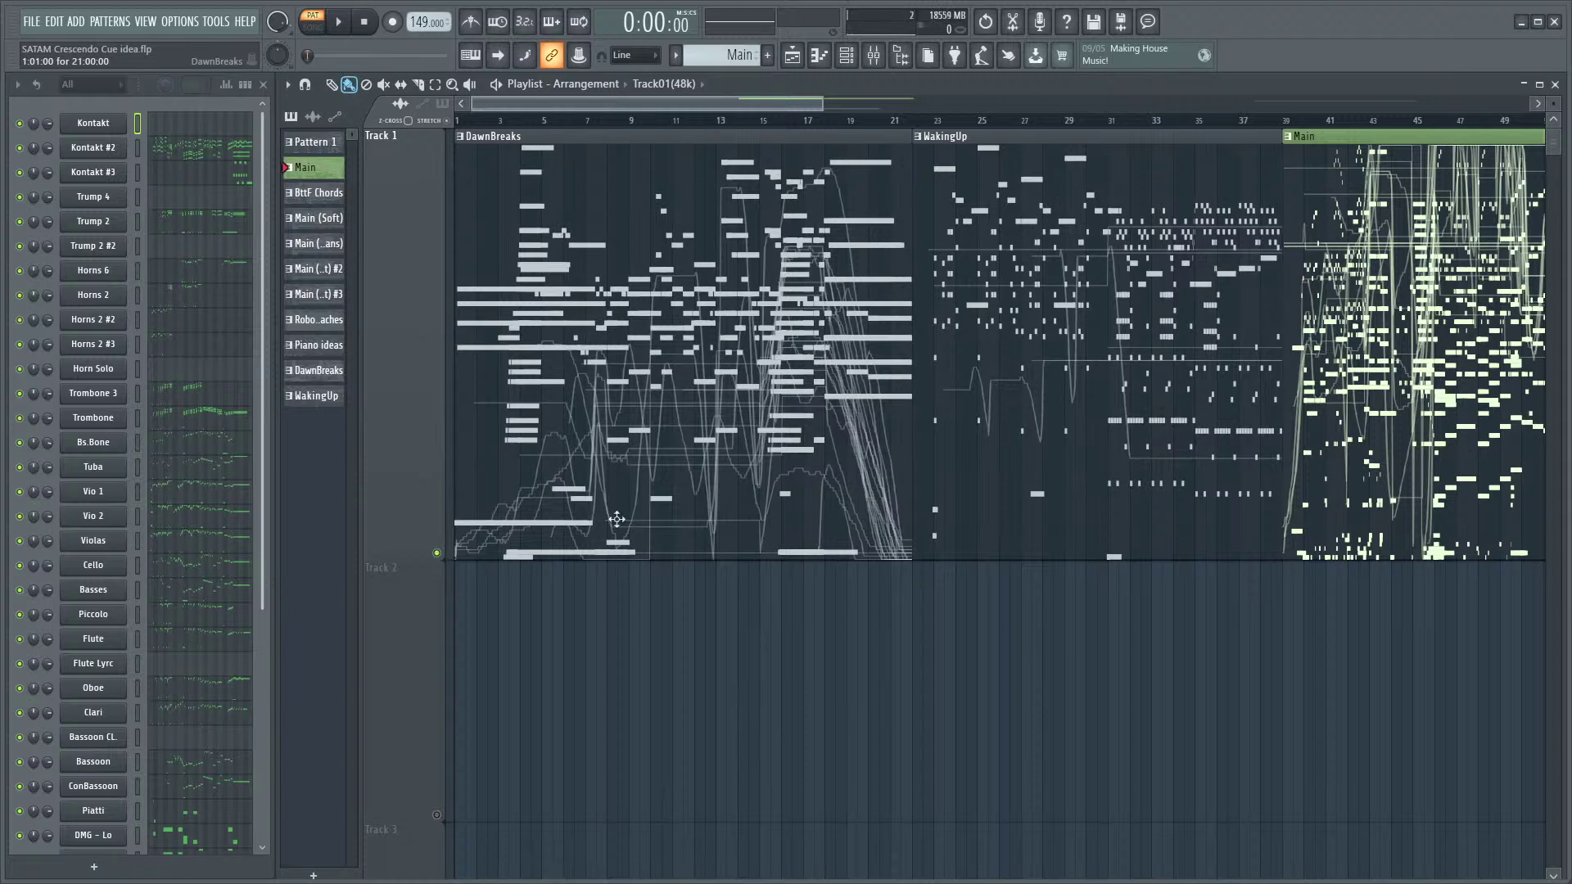
ctrl+scroll(536, 644, up, 2)
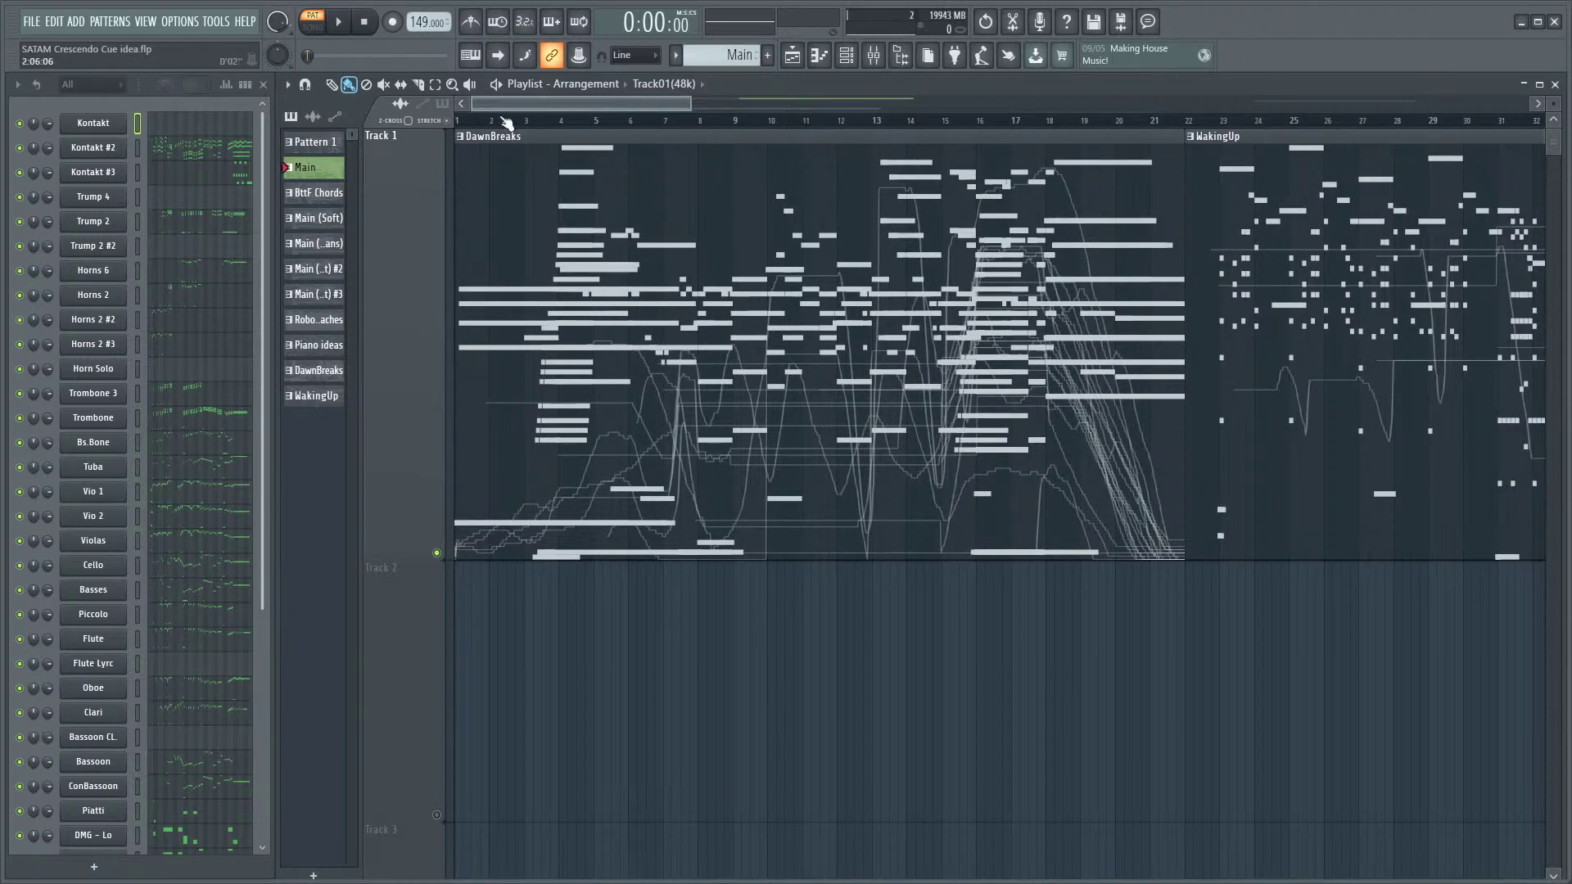
- Play the song from the start of the DawnBreaks clip, checking the mixer levels during playback
drag(480, 119, 432, 133)
key(space)
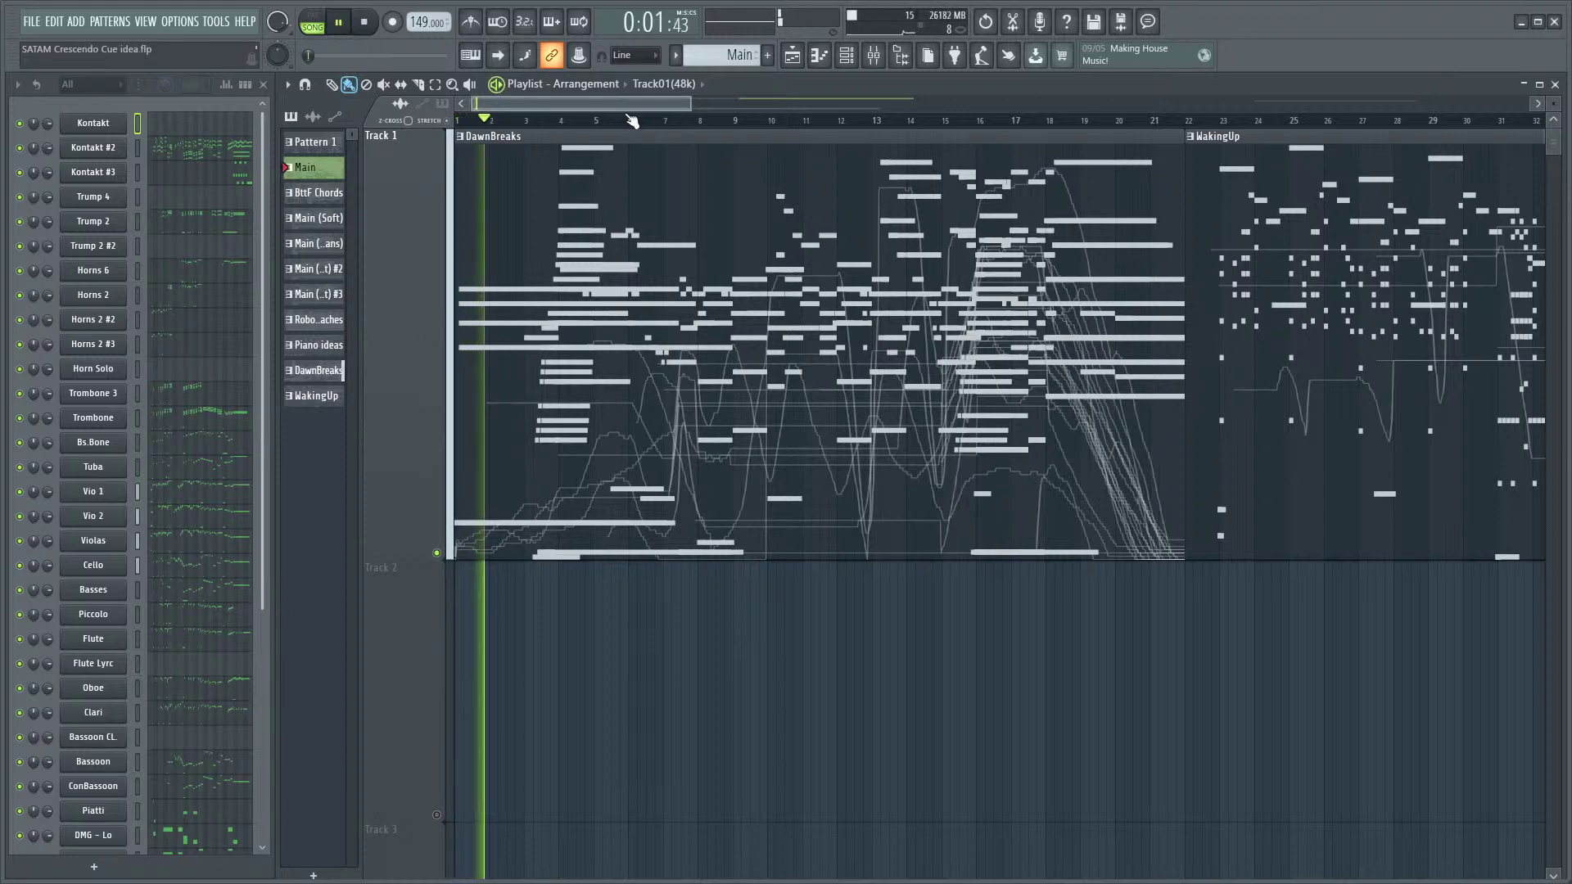
key(F9)
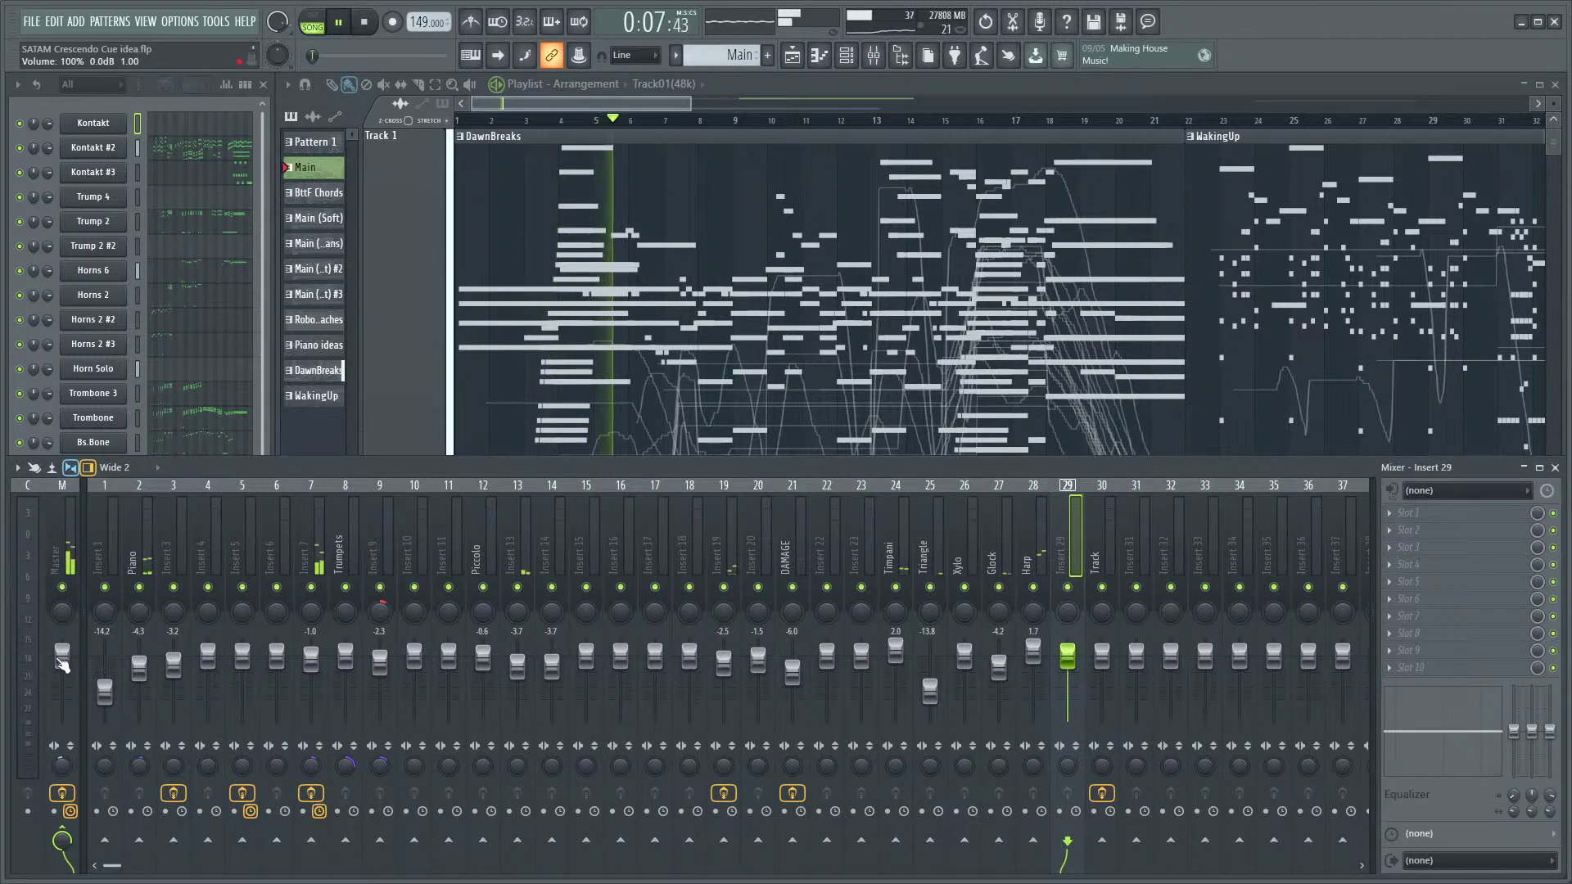
click(601, 100)
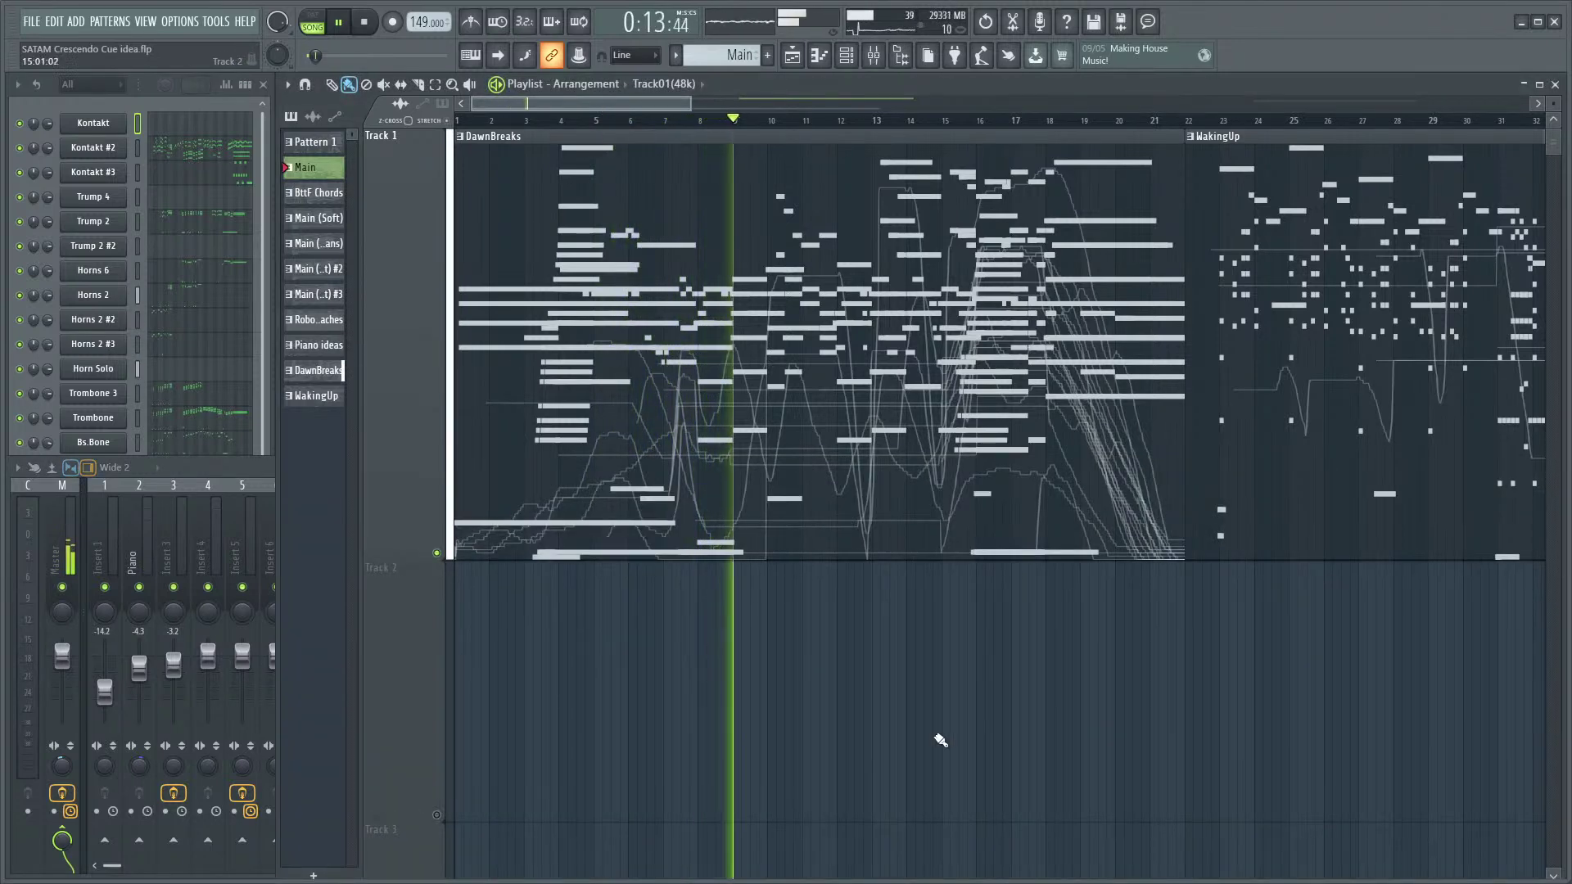
click(208, 473)
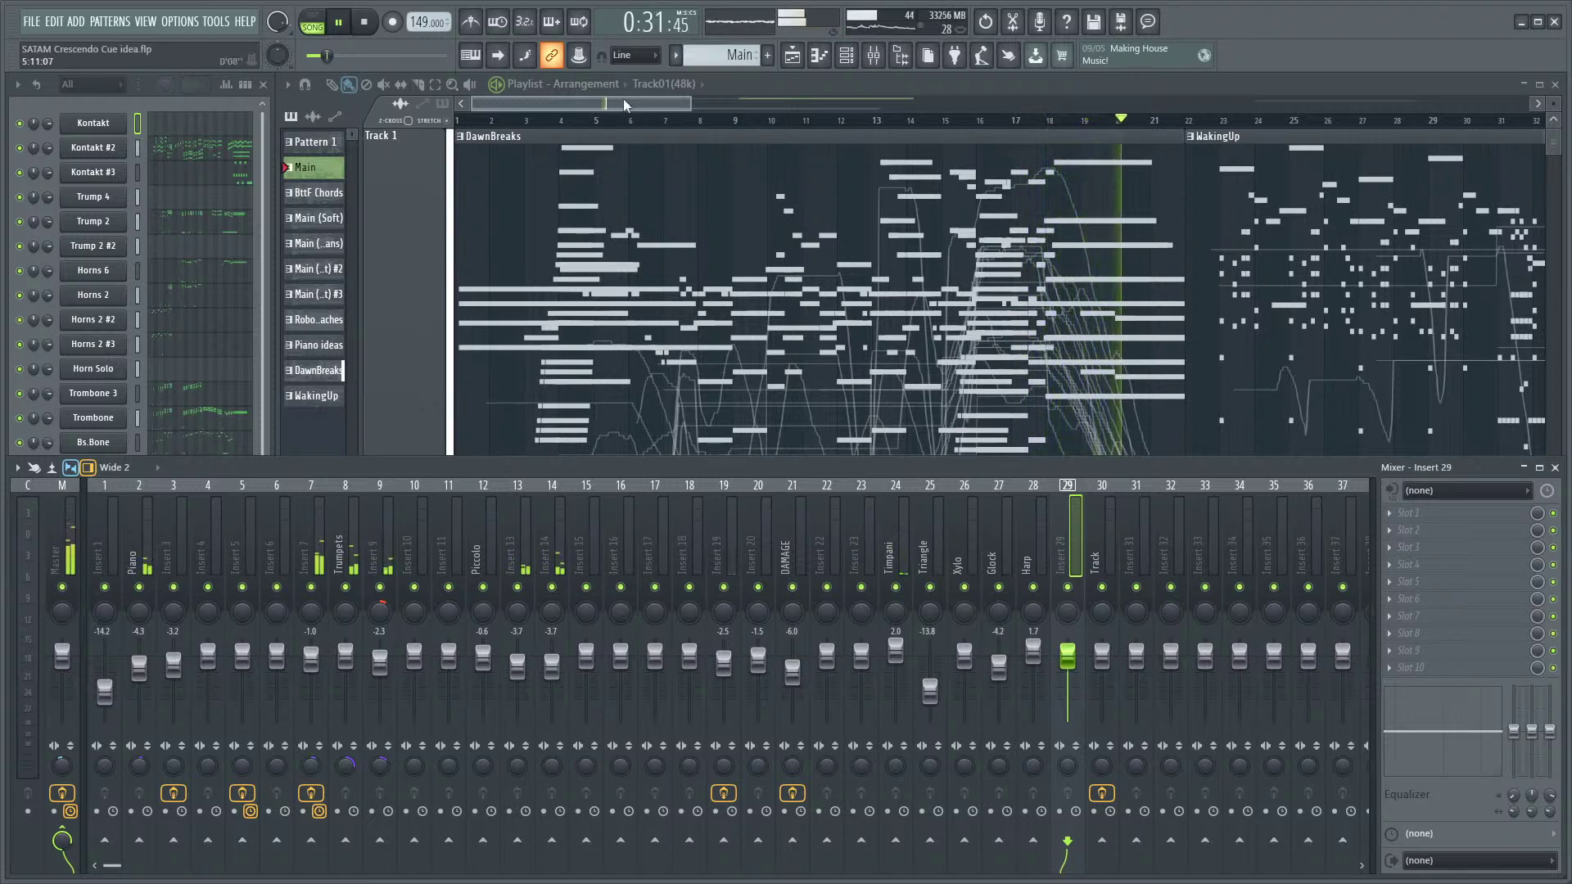
- Follow the playback through the WakingUp and Main clips to the end of the music, and stop it
click(1146, 409)
drag(1146, 409, 631, 480)
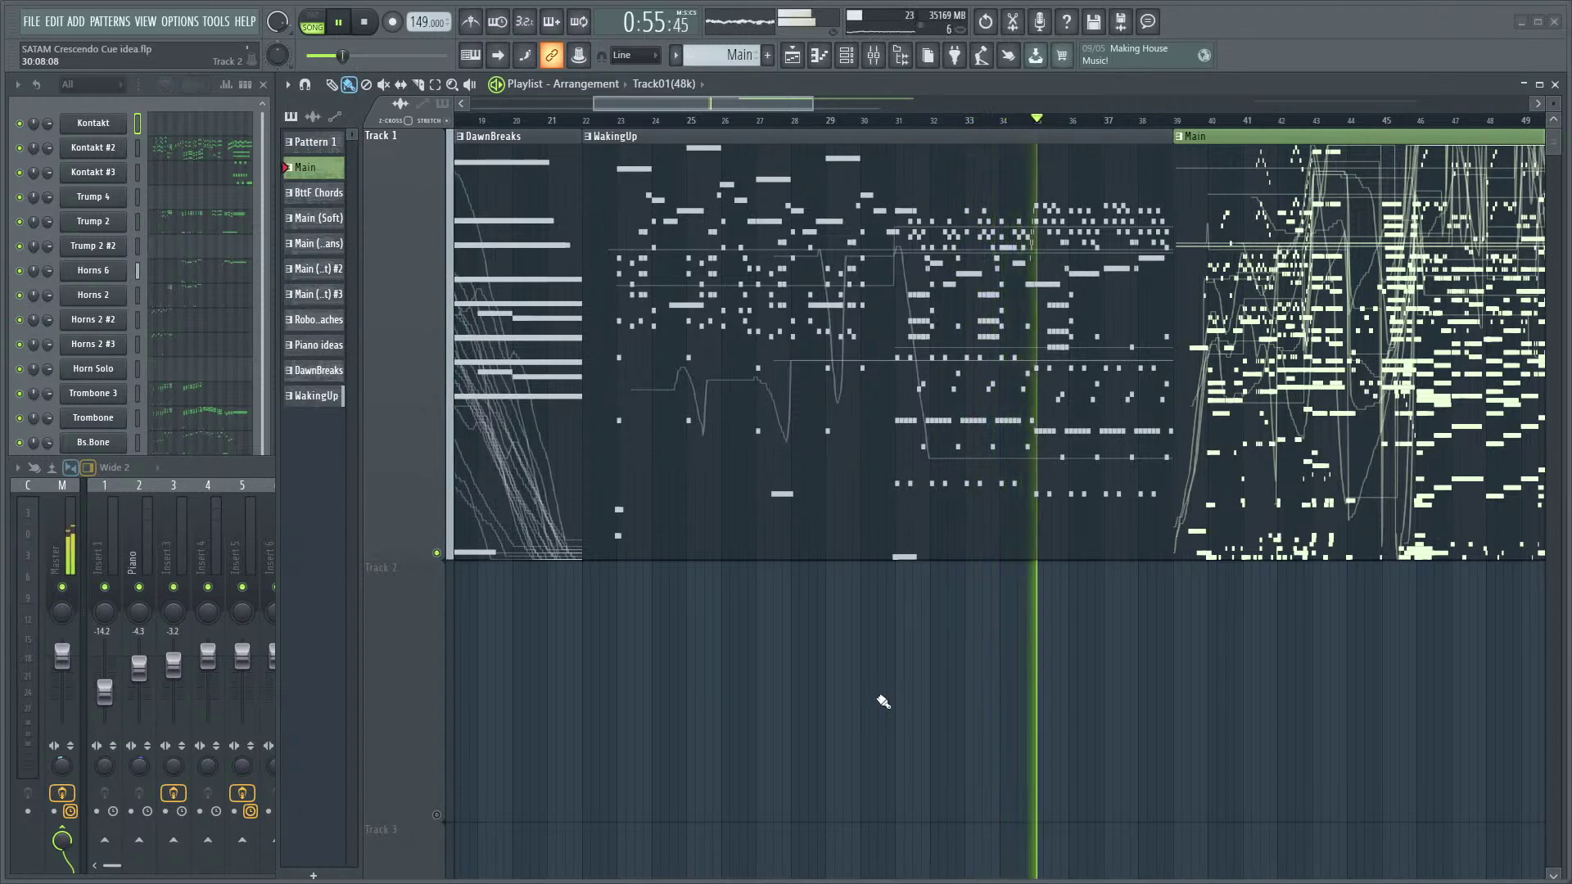
drag(1006, 554, 852, 656)
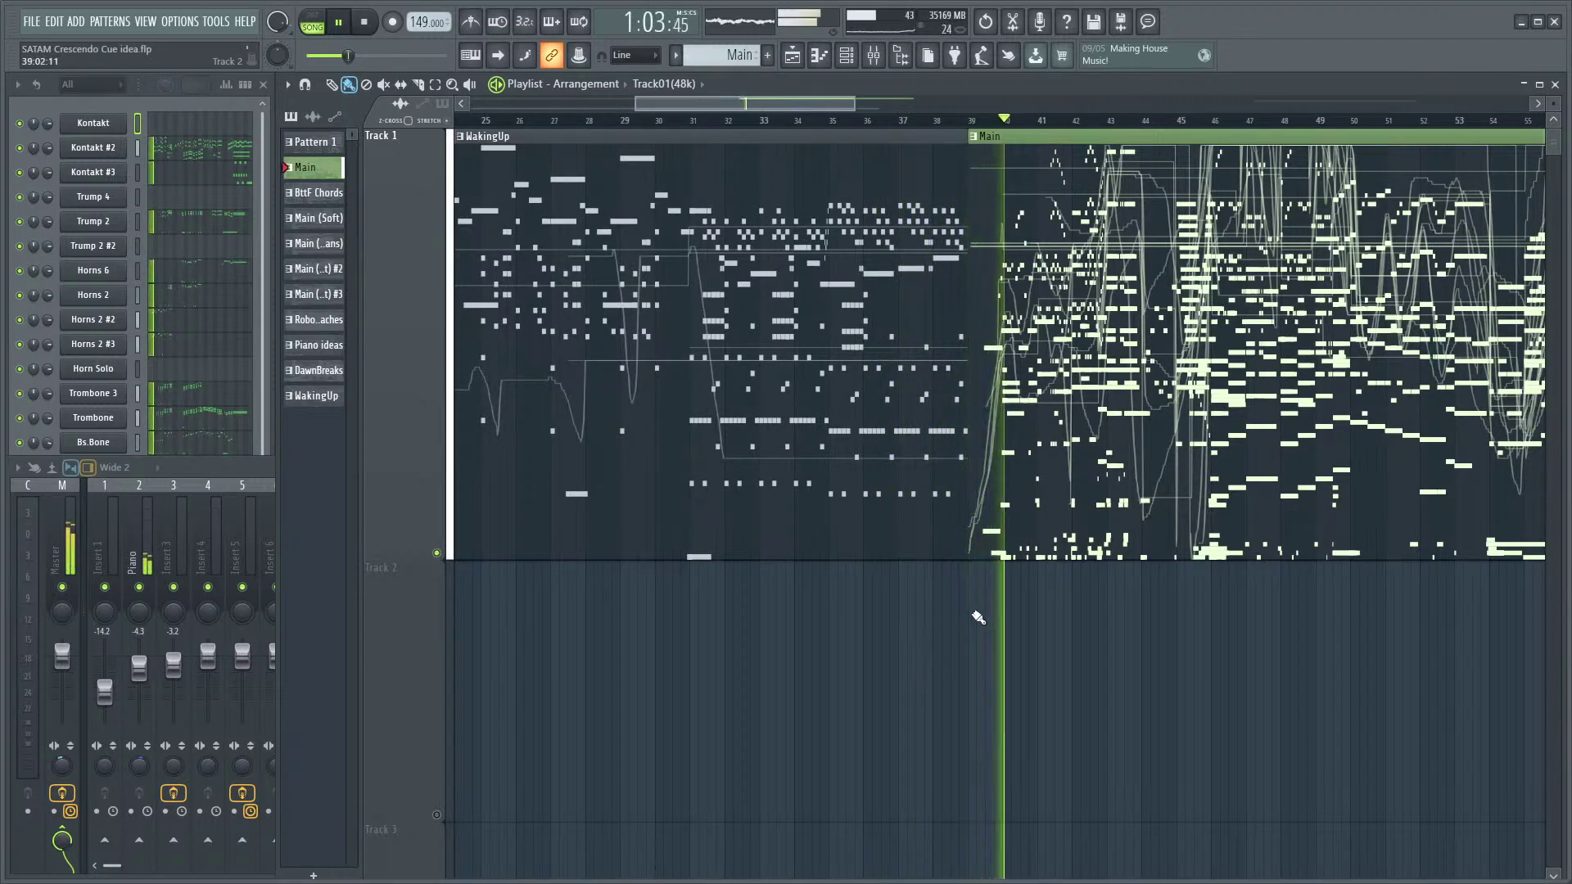
drag(1079, 634, 800, 666)
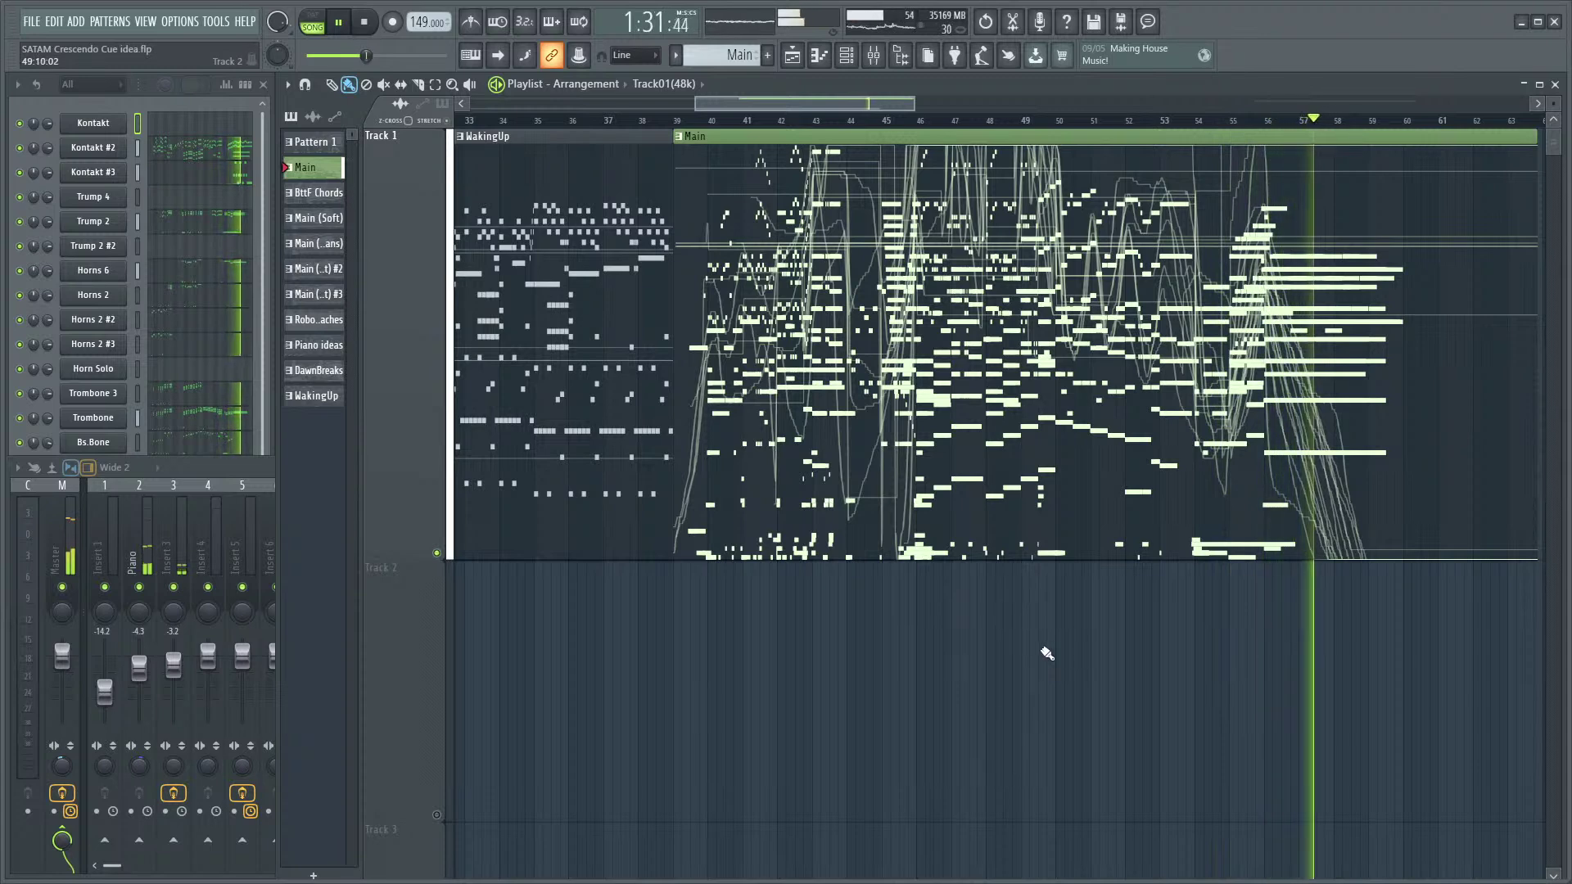
scroll(933, 684, down, 4)
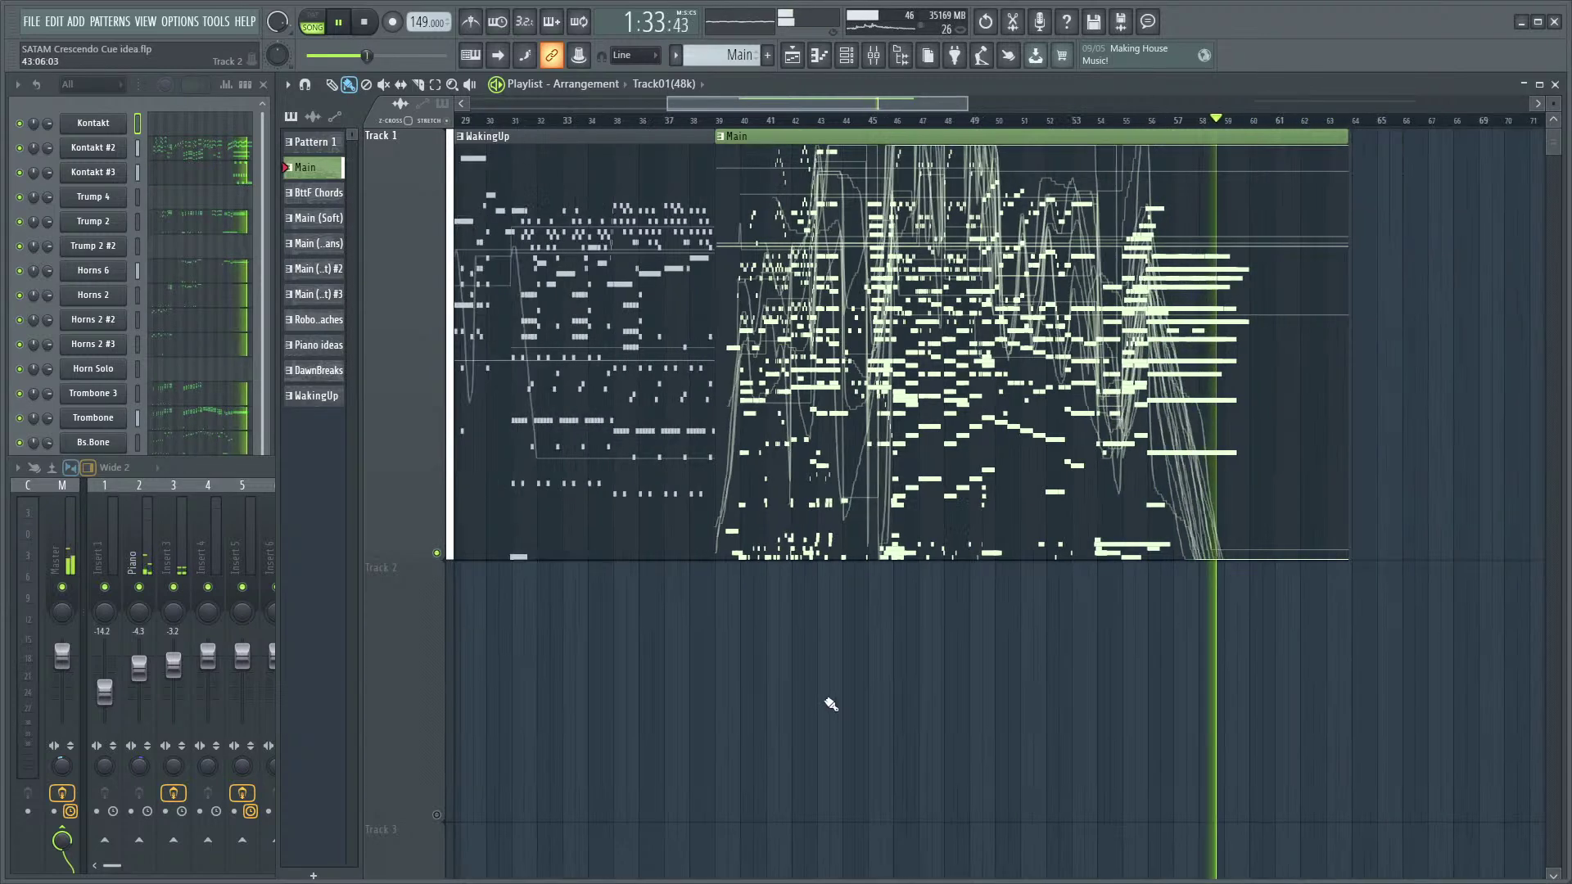
scroll(737, 687, left, 4)
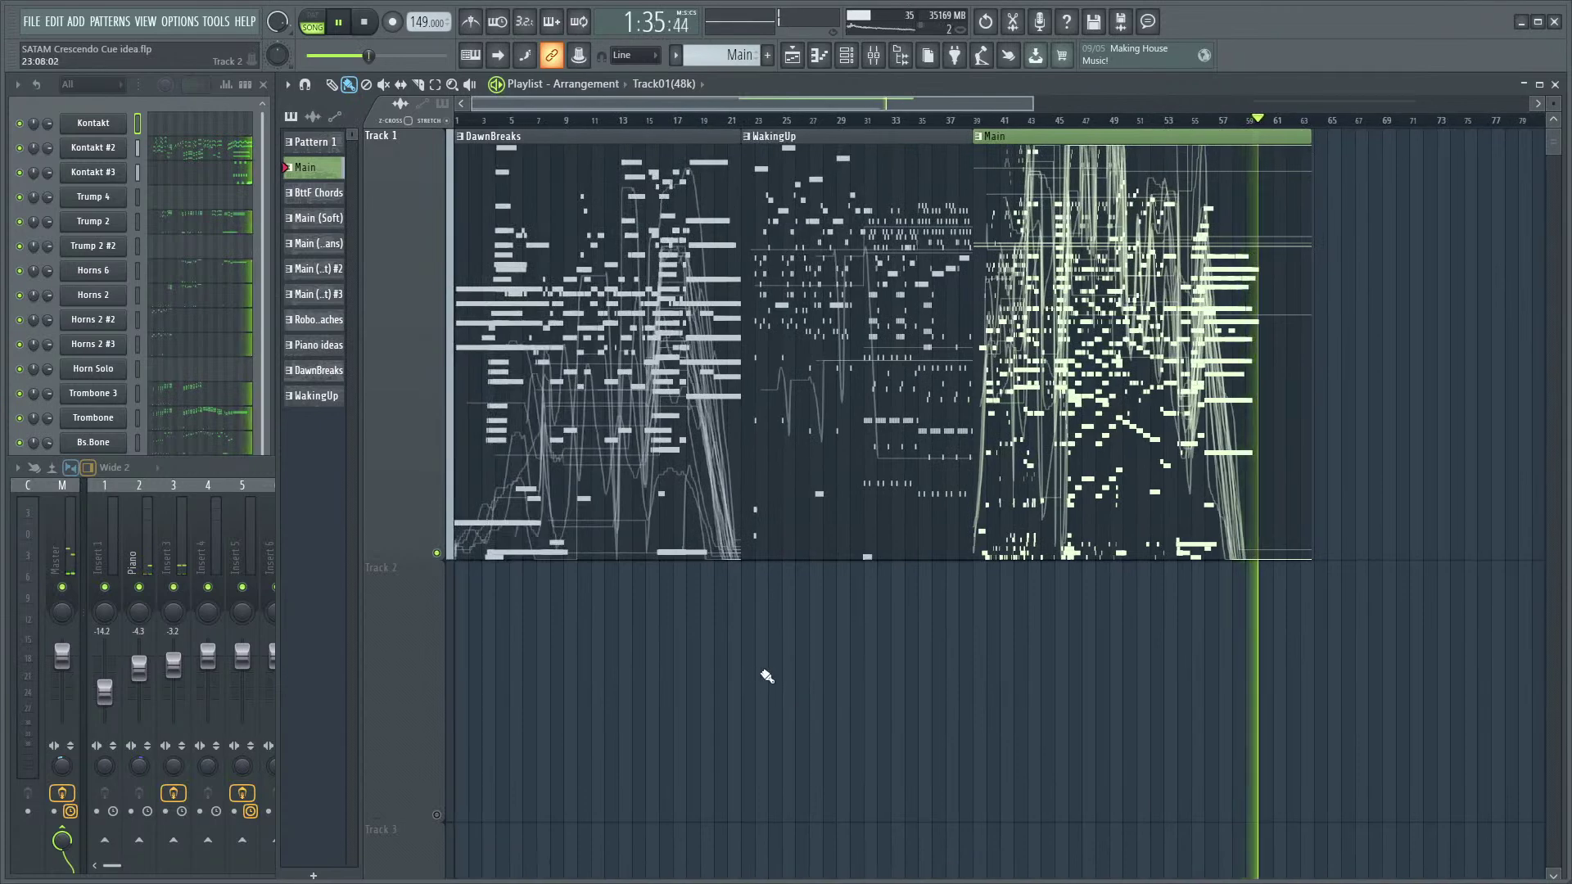
key(space)
- Survey the whole arrangement and play the WakingUp clip from its beginning at bar 22, then stop playback
ctrl+scroll(964, 666, up, 3)
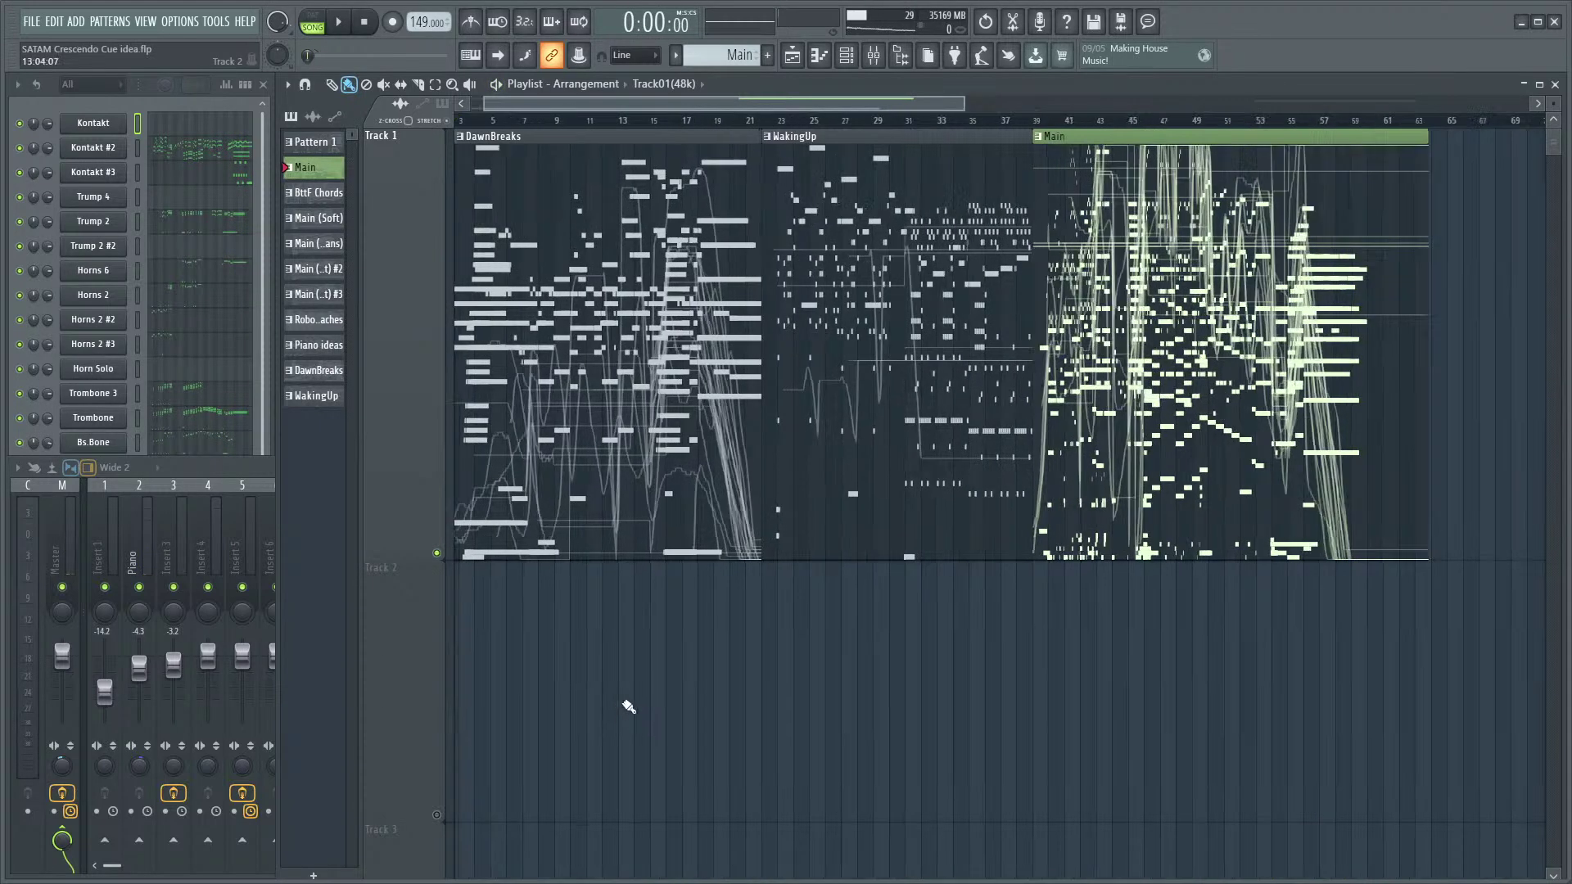
scroll(904, 666, right, 4)
scroll(783, 696, left, 5)
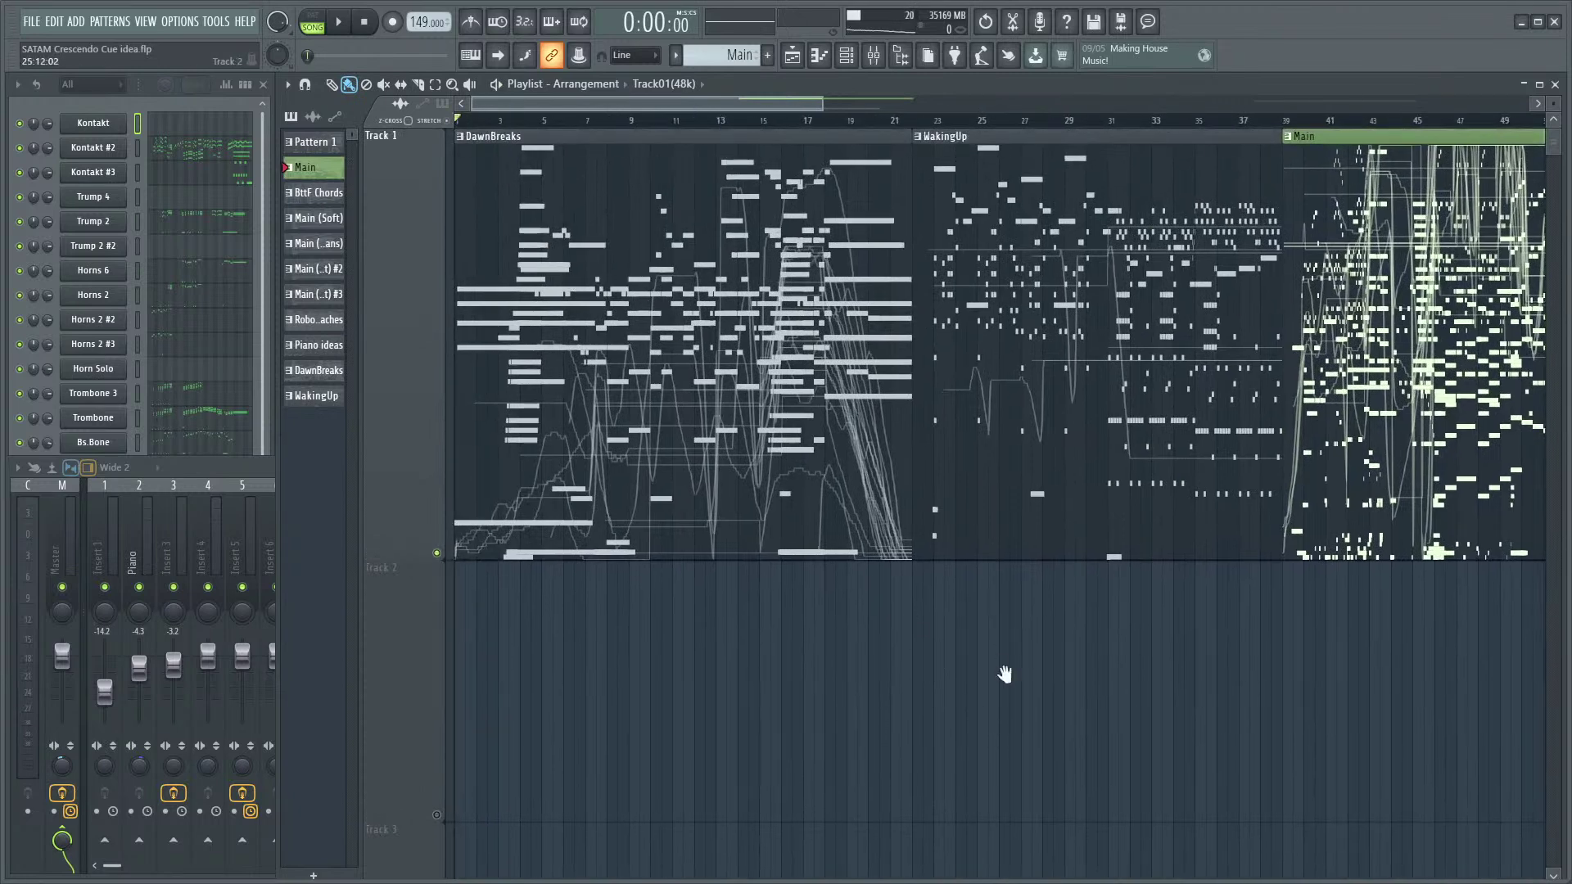
scroll(821, 674, right, 3)
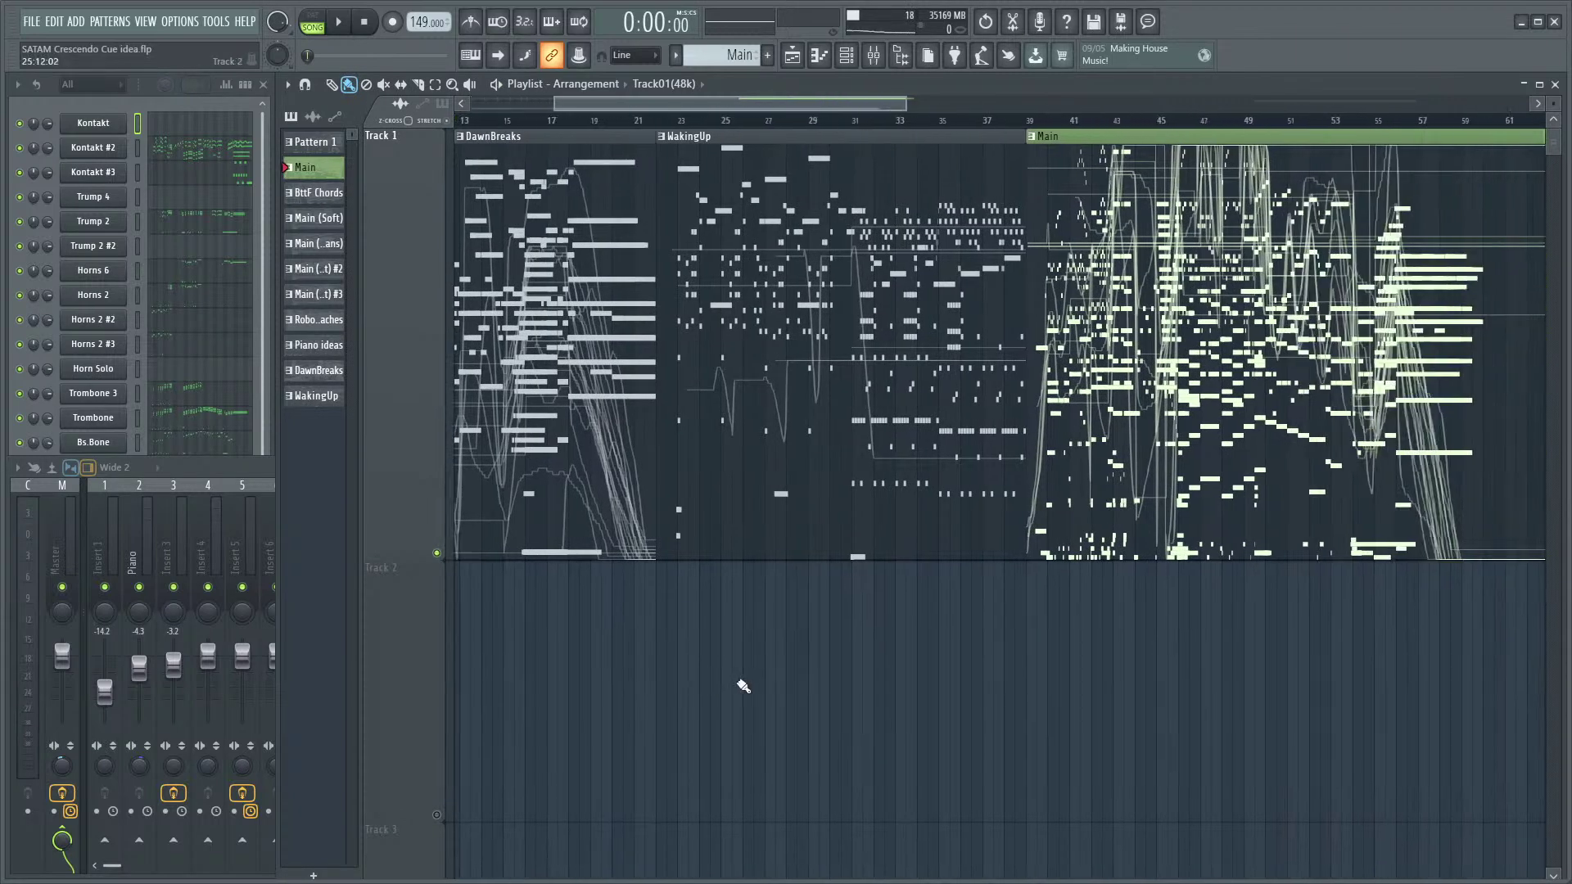
scroll(769, 667, left, 3)
scroll(918, 692, right, 4)
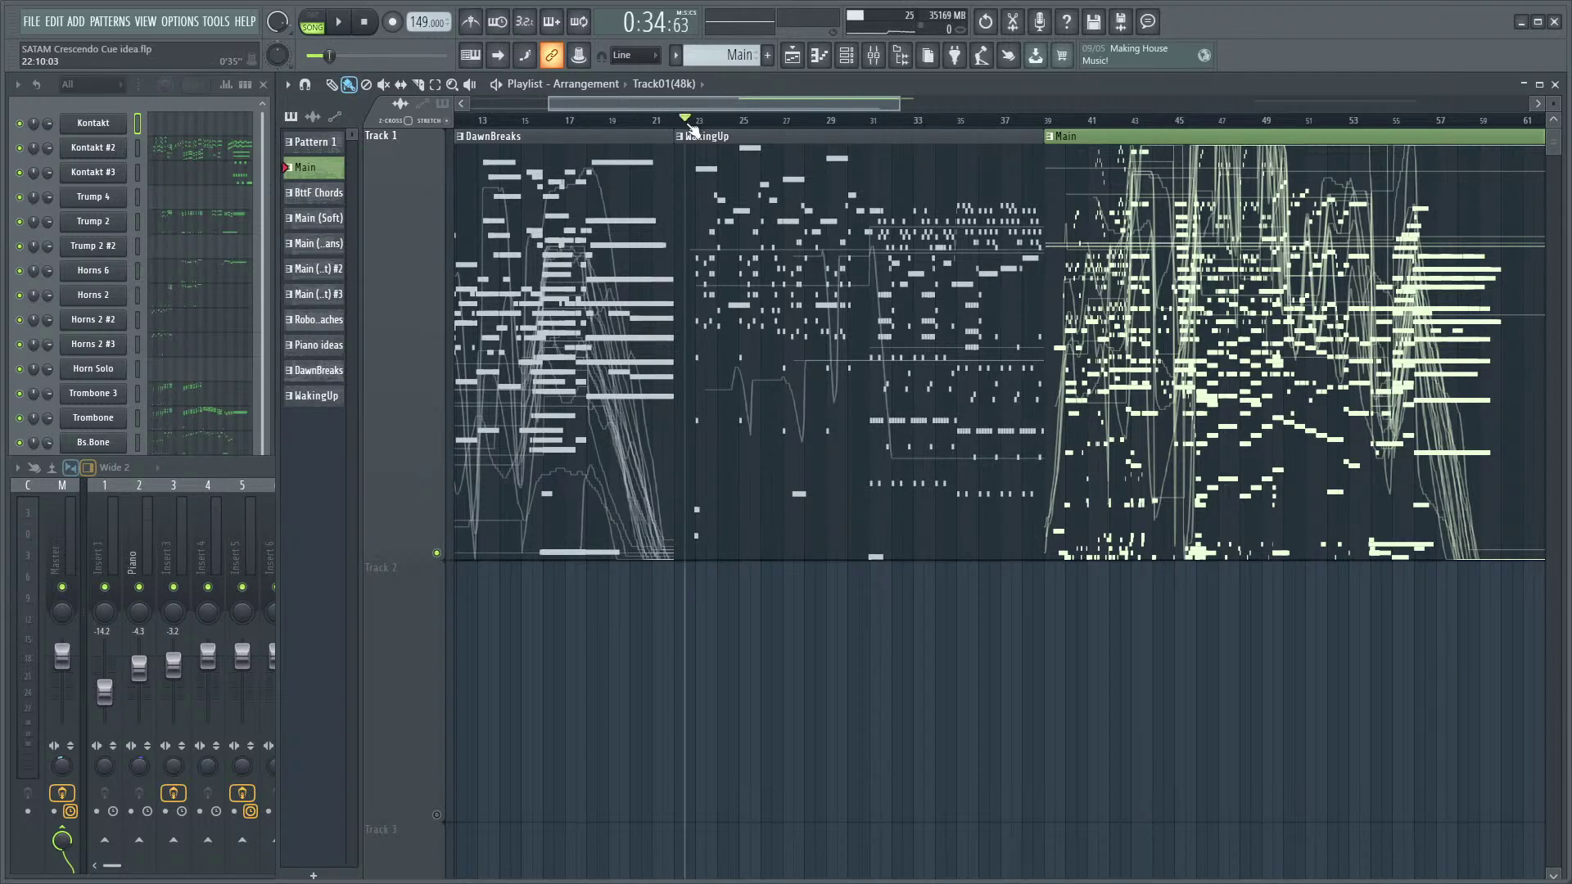
key(space)
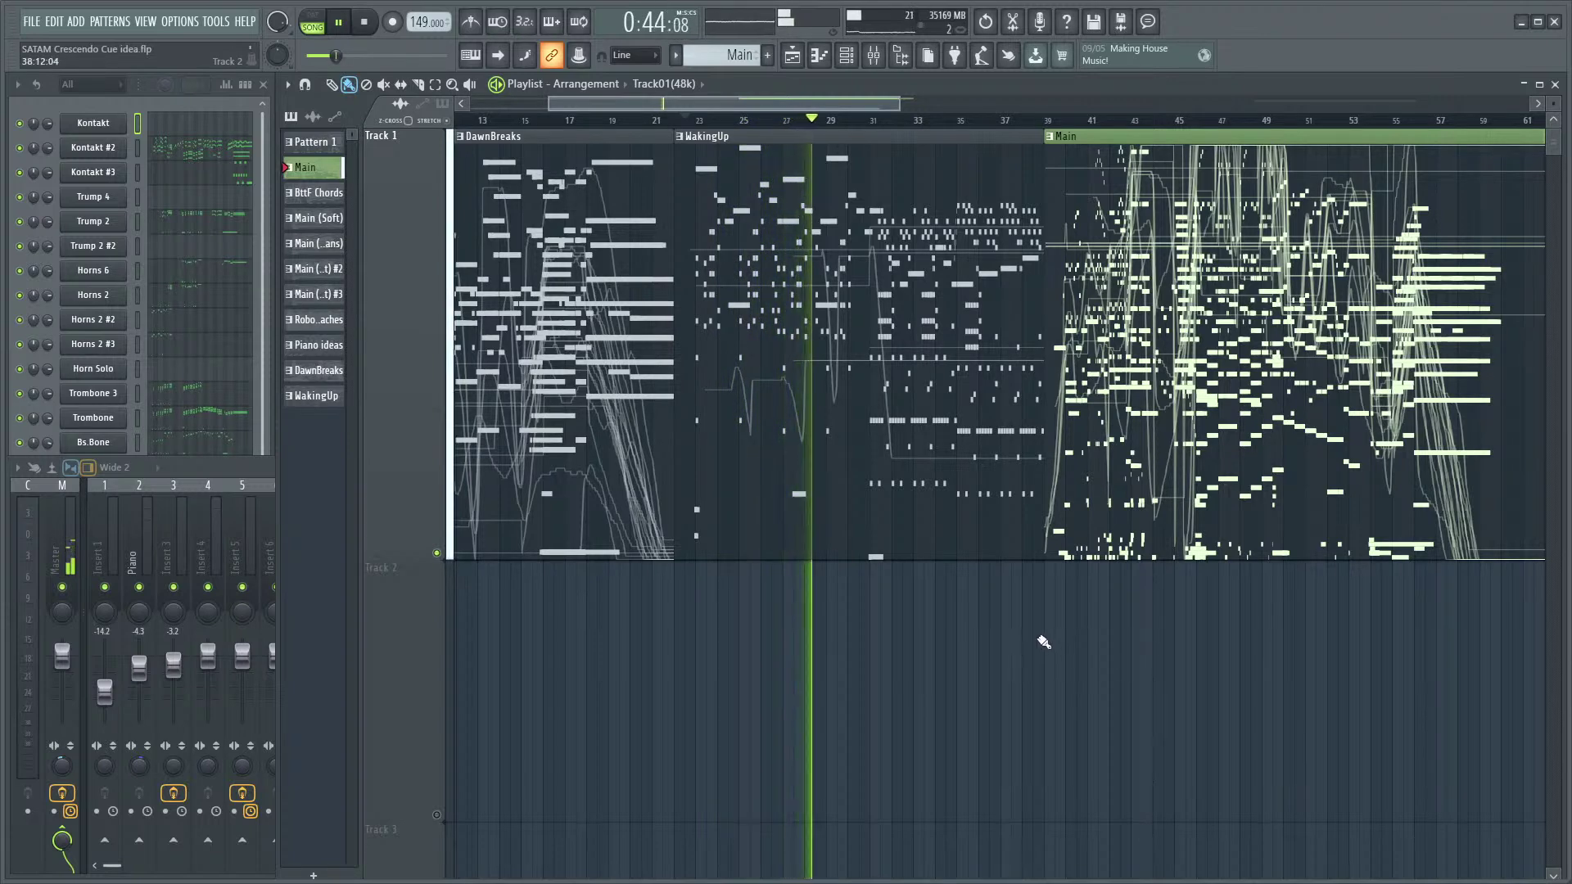
scroll(1023, 671, right, 2)
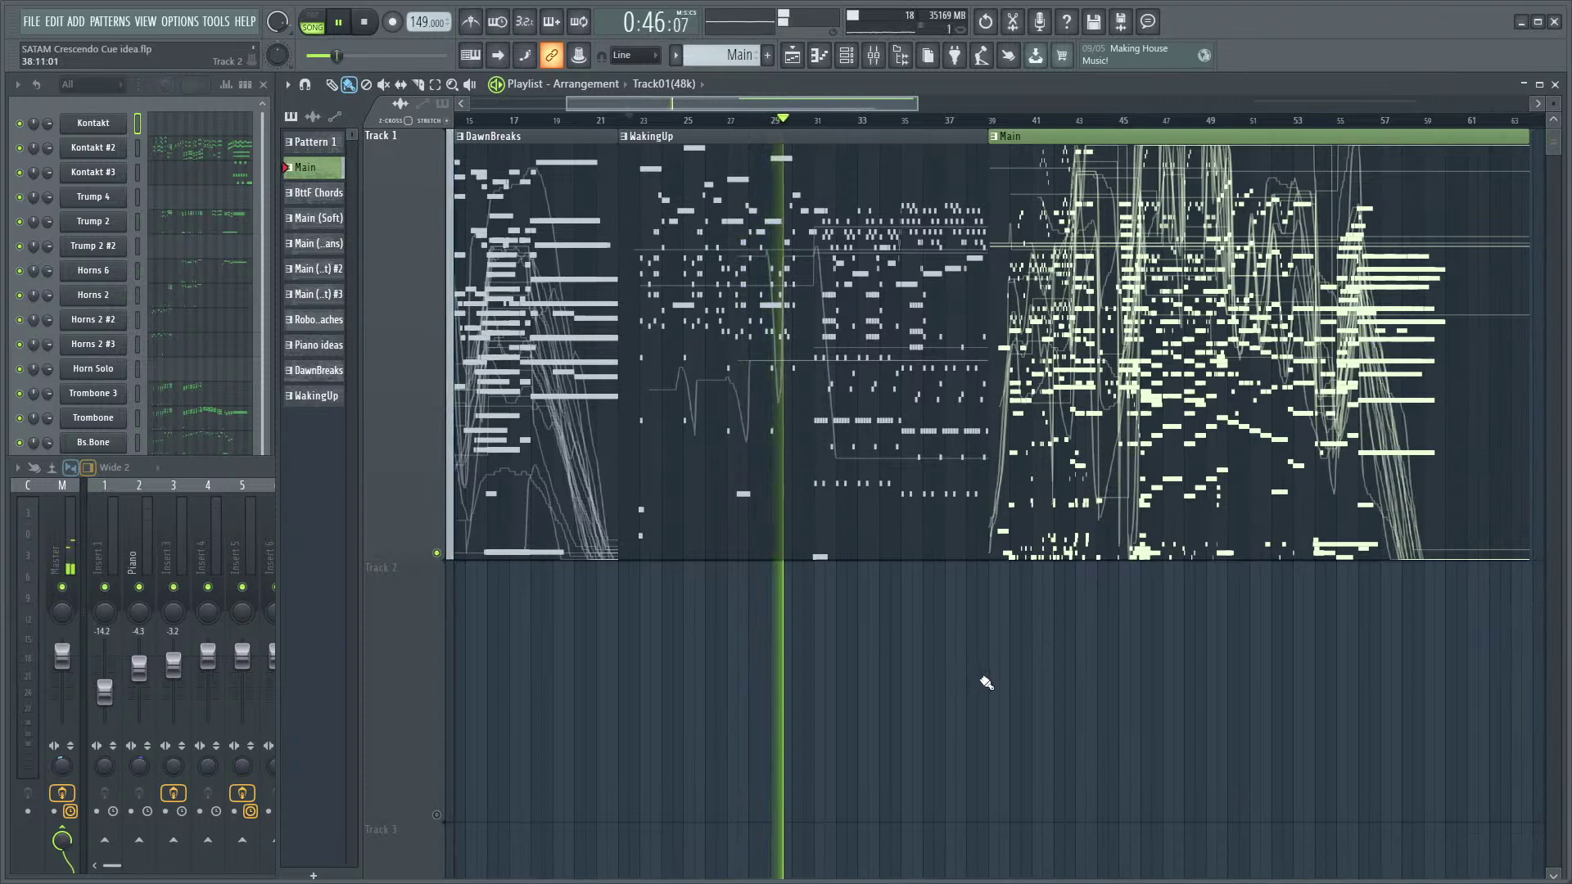
scroll(1000, 678, up, 2)
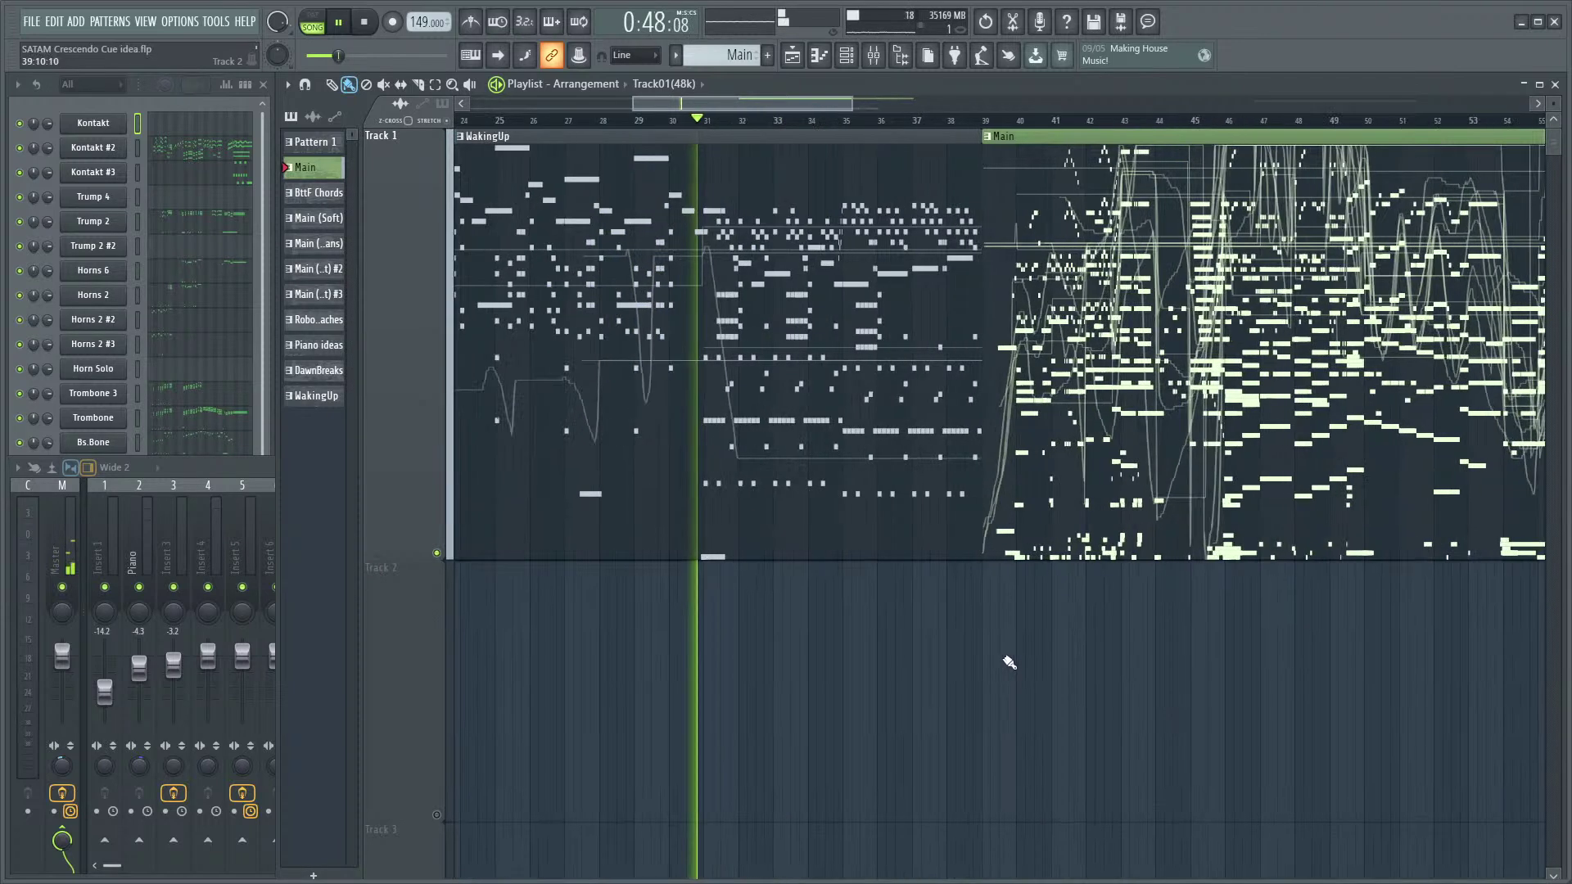
key(space)
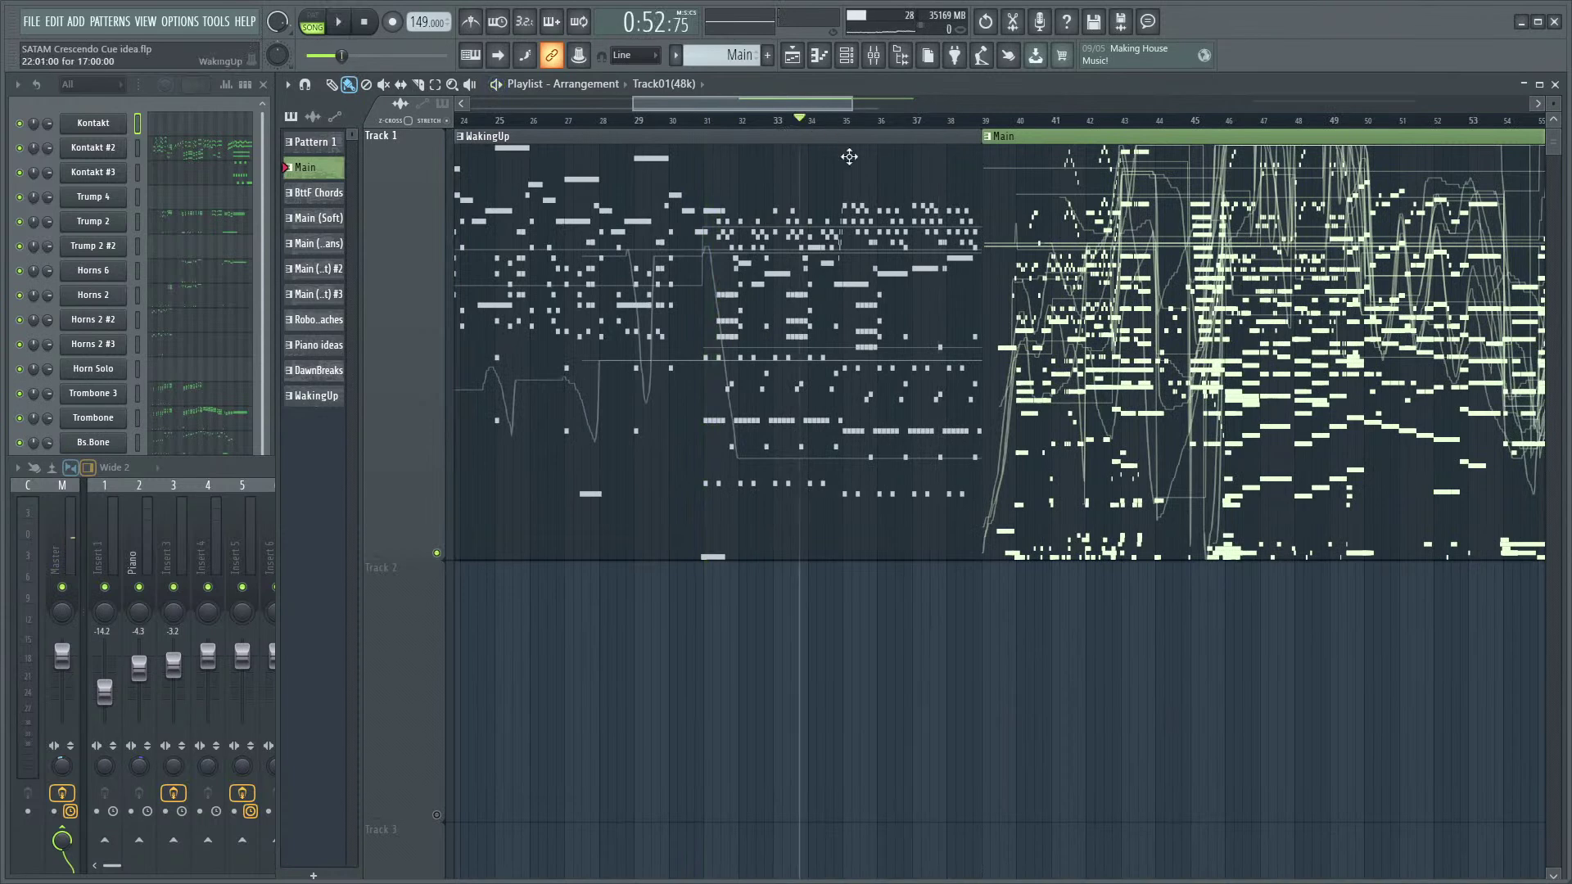
- Move the Main clip about one bar later, leaving a gap after WakingUp, and play from the gap just before it
key(space)
scroll(914, 702, right, 2)
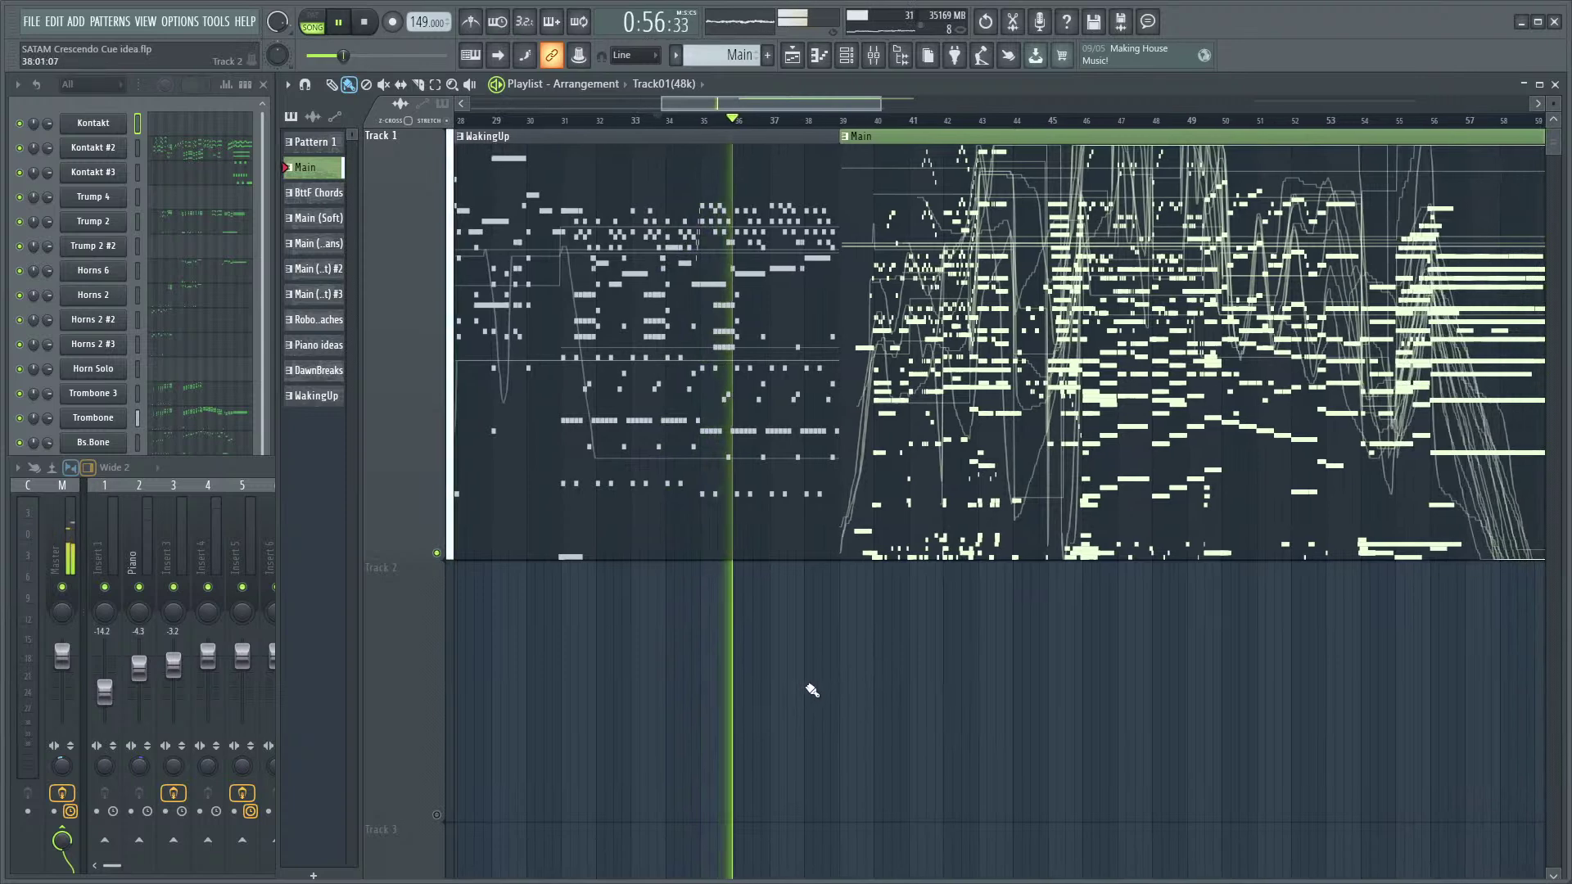
drag(921, 479, 963, 478)
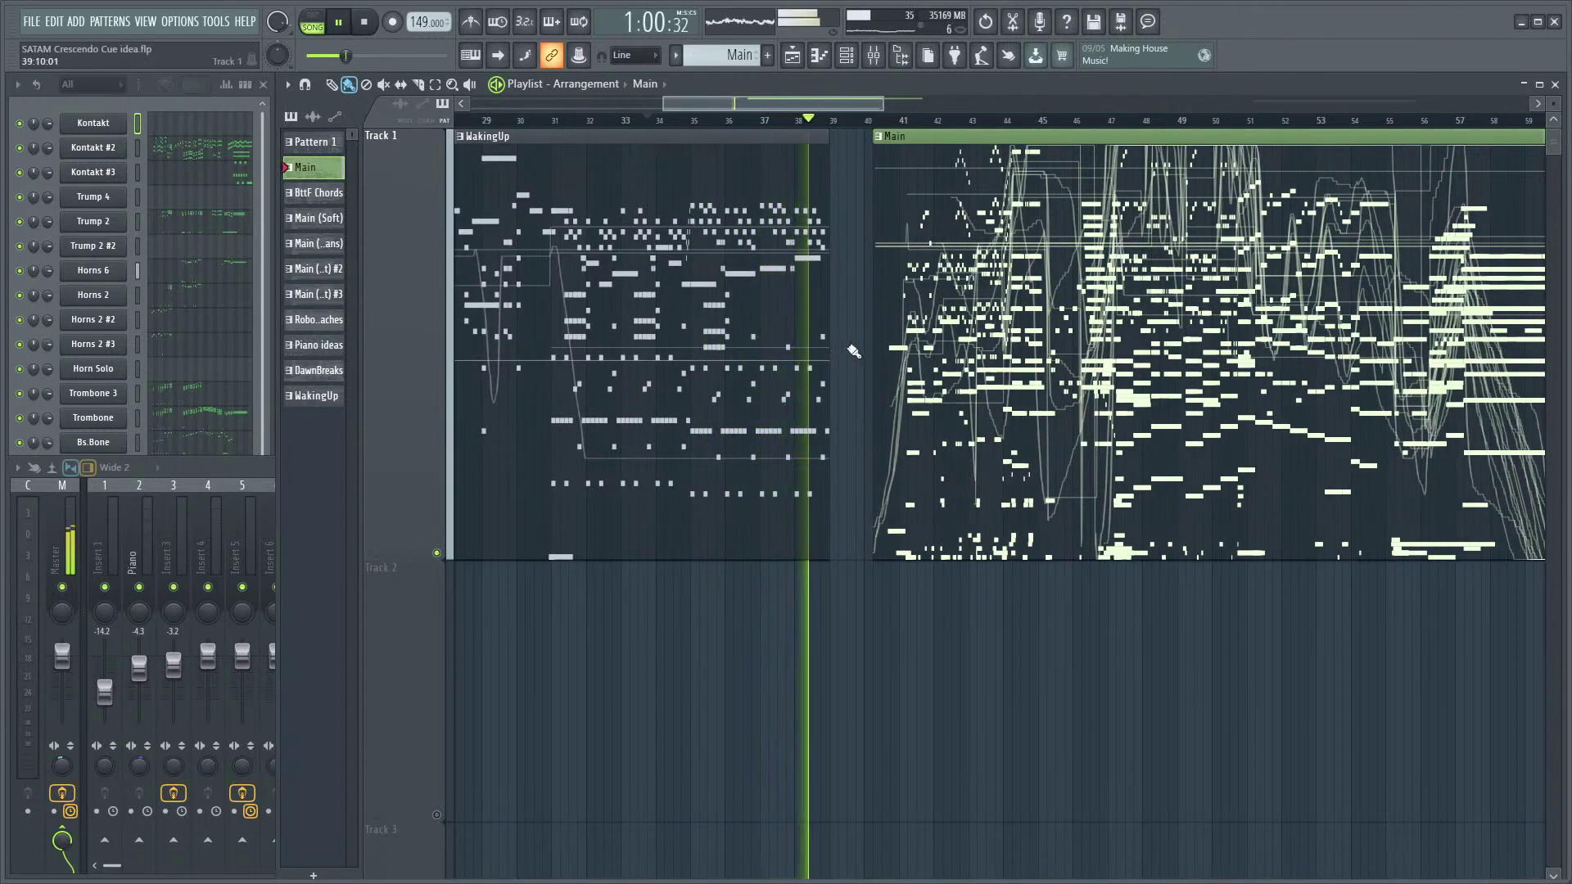
key(space)
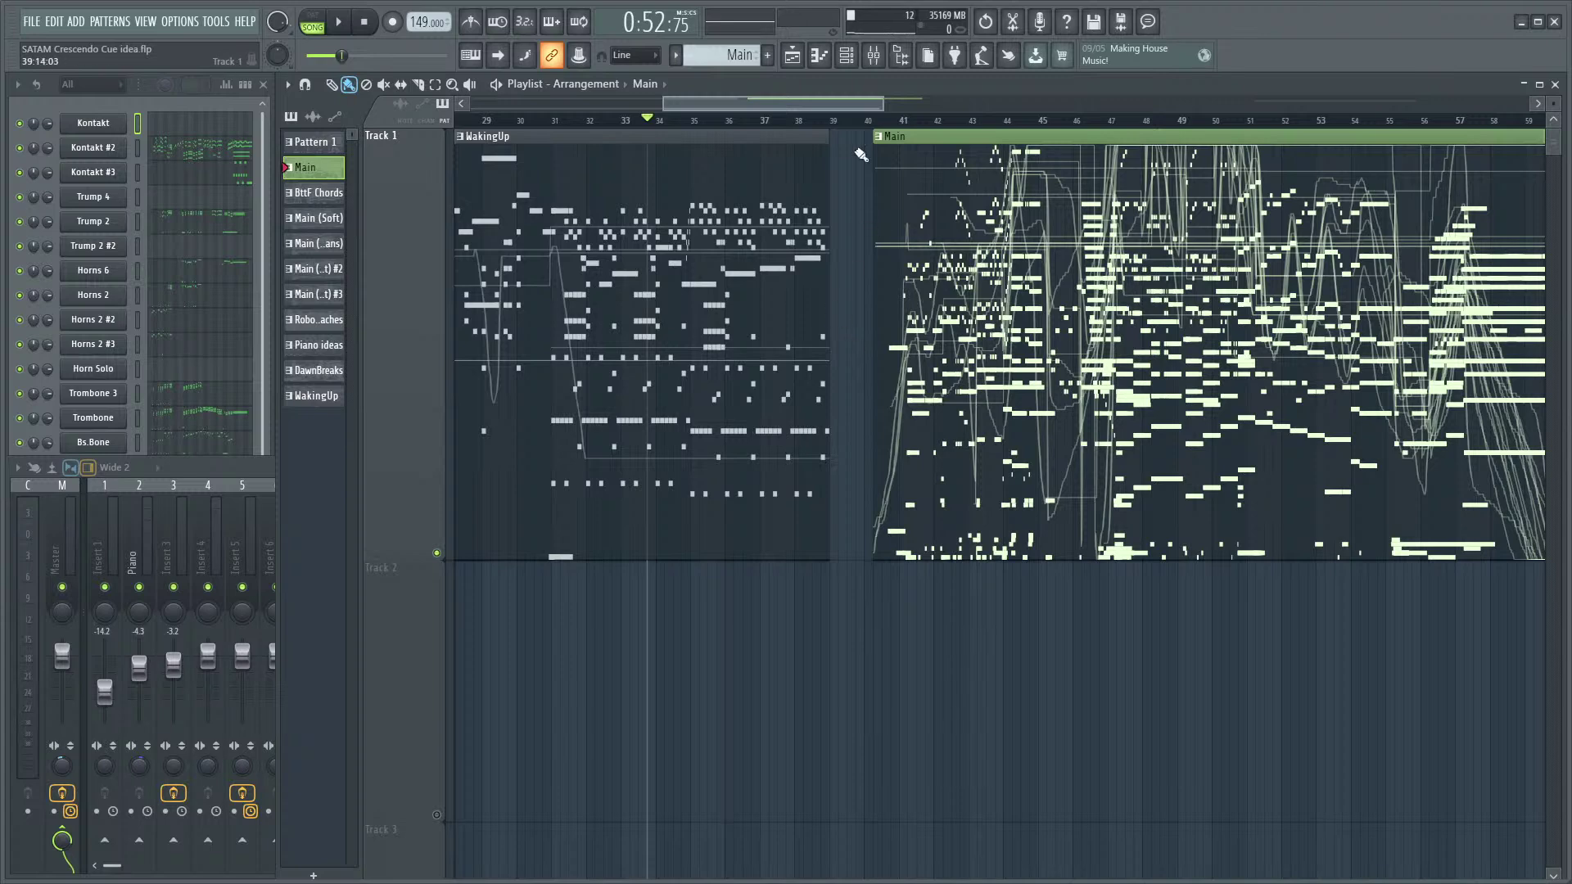
click(861, 123)
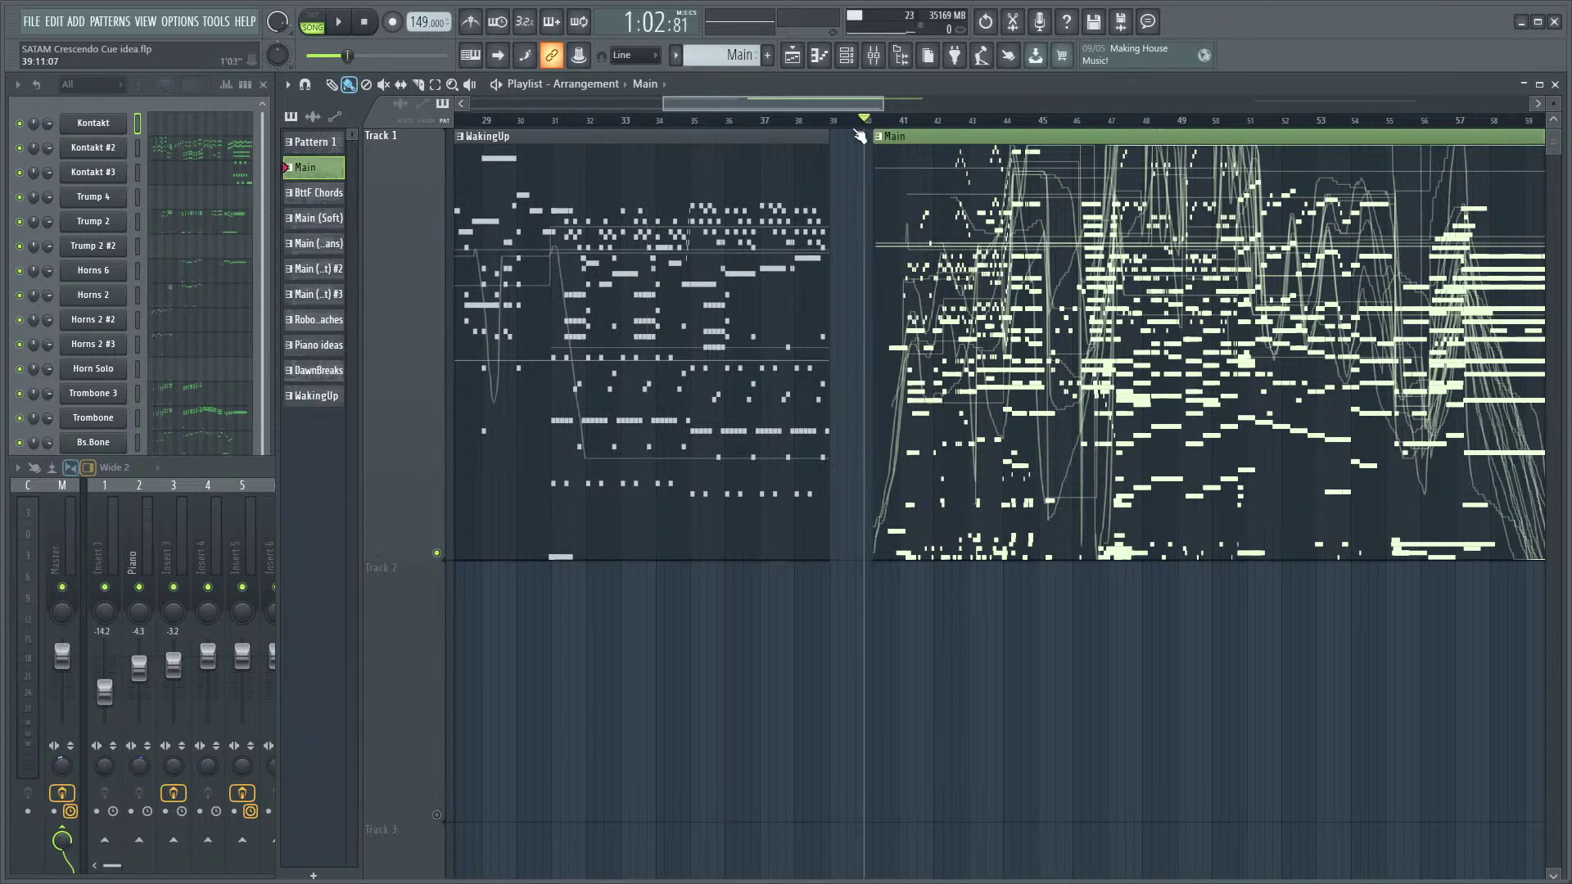
key(space)
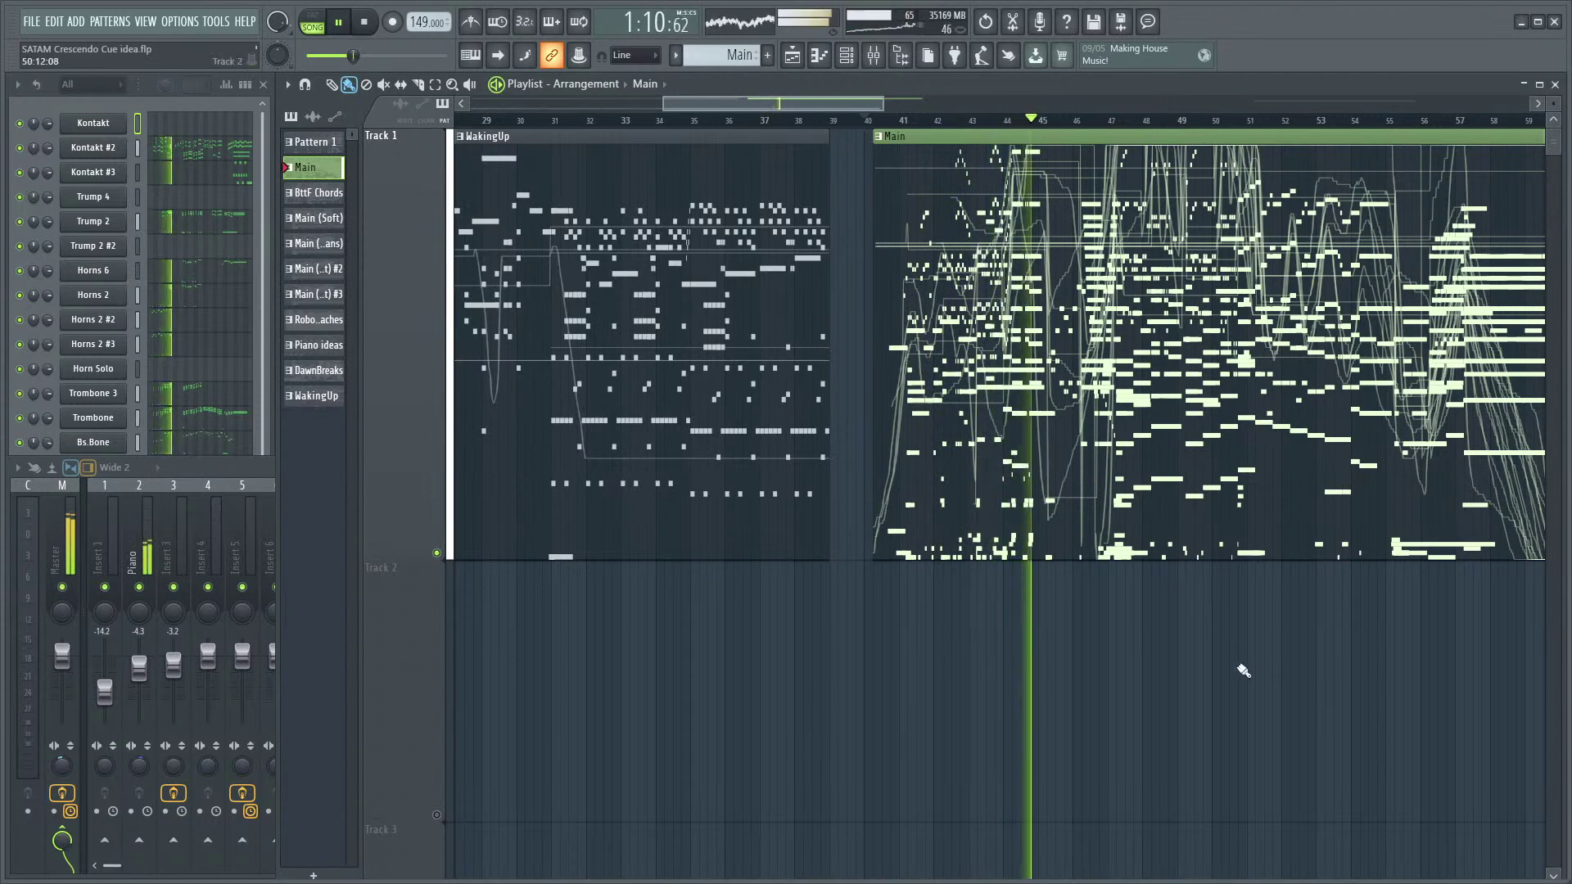
- Follow the playback through the Main clip to its end, and stop it
scroll(1162, 679, right, 4)
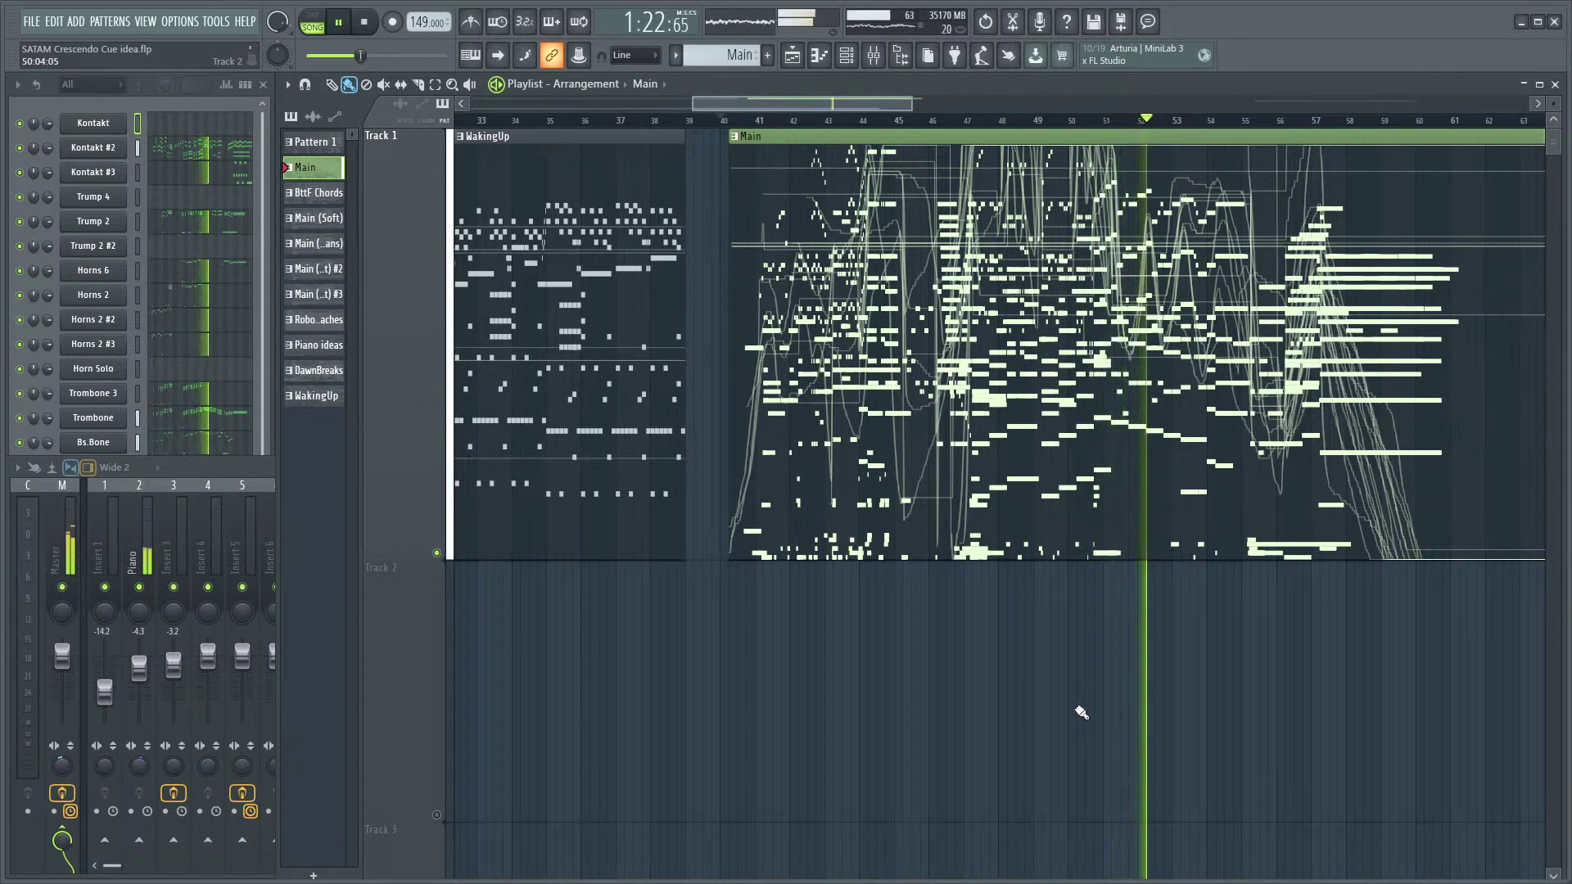
scroll(879, 708, right, 4)
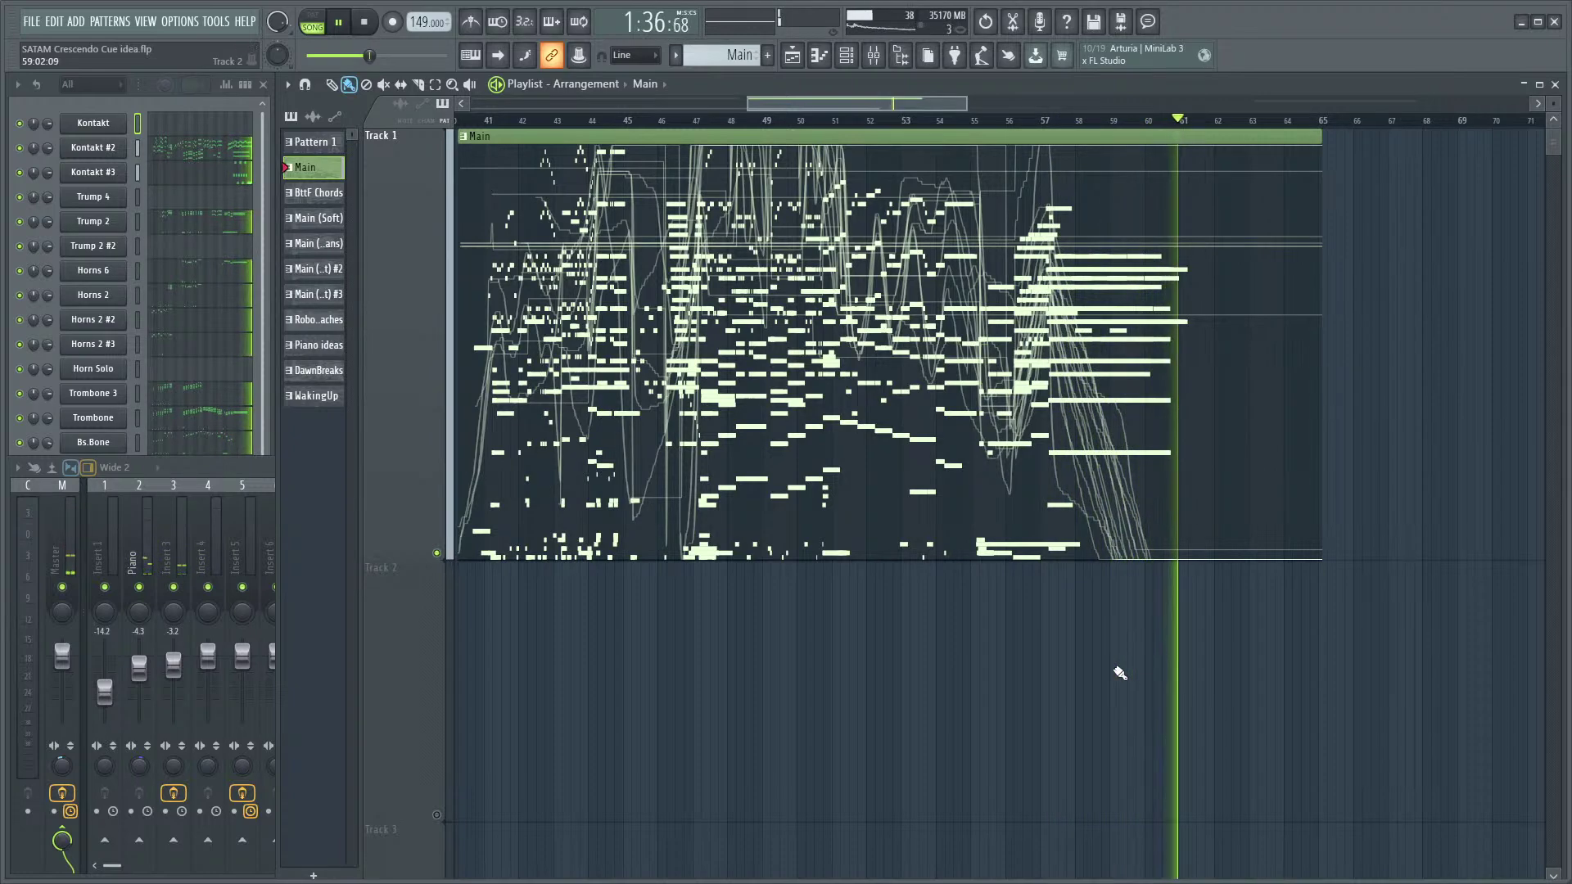
key(space)
- Survey the DawnBreaks, WakingUp and Main clips in the arrangement, and open the Main clip's notes in the piano roll
scroll(1120, 673, down, 3)
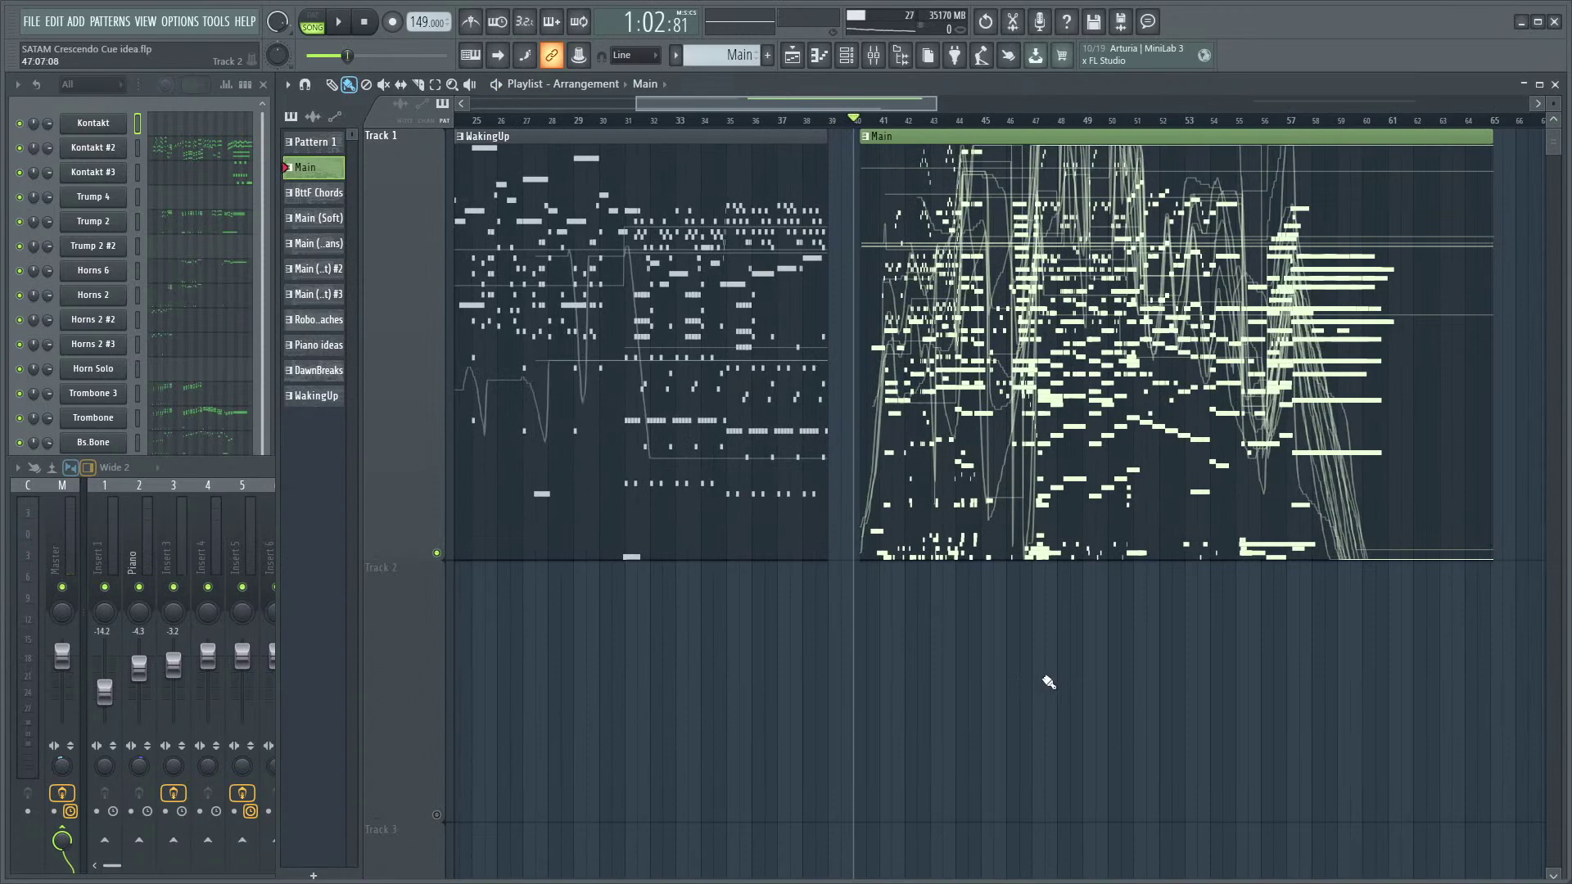
scroll(874, 596, down, 3)
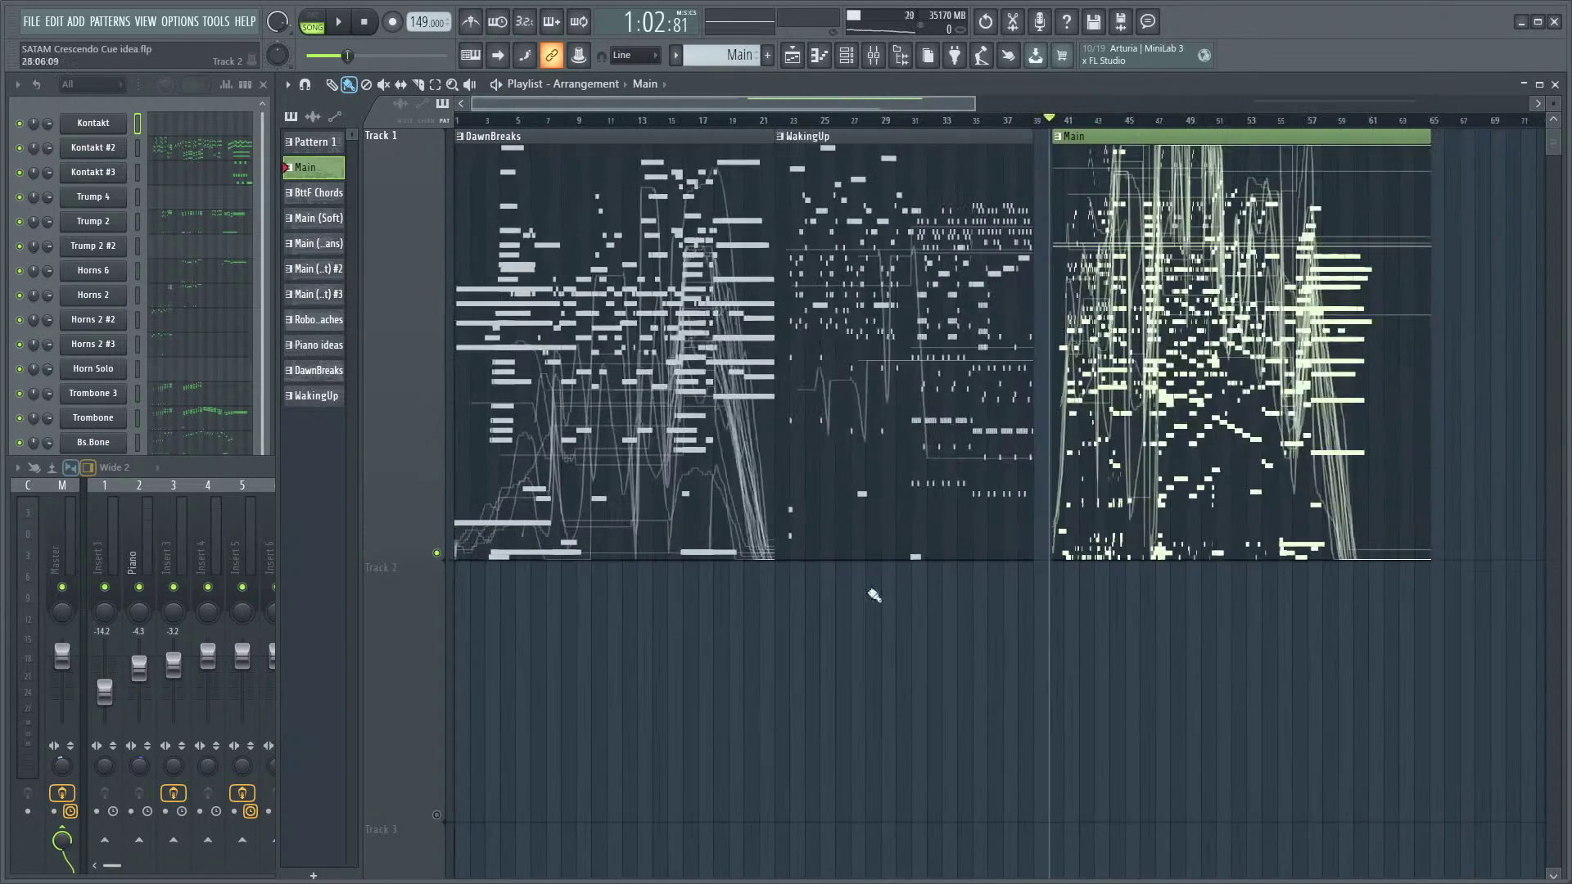
scroll(824, 447, up, 3)
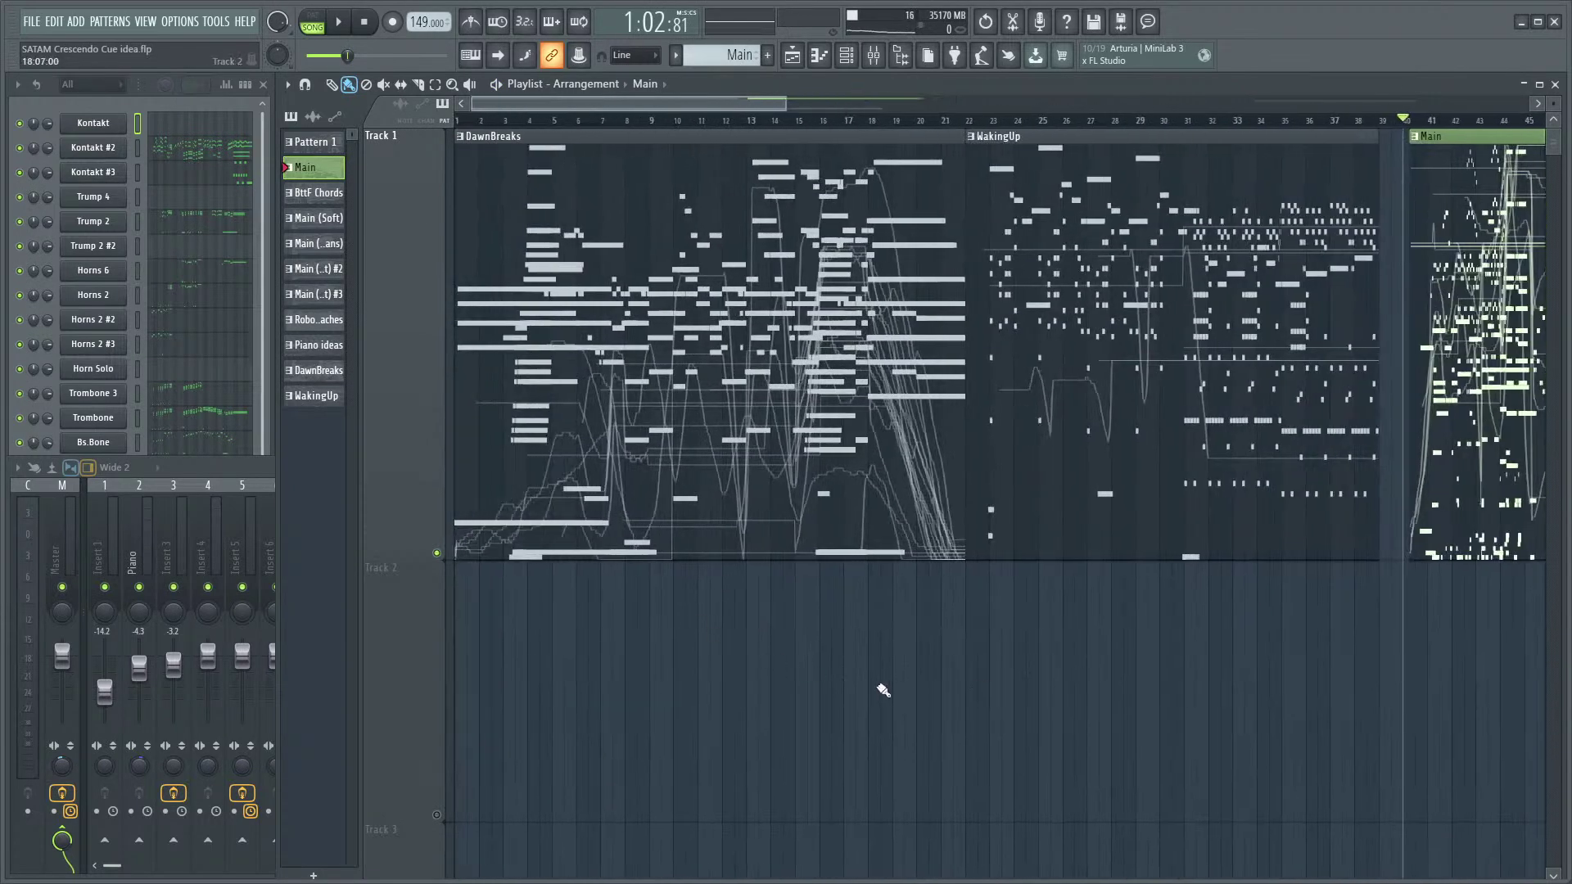
scroll(989, 684, up, 4)
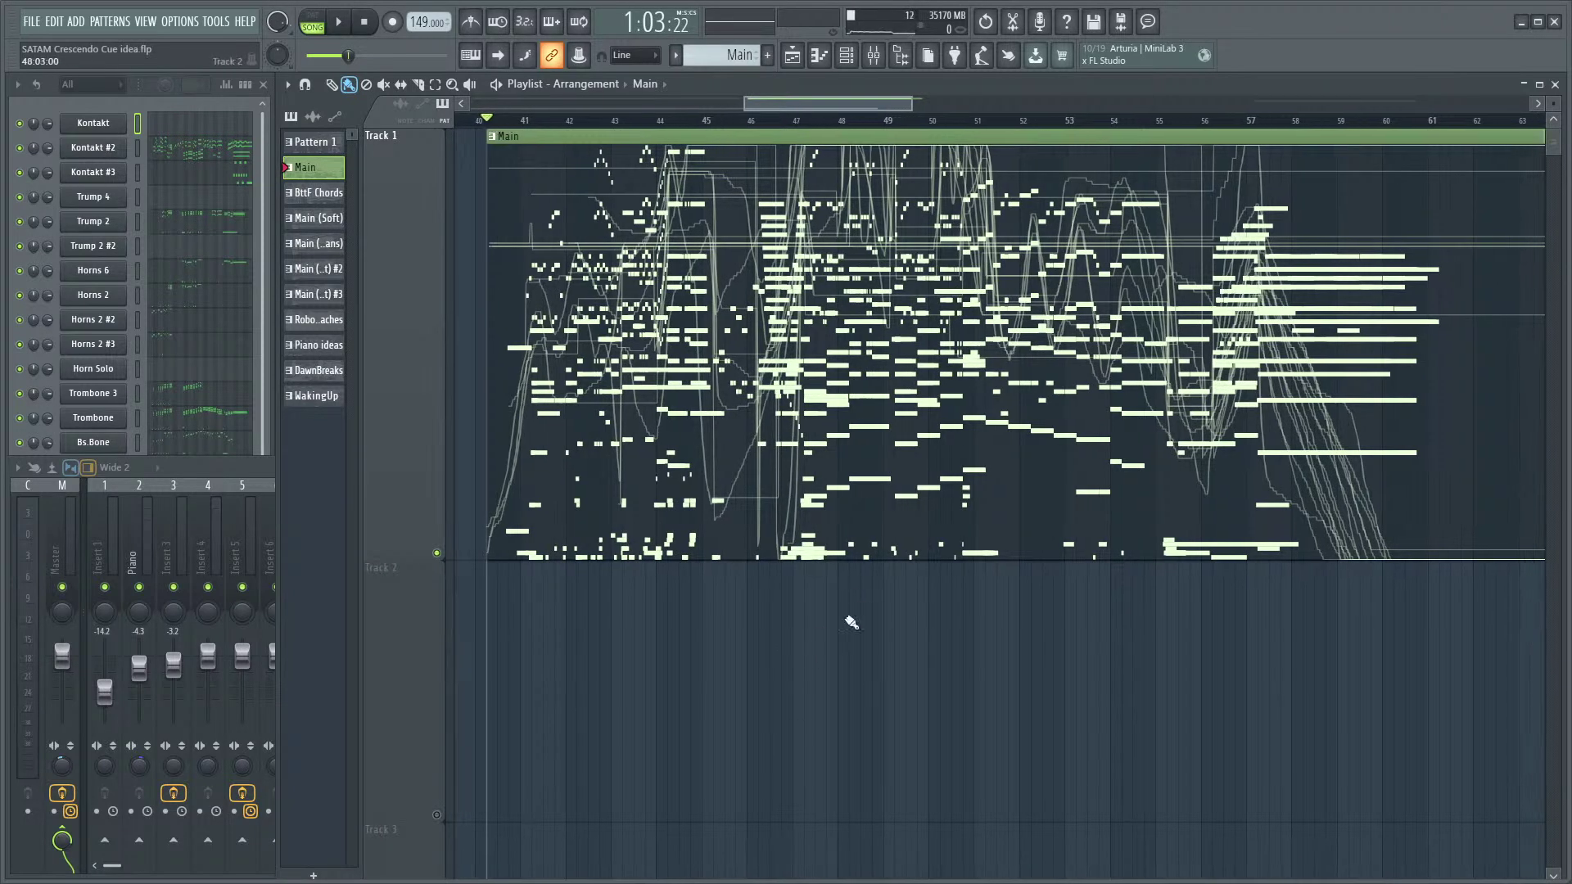
scroll(900, 624, down, 3)
scroll(729, 620, up, 3)
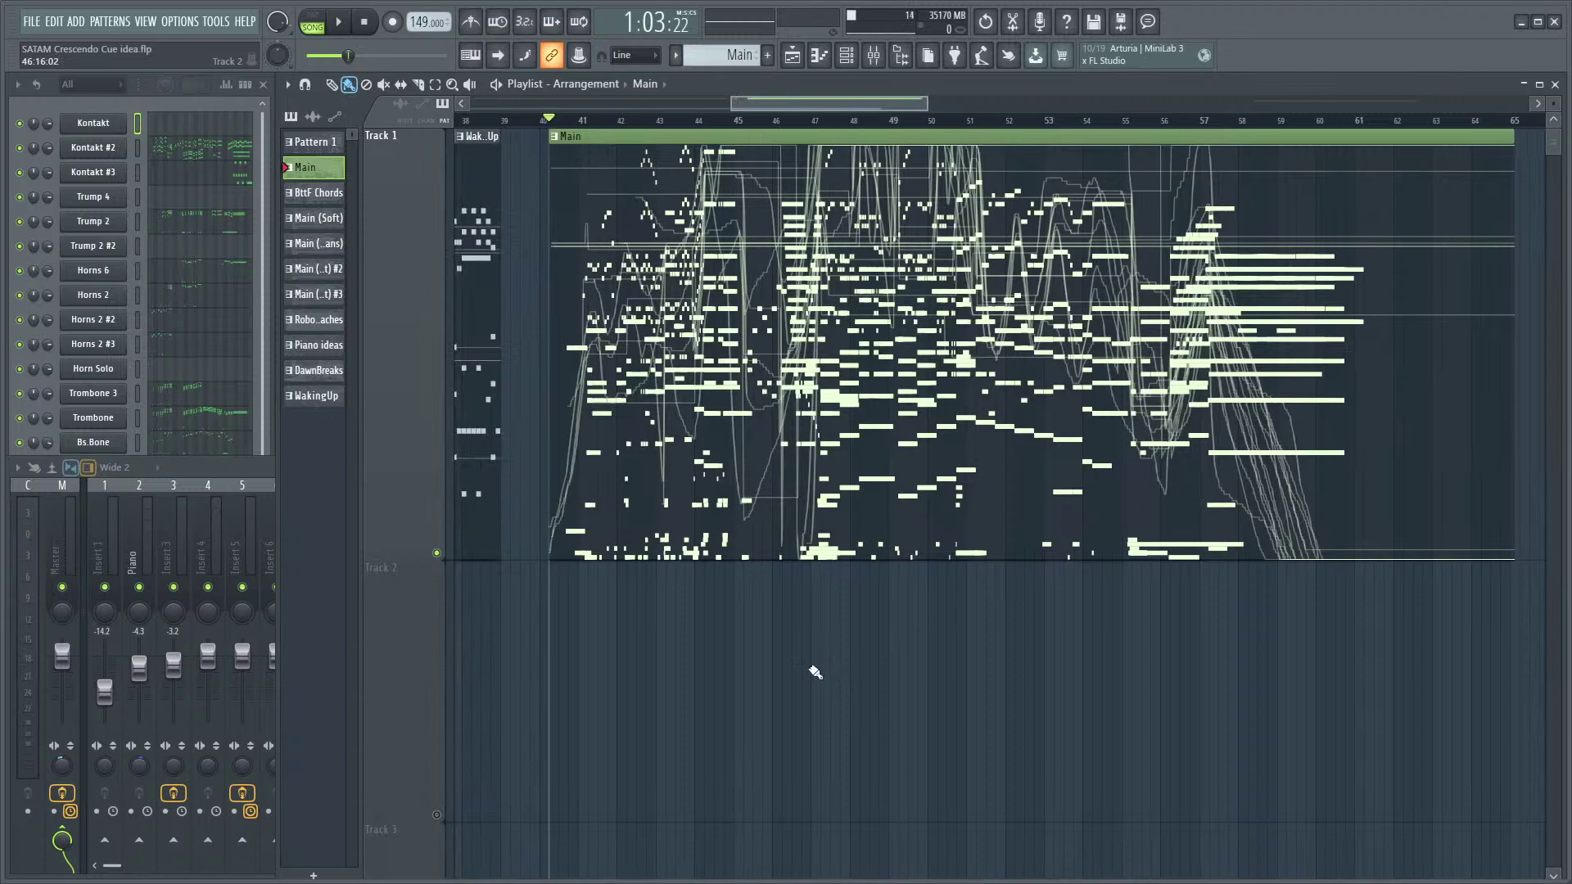
double_click(704, 335)
- Examine the Kontakt #2 notes and velocities across the Main pattern
scroll(633, 558, down, 3)
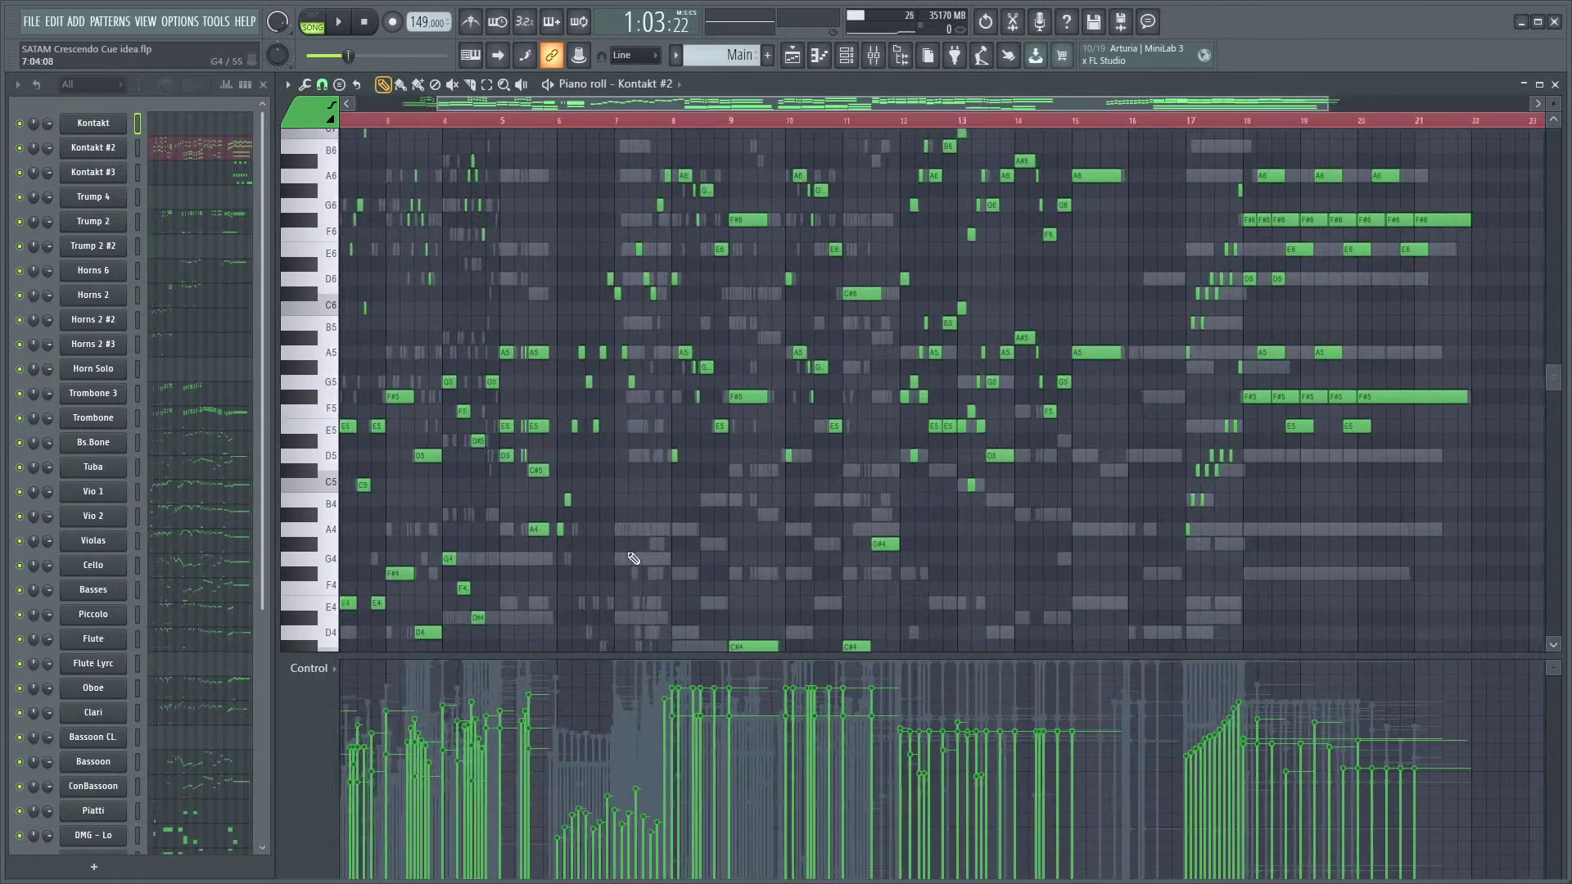
ctrl+scroll(741, 546, down, 2)
scroll(757, 515, up, 2)
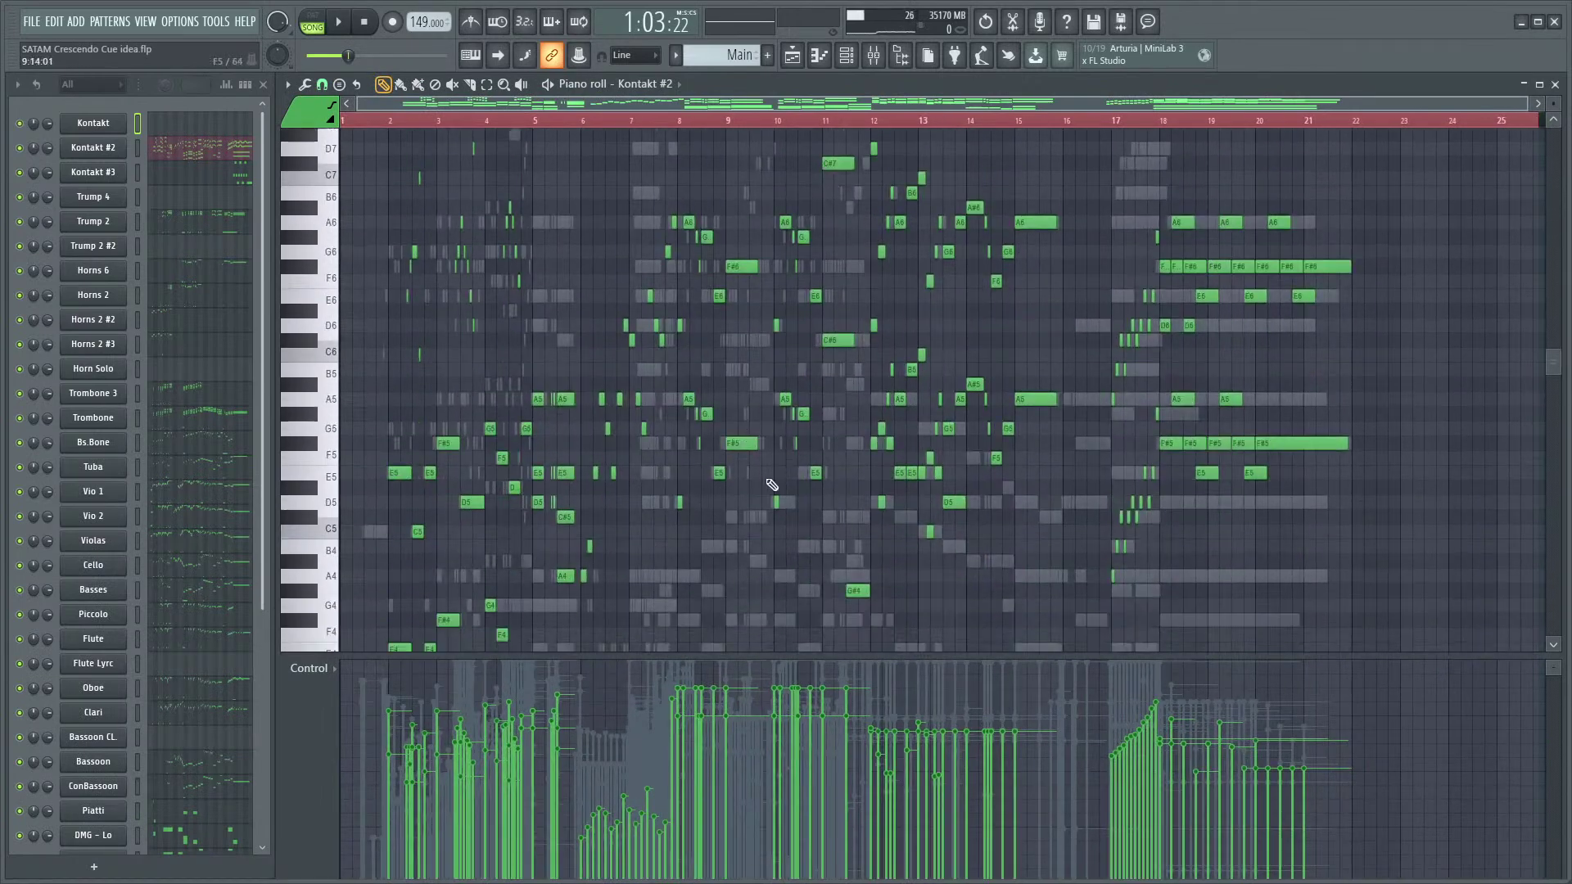
scroll(737, 475, down, 5)
ctrl+scroll(532, 483, up, 2)
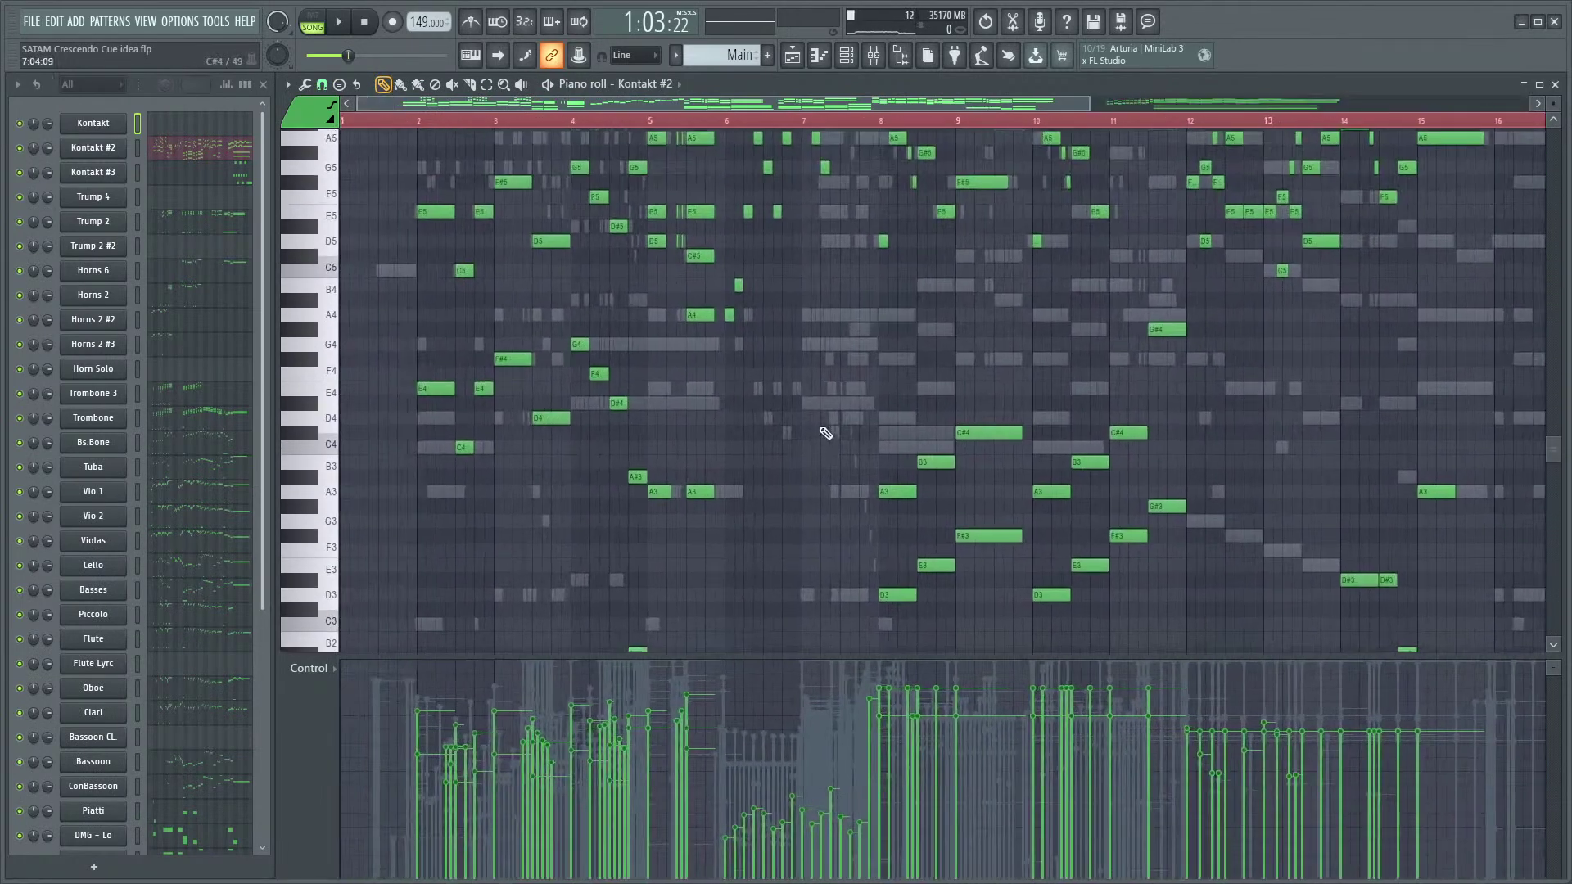
scroll(811, 442, up, 3)
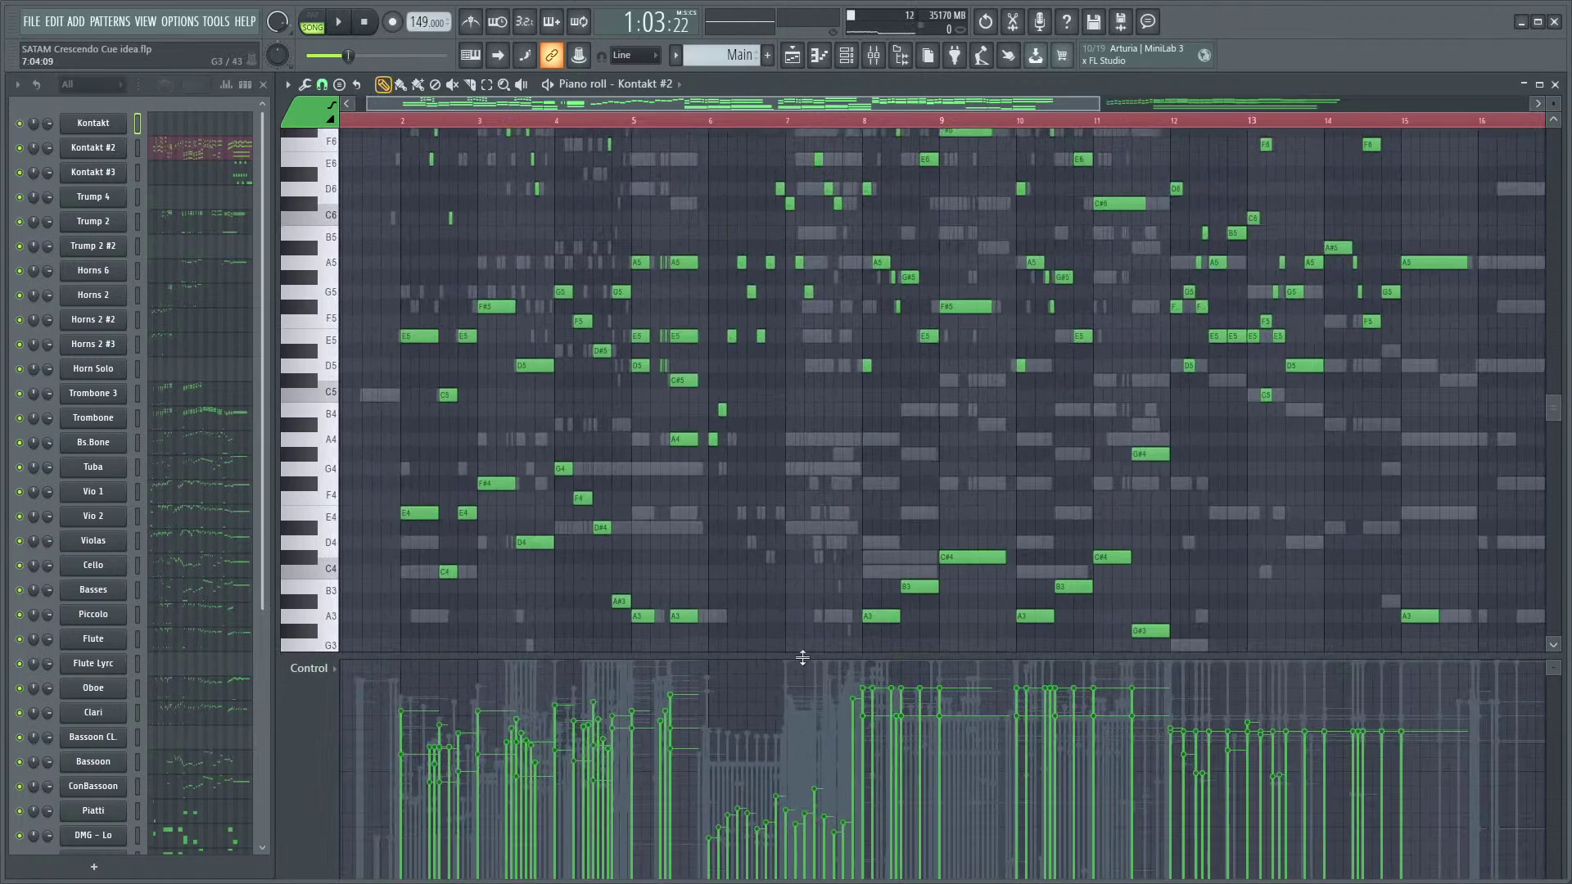
- Show the Horns 6 notes of the Main pattern in the piano roll and examine them
click(200, 272)
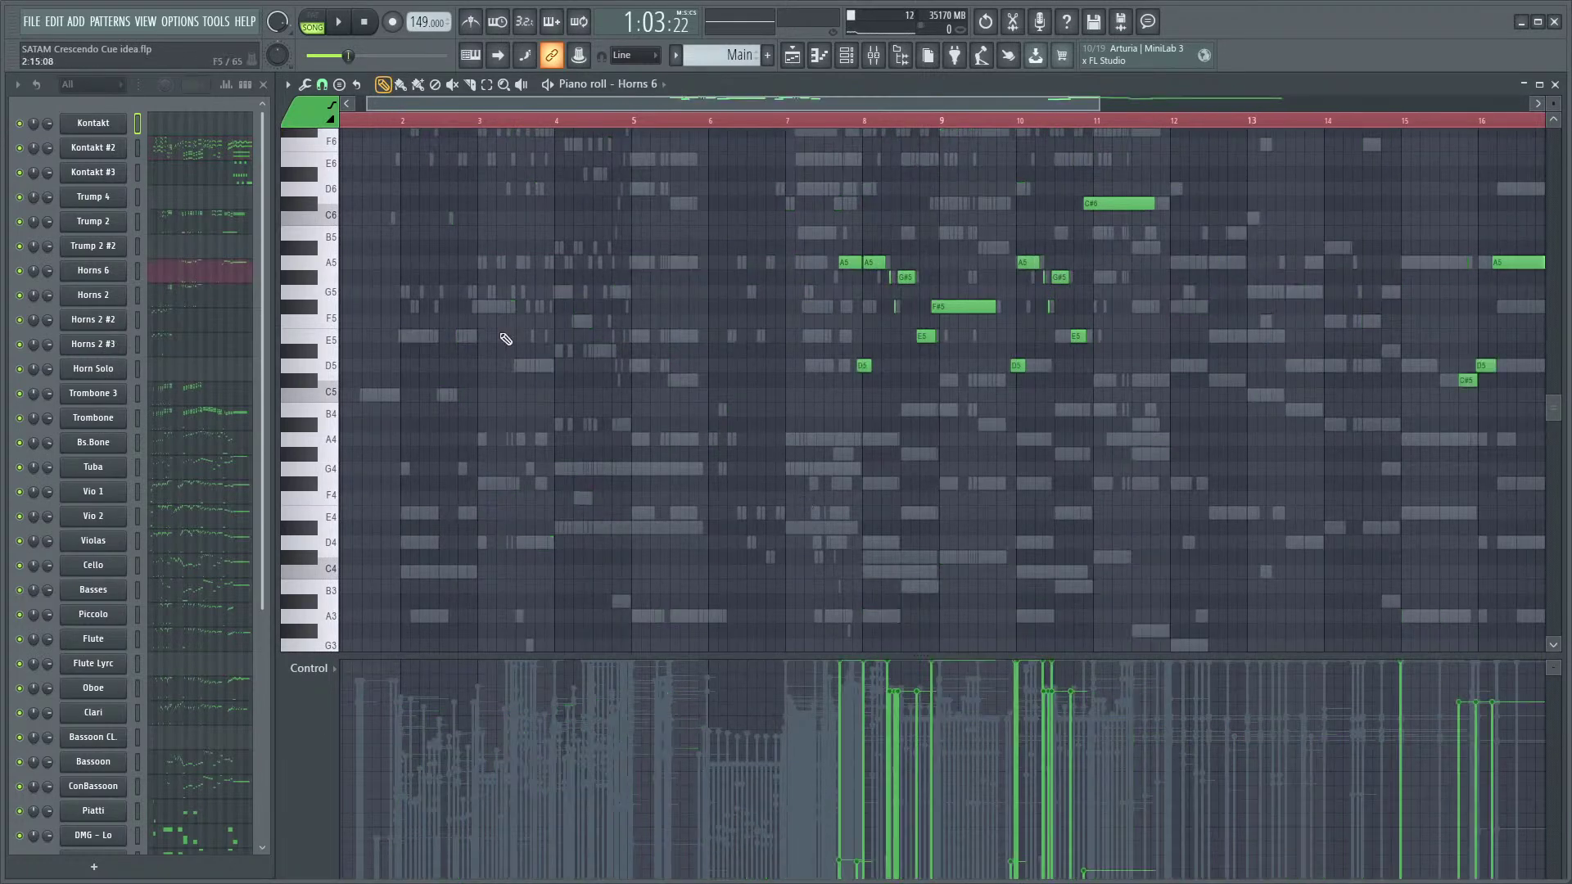
scroll(499, 341, up, 3)
scroll(475, 401, down, 3)
scroll(453, 426, up, 2)
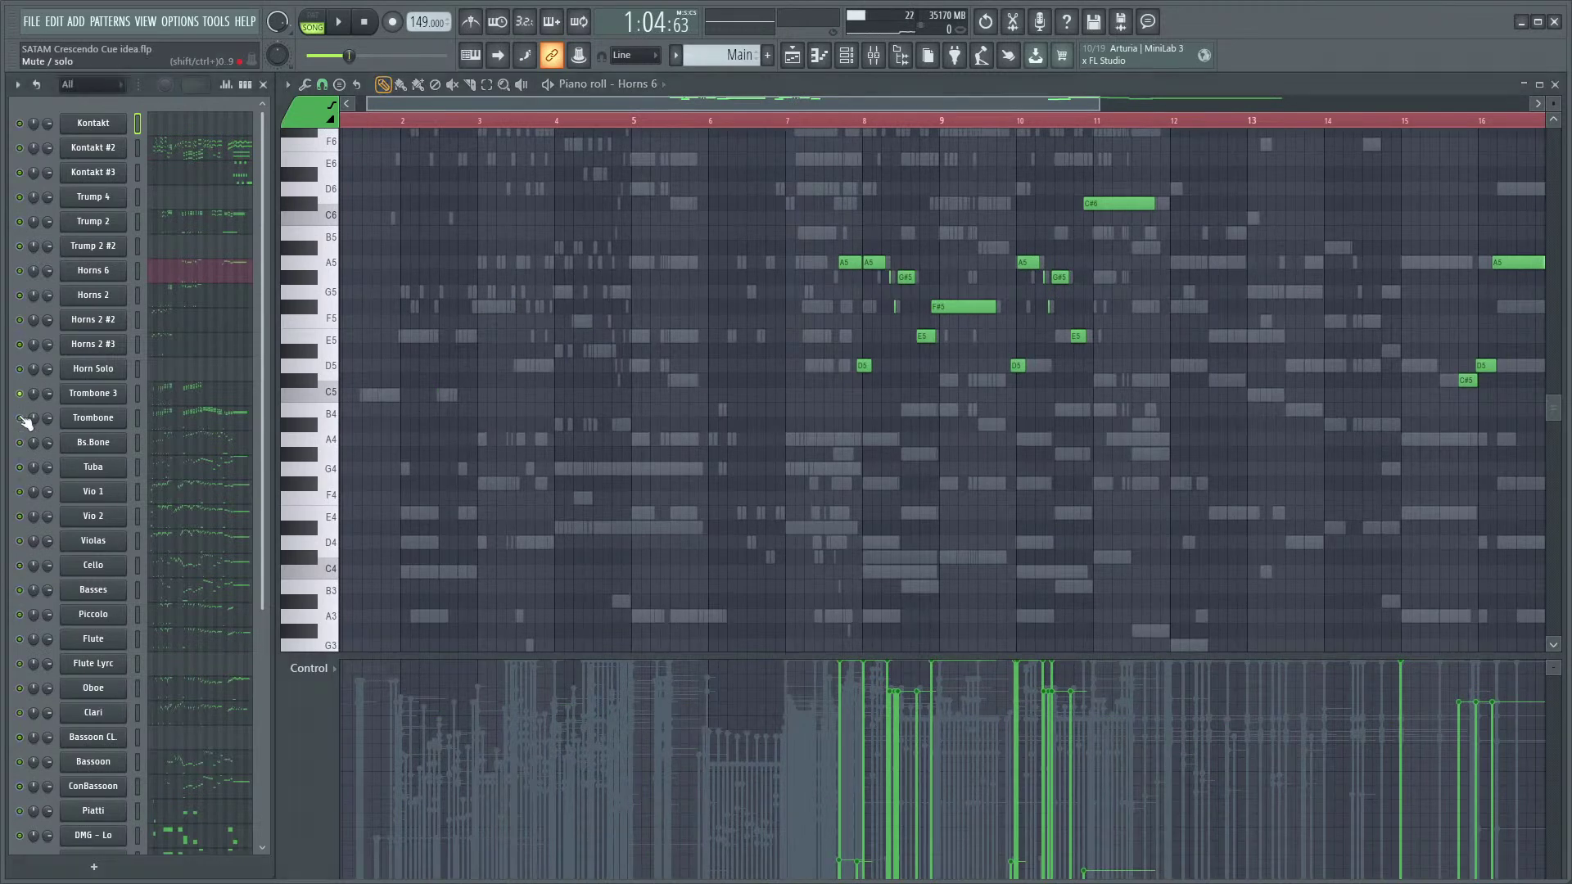
- Isolate Trombone 3, Trombone and Bs.Bone, and play the opening of Main while viewing the Trombone 3 and Trombone notes
click(202, 400)
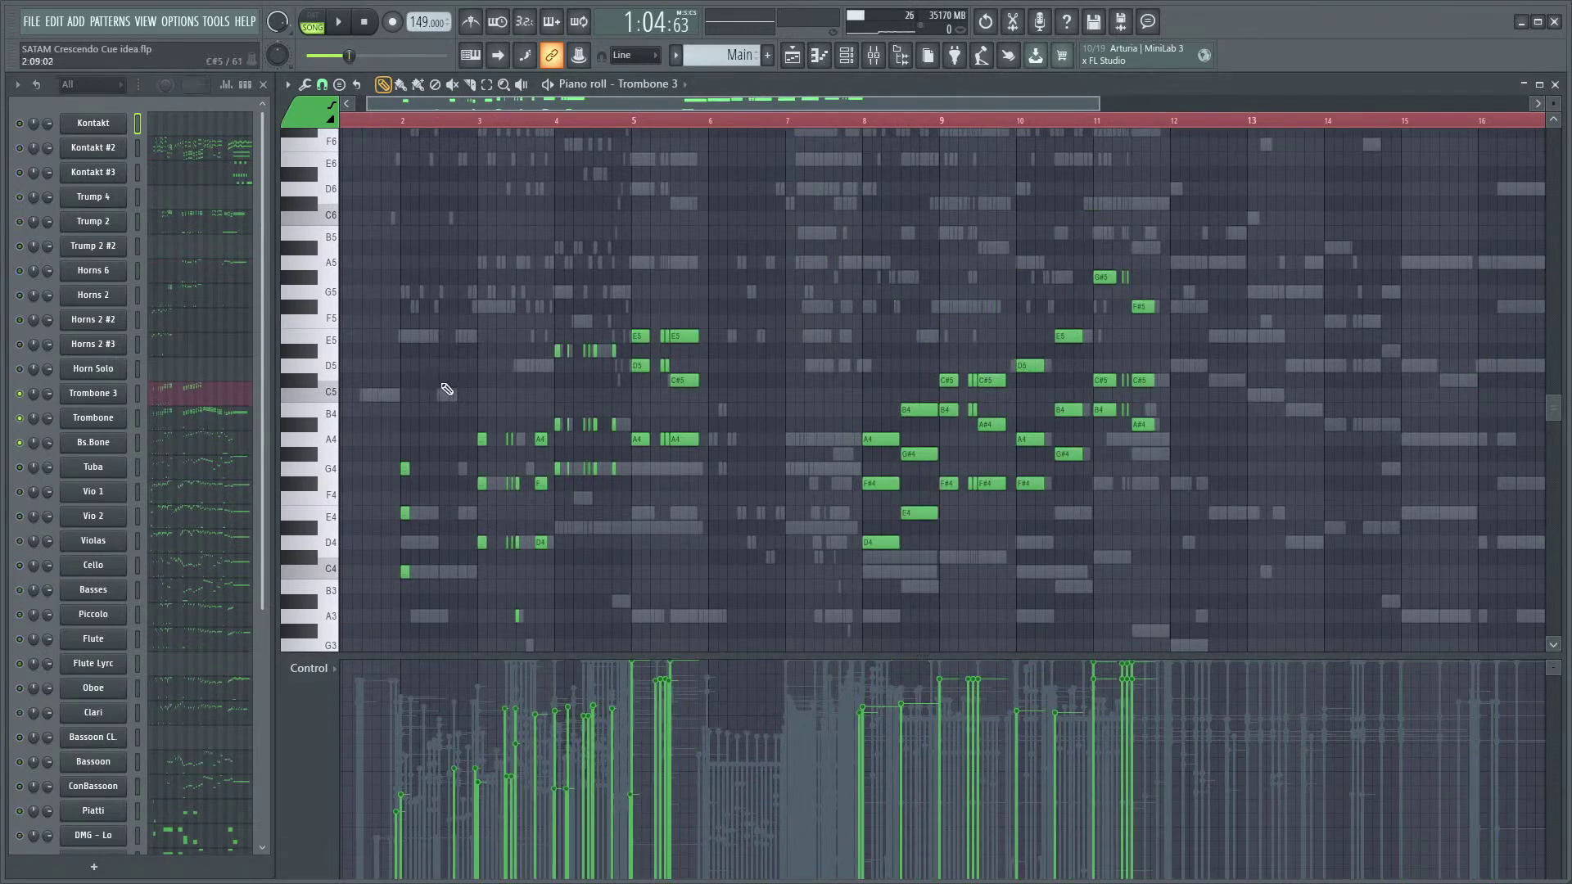
scroll(434, 327, down, 5)
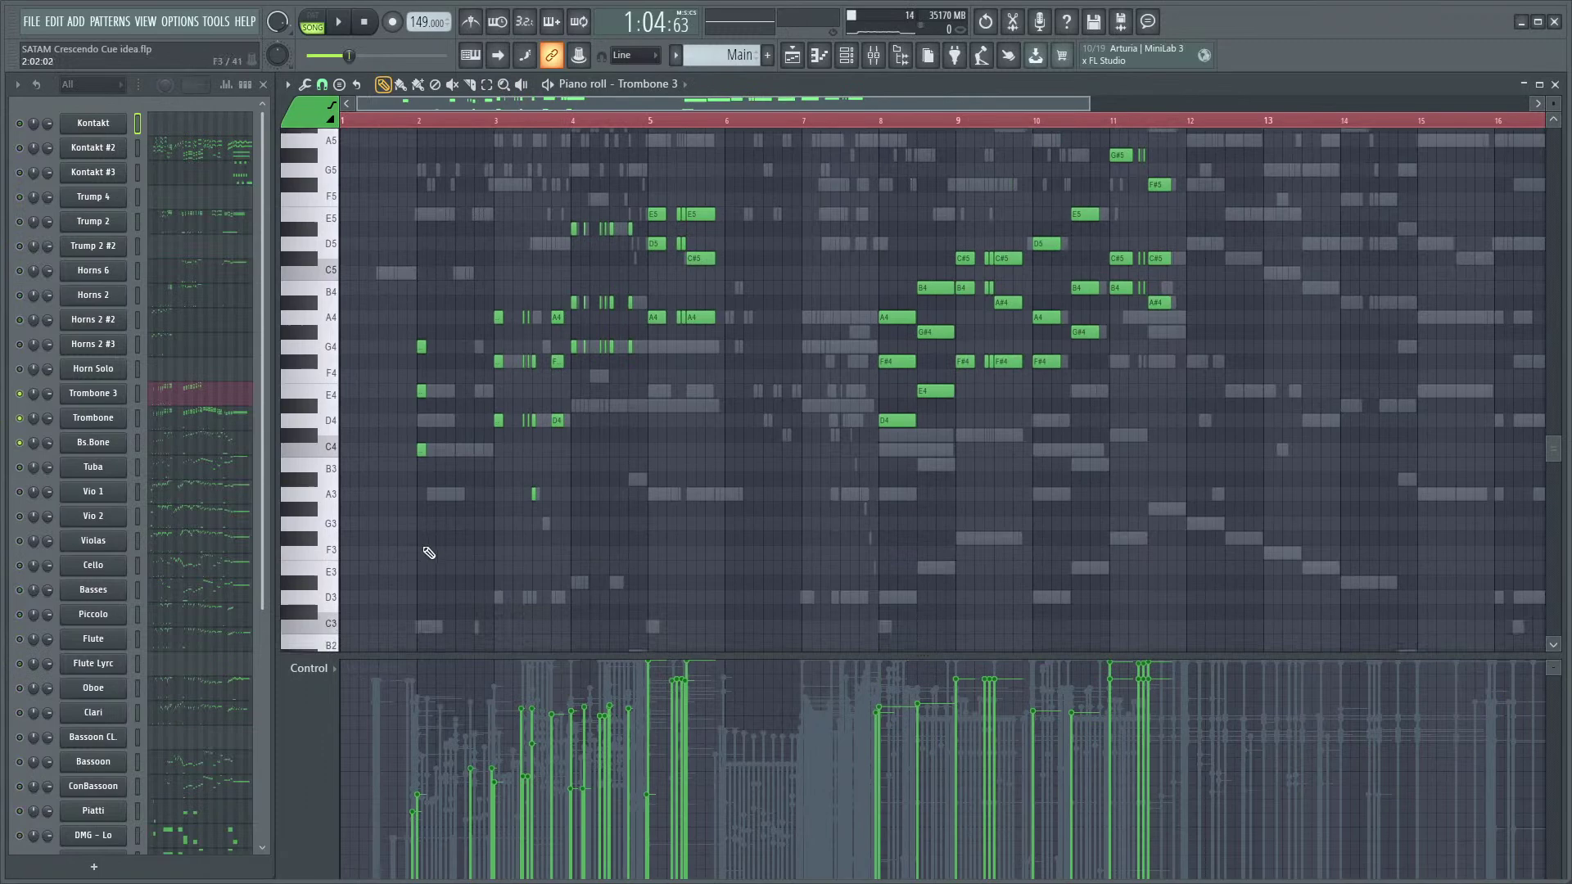
ctrl+scroll(428, 556, up, 3)
scroll(526, 491, up, 2)
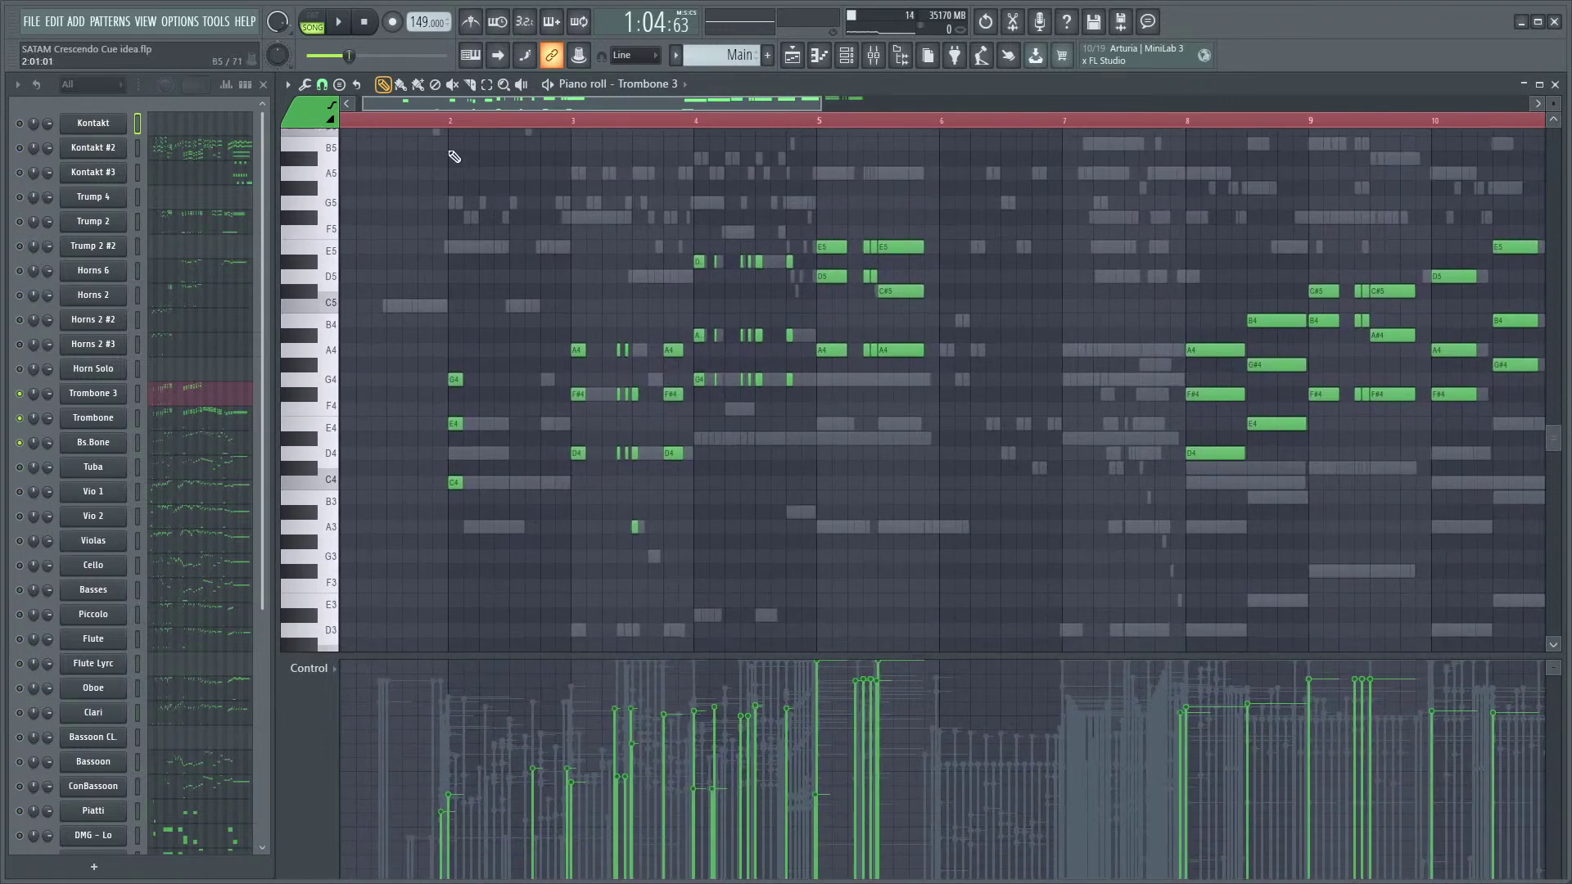
key(space)
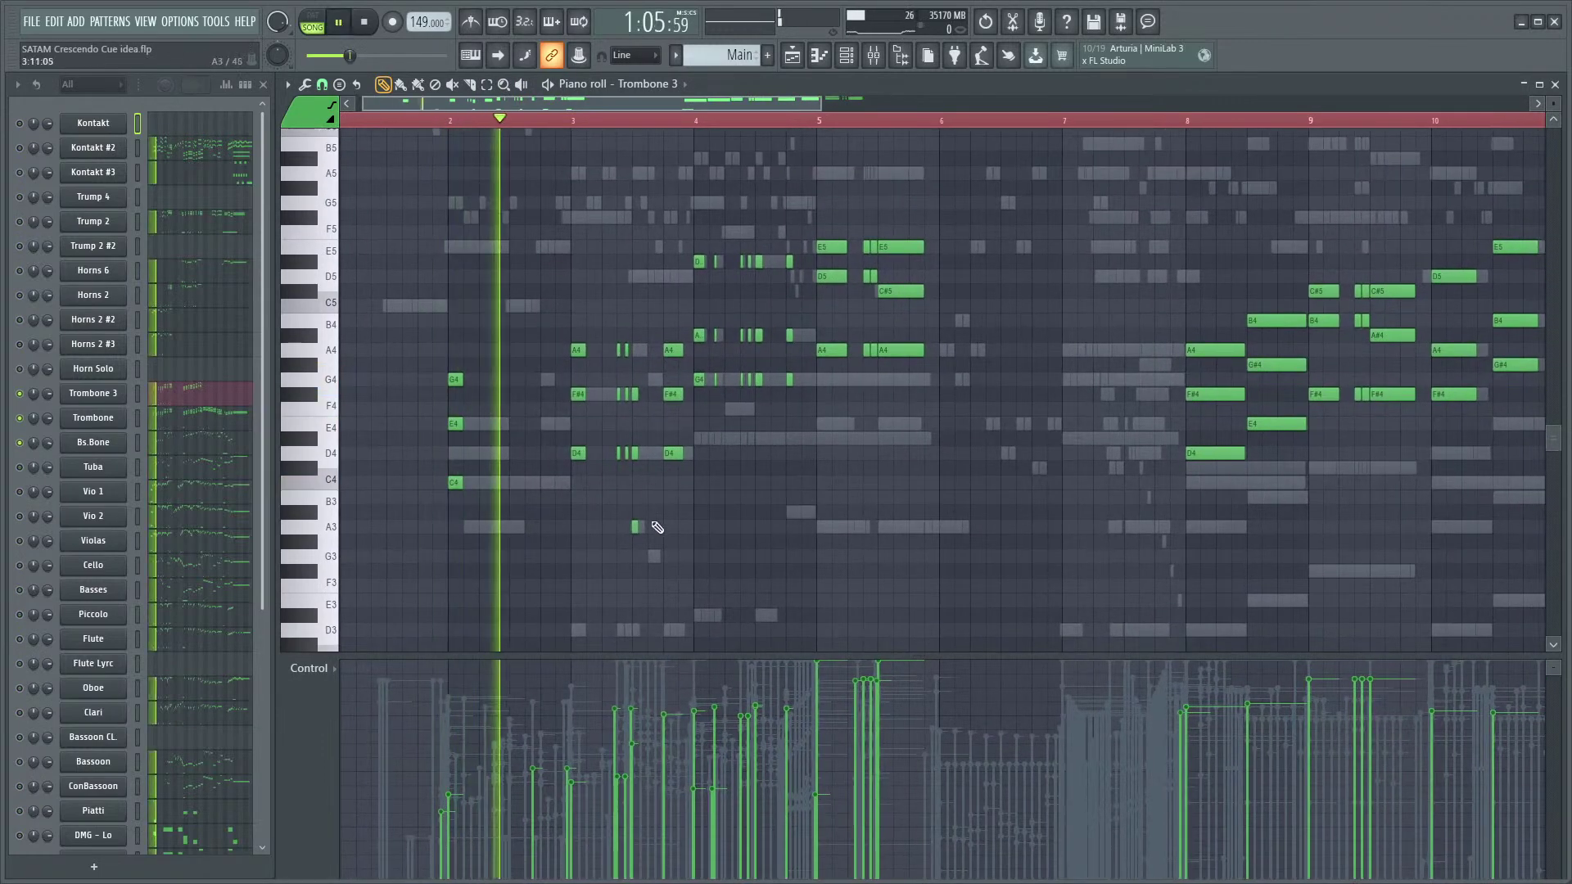
click(190, 417)
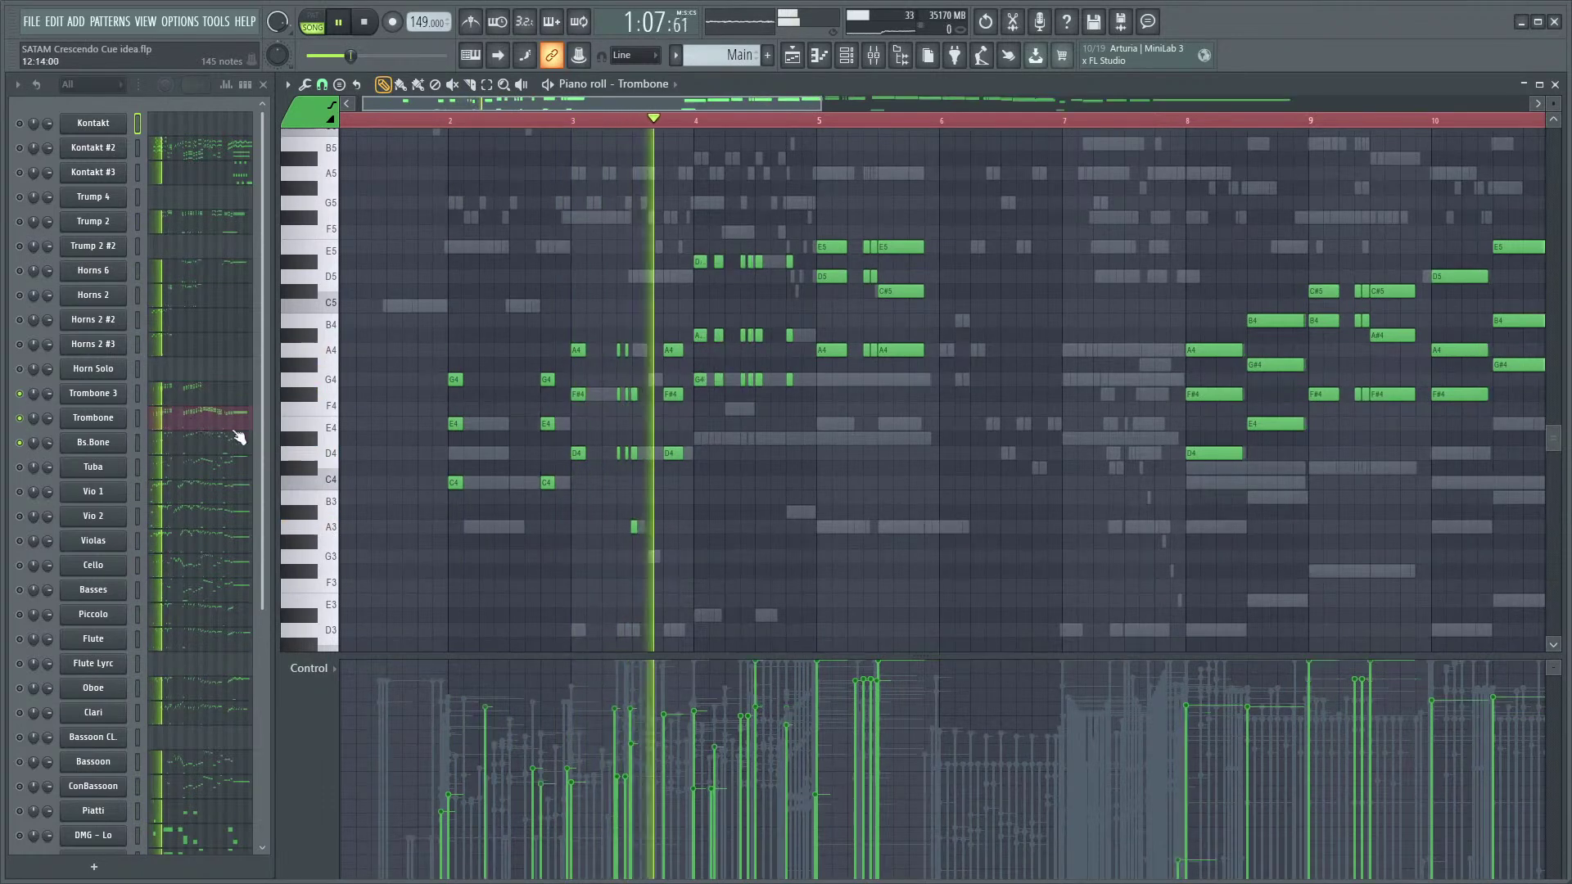
drag(865, 548, 816, 603)
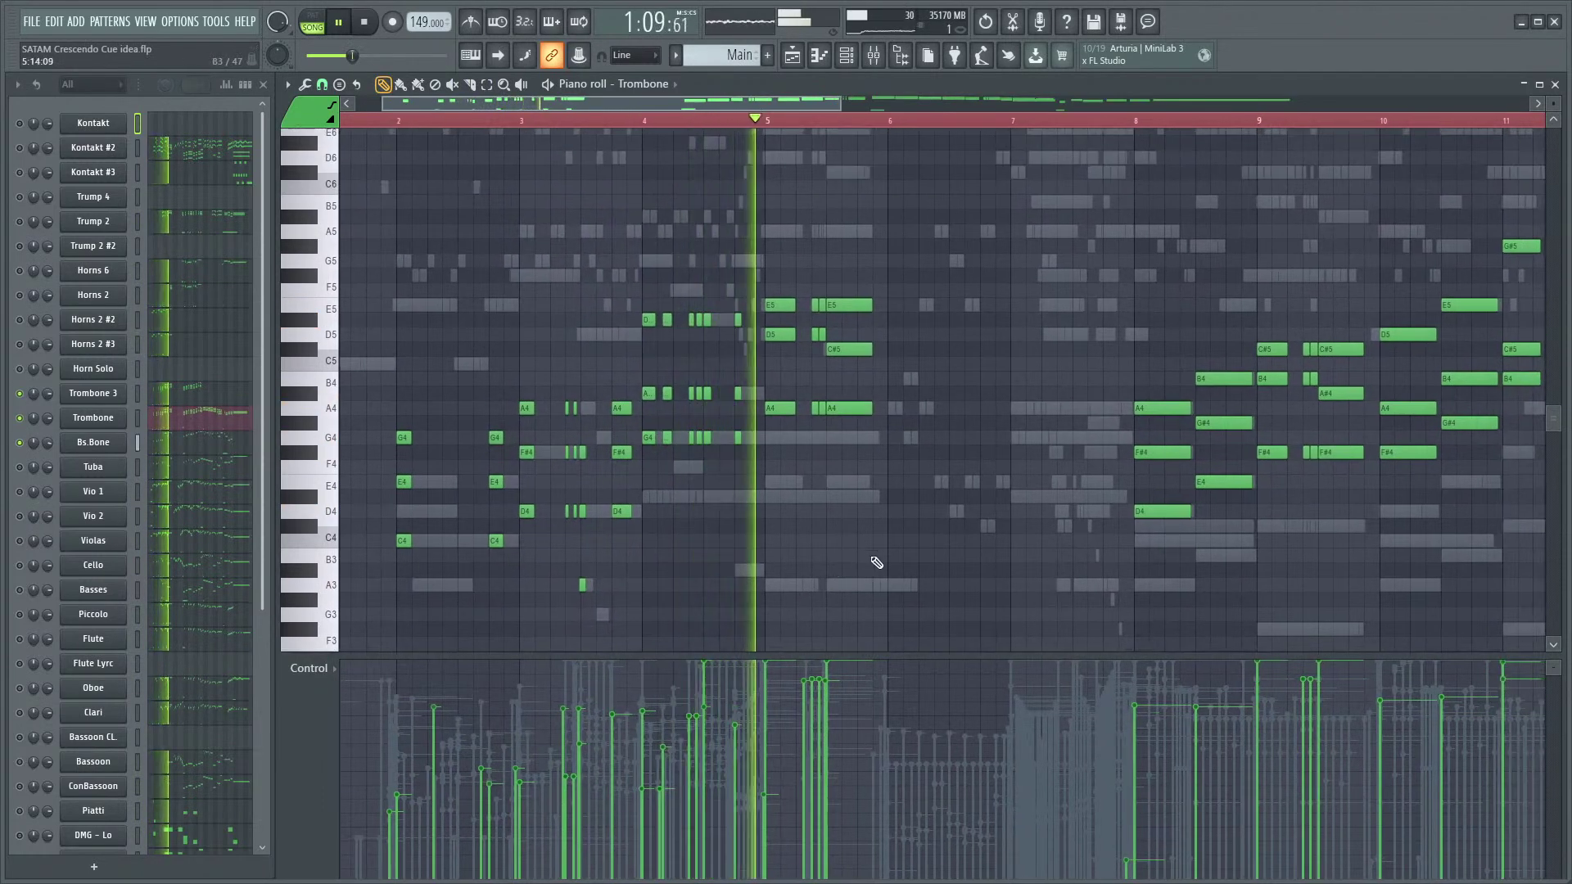
- Add the horns and Tuba to the trombones, play the Main pattern through to bar 18 following the Trombone notes, and stop
key(space)
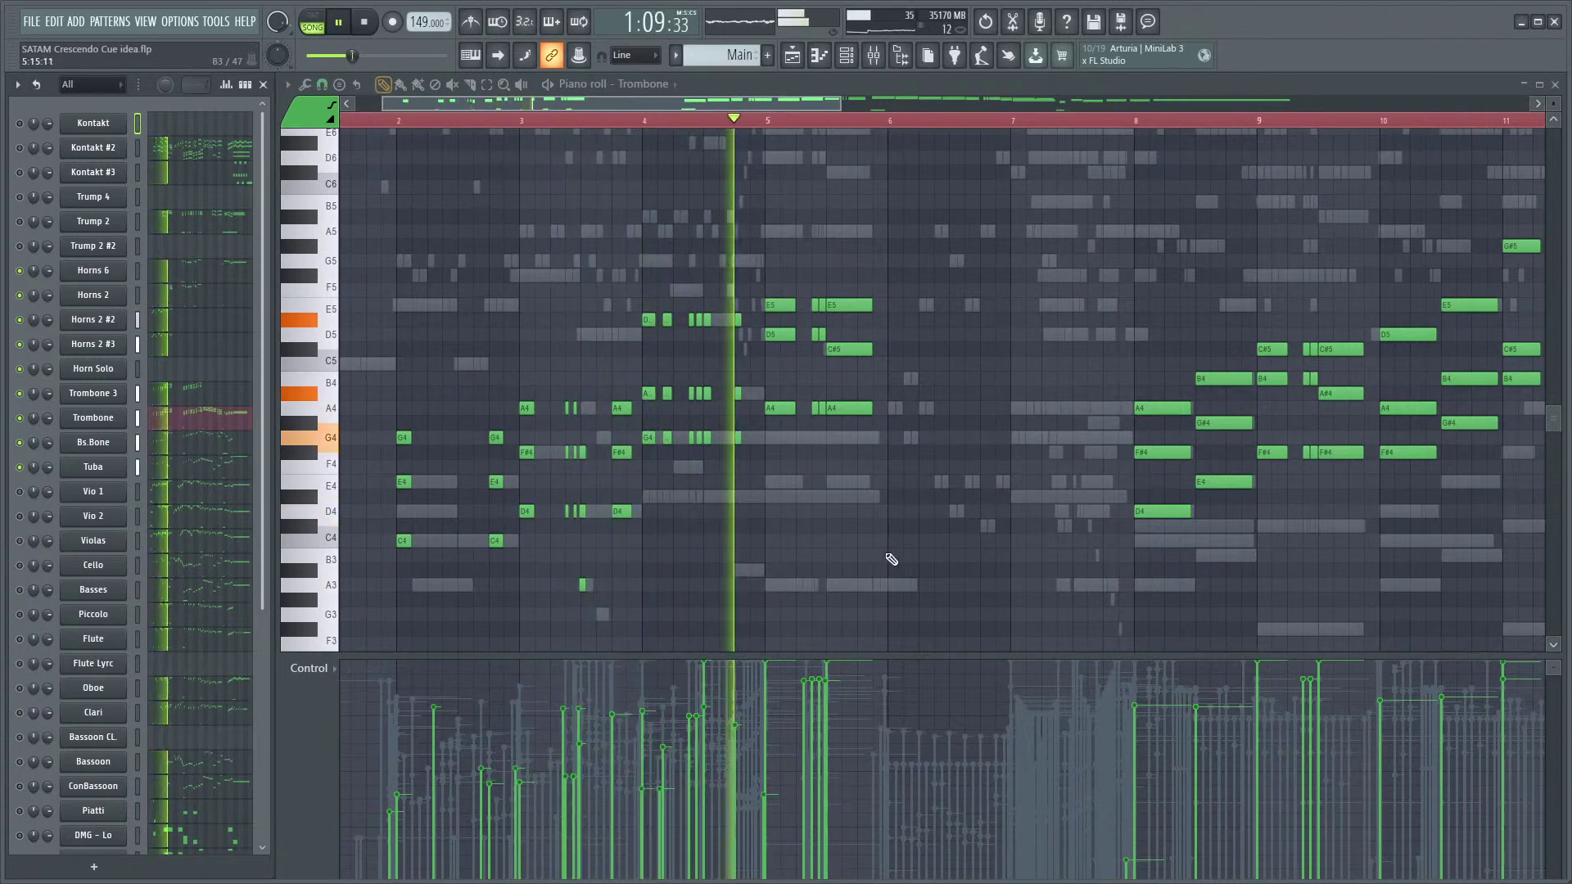
scroll(948, 538, down, 3)
scroll(782, 484, right, 5)
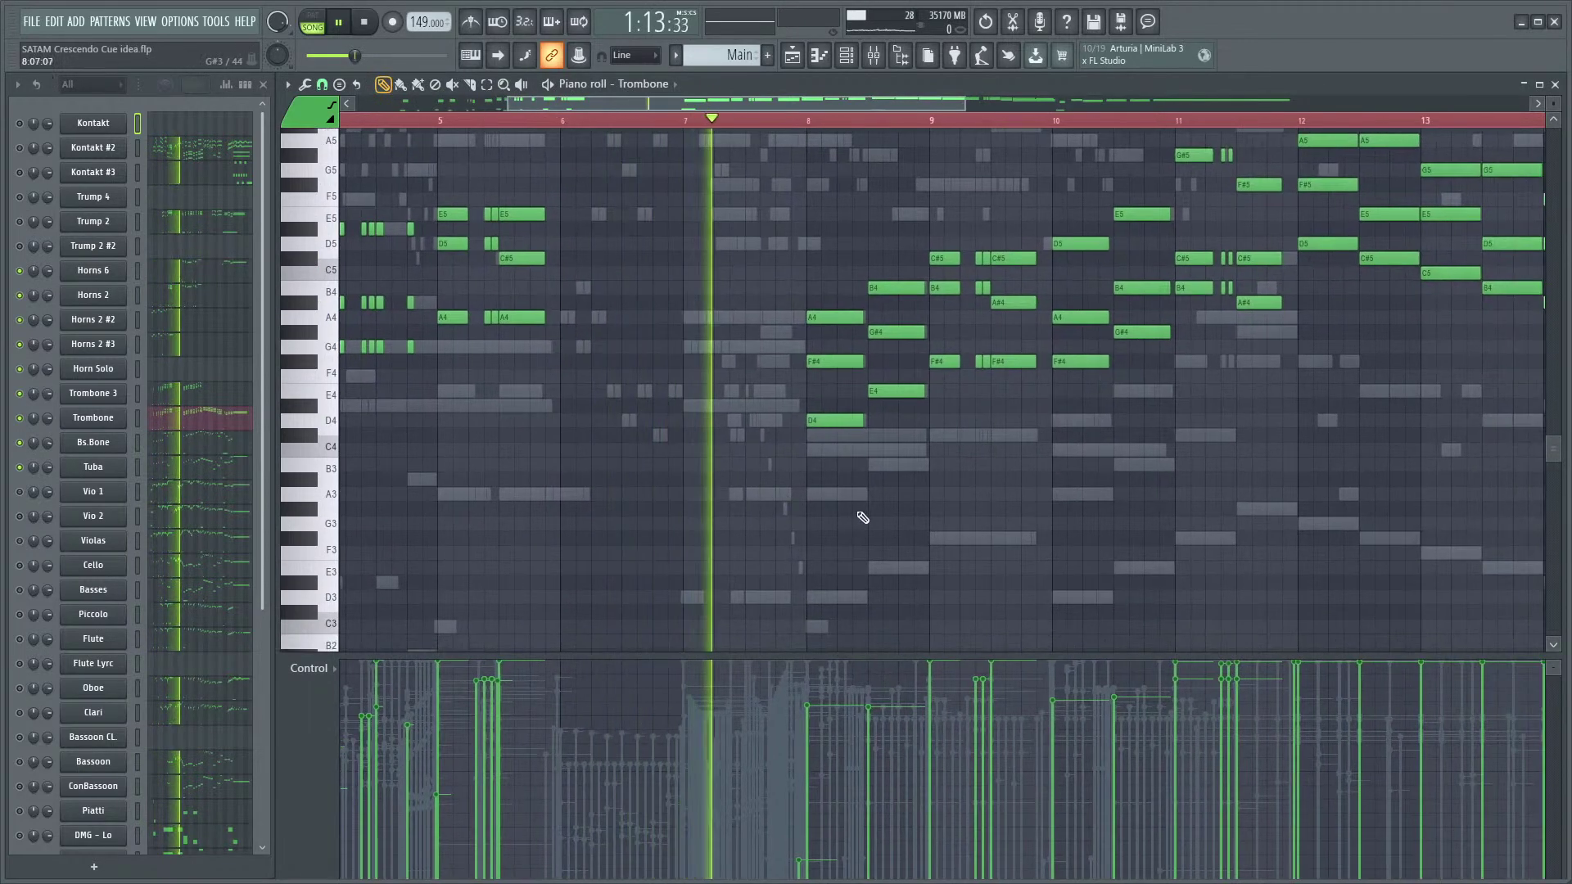
ctrl+scroll(863, 517, down, 2)
ctrl+scroll(972, 495, up, 1)
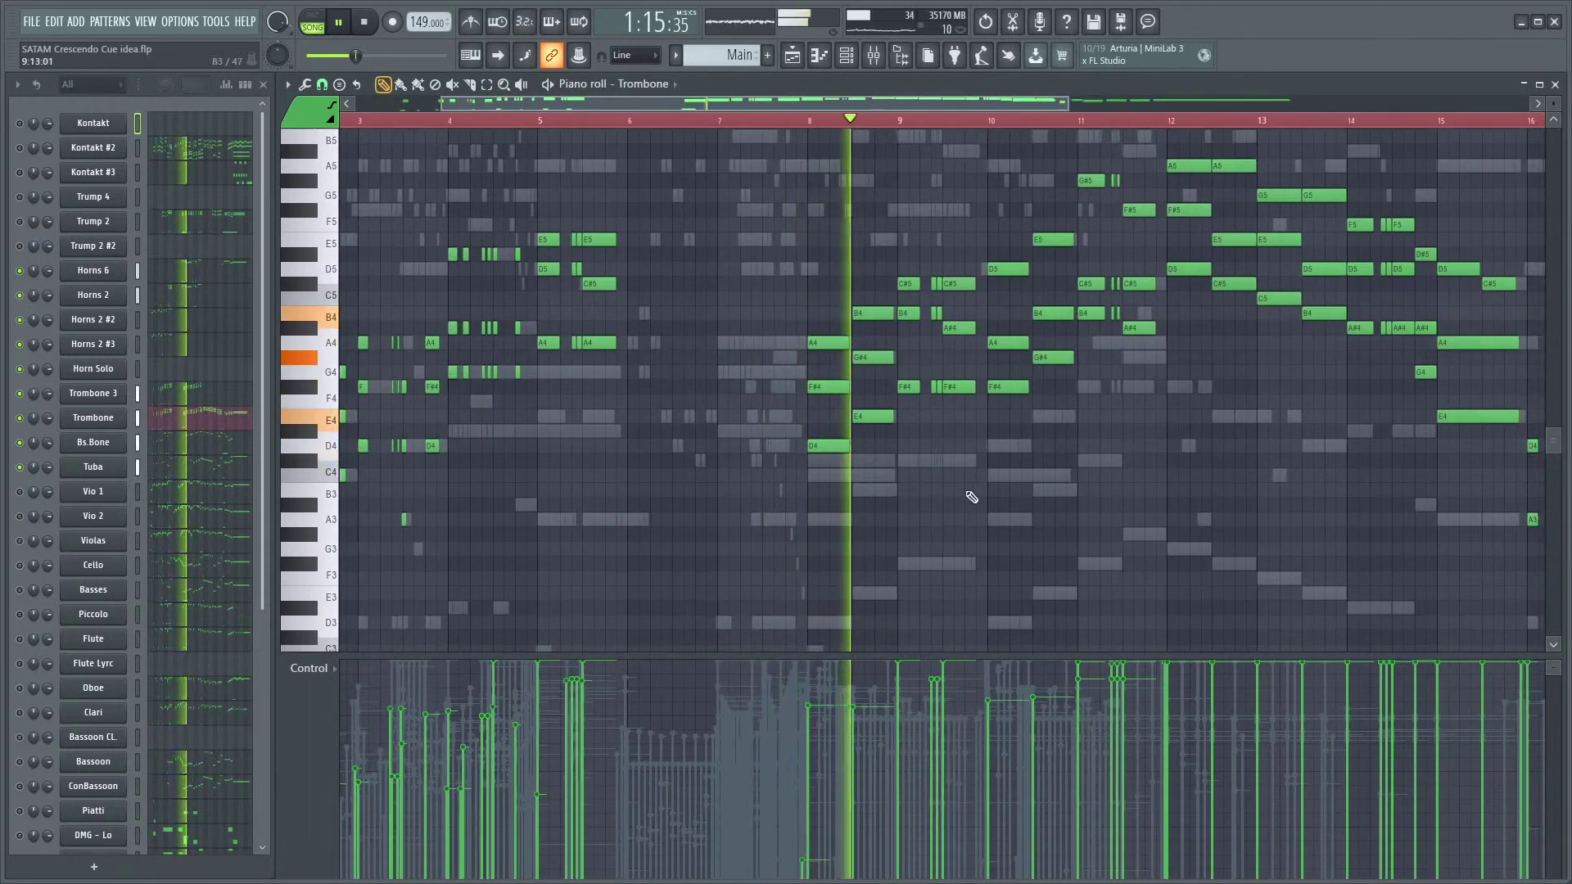
scroll(976, 532, up, 2)
ctrl+scroll(985, 551, down, 2)
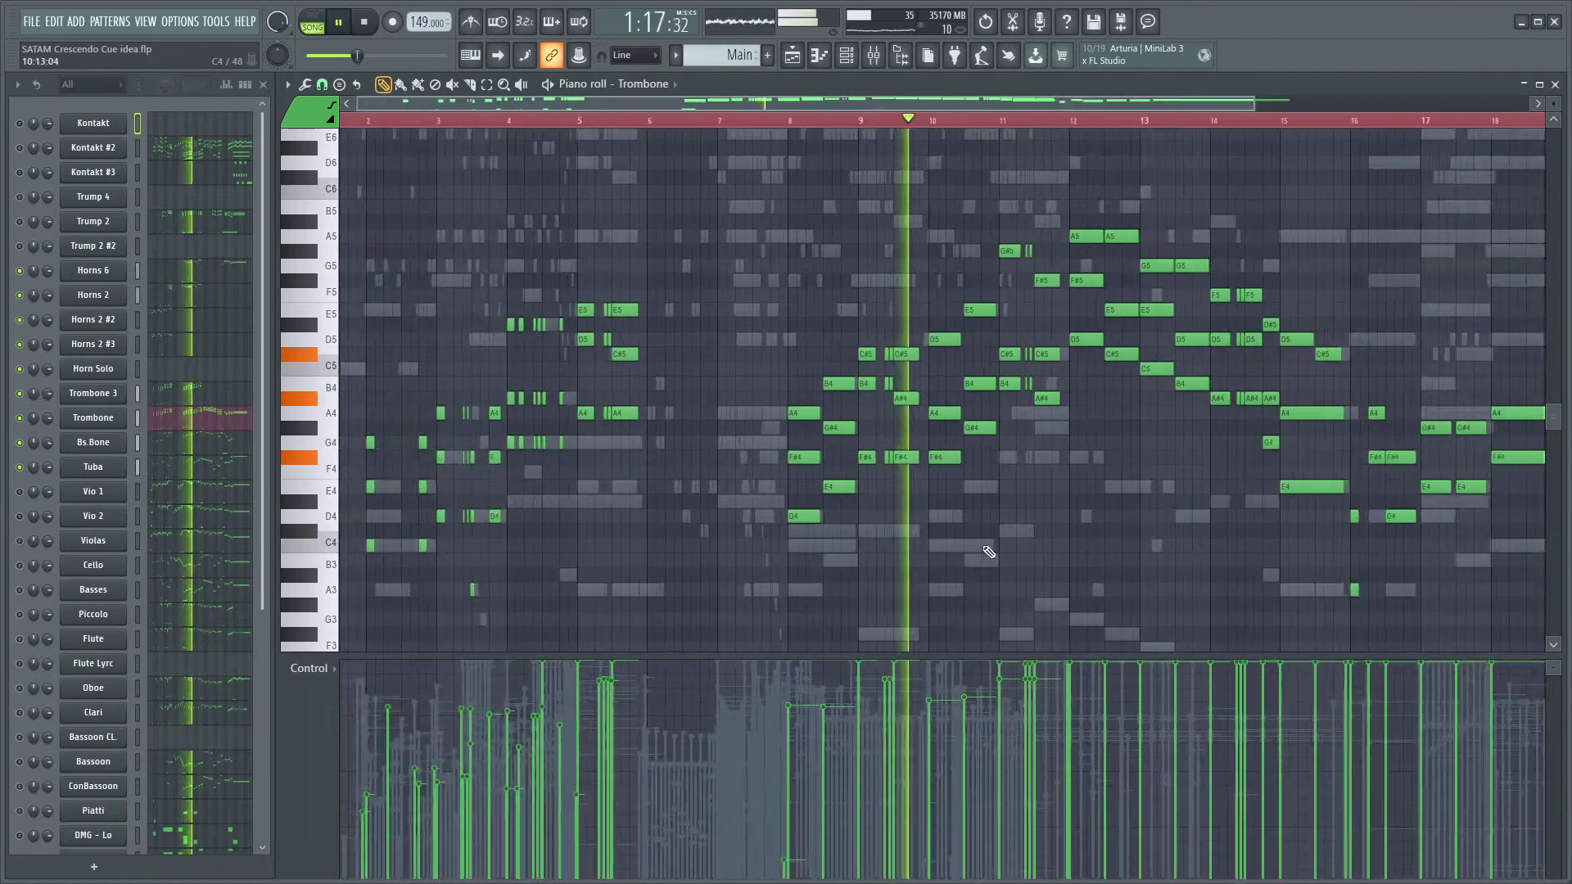
scroll(1019, 549, up, 1)
scroll(1039, 549, down, 2)
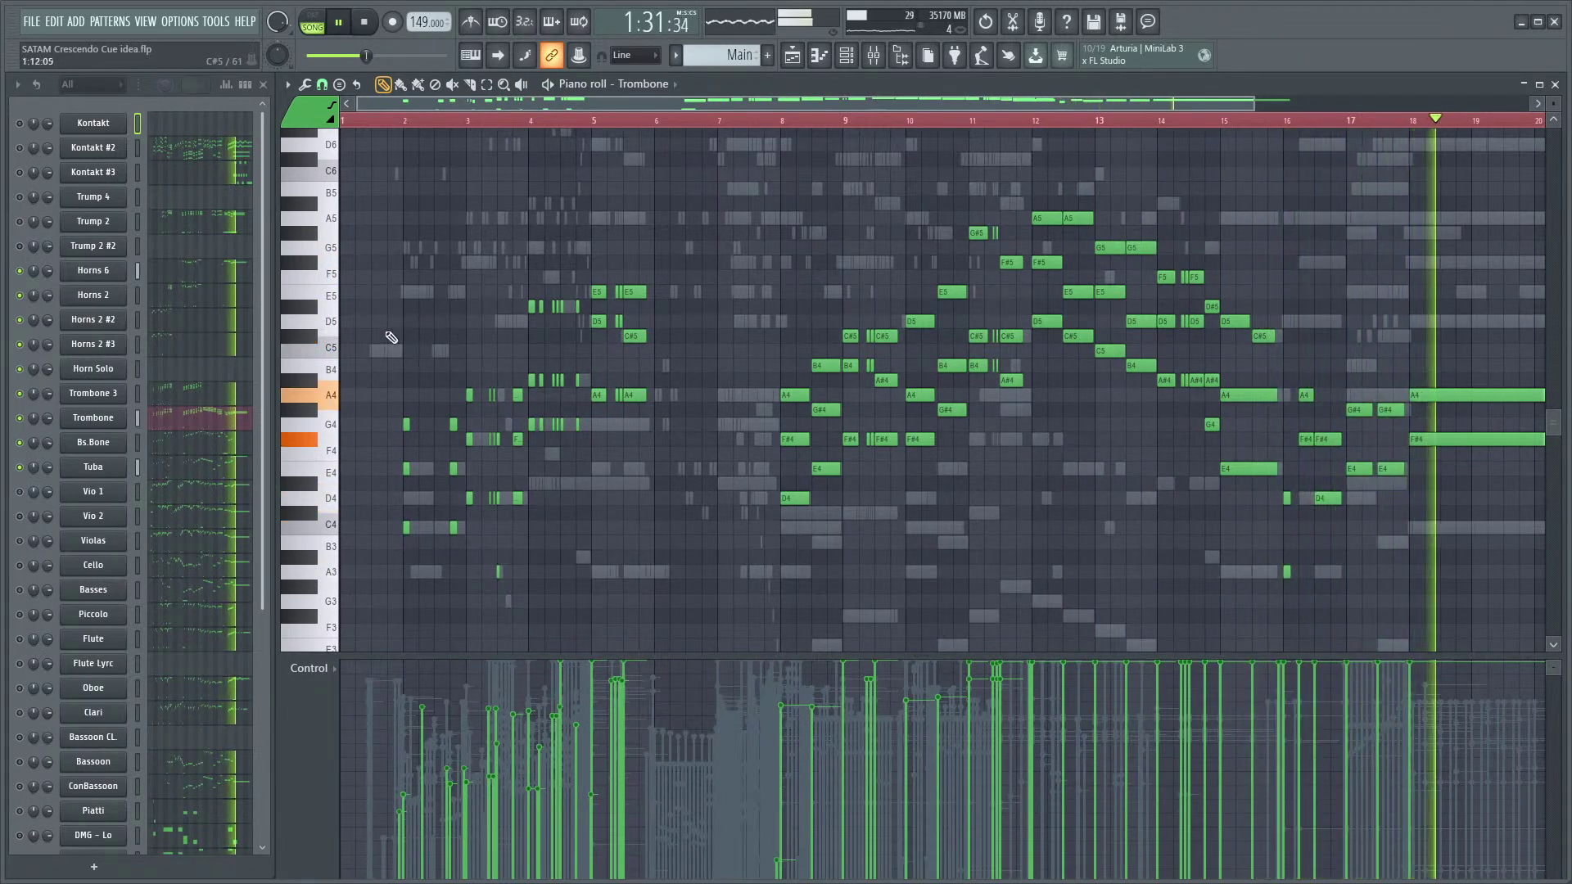
key(space)
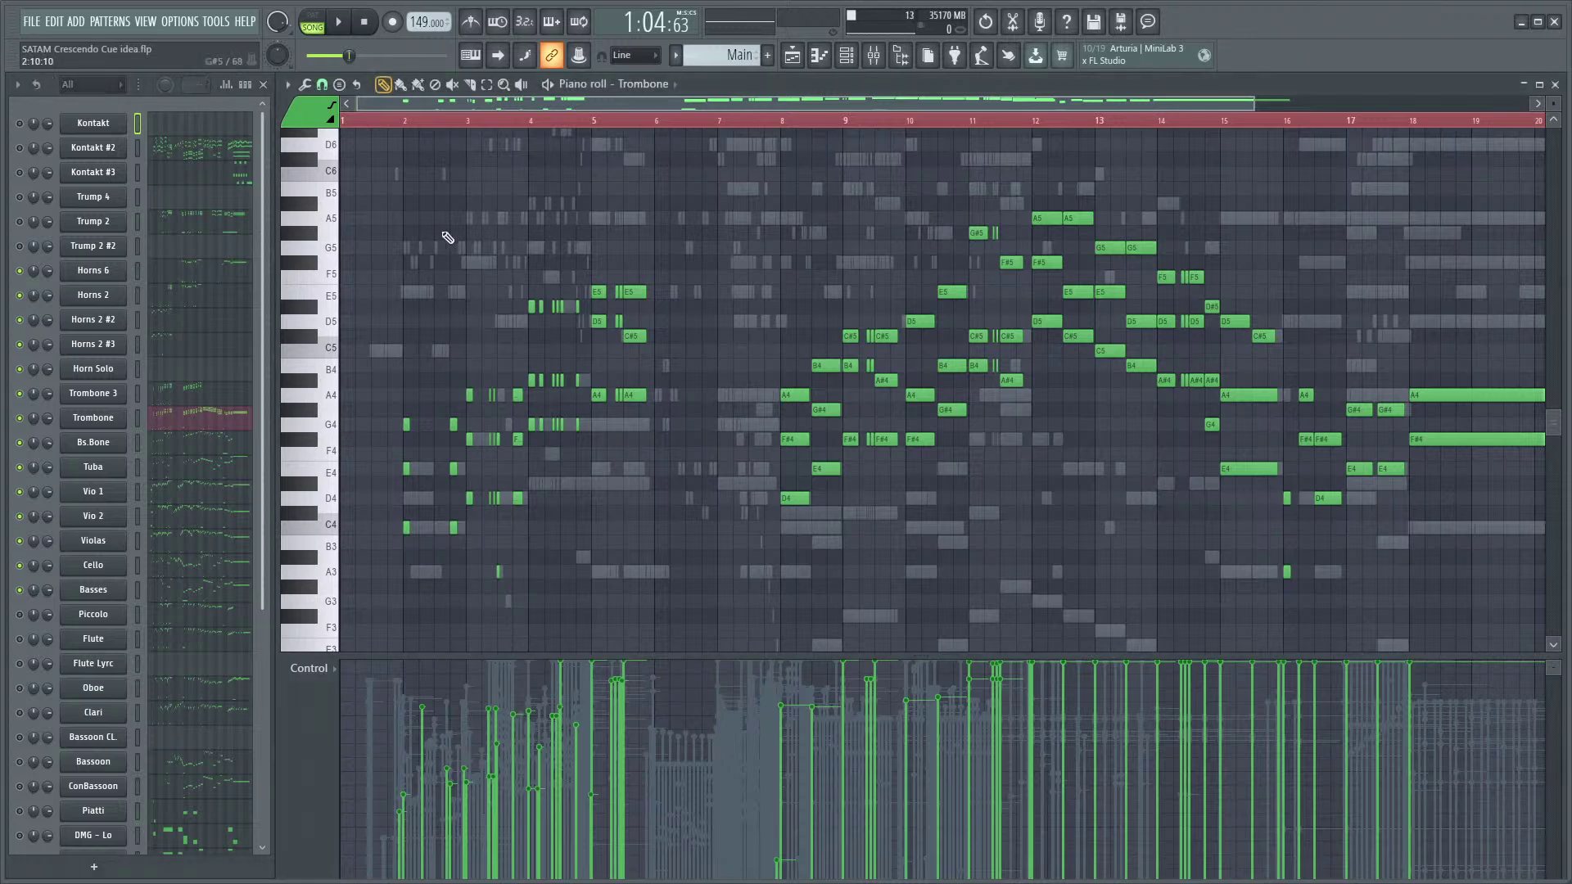
- Enable the violins, Violas, Cello and Basses with the brass, and briefly play the opening of the Main pattern
scroll(413, 193, down, 1)
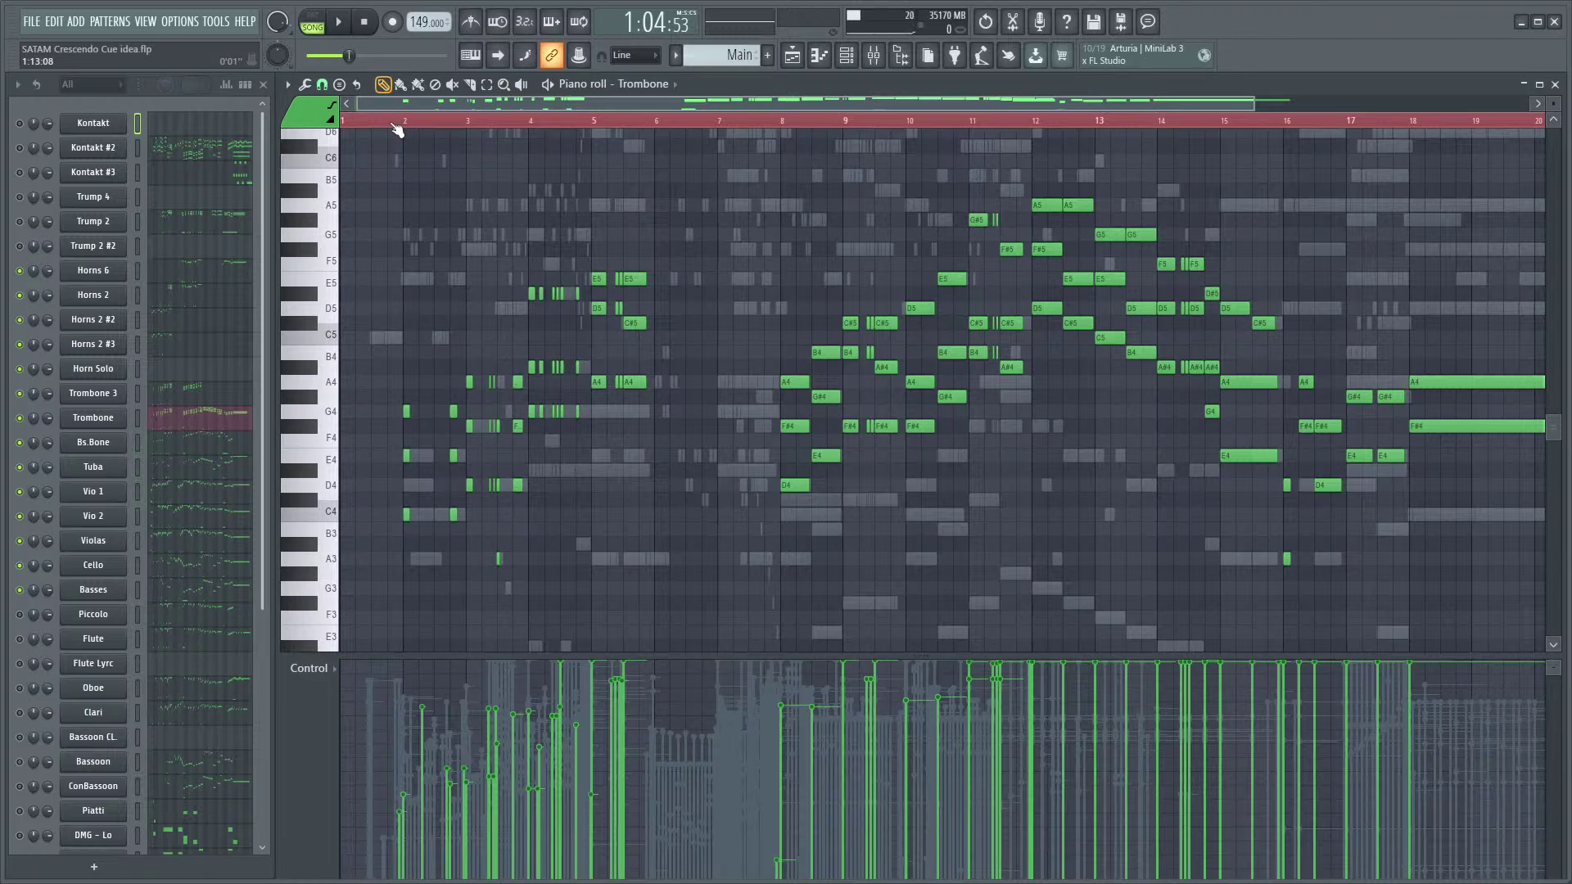
scroll(397, 213, up, 4)
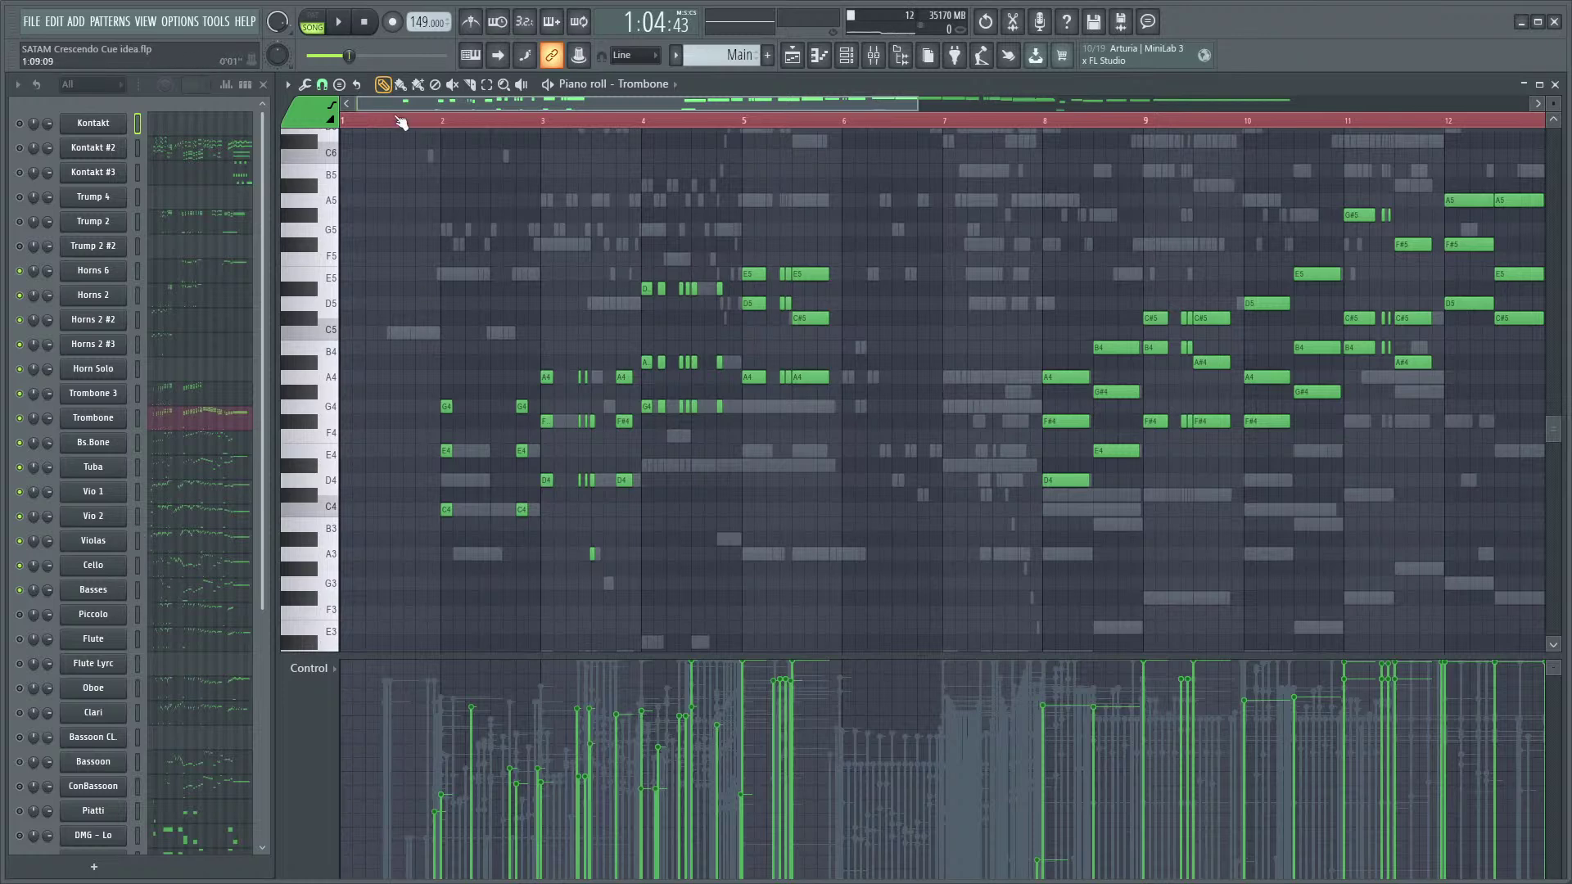
key(space)
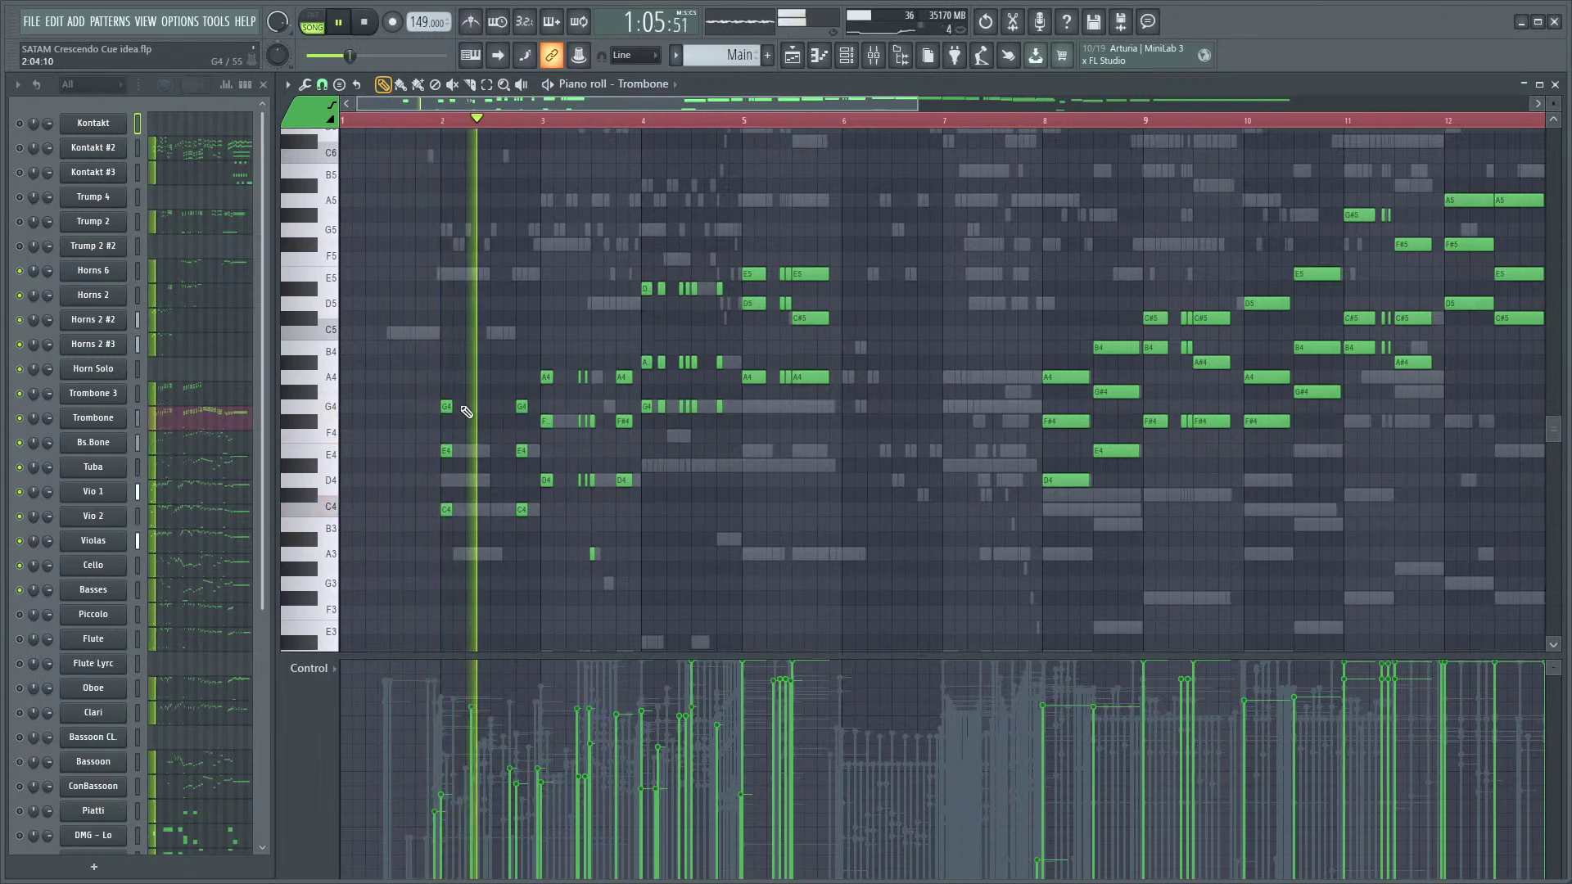
key(space)
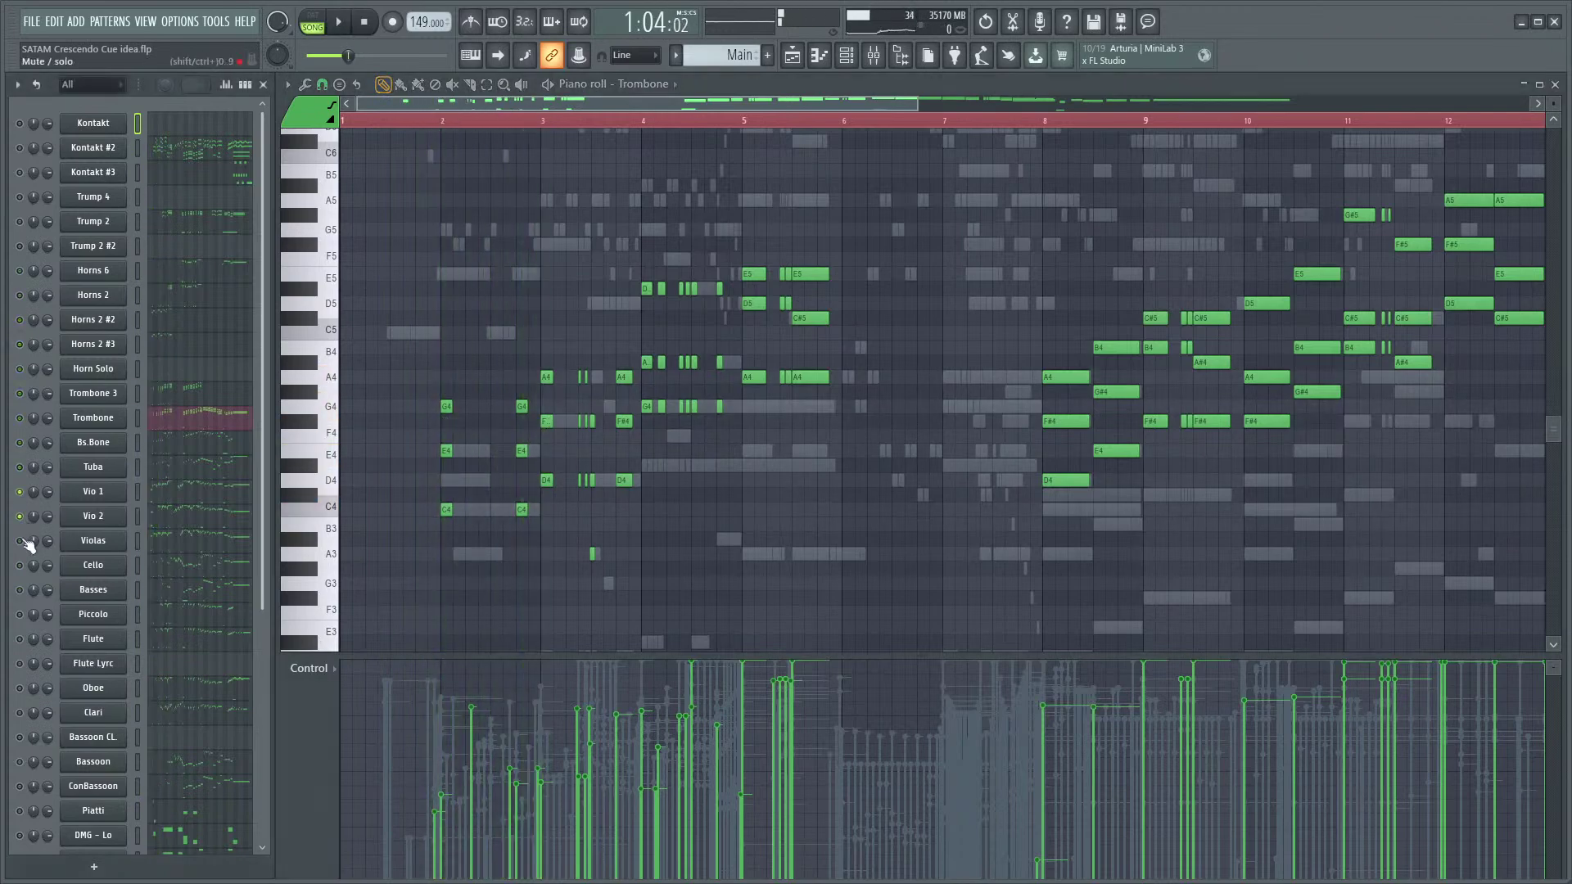
- Isolate Vio 1 and Vio 2, and play the opening five bars while viewing the Vio 1 notes, then stop
click(207, 498)
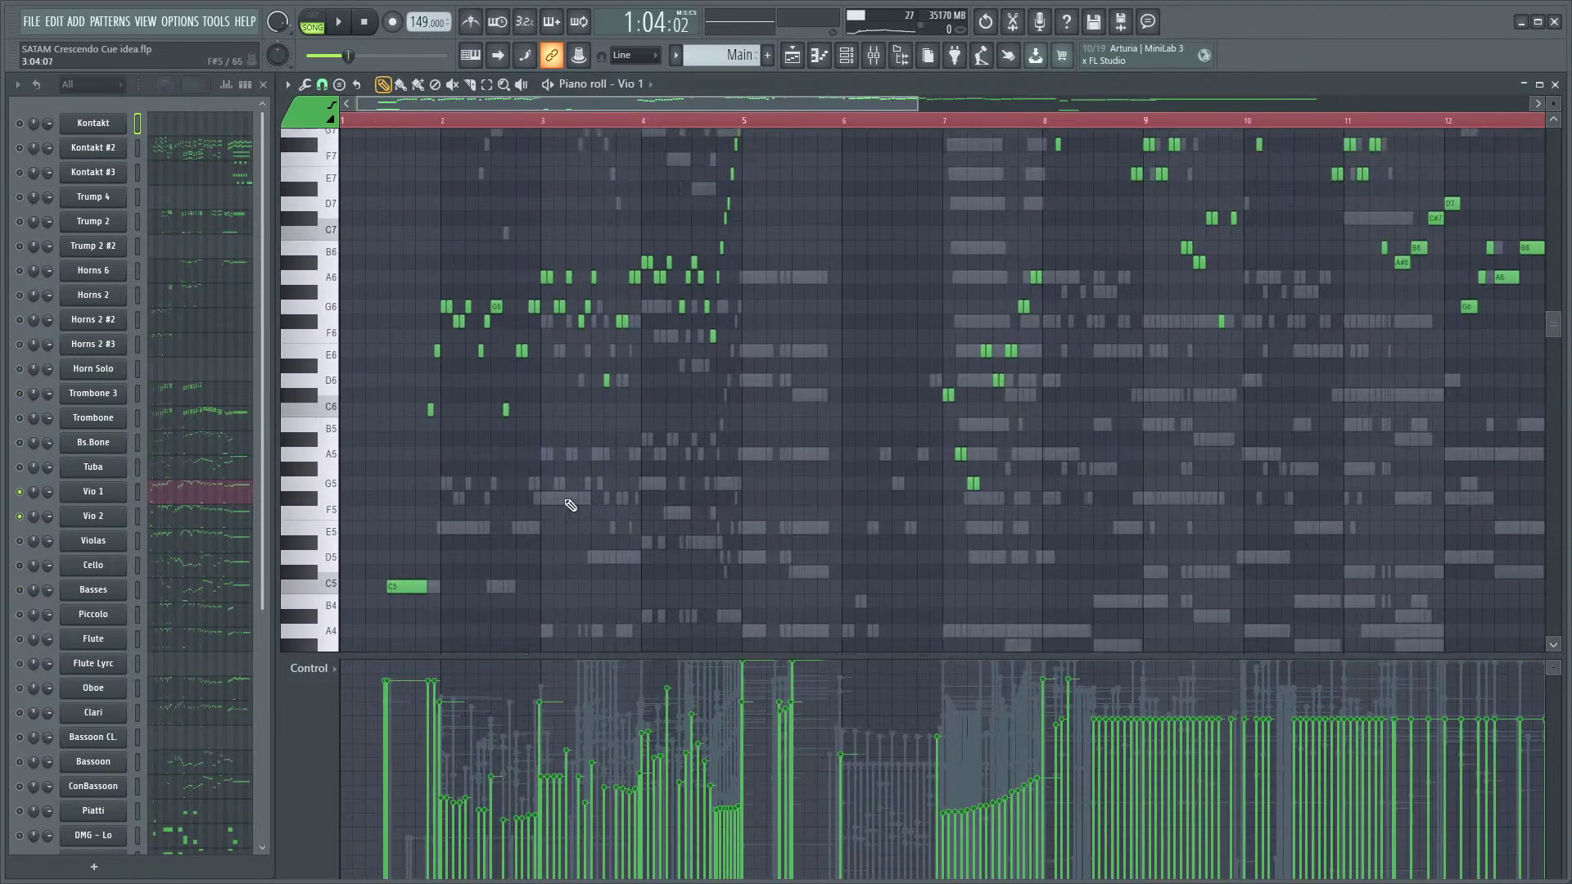
key(space)
scroll(526, 439, up, 1)
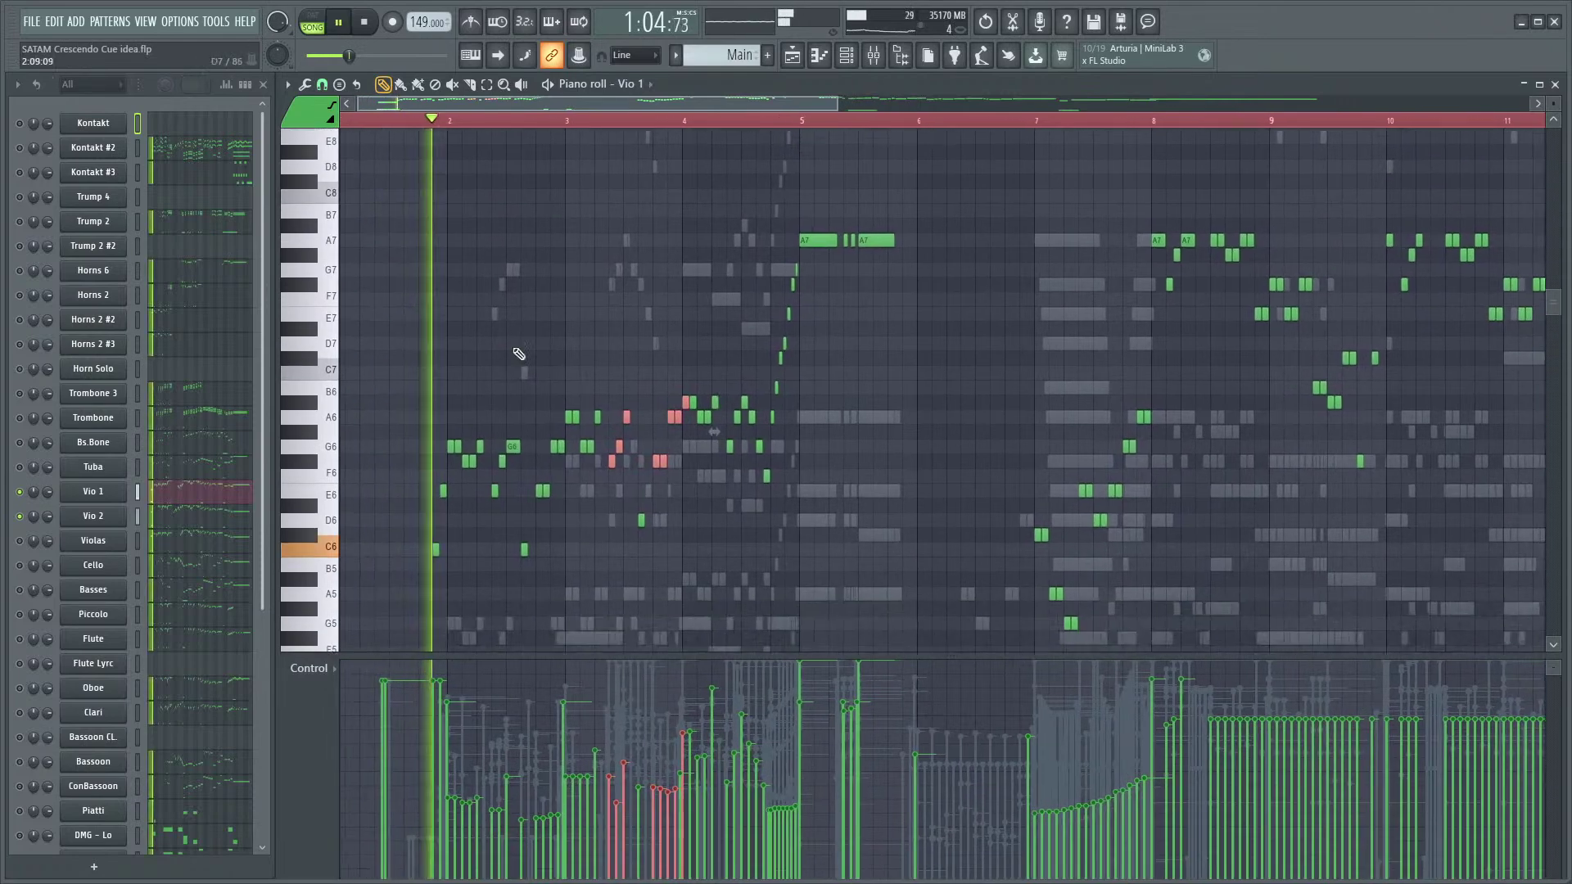
scroll(512, 351, down, 2)
click(20, 517)
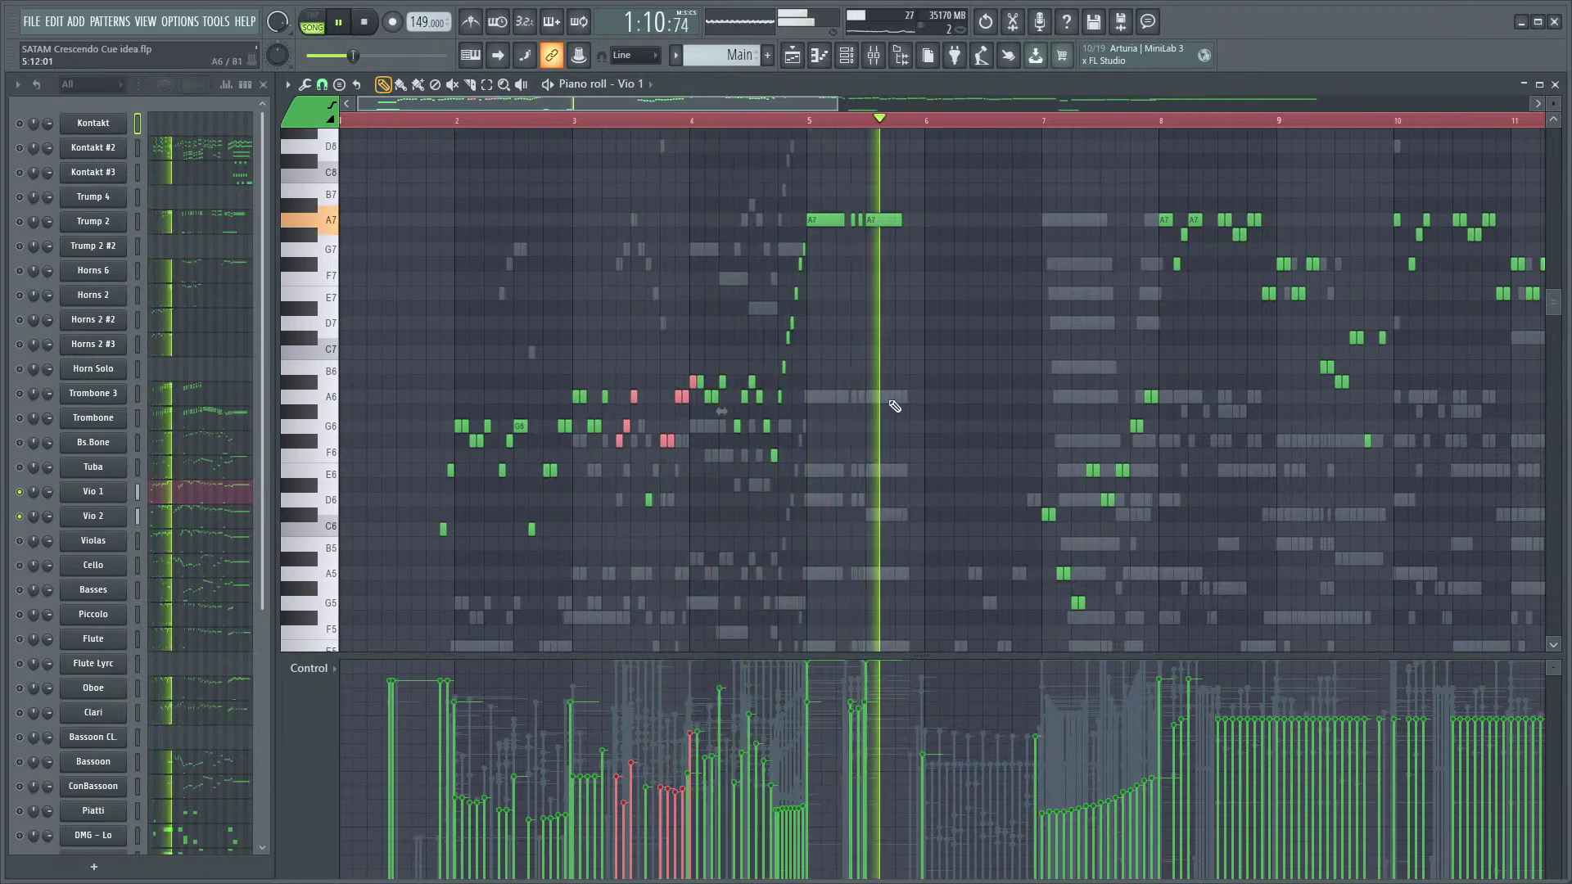
key(space)
- Select the Vio 1 notes in bars 2 to 4, and switch the control lane to the MIDI CC #1 (Modulation wheel) curve
scroll(796, 480, up, 3)
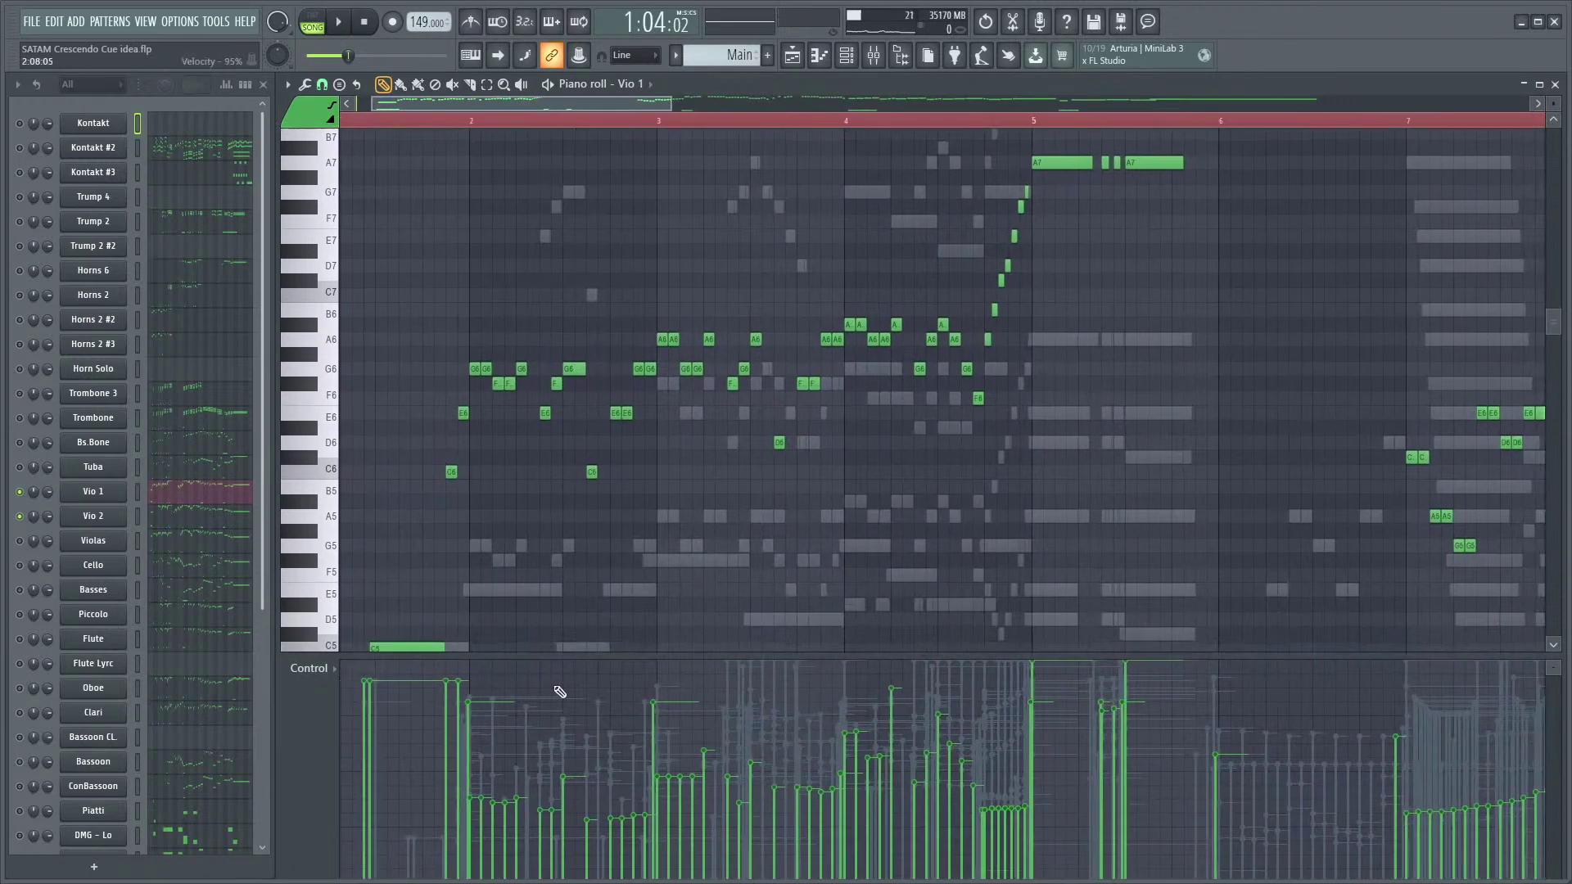
drag(389, 318, 1040, 572)
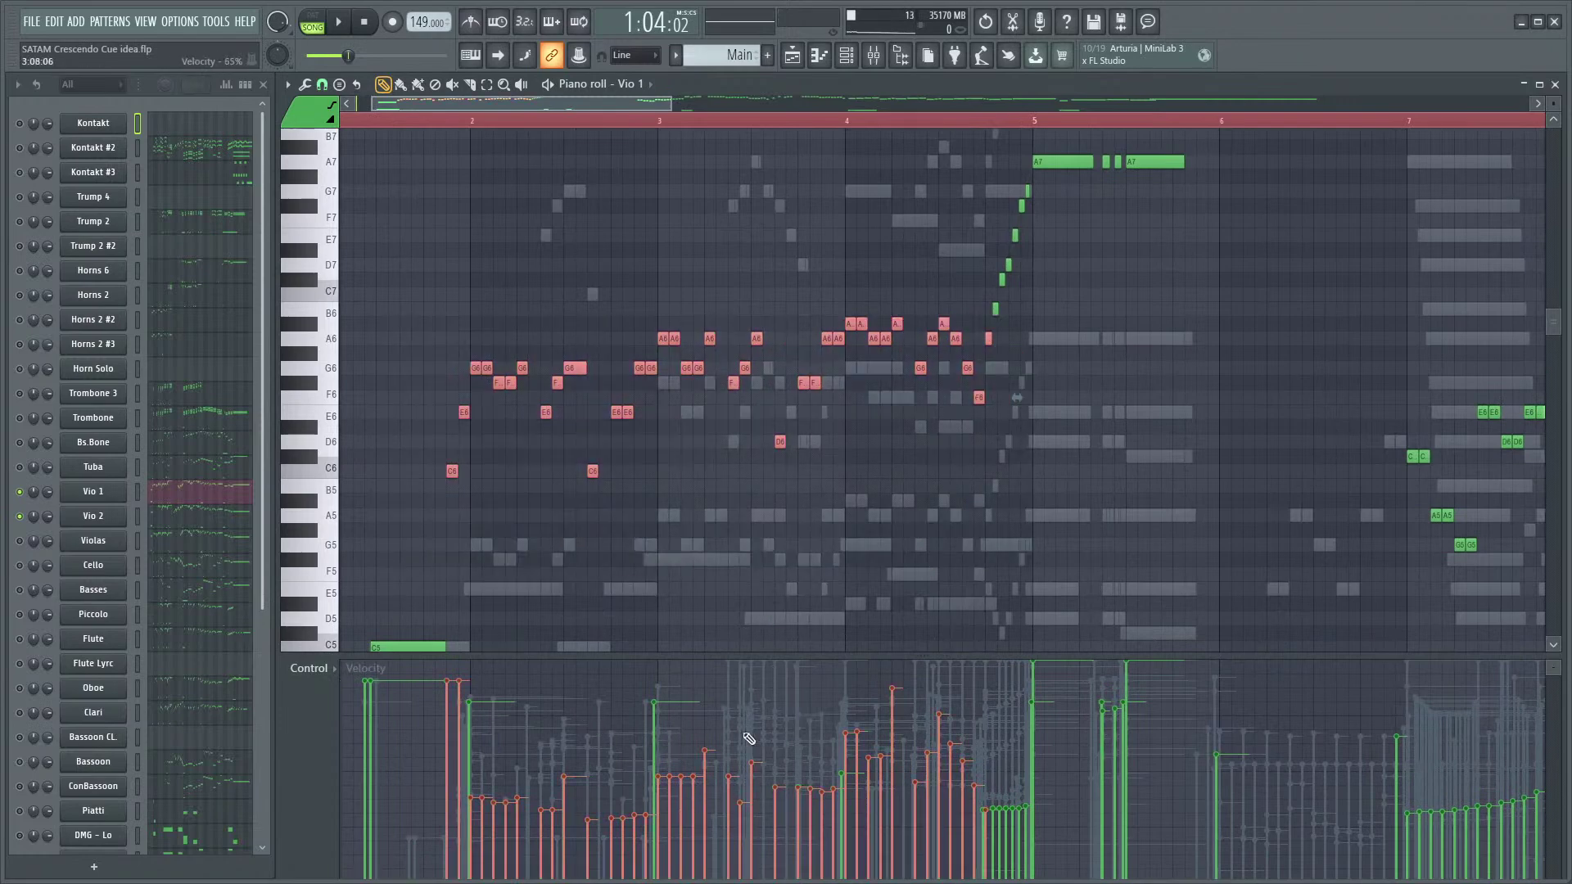
click(309, 668)
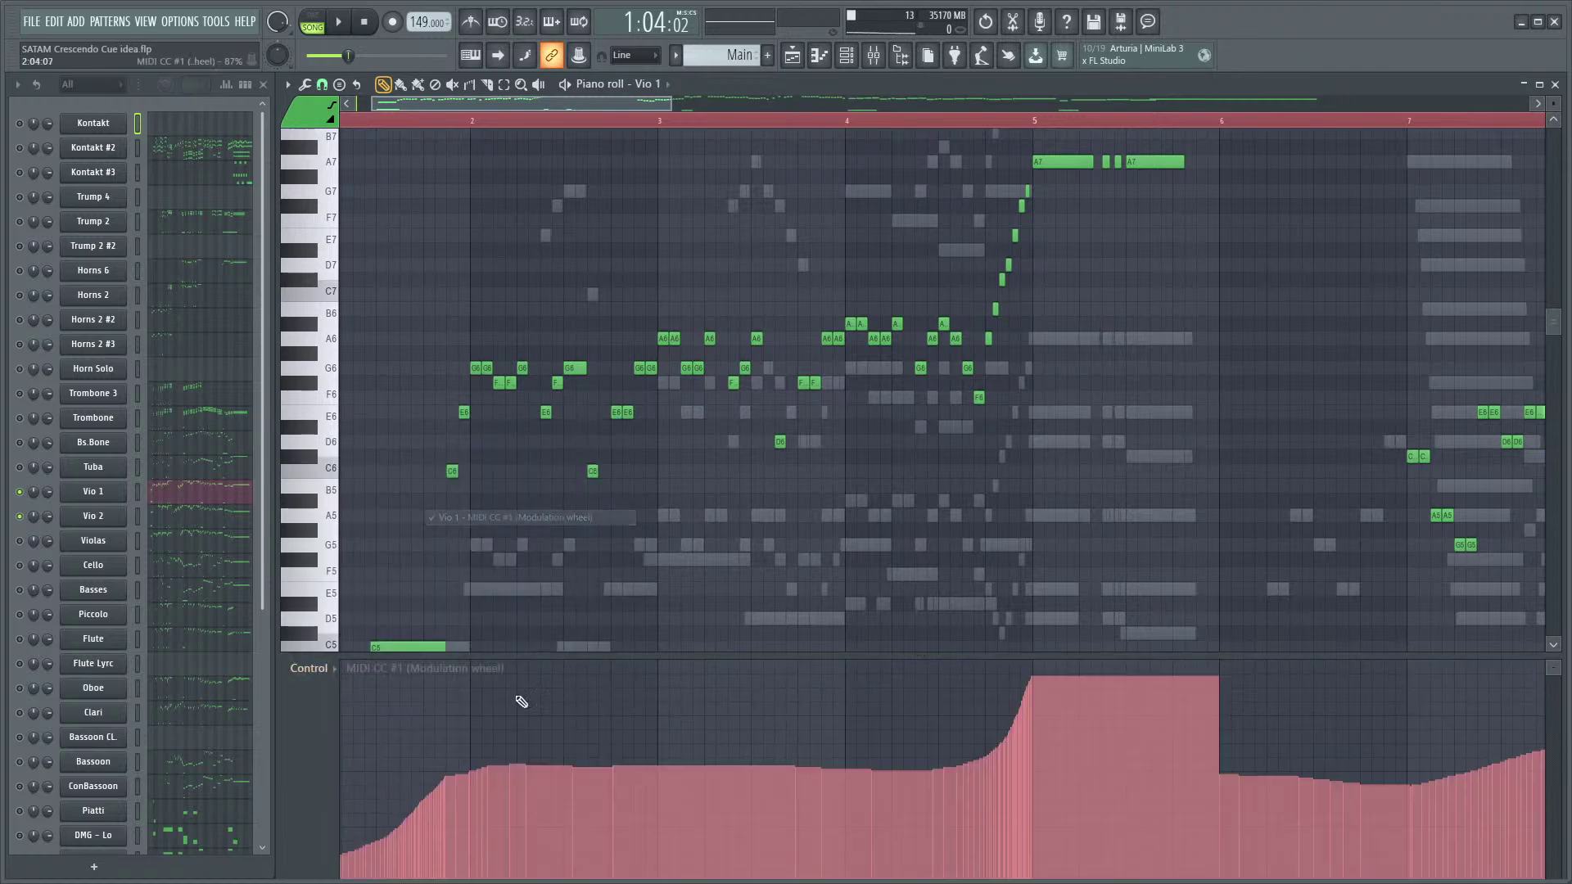
- Add the trombones, Bs.Bone and Tuba to the violins, and play the first five bars of the Main pattern, then stop
click(491, 534)
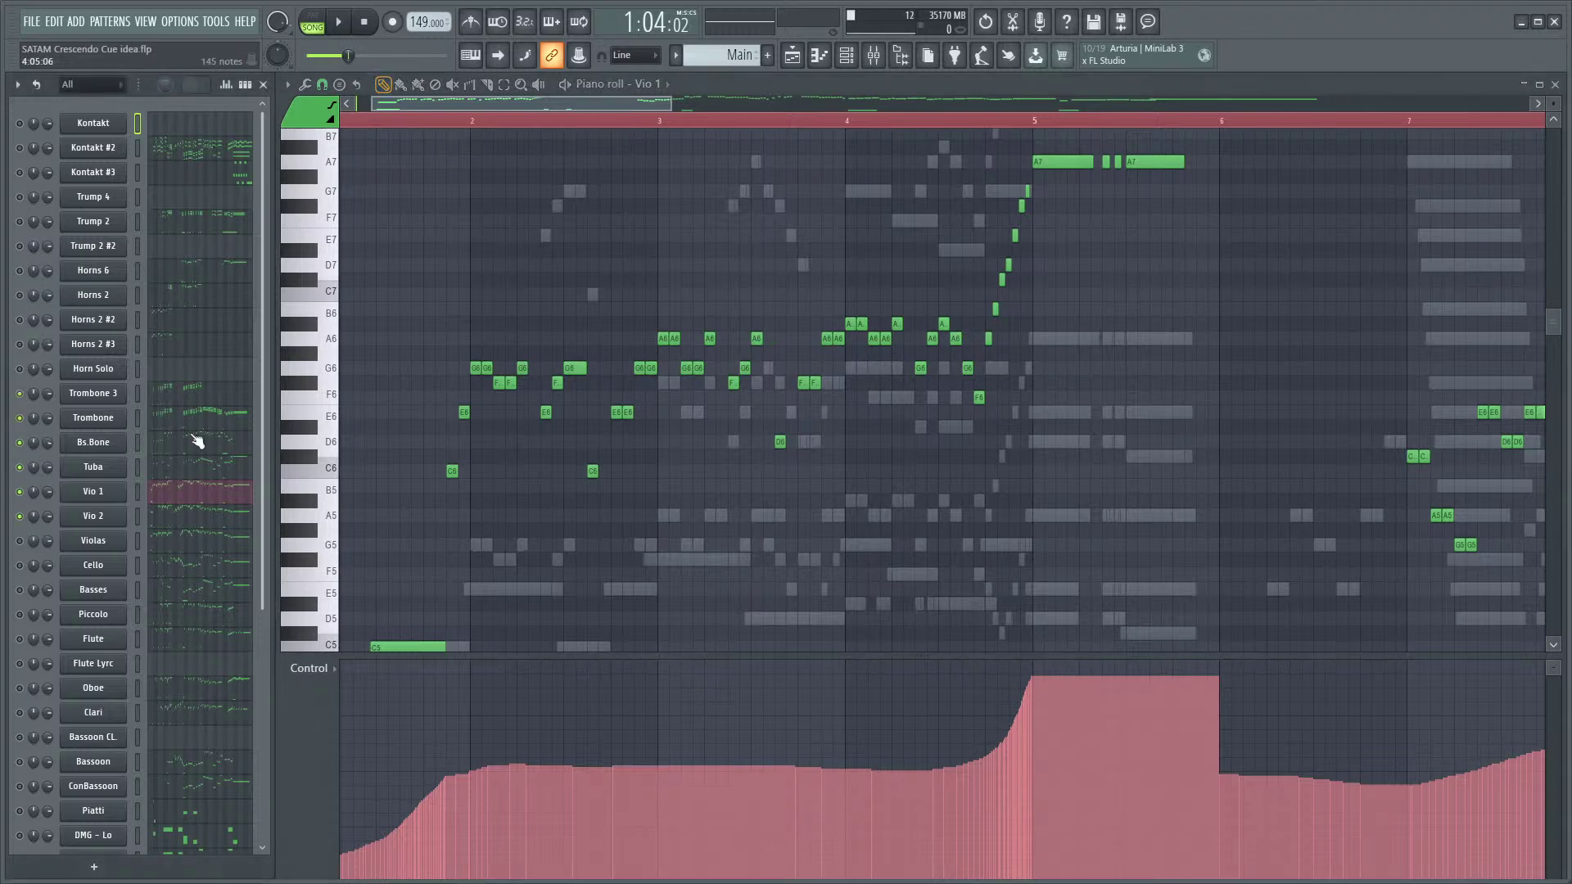
key(space)
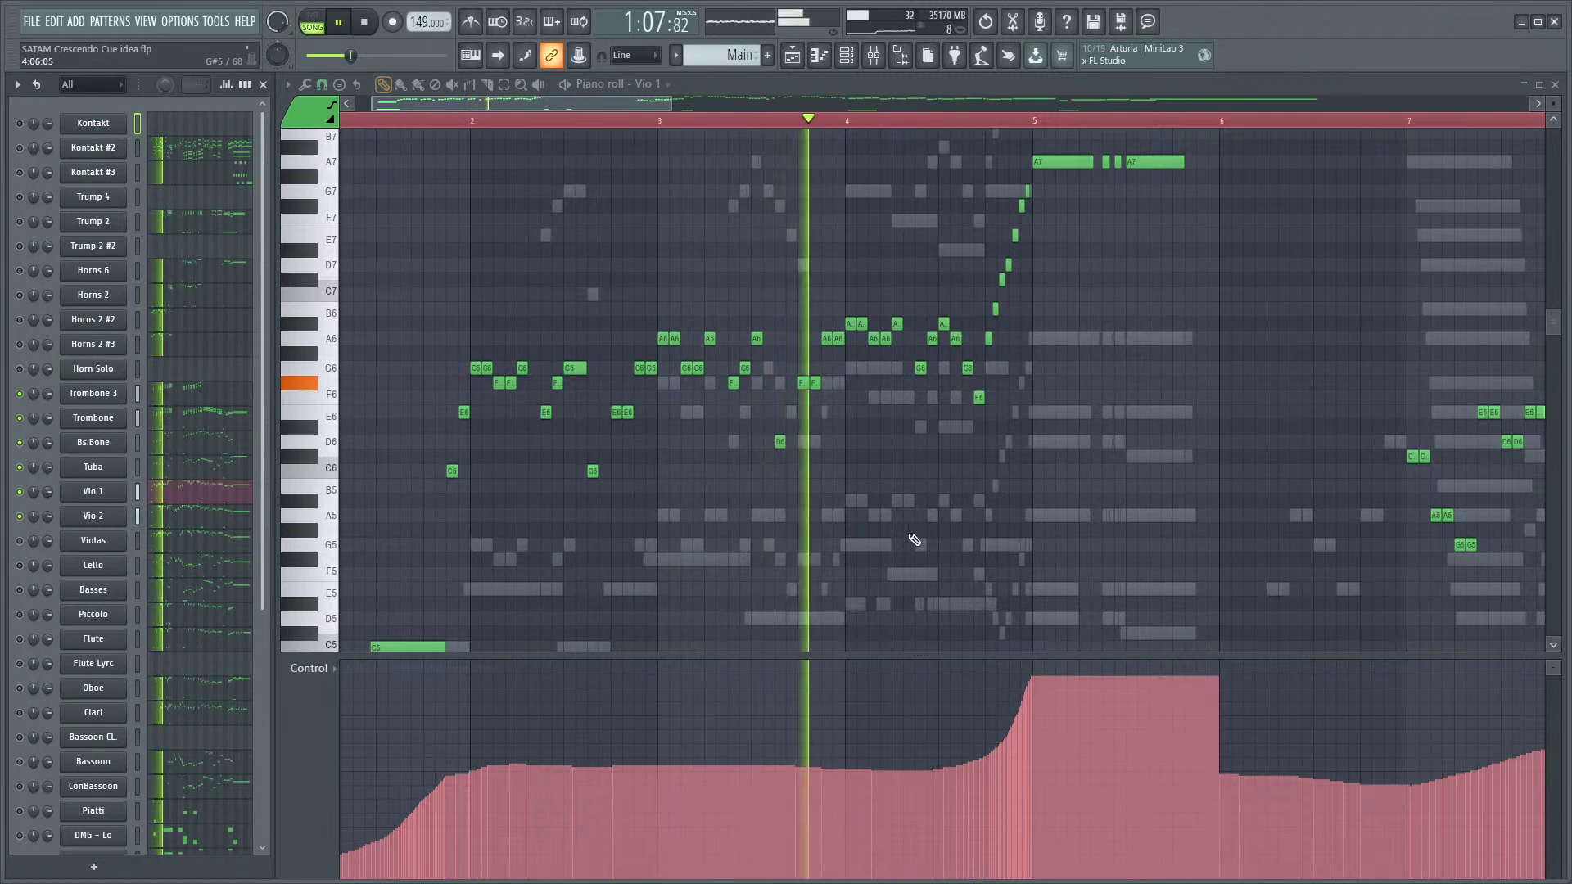
scroll(995, 529, down, 2)
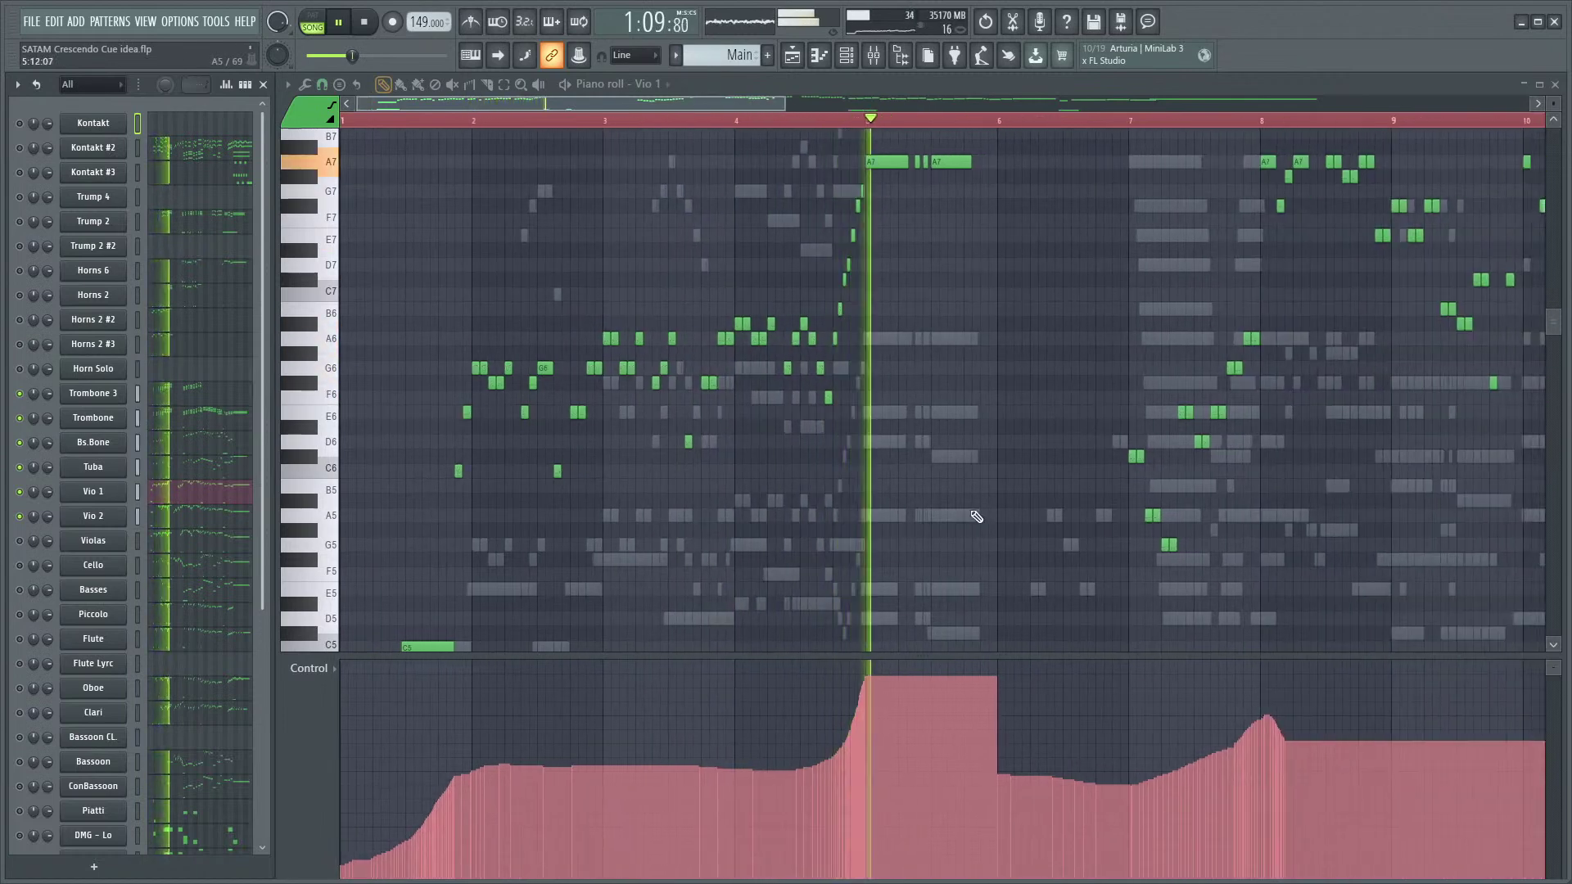
scroll(950, 492, down, 1)
key(space)
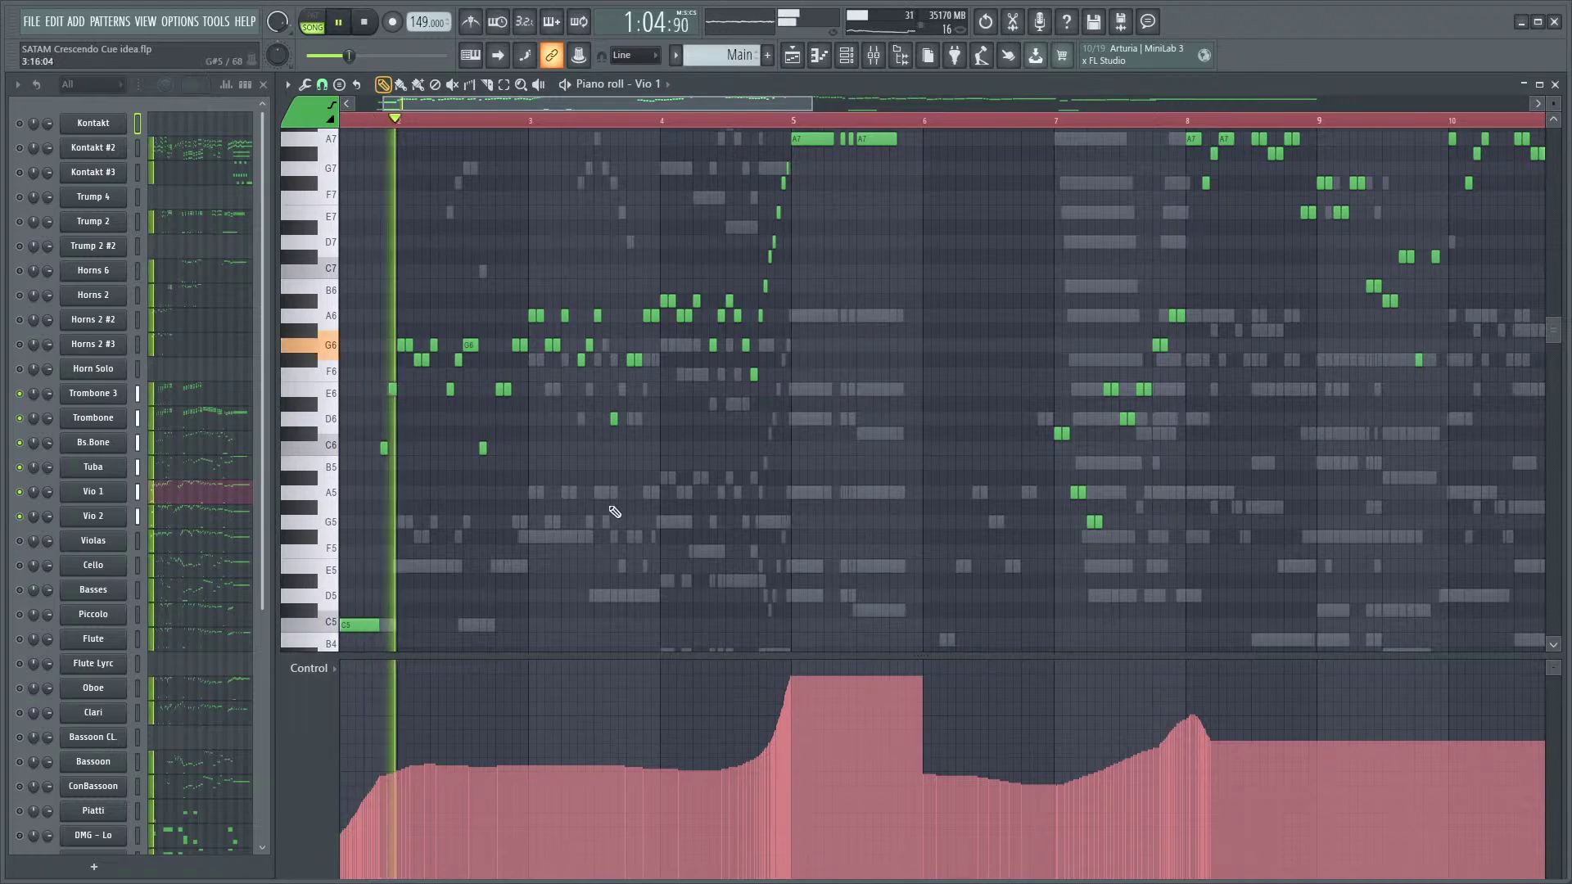
- Enable the Violas, Cello and Basses, and play the Main pattern through to bar 13 following the Vio 1 notes and modulation curve, then stop
click(19, 540)
click(20, 565)
click(21, 587)
key(space)
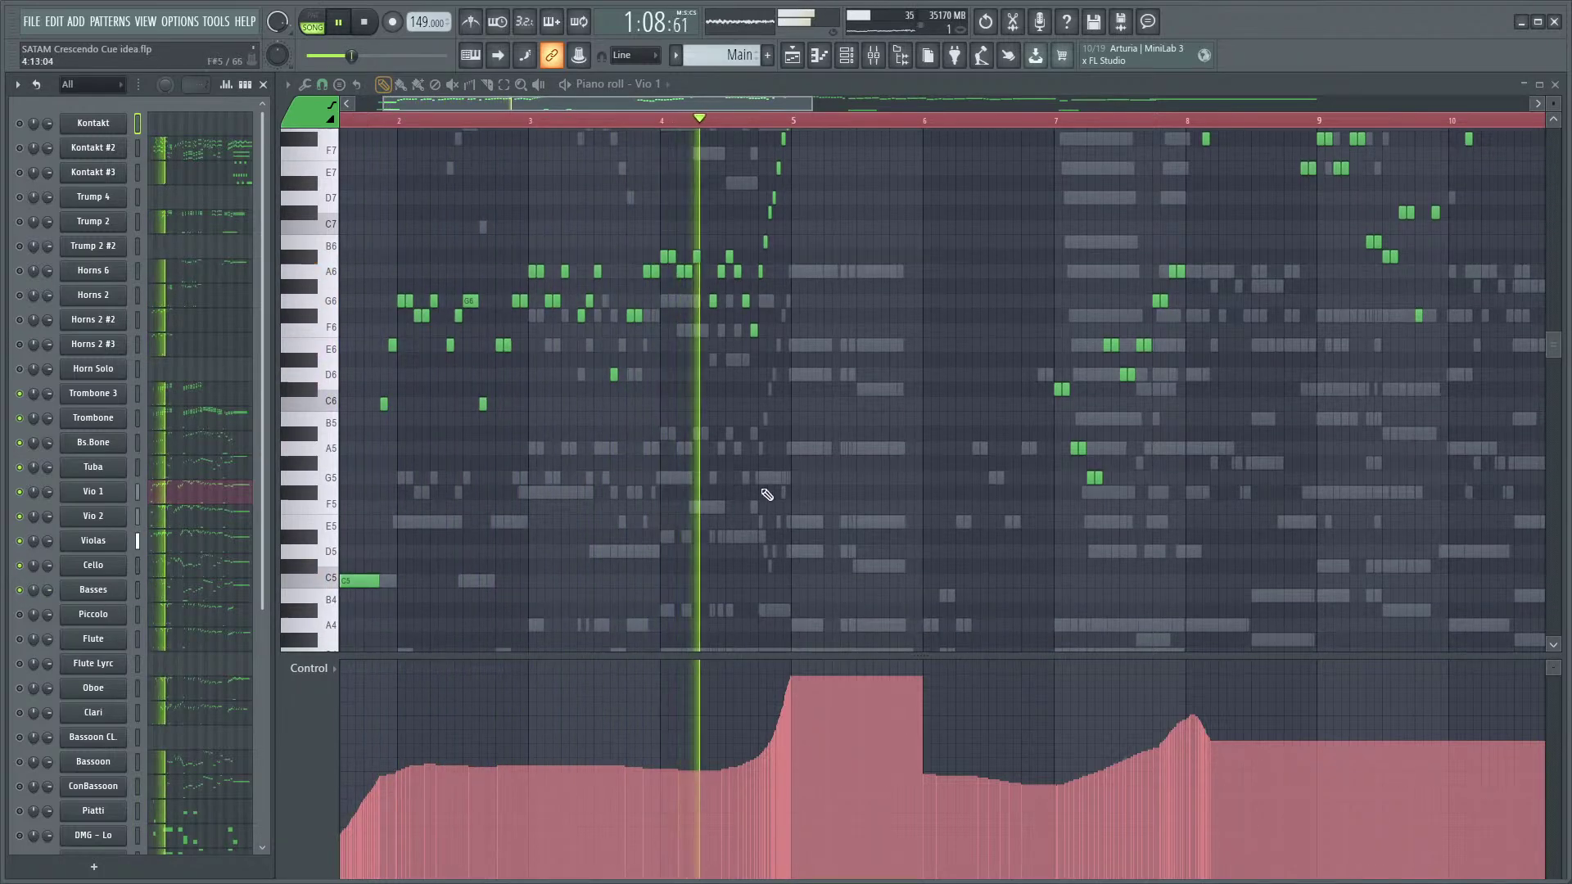
scroll(807, 484, down, 1)
scroll(841, 462, down, 4)
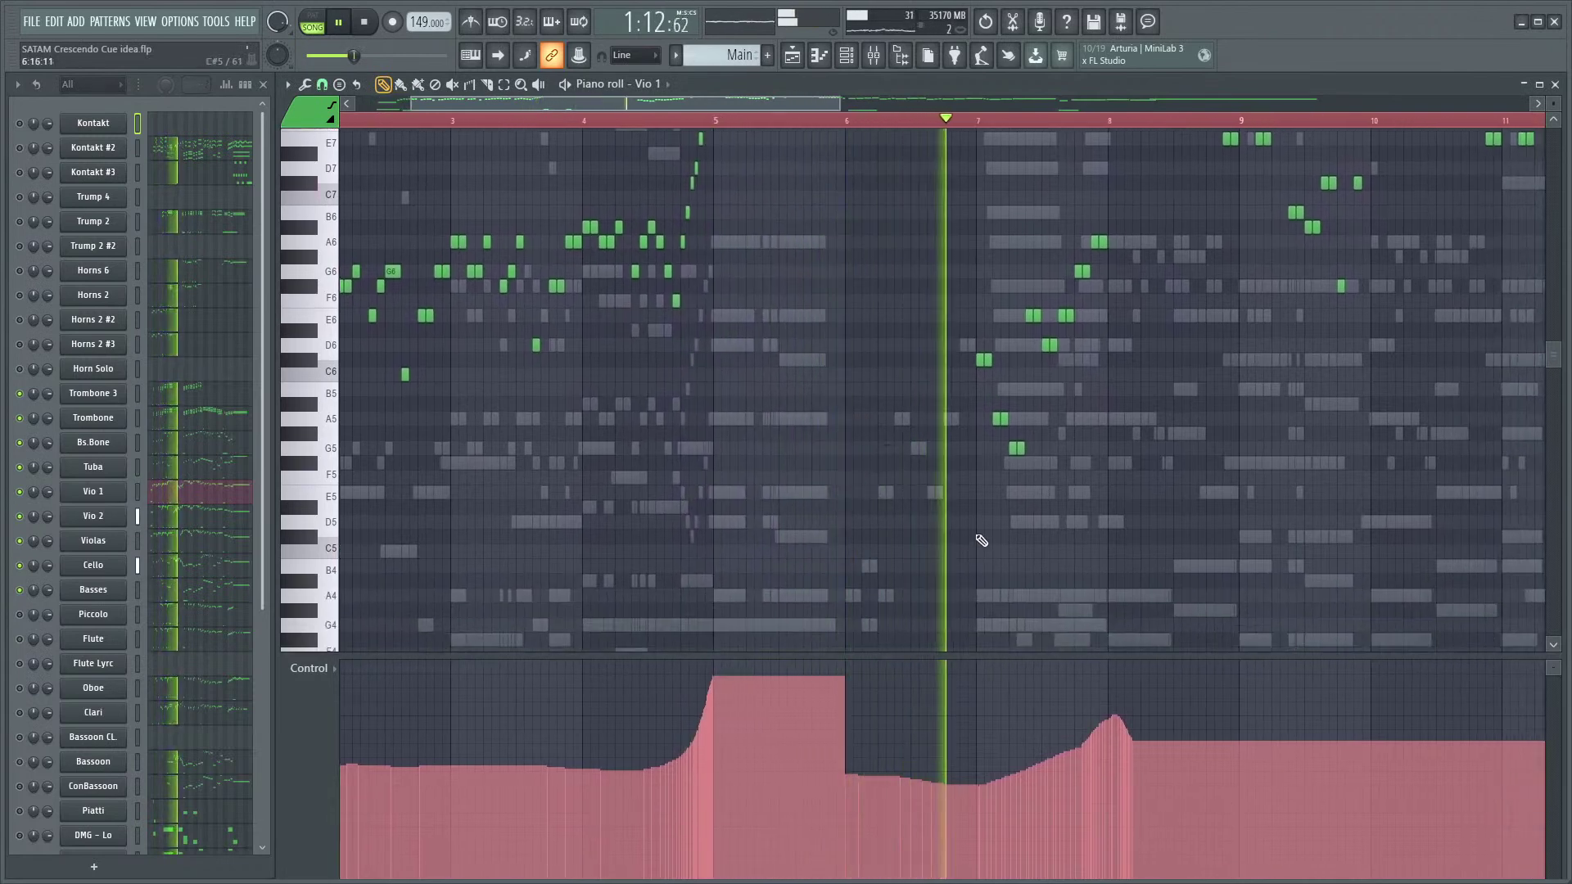
scroll(968, 517, up, 3)
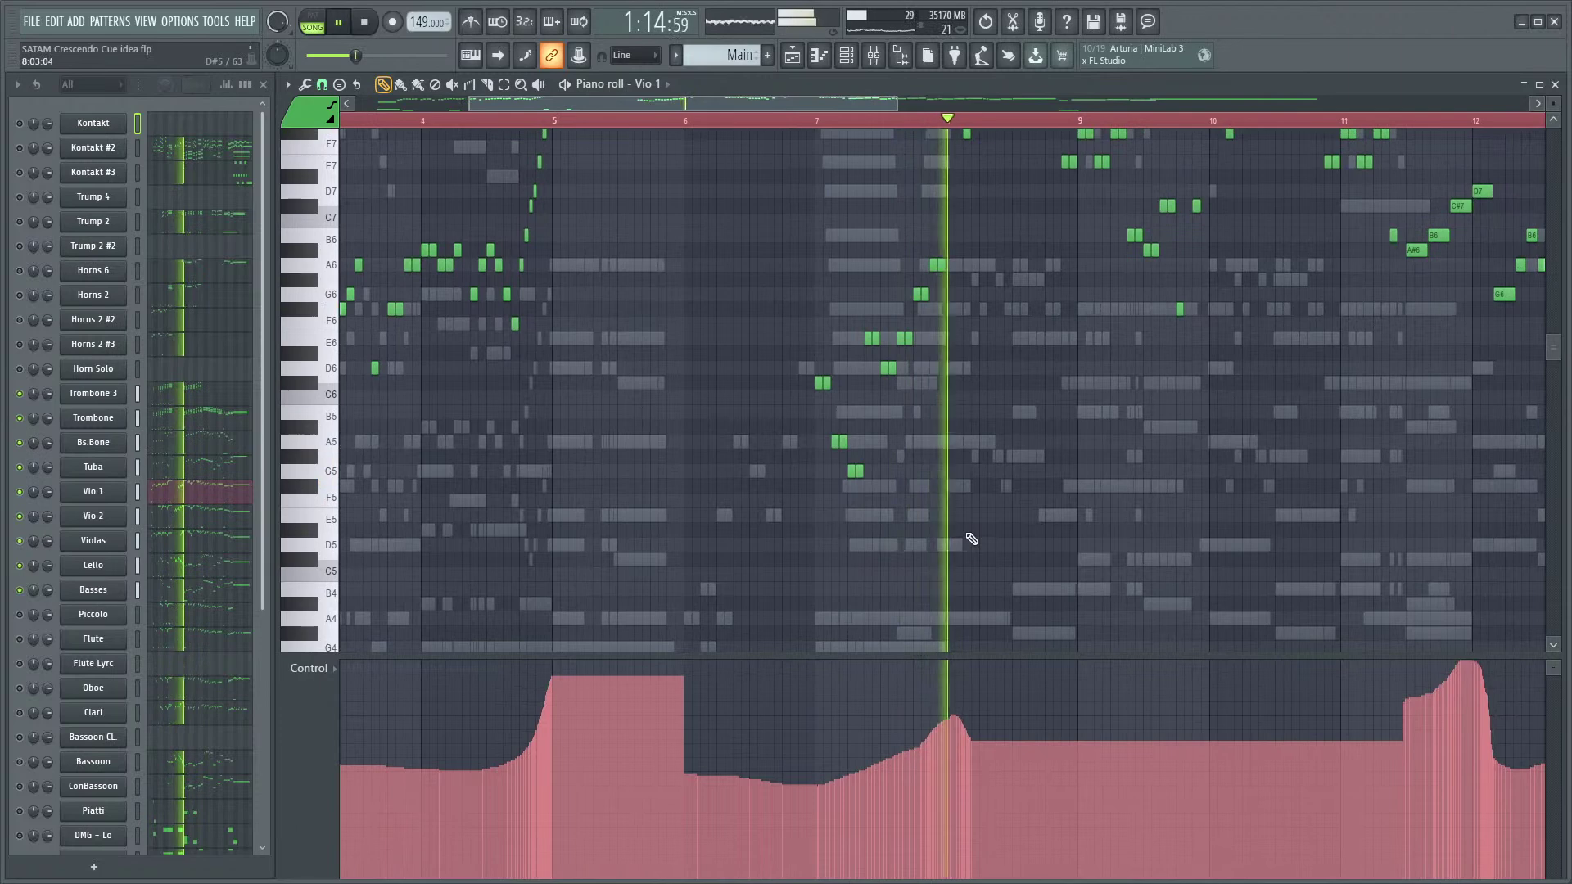
scroll(954, 515, up, 4)
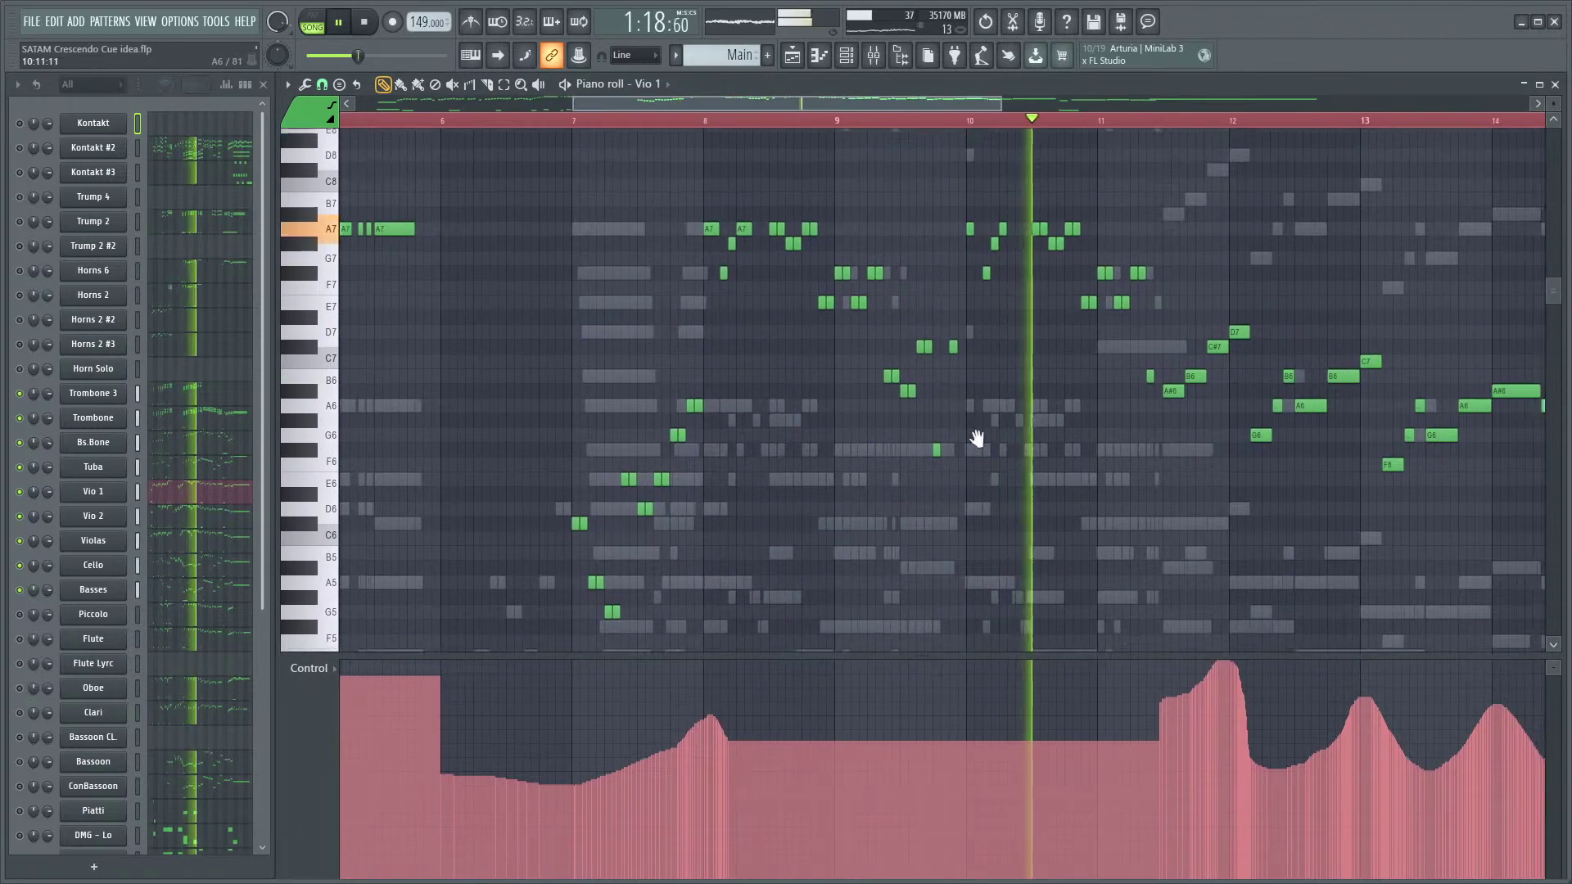
scroll(974, 458, up, 3)
scroll(966, 491, down, 2)
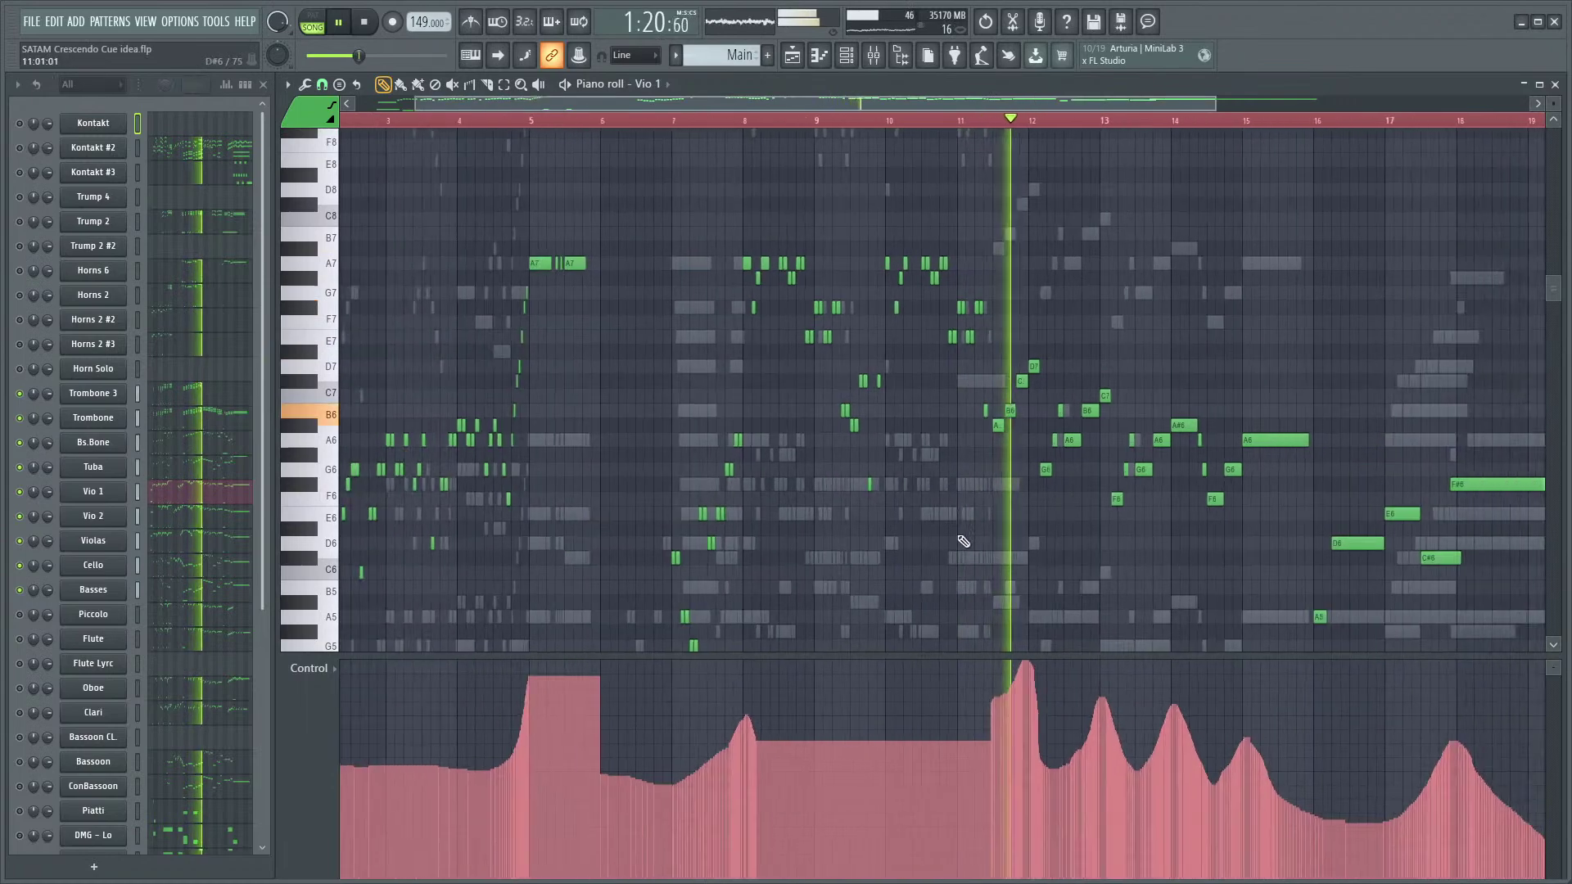
scroll(955, 497, down, 1)
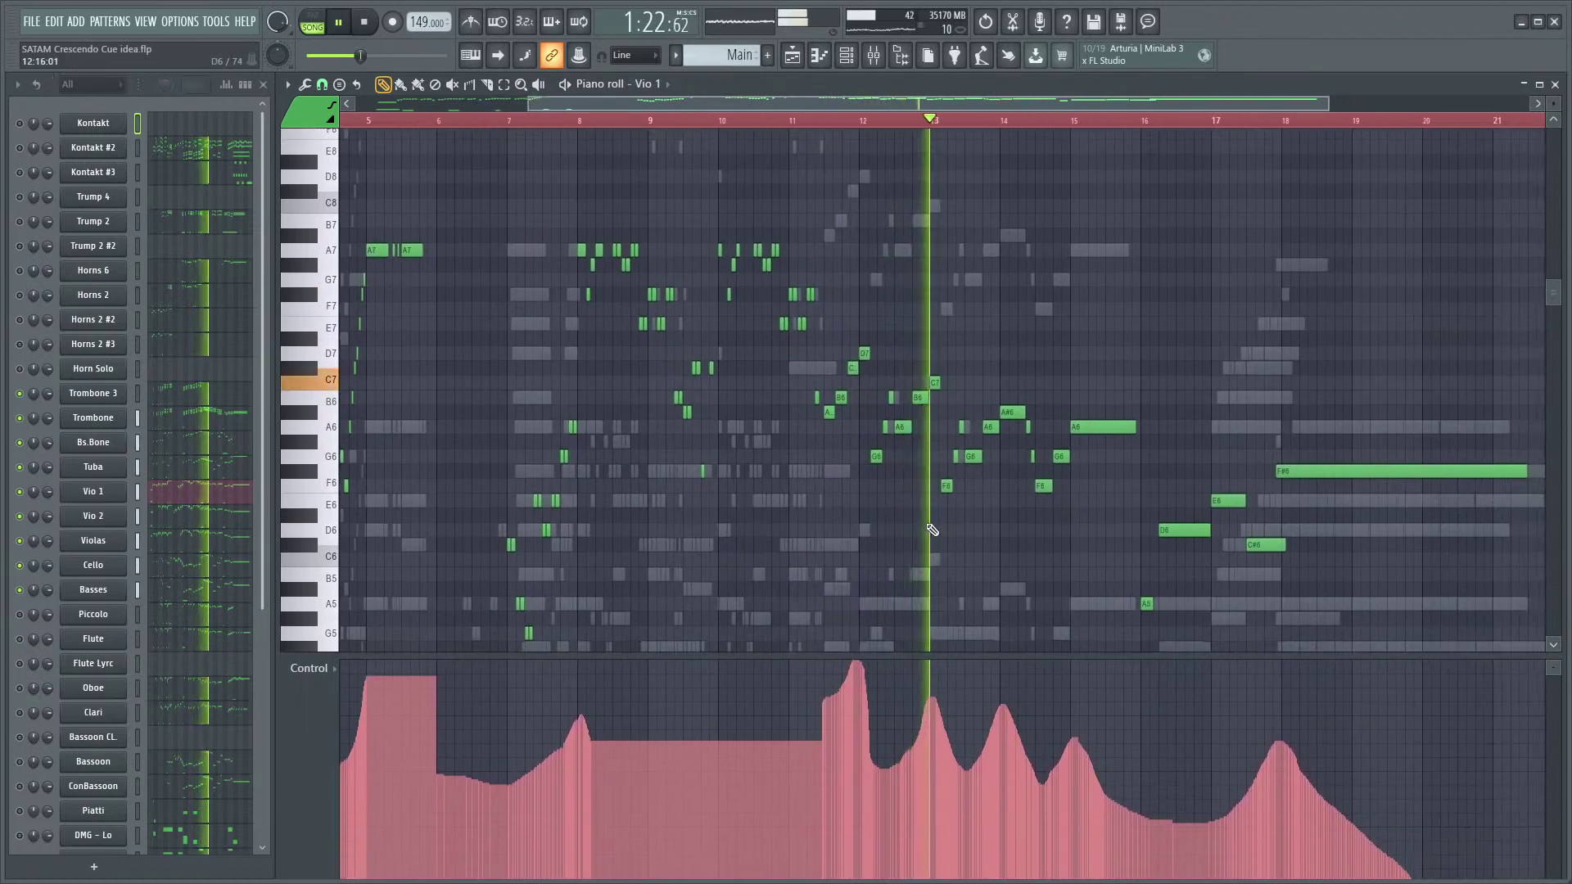
key(space)
- Highlight the Vio 1 passage from the middle of bar 11 to early bar 16 with its modulation swells, and clear the selection
scroll(955, 344, up, 2)
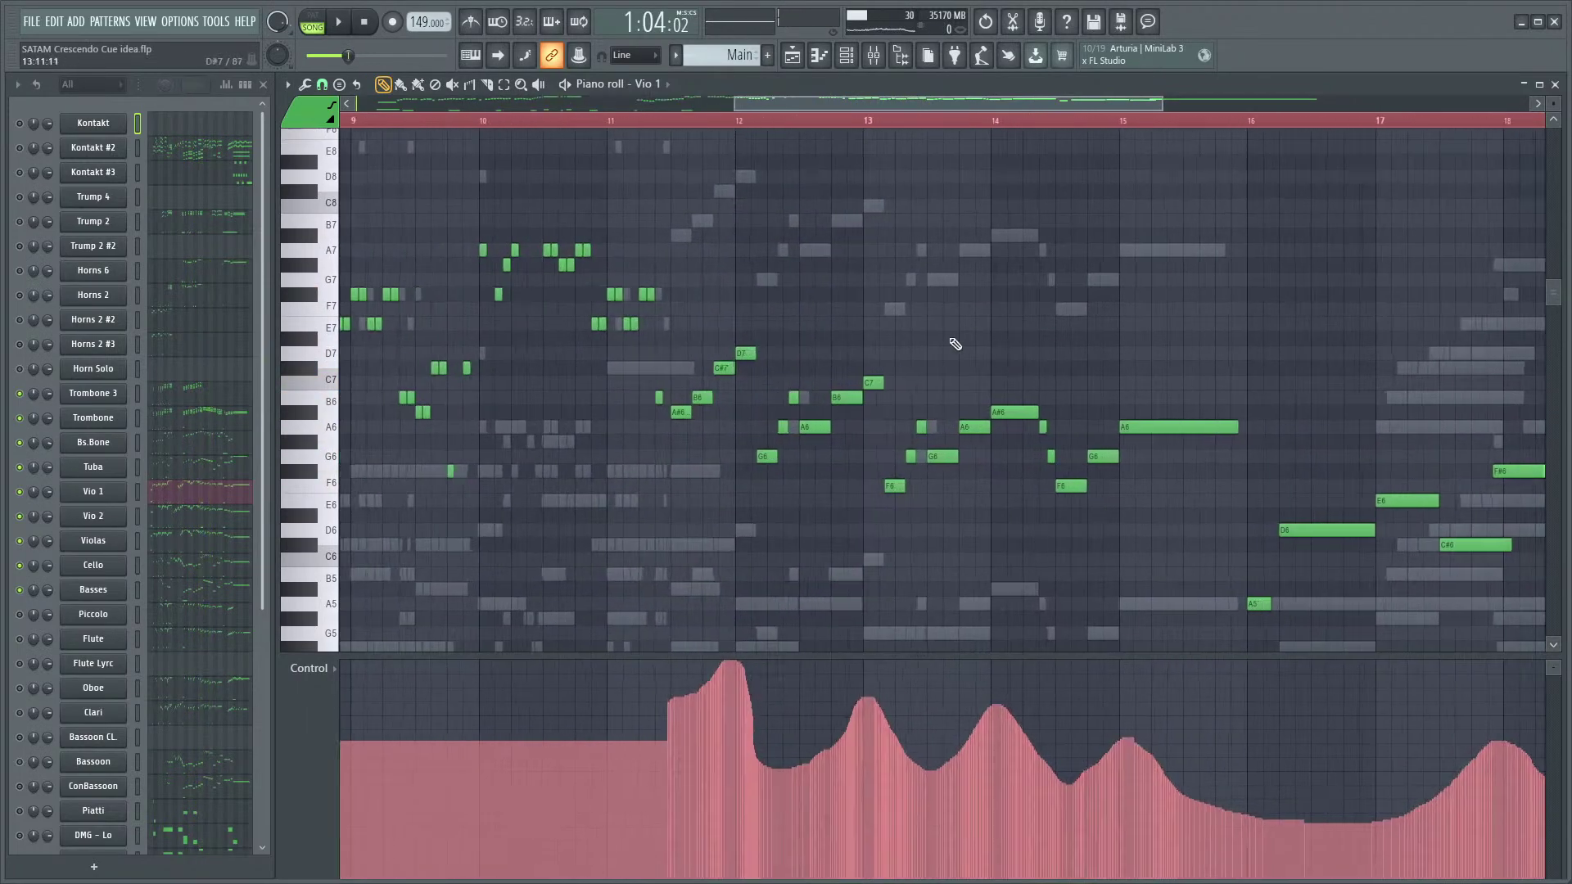
scroll(803, 228, down, 2)
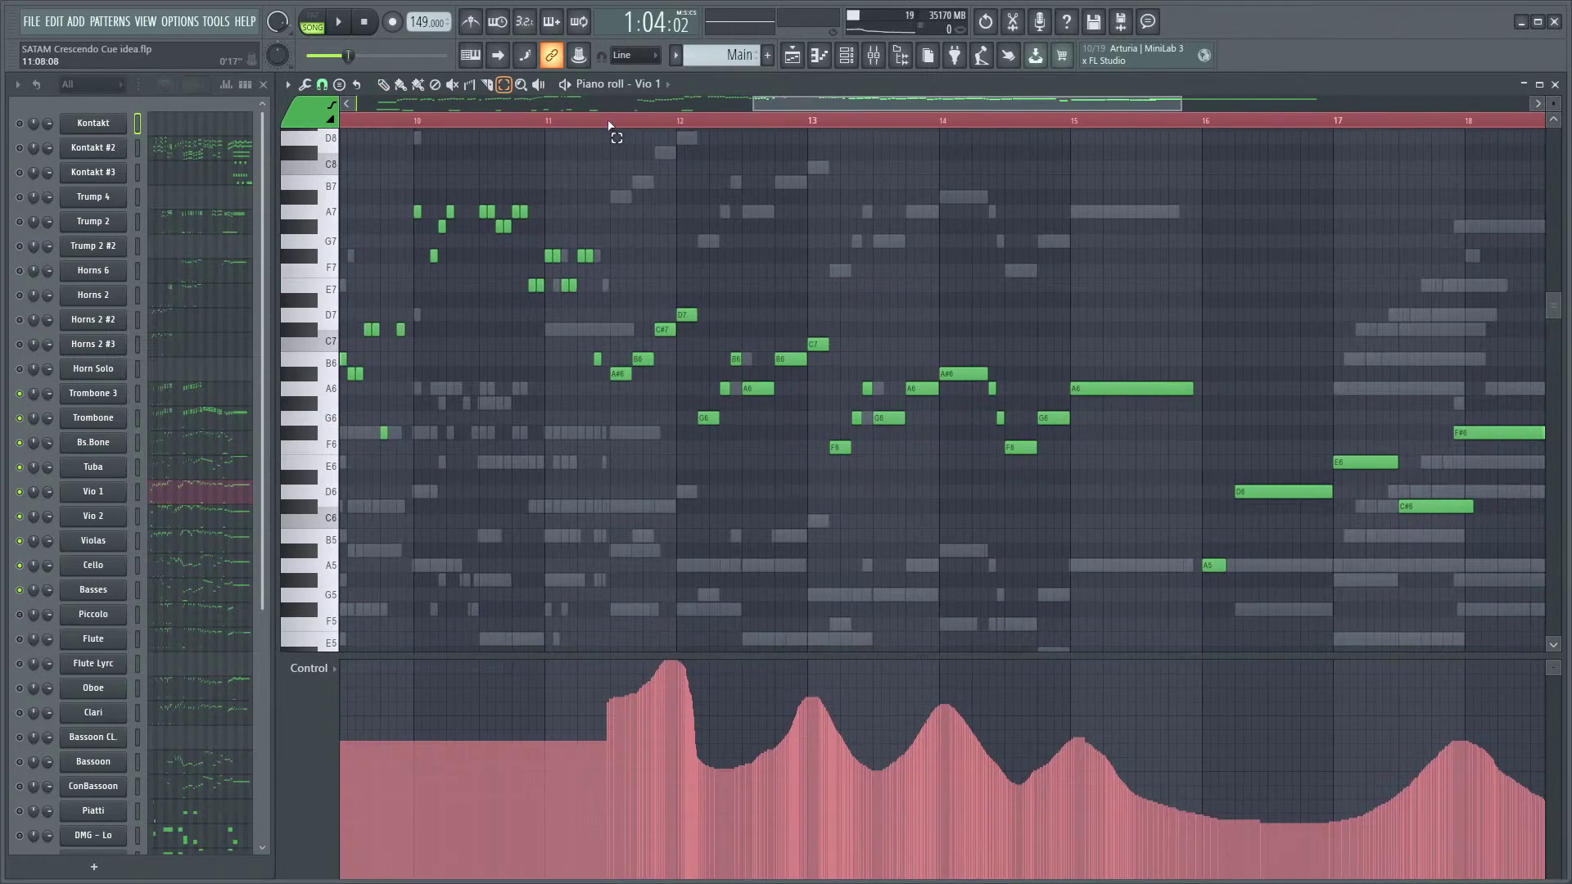
drag(610, 123, 1234, 123)
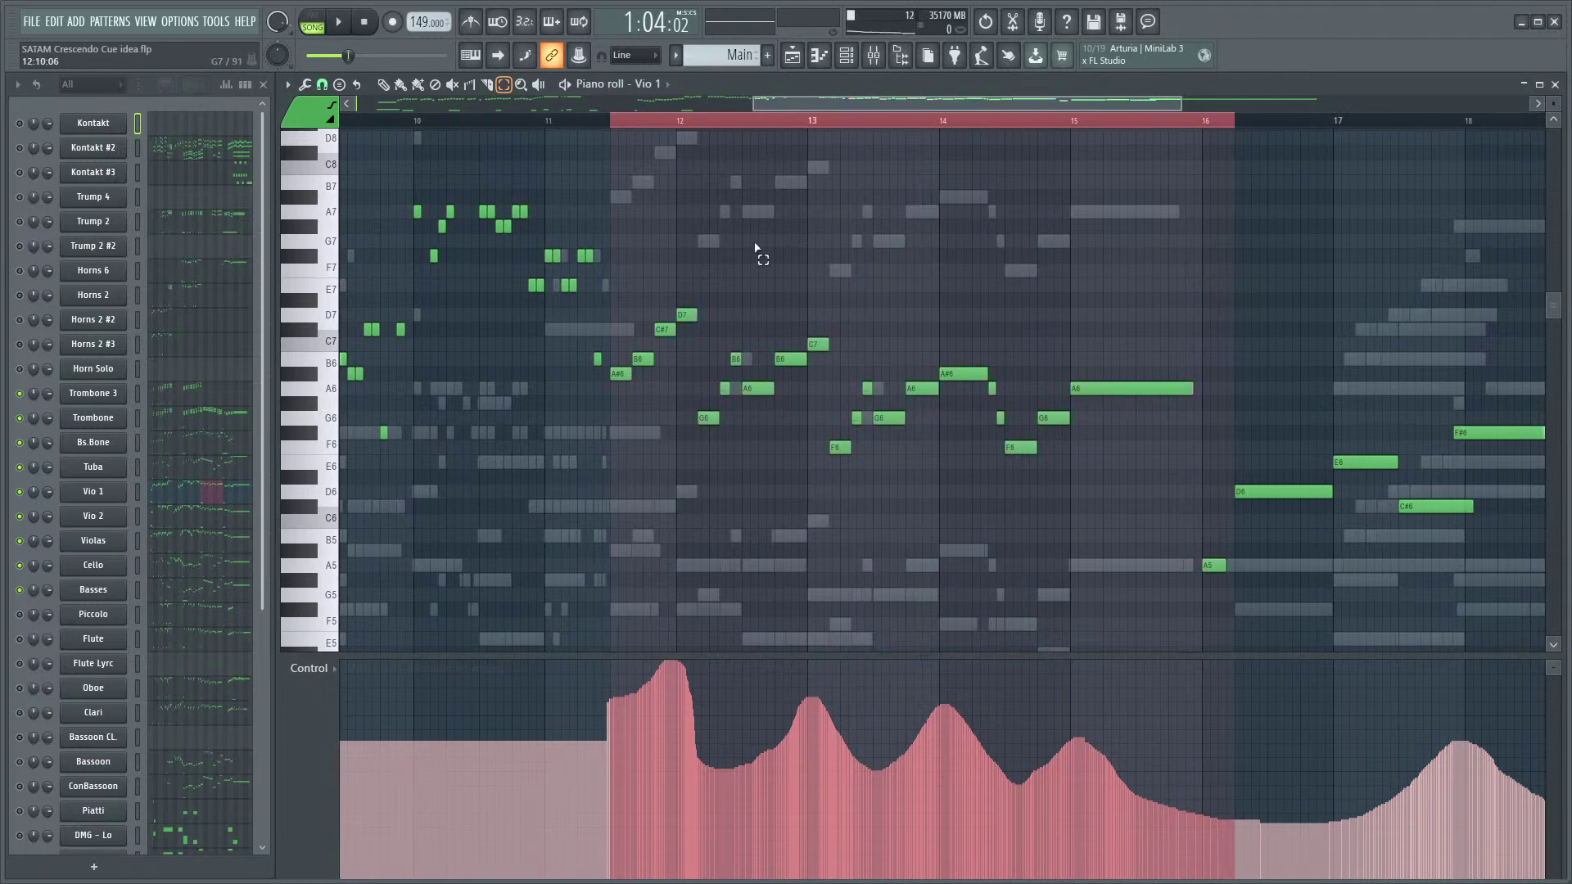
key(p)
click(668, 127)
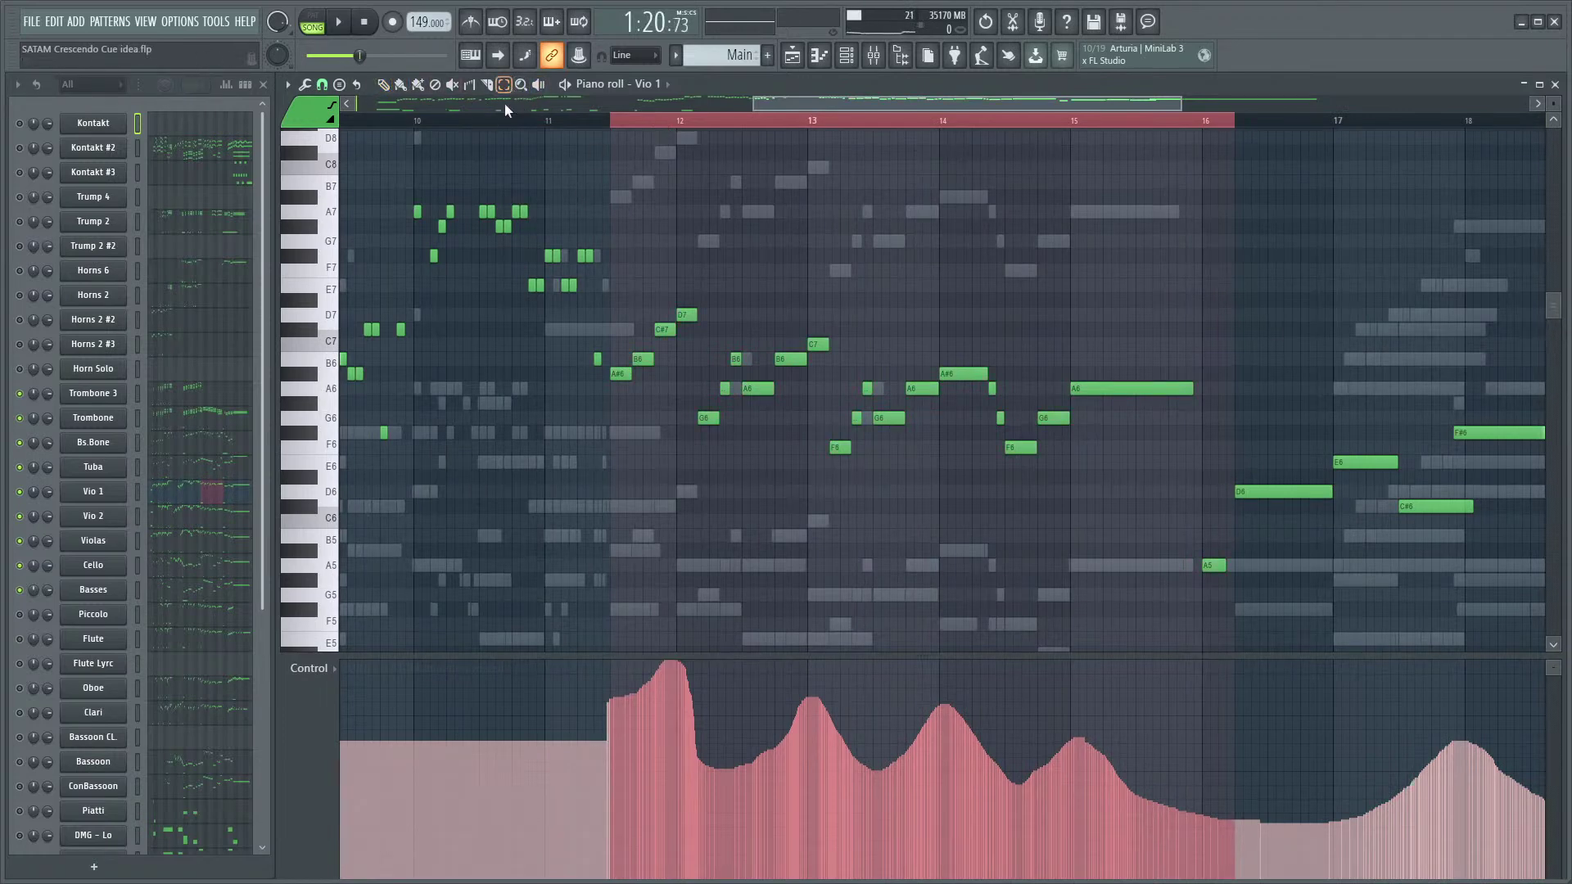
double_click(513, 123)
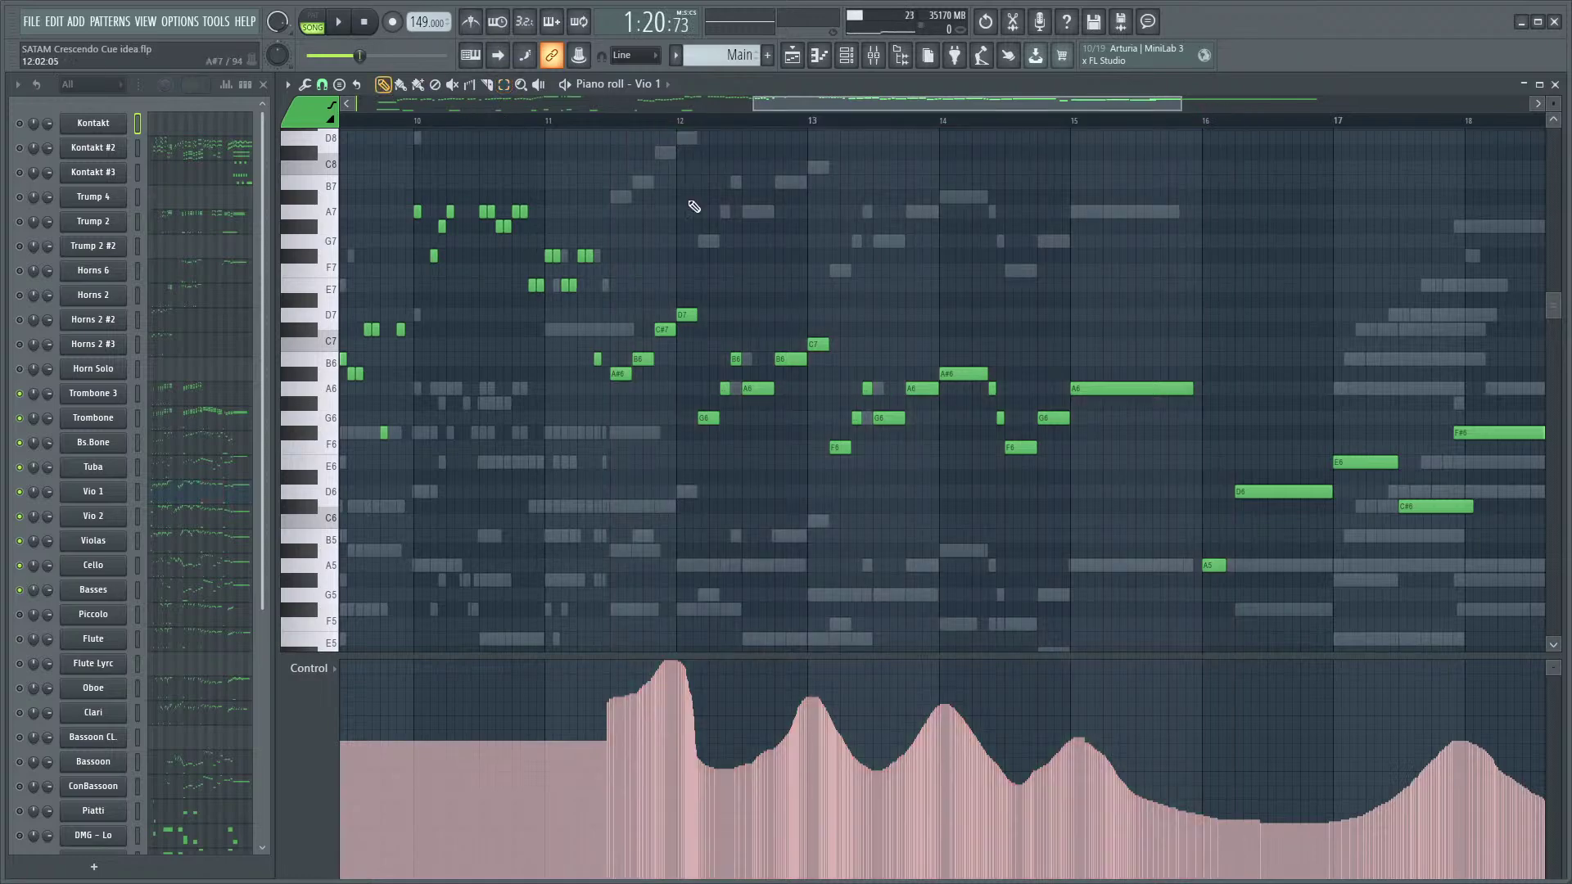
- Play the strings and low brass from the middle of bar 11 to bar 19 following the Vio 1 notes and modulation curve, then stop
scroll(726, 239, up, 2)
scroll(726, 238, left, 2)
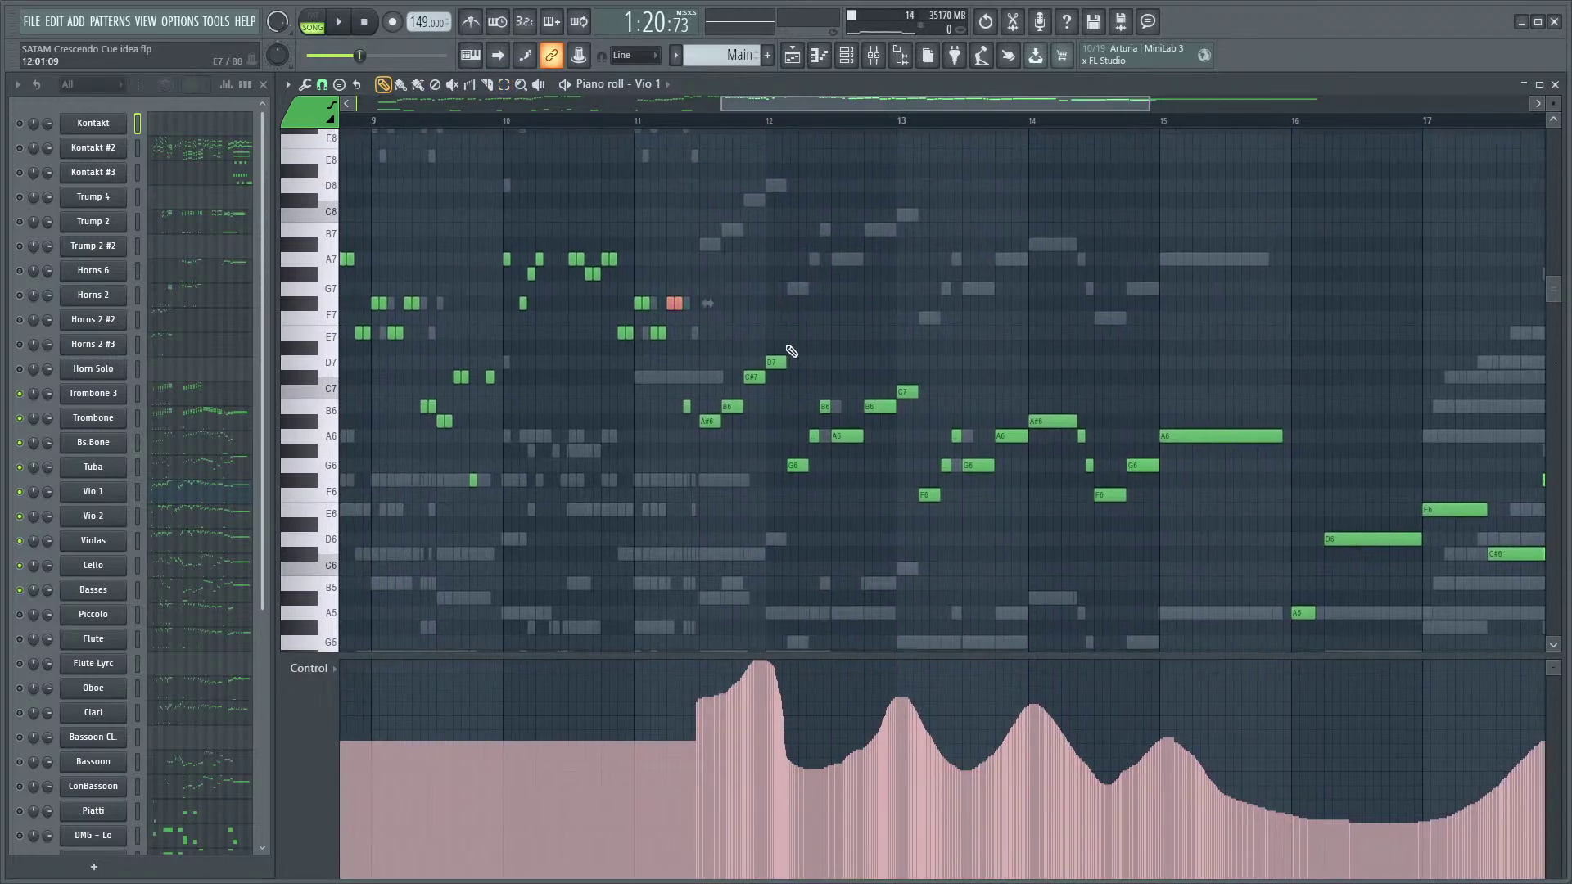
scroll(850, 548, down, 3)
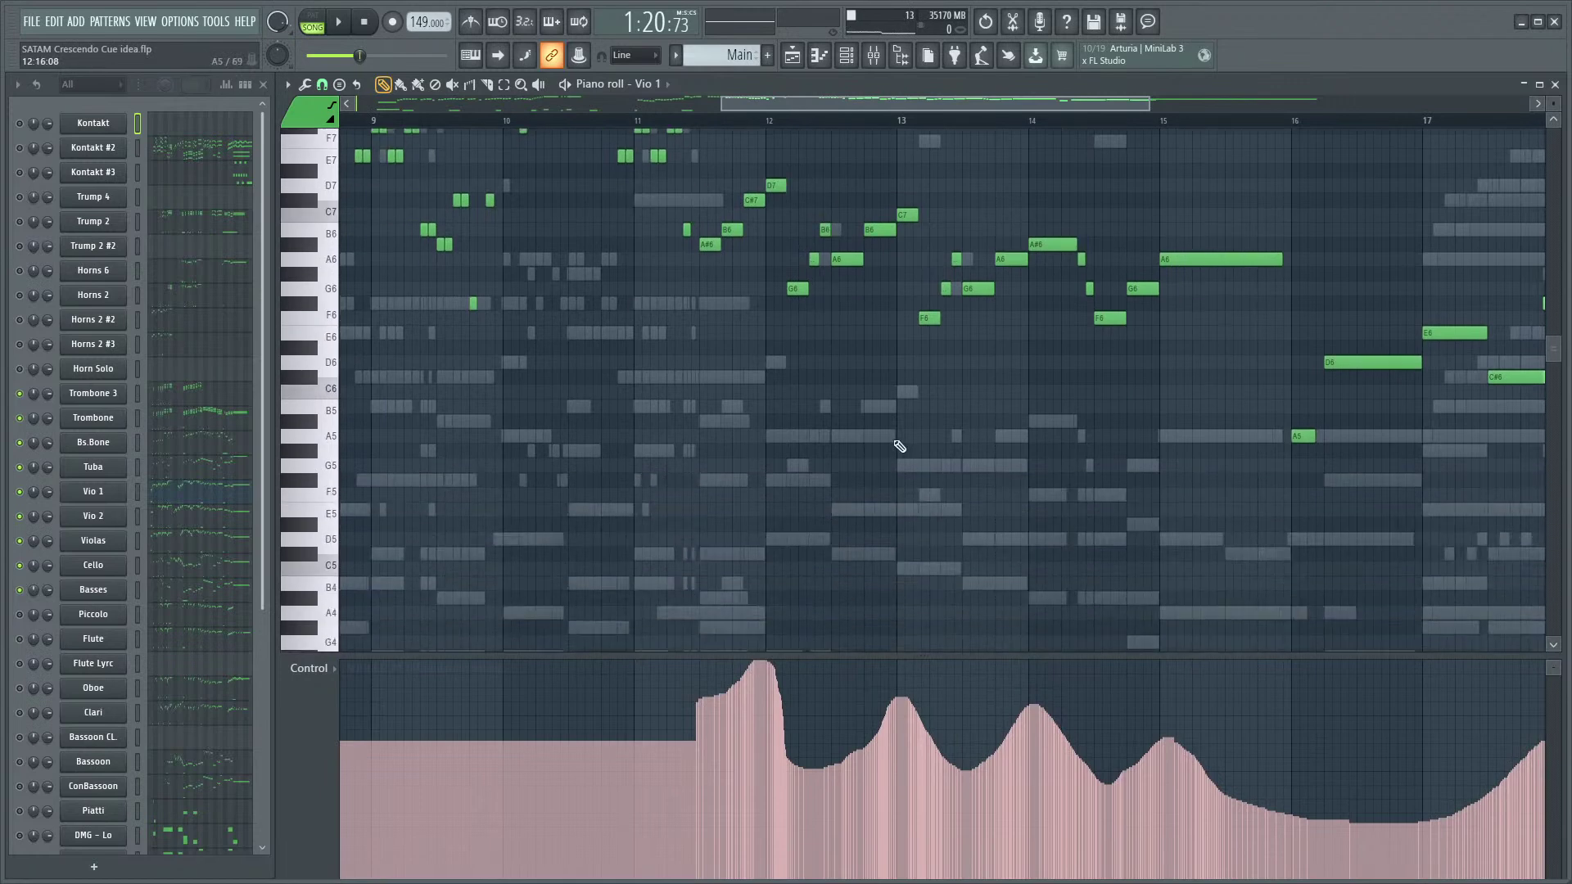
scroll(818, 327, up, 1)
click(692, 123)
key(space)
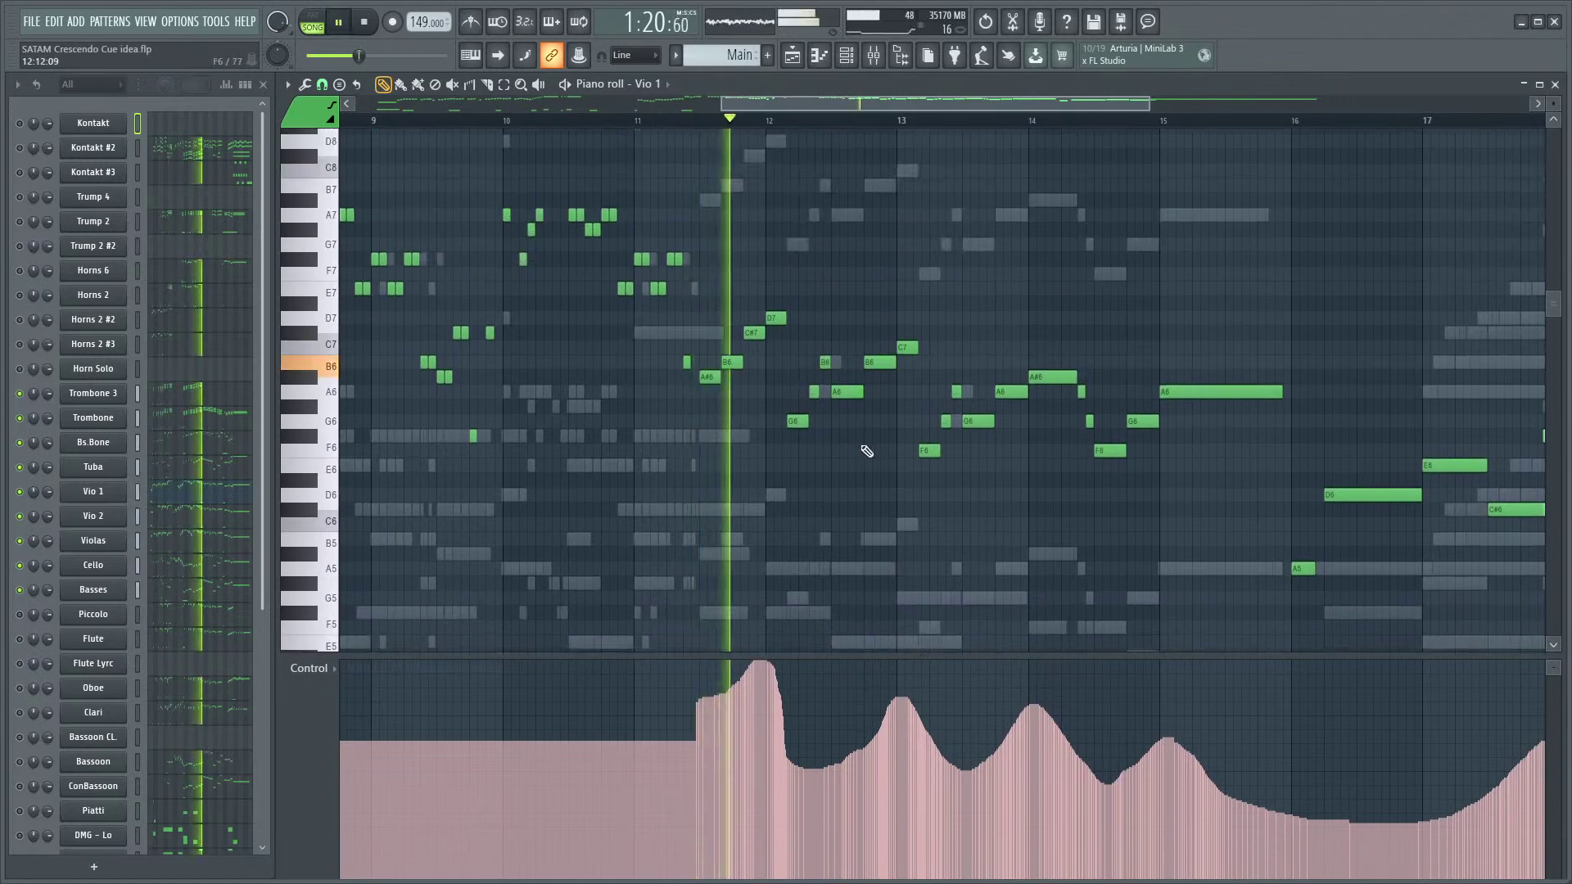
scroll(990, 445, down, 3)
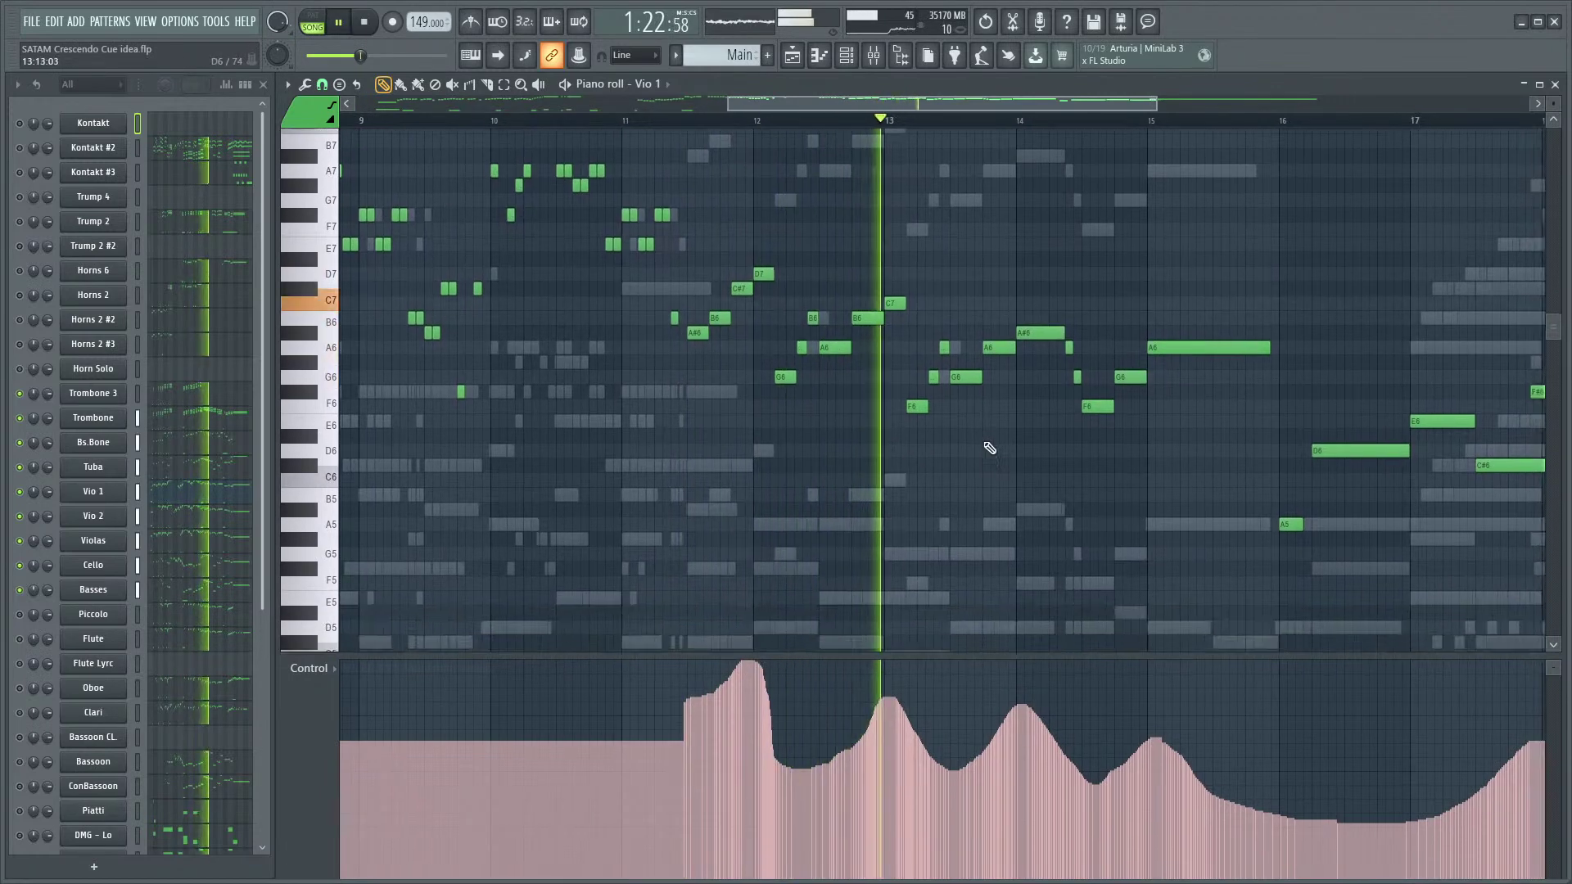
ctrl+scroll(1010, 420, down, 4)
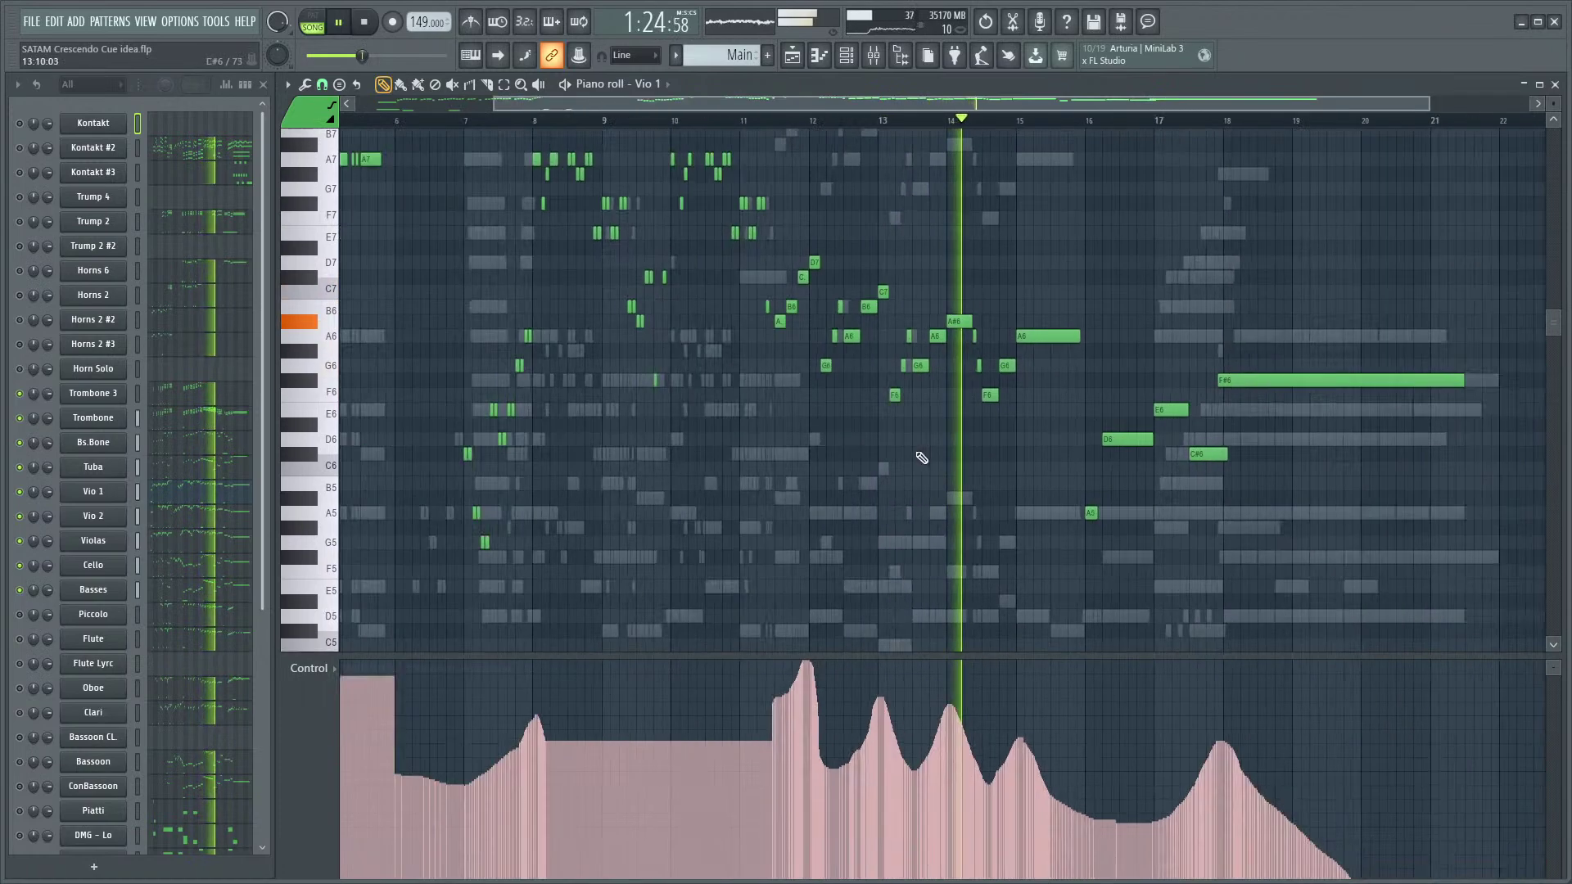
scroll(919, 455, up, 3)
scroll(803, 508, down, 3)
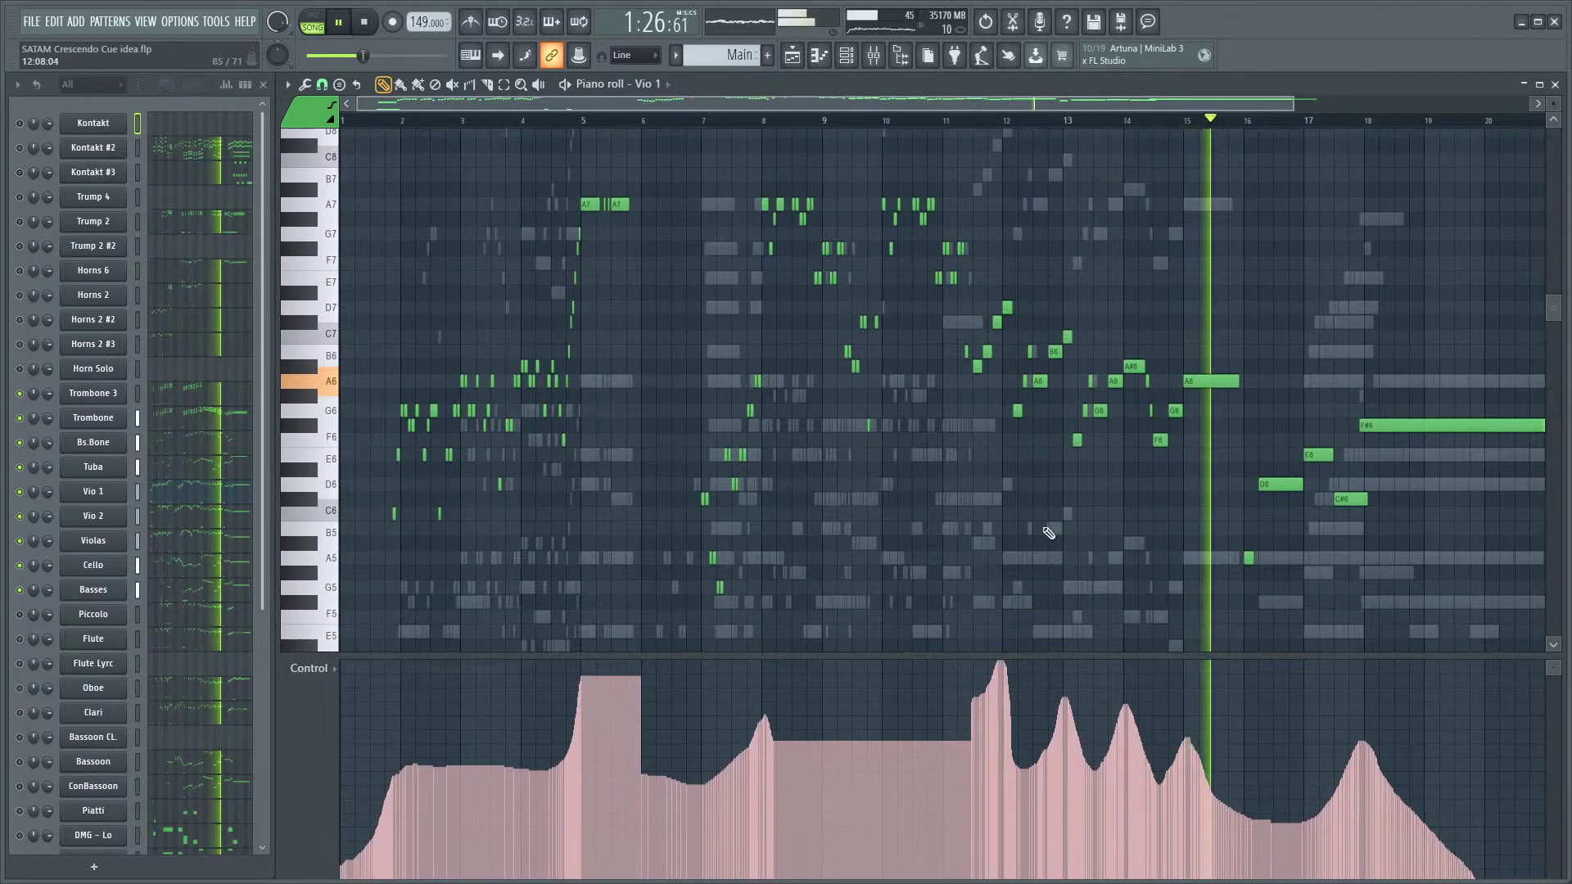
scroll(1041, 486, down, 2)
ctrl+scroll(1064, 499, up, 4)
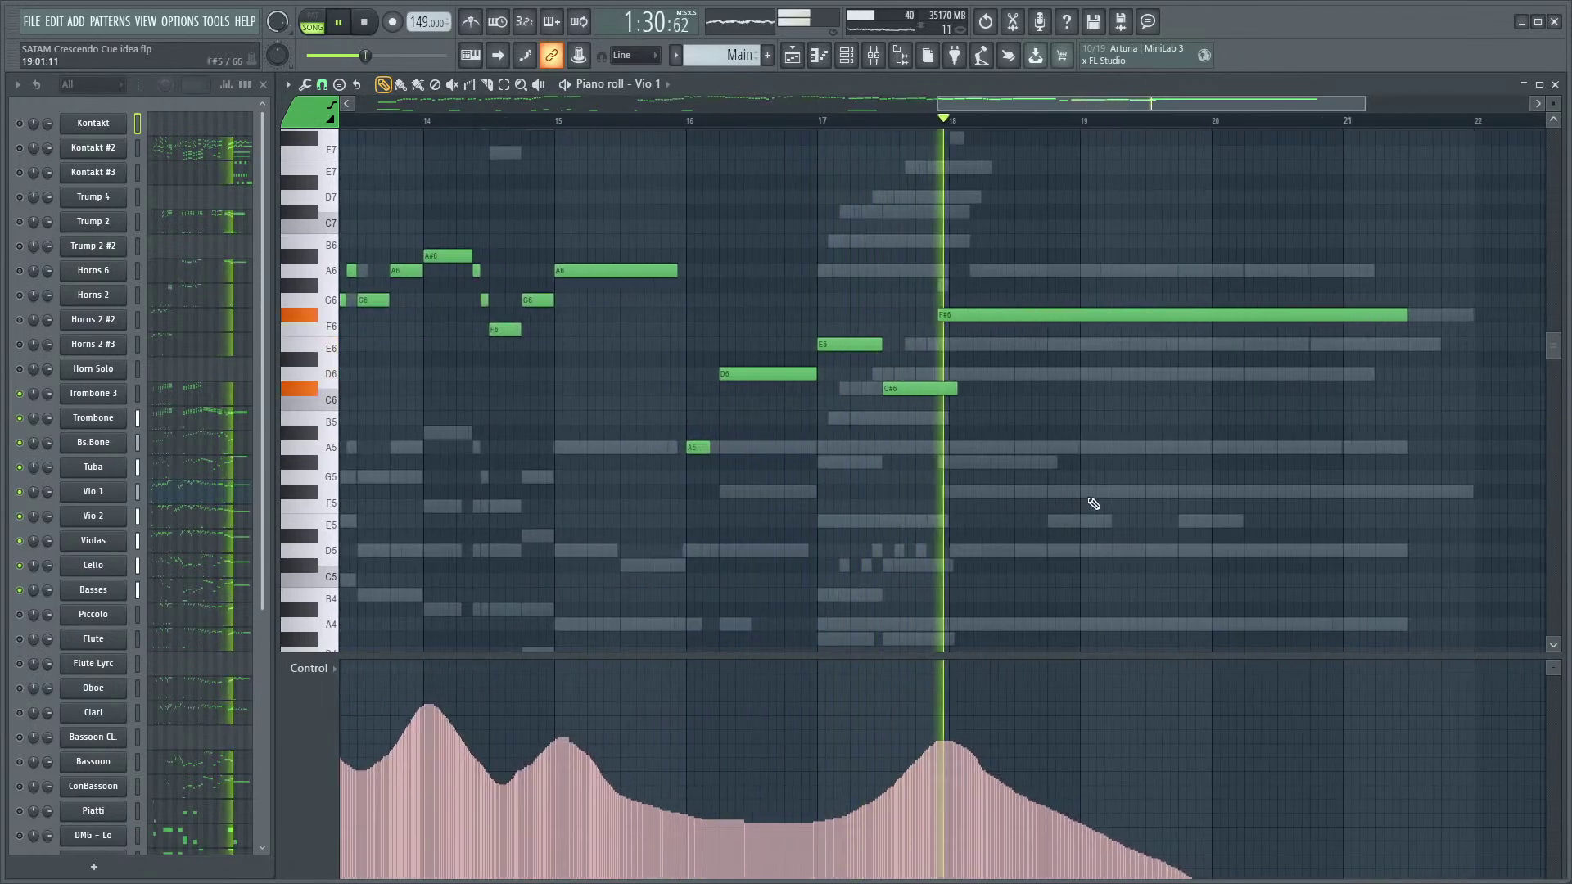
ctrl+scroll(1035, 516, down, 4)
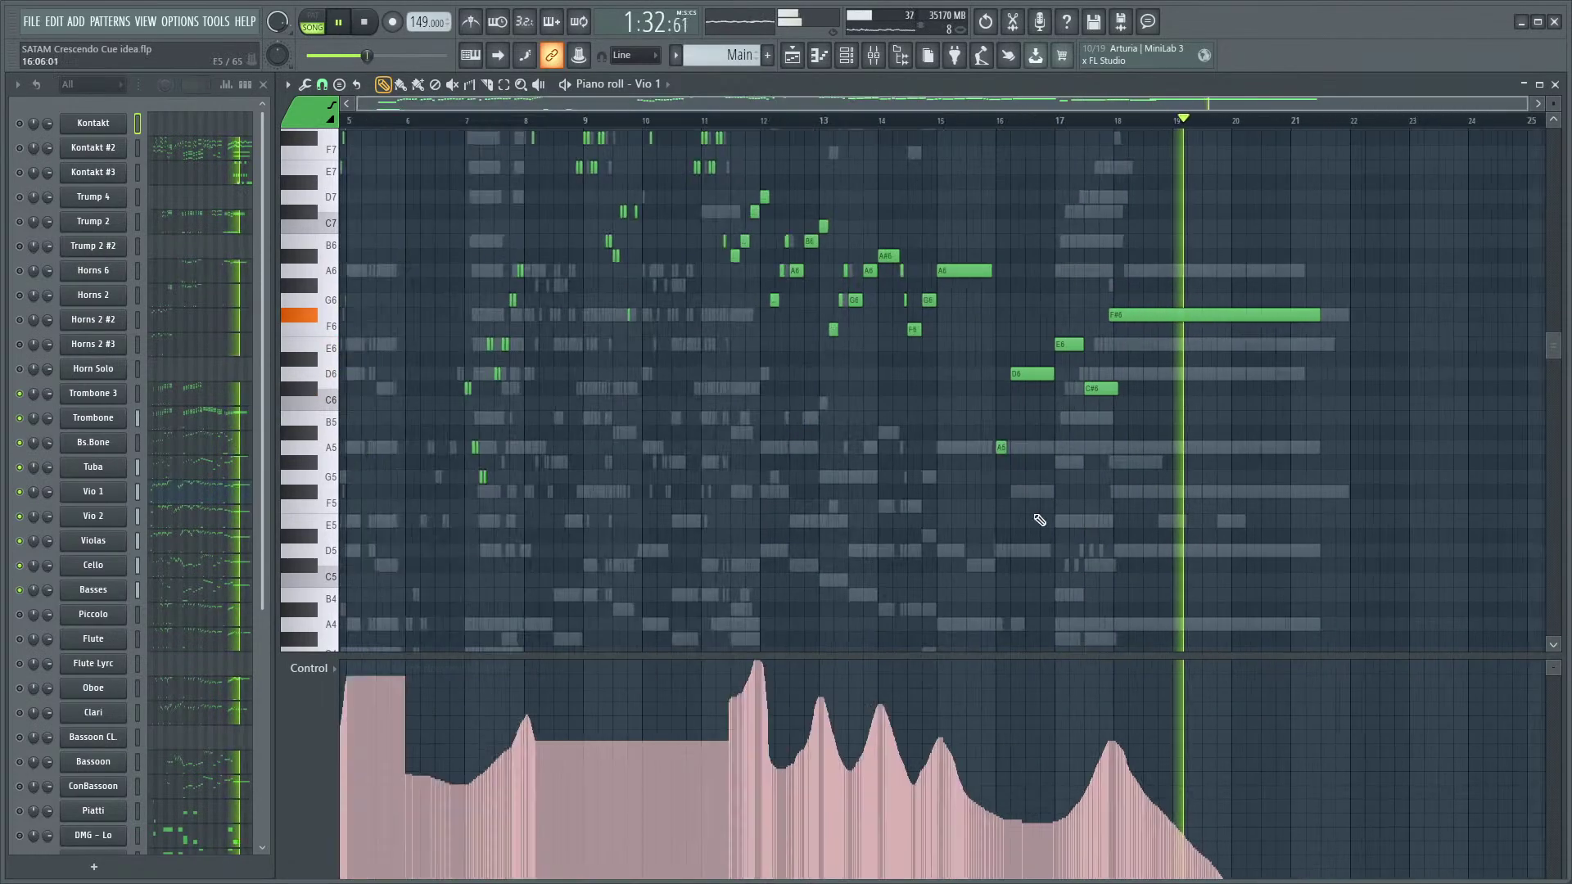
scroll(655, 368, up, 1)
key(space)
- Replay the strings and low brass from bar 7 to bar 13, stop, and examine the Vio 1 notes in bars 8 to 10
click(376, 124)
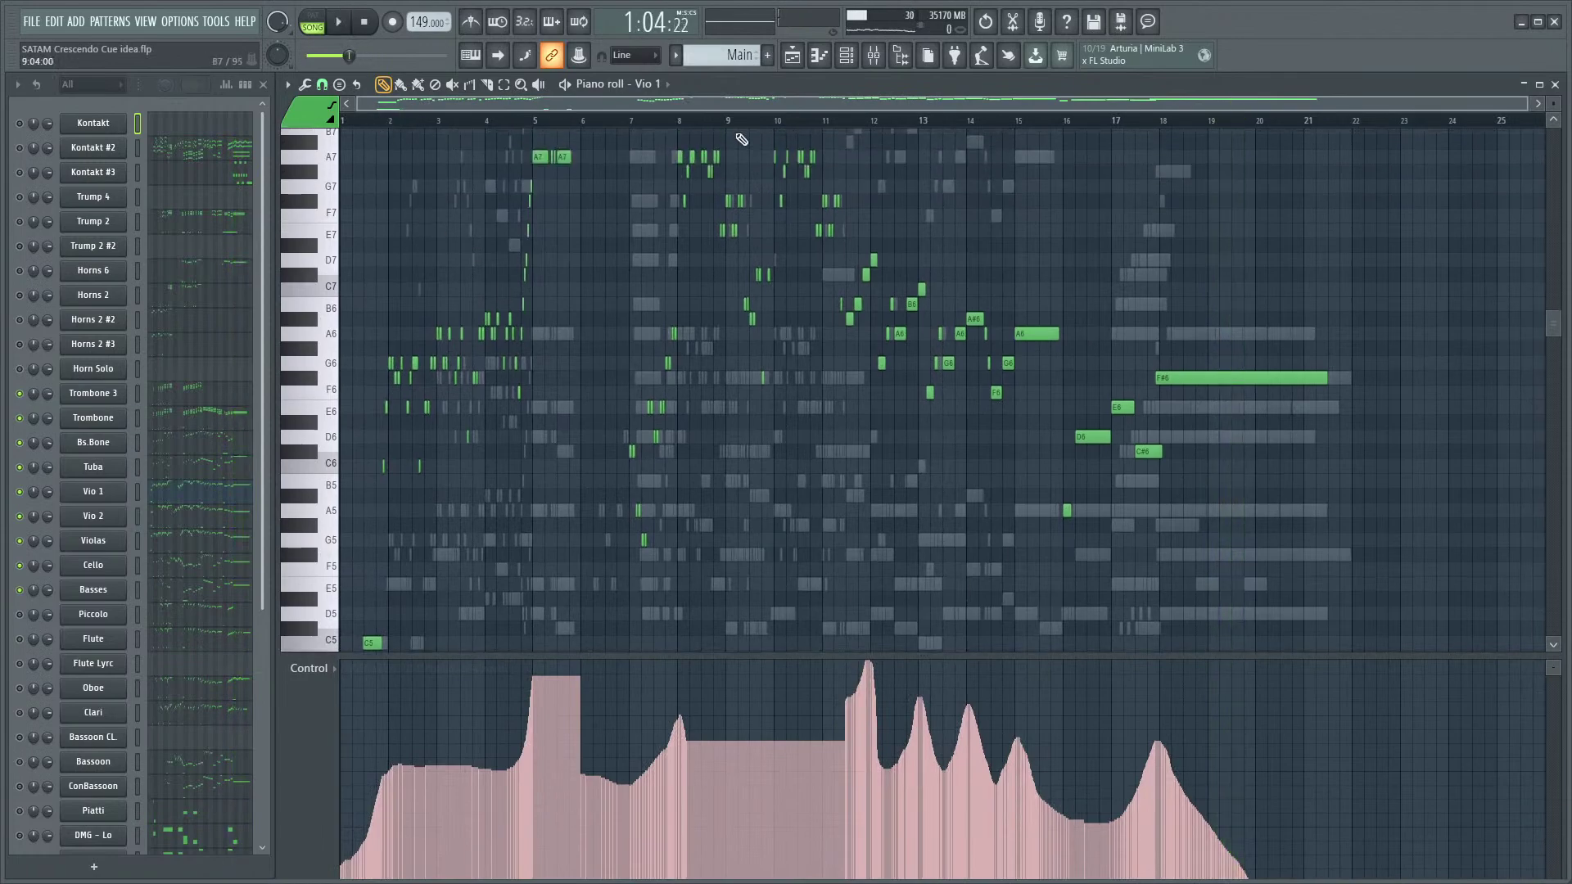
ctrl+scroll(655, 245, up, 4)
click(500, 128)
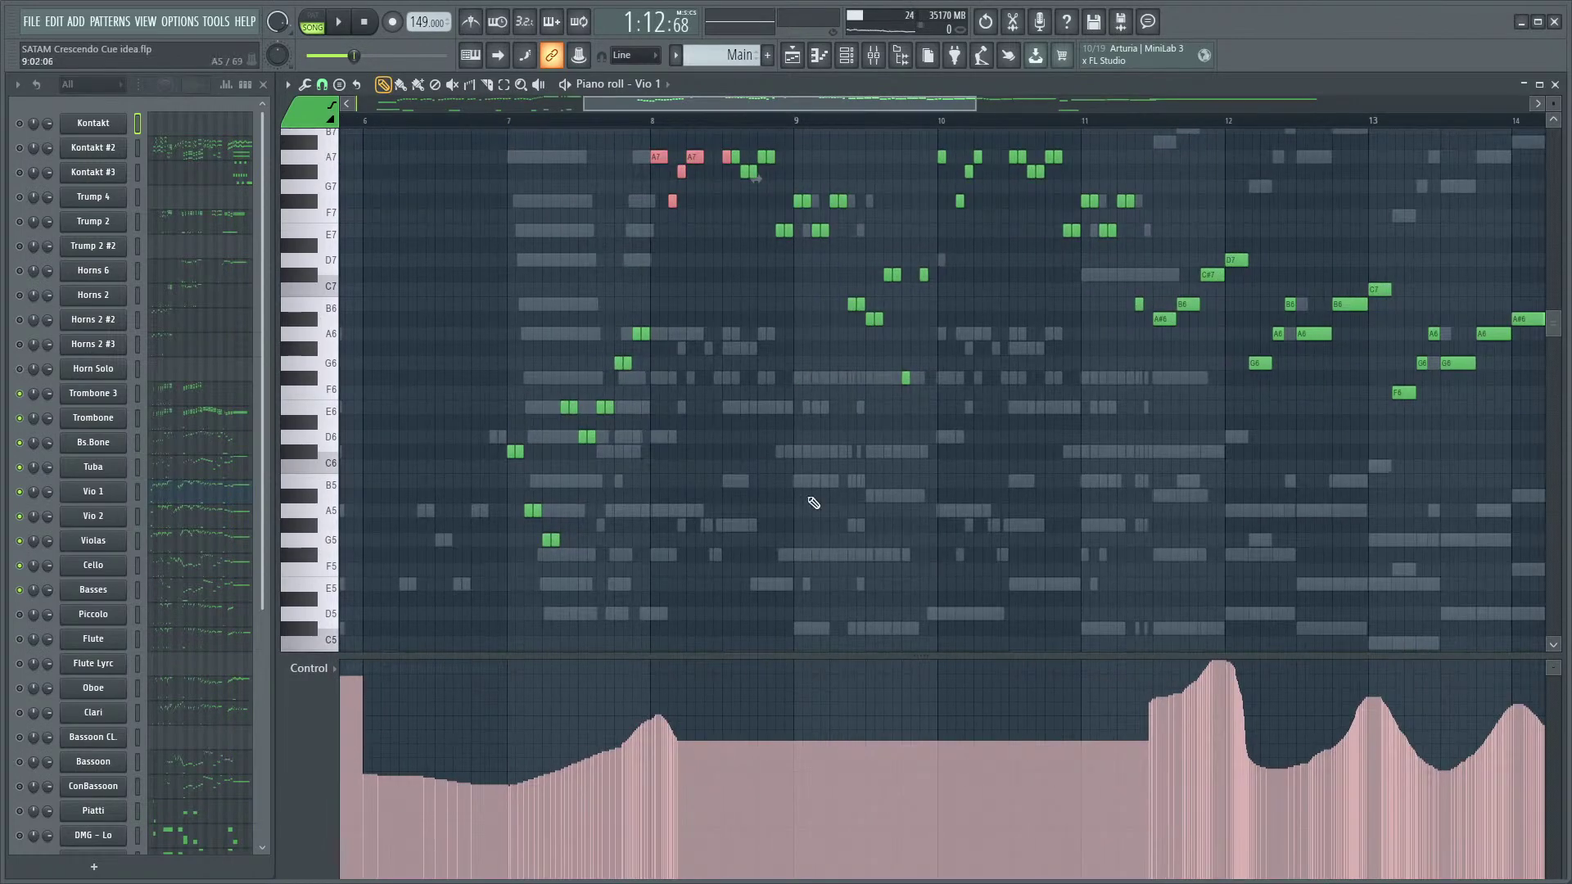
key(space)
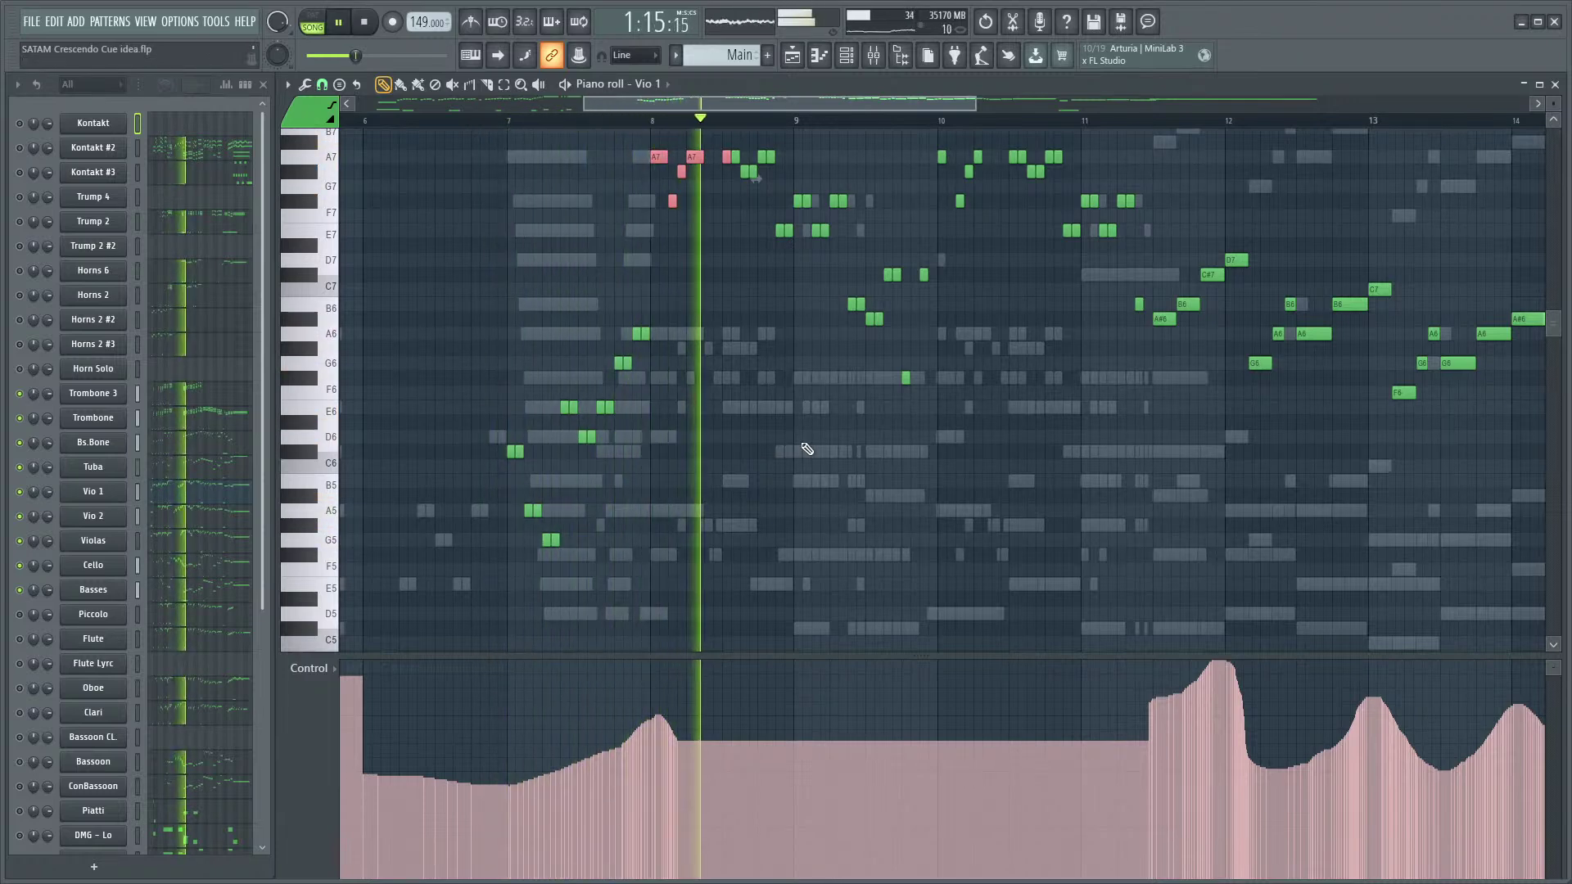
scroll(1016, 454, up, 3)
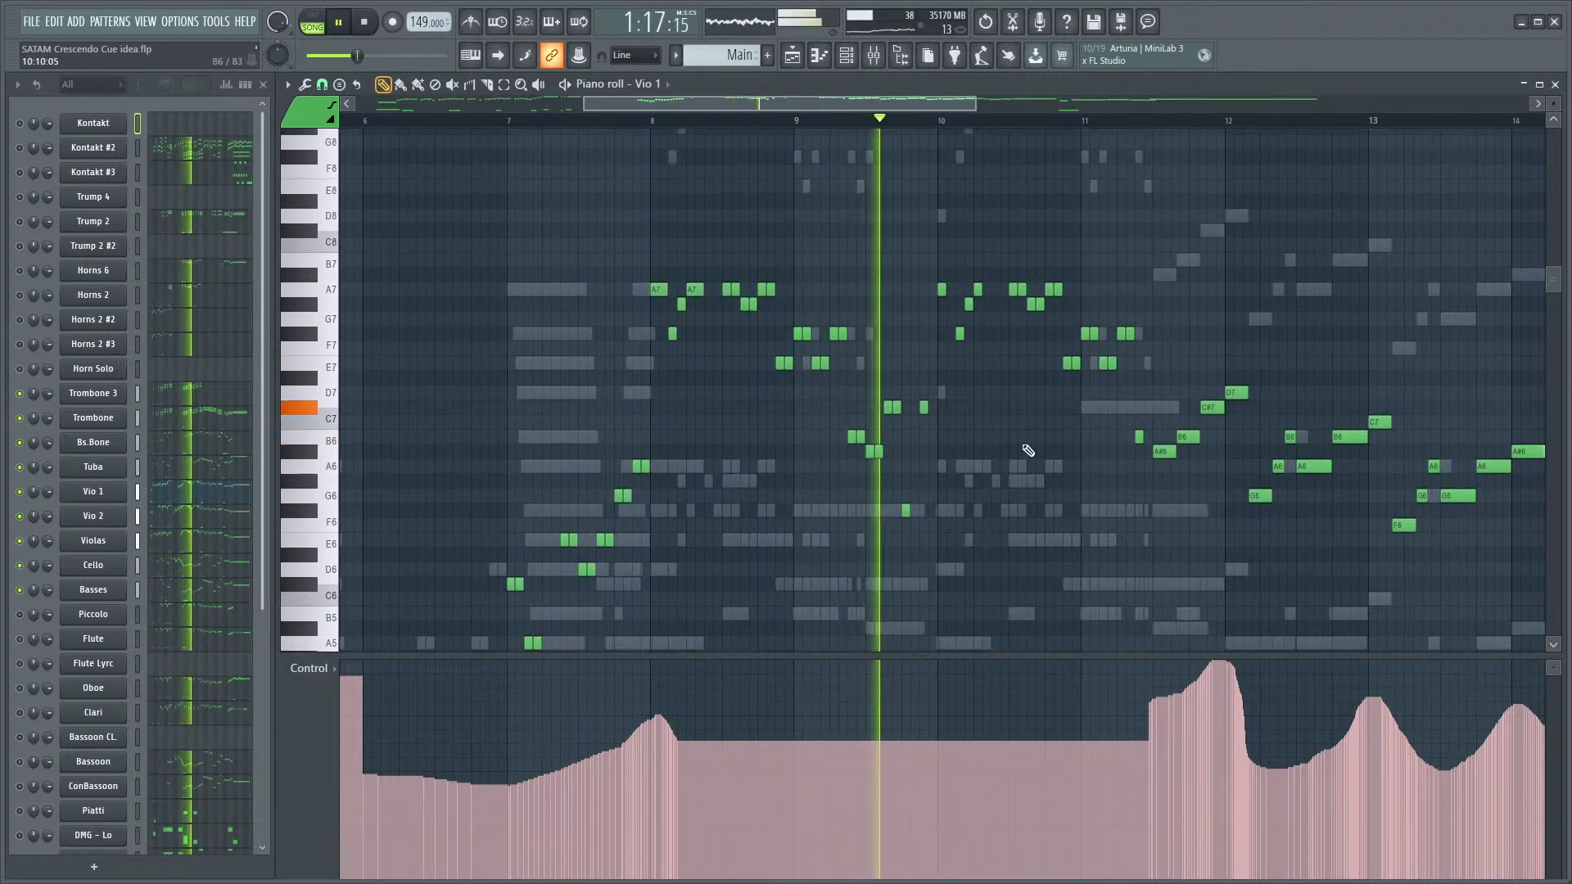
scroll(1024, 449, down, 2)
scroll(909, 344, down, 2)
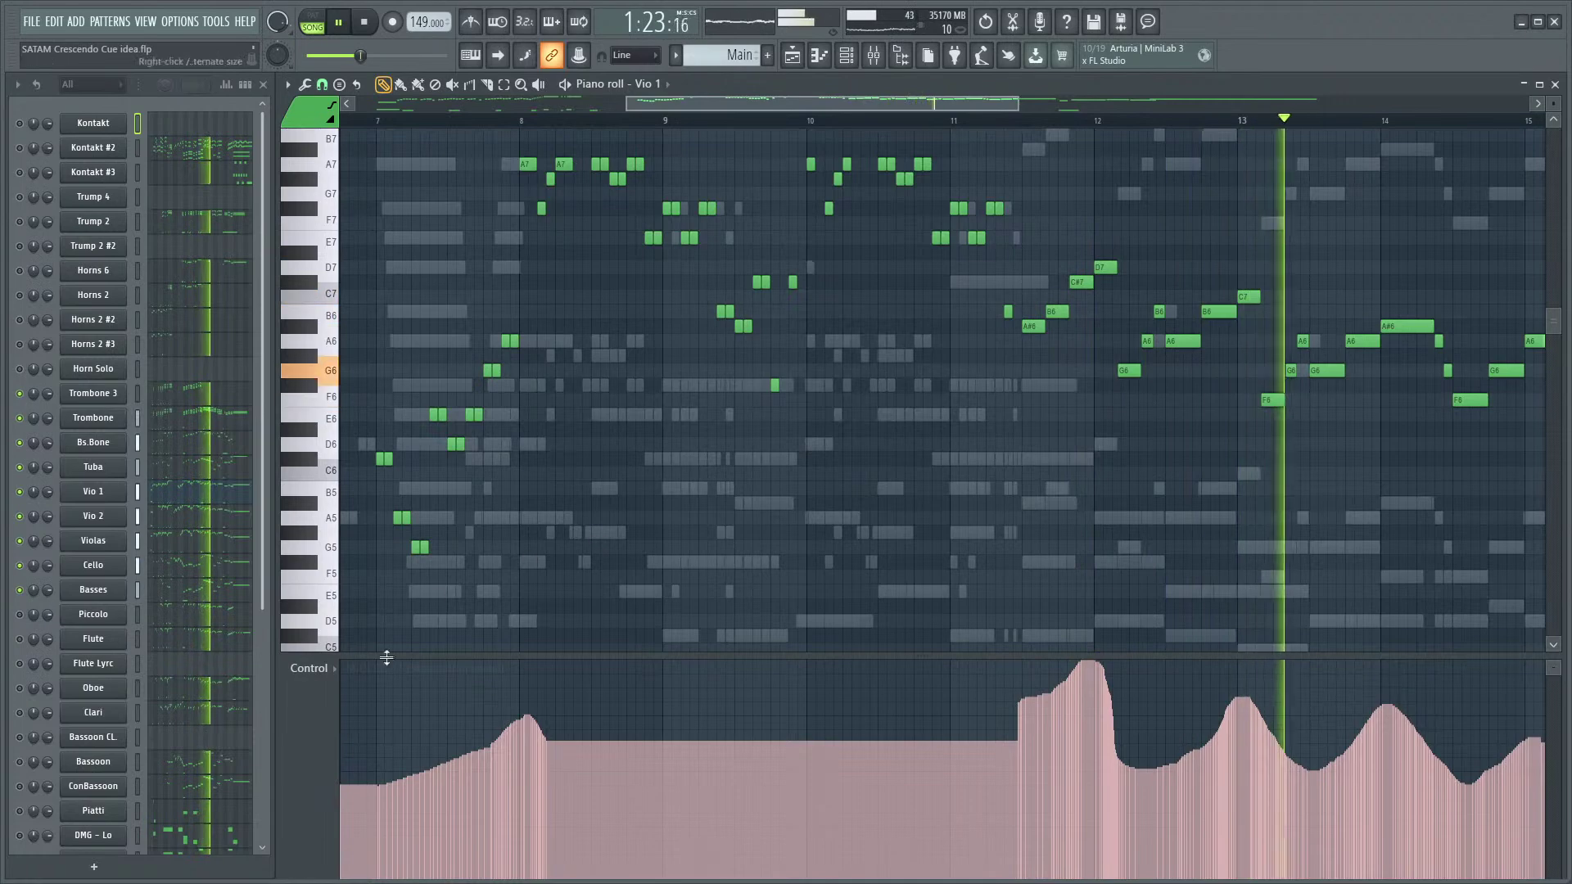
key(space)
scroll(647, 513, up, 4)
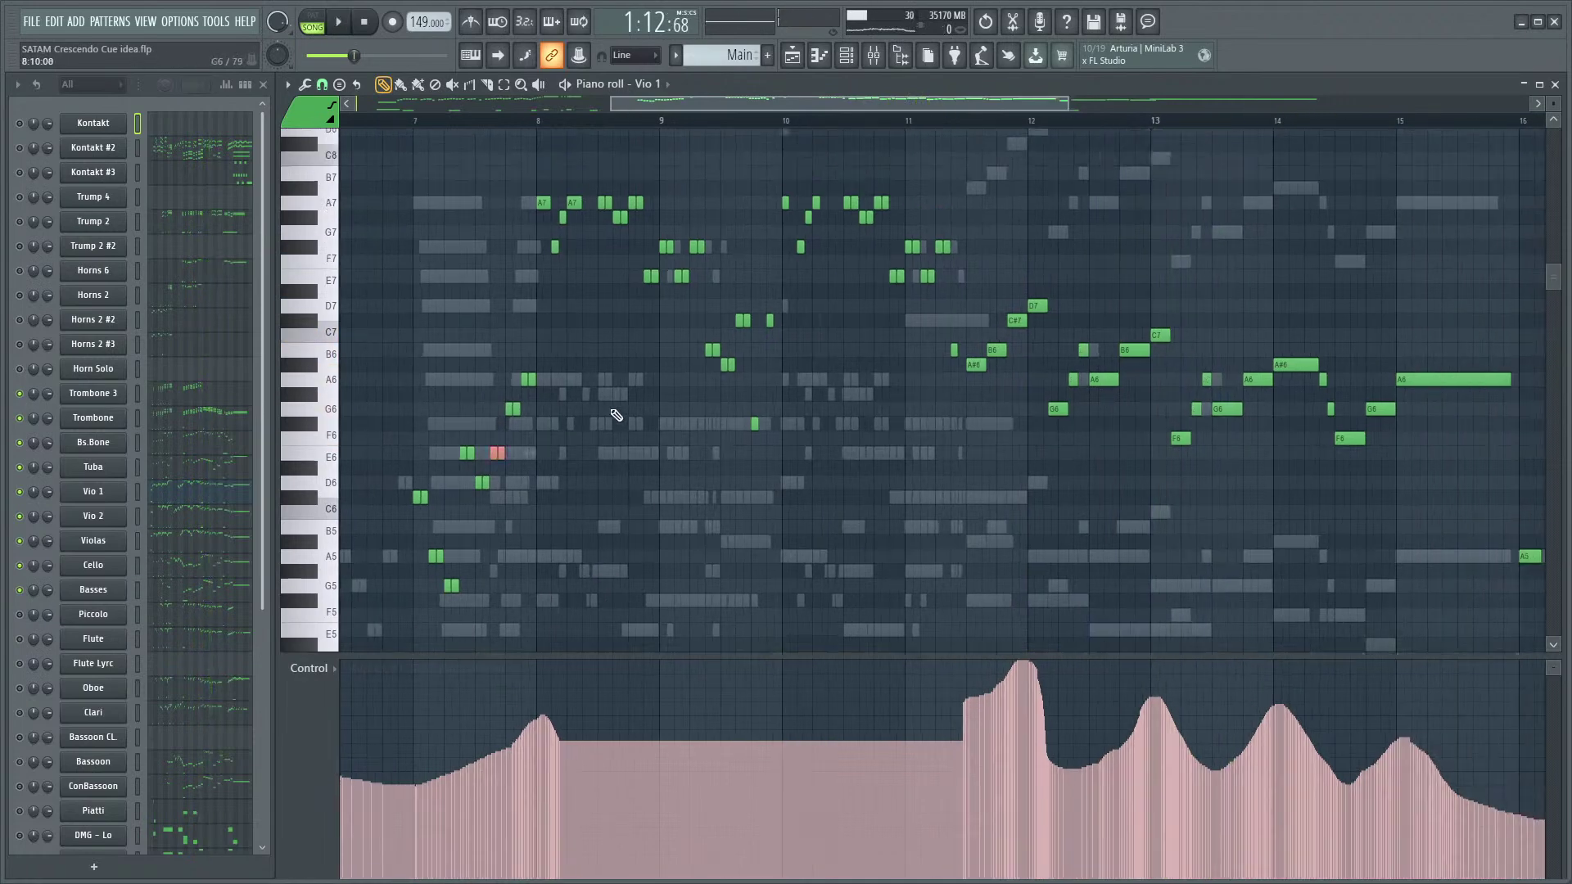
scroll(622, 442, up, 2)
ctrl+scroll(663, 381, up, 2)
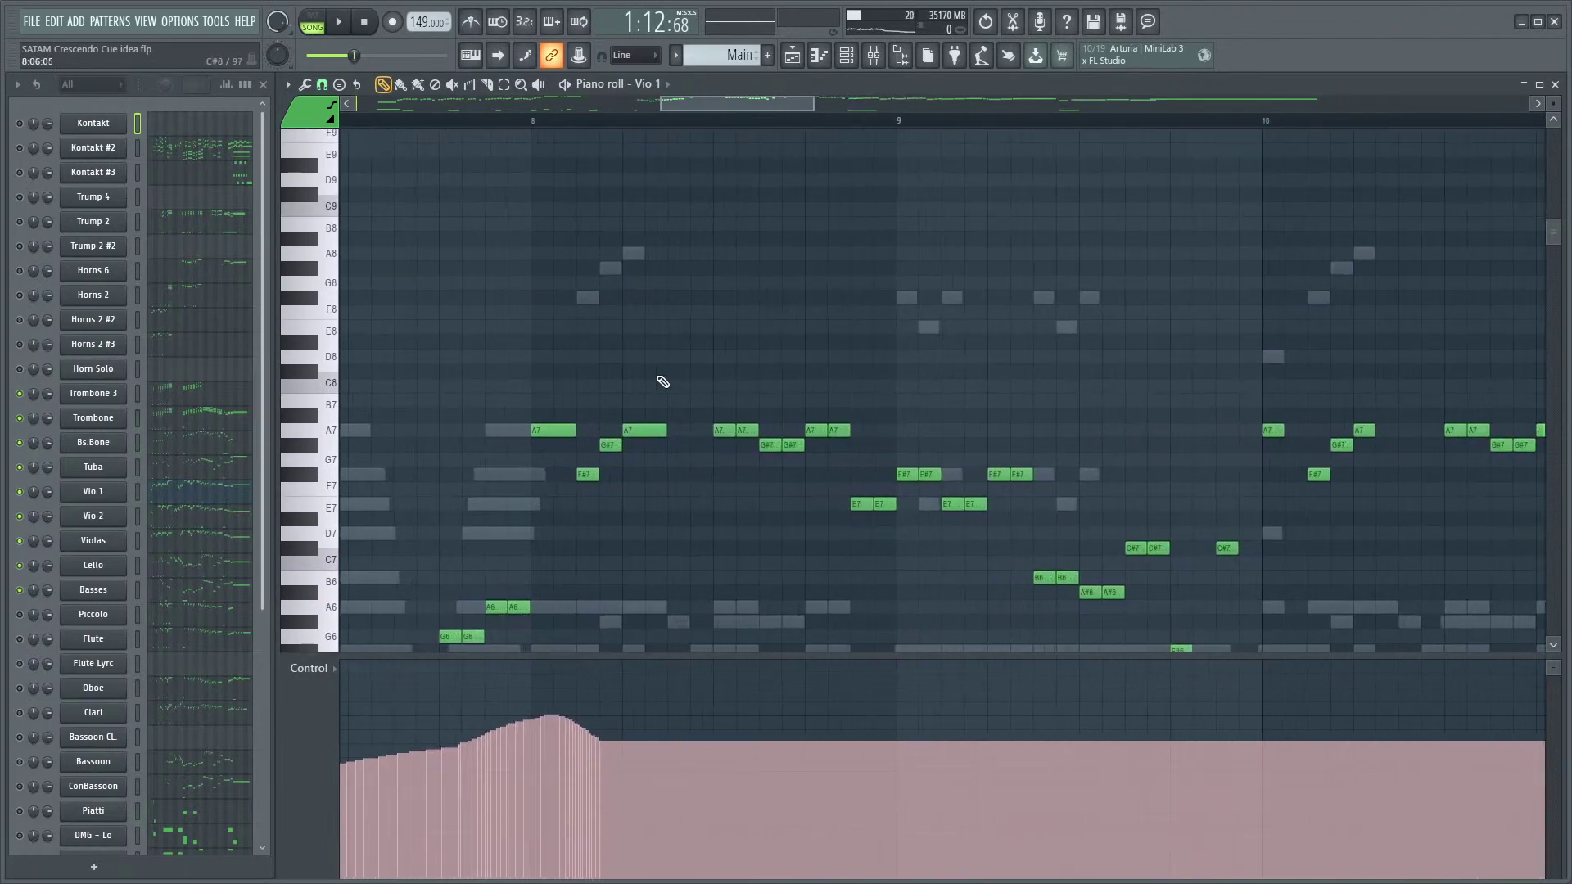
scroll(712, 324, down, 1)
ctrl+scroll(737, 319, down, 3)
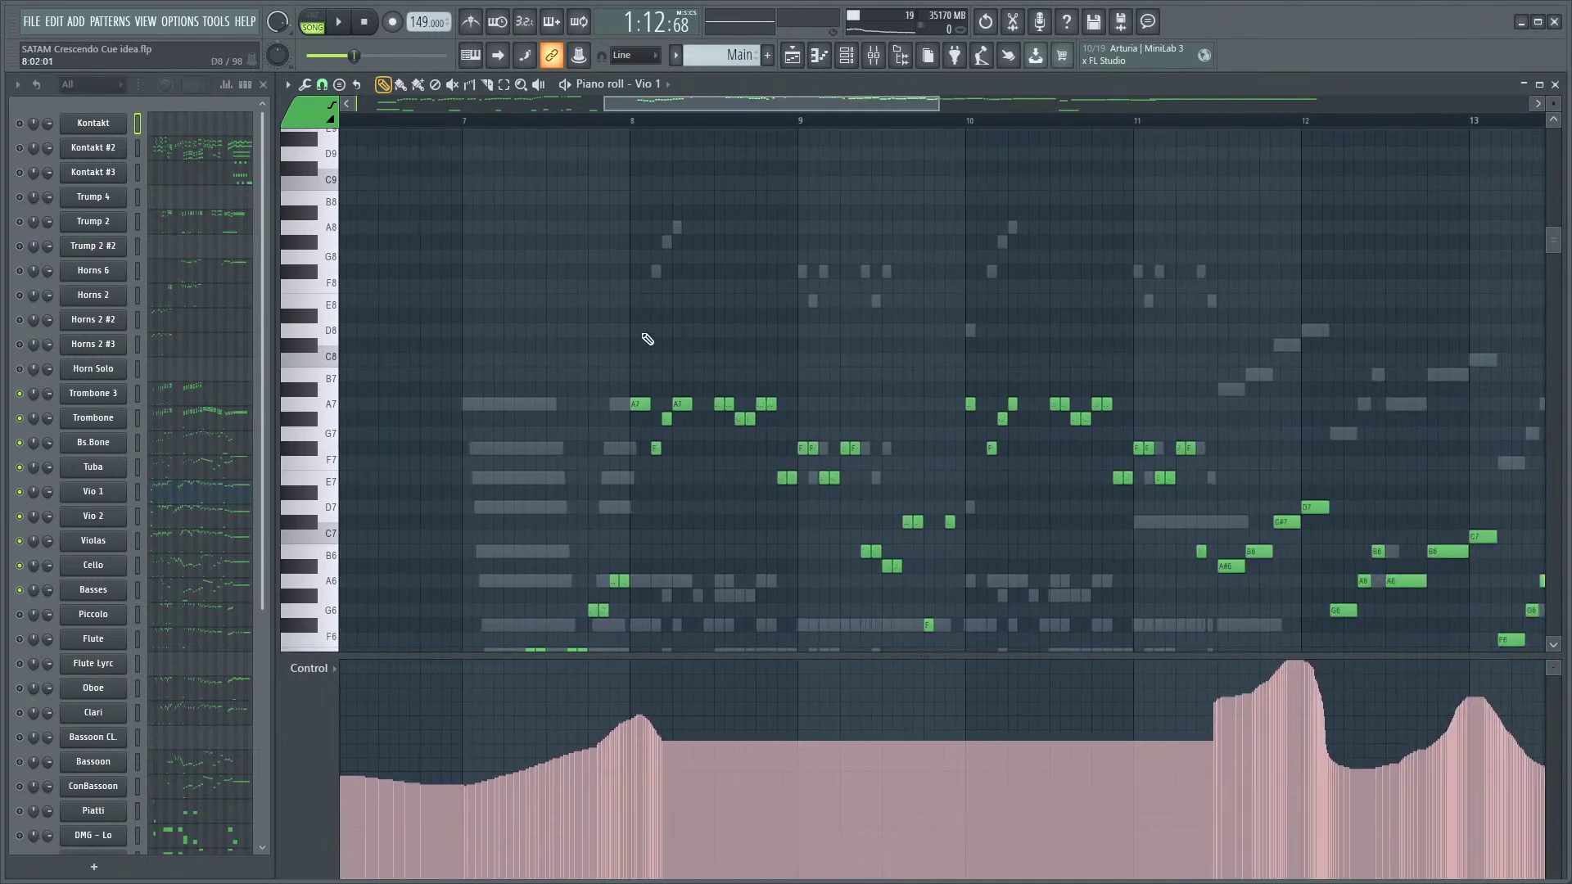
- Isolate the Flute, Flute Lyrc, Oboe, Clari and Bassoon CL. channels, and open the Flute notes around bars 8 to 11
drag(20, 664, 22, 747)
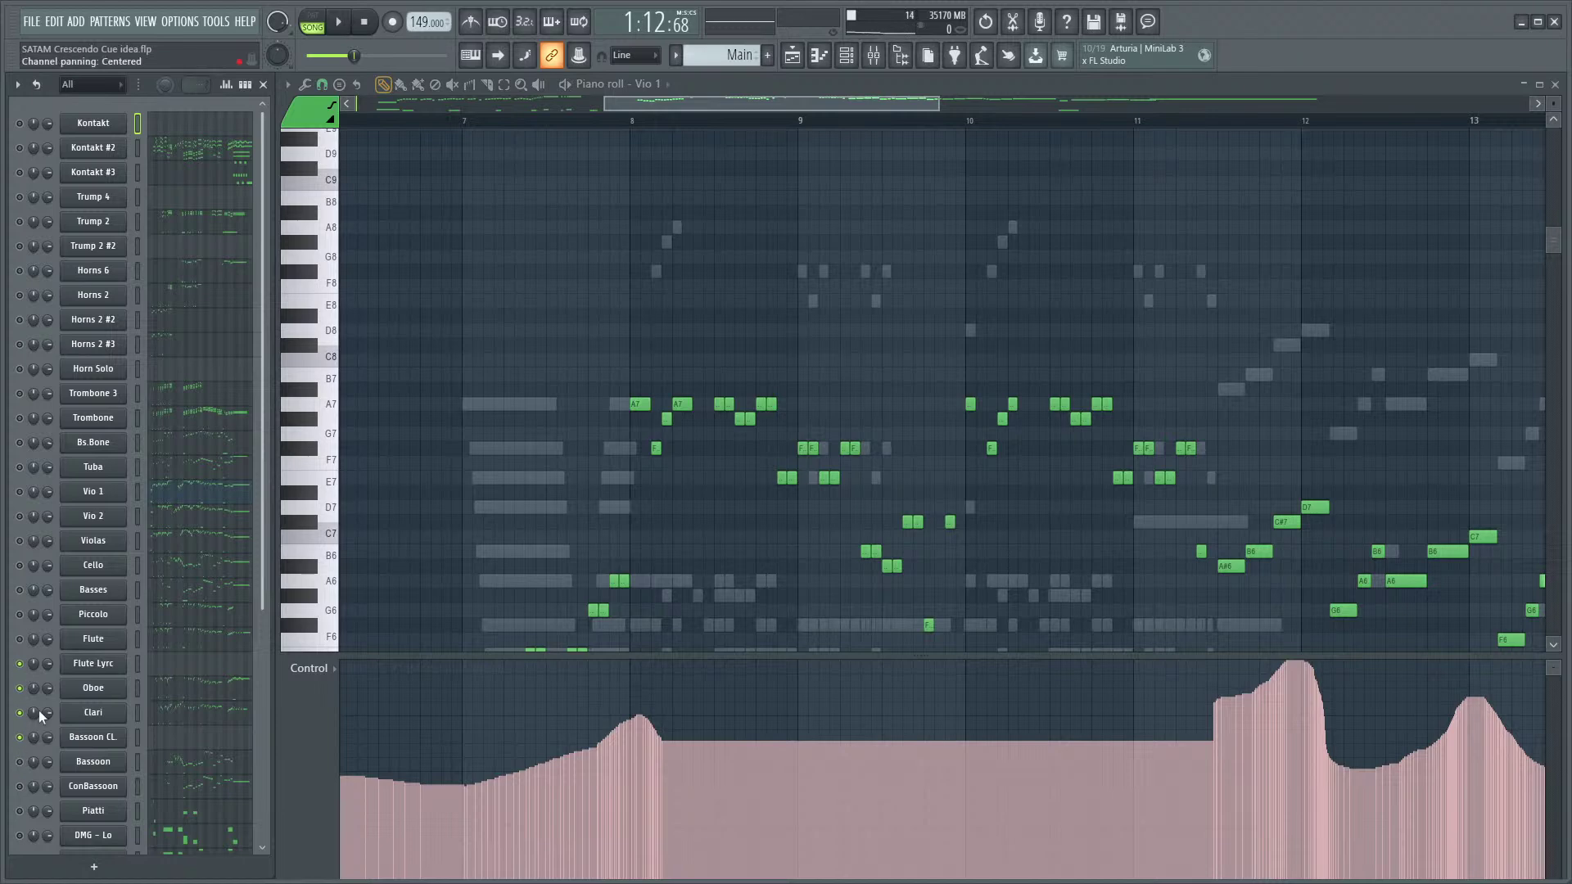
click(21, 639)
click(210, 642)
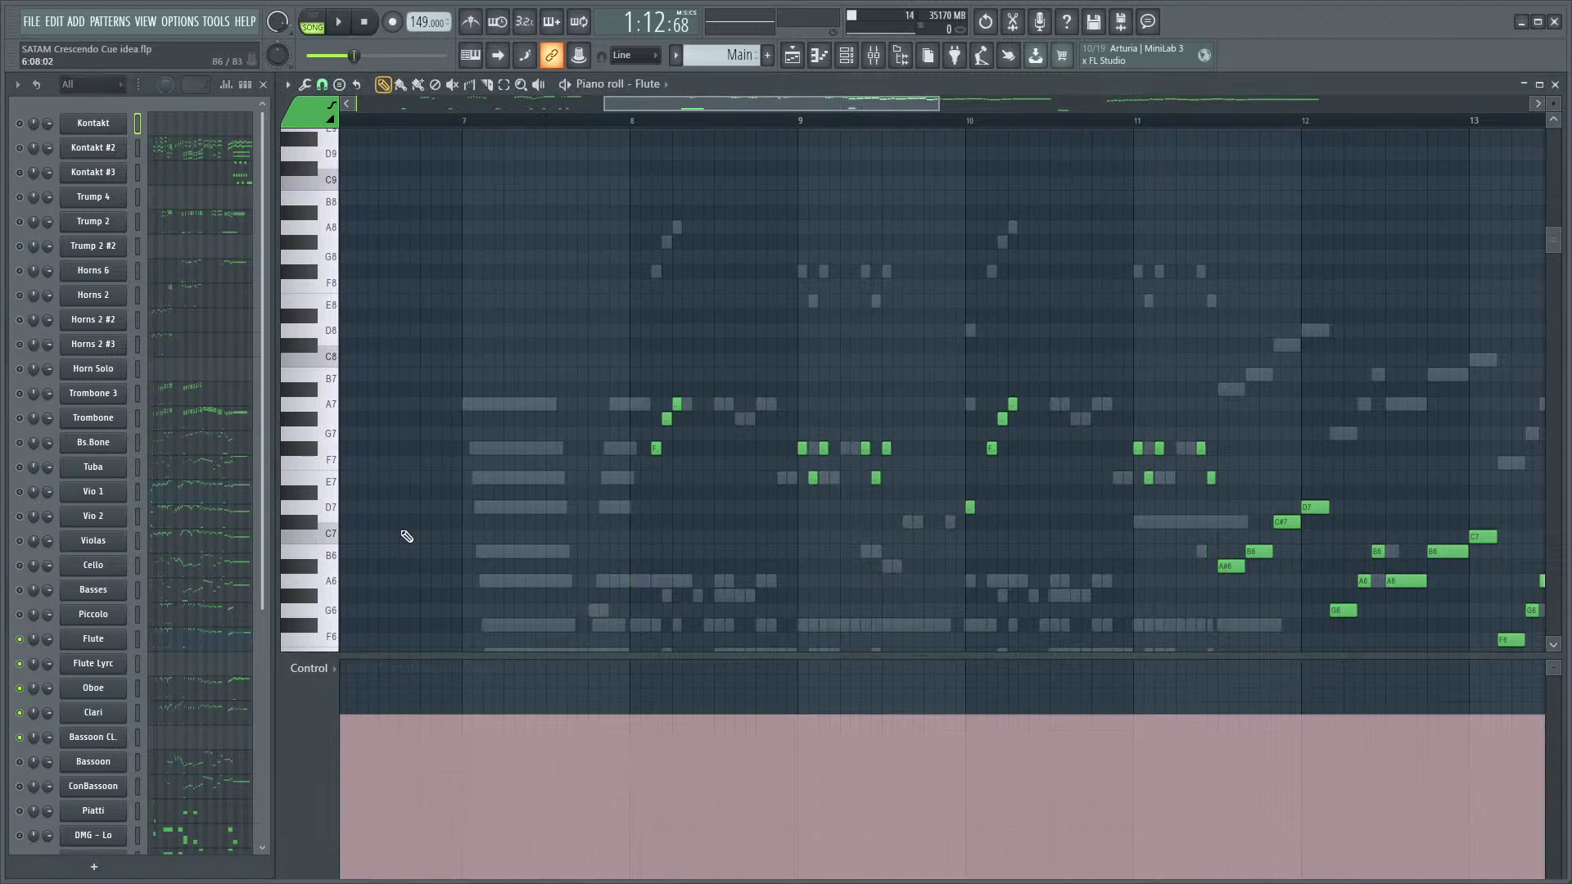
scroll(750, 341, down, 1)
scroll(817, 344, up, 2)
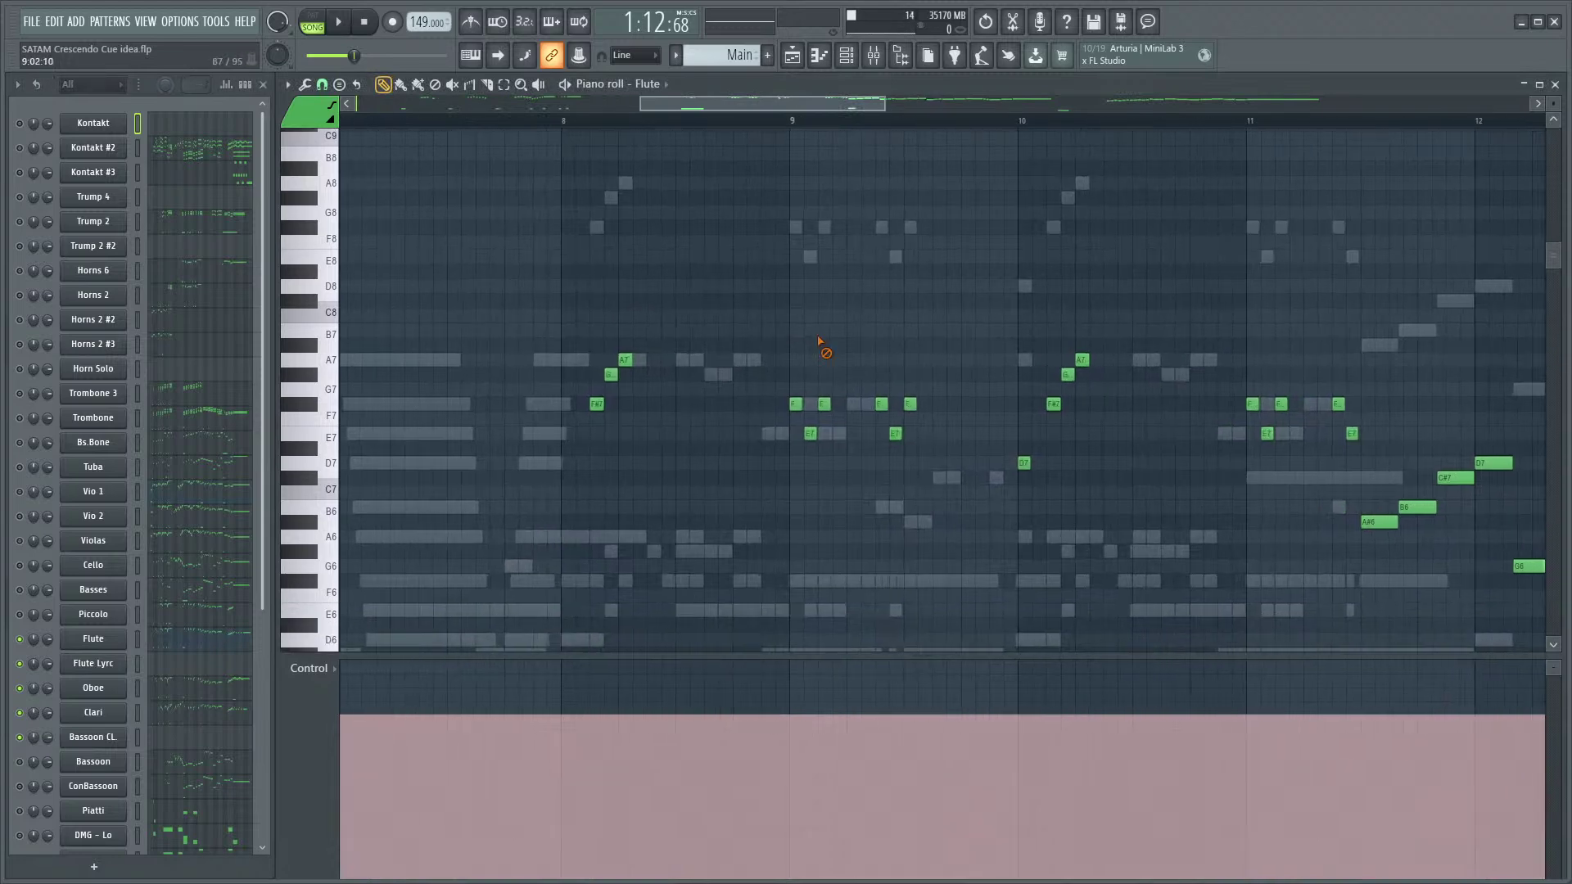
scroll(623, 479, up, 2)
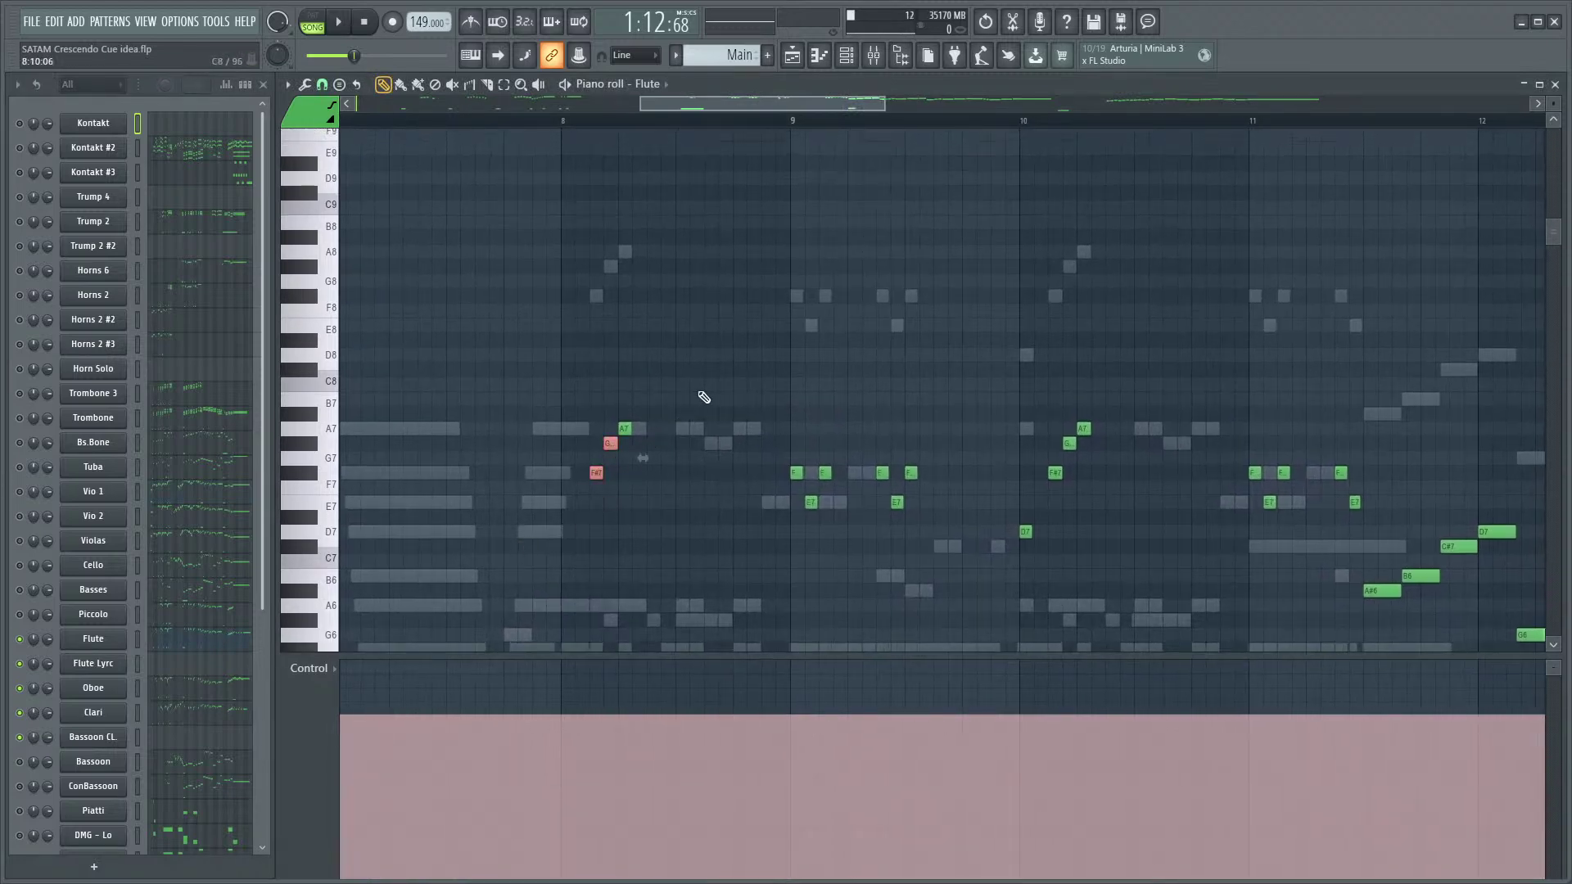
- Add the Piccolo to the isolated woodwinds and play them into bar 10 against the Flute notes, and stop
click(21, 615)
key(space)
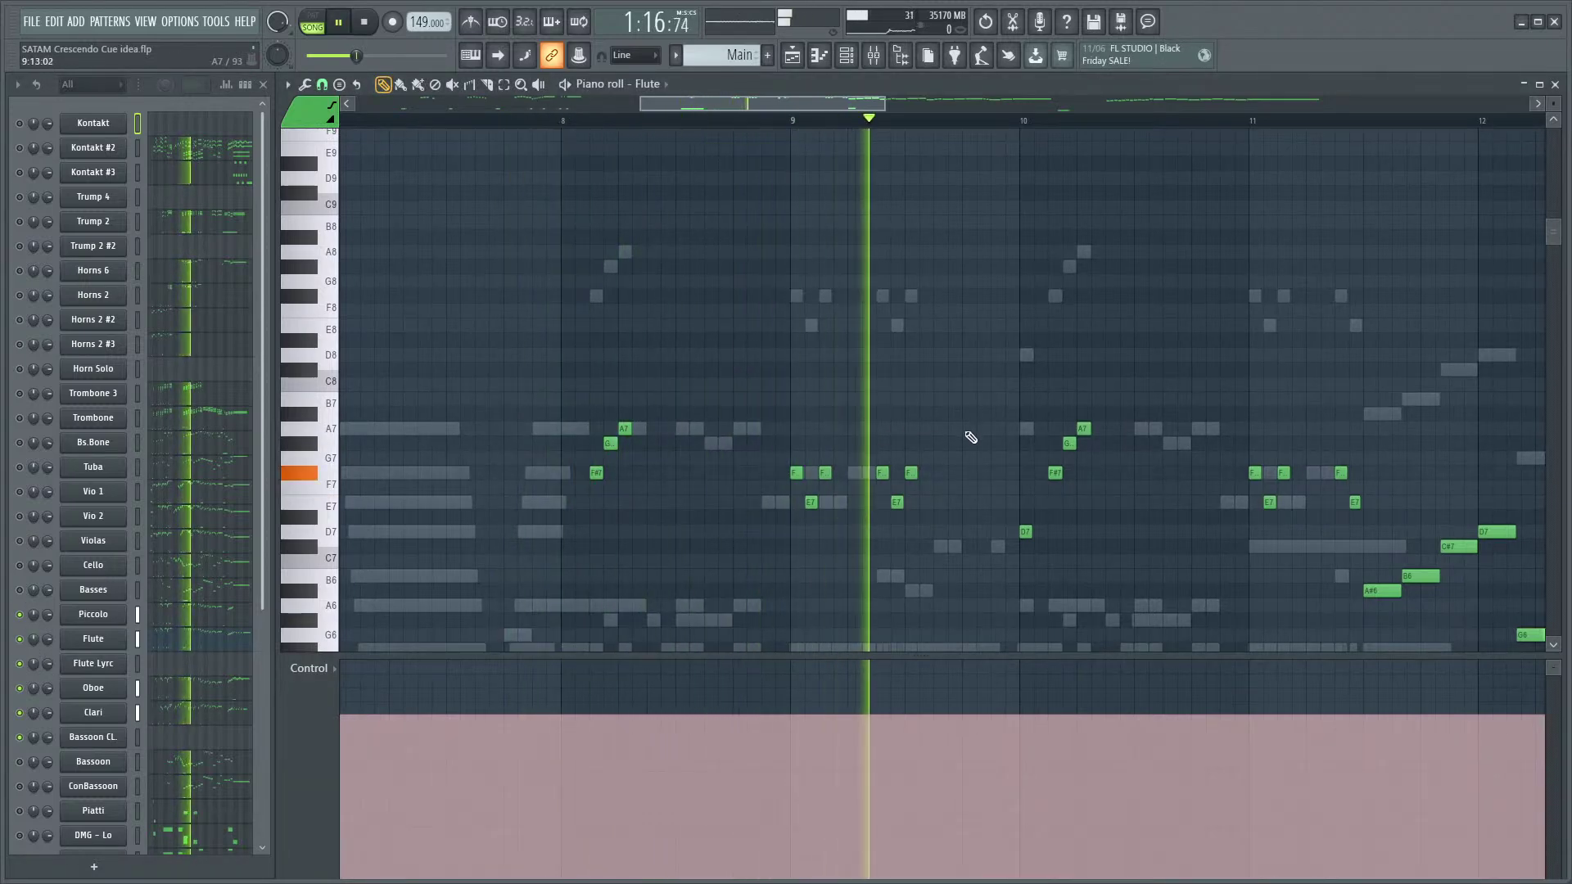
scroll(909, 393, down, 2)
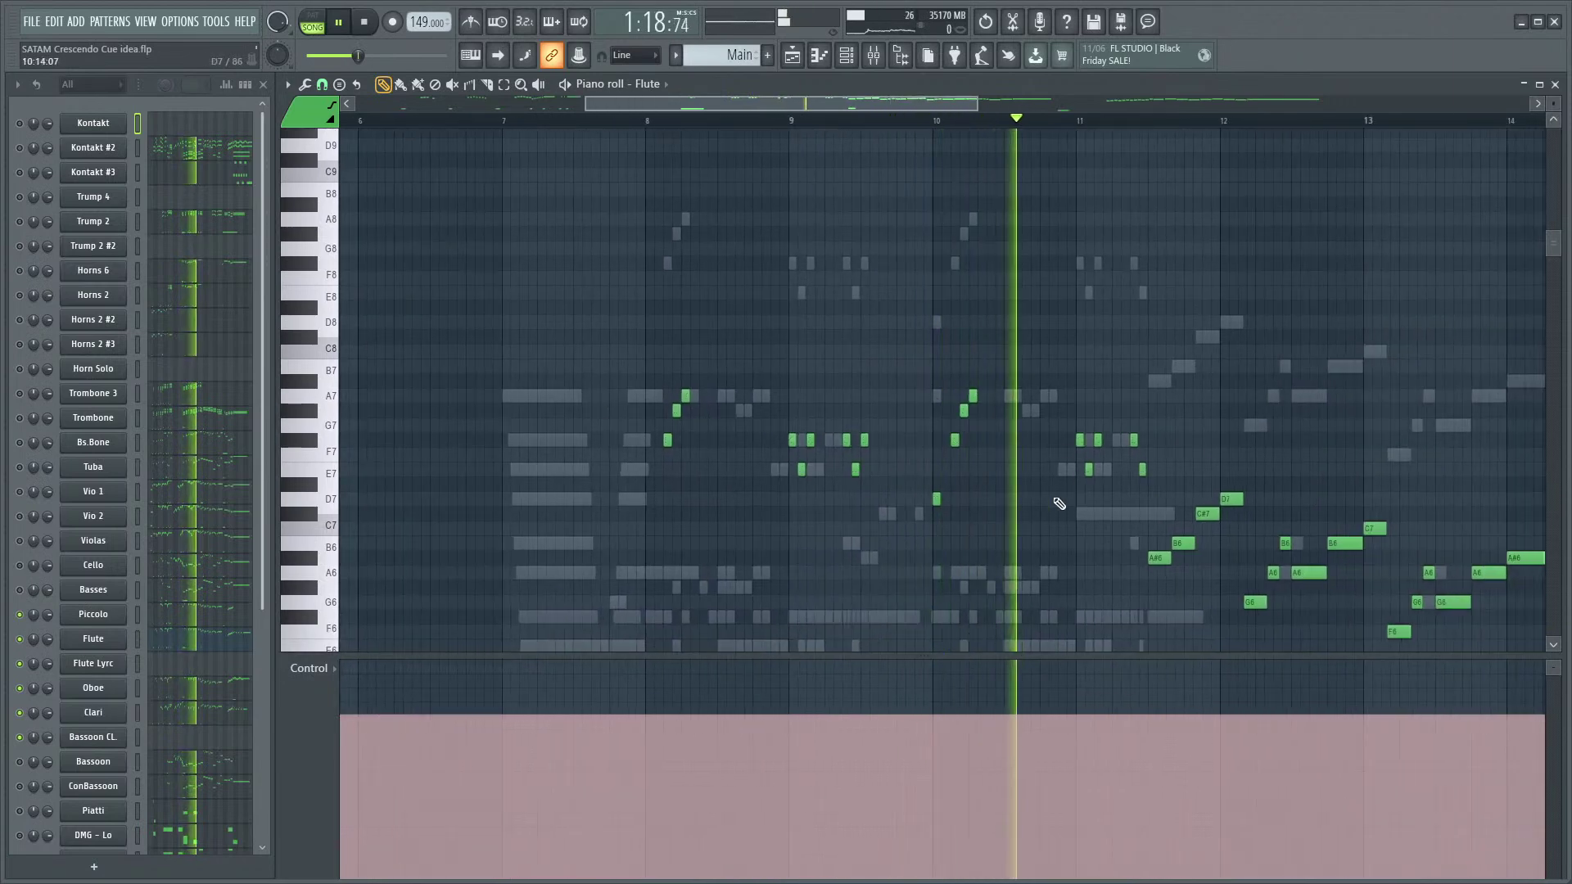
key(space)
- Unmute Vio 1, Vio 2, Violas, Cello and Basses, and play strings with woodwinds from just before bar 8 to about bar 12
click(20, 491)
click(20, 516)
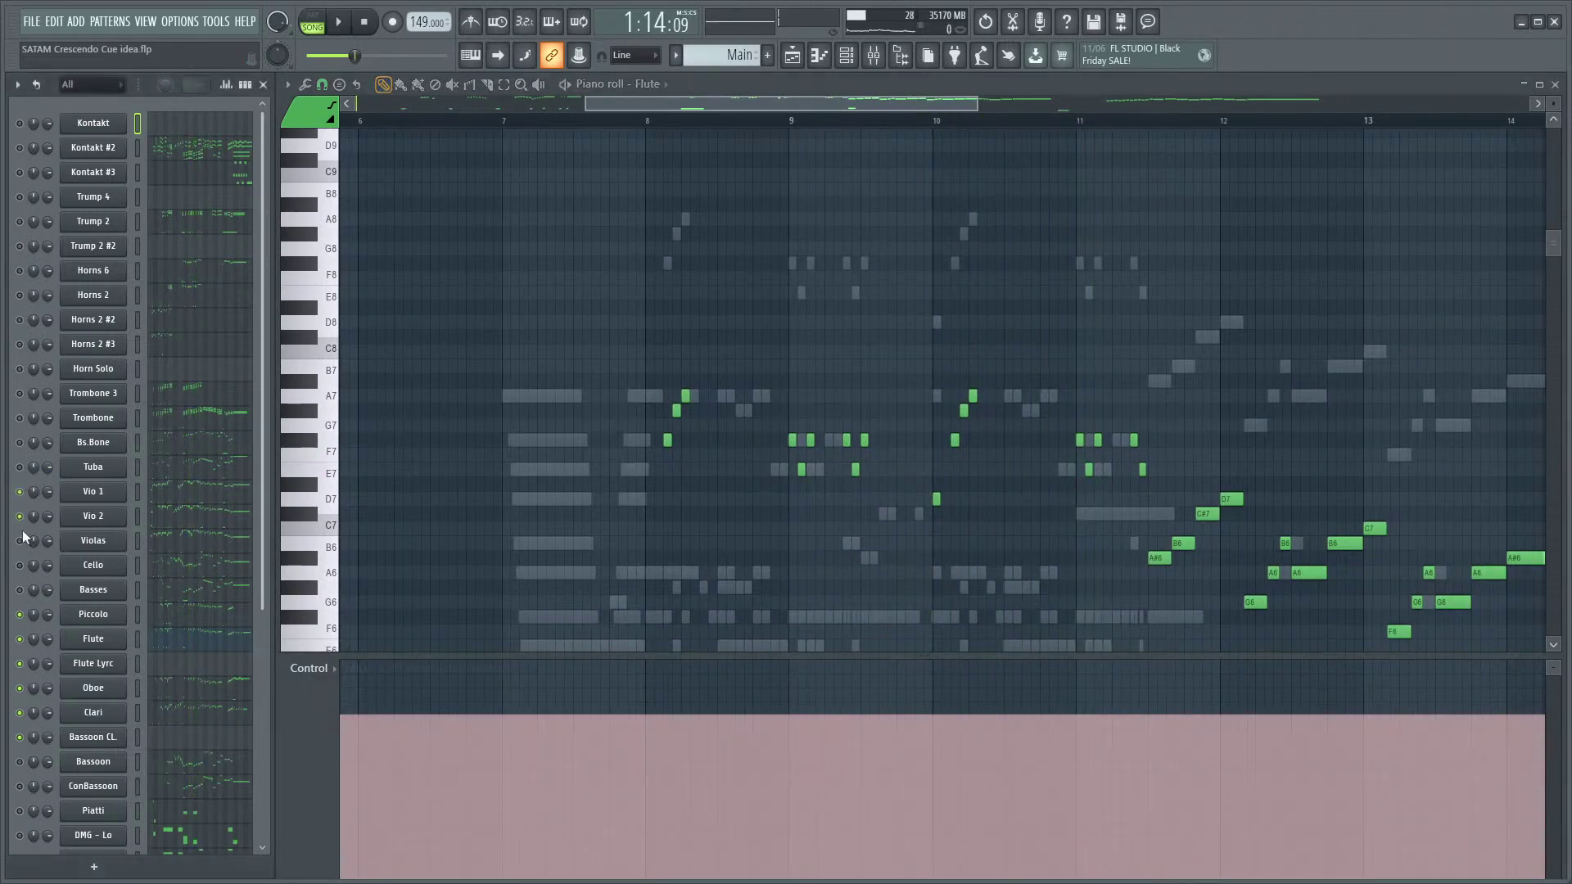
key(space)
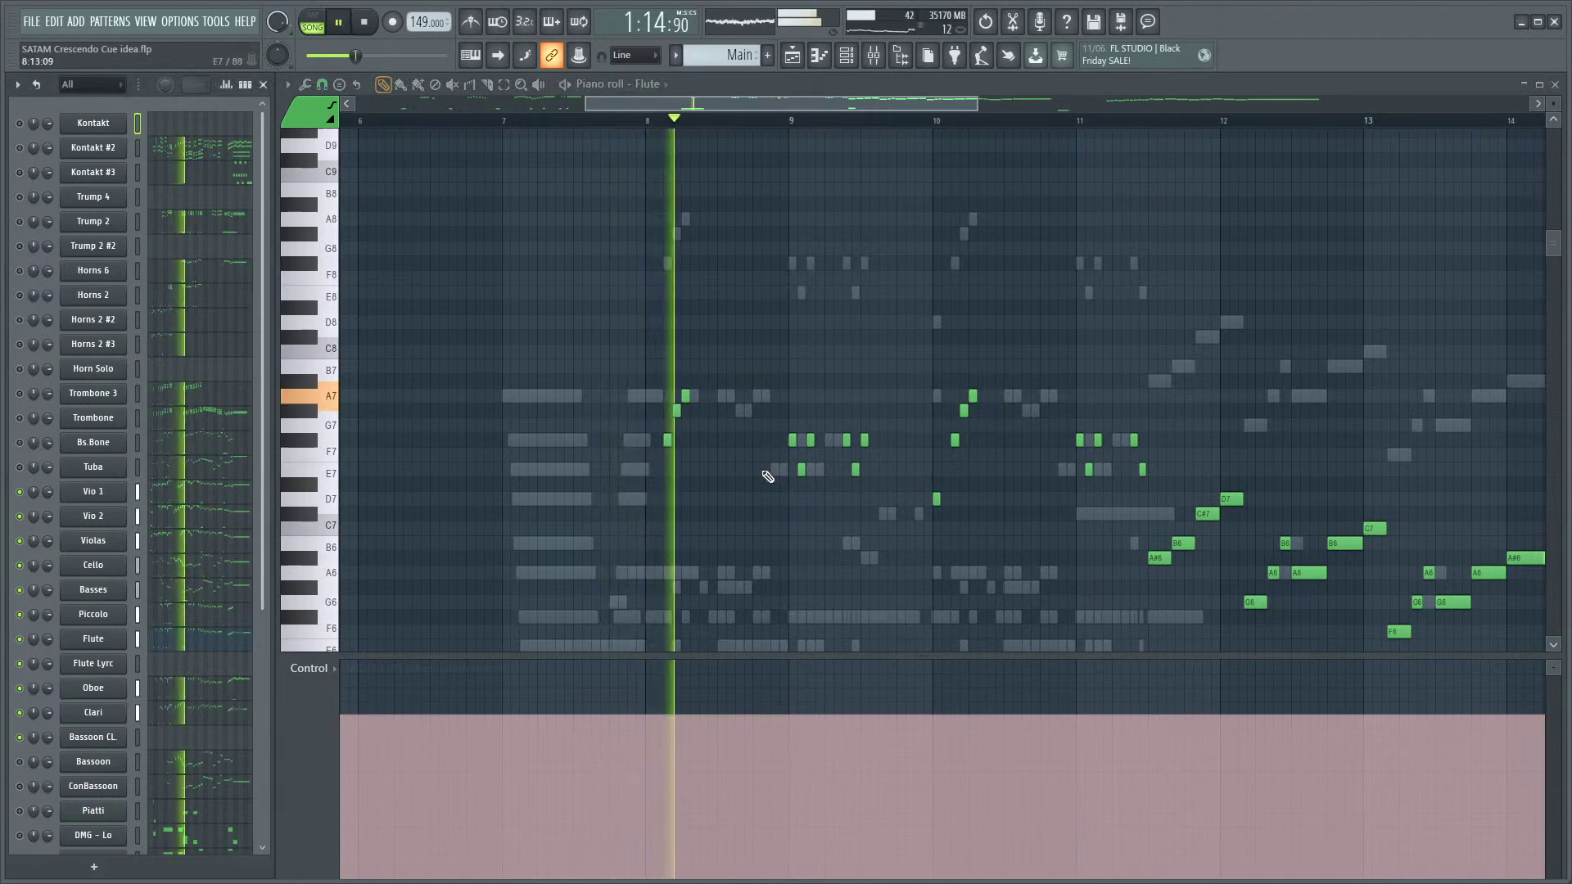
scroll(857, 547, up, 2)
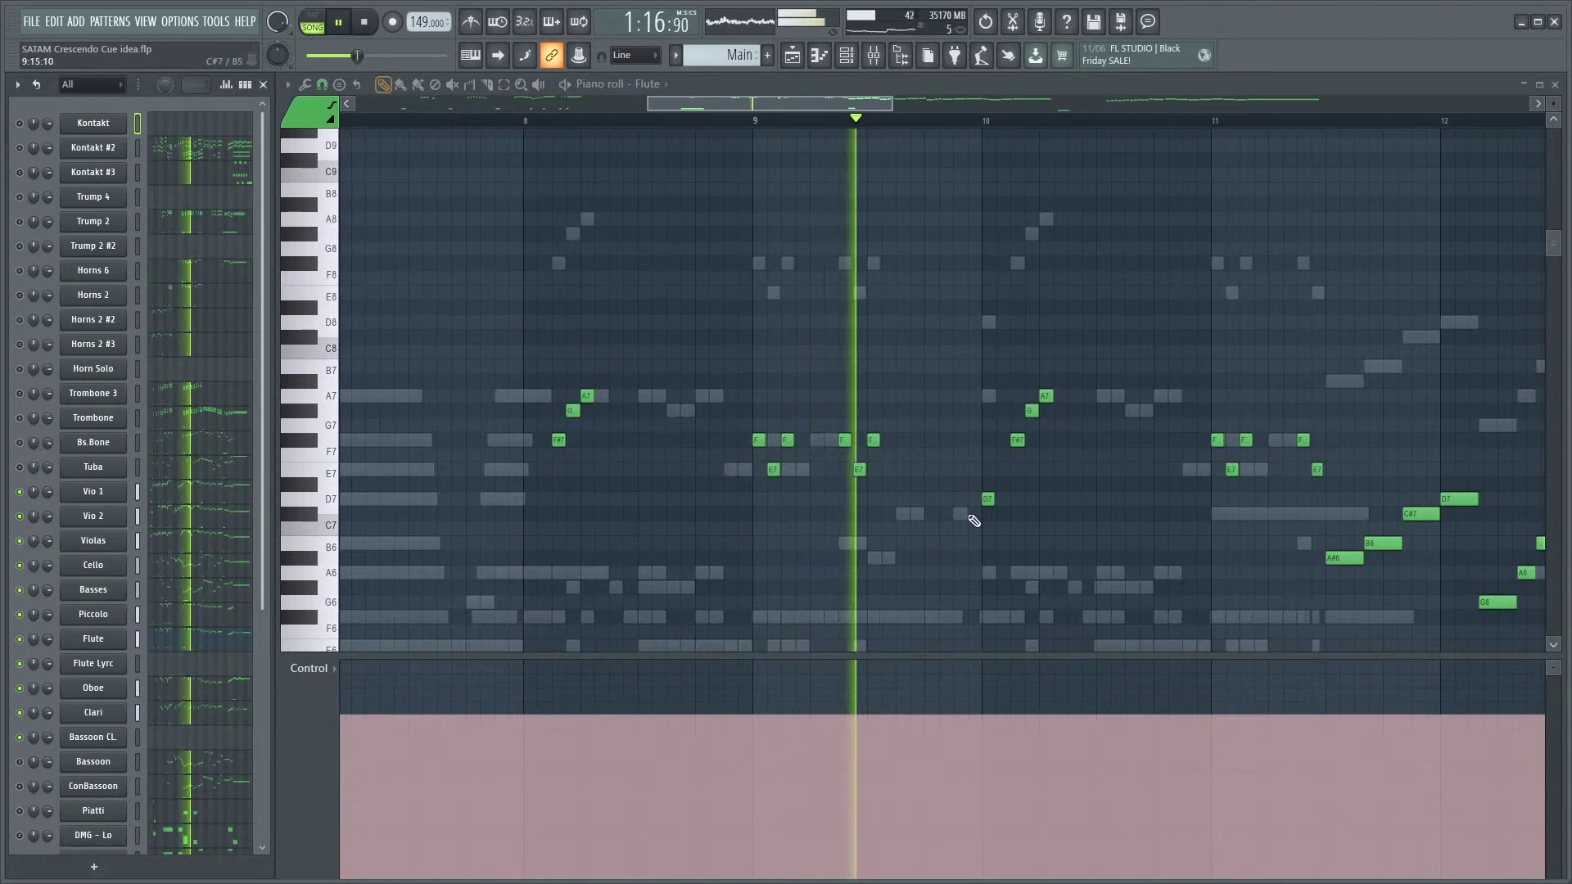
drag(932, 513, 740, 473)
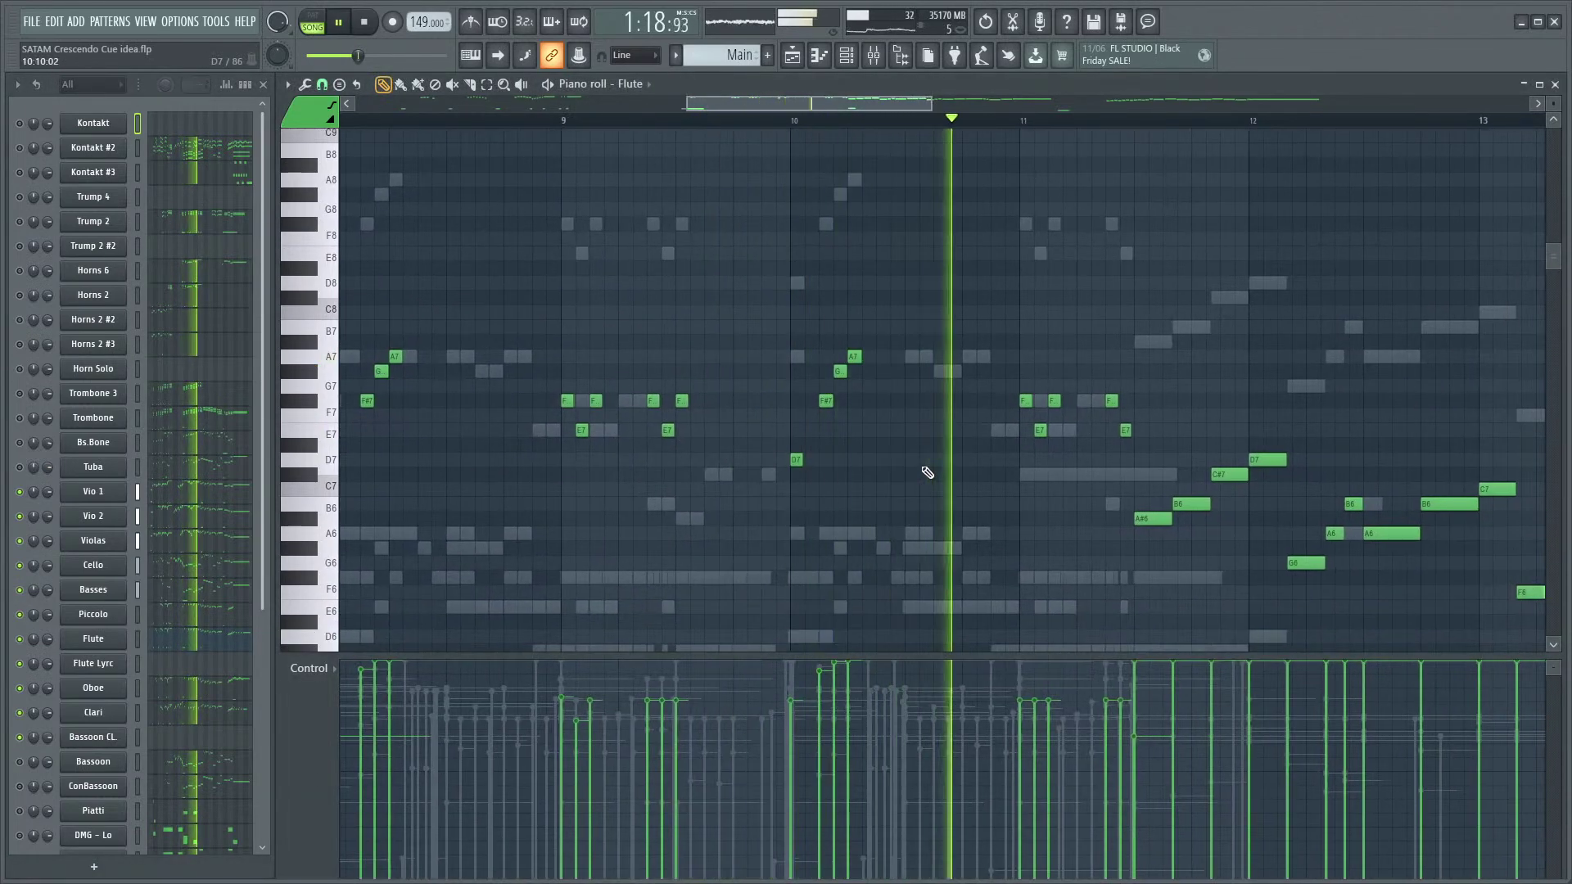
scroll(924, 458, down, 3)
scroll(979, 451, down, 2)
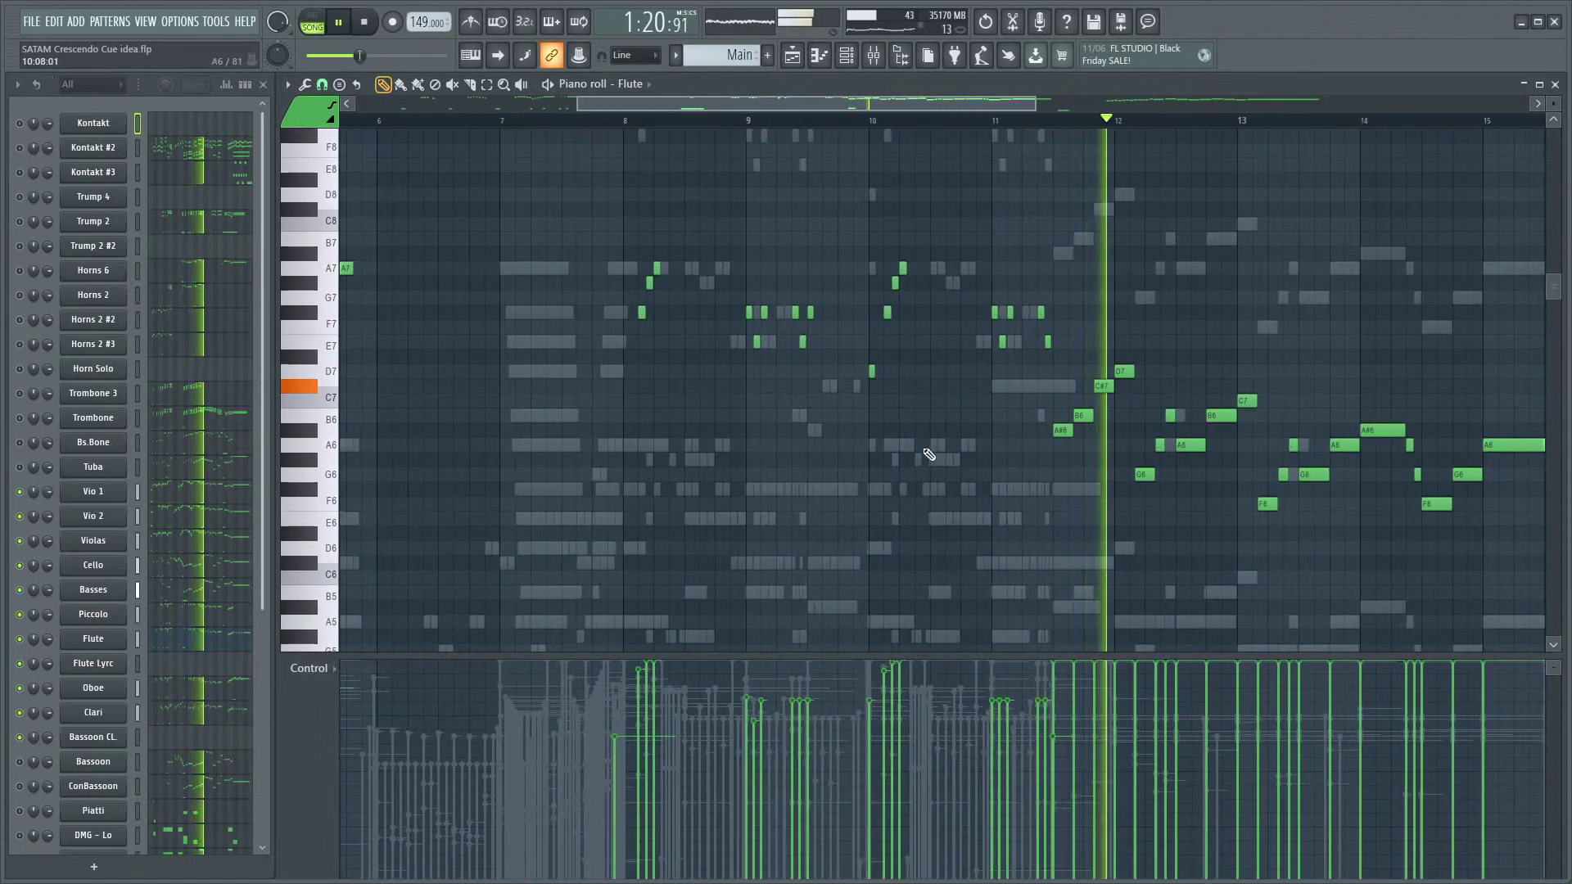
key(space)
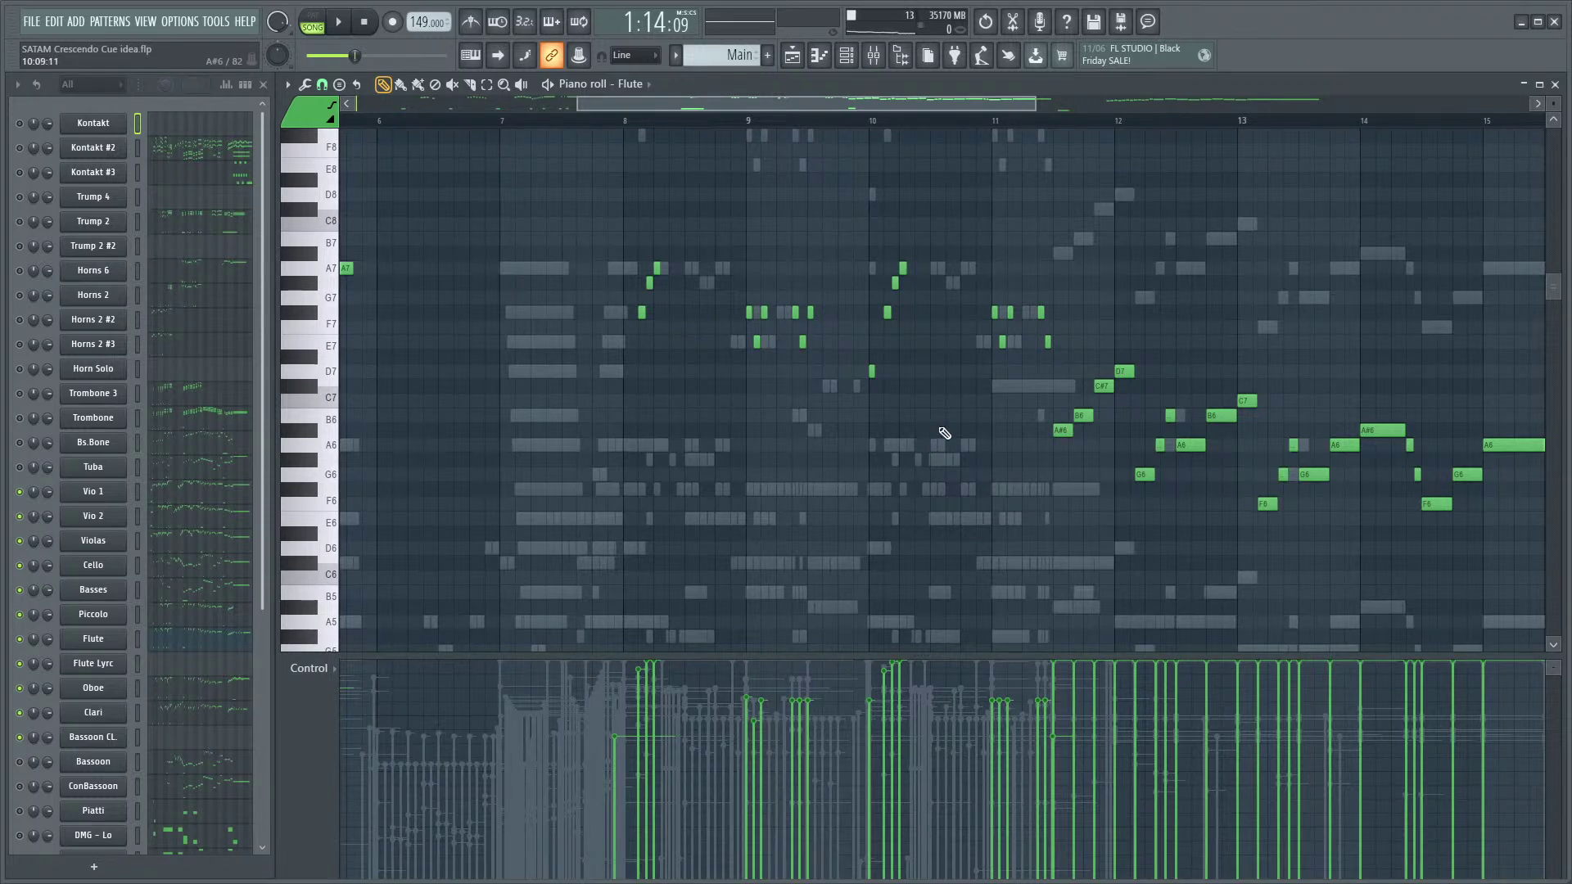
- Isolate the Vio 1 and Vio 2 channels, and play them from the start of bar 8 into bar 9
scroll(737, 490, up, 2)
scroll(765, 487, up, 3)
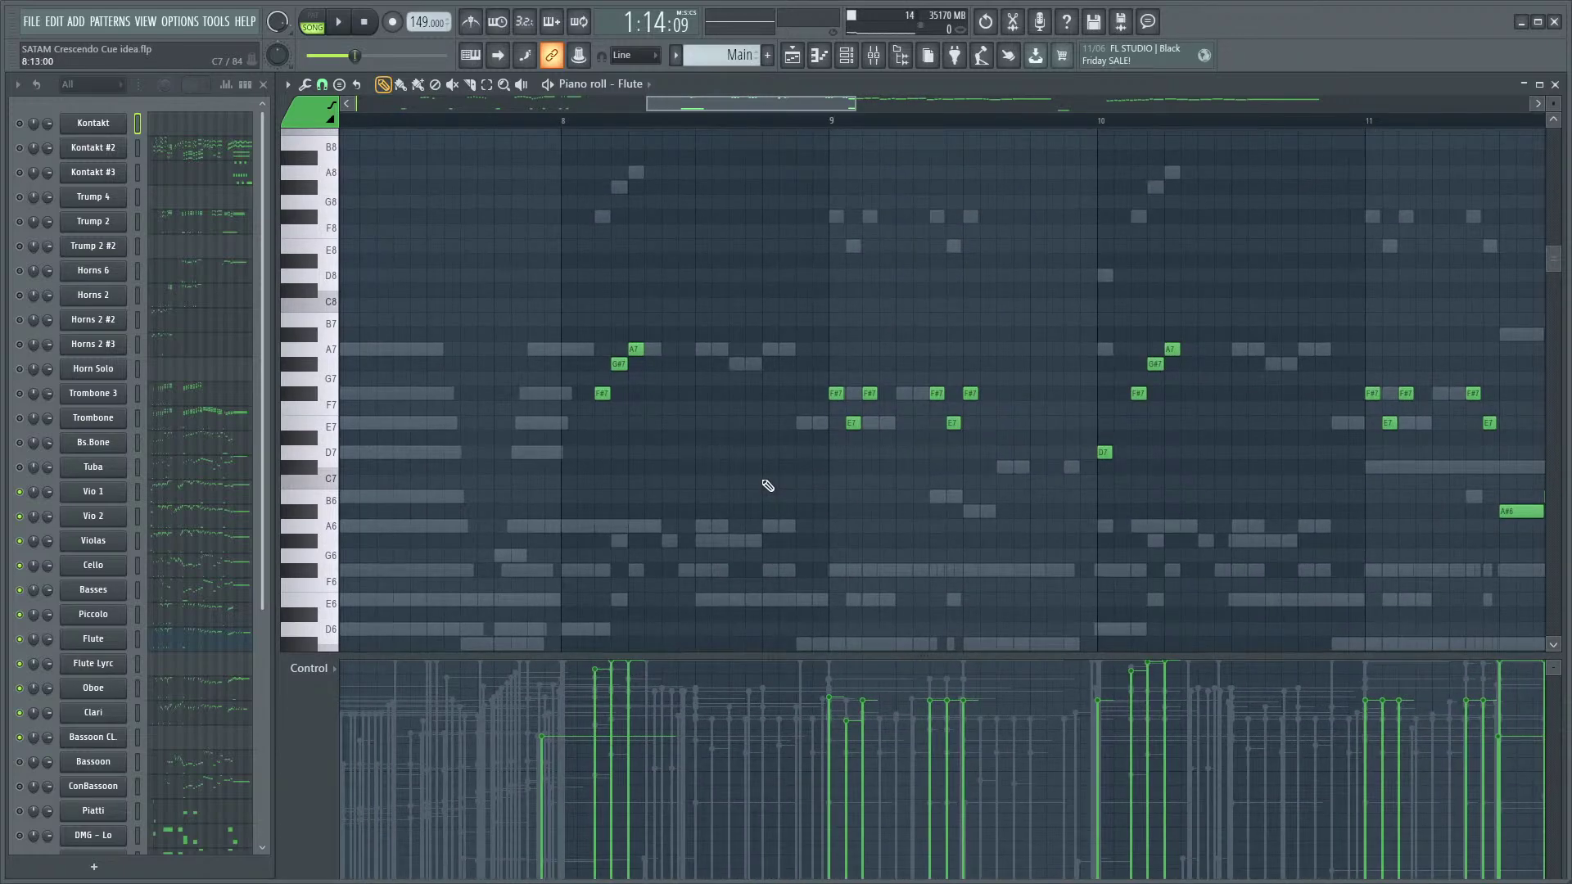
click(19, 491)
ctrl+click(19, 516)
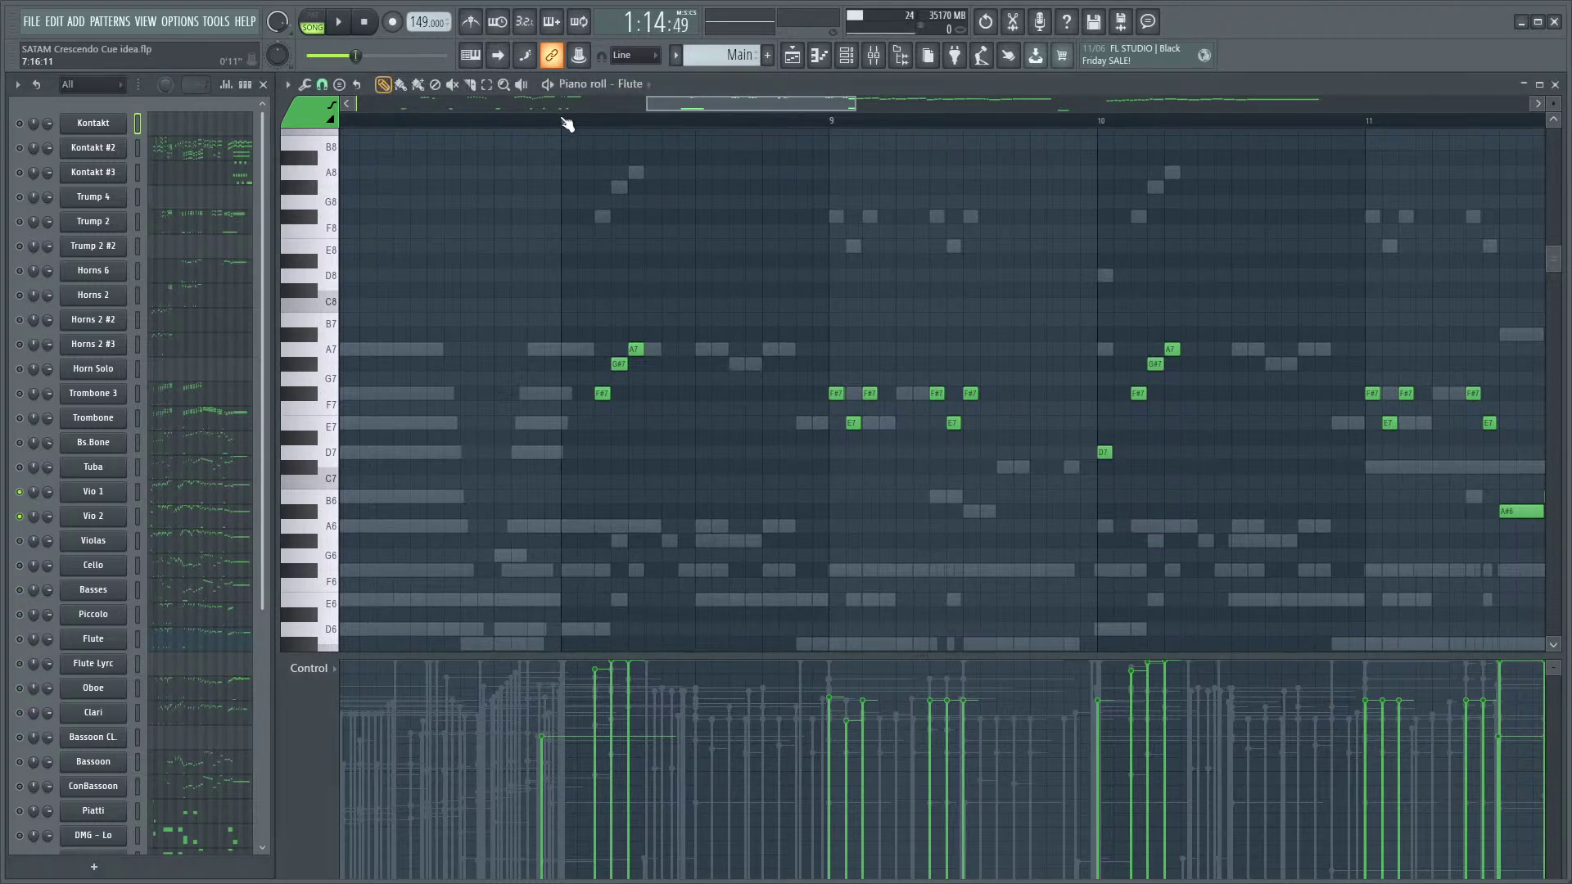
key(space)
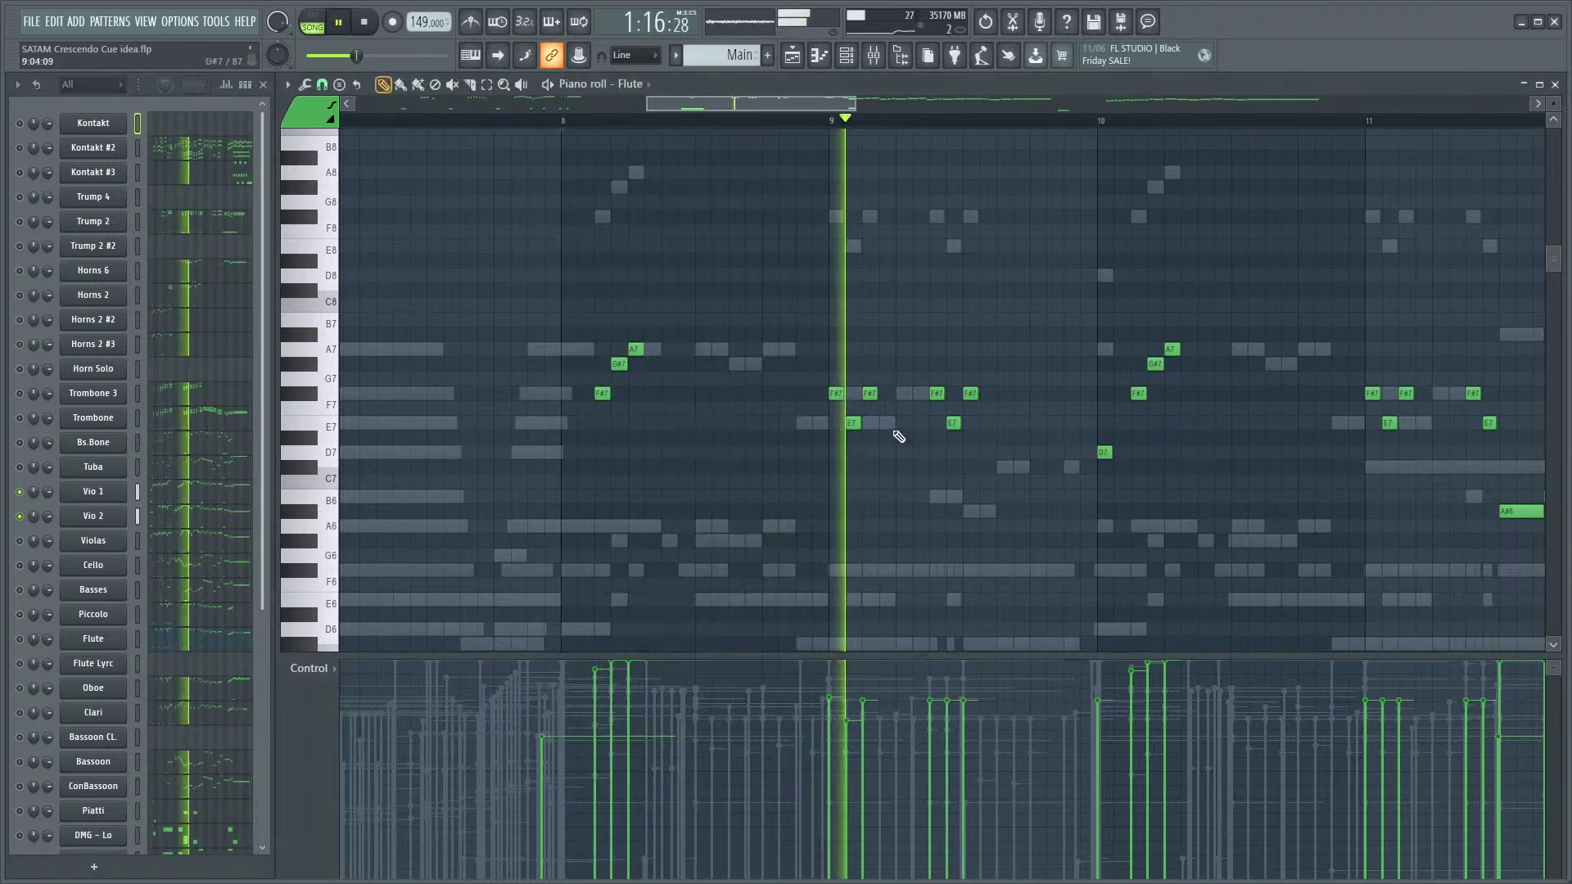
key(space)
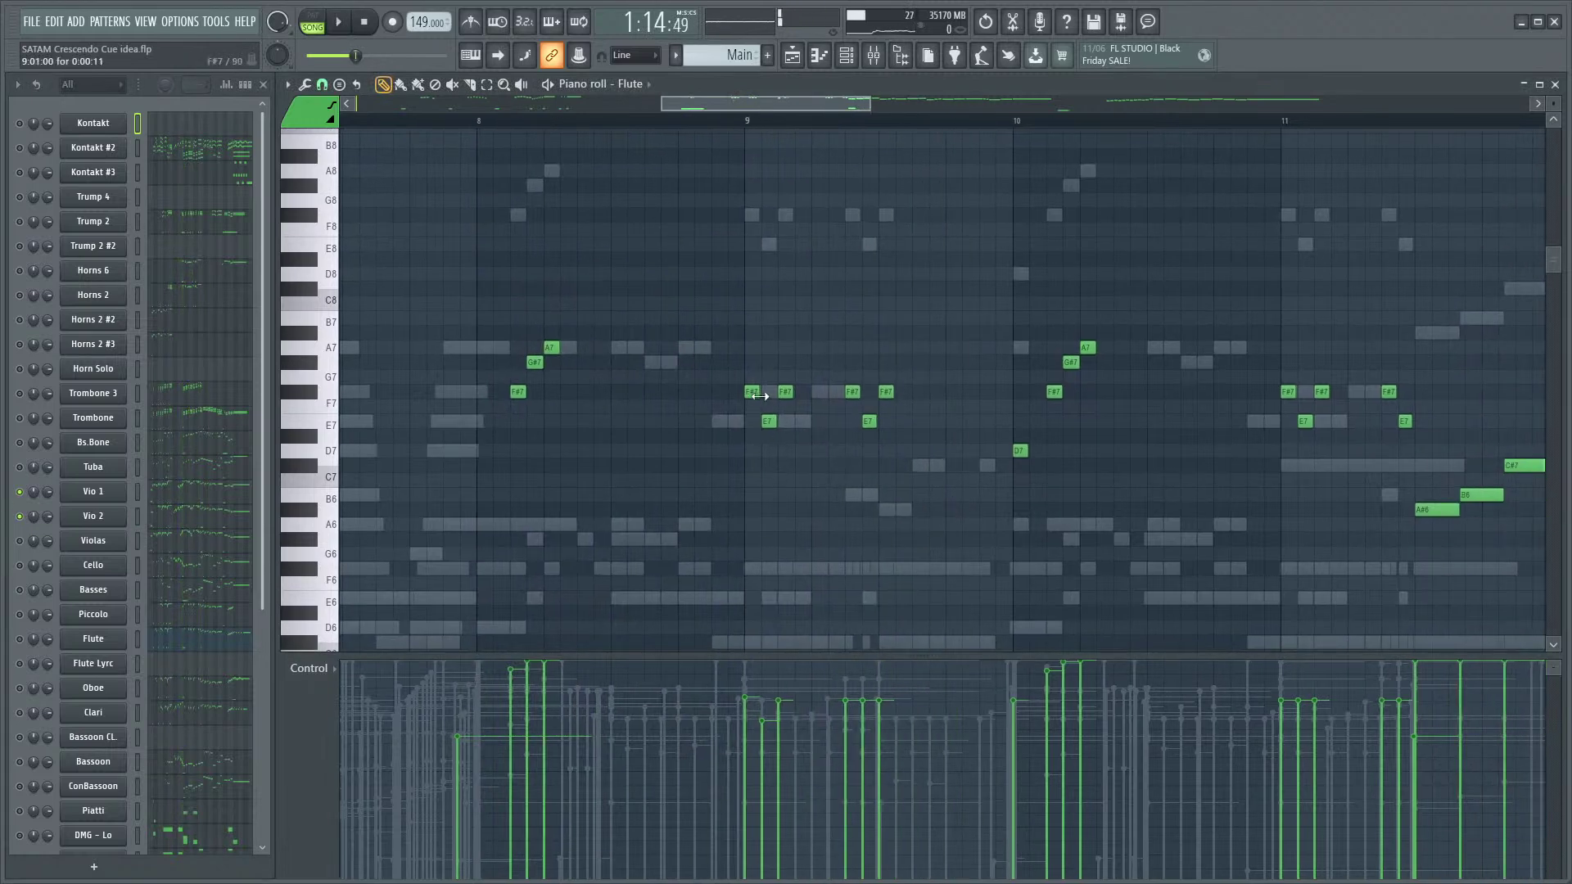
scroll(759, 396, up, 1)
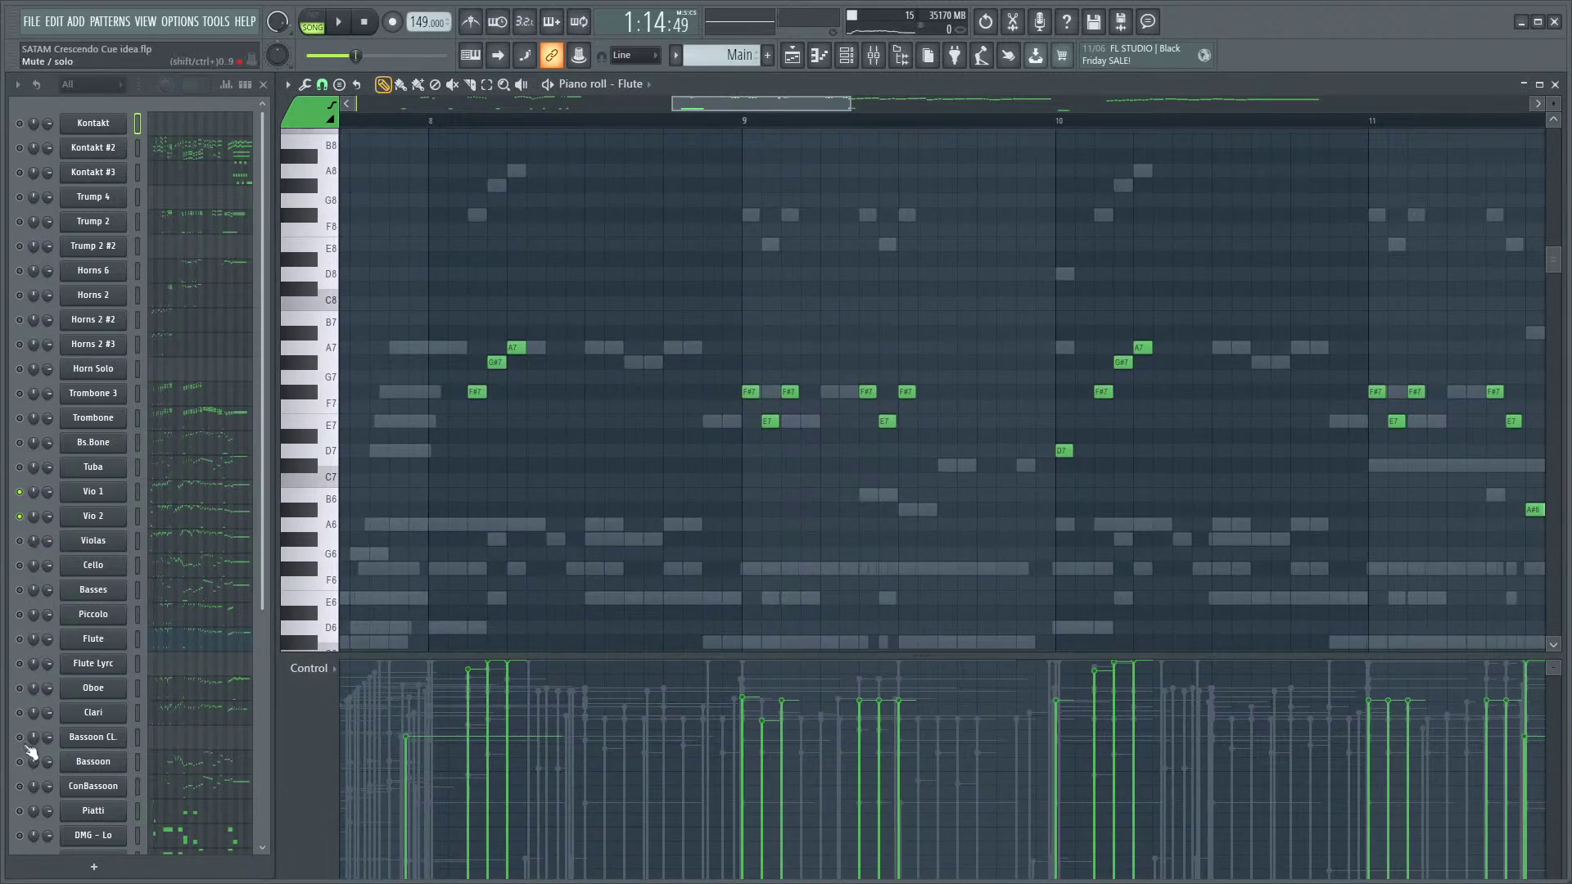
- Add the Piccolo, Flute, Flute Lyrc and Oboe channels to the violins, and play bars 8 to 11
drag(20, 690, 20, 614)
key(space)
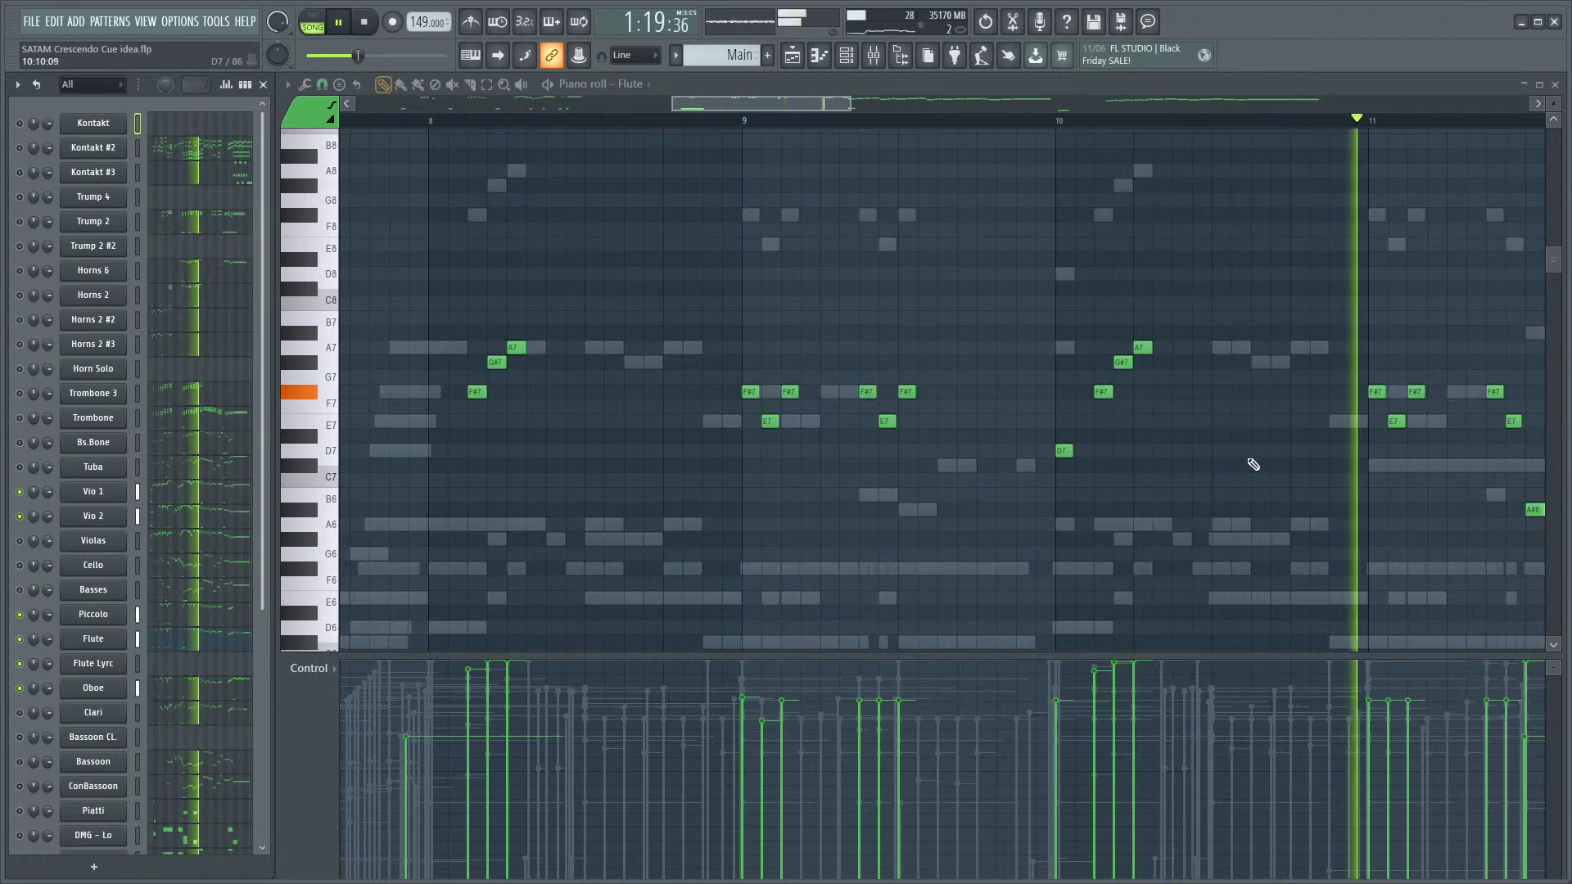
ctrl+scroll(1248, 442, down, 3)
key(space)
scroll(1211, 501, down, 2)
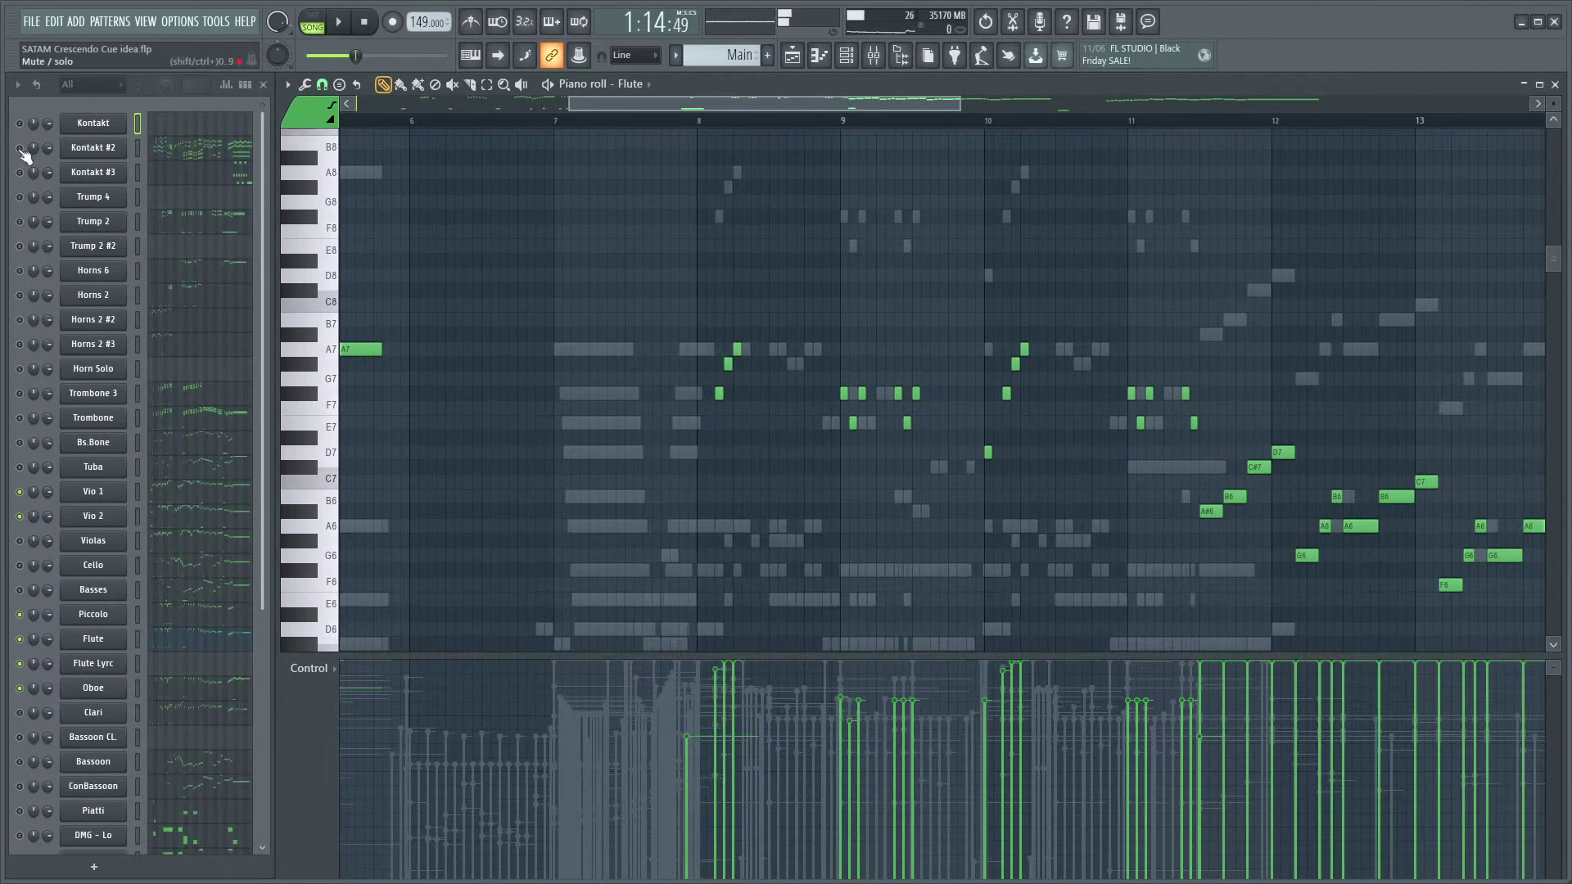
- Unmute the Violas, Cello and Basses as well, and replay the strings and high woodwinds from bar 8 into bar 9
scroll(236, 587, down, 2)
scroll(205, 712, down, 3)
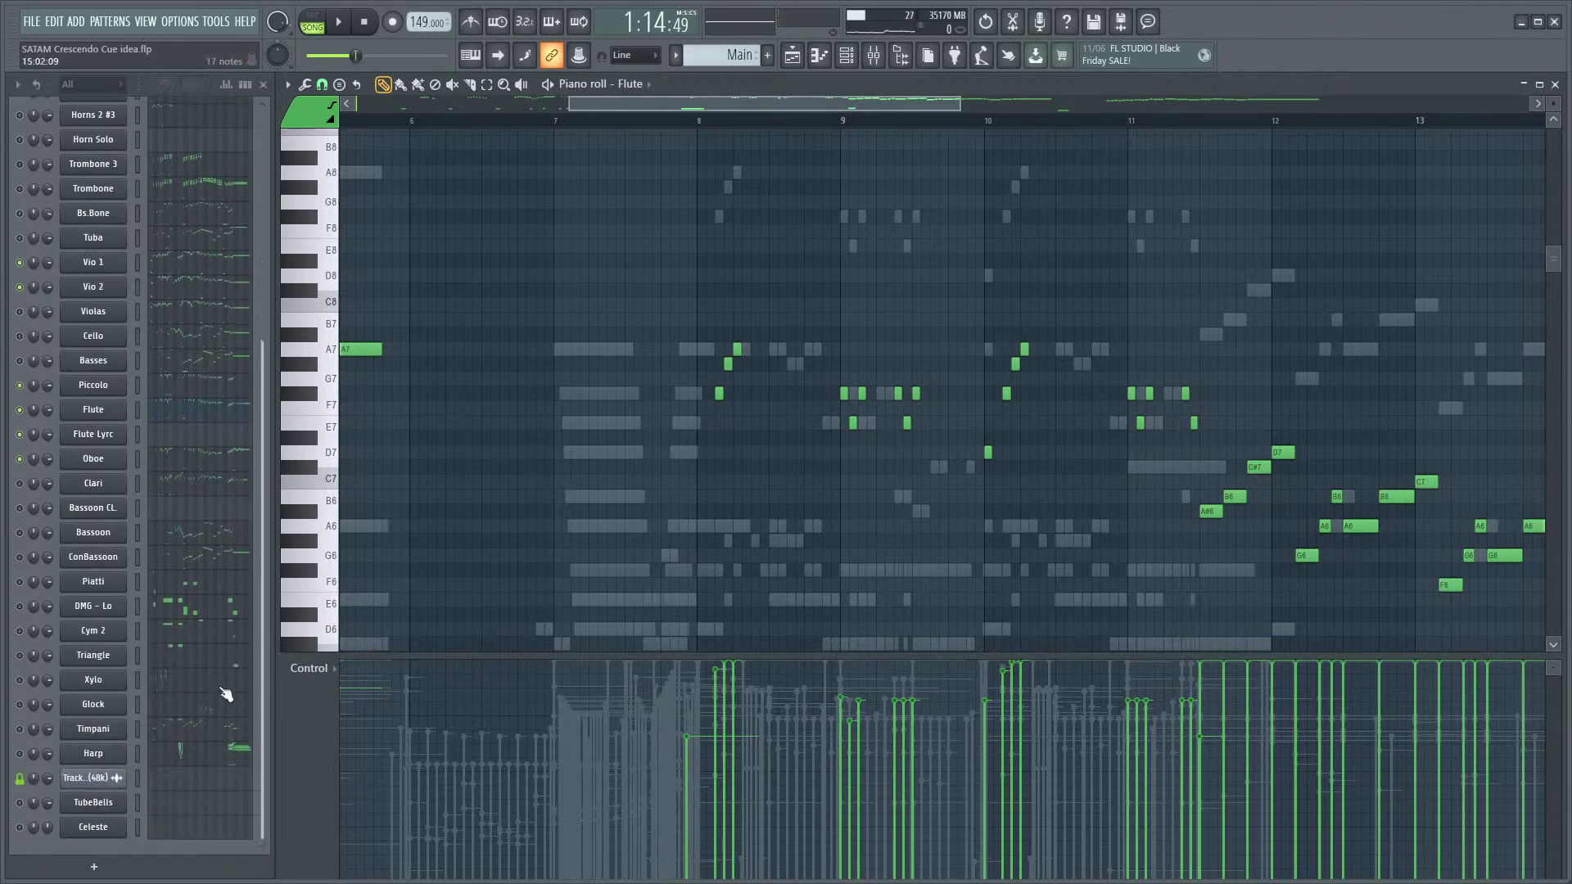
scroll(101, 576, up, 2)
drag(25, 512, 18, 459)
key(space)
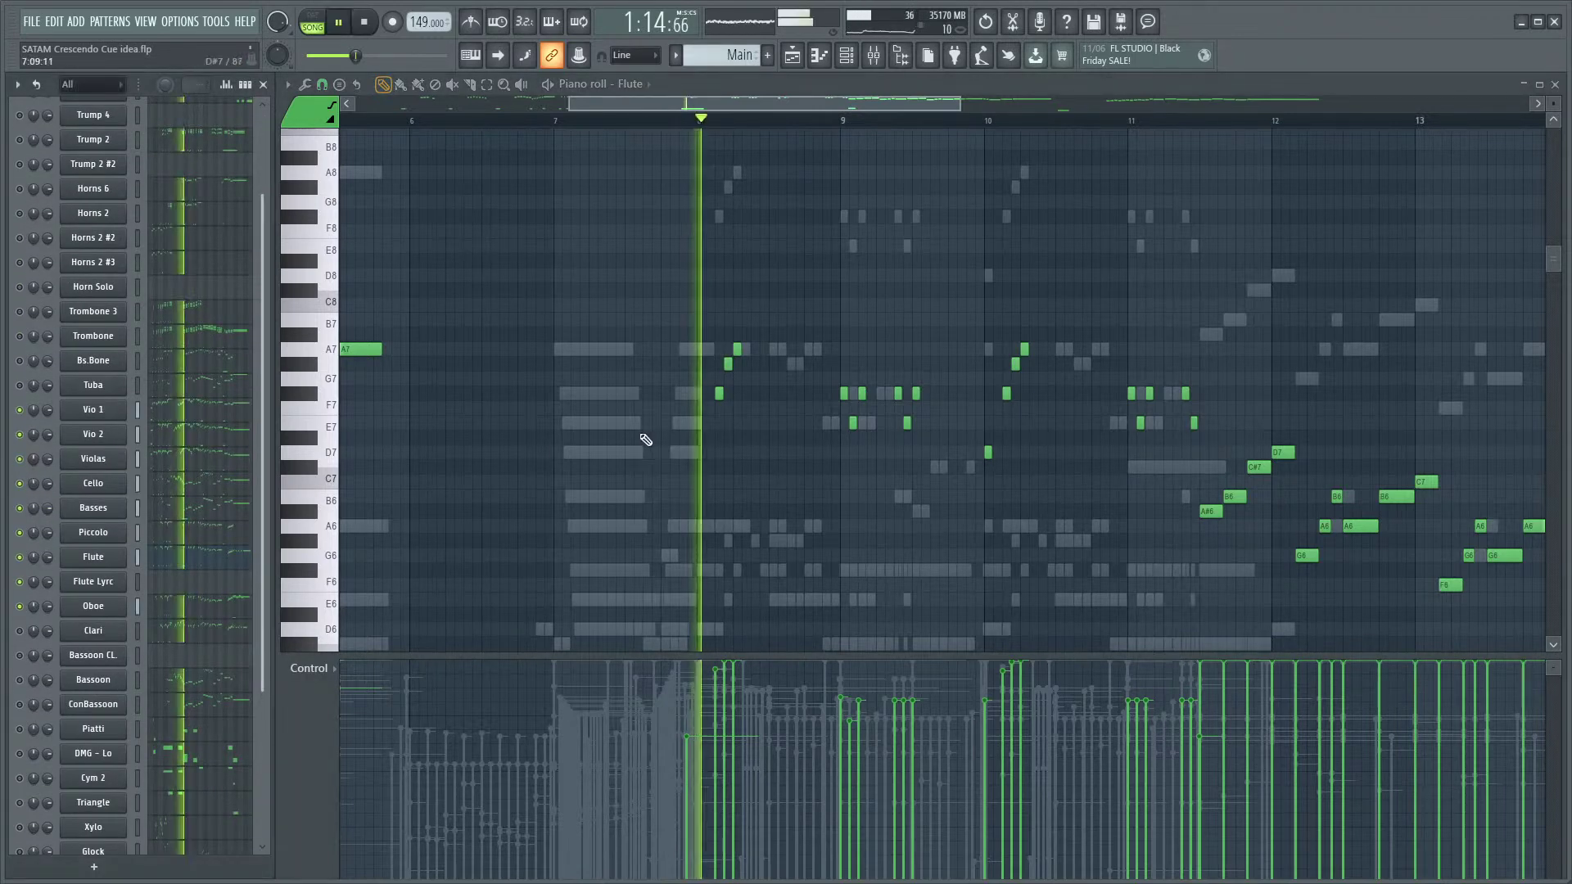
scroll(686, 460, down, 2)
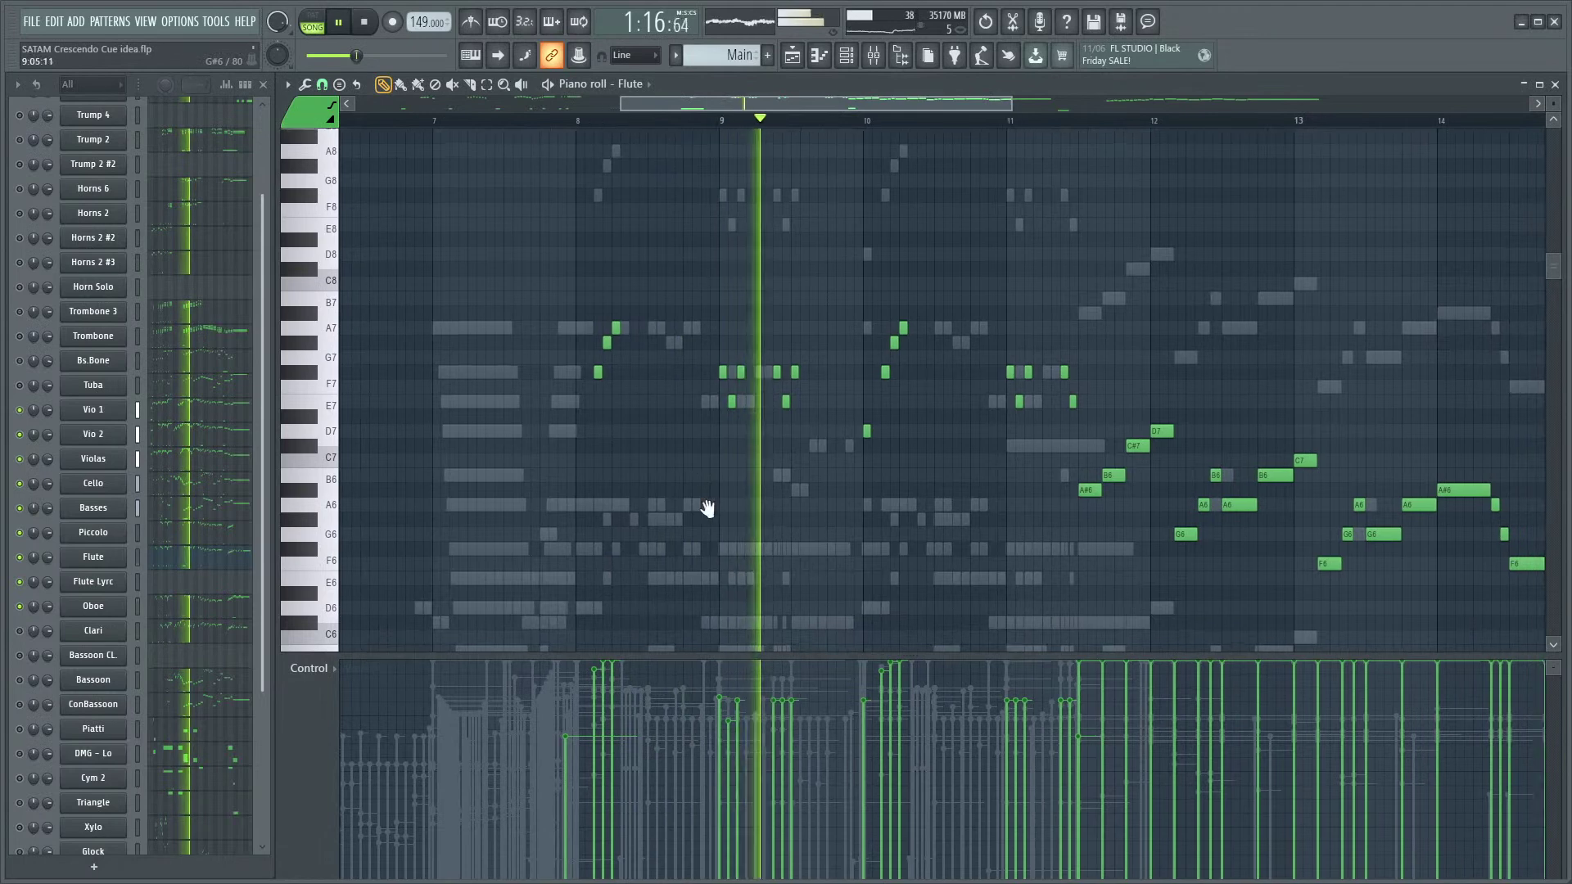
key(space)
- Unmute the low brass, trumpets, remaining woodwinds and percussion, and play the ensemble from bar 8 to late bar 11
right_click(20, 360)
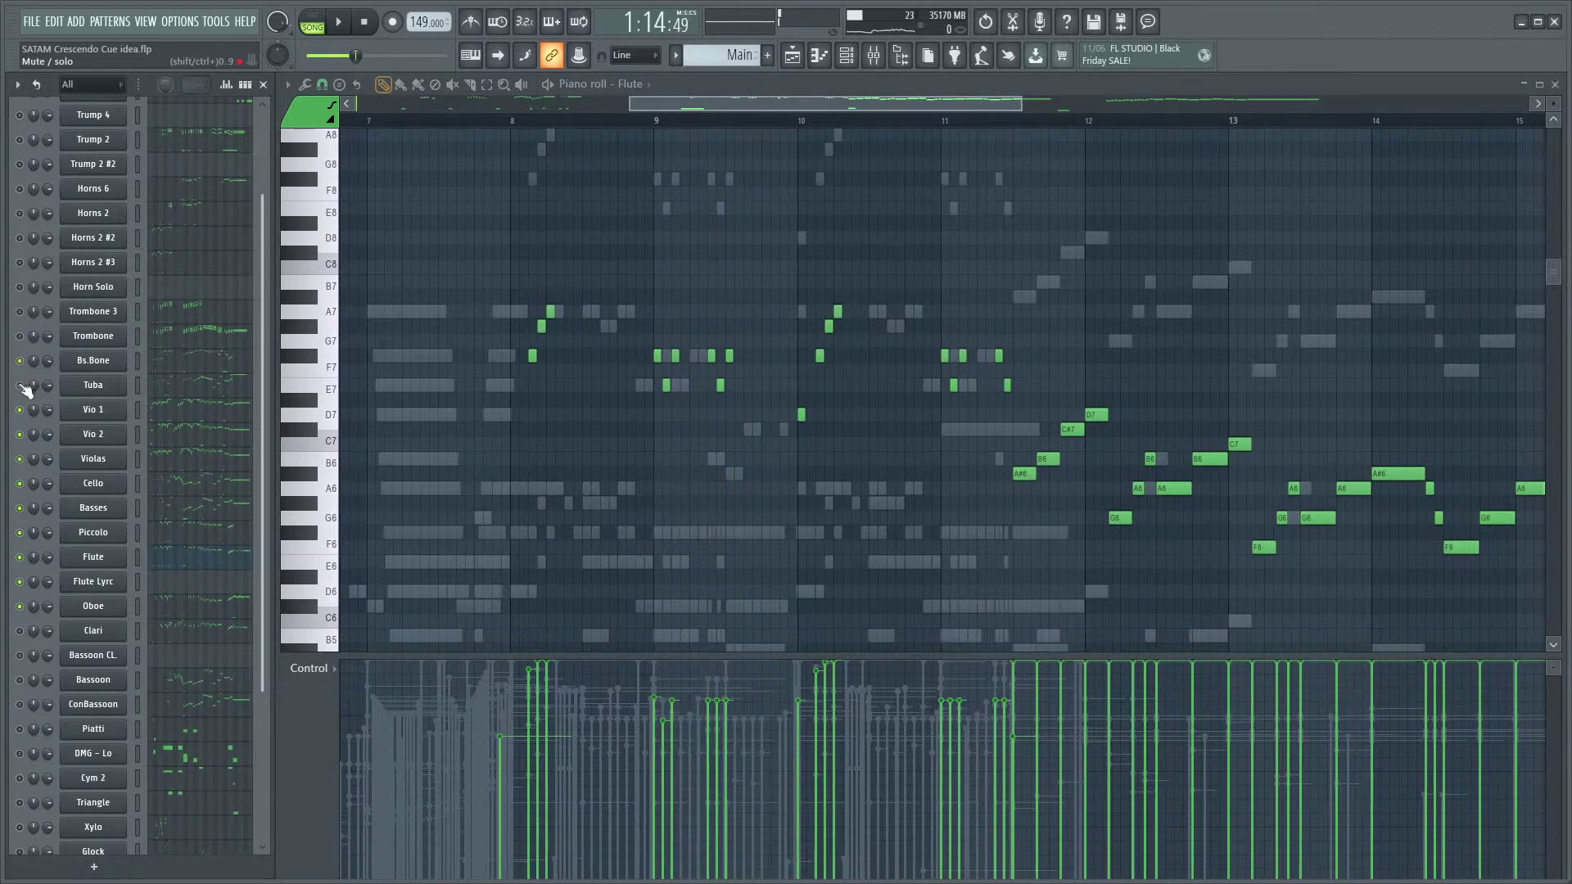
right_click(20, 361)
key(space)
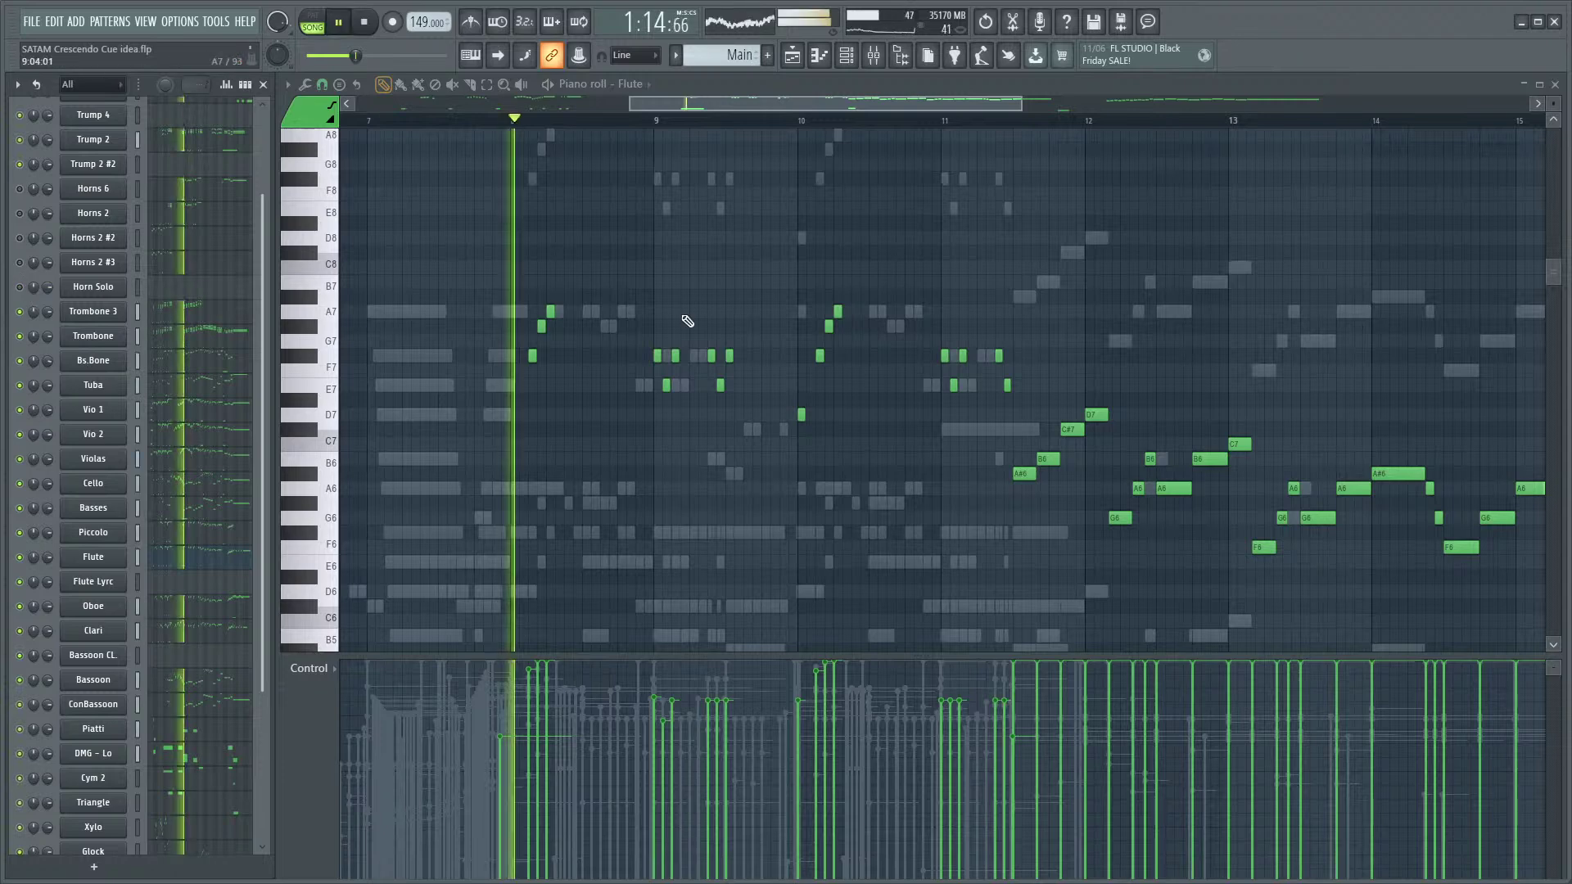
scroll(728, 538, up, 2)
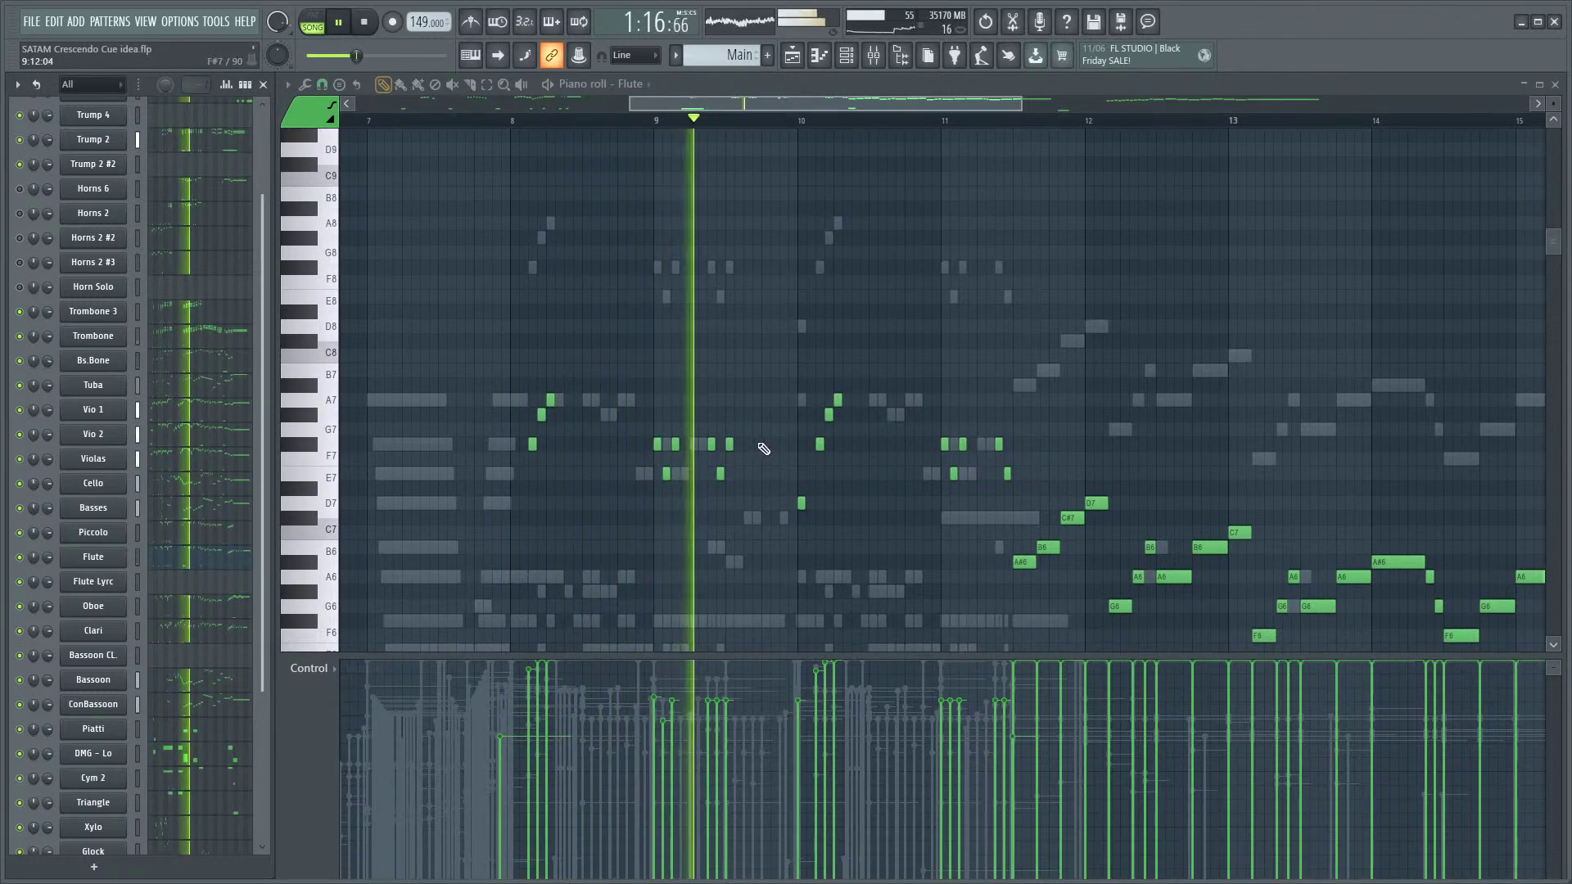
scroll(858, 491, down, 2)
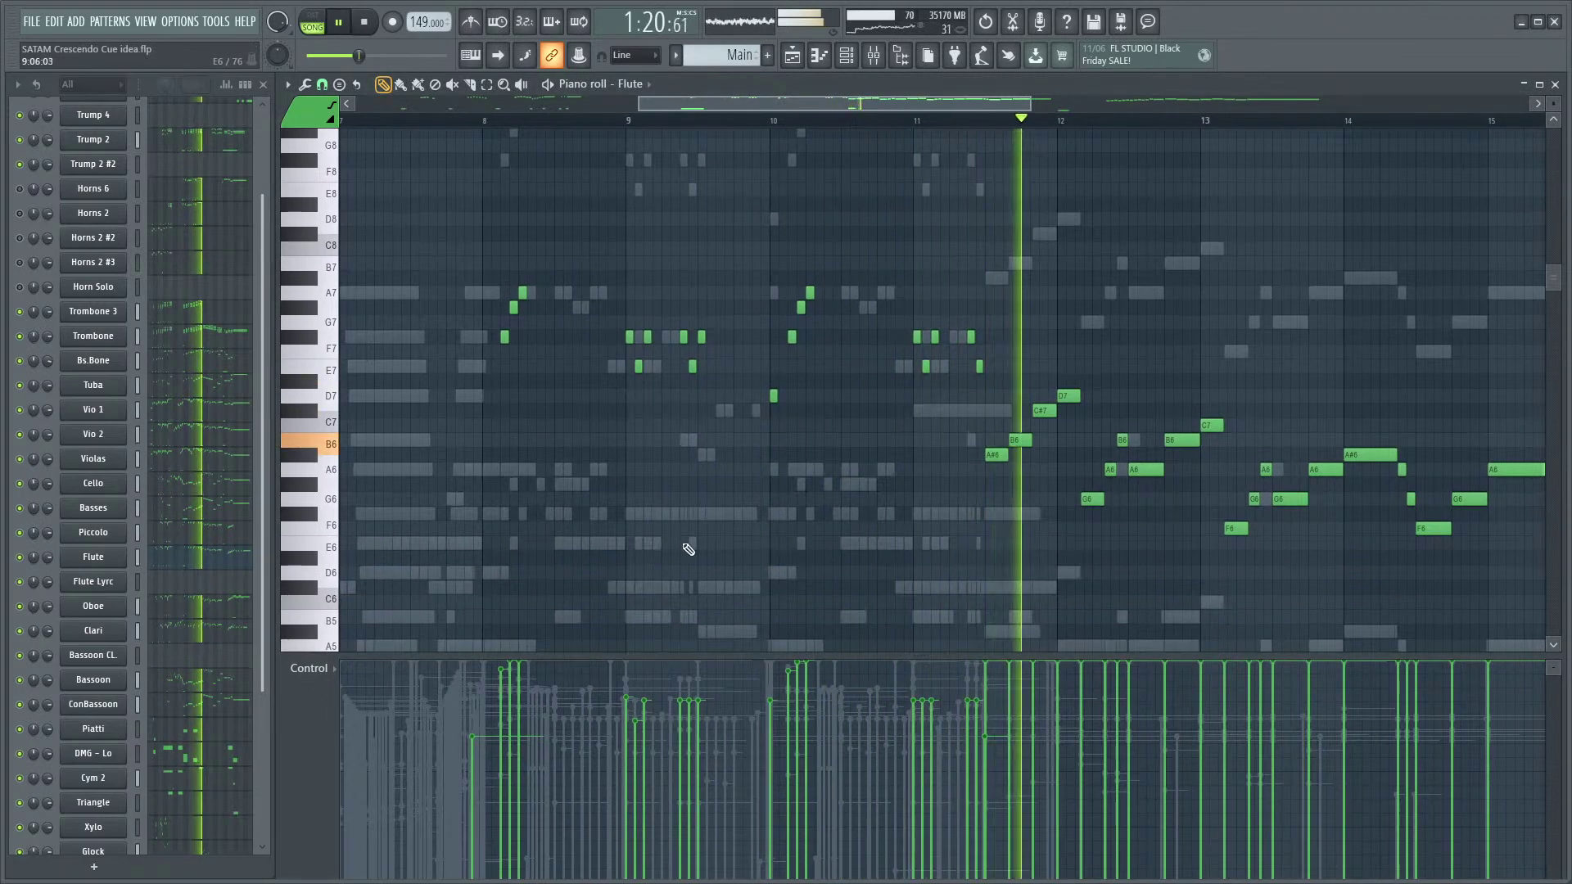
key(space)
- Unmute the remaining horn channels and play the full arrangement of the Main pattern from bar 2
scroll(598, 214, down, 3)
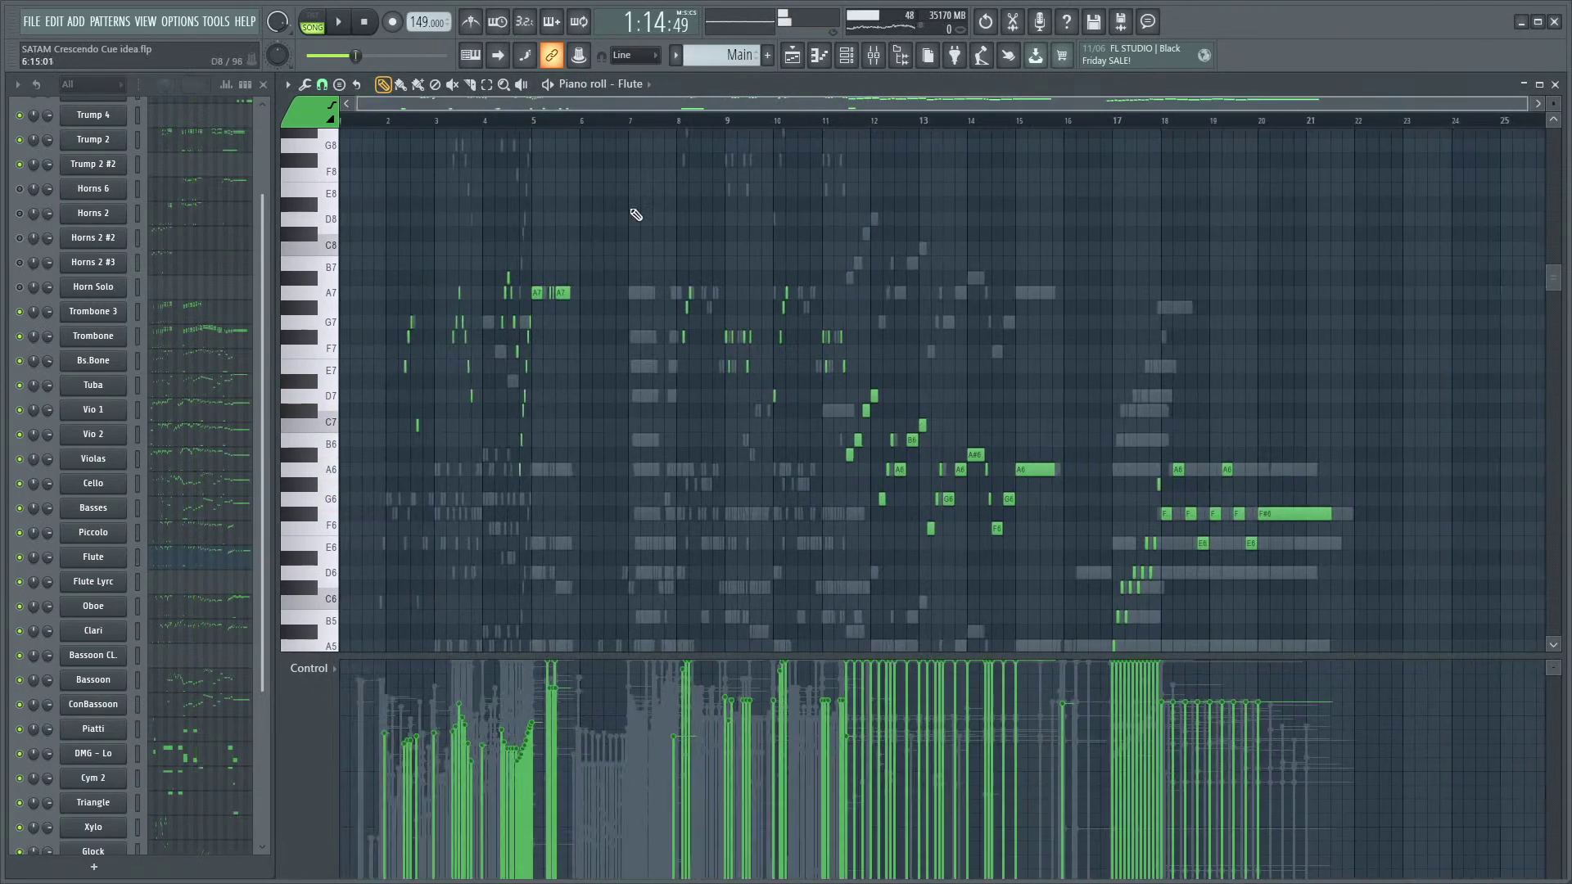
scroll(459, 158, down, 1)
click(389, 121)
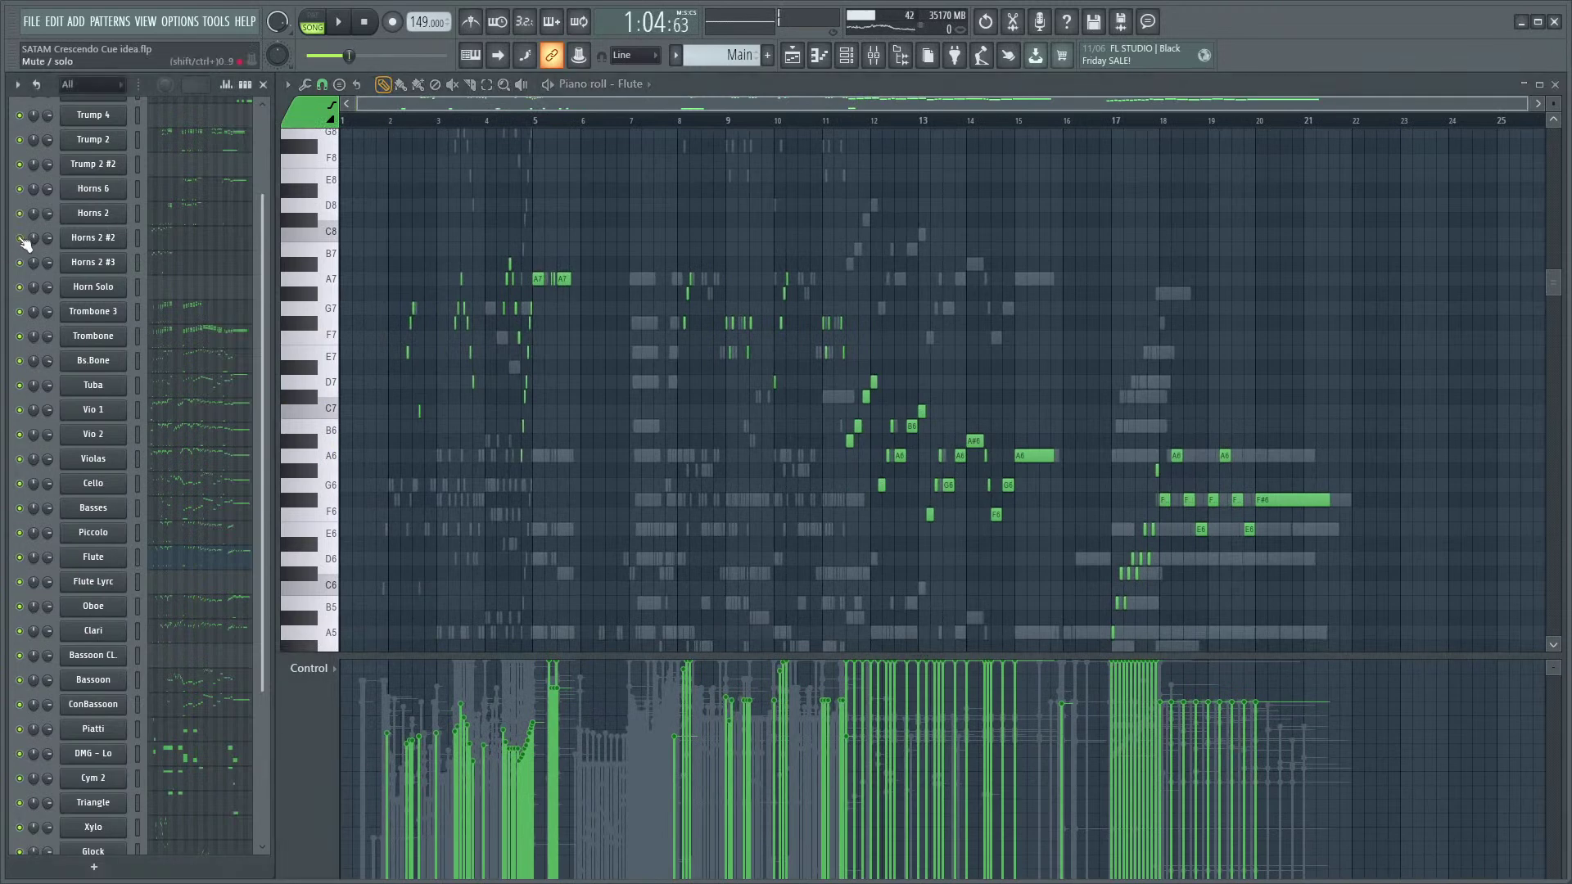
key(space)
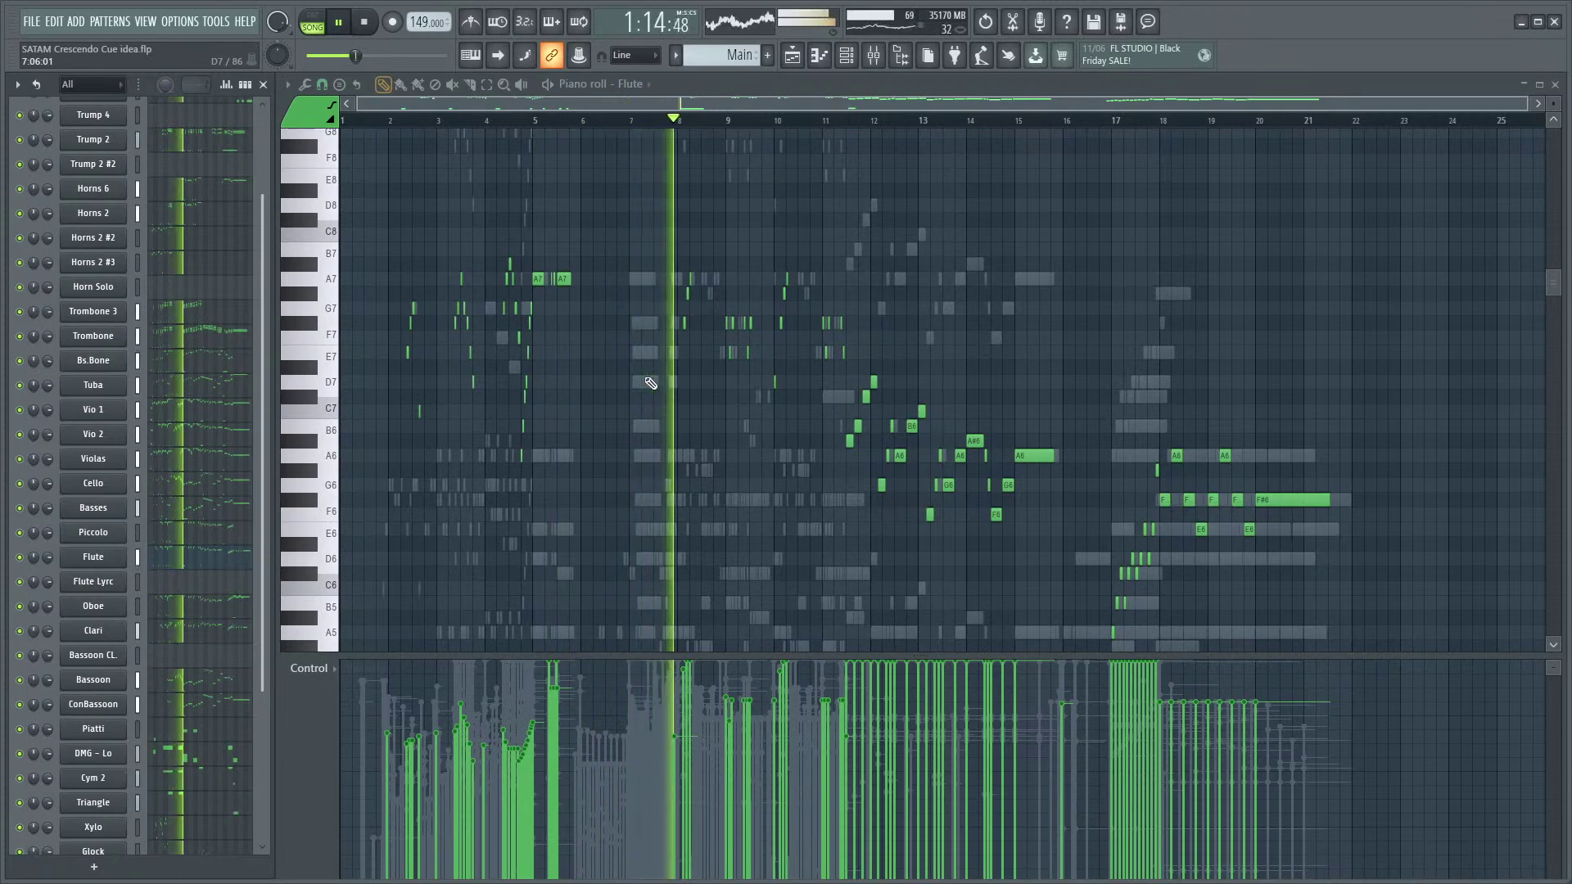
scroll(741, 456, up, 2)
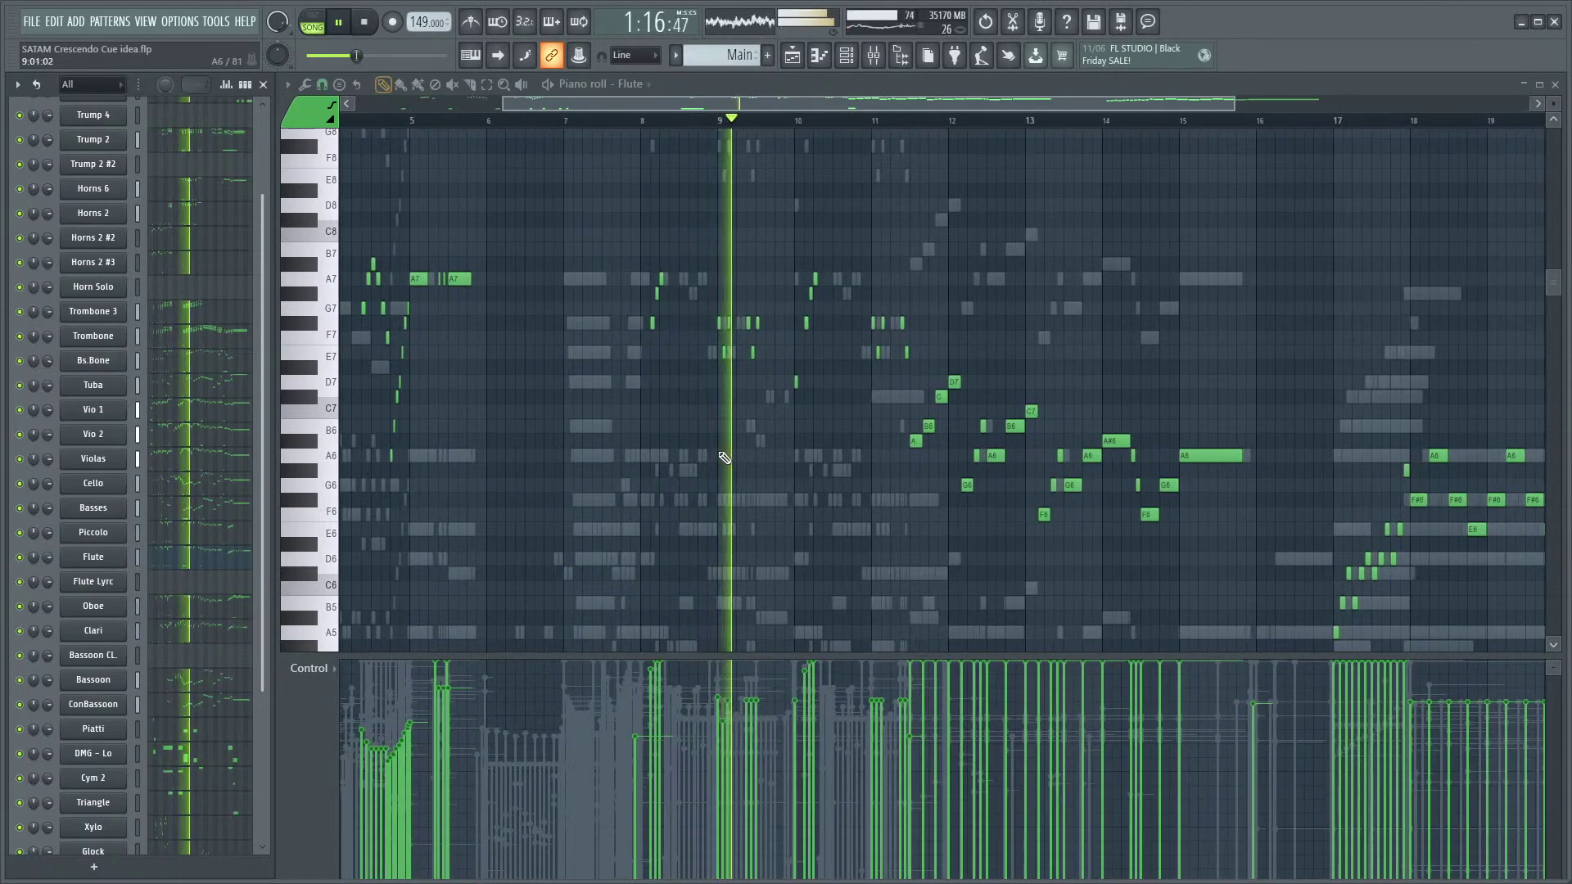
- Check the mixer levels during playback, and return to the Flute notes with the whole pattern in view
key(F9)
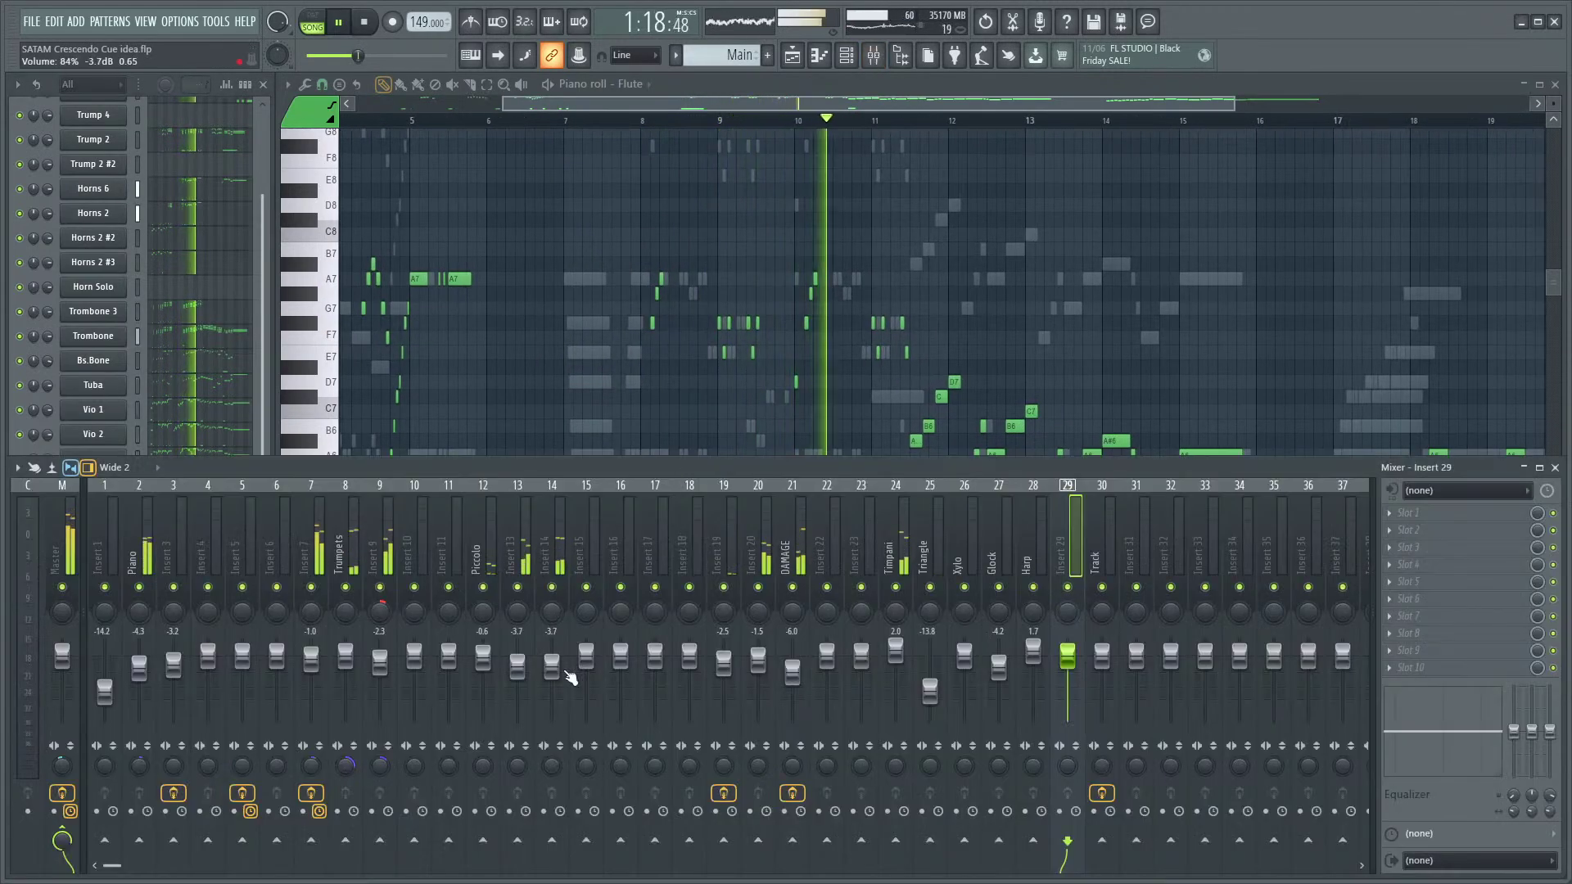
click(902, 86)
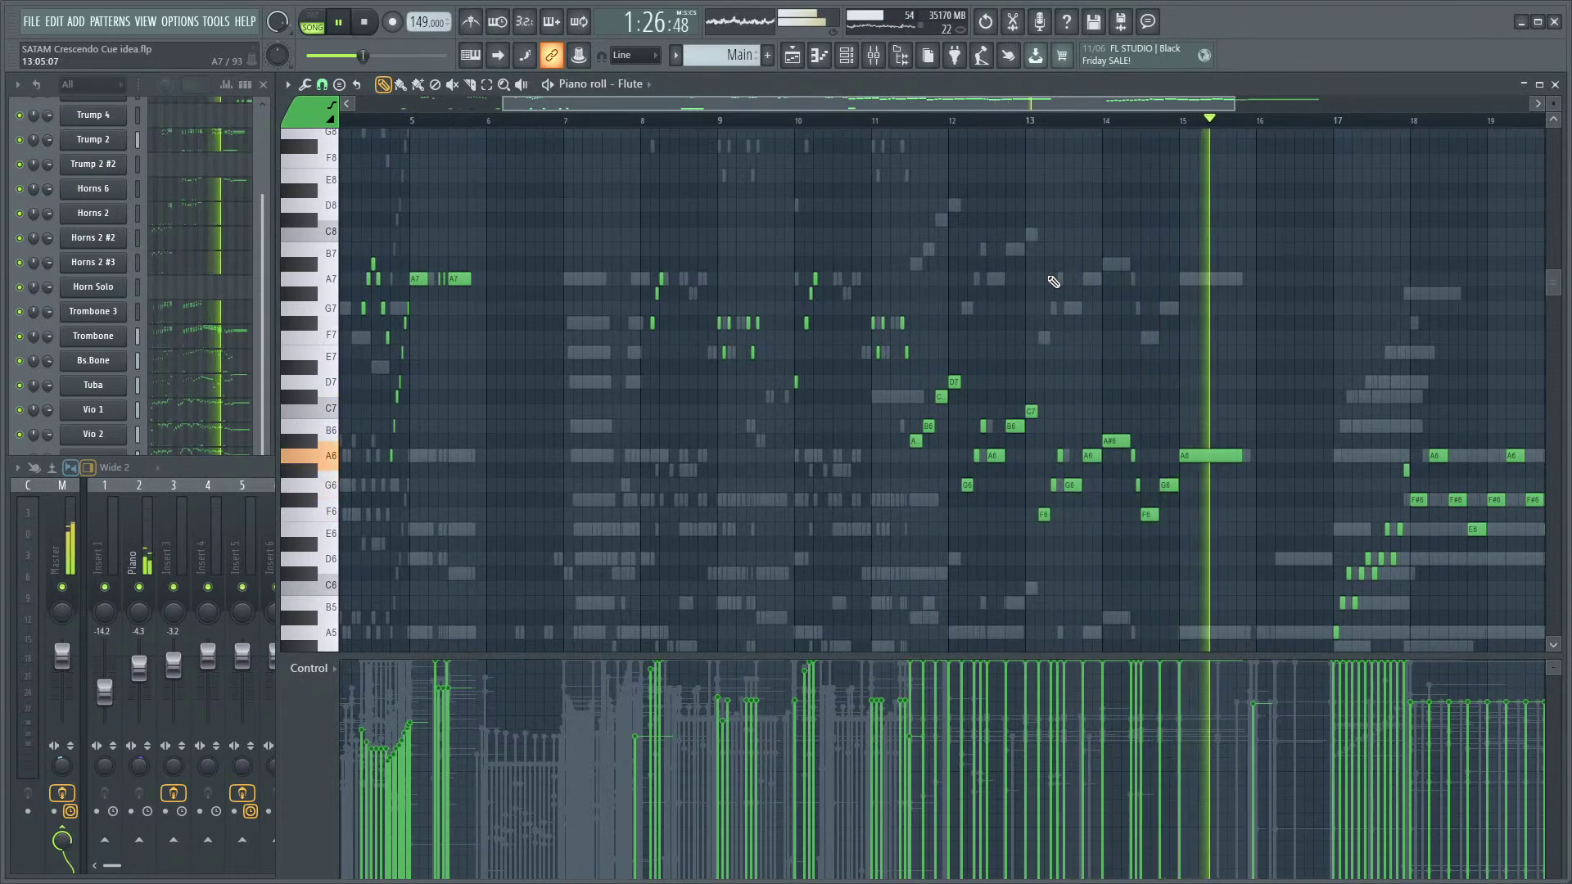
scroll(1054, 282, down, 3)
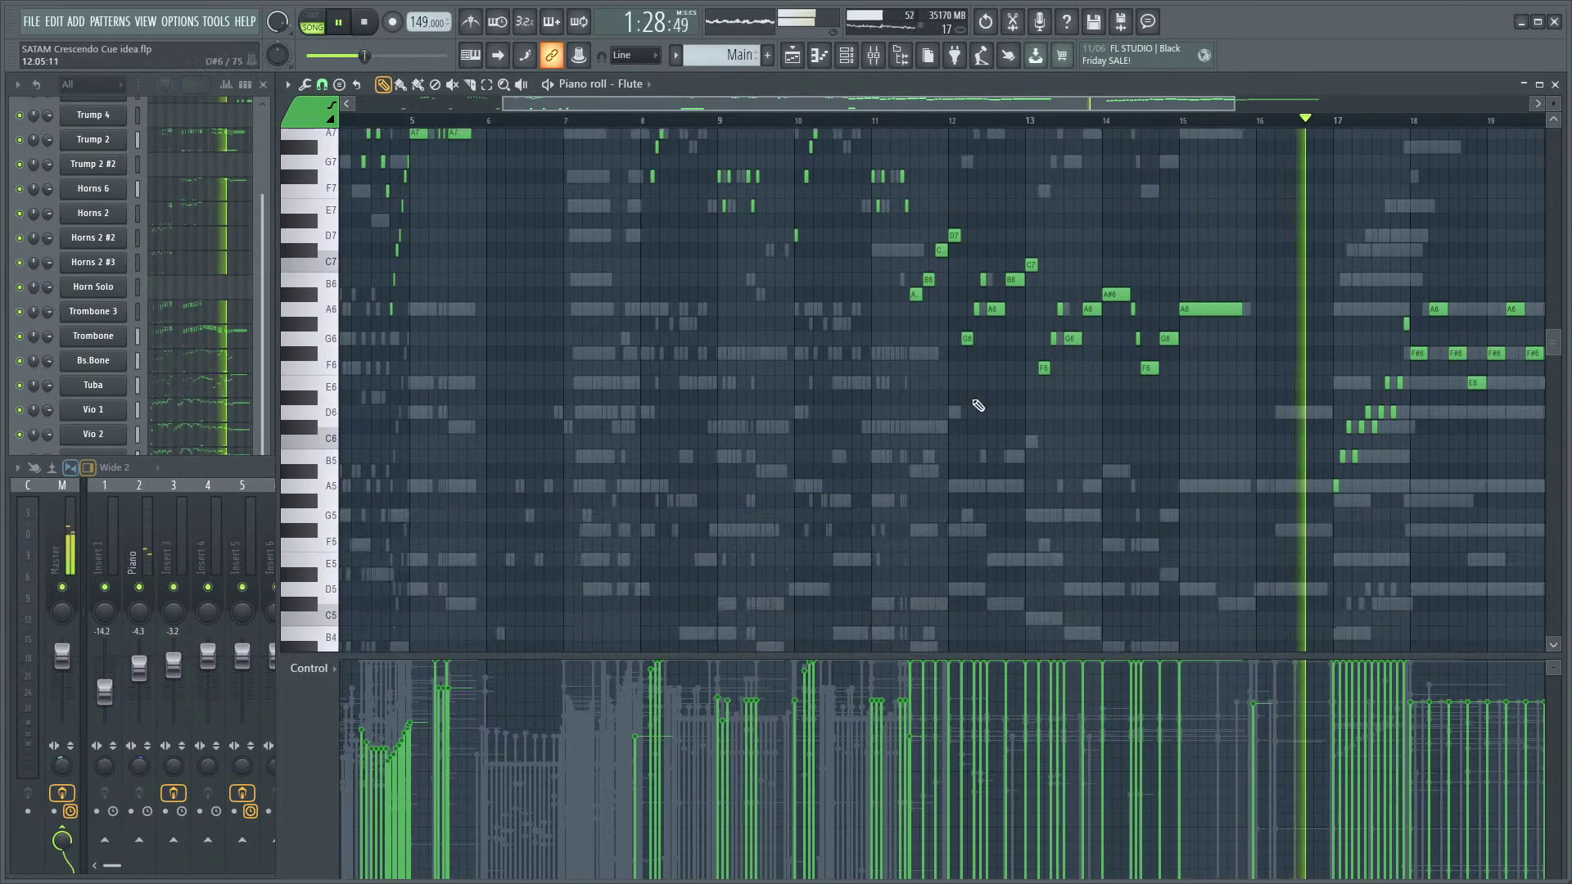
scroll(833, 455, down, 3)
scroll(833, 455, down, 1)
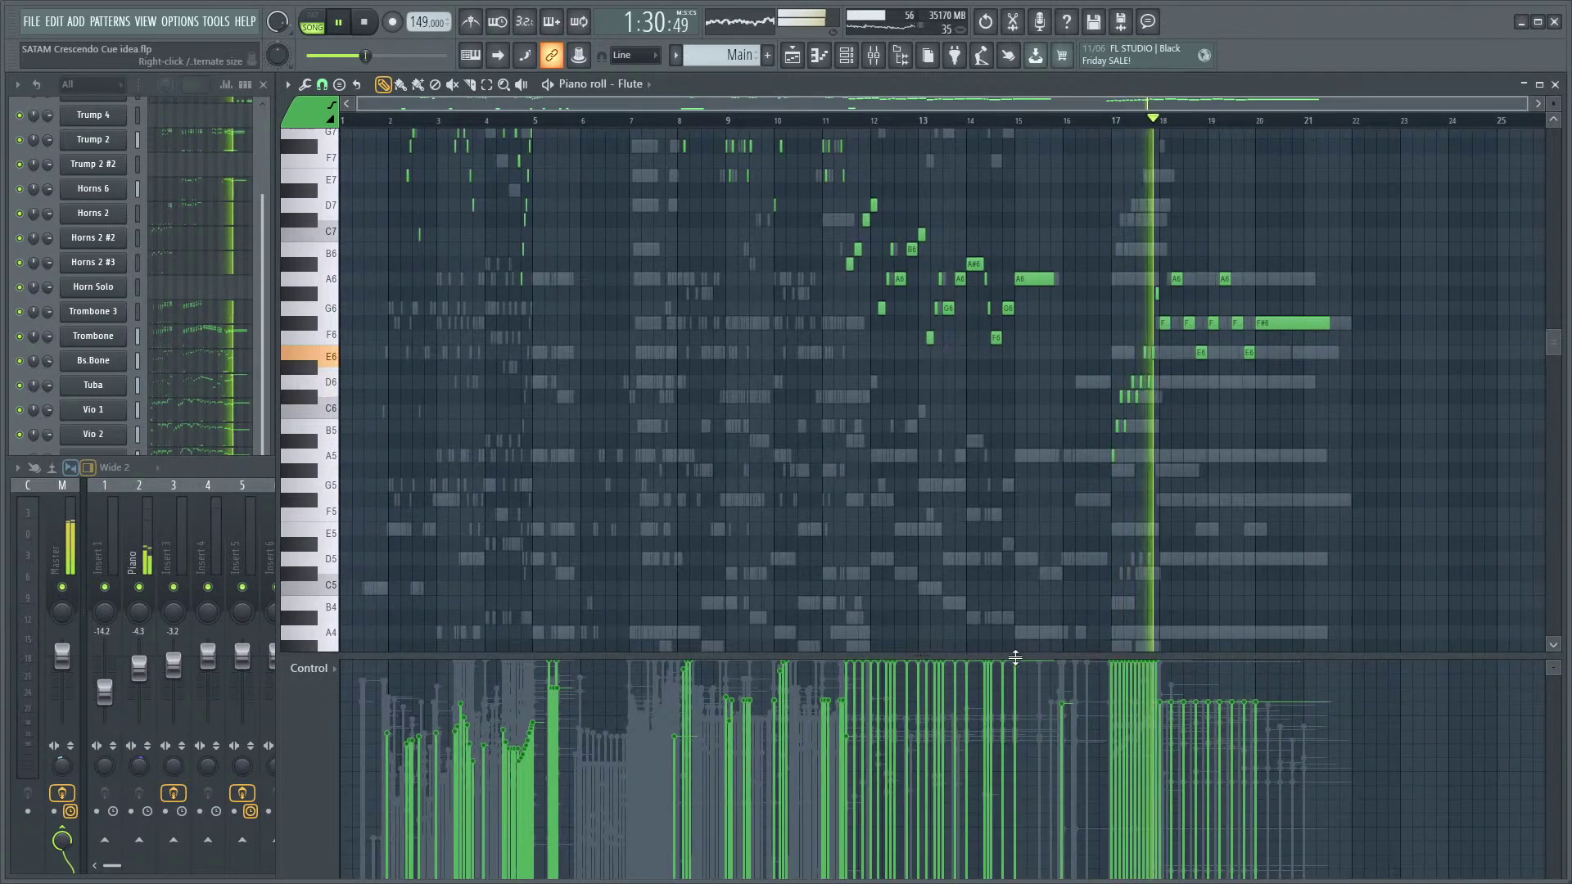
- Enlarge the note area over the control lane, and stop playback after the final chord in bar 21
drag(1032, 658, 1032, 776)
scroll(957, 577, up, 2)
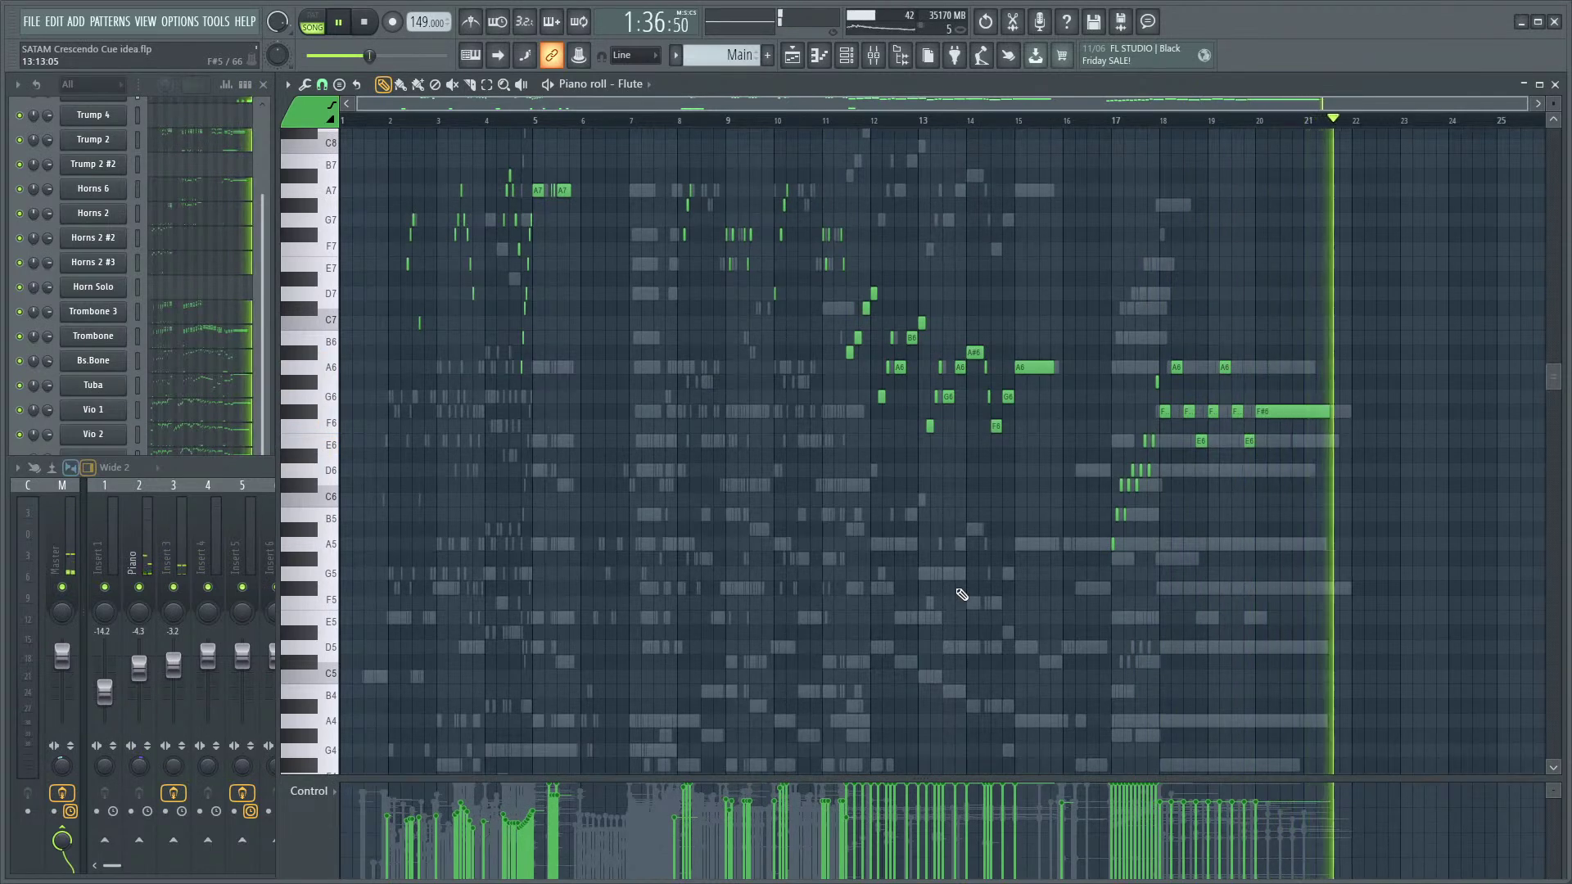
key(space)
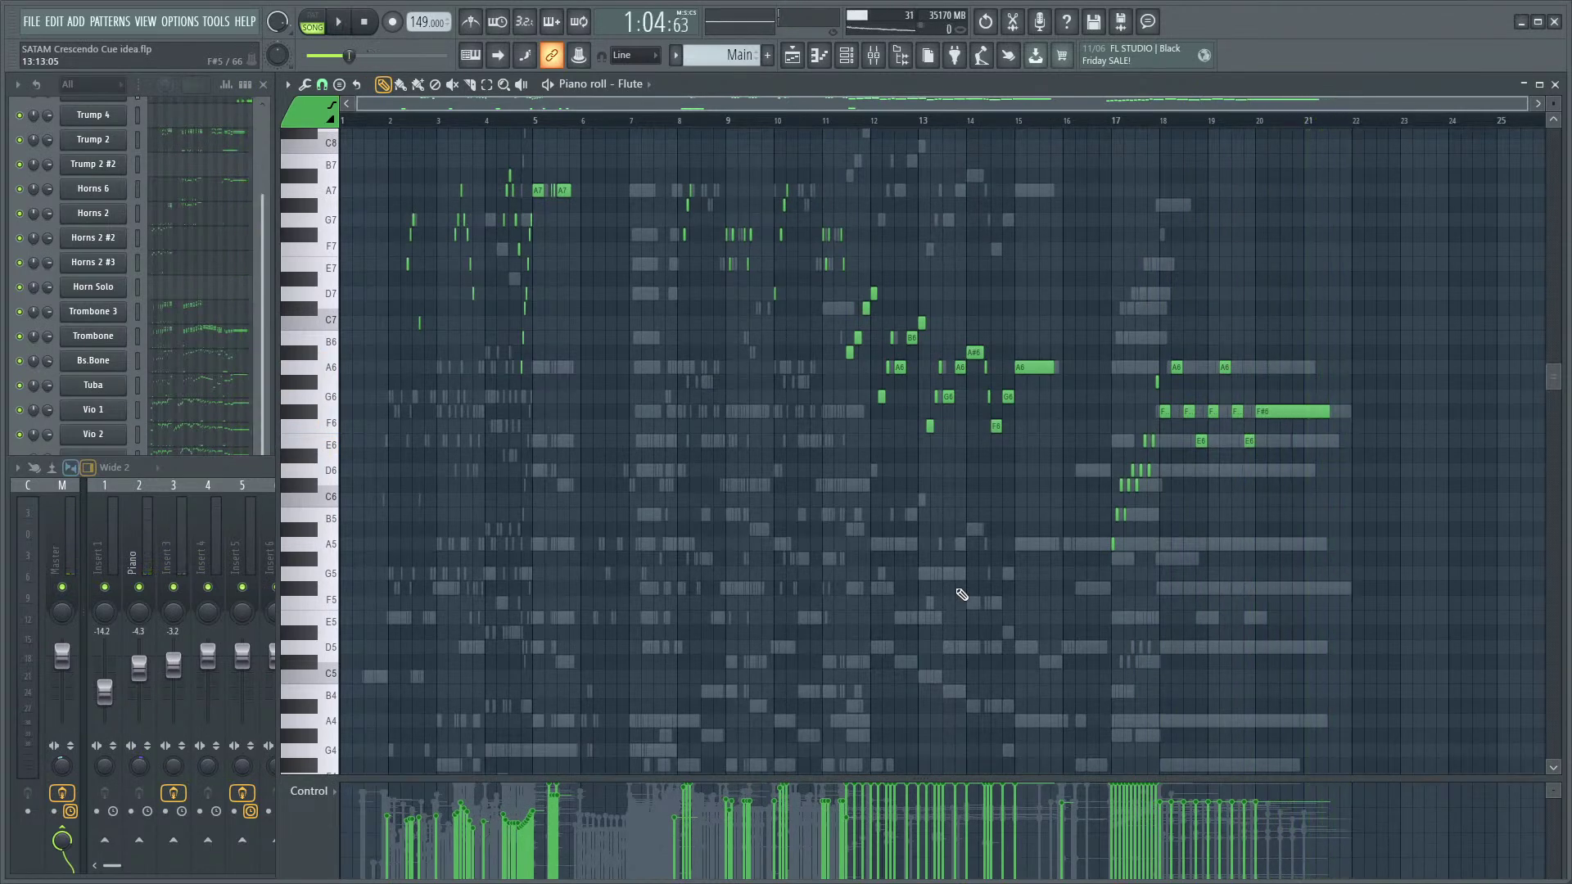
- Show the DawnBreaks, WakingUp and Main clips together in the playlist, with the piano roll and mixer closed
ctrl+scroll(972, 571, up, 5)
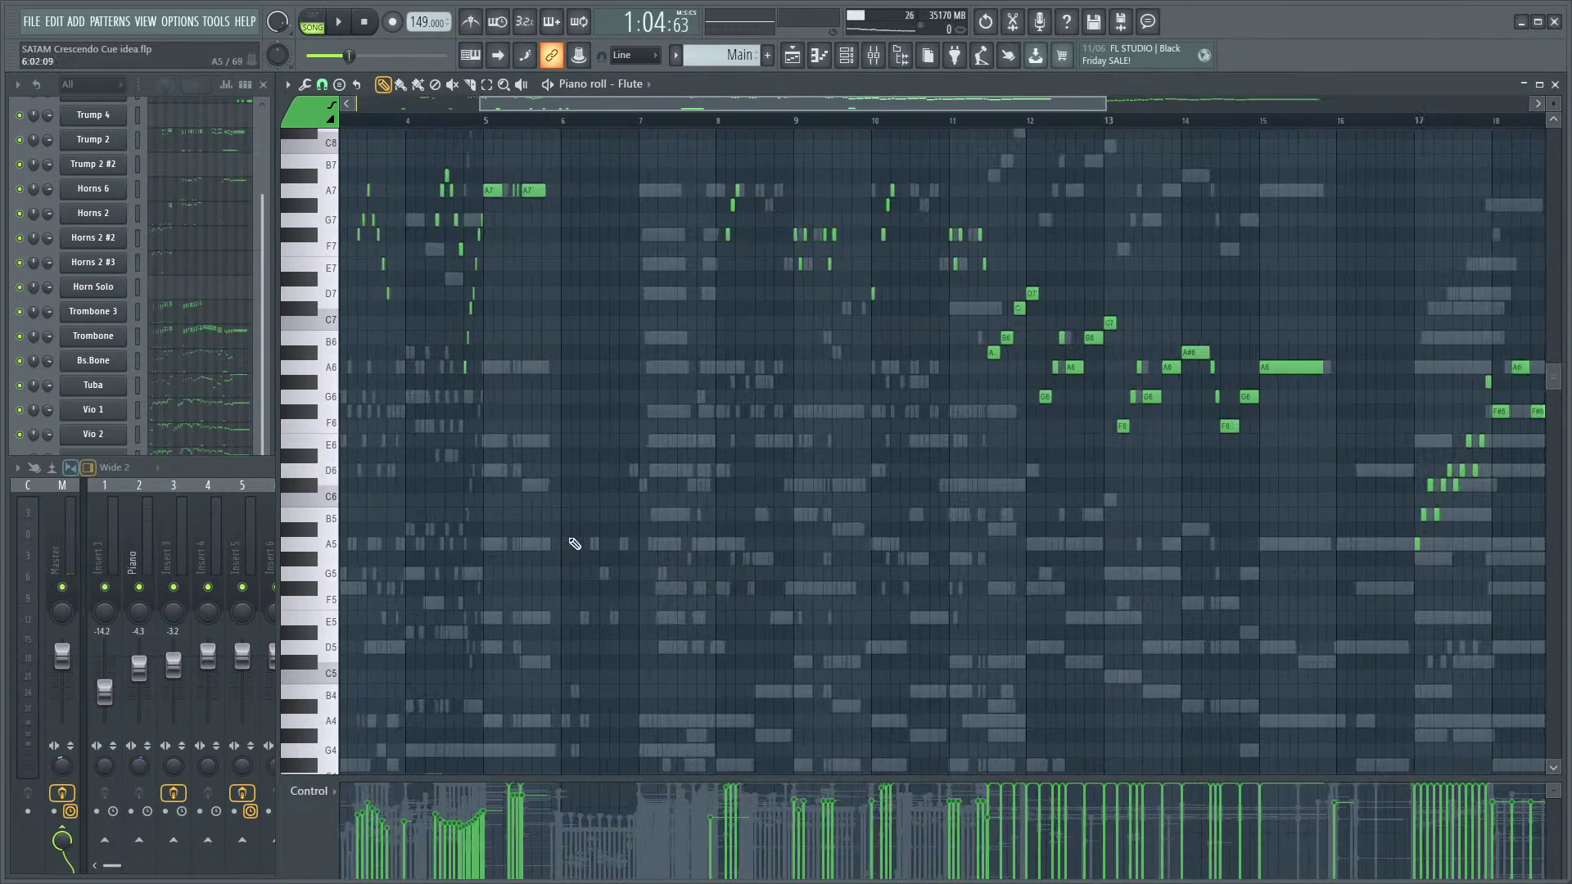
click(1554, 84)
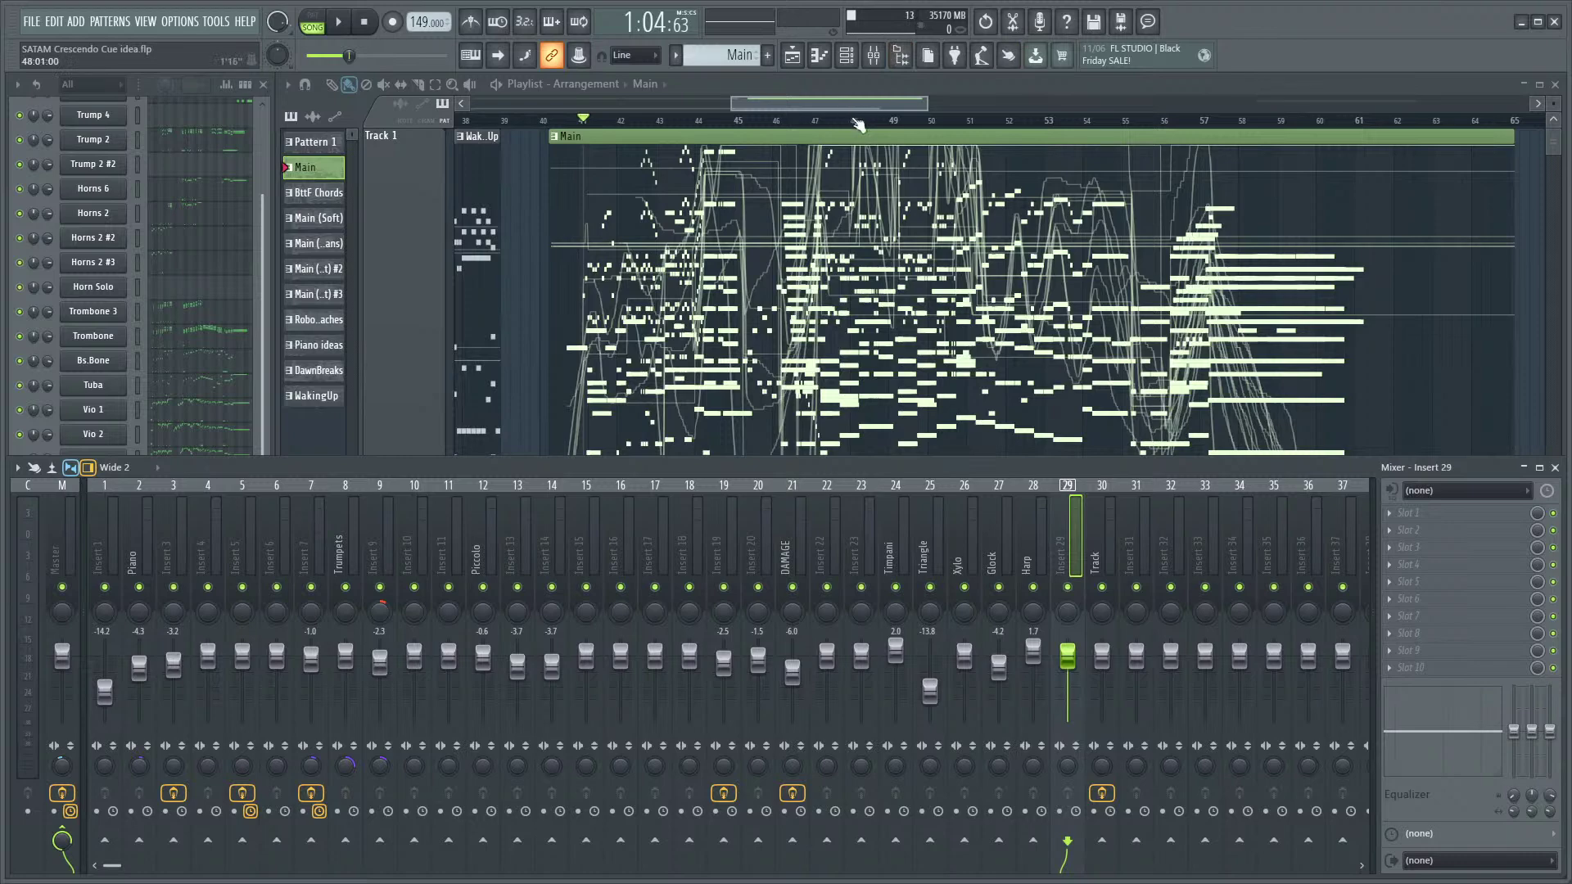
double_click(932, 89)
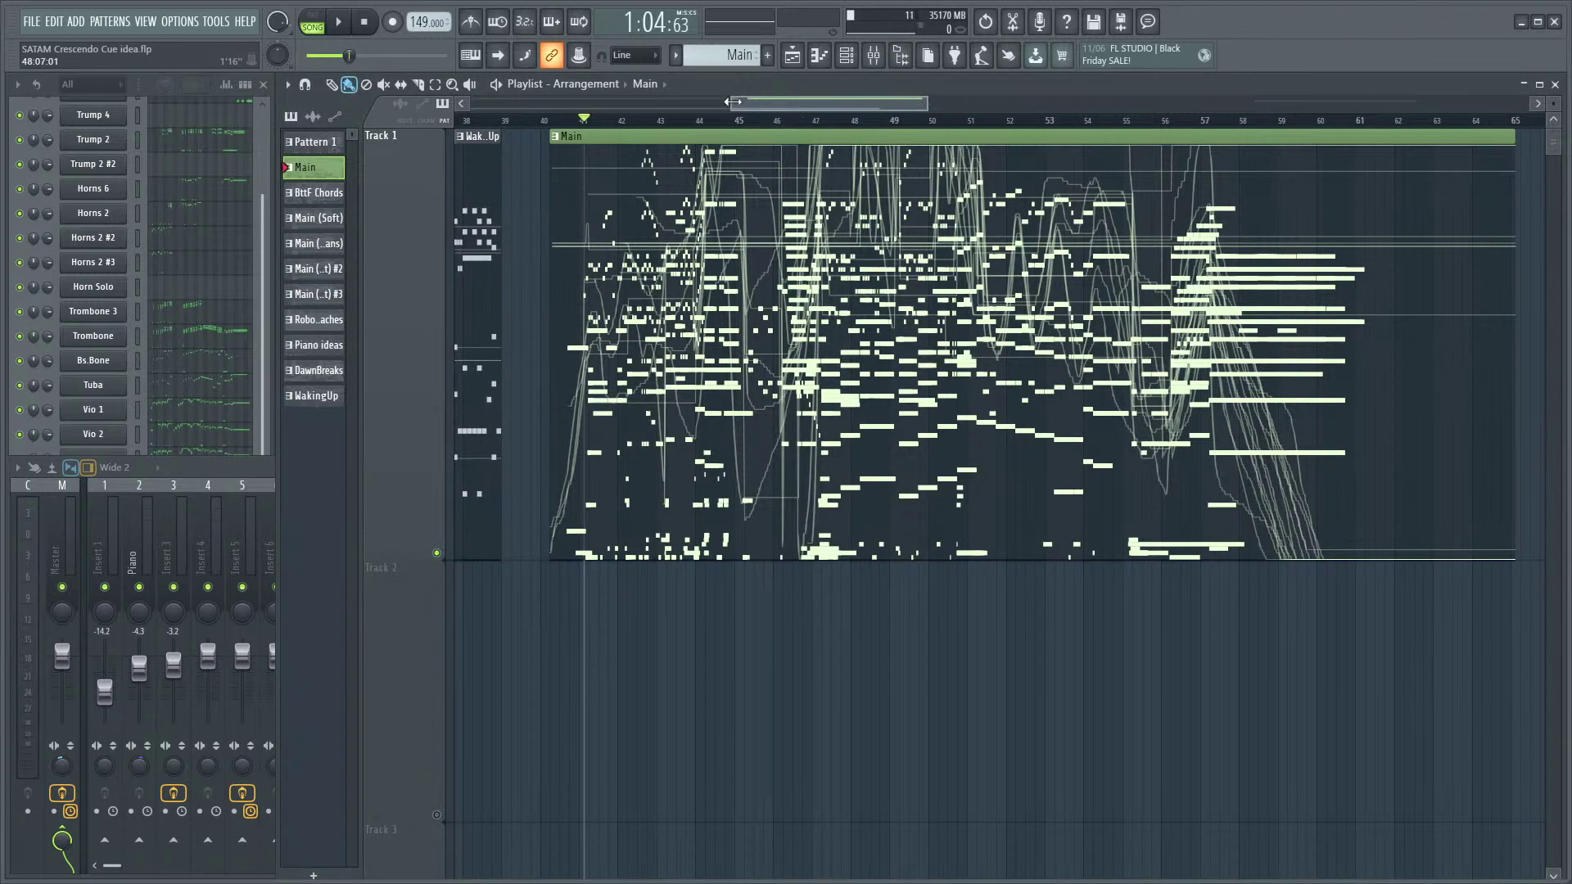
drag(730, 102, 472, 102)
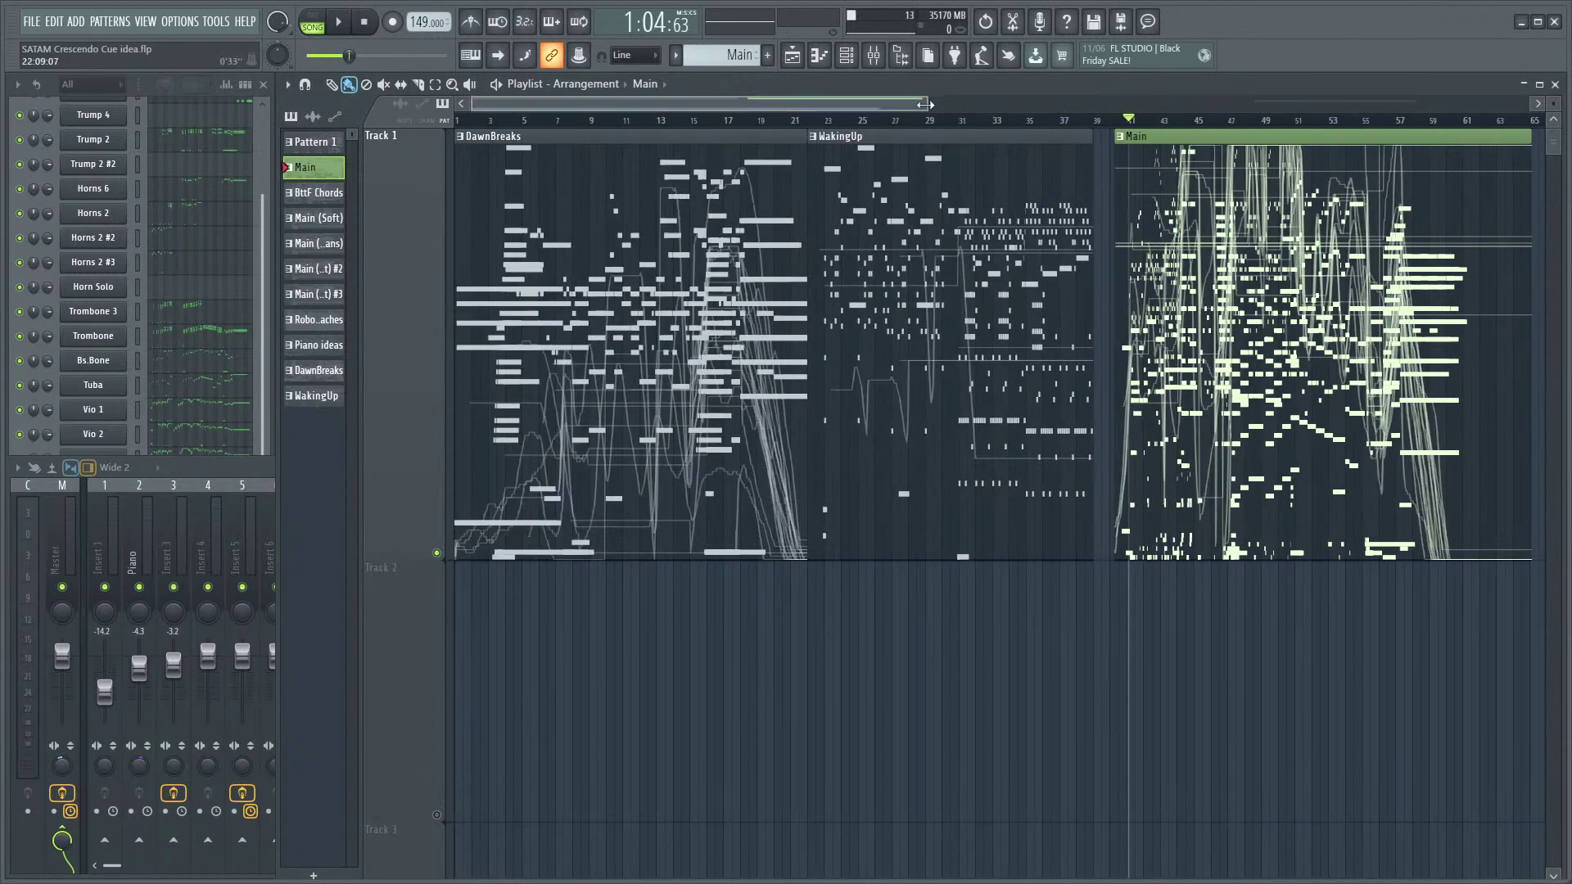
drag(925, 104, 924, 107)
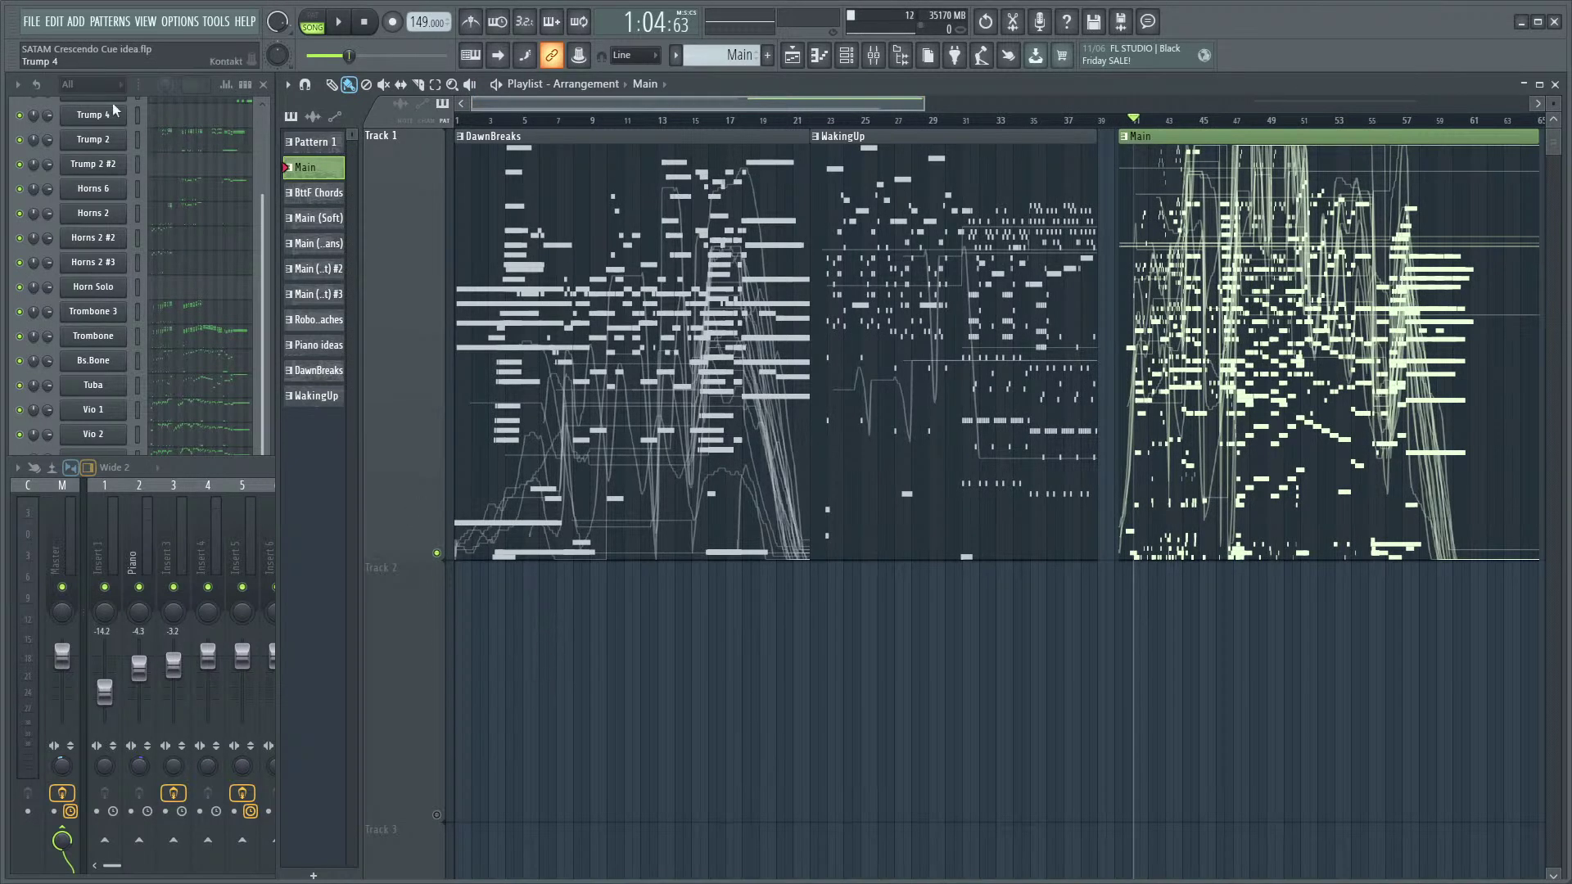
key(F9)
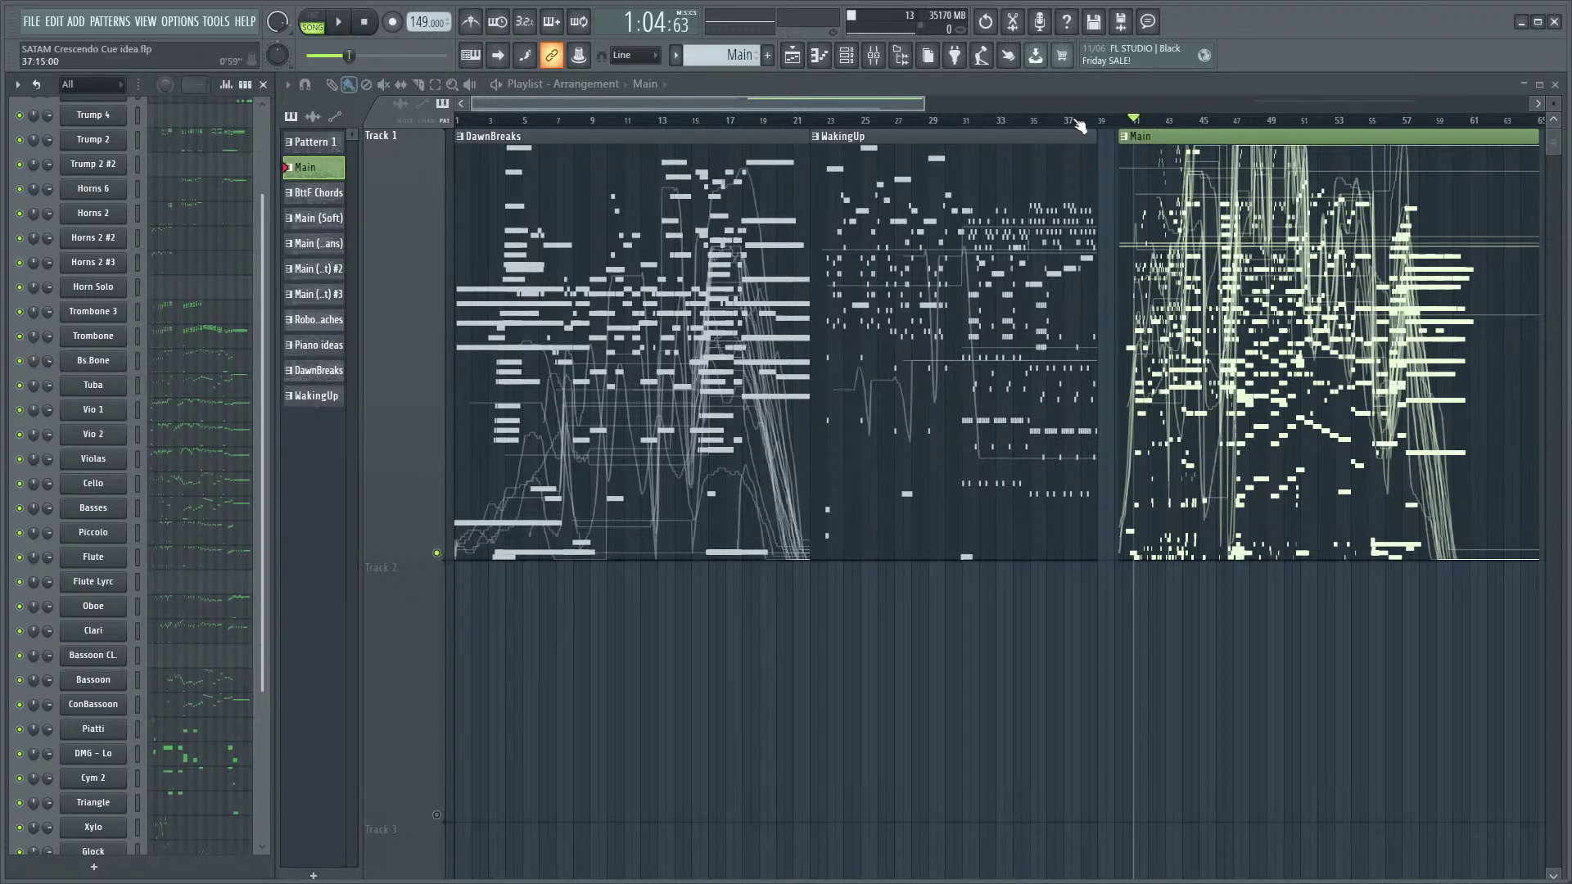
mouse_move(923, 109)
mouse_down()
mouse_move(941, 108)
mouse_move(924, 109)
mouse_up()
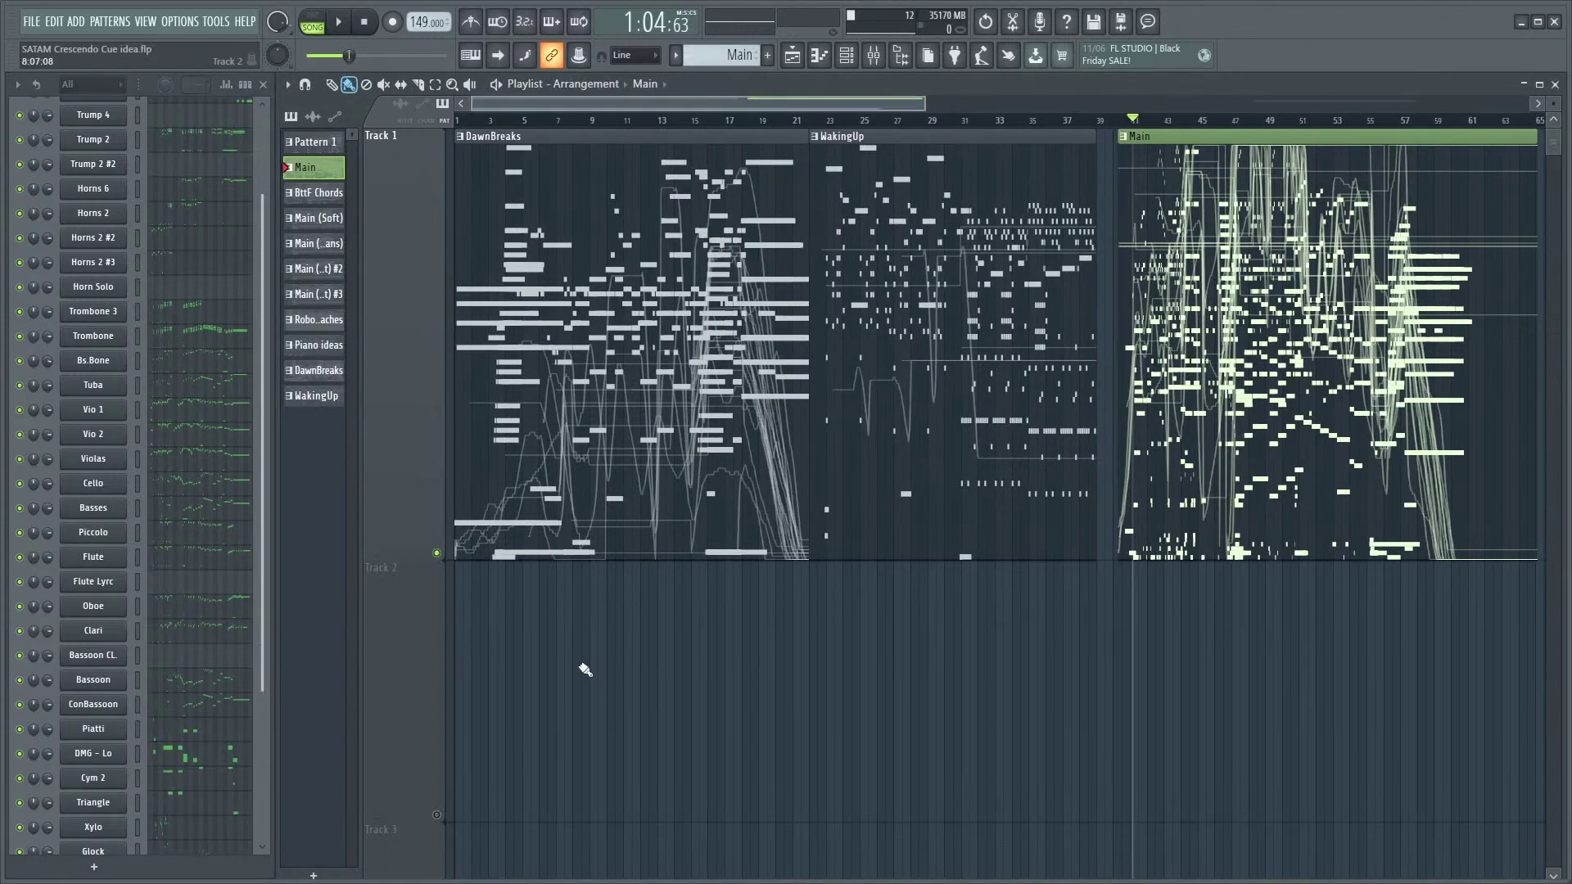